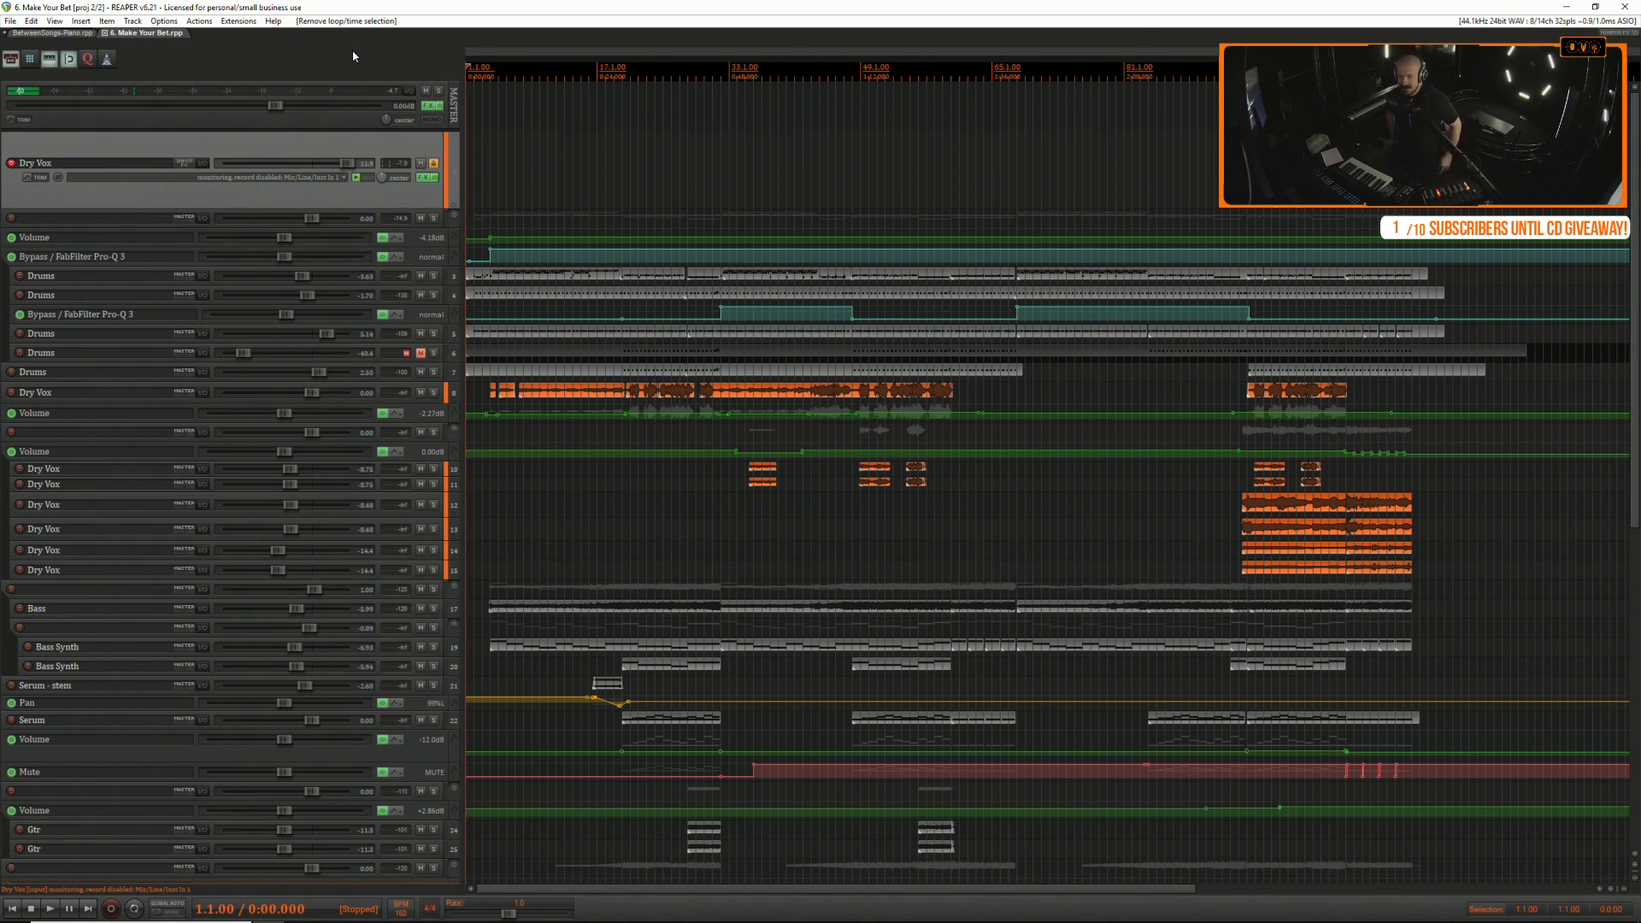
Switch to the BetweenSongs-Piano project and play the last section of the InTheDark_v1 track, stopping after a short listen.
{"action": "left_click", "coordinate": [37, 34]}
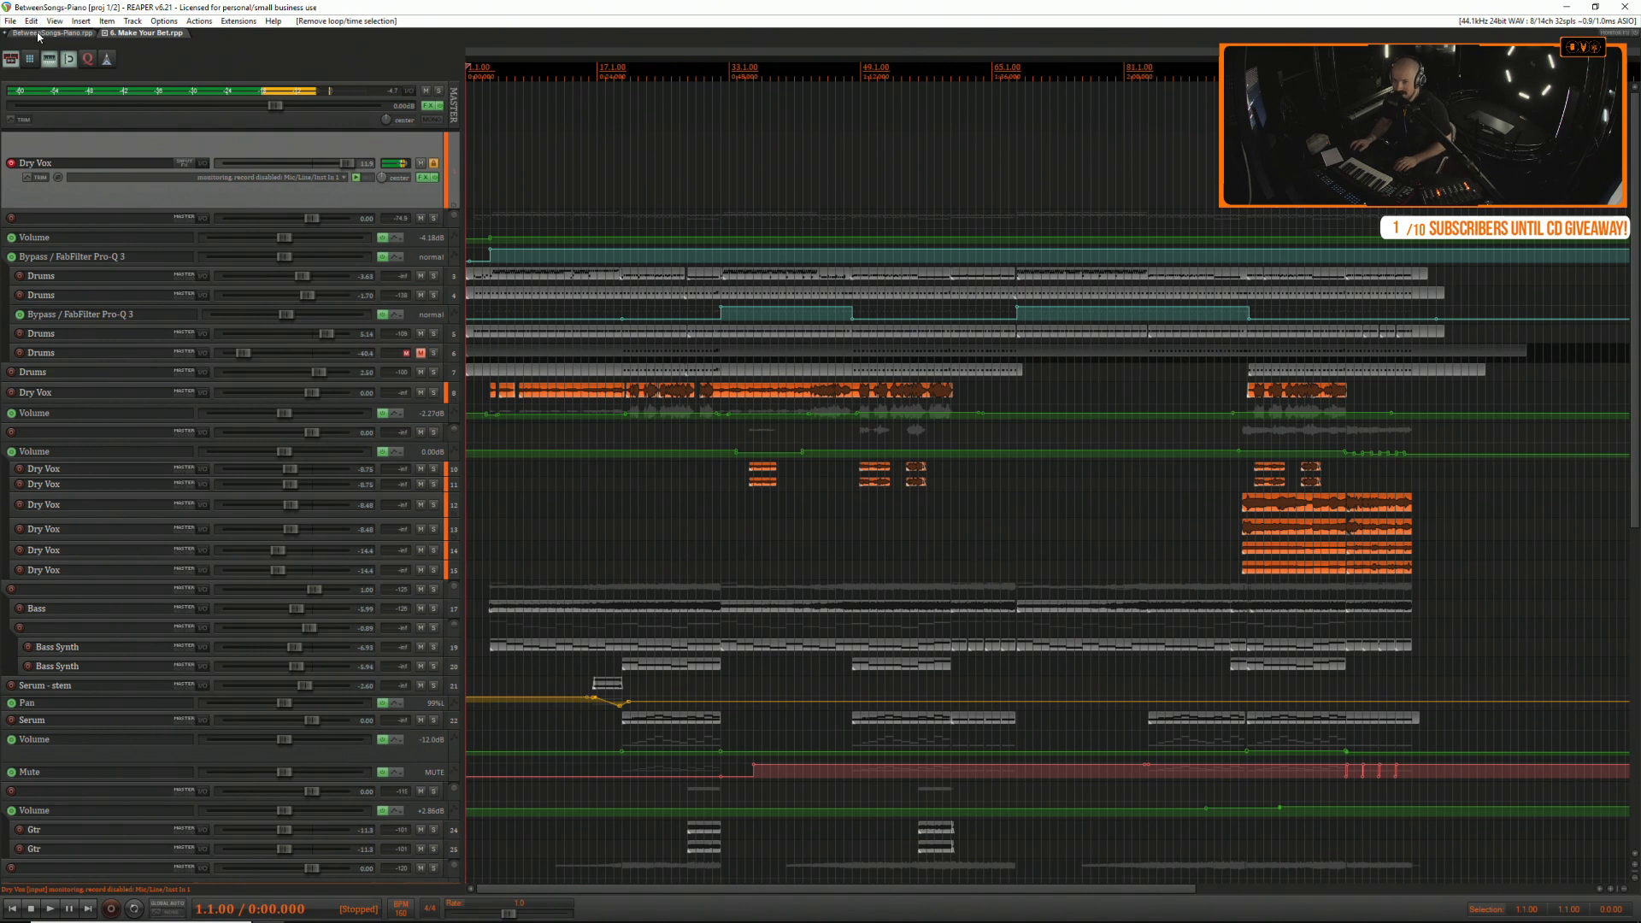
{"action": "left_click", "coordinate": [1173, 634]}
{"action": "scroll", "coordinate": [1172, 634], "scroll_direction": "up", "scroll_amount": 7}
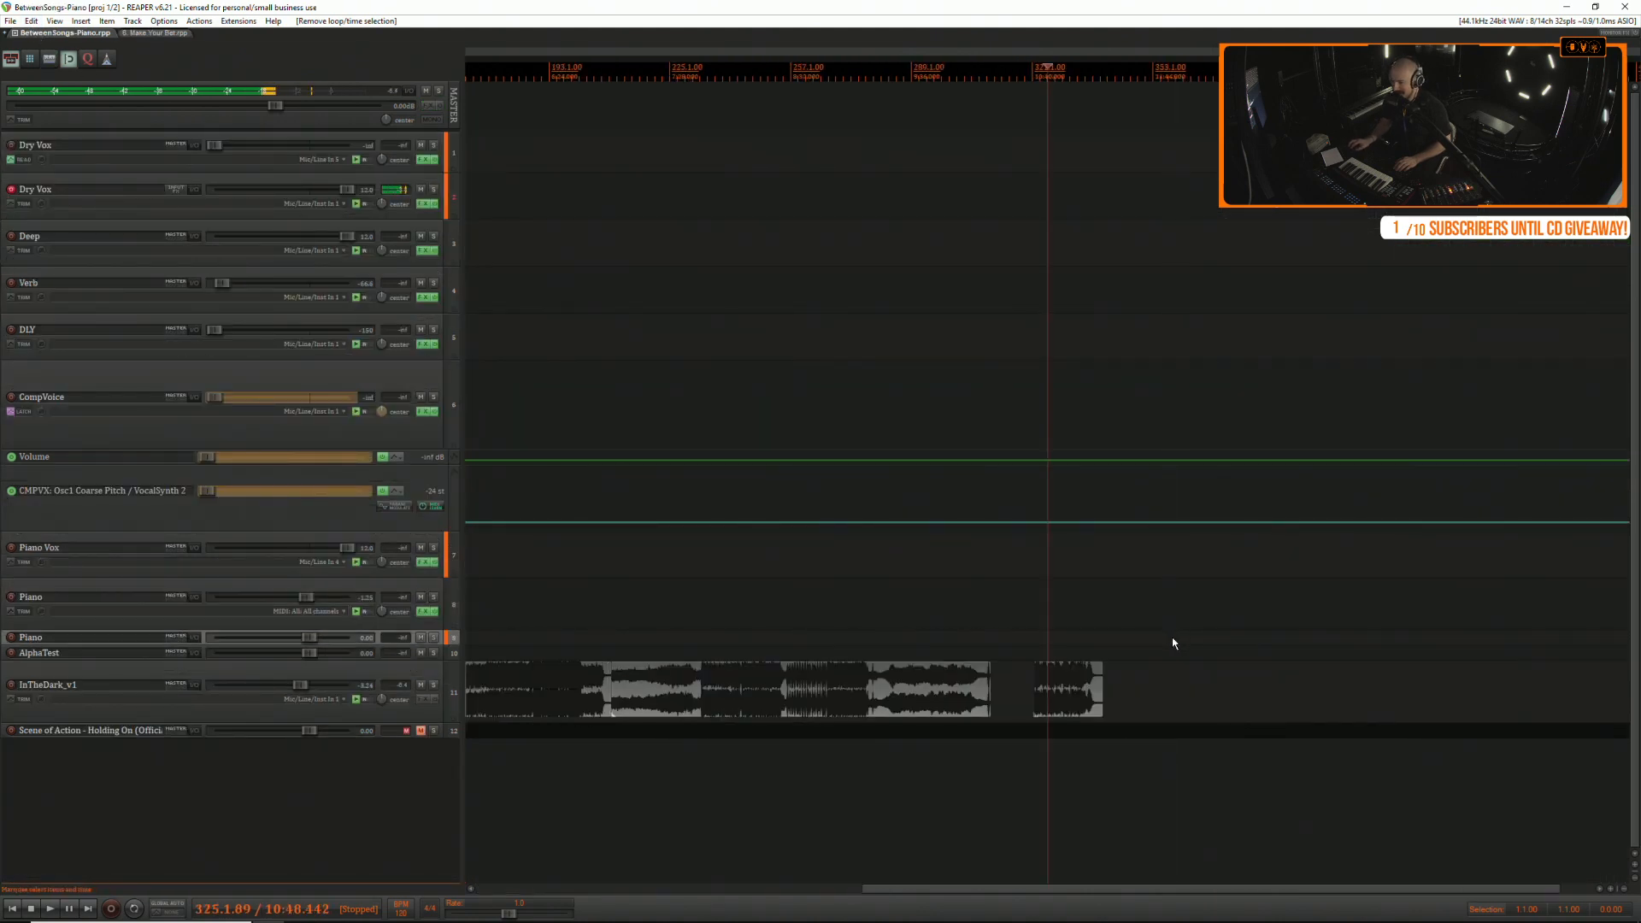
{"action": "left_click", "coordinate": [974, 633]}
{"action": "key", "text": "space"}
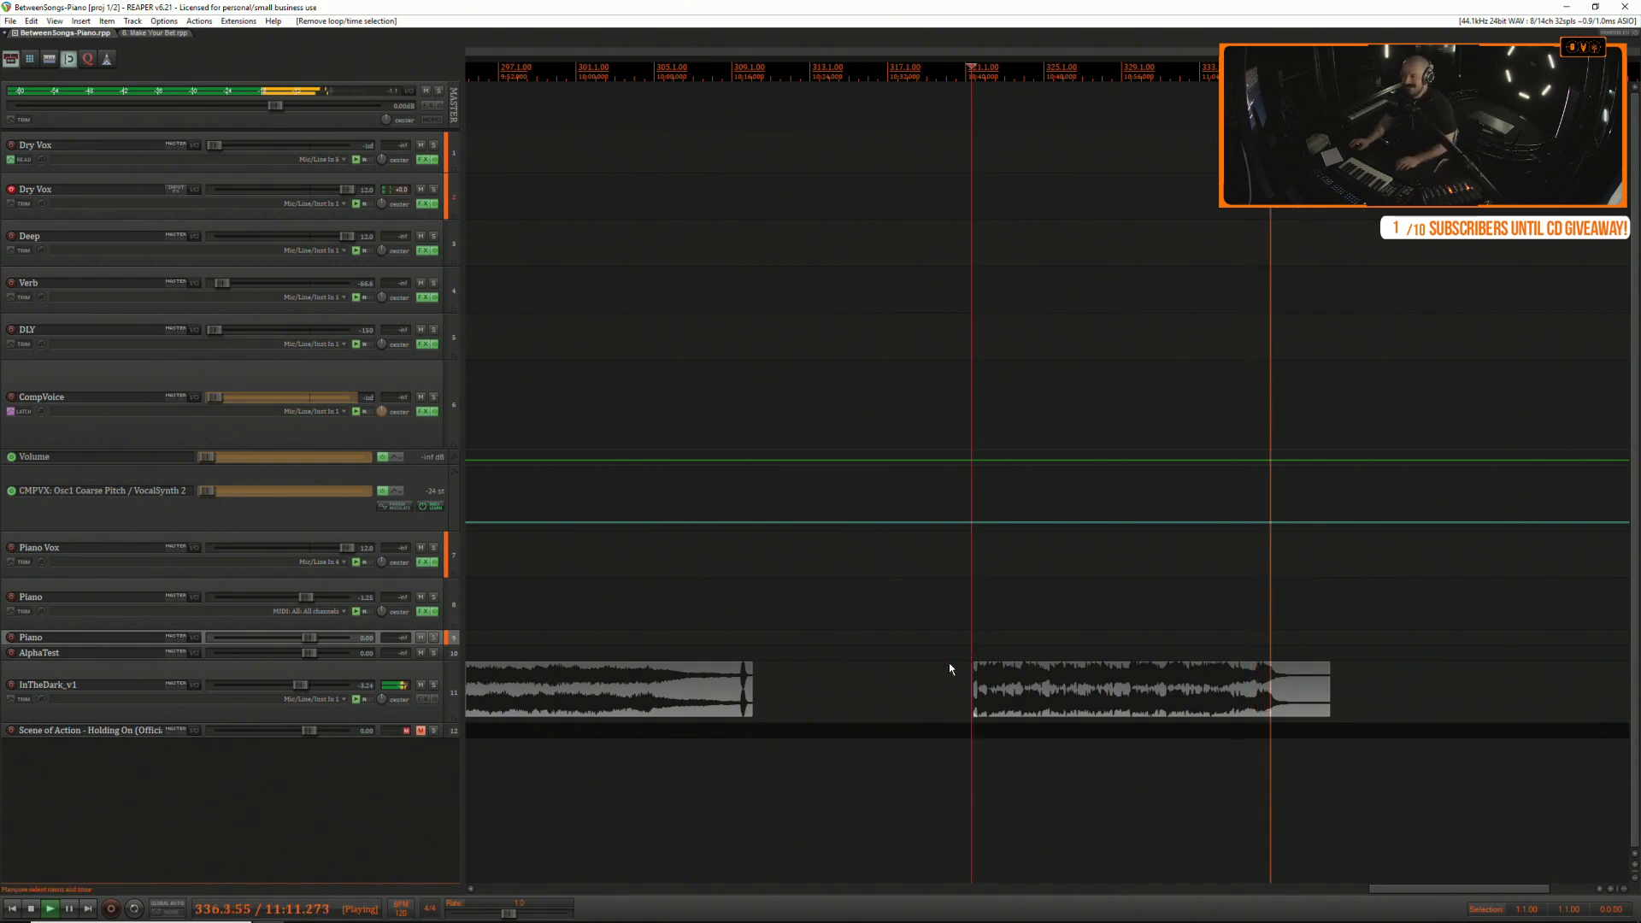
{"action": "key", "text": "space"}
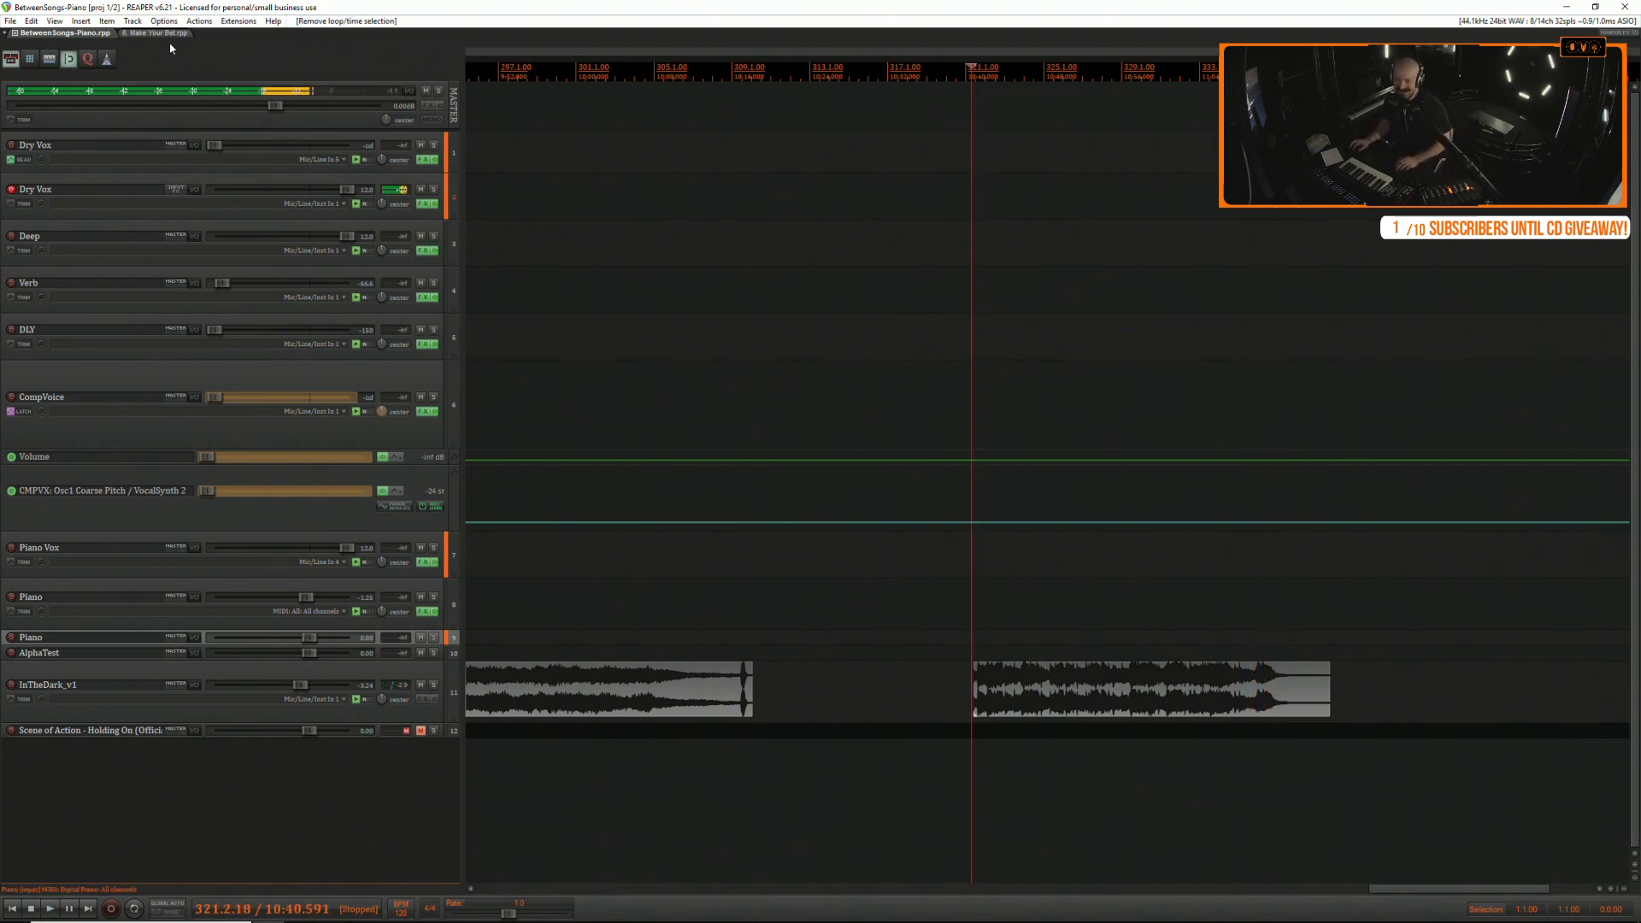
Return to the 6. Make Your Bet project and examine its full track layout, from the live Dry Vox down to Drums - stem.
{"action": "key", "text": "ctrl+Tab"}
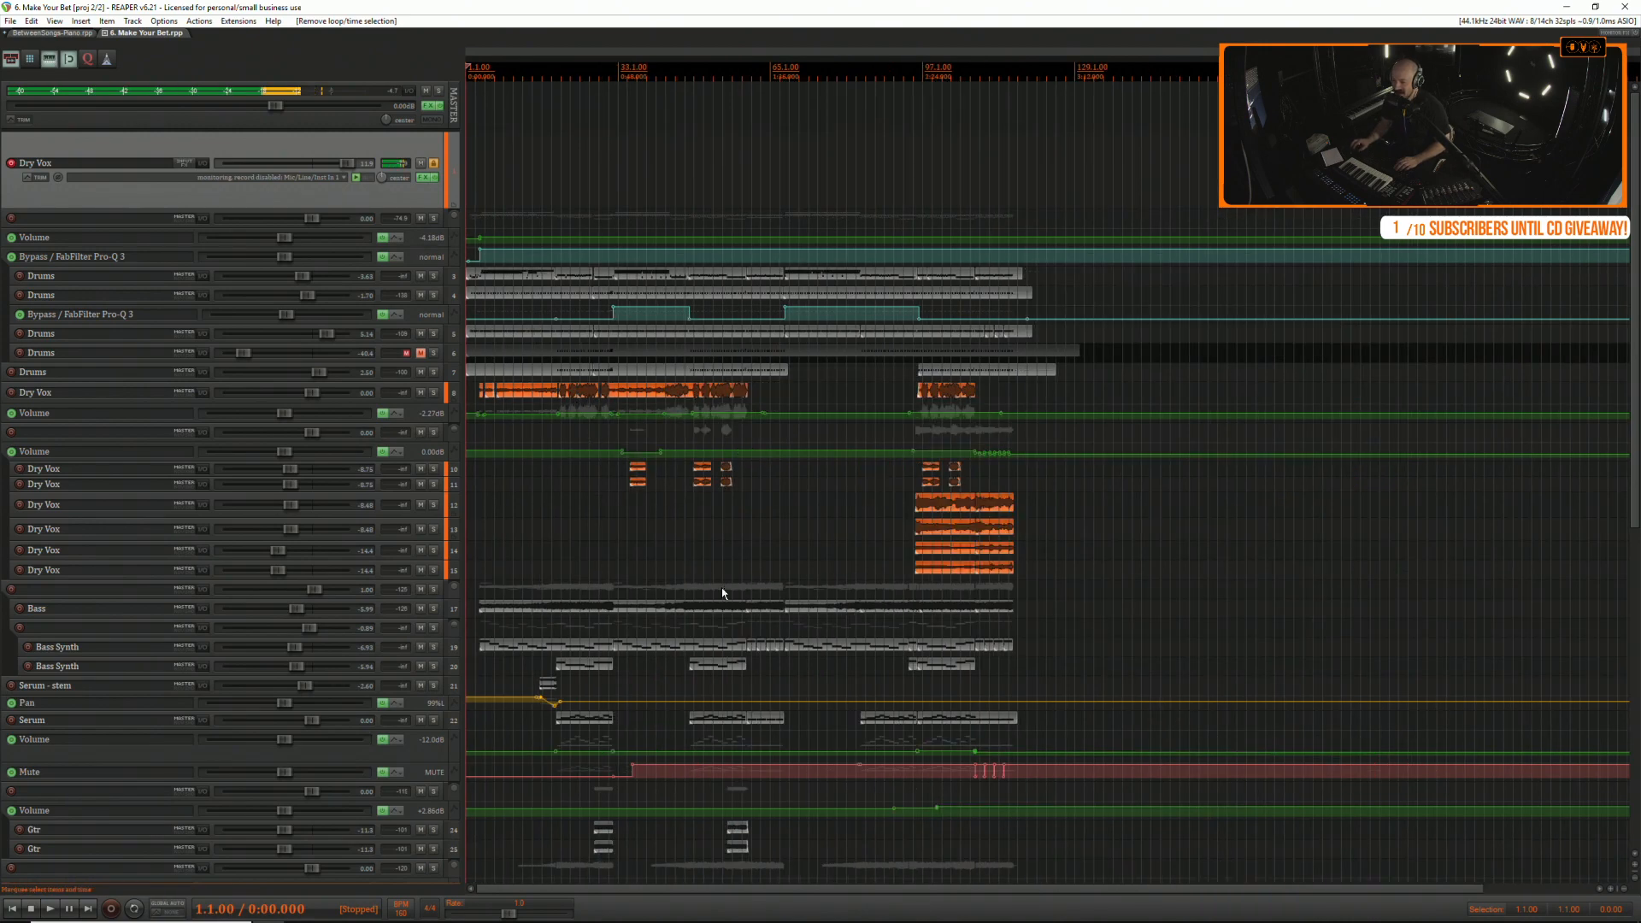
{"action": "scroll", "coordinate": [716, 585], "scroll_direction": "down", "scroll_amount": 3}
{"action": "scroll", "coordinate": [716, 584], "scroll_direction": "up", "scroll_amount": 4}
{"action": "scroll", "coordinate": [716, 585], "scroll_direction": "down", "scroll_amount": 5}
{"action": "scroll", "coordinate": [716, 585], "scroll_direction": "down", "scroll_amount": 2}
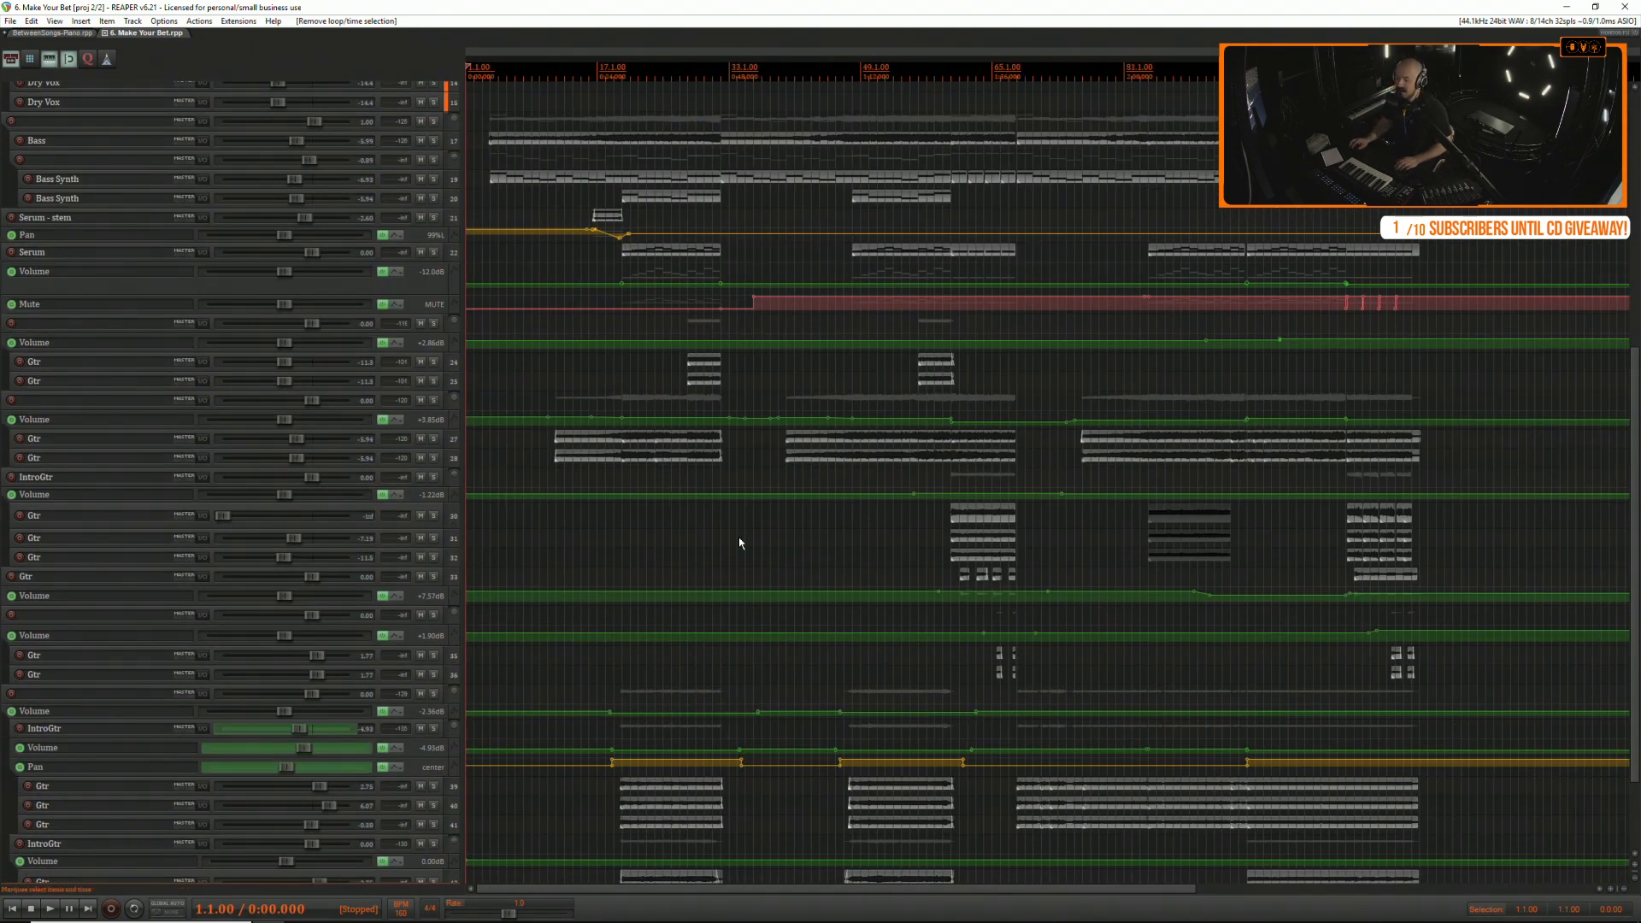
{"action": "scroll", "coordinate": [740, 540], "scroll_direction": "down", "scroll_amount": 2}
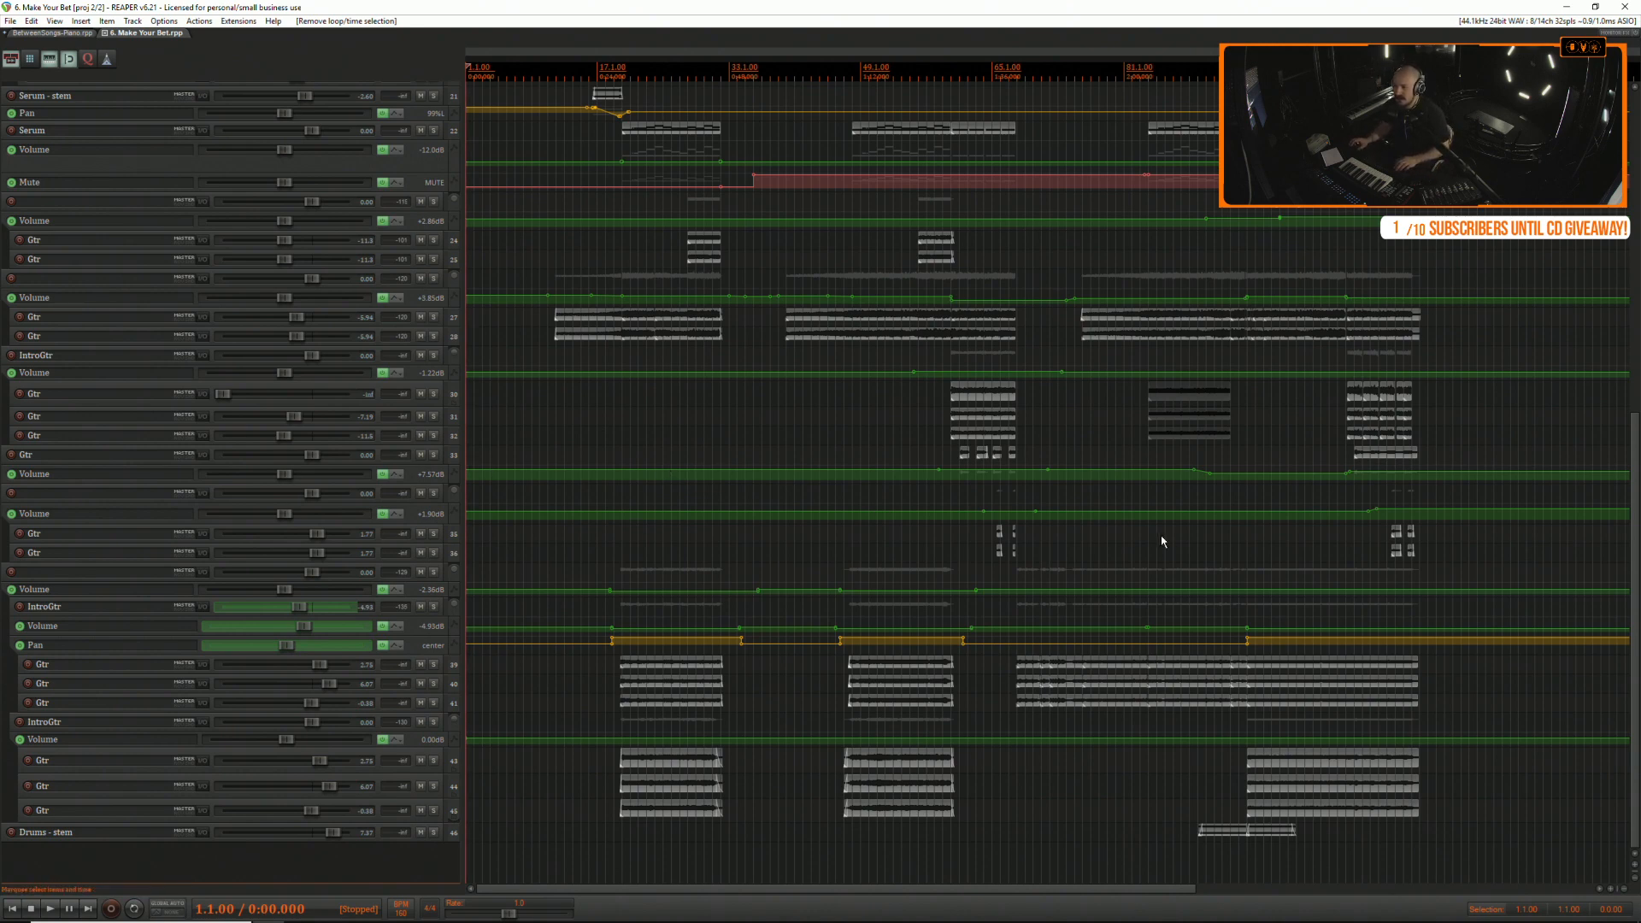
{"action": "scroll", "coordinate": [1161, 537], "scroll_direction": "up", "scroll_amount": 10}
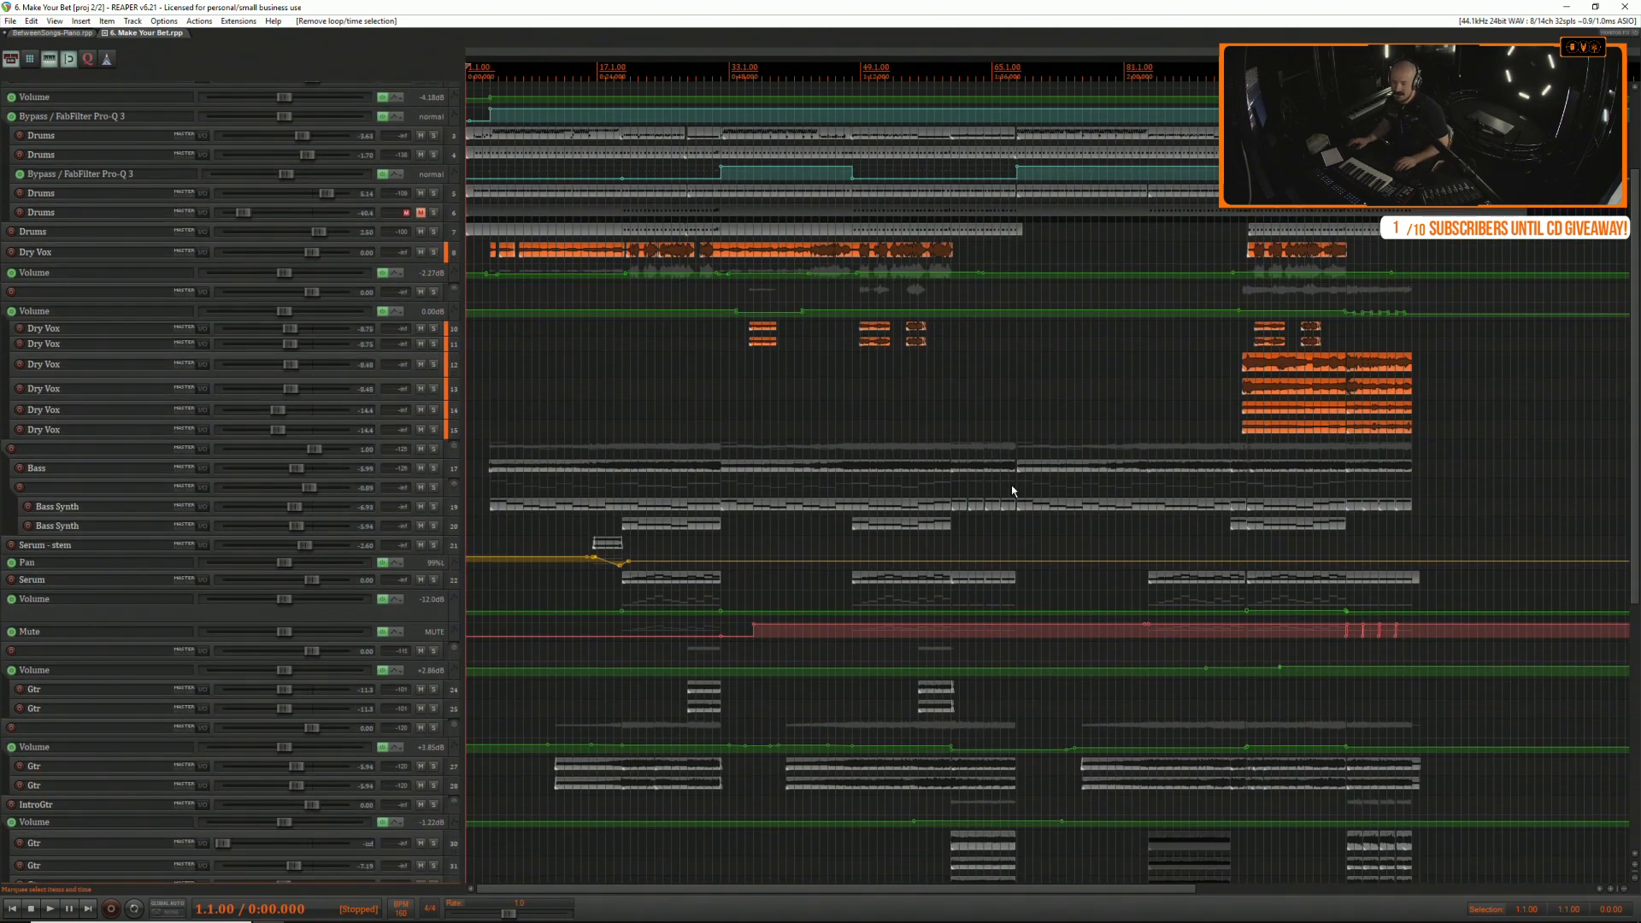
{"action": "scroll", "coordinate": [945, 492], "scroll_direction": "up", "scroll_amount": 3}
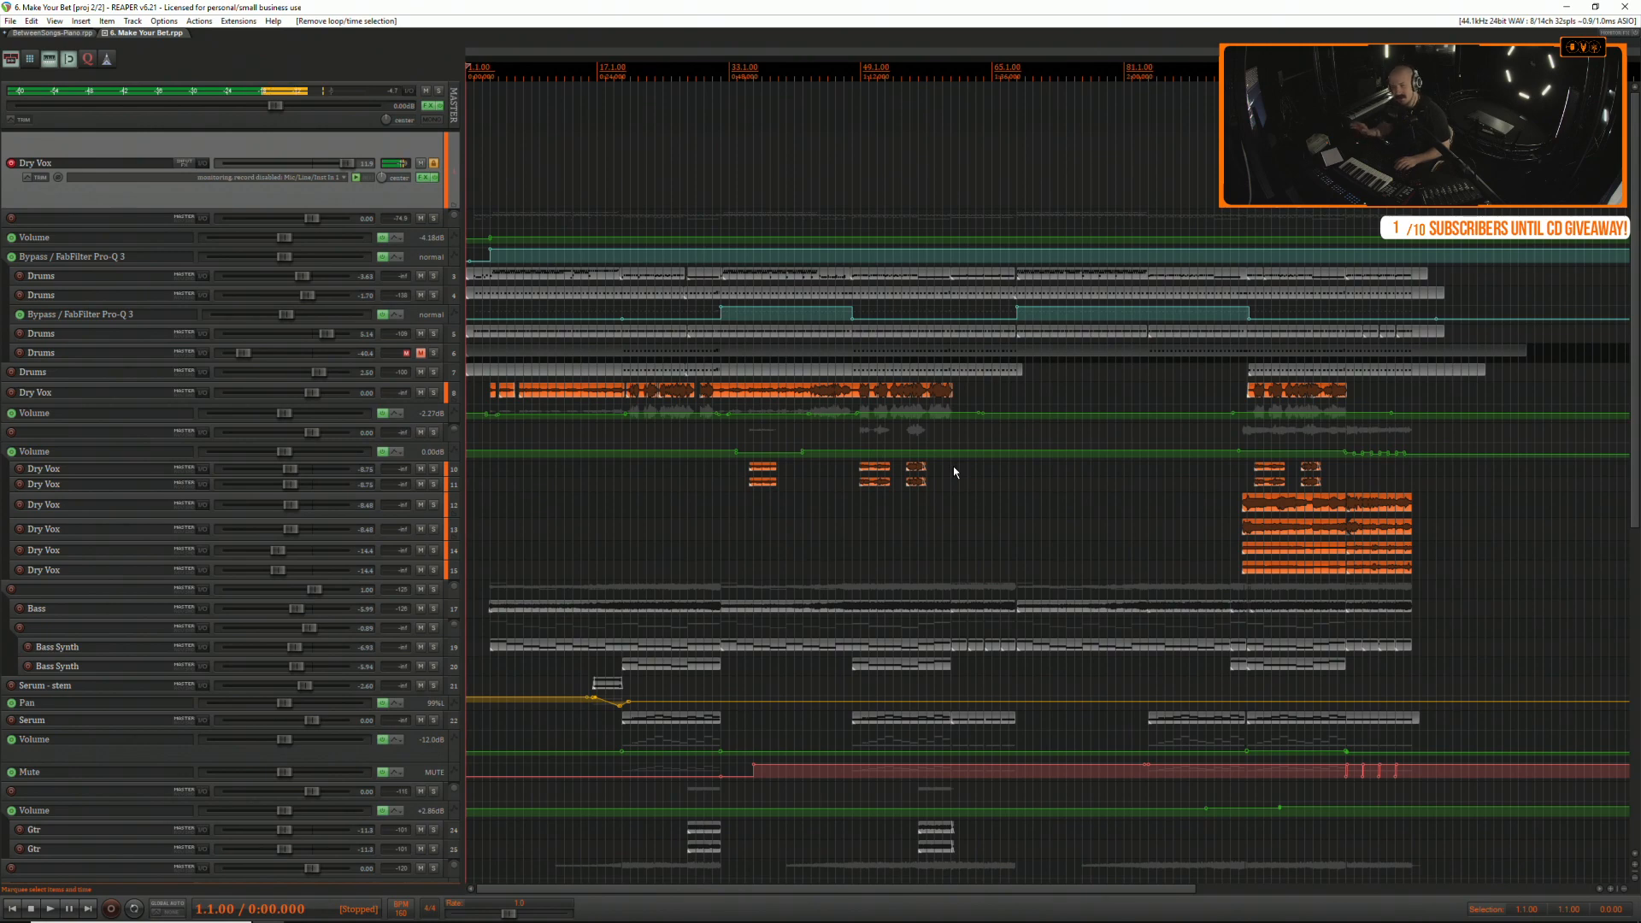
{"action": "scroll", "coordinate": [938, 467], "scroll_direction": "down", "scroll_amount": 1}
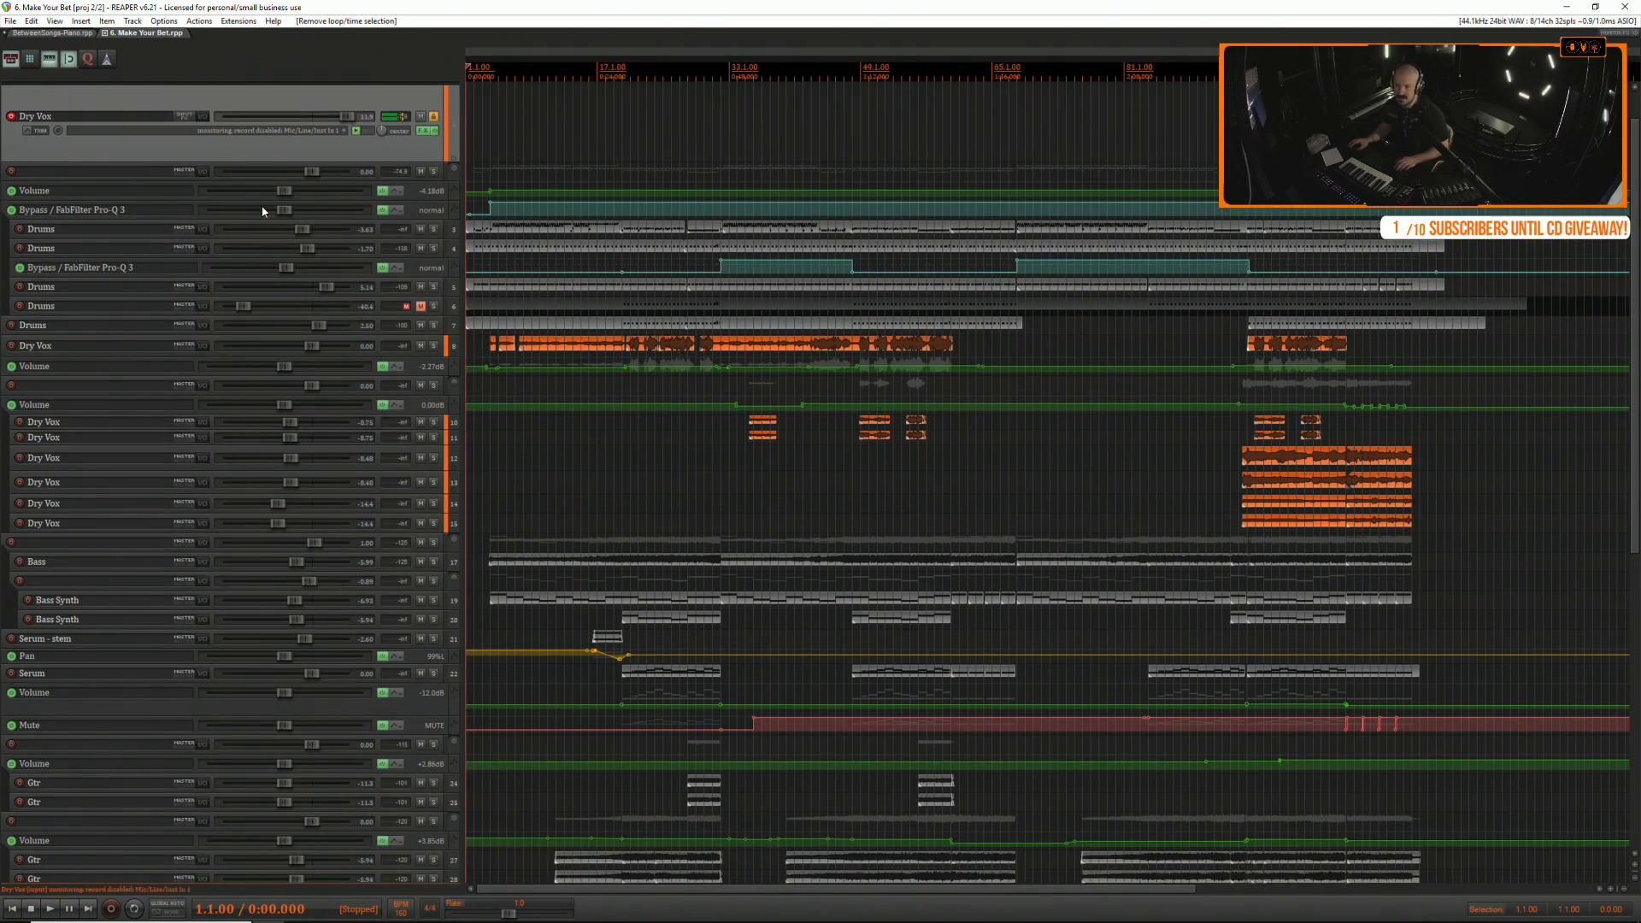
{"action": "scroll", "coordinate": [695, 434], "scroll_direction": "down", "scroll_amount": 5}
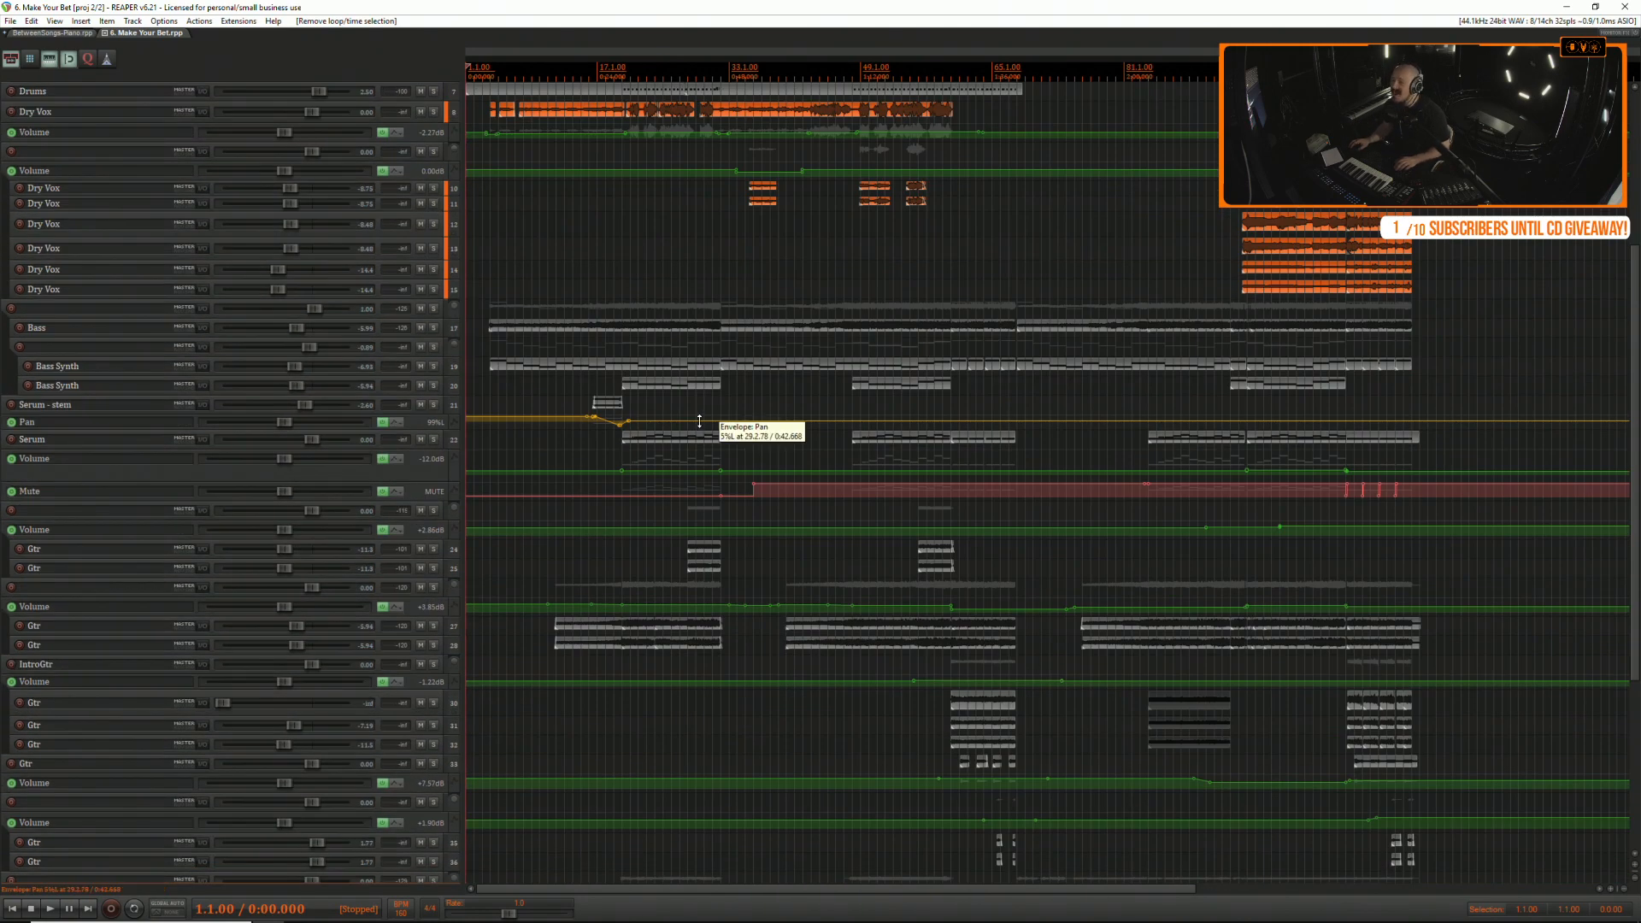
{"action": "scroll", "coordinate": [698, 431], "scroll_direction": "down", "scroll_amount": 1}
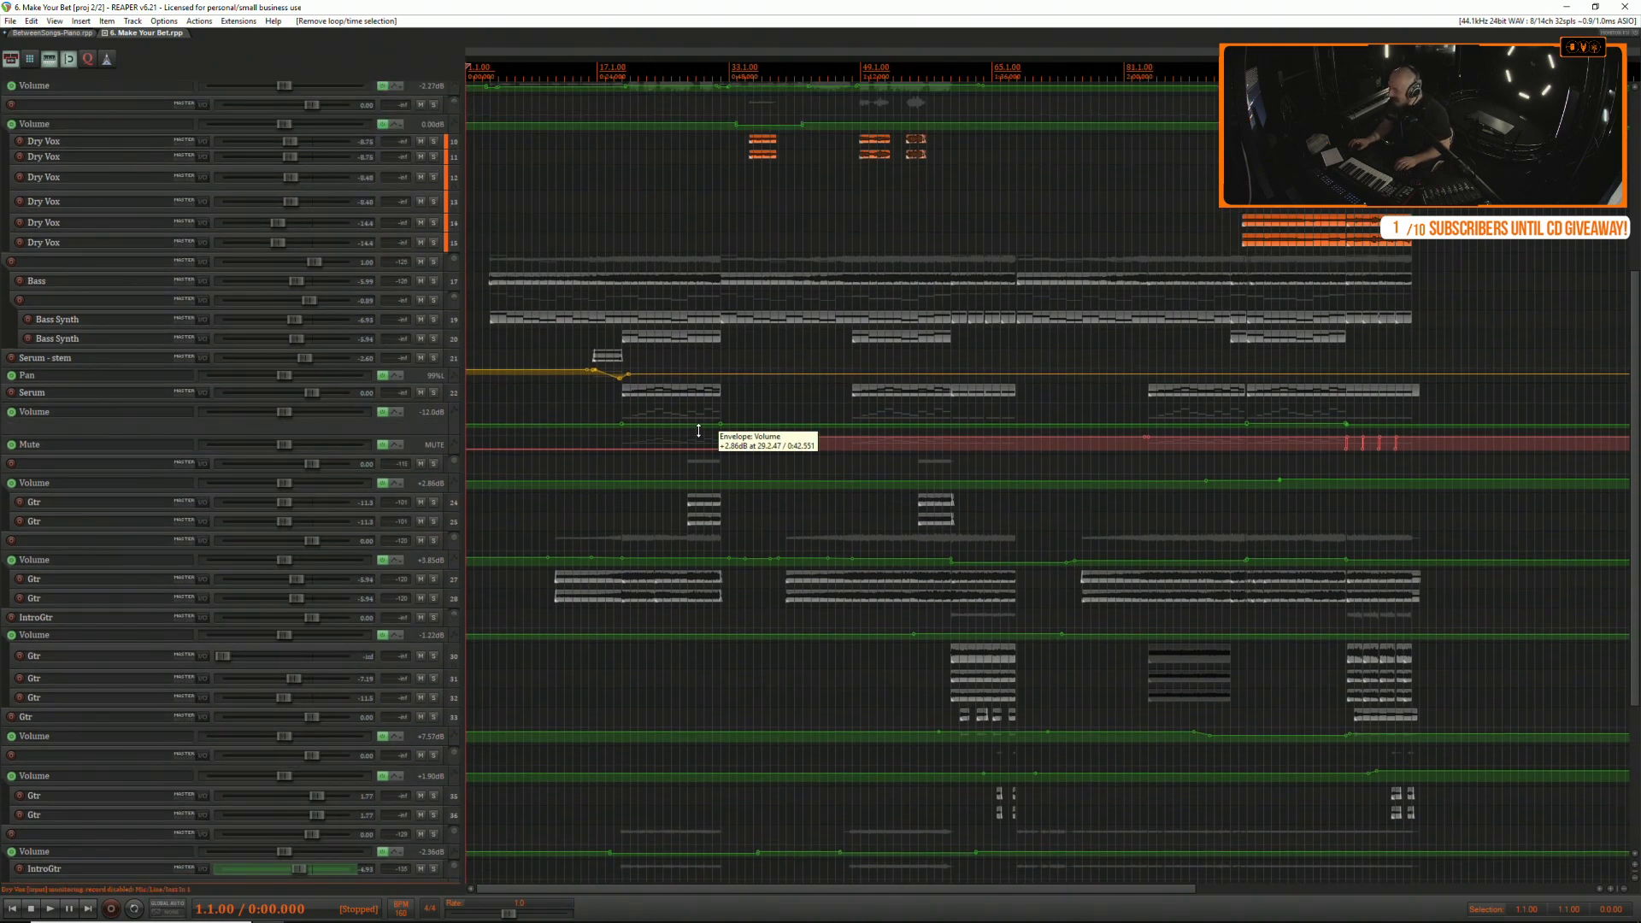
{"action": "scroll", "coordinate": [700, 435], "scroll_direction": "down", "scroll_amount": 6}
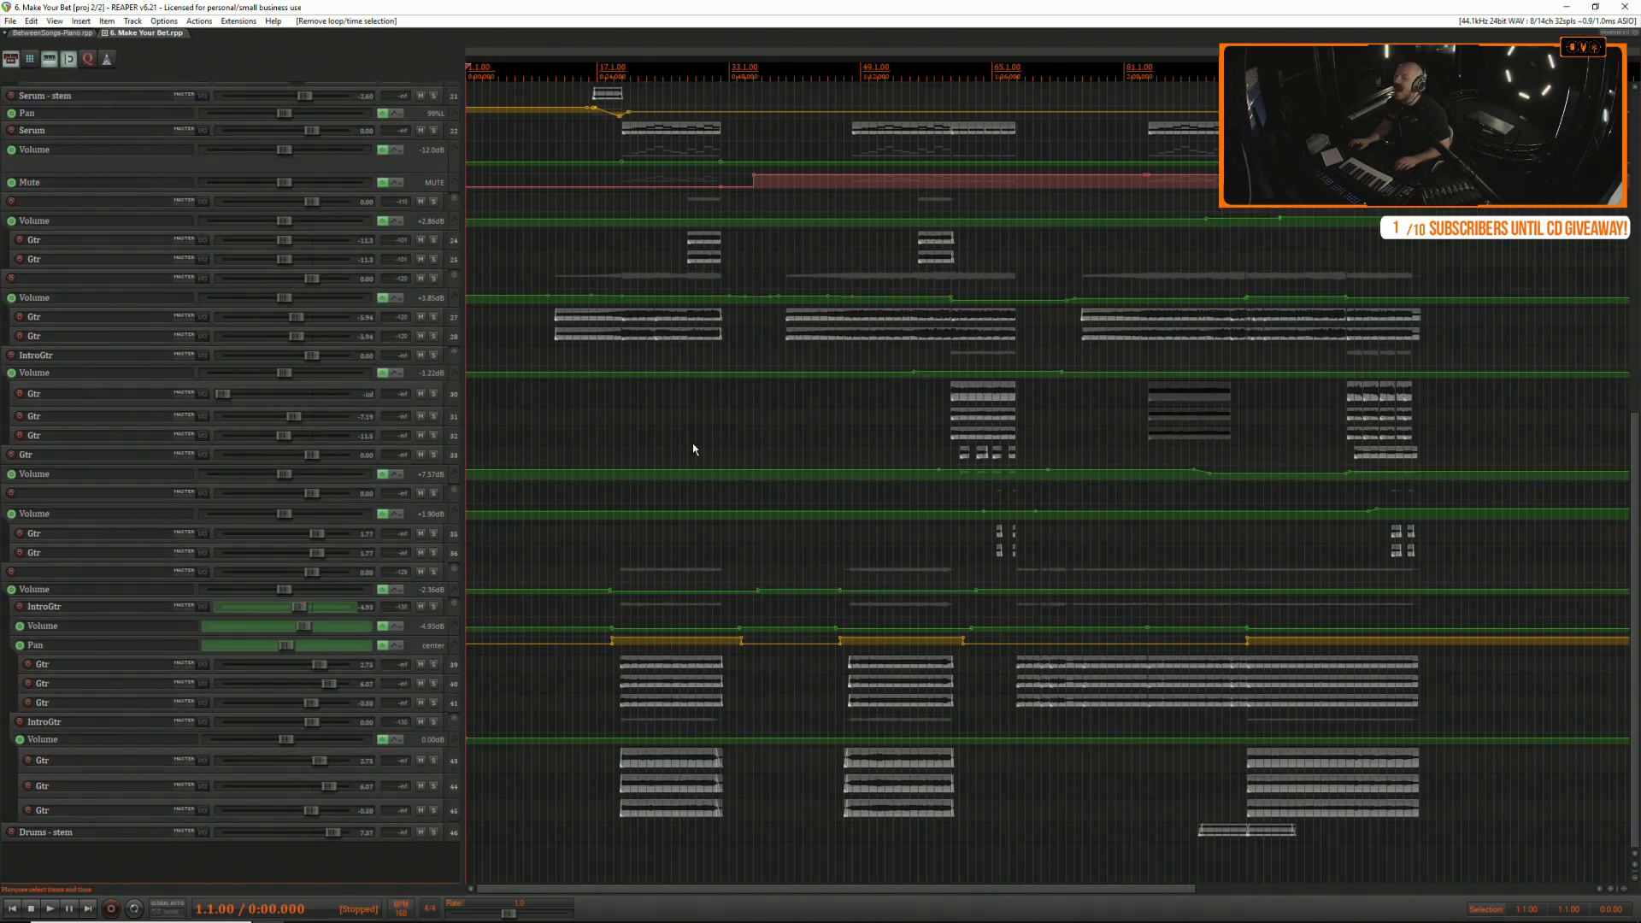
{"action": "scroll", "coordinate": [693, 441], "scroll_direction": "up", "scroll_amount": 5}
{"action": "scroll", "coordinate": [692, 439], "scroll_direction": "down", "scroll_amount": 3}
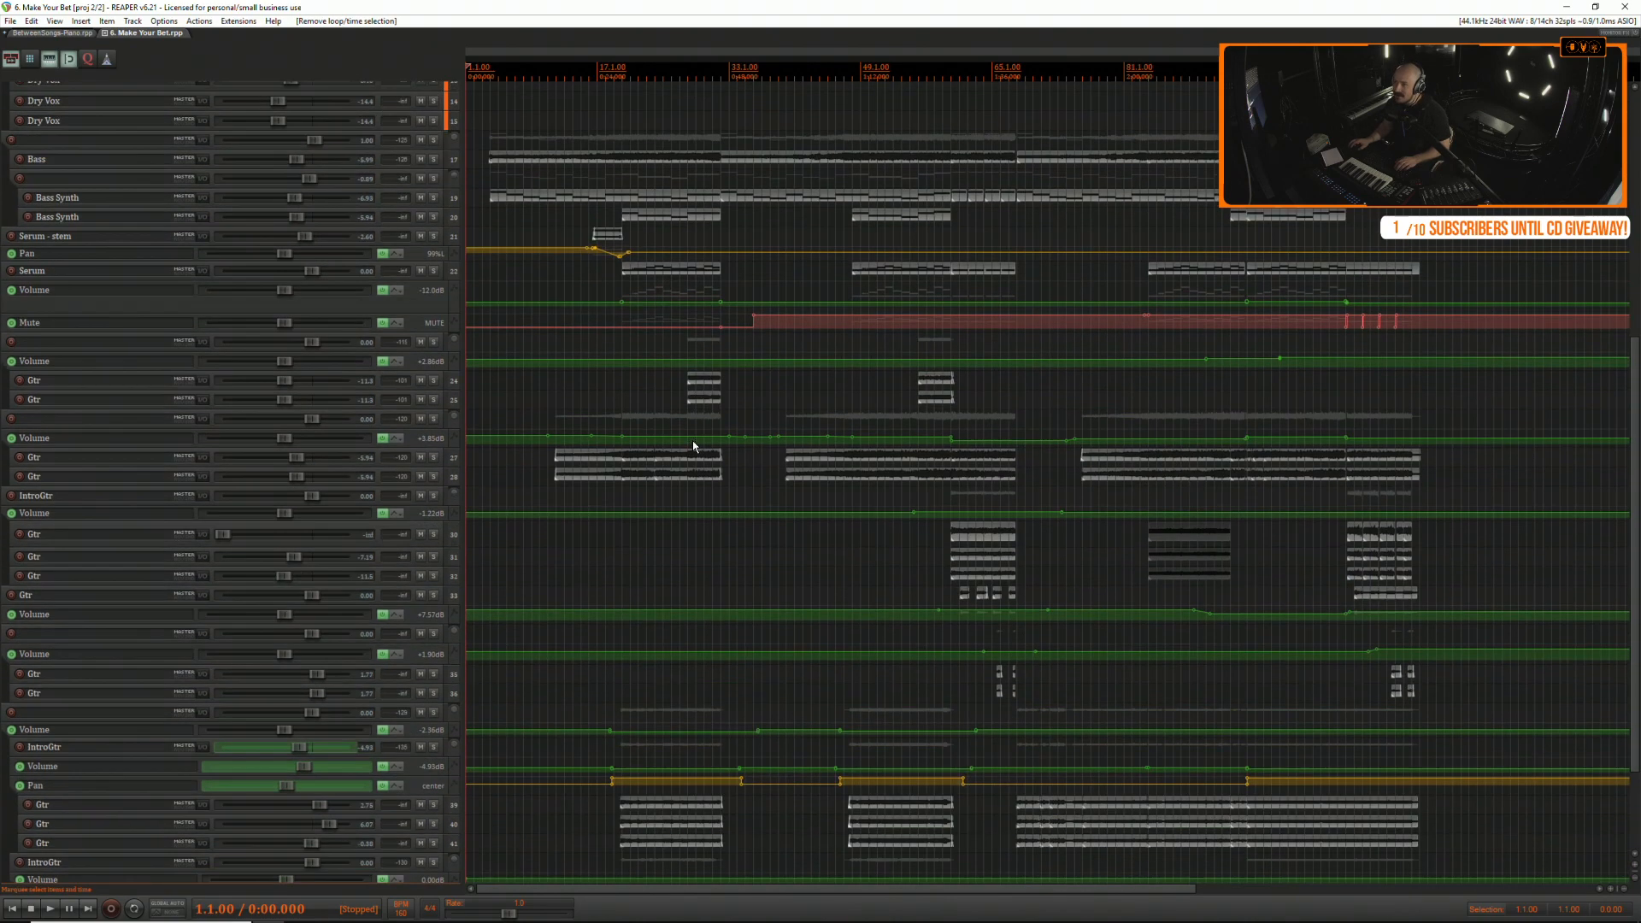
{"action": "scroll", "coordinate": [686, 448], "scroll_direction": "up", "scroll_amount": 3}
{"action": "scroll", "coordinate": [682, 444], "scroll_direction": "up", "scroll_amount": 3}
{"action": "scroll", "coordinate": [687, 436], "scroll_direction": "up", "scroll_amount": 5}
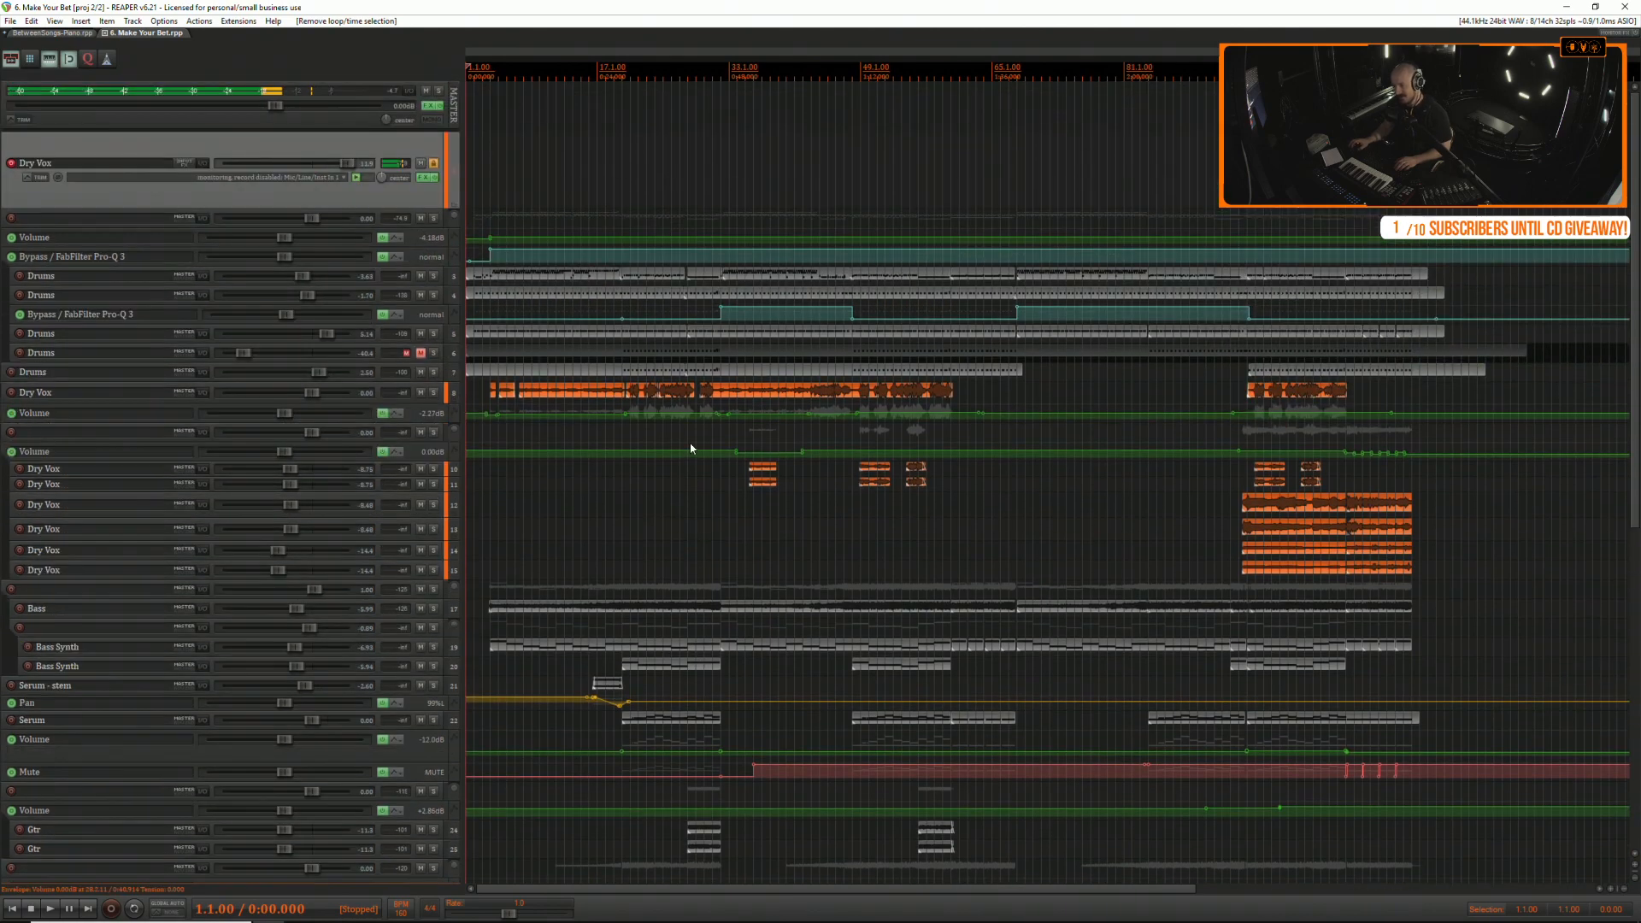
Play the song from the start through its ending, select the main Dry Vox track below the drums, and stop playback.
{"action": "scroll", "coordinate": [666, 465], "scroll_direction": "down", "scroll_amount": 1}
{"action": "scroll", "coordinate": [665, 467], "scroll_direction": "down", "scroll_amount": 2}
{"action": "key", "text": "space"}
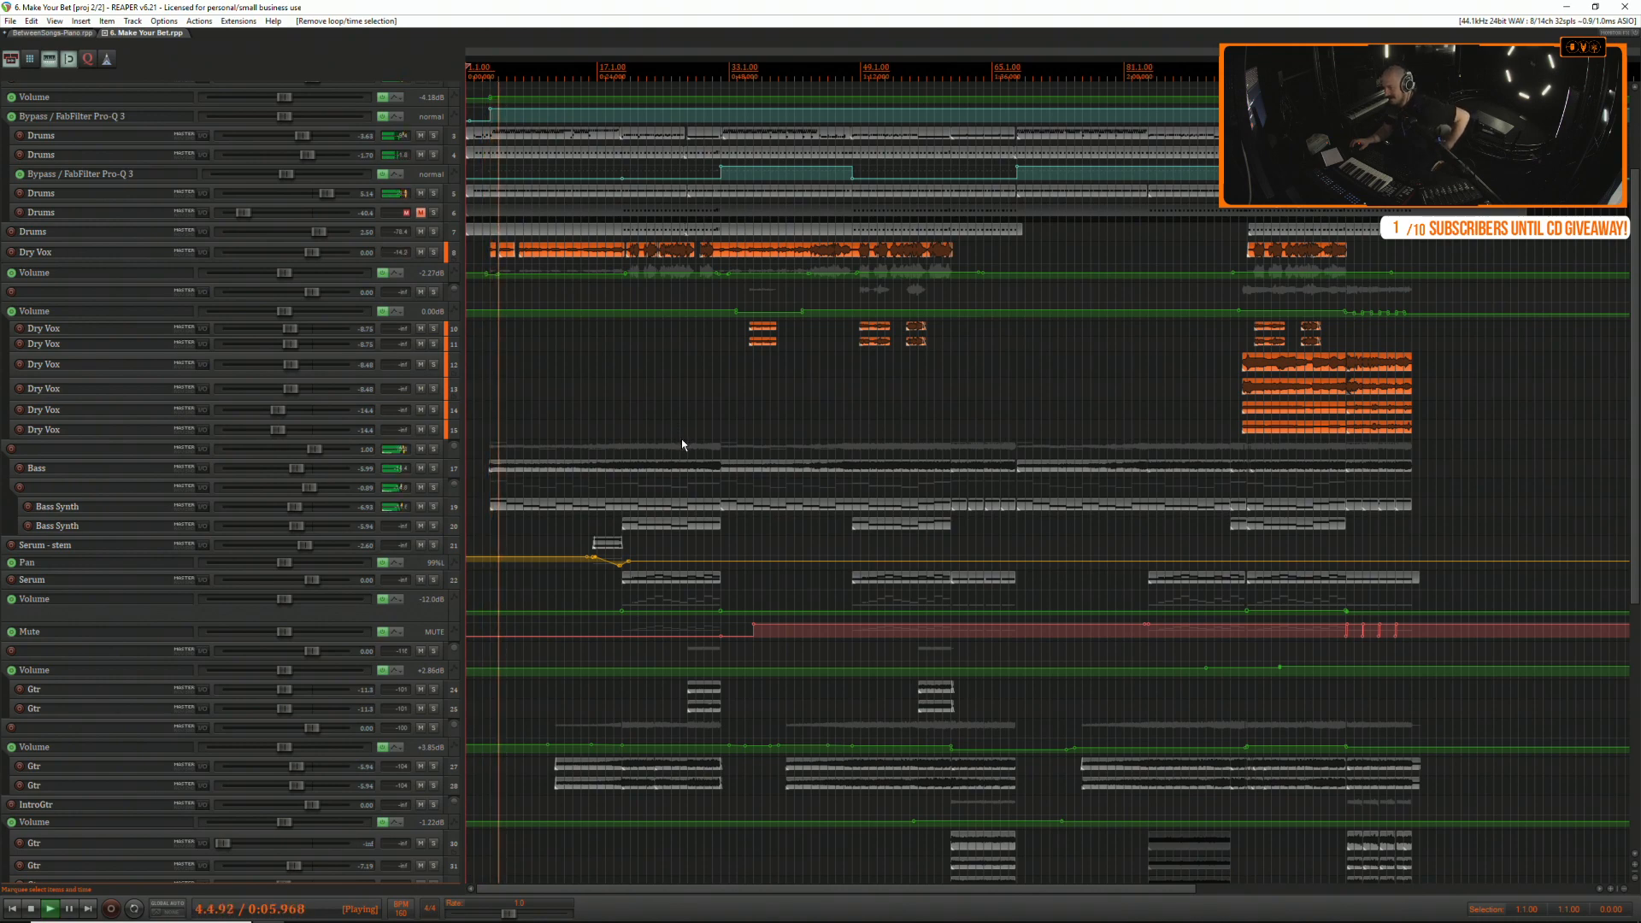
{"action": "scroll", "coordinate": [726, 445], "scroll_direction": "up", "scroll_amount": 3}
{"action": "scroll", "coordinate": [869, 463], "scroll_direction": "down", "scroll_amount": 1}
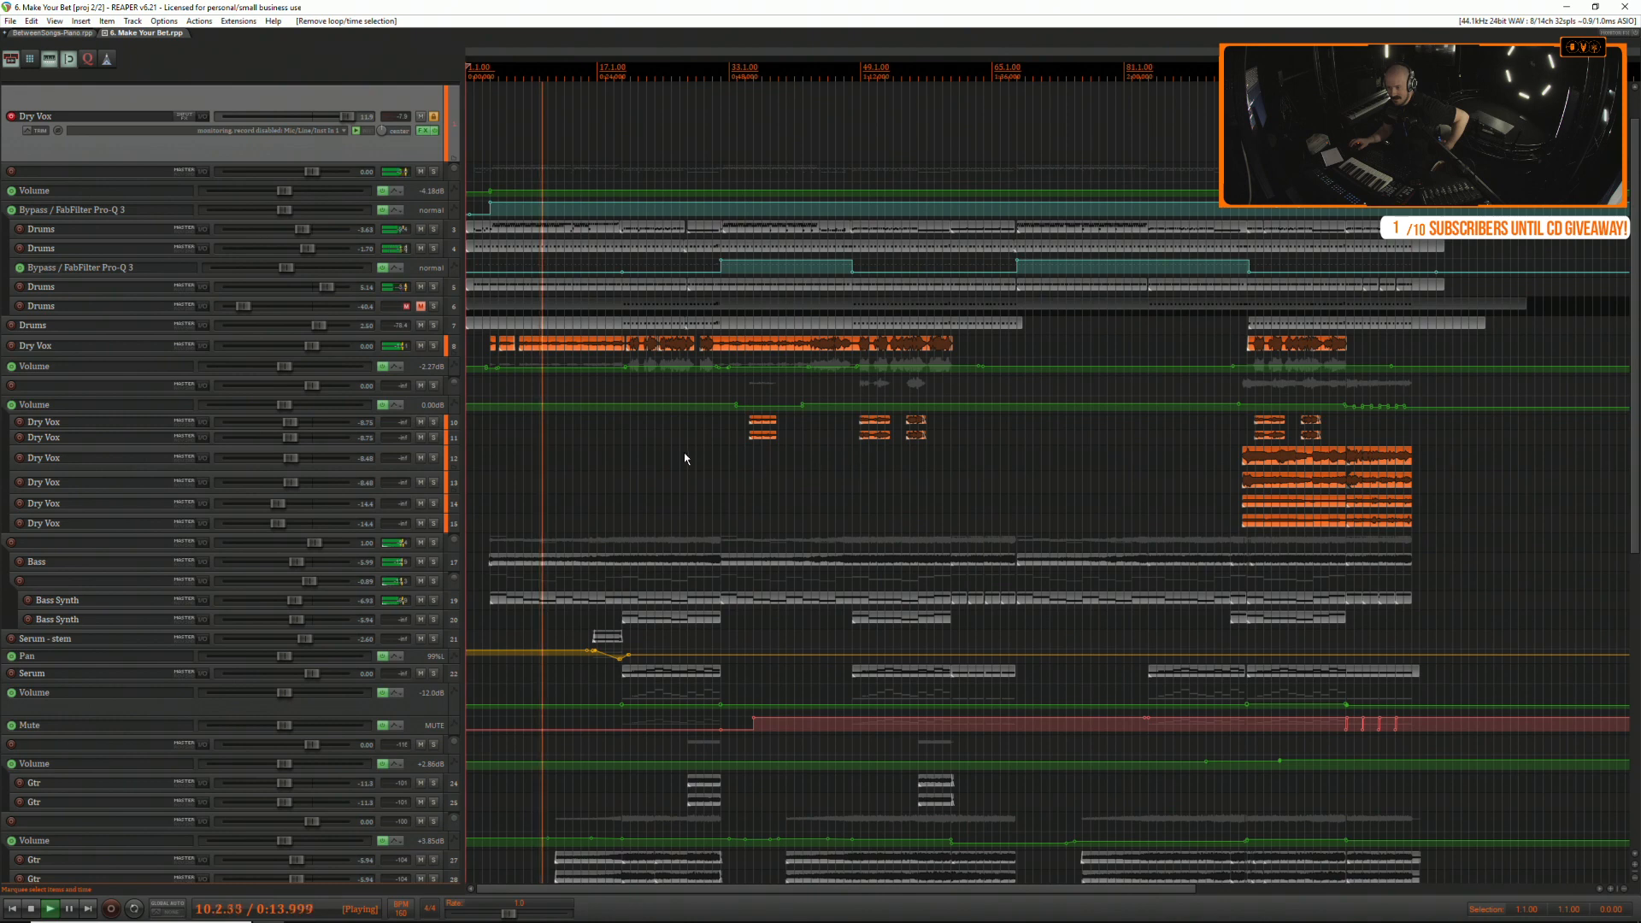
{"action": "left_click", "coordinate": [110, 344]}
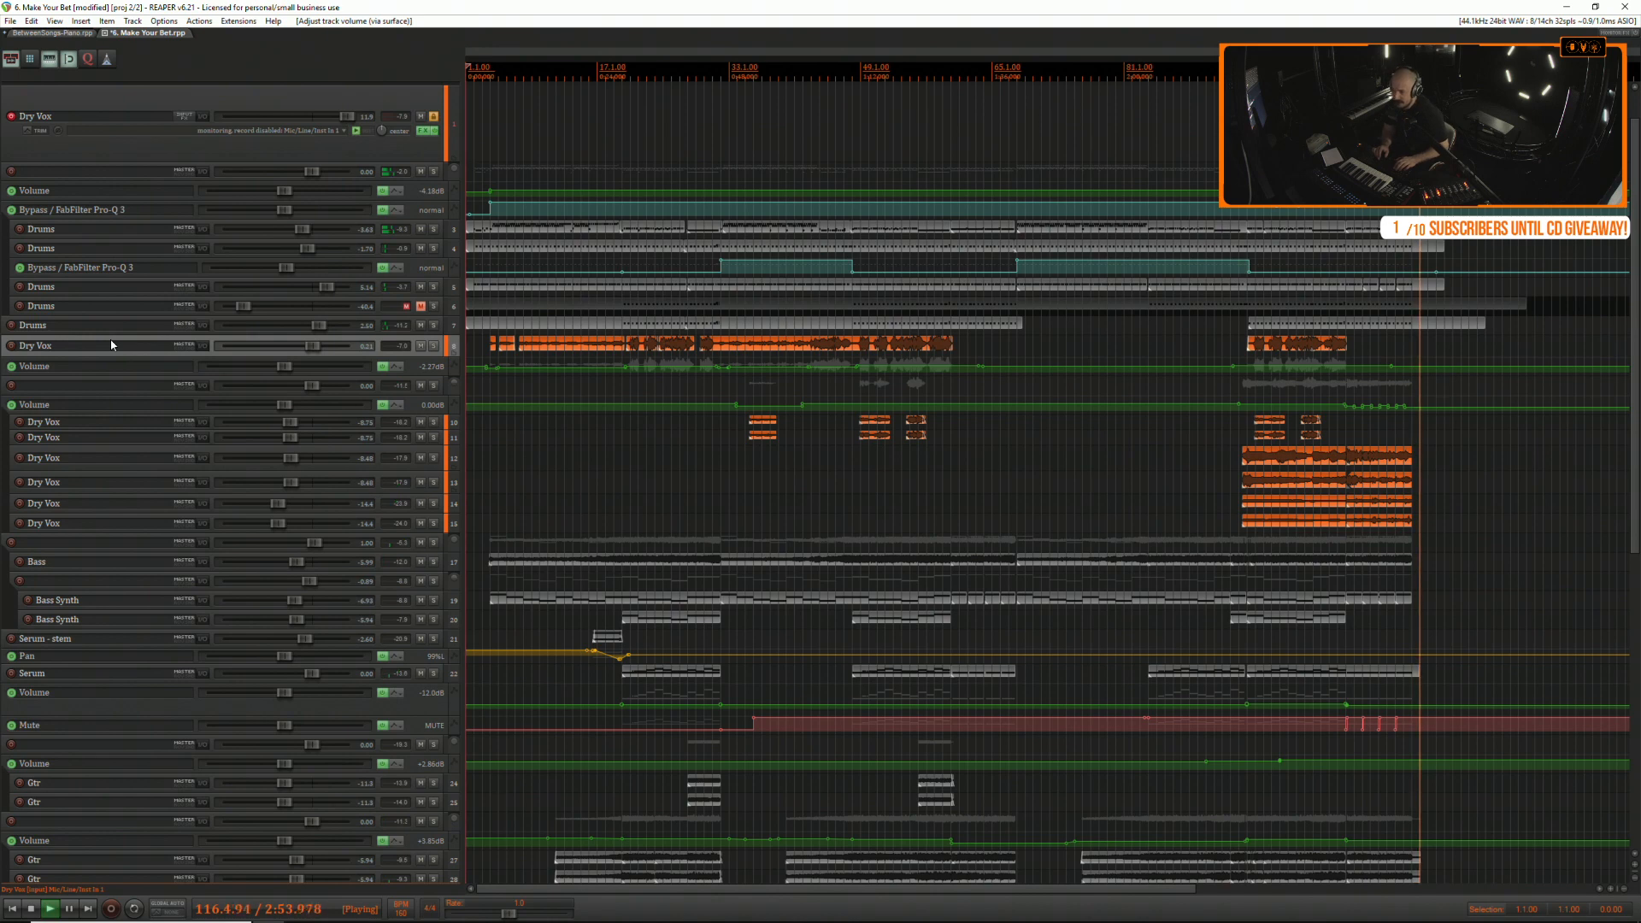
{"action": "key", "text": "space"}
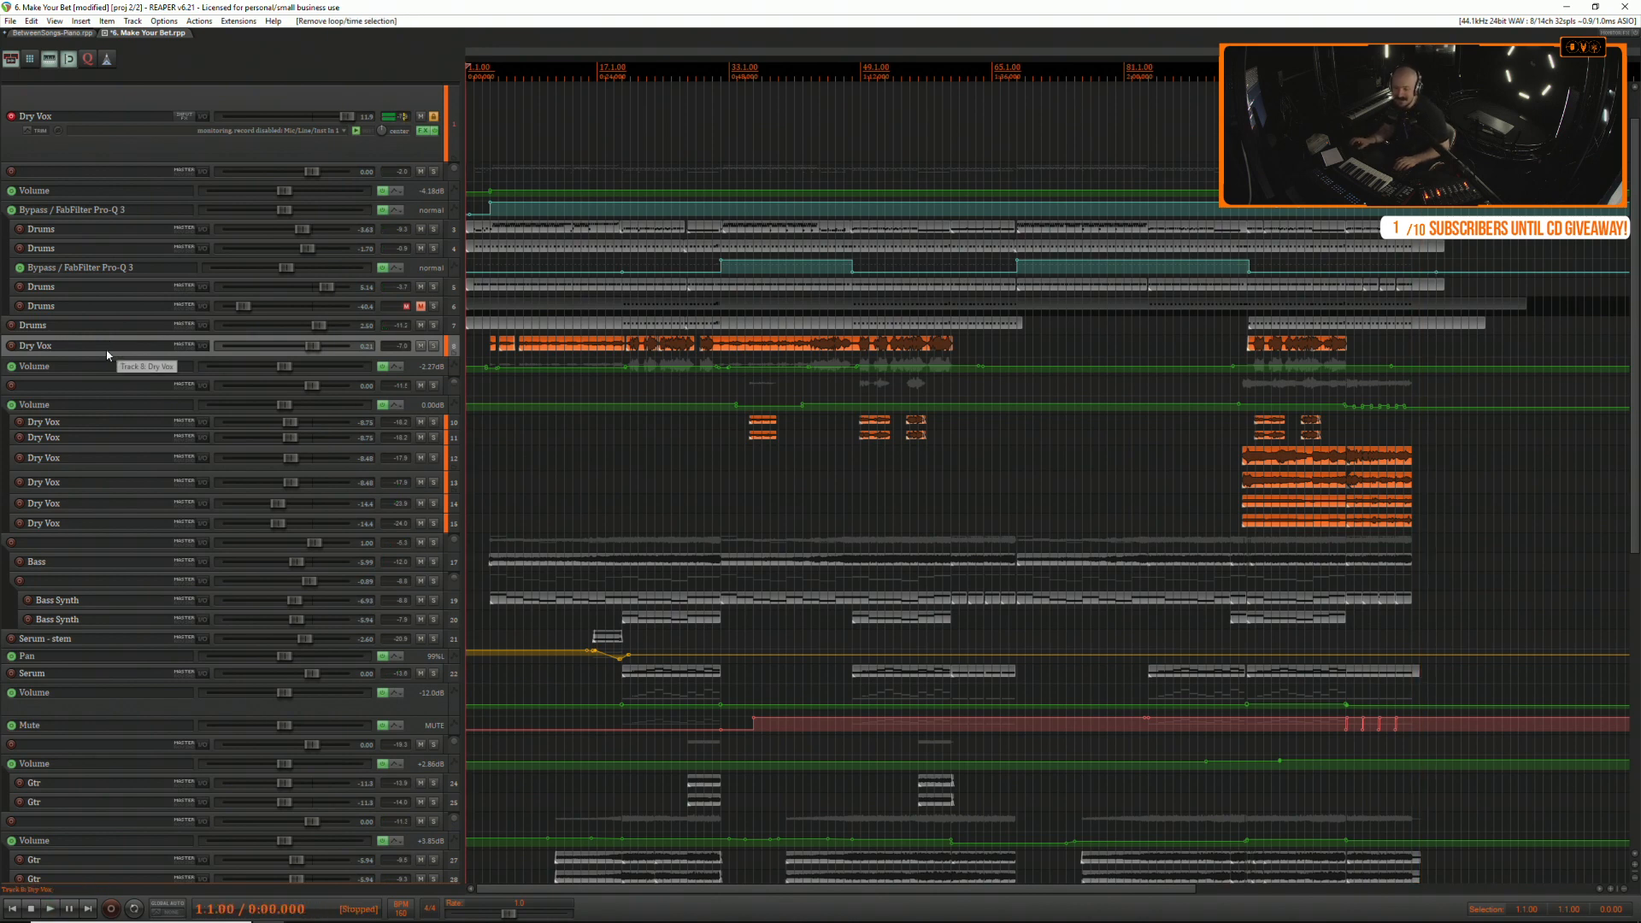
Place the edit cursor at 2.1.00, just before the first vocal items in the song's intro.
{"action": "left_click", "coordinate": [500, 484]}
{"action": "scroll", "coordinate": [513, 480], "scroll_direction": "up", "scroll_amount": 5}
{"action": "scroll", "coordinate": [524, 475], "scroll_direction": "up", "scroll_amount": 3}
{"action": "left_click", "coordinate": [525, 469]}
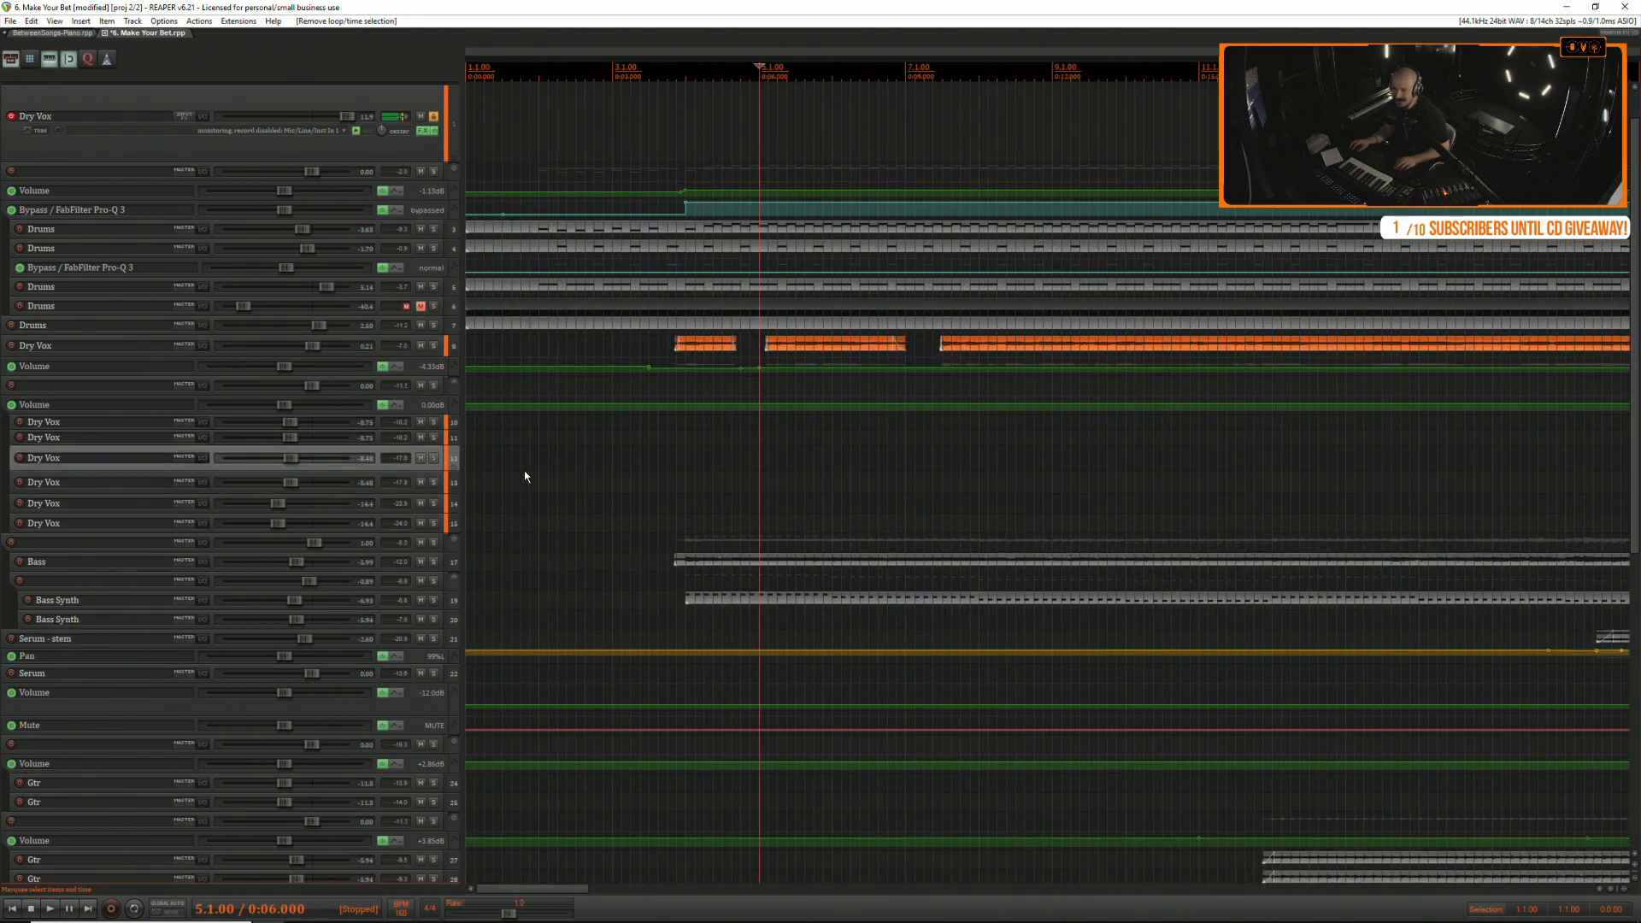
Examine the whole arrangement's items and automation envelopes across the drum, vocal, bass, synth and guitar tracks.
{"action": "scroll", "coordinate": [675, 518], "scroll_direction": "down", "scroll_amount": 4}
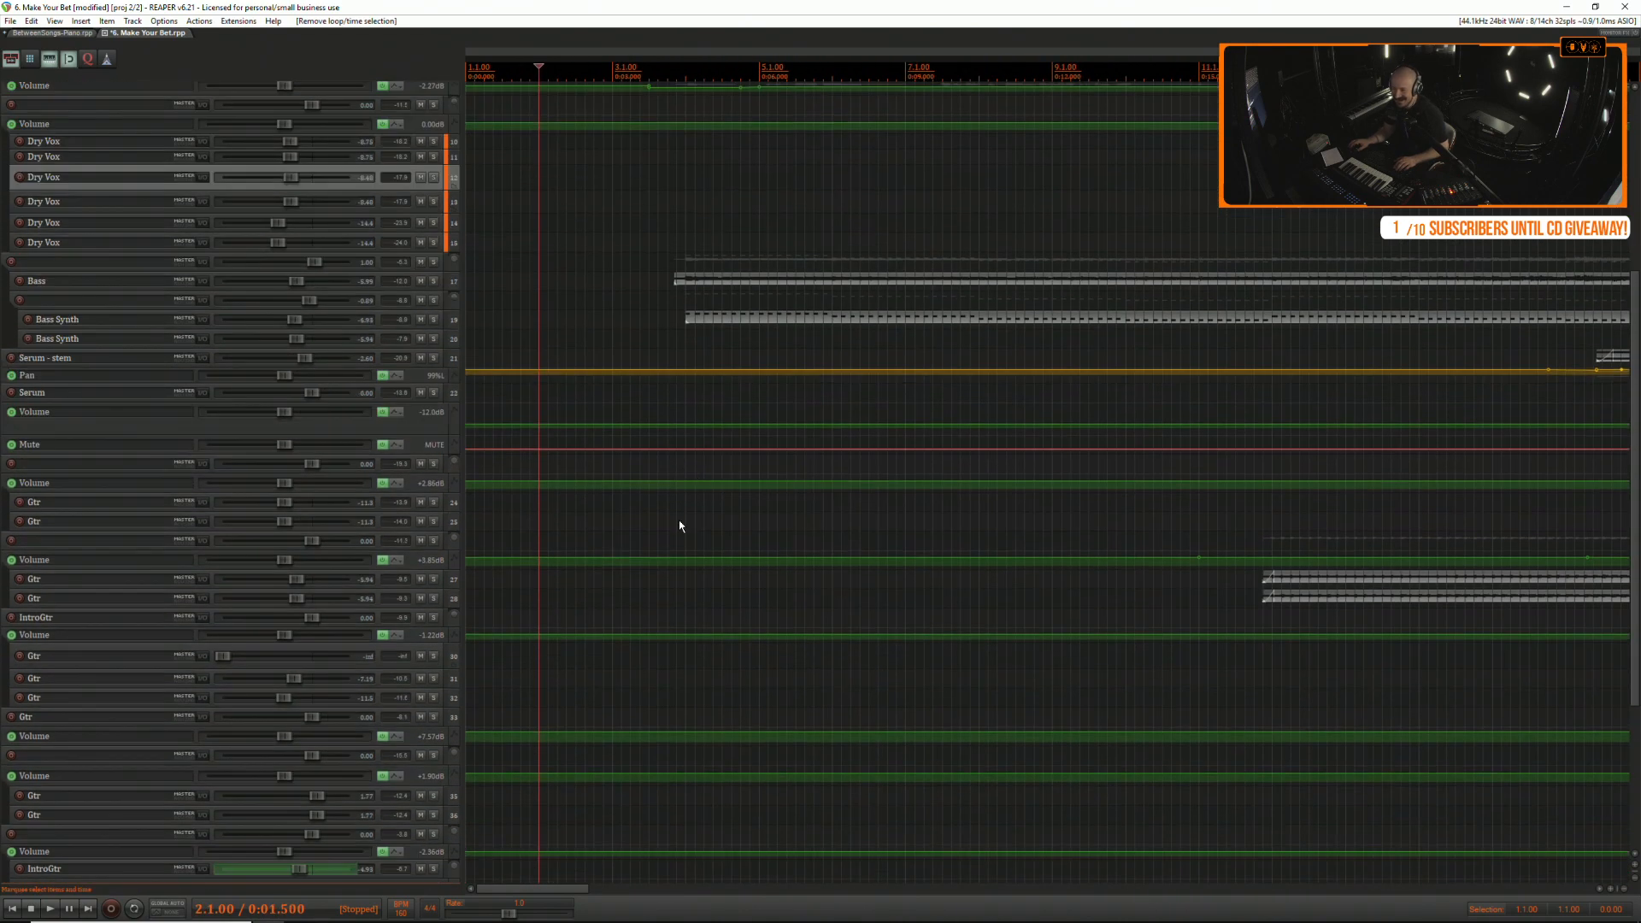
{"action": "scroll", "coordinate": [675, 509], "scroll_direction": "up", "scroll_amount": 4}
{"action": "scroll", "coordinate": [659, 499], "scroll_direction": "down", "scroll_amount": 3}
{"action": "scroll", "coordinate": [660, 504], "scroll_direction": "down", "scroll_amount": 3}
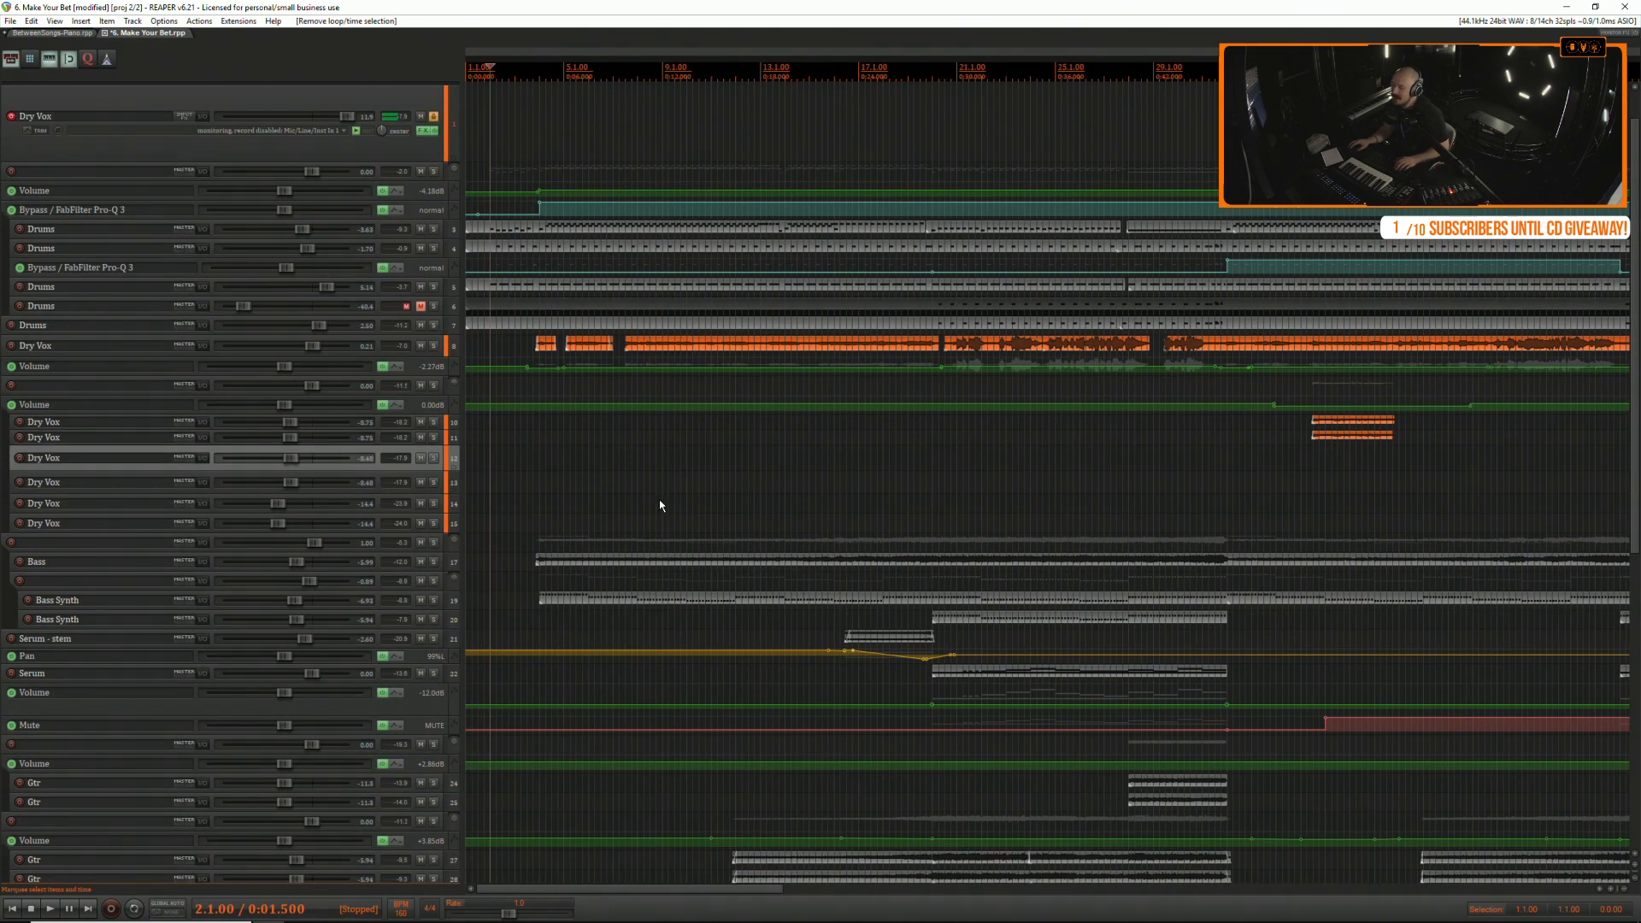
{"action": "scroll", "coordinate": [659, 499], "scroll_direction": "down", "scroll_amount": 3}
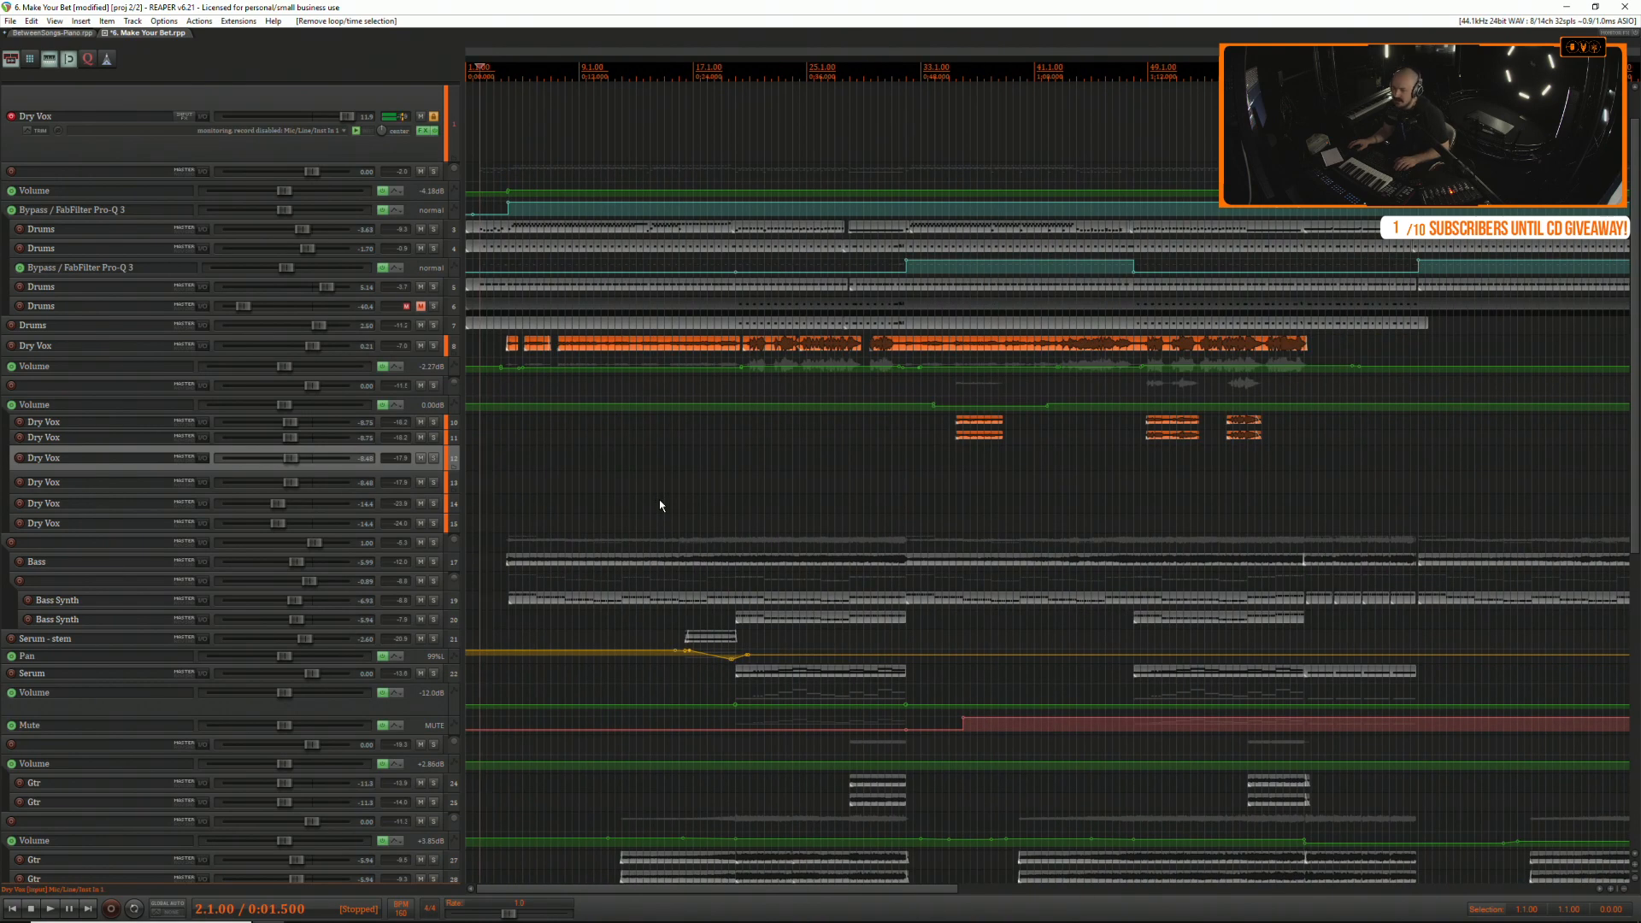
{"action": "scroll", "coordinate": [660, 500], "scroll_direction": "down", "scroll_amount": 3}
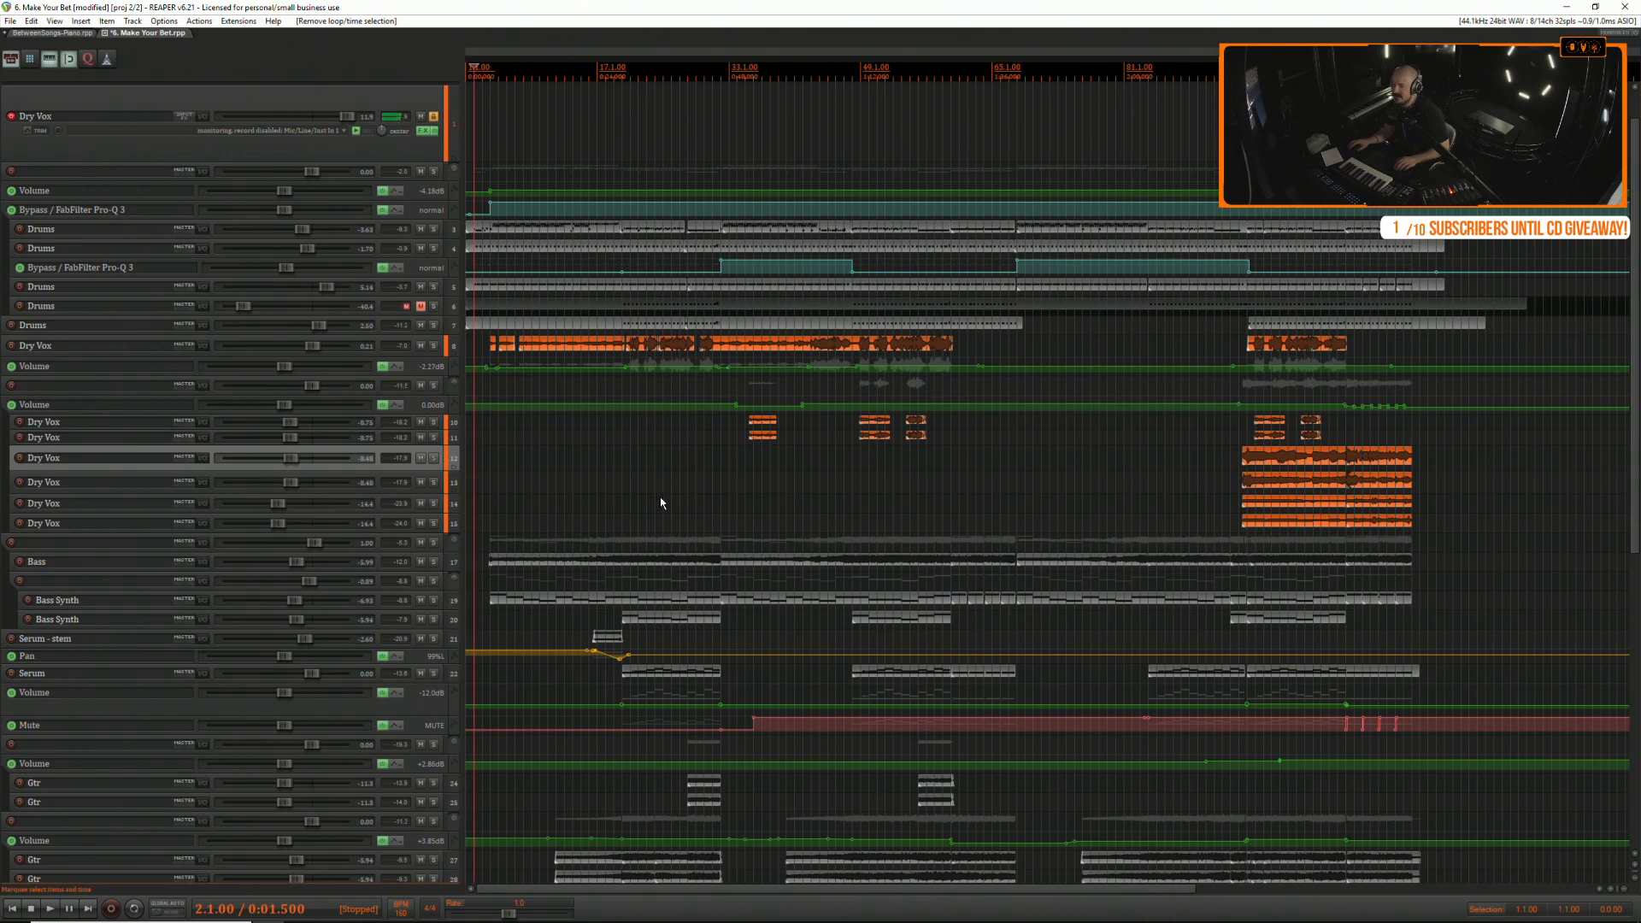
{"action": "scroll", "coordinate": [656, 504], "scroll_direction": "down", "scroll_amount": 1}
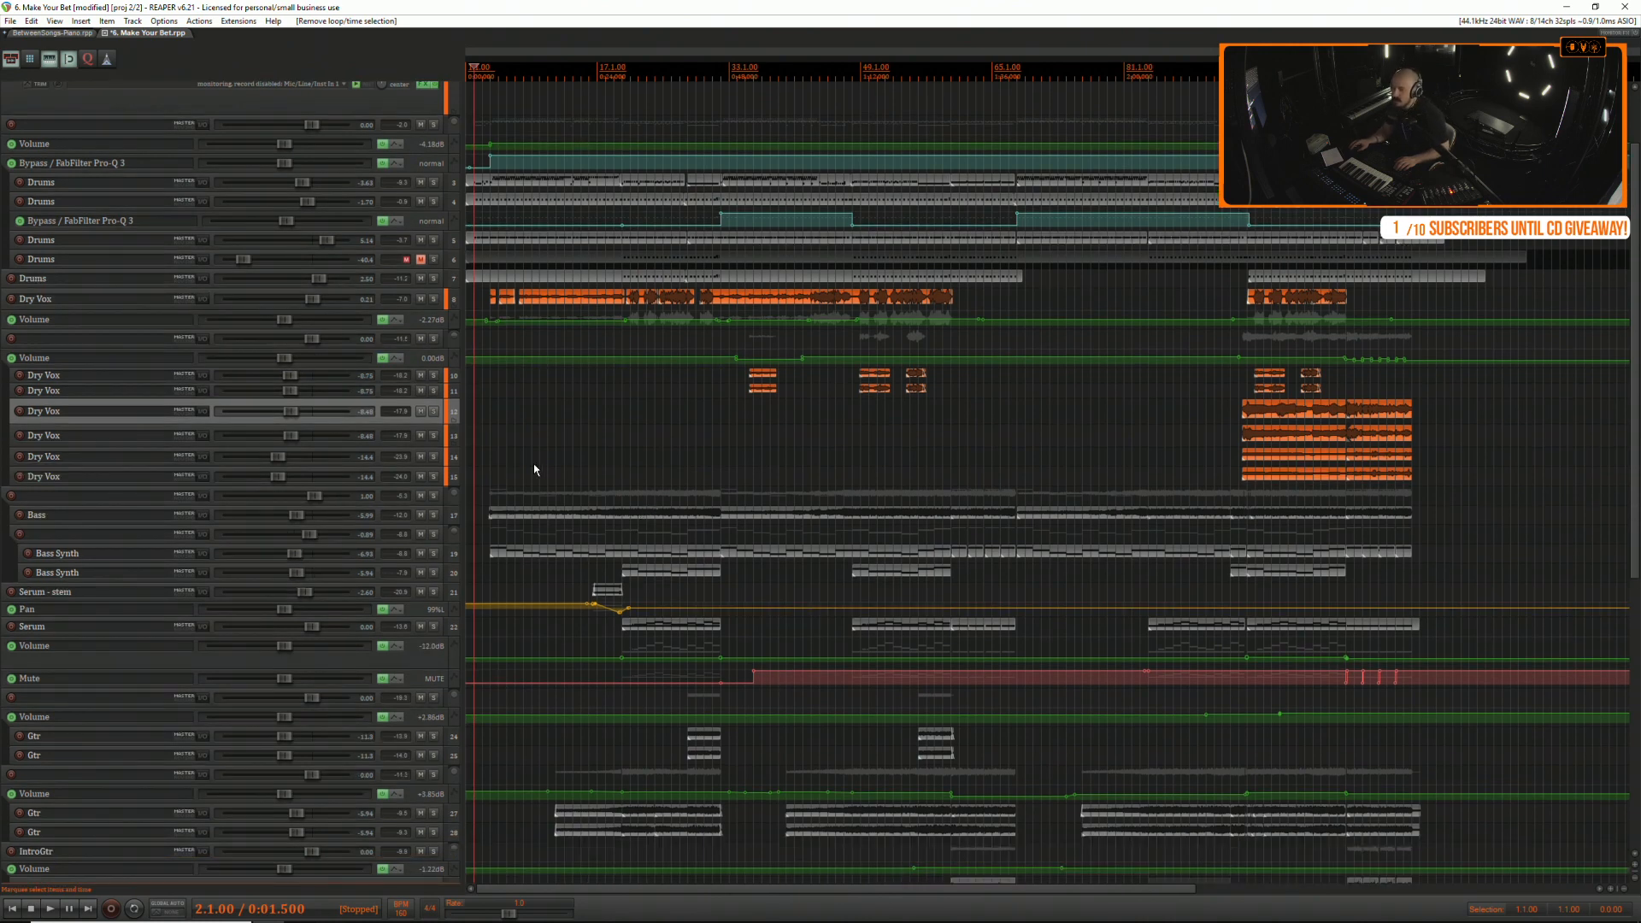
{"action": "scroll", "coordinate": [536, 455], "scroll_direction": "down", "scroll_amount": 6}
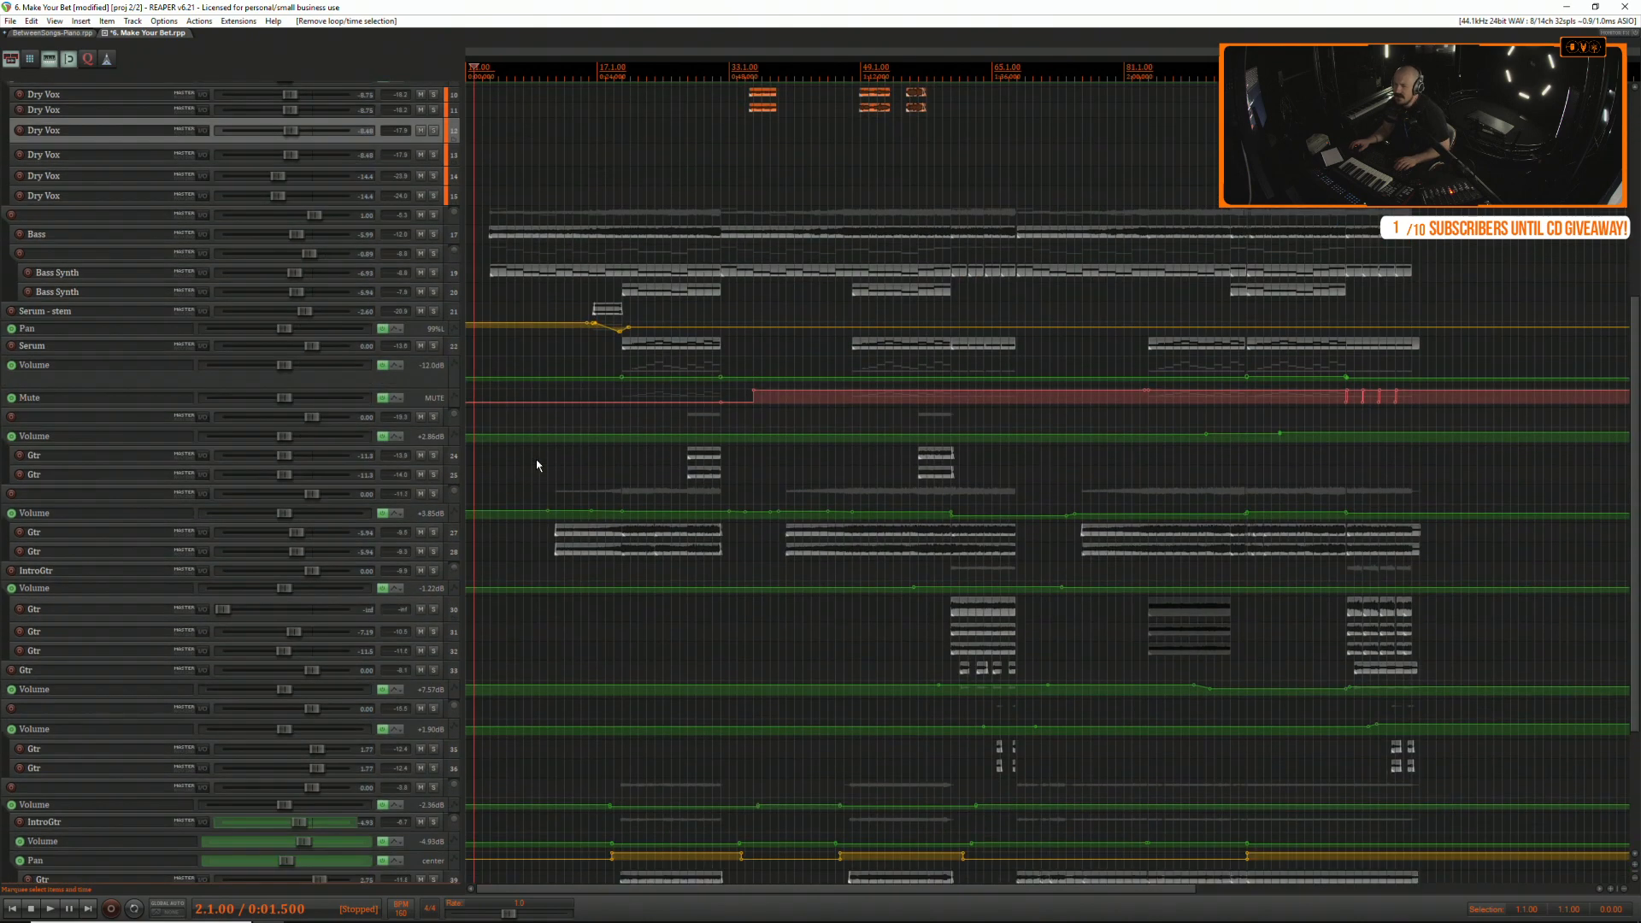
{"action": "scroll", "coordinate": [536, 462], "scroll_direction": "down", "scroll_amount": 5}
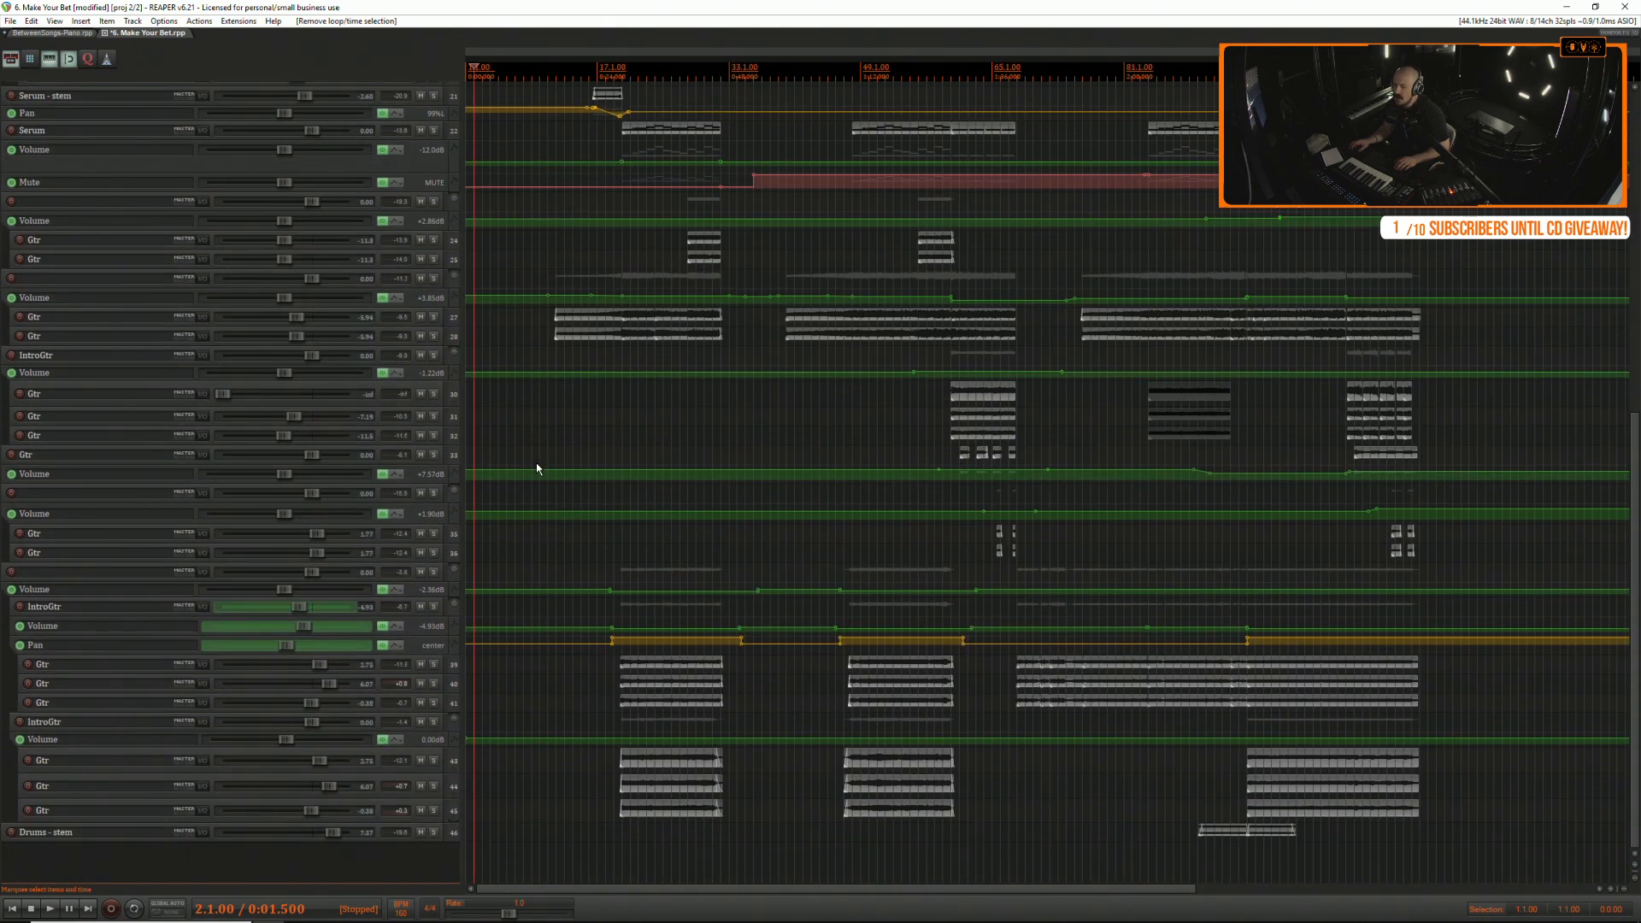
{"action": "scroll", "coordinate": [537, 464], "scroll_direction": "up", "scroll_amount": 11}
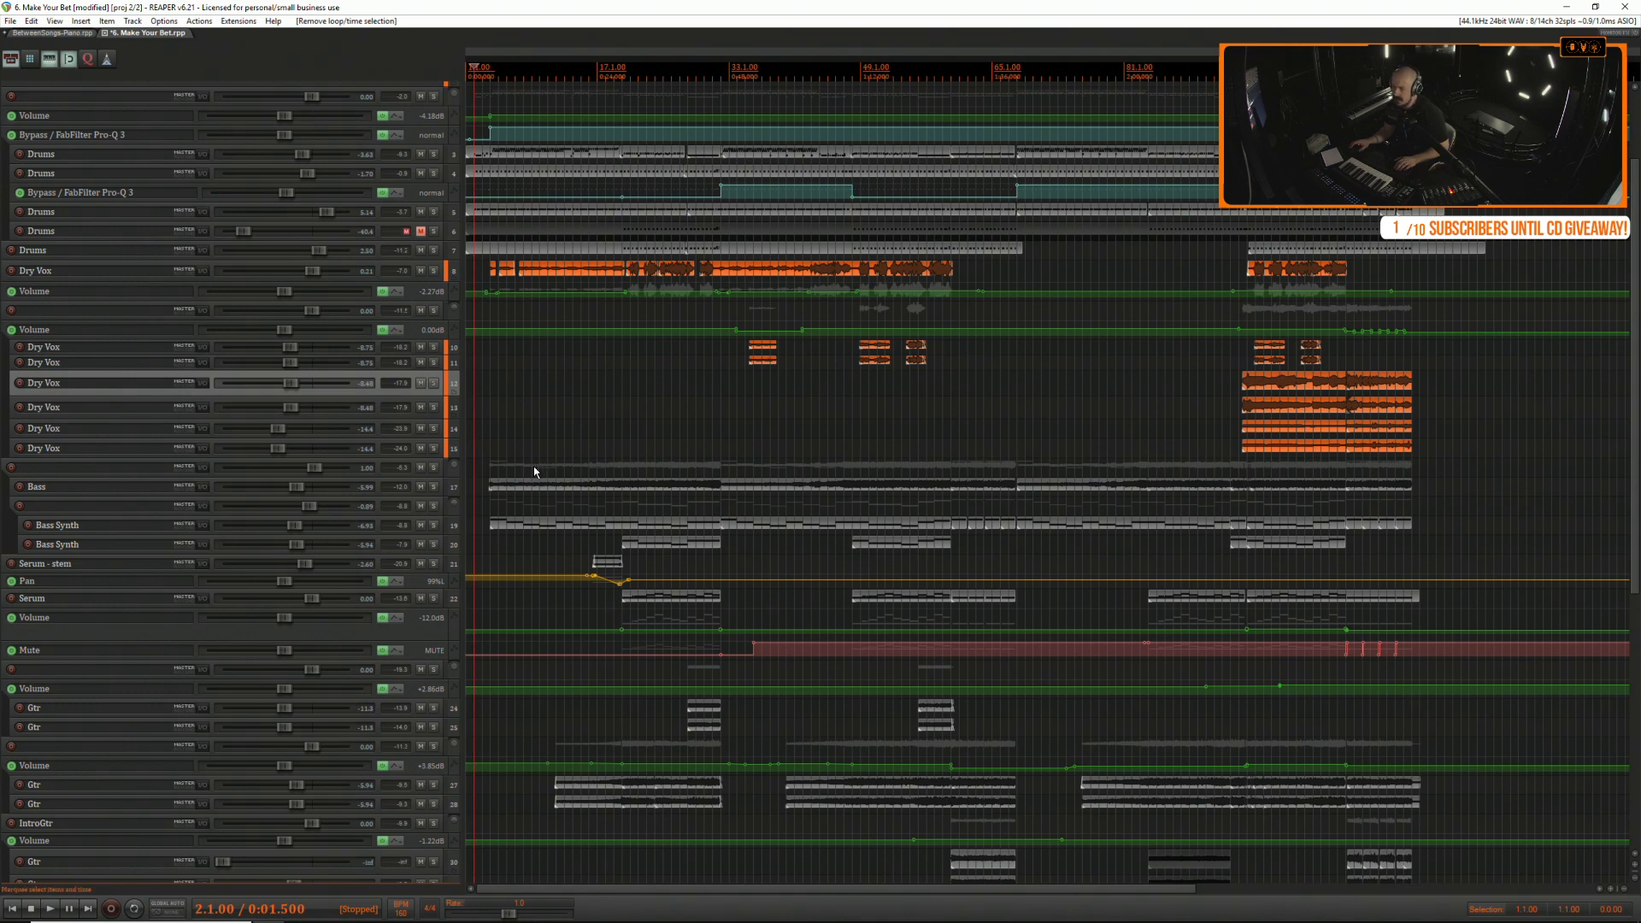
{"action": "scroll", "coordinate": [538, 466], "scroll_direction": "down", "scroll_amount": 3}
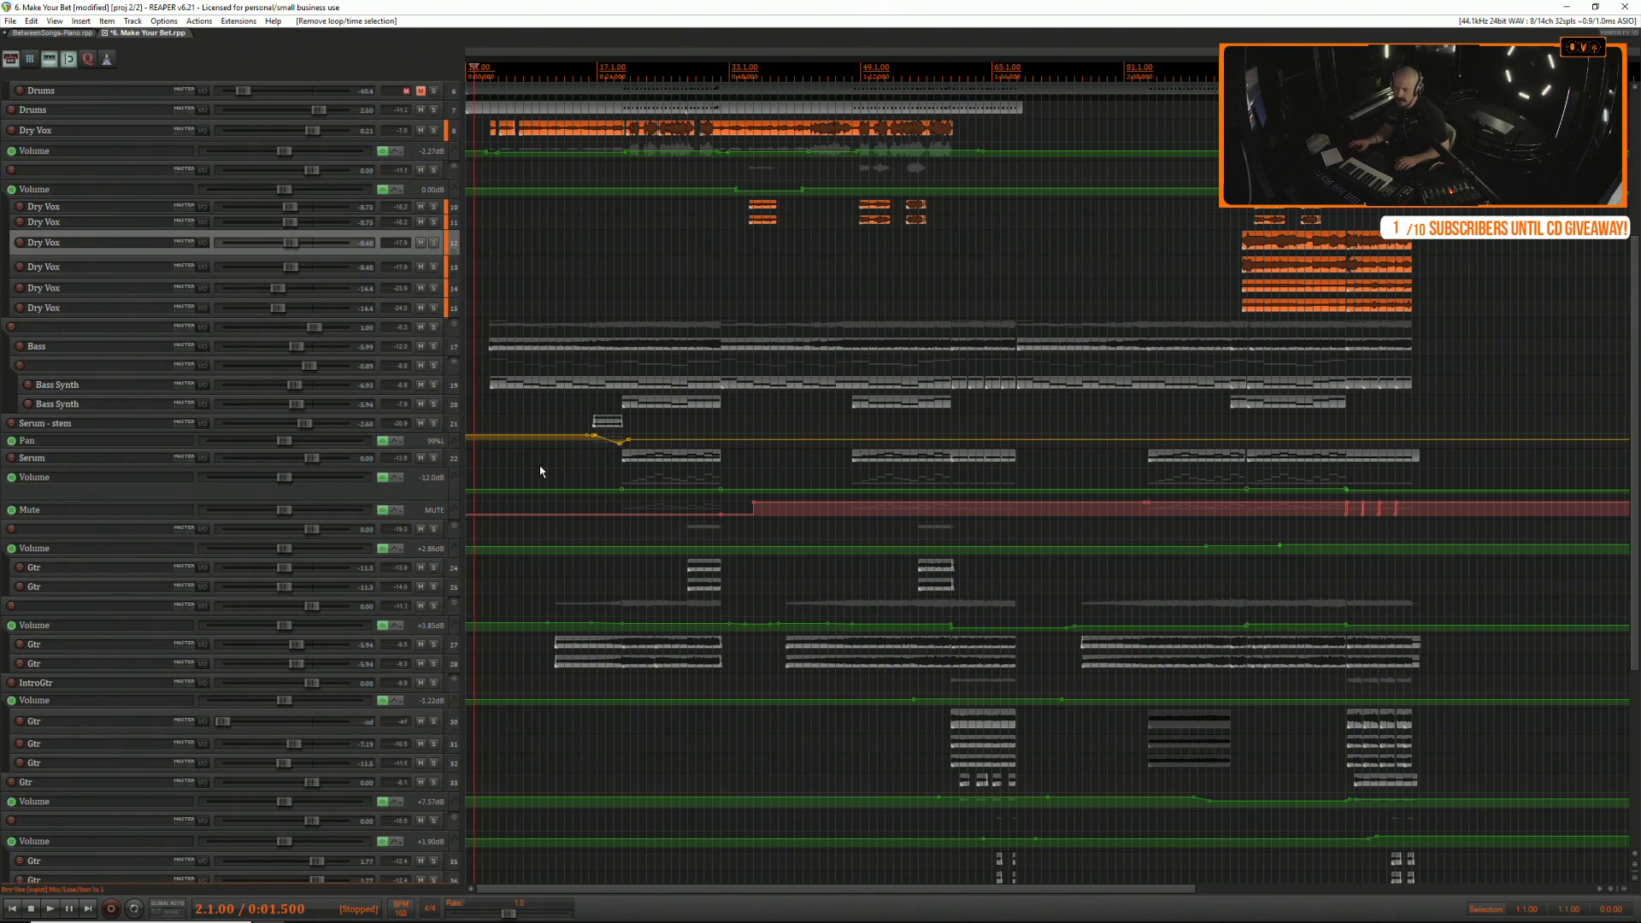
{"action": "scroll", "coordinate": [540, 465], "scroll_direction": "up", "scroll_amount": 2}
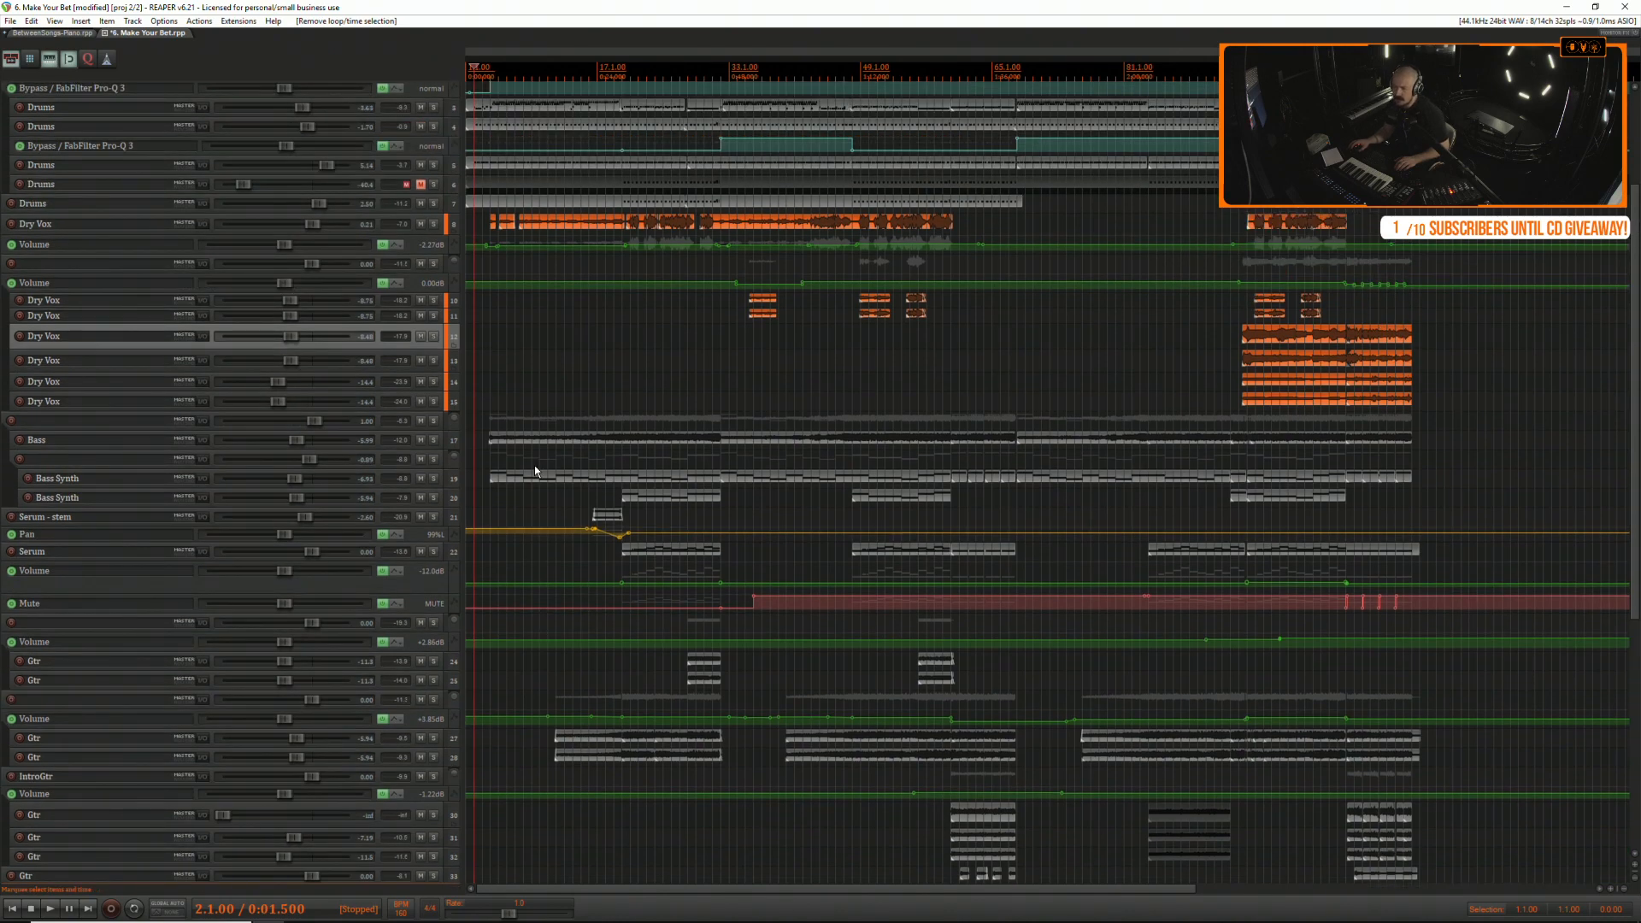
{"action": "scroll", "coordinate": [535, 466], "scroll_direction": "down", "scroll_amount": 3}
{"action": "scroll", "coordinate": [533, 473], "scroll_direction": "down", "scroll_amount": 3}
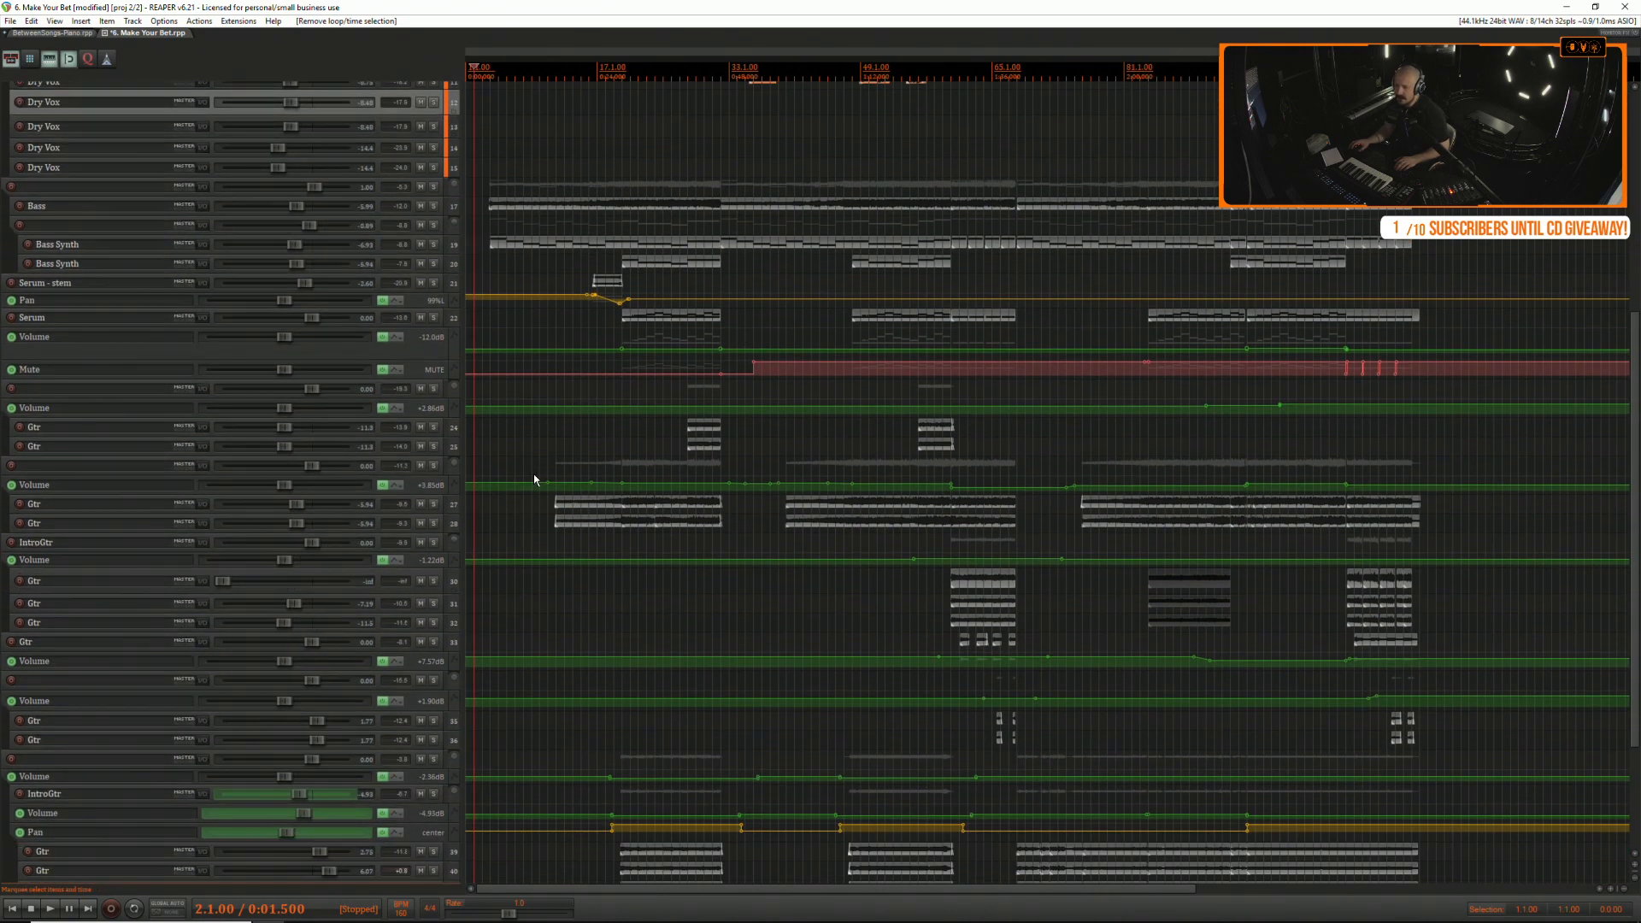
{"action": "scroll", "coordinate": [523, 489], "scroll_direction": "down", "scroll_amount": 1}
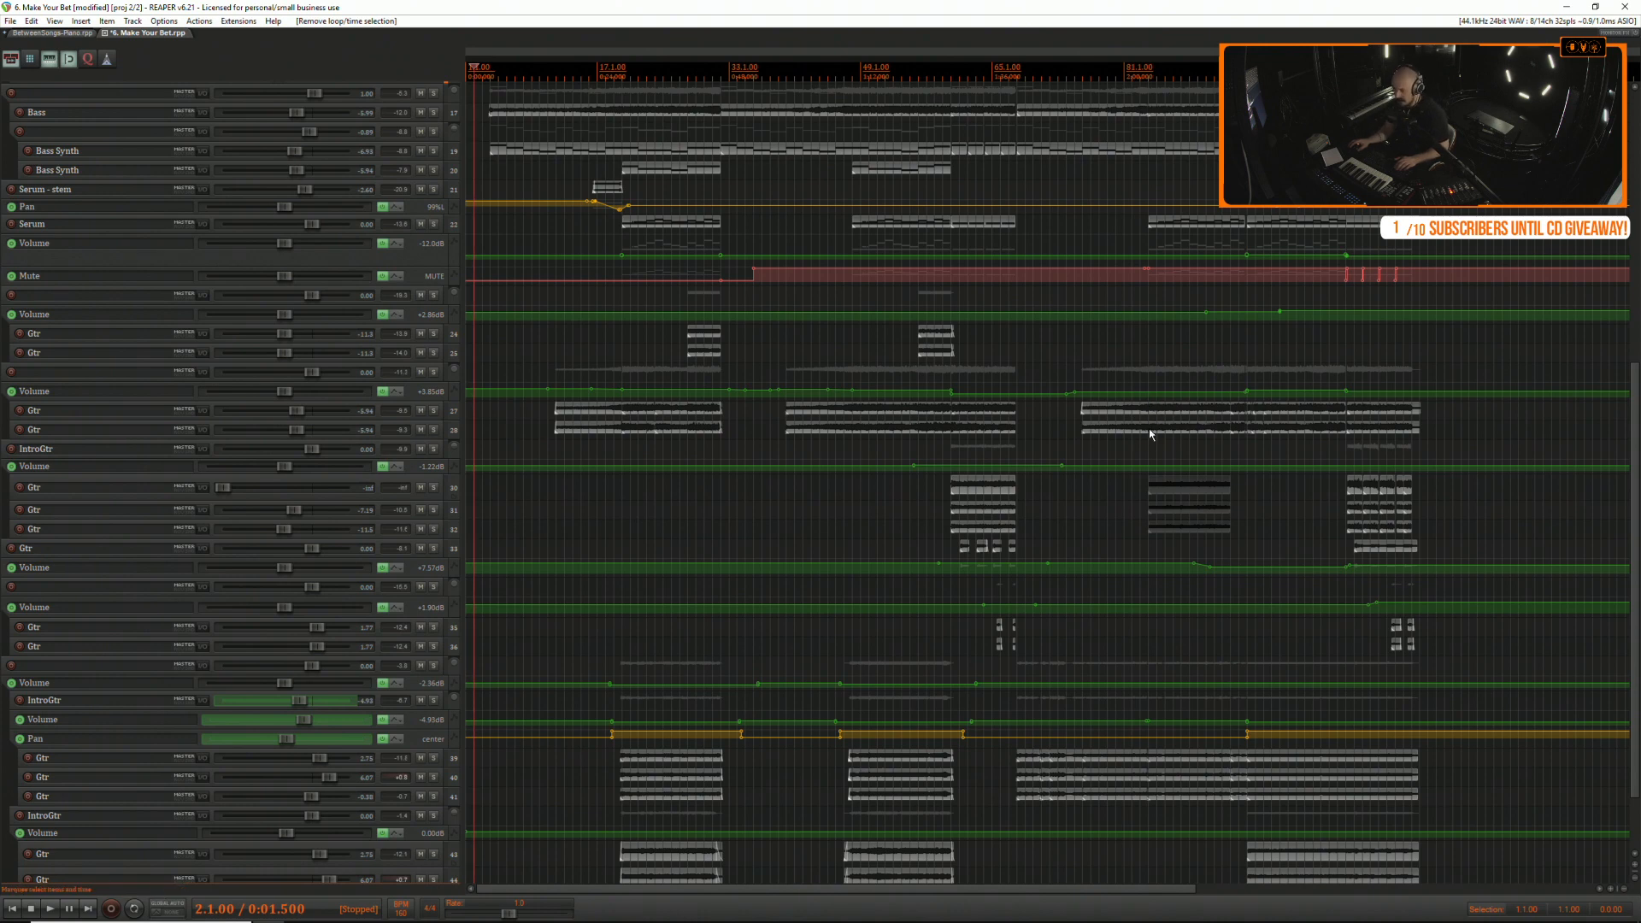
{"action": "scroll", "coordinate": [972, 483], "scroll_direction": "up", "scroll_amount": 5}
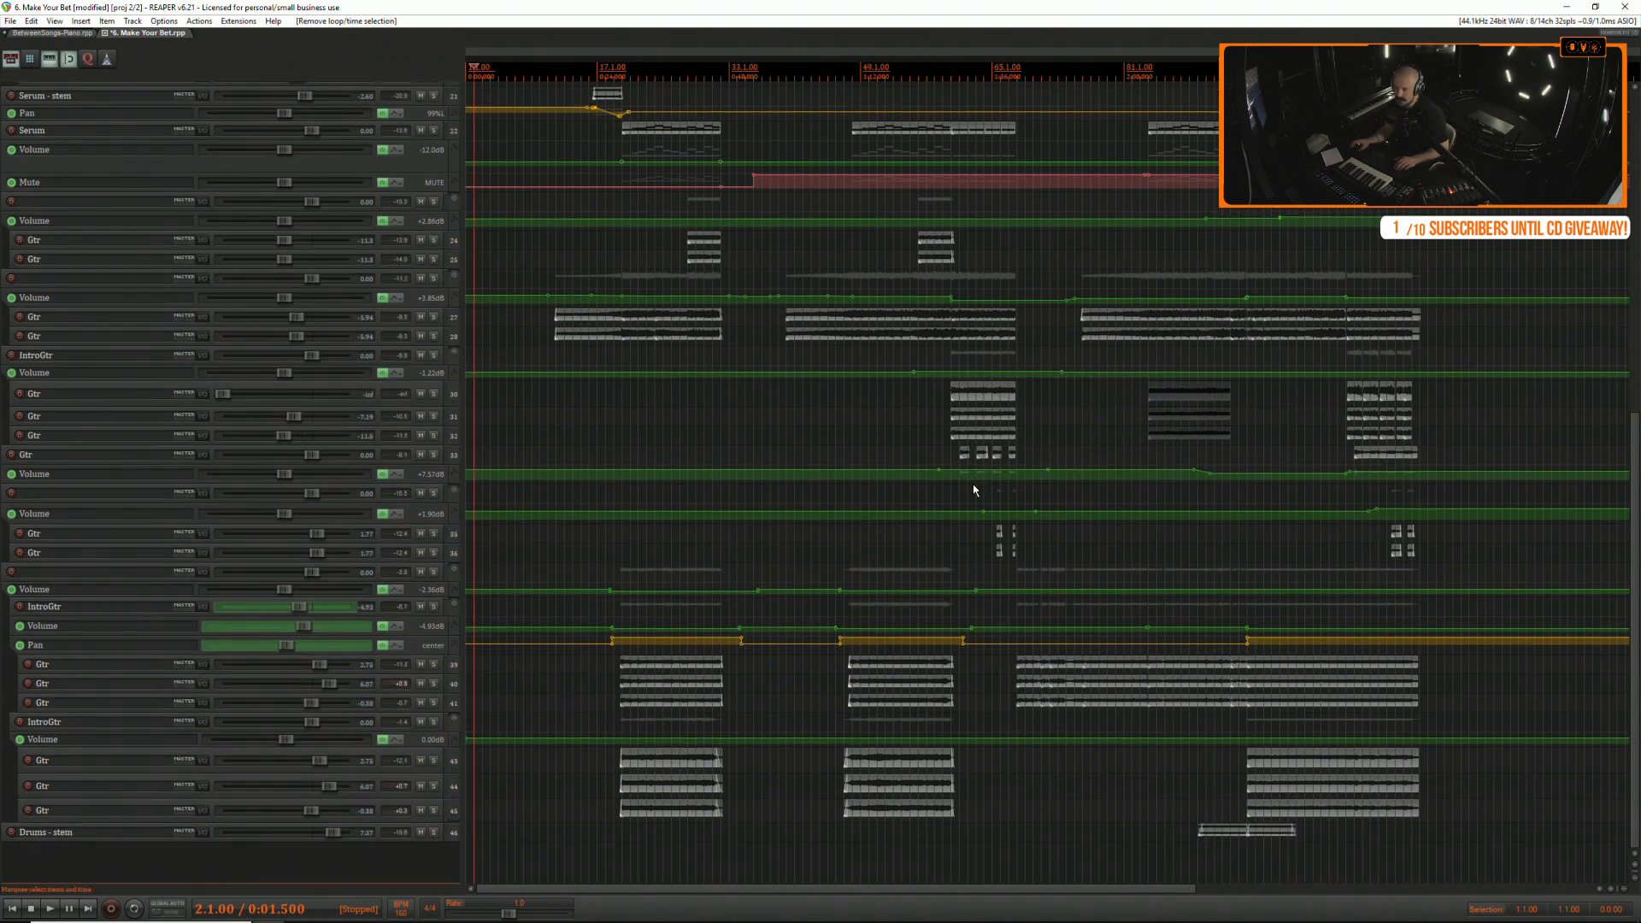
{"action": "scroll", "coordinate": [971, 495], "scroll_direction": "down", "scroll_amount": 7}
{"action": "scroll", "coordinate": [945, 540], "scroll_direction": "up", "scroll_amount": 12}
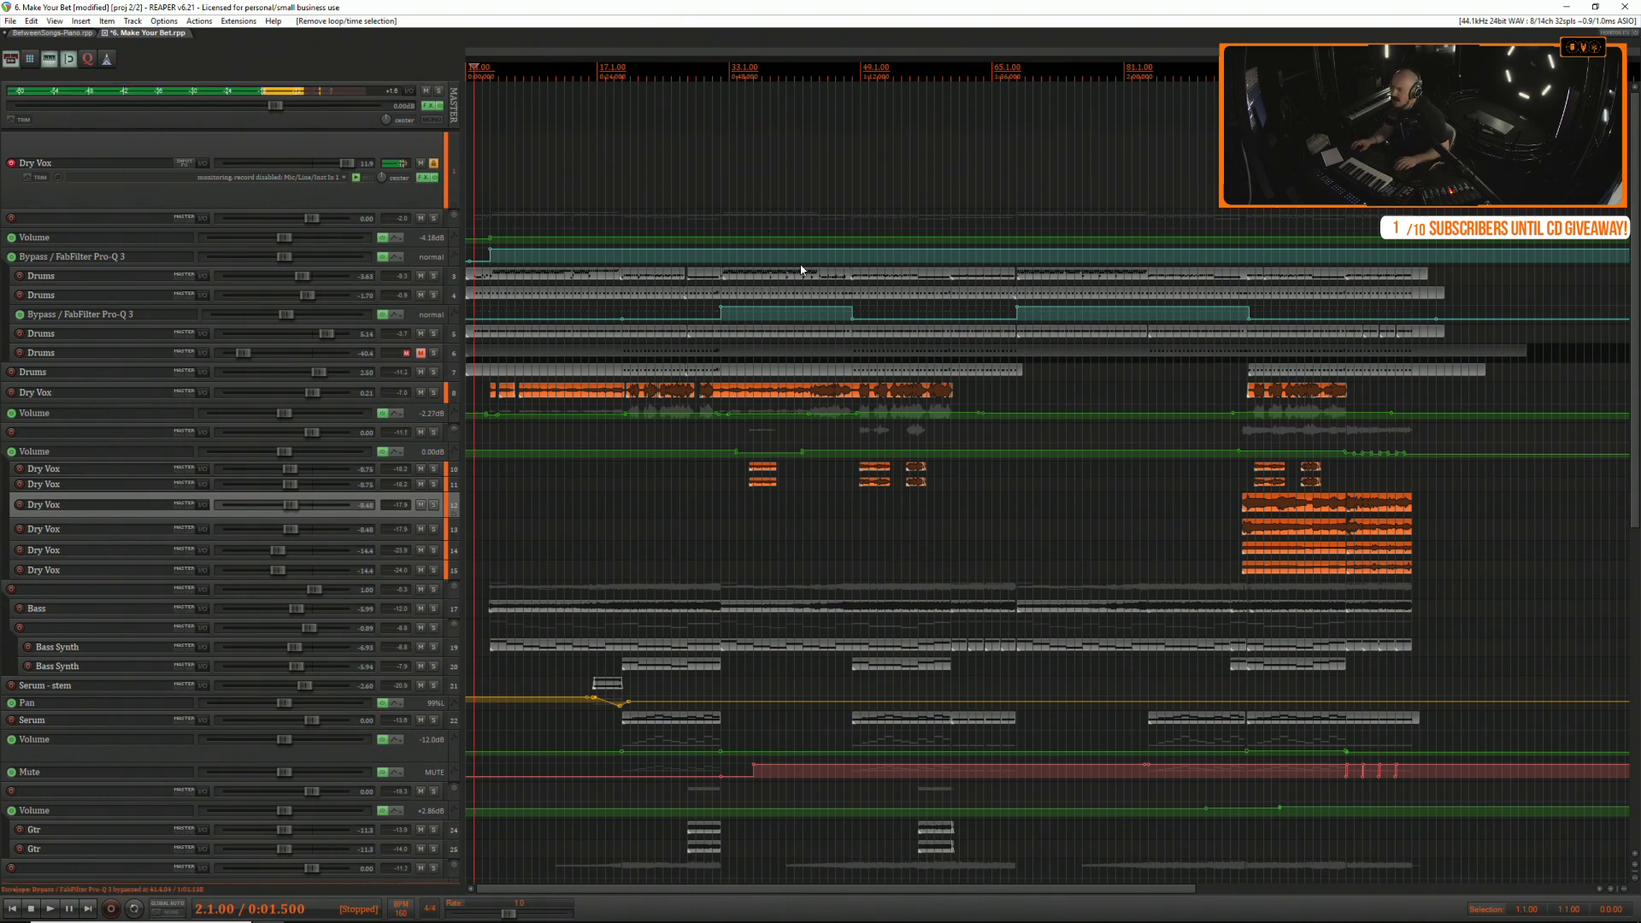
{"action": "scroll", "coordinate": [802, 267], "scroll_direction": "down", "scroll_amount": 10}
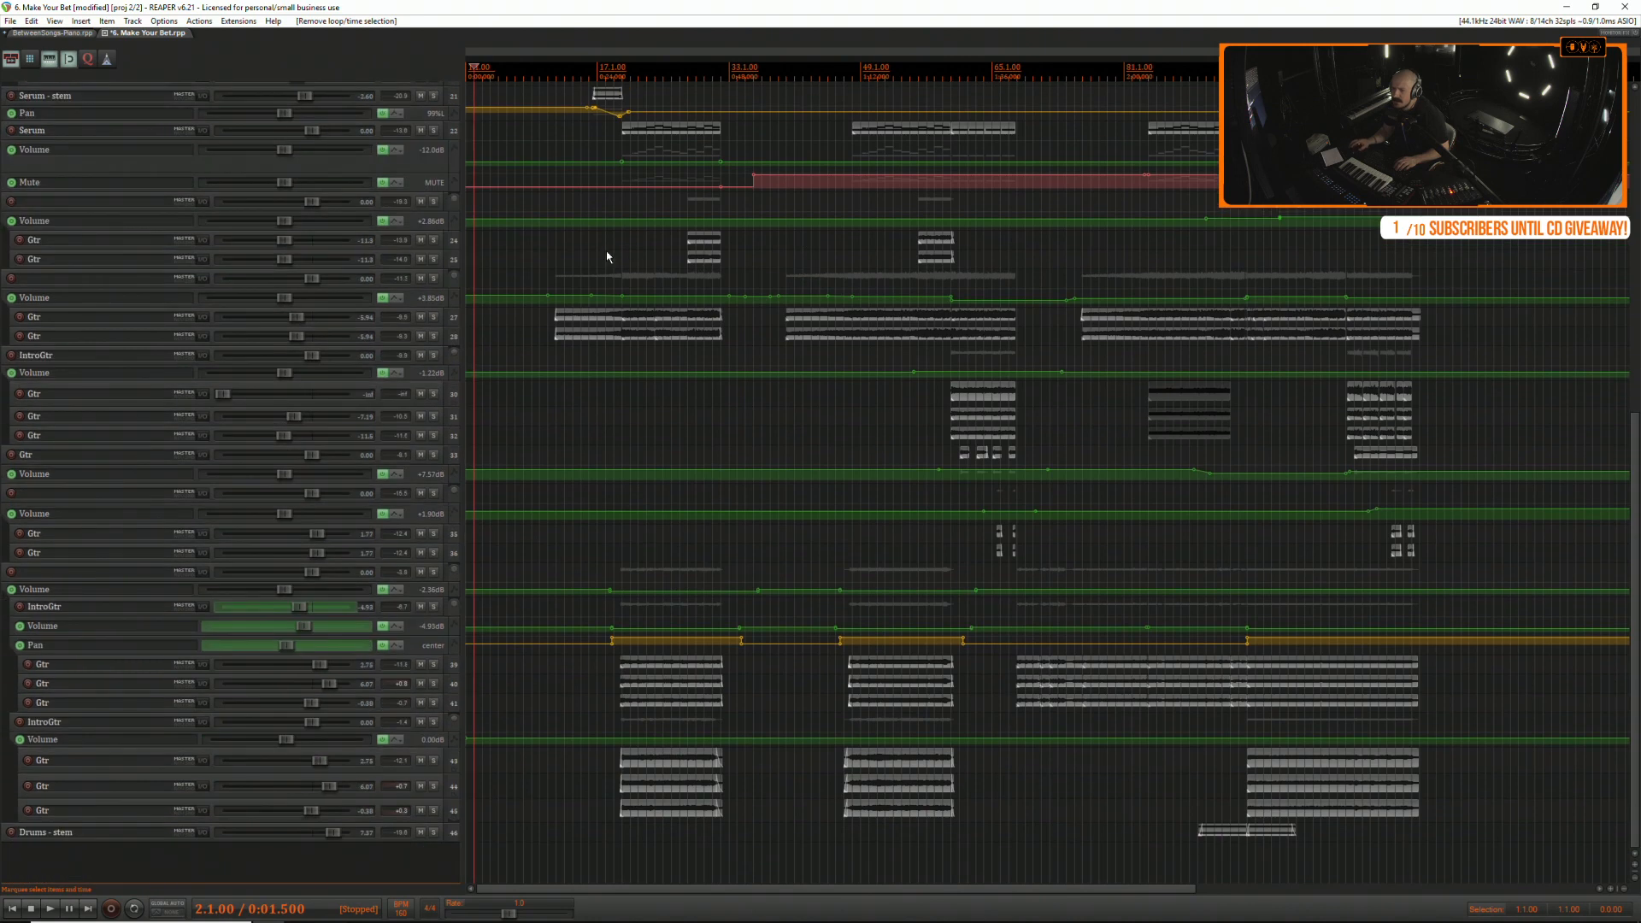
Play from 19.1.00, solo the unnamed guitar folder that starts in the intro and the upper IntroGtr folder, and stop playback.
{"action": "left_click", "coordinate": [617, 244]}
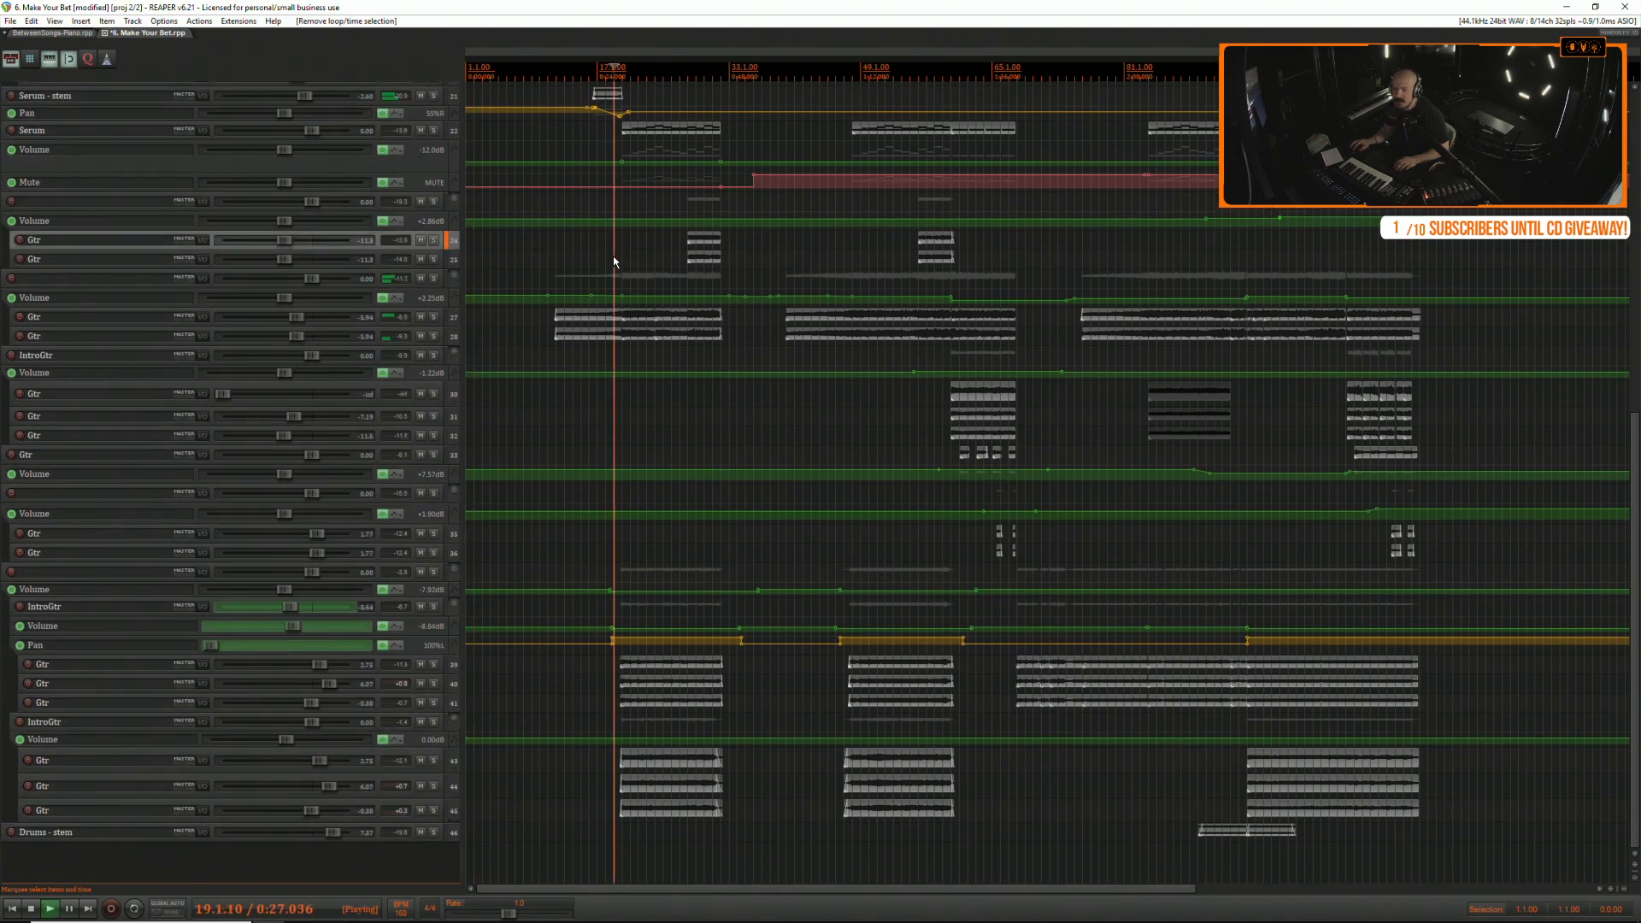
{"action": "key", "text": "space"}
{"action": "left_click", "coordinate": [433, 278]}
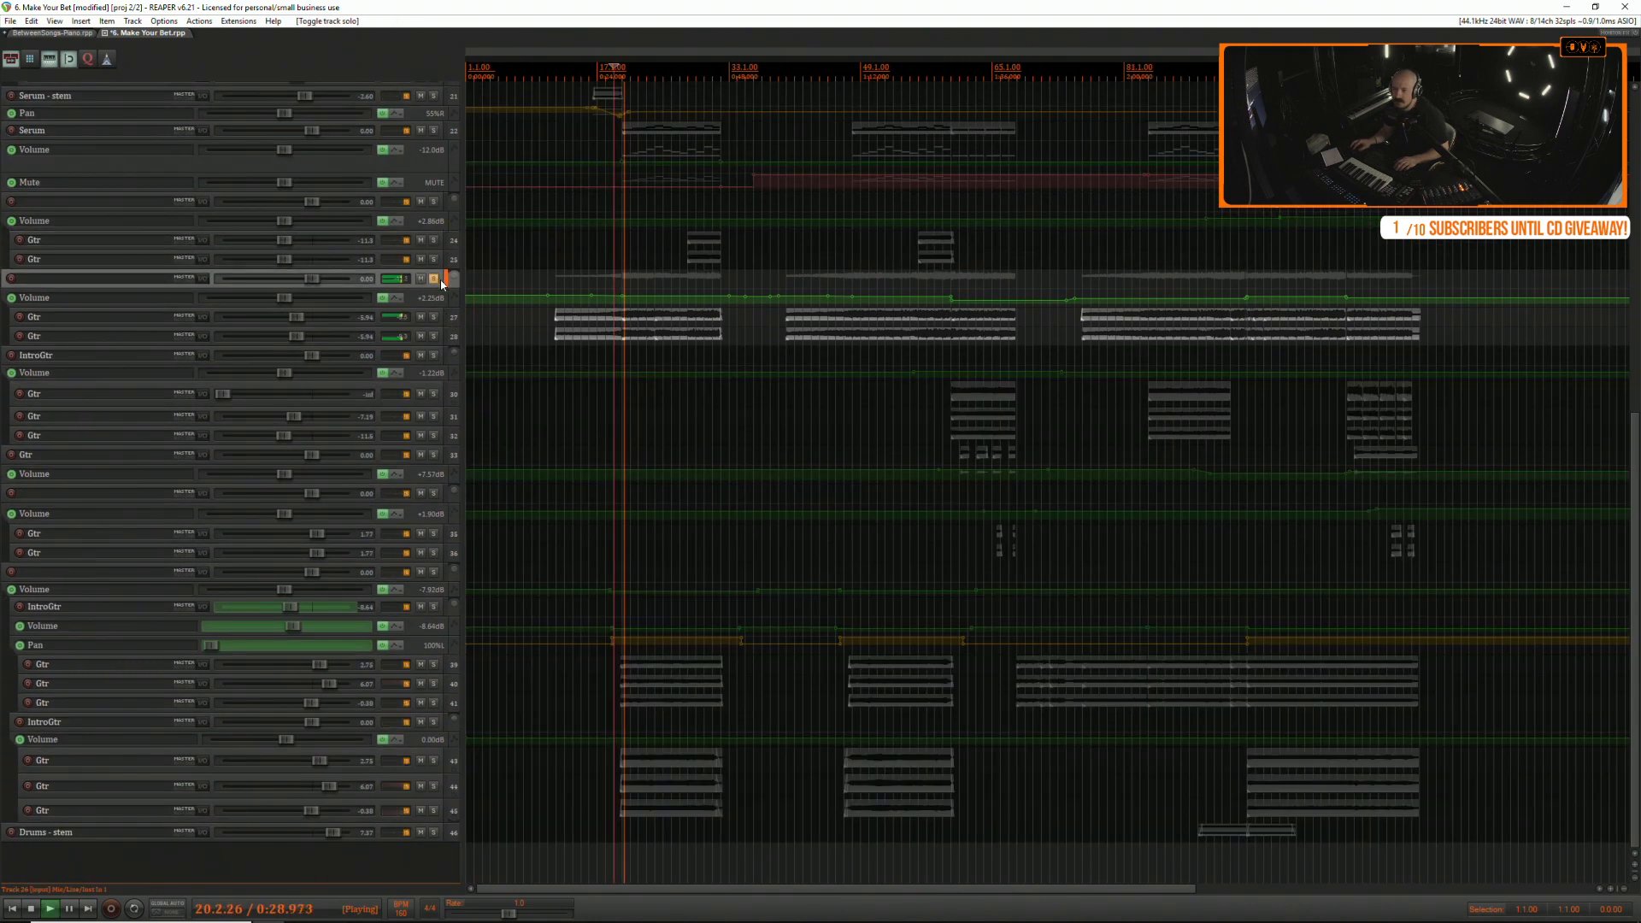
{"action": "left_click", "coordinate": [434, 606]}
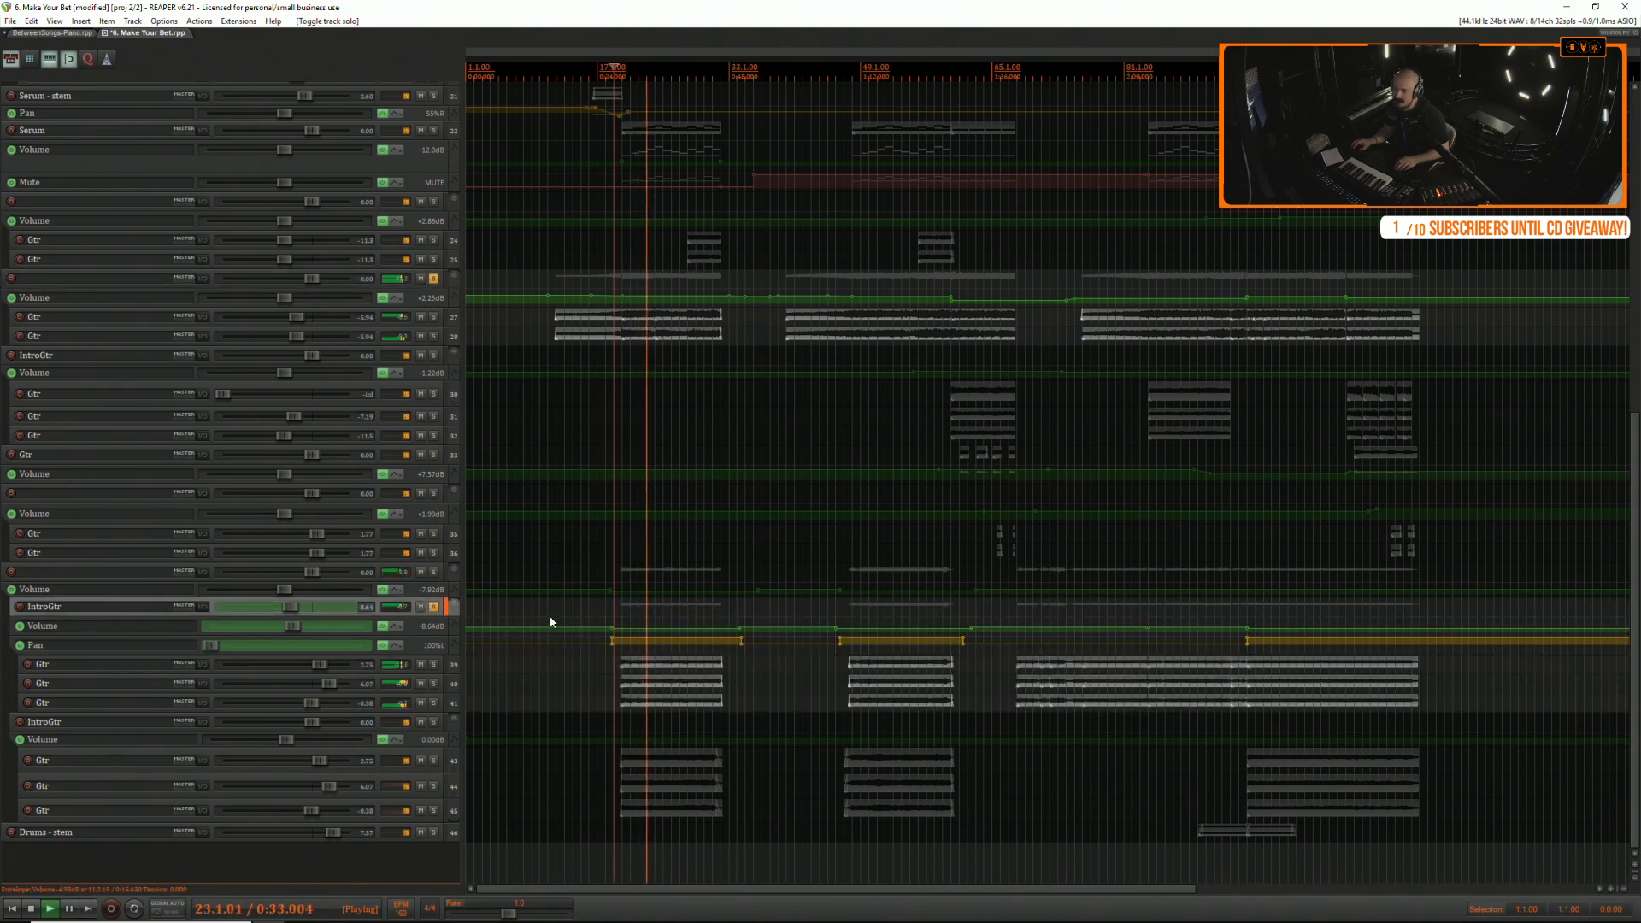
{"action": "key", "text": "space"}
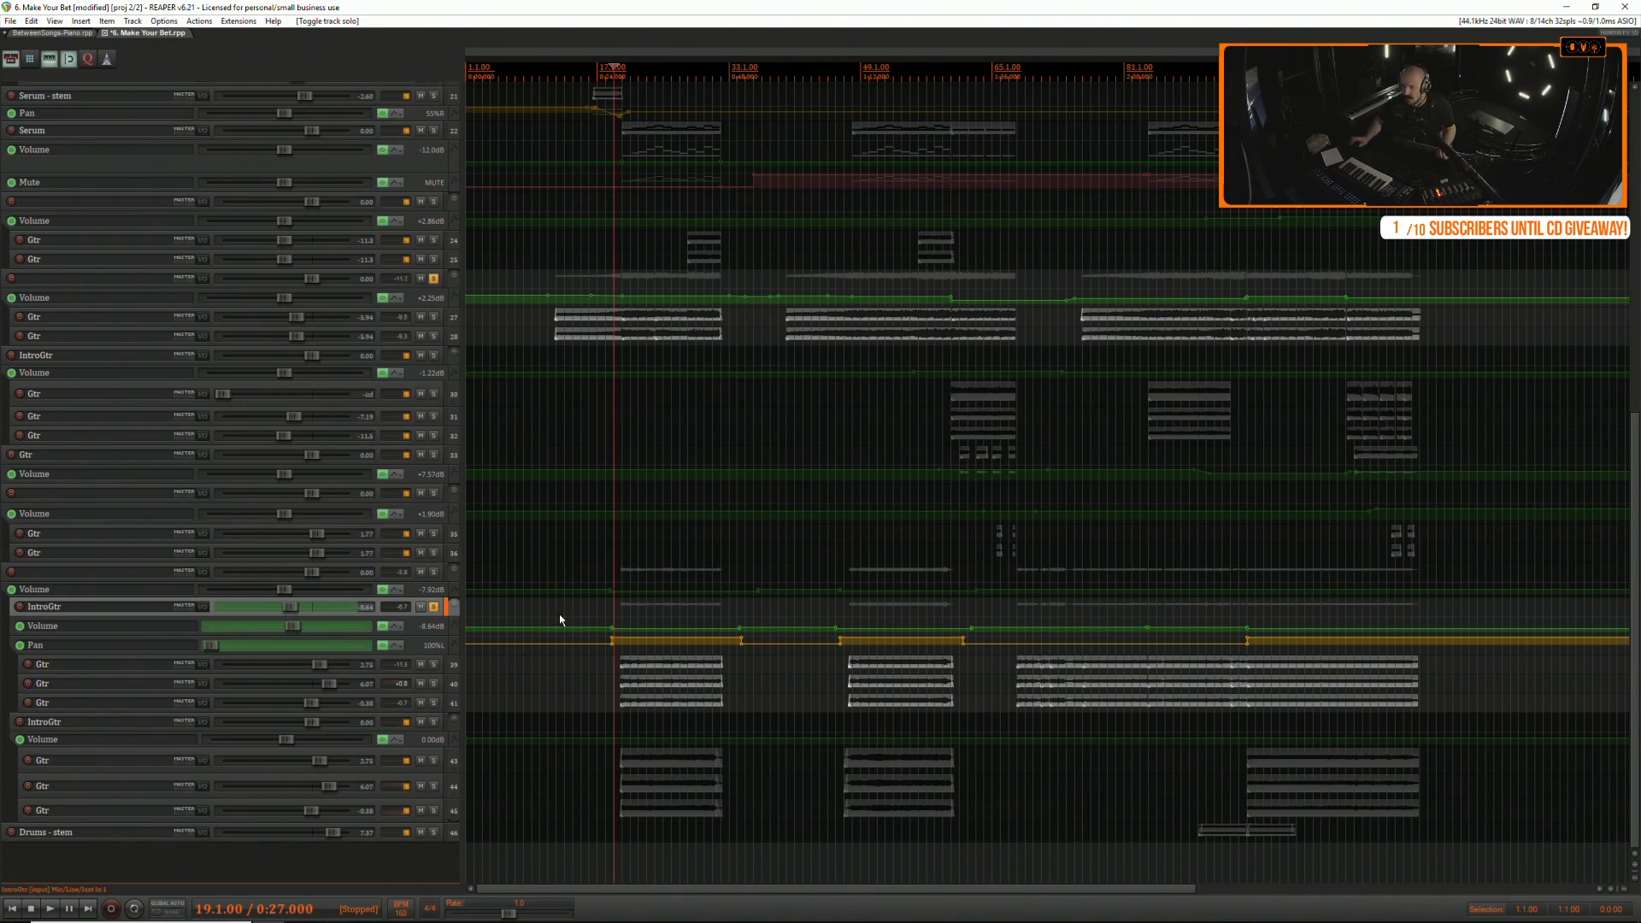
Replay the two soloed guitar folders from 19.1.00 and stop playback.
{"action": "key", "text": "space"}
{"action": "scroll", "coordinate": [734, 567], "scroll_direction": "up", "scroll_amount": 3}
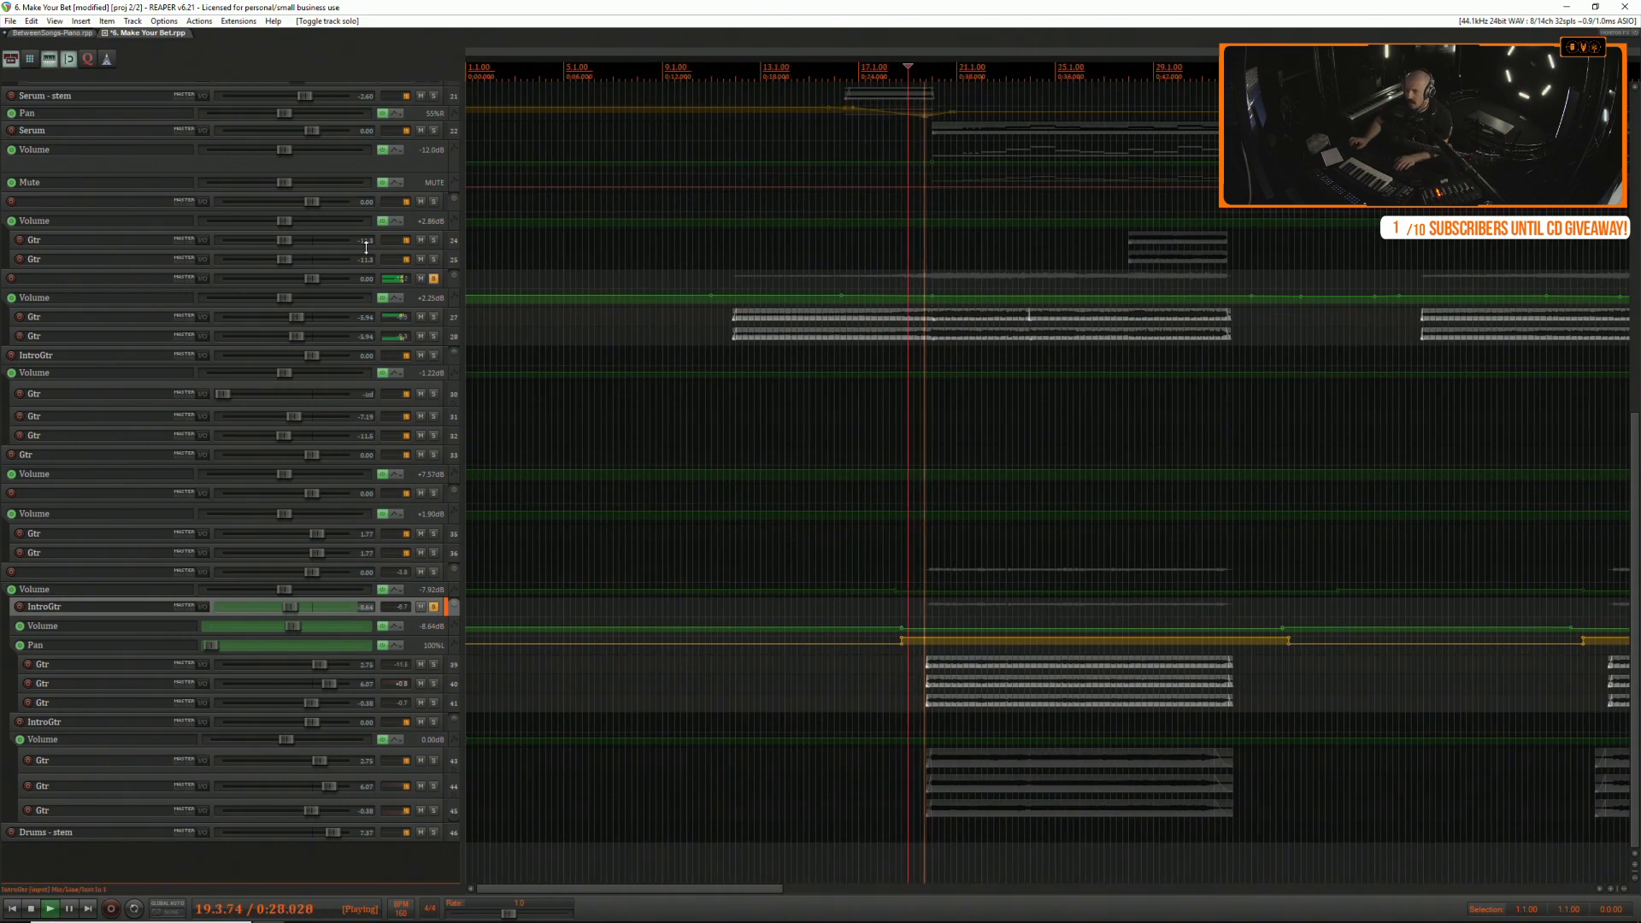
{"action": "key", "text": "minus"}
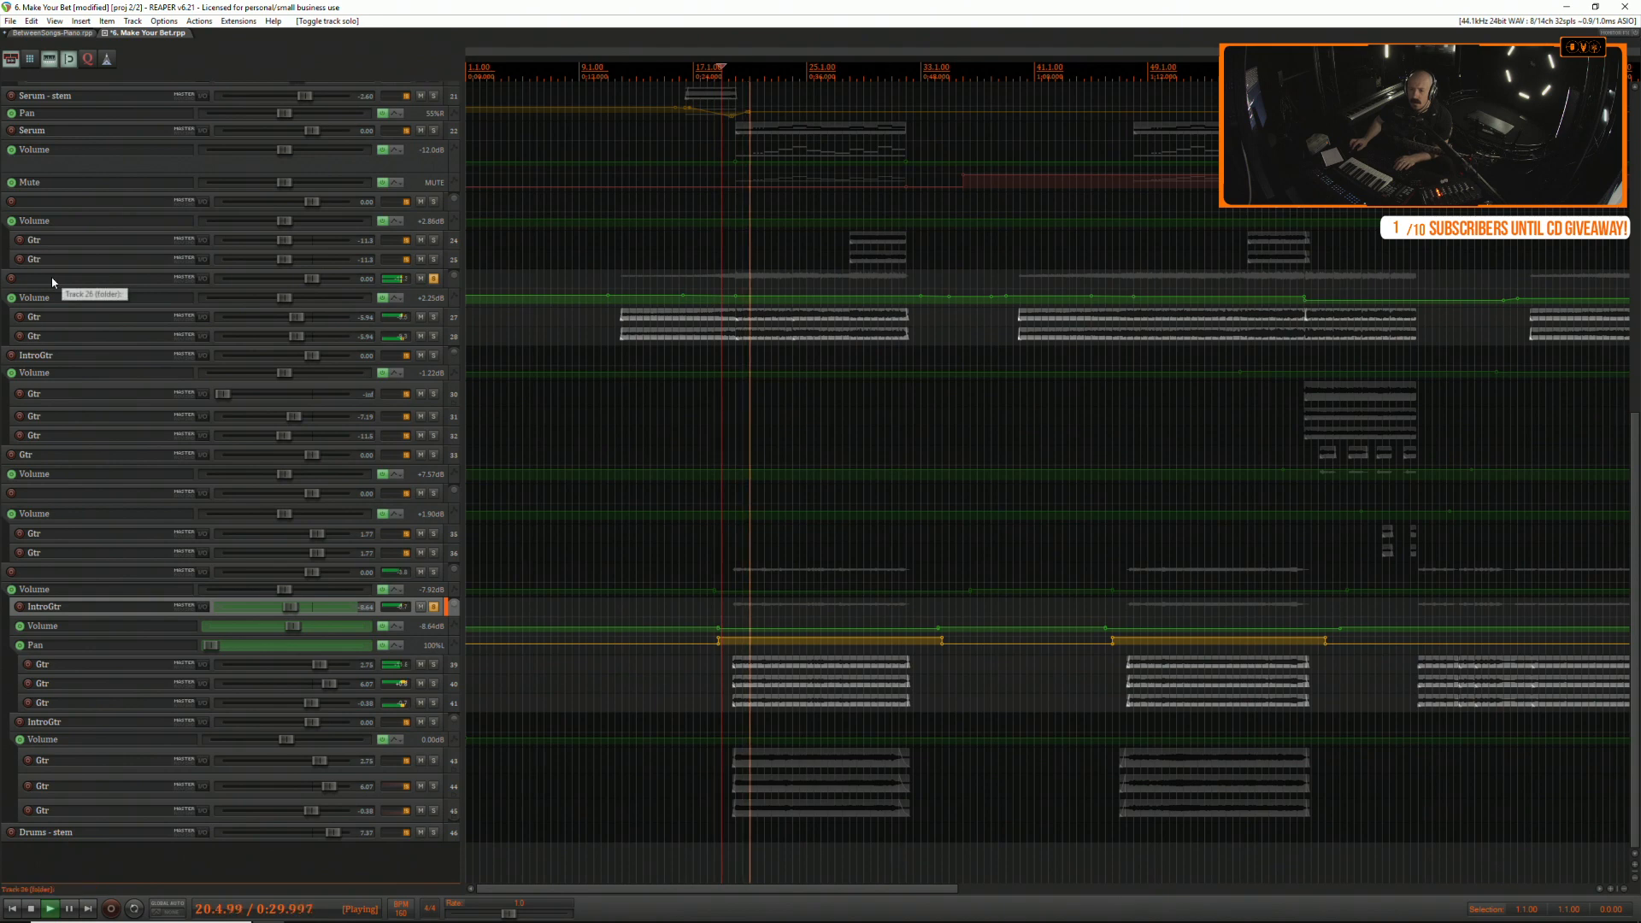
{"action": "key", "text": "space"}
Duplicate the soloed unnamed guitar folder and delete all the audio items from the copy's two Gtr tracks.
{"action": "left_click", "coordinate": [52, 282]}
{"action": "right_click", "coordinate": [52, 282]}
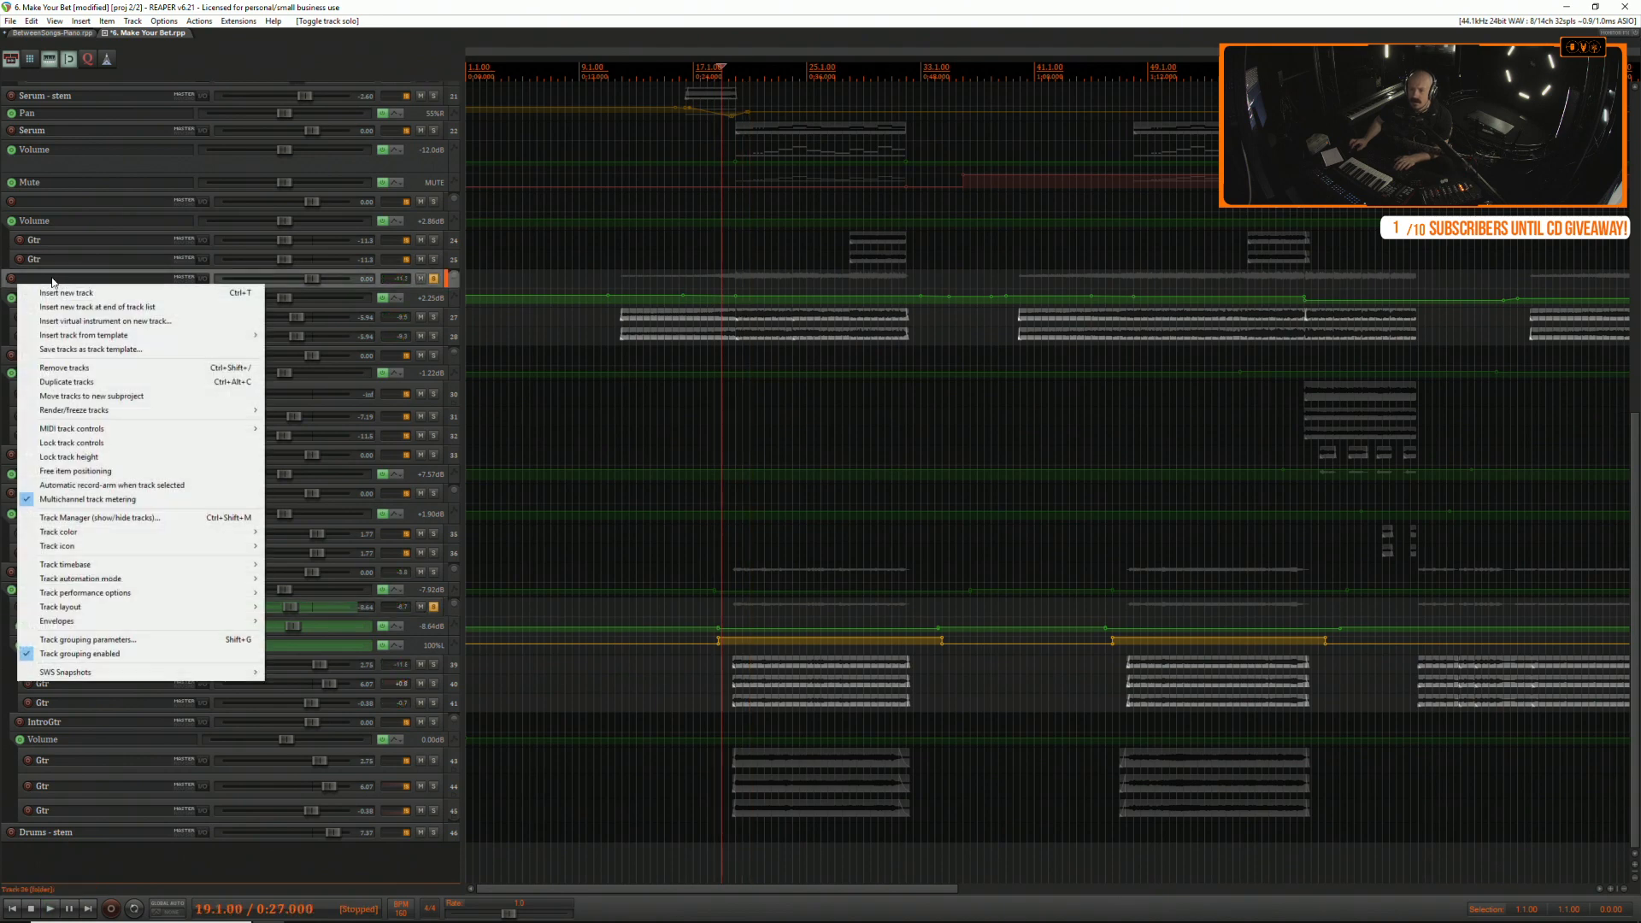
{"action": "left_click", "coordinate": [105, 382]}
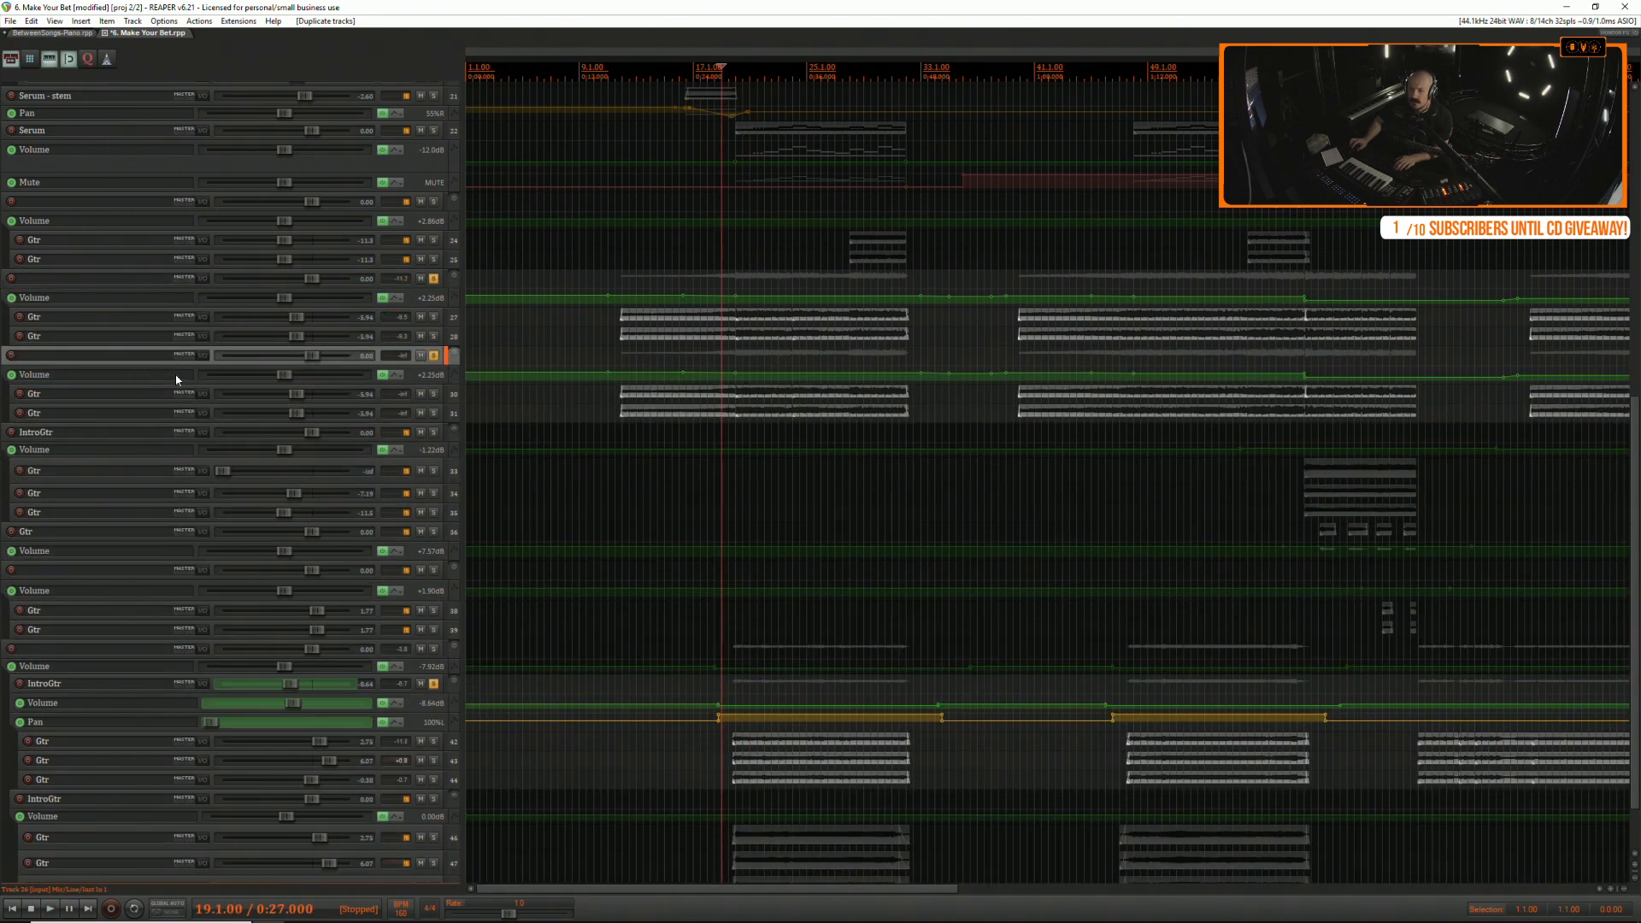
{"action": "key", "text": "minus"}
{"action": "left_click_drag", "start_coordinate": [539, 390], "coordinate": [1495, 427]}
{"action": "key", "text": "Delete"}
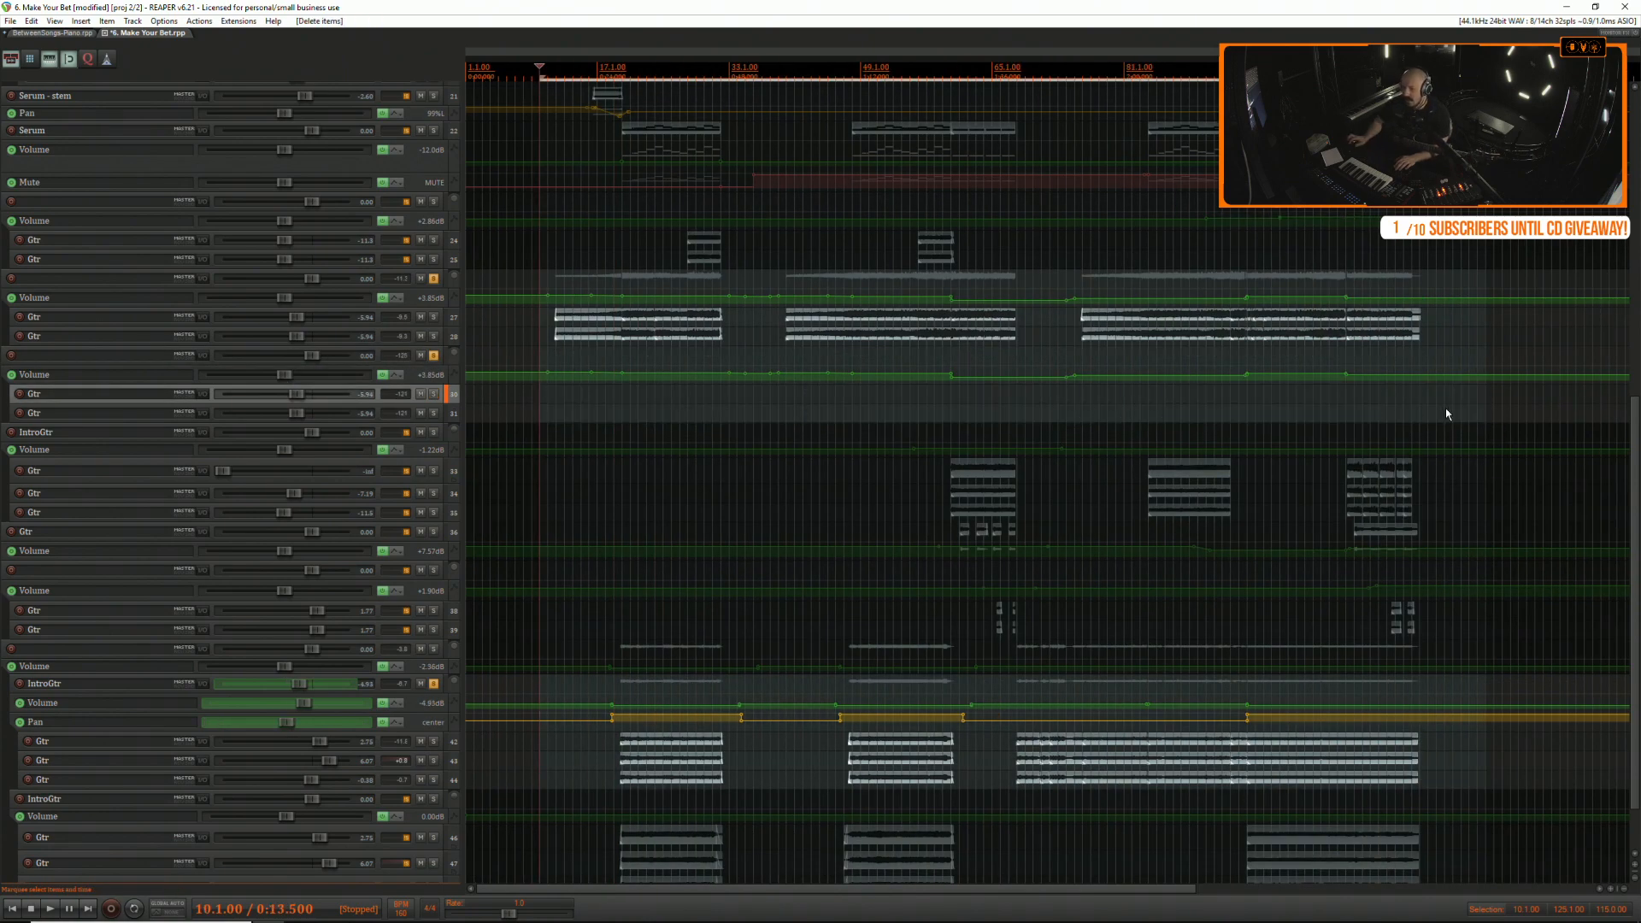
Clear the Volume envelope of the duplicated guitar folder.
{"action": "left_click_drag", "start_coordinate": [376, 384], "coordinate": [377, 413]}
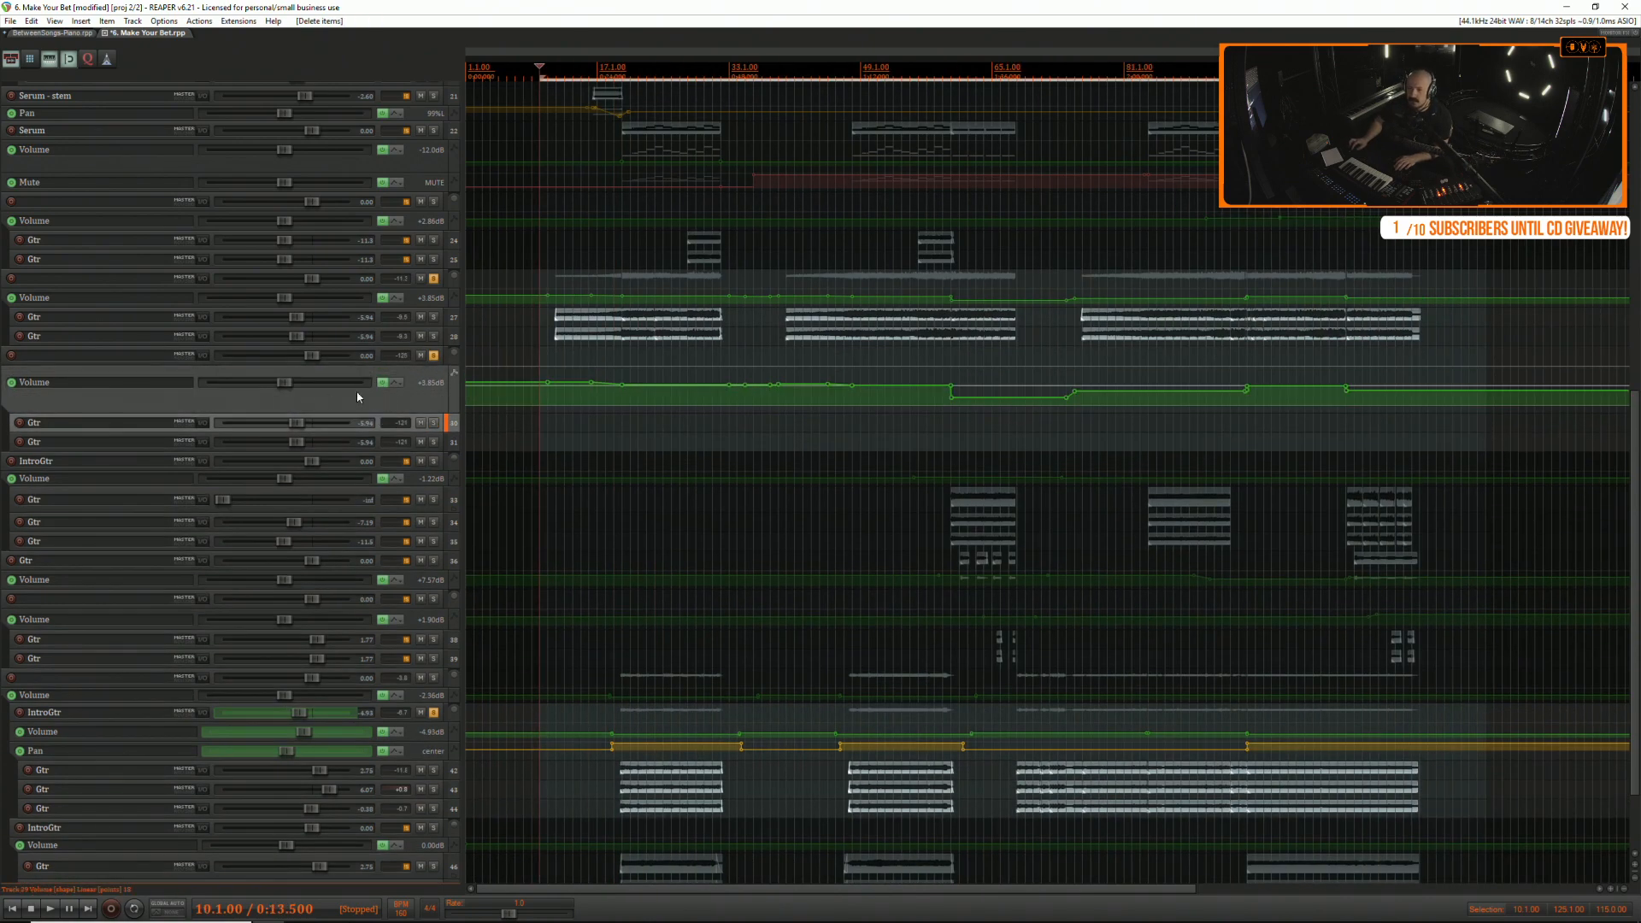
{"action": "left_click", "coordinate": [394, 384]}
{"action": "left_click", "coordinate": [427, 424]}
{"action": "key", "text": "Return"}
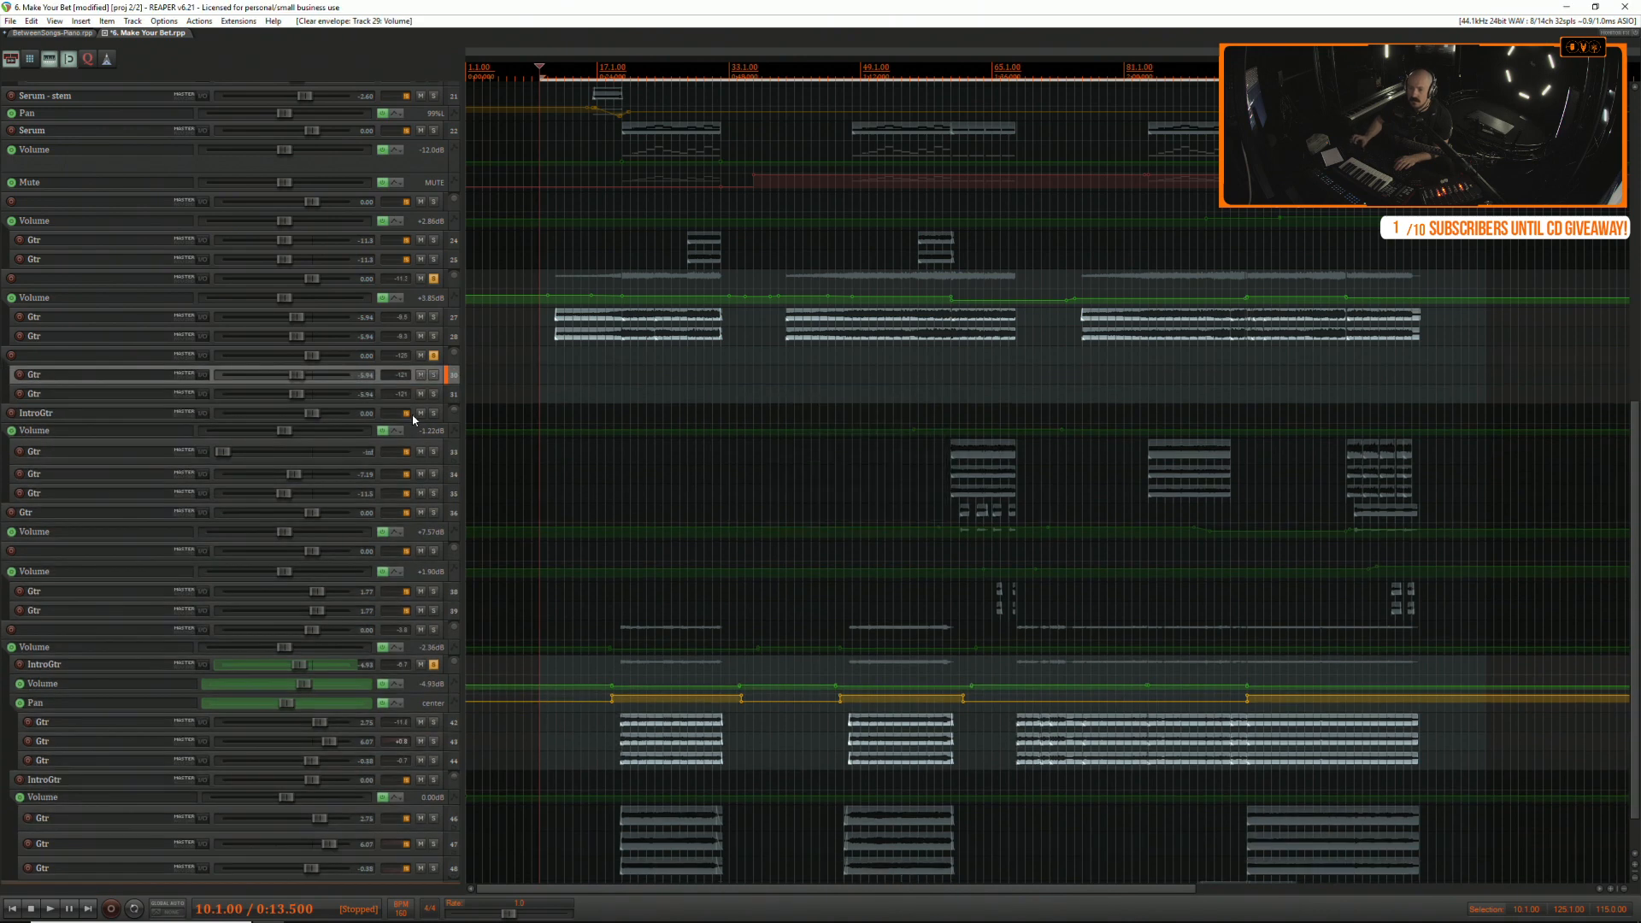
Enlarge the duplicated folder and its first Gtr track, center that Gtr track's pan, and arm it for recording.
{"action": "left_click_drag", "start_coordinate": [241, 365], "coordinate": [359, 443]}
{"action": "left_click", "coordinate": [382, 429]}
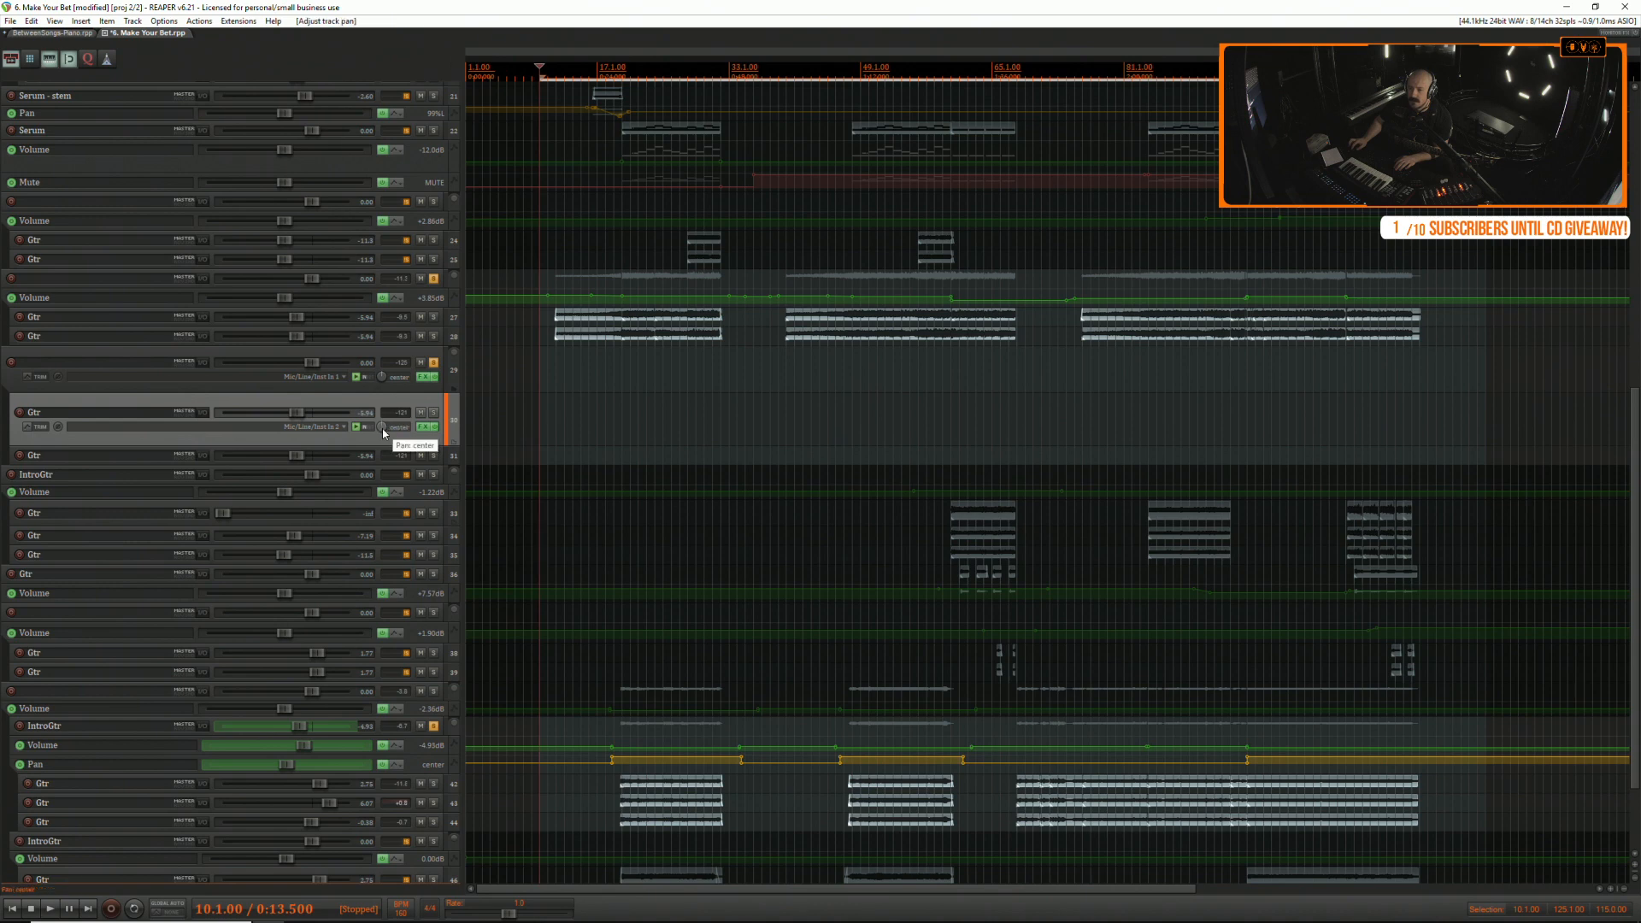
{"action": "left_click", "coordinate": [19, 412]}
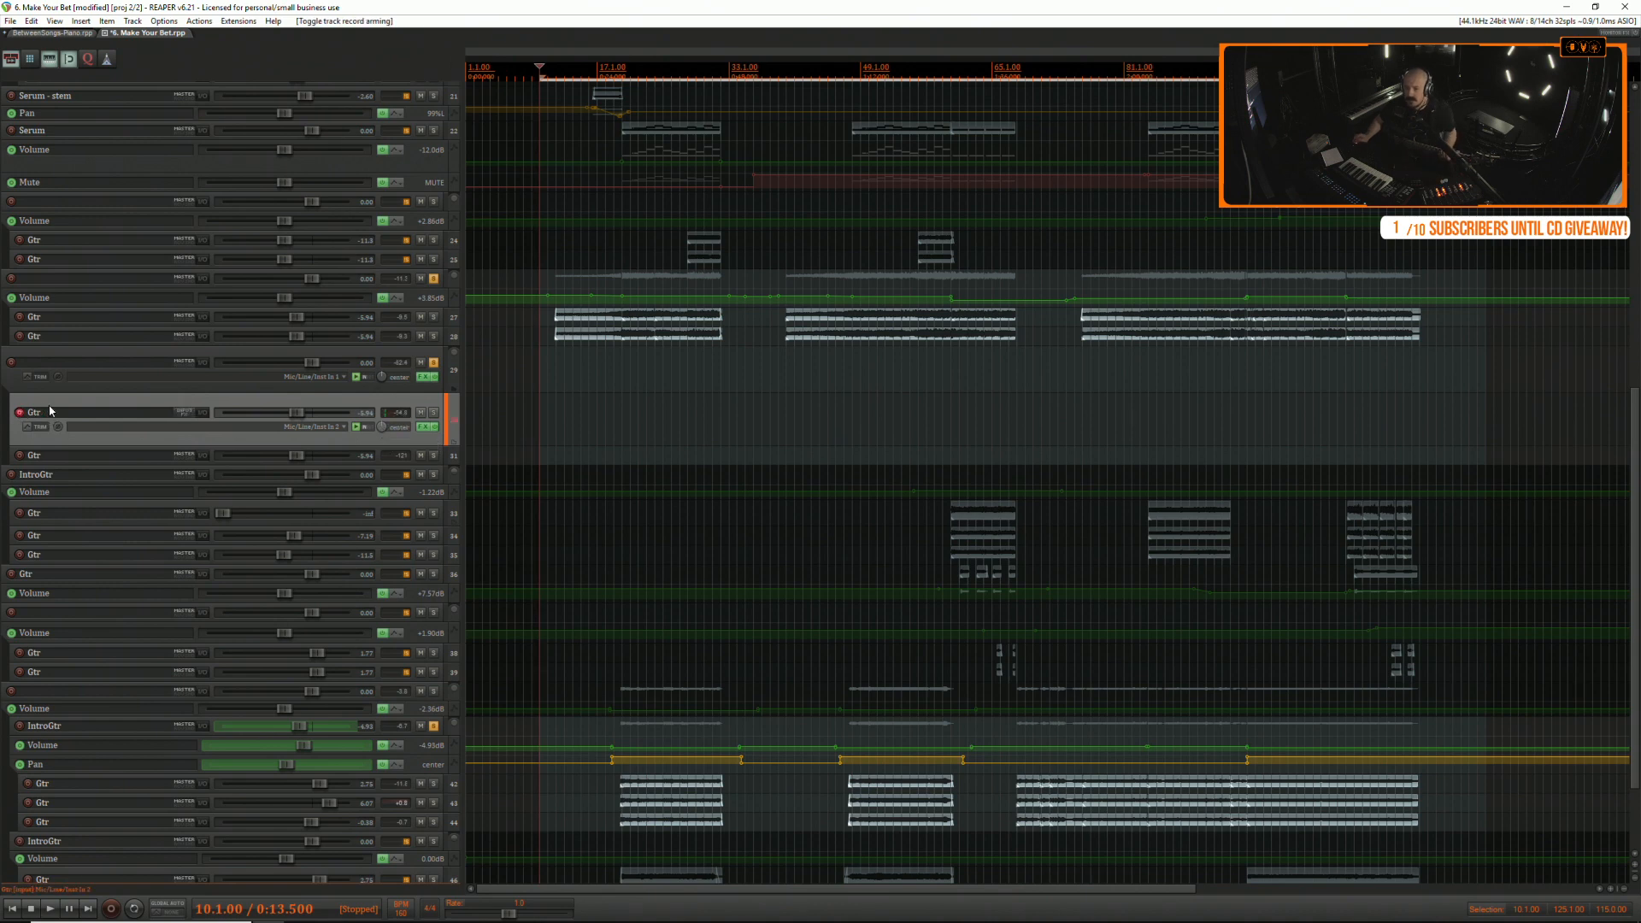
Open Guitar Rig 5 on the armed Gtr track and remove the Lead 800 amp and its Matched Cabinet.
{"action": "left_click", "coordinate": [424, 428]}
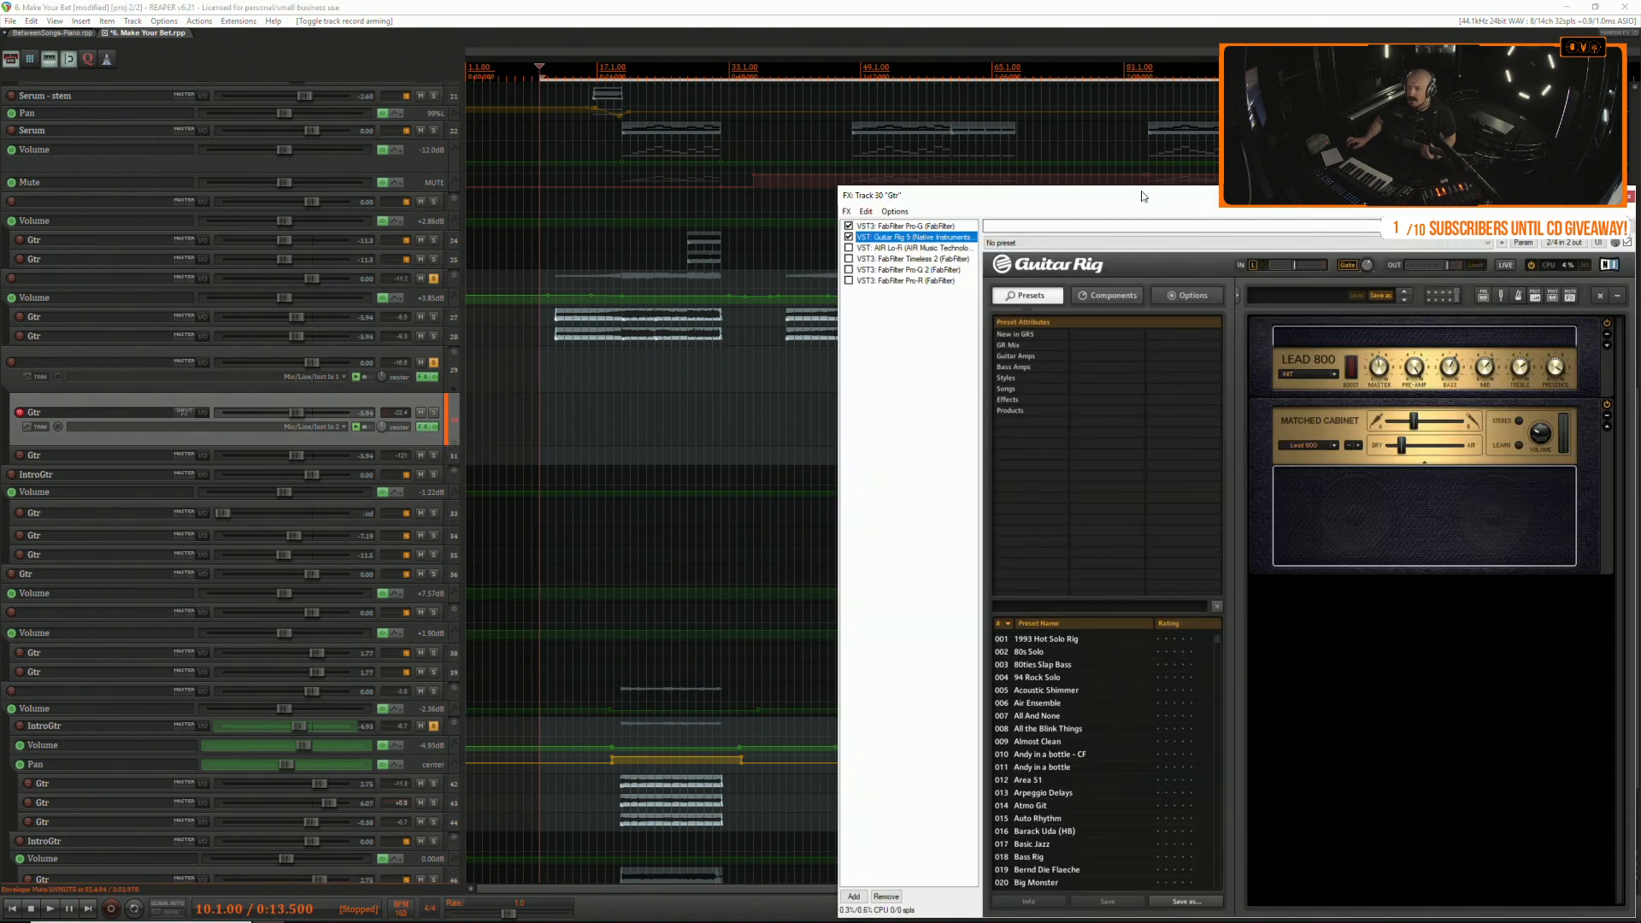
{"action": "left_click_drag", "start_coordinate": [1142, 197], "coordinate": [742, 143]}
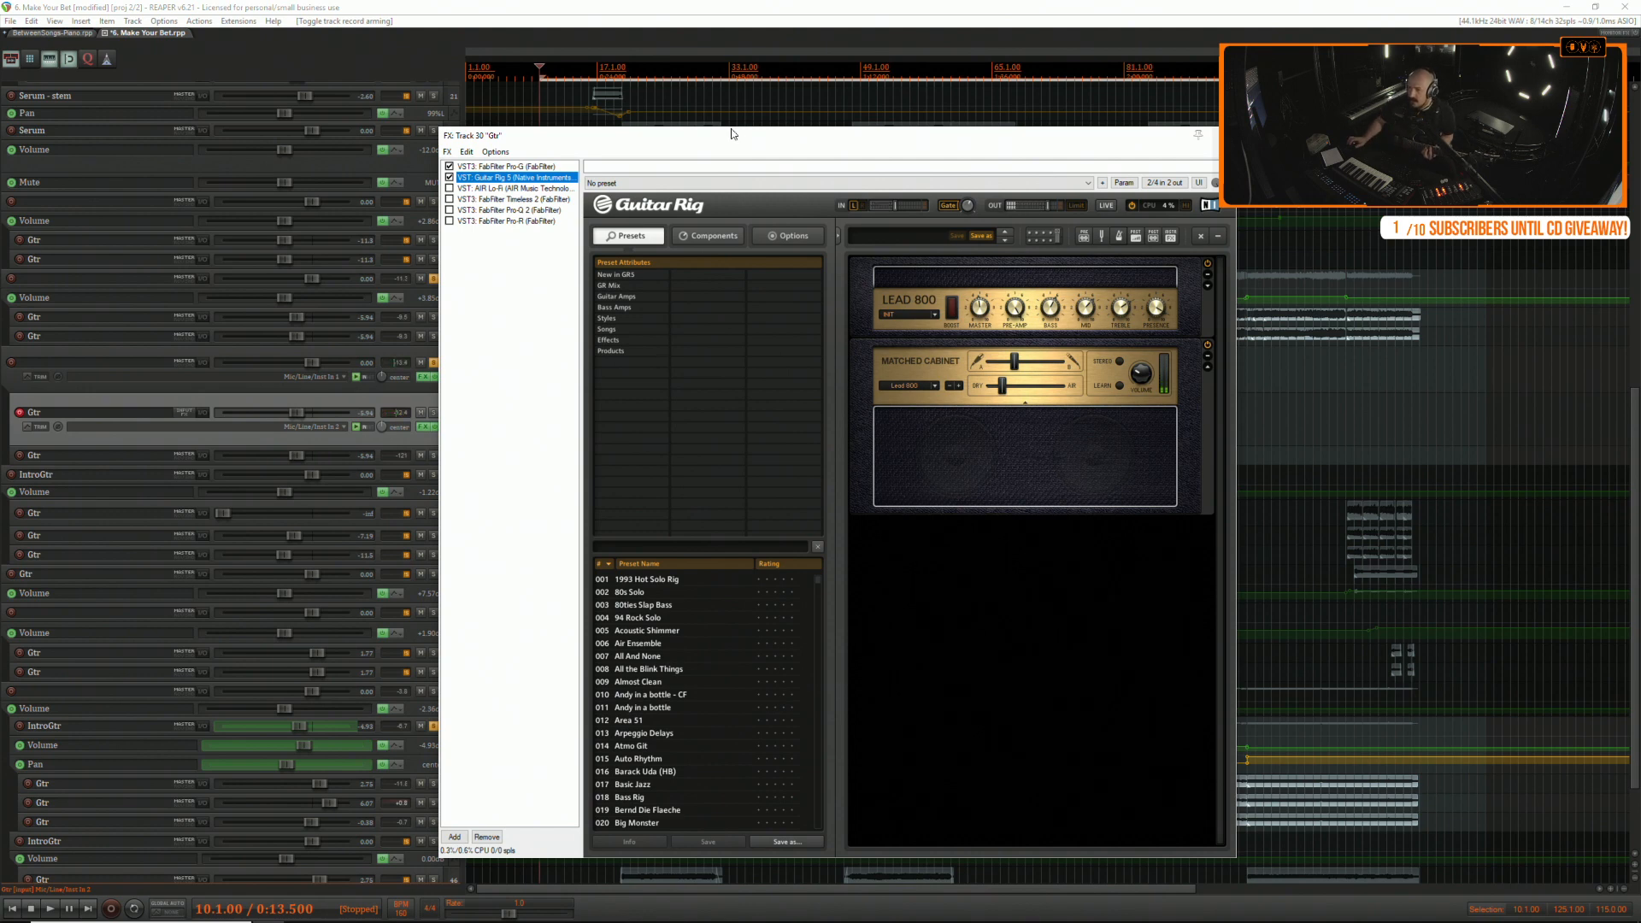
{"action": "left_click", "coordinate": [979, 309]}
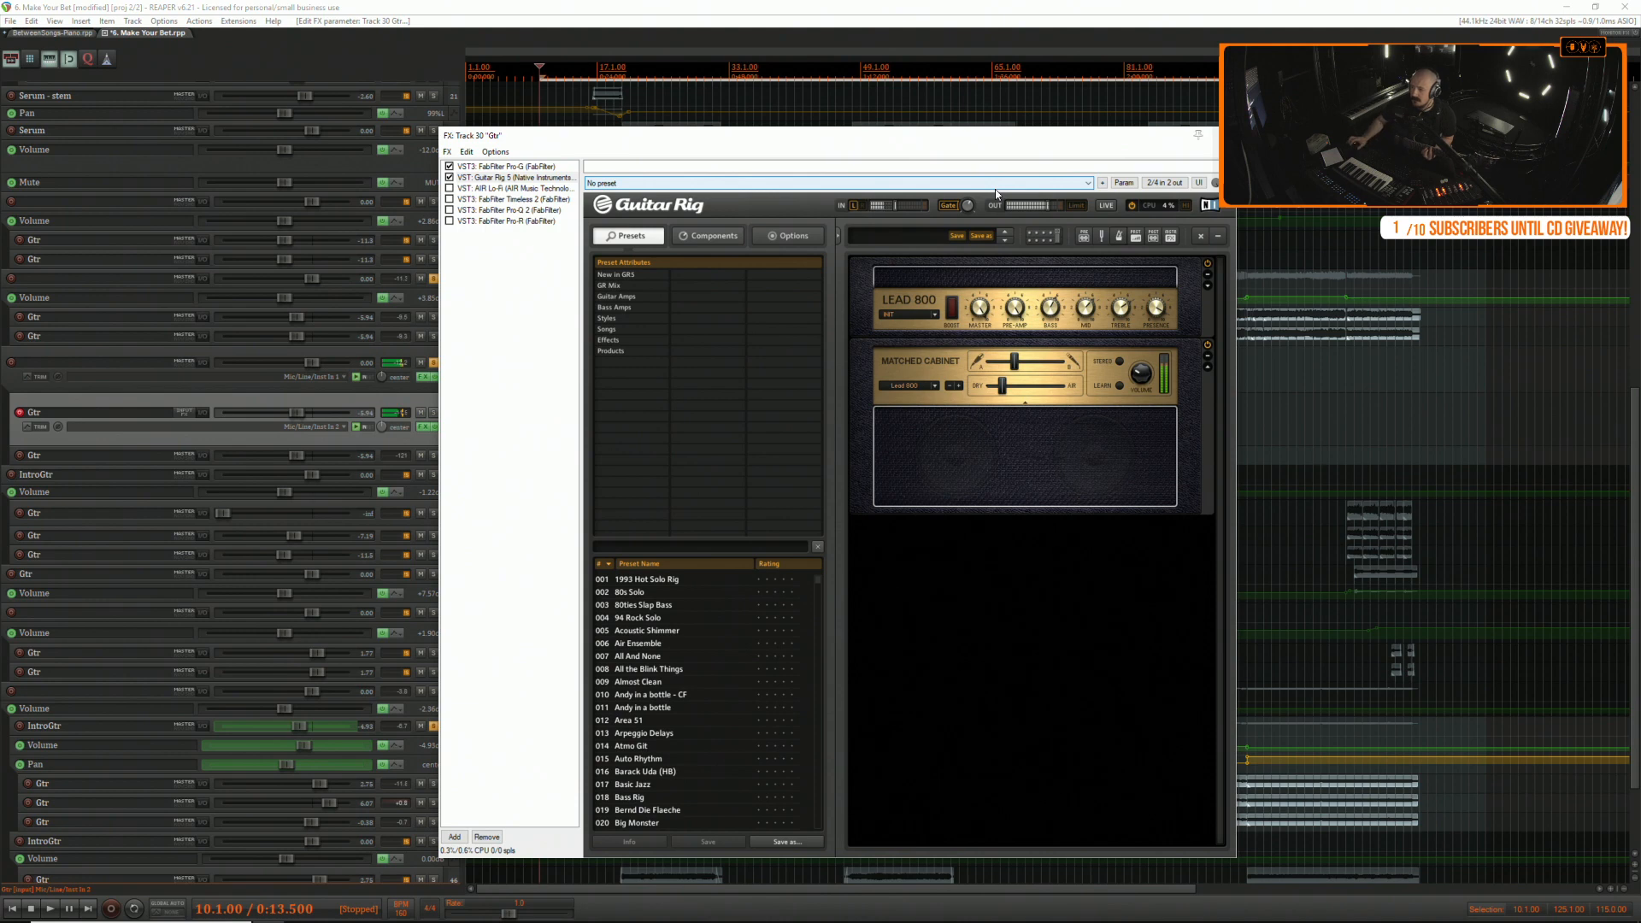
{"action": "left_click_drag", "start_coordinate": [1084, 310], "coordinate": [1082, 347]}
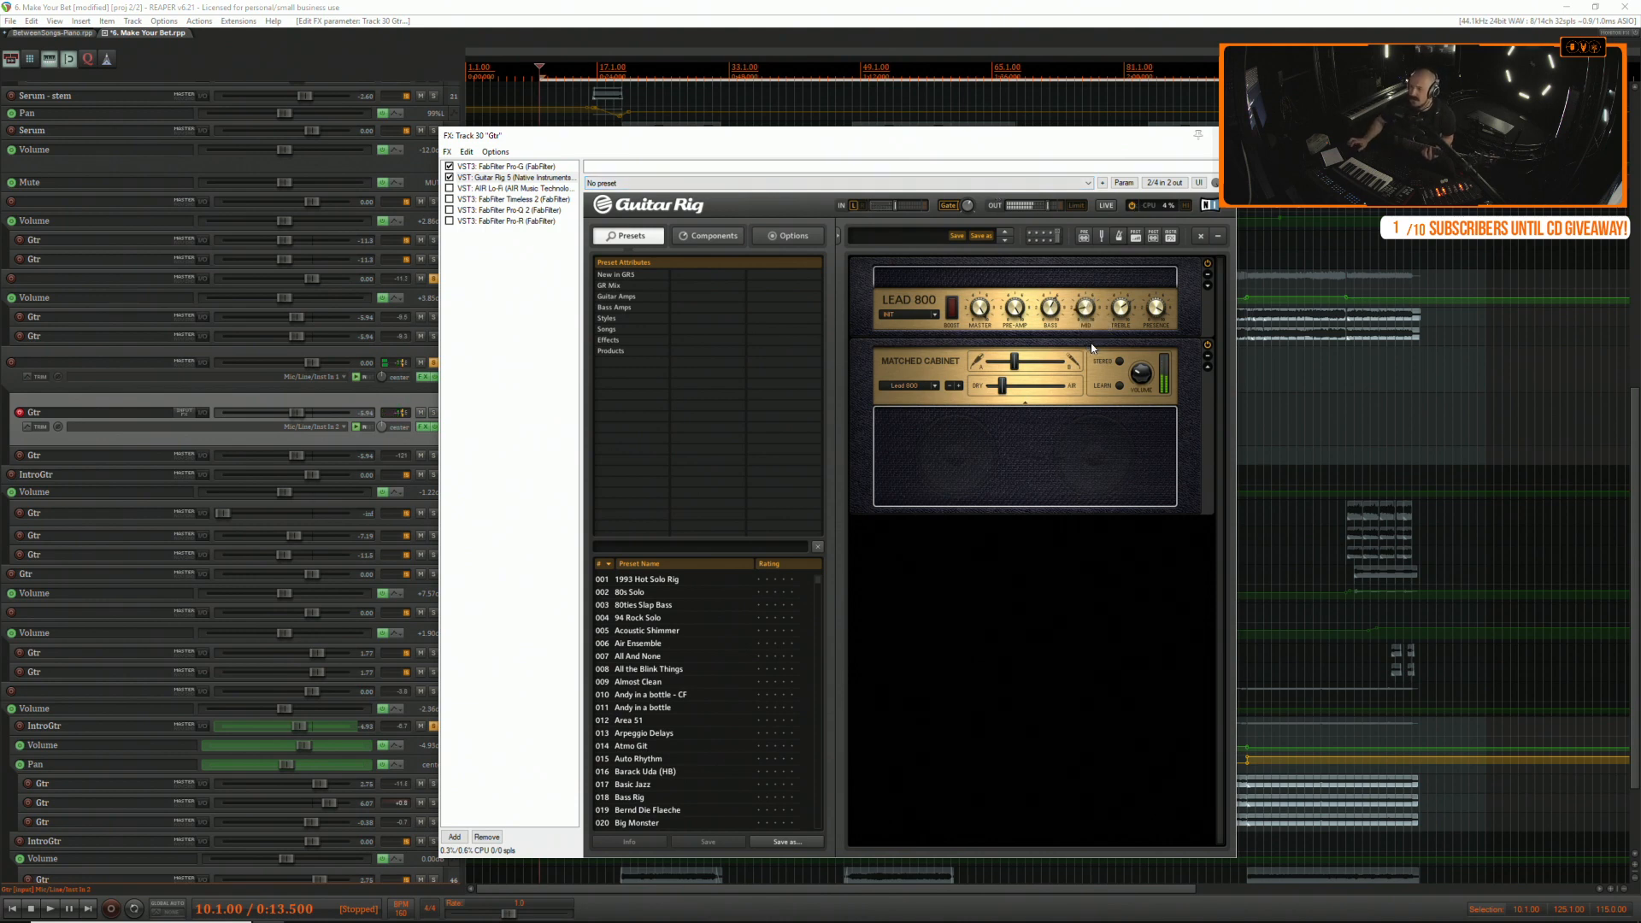
{"action": "right_click", "coordinate": [1015, 284]}
{"action": "left_click", "coordinate": [1037, 306]}
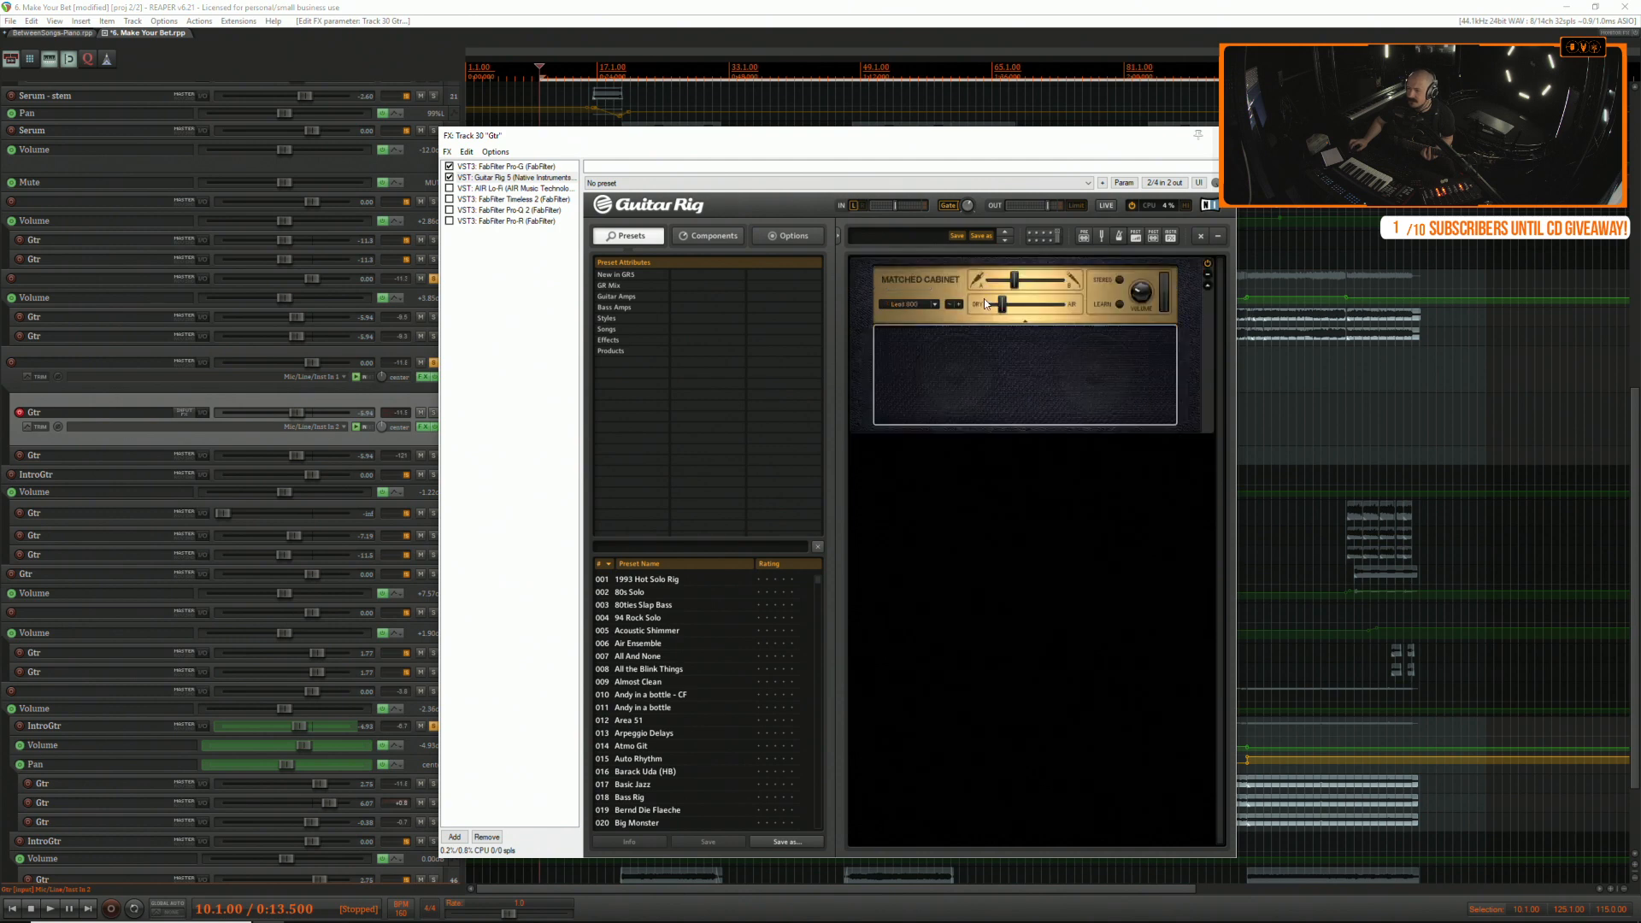
{"action": "right_click", "coordinate": [985, 303]}
{"action": "left_click", "coordinate": [973, 306]}
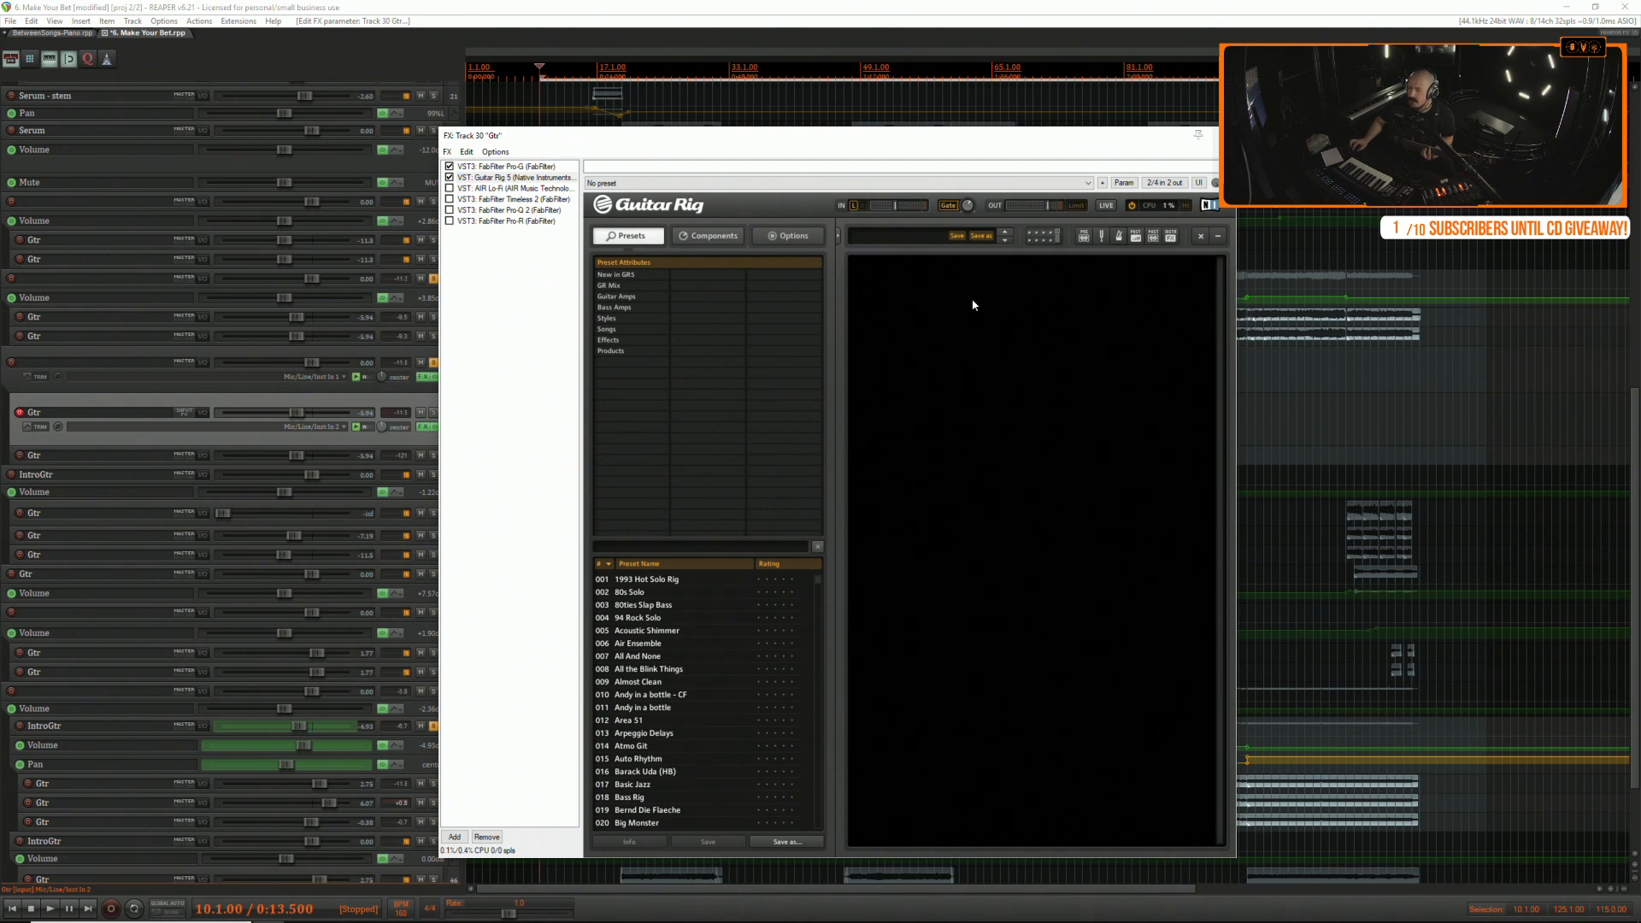
Add the Van 51 amplifier from Guitar Rig's components to the empty rack.
{"action": "left_click", "coordinate": [613, 275]}
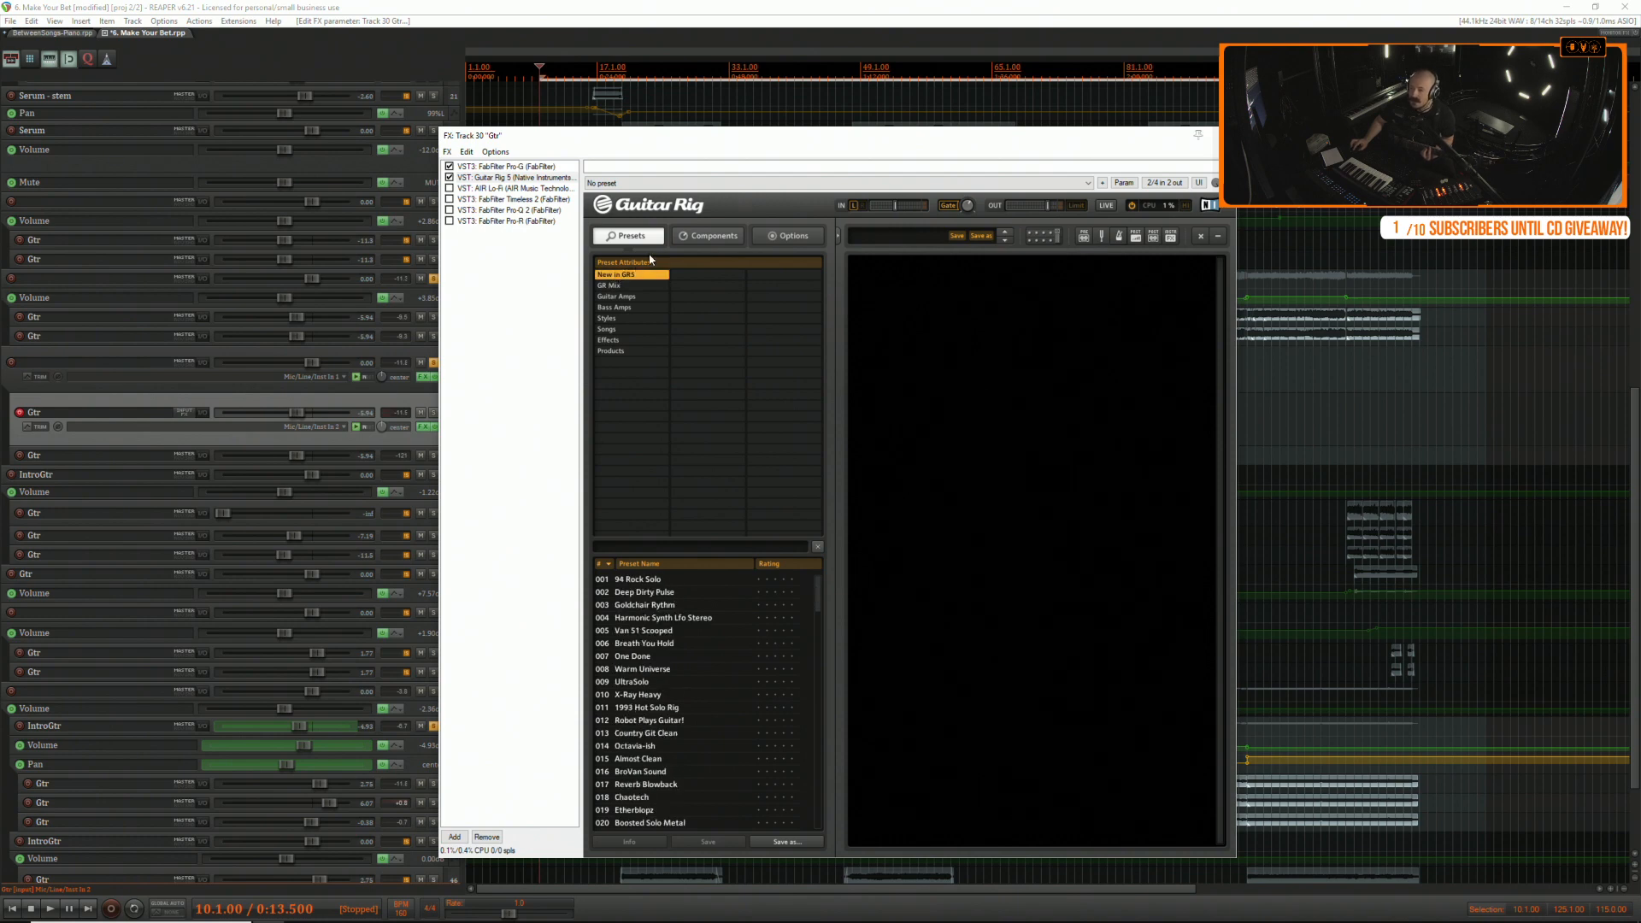
{"action": "left_click", "coordinate": [707, 236]}
{"action": "left_click", "coordinate": [688, 291]}
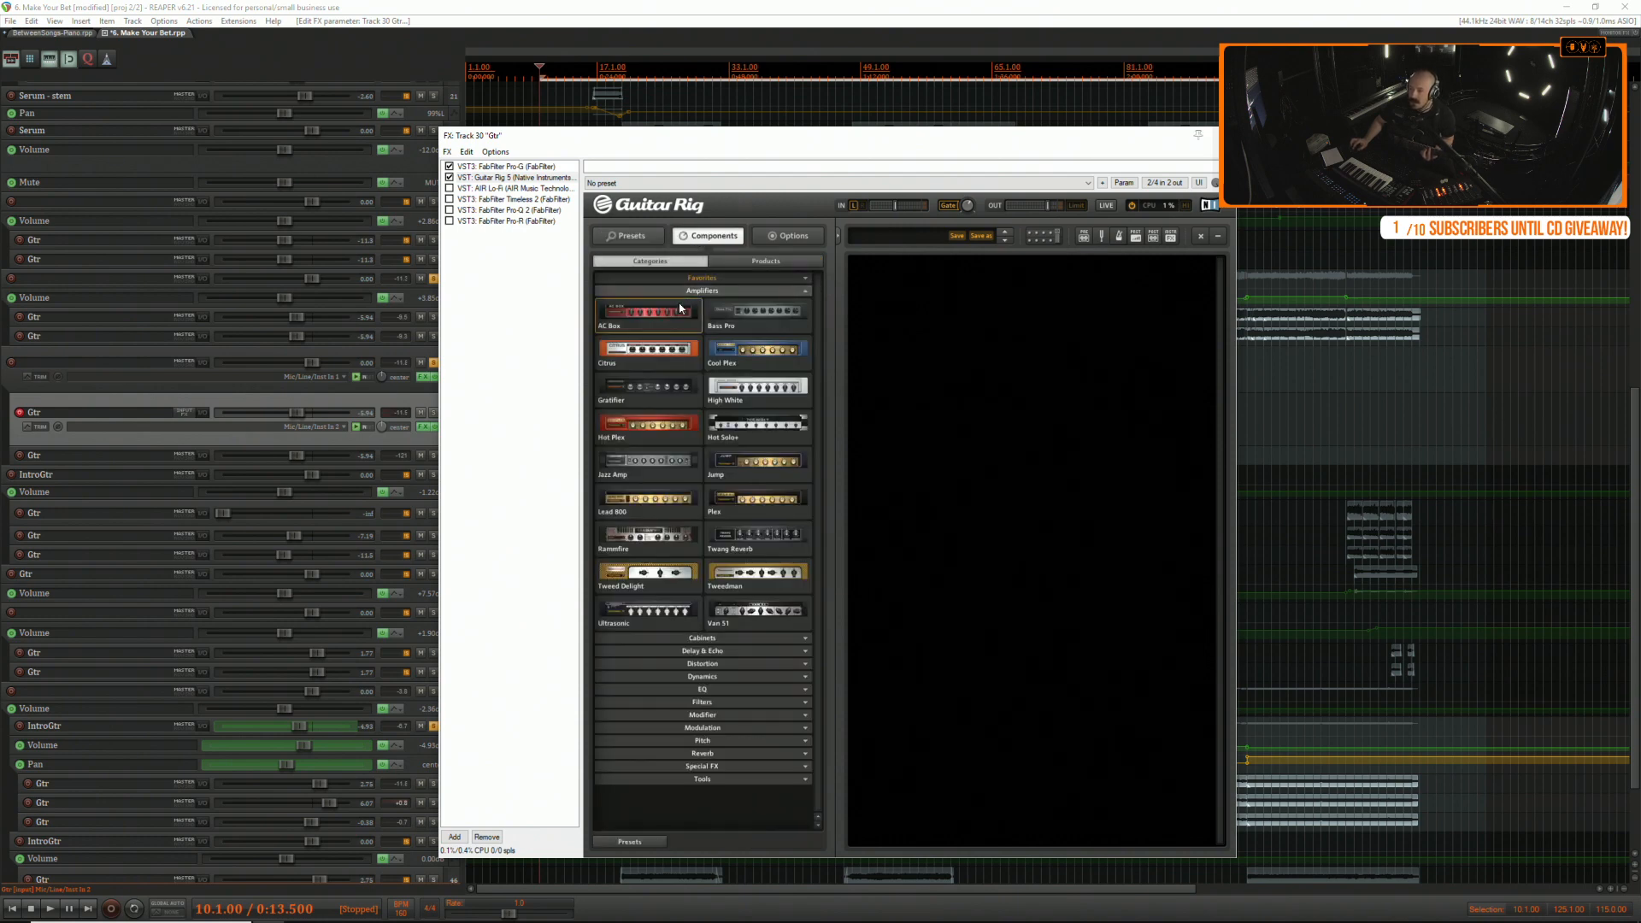
{"action": "left_click_drag", "start_coordinate": [761, 615], "coordinate": [1049, 544]}
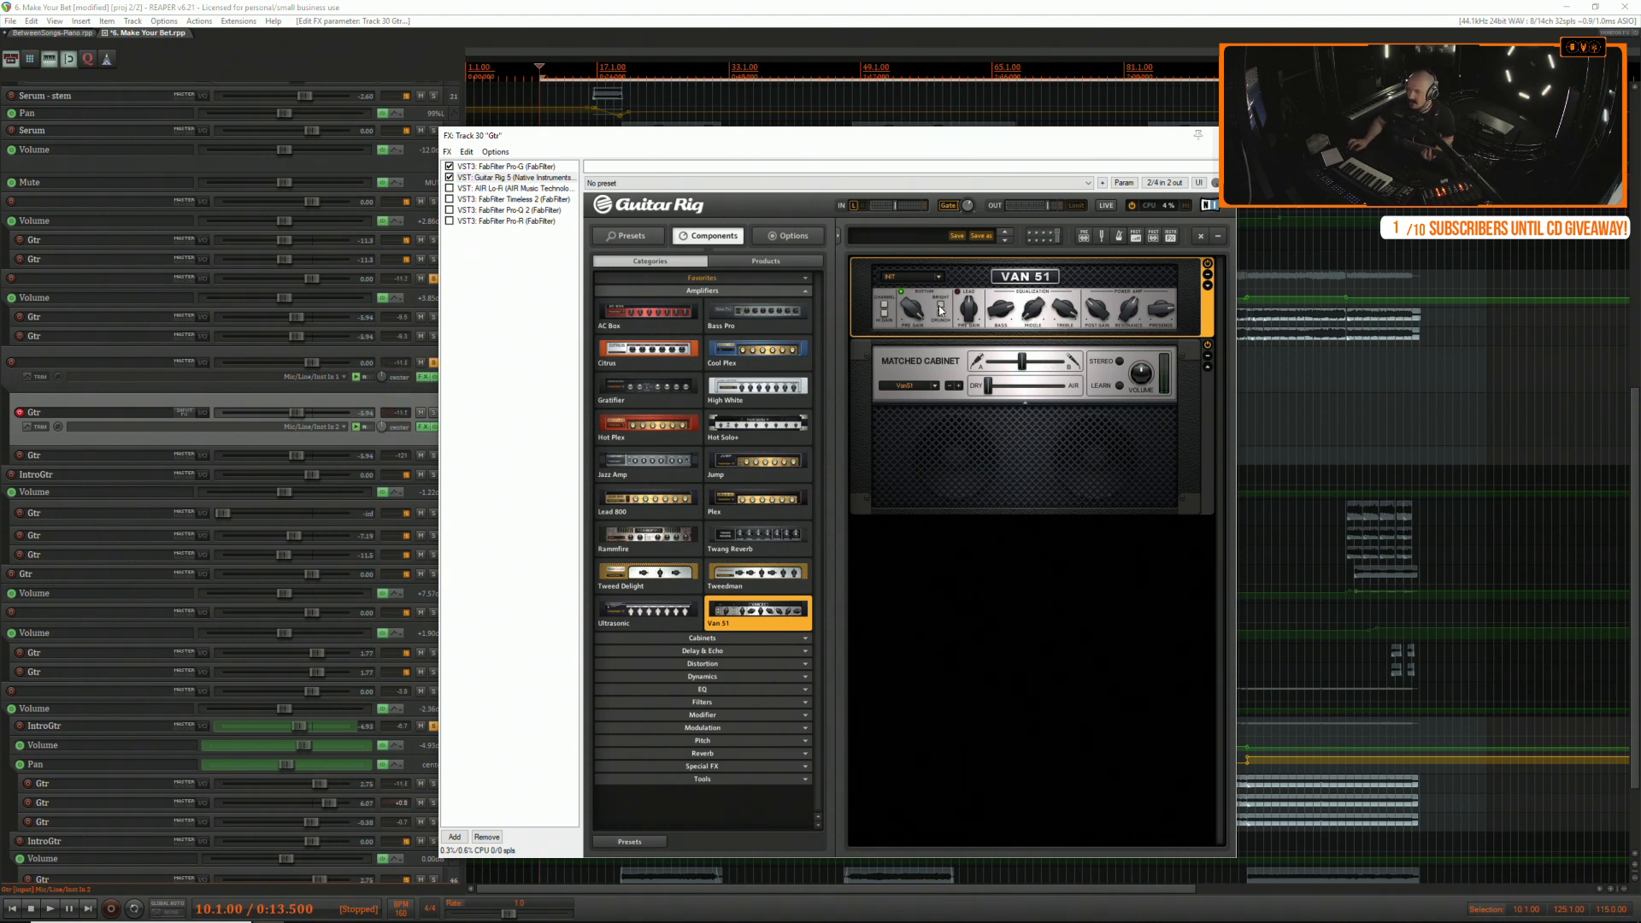
Switch the Van 51 amp to its lead channel, lower the lead pre gain, and close the effects window.
{"action": "left_click", "coordinate": [884, 310]}
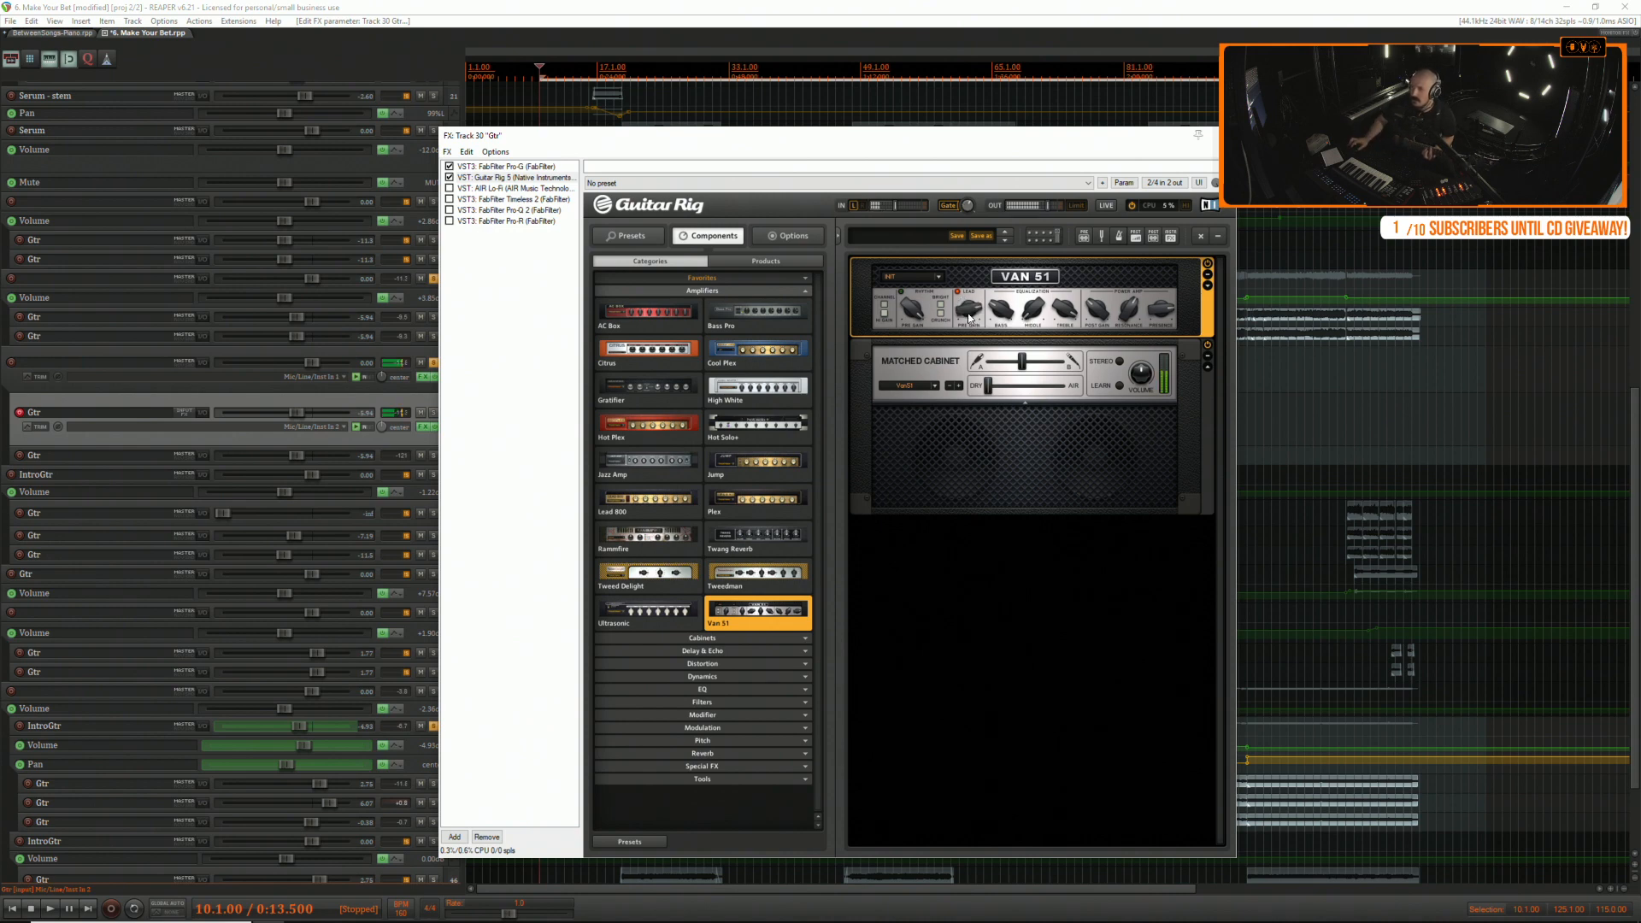
{"action": "left_click_drag", "start_coordinate": [971, 319], "coordinate": [970, 345]}
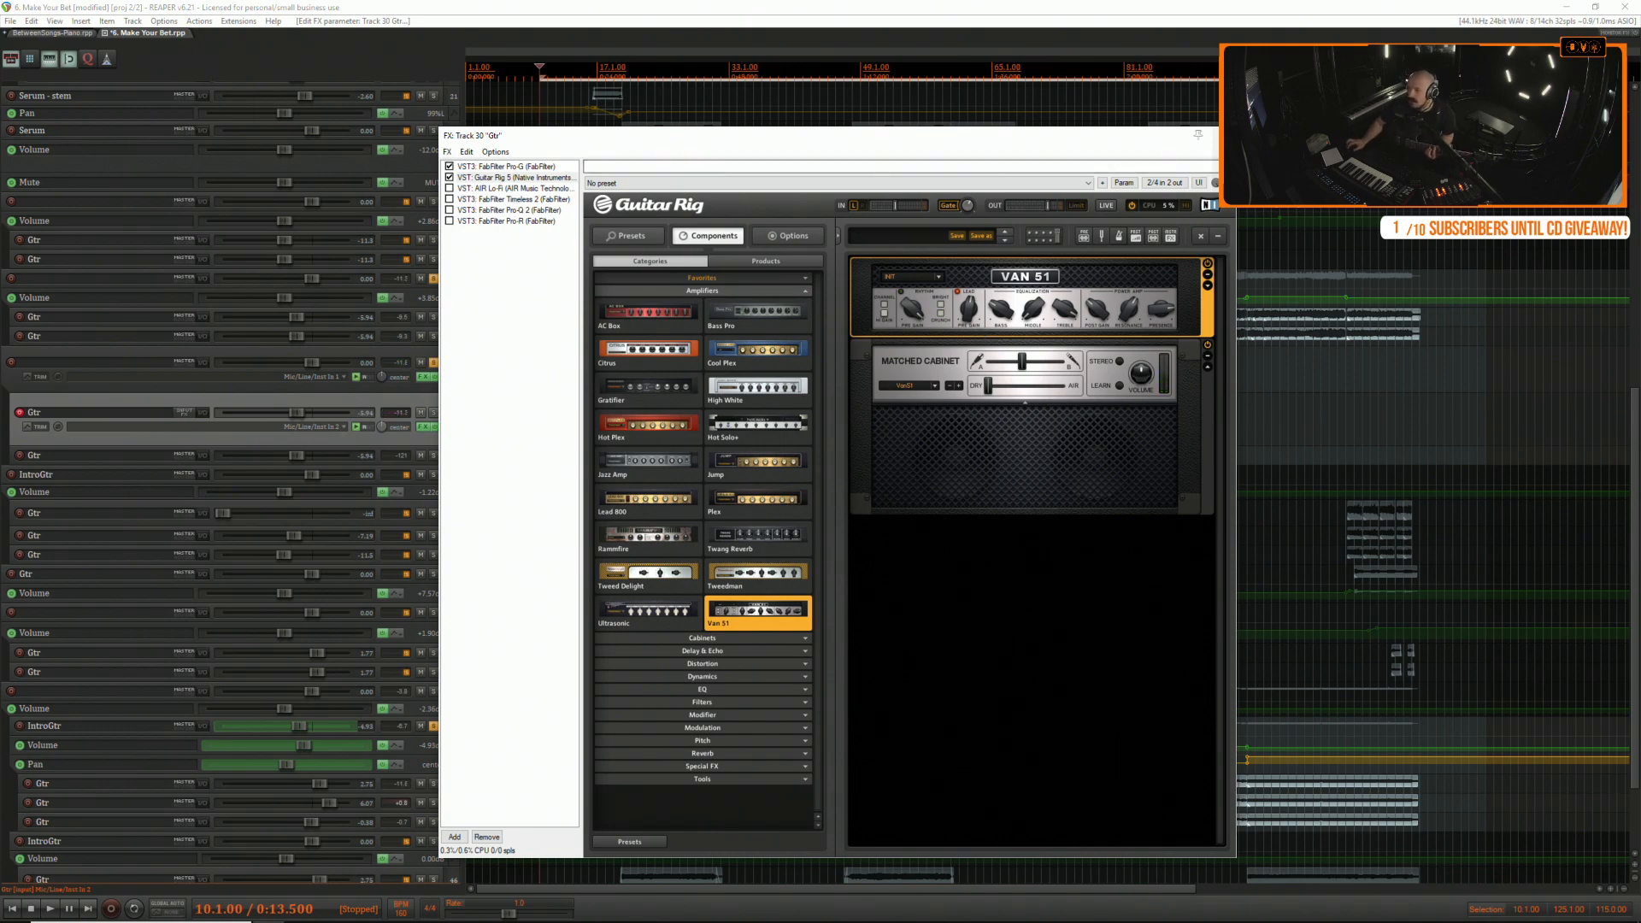
{"action": "left_click", "coordinate": [1221, 135]}
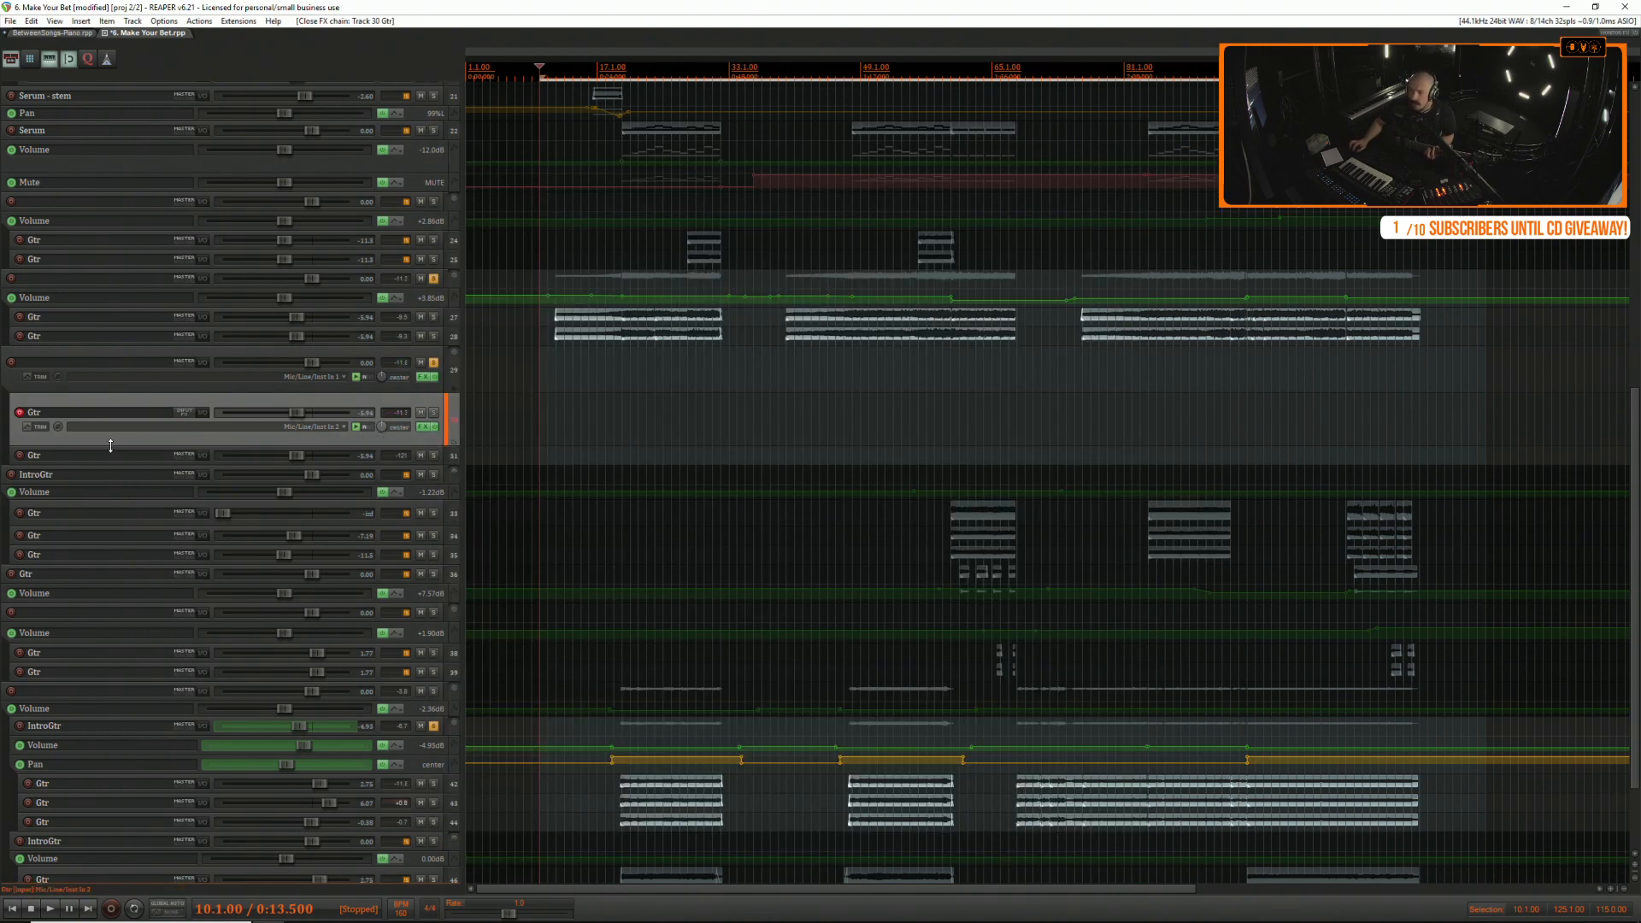
Replace the duplicated folder's second Gtr track with a copy of the armed Gtr track, pan the copy 100%, and disarm it.
{"action": "right_click", "coordinate": [87, 458]}
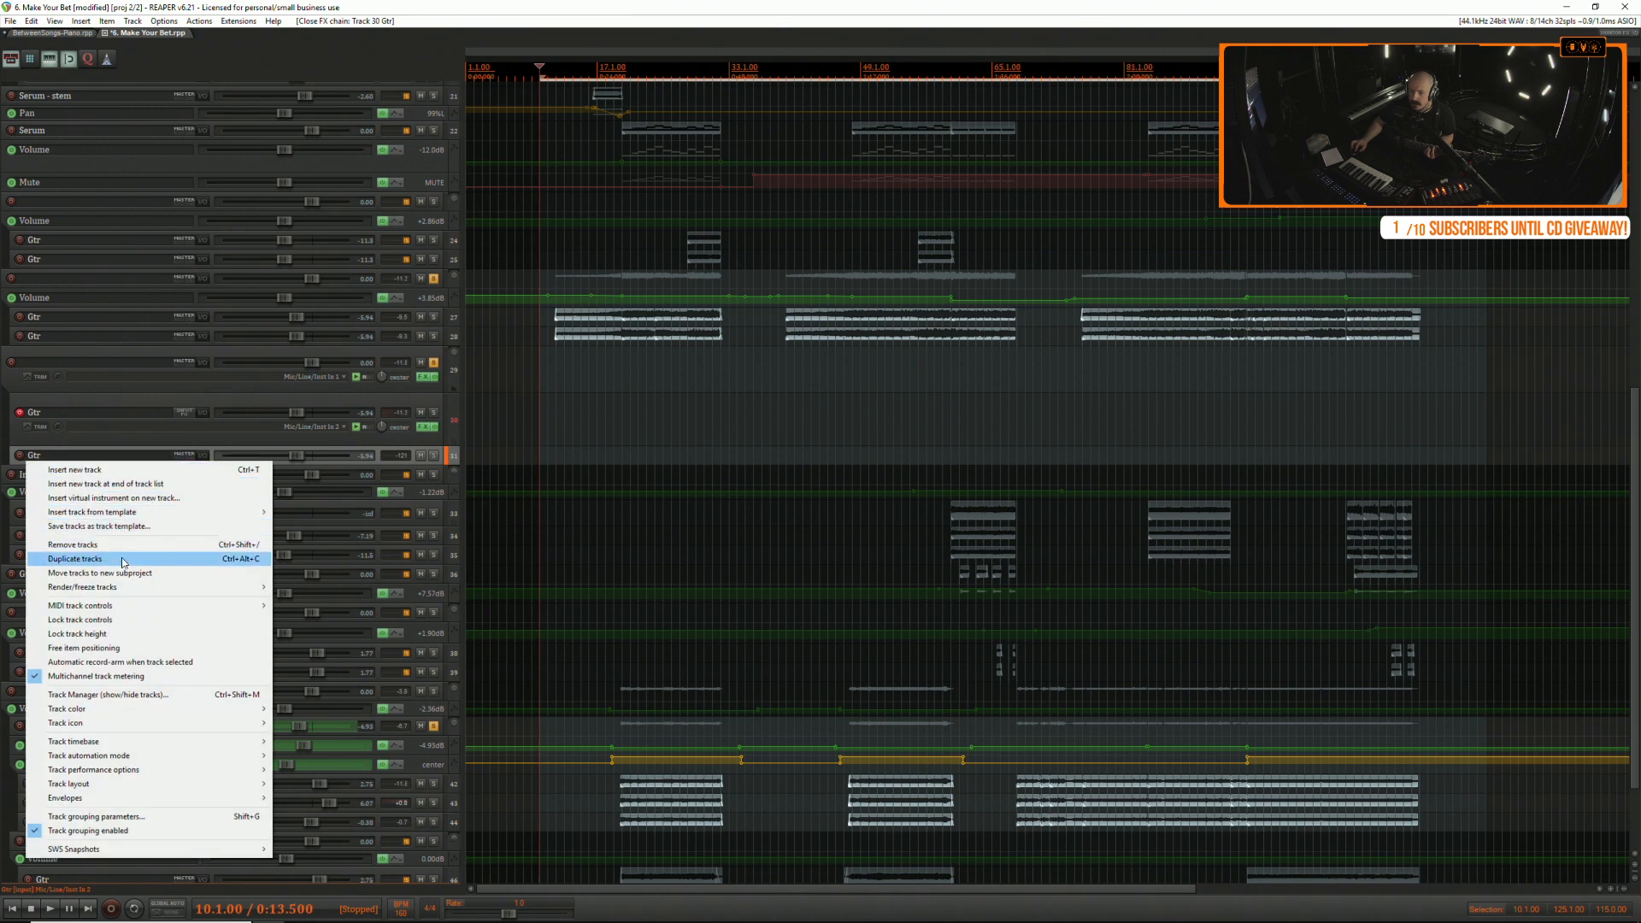
{"action": "left_click", "coordinate": [130, 543]}
{"action": "right_click", "coordinate": [84, 402]}
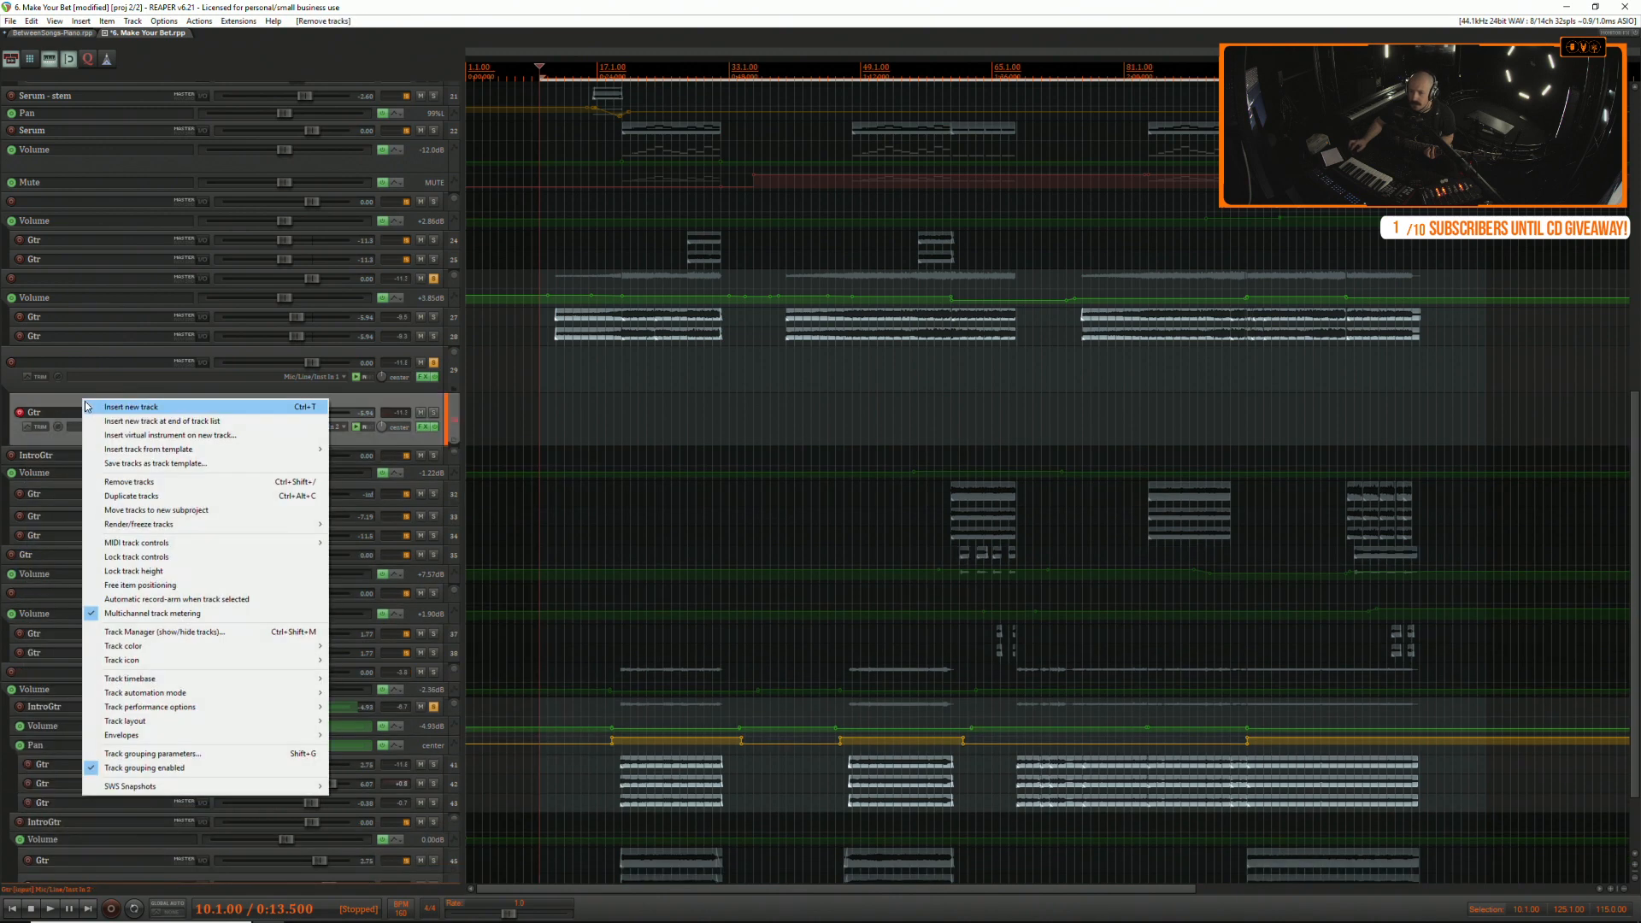
{"action": "left_click", "coordinate": [133, 496]}
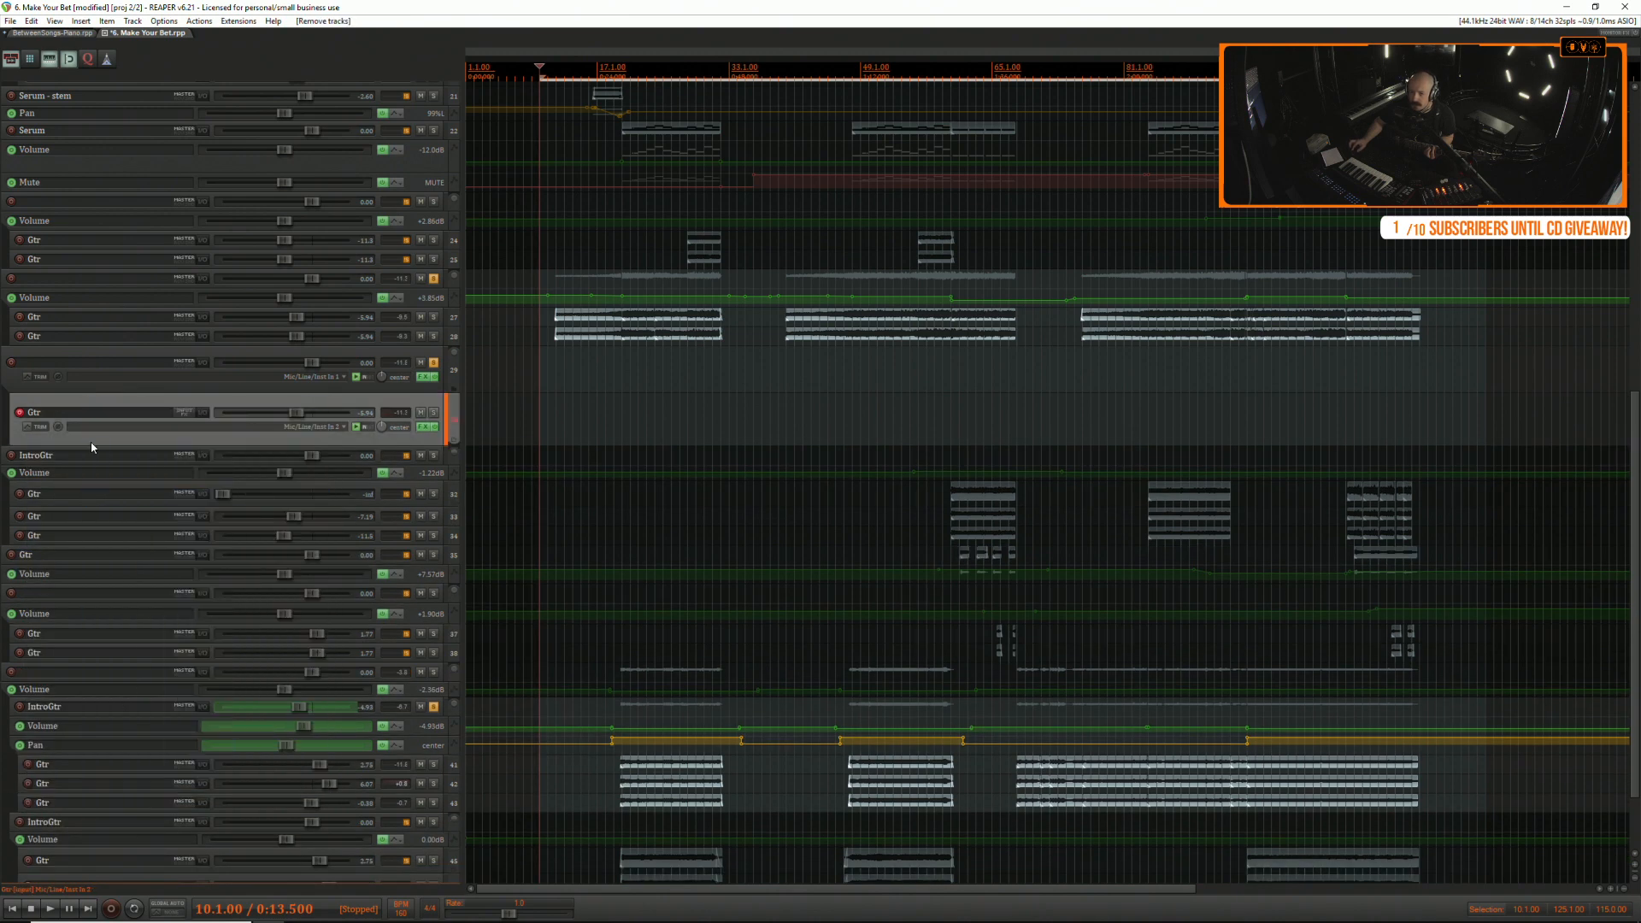
{"action": "left_click_drag", "start_coordinate": [380, 485], "coordinate": [61, 478]}
{"action": "left_click", "coordinate": [20, 466]}
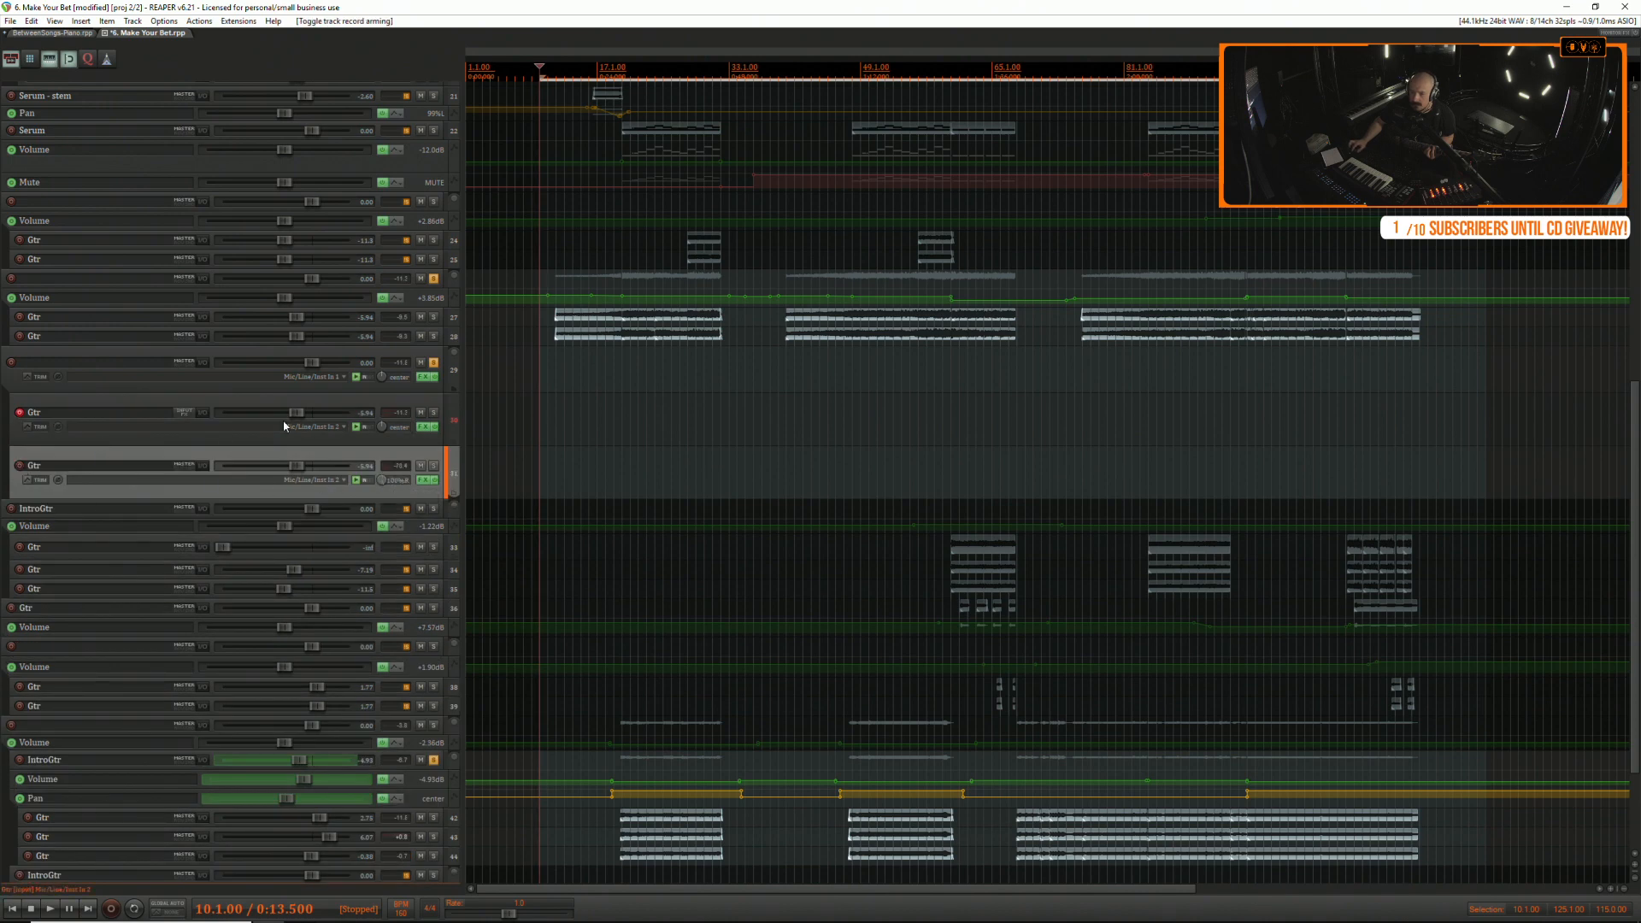
Play the soloed guitars with the live Gtr input from 12.1.00 through the first guitar section and stop playback.
{"action": "left_click", "coordinate": [551, 402]}
{"action": "key", "text": "space"}
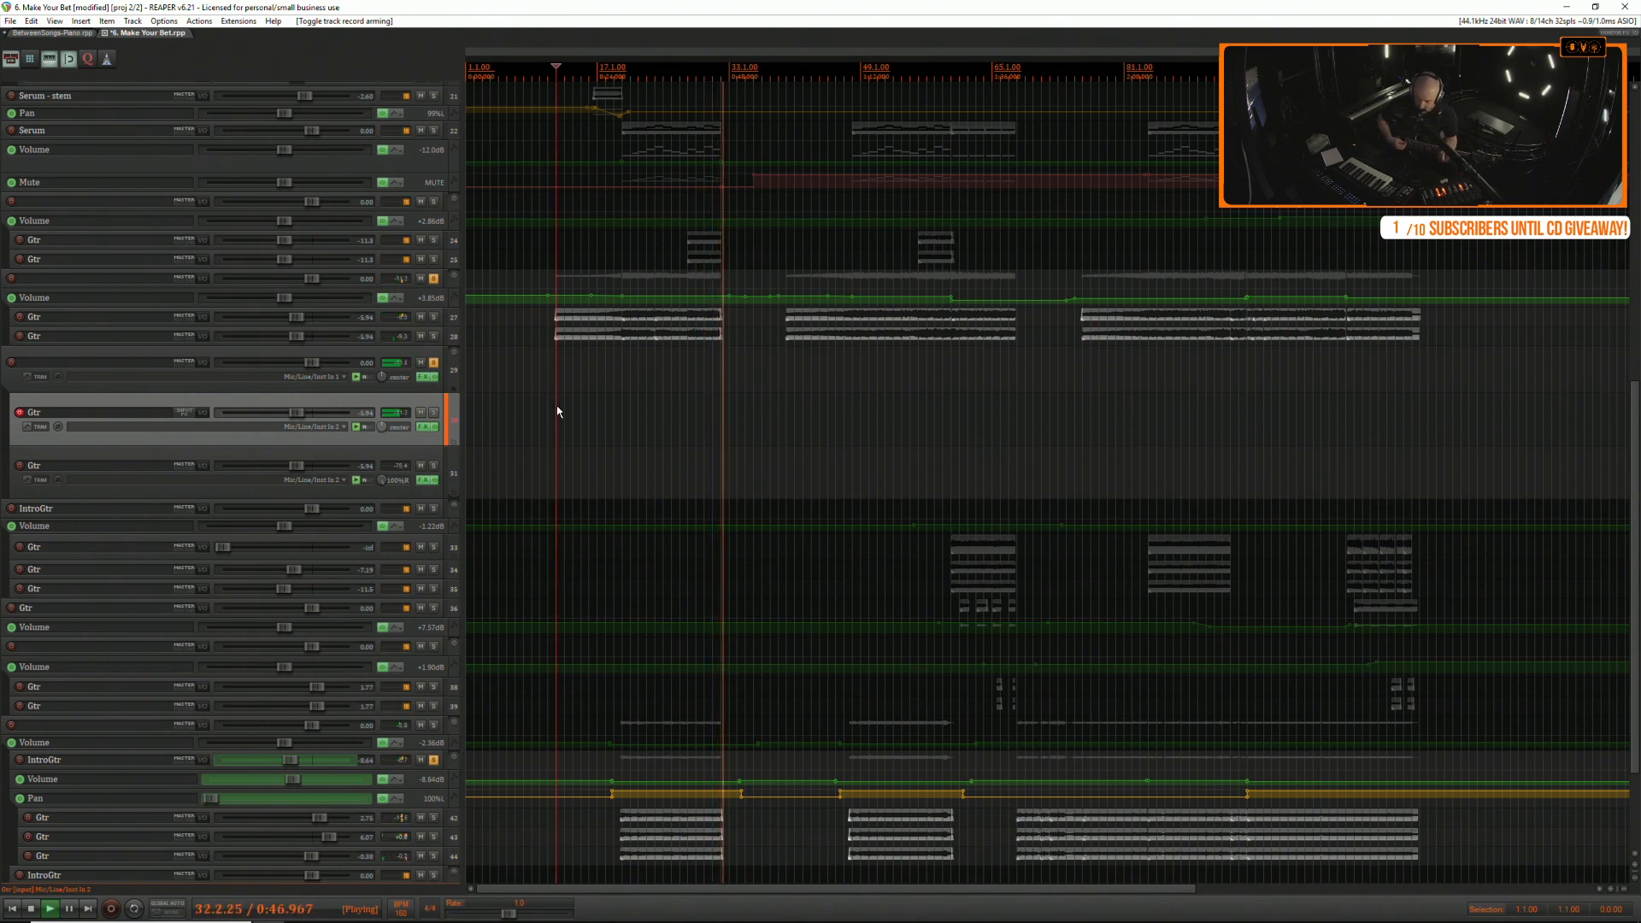
{"action": "key", "text": "space"}
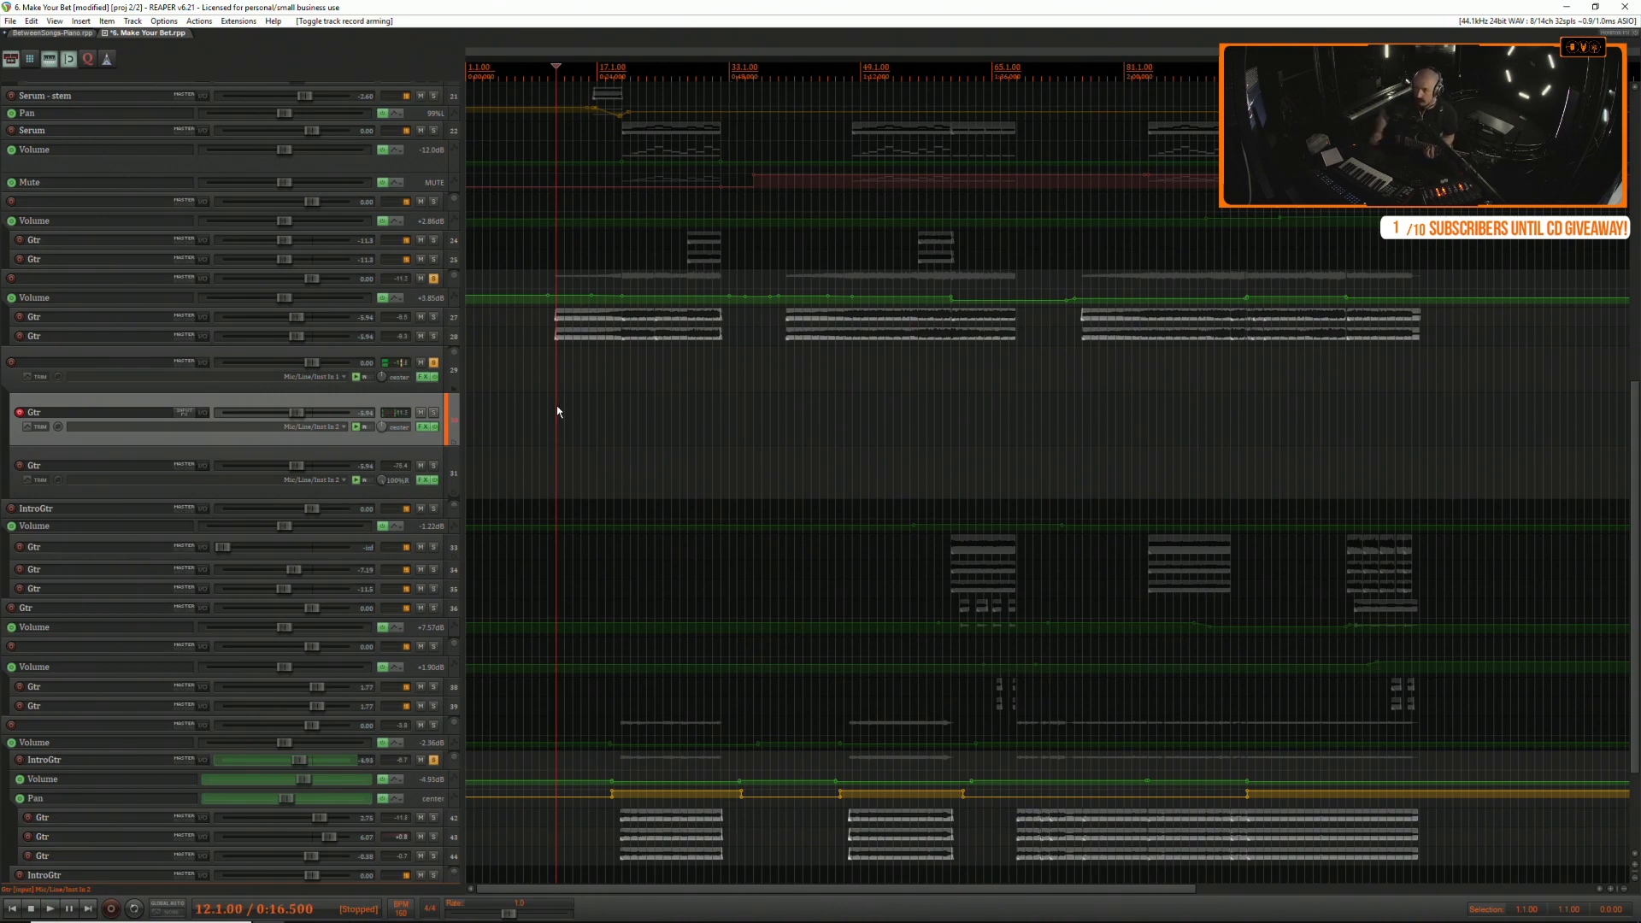
Unsolo the duplicated guitar folder, the original guitar folder and the IntroGtr folder.
{"action": "scroll", "coordinate": [581, 438], "scroll_direction": "up", "scroll_amount": 3}
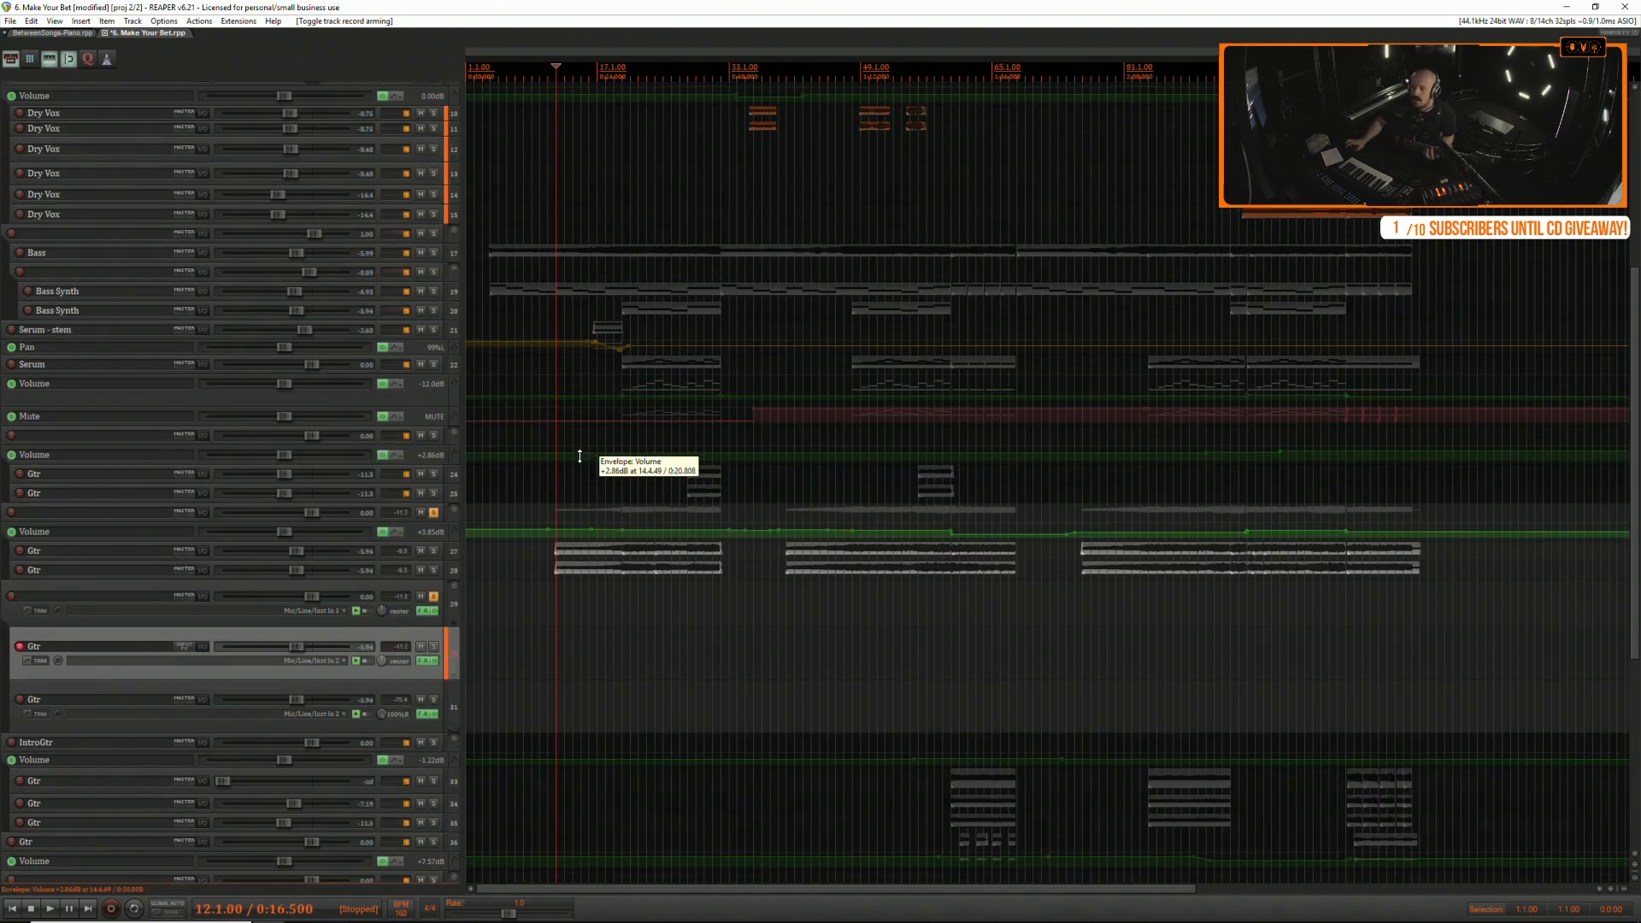
{"action": "left_click", "coordinate": [433, 597]}
{"action": "left_click", "coordinate": [433, 513]}
{"action": "scroll", "coordinate": [752, 696], "scroll_direction": "down", "scroll_amount": 5}
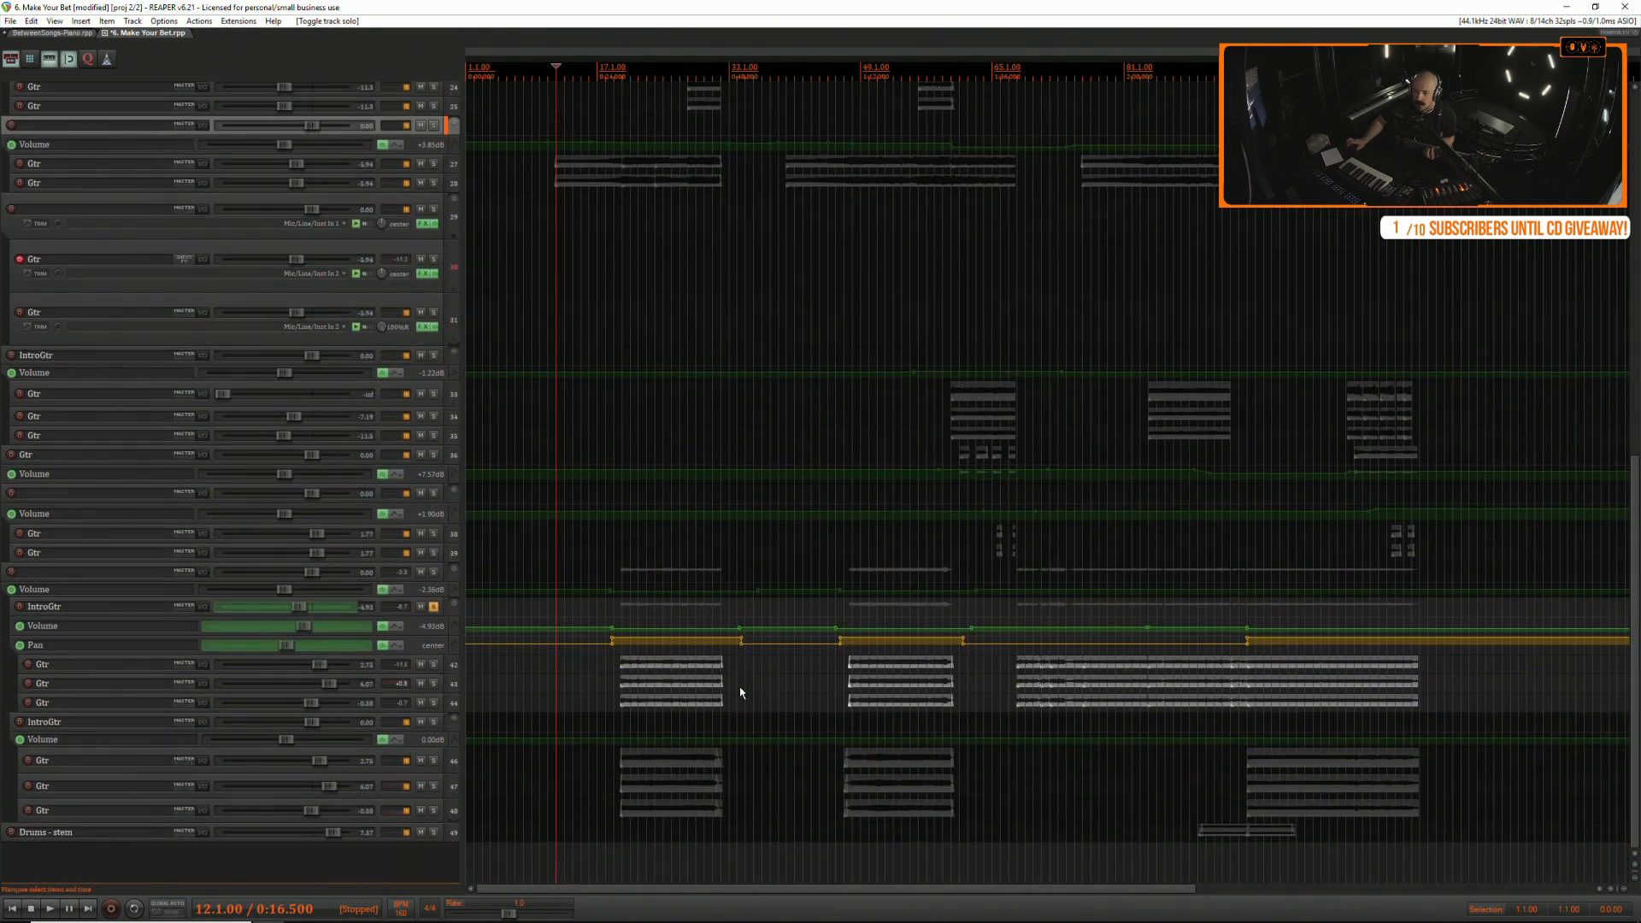
{"action": "scroll", "coordinate": [740, 688], "scroll_direction": "up", "scroll_amount": 10}
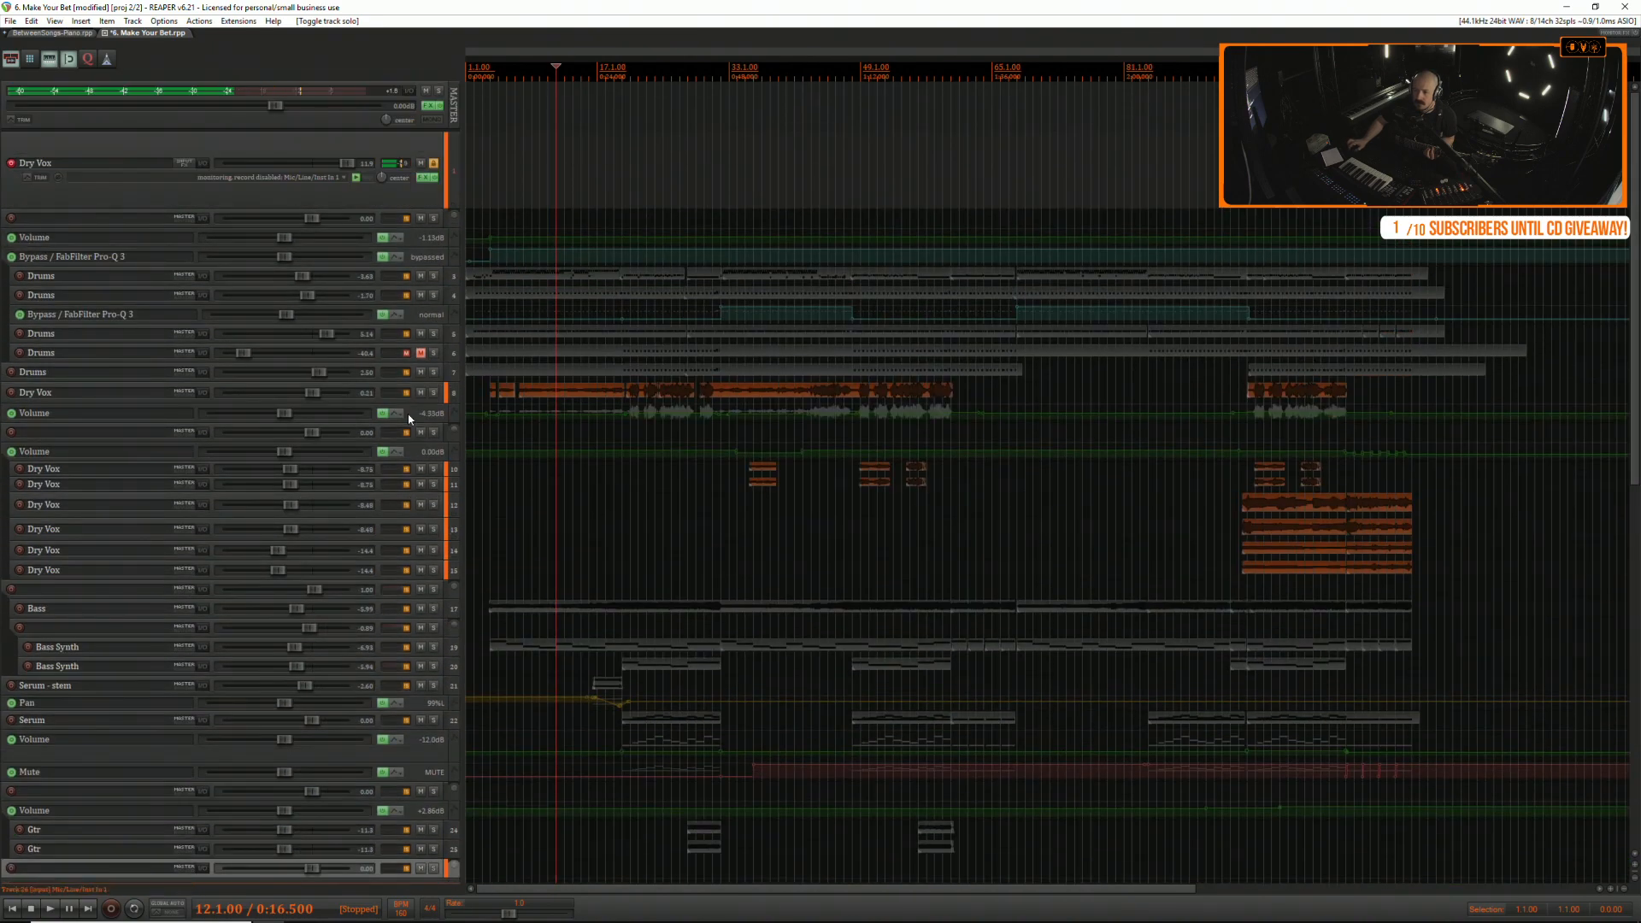
{"action": "scroll", "coordinate": [612, 483], "scroll_direction": "down", "scroll_amount": 10}
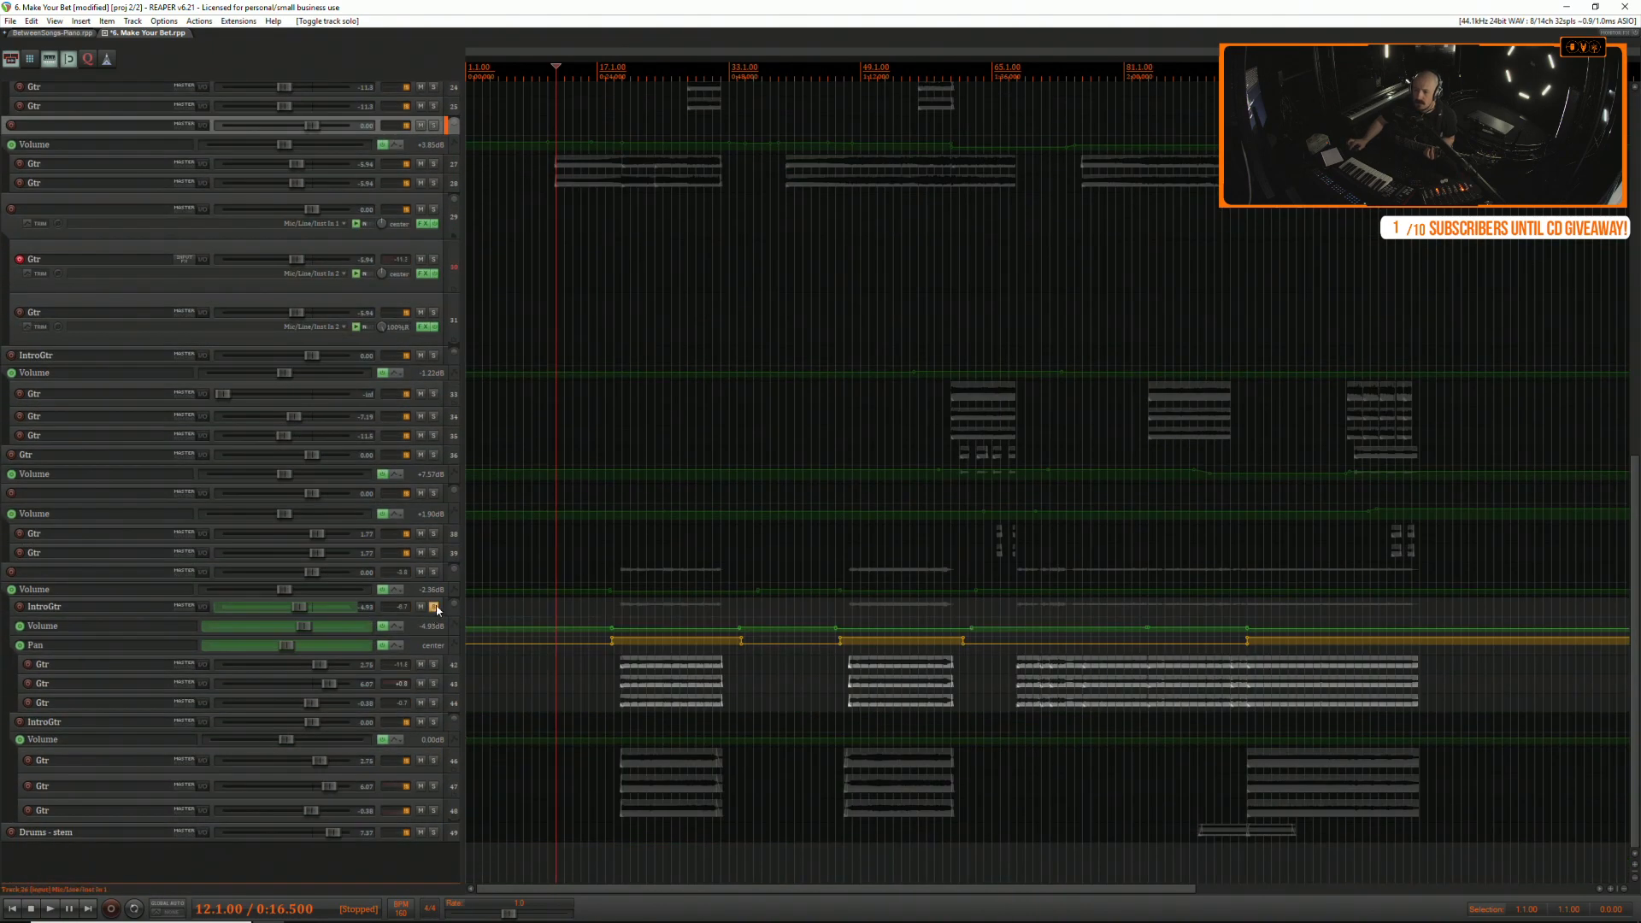
{"action": "scroll", "coordinate": [593, 608], "scroll_direction": "up", "scroll_amount": 10}
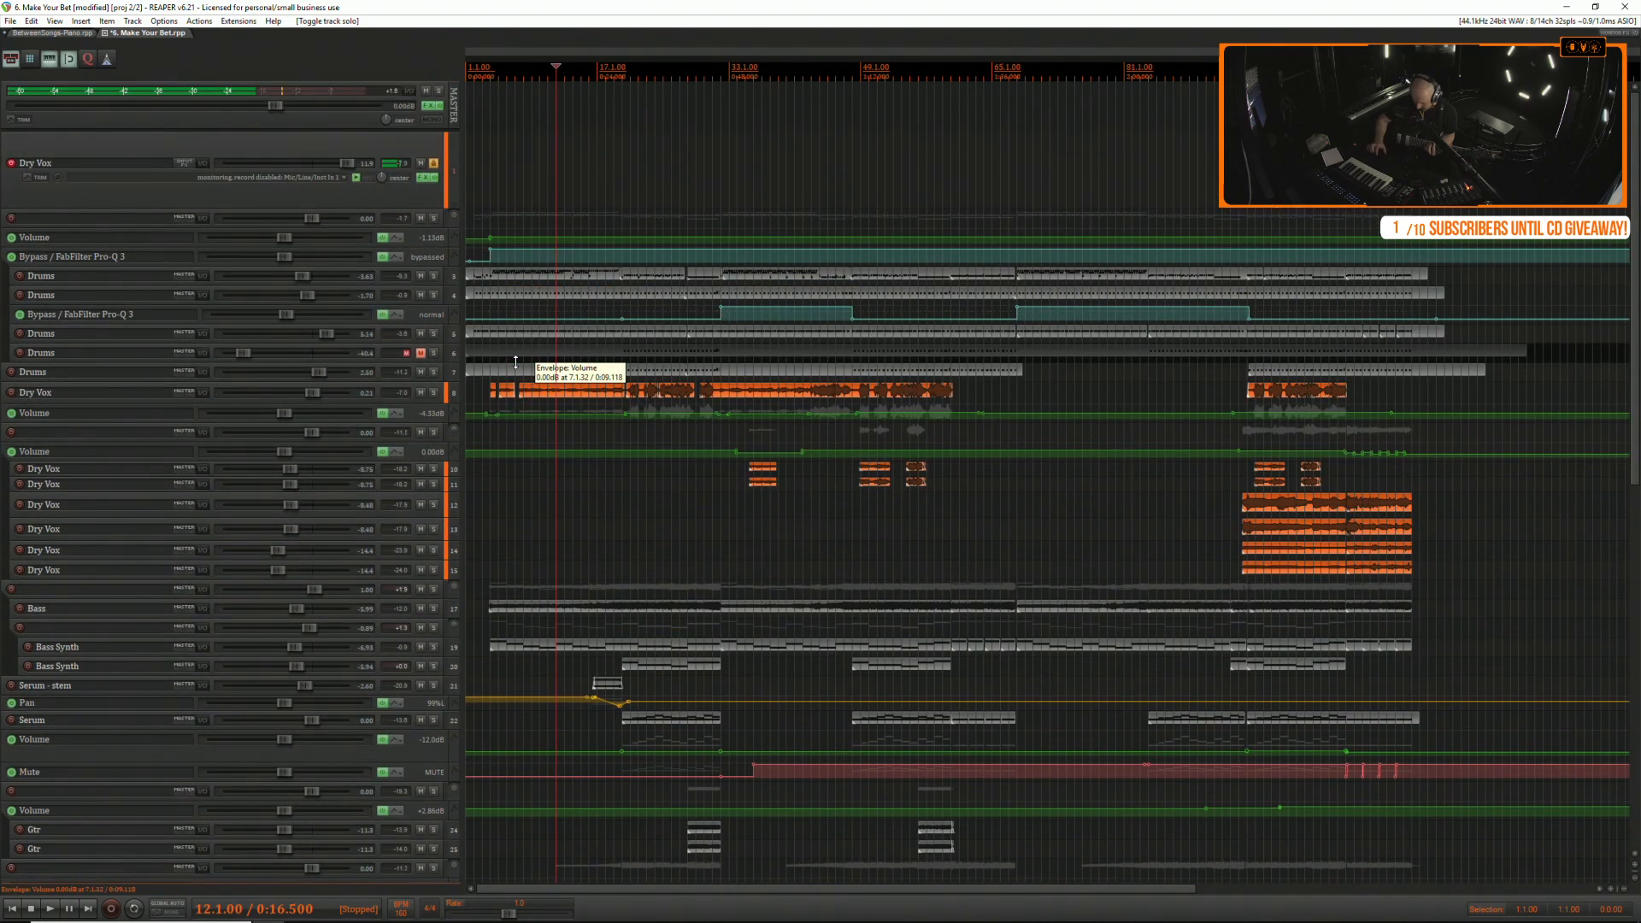
Record a short guitar take on the armed Gtr track from the project start with the metronome on.
{"action": "key", "text": "Escape"}
{"action": "key", "text": "Home"}
{"action": "scroll", "coordinate": [515, 362], "scroll_direction": "up", "scroll_amount": 5}
{"action": "key", "text": "c"}
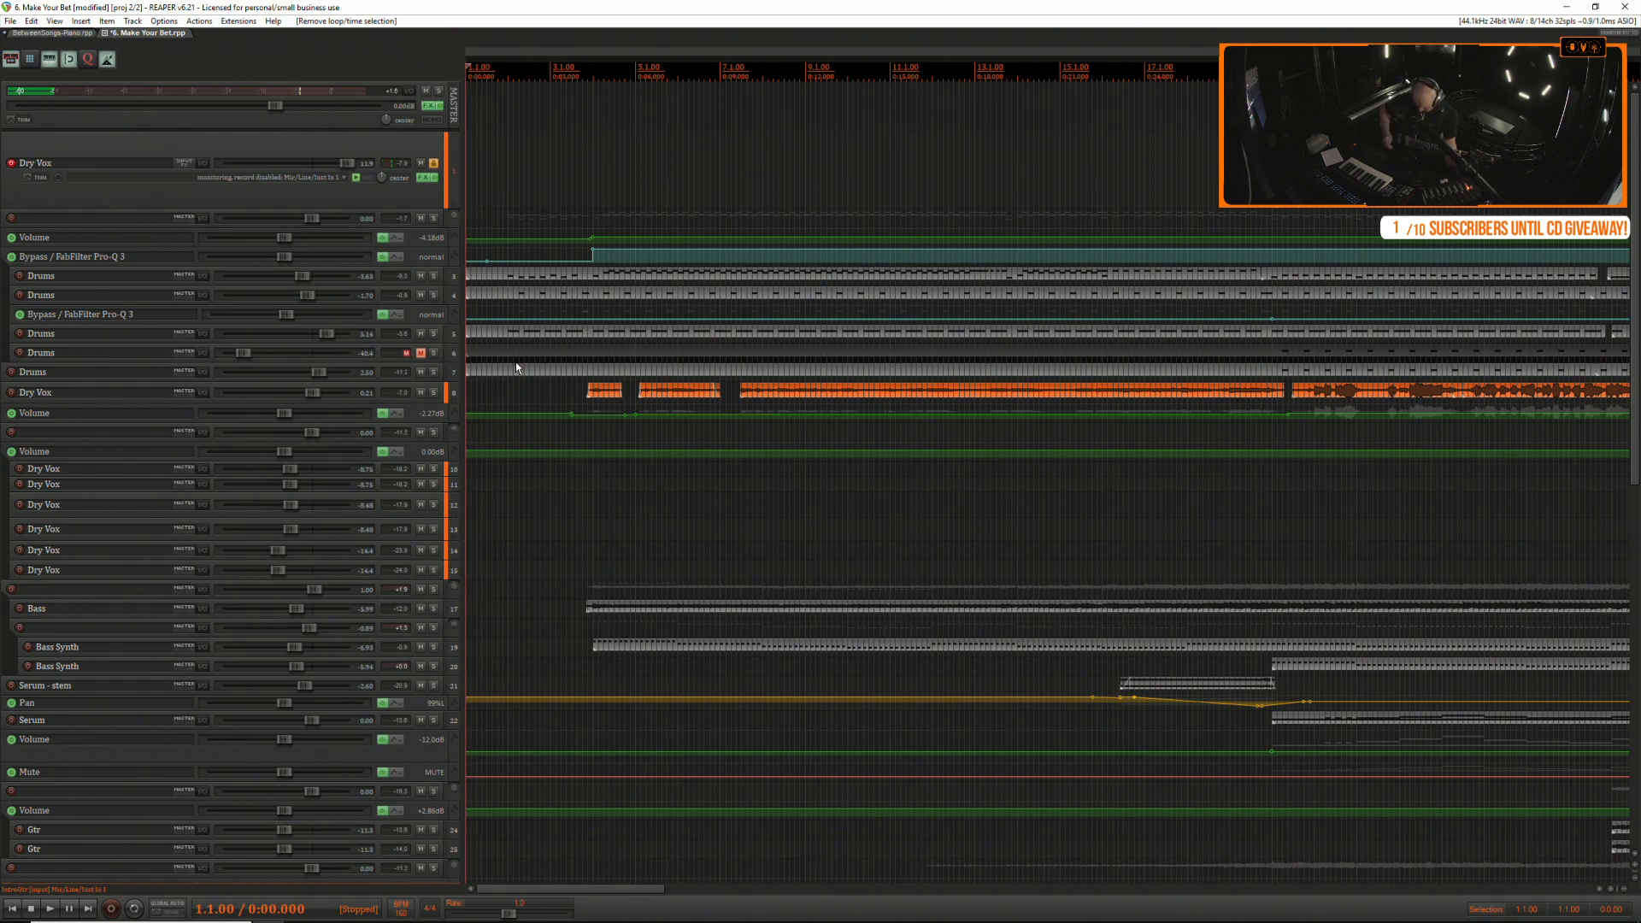
{"action": "key", "text": "ctrl+r"}
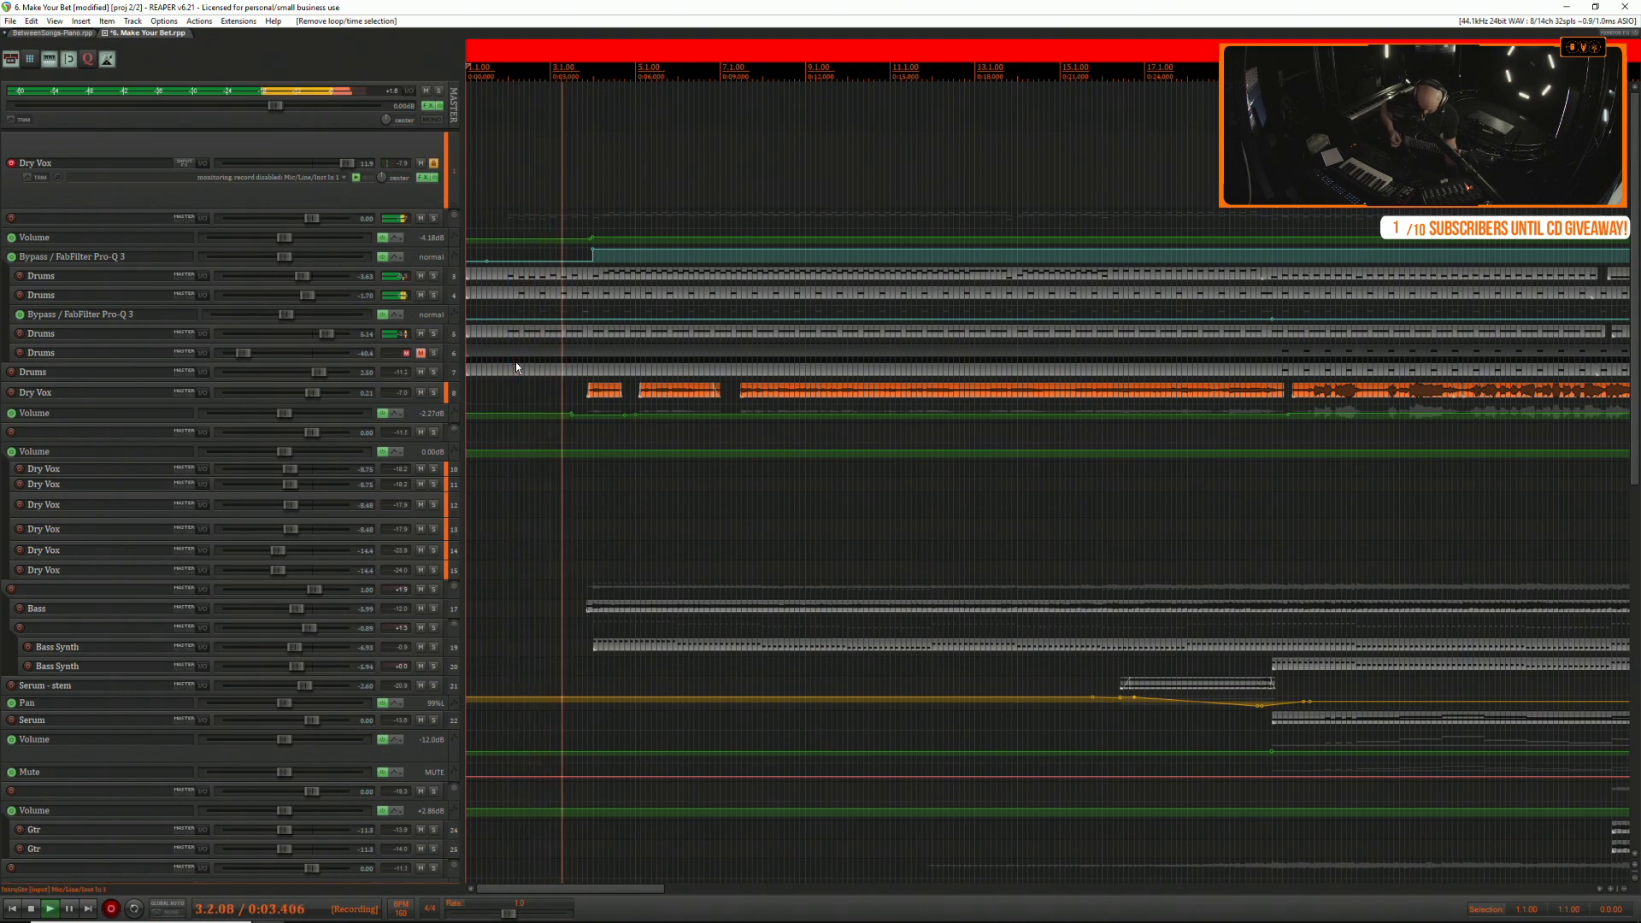
{"action": "key", "text": "space"}
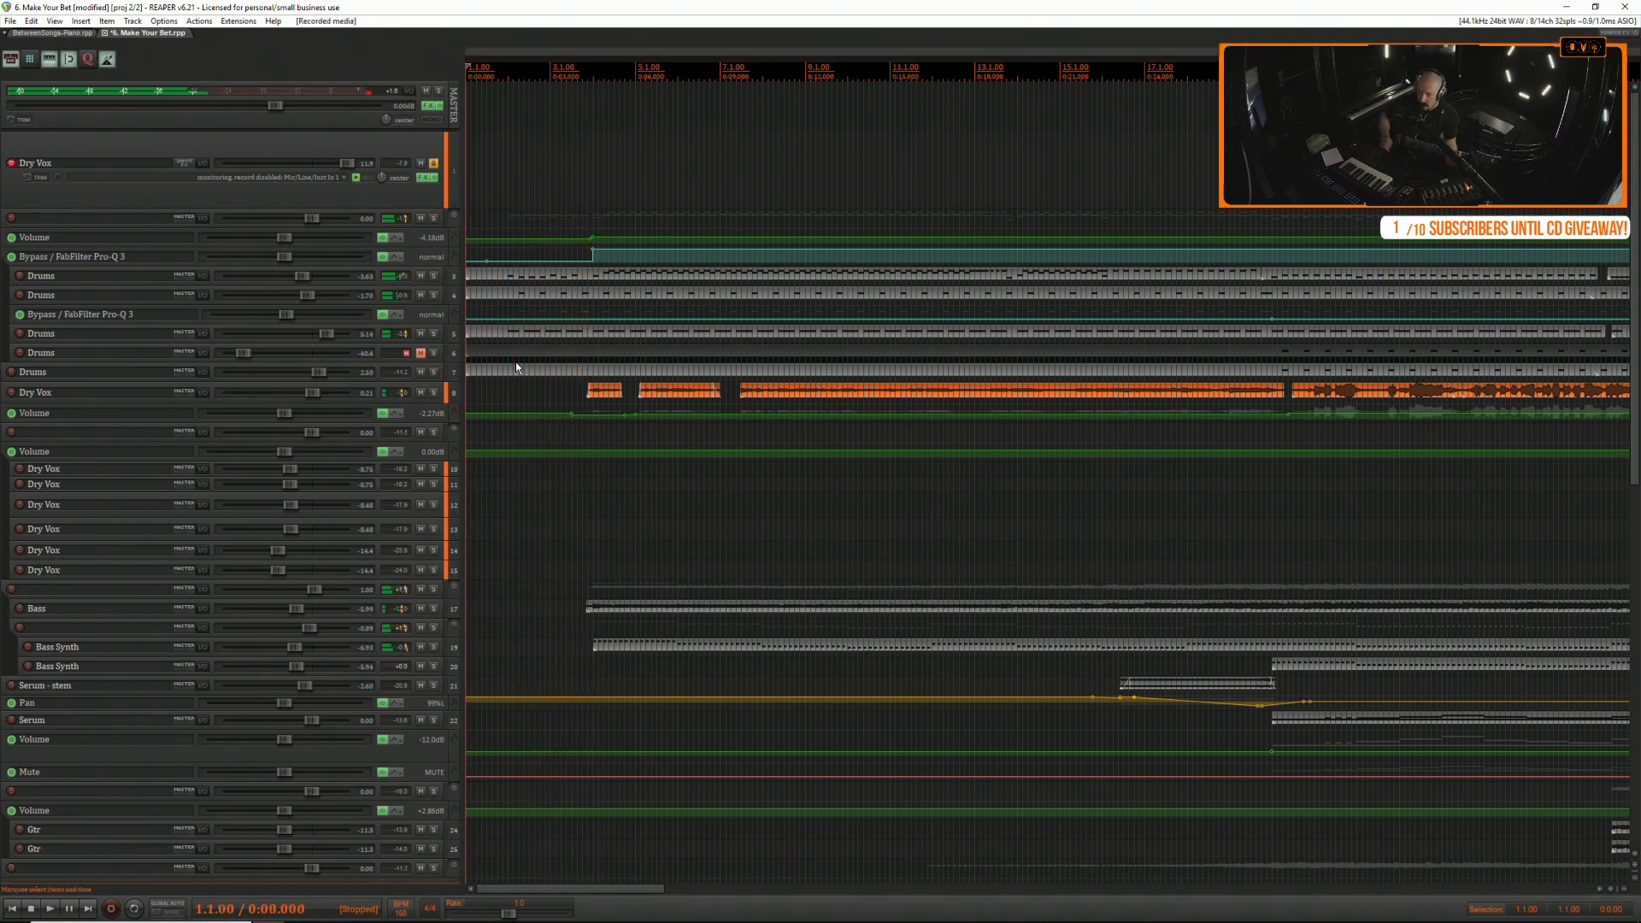
Arm the duplicated folder's second Gtr track instead of the first, and pan the first one 100% left.
{"action": "scroll", "coordinate": [598, 538], "scroll_direction": "down", "scroll_amount": 8}
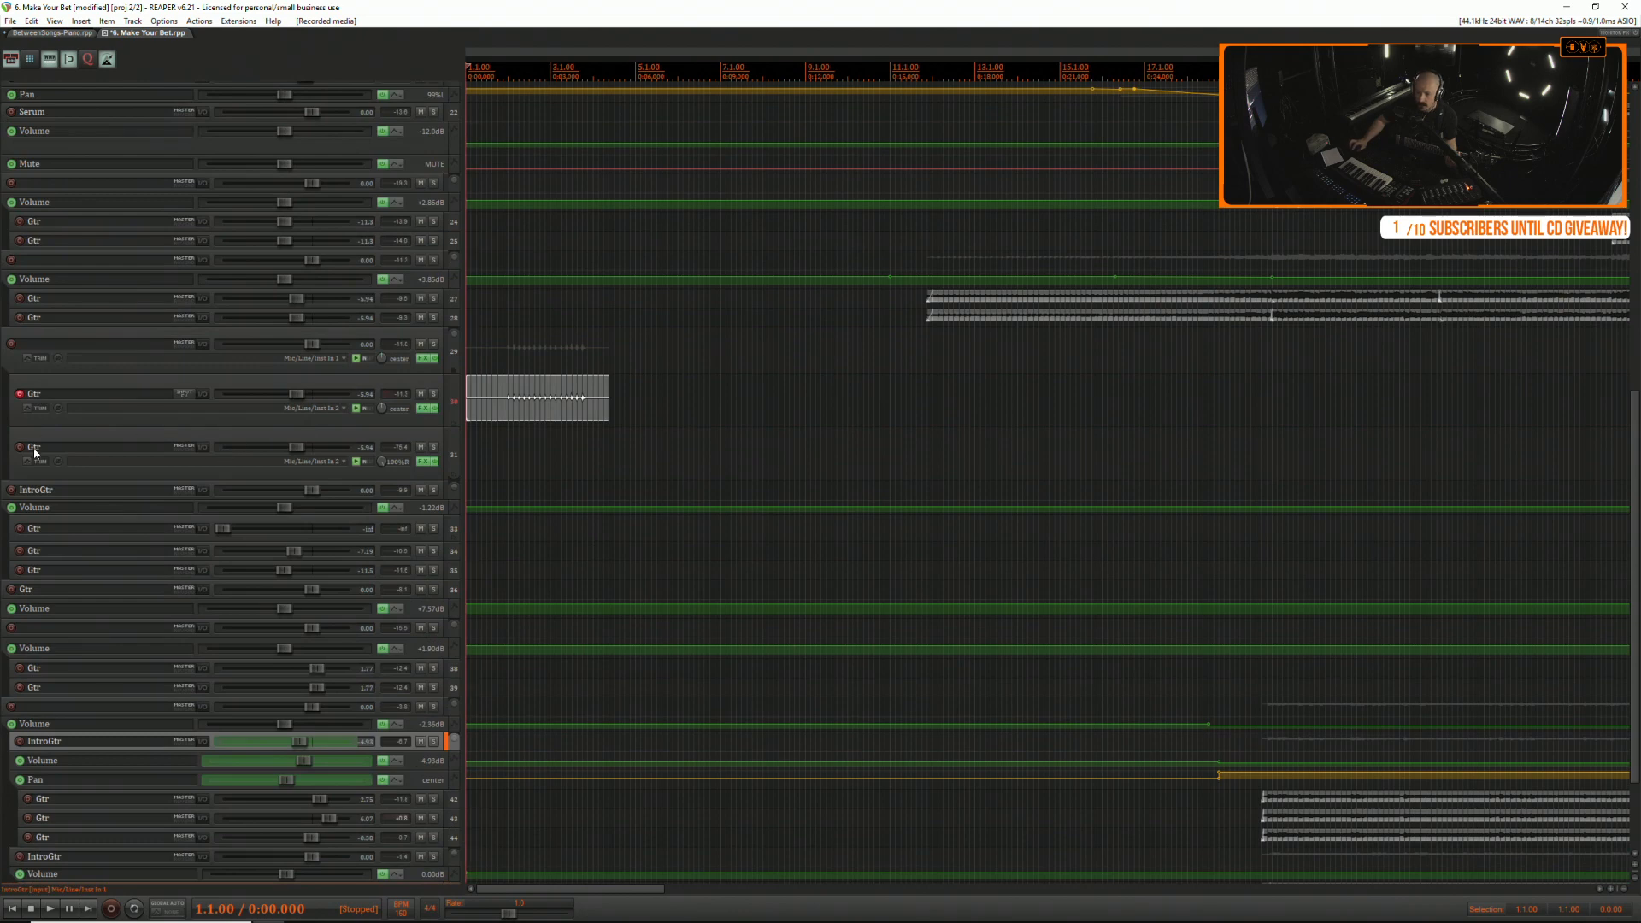
{"action": "left_click", "coordinate": [20, 452]}
{"action": "left_click", "coordinate": [21, 403]}
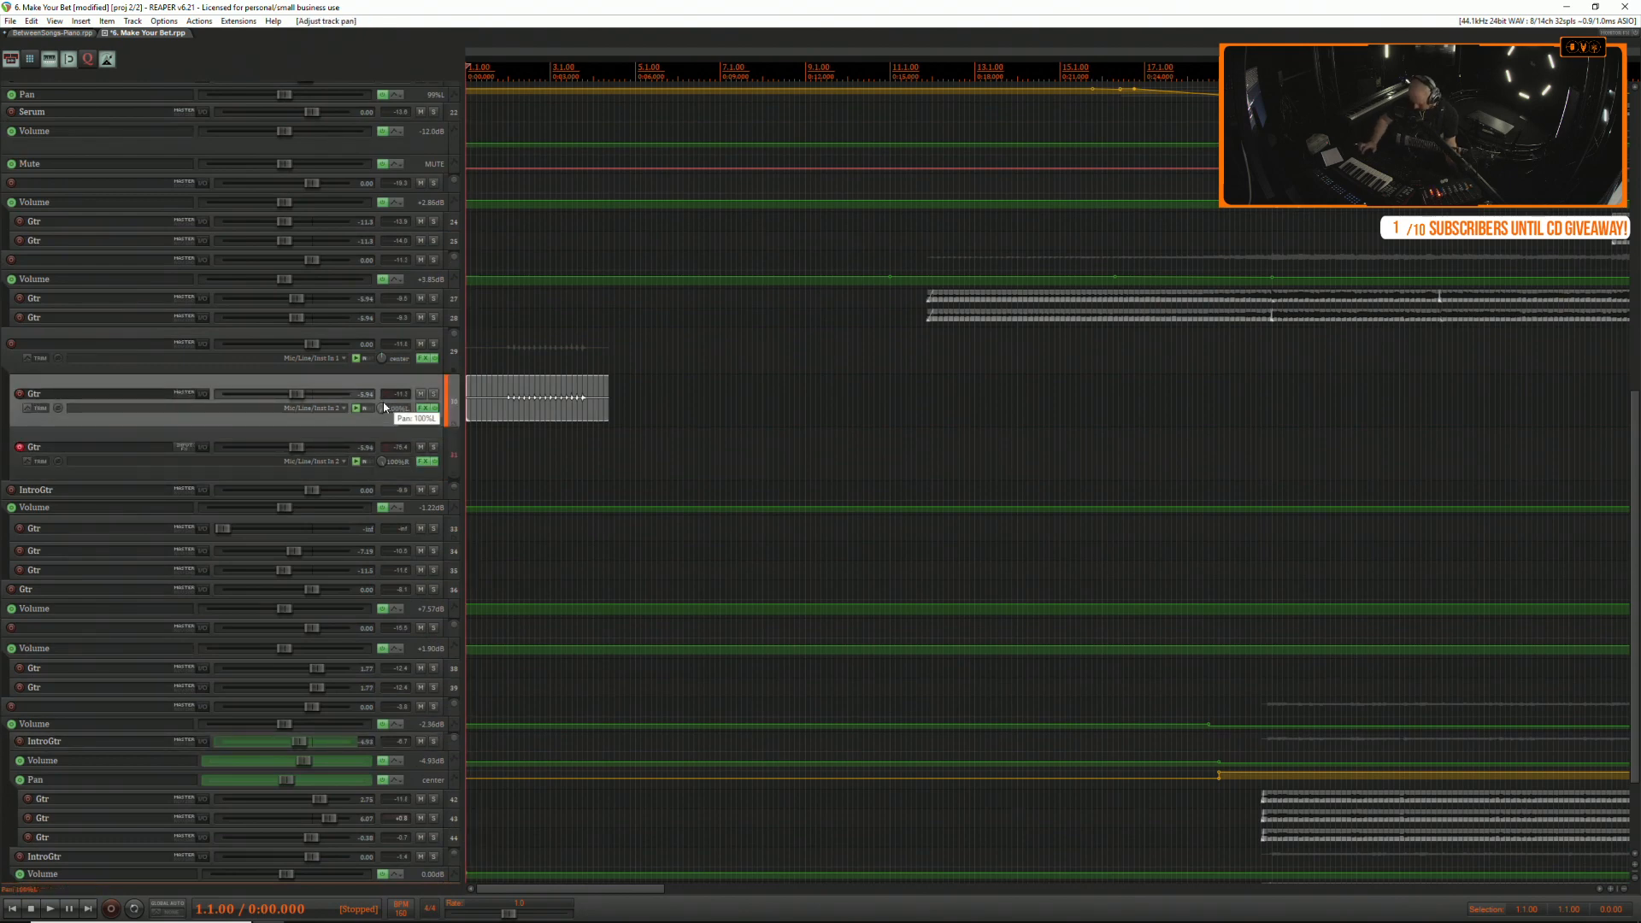
Record a matching take on the second Gtr track from the project start and play both takes back.
{"action": "key", "text": "ctrl+r"}
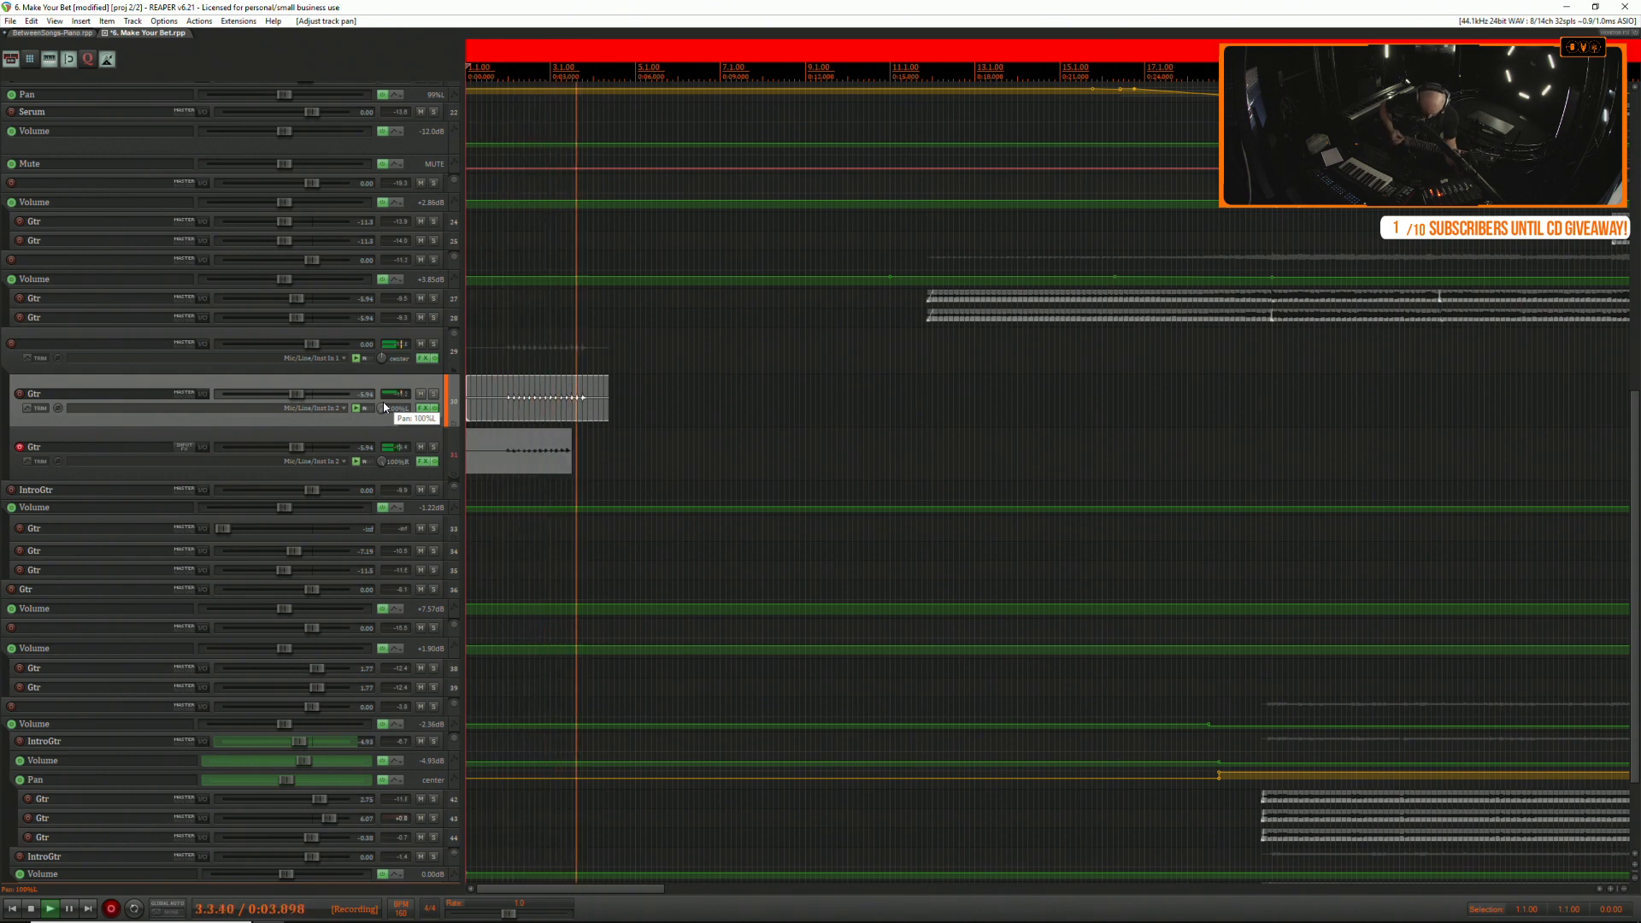
{"action": "key", "text": "space"}
{"action": "key", "text": "space"}
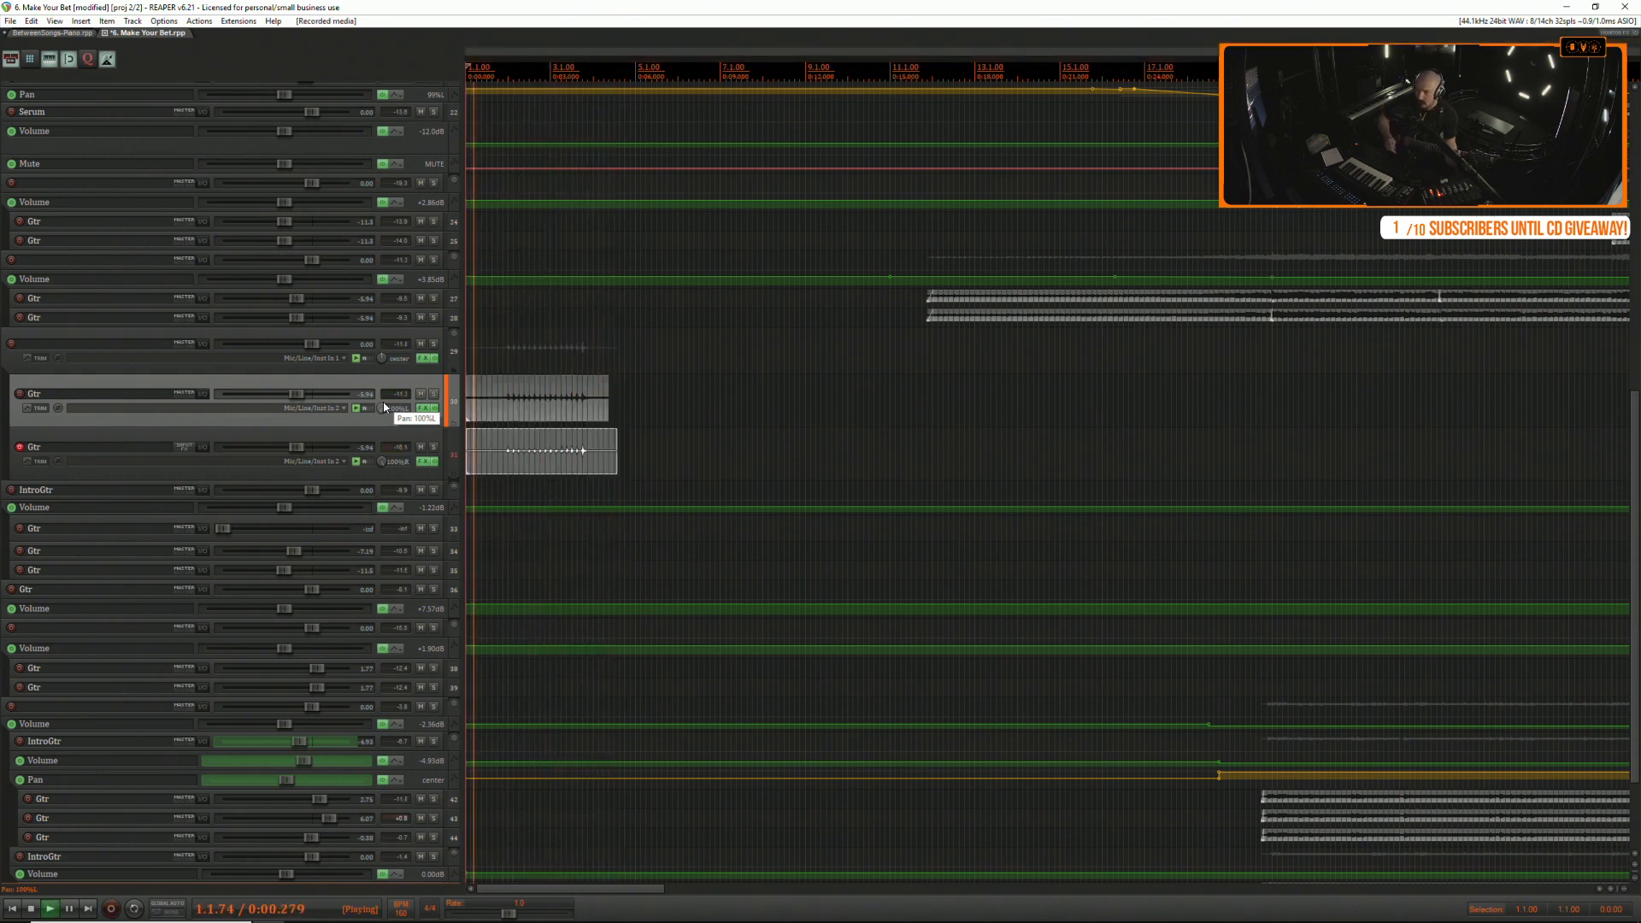
Turn off the metronome and nudge the second Gtr take slightly later to line it up with the first.
{"action": "key", "text": "c"}
{"action": "scroll", "coordinate": [383, 406], "scroll_direction": "up", "scroll_amount": 3}
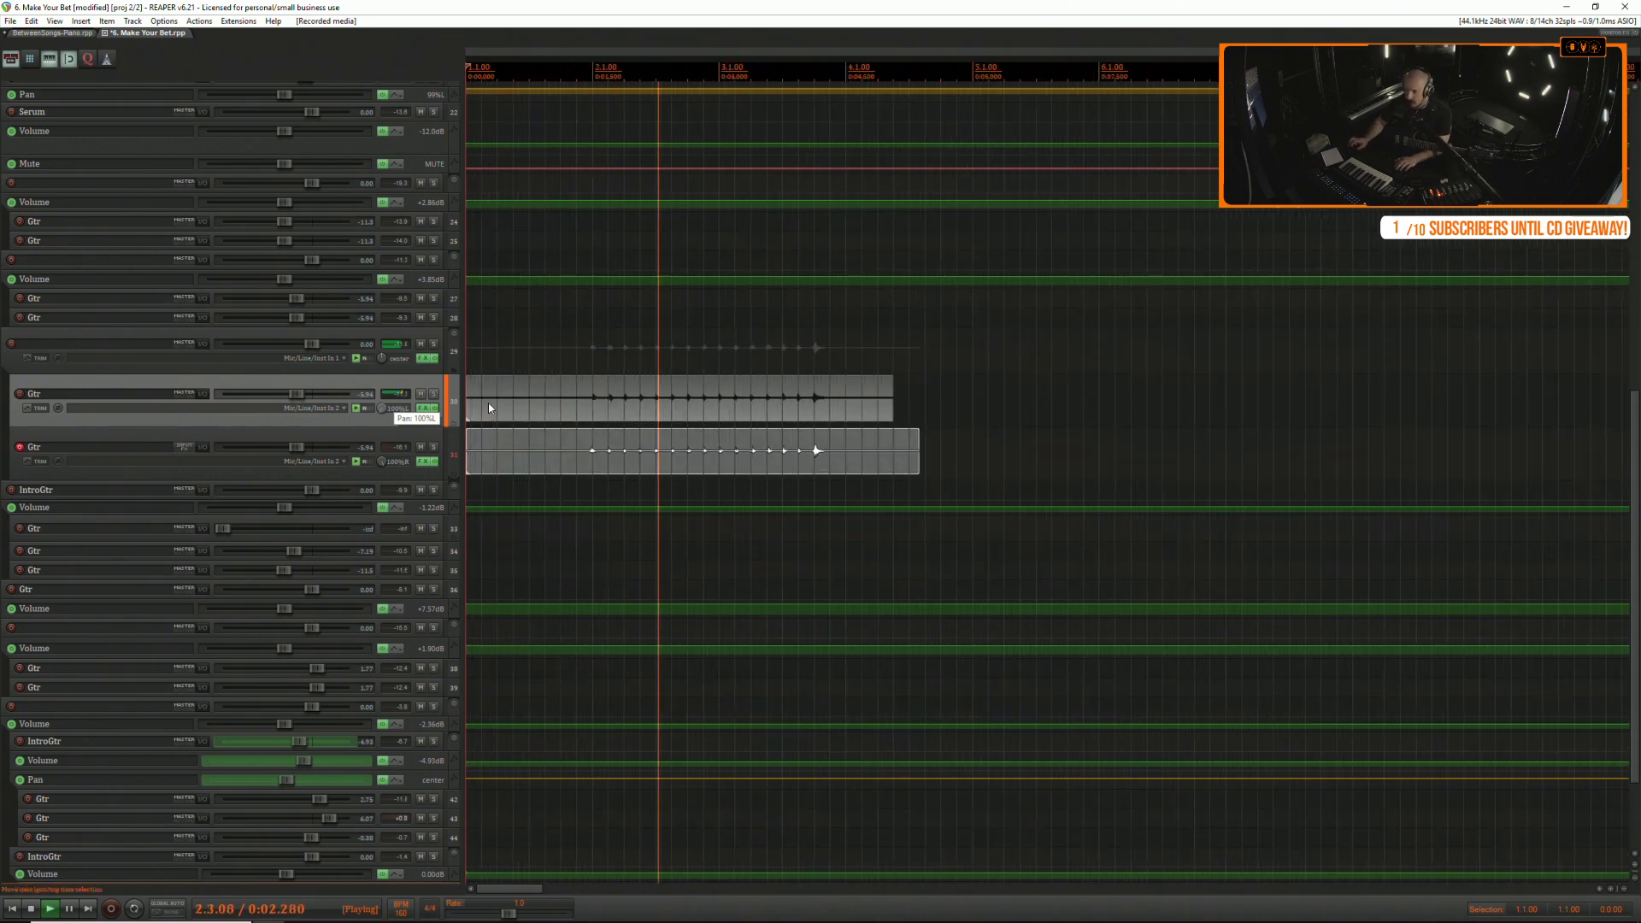
{"action": "scroll", "coordinate": [684, 434], "scroll_direction": "up", "scroll_amount": 2}
{"action": "key", "text": "space"}
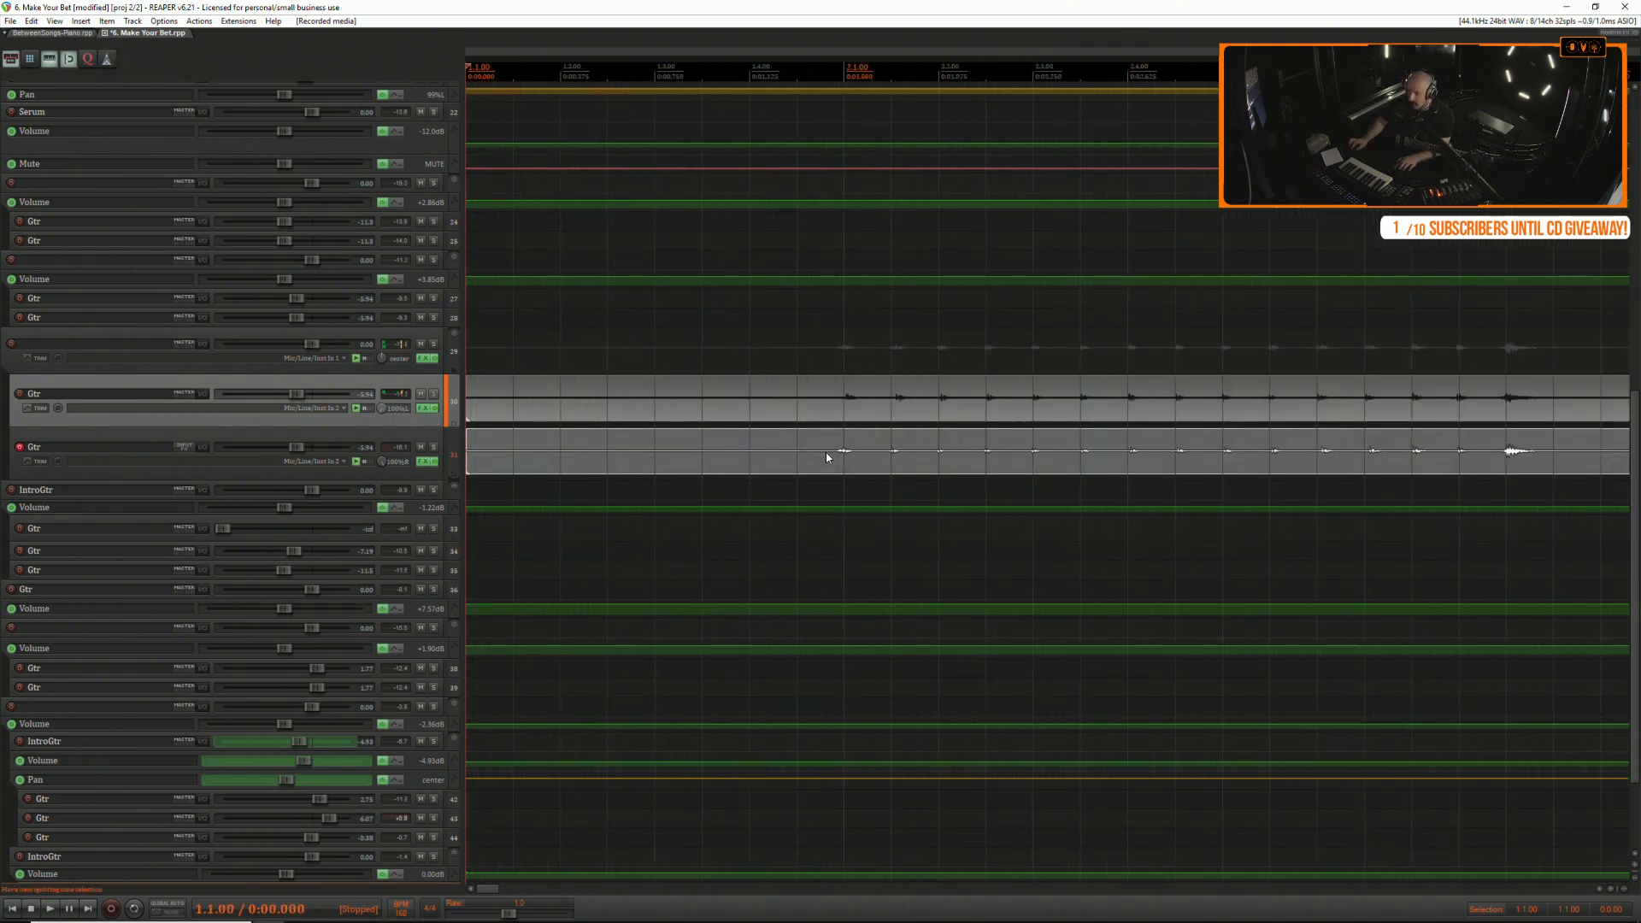
{"action": "left_click_drag", "start_coordinate": [826, 453], "coordinate": [832, 454]}
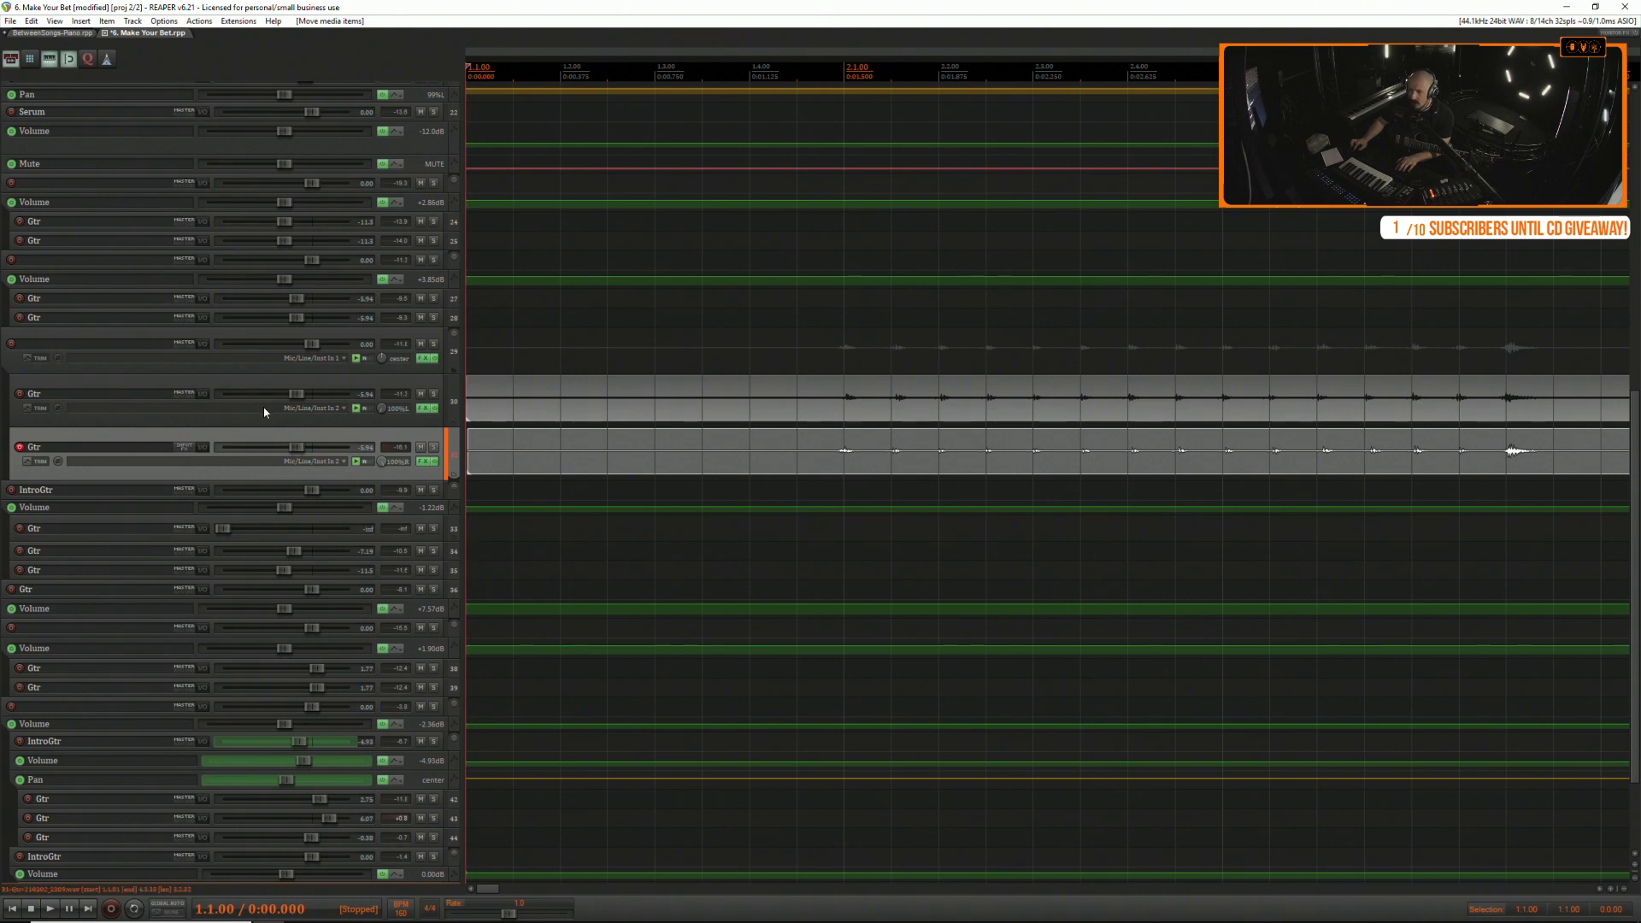
Turn on Preserve PDC delayed monitoring in recorded items for both new Gtr tracks.
{"action": "right_click", "coordinate": [21, 397]}
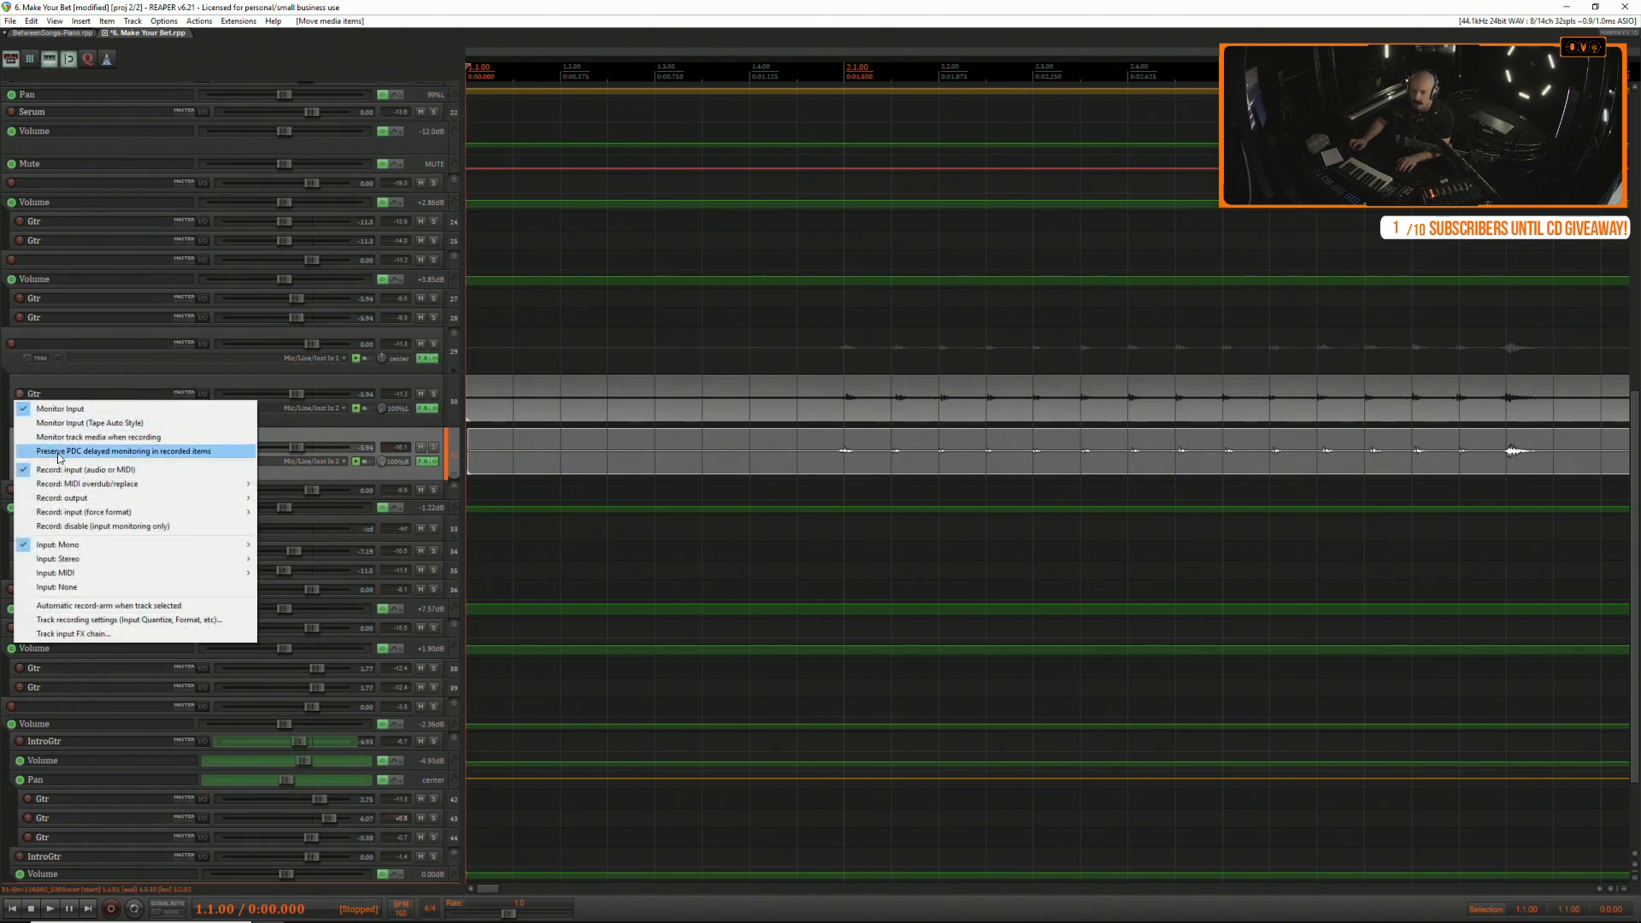
{"action": "left_click", "coordinate": [21, 447]}
{"action": "right_click", "coordinate": [19, 449]}
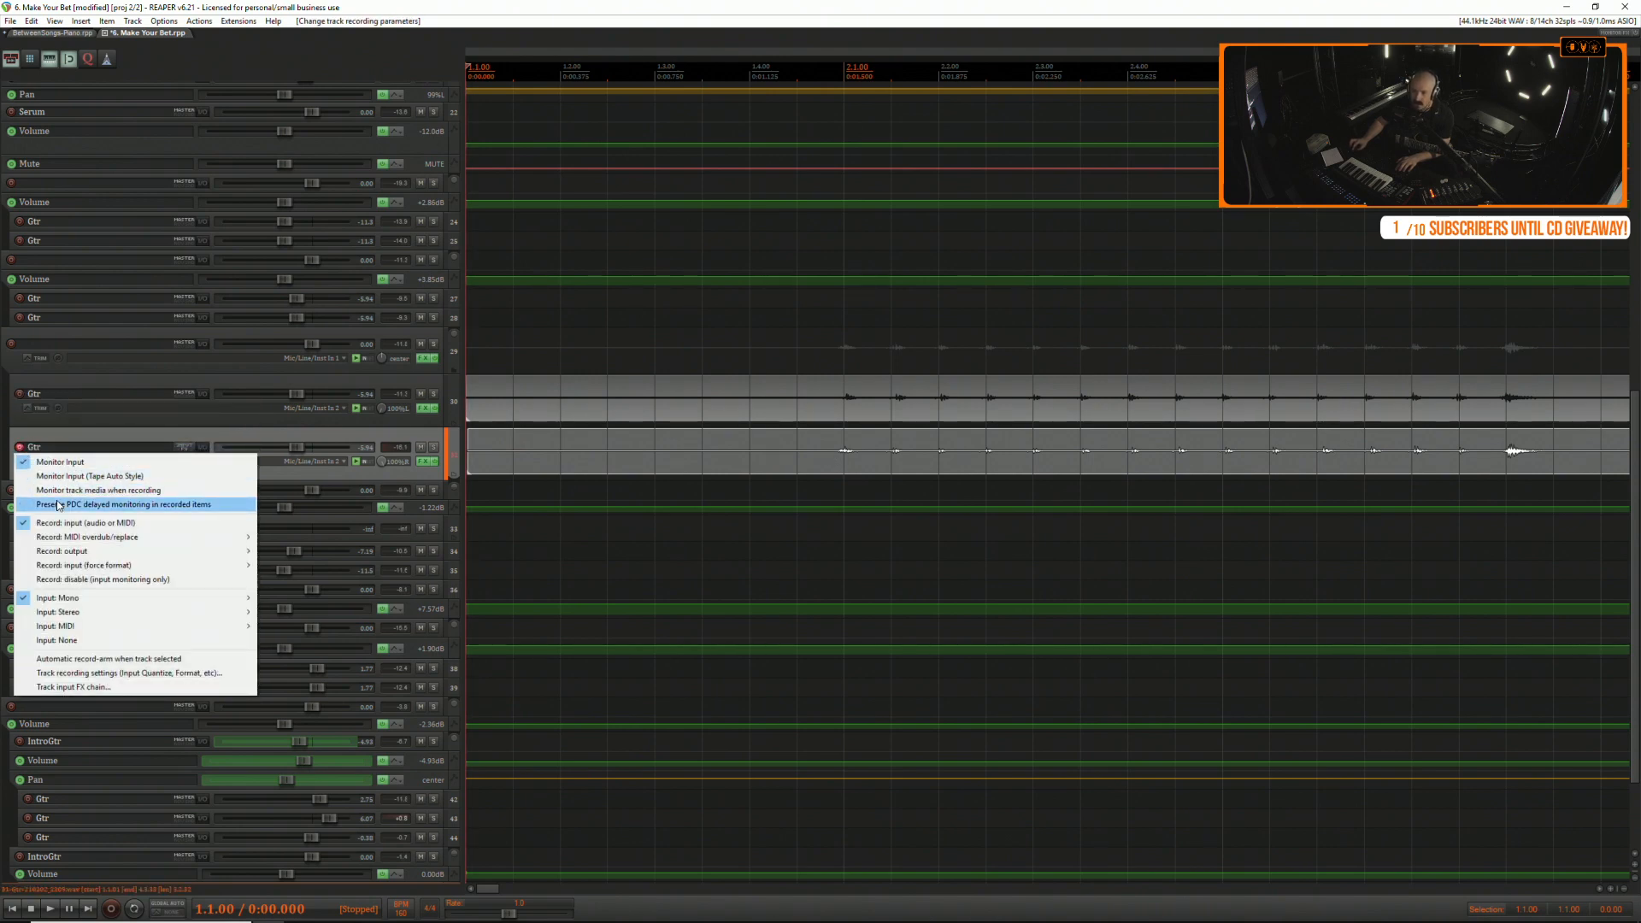
{"action": "left_click", "coordinate": [53, 504]}
Remove the silent lead-in from both new Gtr takes so they start just before 2.1.00.
{"action": "left_click", "coordinate": [674, 393]}
{"action": "key", "text": "space"}
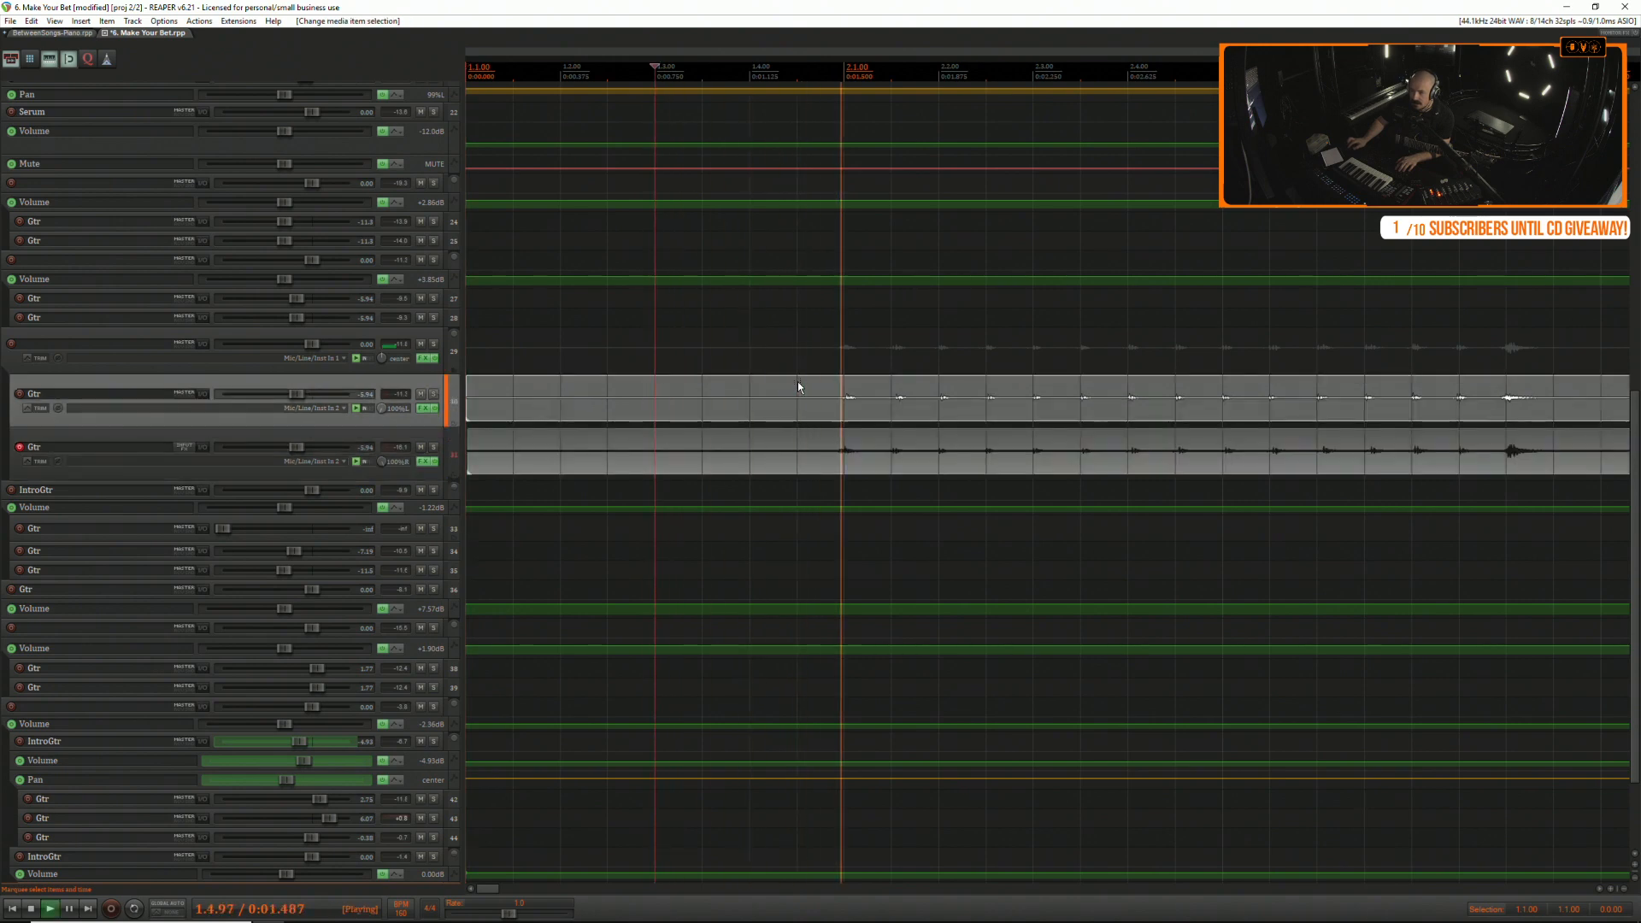
{"action": "left_click_drag", "start_coordinate": [797, 381], "coordinate": [412, 439]}
{"action": "key", "text": "Delete"}
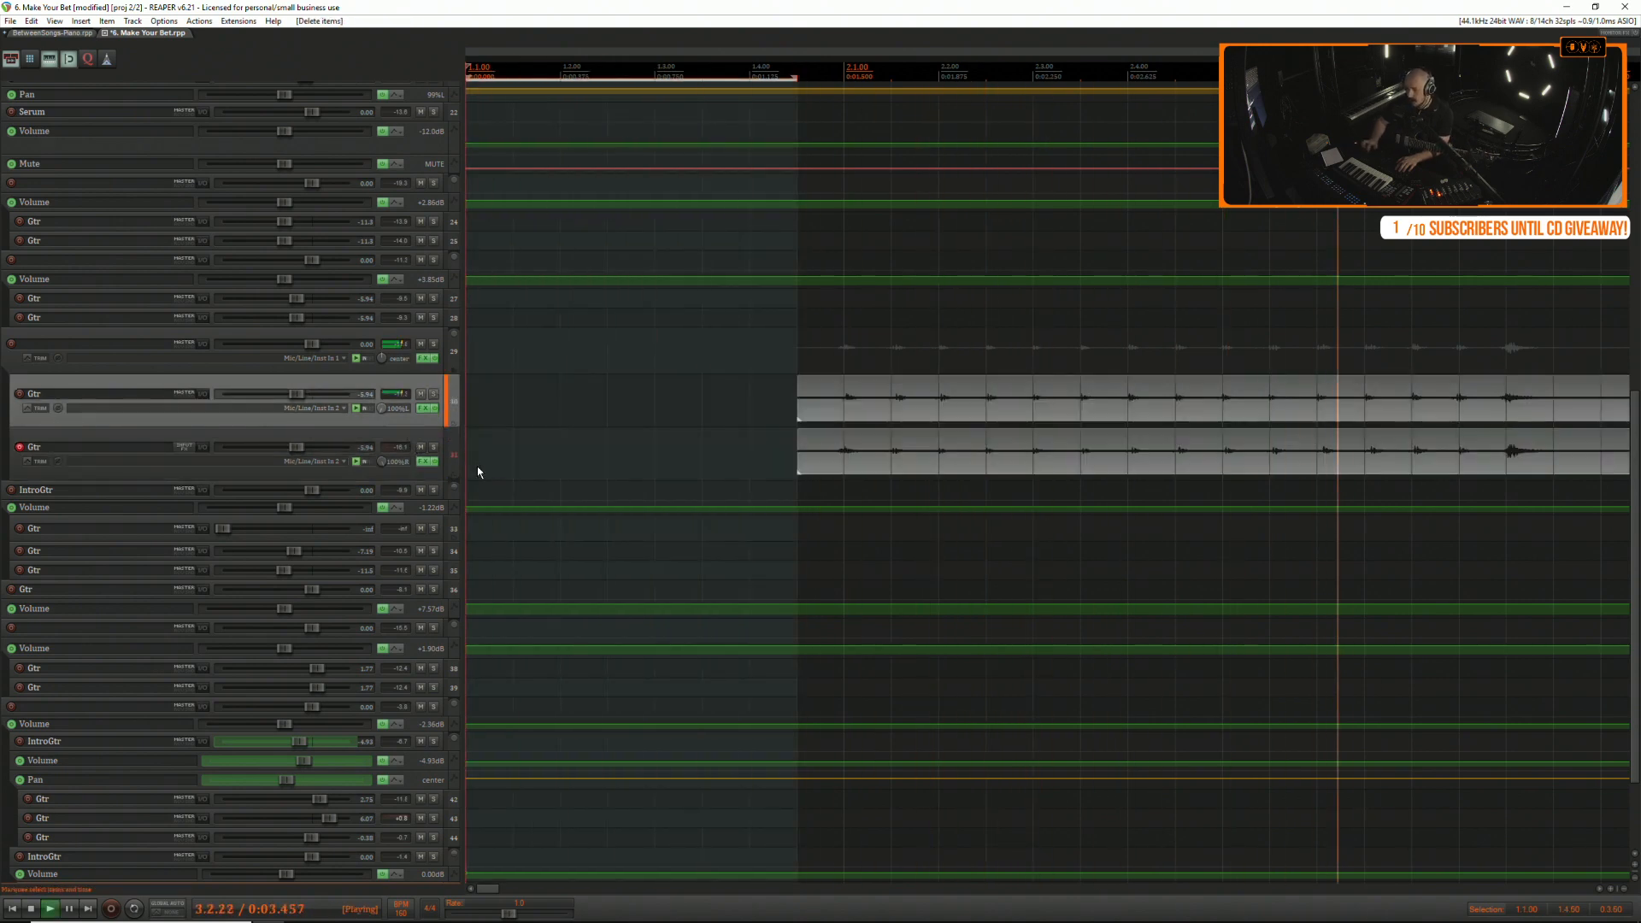
{"action": "key", "text": "space"}
{"action": "left_click_drag", "start_coordinate": [787, 404], "coordinate": [838, 383]}
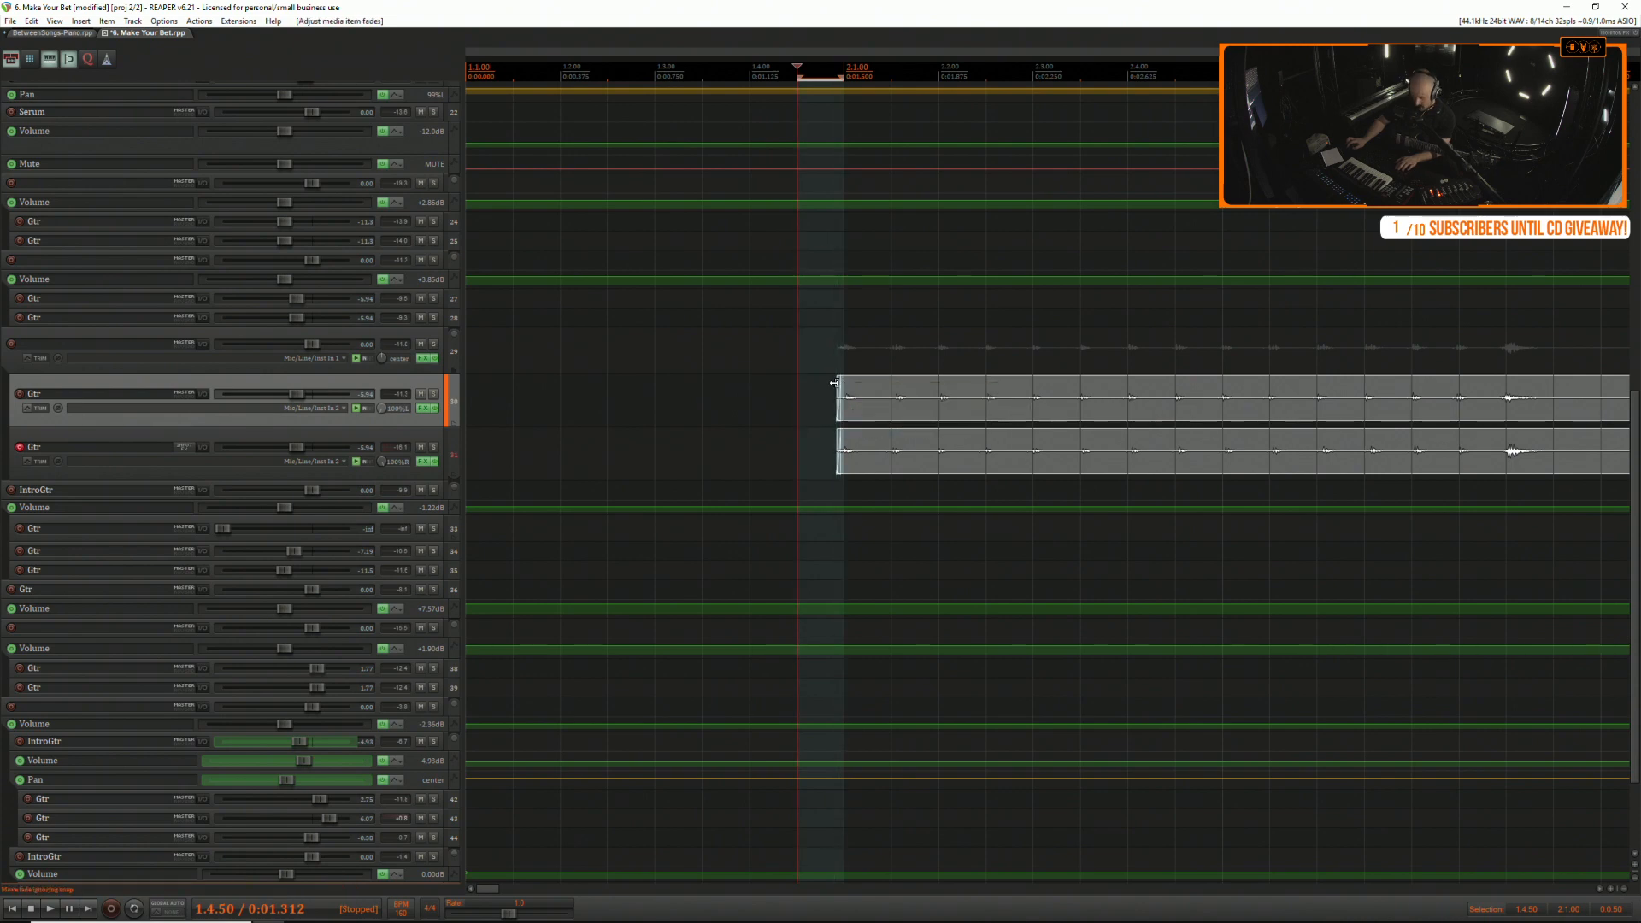
Delete the part of both new Gtr takes after 4.1.00 and adjust the fades at their ends.
{"action": "scroll", "coordinate": [828, 395], "scroll_direction": "down", "scroll_amount": 4}
{"action": "left_click_drag", "start_coordinate": [1033, 384], "coordinate": [850, 472]}
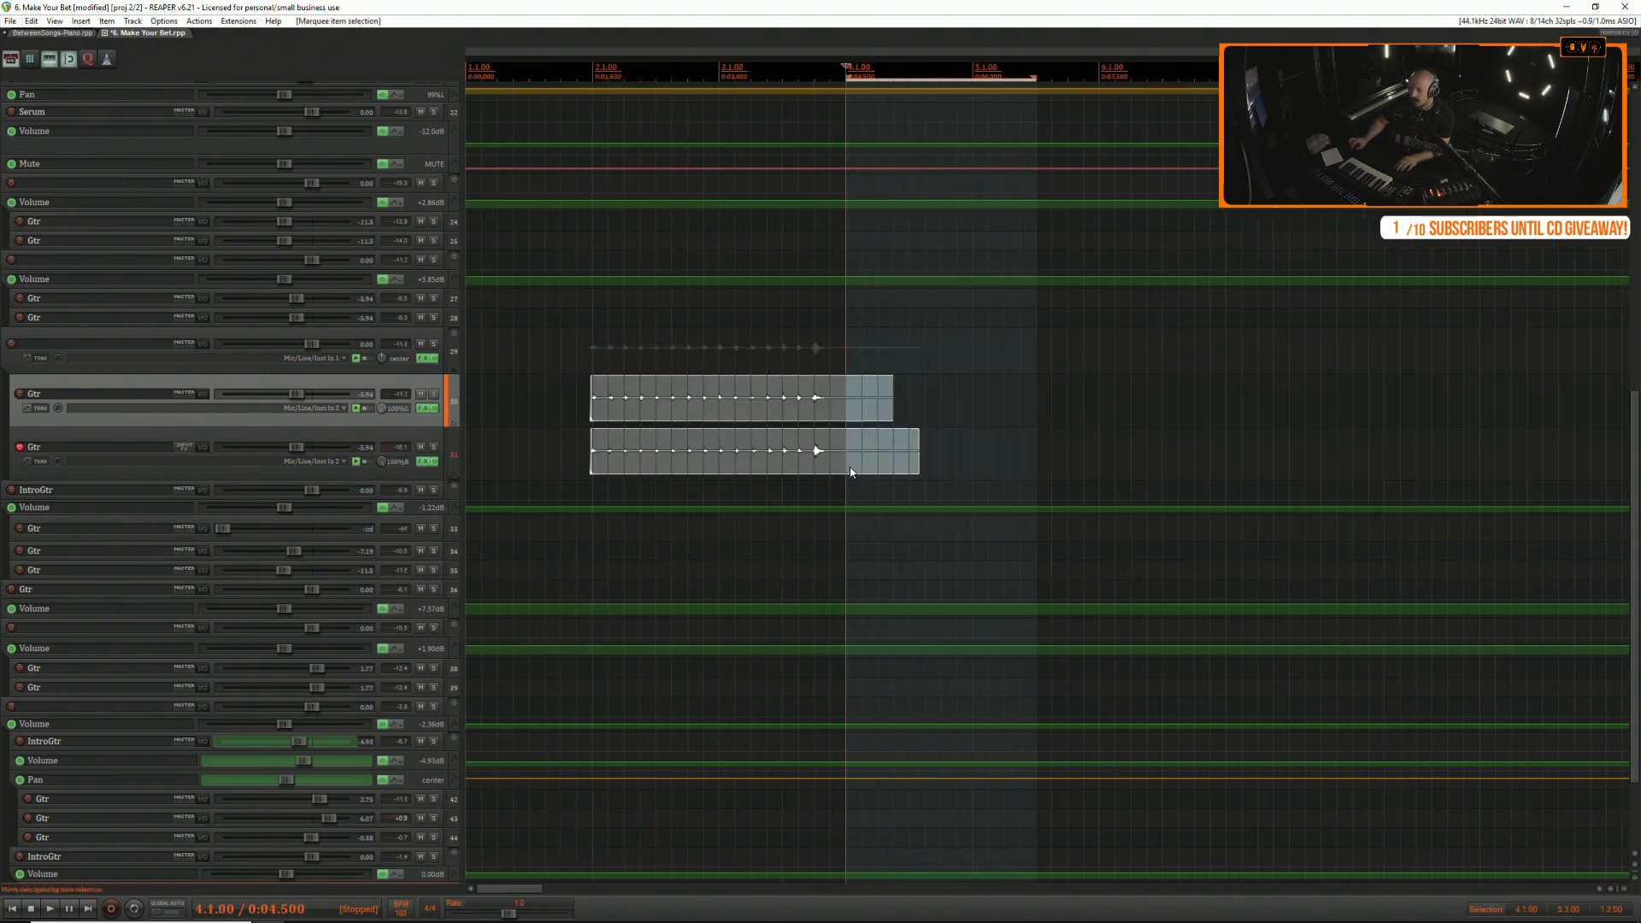
{"action": "key", "text": "Delete"}
{"action": "left_click_drag", "start_coordinate": [872, 400], "coordinate": [825, 463]}
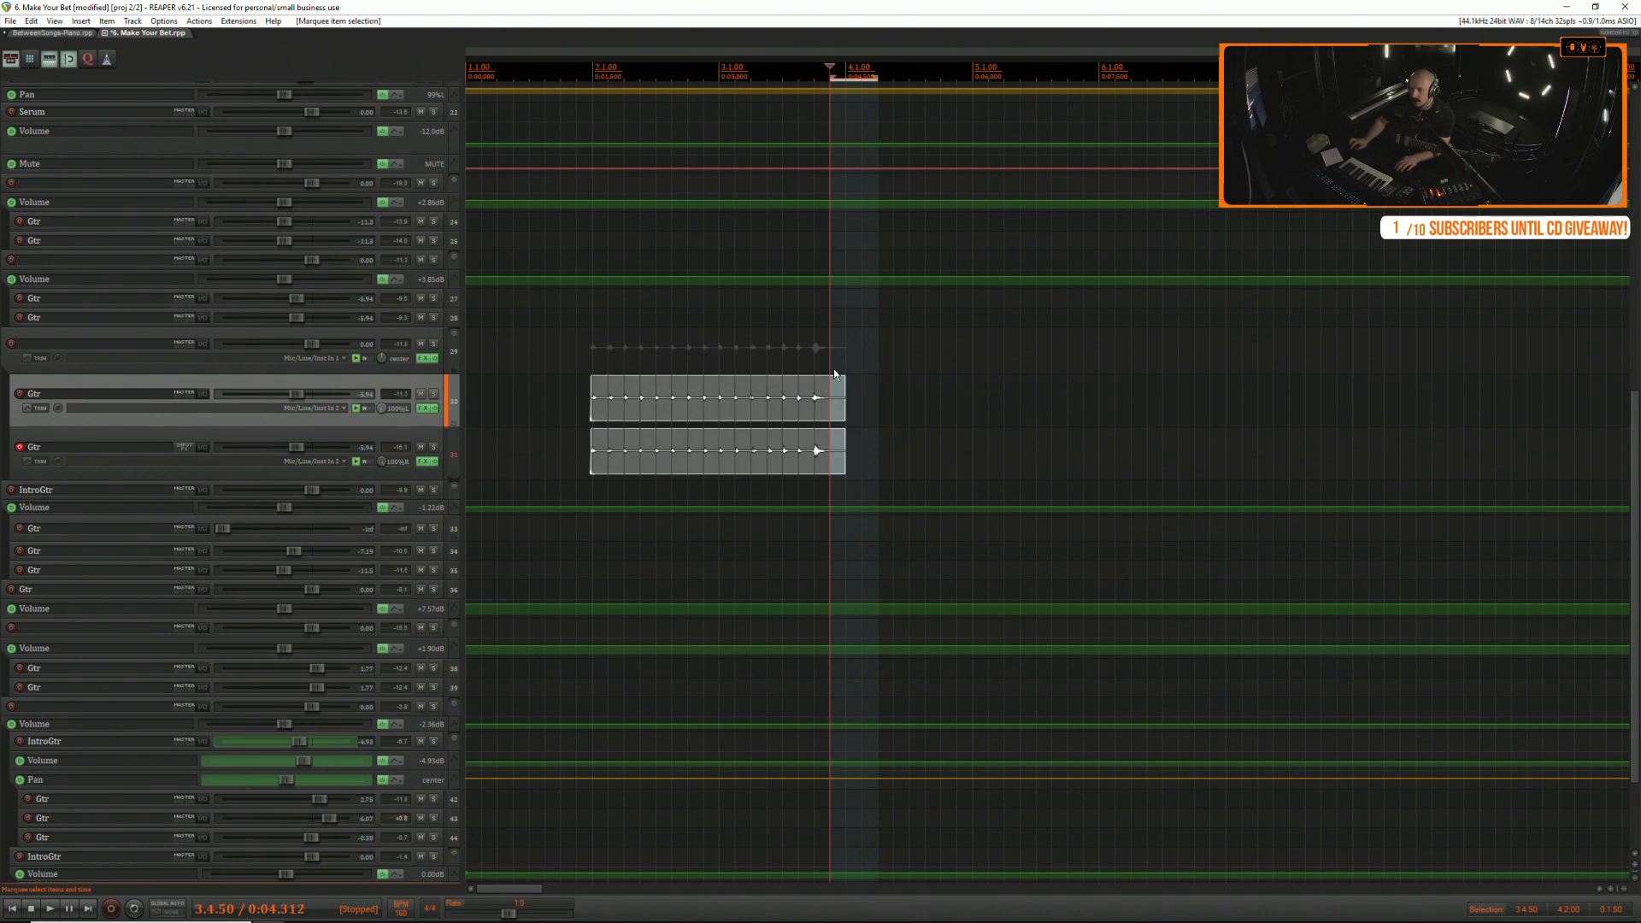
{"action": "left_click_drag", "start_coordinate": [843, 376], "coordinate": [842, 377]}
Record the right-panned Gtr track from 11.1.00 through the first guitar section, replacing the short false start.
{"action": "scroll", "coordinate": [821, 398], "scroll_direction": "down", "scroll_amount": 8}
{"action": "left_click", "coordinate": [726, 387]}
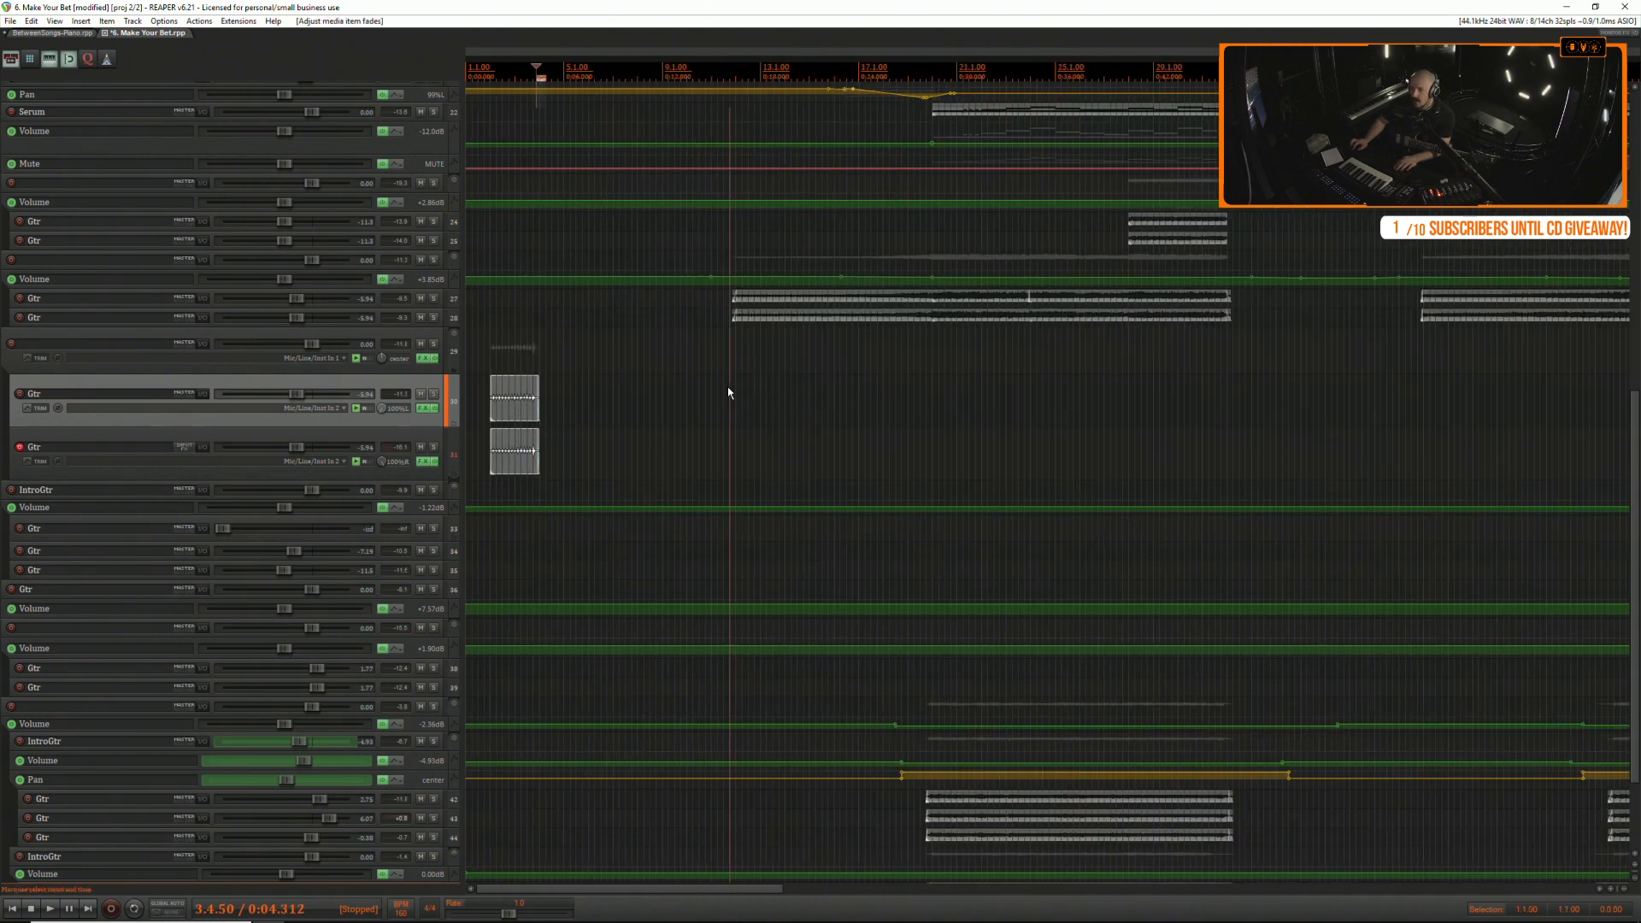
{"action": "key", "text": "space"}
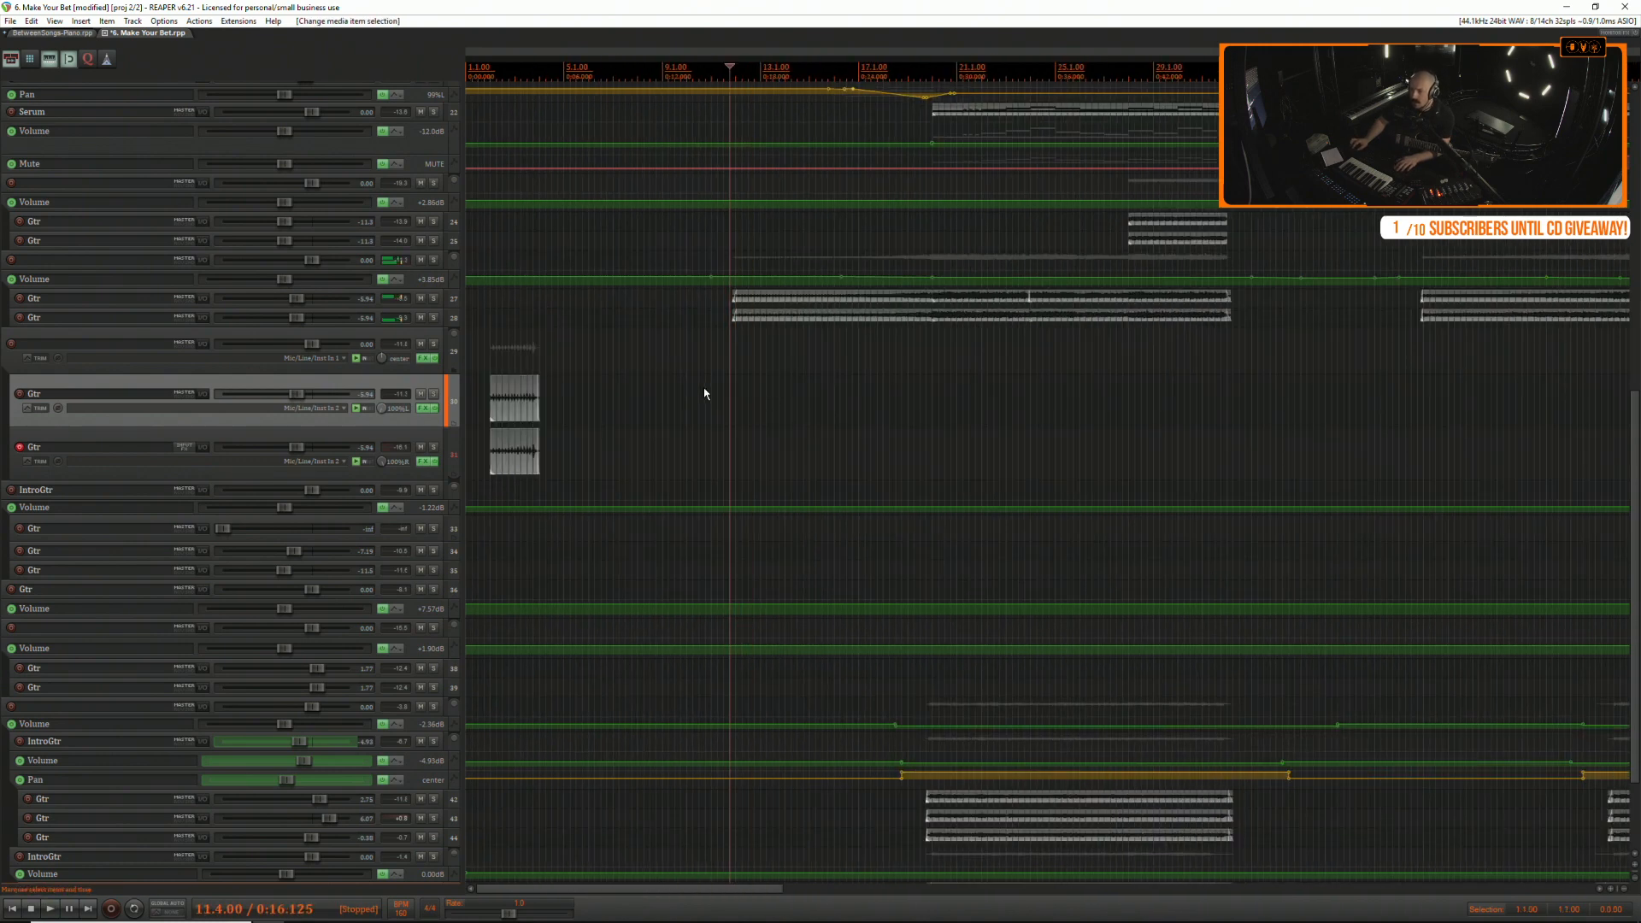
{"action": "key", "text": "space"}
{"action": "key", "text": "space"}
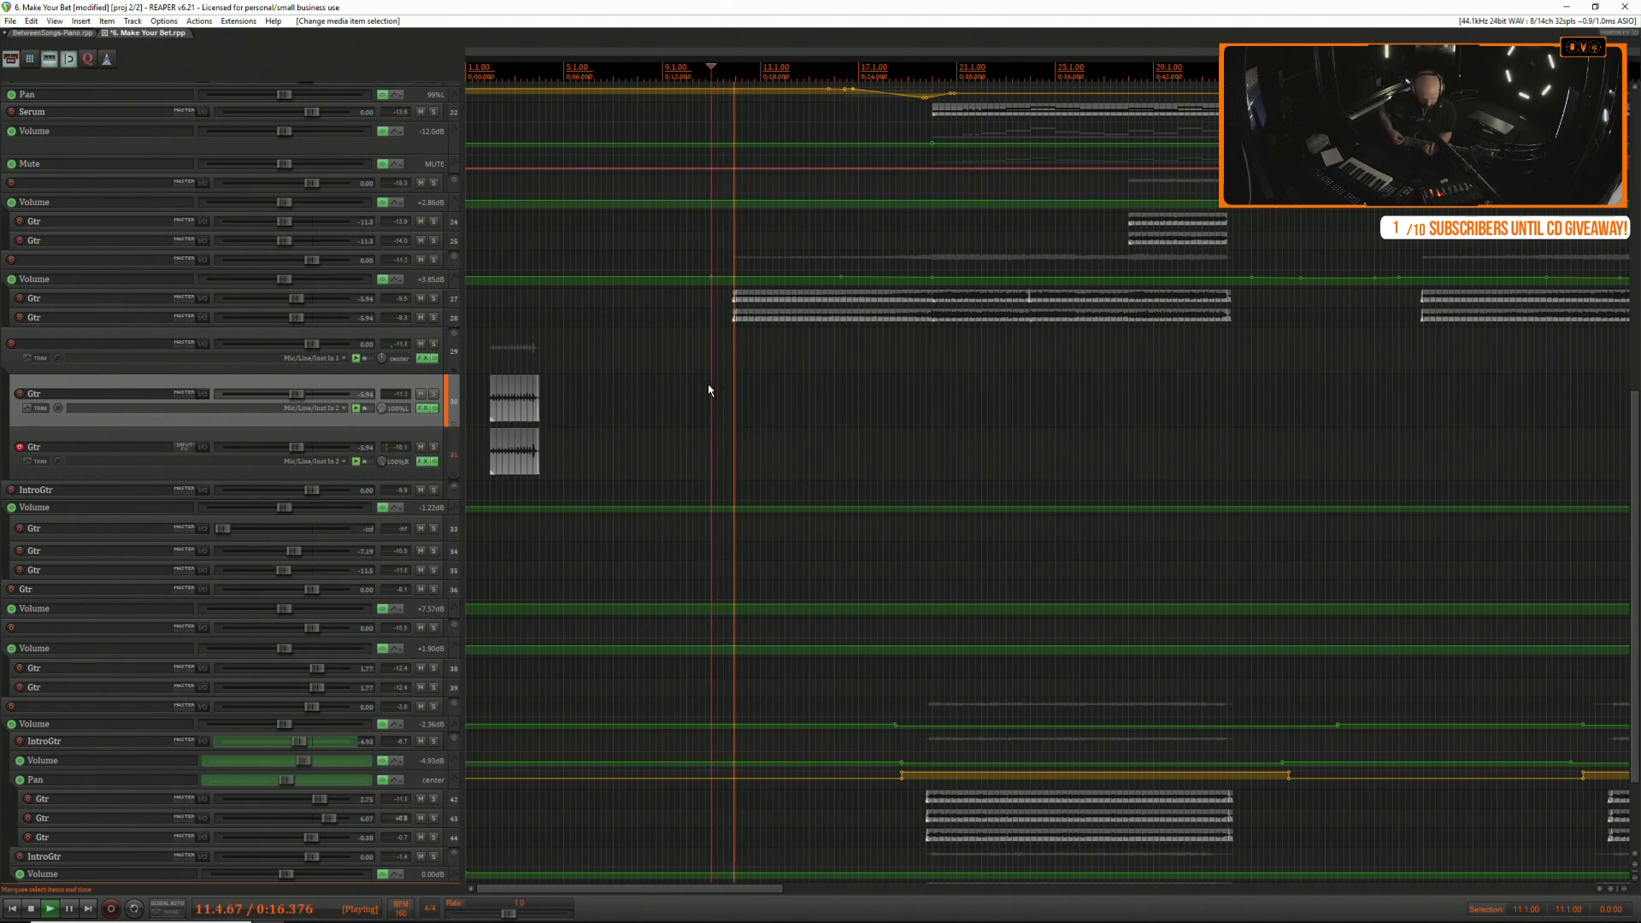
{"action": "key", "text": "ctrl+r"}
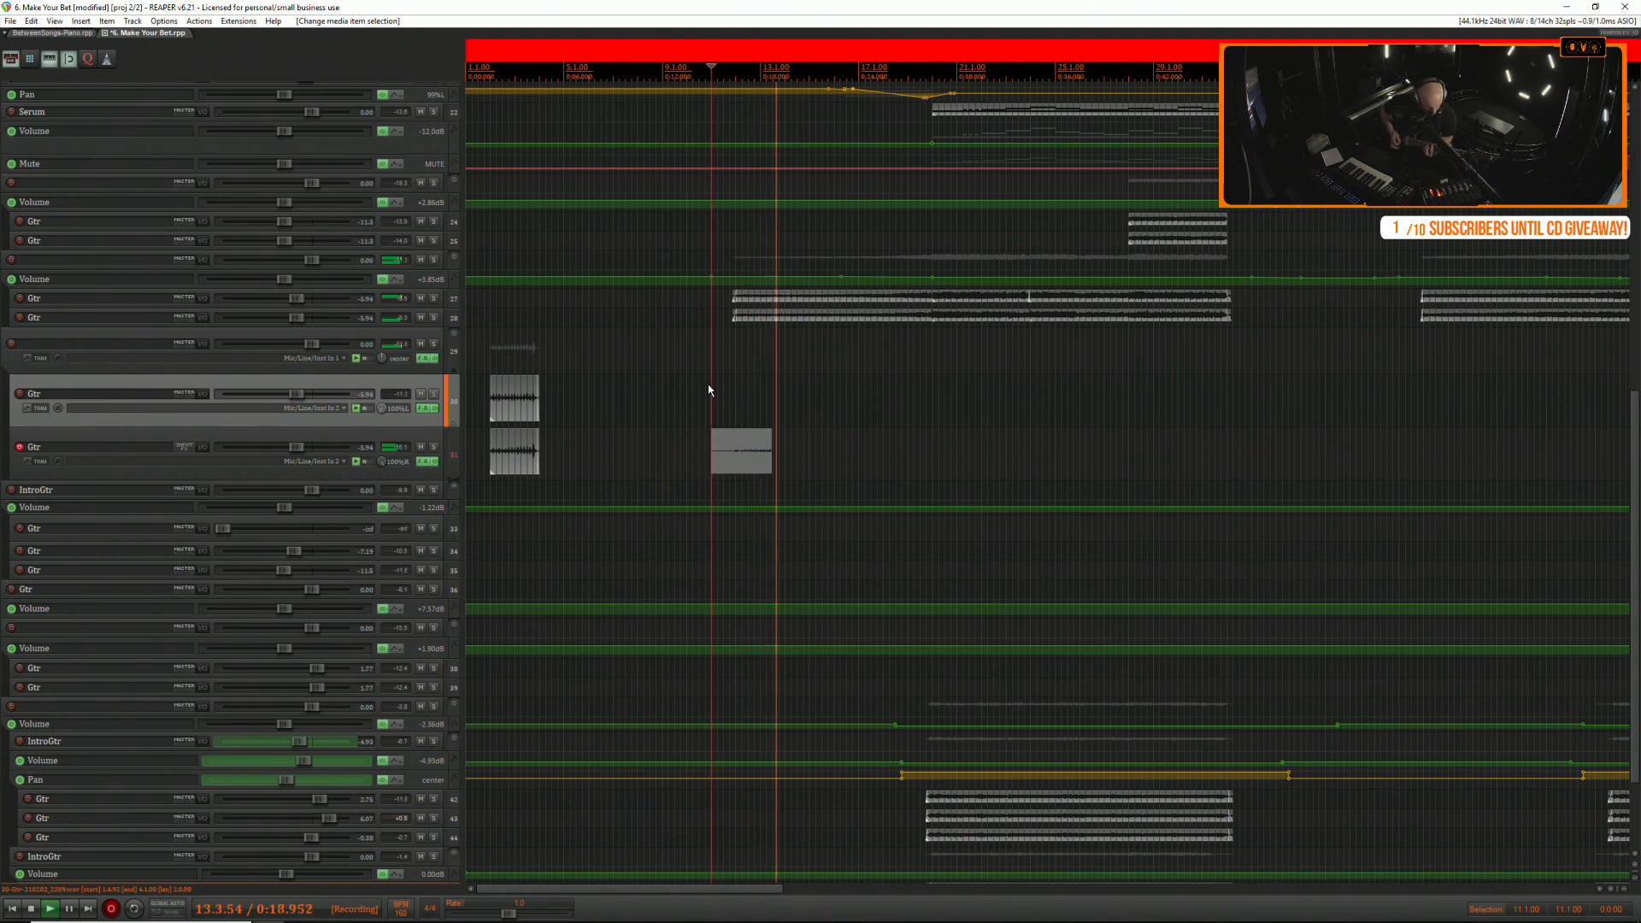
{"action": "key", "text": "space"}
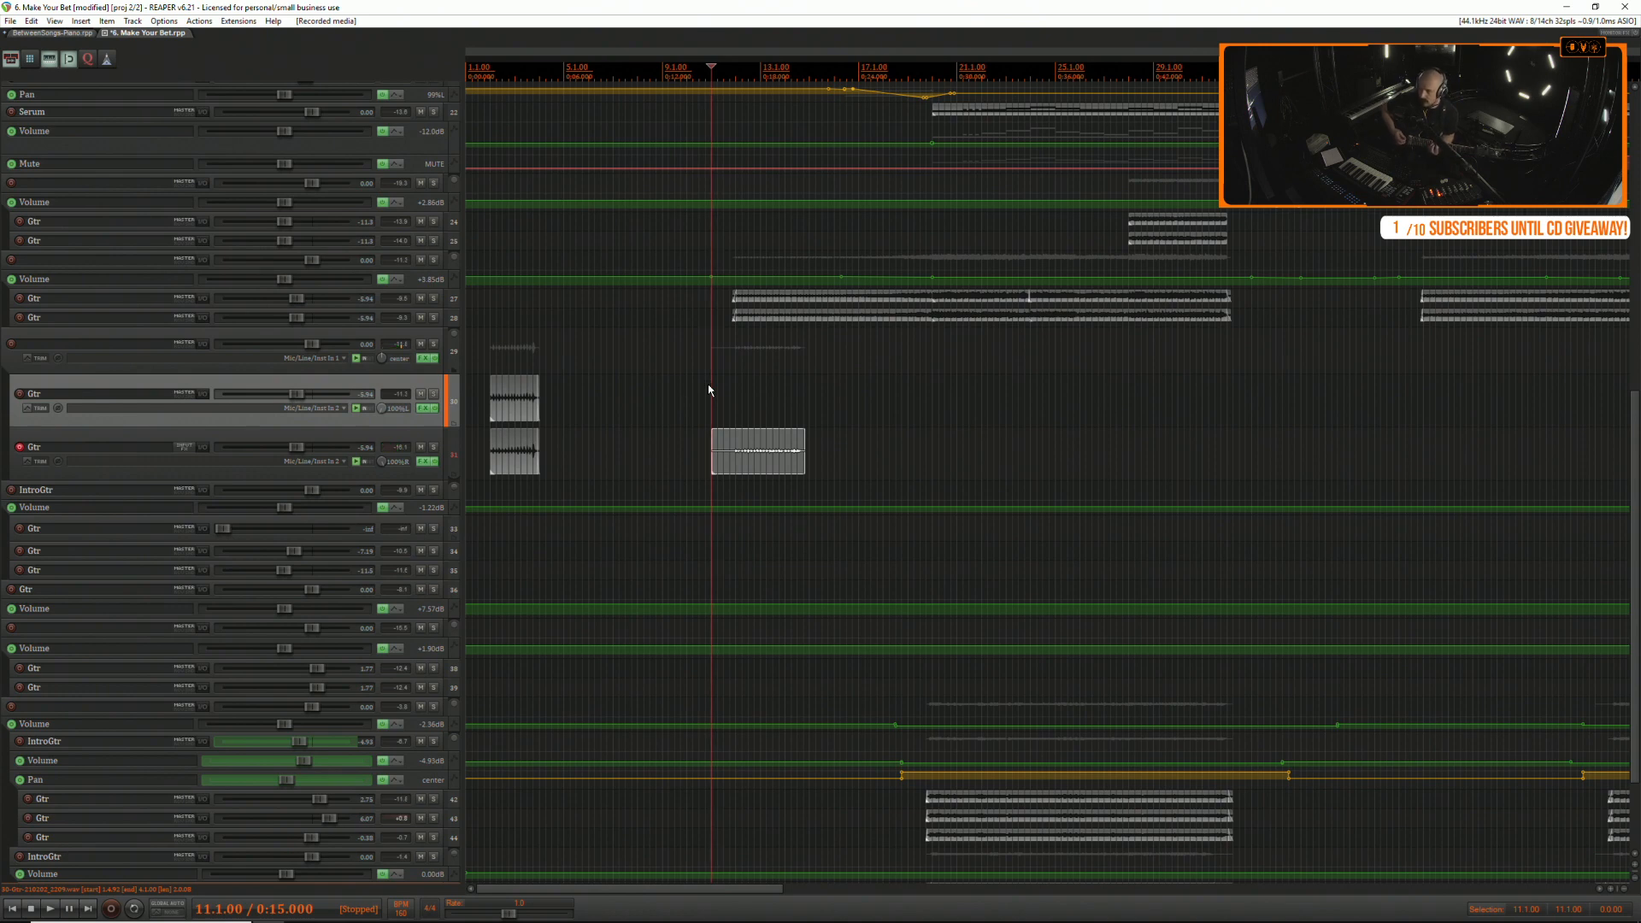
{"action": "key", "text": "ctrl+r"}
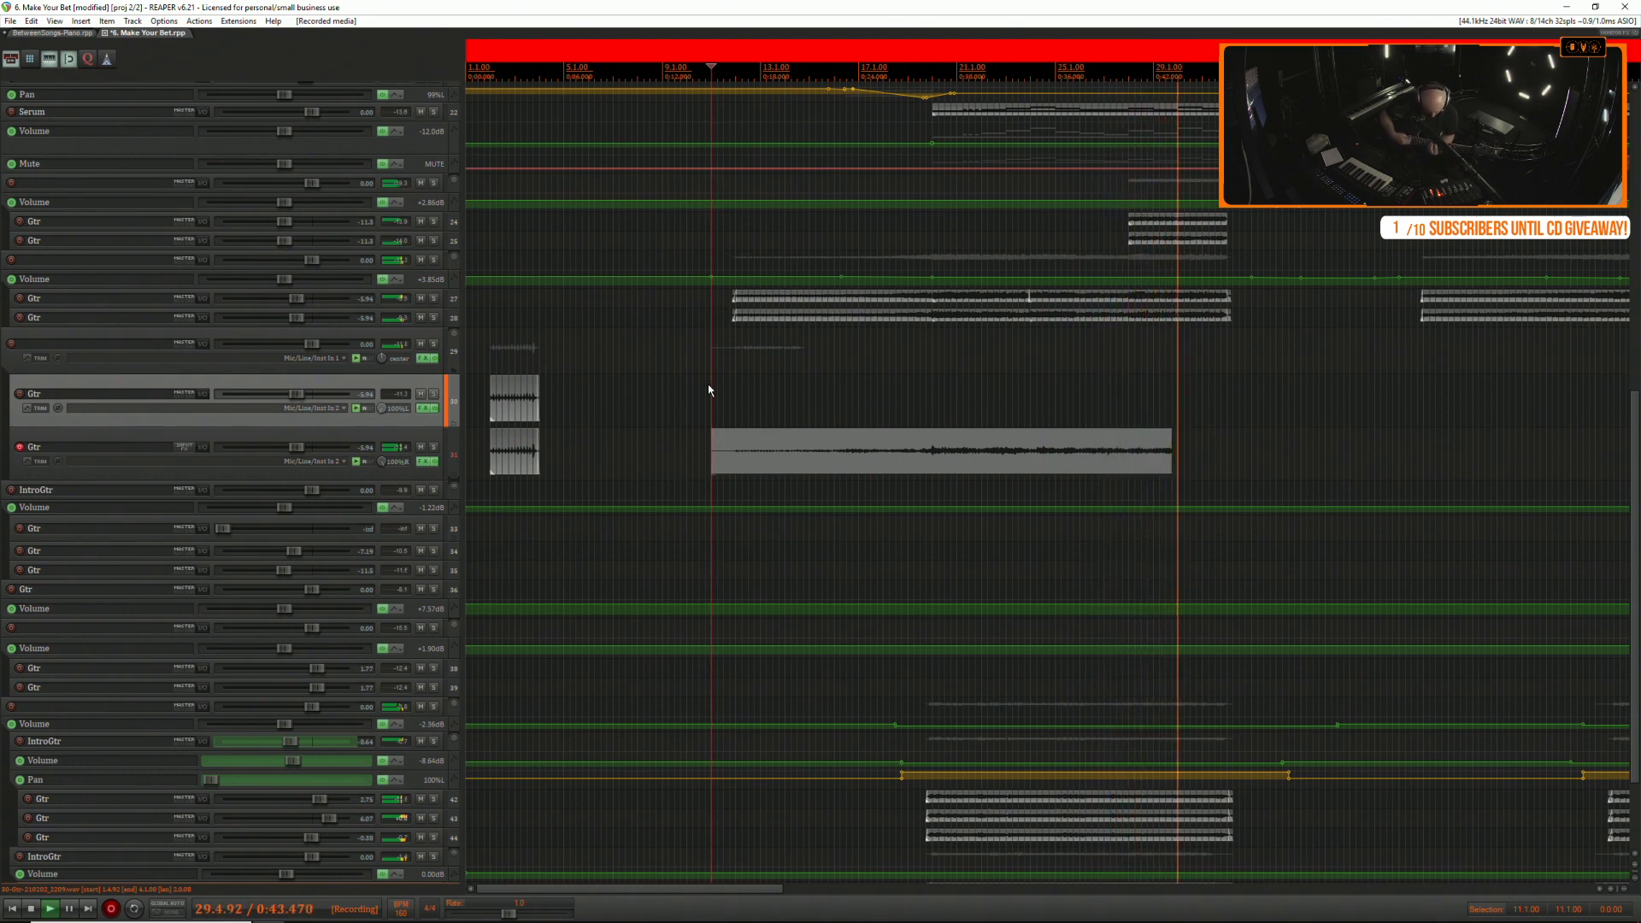
{"action": "key", "text": "space"}
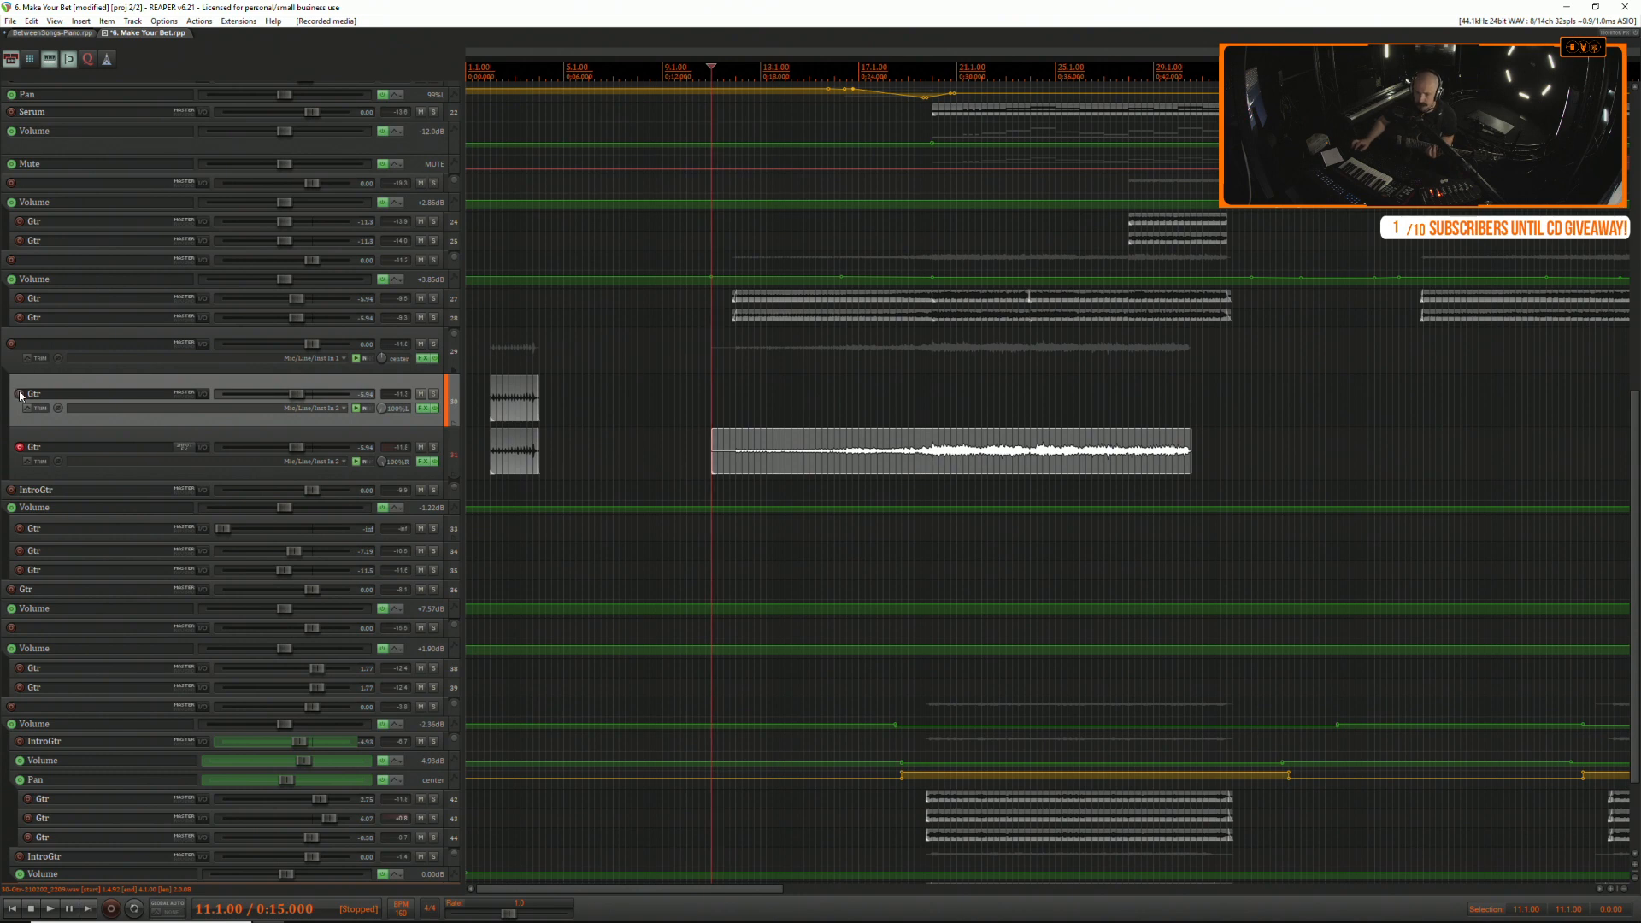
Arm the left-panned Gtr track instead and record the doubled part from 11.1.00 through the first guitar section.
{"action": "left_click", "coordinate": [21, 452]}
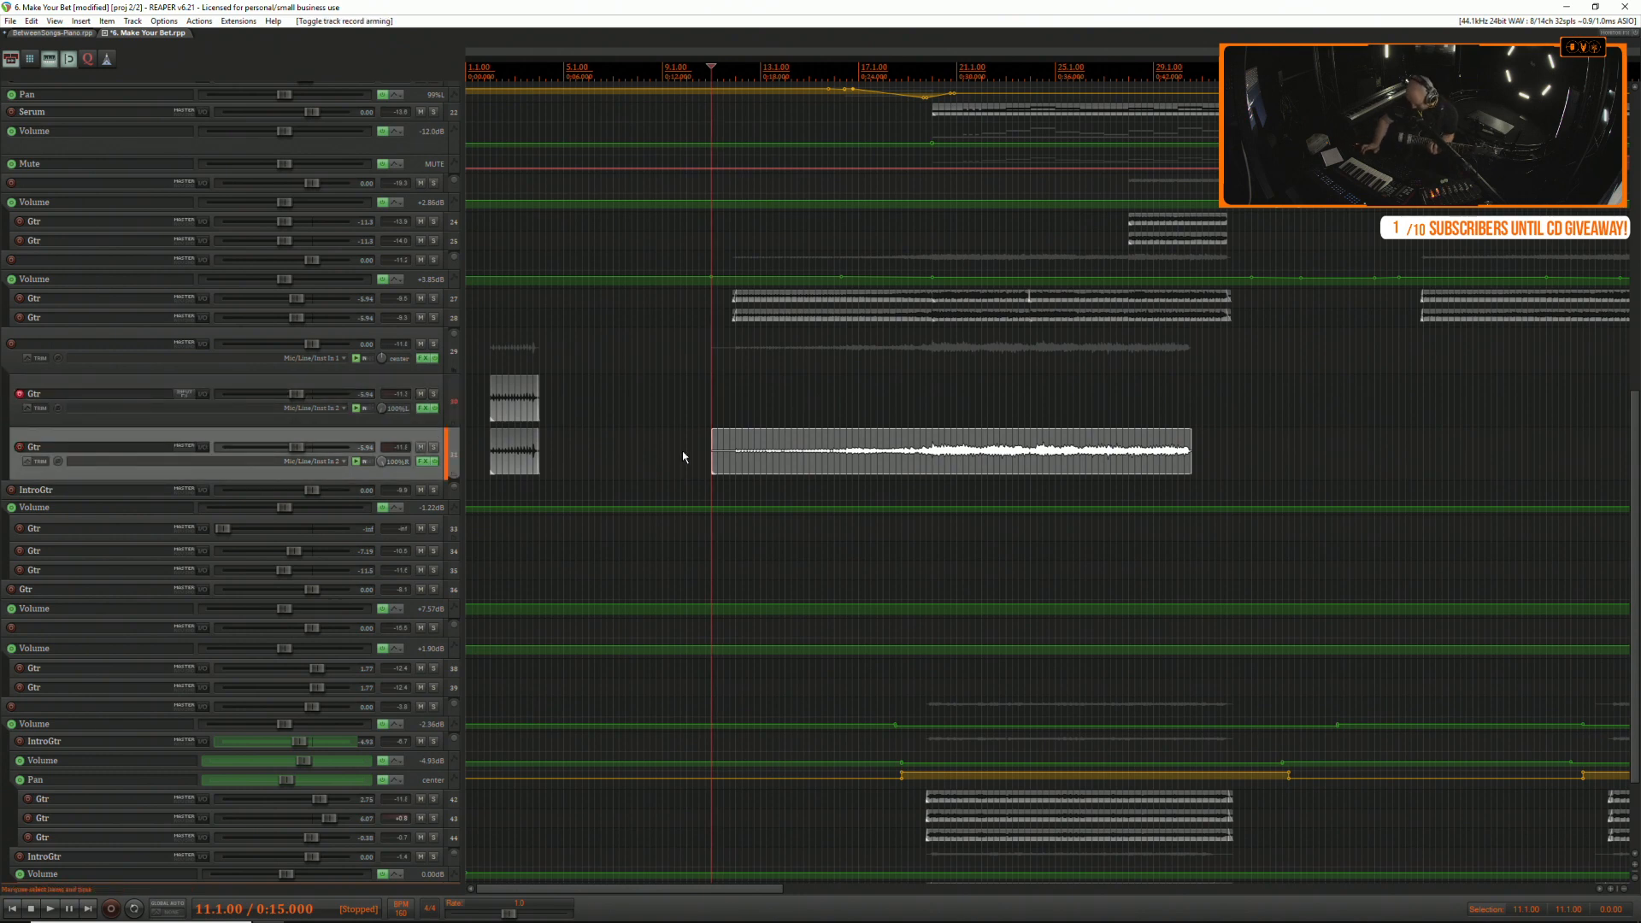
{"action": "key", "text": "ctrl+r"}
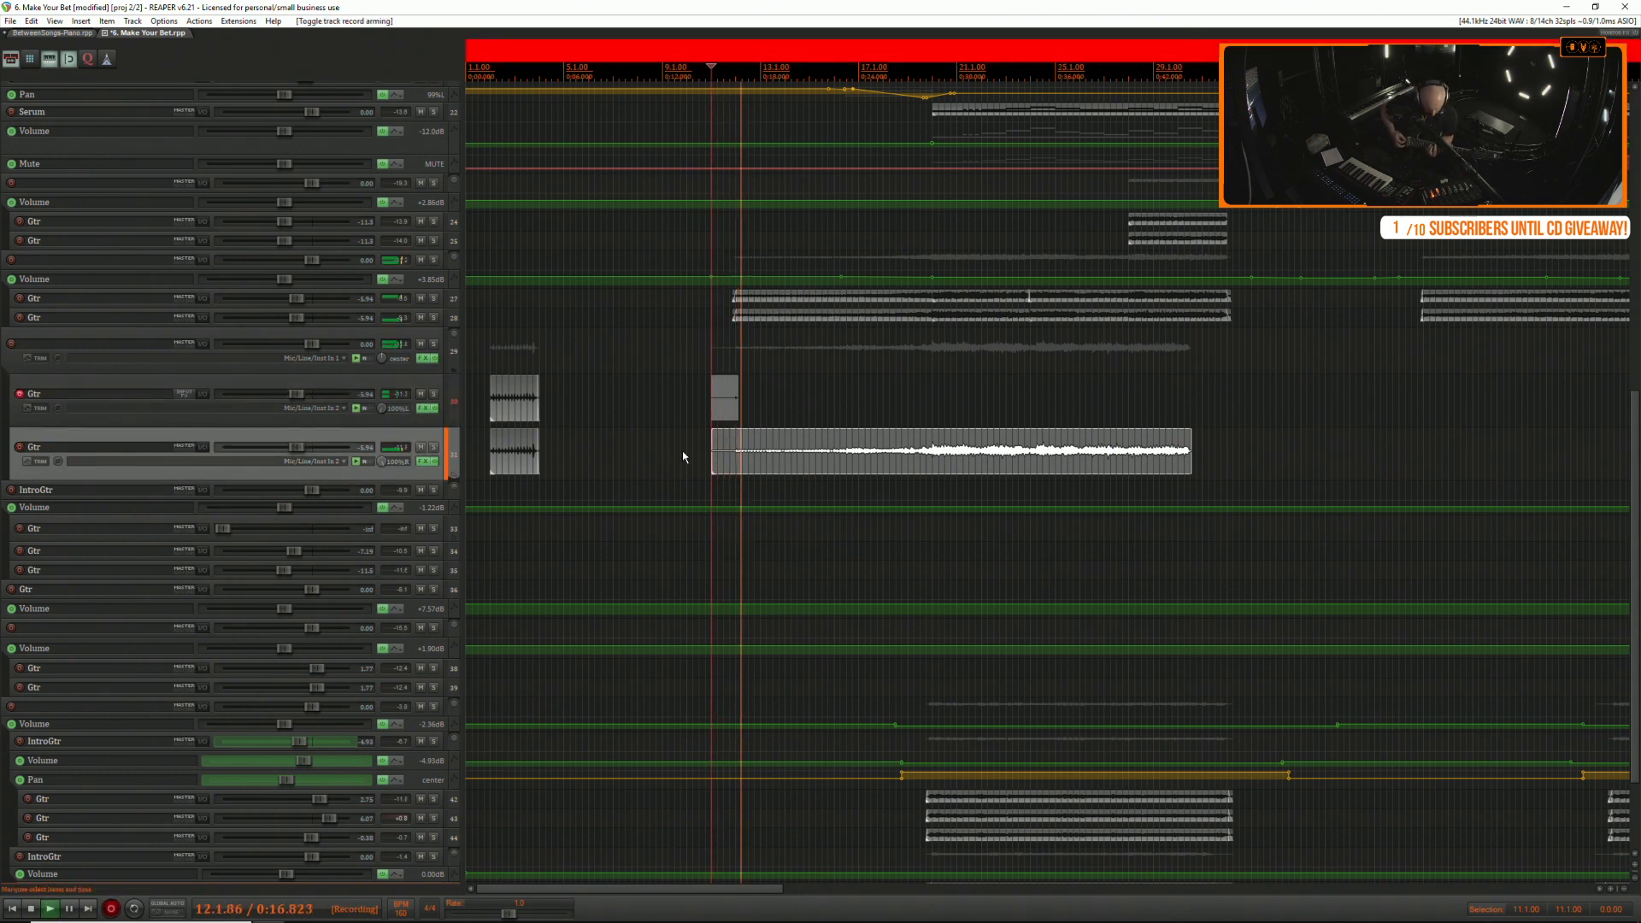
{"action": "key", "text": "space"}
{"action": "key", "text": "ctrl+r"}
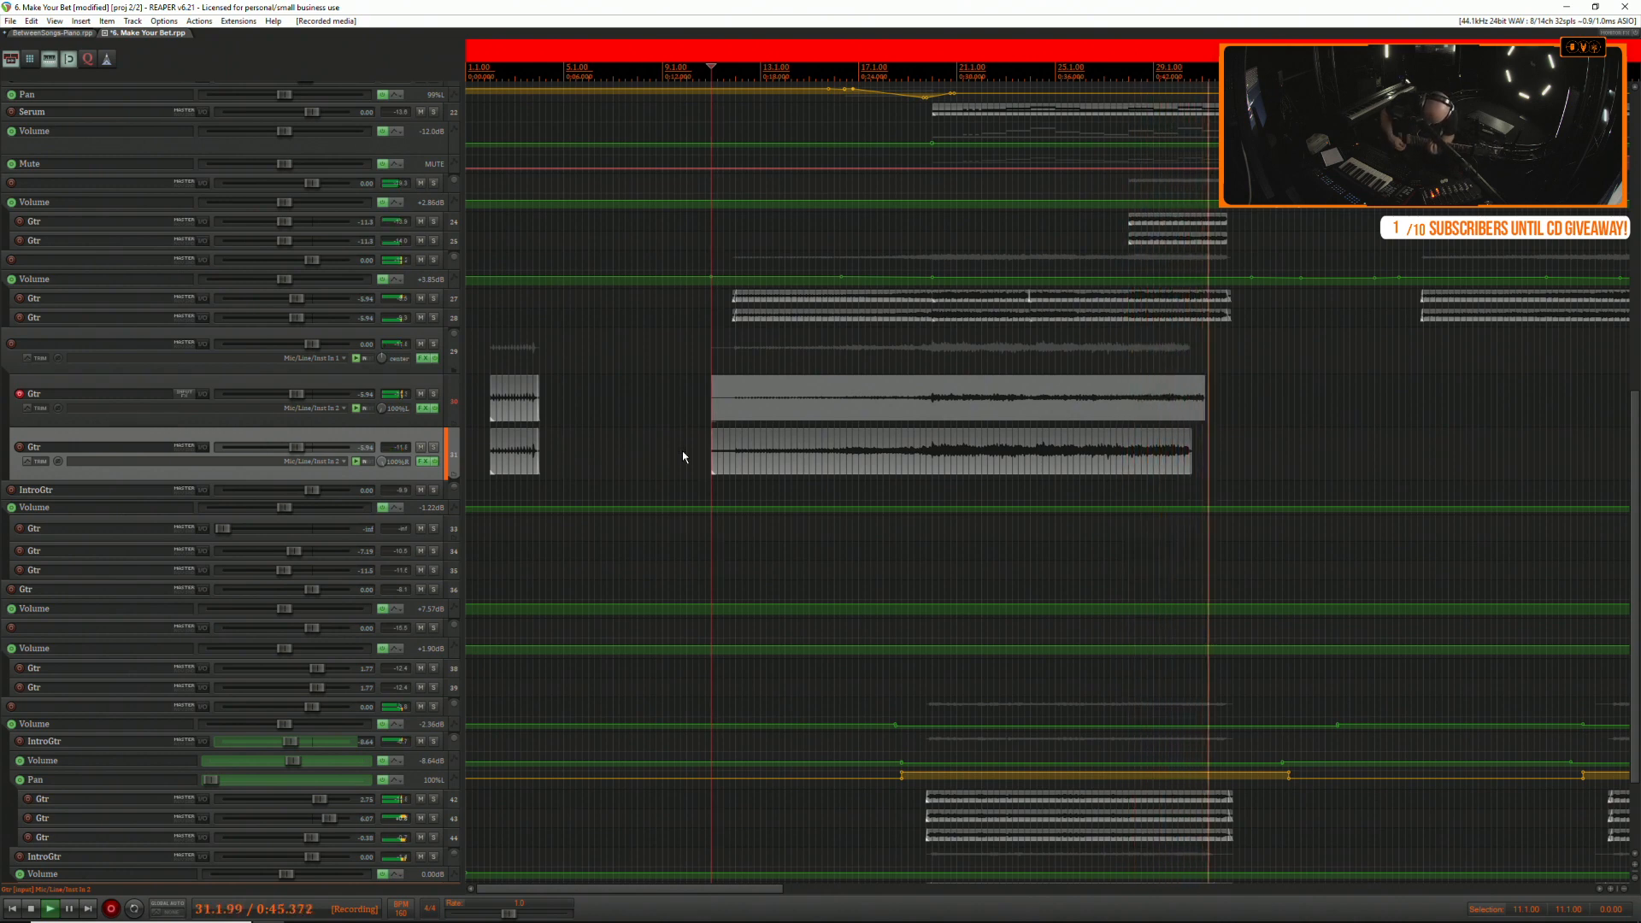
{"action": "key", "text": "space"}
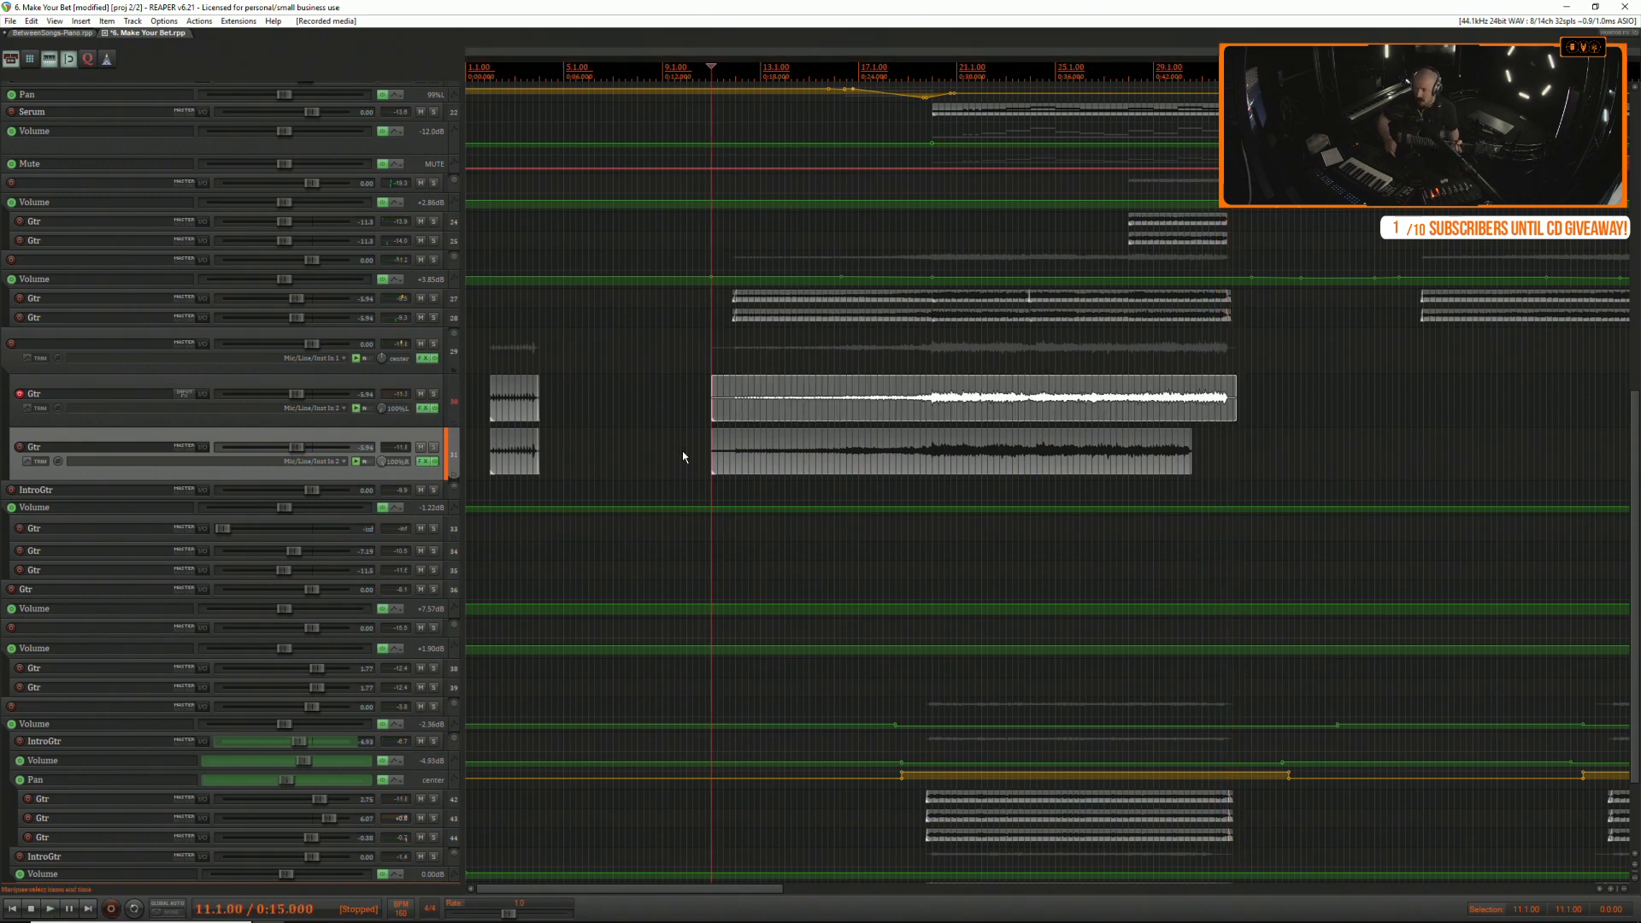
{"action": "left_click", "coordinate": [1107, 424]}
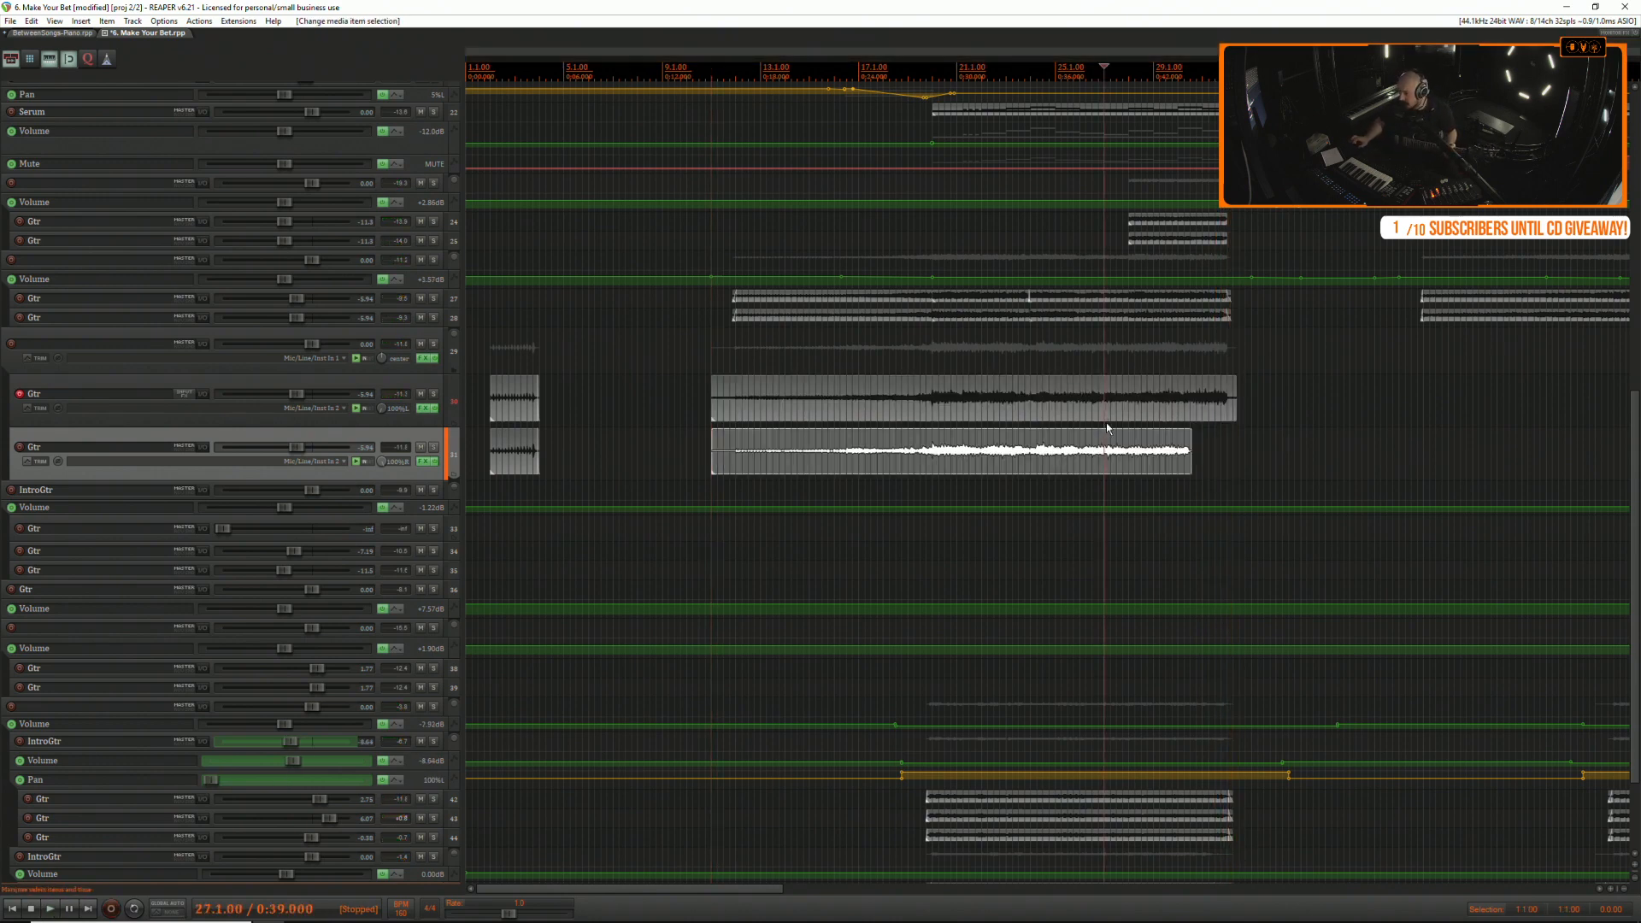
{"action": "key", "text": "ctrl+r"}
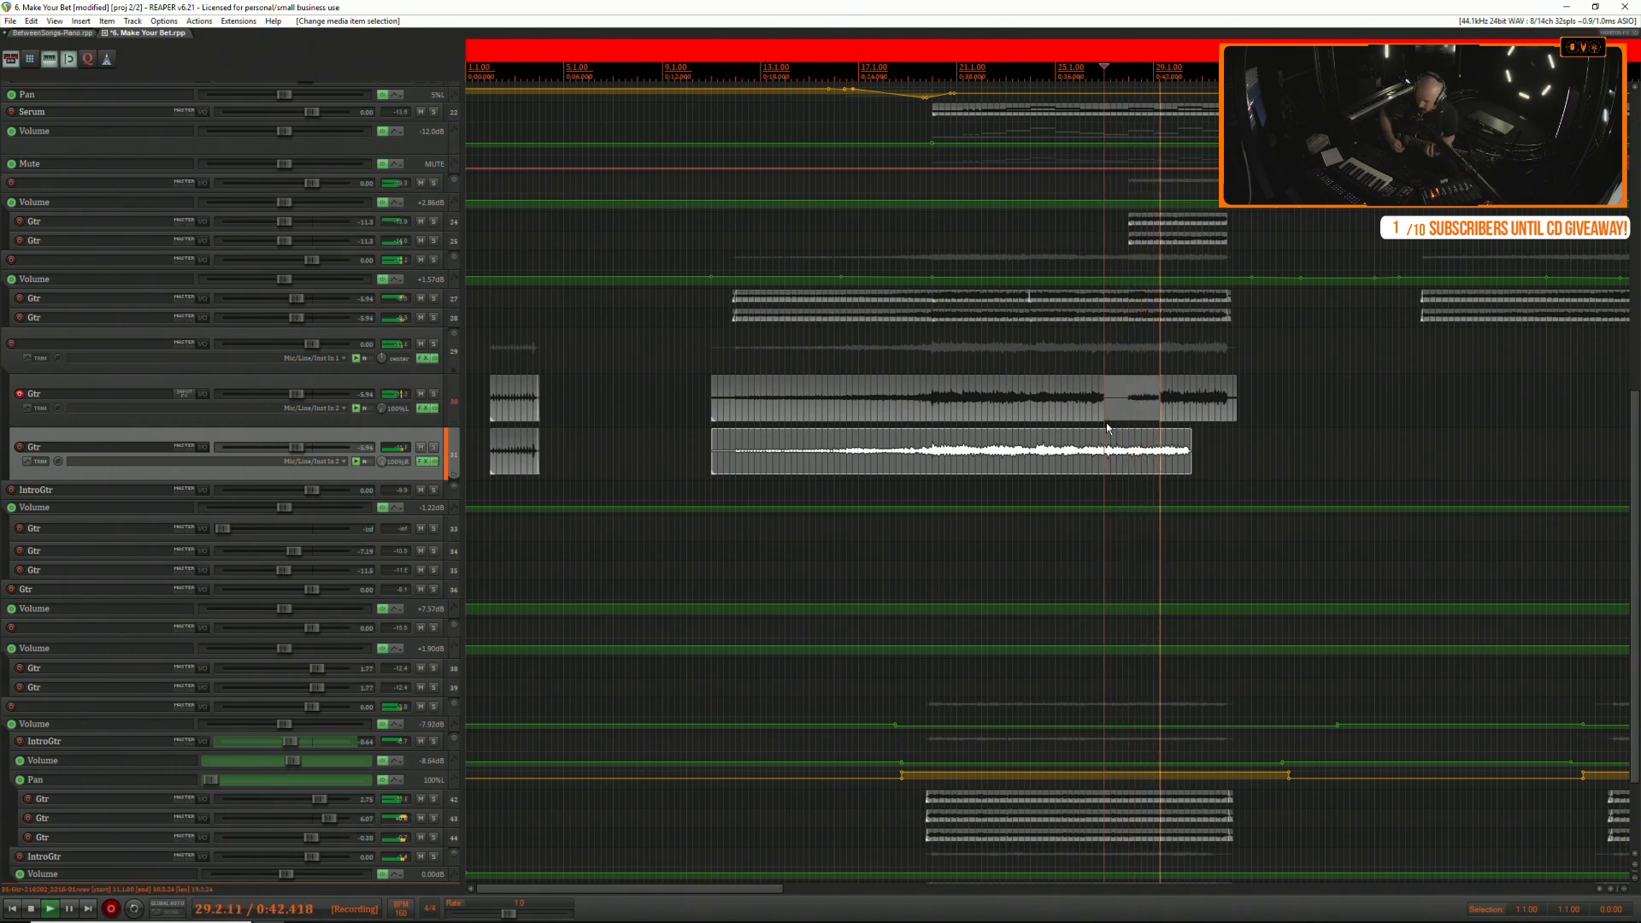
{"action": "key", "text": "space"}
{"action": "key", "text": "ctrl+z"}
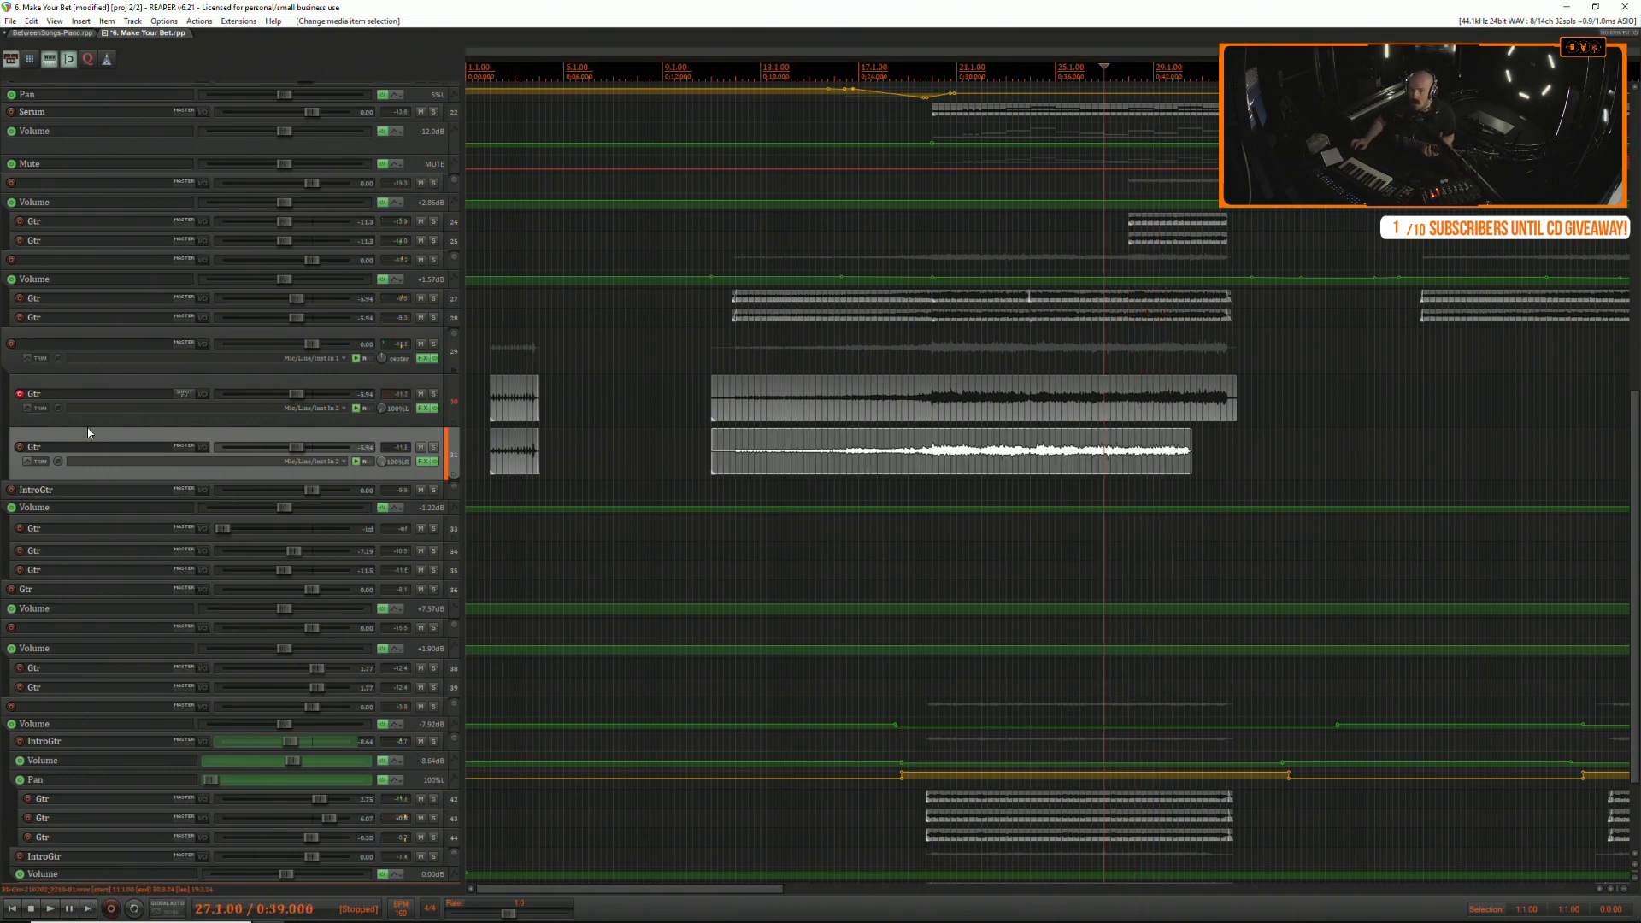
Arm the right-panned Gtr track instead of the left-panned one and re-record its ending from 27.1.00 past 32.1.00.
{"action": "left_click", "coordinate": [19, 446]}
{"action": "left_click", "coordinate": [20, 395]}
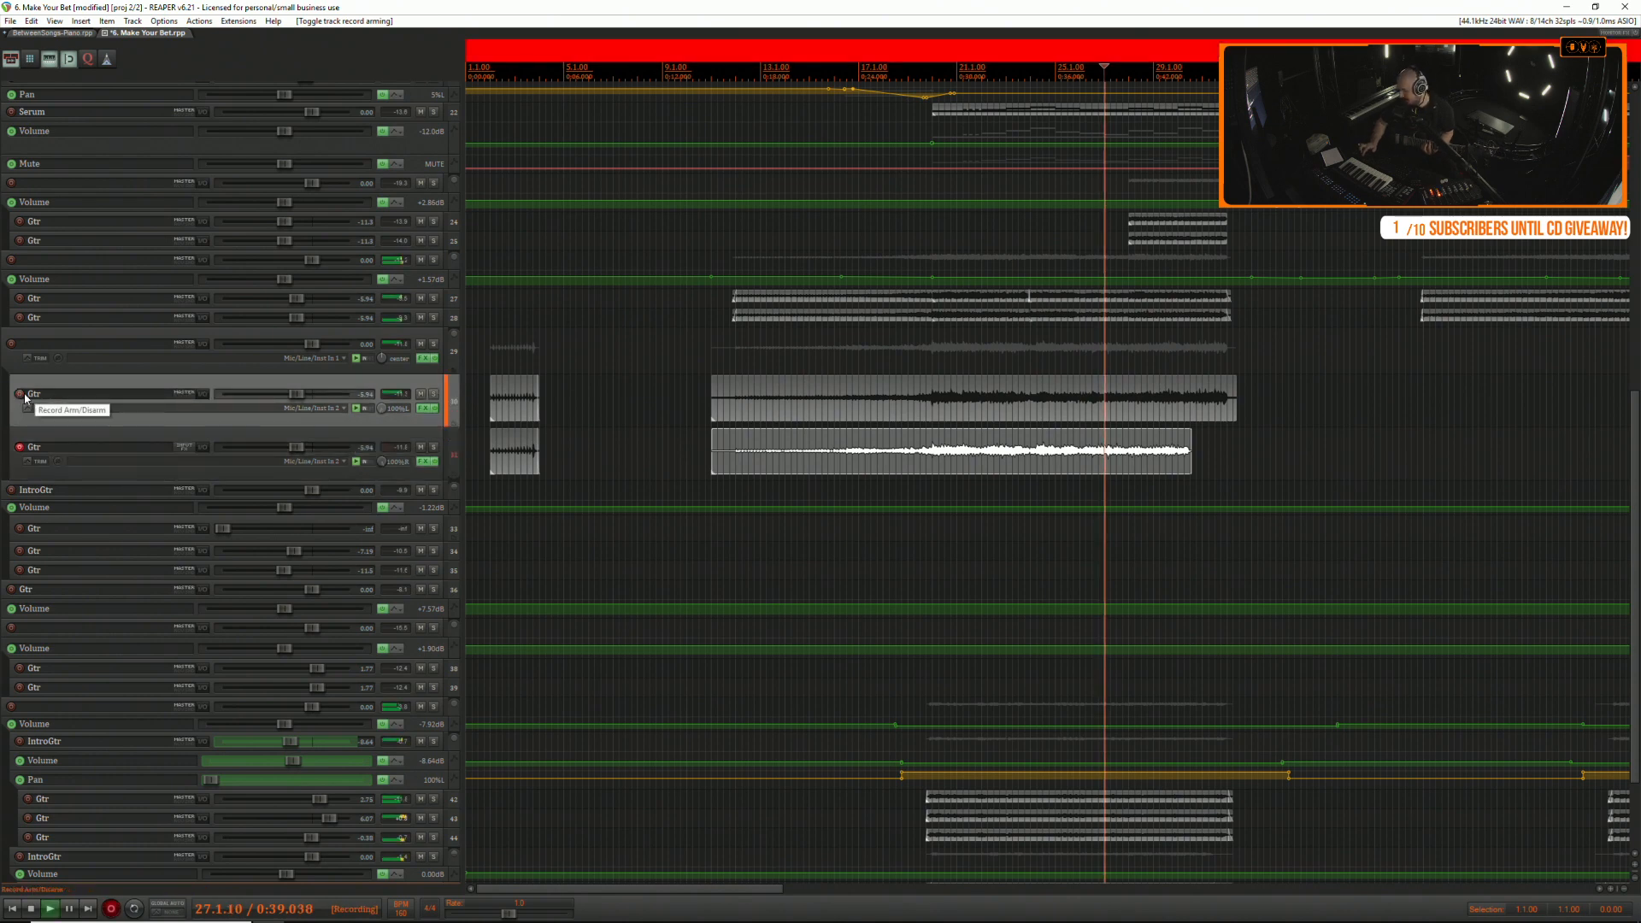
{"action": "key", "text": "ctrl+r"}
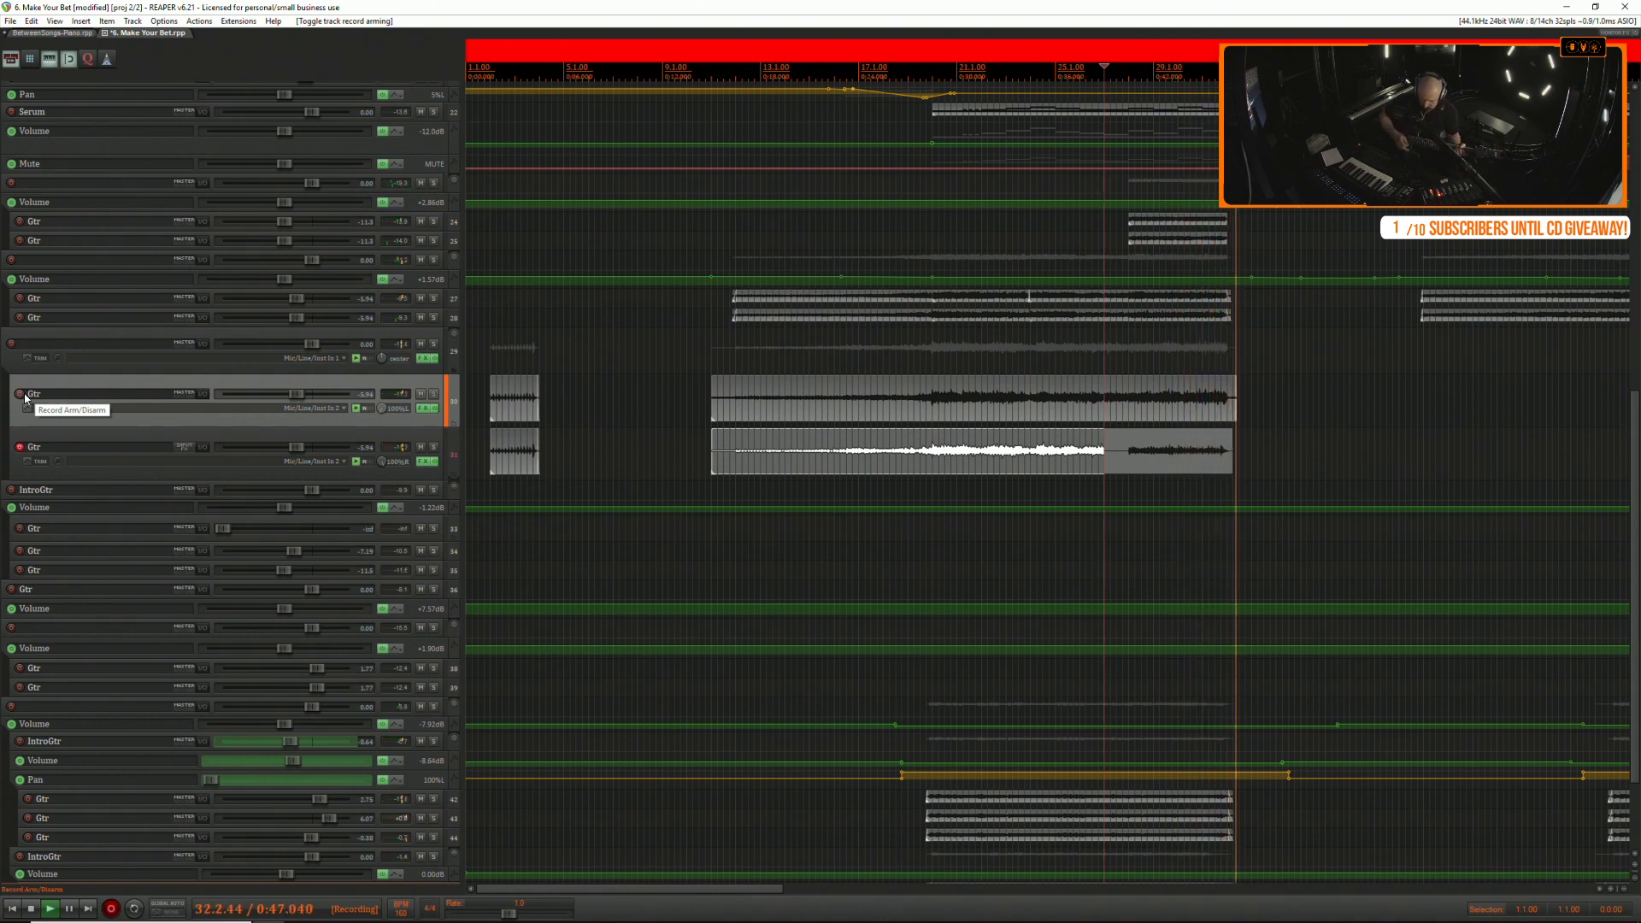
{"action": "key", "text": "space"}
Play back the punched-in take on the right-panned Gtr track and trim its silent lead-in to about 28.1.00.
{"action": "key", "text": "space"}
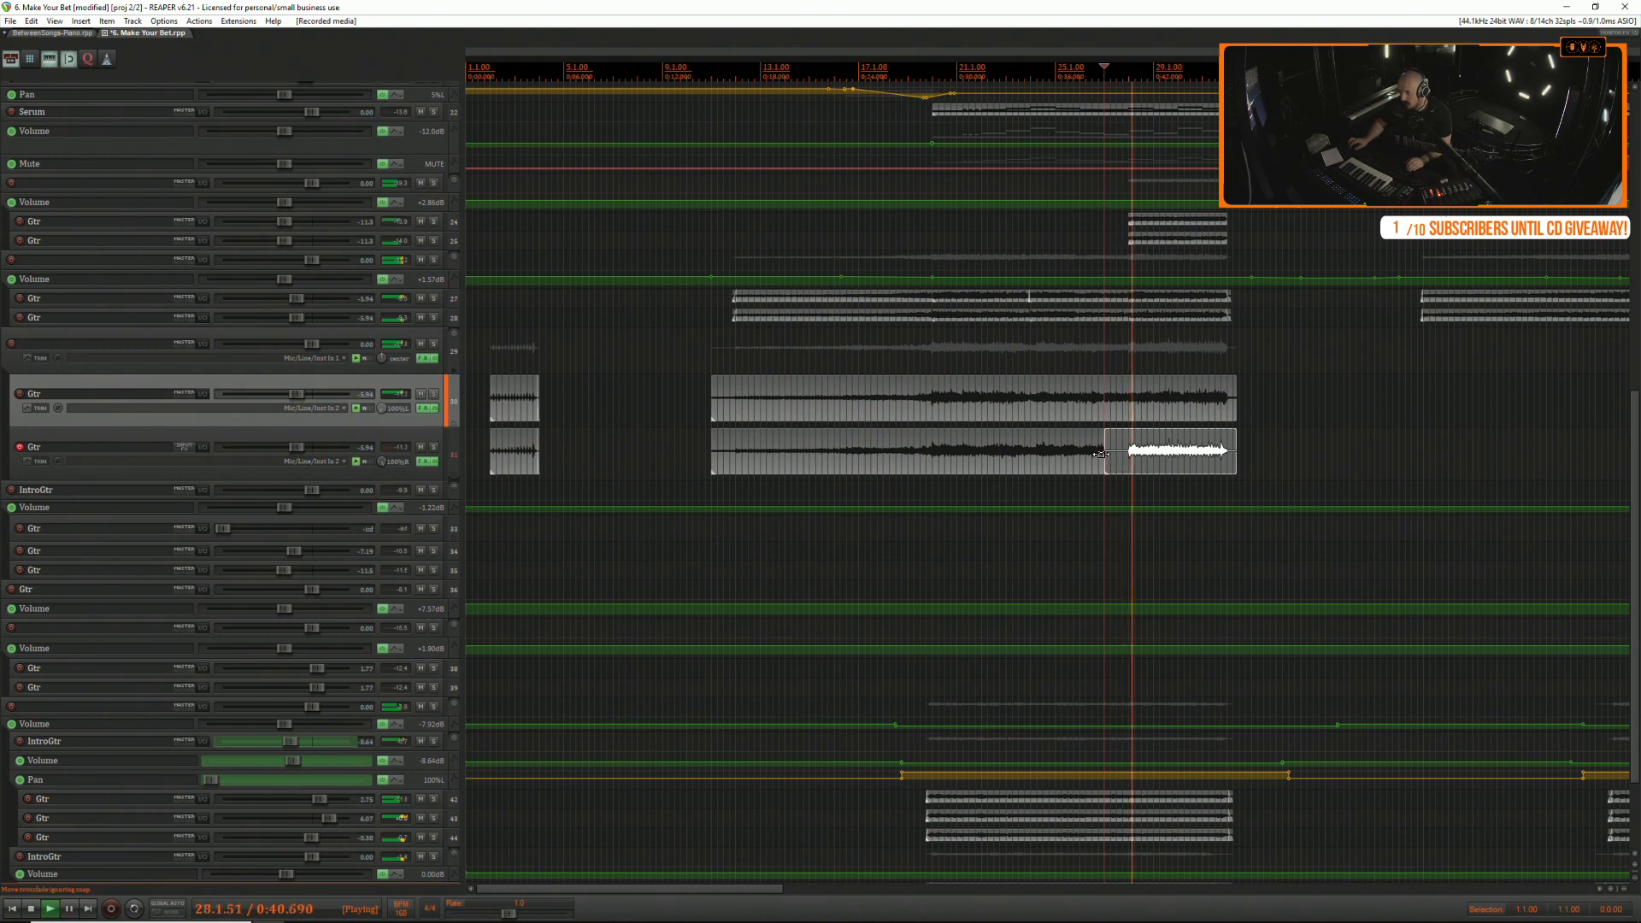
{"action": "left_click_drag", "start_coordinate": [1109, 455], "coordinate": [1131, 454]}
{"action": "left_click", "coordinate": [899, 398]}
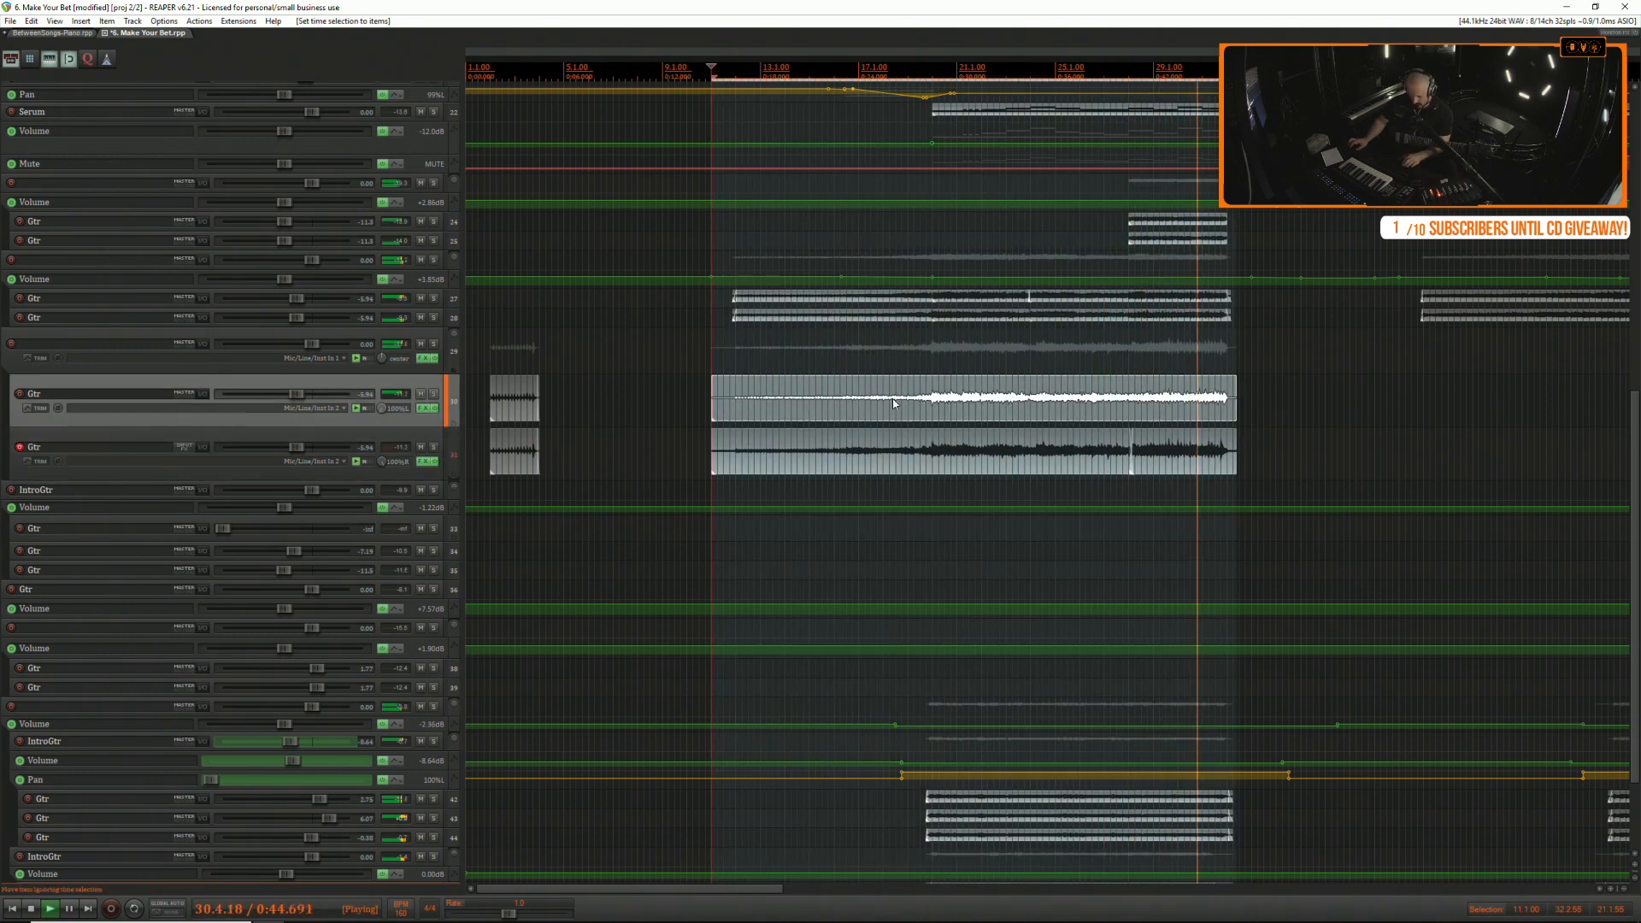
Delete the tails of both new Gtr takes shortly after 32.1.00 and fade out their ends.
{"action": "scroll", "coordinate": [894, 432], "scroll_direction": "down", "scroll_amount": 2}
{"action": "left_click", "coordinate": [987, 400]}
{"action": "scroll", "coordinate": [987, 400], "scroll_direction": "up", "scroll_amount": 1}
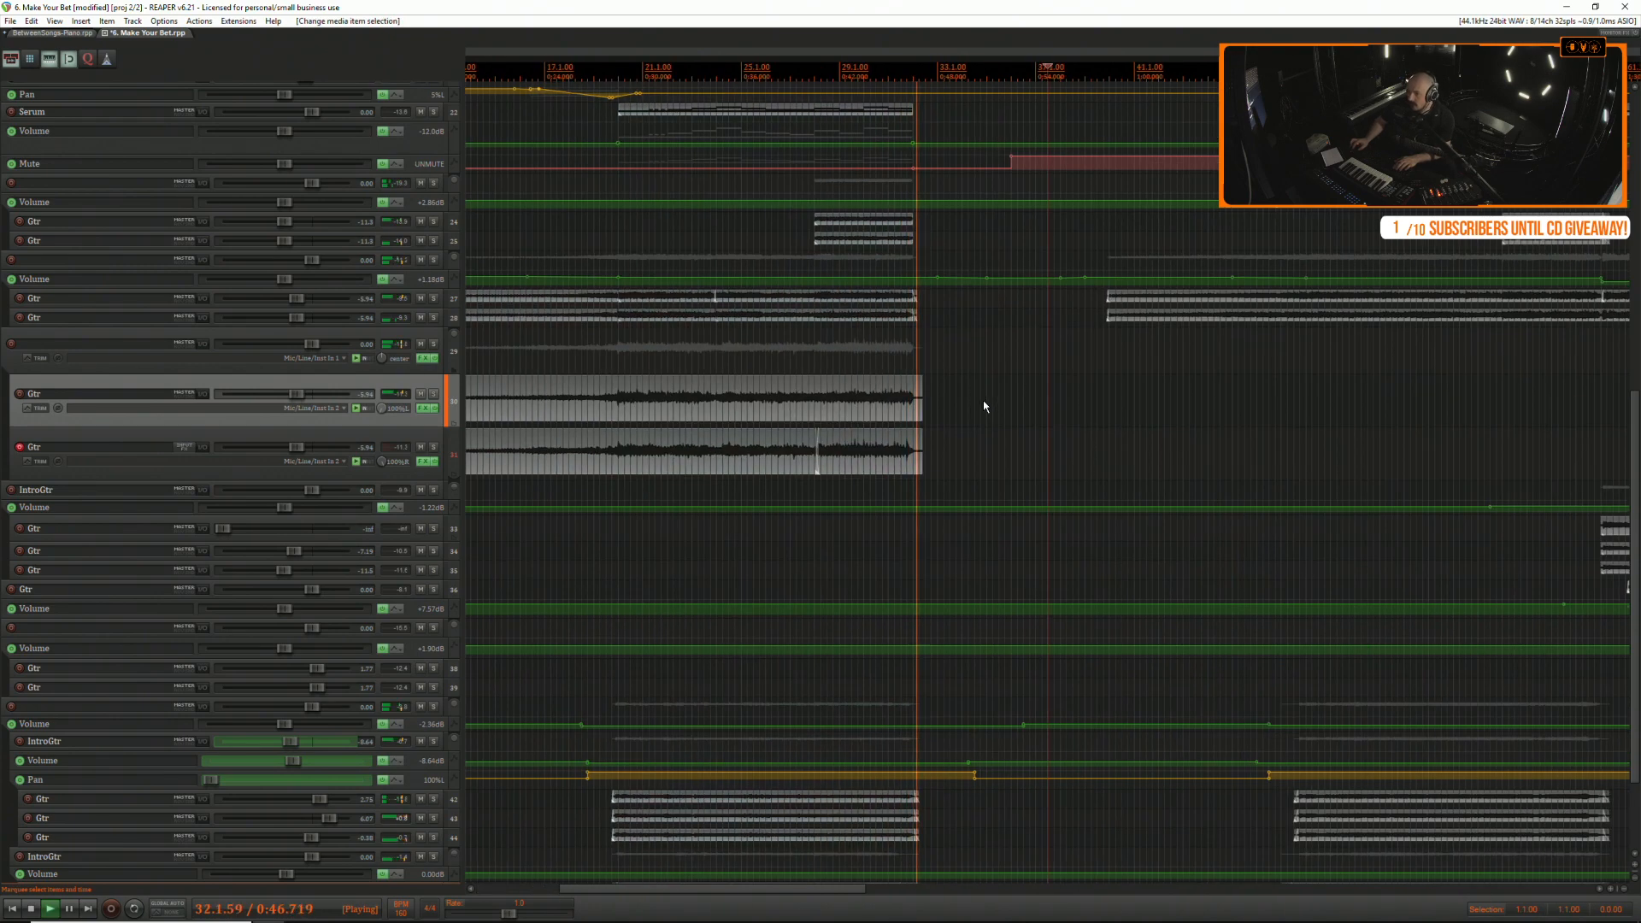
{"action": "left_click", "coordinate": [929, 397]}
{"action": "scroll", "coordinate": [933, 396], "scroll_direction": "up", "scroll_amount": 2}
{"action": "scroll", "coordinate": [936, 397], "scroll_direction": "up", "scroll_amount": 2}
{"action": "left_click_drag", "start_coordinate": [990, 392], "coordinate": [922, 475]}
{"action": "key", "text": "ctrl+Delete"}
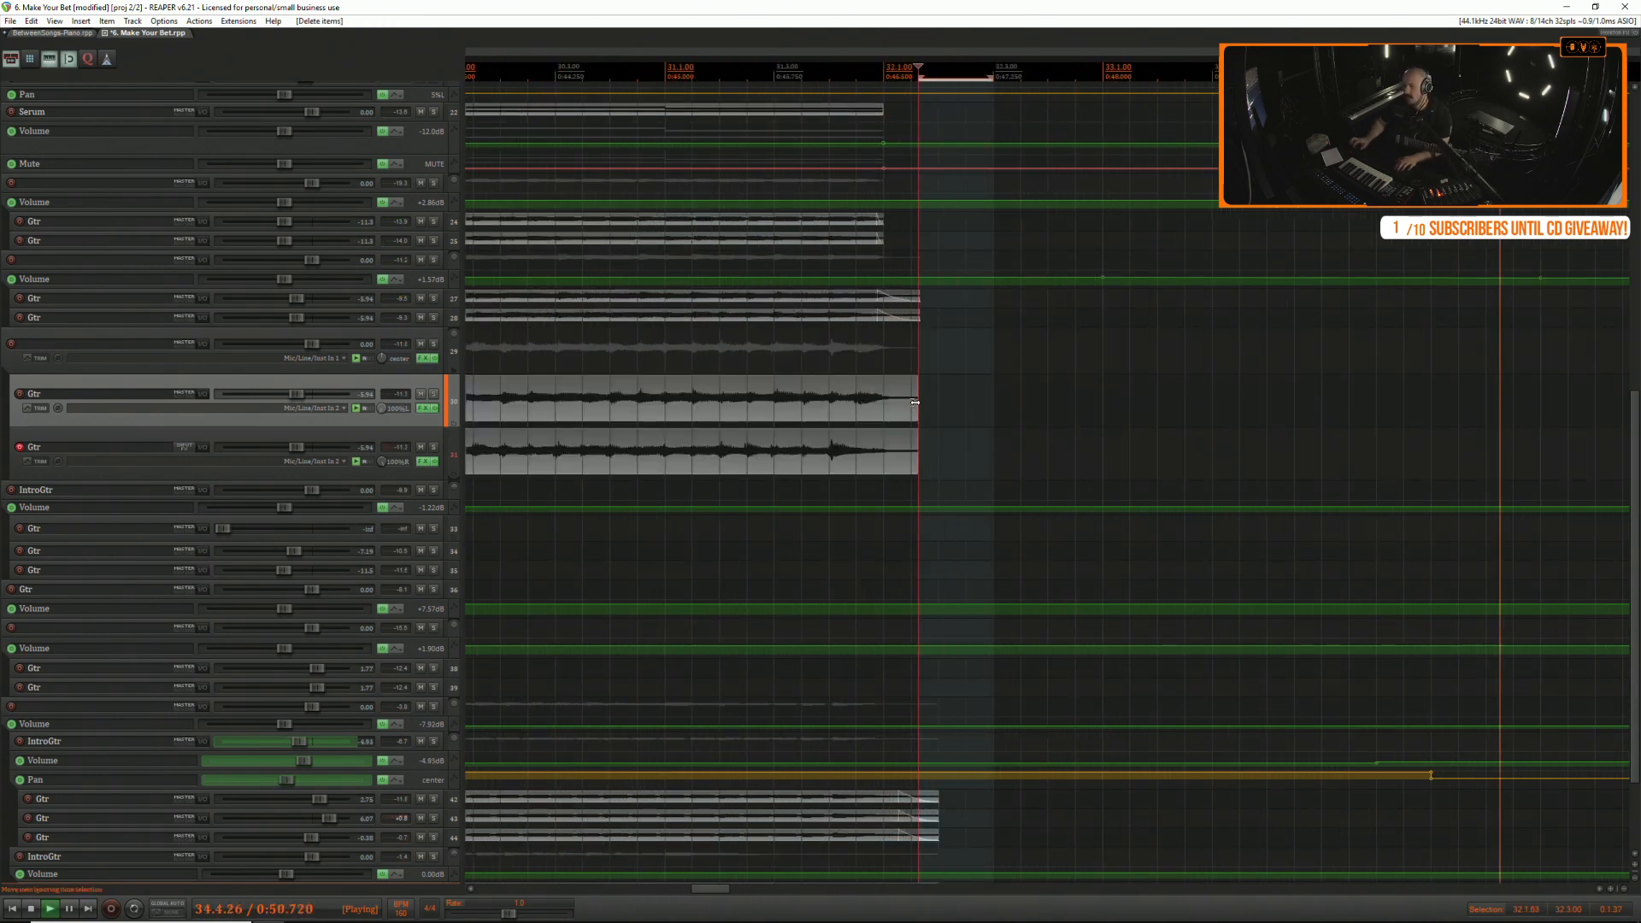
{"action": "left_click_drag", "start_coordinate": [948, 392], "coordinate": [907, 385]}
{"action": "scroll", "coordinate": [983, 428], "scroll_direction": "down", "scroll_amount": 6}
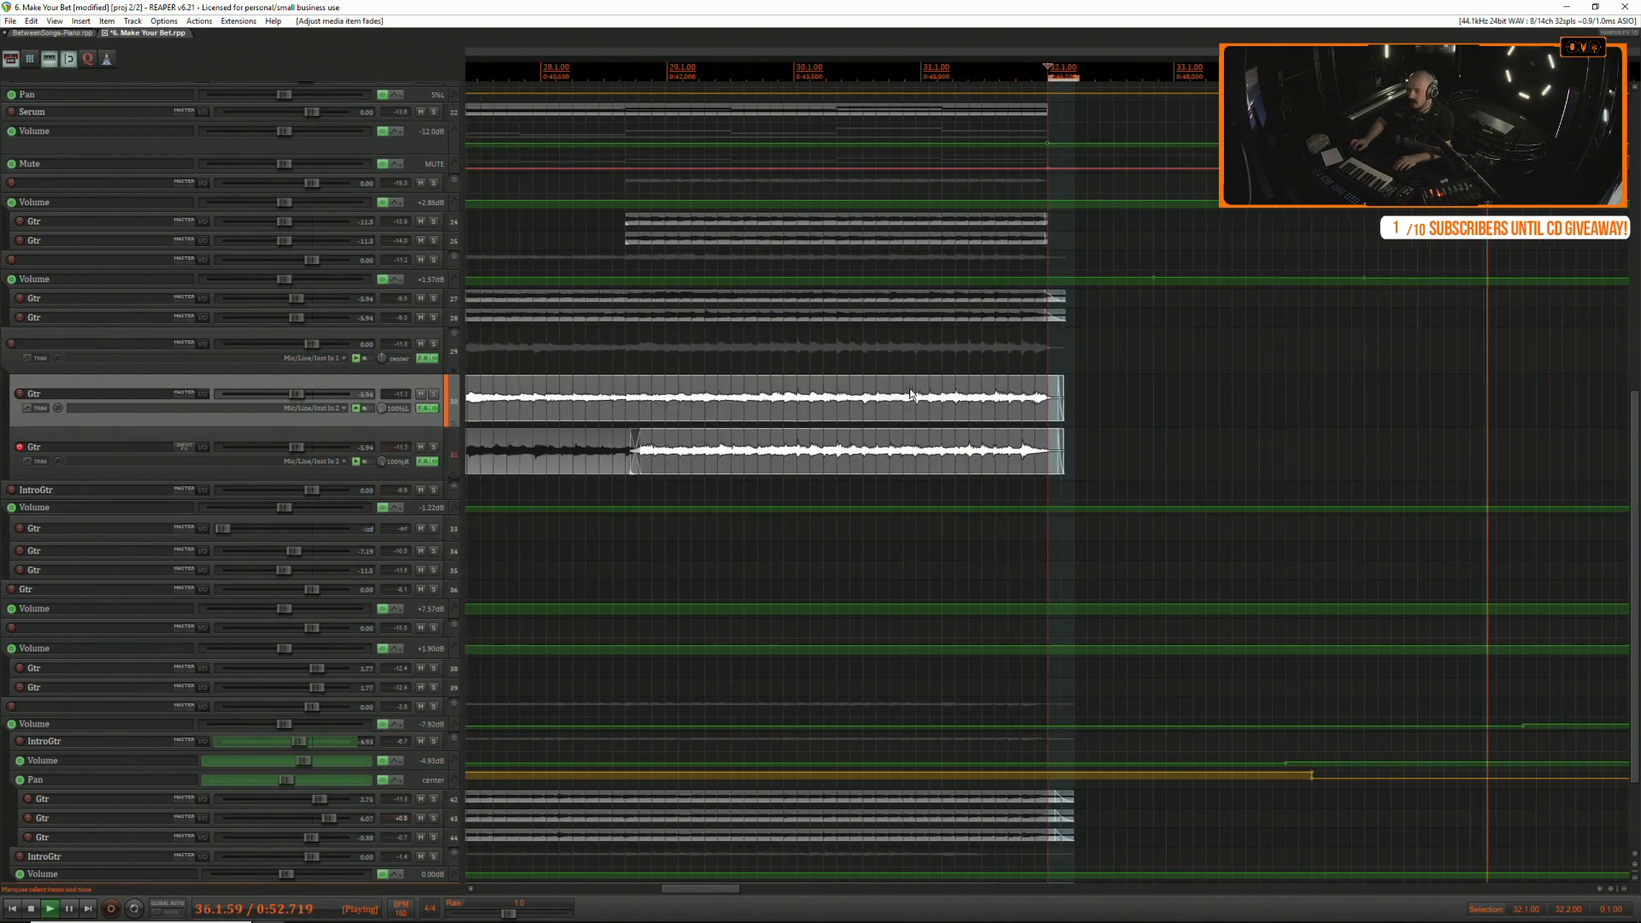
{"action": "key", "text": "space"}
Try several takes of a new guitar part on the armed right-panned Gtr track, starting each at 31.2.00.
{"action": "left_click", "coordinate": [1133, 396]}
{"action": "scroll", "coordinate": [1133, 395], "scroll_direction": "up", "scroll_amount": 2}
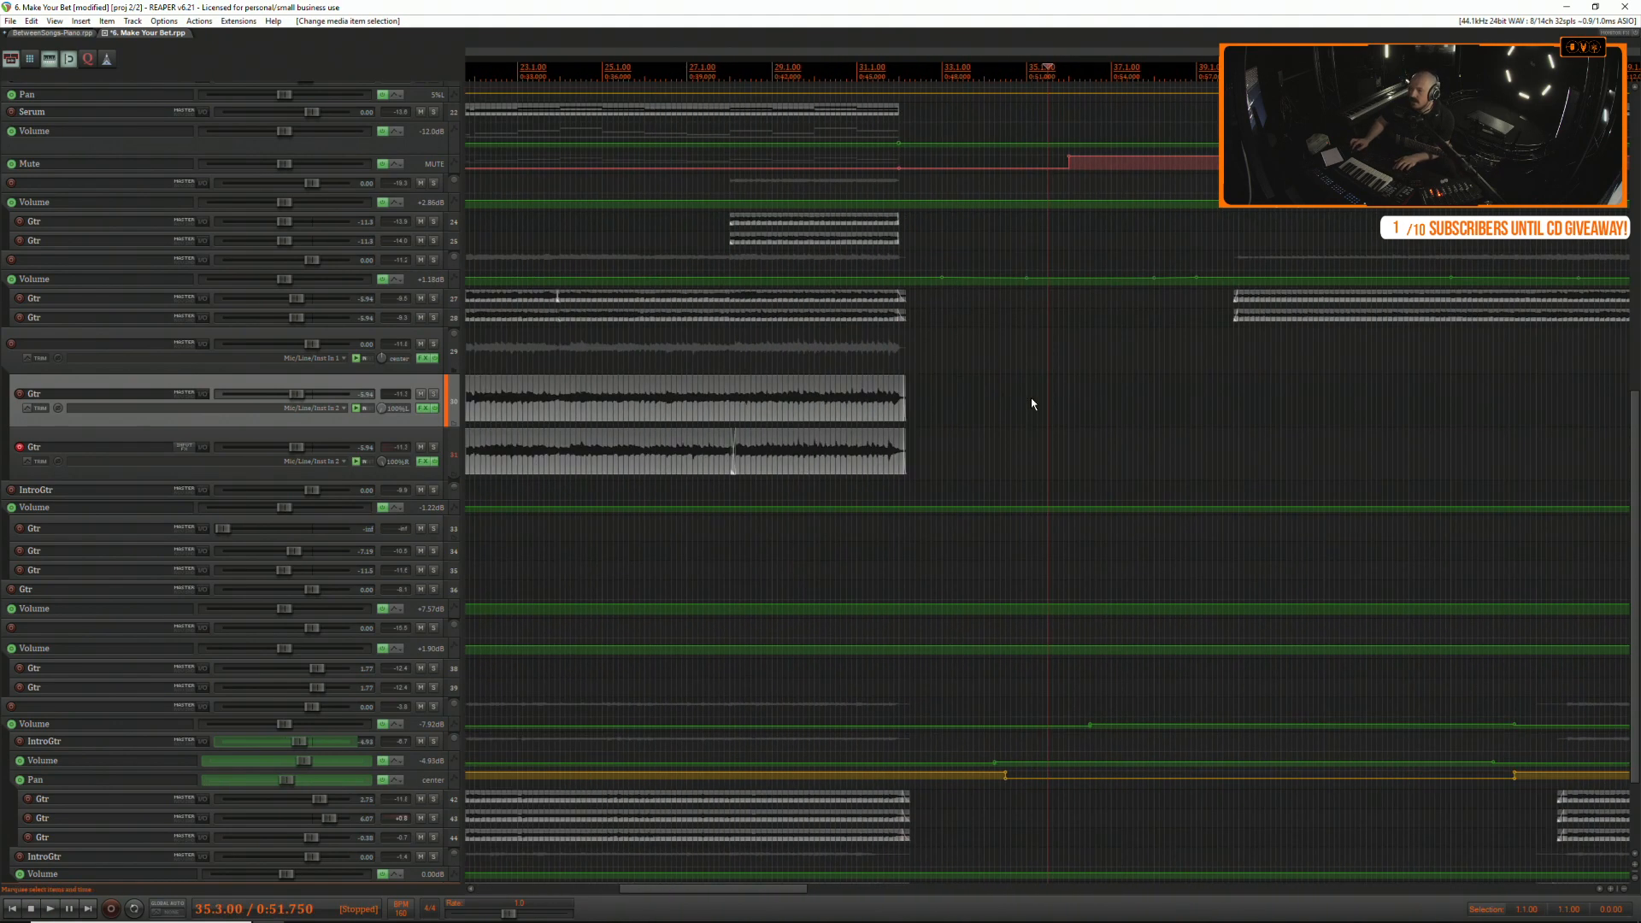
{"action": "left_click", "coordinate": [866, 382]}
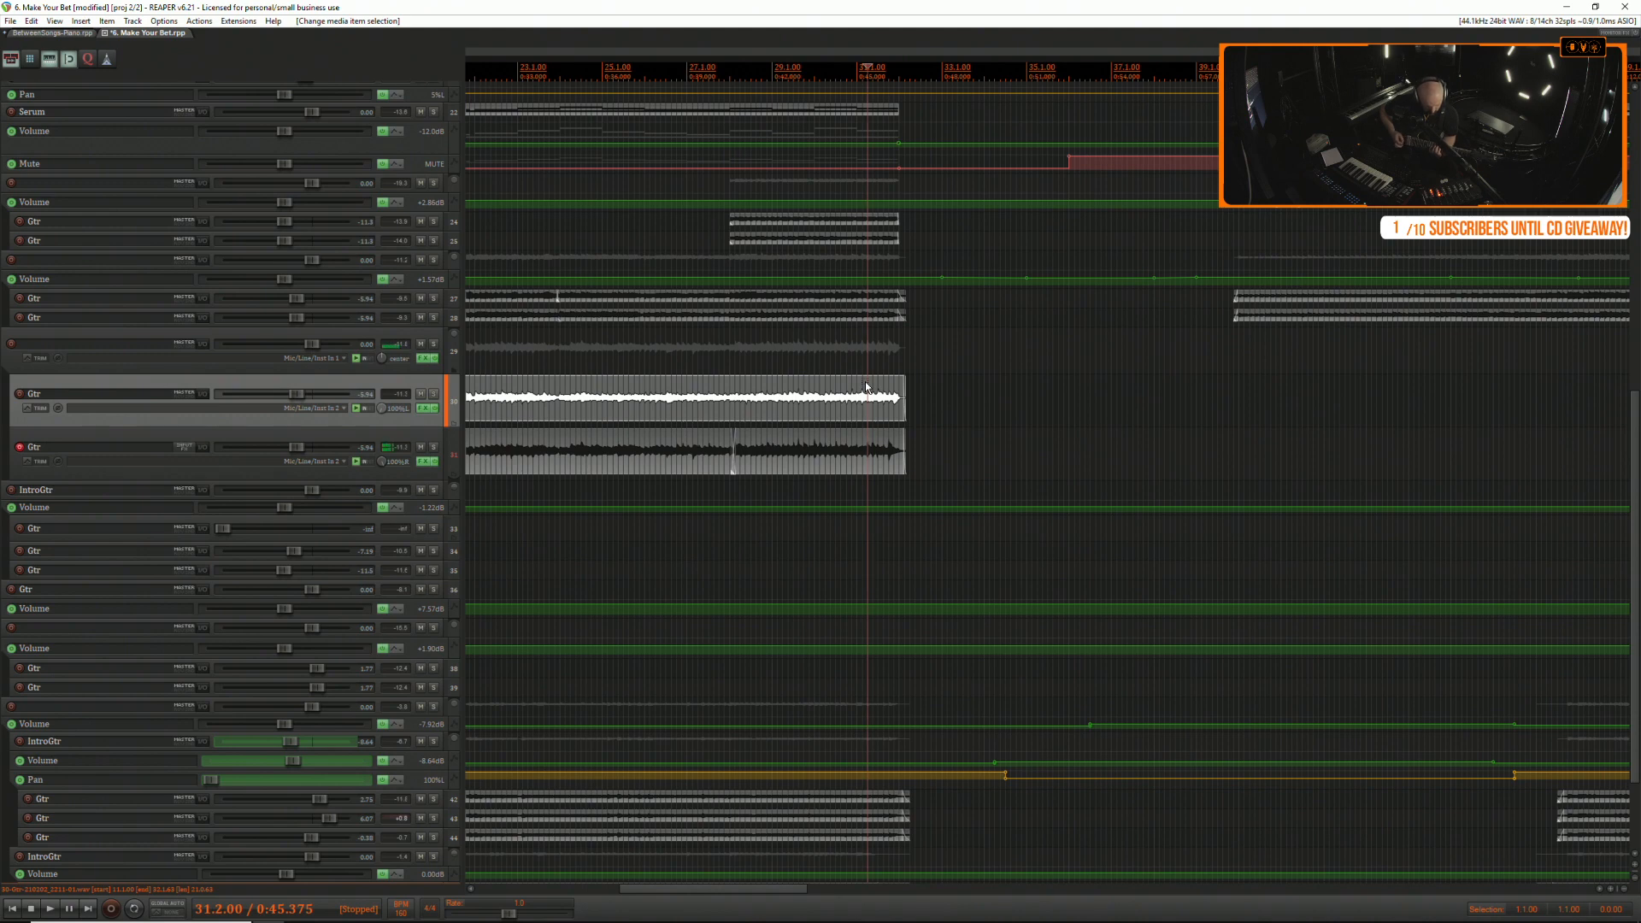
{"action": "key", "text": "ctrl+r"}
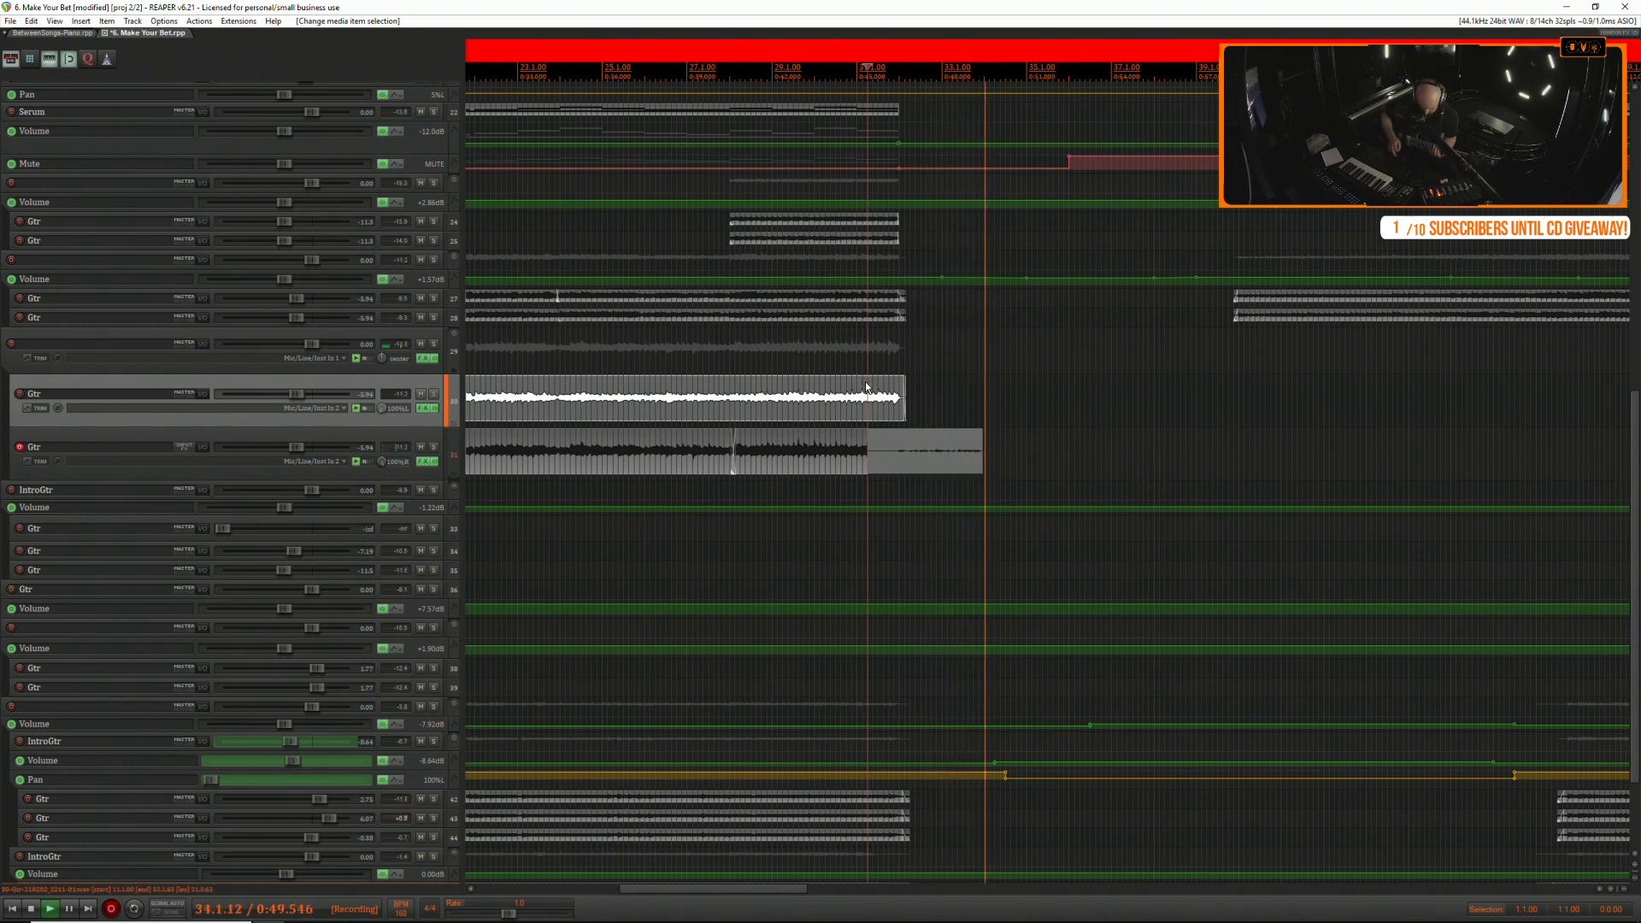
{"action": "key", "text": "space"}
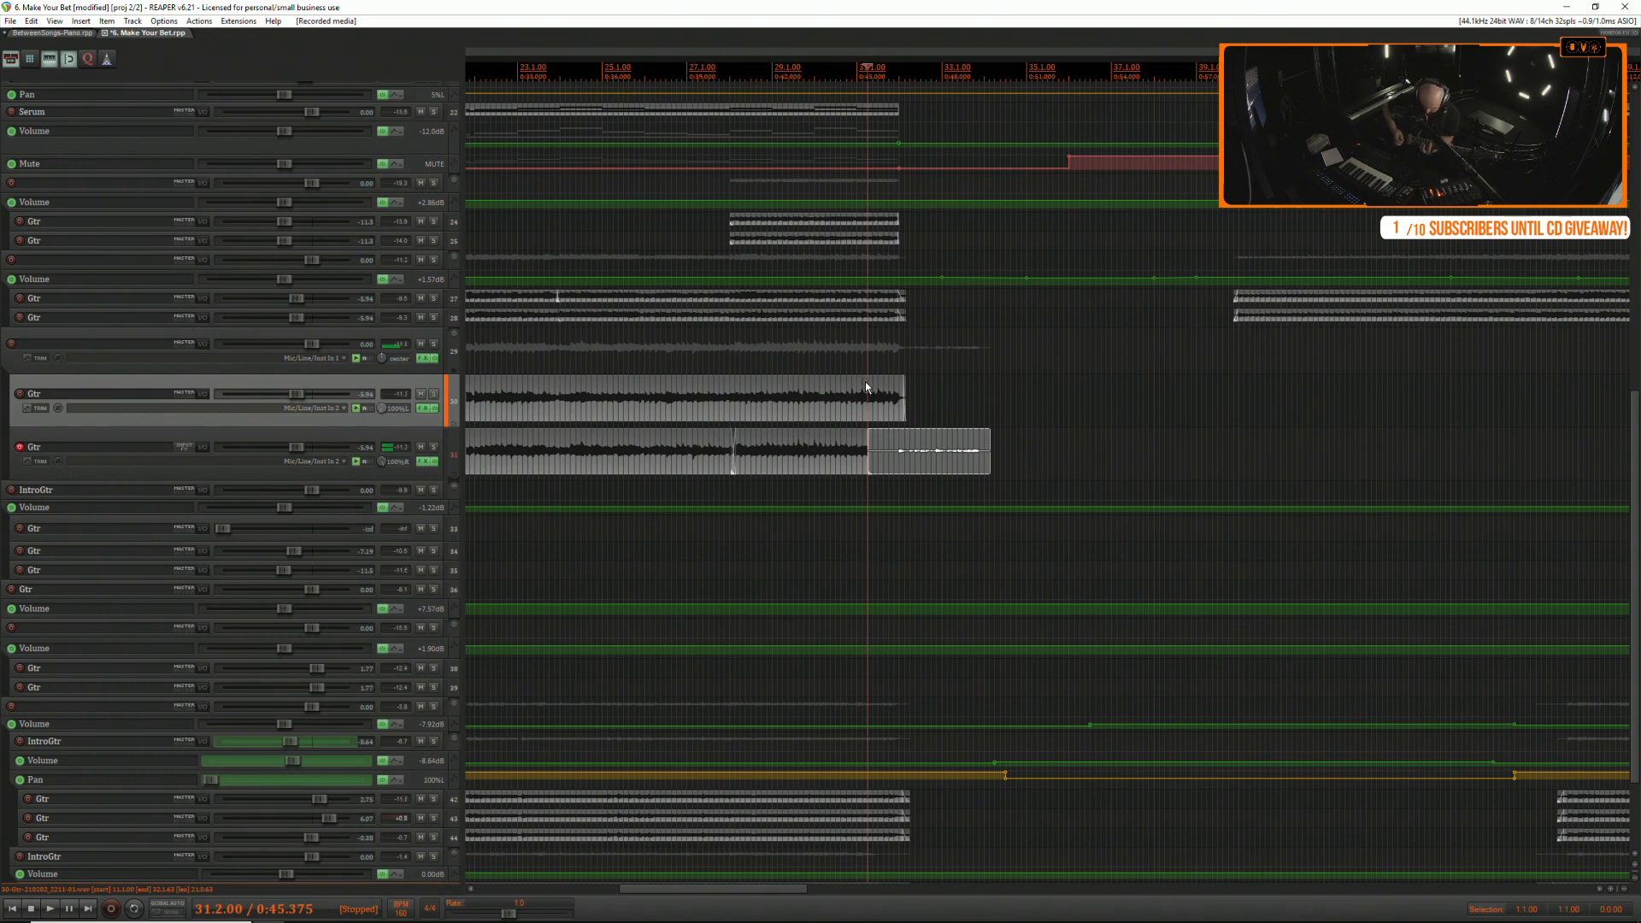
{"action": "key", "text": "ctrl+r"}
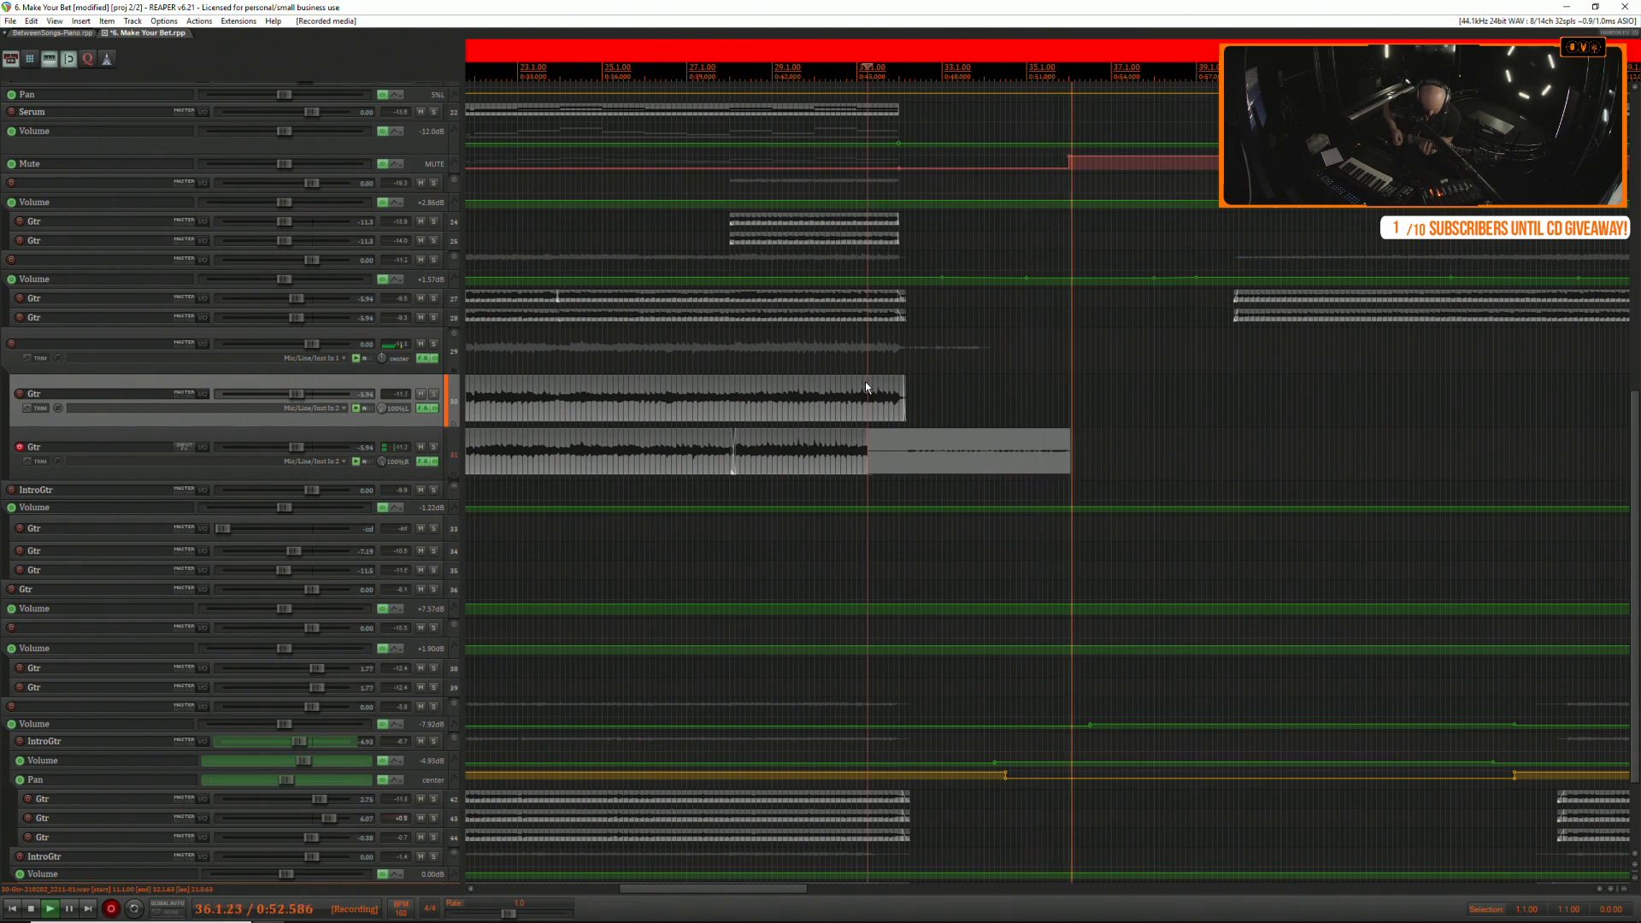
{"action": "key", "text": "space"}
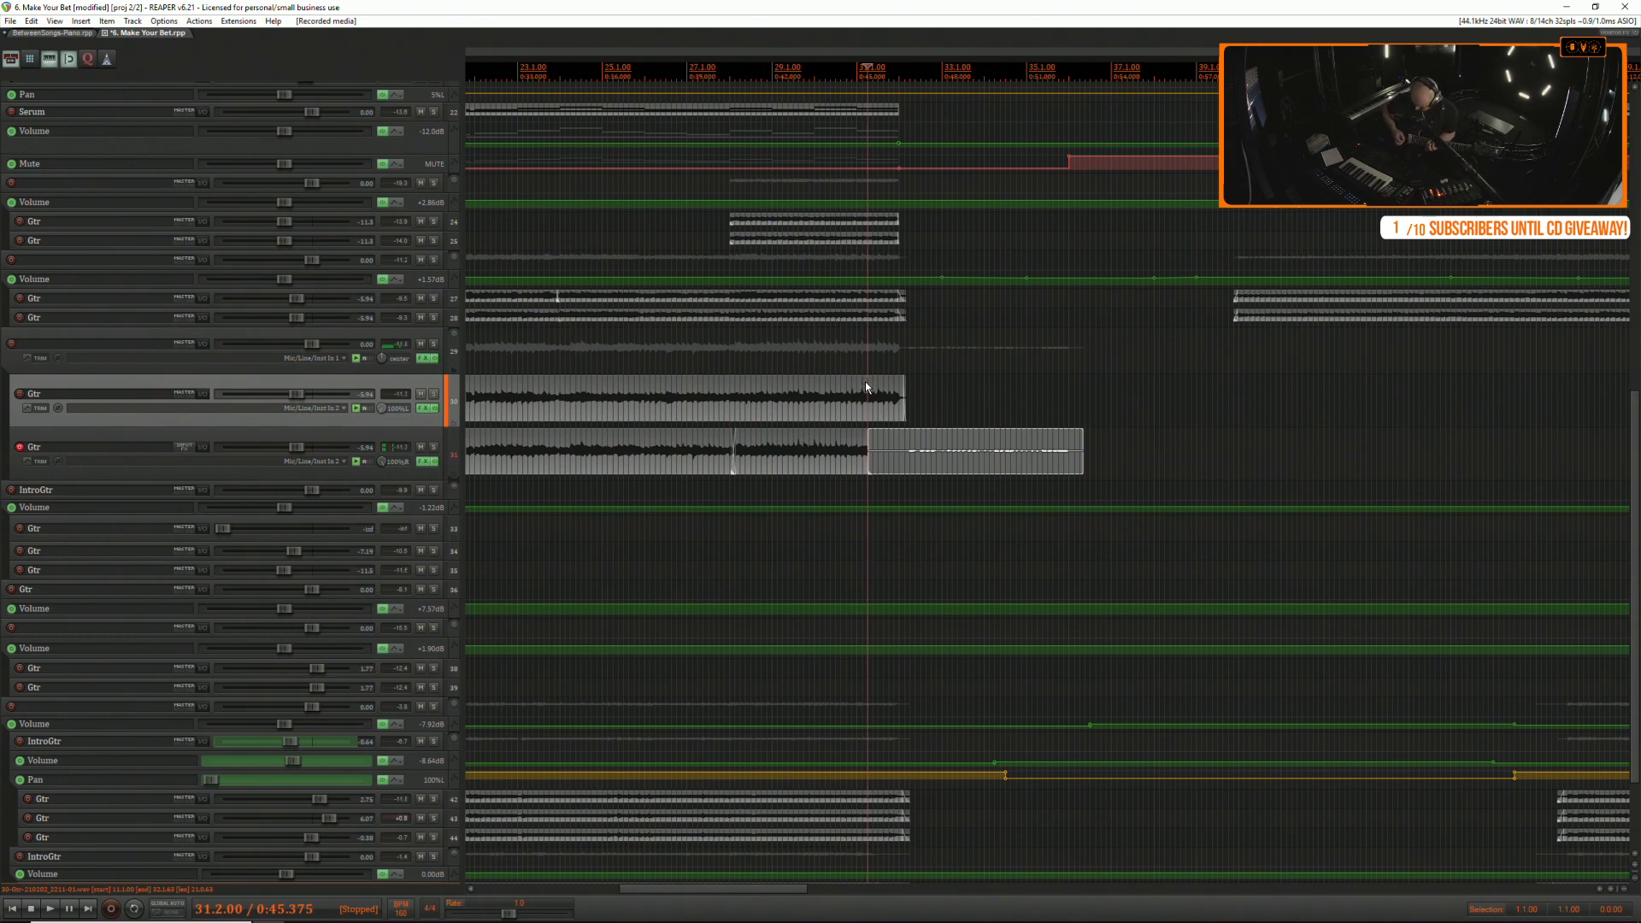
{"action": "key", "text": "ctrl+r"}
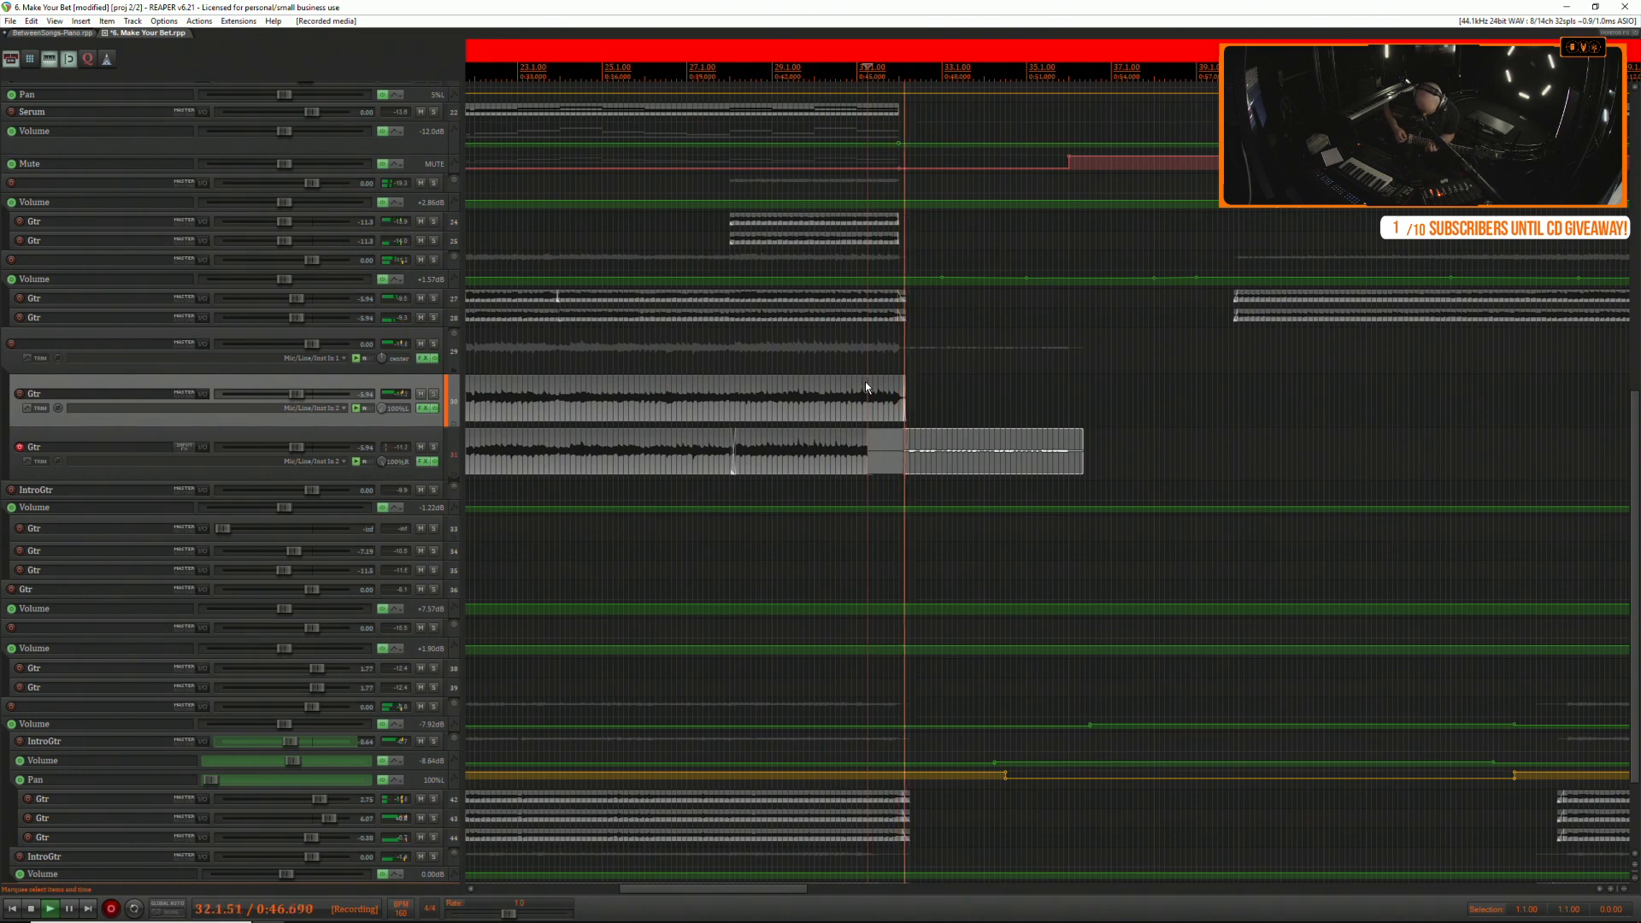
{"action": "key", "text": "space"}
{"action": "key", "text": "ctrl+r"}
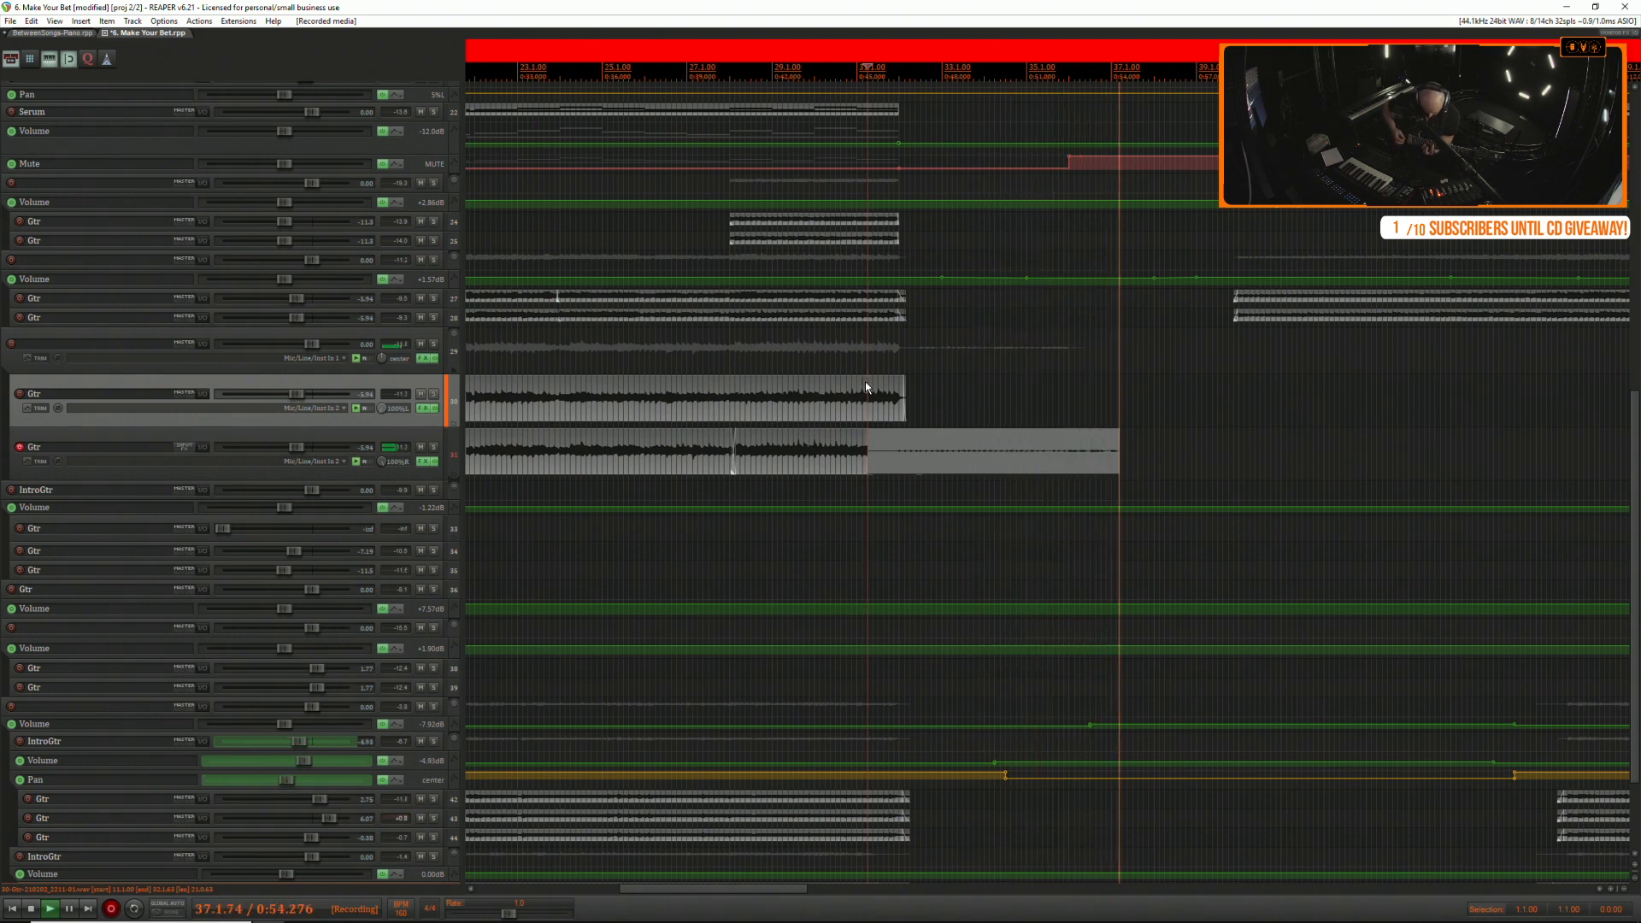
{"action": "key", "text": "space"}
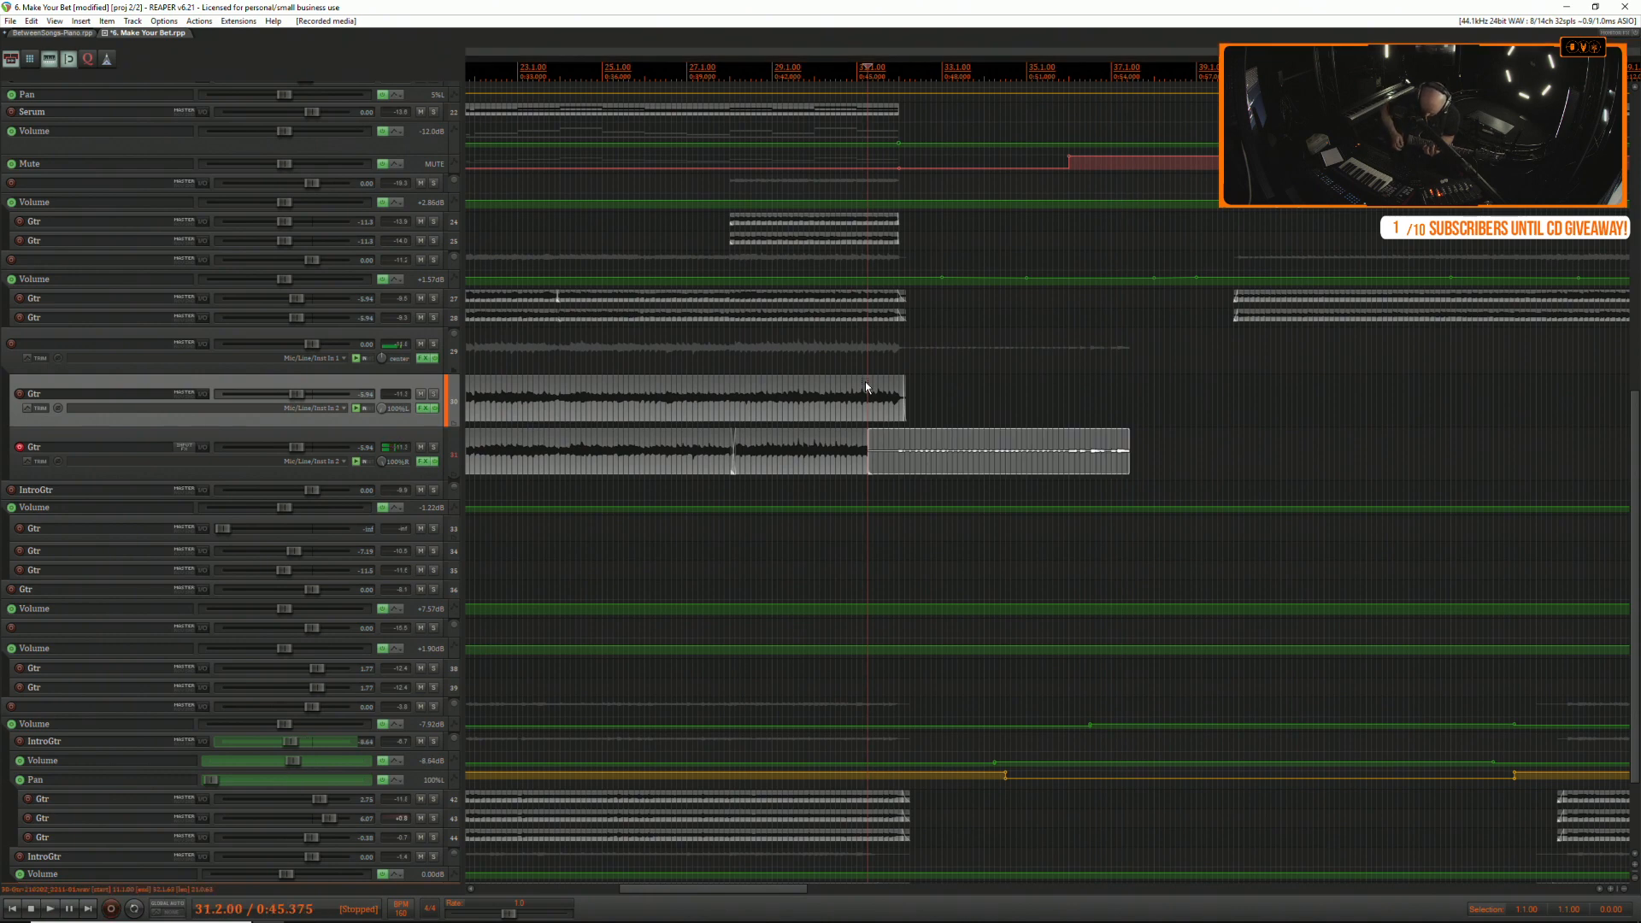
{"action": "key", "text": "ctrl+r"}
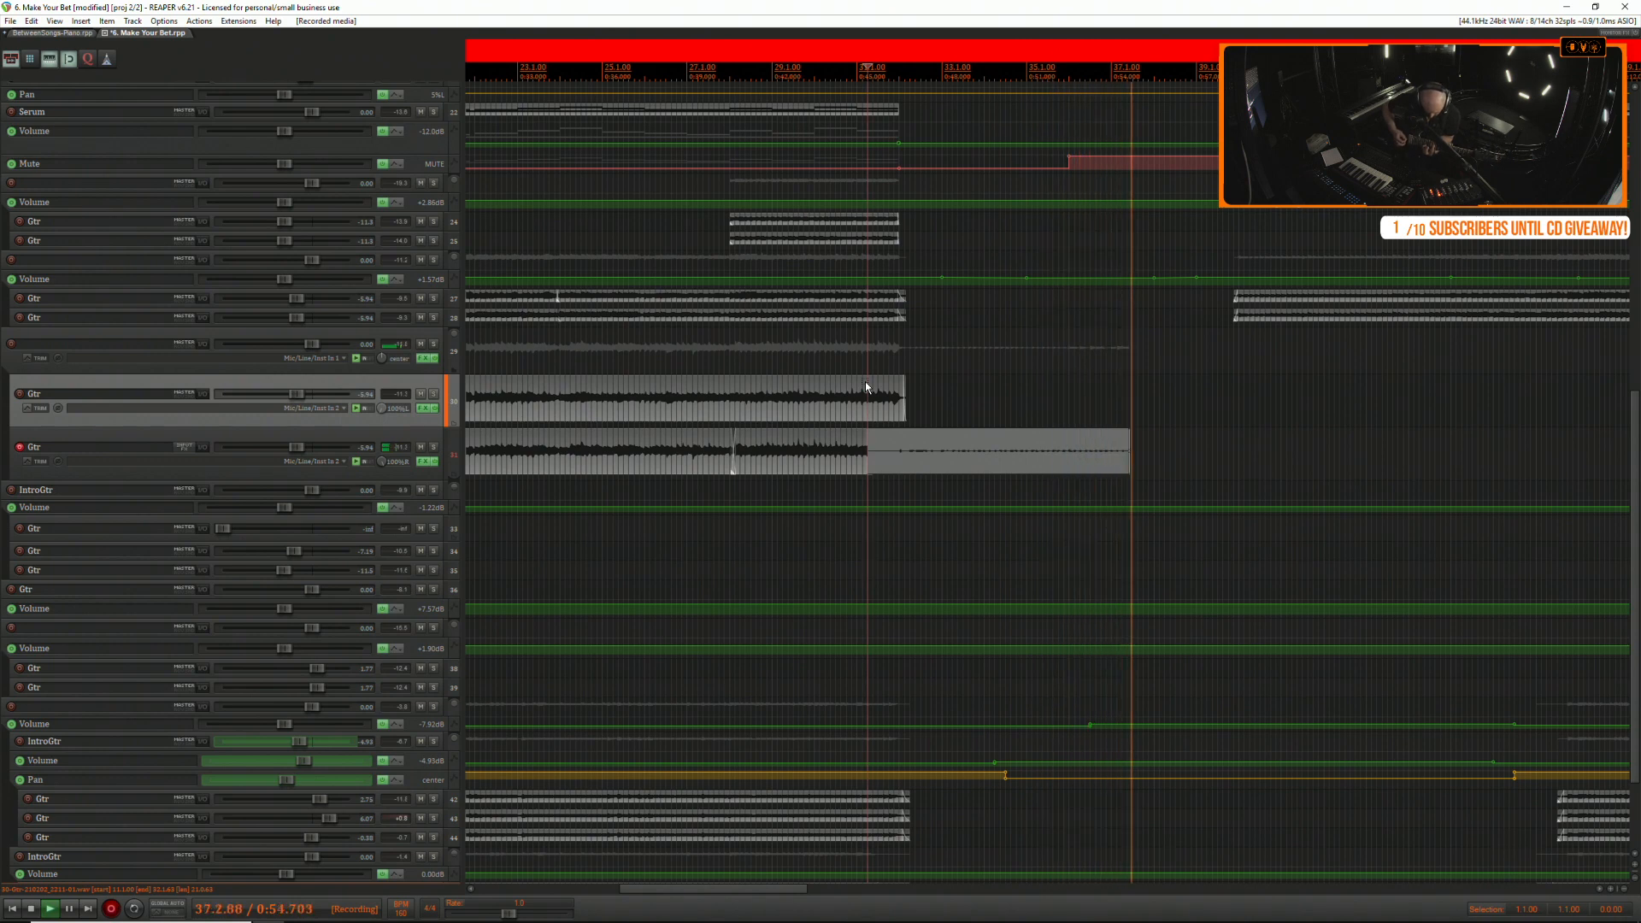
{"action": "key", "text": "space"}
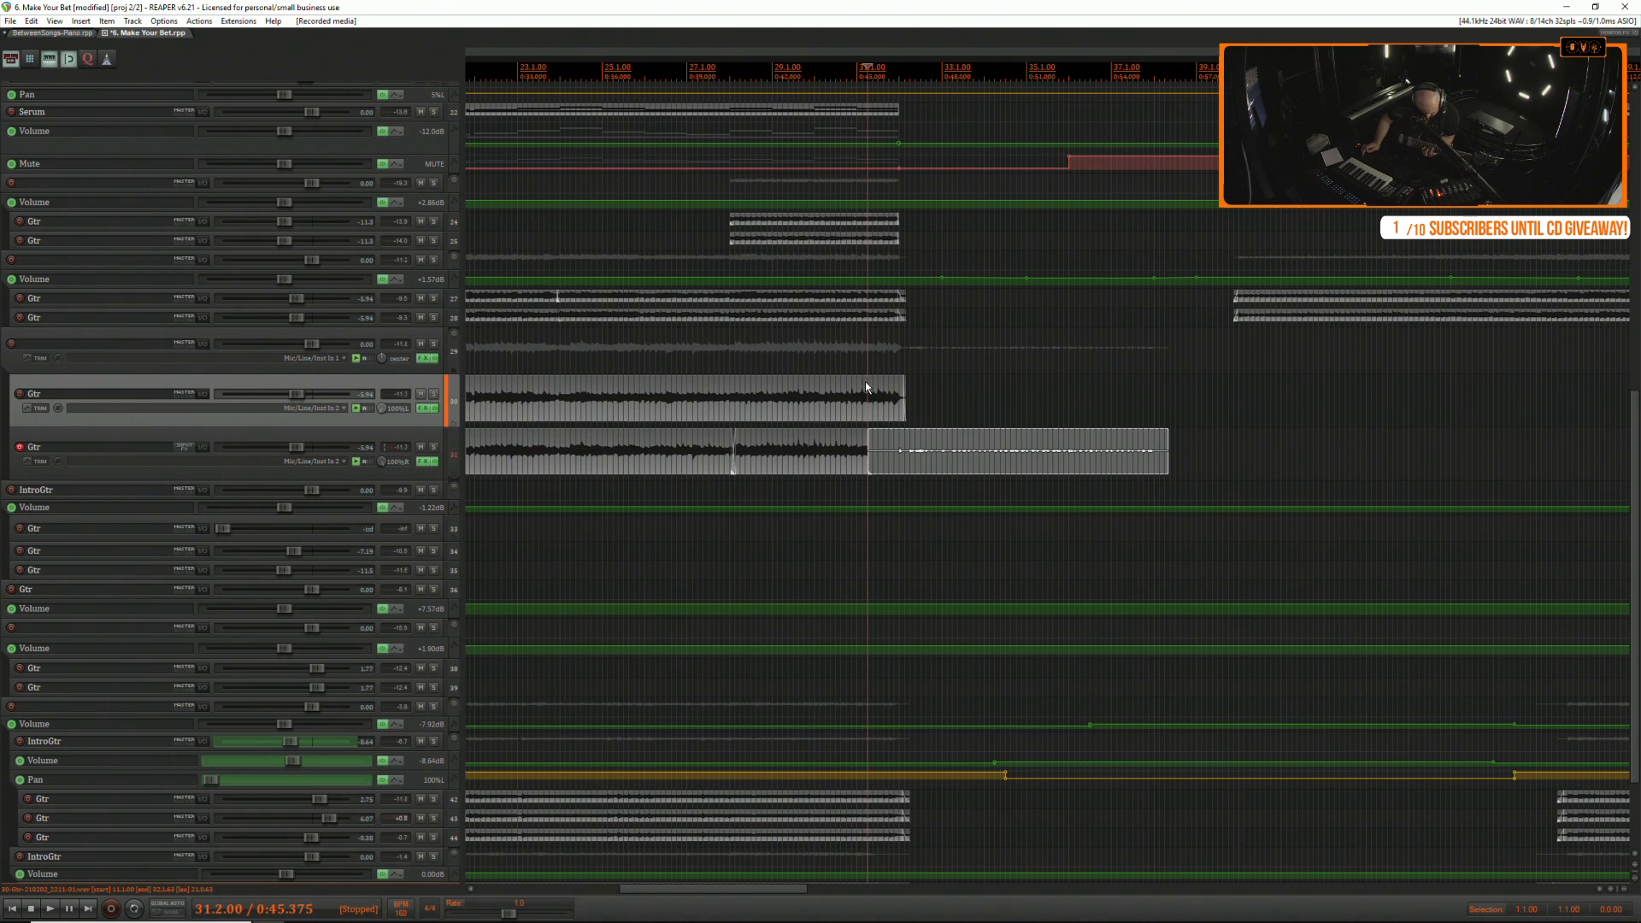
{"action": "key", "text": "ctrl+r"}
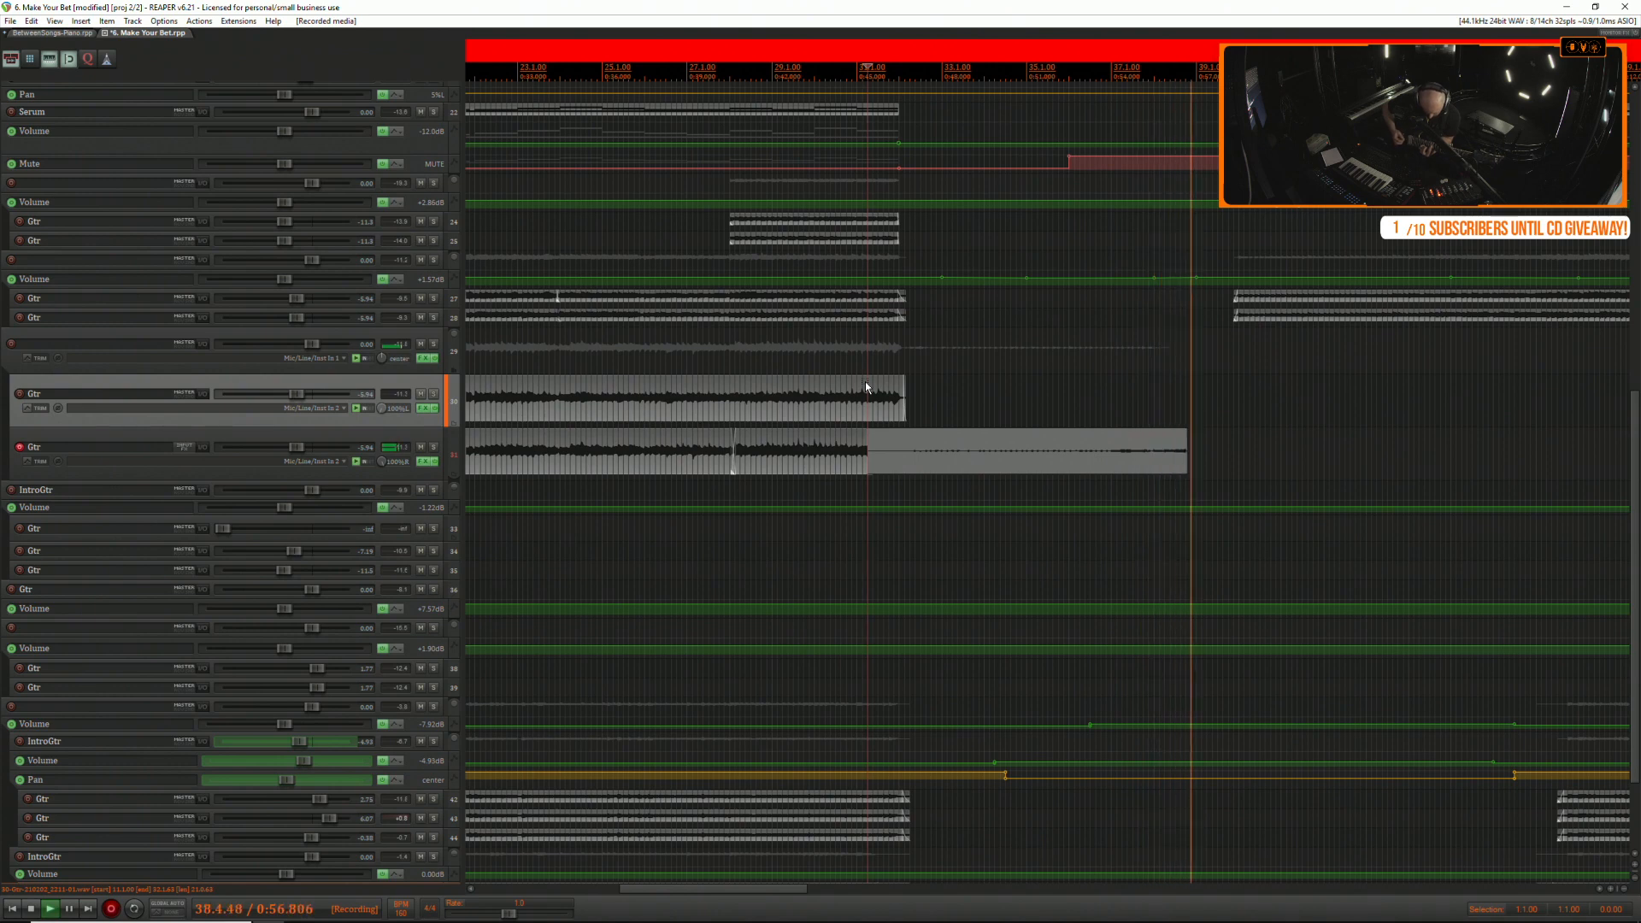
{"action": "key", "text": "space"}
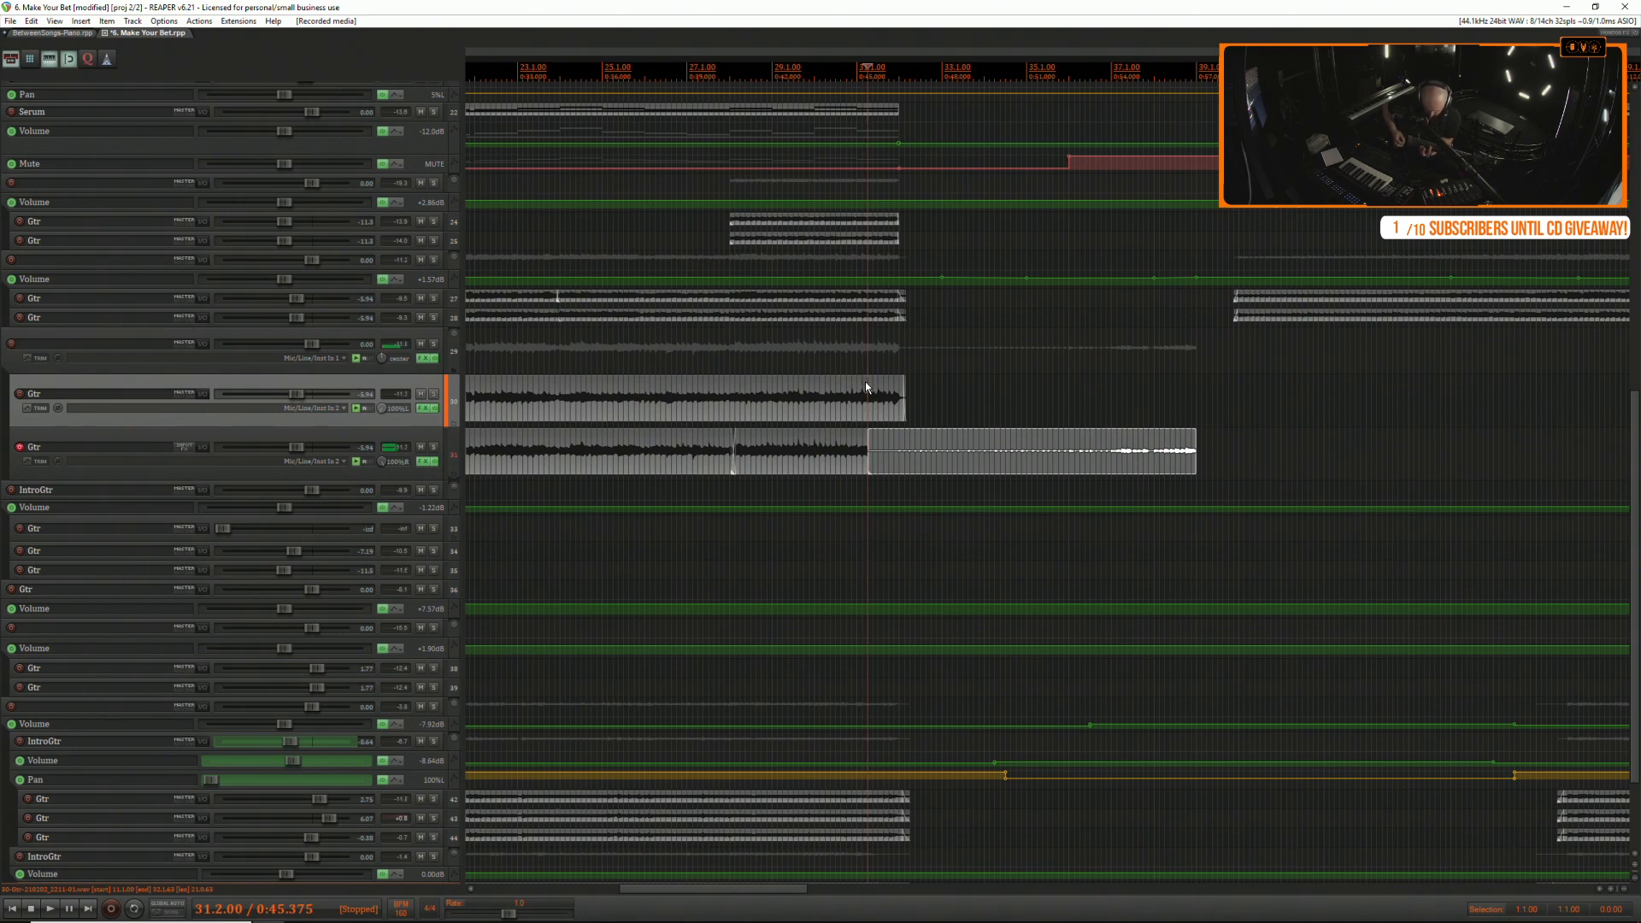
While recording another take, raise the volume of the parent track above the Gtr pair and centre the armed Gtr track's pan.
{"action": "key", "text": "ctrl+r"}
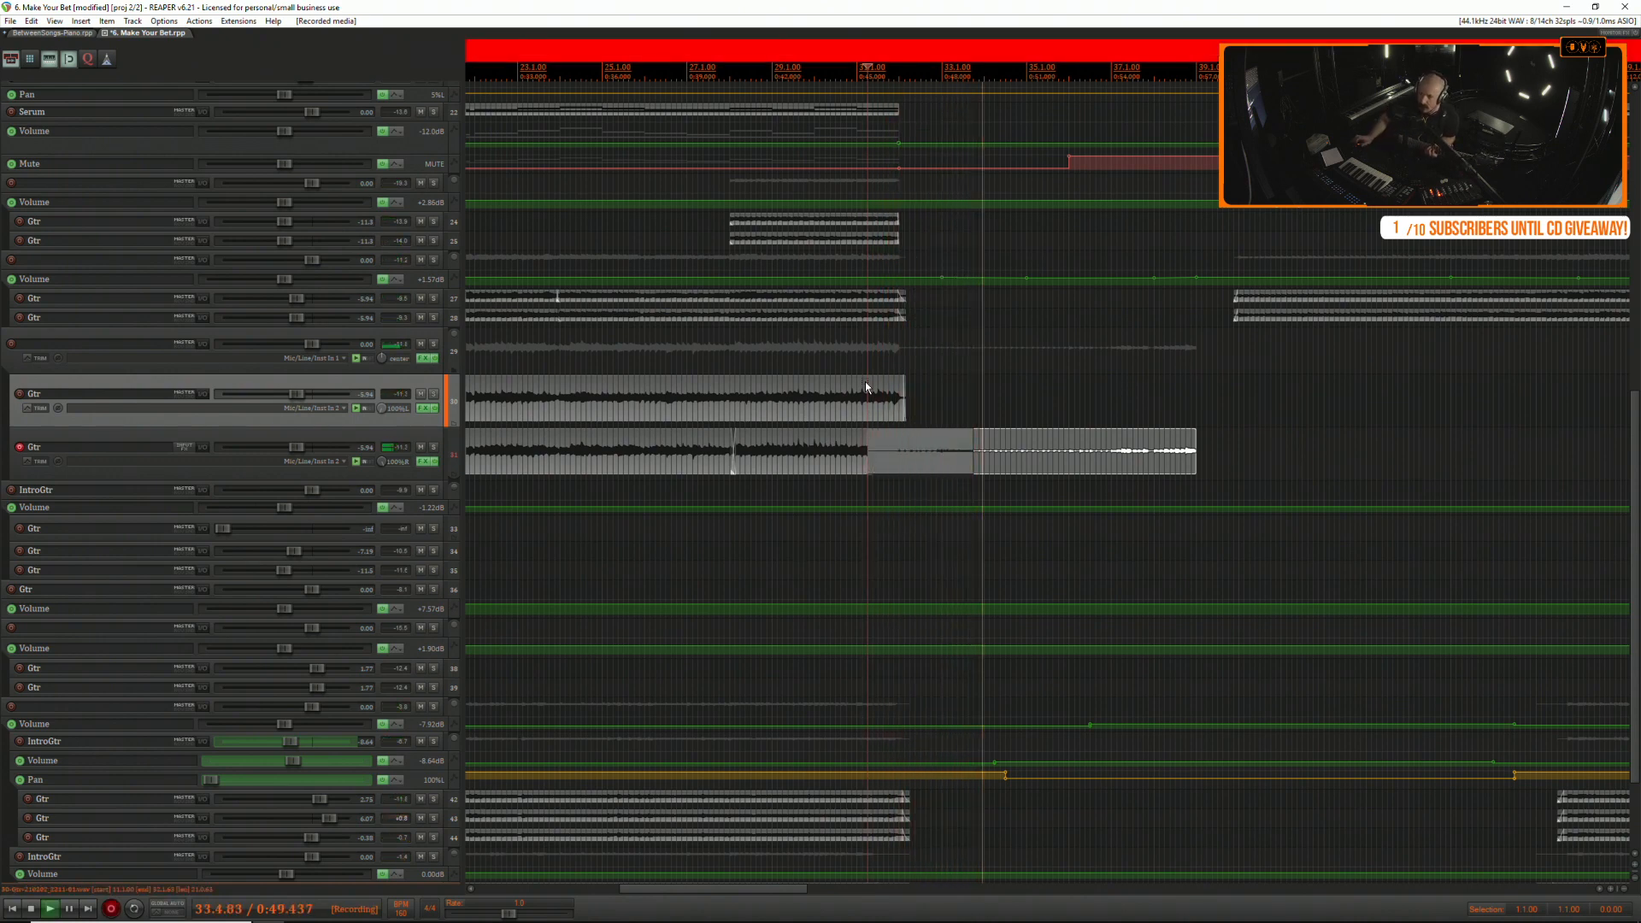
{"action": "left_click_drag", "start_coordinate": [340, 352], "coordinate": [346, 349]}
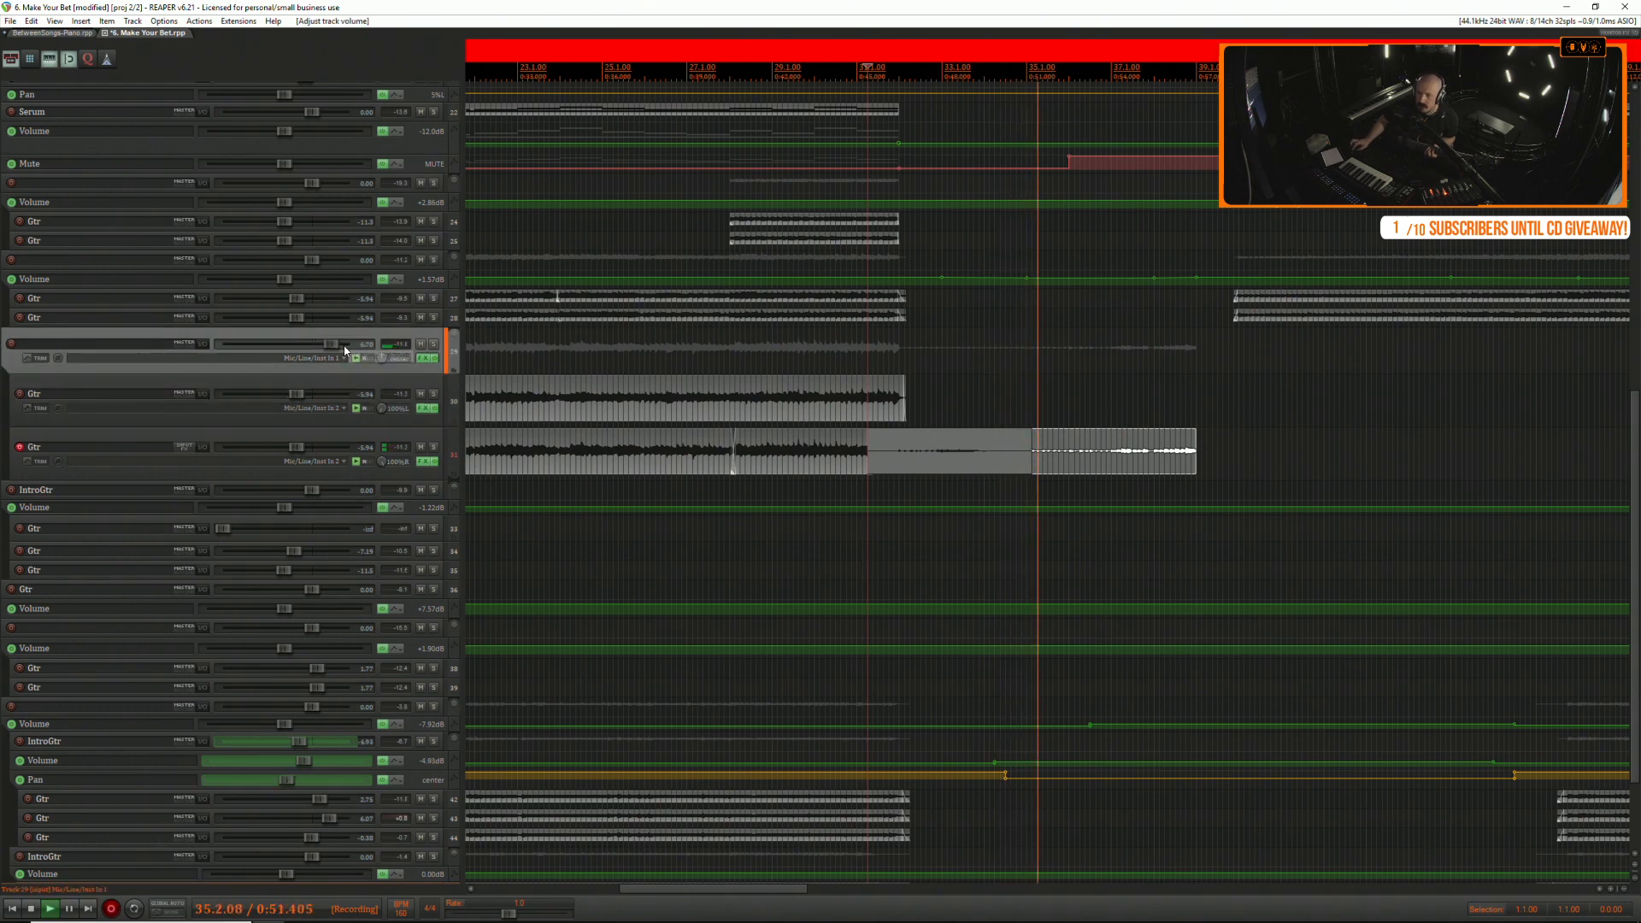
{"action": "left_click", "coordinate": [382, 461]}
{"action": "double_click", "coordinate": [382, 461]}
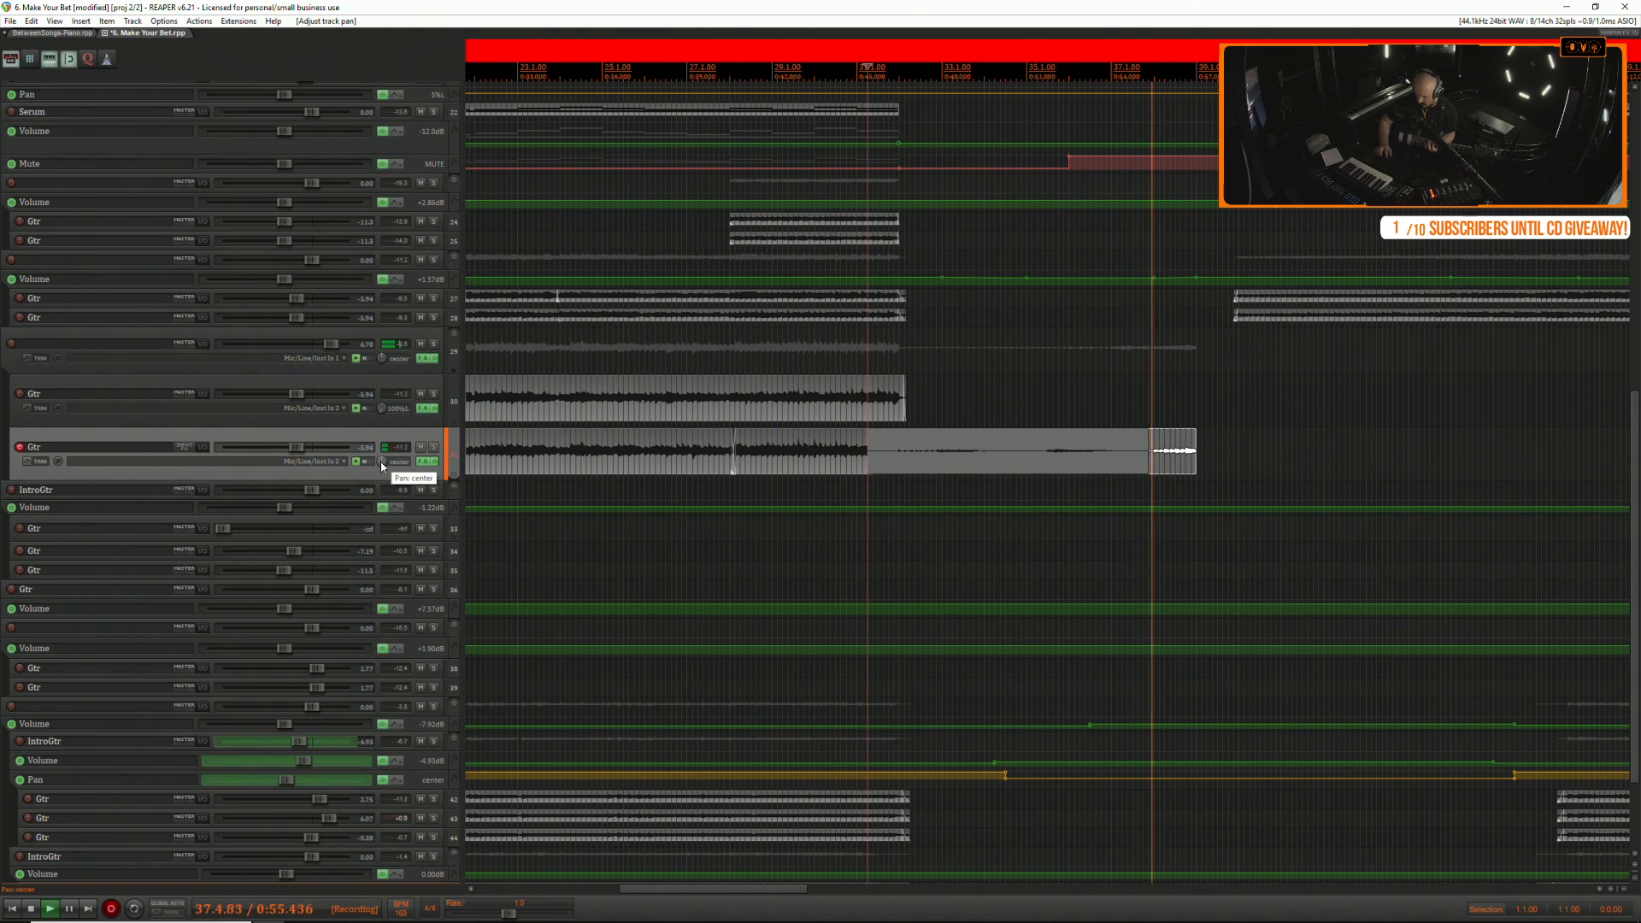
{"action": "key", "text": "space"}
Try repeated takes of the new guitar part on the armed, centred Gtr track, starting each at 31.2.00.
{"action": "key", "text": "ctrl+r"}
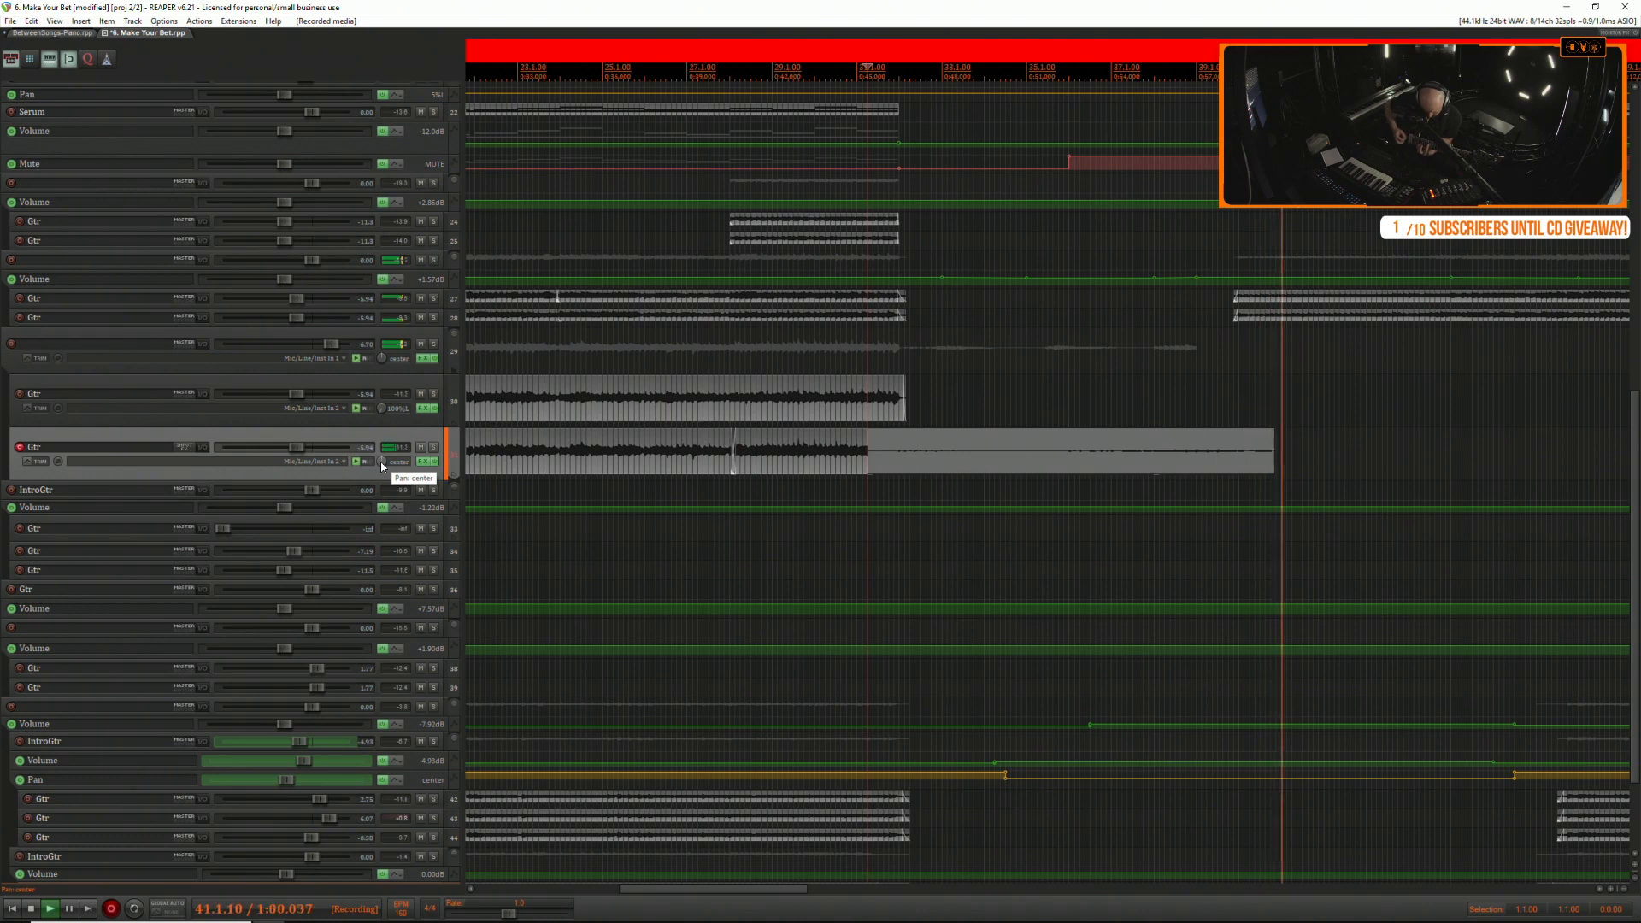
{"action": "key", "text": "space"}
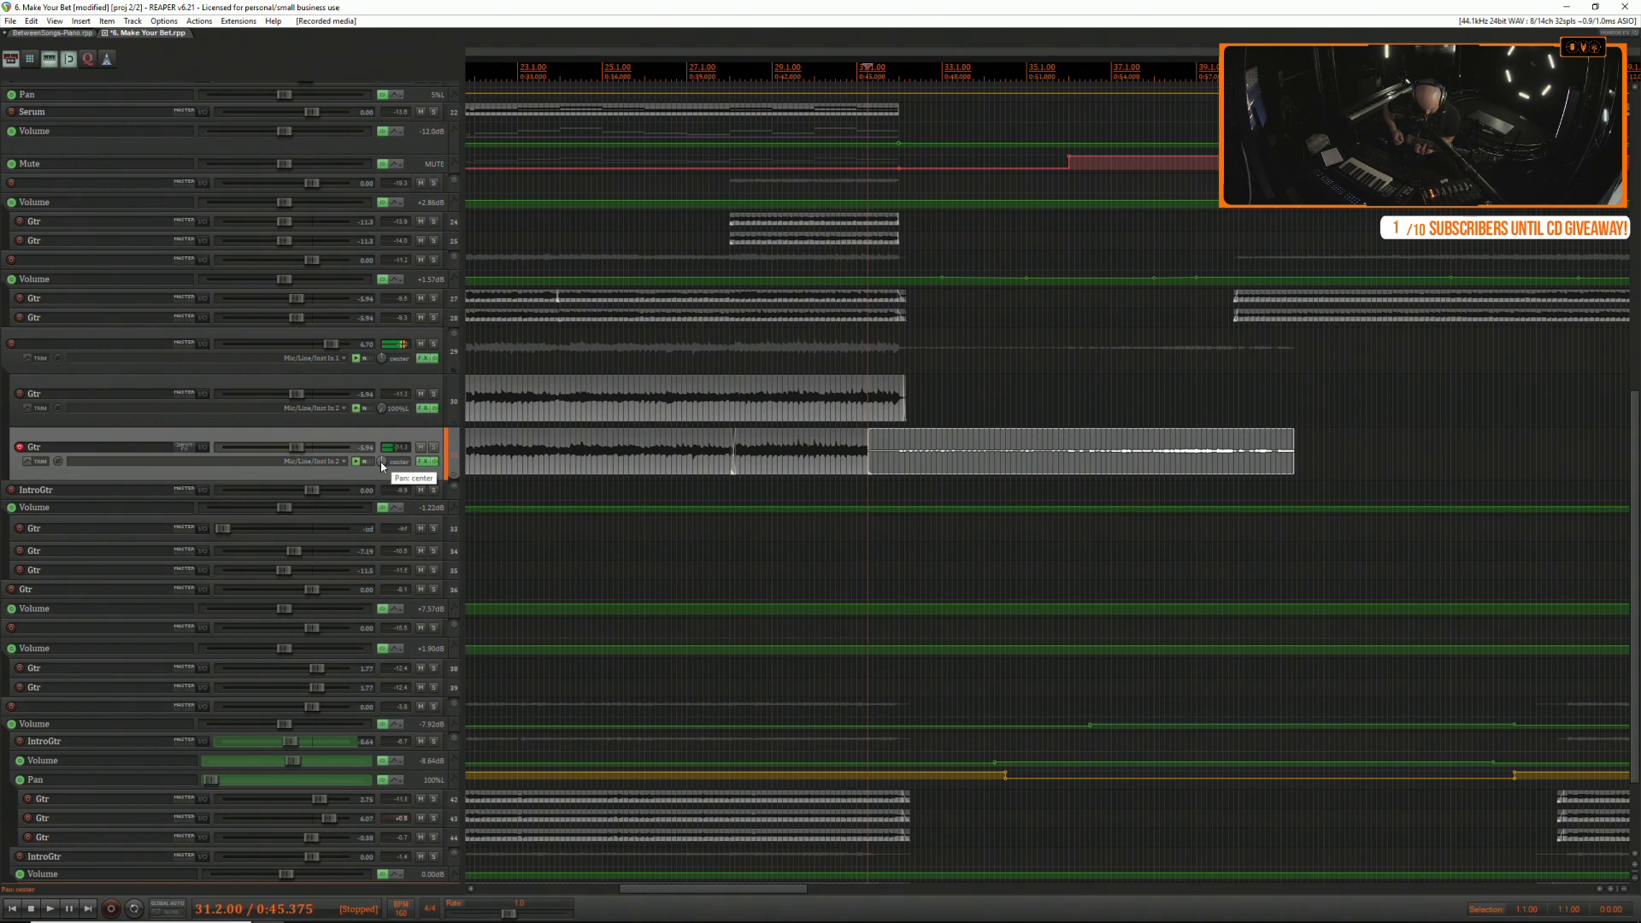
{"action": "key", "text": "ctrl+r"}
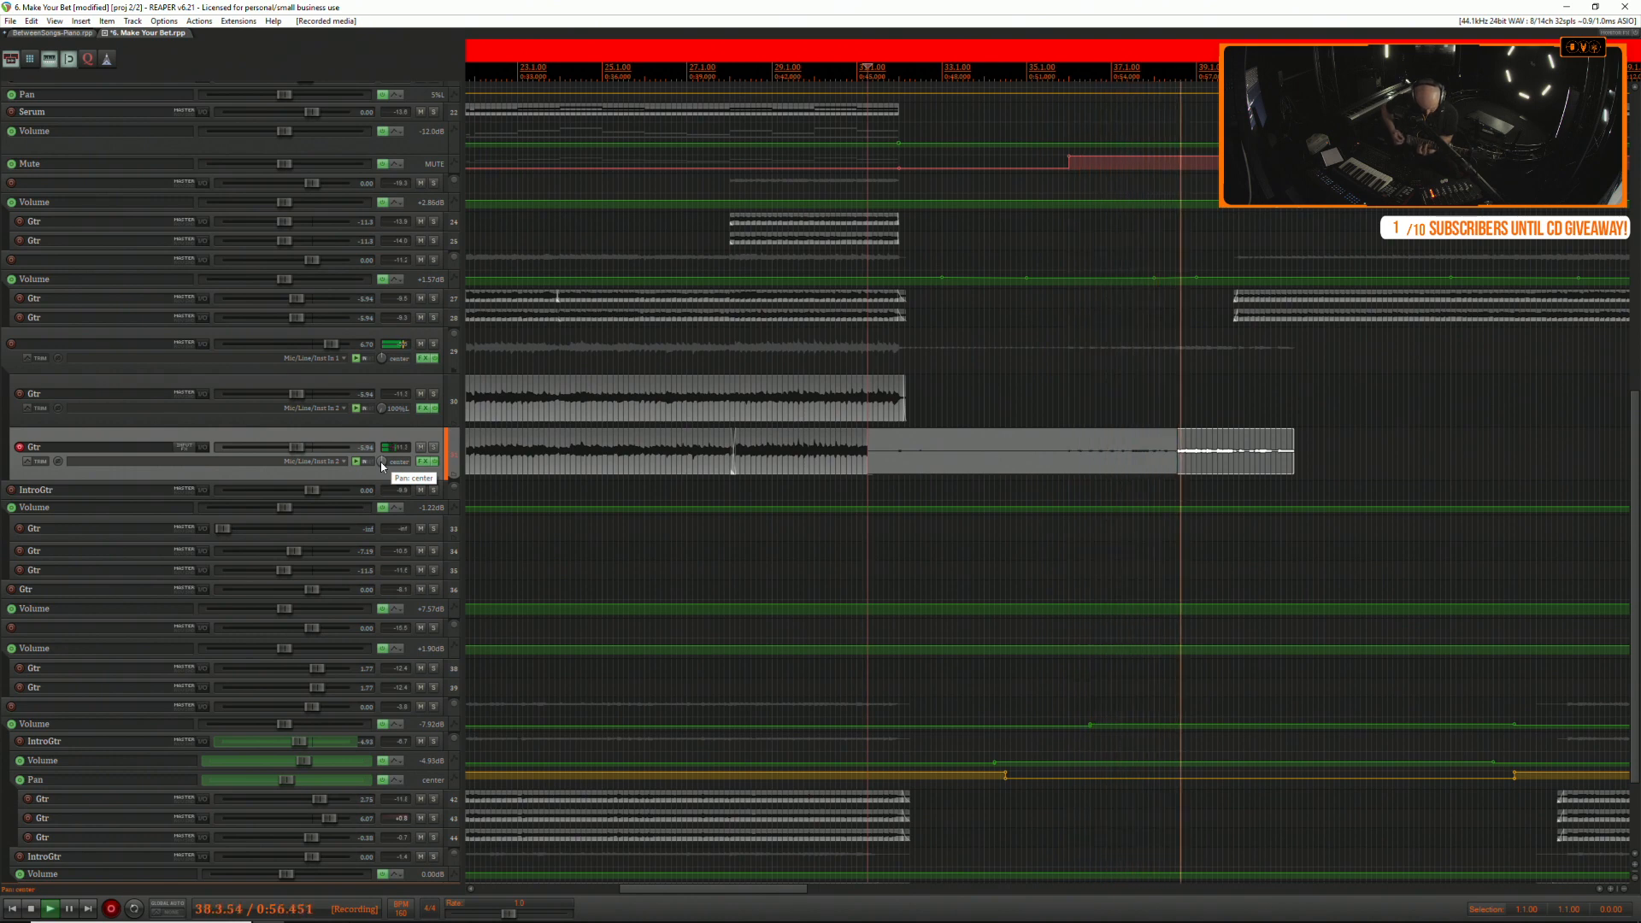
{"action": "key", "text": "space"}
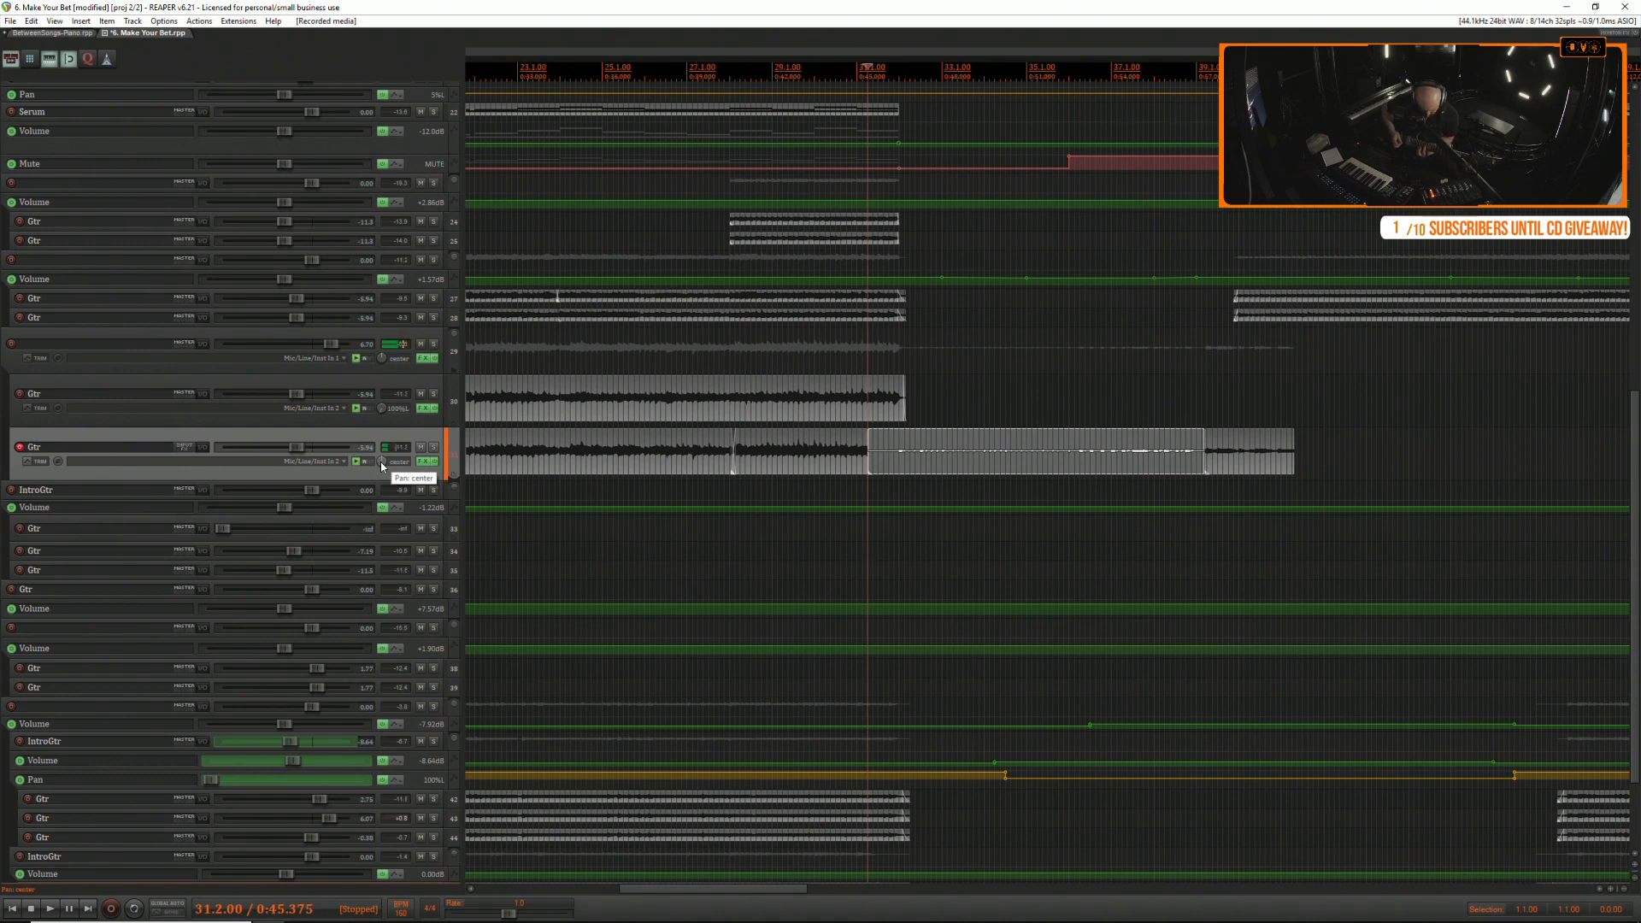
{"action": "key", "text": "ctrl+r"}
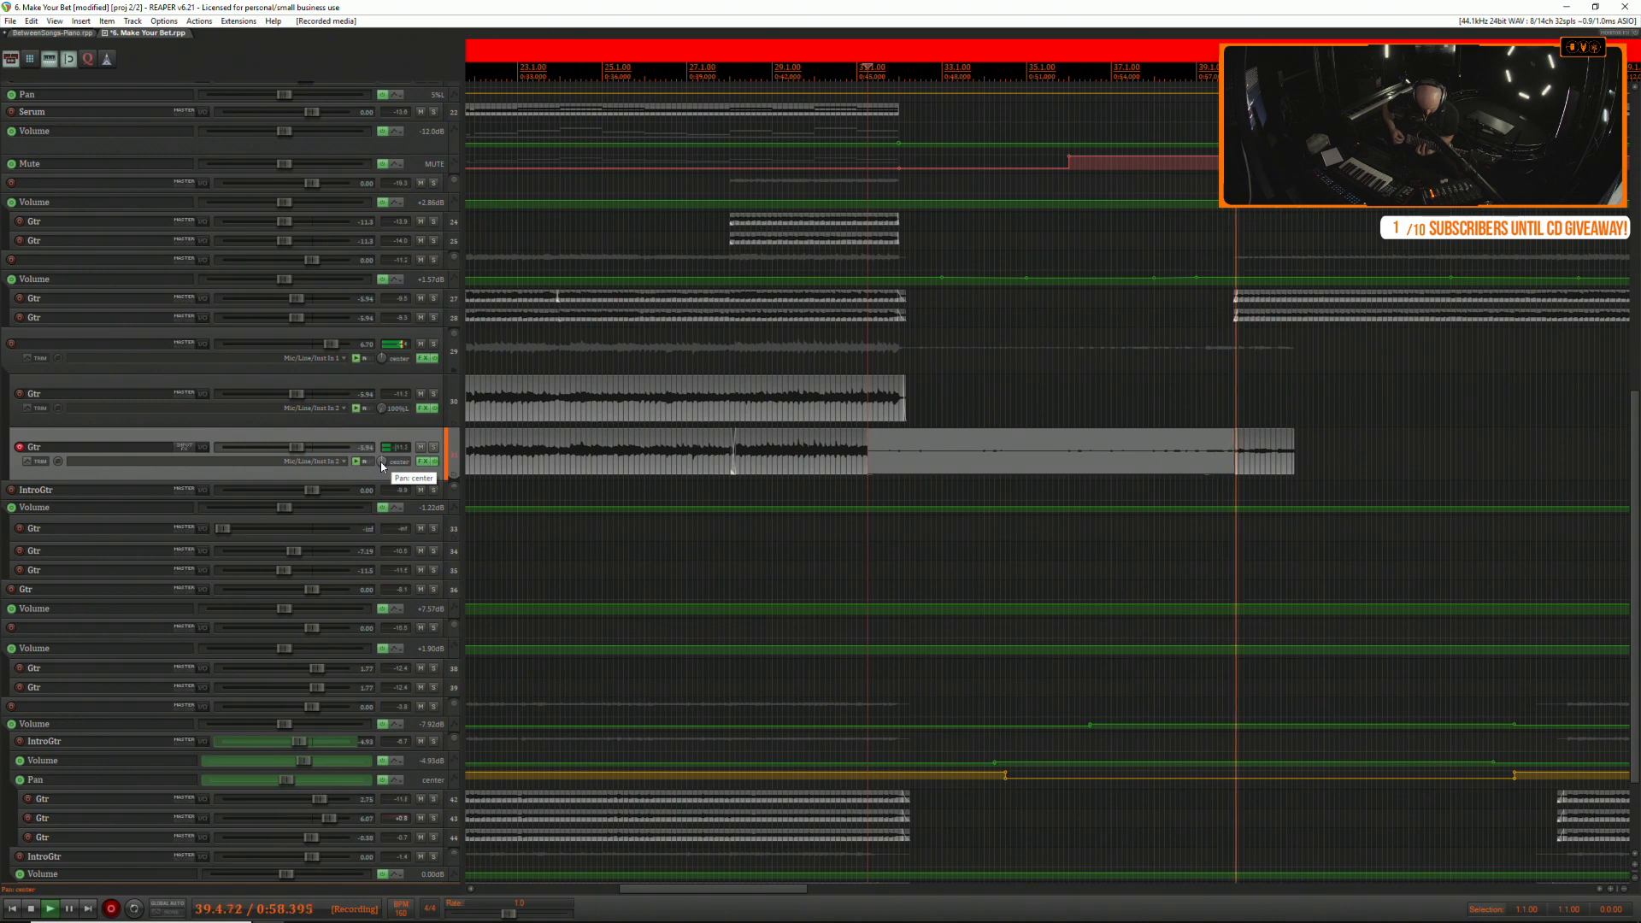
{"action": "key", "text": "space"}
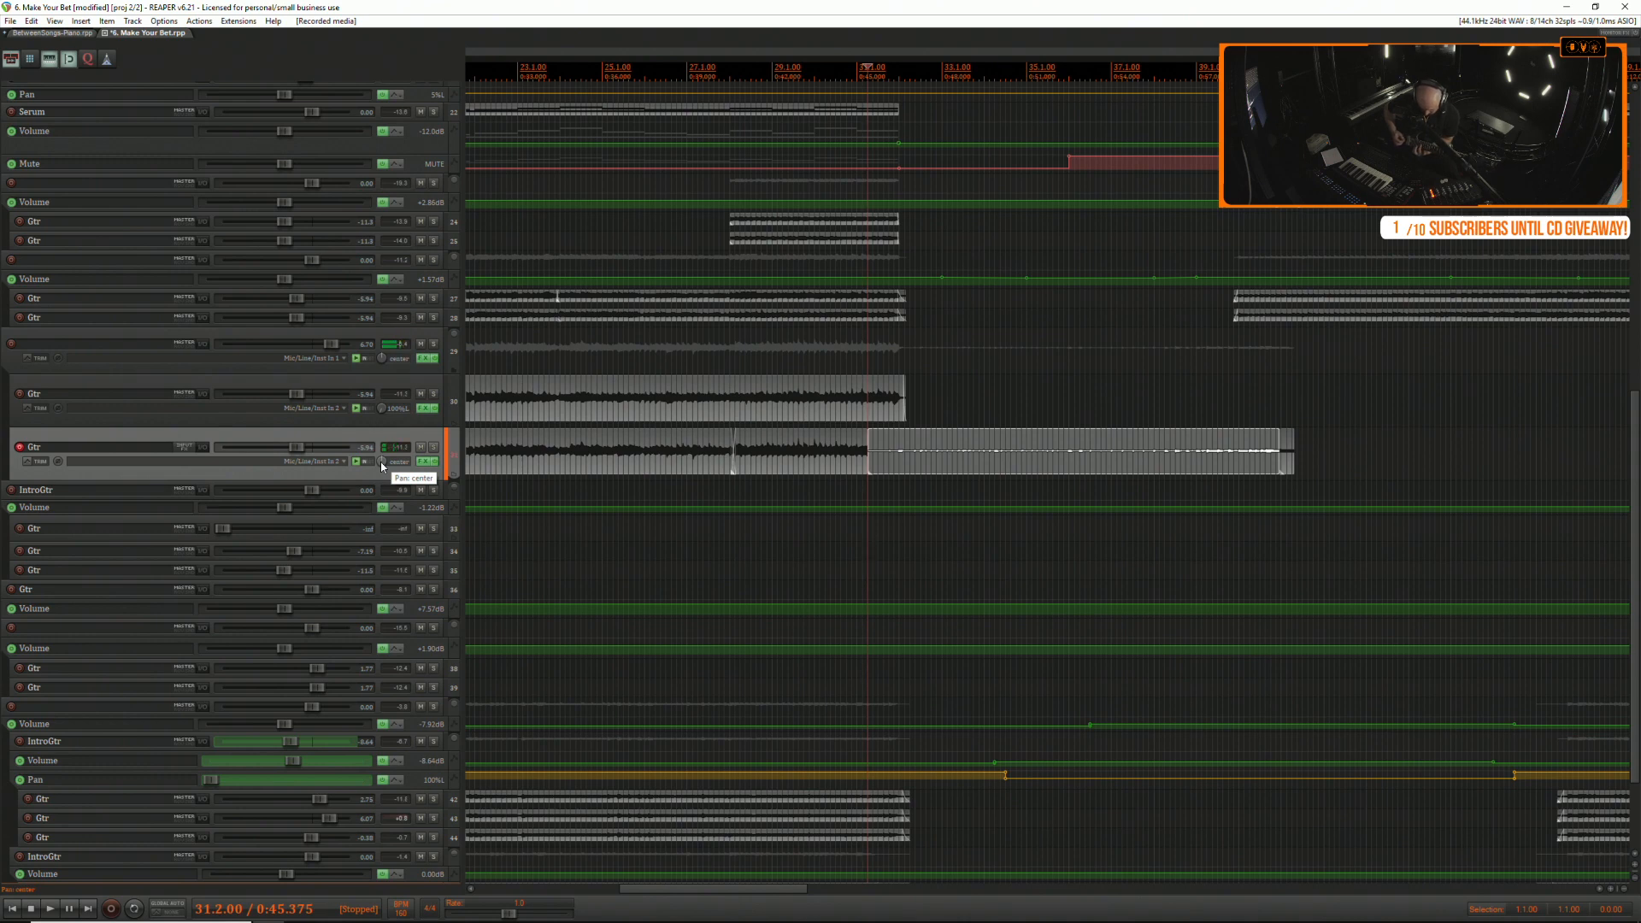
{"action": "key", "text": "ctrl+r"}
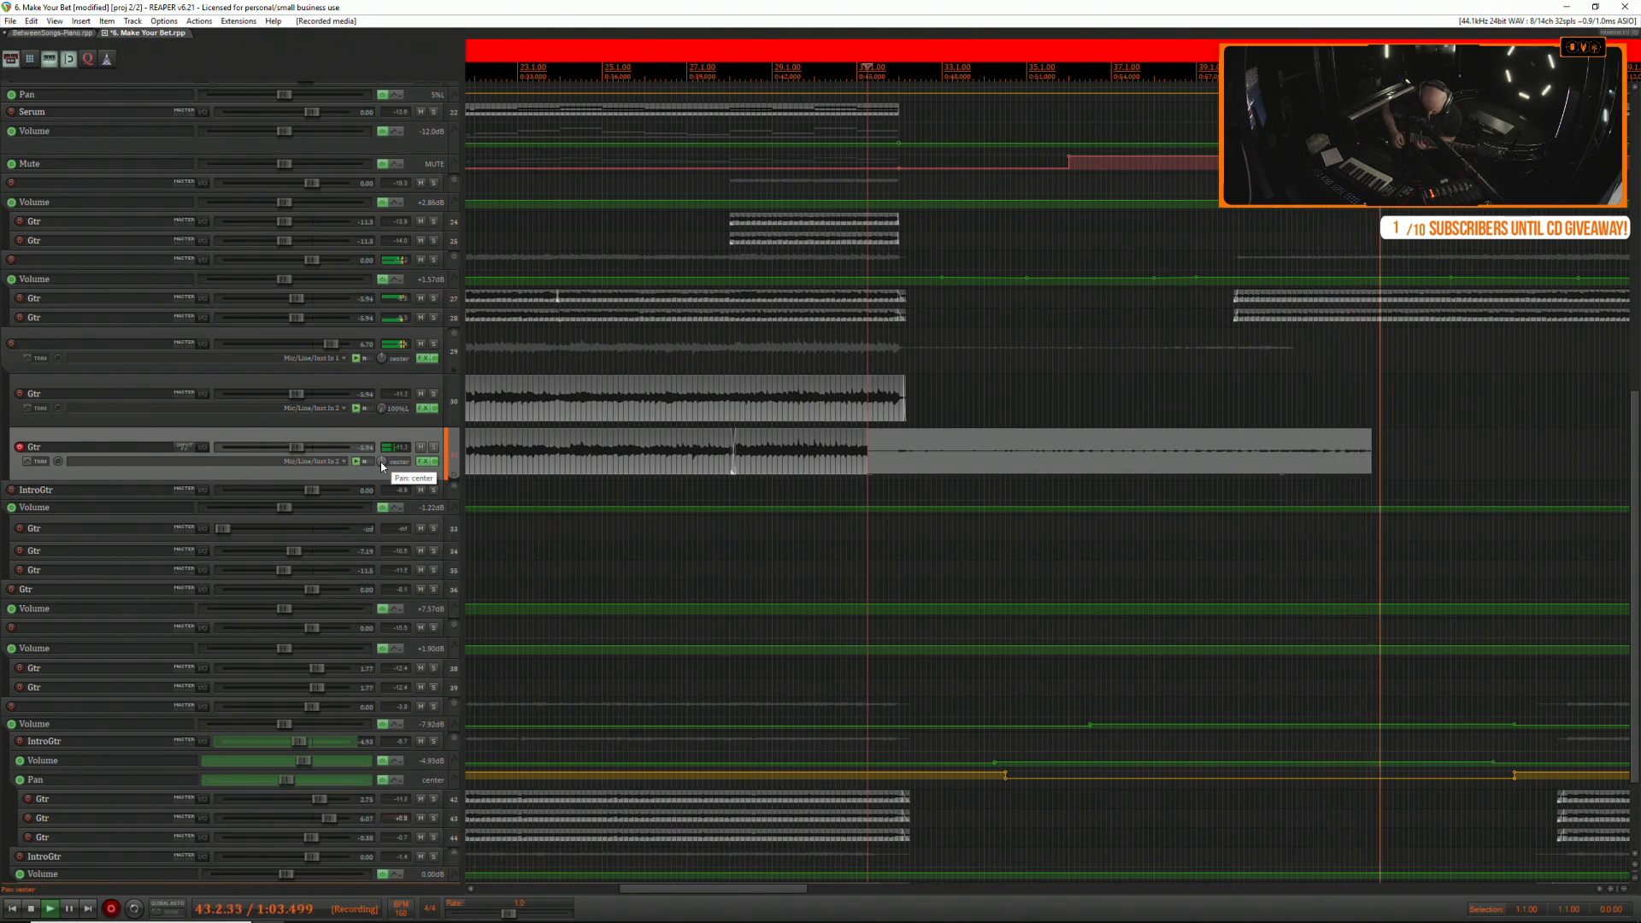
{"action": "key", "text": "space"}
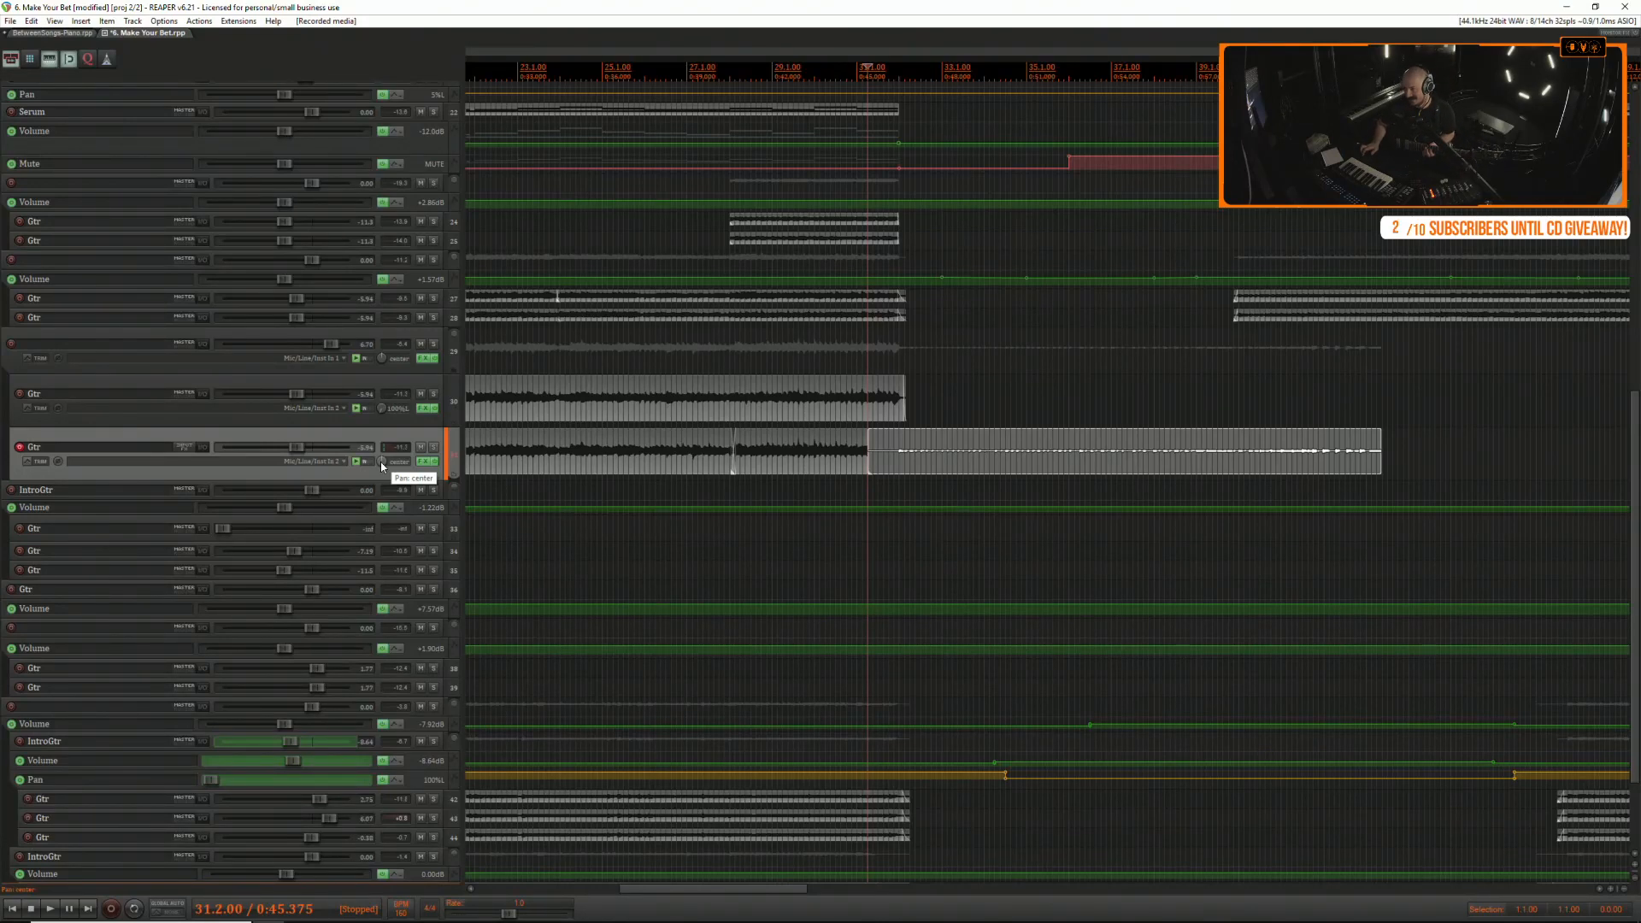
{"action": "key", "text": "ctrl+r"}
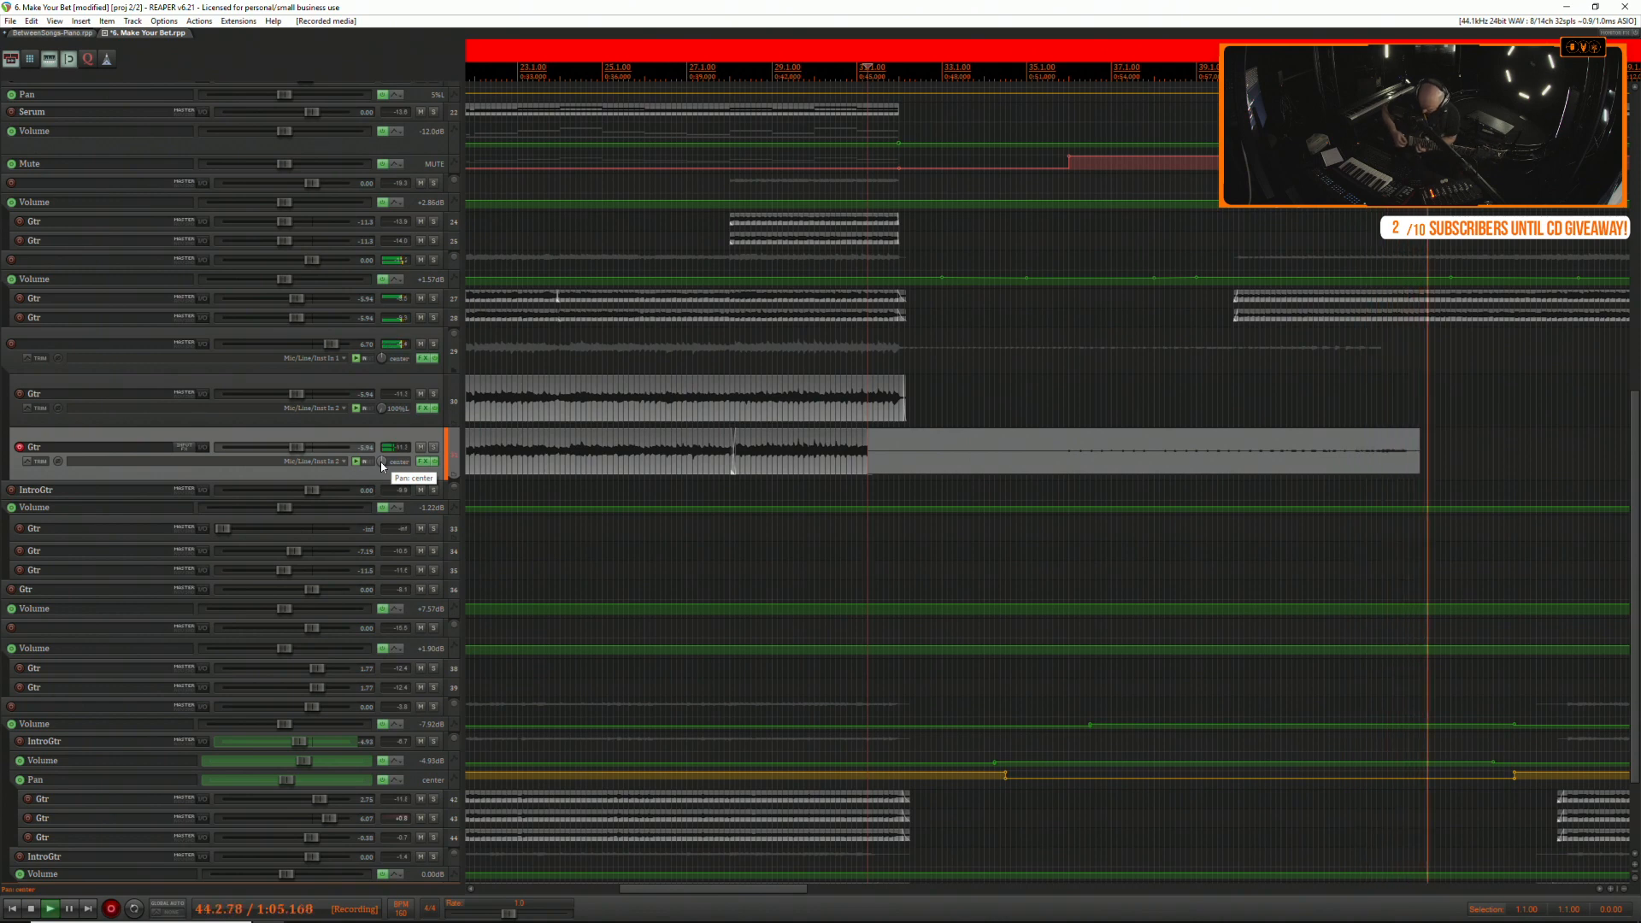
{"action": "key", "text": "space"}
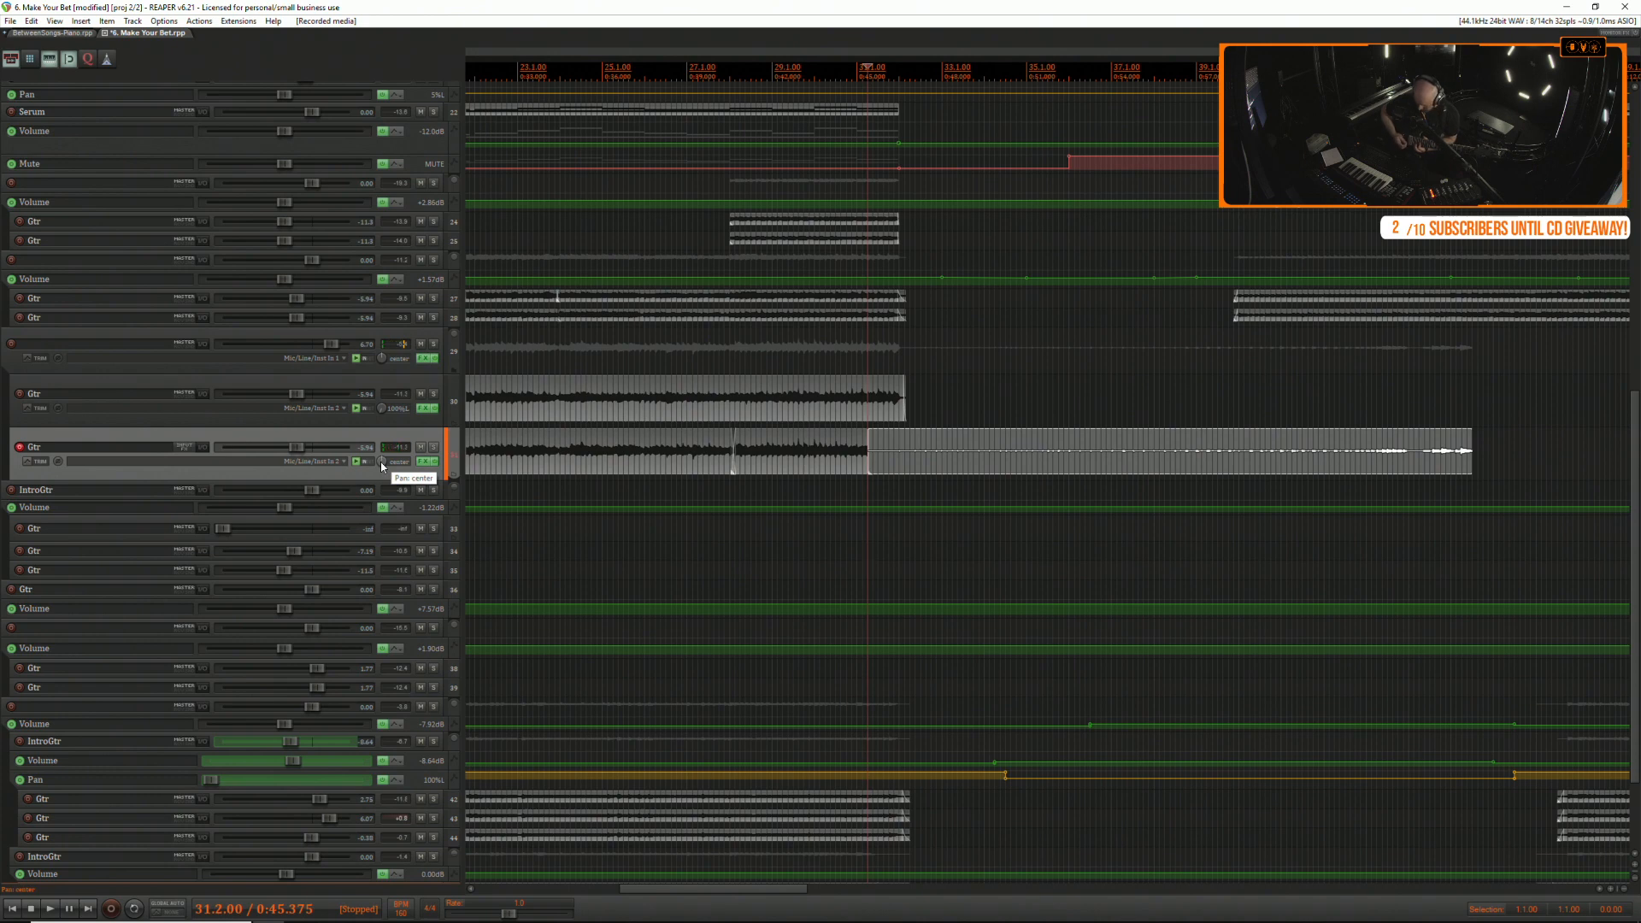
{"action": "key", "text": "ctrl+r"}
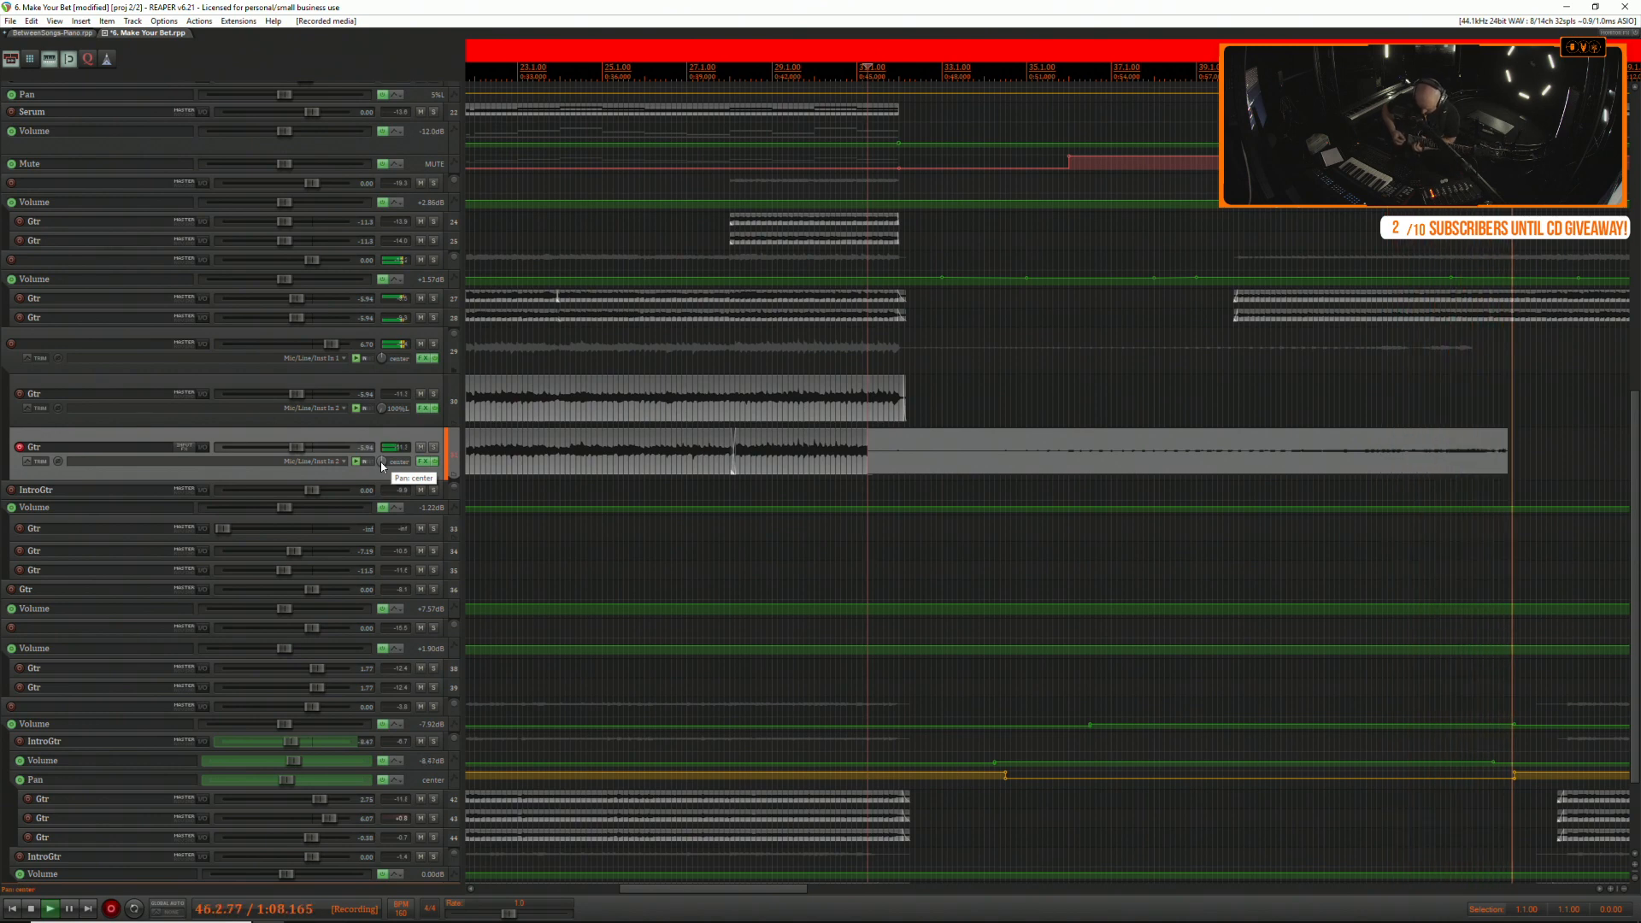
{"action": "key", "text": "space"}
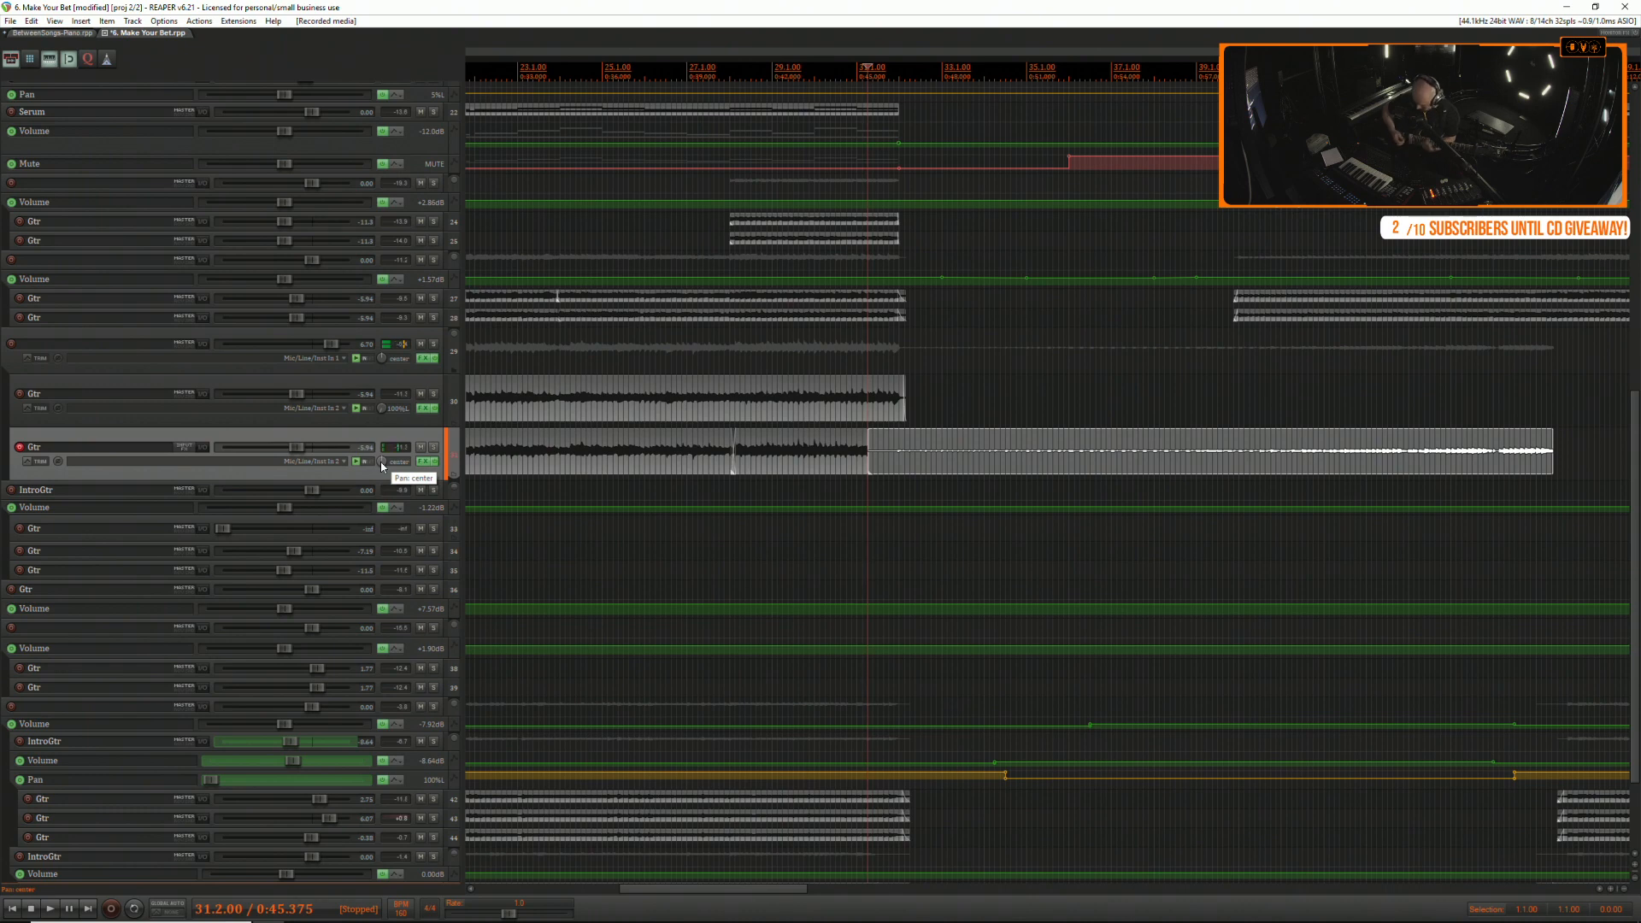
{"action": "key", "text": "ctrl+r"}
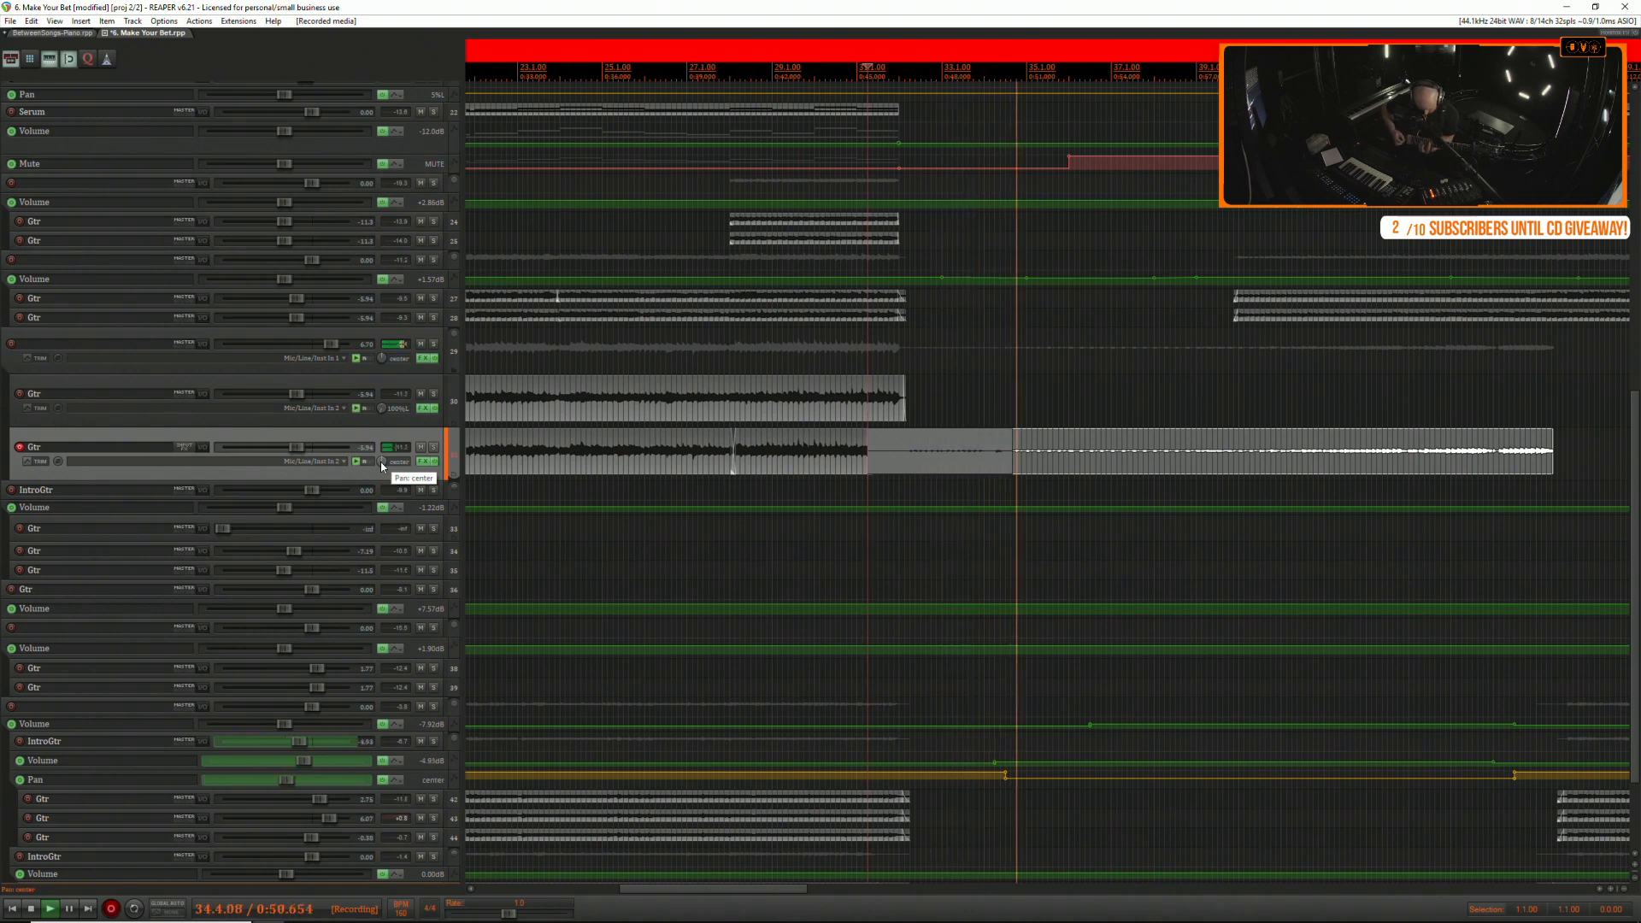
{"action": "key", "text": "space"}
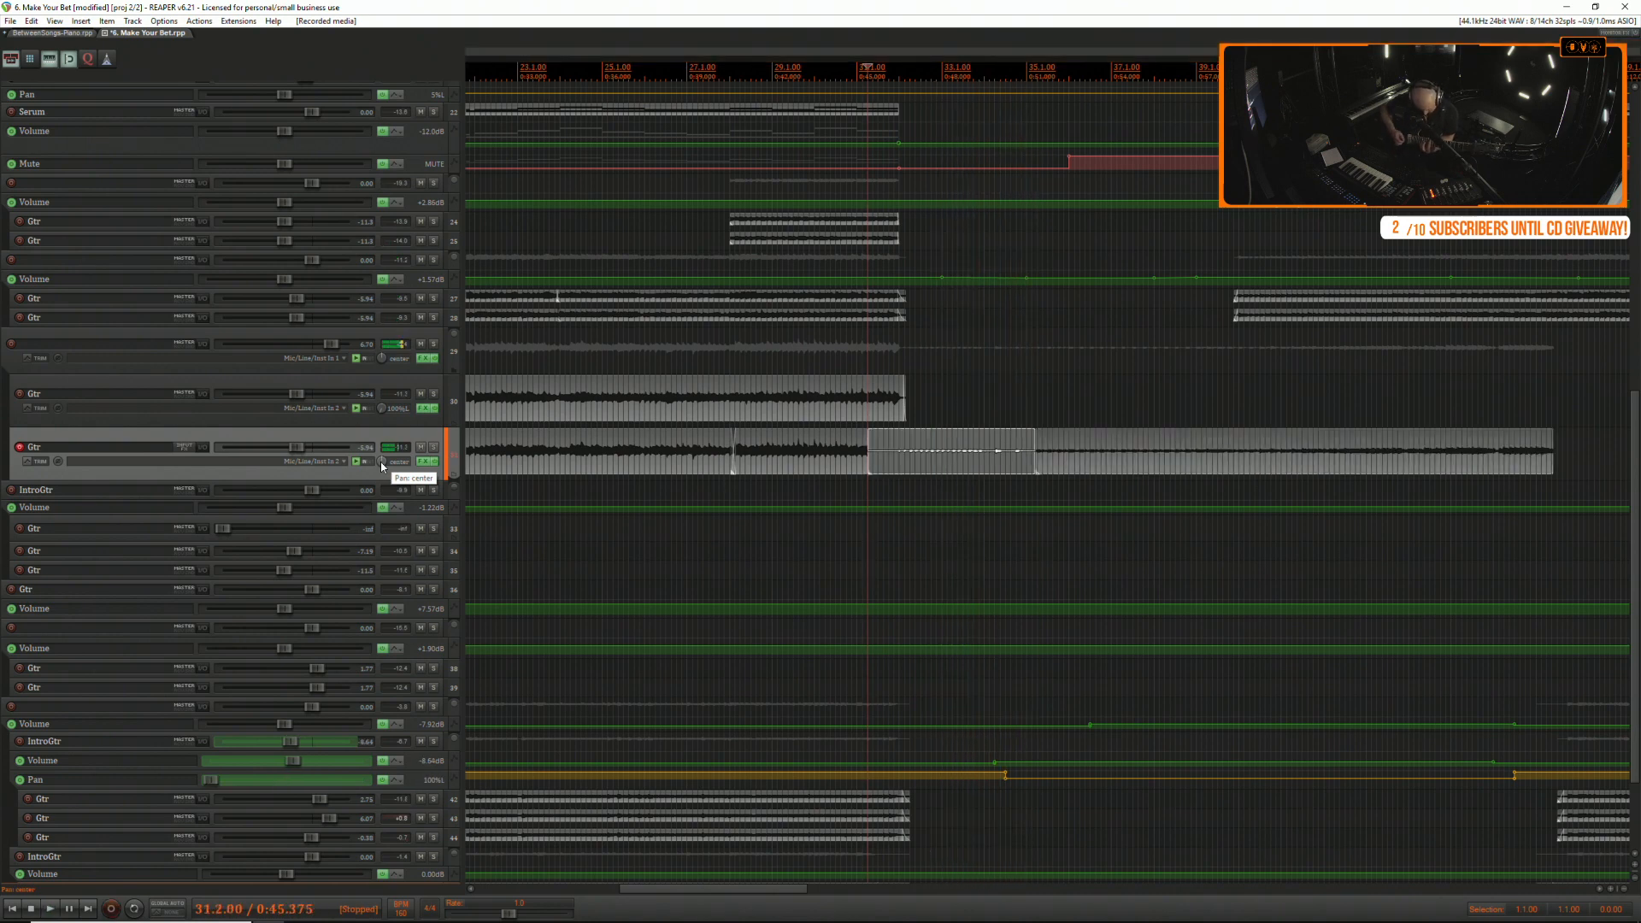
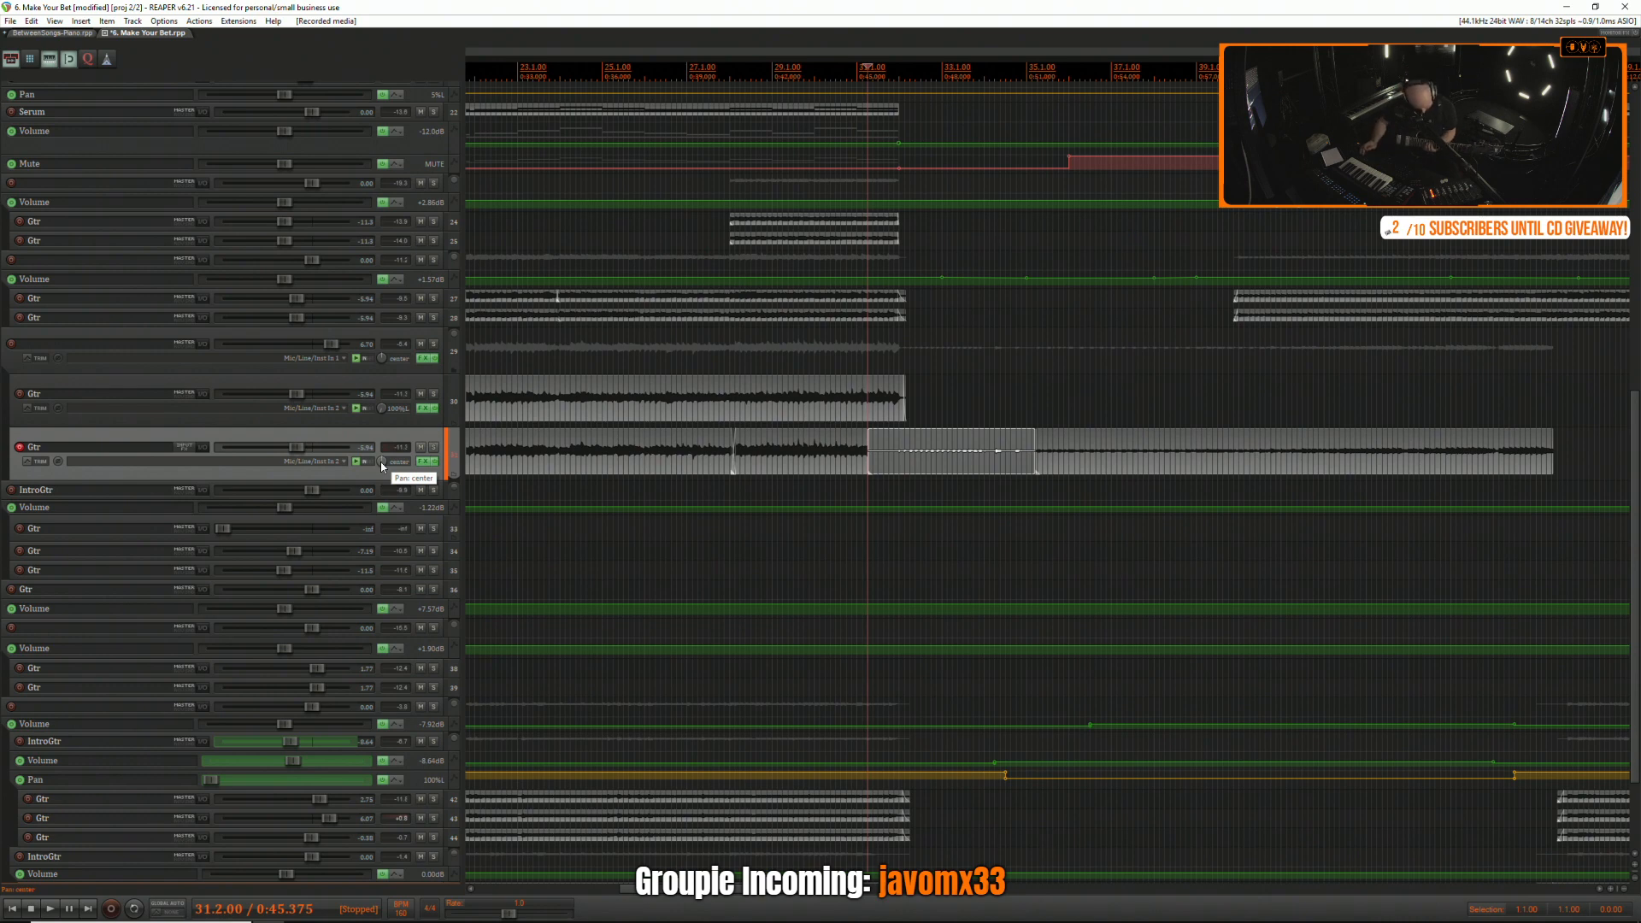
Record the guitar part on the centred Gtr track from 31.2.00, double it on the left-panned Gtr track, and pan the first 100% right.
{"action": "key", "text": "ctrl+r"}
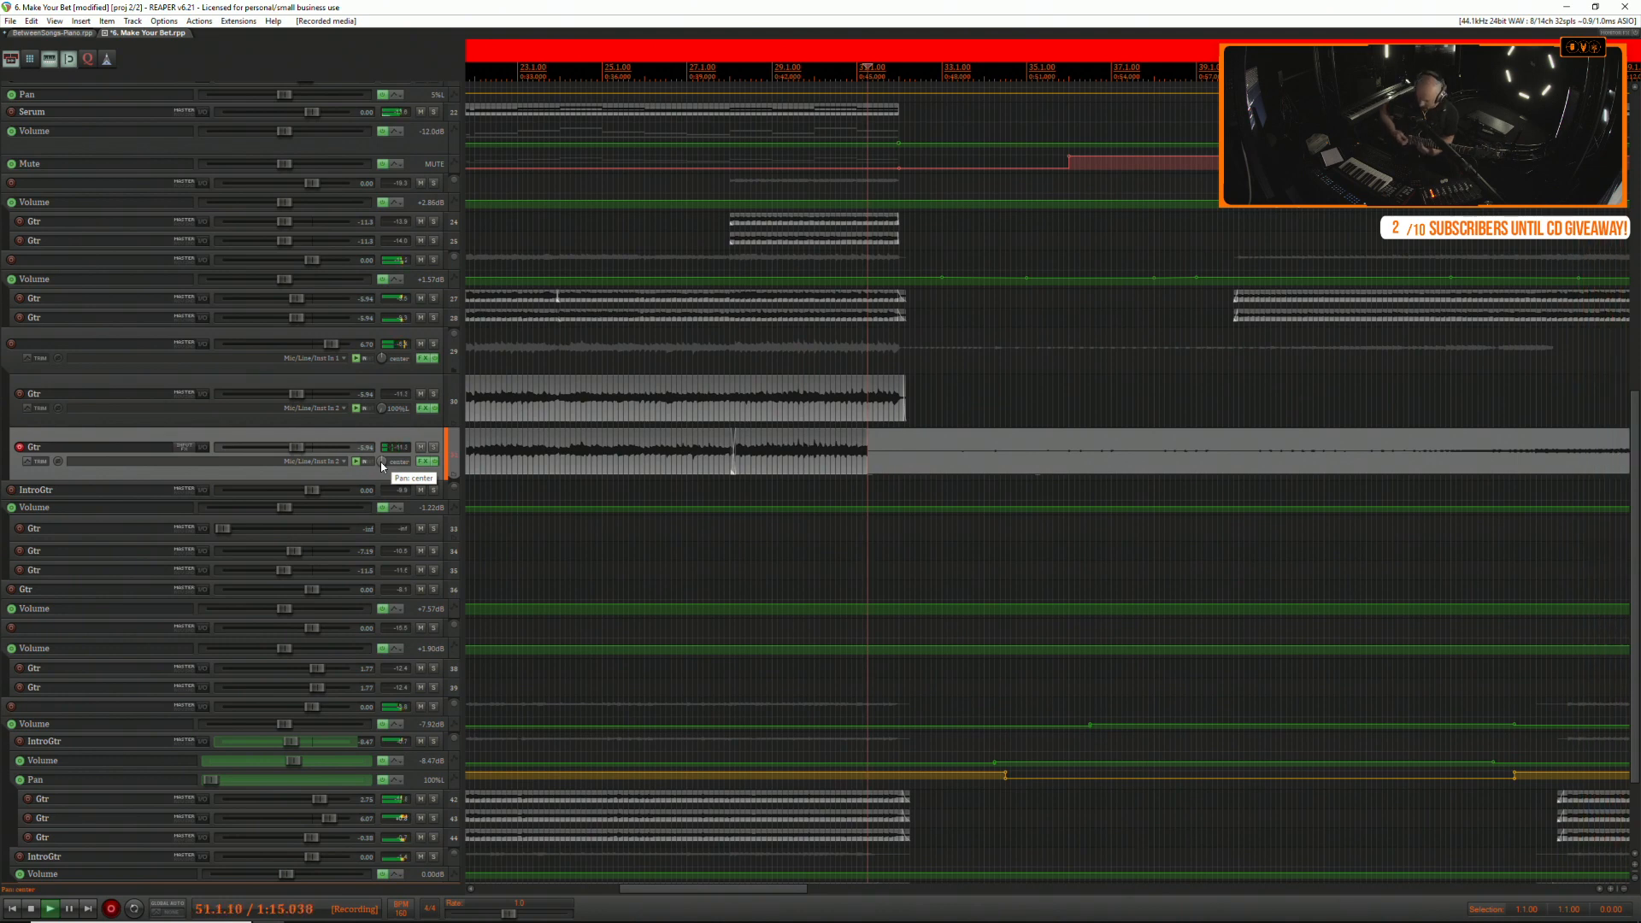
{"action": "key", "text": "space"}
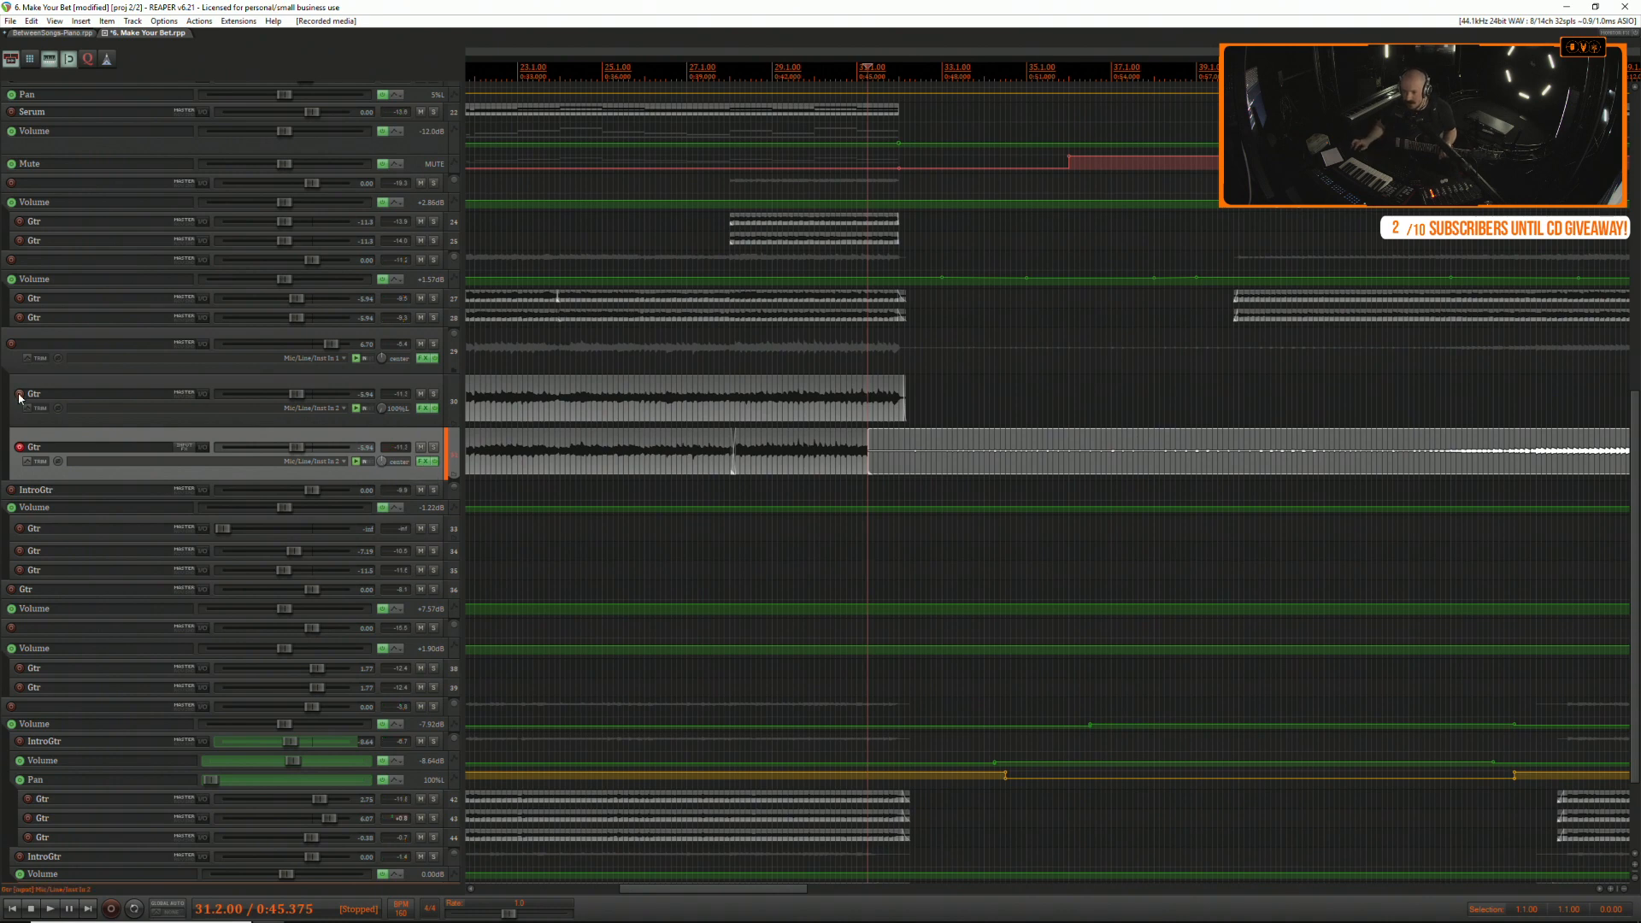
{"action": "left_click", "coordinate": [19, 394]}
{"action": "left_click", "coordinate": [21, 447]}
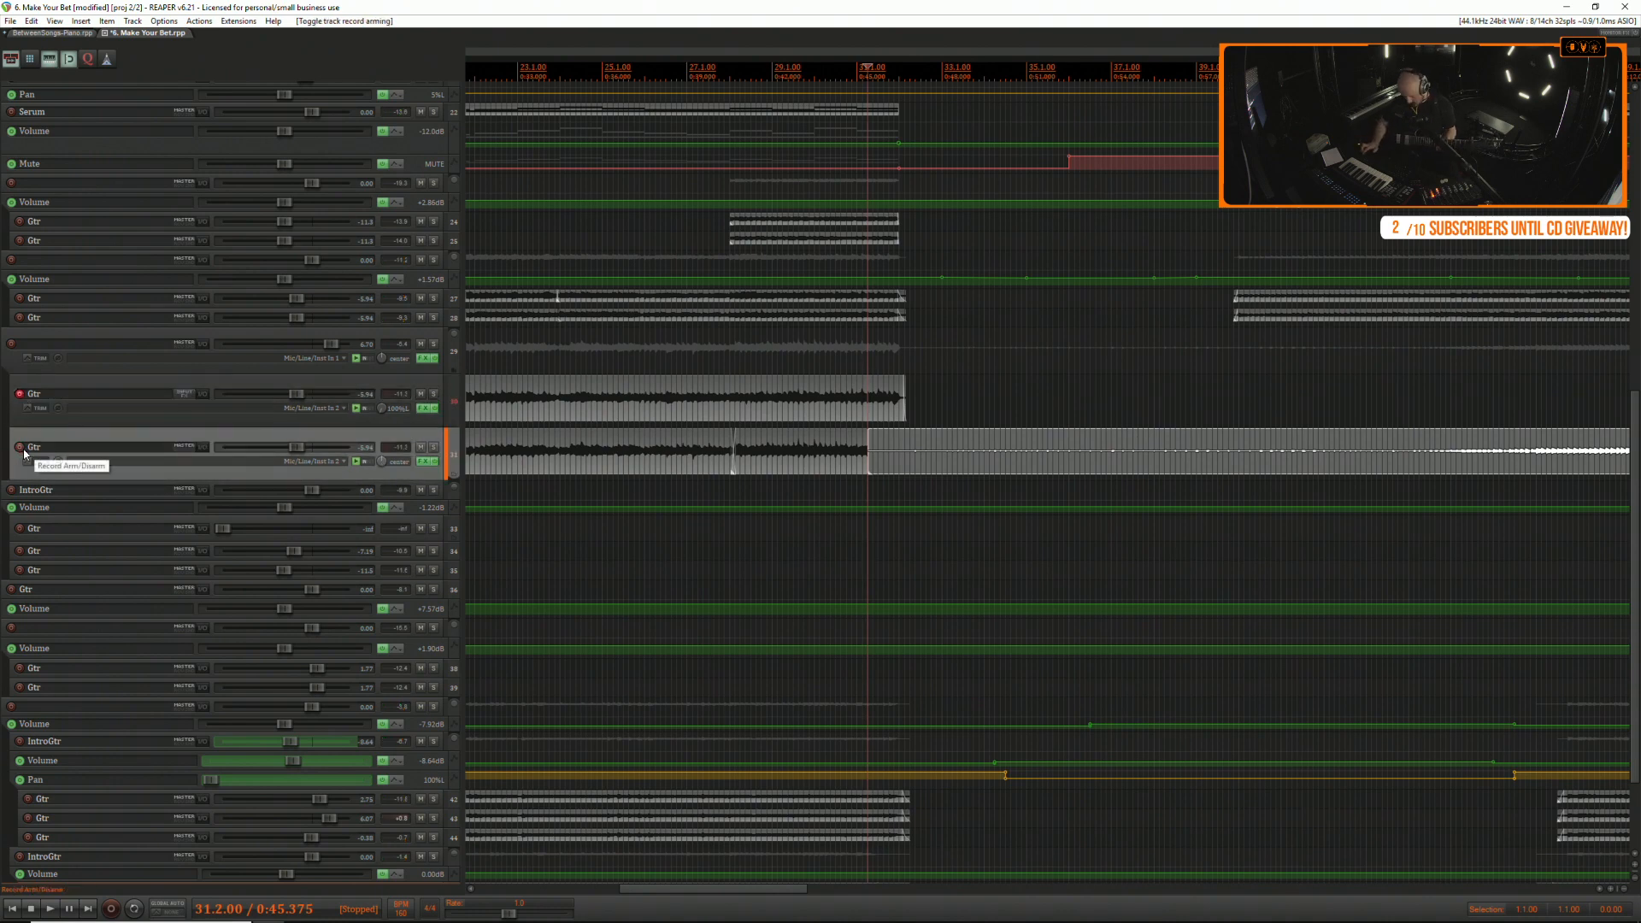
{"action": "key", "text": "ctrl+r"}
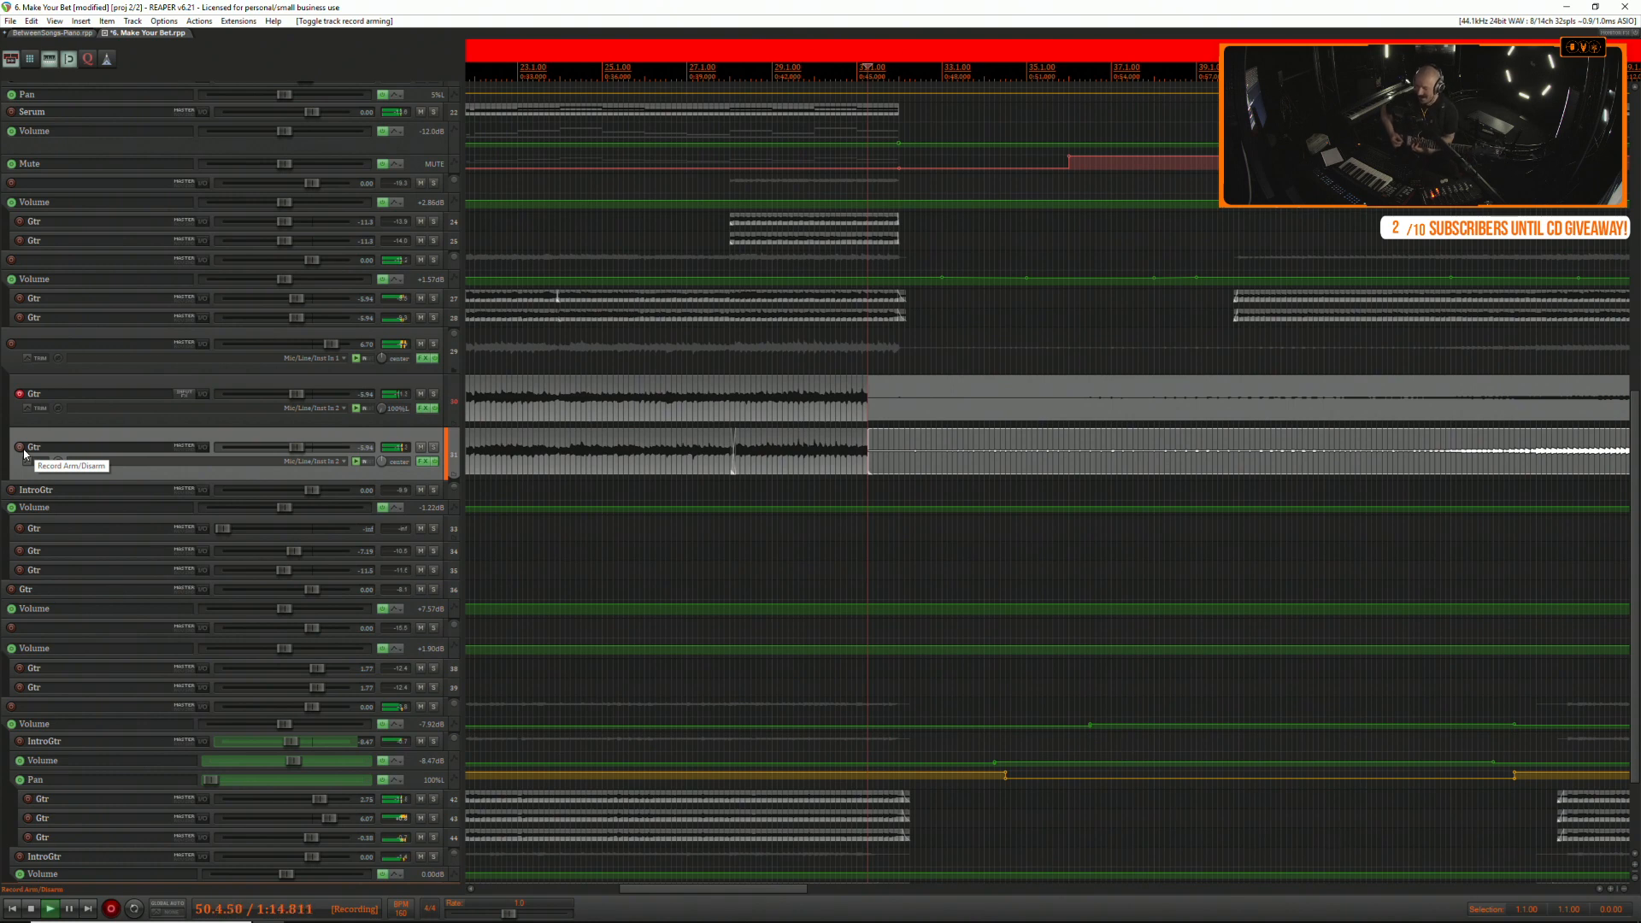
{"action": "key", "text": "space"}
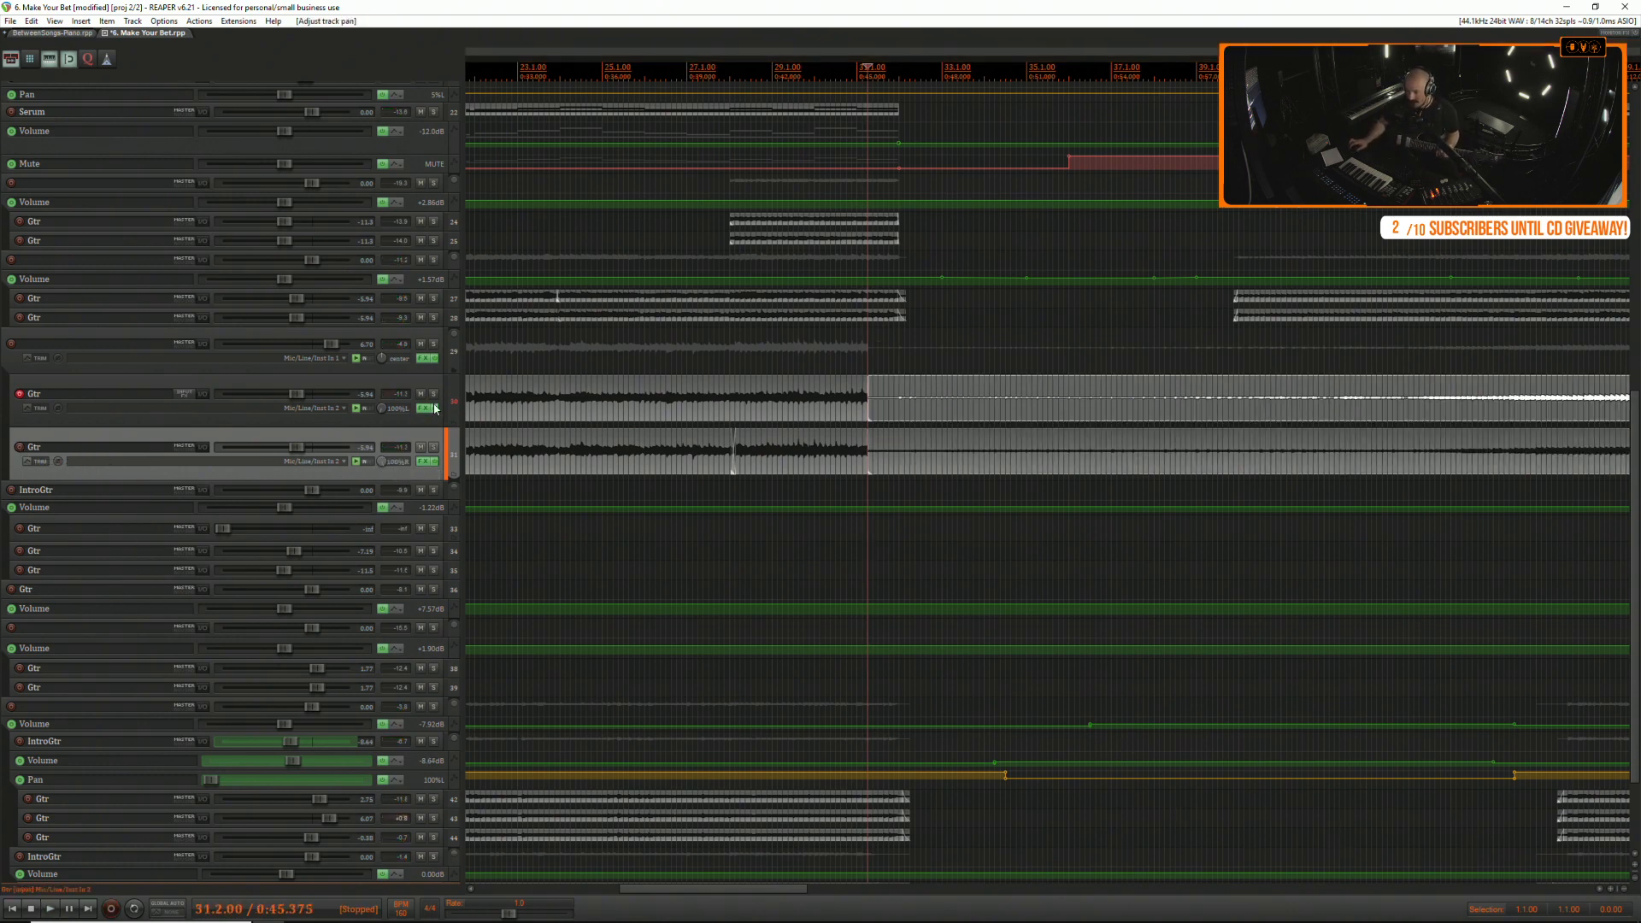
Play back the doubled takes from 31.2.00 and lower the parent track's volume to about +4.92 dB.
{"action": "key", "text": "space"}
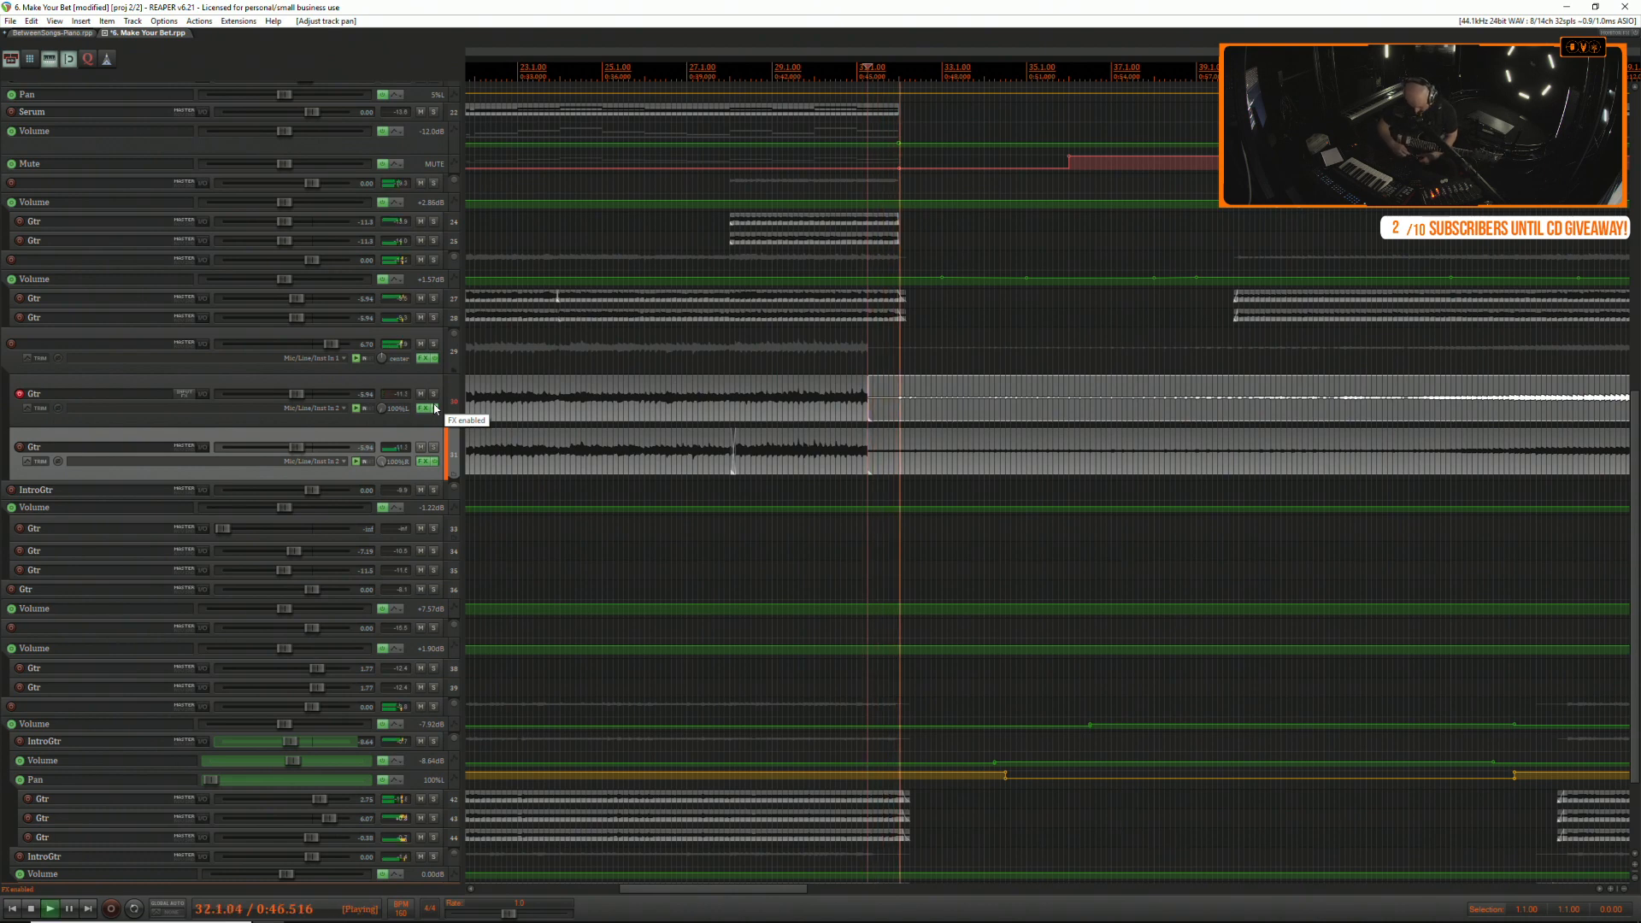
{"action": "left_click_drag", "start_coordinate": [336, 347], "coordinate": [330, 350]}
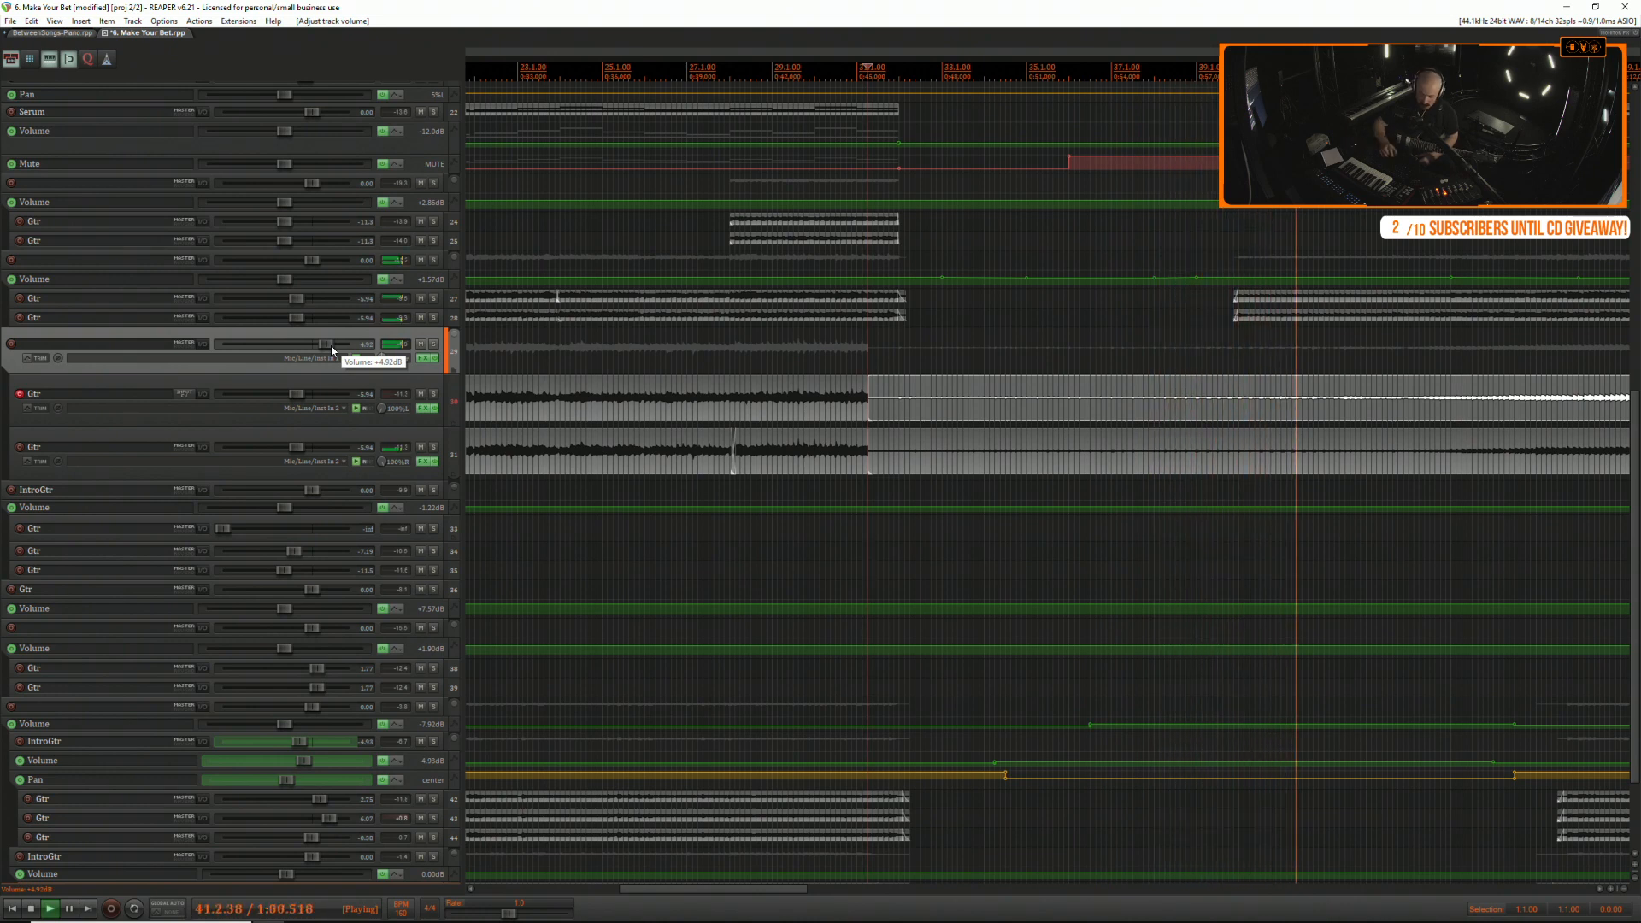
{"action": "key", "text": "minus"}
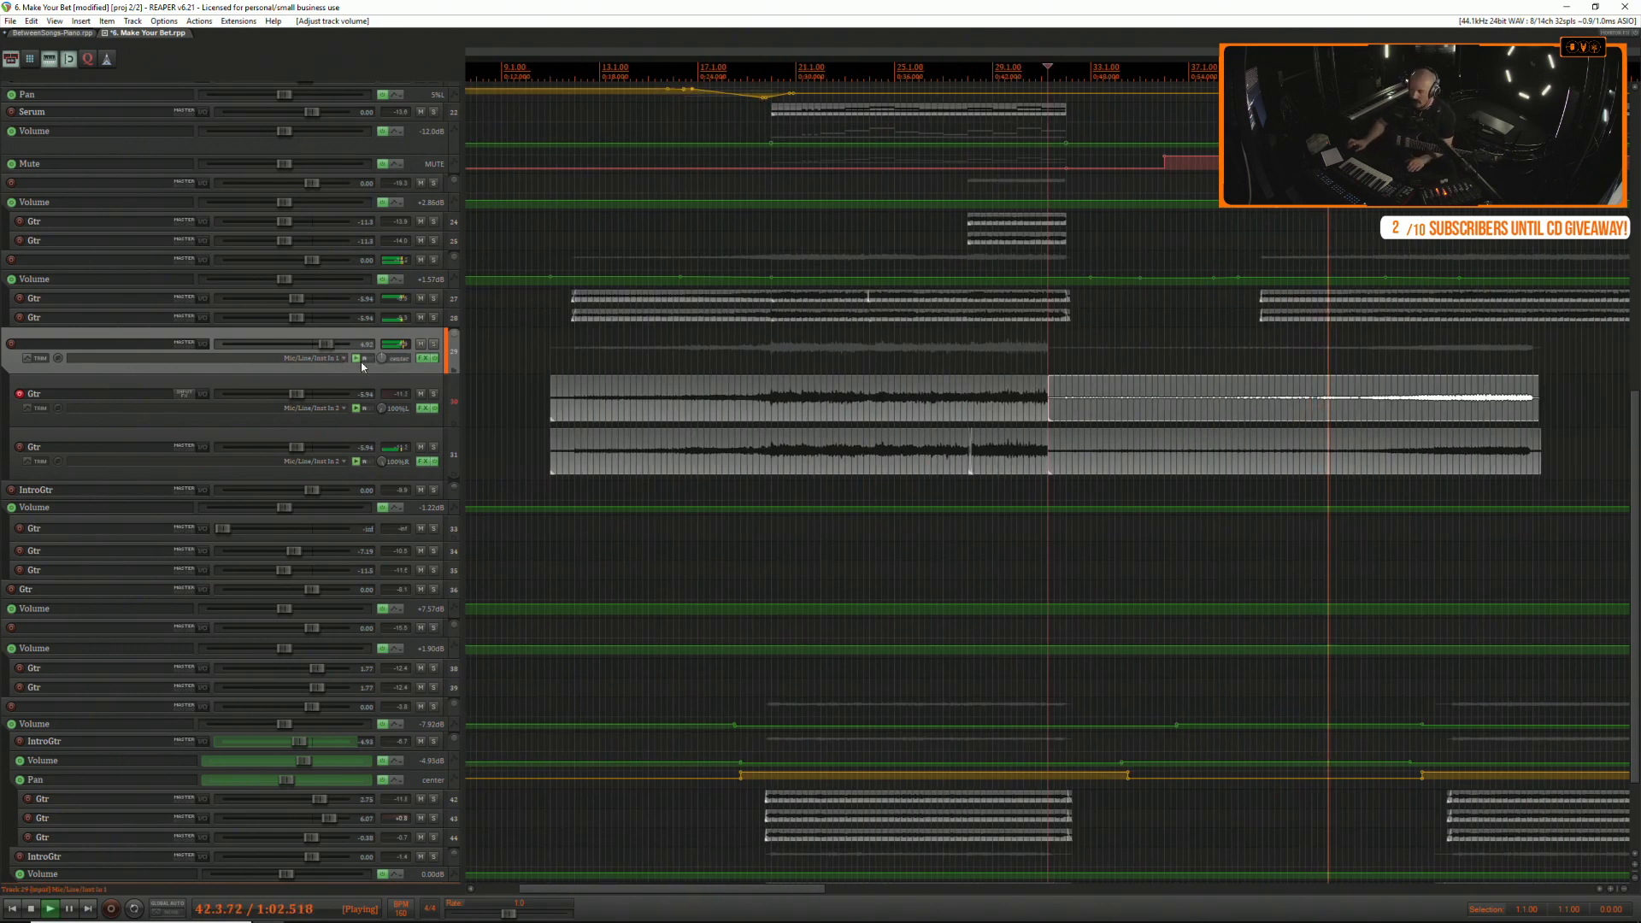
{"action": "scroll", "coordinate": [725, 434], "scroll_direction": "right", "scroll_amount": 3}
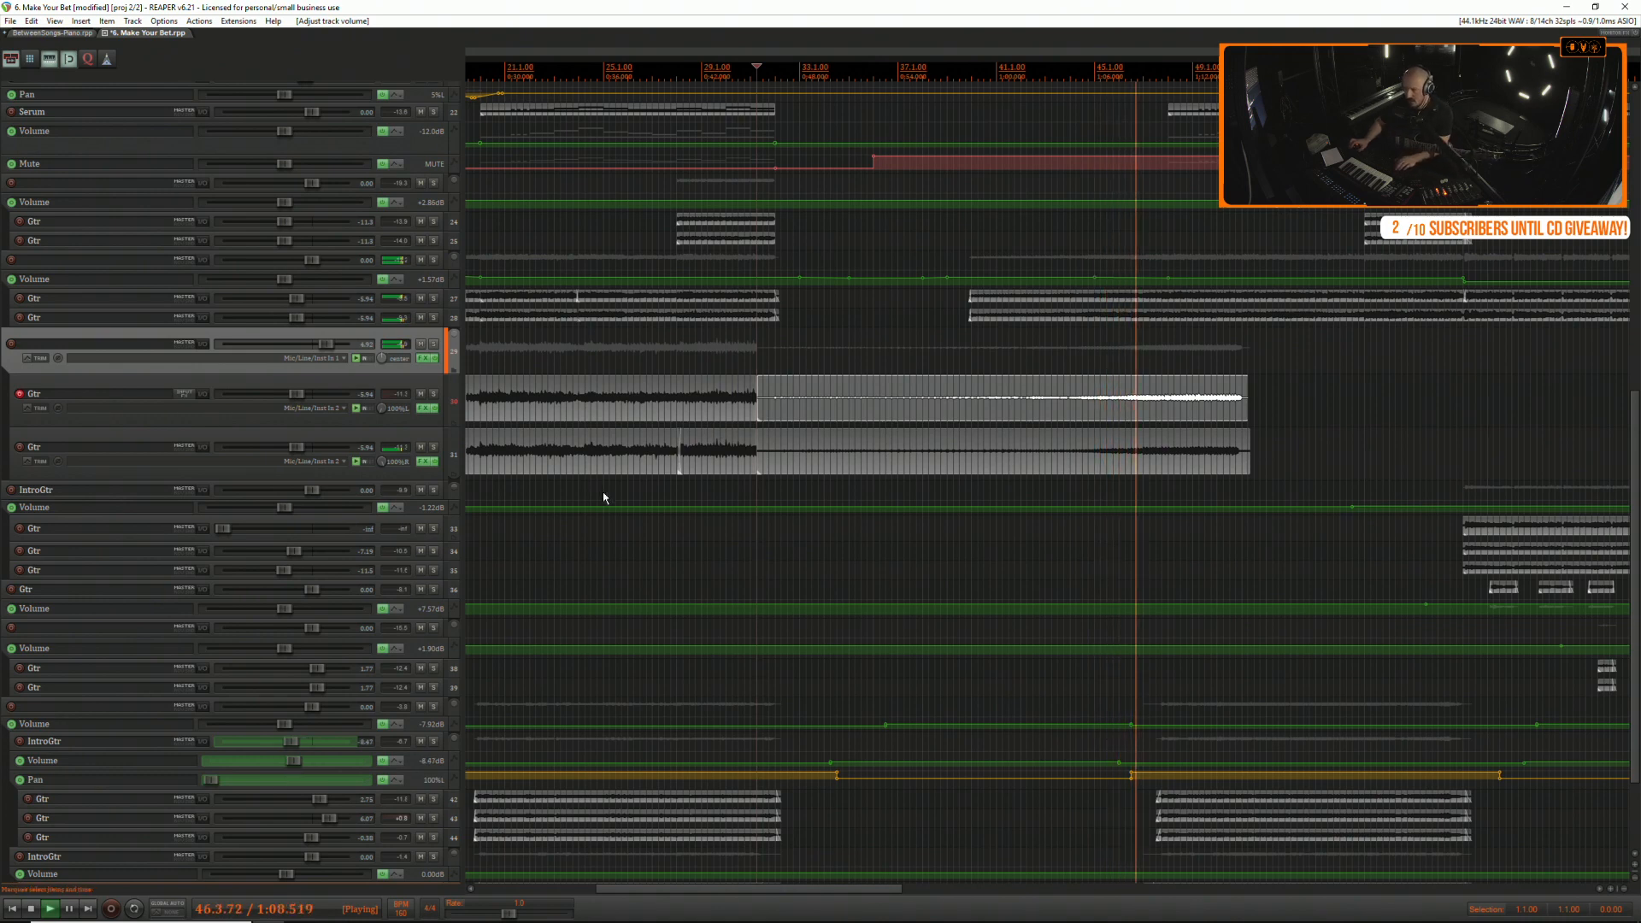
{"action": "scroll", "coordinate": [603, 498], "scroll_direction": "down", "scroll_amount": 3}
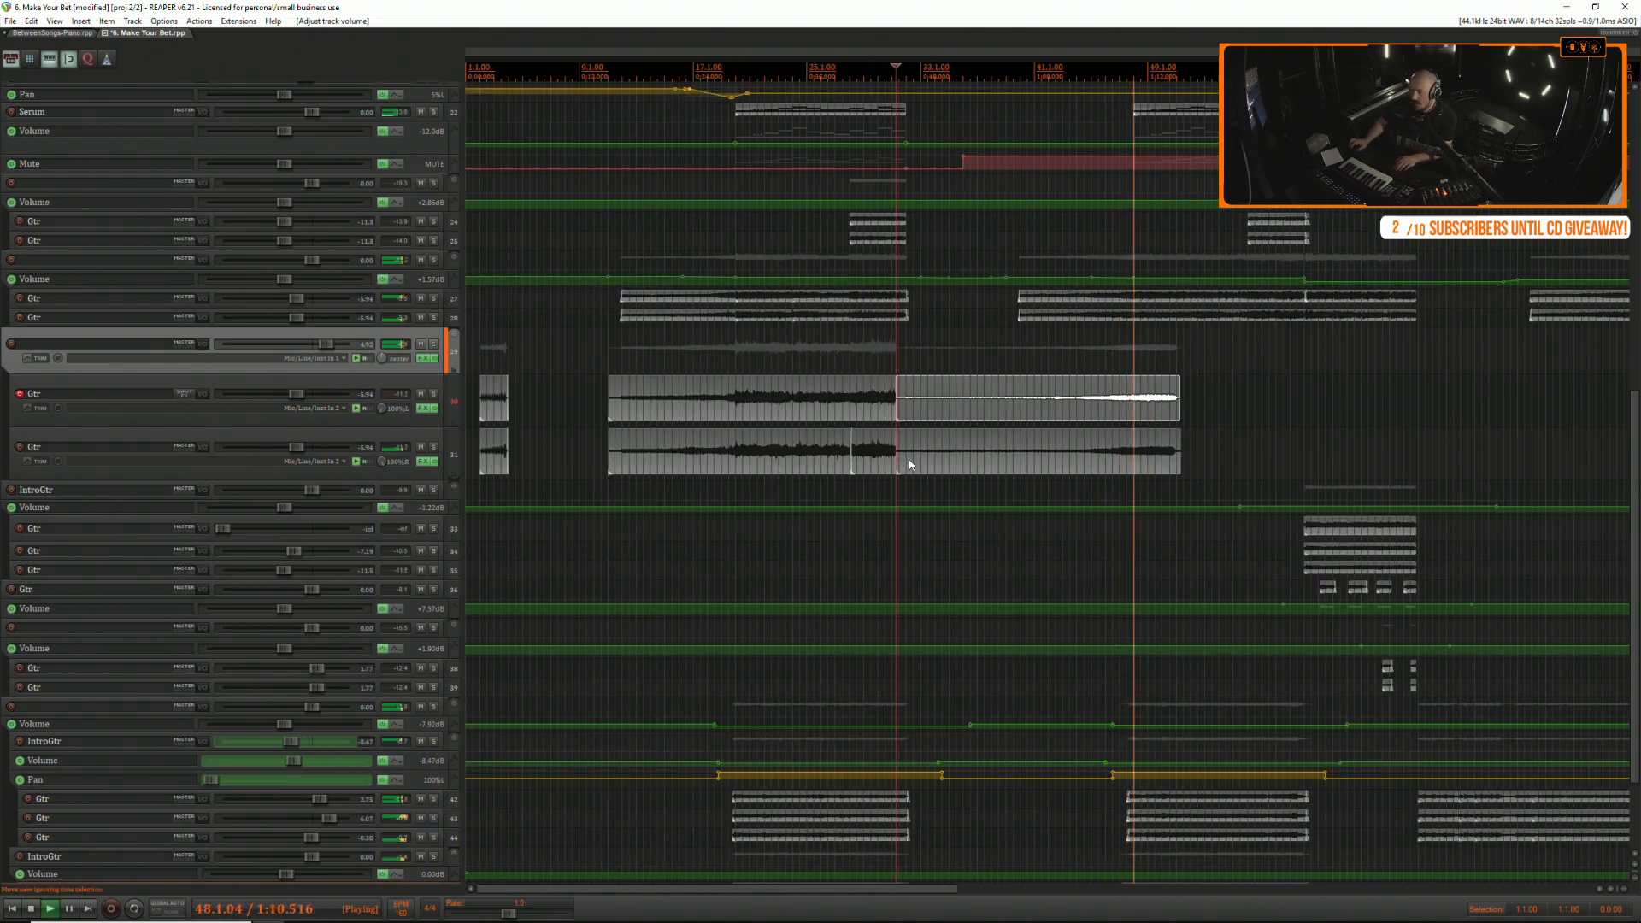
{"action": "key", "text": "space"}
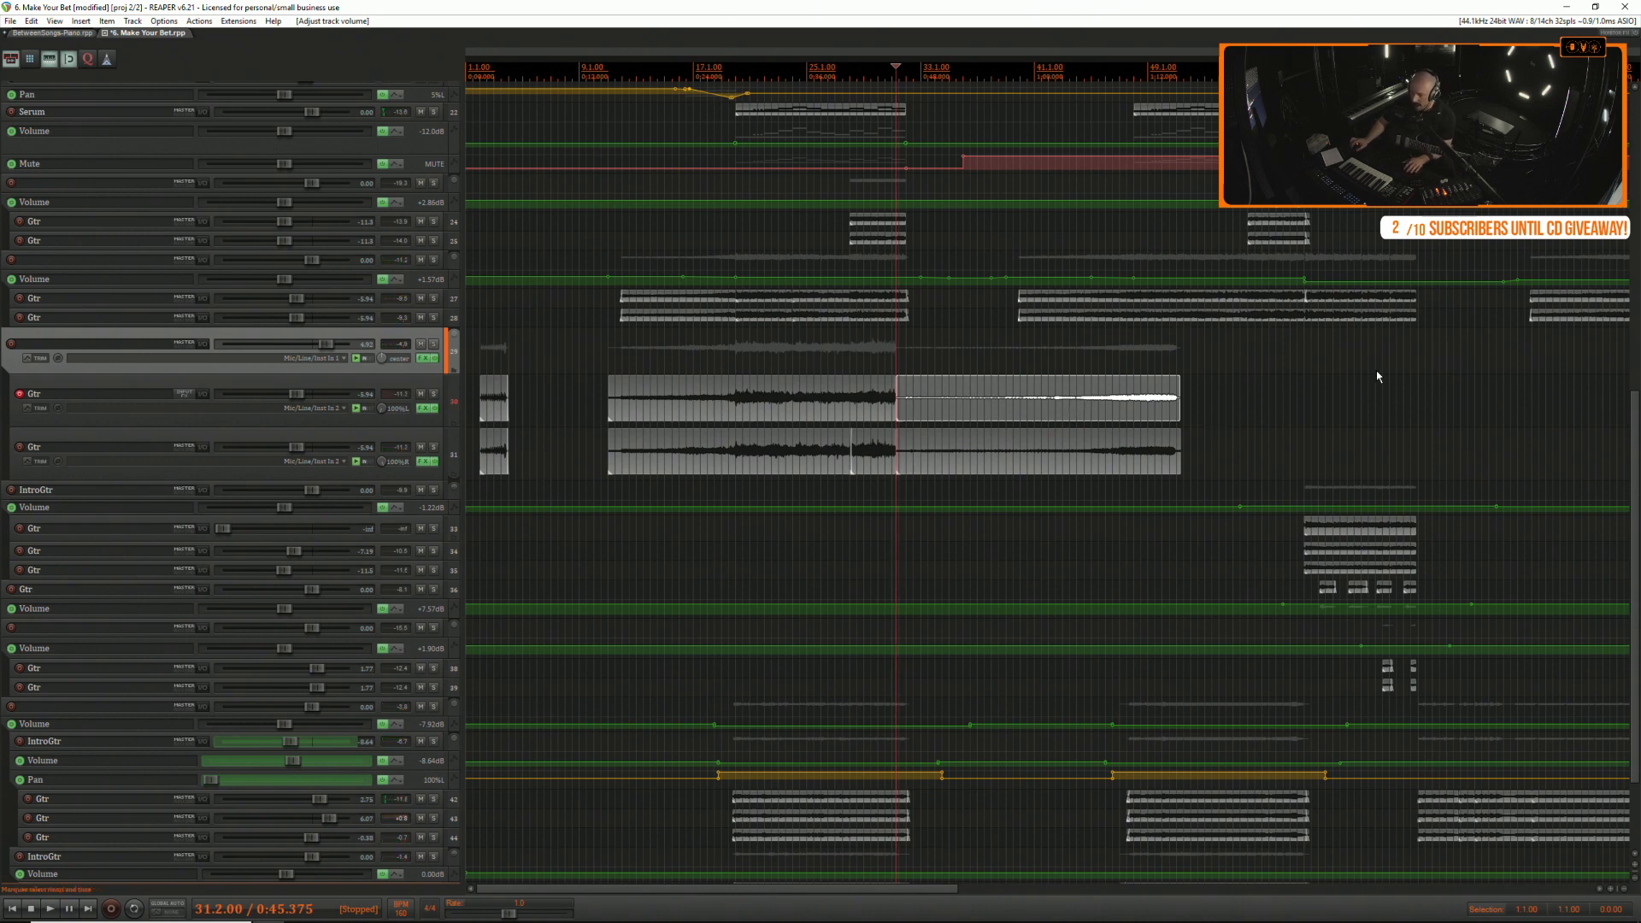
Delete the new takes on both Gtr tracks and extend the remaining items to end at about 32.1.00.
{"action": "left_click_drag", "start_coordinate": [1229, 387], "coordinate": [887, 462]}
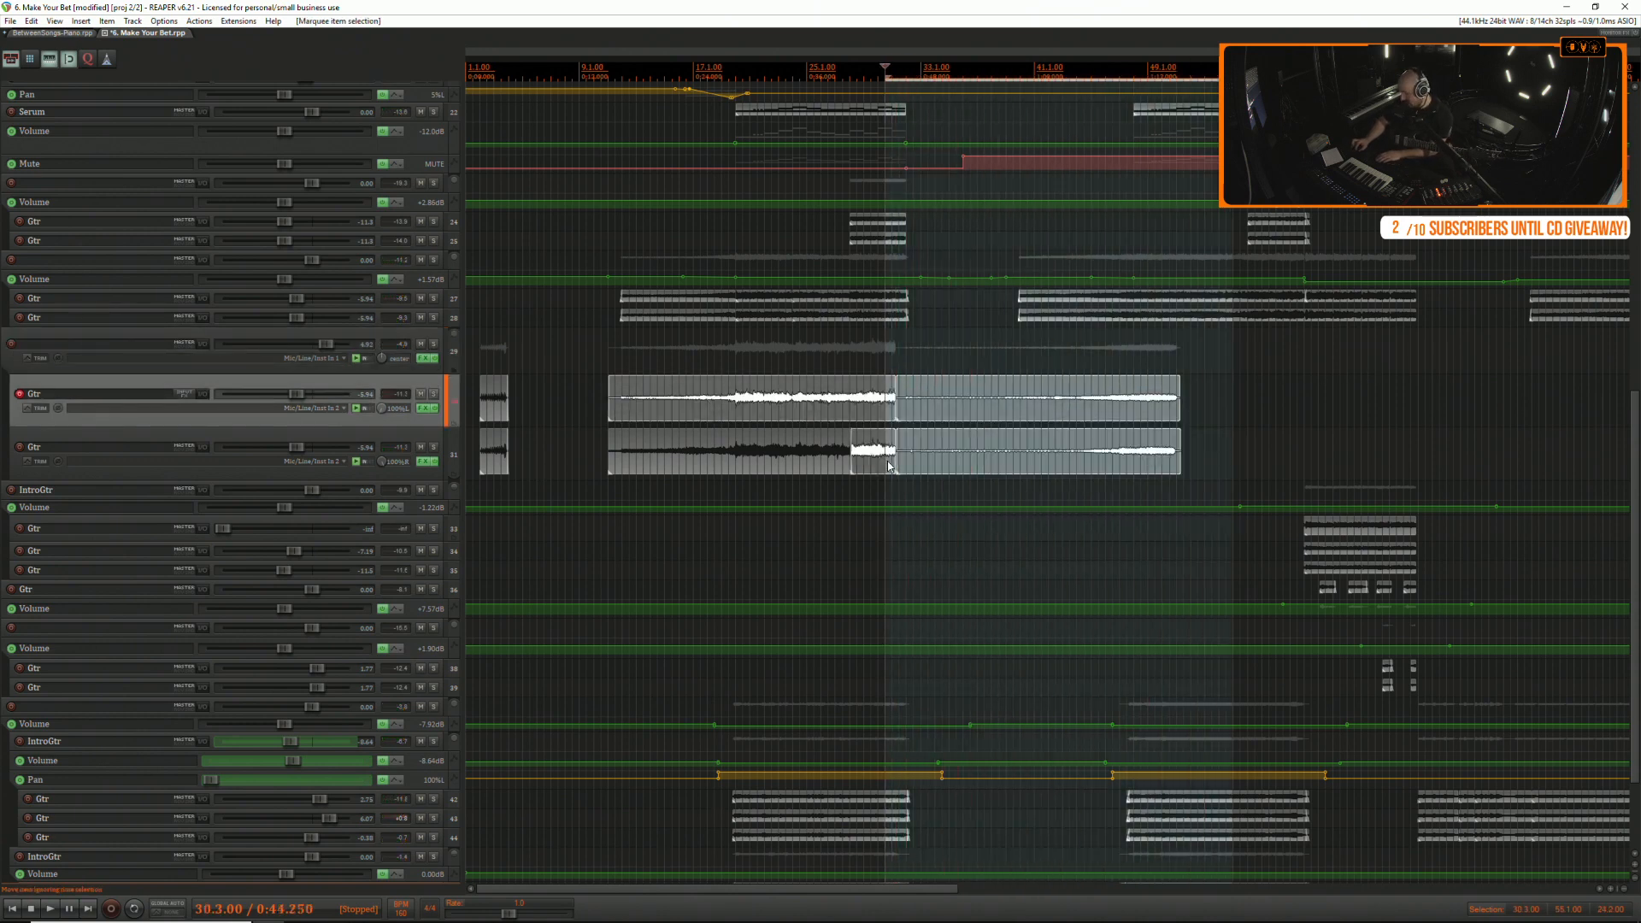
{"action": "key", "text": "Delete"}
{"action": "mouse_move", "coordinate": [928, 396]}
{"action": "left_mouse_down"}
{"action": "mouse_move", "coordinate": [877, 445]}
{"action": "mouse_move", "coordinate": [975, 407]}
{"action": "mouse_move", "coordinate": [907, 407]}
{"action": "left_mouse_up"}
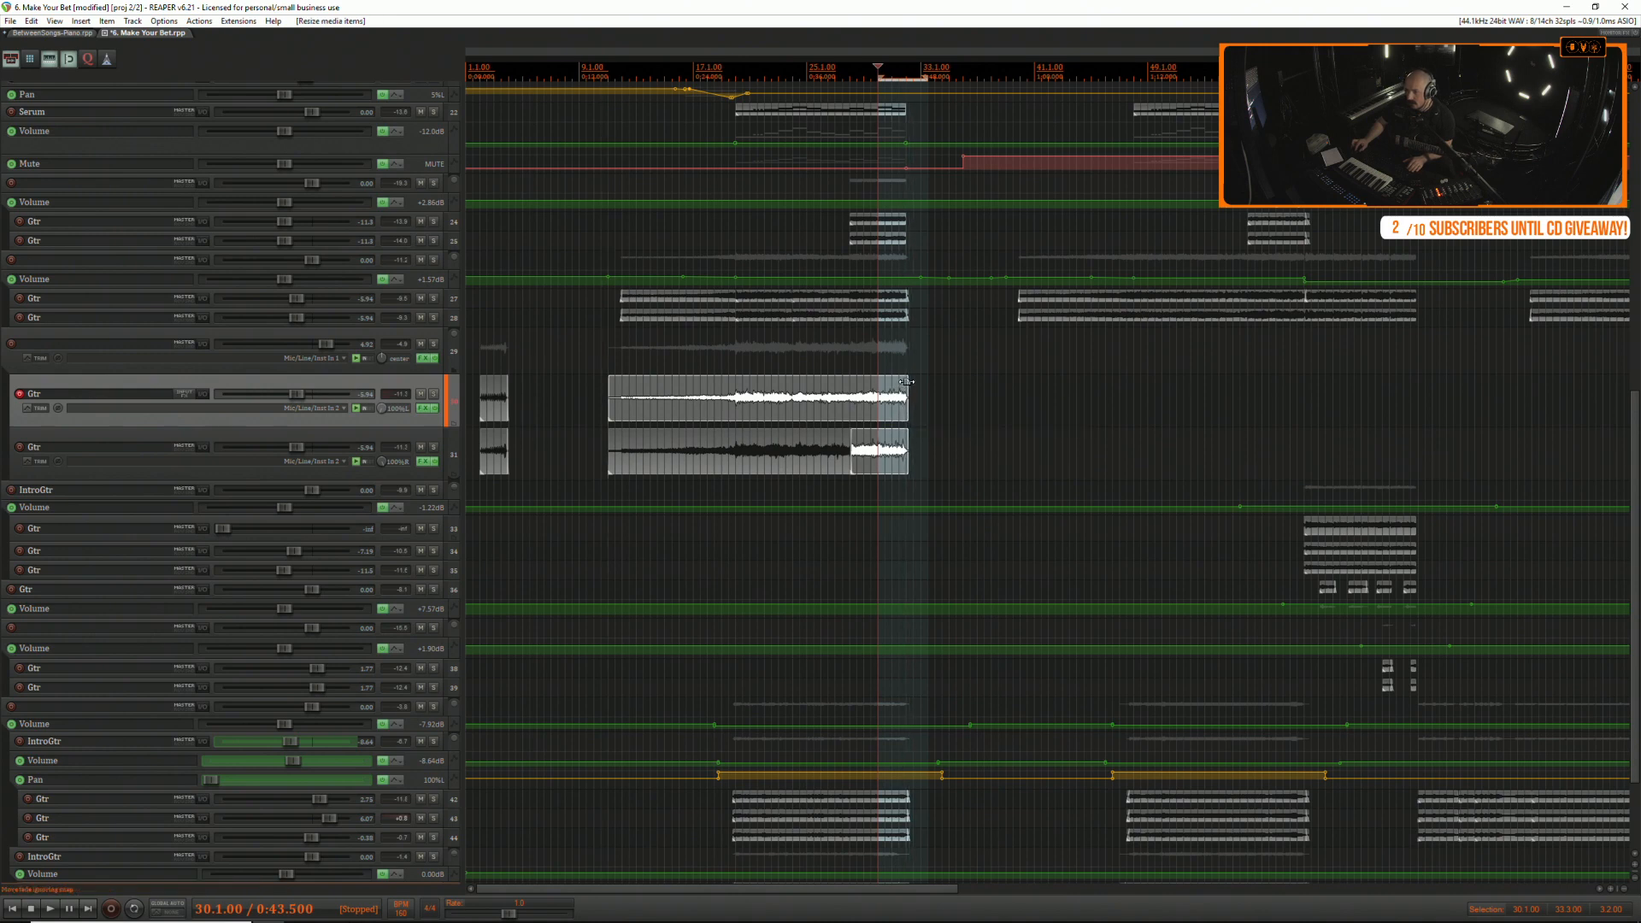
Duplicate the unnamed parent track together with its two hard-panned Gtr tracks.
{"action": "left_click", "coordinate": [144, 340]}
{"action": "right_click", "coordinate": [145, 340]}
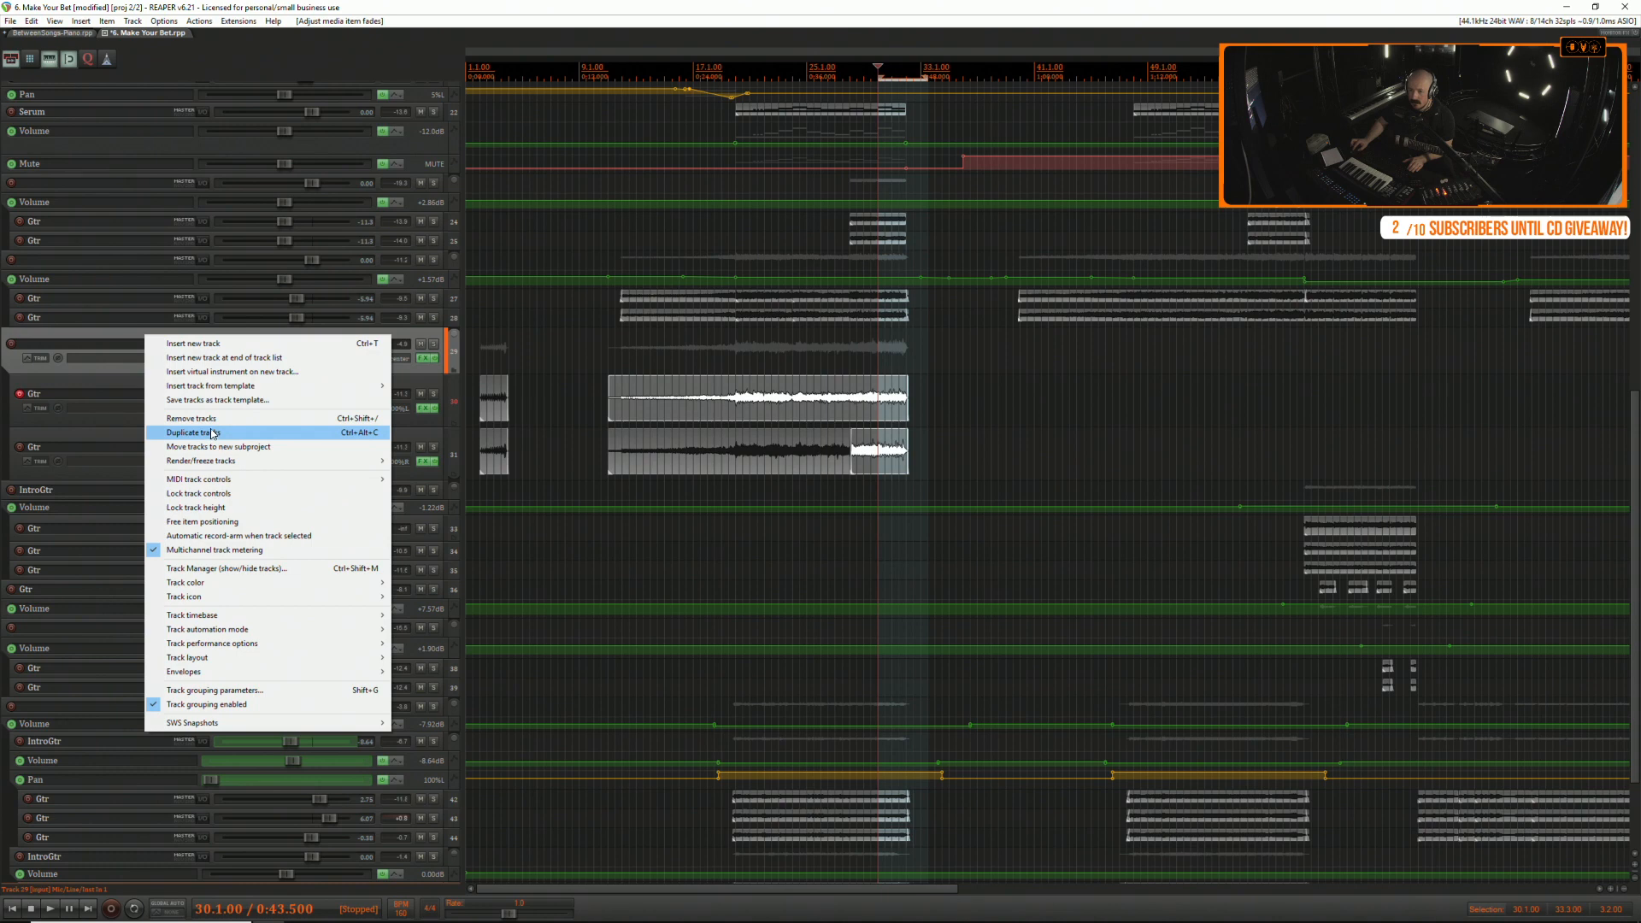
{"action": "key", "text": "Escape"}
{"action": "key", "text": "ctrl+alt+d"}
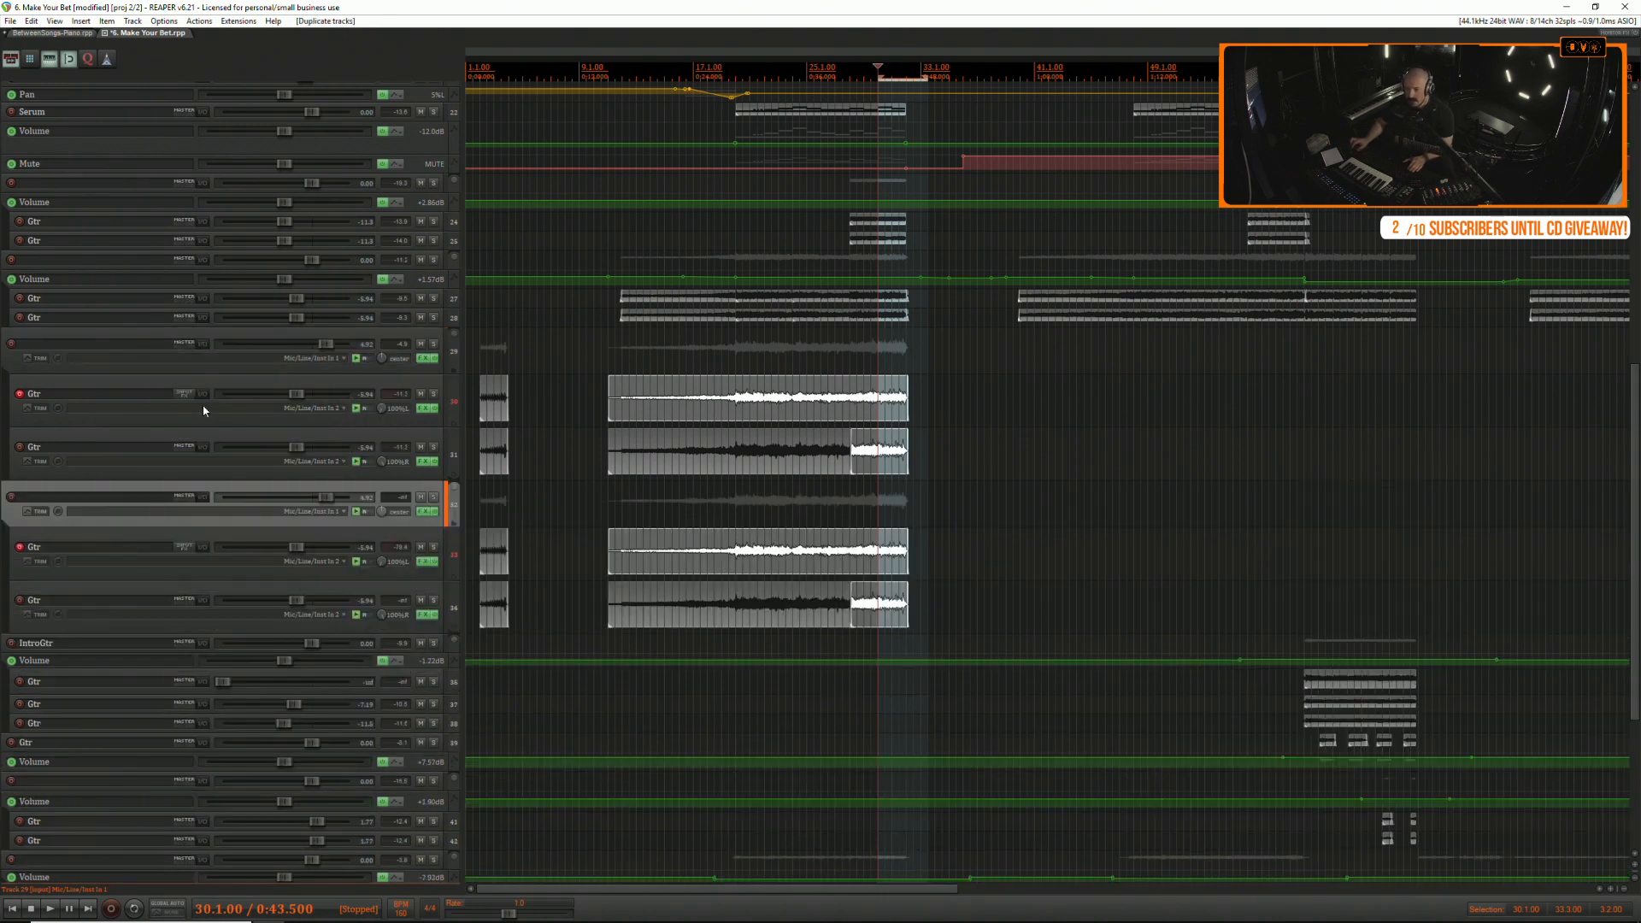
Disarm the original left-panned Gtr track and delete the long items ending near 32.1.00 from both duplicated Gtr tracks.
{"action": "left_click", "coordinate": [20, 399]}
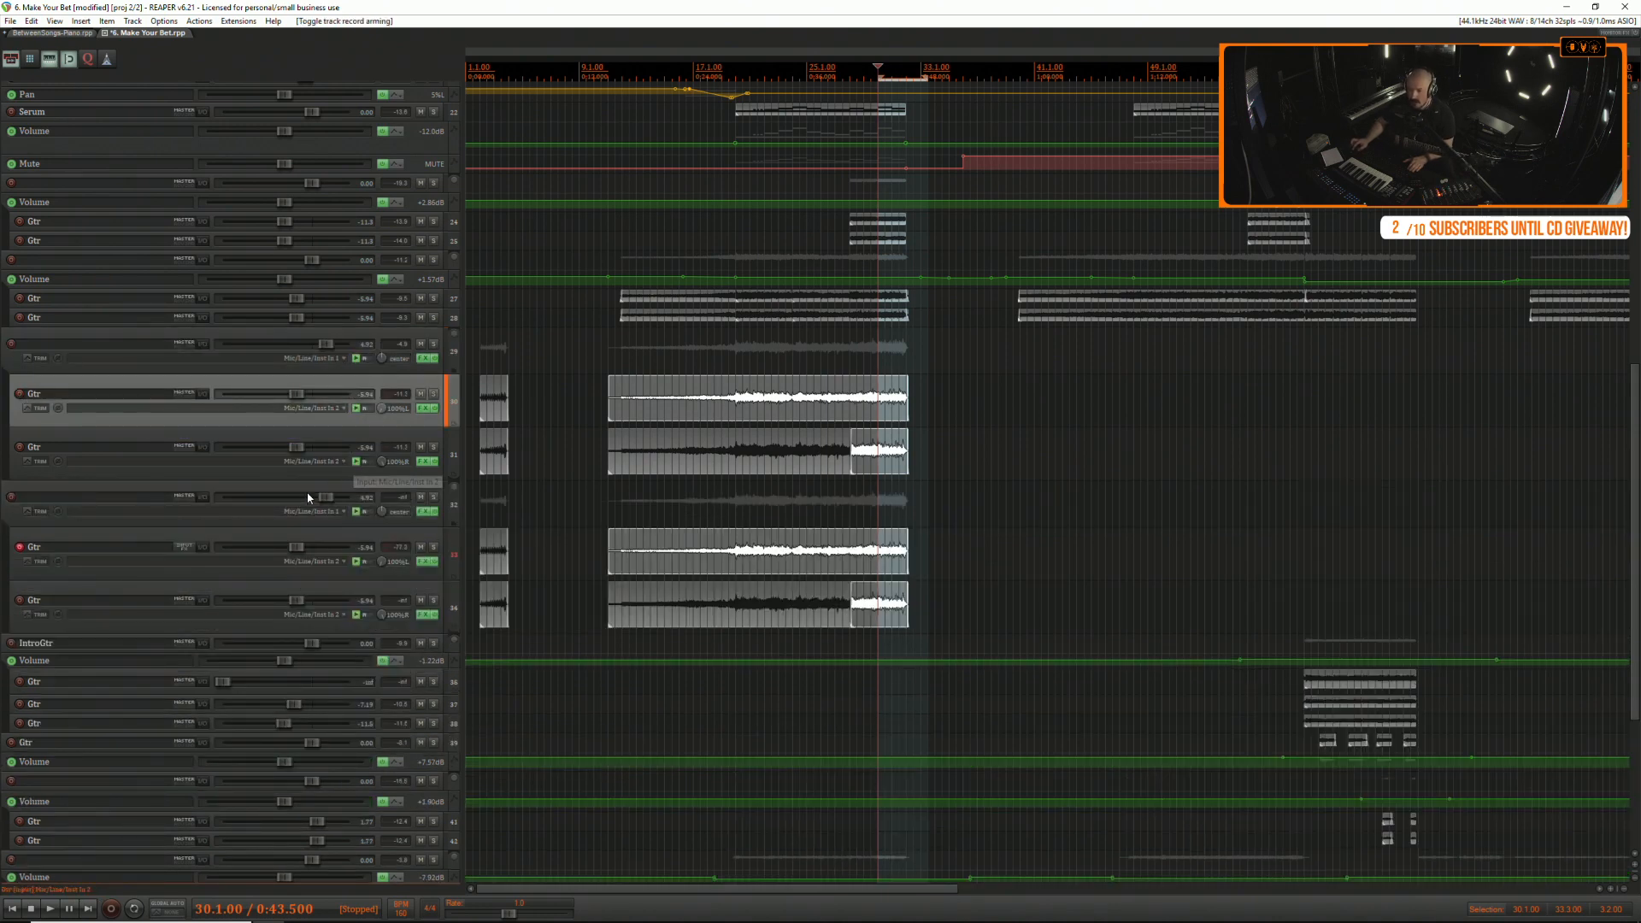
{"action": "left_click_drag", "start_coordinate": [585, 540], "coordinate": [966, 620]}
{"action": "key", "text": "Delete"}
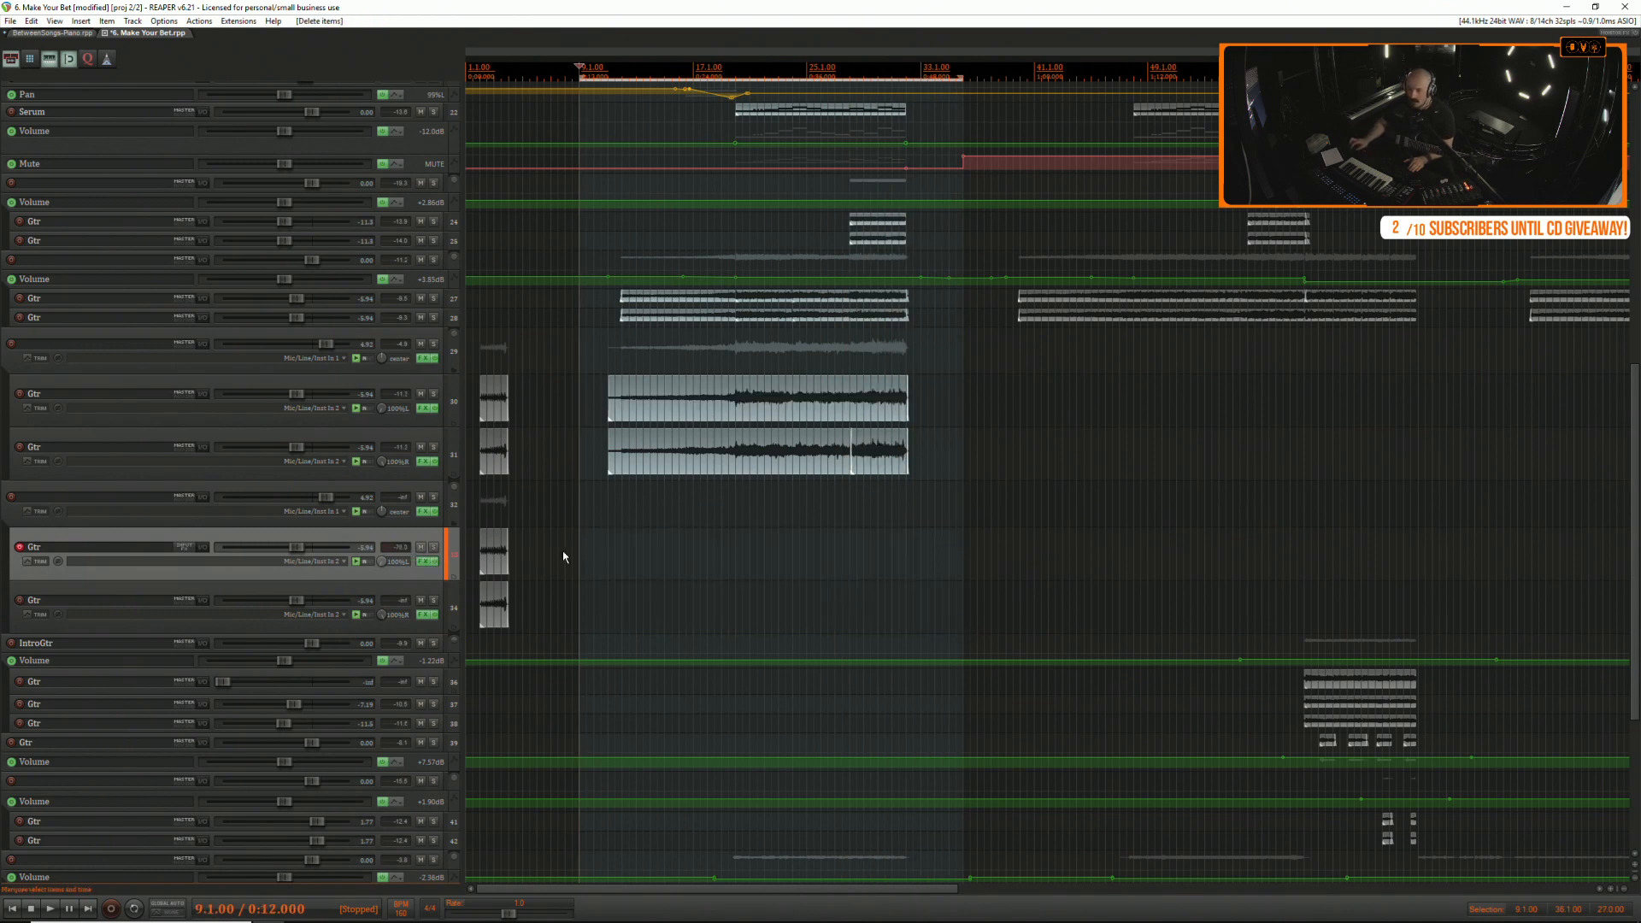
Adjust the Van 51 amp's lead pre gain in Guitar Rig on duplicated Gtr track 33 and insert a Distortion pedal before the amp.
{"action": "left_click", "coordinate": [427, 561]}
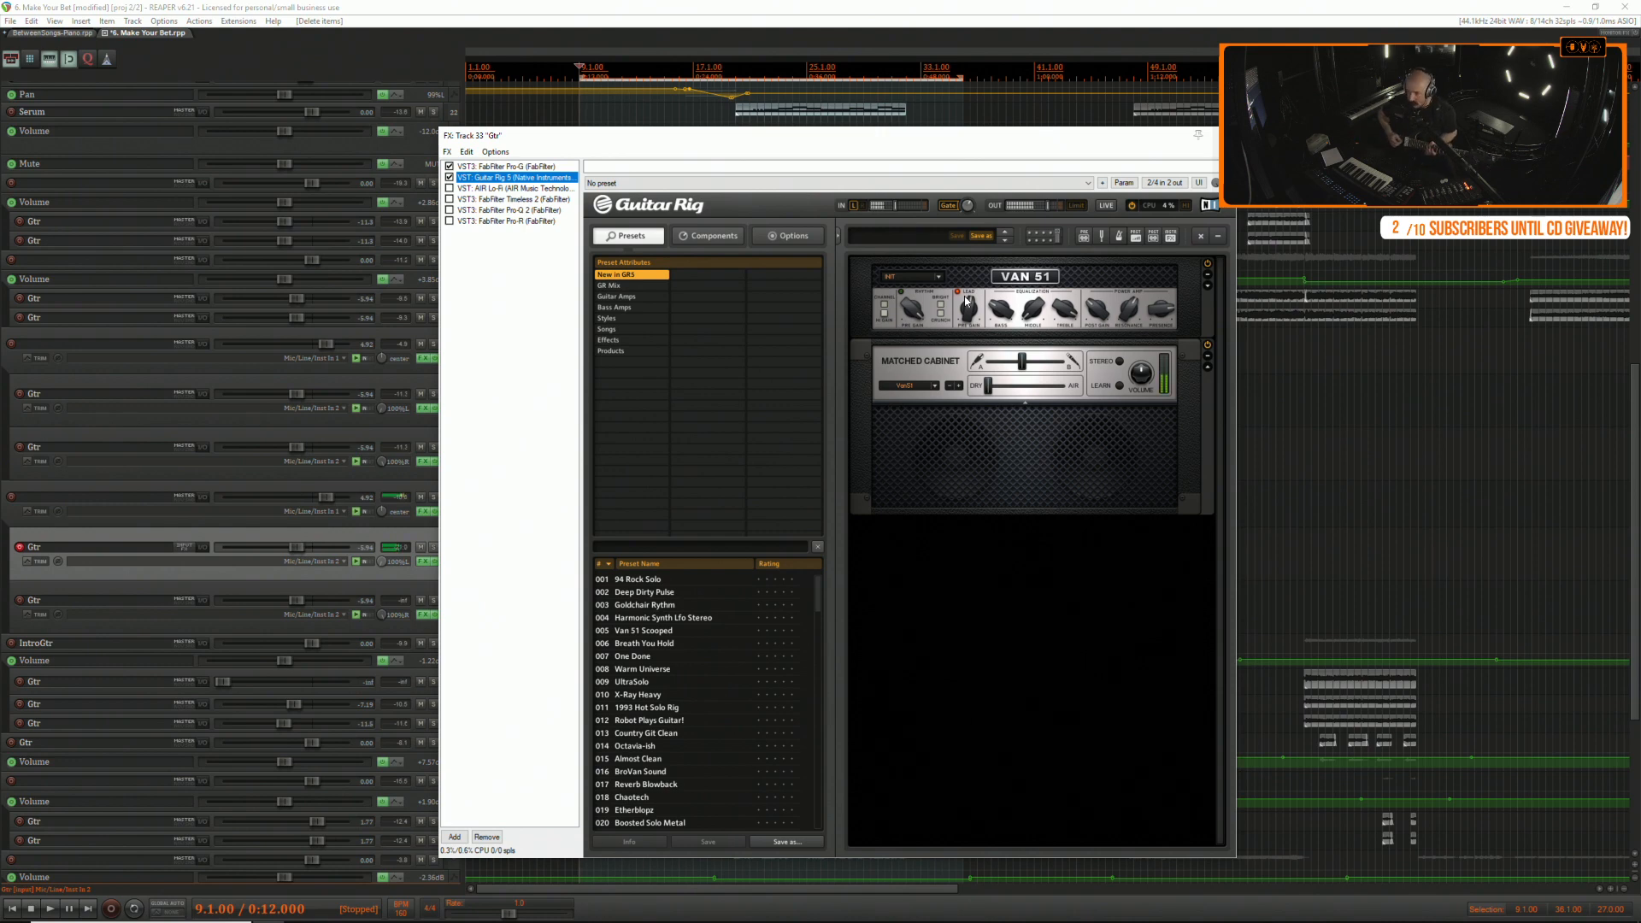
{"action": "left_click_drag", "start_coordinate": [966, 317], "coordinate": [967, 306]}
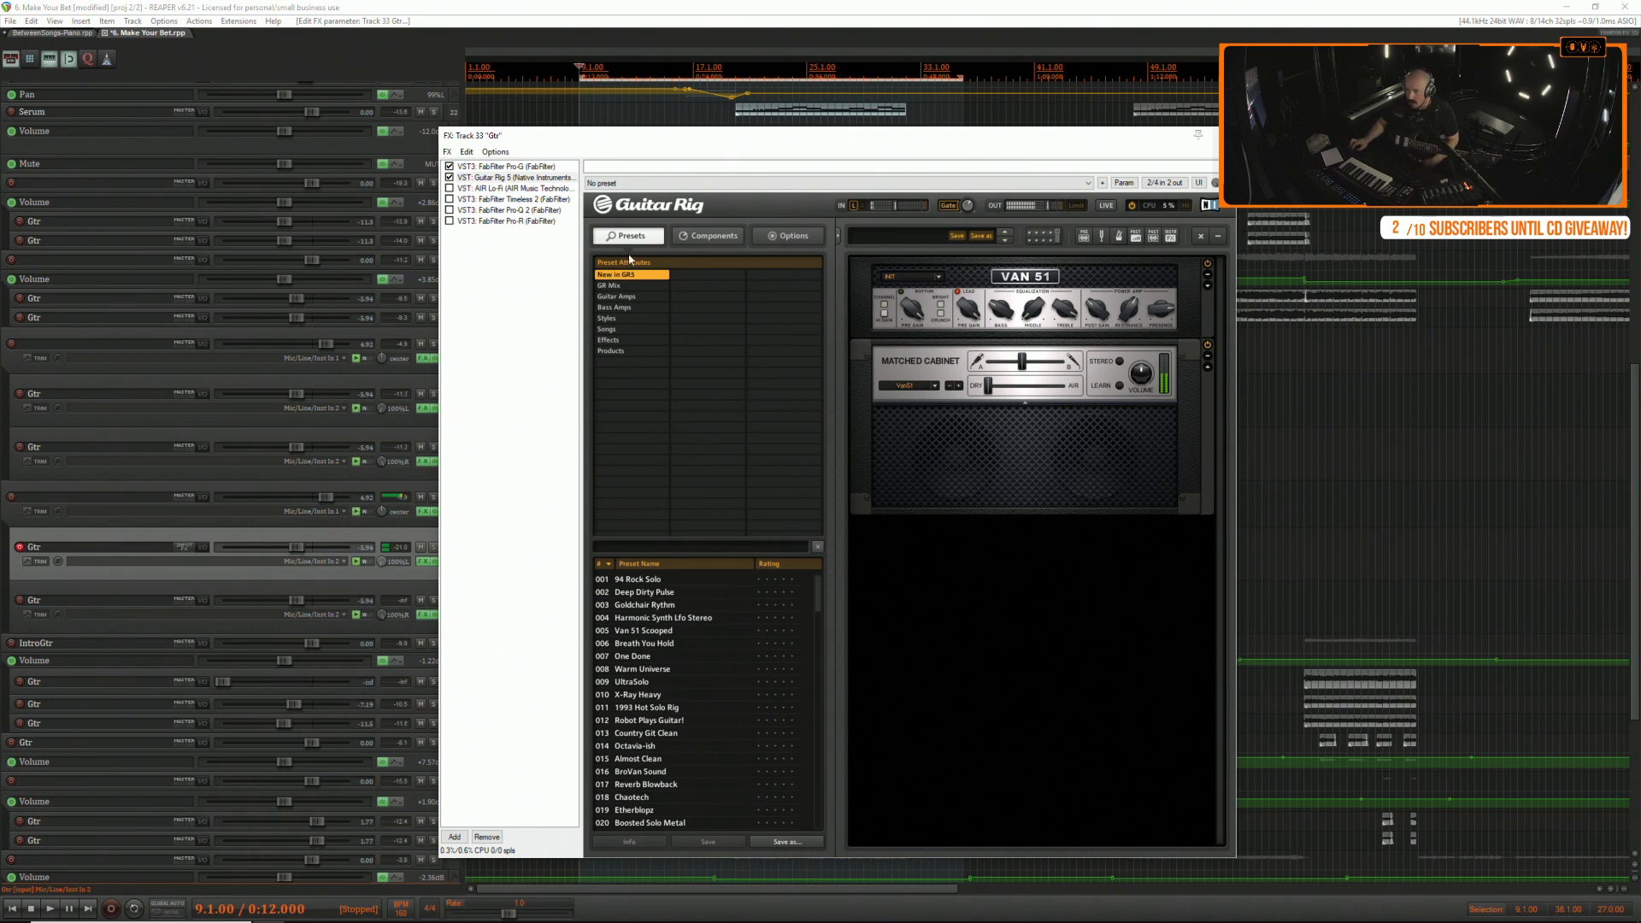
{"action": "left_click", "coordinate": [709, 236]}
{"action": "left_click", "coordinate": [698, 292]}
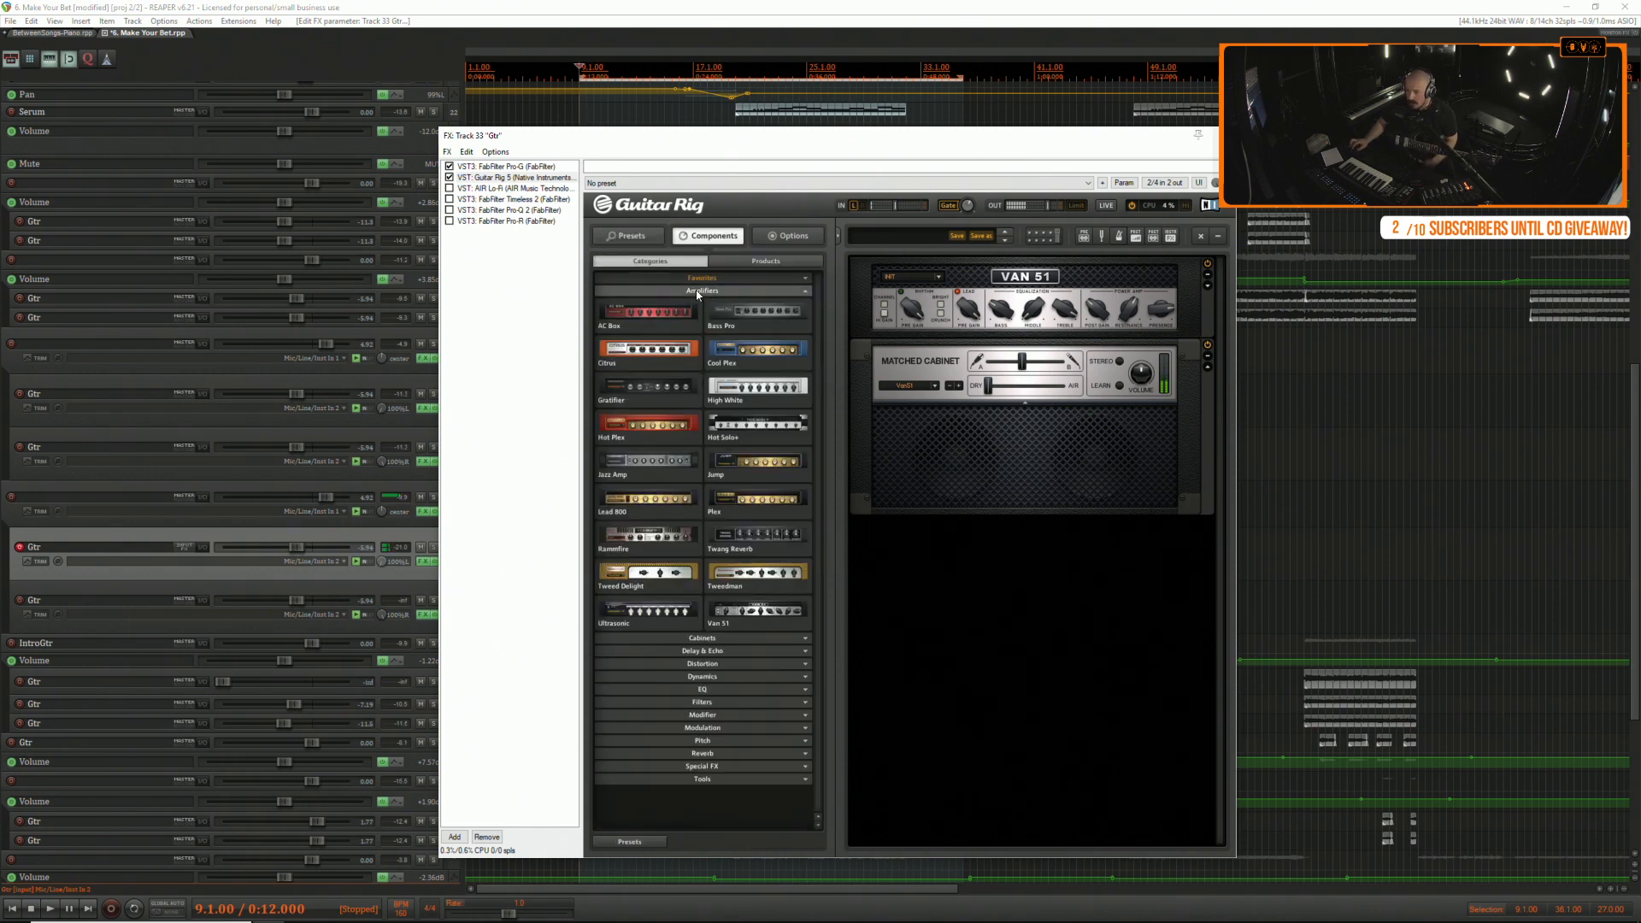
{"action": "left_click", "coordinate": [698, 291]}
{"action": "left_click", "coordinate": [701, 329]}
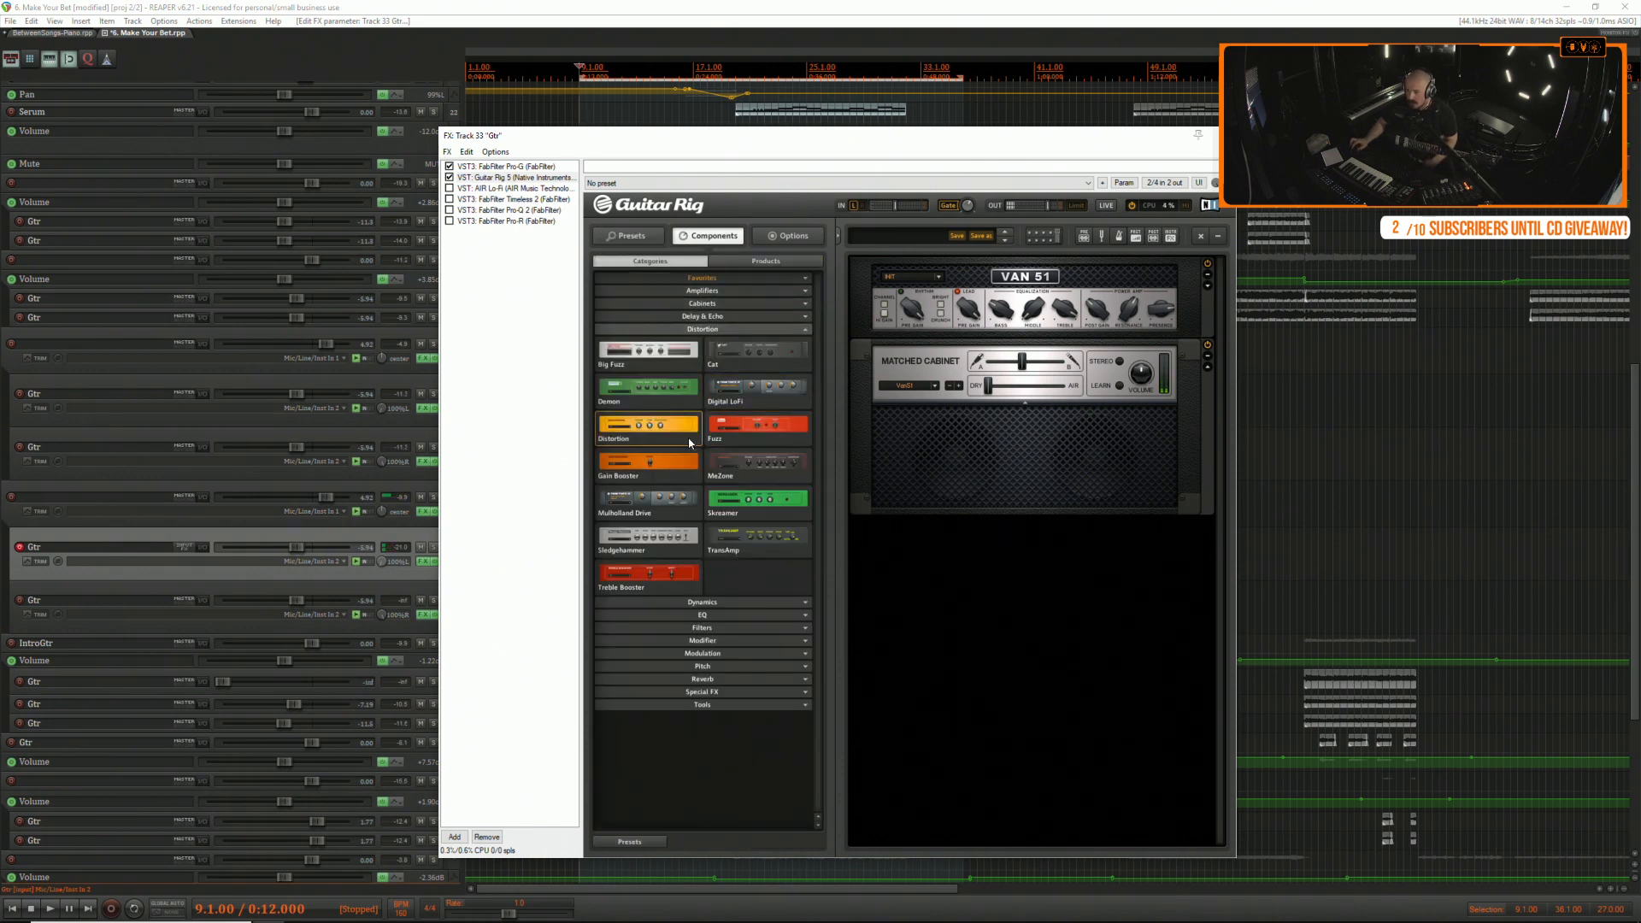
{"action": "left_click_drag", "start_coordinate": [690, 442], "coordinate": [916, 267]}
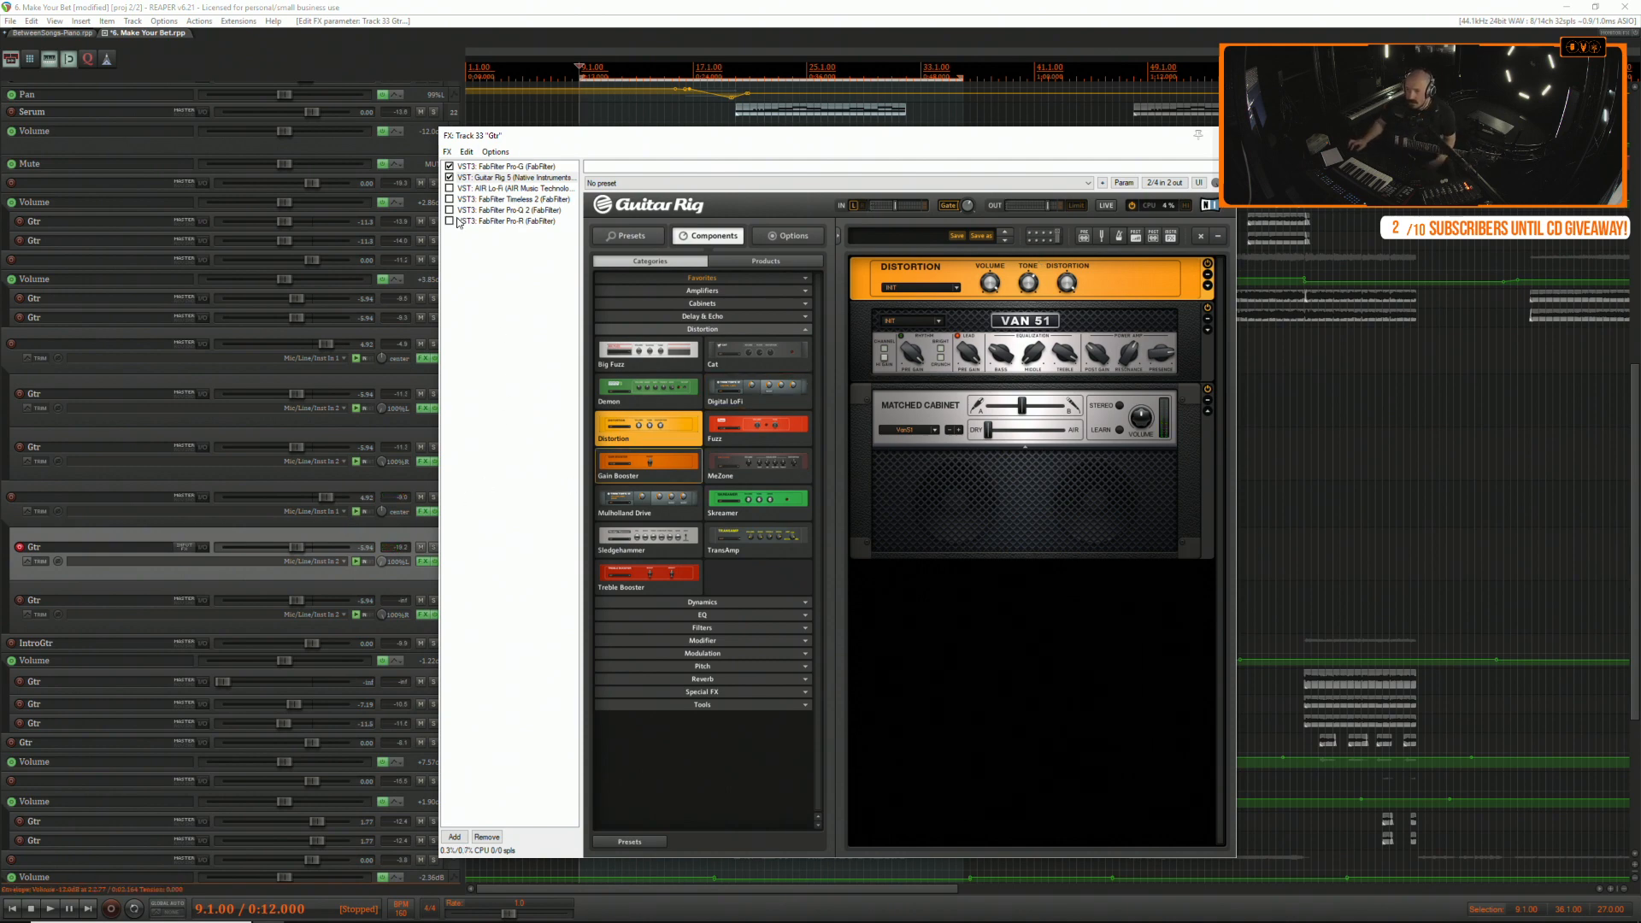
Add FabFilter Pro-C 2 to the track's effects, lowering the threshold, raising the ratio, shortening the release and setting a 1.02 ms attack.
{"action": "left_click", "coordinate": [453, 838]}
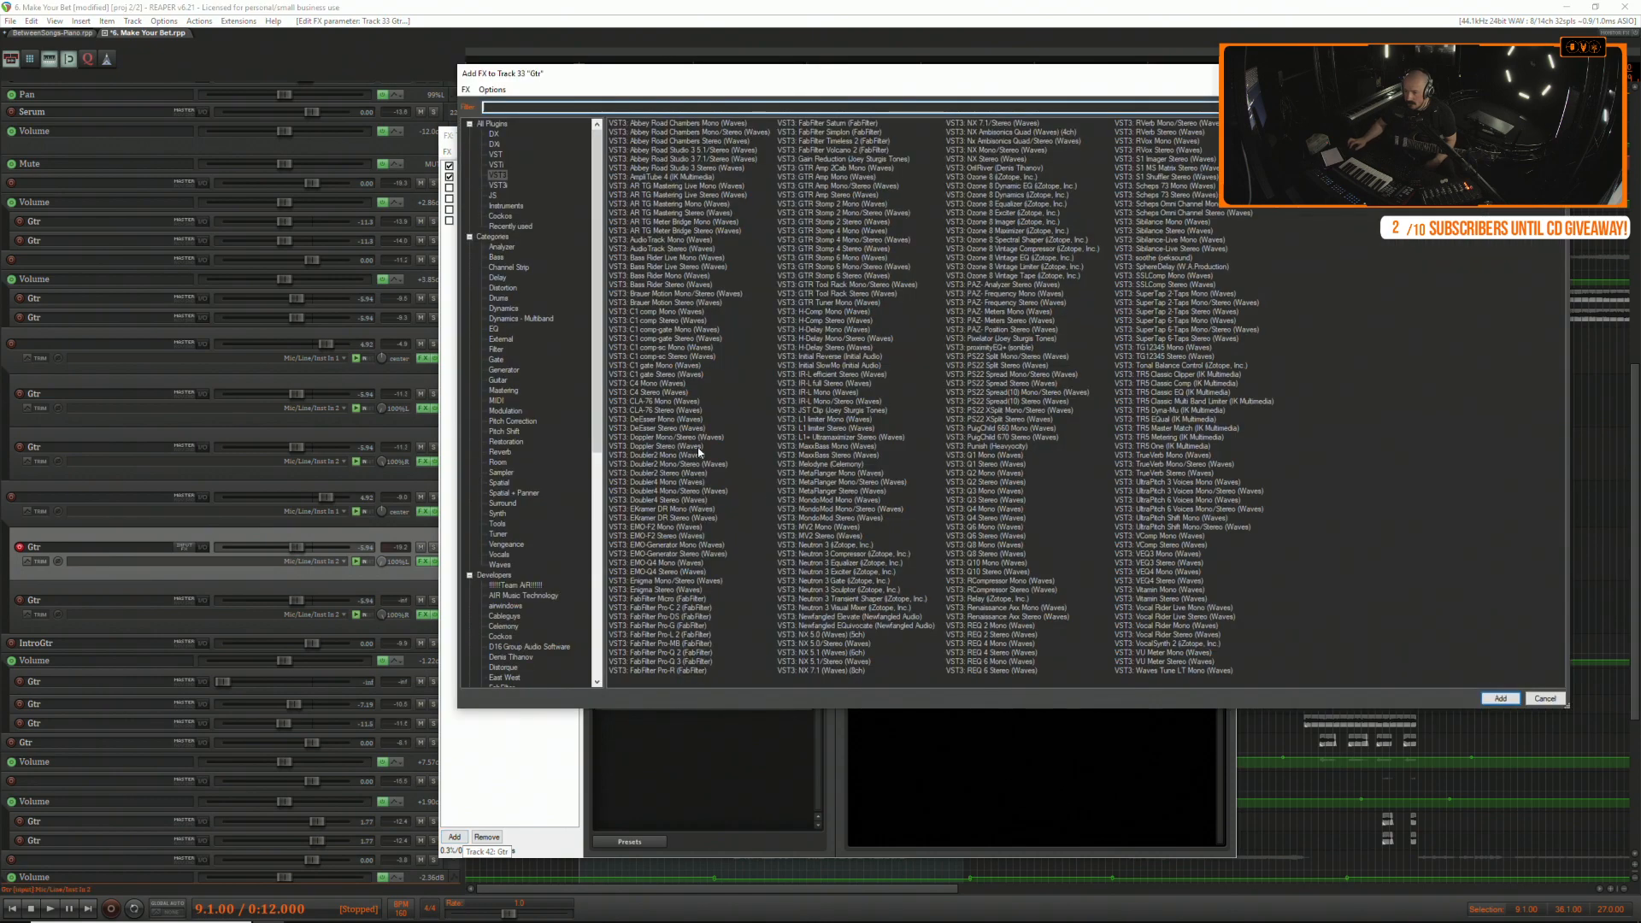
{"action": "double_click", "coordinate": [684, 607]}
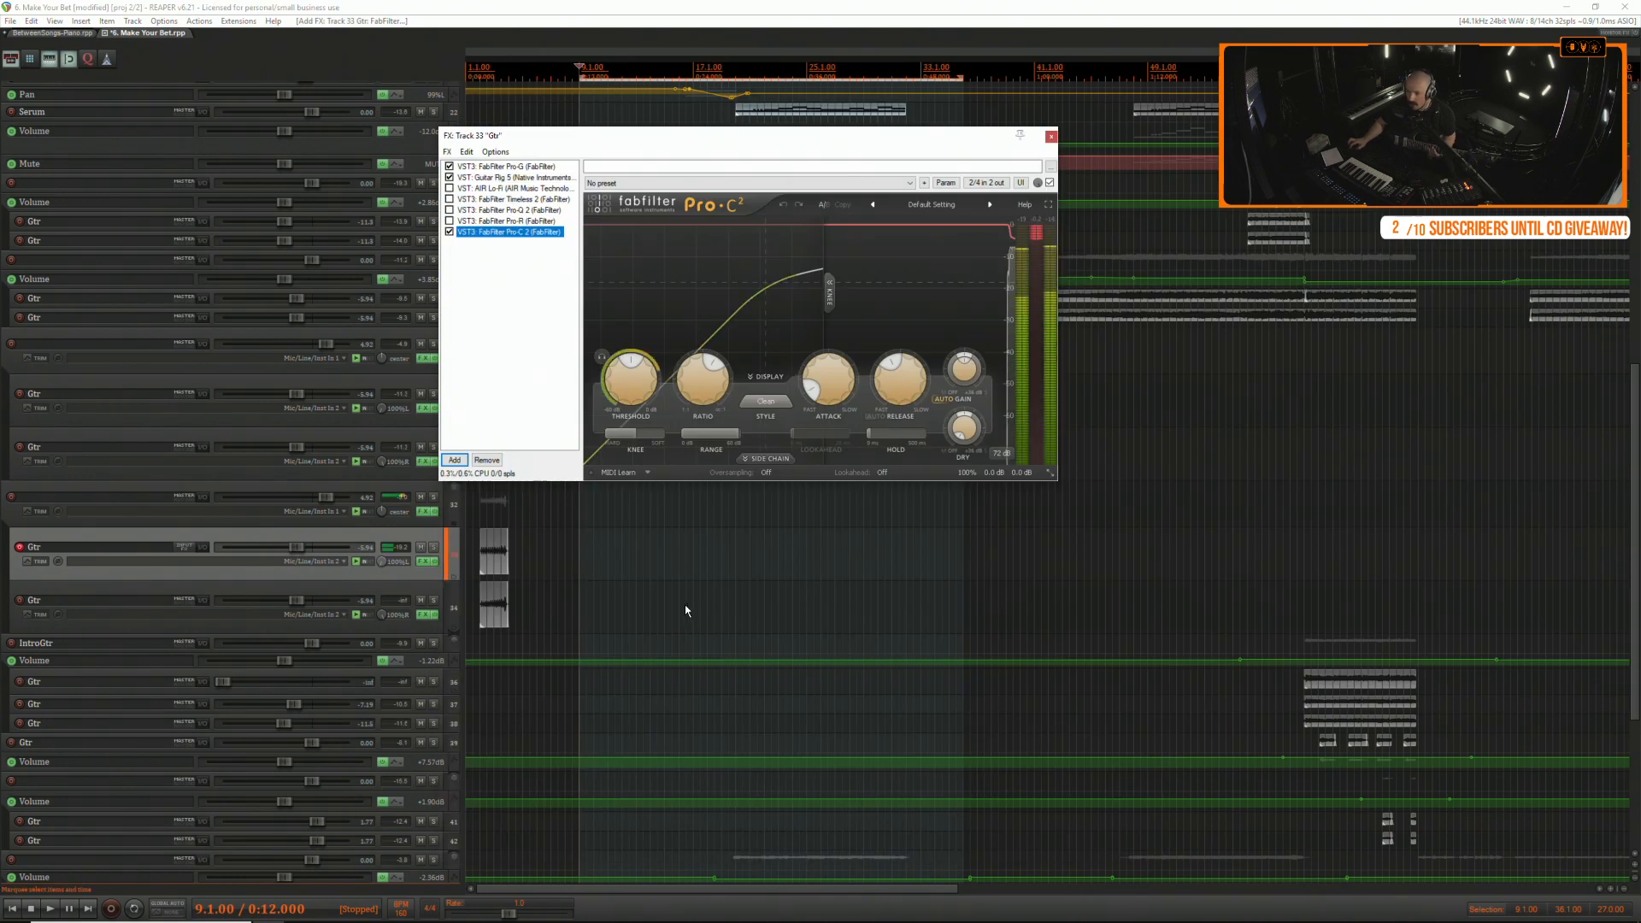
{"action": "left_click_drag", "start_coordinate": [633, 446], "coordinate": [634, 451]}
{"action": "left_click_drag", "start_coordinate": [694, 382], "coordinate": [685, 327]}
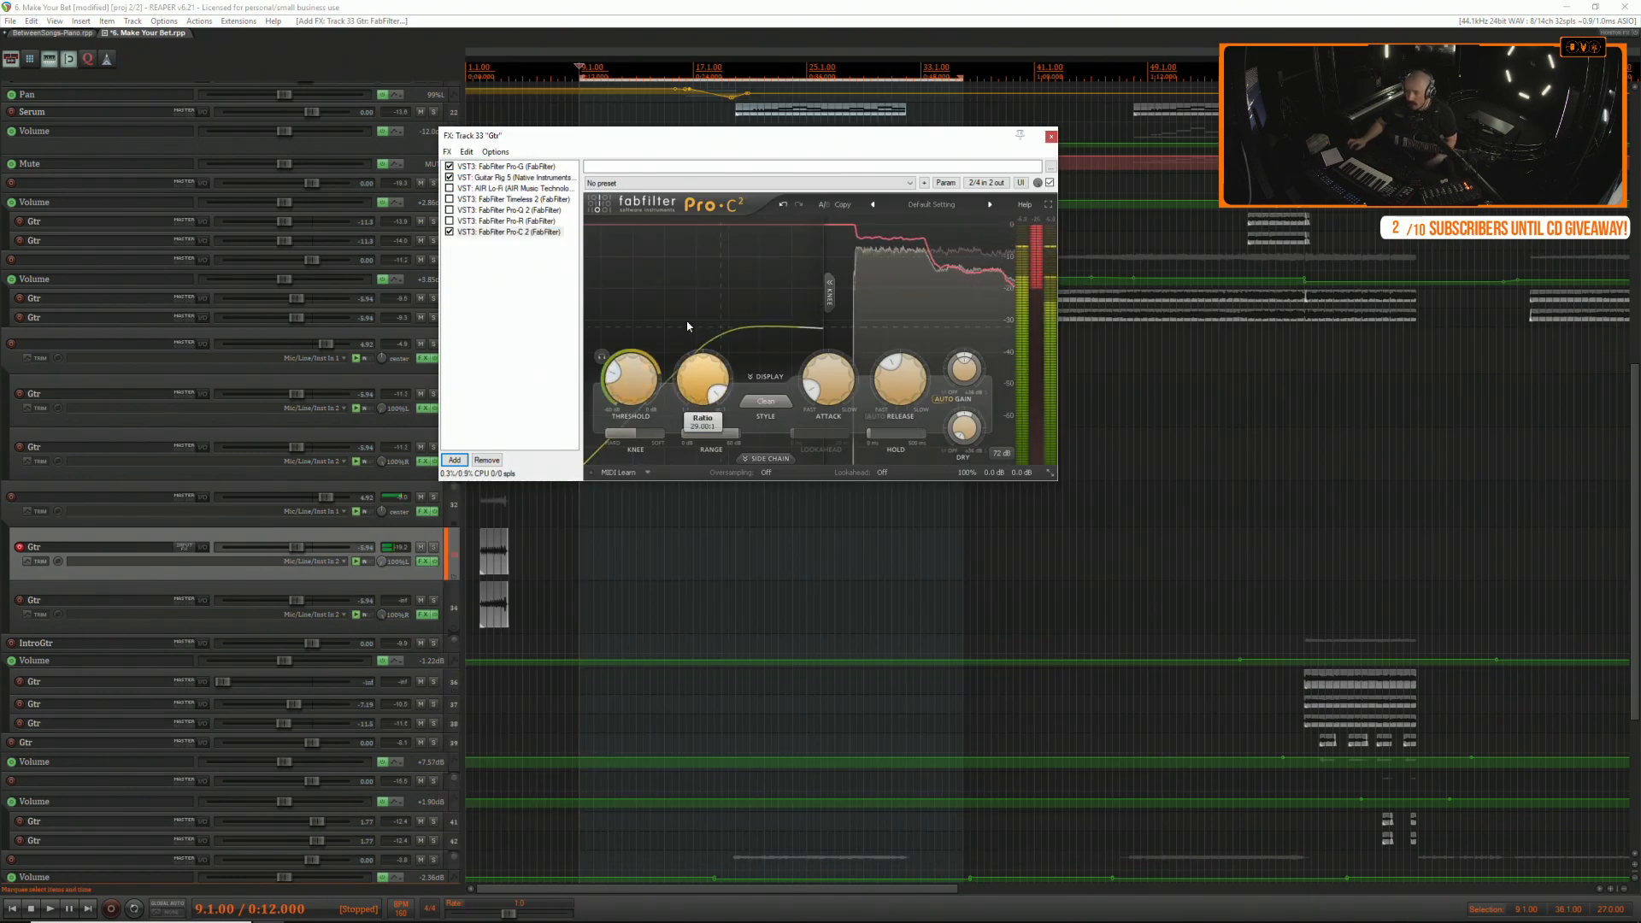
{"action": "left_click_drag", "start_coordinate": [899, 381], "coordinate": [916, 431]}
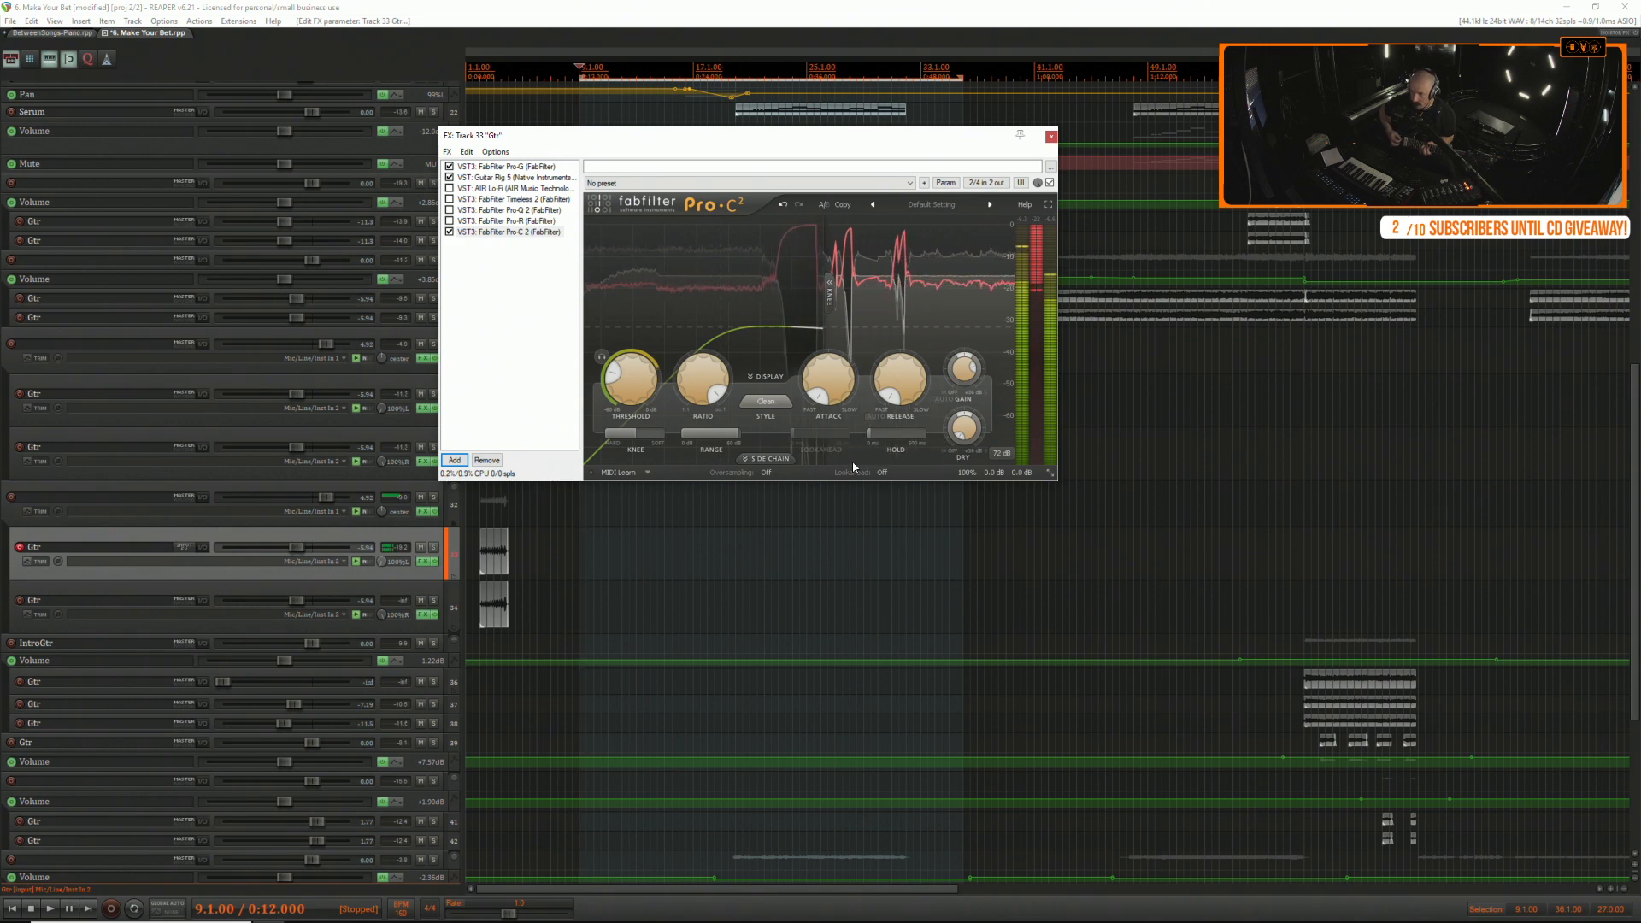
{"action": "mouse_move", "coordinate": [818, 372]}
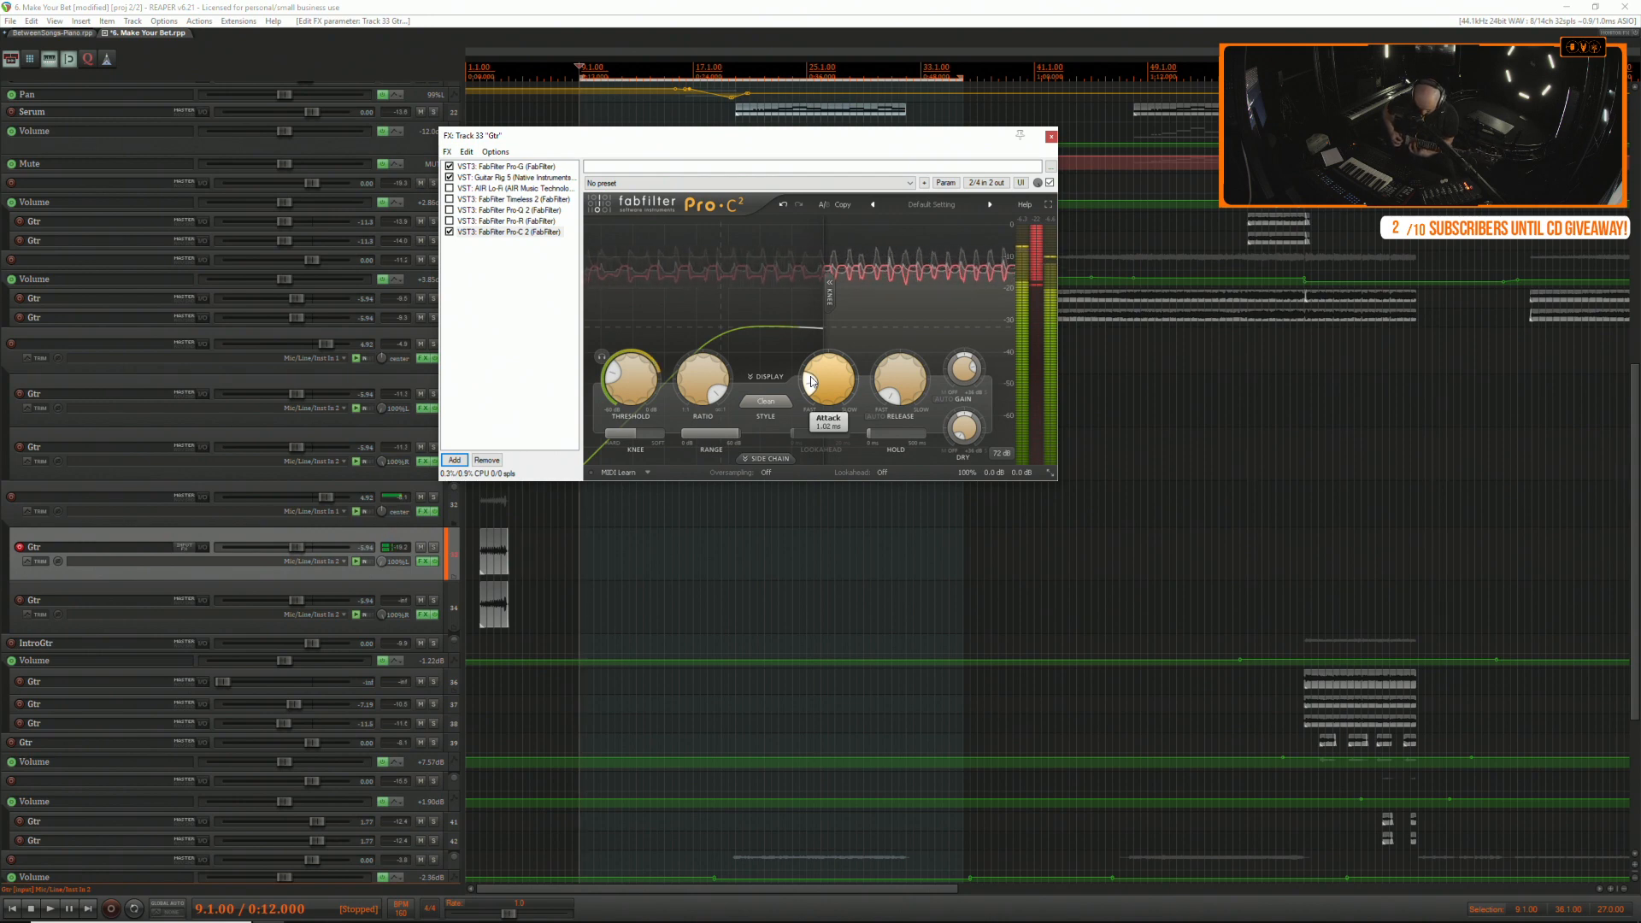
{"action": "left_click", "coordinate": [1050, 136]}
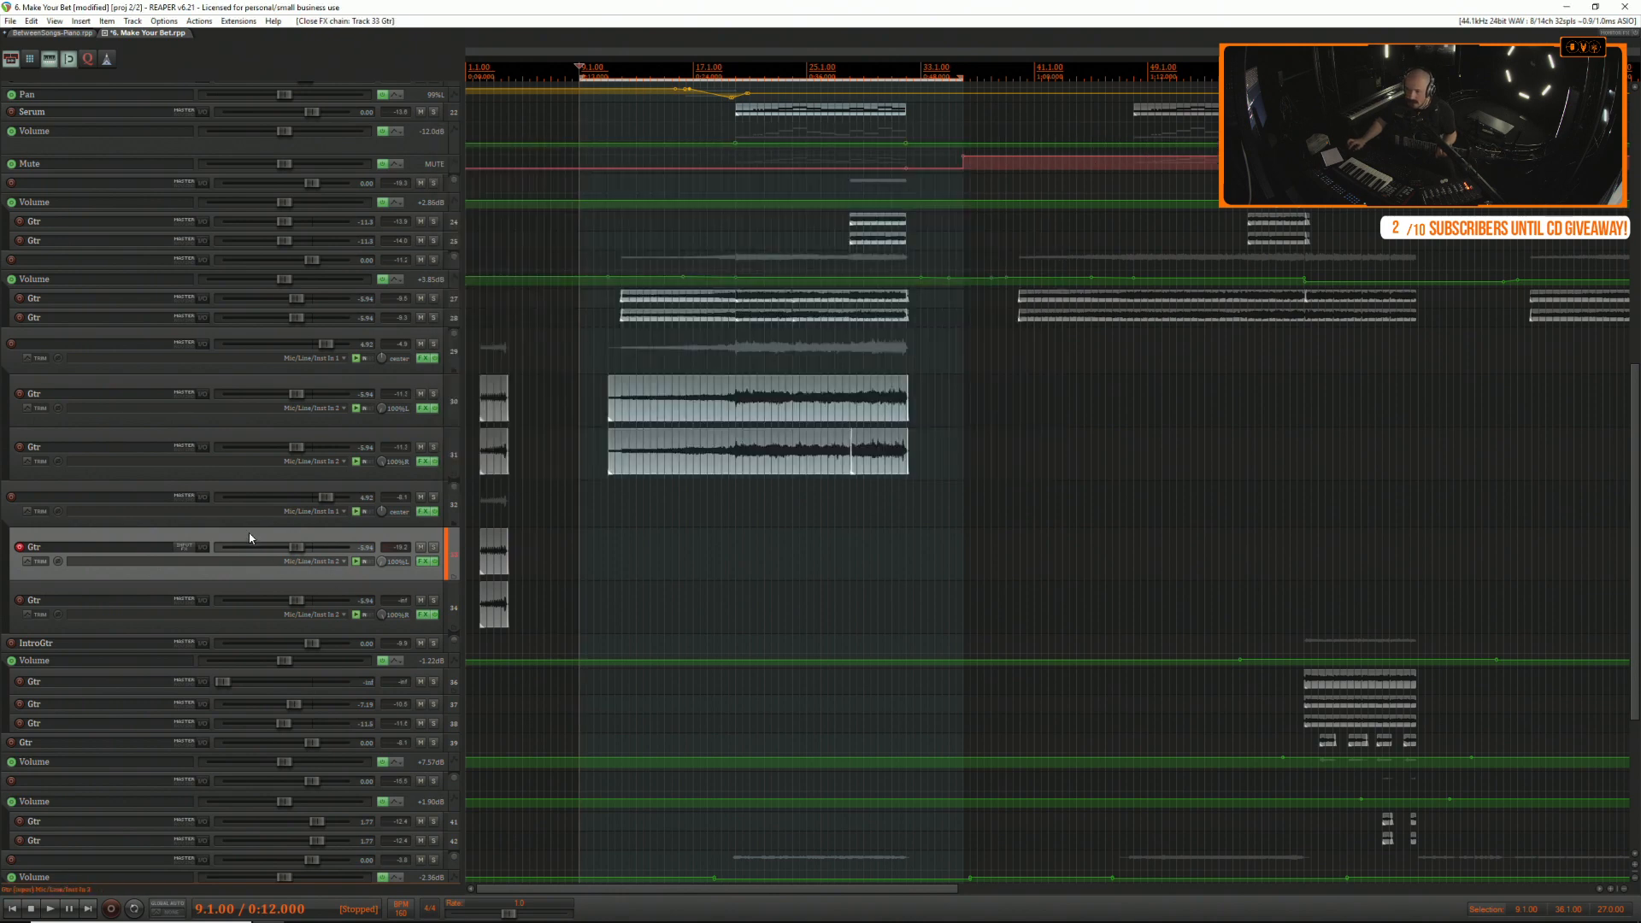
Remove the right-panned duplicate Gtr track and replace it with a copy of the reprocessed Gtr track above it.
{"action": "left_click", "coordinate": [250, 592]}
{"action": "right_click", "coordinate": [250, 592]}
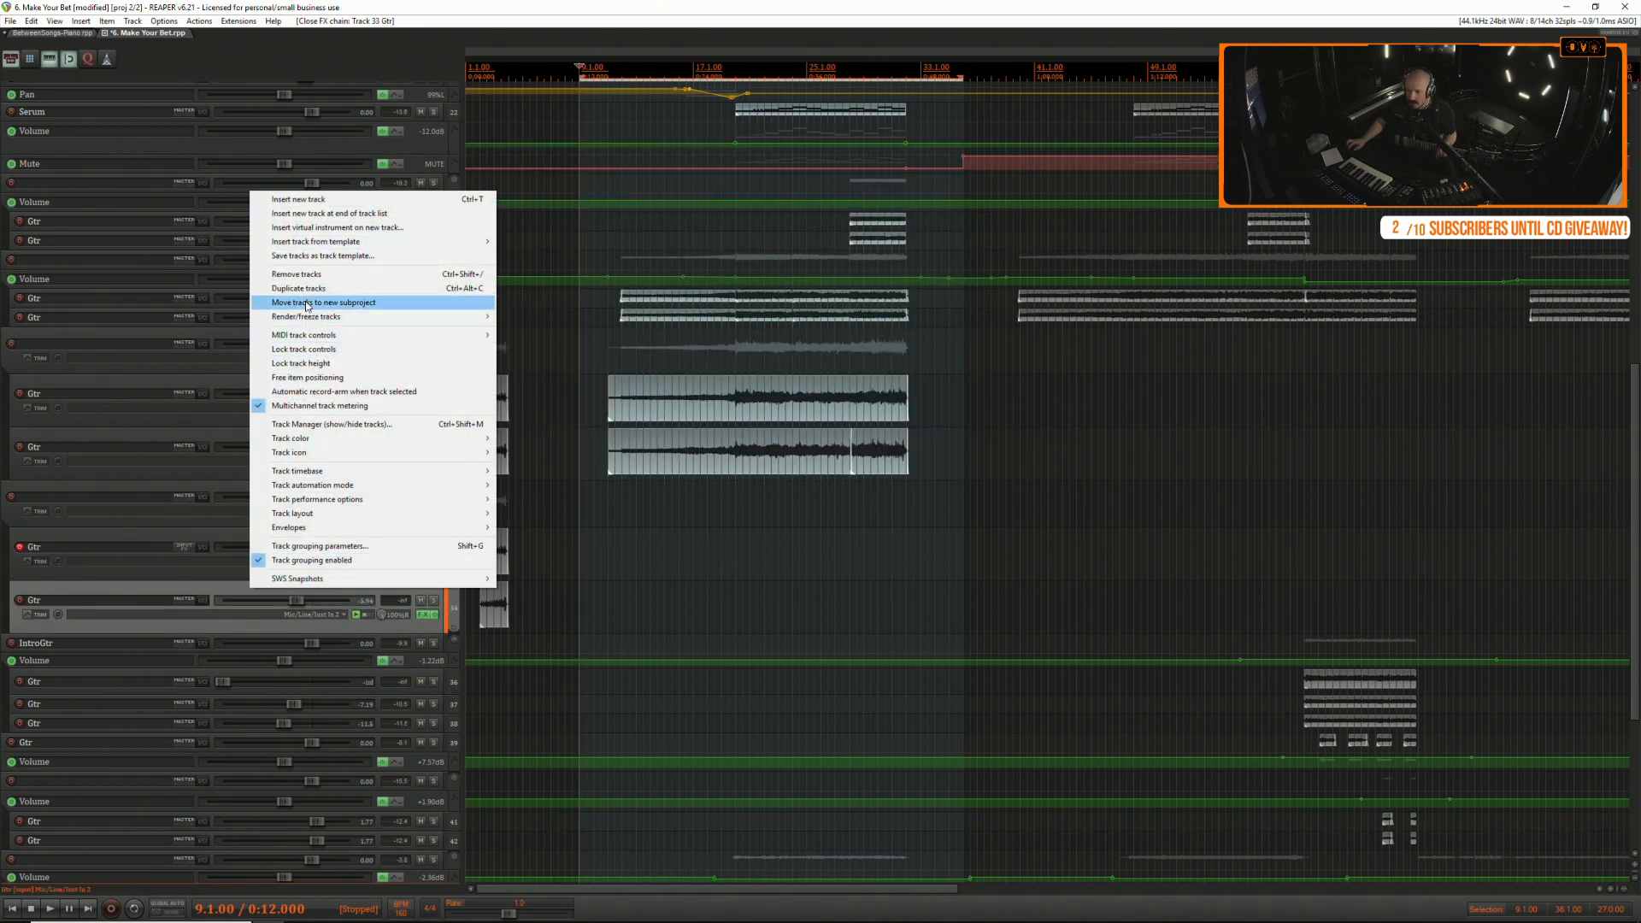
{"action": "left_click", "coordinate": [311, 275]}
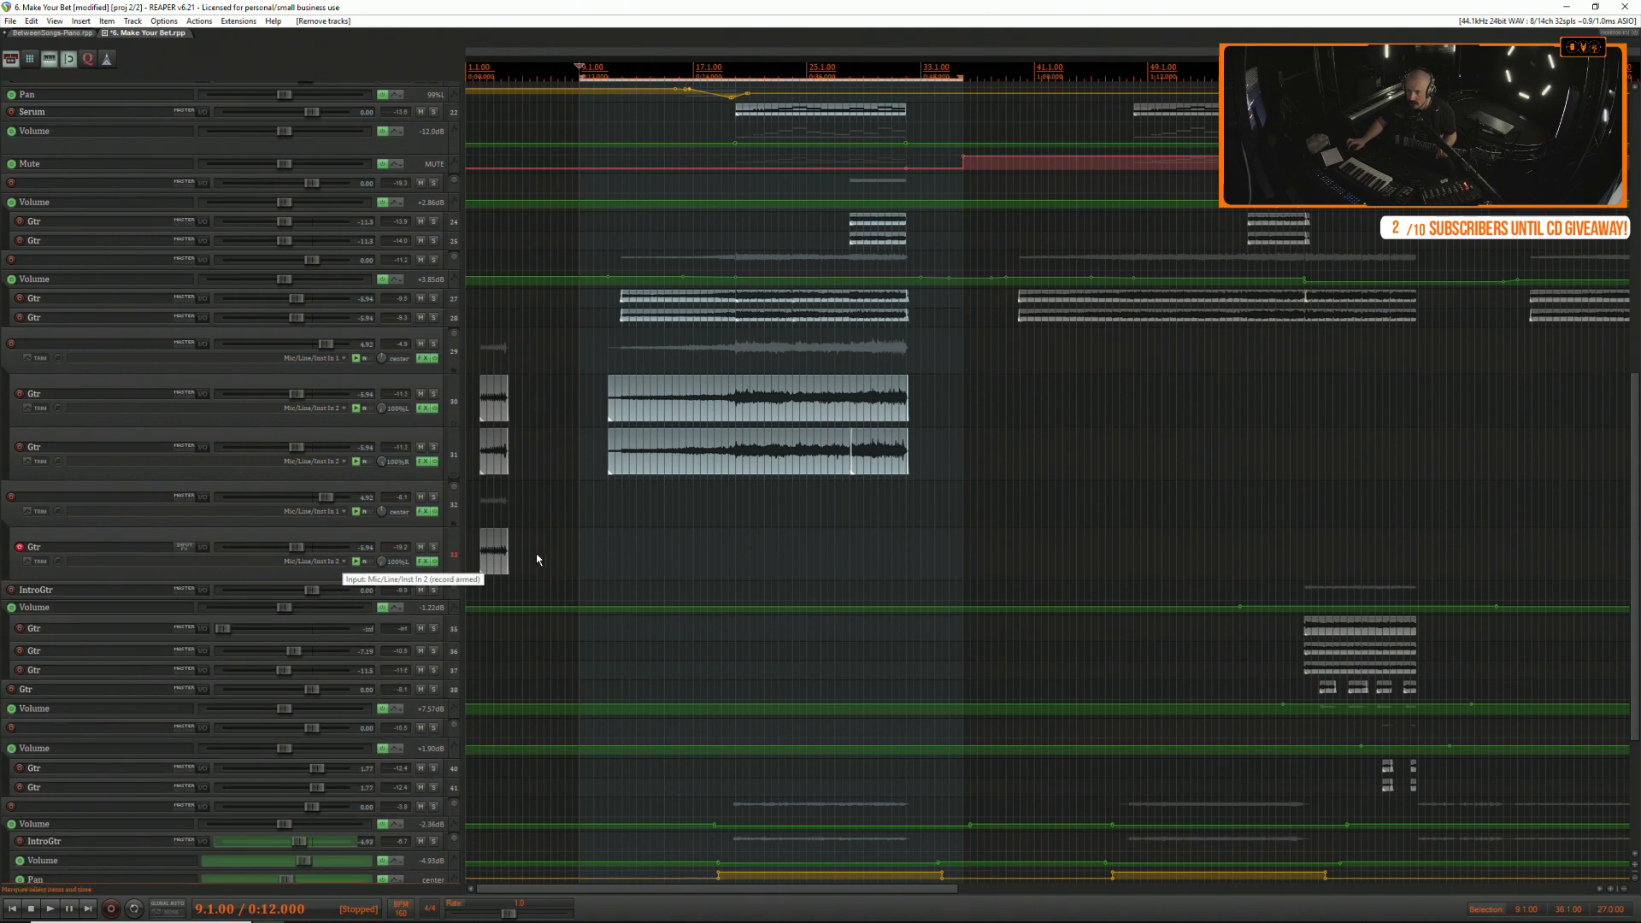
{"action": "right_click", "coordinate": [376, 537]}
{"action": "left_click", "coordinate": [436, 239]}
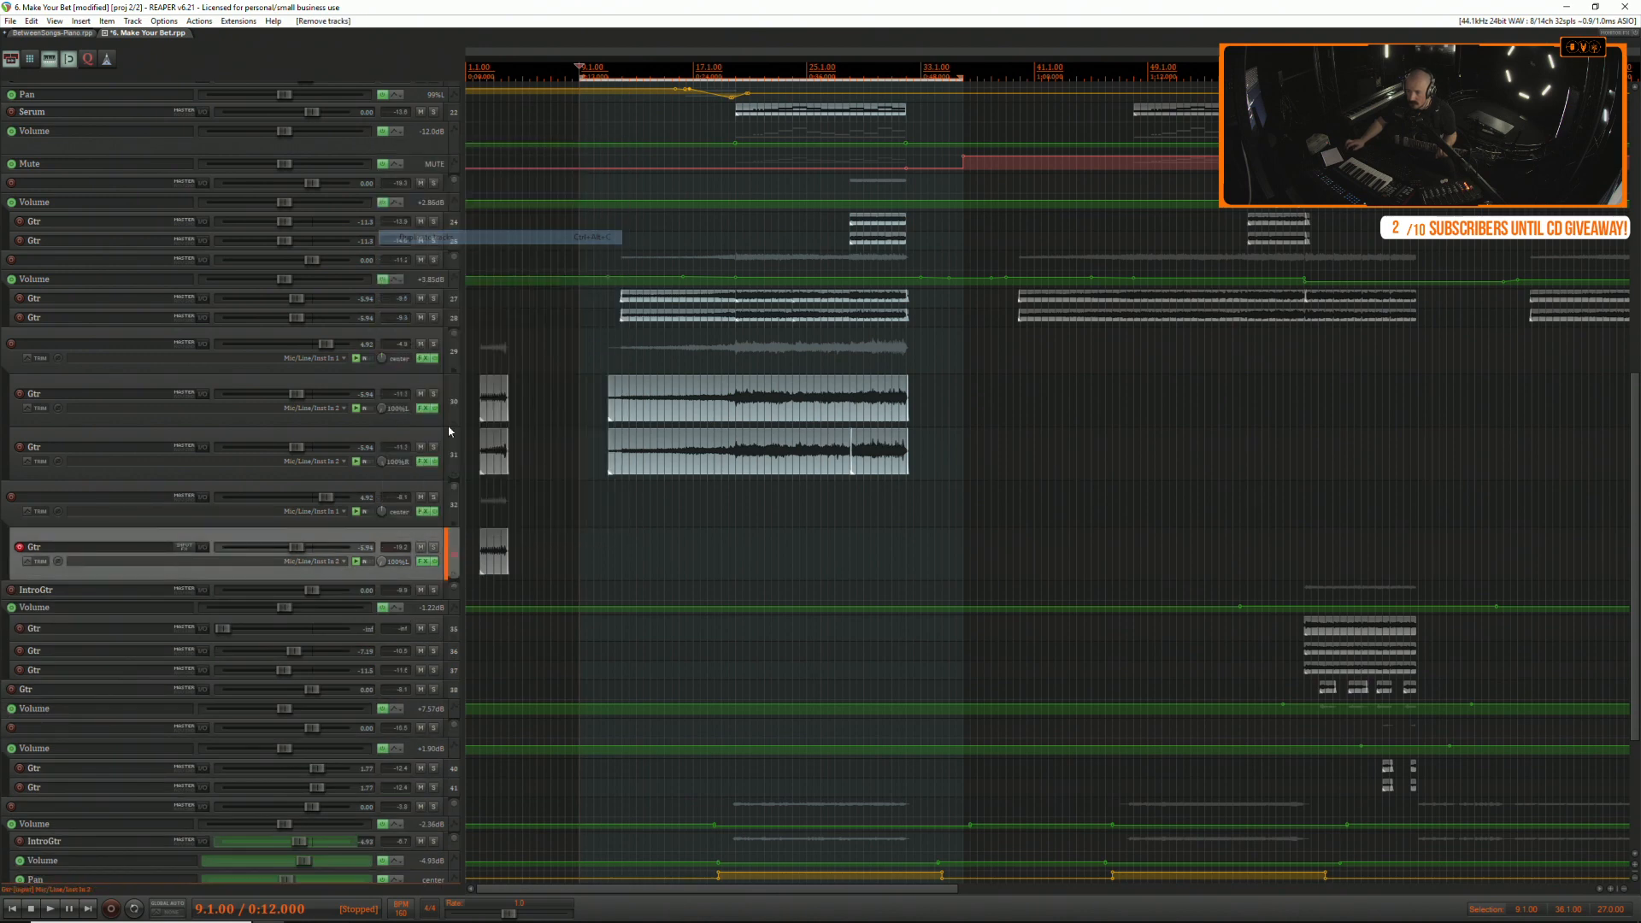
Pan the new Gtr copy 100% right, centre its source track, and delete the short items near the song start from both.
{"action": "left_click_drag", "start_coordinate": [382, 617], "coordinate": [382, 513]}
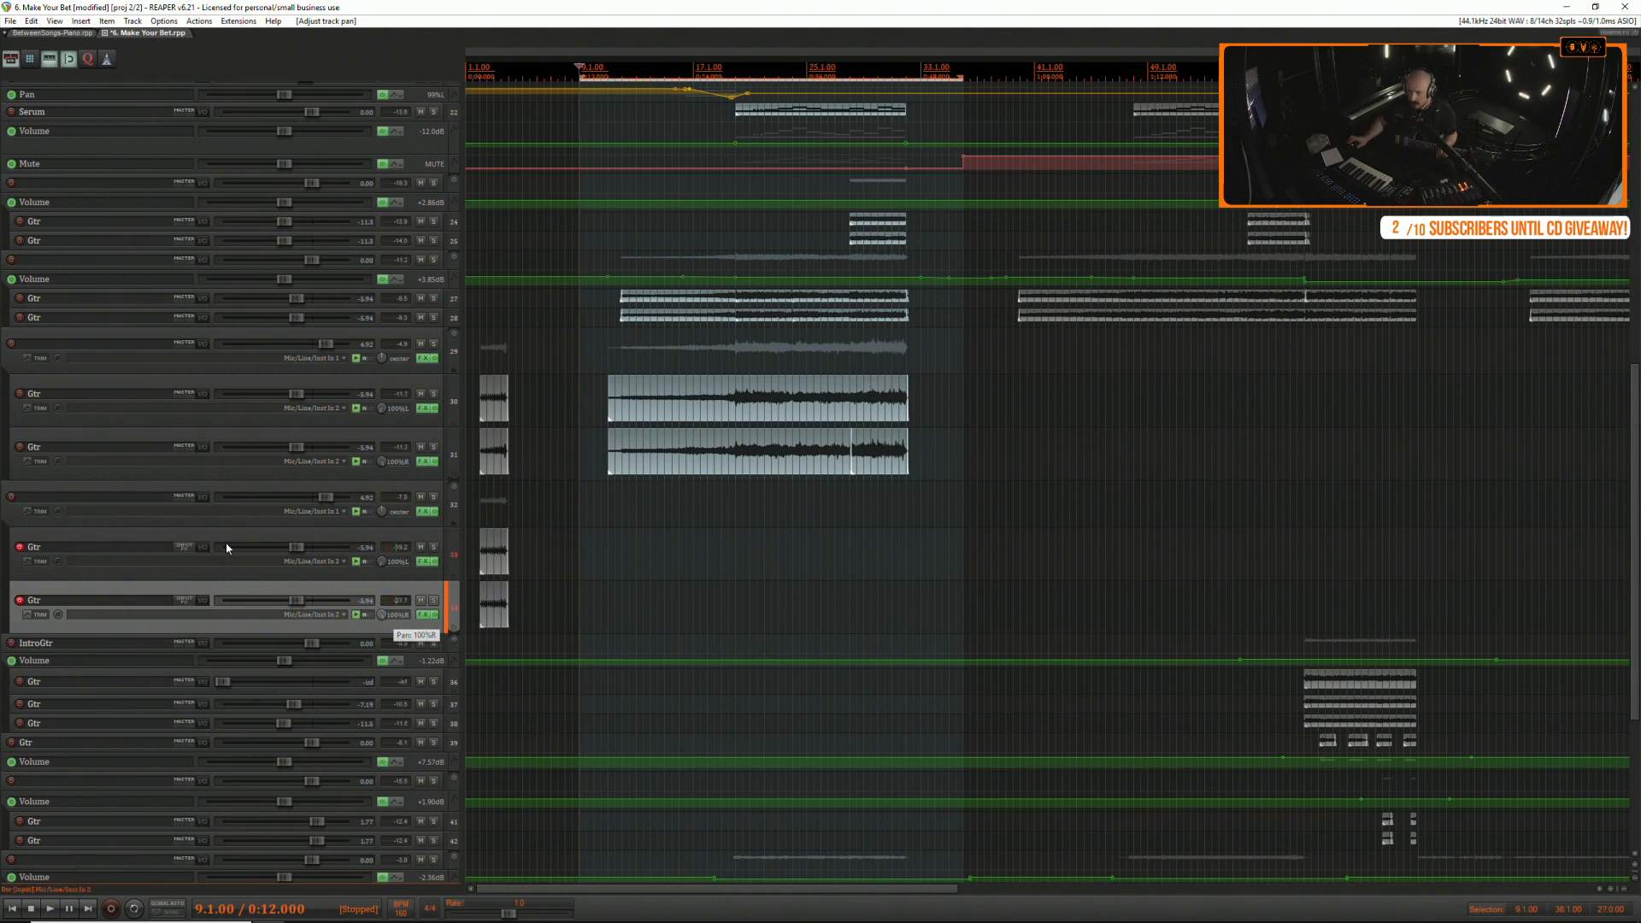
{"action": "double_click", "coordinate": [382, 561]}
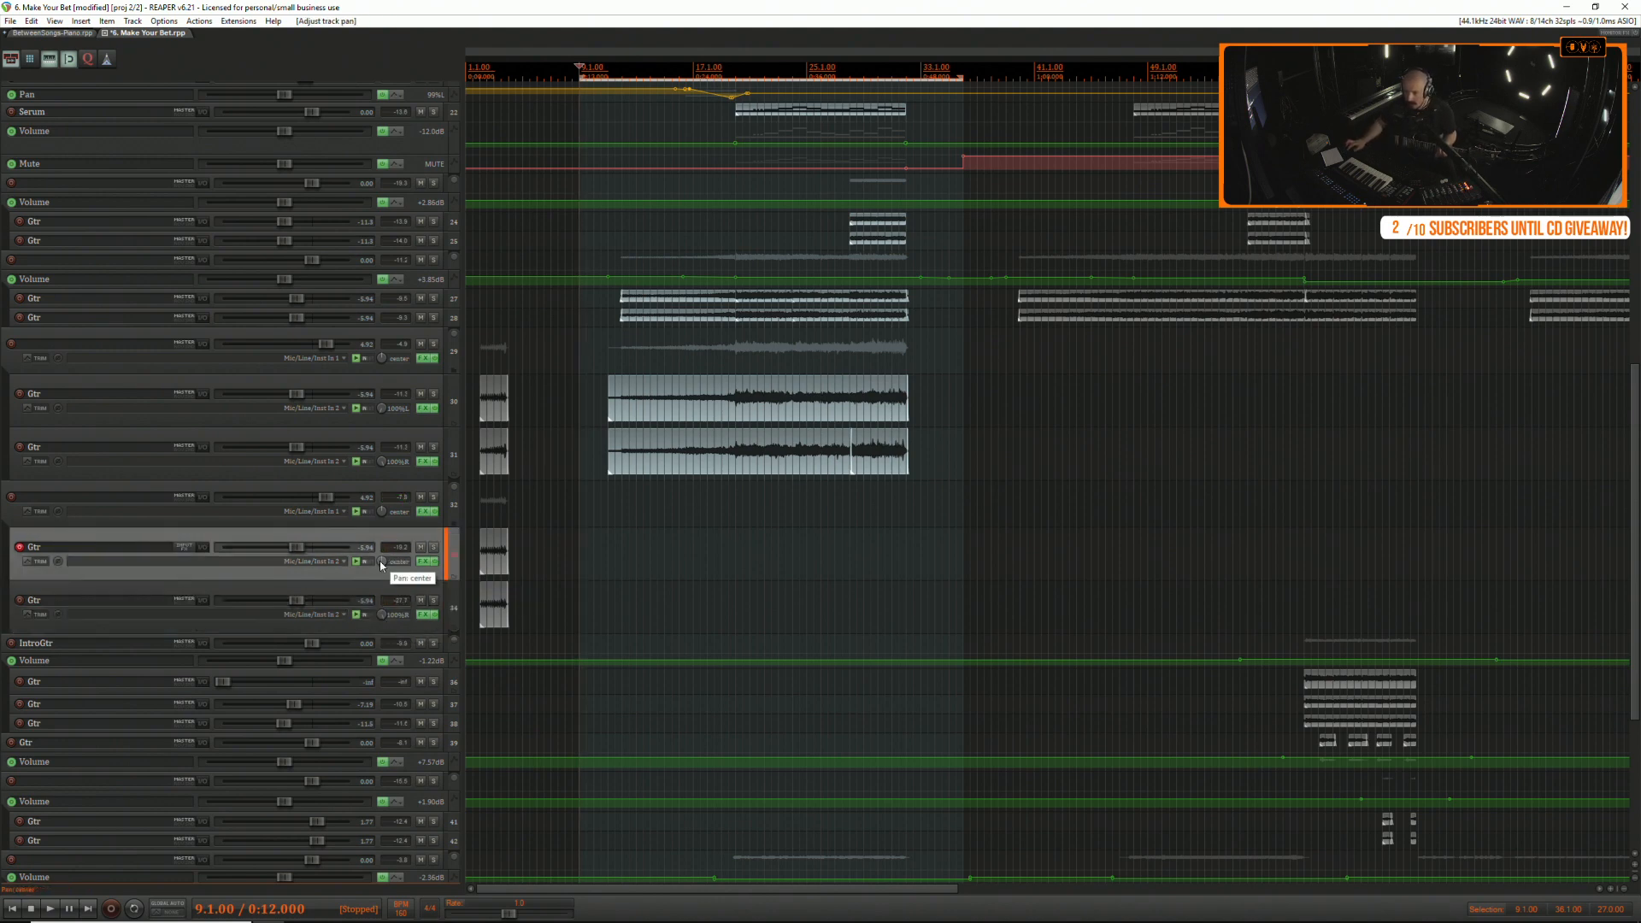
{"action": "left_click_drag", "start_coordinate": [531, 547], "coordinate": [441, 628]}
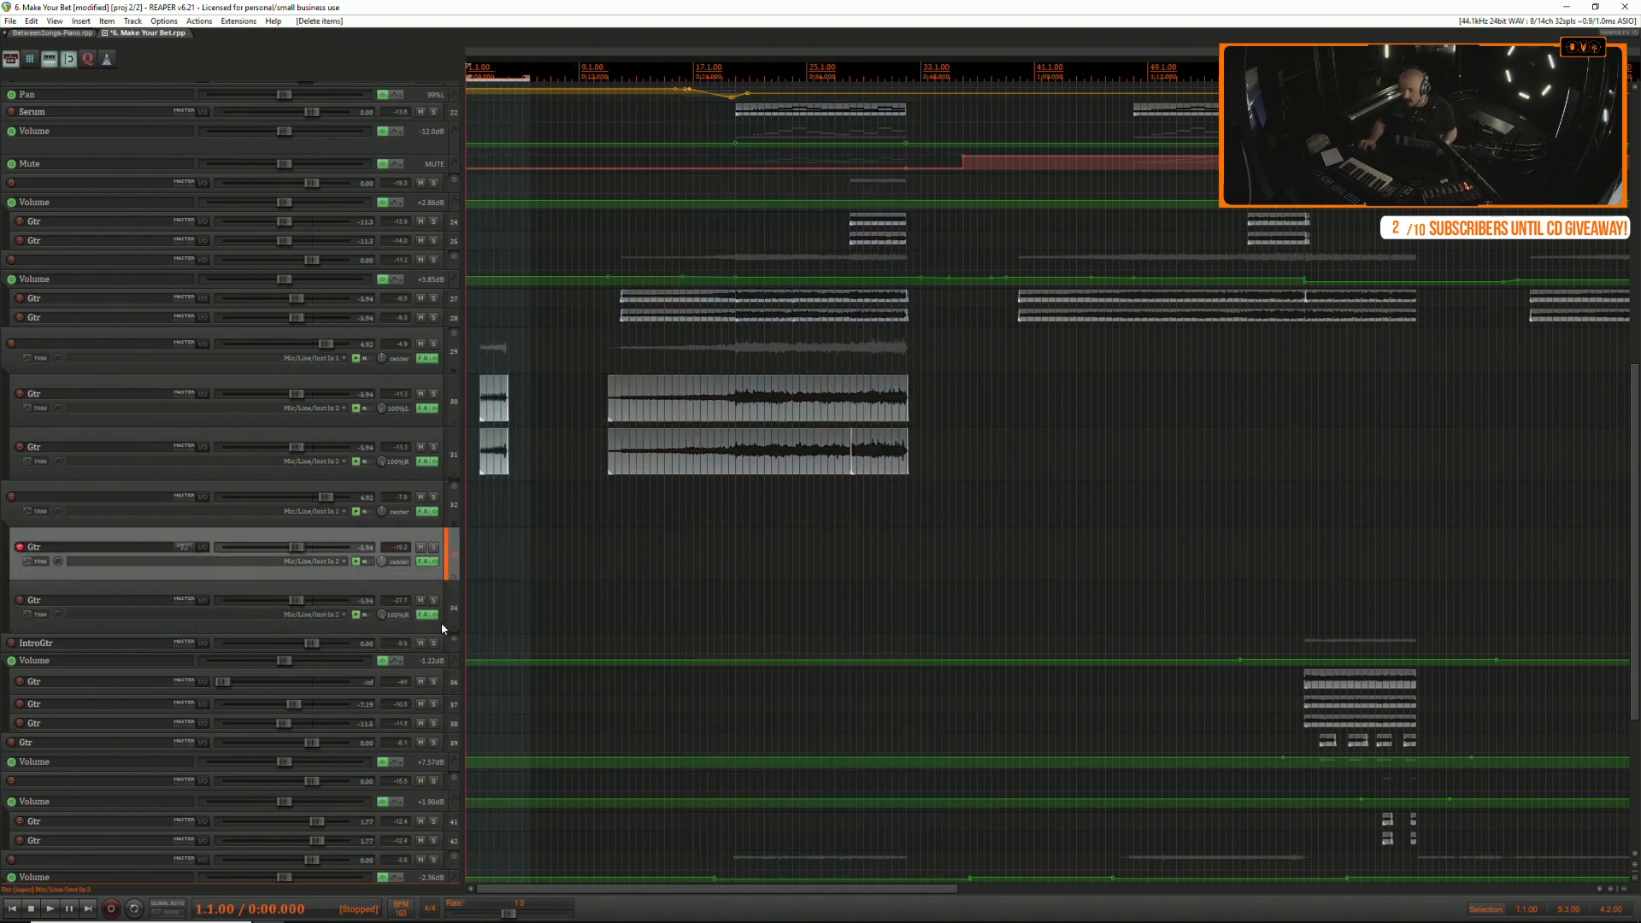
Record takes on the centred Gtr track from 29.1.00, restarting until a complete pass is captured.
{"action": "left_click", "coordinate": [864, 535]}
{"action": "key", "text": "ctrl+r"}
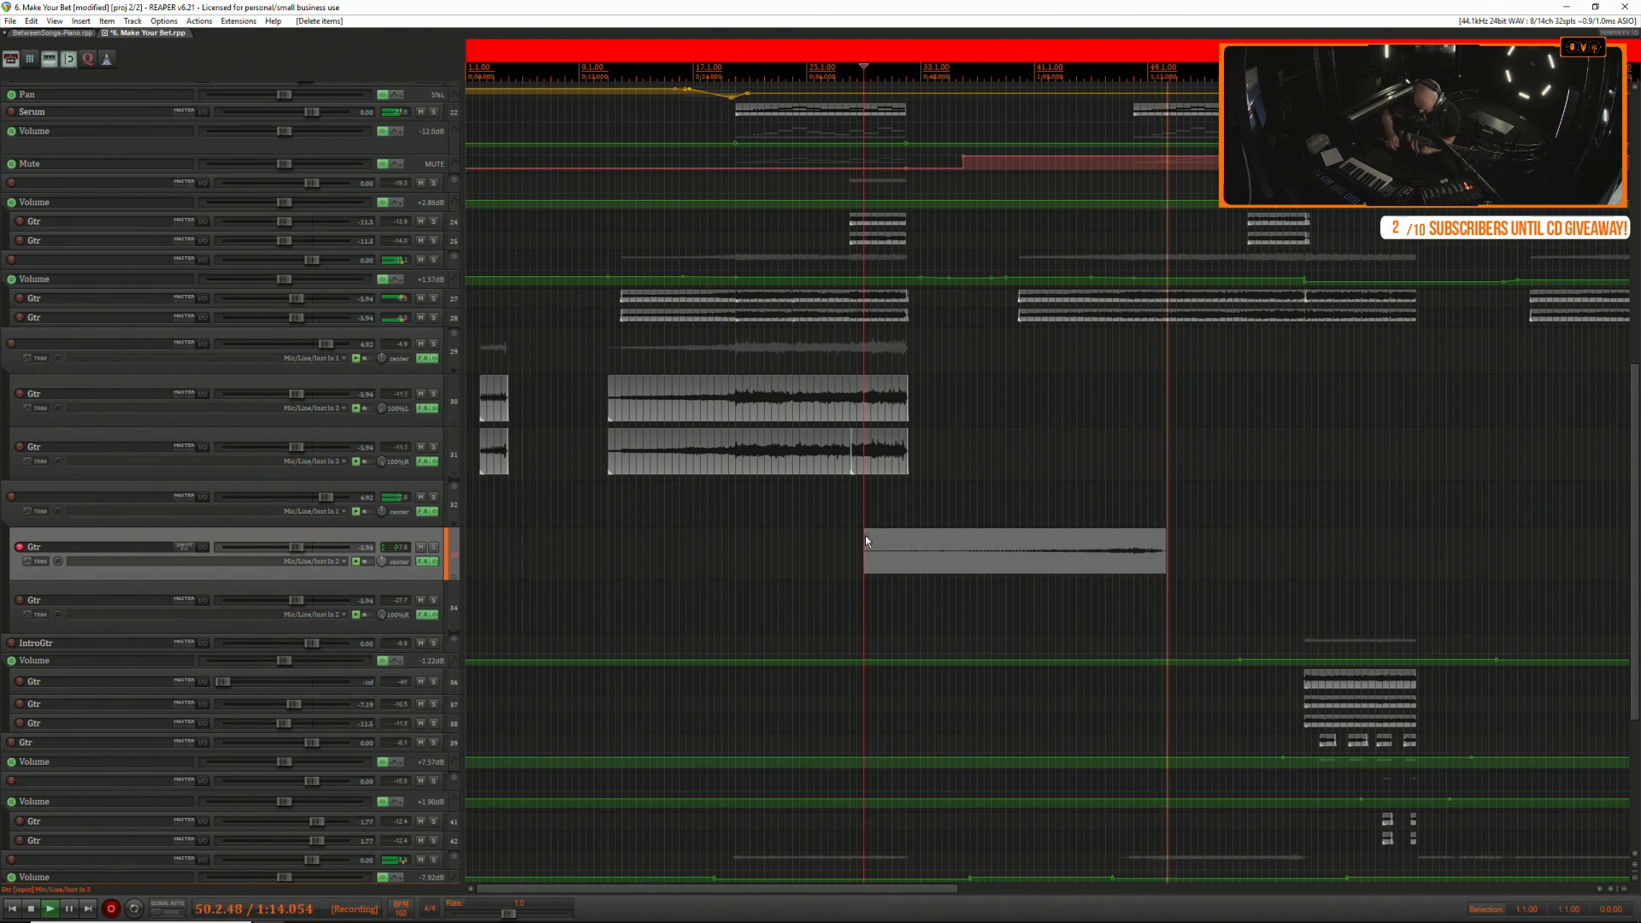
{"action": "key", "text": "space"}
{"action": "key", "text": "ctrl+r"}
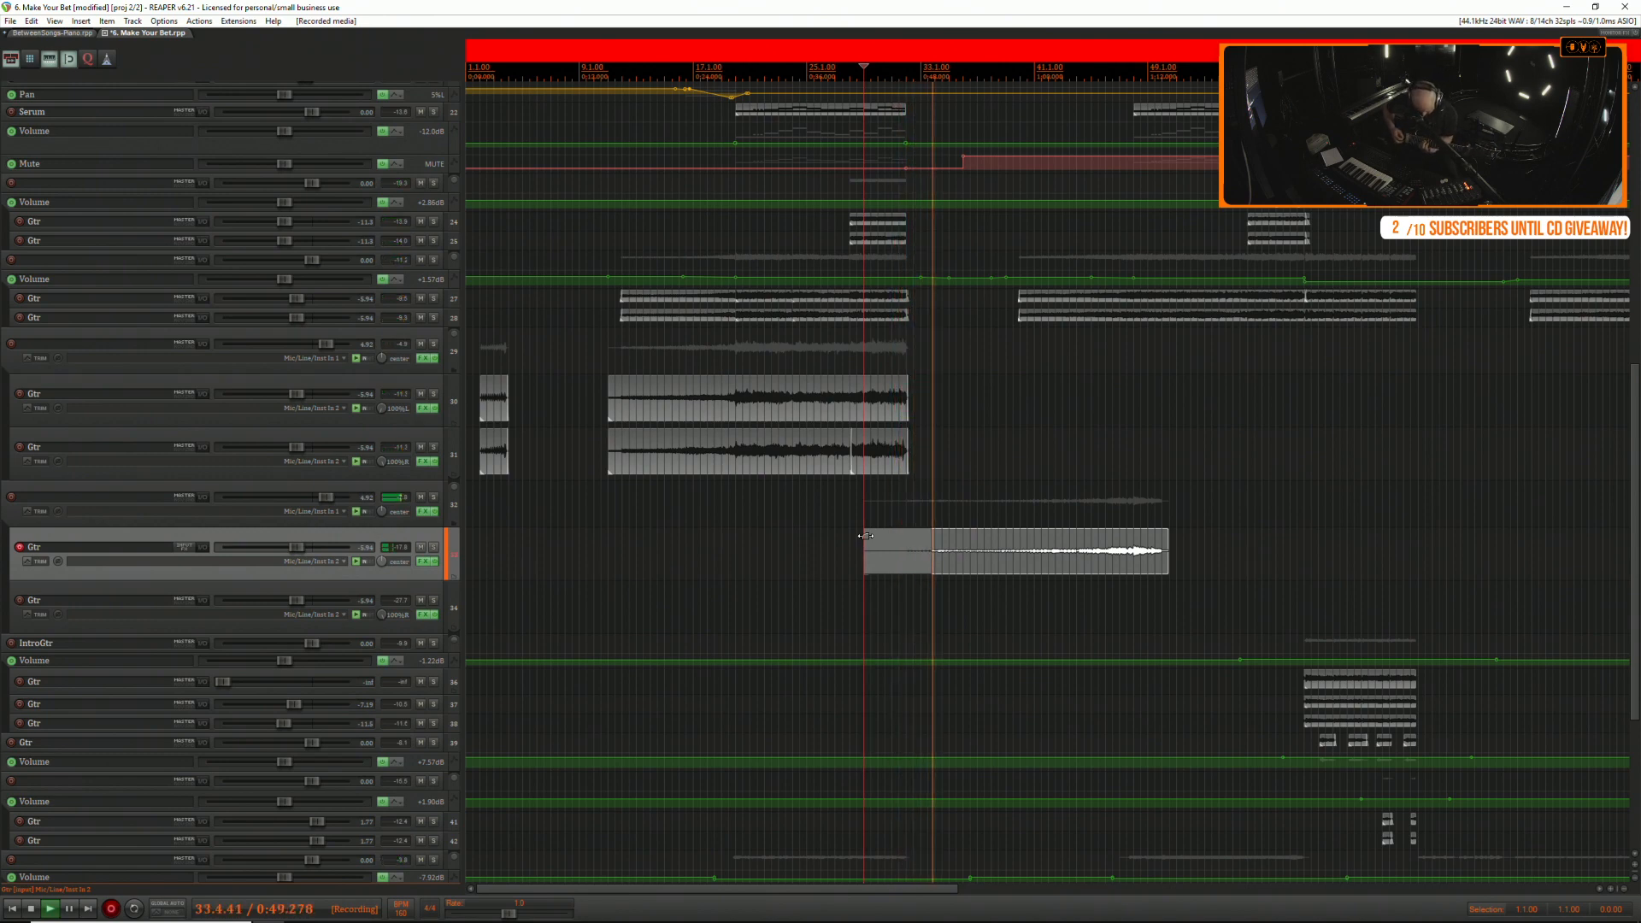
{"action": "key", "text": "ctrl+r"}
{"action": "key", "text": "ctrl+r"}
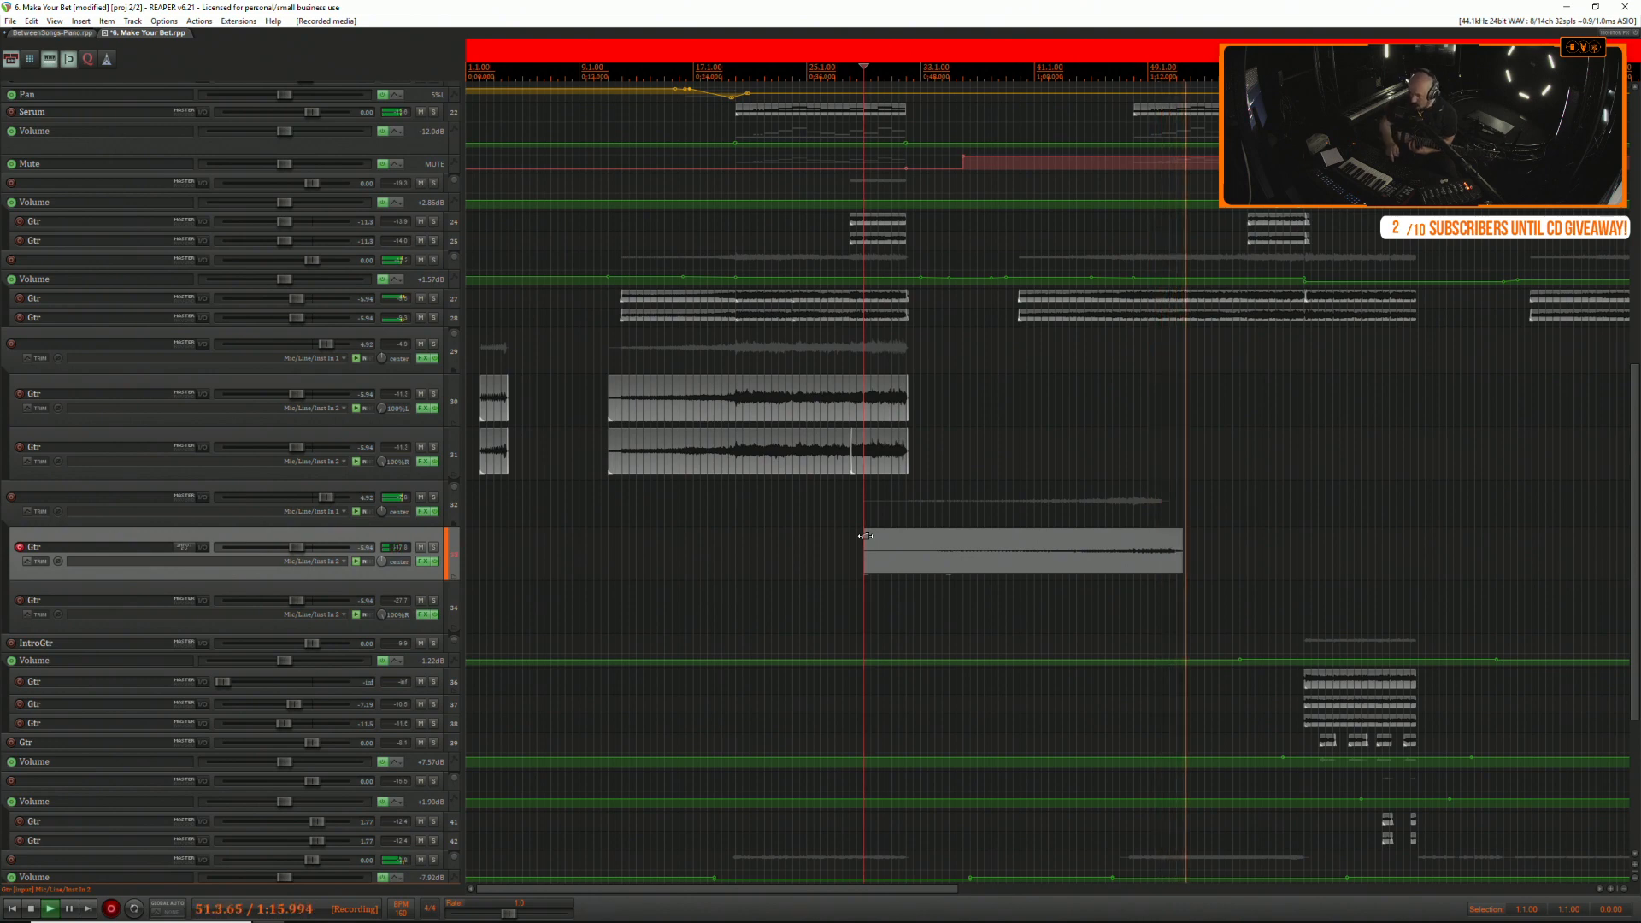
{"action": "key", "text": "space"}
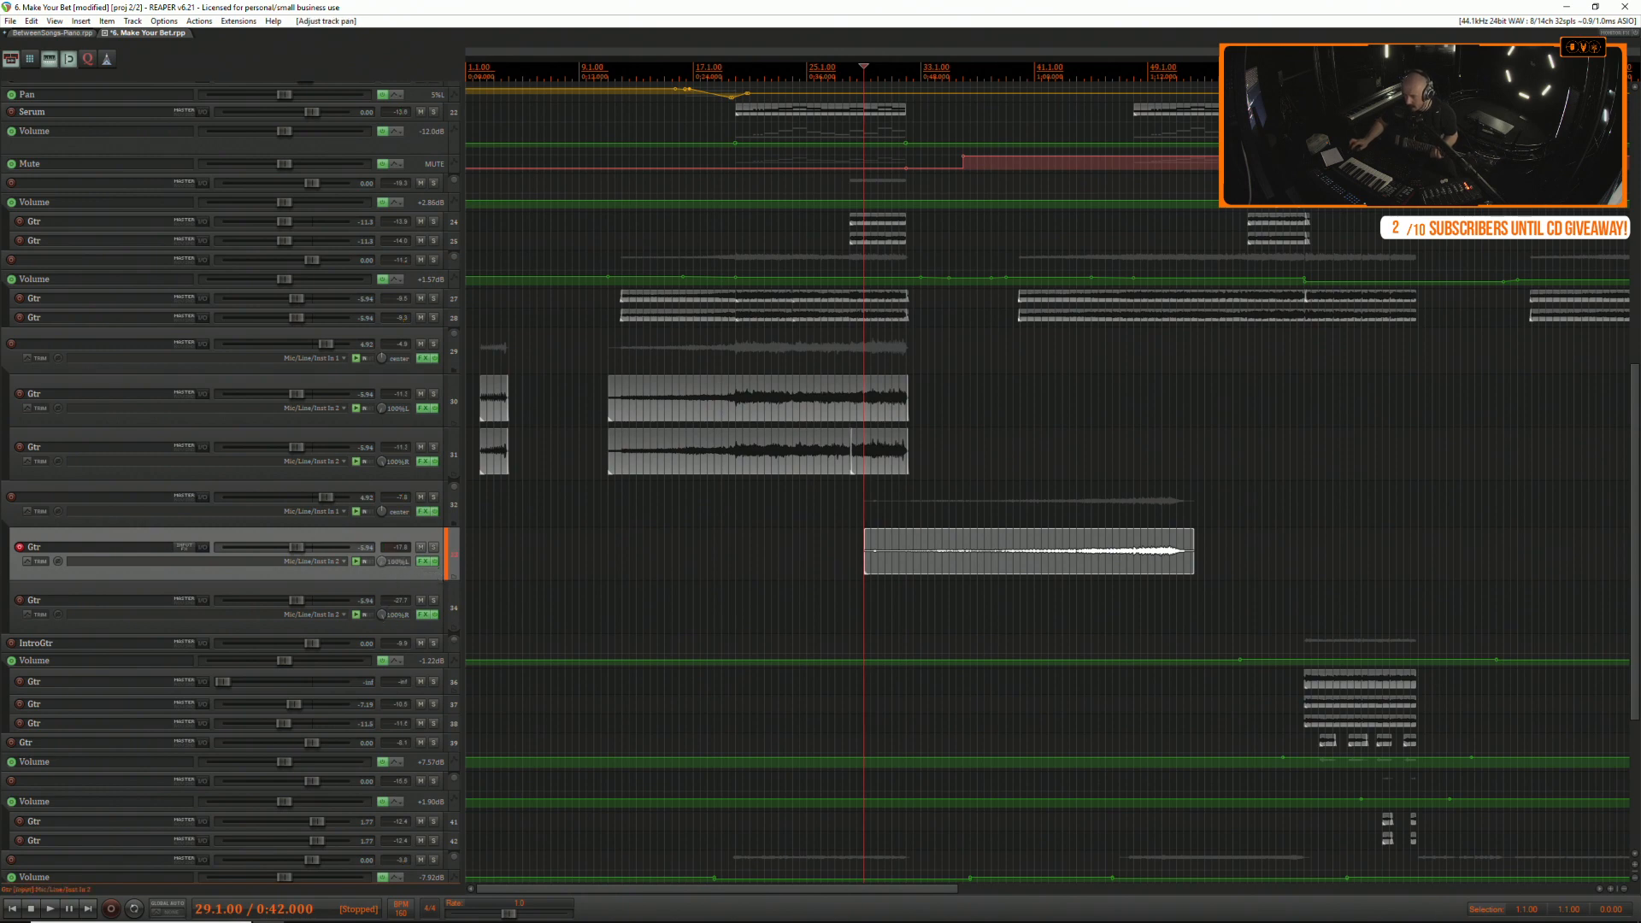
Pan the upper Gtr track fully left, switch record arming to the right-panned Gtr track, and record a double from 29.1.00.
{"action": "left_click", "coordinate": [20, 601]}
{"action": "key", "text": "ctrl+r"}
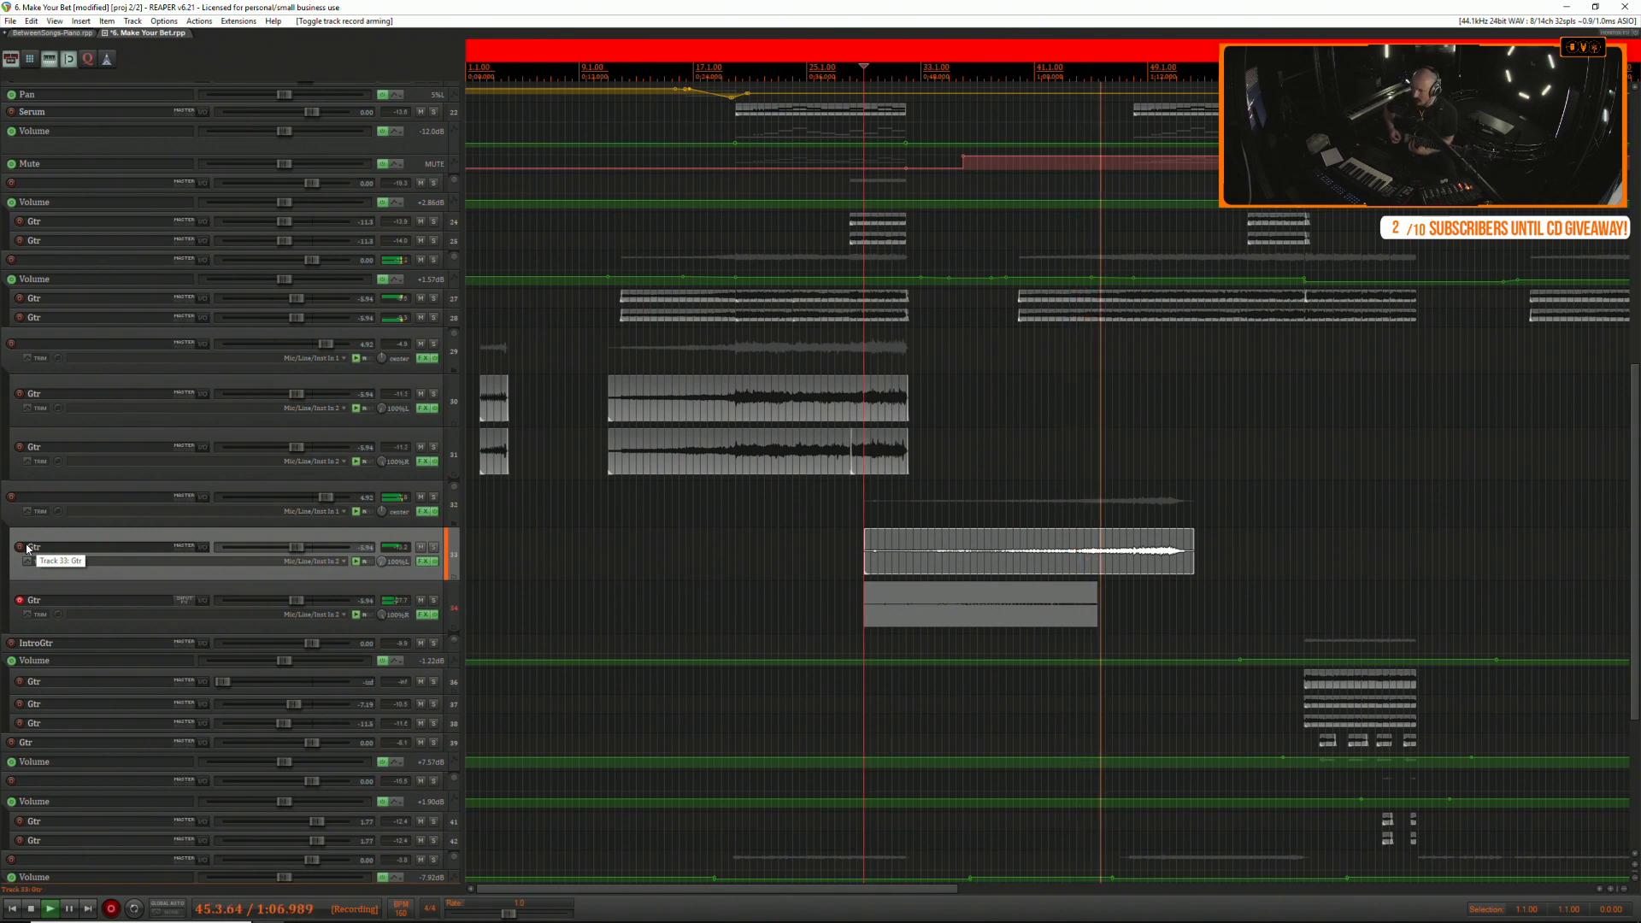
{"action": "key", "text": "space"}
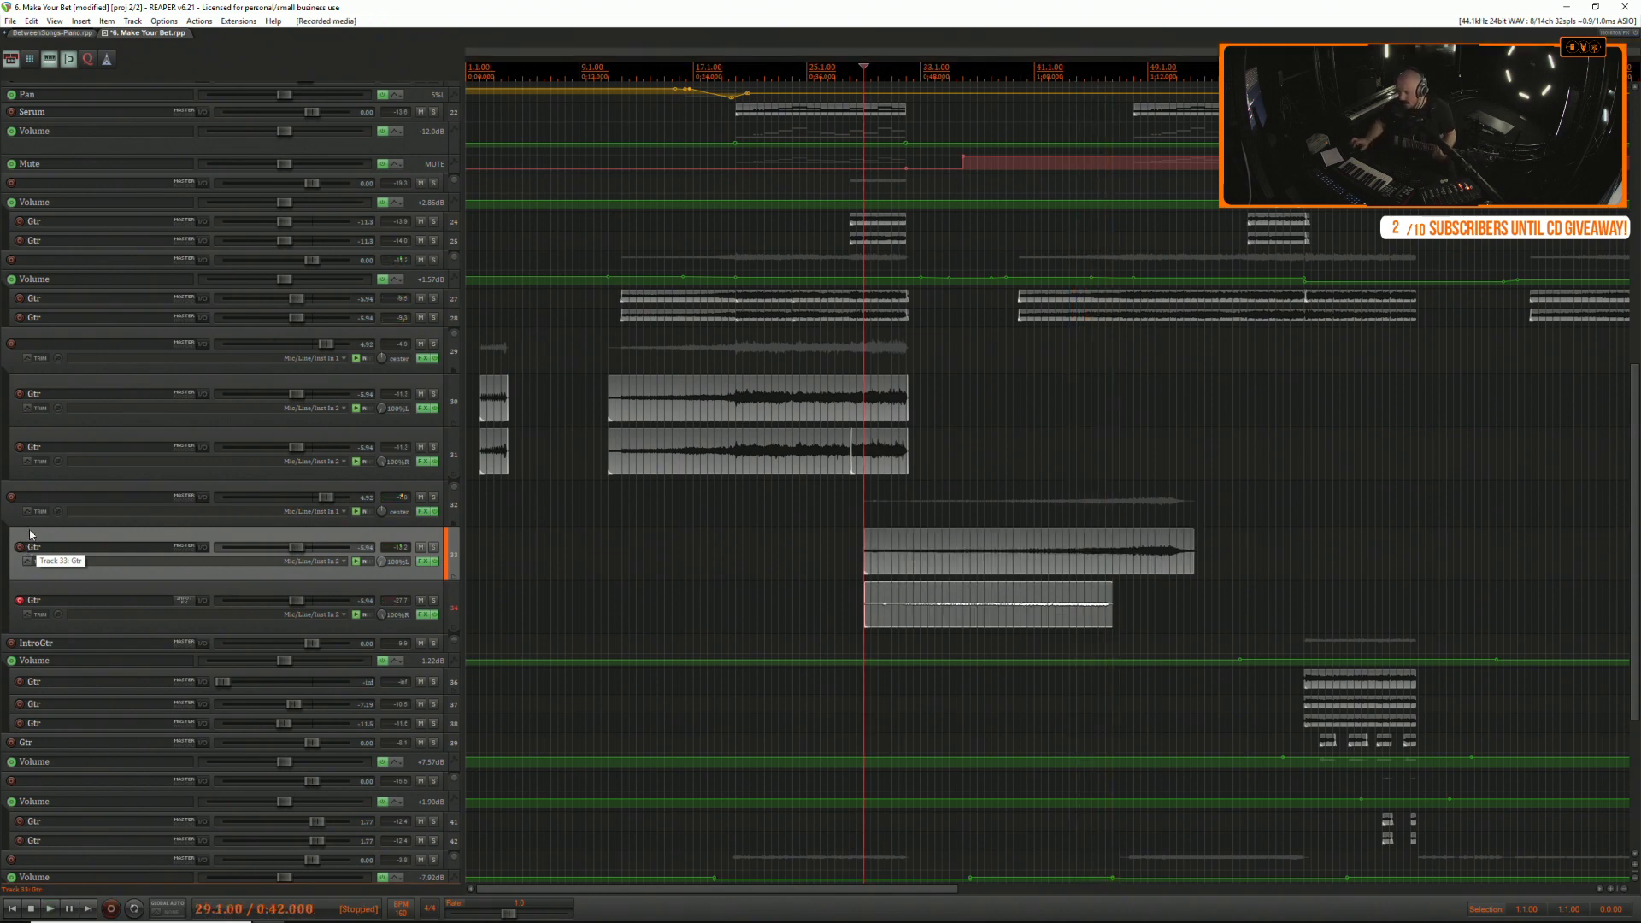
Delete both takes that start at 29.1.00 from the two duplicated Gtr tracks.
{"action": "scroll", "coordinate": [723, 523], "scroll_direction": "up", "scroll_amount": 5}
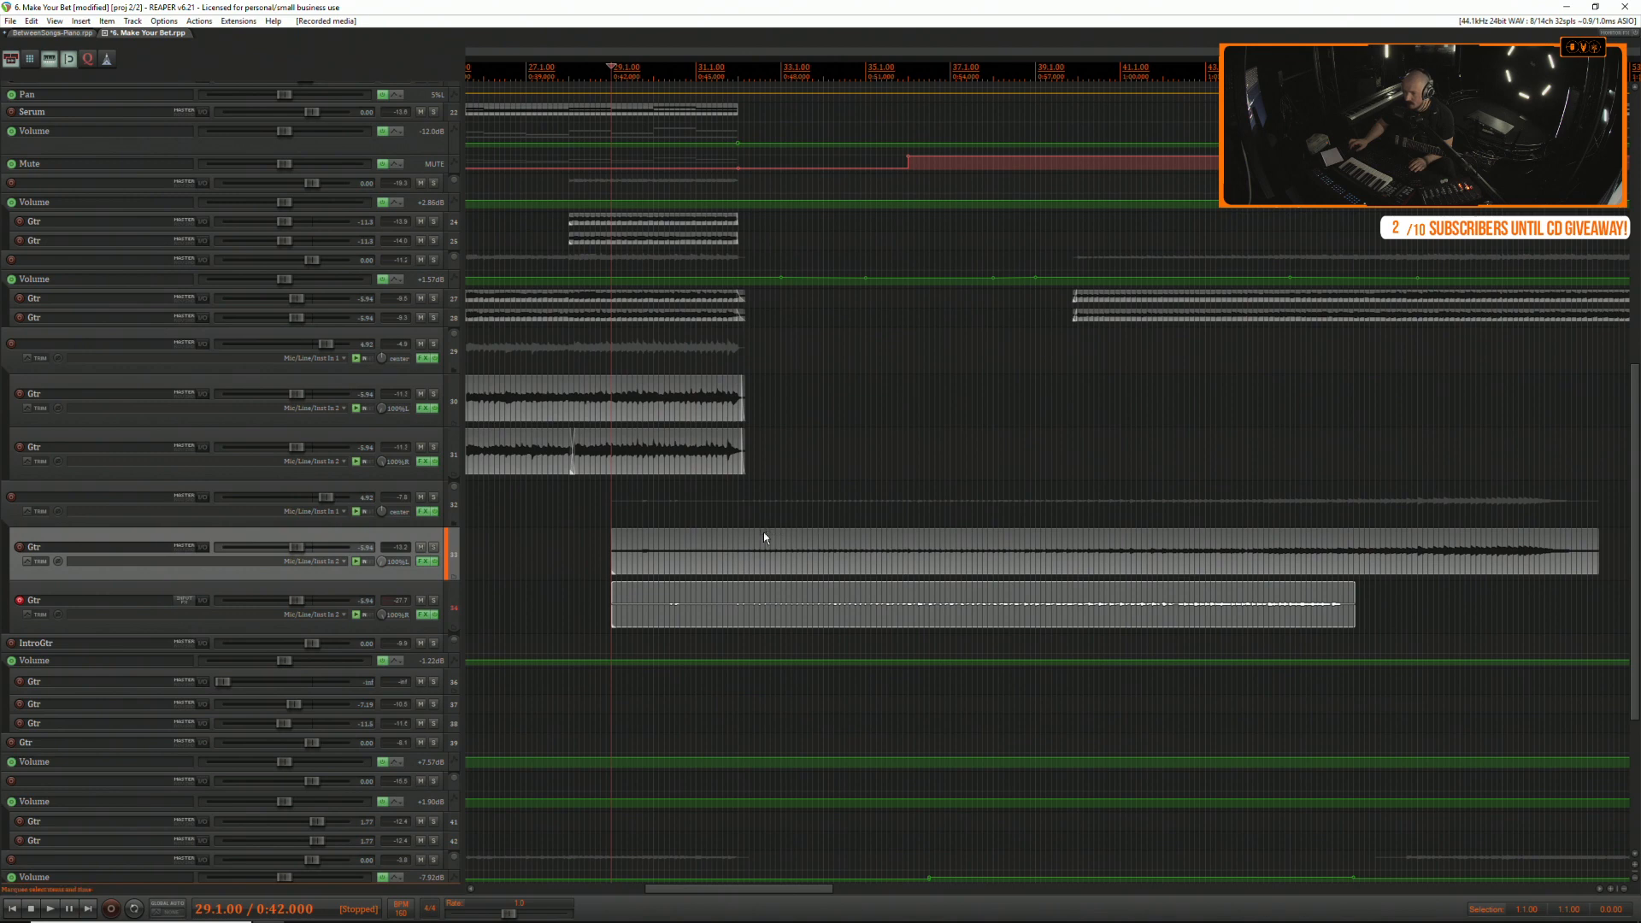
{"action": "scroll", "coordinate": [663, 554], "scroll_direction": "down", "scroll_amount": 3}
{"action": "scroll", "coordinate": [684, 547], "scroll_direction": "right", "scroll_amount": 2}
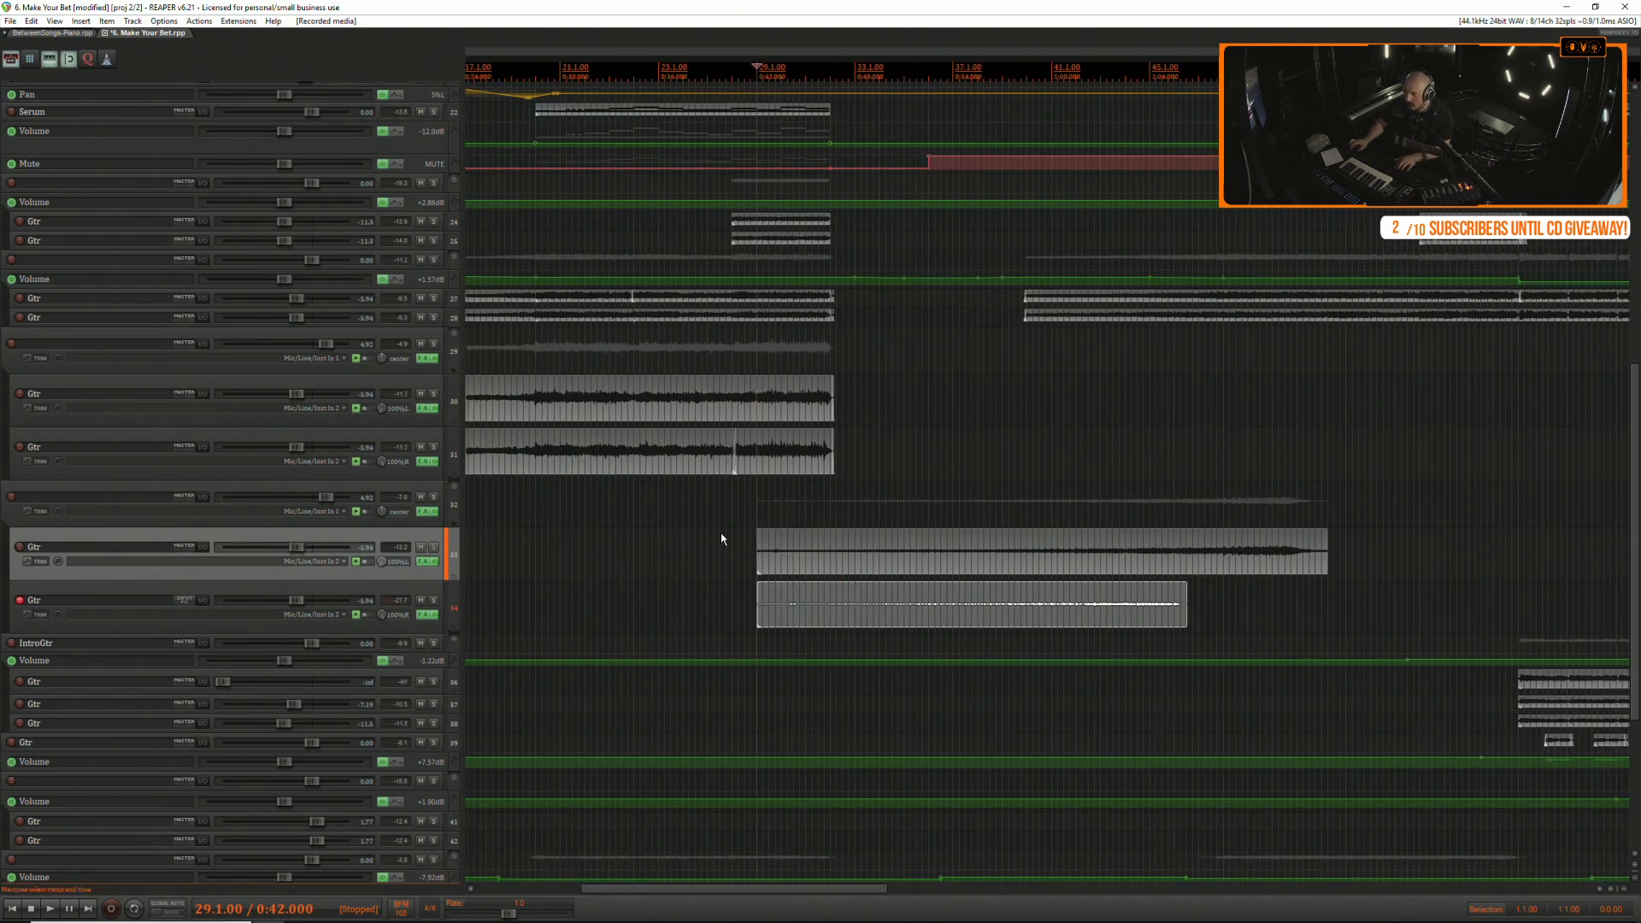
{"action": "left_click_drag", "start_coordinate": [738, 541], "coordinate": [1345, 632]}
{"action": "key", "text": "Delete"}
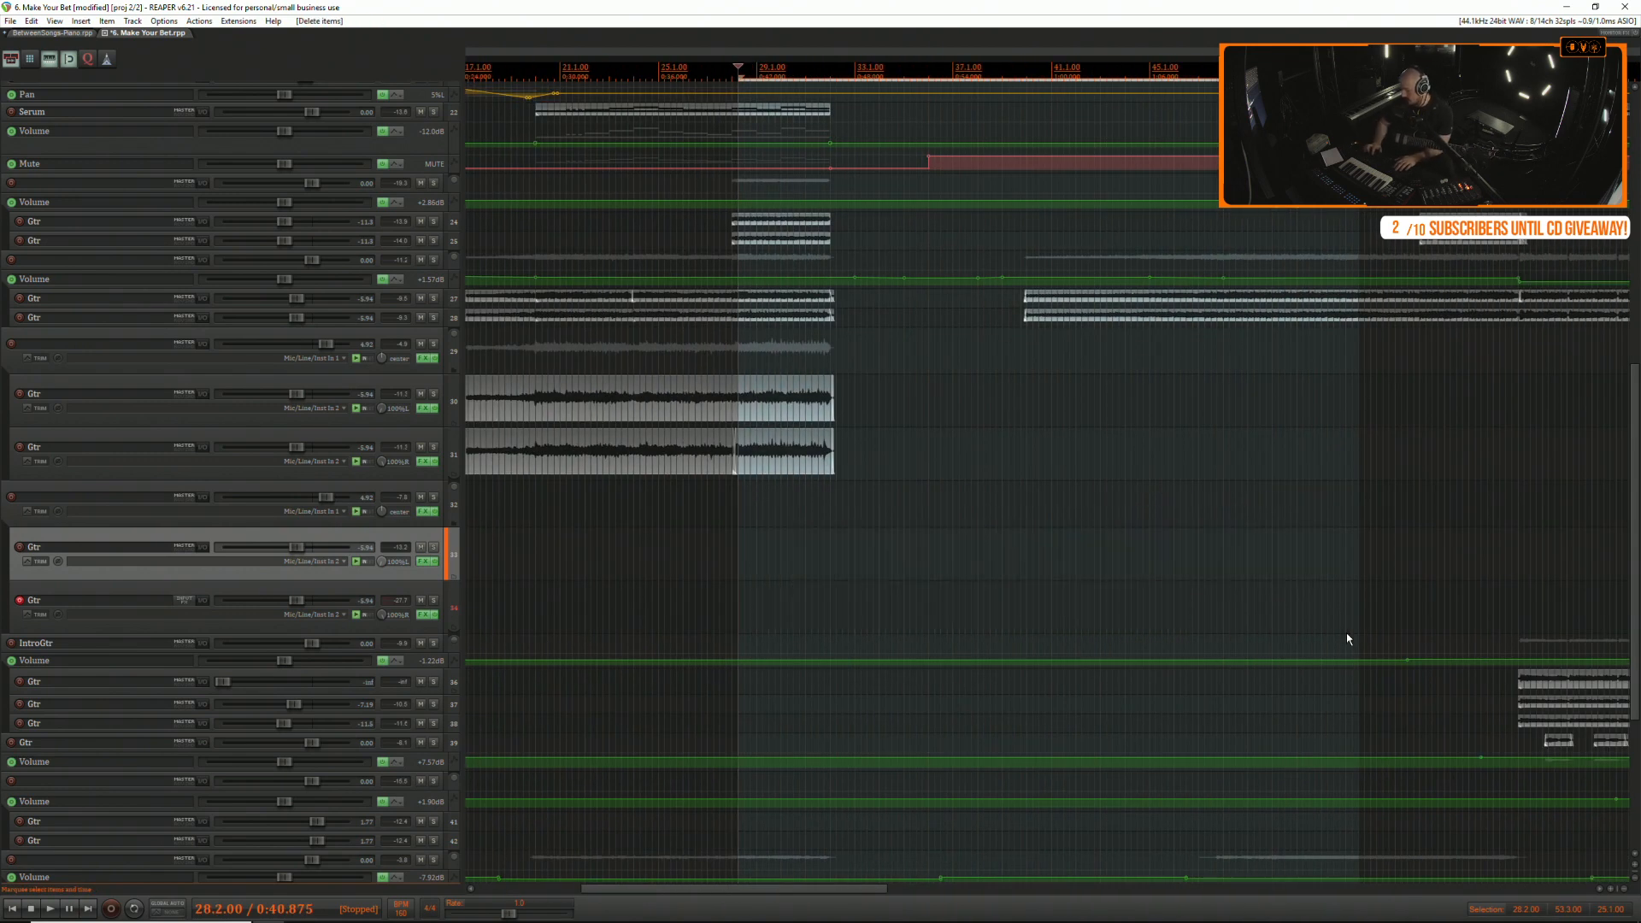
Centre the pan of the armed lower Gtr track and record a new take on it from 31.1.00.
{"action": "right_click", "coordinate": [17, 550]}
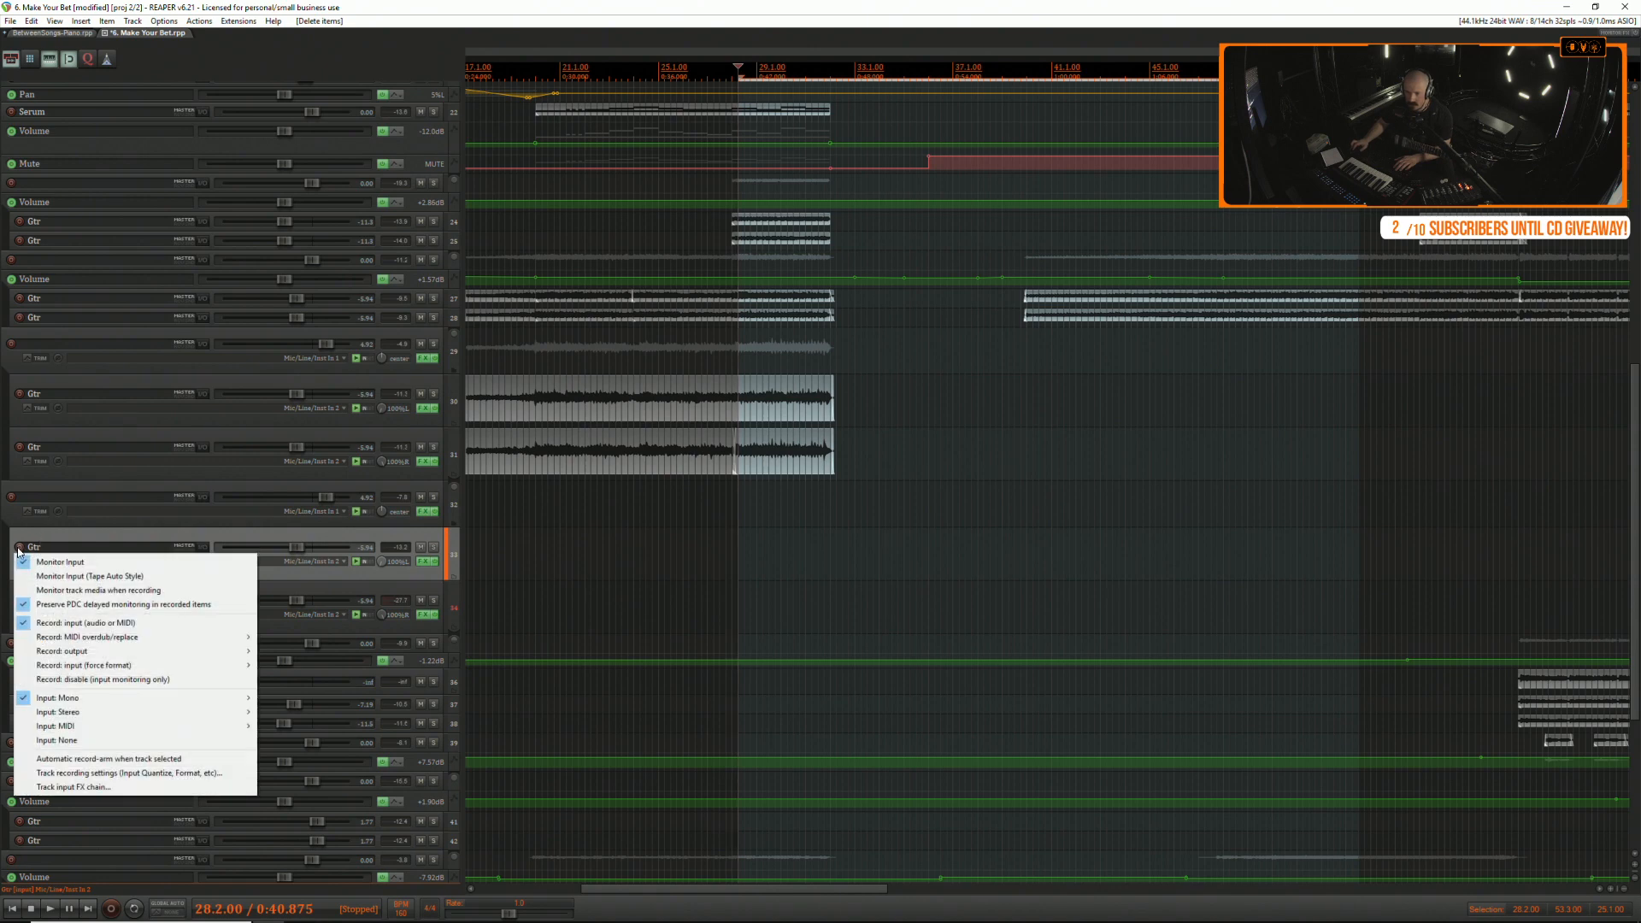
{"action": "left_click", "coordinate": [34, 545]}
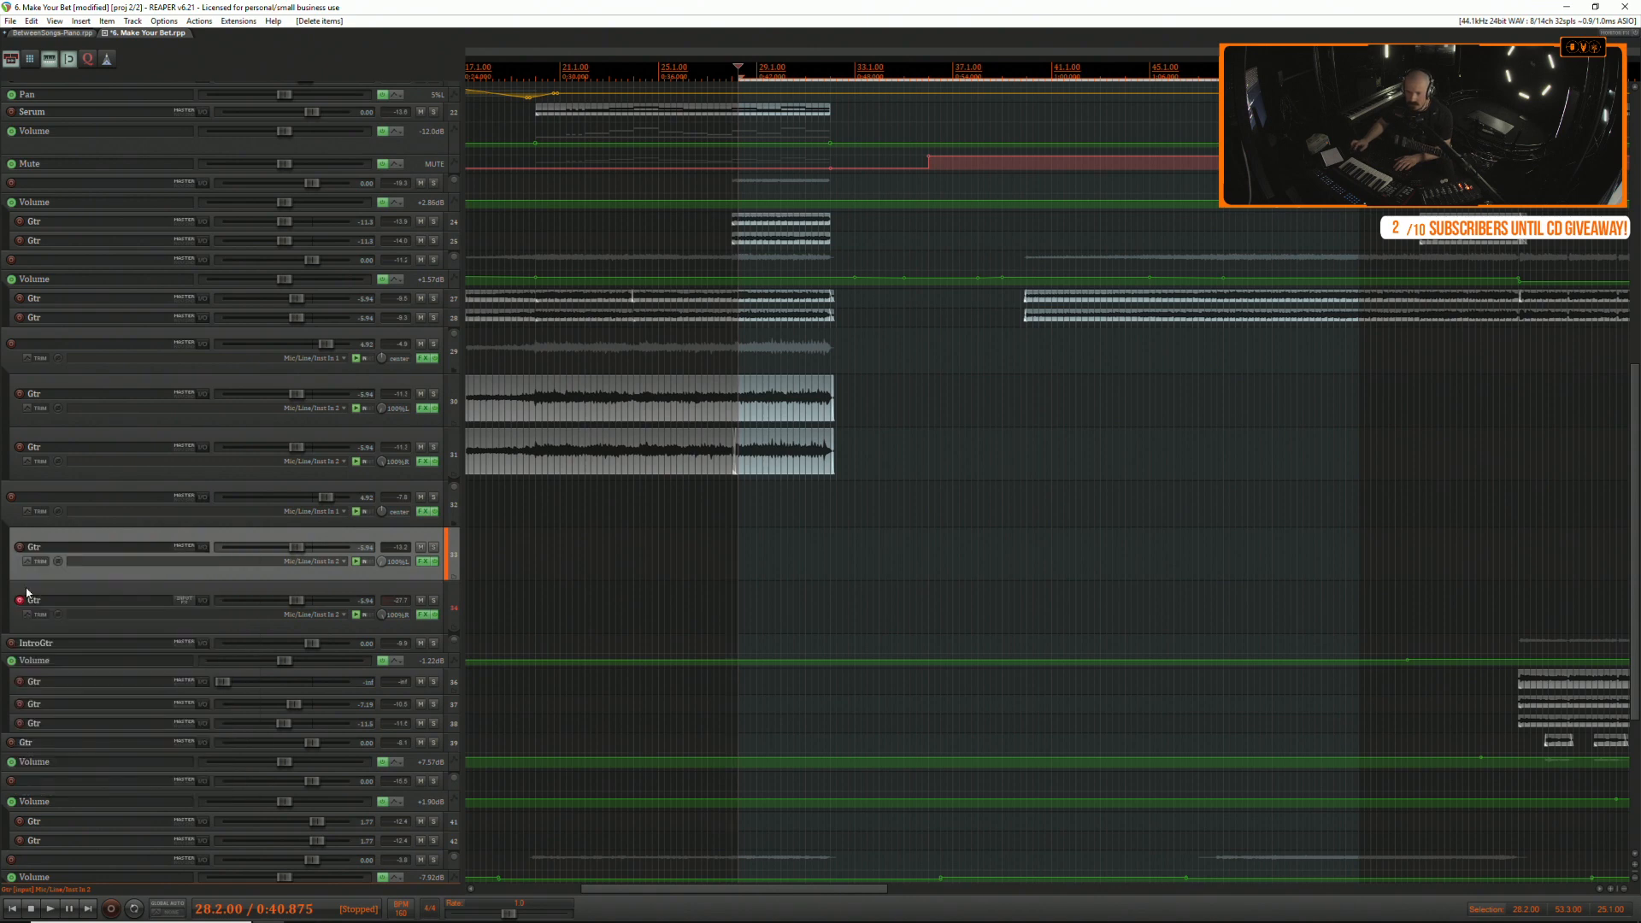
{"action": "left_click", "coordinate": [816, 539]}
{"action": "double_click", "coordinate": [382, 615]}
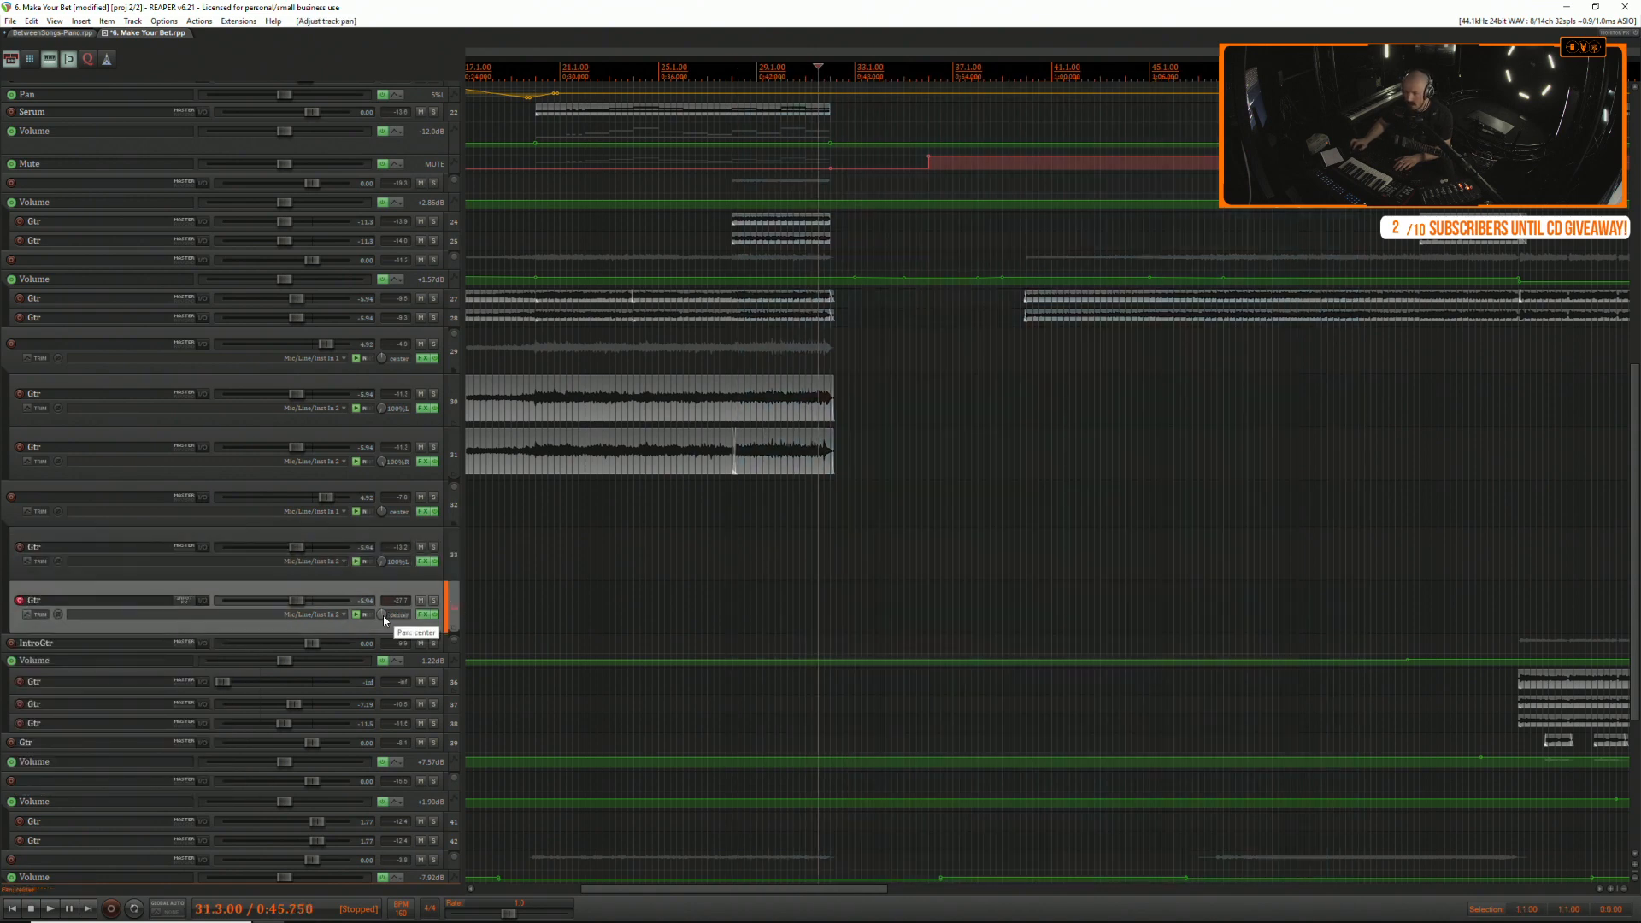
{"action": "left_click", "coordinate": [807, 543]}
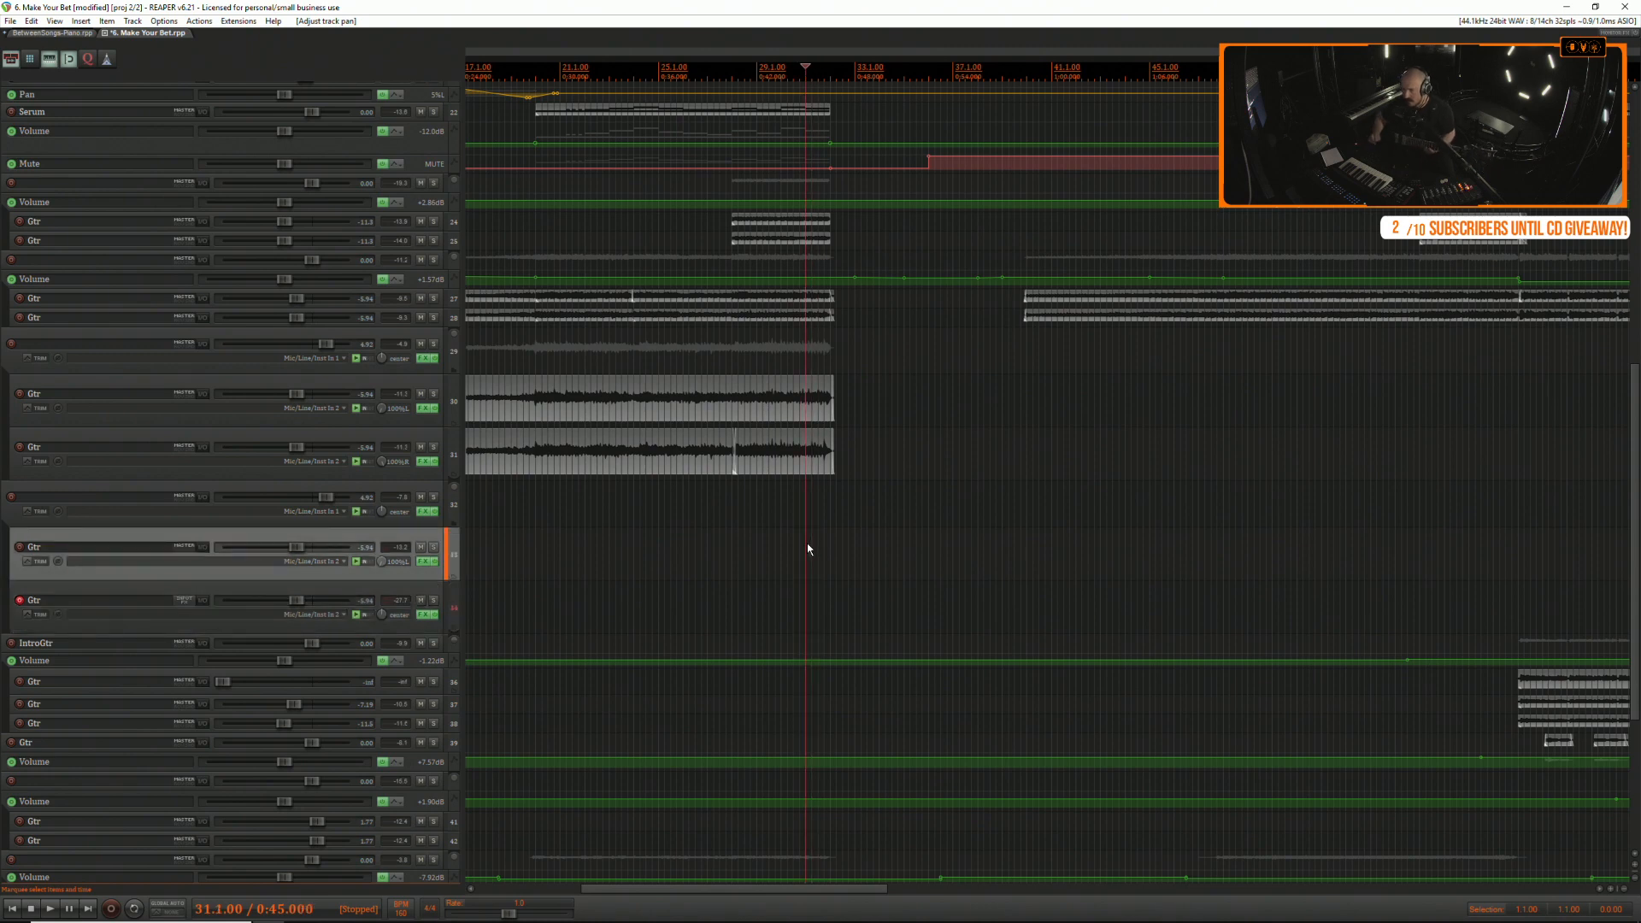
{"action": "key", "text": "ctrl+r"}
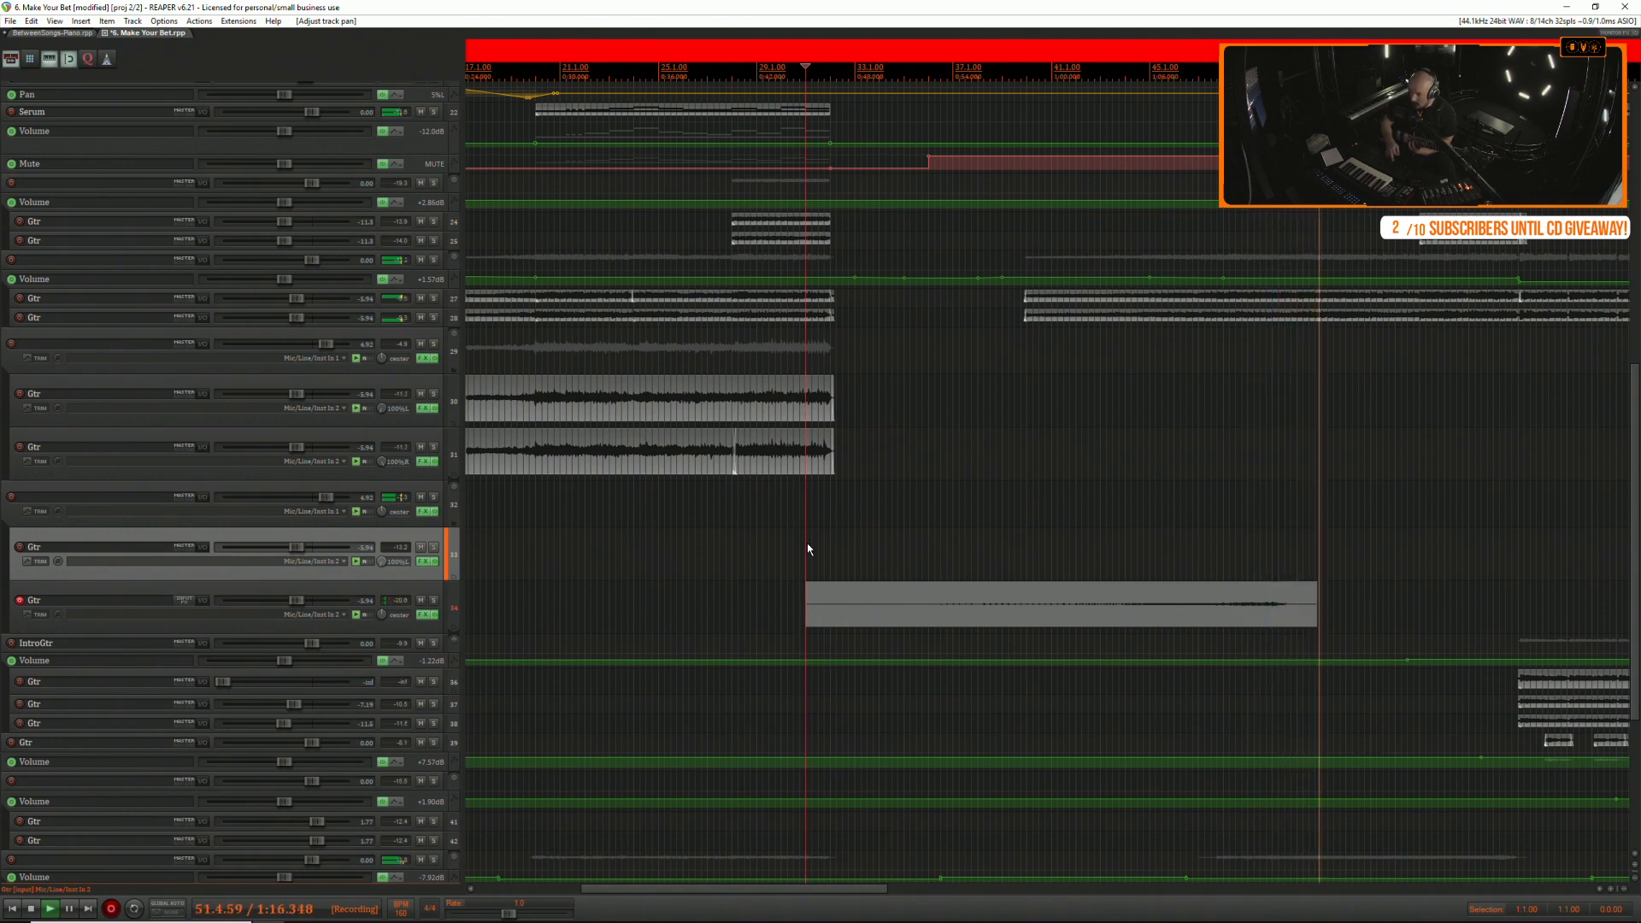
{"action": "key", "text": "space"}
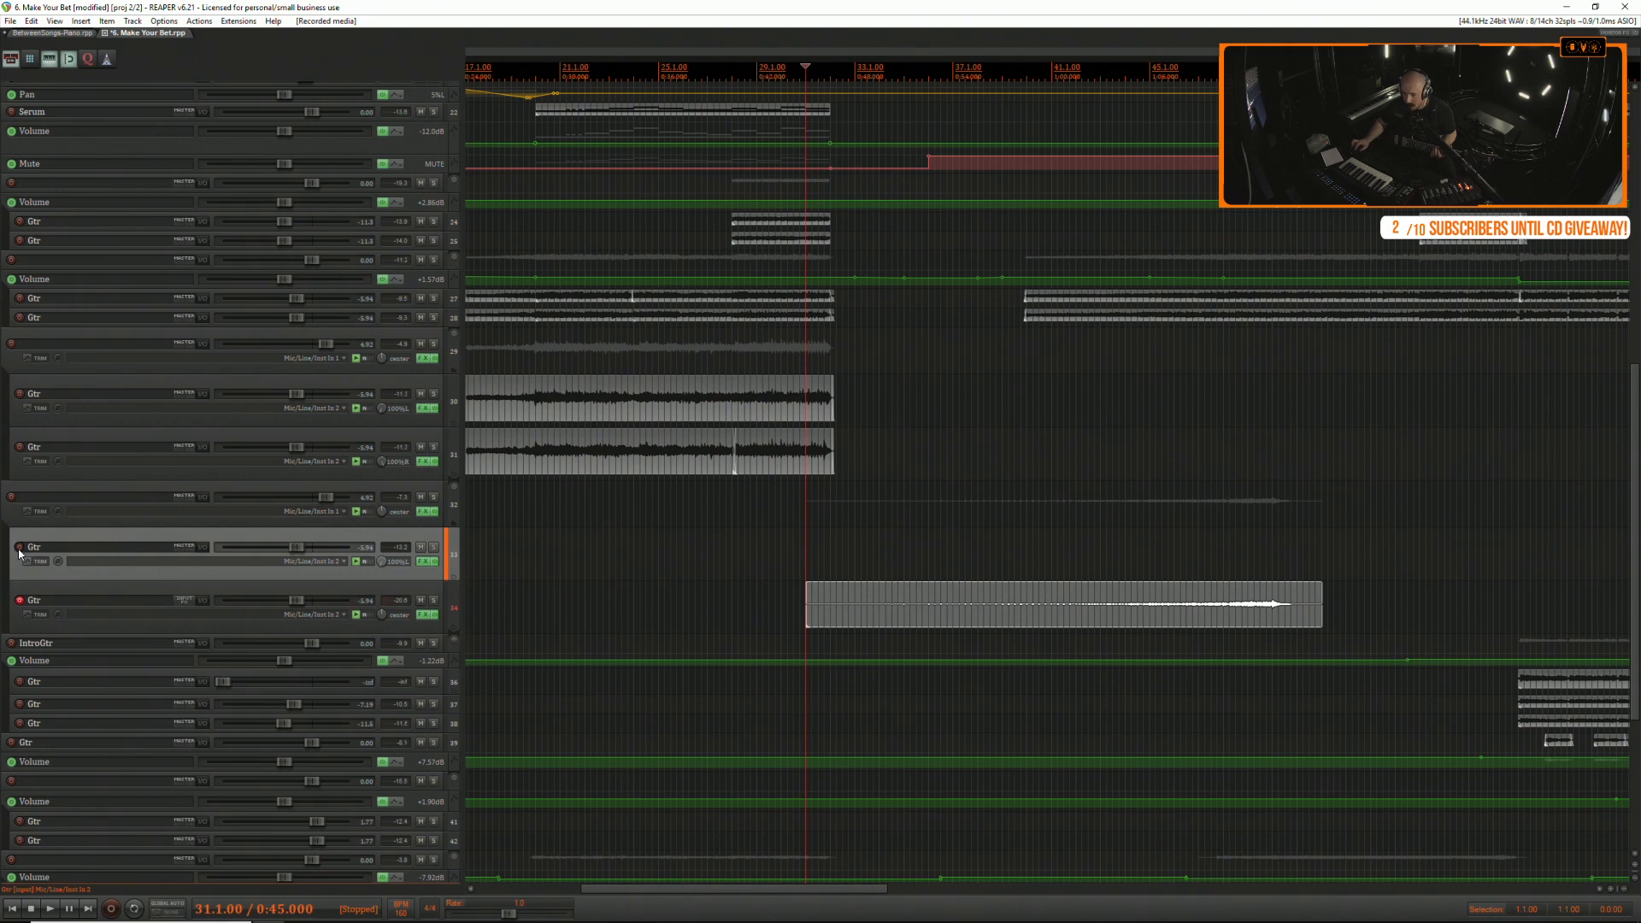
Pan the lower Gtr track back to 100% right, arm the left-panned Gtr track instead, and record its double from 31.1.00.
{"action": "left_click", "coordinate": [98, 601]}
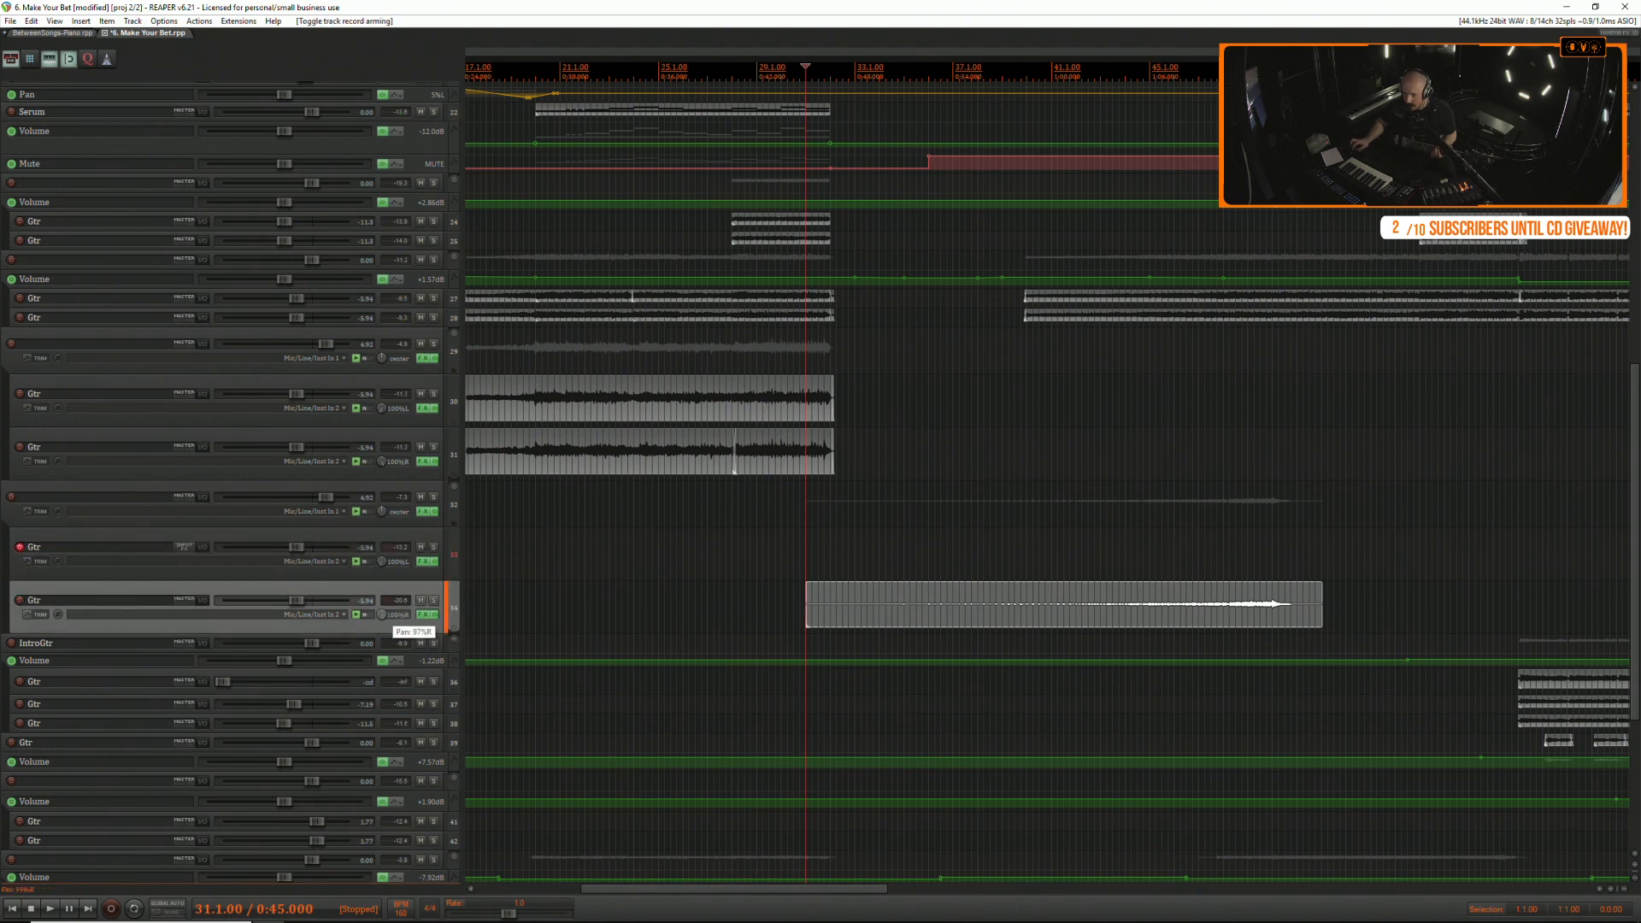
{"action": "key", "text": "ctrl+r"}
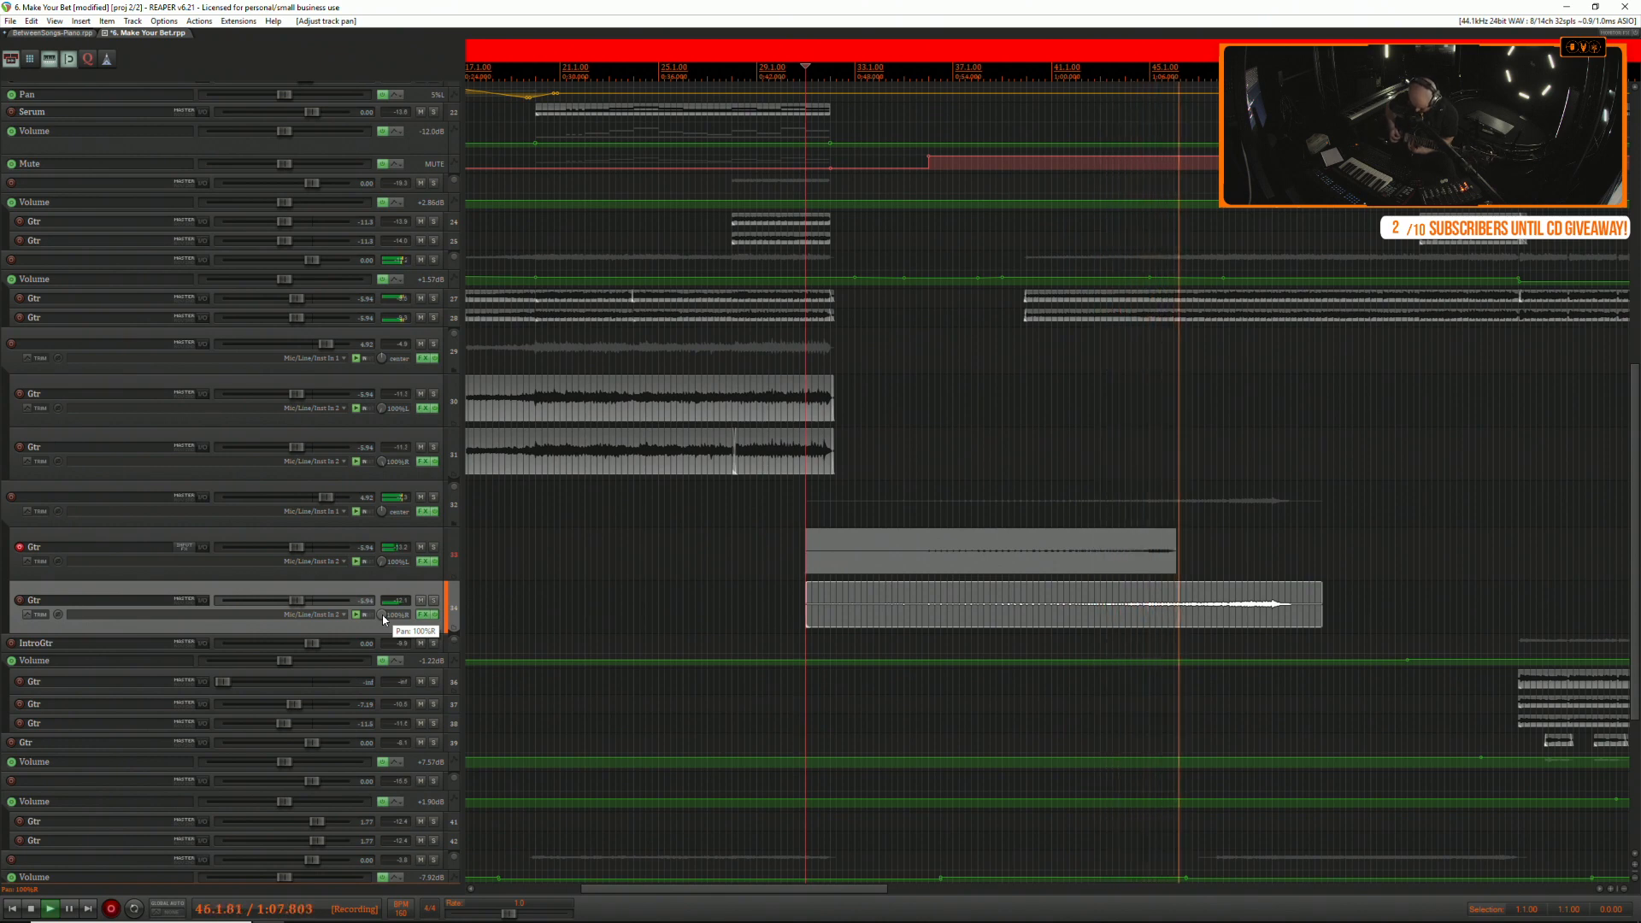
{"action": "key", "text": "space"}
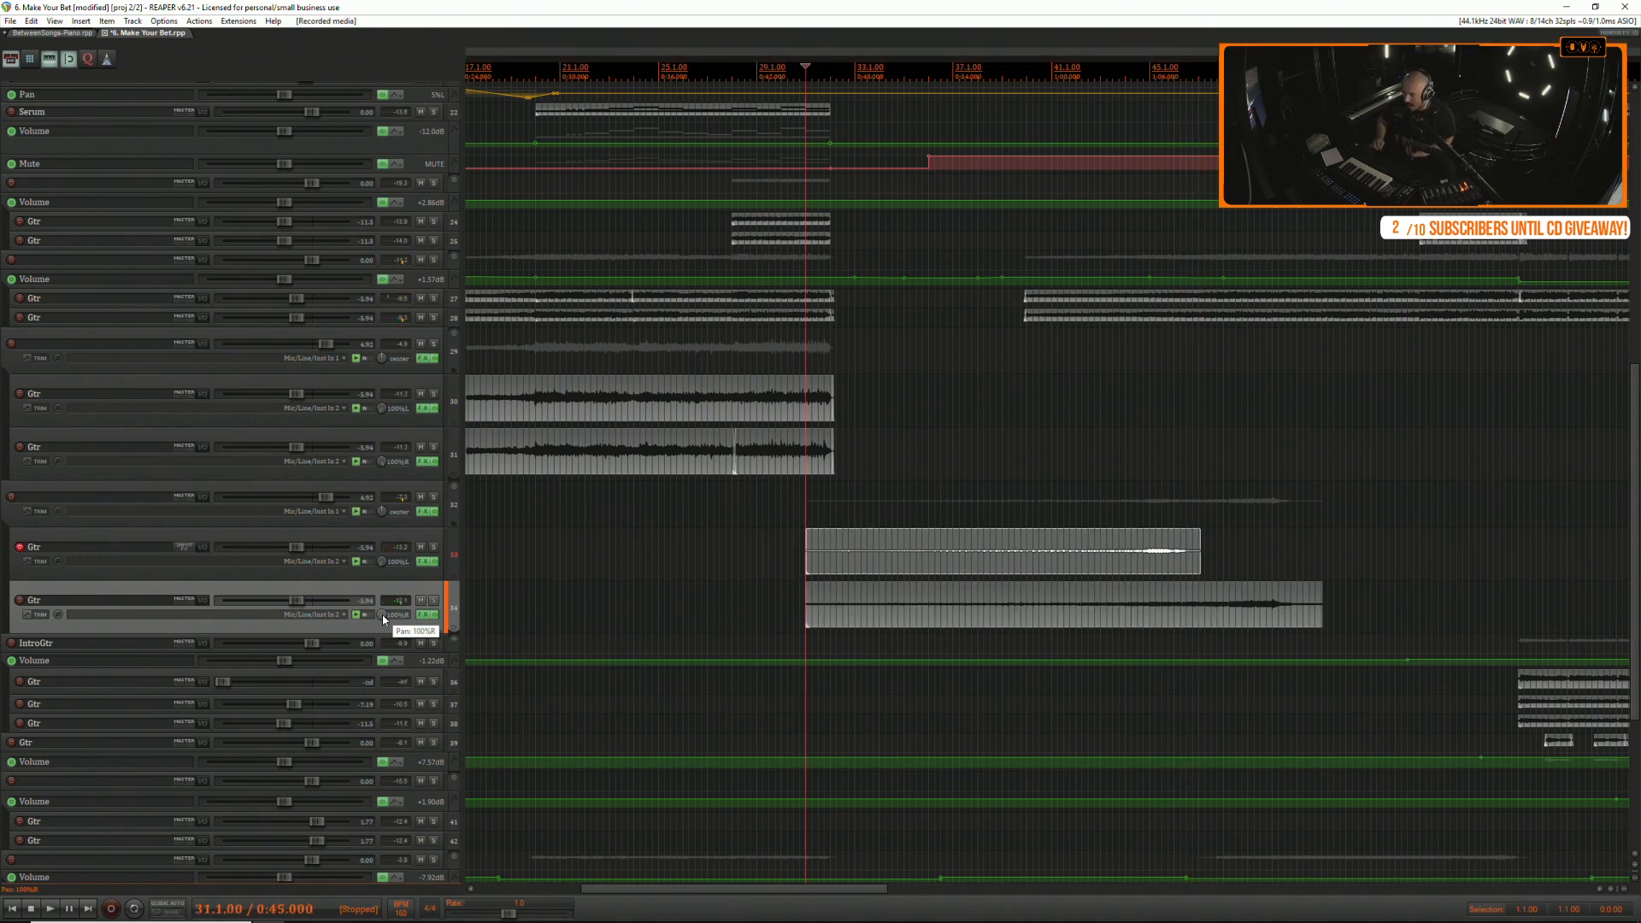
Re-record the double on the armed left-panned Gtr track from 31.1.00 to match the length of the right-panned take.
{"action": "key", "text": "ctrl+r"}
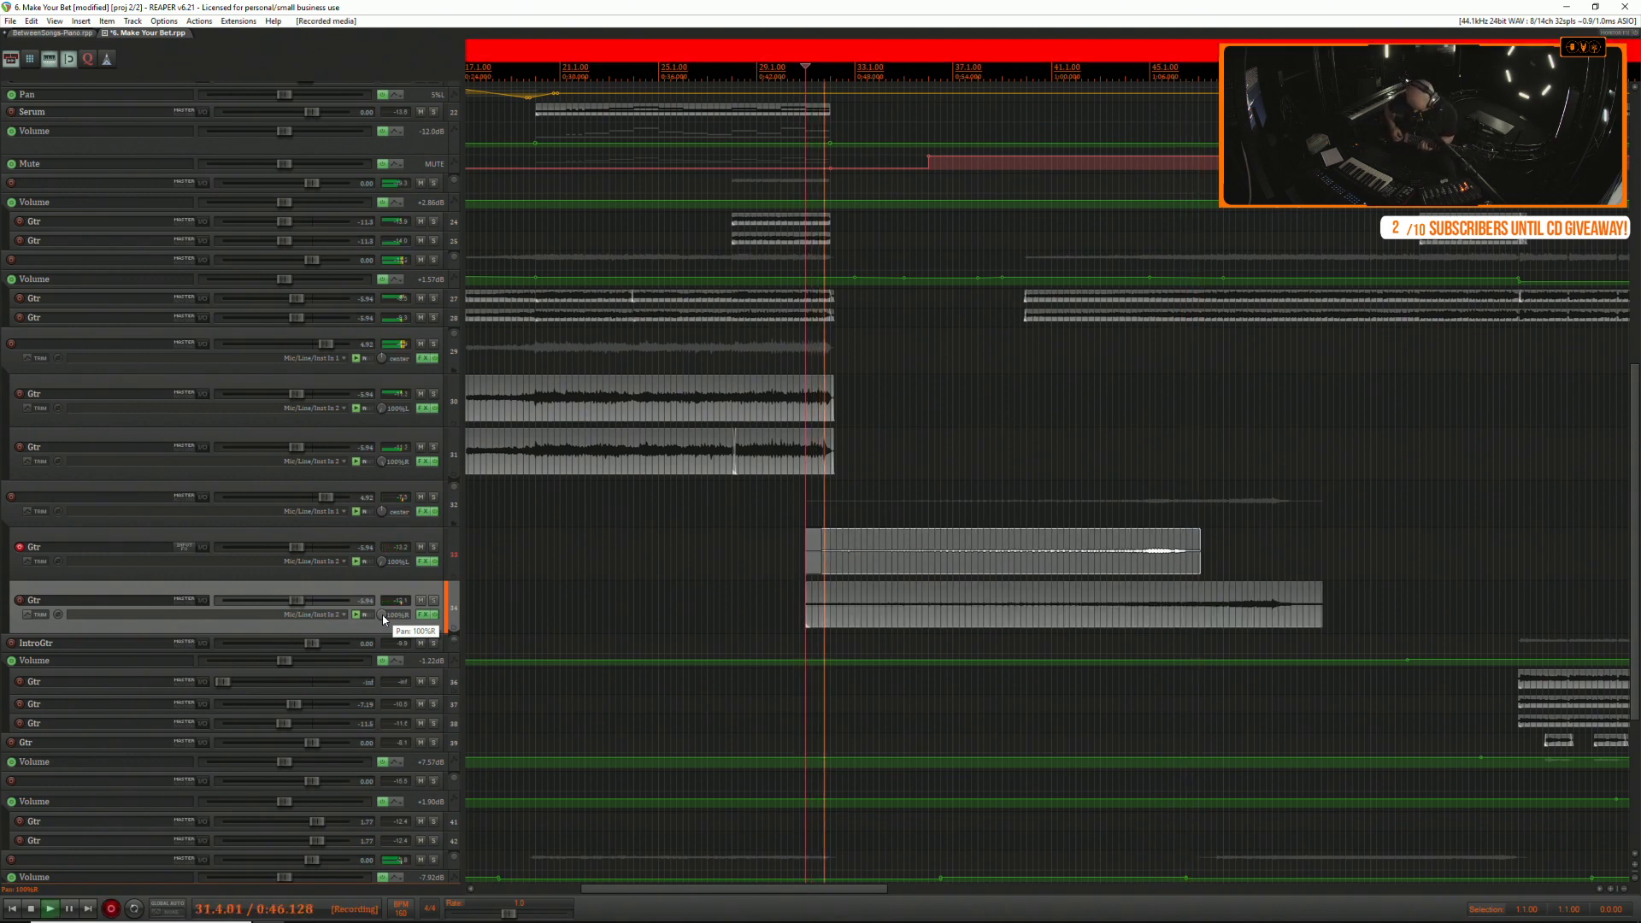
{"action": "key", "text": "space"}
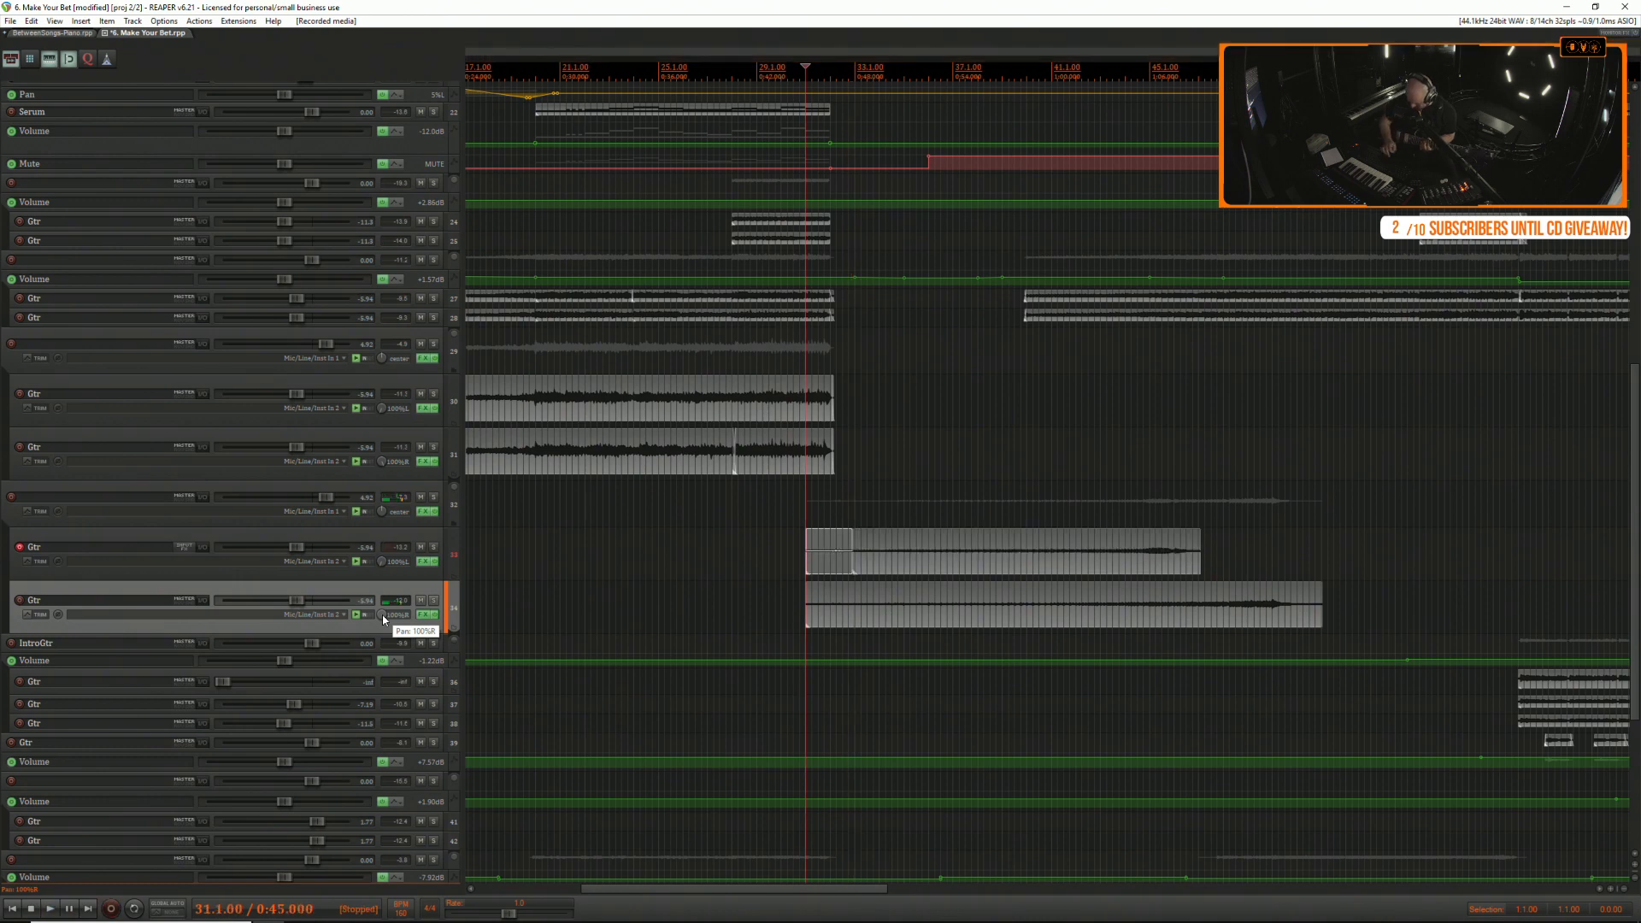
{"action": "key", "text": "ctrl+r"}
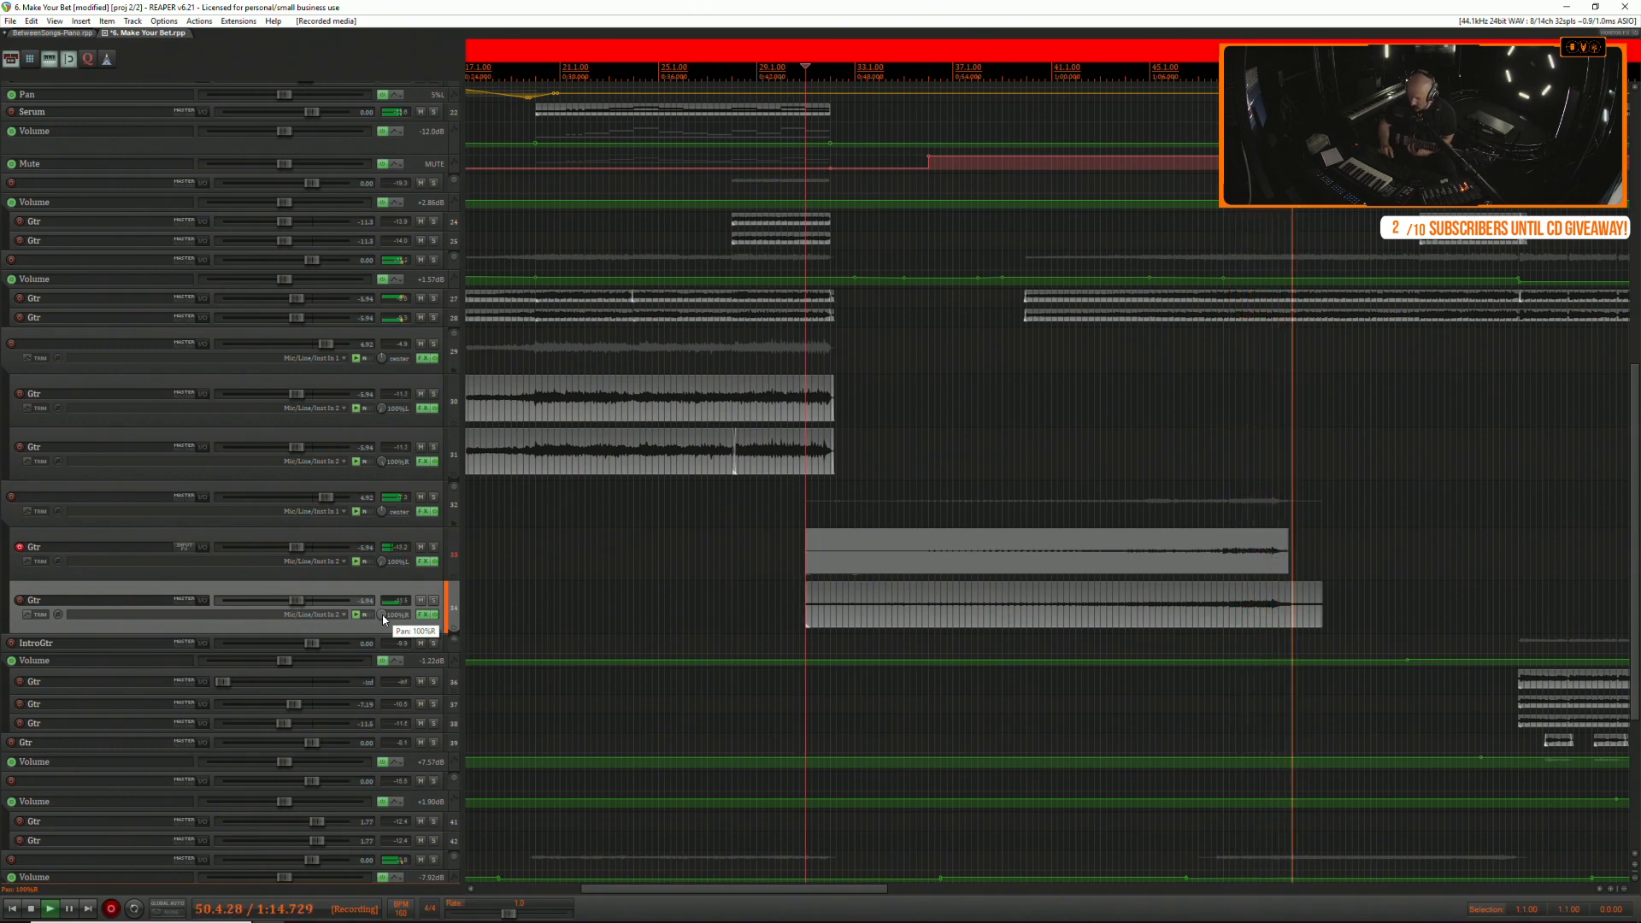
{"action": "key", "text": "space"}
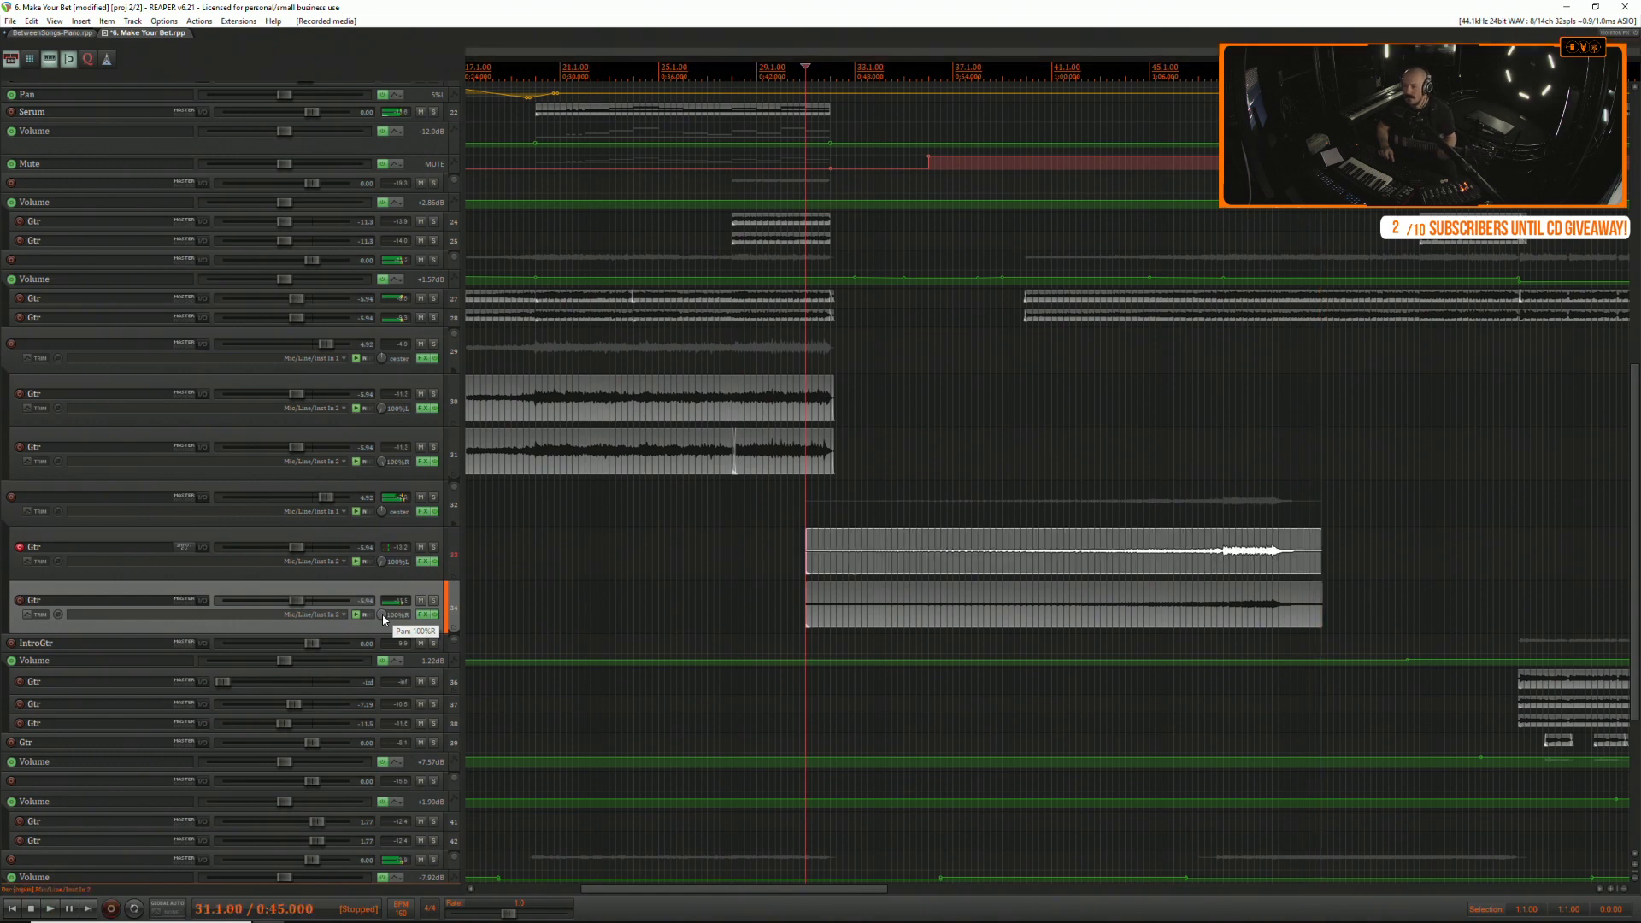
Play back the doubled takes, disarm the left-panned Gtr track, and set its folder track's volume to +2.44 dB.
{"action": "key", "text": "space"}
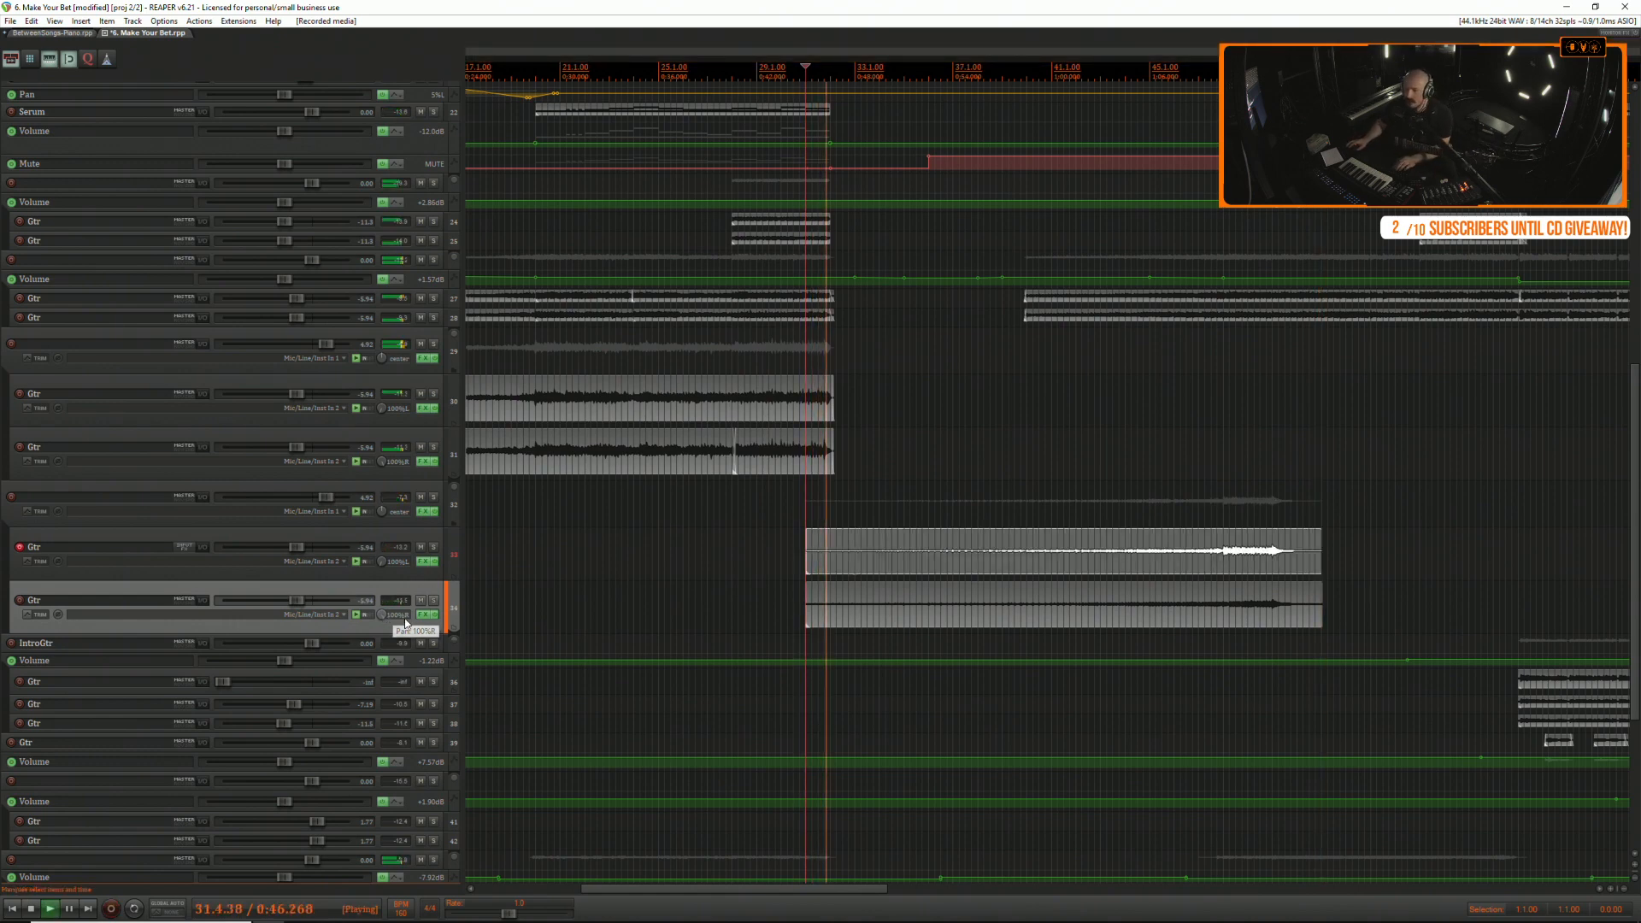
{"action": "left_click", "coordinate": [20, 546]}
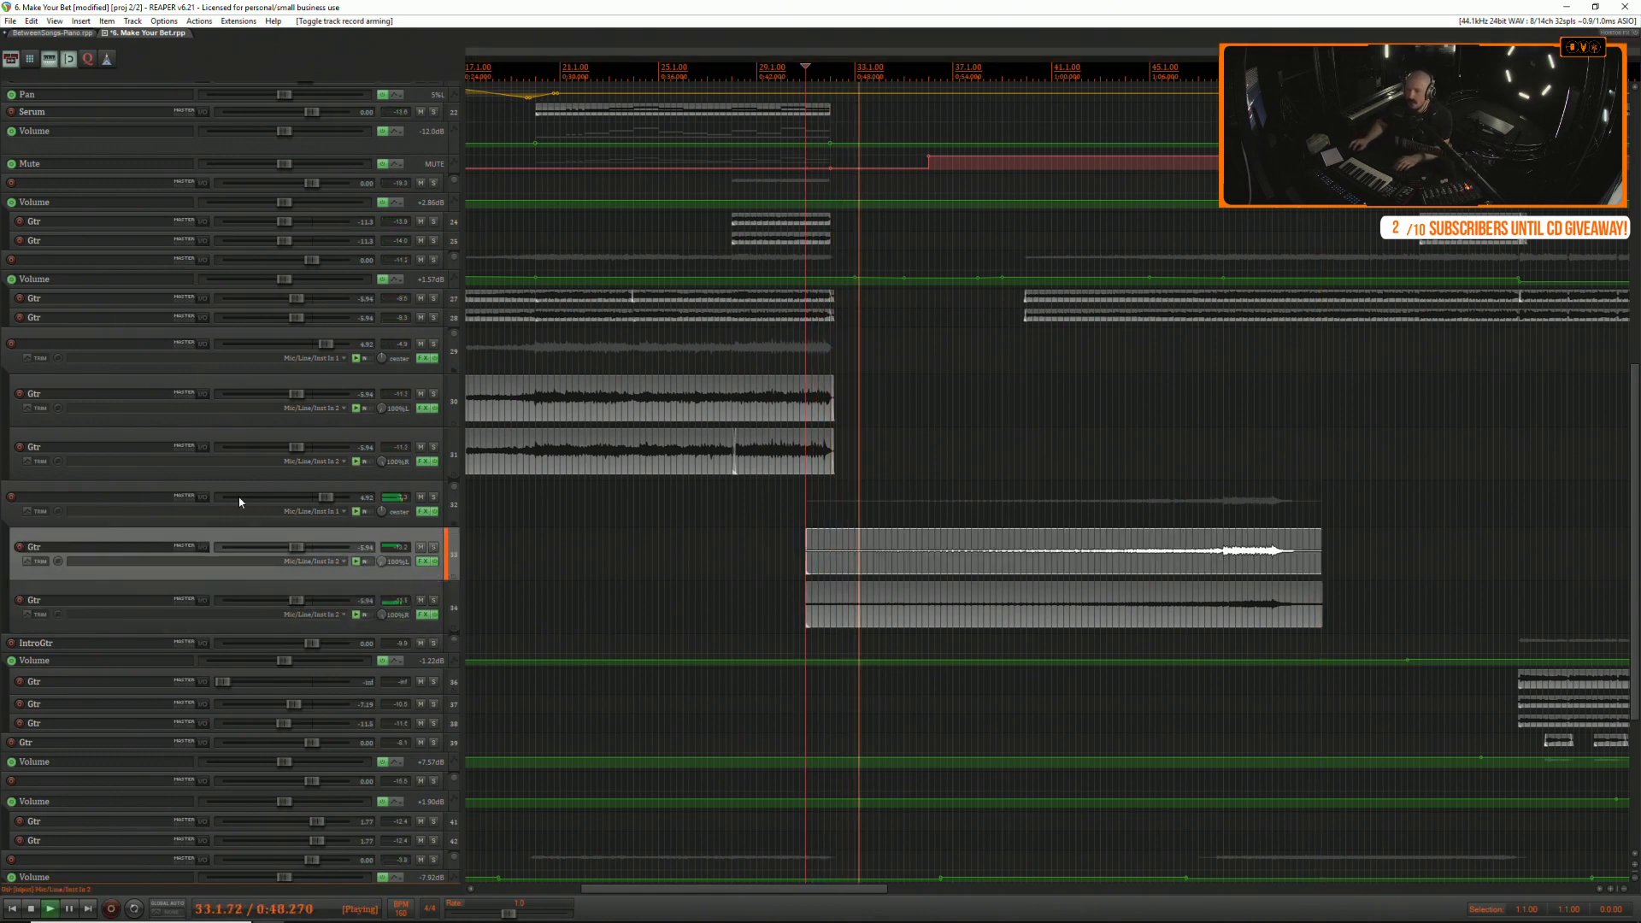
{"action": "left_click_drag", "start_coordinate": [326, 498], "coordinate": [321, 505]}
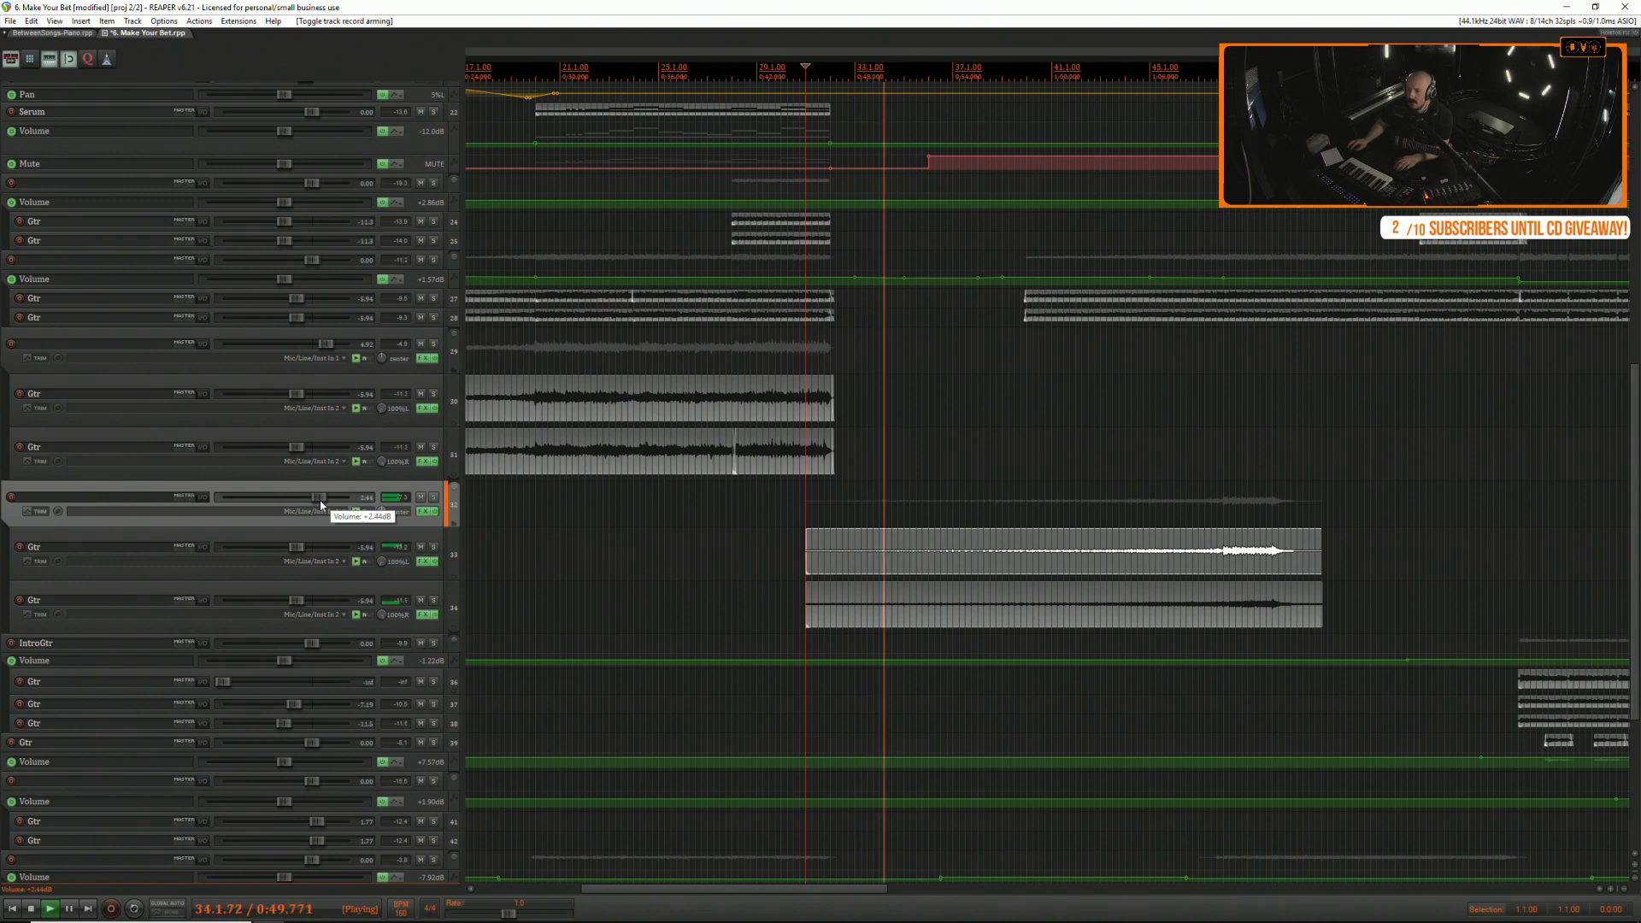
In the folder track's Pro-Q 3, deepen the upper-mid cut to about -3.8 dB and add a slight cut at the top end.
{"action": "left_click", "coordinate": [426, 511]}
{"action": "left_click_drag", "start_coordinate": [963, 314], "coordinate": [856, 390]}
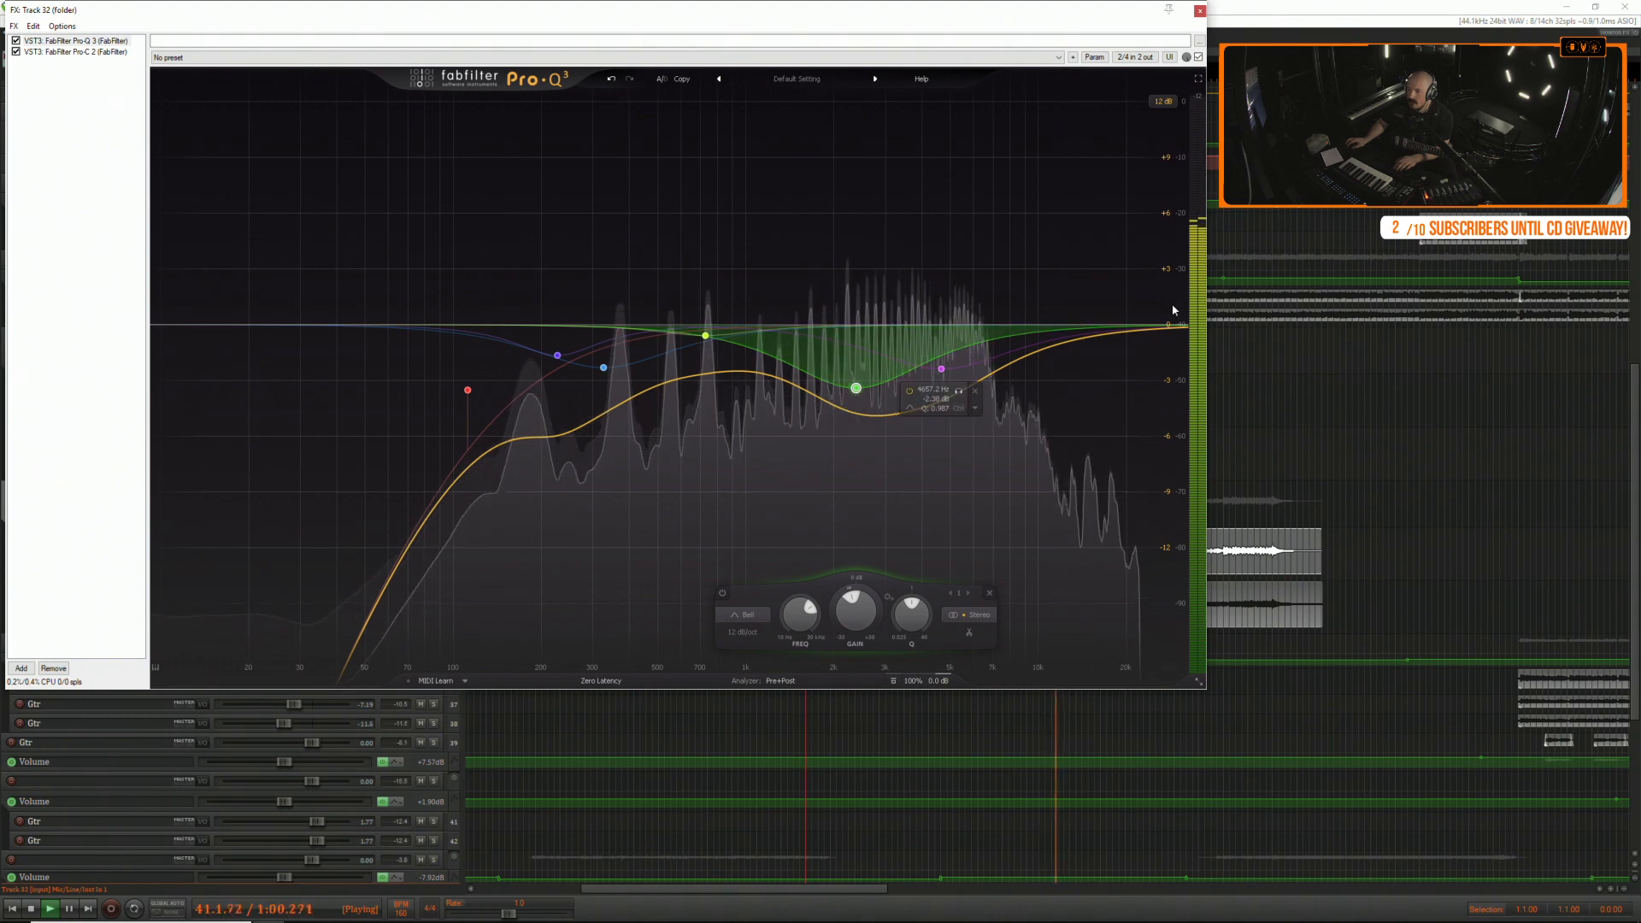
{"action": "left_click", "coordinate": [1142, 350]}
{"action": "left_click_drag", "start_coordinate": [1148, 381], "coordinate": [1147, 390]}
{"action": "left_click_drag", "start_coordinate": [855, 389], "coordinate": [853, 396]}
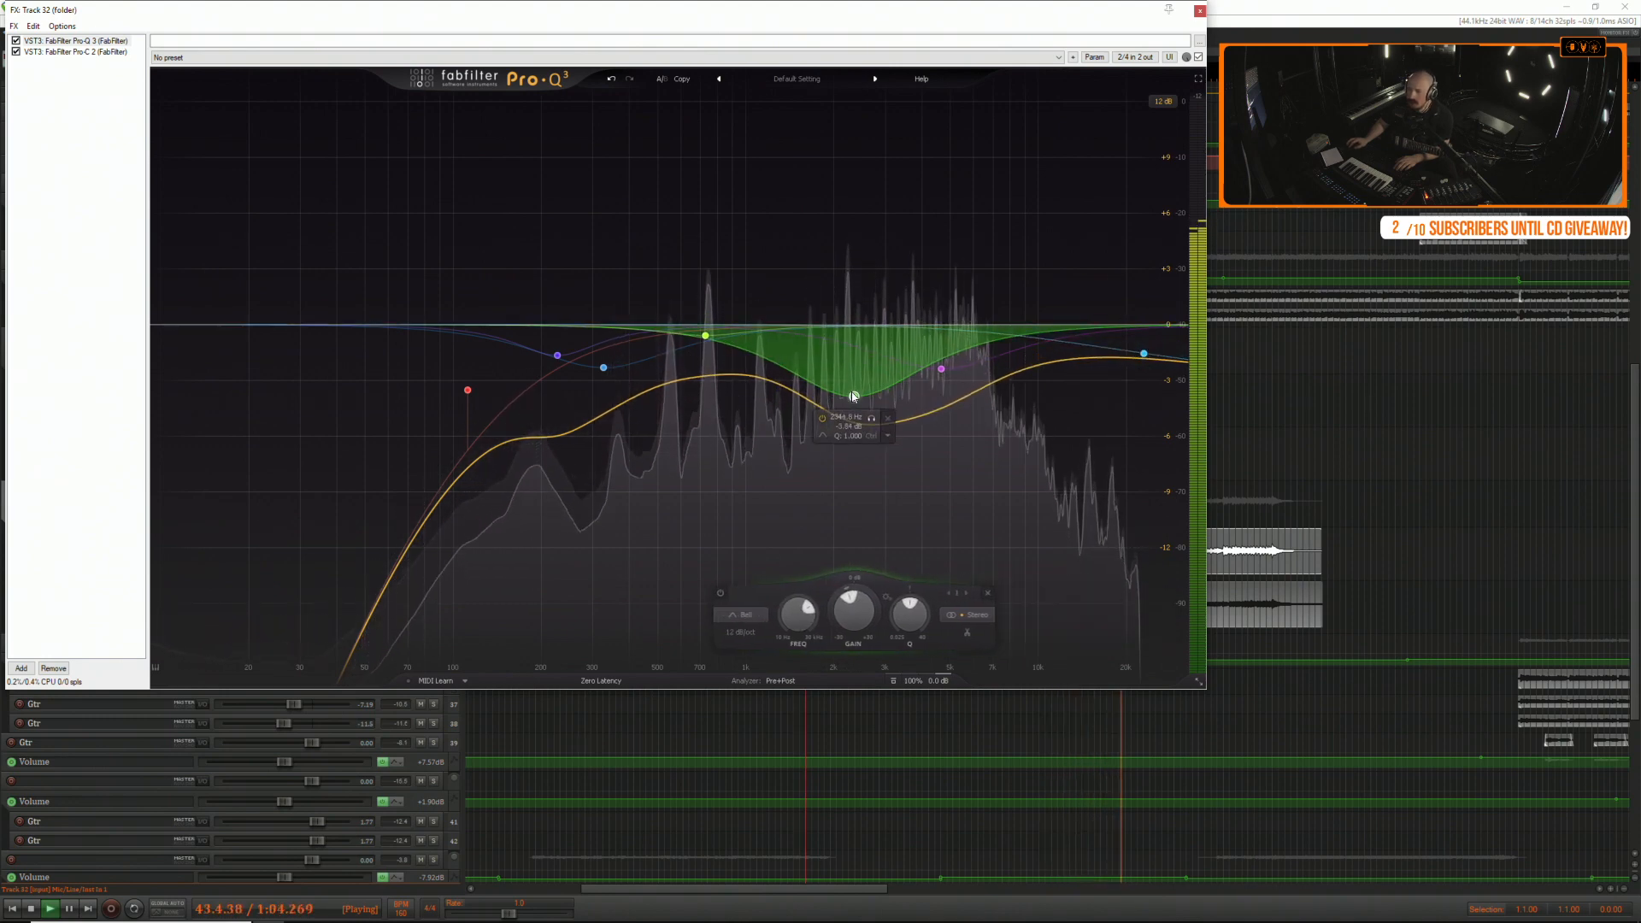
{"action": "left_click", "coordinate": [1206, 9]}
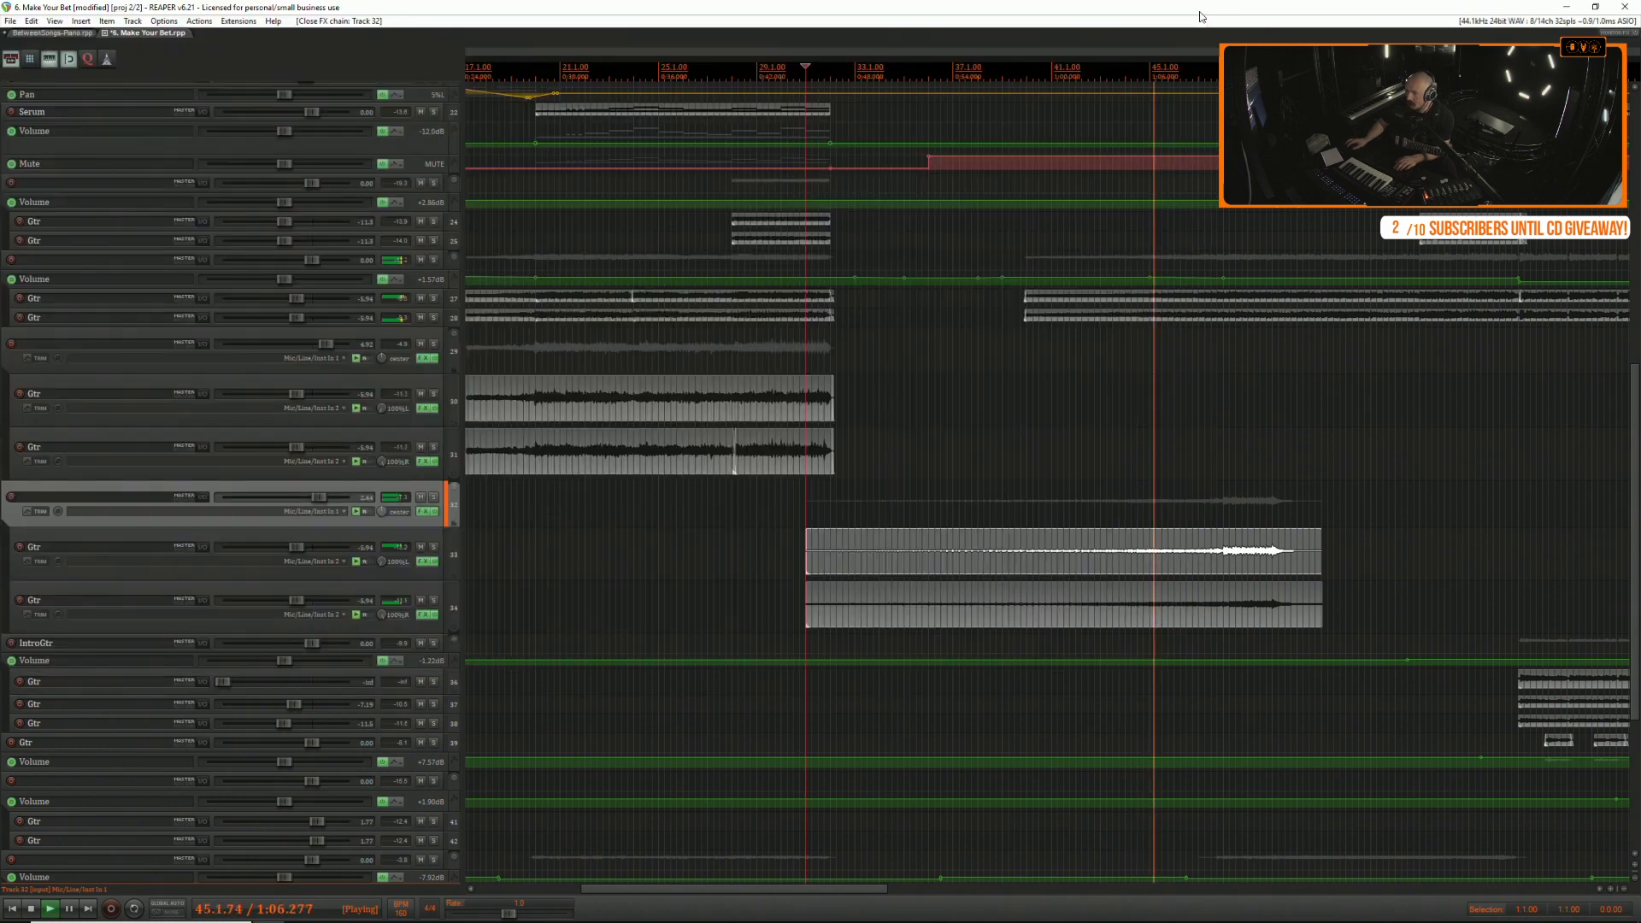
Show the volume envelope of the second layer's folder track and make its lane taller.
{"action": "left_click", "coordinate": [1172, 415]}
{"action": "scroll", "coordinate": [1164, 401], "scroll_direction": "up", "scroll_amount": 2}
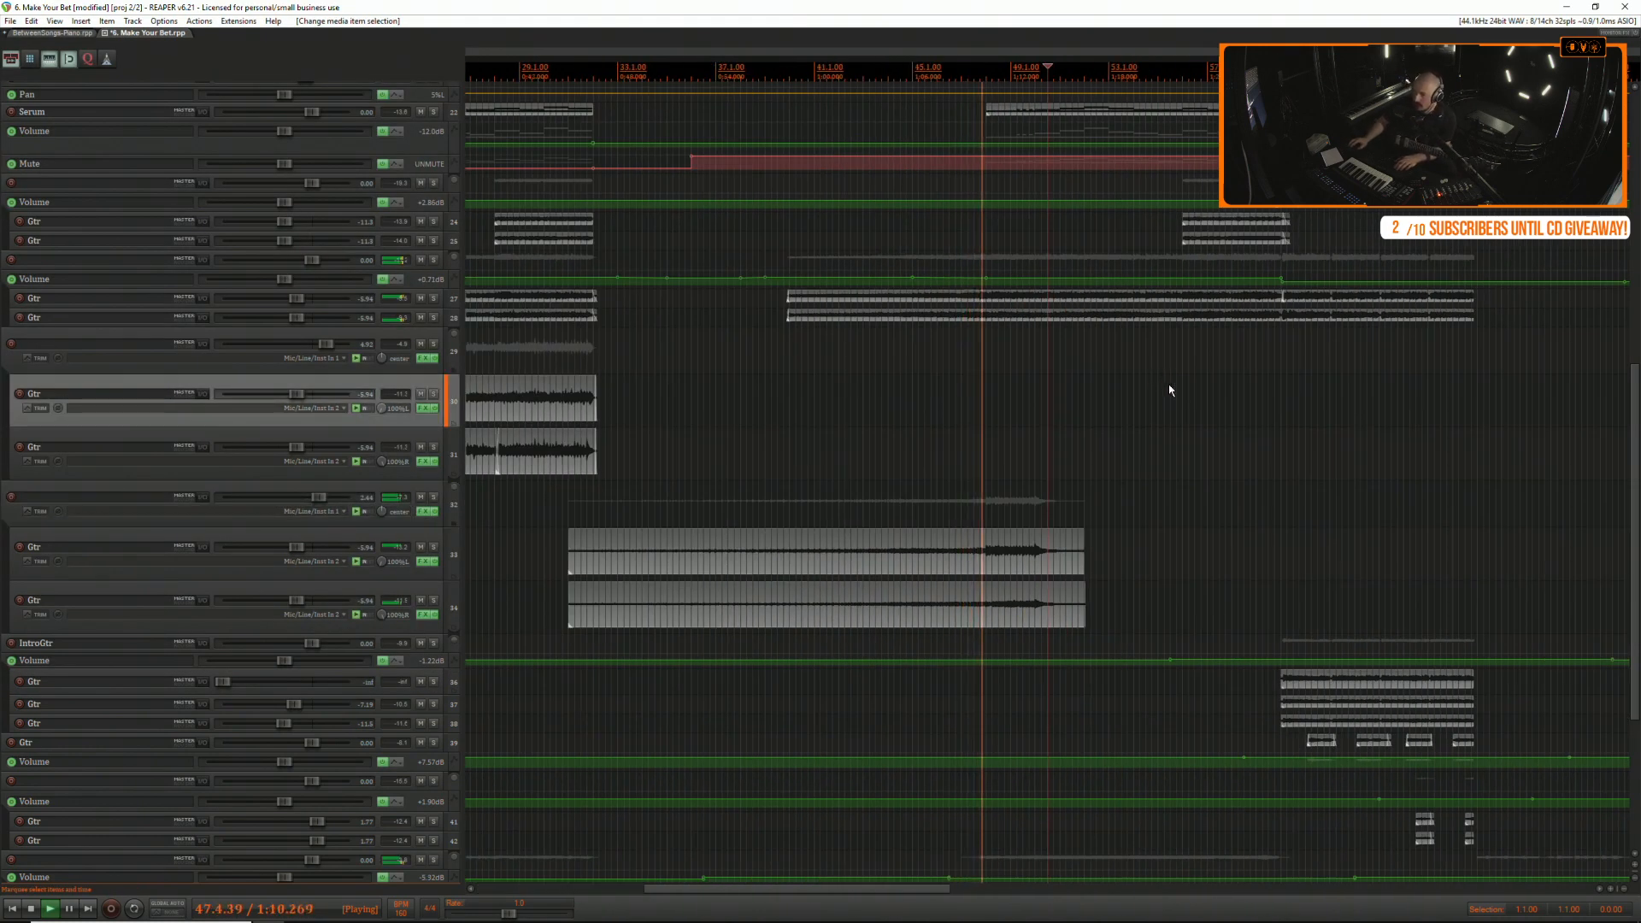
{"action": "scroll", "coordinate": [1179, 395], "scroll_direction": "down", "scroll_amount": 4}
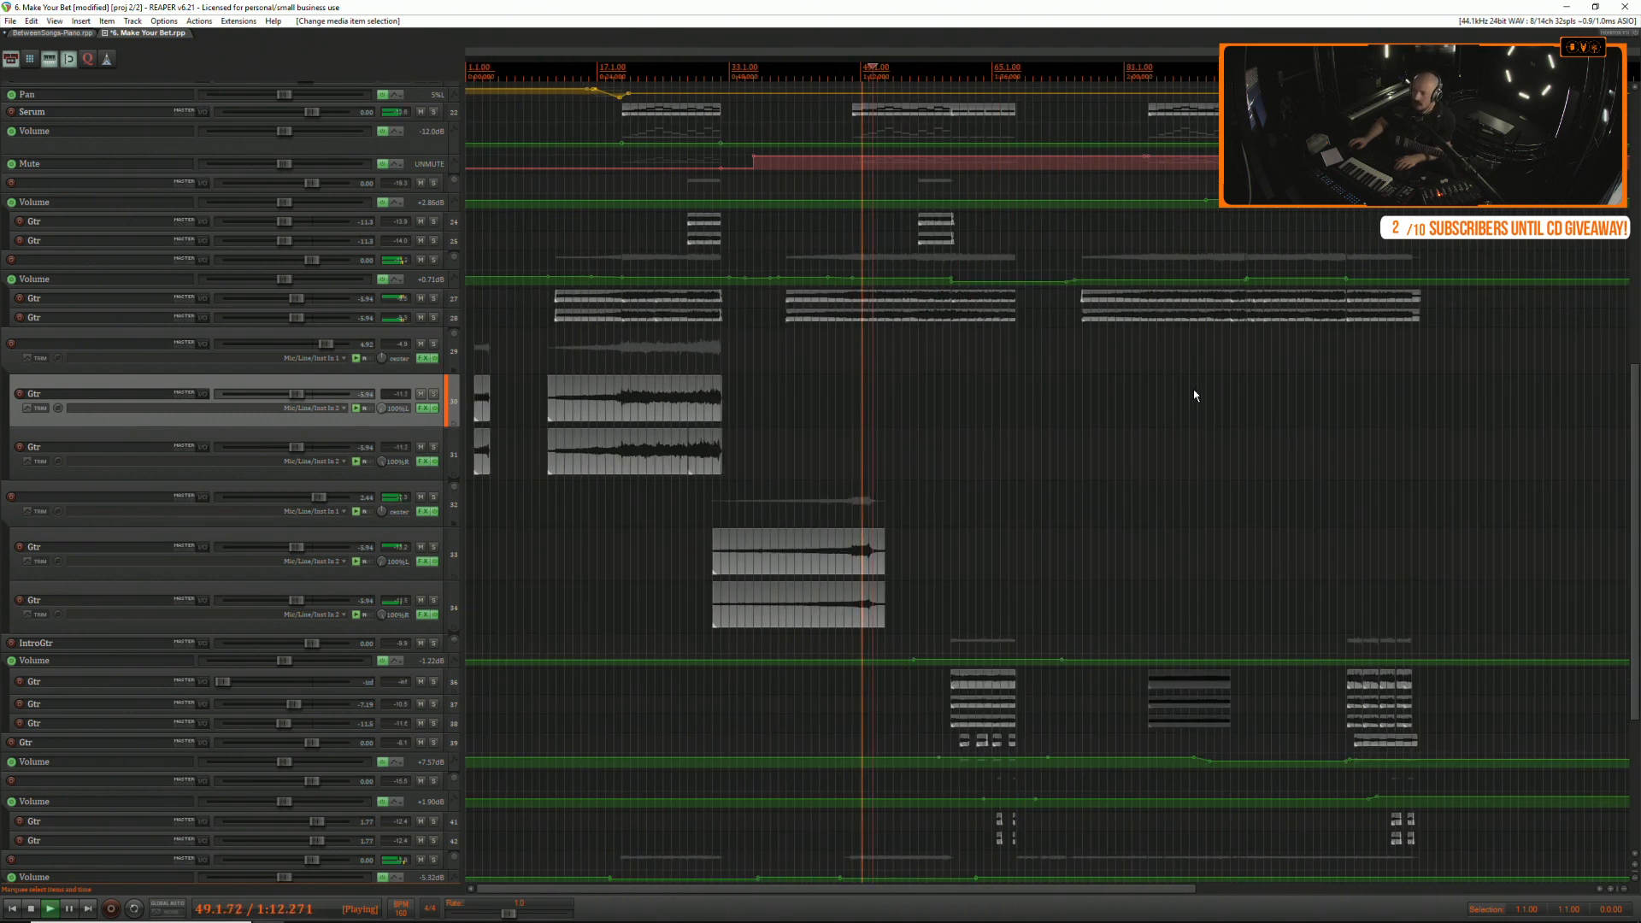
{"action": "scroll", "coordinate": [1110, 412], "scroll_direction": "down", "scroll_amount": 2}
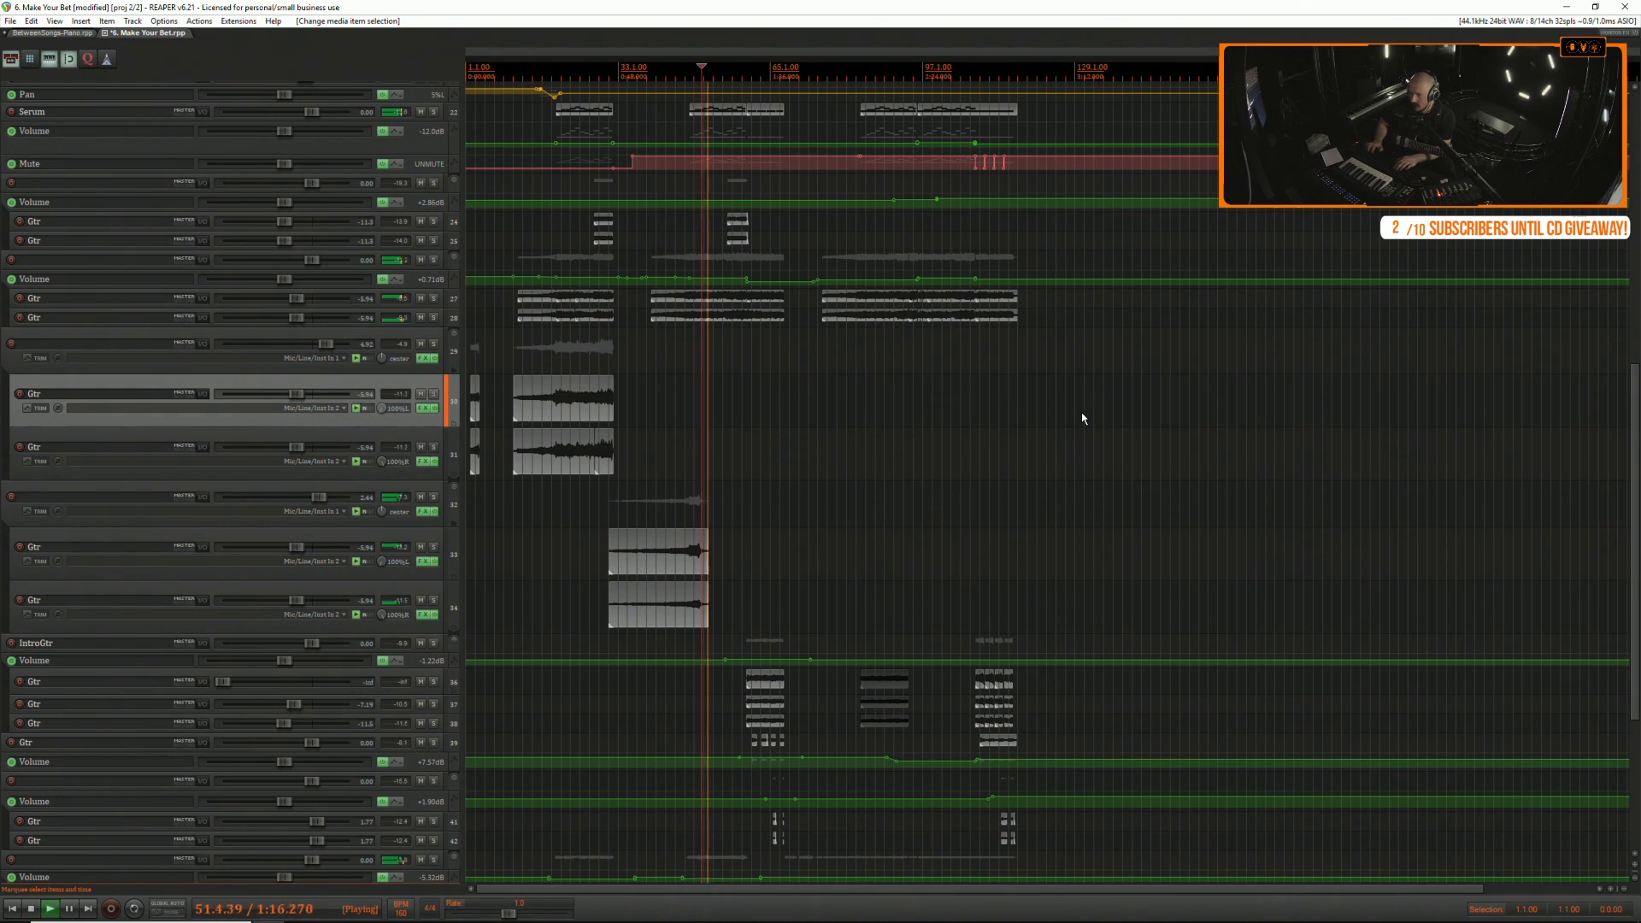
{"action": "scroll", "coordinate": [817, 407], "scroll_direction": "up", "scroll_amount": 2}
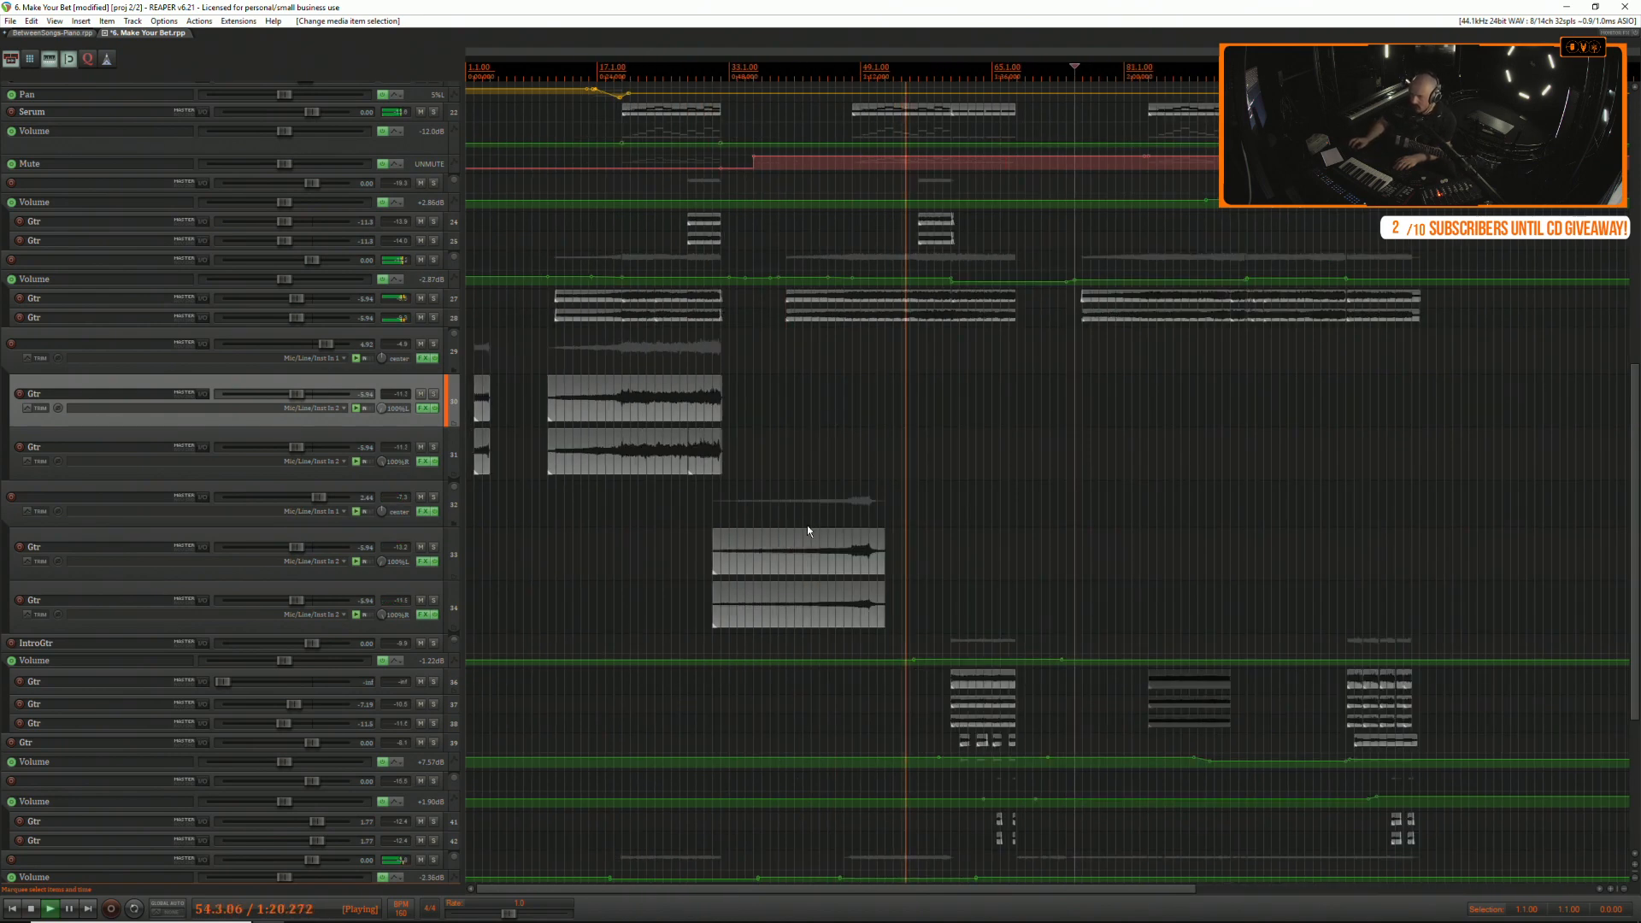
{"action": "left_click", "coordinate": [27, 511]}
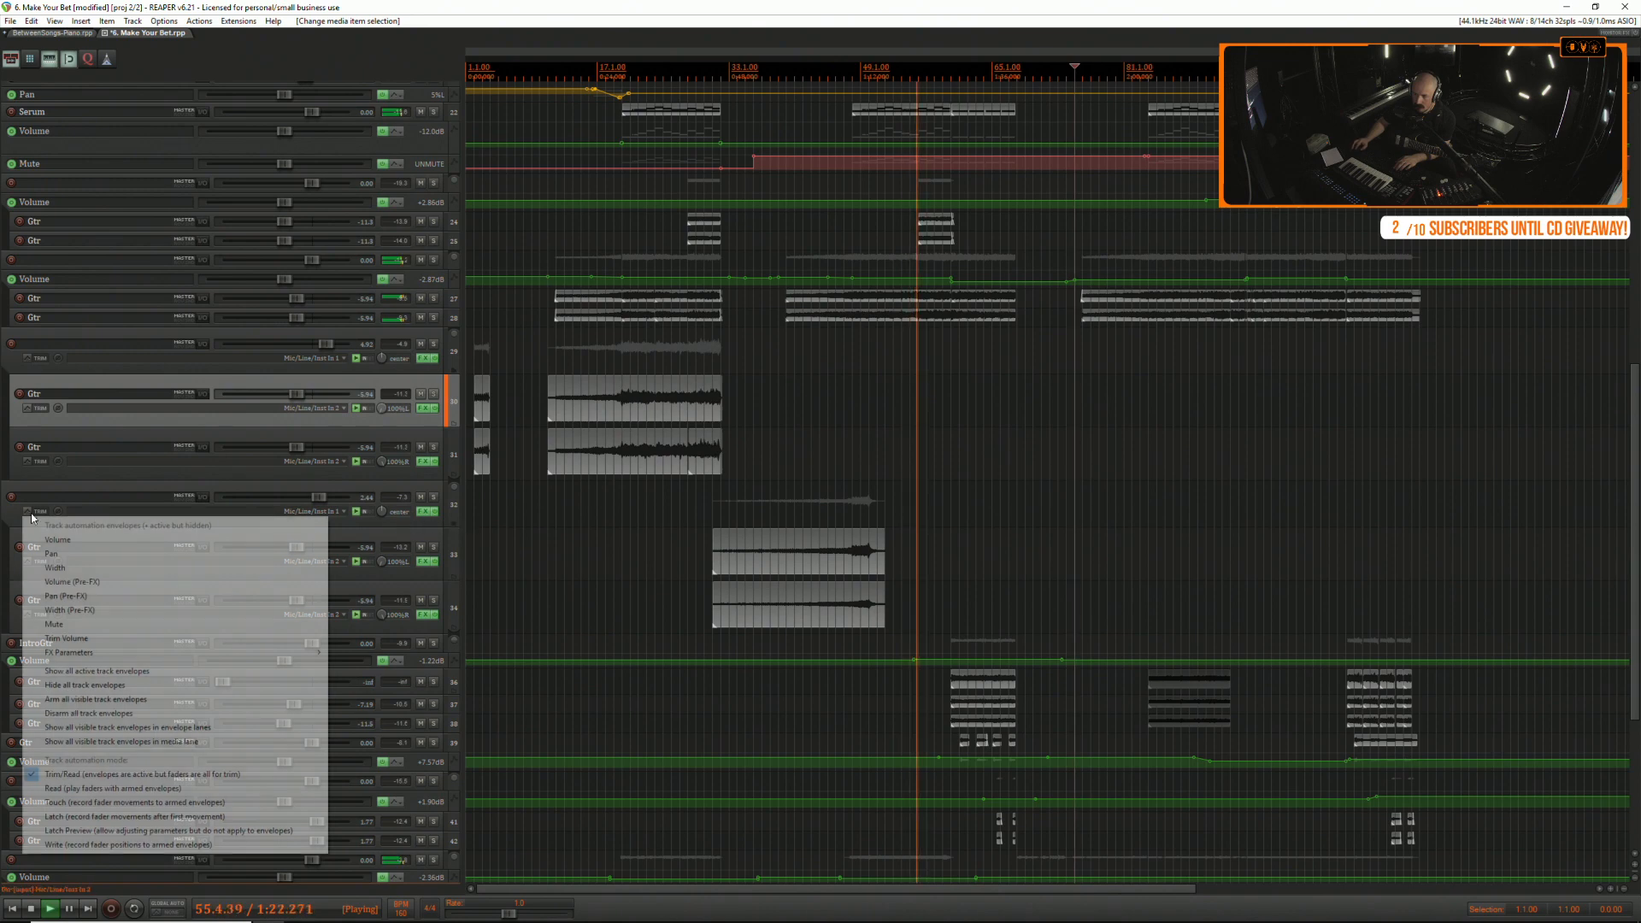
{"action": "left_click", "coordinate": [73, 539]}
{"action": "left_click_drag", "start_coordinate": [333, 561], "coordinate": [333, 625]}
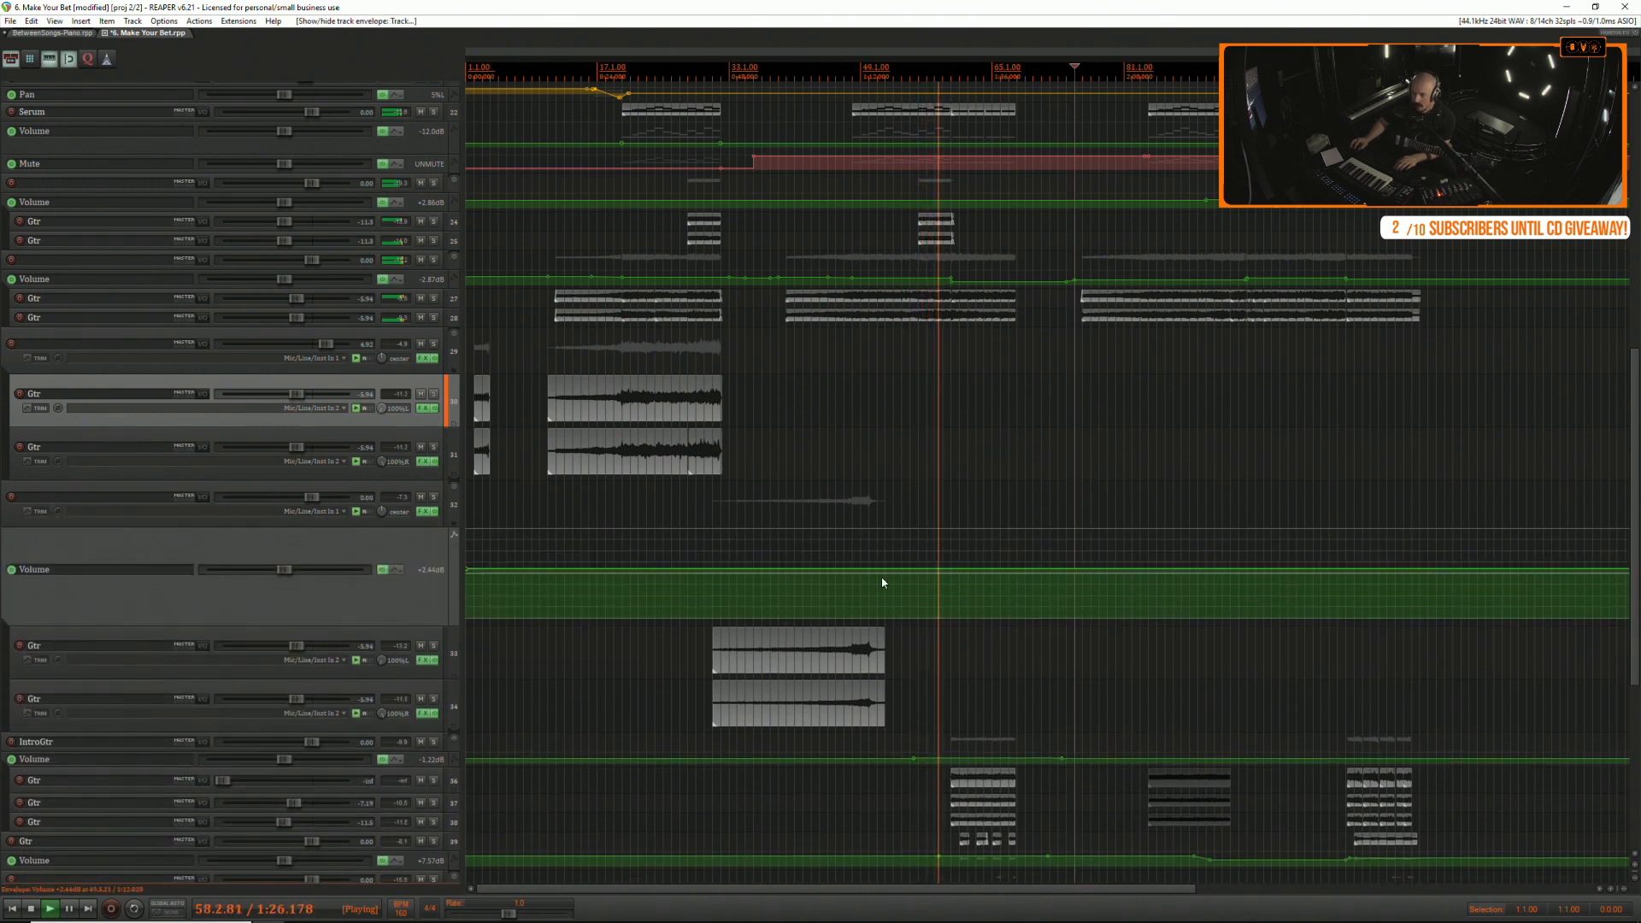
Add volume envelope points near the end of the second layer and ramp the level down to -17.7 dB just after 50.1.00.
{"action": "left_click", "coordinate": [880, 558]}
{"action": "scroll", "coordinate": [880, 556], "scroll_direction": "up", "scroll_amount": 9}
{"action": "scroll", "coordinate": [847, 571], "scroll_direction": "up", "scroll_amount": 3}
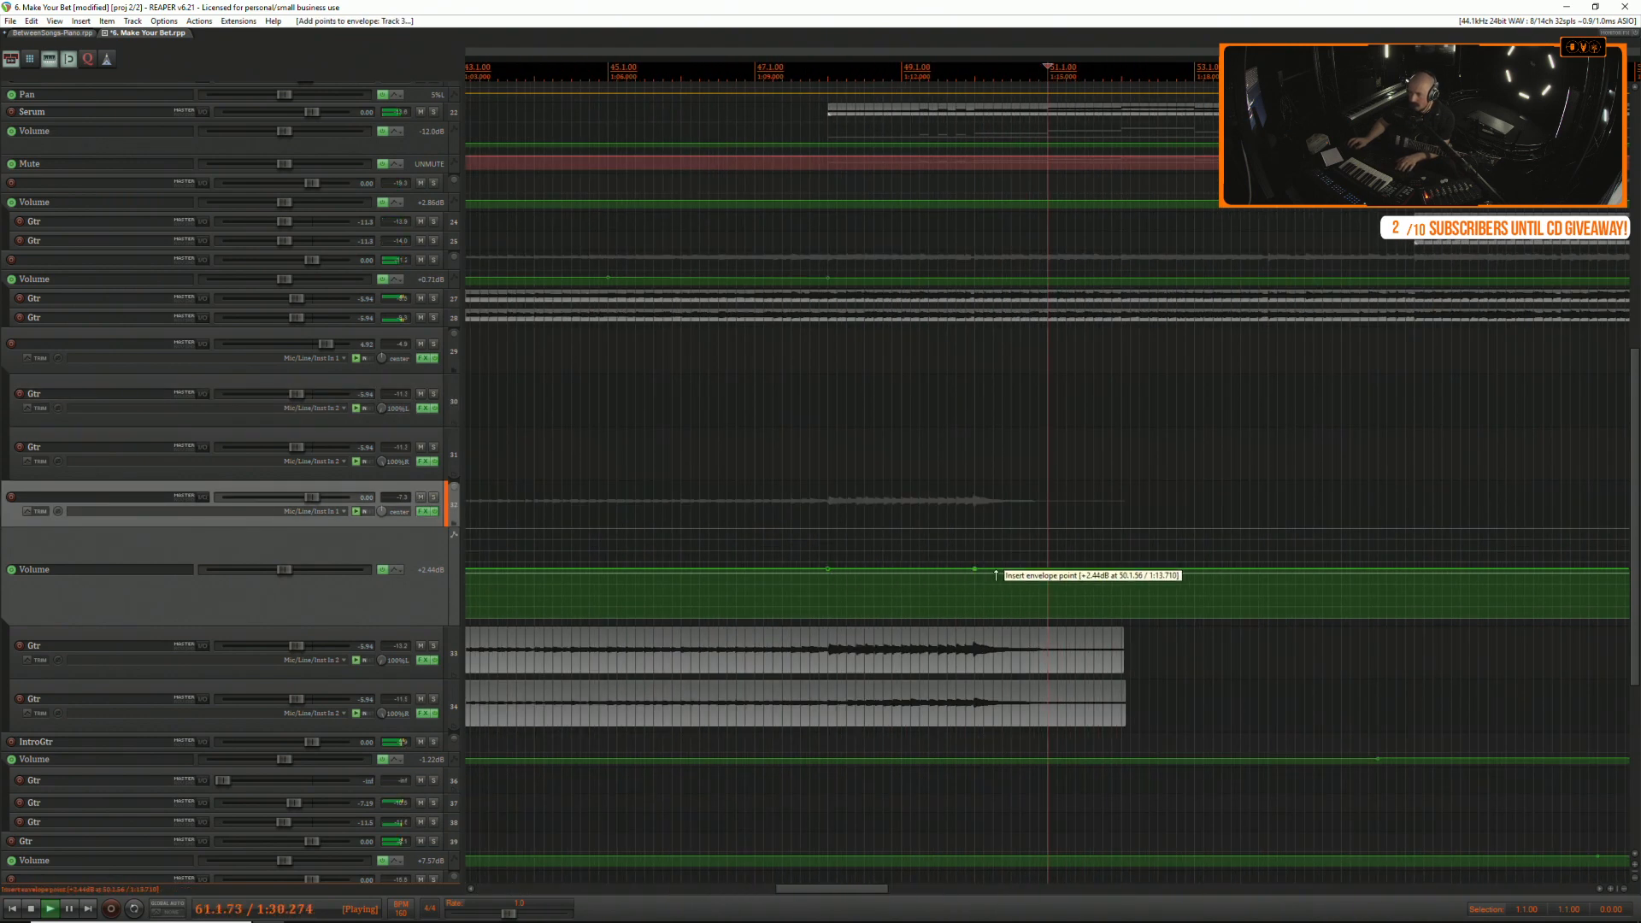
{"action": "left_click_drag", "start_coordinate": [978, 571], "coordinate": [998, 633]}
Add long fade-outs to the ends of both second-layer Gtr takes, starting just after 50.1.00.
{"action": "left_click_drag", "start_coordinate": [1148, 643], "coordinate": [998, 639]}
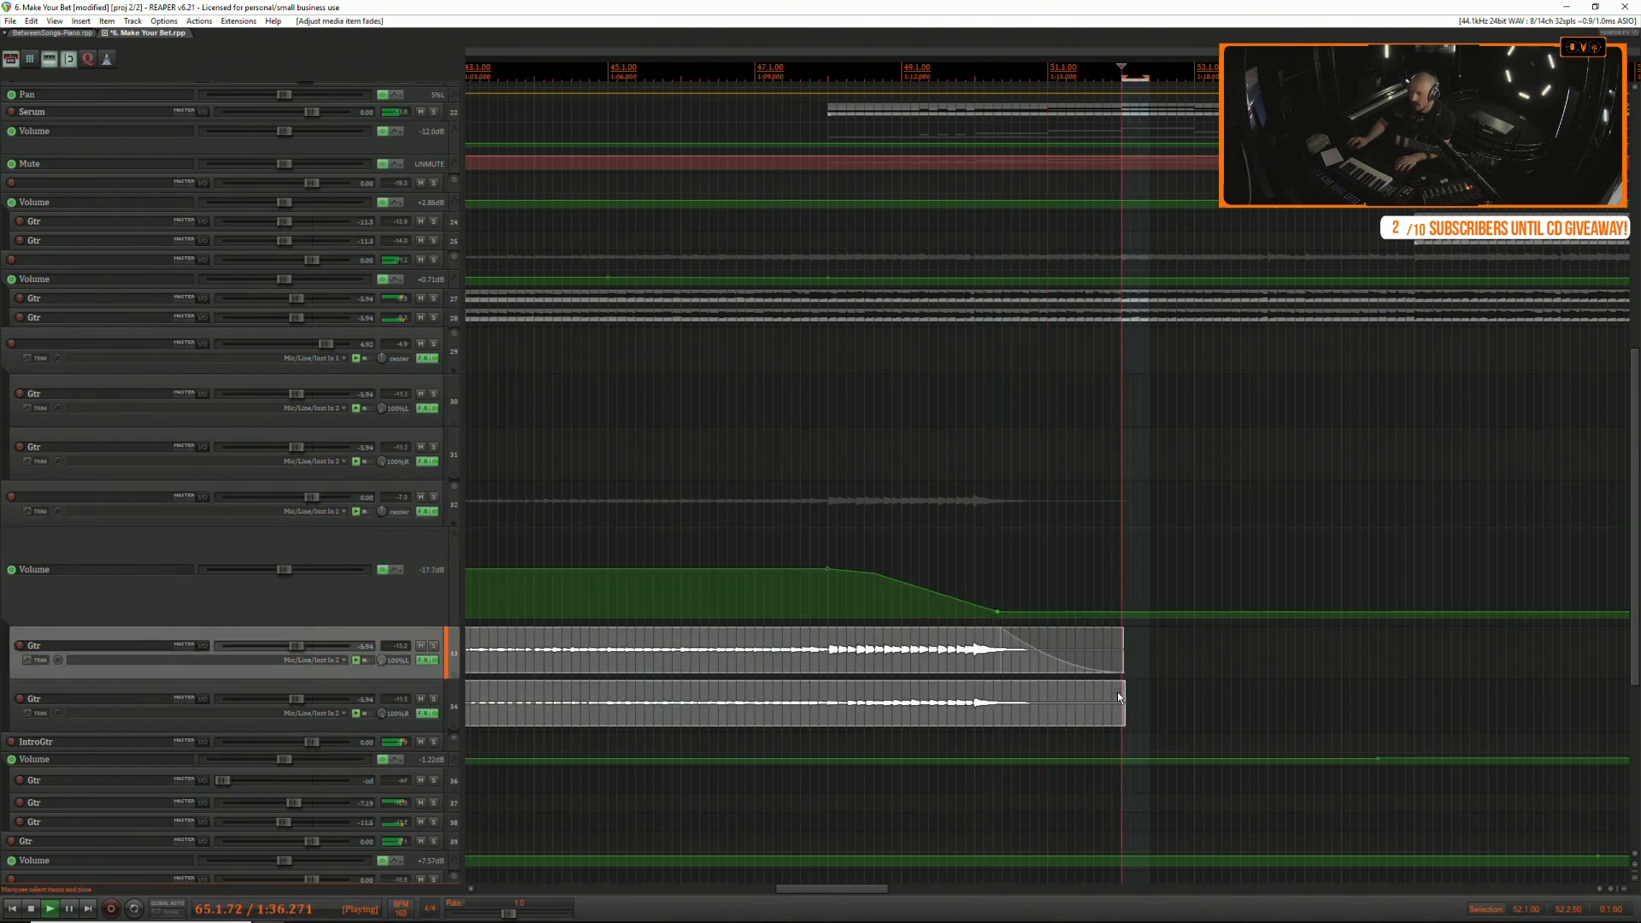
{"action": "left_click_drag", "start_coordinate": [1123, 691], "coordinate": [1010, 690]}
{"action": "left_click", "coordinate": [1152, 648]}
{"action": "scroll", "coordinate": [1152, 648], "scroll_direction": "down", "scroll_amount": 8}
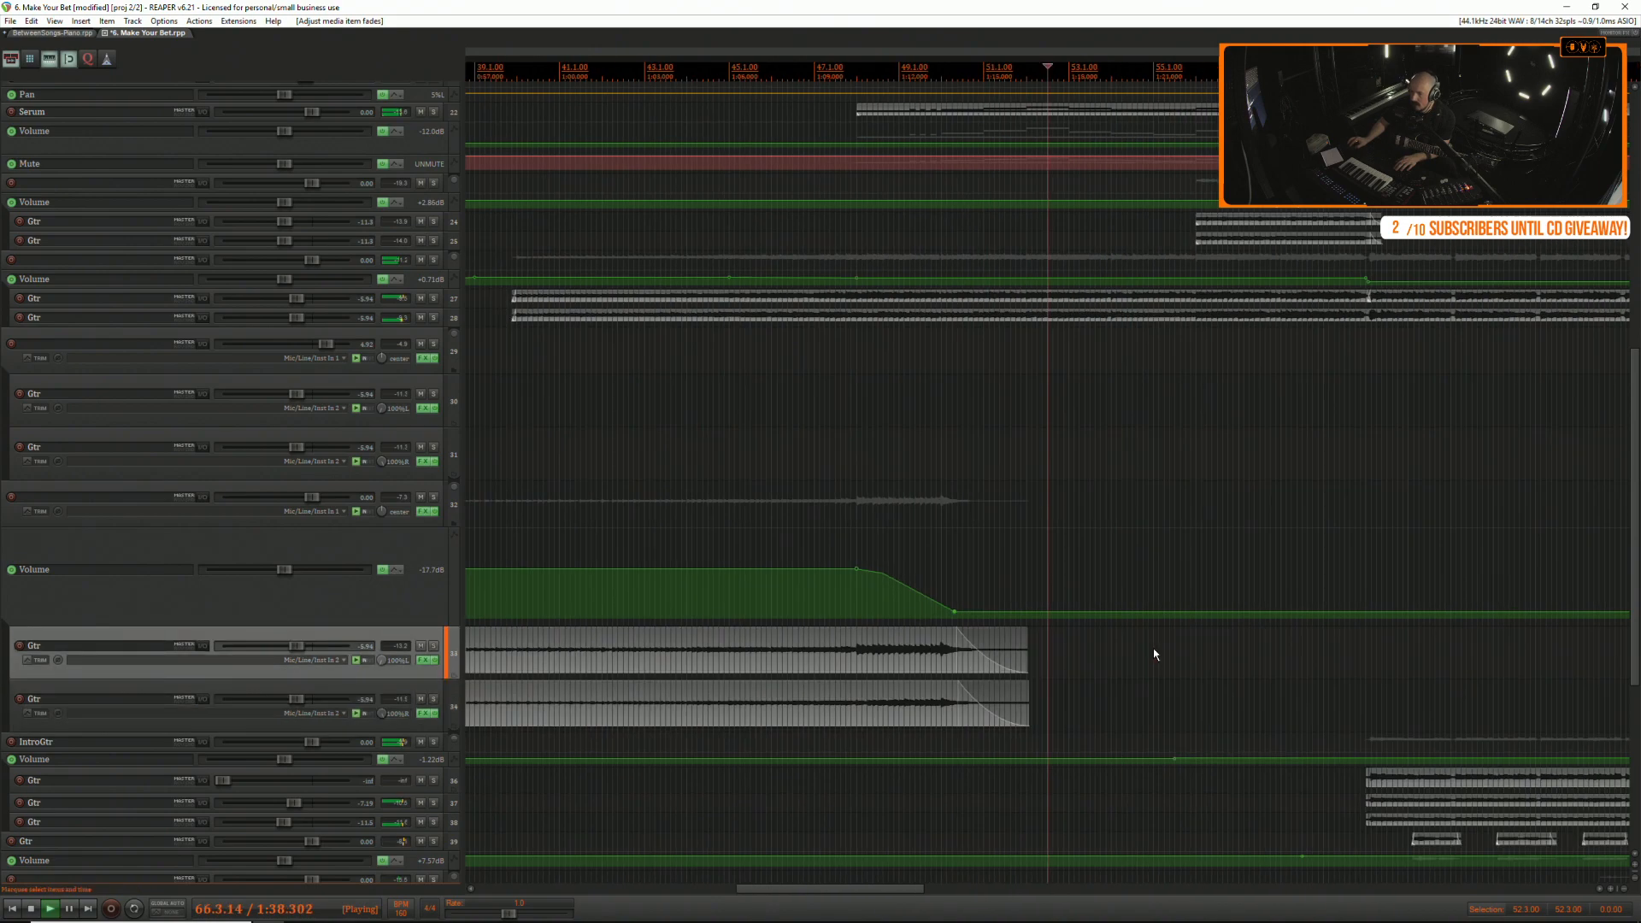
Arm the first layer's left-panned Gtr track and record a new take on it from 39.1.00 to just past 68.1.00.
{"action": "left_click", "coordinate": [1057, 573]}
{"action": "scroll", "coordinate": [1023, 588], "scroll_direction": "down", "scroll_amount": 3}
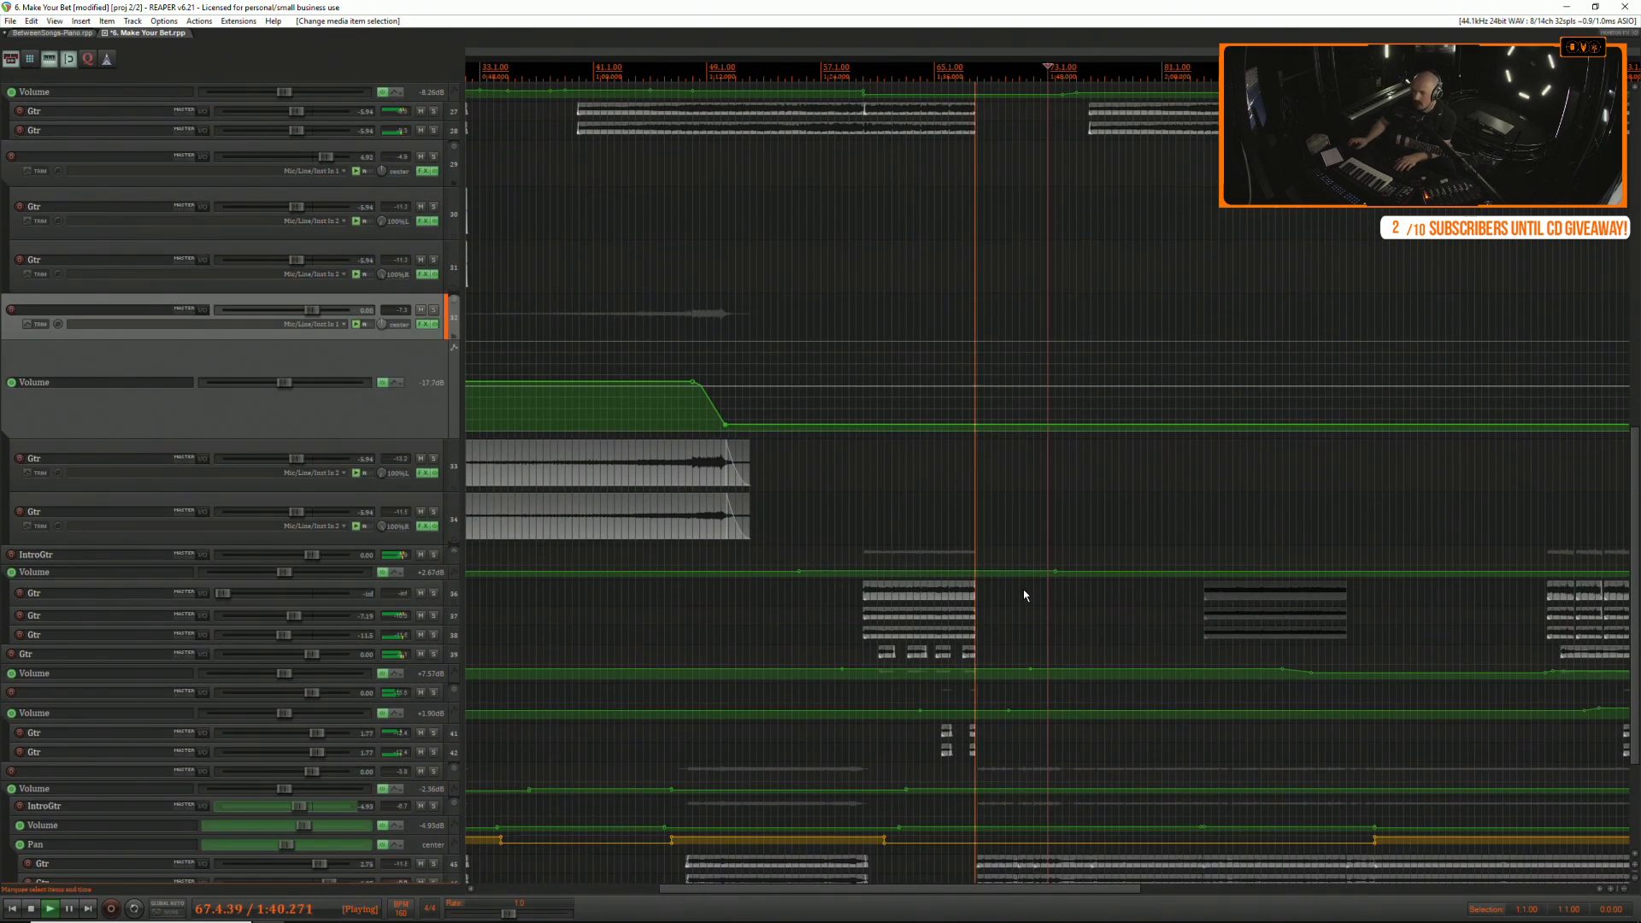
{"action": "scroll", "coordinate": [1020, 591], "scroll_direction": "up", "scroll_amount": 4}
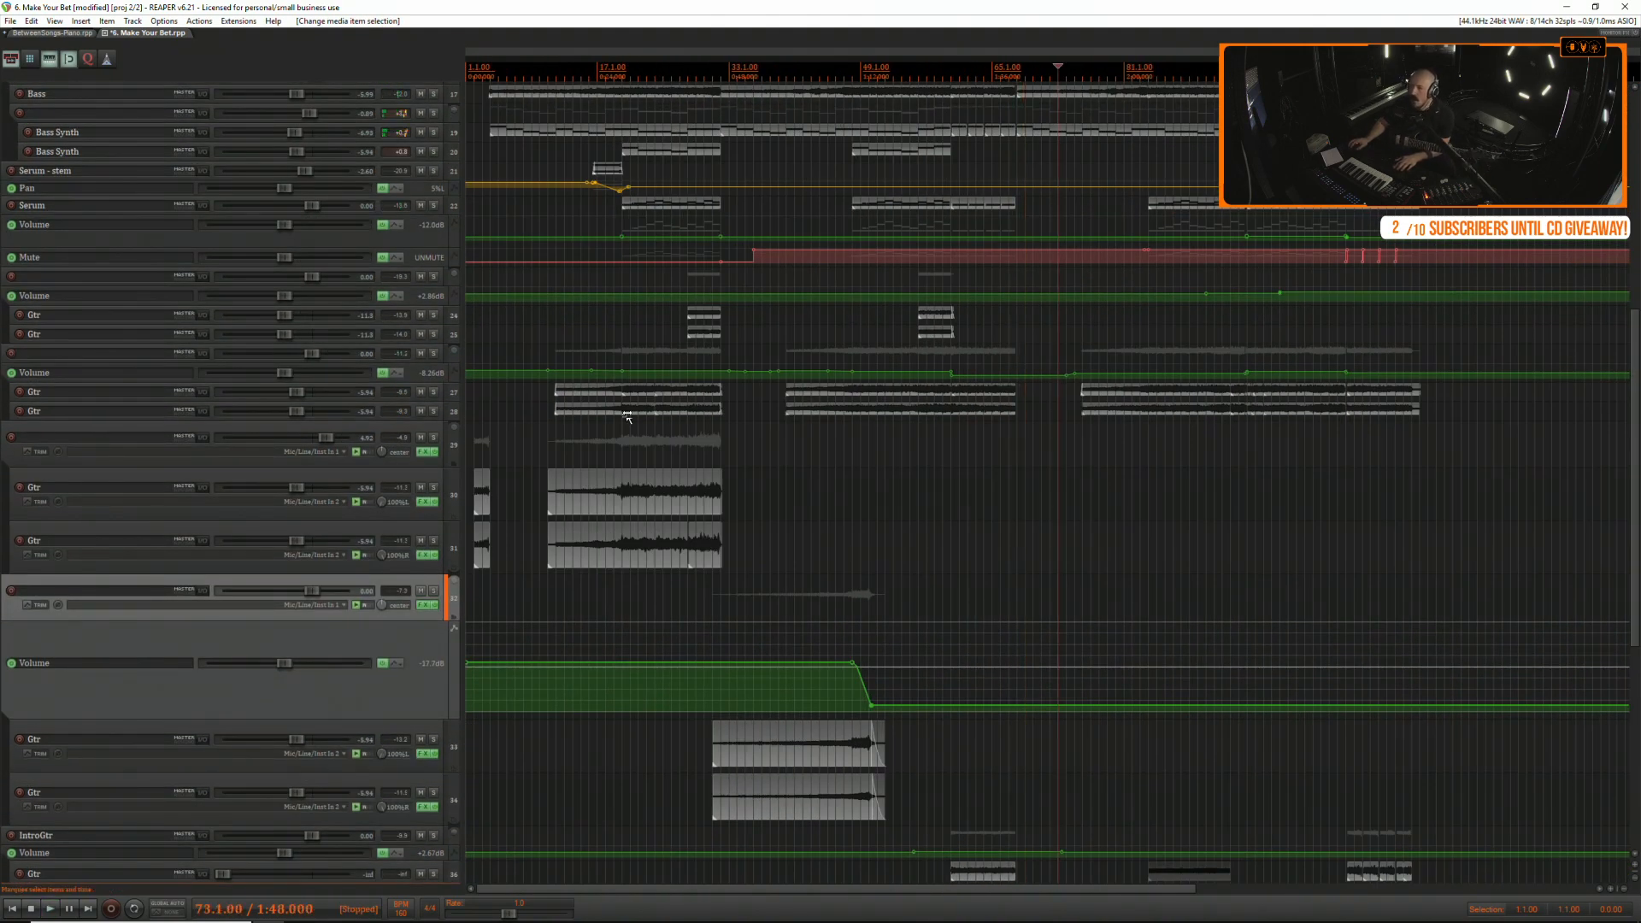
{"action": "left_click", "coordinate": [556, 440]}
{"action": "left_click", "coordinate": [774, 436]}
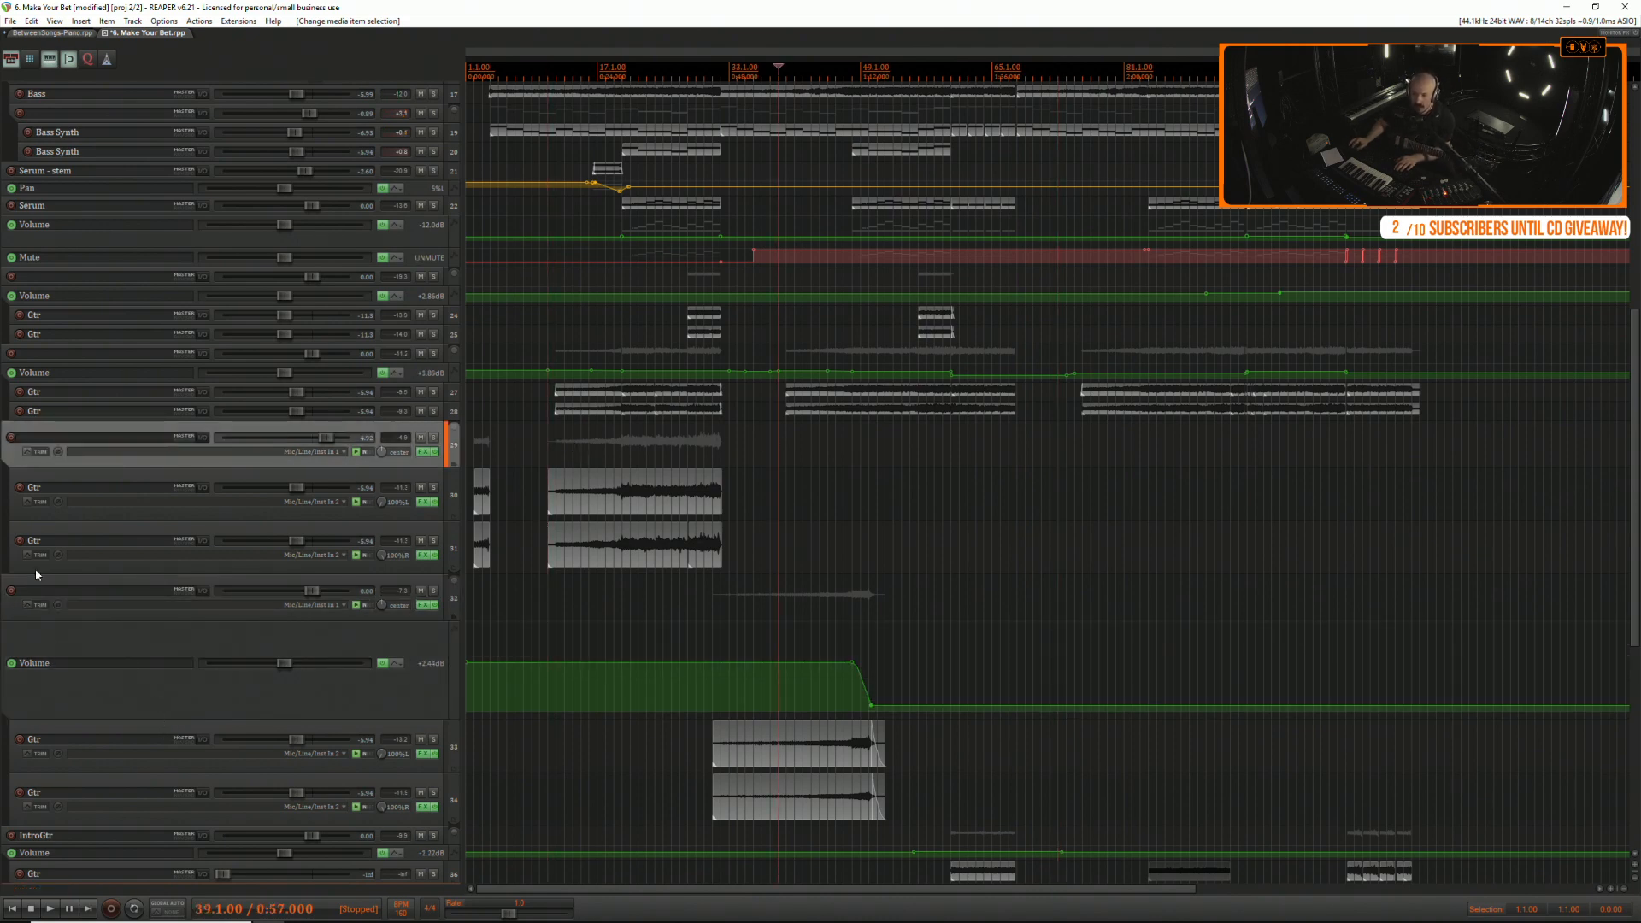
{"action": "left_click", "coordinate": [20, 487]}
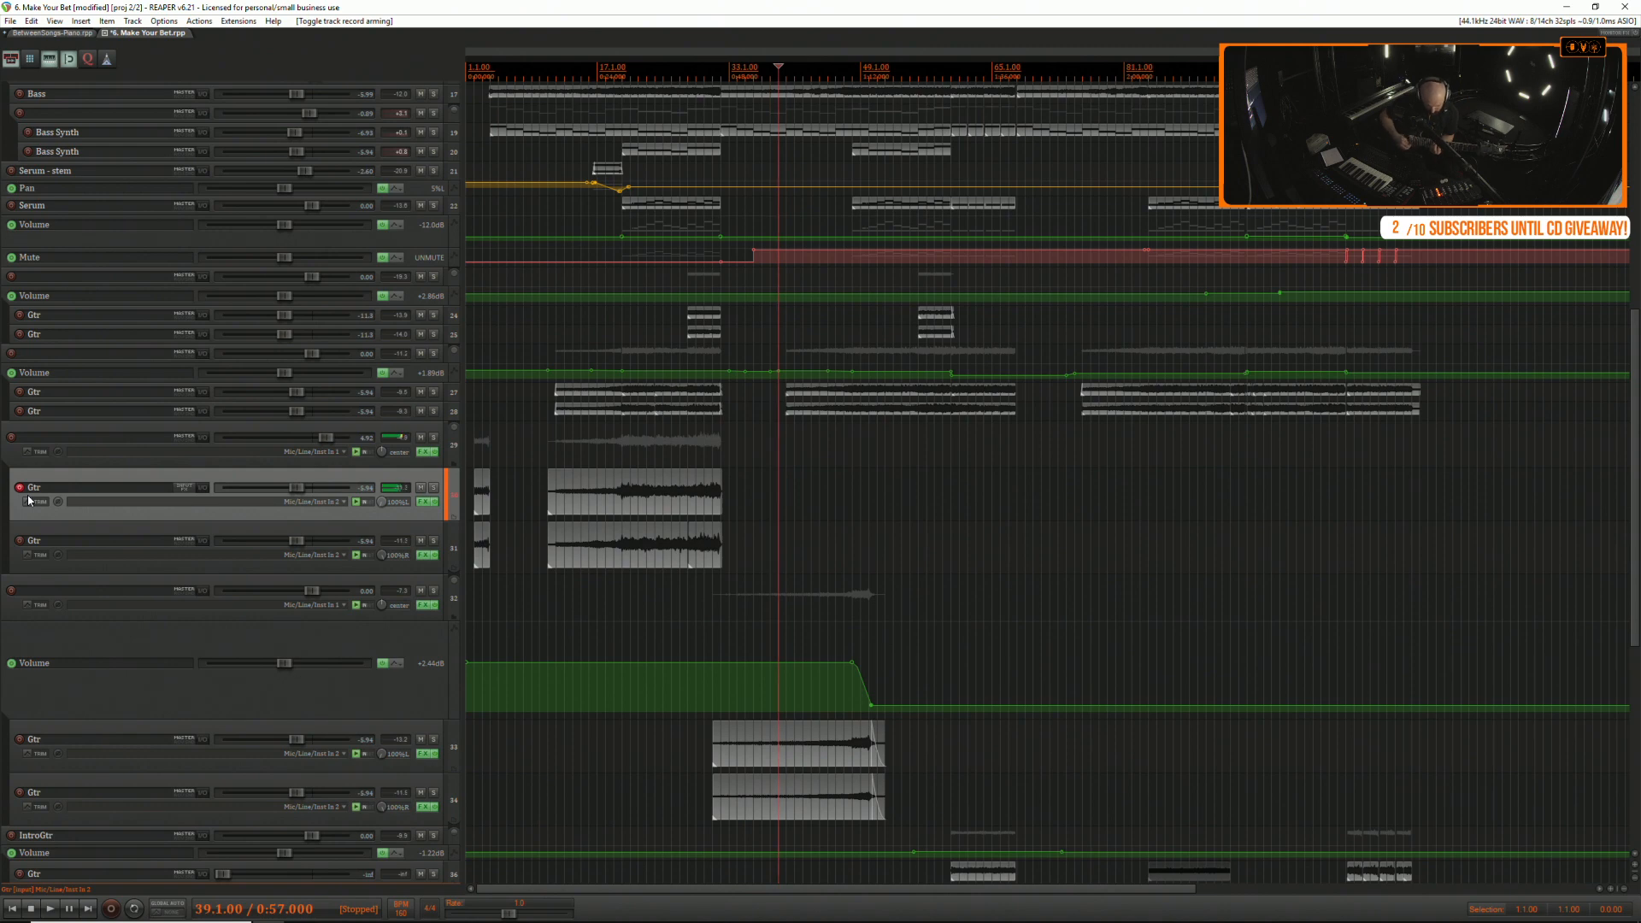
{"action": "key", "text": "ctrl+r"}
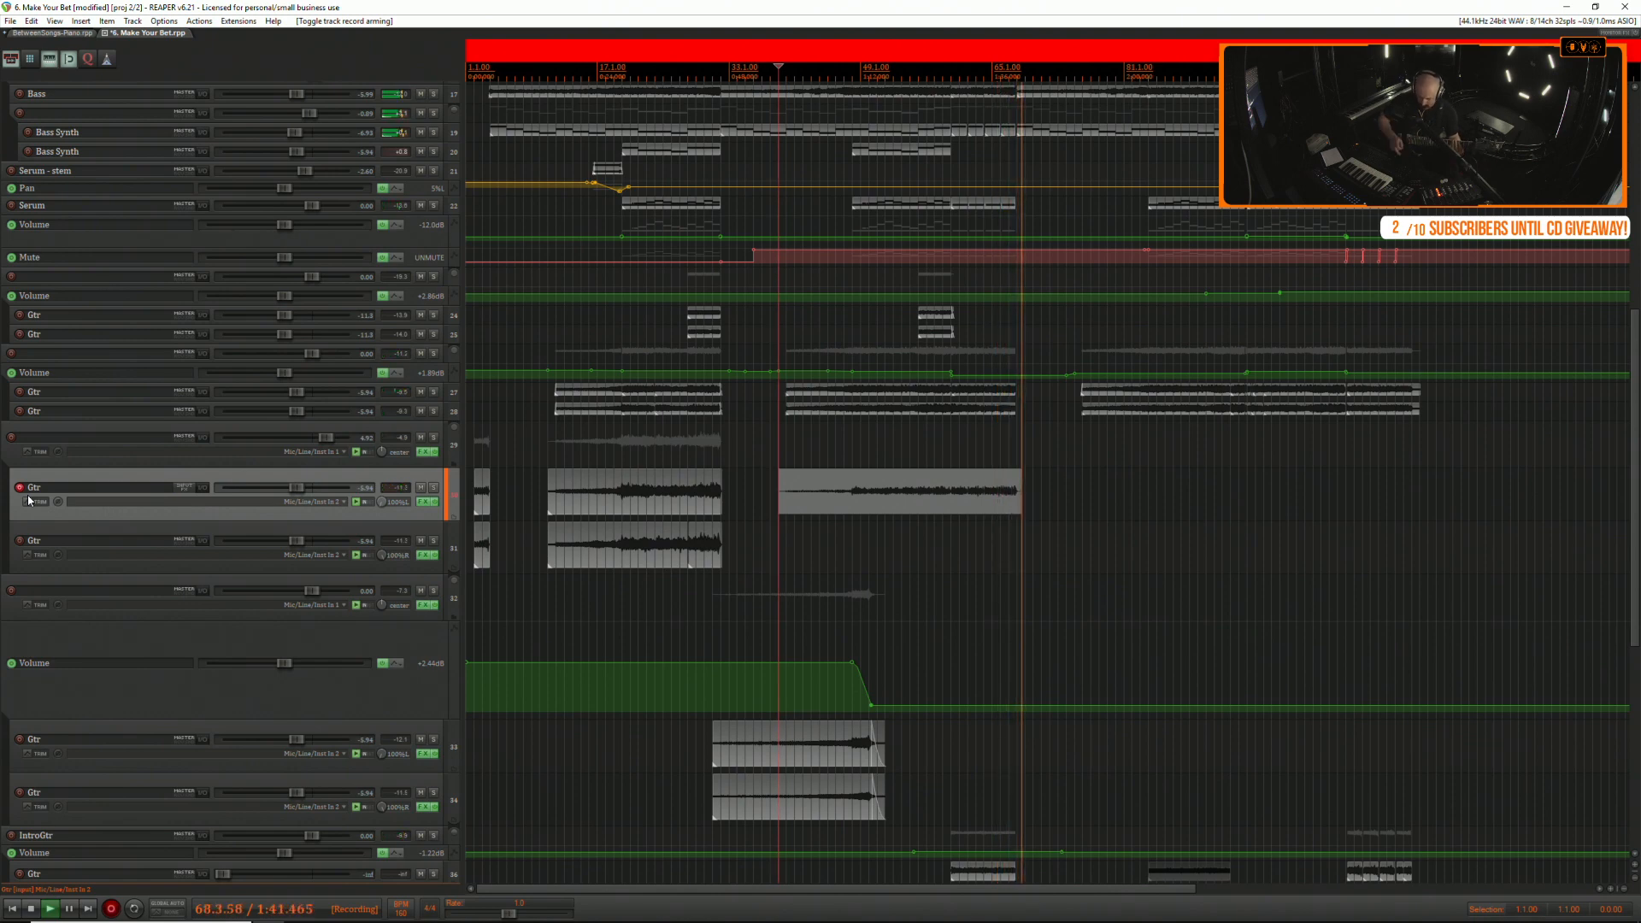
{"action": "key", "text": "space"}
Switch record arming to the first layer's right-panned Gtr track and record the double from 39.1.00.
{"action": "left_click", "coordinate": [19, 539]}
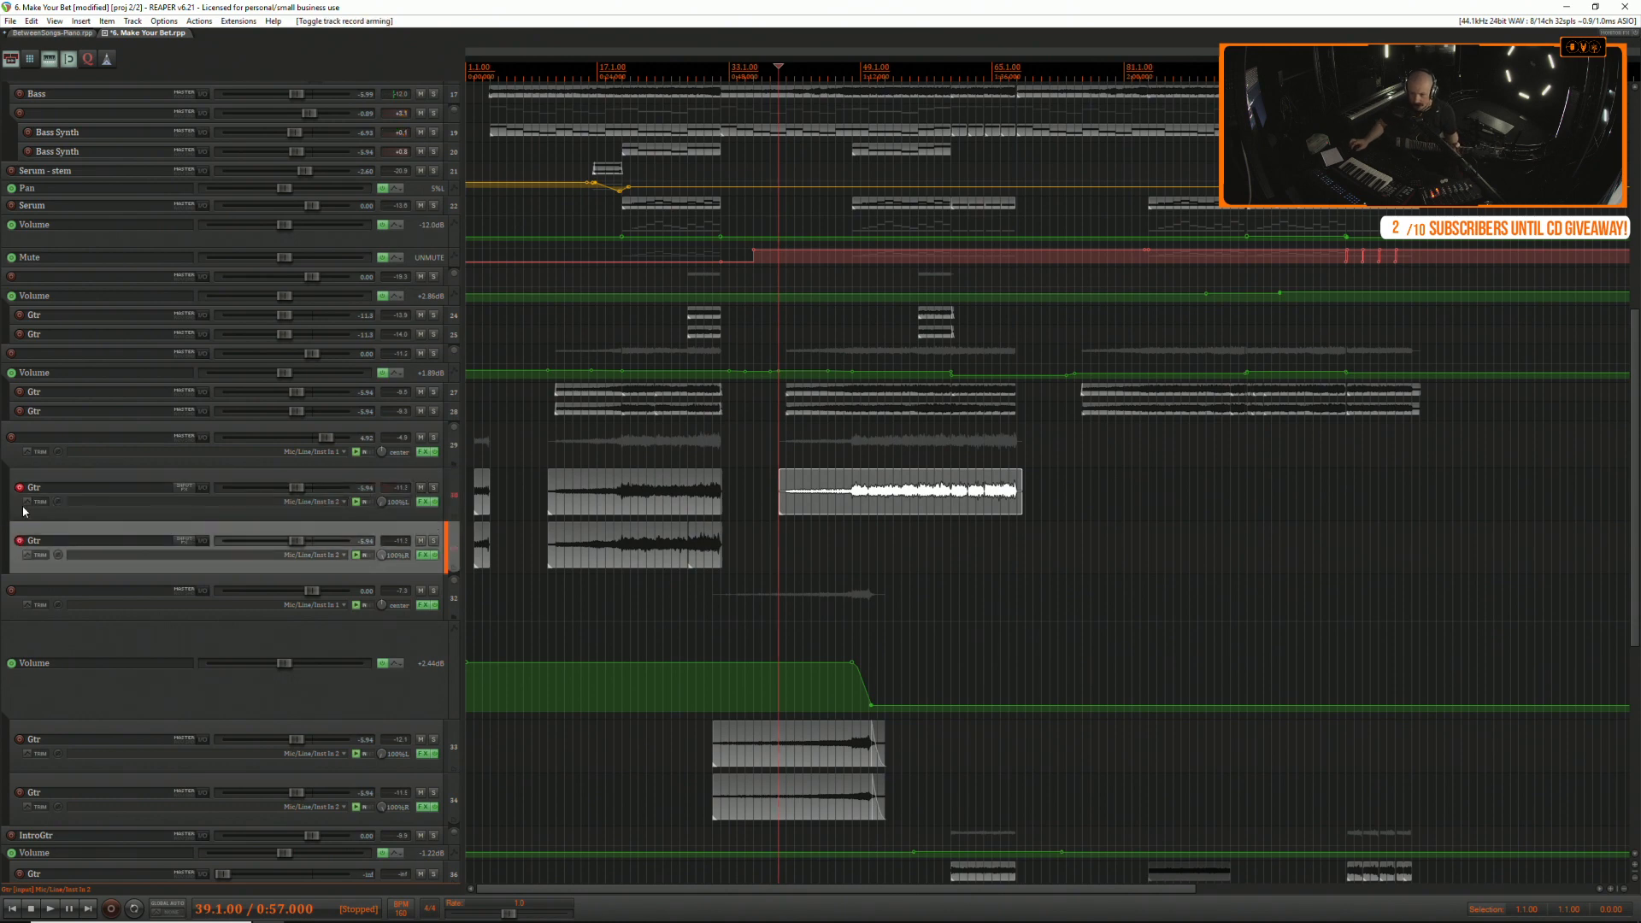
{"action": "left_click", "coordinate": [19, 487]}
{"action": "key", "text": "ctrl+r"}
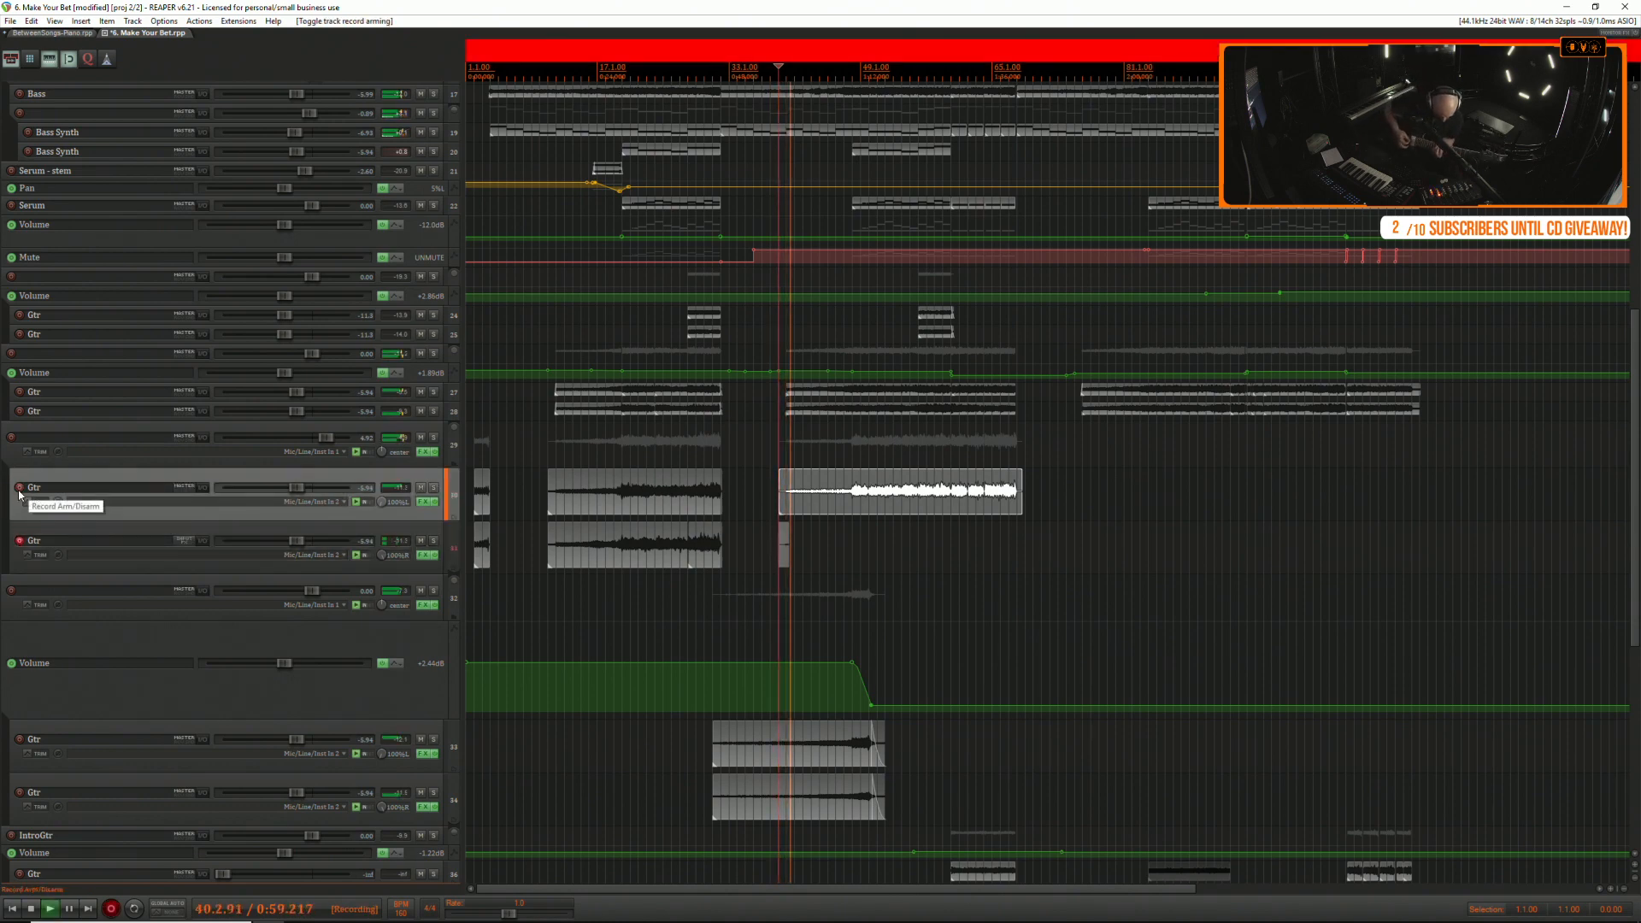
{"action": "key", "text": "space"}
{"action": "key", "text": "ctrl+r"}
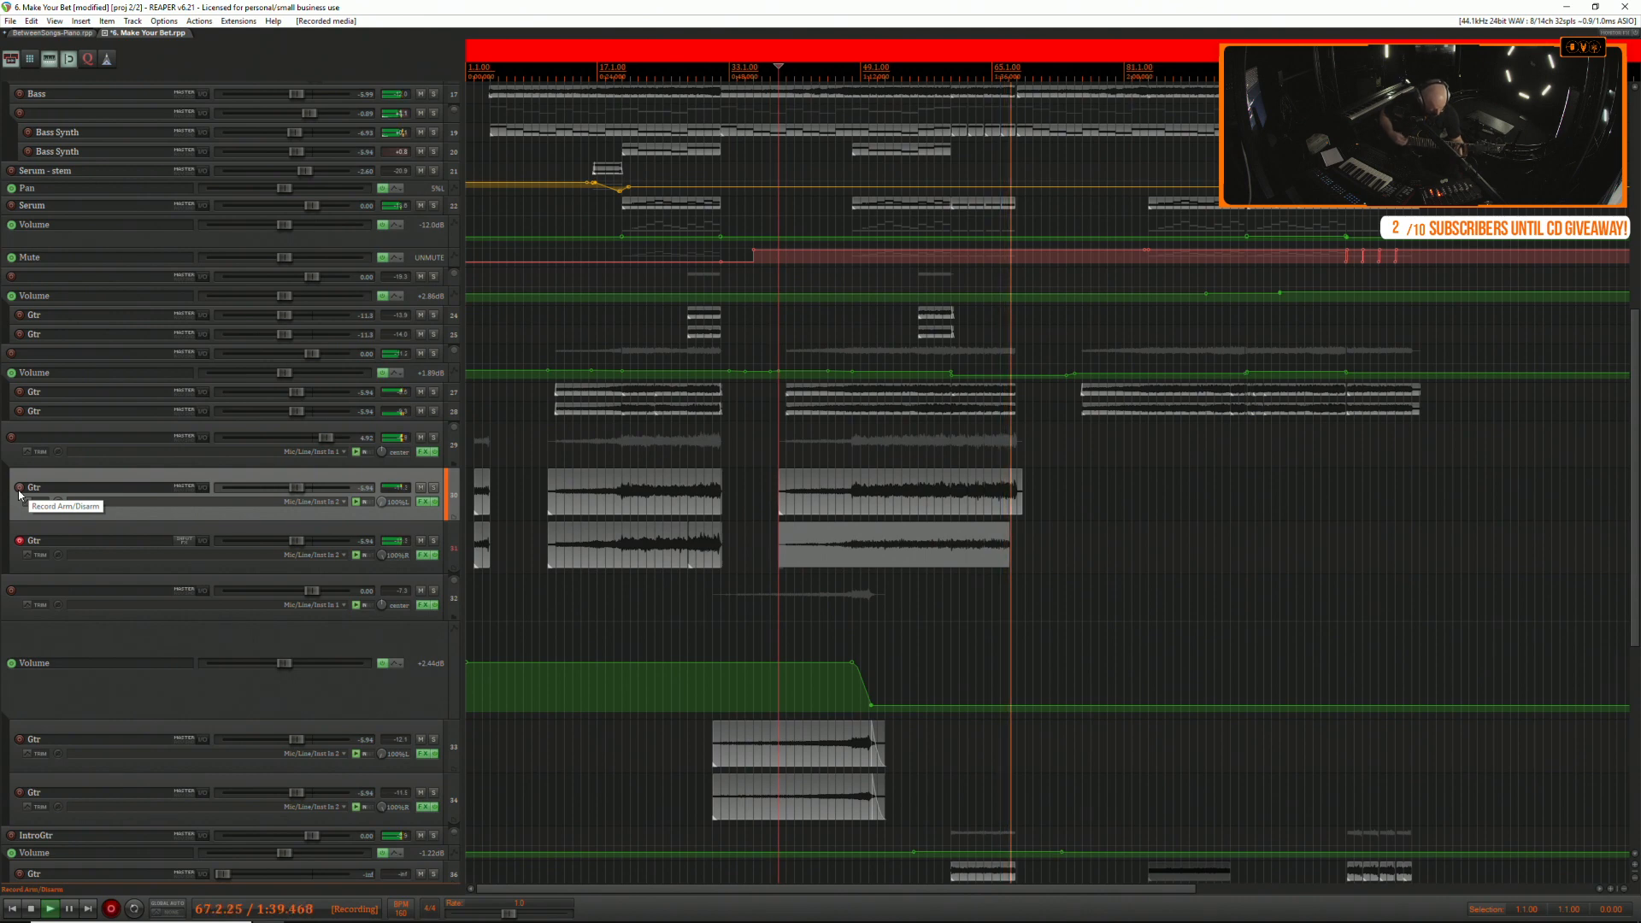
{"action": "key", "text": "space"}
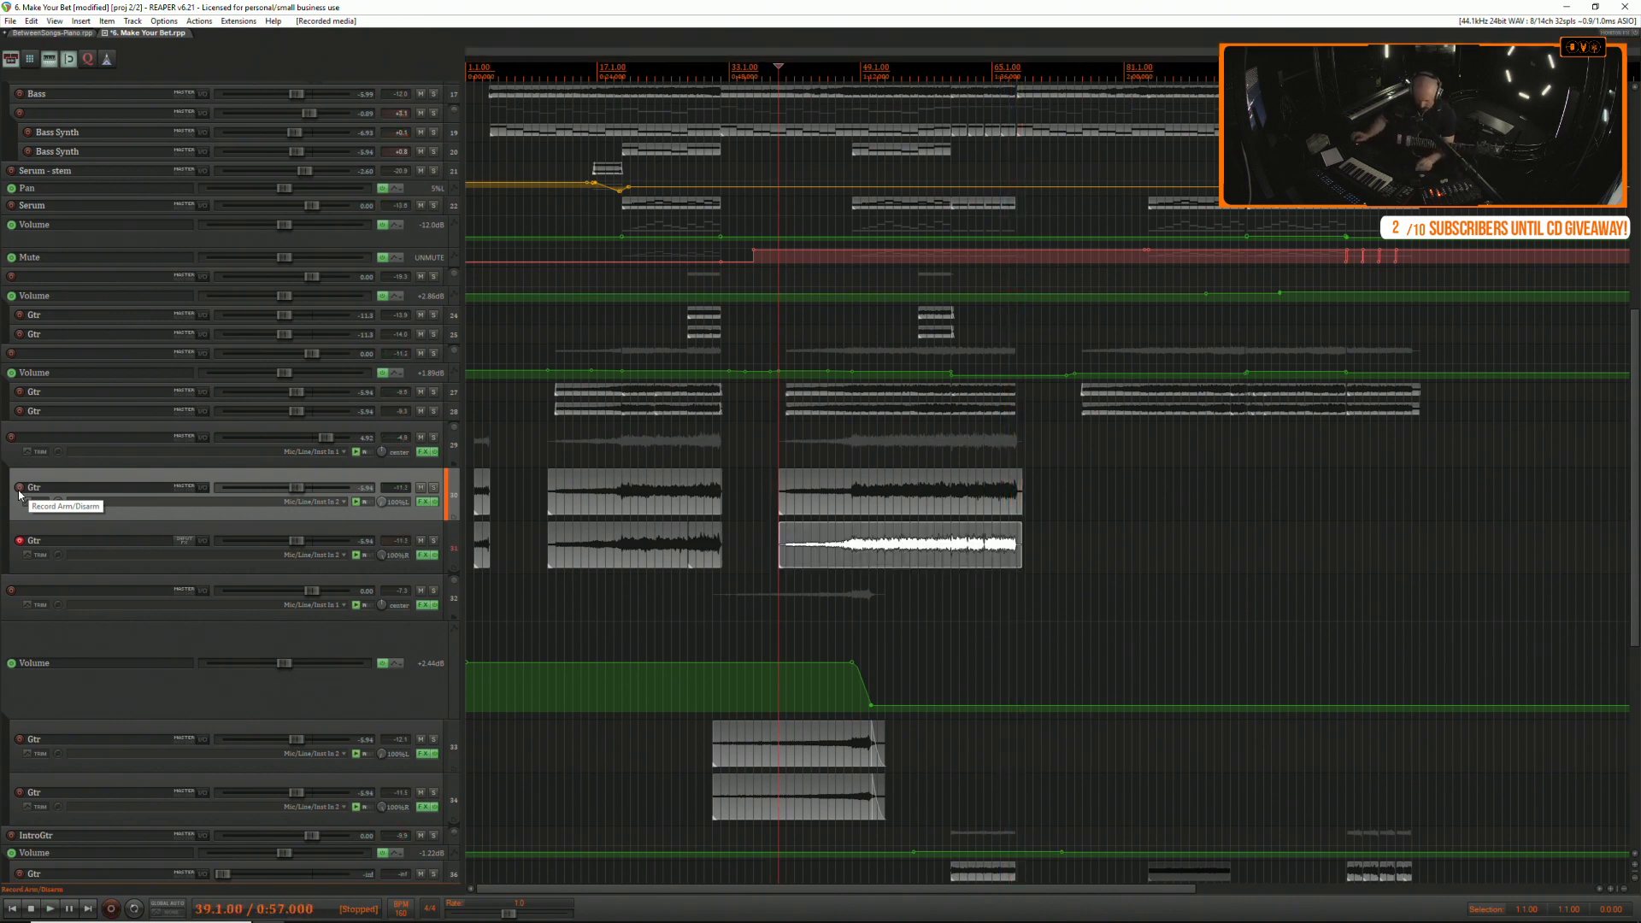
Trim the ends of both new first-layer takes just after 68.1.00 and give them short fade-outs.
{"action": "scroll", "coordinate": [74, 489], "scroll_direction": "up", "scroll_amount": 3}
{"action": "left_click", "coordinate": [1270, 472]}
{"action": "scroll", "coordinate": [1270, 470], "scroll_direction": "up", "scroll_amount": 2}
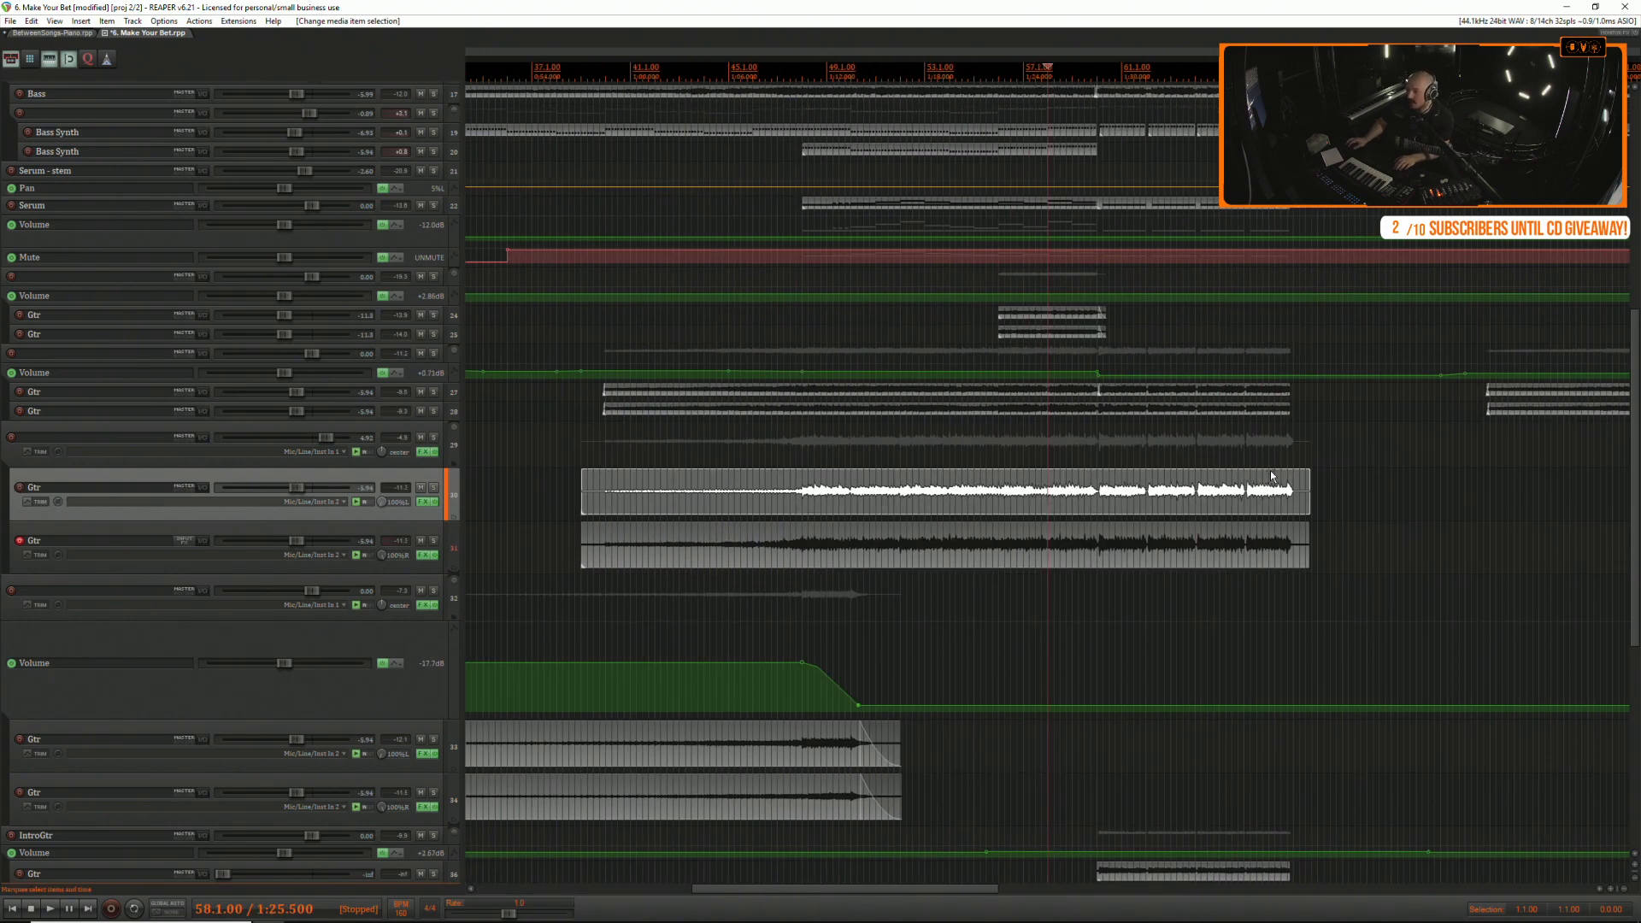
{"action": "scroll", "coordinate": [1296, 473], "scroll_direction": "up", "scroll_amount": 5}
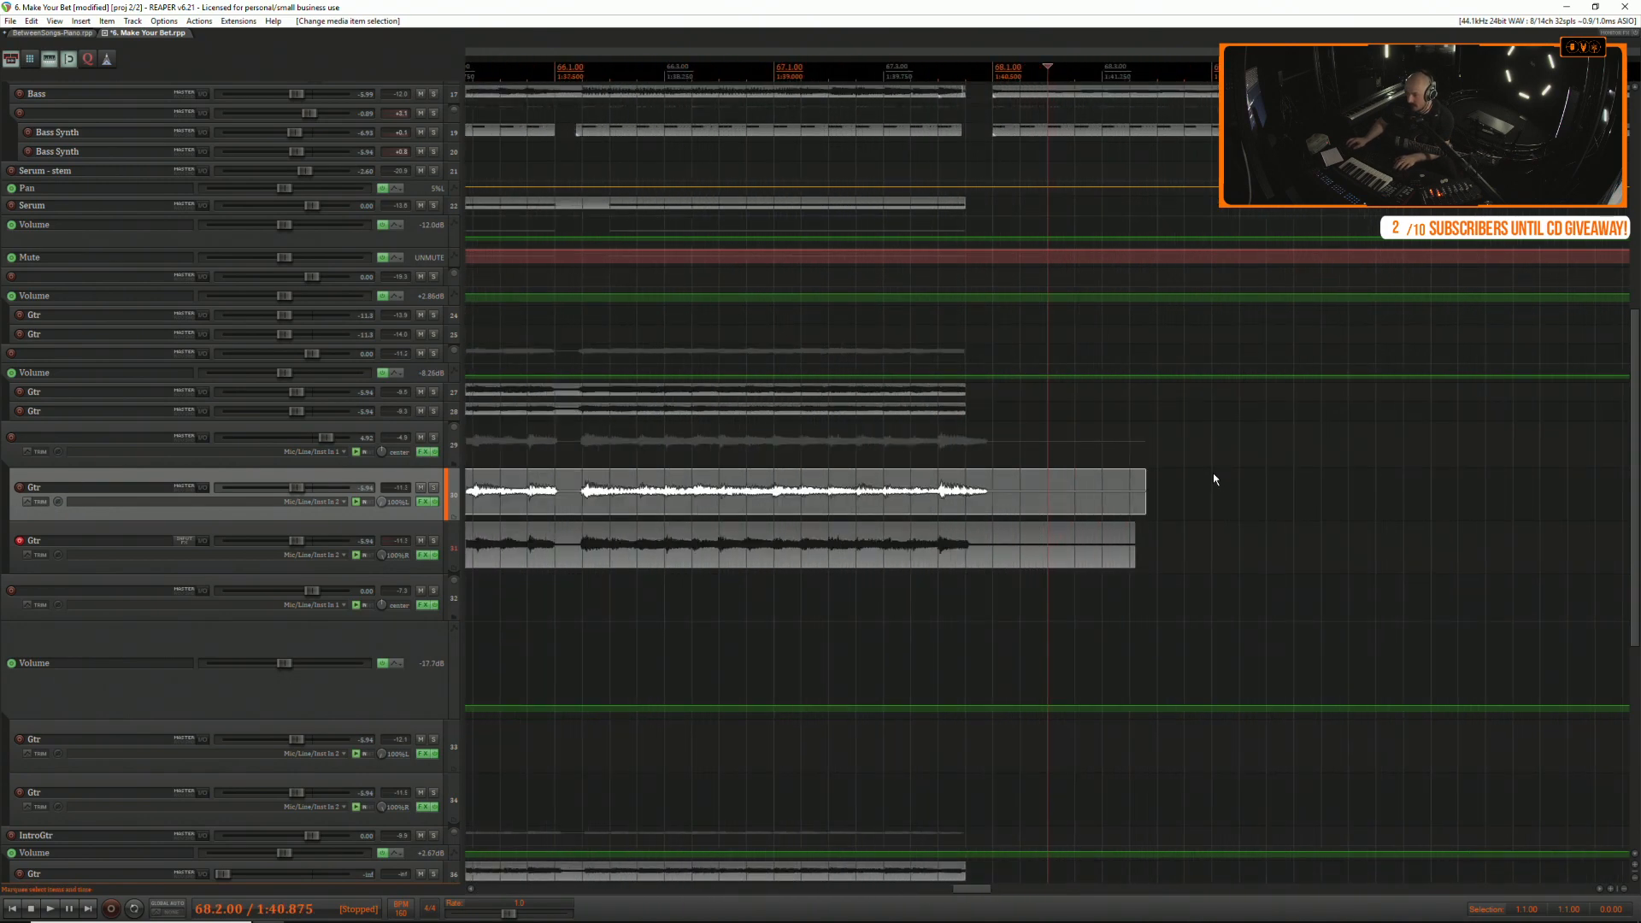
{"action": "left_click_drag", "start_coordinate": [1213, 474], "coordinate": [999, 473]}
{"action": "key", "text": "Delete"}
{"action": "scroll", "coordinate": [1004, 473], "scroll_direction": "down", "scroll_amount": 2}
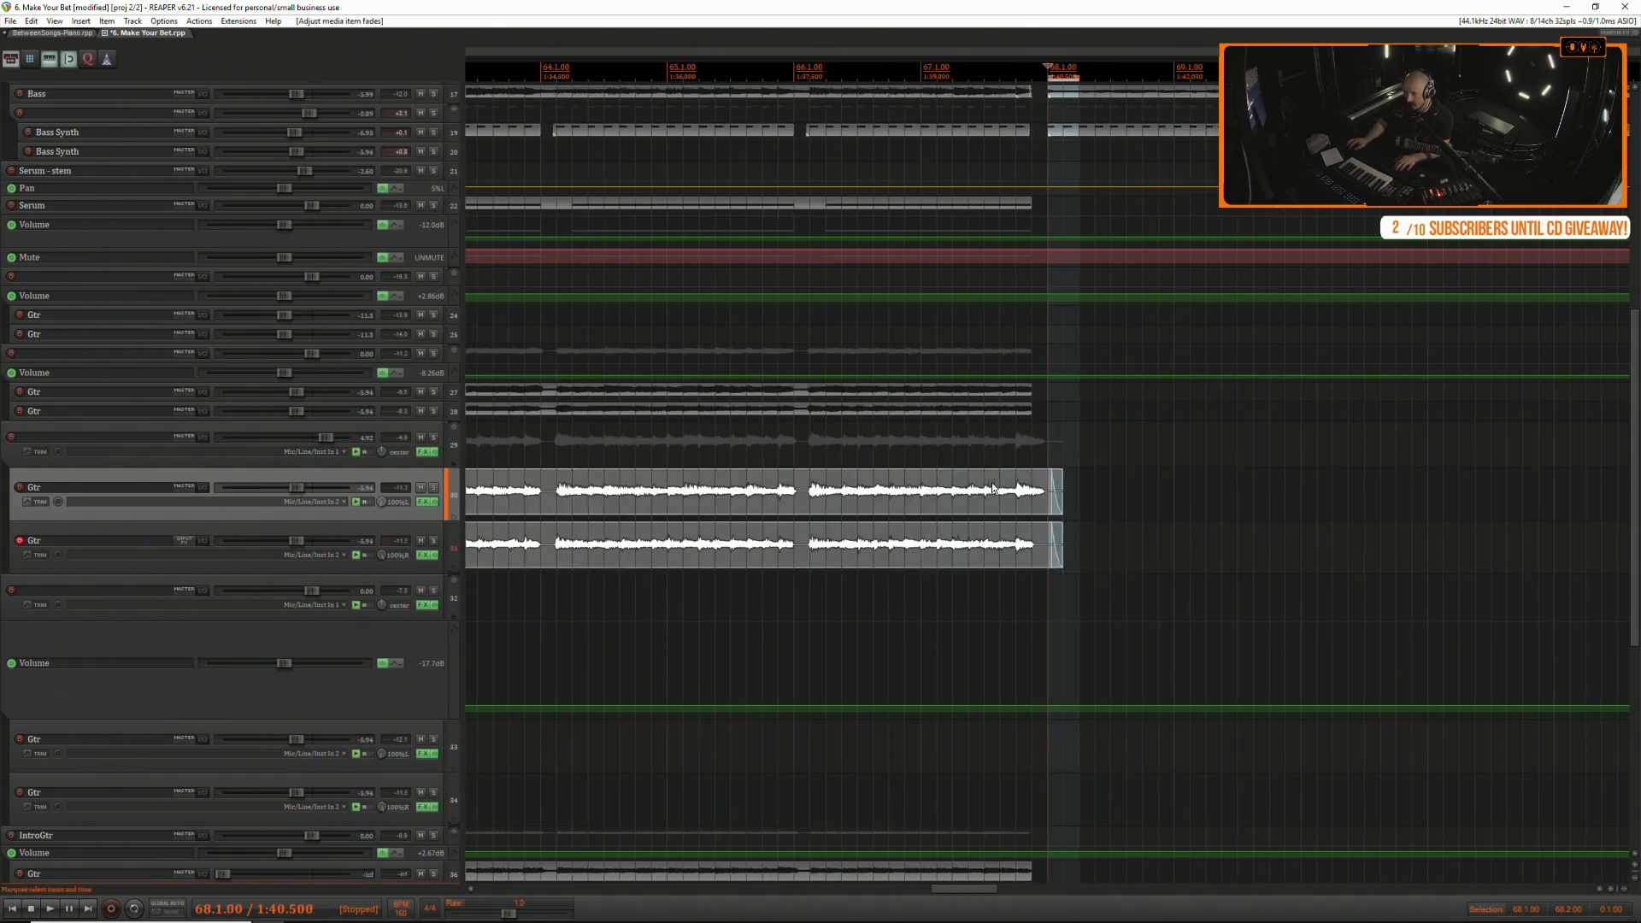
{"action": "left_click", "coordinate": [1019, 476]}
{"action": "scroll", "coordinate": [1018, 477], "scroll_direction": "up", "scroll_amount": 1}
Trim the starts of both new first-layer takes to line up with the Gtr items above and add short fade-ins.
{"action": "scroll", "coordinate": [797, 490], "scroll_direction": "down", "scroll_amount": 4}
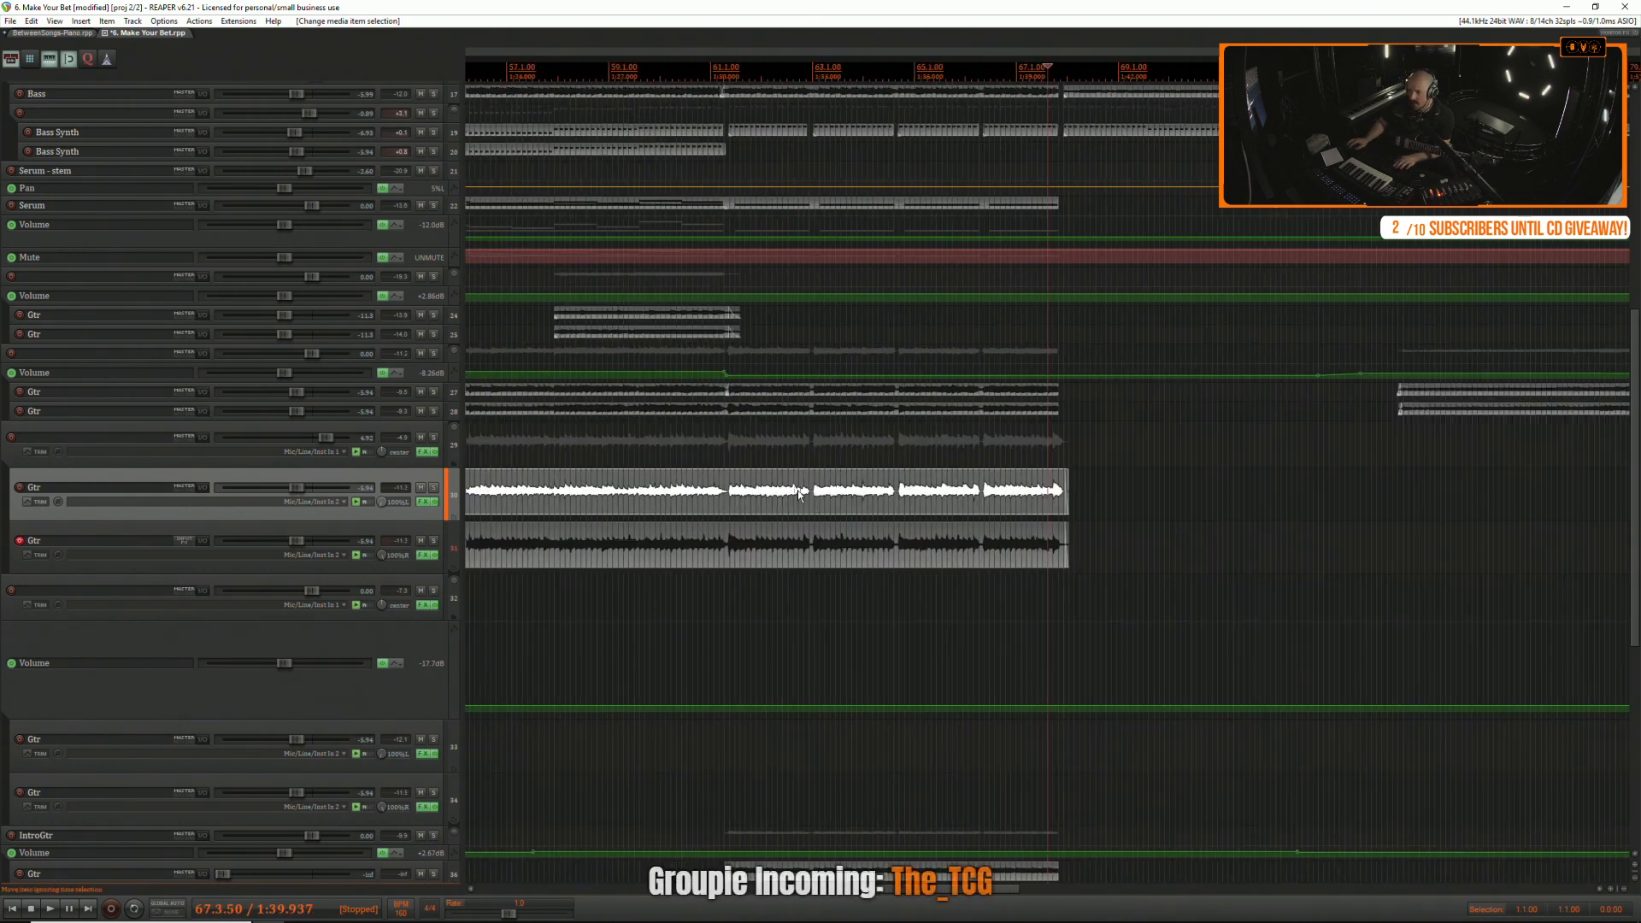
{"action": "scroll", "coordinate": [594, 474], "scroll_direction": "down", "scroll_amount": 1}
{"action": "left_click", "coordinate": [619, 474]}
{"action": "scroll", "coordinate": [683, 480], "scroll_direction": "up", "scroll_amount": 3}
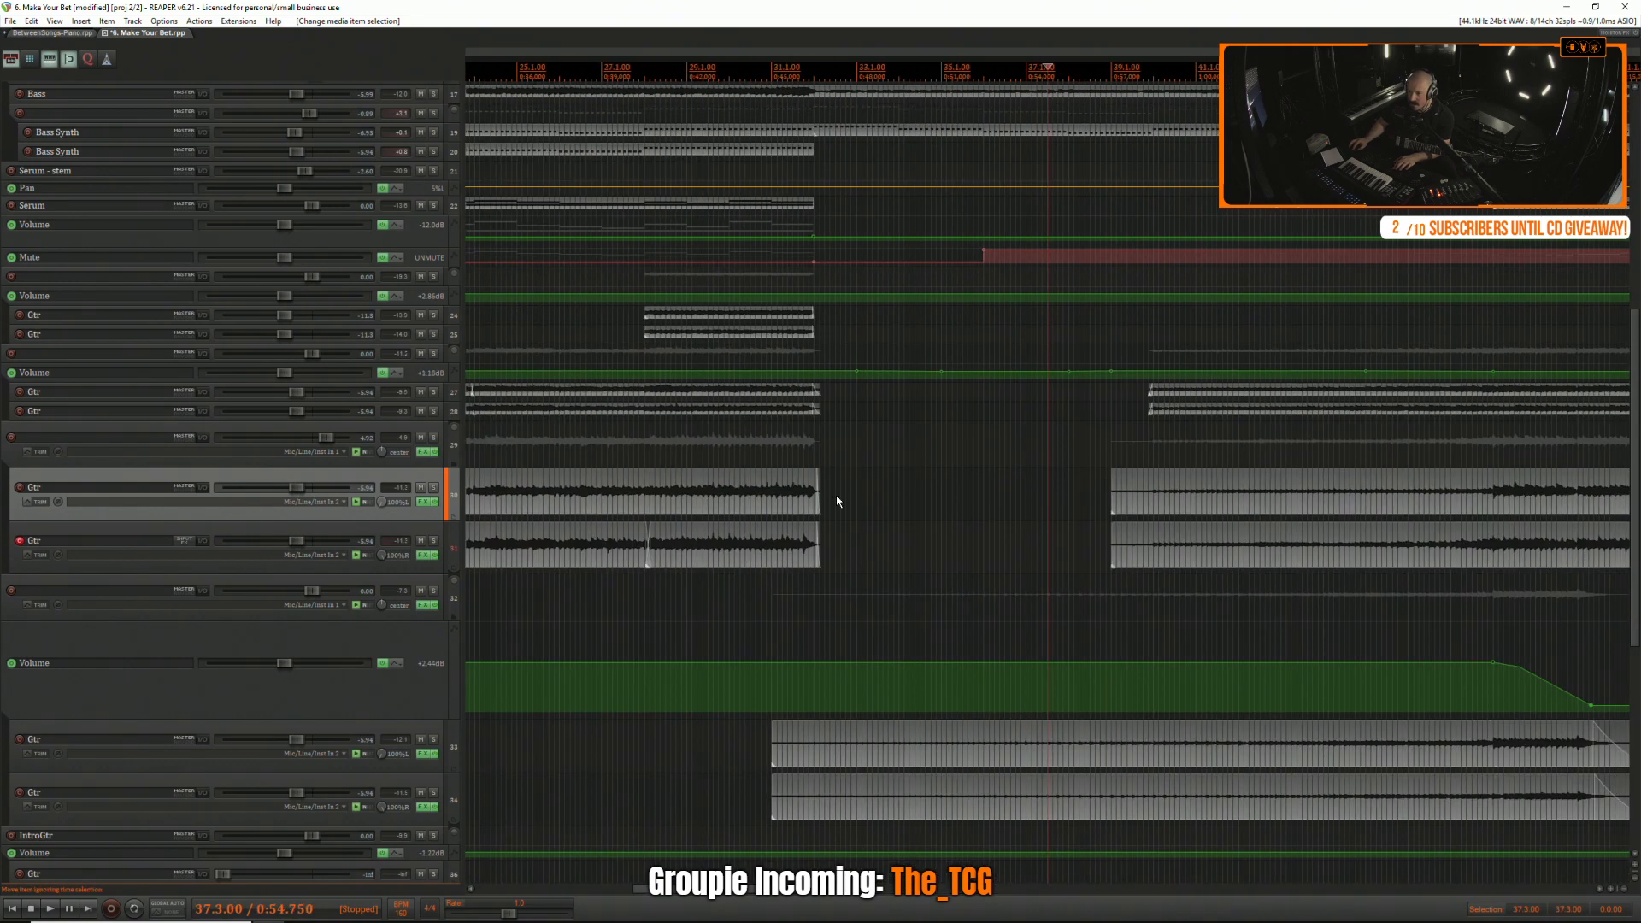
{"action": "left_click_drag", "start_coordinate": [1104, 493], "coordinate": [1238, 547]}
{"action": "key", "text": "Delete"}
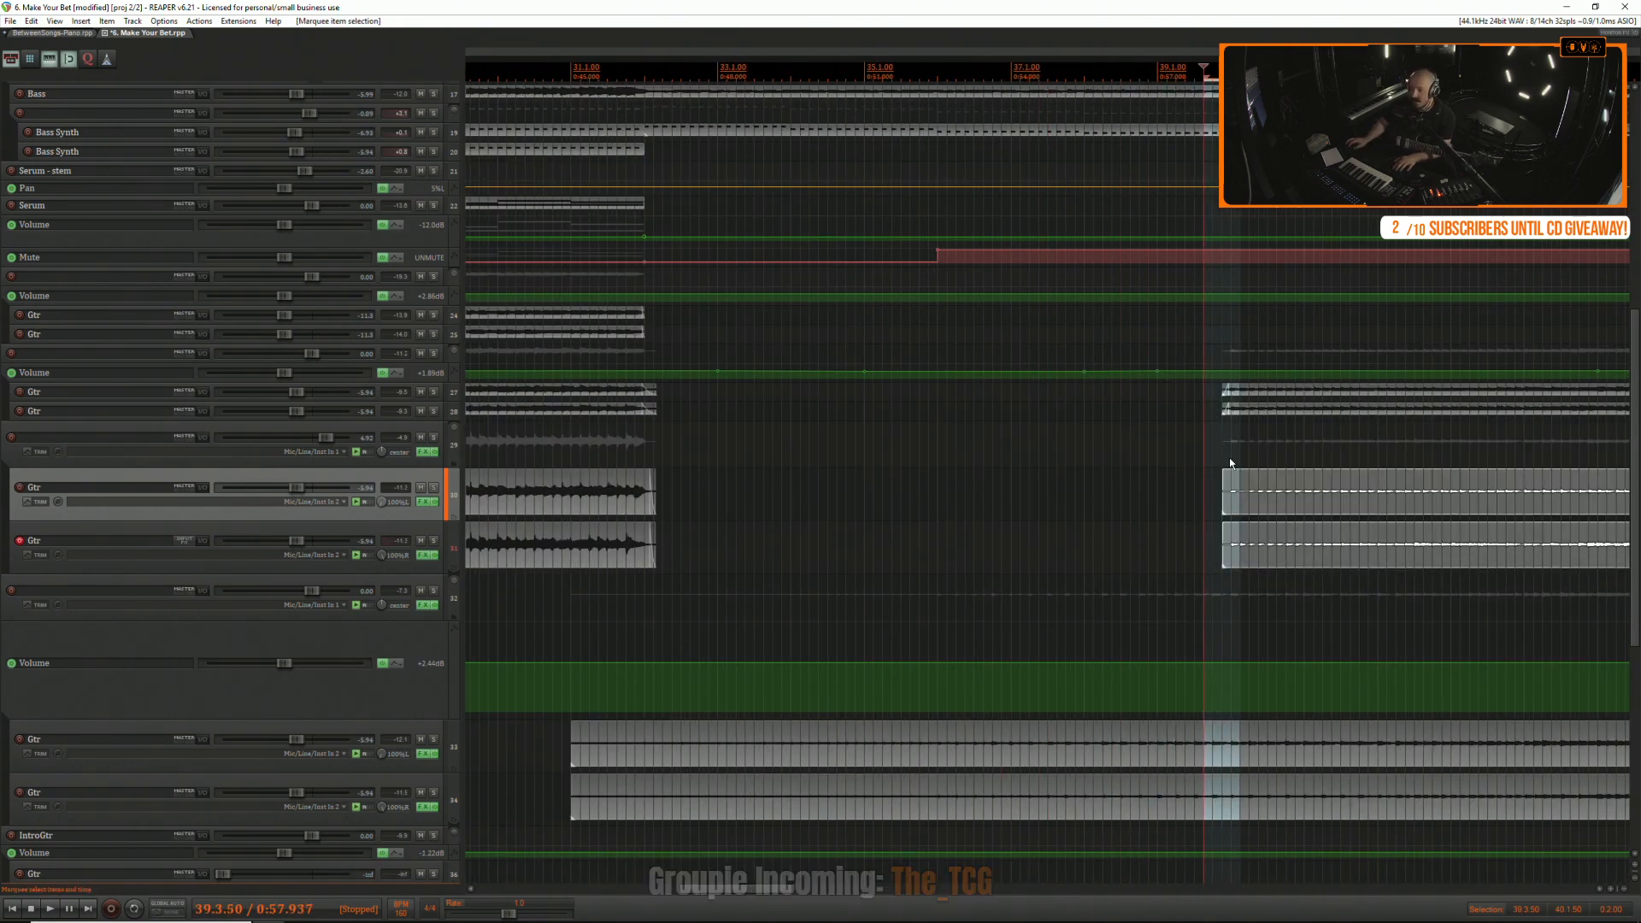
{"action": "left_click_drag", "start_coordinate": [1223, 474], "coordinate": [1230, 476]}
{"action": "scroll", "coordinate": [1200, 486], "scroll_direction": "down", "scroll_amount": 2}
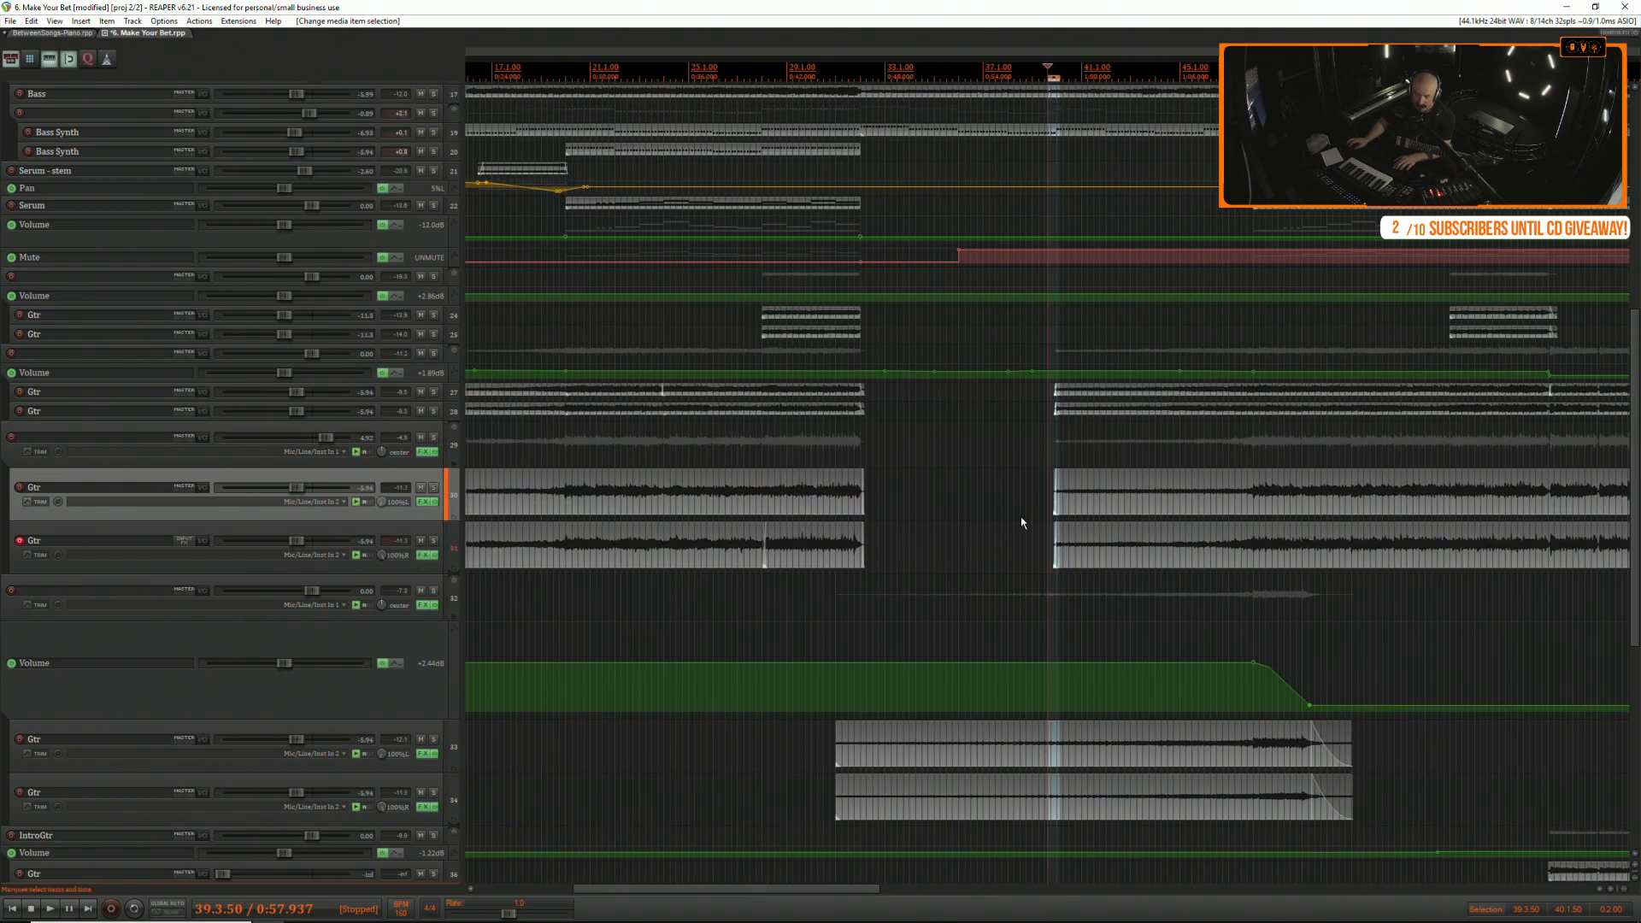
Trim the starts of both earlier first-layer takes to 11.3.00 and give them short fade-ins.
{"action": "left_click", "coordinate": [1014, 507]}
{"action": "scroll", "coordinate": [1012, 505], "scroll_direction": "down", "scroll_amount": 2}
{"action": "scroll", "coordinate": [551, 462], "scroll_direction": "up", "scroll_amount": 5}
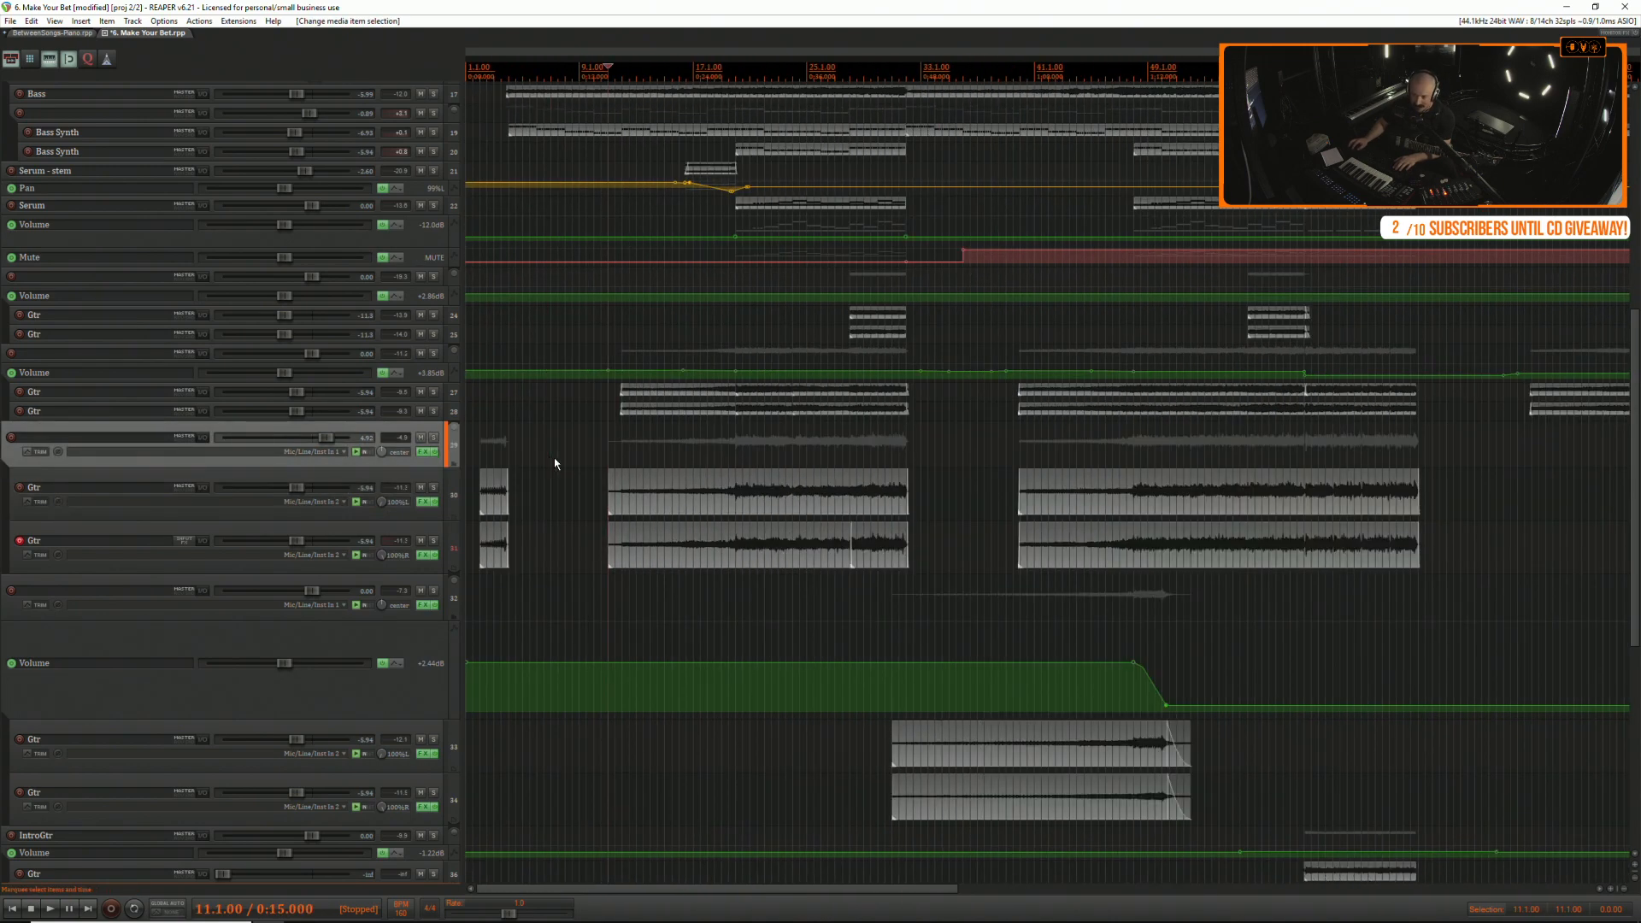
{"action": "left_click_drag", "start_coordinate": [884, 489], "coordinate": [910, 548]}
{"action": "key", "text": "Delete"}
{"action": "left_click_drag", "start_coordinate": [906, 475], "coordinate": [918, 476]}
{"action": "scroll", "coordinate": [913, 484], "scroll_direction": "down", "scroll_amount": 2}
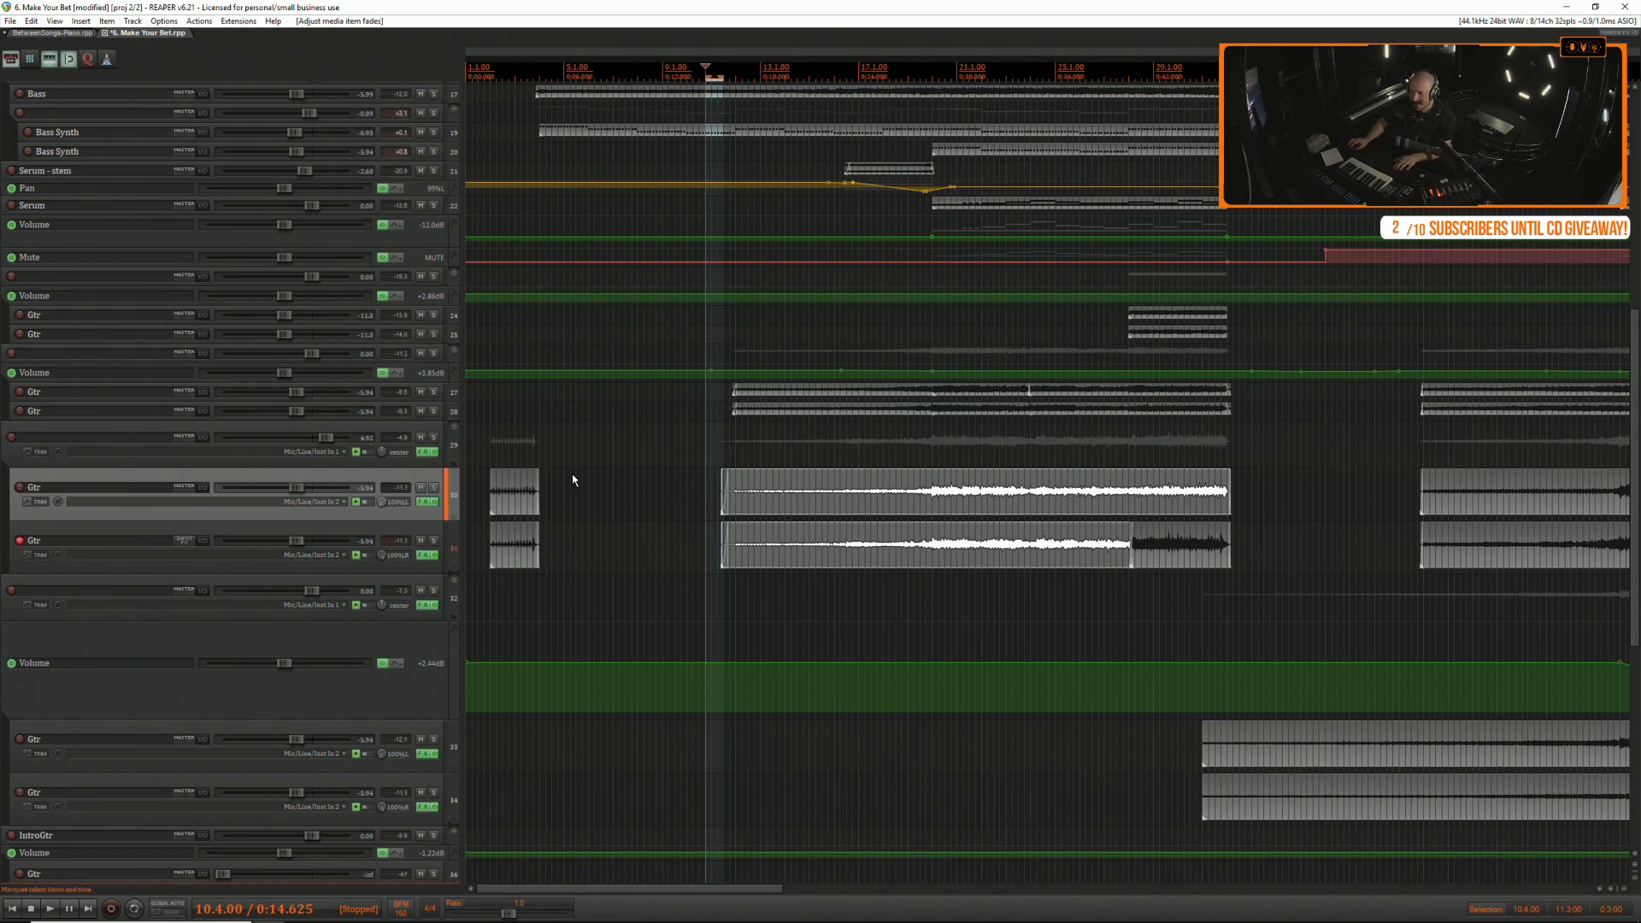
Switch the first layer's right-panned Gtr track input to Mic/Line/Inst In 1, and return it to Mic/Line/Inst In 2.
{"action": "left_click", "coordinate": [327, 556]}
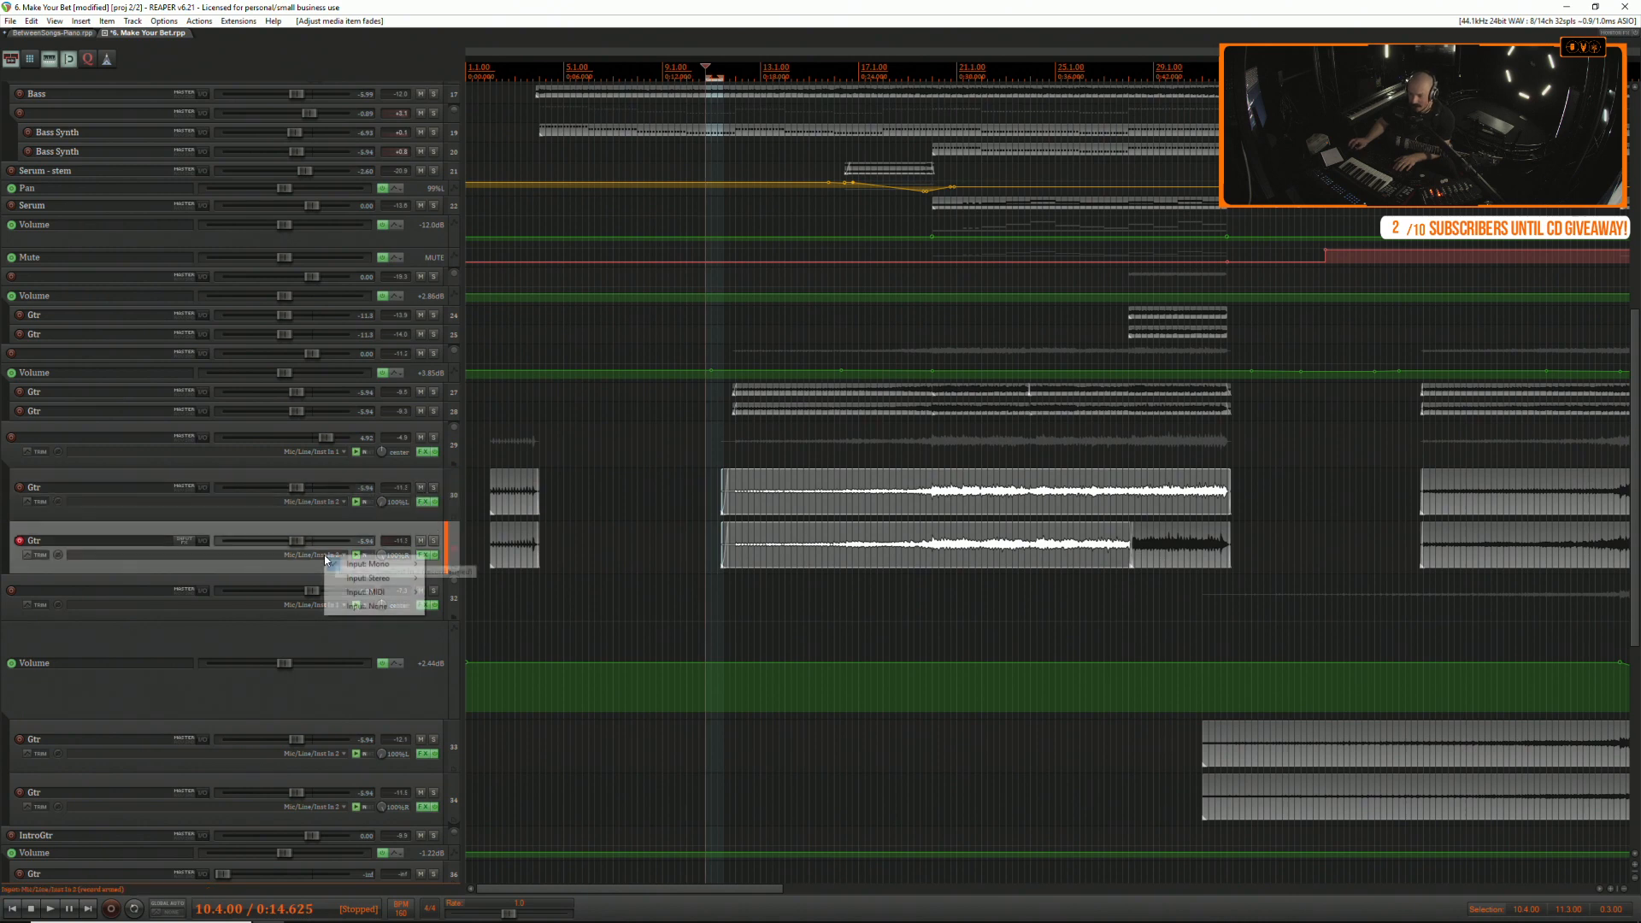
{"action": "mouse_move", "coordinate": [376, 558]}
{"action": "left_click", "coordinate": [446, 564]}
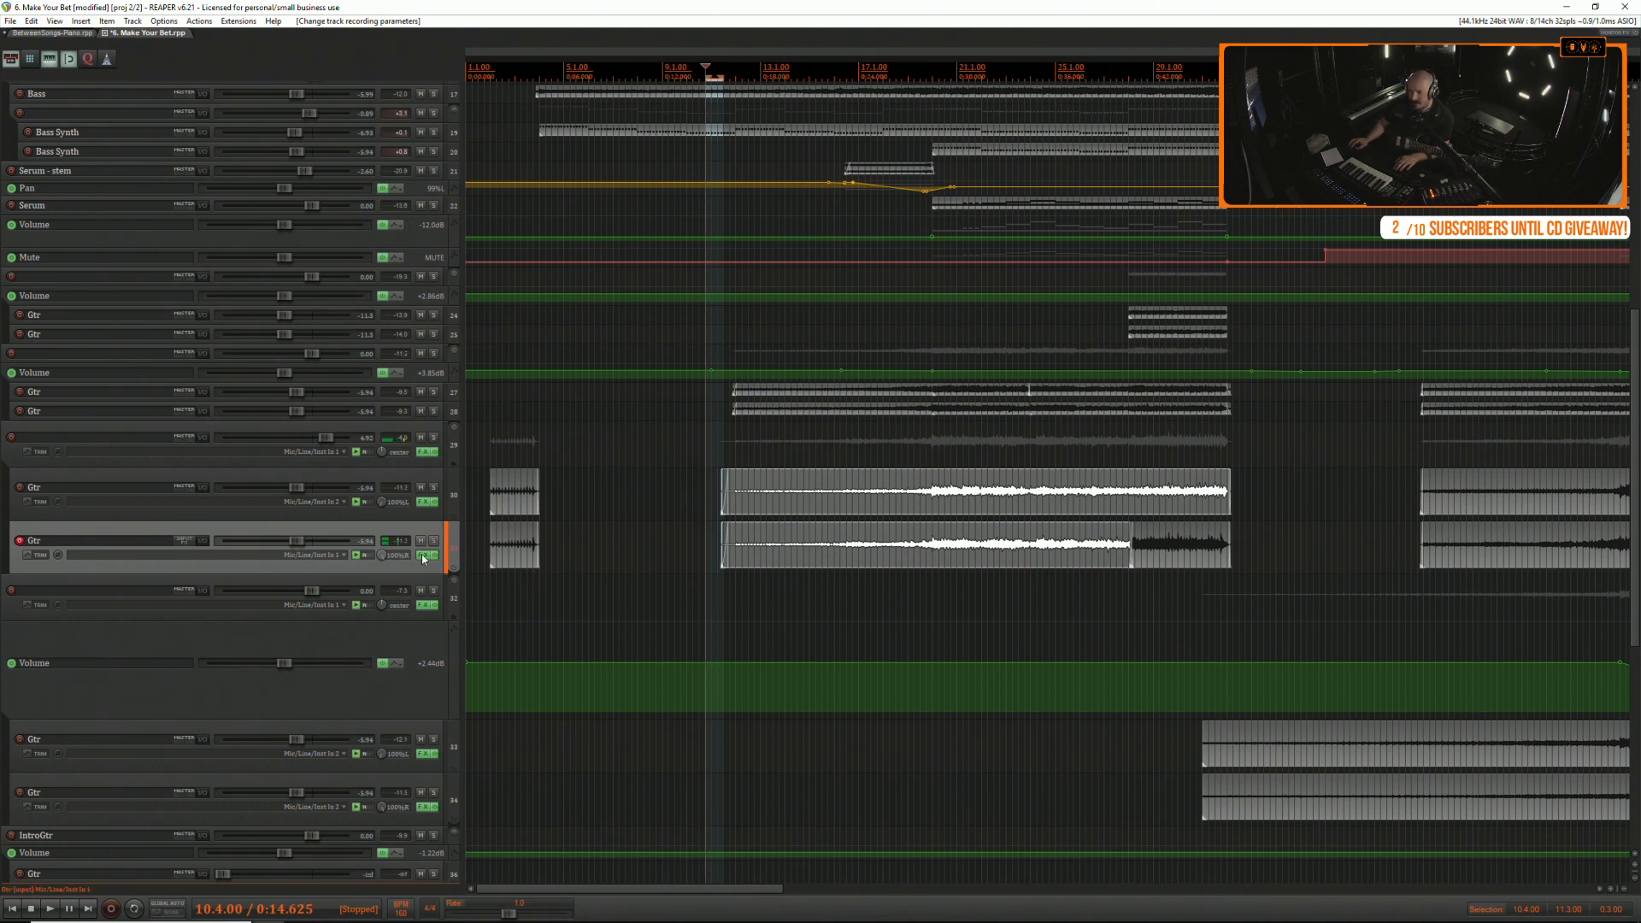
{"action": "mouse_move", "coordinate": [377, 562]}
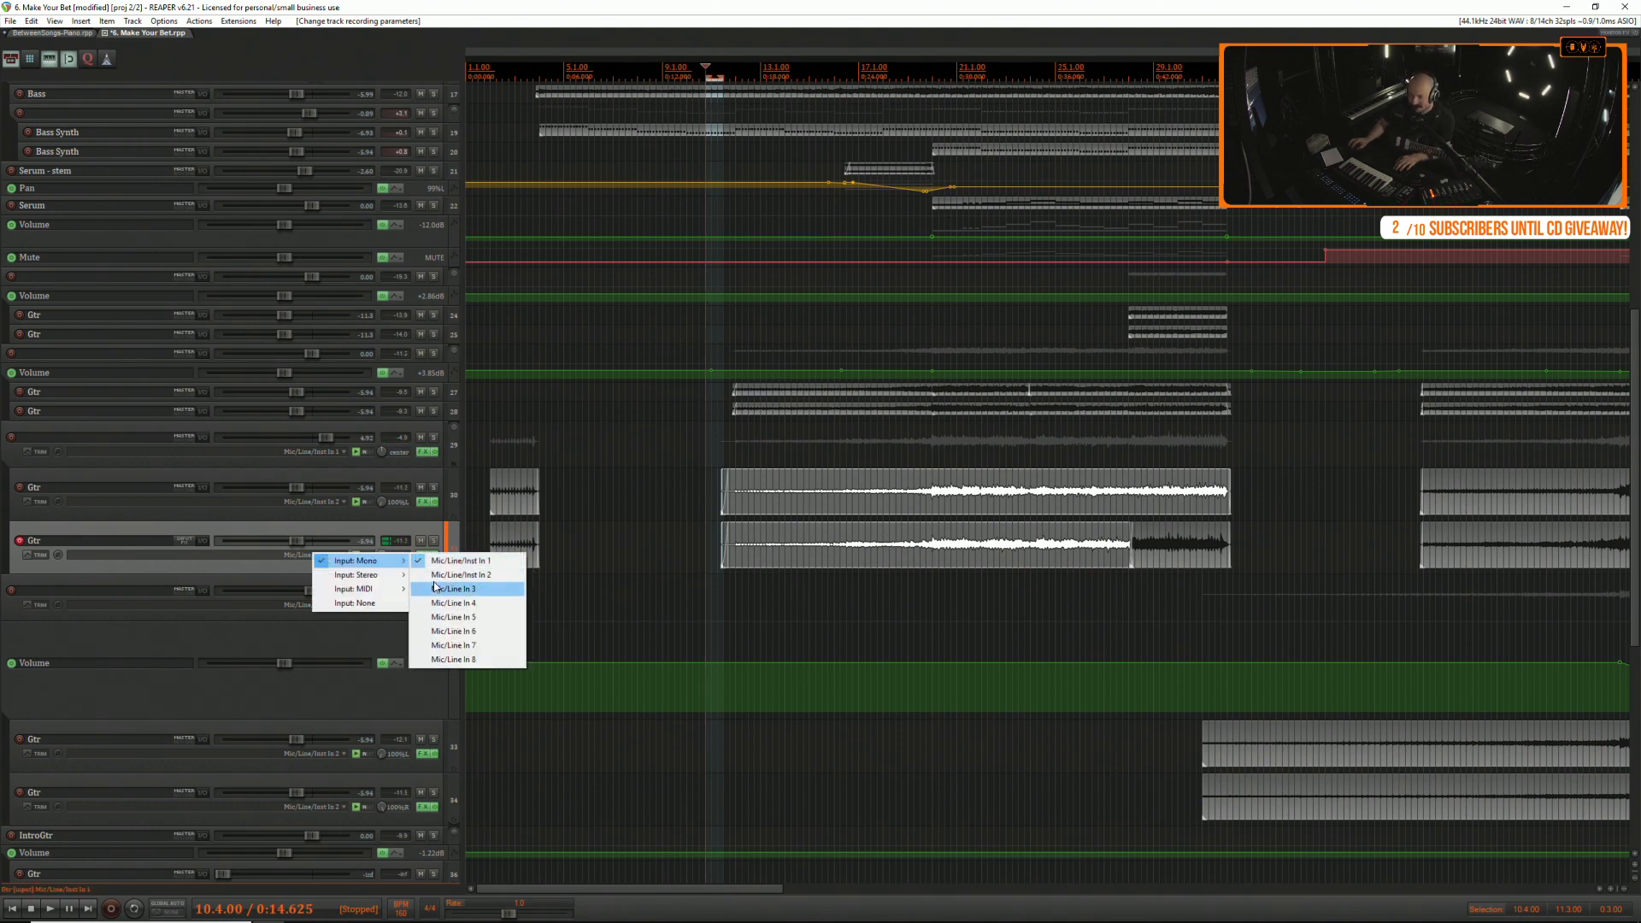
{"action": "left_click", "coordinate": [434, 575]}
Play the song briefly from 75.1.00 to check the start of the third guitar section.
{"action": "key", "text": "minus"}
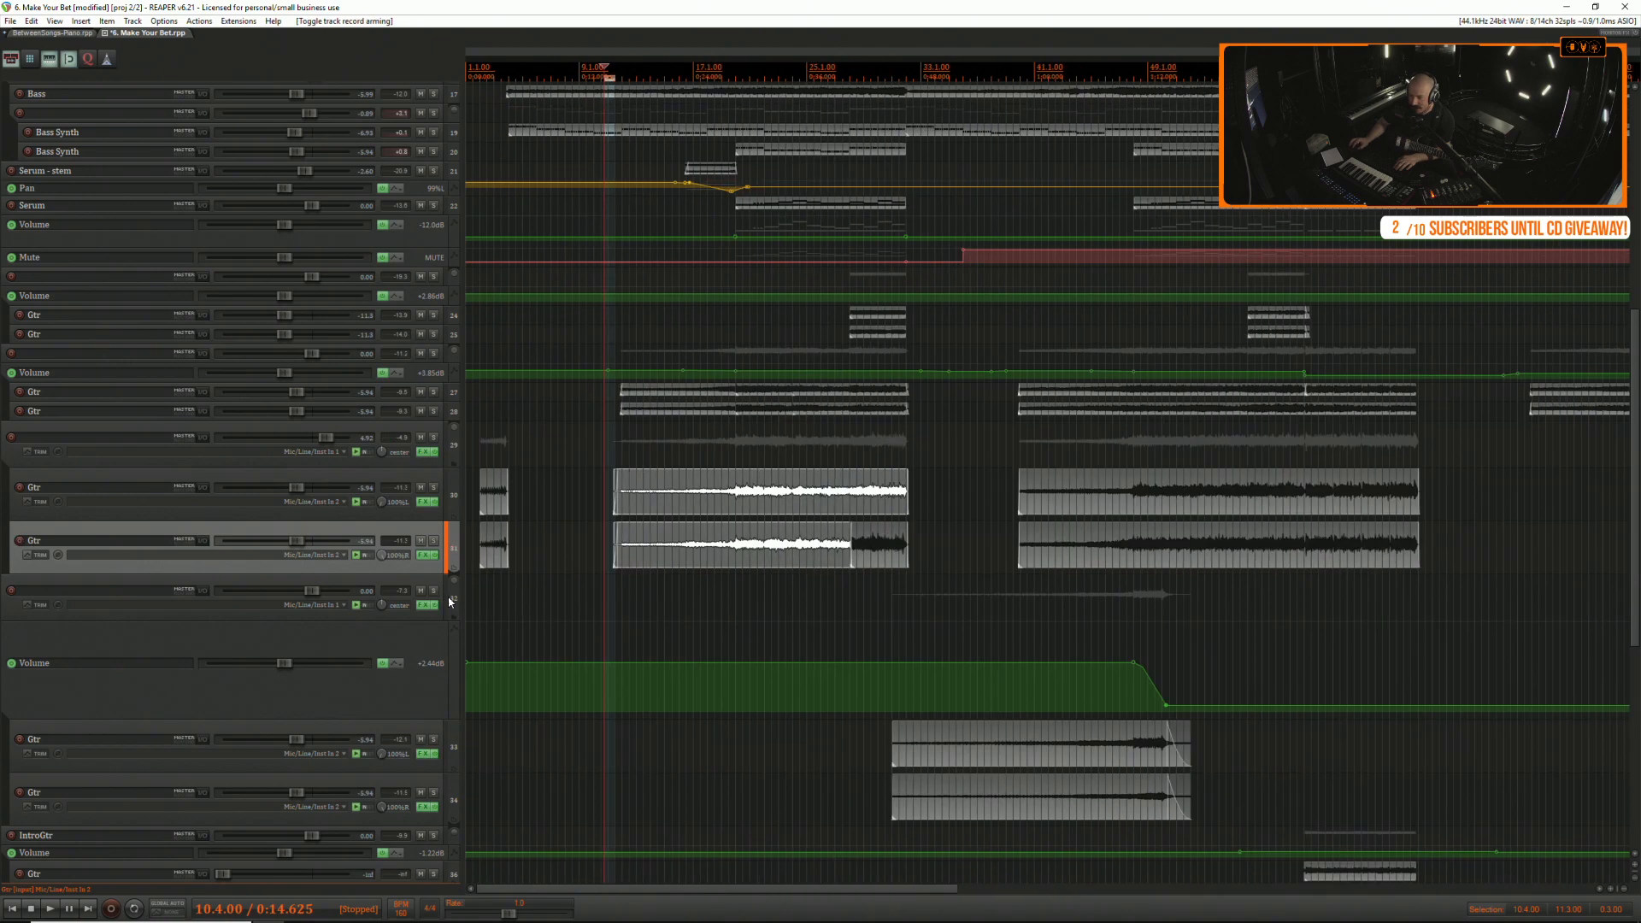
{"action": "key", "text": "minus"}
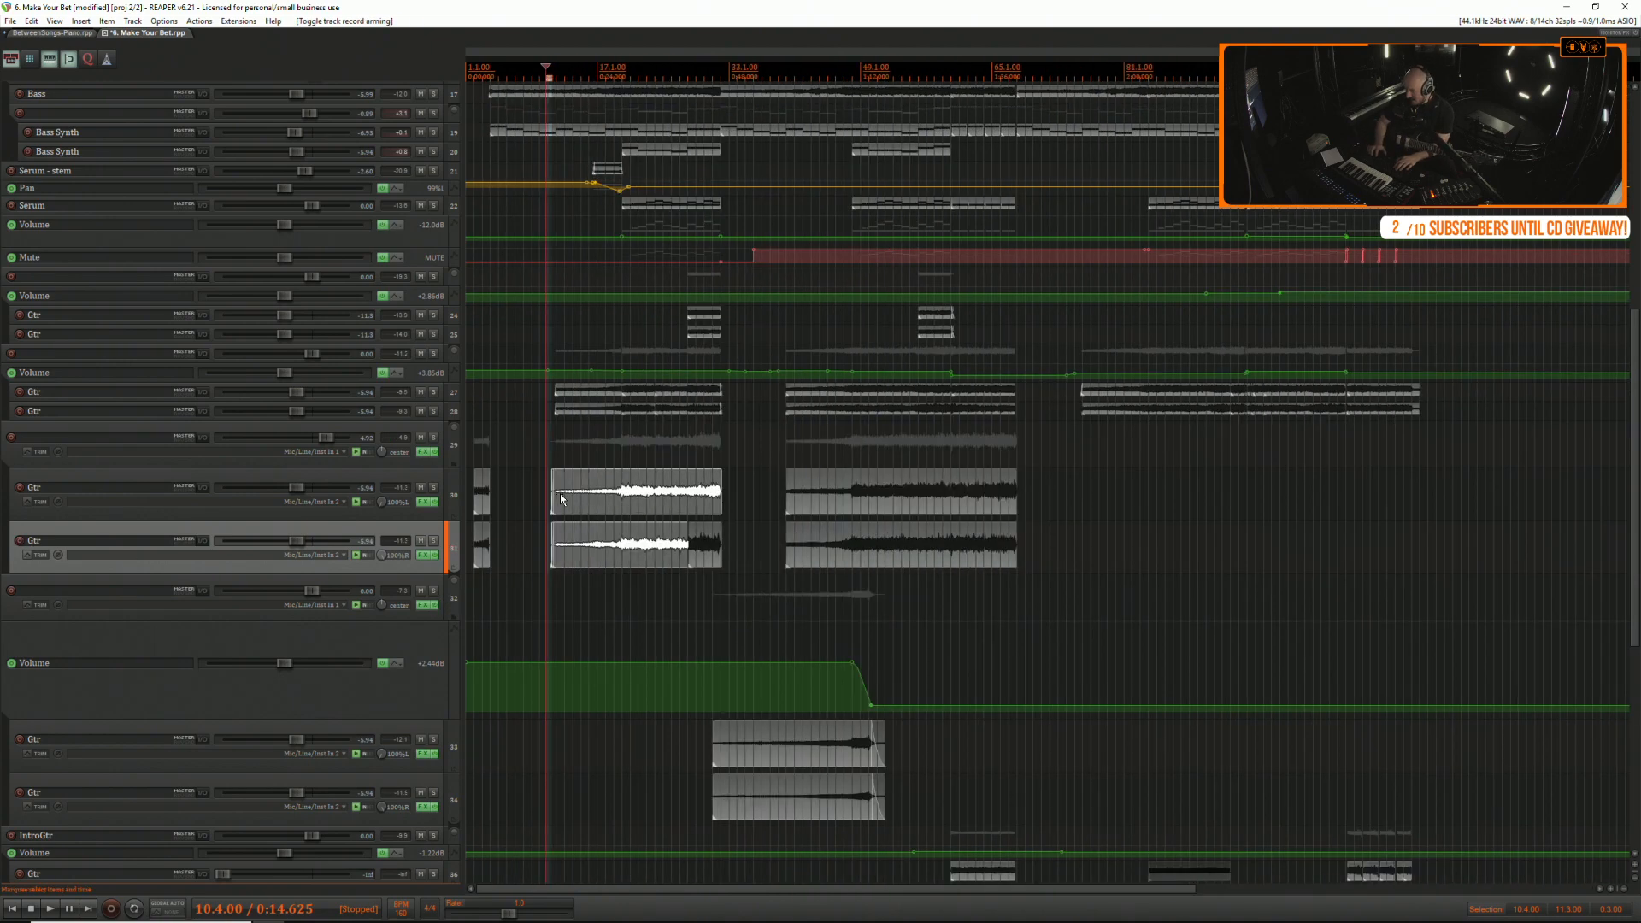
{"action": "left_click", "coordinate": [1075, 485]}
{"action": "key", "text": "space"}
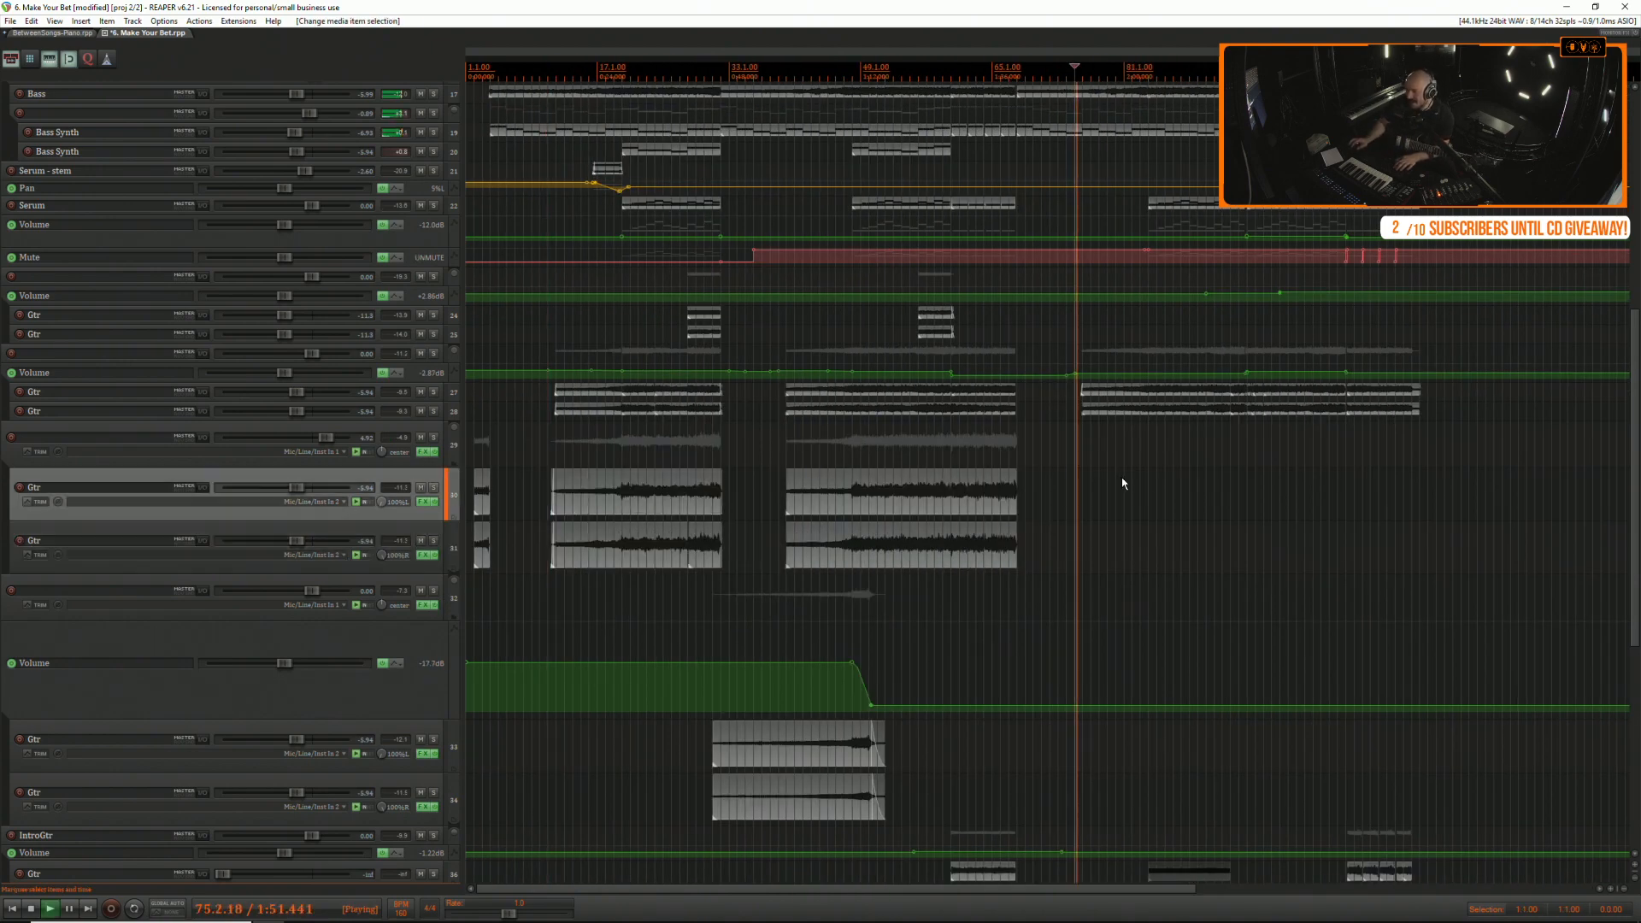
{"action": "key", "text": "space"}
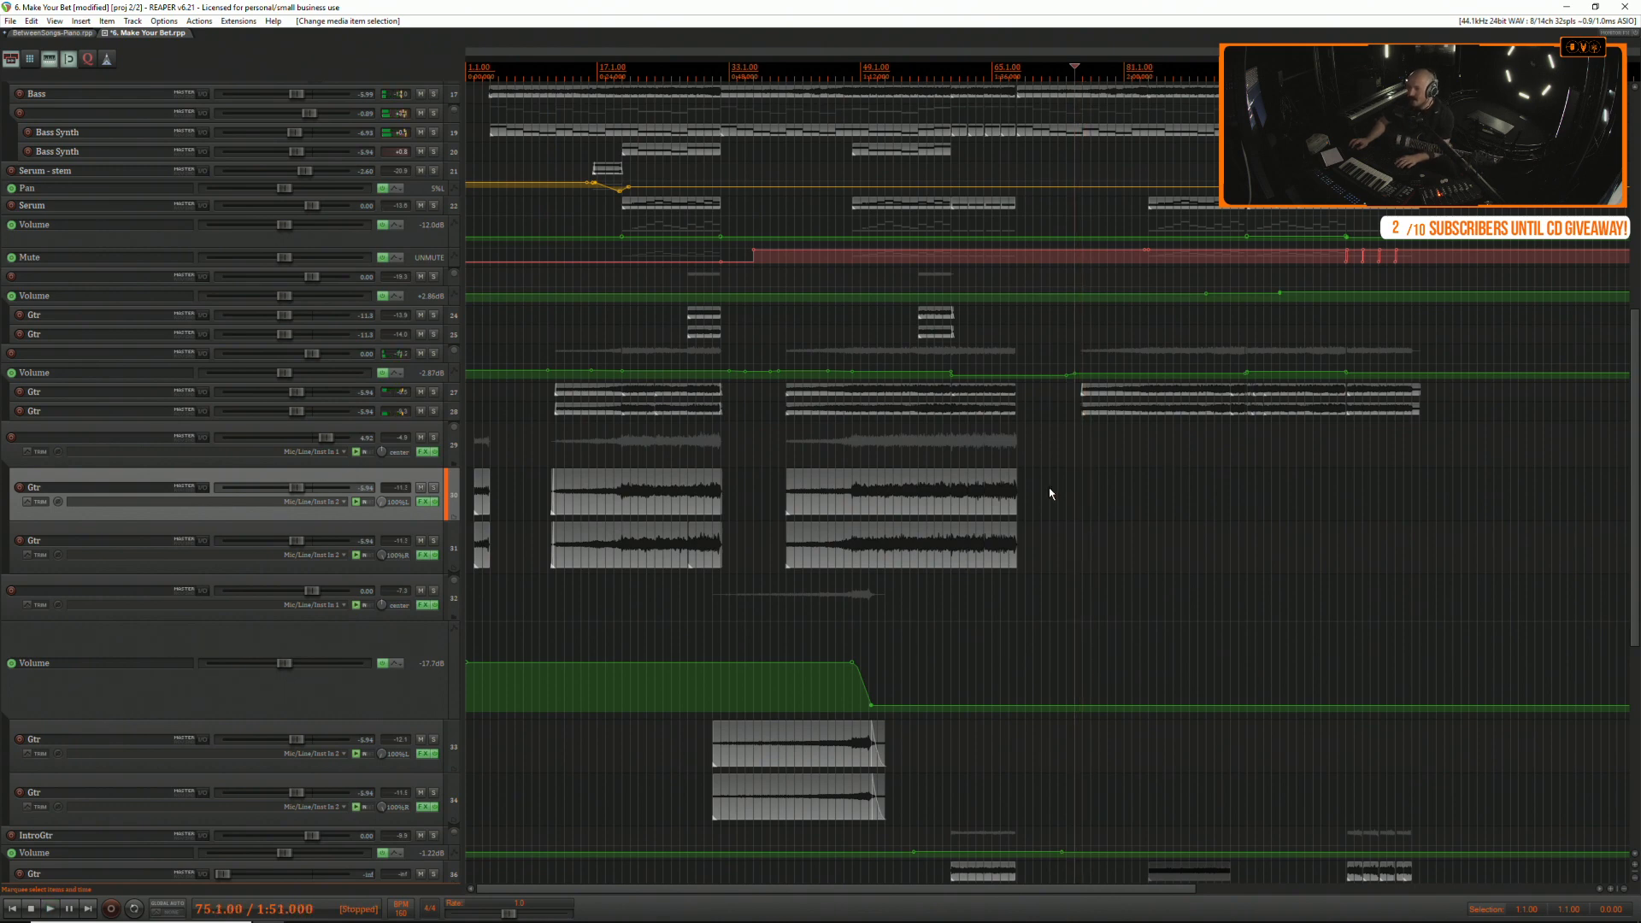
Arm the first layer's left-panned Gtr track and record a take from 71.1.00 to just past 116.3.00, restarting once.
{"action": "left_click", "coordinate": [1049, 487]}
{"action": "left_click", "coordinate": [1042, 489]}
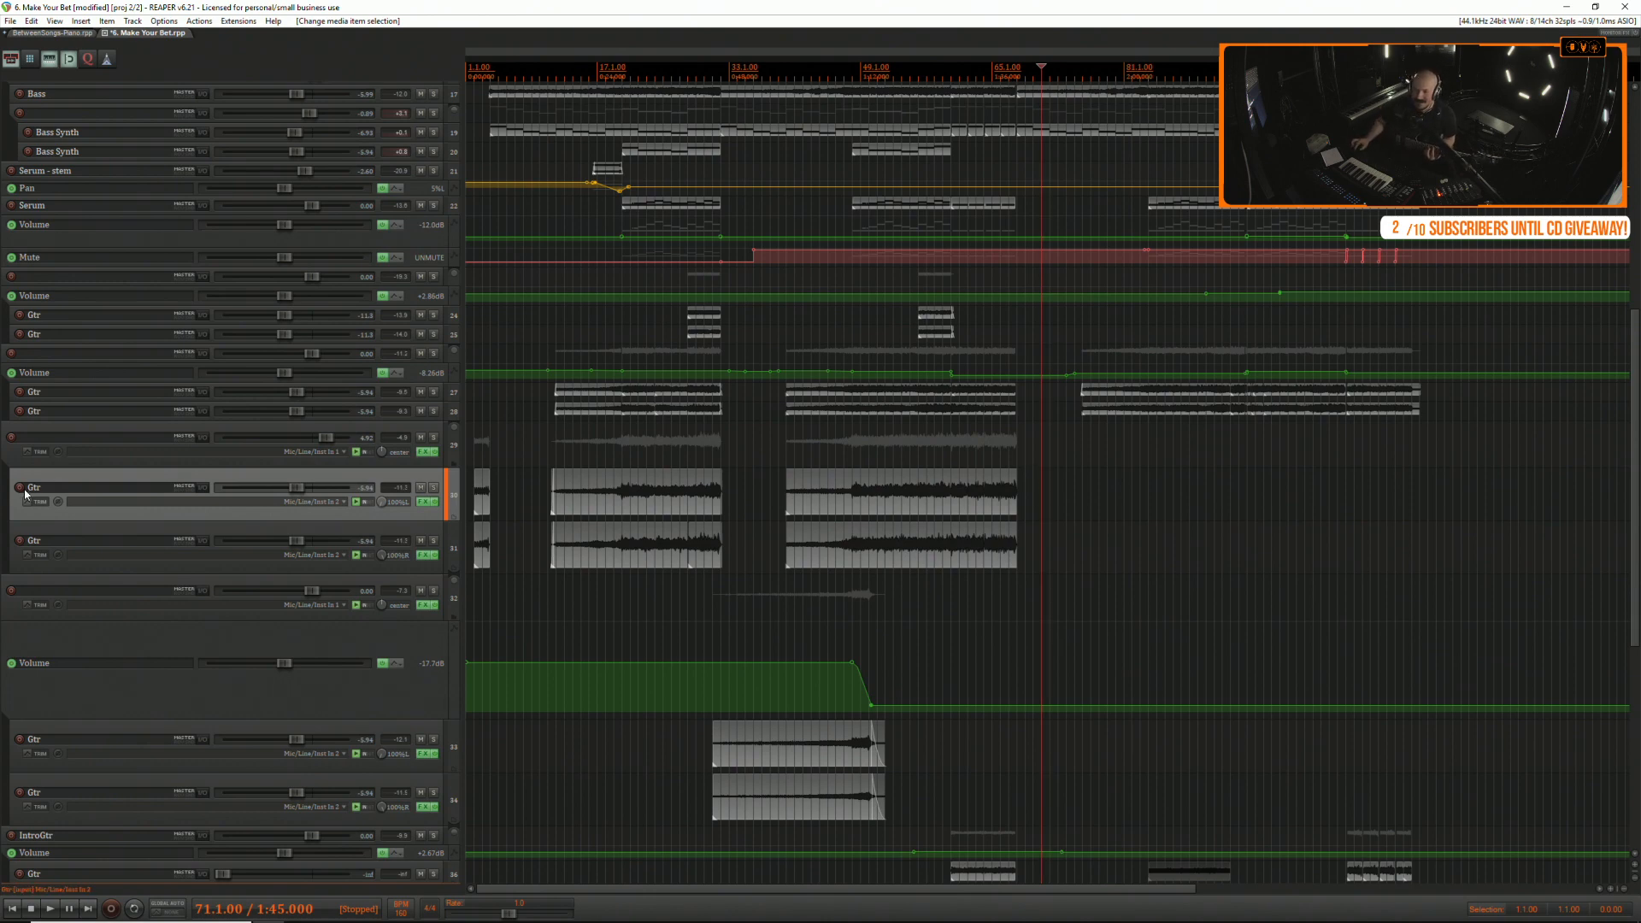
{"action": "key", "text": "ctrl+r"}
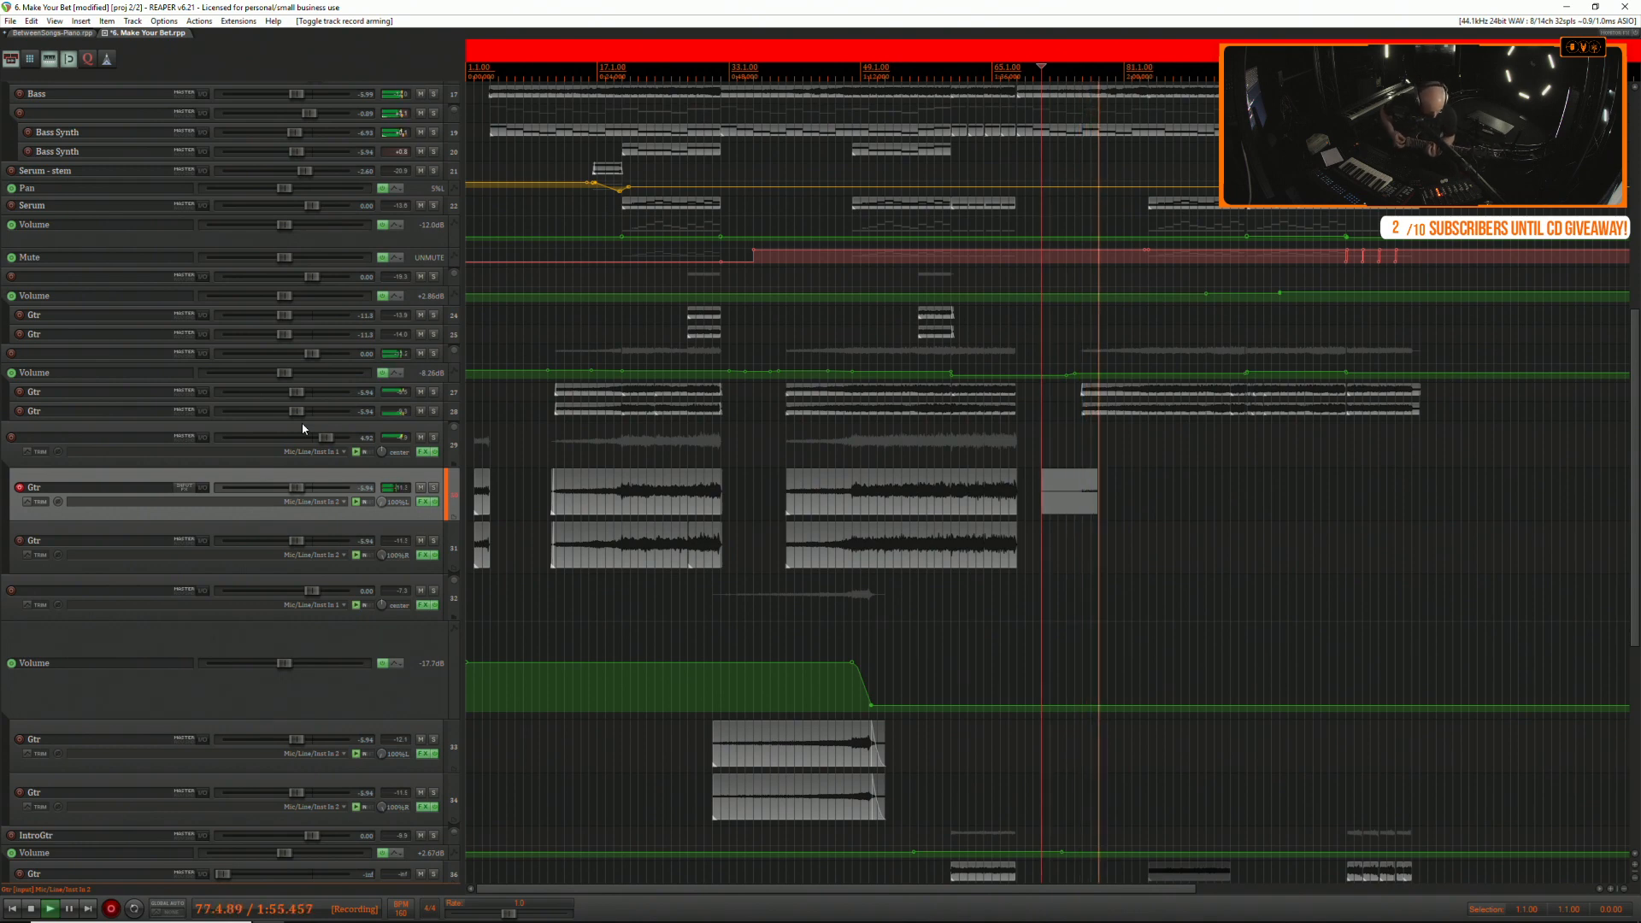
{"action": "key", "text": "space"}
{"action": "key", "text": "ctrl+r"}
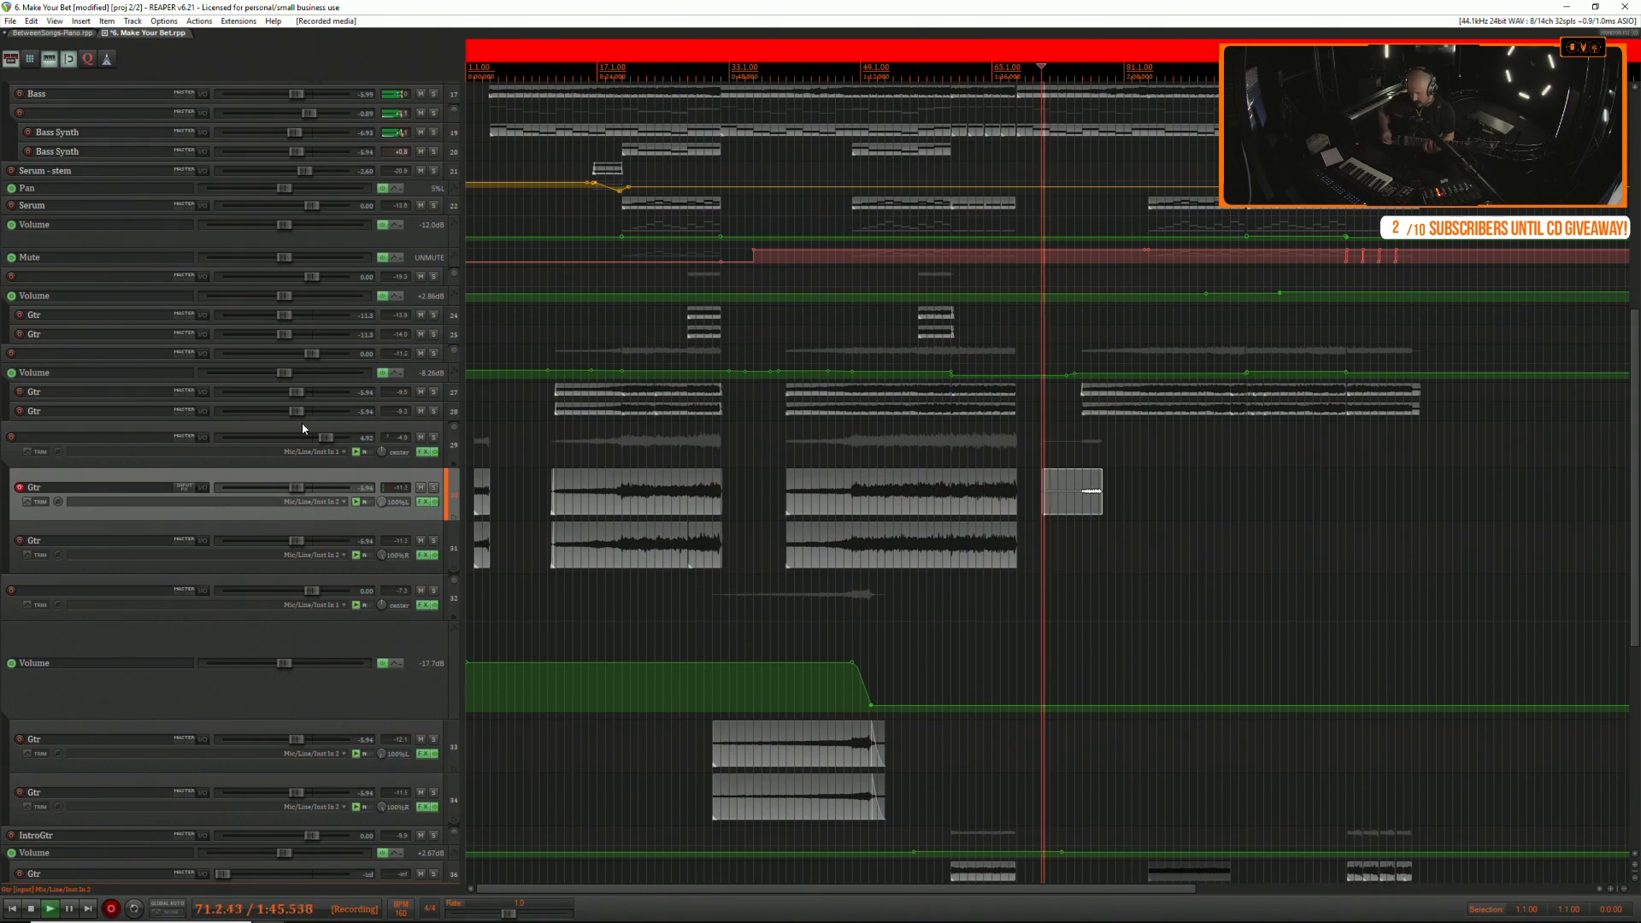
{"action": "key", "text": "="}
{"action": "key", "text": "="}
{"action": "key", "text": "="}
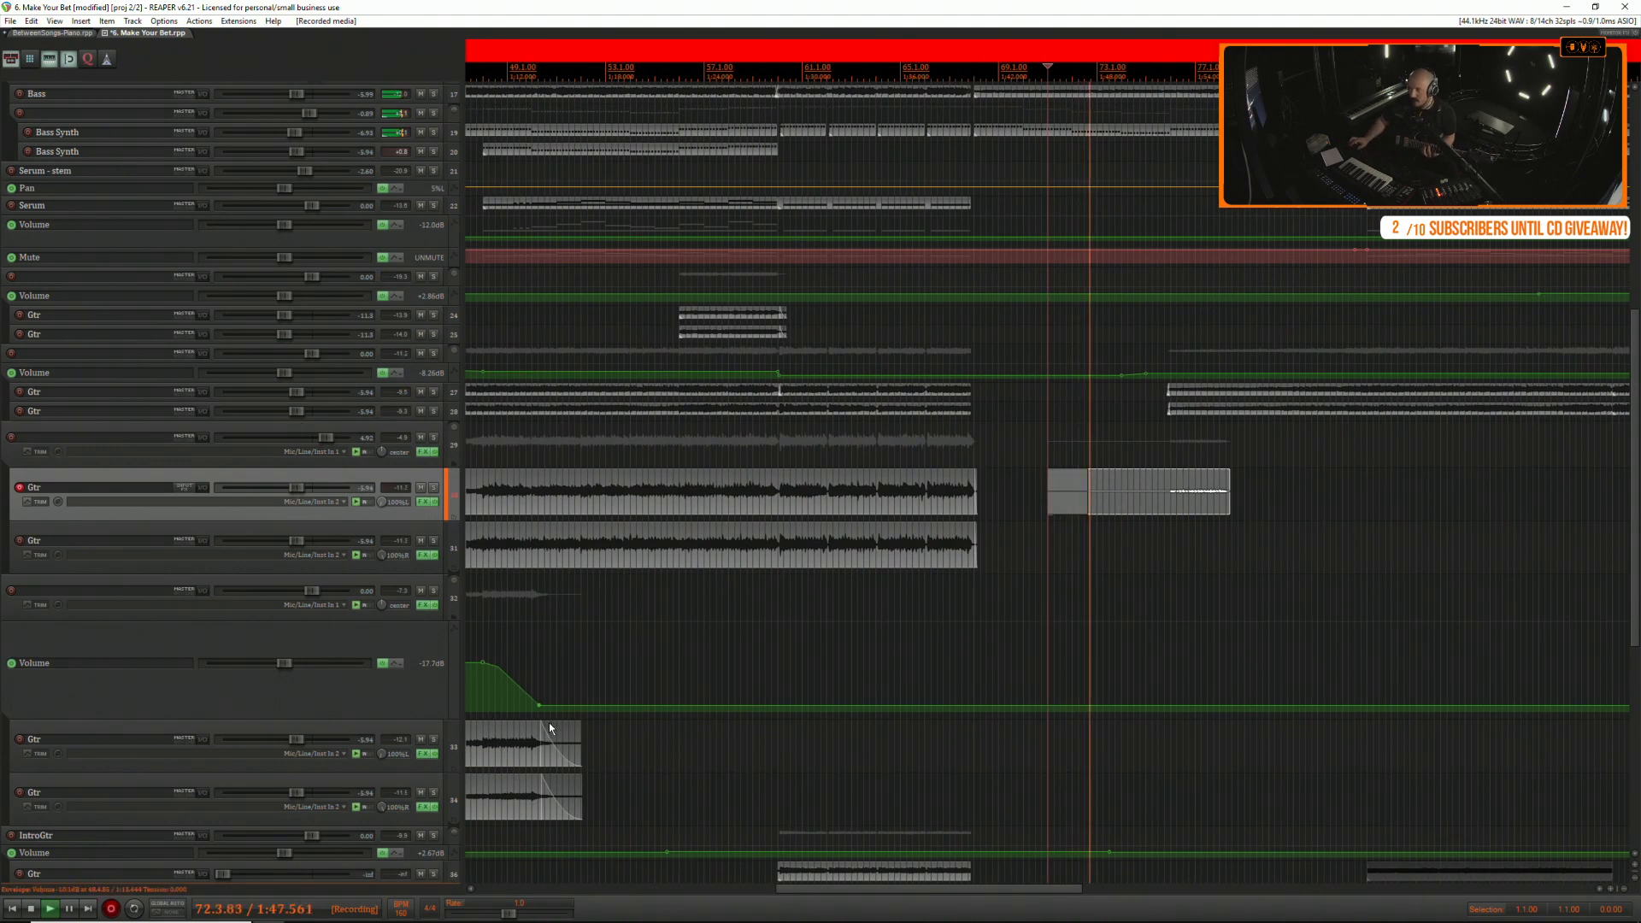
{"action": "left_click_drag", "start_coordinate": [781, 902], "coordinate": [912, 852]}
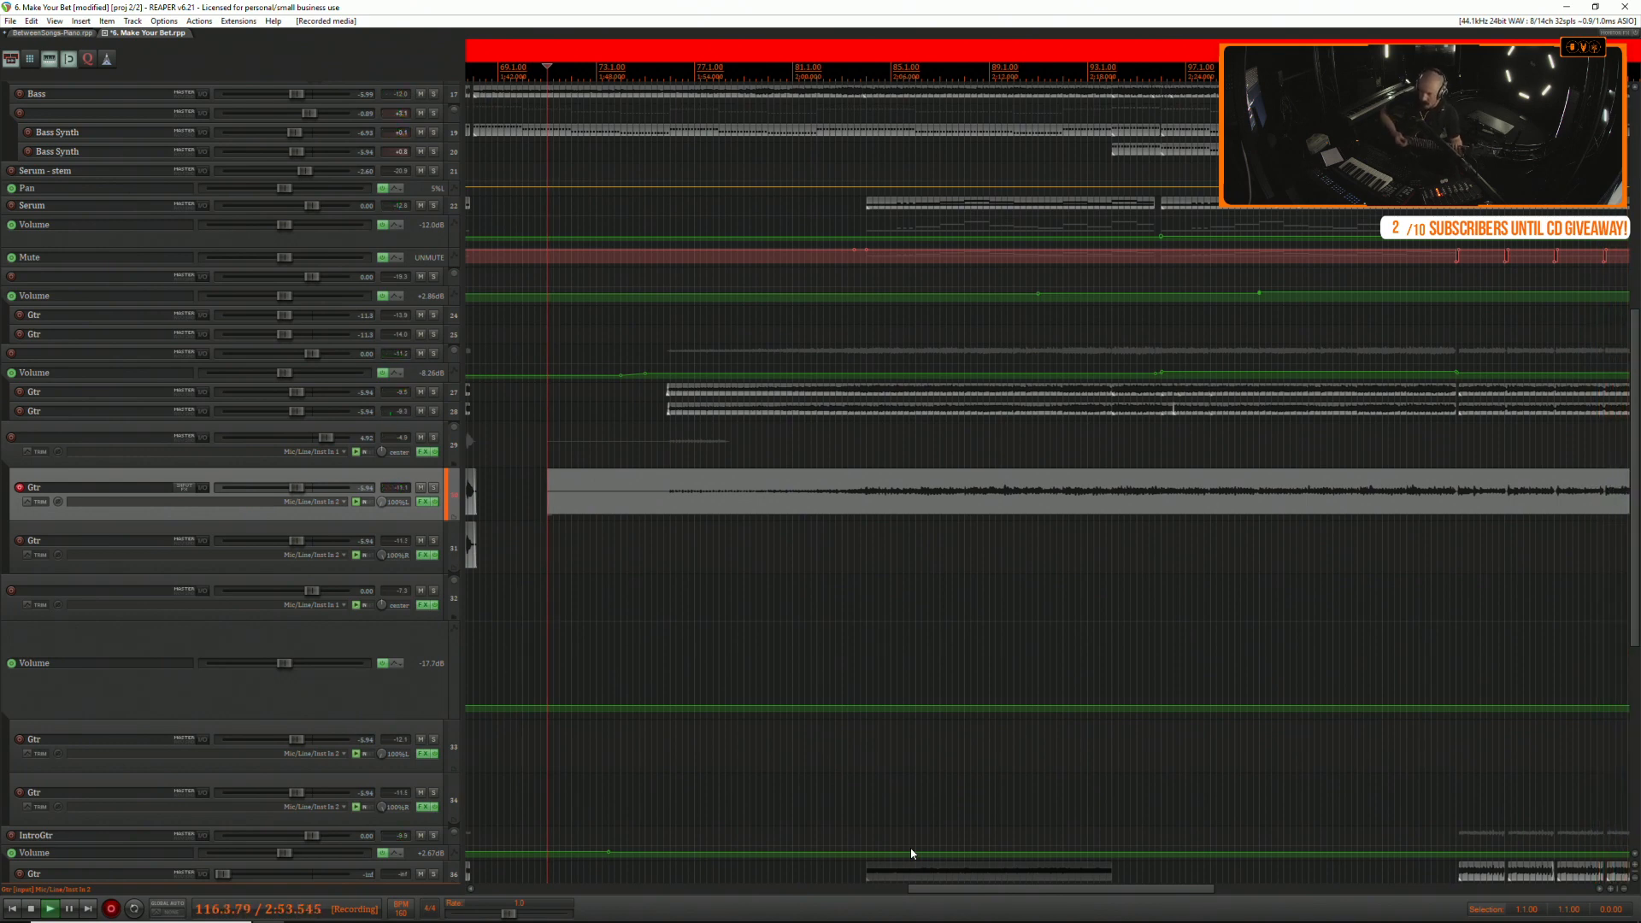
{"action": "key", "text": "space"}
Re-record the ending of the new left-panned Gtr take from 114.3.00.
{"action": "scroll", "coordinate": [912, 854], "scroll_direction": "down", "scroll_amount": 5}
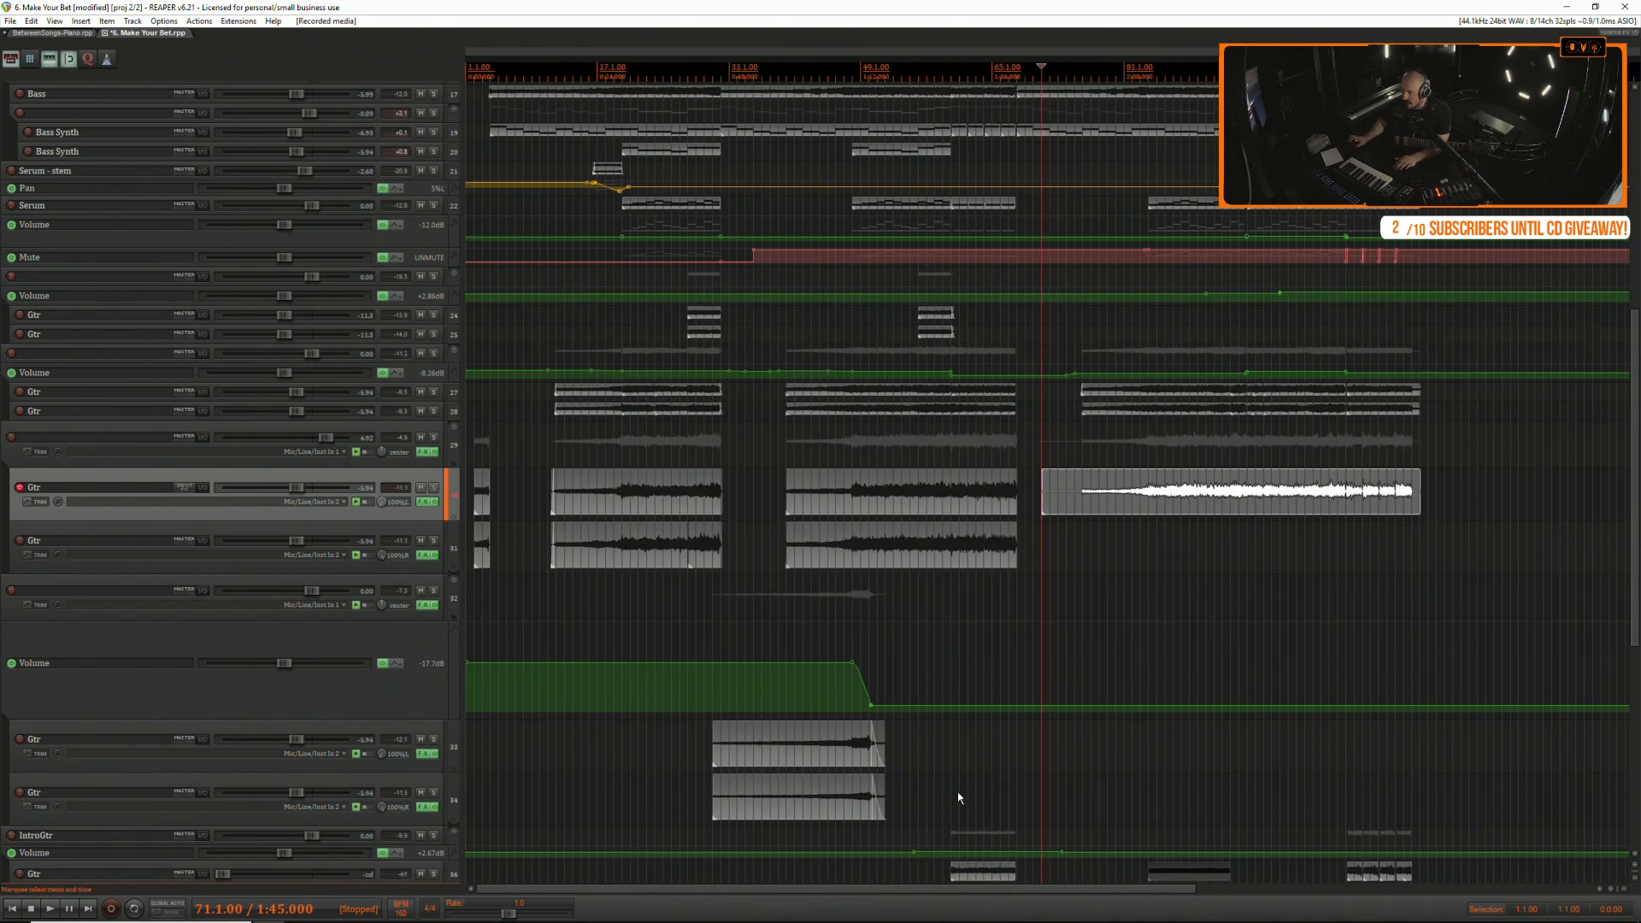
{"action": "left_click", "coordinate": [1403, 474]}
{"action": "scroll", "coordinate": [1404, 474], "scroll_direction": "up", "scroll_amount": 10}
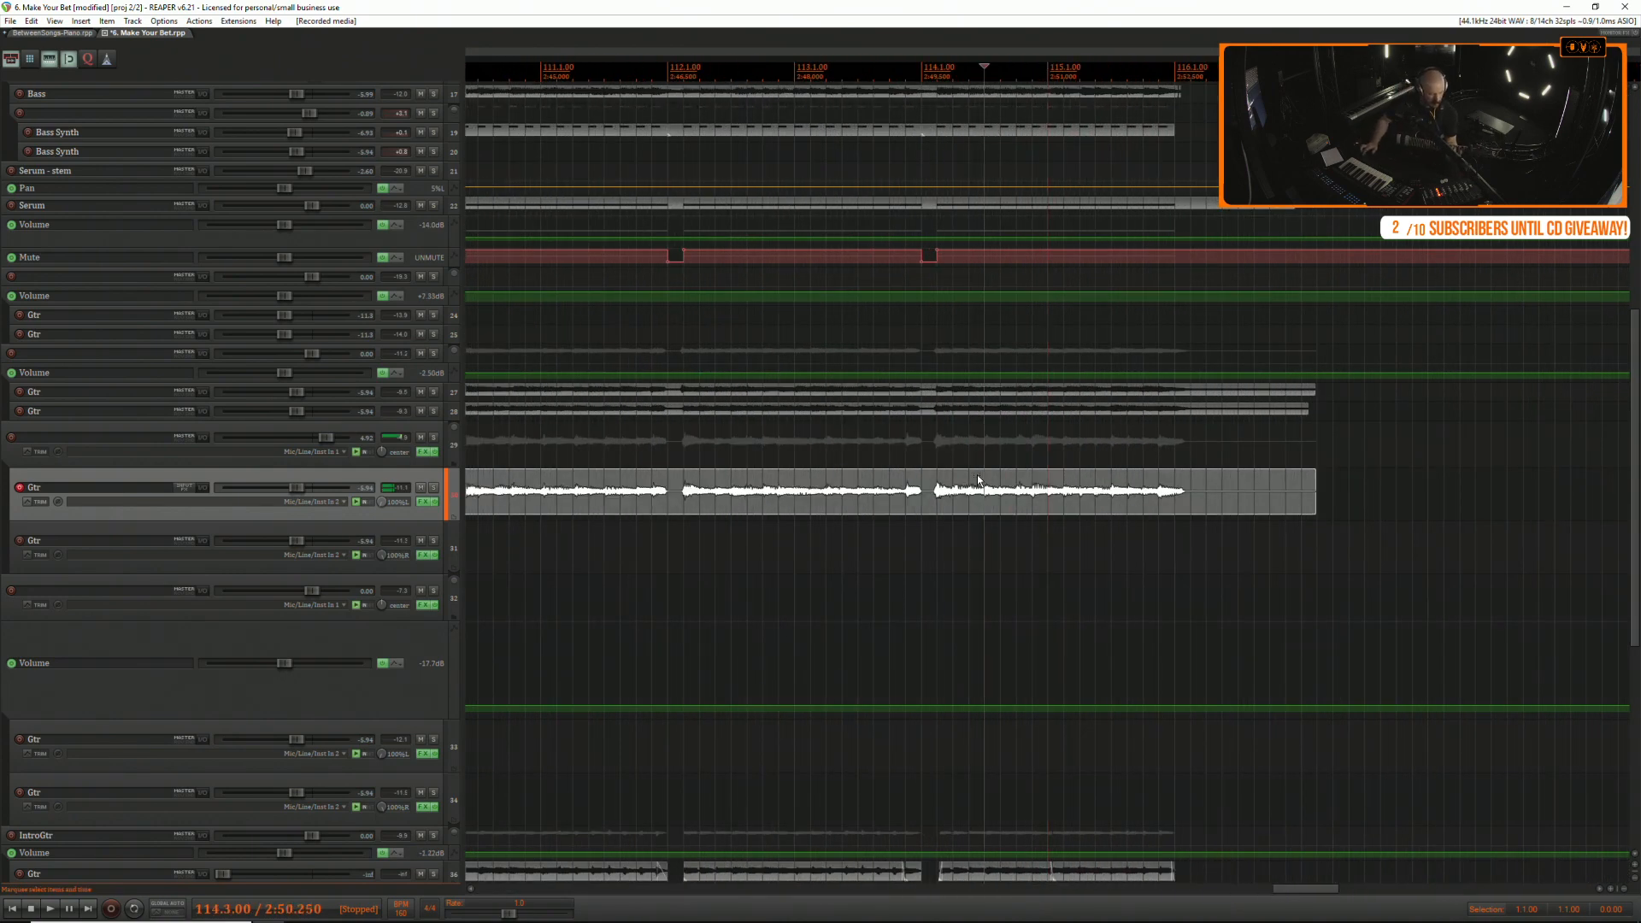
{"action": "key", "text": "ctrl+r"}
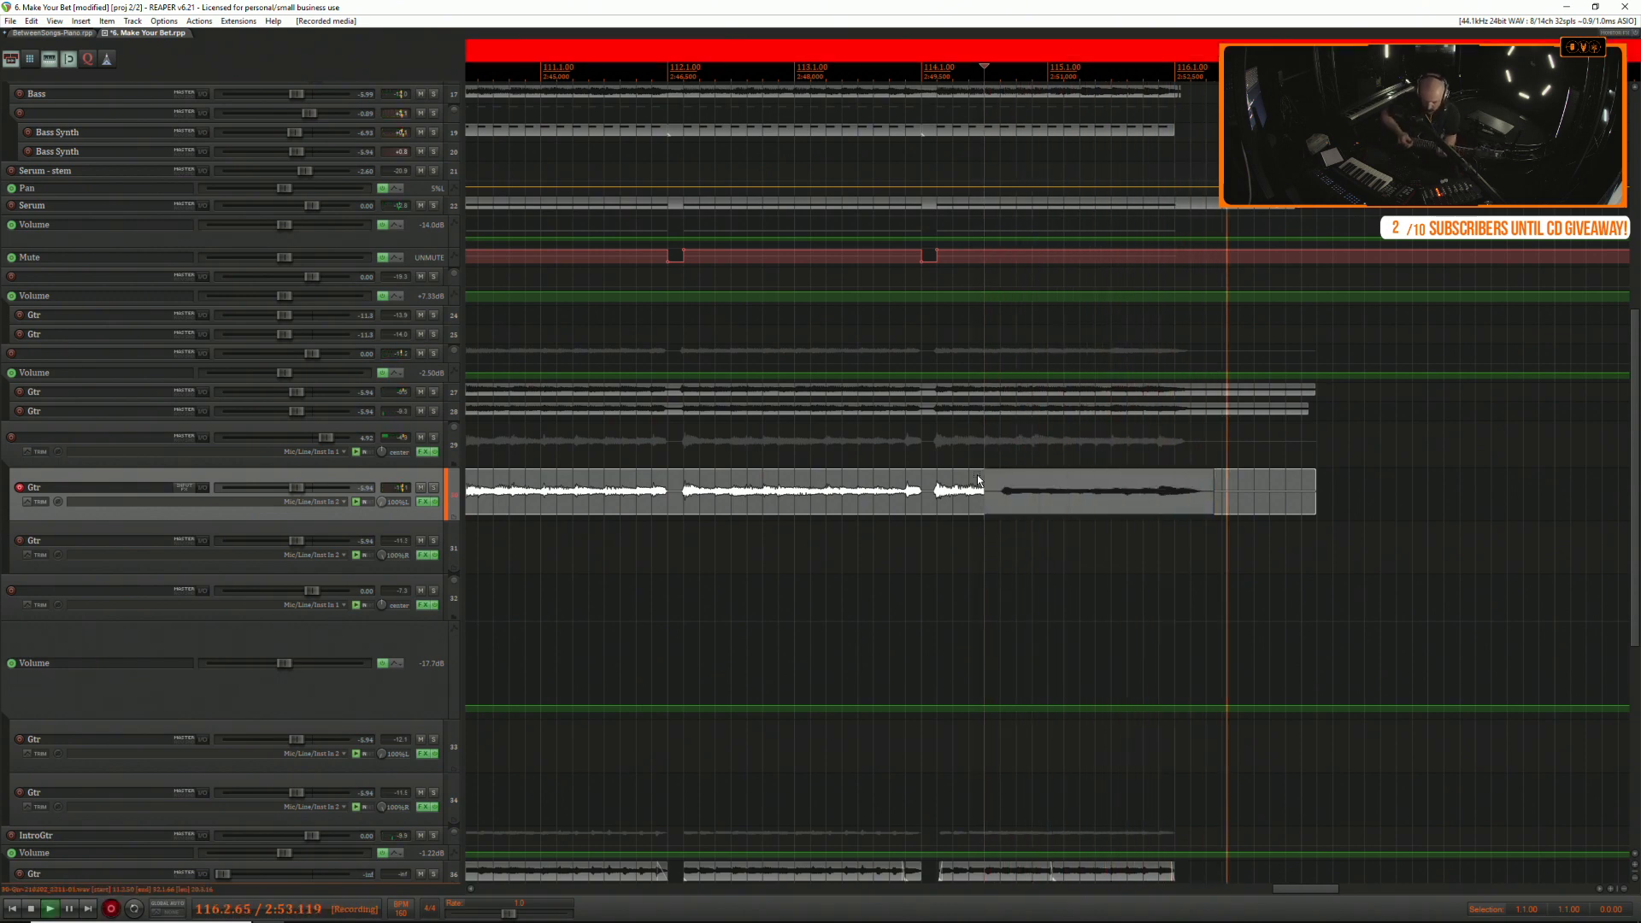
{"action": "key", "text": "space"}
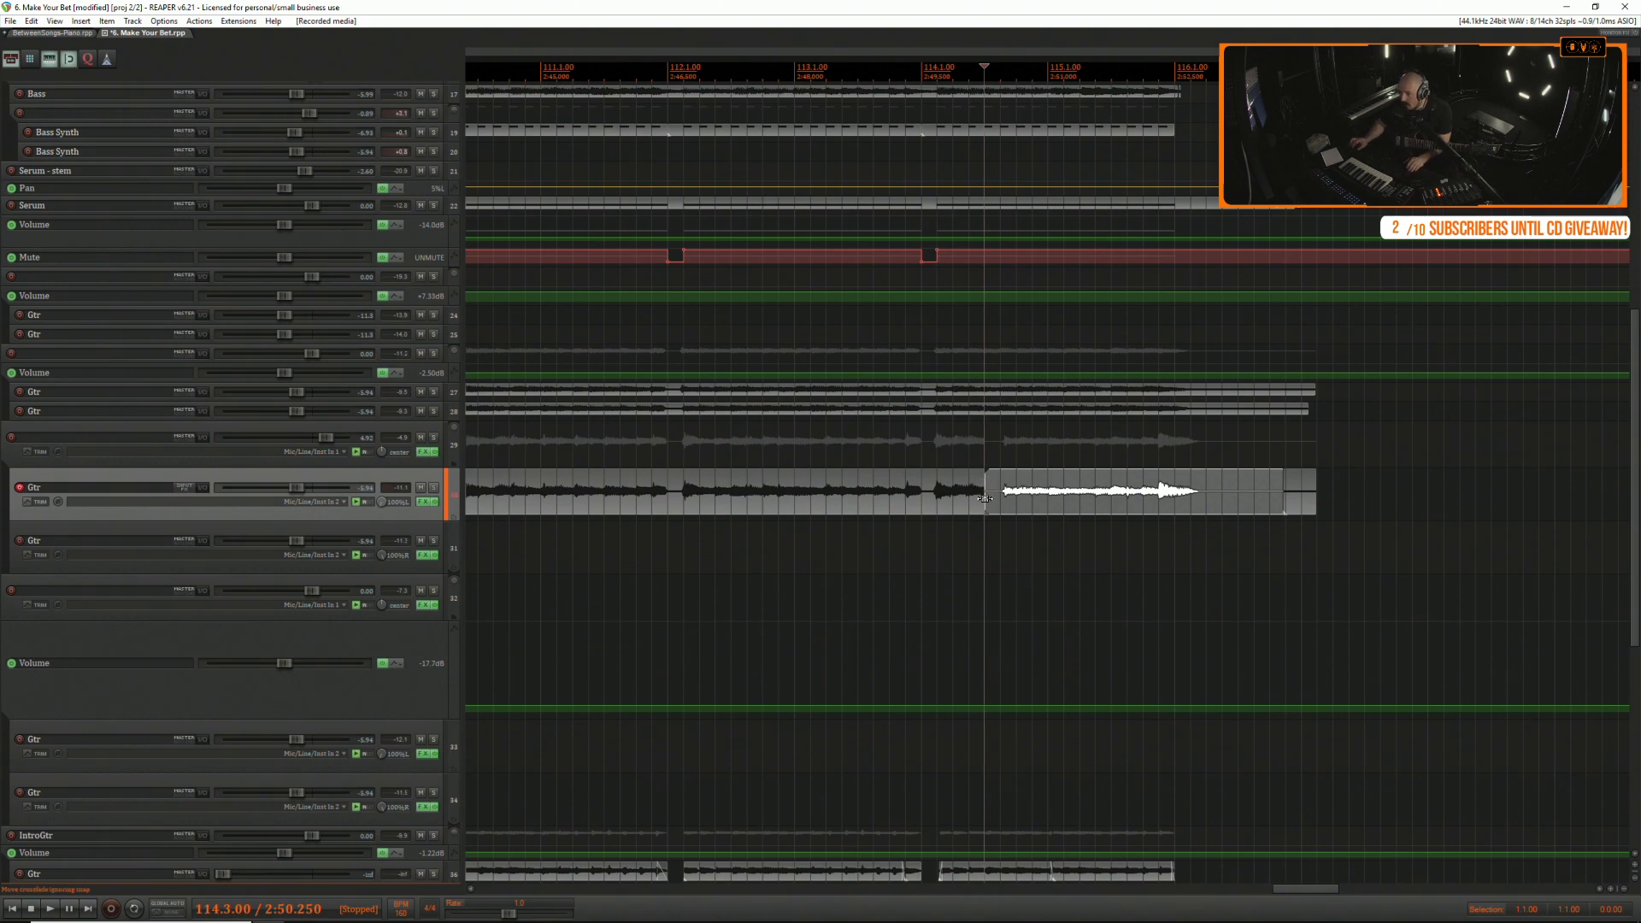
Trim the re-recorded ending to start just before 116.1.00, cut its tail at 116.3.50 and fade it out.
{"action": "left_click_drag", "start_coordinate": [984, 498], "coordinate": [1154, 494]}
{"action": "left_click_drag", "start_coordinate": [1408, 480], "coordinate": [1223, 473]}
{"action": "key", "text": "Delete"}
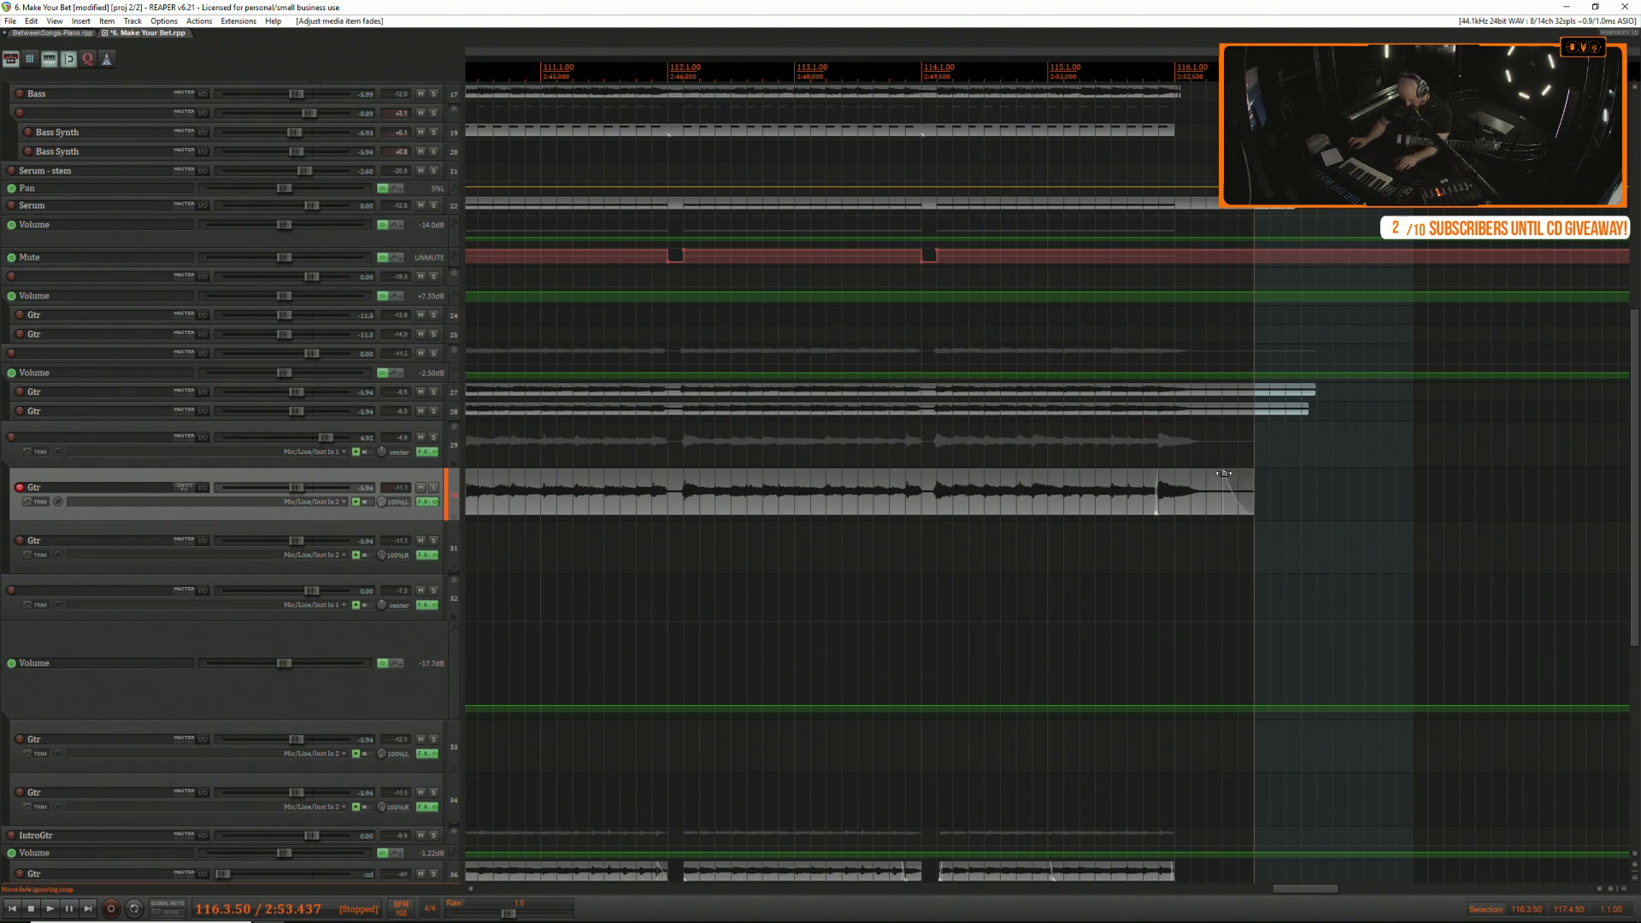
Switch record arming to the first layer's right-panned Gtr track and record the double from 68.1.50 to just past 116.3.00.
{"action": "scroll", "coordinate": [675, 502], "scroll_direction": "down", "scroll_amount": 8}
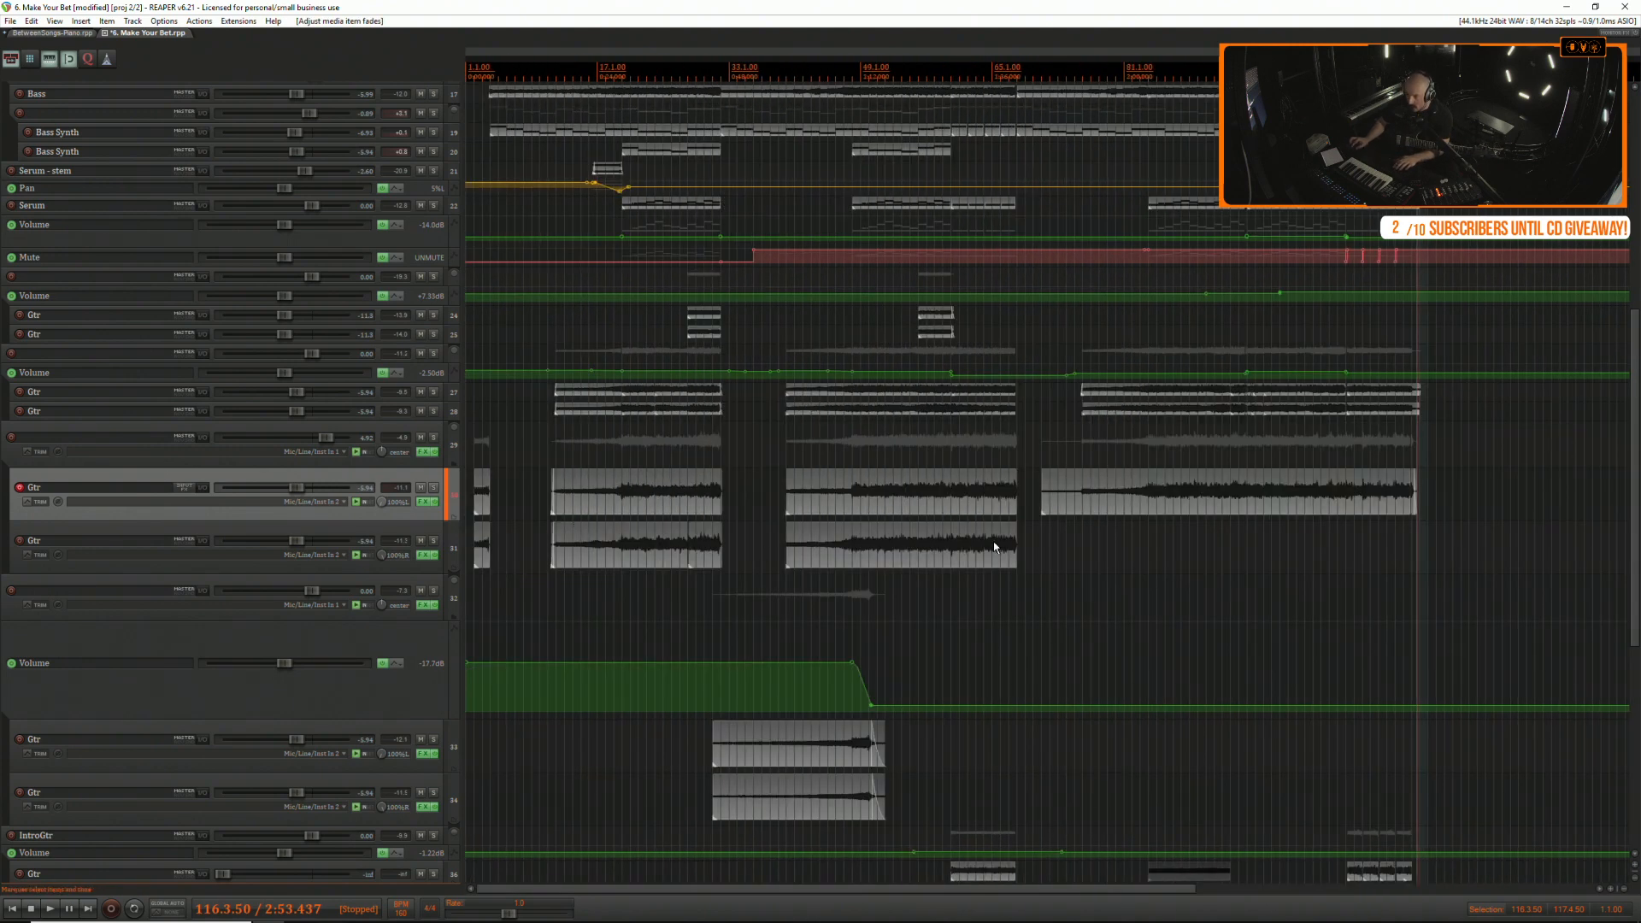
{"action": "left_click", "coordinate": [1041, 540]}
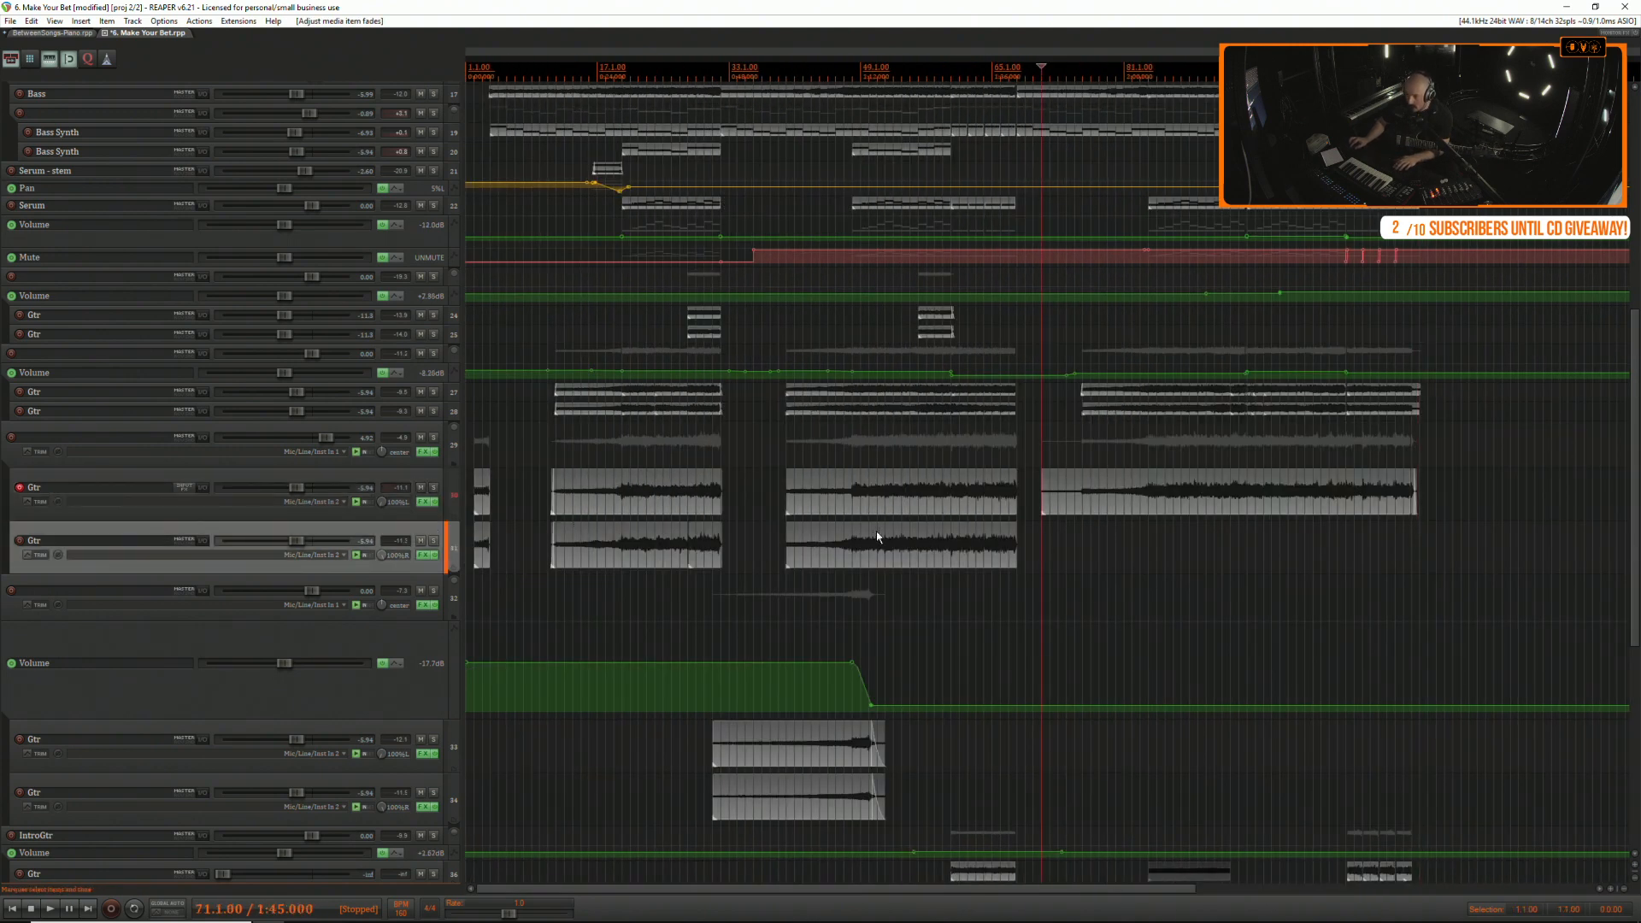
{"action": "left_click", "coordinate": [19, 489]}
{"action": "left_click", "coordinate": [36, 493]}
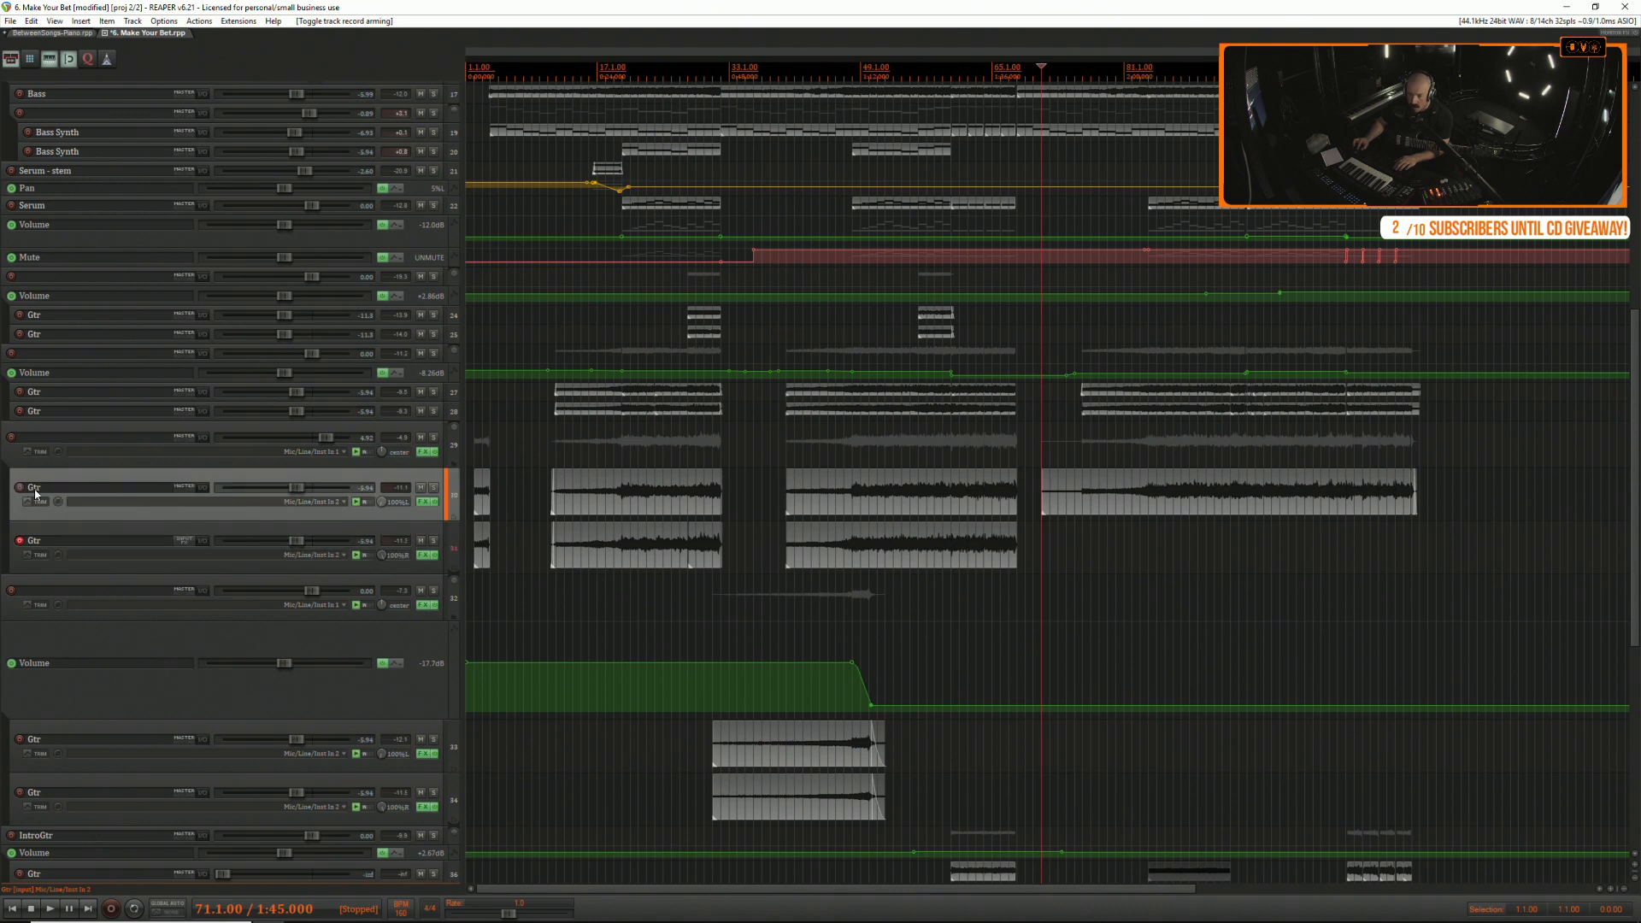
{"action": "left_click", "coordinate": [1022, 536]}
{"action": "scroll", "coordinate": [1023, 532], "scroll_direction": "up", "scroll_amount": 10}
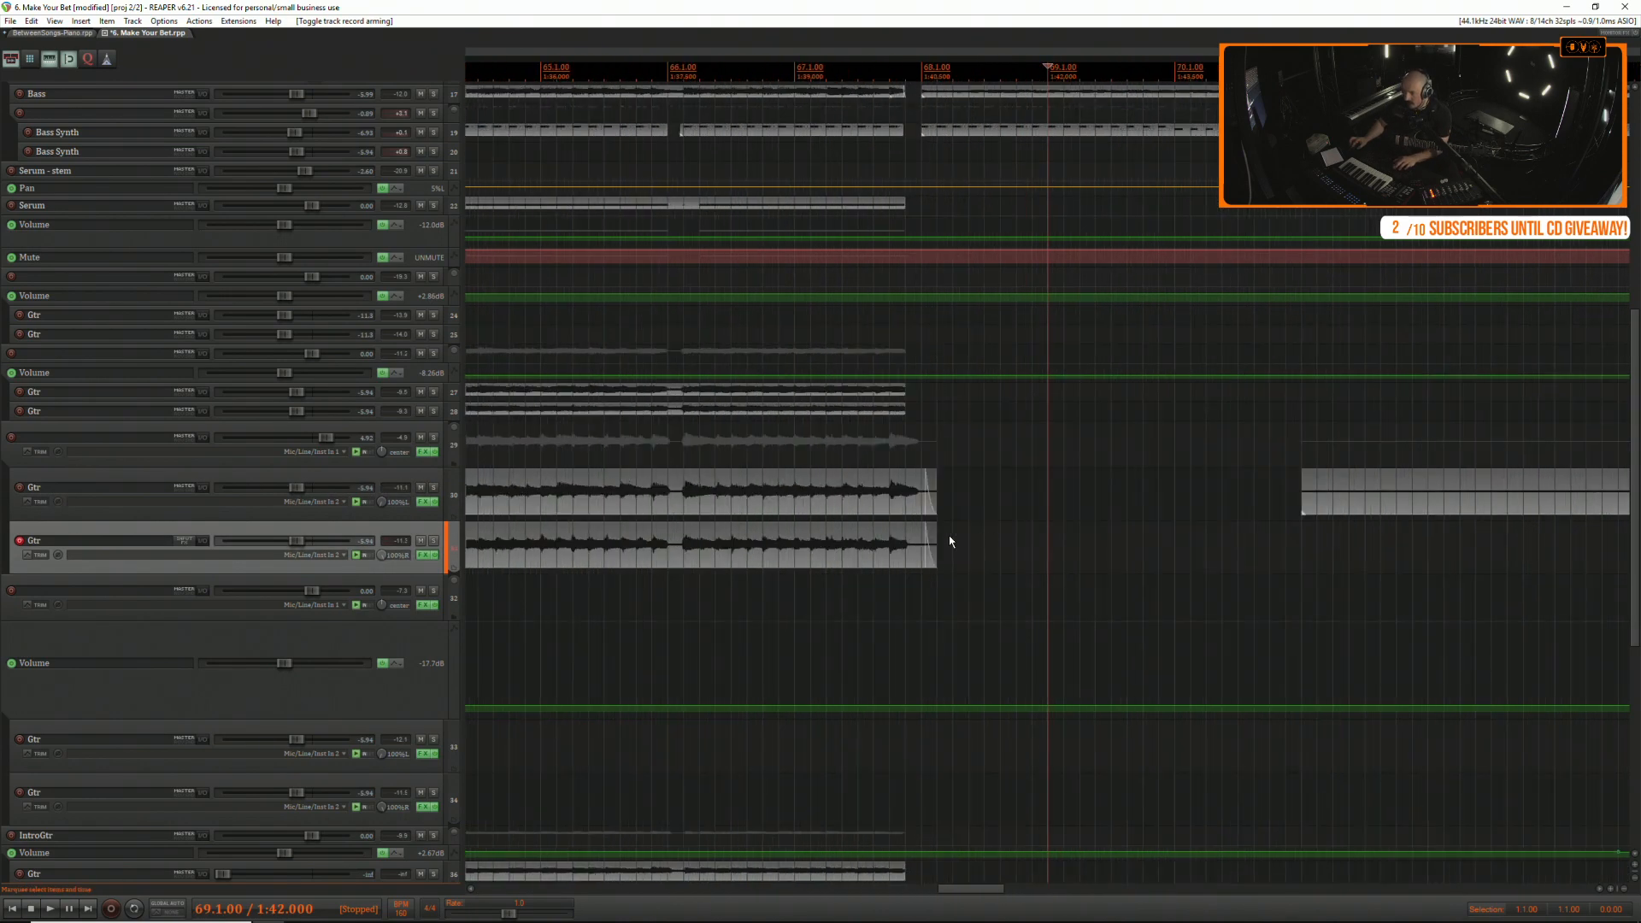
{"action": "key", "text": "ctrl+r"}
{"action": "scroll", "coordinate": [951, 535], "scroll_direction": "down", "scroll_amount": 5}
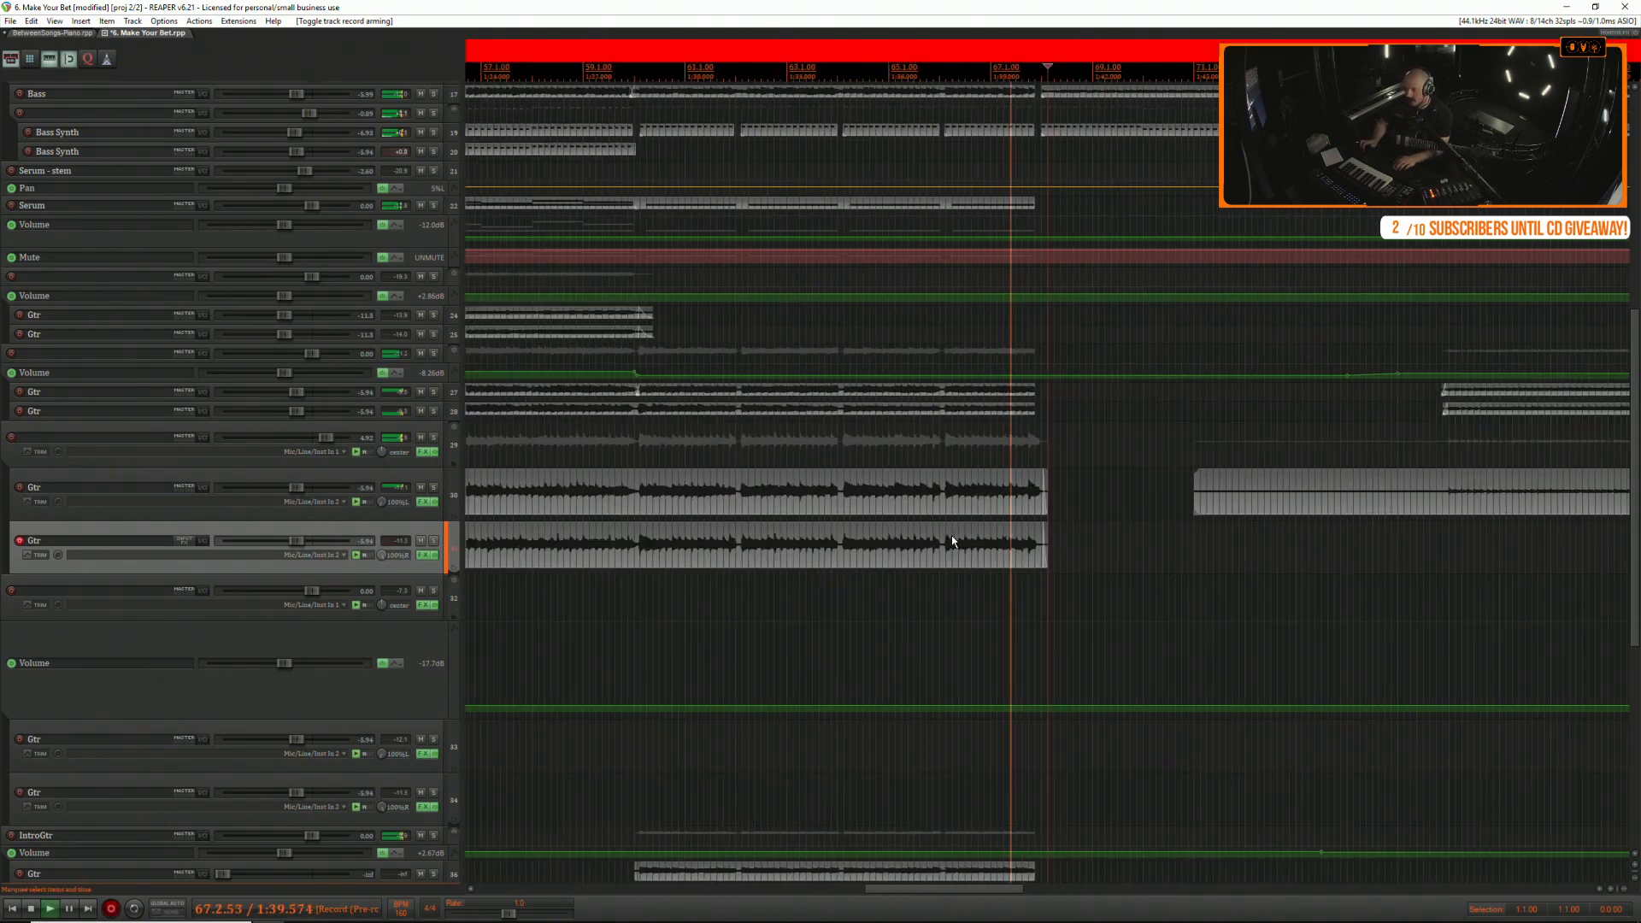
{"action": "scroll", "coordinate": [959, 547], "scroll_direction": "down", "scroll_amount": 2}
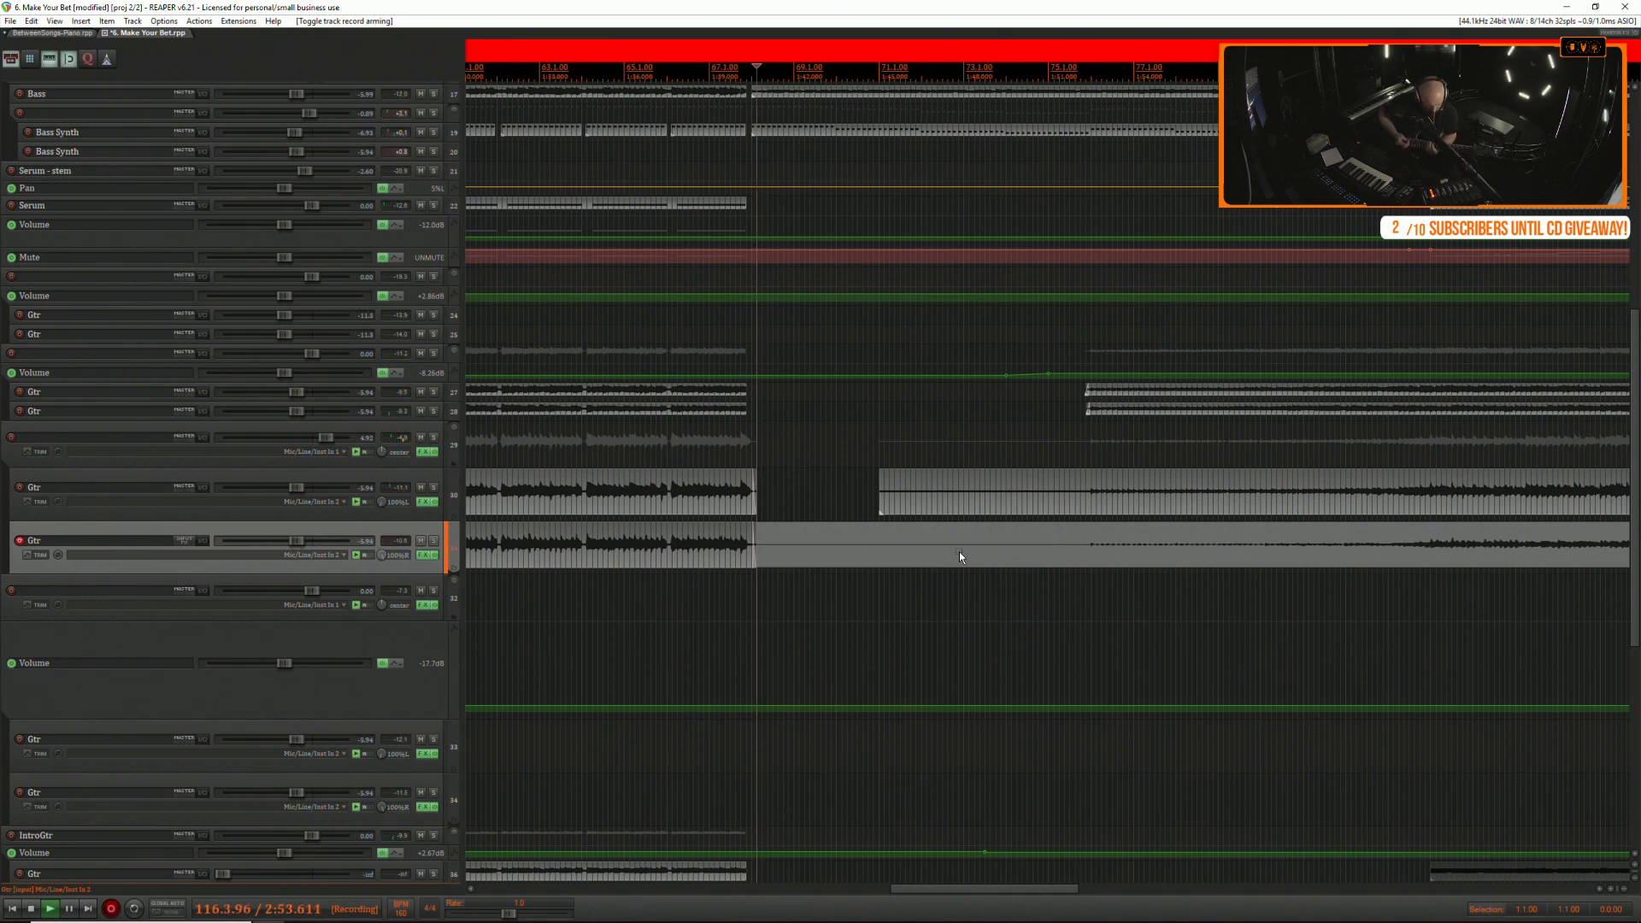
{"action": "key", "text": "space"}
{"action": "key", "text": "ctrl+Page_Down"}
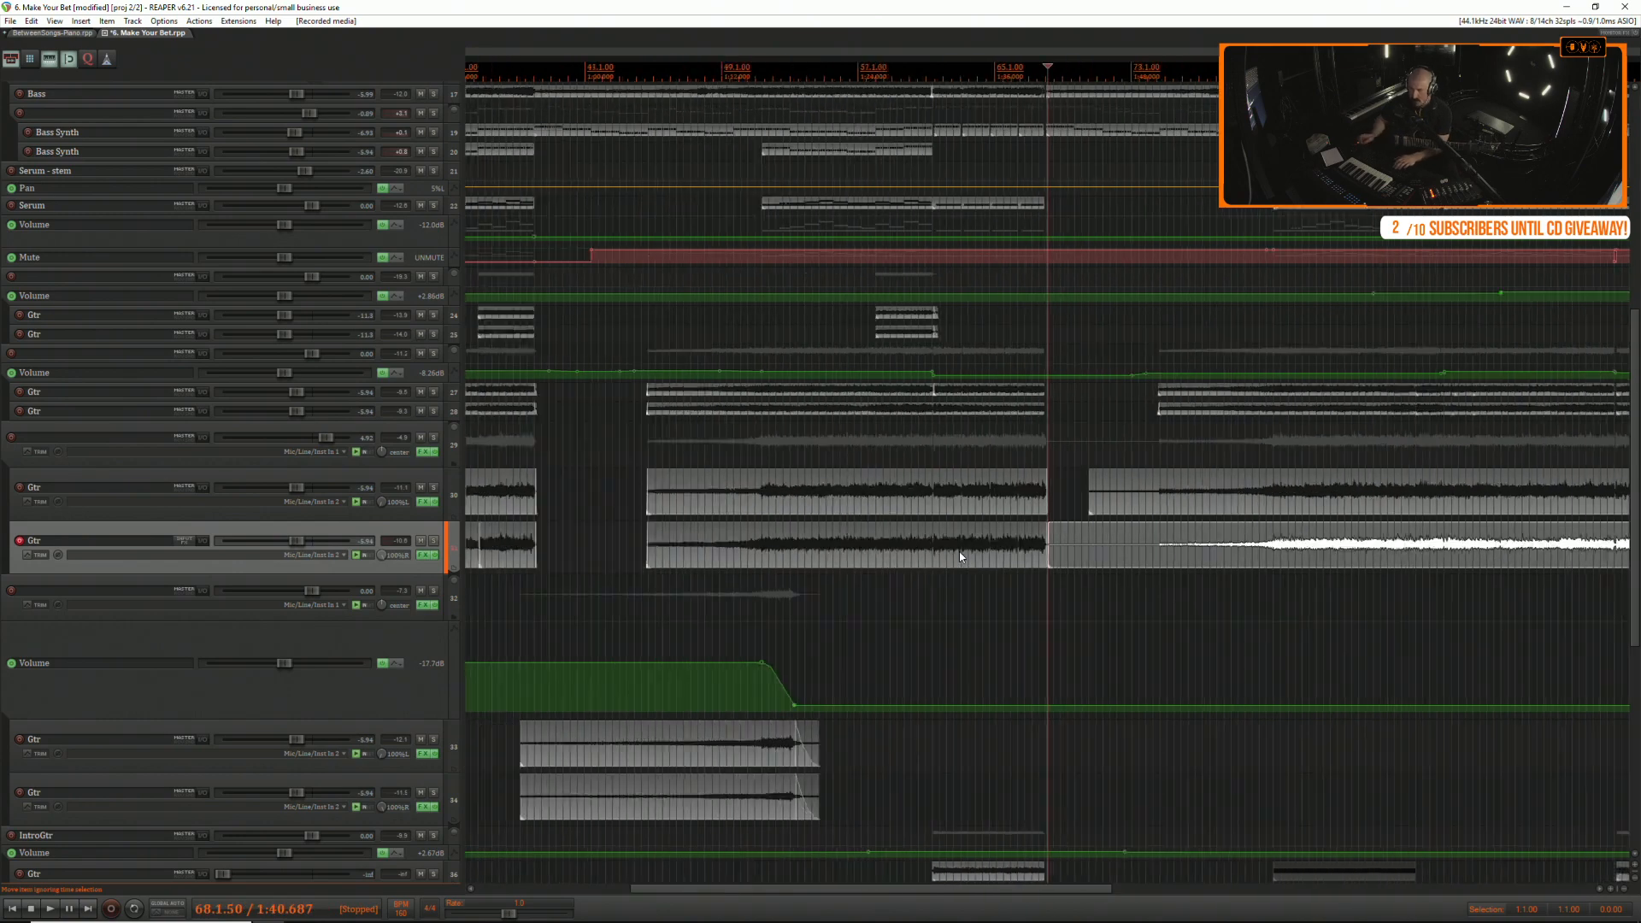
Trim the starts of both new first-layer takes to 75.4.00 and give them short fade-ins.
{"action": "scroll", "coordinate": [987, 531], "scroll_direction": "up", "scroll_amount": 6}
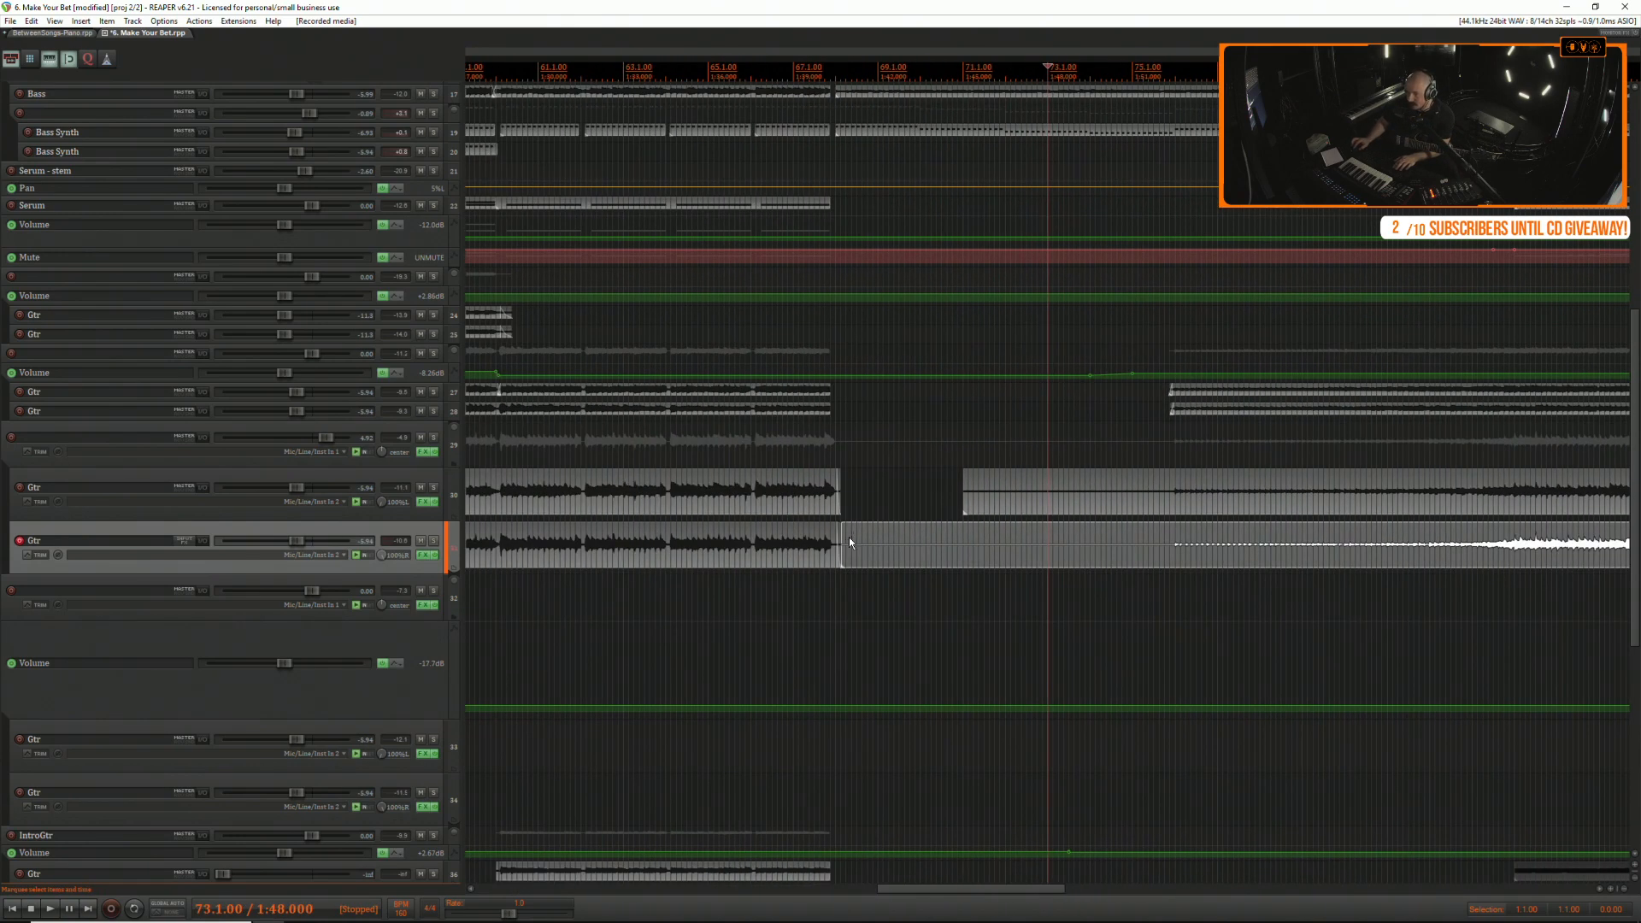
{"action": "left_click_drag", "start_coordinate": [843, 539], "coordinate": [973, 540]}
{"action": "left_click_drag", "start_coordinate": [919, 450], "coordinate": [1161, 566]}
{"action": "key", "text": "Delete"}
{"action": "scroll", "coordinate": [1155, 563], "scroll_direction": "up", "scroll_amount": 2}
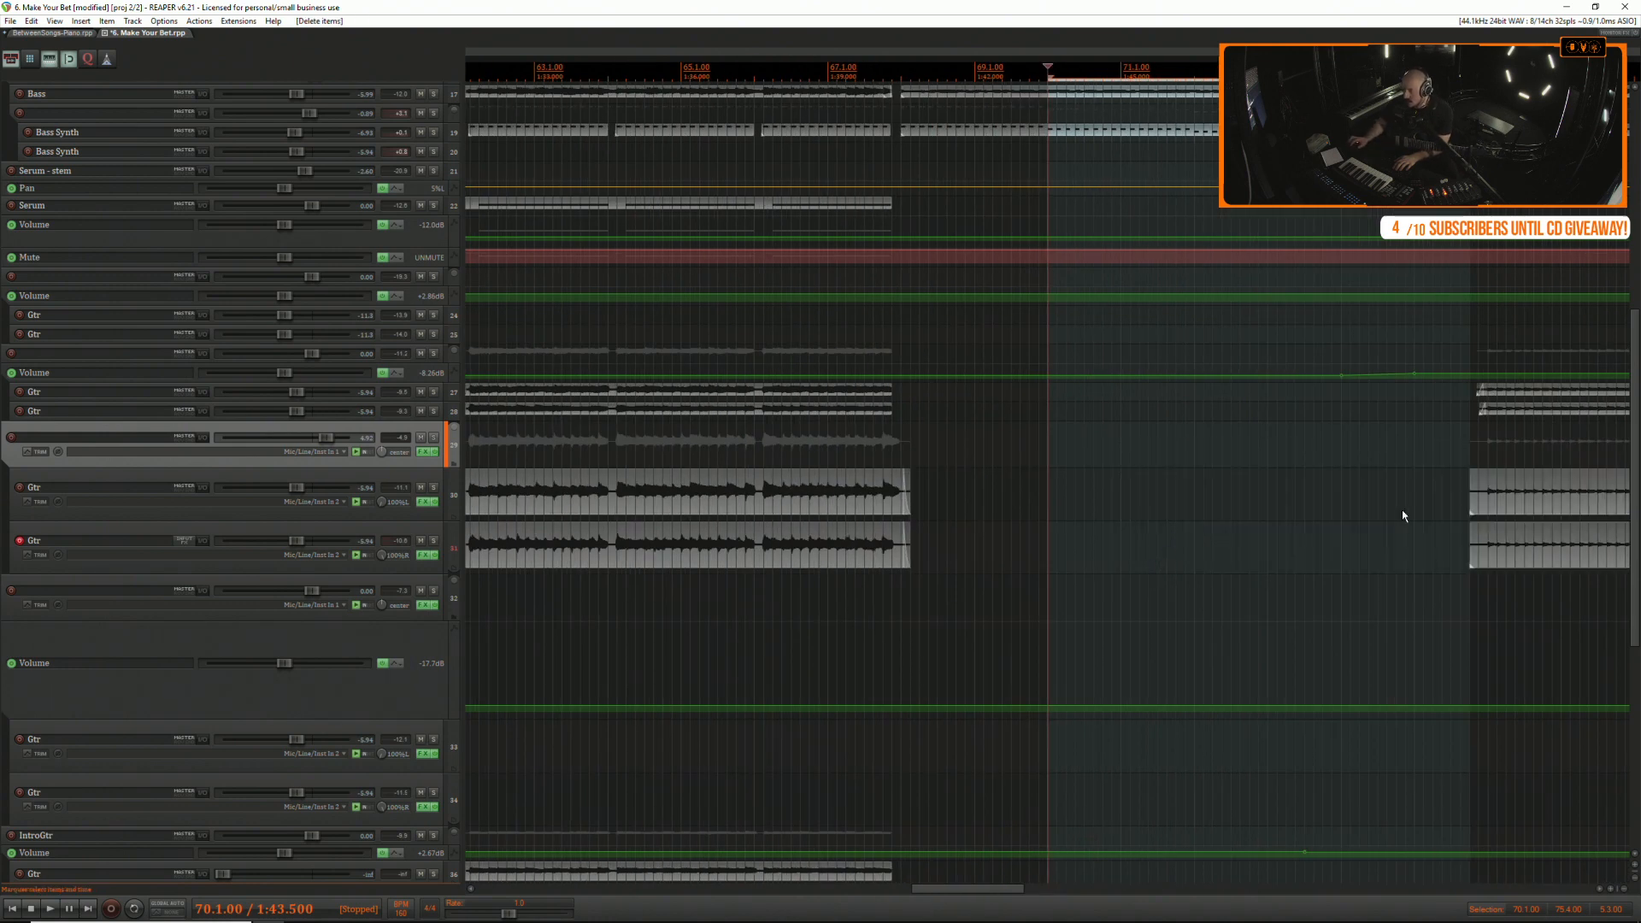
{"action": "key", "text": "ctrl+z"}
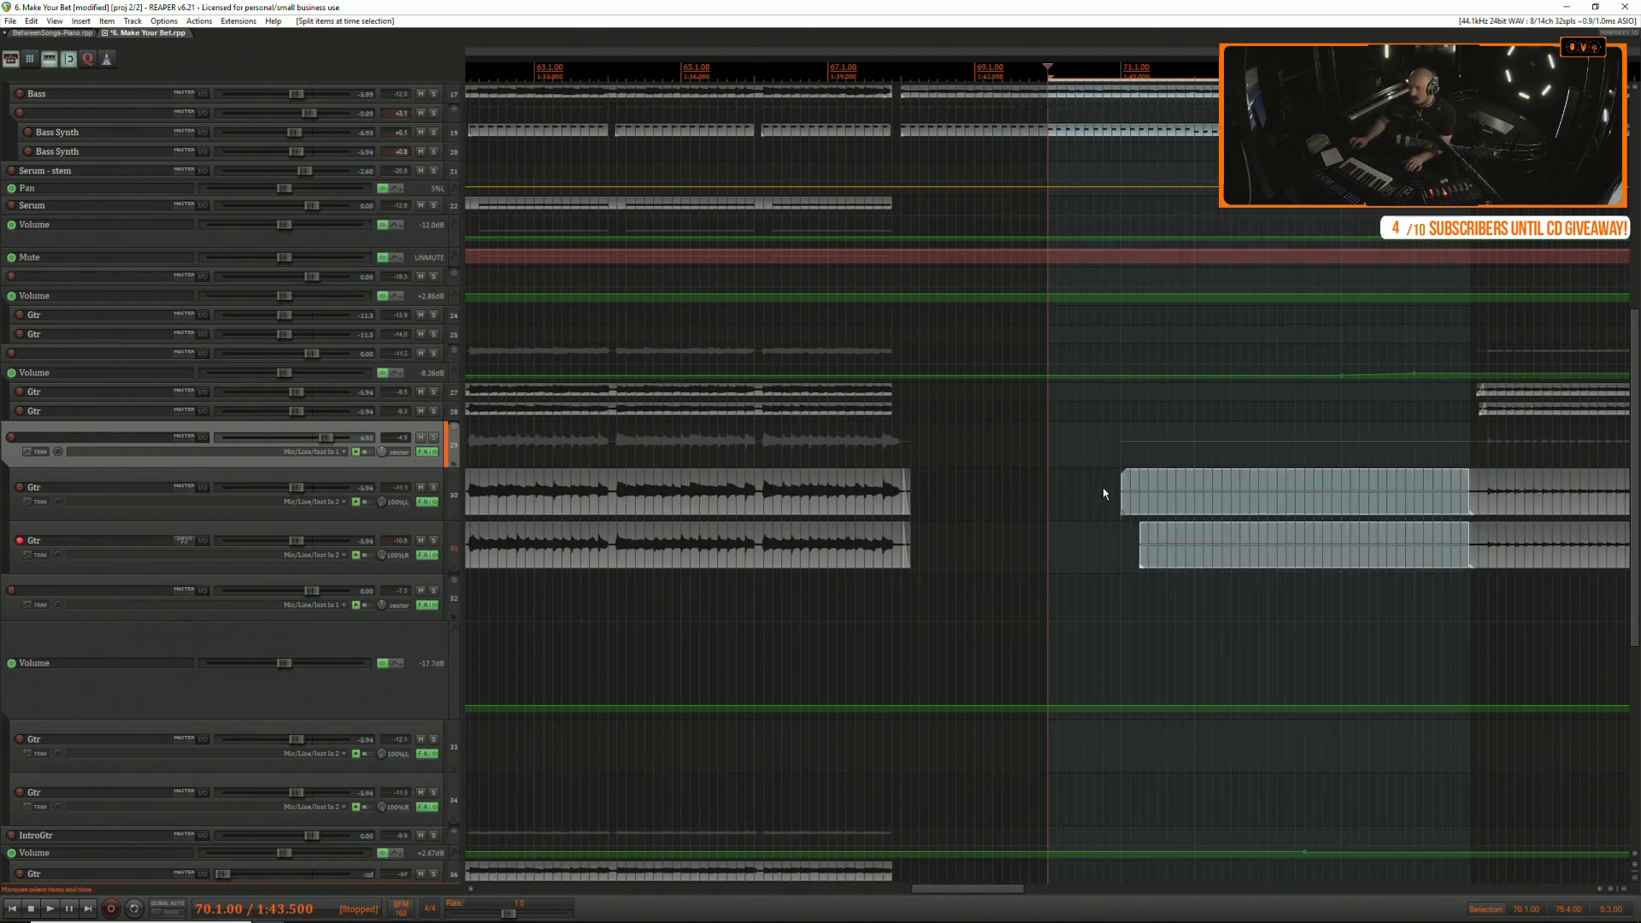
{"action": "key", "text": "Delete"}
{"action": "left_click_drag", "start_coordinate": [1433, 531], "coordinate": [1499, 558]}
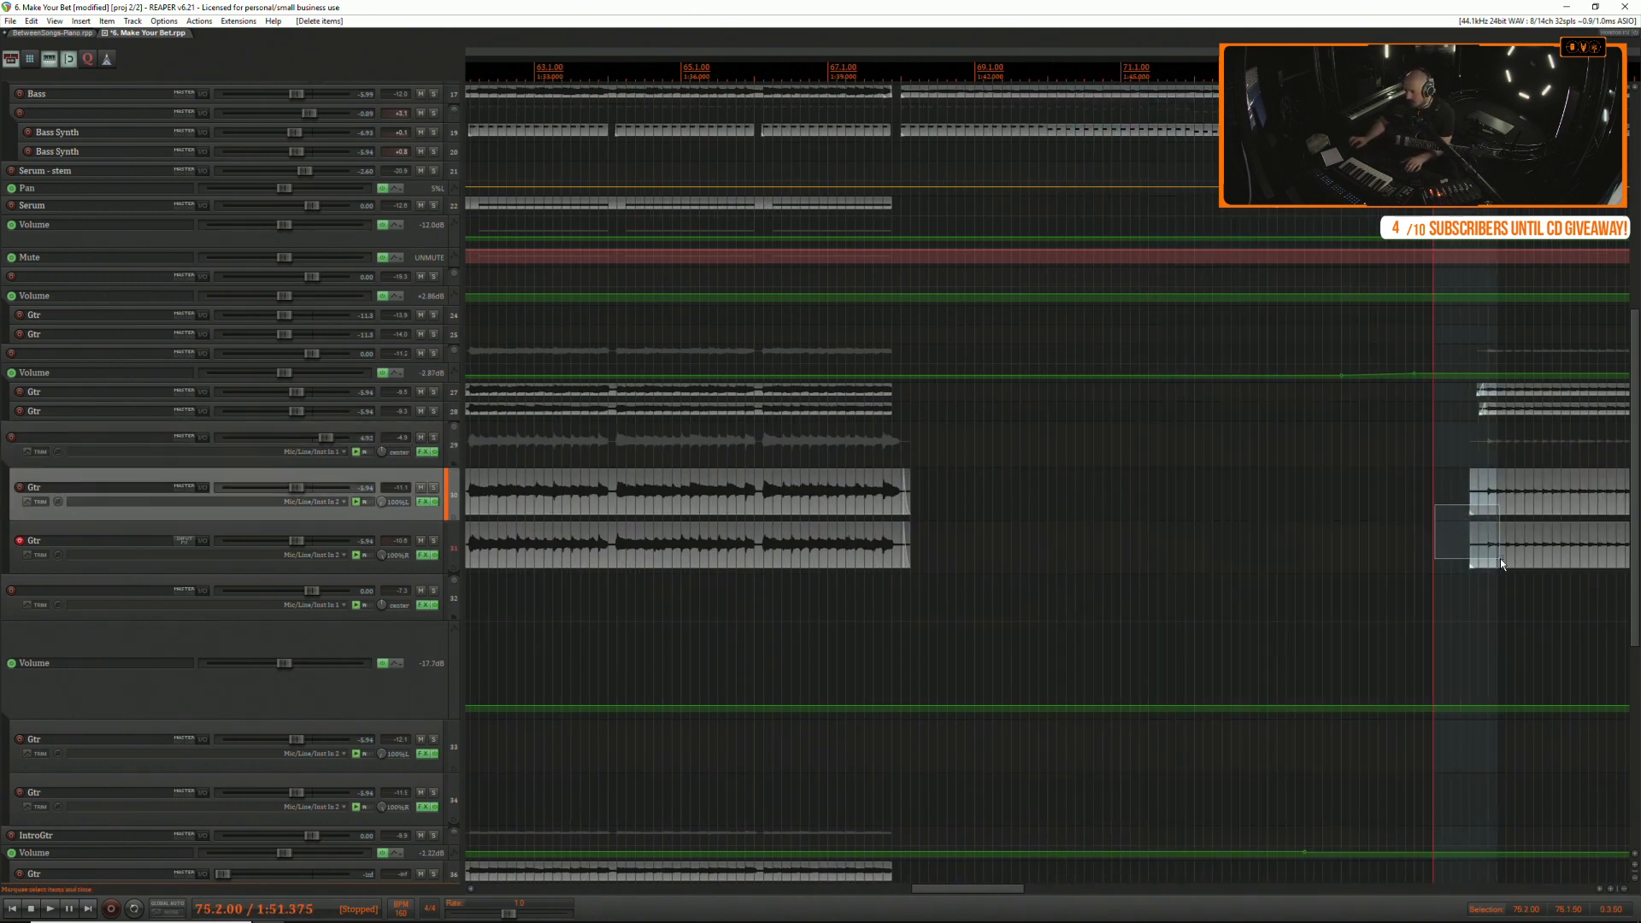
{"action": "left_click_drag", "start_coordinate": [1469, 480], "coordinate": [1476, 480]}
Cut the end of the new right-panned Gtr take at 116.3.00 and give it a fade-out.
{"action": "scroll", "coordinate": [1417, 505], "scroll_direction": "down", "scroll_amount": 6}
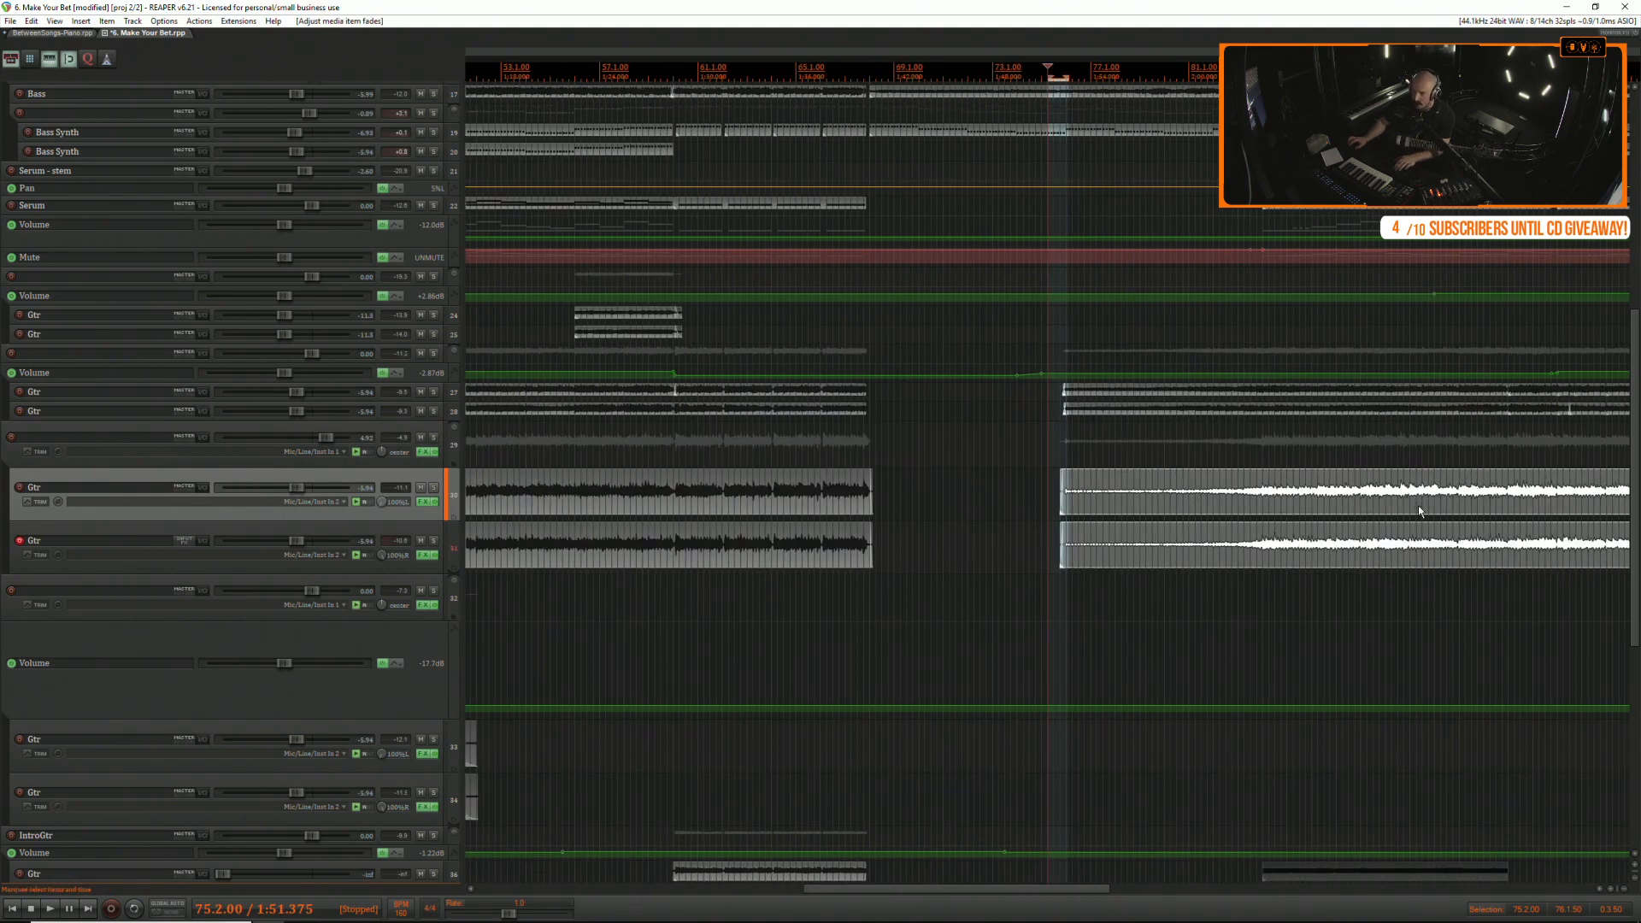
{"action": "scroll", "coordinate": [1395, 589], "scroll_direction": "down", "scroll_amount": 3}
{"action": "left_click", "coordinate": [886, 608]}
{"action": "left_click", "coordinate": [1038, 523]}
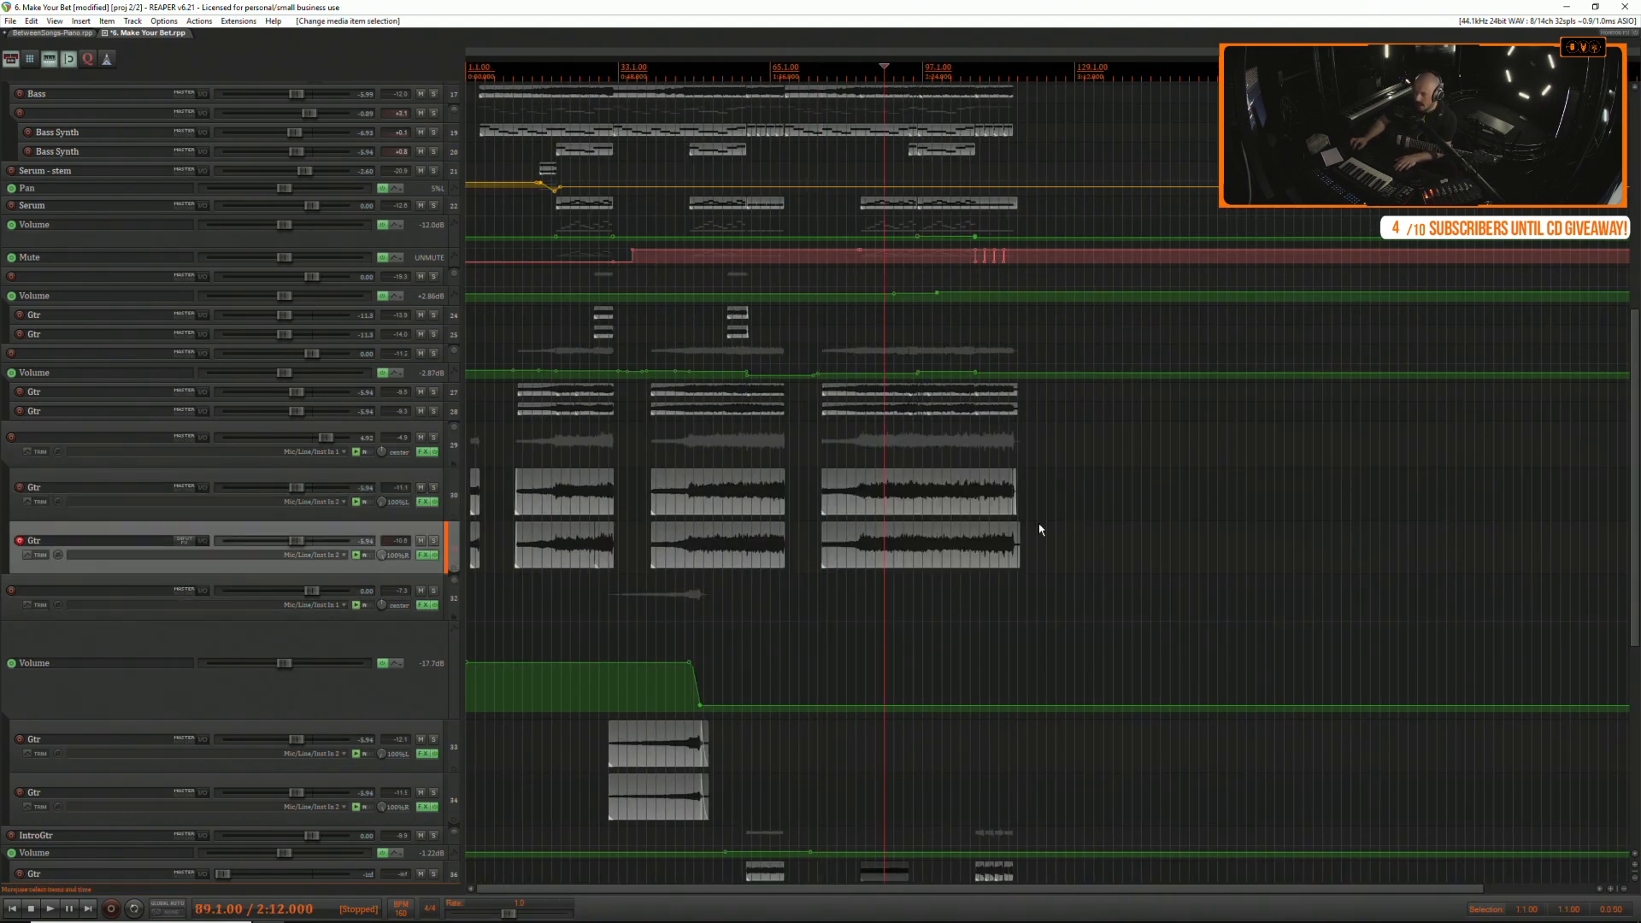
{"action": "scroll", "coordinate": [1061, 551], "scroll_direction": "up", "scroll_amount": 5}
{"action": "scroll", "coordinate": [1061, 547], "scroll_direction": "up", "scroll_amount": 8}
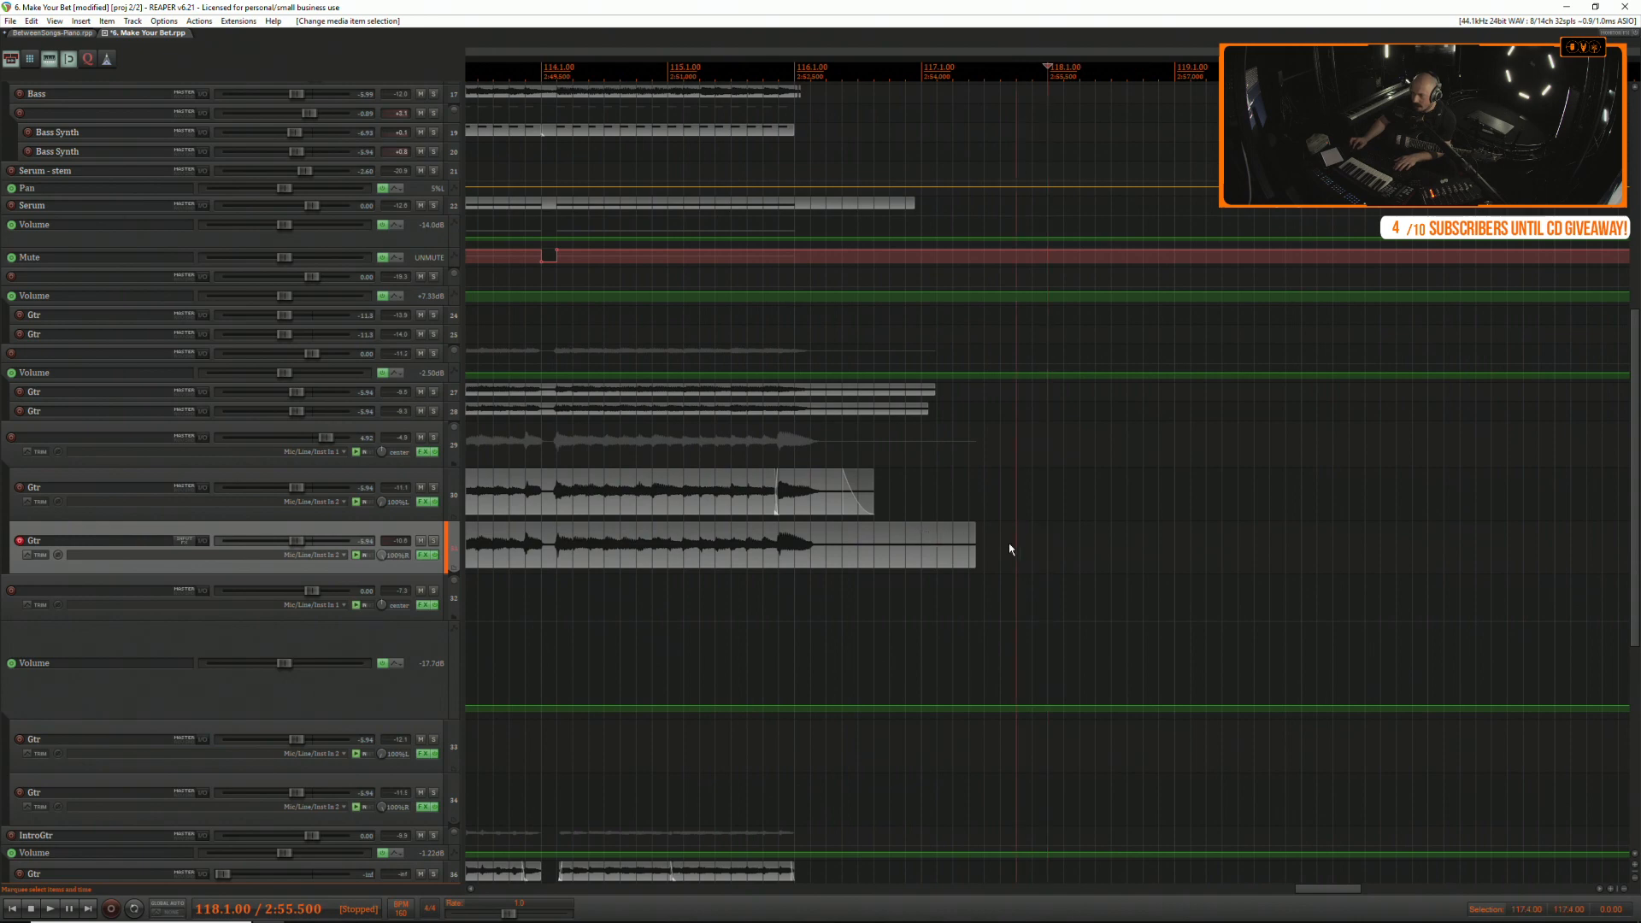
{"action": "left_click_drag", "start_coordinate": [1021, 541], "coordinate": [817, 535]}
{"action": "left_click", "coordinate": [858, 547]}
{"action": "key", "text": "Delete"}
{"action": "scroll", "coordinate": [818, 535], "scroll_direction": "down", "scroll_amount": 8}
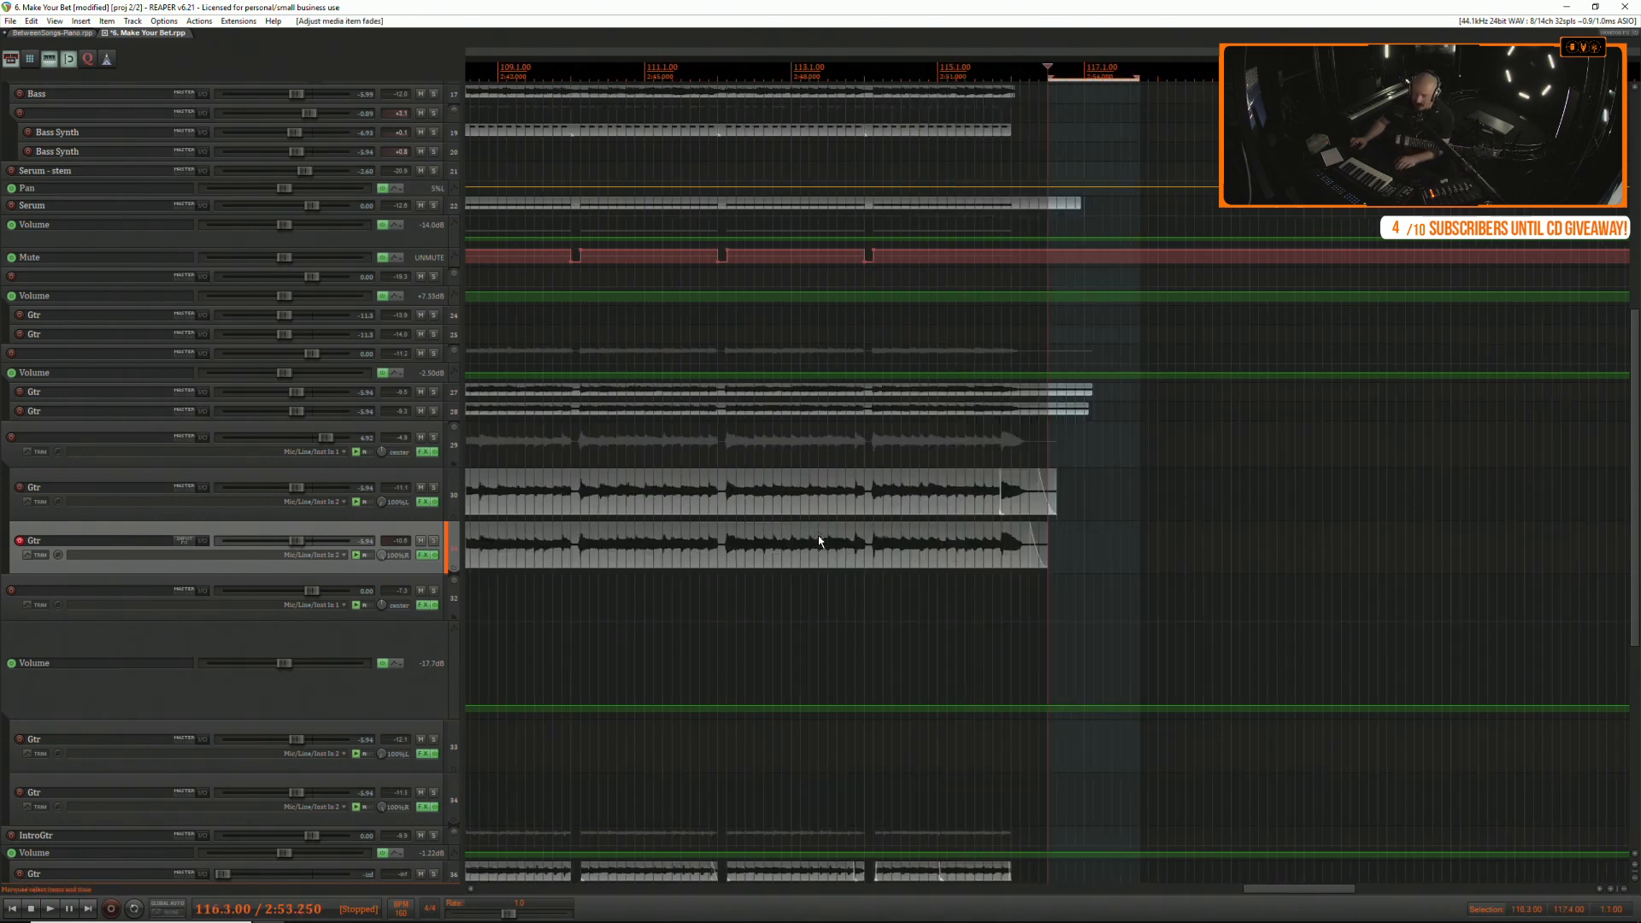
{"action": "scroll", "coordinate": [723, 539], "scroll_direction": "down", "scroll_amount": 5}
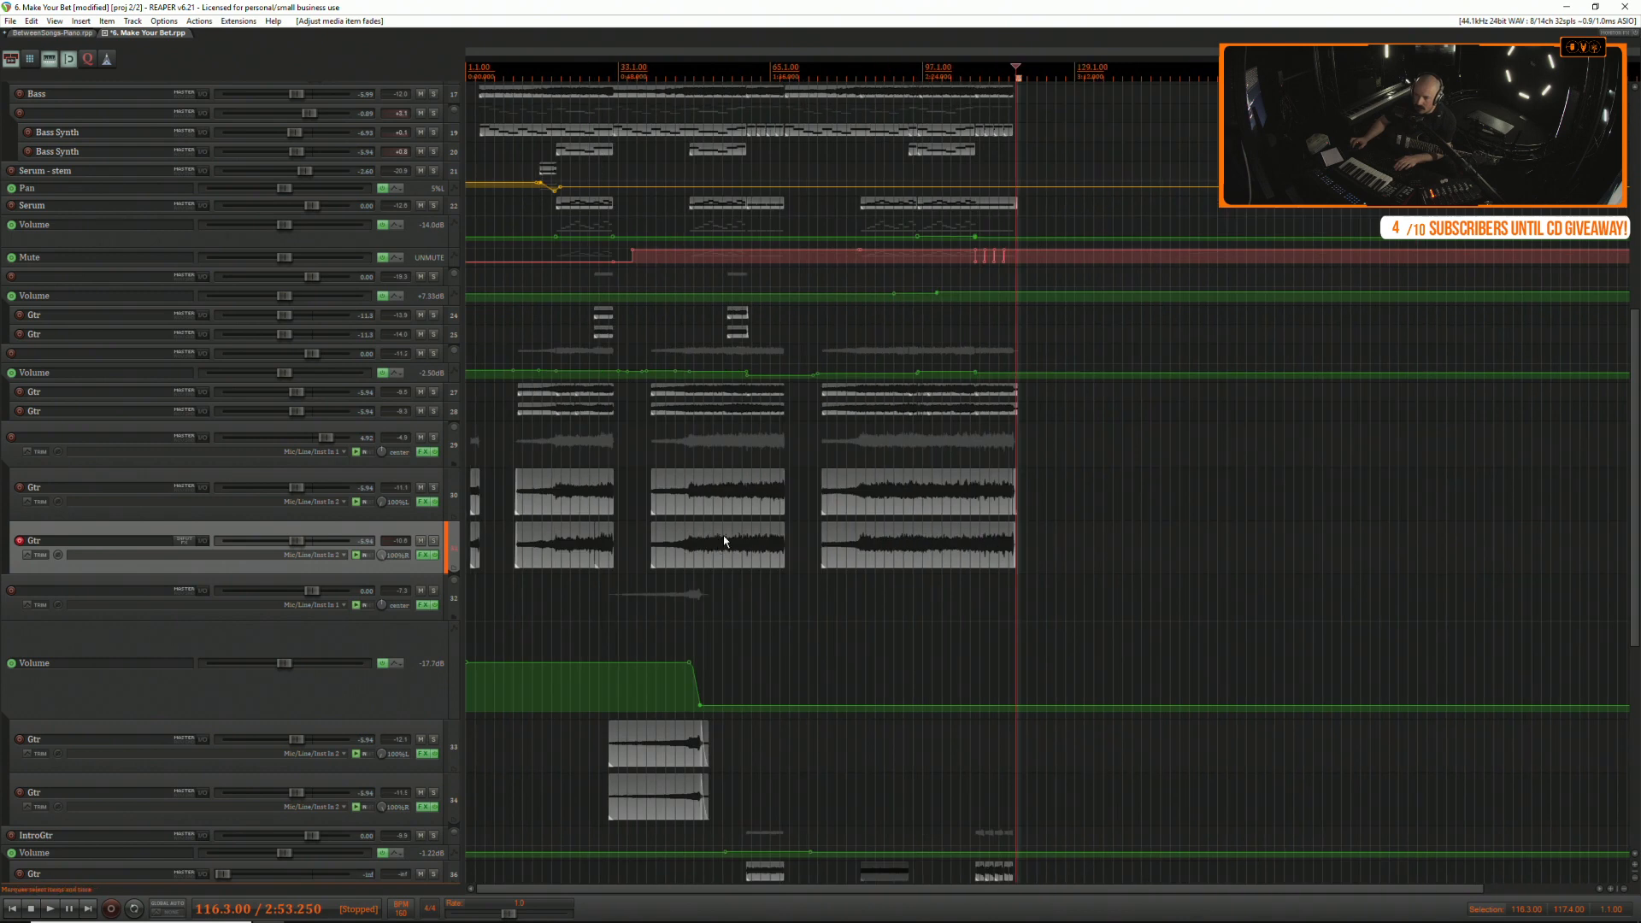
Play the song from 1.4.50 to hear the doubled intro guitars and disarm the first layer's right-panned Gtr track.
{"action": "left_click", "coordinate": [509, 446]}
{"action": "scroll", "coordinate": [509, 446], "scroll_direction": "up", "scroll_amount": 3}
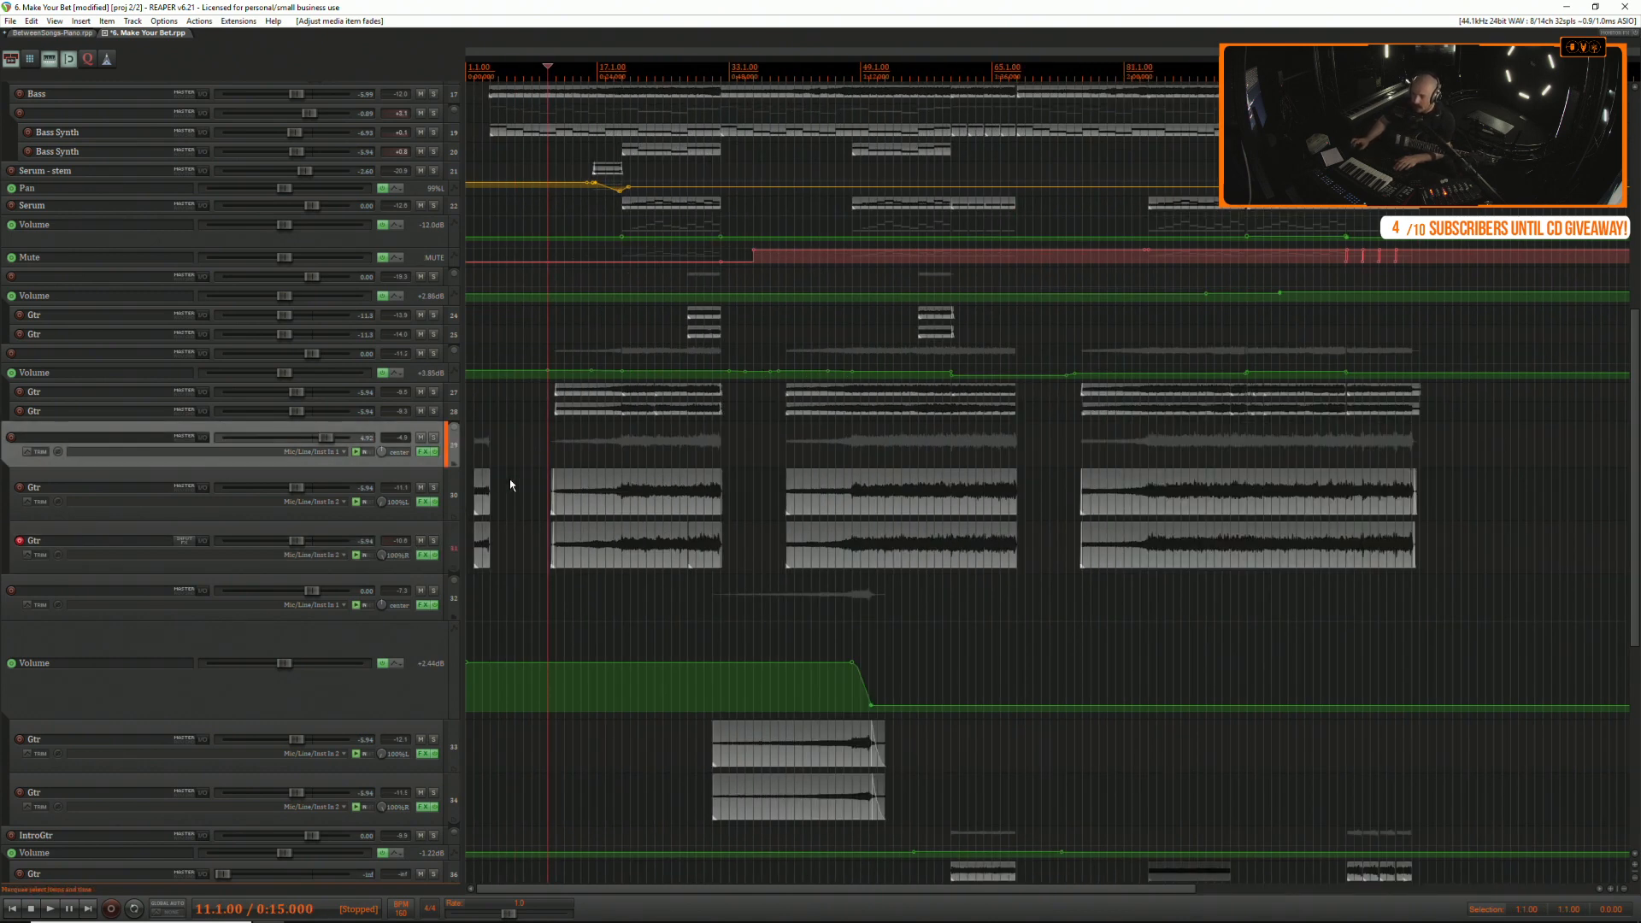
{"action": "left_click", "coordinate": [466, 525]}
{"action": "scroll", "coordinate": [465, 525], "scroll_direction": "up", "scroll_amount": 3}
{"action": "scroll", "coordinate": [465, 525], "scroll_direction": "up", "scroll_amount": 4}
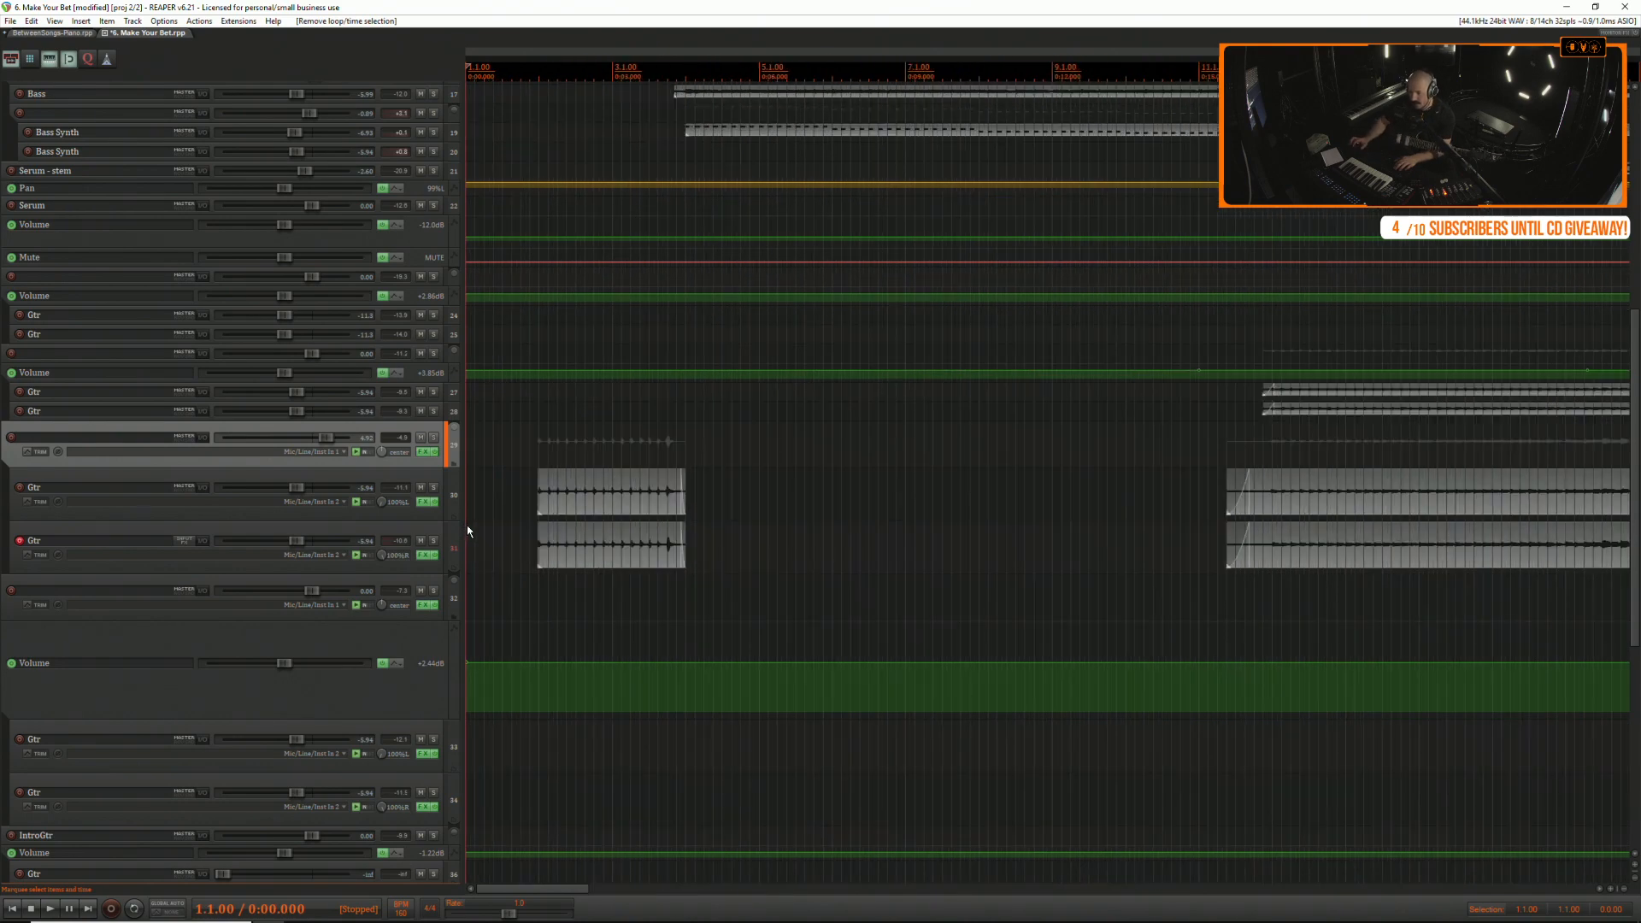
{"action": "left_click", "coordinate": [526, 591]}
{"action": "key", "text": "space"}
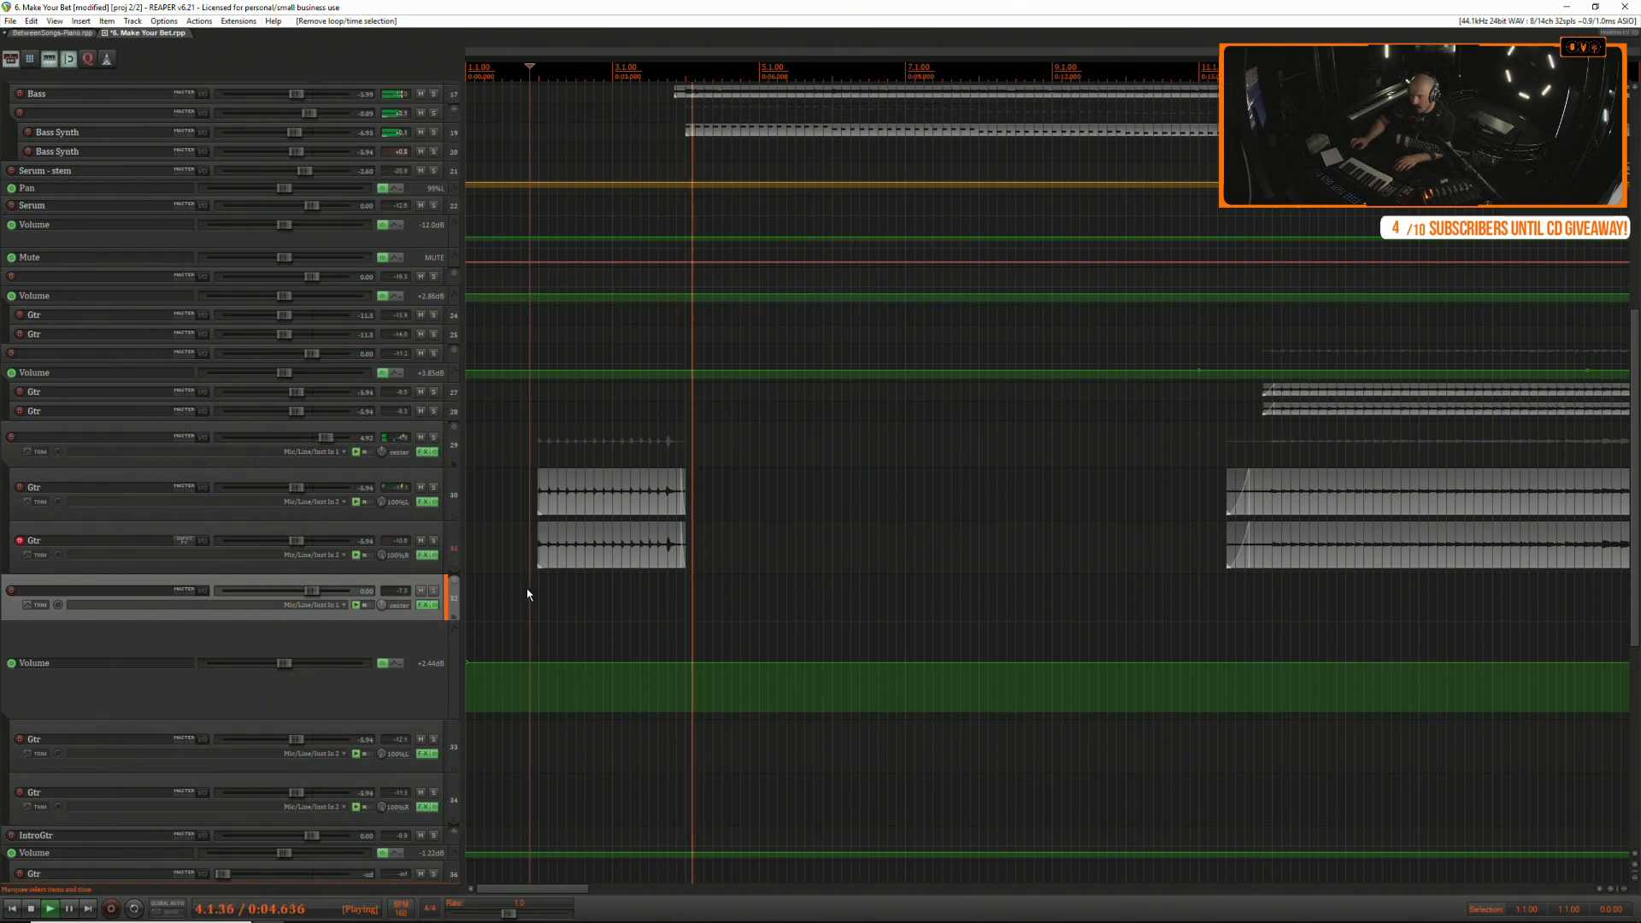
{"action": "left_click", "coordinate": [19, 543]}
{"action": "left_click", "coordinate": [19, 543]}
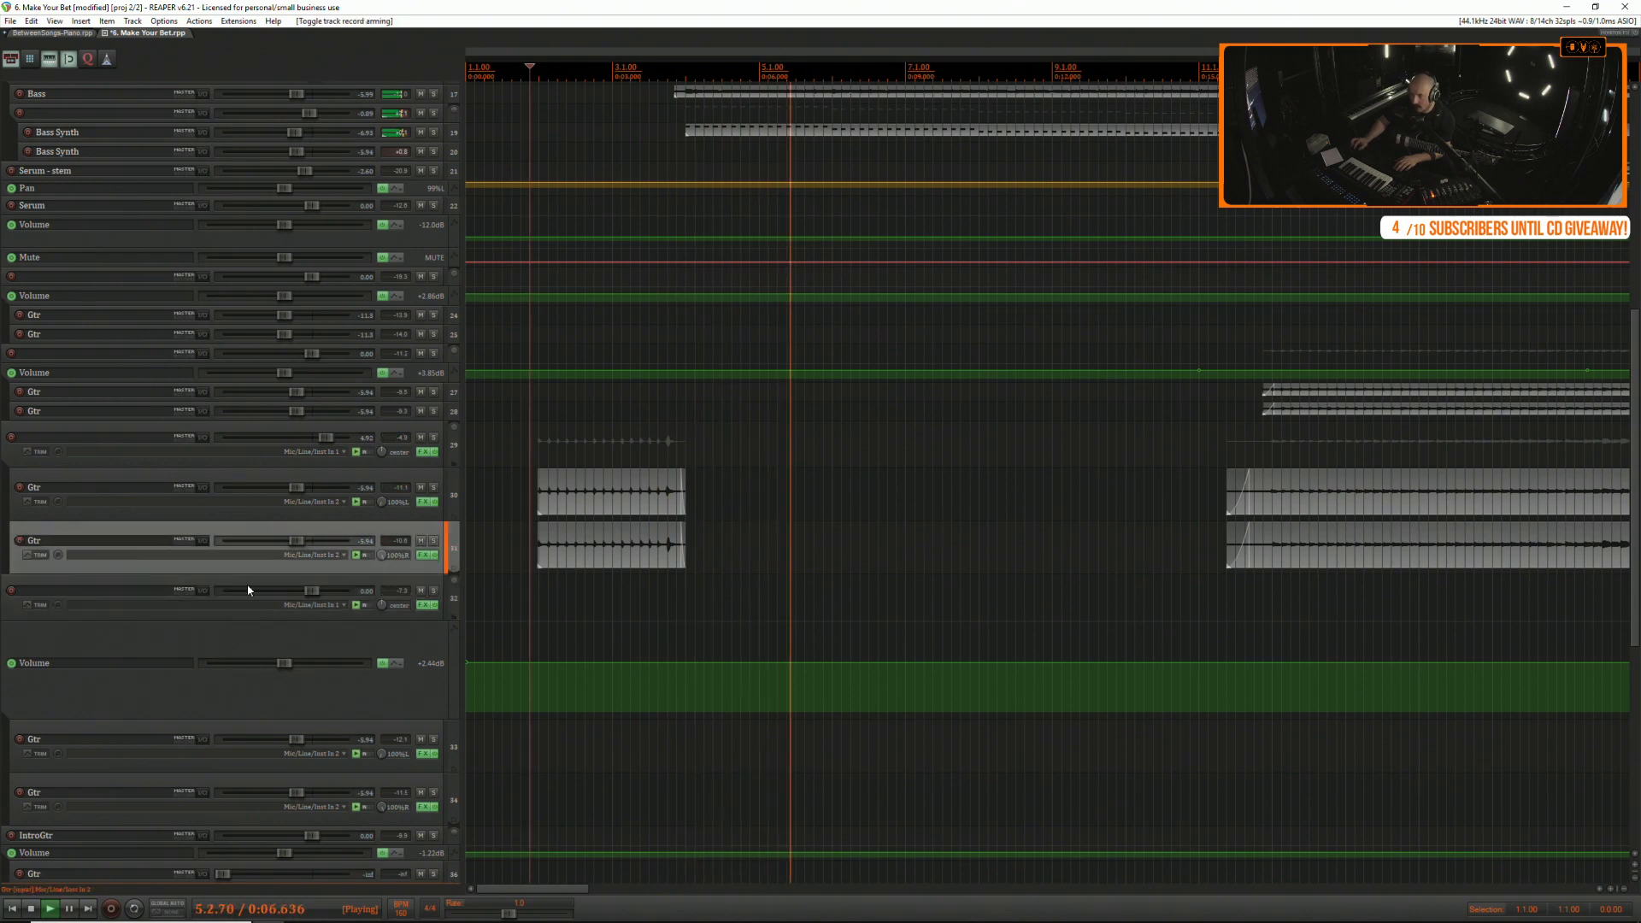
{"action": "scroll", "coordinate": [662, 614], "scroll_direction": "down", "scroll_amount": 2}
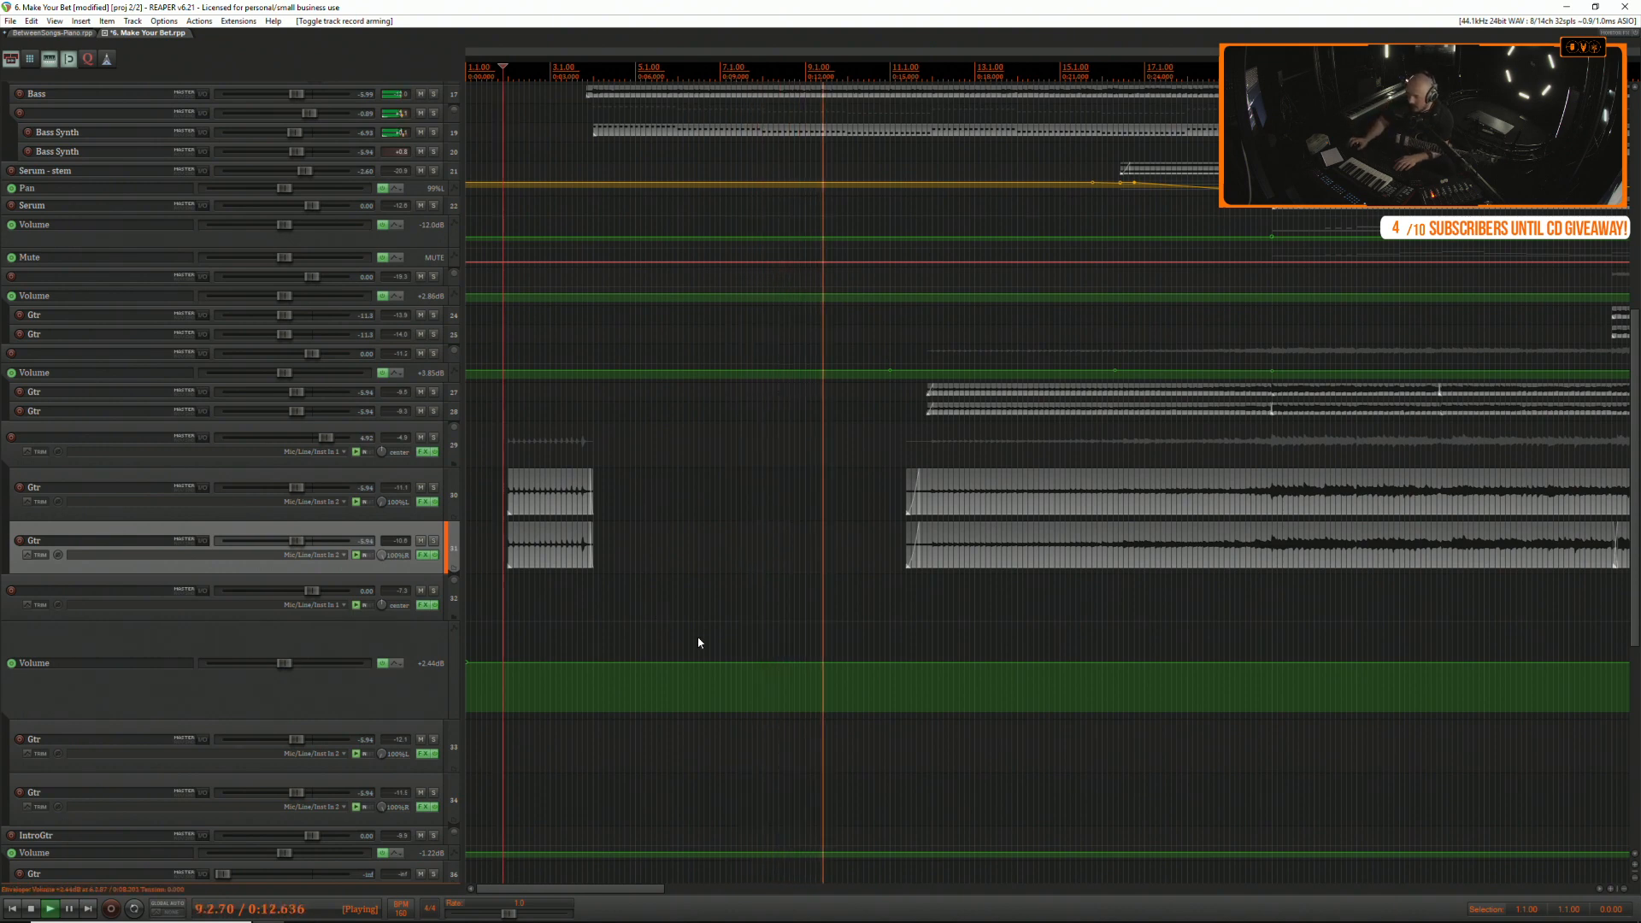
{"action": "key", "text": "space"}
Reduce the height of the second guitar layer's Volume envelope lane and go to the Drums tracks.
{"action": "scroll", "coordinate": [667, 619], "scroll_direction": "down", "scroll_amount": 3}
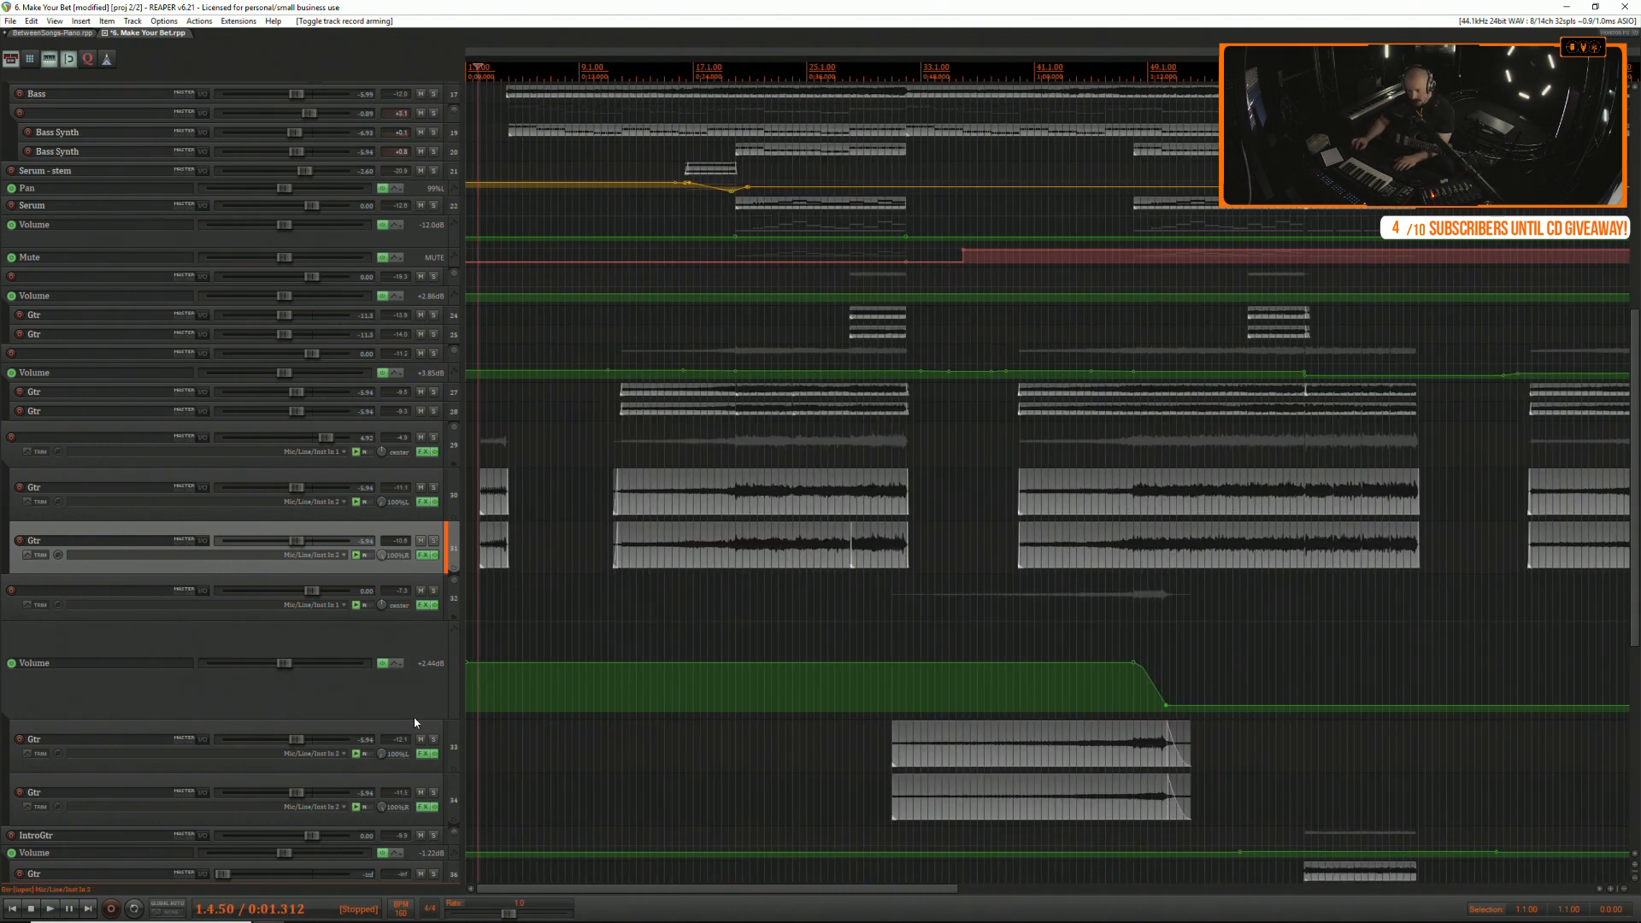
{"action": "left_click_drag", "start_coordinate": [415, 719], "coordinate": [432, 668]}
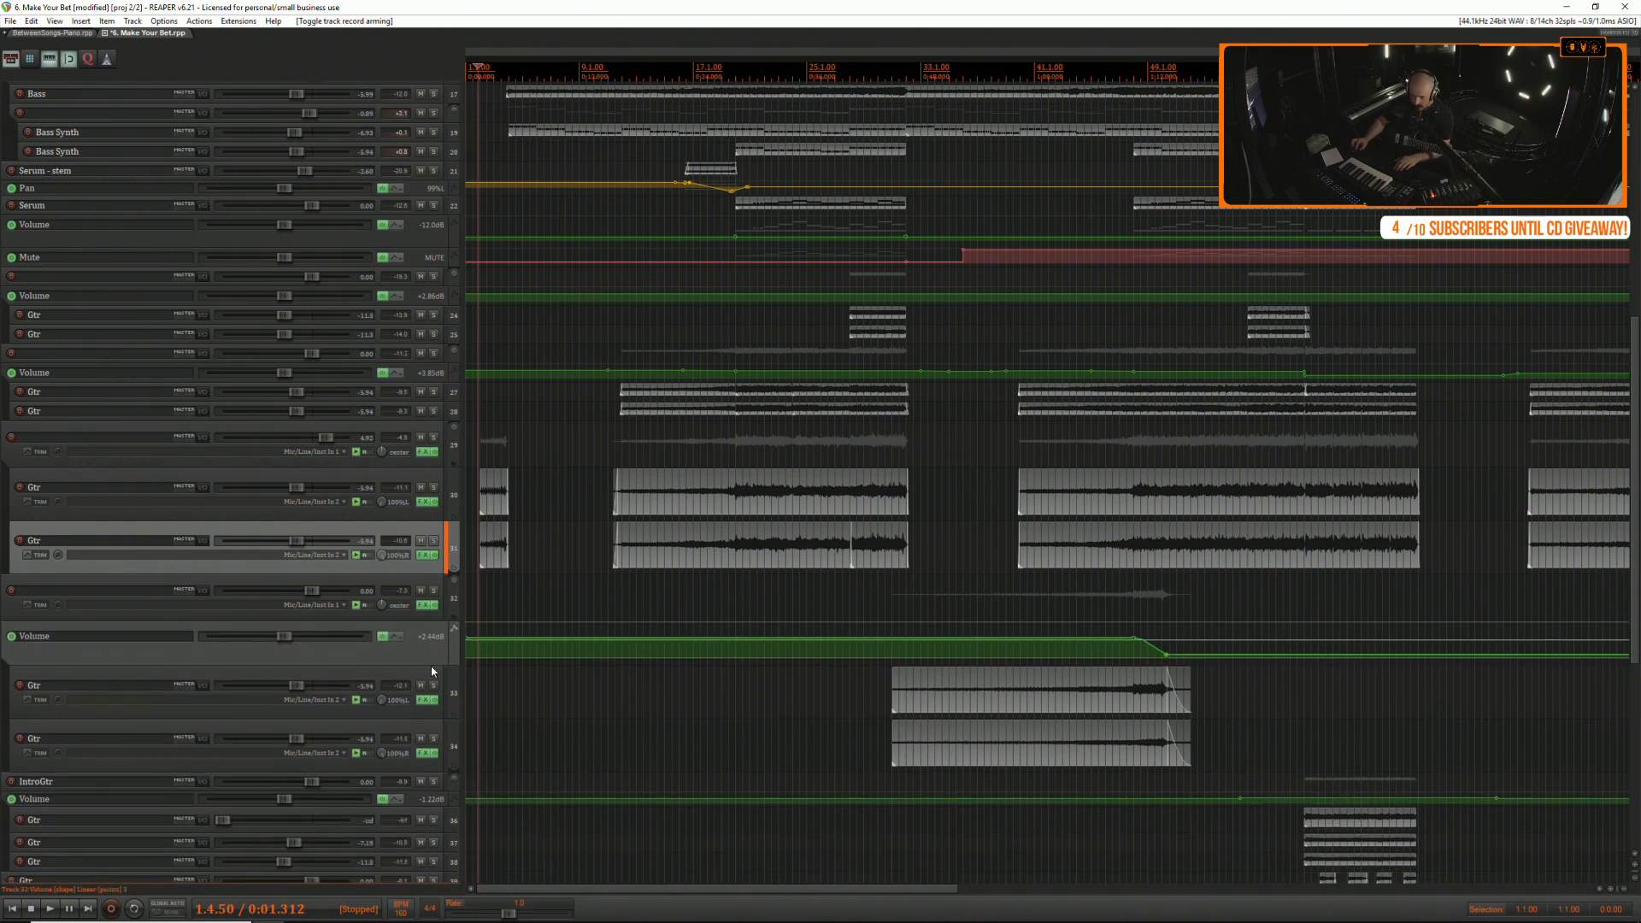
{"action": "scroll", "coordinate": [571, 716], "scroll_direction": "down", "scroll_amount": 3}
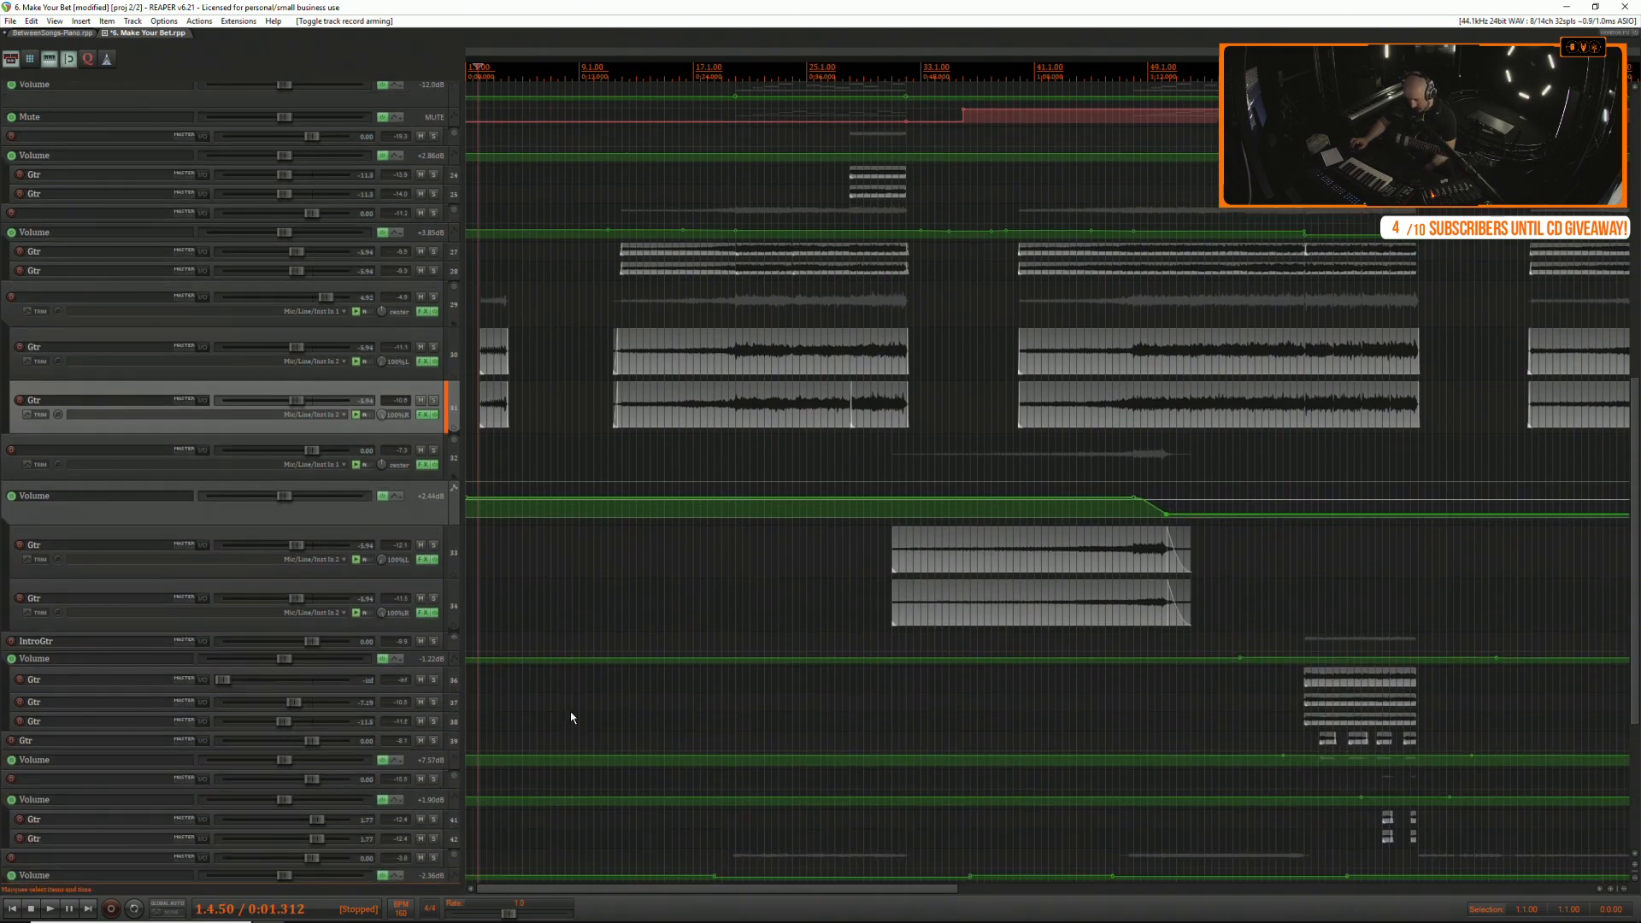
{"action": "scroll", "coordinate": [572, 716], "scroll_direction": "up", "scroll_amount": 5}
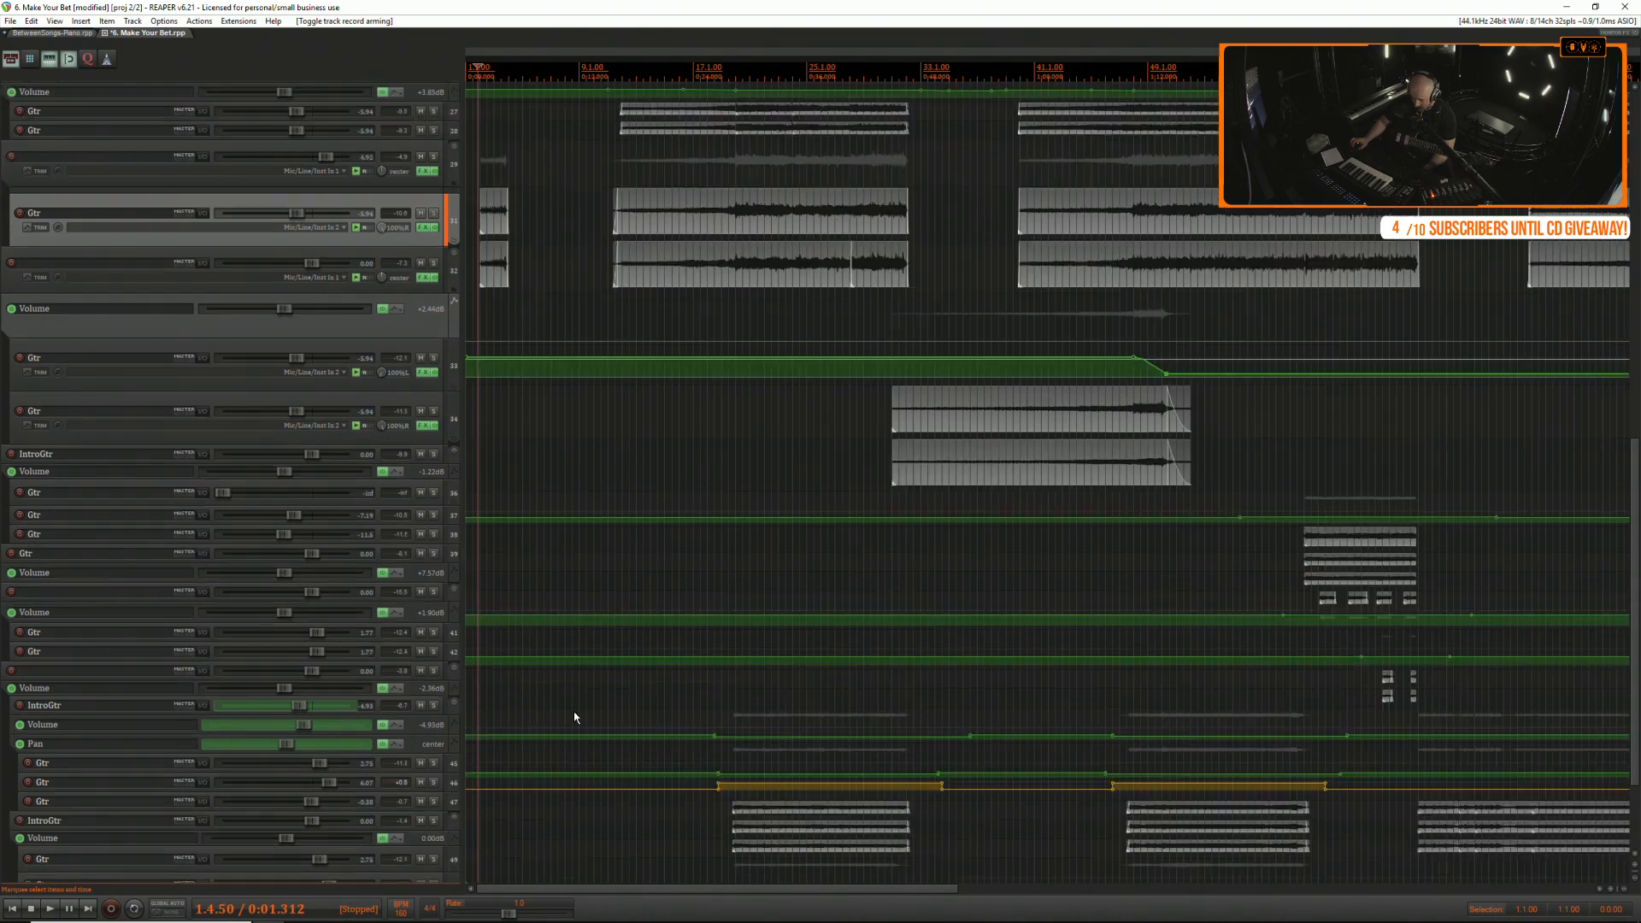
{"action": "scroll", "coordinate": [572, 715], "scroll_direction": "up", "scroll_amount": 8}
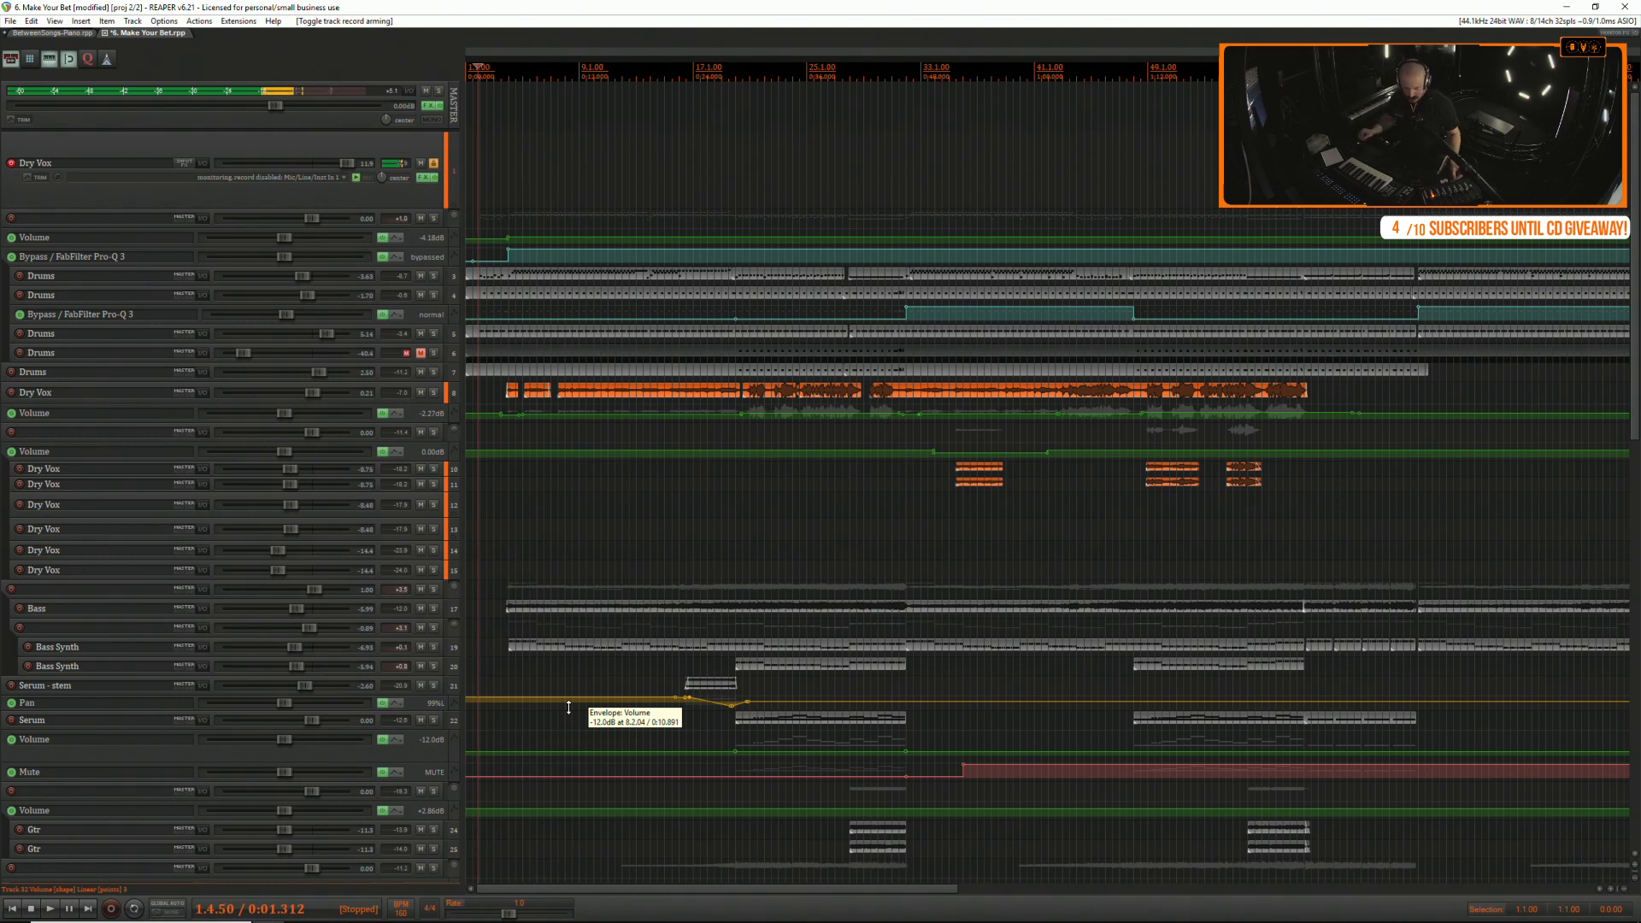
Inspect the first Drums track's effects chain, show its Kontakt Studio Drummer instrument, and close the chain.
{"action": "left_click", "coordinate": [328, 284]}
{"action": "left_click", "coordinate": [420, 307]}
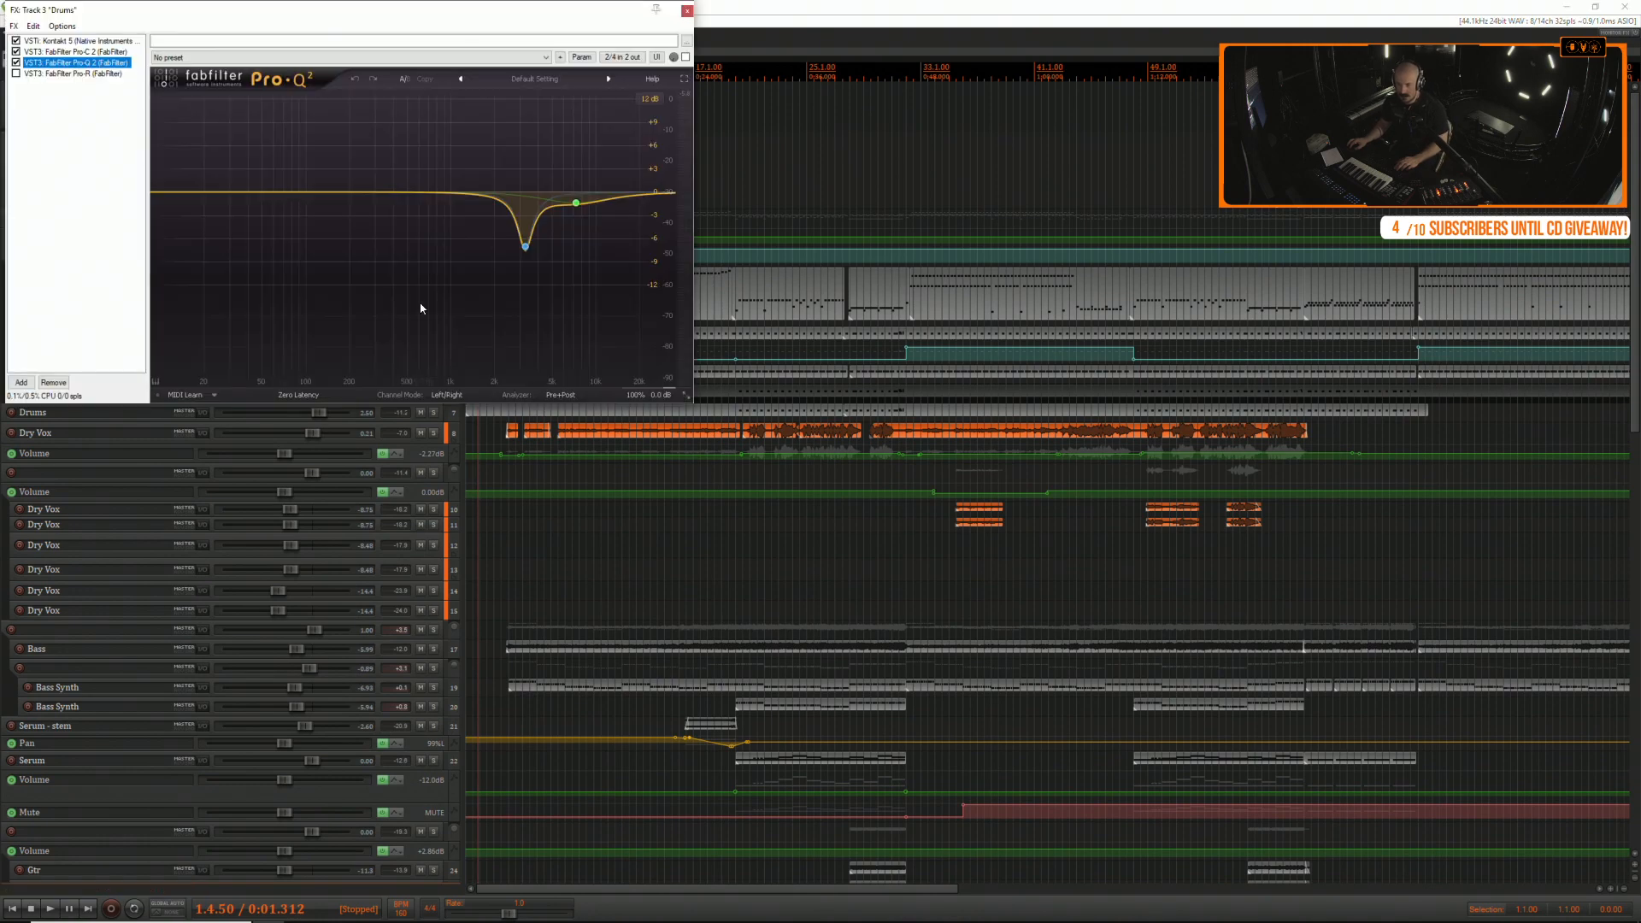
{"action": "left_click", "coordinate": [64, 41]}
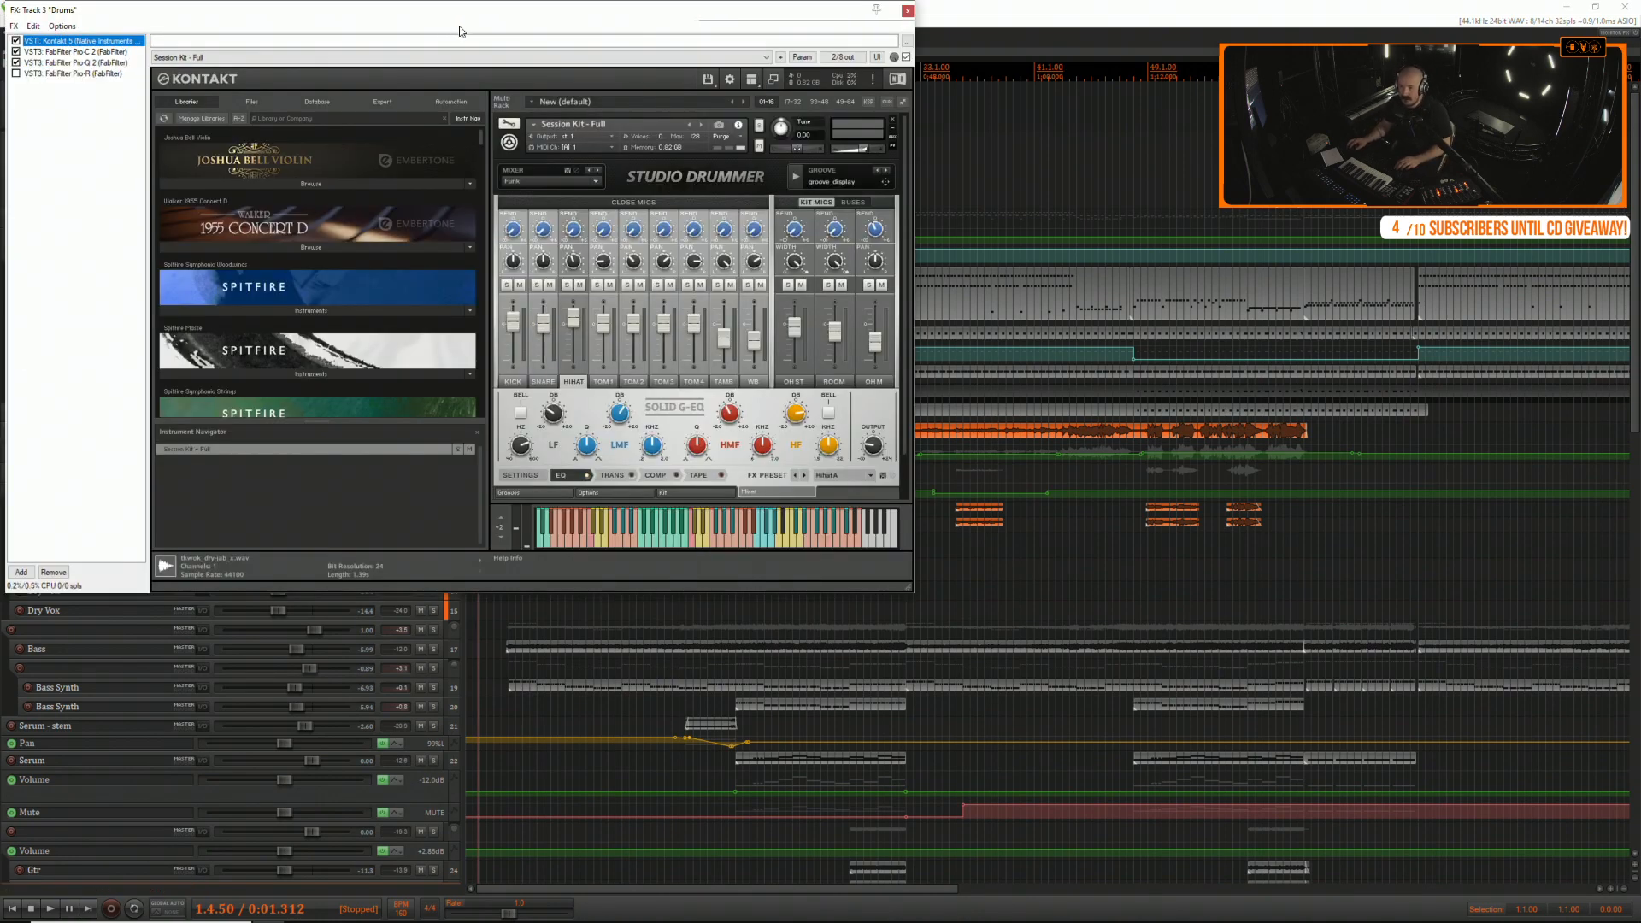
{"action": "left_click_drag", "start_coordinate": [604, 10], "coordinate": [806, 50]}
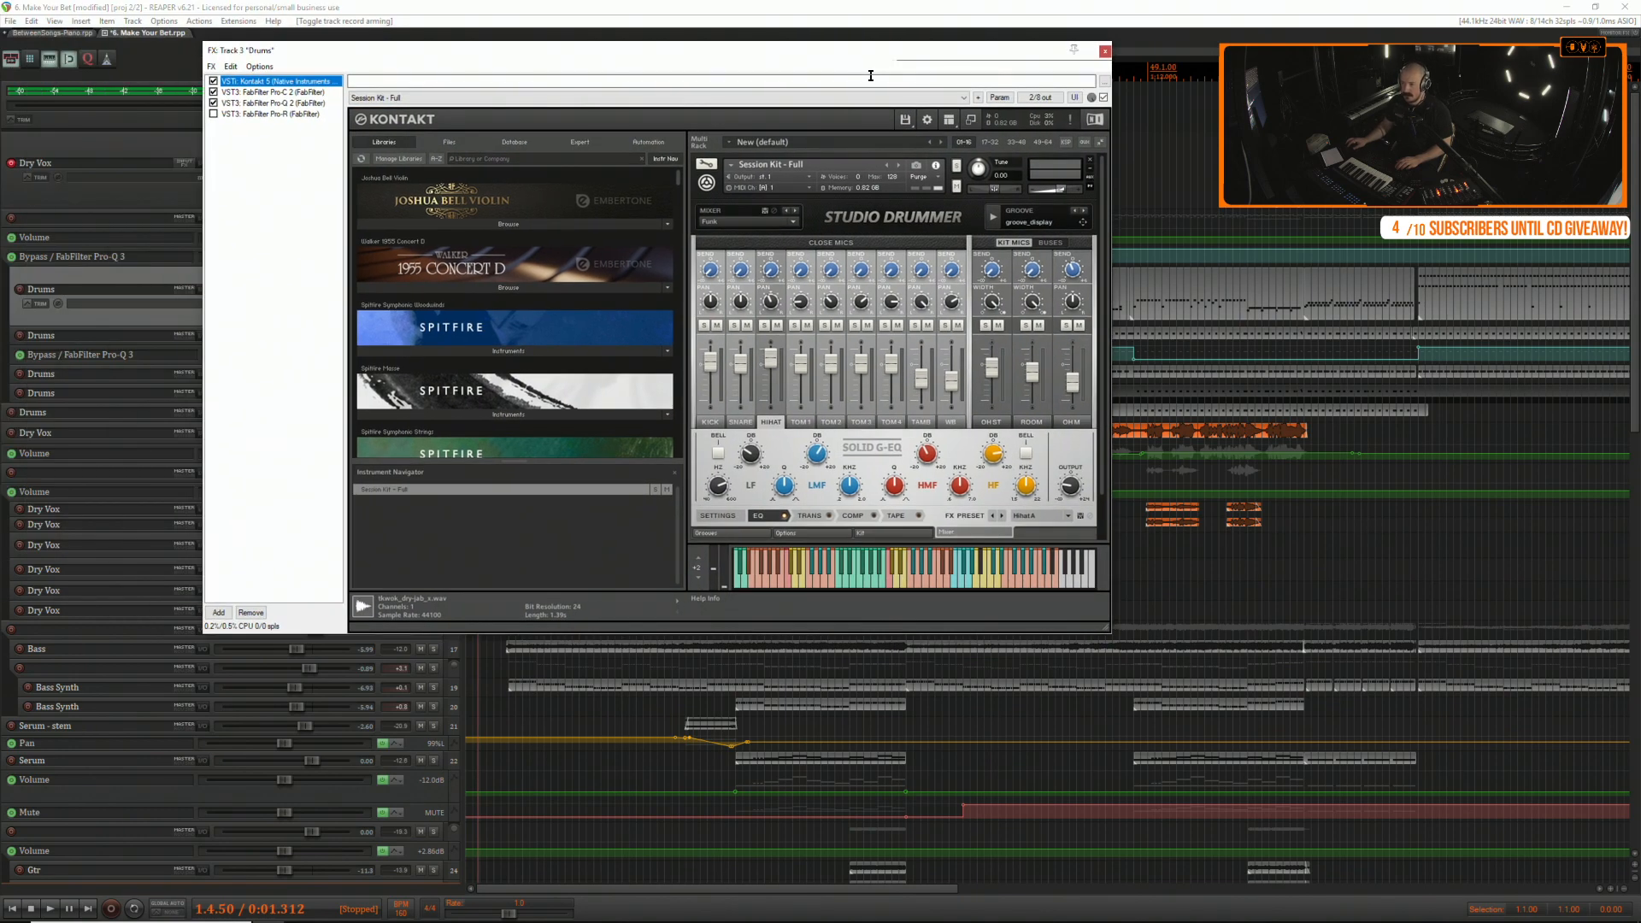
{"action": "left_click", "coordinate": [1104, 51]}
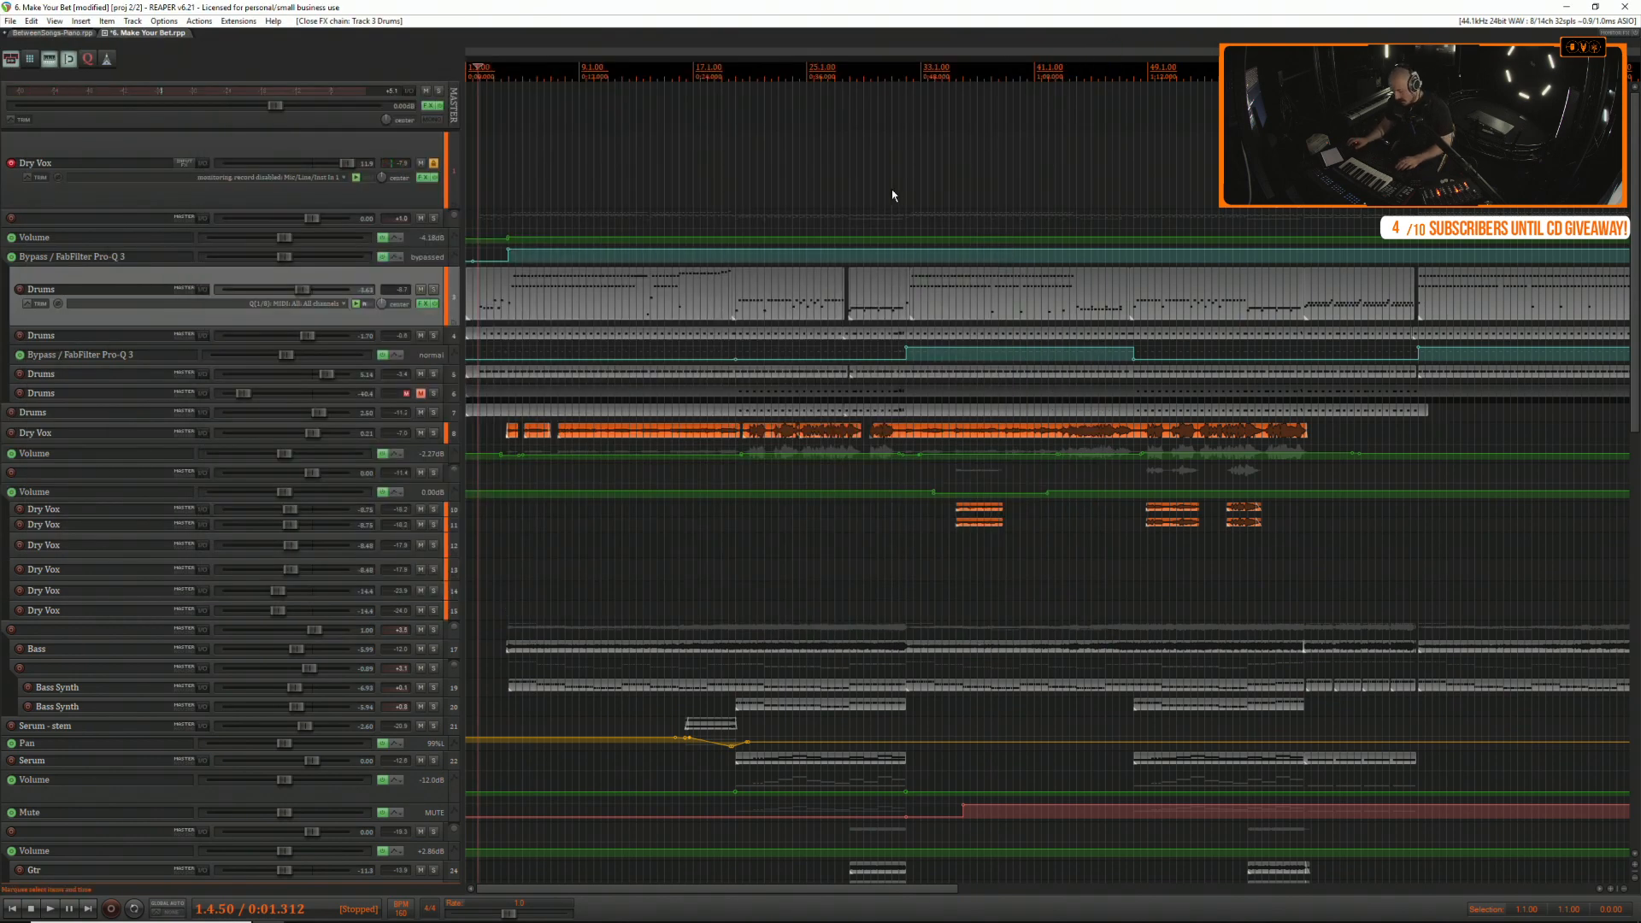
Enlarge the second Drums track and audition the first Drums track soloed from 1.4.50.
{"action": "scroll", "coordinate": [892, 194], "scroll_direction": "down", "scroll_amount": 3}
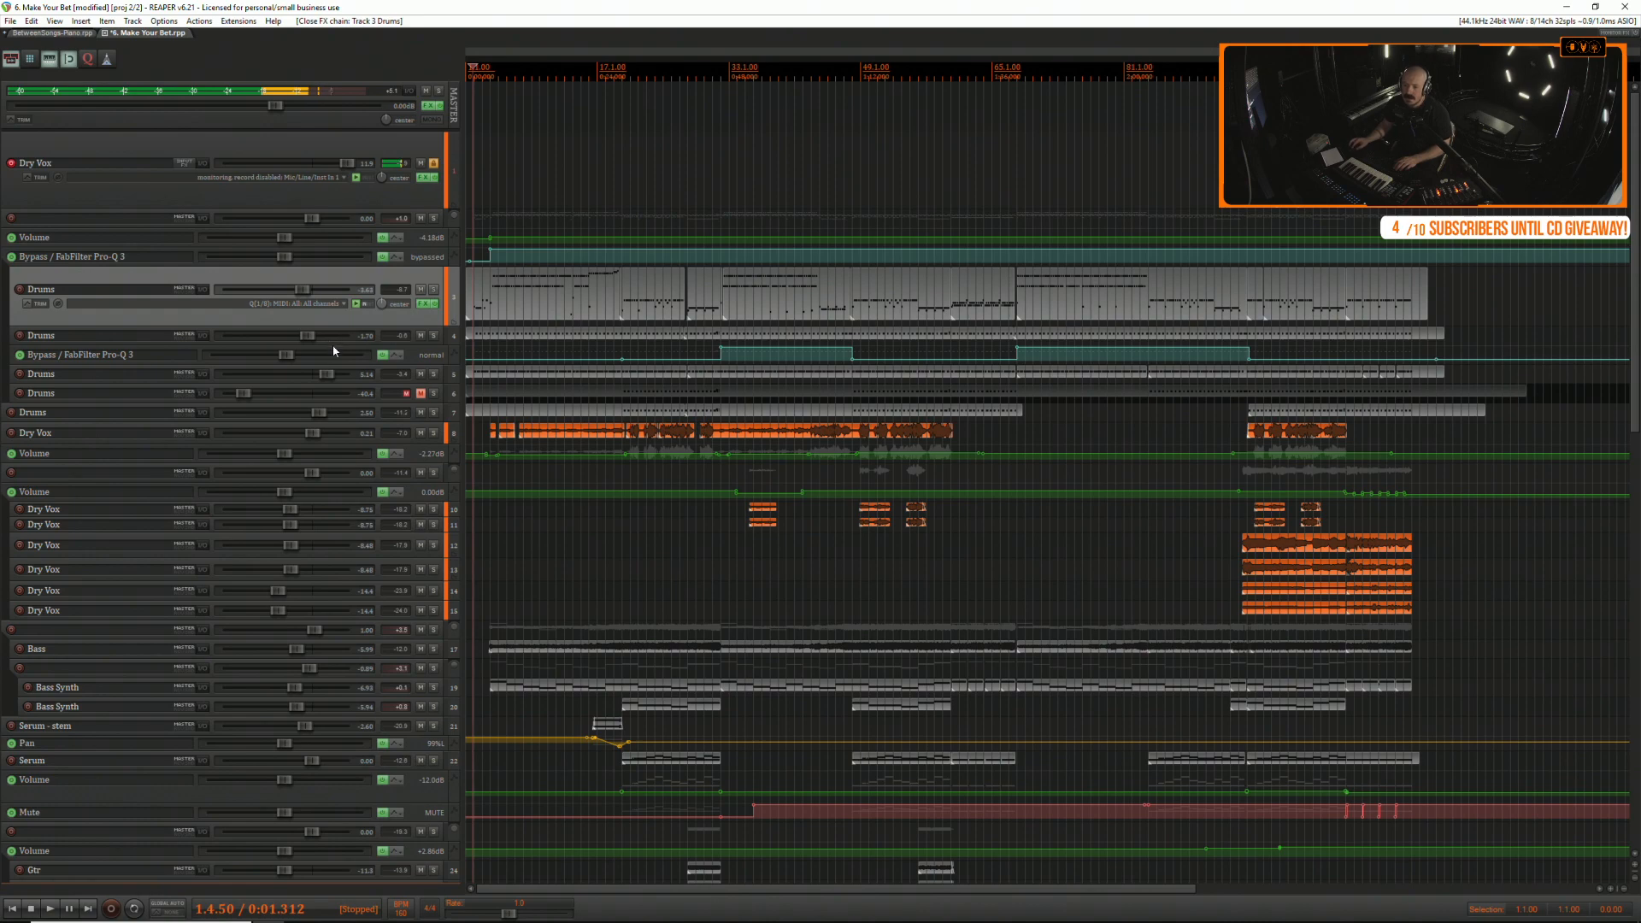
{"action": "left_click_drag", "start_coordinate": [336, 343], "coordinate": [333, 403]}
{"action": "scroll", "coordinate": [471, 299], "scroll_direction": "up", "scroll_amount": 5}
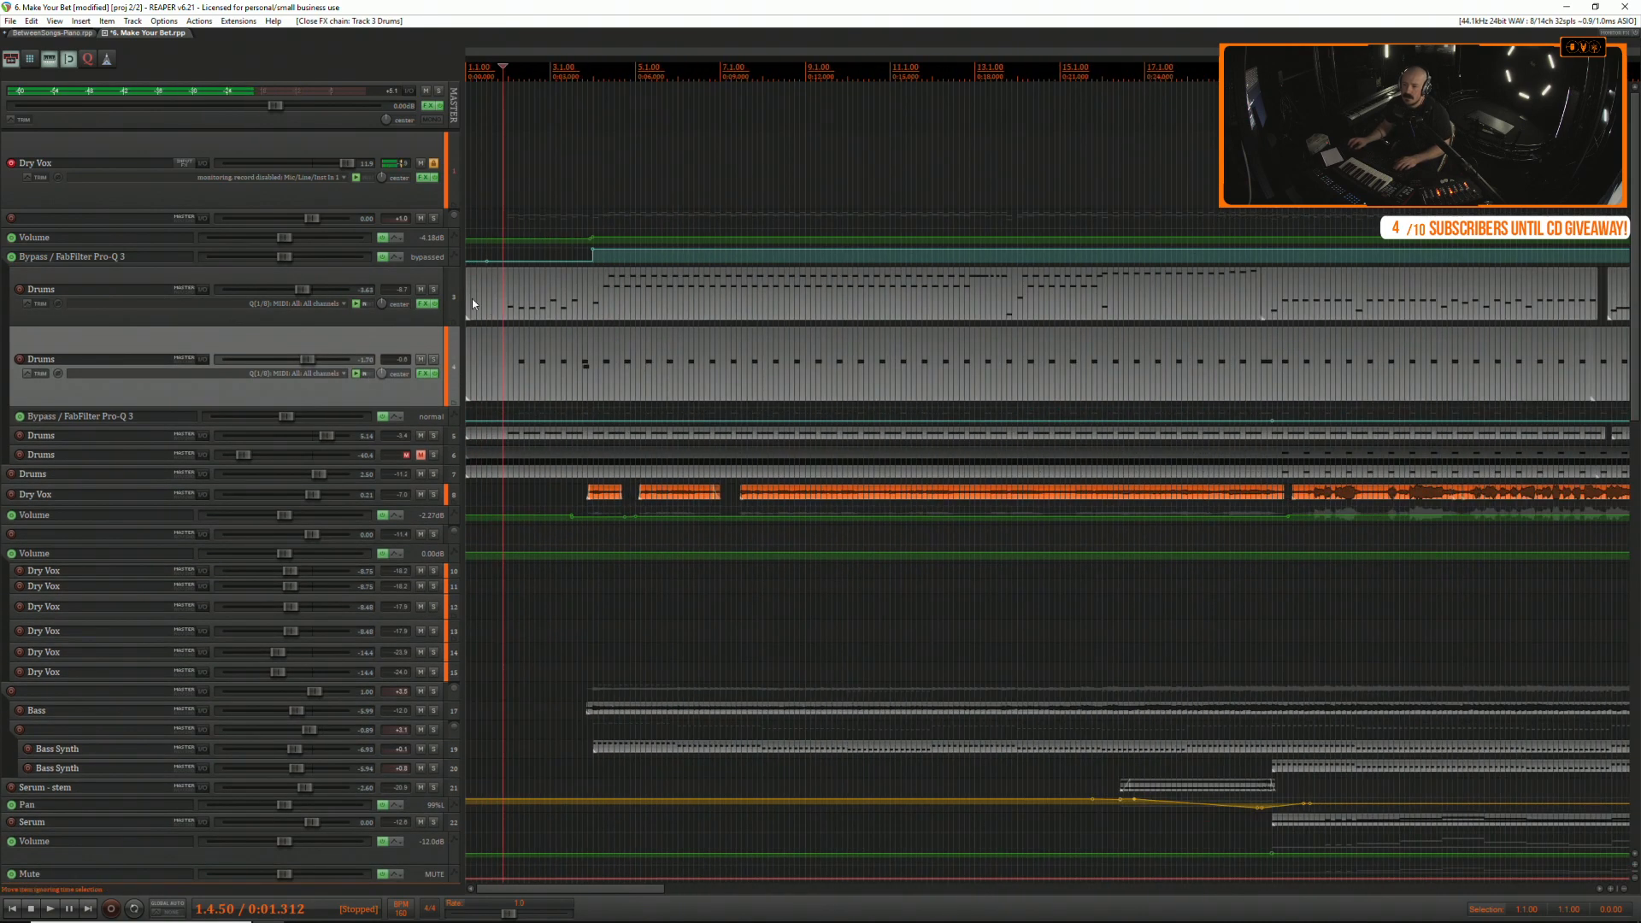
{"action": "left_click", "coordinate": [430, 290]}
{"action": "key", "text": "space"}
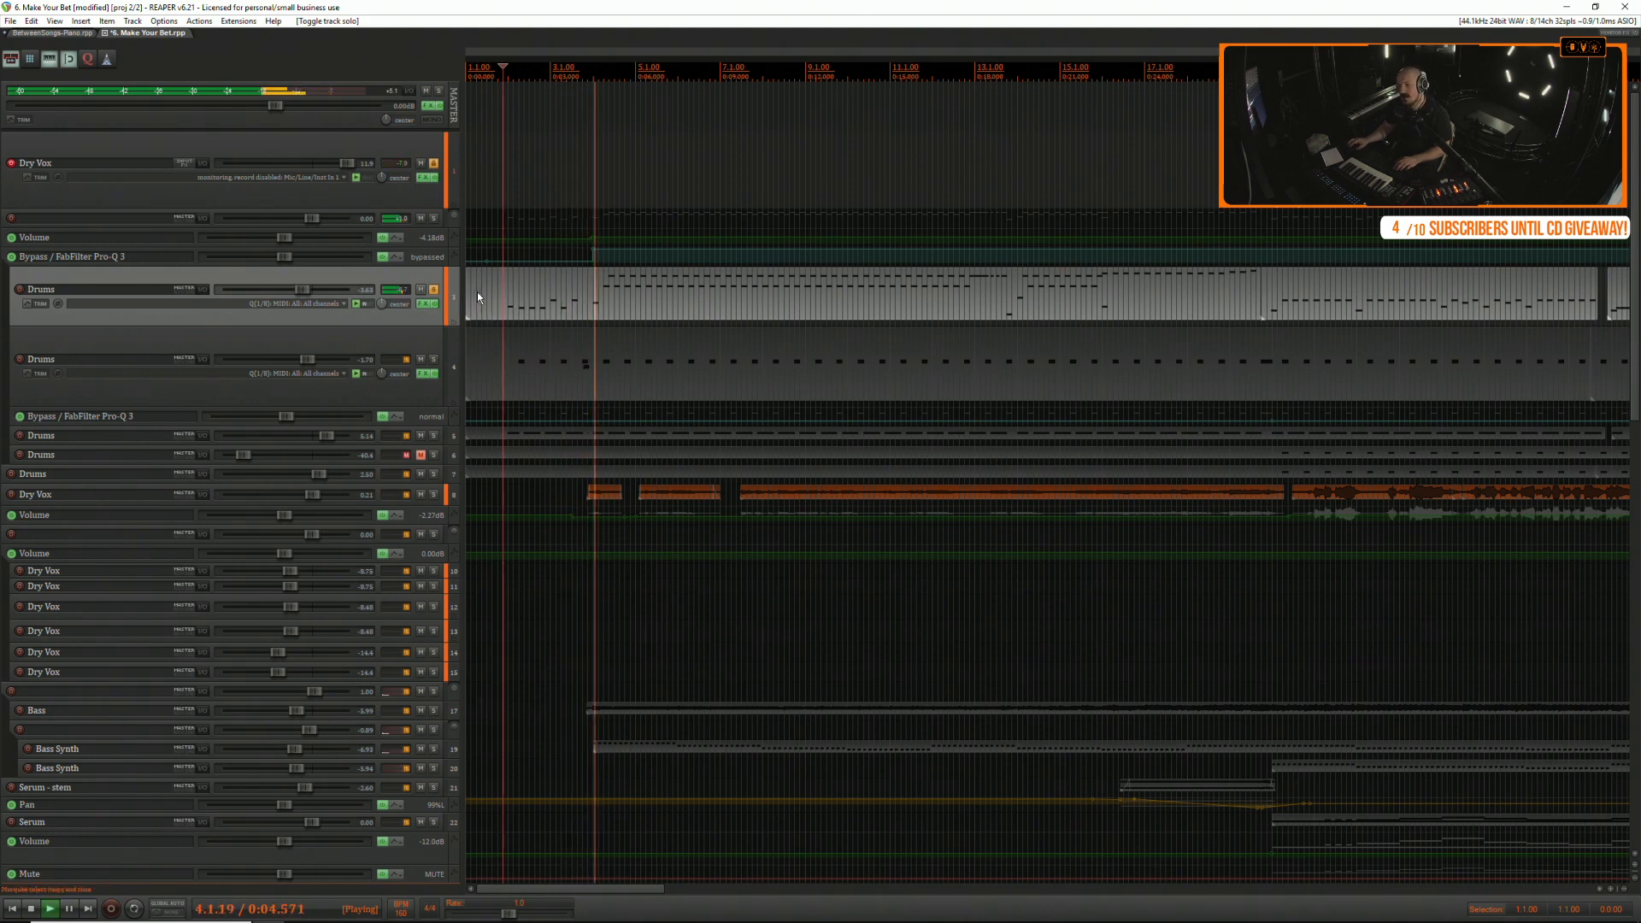
{"action": "key", "text": "space"}
{"action": "left_click", "coordinate": [434, 290]}
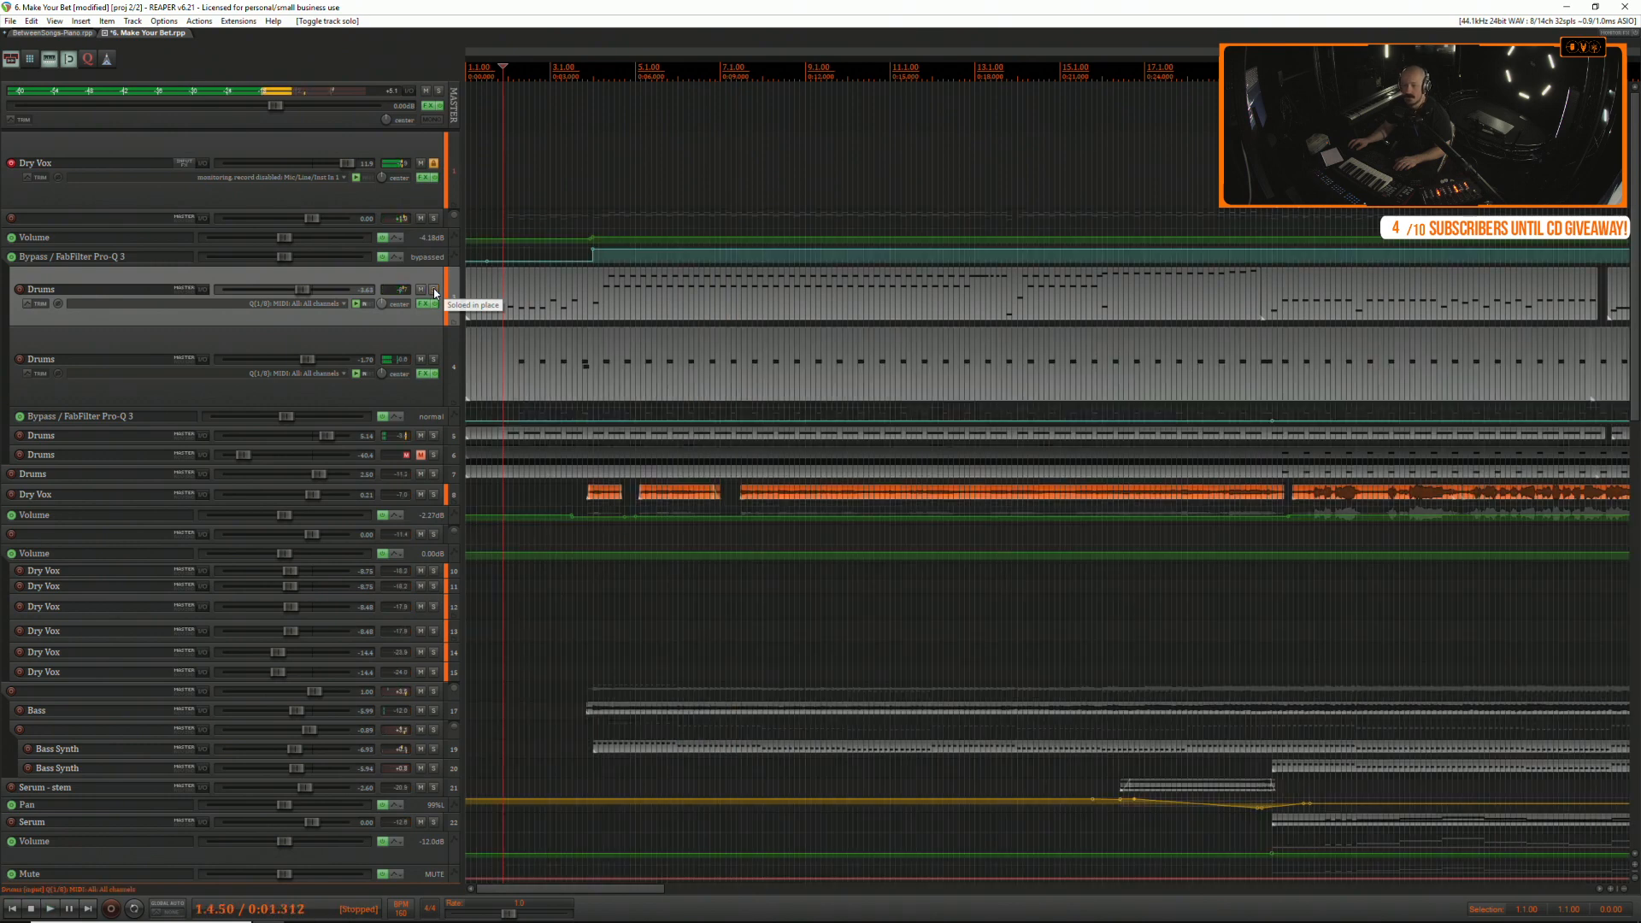
Solo the second Drums track and play it from 1.4.50.
{"action": "left_click", "coordinate": [434, 360]}
{"action": "key", "text": "space"}
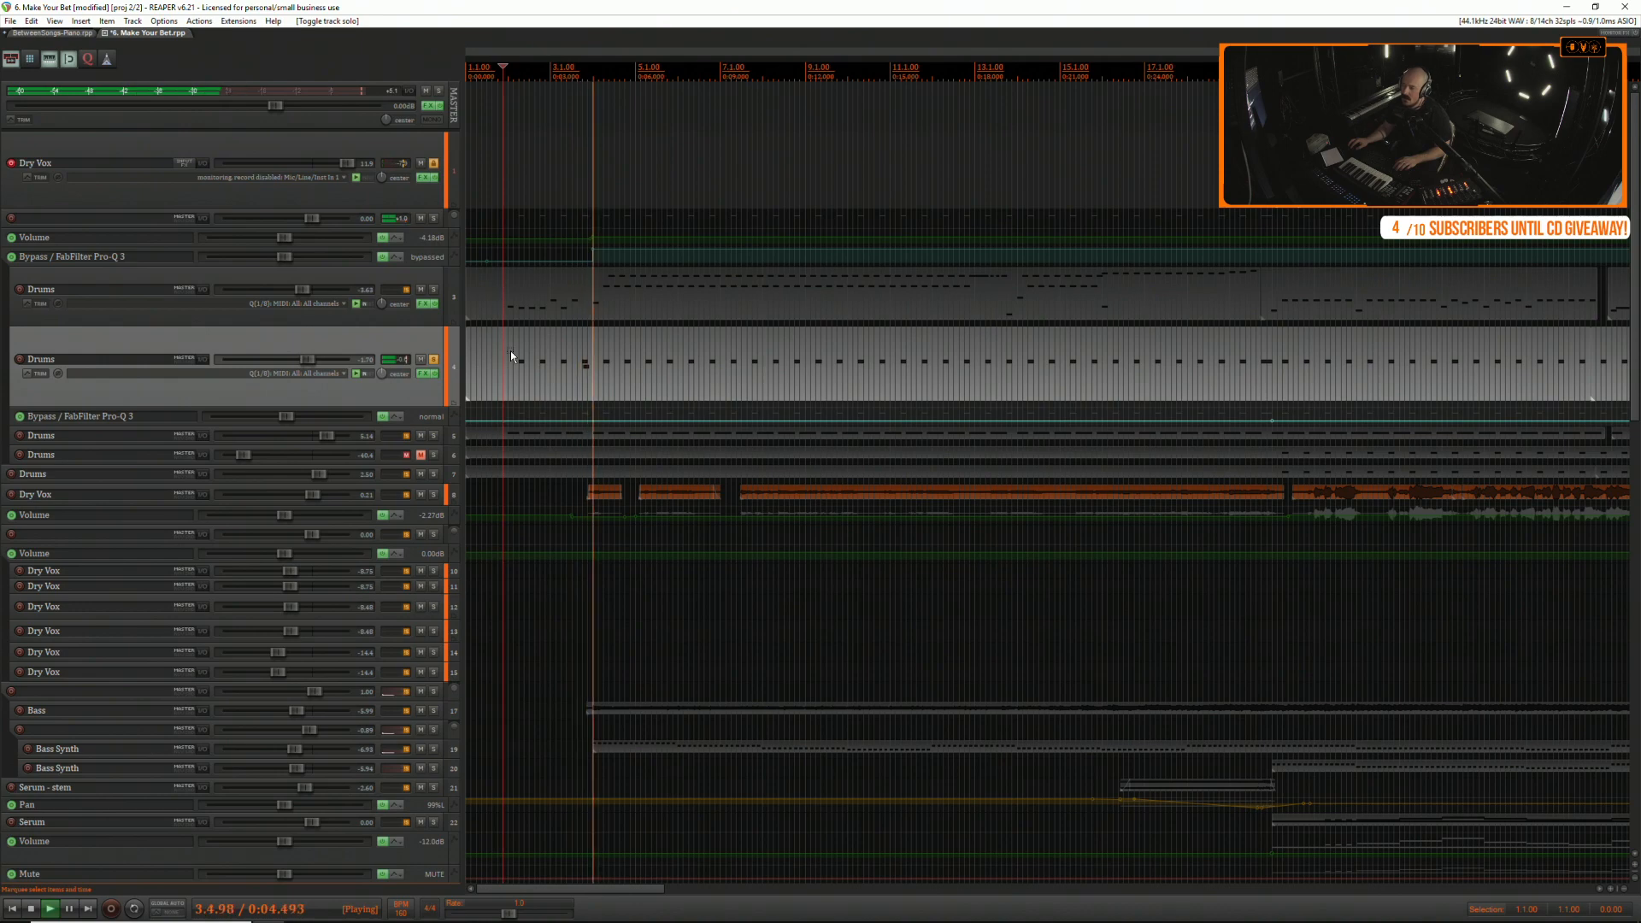
{"action": "key", "text": "space"}
Duplicate the soloed second Drums track and remove all plugins from the copy's effects chain.
{"action": "scroll", "coordinate": [509, 351], "scroll_direction": "down", "scroll_amount": 8}
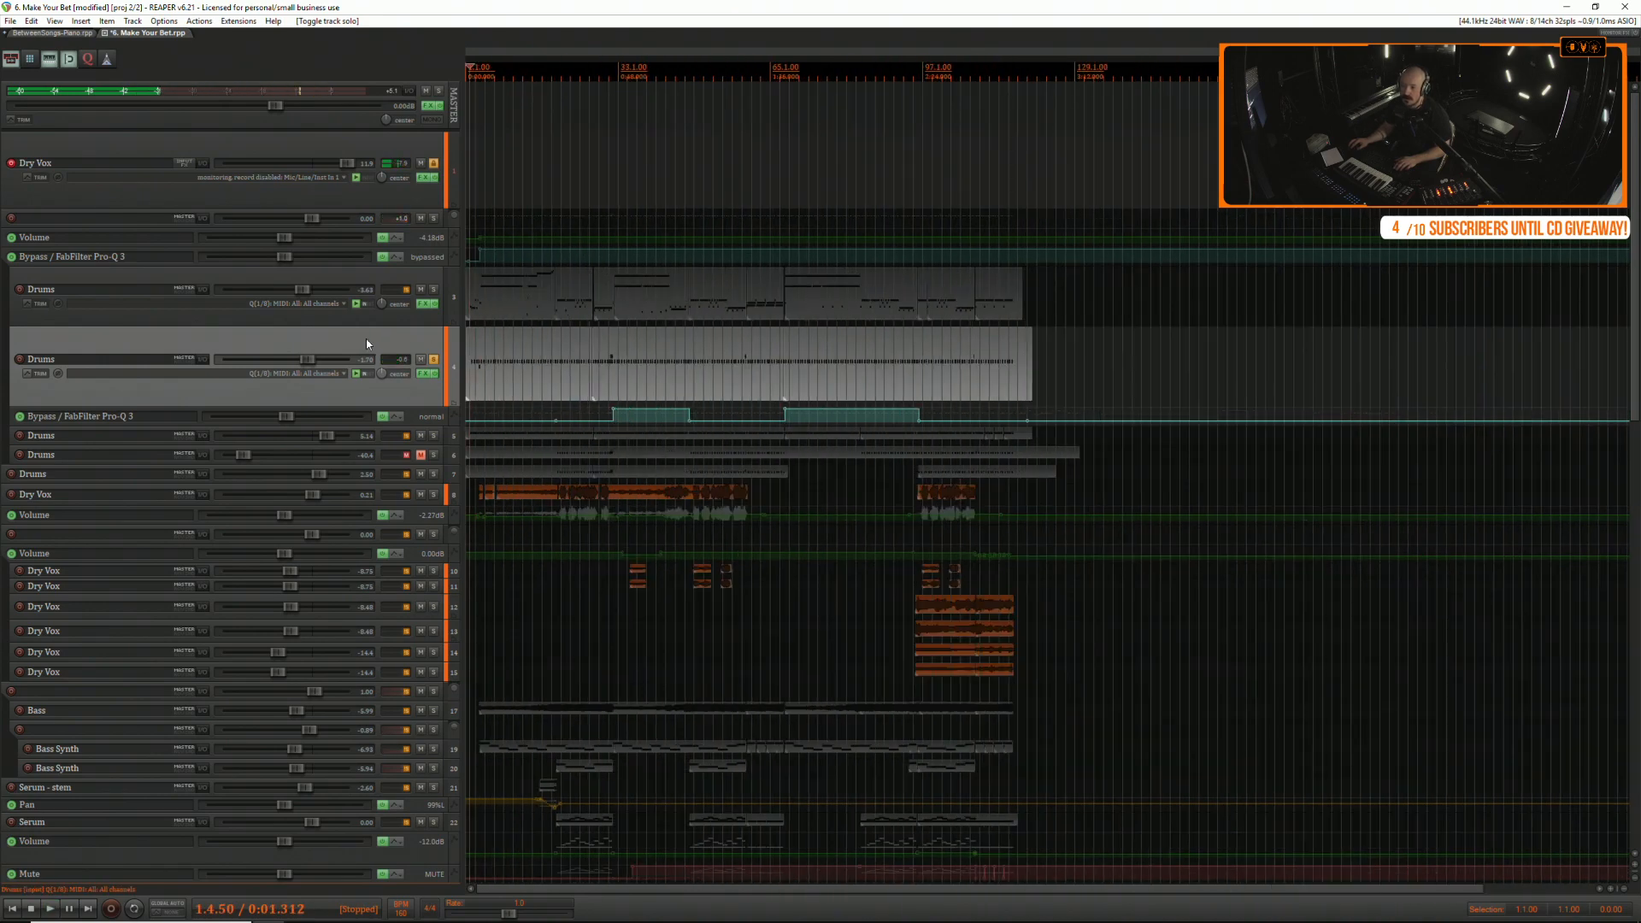
{"action": "right_click", "coordinate": [366, 338]}
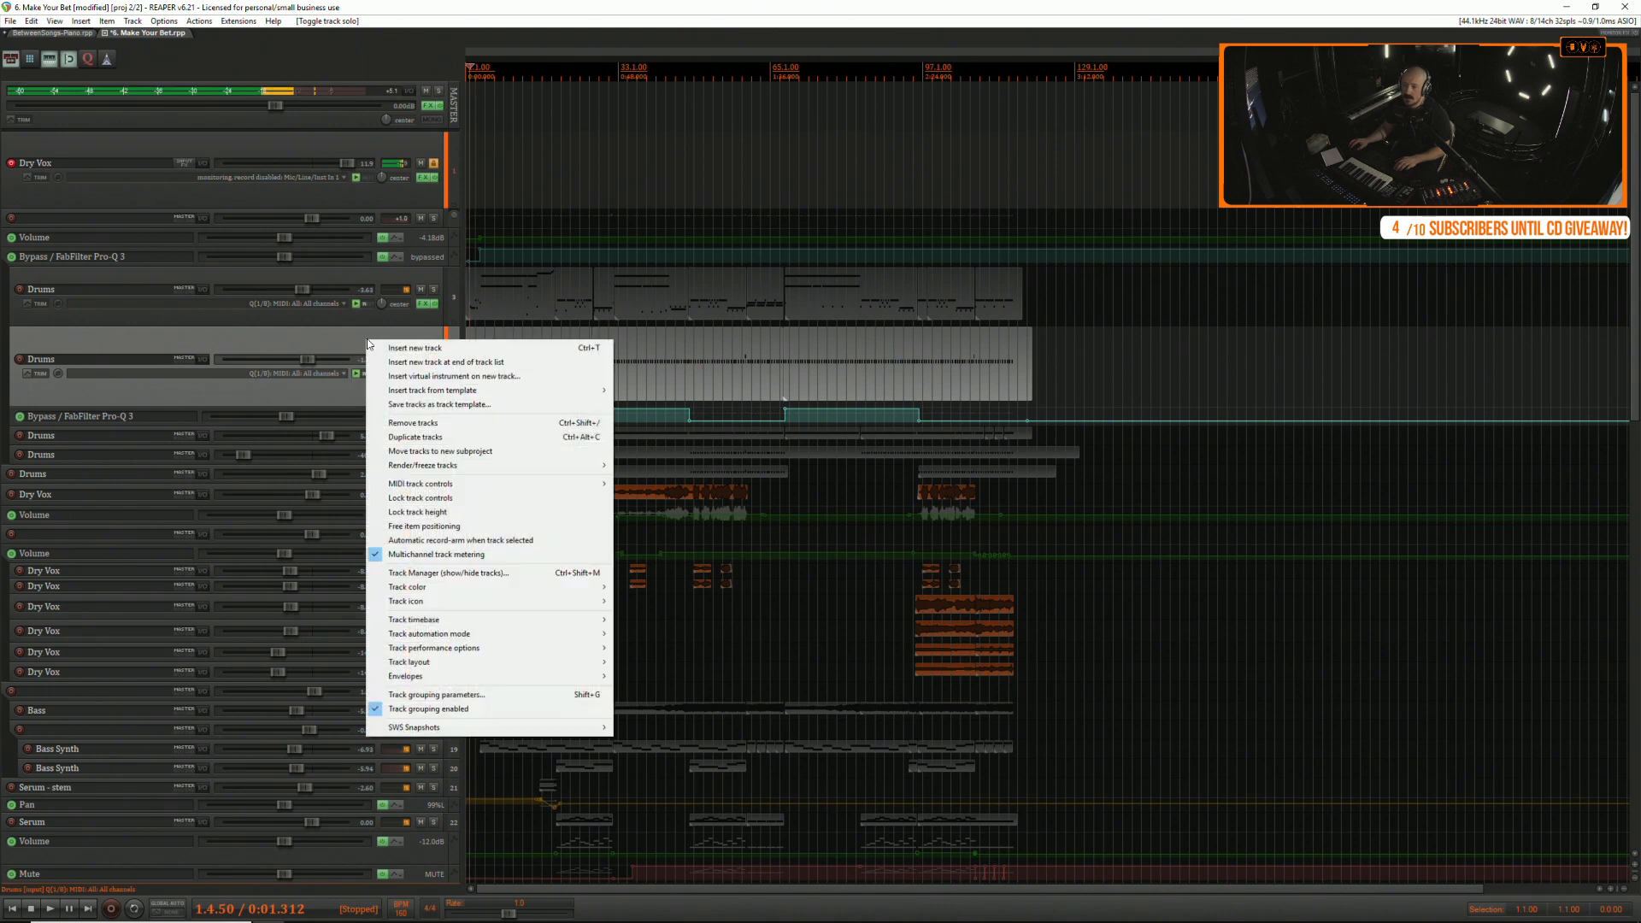
{"action": "left_click", "coordinate": [399, 437]}
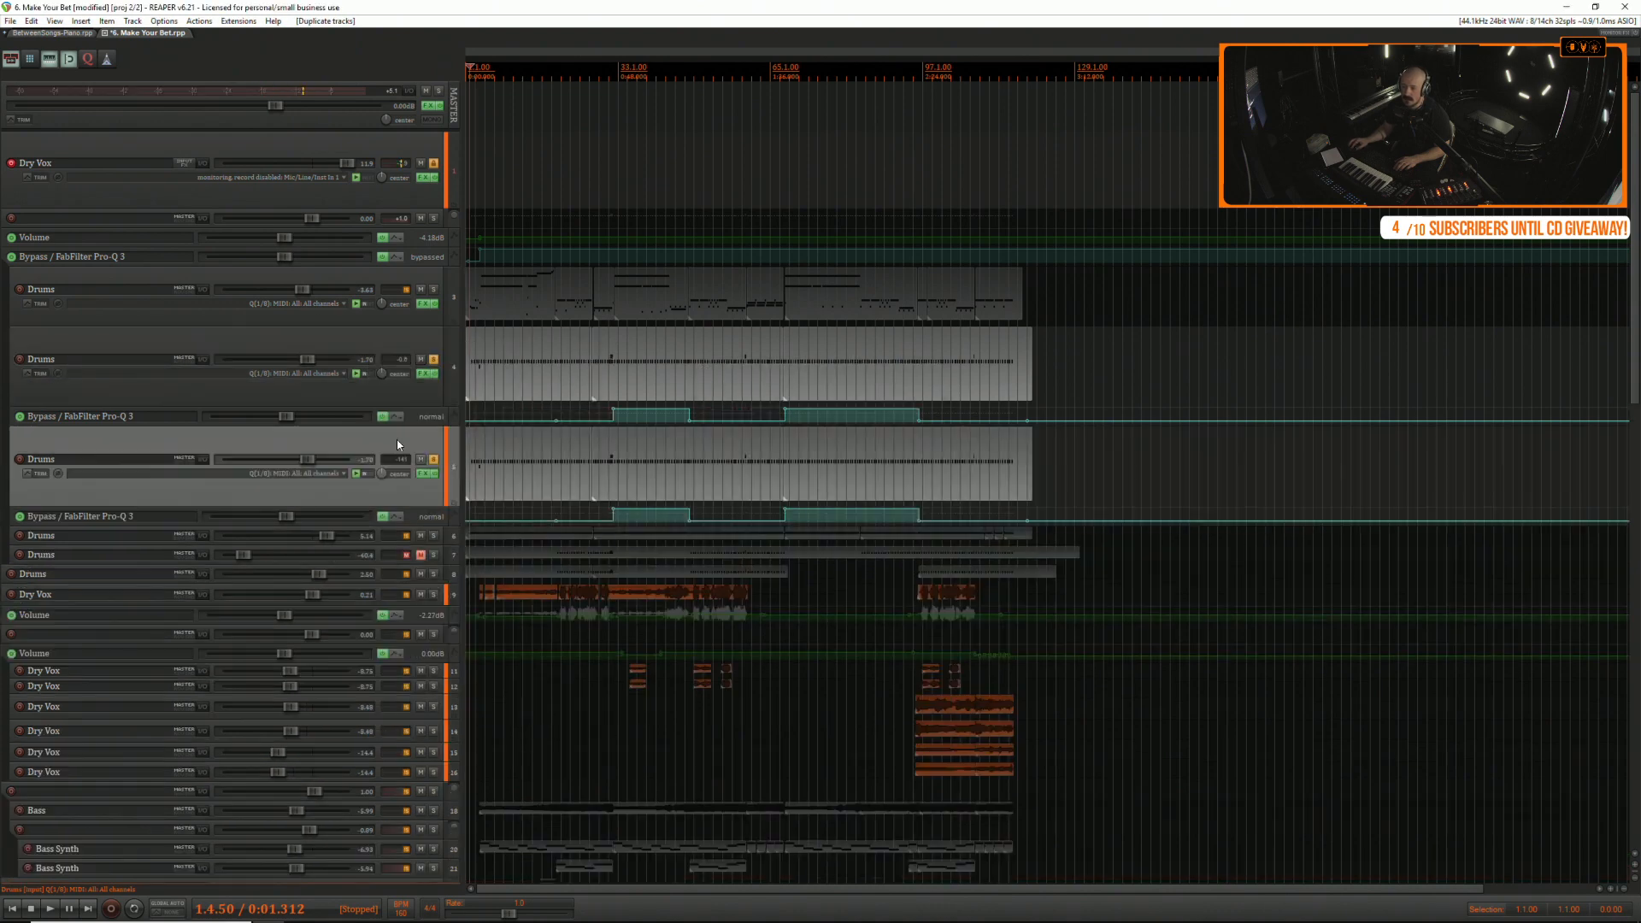
{"action": "left_click", "coordinate": [426, 472]}
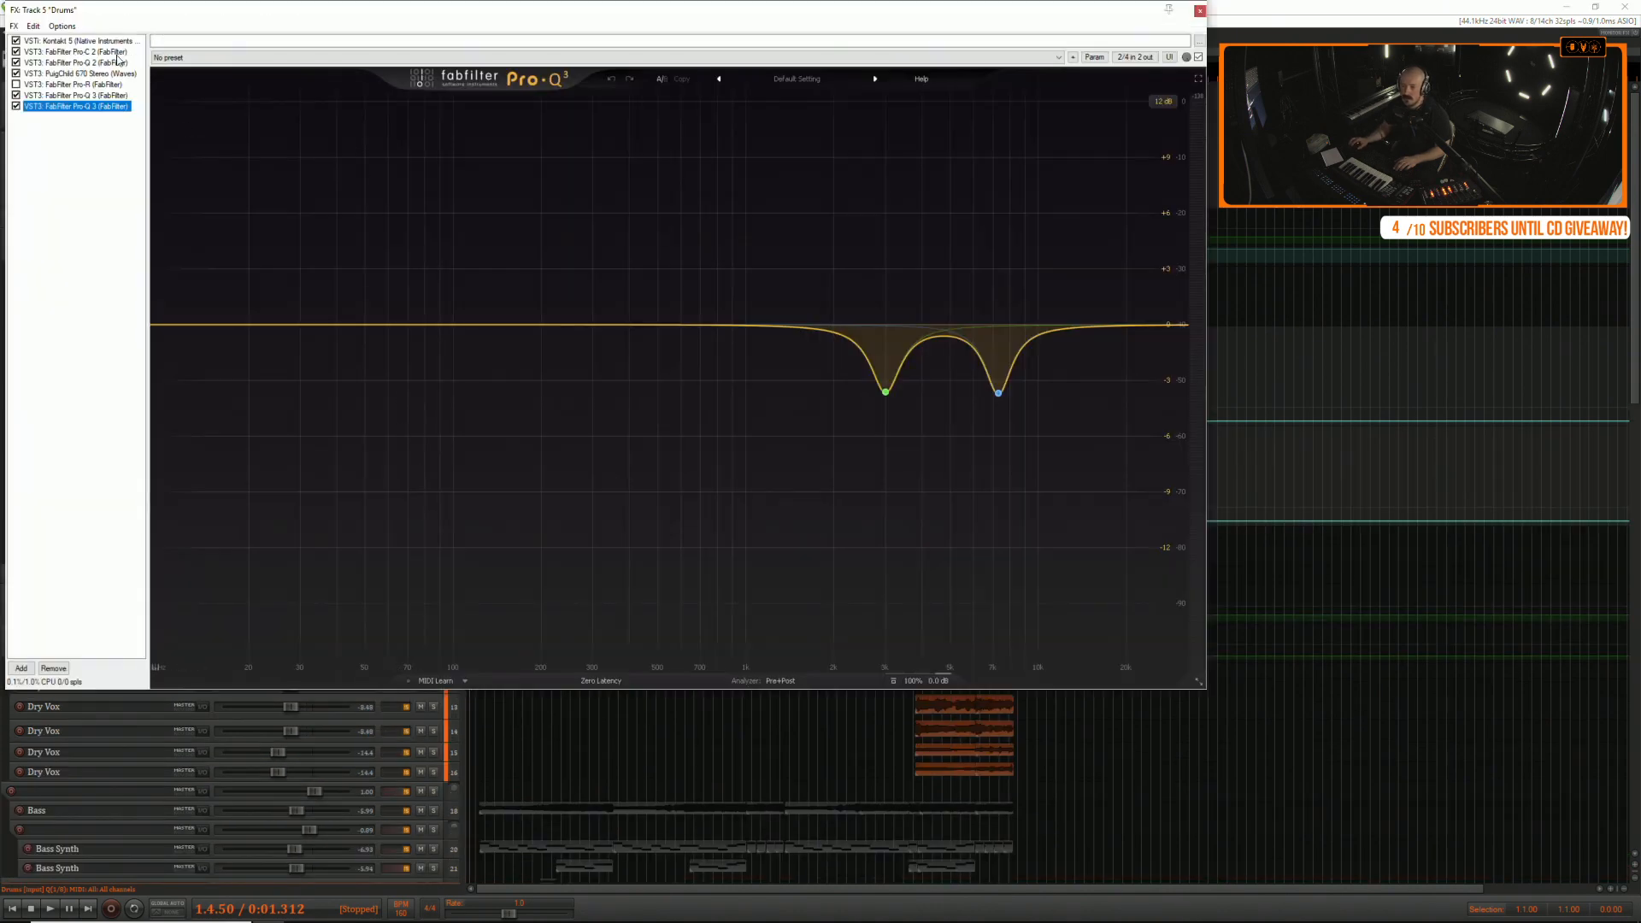
{"action": "left_click_drag", "start_coordinate": [88, 137], "coordinate": [88, 44]}
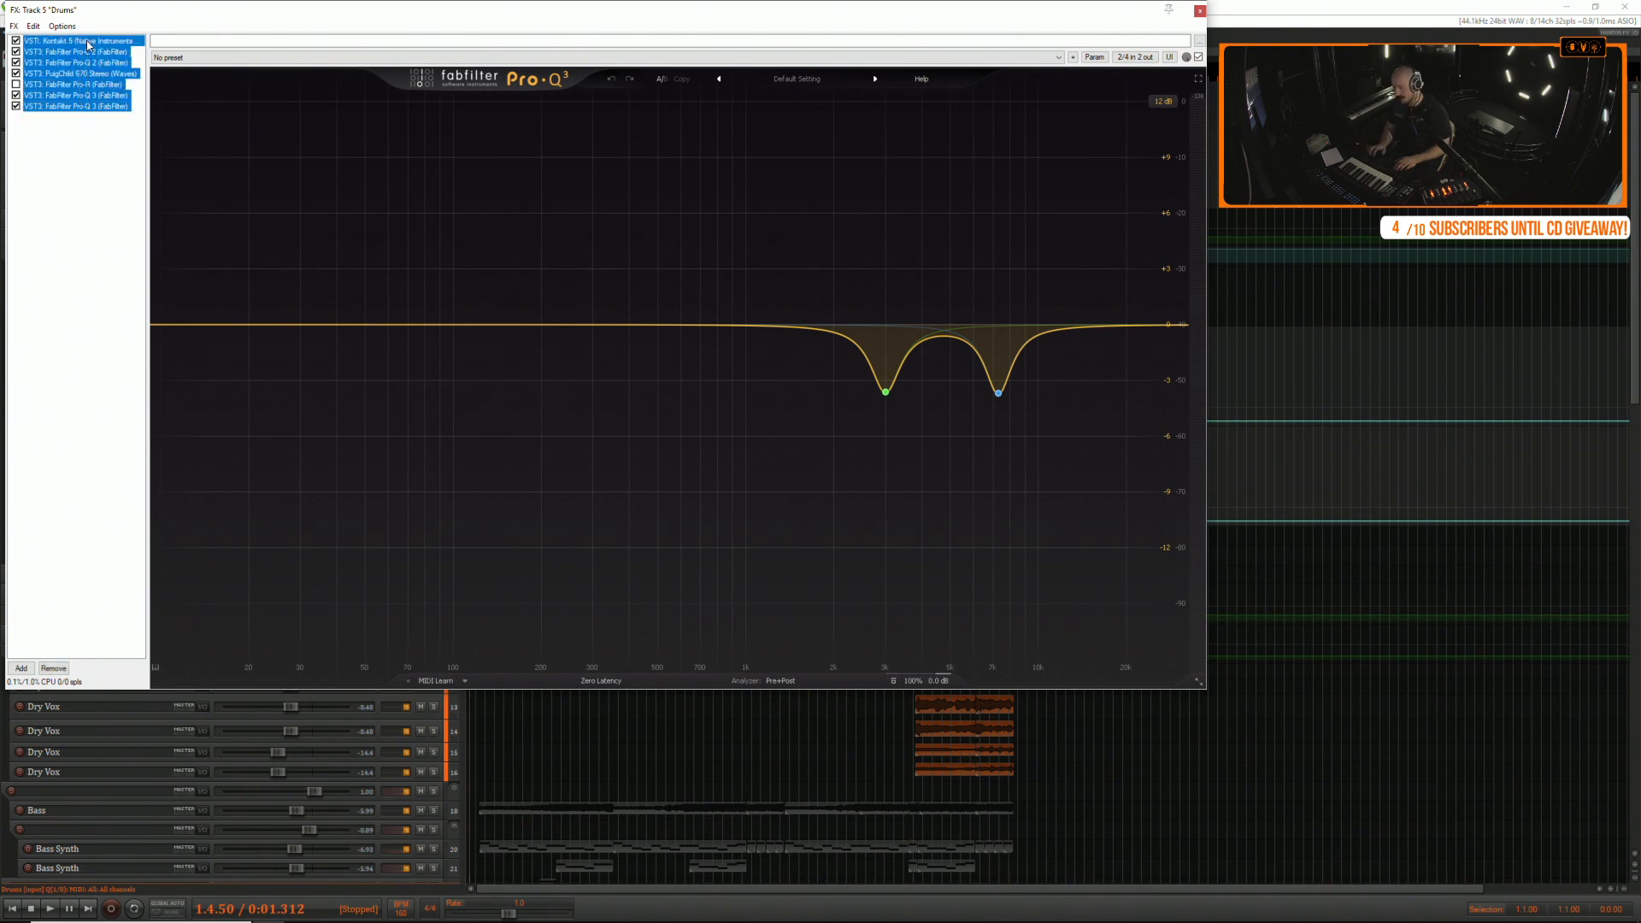
{"action": "key", "text": "Delete"}
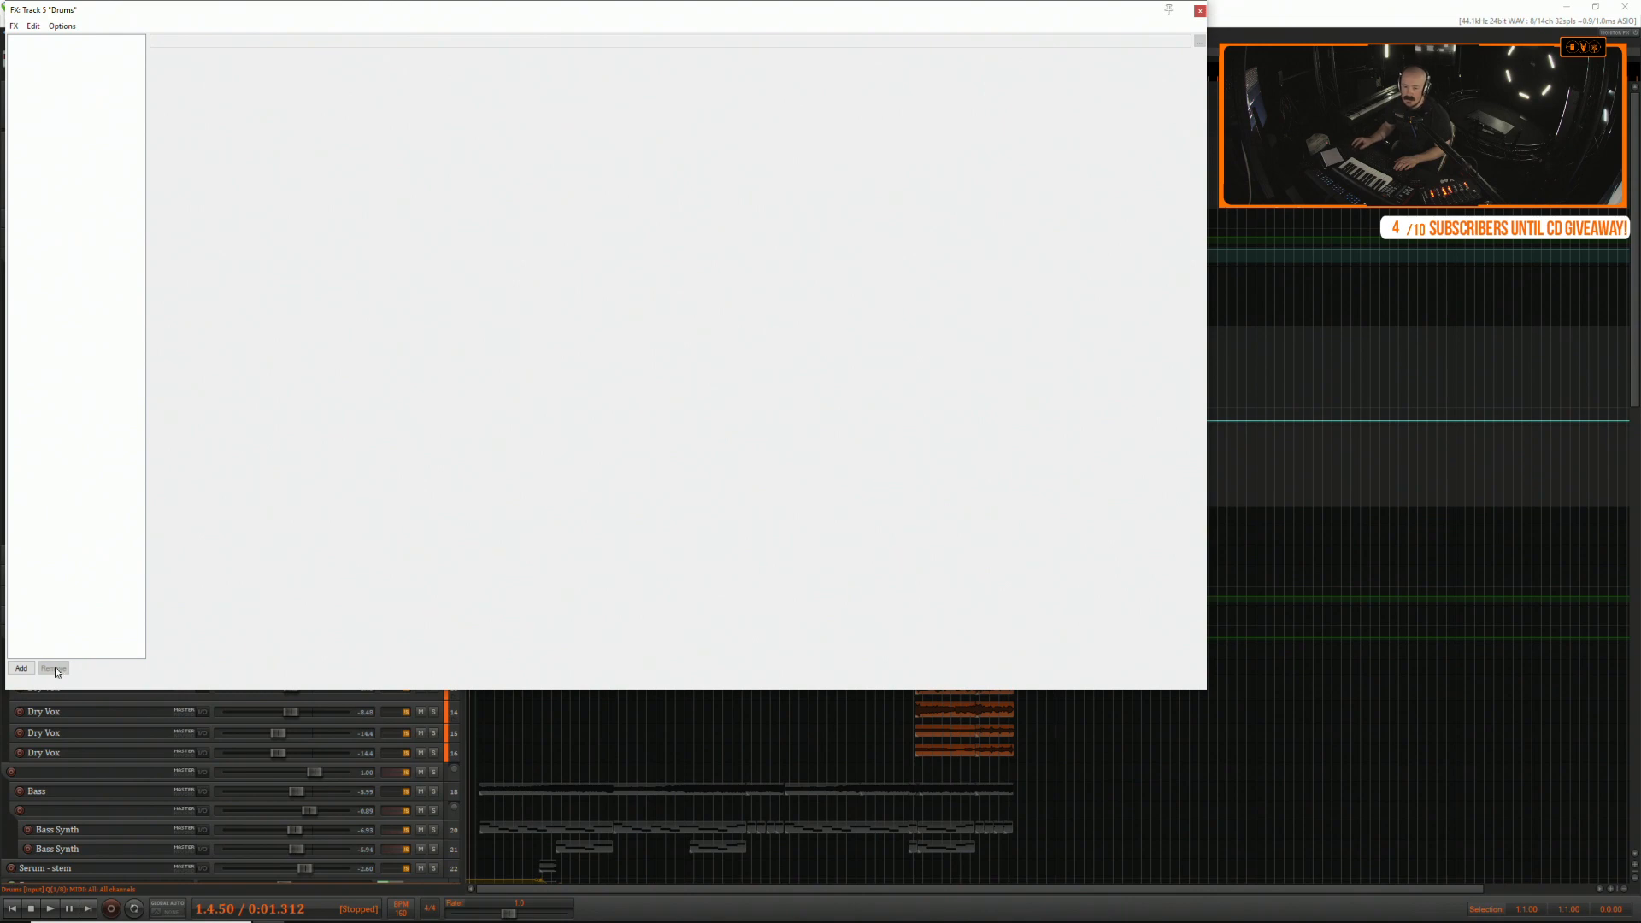
Add Superior Drummer 3 to the duplicated Drums track, load the Aussie Rock preset and move the plugin window clear of the tracks.
{"action": "left_click", "coordinate": [21, 668]}
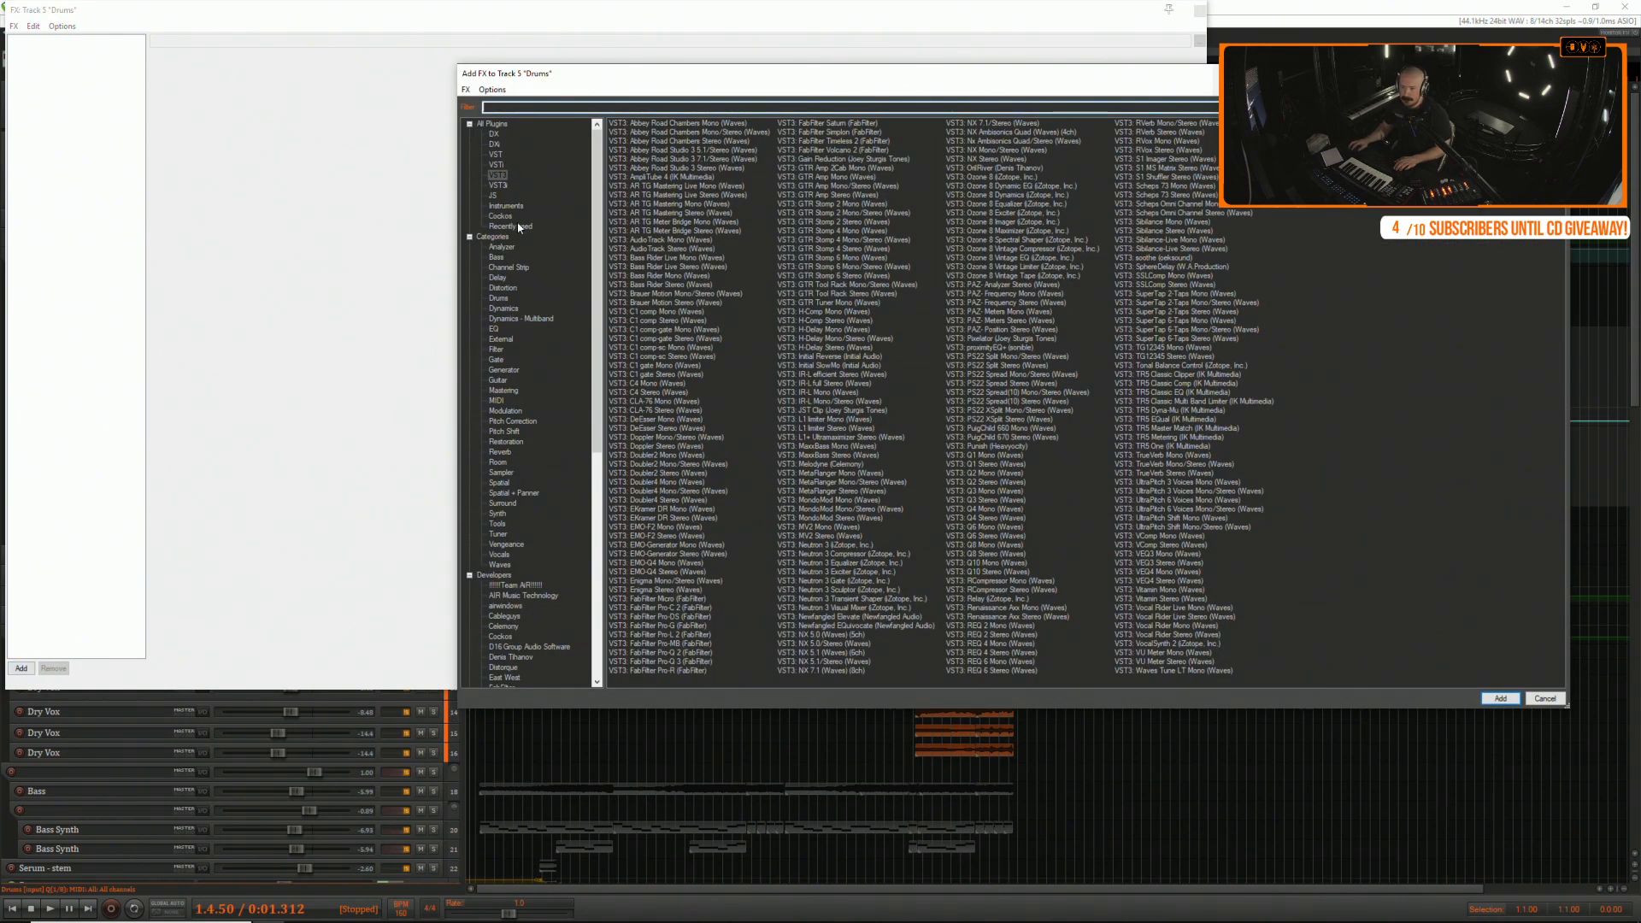
{"action": "left_click", "coordinate": [495, 164]}
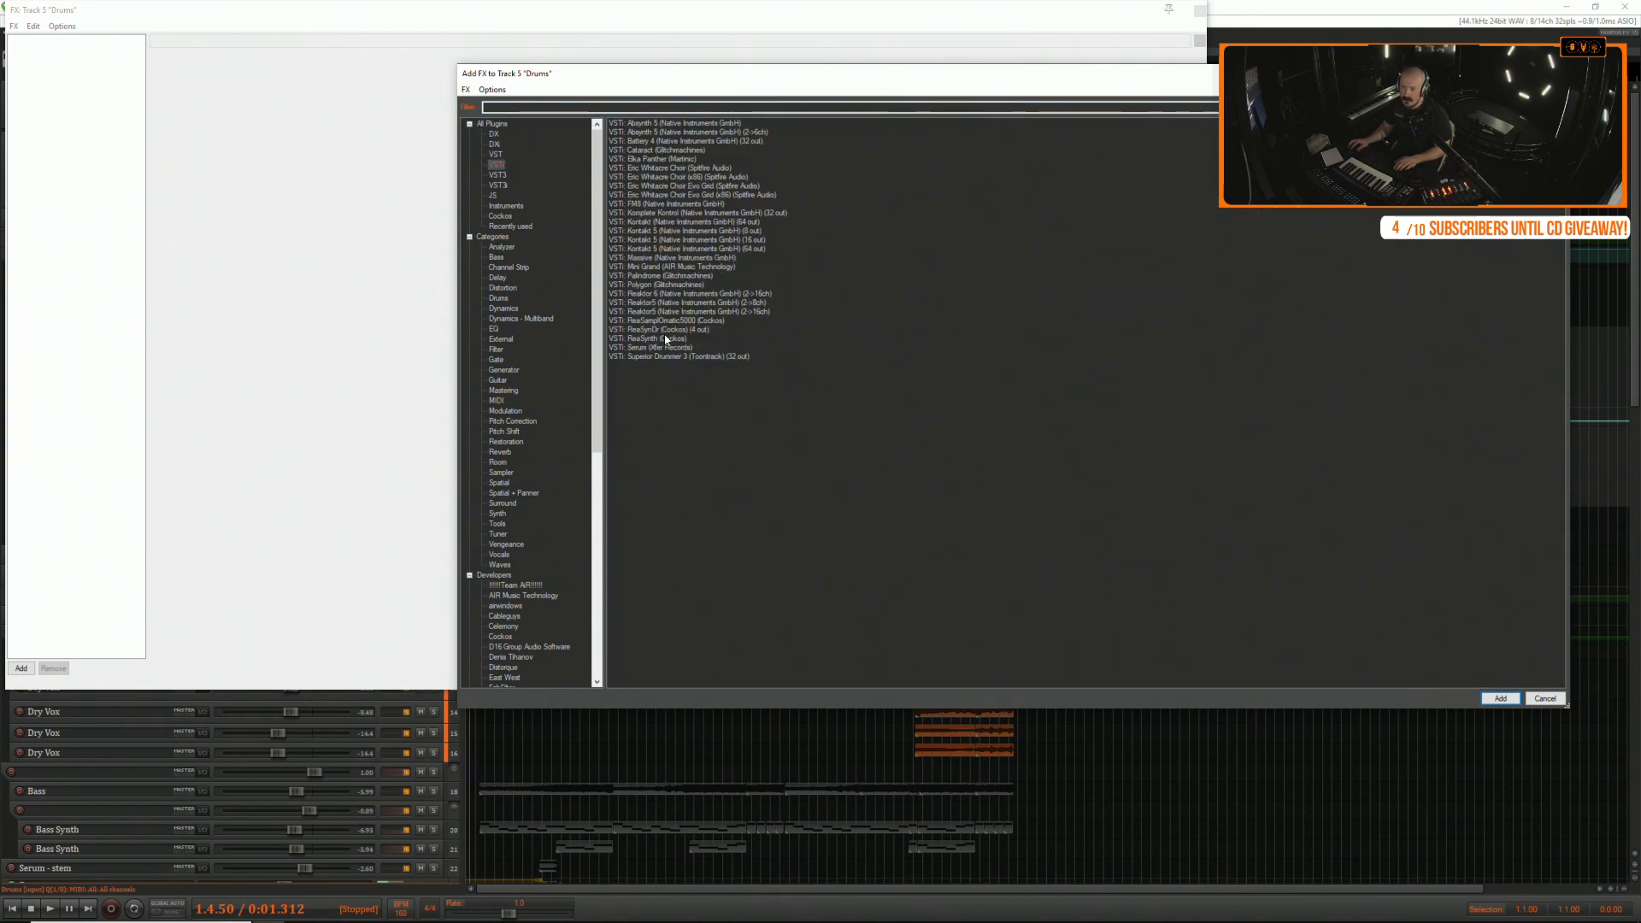
{"action": "double_click", "coordinate": [665, 356]}
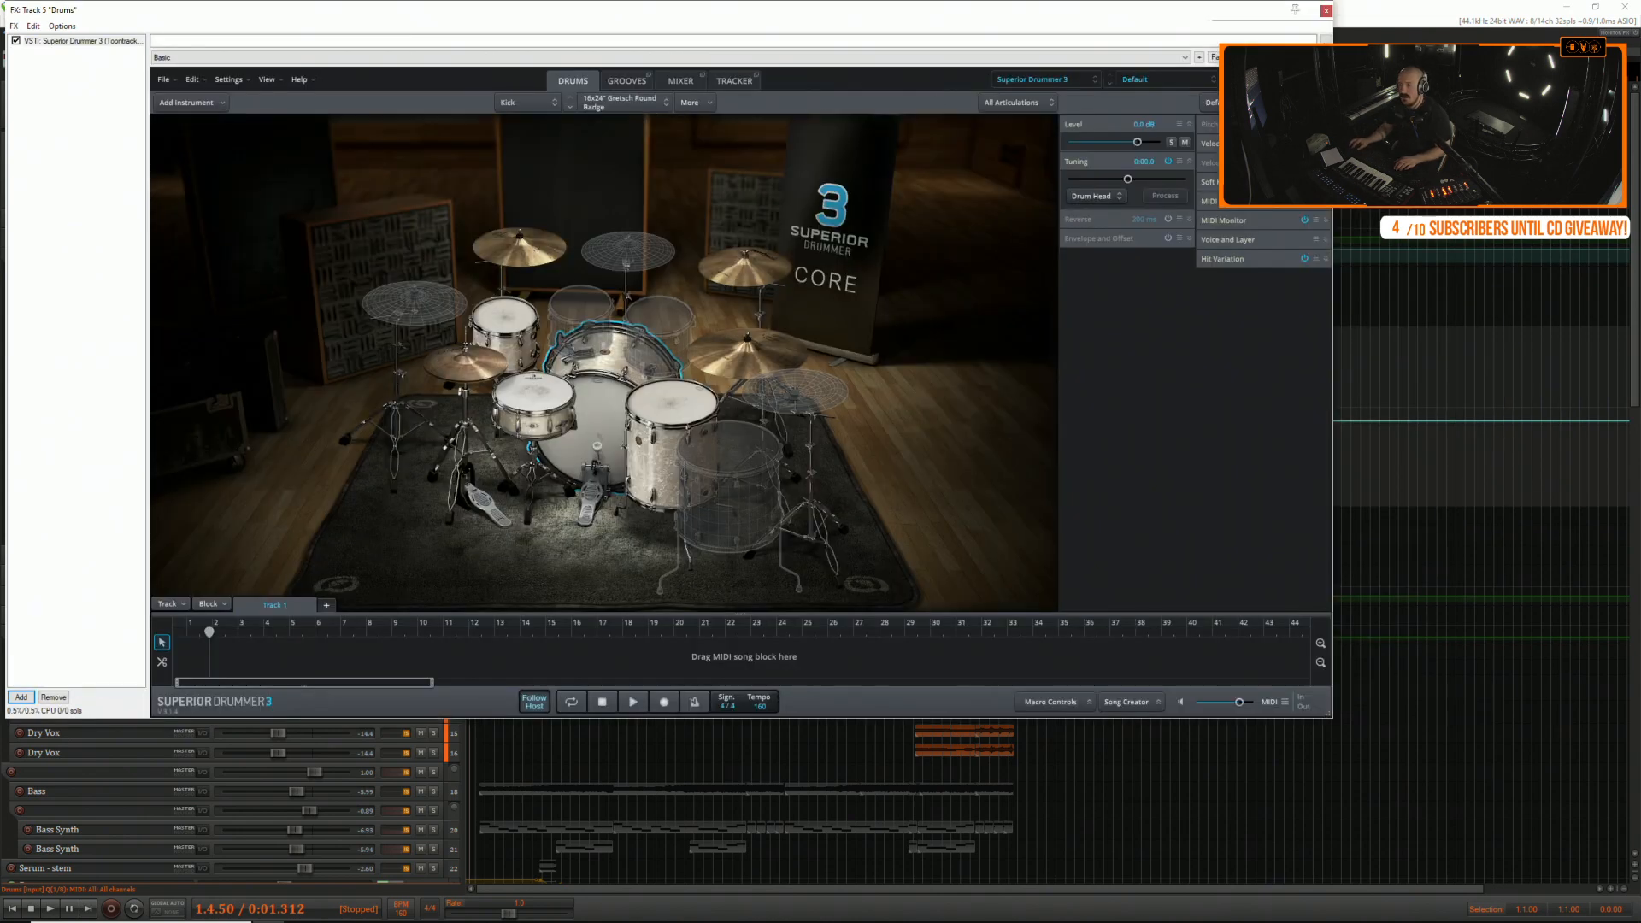
{"action": "left_click", "coordinate": [1195, 80]}
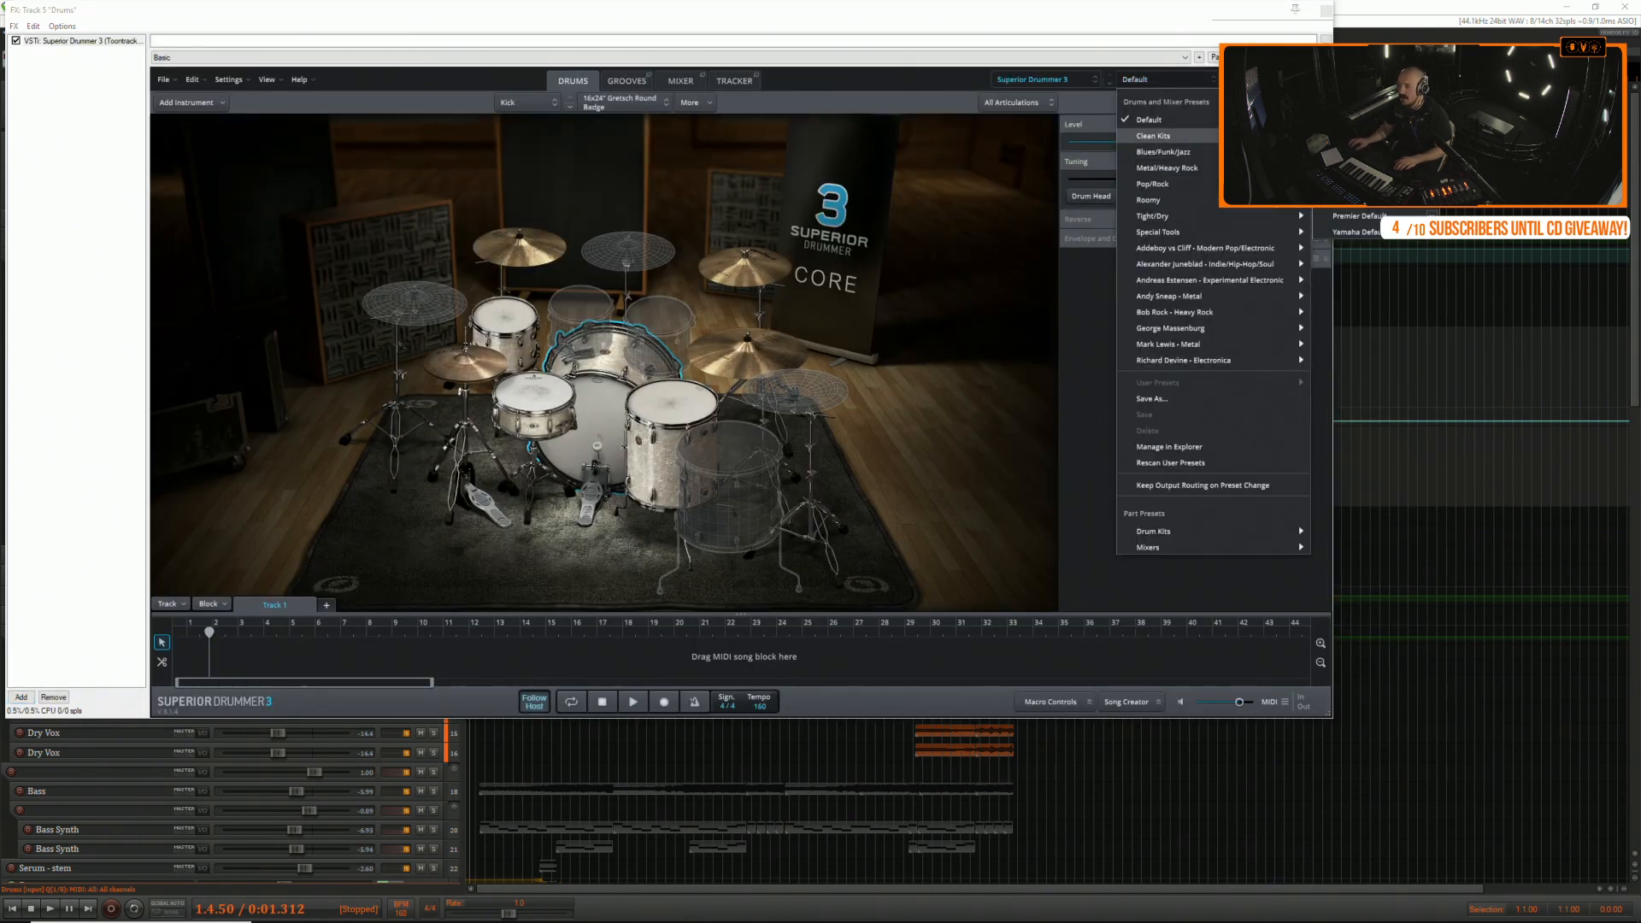
{"action": "mouse_move", "coordinate": [1167, 168]}
{"action": "left_click", "coordinate": [1354, 168]}
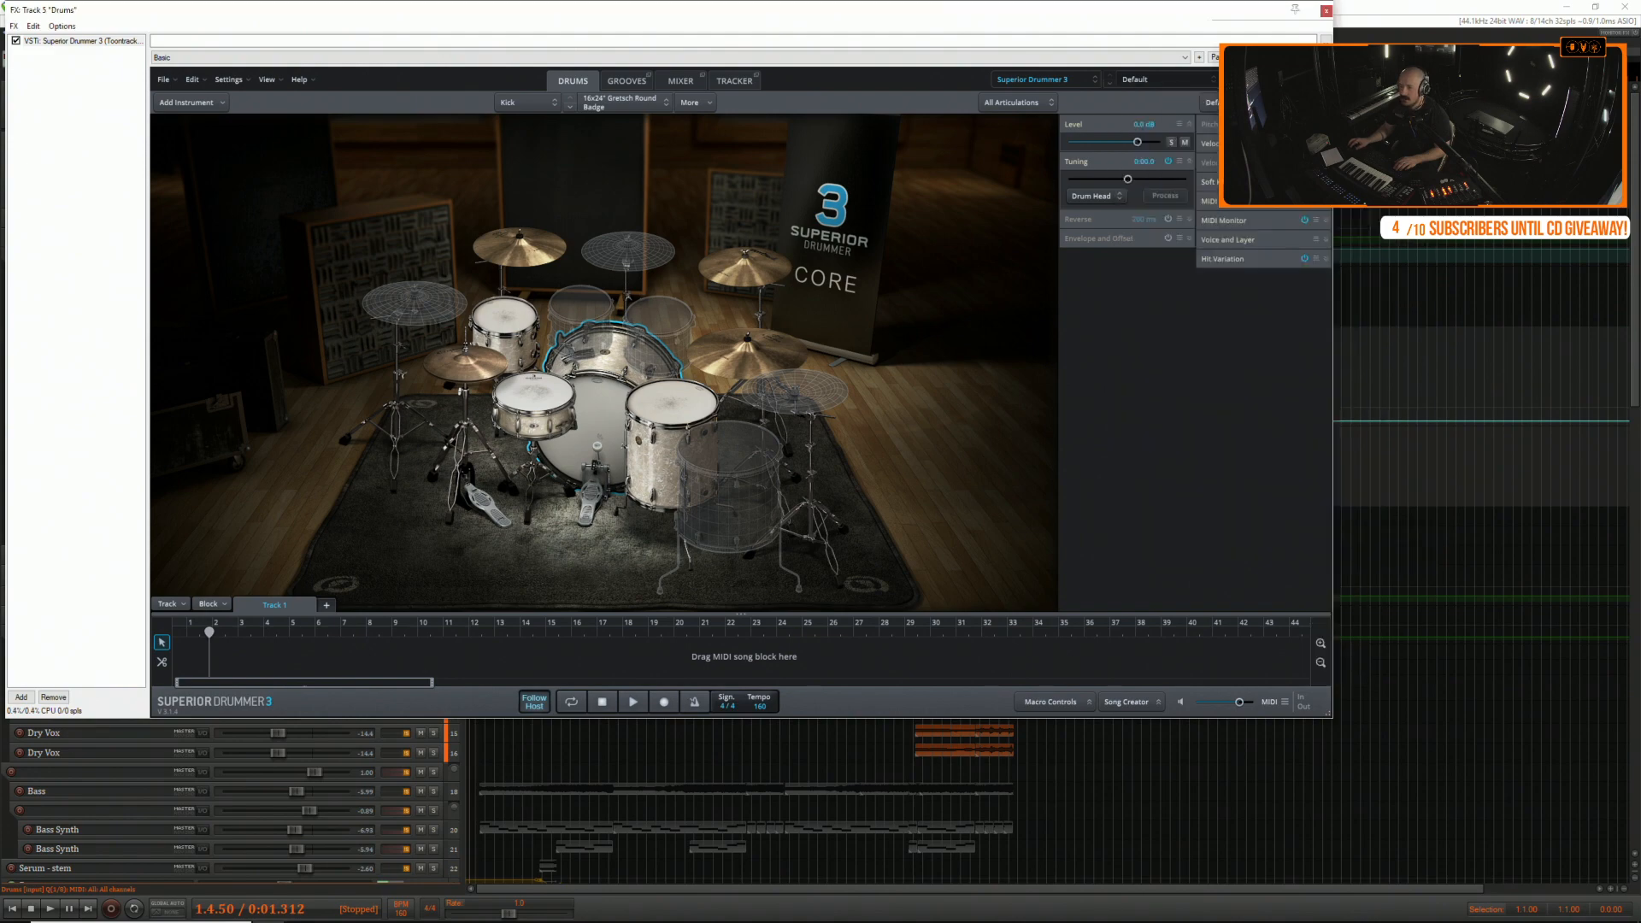
{"action": "left_click_drag", "start_coordinate": [916, 17], "coordinate": [1056, 625]}
Play the original and duplicated Drums tracks, switching solos to compare each alone with both layered together.
{"action": "key", "text": "space"}
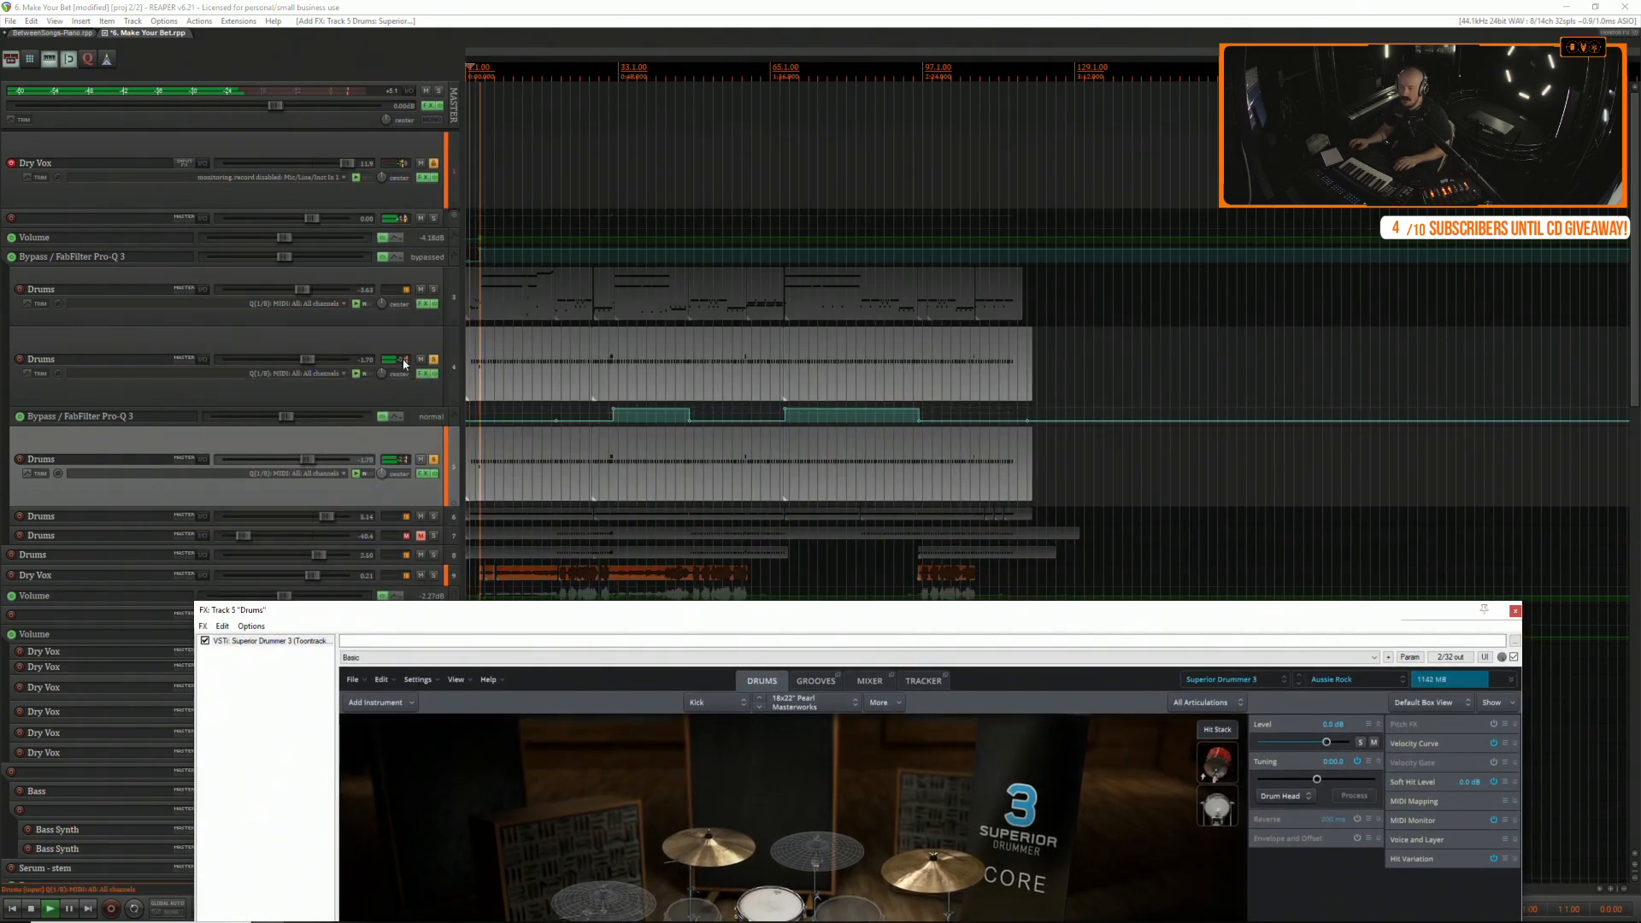
{"action": "left_click", "coordinate": [434, 462]}
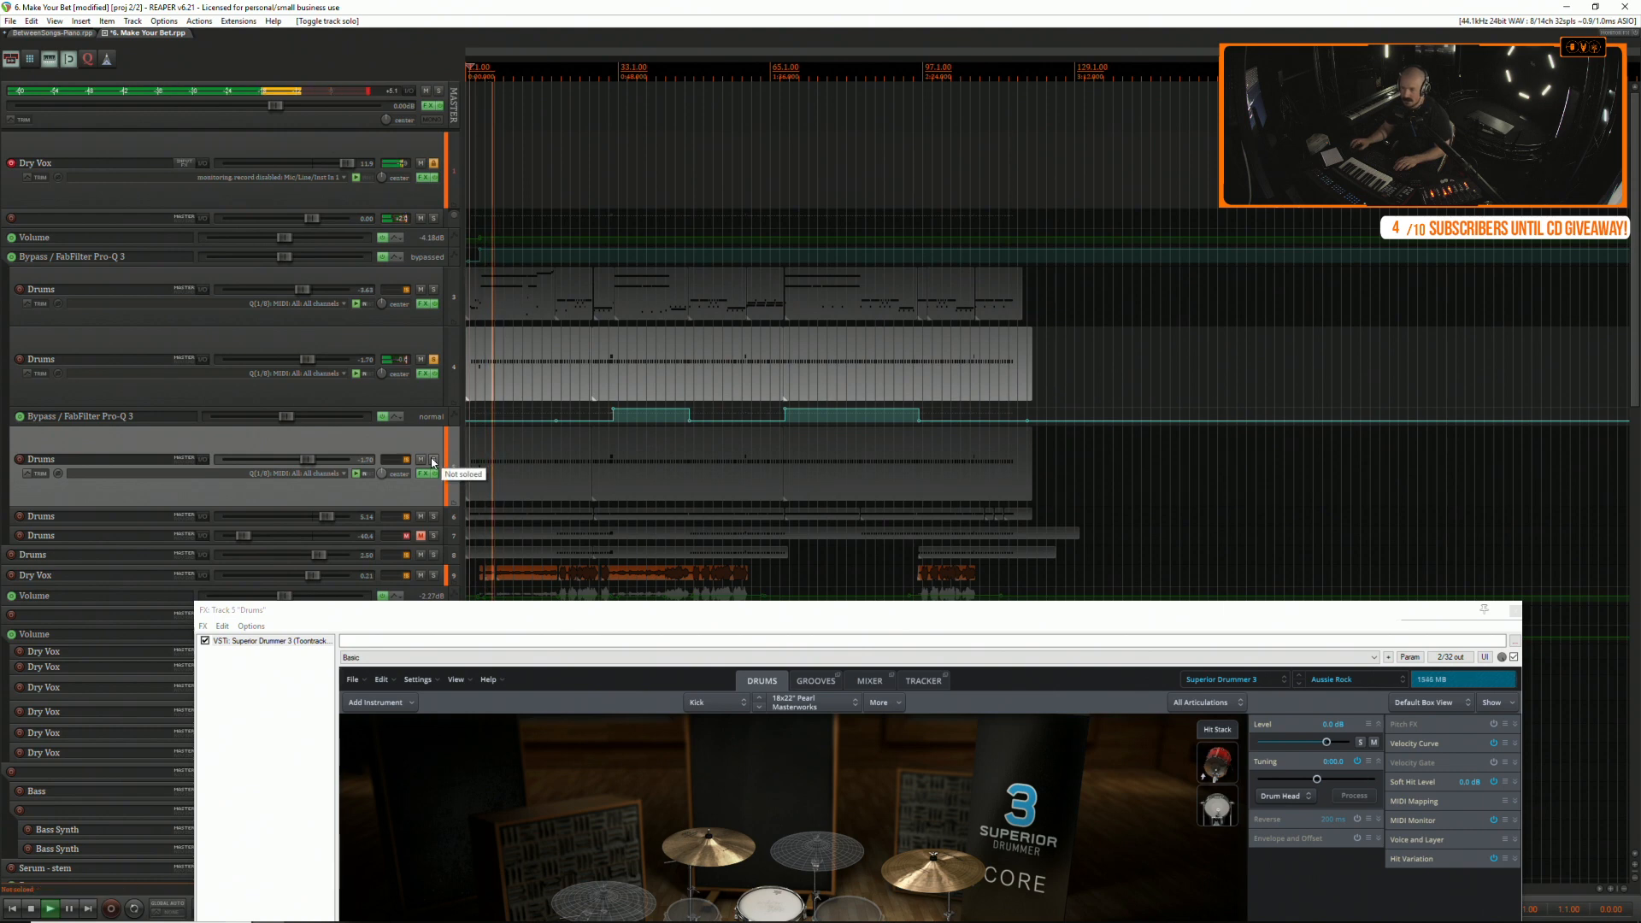
{"action": "left_click", "coordinate": [433, 462]}
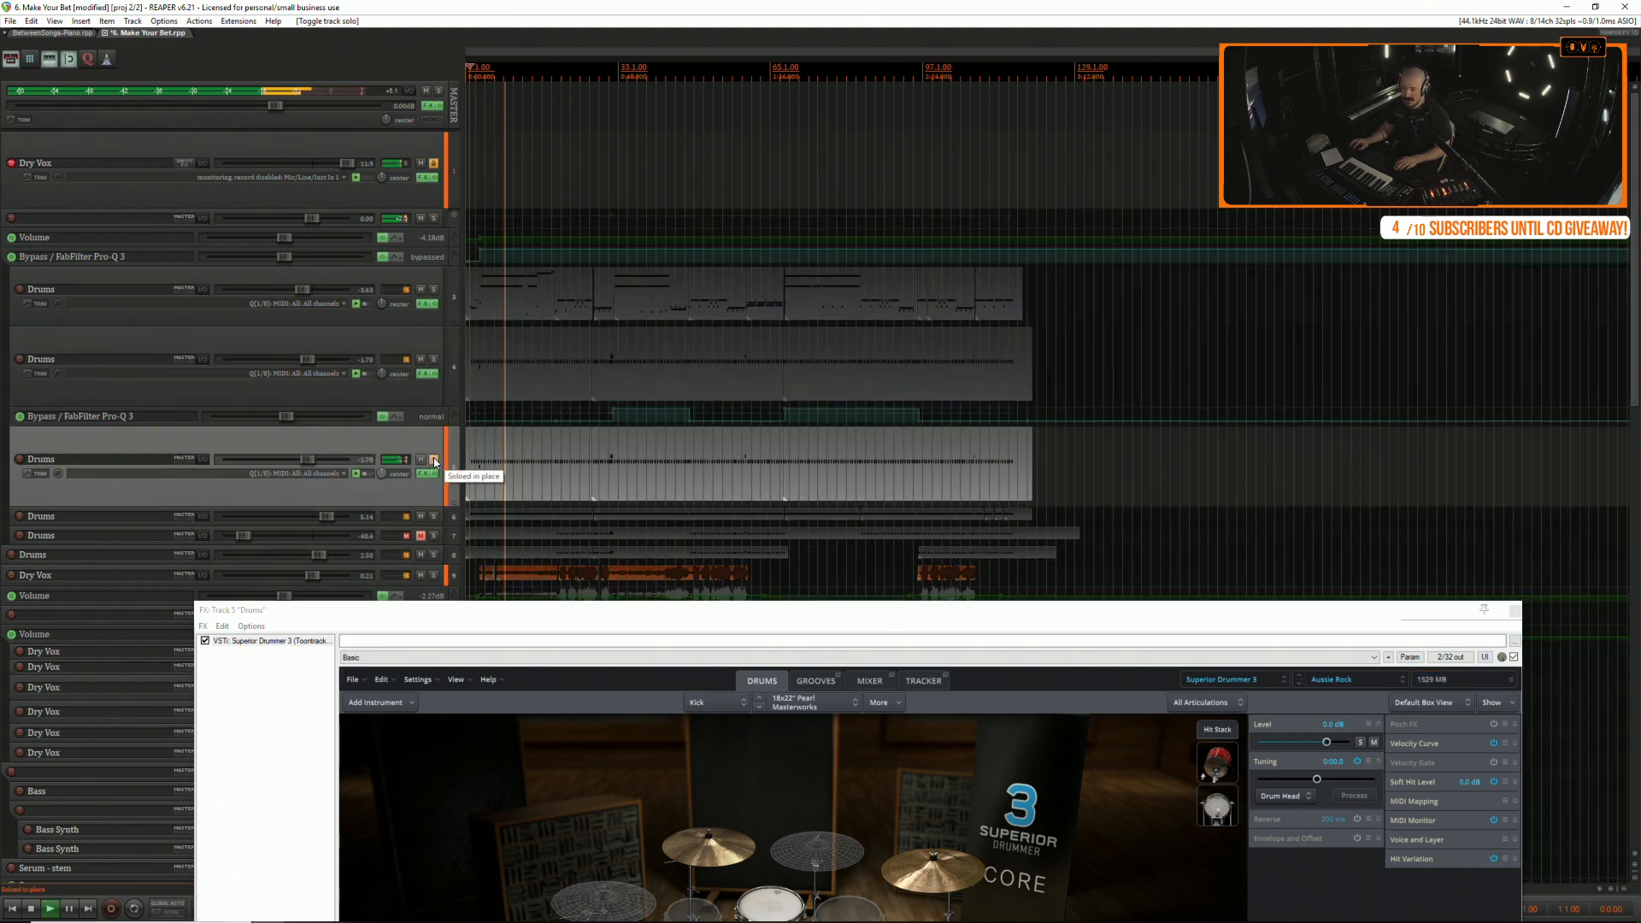
{"action": "left_click", "coordinate": [433, 360]}
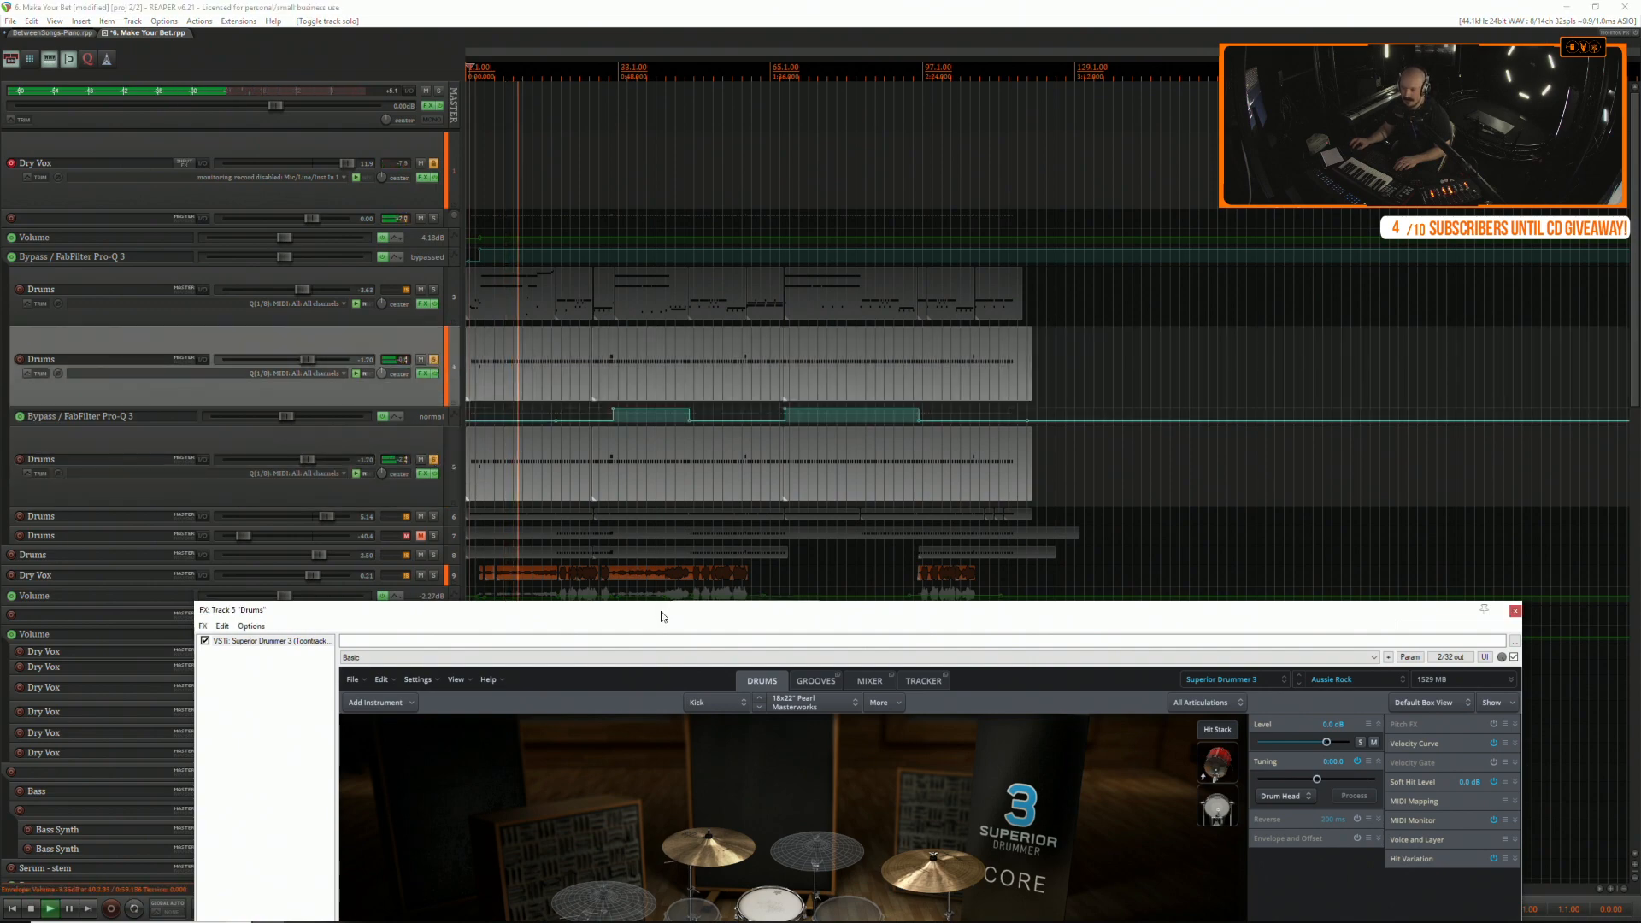
{"action": "left_click_drag", "start_coordinate": [671, 609], "coordinate": [652, 534]}
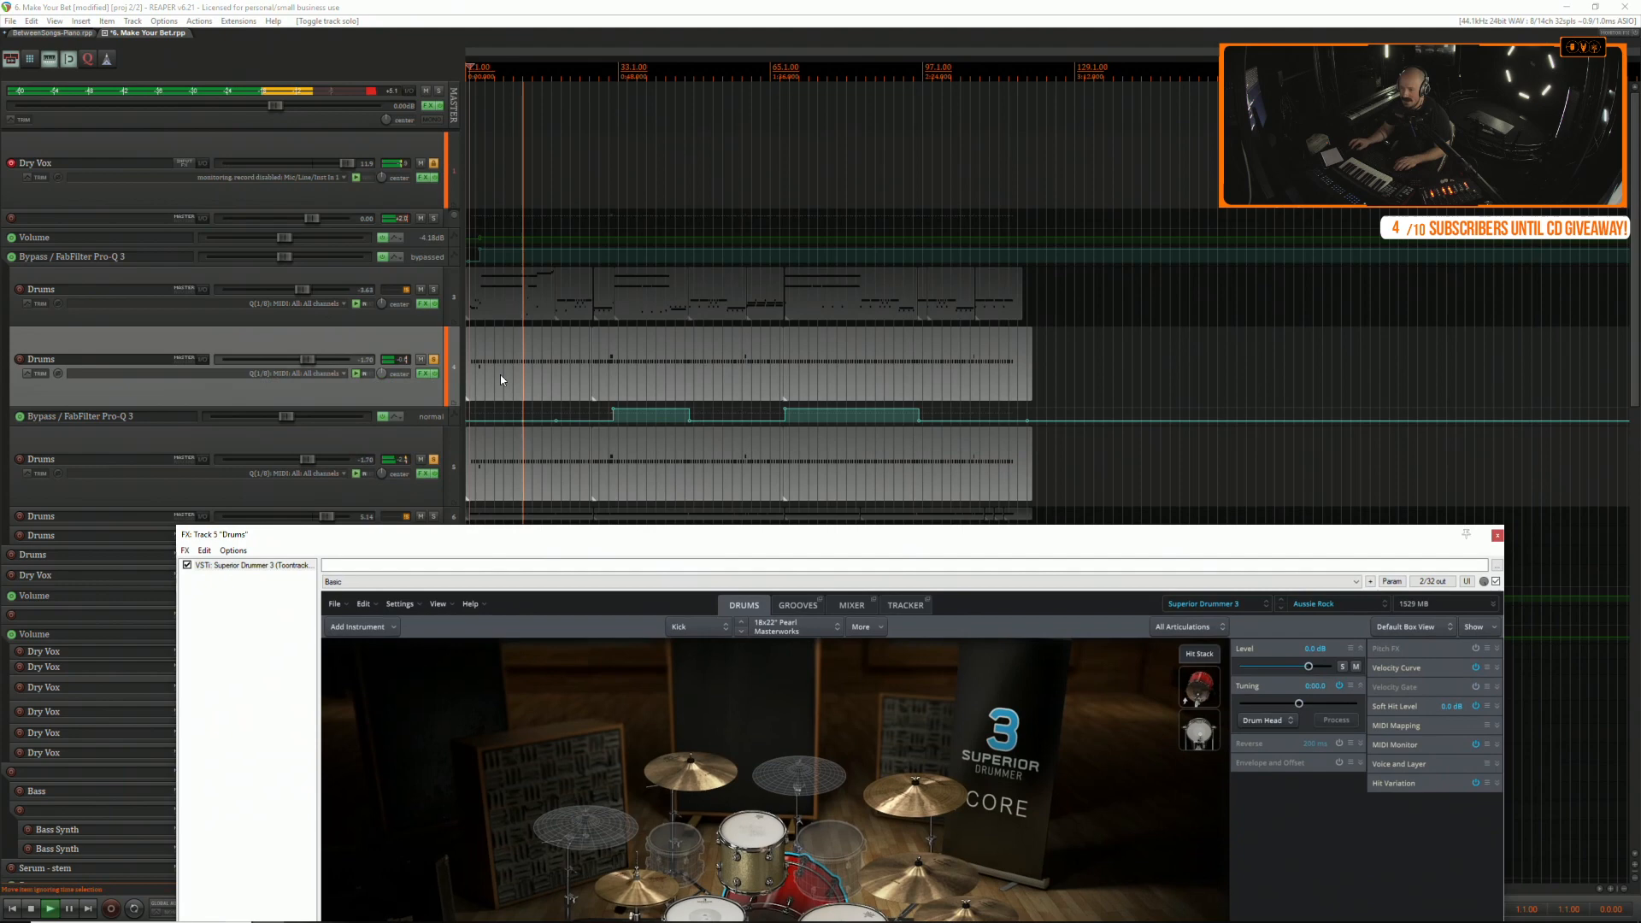
Play the layered drums from 31.1.00, stop, and enlarge the Pro-Q 3 bypass envelope lane under the original Drums track.
{"action": "left_click", "coordinate": [607, 352]}
{"action": "scroll", "coordinate": [608, 352], "scroll_direction": "up", "scroll_amount": 3}
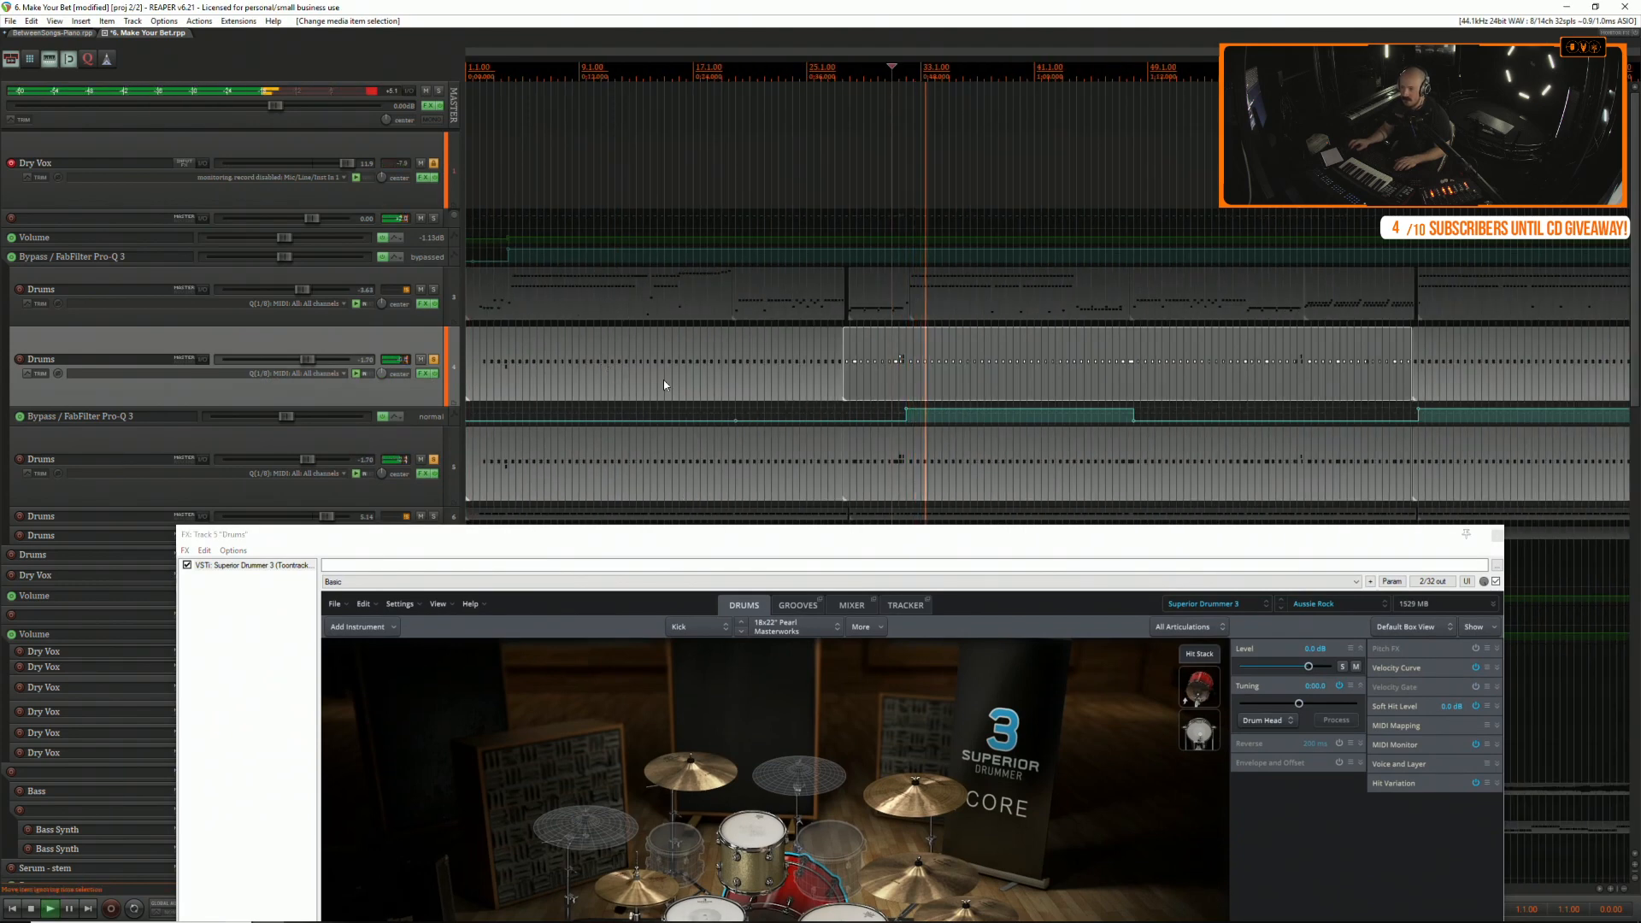
{"action": "scroll", "coordinate": [663, 380], "scroll_direction": "down", "scroll_amount": 2}
{"action": "key", "text": "space"}
{"action": "left_click_drag", "start_coordinate": [428, 425], "coordinate": [425, 461]}
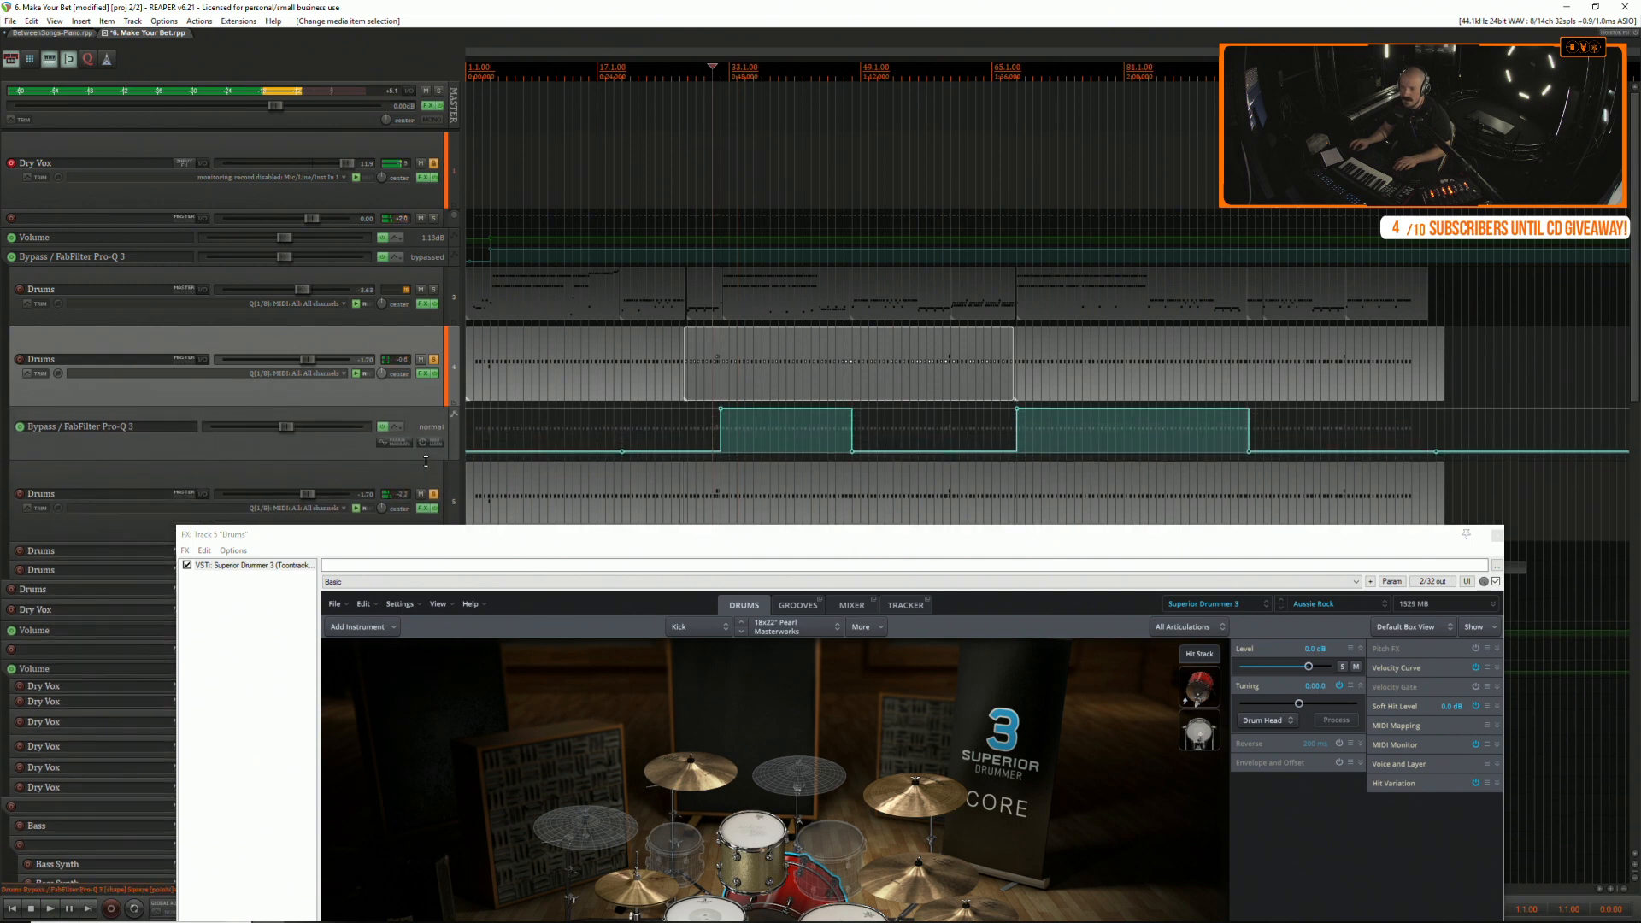
Inspect the two FabFilter Pro-Q 3 instances on the original Drums track during playback, then close its effects chain.
{"action": "left_click", "coordinate": [422, 376]}
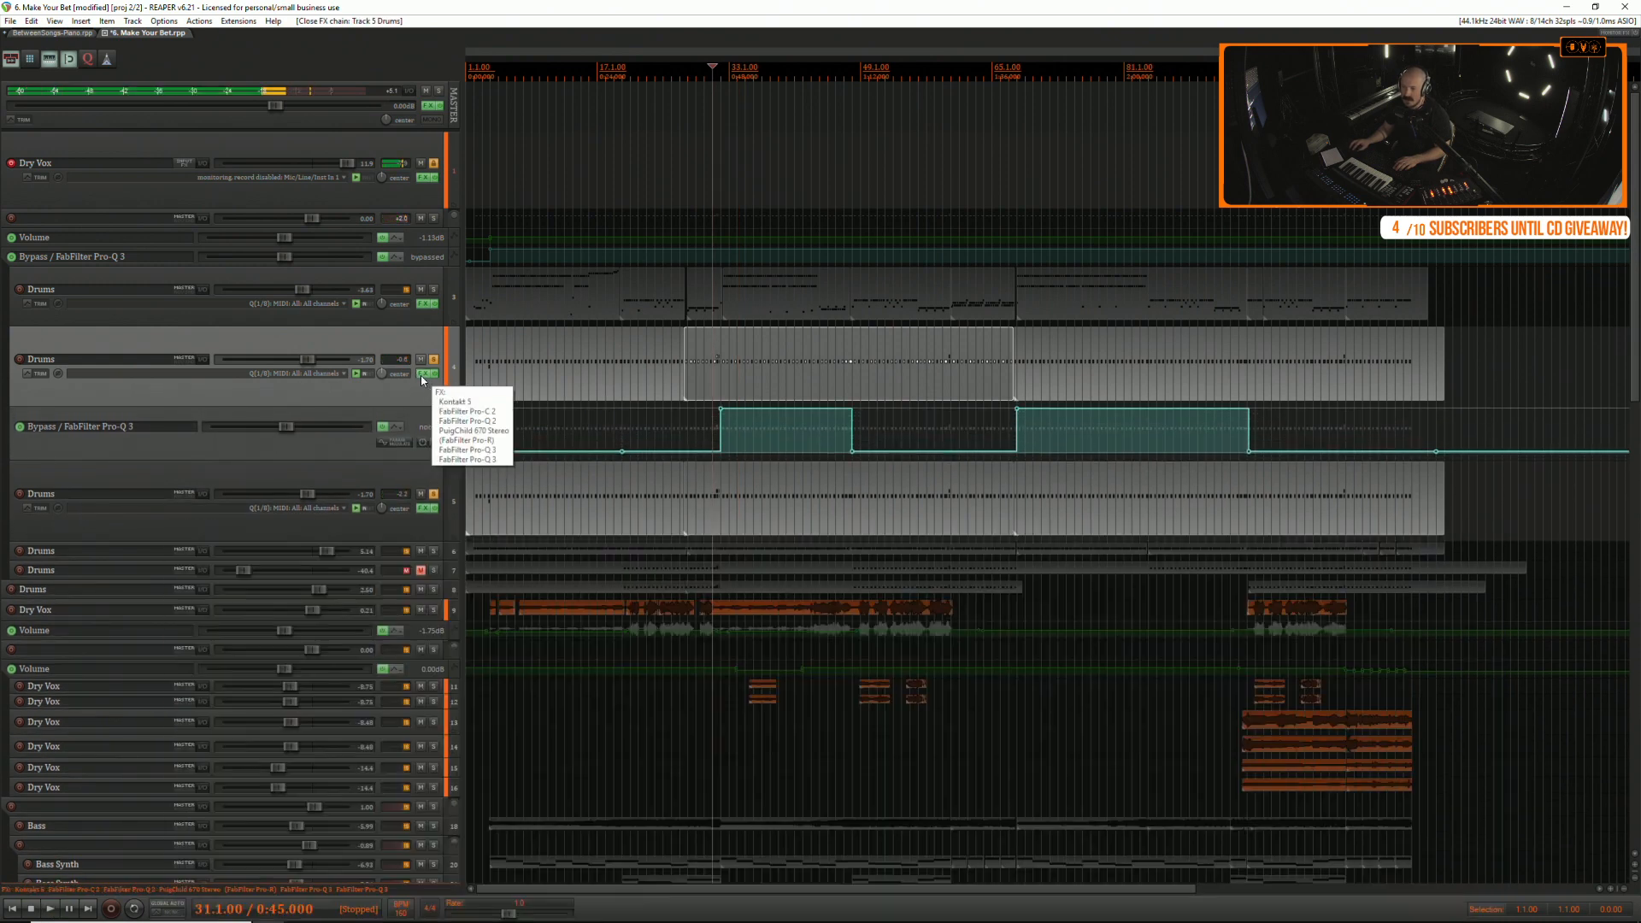
{"action": "left_click", "coordinate": [278, 324]}
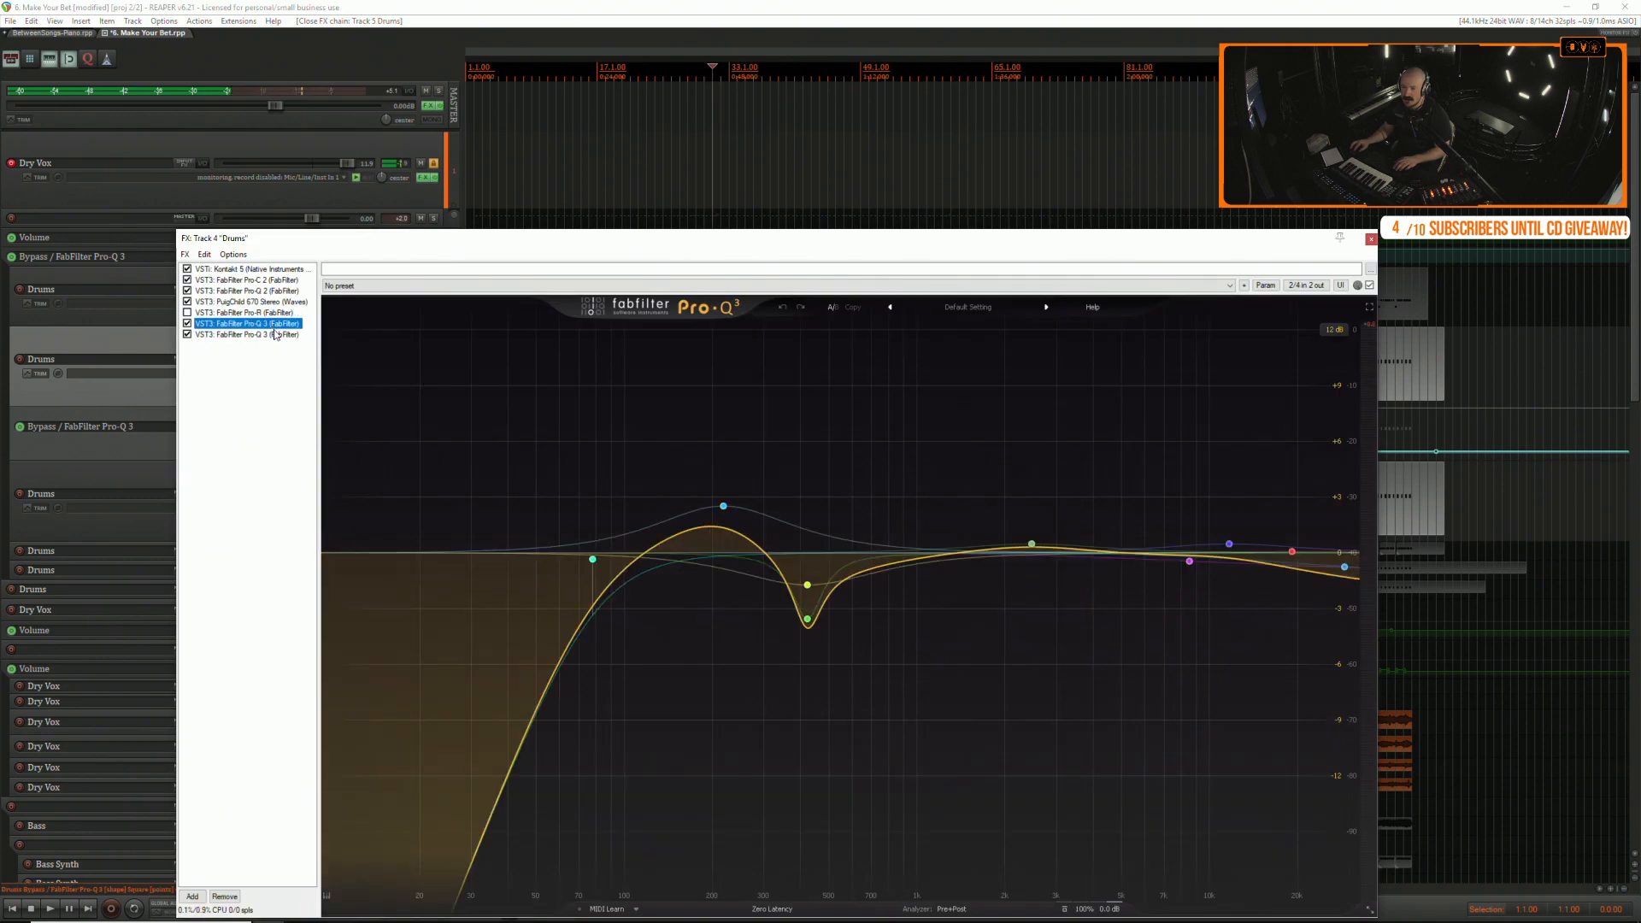
{"action": "left_click", "coordinate": [277, 335]}
{"action": "key", "text": "space"}
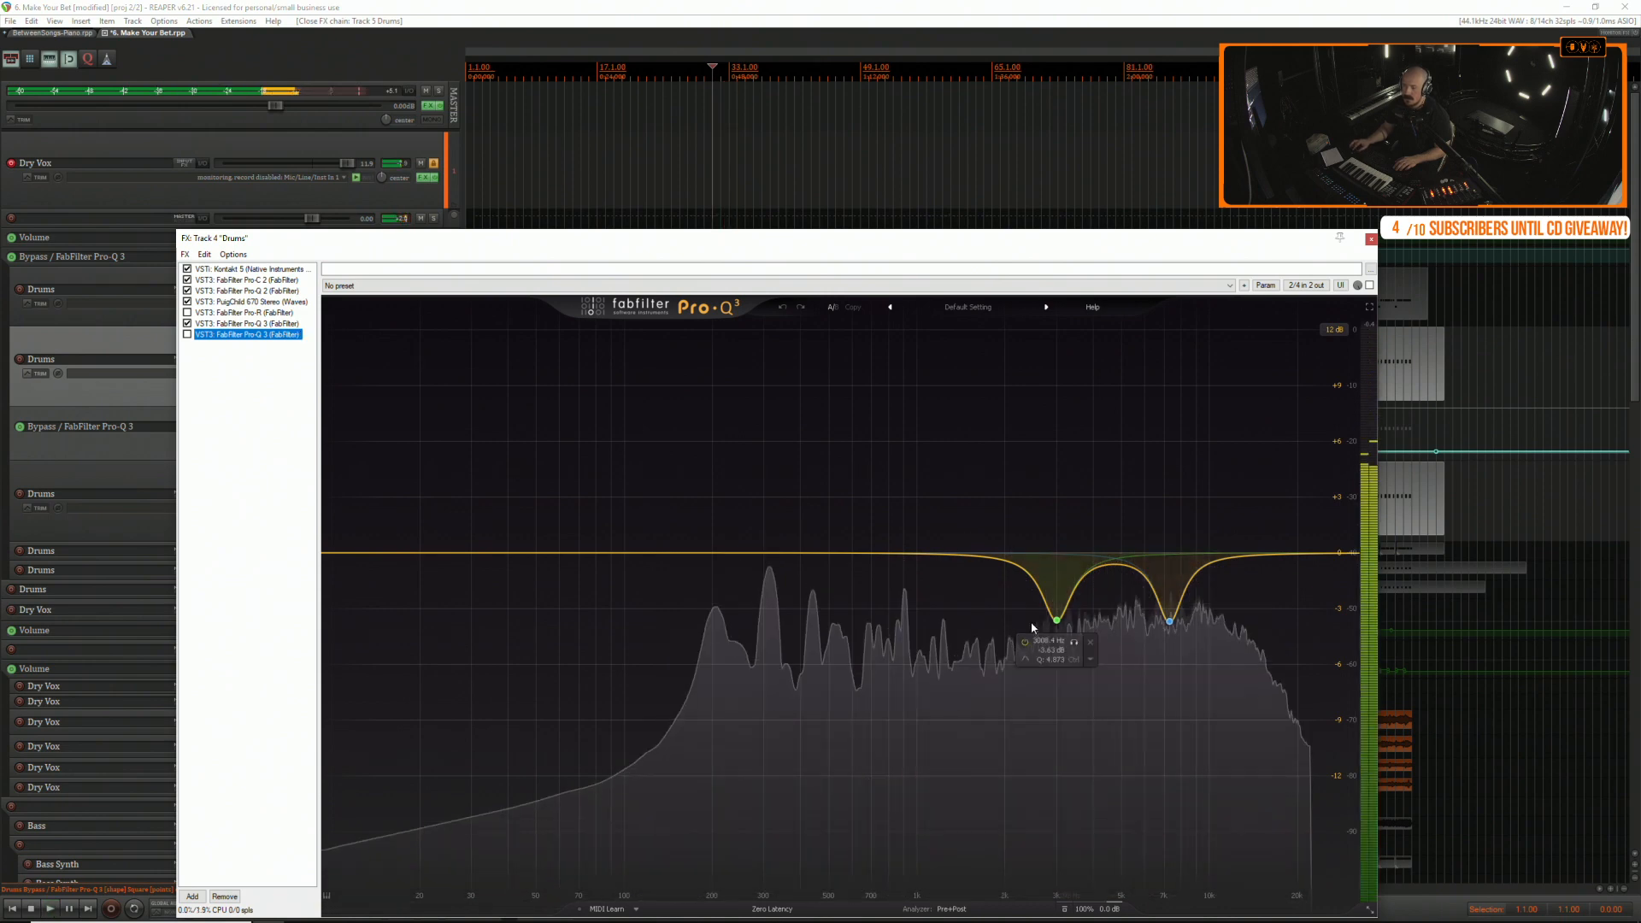
{"action": "left_click", "coordinate": [1369, 241]}
{"action": "key", "text": "space"}
{"action": "scroll", "coordinate": [564, 452], "scroll_direction": "up", "scroll_amount": 2}
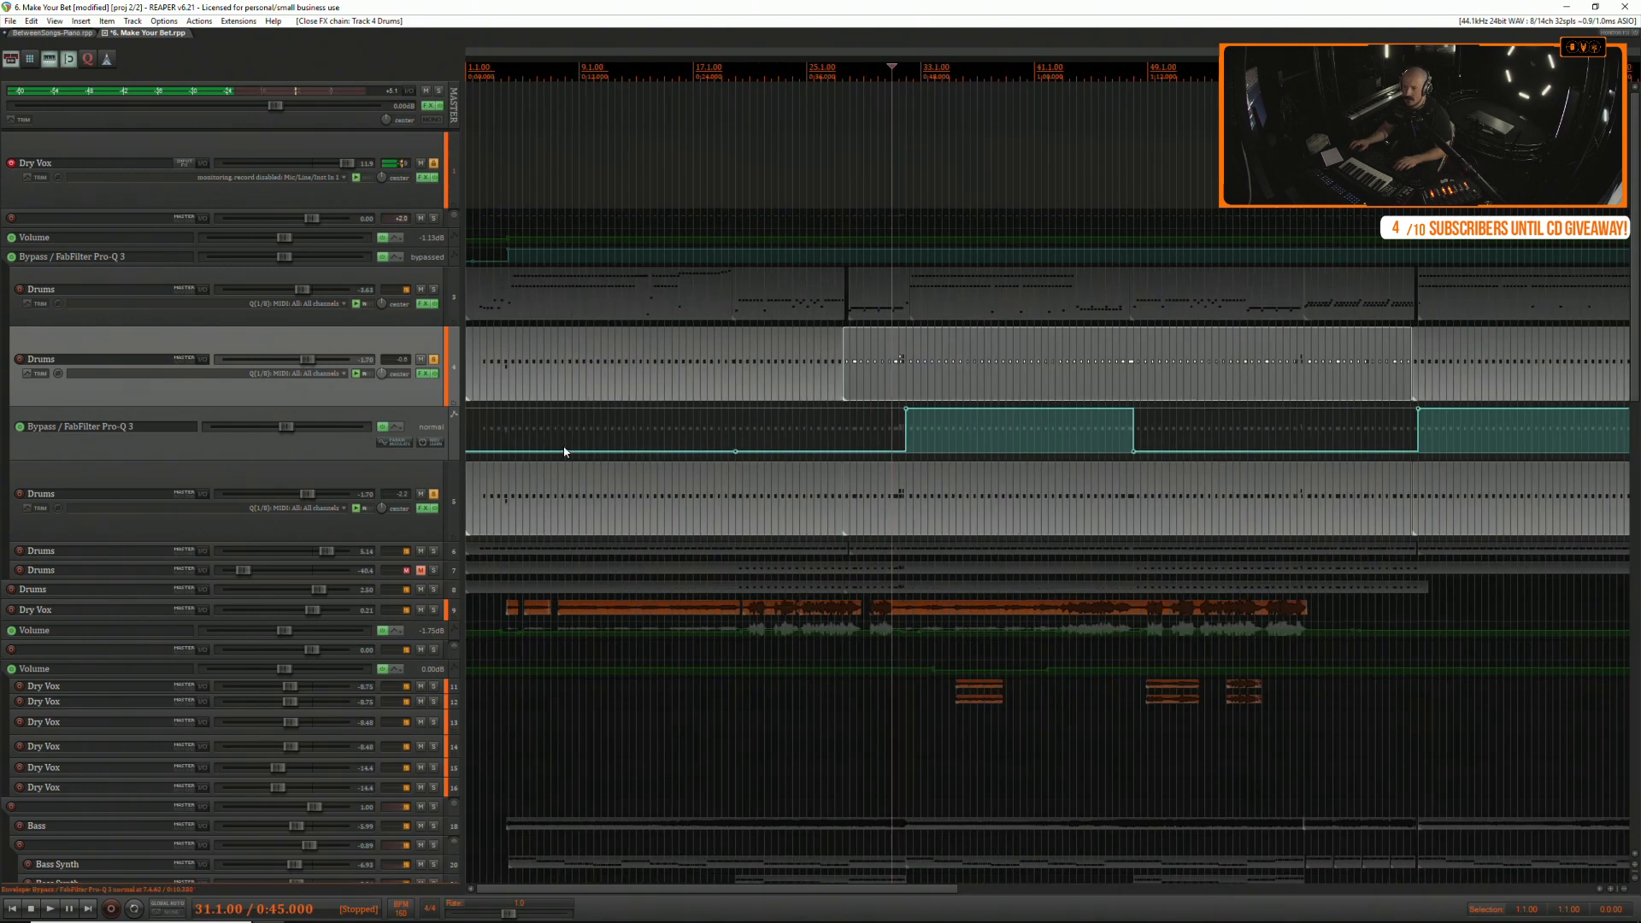
{"action": "scroll", "coordinate": [510, 472], "scroll_direction": "down", "scroll_amount": 2}
{"action": "scroll", "coordinate": [398, 514], "scroll_direction": "down", "scroll_amount": 1}
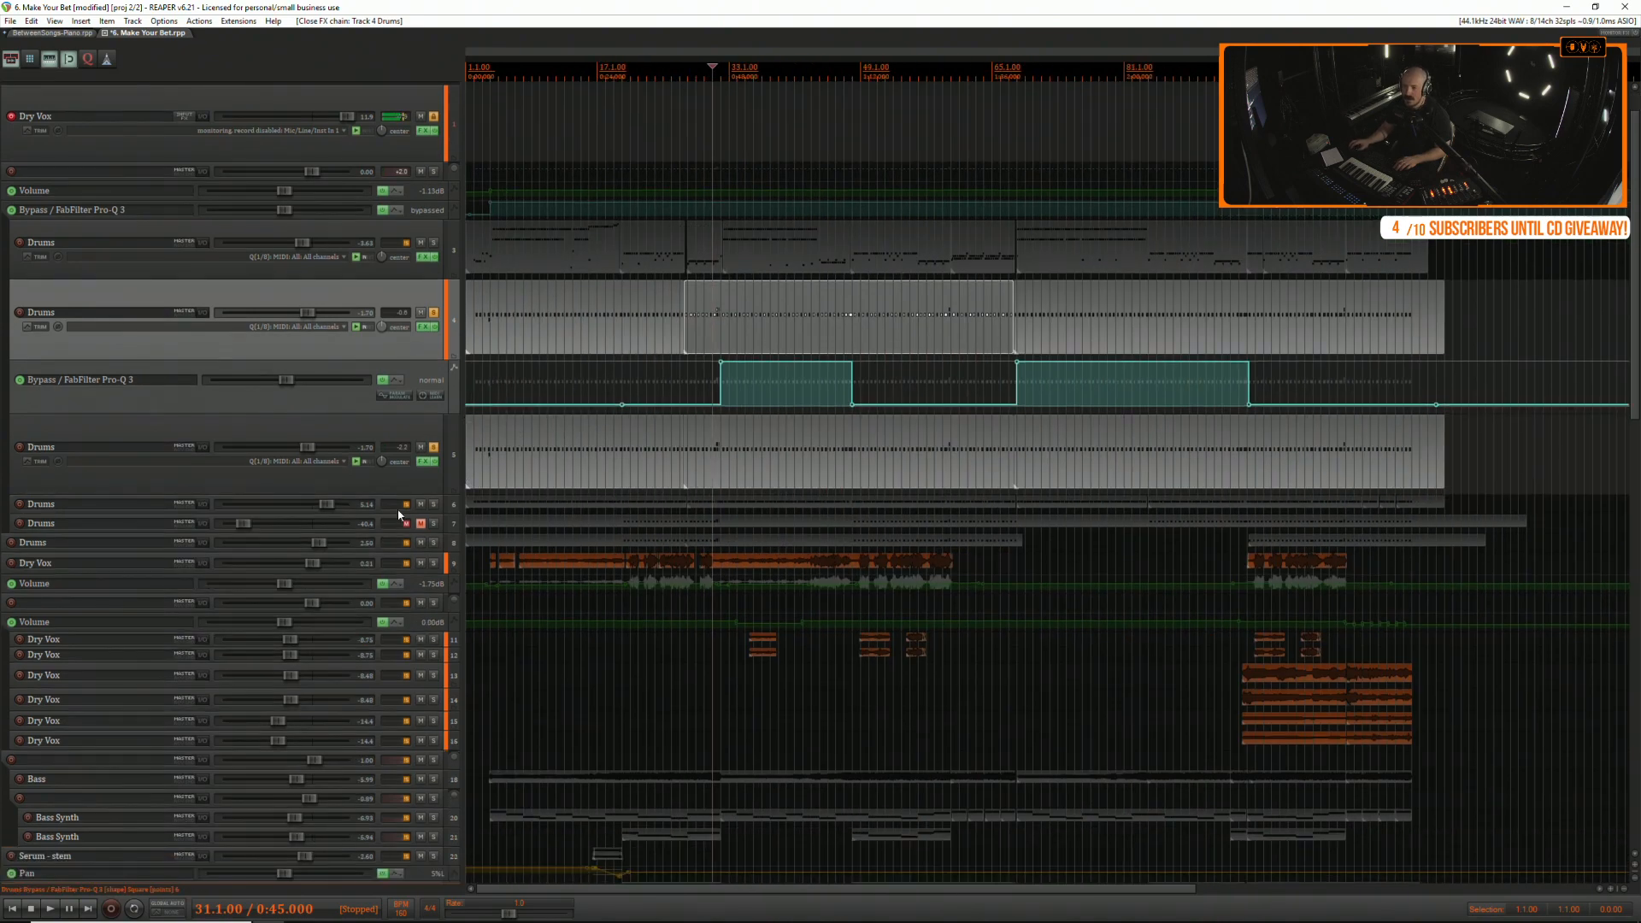
Unsolo the two layered Drums tracks, solo the Drums track below them and play it from 31.1.00.
{"action": "left_click", "coordinate": [432, 446]}
{"action": "left_click", "coordinate": [433, 313]}
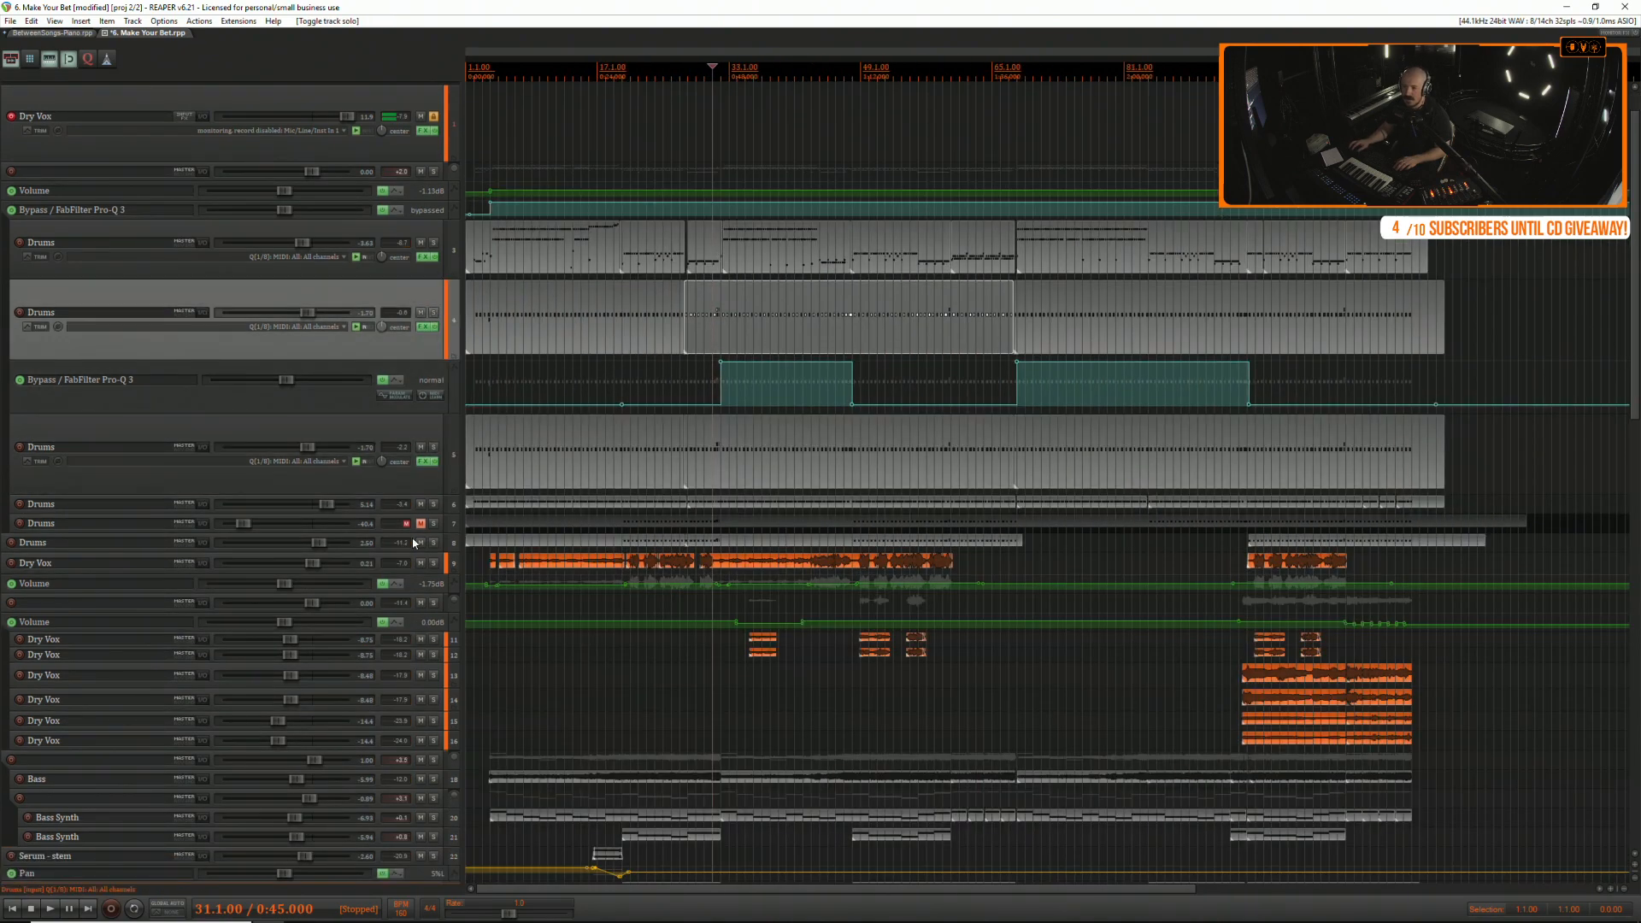
{"action": "left_click", "coordinate": [435, 513]}
{"action": "left_click", "coordinate": [433, 526]}
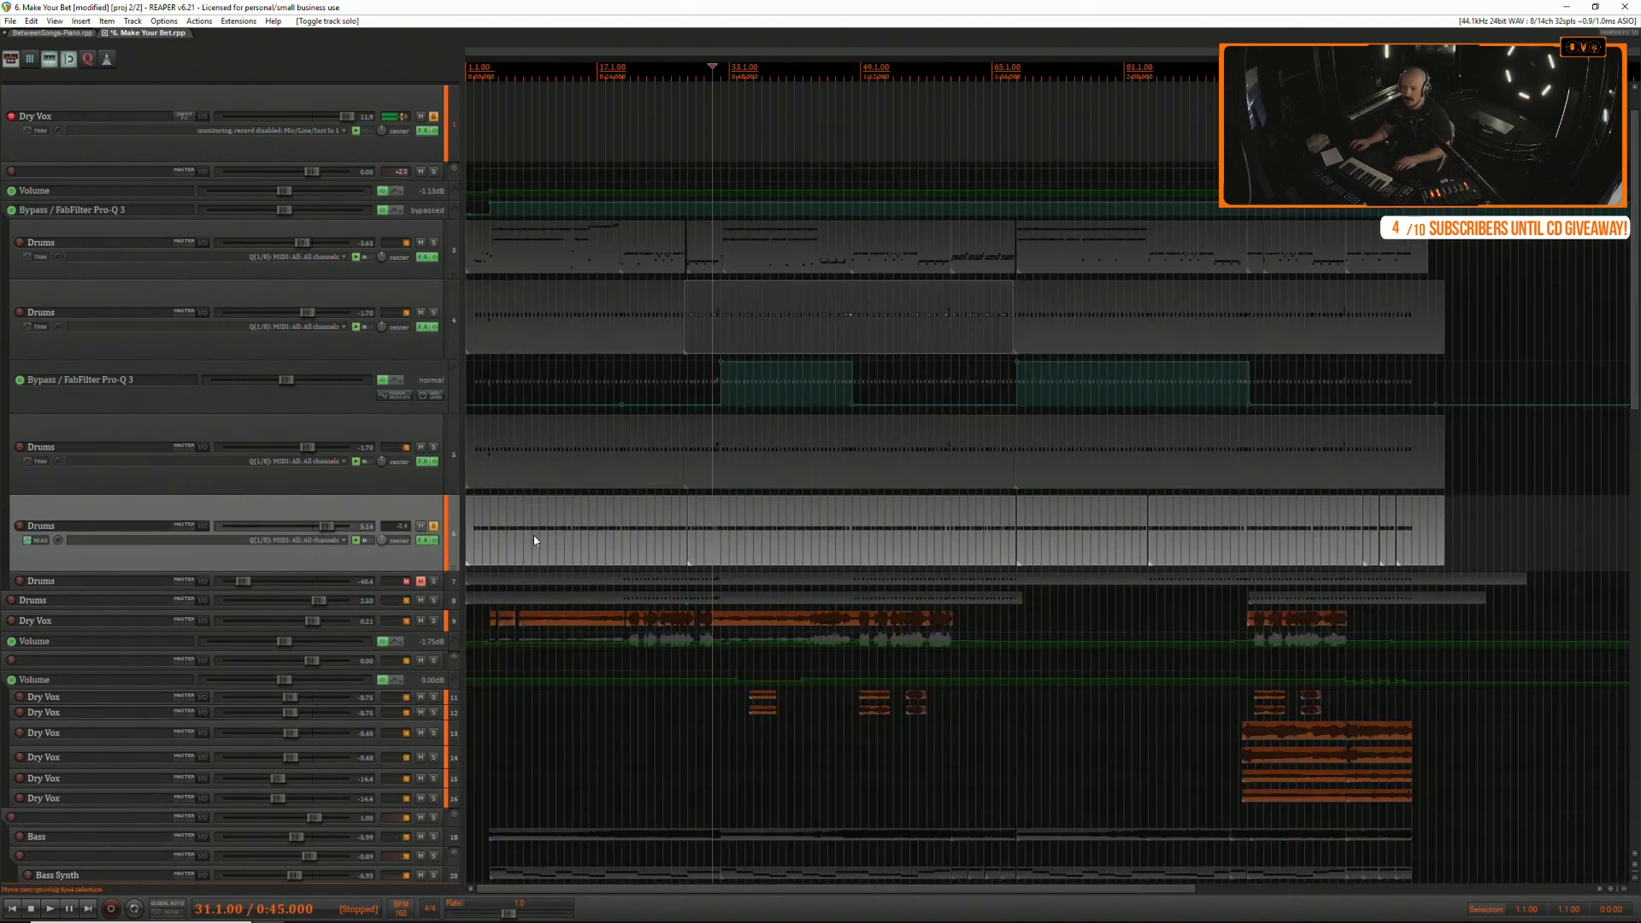
{"action": "key", "text": "space"}
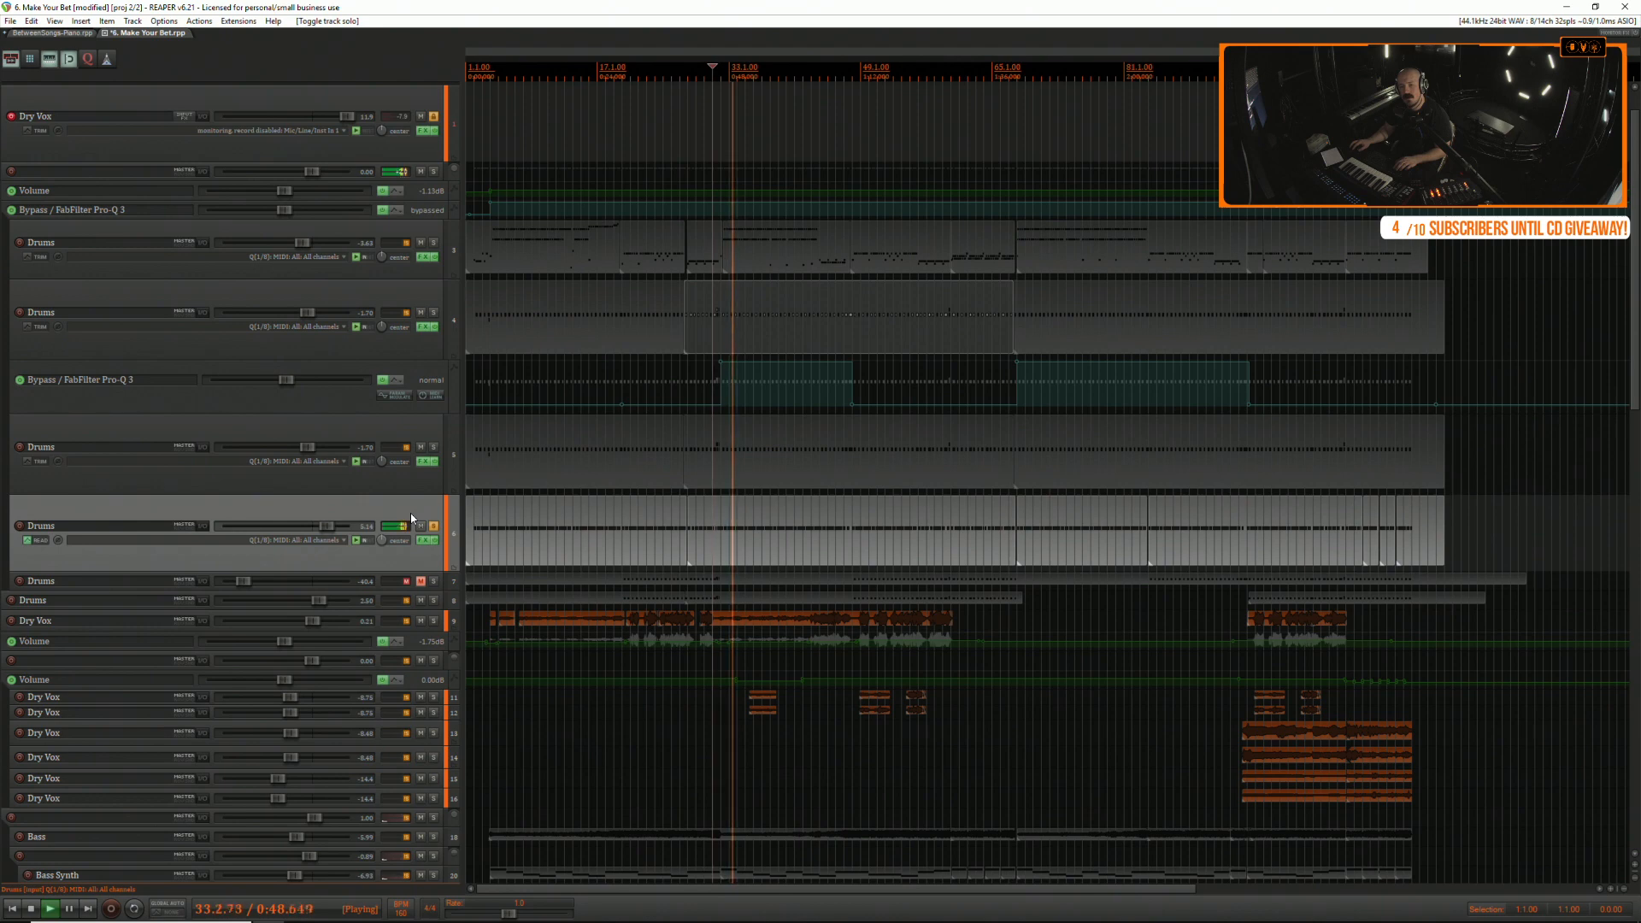
In Kontakt's Studio Drummer on the soloed Drums track, lower the snare bleed to minimum and raise it partway back.
{"action": "left_click", "coordinate": [424, 540]}
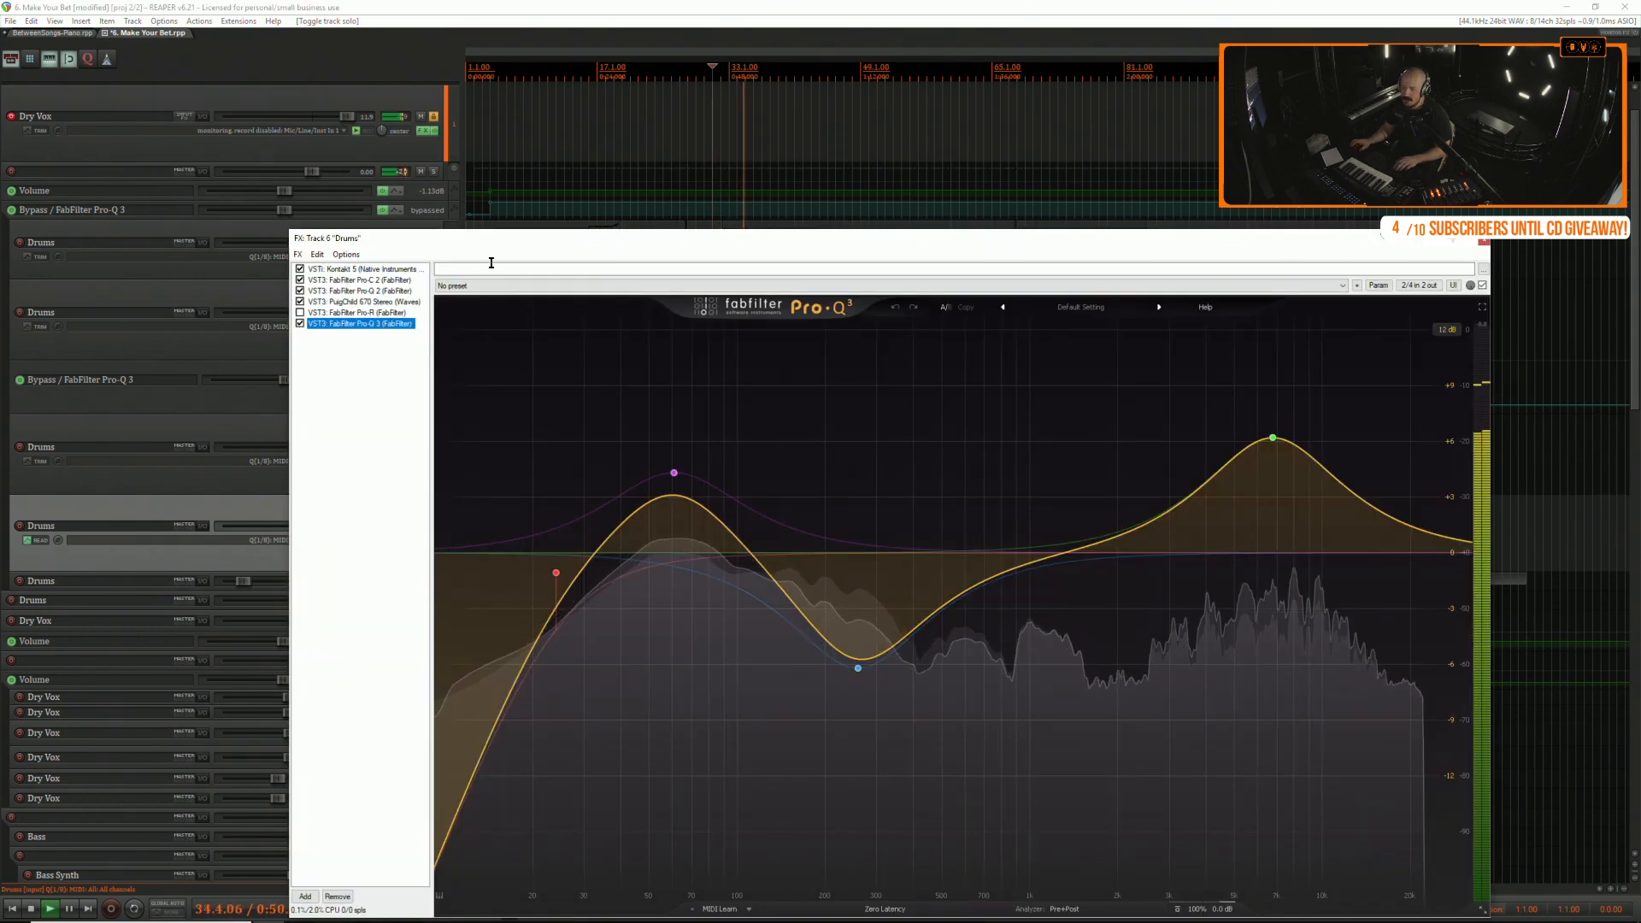
{"action": "left_click_drag", "start_coordinate": [516, 239], "coordinate": [629, 139]}
{"action": "left_click", "coordinate": [478, 162]}
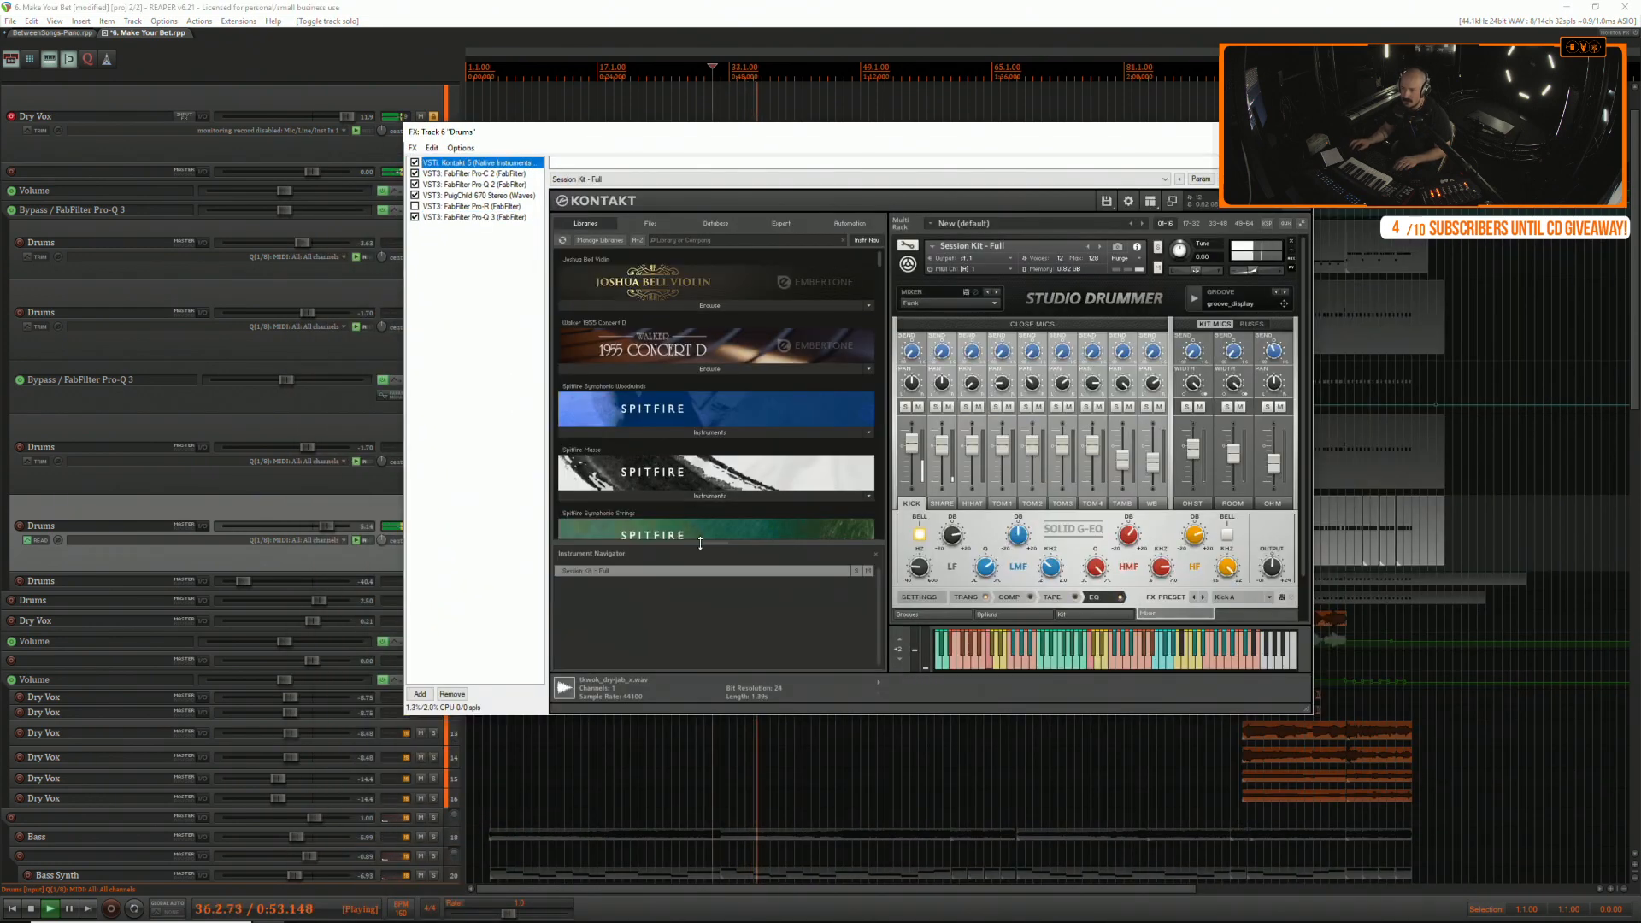
{"action": "left_click", "coordinate": [941, 503]}
{"action": "left_click", "coordinate": [919, 596]}
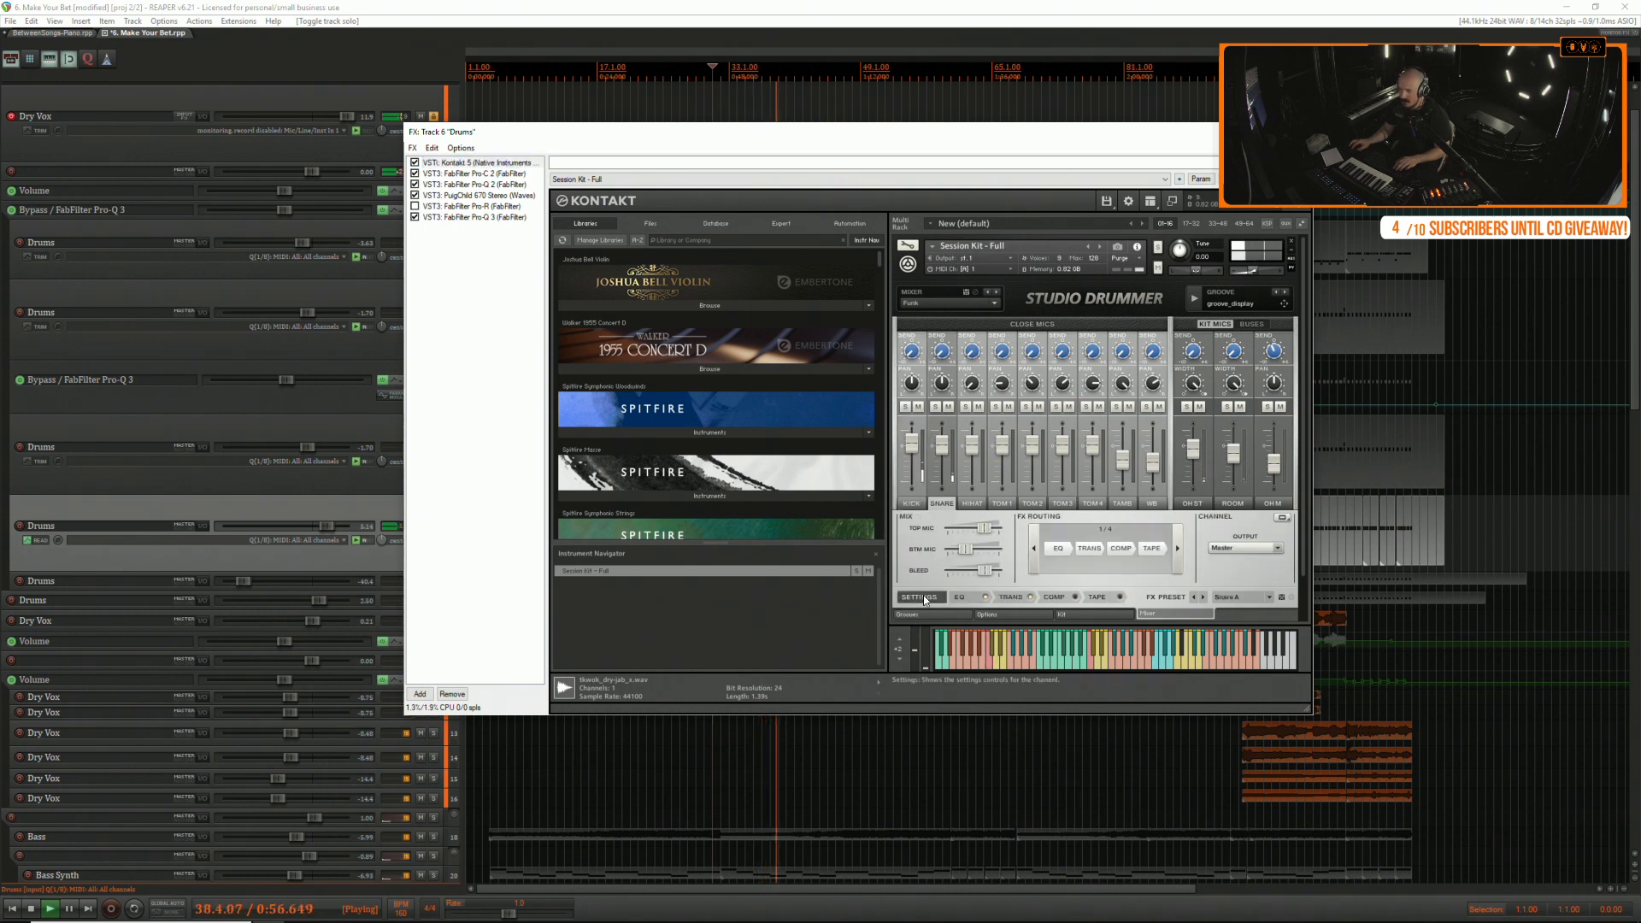
{"action": "left_click_drag", "start_coordinate": [979, 573], "coordinate": [915, 567]}
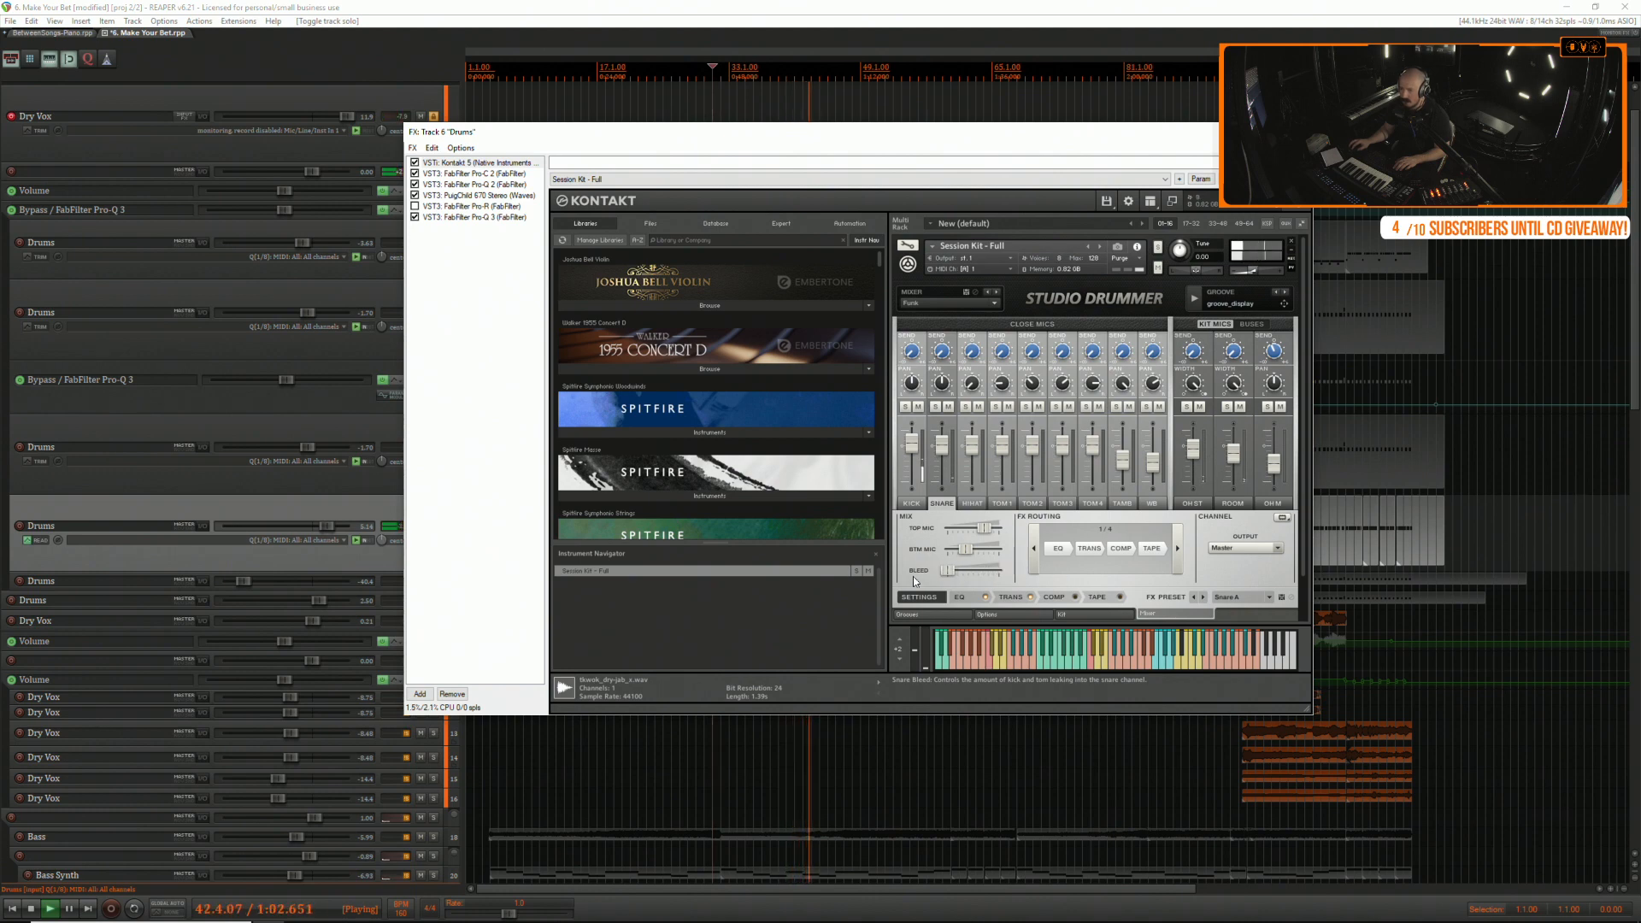
{"action": "left_click_drag", "start_coordinate": [913, 576], "coordinate": [966, 573]}
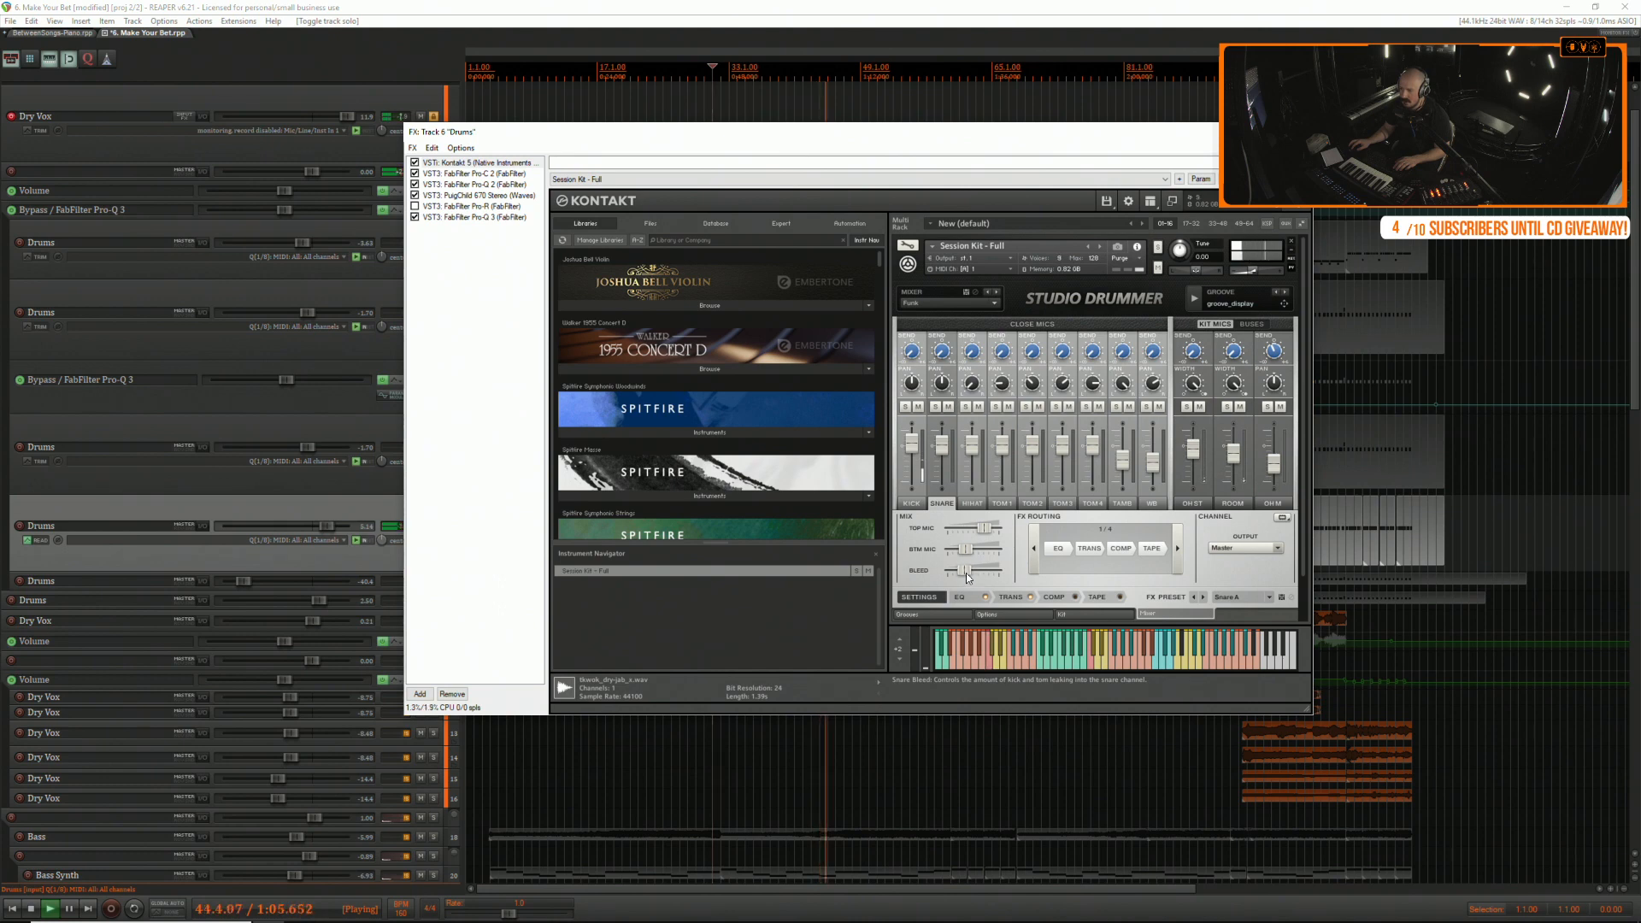
Examine Studio Drummer's kick channel settings and its kit view.
{"action": "left_click", "coordinate": [919, 507]}
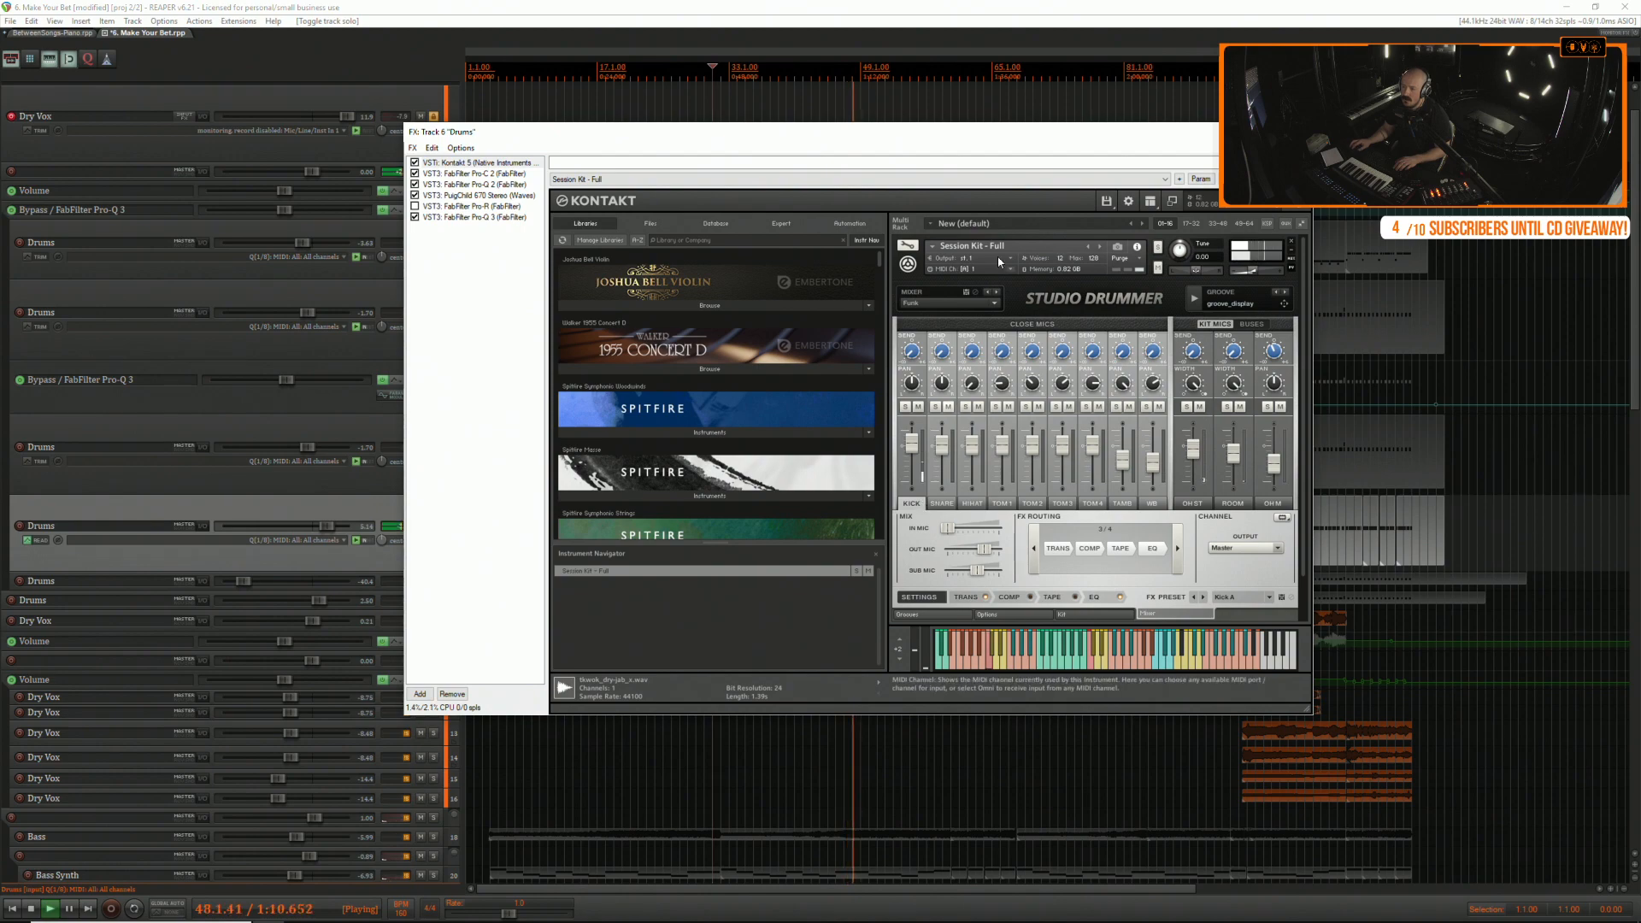
{"action": "left_click", "coordinate": [931, 614]}
{"action": "left_click", "coordinate": [1086, 616]}
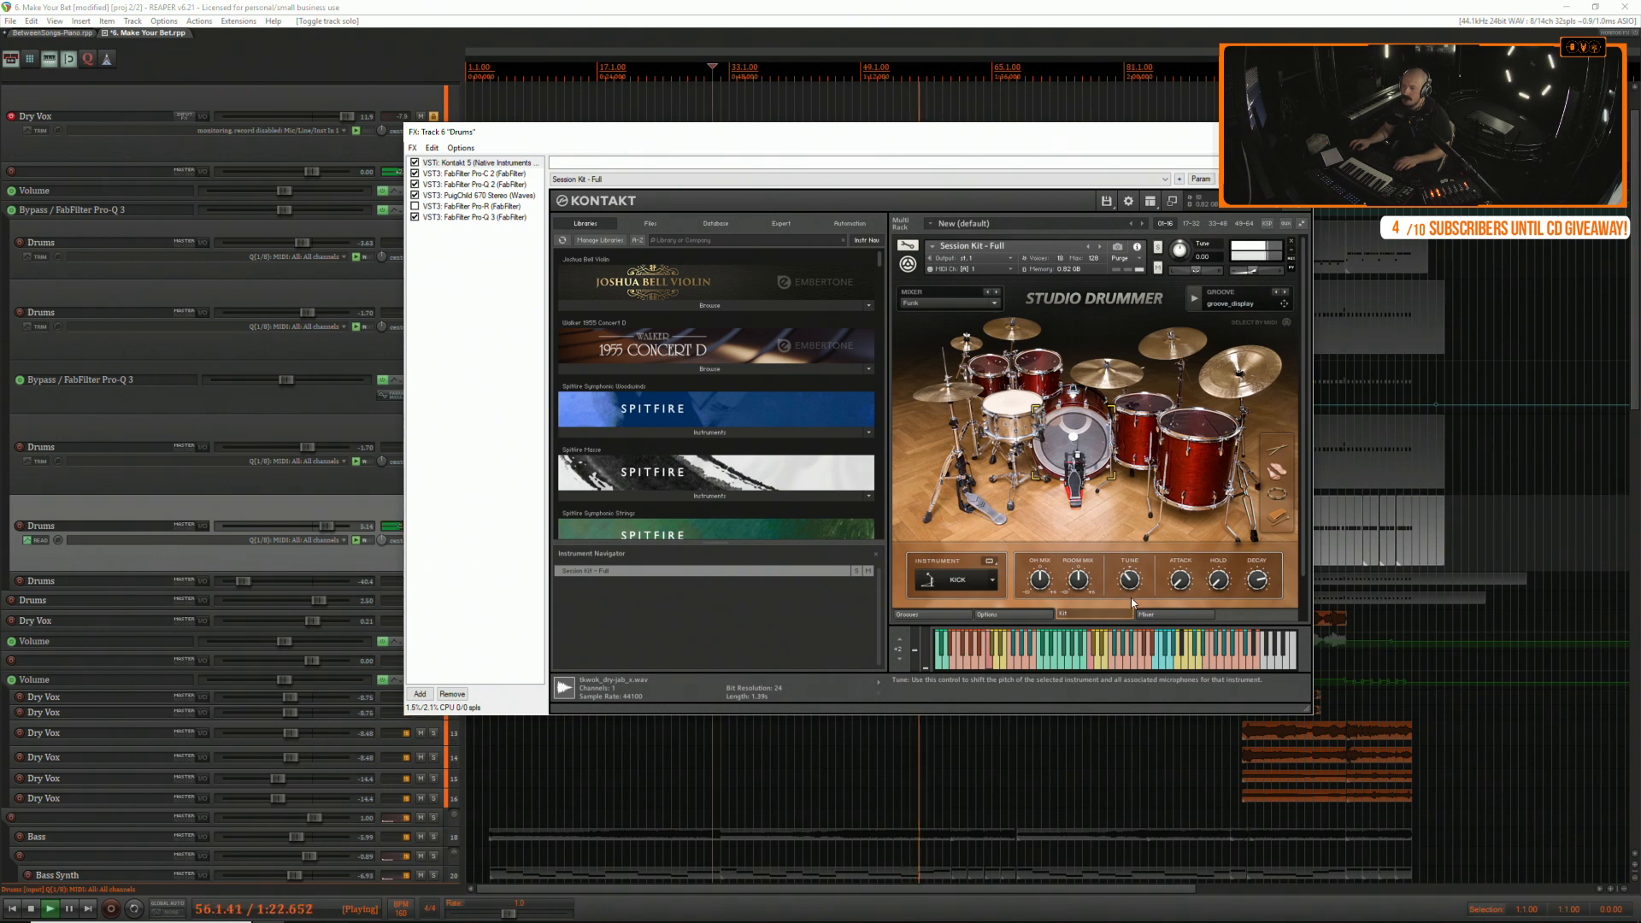
Pull Pro-Q 2's band near 200 Hz down to a cut of about 3.5 dB on the soloed Drums track.
{"action": "left_click", "coordinate": [503, 174]}
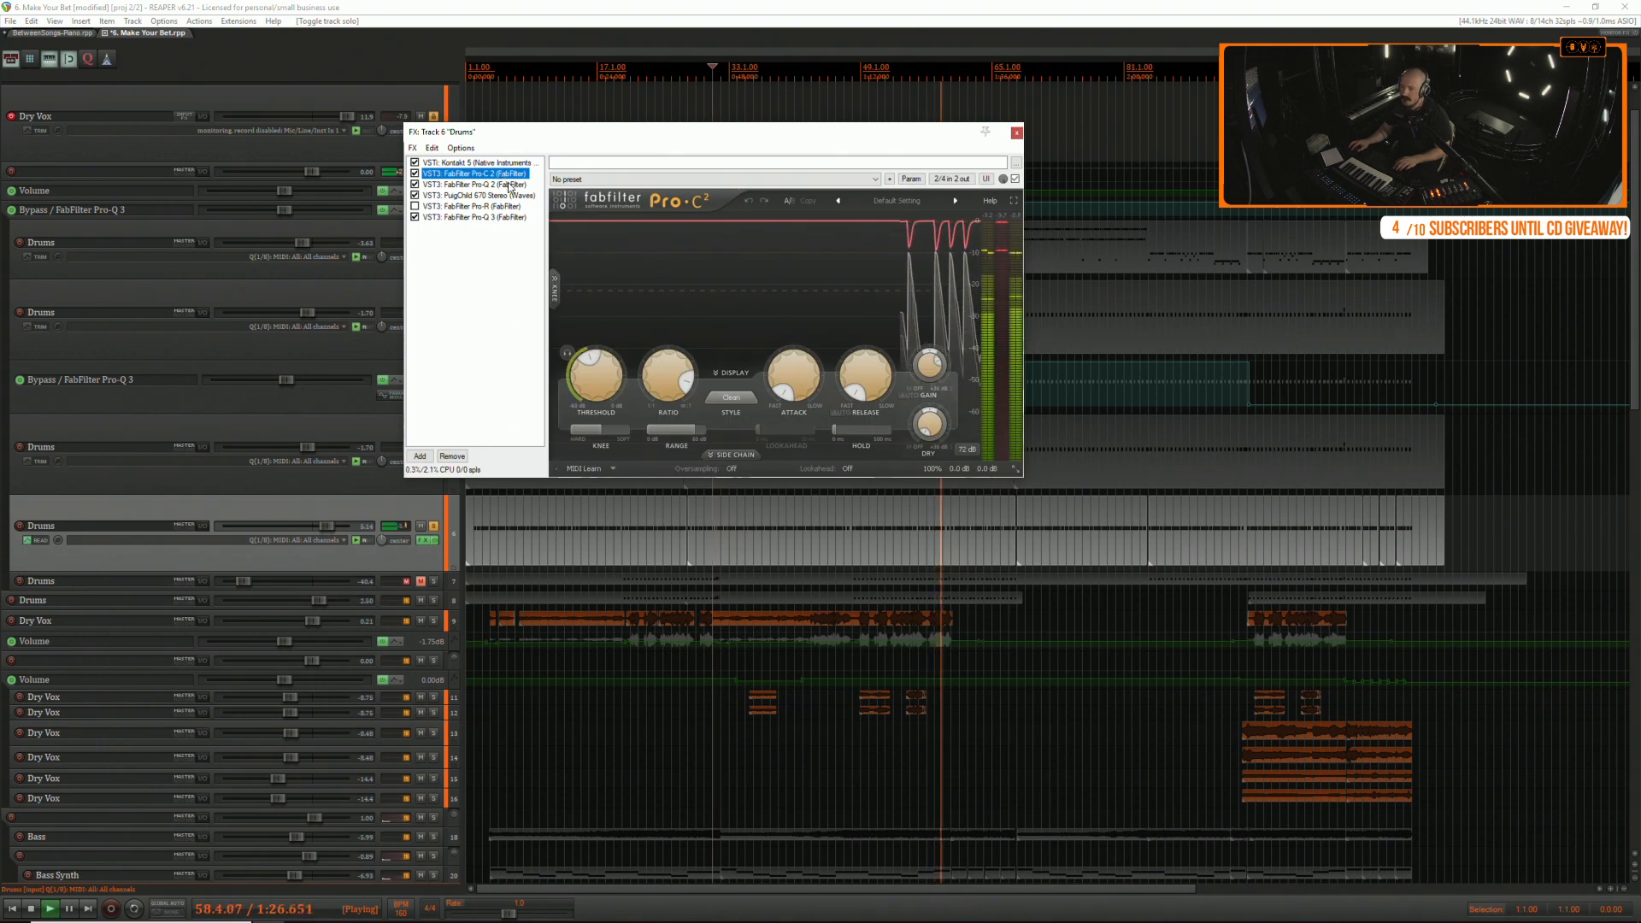
{"action": "left_click", "coordinate": [502, 184]}
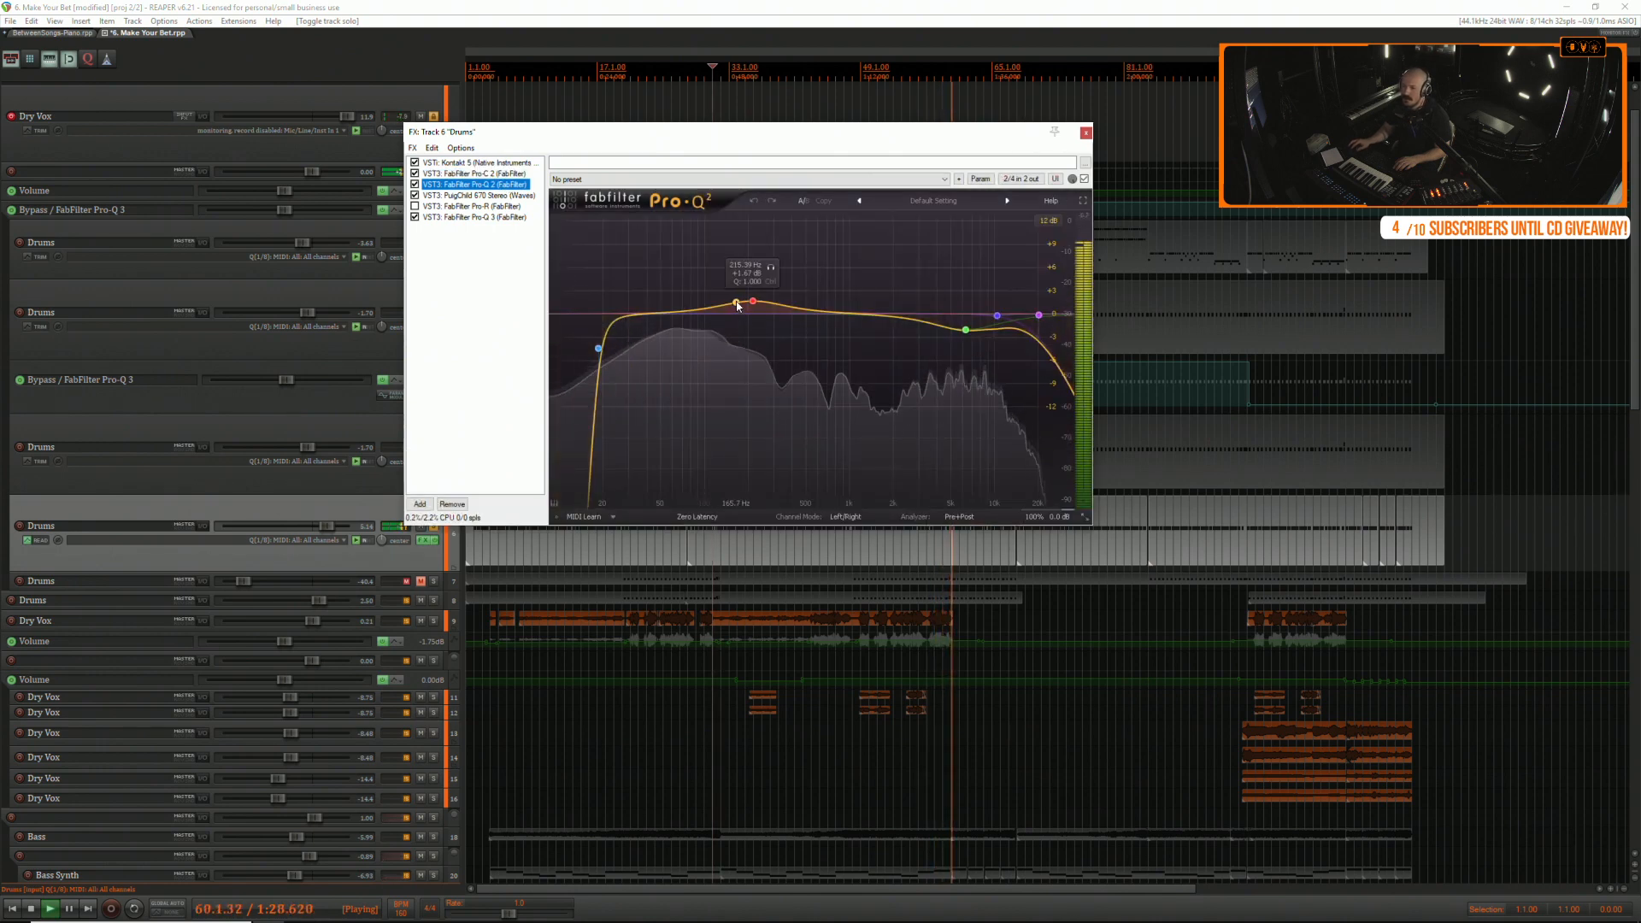
{"action": "left_click_drag", "start_coordinate": [752, 301], "coordinate": [750, 346]}
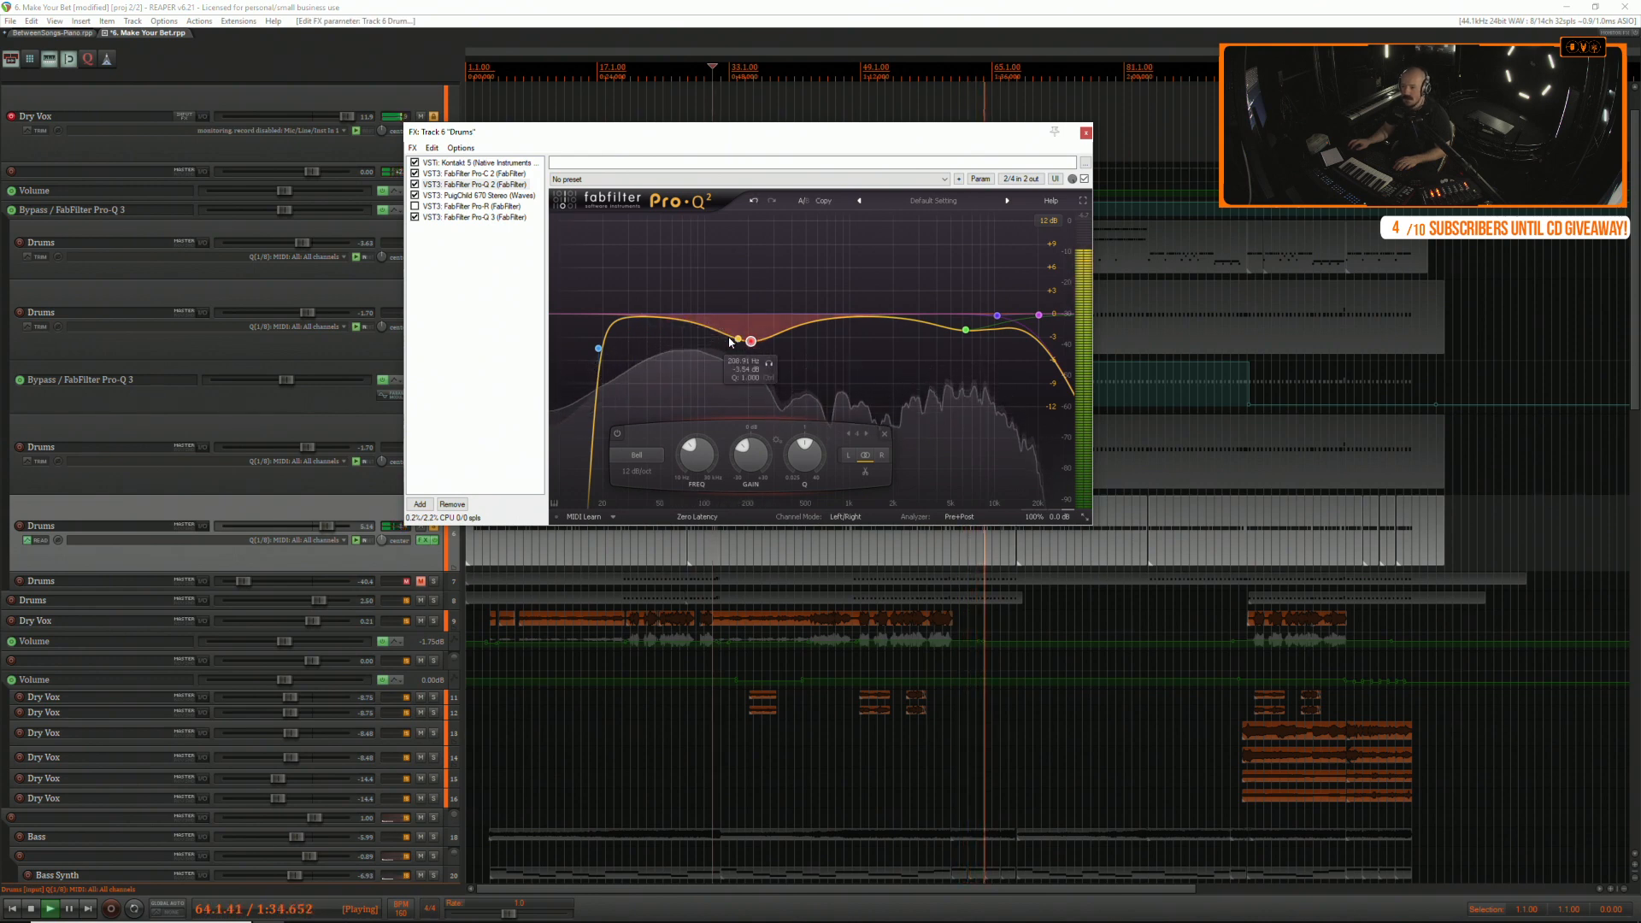
{"action": "key", "text": "space"}
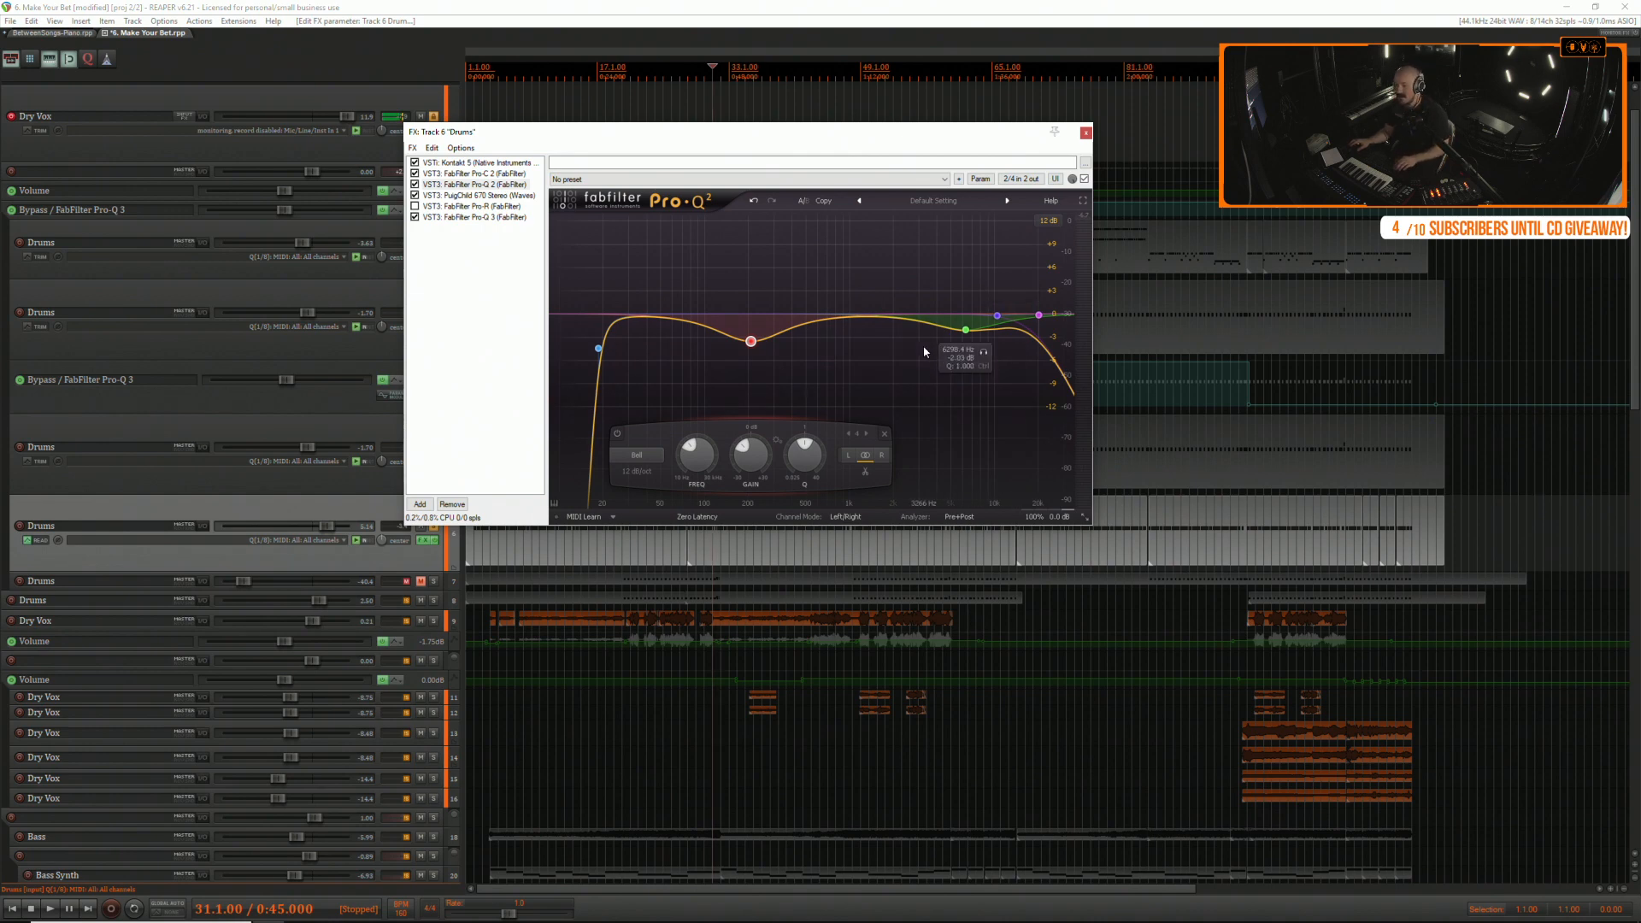
Play the soloed Drums track and add a Pro-Q 2 bell boost of about 4.5 dB around 50 Hz.
{"action": "key", "text": "space"}
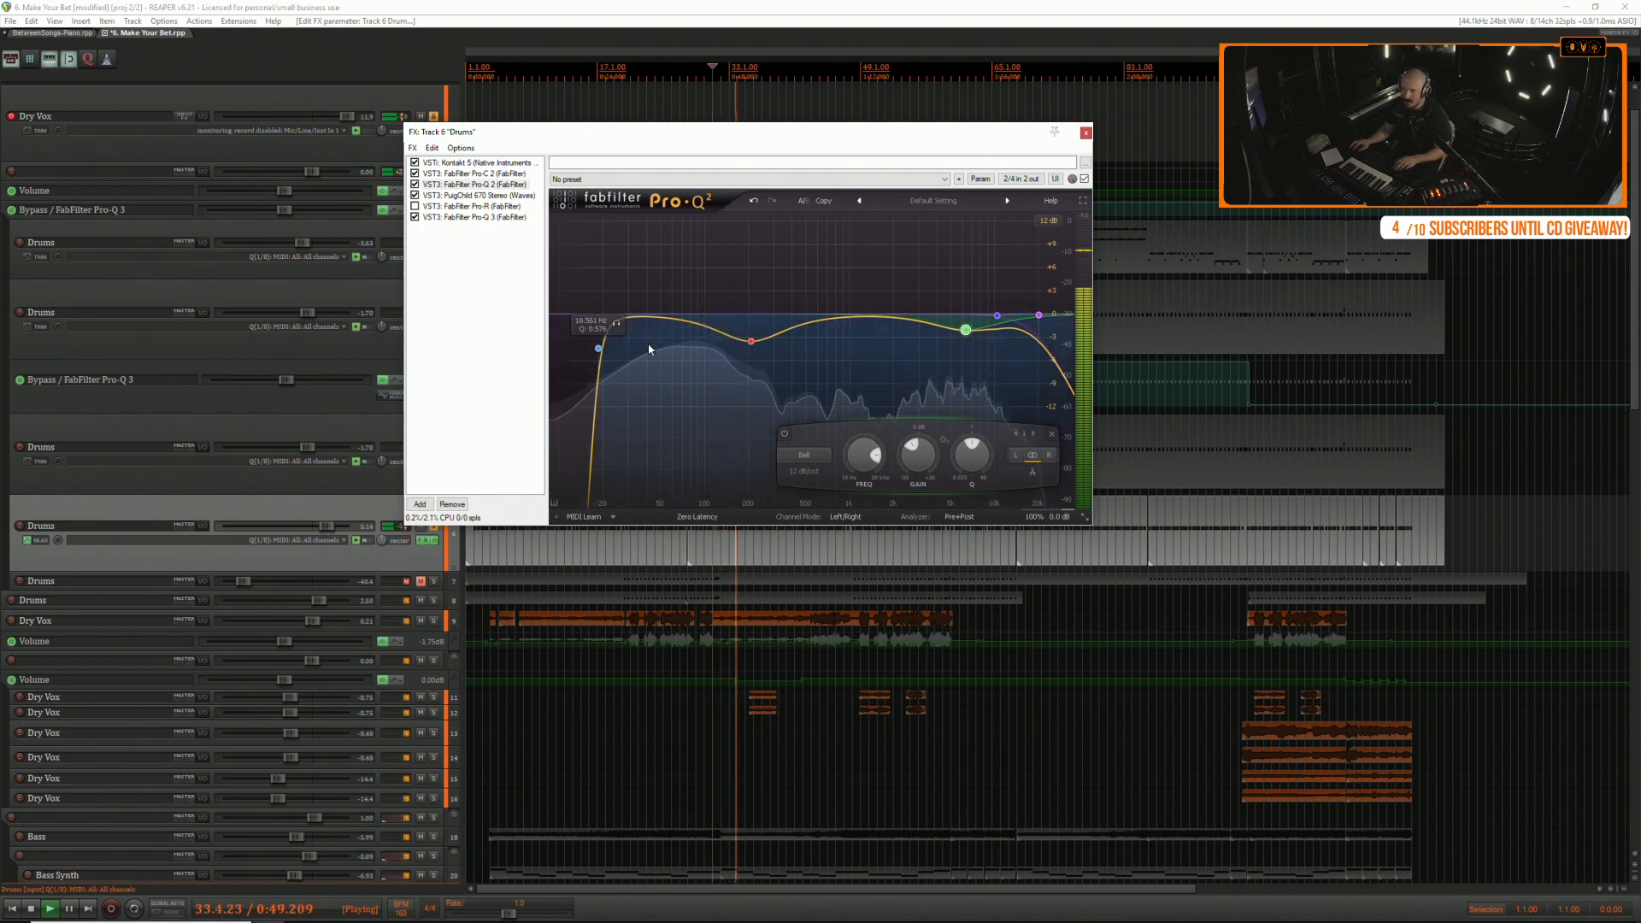
{"action": "left_click_drag", "start_coordinate": [701, 327], "coordinate": [648, 292]}
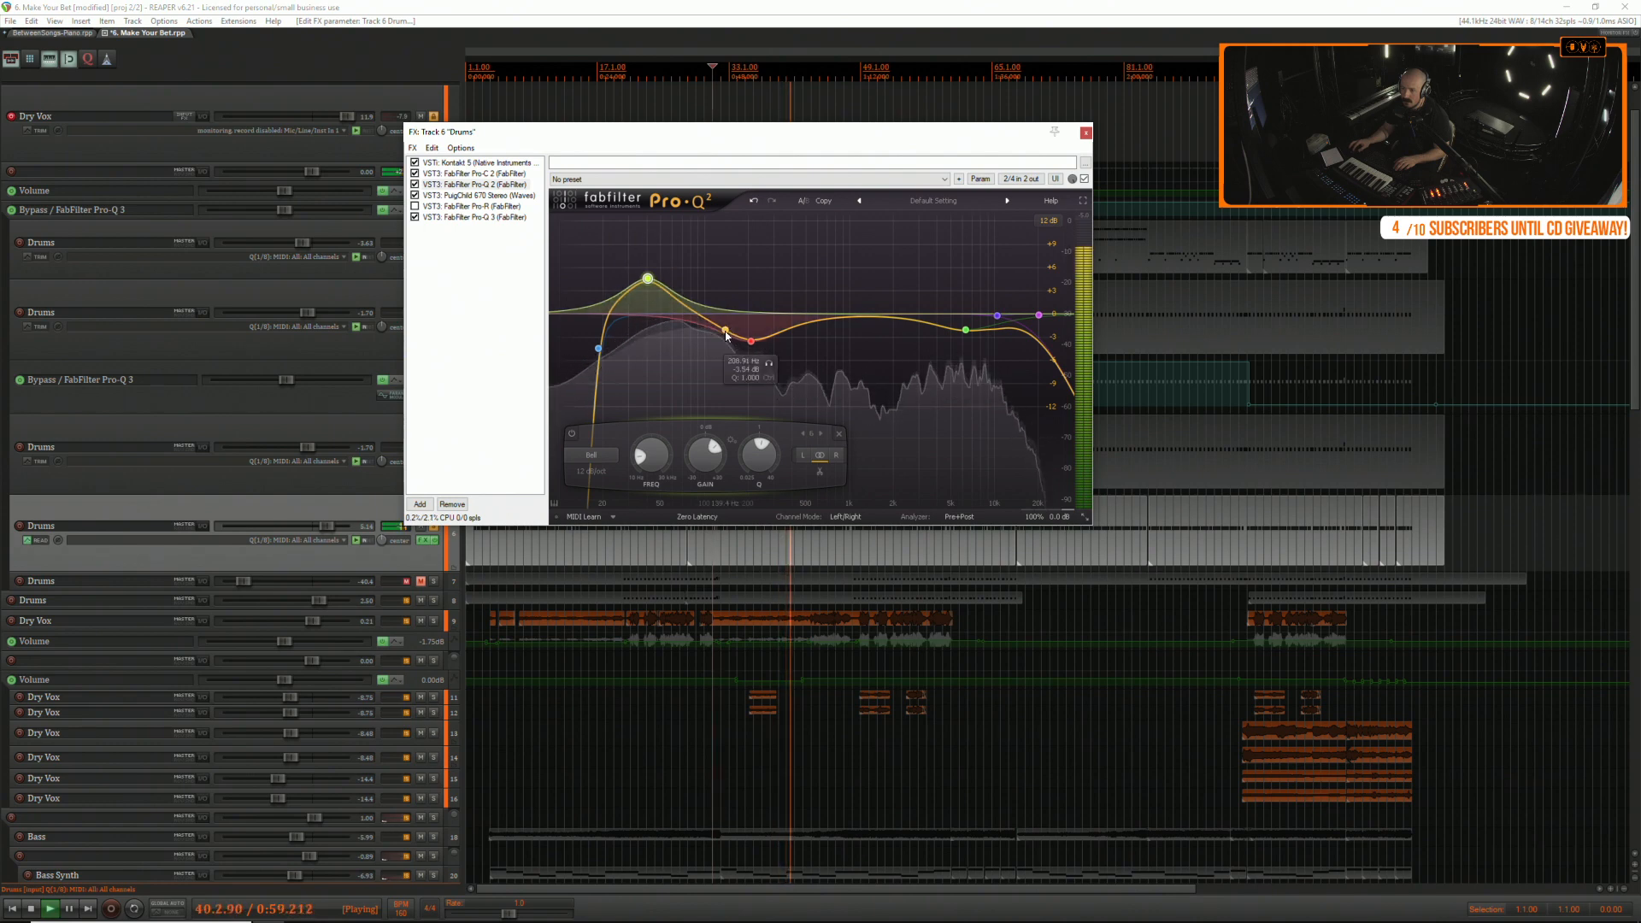
{"action": "key", "text": "space"}
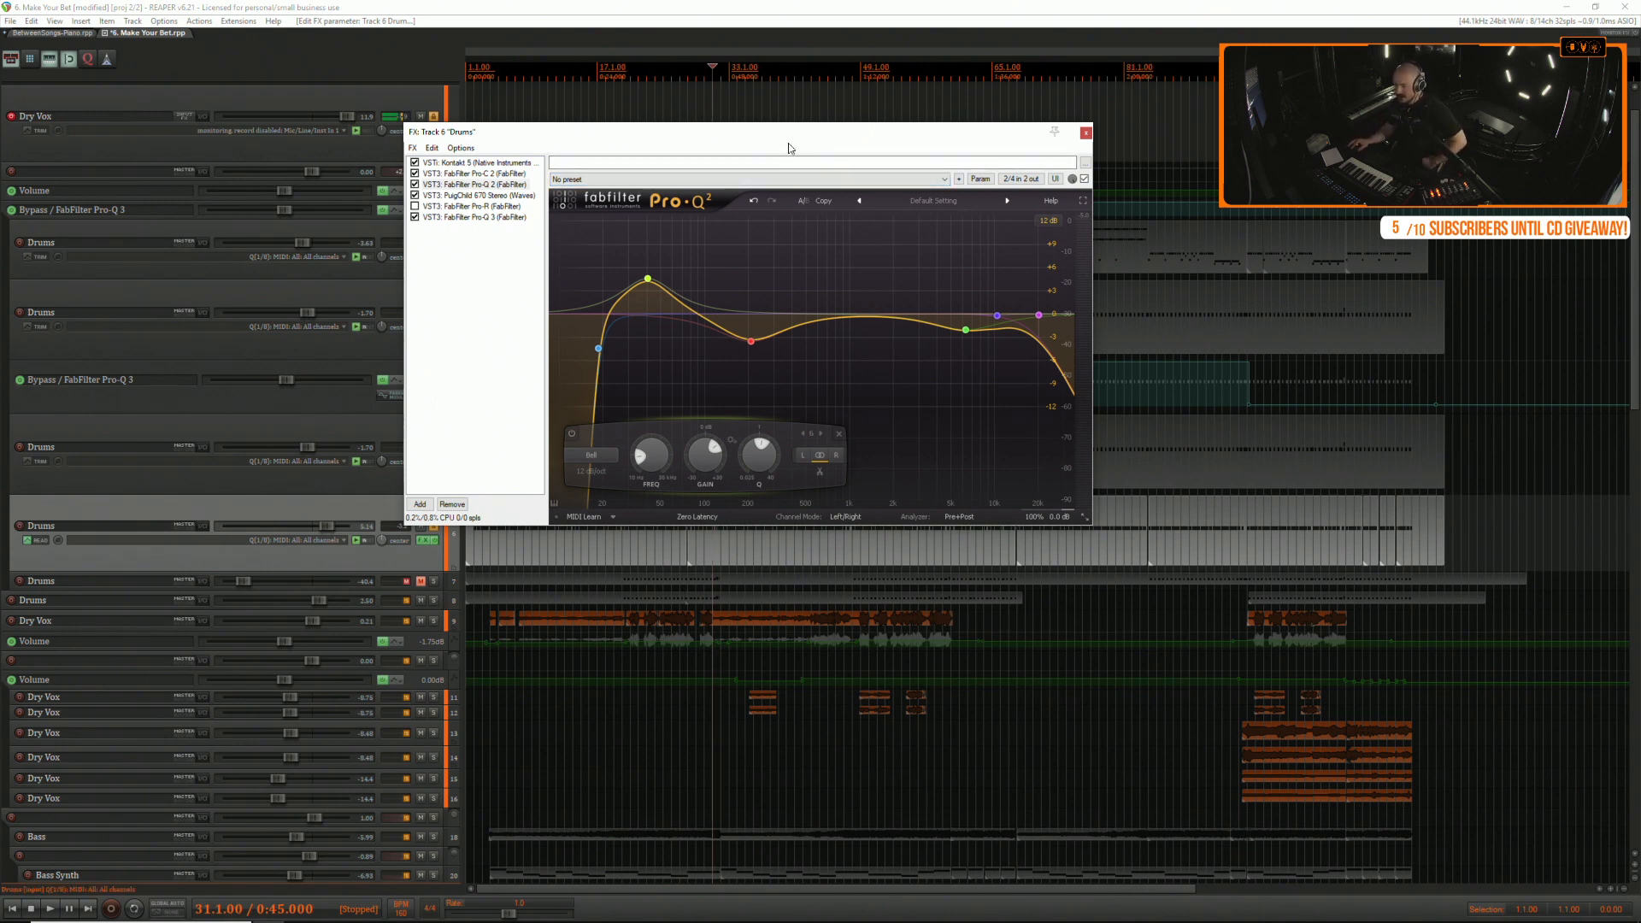
{"action": "left_click_drag", "start_coordinate": [777, 146], "coordinate": [825, 152]}
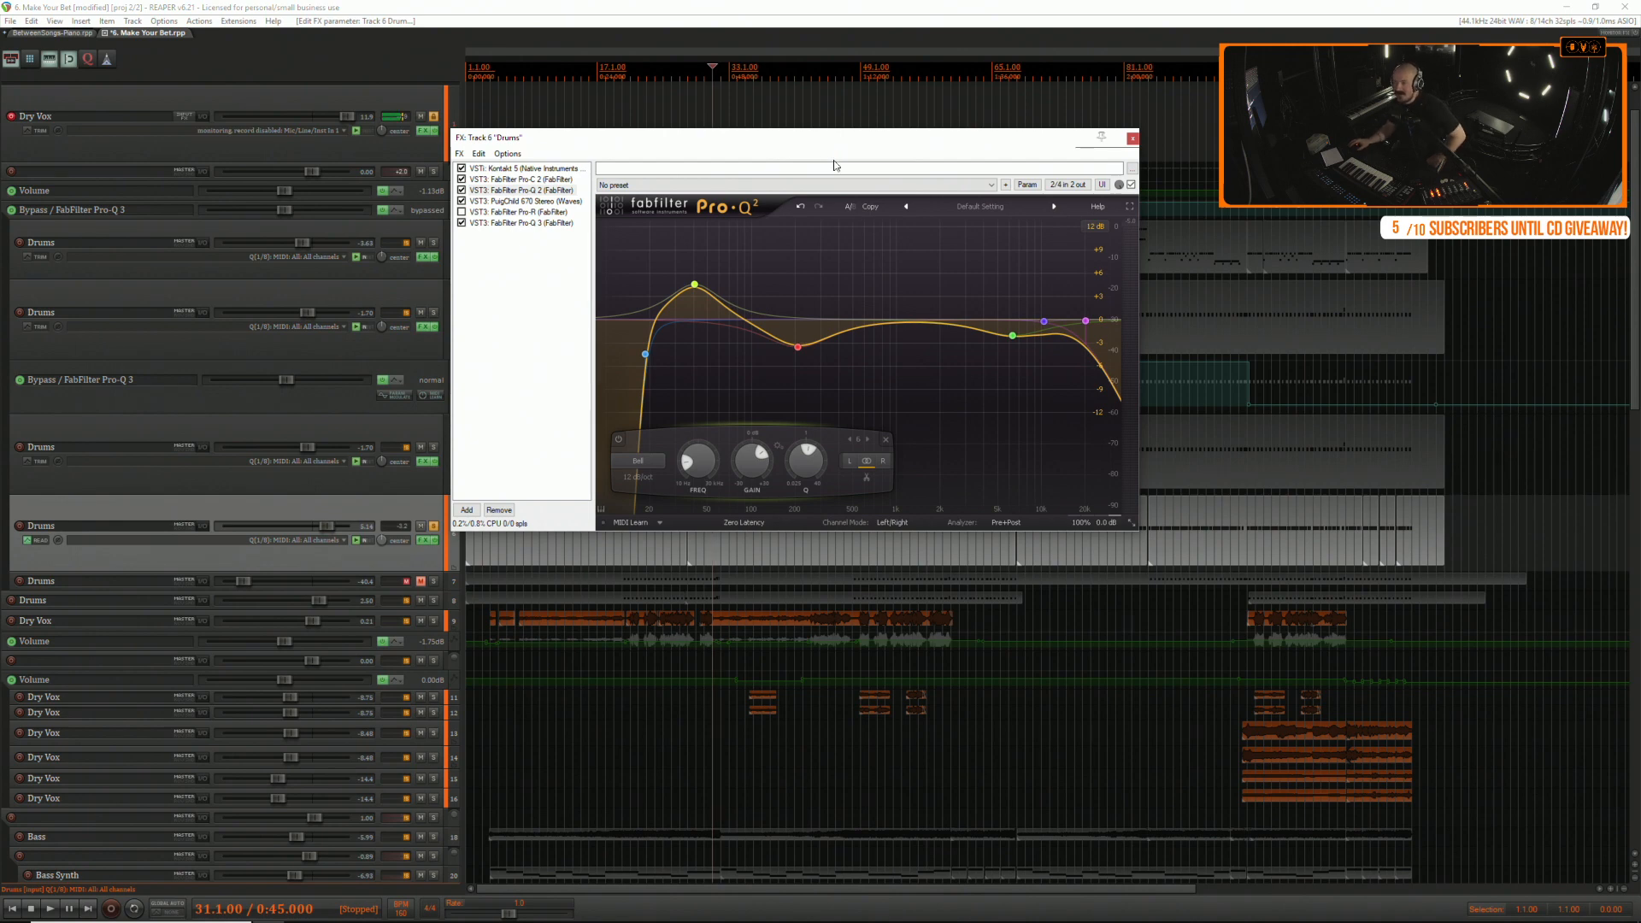
{"action": "left_click_drag", "start_coordinate": [848, 146], "coordinate": [870, 153]}
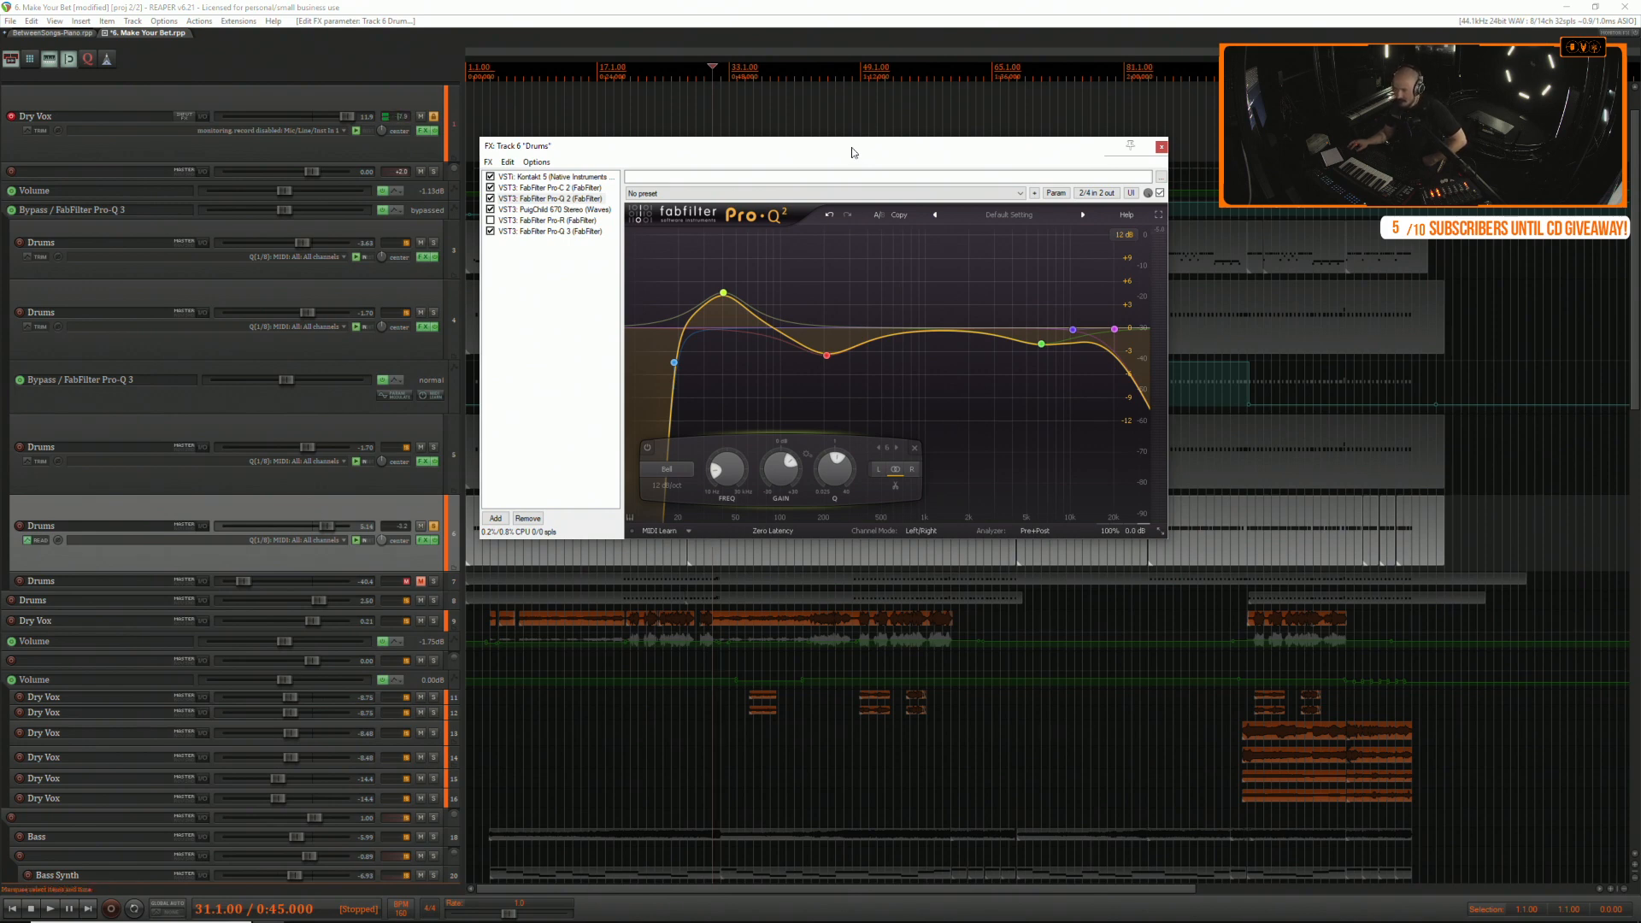
{"action": "left_click_drag", "start_coordinate": [852, 152], "coordinate": [848, 158]}
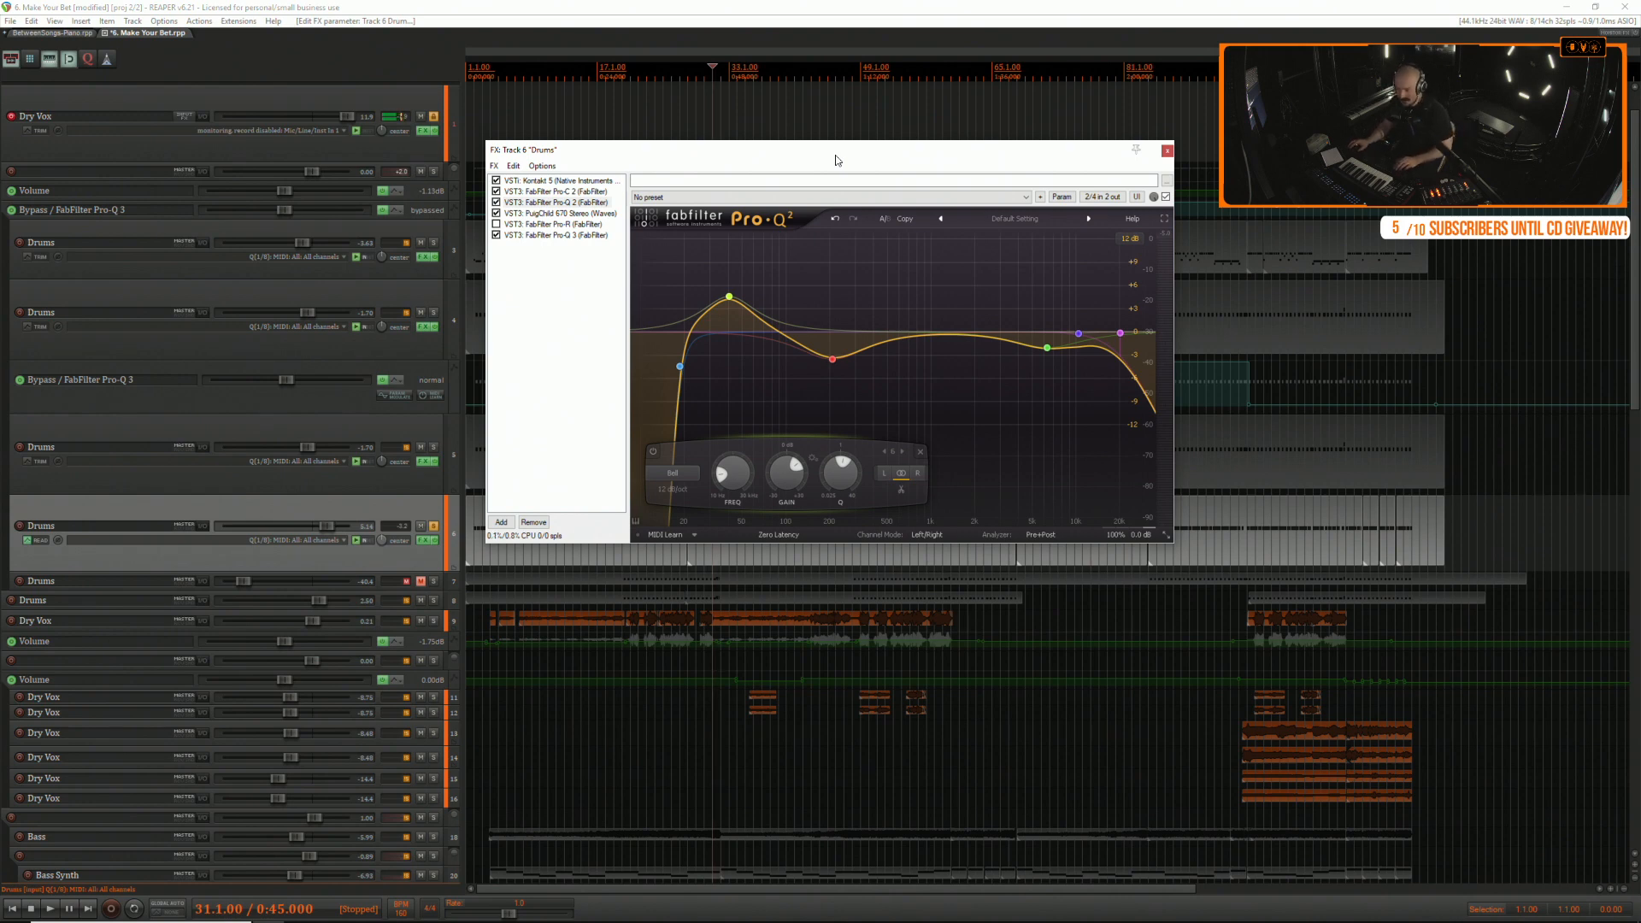
{"action": "left_click_drag", "start_coordinate": [849, 157], "coordinate": [874, 167]}
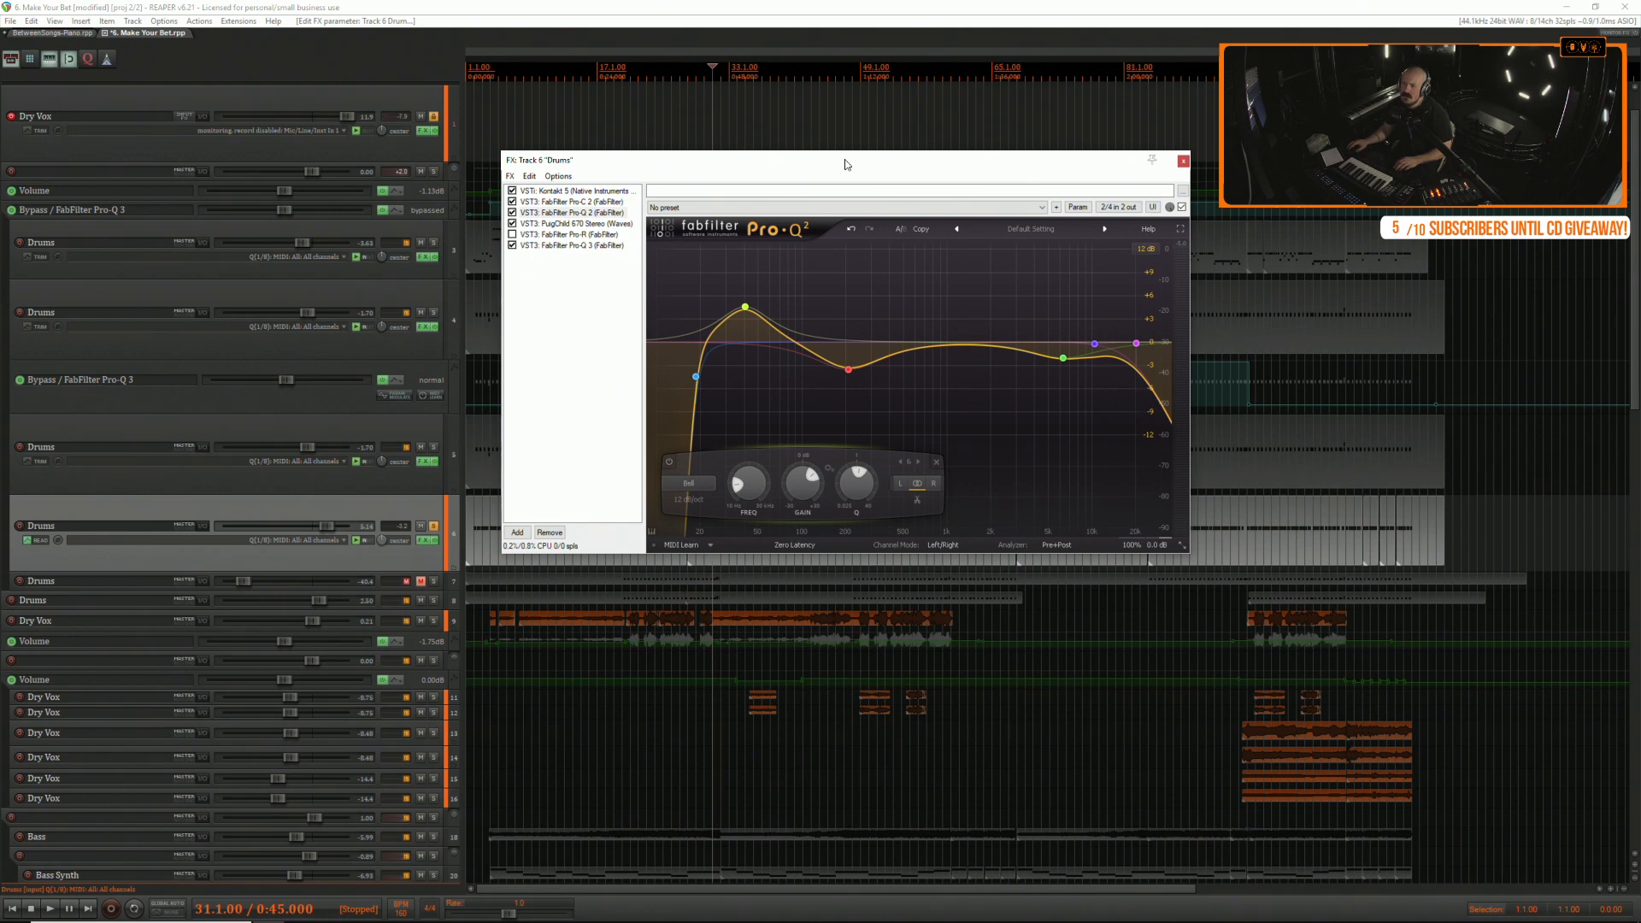
Close the effects chain and play the soloed Drums track briefly from 31.1.00.
{"action": "left_click", "coordinate": [1184, 162]}
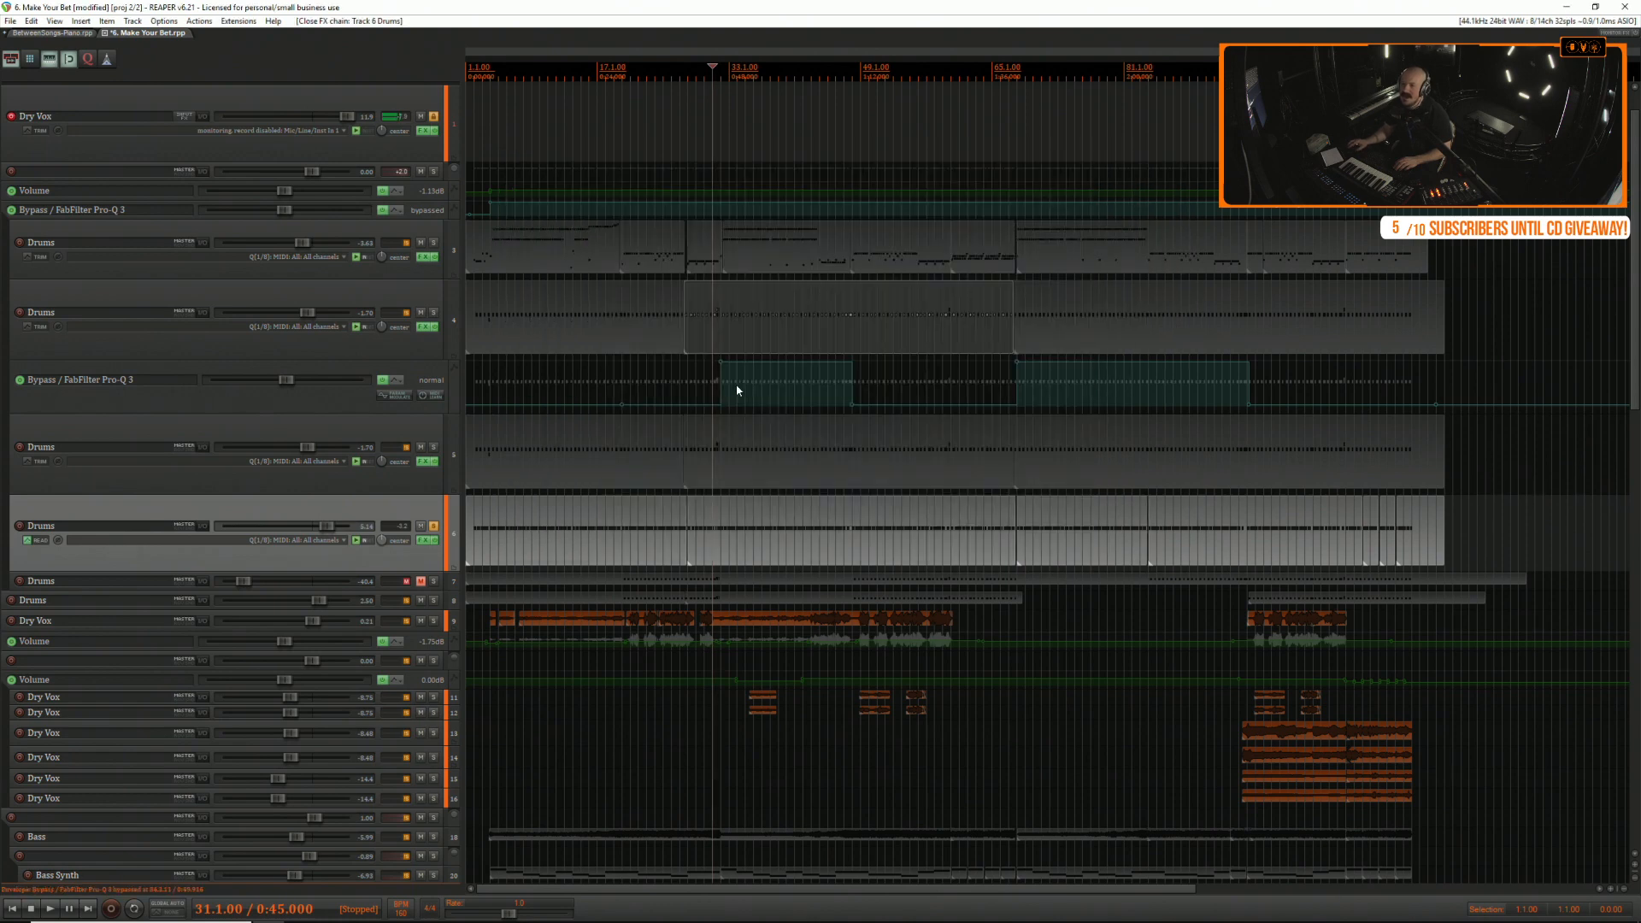
{"action": "key", "text": "space"}
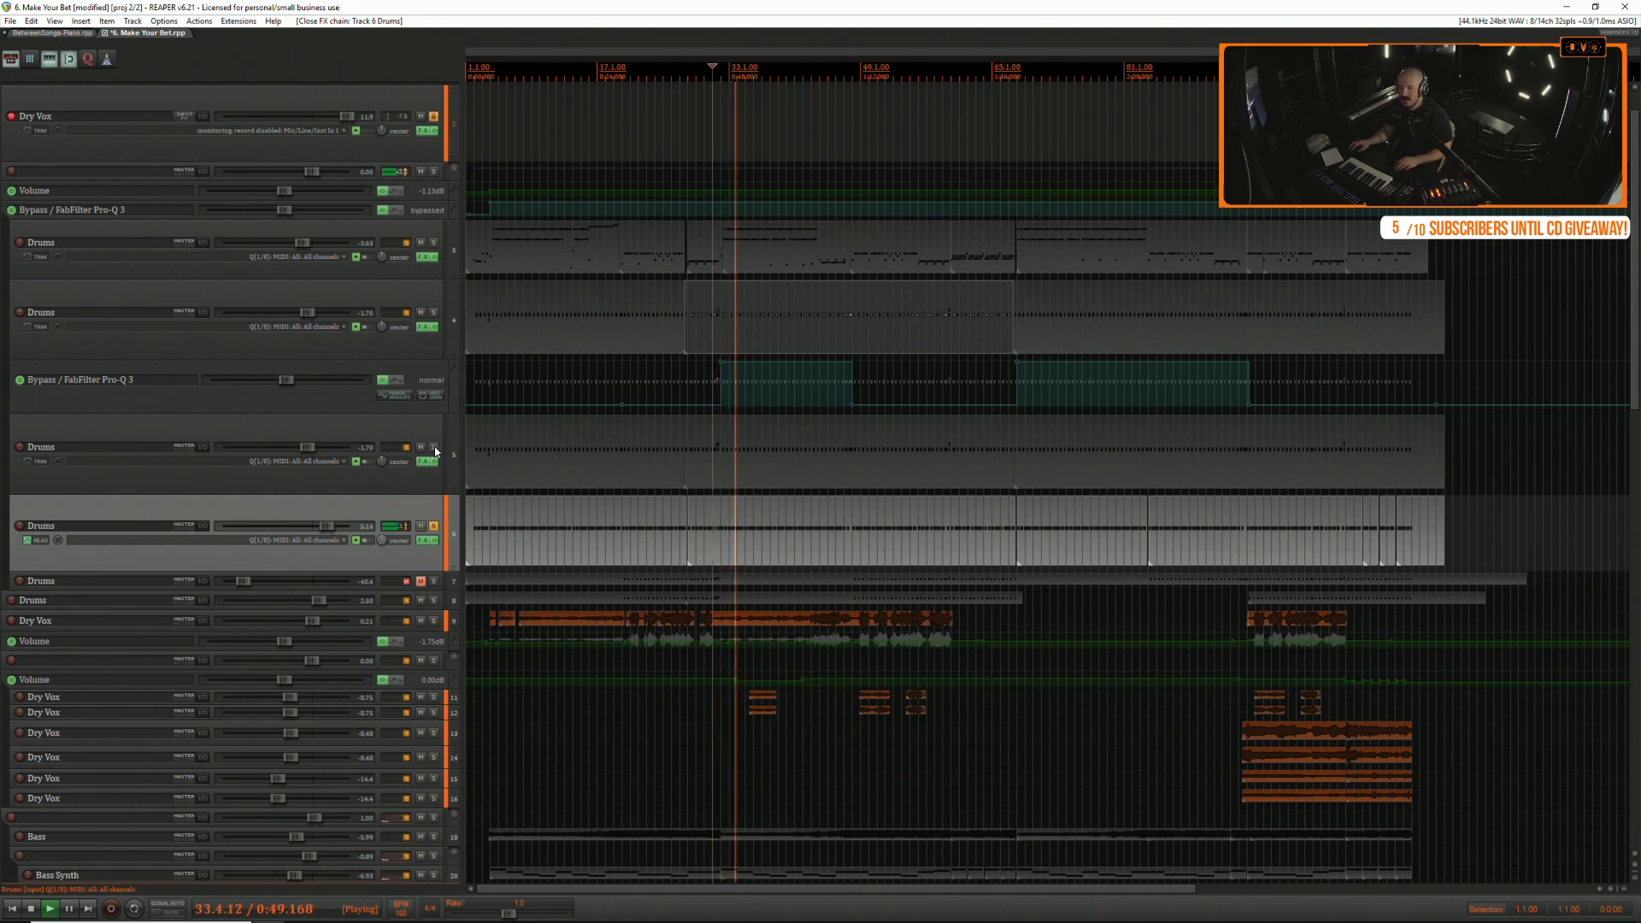
{"action": "key", "text": "space"}
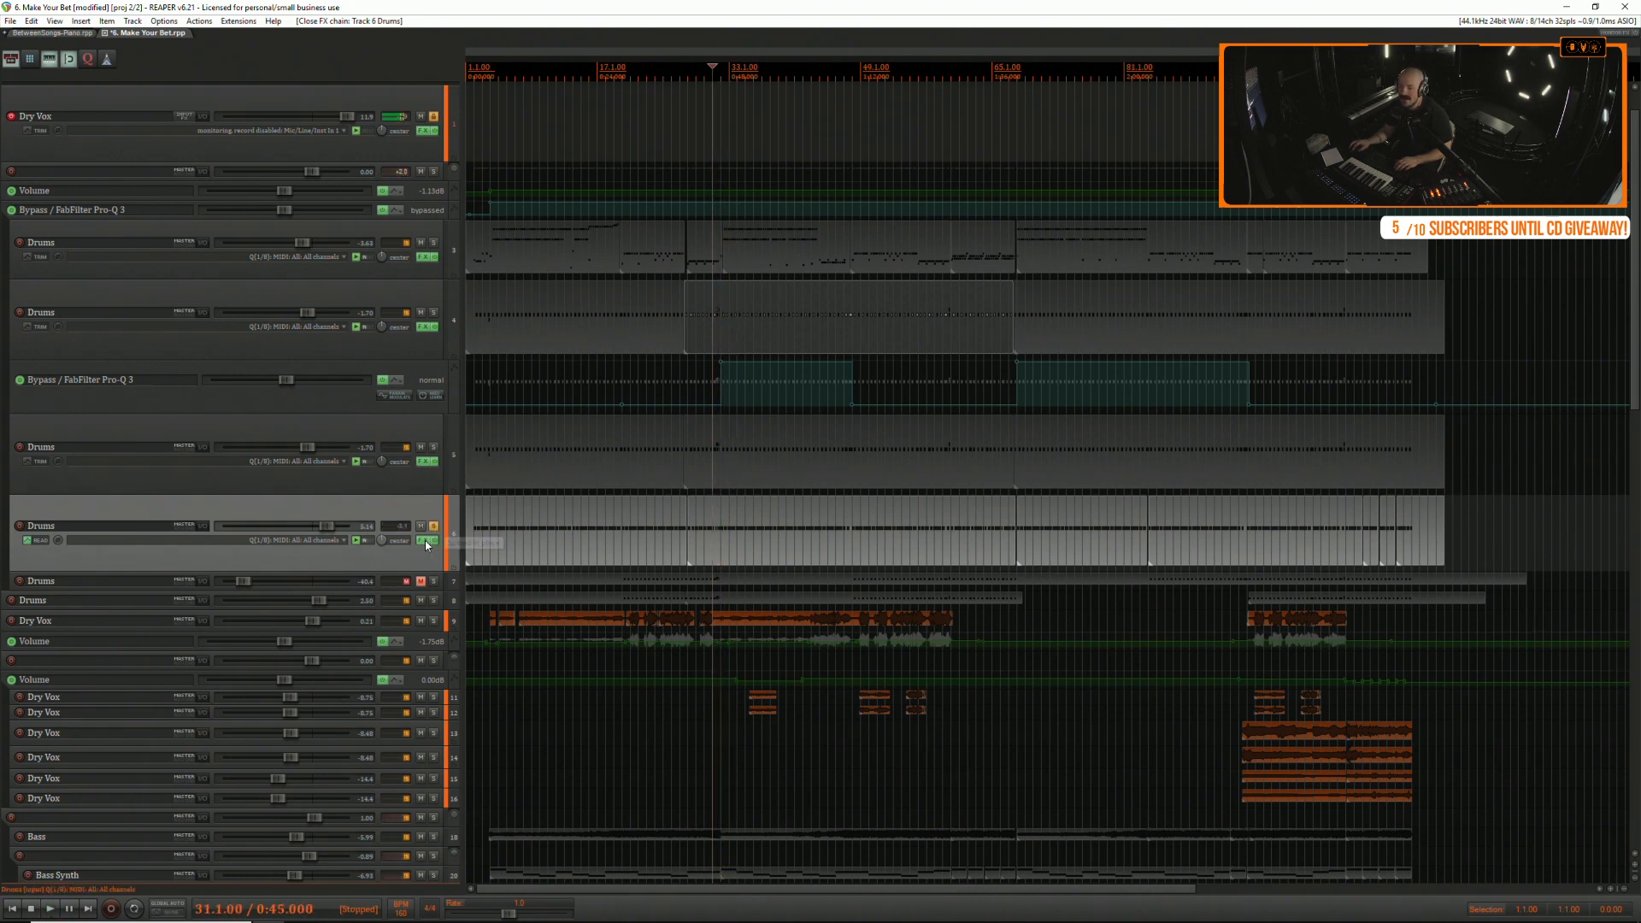
Open the Kontakt instrument on the soloed Drums track and examine the kick settings in Studio Drummer's mixer.
{"action": "left_click", "coordinate": [427, 541]}
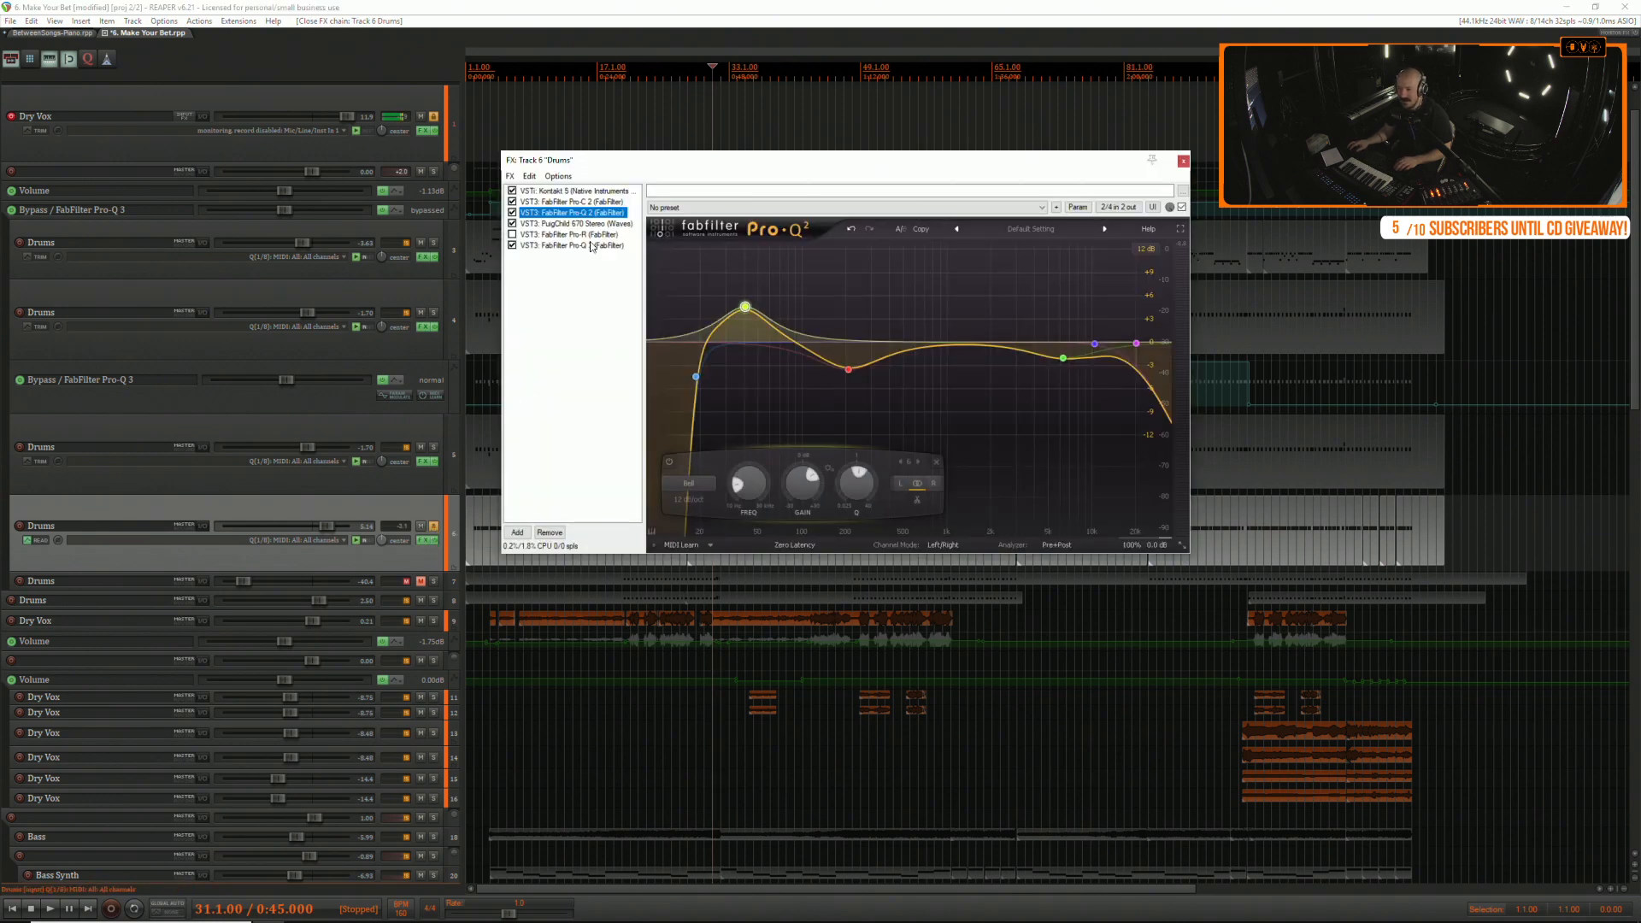
{"action": "left_click", "coordinate": [617, 190]}
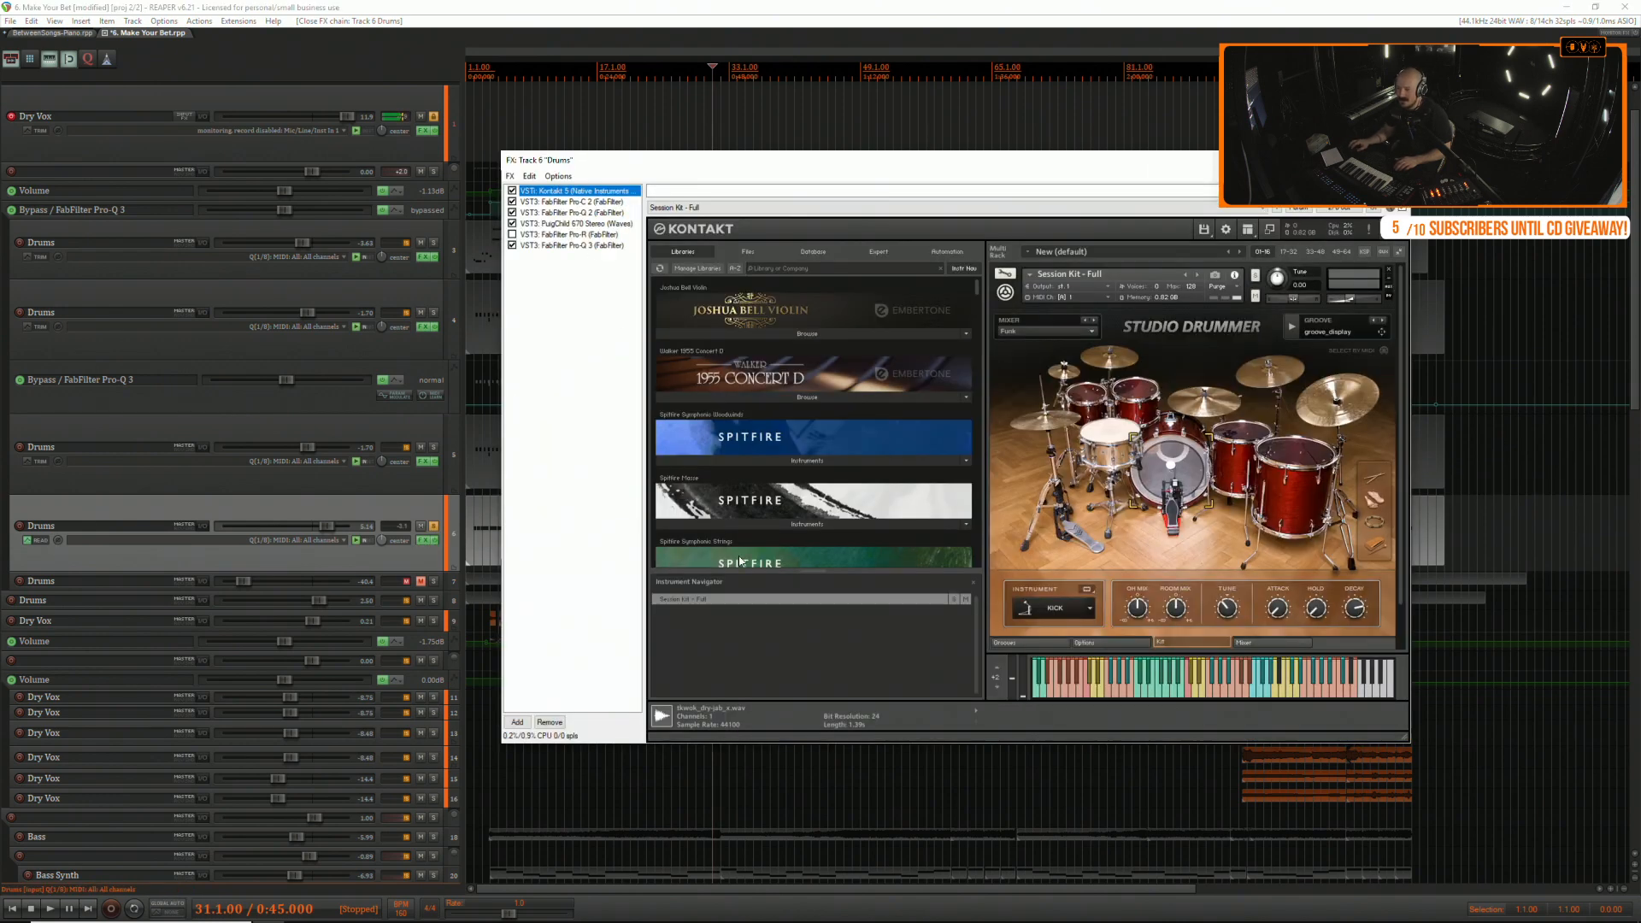
{"action": "left_click", "coordinate": [1247, 641]}
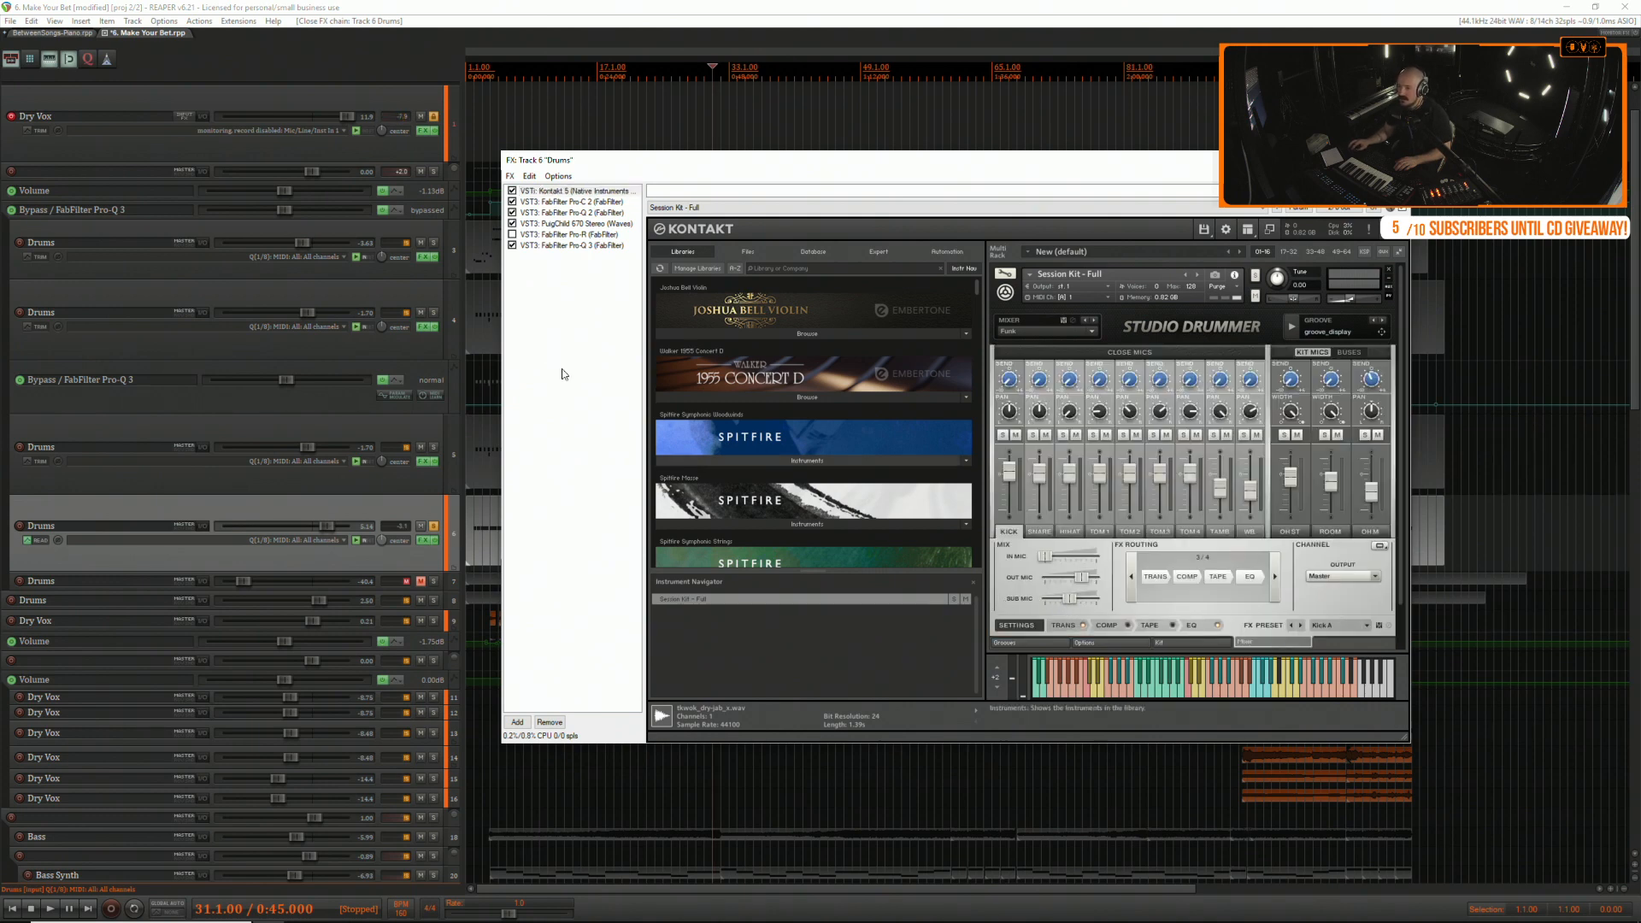
{"action": "left_click", "coordinate": [38, 22]}
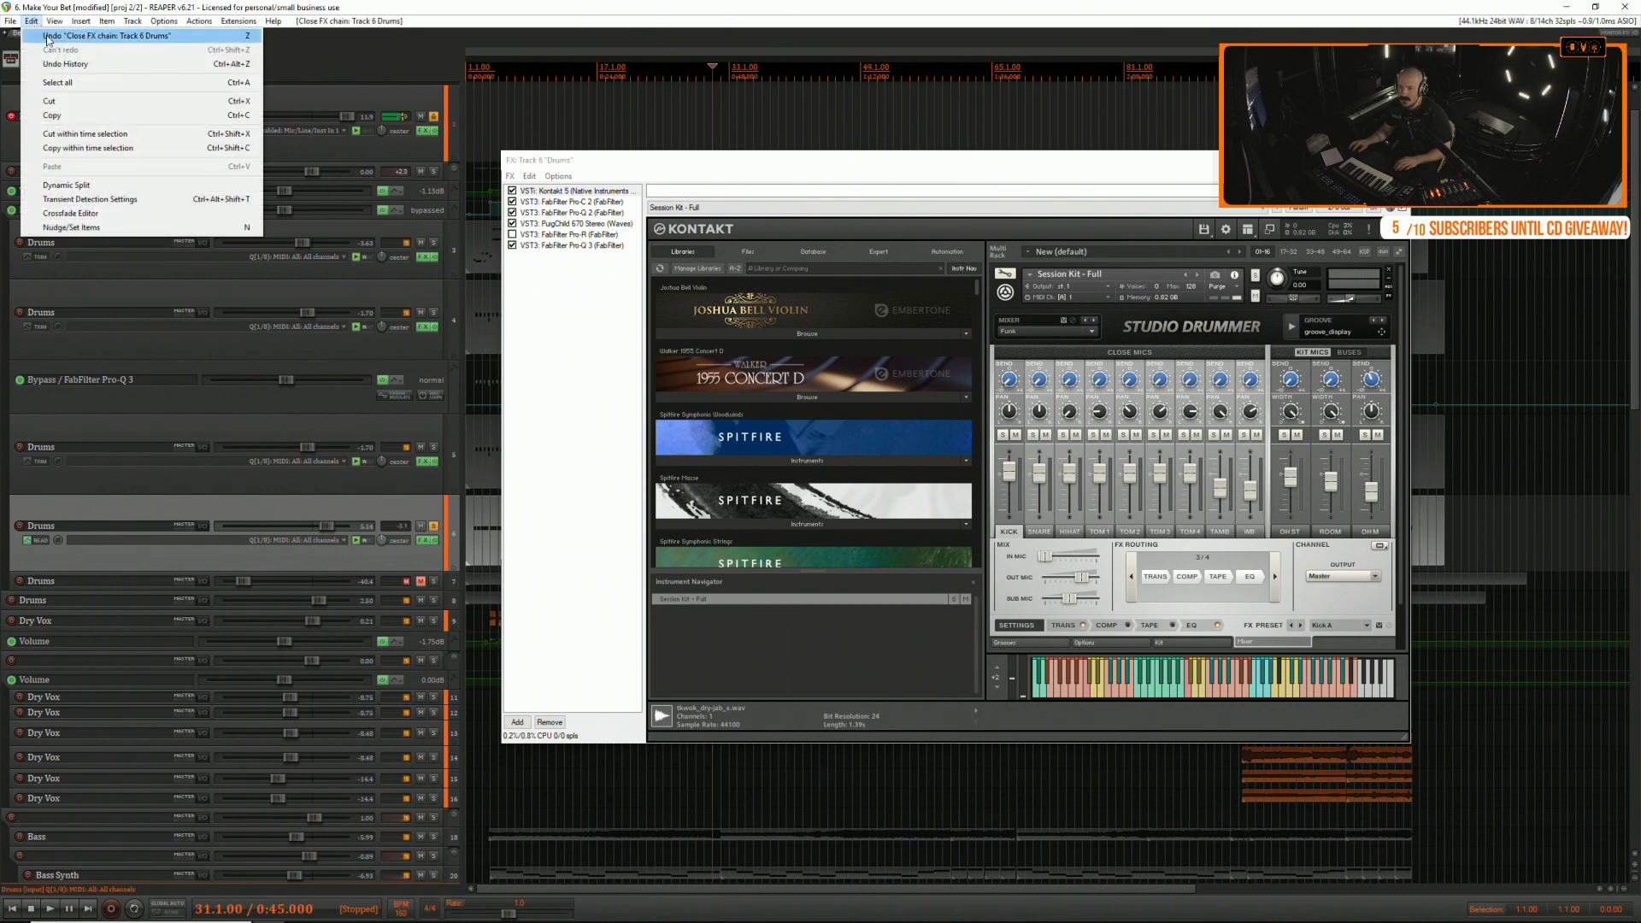
{"action": "left_click", "coordinate": [49, 39]}
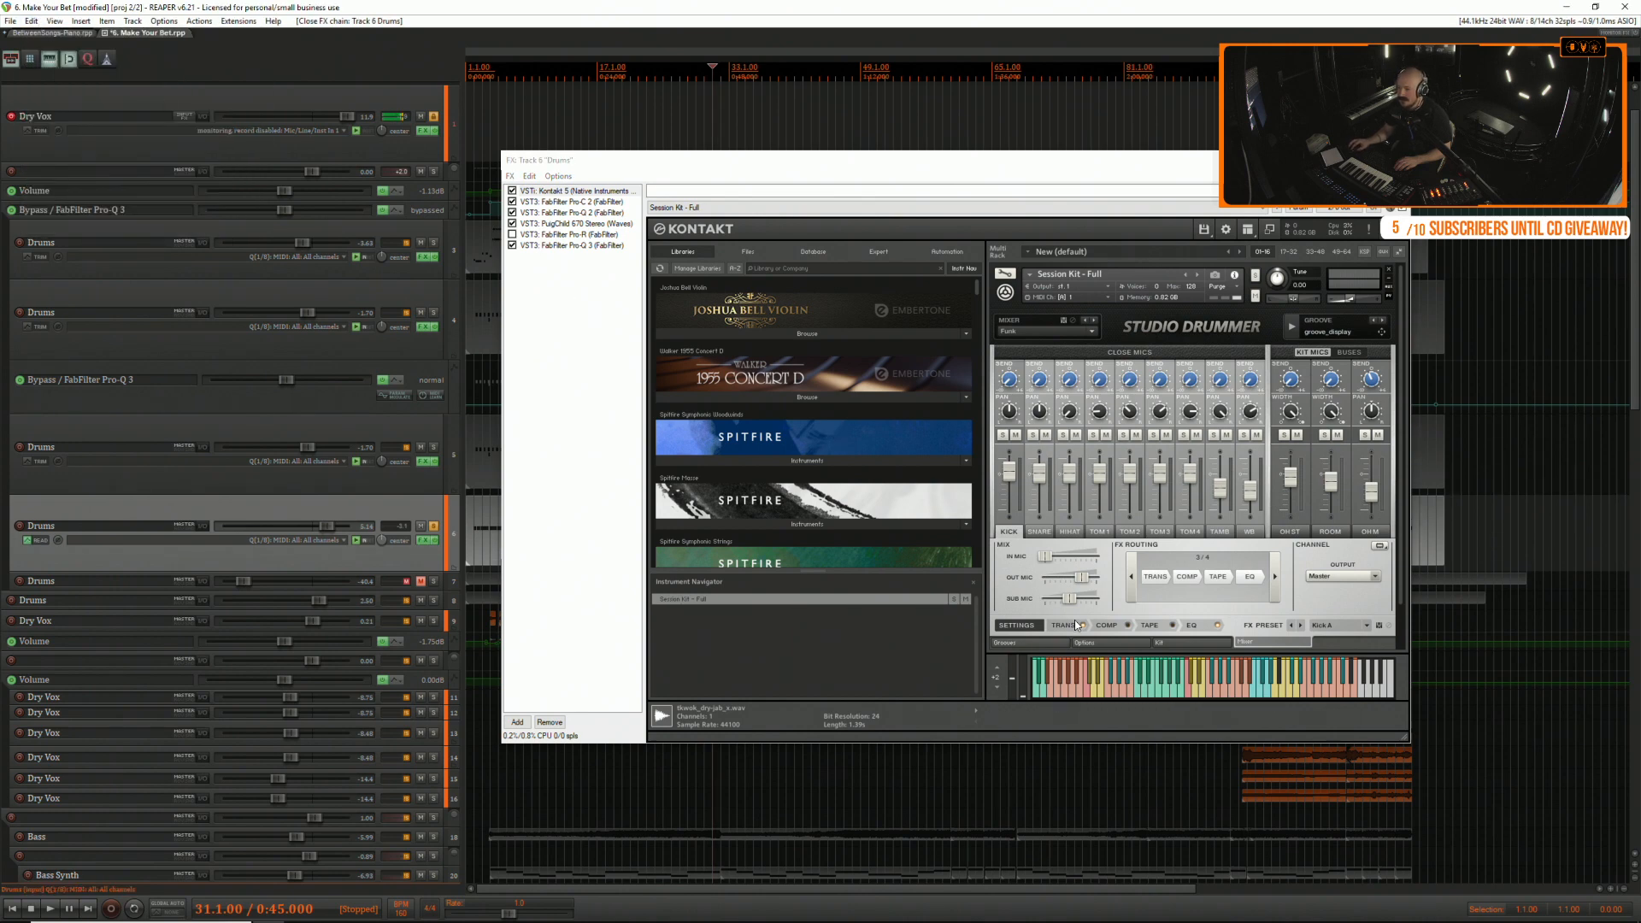
Play the soloed Drums track from 31.1.00 and nudge the kick's Sub Mic level in Studio Drummer.
{"action": "key", "text": "space"}
{"action": "mouse_move", "coordinate": [1072, 600]}
{"action": "left_mouse_down"}
{"action": "mouse_move", "coordinate": [1100, 601]}
{"action": "mouse_move", "coordinate": [1010, 594]}
{"action": "mouse_move", "coordinate": [1131, 607]}
{"action": "mouse_move", "coordinate": [1079, 603]}
{"action": "left_mouse_up"}
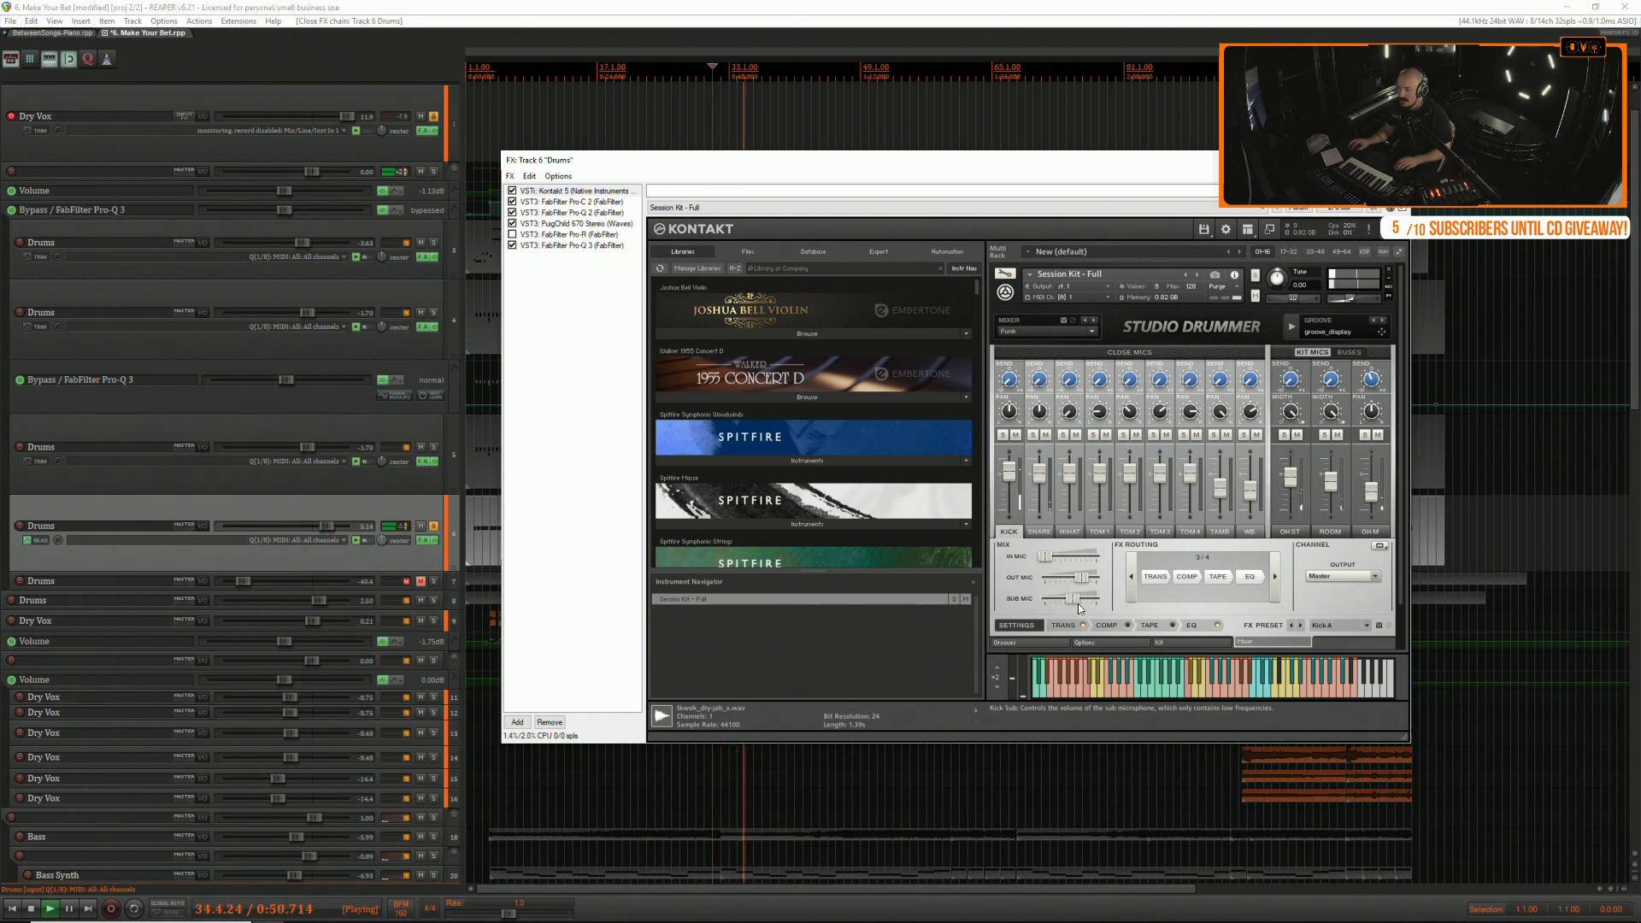
{"action": "key", "text": "space"}
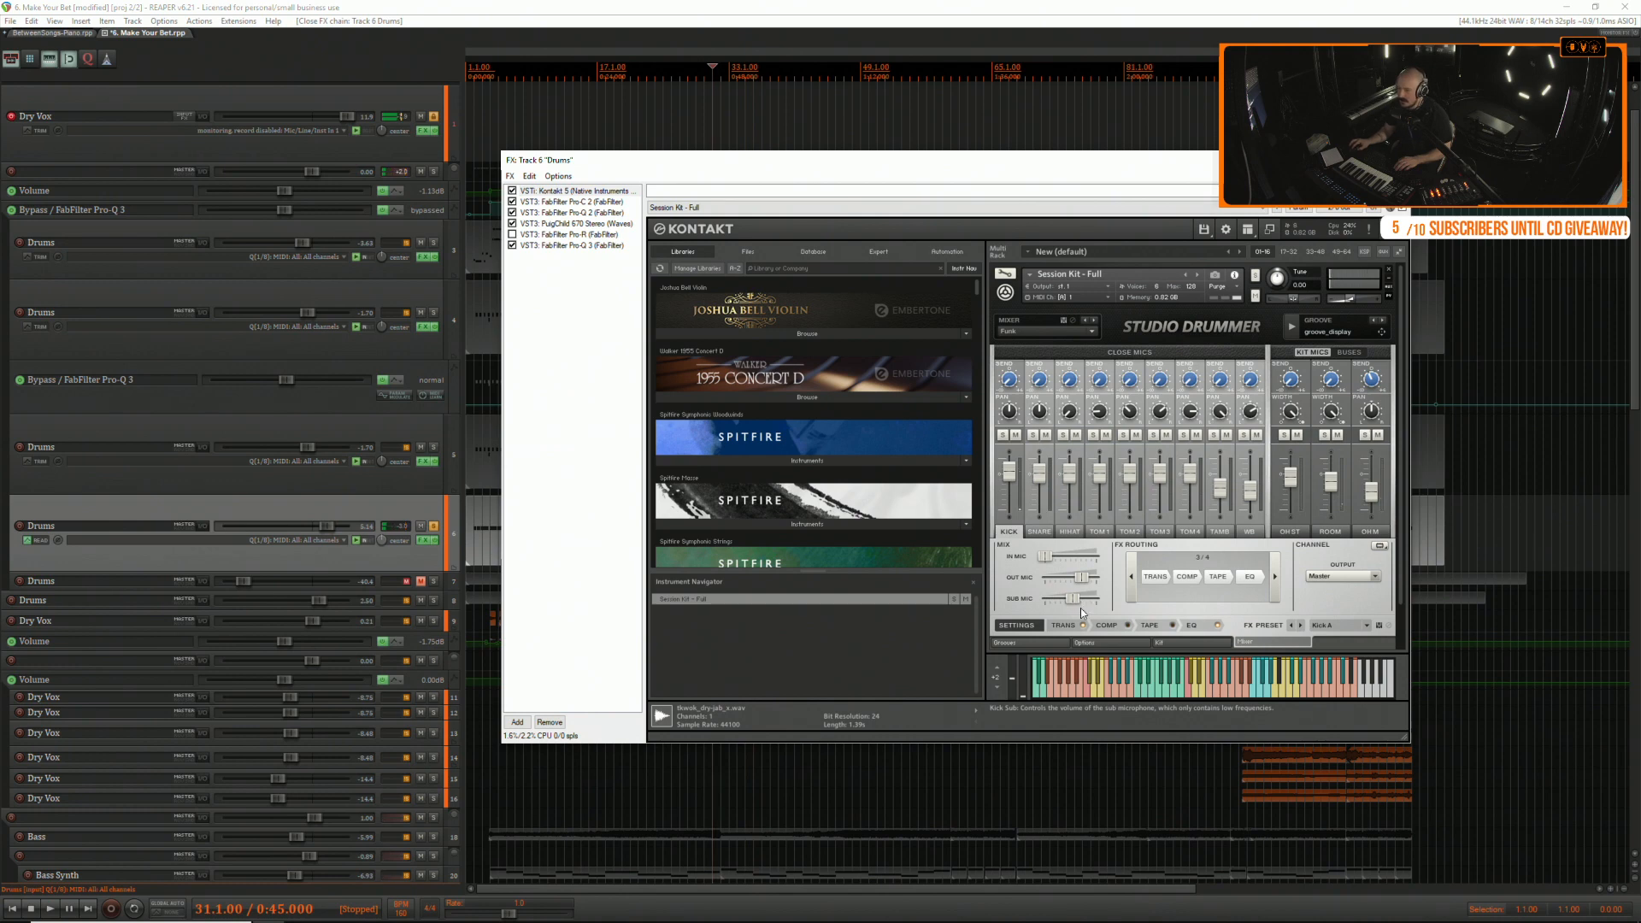
Show the snare channel's settings and pull its Bleed level down to the minimum during playback.
{"action": "left_click", "coordinate": [1039, 531]}
{"action": "key", "text": "space"}
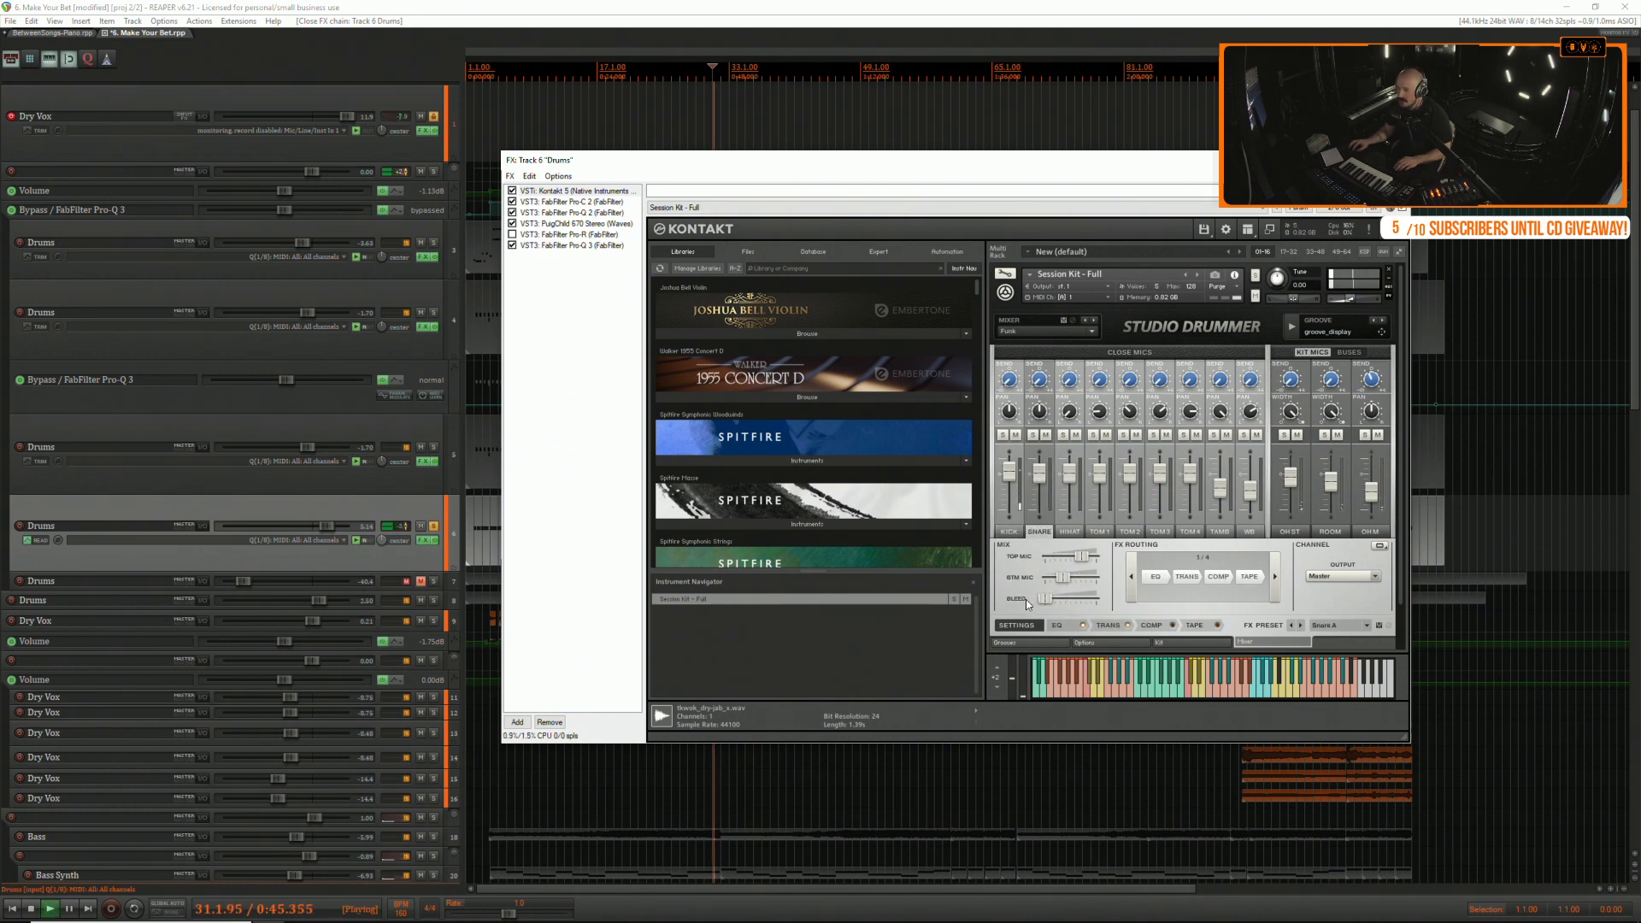
{"action": "left_click_drag", "start_coordinate": [1058, 599], "coordinate": [1017, 601]}
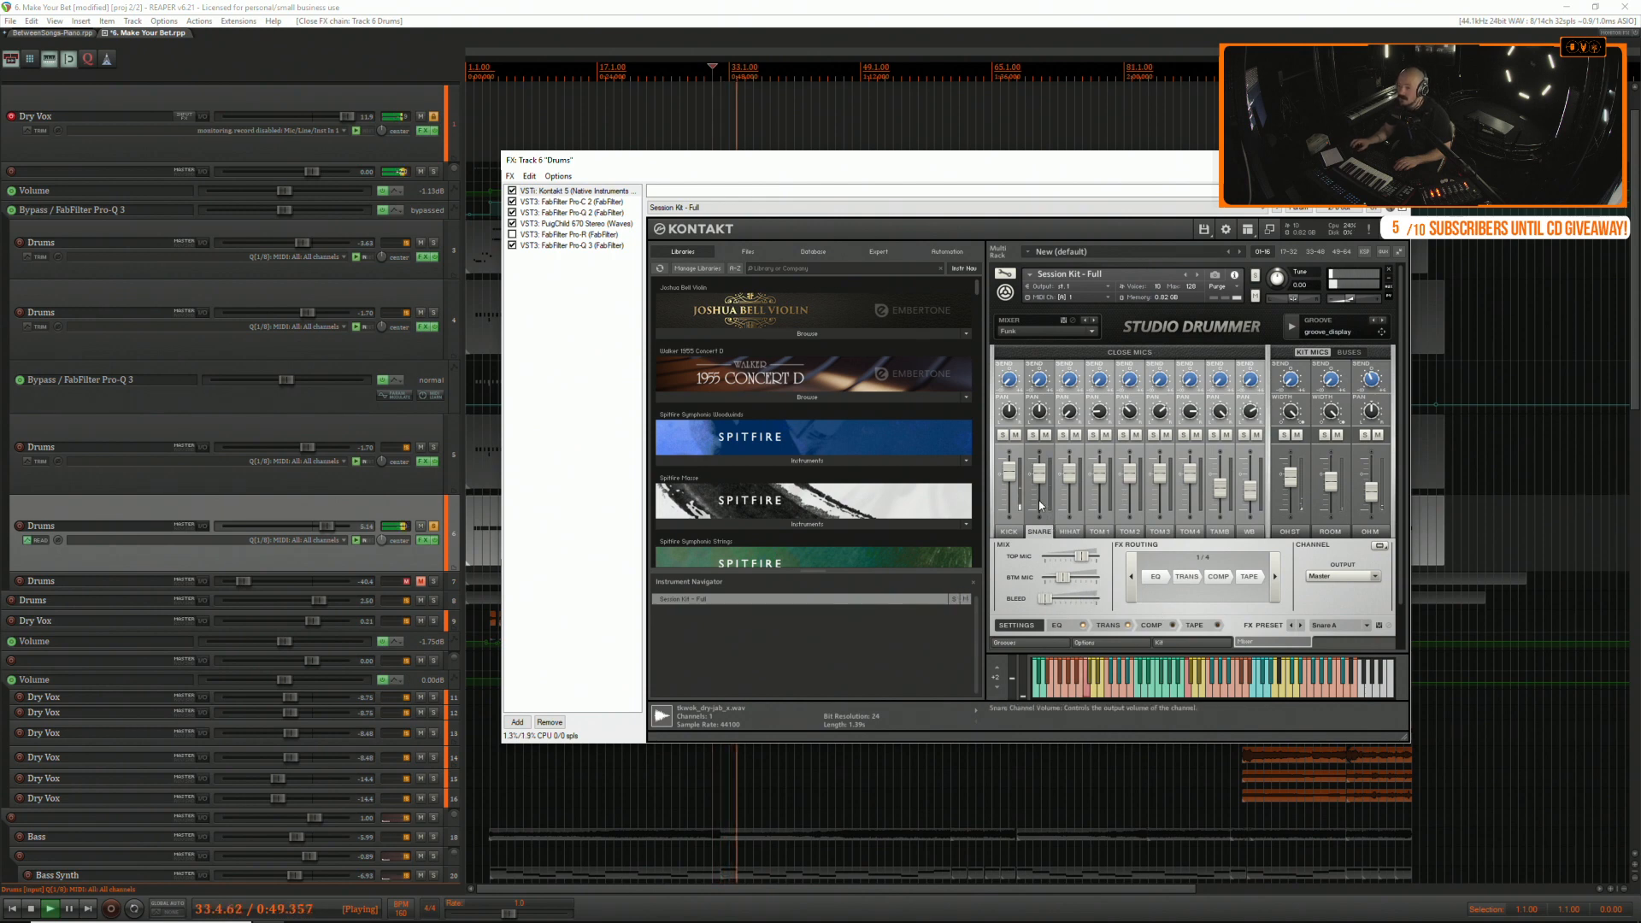
Check the kit view, raise the stereo overhead (OH ST) fader slightly in Studio Drummer's mixer, and stop playback.
{"action": "left_click", "coordinate": [1172, 643]}
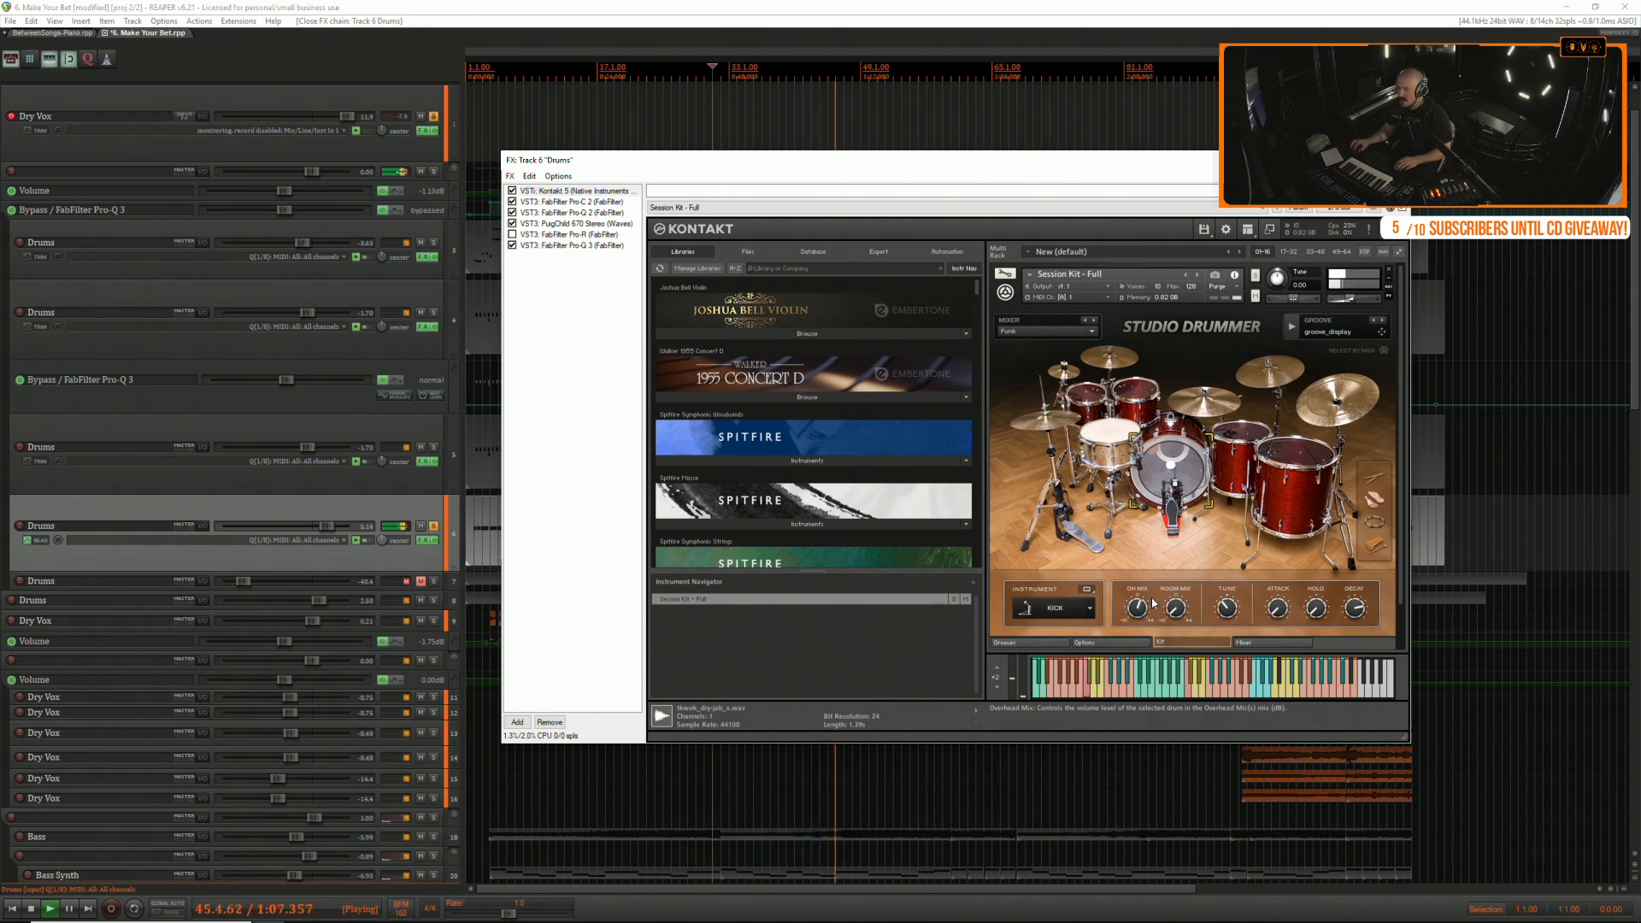
{"action": "left_click", "coordinate": [1237, 641]}
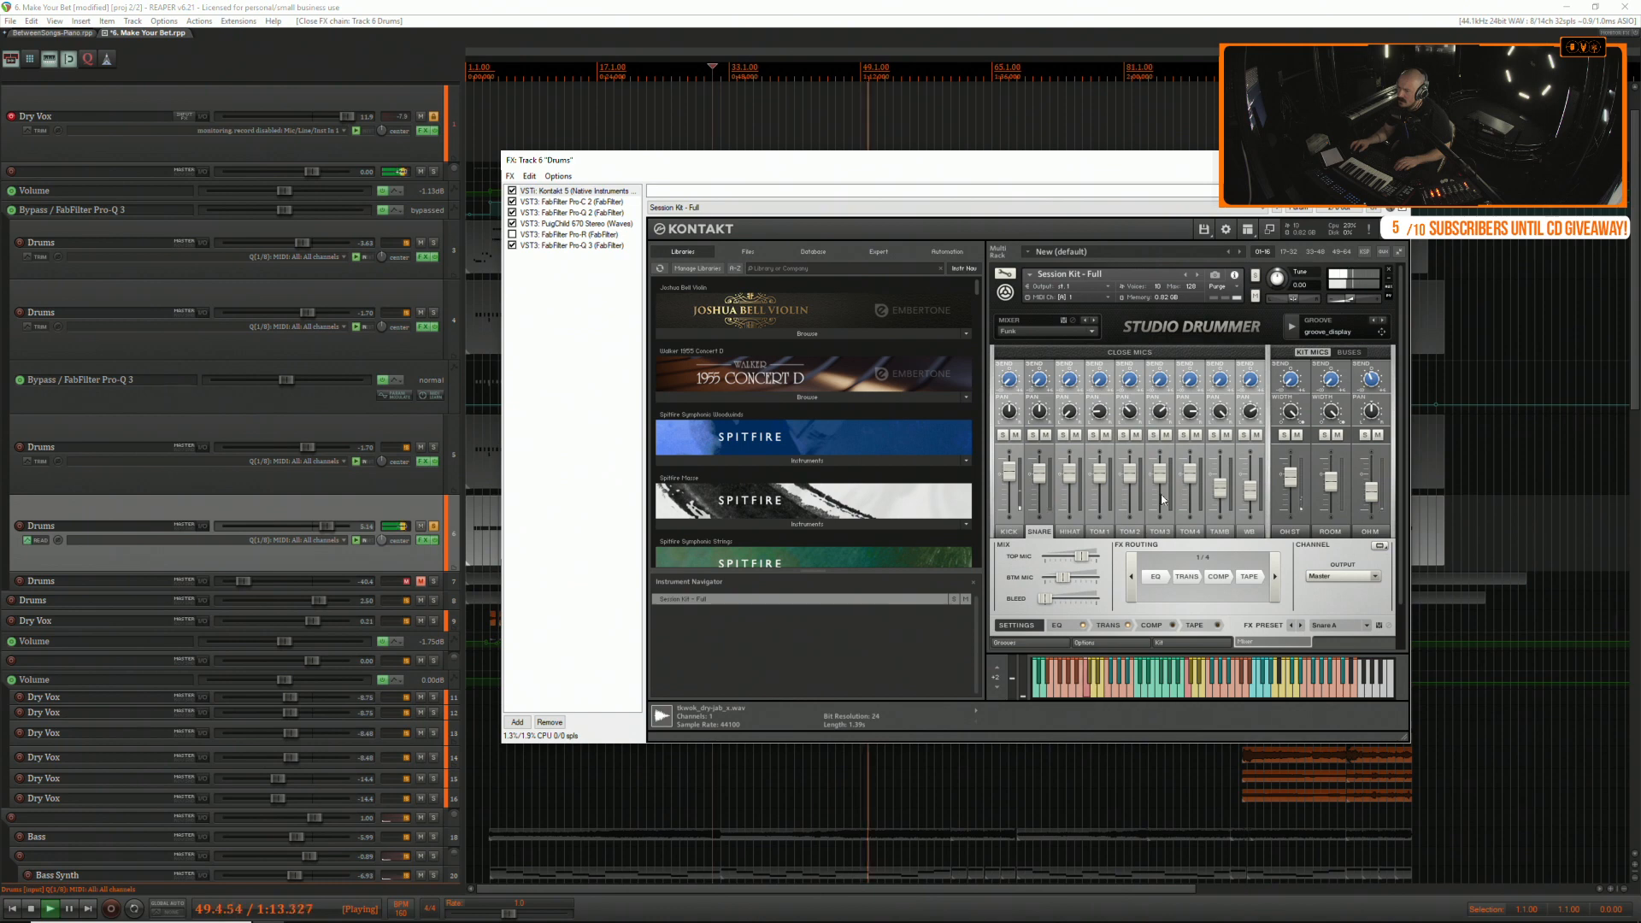
{"action": "left_click_drag", "start_coordinate": [1295, 484], "coordinate": [1291, 472]}
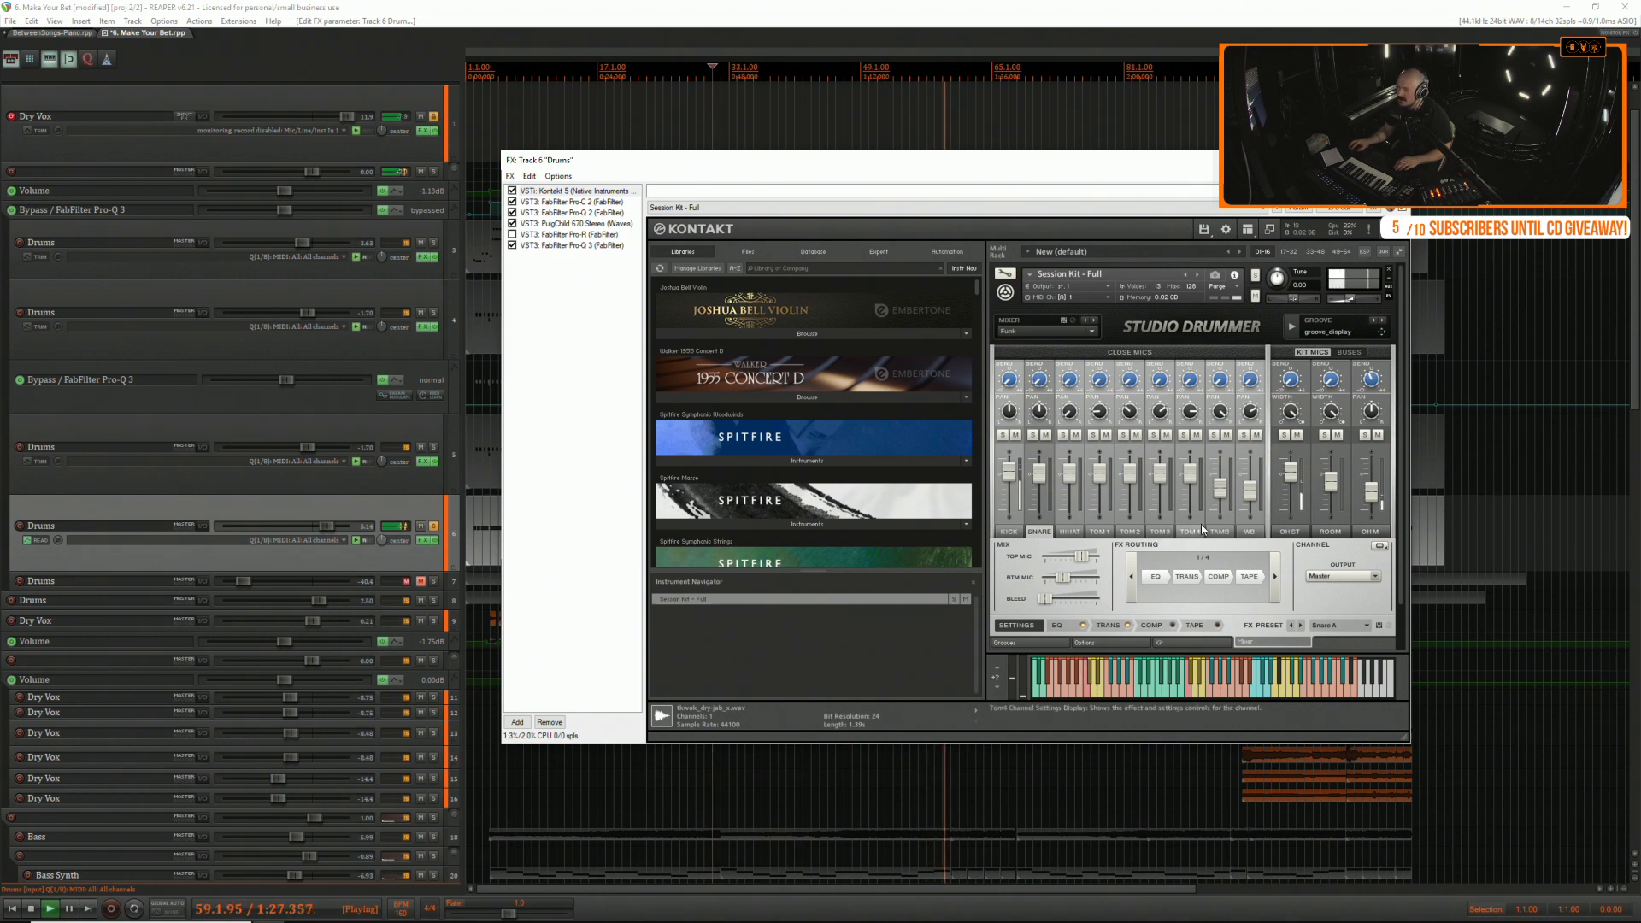
{"action": "key", "text": "space"}
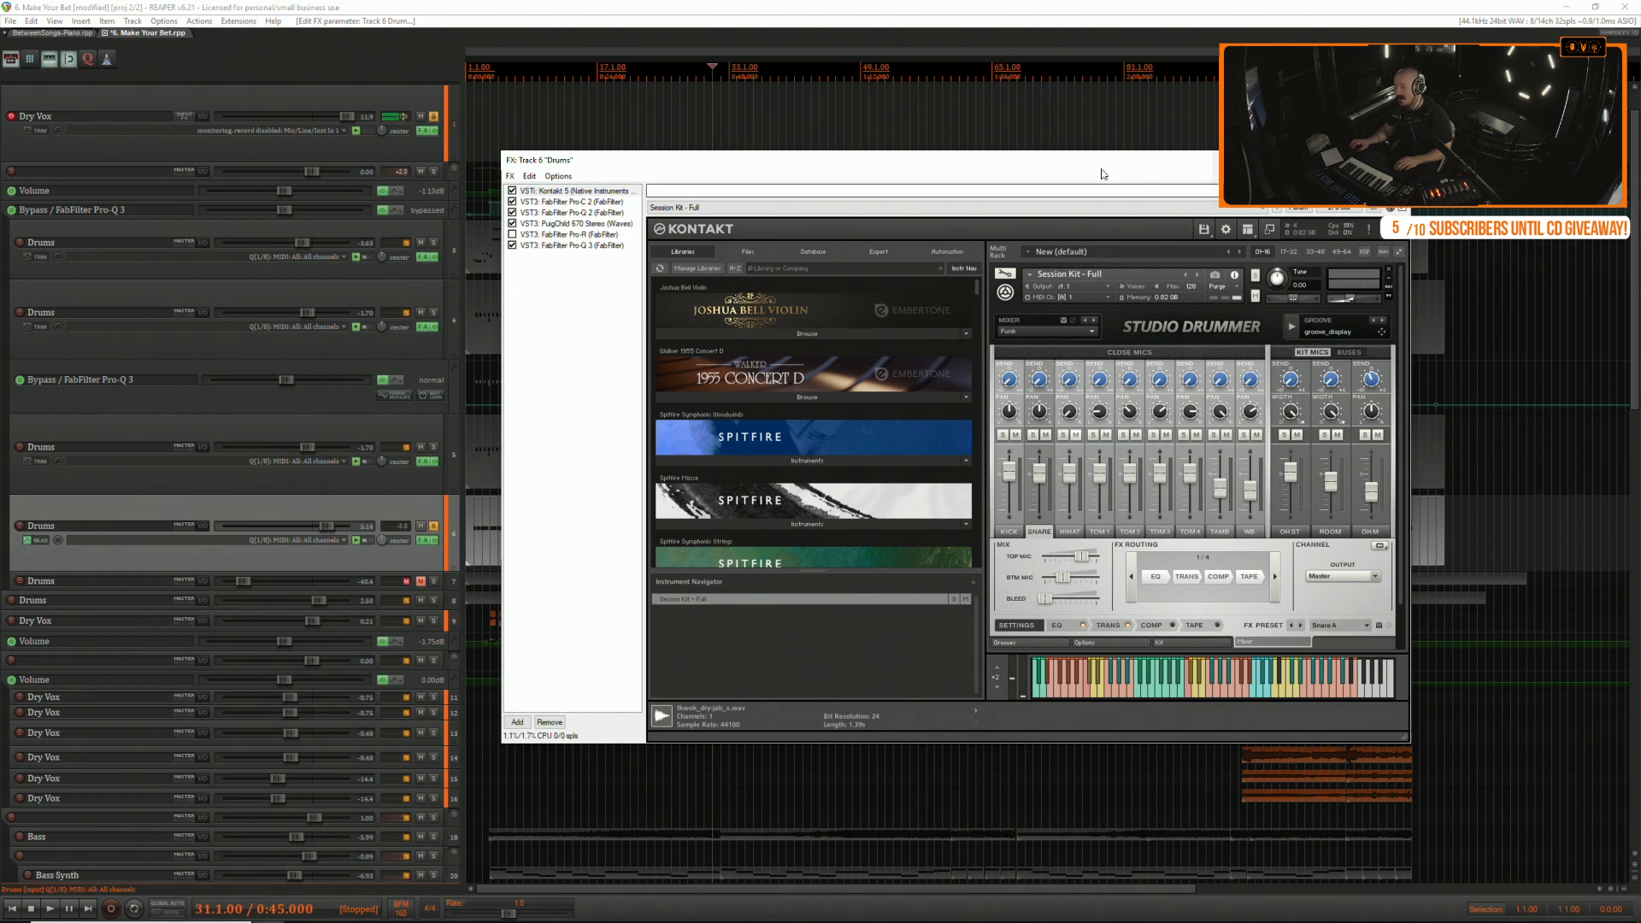
Reposition the effects window and compare the snare's and kick's settings in Studio Drummer's kit view during playback.
{"action": "left_click_drag", "start_coordinate": [1099, 164], "coordinate": [1046, 173]}
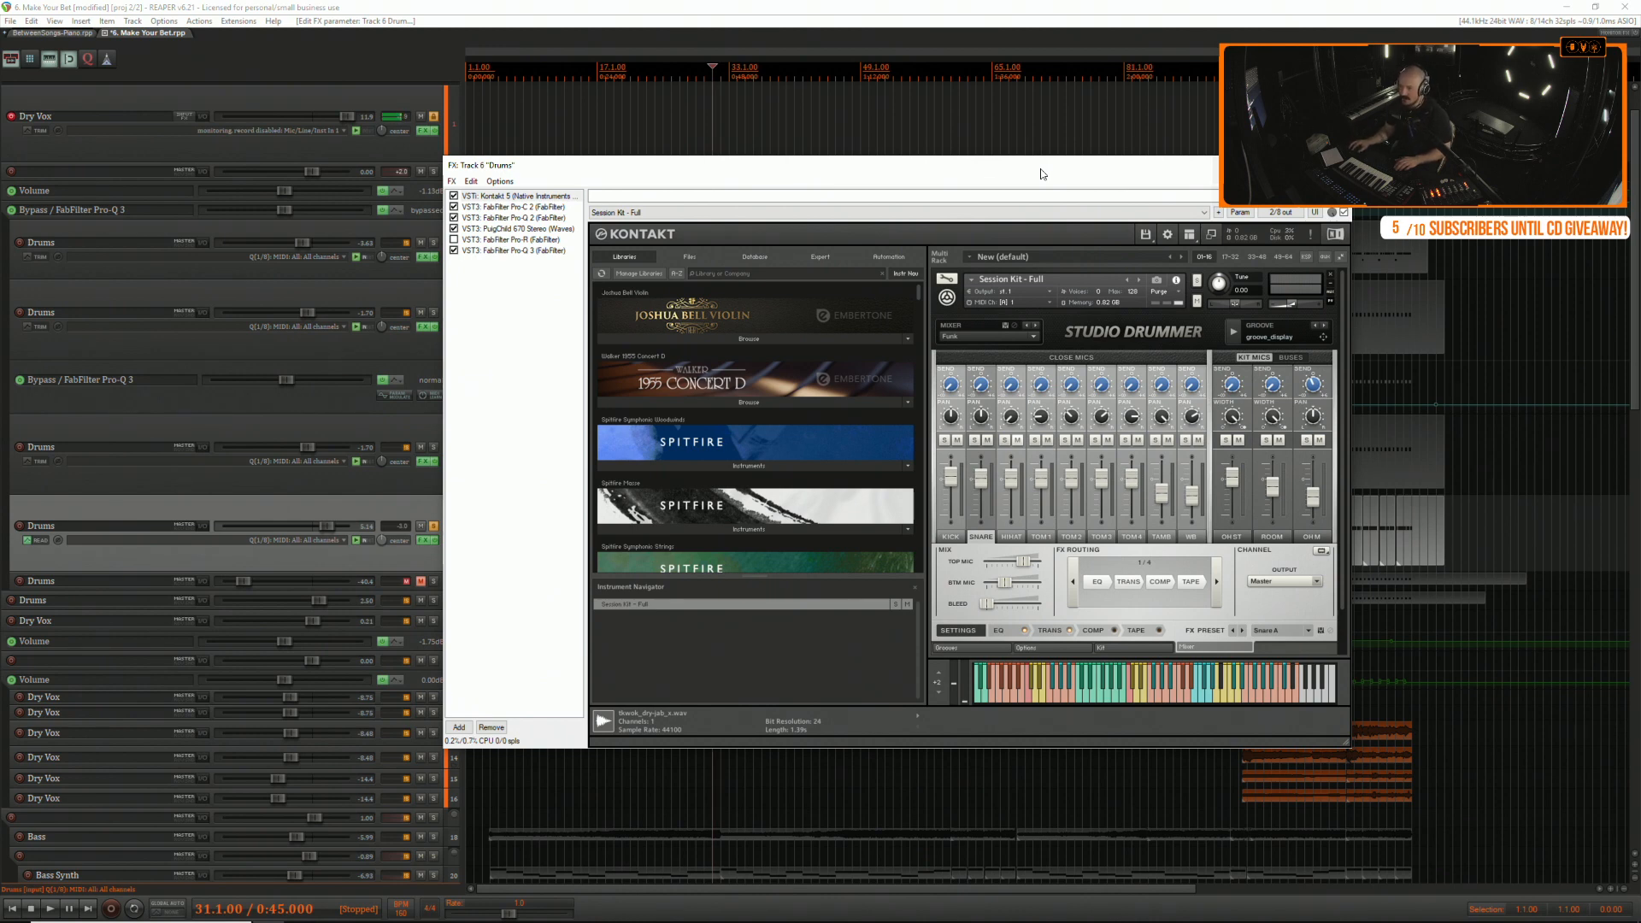
{"action": "left_click_drag", "start_coordinate": [1041, 174], "coordinate": [1005, 161]}
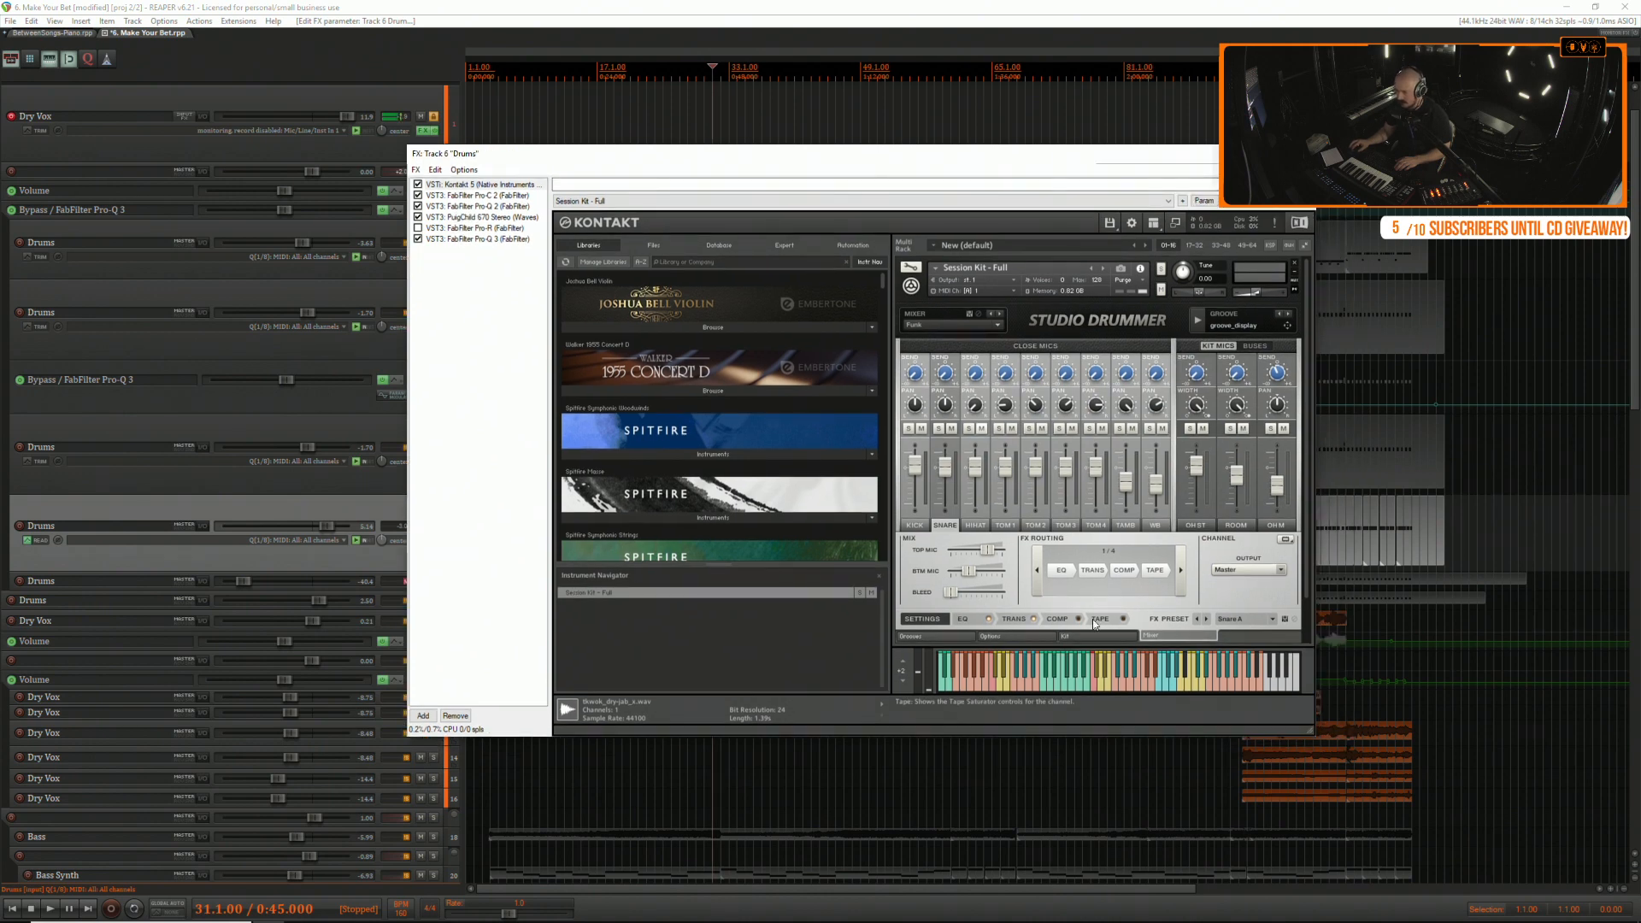
{"action": "left_click", "coordinate": [1091, 636]}
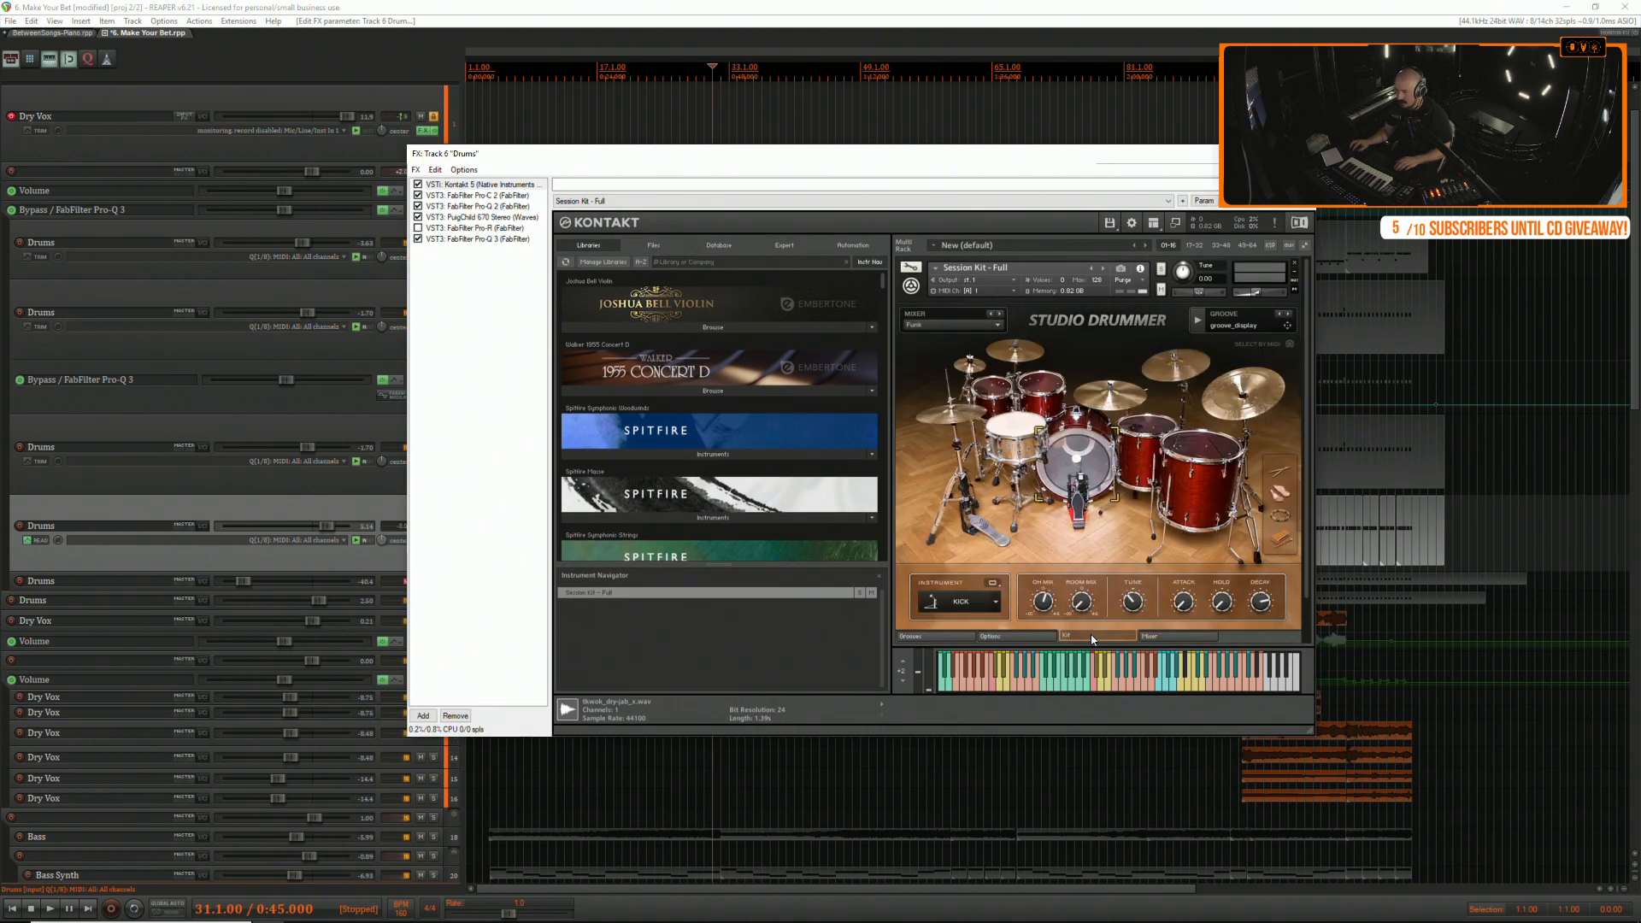
{"action": "left_click", "coordinate": [1031, 457]}
{"action": "key", "text": "space"}
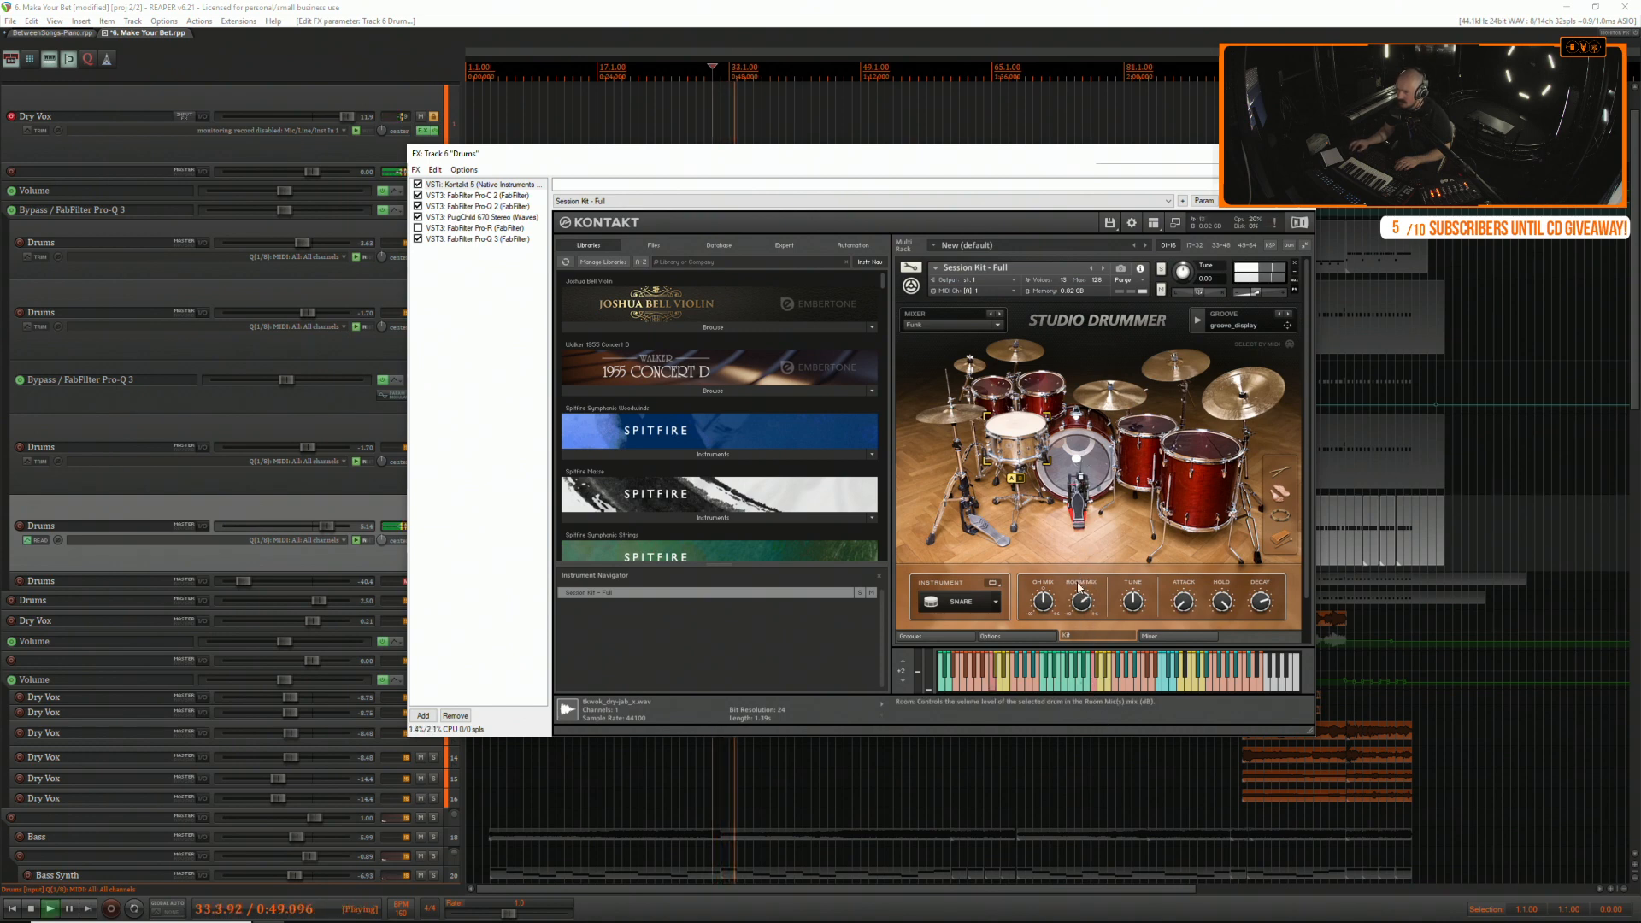
{"action": "left_click", "coordinate": [1103, 479]}
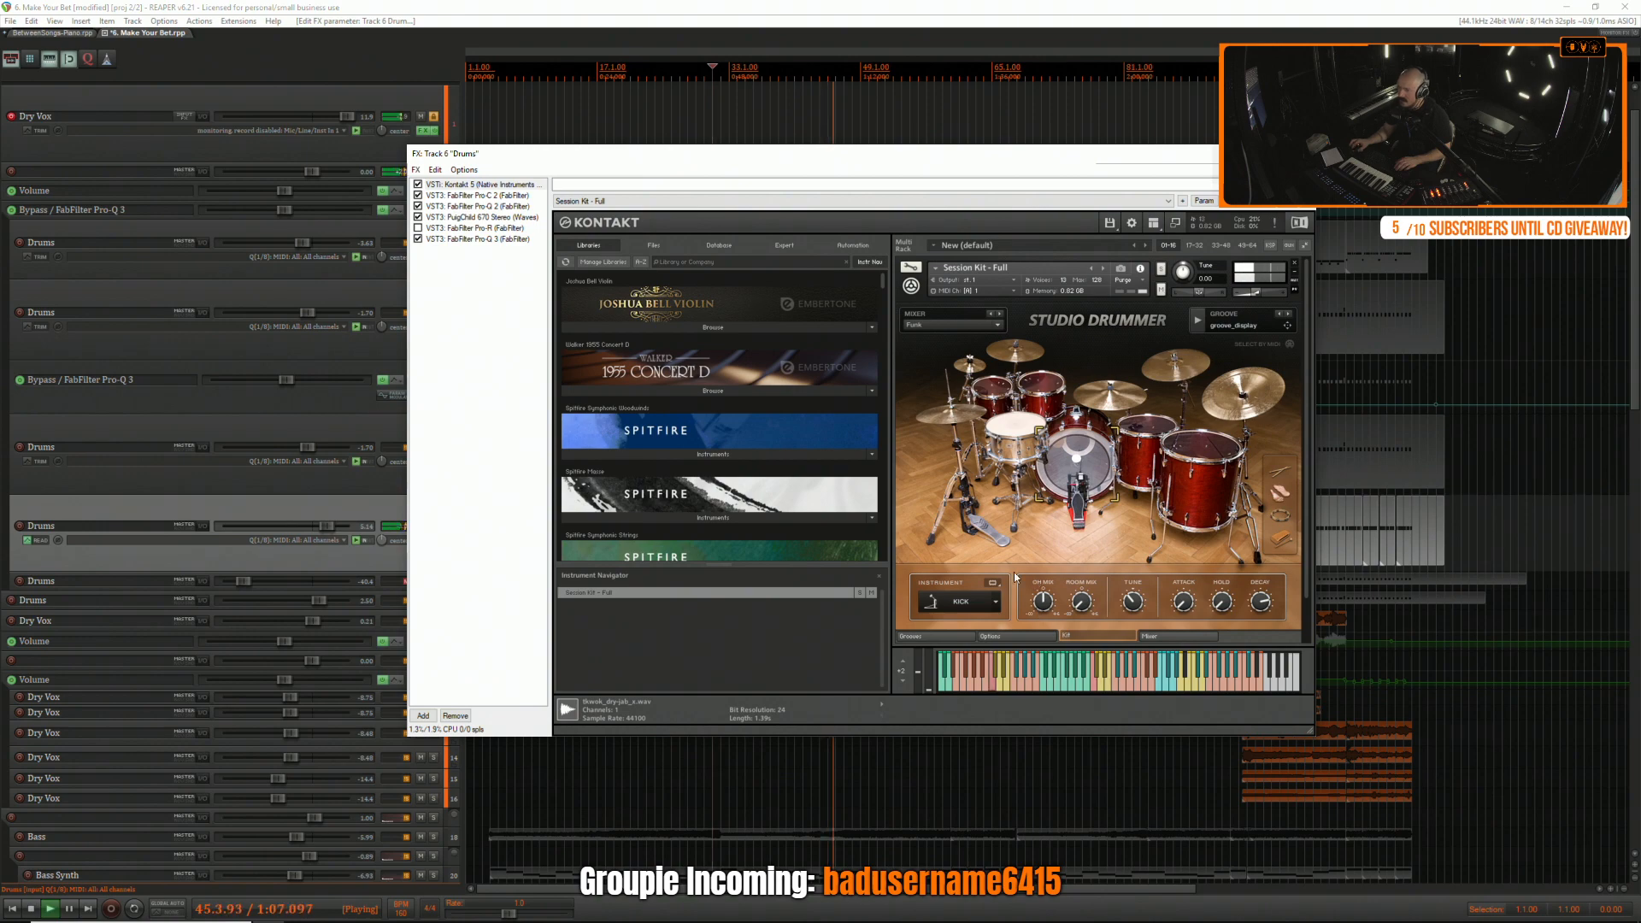
Raise Pro-Q 2's band near 6 kHz to a boost of about 2 dB on the soloed Drums track.
{"action": "left_click", "coordinate": [493, 206]}
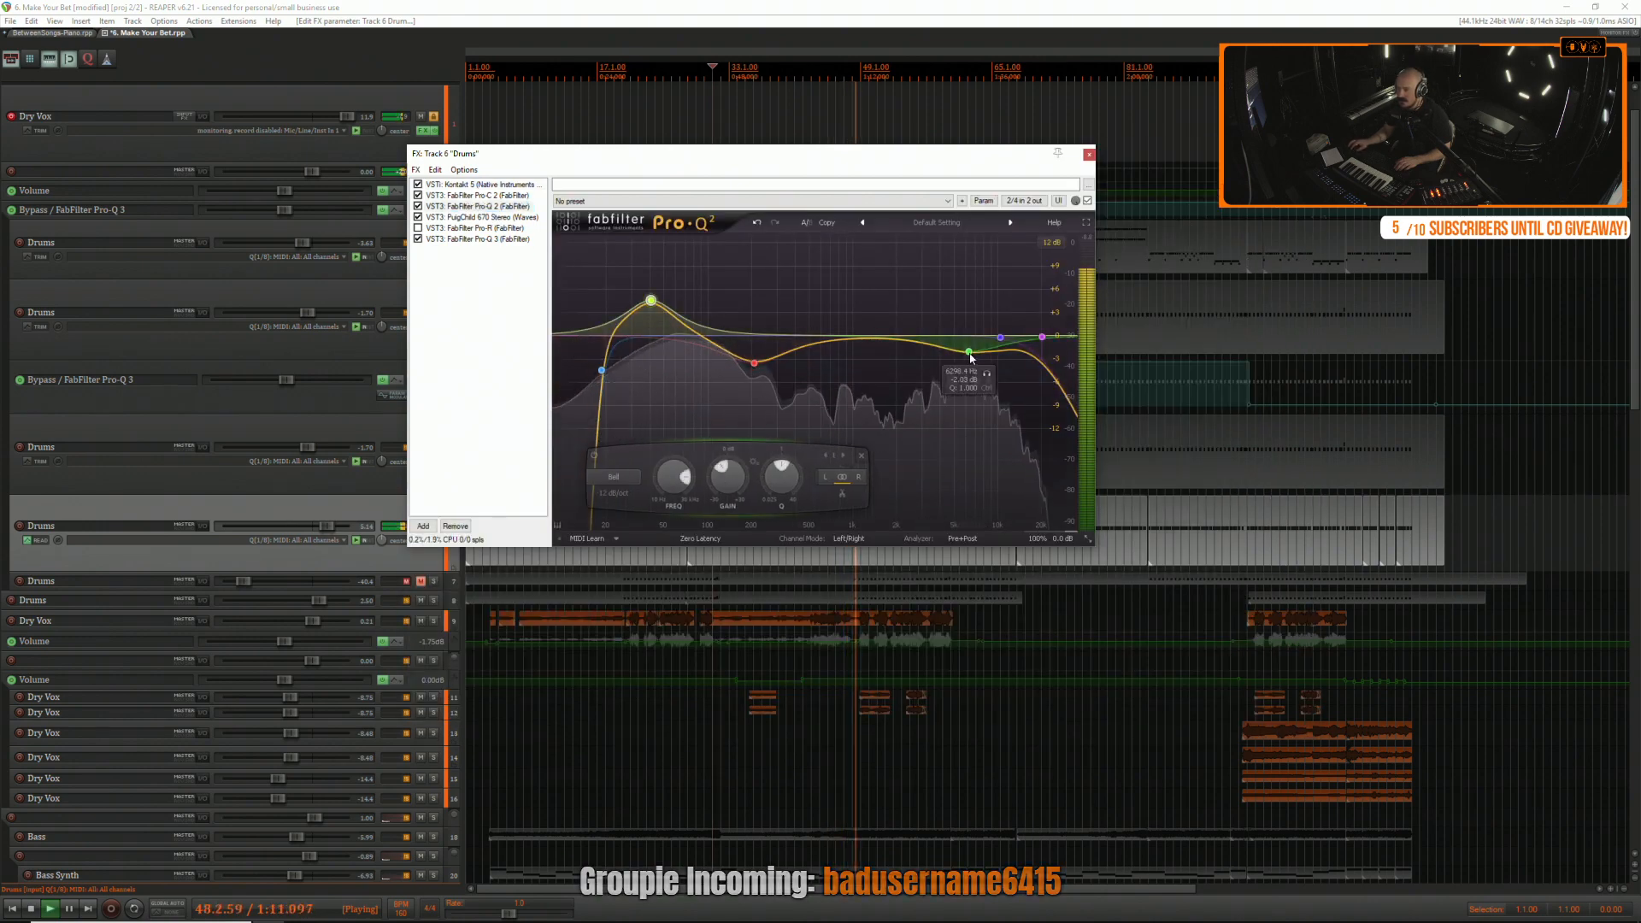
{"action": "left_click_drag", "start_coordinate": [979, 359], "coordinate": [970, 325]}
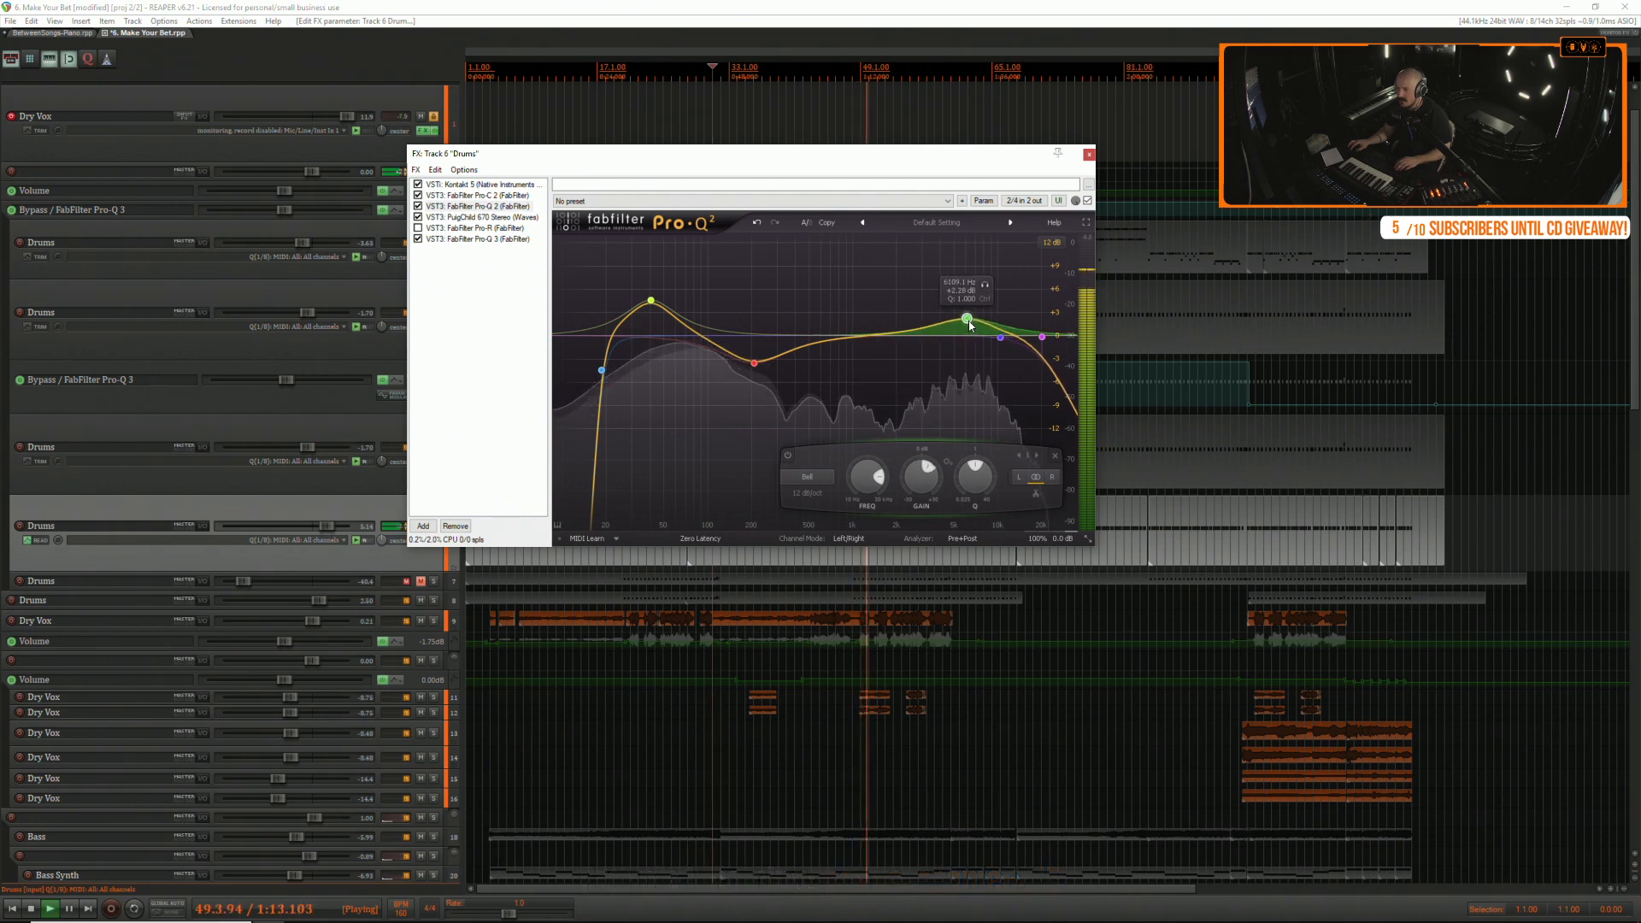
Adjust the kick's Hold and Decay in Studio Drummer's kit view during playback, stop, and close the effects chain.
{"action": "left_click", "coordinate": [483, 184]}
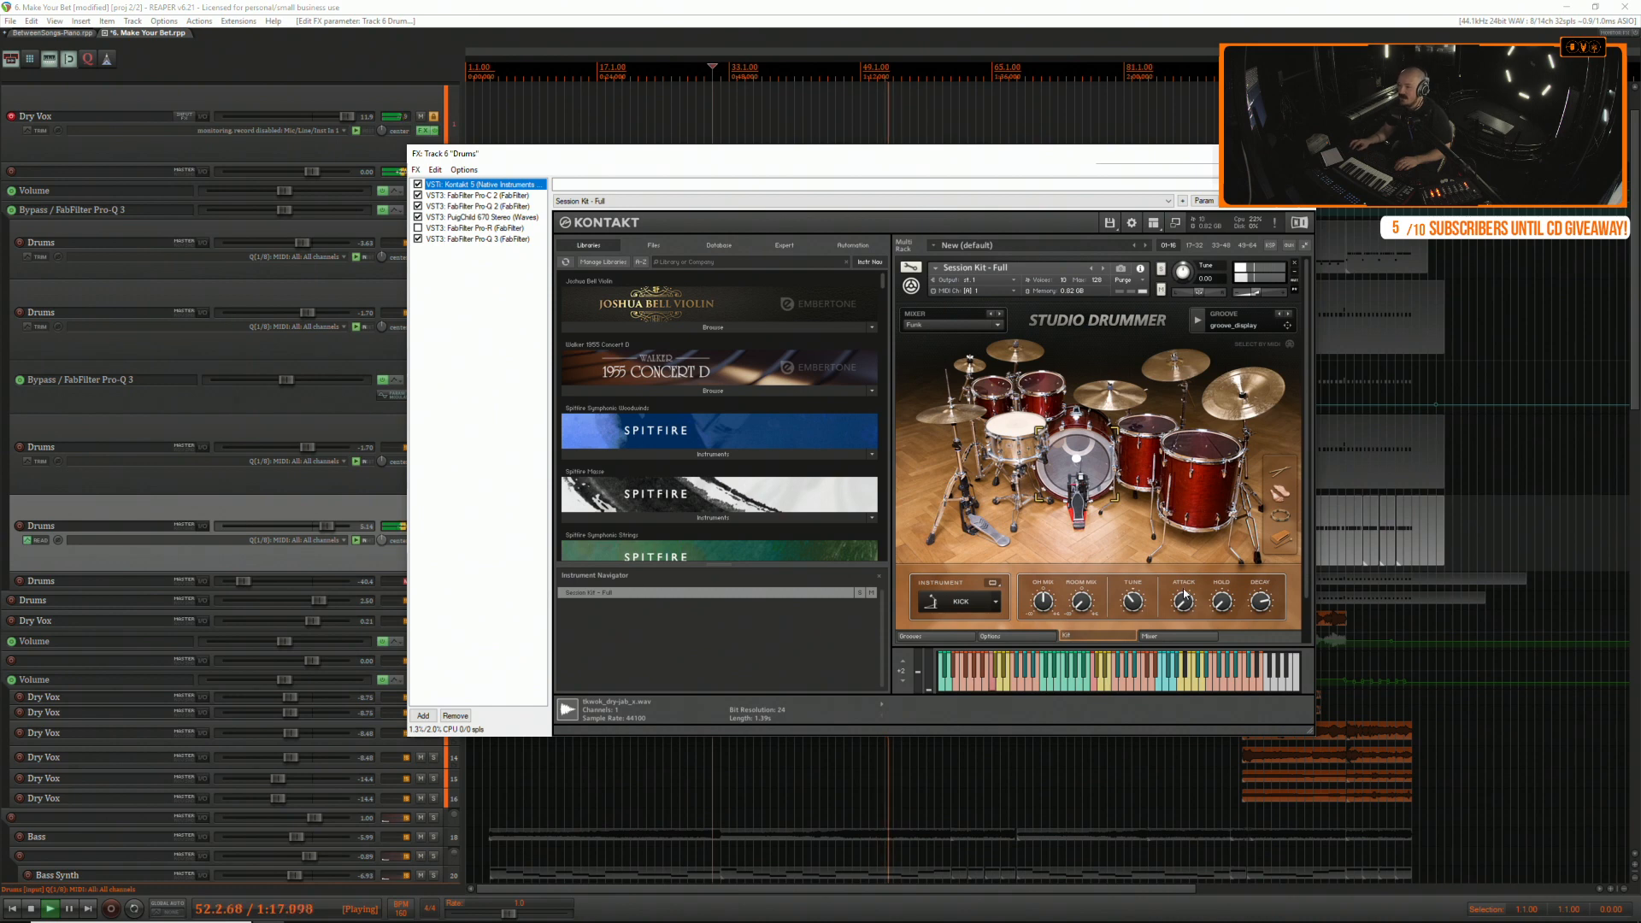
{"action": "left_click", "coordinate": [1259, 608]}
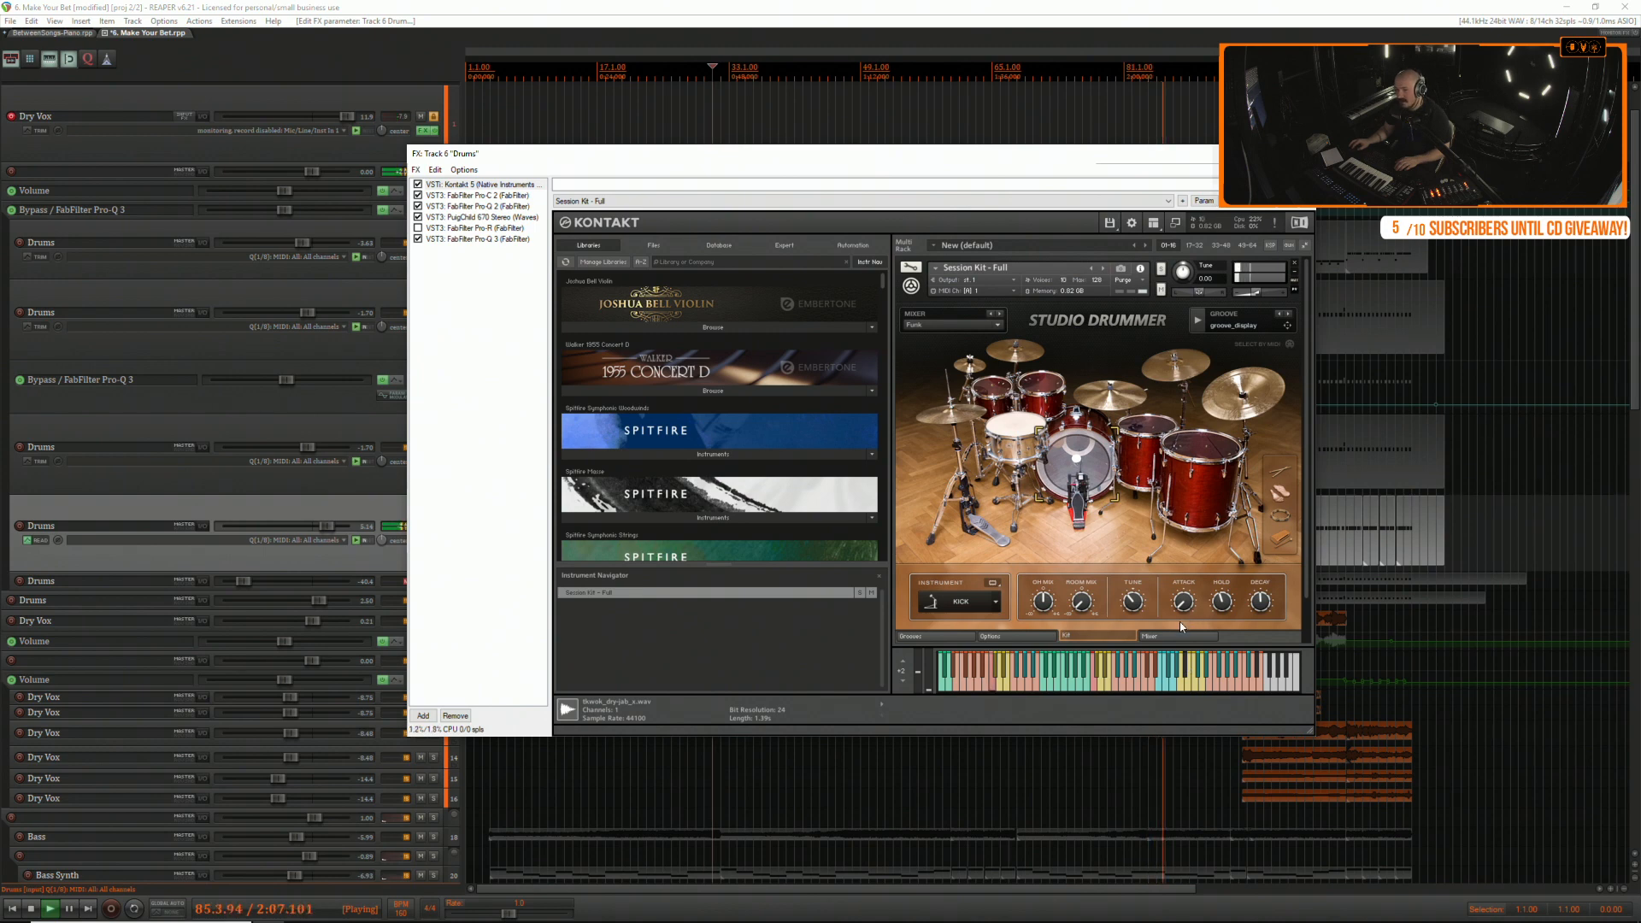
{"action": "key", "text": "space"}
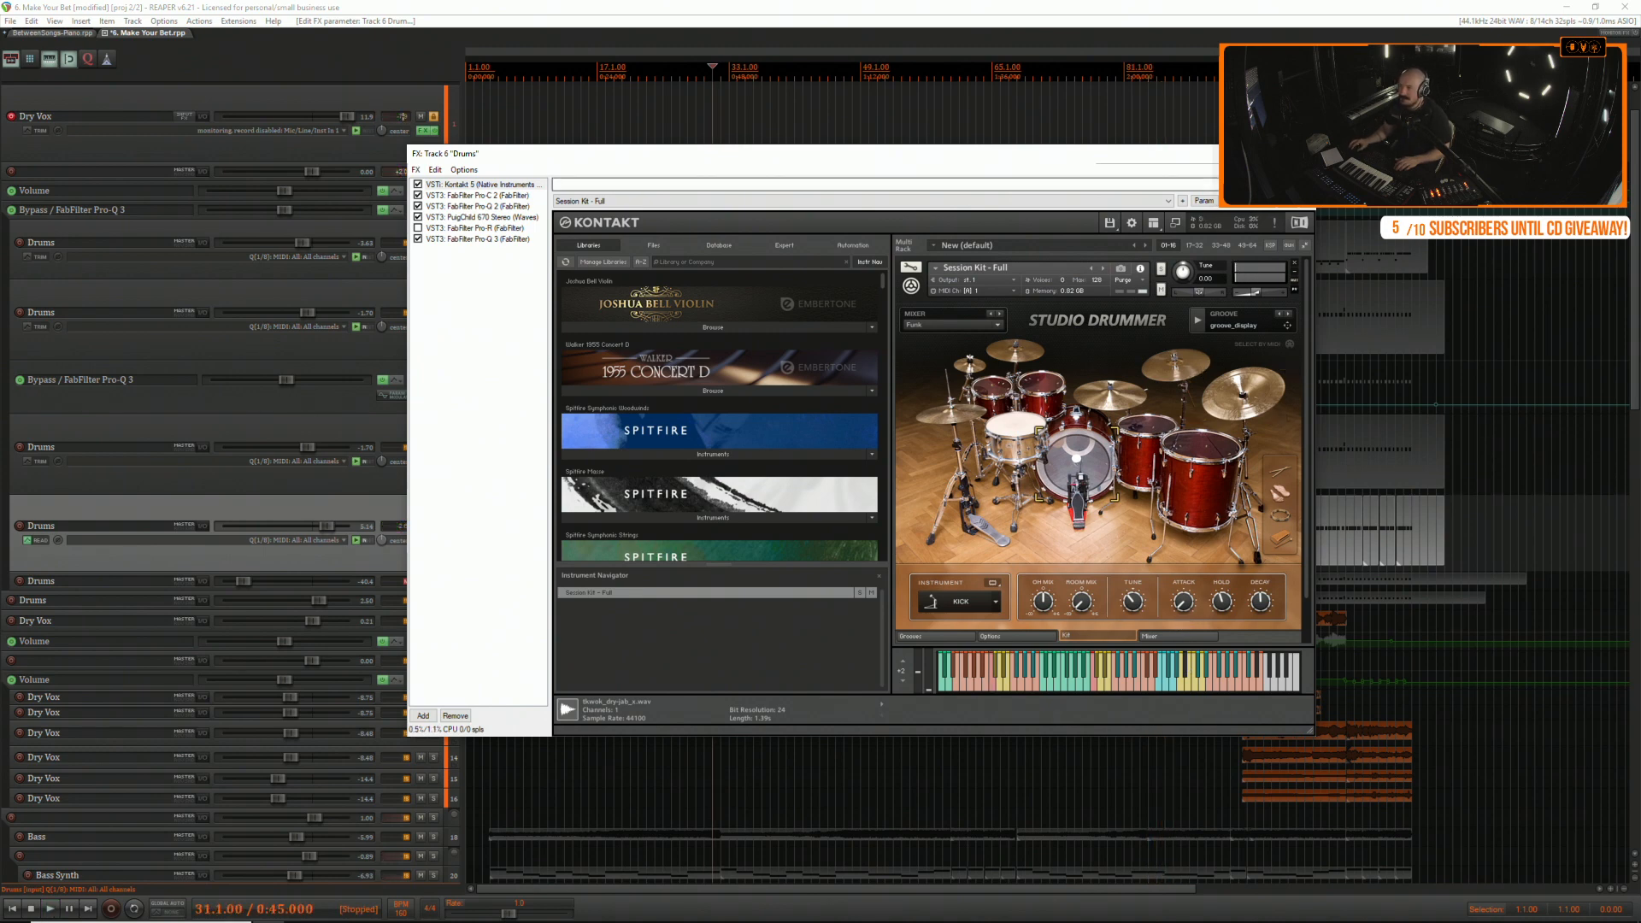
{"action": "key", "text": "Escape"}
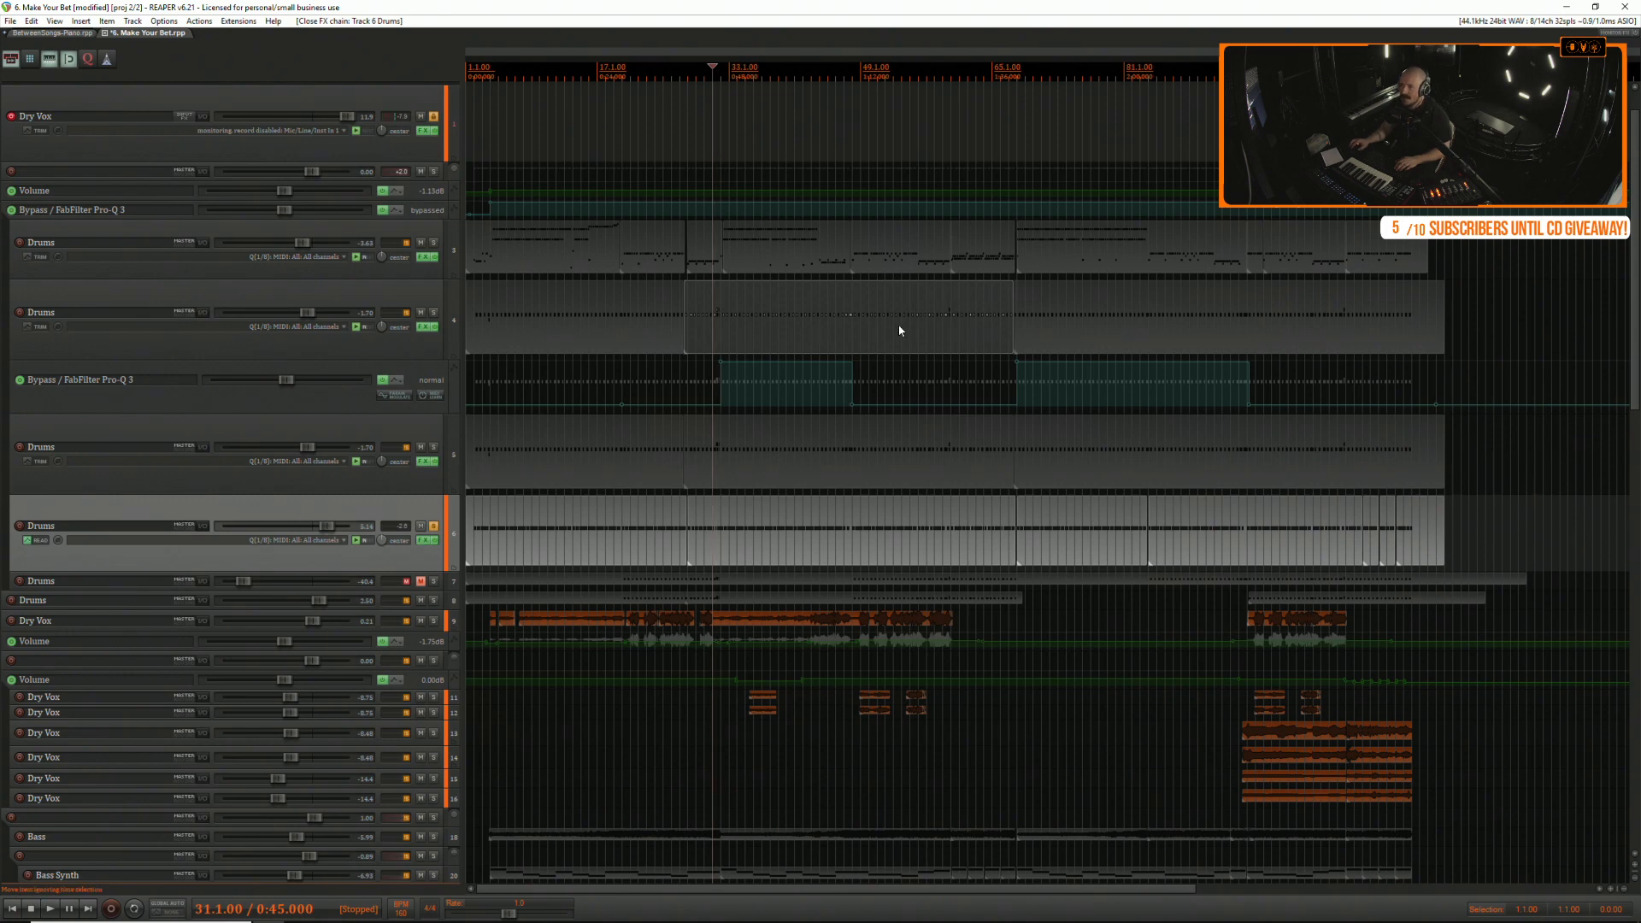
Solo the Drums track directly above the already soloed one.
{"action": "scroll", "coordinate": [901, 328], "scroll_direction": "down", "scroll_amount": 5}
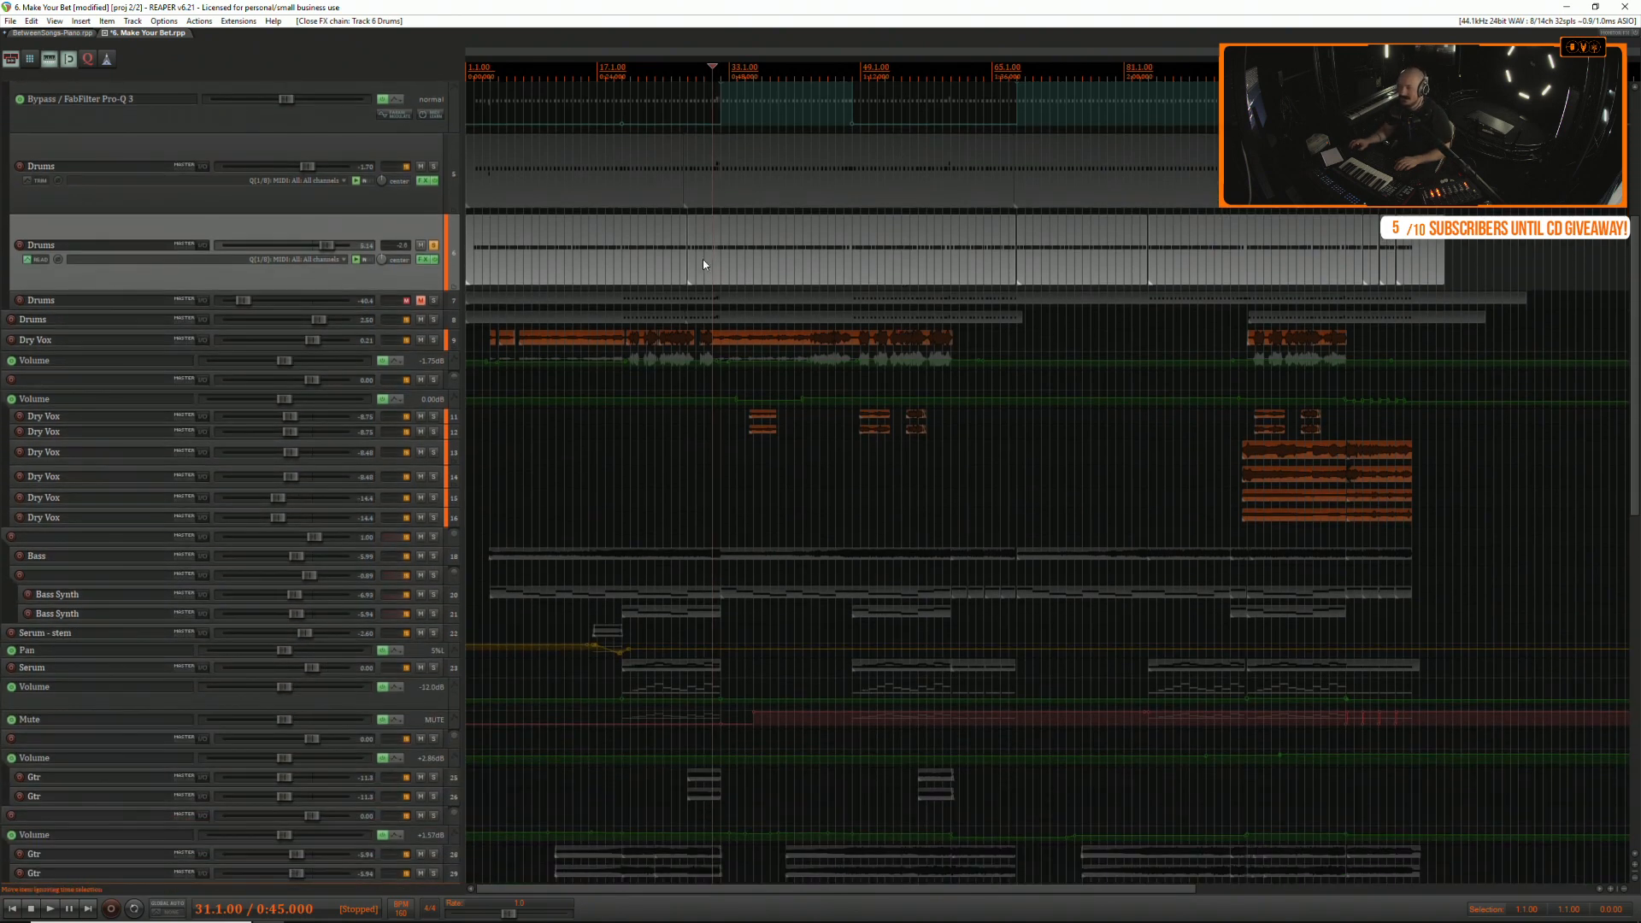
{"action": "scroll", "coordinate": [692, 289], "scroll_direction": "up", "scroll_amount": 2}
{"action": "left_click", "coordinate": [433, 306]}
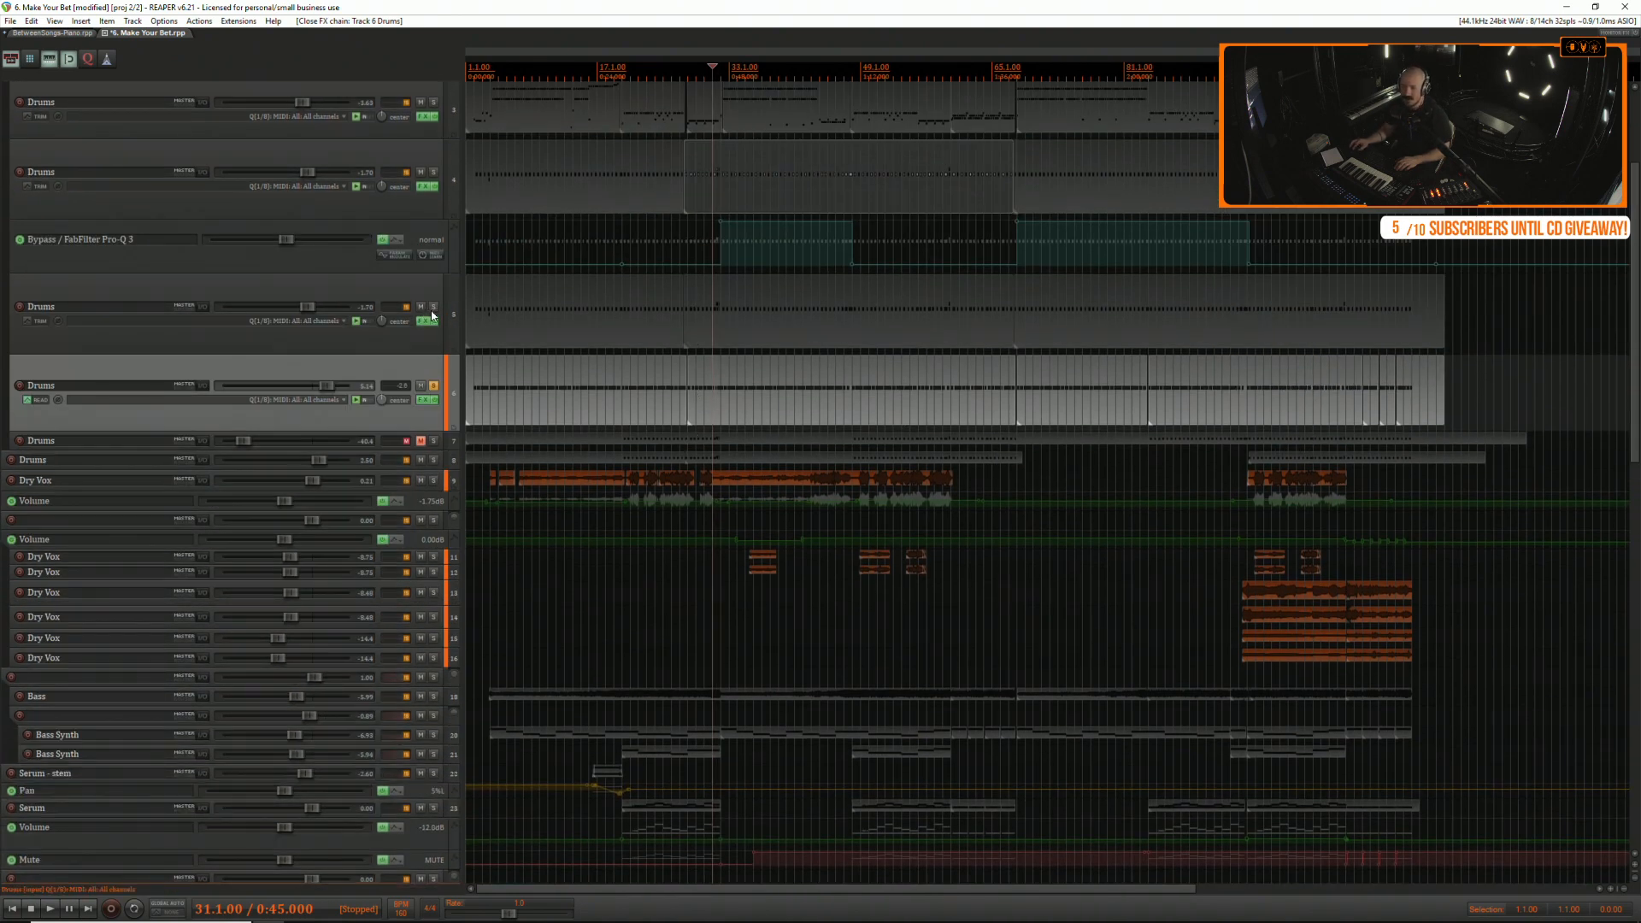
Play the song and solo the remaining drum parts, including drum tracks 3 and 4.
{"action": "key", "text": "space"}
{"action": "scroll", "coordinate": [566, 367], "scroll_direction": "up", "scroll_amount": 3}
{"action": "left_click", "coordinate": [433, 359]}
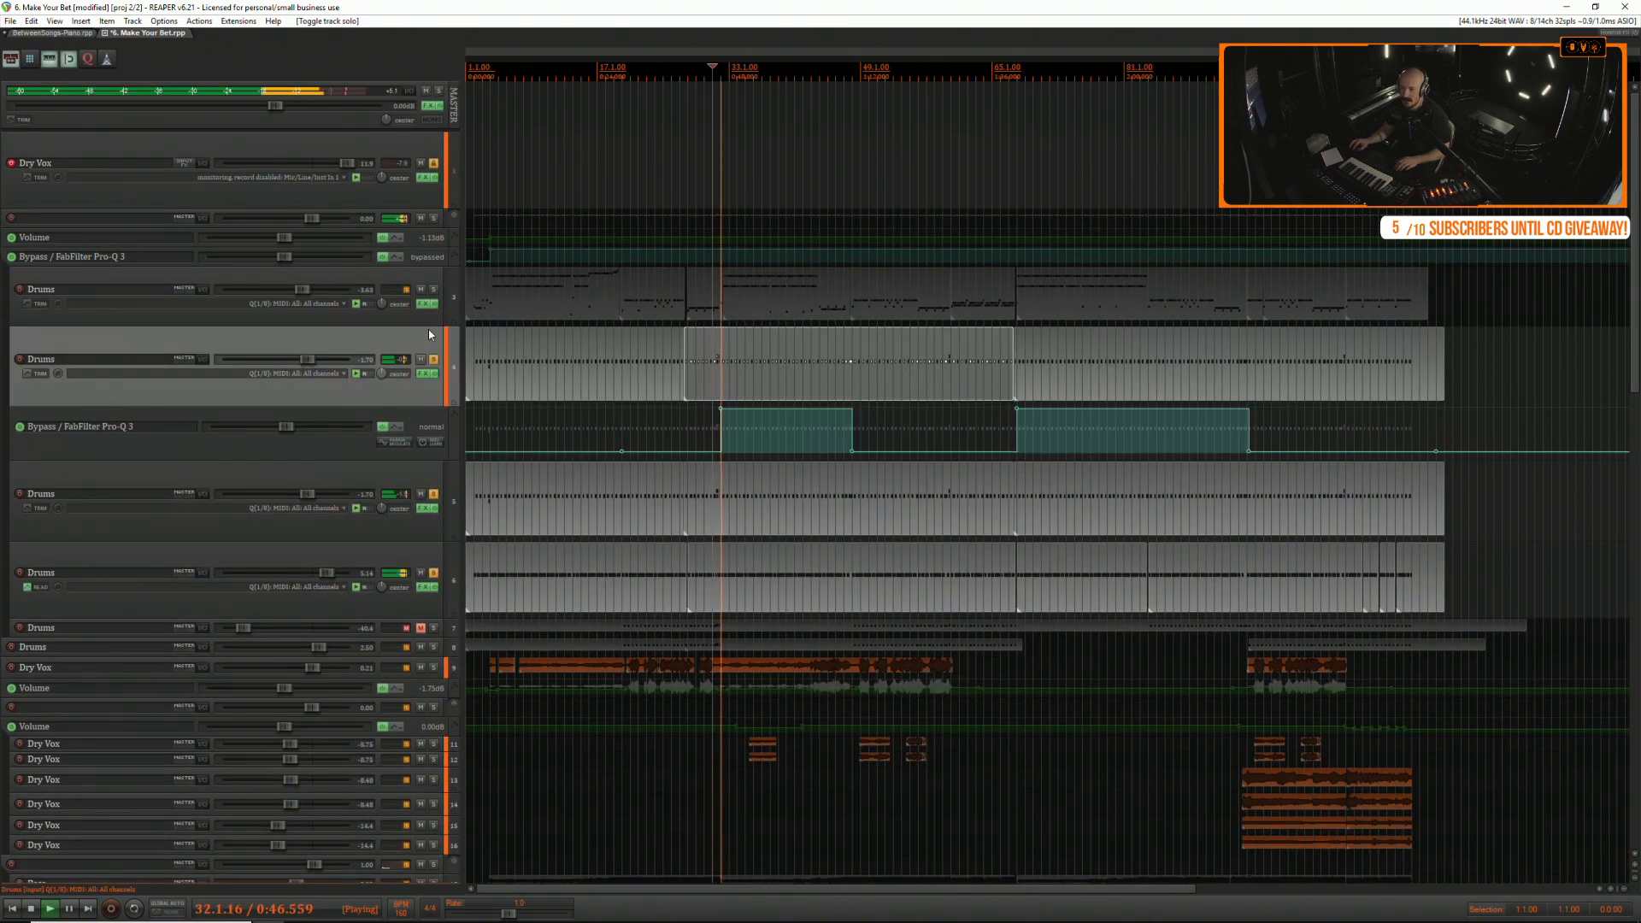
{"action": "left_click", "coordinate": [434, 290]}
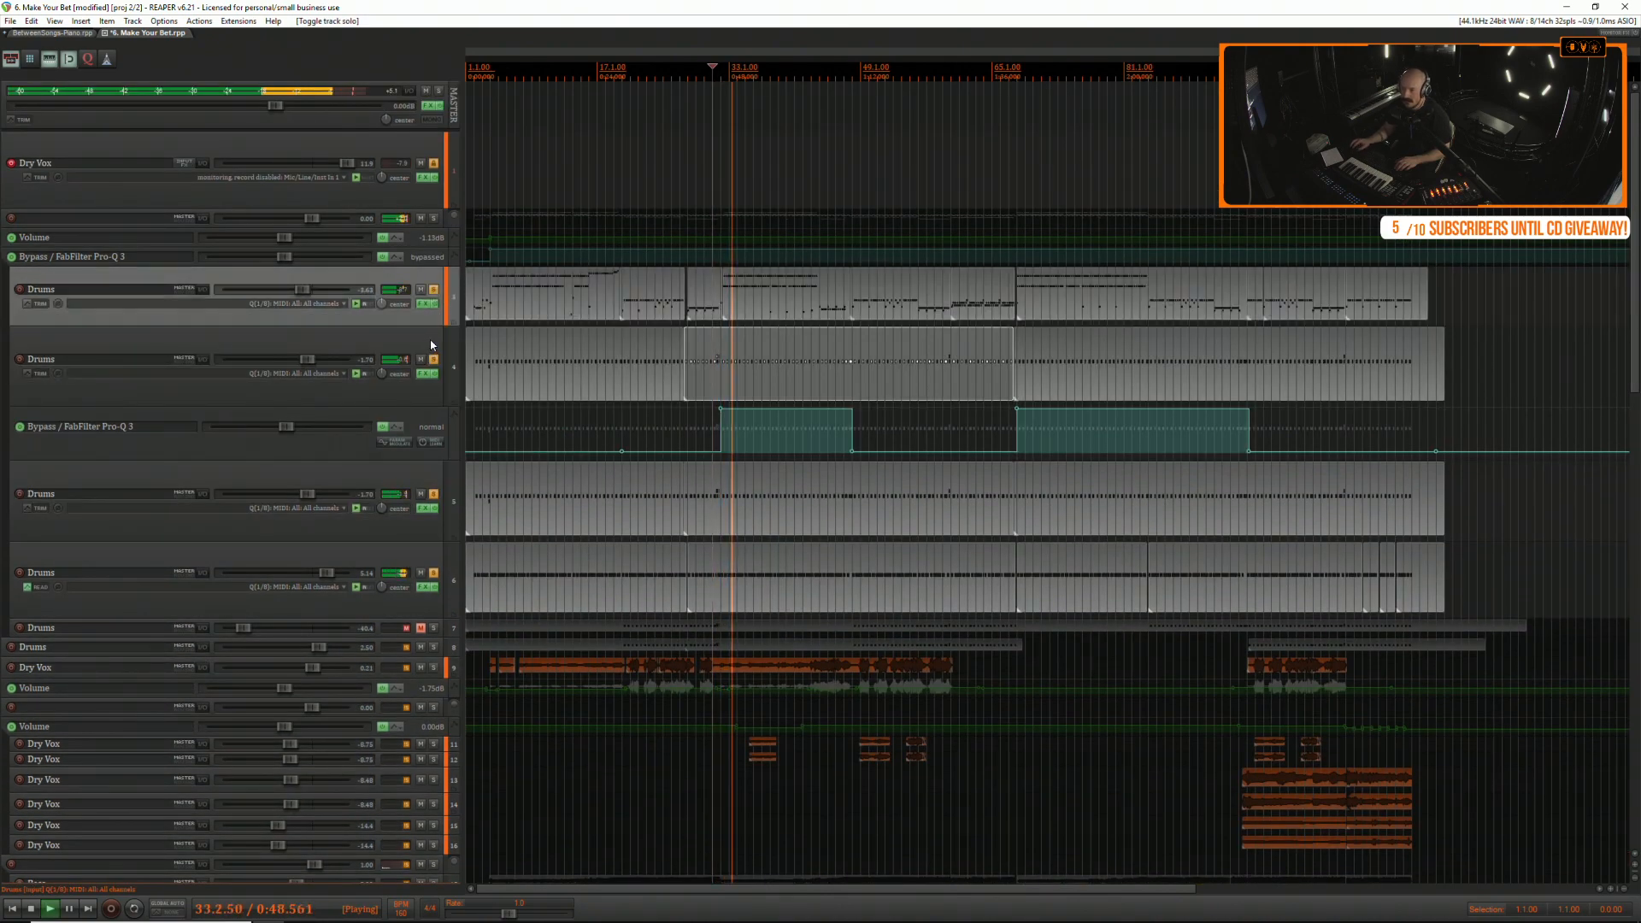
Move the edit cursor to bar 2 at the song's start and stop playback.
{"action": "scroll", "coordinate": [480, 347], "scroll_direction": "up", "scroll_amount": 2}
{"action": "left_click", "coordinate": [480, 347]}
{"action": "scroll", "coordinate": [482, 349], "scroll_direction": "up", "scroll_amount": 3}
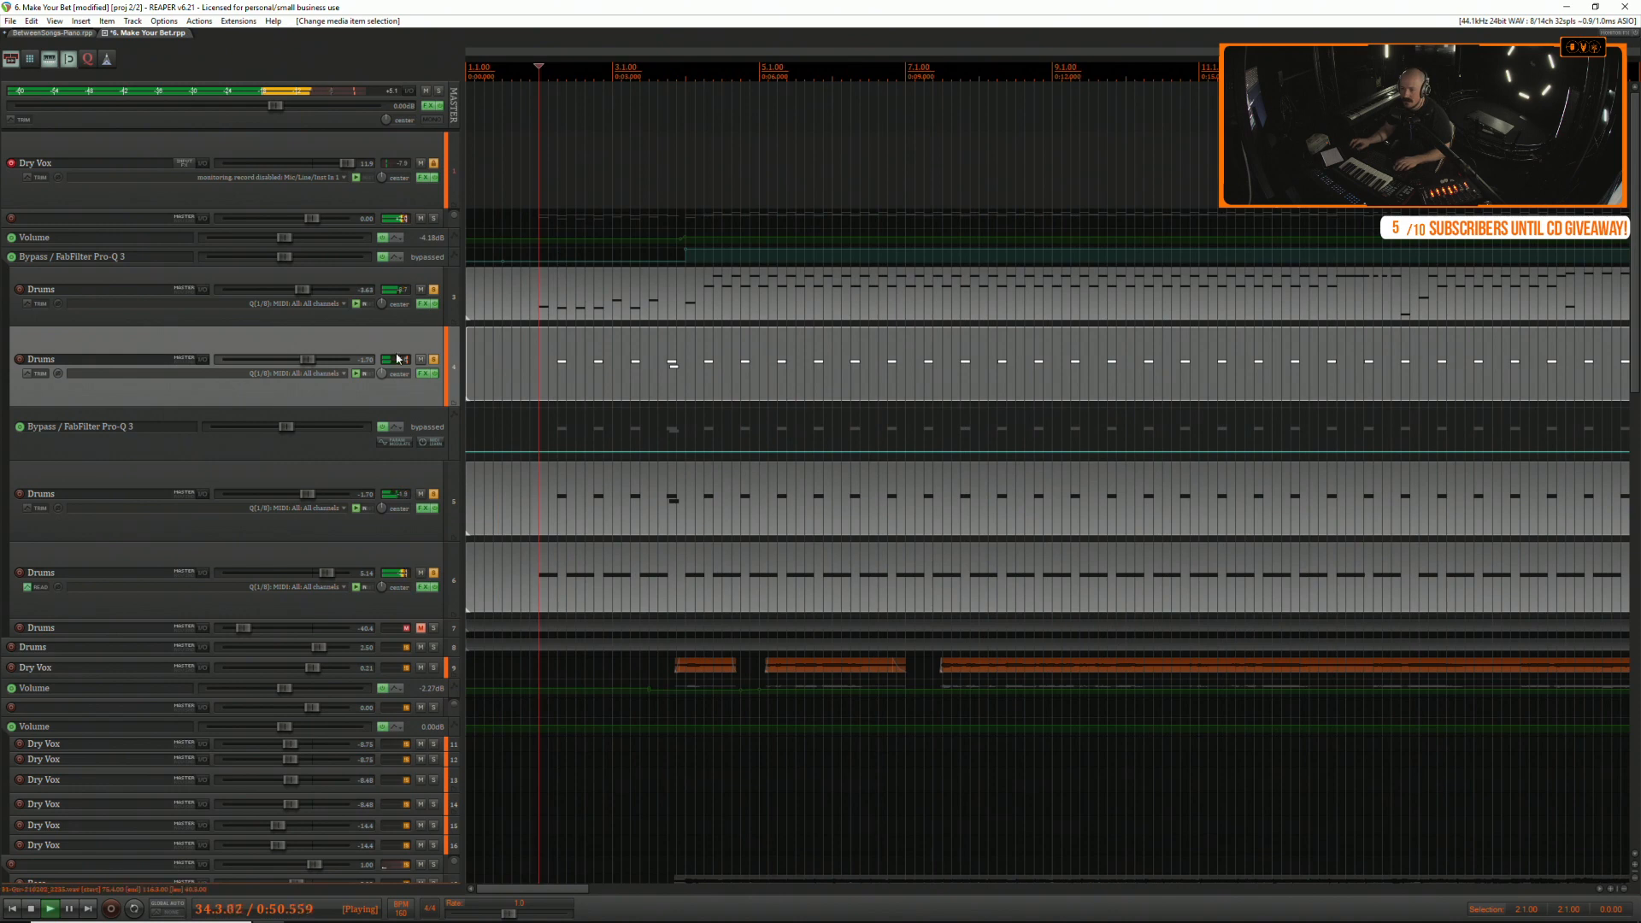
{"action": "key", "text": "space"}
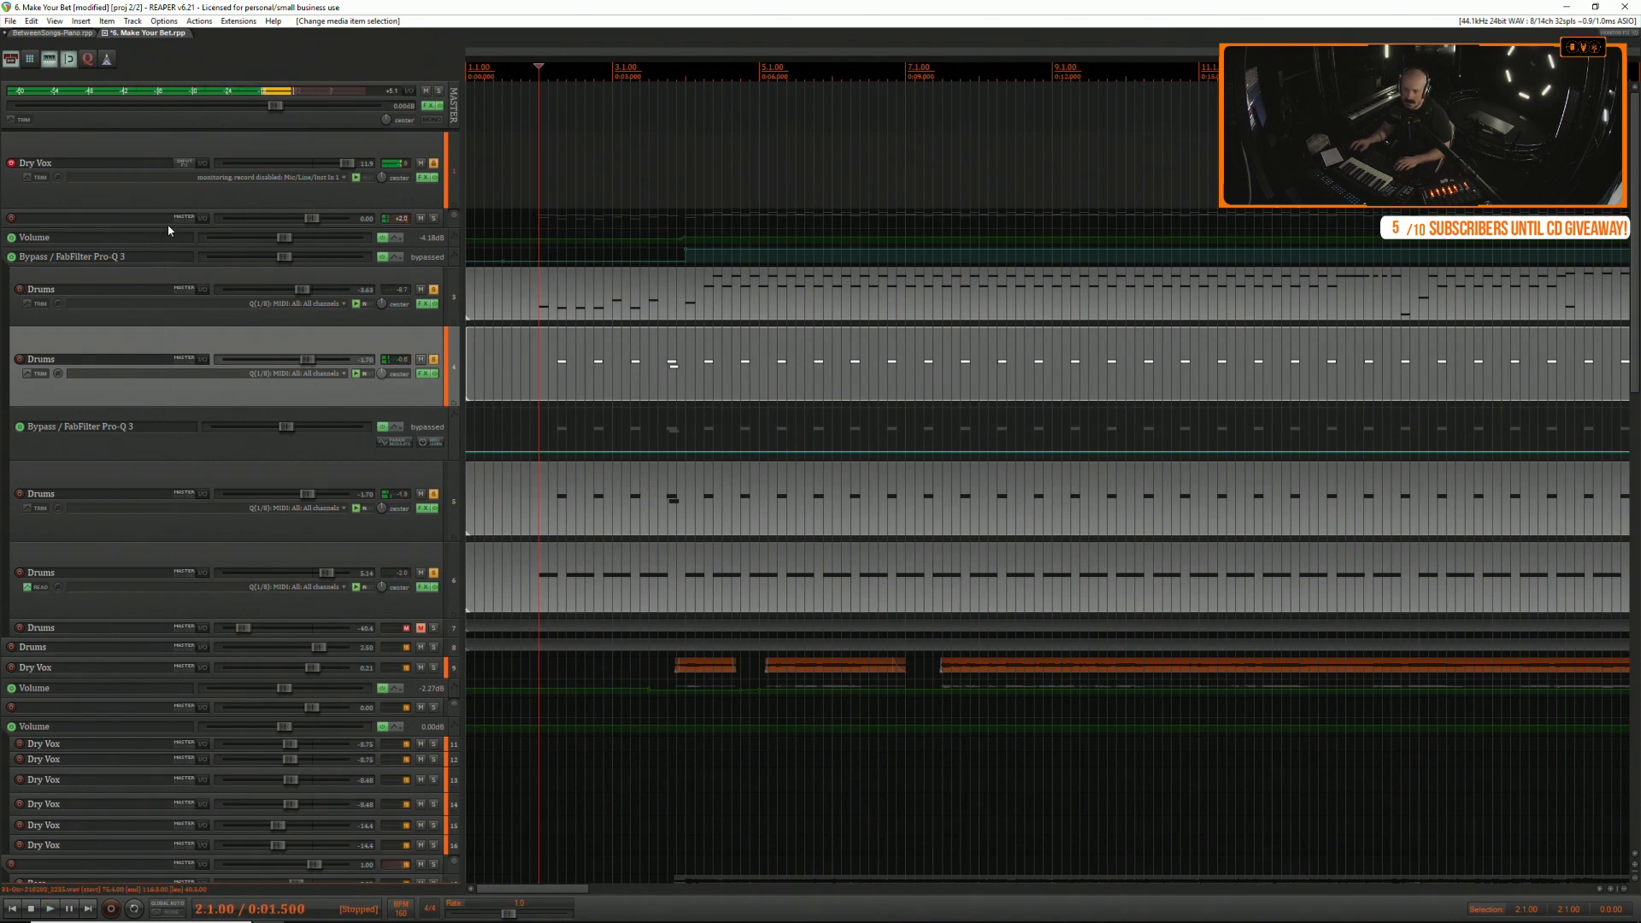
Open the effects chain of the drum folder on track 2 and delete the low-cut band from its FabFilter Pro-Q 3.
{"action": "left_click_drag", "start_coordinate": [169, 227], "coordinate": [169, 281]}
{"action": "left_click", "coordinate": [419, 252]}
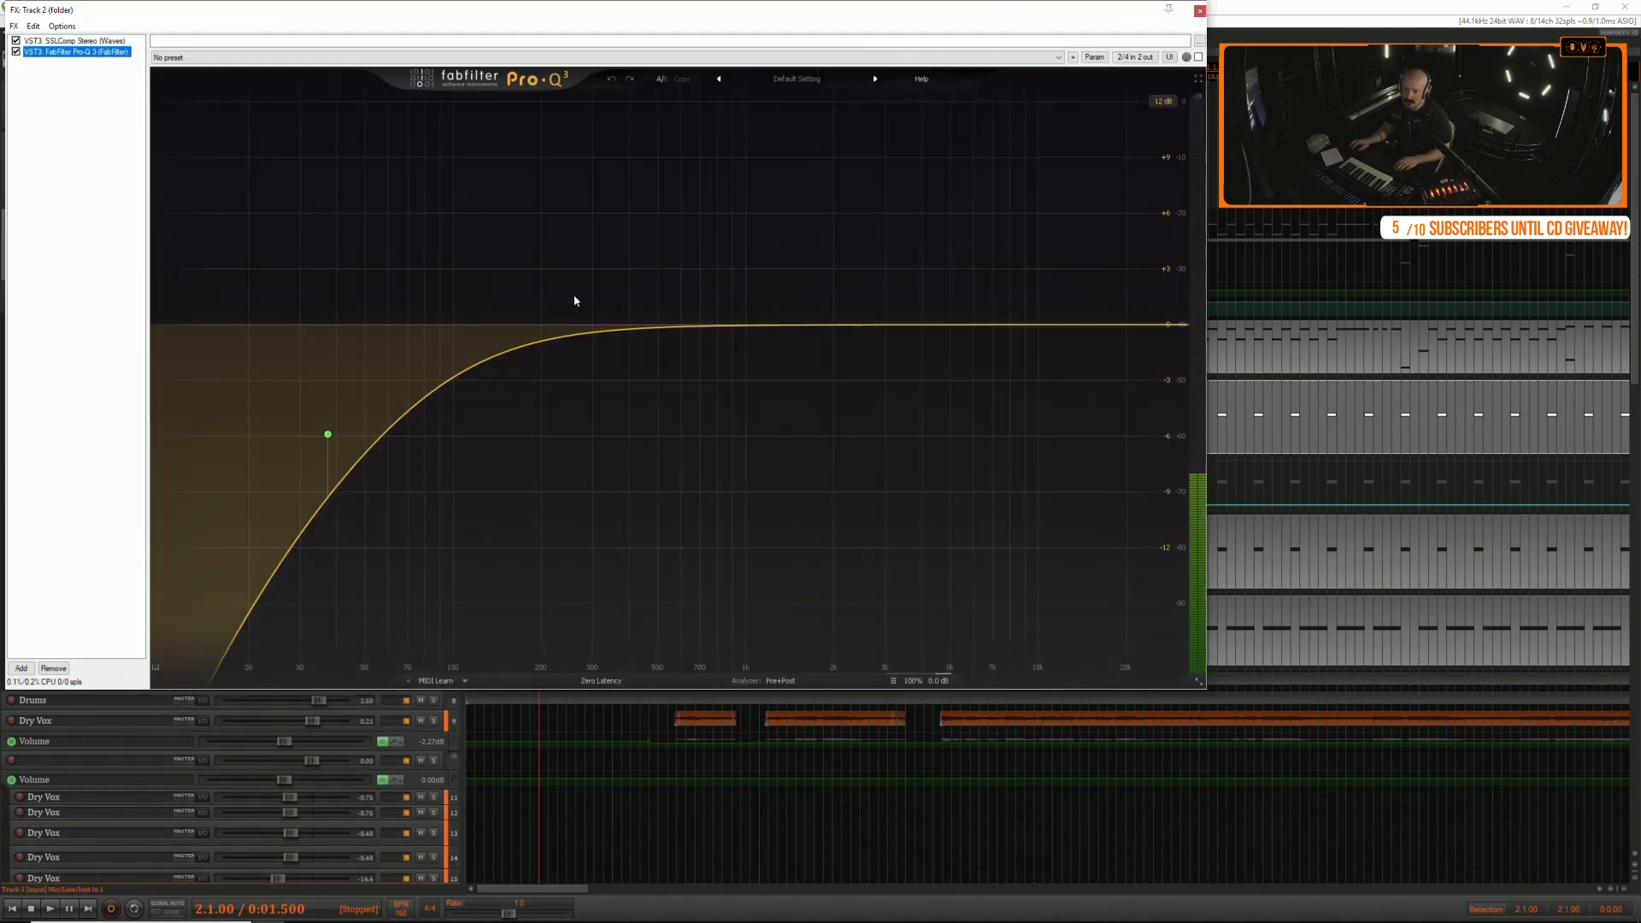
{"action": "left_click_drag", "start_coordinate": [236, 10], "coordinate": [736, 34]}
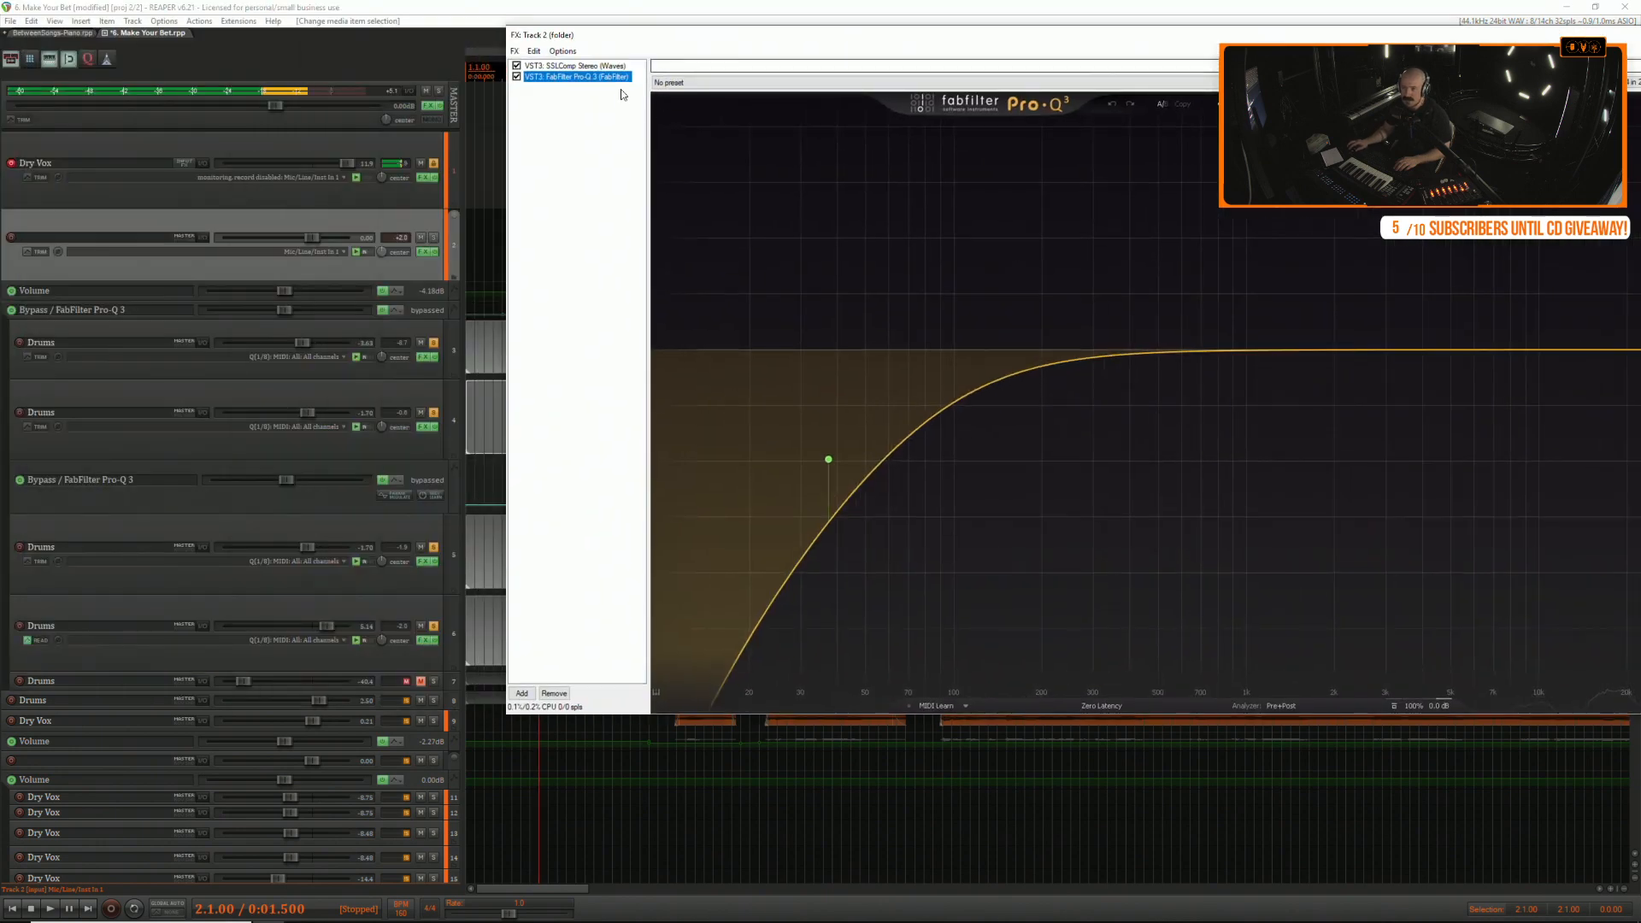
{"action": "mouse_move", "coordinate": [828, 461]}
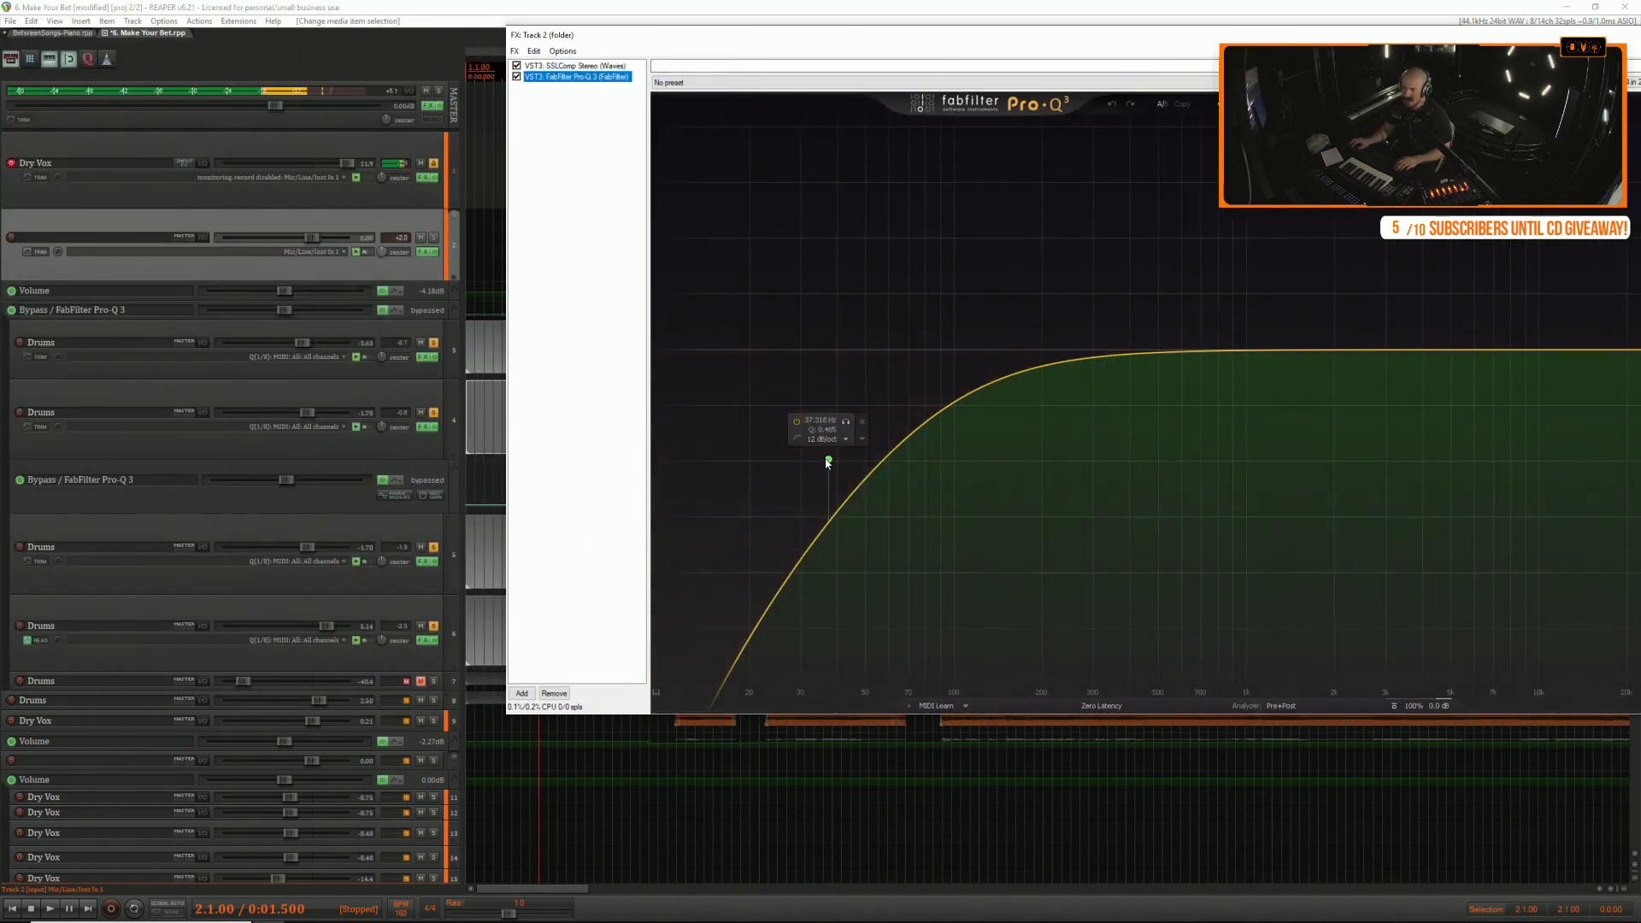
{"action": "left_click_drag", "start_coordinate": [825, 458], "coordinate": [732, 390]}
{"action": "right_click", "coordinate": [731, 390]}
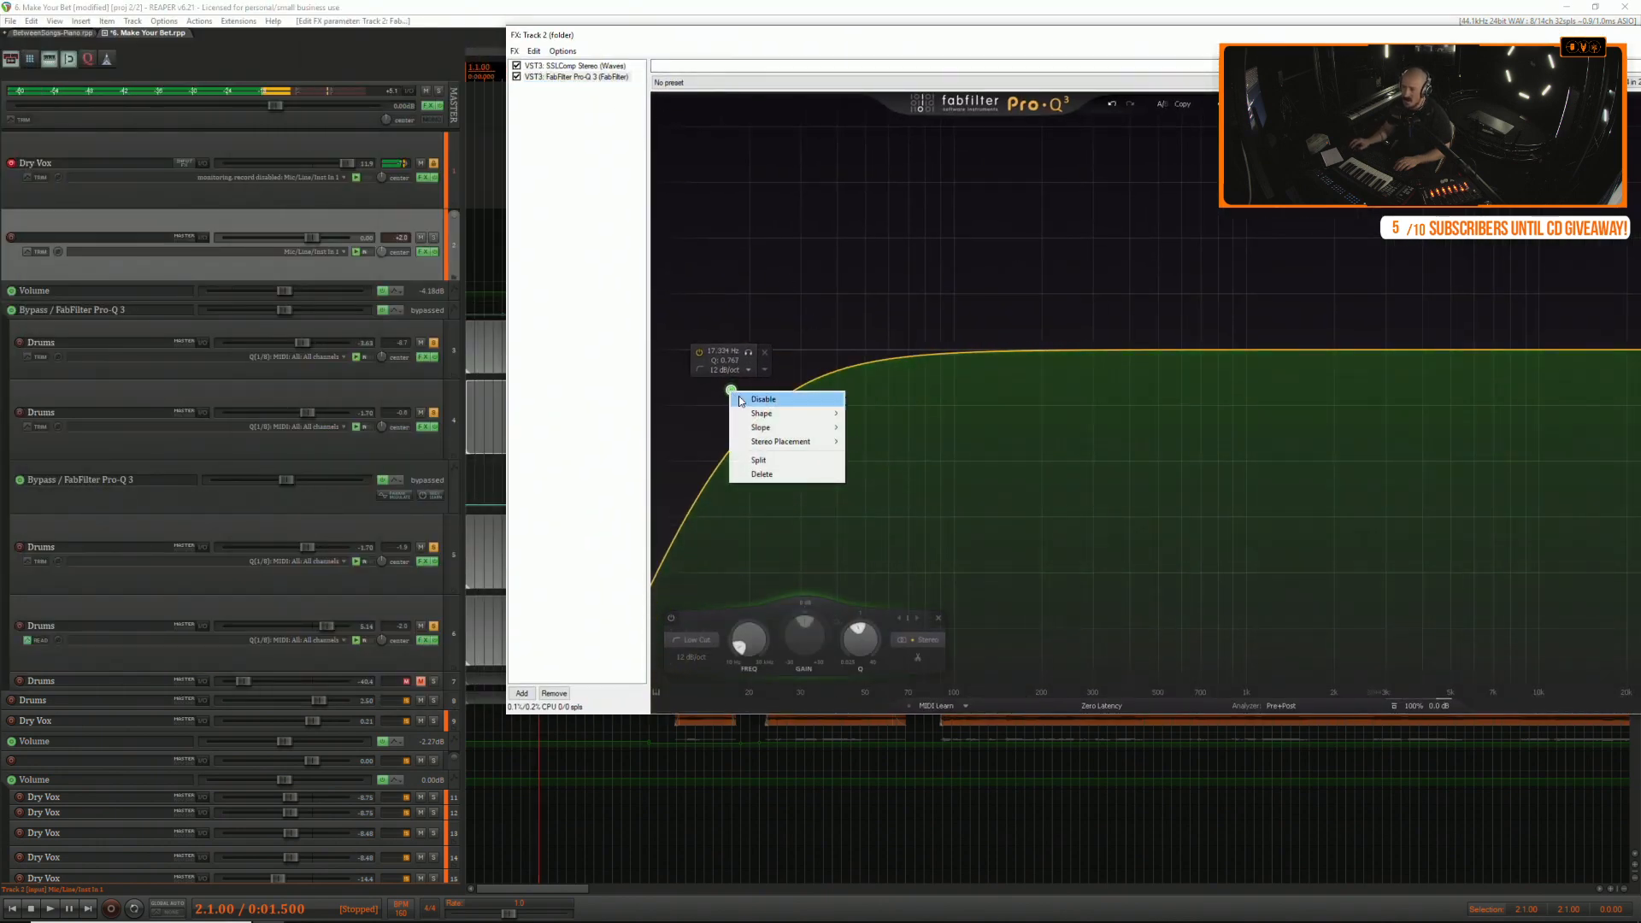
{"action": "left_click", "coordinate": [773, 474]}
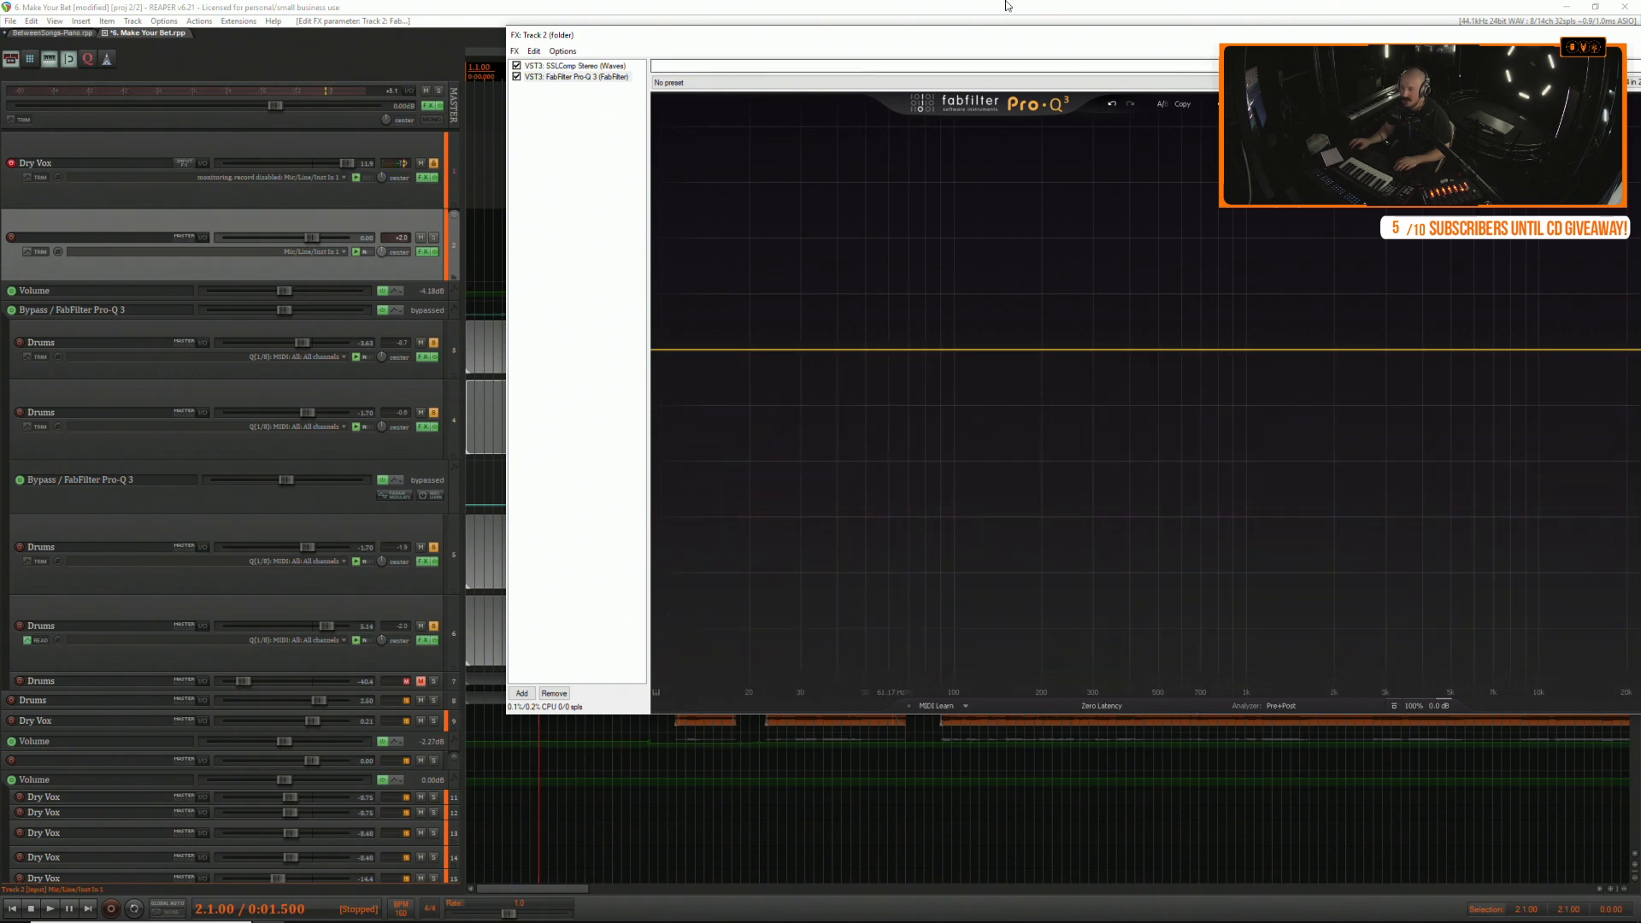
Play the drums from bar 2 with the drum folder's equalizer in view and unsolo drum track 4.
{"action": "key", "text": "space"}
{"action": "left_click_drag", "start_coordinate": [828, 40], "coordinate": [792, 147]}
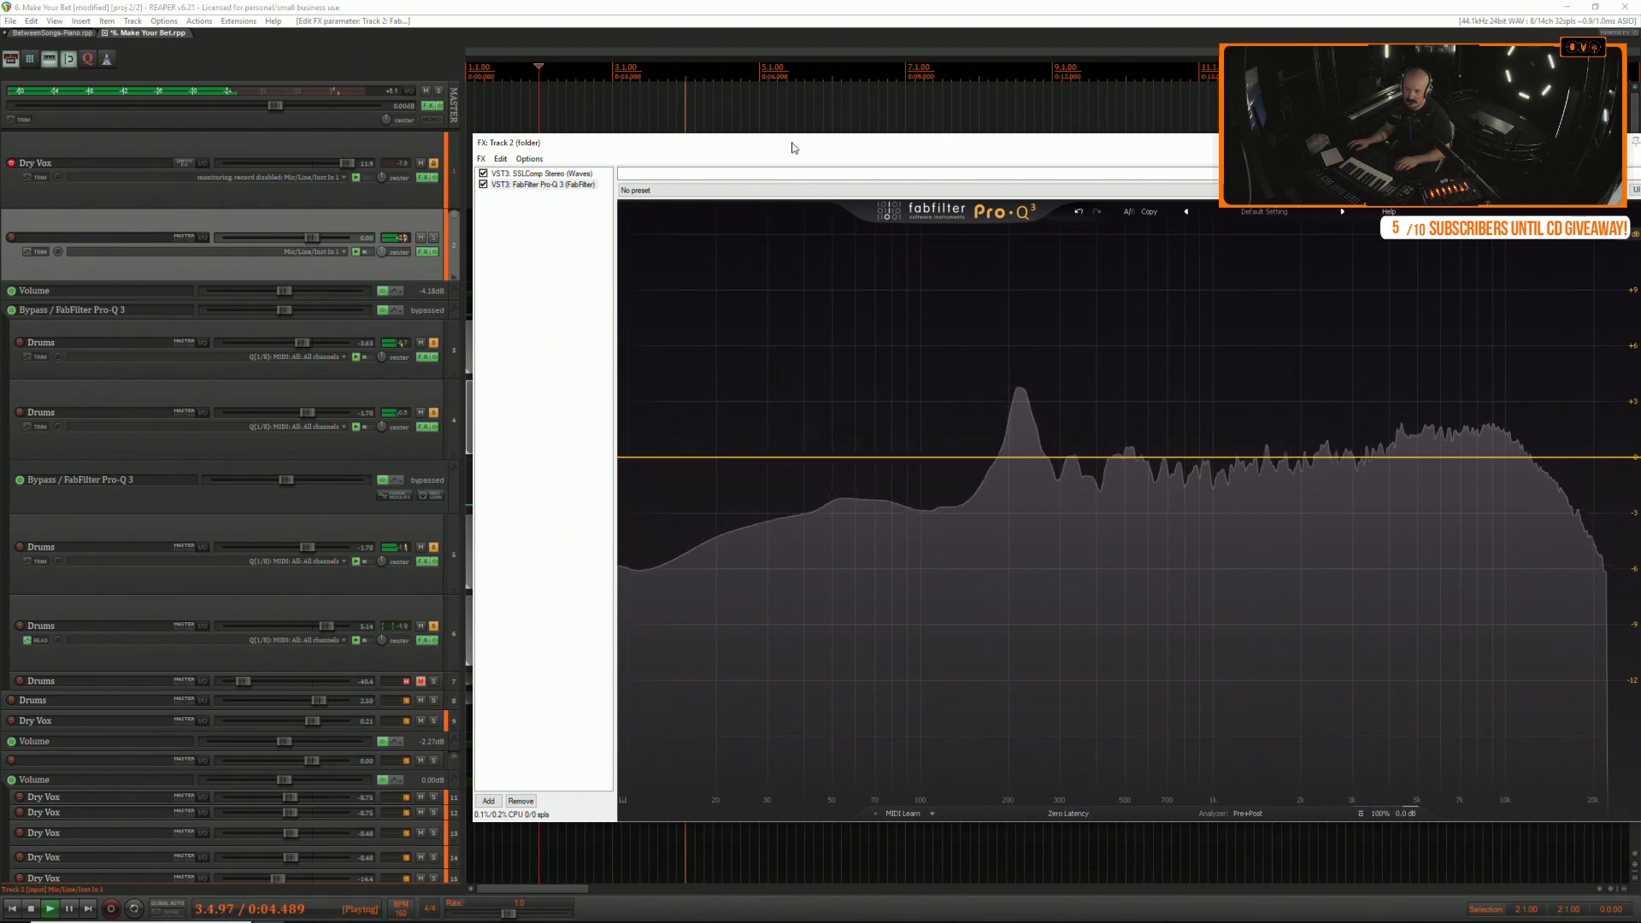
{"action": "left_click", "coordinate": [432, 420]}
{"action": "left_click", "coordinate": [432, 418]}
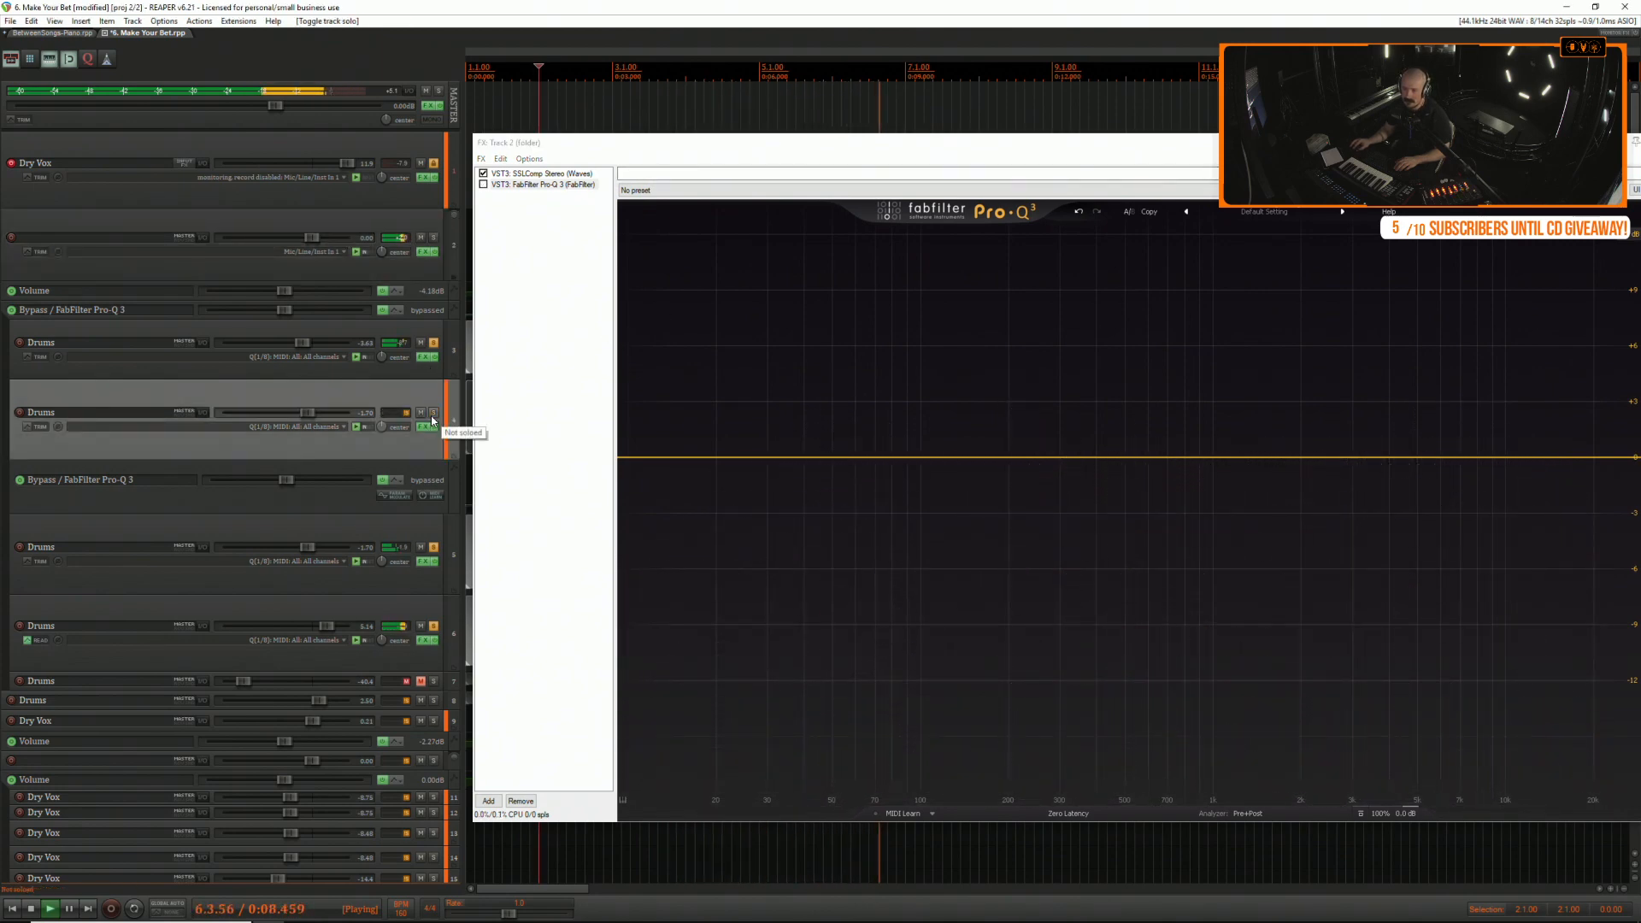
Add FabFilter Pro-Q 3 to drum track 5 and boost the highs with a bell band of about 4 dB.
{"action": "left_click", "coordinate": [422, 561]}
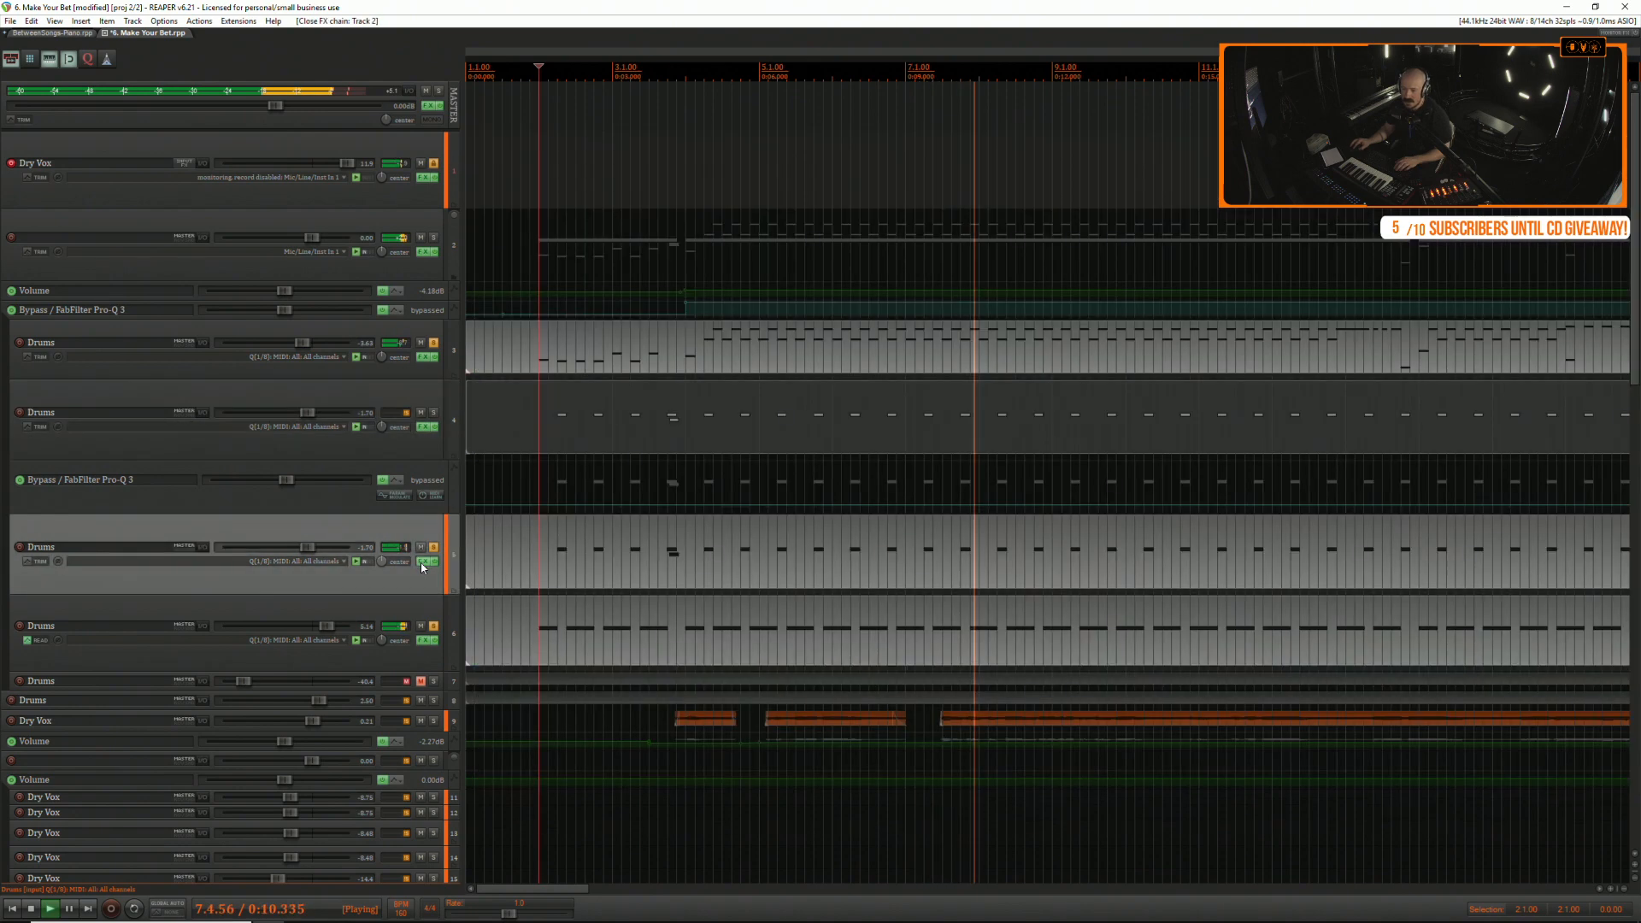
{"action": "left_click", "coordinate": [323, 830]}
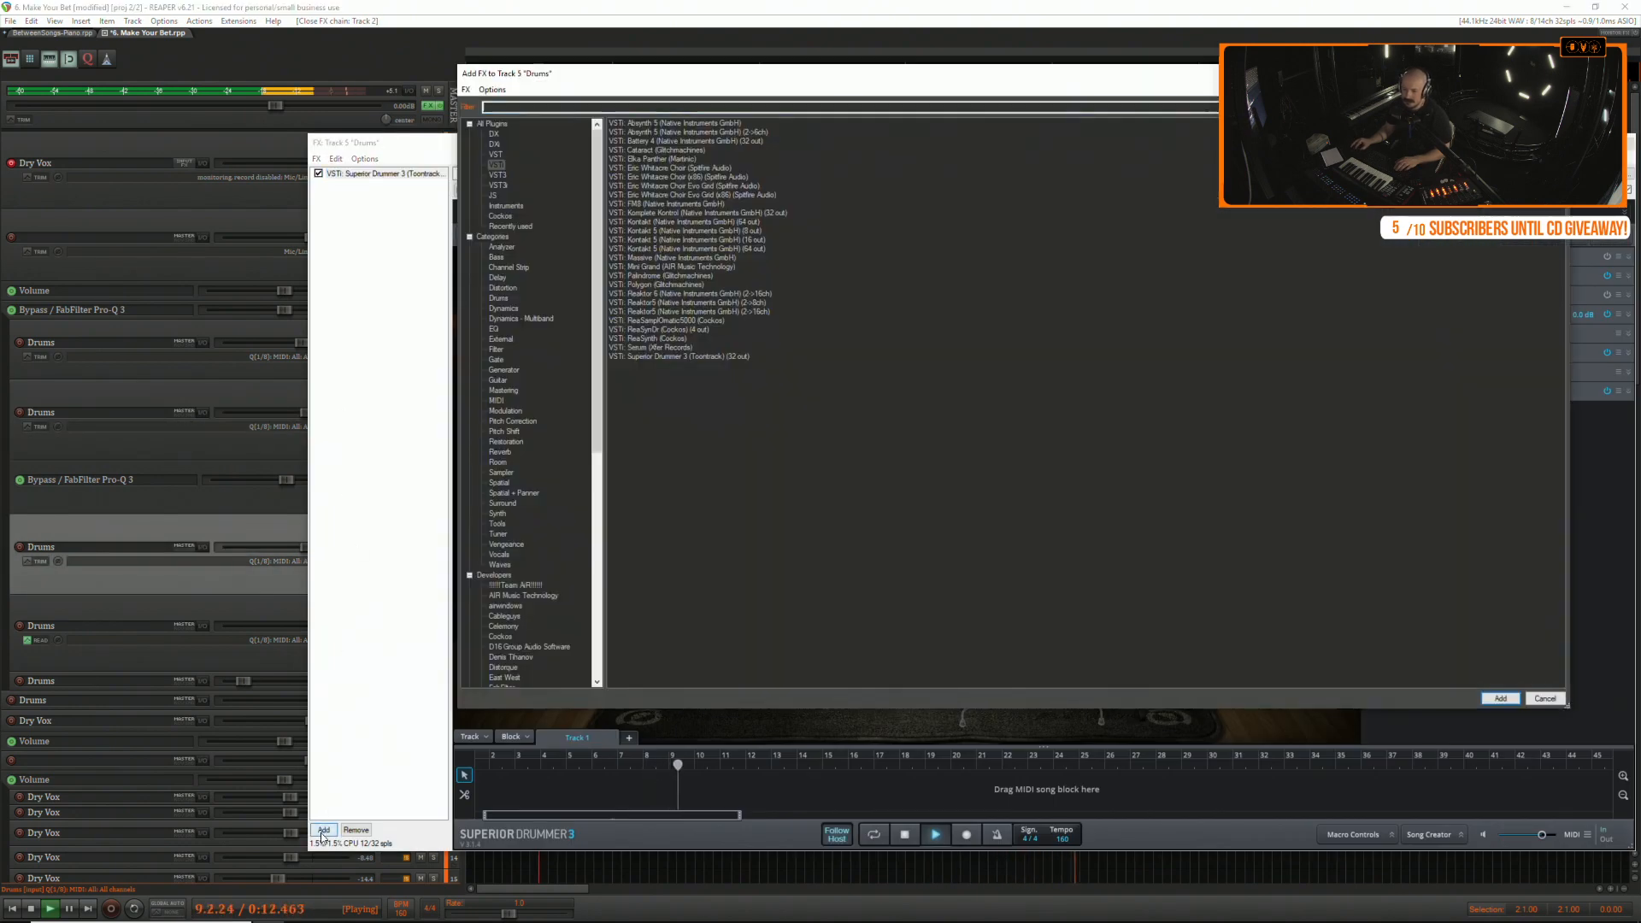
{"action": "left_click", "coordinate": [496, 155]}
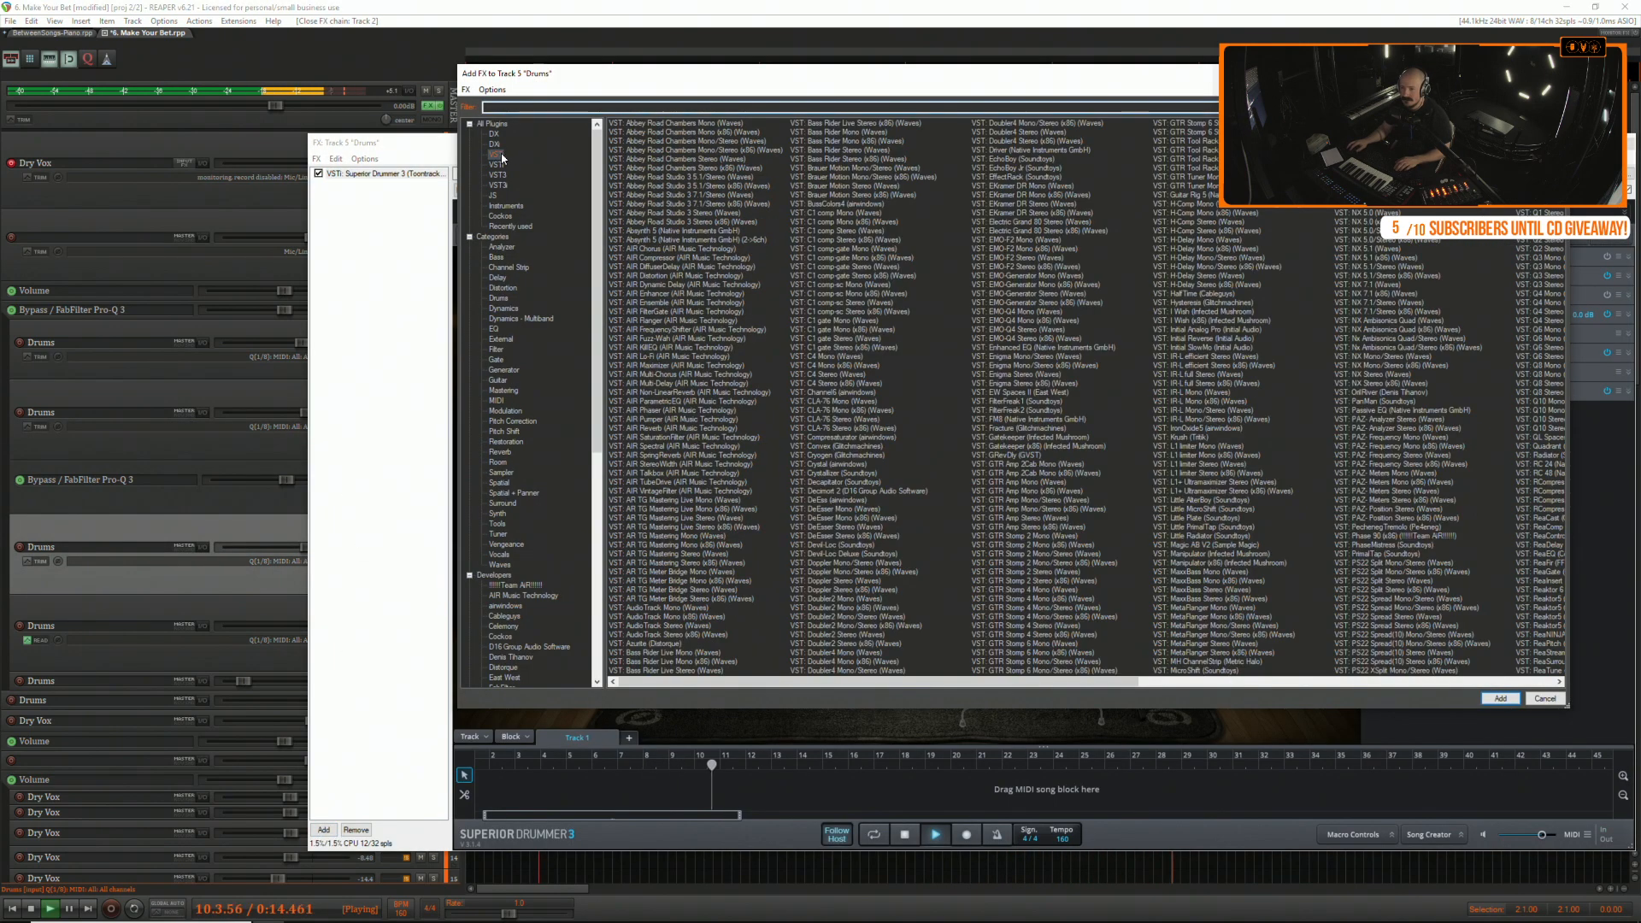
{"action": "left_click", "coordinate": [499, 175]}
{"action": "double_click", "coordinate": [697, 662]}
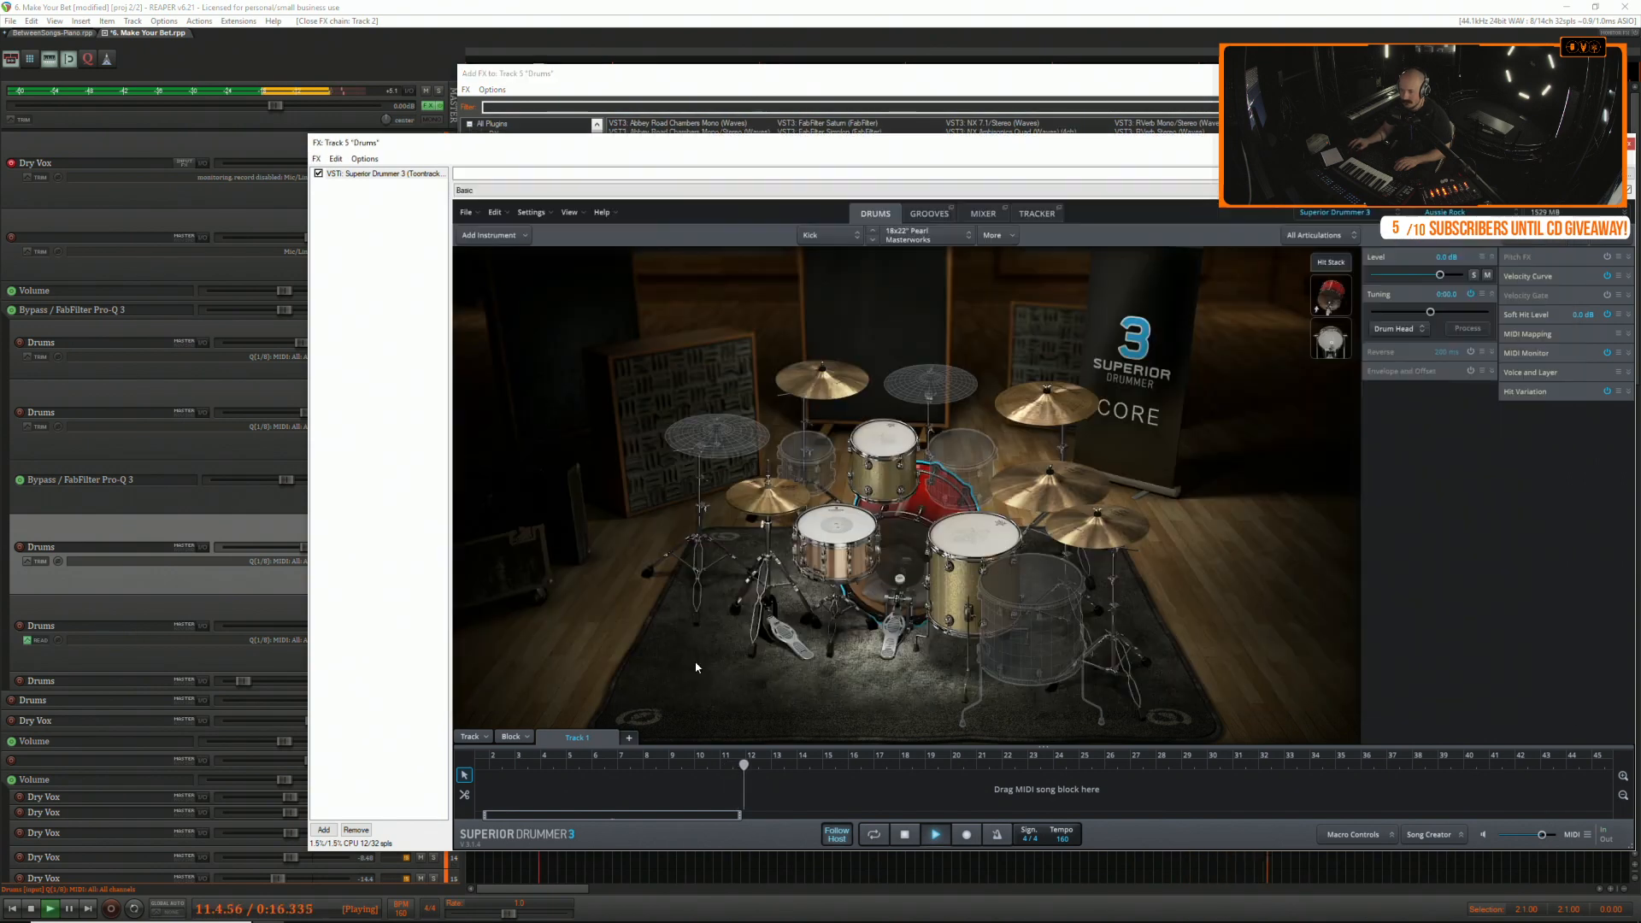
{"action": "left_click_drag", "start_coordinate": [1133, 457], "coordinate": [1284, 387]}
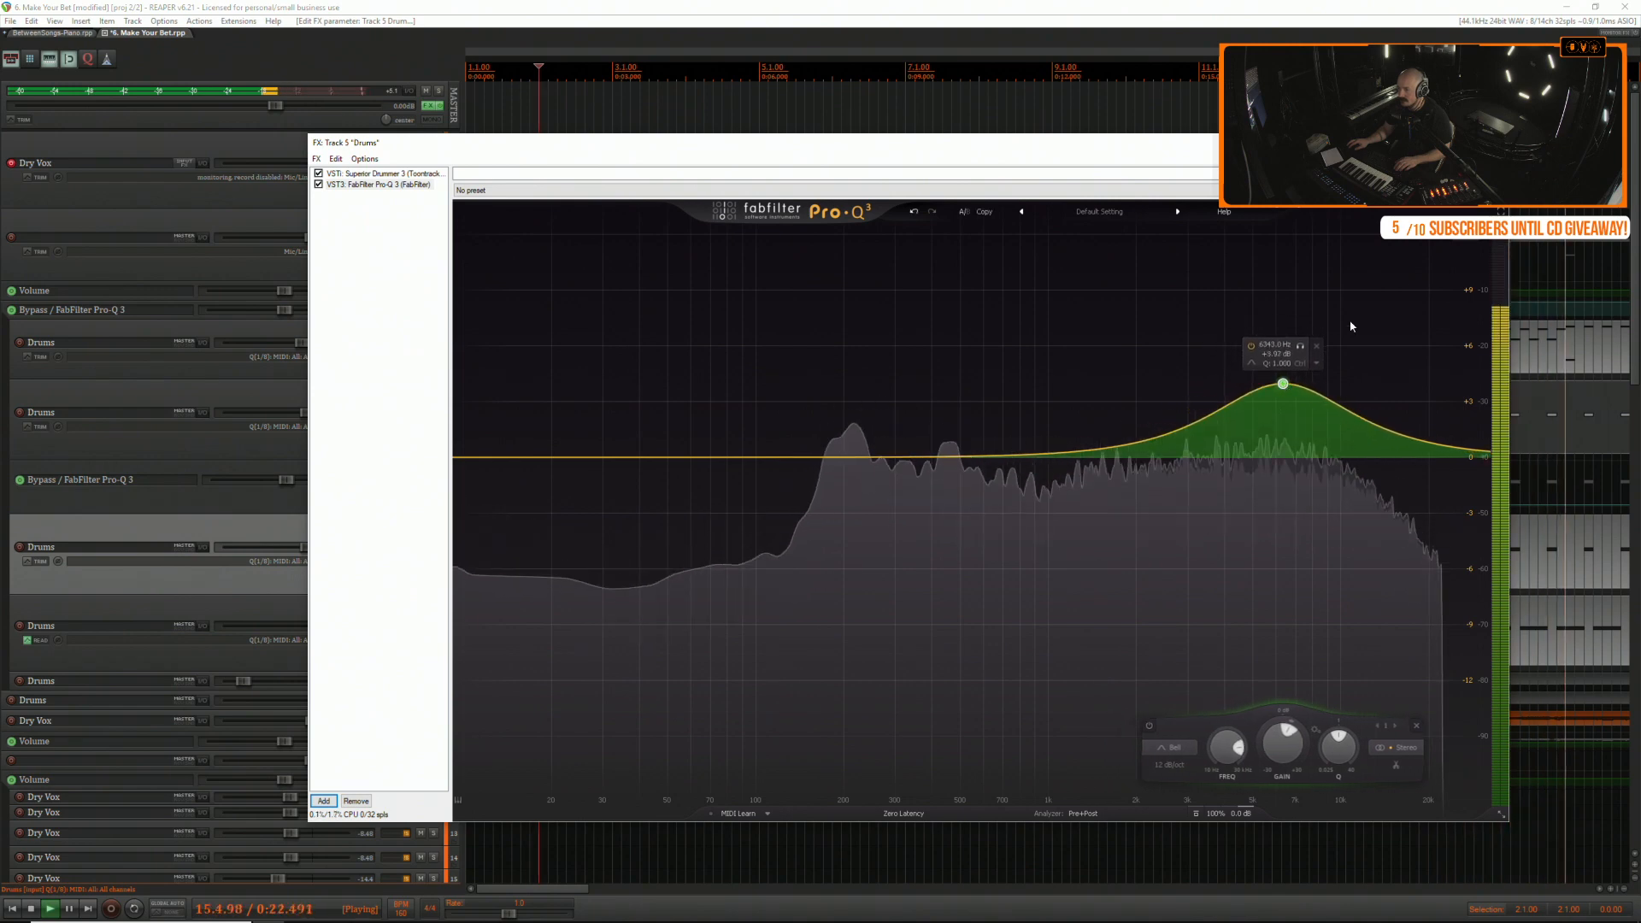
{"action": "left_click", "coordinate": [1491, 143]}
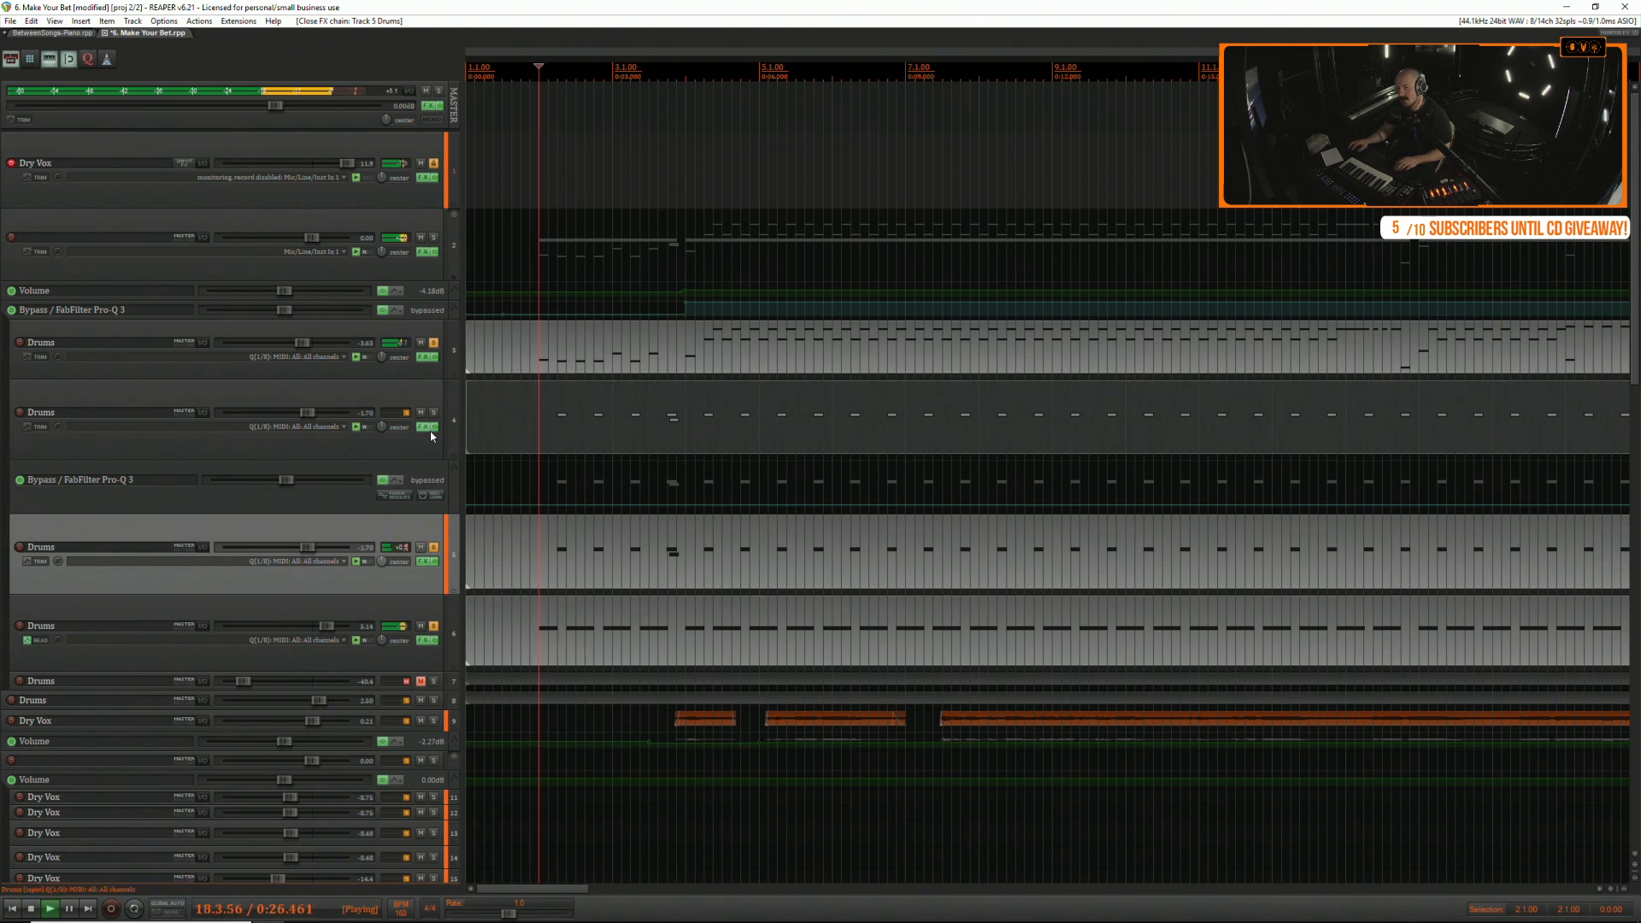
Raise the threshold and turn down the output gain of the FabFilter Pro-C 2 compressor on drum track 3.
{"action": "left_click", "coordinate": [425, 358]}
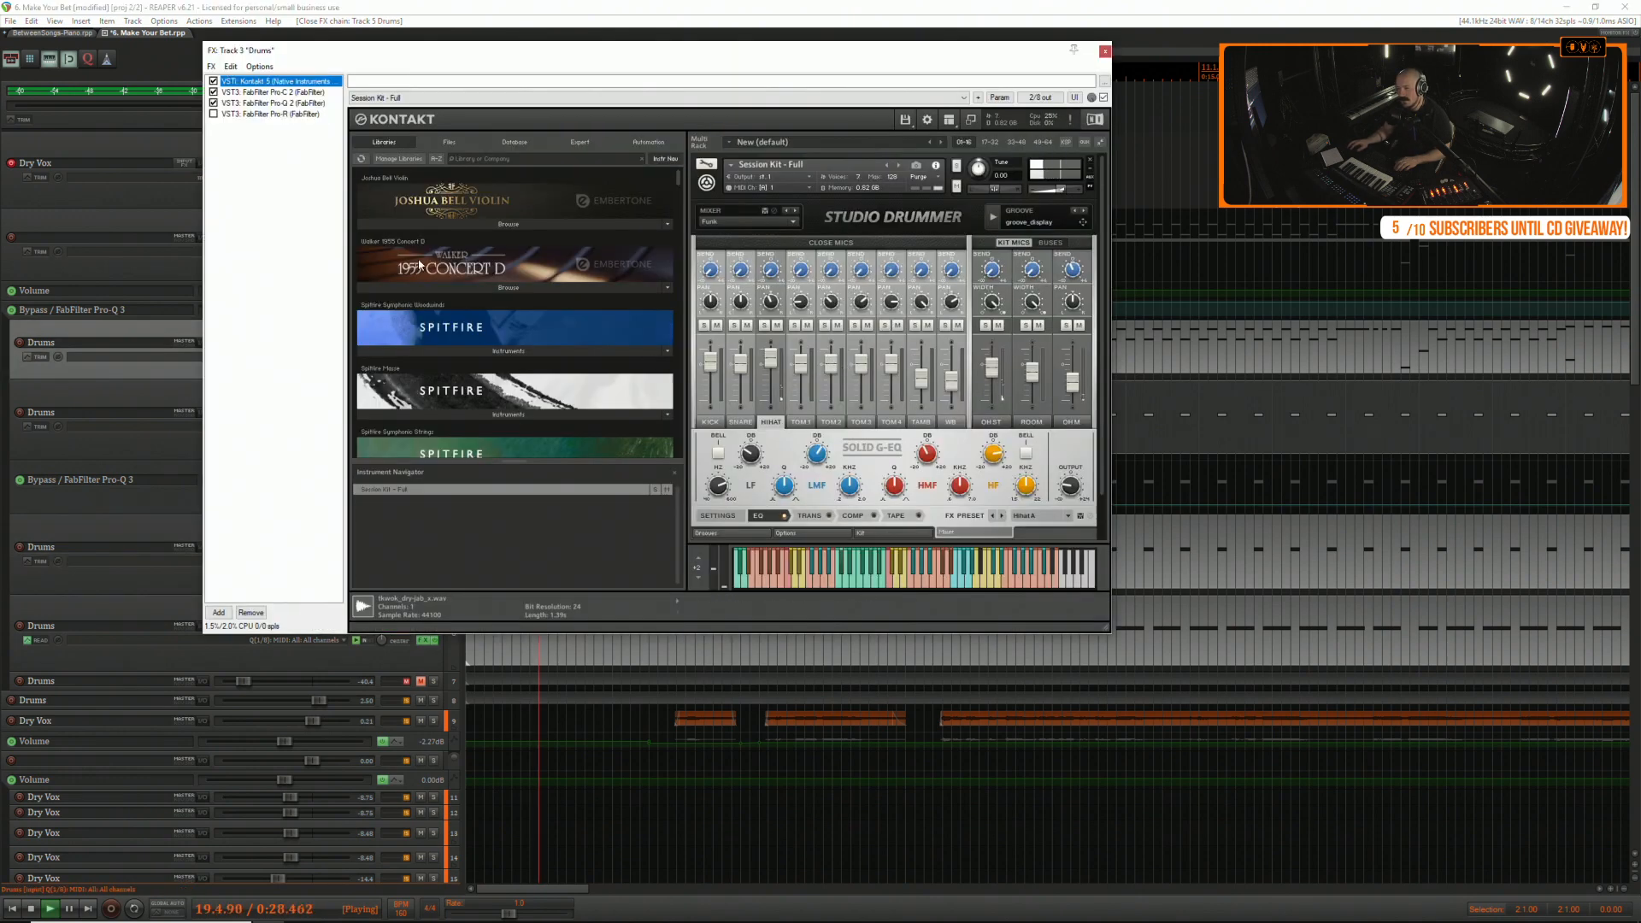
{"action": "left_click", "coordinate": [1105, 51]}
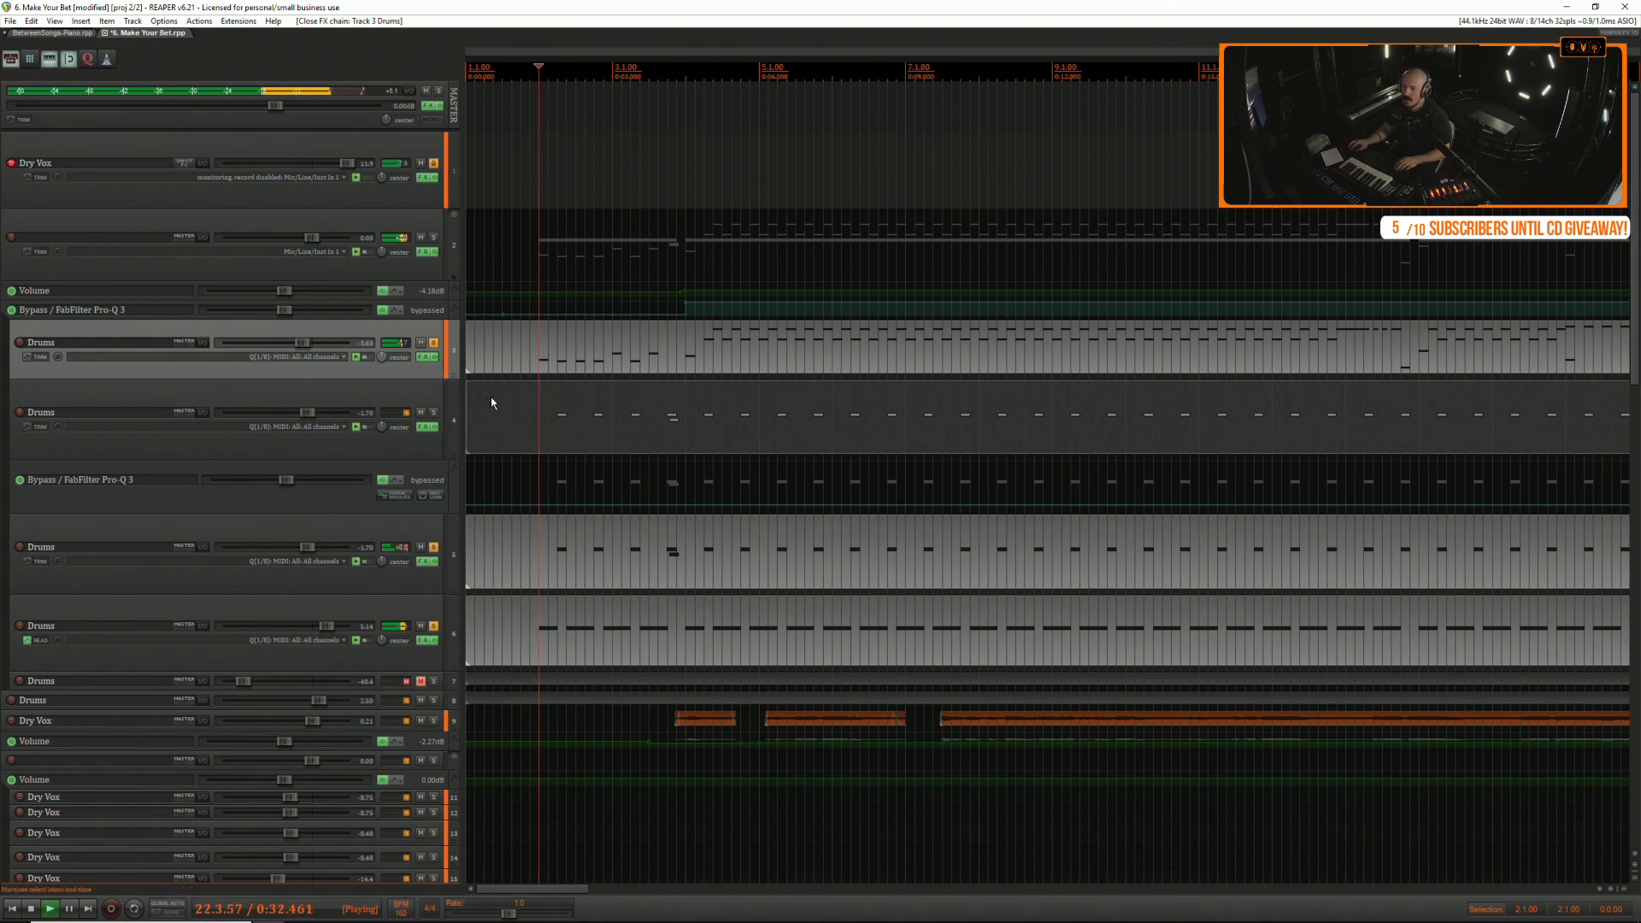
{"action": "left_click", "coordinate": [426, 358]}
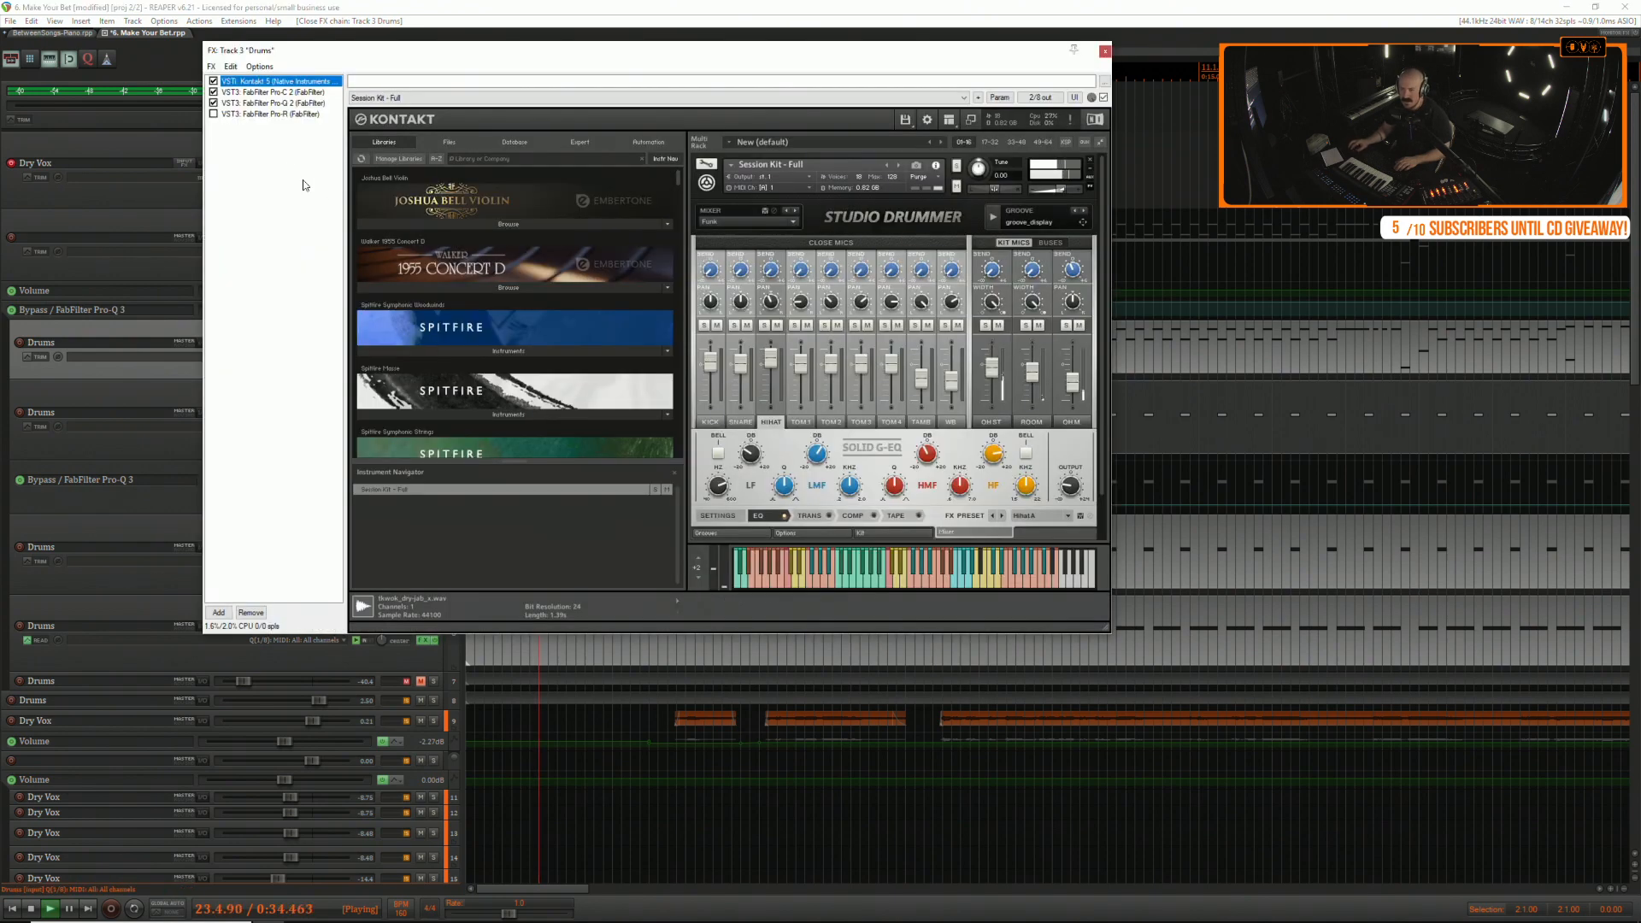
{"action": "left_click", "coordinate": [289, 92]}
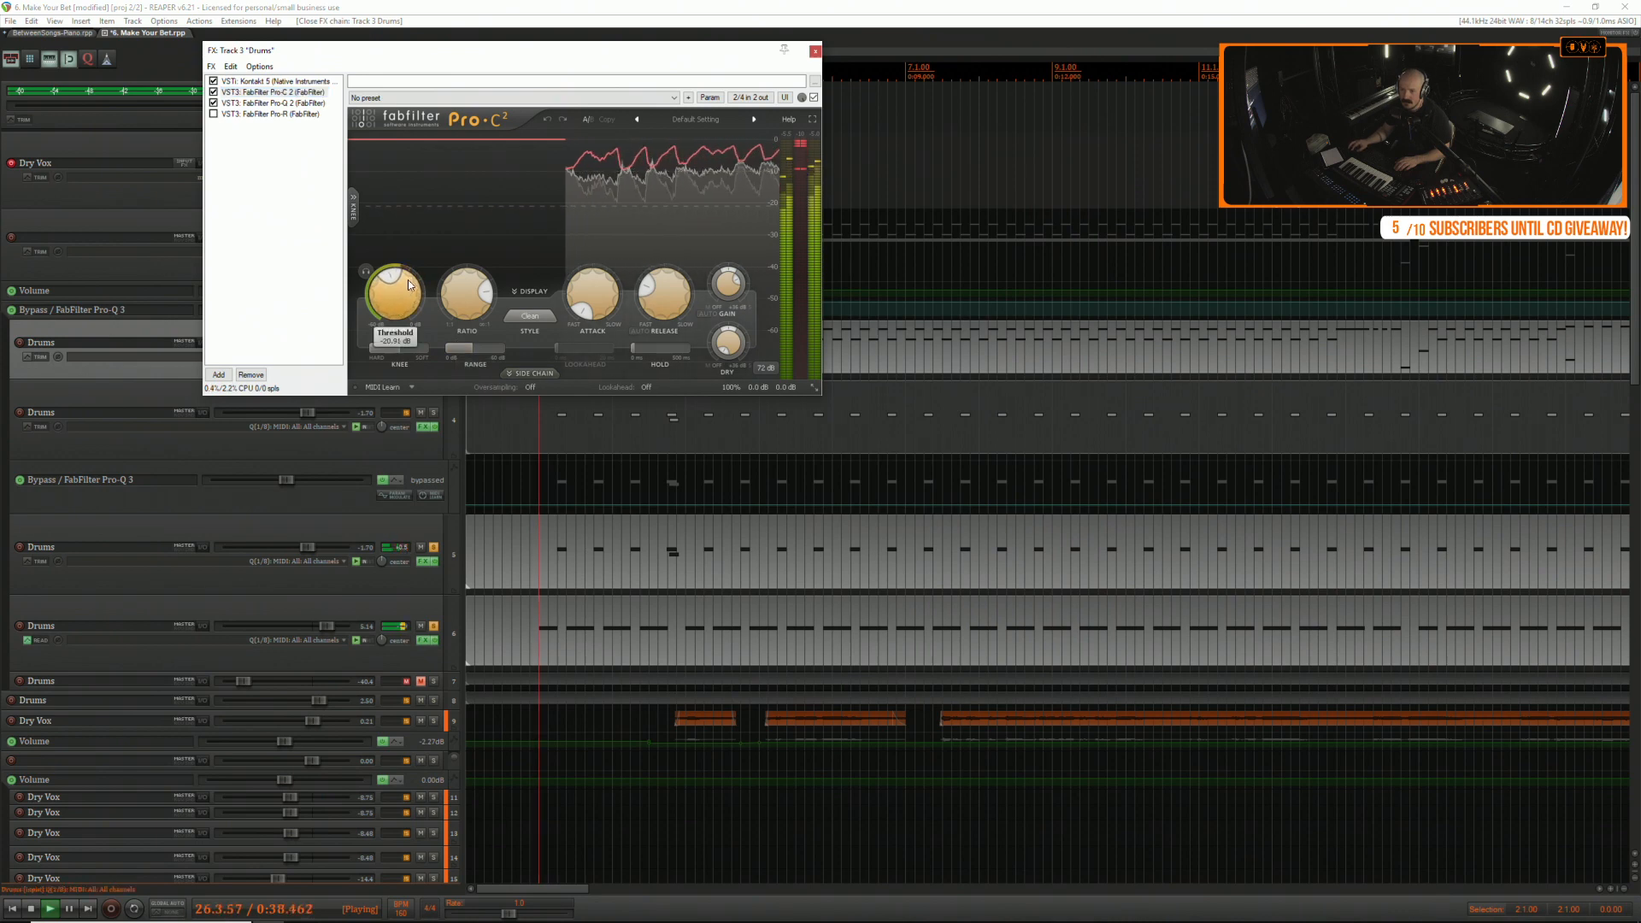
{"action": "left_click_drag", "start_coordinate": [402, 287], "coordinate": [417, 270]}
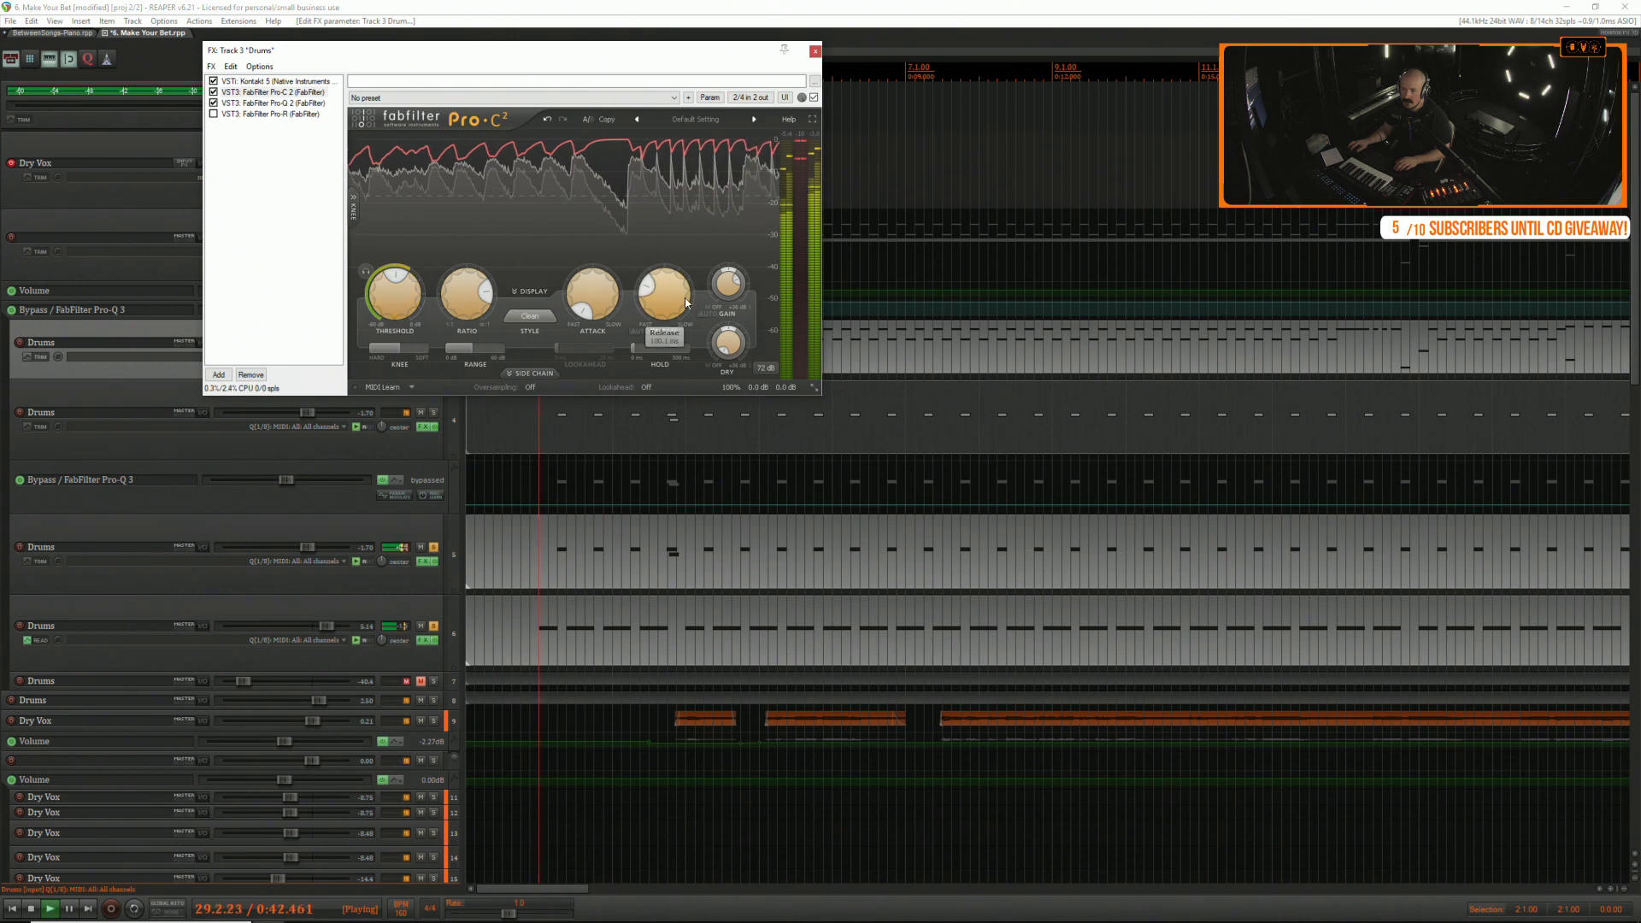
{"action": "left_click_drag", "start_coordinate": [726, 292], "coordinate": [722, 316]}
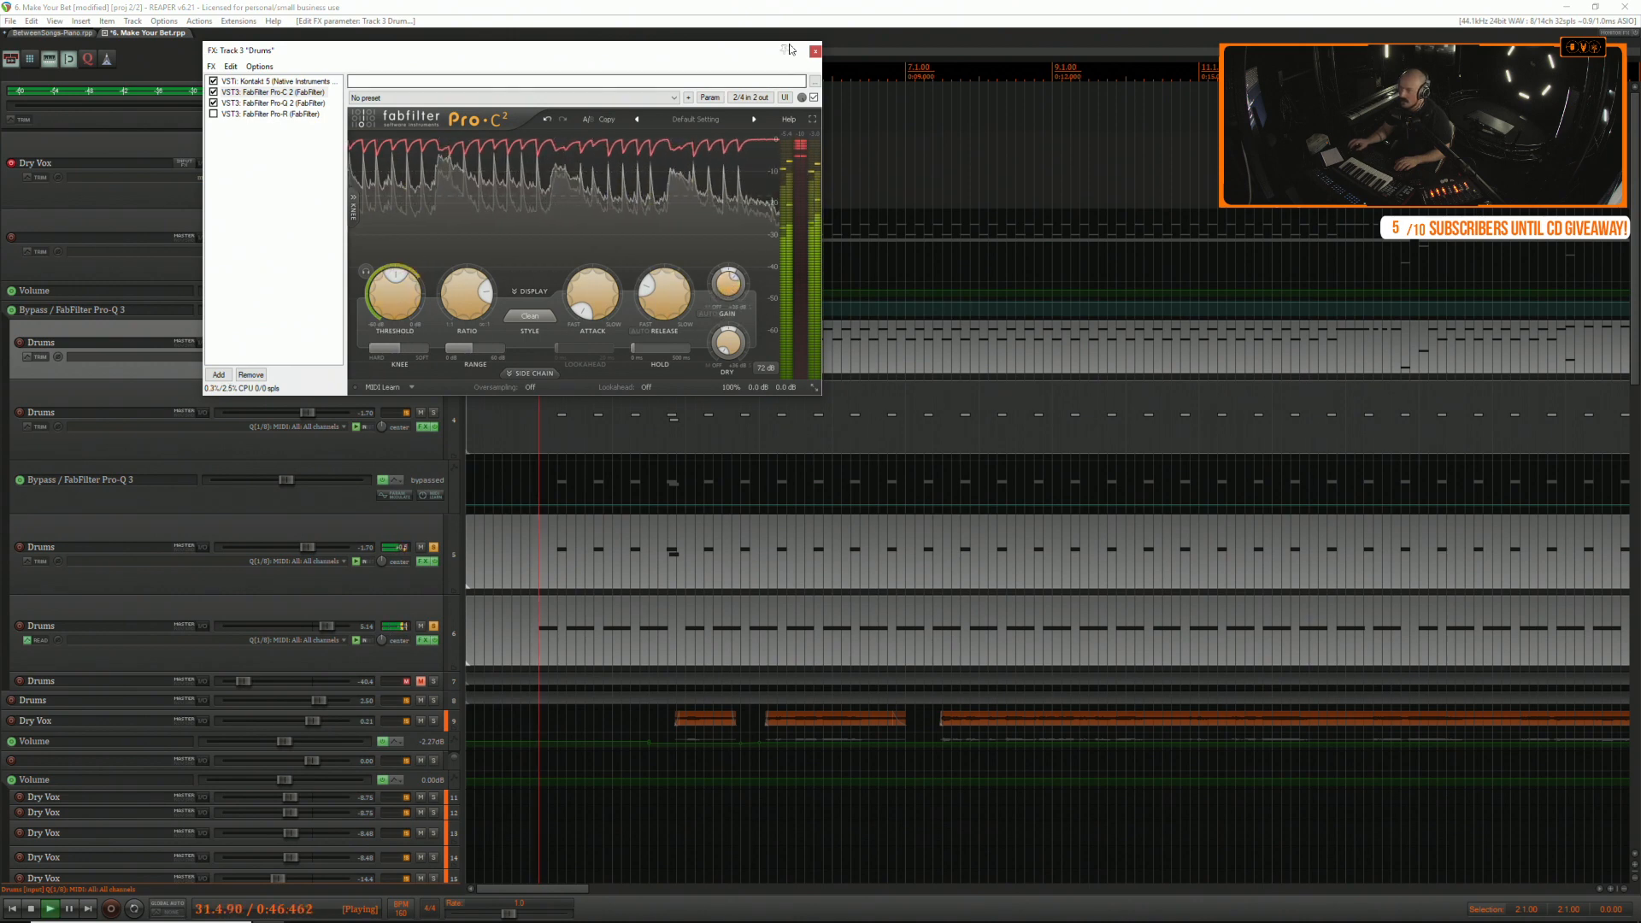
{"action": "left_click", "coordinate": [816, 53]}
Play the drums around bar 28 and select the track 3 MIDI item that starts there, ending with playback stopped.
{"action": "scroll", "coordinate": [822, 219], "scroll_direction": "down", "scroll_amount": 4}
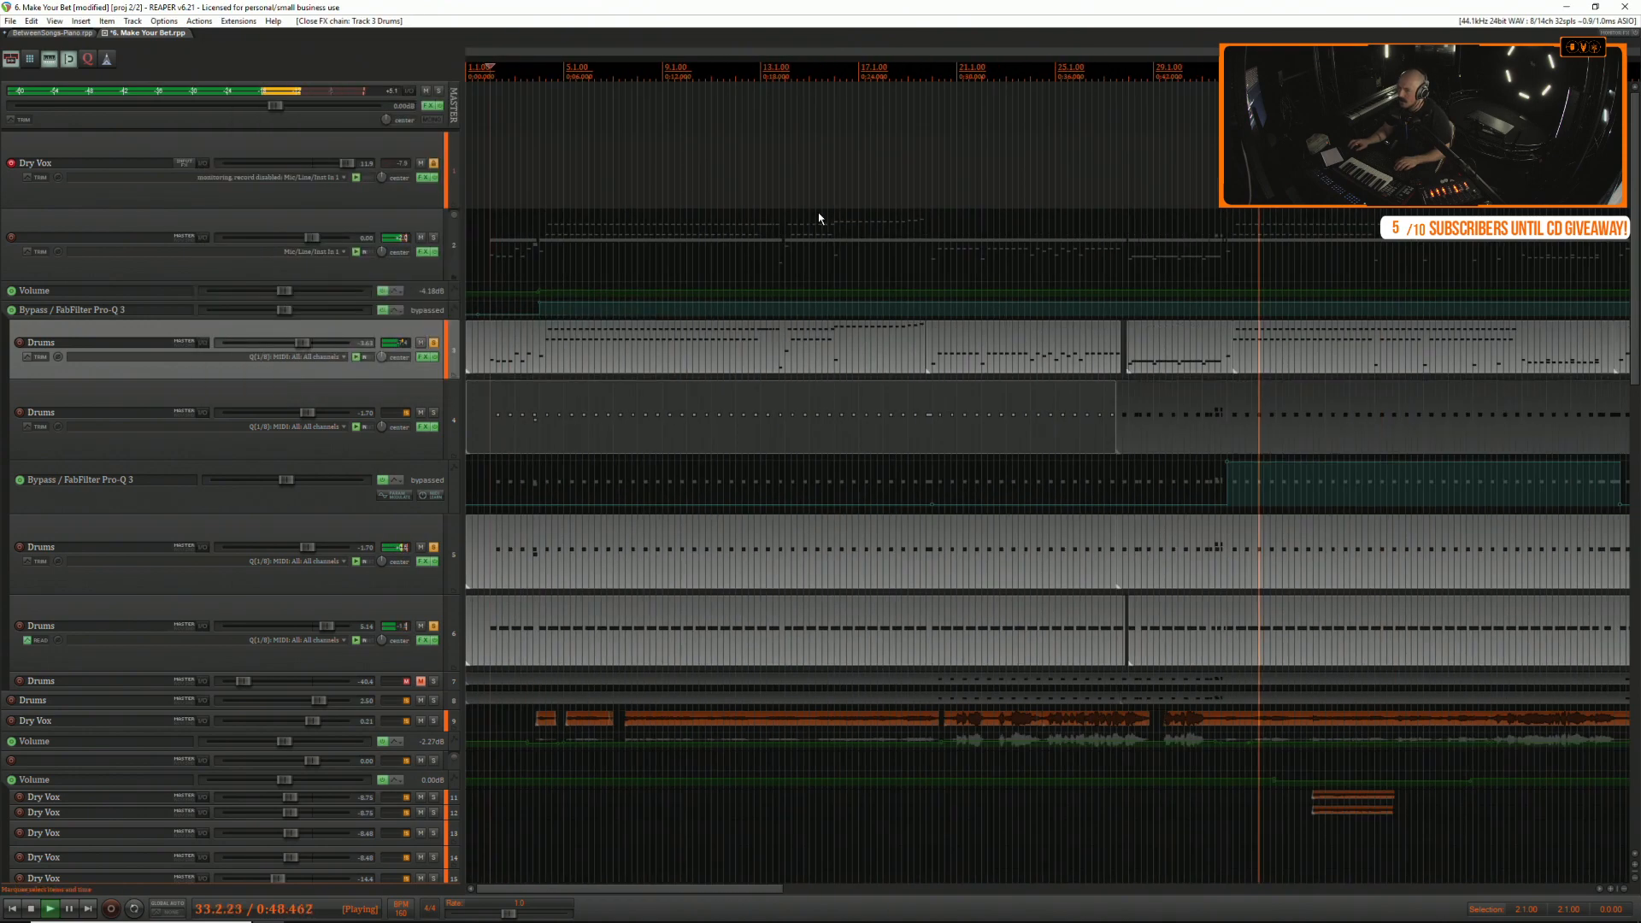
{"action": "left_click", "coordinate": [1122, 280]}
{"action": "scroll", "coordinate": [1122, 280], "scroll_direction": "up", "scroll_amount": 3}
{"action": "scroll", "coordinate": [1146, 307], "scroll_direction": "up", "scroll_amount": 2}
{"action": "left_click", "coordinate": [1212, 325]}
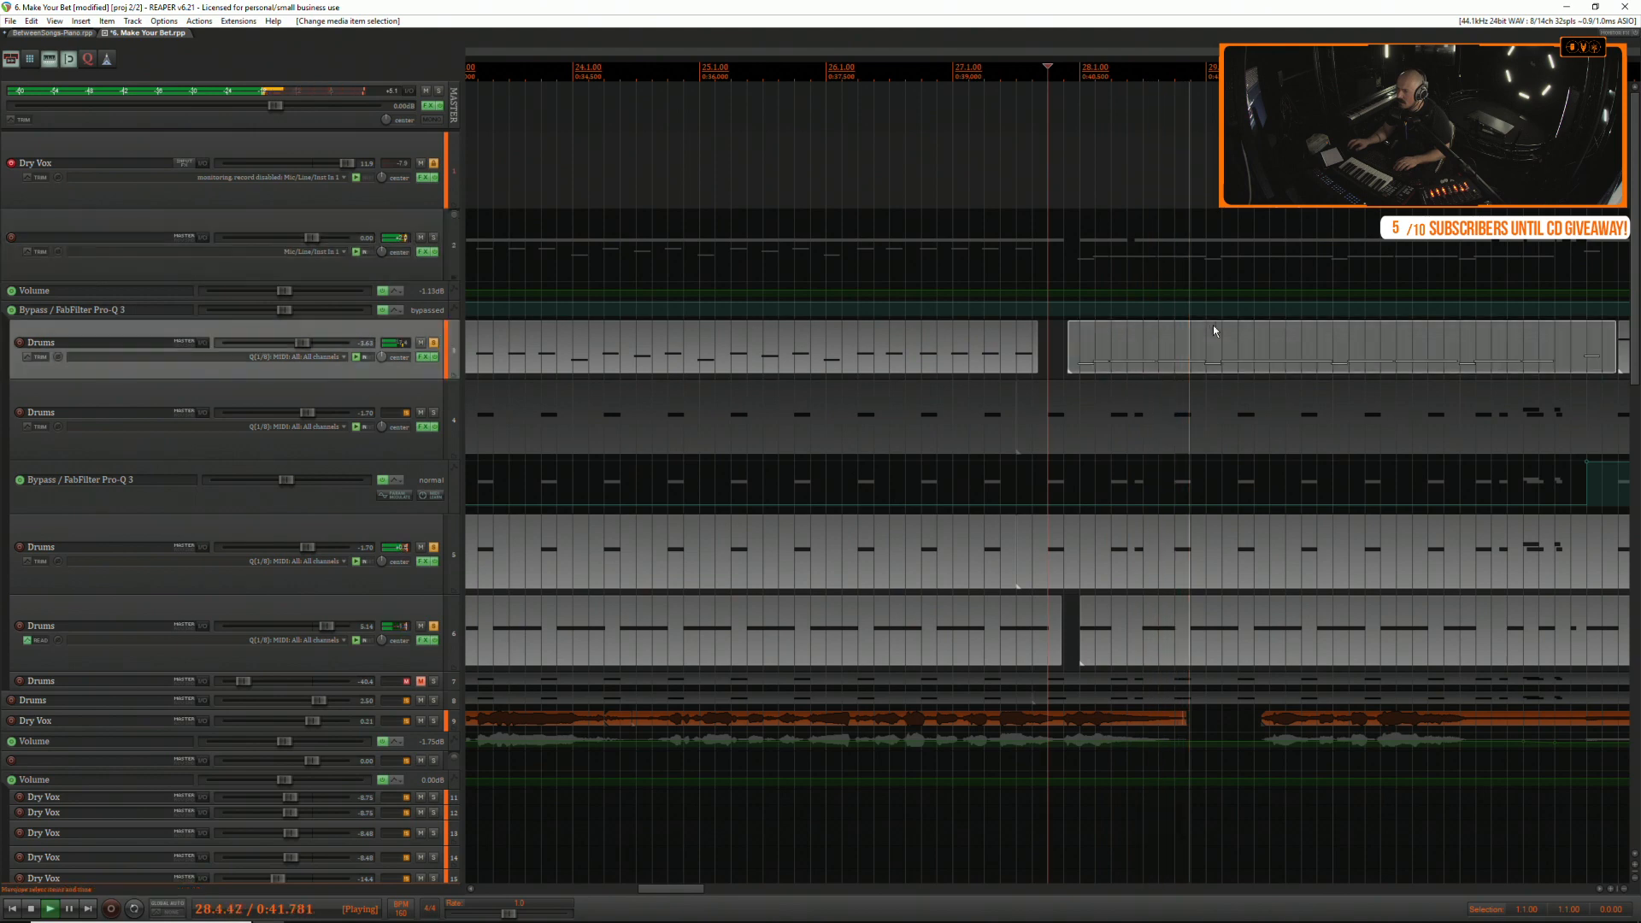
{"action": "scroll", "coordinate": [1195, 330], "scroll_direction": "up", "scroll_amount": 3}
{"action": "key", "text": "space"}
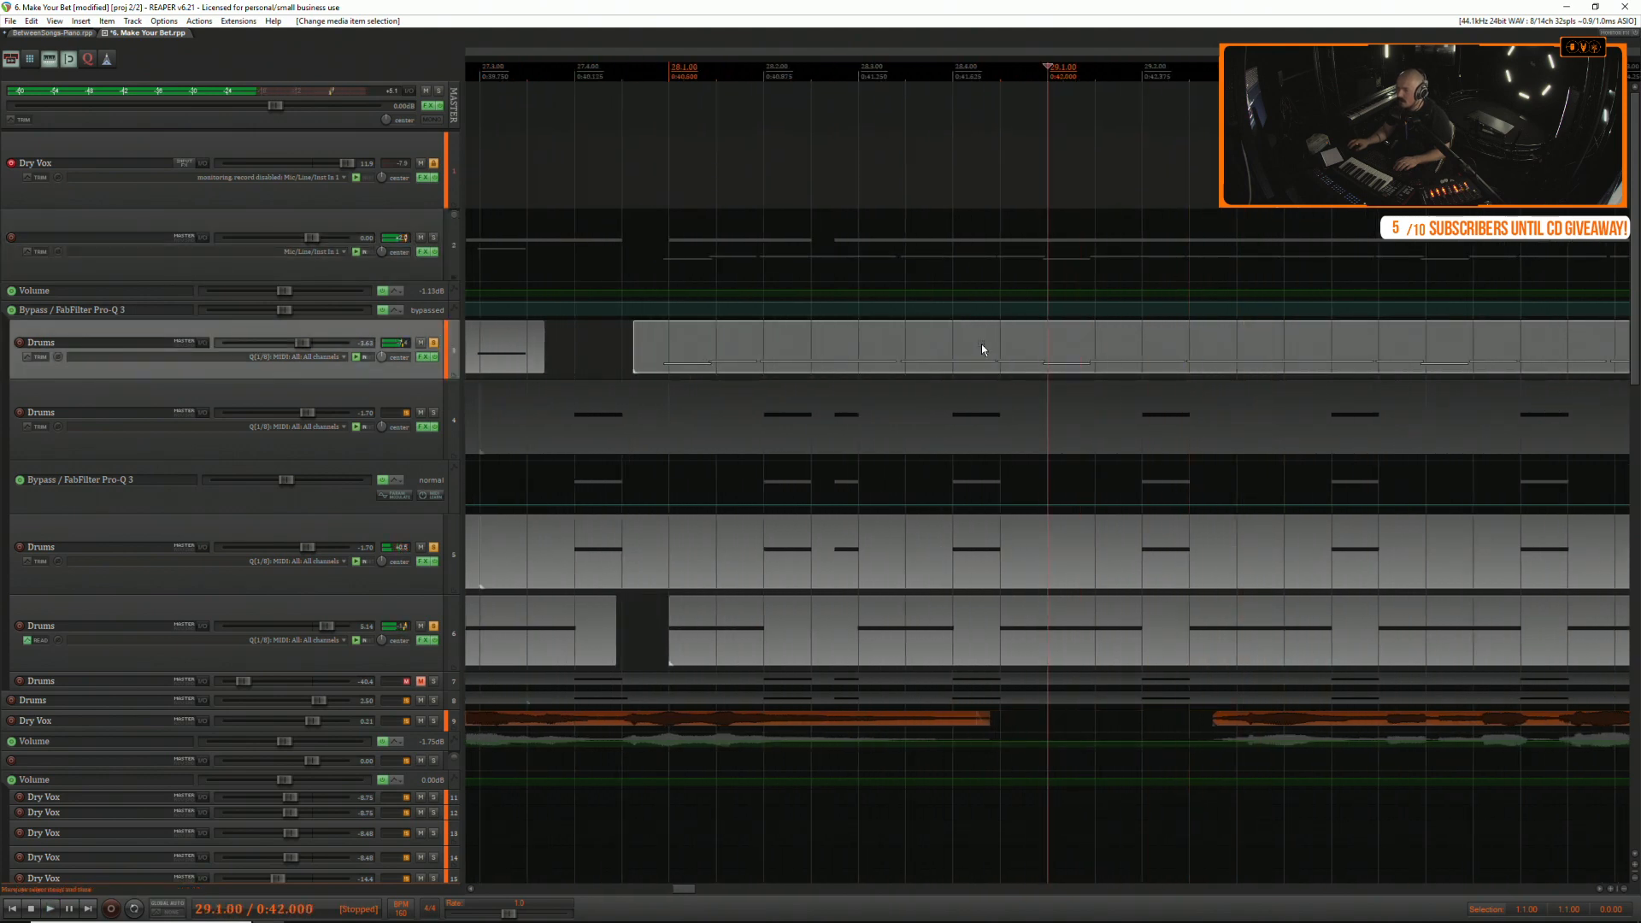
Enlarge drum track 3, open its MIDI item near bar 28 in the MIDI editor, and examine and play its notes.
{"action": "left_click_drag", "start_coordinate": [426, 377], "coordinate": [446, 686]}
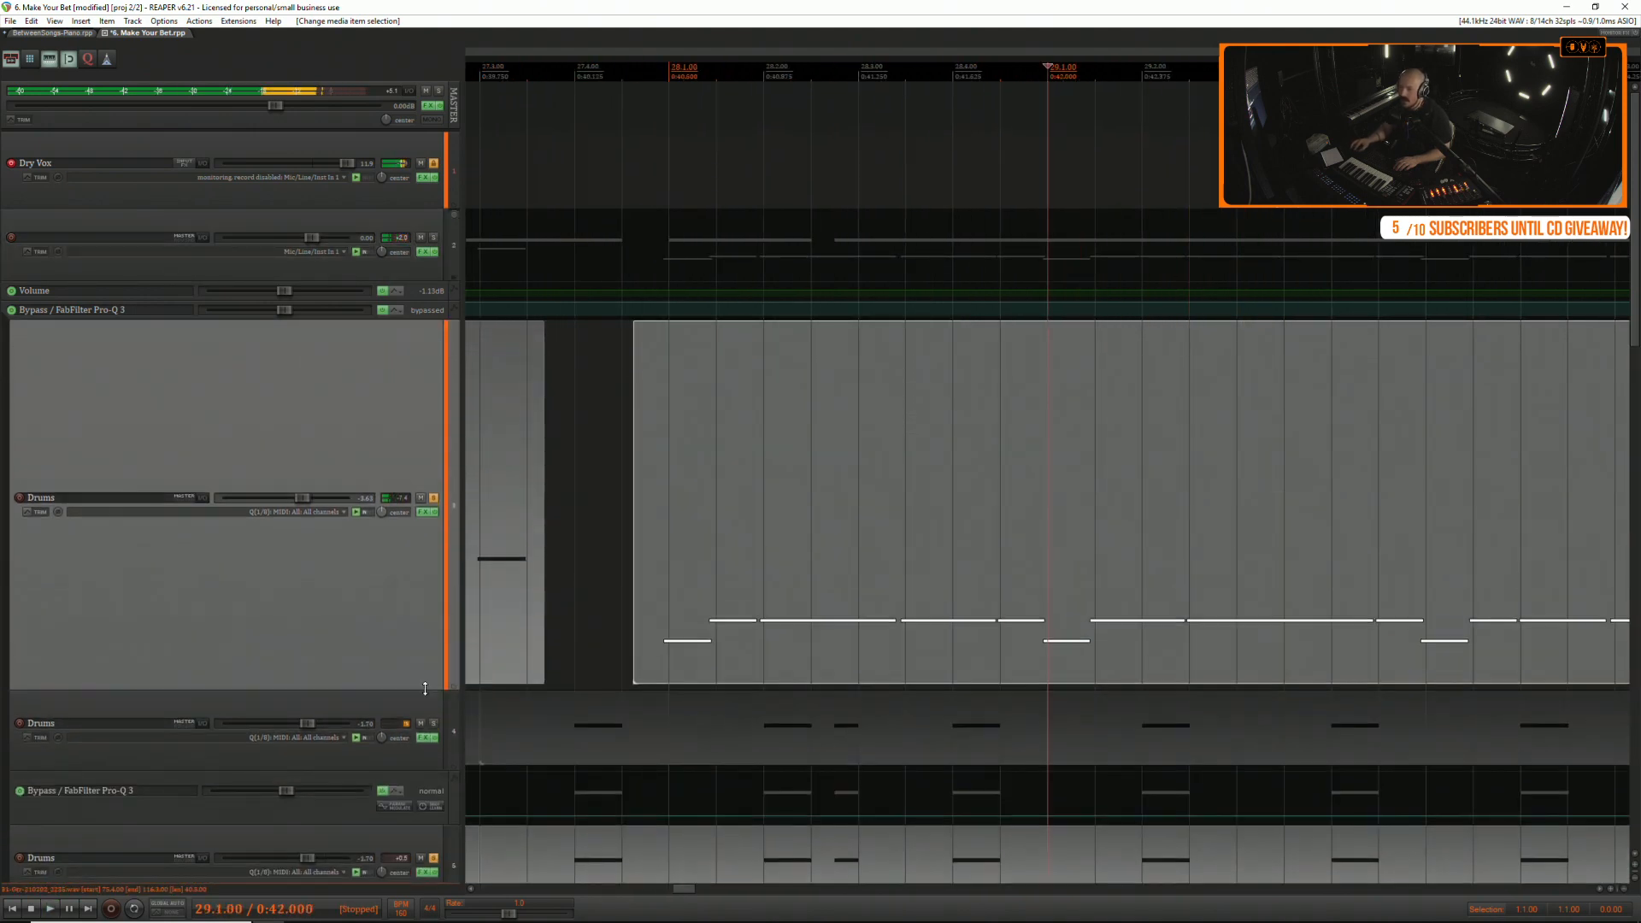
{"action": "double_click", "coordinate": [864, 654]}
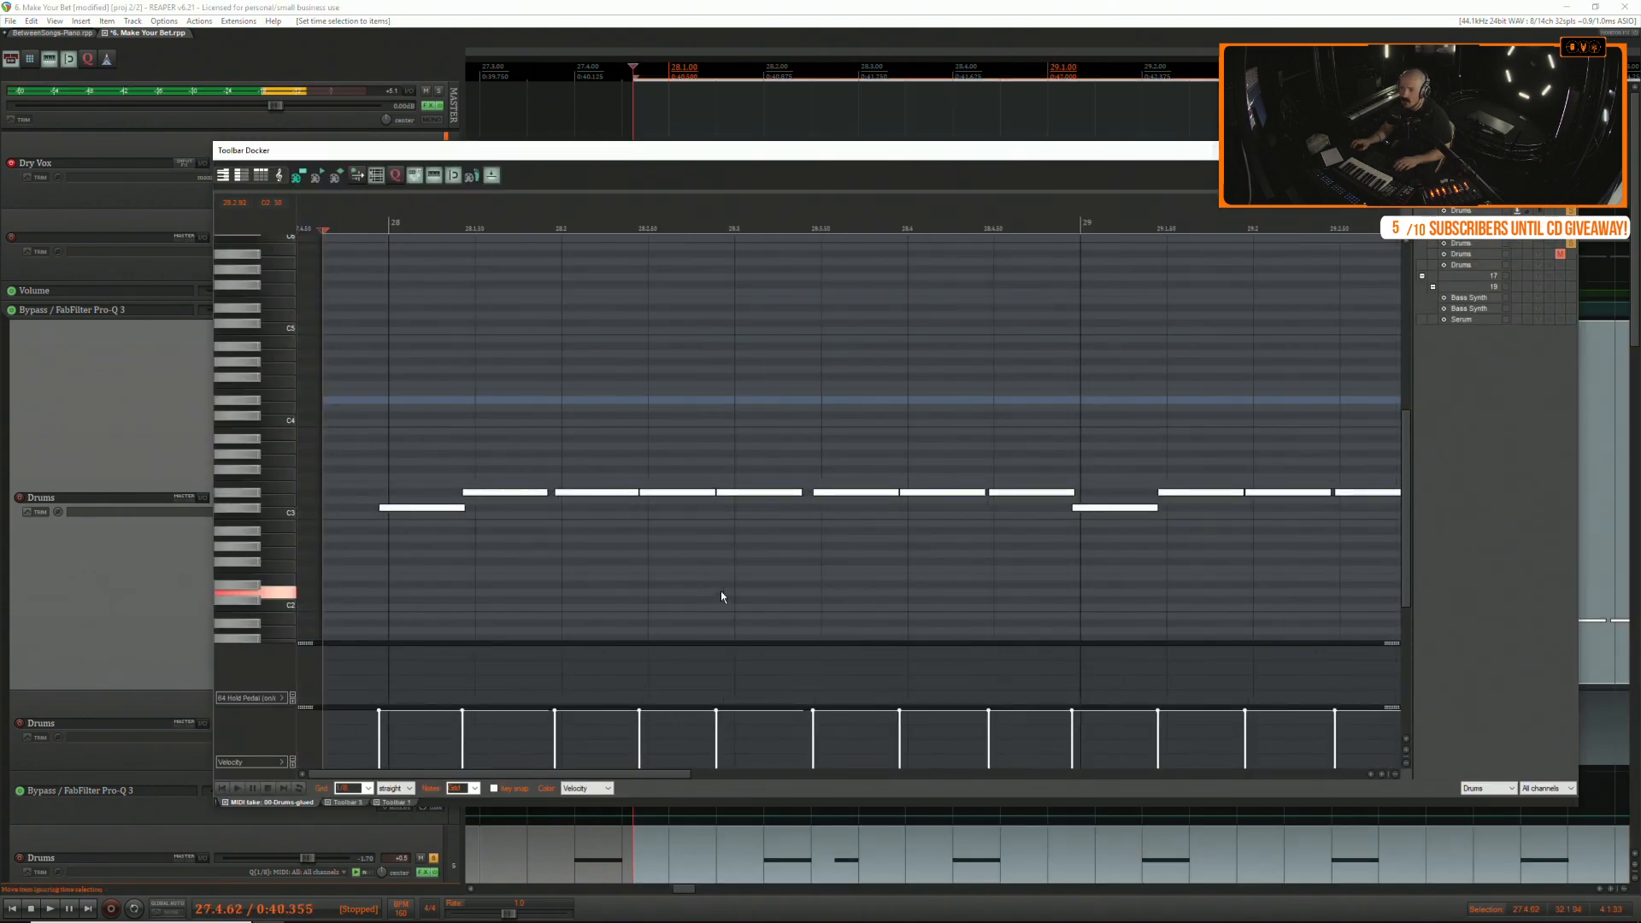
{"action": "scroll", "coordinate": [720, 591], "scroll_direction": "down", "scroll_amount": 4}
{"action": "scroll", "coordinate": [722, 593], "scroll_direction": "up", "scroll_amount": 3}
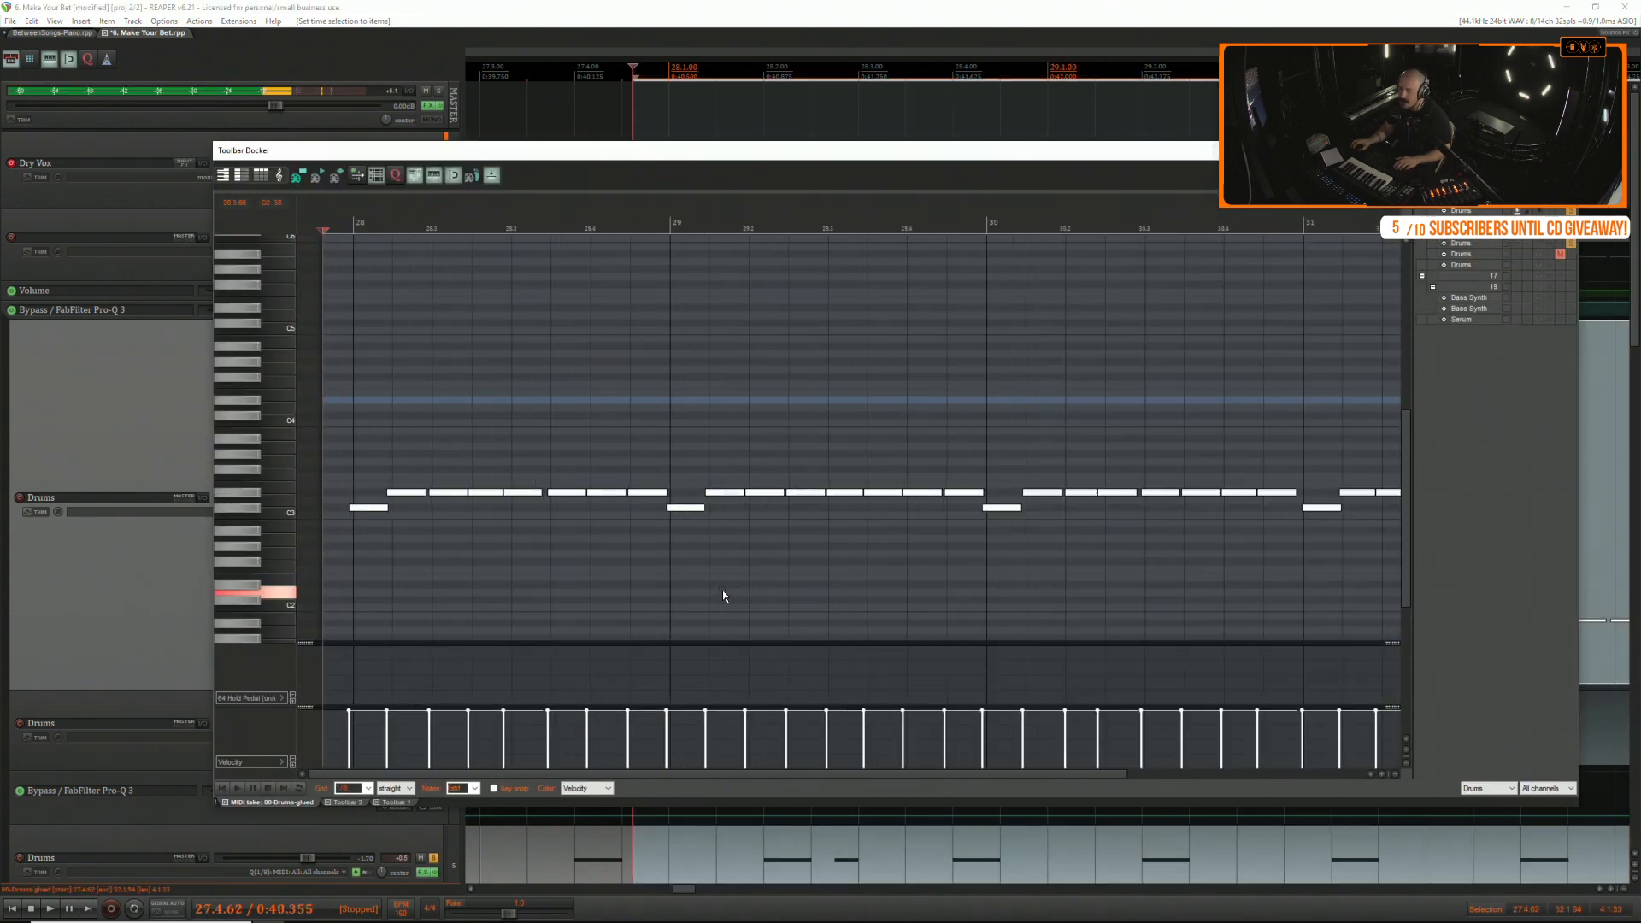
{"action": "scroll", "coordinate": [724, 591], "scroll_direction": "down", "scroll_amount": 3}
{"action": "key", "text": "space"}
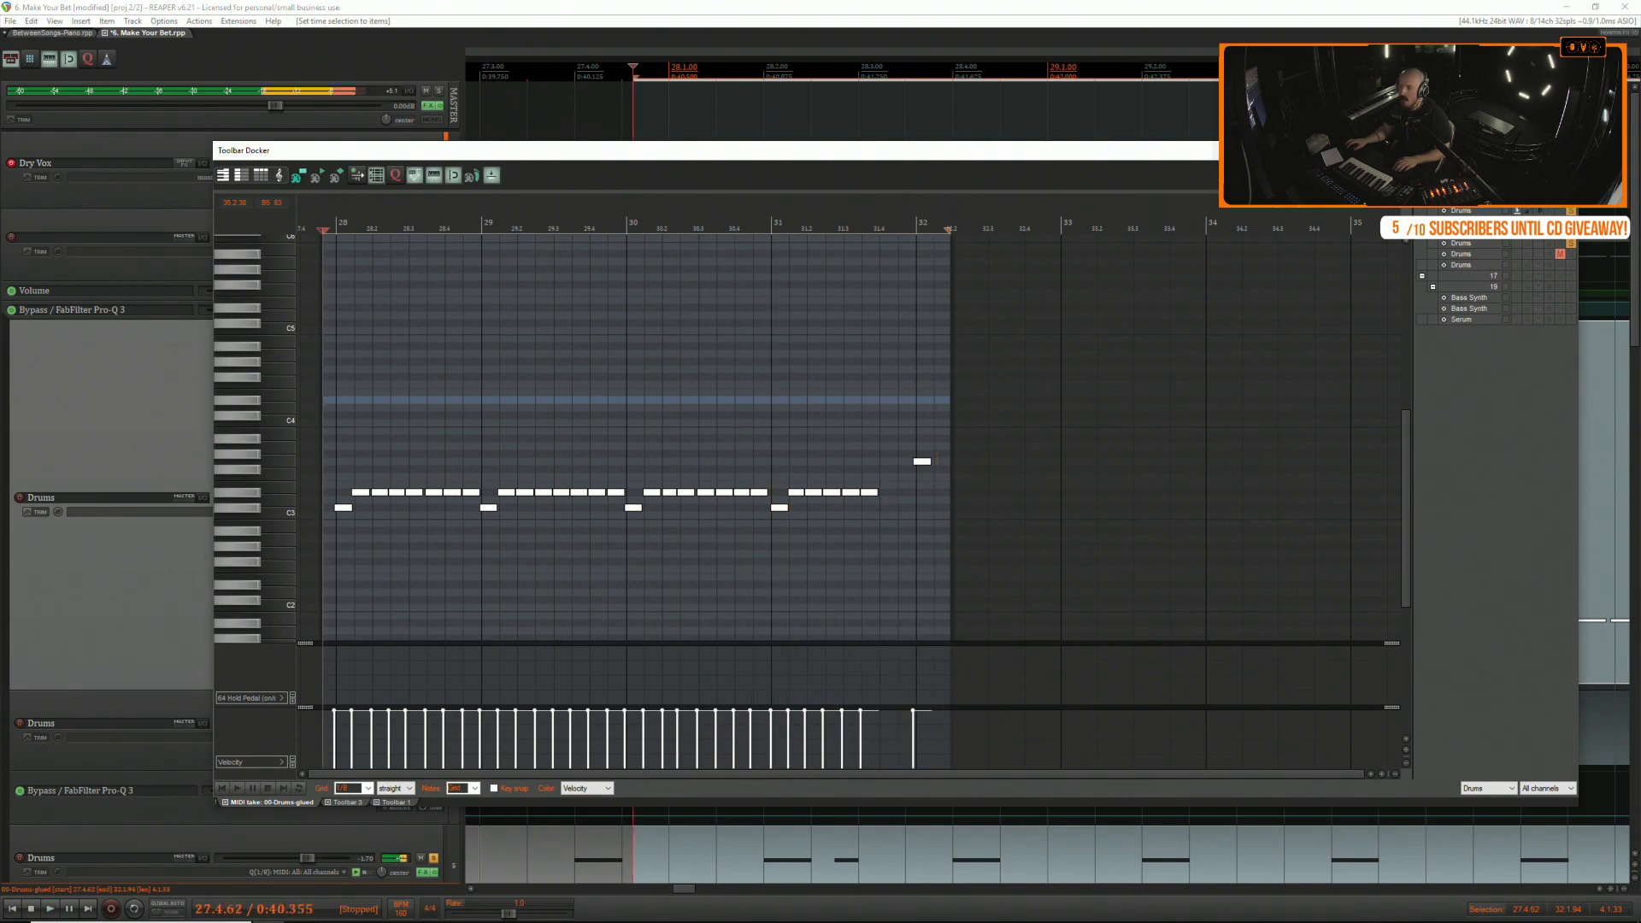
{"action": "key", "text": "Escape"}
Unsolo drum track 3 and shrink it back to its normal height.
{"action": "scroll", "coordinate": [940, 509], "scroll_direction": "down", "scroll_amount": 8}
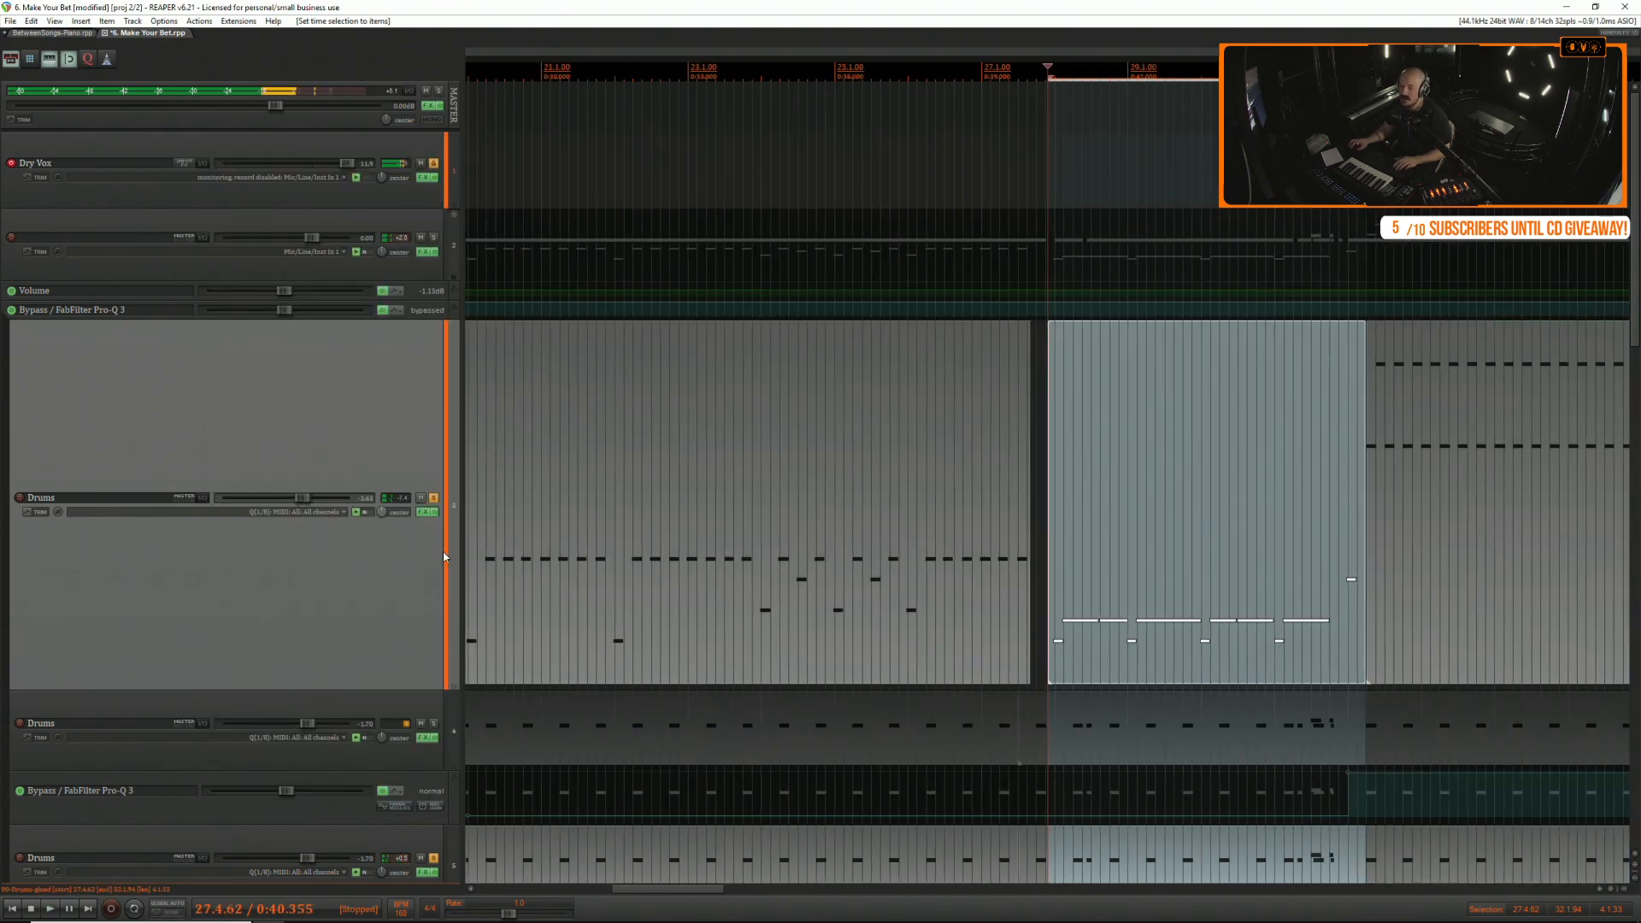
{"action": "left_click", "coordinate": [433, 497]}
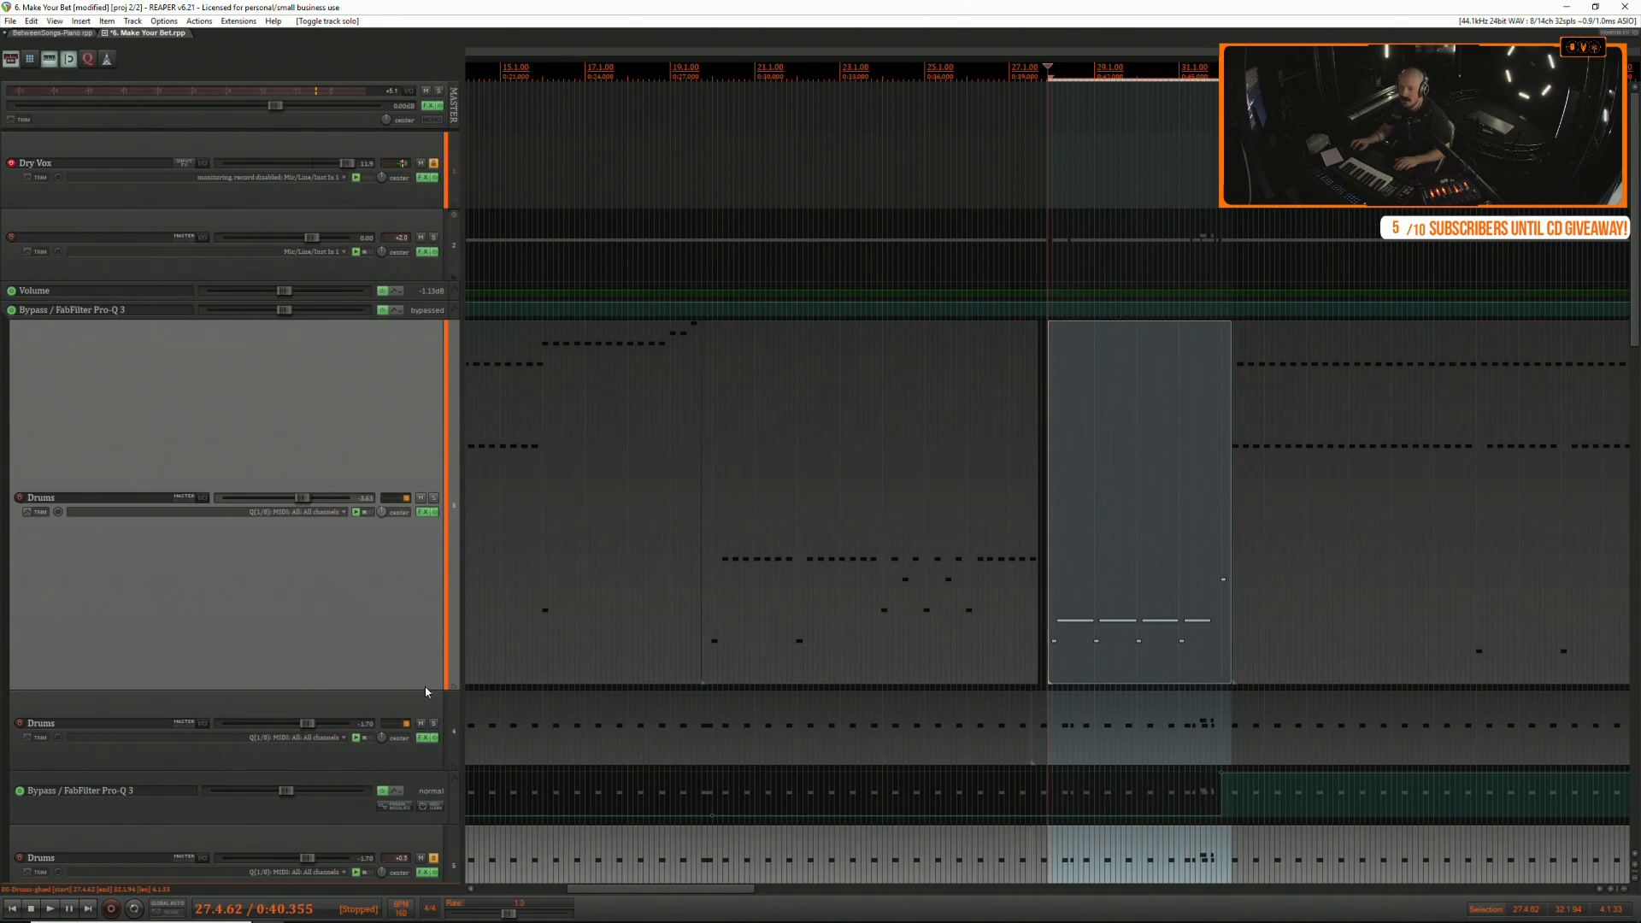
{"action": "left_click_drag", "start_coordinate": [427, 688], "coordinate": [541, 377]}
Clear the time selection and place the edit cursor at the song's start, just before bar 2.
{"action": "left_click", "coordinate": [505, 395]}
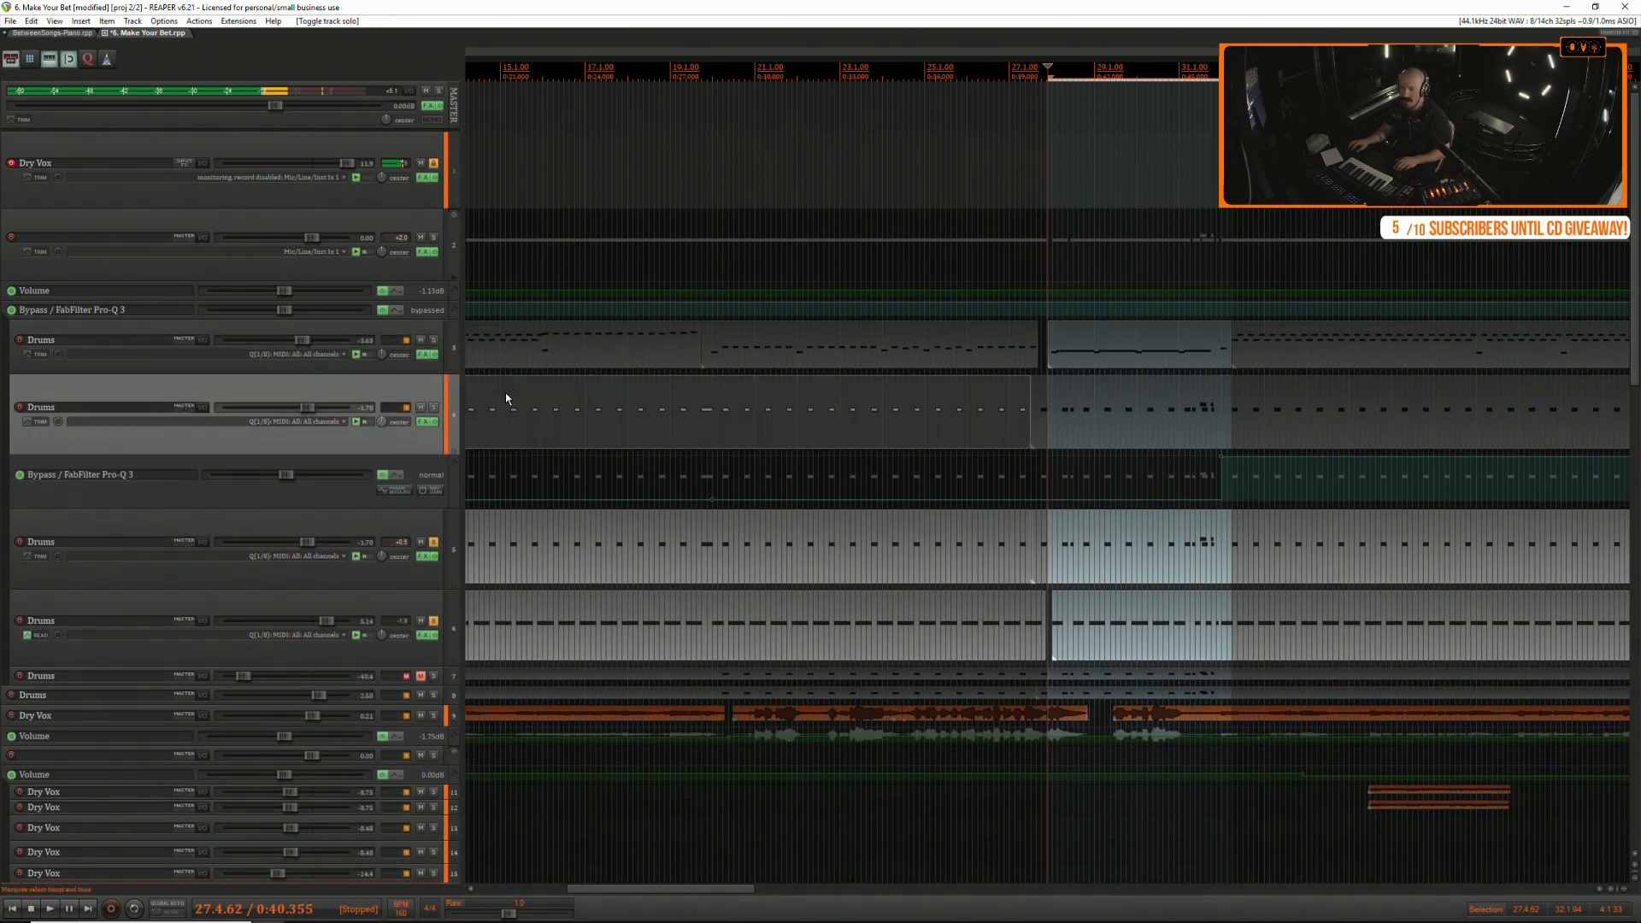
{"action": "scroll", "coordinate": [497, 401], "scroll_direction": "down", "scroll_amount": 3}
{"action": "left_click", "coordinate": [497, 401]}
{"action": "scroll", "coordinate": [495, 398], "scroll_direction": "up", "scroll_amount": 5}
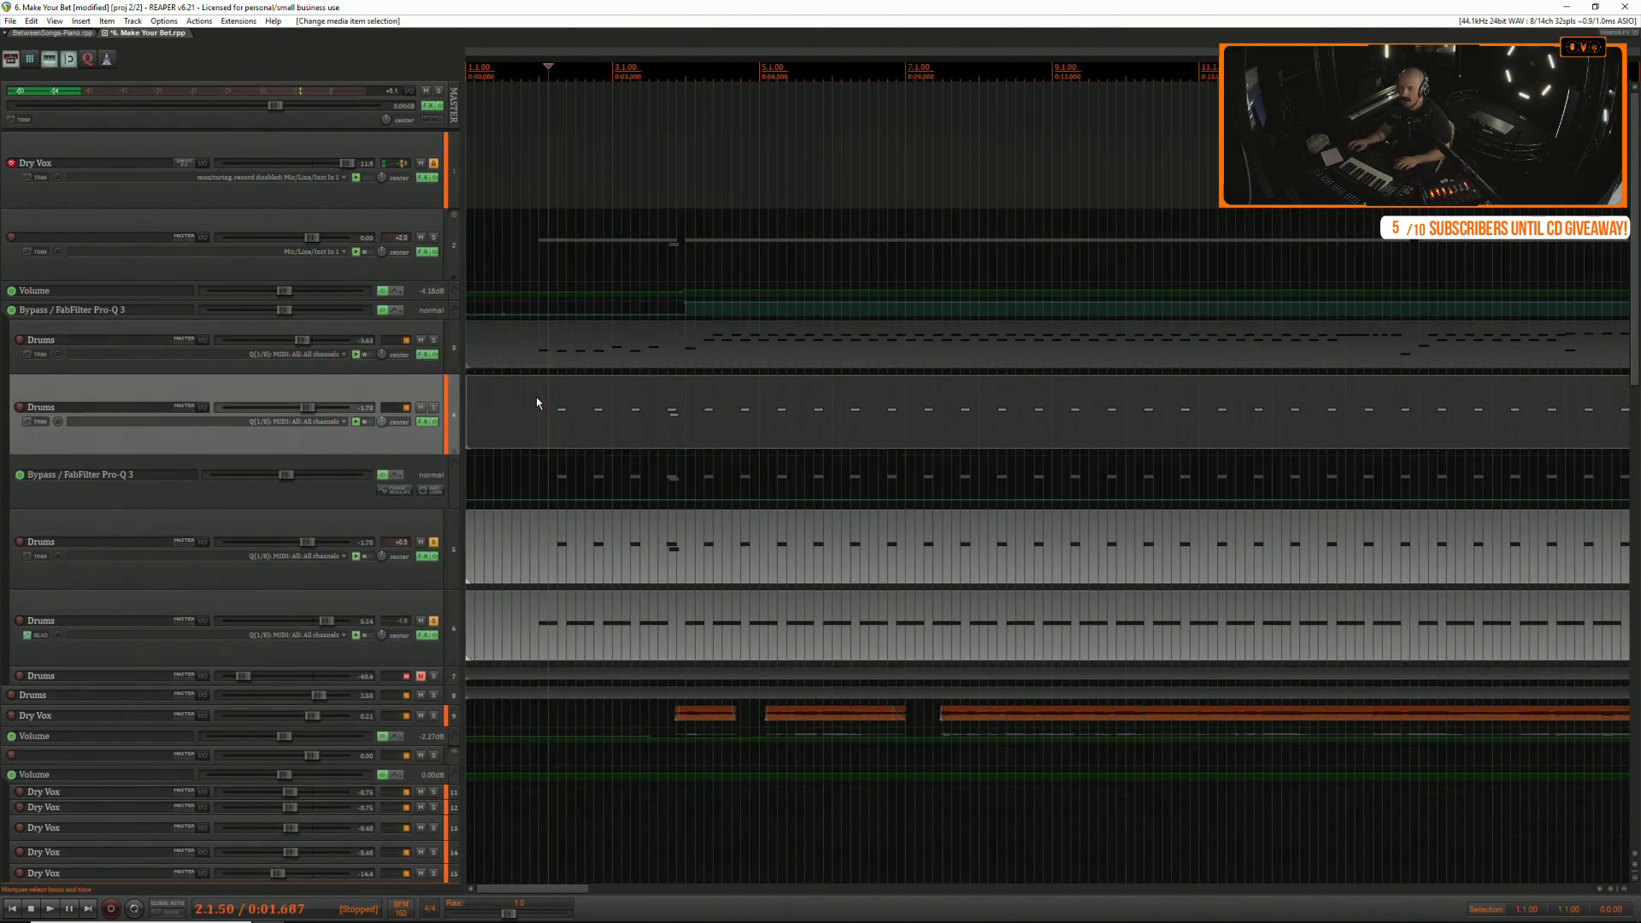
{"action": "left_click", "coordinate": [533, 397]}
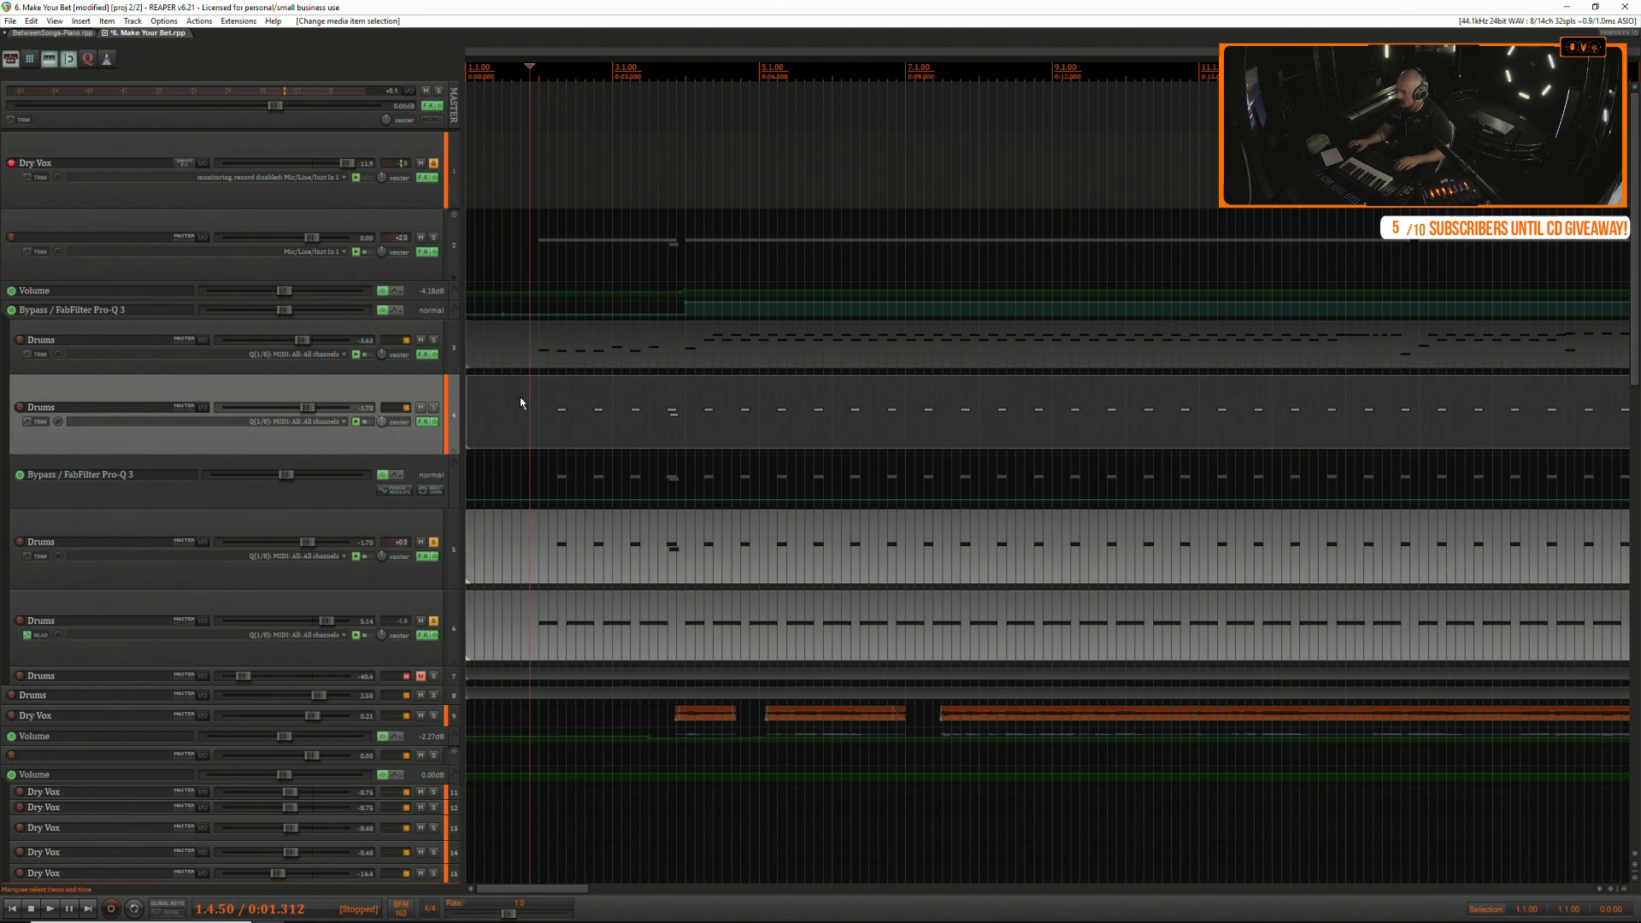
Play from the song's start and solo drum track 4, unsoloing drum tracks 5 and 6.
{"action": "key", "text": "space"}
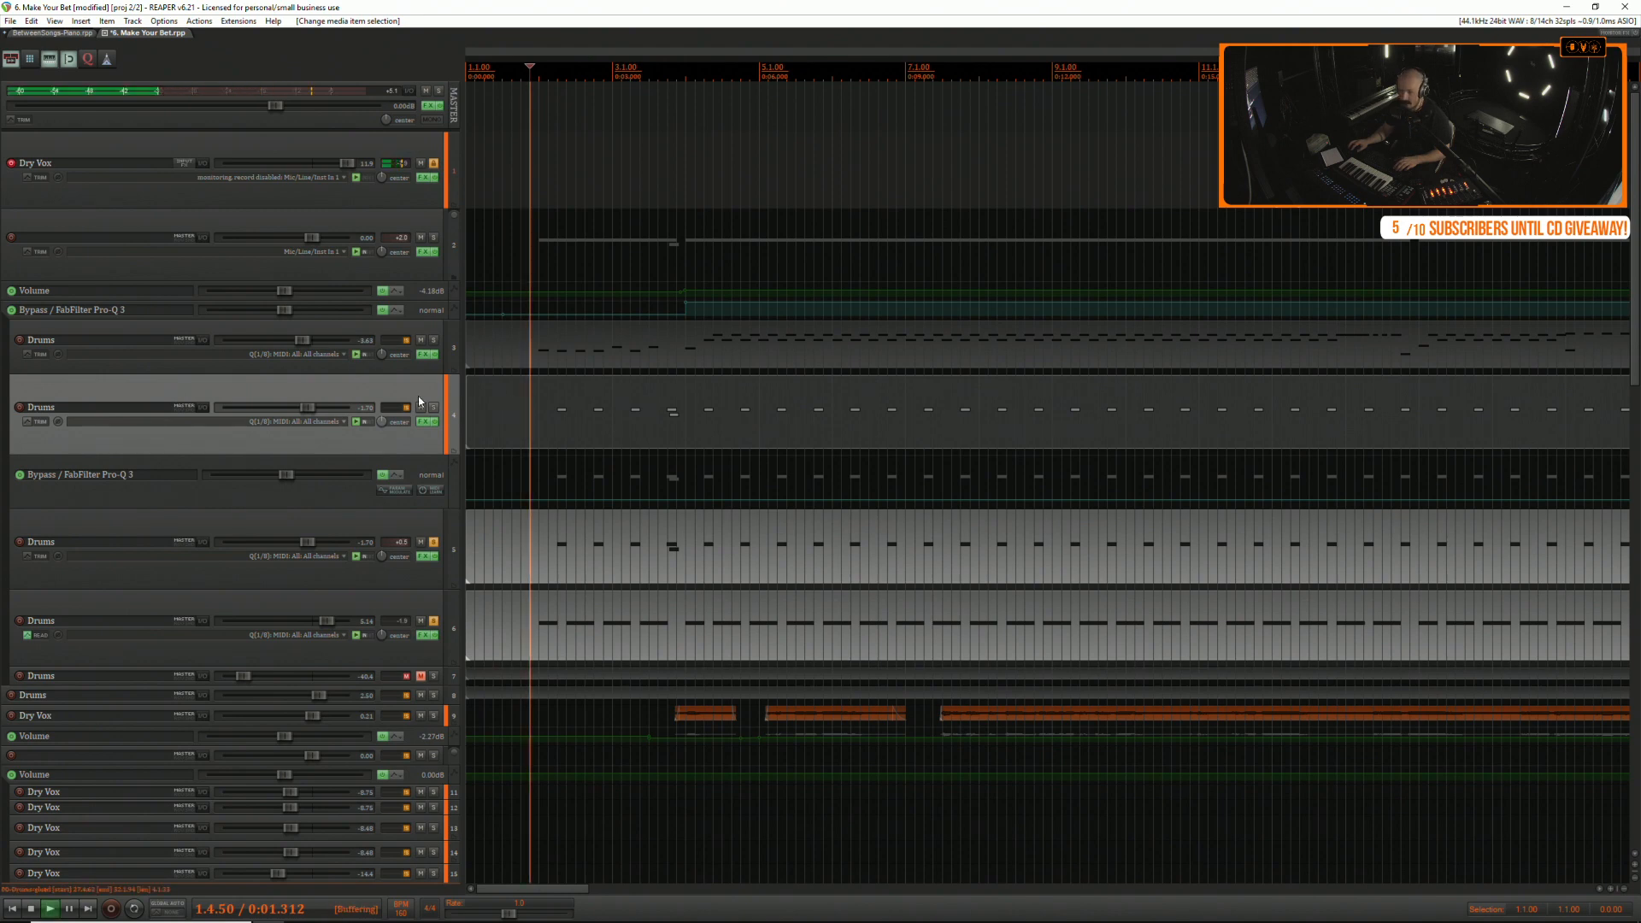
{"action": "left_click", "coordinate": [433, 408]}
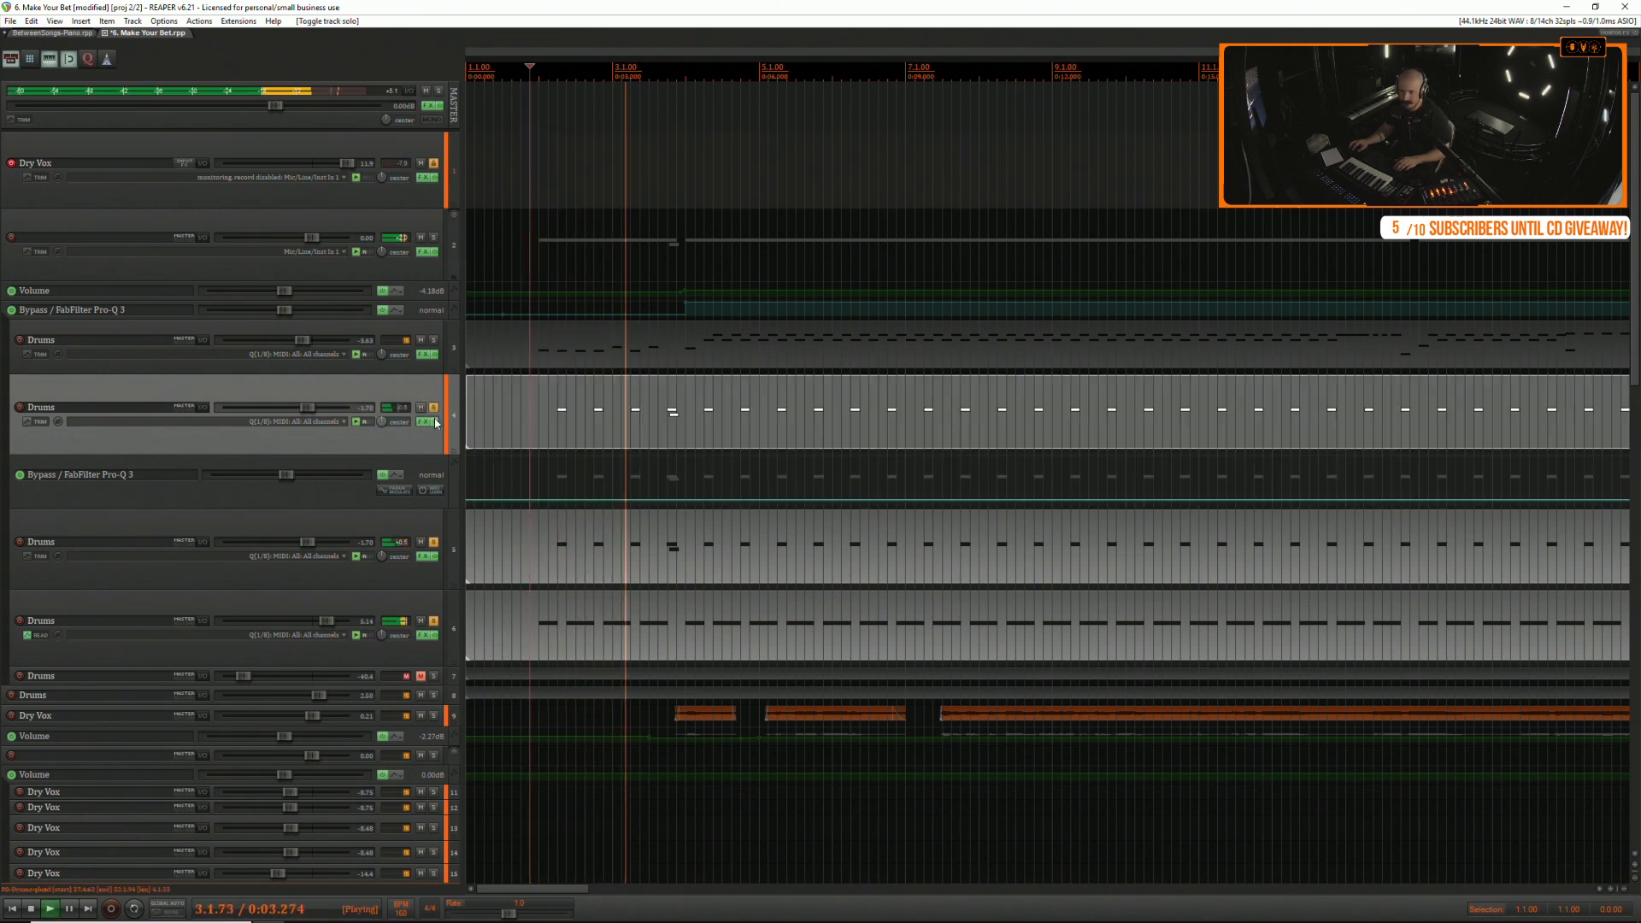
{"action": "left_click", "coordinate": [433, 541]}
{"action": "left_click", "coordinate": [433, 620]}
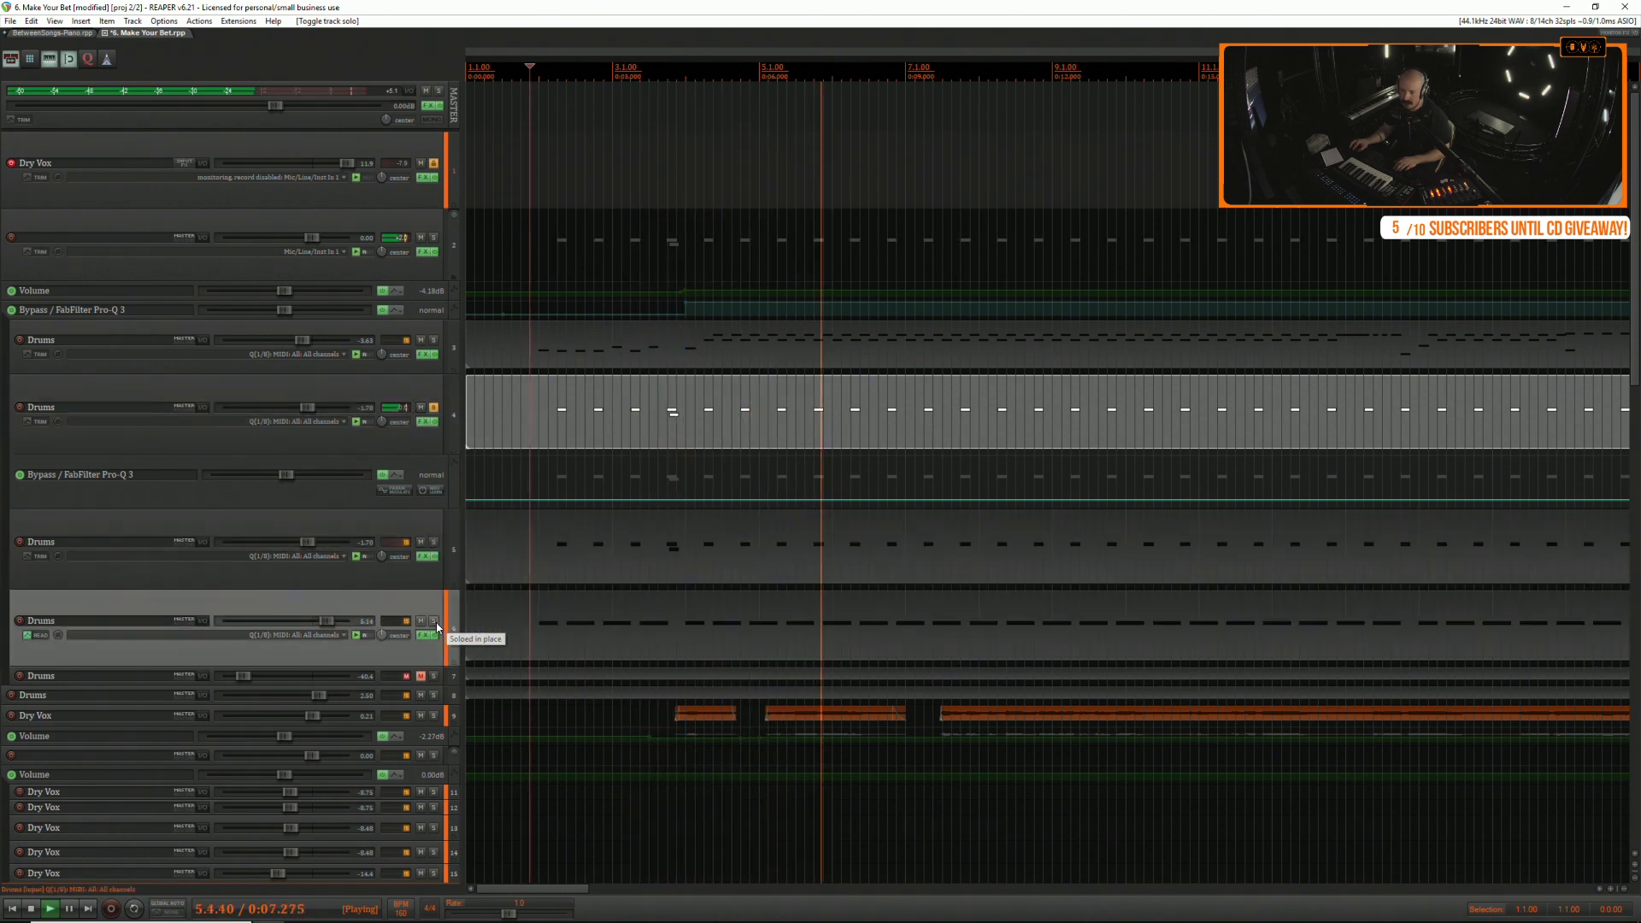
Select the snare in Kontakt's Studio Drummer kit on drum track 4 and adjust its decay during playback.
{"action": "left_click", "coordinate": [428, 422]}
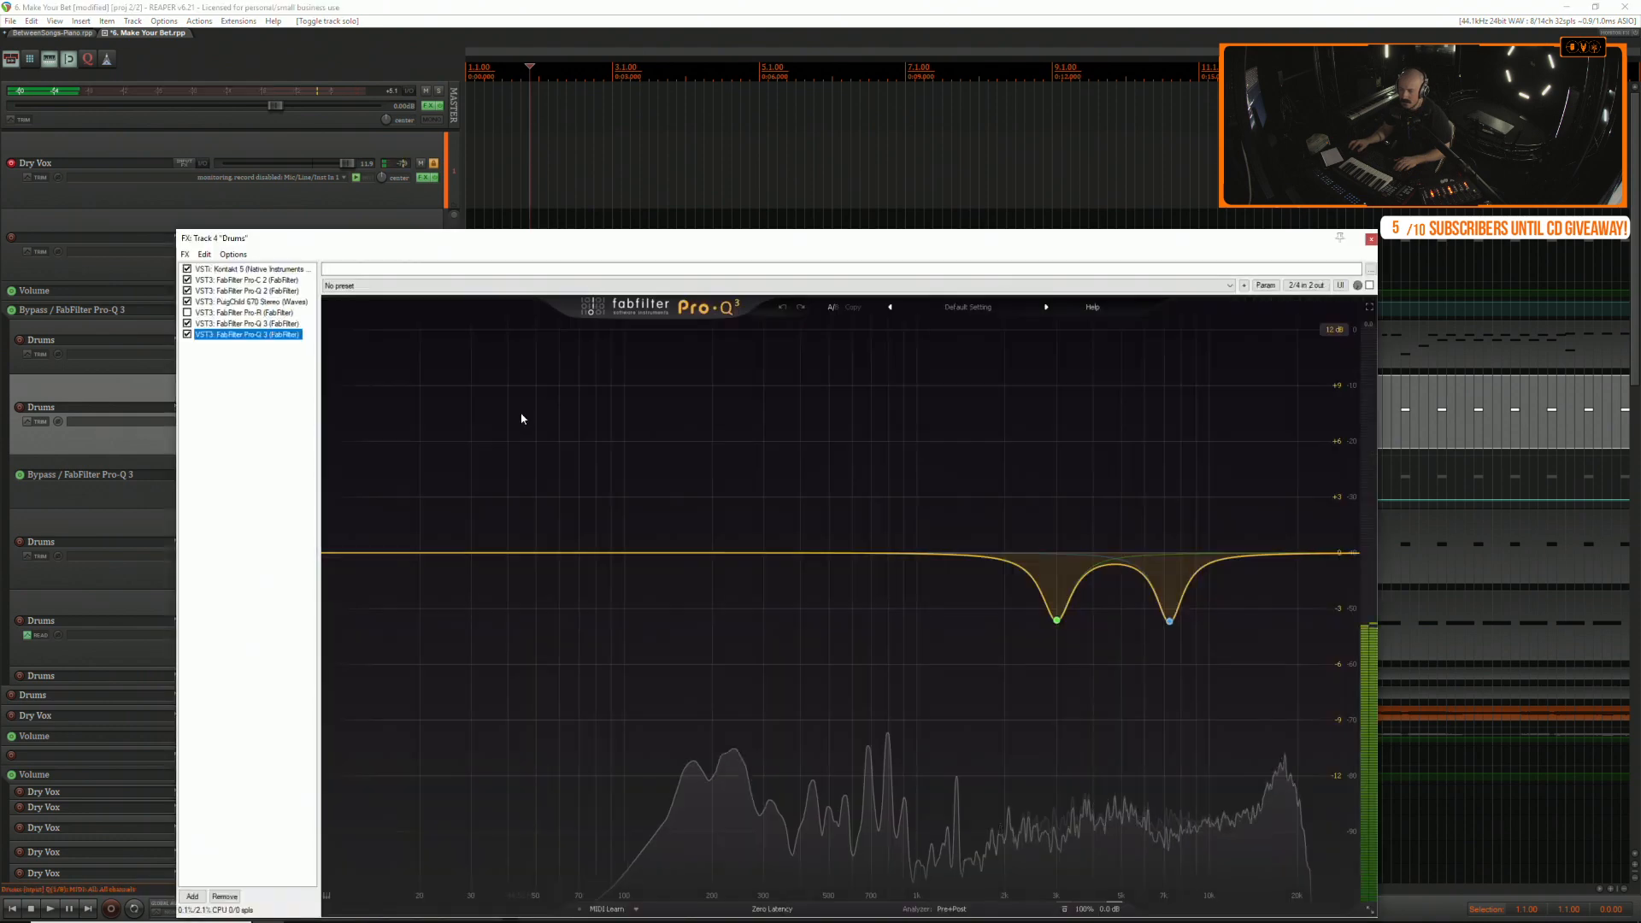
{"action": "left_click_drag", "start_coordinate": [642, 244], "coordinate": [703, 103]}
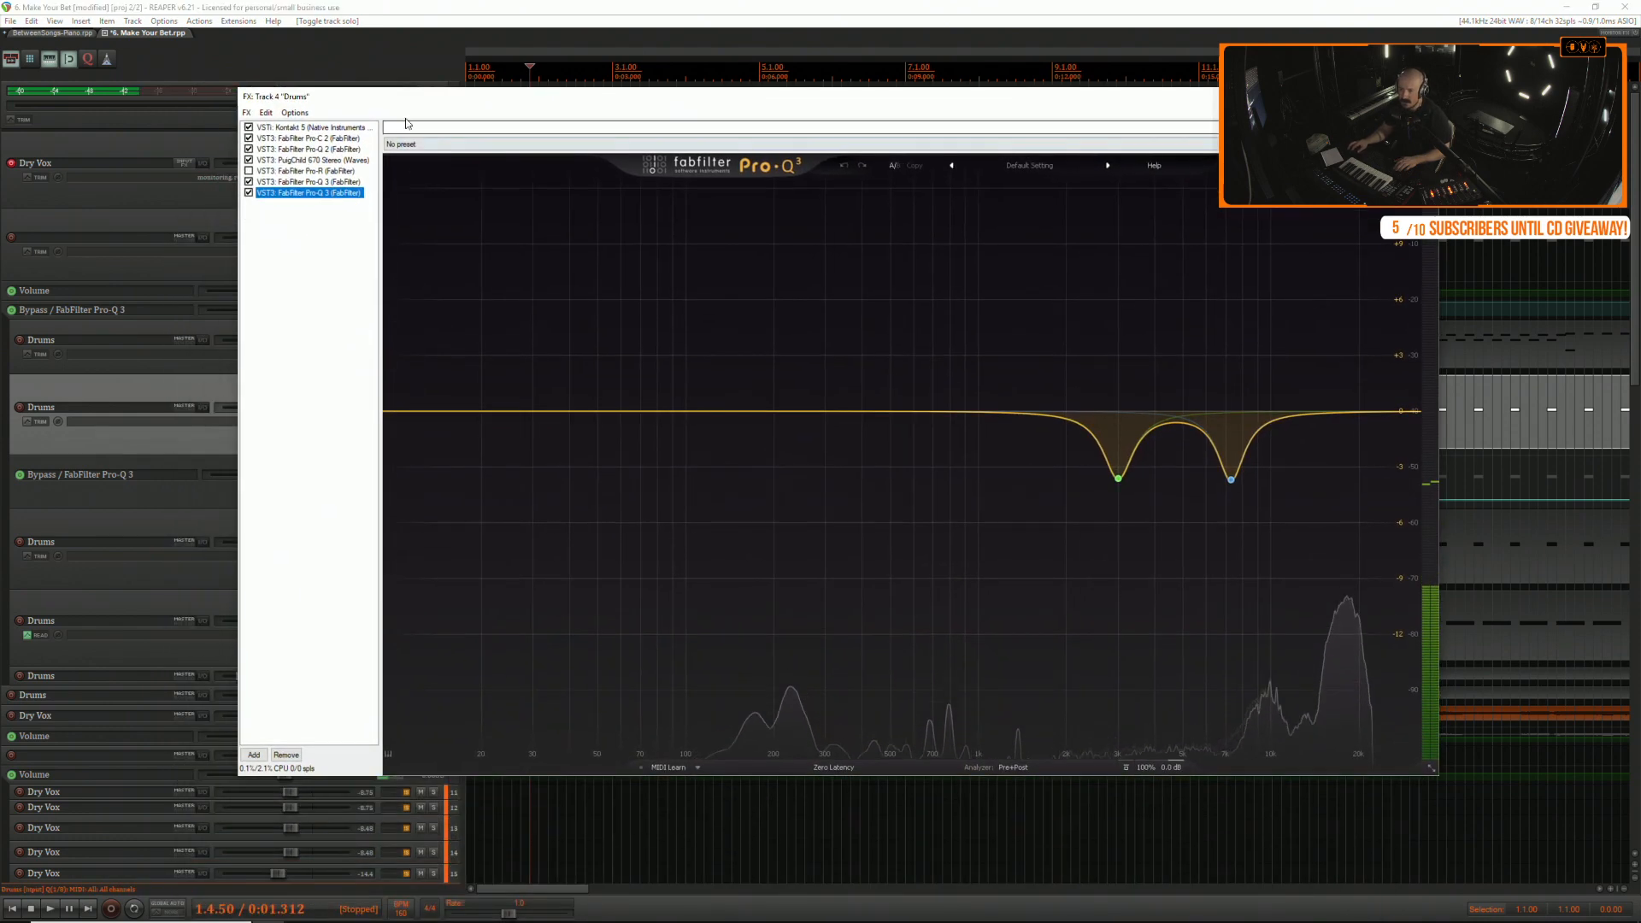
{"action": "left_click", "coordinate": [330, 129]}
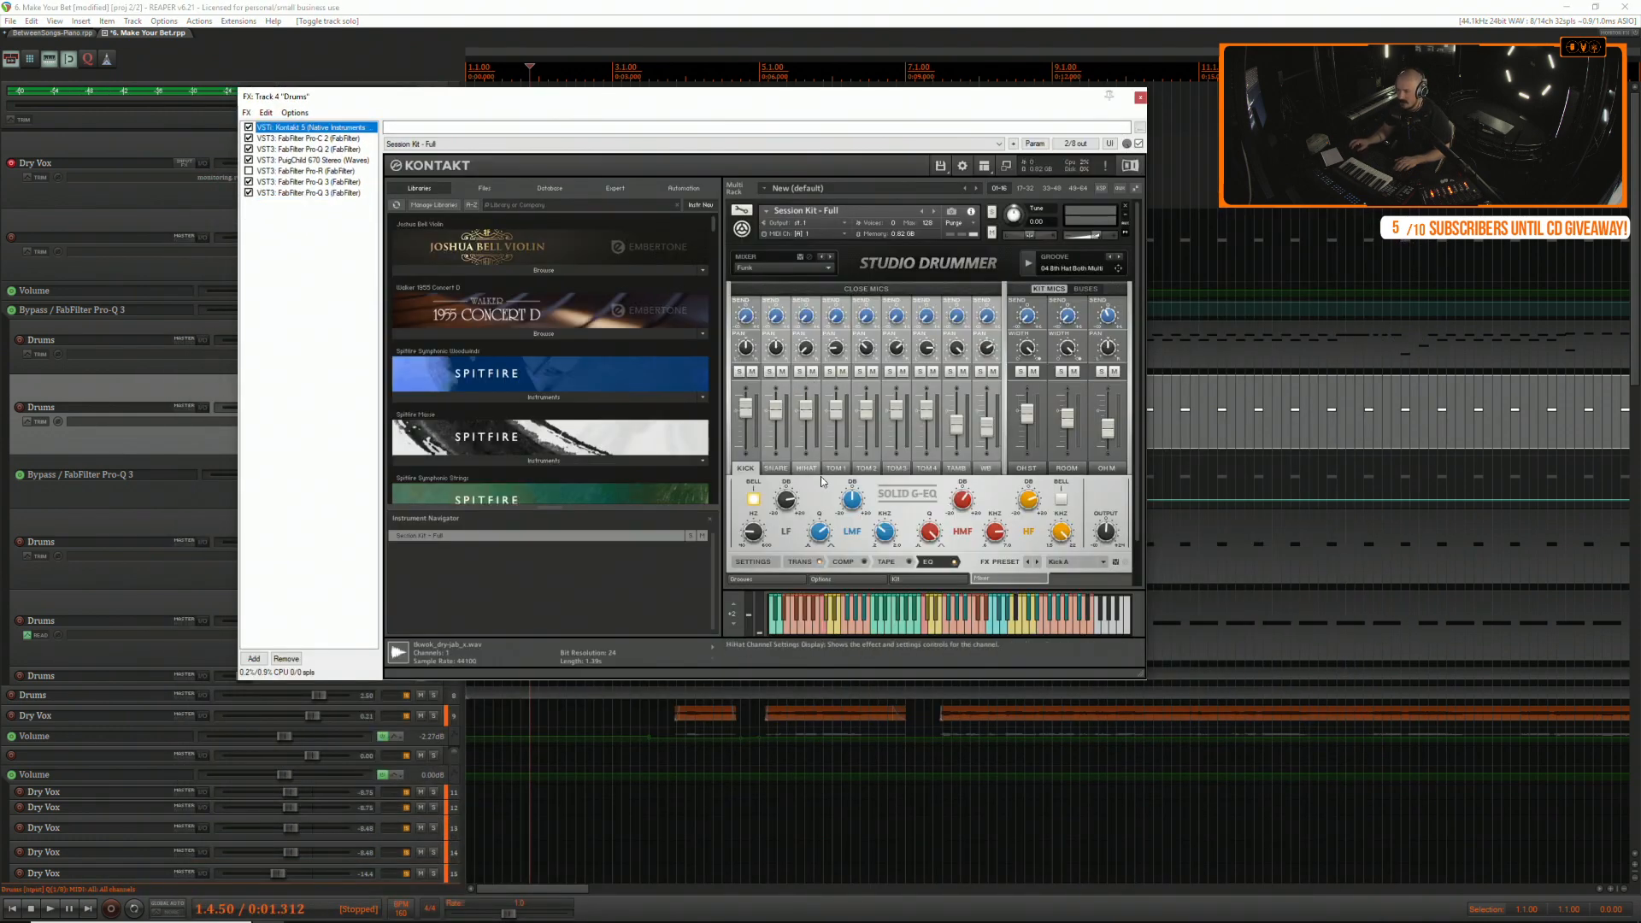
{"action": "key", "text": "space"}
{"action": "left_click", "coordinate": [929, 579]}
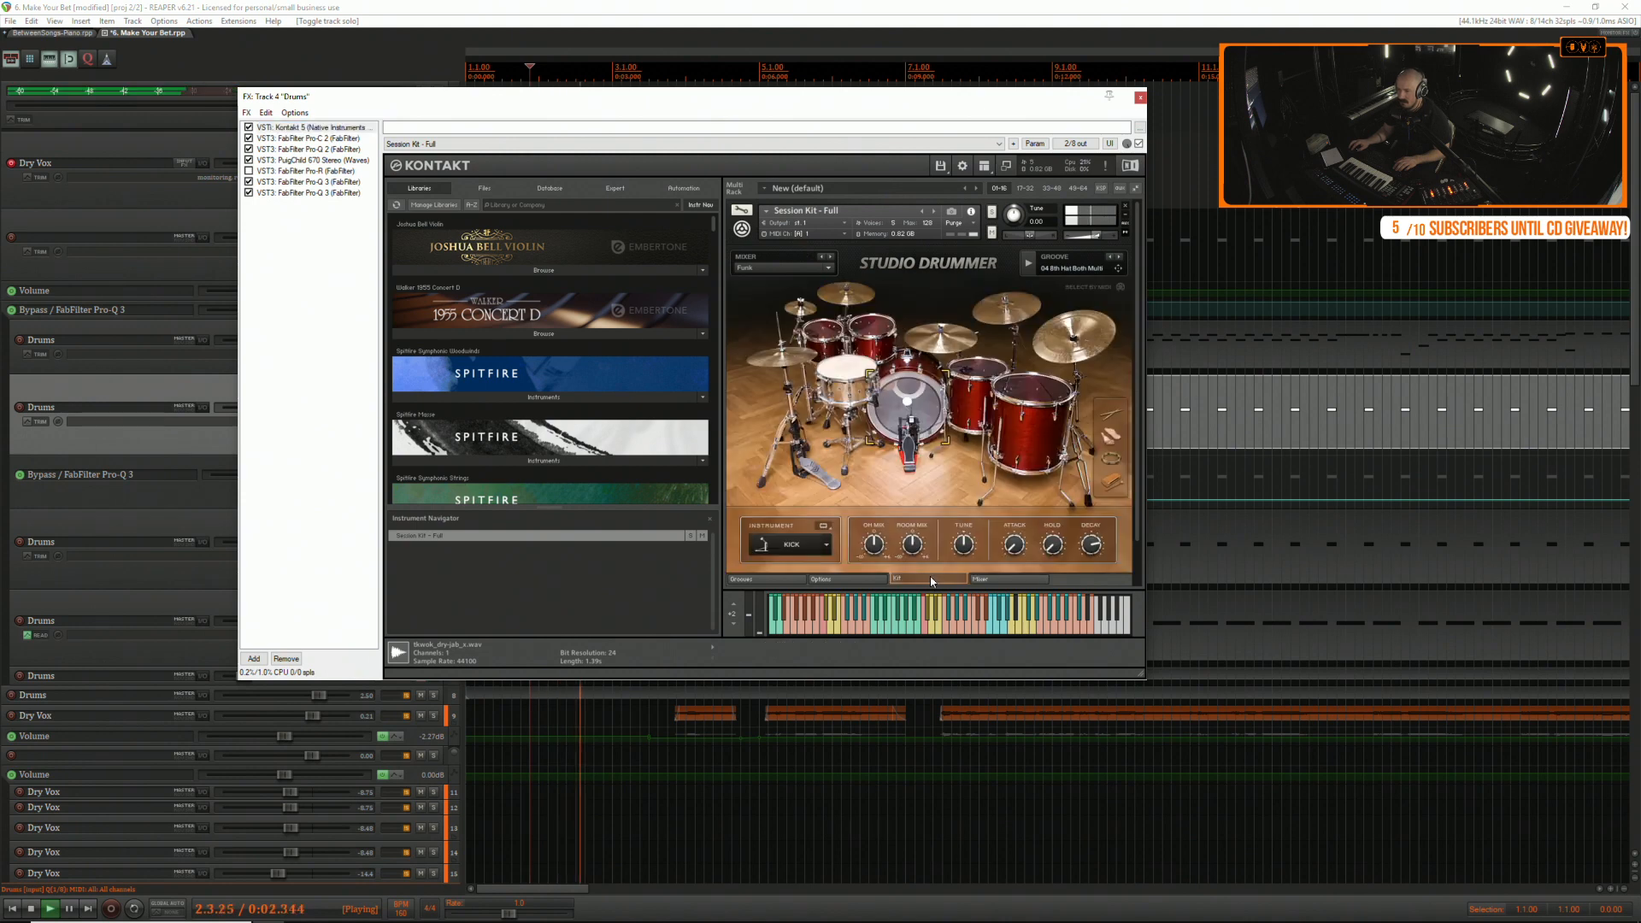
{"action": "left_click", "coordinate": [828, 375]}
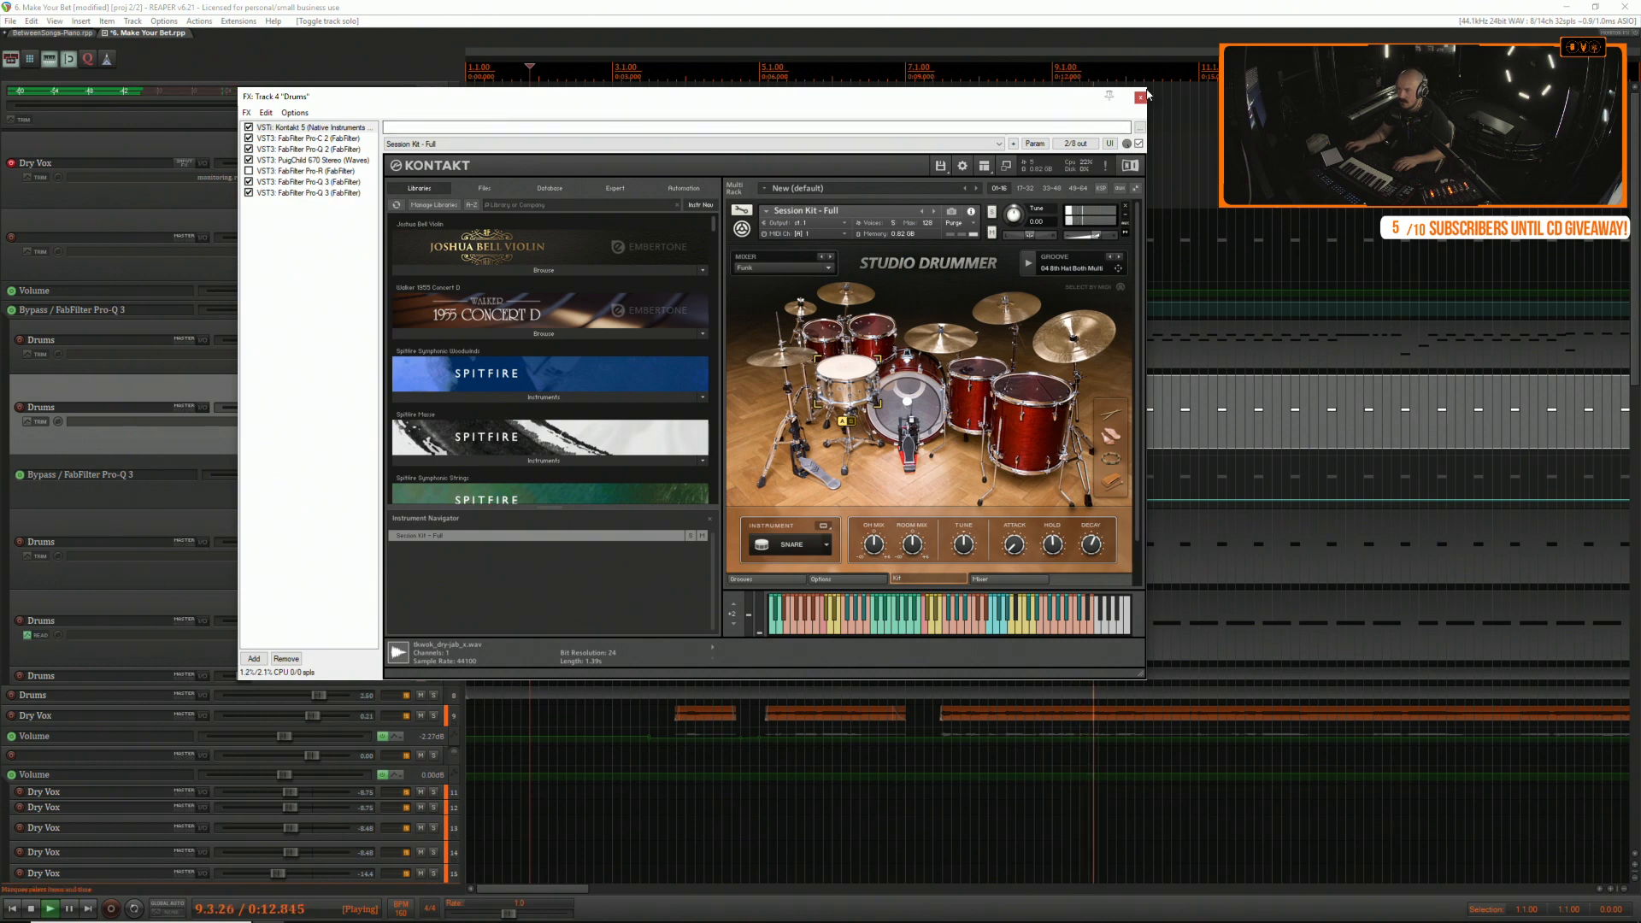
{"action": "mouse_move", "coordinate": [1084, 547]}
{"action": "left_mouse_down"}
{"action": "mouse_move", "coordinate": [1083, 595]}
{"action": "mouse_move", "coordinate": [1086, 557]}
{"action": "left_mouse_up"}
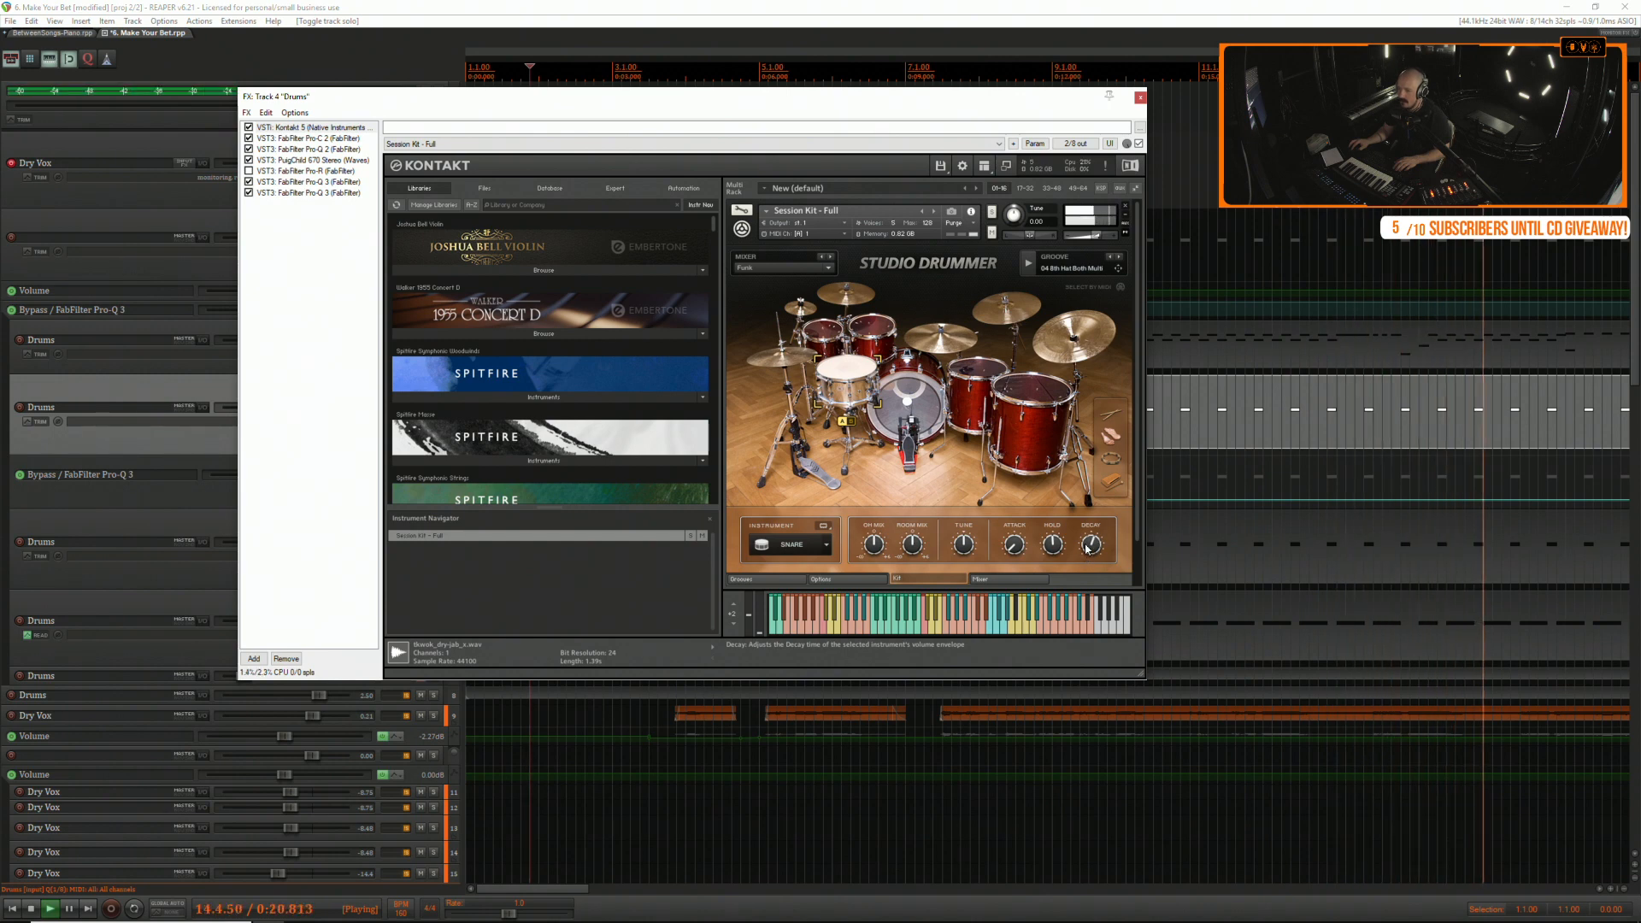
{"action": "left_click", "coordinate": [1140, 99]}
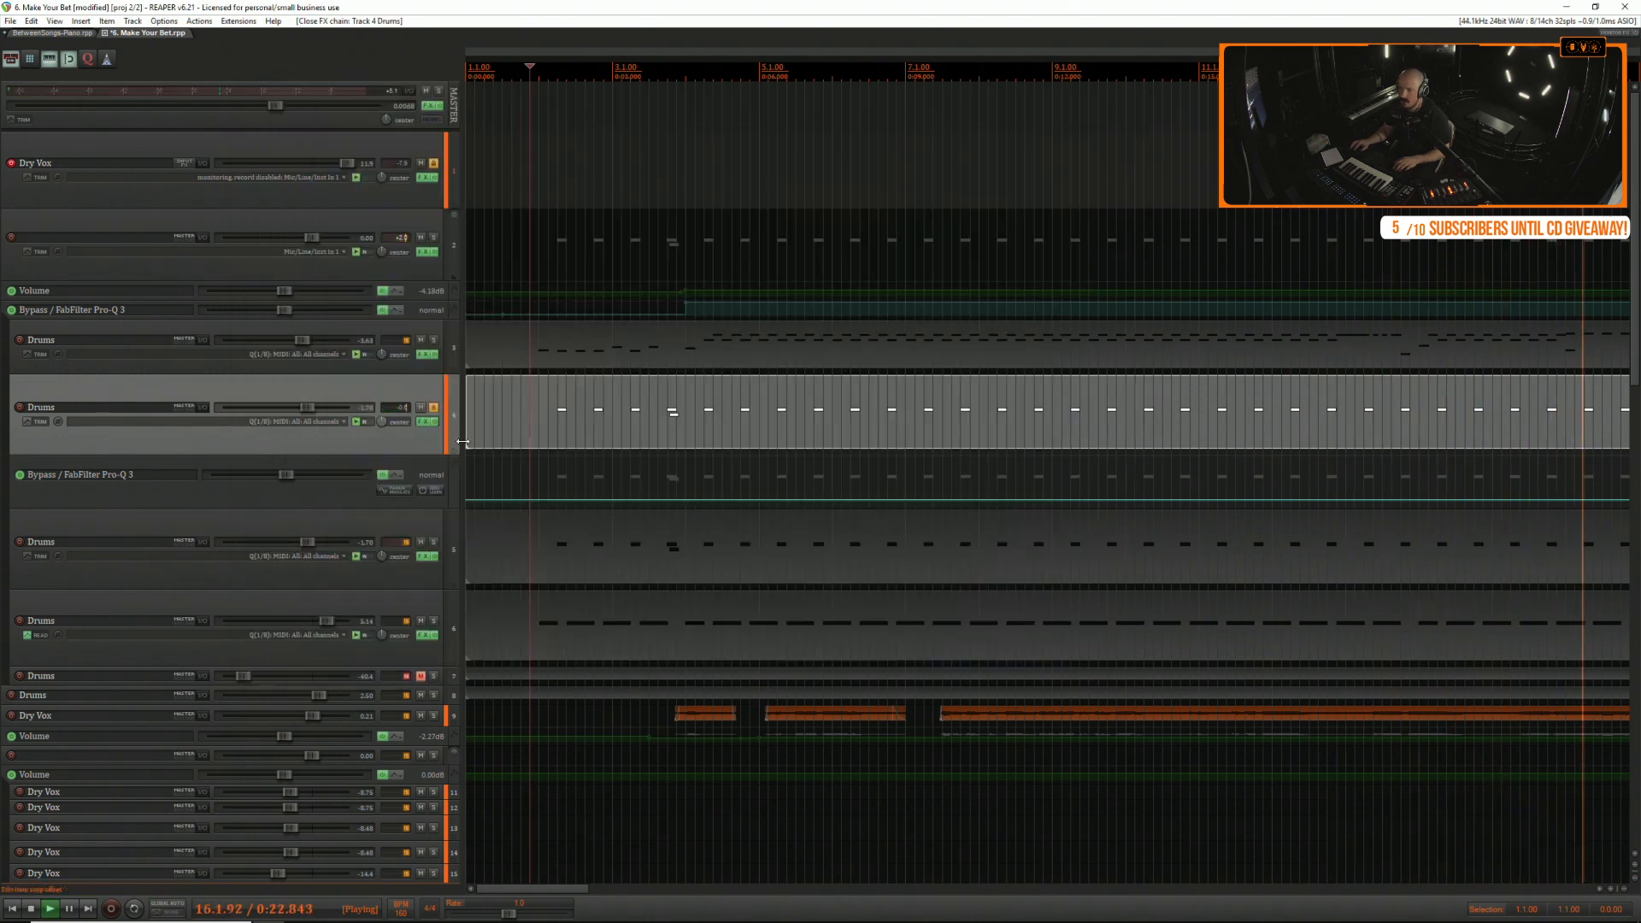
Solo drum tracks 3, 5 and 6 together with track 4 and play the drums from the start.
{"action": "key", "text": "space"}
{"action": "left_click", "coordinate": [433, 341]}
{"action": "key", "text": "space"}
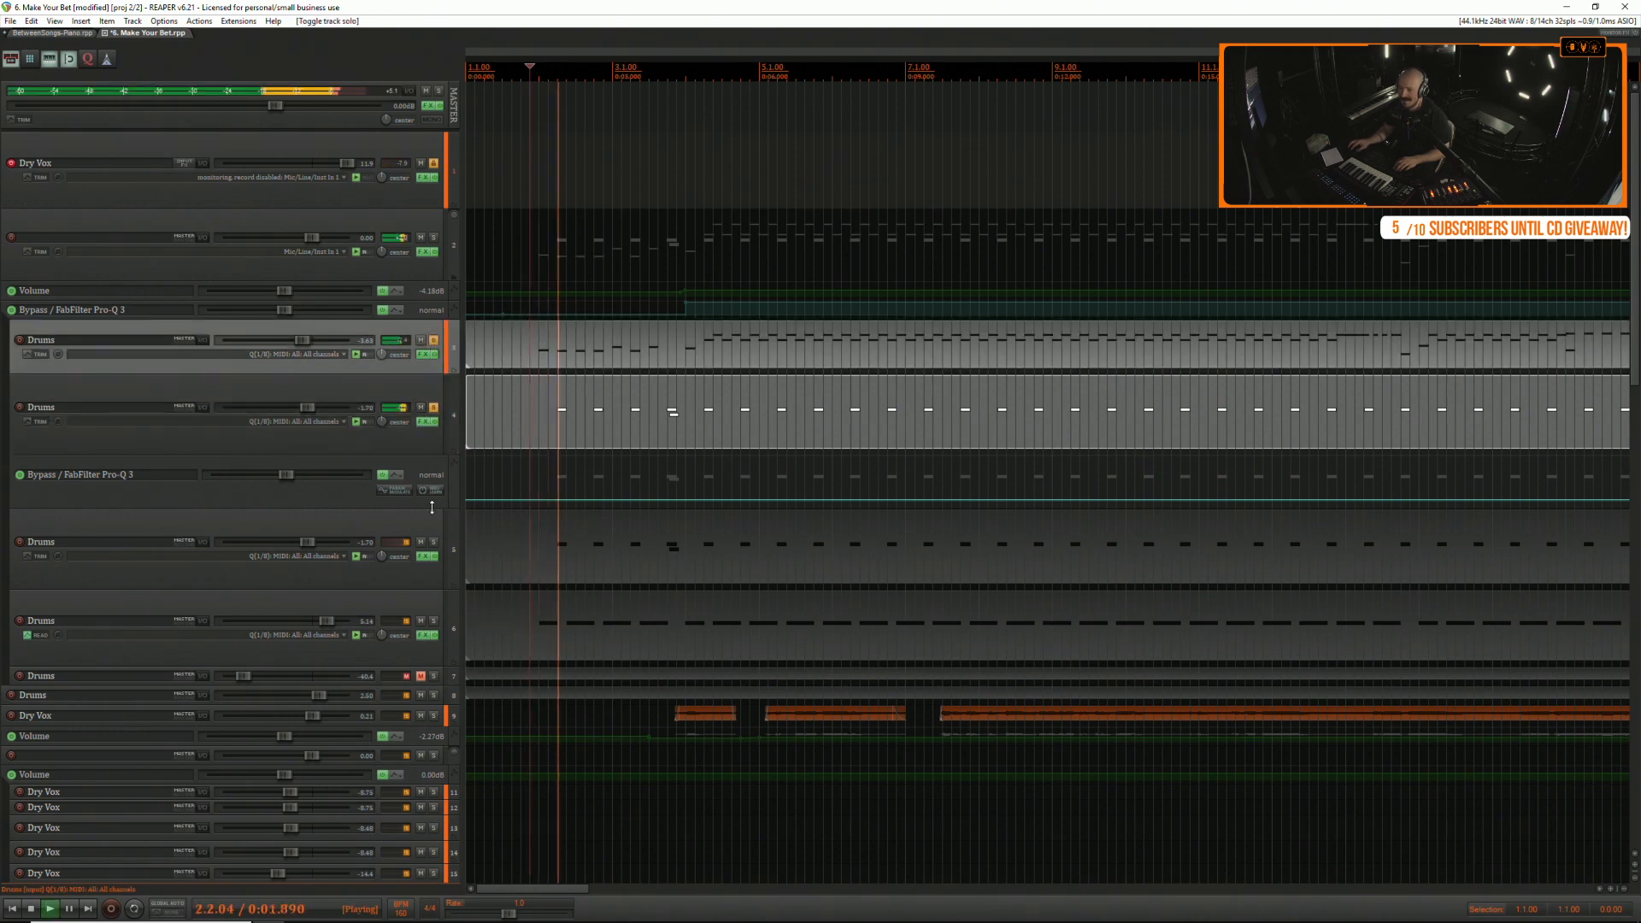
{"action": "left_click", "coordinate": [433, 542]}
{"action": "left_click", "coordinate": [433, 621]}
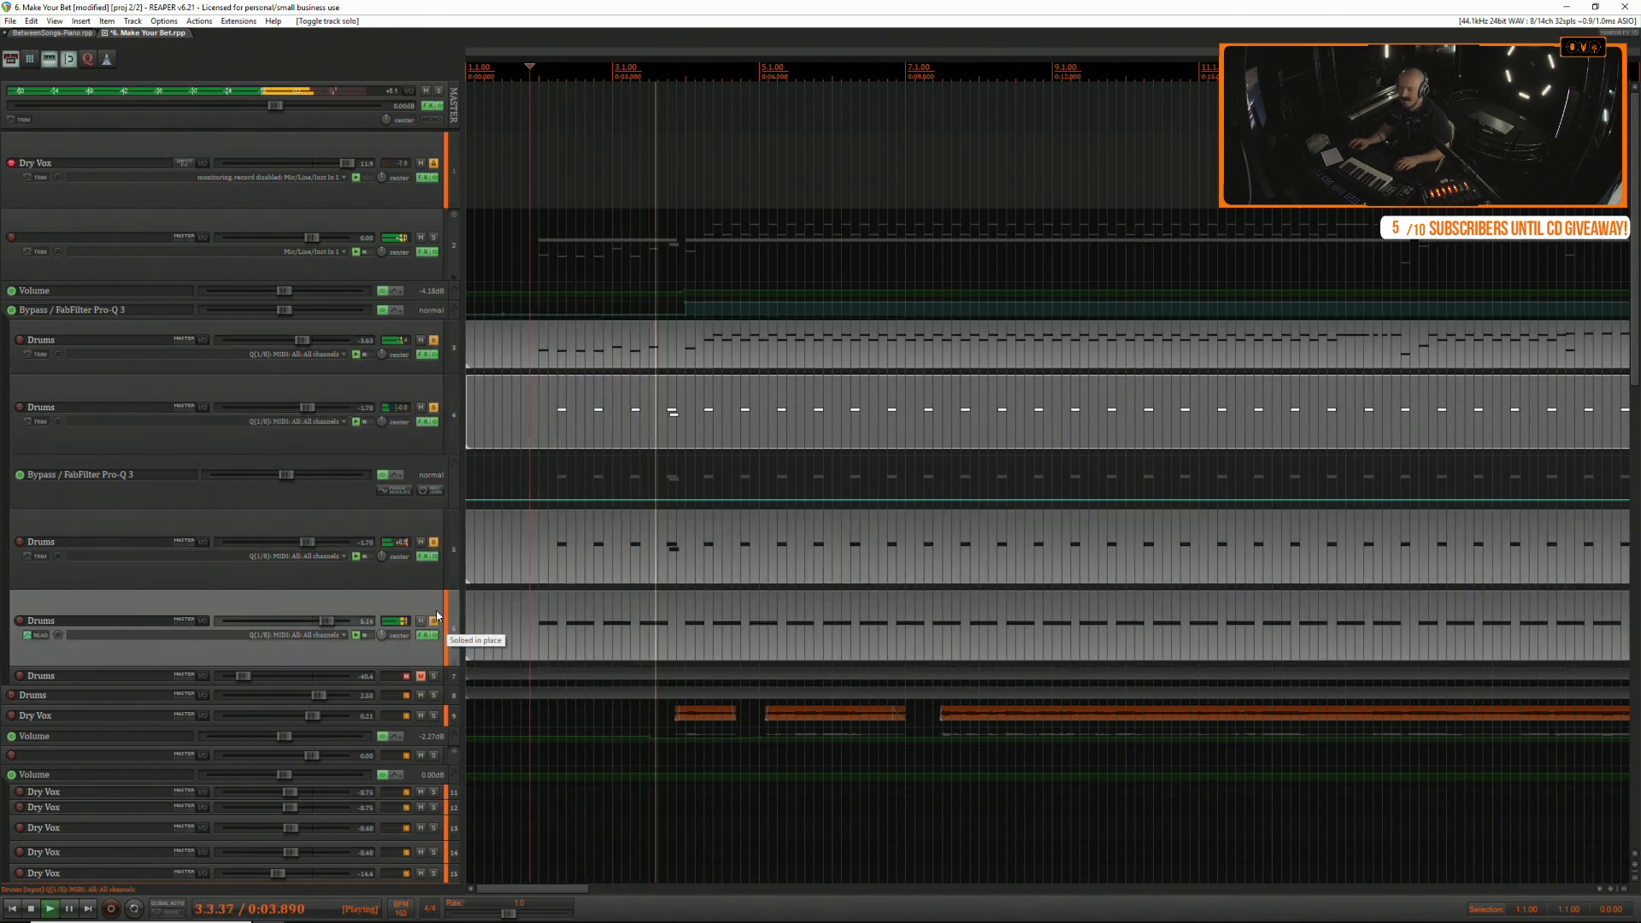
{"action": "key", "text": "space"}
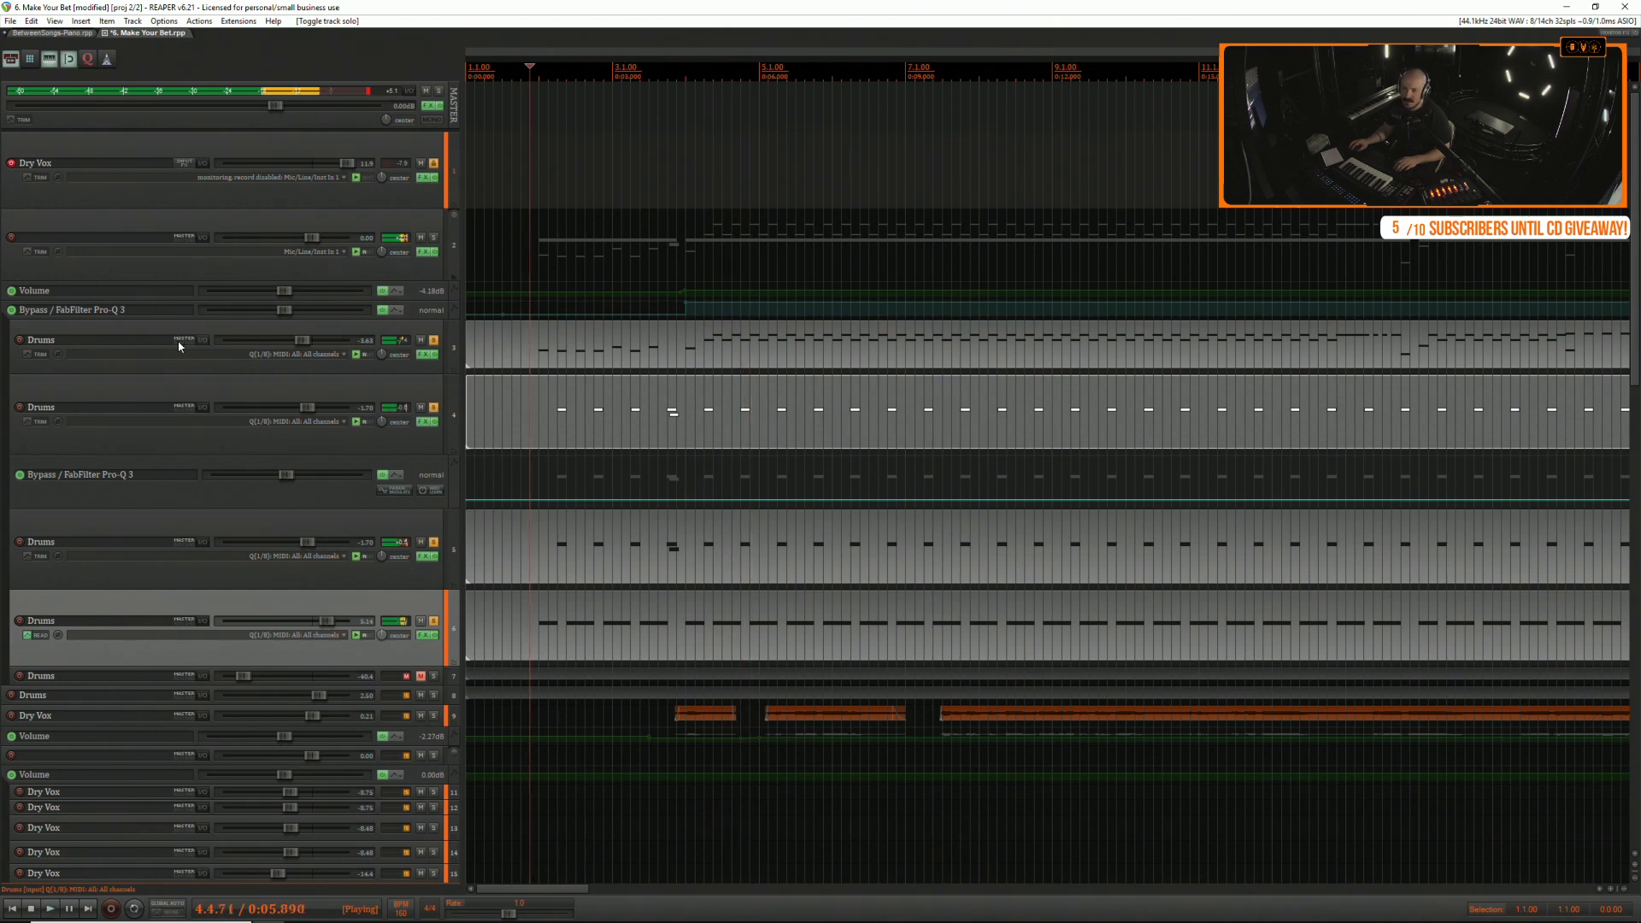
Insert a new track below drum track 3 and nest the two drum tracks beneath it inside as a folder.
{"action": "left_click", "coordinate": [176, 333]}
{"action": "key", "text": "ctrl+t"}
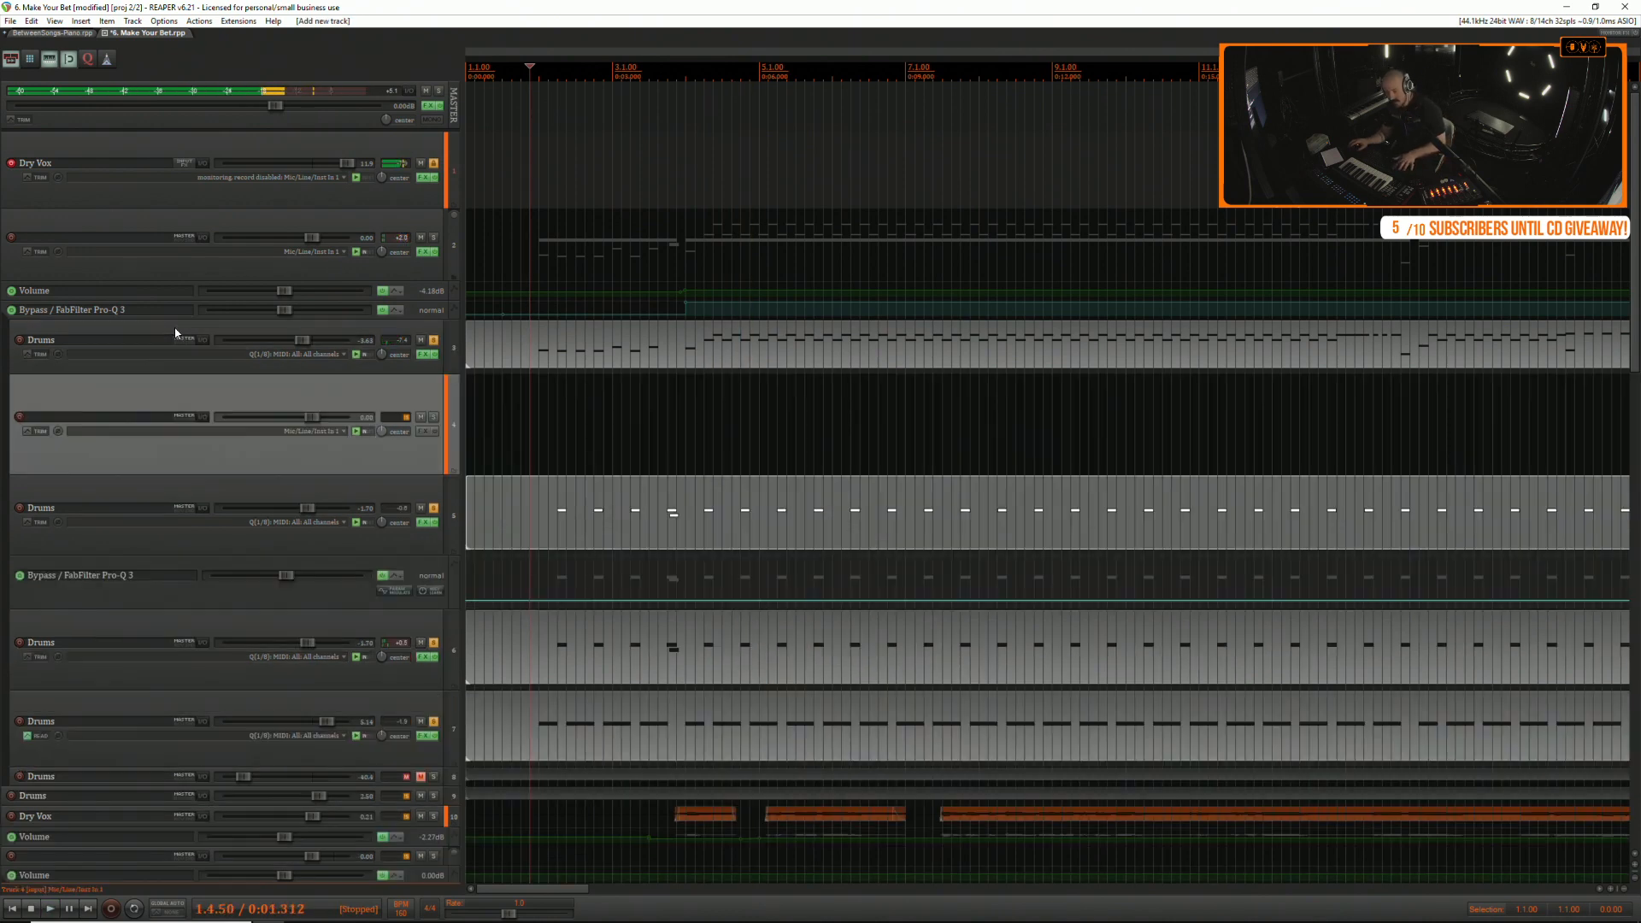
{"action": "left_click", "coordinate": [170, 531]}
{"action": "left_click", "coordinate": [191, 621], "text": "ctrl"}
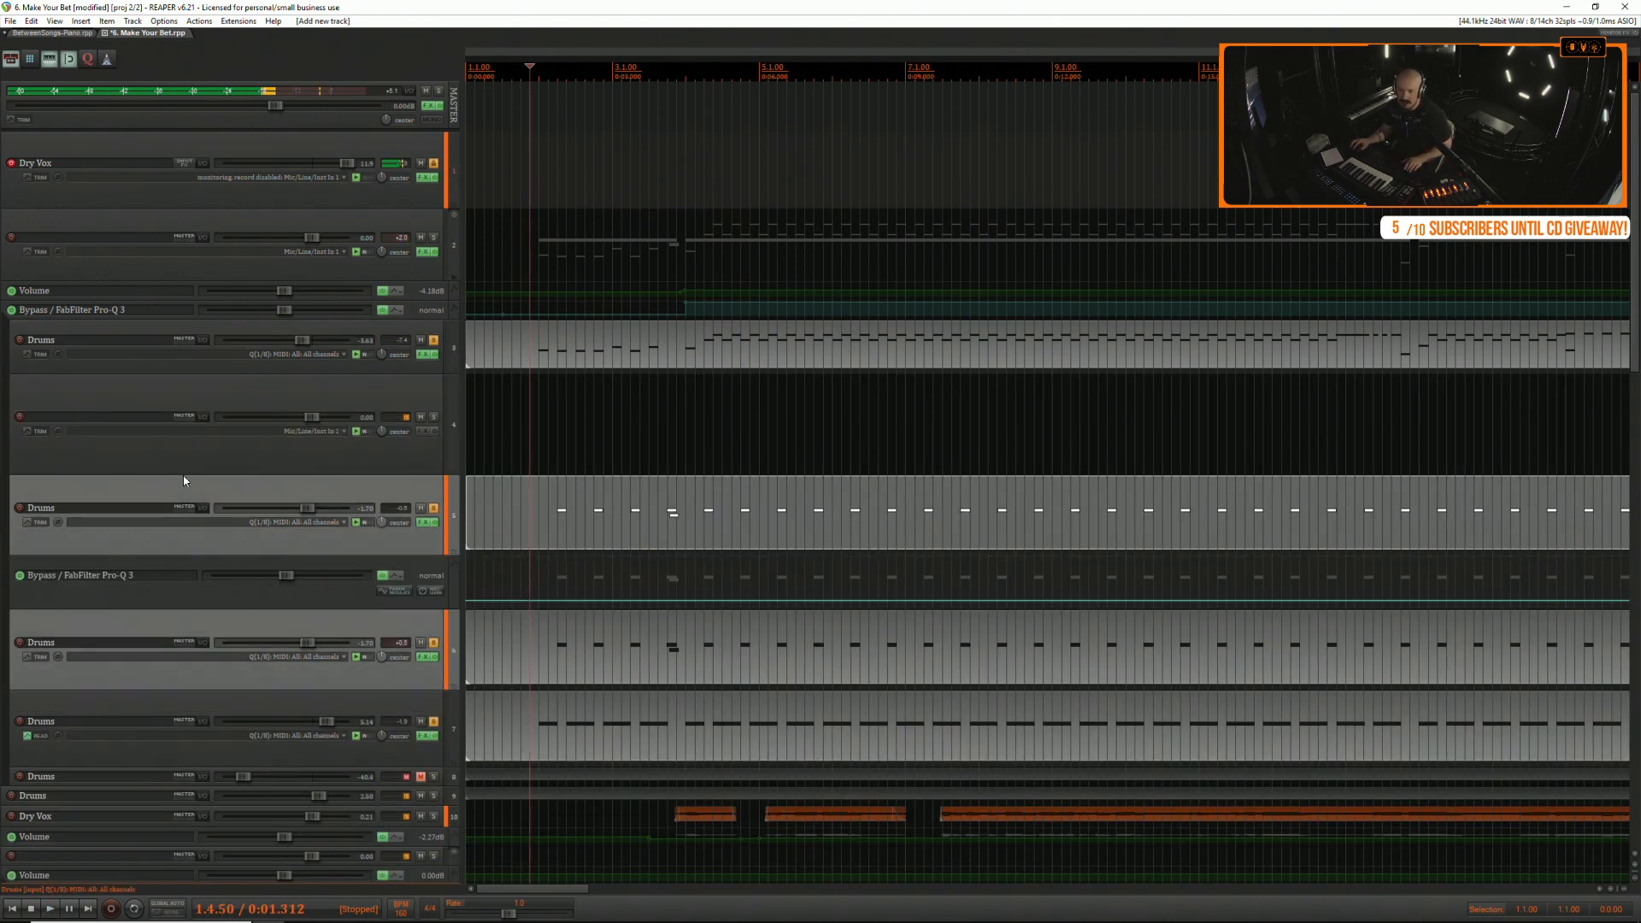
{"action": "left_click_drag", "start_coordinate": [183, 476], "coordinate": [263, 426]}
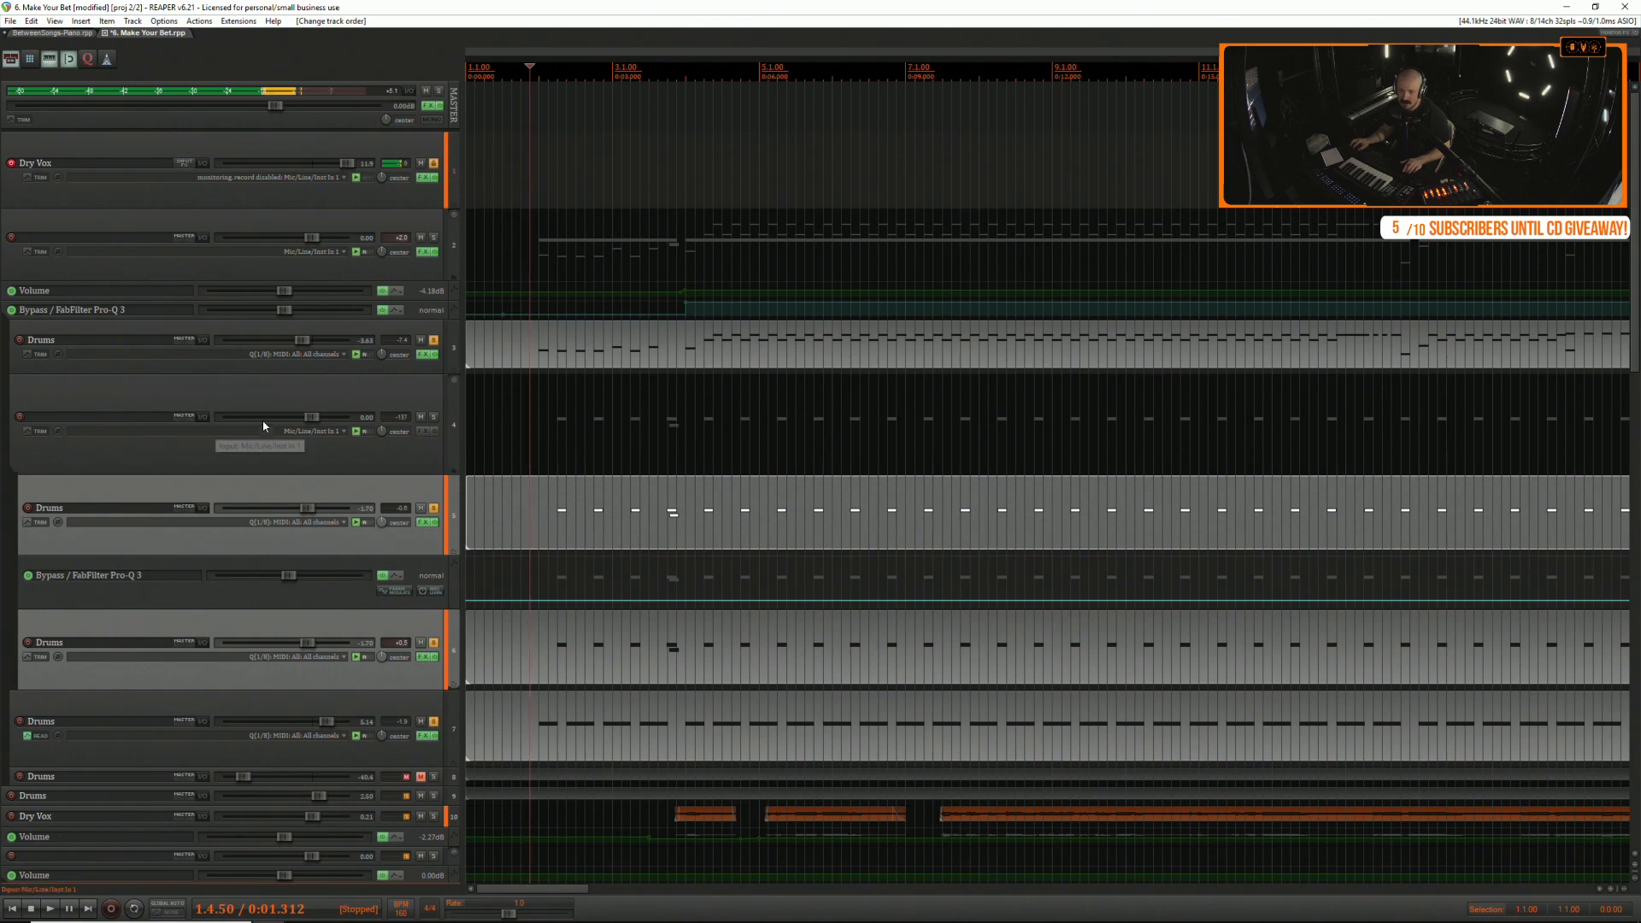
Add FabFilter Pro-Q 3 to the new folder track 4 and create a bell cut of about 2 dB near 200 Hz.
{"action": "left_click", "coordinate": [422, 432]}
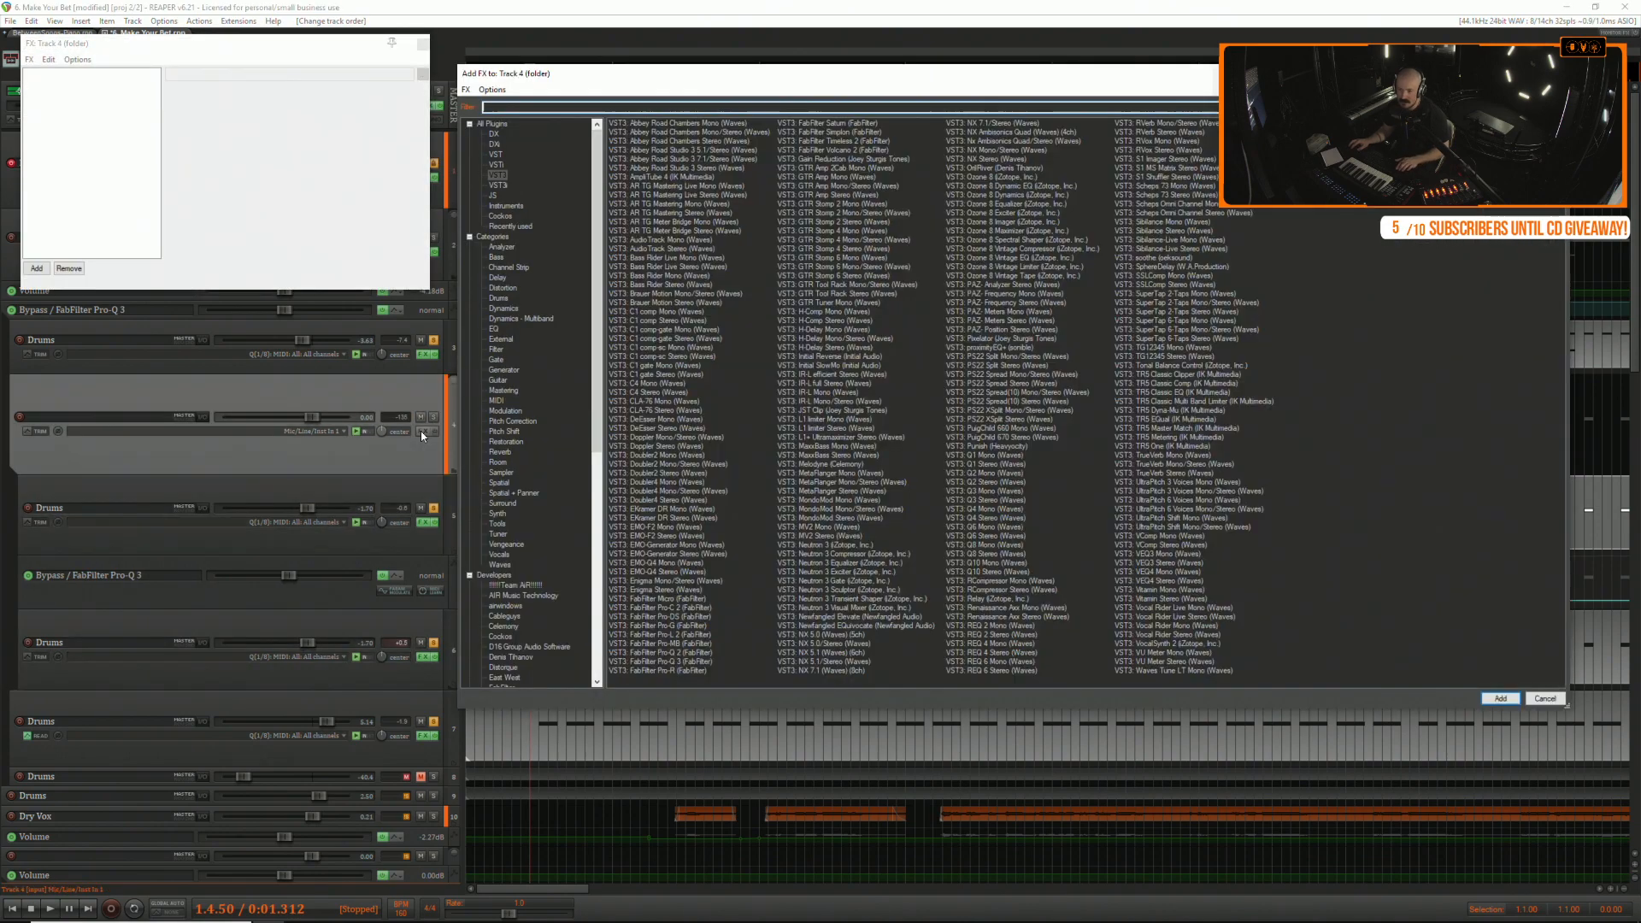
{"action": "double_click", "coordinate": [675, 661]}
{"action": "left_click_drag", "start_coordinate": [564, 58], "coordinate": [674, 60]}
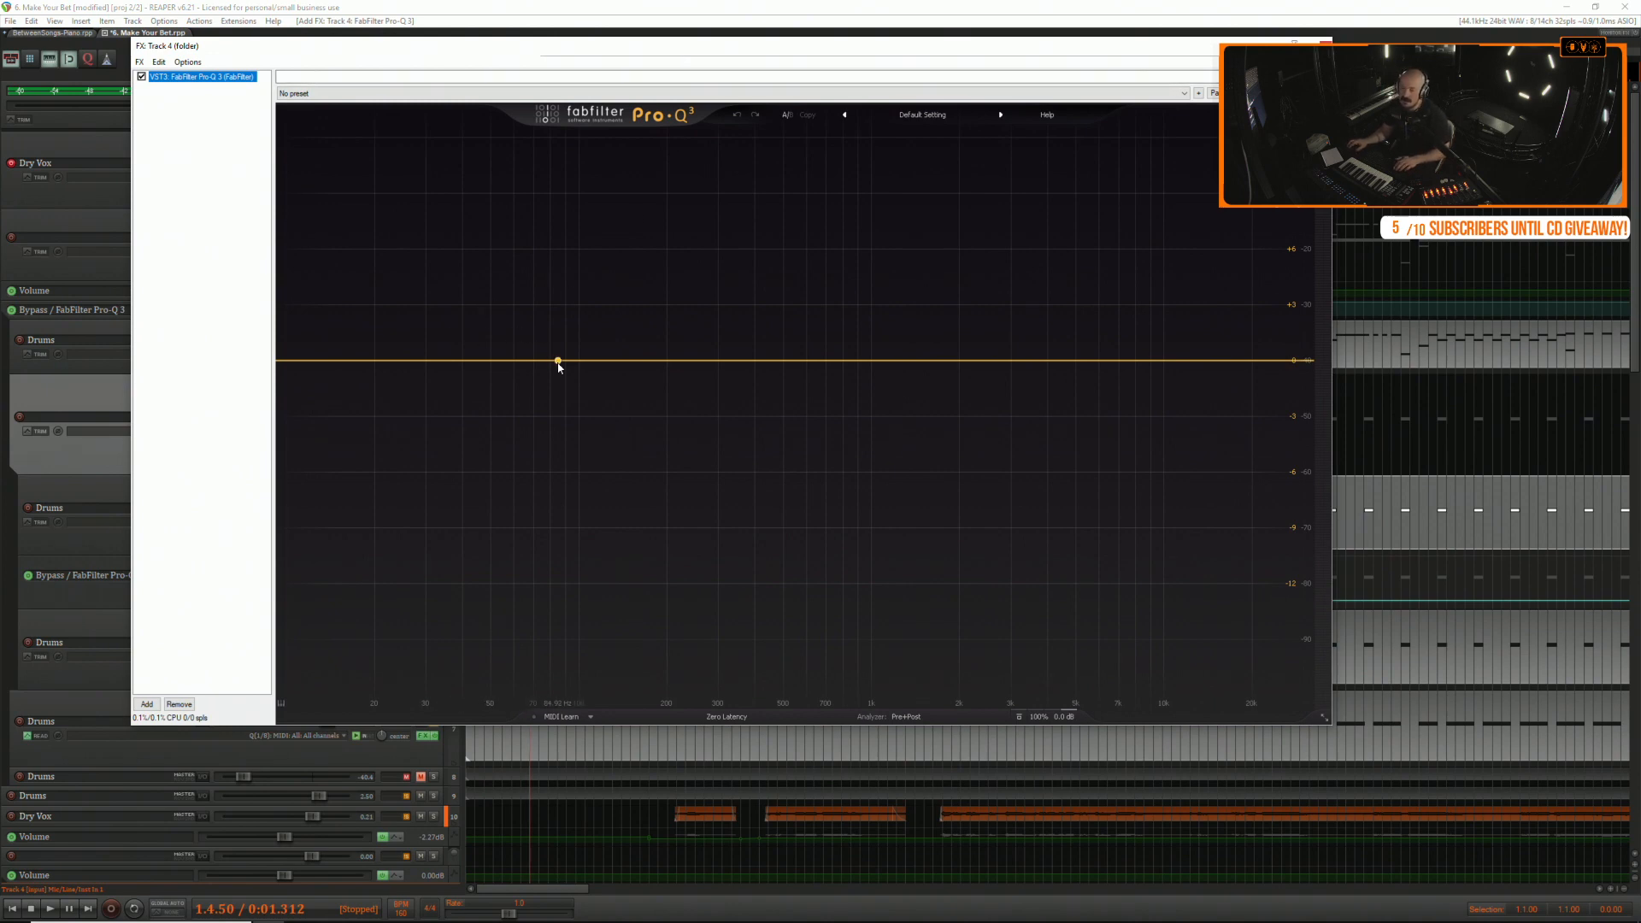
{"action": "left_click_drag", "start_coordinate": [664, 362], "coordinate": [676, 404]}
{"action": "key", "text": "space"}
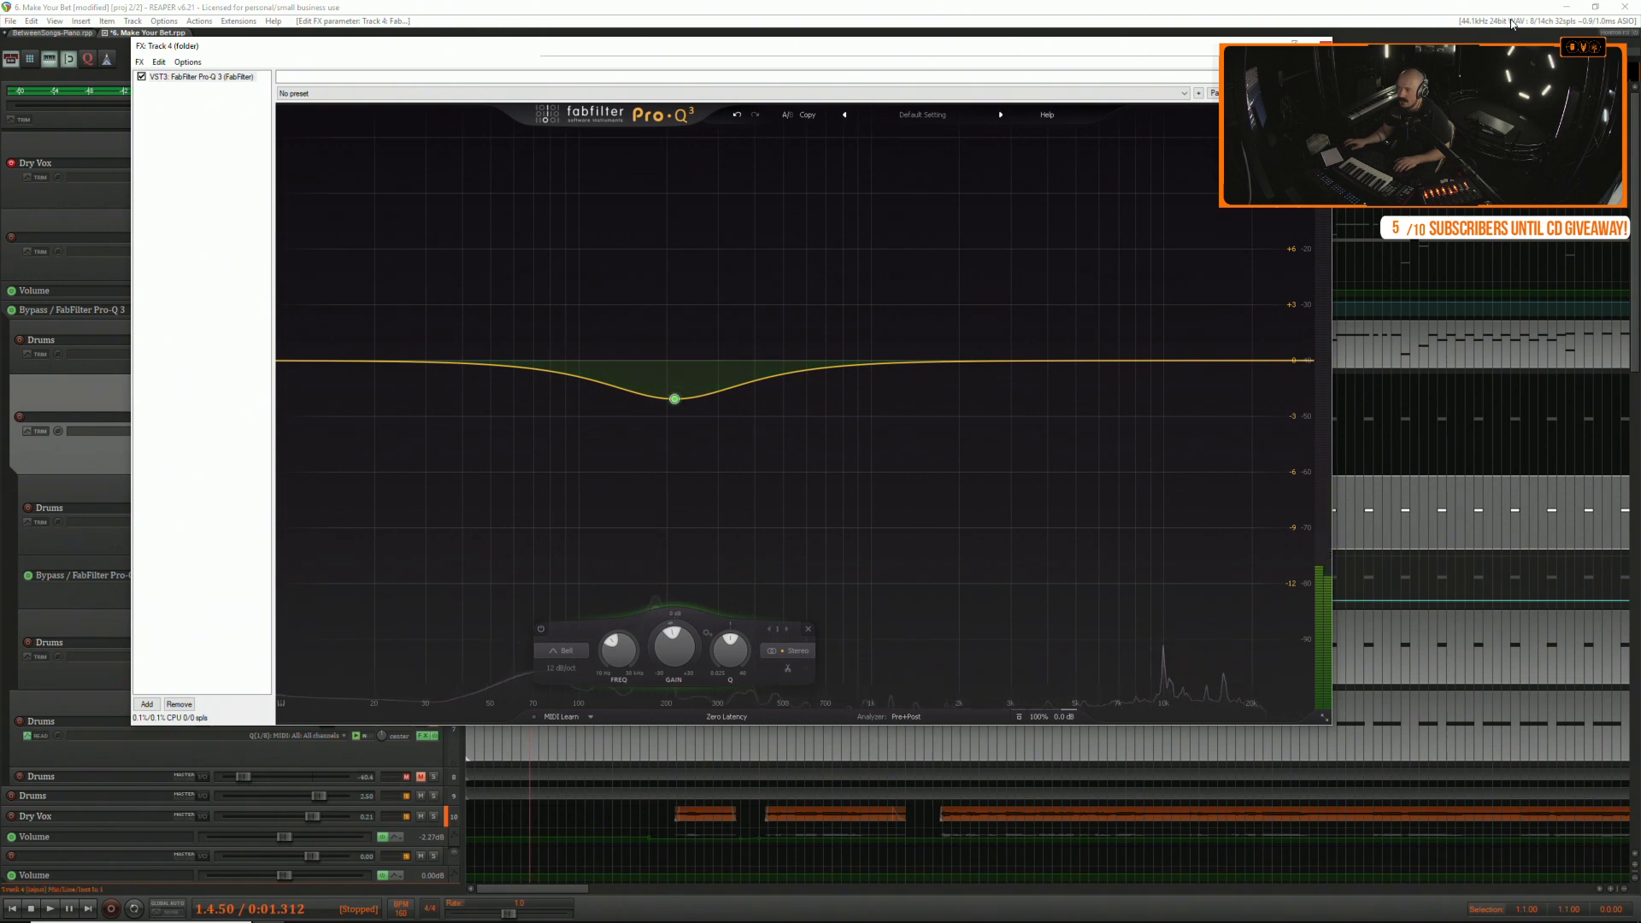
Set the audio device's block size to 64 samples and close the folder track's effects window.
{"action": "left_click", "coordinate": [1513, 24]}
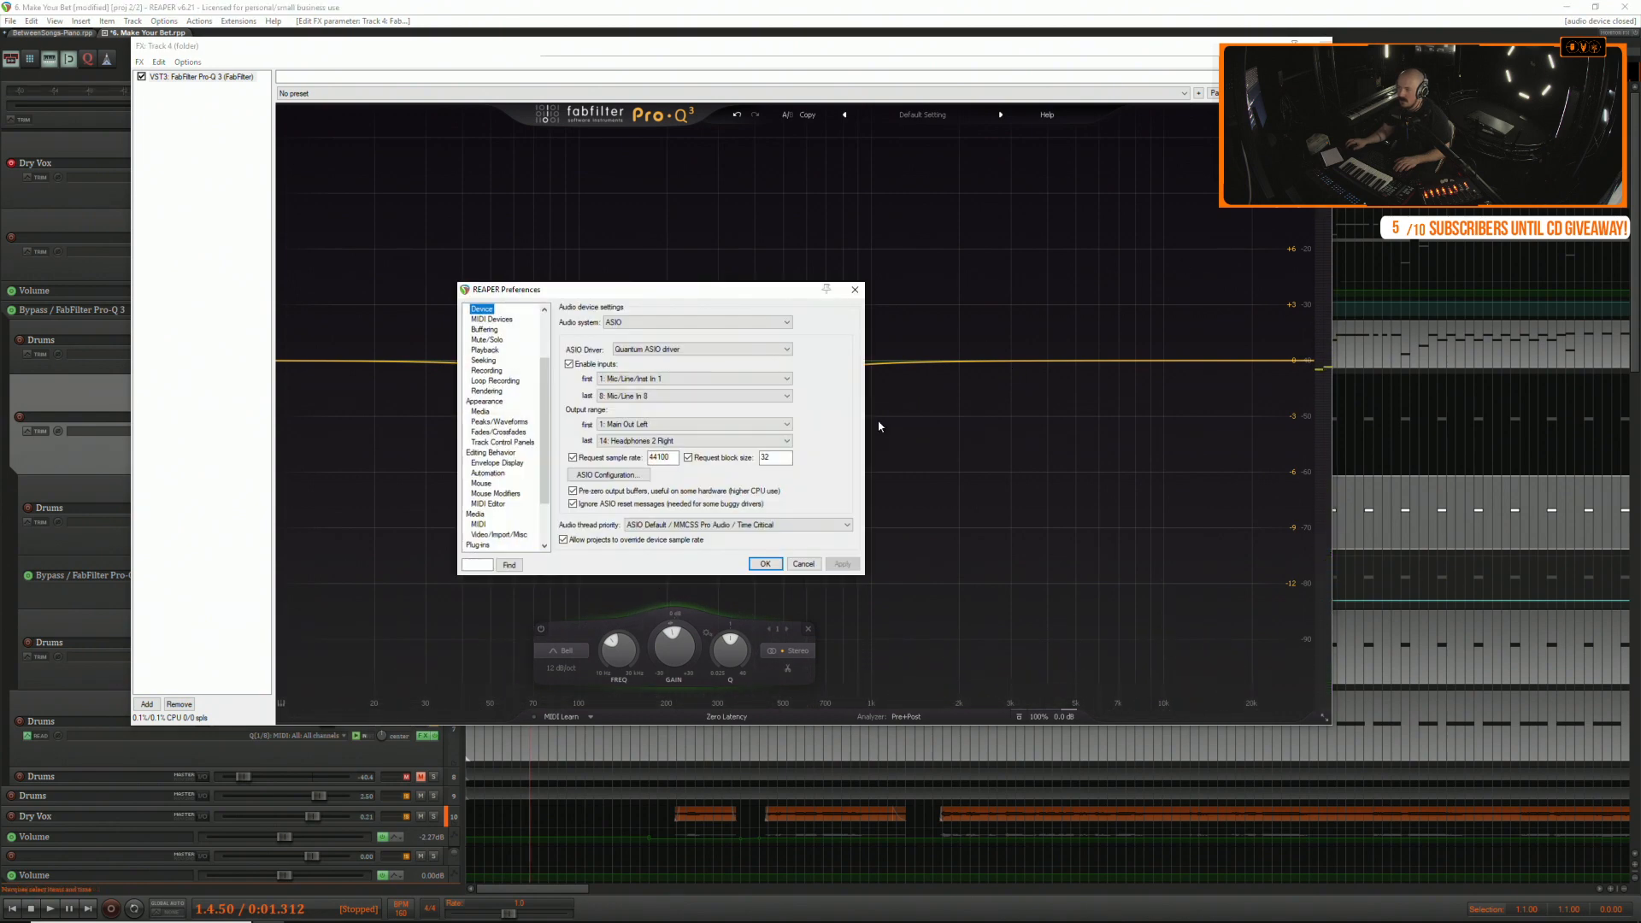
{"action": "key", "text": "Return"}
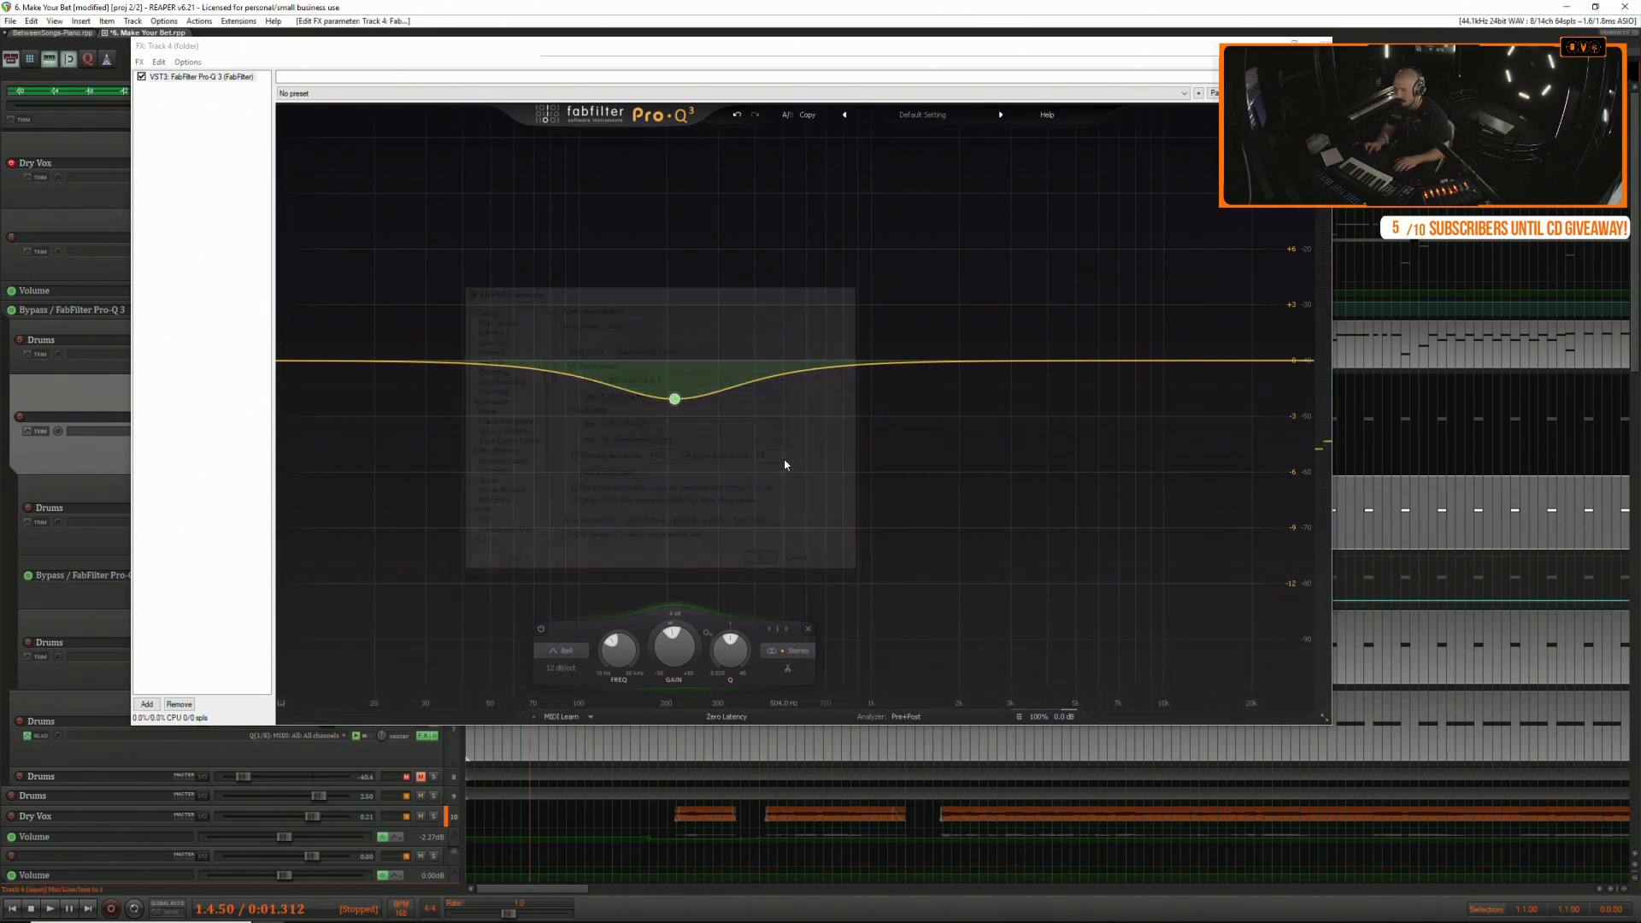
{"action": "left_click", "coordinate": [1318, 45]}
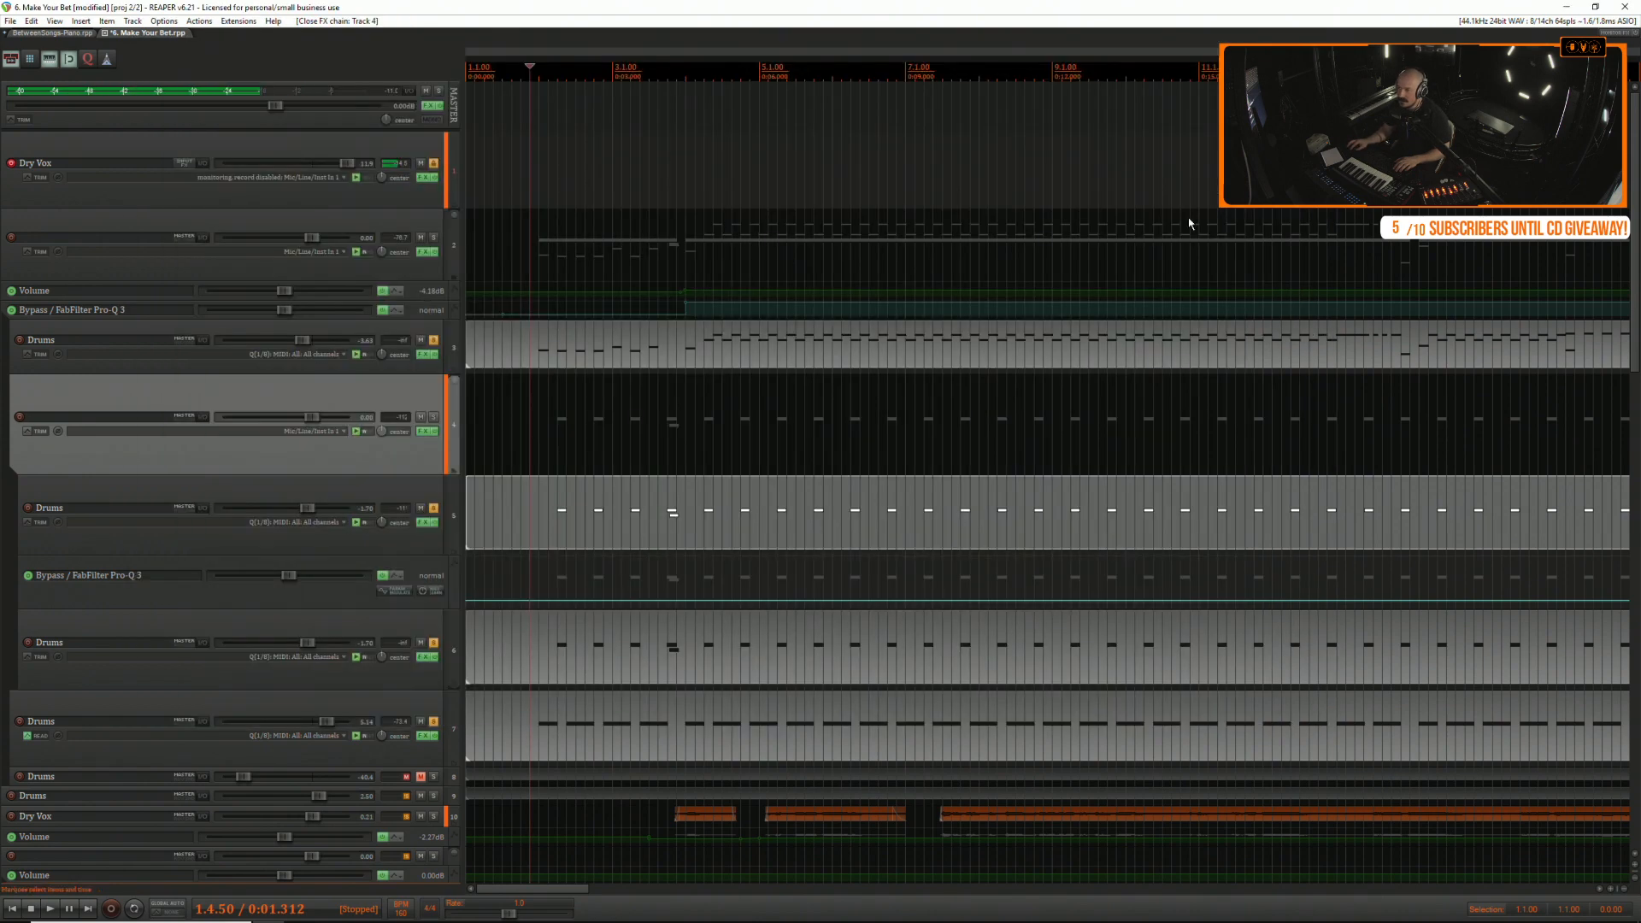
Place the edit cursor at the start of bar 2 and play the soloed drums with the new EQ.
{"action": "left_click", "coordinate": [522, 413]}
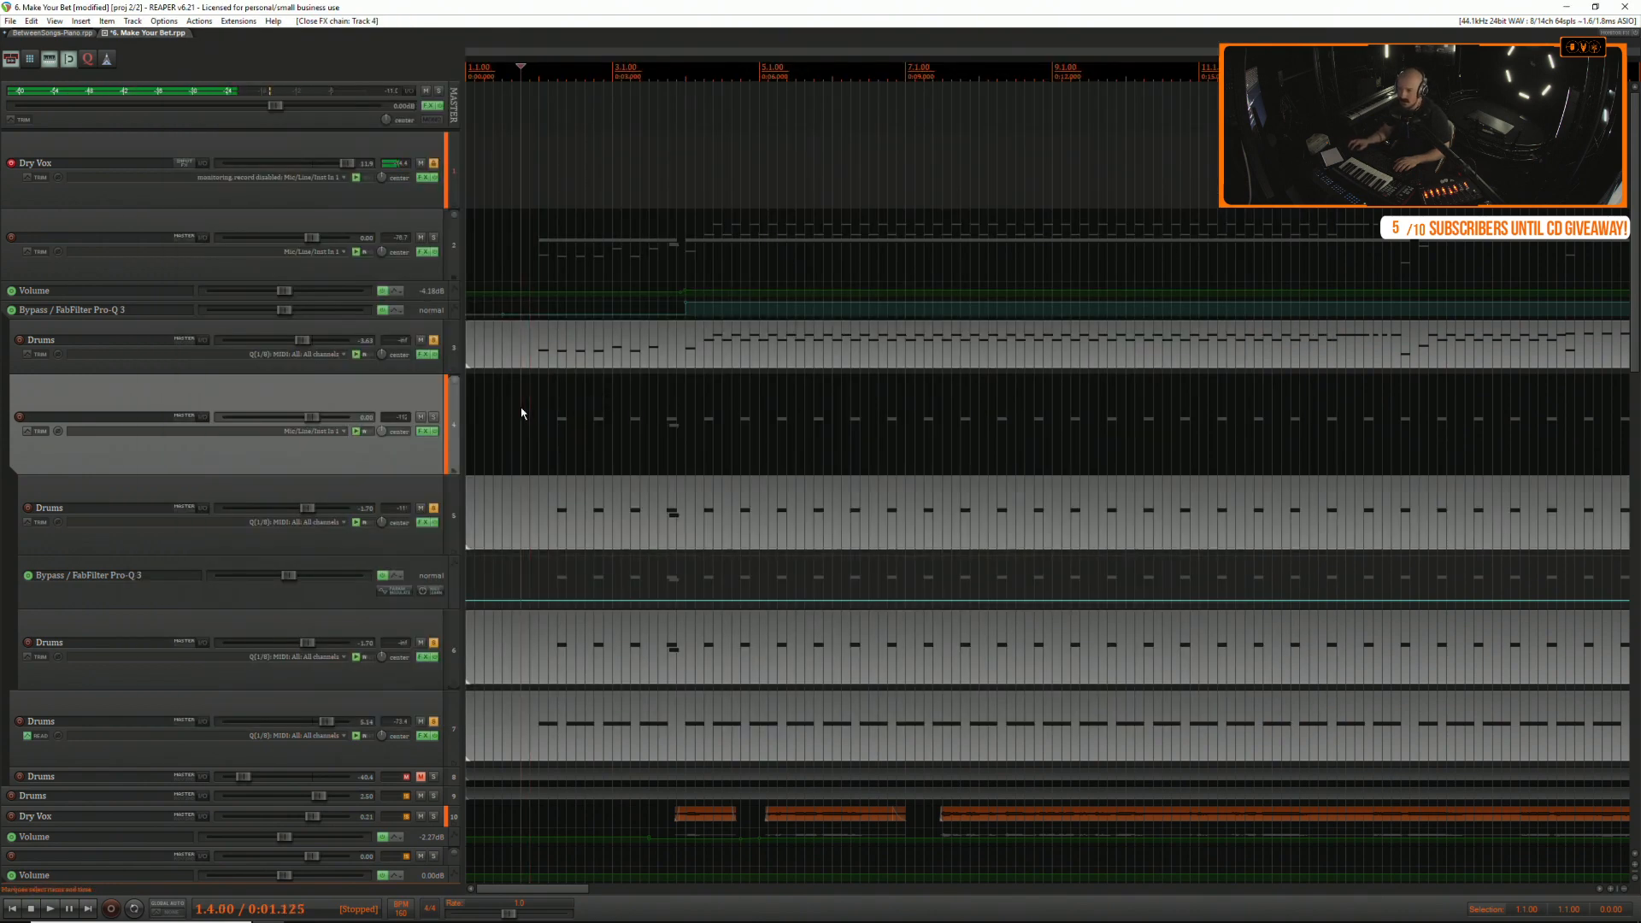
{"action": "scroll", "coordinate": [647, 408], "scroll_direction": "up", "scroll_amount": 4}
{"action": "key", "text": "space"}
{"action": "scroll", "coordinate": [668, 401], "scroll_direction": "down", "scroll_amount": 2}
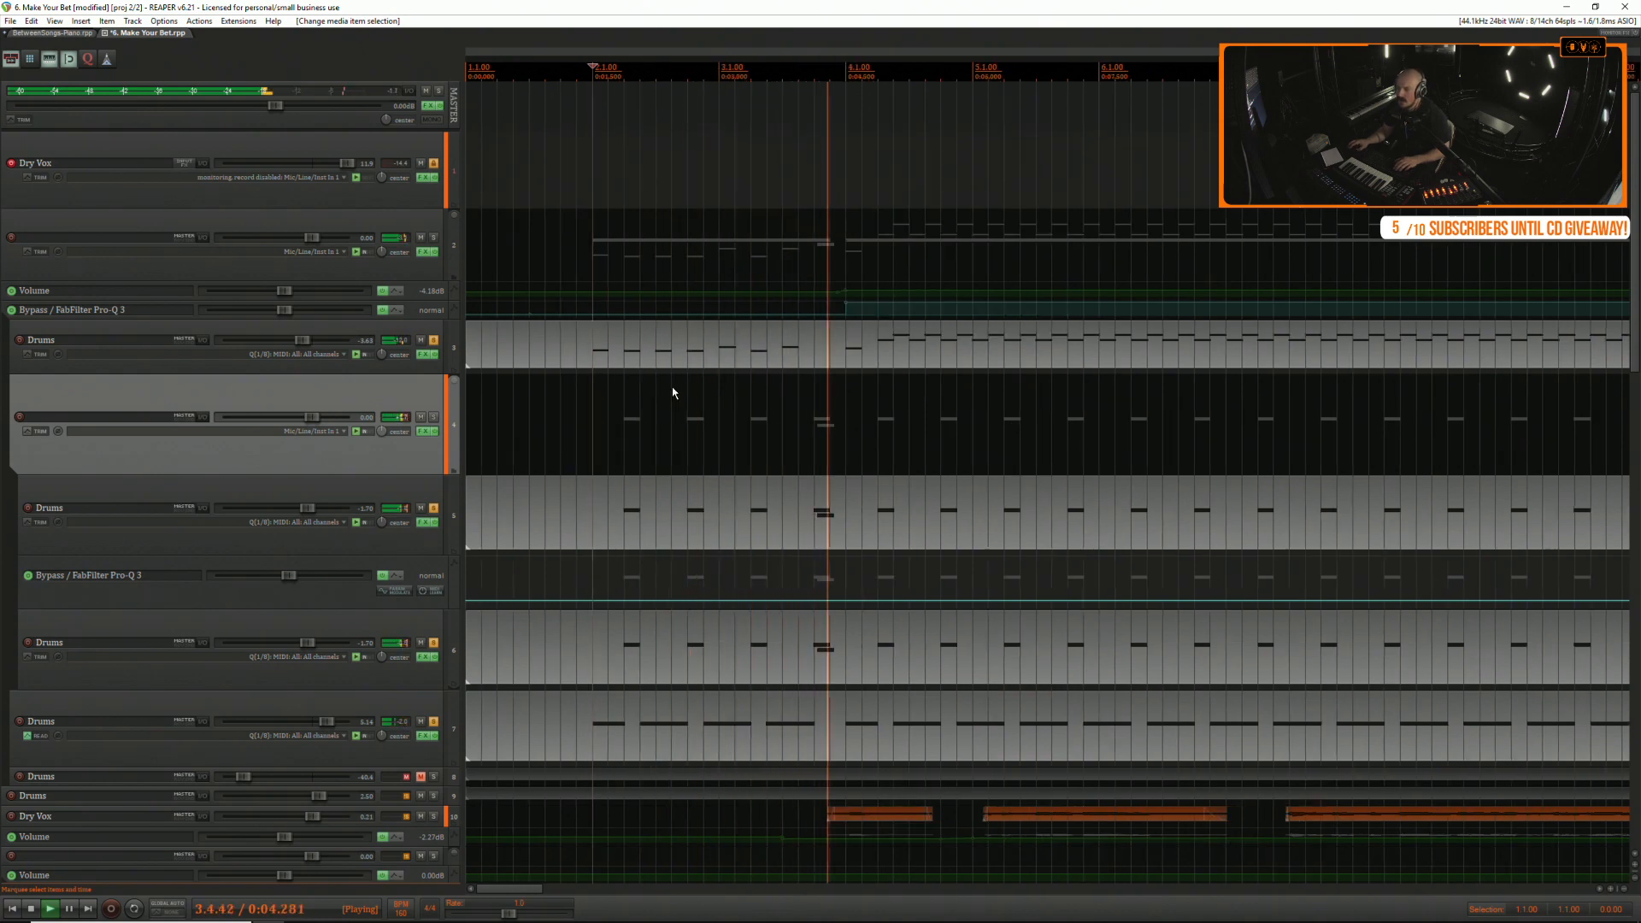
{"action": "scroll", "coordinate": [671, 389], "scroll_direction": "down", "scroll_amount": 2}
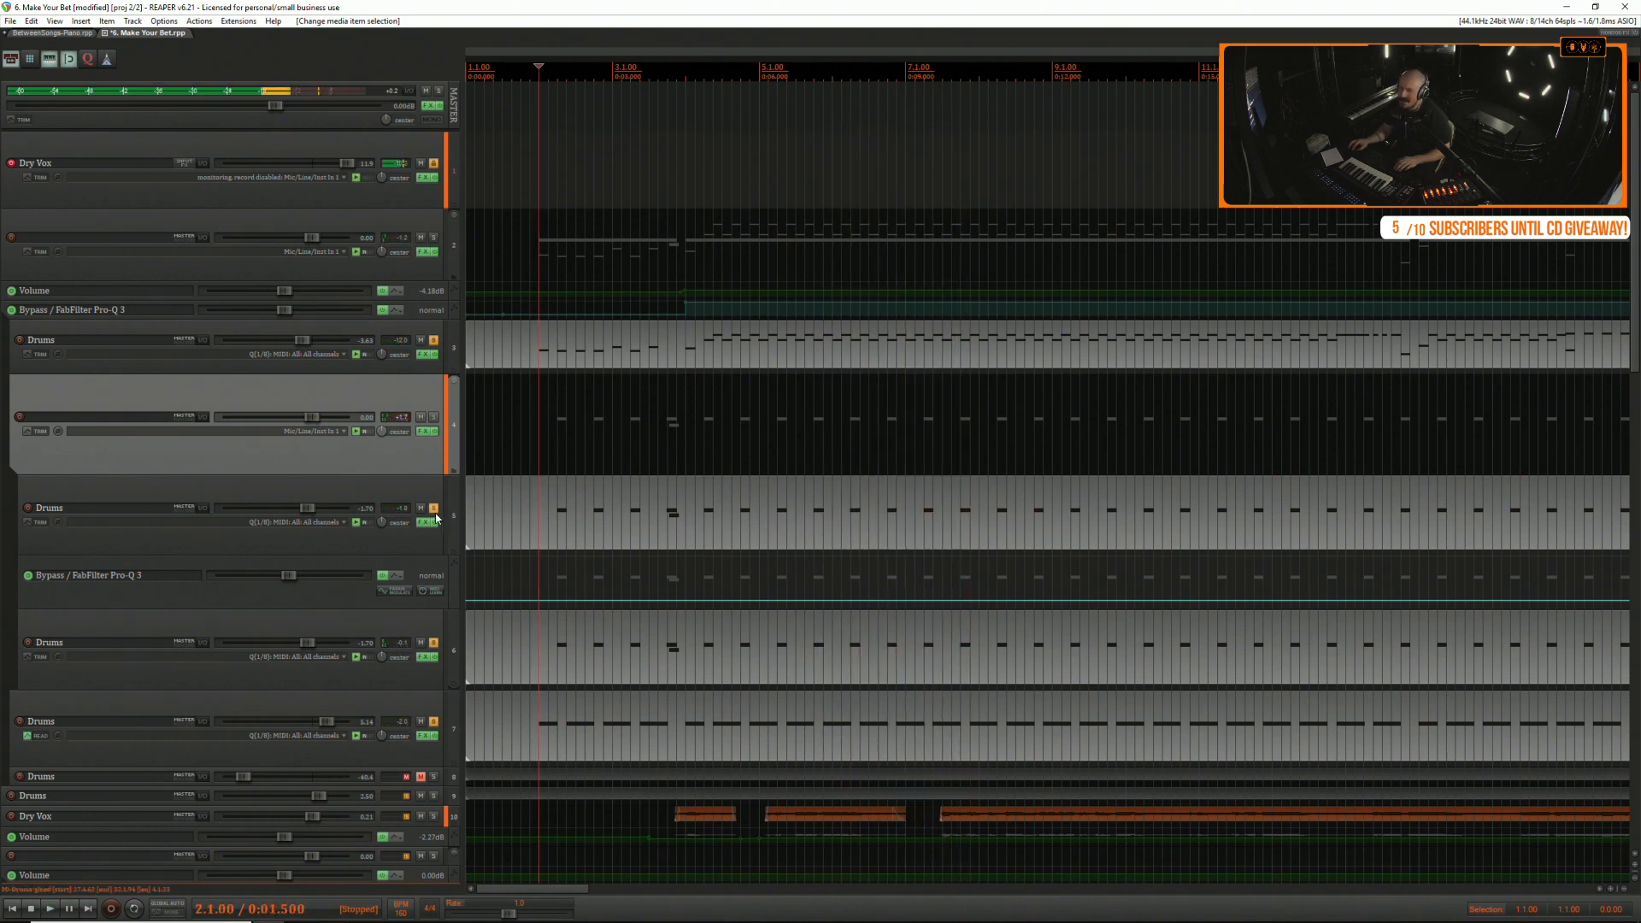
Examine the snare's envelope settings in Studio Drummer on drum track 5 during playback, ending with playback stopped.
{"action": "left_click", "coordinate": [434, 518]}
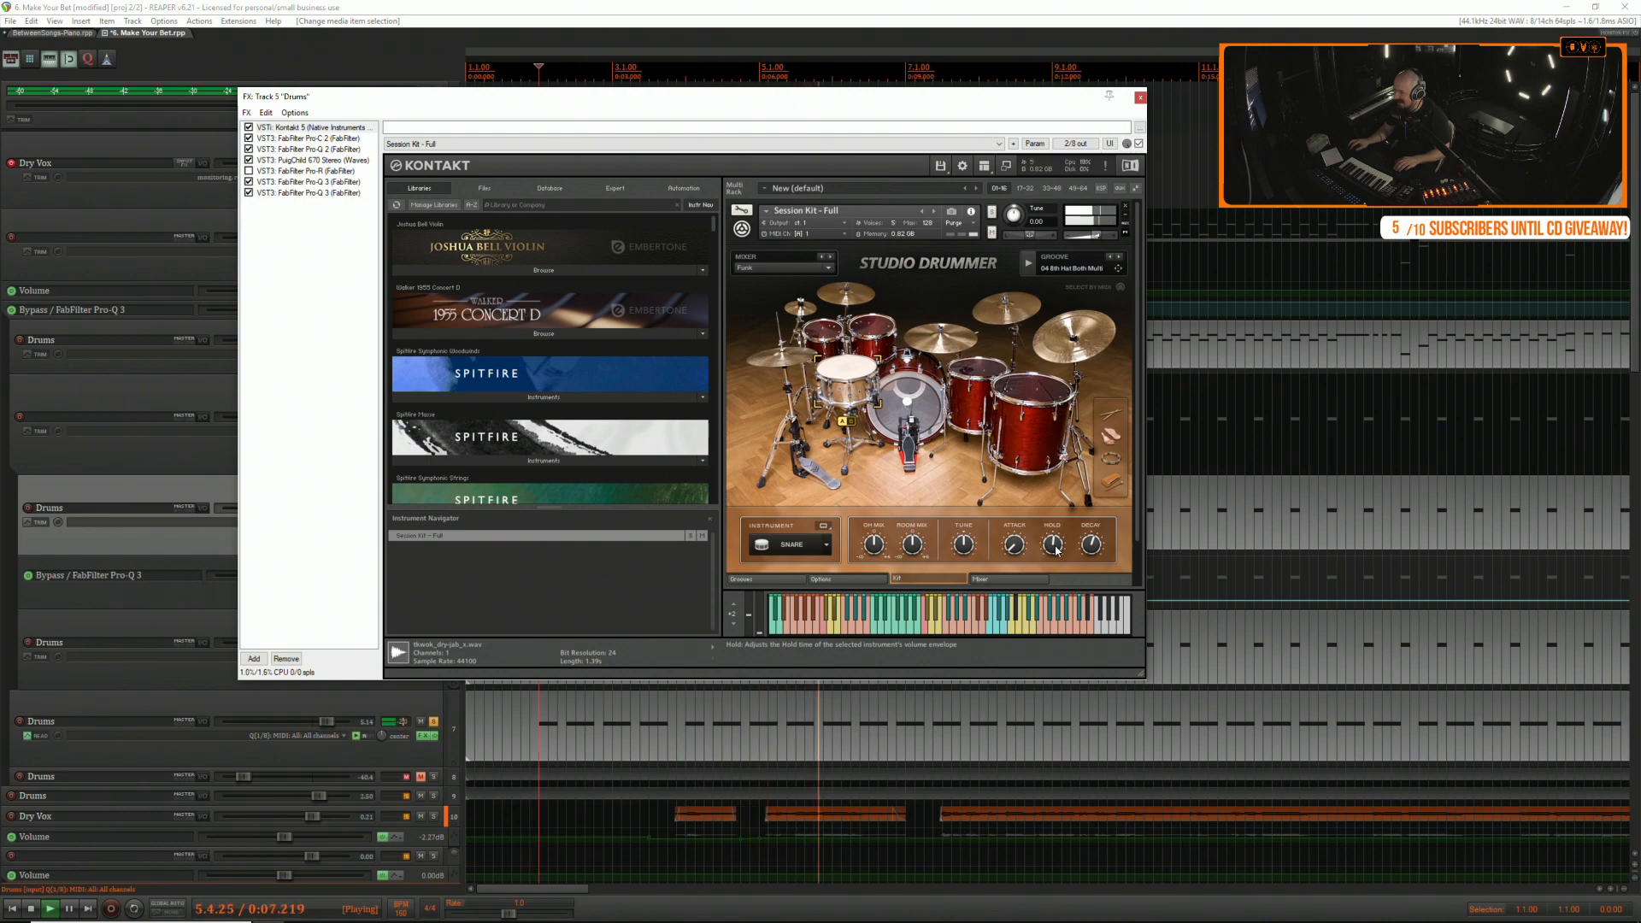
{"action": "left_click", "coordinate": [1139, 99]}
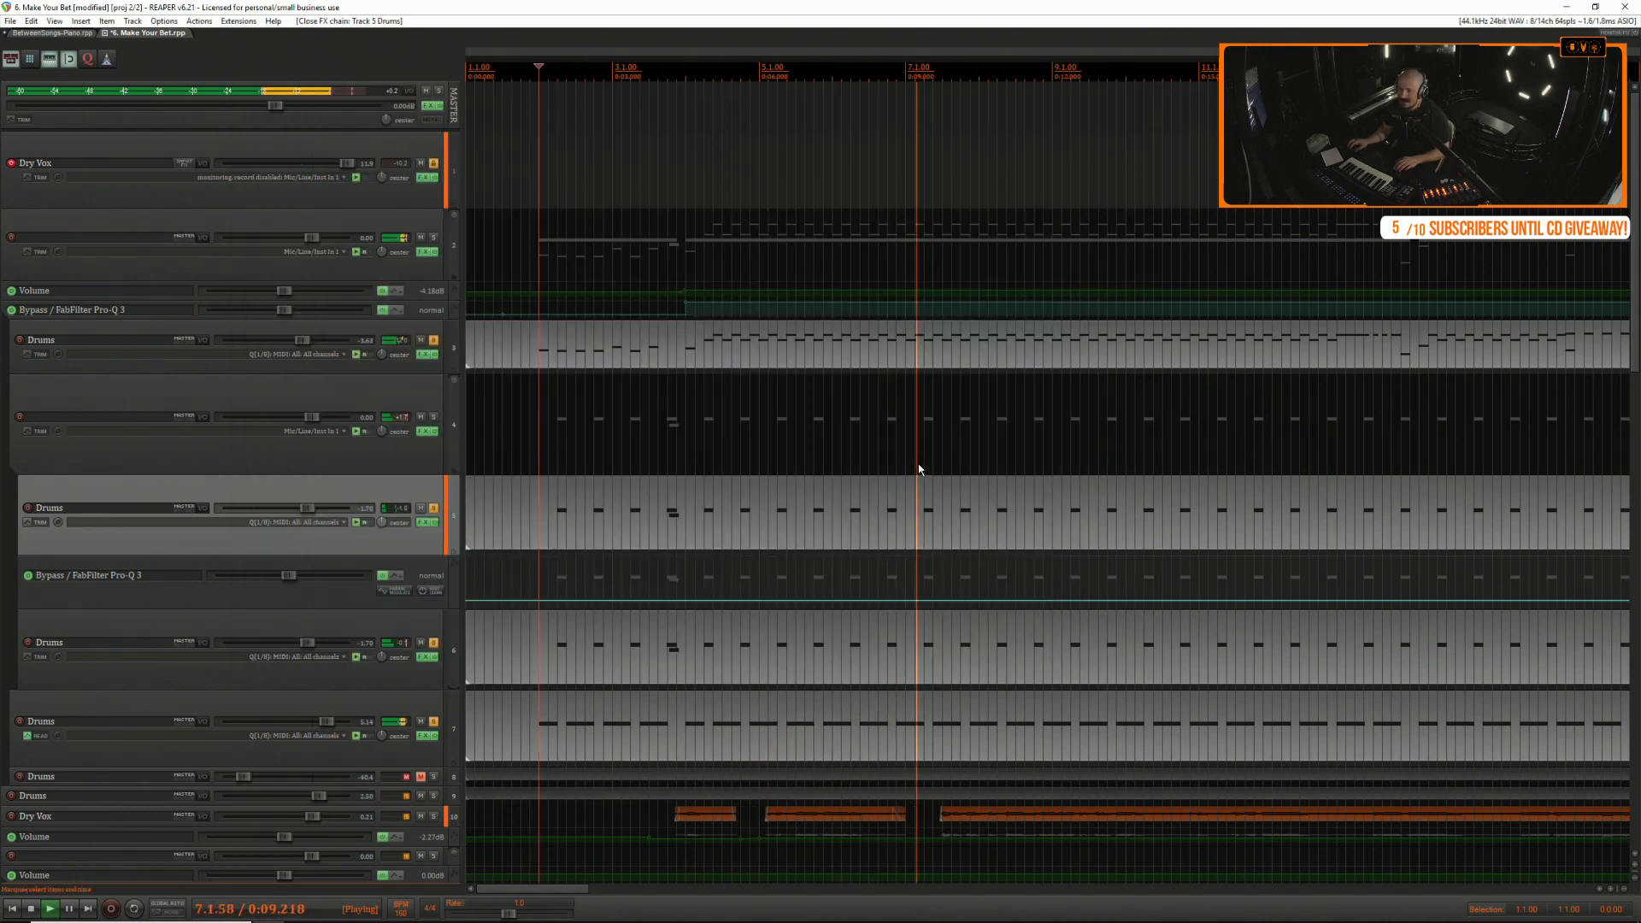
{"action": "key", "text": "space"}
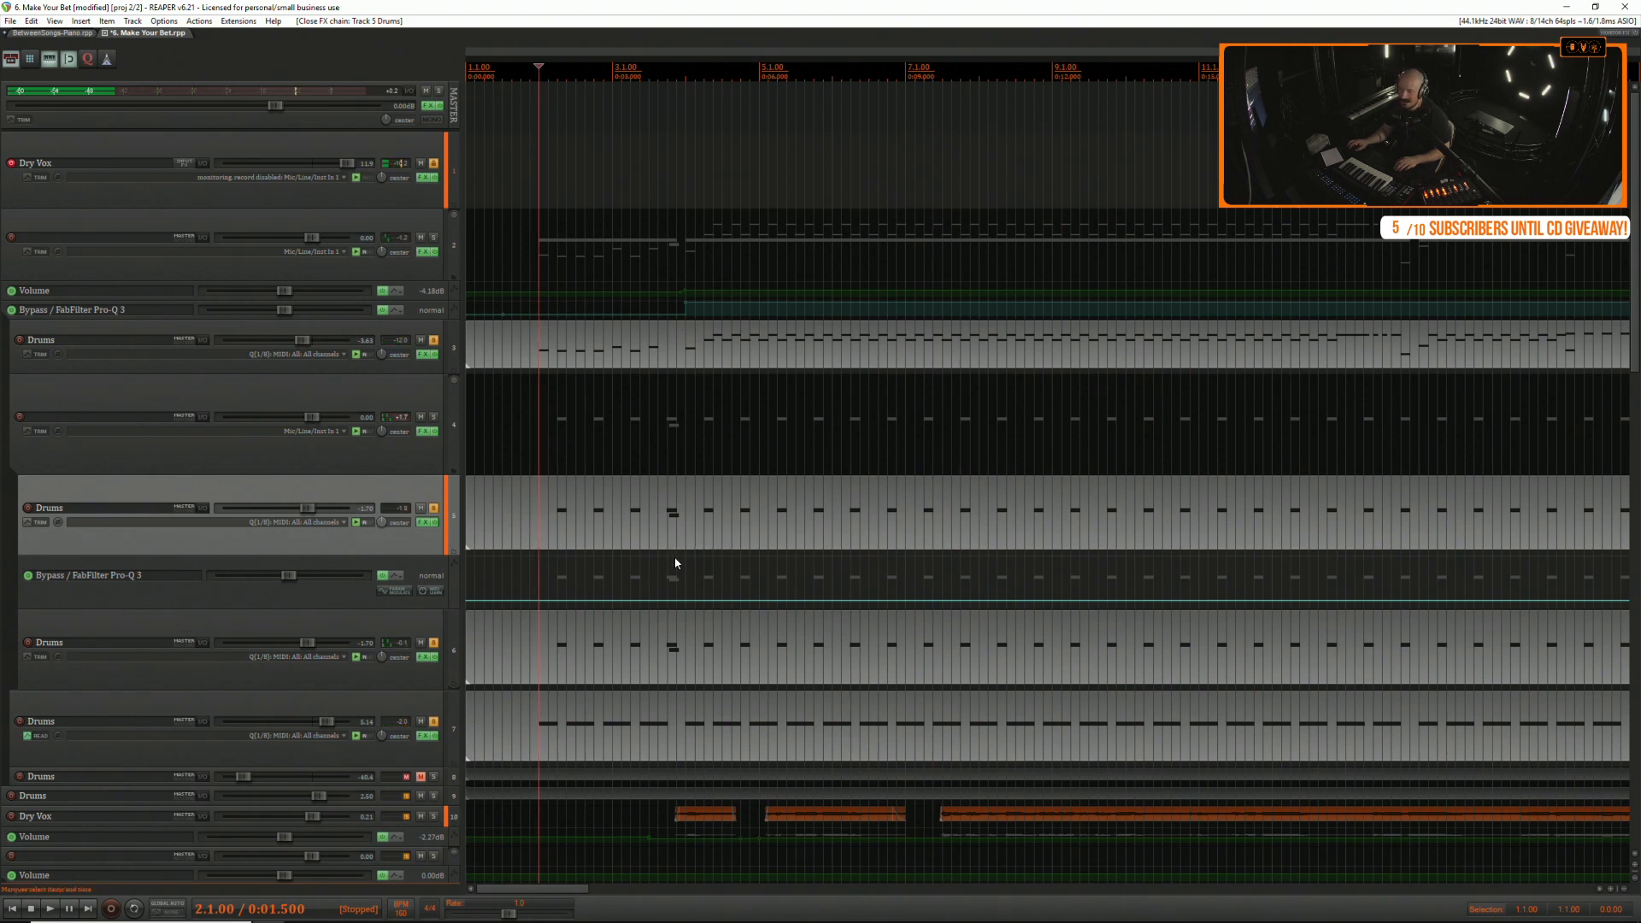
Reduce the height of folder track 4 and play the drums briefly from bar 2.
{"action": "scroll", "coordinate": [675, 563], "scroll_direction": "down", "scroll_amount": 2}
{"action": "scroll", "coordinate": [663, 580], "scroll_direction": "up", "scroll_amount": 2}
{"action": "left_click_drag", "start_coordinate": [417, 474], "coordinate": [420, 430]}
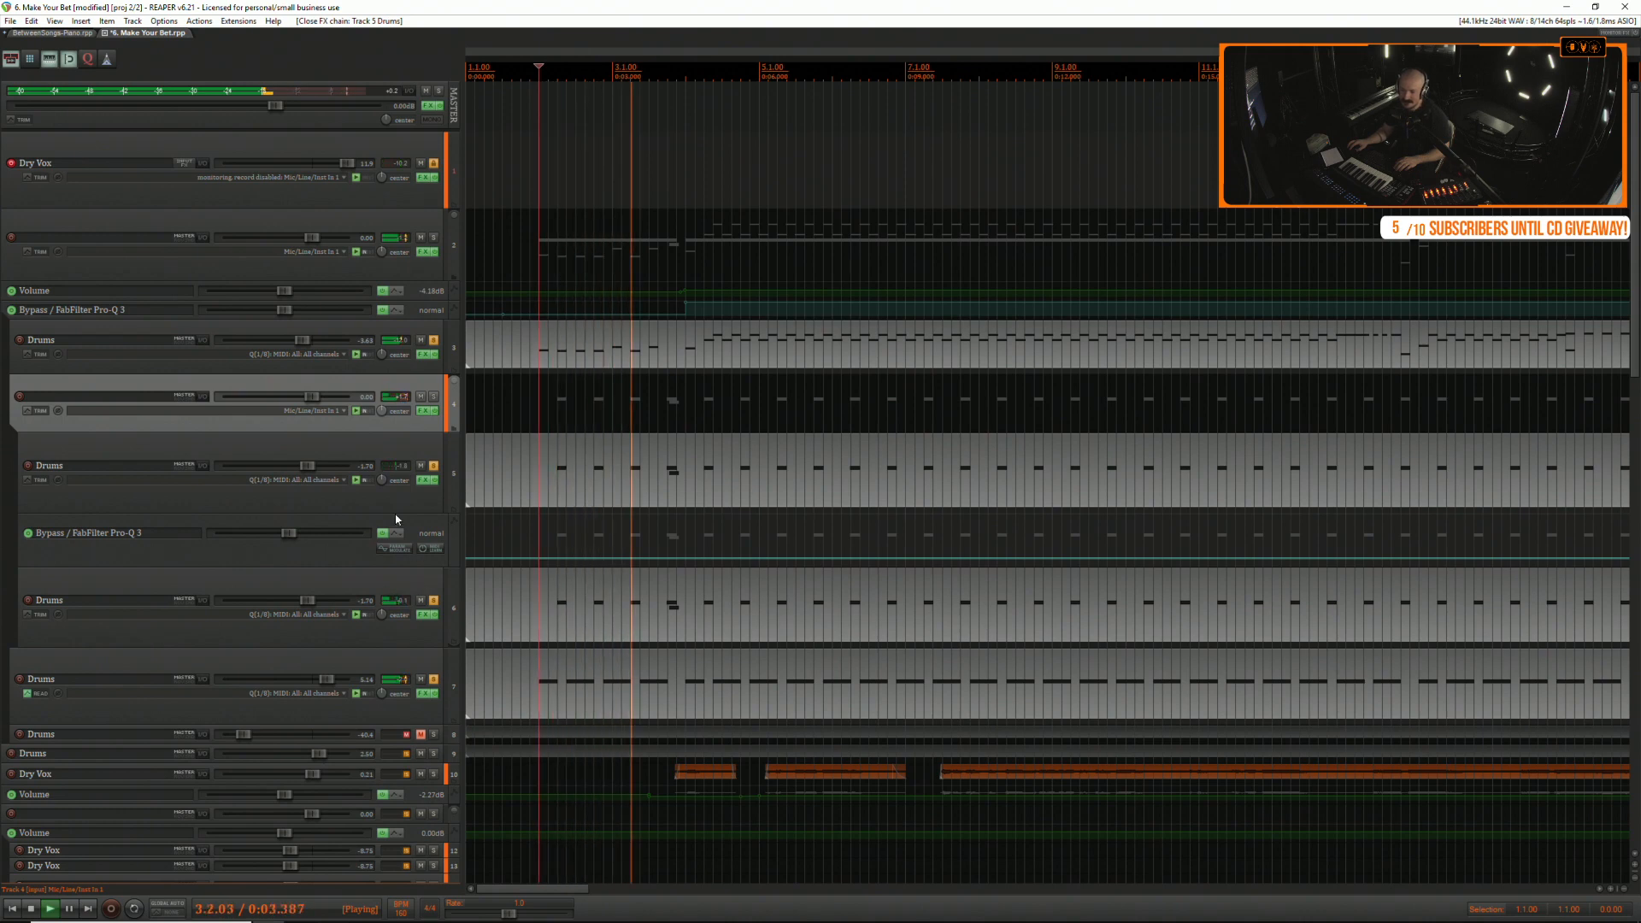
{"action": "key", "text": "space"}
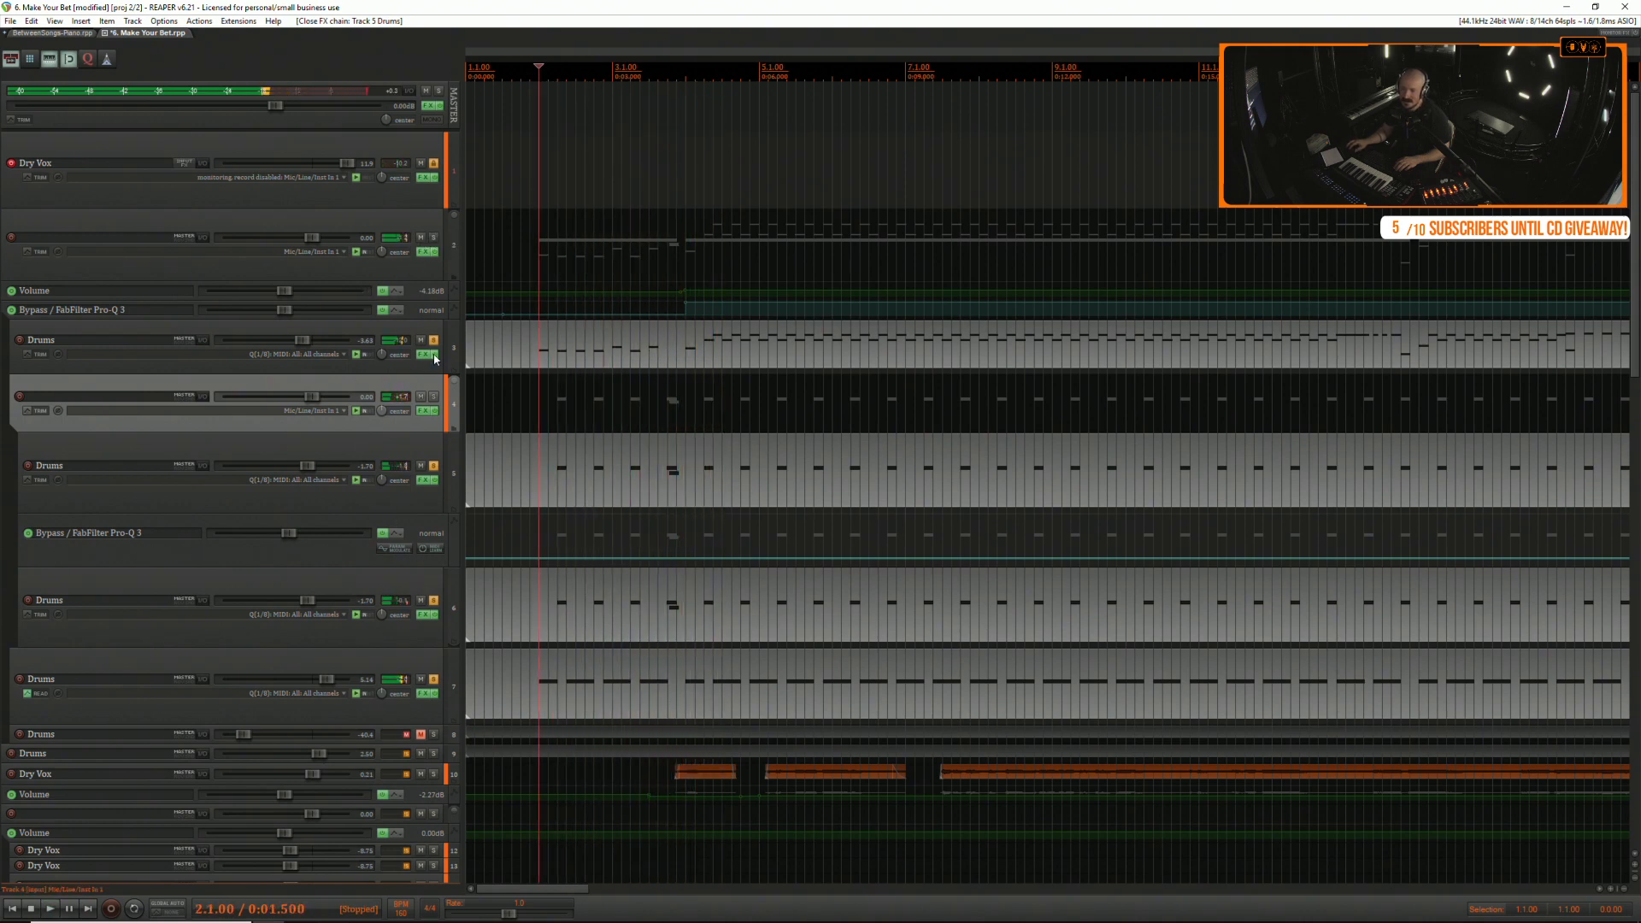
Unsolo drum tracks 3, 5, 6 and 7 and solo the parent folder track 2 instead.
{"action": "left_click", "coordinate": [434, 340]}
{"action": "left_click", "coordinate": [434, 466]}
{"action": "left_click", "coordinate": [433, 600]}
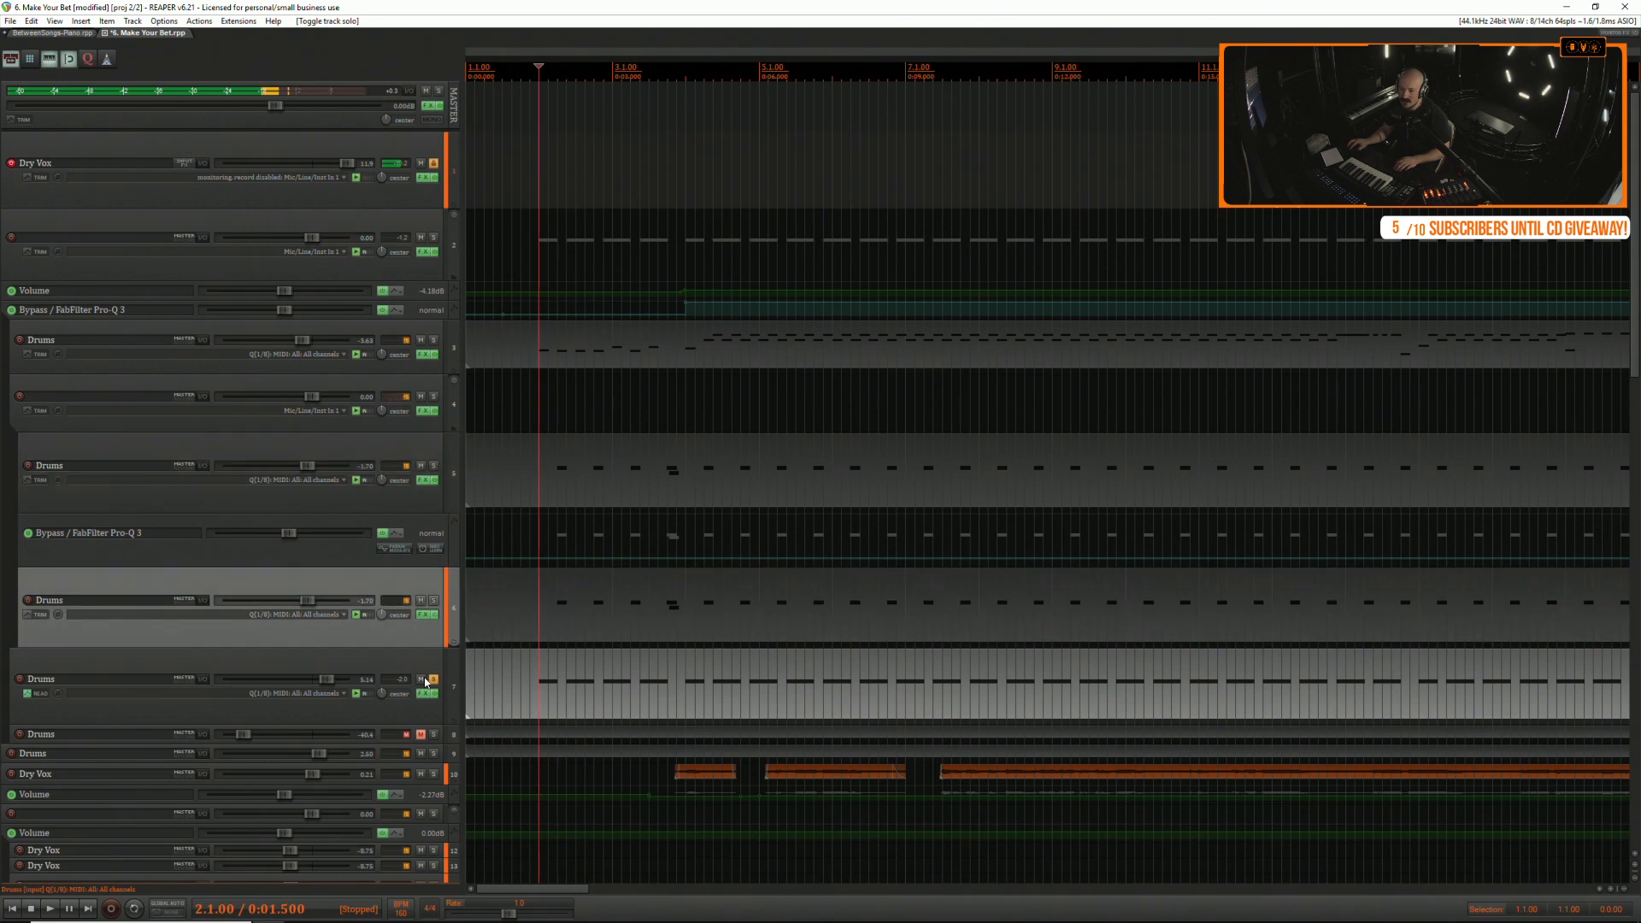
{"action": "left_click", "coordinate": [433, 678]}
{"action": "left_click", "coordinate": [433, 238]}
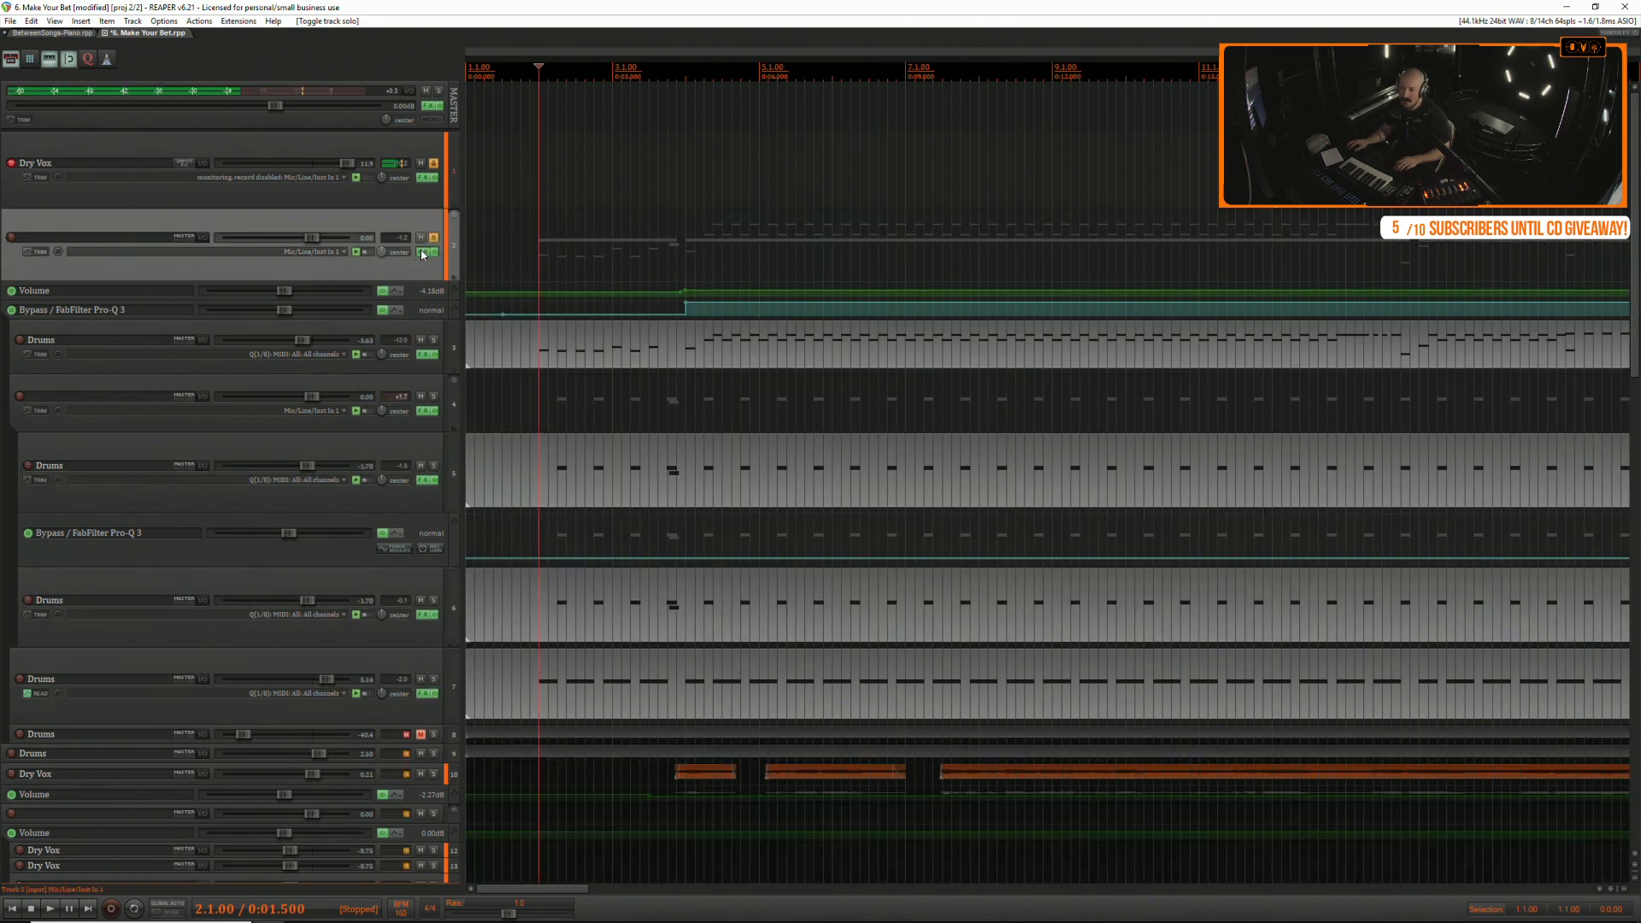
Open SSLComp Stereo in folder track 2's effects chain and toggle its bypass while playing the drums.
{"action": "left_click", "coordinate": [422, 252]}
{"action": "left_click_drag", "start_coordinate": [616, 145], "coordinate": [408, 159]}
{"action": "left_click", "coordinate": [363, 186]}
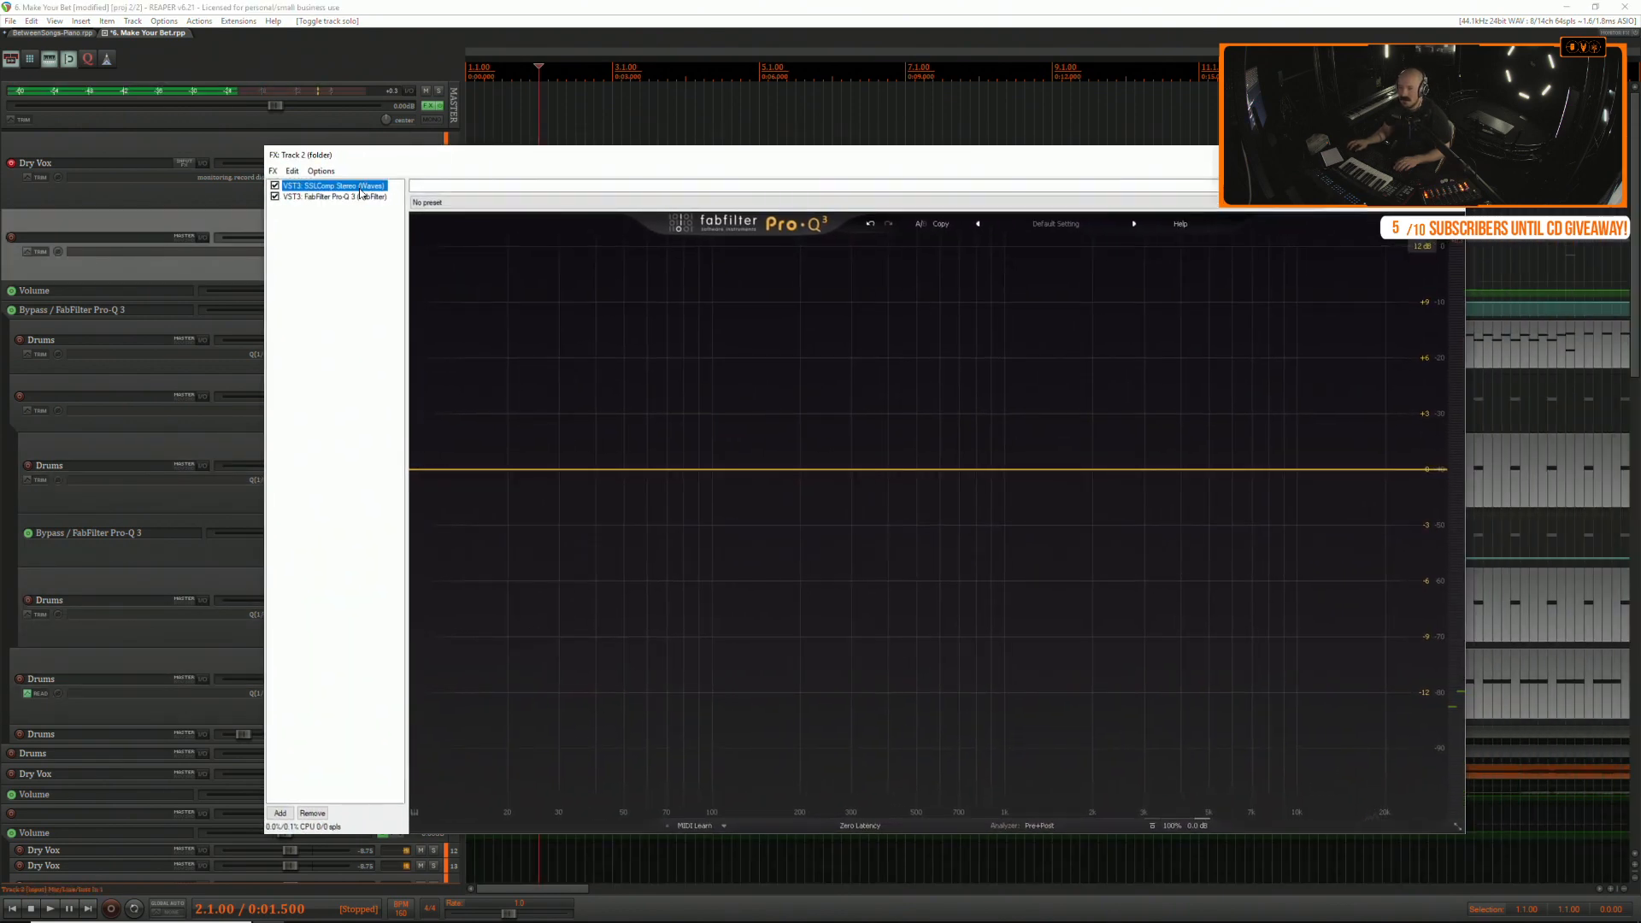
{"action": "key", "text": "space"}
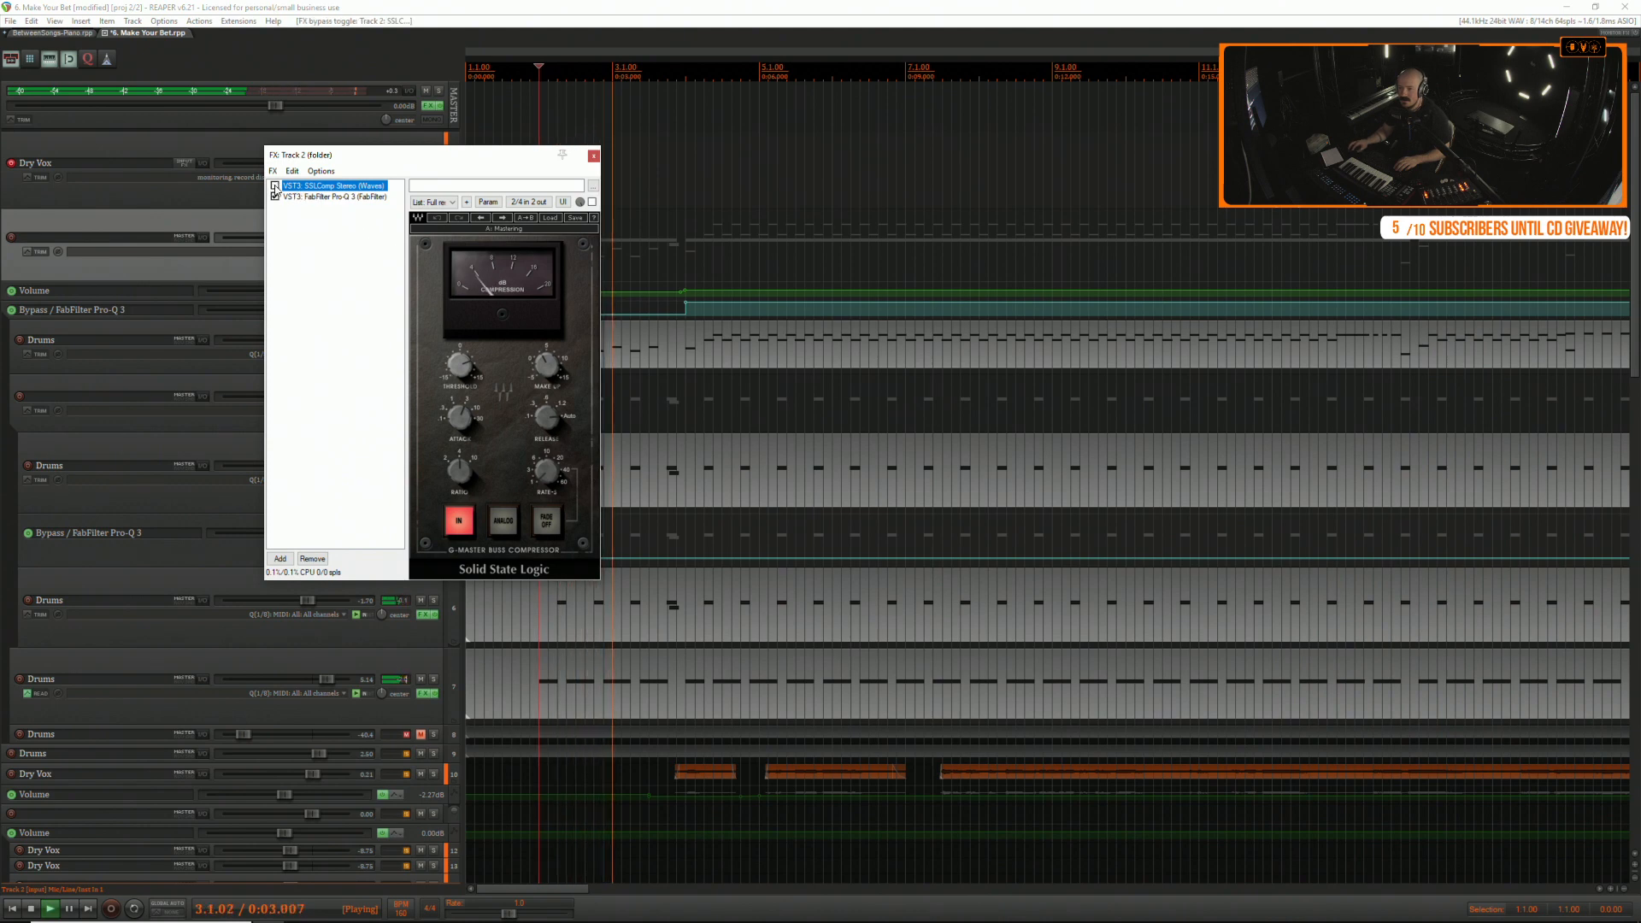
{"action": "left_click", "coordinate": [274, 185]}
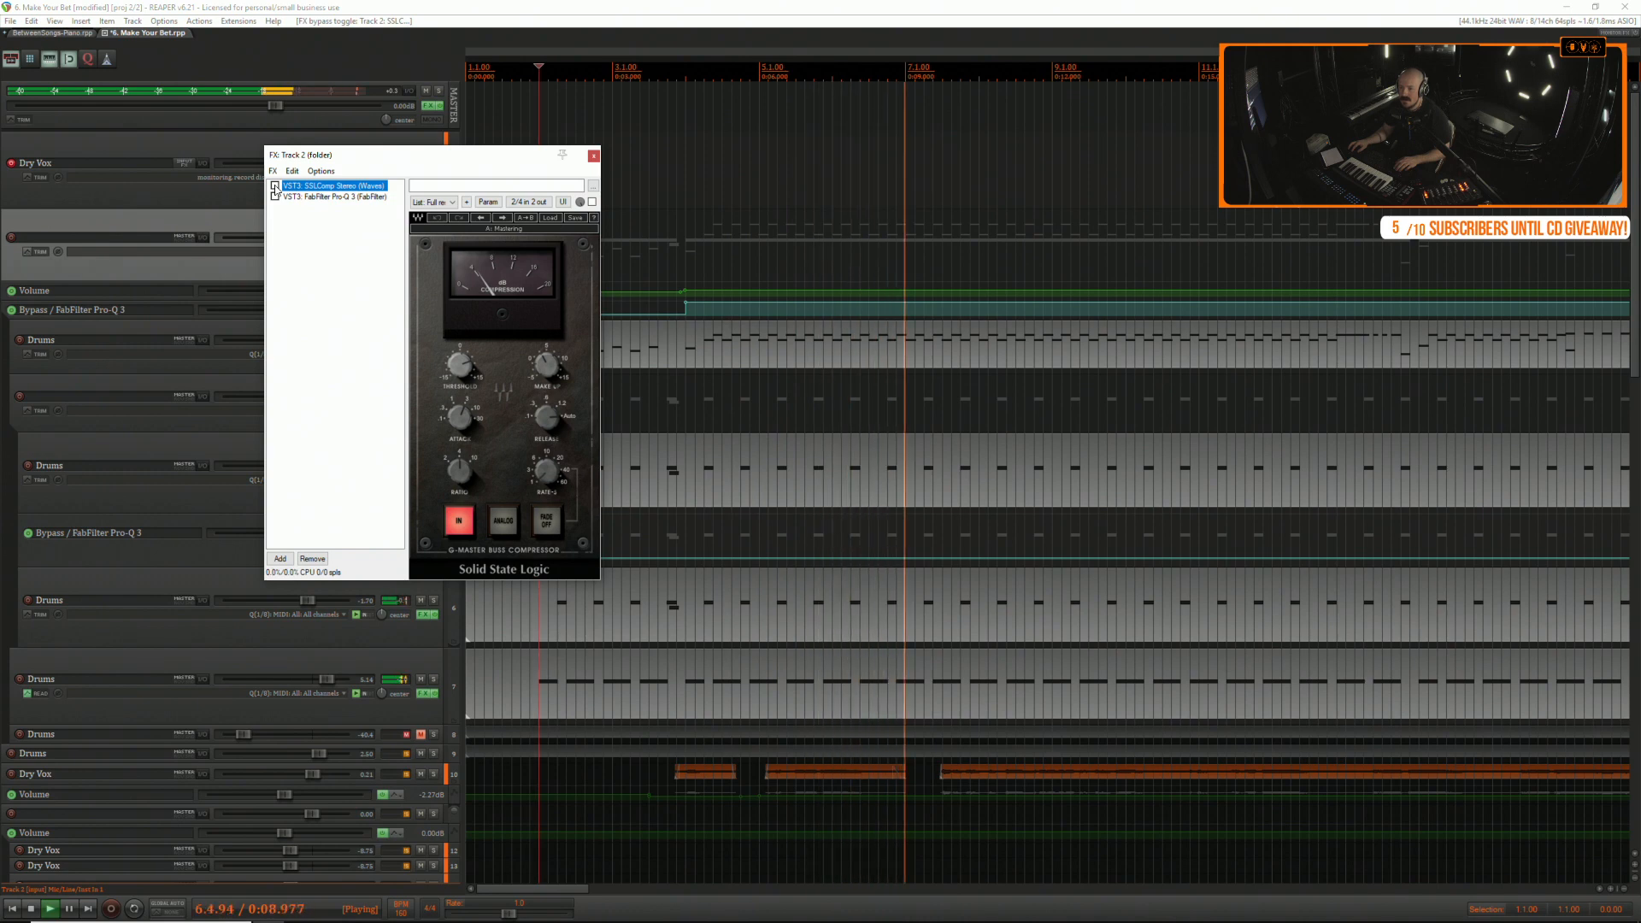
Leave SSLComp Stereo bypassed on folder track 2, with its effects window moved aside, and play the drums from 1.4.00.
{"action": "left_click", "coordinate": [275, 186]}
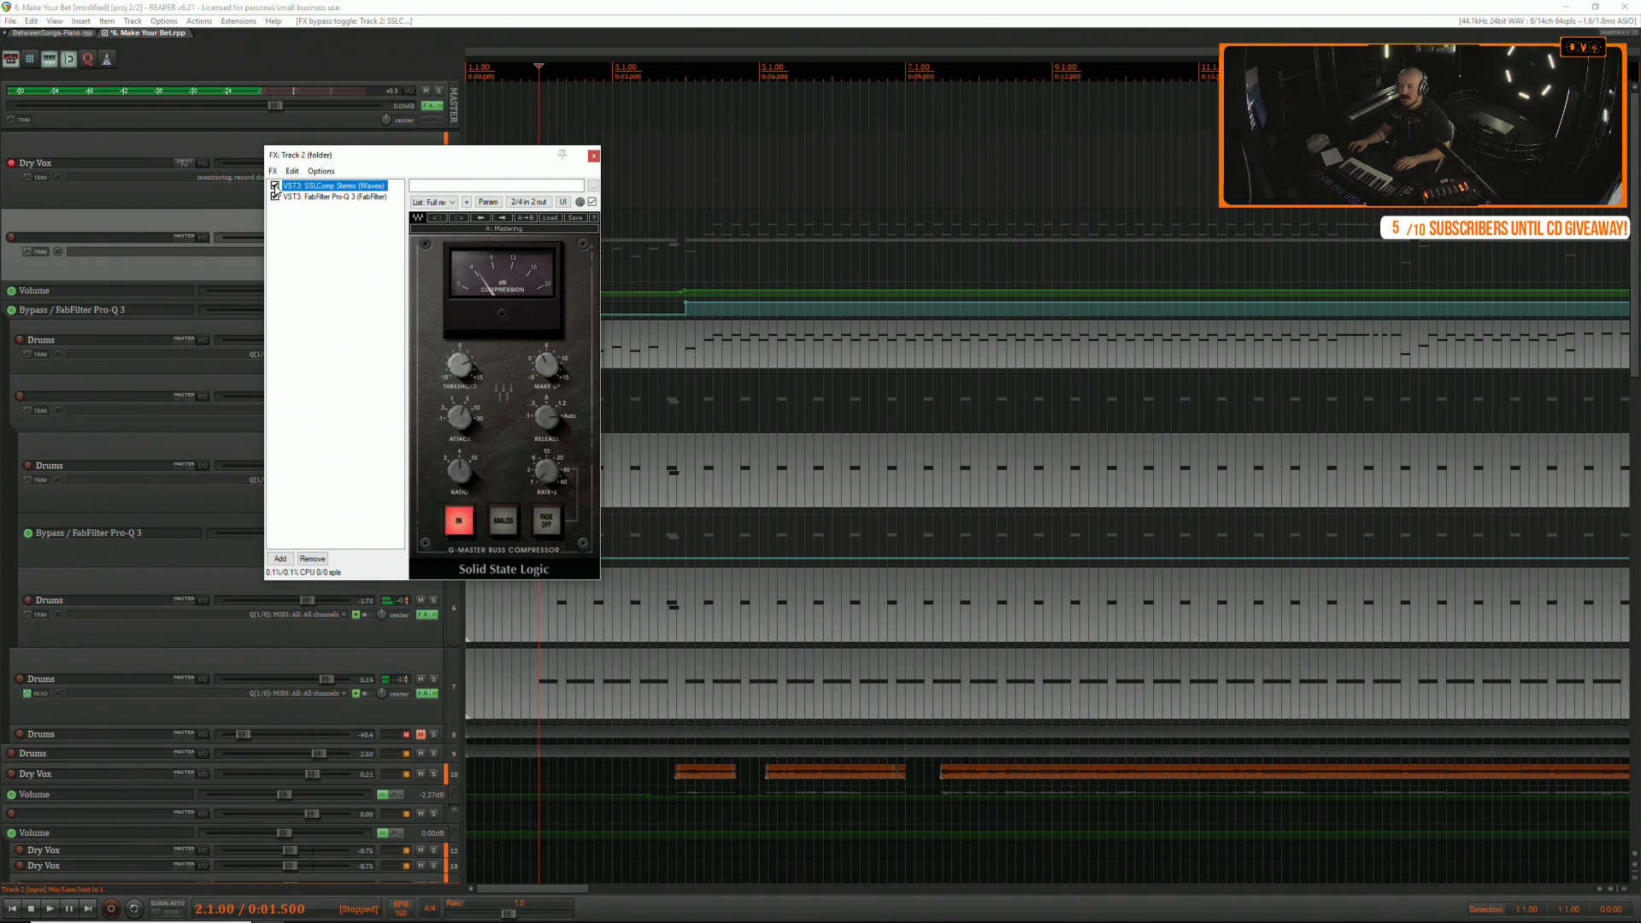
{"action": "left_click_drag", "start_coordinate": [353, 154], "coordinate": [701, 65]}
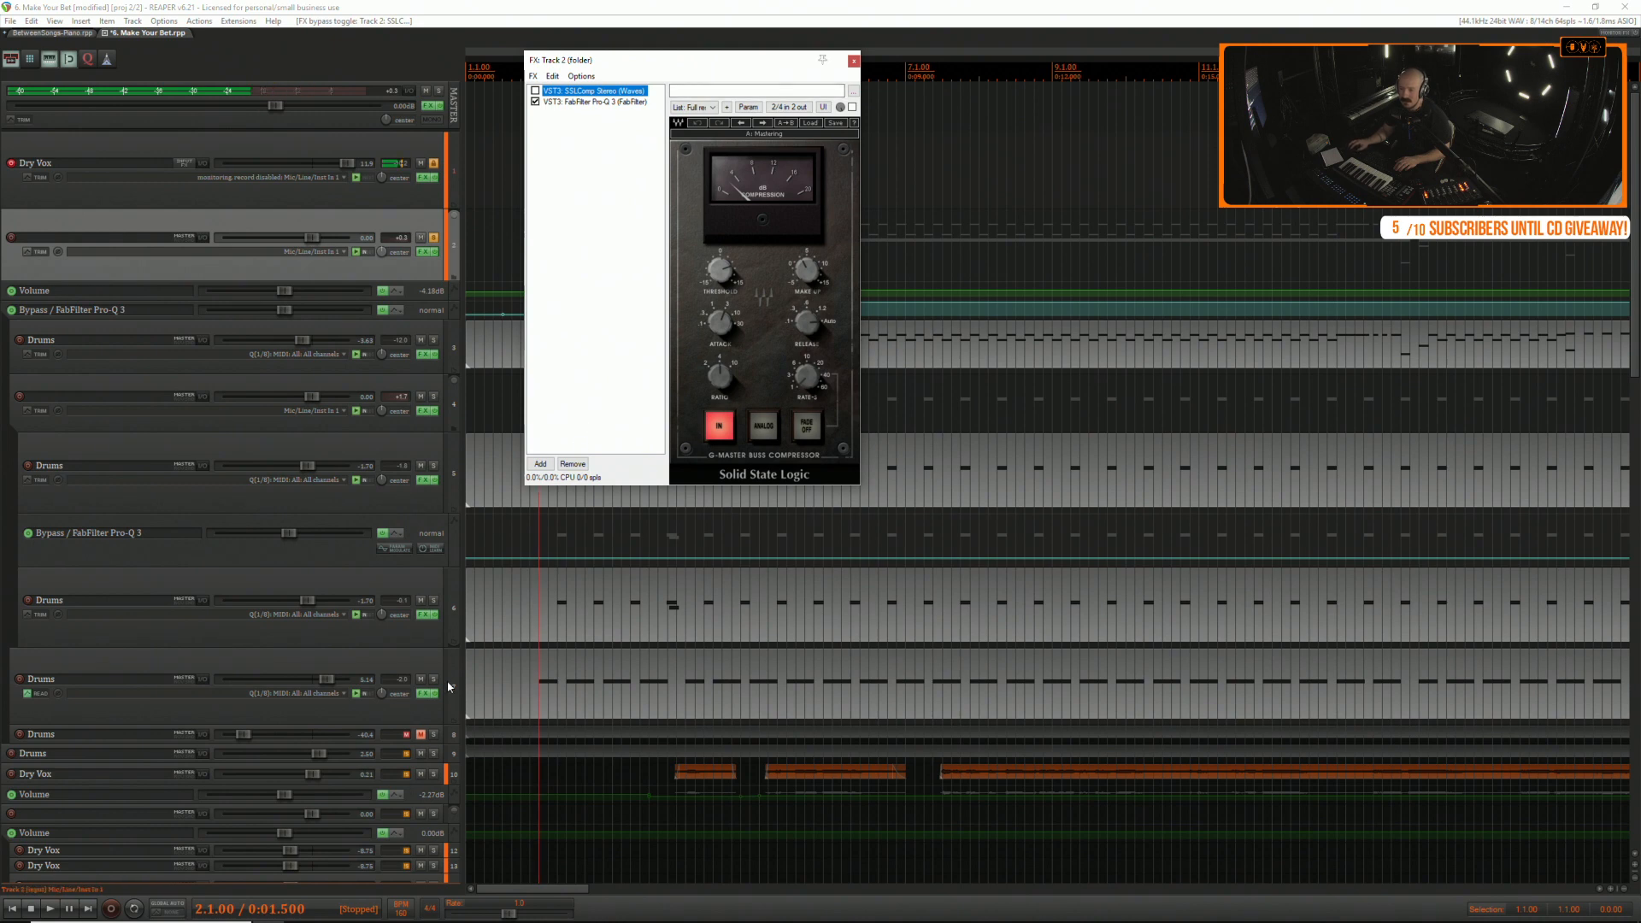
{"action": "left_click", "coordinate": [518, 663]}
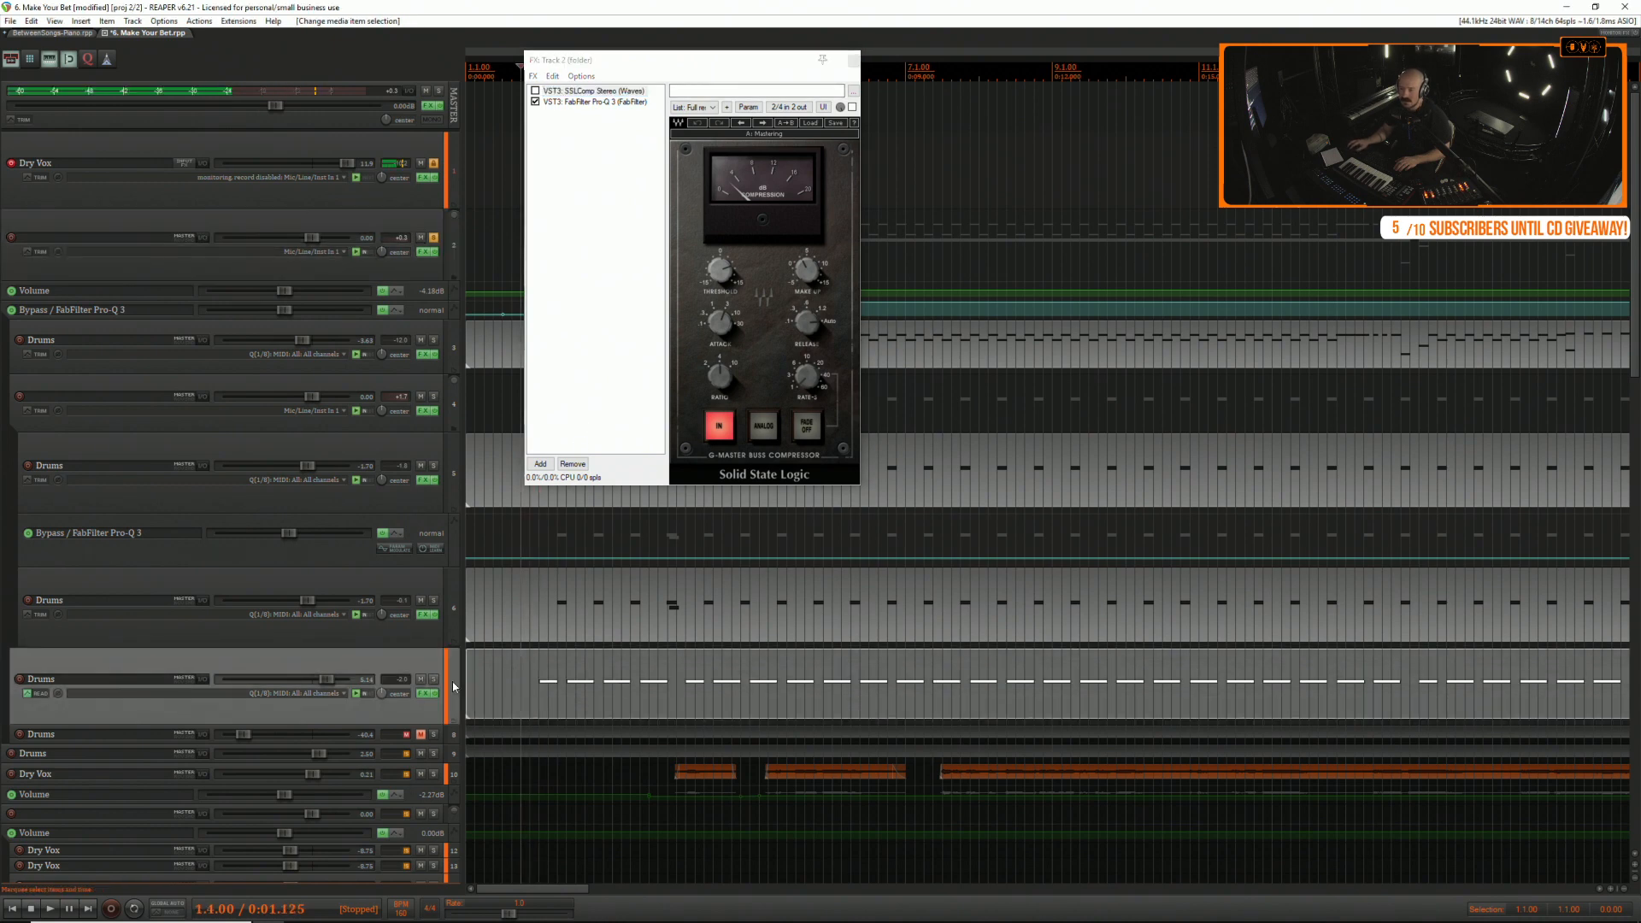
{"action": "key", "text": "space"}
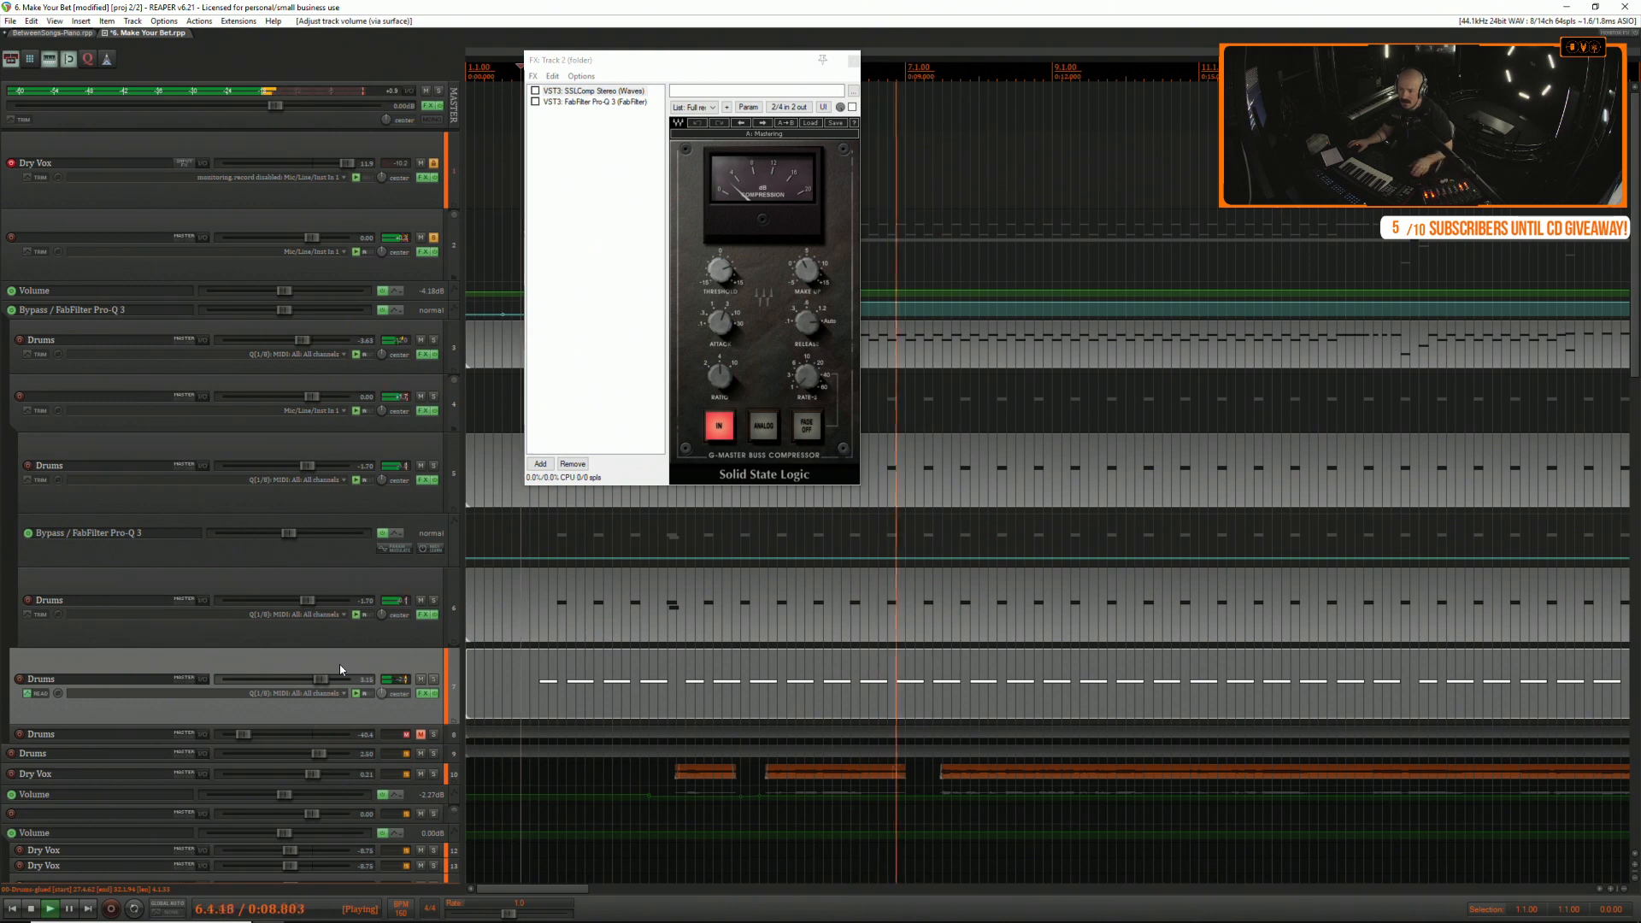
While temporarily soloing folder track 4, shift its FabFilter Pro-Q 3 bell cut to about 177 Hz and -2.8 dB.
{"action": "left_click", "coordinate": [424, 410]}
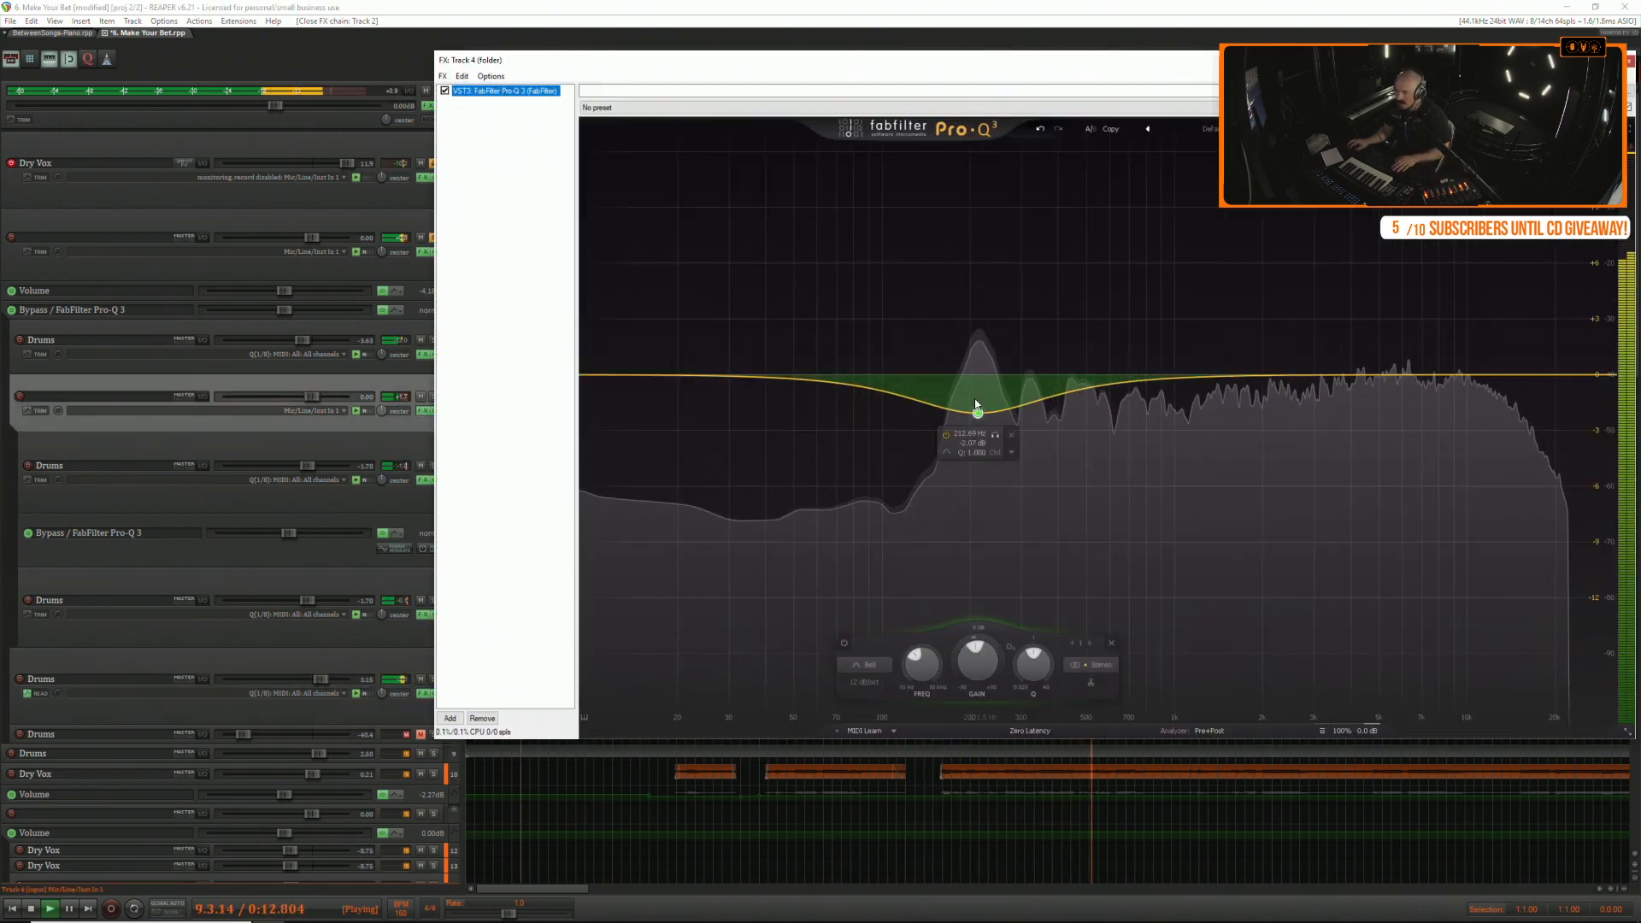
{"action": "left_click_drag", "start_coordinate": [570, 79], "coordinate": [348, 66]}
{"action": "left_click", "coordinate": [433, 396]}
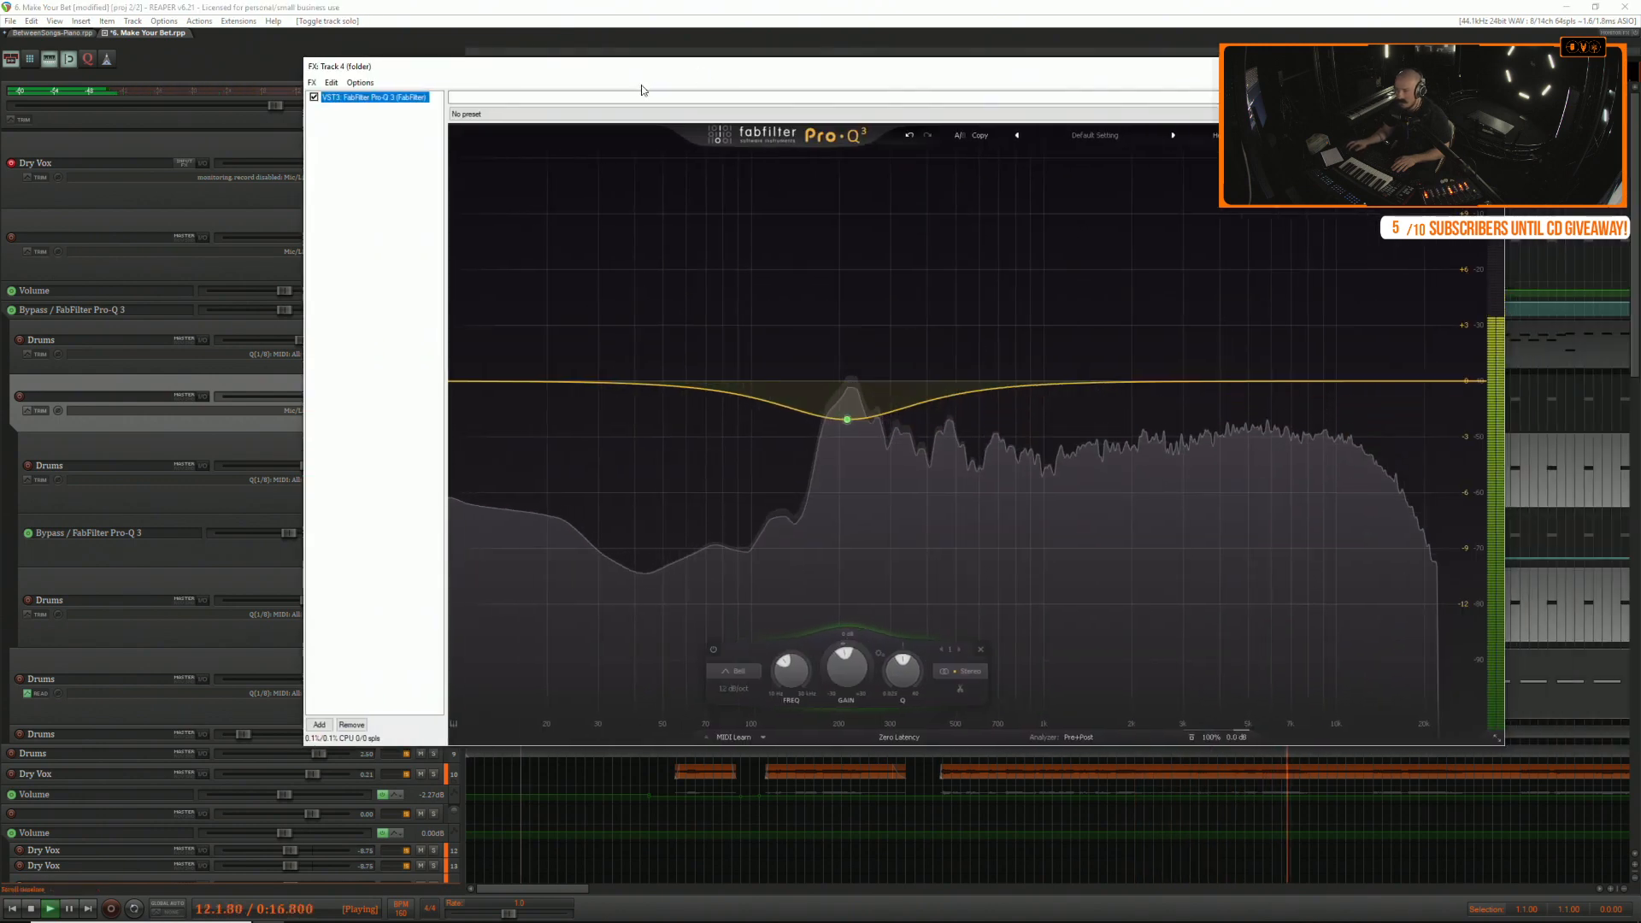
{"action": "left_click_drag", "start_coordinate": [865, 442], "coordinate": [826, 441]}
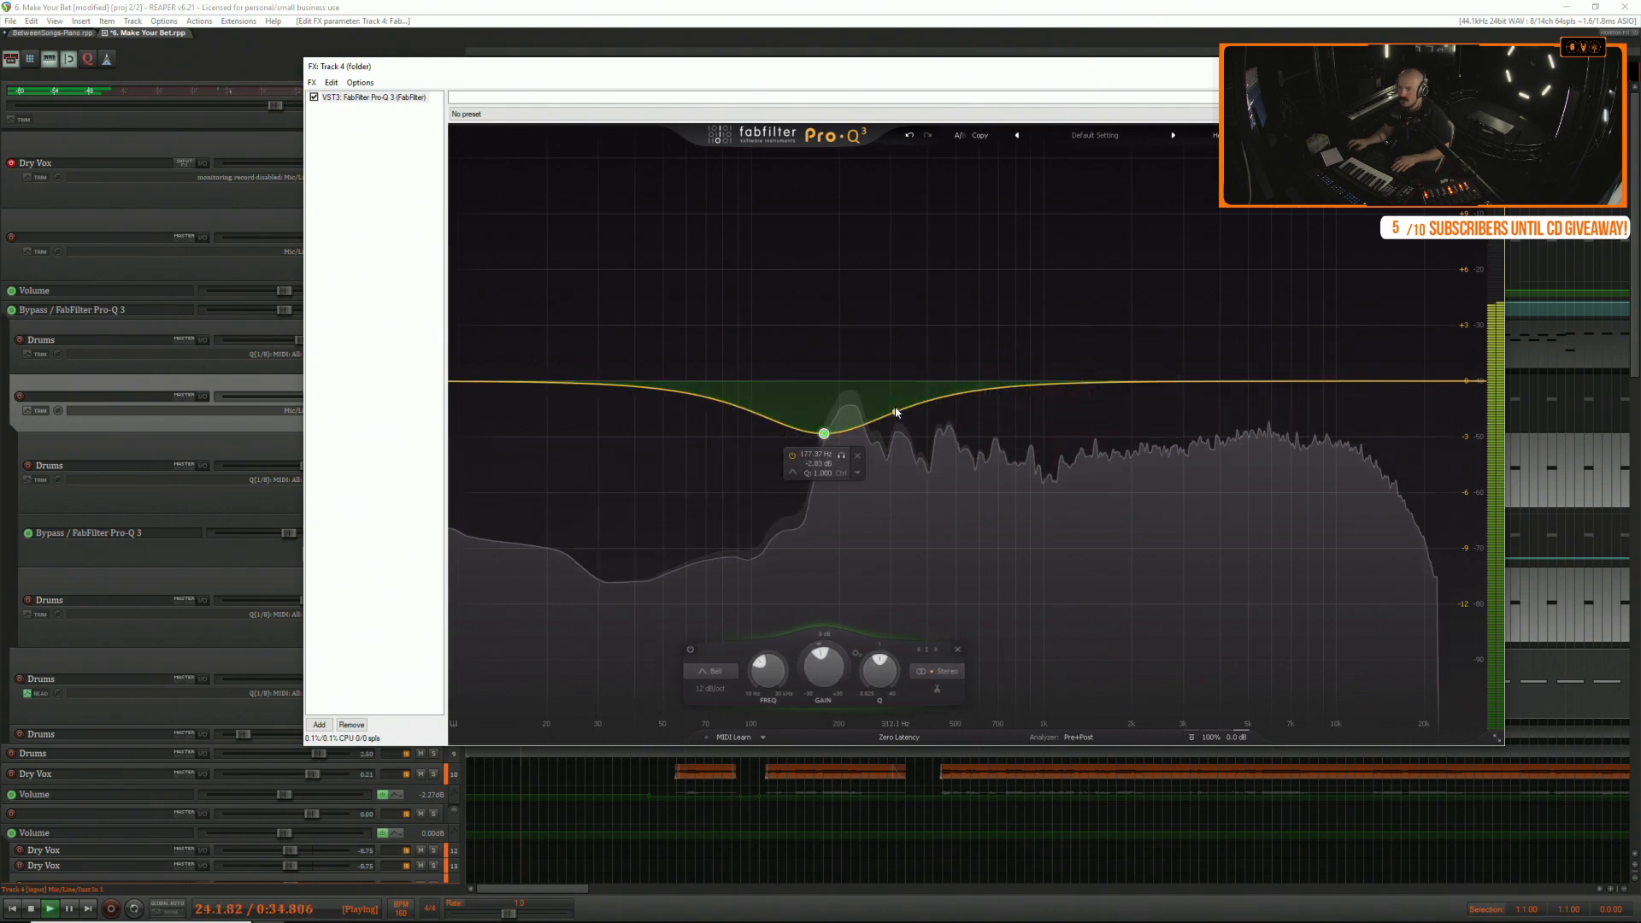
{"action": "left_click", "coordinate": [1486, 65]}
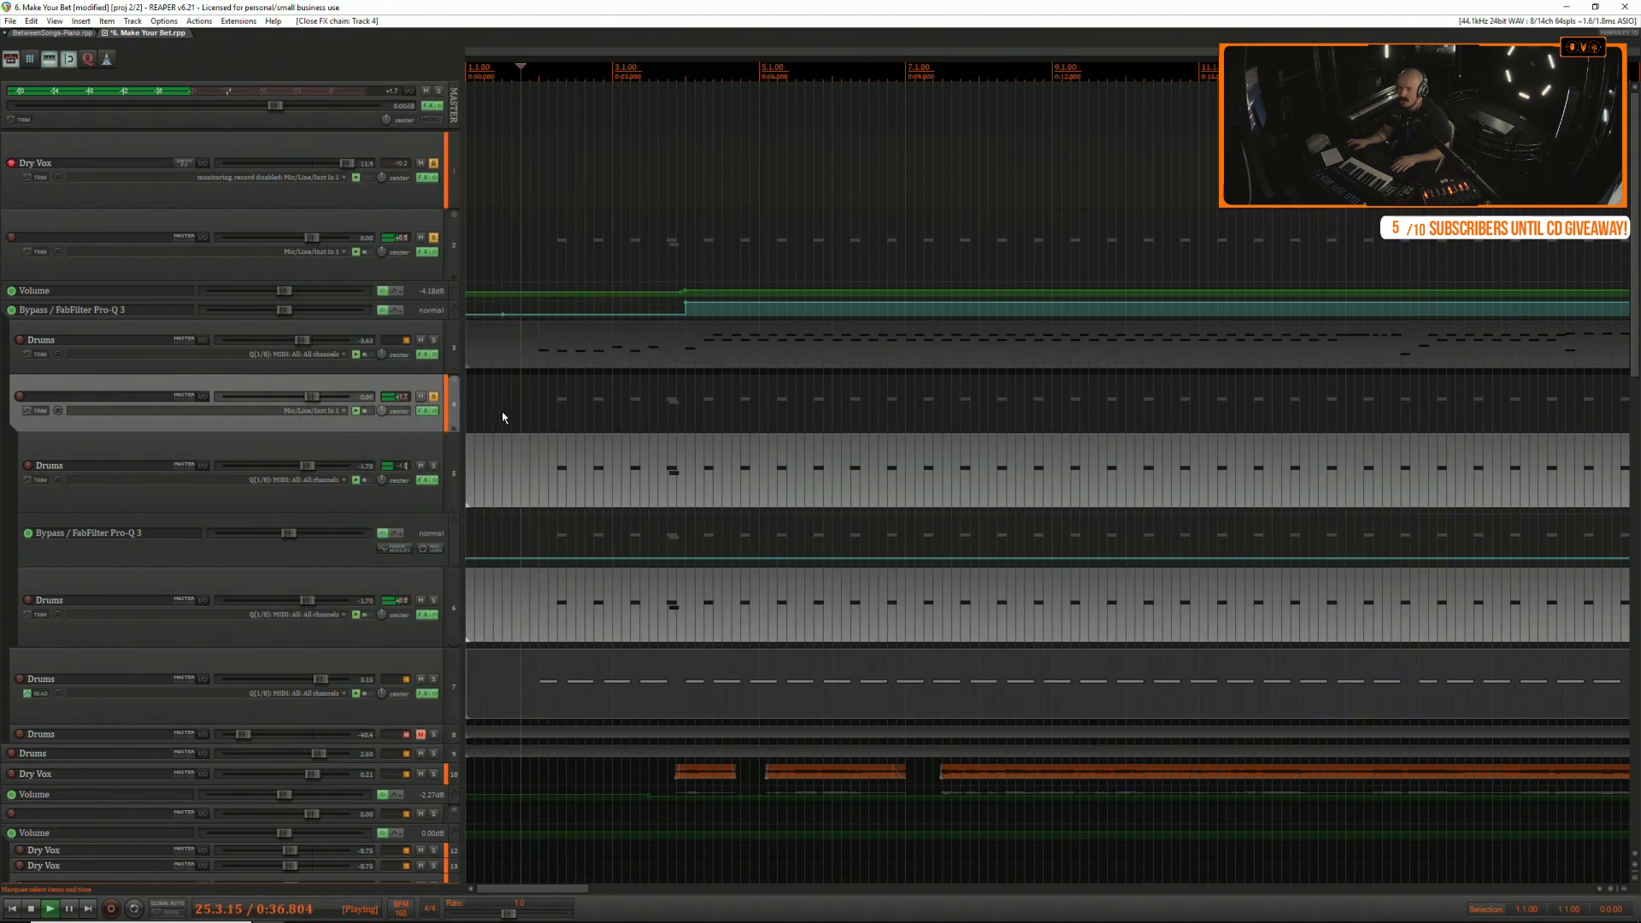
{"action": "left_click", "coordinate": [434, 397]}
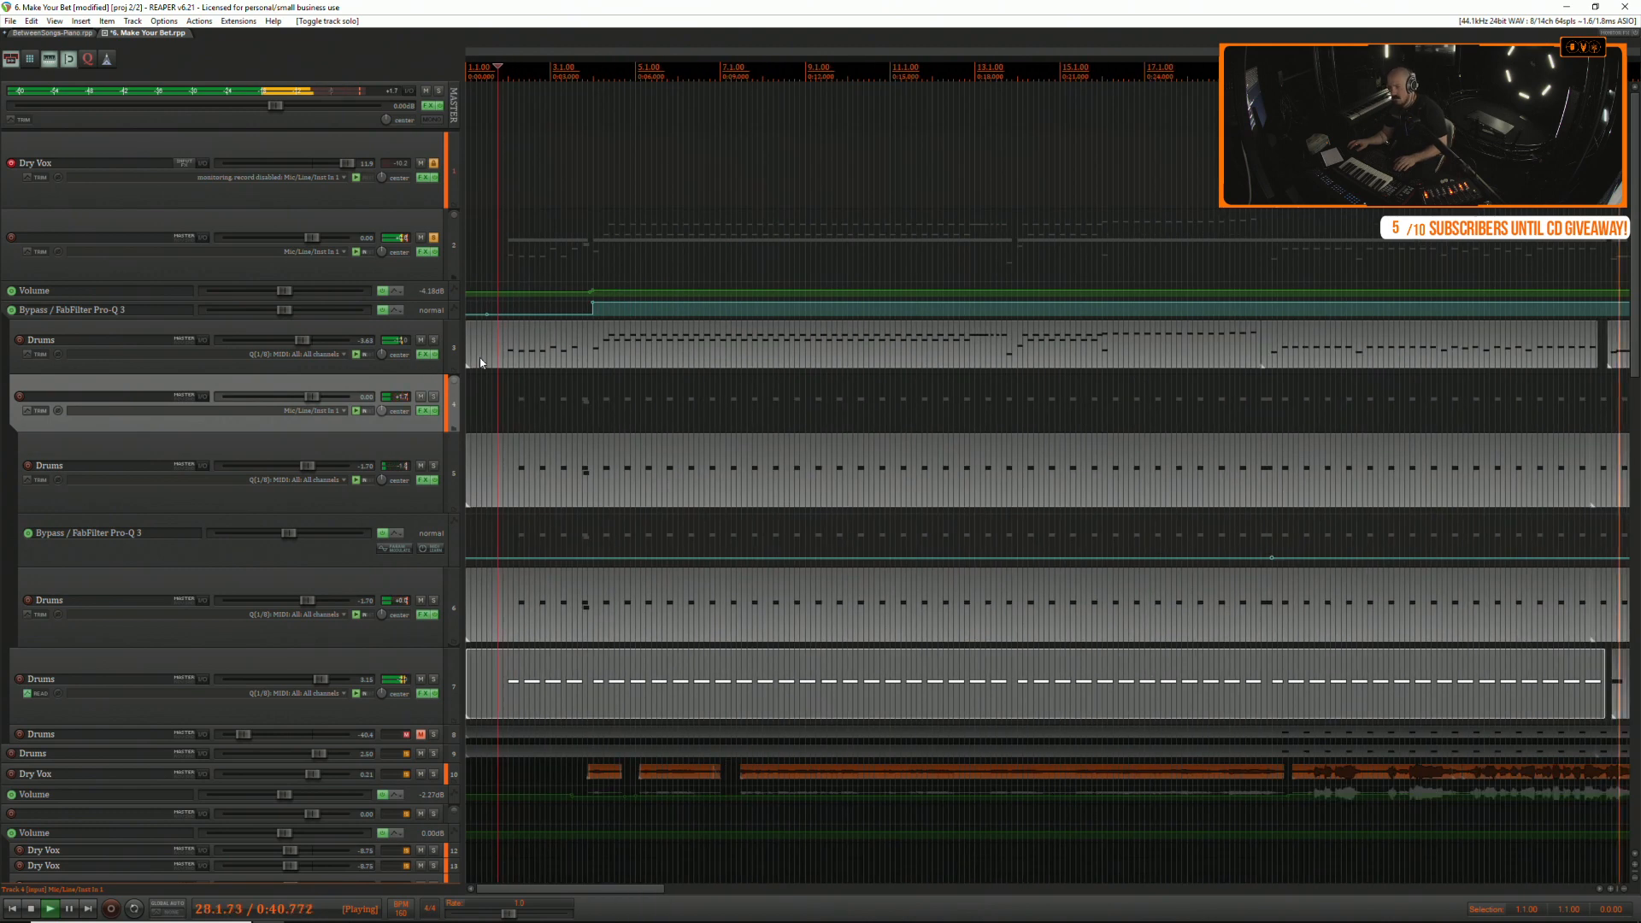
Listen to the drum mix near the song's start and from about bars 30, 59 and 107.
{"action": "scroll", "coordinate": [572, 382], "scroll_direction": "down", "scroll_amount": 3}
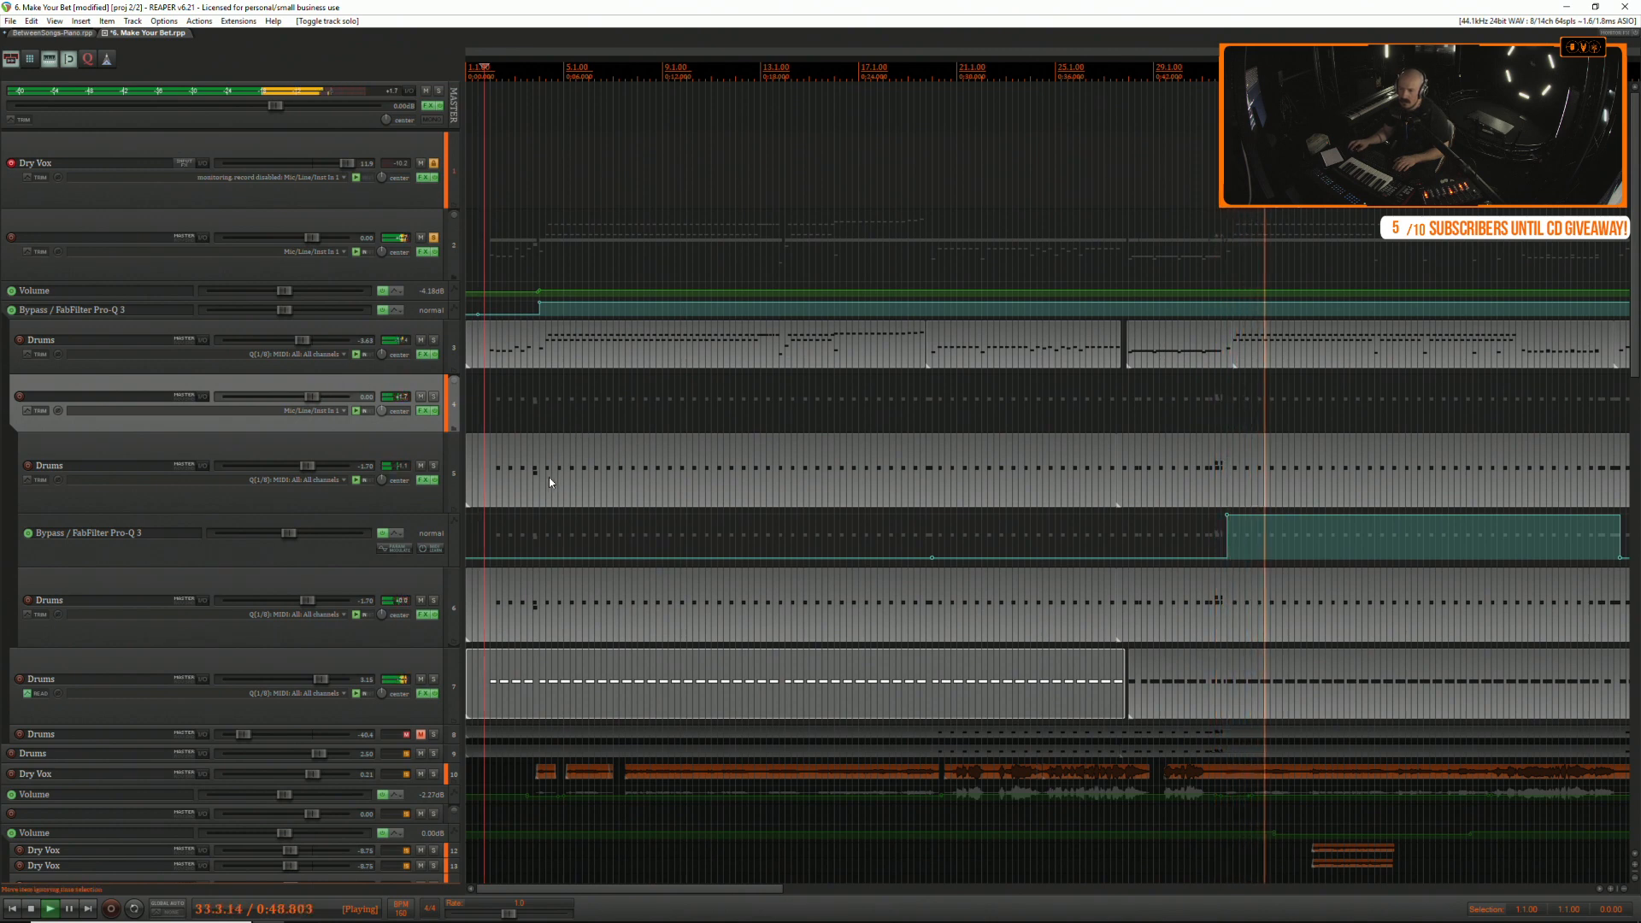
{"action": "key", "text": "space"}
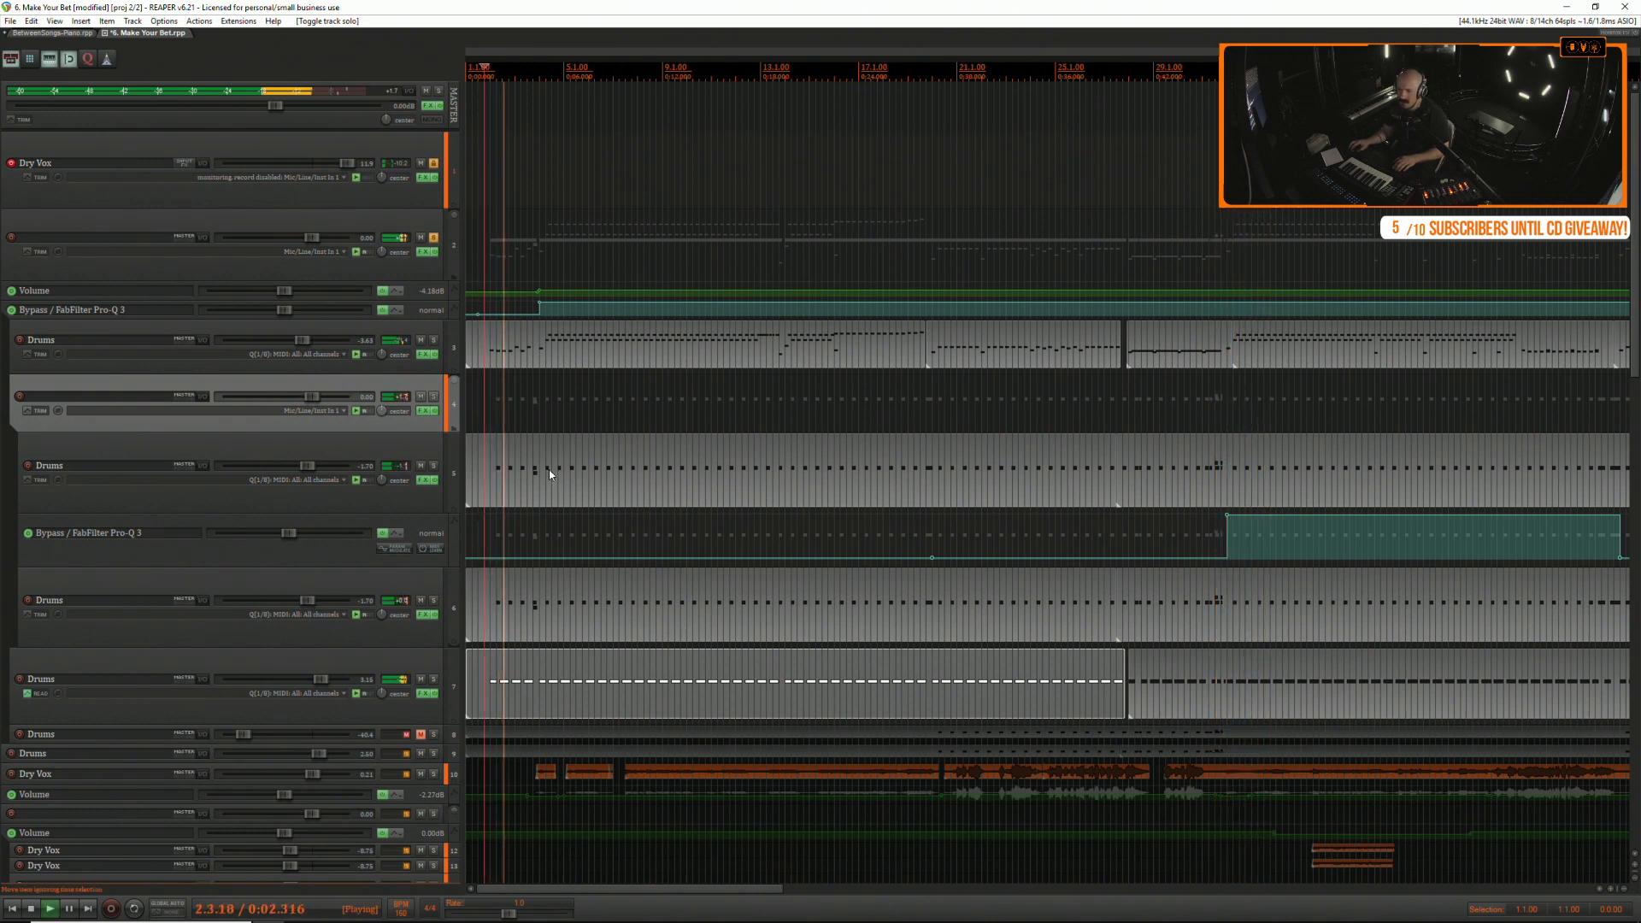
{"action": "scroll", "coordinate": [549, 469], "scroll_direction": "down", "scroll_amount": 2}
{"action": "scroll", "coordinate": [549, 468], "scroll_direction": "down", "scroll_amount": 2}
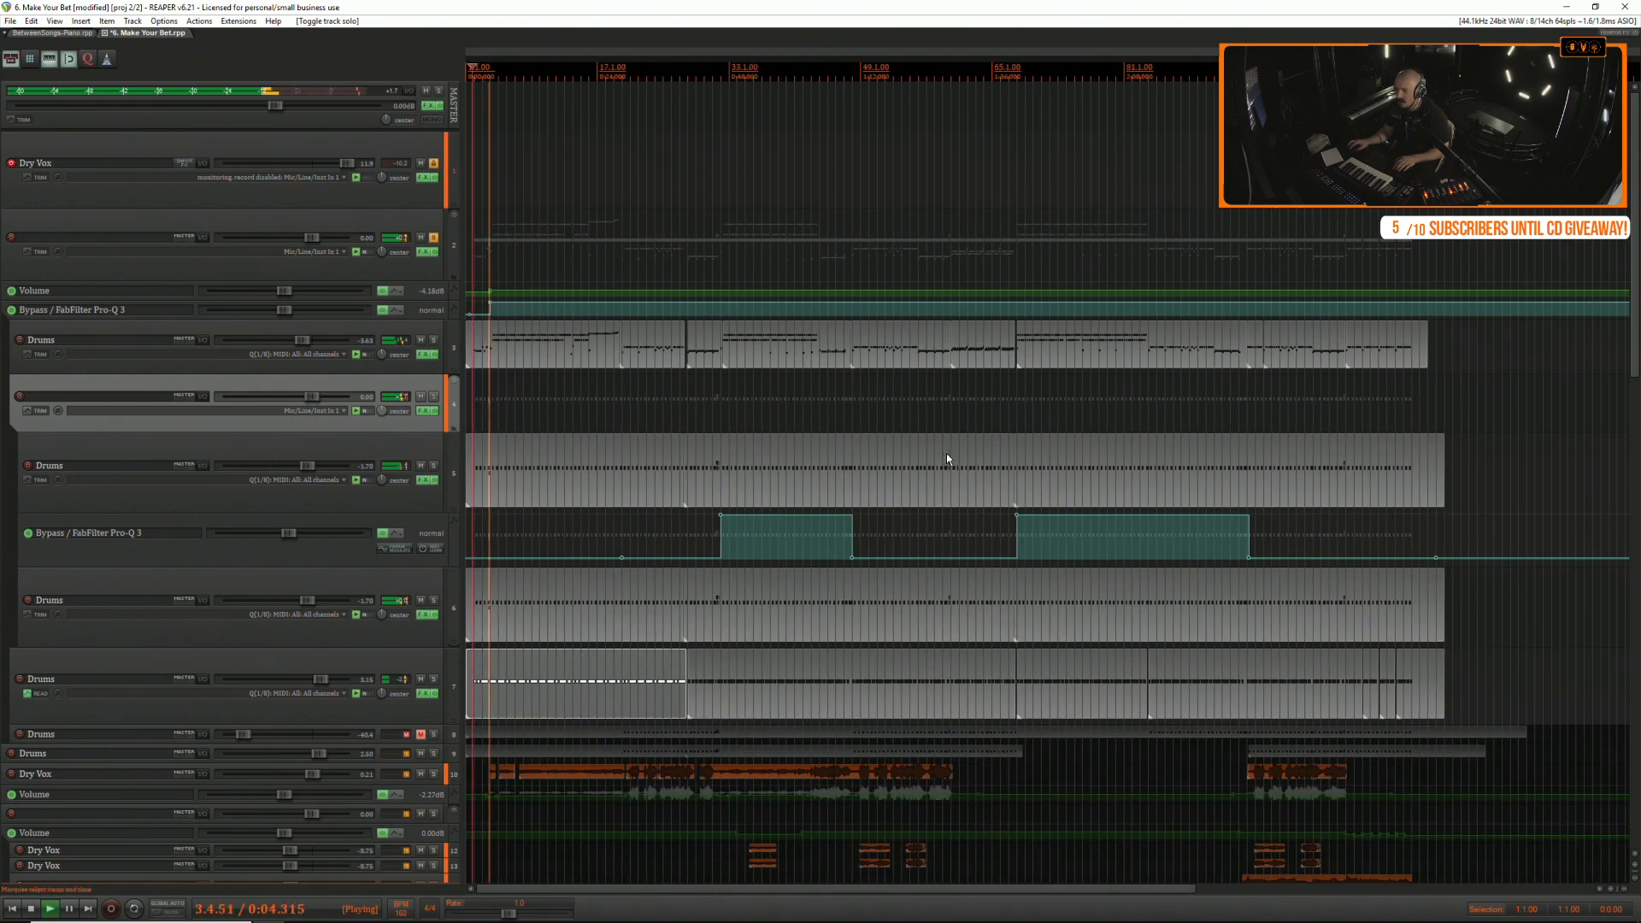
{"action": "left_click", "coordinate": [702, 445]}
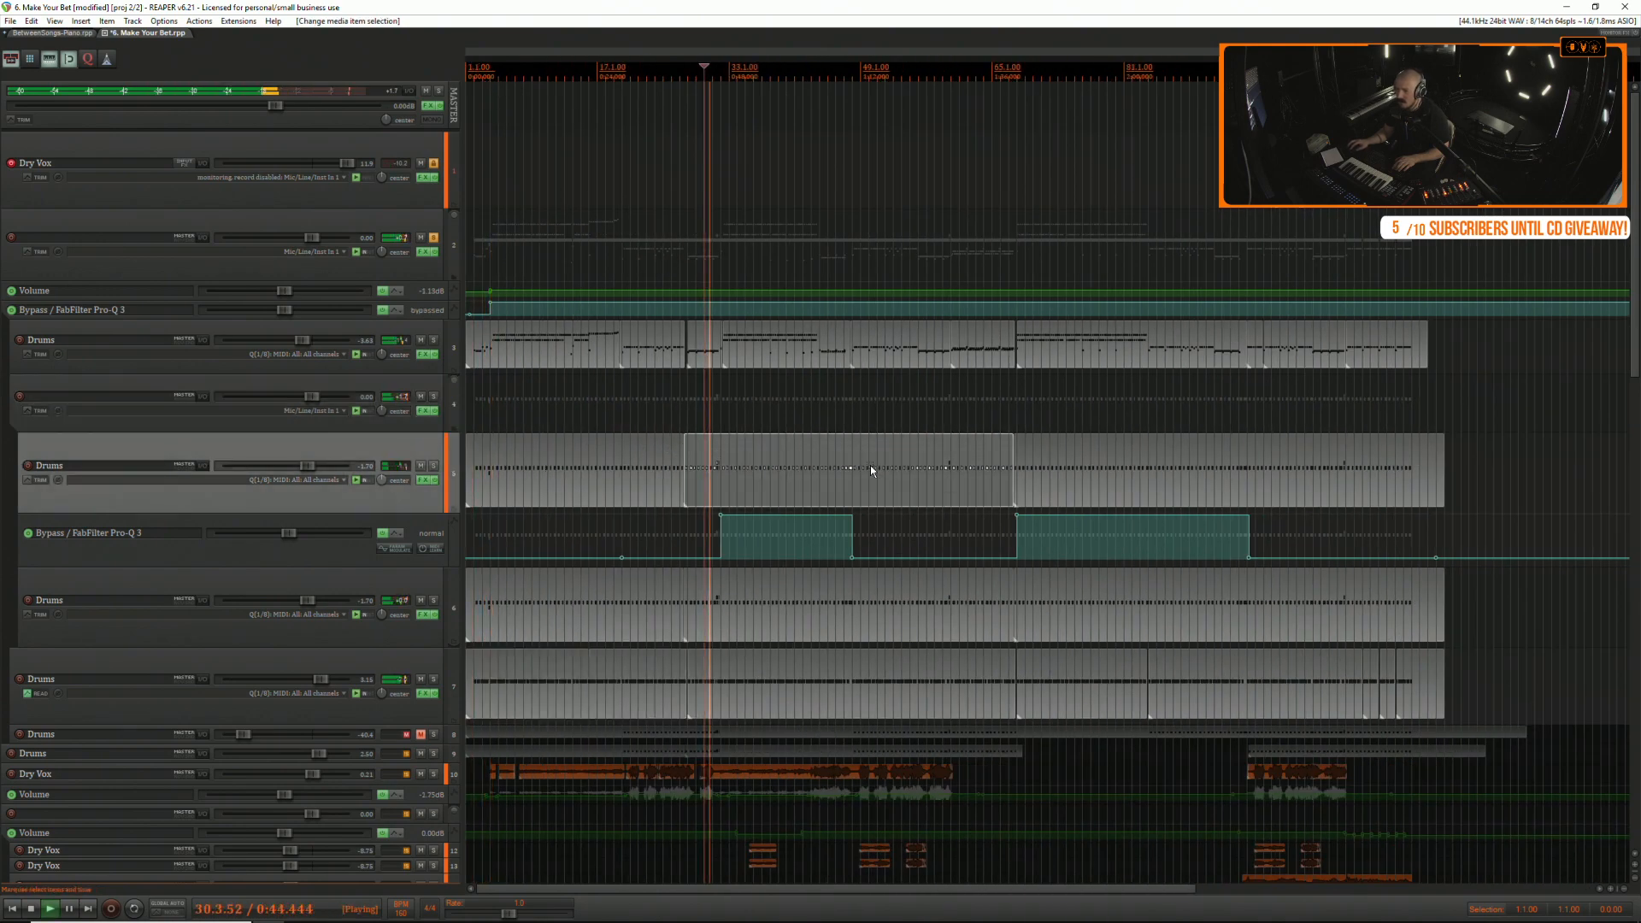
{"action": "left_click", "coordinate": [941, 459]}
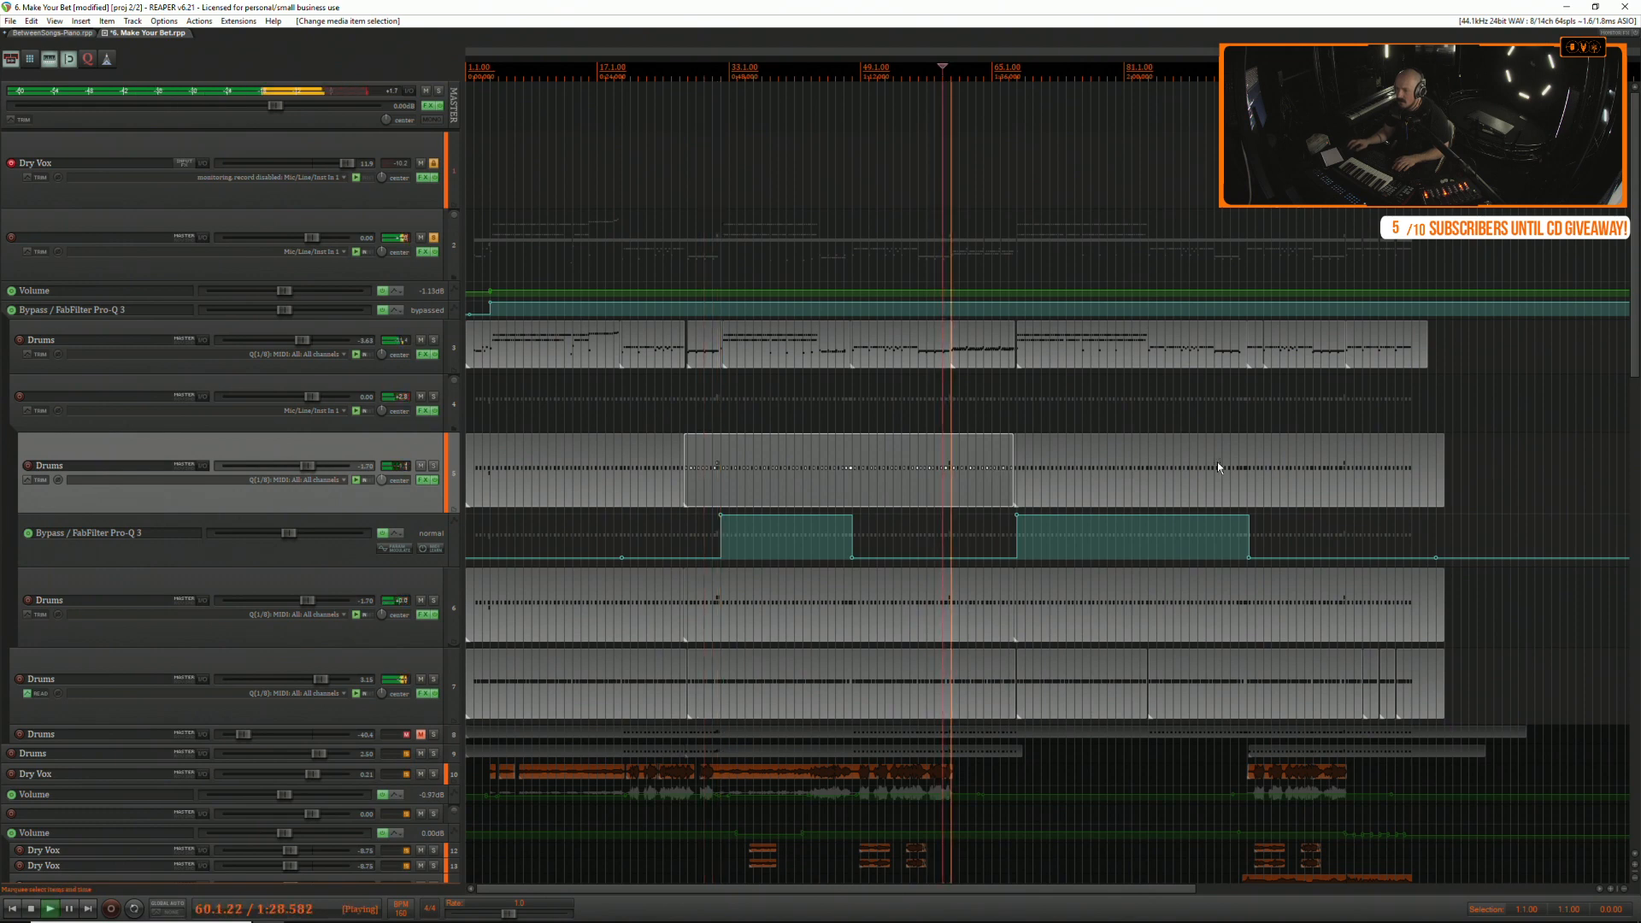
{"action": "key", "text": "space"}
{"action": "left_click", "coordinate": [1337, 458]}
{"action": "key", "text": "space"}
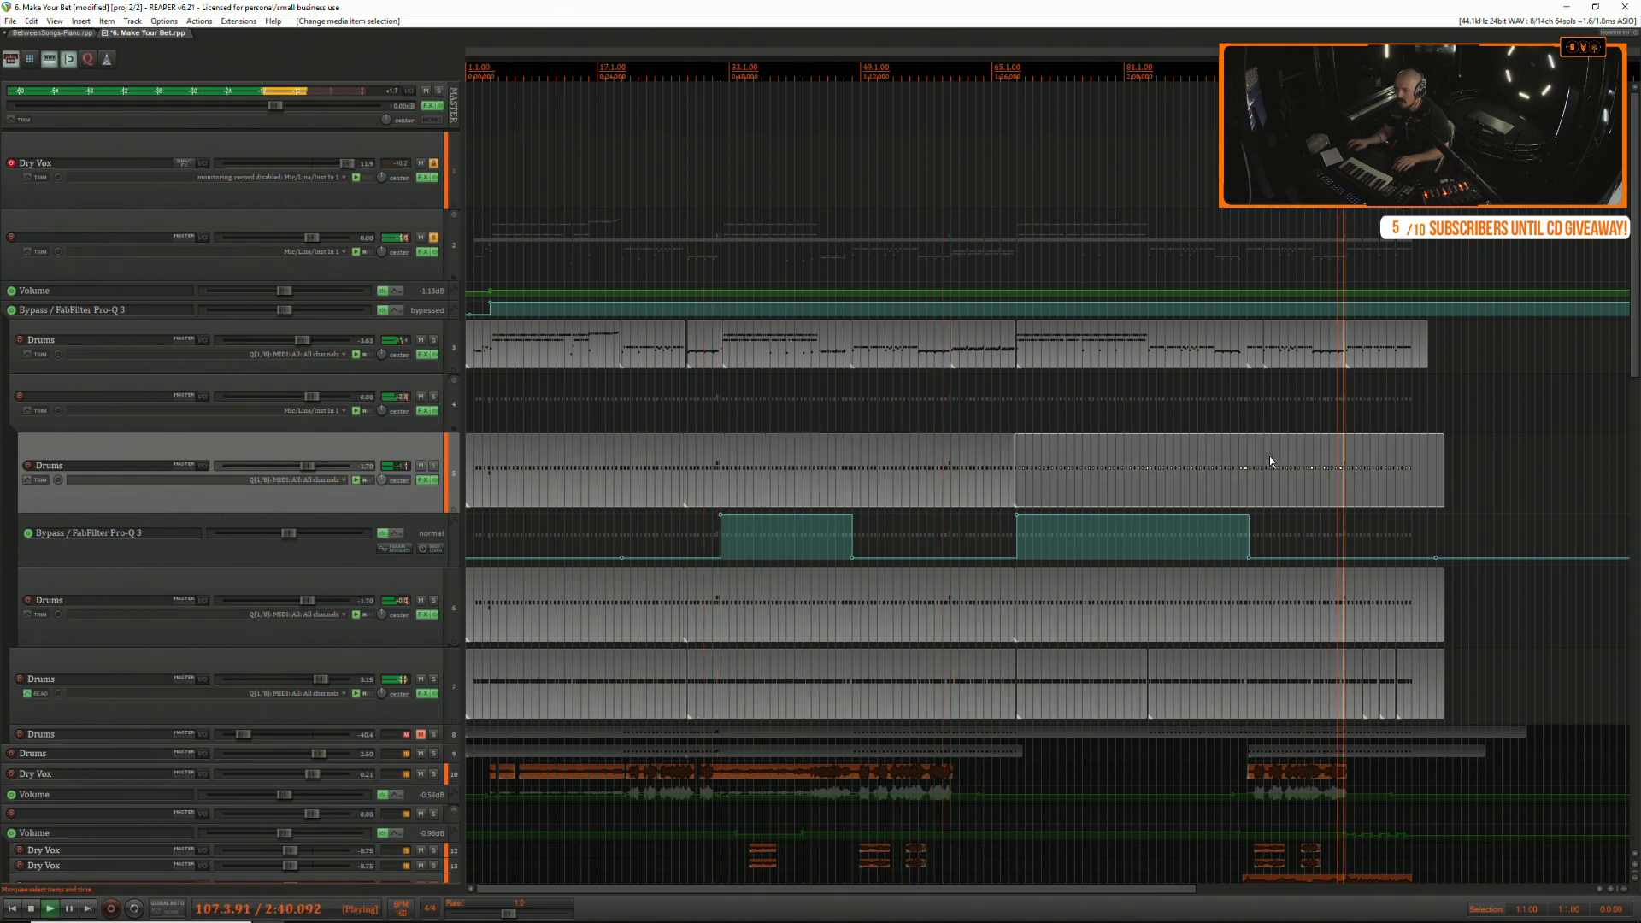
Audition the drums from about bars 75, 84 and 59, ending with playback stopped and the time selection cleared.
{"action": "key", "text": "space"}
{"action": "left_click", "coordinate": [1081, 454]}
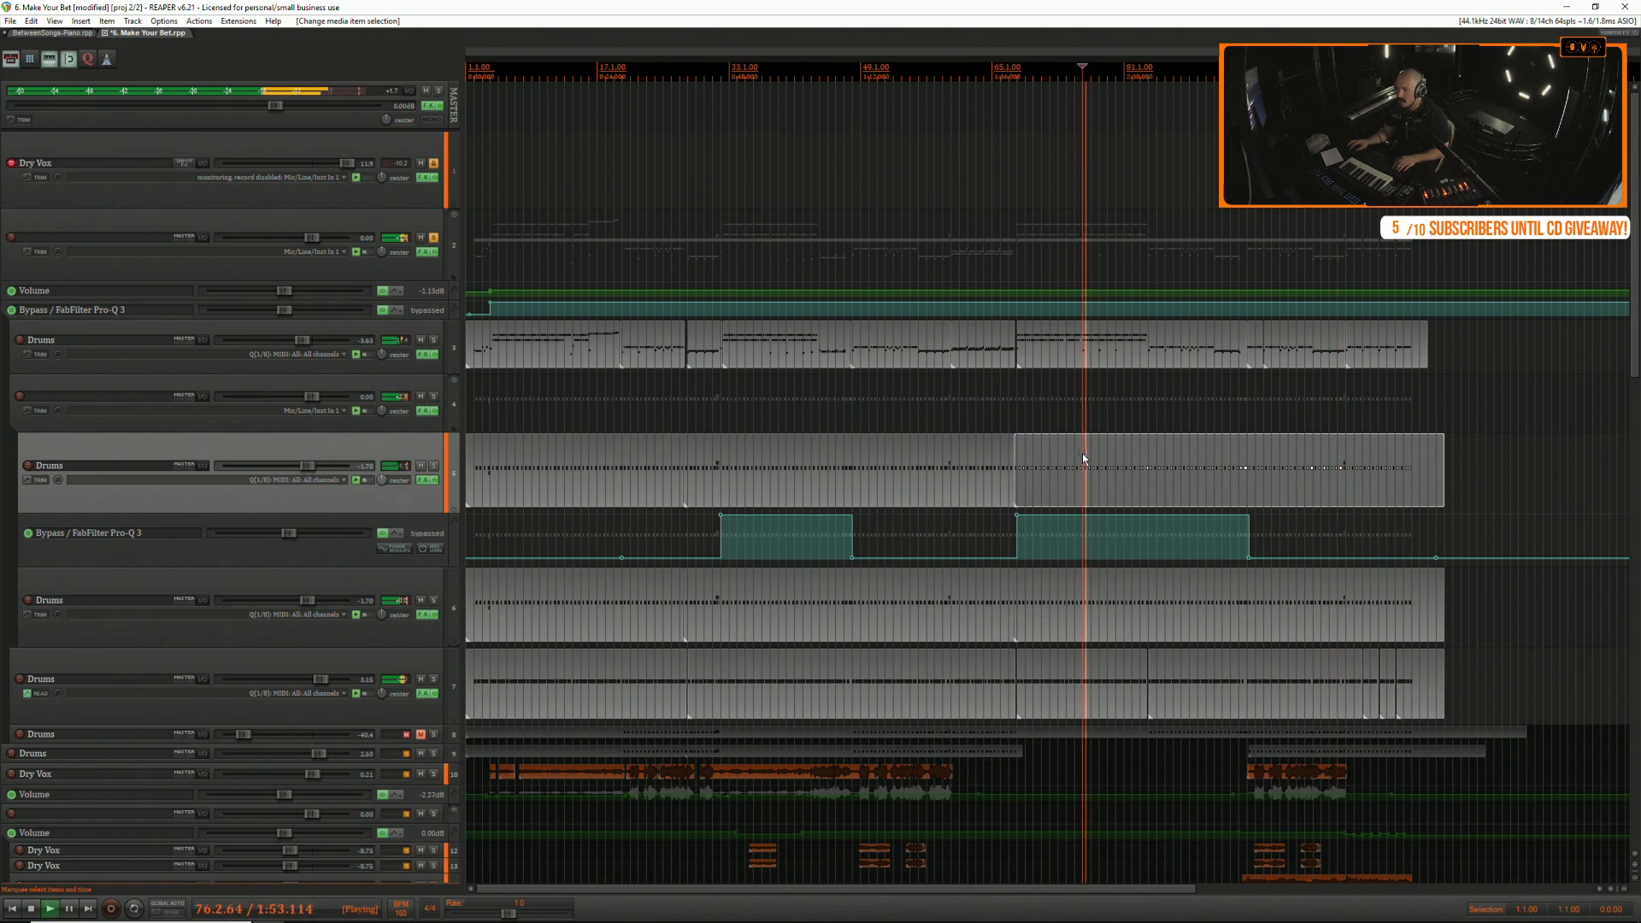
{"action": "left_click", "coordinate": [1157, 449]}
{"action": "key", "text": "space"}
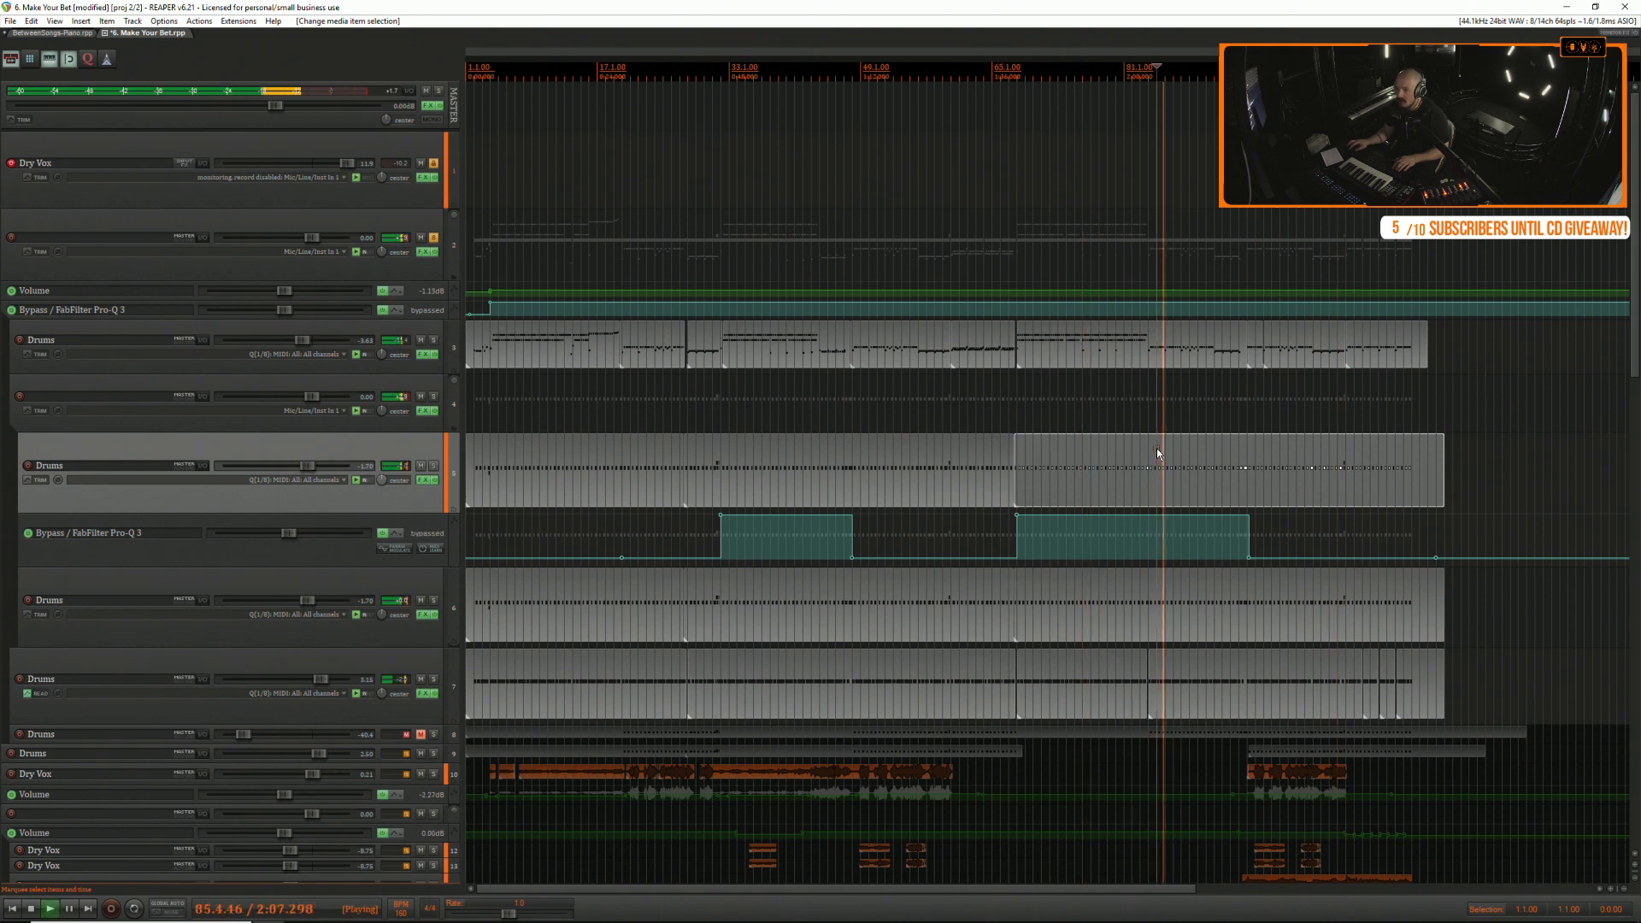
{"action": "left_click", "coordinate": [941, 593]}
{"action": "key", "text": "space"}
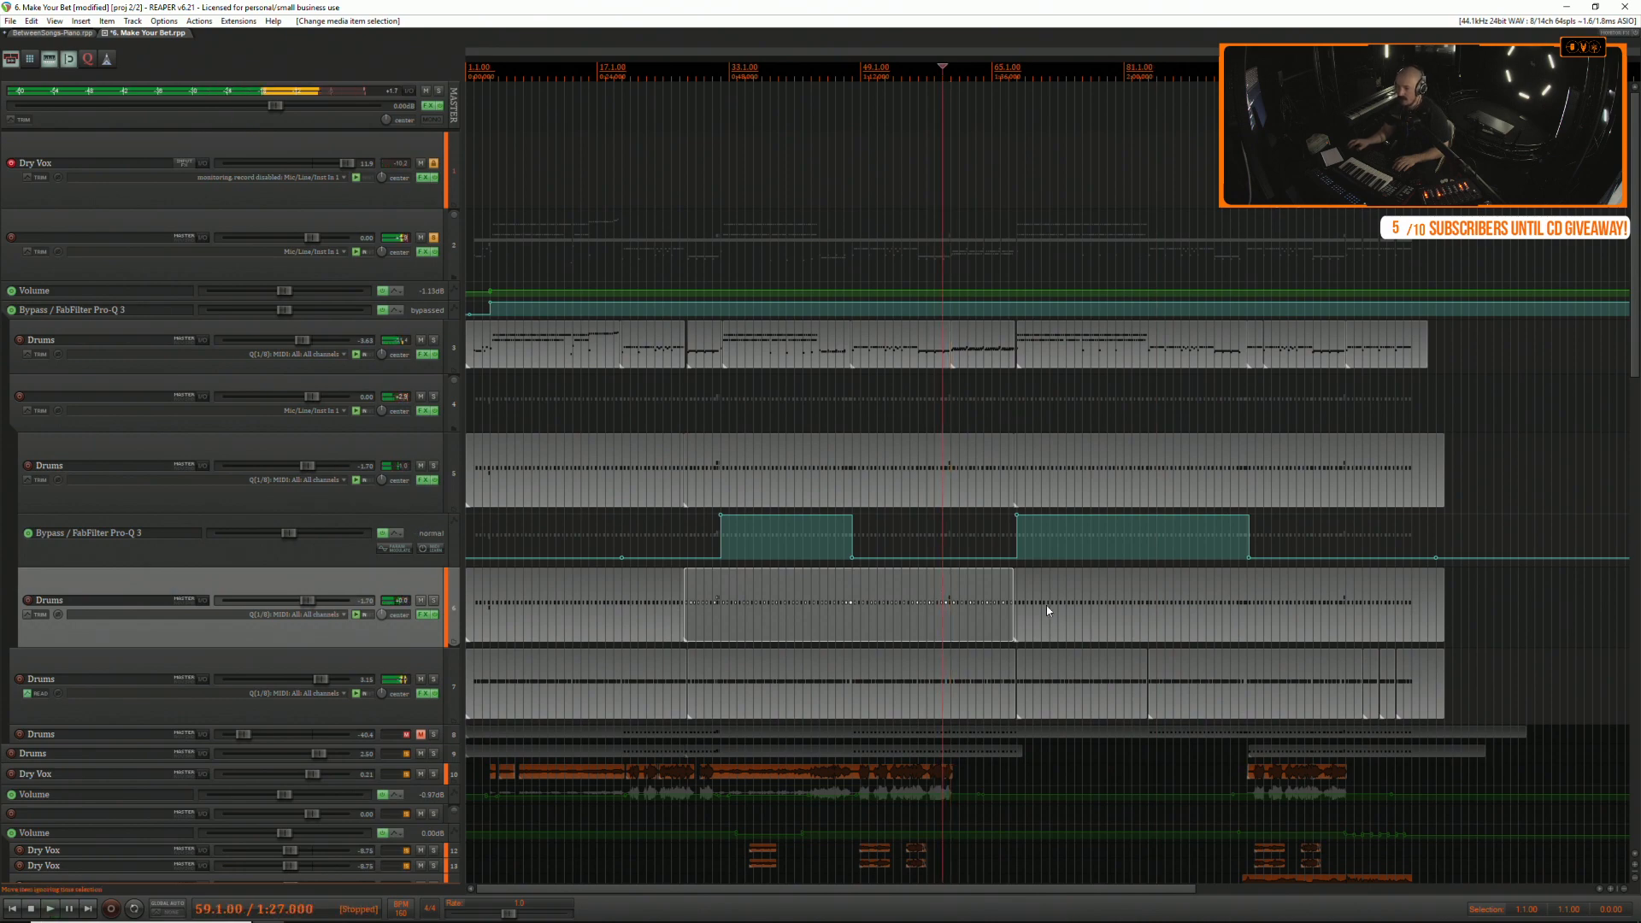
{"action": "key", "text": "Escape"}
{"action": "scroll", "coordinate": [1051, 600], "scroll_direction": "up", "scroll_amount": 2}
{"action": "scroll", "coordinate": [1053, 597], "scroll_direction": "down", "scroll_amount": 2}
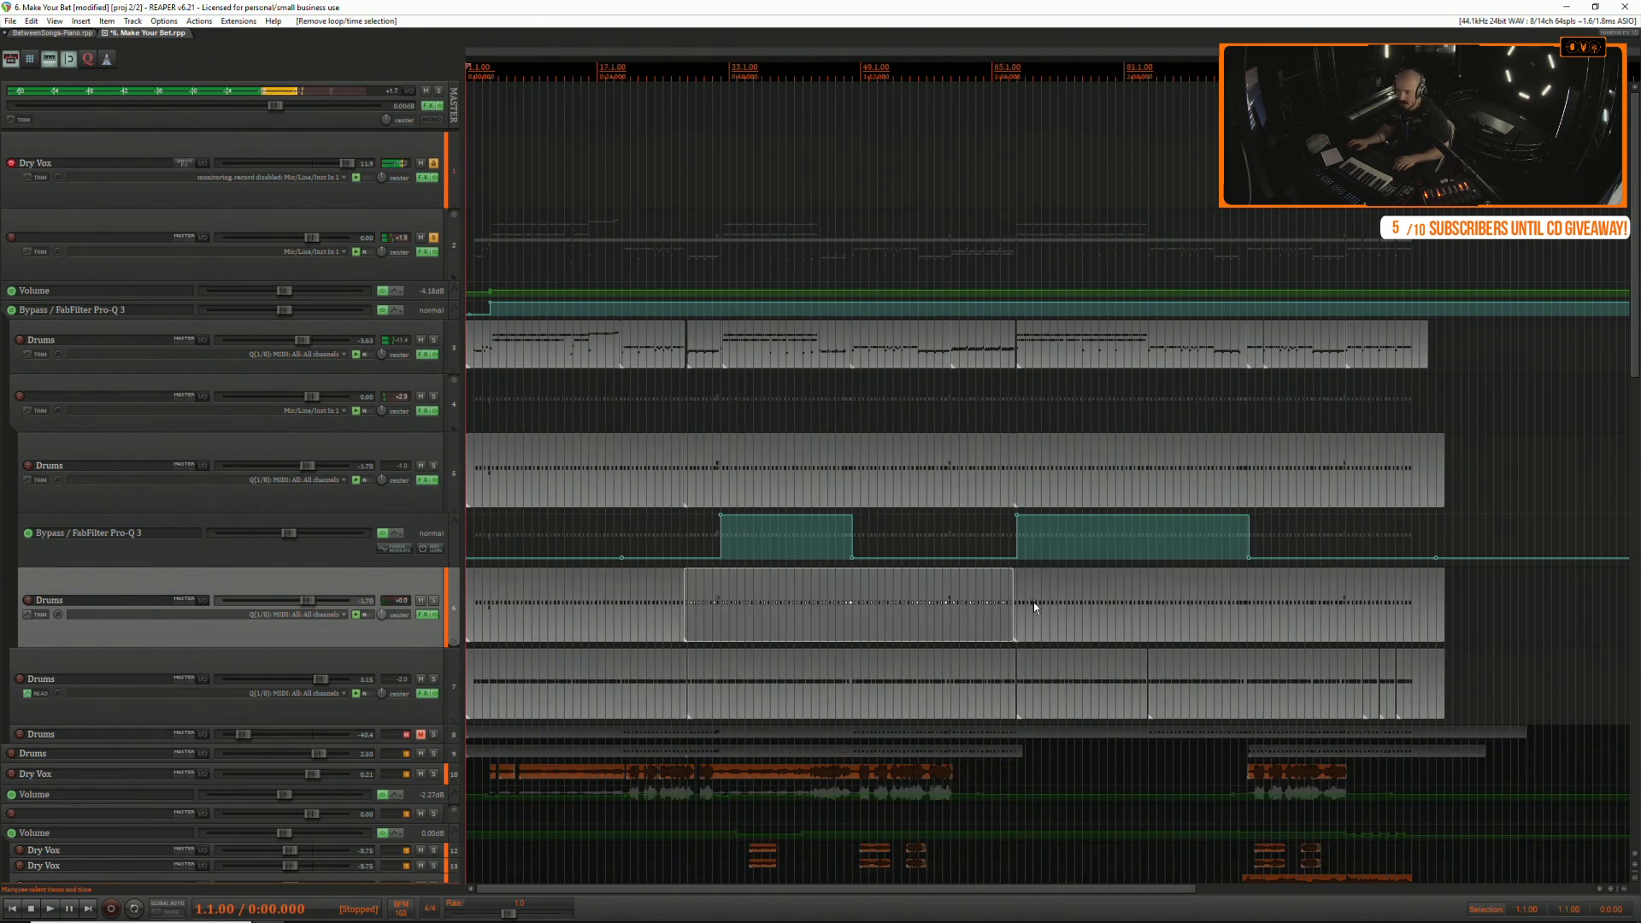
Reduce the heights of drum tracks 5 and 6 and play the drums from about 1.4.50.
{"action": "left_click_drag", "start_coordinate": [409, 647], "coordinate": [407, 633]}
{"action": "left_click_drag", "start_coordinate": [412, 570], "coordinate": [426, 487]}
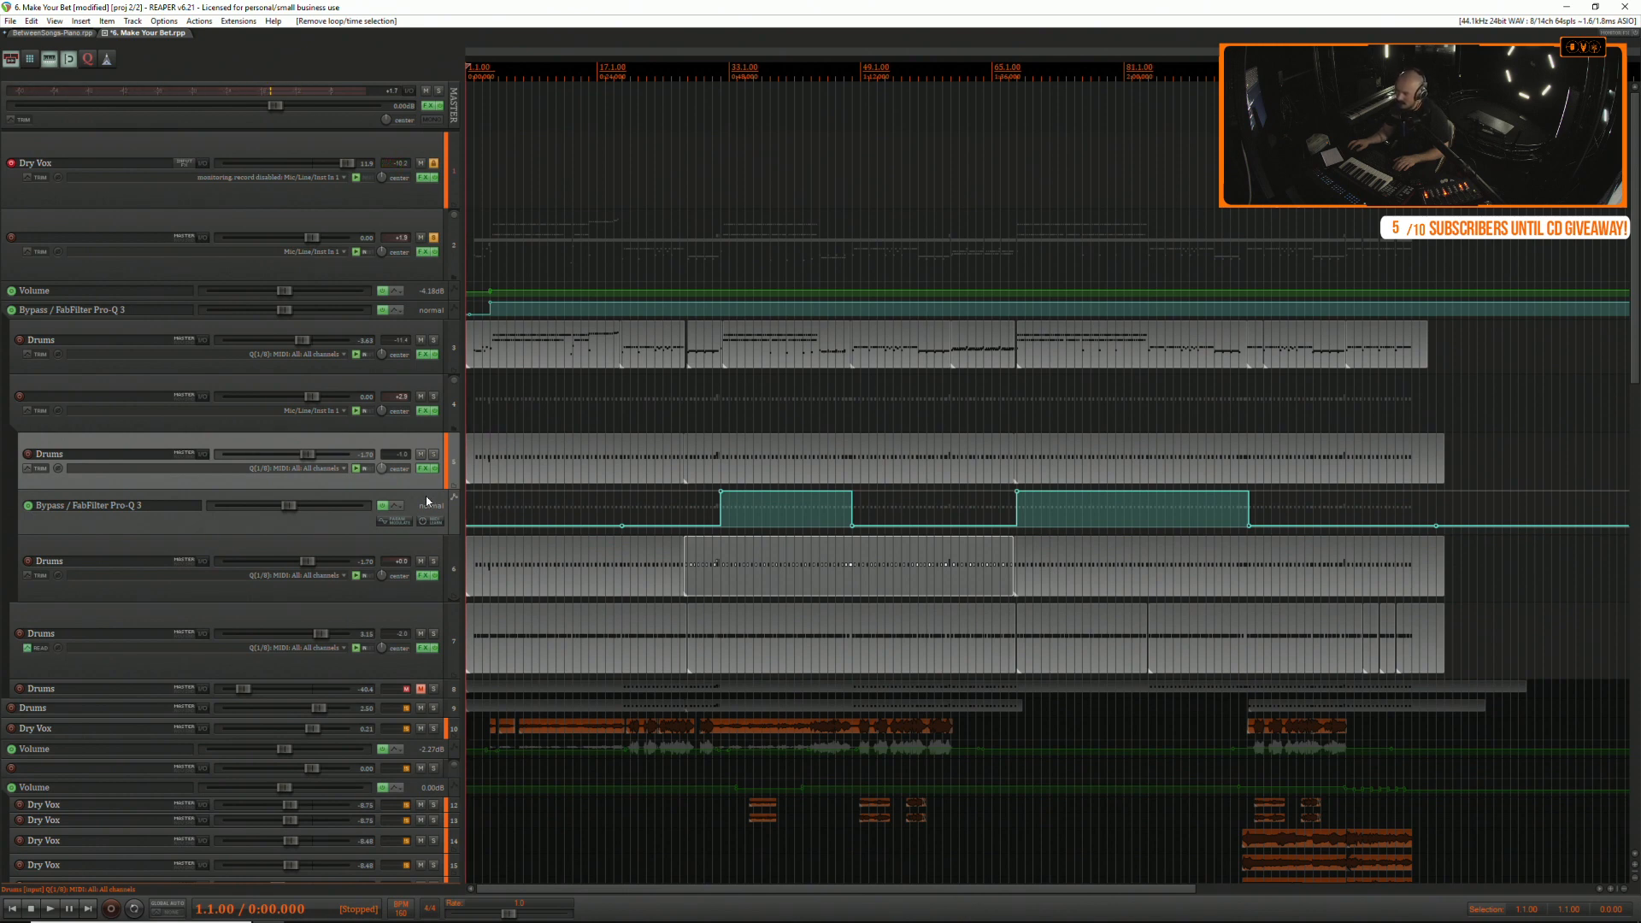
{"action": "scroll", "coordinate": [425, 502], "scroll_direction": "up", "scroll_amount": 9}
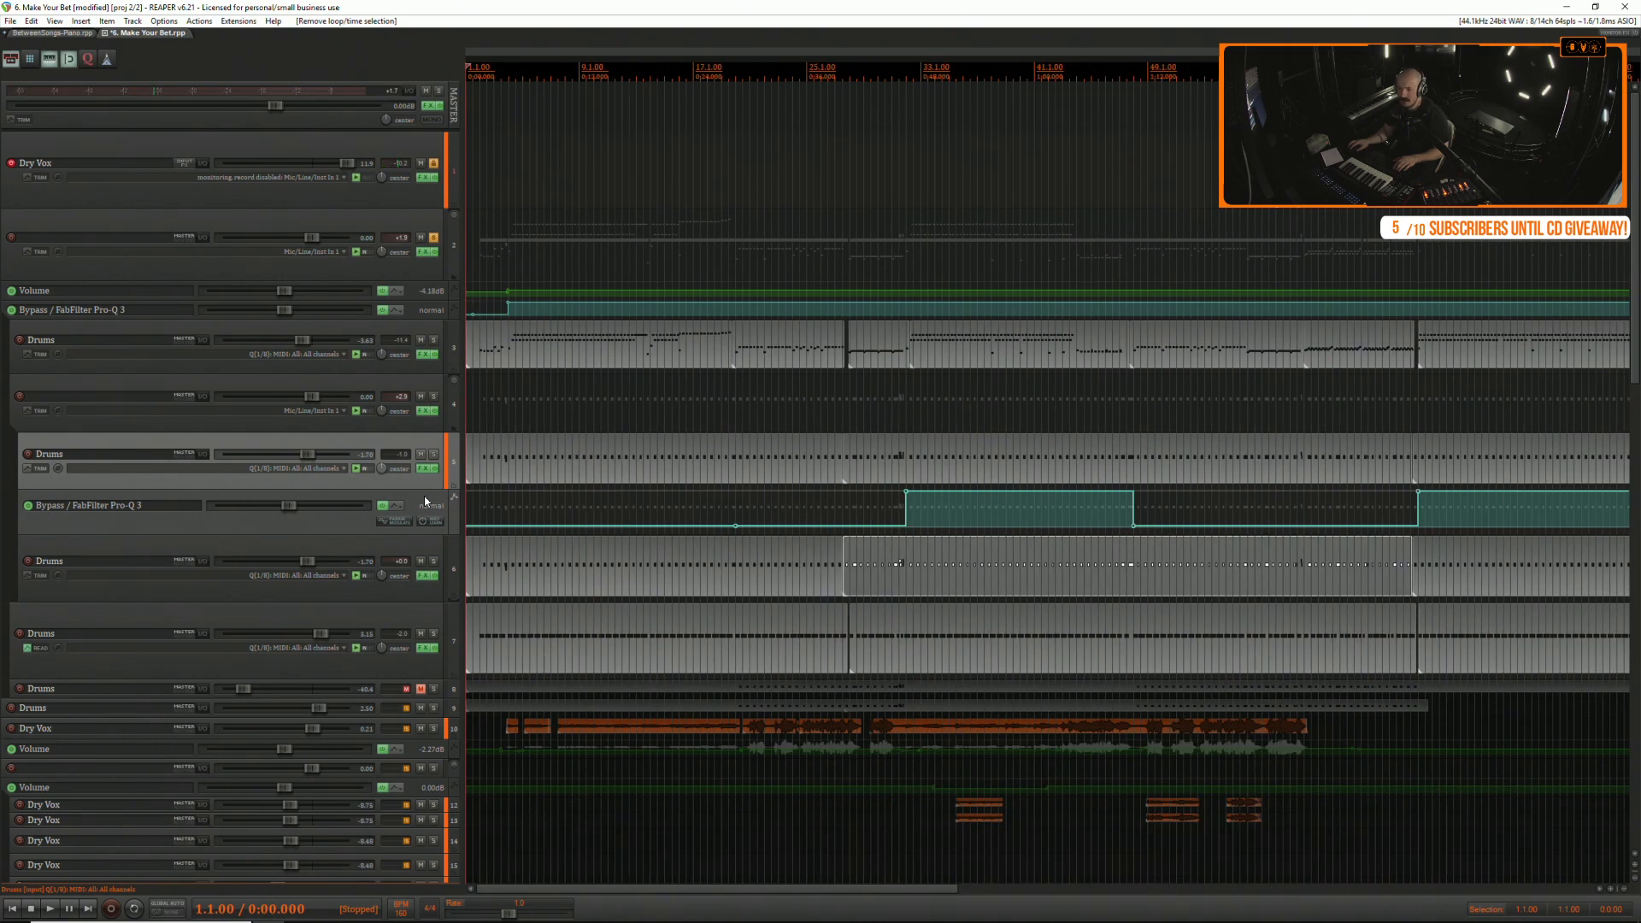
{"action": "left_click", "coordinate": [504, 335]}
{"action": "key", "text": "space"}
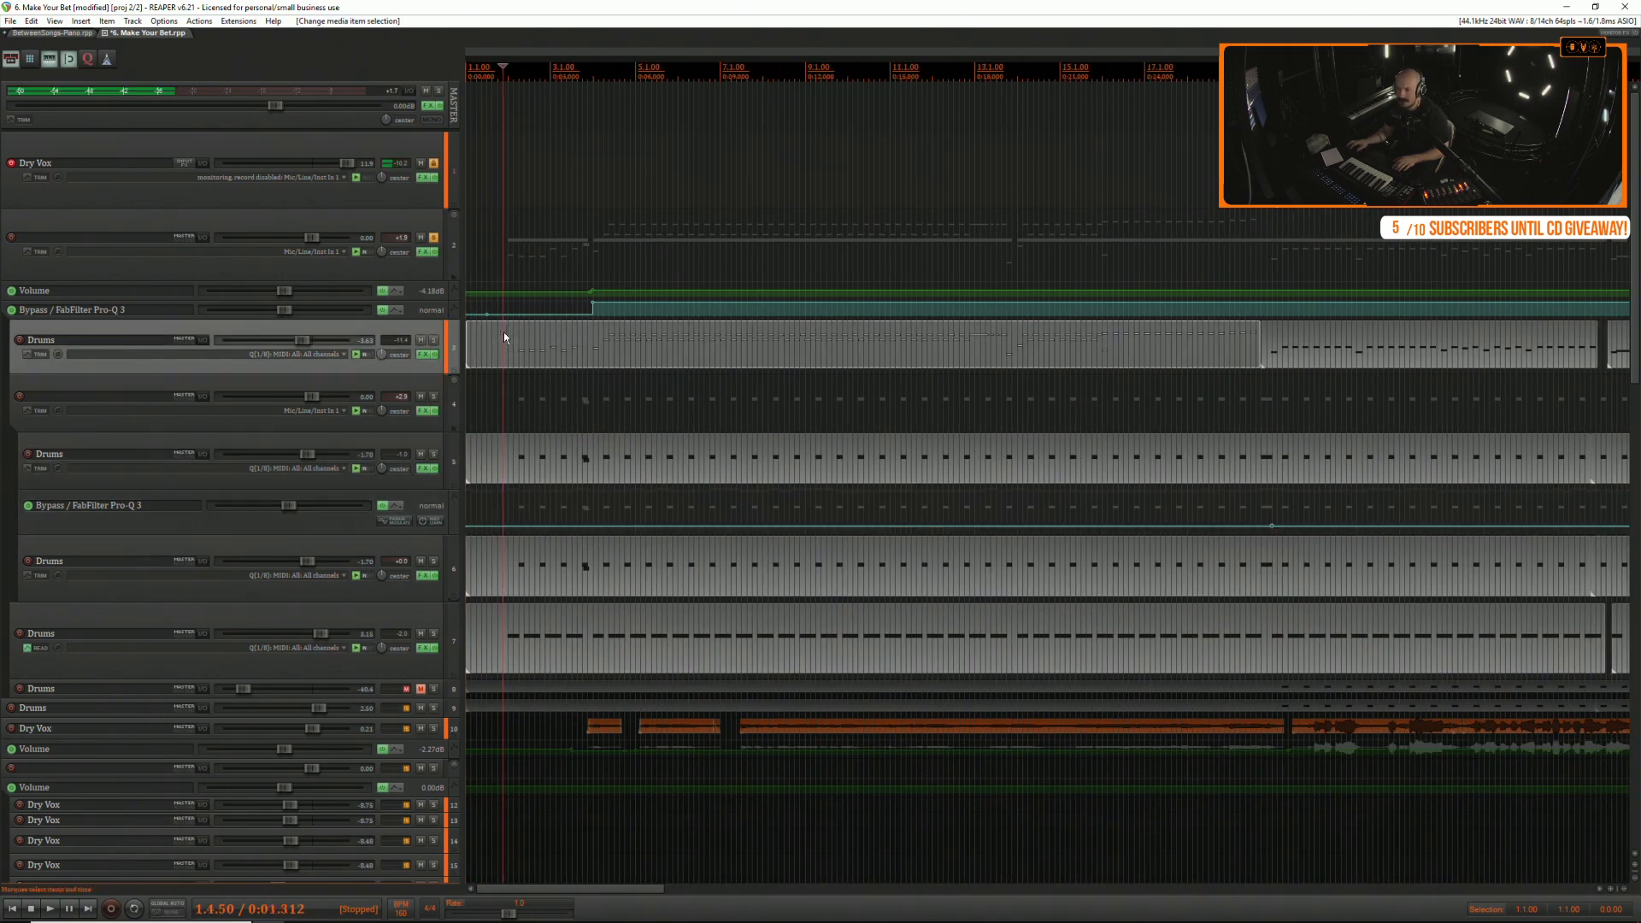
{"action": "scroll", "coordinate": [504, 363], "scroll_direction": "down", "scroll_amount": 3}
{"action": "scroll", "coordinate": [496, 381], "scroll_direction": "down", "scroll_amount": 2}
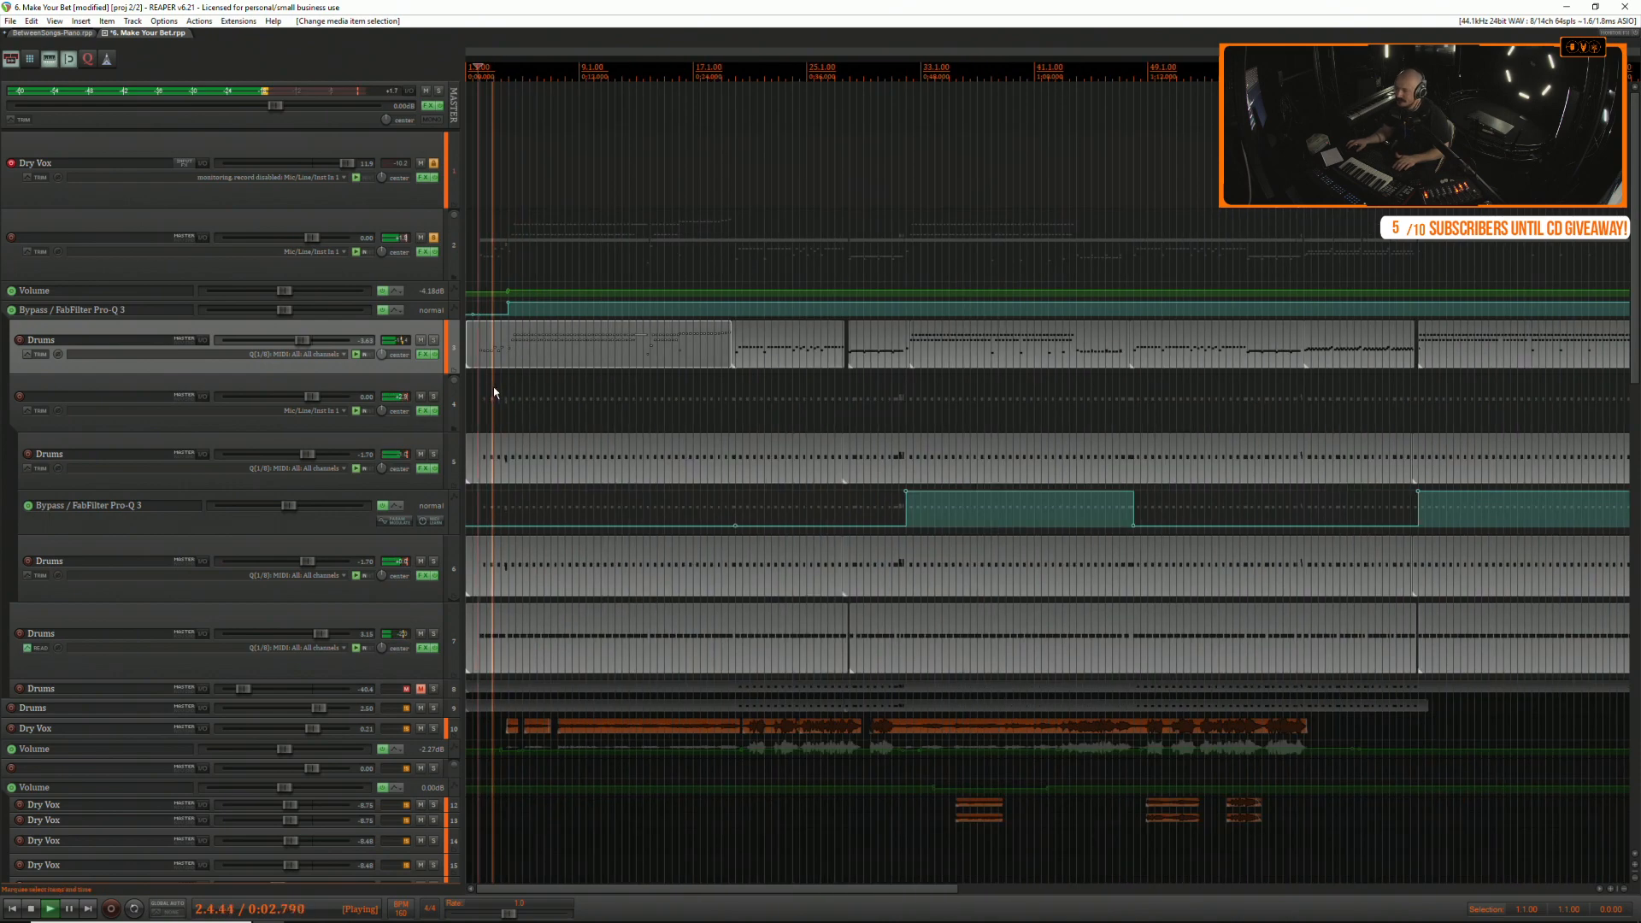
{"action": "scroll", "coordinate": [521, 409], "scroll_direction": "down", "scroll_amount": 2}
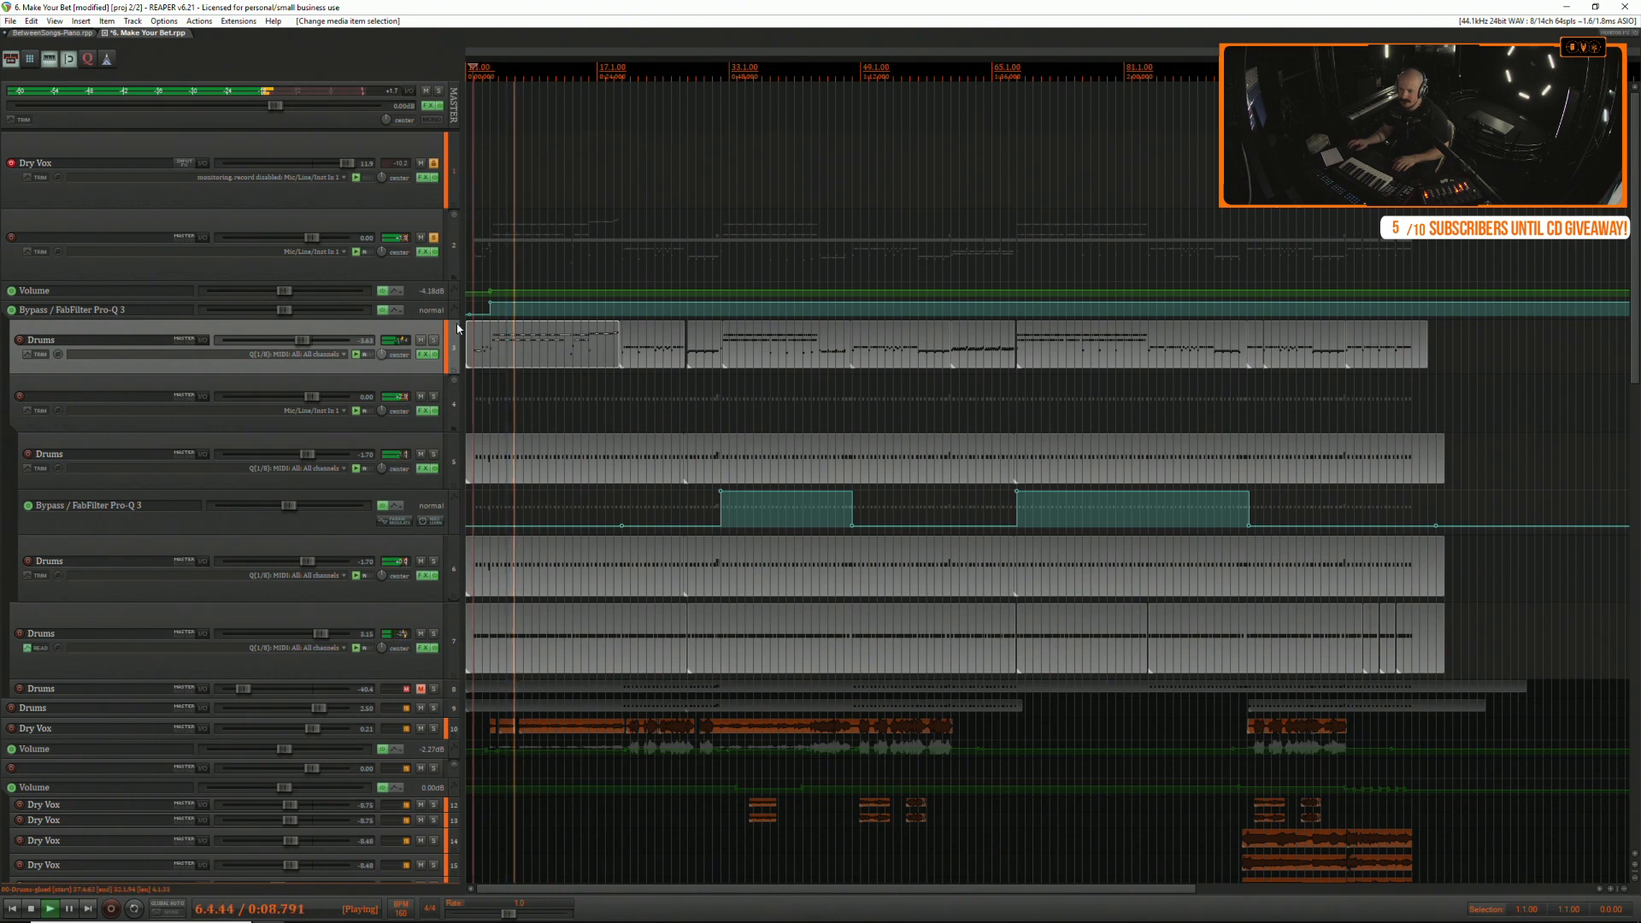
Solo drum track 3 and review the FabFilter Pro-C 2 and Pro-Q 2 settings in its effects chain.
{"action": "left_click", "coordinate": [434, 343]}
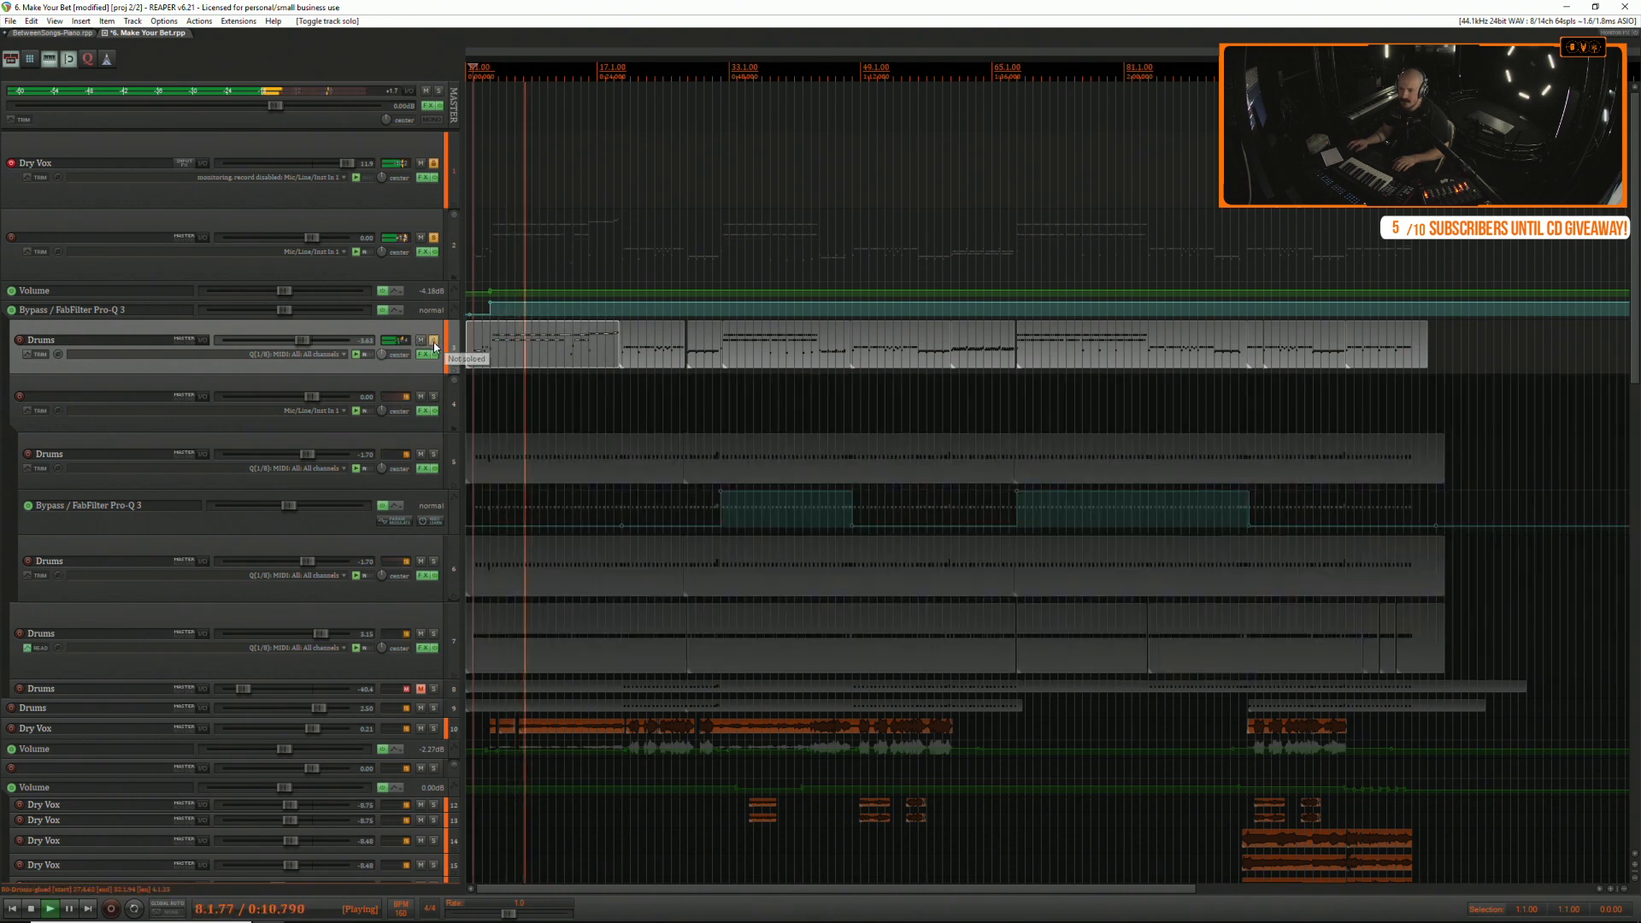
{"action": "left_click", "coordinate": [427, 353]}
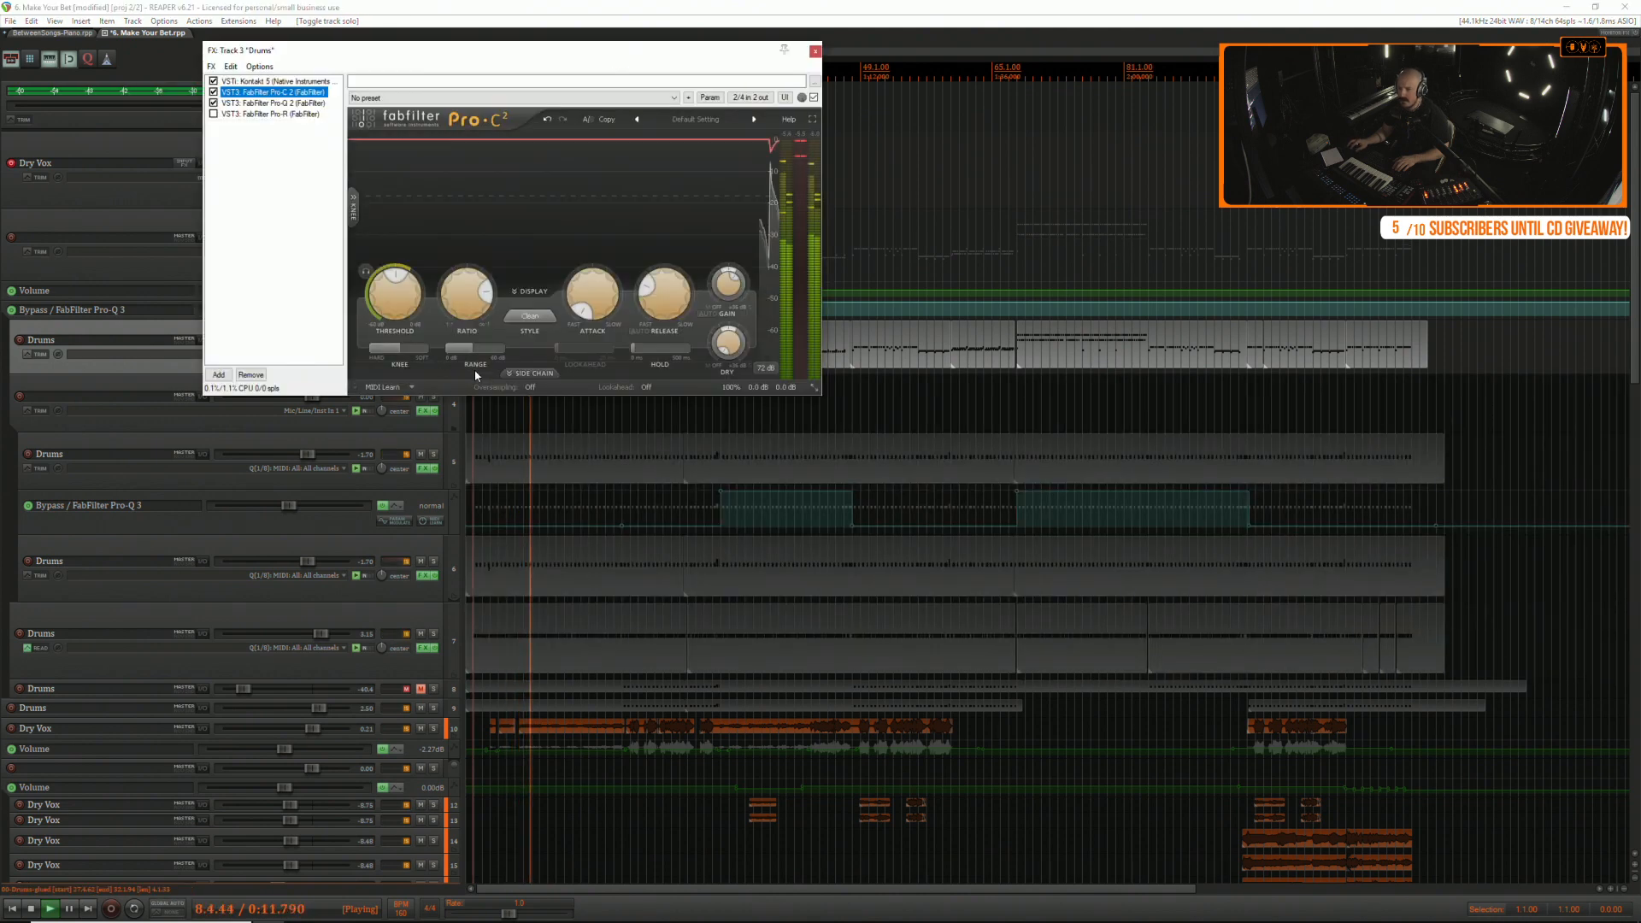
{"action": "left_click", "coordinate": [273, 102]}
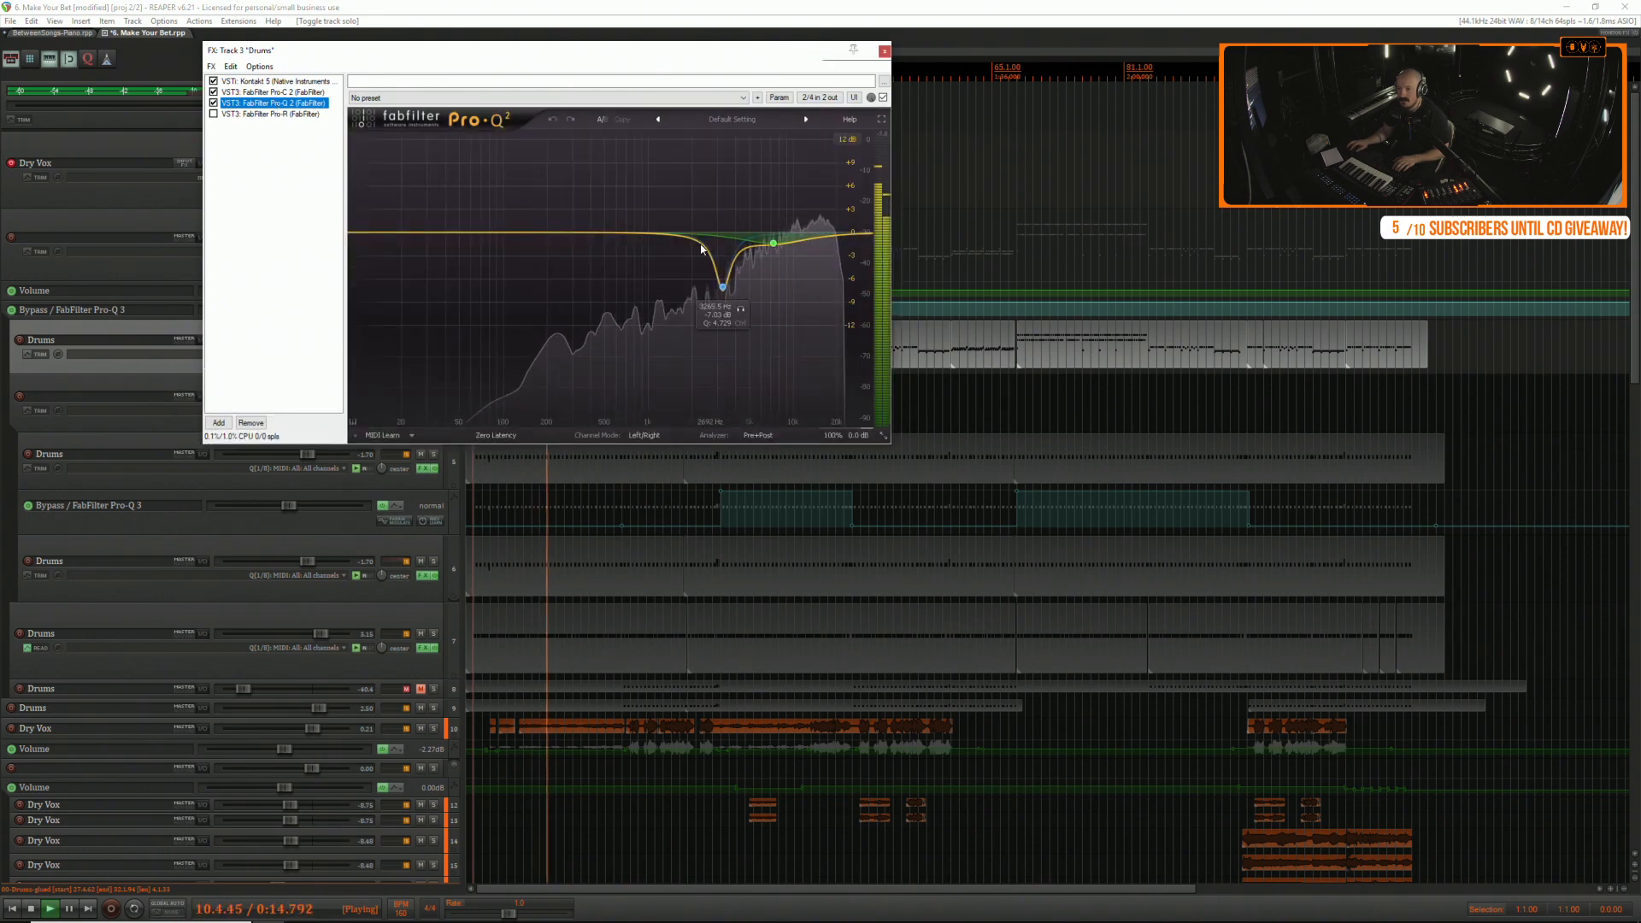
Add FabFilter Pro-Q 3 to drum track 3 with a 12 dB/oct low cut at about 400 Hz, and unsolo the track.
{"action": "left_click", "coordinate": [219, 422]}
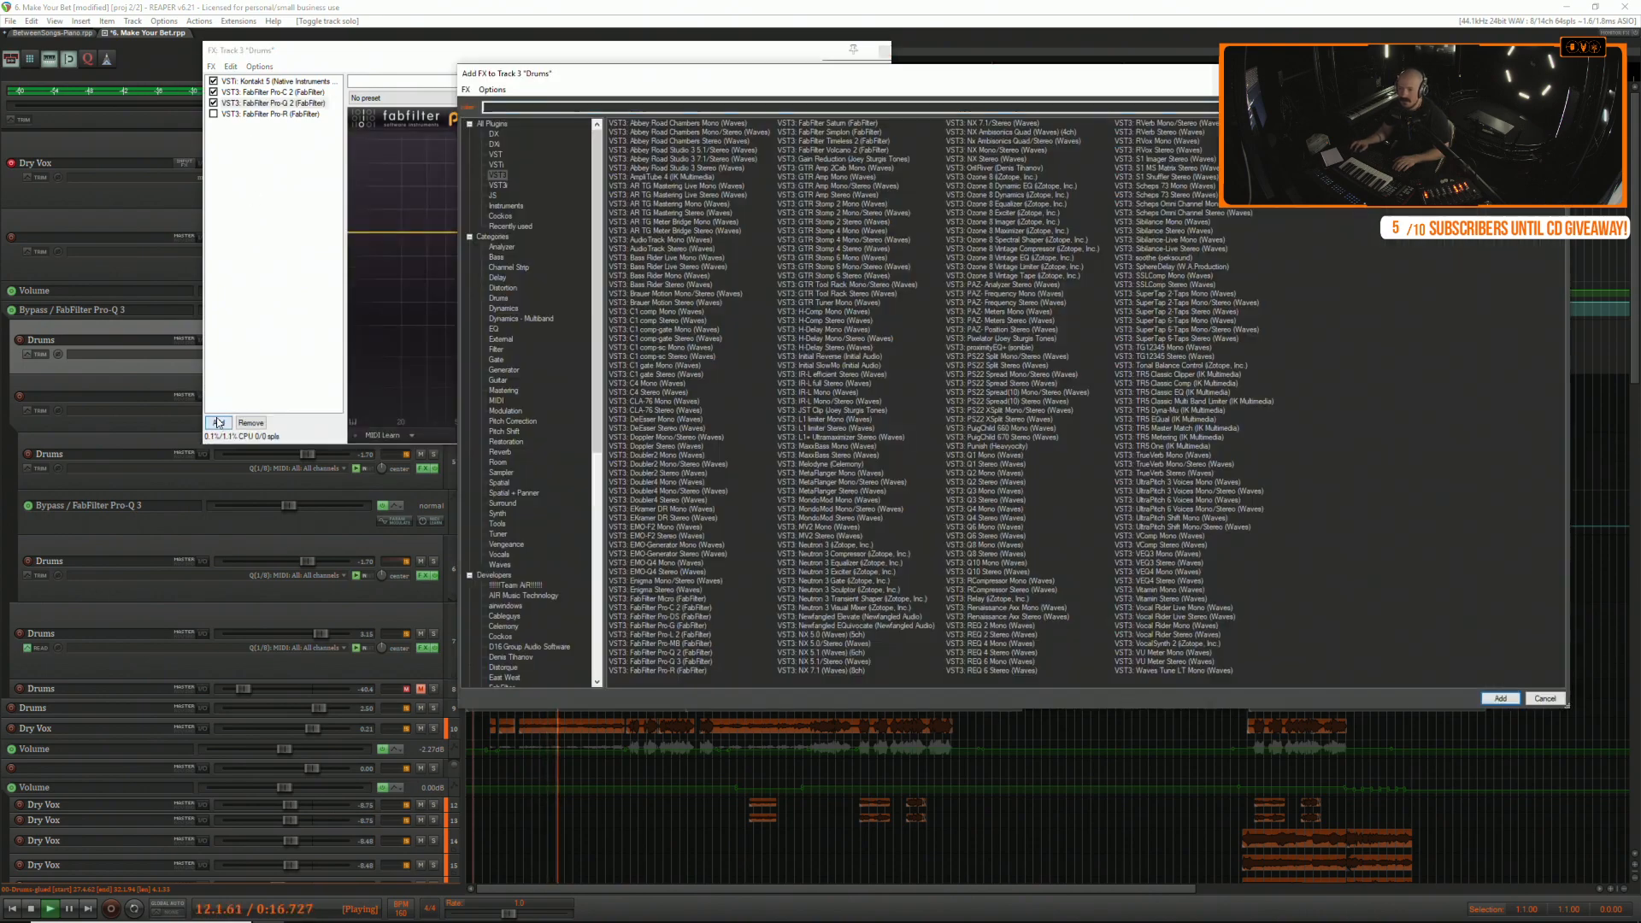
{"action": "double_click", "coordinate": [658, 661]}
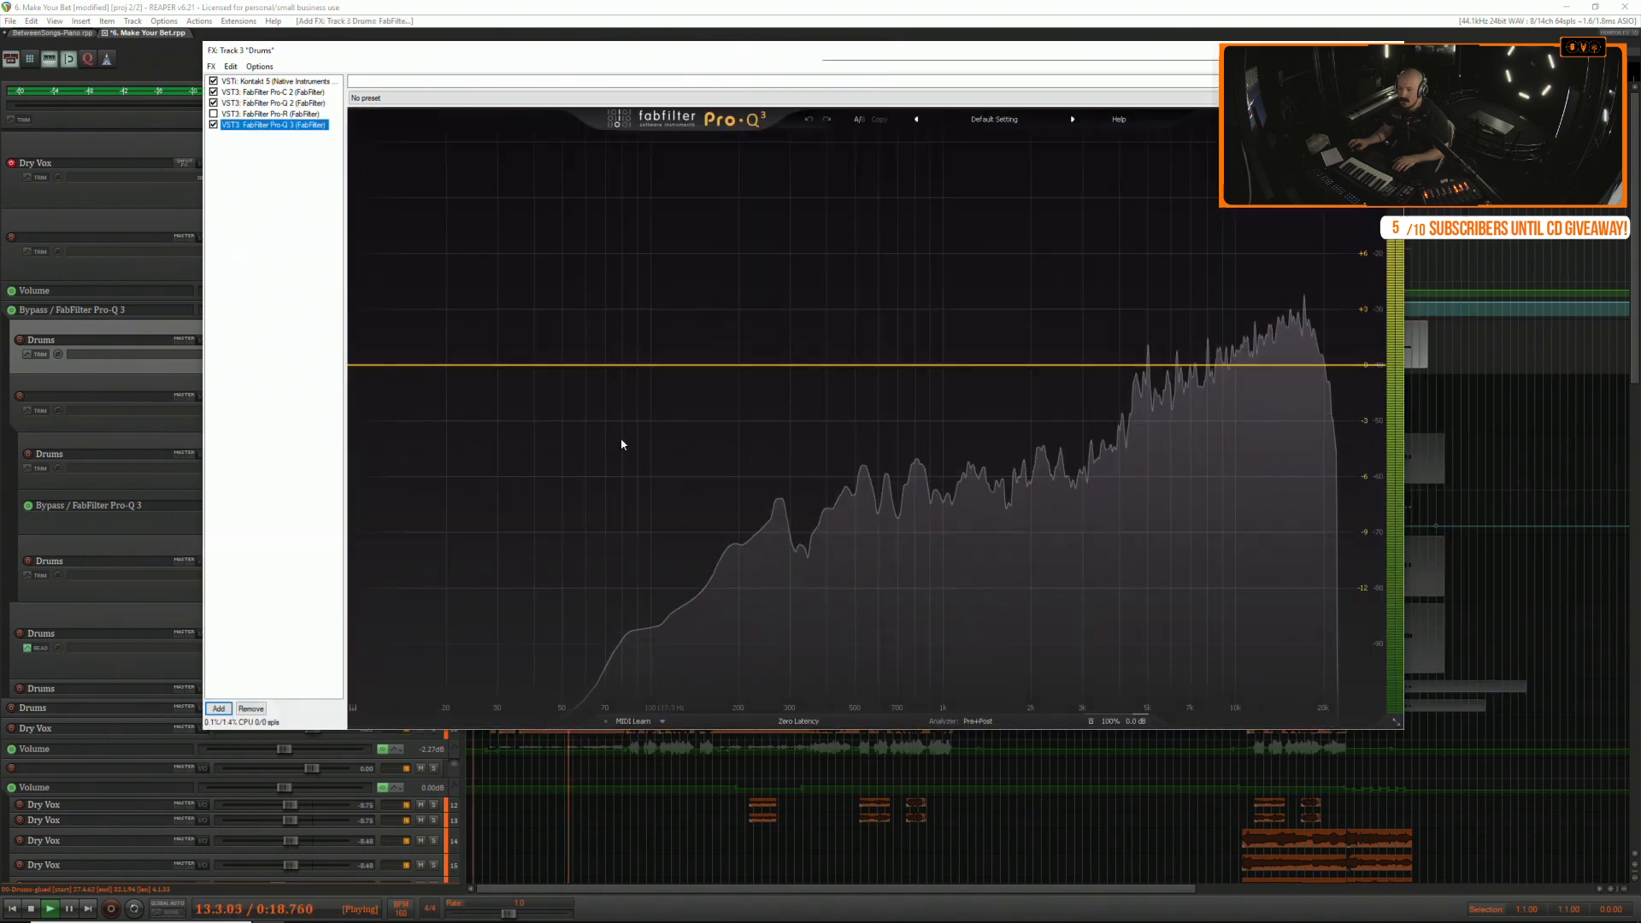
{"action": "left_click_drag", "start_coordinate": [381, 369], "coordinate": [827, 447]}
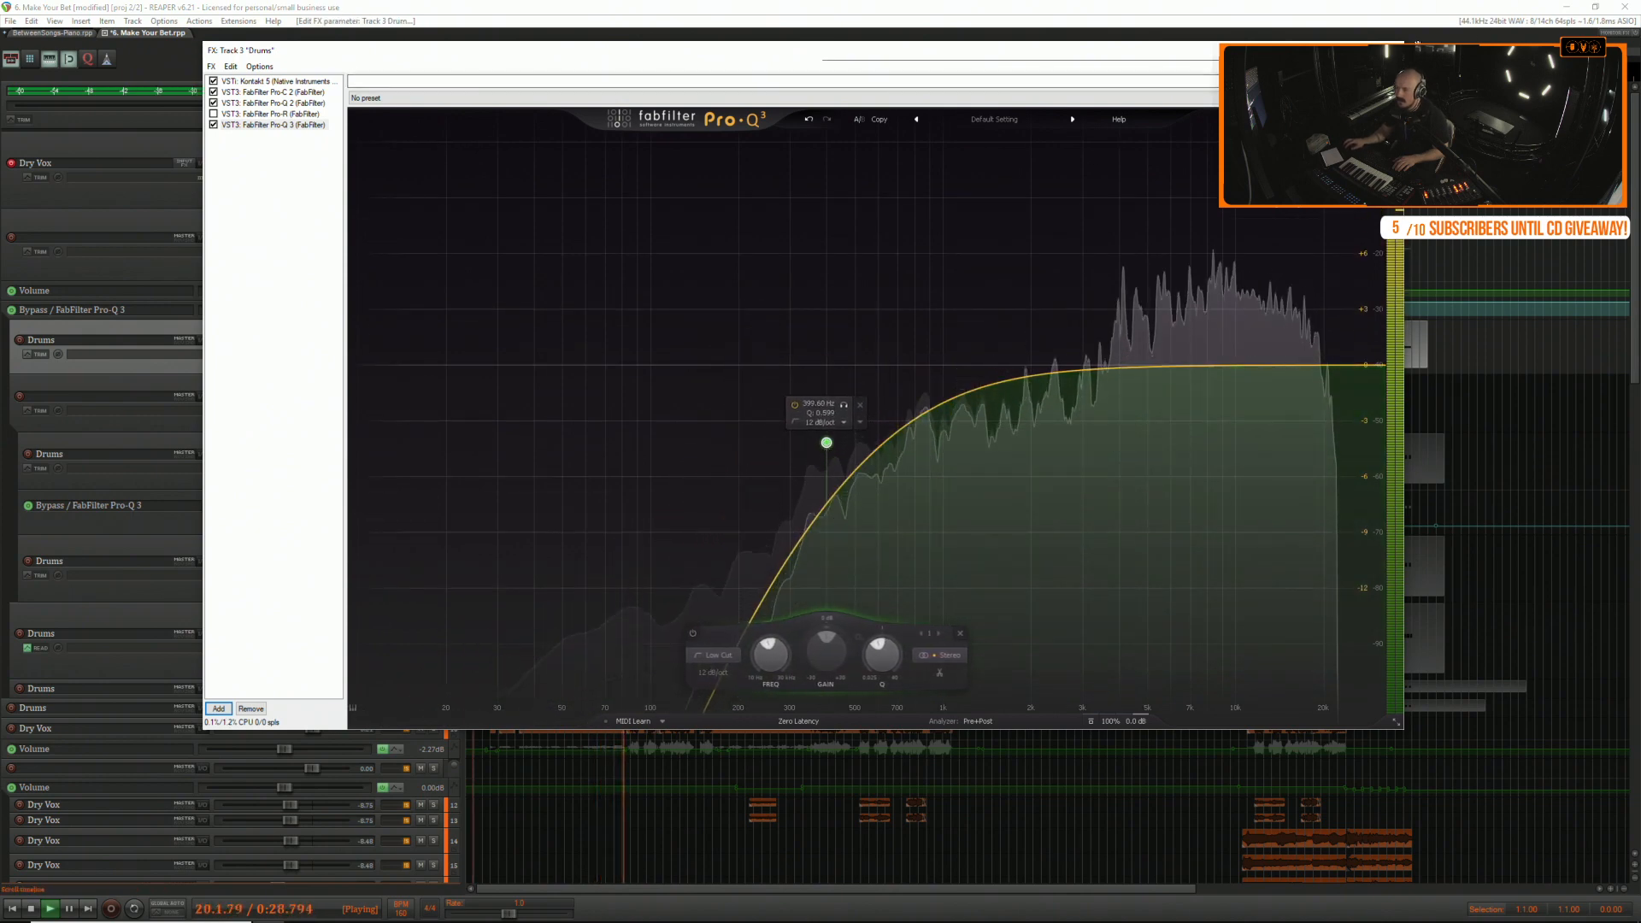
{"action": "key", "text": "Escape"}
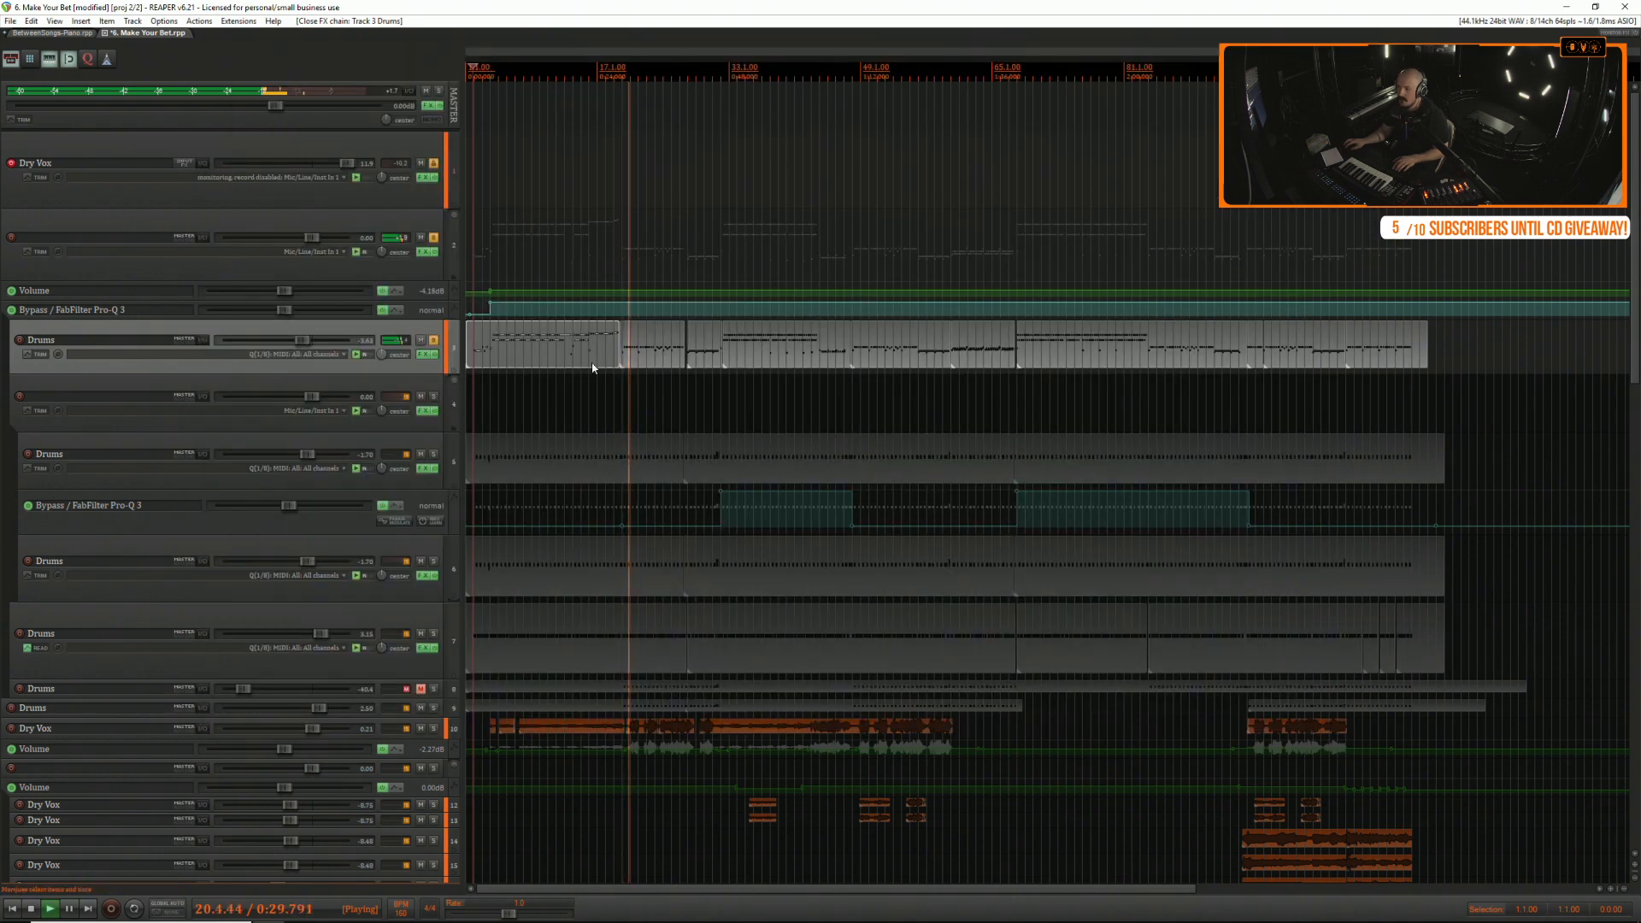
{"action": "left_click", "coordinate": [436, 340]}
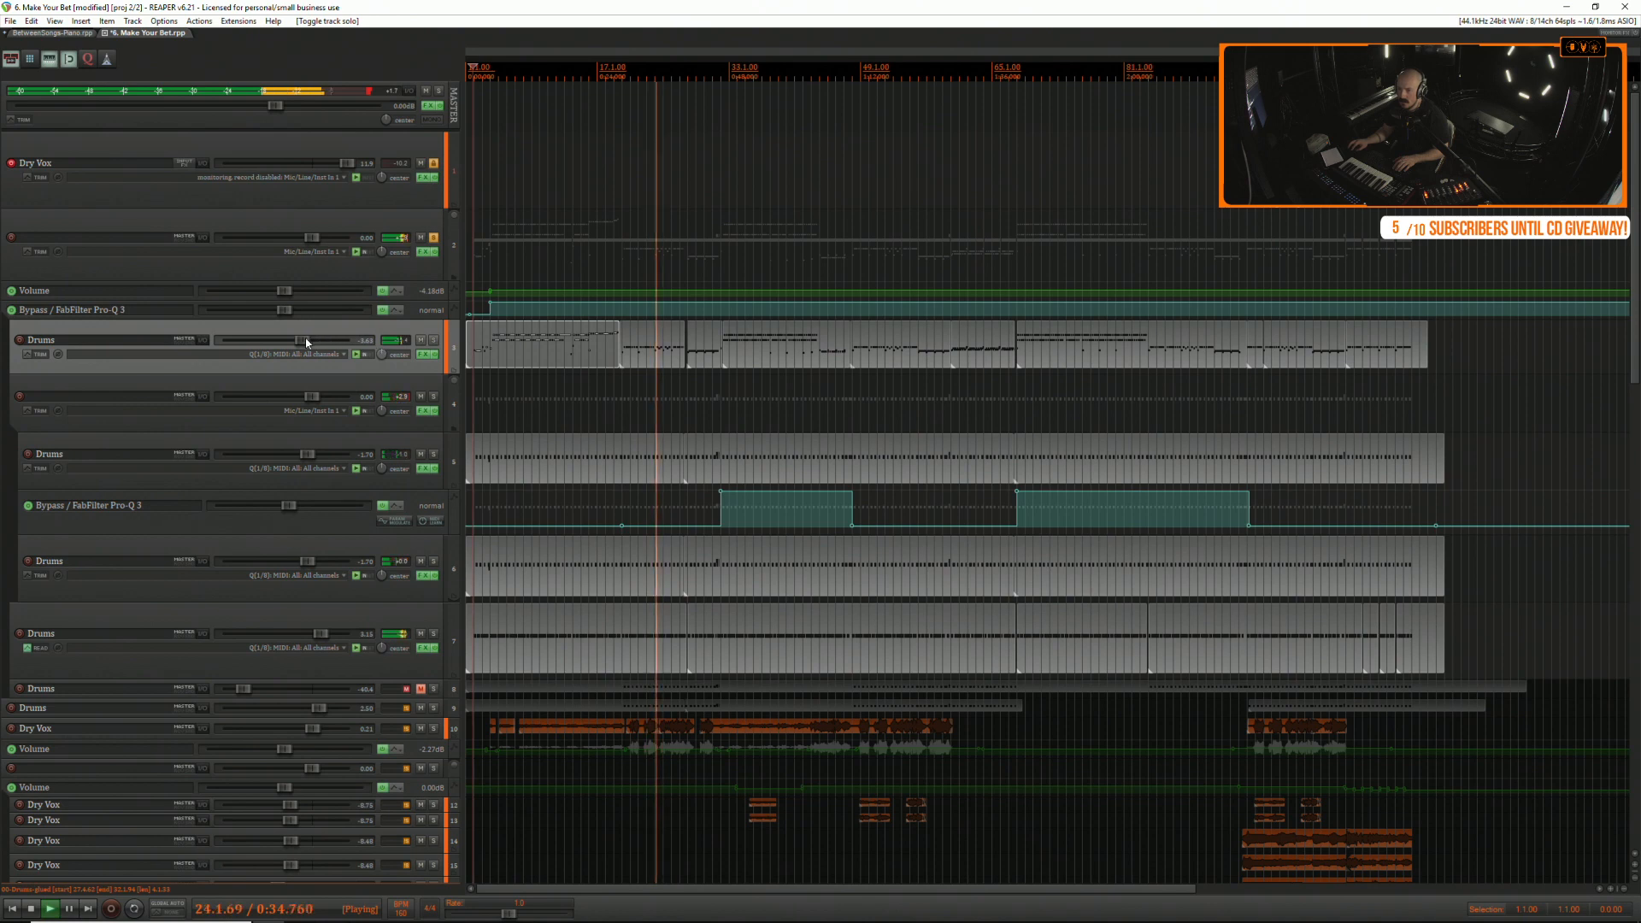
Raise drum track 3's volume to about -1.9 dB during playback.
{"action": "left_click_drag", "start_coordinate": [300, 340], "coordinate": [309, 346]}
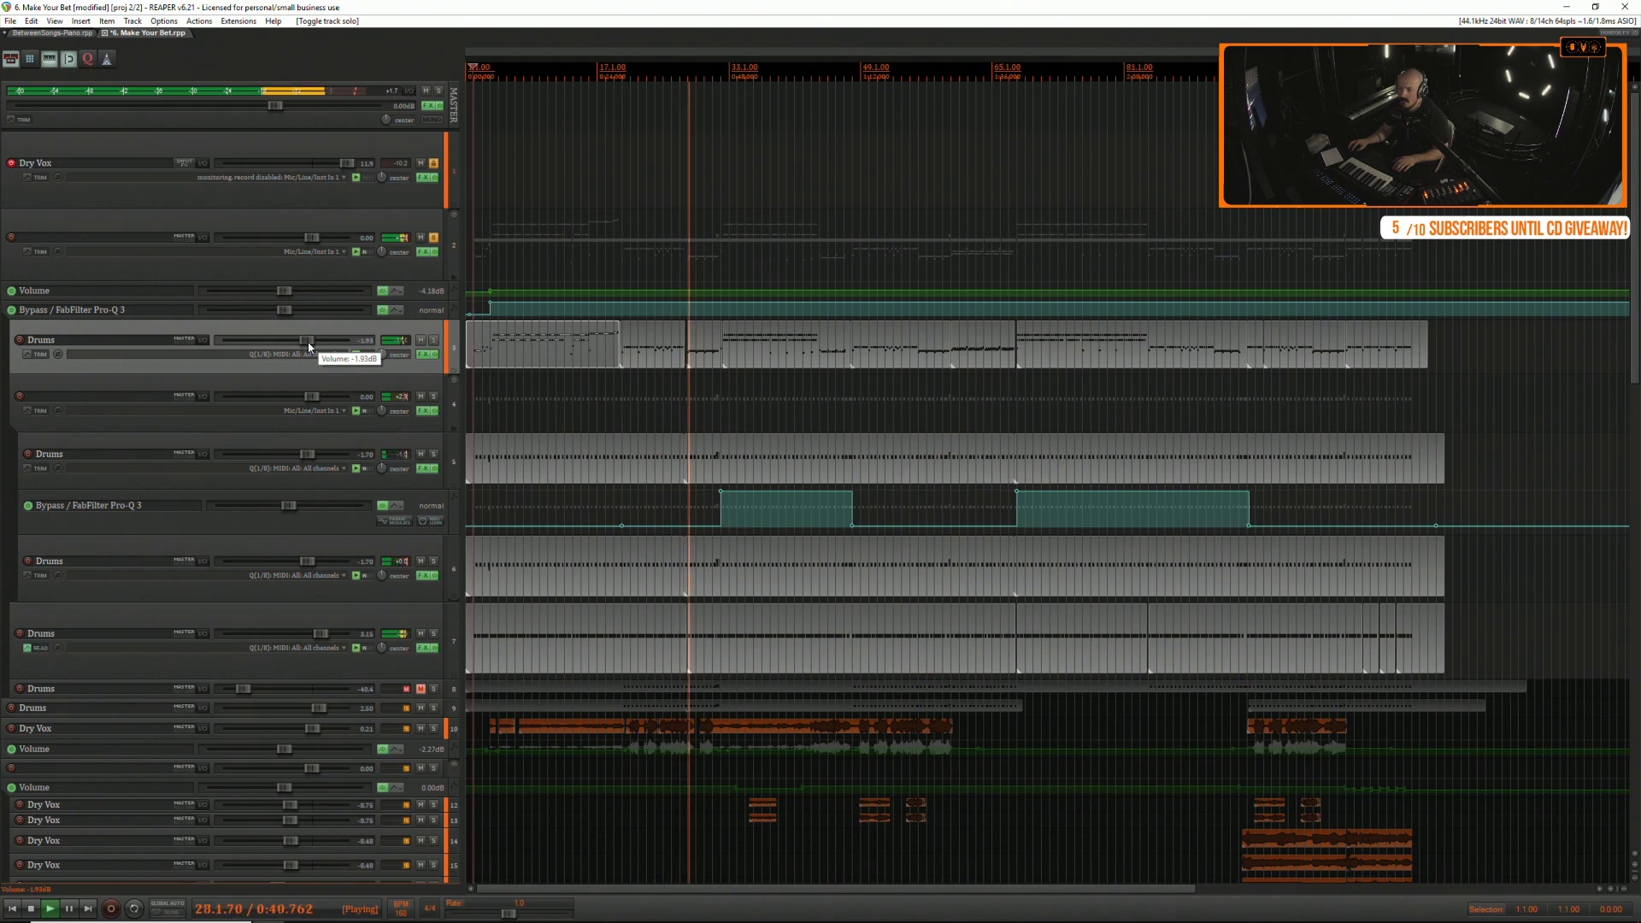
{"action": "left_click_drag", "start_coordinate": [309, 346], "coordinate": [310, 346]}
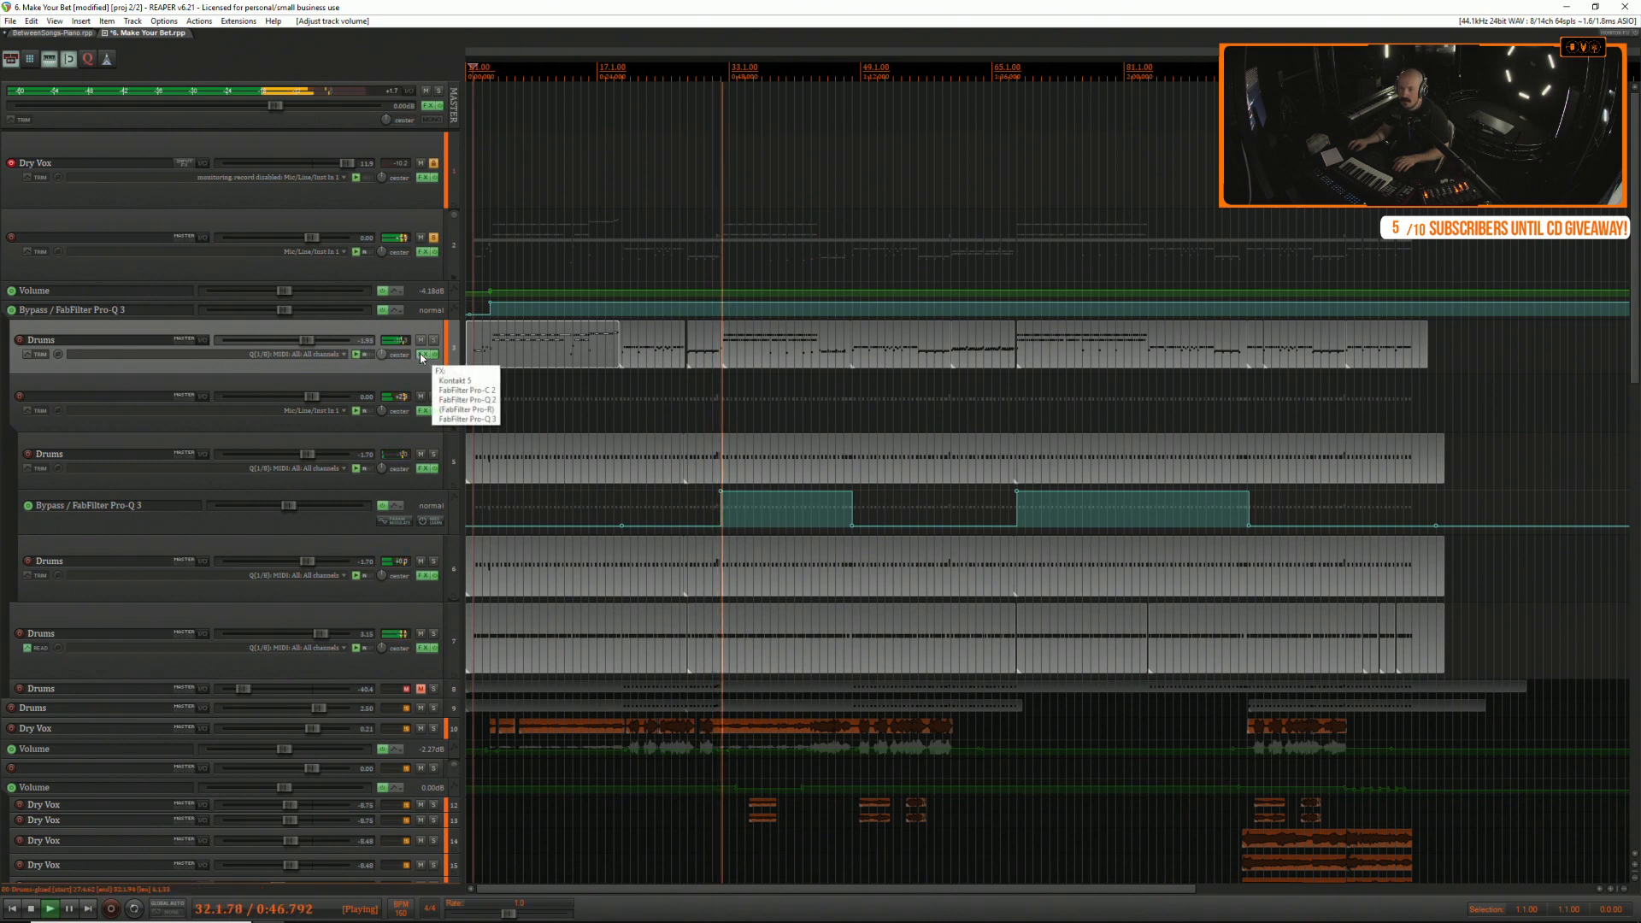
Reset and enable the SSLComp compressor on folder track 2, and load its Mastering preset.
{"action": "left_click", "coordinate": [422, 253]}
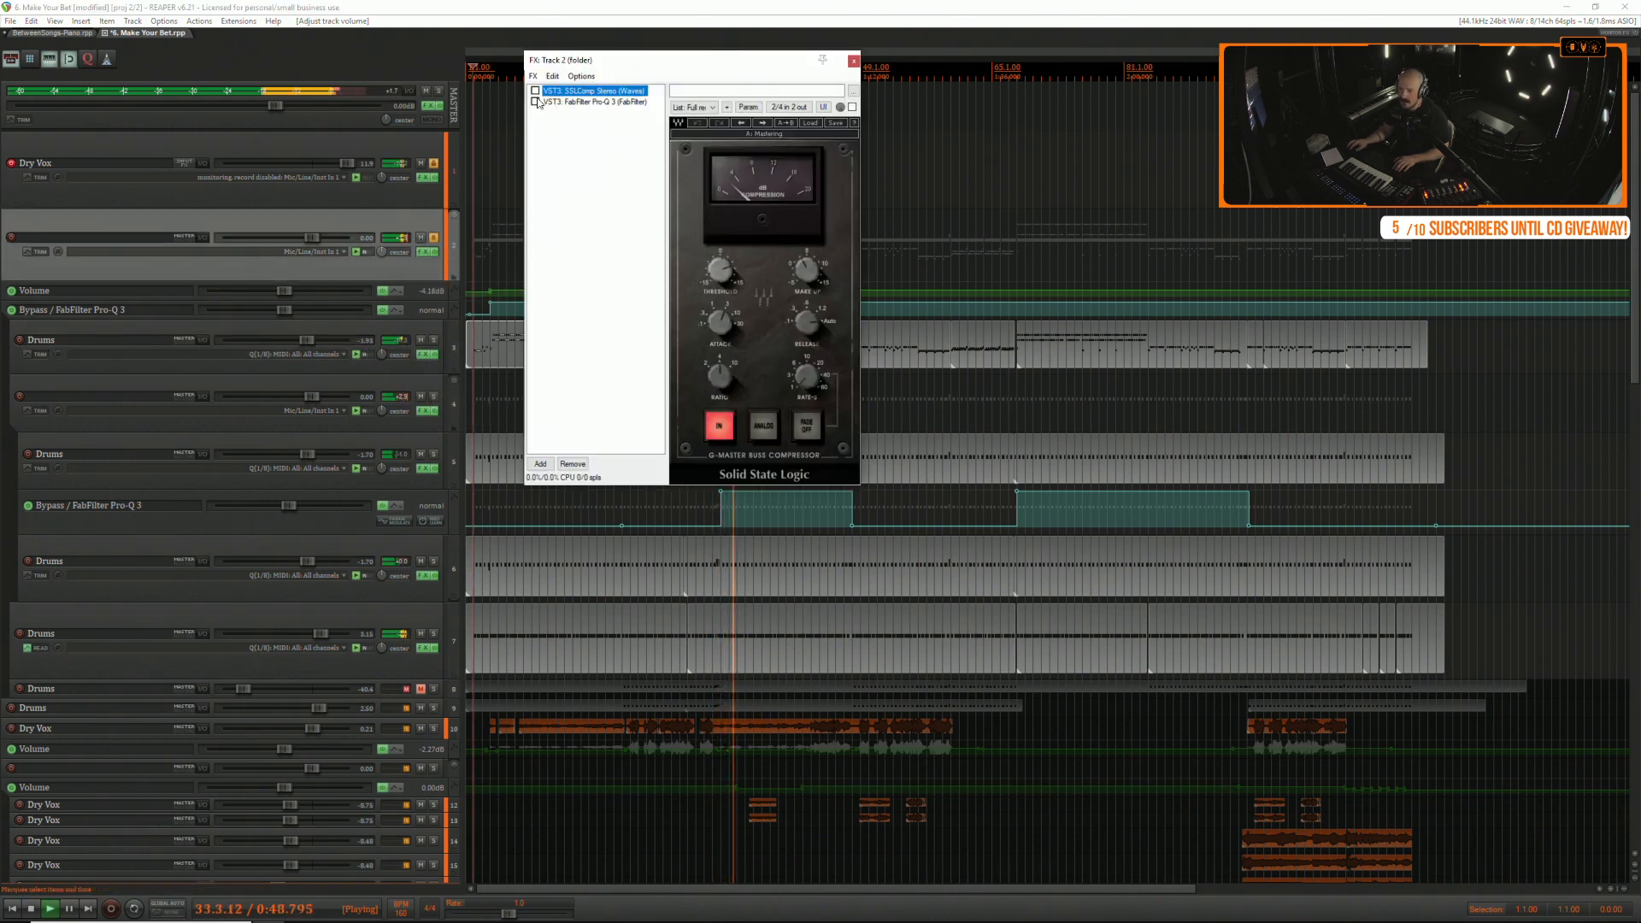
{"action": "left_click", "coordinate": [809, 122]}
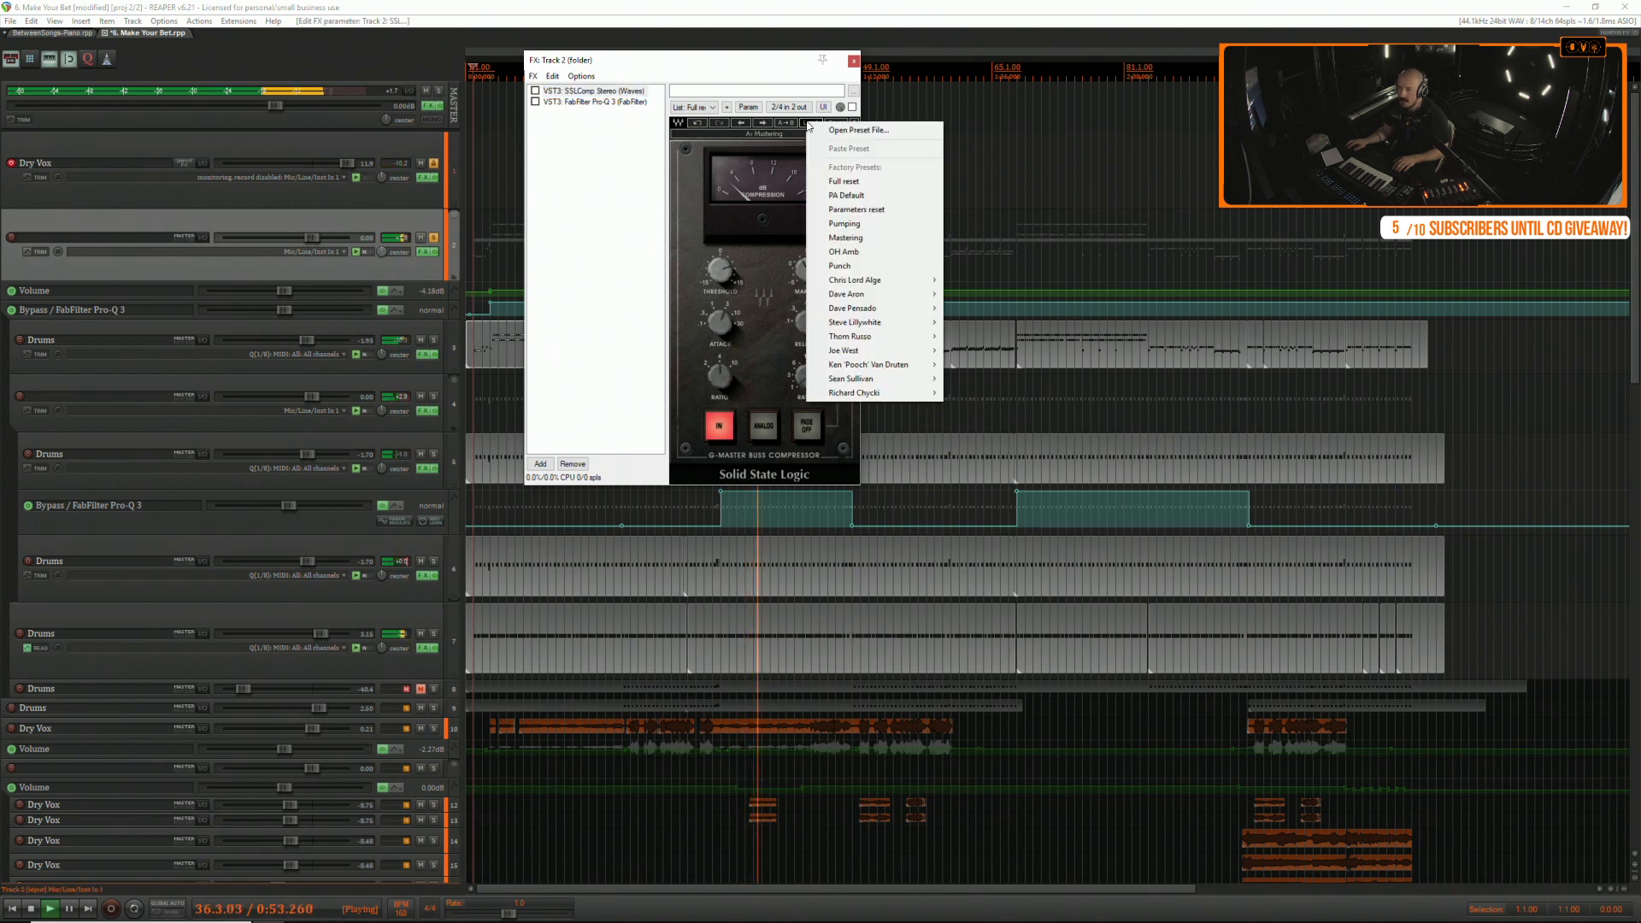
{"action": "left_click", "coordinate": [870, 180]}
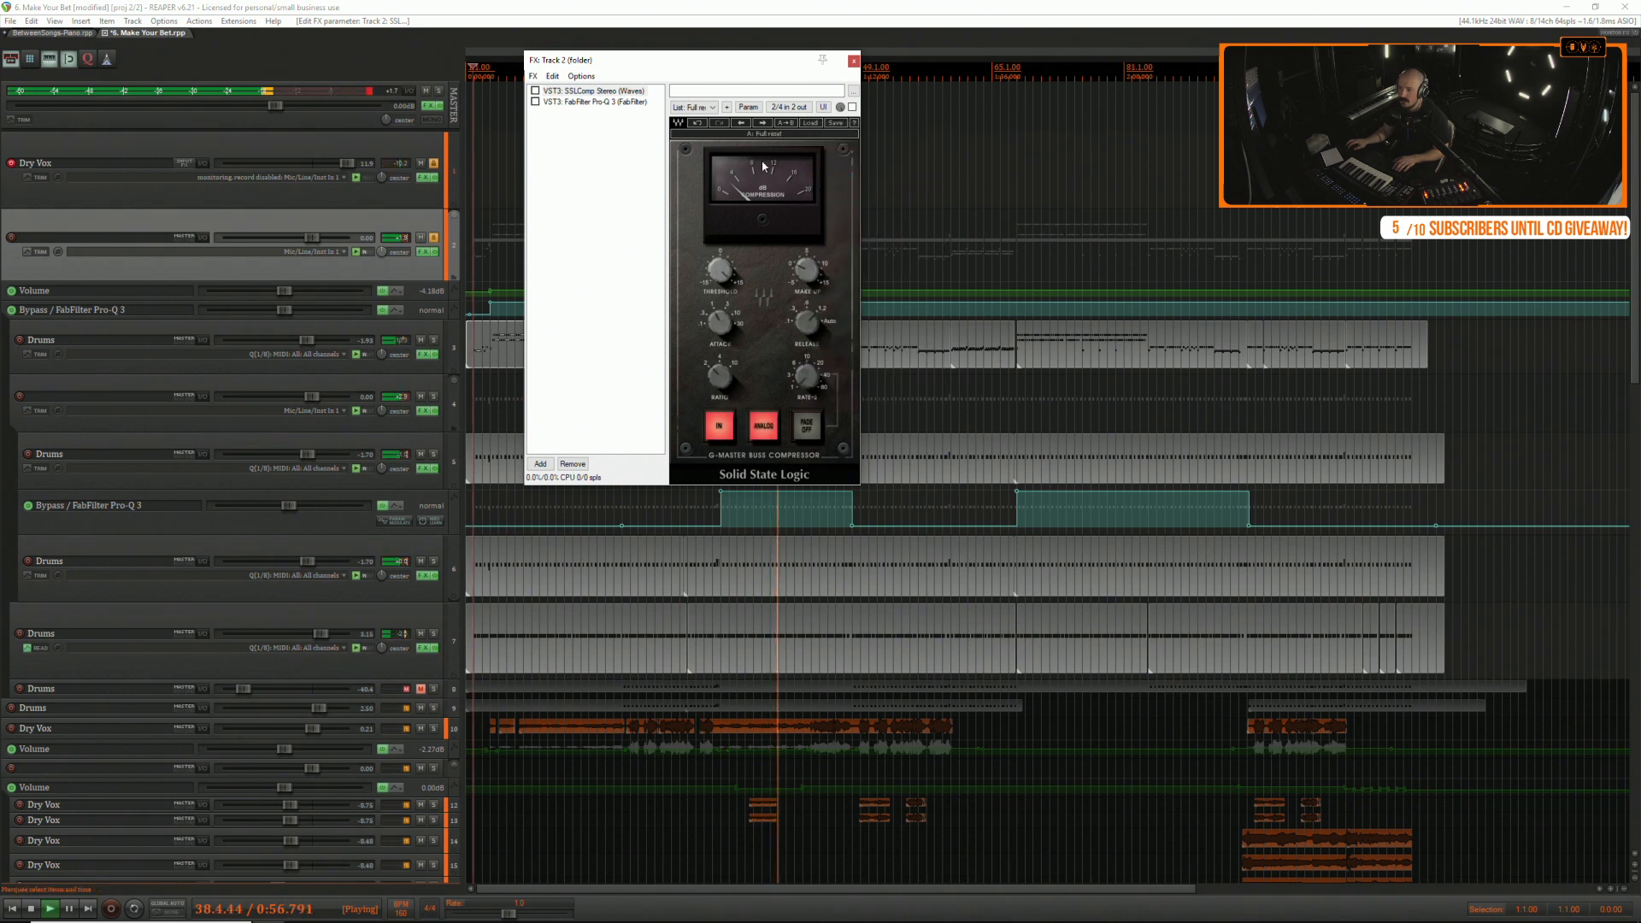
{"action": "left_click", "coordinate": [535, 90]}
{"action": "left_click", "coordinate": [809, 123]}
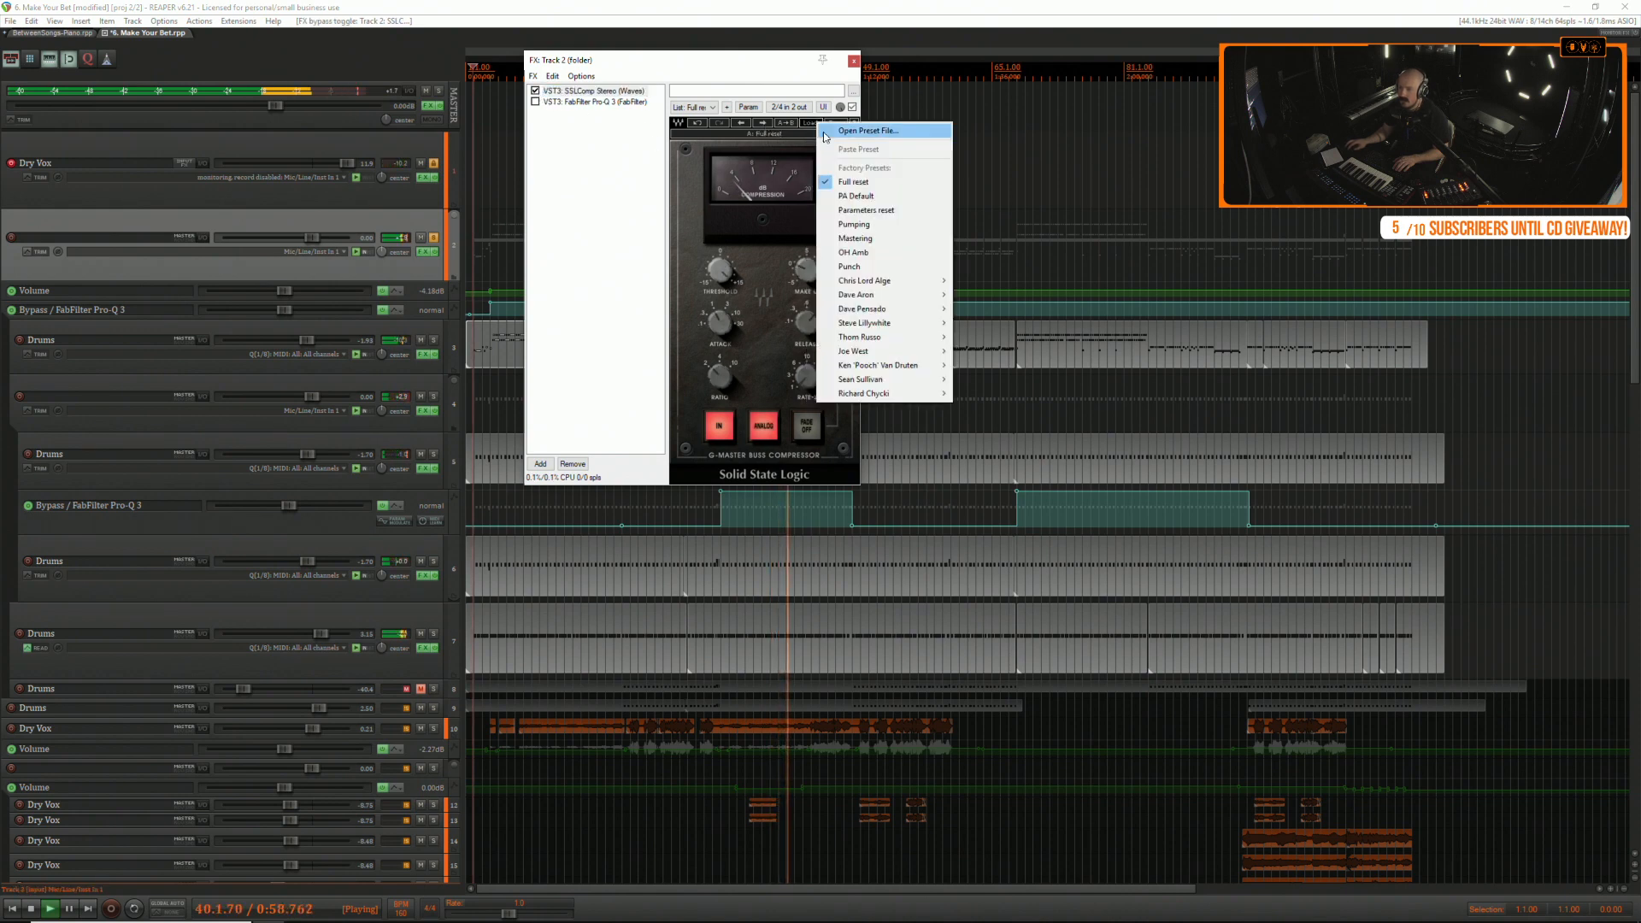
{"action": "left_click", "coordinate": [856, 239]}
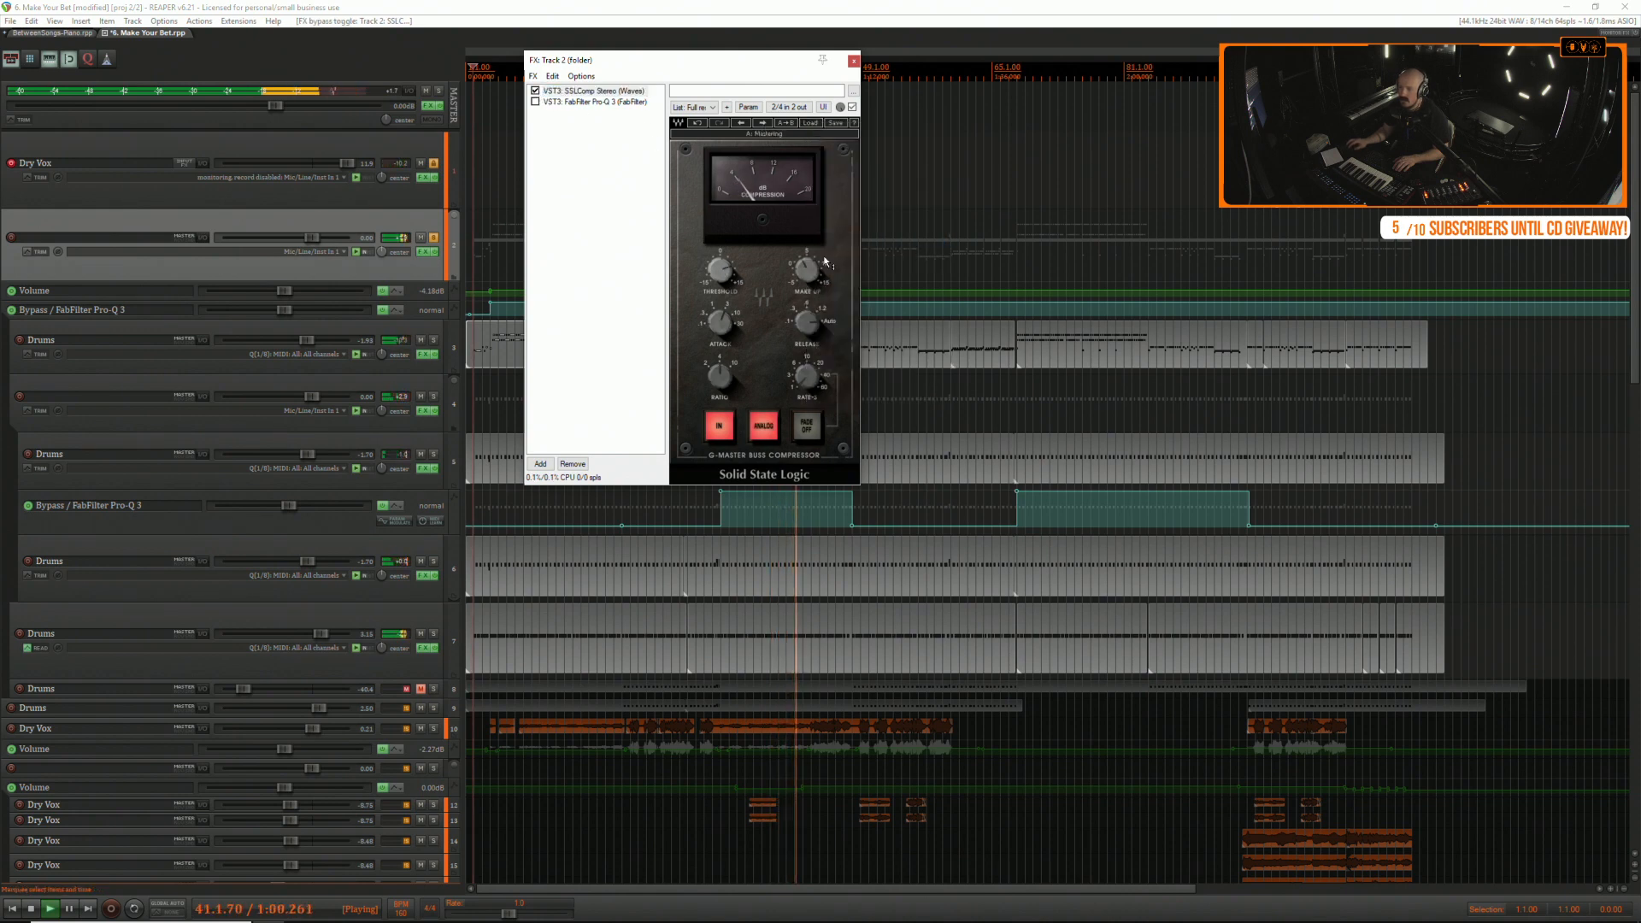
Turn off the compressor's analog mode, fine-tune its make-up gain, and close the track 2 effects chain.
{"action": "left_click", "coordinate": [770, 434]}
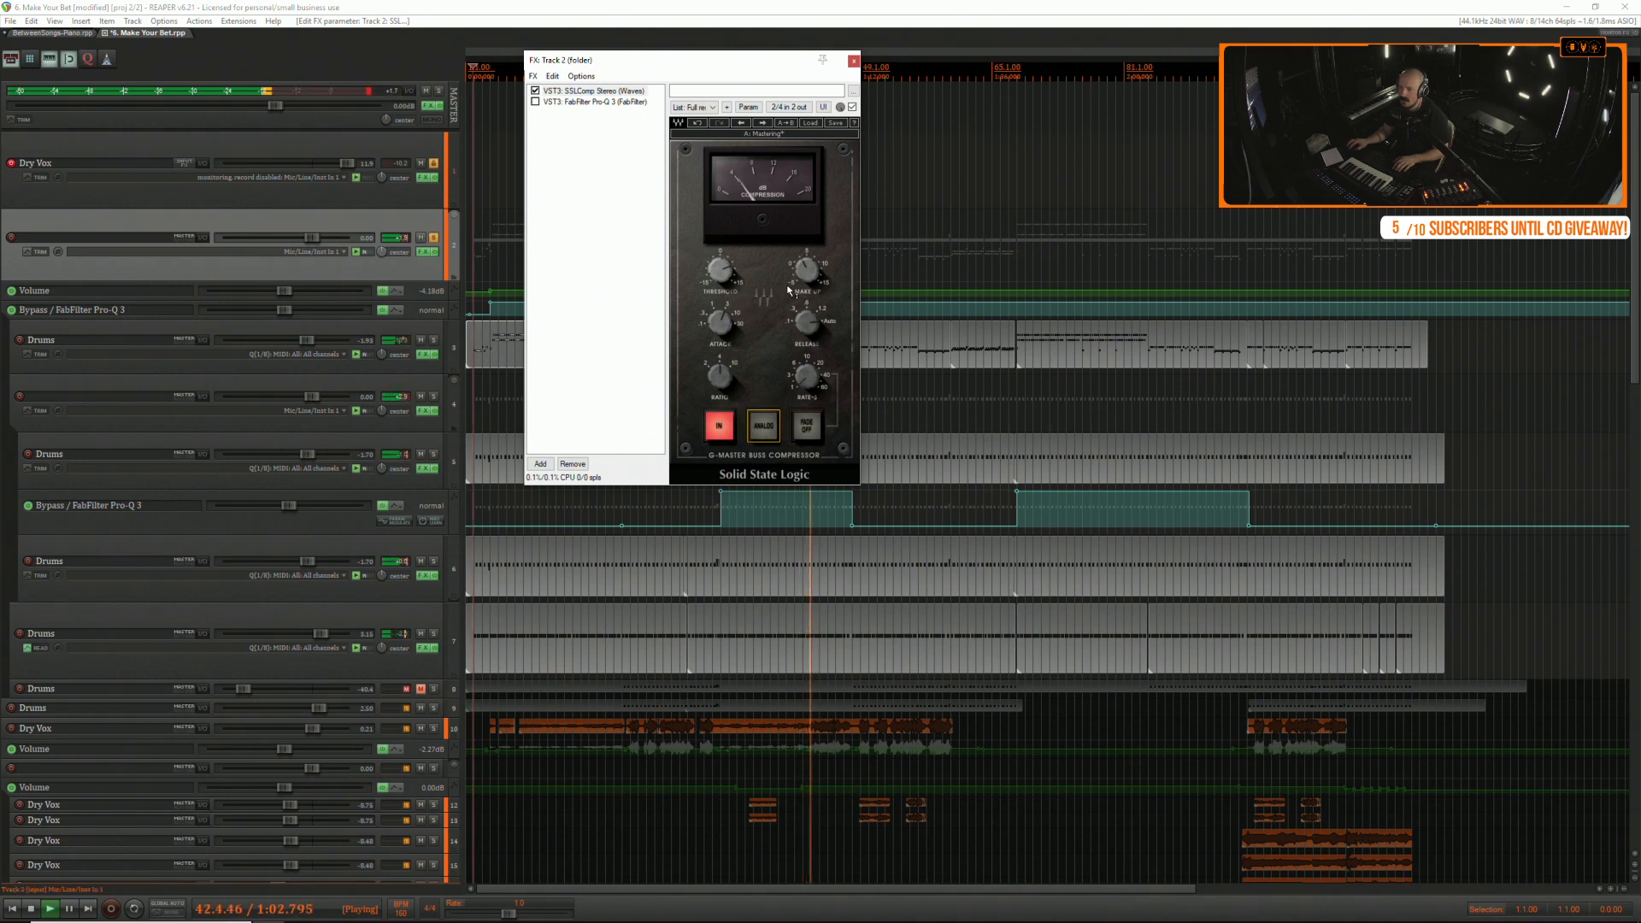
{"action": "left_click_drag", "start_coordinate": [806, 270], "coordinate": [806, 286]}
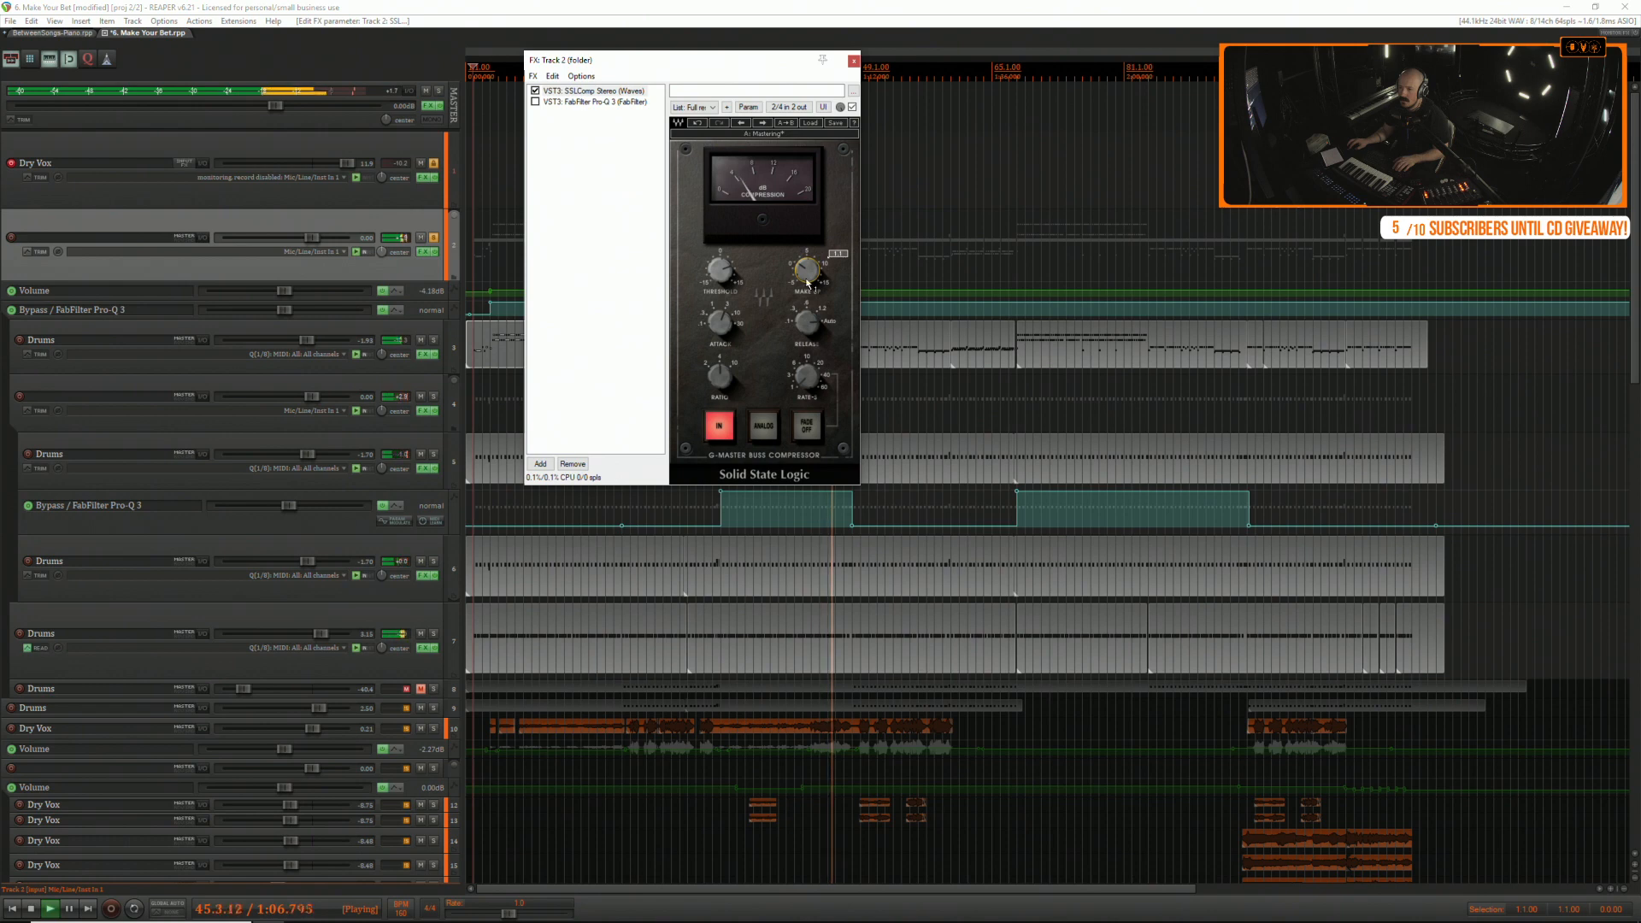
{"action": "left_click", "coordinate": [400, 238]}
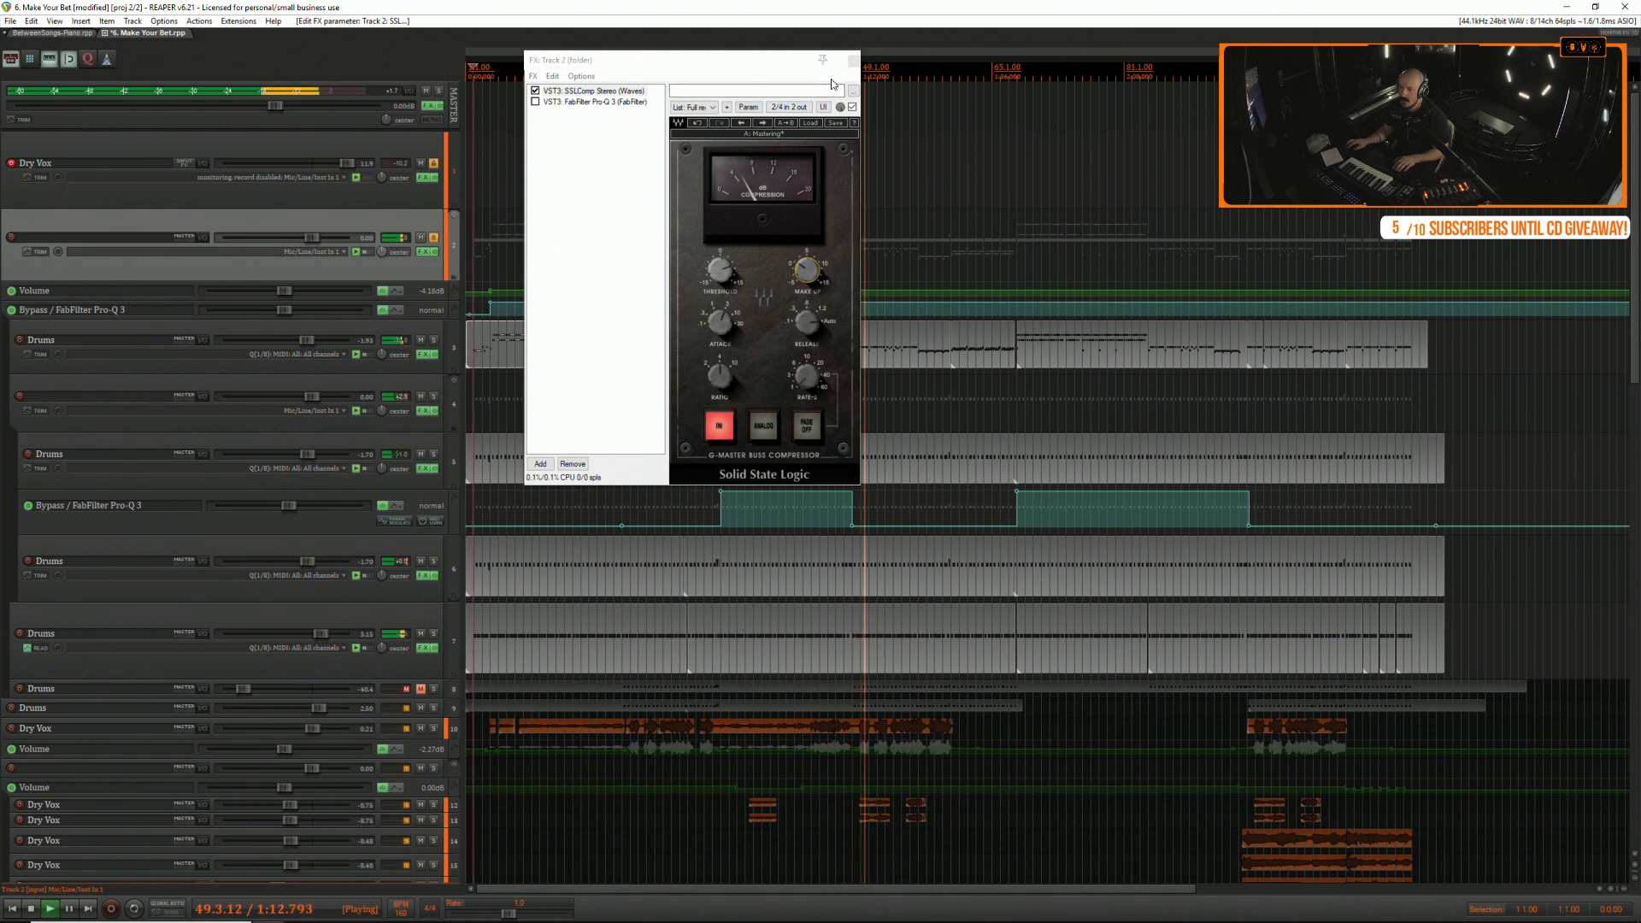
{"action": "left_click", "coordinate": [853, 61]}
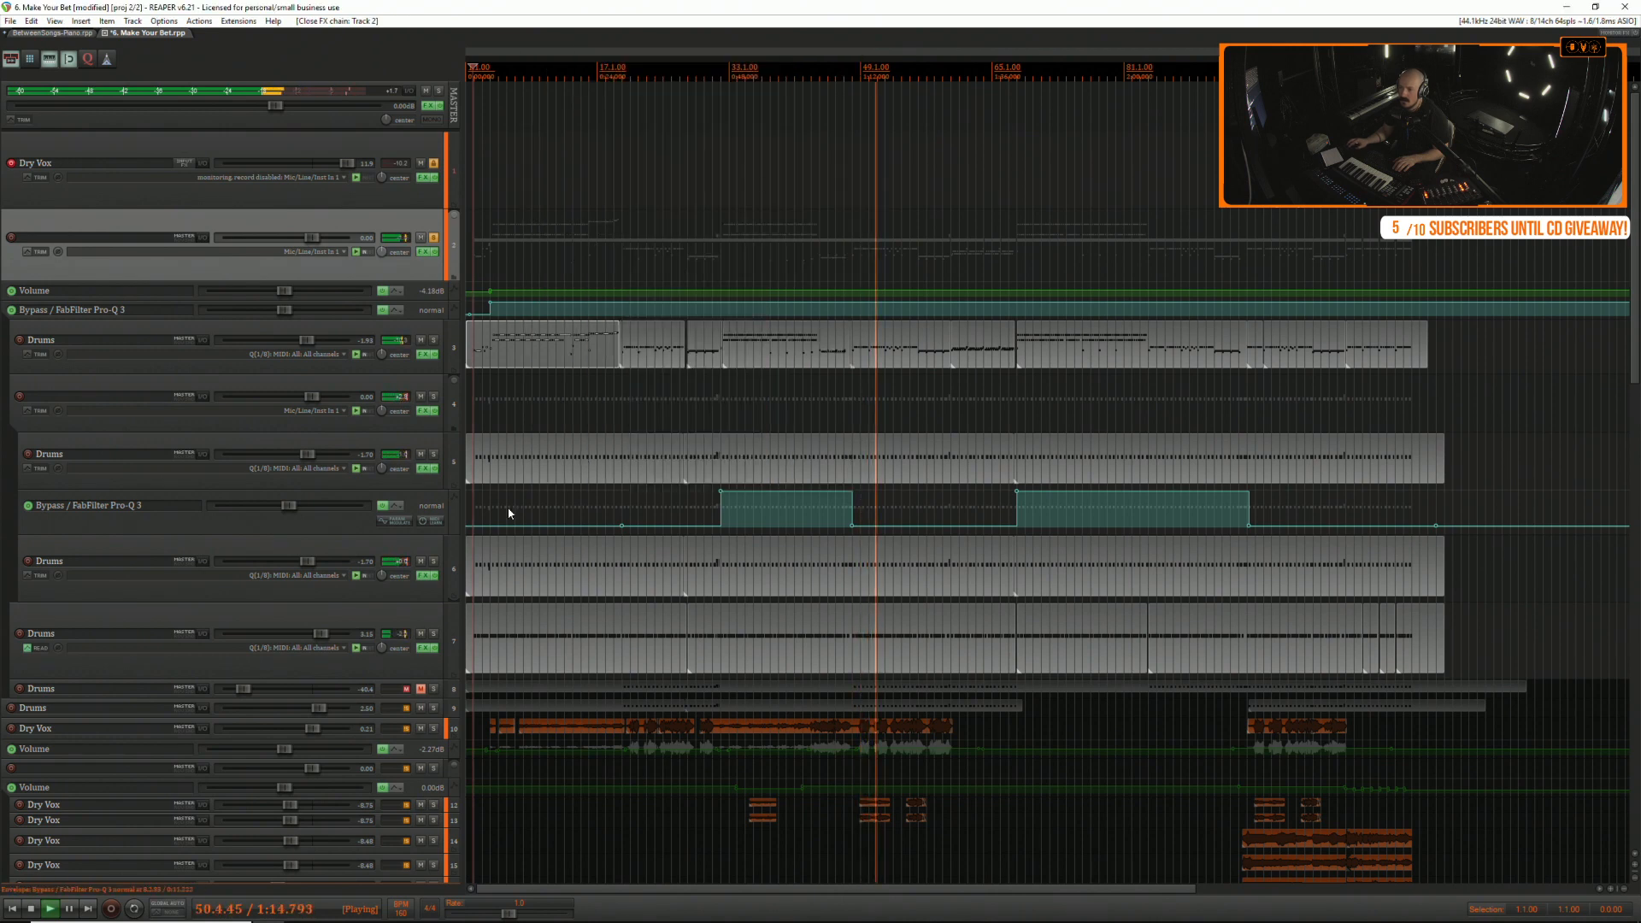
In drum track 7's FabFilter Pro-Q 3, move the low boost to about 50 Hz at +8 dB, close the chain and stop playback.
{"action": "left_click", "coordinate": [427, 647]}
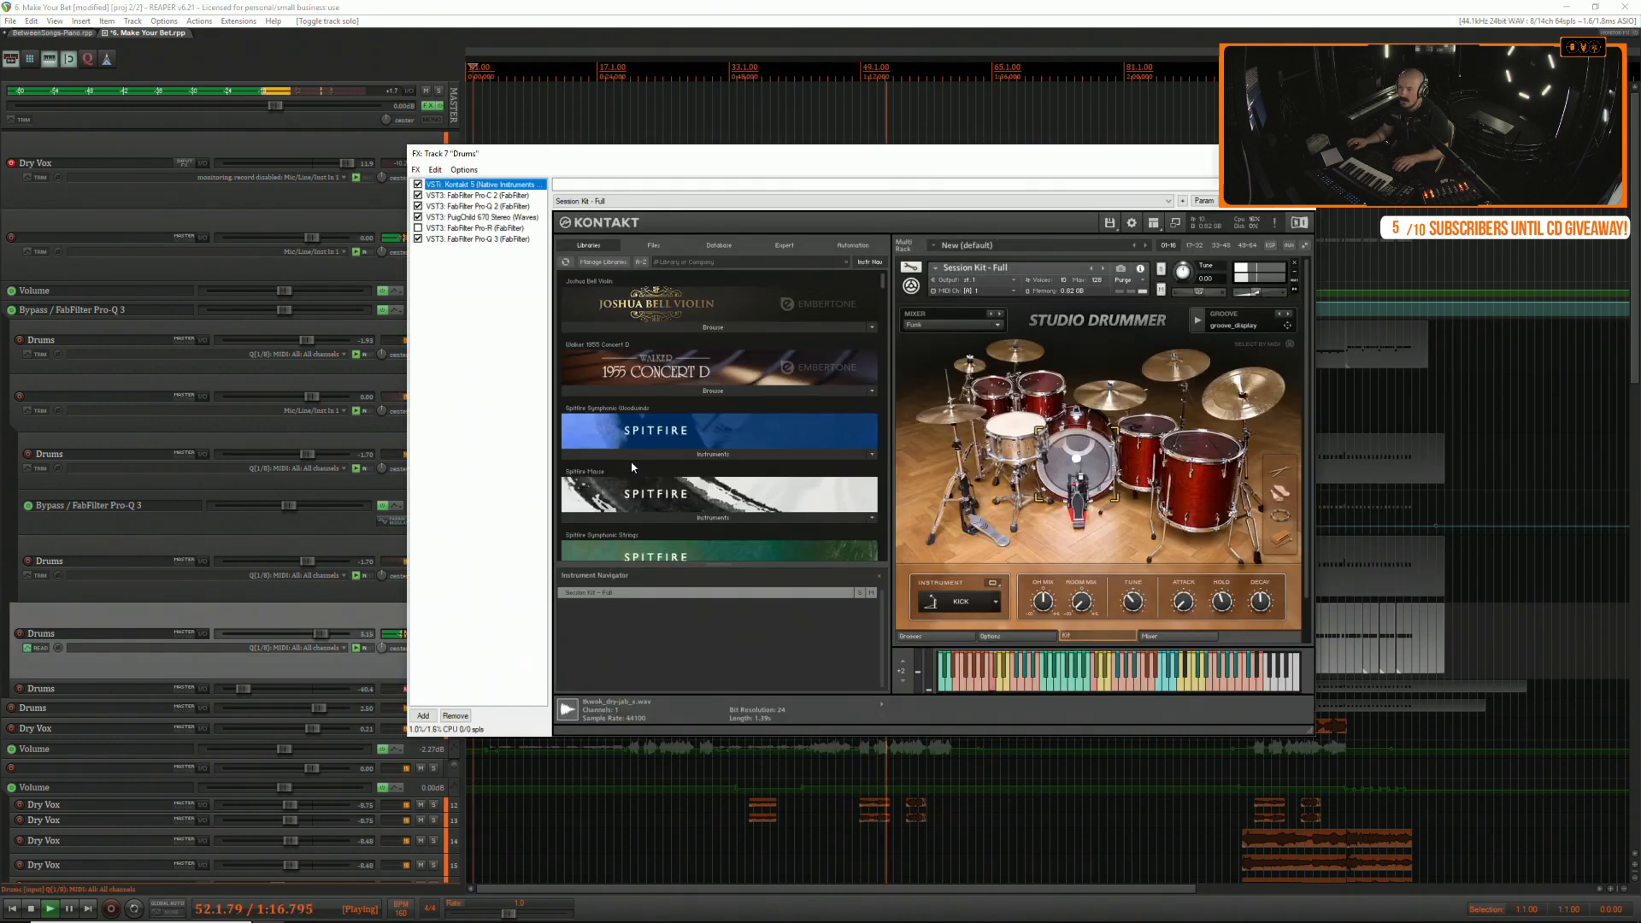
{"action": "left_click", "coordinate": [479, 239]}
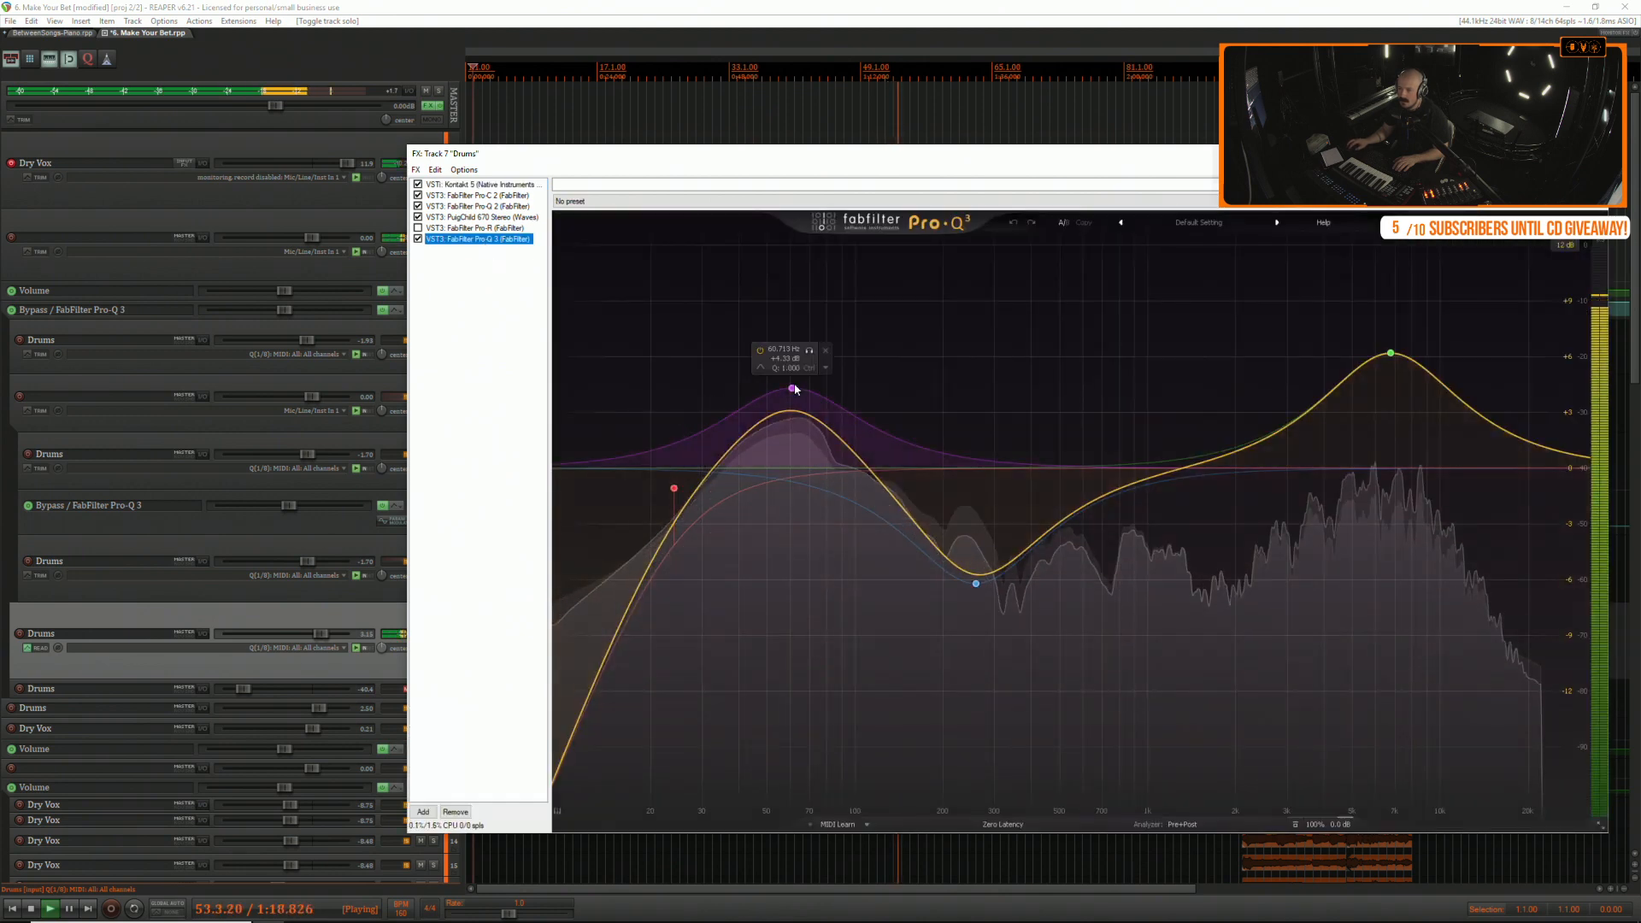
{"action": "left_click_drag", "start_coordinate": [794, 389], "coordinate": [763, 319]}
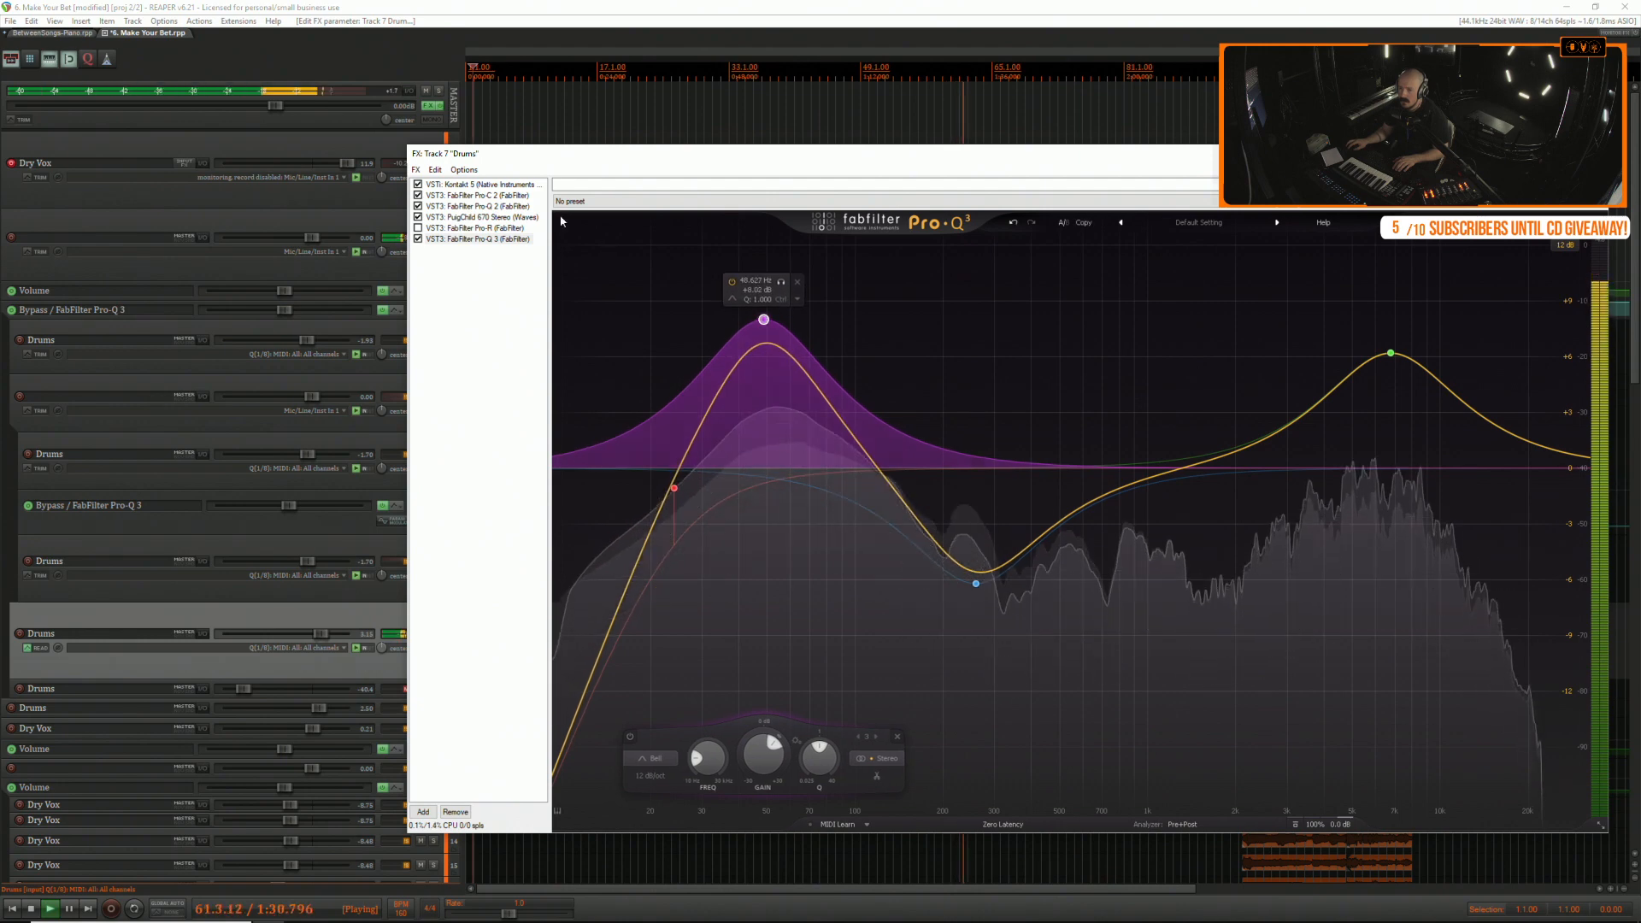
{"action": "left_click", "coordinate": [480, 184]}
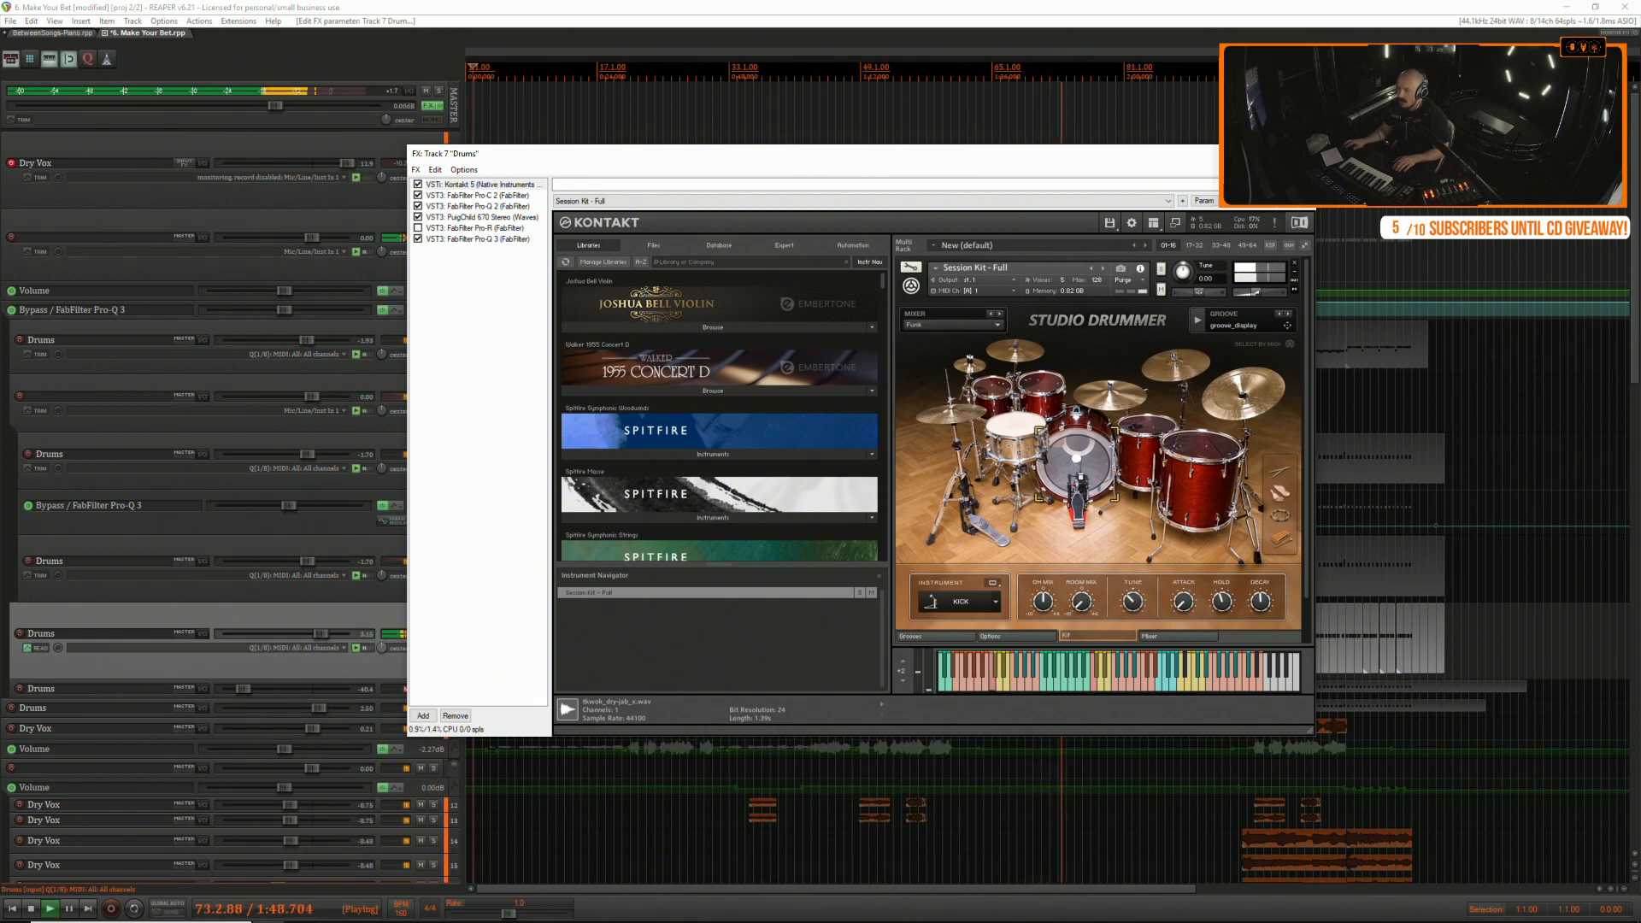
{"action": "left_click", "coordinate": [1298, 153]}
{"action": "key", "text": "space"}
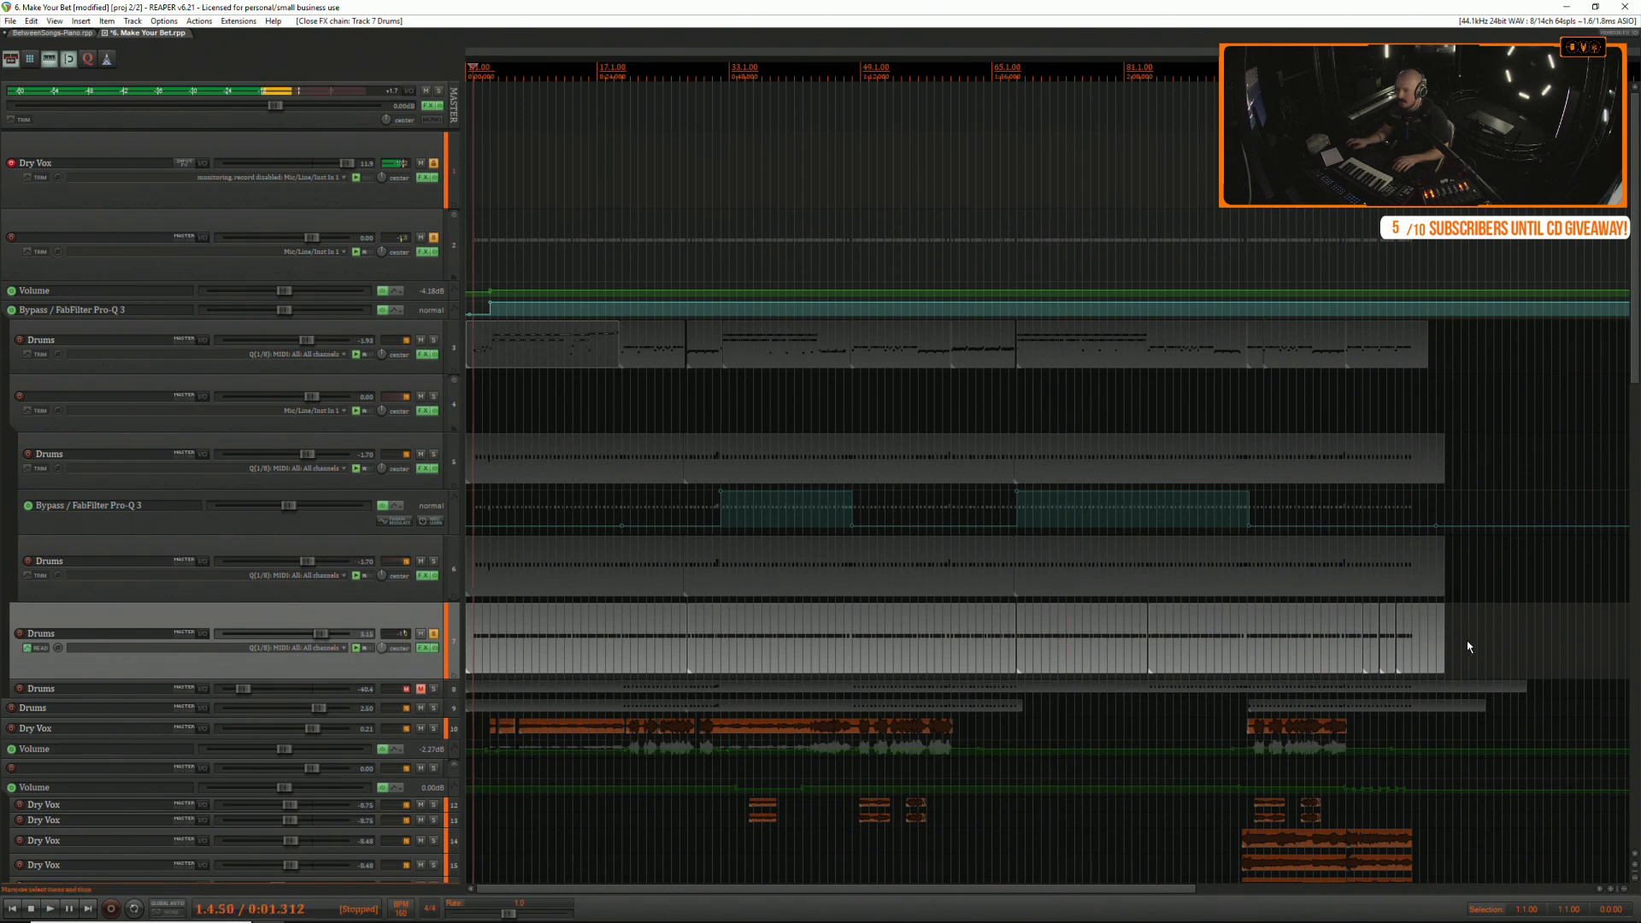
Glue all MIDI items on drum track 7 into one item and open it in the MIDI editor.
{"action": "left_click_drag", "start_coordinate": [1466, 647], "coordinate": [422, 659]}
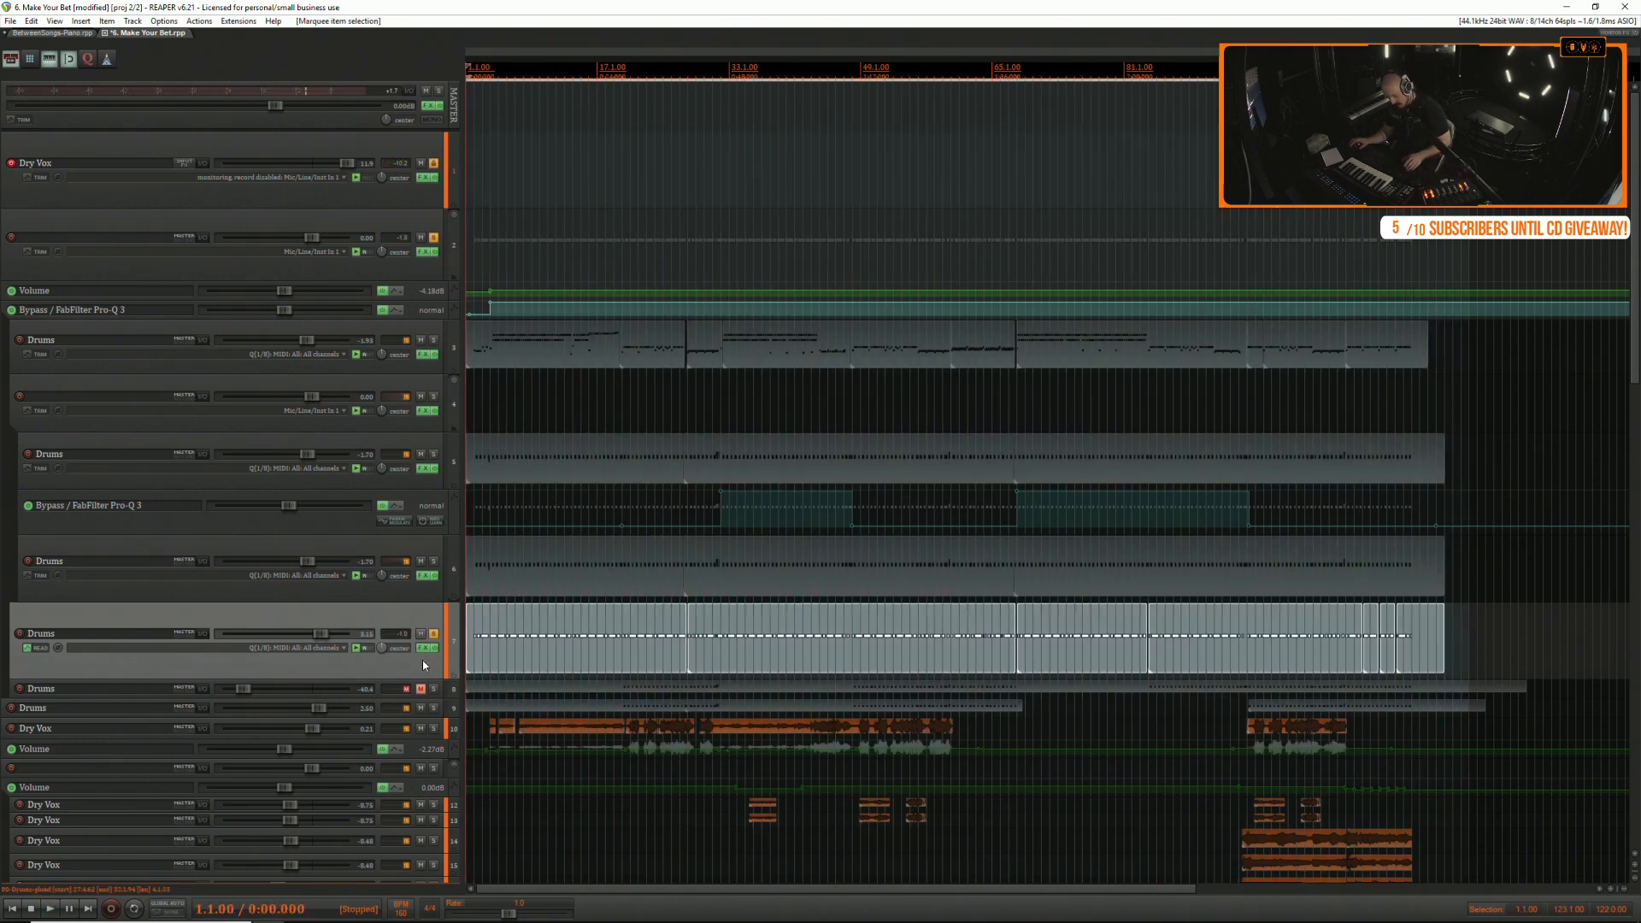
{"action": "key", "text": "ctrl+shift+g"}
{"action": "double_click", "coordinate": [648, 661]}
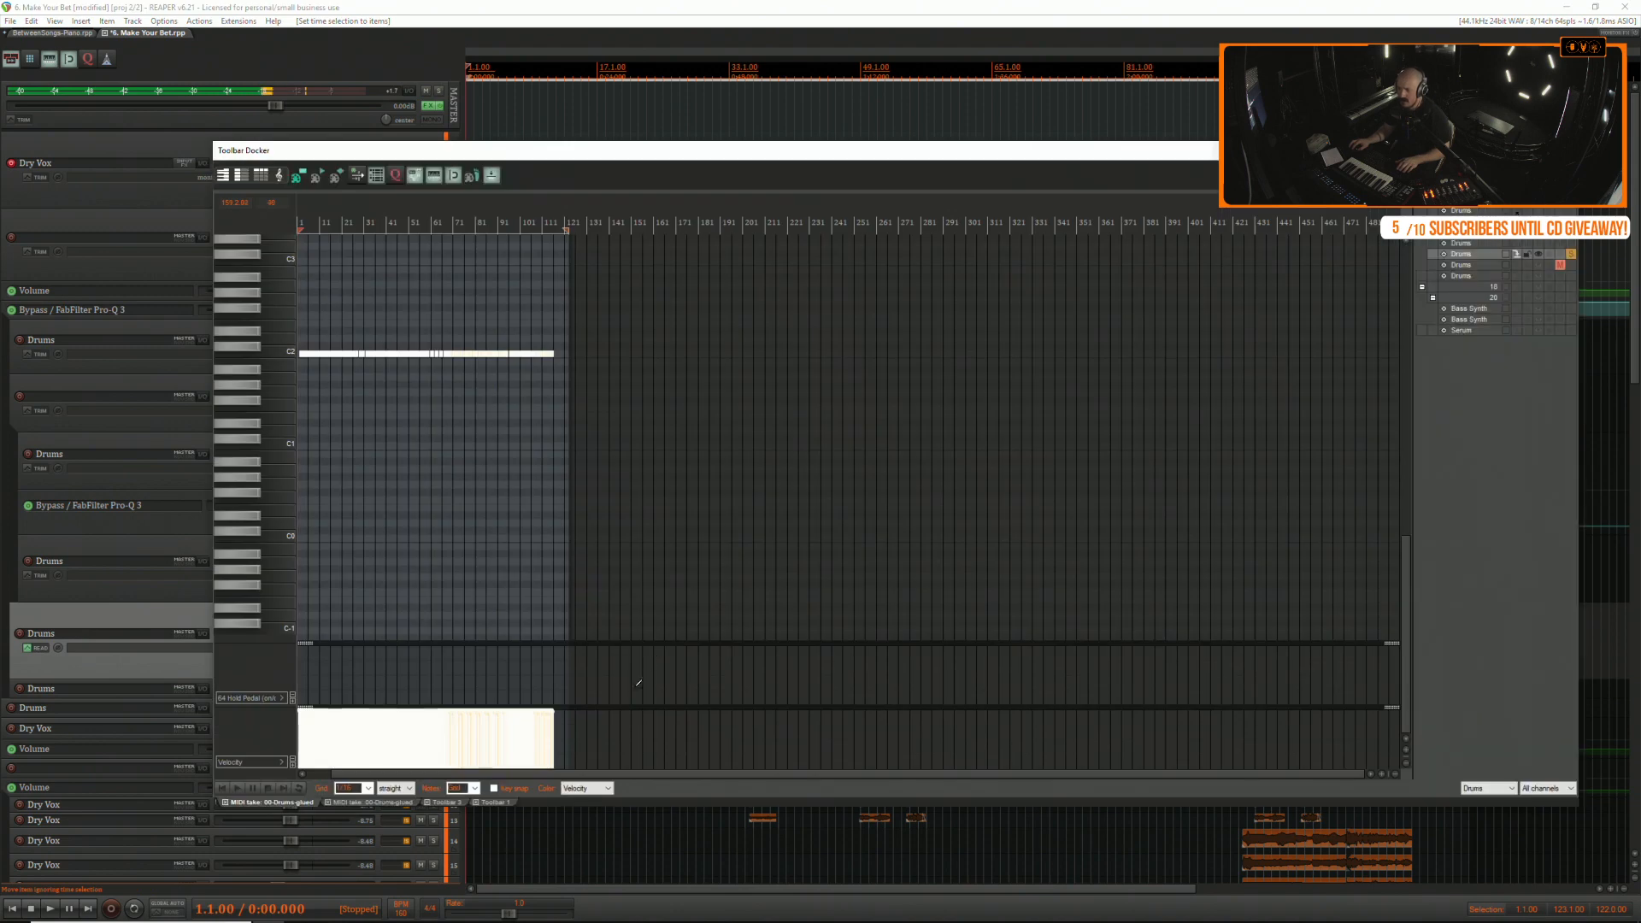
Enlarge the velocity lane, raise all track 7 notes from about bar 65 onward to maximum velocity, and close the editor.
{"action": "scroll", "coordinate": [599, 671], "scroll_direction": "up", "scroll_amount": 5}
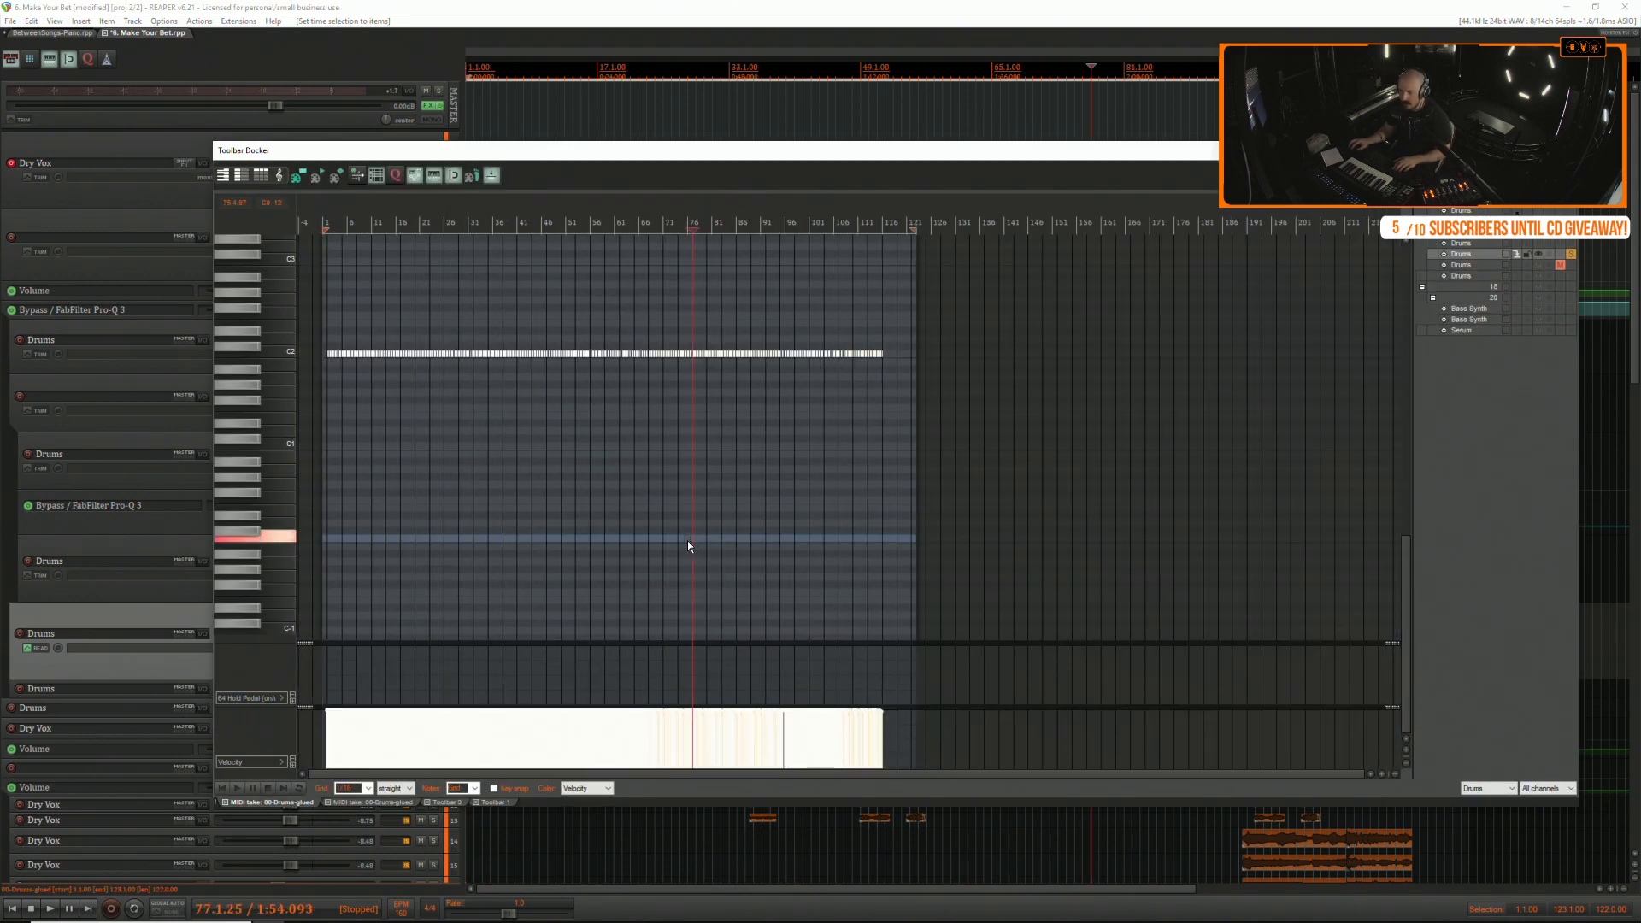
{"action": "left_click", "coordinate": [654, 479]}
{"action": "scroll", "coordinate": [654, 479], "scroll_direction": "up", "scroll_amount": 5}
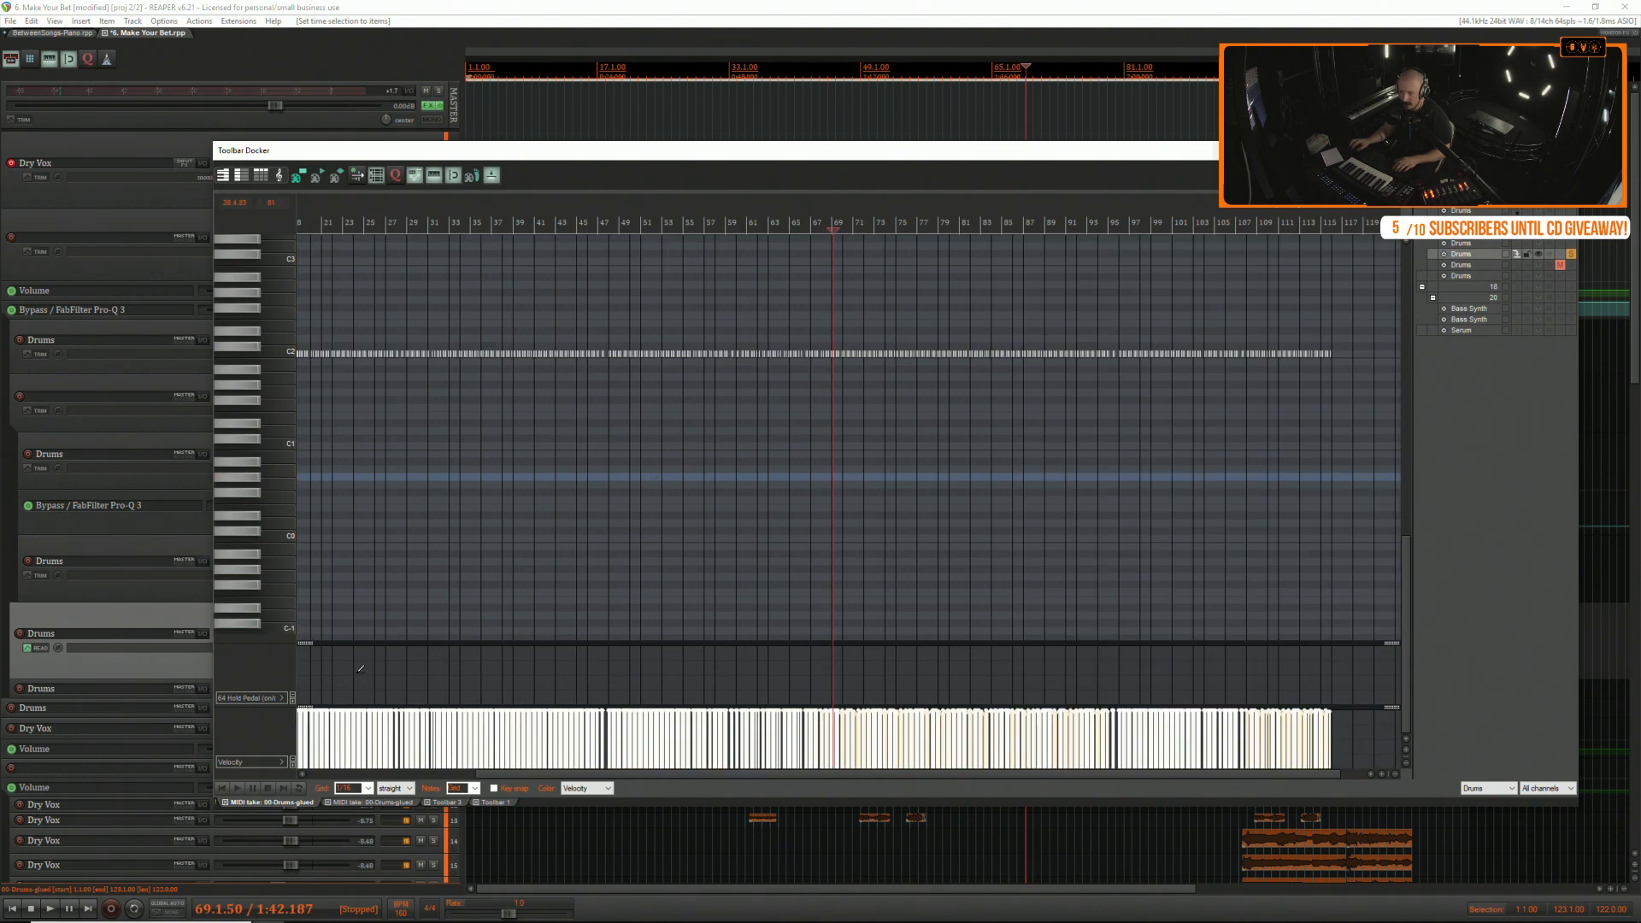
{"action": "left_click_drag", "start_coordinate": [298, 706], "coordinate": [353, 511]}
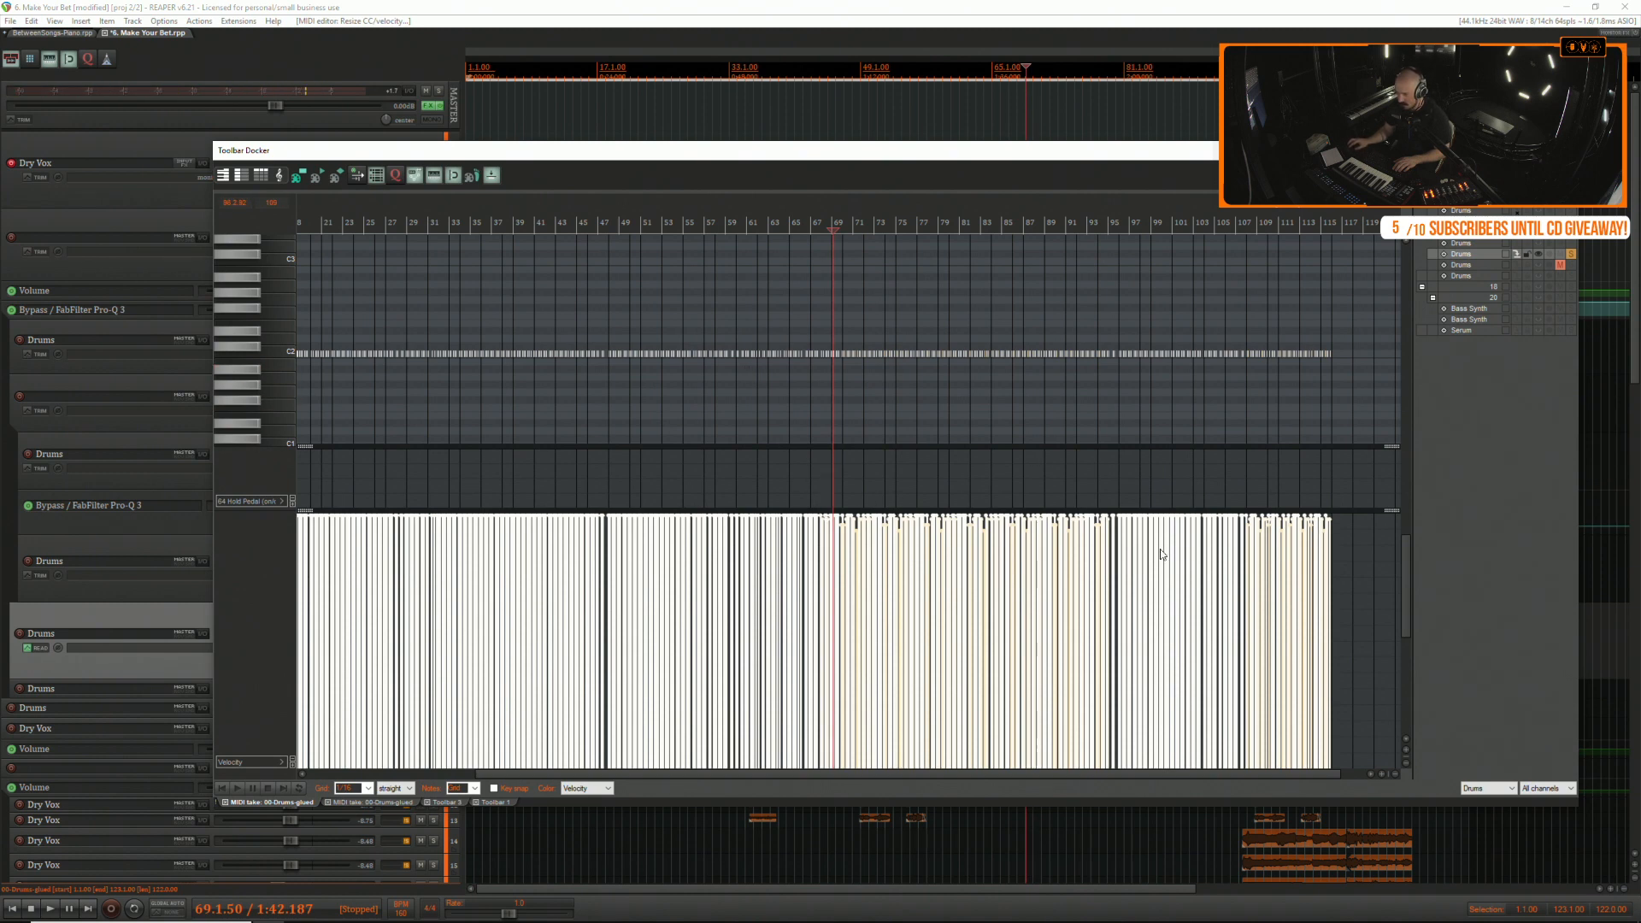
{"action": "left_click_drag", "start_coordinate": [1349, 367], "coordinate": [798, 403]}
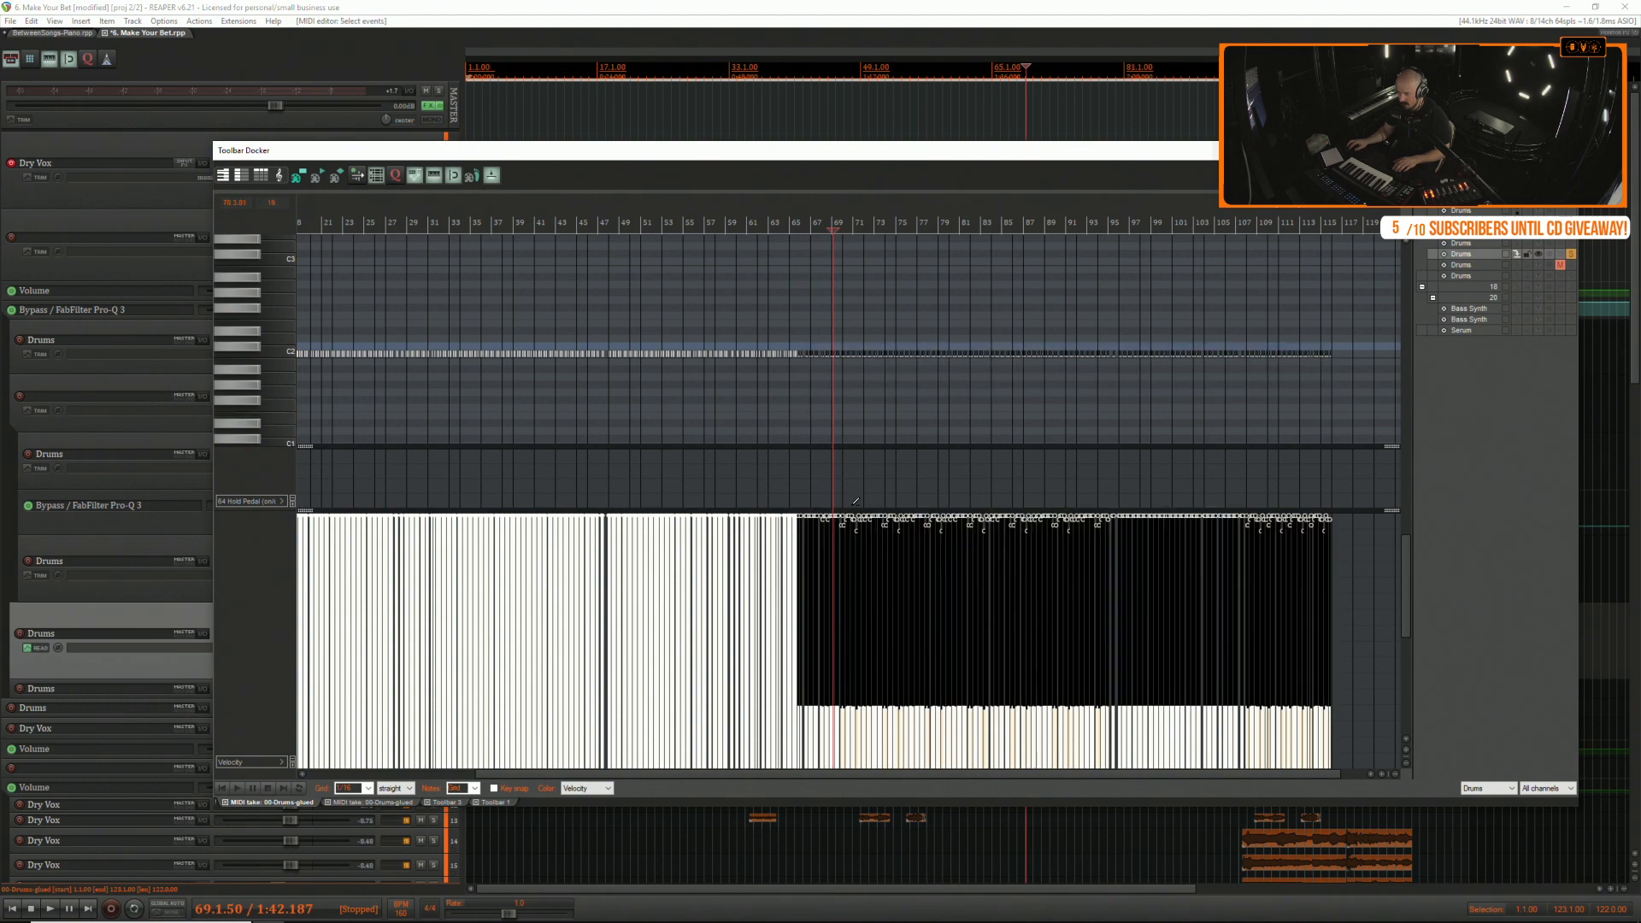
{"action": "left_click_drag", "start_coordinate": [855, 533], "coordinate": [854, 507]}
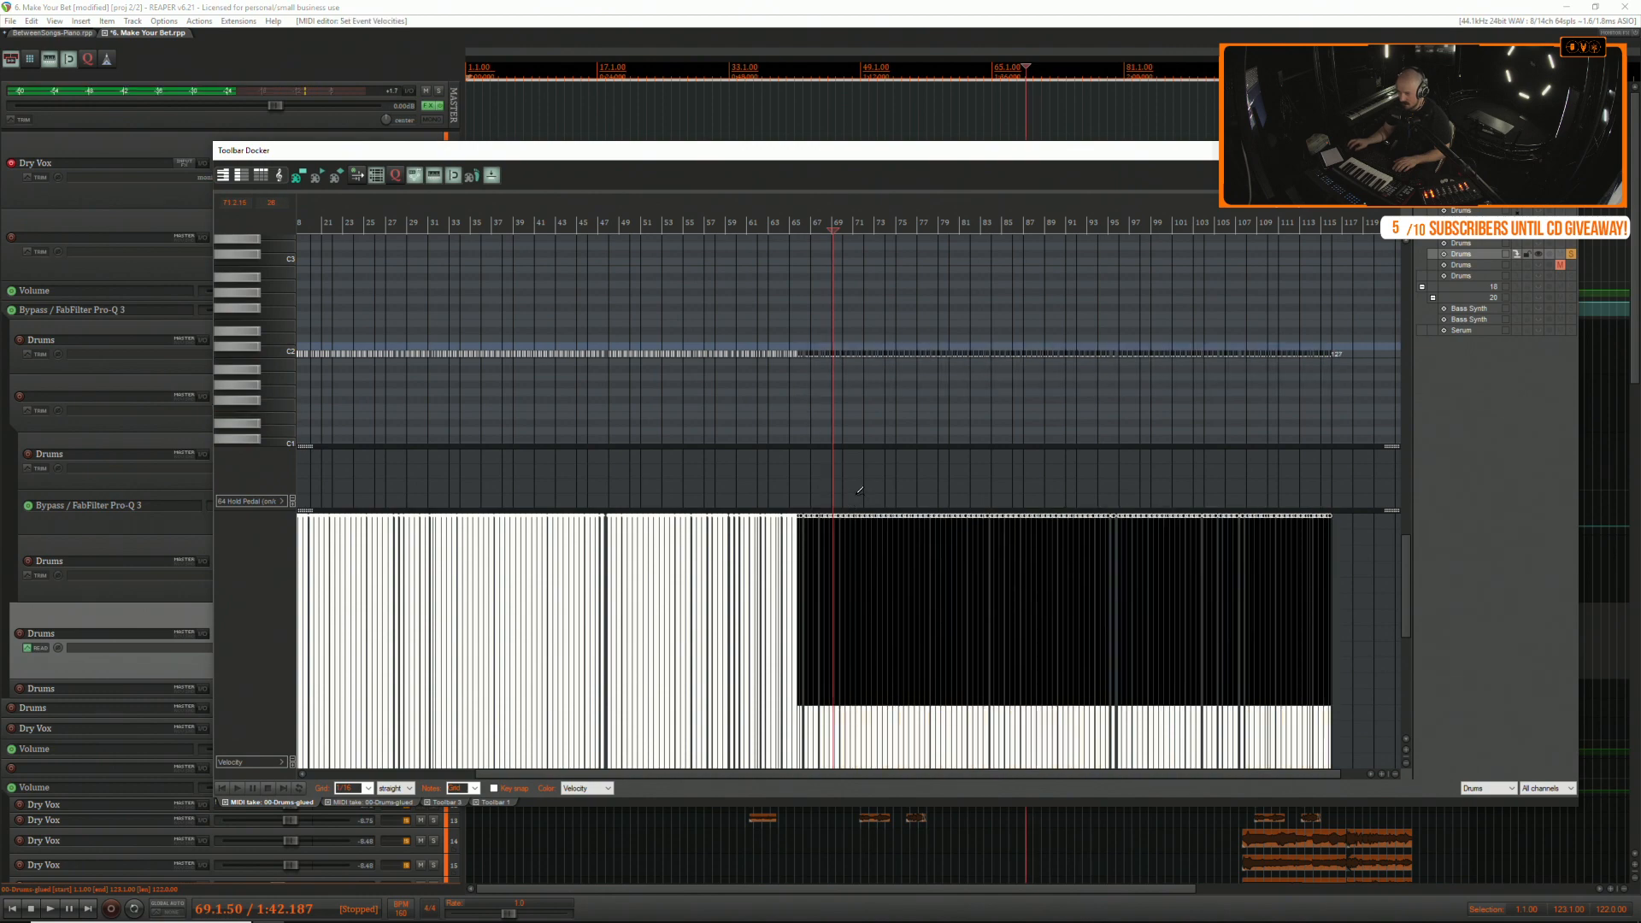
{"action": "key", "text": "space"}
{"action": "key", "text": "Escape"}
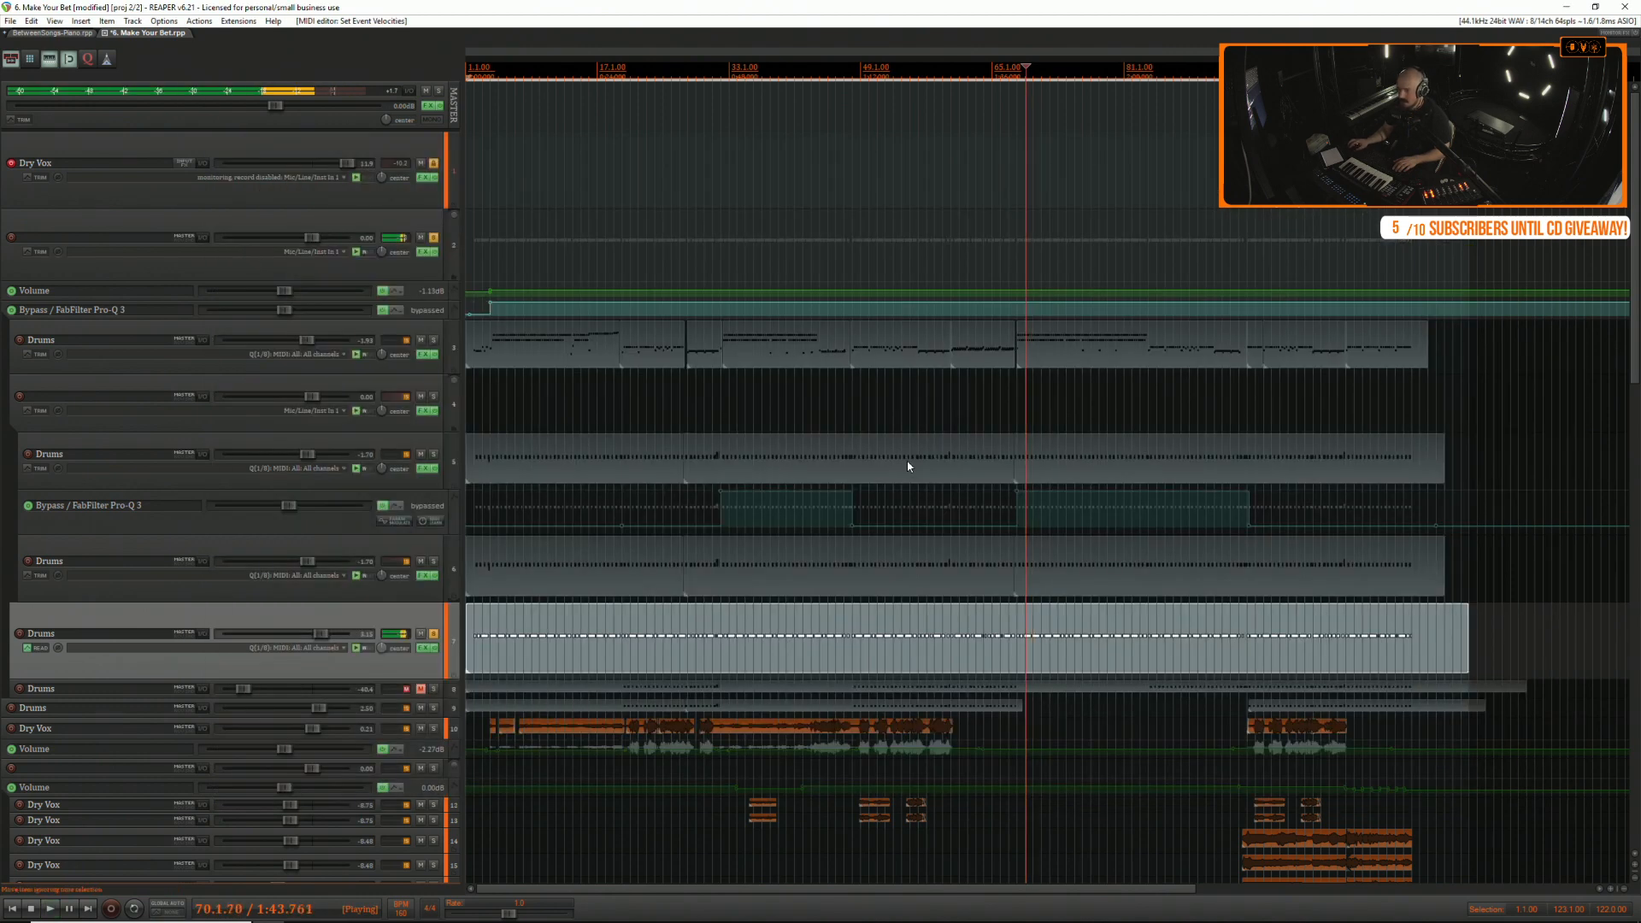
Unsolo drum track 7 and briefly play the full drums from near the start of the song.
{"action": "left_click", "coordinate": [434, 634]}
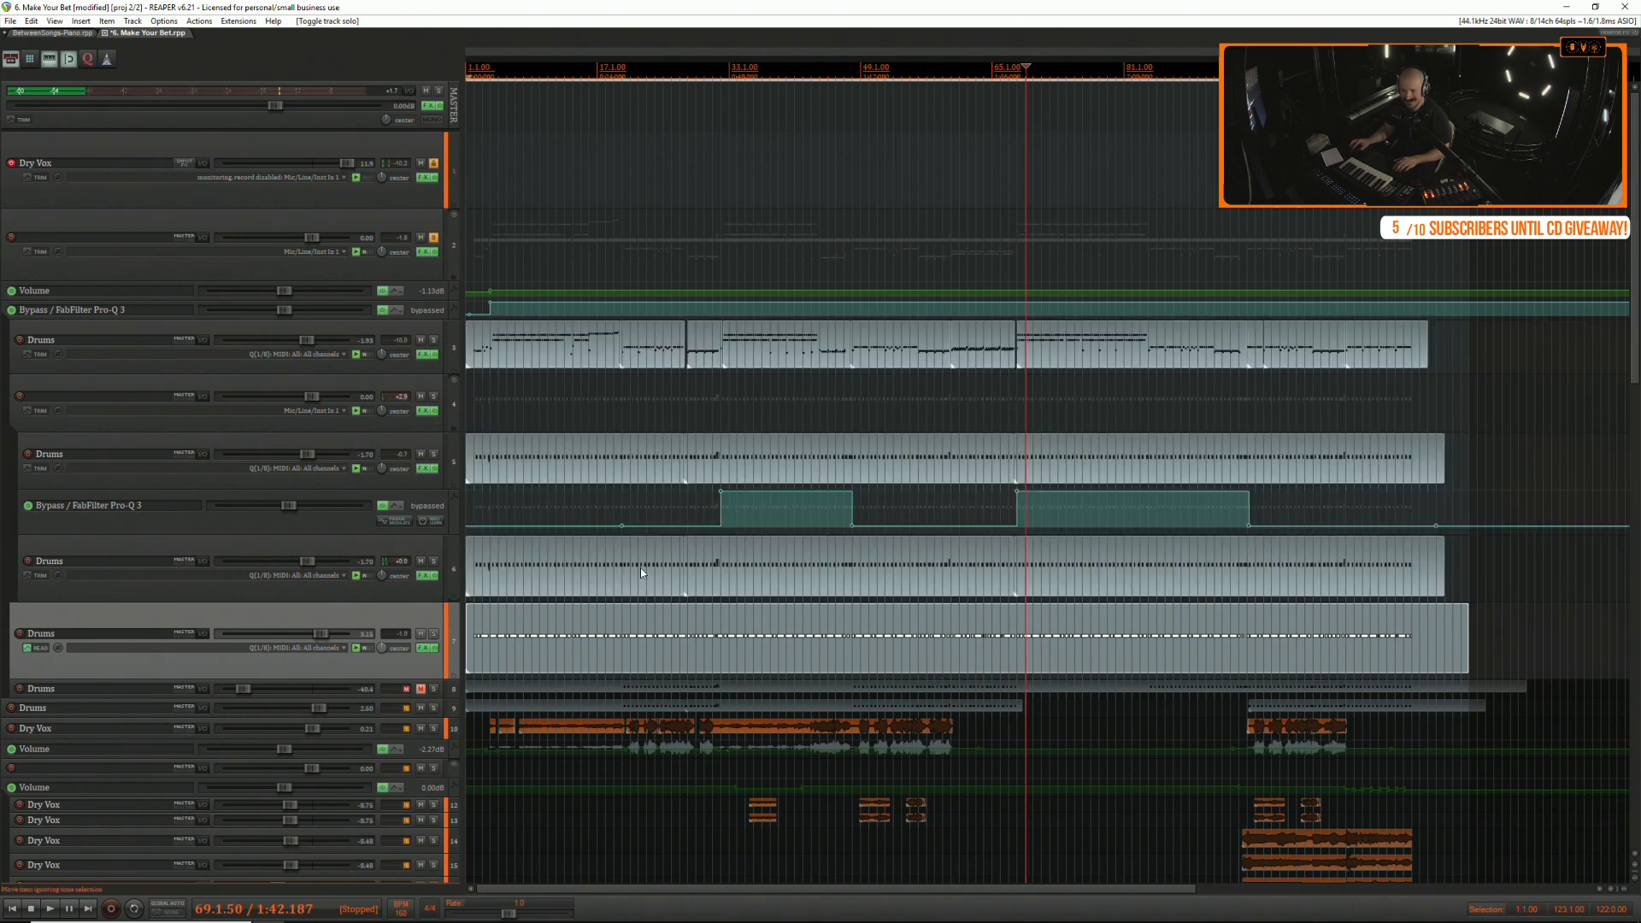
{"action": "left_click", "coordinate": [482, 520]}
{"action": "key", "text": "space"}
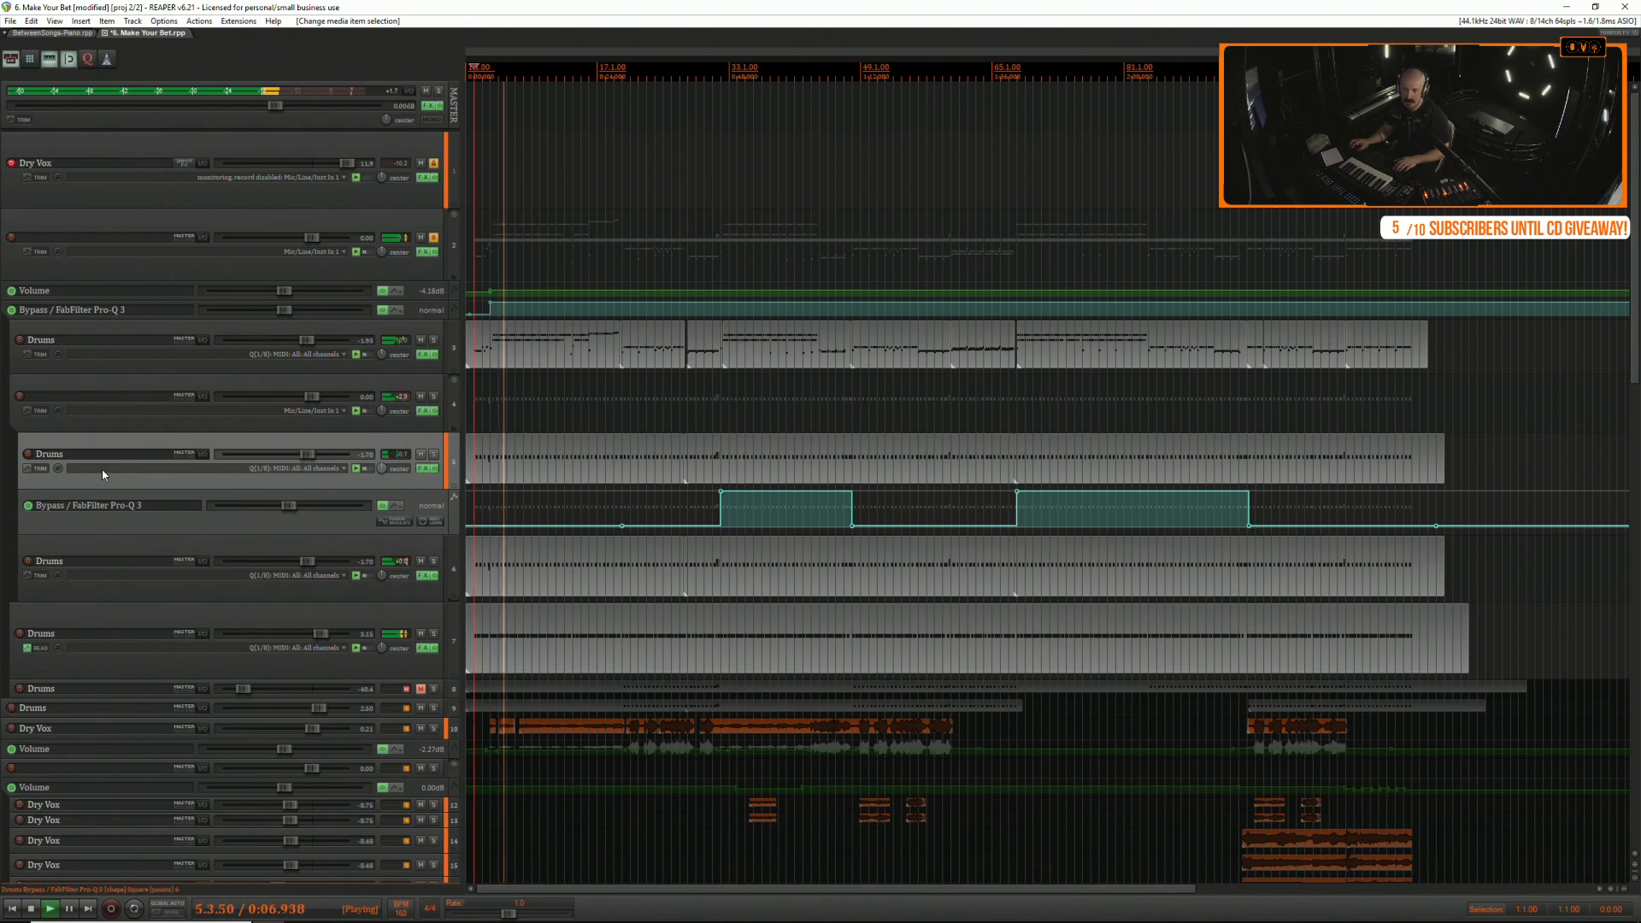
{"action": "key", "text": "space"}
Name folder track 2 "Drums" and track 3 "Cyms".
{"action": "double_click", "coordinate": [78, 236]}
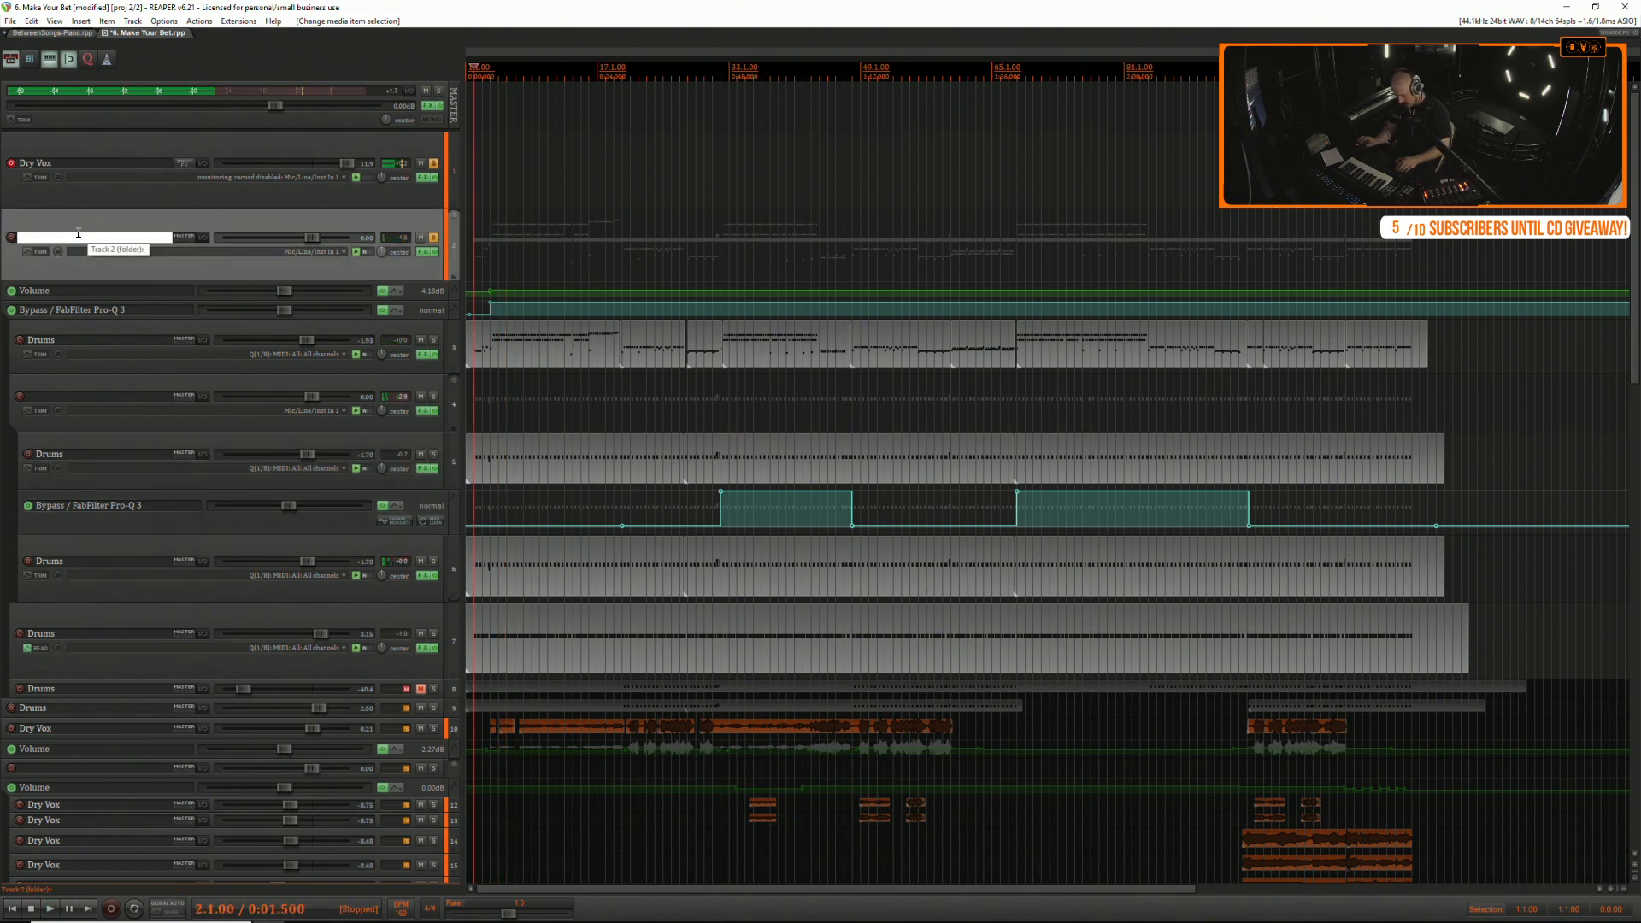
{"action": "type", "text": "Drums"}
{"action": "key", "text": "Return"}
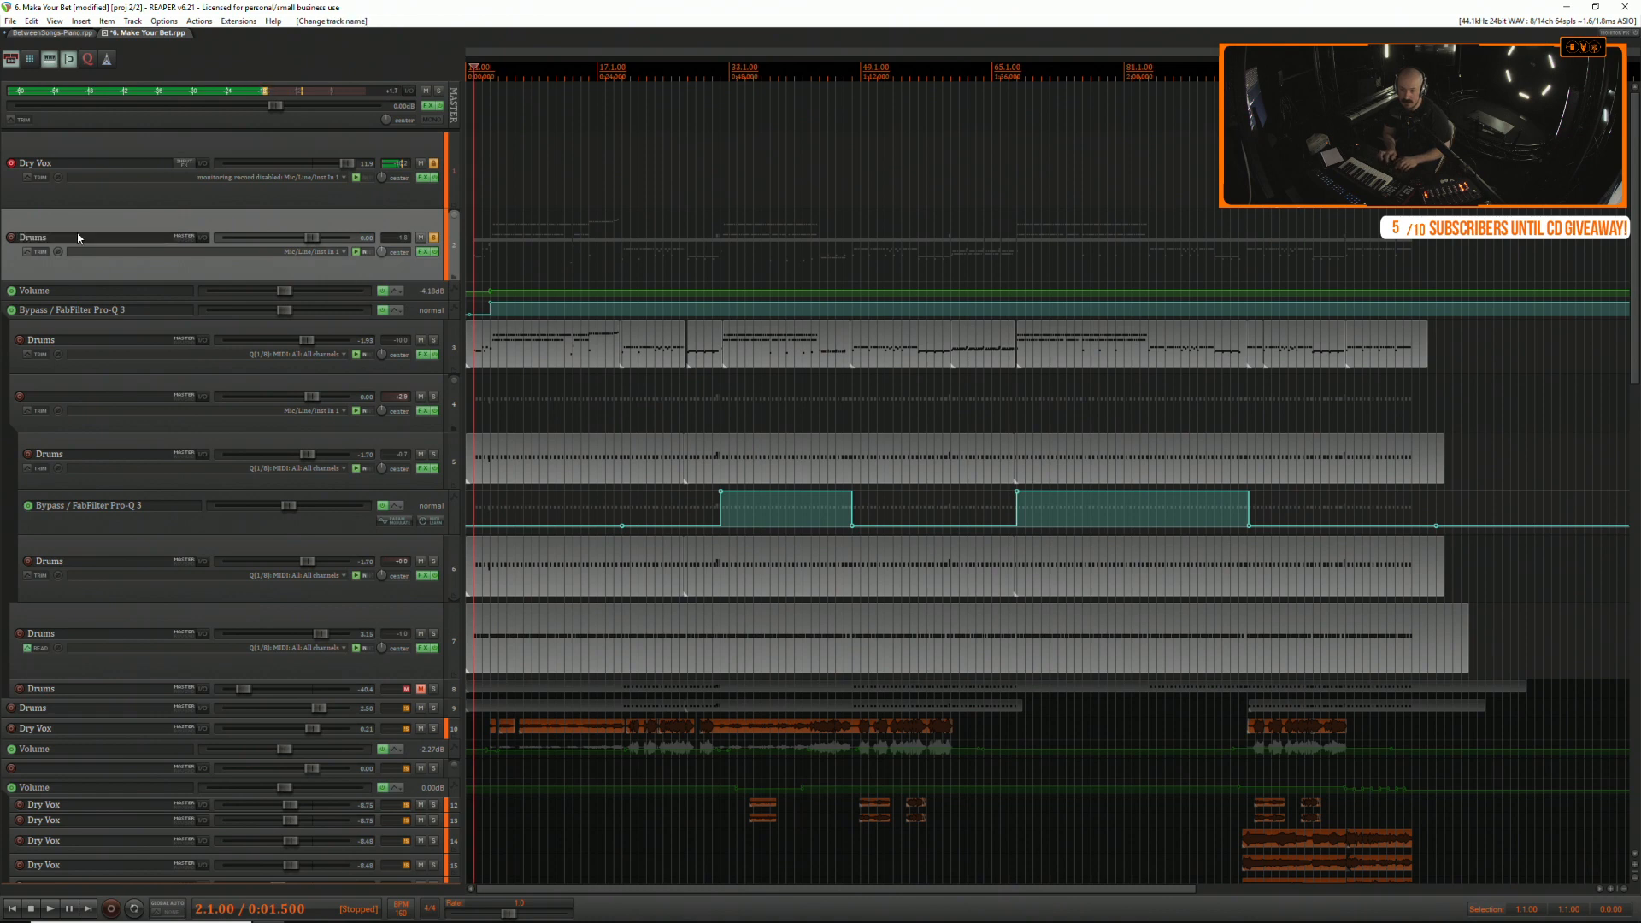
{"action": "double_click", "coordinate": [60, 340]}
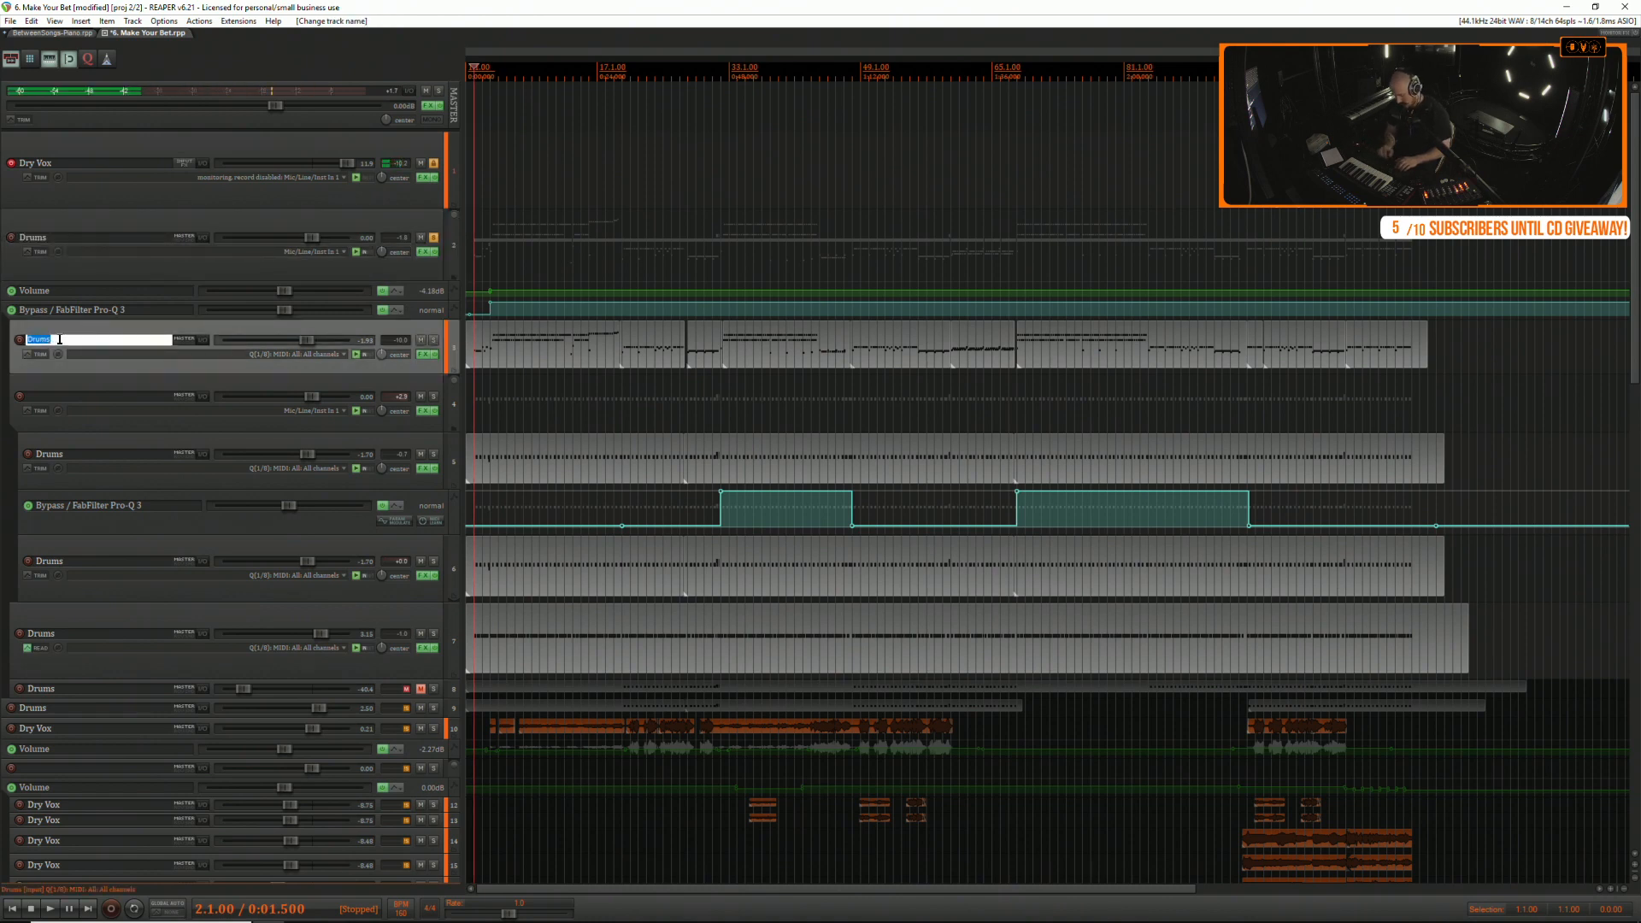
{"action": "type", "text": "Cyms"}
{"action": "key", "text": "Return"}
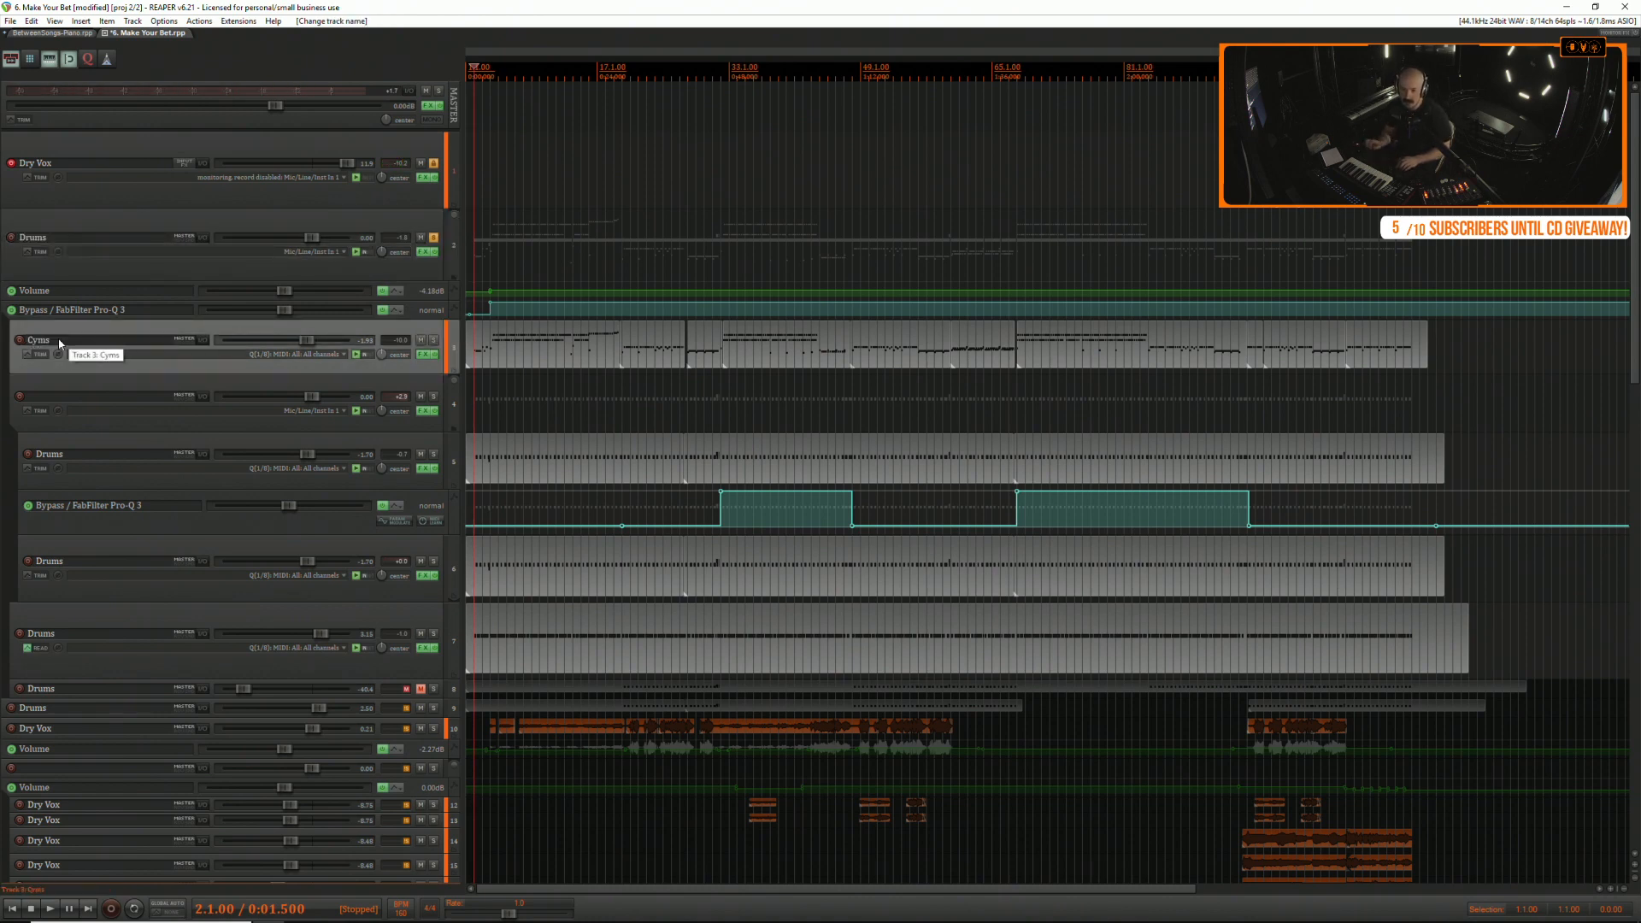
Name tracks 4, 5, 6 and 7 "Snare", "Snare 1", "Snare 2" and "Kick" respectively.
{"action": "double_click", "coordinate": [75, 394]}
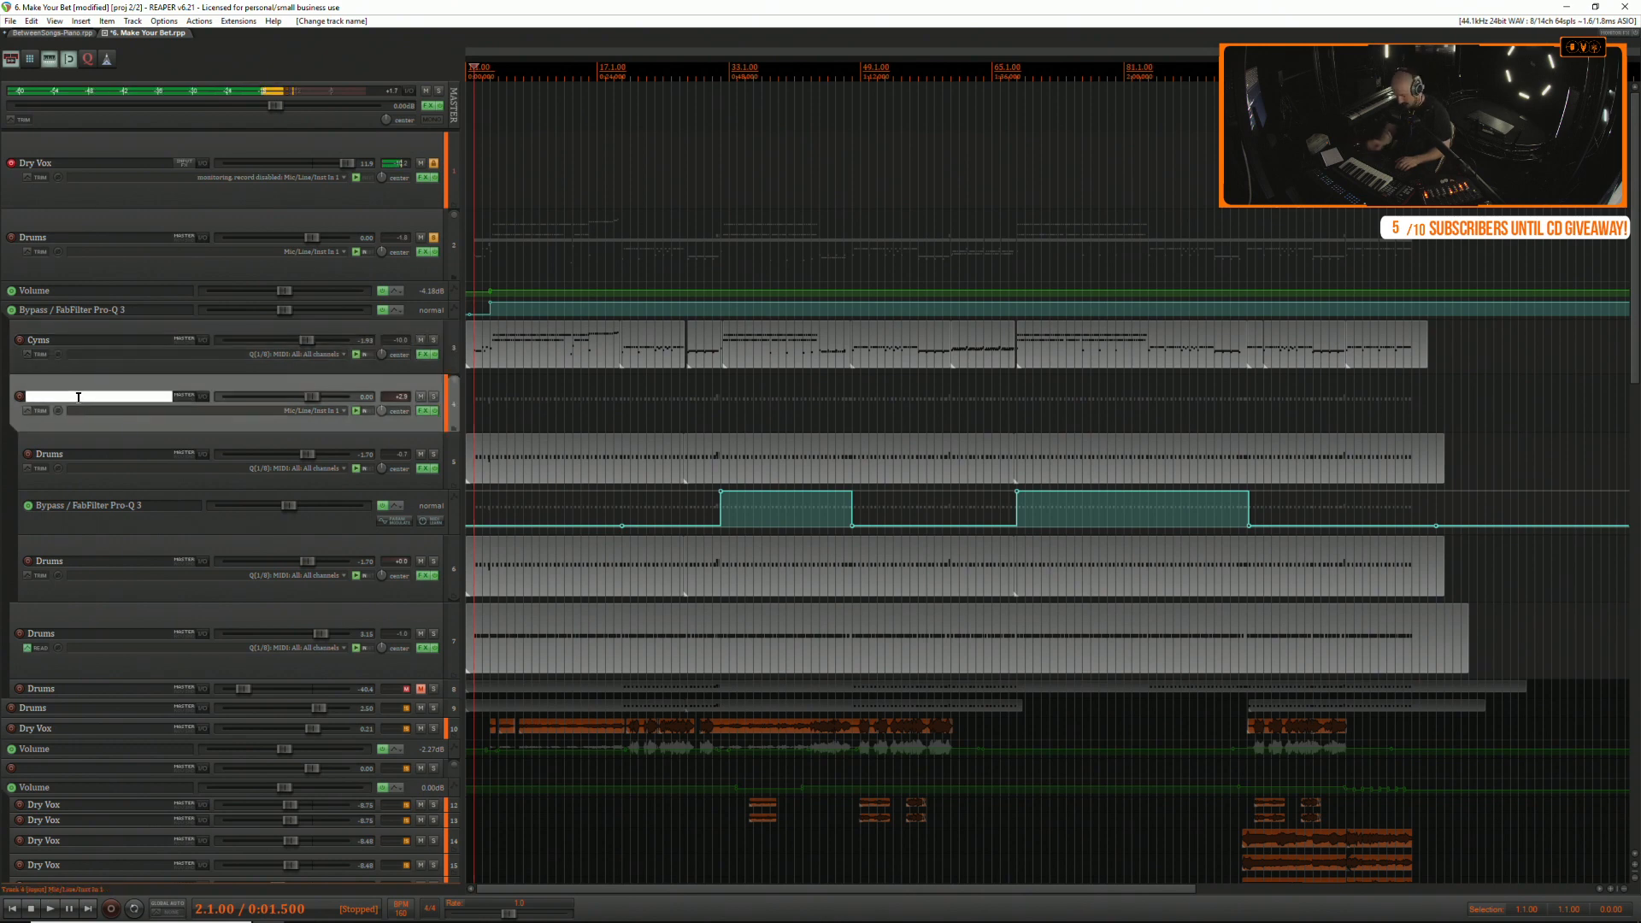
{"action": "left_click", "coordinate": [74, 456]}
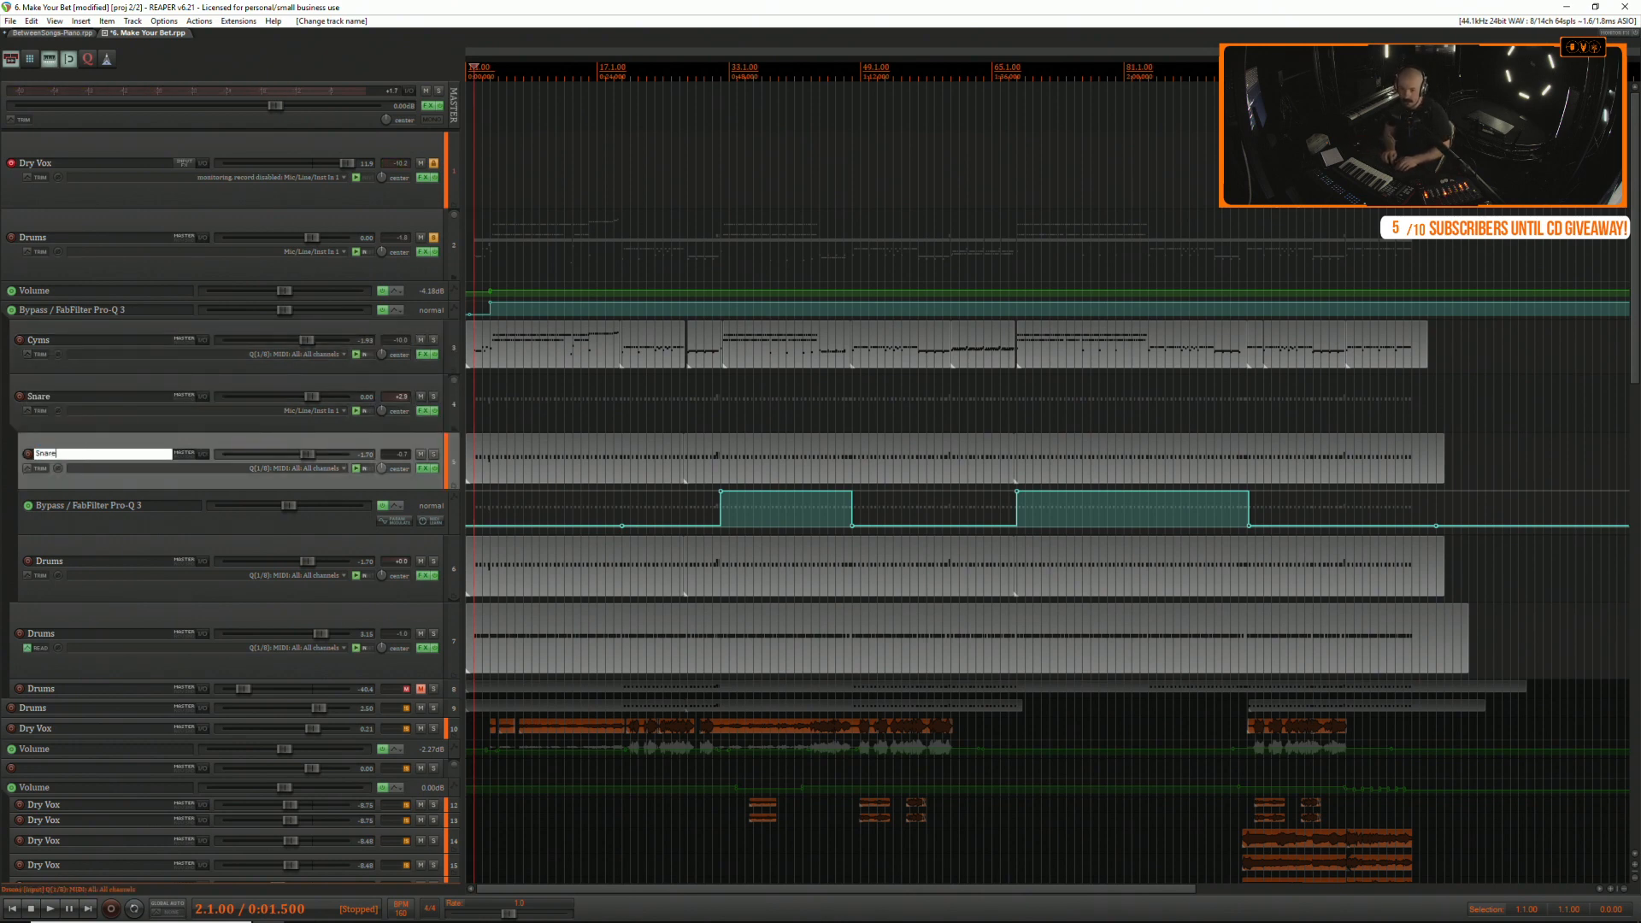
{"action": "key", "text": "Return"}
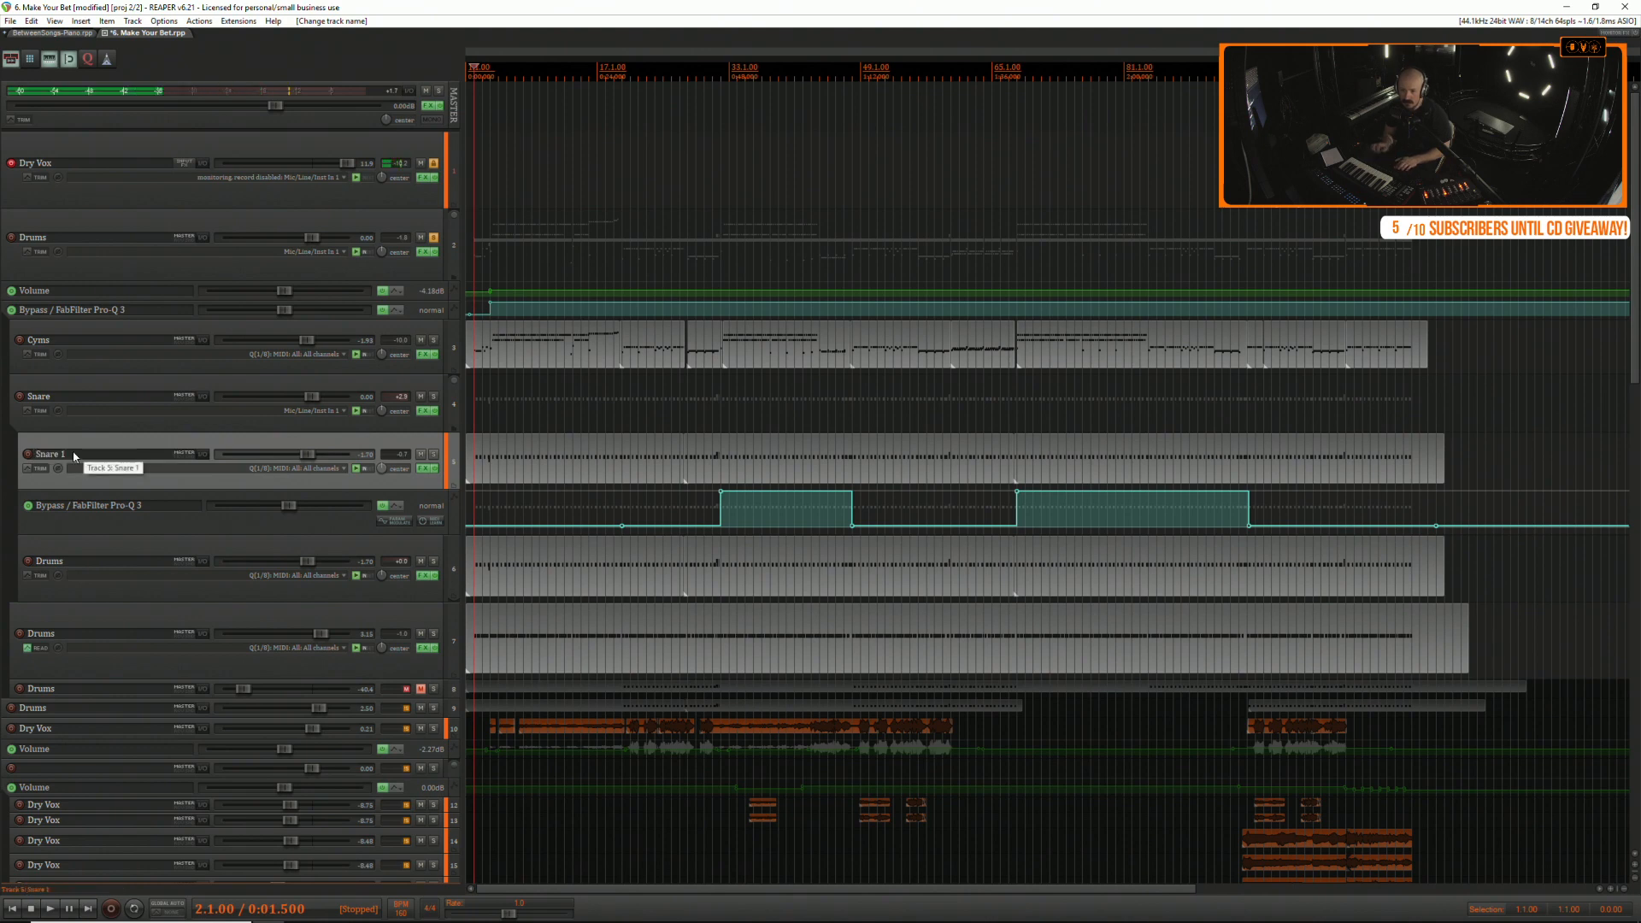
{"action": "double_click", "coordinate": [64, 562]}
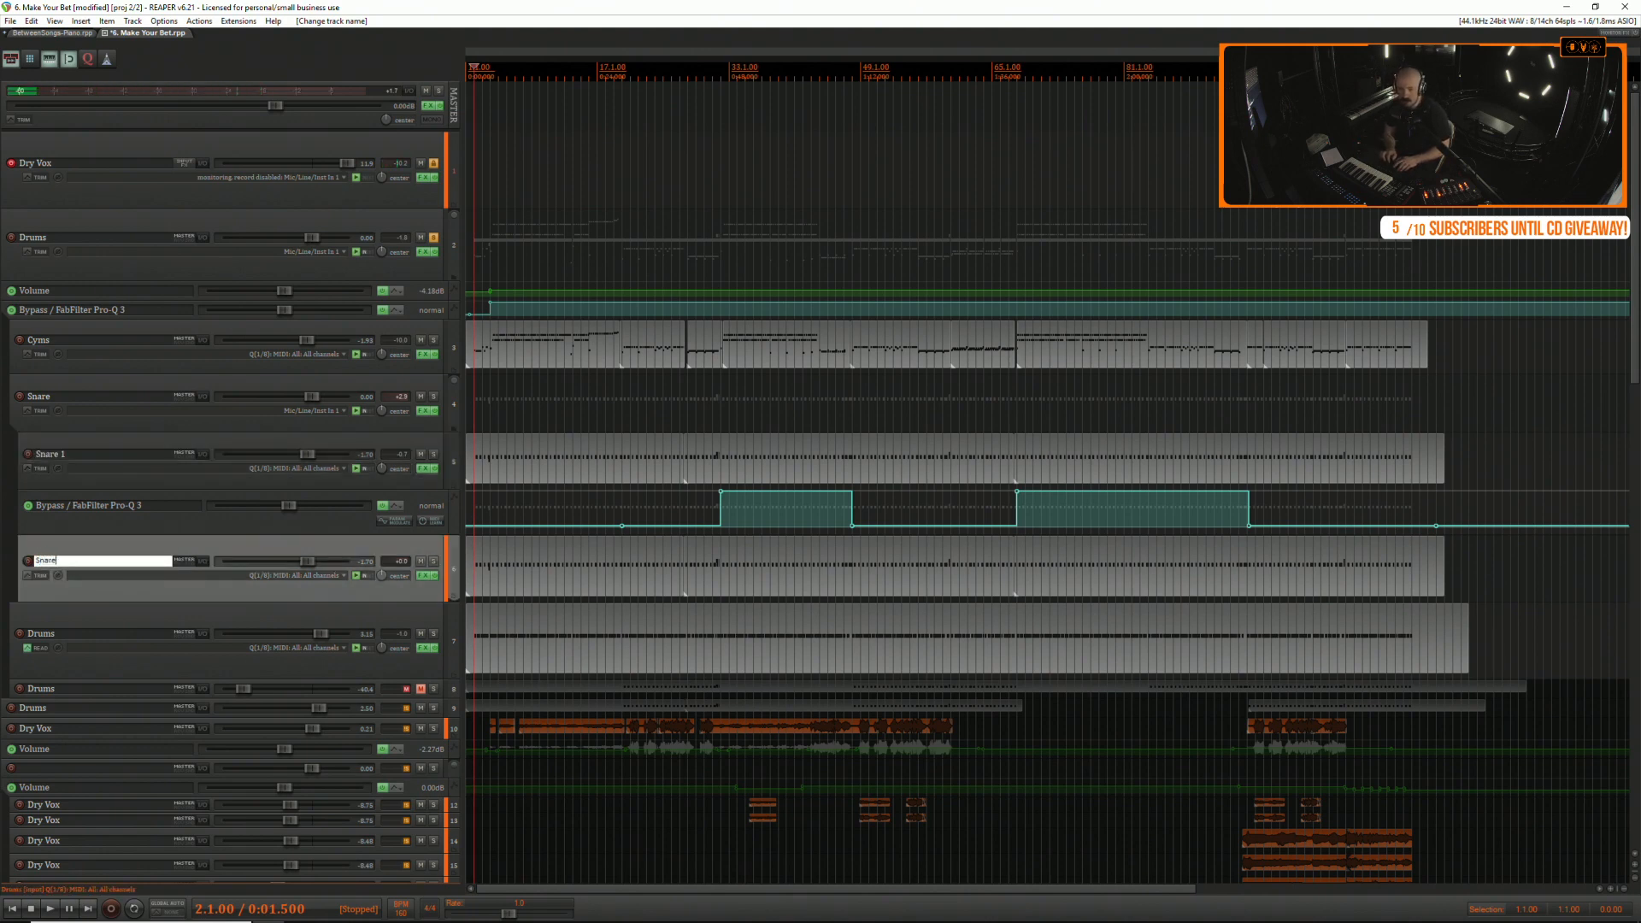
{"action": "double_click", "coordinate": [67, 633]}
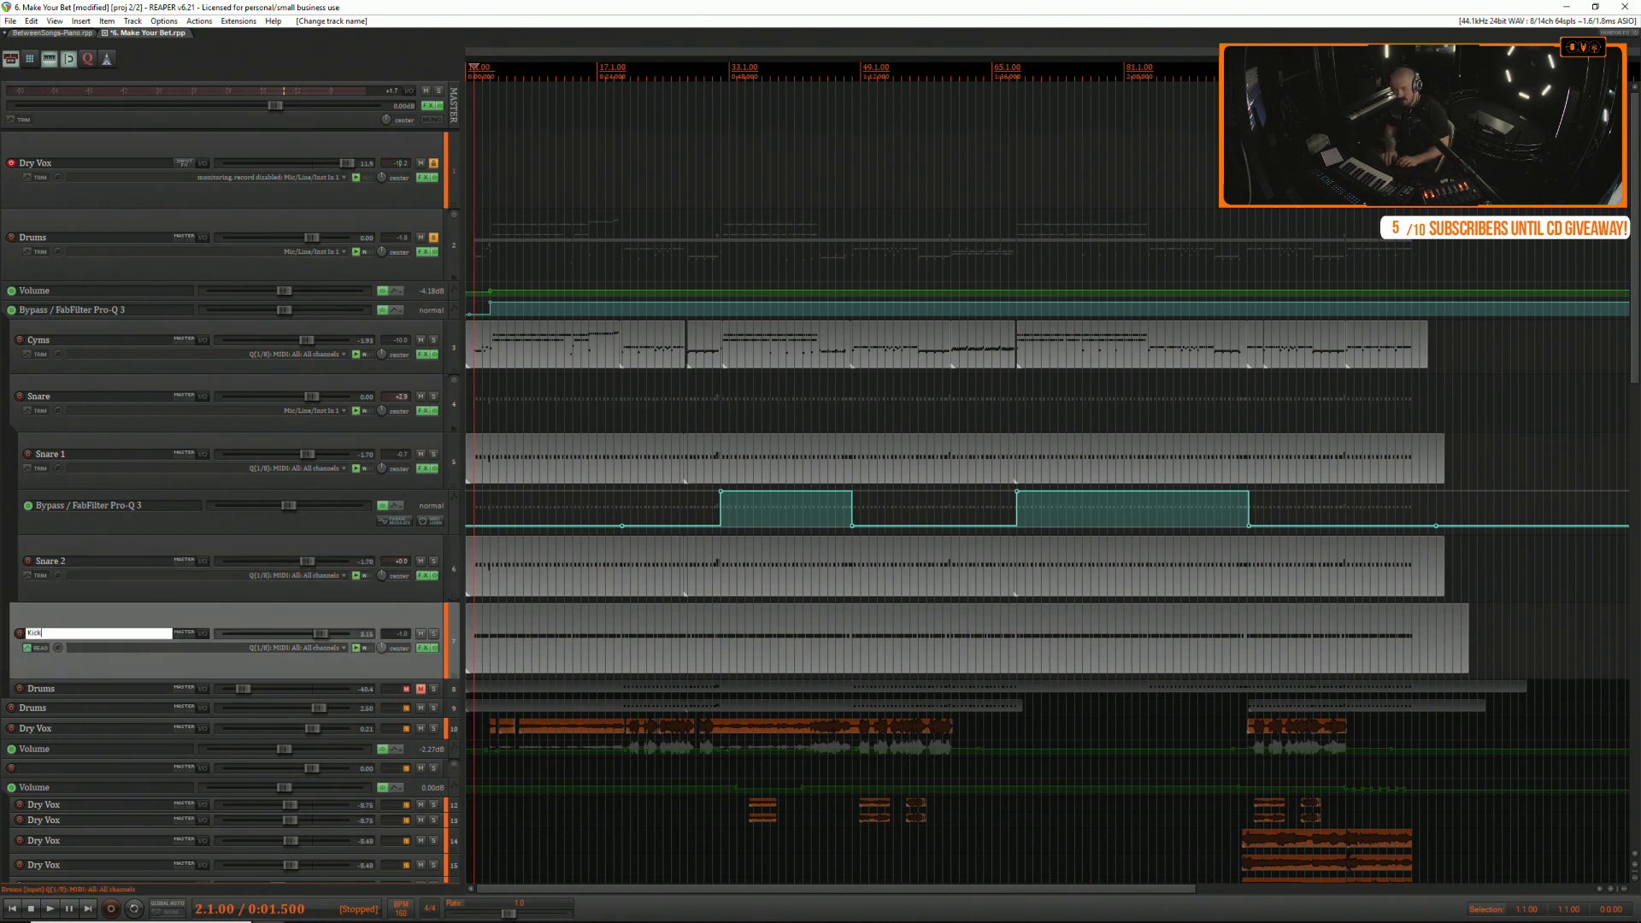
Compact the child tracks of the Drums folder and reduce the height of the Drums folder track.
{"action": "left_click", "coordinate": [454, 216]}
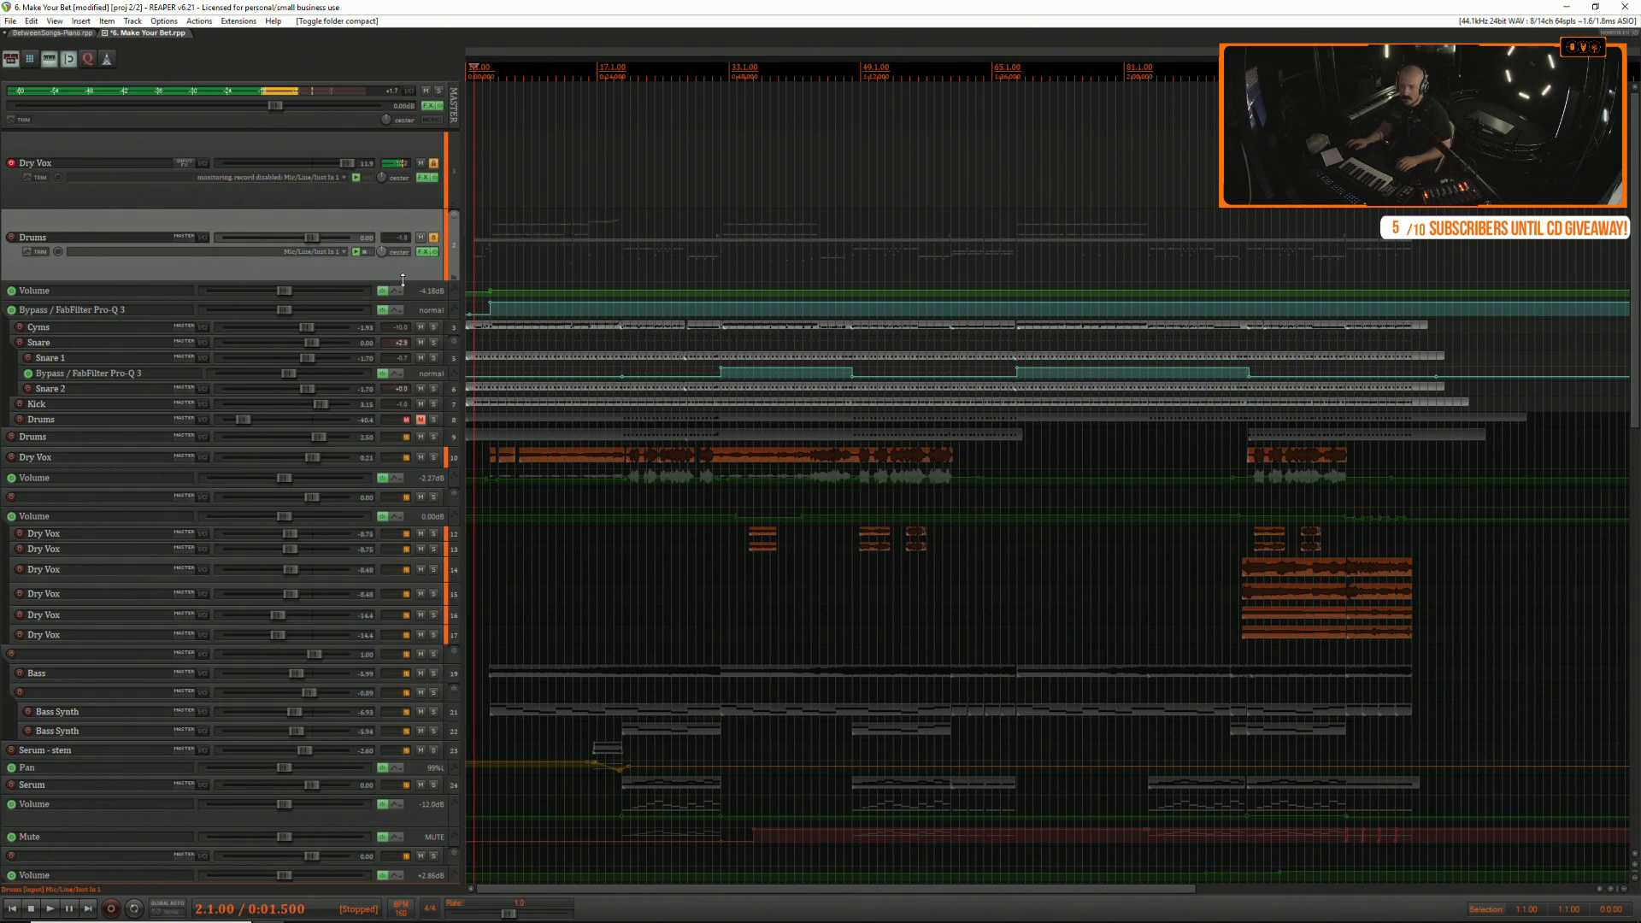
{"action": "left_click_drag", "start_coordinate": [403, 280], "coordinate": [405, 252]}
{"action": "scroll", "coordinate": [207, 337], "scroll_direction": "up", "scroll_amount": 8}
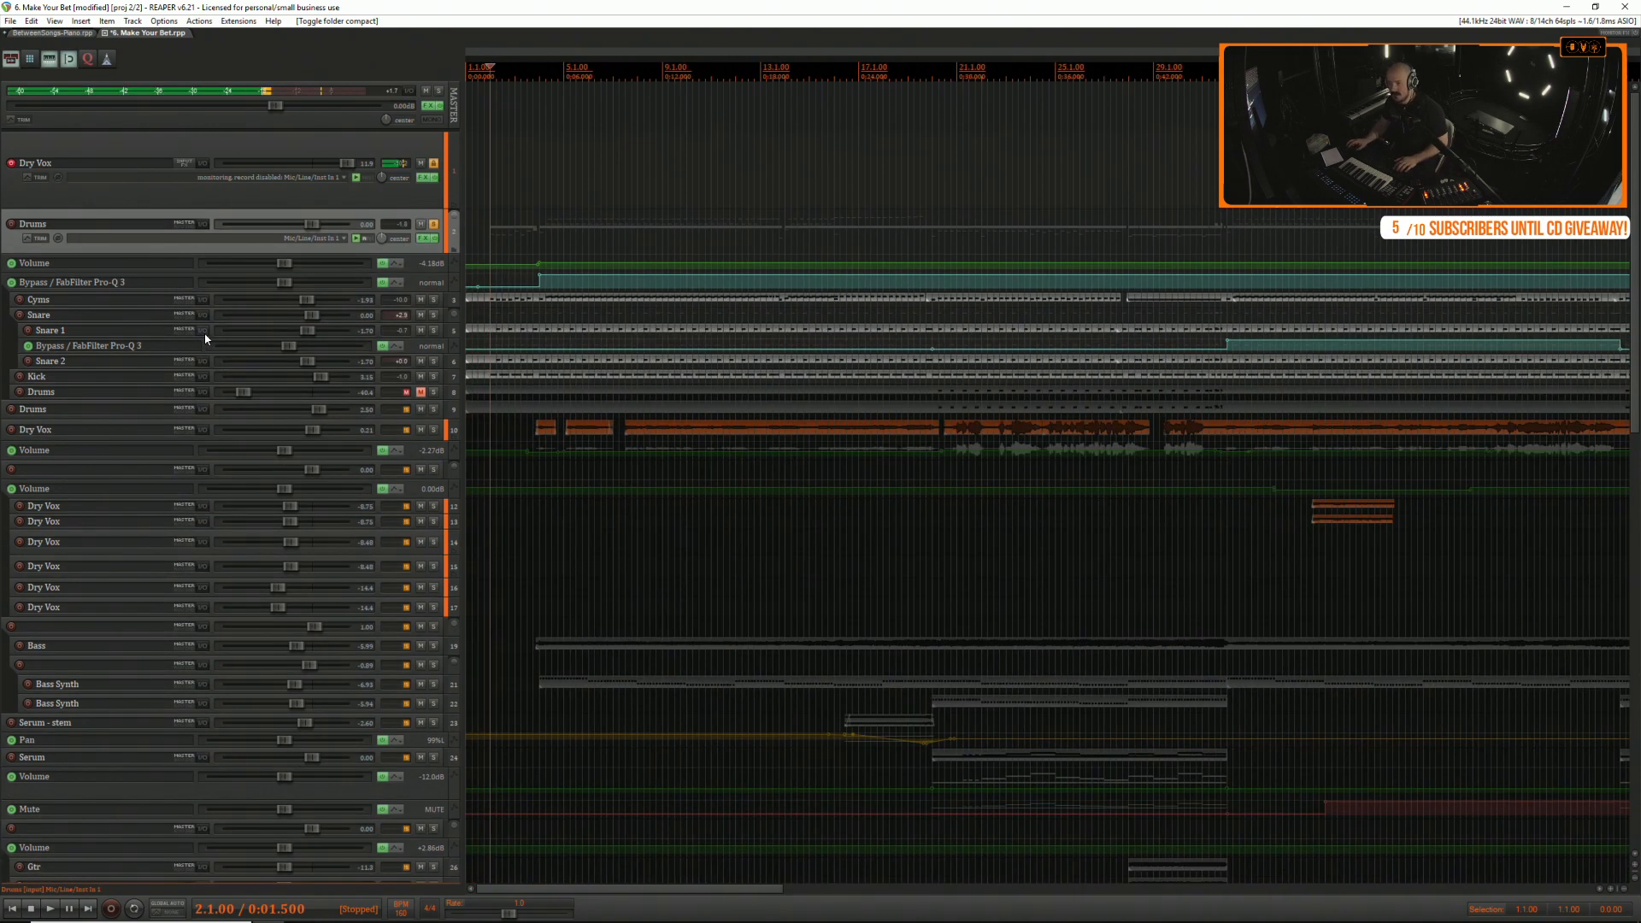
Name the unnamed folder track above Bass "BASS" and move it with its child tracks directly below drum track 9.
{"action": "scroll", "coordinate": [159, 472], "scroll_direction": "down", "scroll_amount": 6}
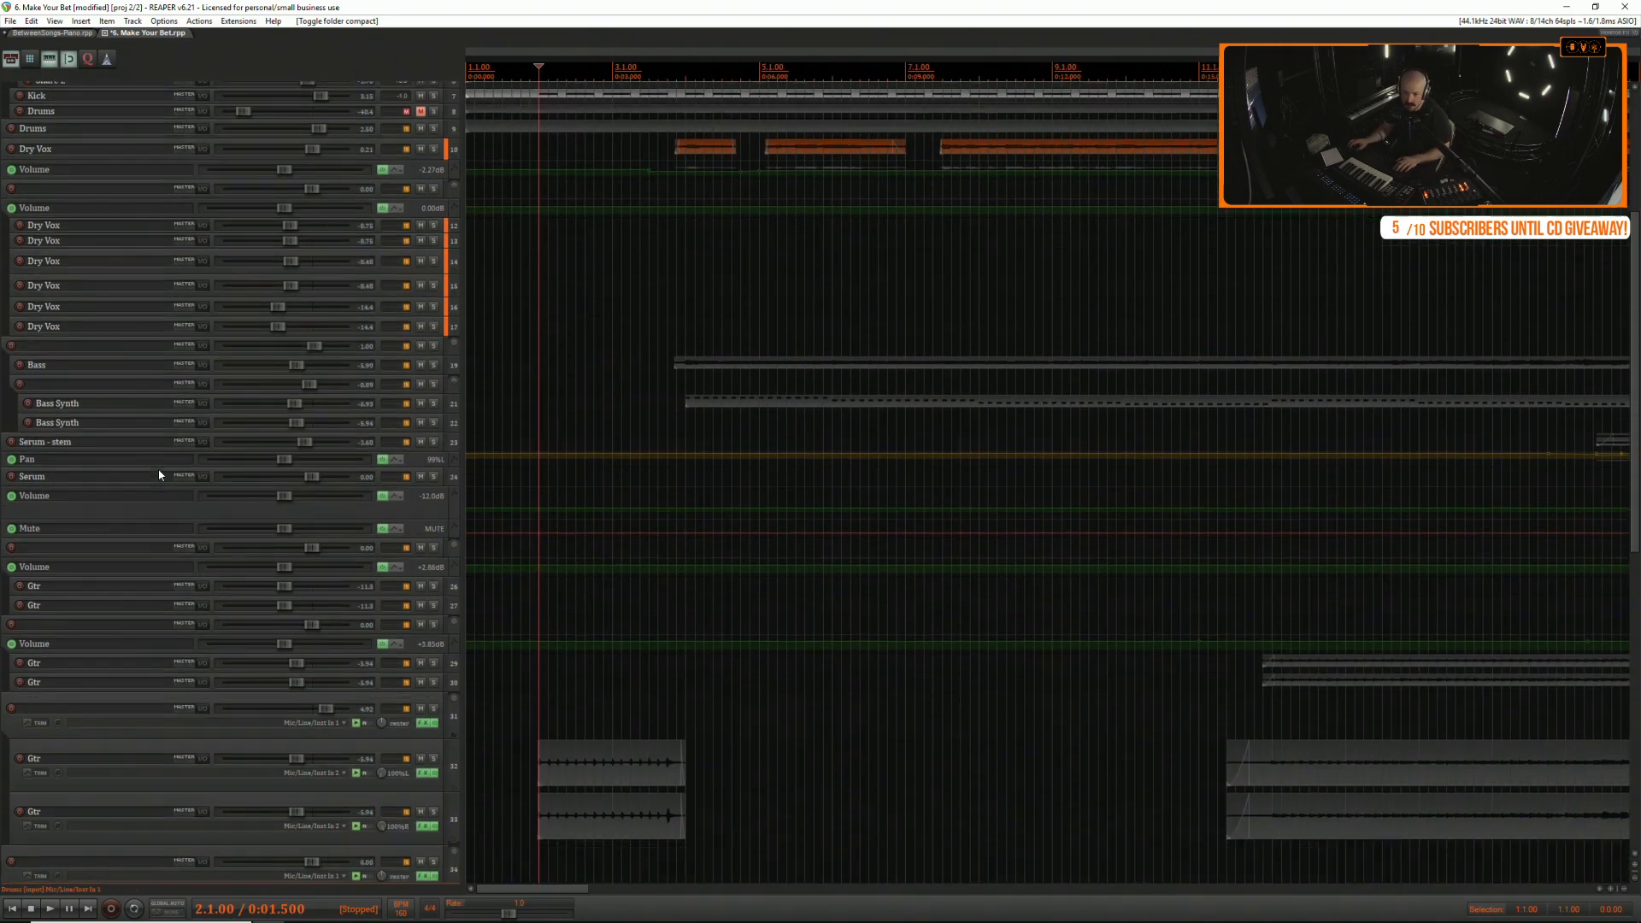
{"action": "scroll", "coordinate": [159, 465], "scroll_direction": "up", "scroll_amount": 4}
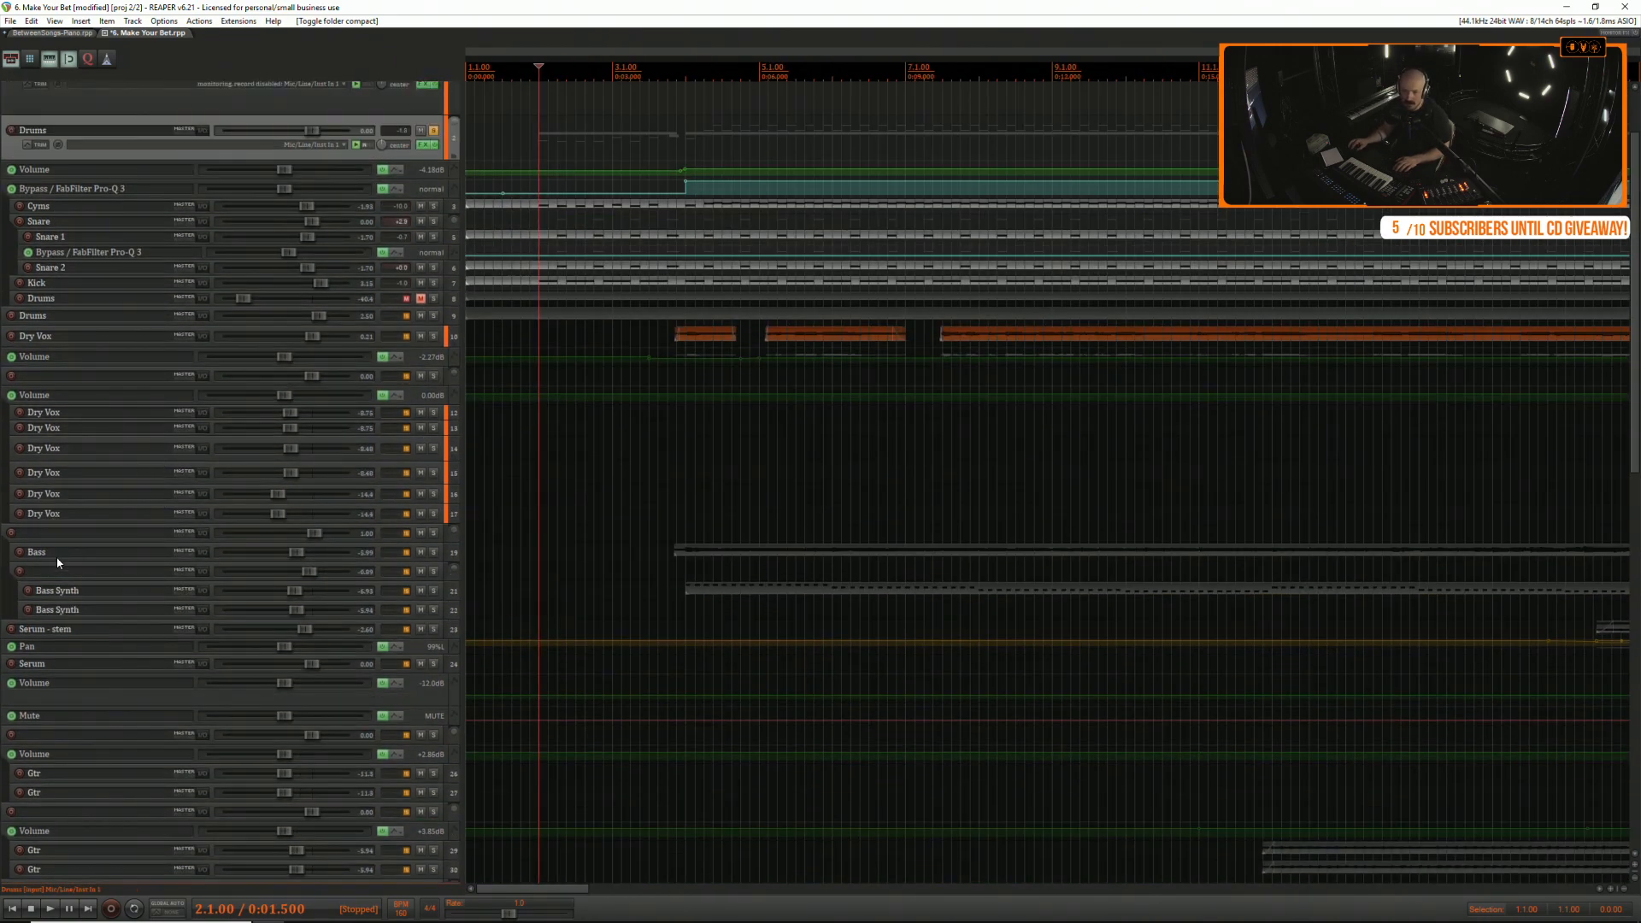
{"action": "left_click", "coordinate": [71, 537]}
{"action": "scroll", "coordinate": [71, 537], "scroll_direction": "down", "scroll_amount": 10}
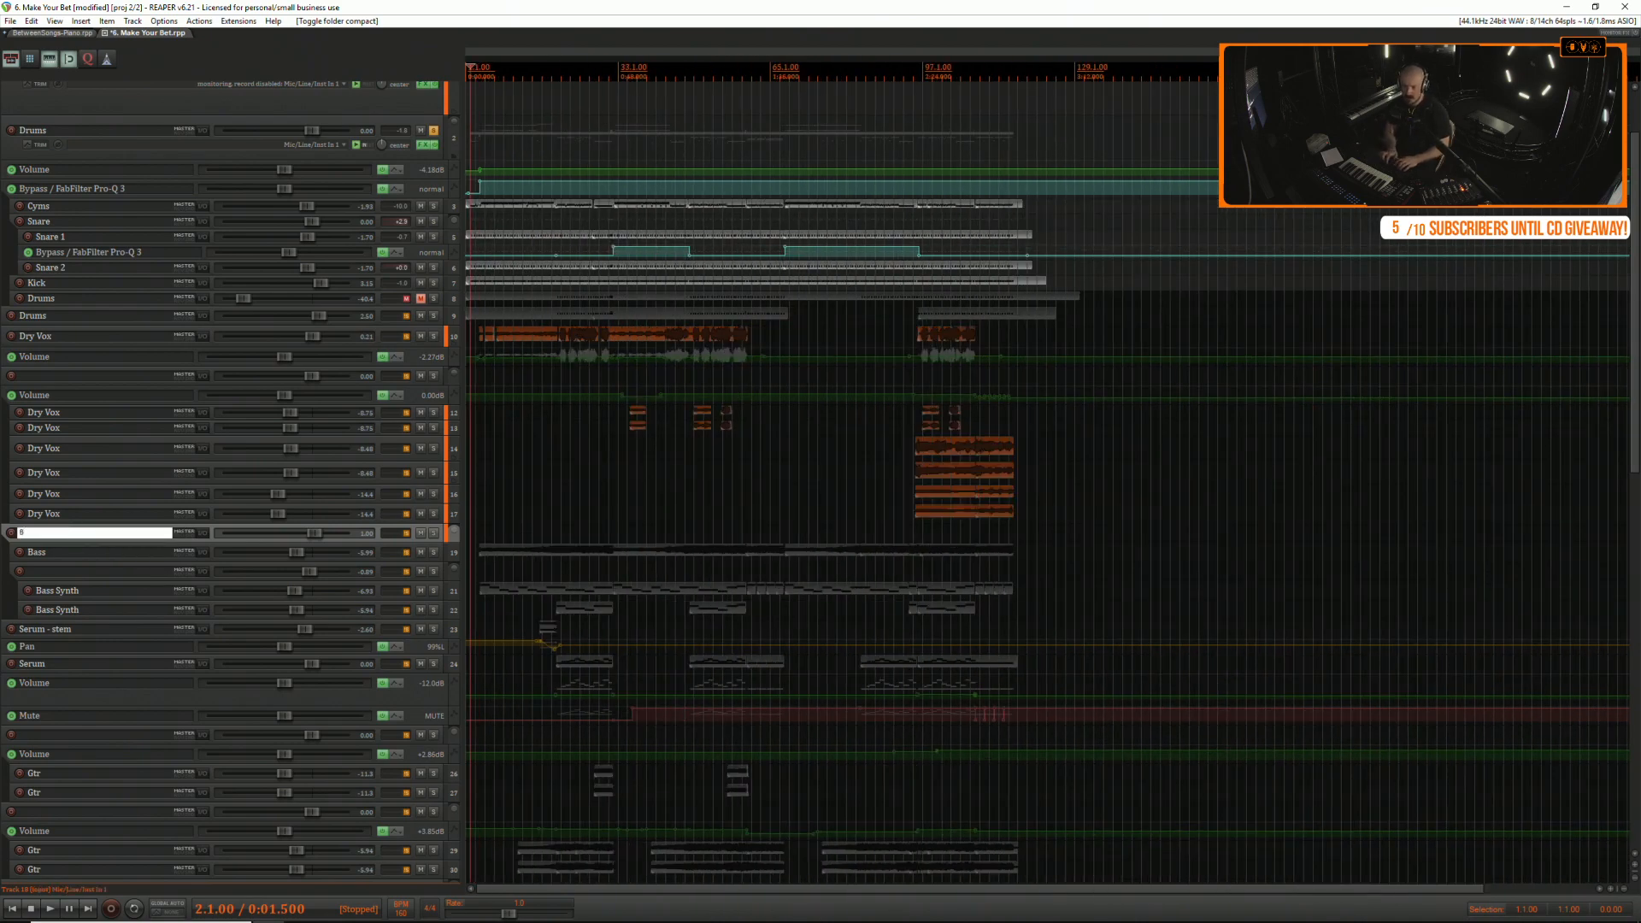
{"action": "type", "text": "BASS"}
{"action": "key", "text": "Return"}
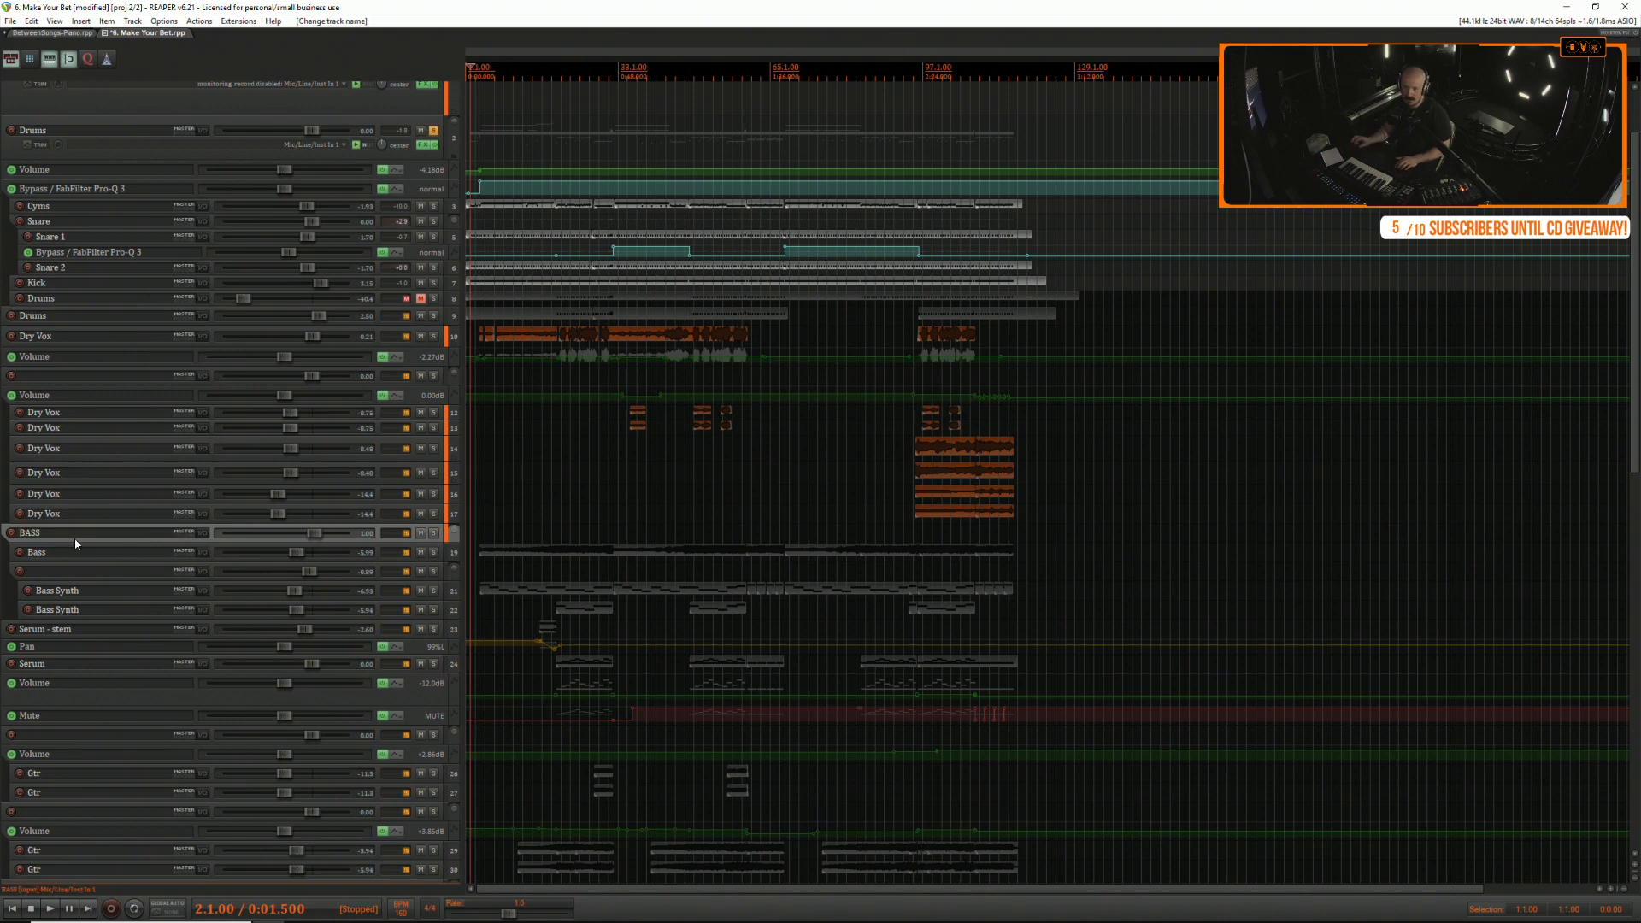
{"action": "left_click_drag", "start_coordinate": [74, 538], "coordinate": [83, 318]}
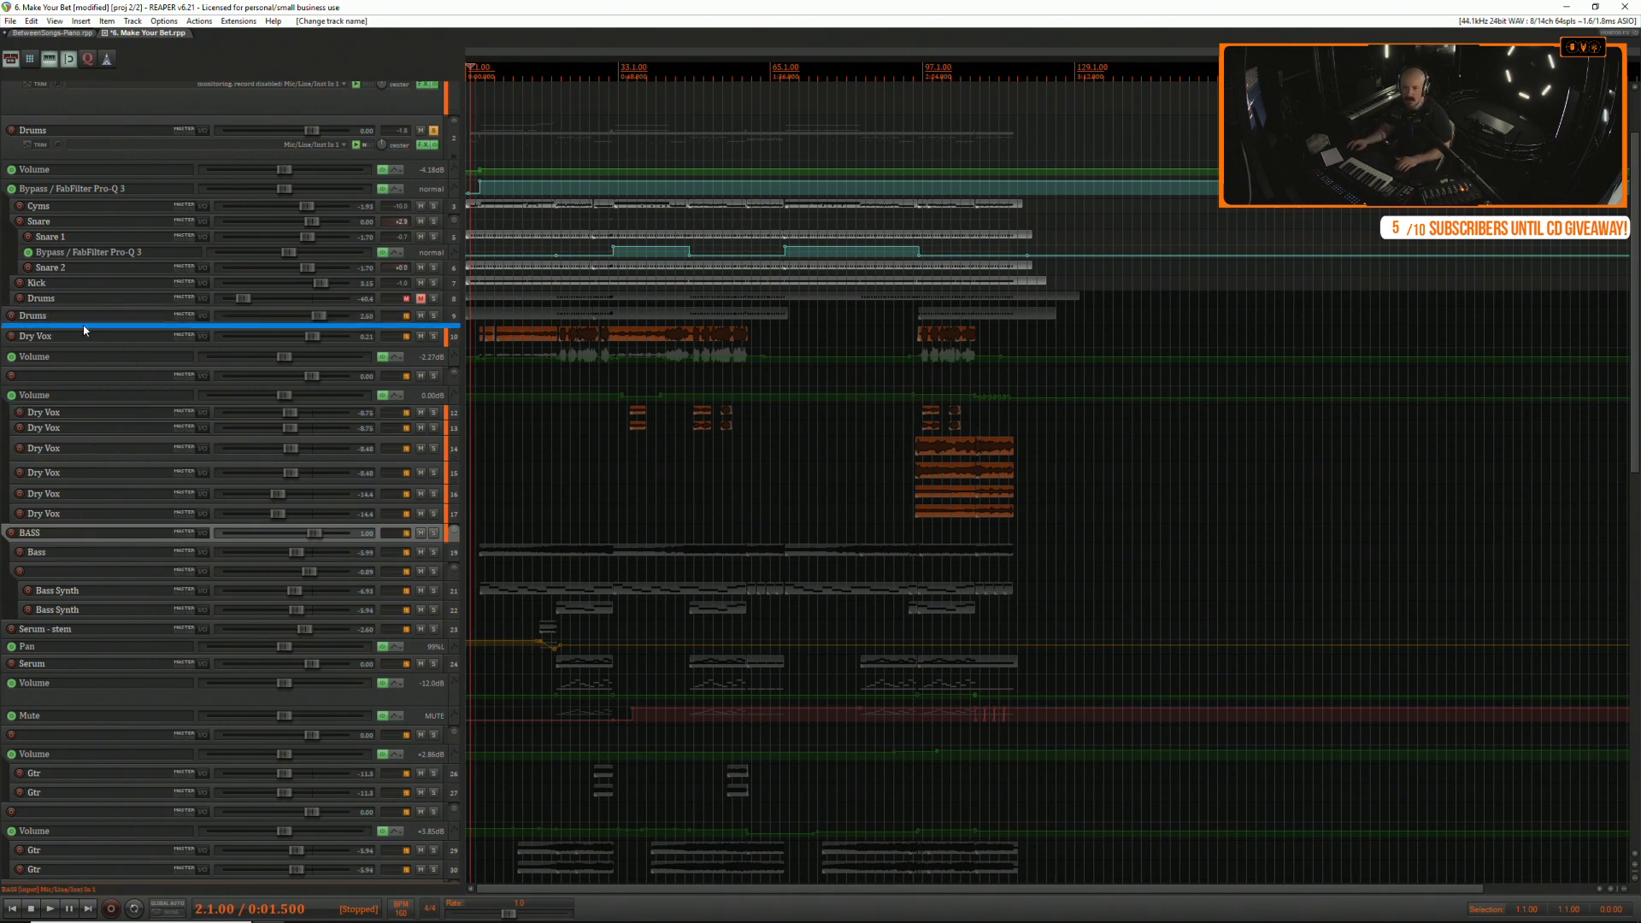
{"action": "left_click_drag", "start_coordinate": [84, 330], "coordinate": [84, 322]}
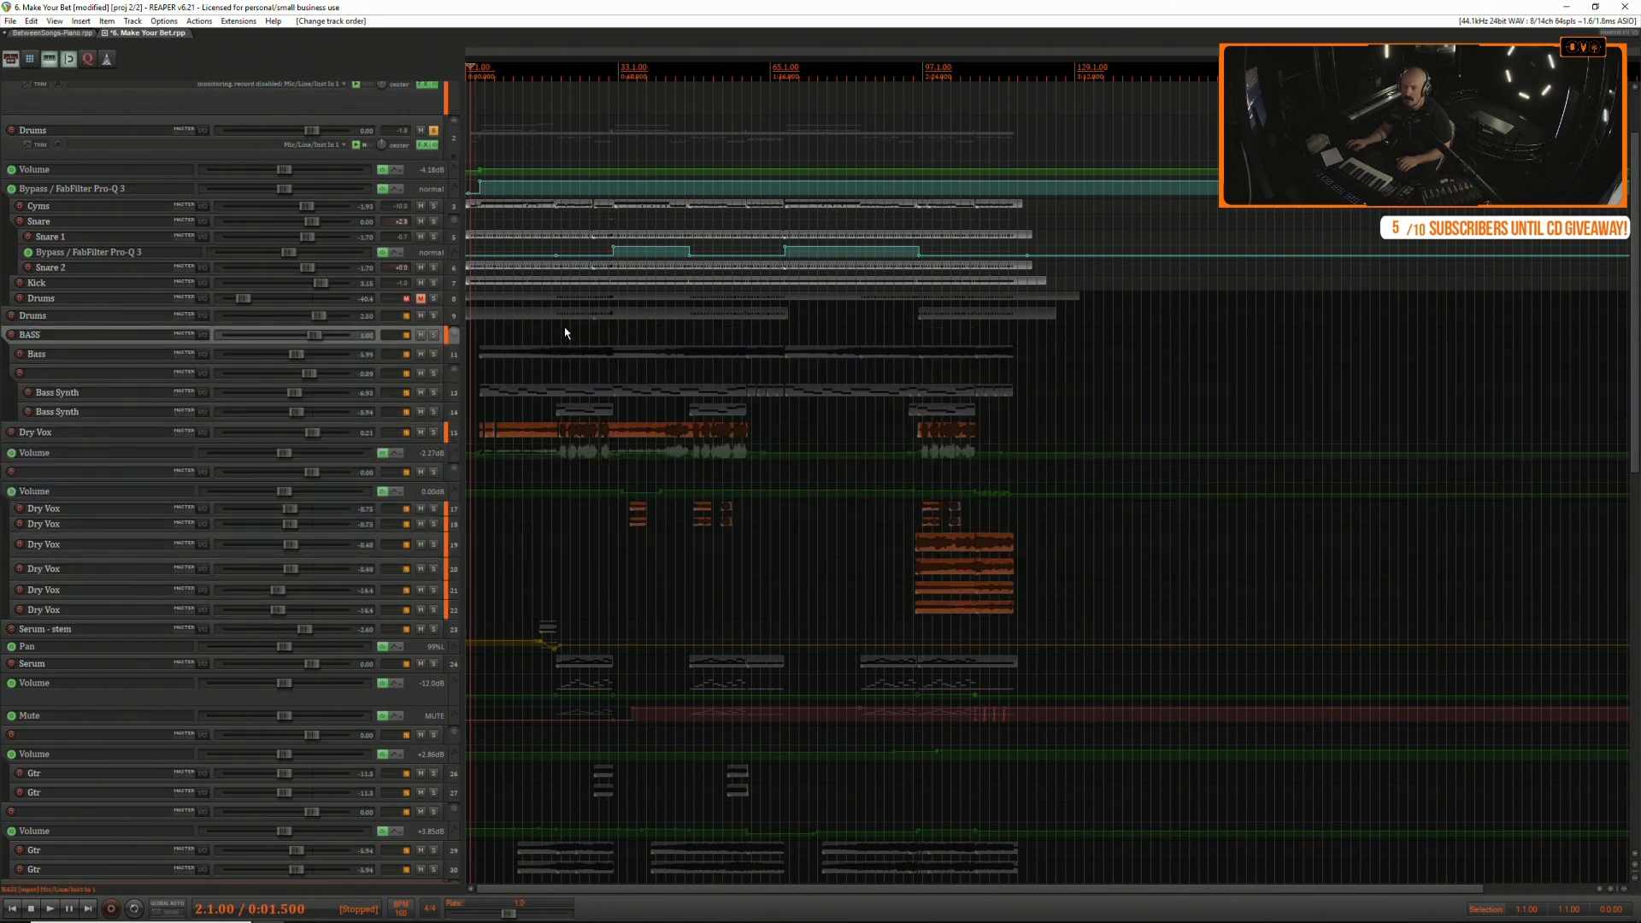
Play from bar 19 and toggle the mutes on drum tracks 8 and 9 to compare their contribution, enlarging both tracks.
{"action": "left_click", "coordinate": [557, 325]}
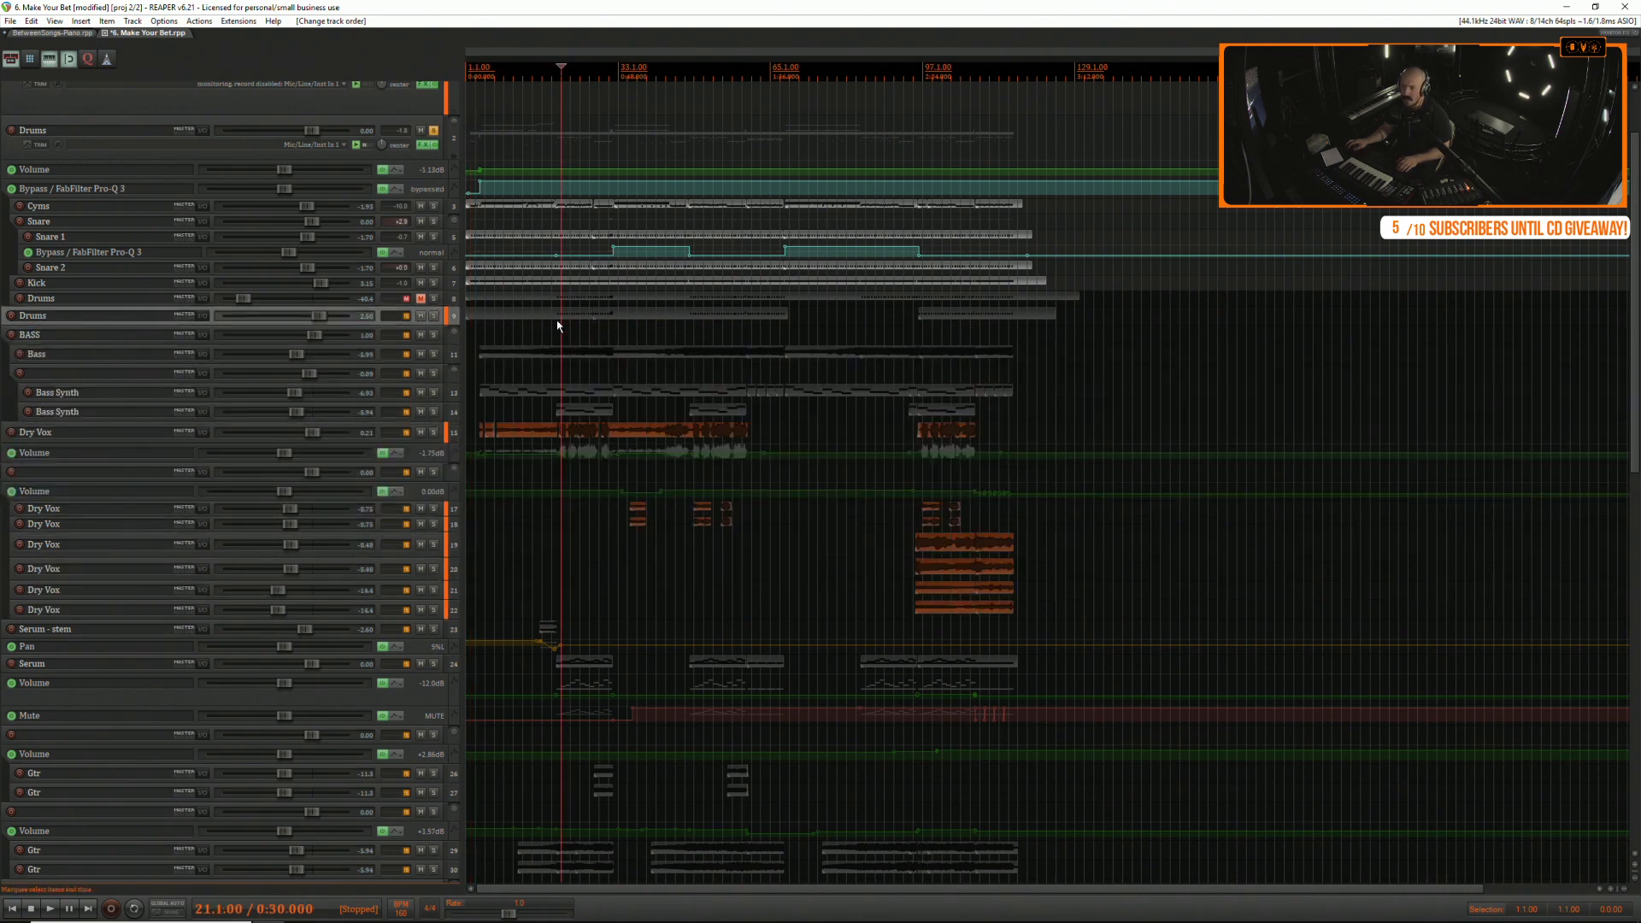
{"action": "left_click", "coordinate": [551, 328]}
{"action": "key", "text": "space"}
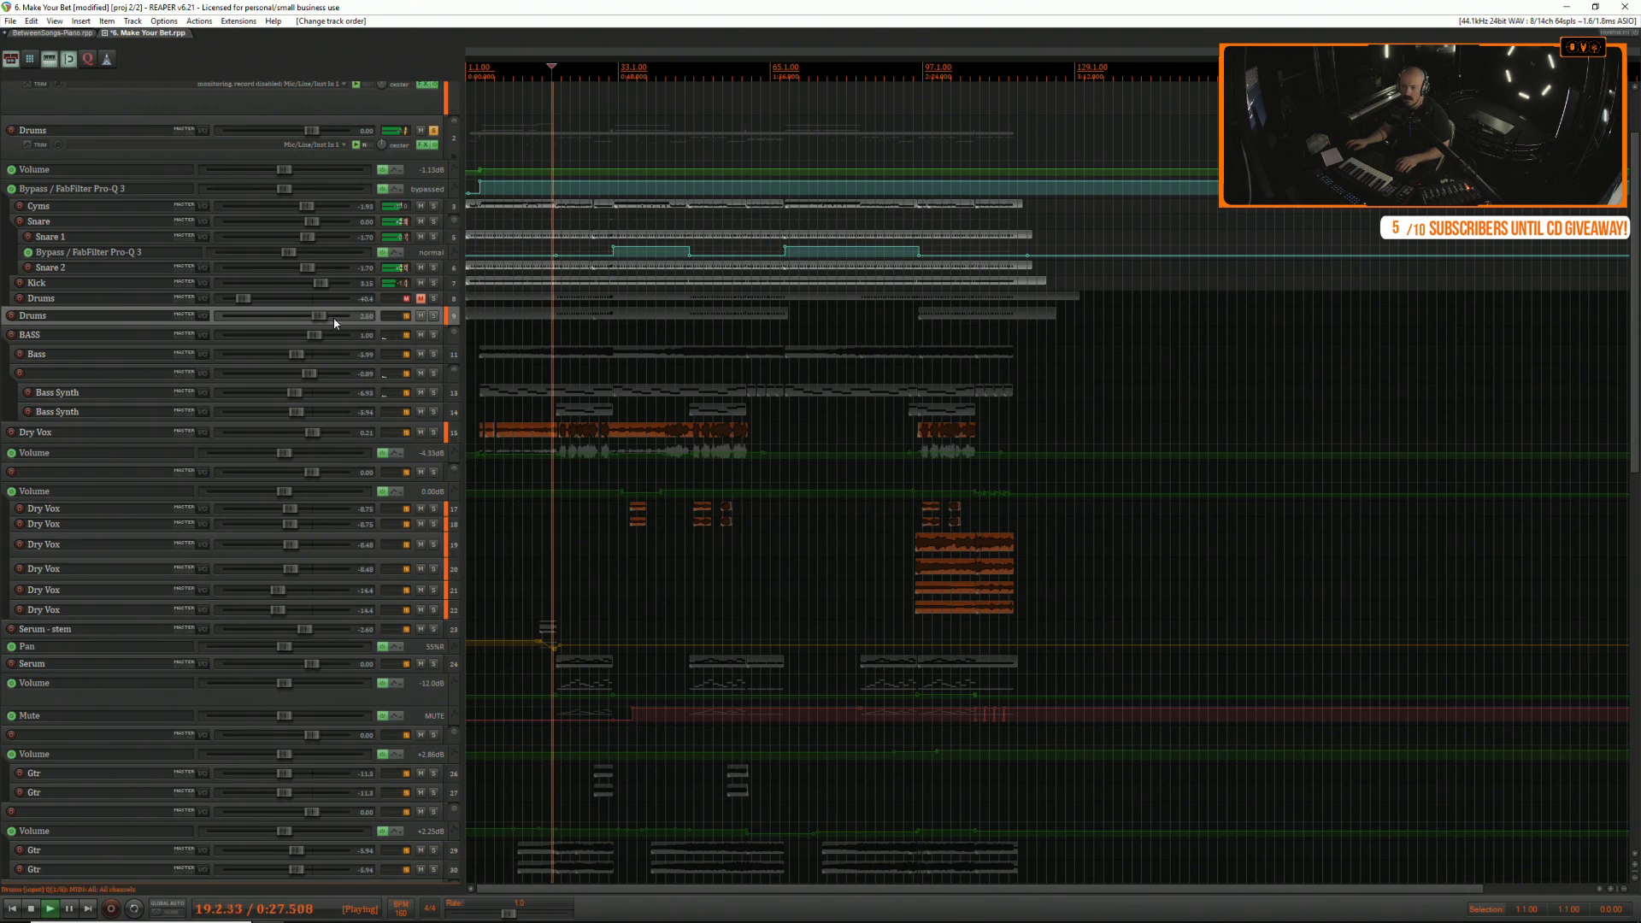
{"action": "left_click_drag", "start_coordinate": [395, 307], "coordinate": [395, 342]}
{"action": "left_click", "coordinate": [421, 311]}
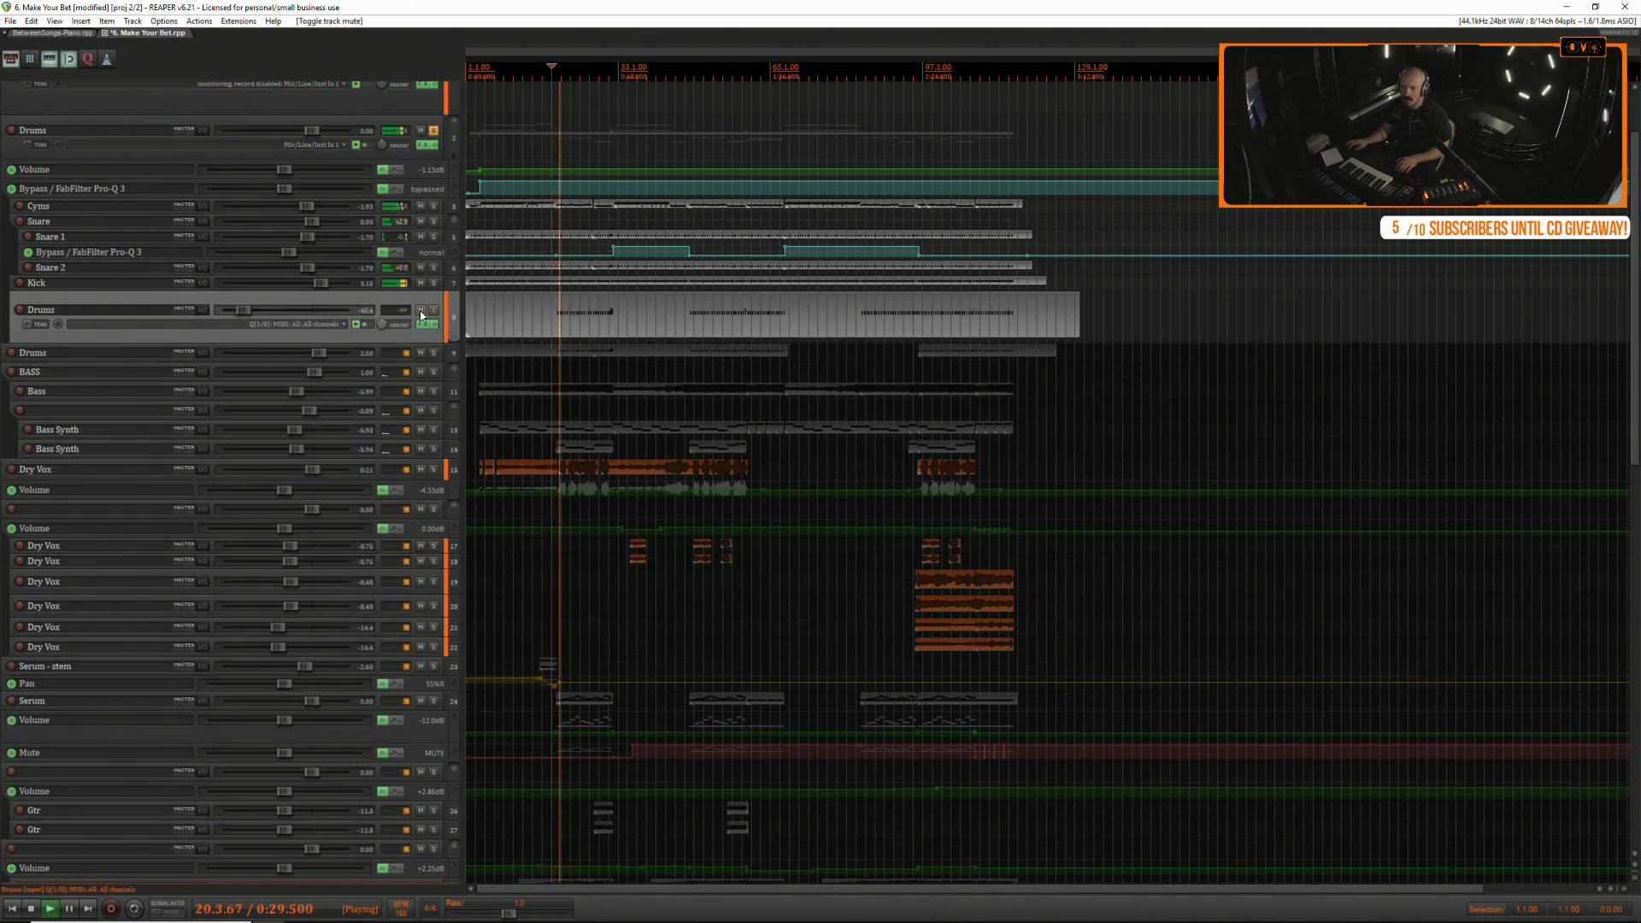
{"action": "left_click", "coordinate": [420, 311]}
{"action": "left_click", "coordinate": [420, 353]}
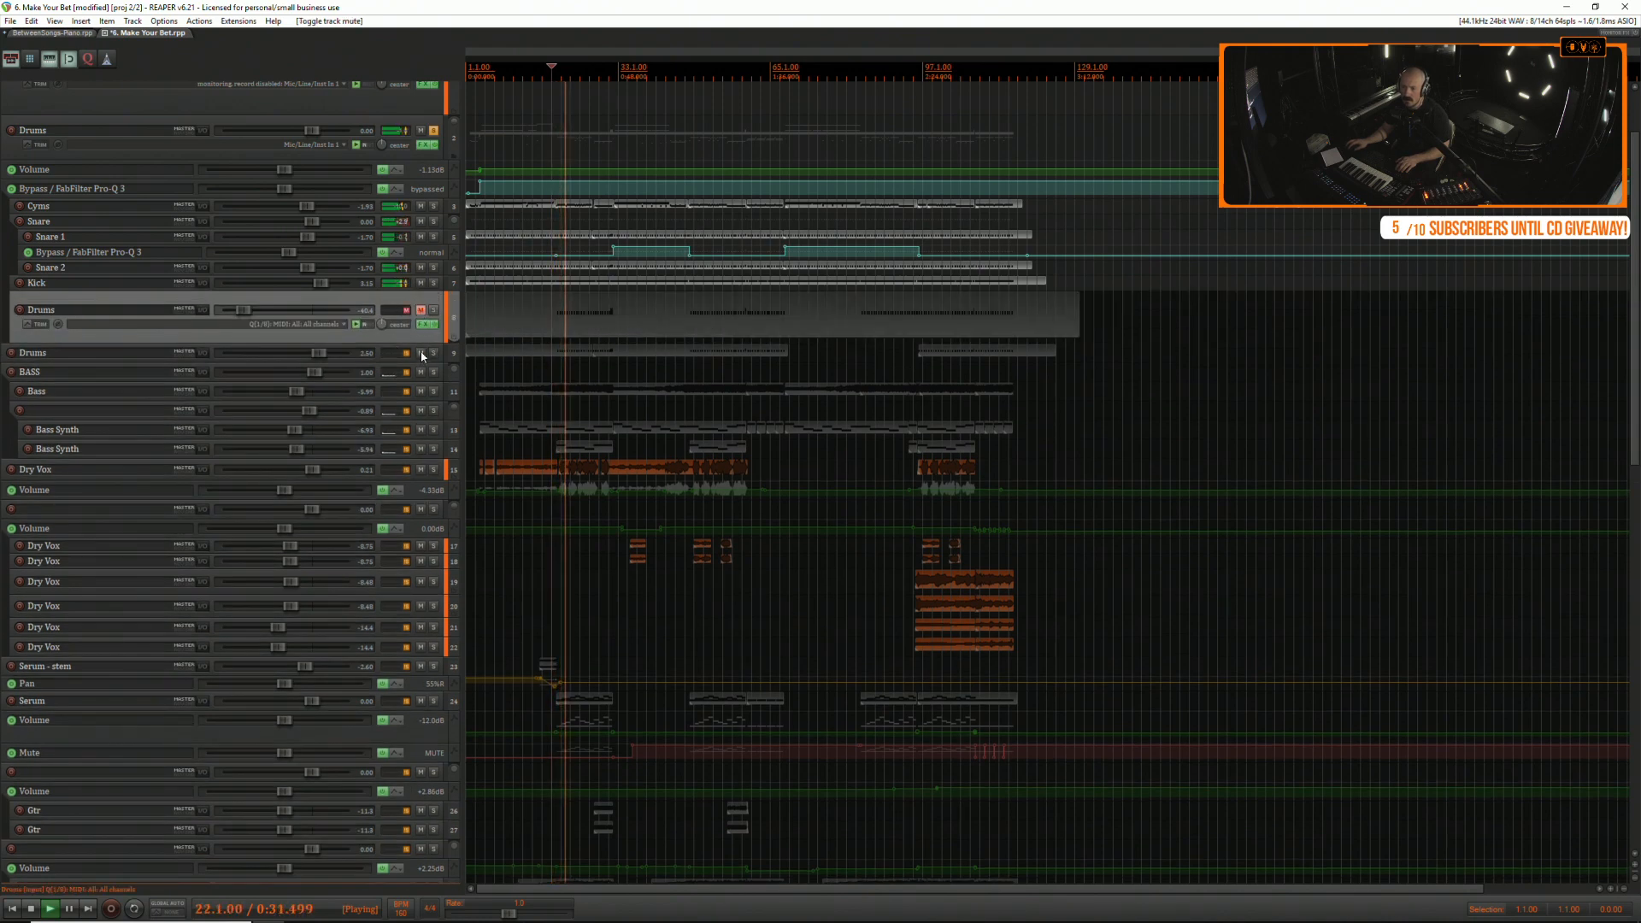
{"action": "left_click", "coordinate": [421, 353]}
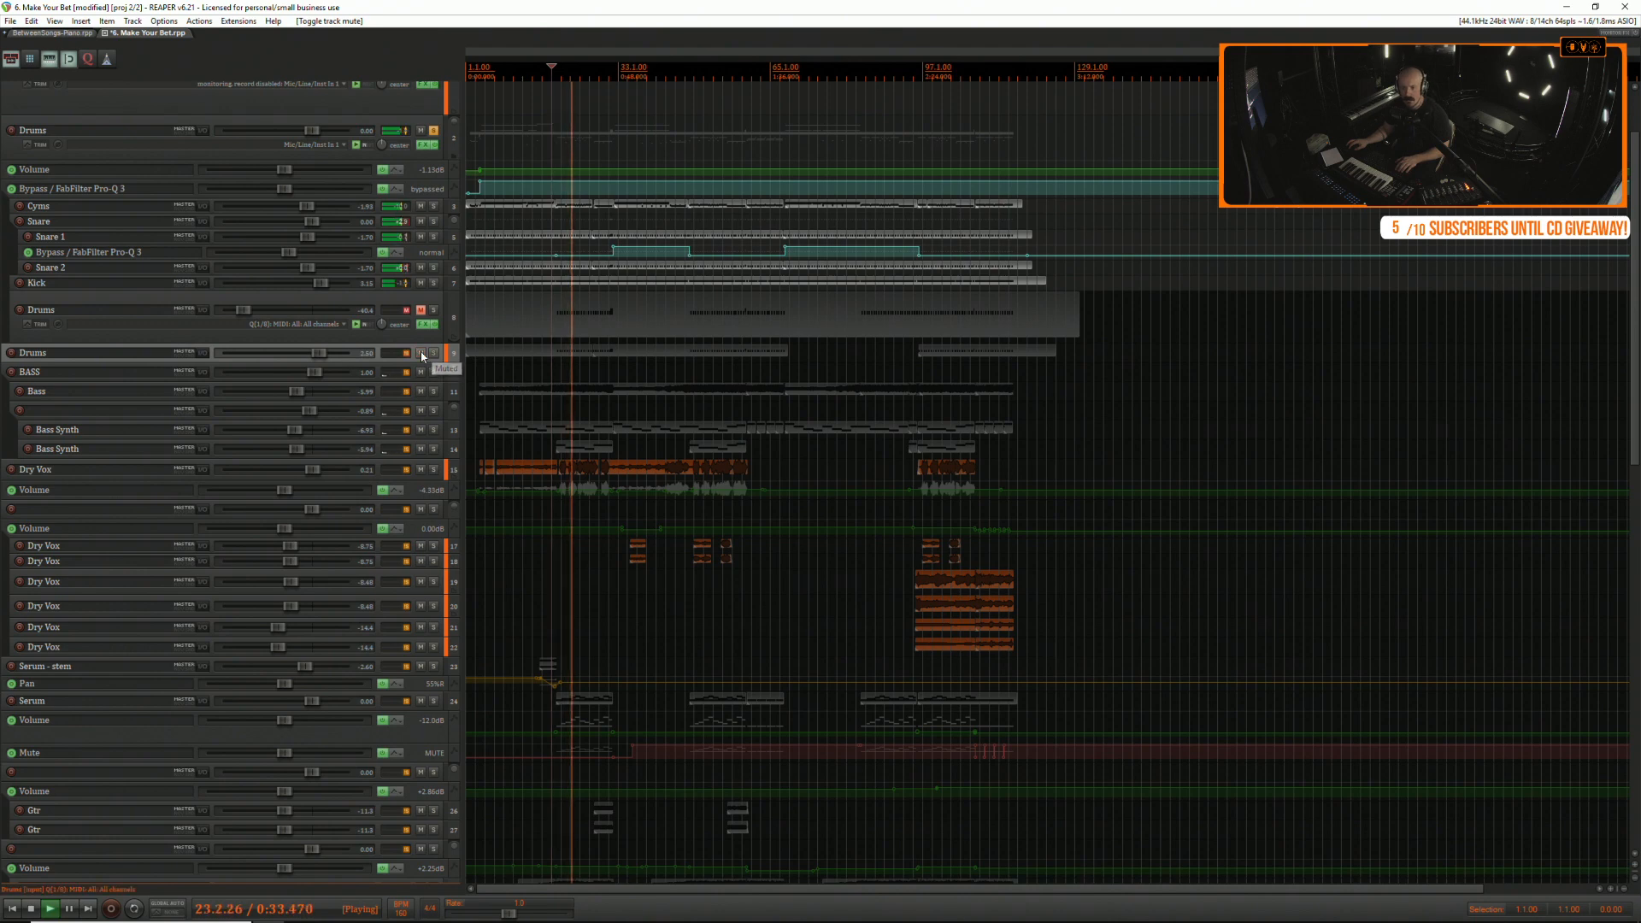
{"action": "left_click_drag", "start_coordinate": [417, 362], "coordinate": [415, 431]}
{"action": "key", "text": "space"}
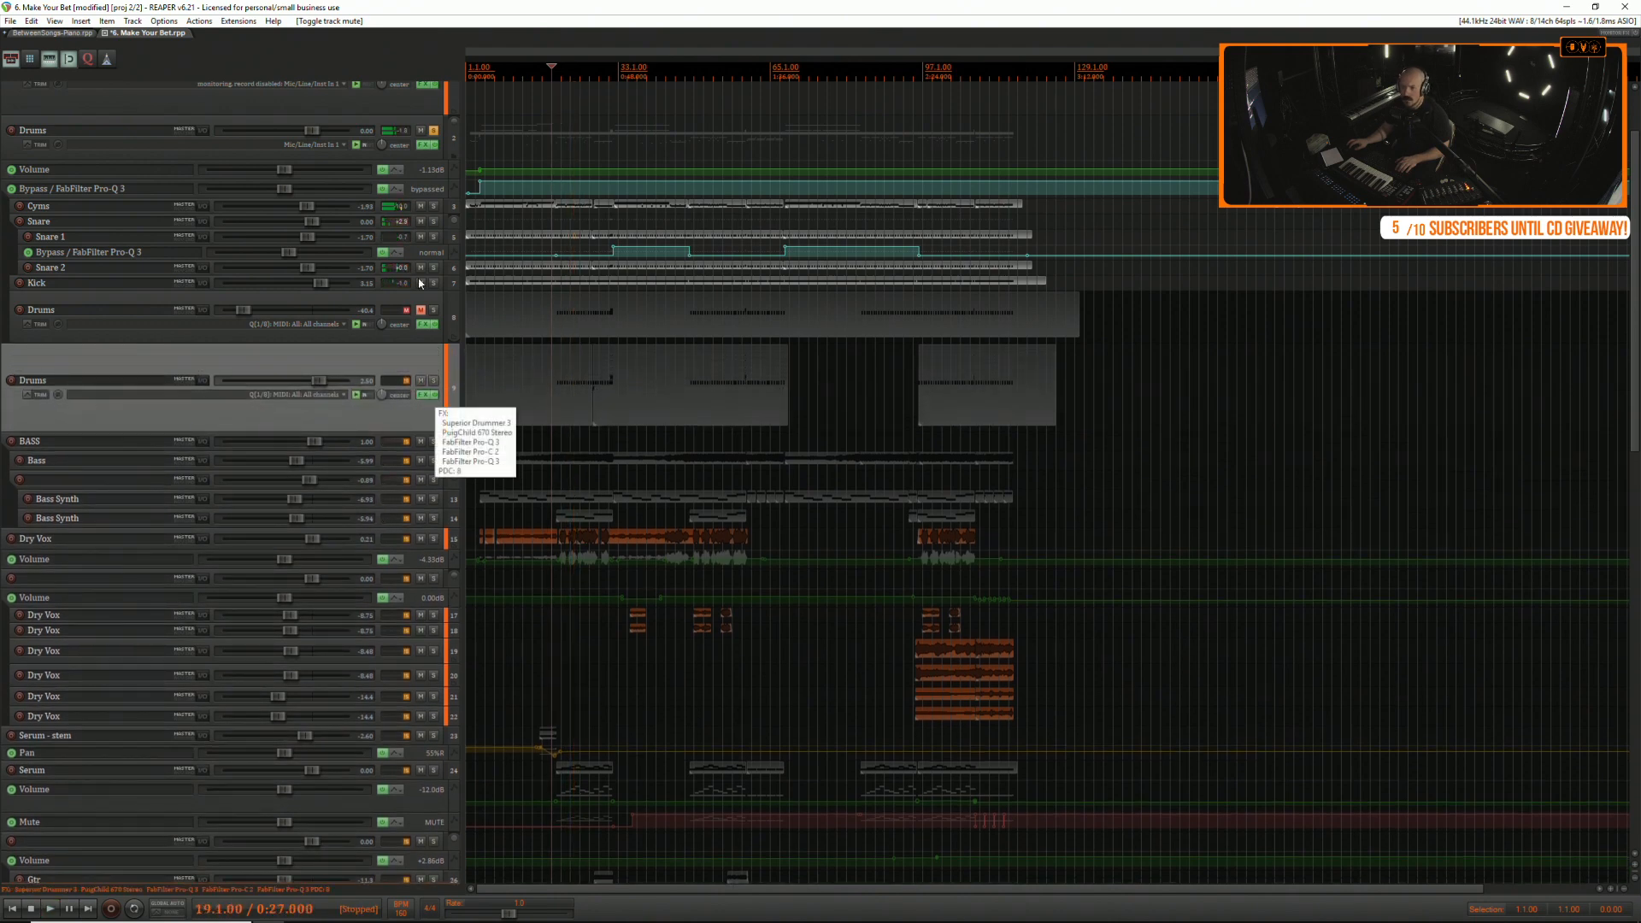
Unsolo the Drums folder and audition drum track 9 from bar 19 with a temporary solo.
{"action": "left_click", "coordinate": [434, 131]}
{"action": "left_click", "coordinate": [434, 131]}
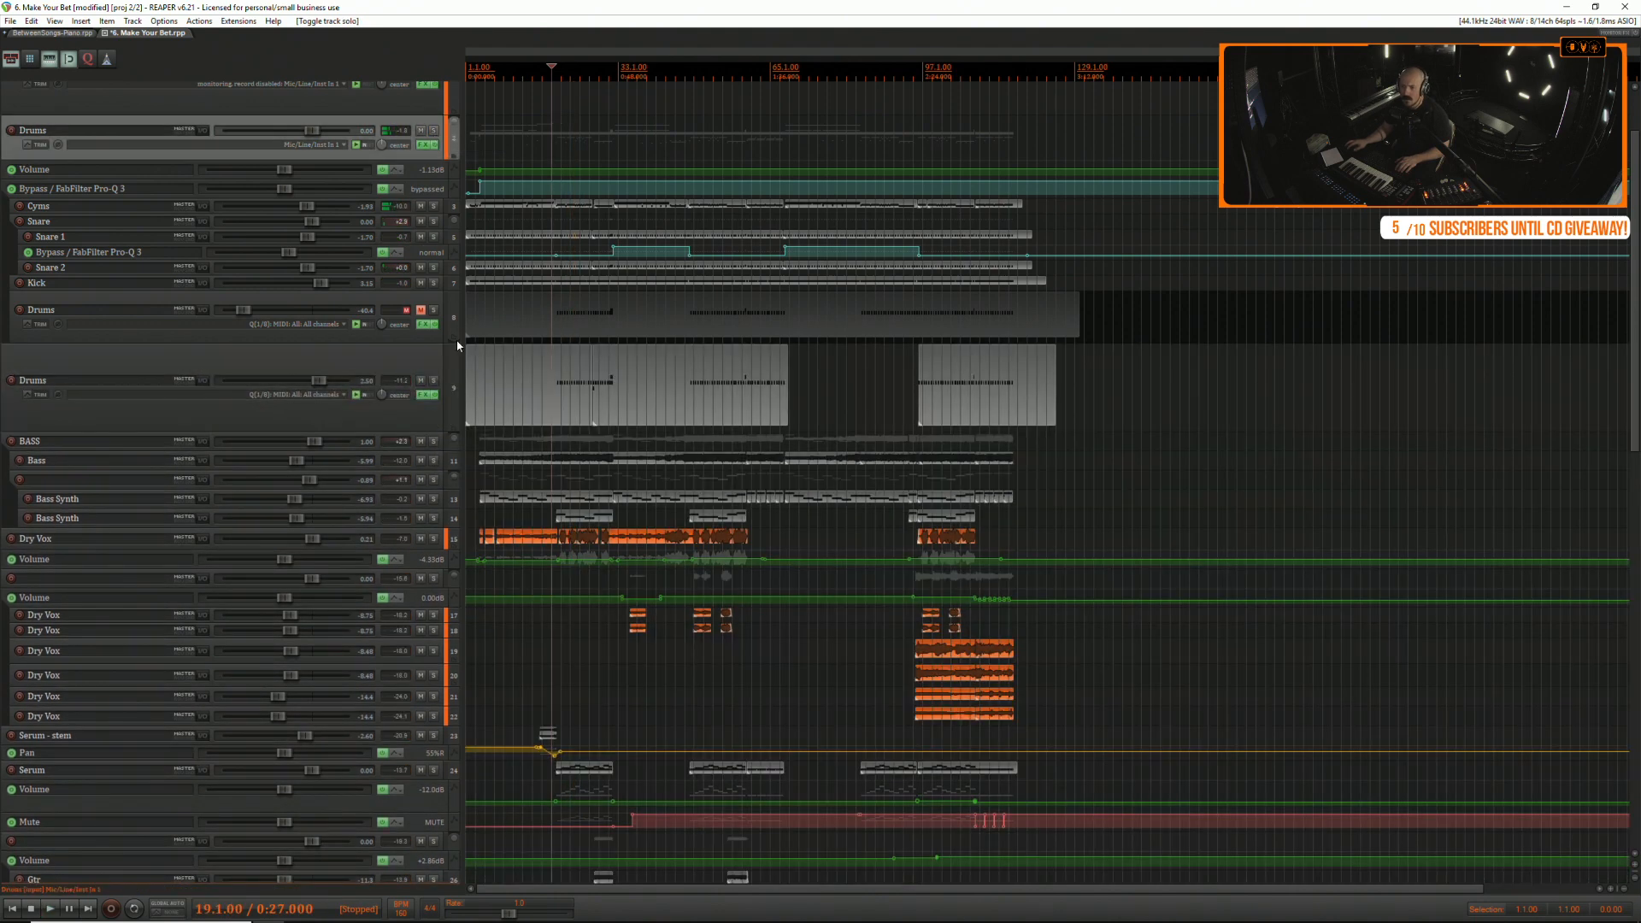
{"action": "left_click", "coordinate": [434, 381]}
{"action": "key", "text": "space"}
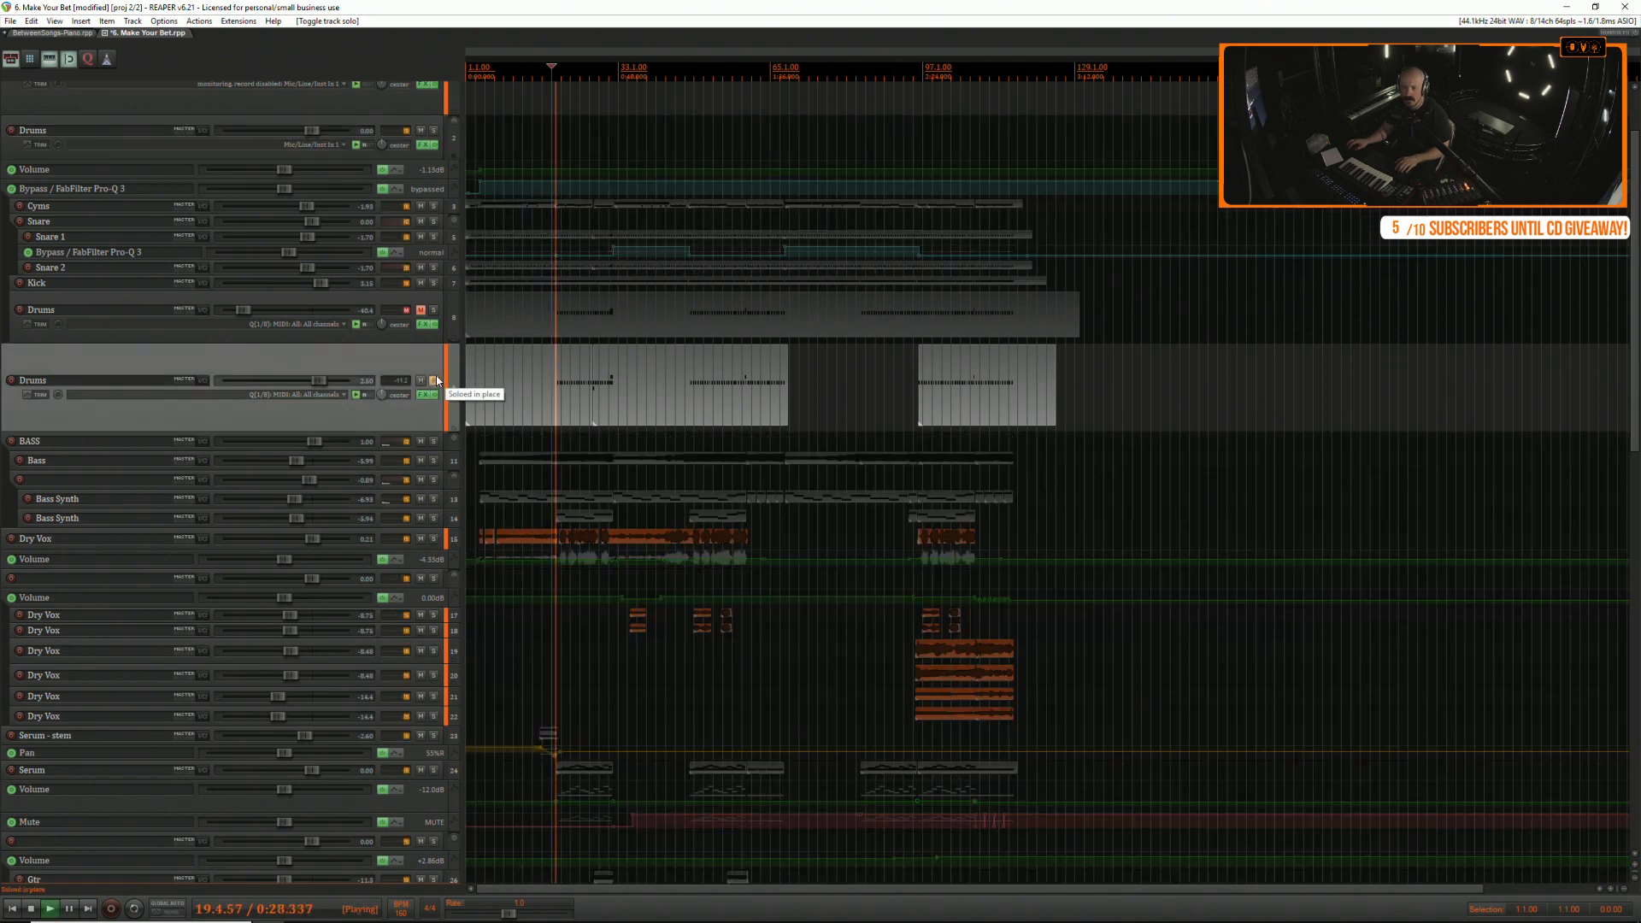
{"action": "scroll", "coordinate": [436, 382], "scroll_direction": "up", "scroll_amount": 5}
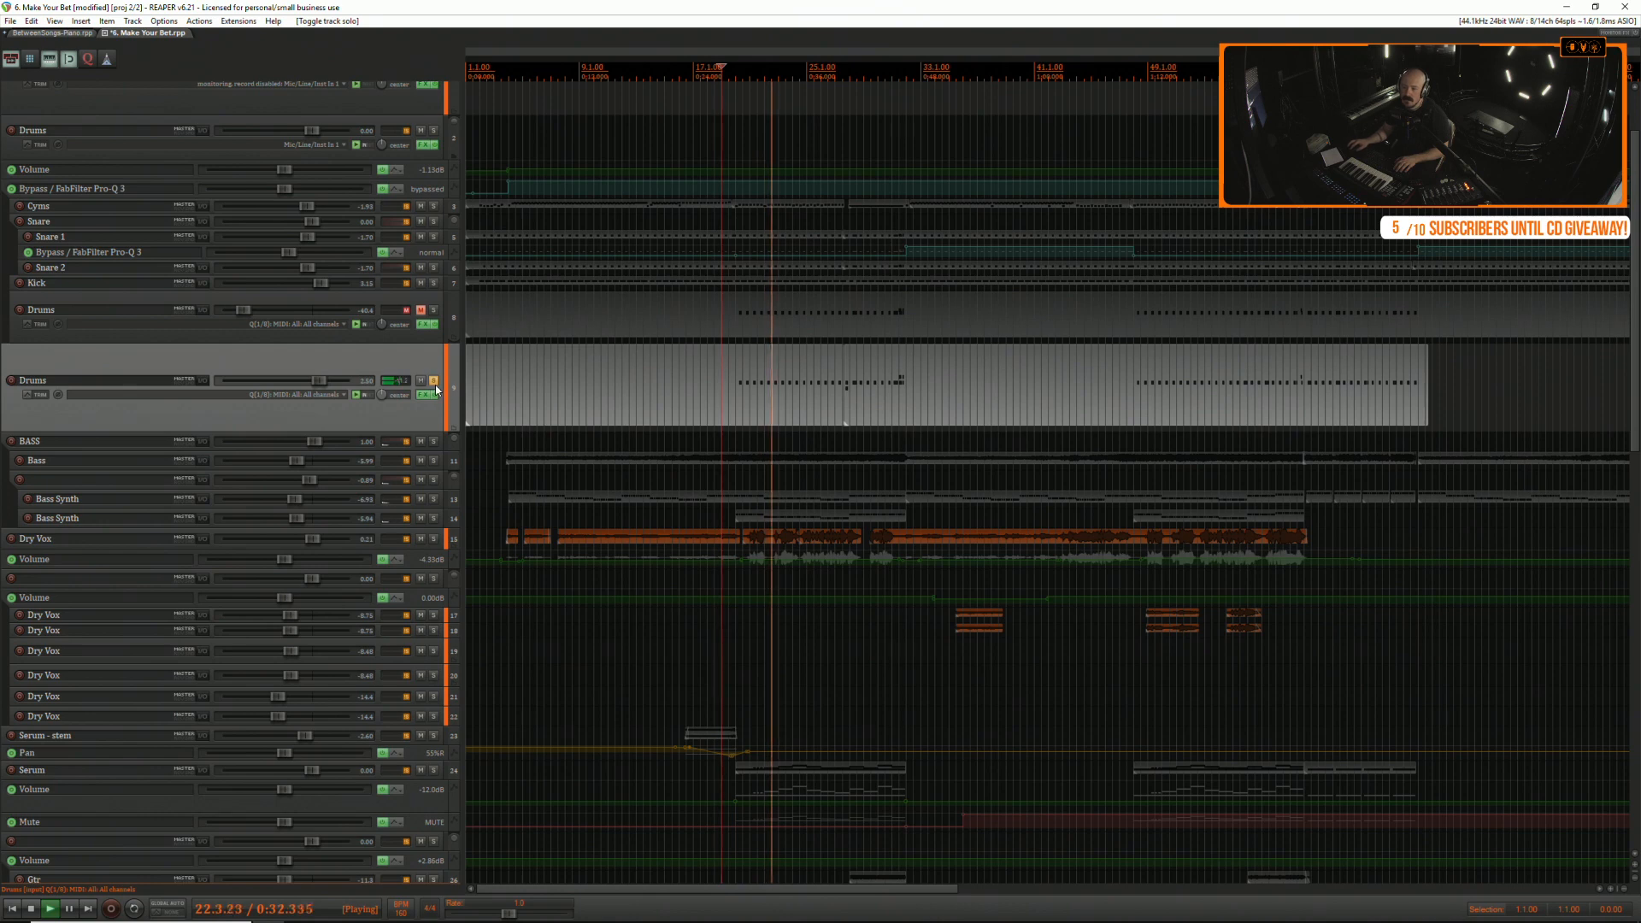
{"action": "left_click", "coordinate": [434, 381]}
{"action": "key", "text": "space"}
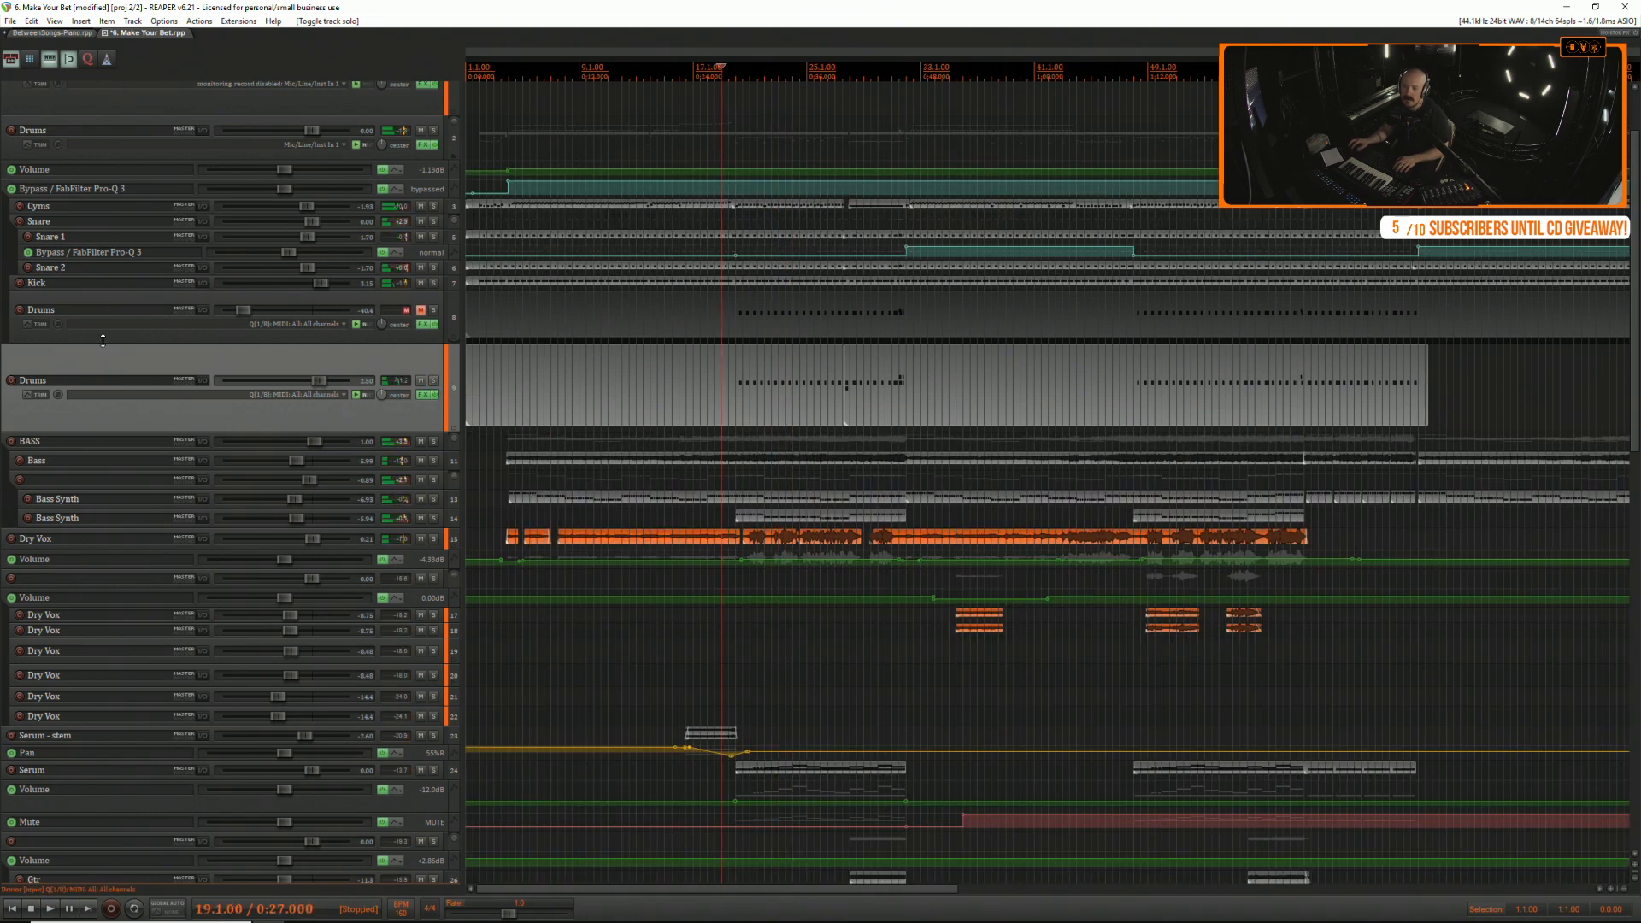
Name drum track 9 "EchoSnare" and move it into the Snare folder below Snare 2.
{"action": "left_click_drag", "start_coordinate": [92, 350], "coordinate": [104, 296]}
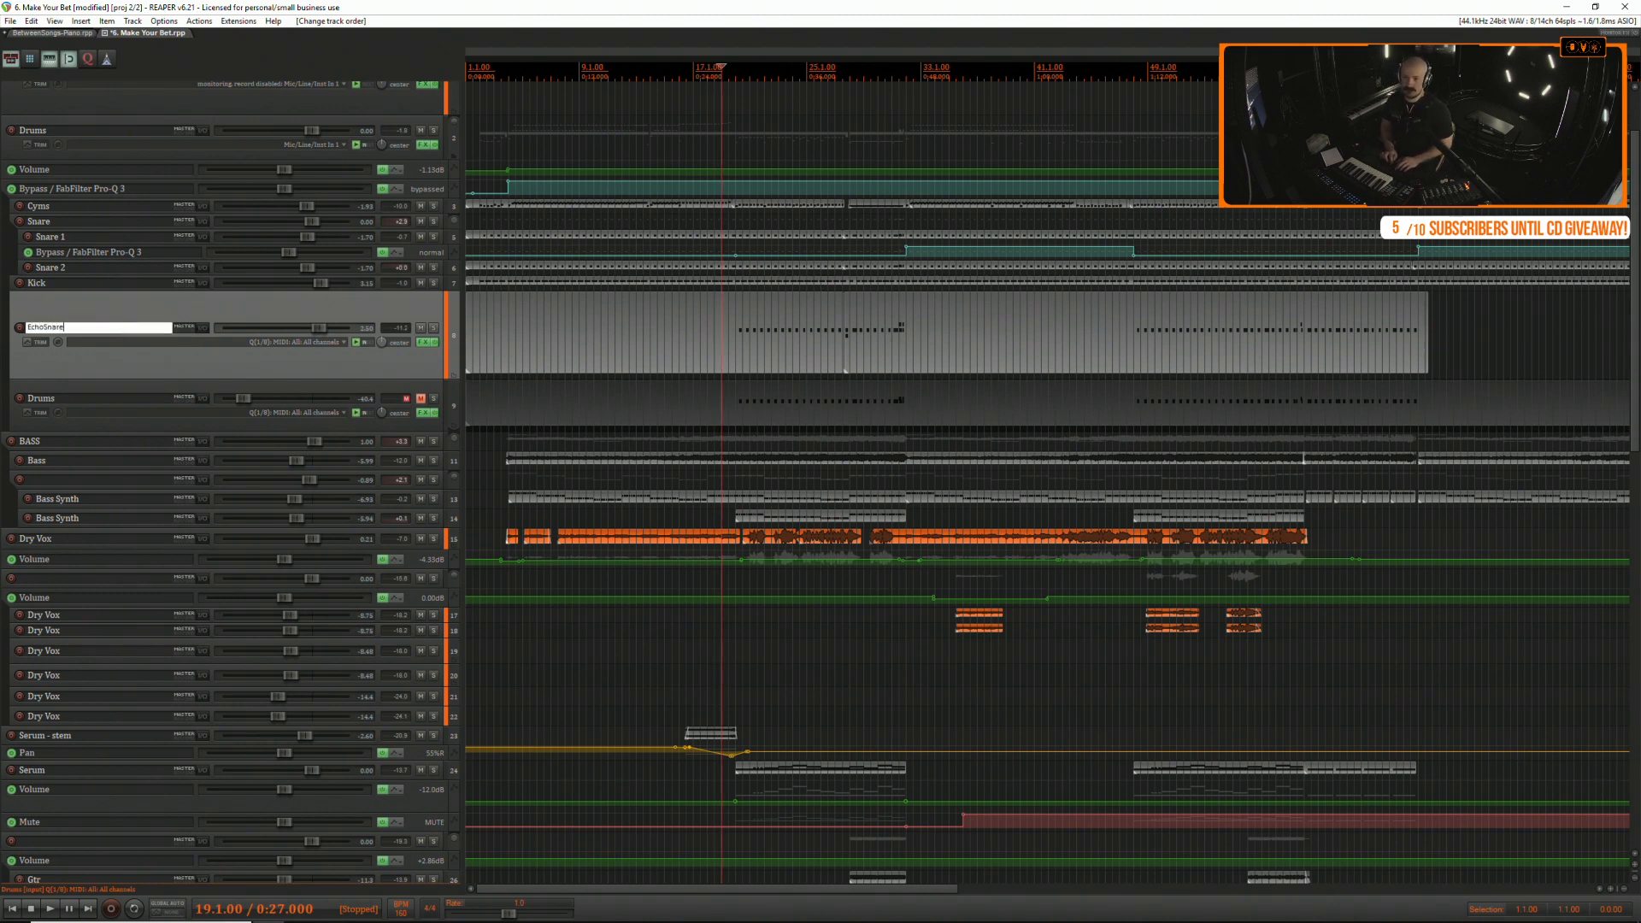
{"action": "key", "text": "Return"}
{"action": "left_click_drag", "start_coordinate": [44, 295], "coordinate": [59, 277]}
{"action": "left_click_drag", "start_coordinate": [92, 360], "coordinate": [92, 298]}
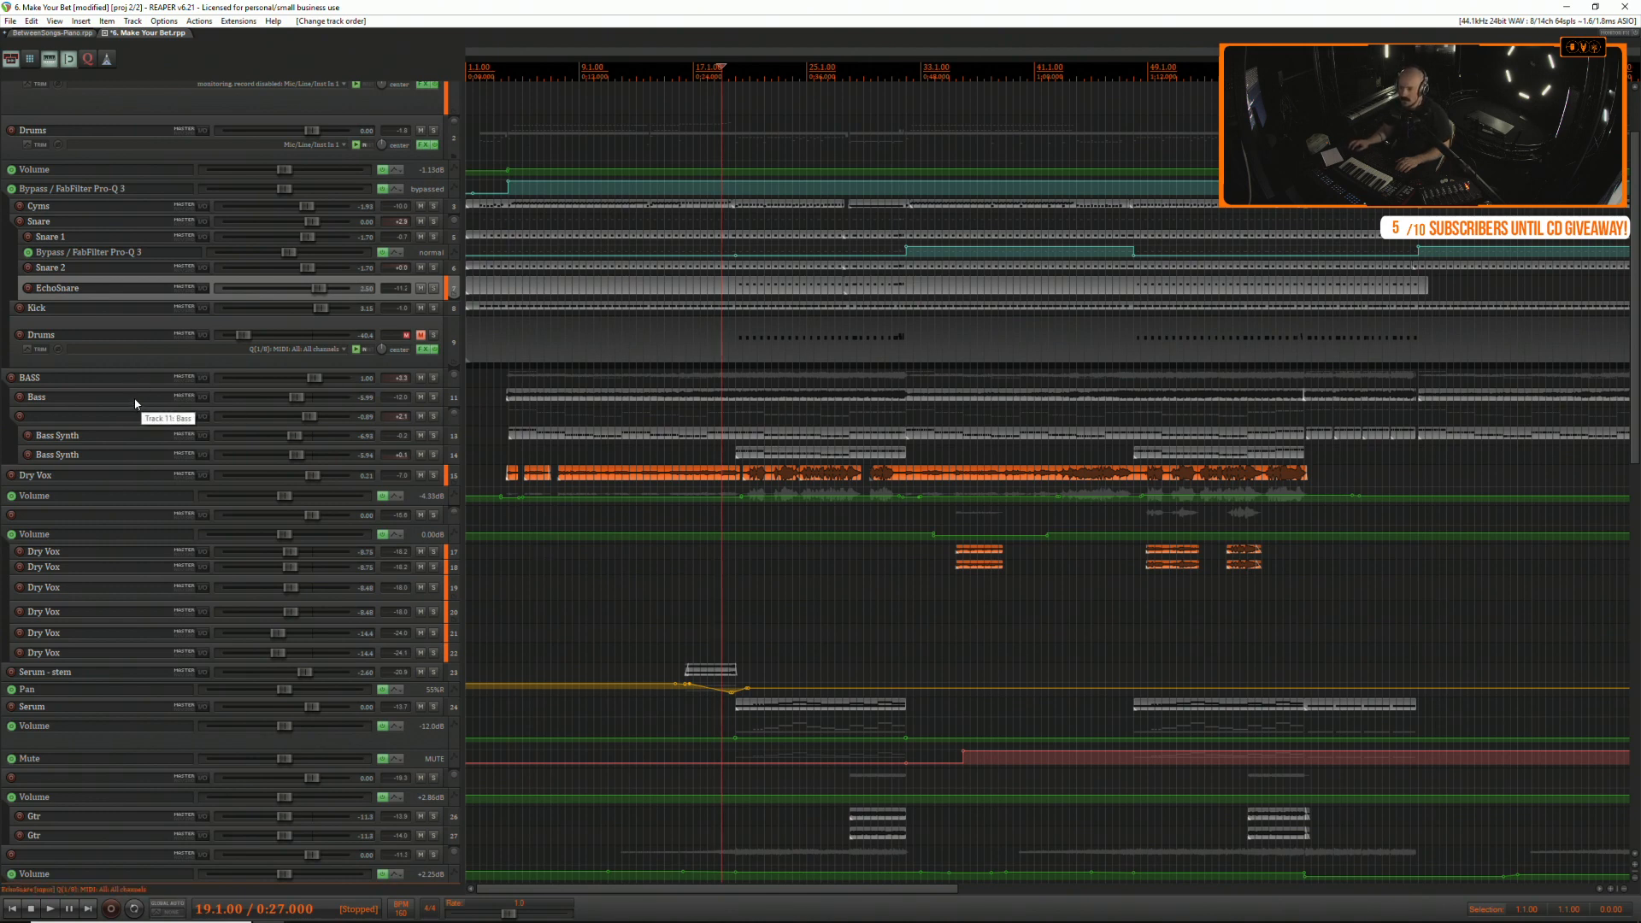
Unmute and solo the Drums track below Kick, inspect its effects chain and raise its volume to -6.77 dB during playback.
{"action": "left_click", "coordinate": [112, 333]}
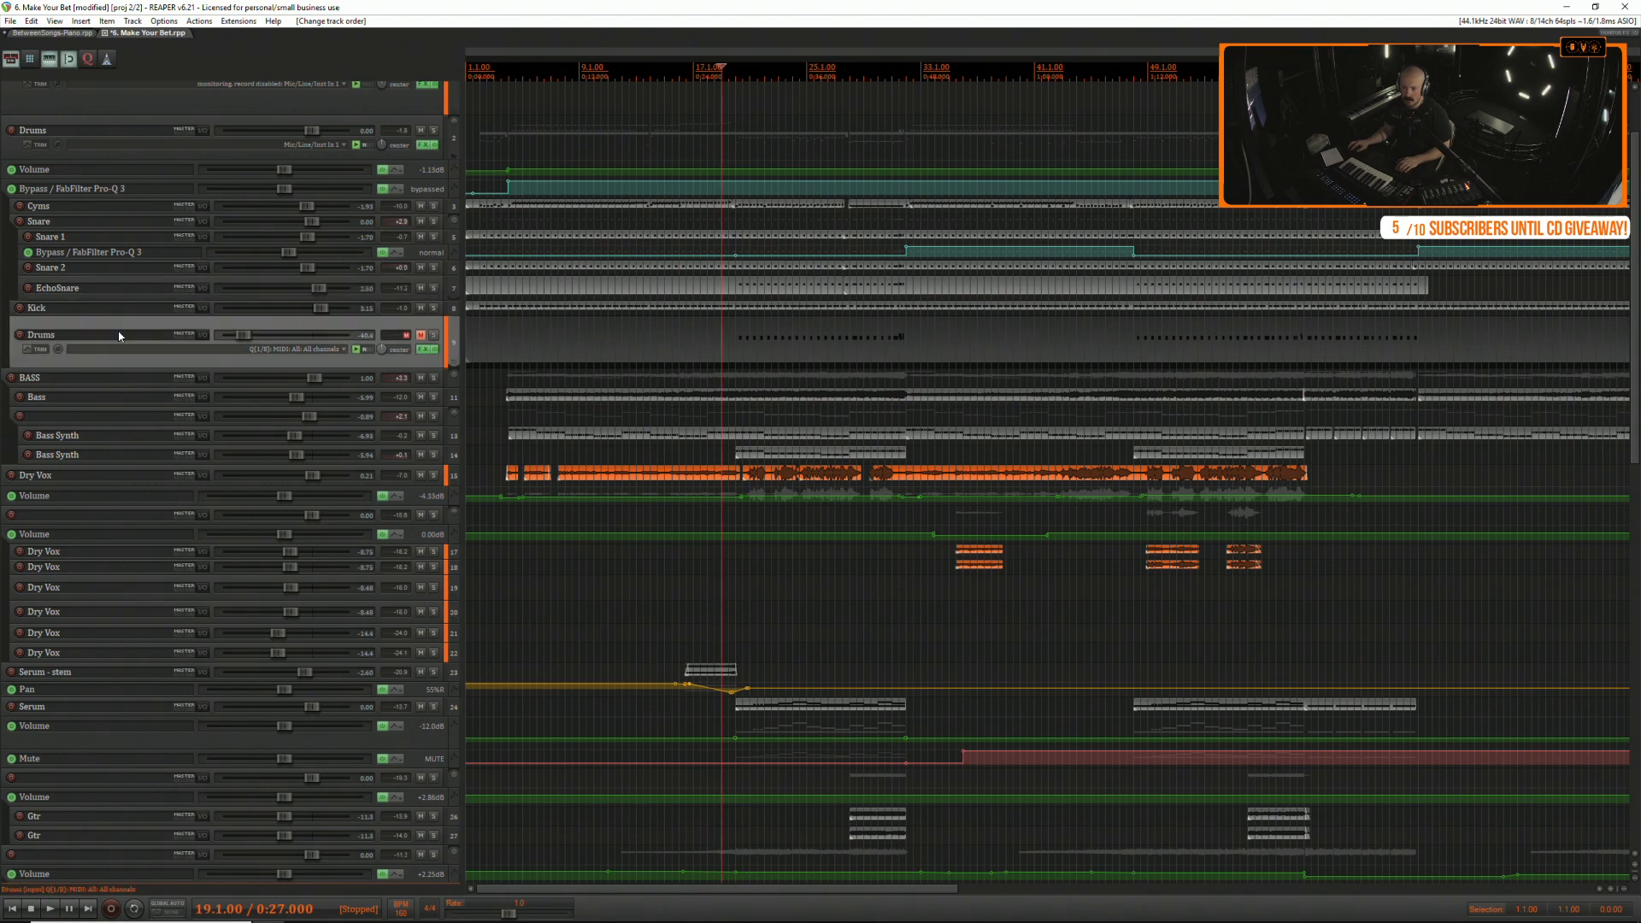
{"action": "key", "text": "space"}
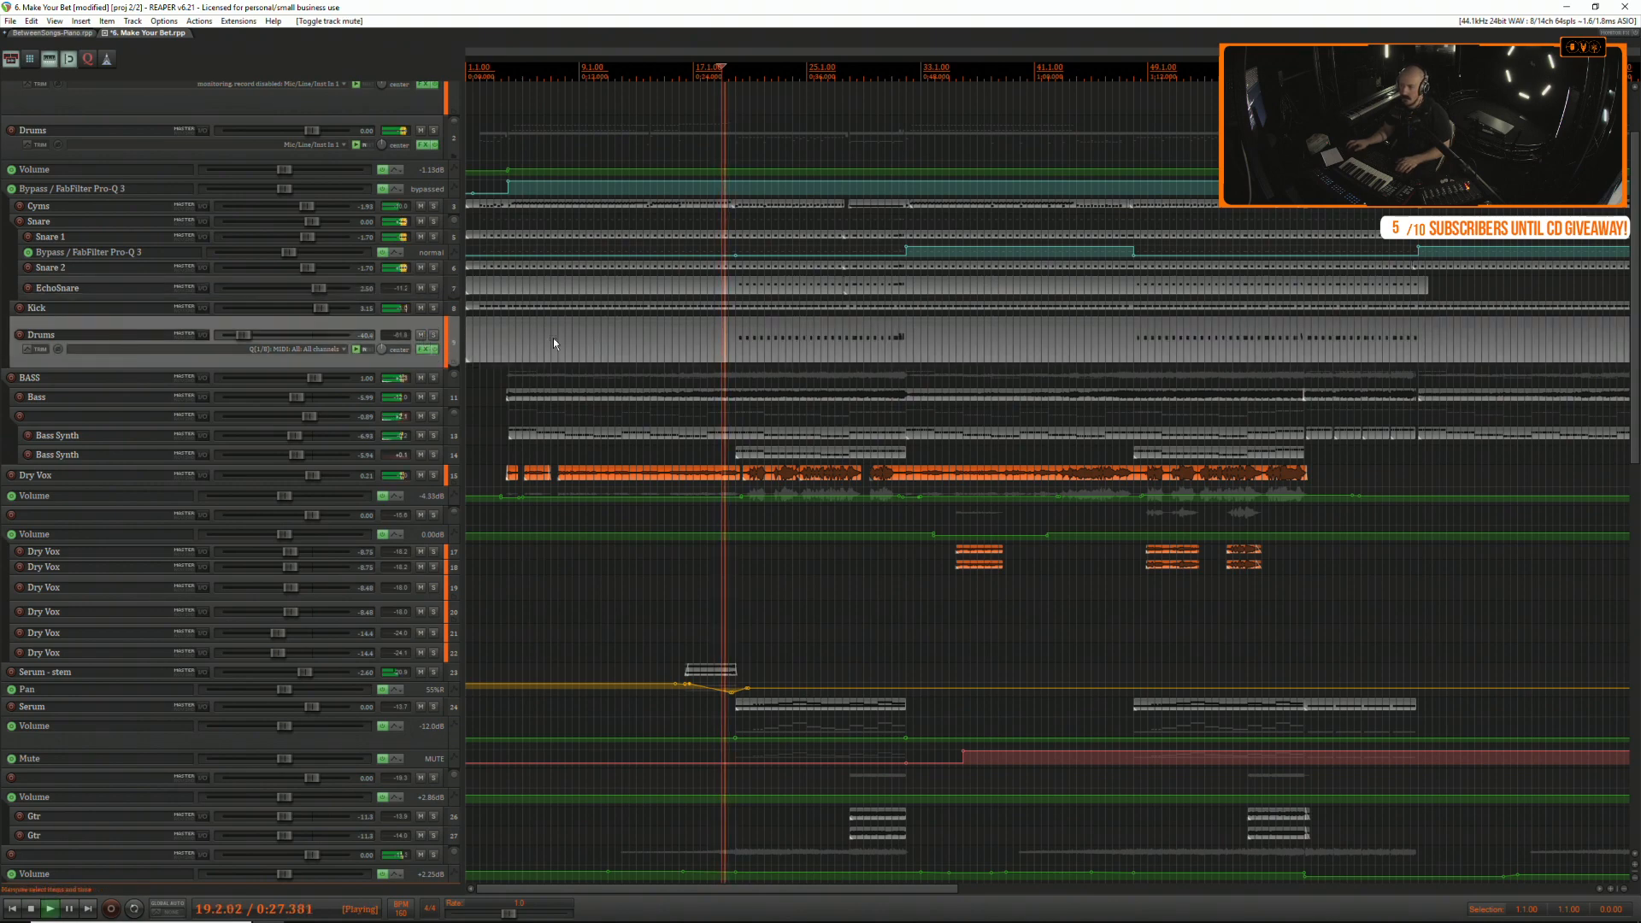
{"action": "left_click", "coordinate": [434, 336]}
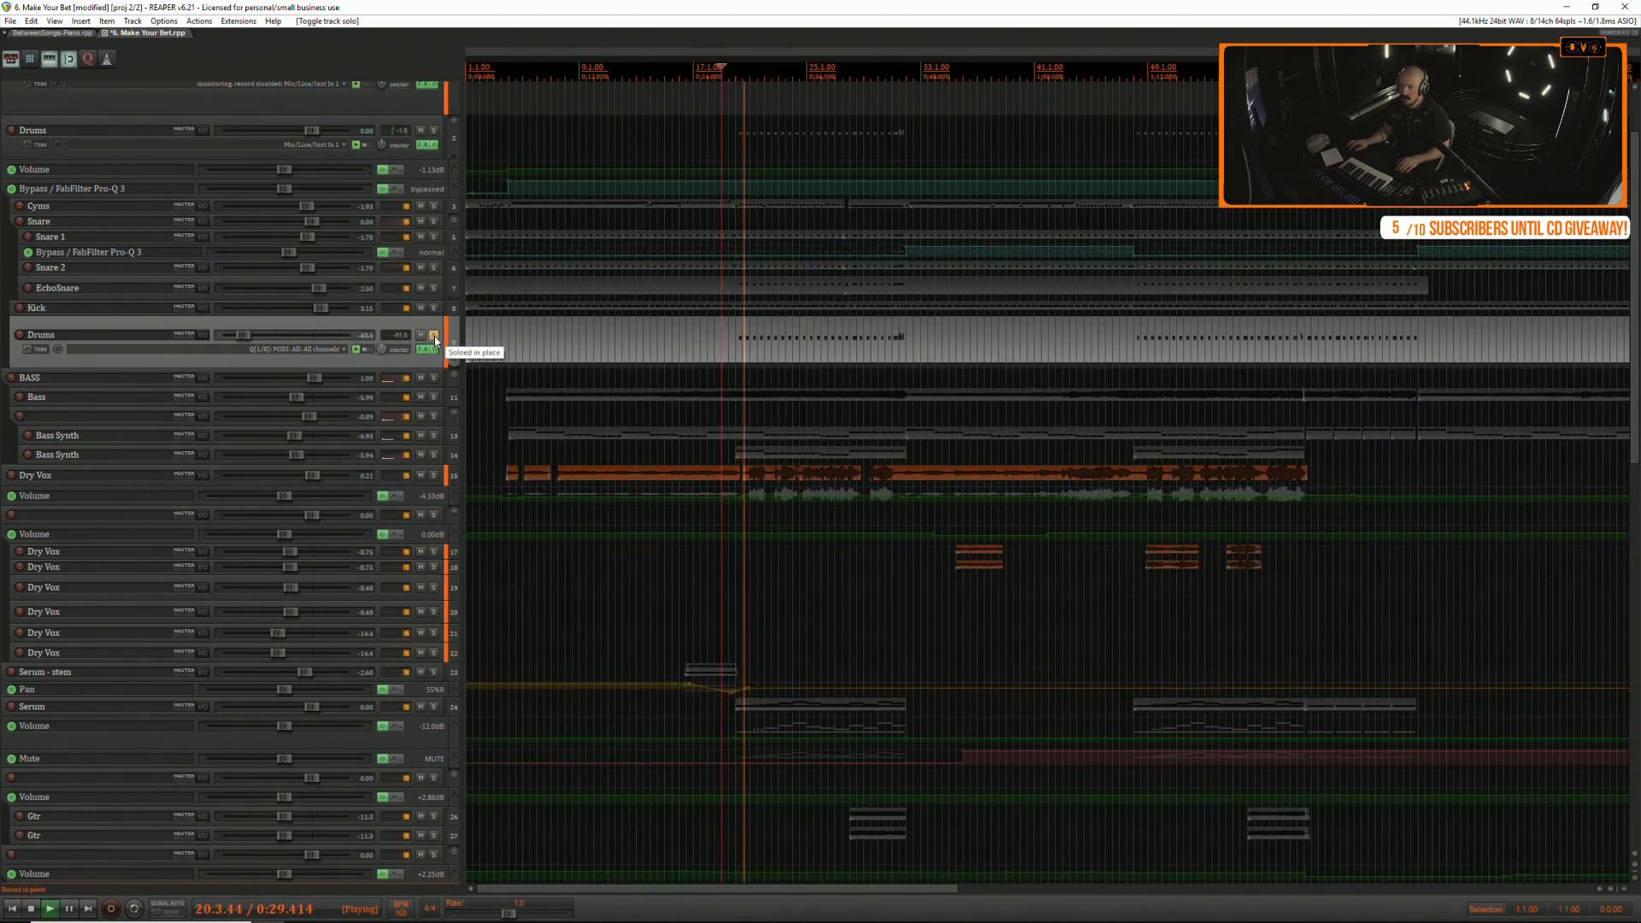
{"action": "left_click", "coordinate": [425, 350]}
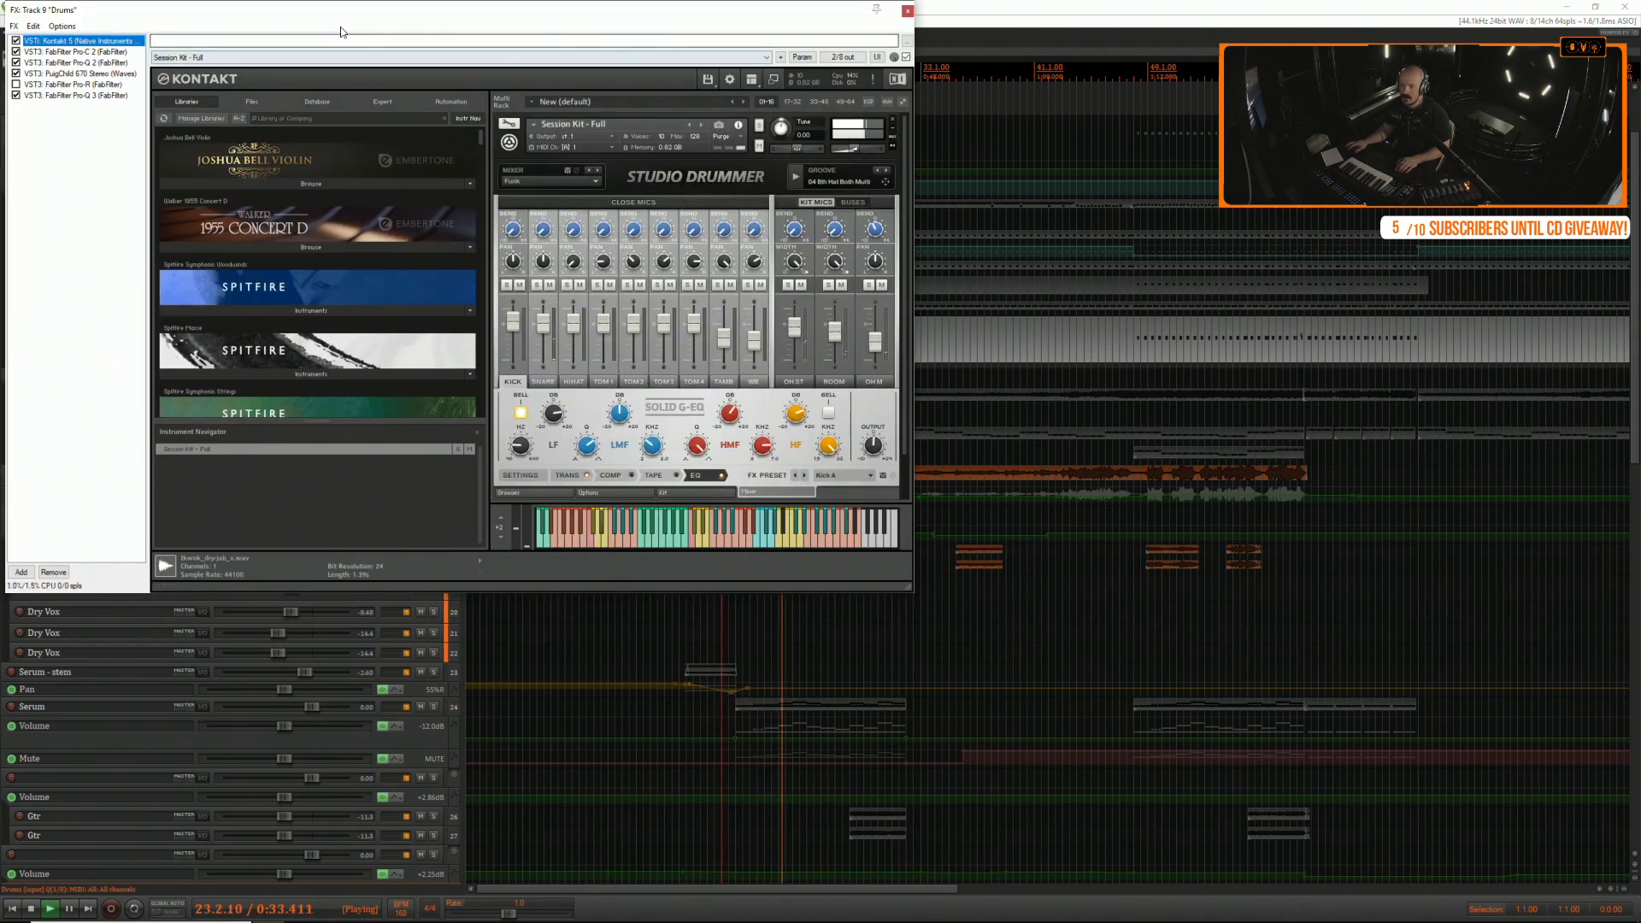
{"action": "left_click_drag", "start_coordinate": [474, 10], "coordinate": [929, 32]}
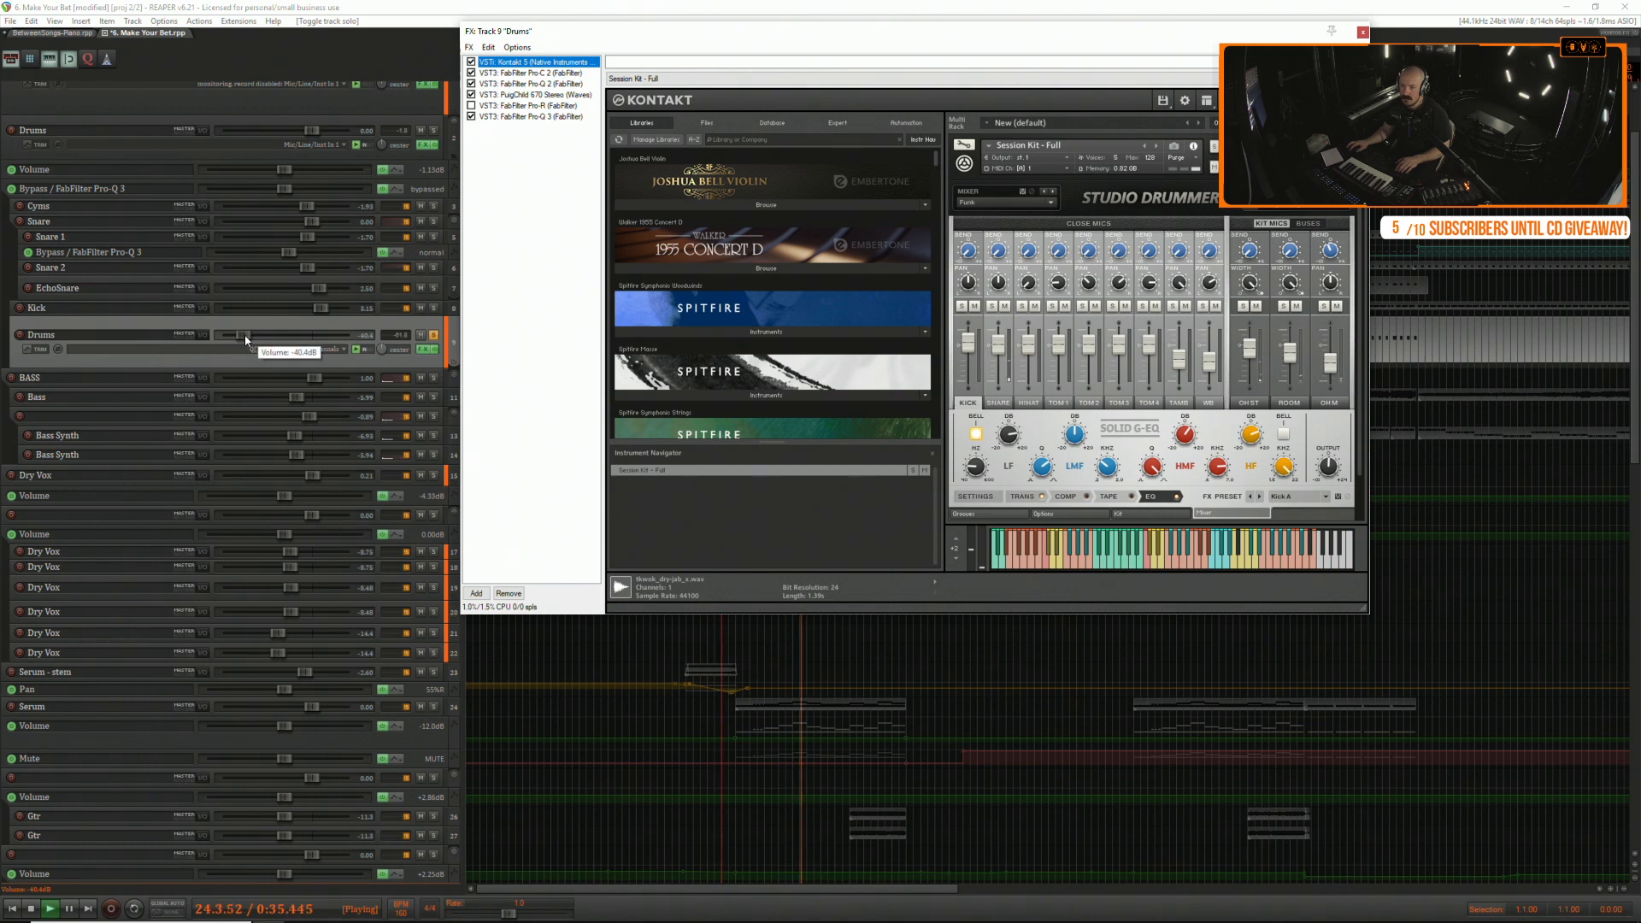
{"action": "left_click_drag", "start_coordinate": [247, 339], "coordinate": [299, 336]}
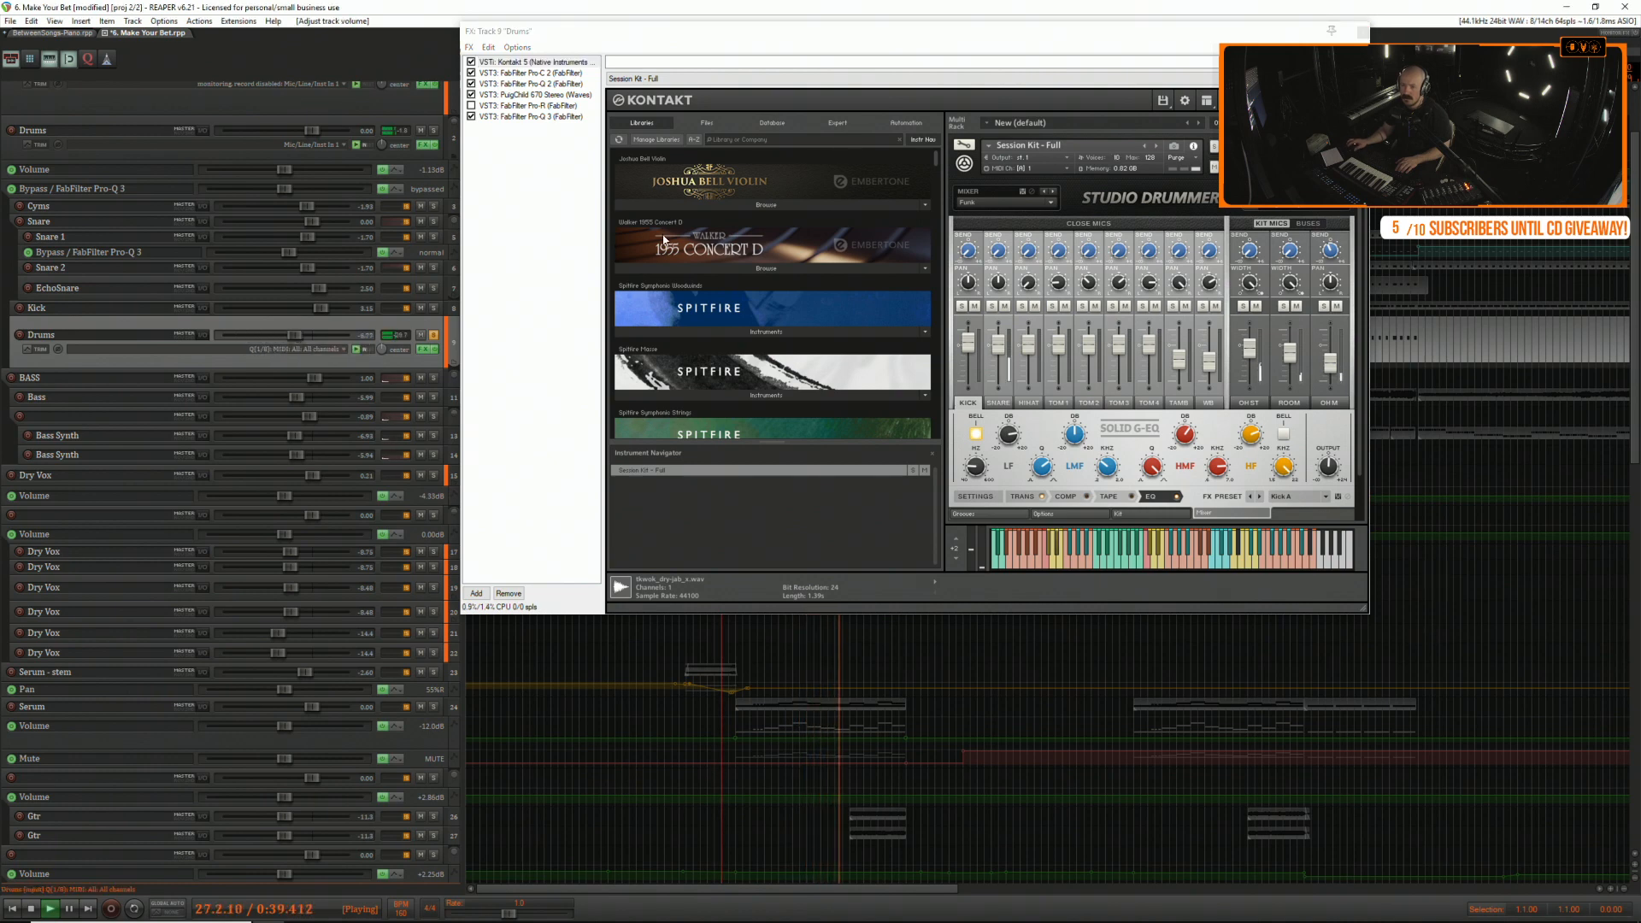
{"action": "left_click", "coordinate": [1359, 35]}
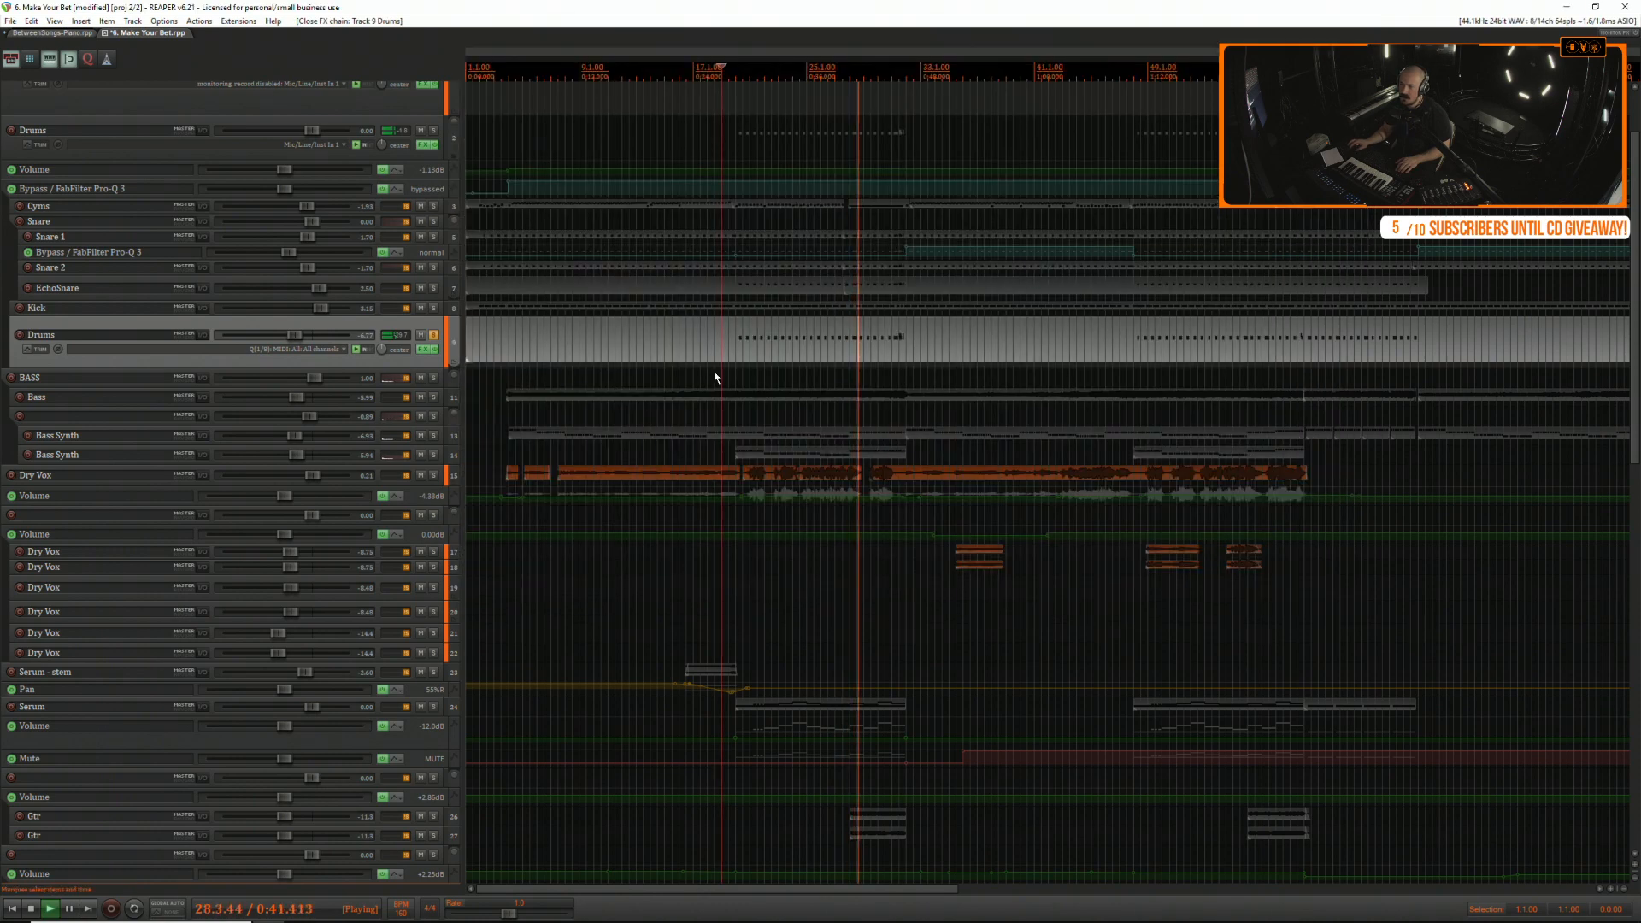
Unsolo the Drums track below Kick to hear it in the full mix, mute it and stop playback.
{"action": "left_click", "coordinate": [434, 334]}
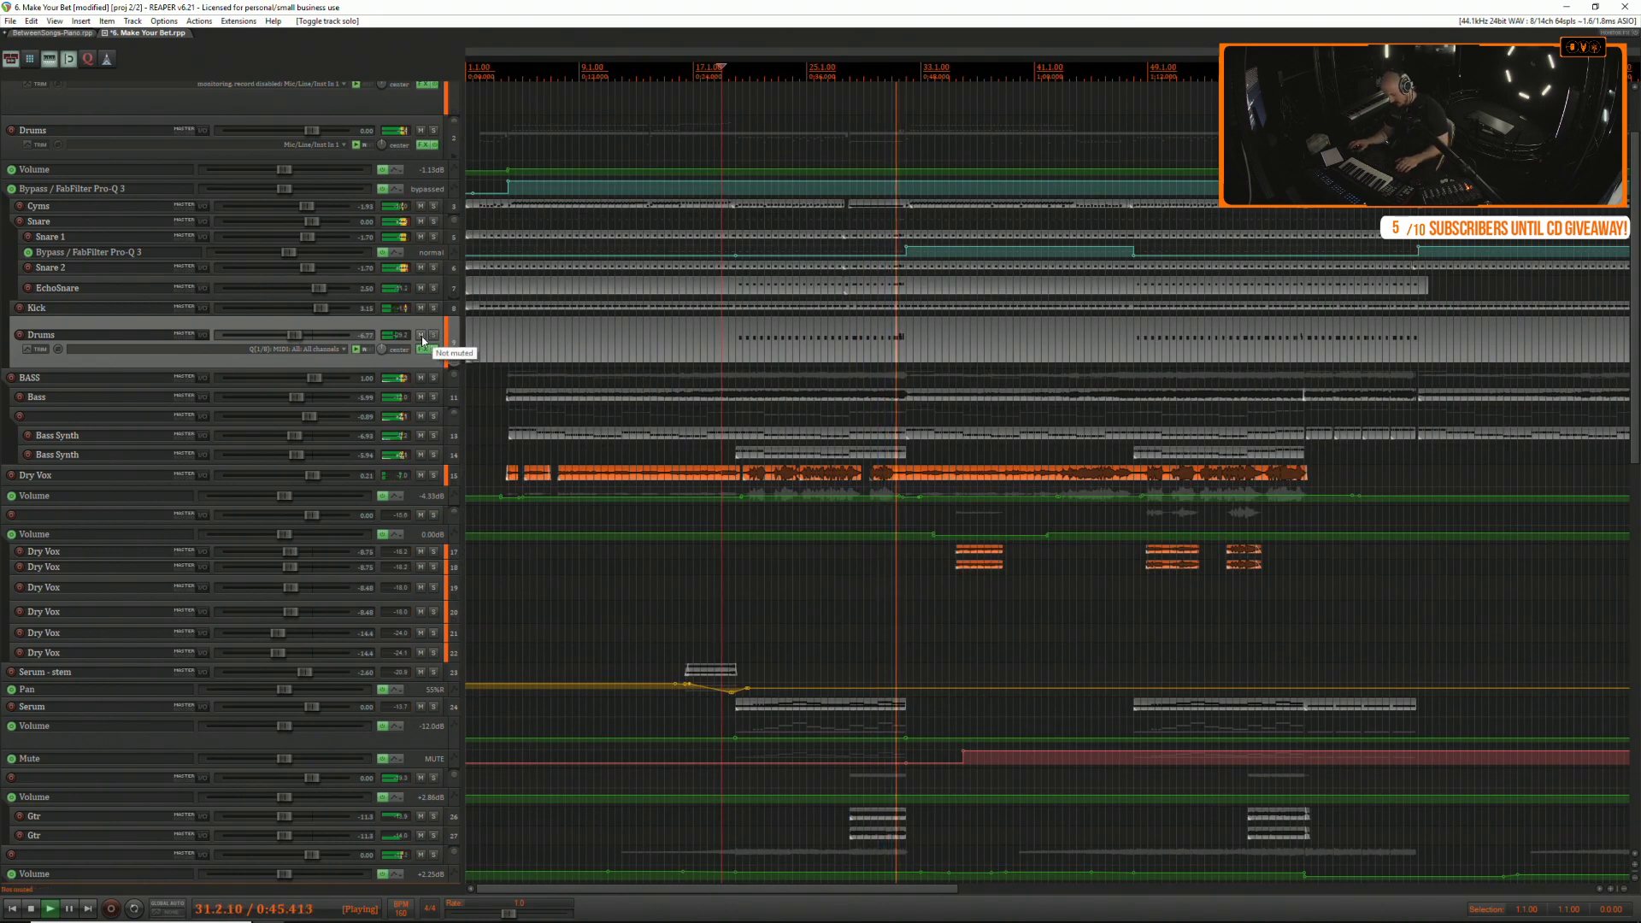
{"action": "scroll", "coordinate": [423, 340], "scroll_direction": "down", "scroll_amount": 3}
{"action": "left_click", "coordinate": [419, 335]}
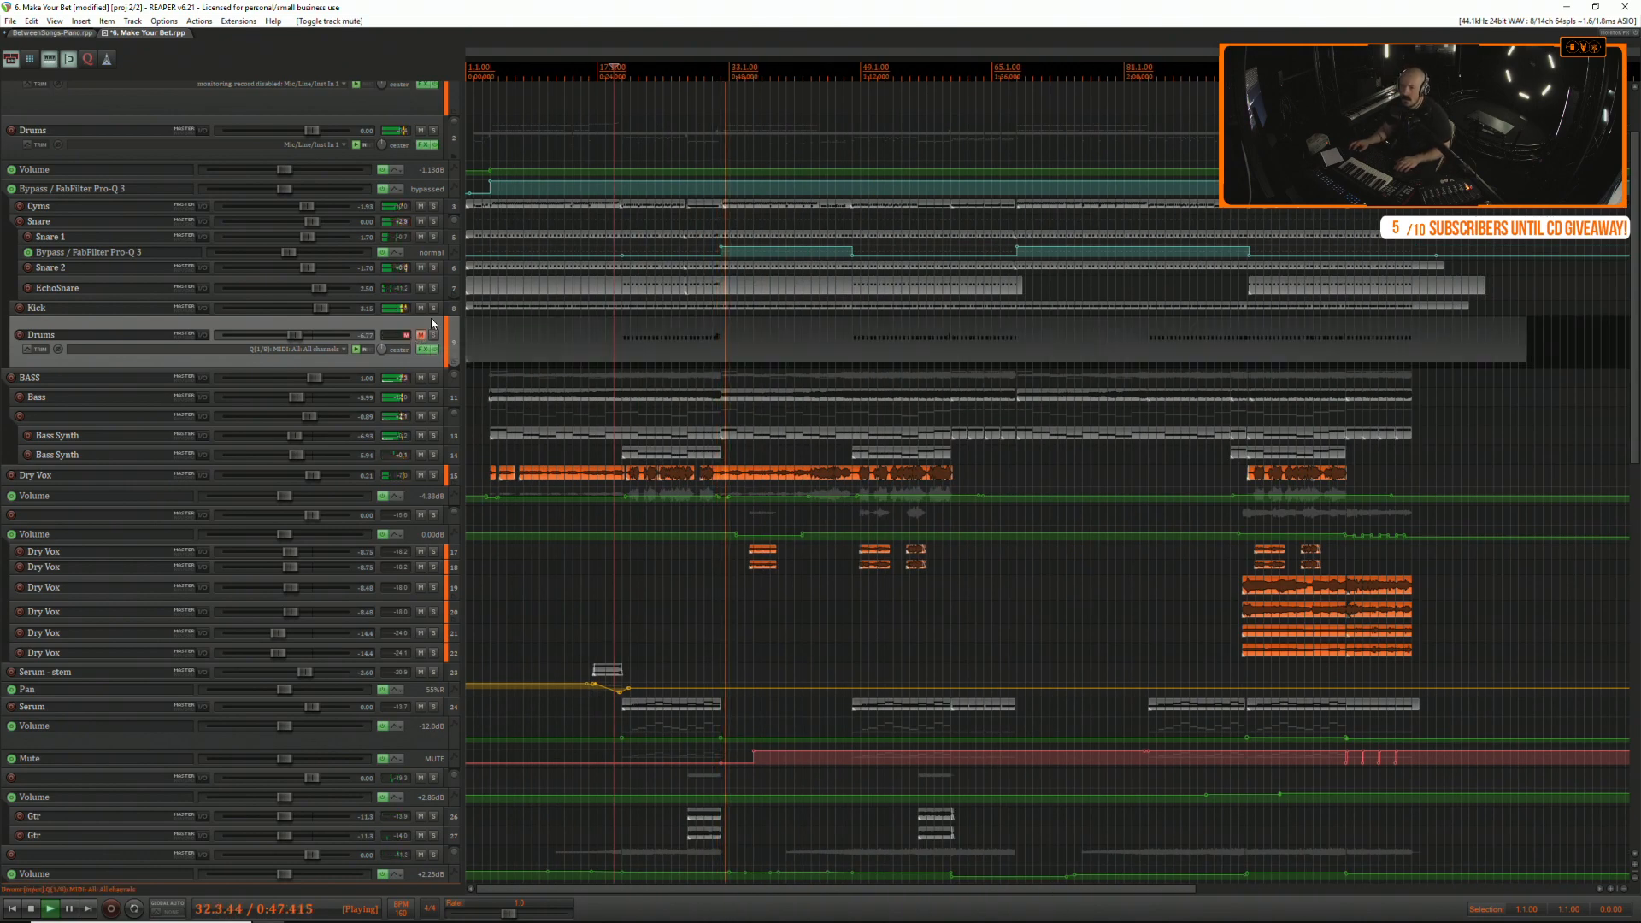
{"action": "key", "text": "space"}
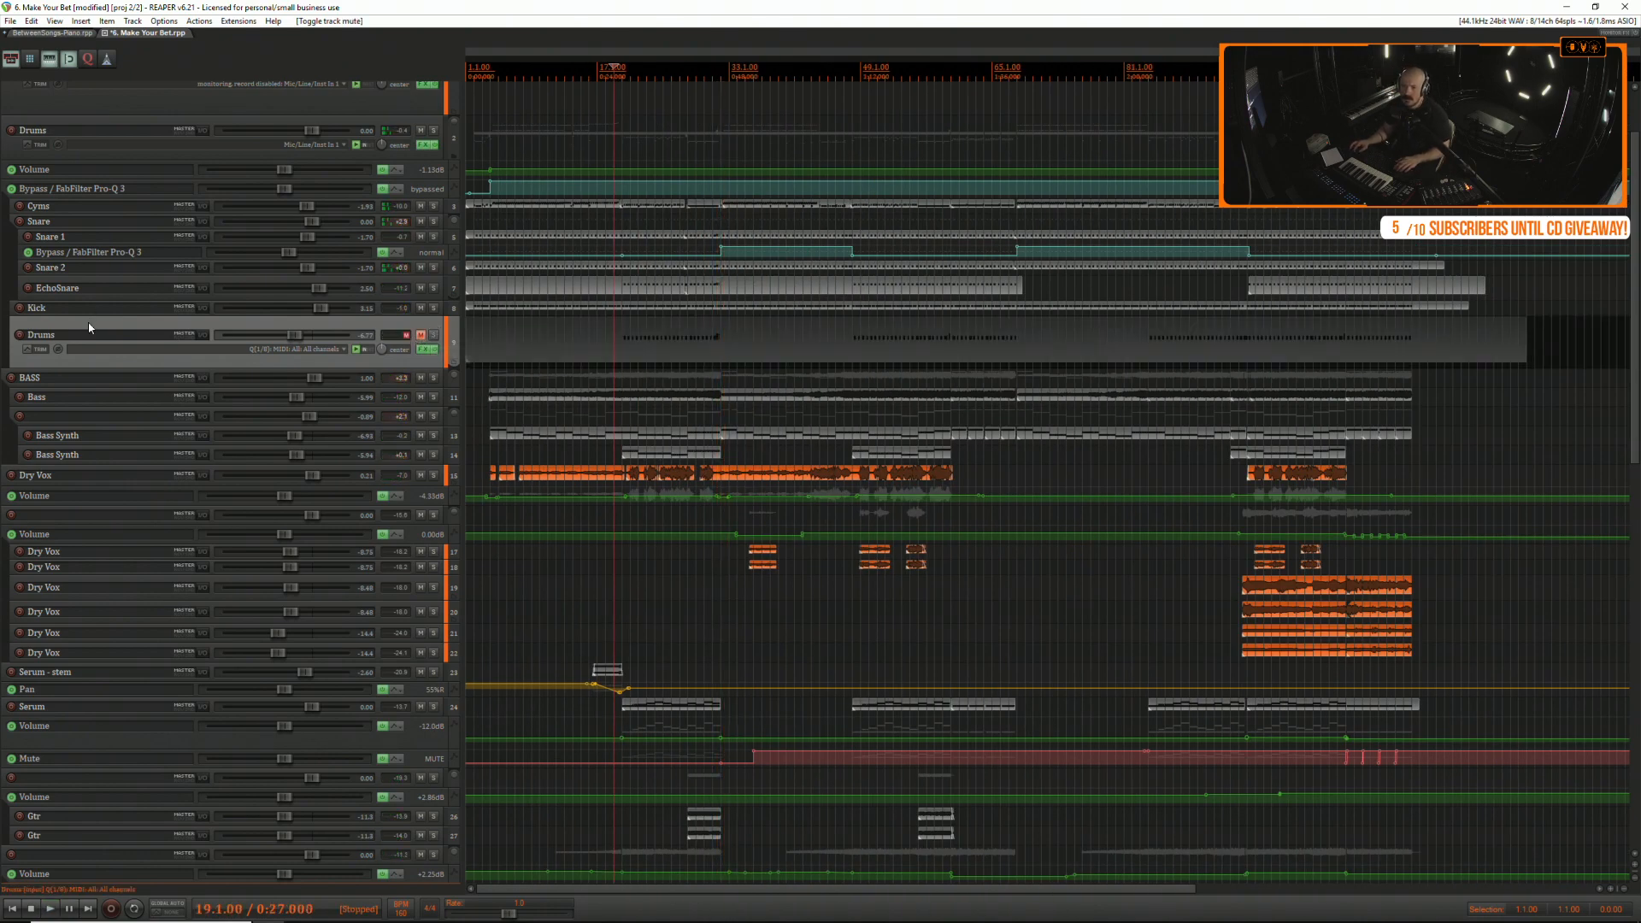
Move the Drums track into the Snare folder as "Smashed Snare", and set both it and EchoSnare to unmuted with volume at -inf.
{"action": "mouse_move", "coordinate": [89, 327]}
{"action": "left_mouse_down"}
{"action": "mouse_move", "coordinate": [92, 304]}
{"action": "mouse_move", "coordinate": [78, 308]}
{"action": "left_mouse_up"}
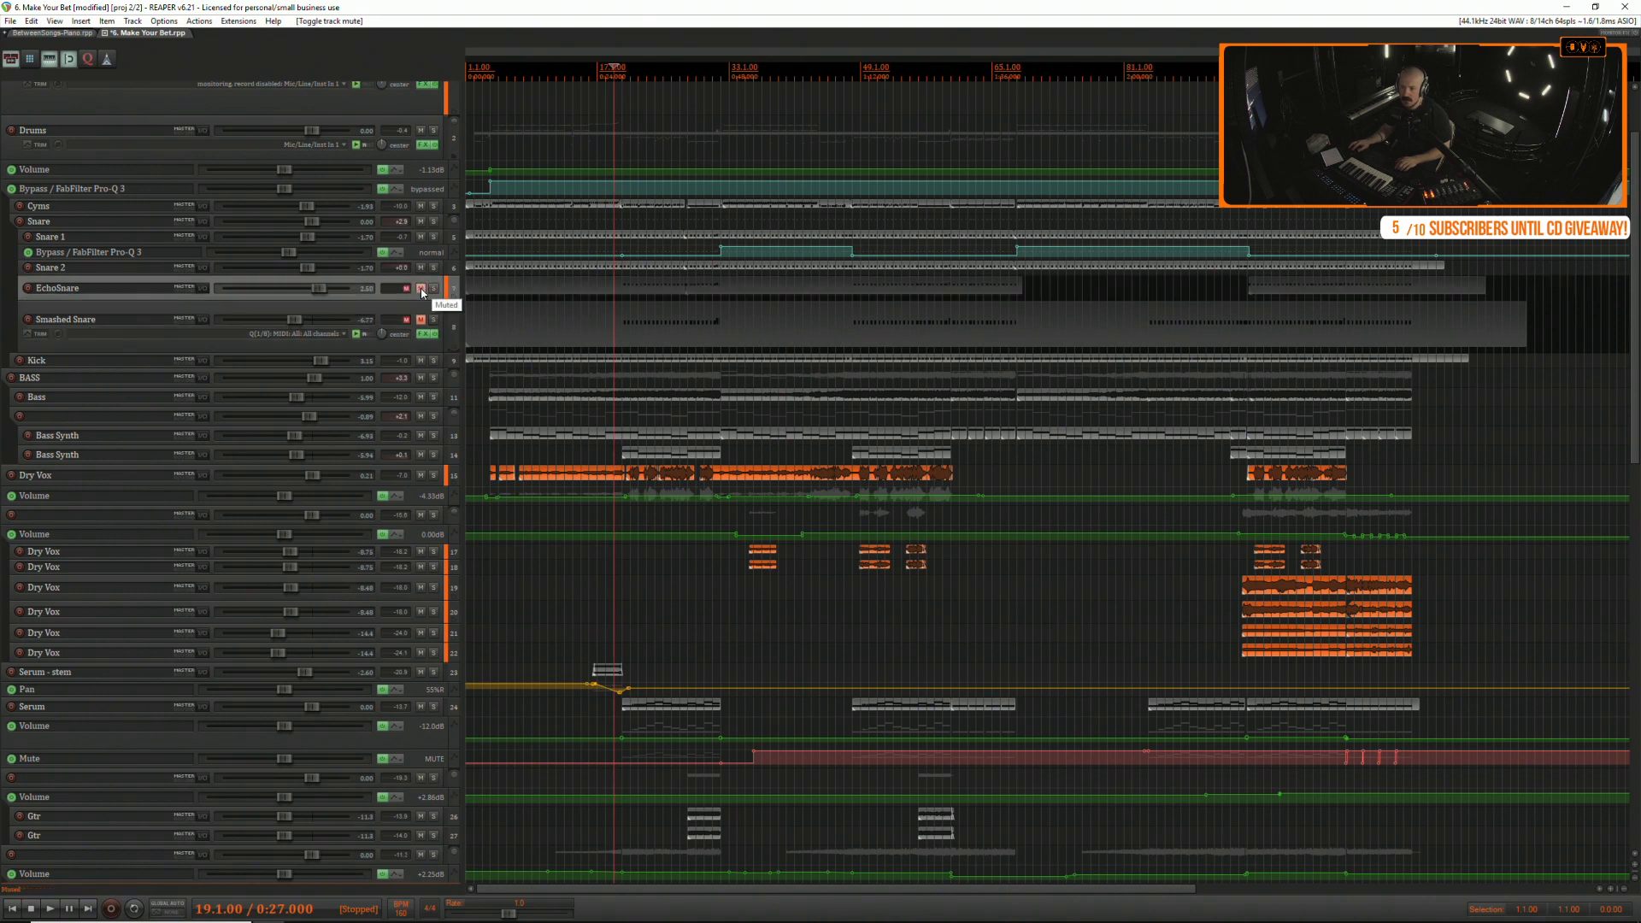
{"action": "left_click", "coordinate": [420, 318]}
{"action": "left_click_drag", "start_coordinate": [320, 292], "coordinate": [260, 287]}
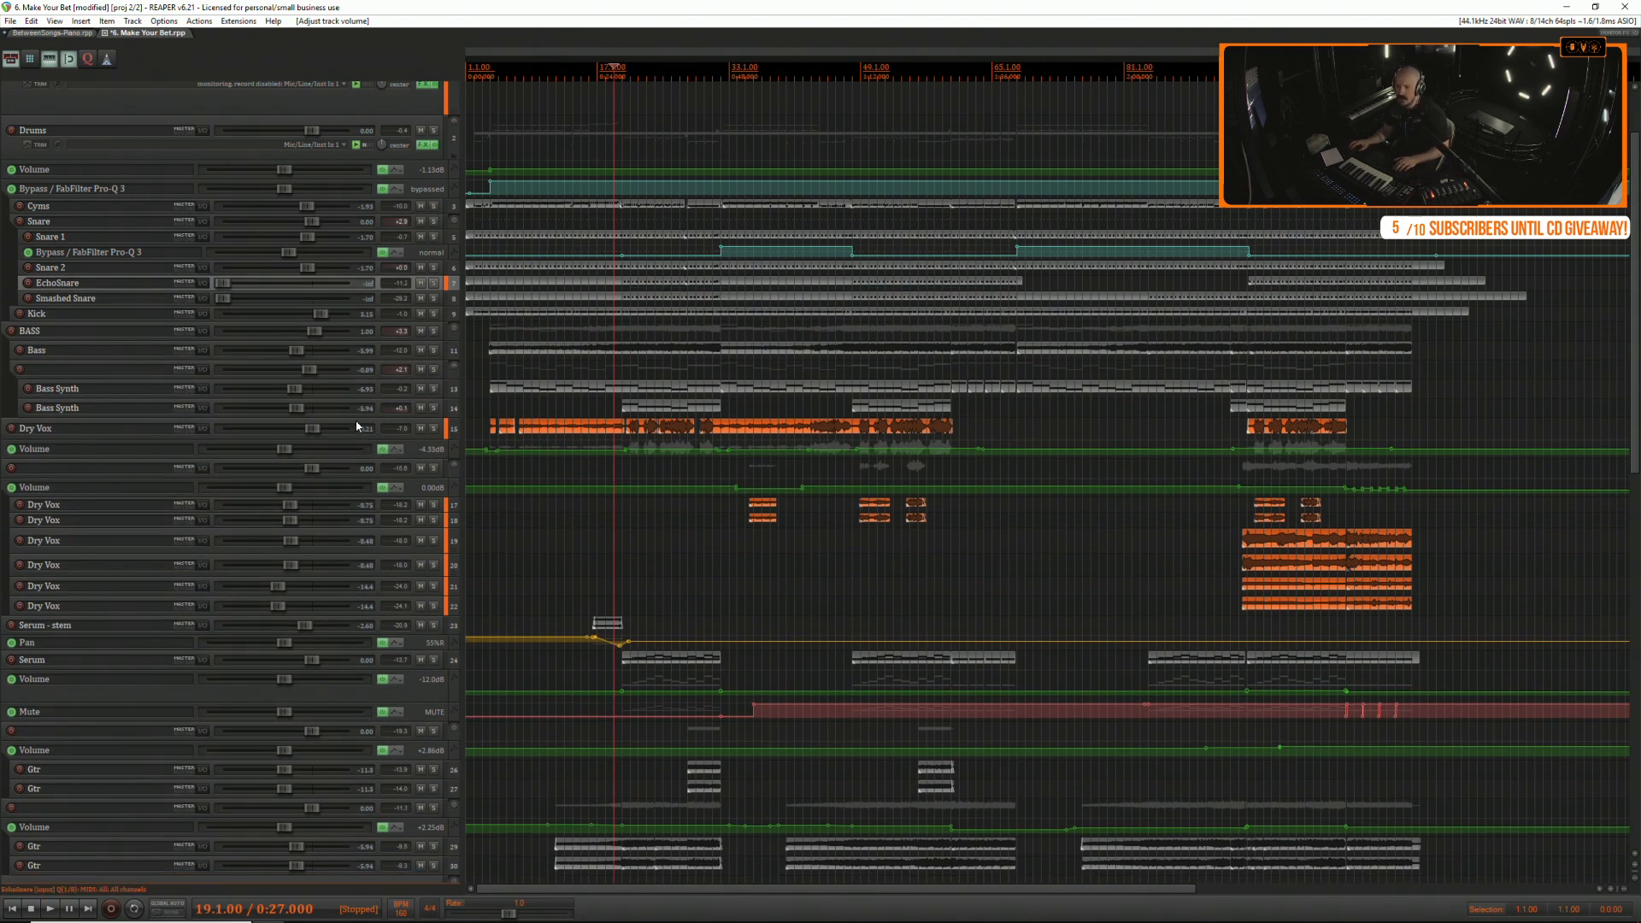
Name the unnamed subfolder track inside the BASS folder "BASS SYNTH".
{"action": "double_click", "coordinate": [106, 369]}
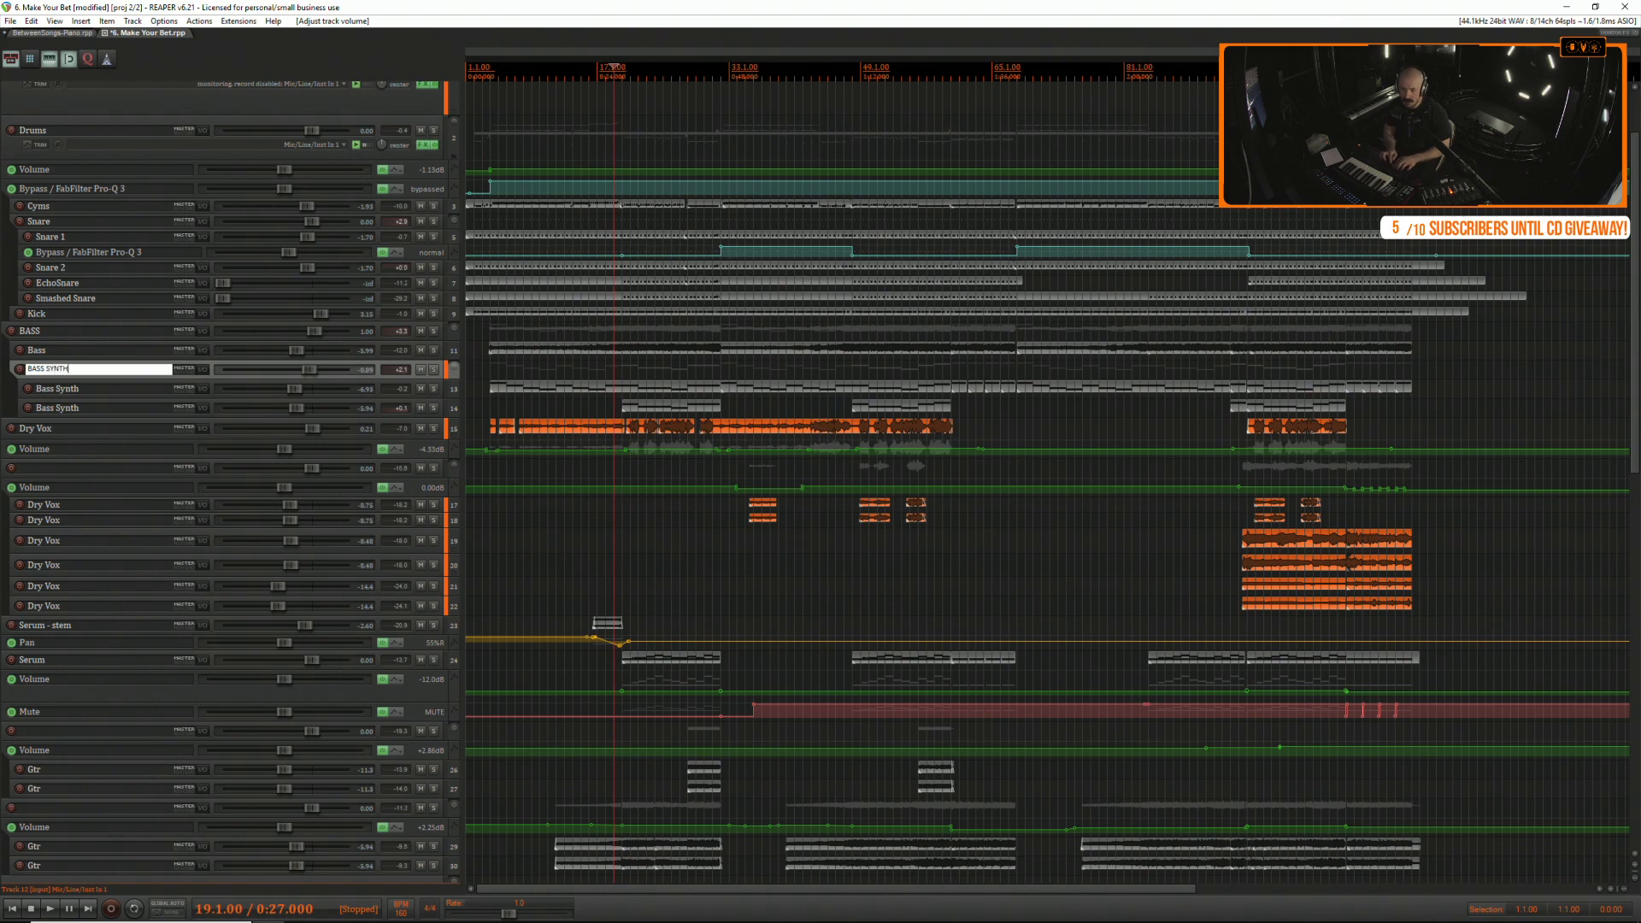
{"action": "key", "text": "Return"}
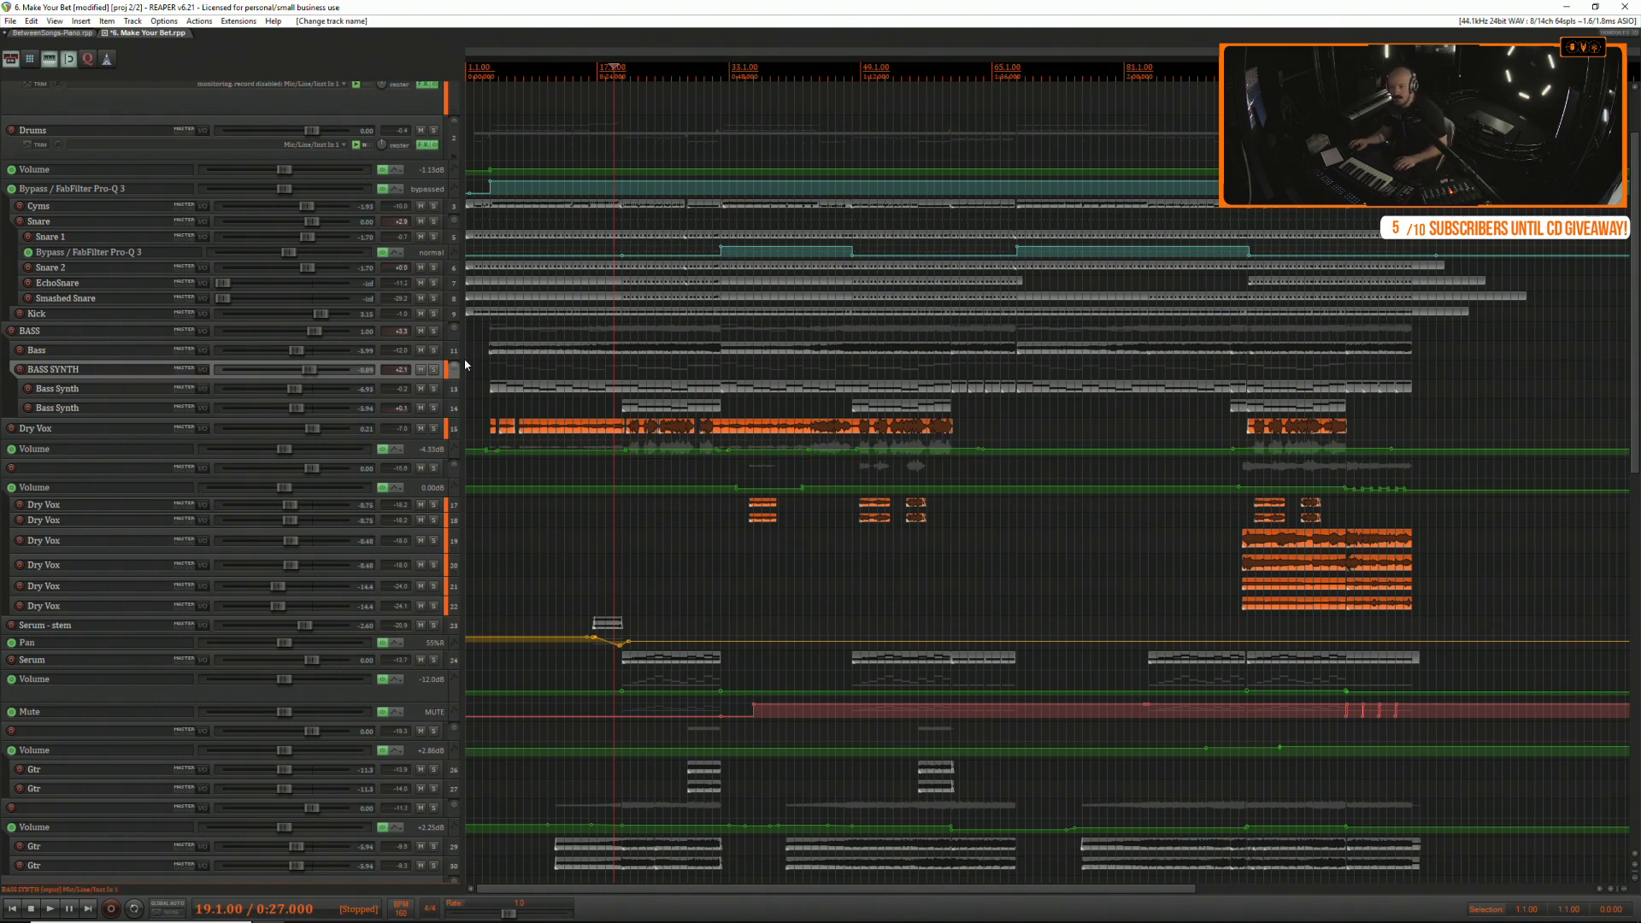
Insert a new track below the first Dry Vox track and name it "Rhythm Section".
{"action": "scroll", "coordinate": [344, 228], "scroll_direction": "up", "scroll_amount": 2}
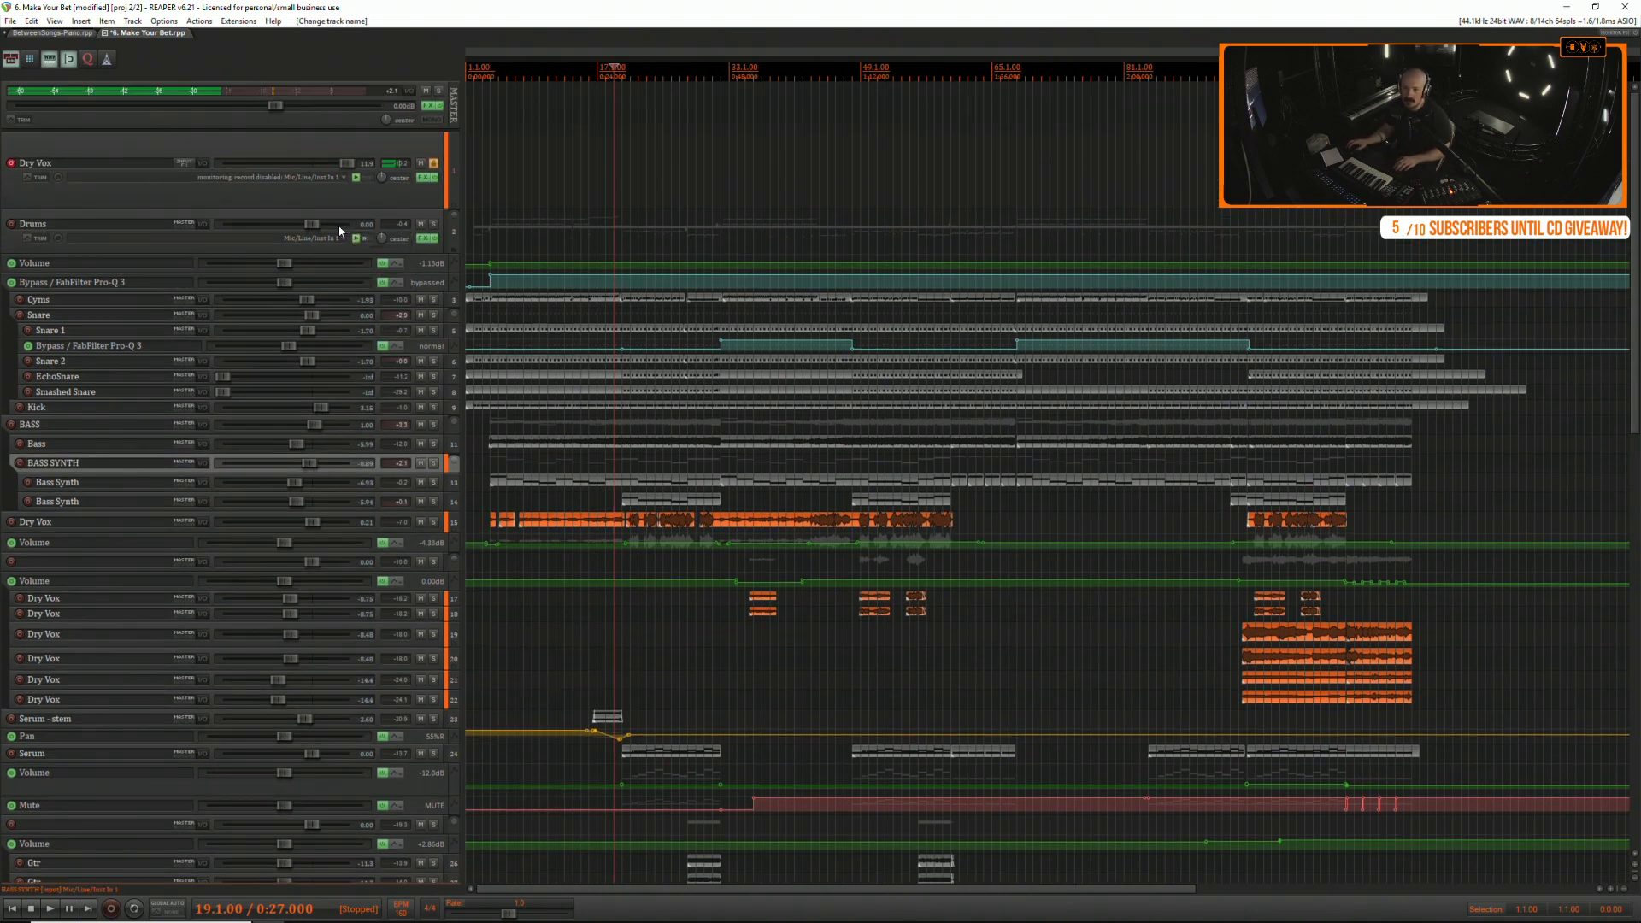
{"action": "scroll", "coordinate": [325, 222], "scroll_direction": "down", "scroll_amount": 1}
{"action": "left_click", "coordinate": [57, 159]}
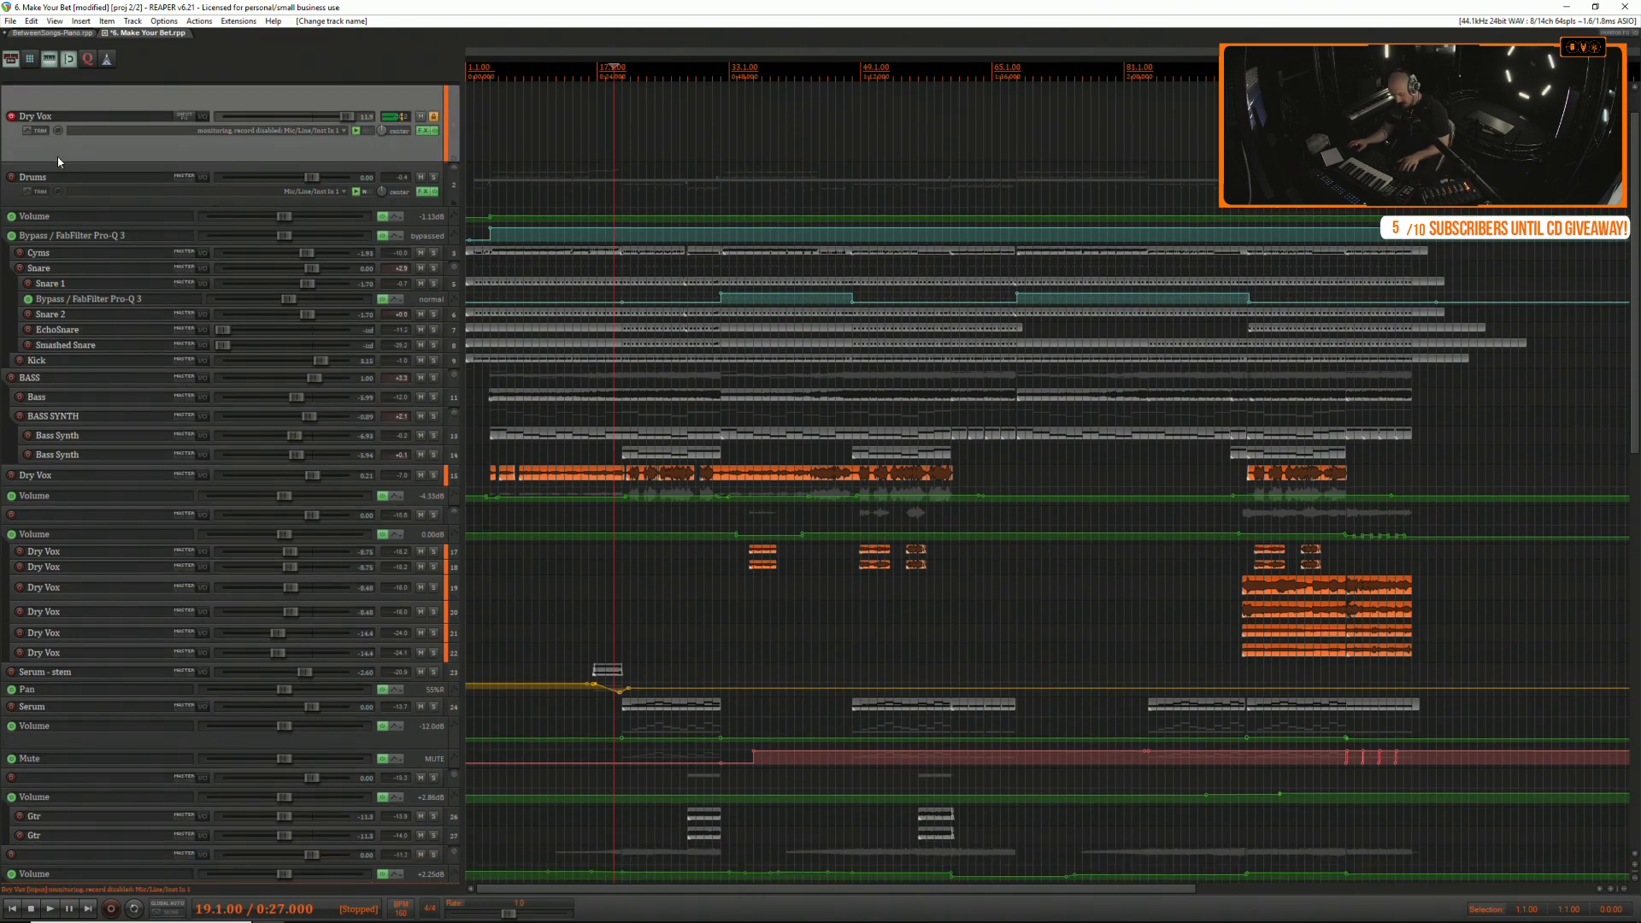
{"action": "key", "text": "ctrl+t"}
{"action": "double_click", "coordinate": [57, 206]}
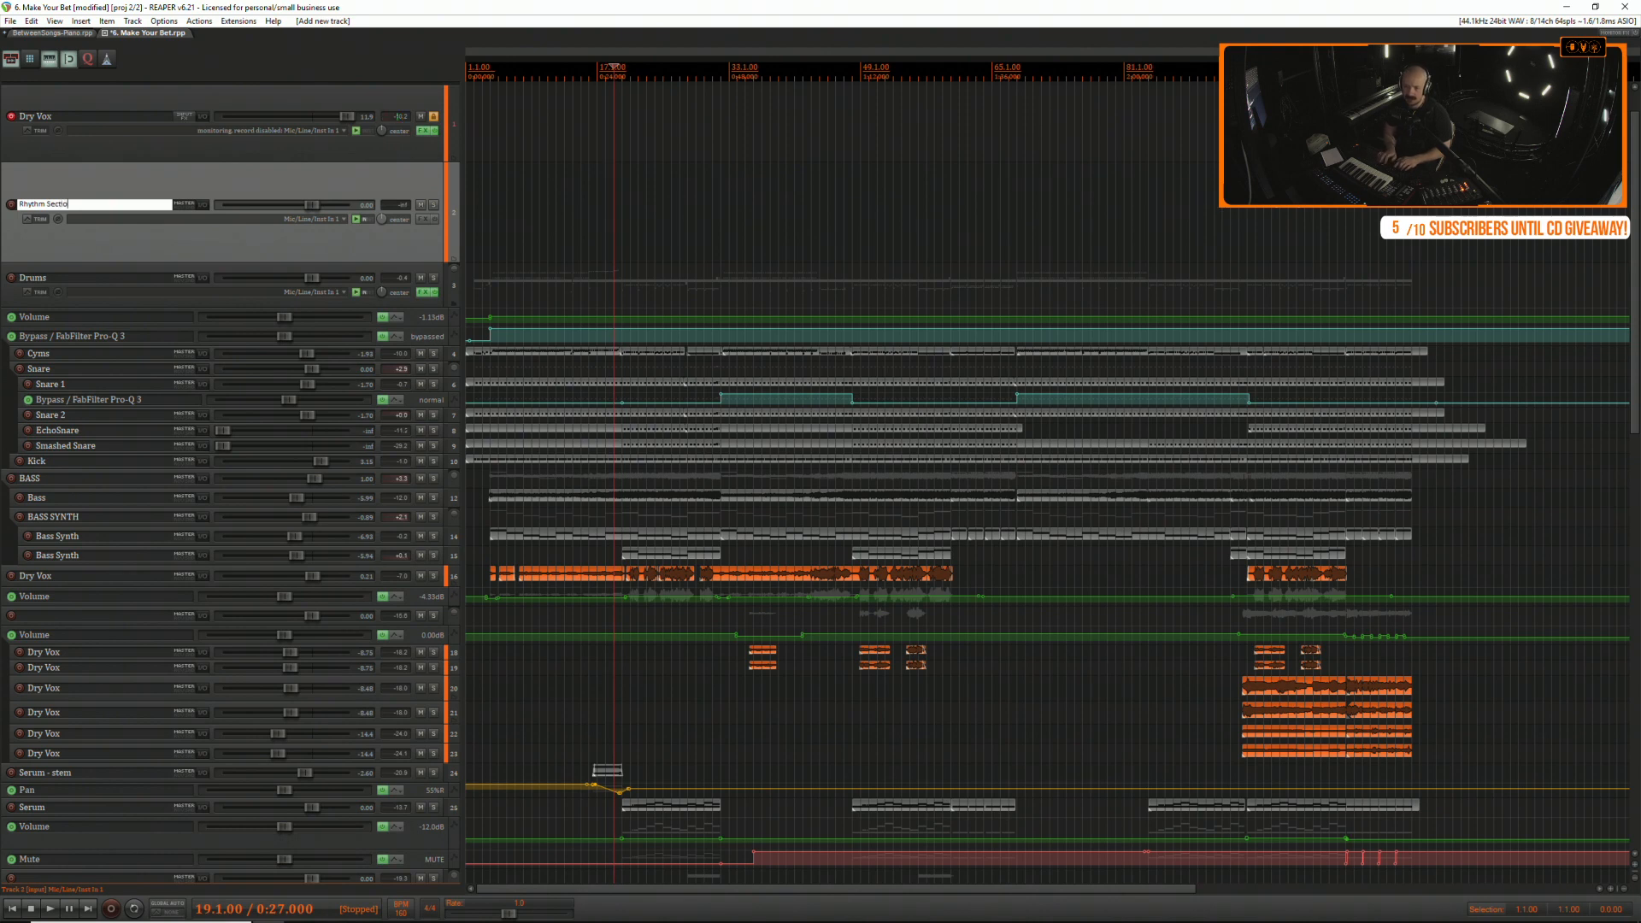
{"action": "type", "text": "n"}
{"action": "key", "text": "Return"}
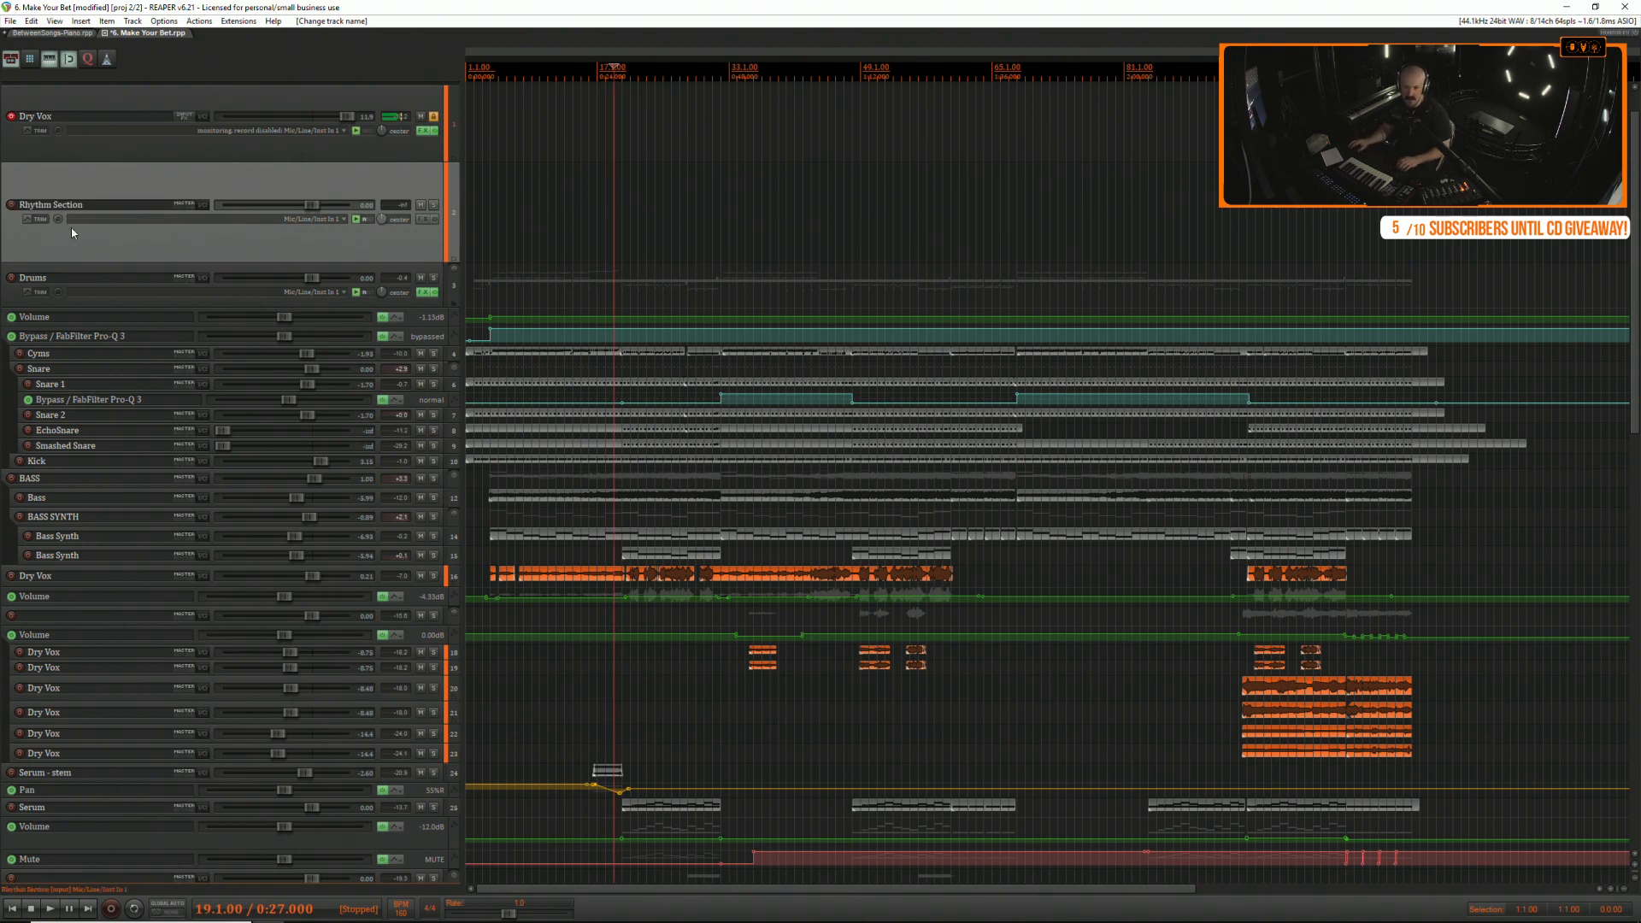
Move the Drums and BASS folders into the Rhythm Section track as its child folders.
{"action": "left_click", "coordinate": [84, 276]}
{"action": "left_click", "coordinate": [35, 479], "text": "shift"}
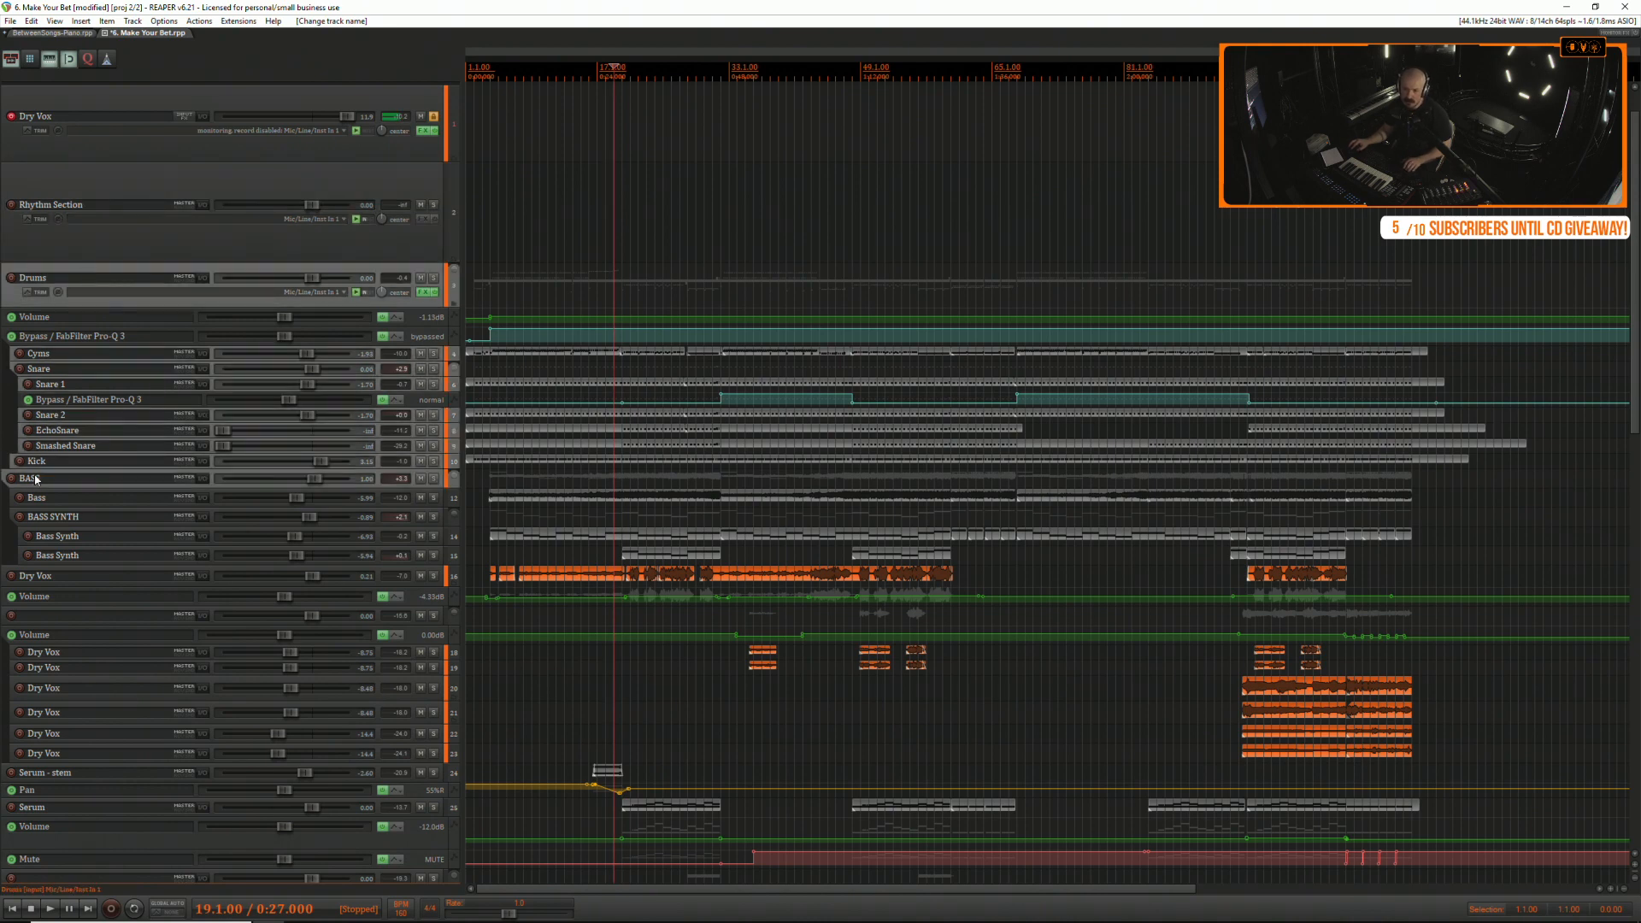
{"action": "left_click_drag", "start_coordinate": [71, 272], "coordinate": [109, 254]}
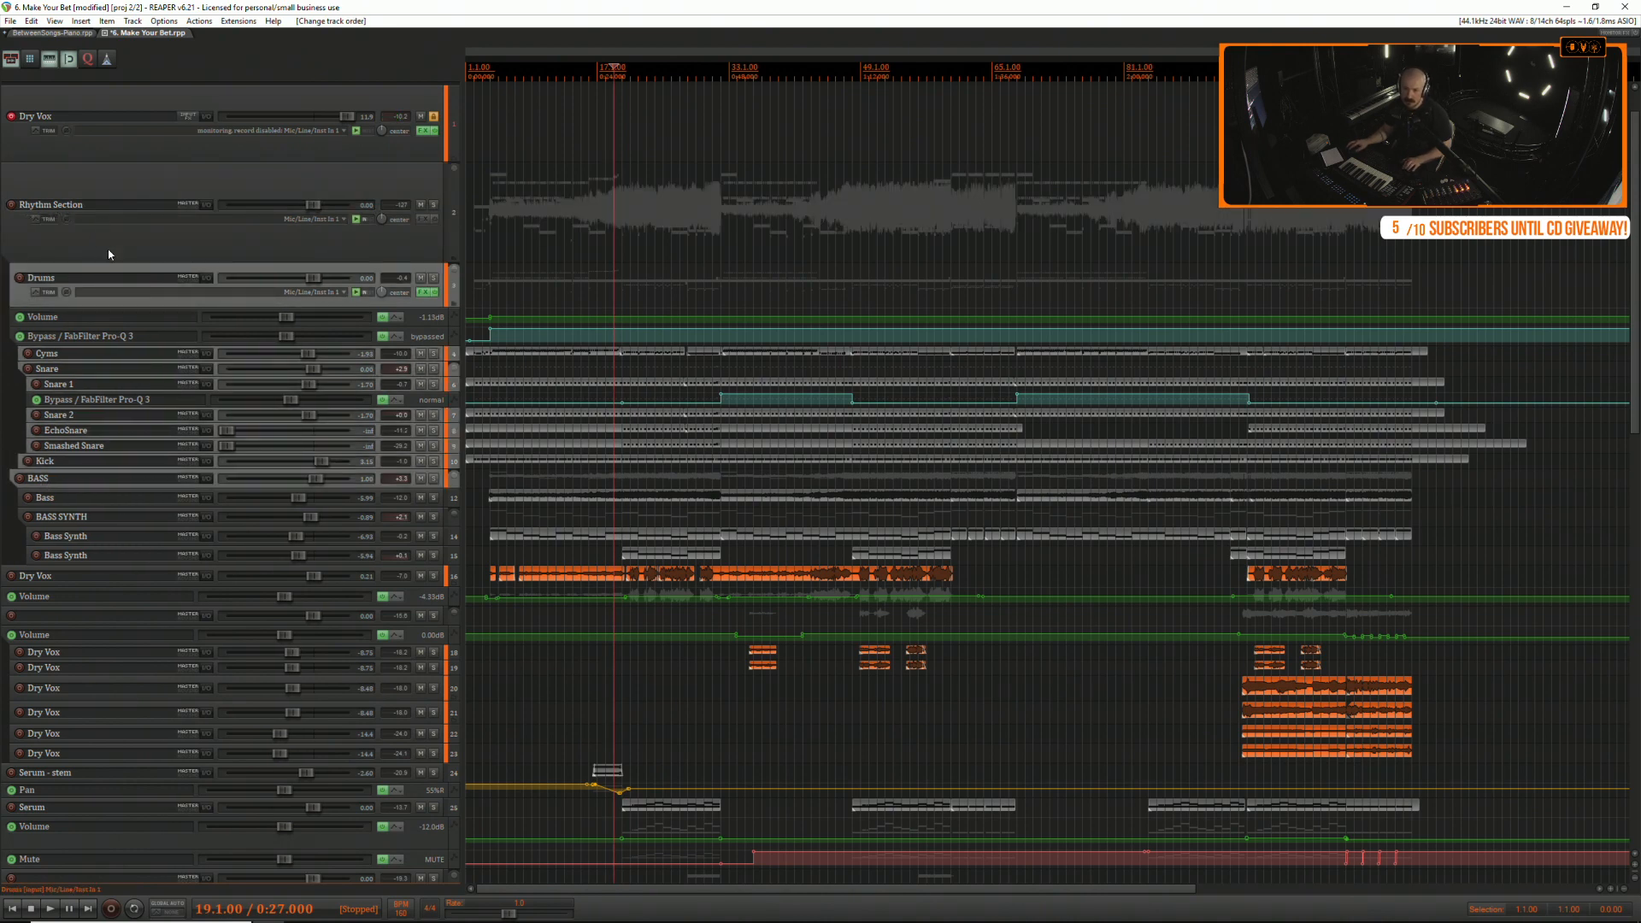
Solo the Rhythm Section track and play it from shortly before the bass enters near the start of the song.
{"action": "left_click", "coordinate": [220, 184]}
{"action": "left_click", "coordinate": [433, 204]}
{"action": "key", "text": "space"}
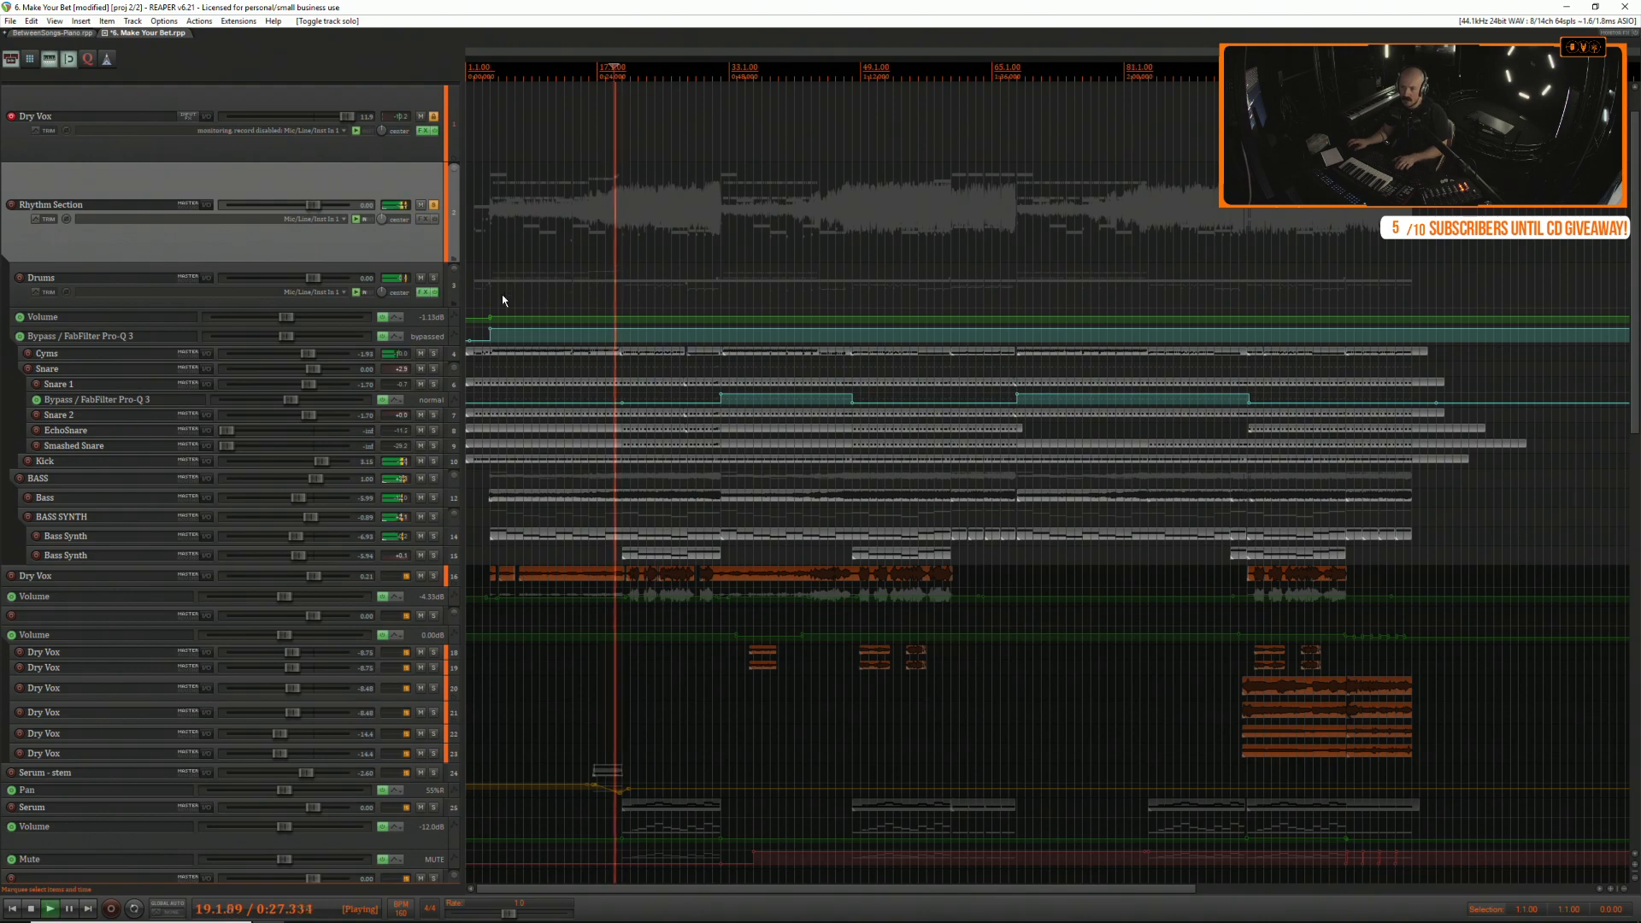
{"action": "scroll", "coordinate": [484, 363], "scroll_direction": "up", "scroll_amount": 4}
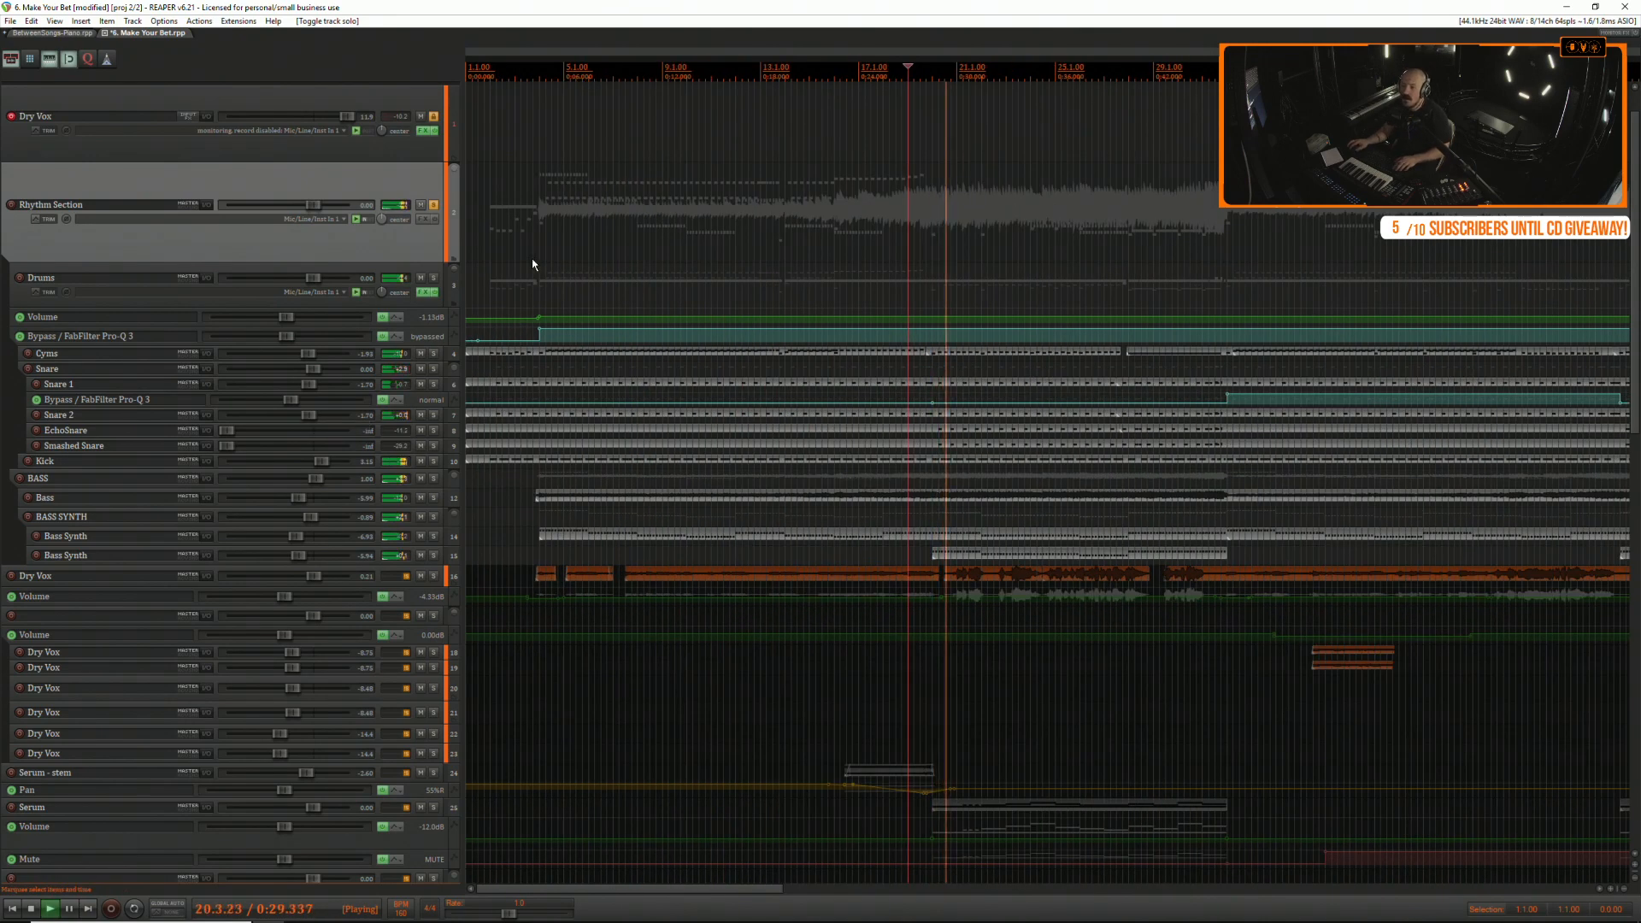
{"action": "left_click", "coordinate": [525, 241]}
{"action": "key", "text": "space"}
{"action": "scroll", "coordinate": [526, 289], "scroll_direction": "up", "scroll_amount": 3}
{"action": "key", "text": "space"}
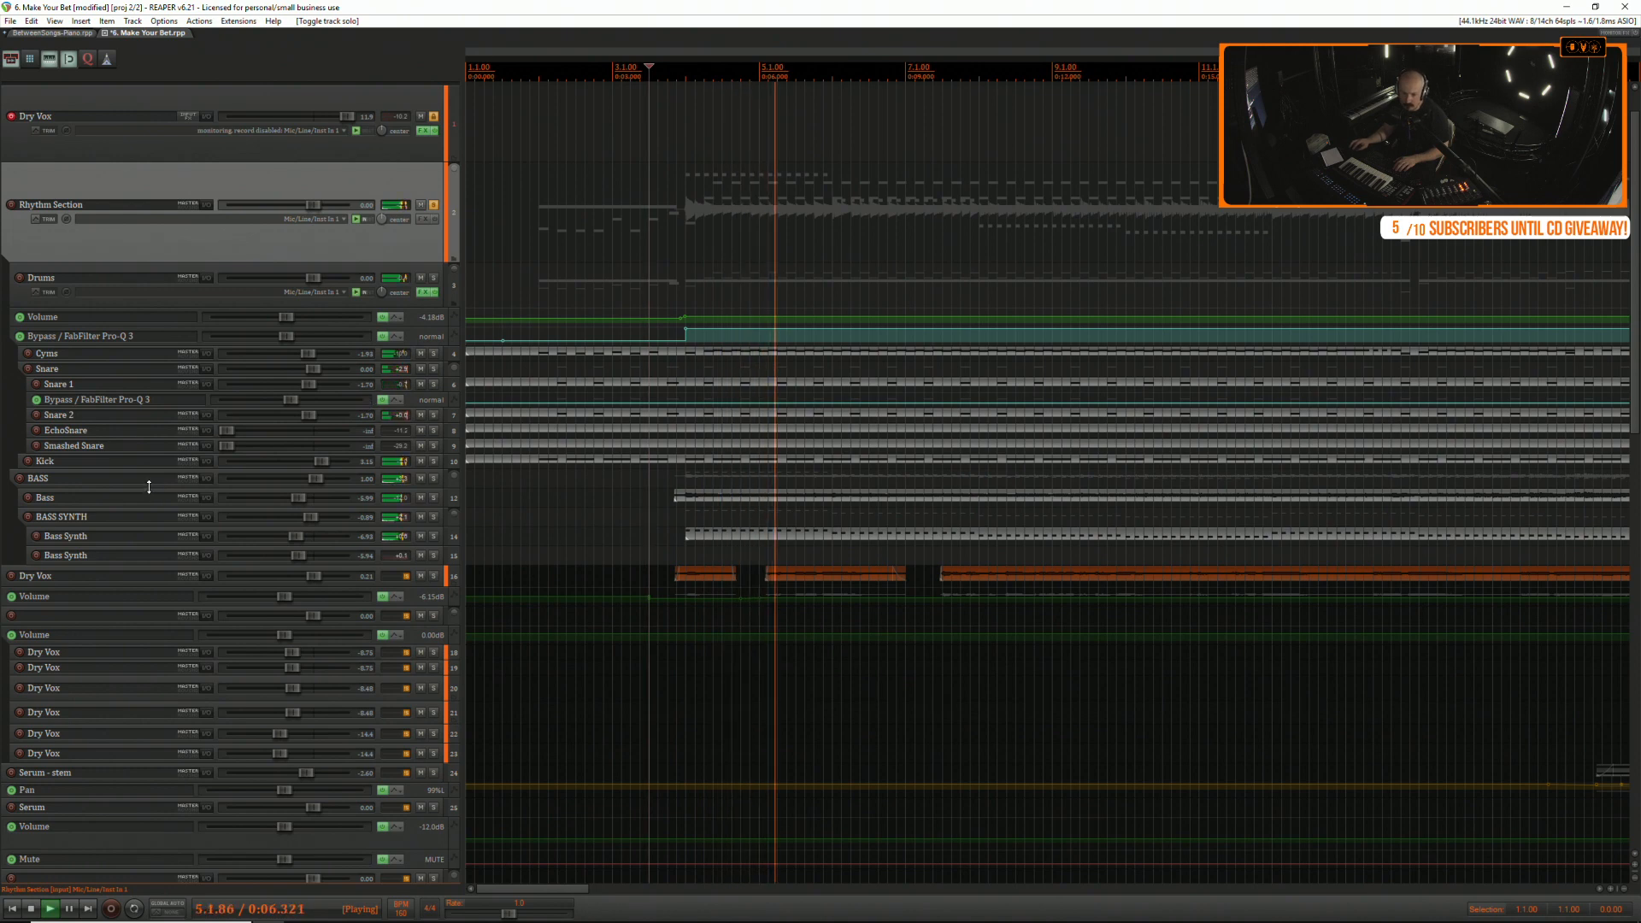
Solo the BASS folder, its Bass track and the first Bass Synth in turn during playback, and unsolo each again.
{"action": "left_click", "coordinate": [299, 479]}
{"action": "left_click", "coordinate": [434, 487]}
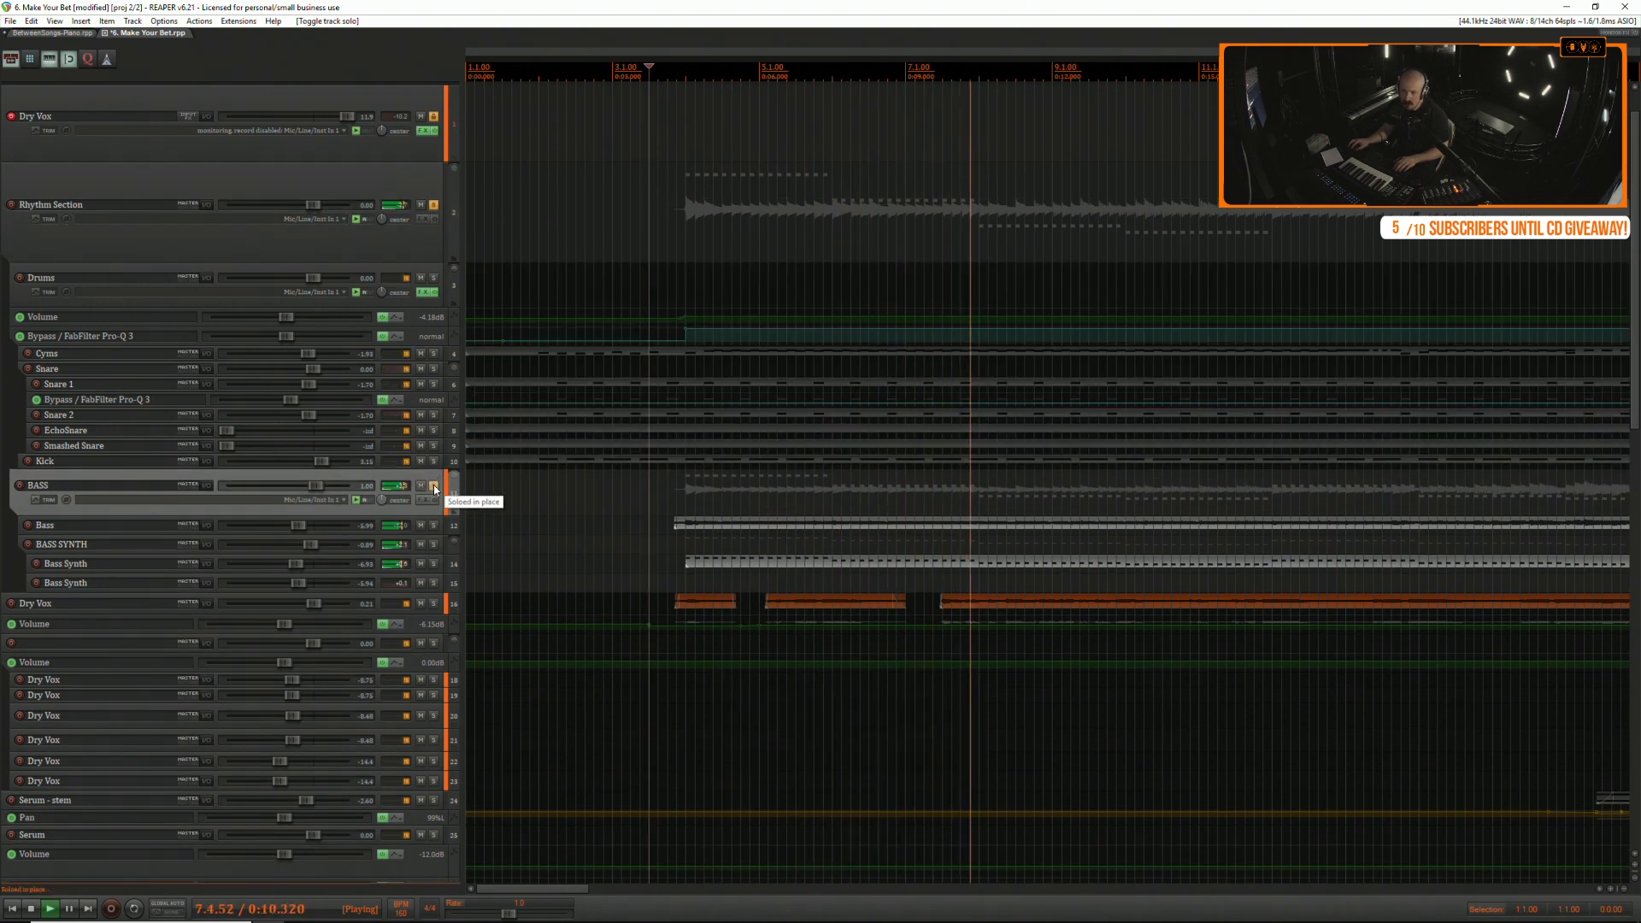
{"action": "left_click", "coordinate": [418, 530]}
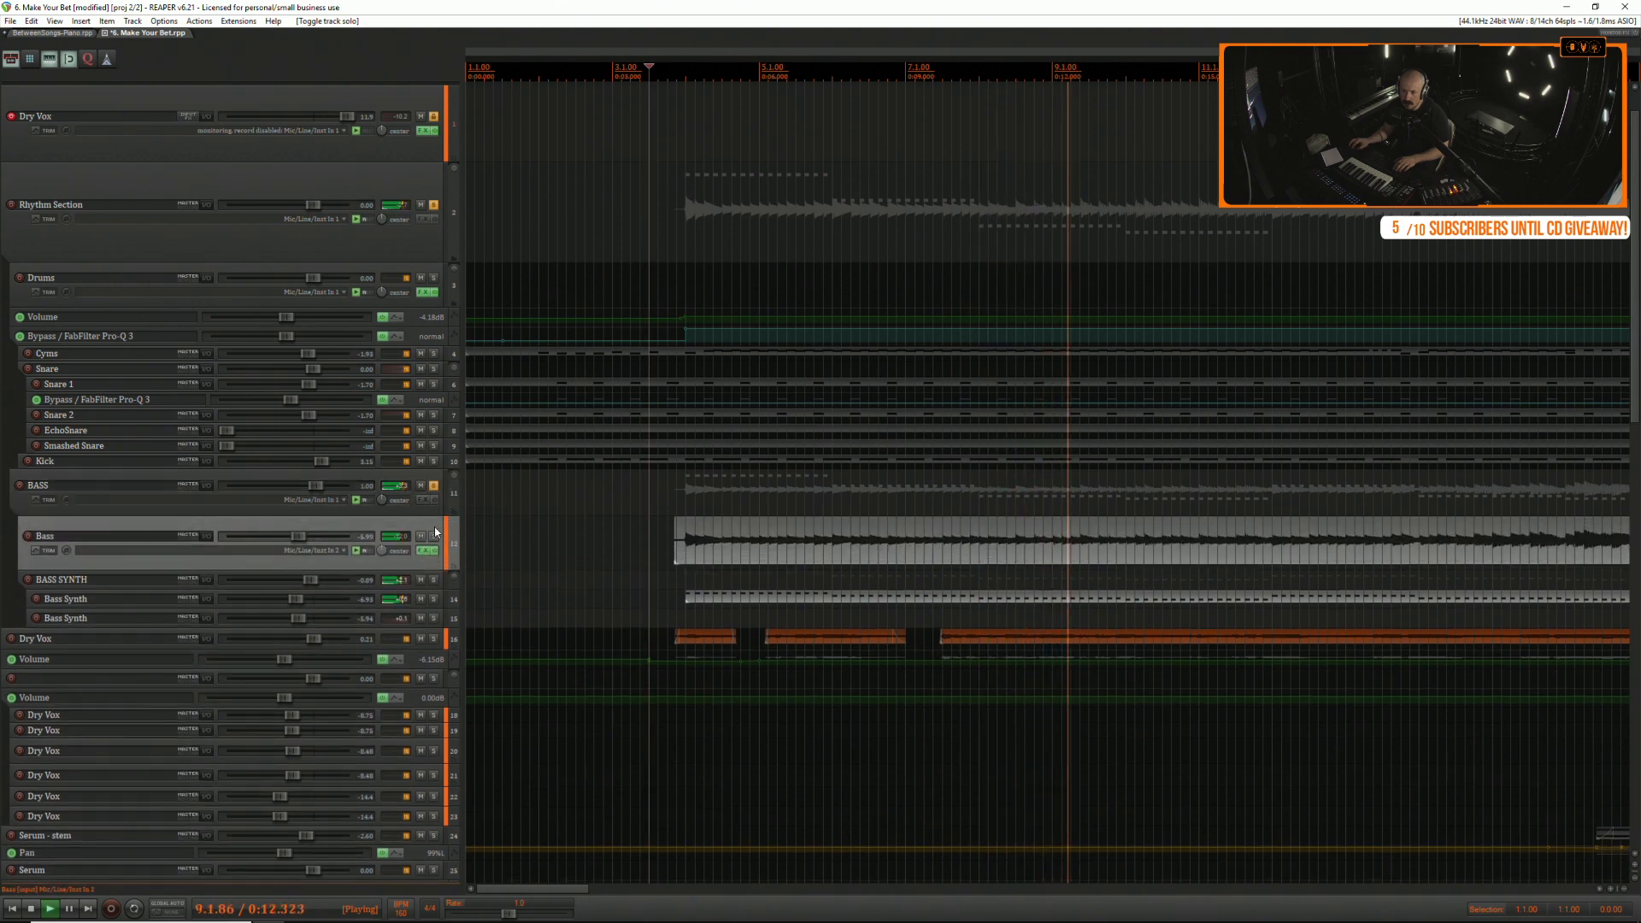
{"action": "left_click", "coordinate": [435, 539]}
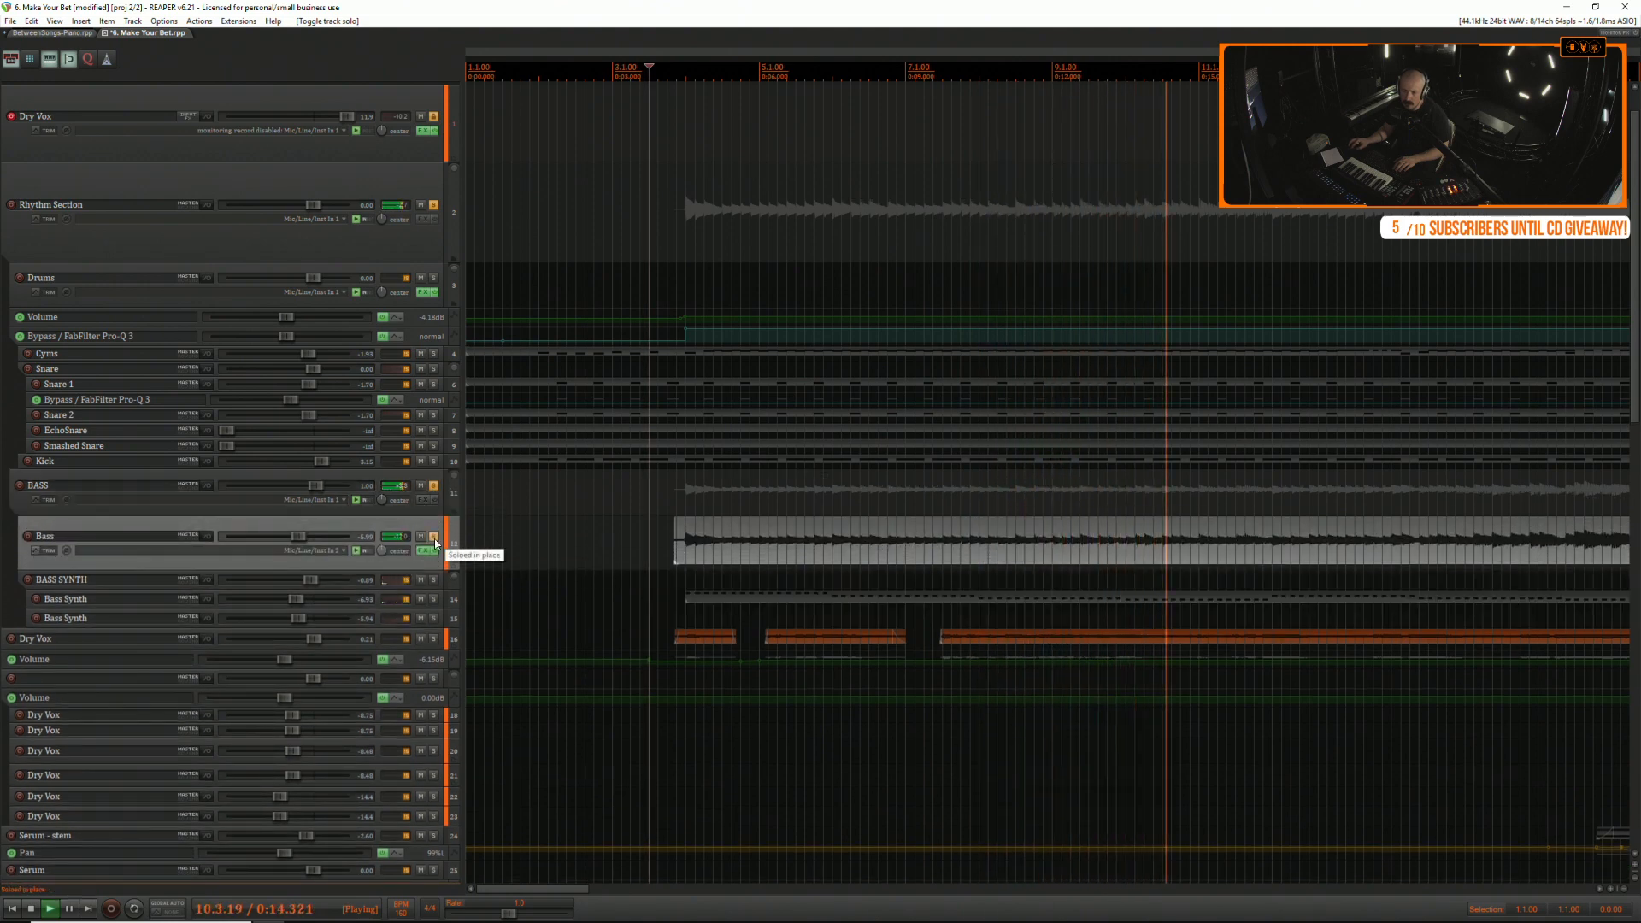
{"action": "left_click", "coordinate": [435, 538]}
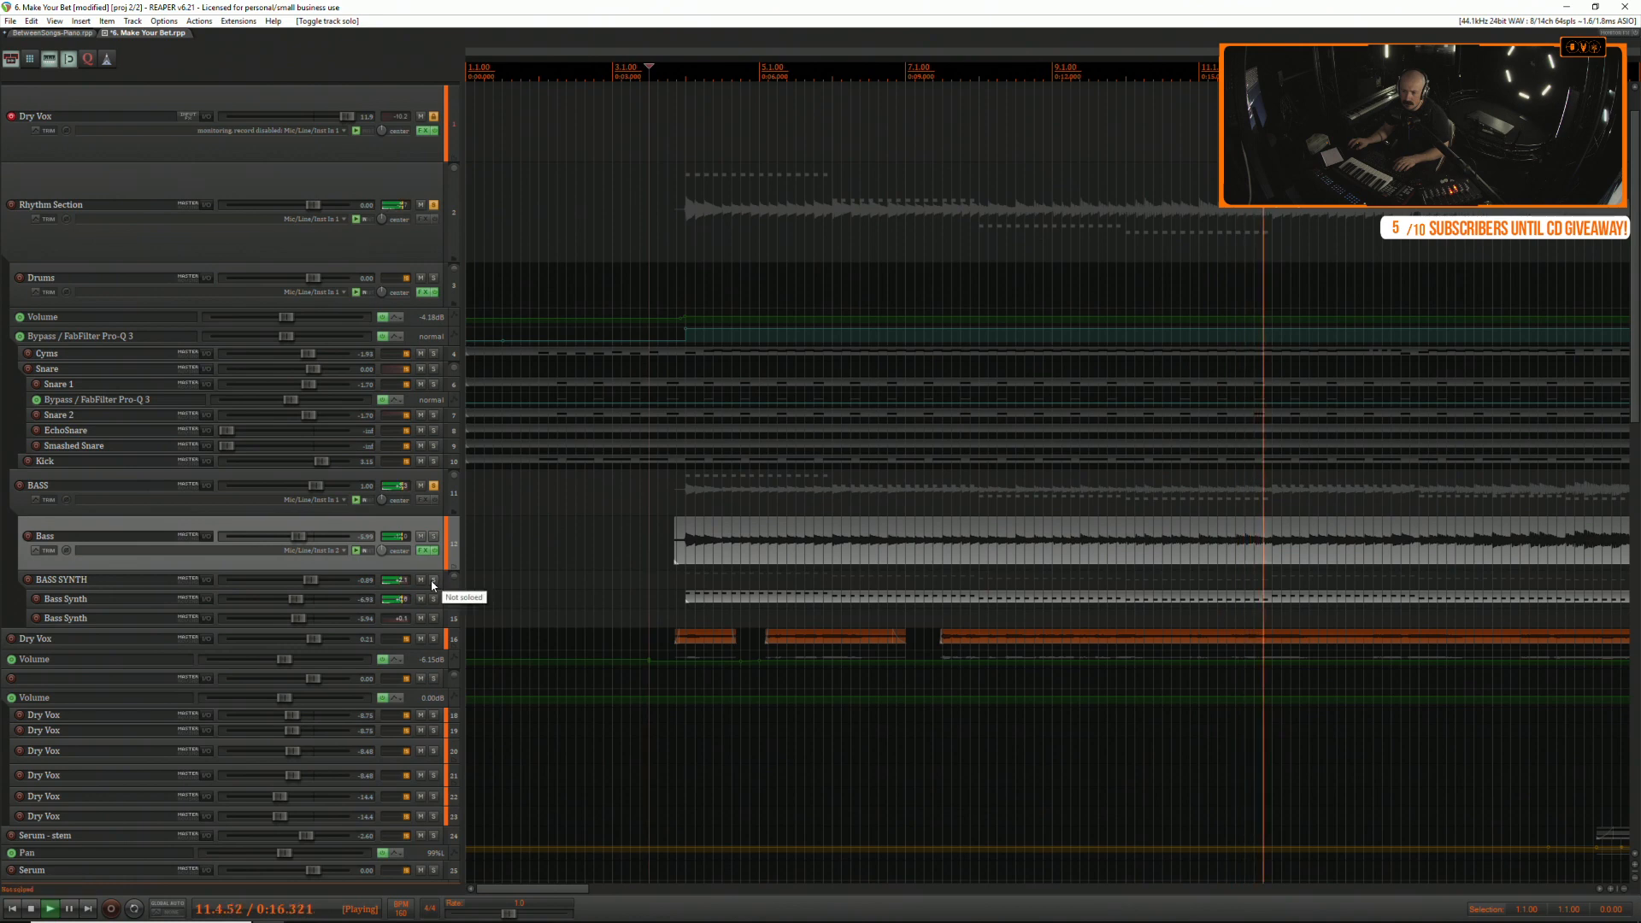
{"action": "left_click", "coordinate": [433, 599]}
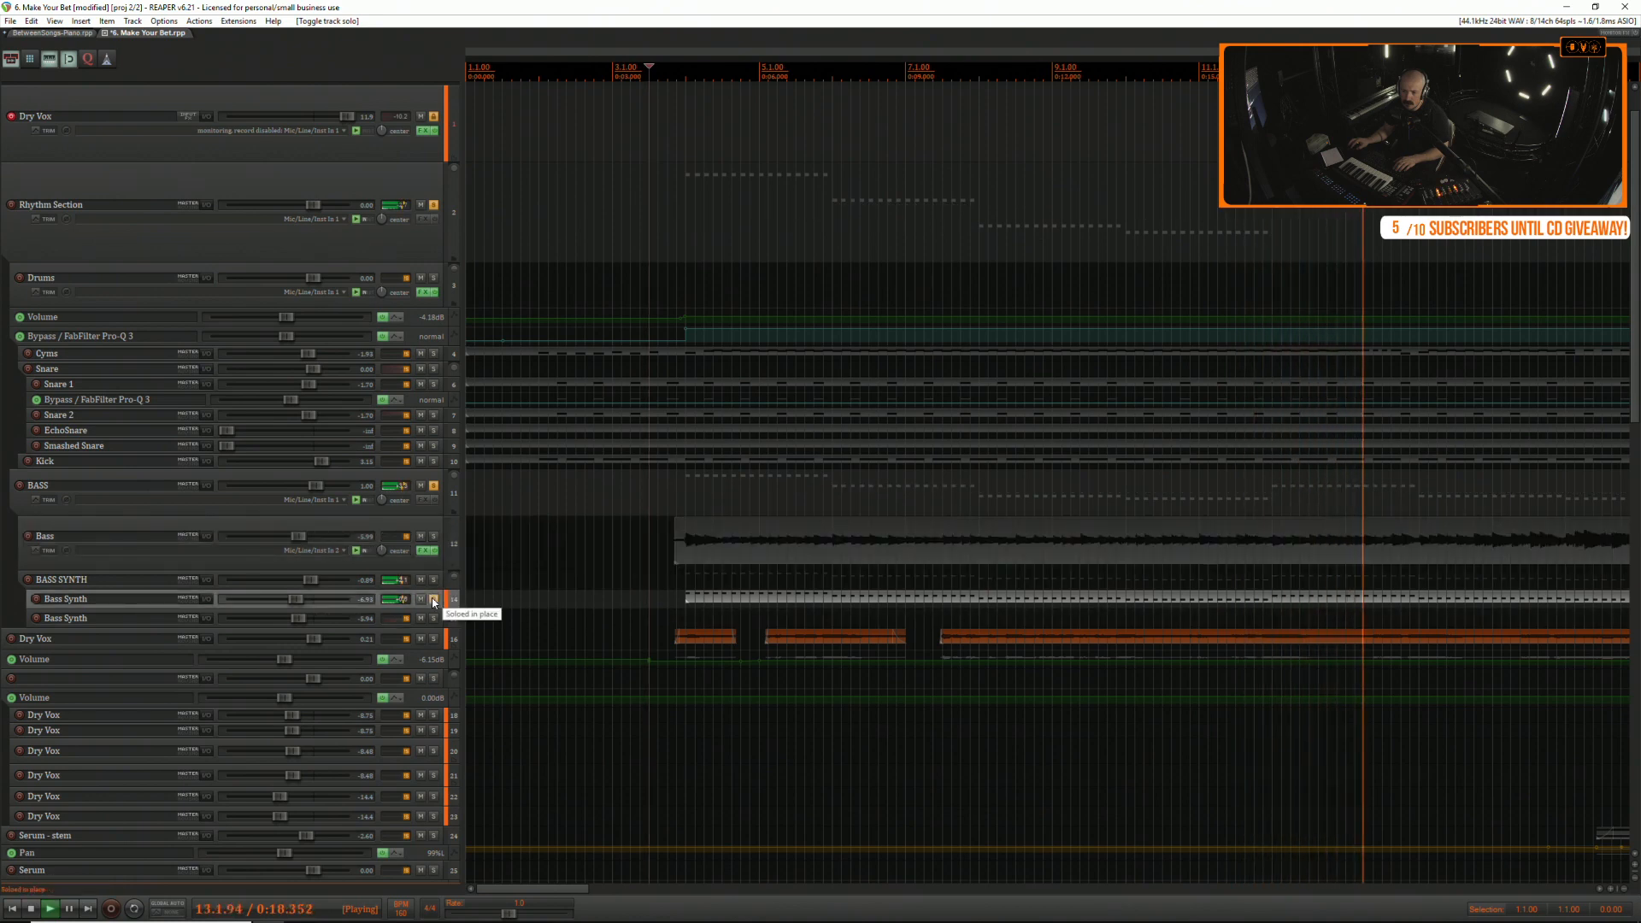
{"action": "left_click_drag", "start_coordinate": [428, 609], "coordinate": [418, 645]}
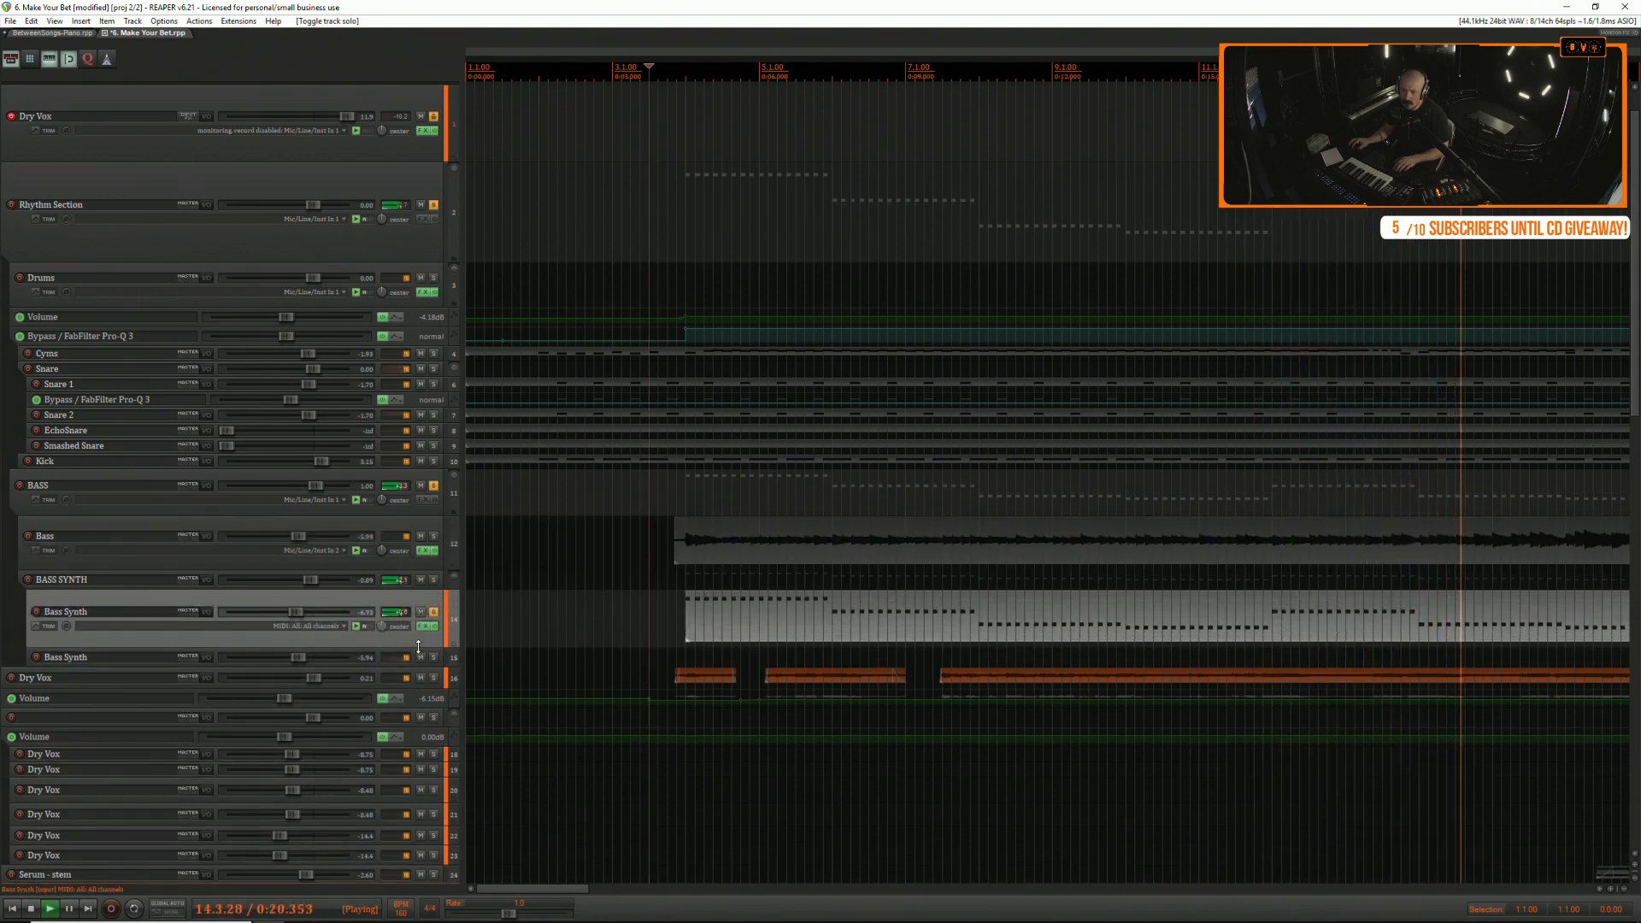
{"action": "left_click", "coordinate": [433, 612]}
{"action": "left_click", "coordinate": [433, 485]}
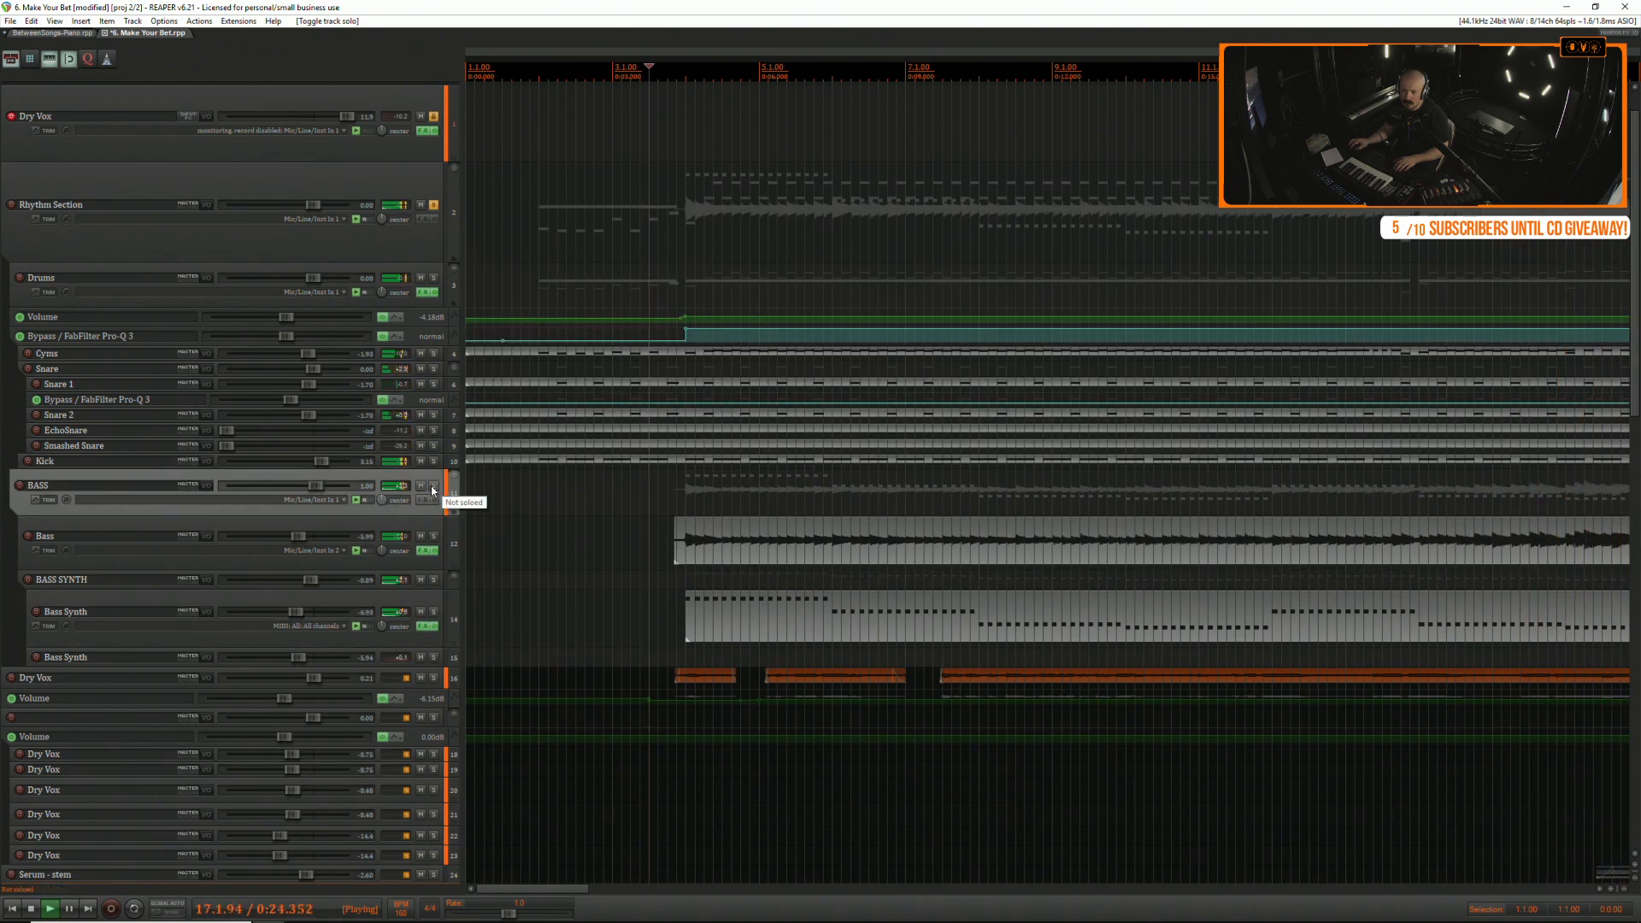
Solo the BASS folder again and add FabFilter Pro-Q 3 to its effects chain.
{"action": "left_click", "coordinate": [433, 487]}
{"action": "left_click", "coordinate": [422, 500]}
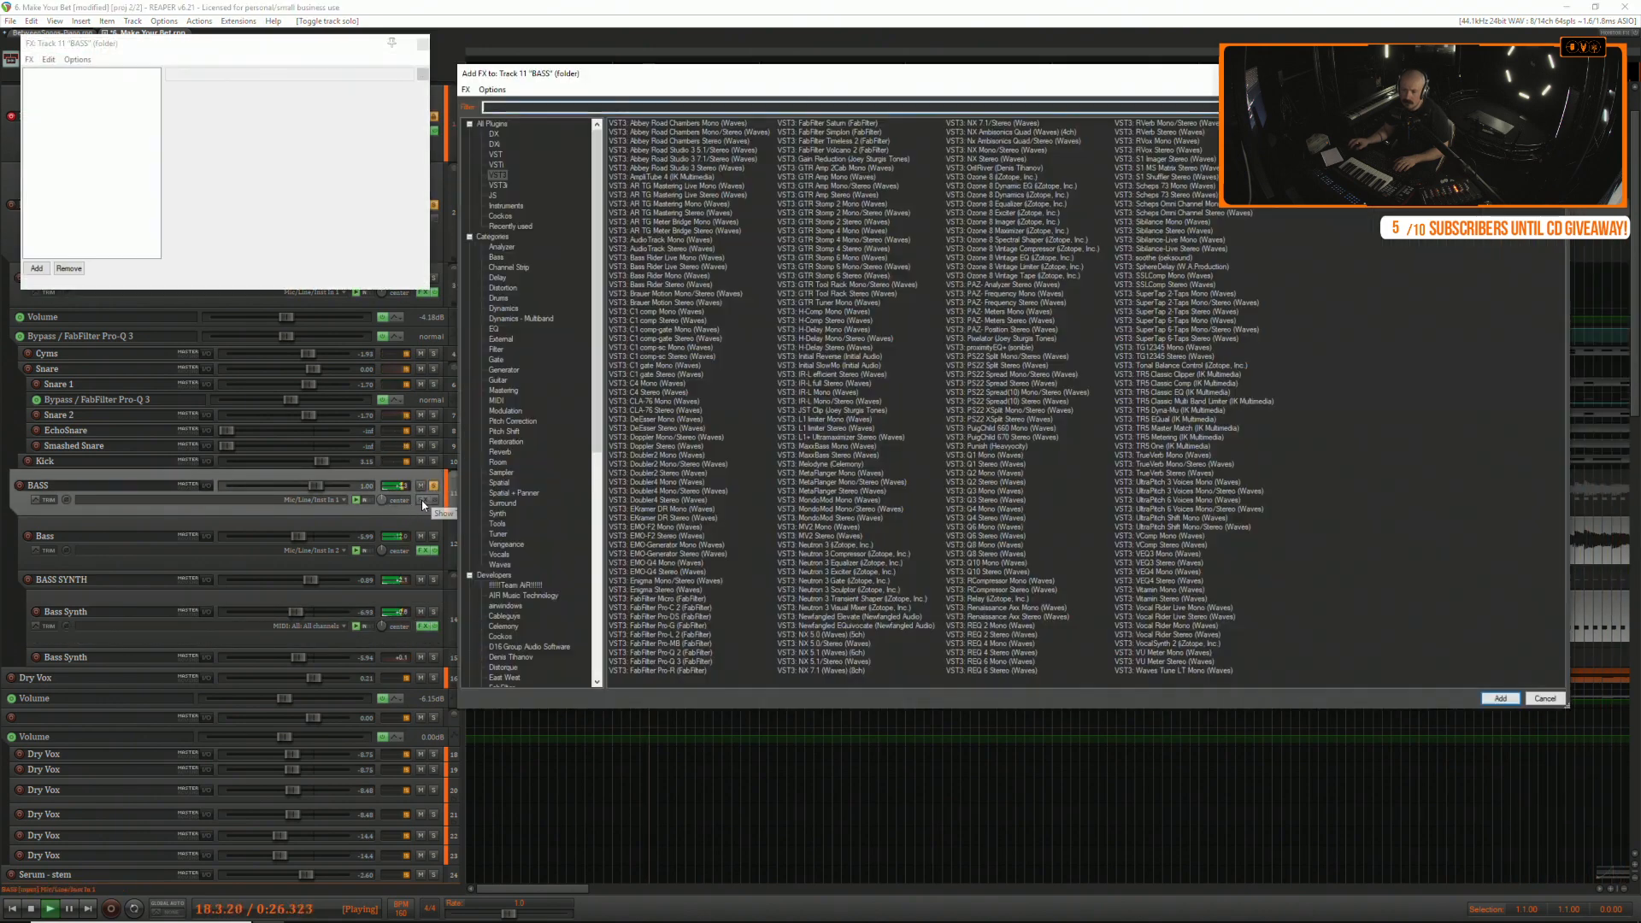
{"action": "double_click", "coordinate": [680, 661]}
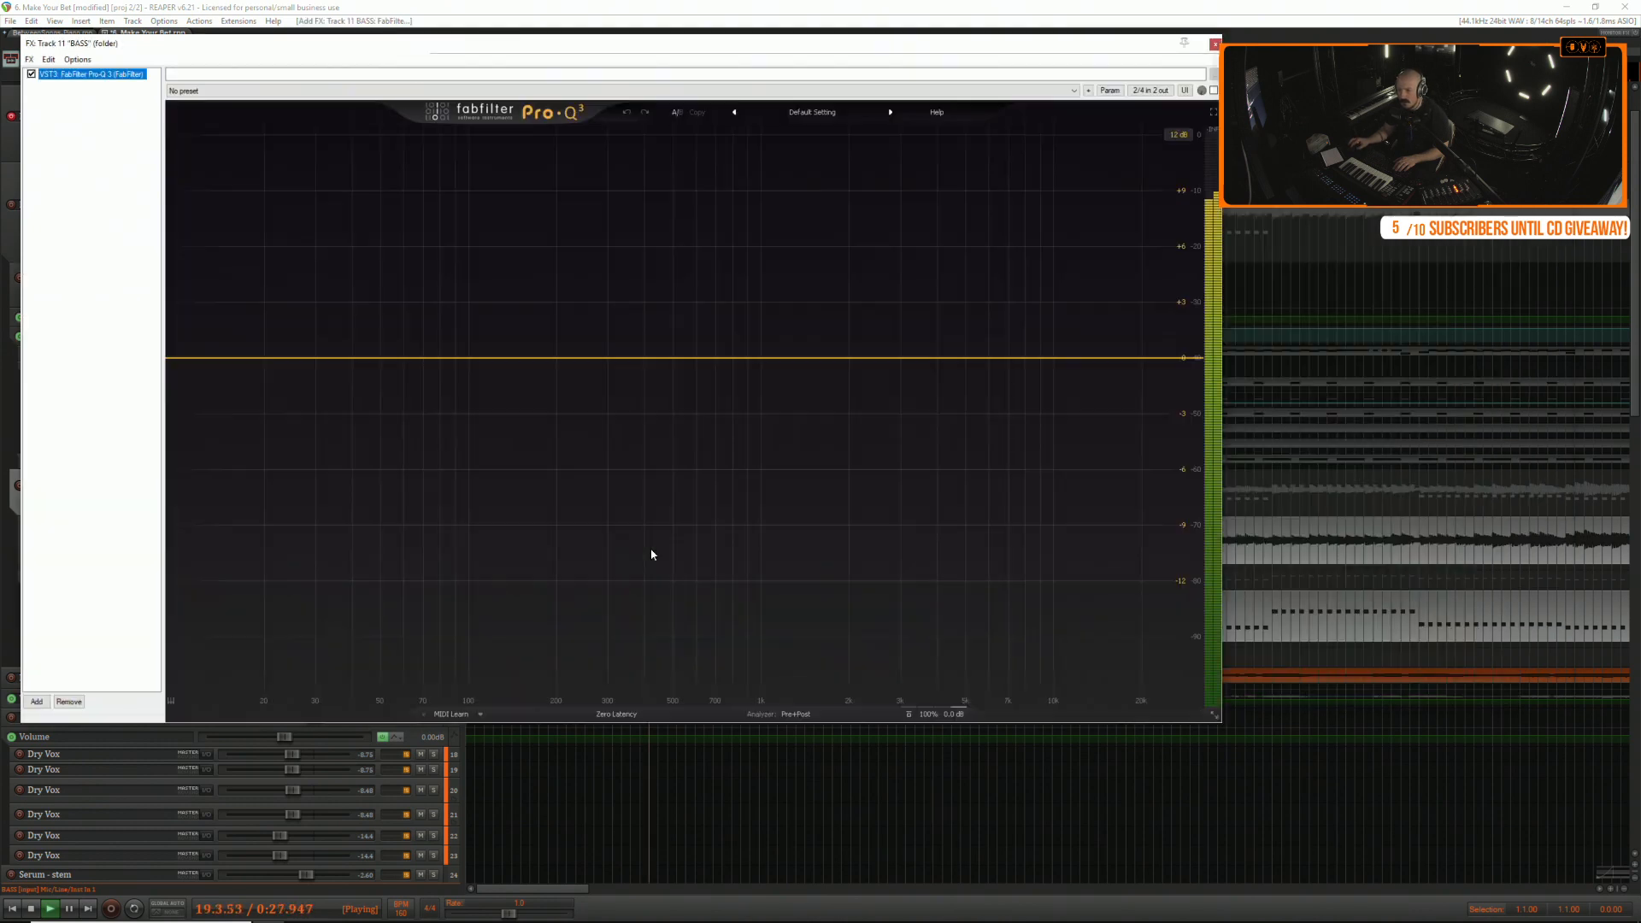
Add two bell cuts in the BASS folder's Pro-Q 3: about 3 dB at 160 Hz and about 1.6 dB near 2.5 kHz.
{"action": "left_click_drag", "start_coordinate": [611, 370], "coordinate": [532, 416]}
{"action": "left_click_drag", "start_coordinate": [793, 364], "coordinate": [877, 389]}
{"action": "scroll", "coordinate": [916, 413], "scroll_direction": "up", "scroll_amount": 5}
{"action": "scroll", "coordinate": [917, 415], "scroll_direction": "down", "scroll_amount": 3}
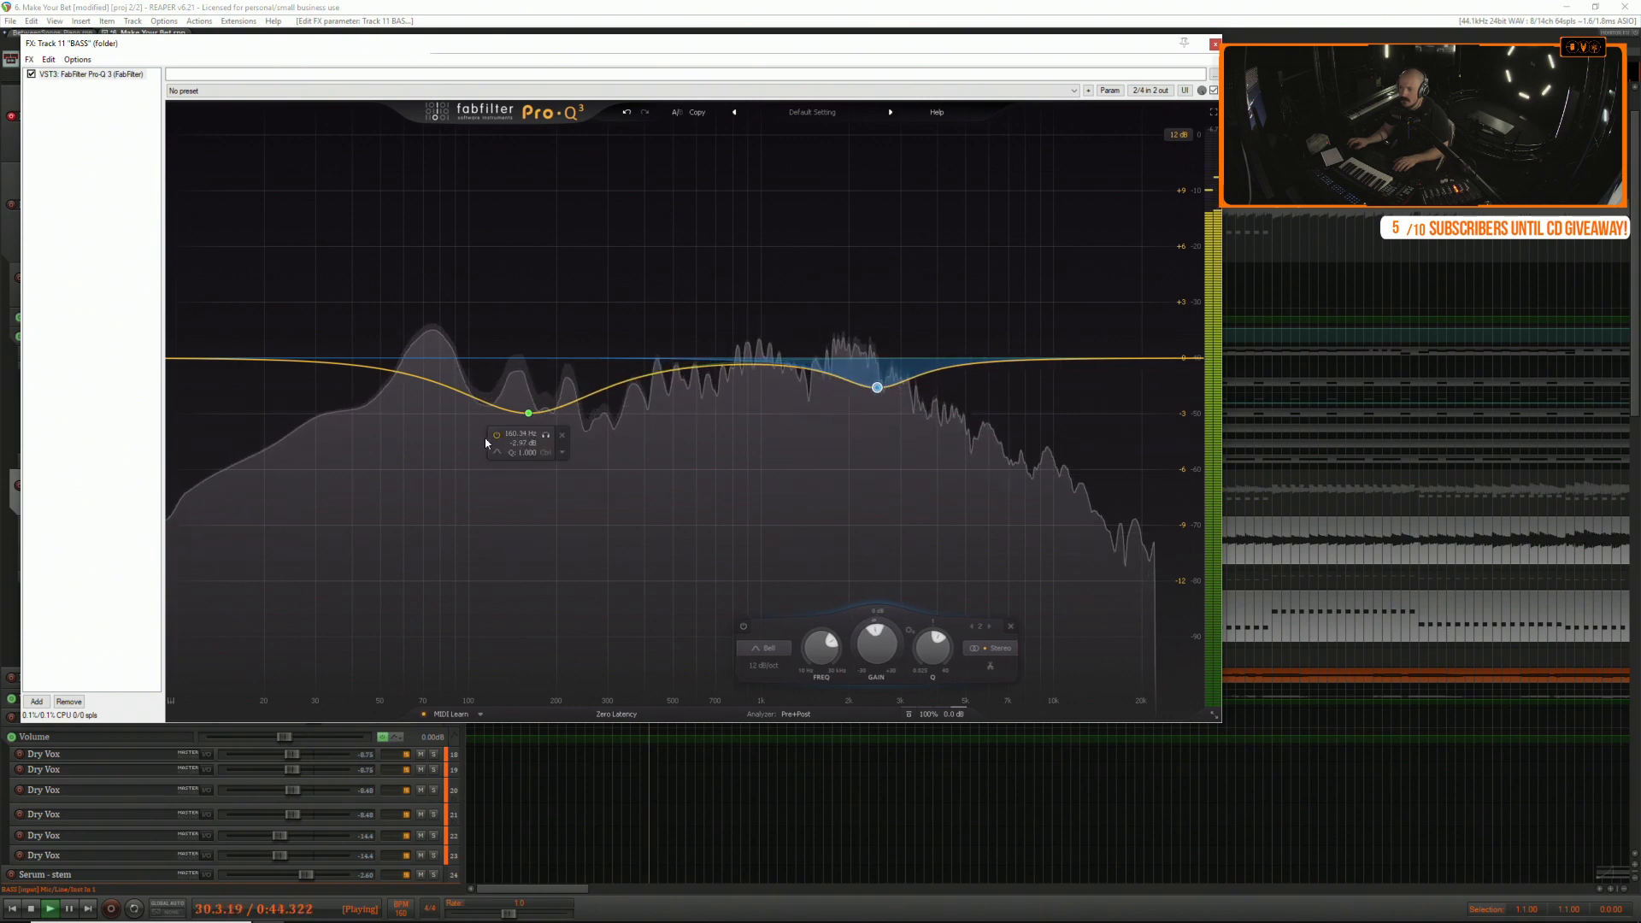
Add a 48 dB/oct low cut at about 21 Hz in the BASS folder's Pro-Q 3.
{"action": "double_click", "coordinate": [185, 358]}
{"action": "left_click", "coordinate": [206, 675]}
{"action": "left_click", "coordinate": [214, 765]}
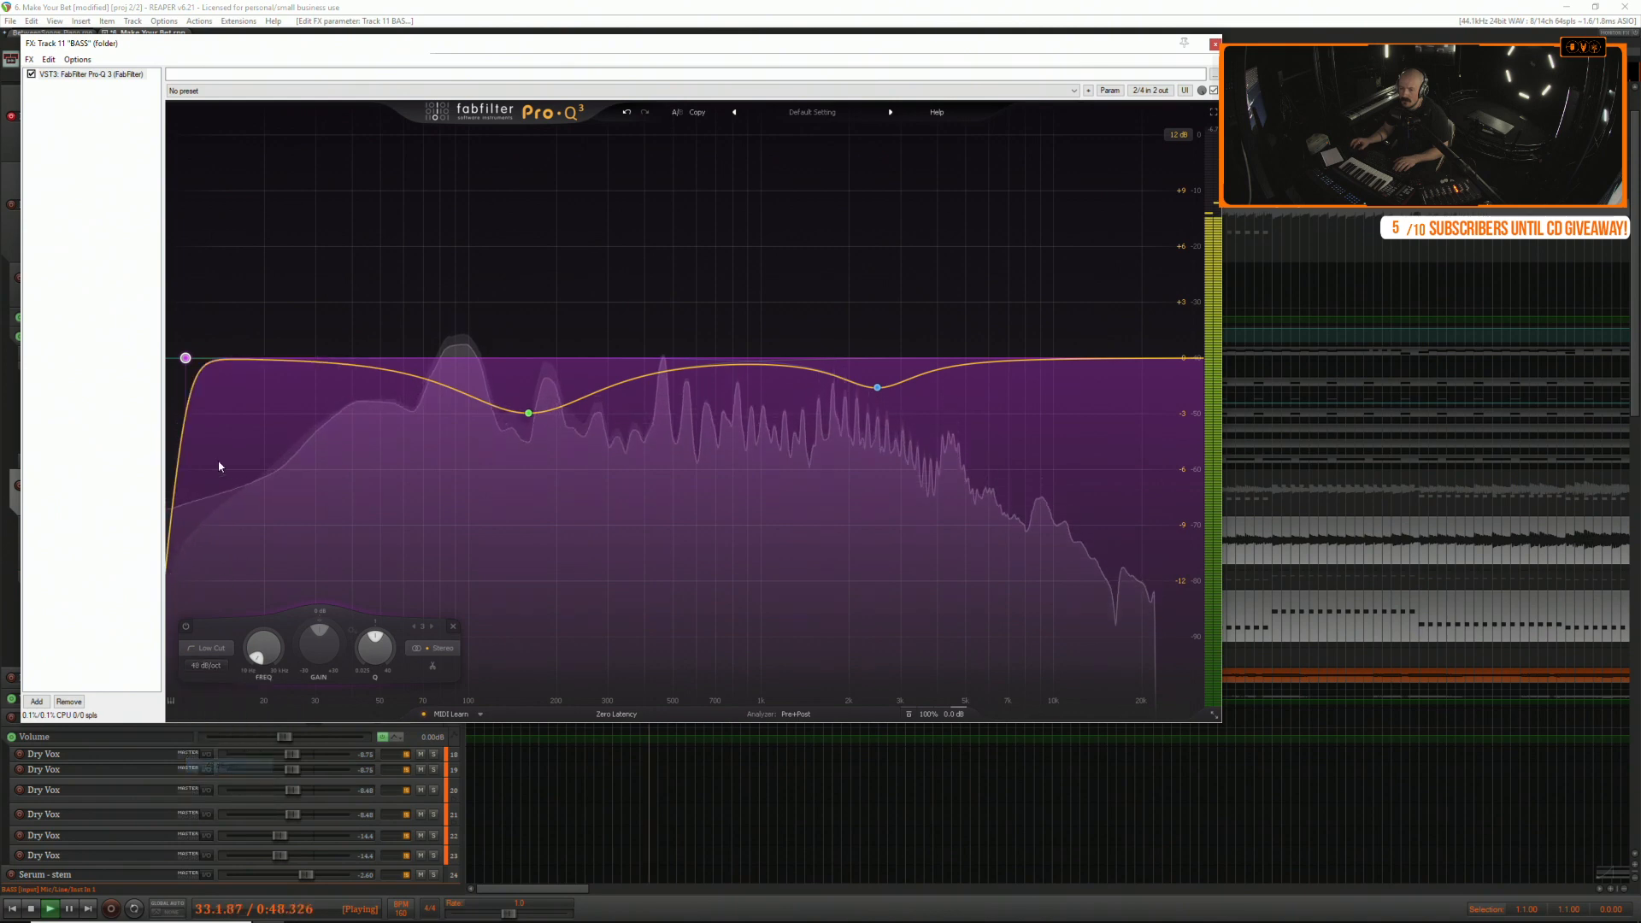
{"action": "left_click_drag", "start_coordinate": [184, 358], "coordinate": [268, 411]}
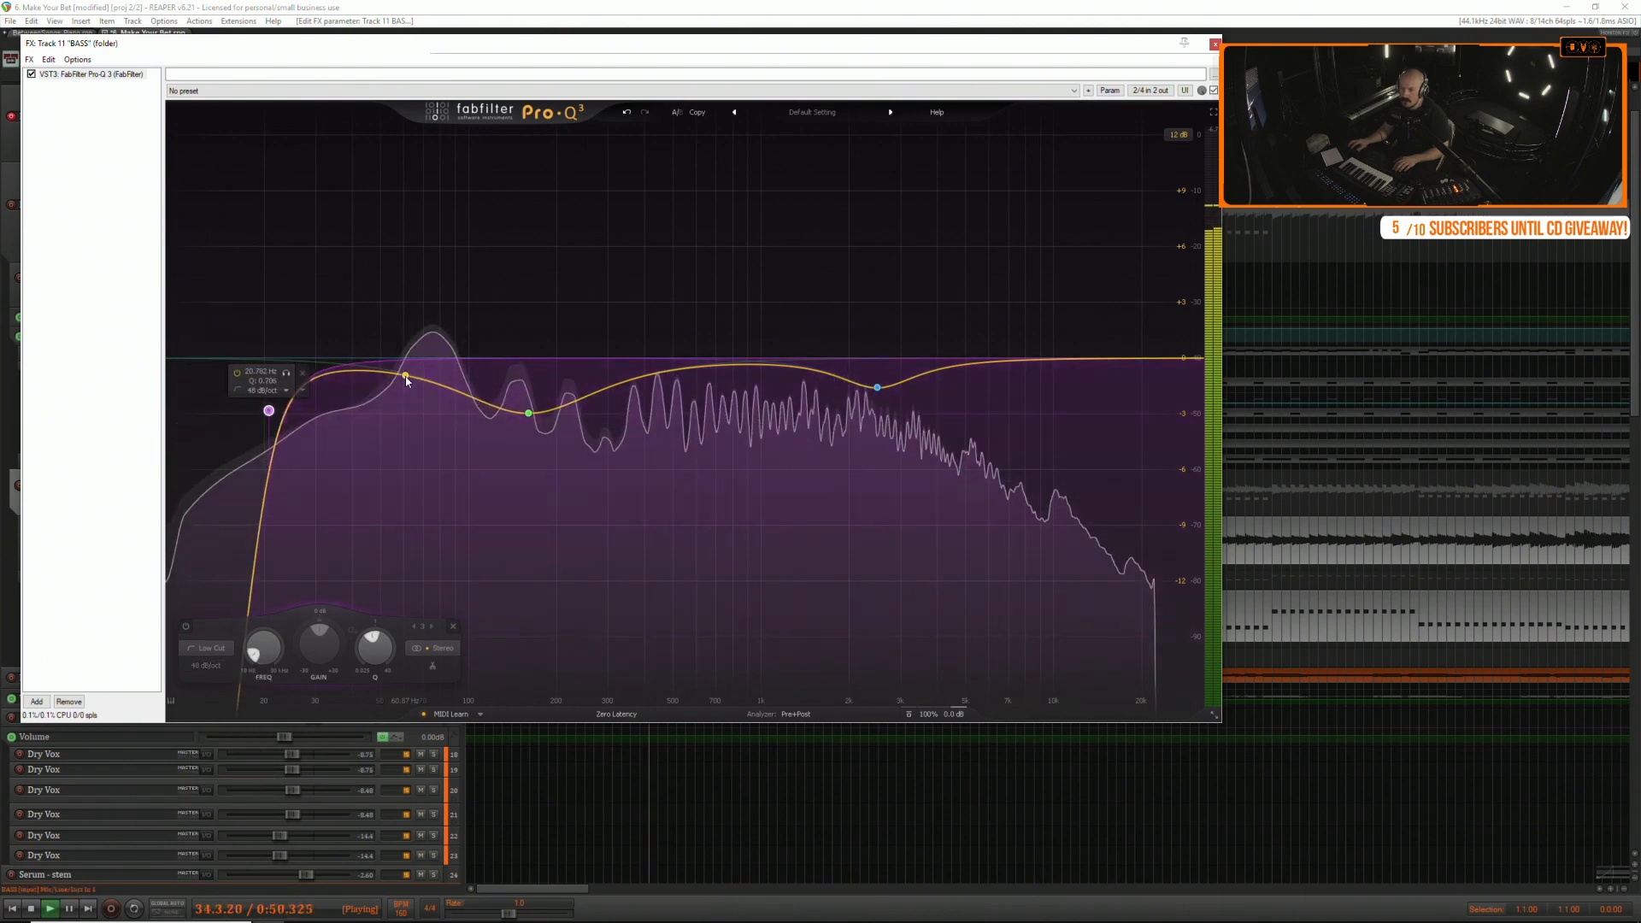
Boost the BASS folder about 1.9 dB at 55 Hz and cut about 2.2 dB at 106 Hz and 1 dB near 400 Hz in Pro-Q 3.
{"action": "left_click_drag", "start_coordinate": [395, 376], "coordinate": [395, 328]}
{"action": "left_click_drag", "start_coordinate": [470, 373], "coordinate": [477, 411]}
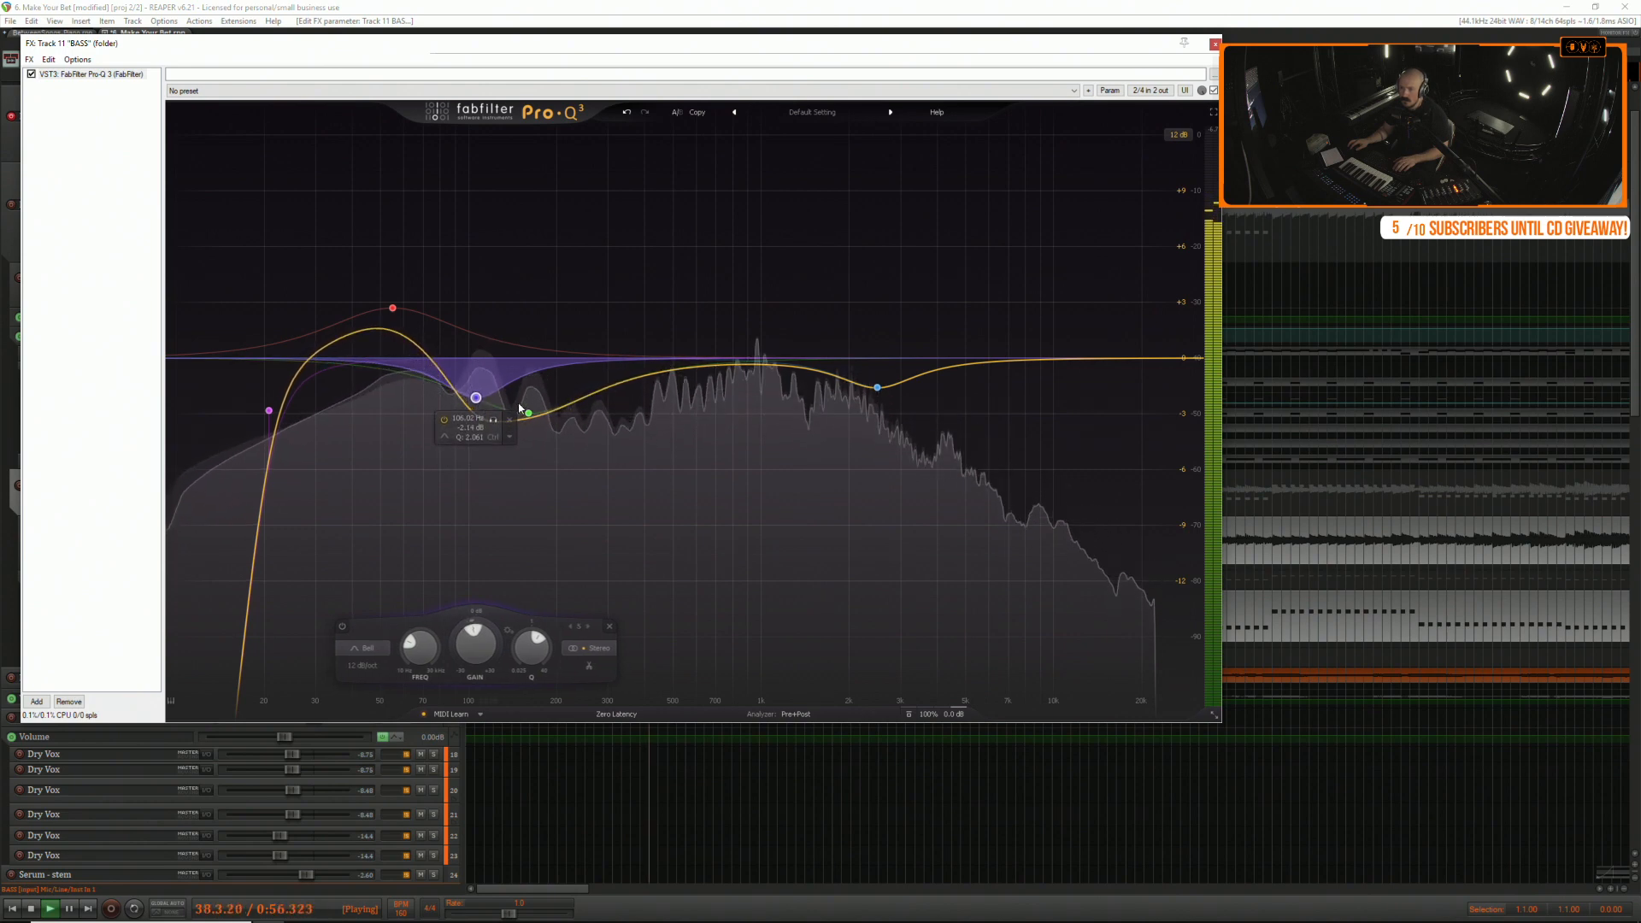
{"action": "mouse_move", "coordinate": [639, 383]}
{"action": "left_mouse_down"}
{"action": "mouse_move", "coordinate": [641, 422]}
{"action": "mouse_move", "coordinate": [643, 403]}
{"action": "left_mouse_up"}
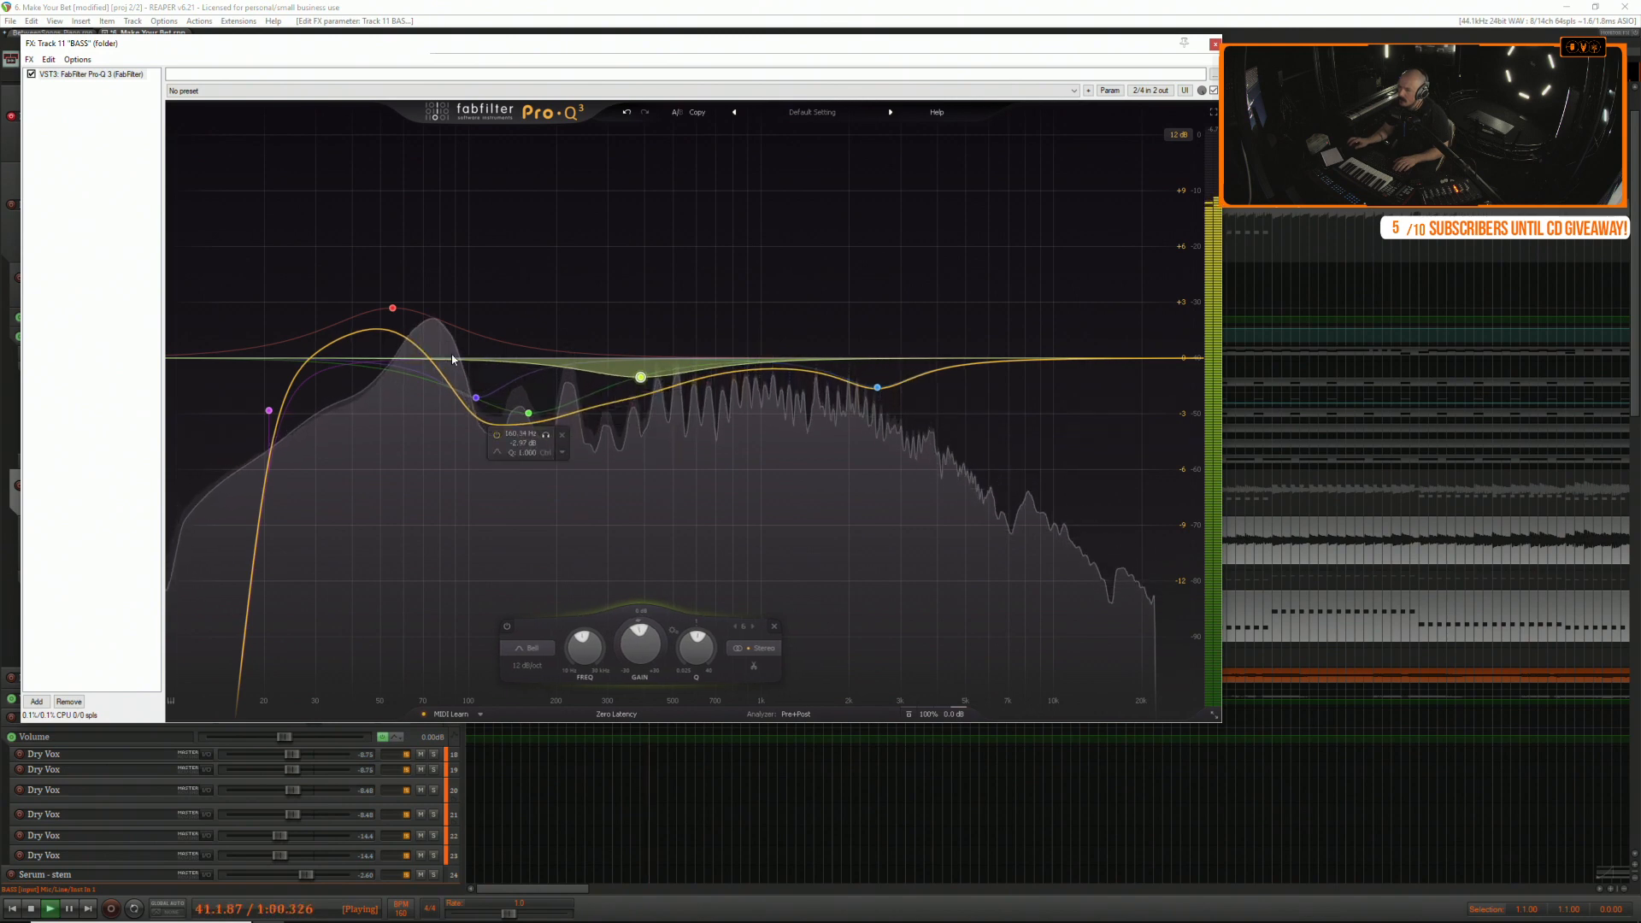
{"action": "left_click_drag", "start_coordinate": [392, 309], "coordinate": [394, 325]}
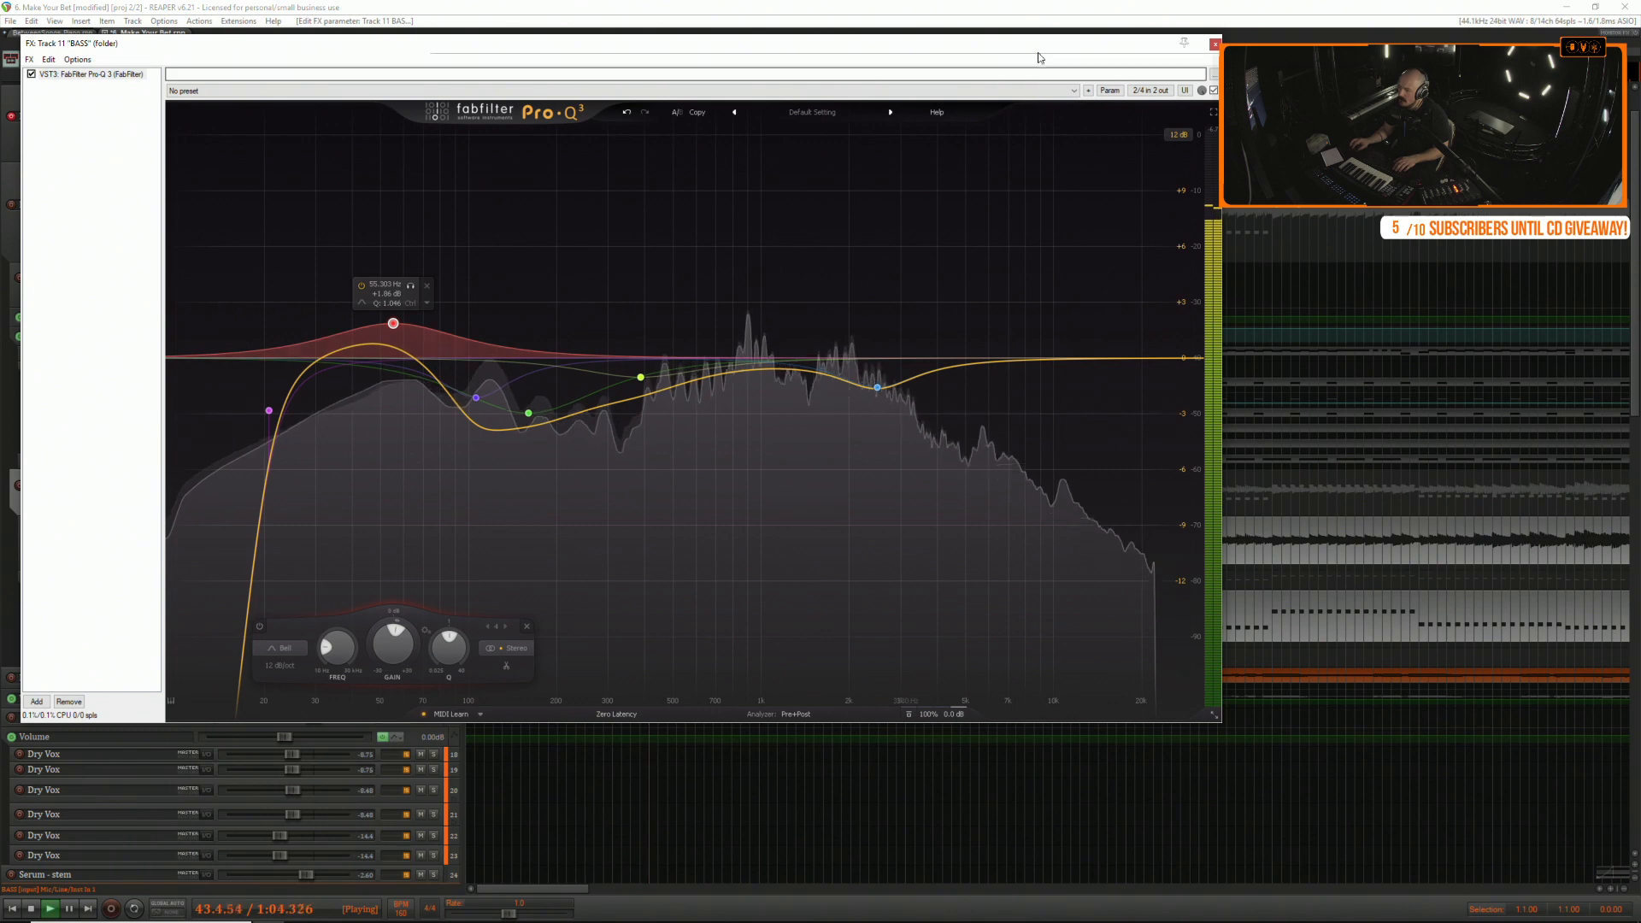
{"action": "left_click", "coordinate": [1214, 44]}
Solo the Bass track, flatten the upper-mid boost in its Pro-Q 2 and add a cut of about 4.2 dB near 970 Hz.
{"action": "left_click", "coordinate": [419, 550]}
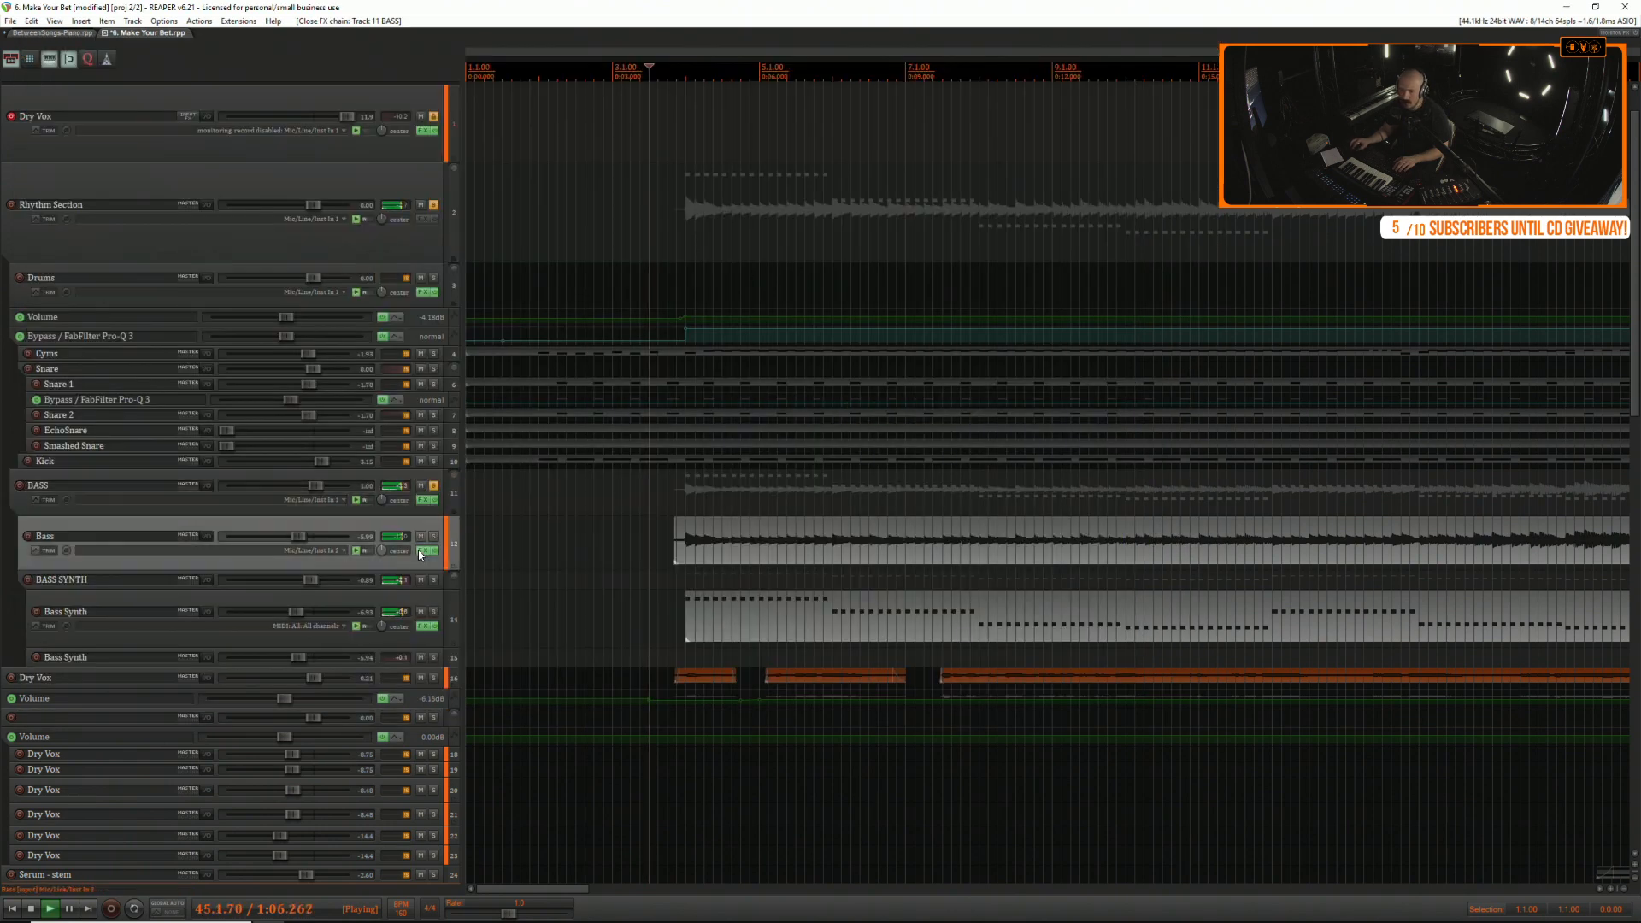
{"action": "left_click_drag", "start_coordinate": [846, 535], "coordinate": [711, 243]}
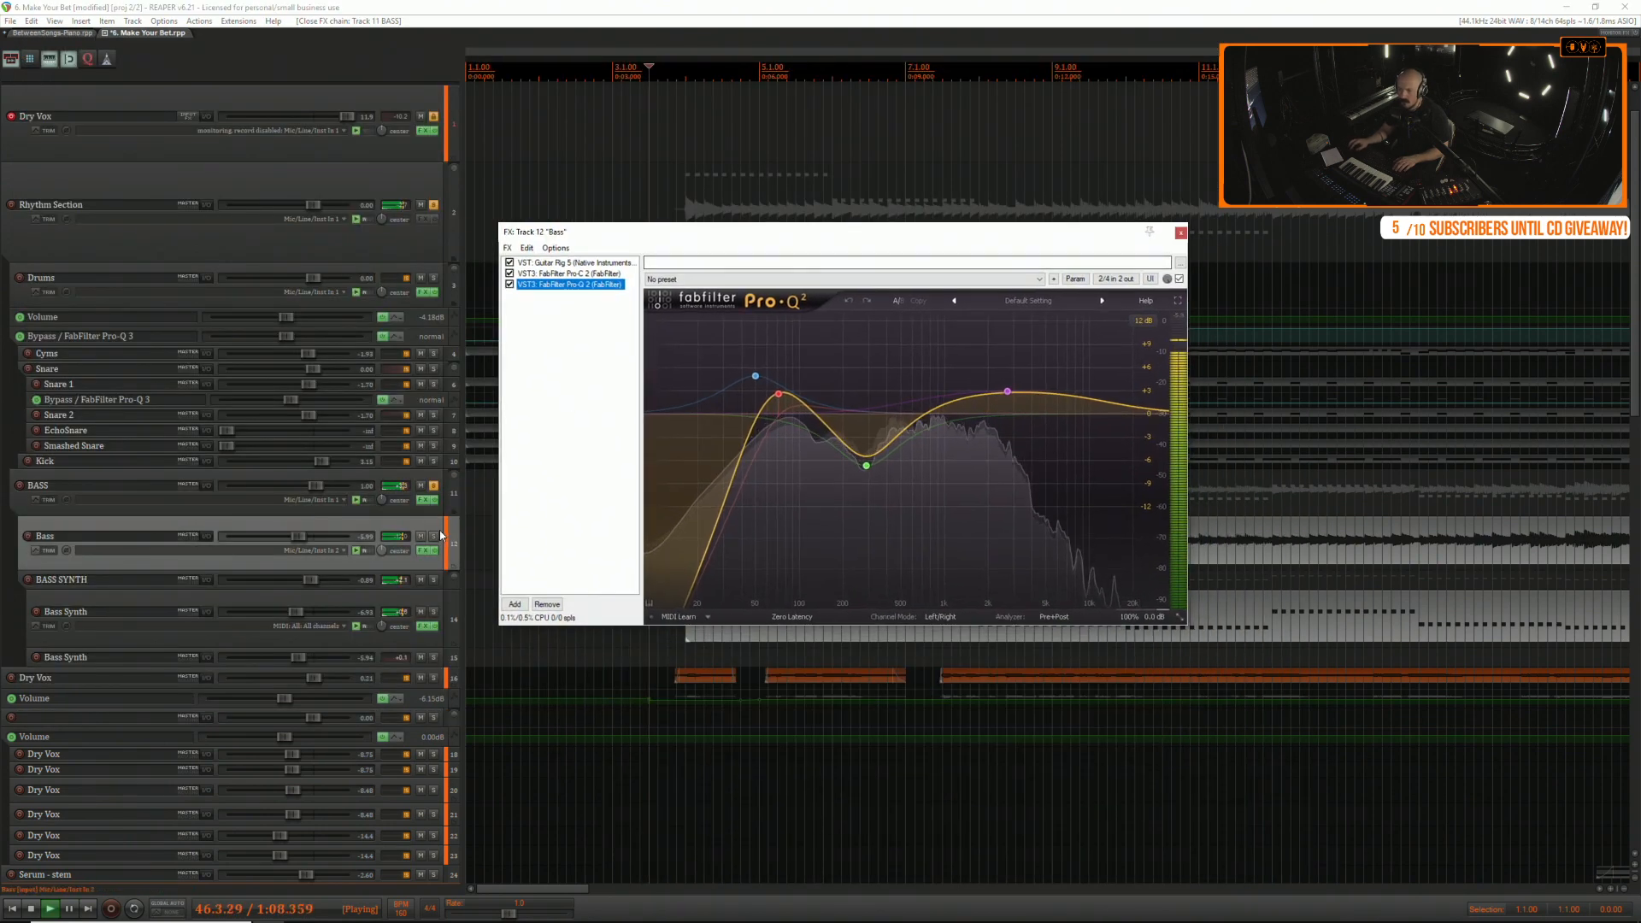
{"action": "left_click", "coordinate": [435, 537]}
{"action": "left_click_drag", "start_coordinate": [1011, 398], "coordinate": [943, 454]}
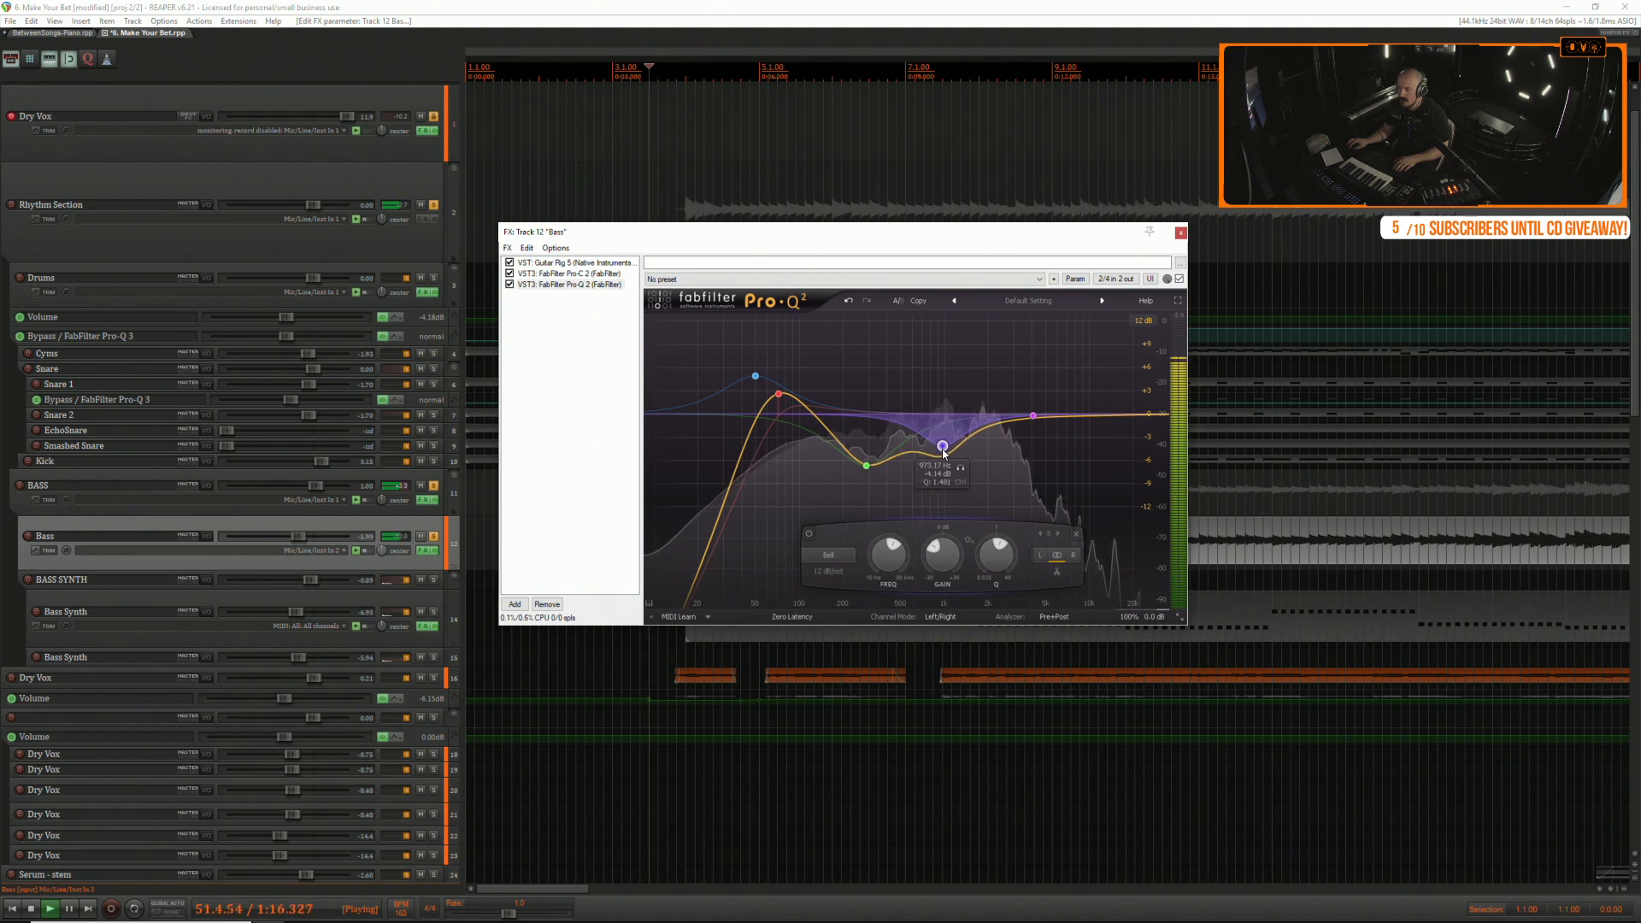
Unsolo the Bass track, then set the BASS folder's volume to about -0.7 dB and the Bass track's to about -2.9 dB.
{"action": "left_click", "coordinate": [433, 537]}
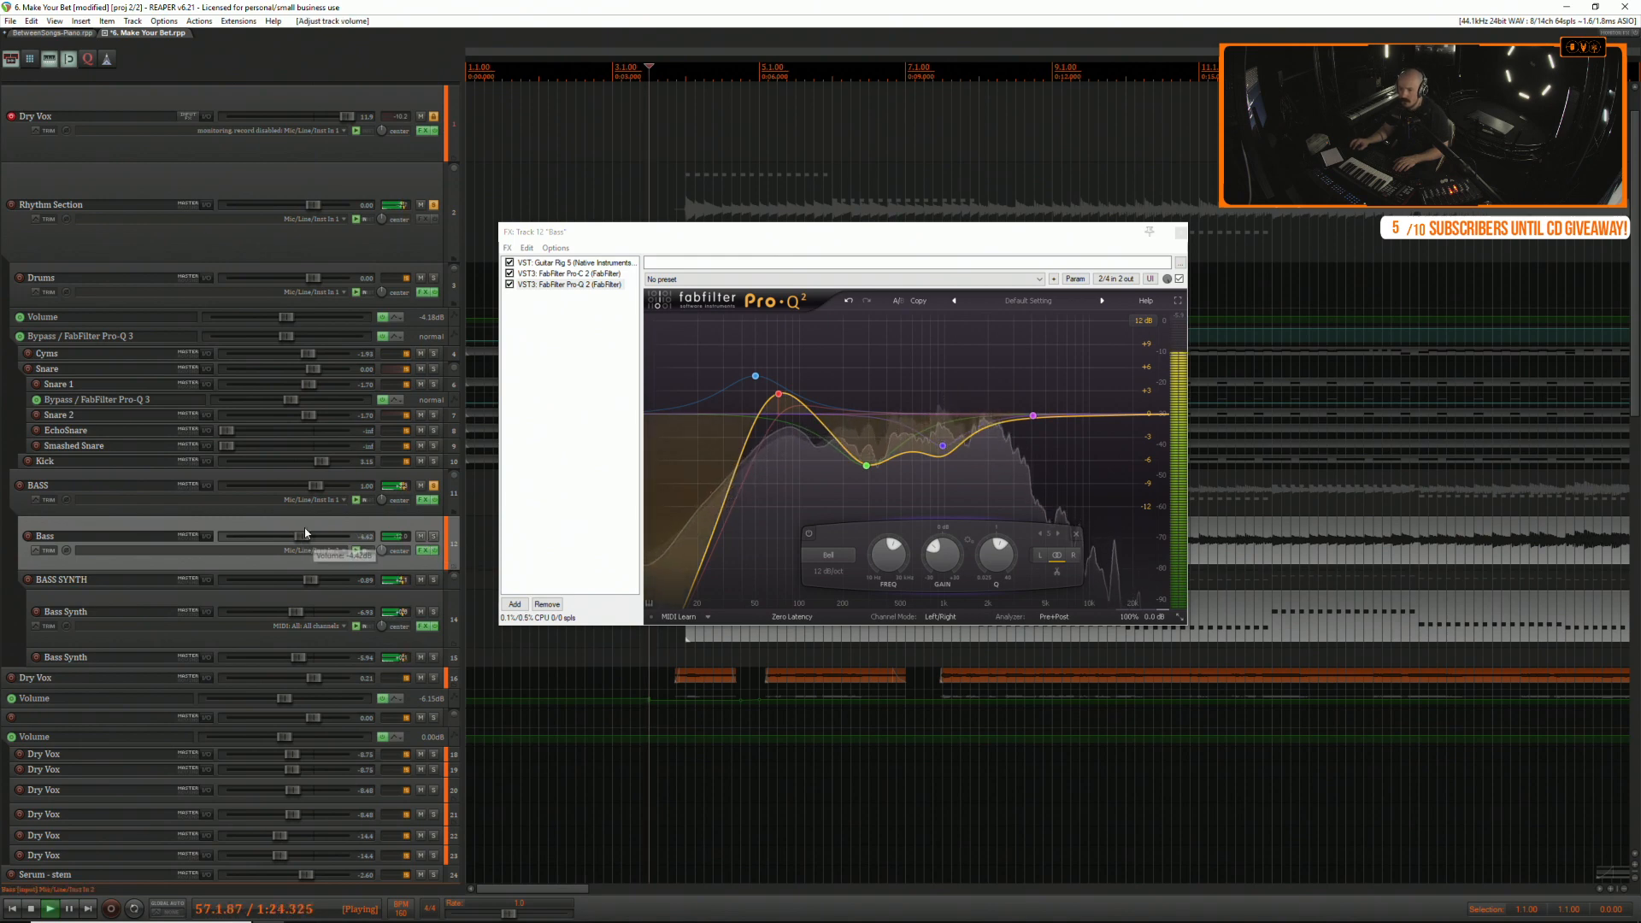
{"action": "left_click_drag", "start_coordinate": [317, 490], "coordinate": [310, 539]}
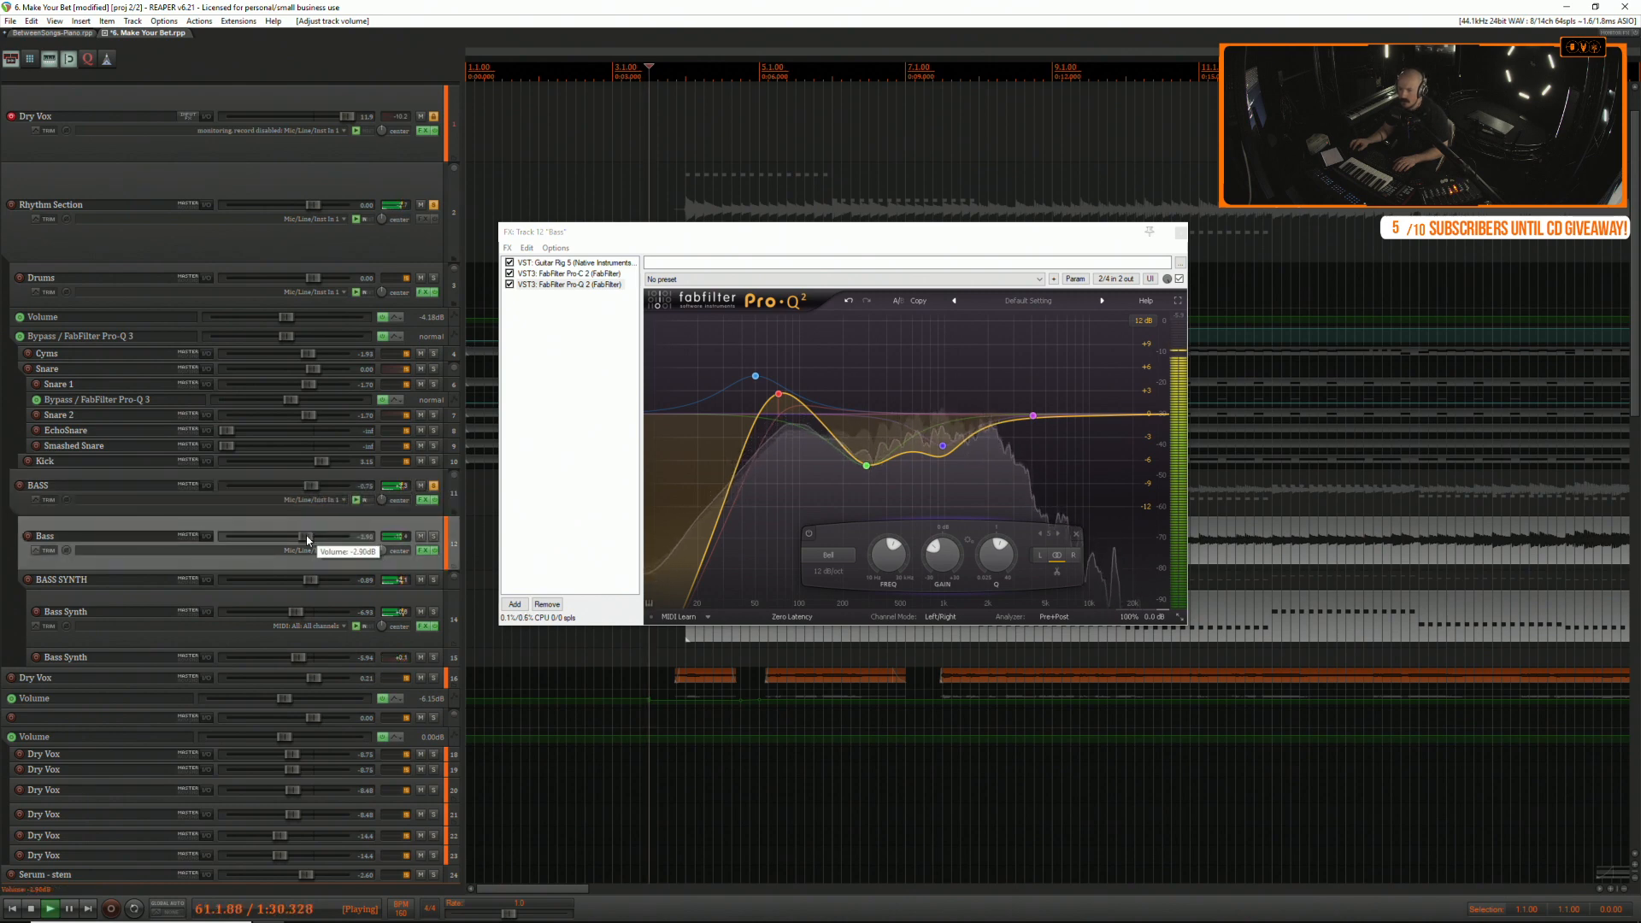
Add FabFilter Pro-C 2 after Pro-Q 3 in the BASS folder's effects chain.
{"action": "left_click", "coordinate": [427, 500]}
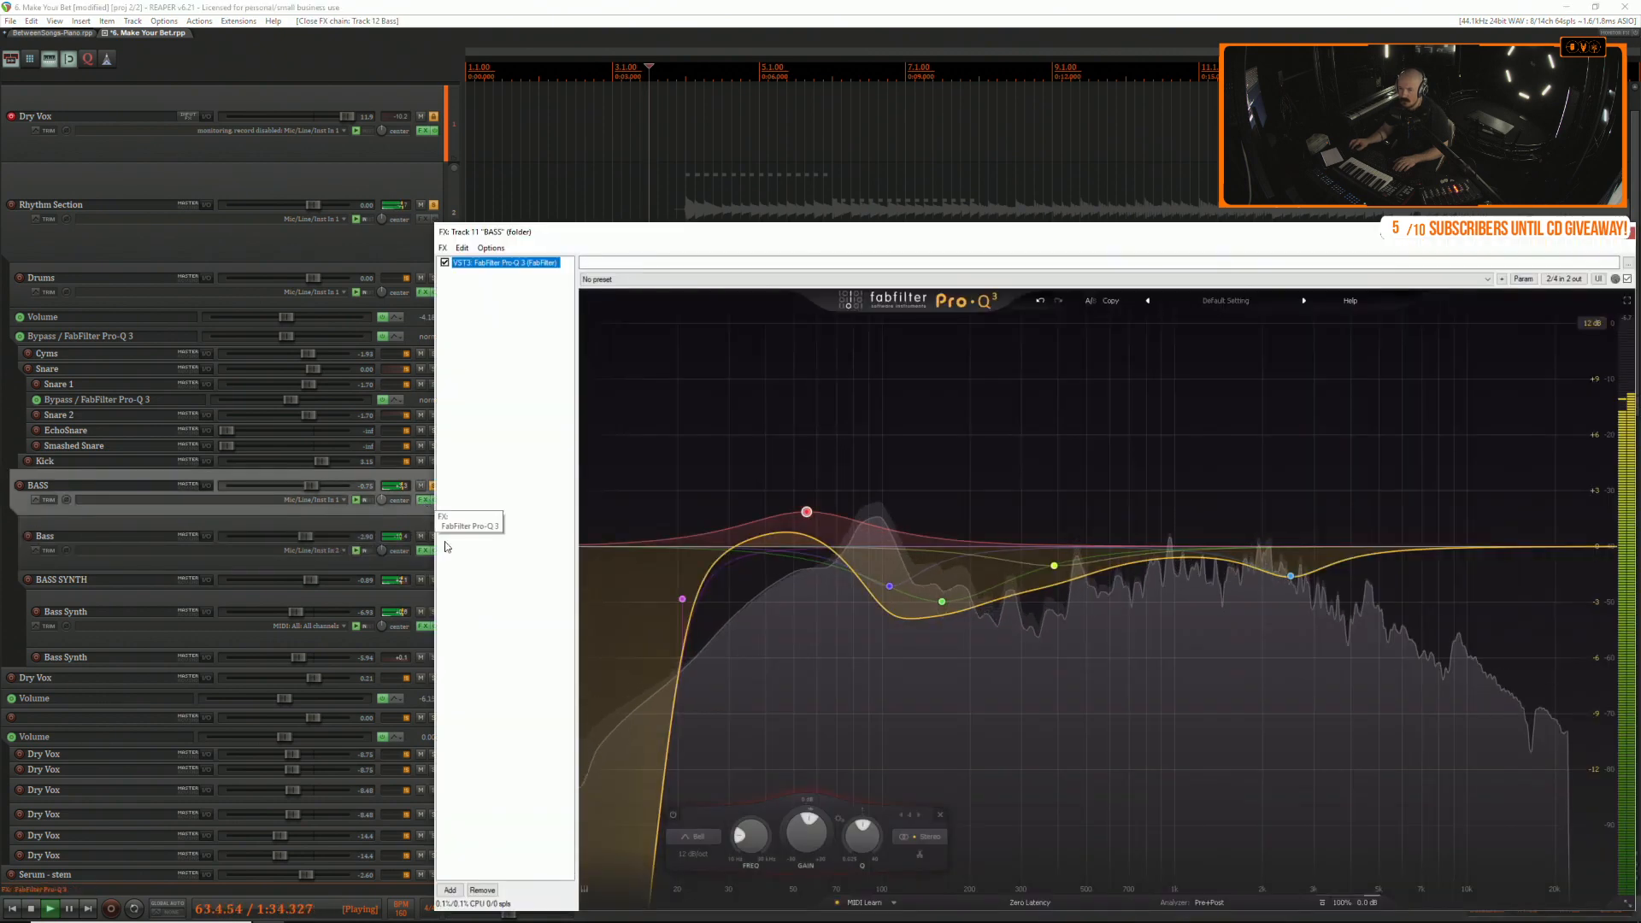
{"action": "double_click", "coordinate": [520, 724]}
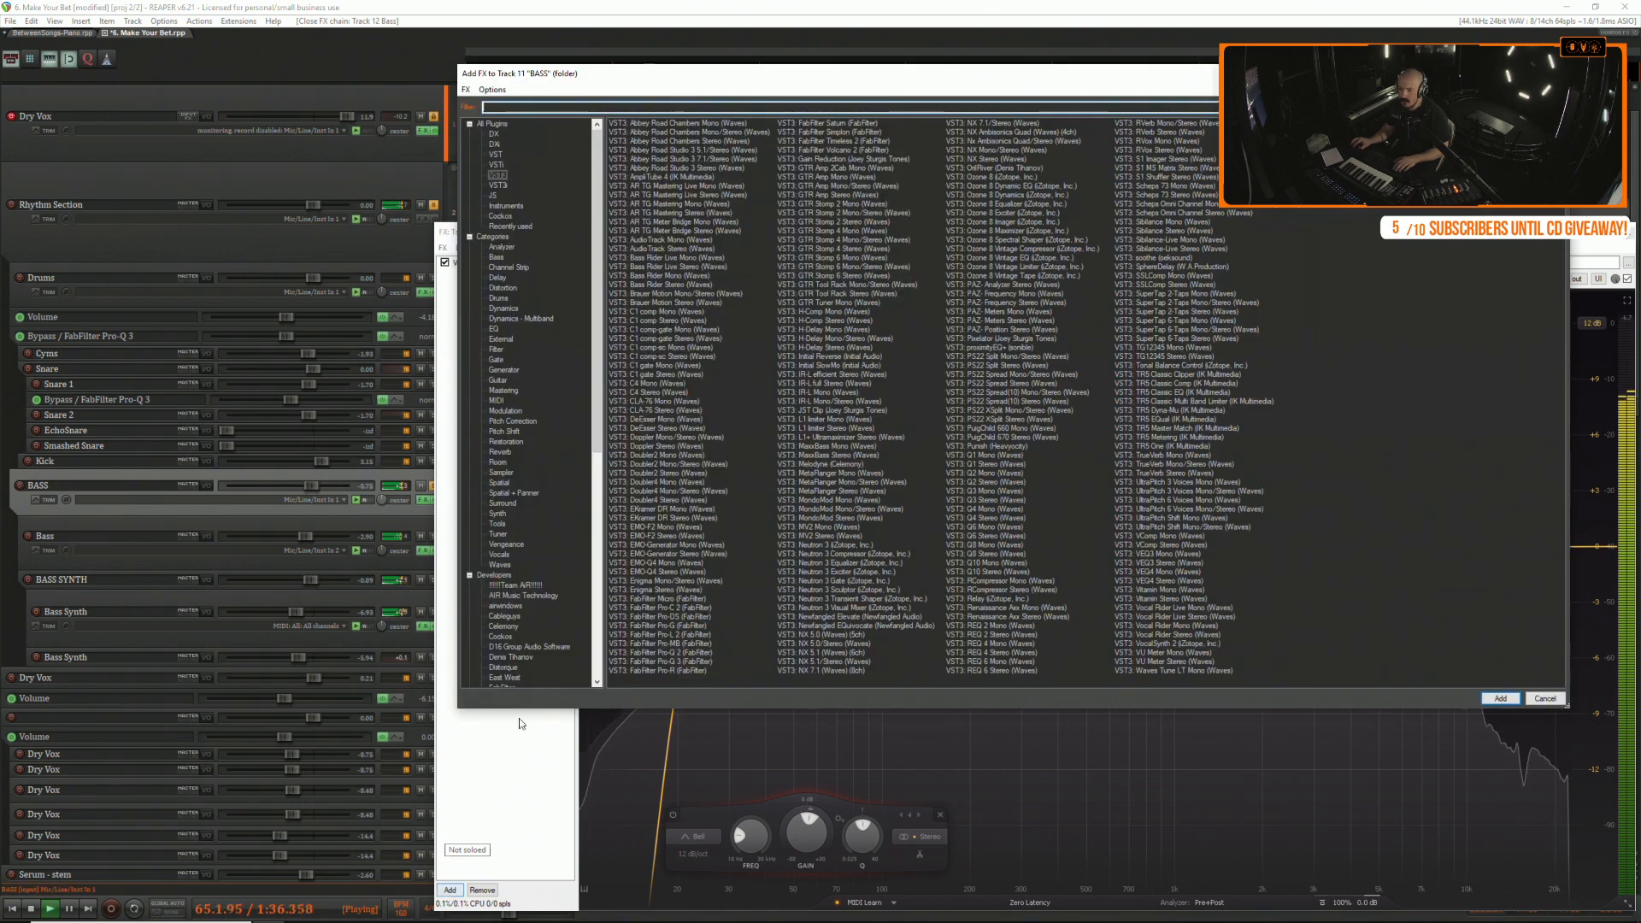
{"action": "double_click", "coordinate": [656, 607]}
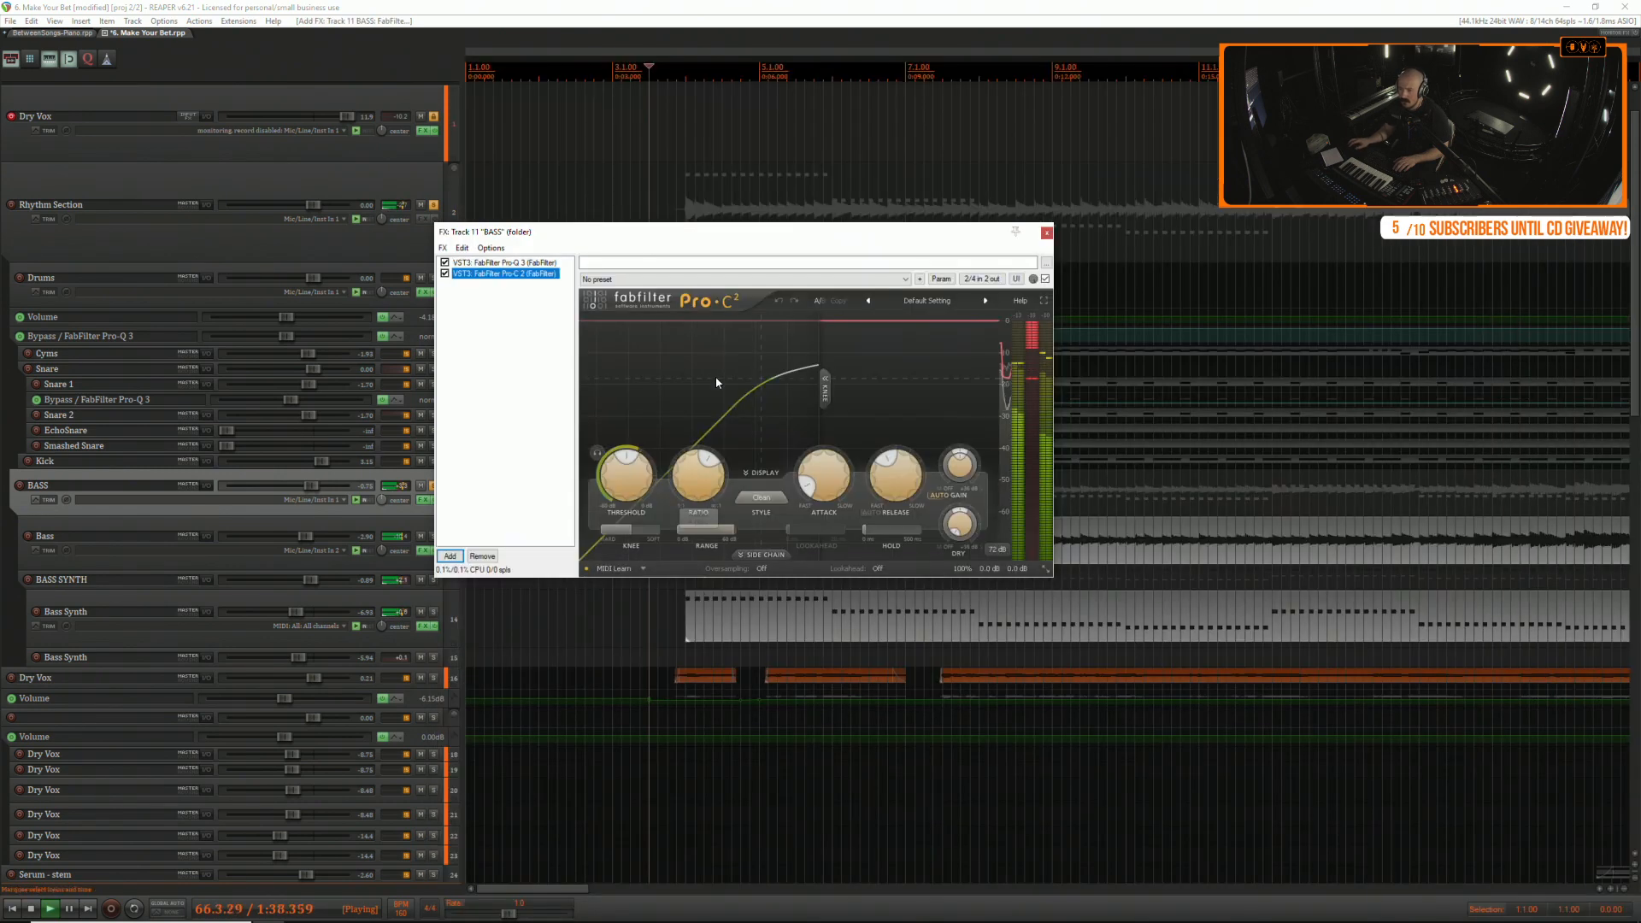
Try to assign a MIDI controller to the Threshold in the BASS folder's Pro-C 2 using MIDI Learn.
{"action": "left_click", "coordinate": [614, 568]}
{"action": "left_click", "coordinate": [643, 568]}
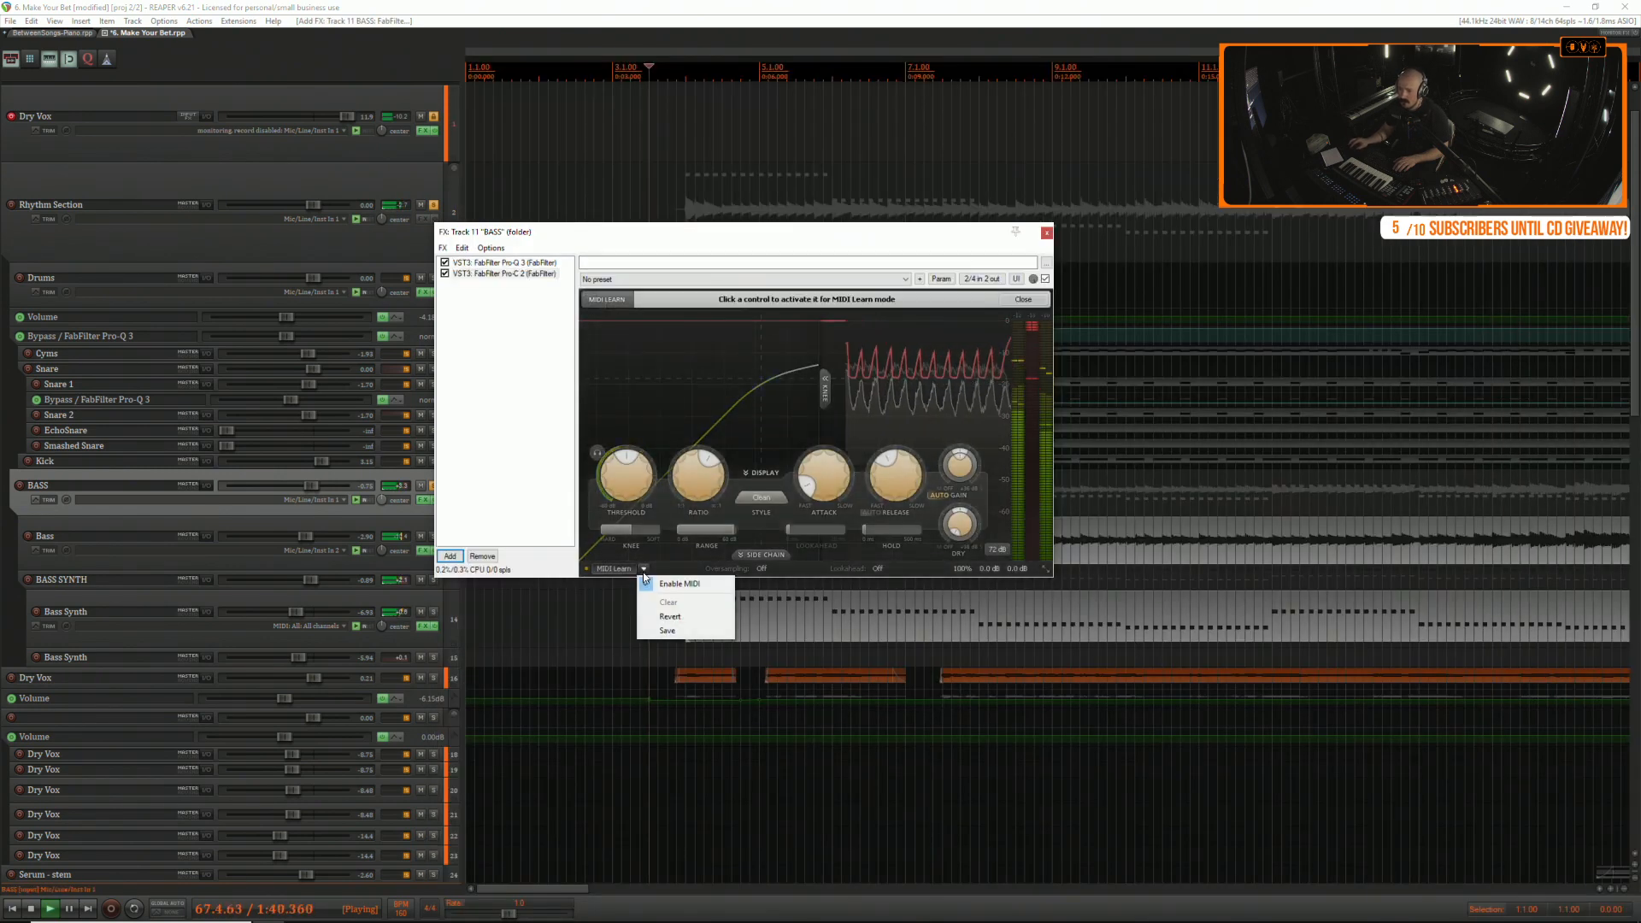
{"action": "left_click", "coordinate": [666, 582]}
{"action": "left_click", "coordinate": [634, 465]}
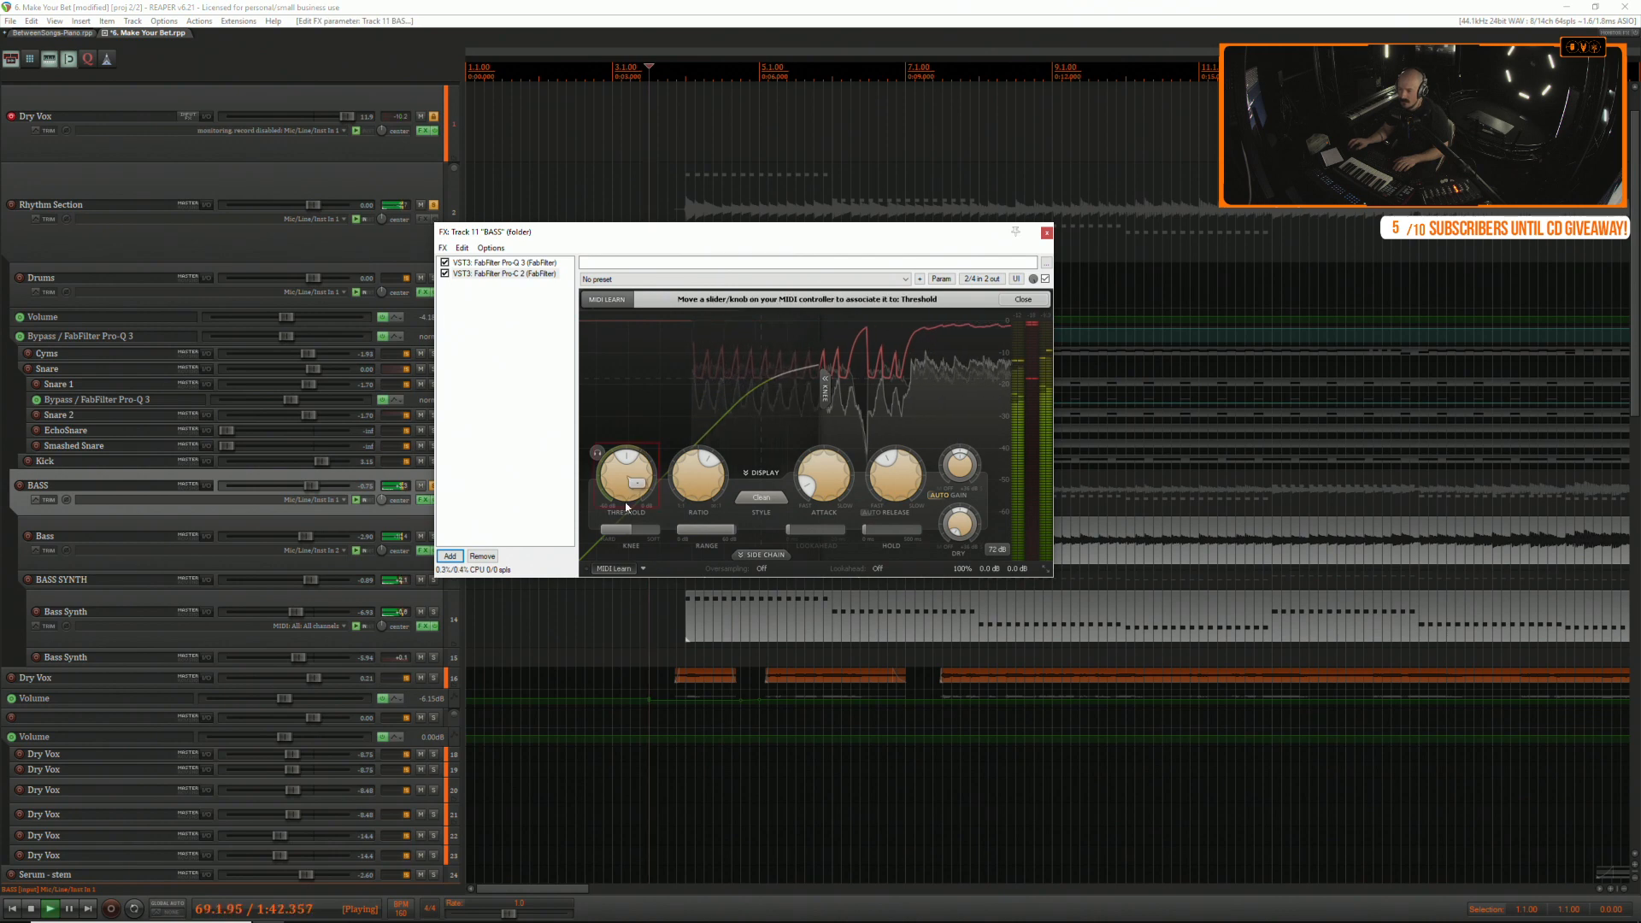
{"action": "left_click", "coordinate": [619, 398]}
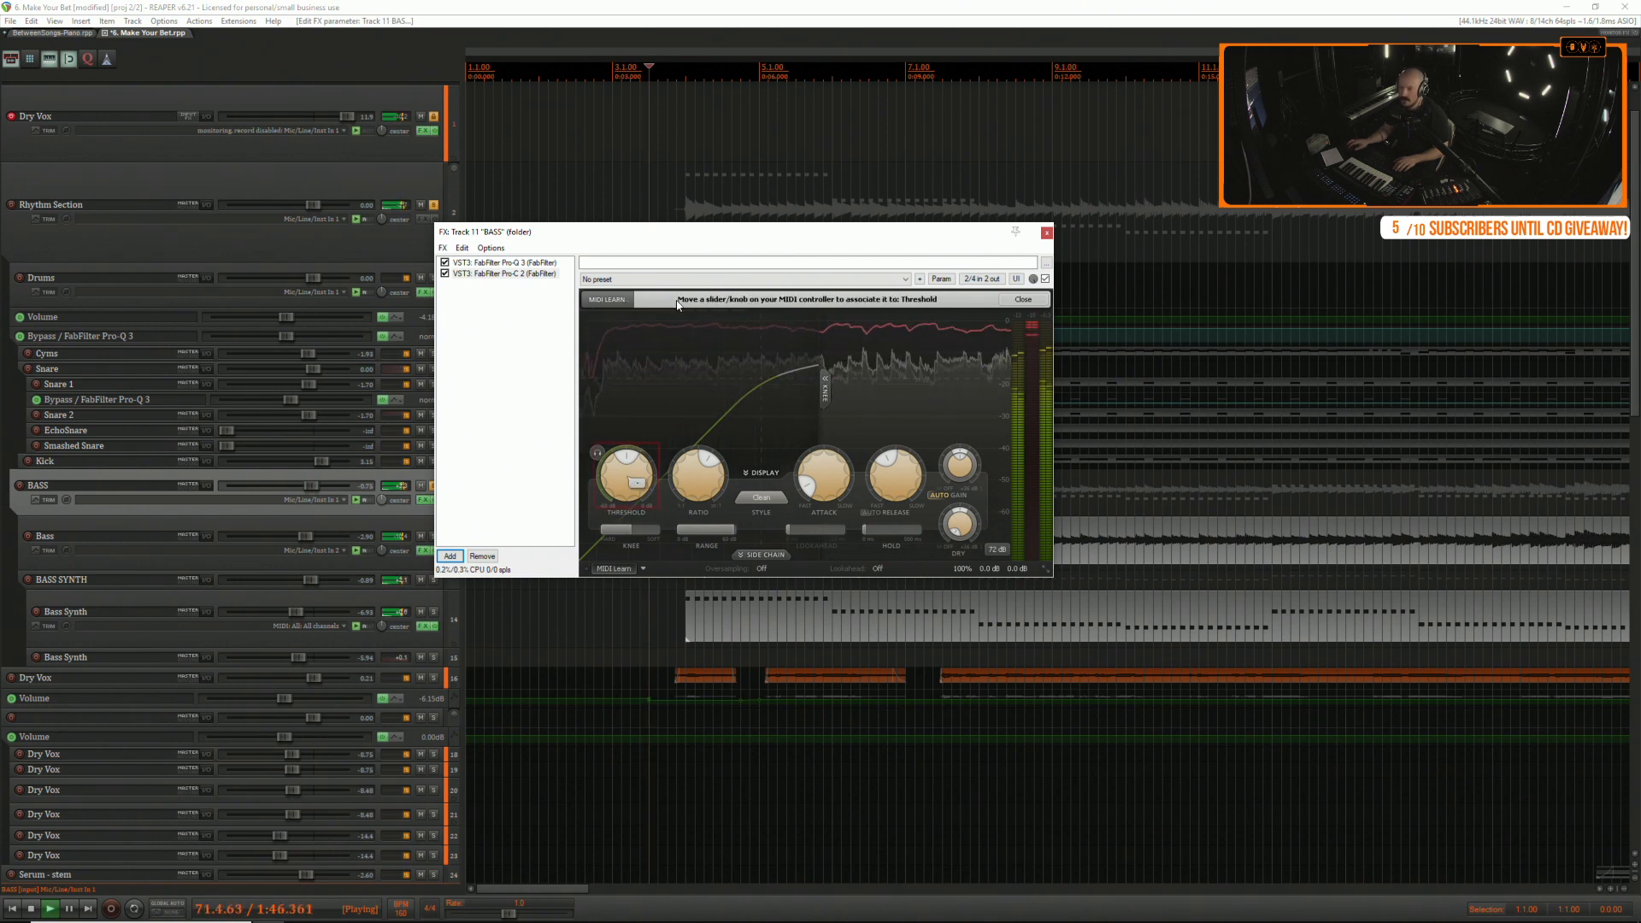
{"action": "left_click", "coordinate": [1022, 300]}
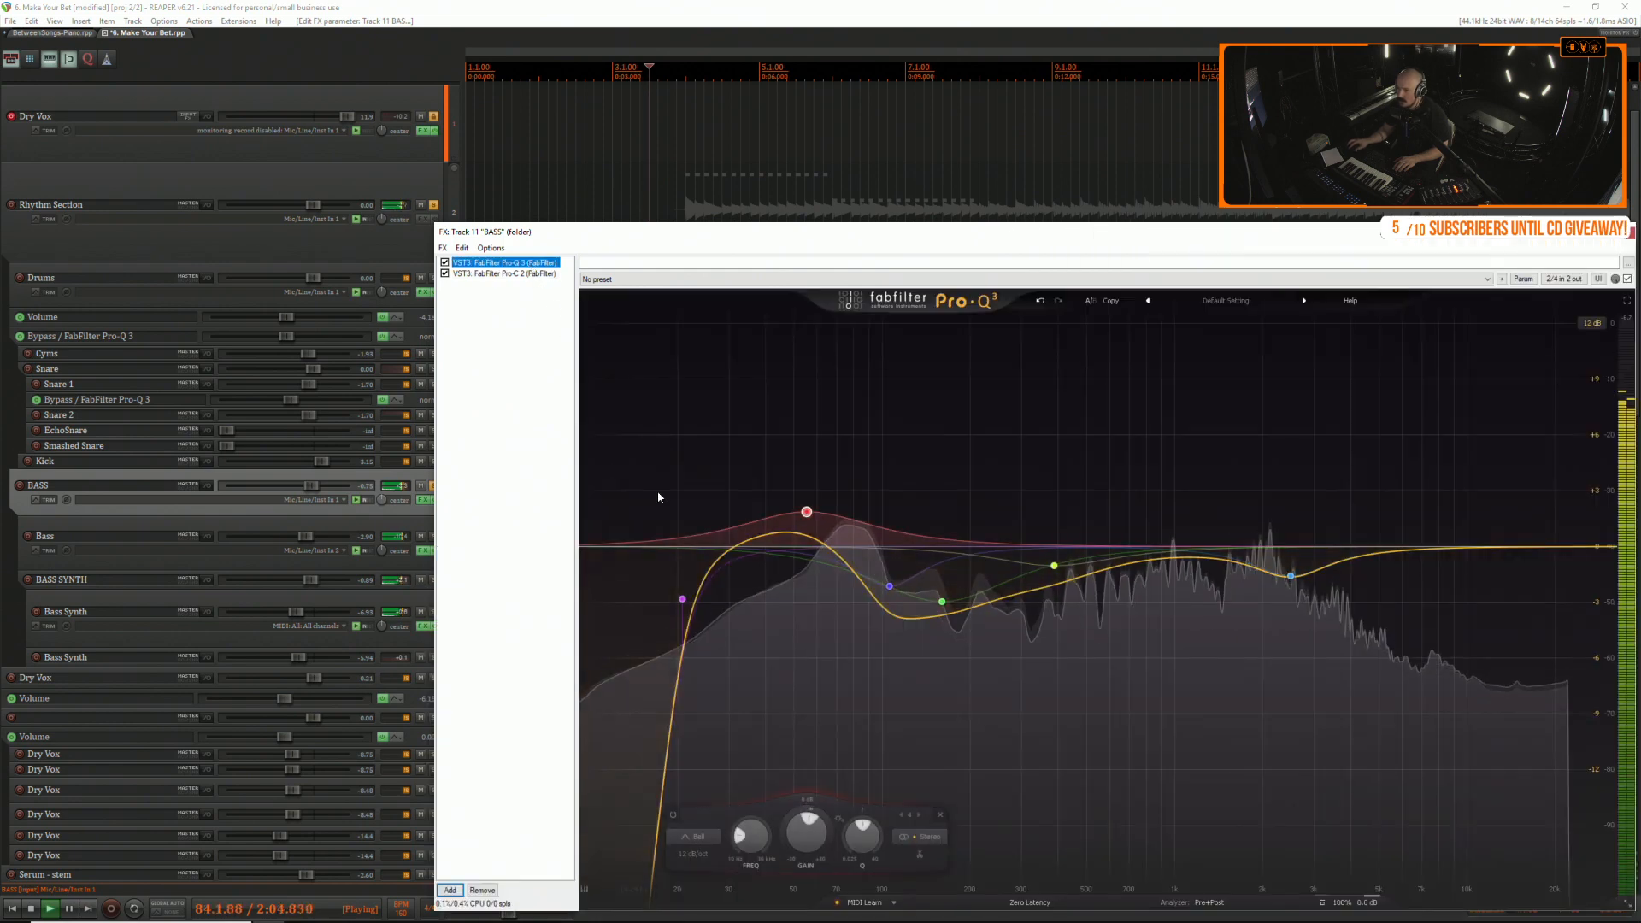
Reduce the BASS folder's low boost at 56 Hz to about 1.2 dB in Pro-Q 3 and close the effects chain.
{"action": "mouse_move", "coordinate": [806, 518]}
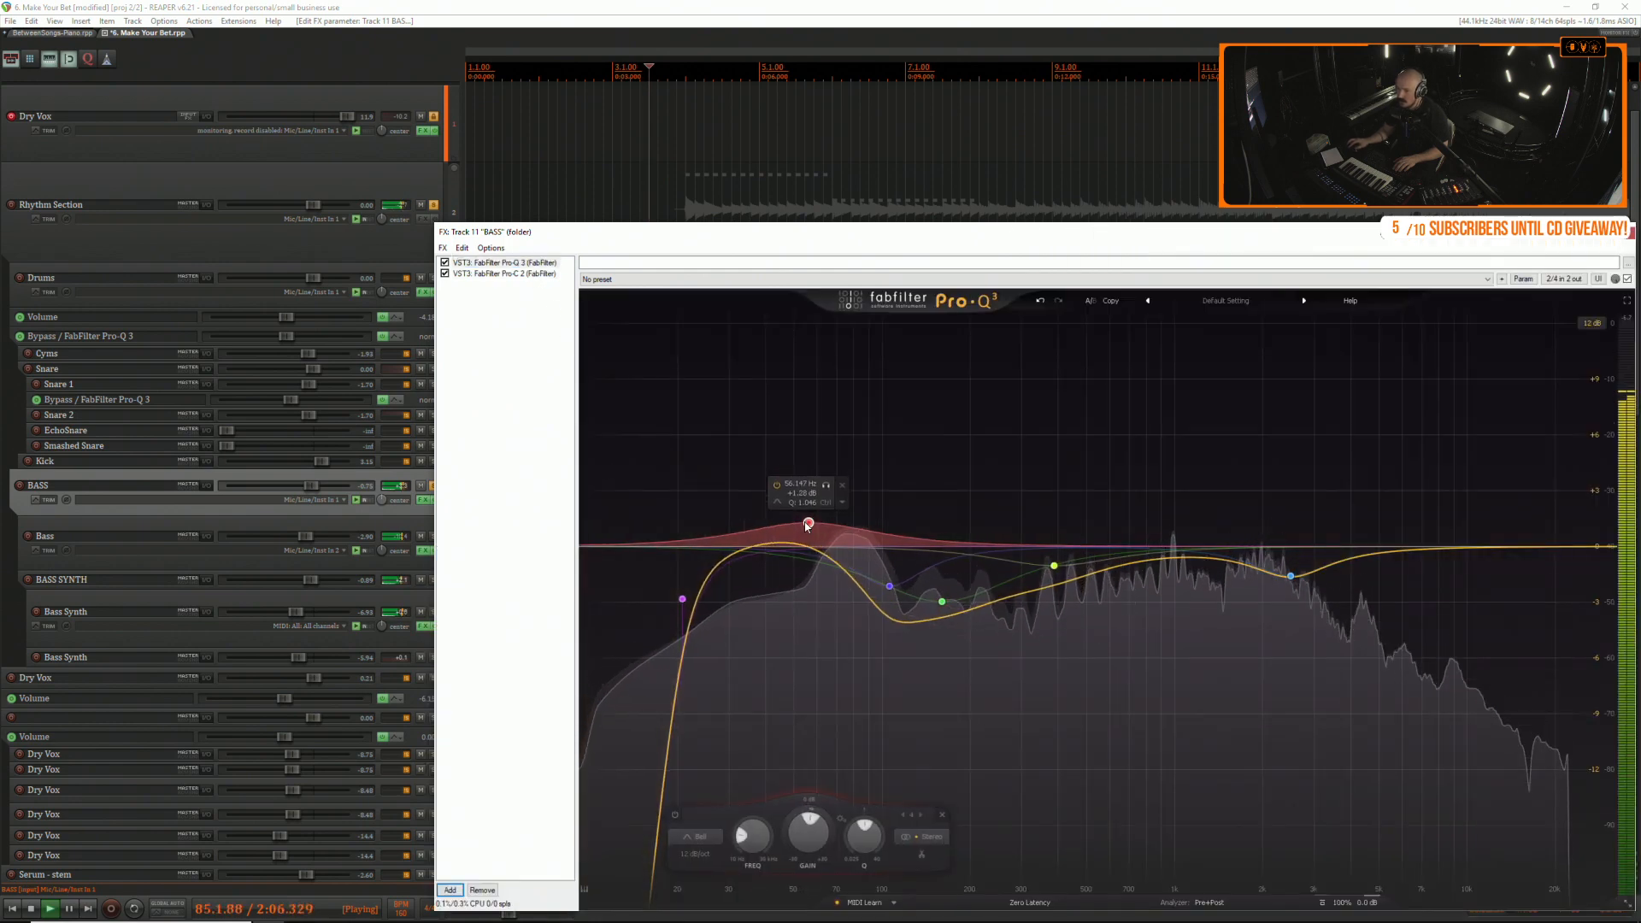
{"action": "left_click_drag", "start_coordinate": [805, 522], "coordinate": [805, 524]}
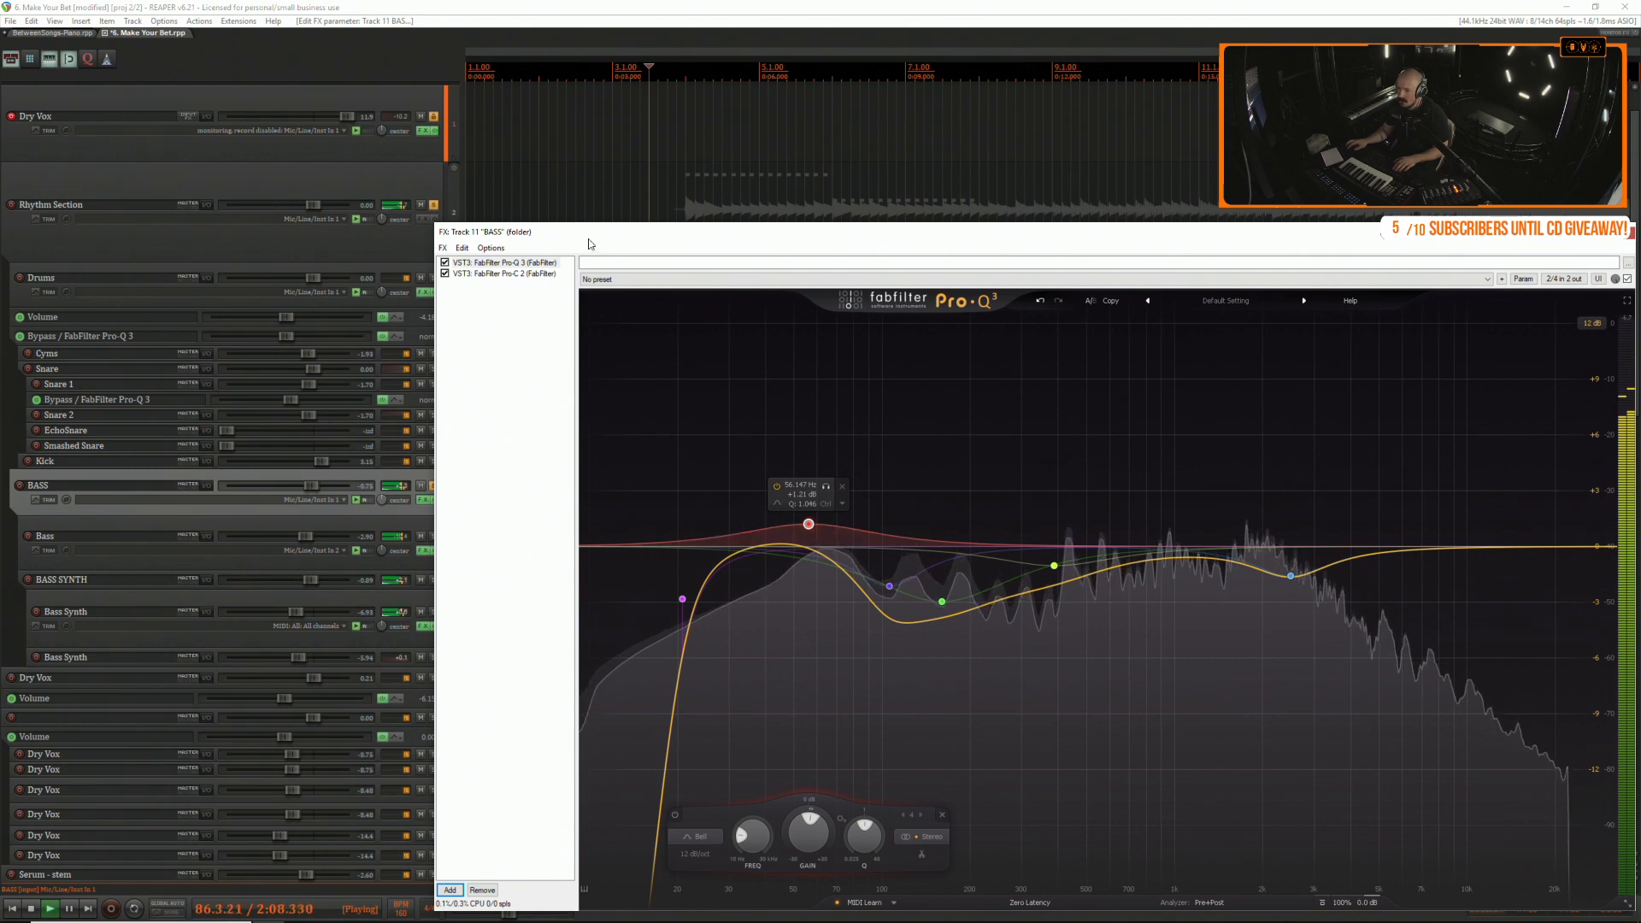
{"action": "left_click_drag", "start_coordinate": [588, 243], "coordinate": [581, 162]}
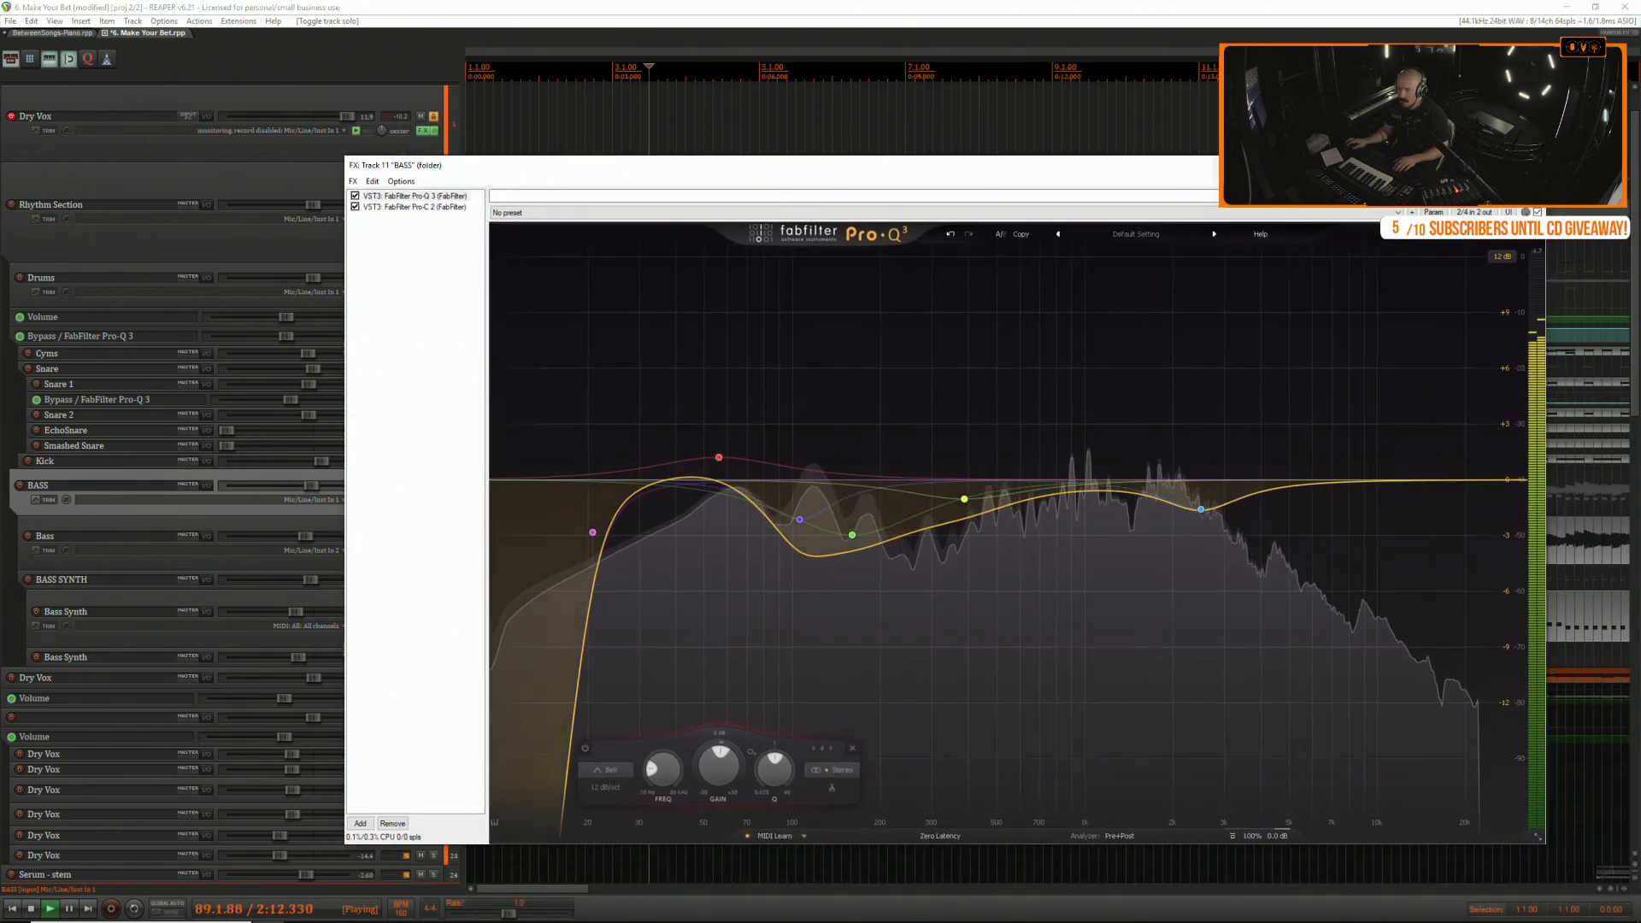
{"action": "key", "text": "Escape"}
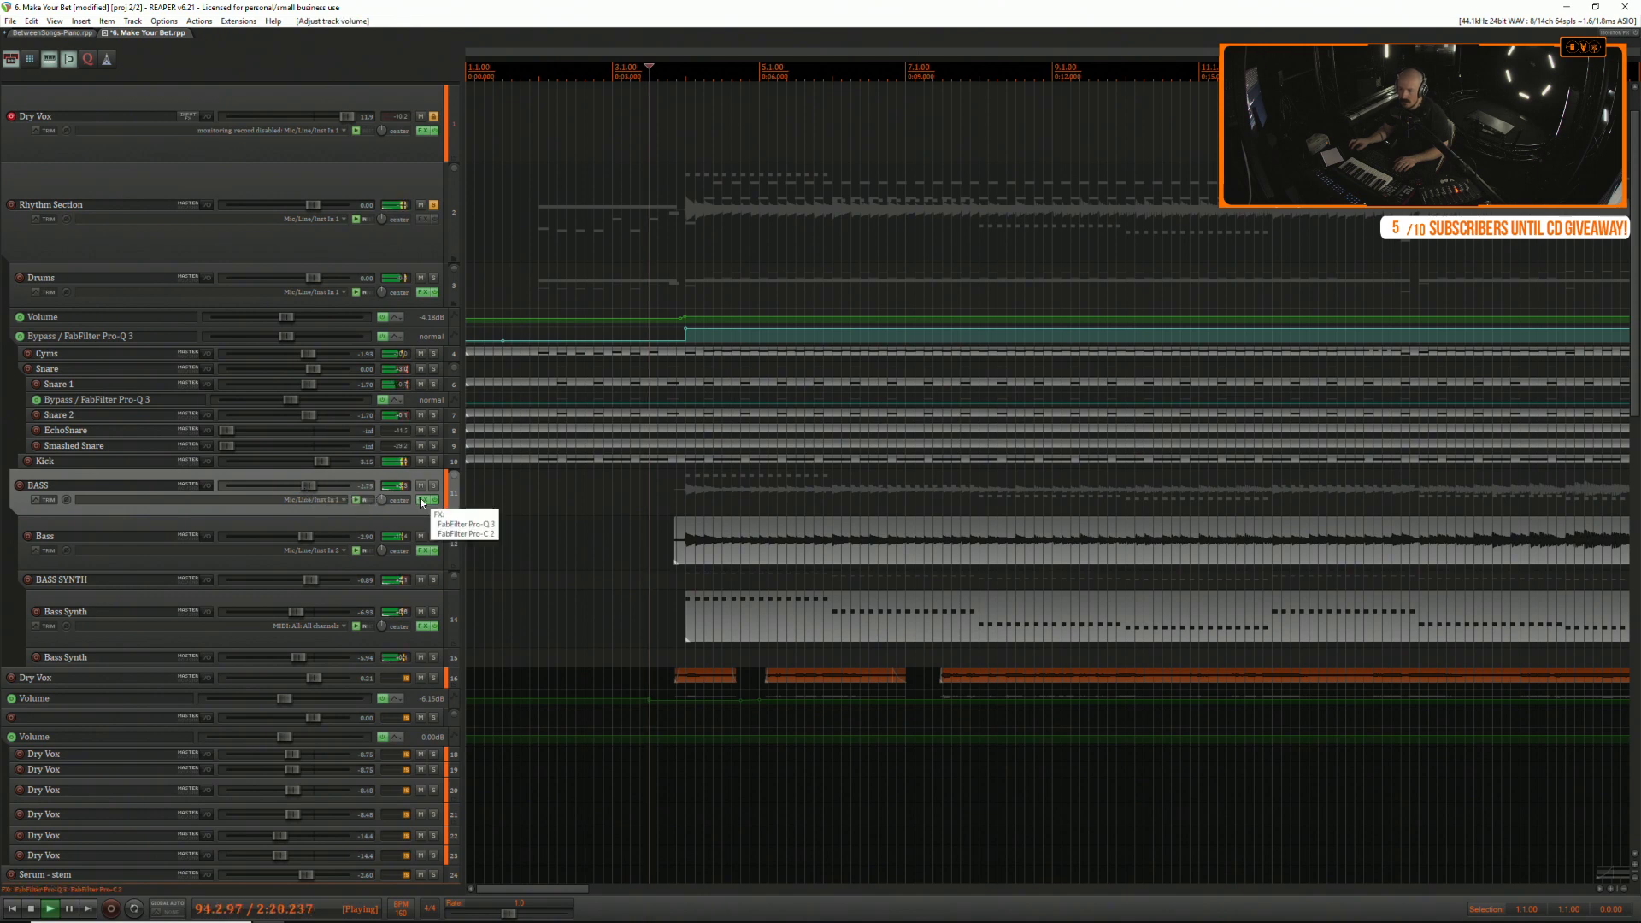
Raise the Bass track's volume to about 0 dB and lower the BASS folder's to about -4.7 dB.
{"action": "left_click", "coordinate": [422, 501]}
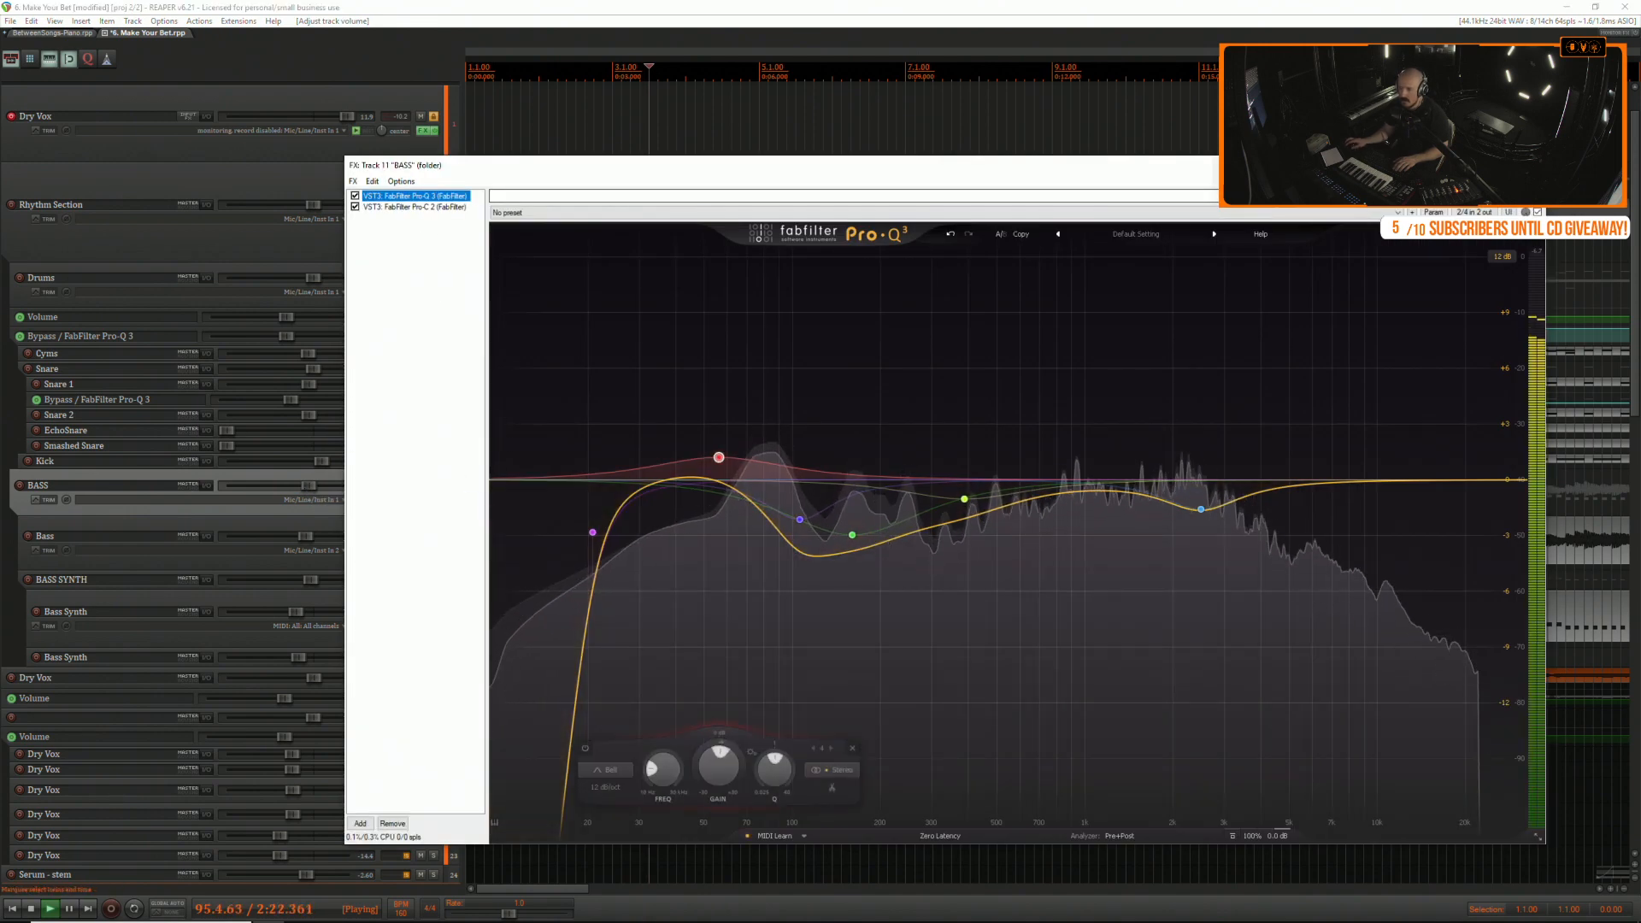
{"action": "key", "text": "Escape"}
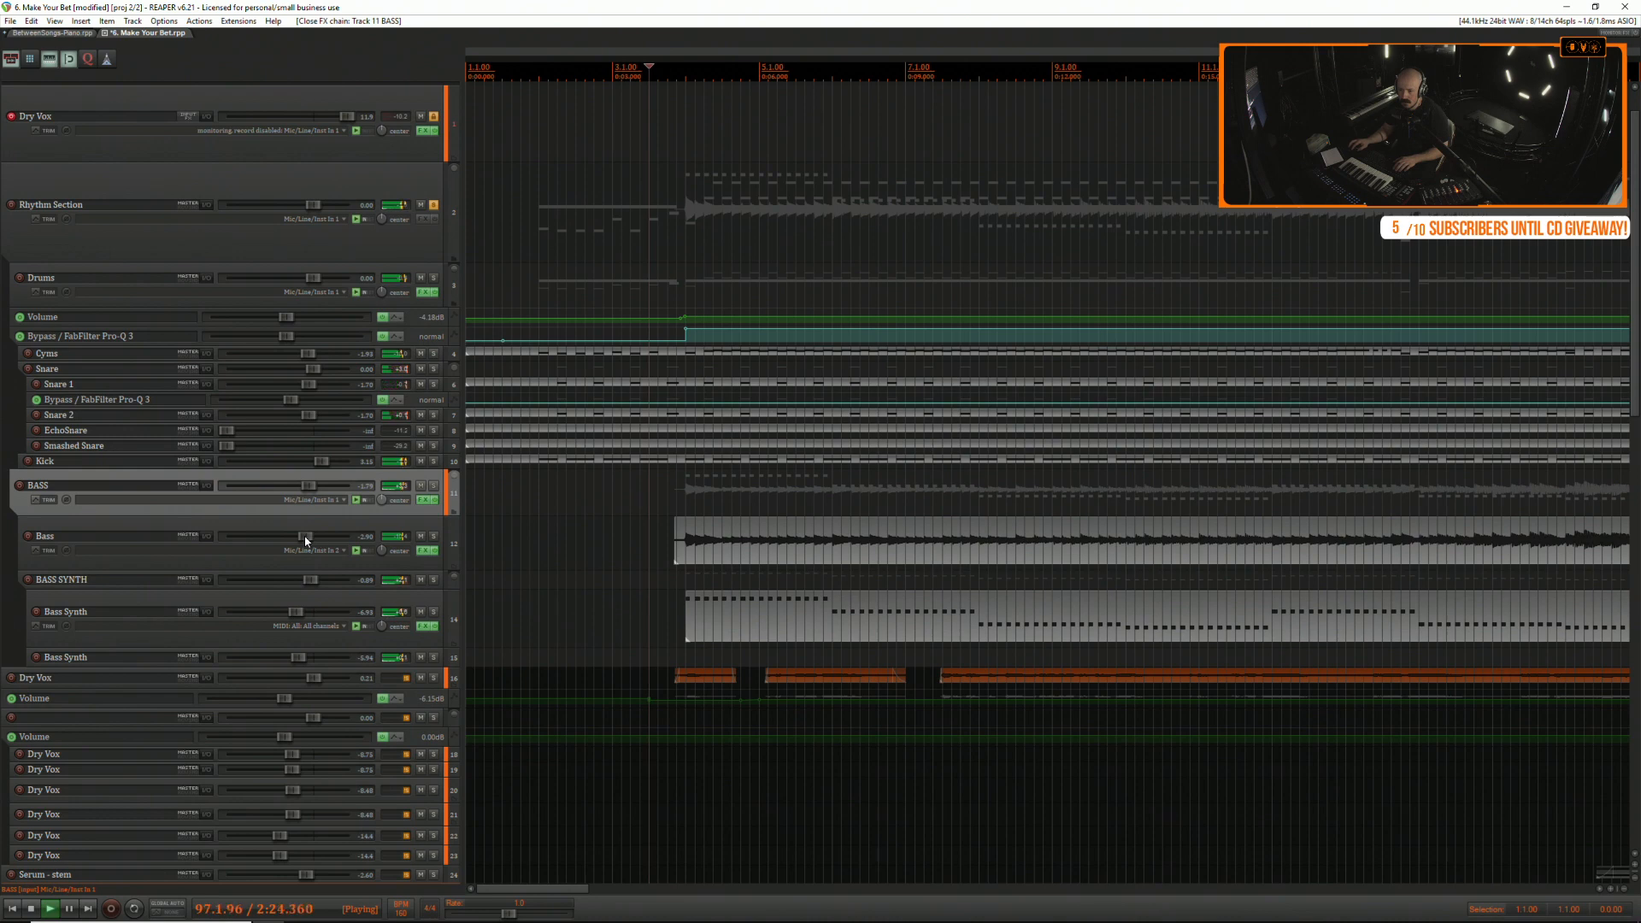
{"action": "left_click_drag", "start_coordinate": [306, 540], "coordinate": [311, 540]}
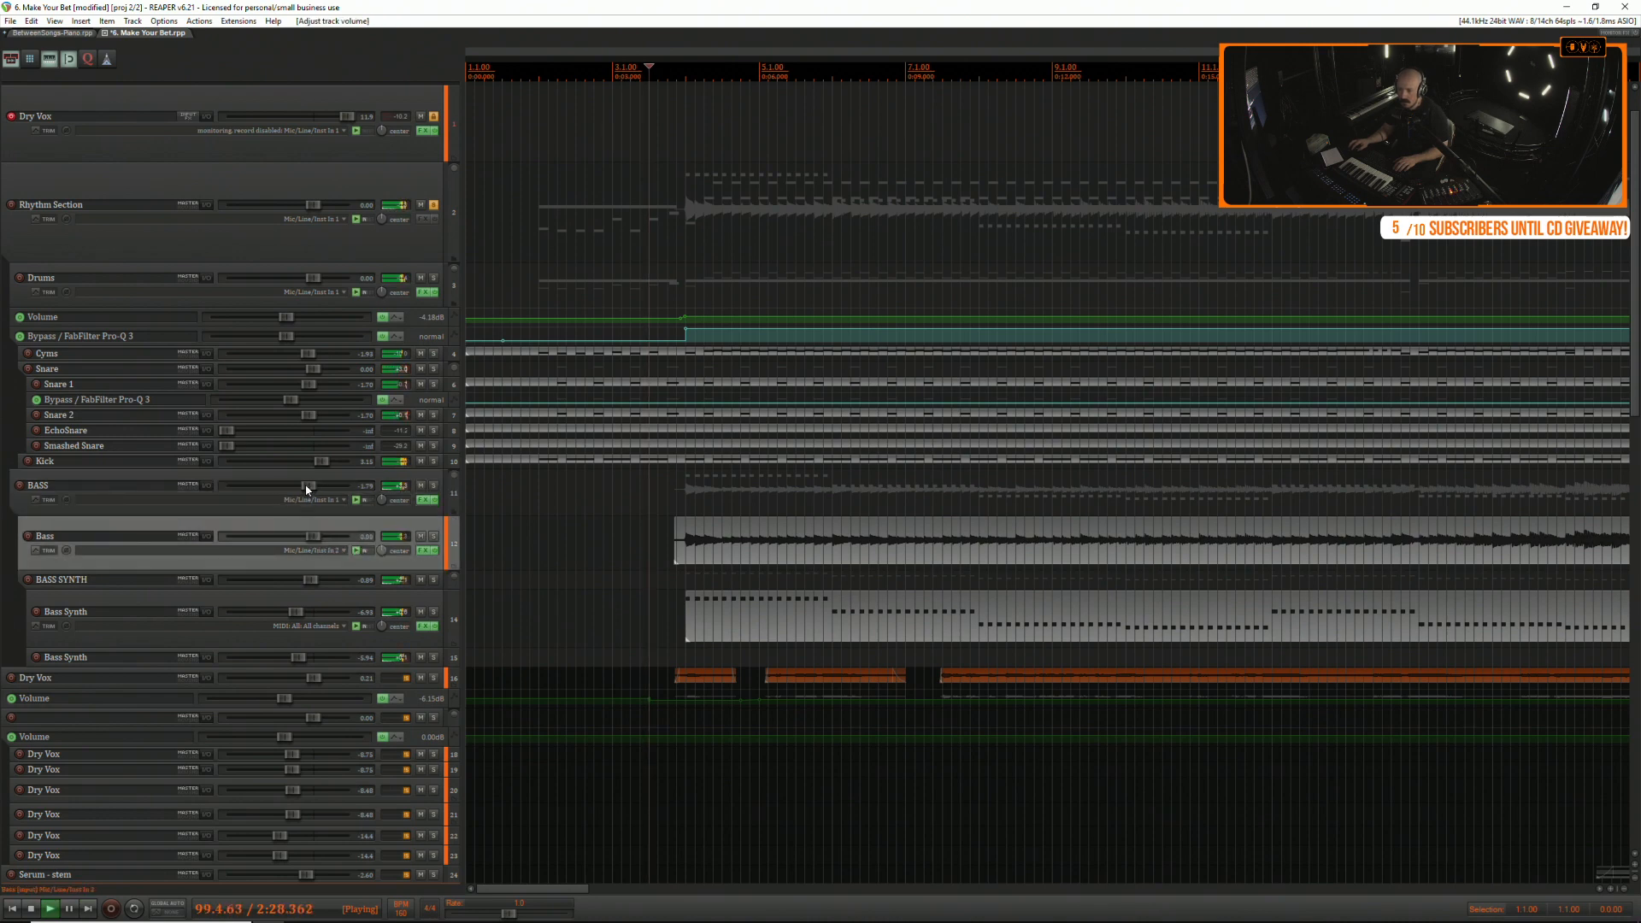
{"action": "left_click_drag", "start_coordinate": [307, 489], "coordinate": [302, 490]}
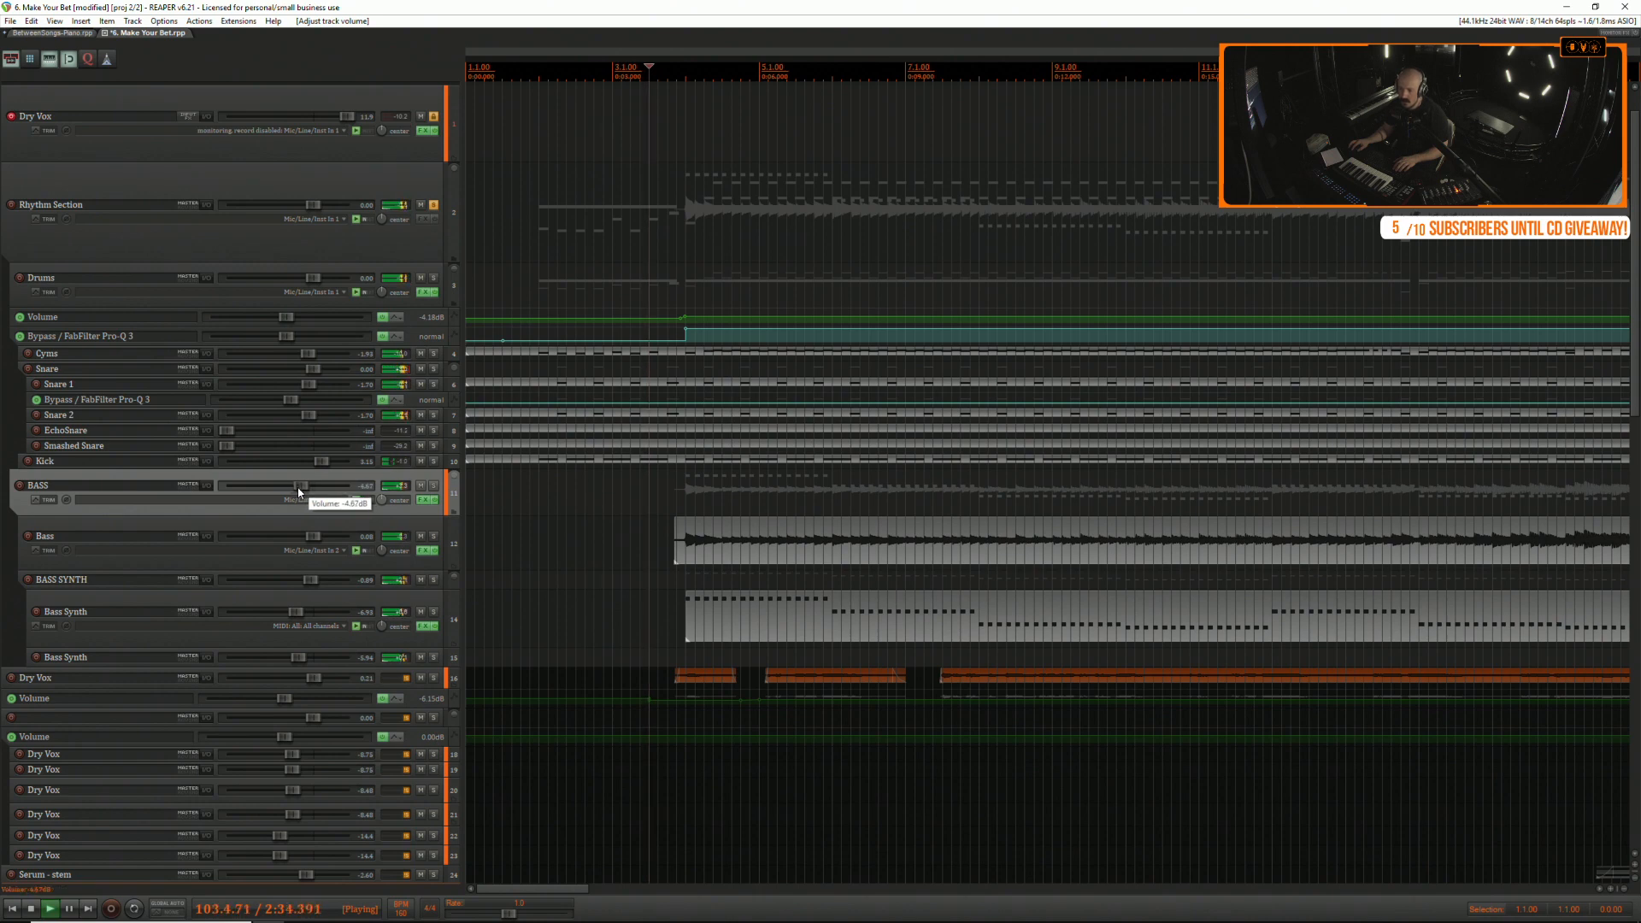
Fine-tune the BASS folder's Pro-Q 3, setting the boost near 57 Hz to about 1.3 dB and moving the low cut slightly higher.
{"action": "left_click", "coordinate": [425, 502]}
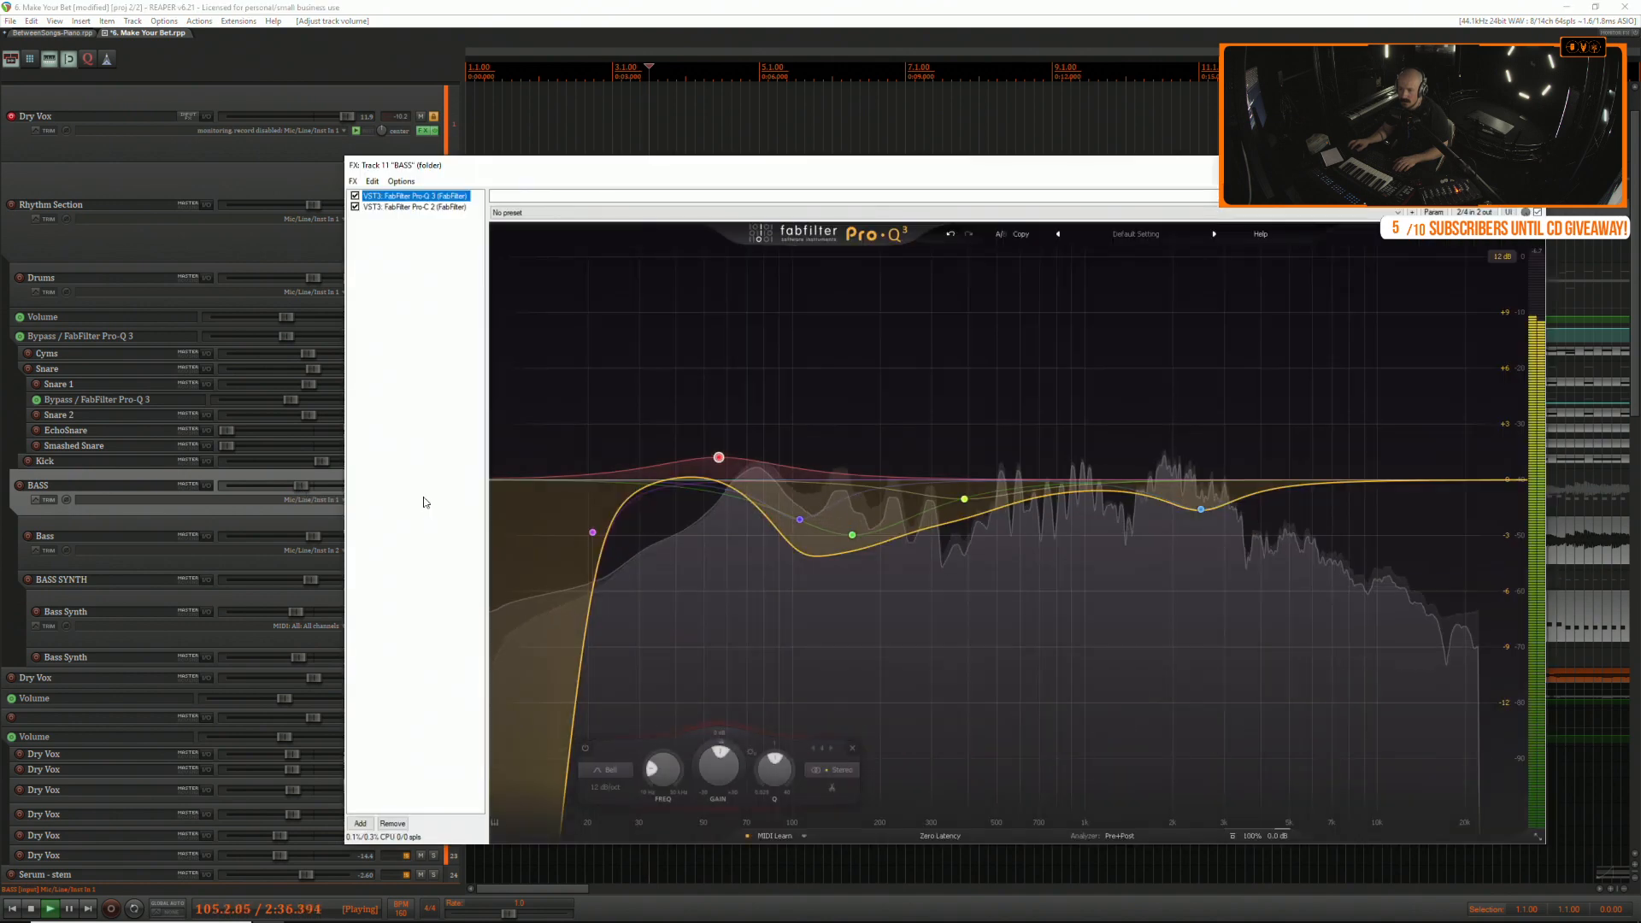
{"action": "left_click_drag", "start_coordinate": [720, 455], "coordinate": [715, 462]}
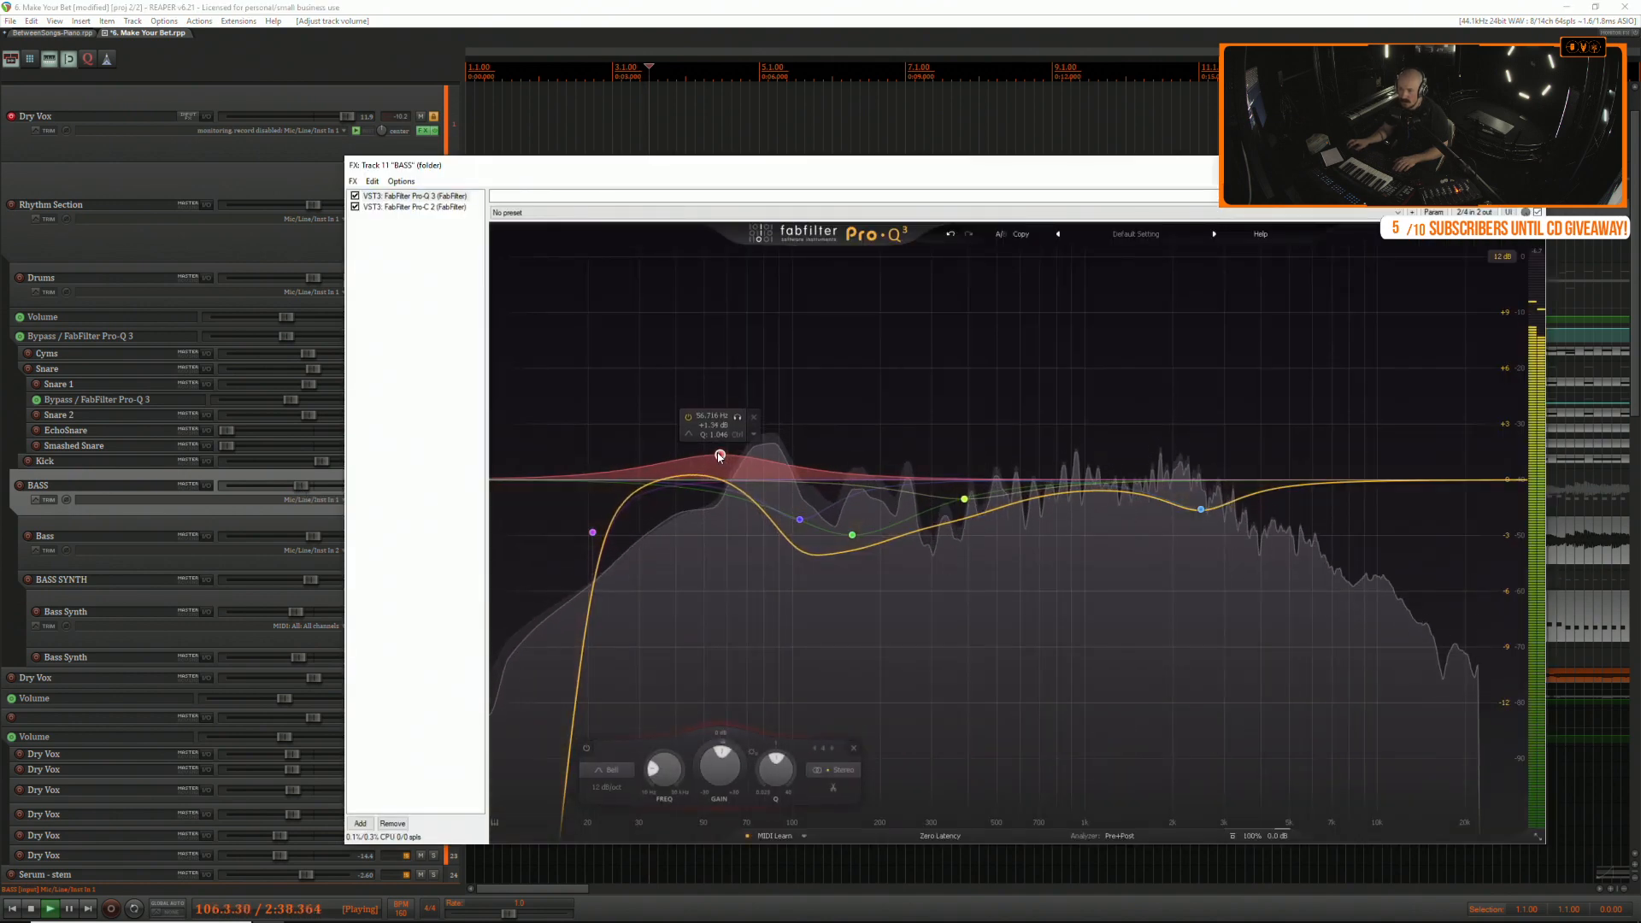
{"action": "left_click_drag", "start_coordinate": [592, 532], "coordinate": [596, 545]}
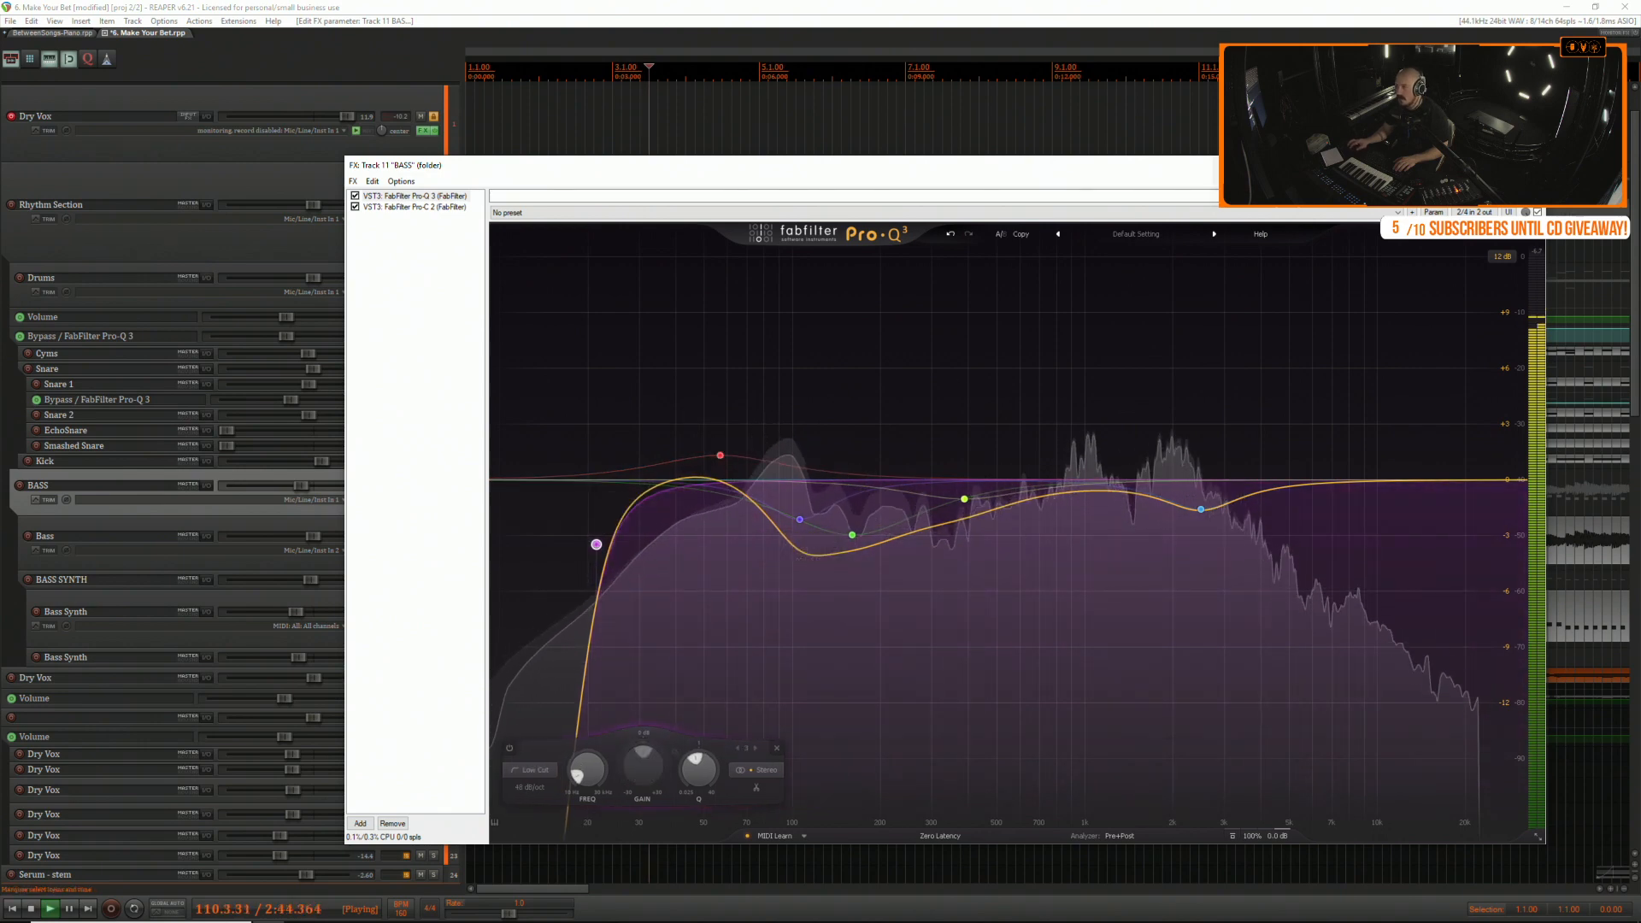
{"action": "left_click", "coordinate": [1530, 165]}
Restart playback from the edit cursor and inspect the Snare folder's Pro-Q 3 curve while the rhythm section plays.
{"action": "scroll", "coordinate": [1038, 222], "scroll_direction": "down", "scroll_amount": 6}
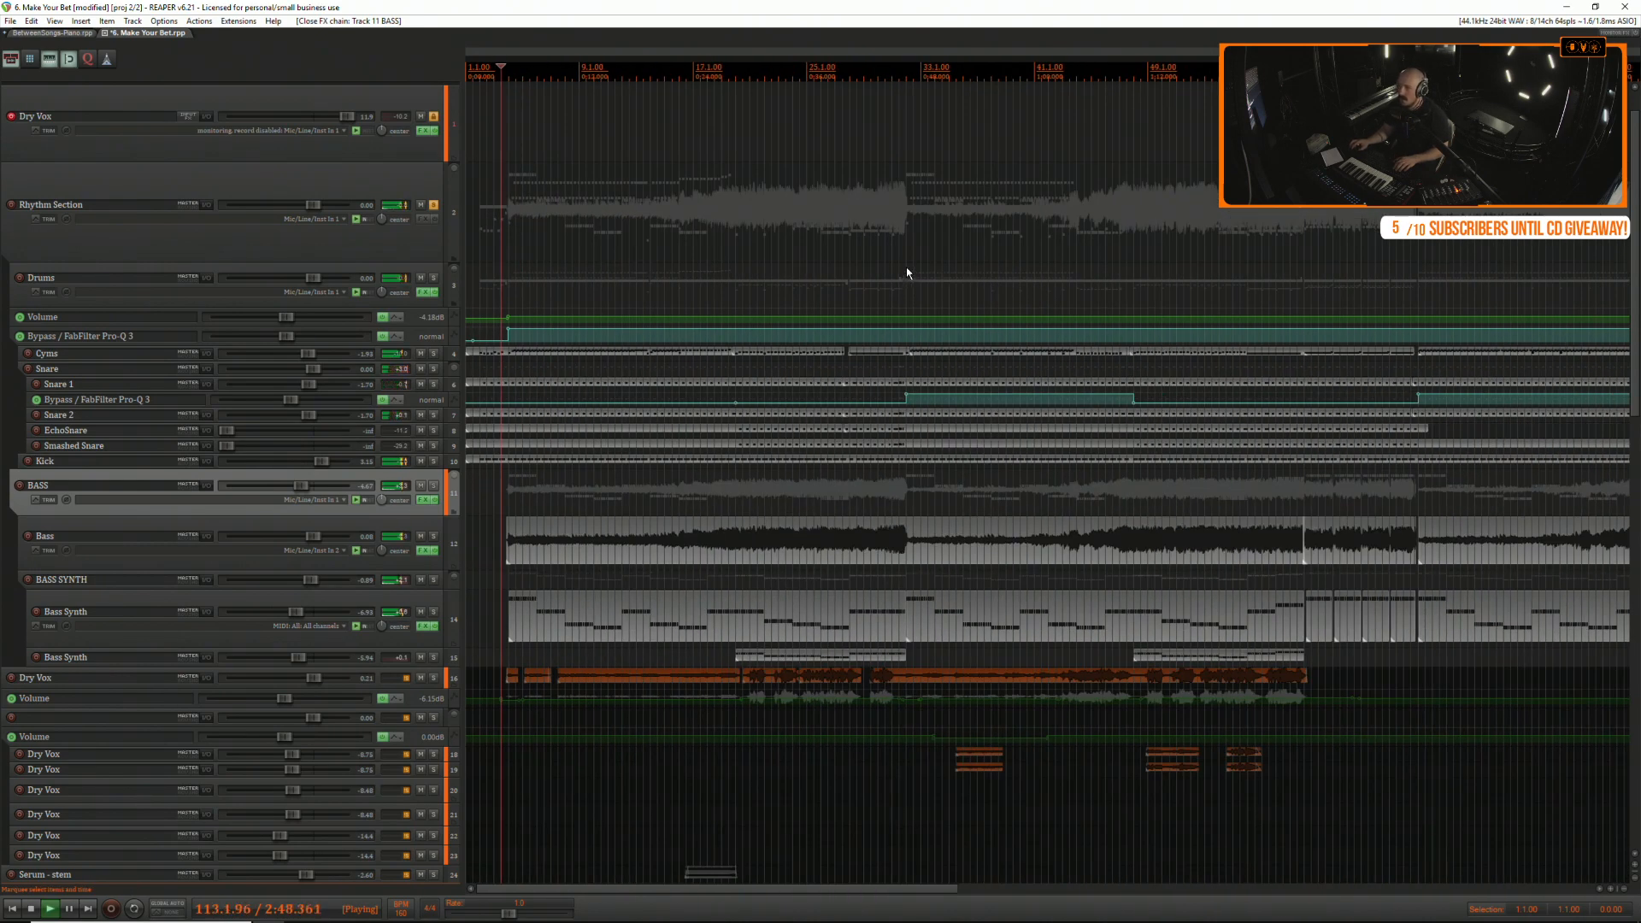
{"action": "scroll", "coordinate": [906, 263], "scroll_direction": "down", "scroll_amount": 3}
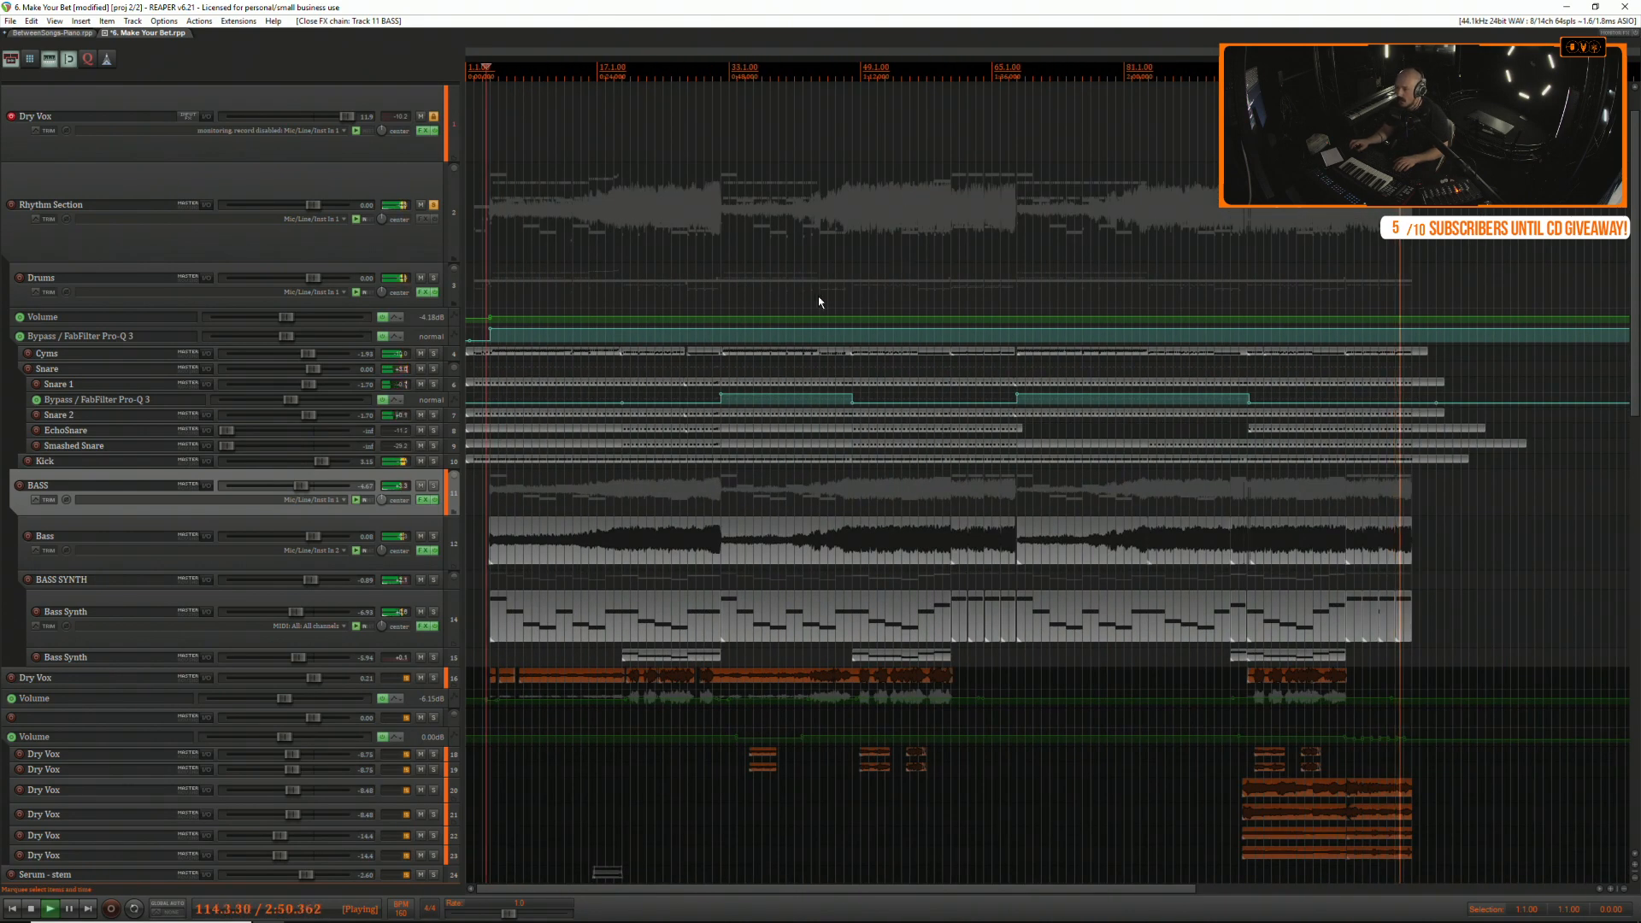
{"action": "key", "text": "space"}
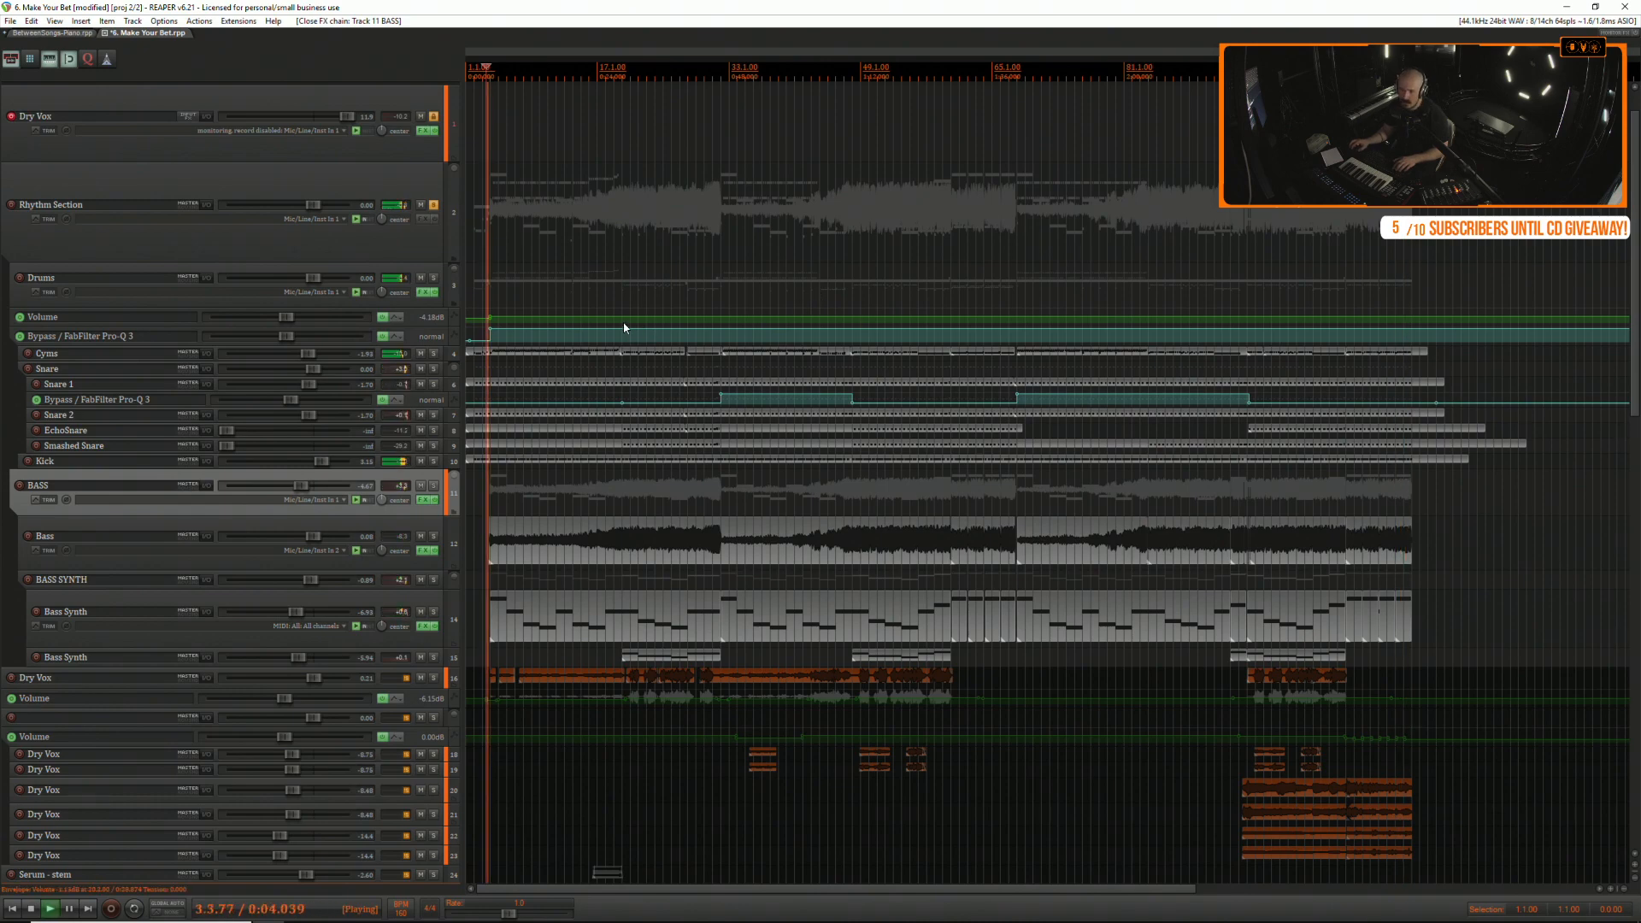
{"action": "scroll", "coordinate": [623, 325], "scroll_direction": "up", "scroll_amount": 3}
{"action": "scroll", "coordinate": [617, 331], "scroll_direction": "up", "scroll_amount": 2}
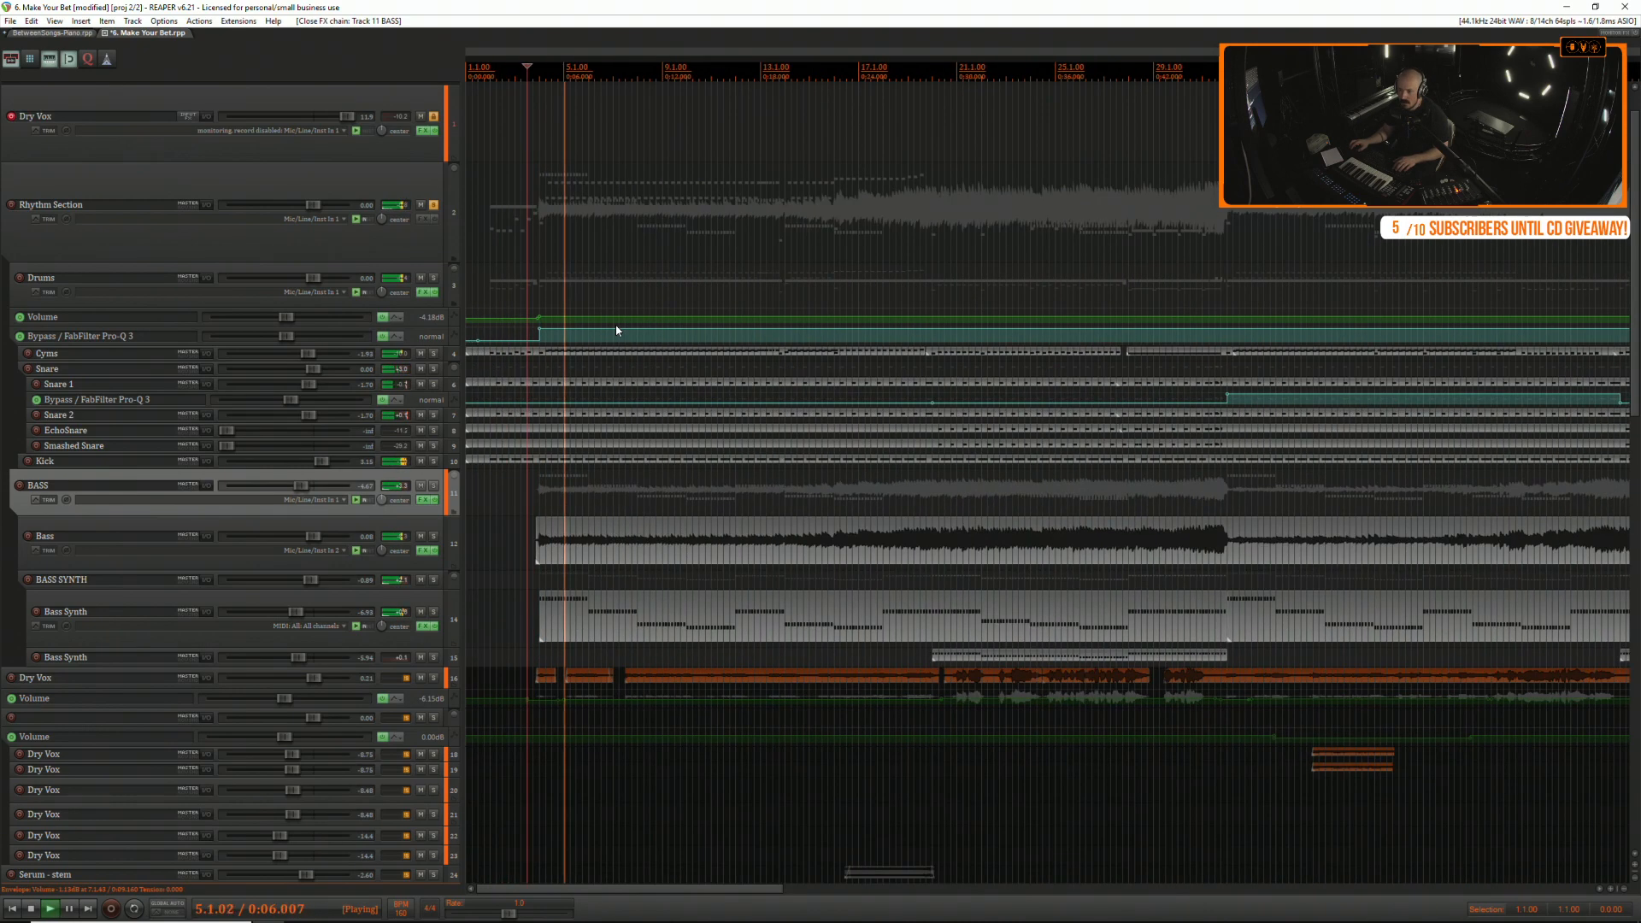
{"action": "left_click", "coordinate": [408, 373]}
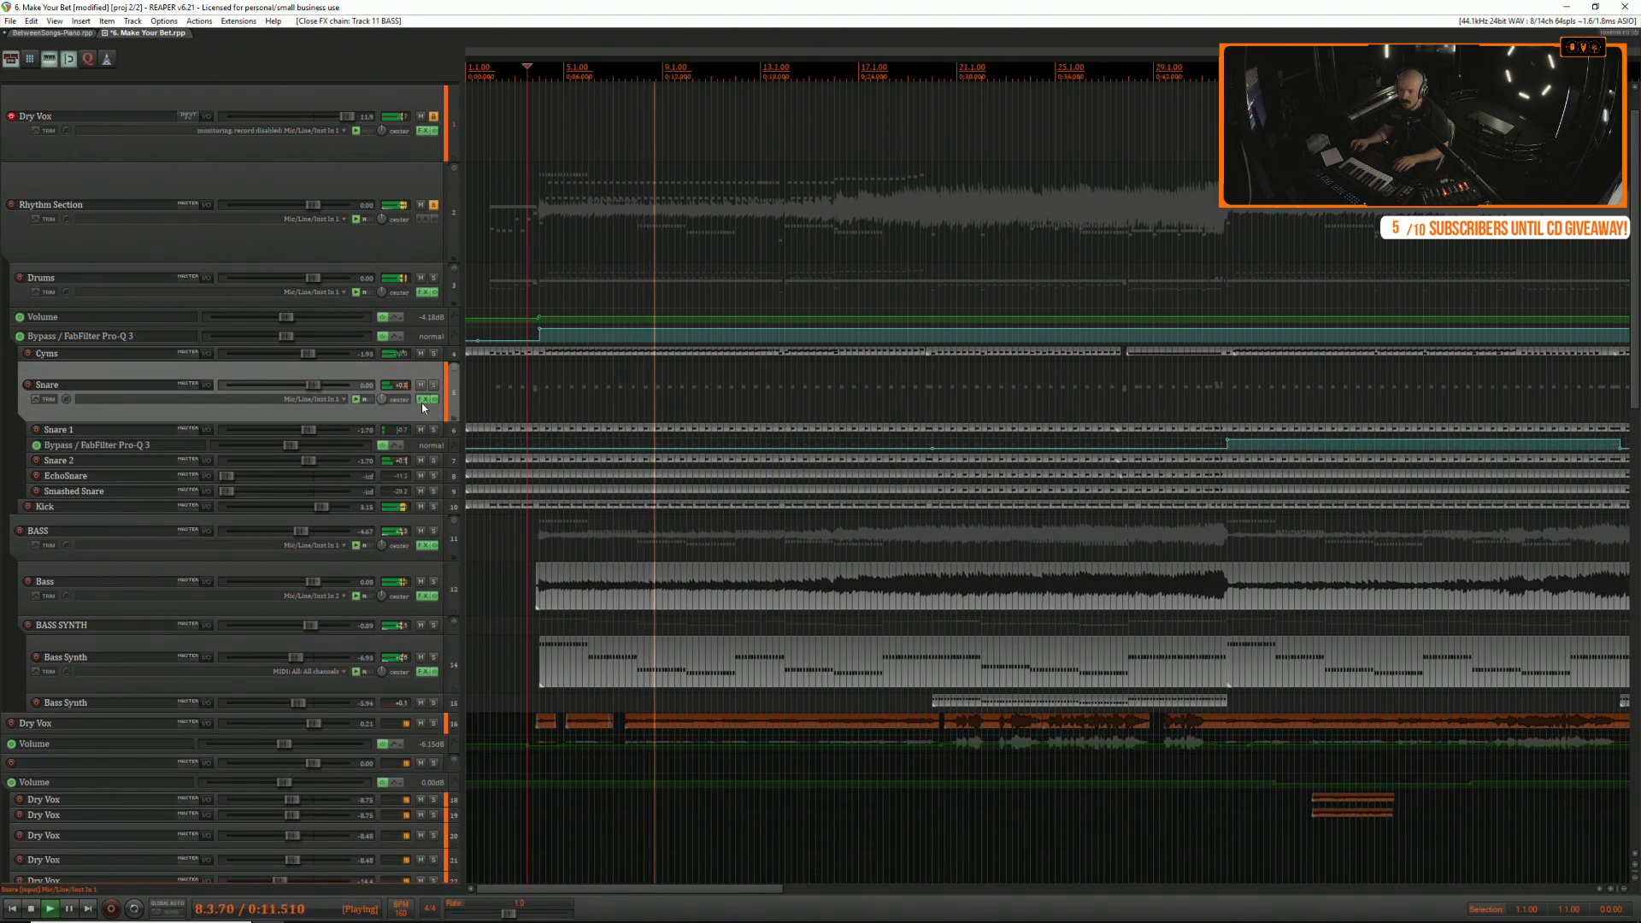
{"action": "left_click", "coordinate": [422, 403]}
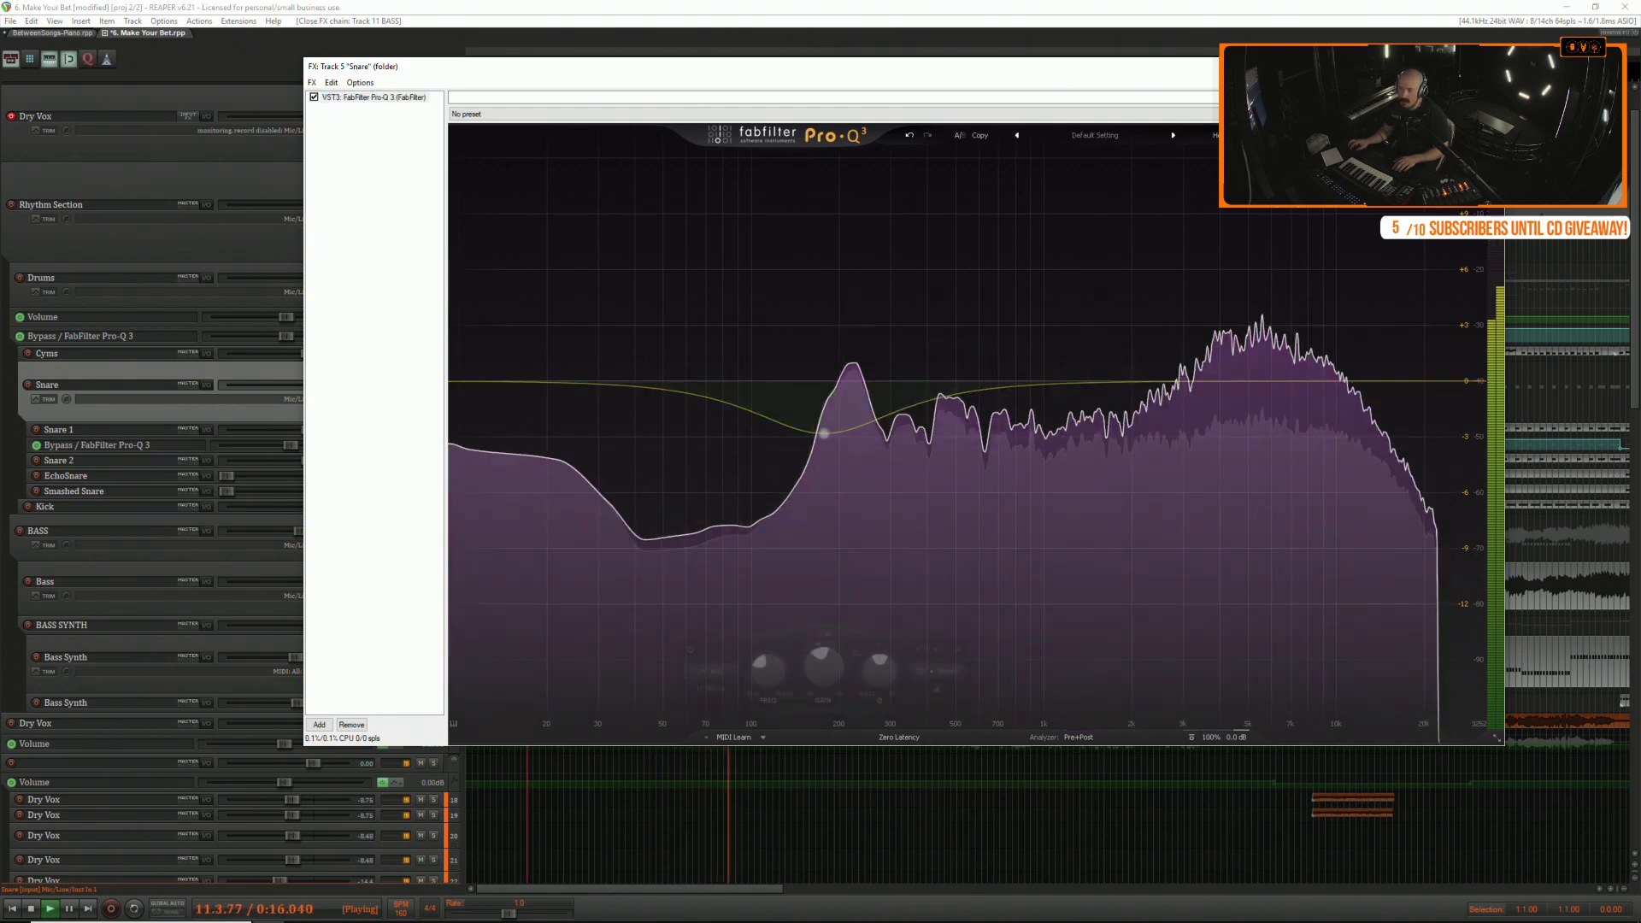
{"action": "key", "text": "Escape"}
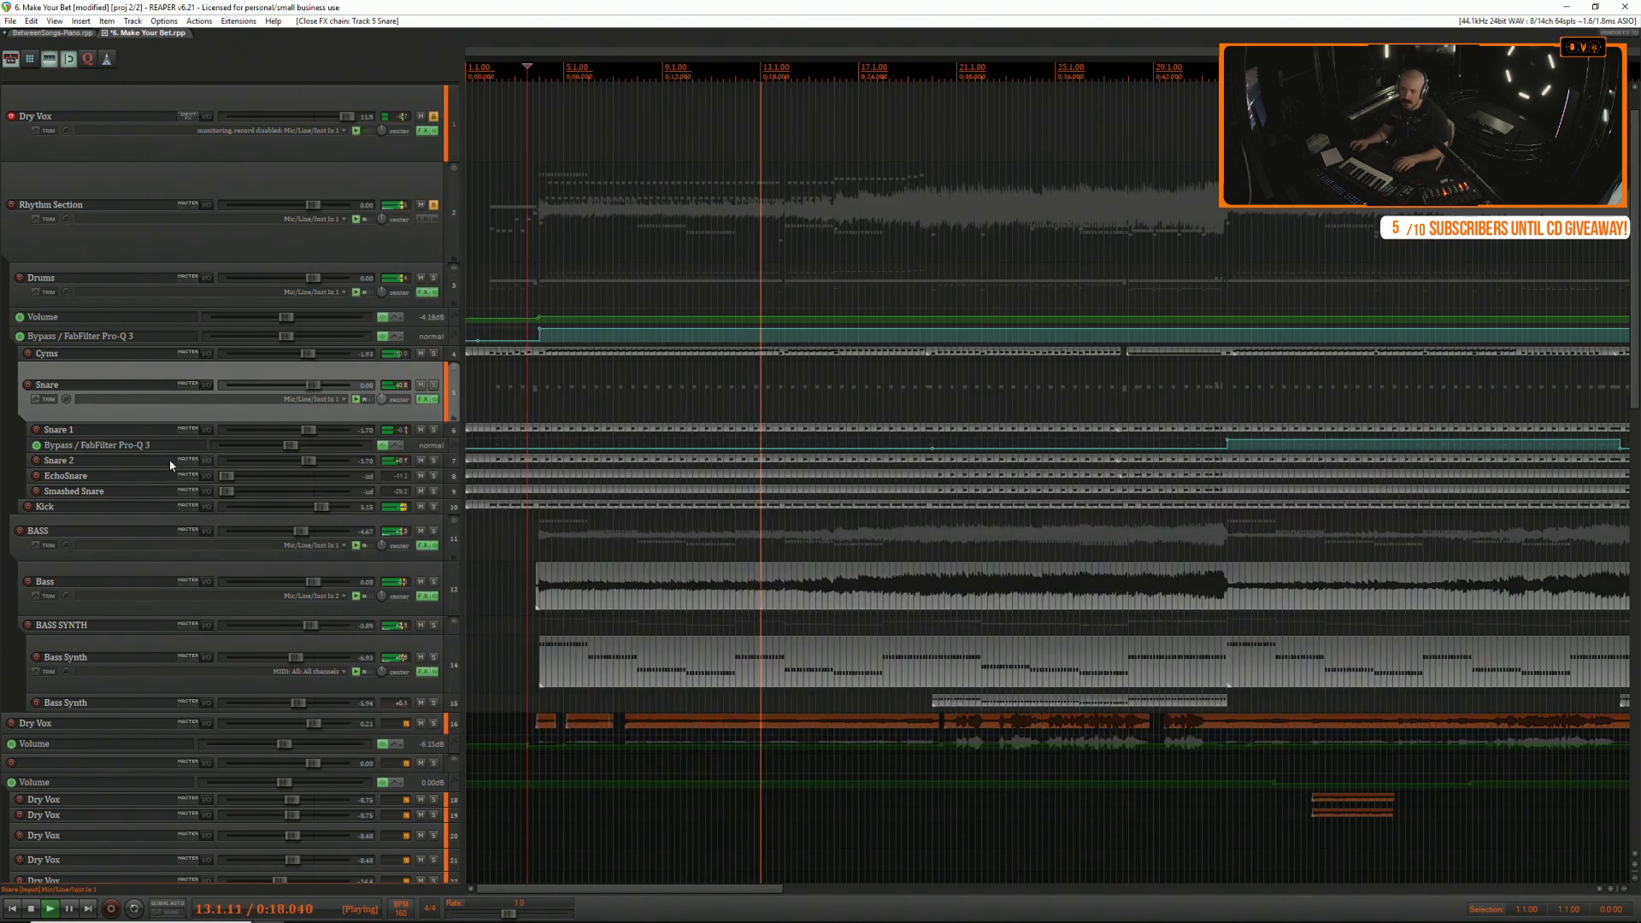
Try lowering the Snare 1 and Snare 2 volumes together to about -4.6 dB, and return both to -1.70 dB.
{"action": "left_click", "coordinate": [112, 429]}
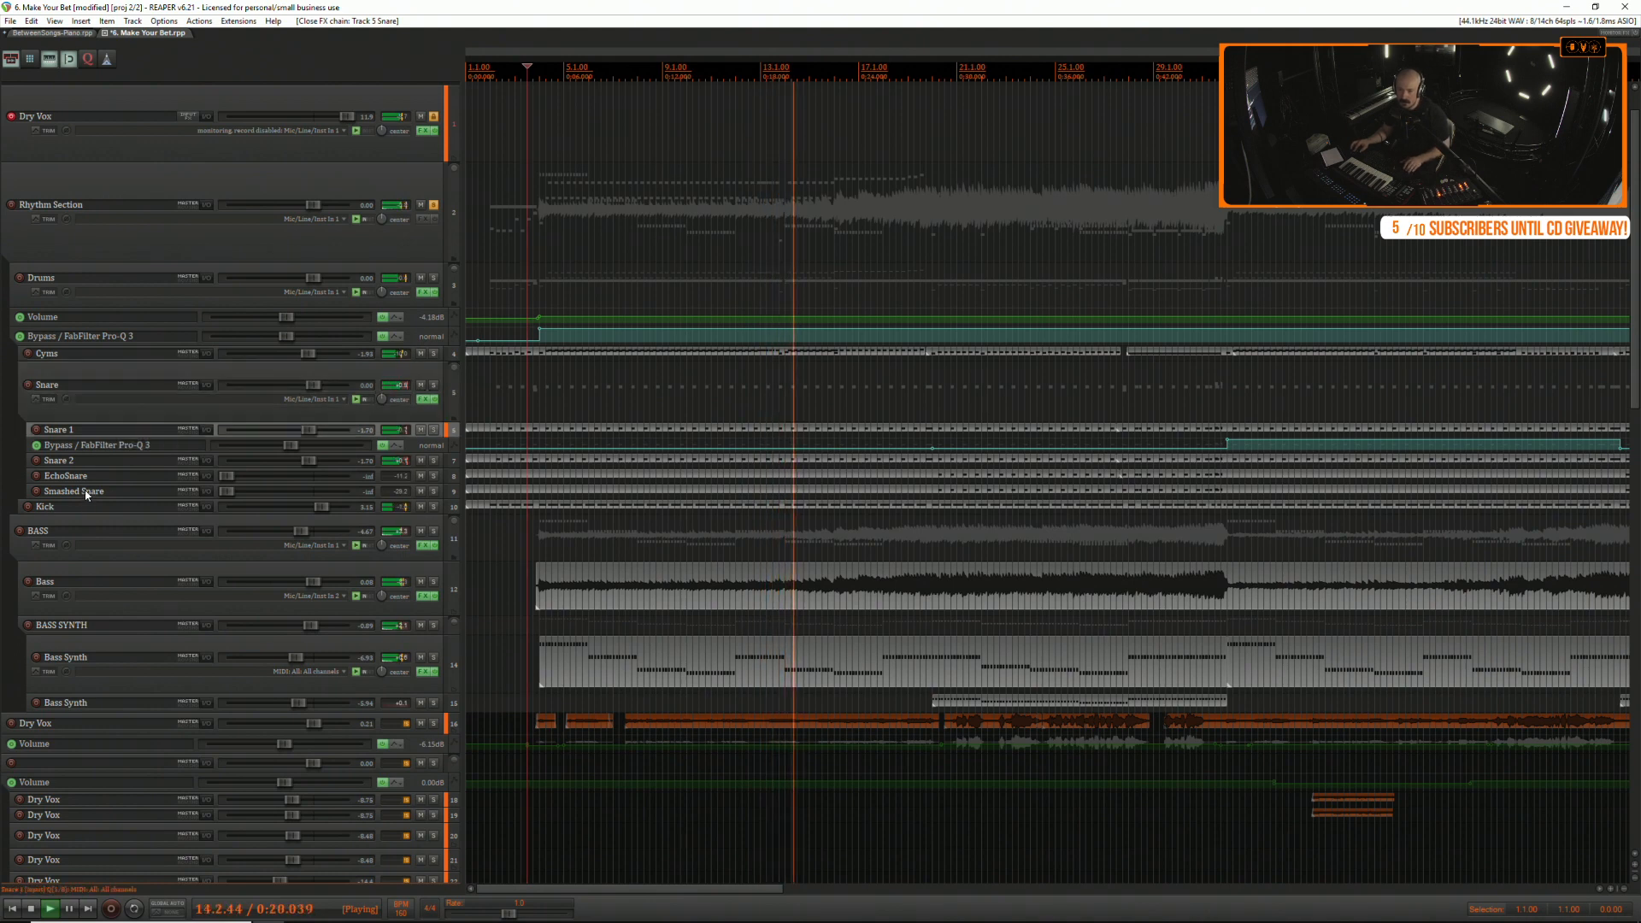
{"action": "left_click", "coordinate": [130, 464]}
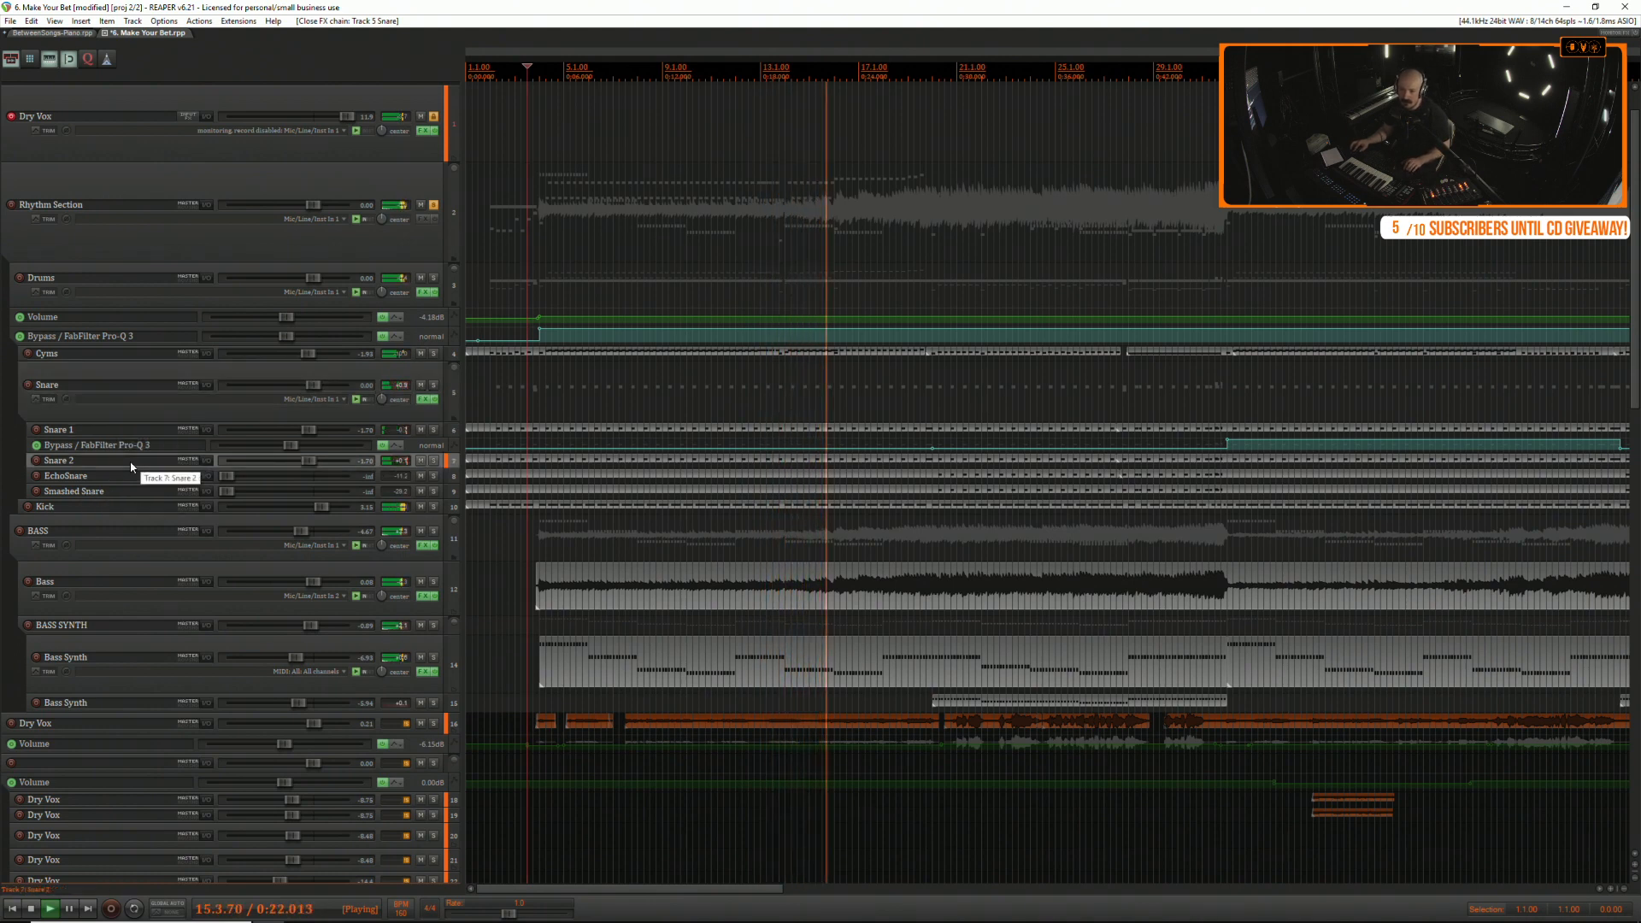
{"action": "left_click", "coordinate": [135, 430]}
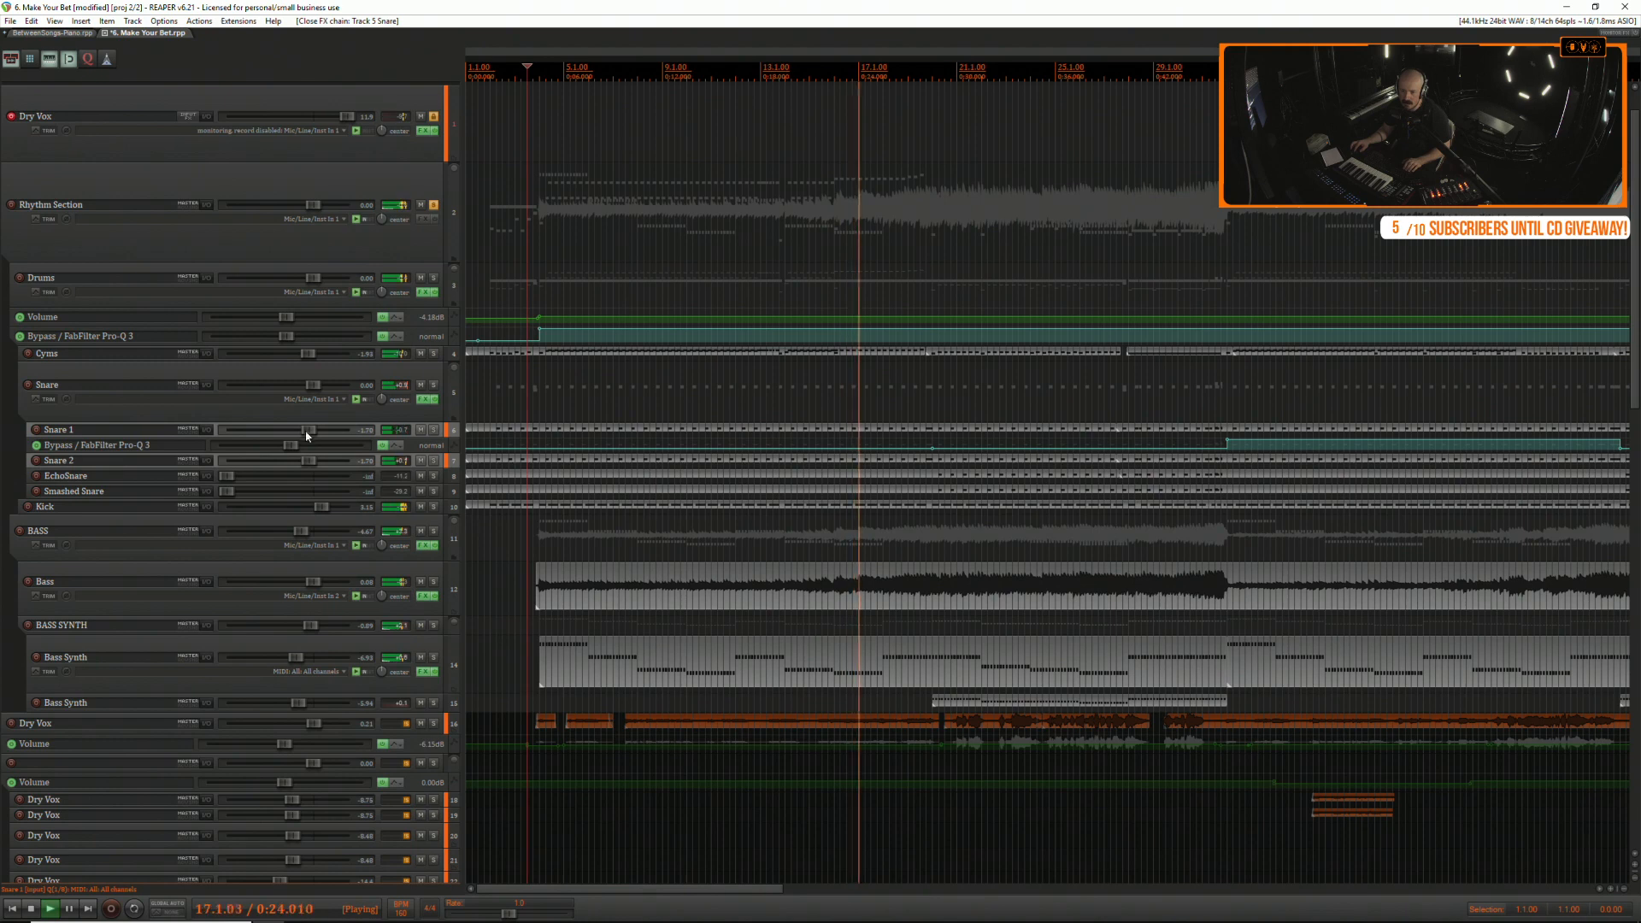
{"action": "scroll", "coordinate": [307, 436], "scroll_direction": "down", "scroll_amount": 2}
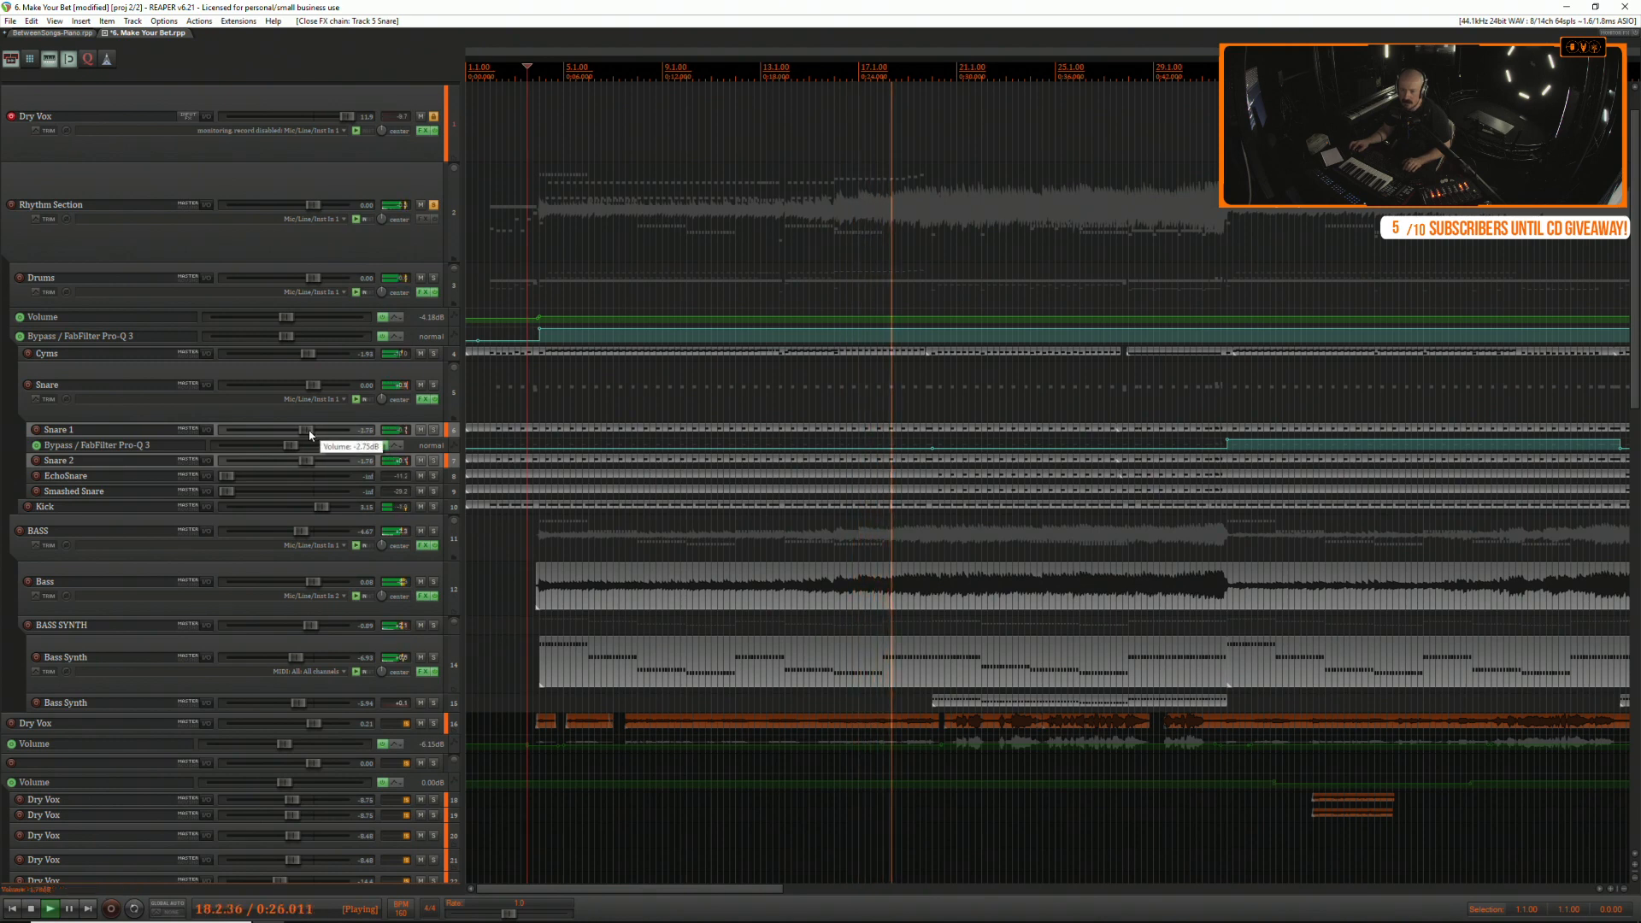
{"action": "scroll", "coordinate": [309, 435], "scroll_direction": "down", "scroll_amount": 3}
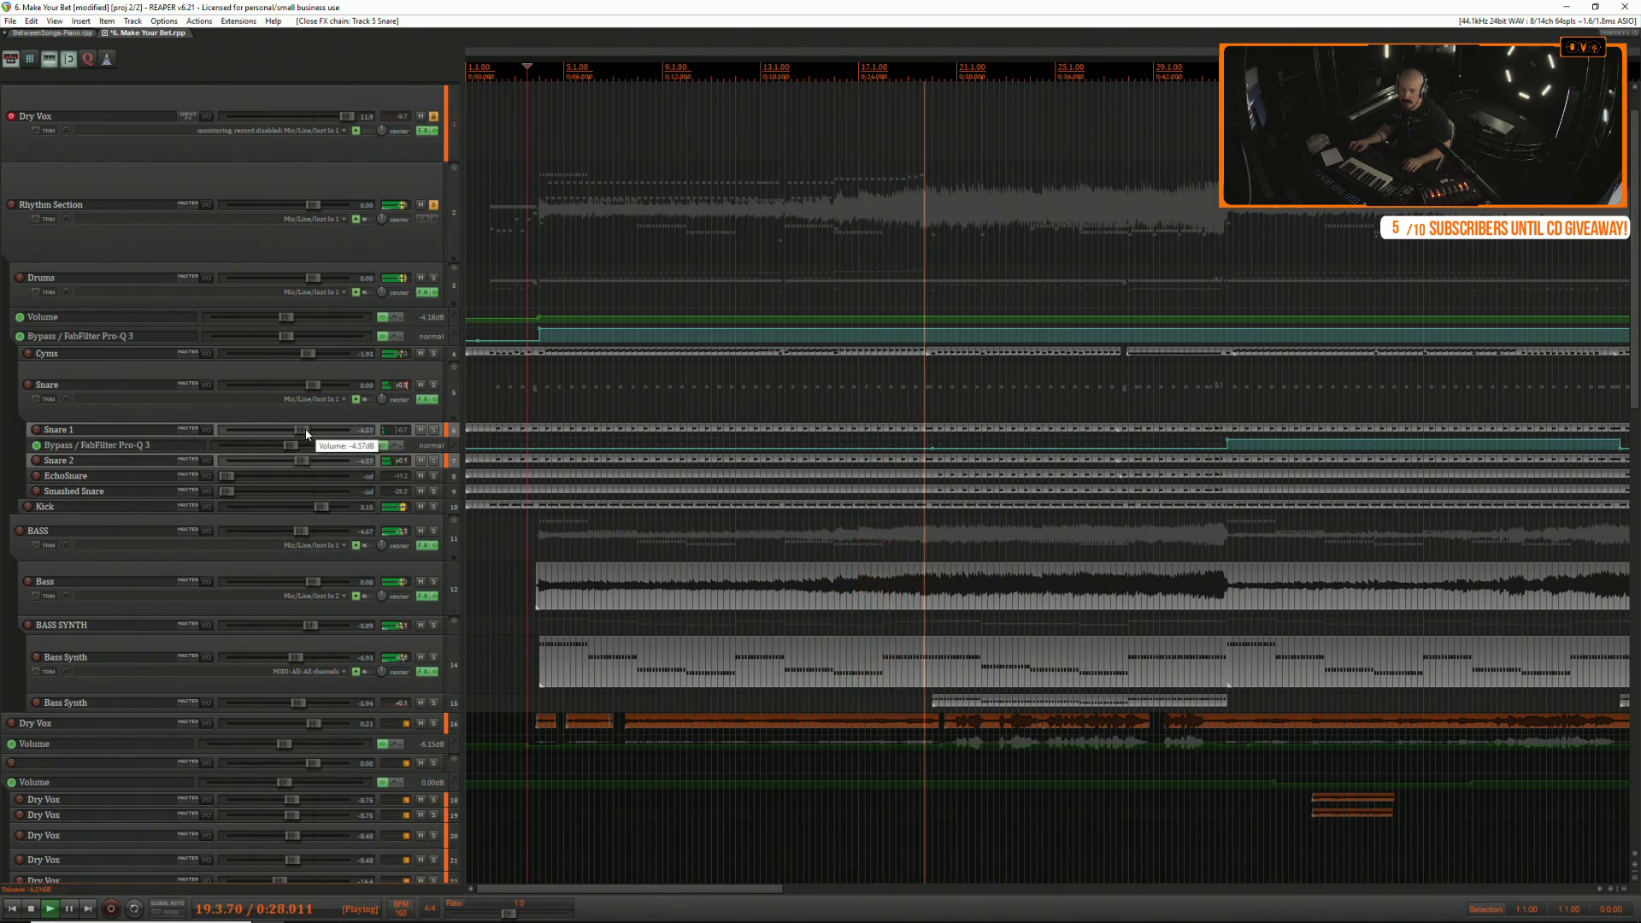
{"action": "scroll", "coordinate": [308, 434], "scroll_direction": "up", "scroll_amount": 5}
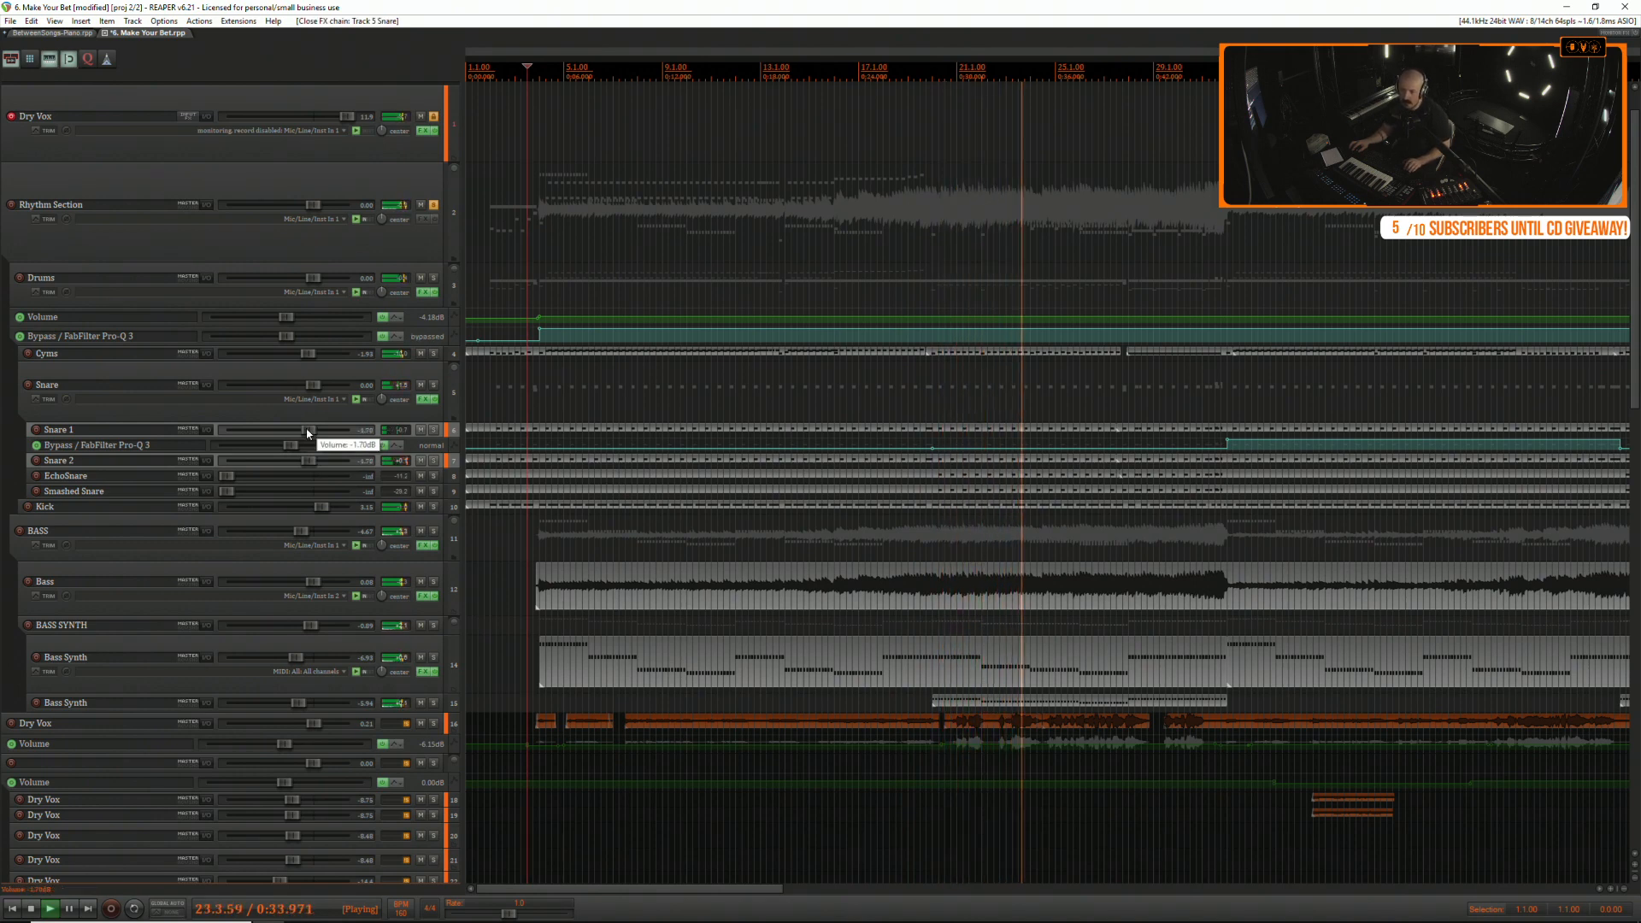
Try the Snare folder's volume at about 3.2 dB, reset it to 0 dB and undo the snare track level changes.
{"action": "left_click_drag", "start_coordinate": [308, 434], "coordinate": [334, 389]}
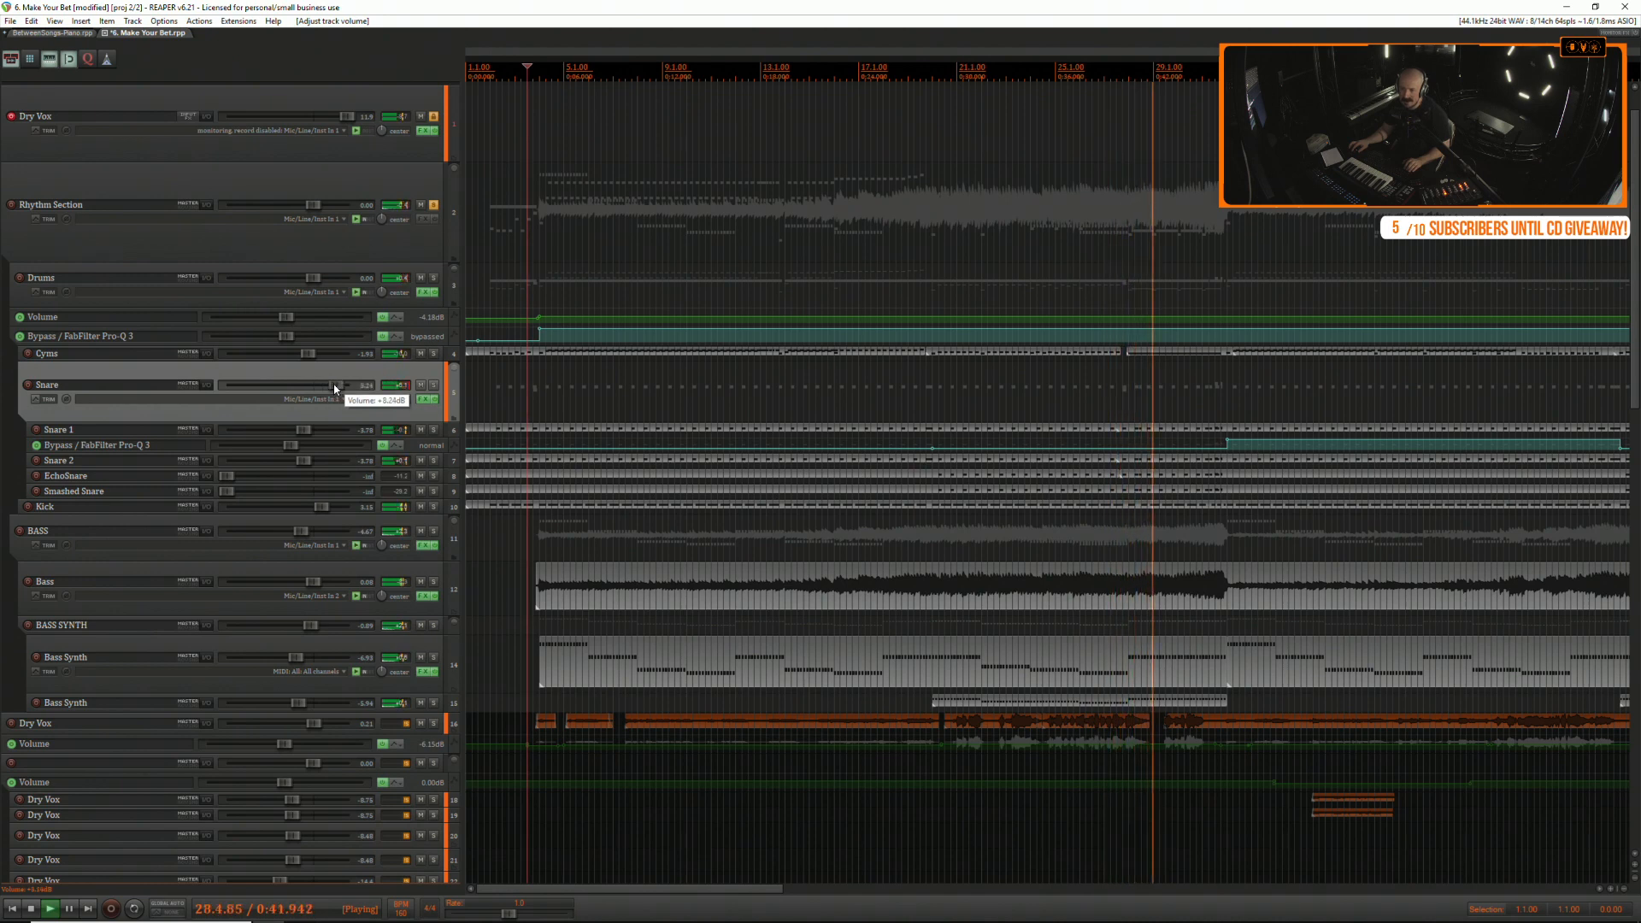
{"action": "double_click", "coordinate": [334, 389]}
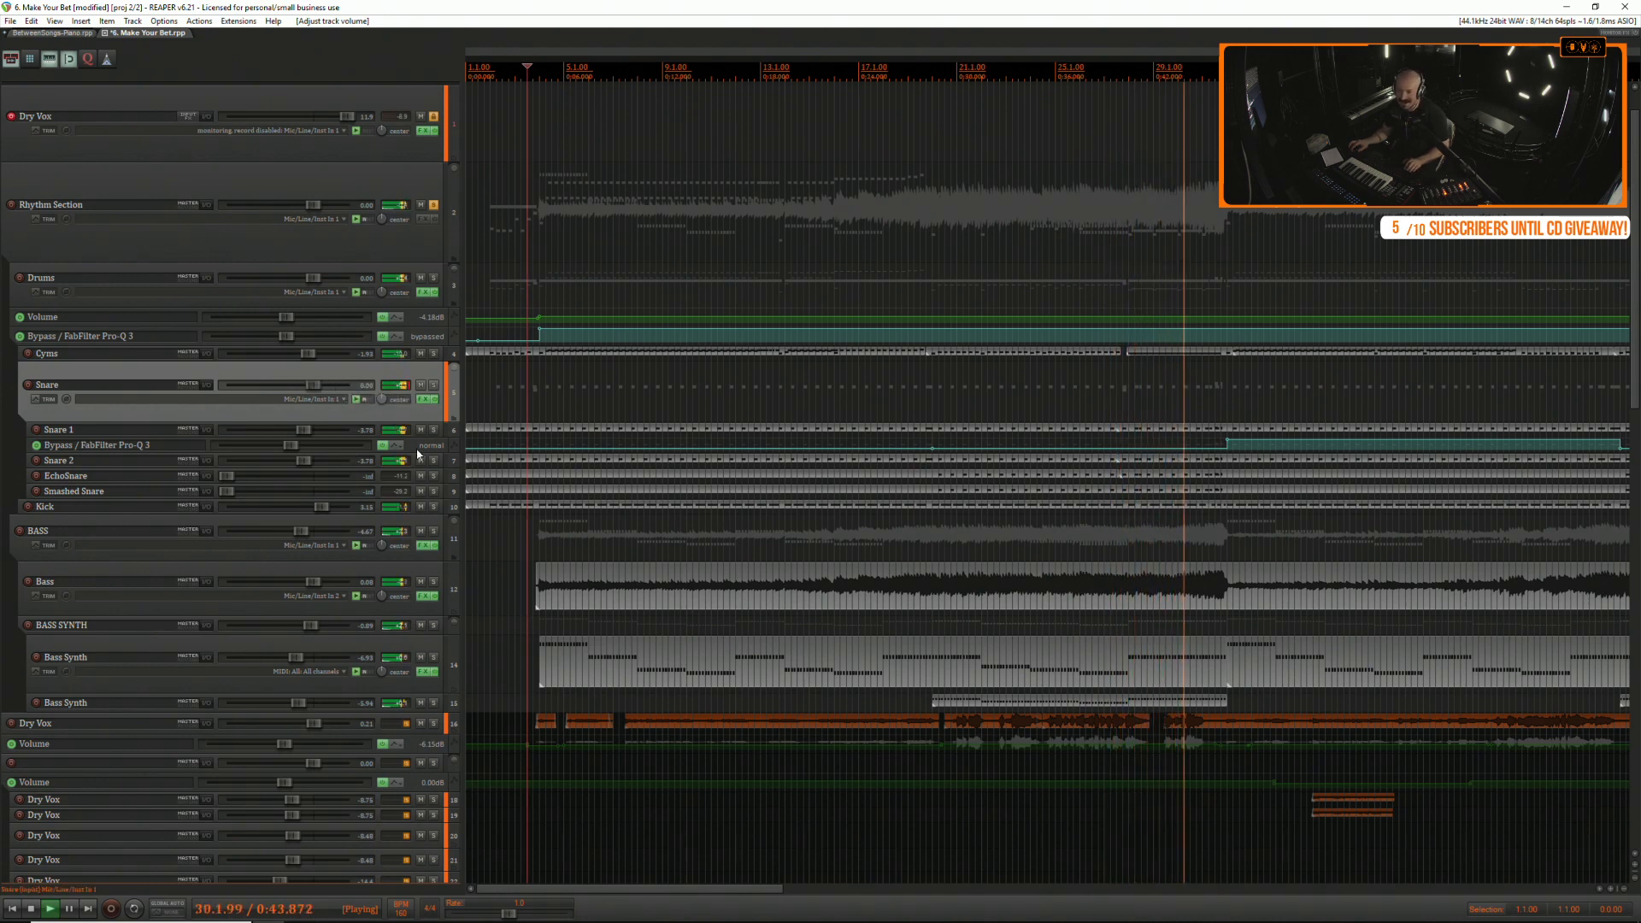
{"action": "key", "text": "ctrl+z"}
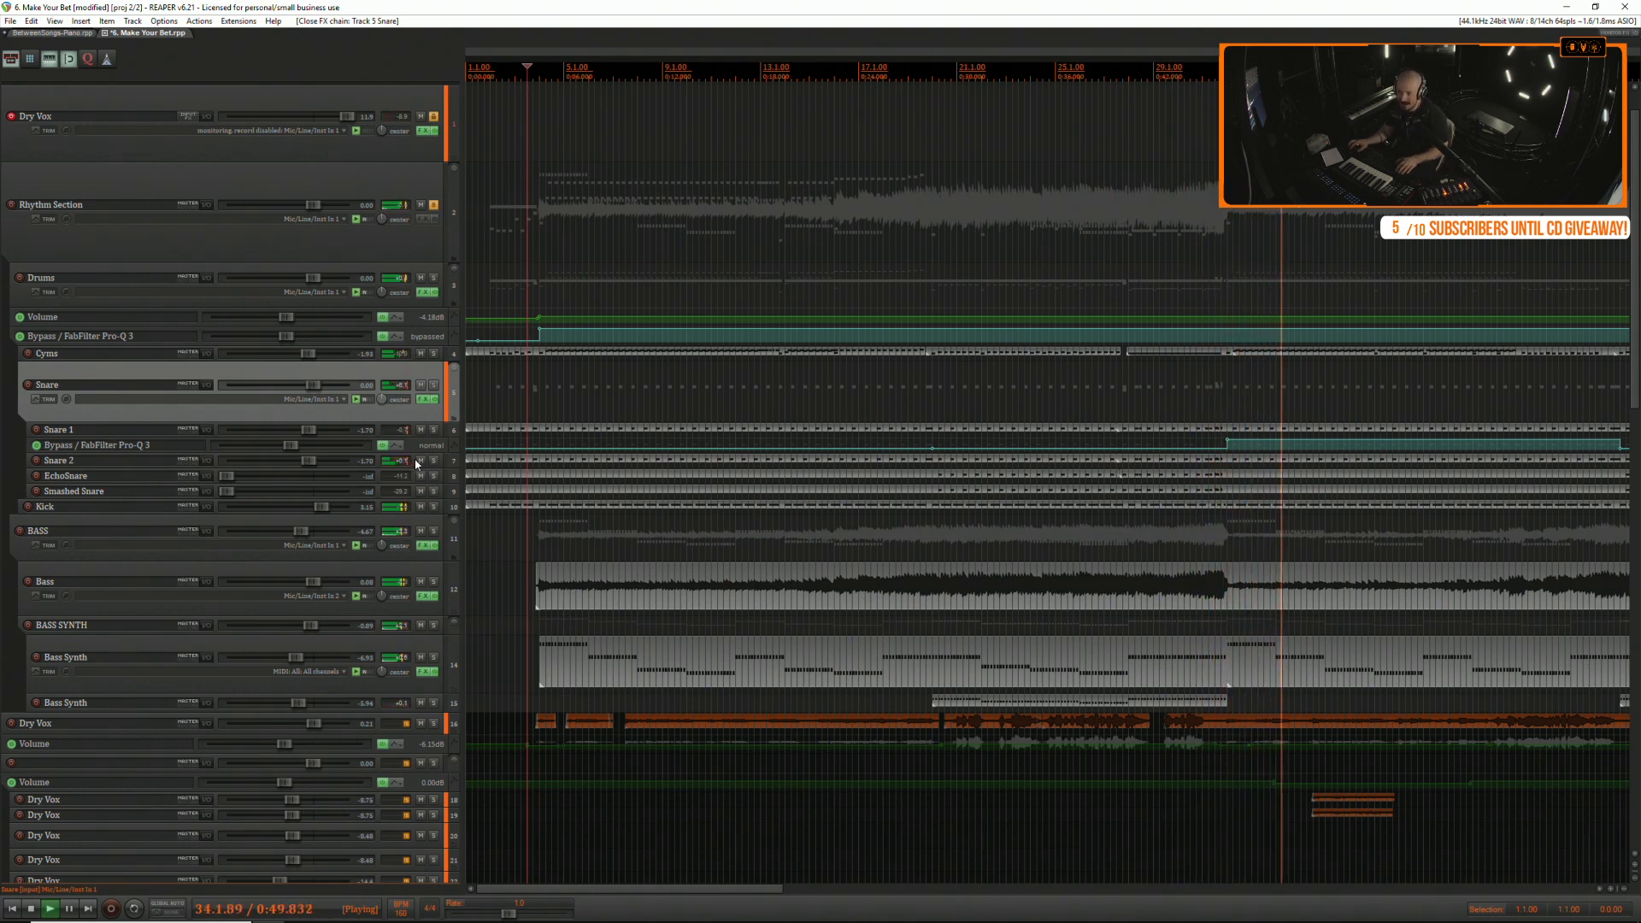
{"action": "scroll", "coordinate": [423, 466], "scroll_direction": "down", "scroll_amount": 3}
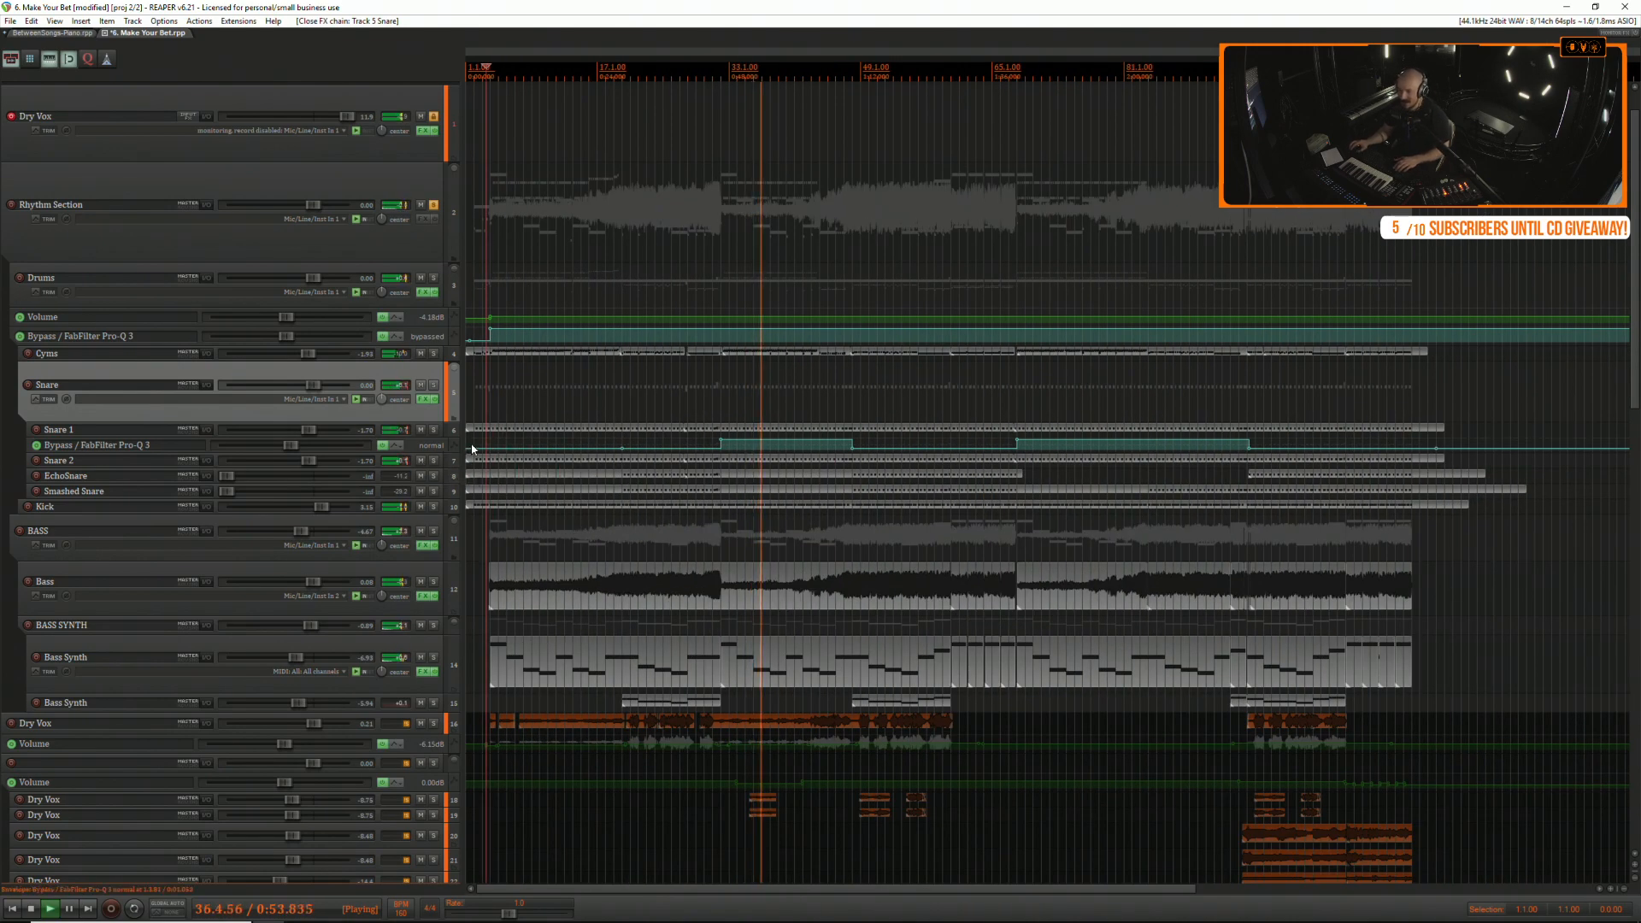
{"action": "scroll", "coordinate": [474, 449], "scroll_direction": "down", "scroll_amount": 2}
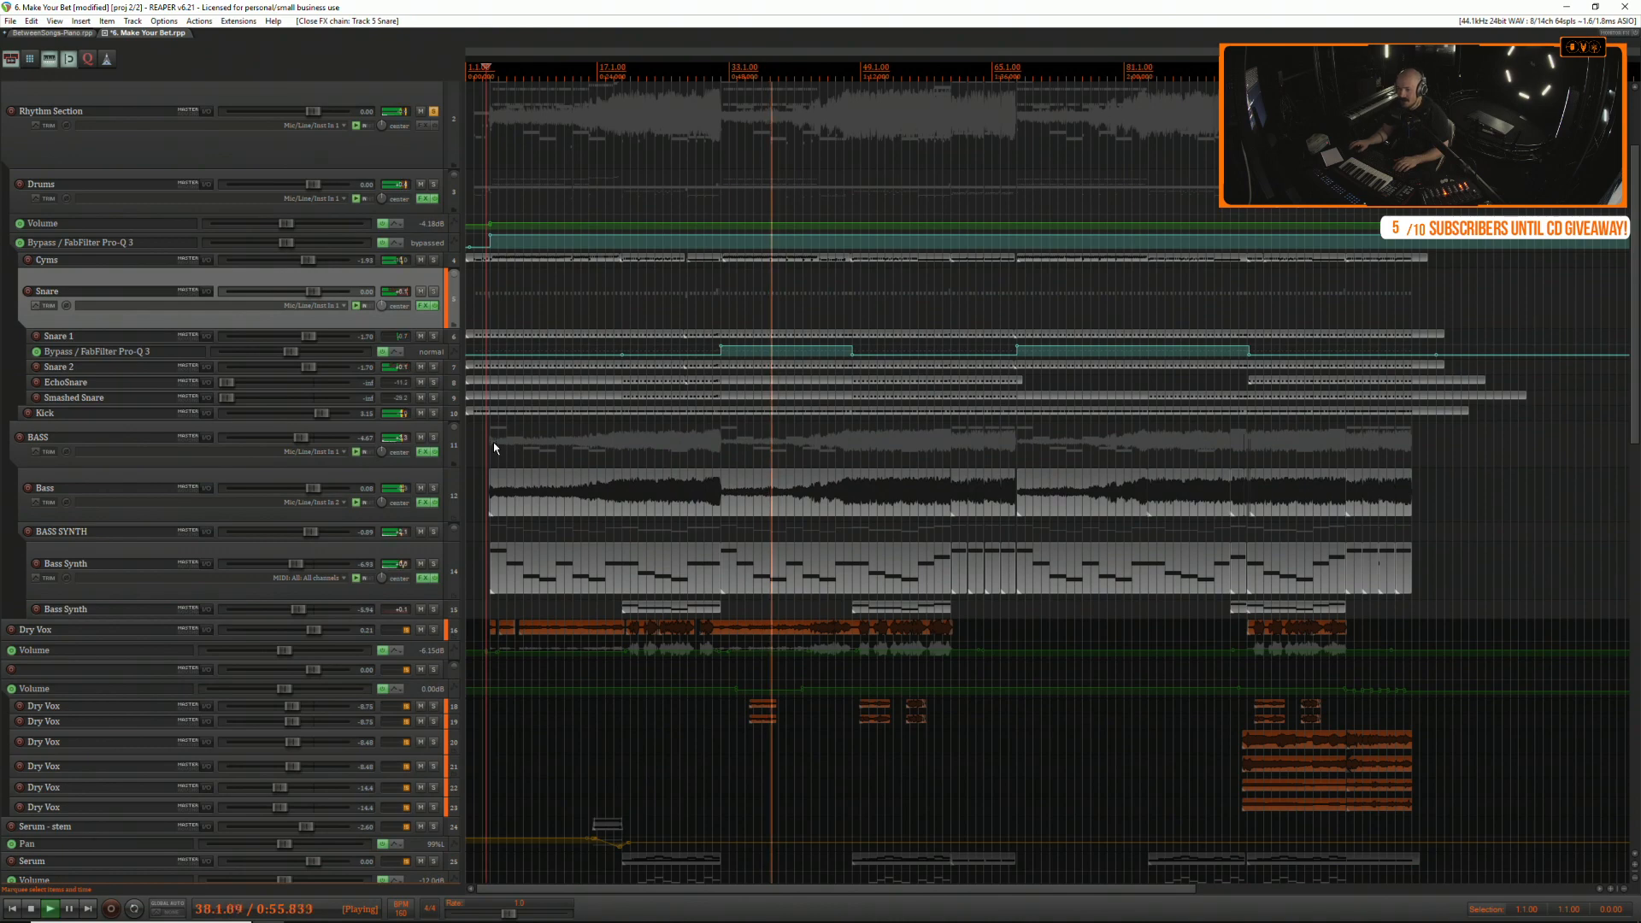
{"action": "scroll", "coordinate": [494, 441], "scroll_direction": "down", "scroll_amount": 4}
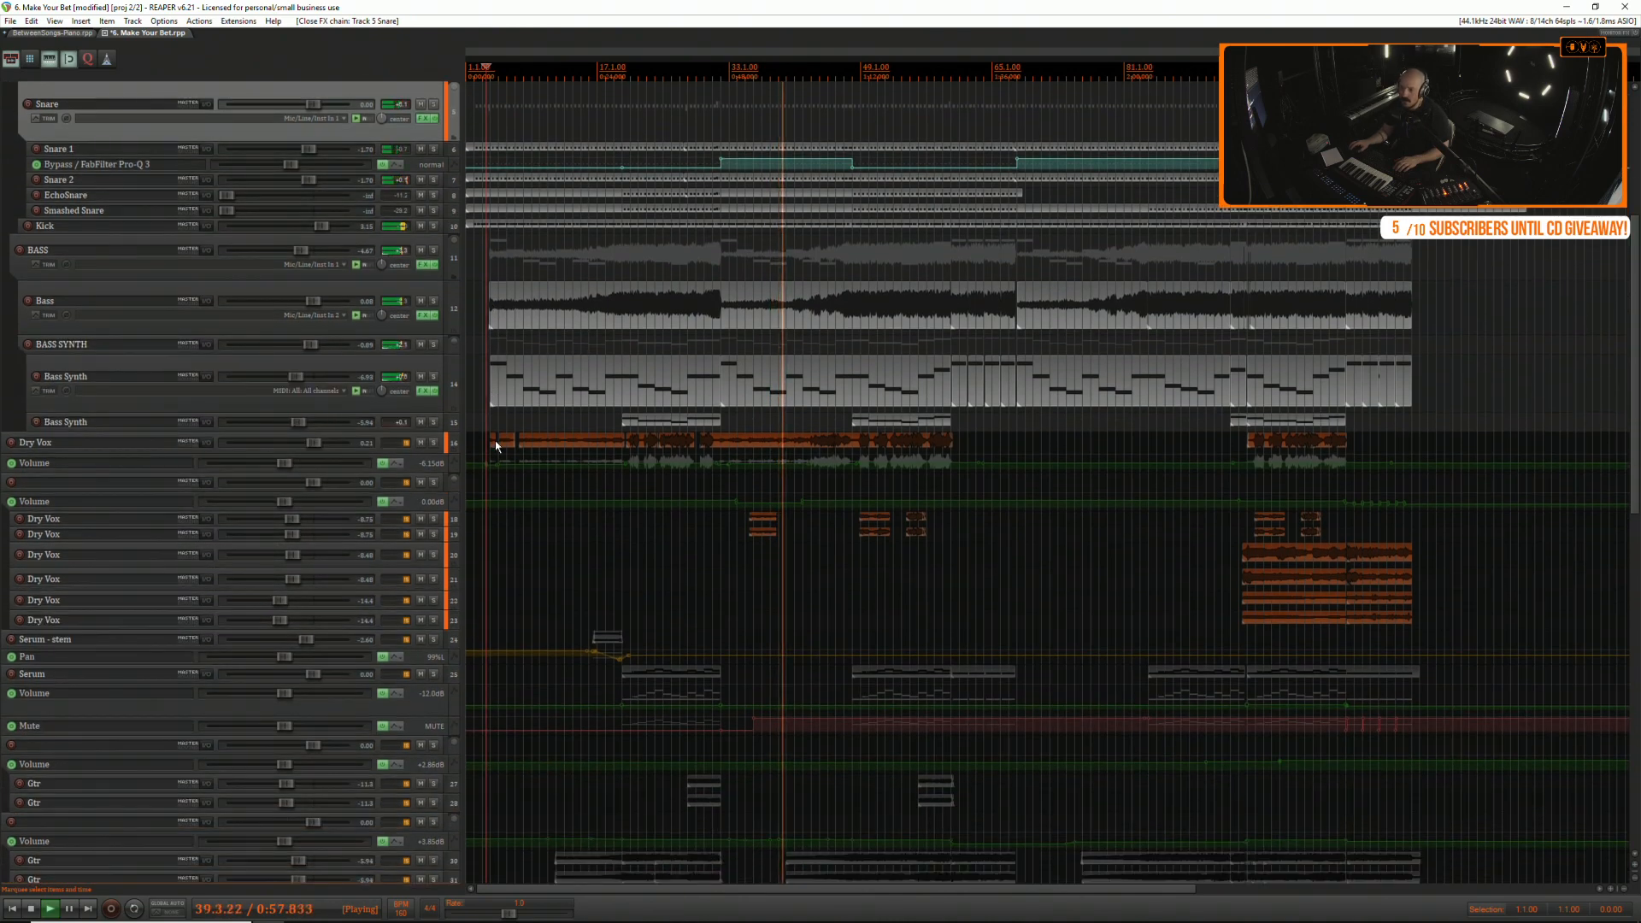
{"action": "scroll", "coordinate": [496, 436], "scroll_direction": "up", "scroll_amount": 3}
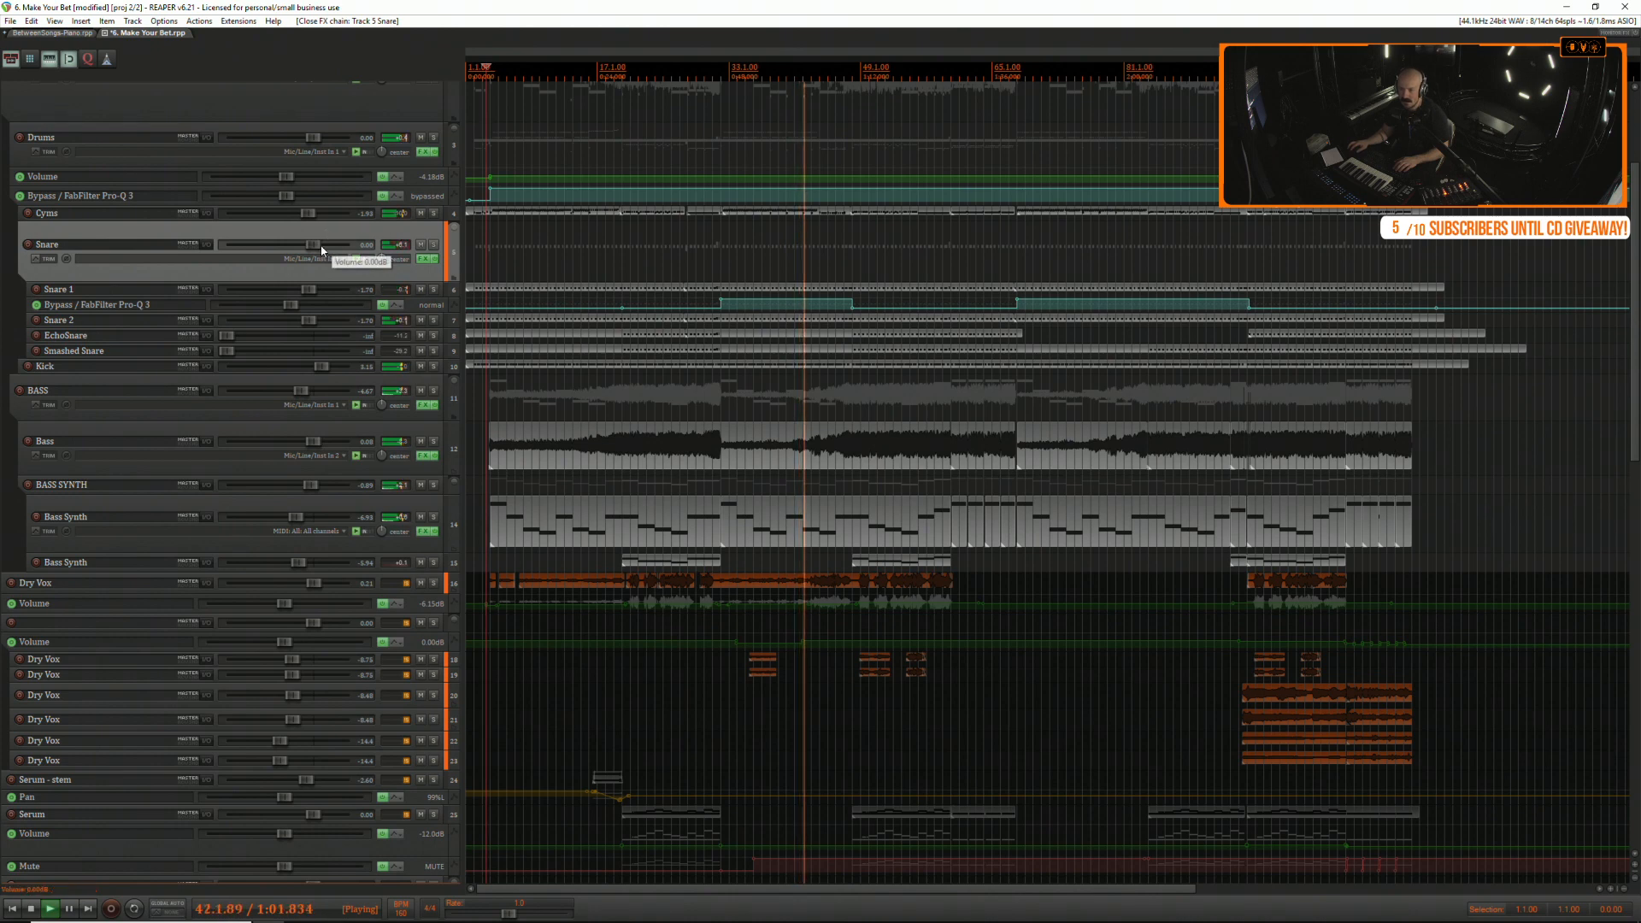
Lower the Snare folder's volume to about -1.03 dB.
{"action": "left_click_drag", "start_coordinate": [322, 248], "coordinate": [312, 247]}
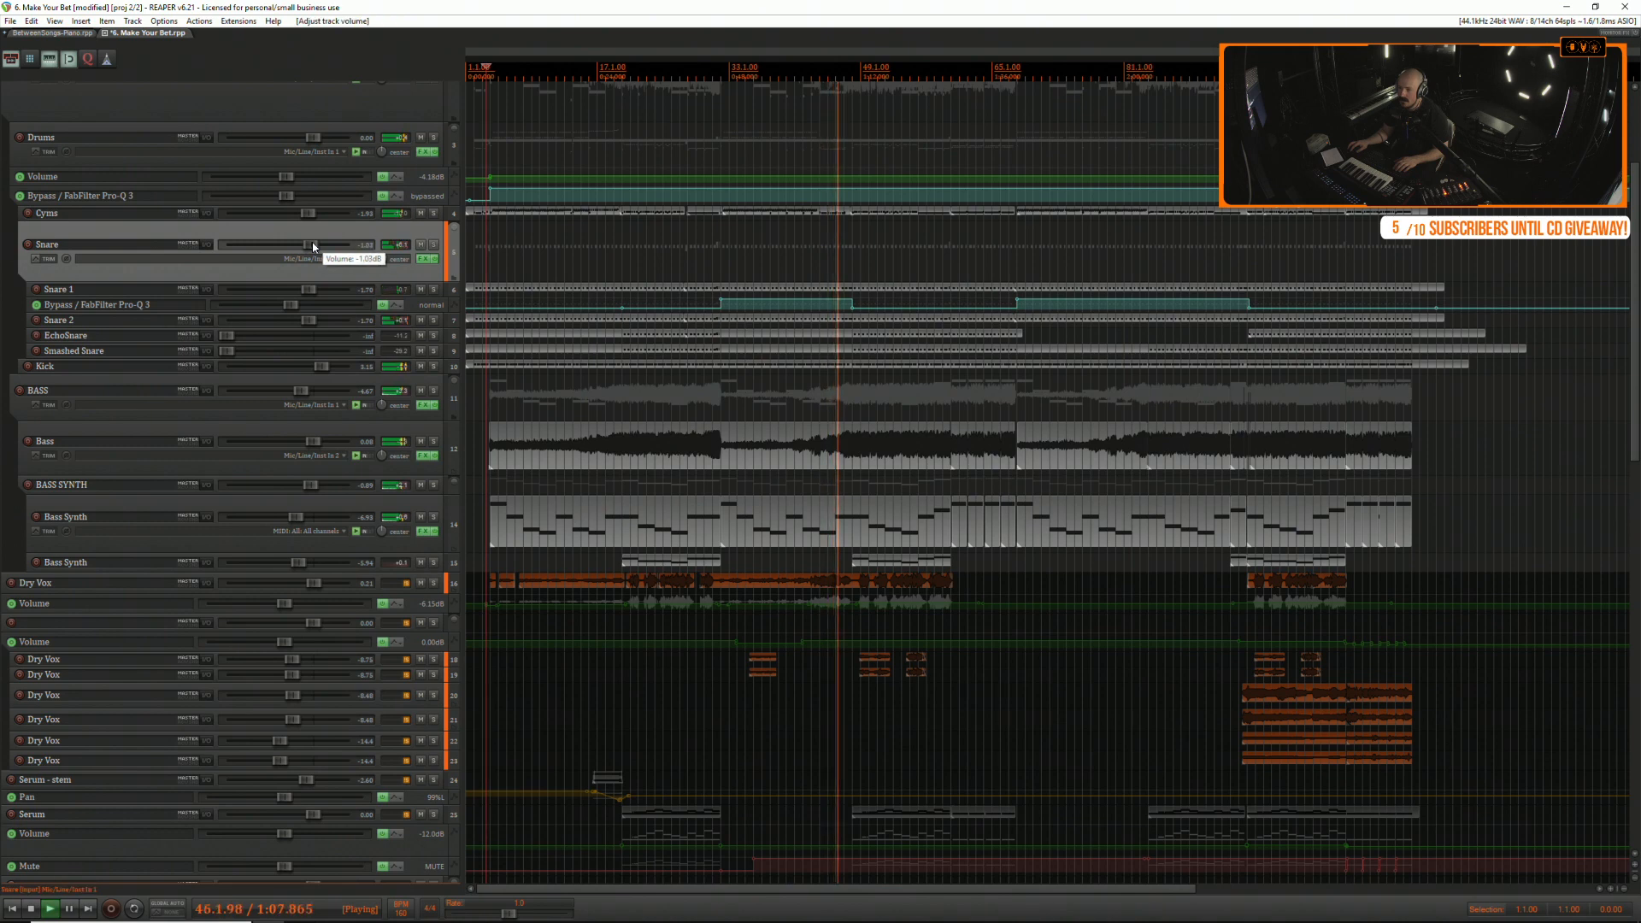
{"action": "left_click_drag", "start_coordinate": [313, 247], "coordinate": [314, 247]}
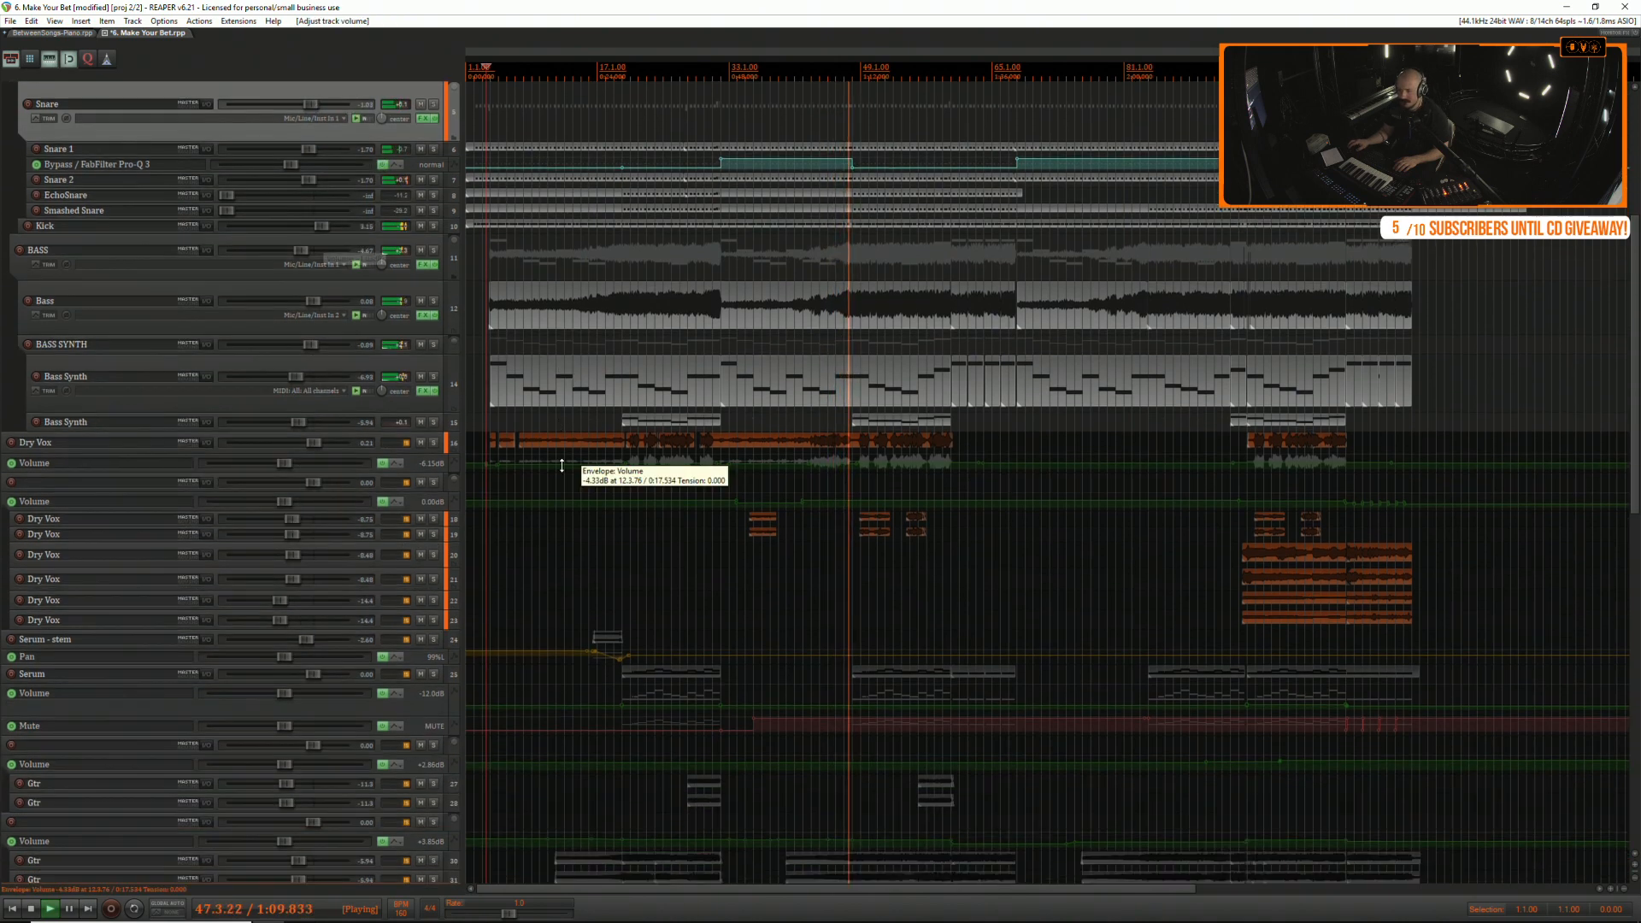
Briefly toggle solo on the lower Bass Synth track during playback and inspect the BASS SYNTH folder's Pro-Q 3 curve.
{"action": "scroll", "coordinate": [587, 445], "scroll_direction": "down", "scroll_amount": 3}
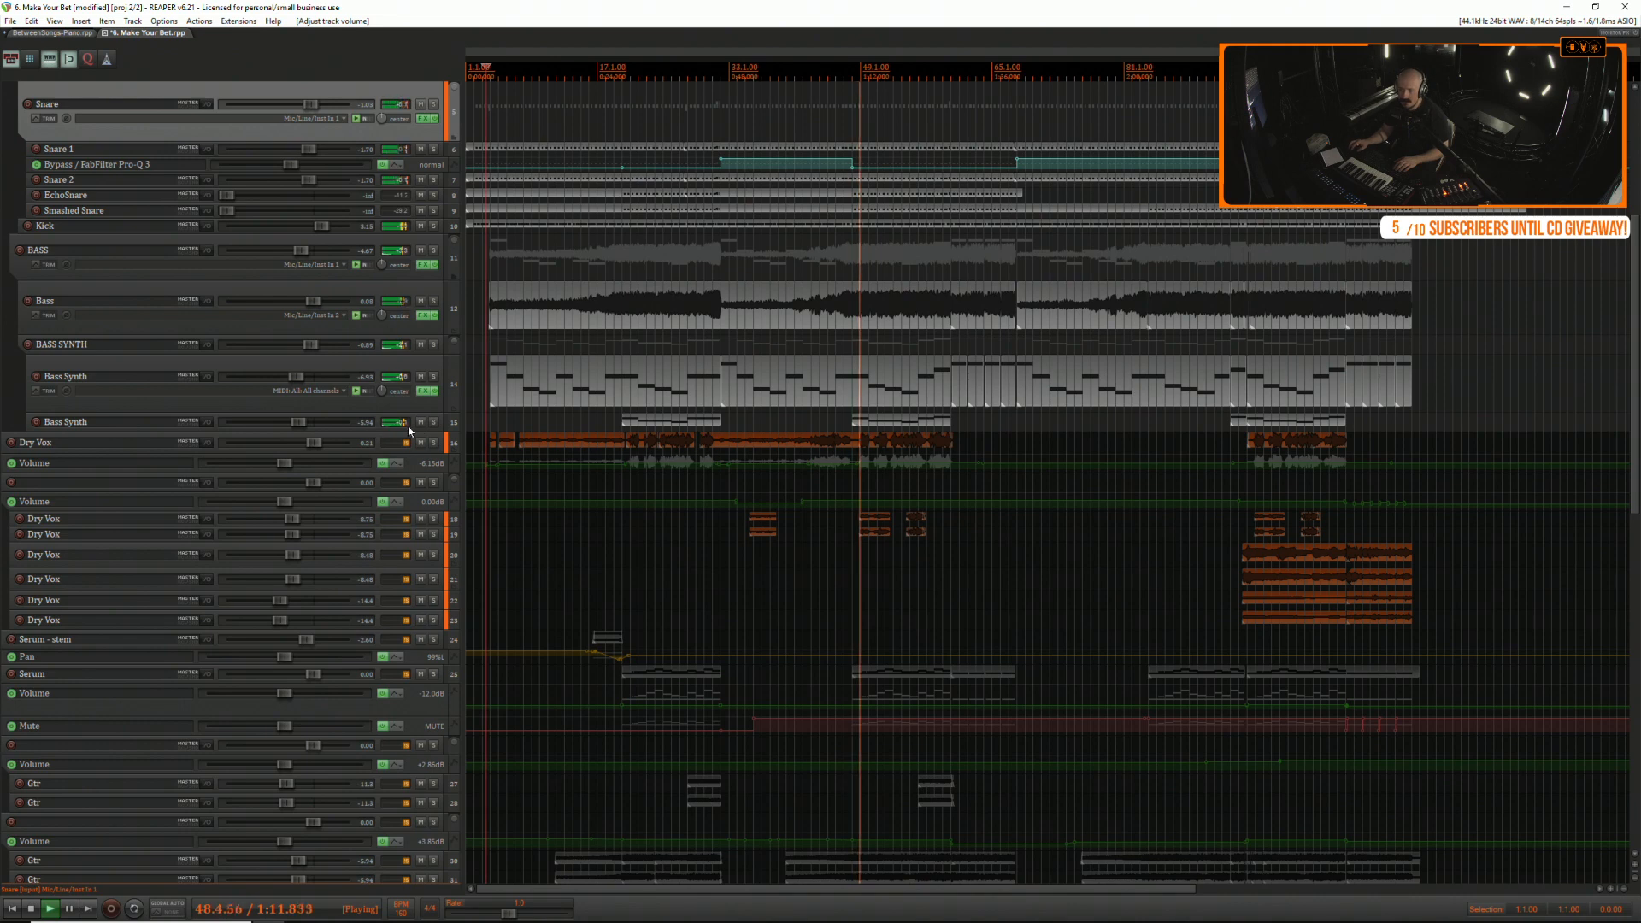
{"action": "left_click", "coordinate": [433, 423]}
{"action": "left_click", "coordinate": [433, 423]}
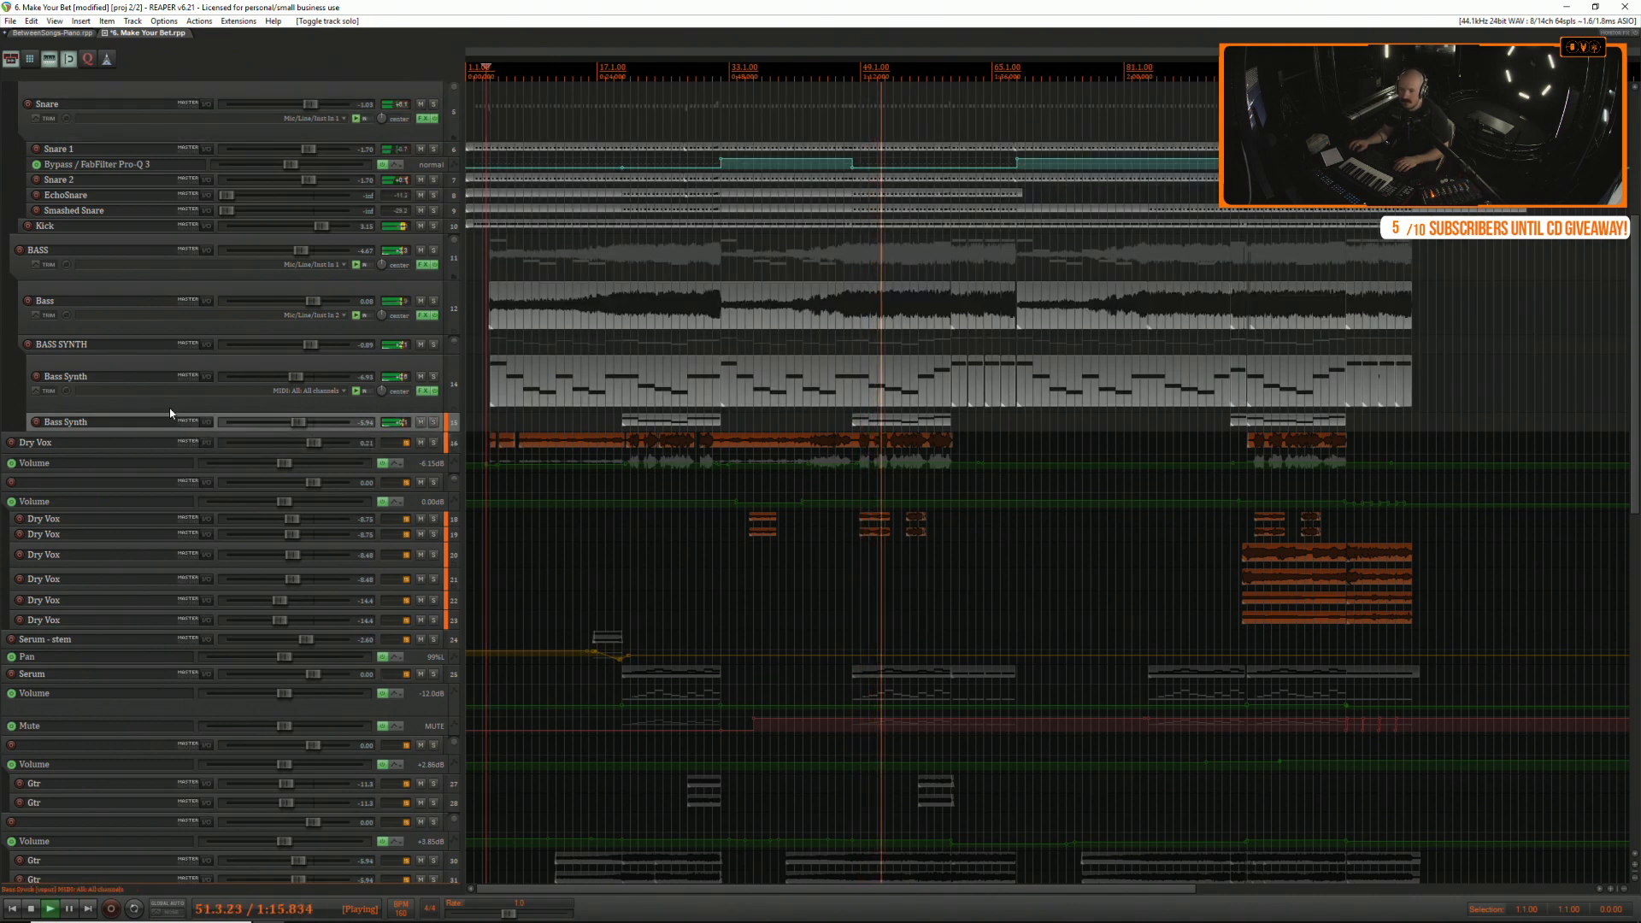
{"action": "left_click_drag", "start_coordinate": [172, 412], "coordinate": [181, 374]}
{"action": "left_click", "coordinate": [419, 365]}
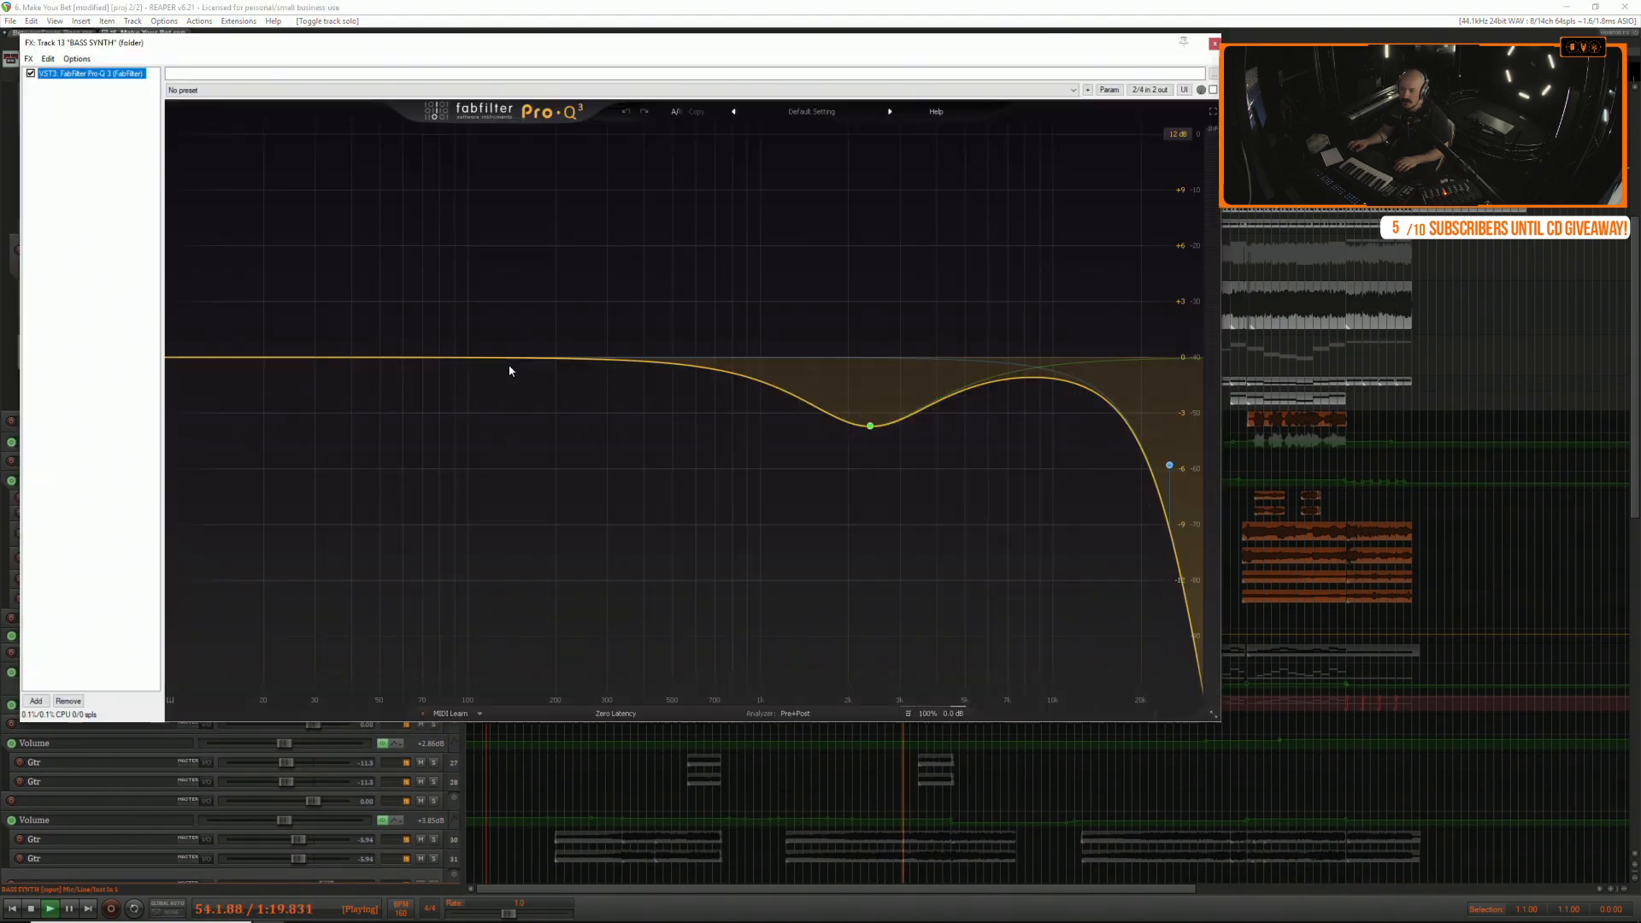
{"action": "left_click", "coordinate": [1214, 44]}
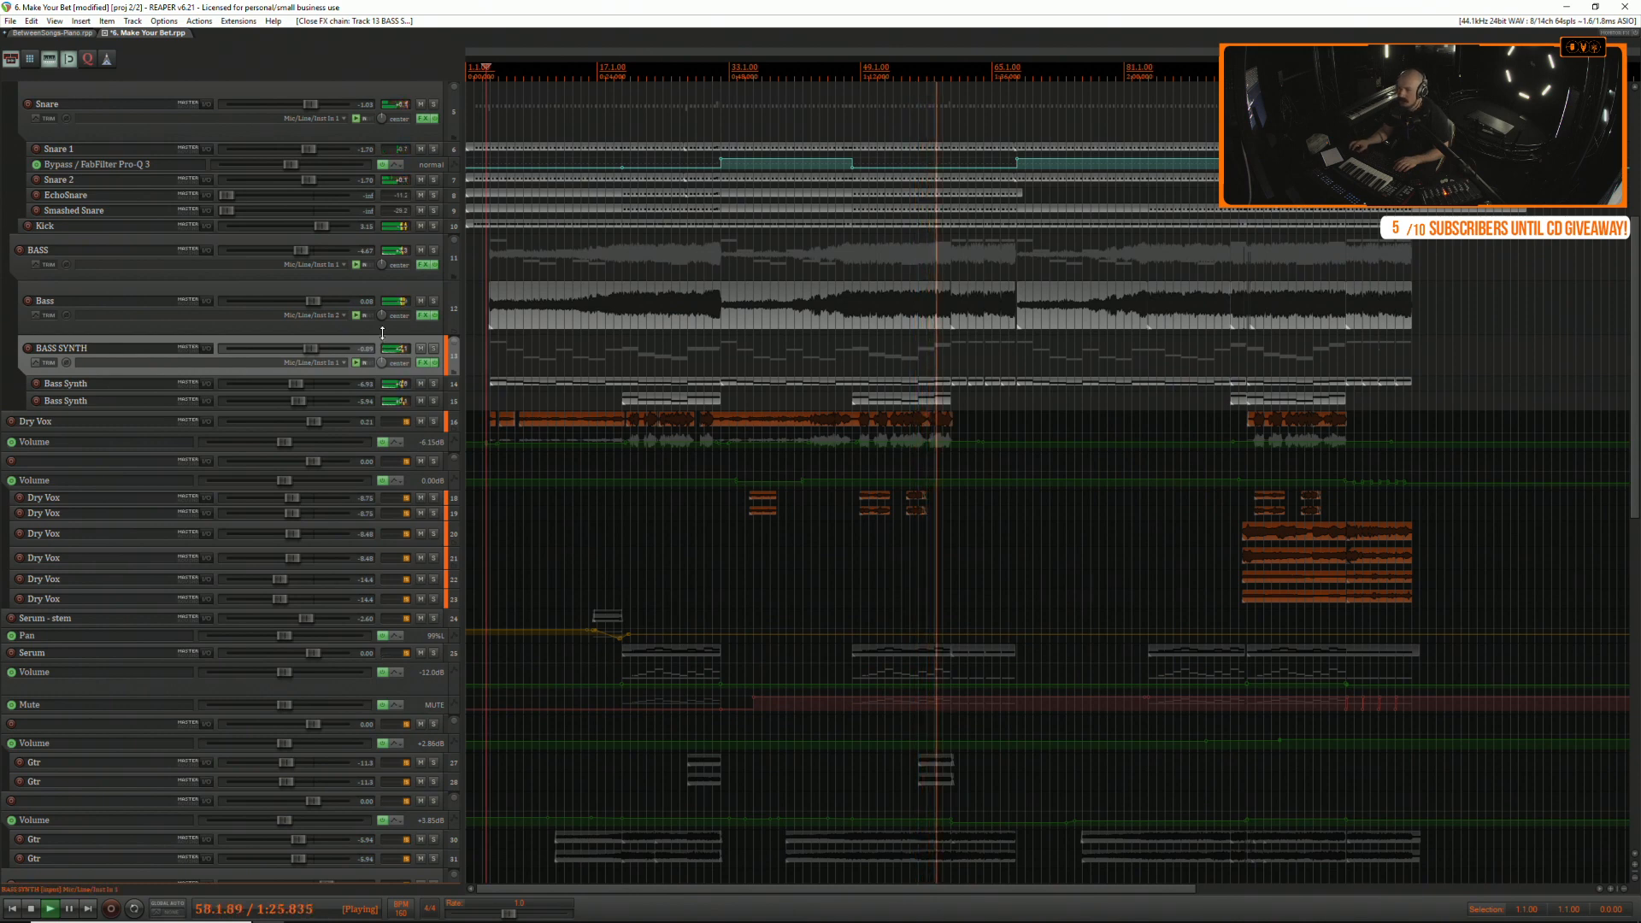
Reduce the BASS, BASS SYNTH and Drums track heights, and collapse the Drums and BASS folders to hide their child tracks.
{"action": "left_click_drag", "start_coordinate": [384, 334], "coordinate": [397, 259]}
{"action": "left_click", "coordinate": [397, 280]}
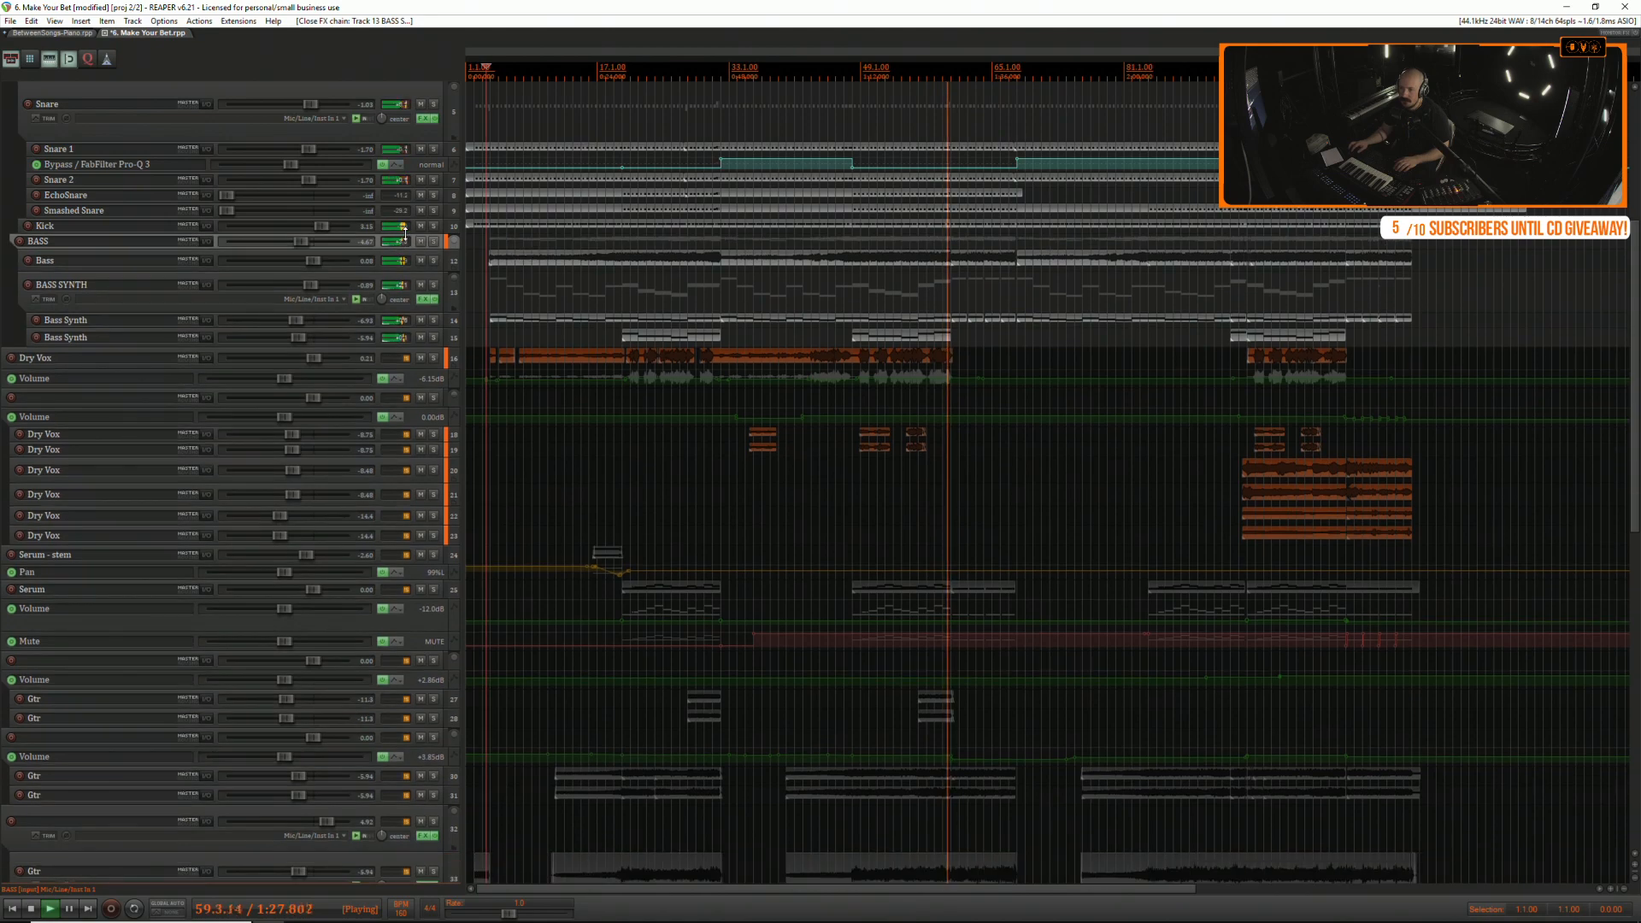
{"action": "scroll", "coordinate": [333, 513], "scroll_direction": "up", "scroll_amount": 5}
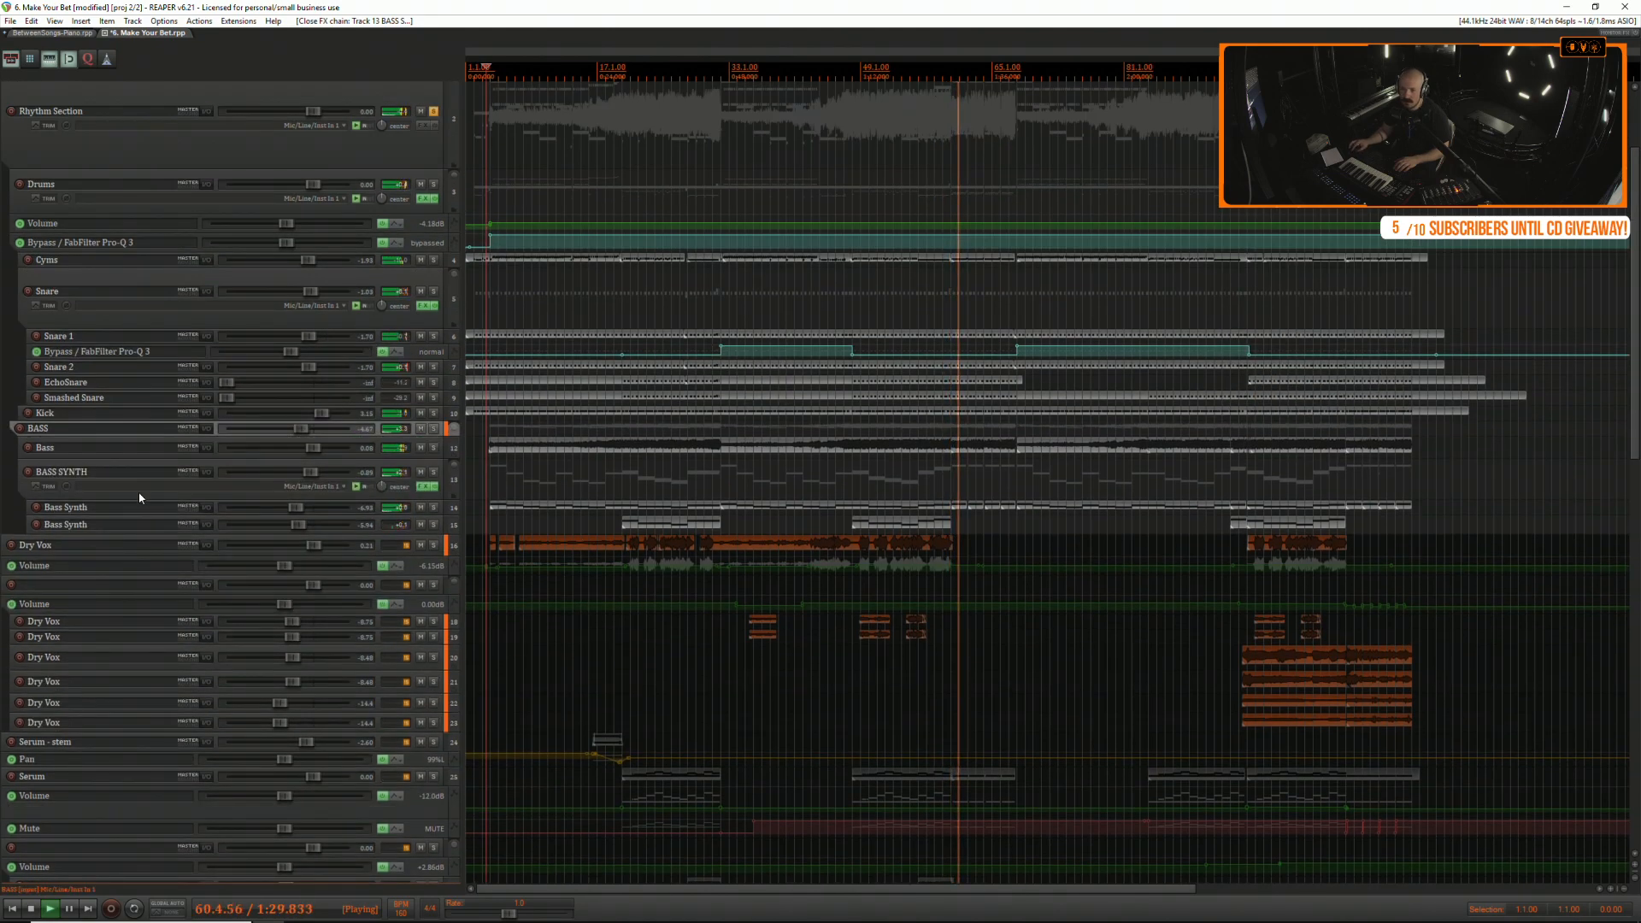
{"action": "left_click_drag", "start_coordinate": [141, 497], "coordinate": [141, 472]}
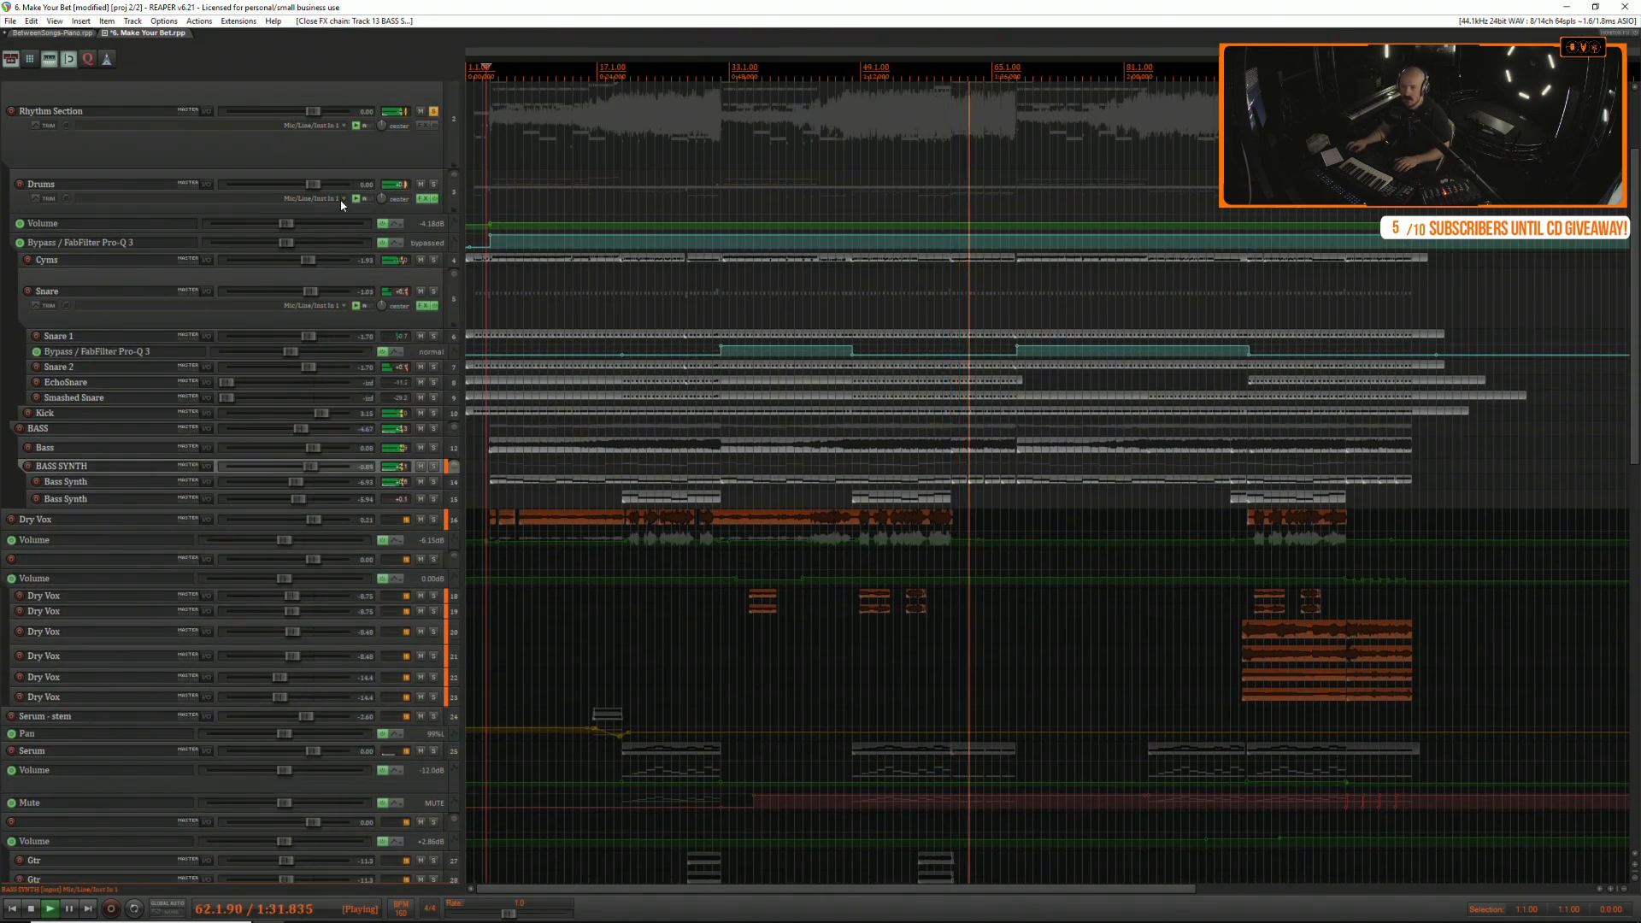
{"action": "left_click_drag", "start_coordinate": [459, 211], "coordinate": [459, 180]}
{"action": "left_click", "coordinate": [457, 177]}
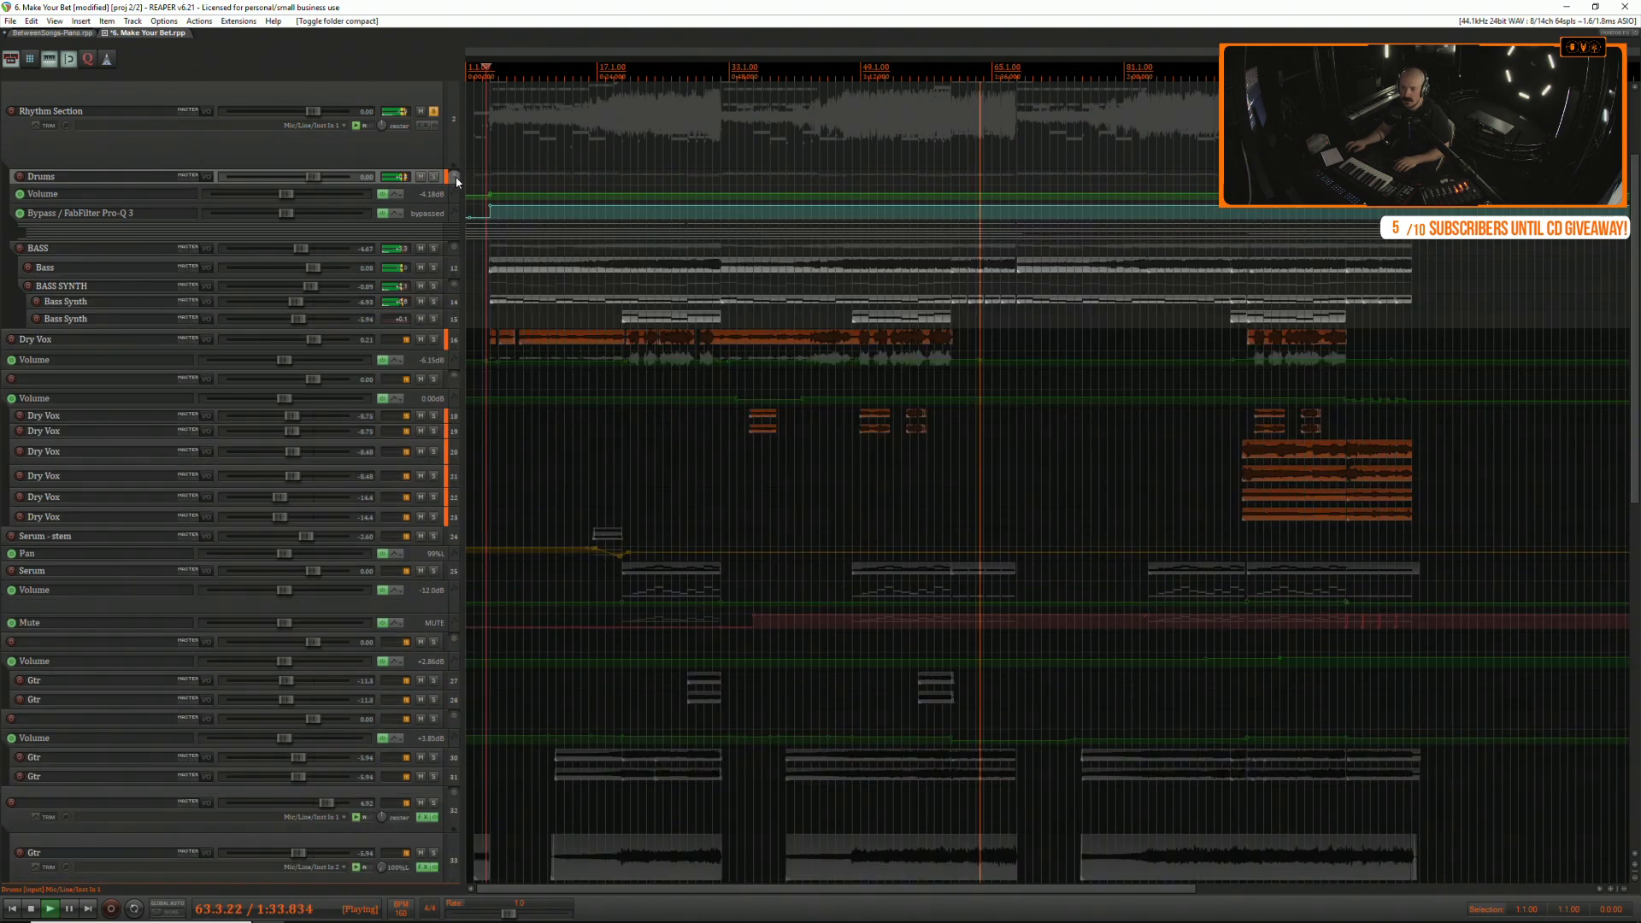
{"action": "left_click", "coordinate": [453, 249]}
{"action": "left_click", "coordinate": [453, 249]}
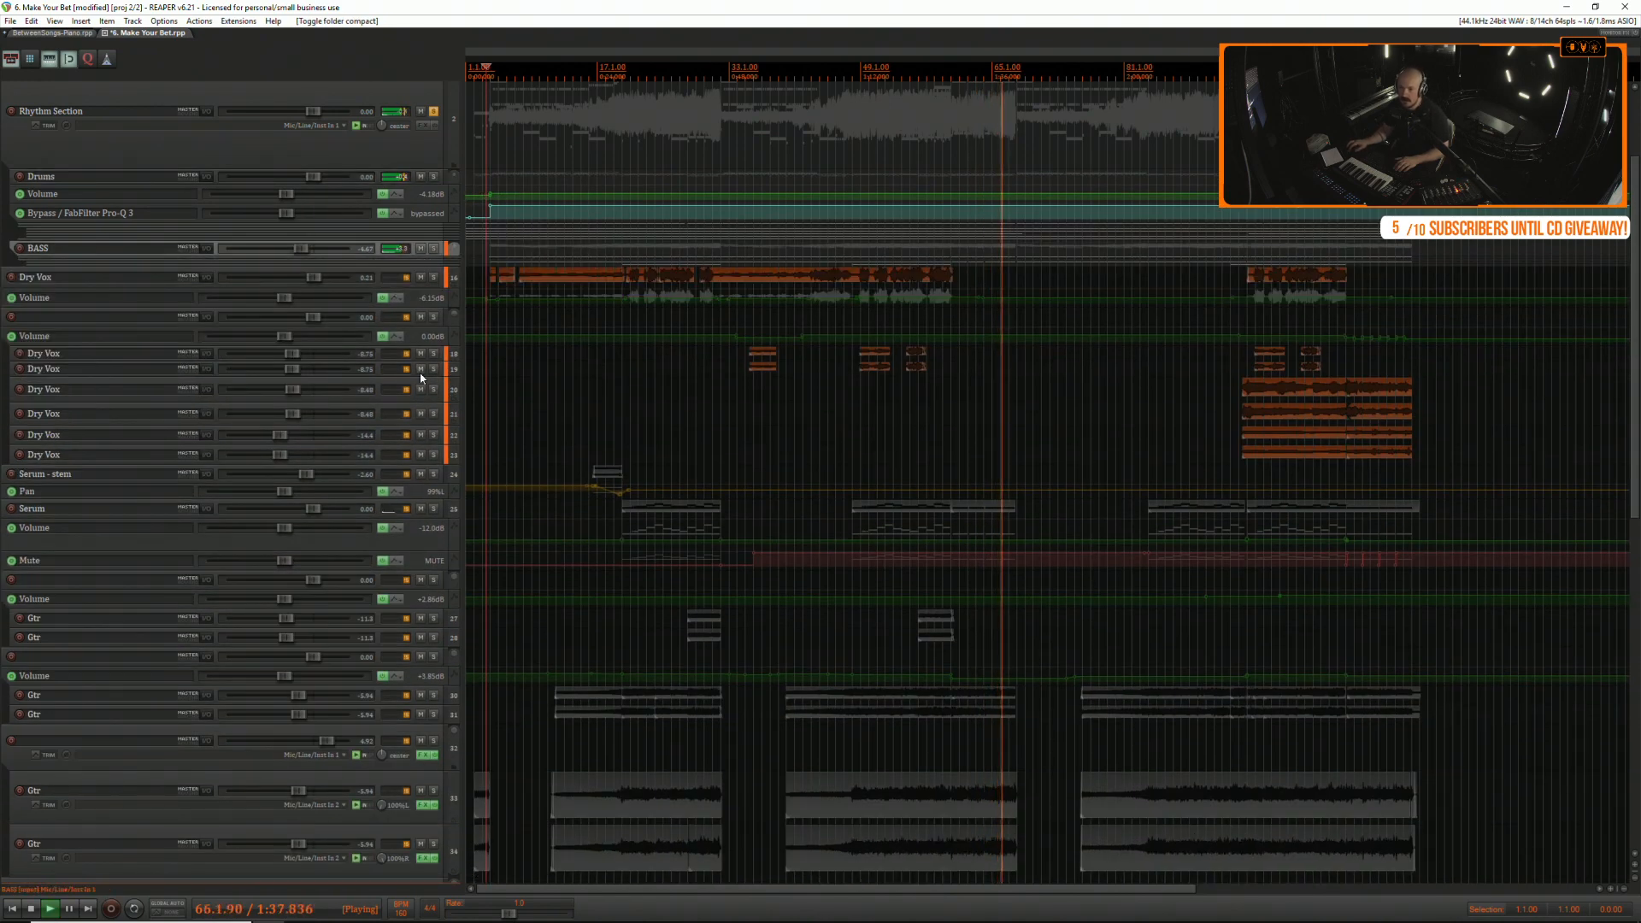
Stop playback, name the two unnamed guitar folders GTRS 1 and GTRS 2, and compact the child tracks of GTRS 2.
{"action": "scroll", "coordinate": [423, 380], "scroll_direction": "down", "scroll_amount": 6}
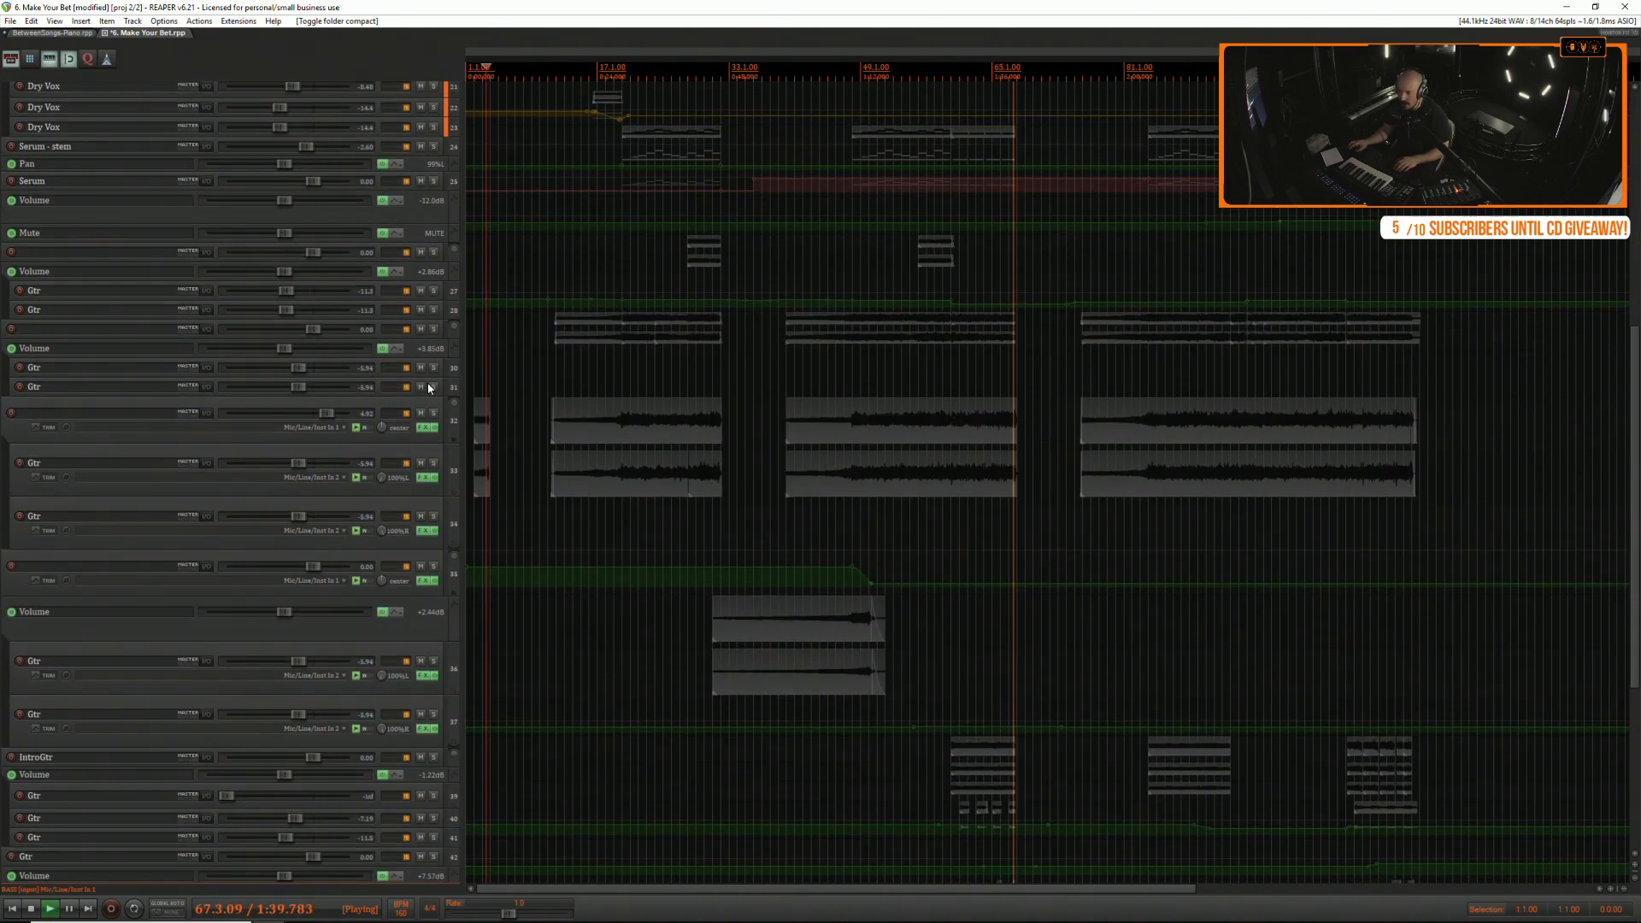
{"action": "scroll", "coordinate": [430, 389], "scroll_direction": "down", "scroll_amount": 6}
{"action": "scroll", "coordinate": [434, 401], "scroll_direction": "up", "scroll_amount": 5}
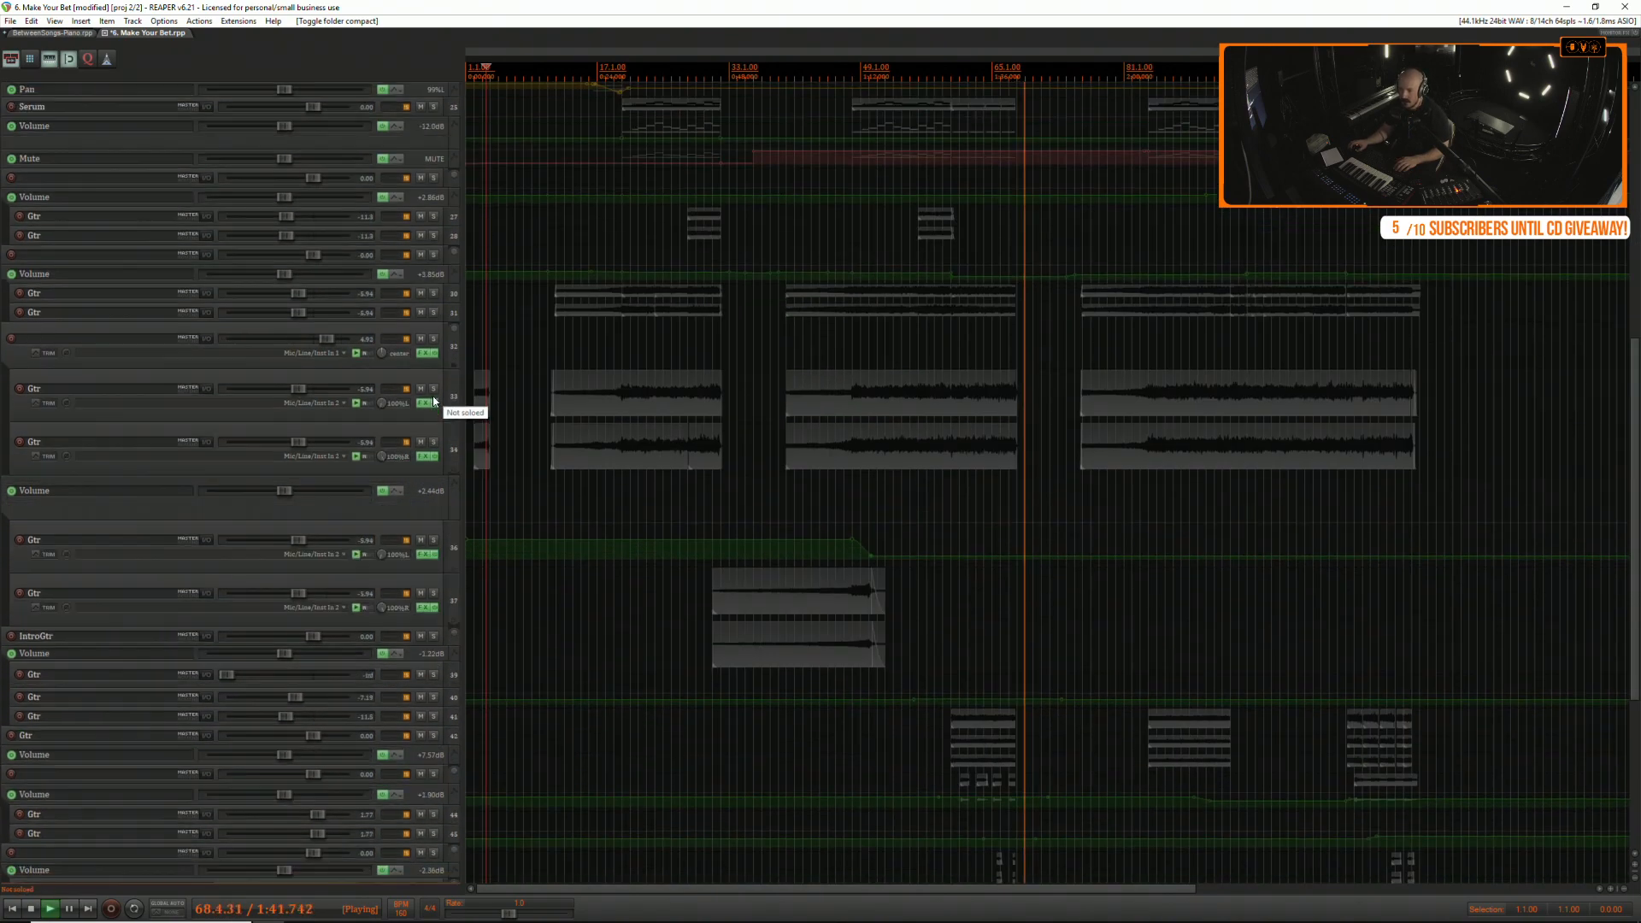
{"action": "scroll", "coordinate": [435, 401], "scroll_direction": "up", "scroll_amount": 4}
{"action": "scroll", "coordinate": [432, 396], "scroll_direction": "down", "scroll_amount": 2}
{"action": "left_click", "coordinate": [540, 435]}
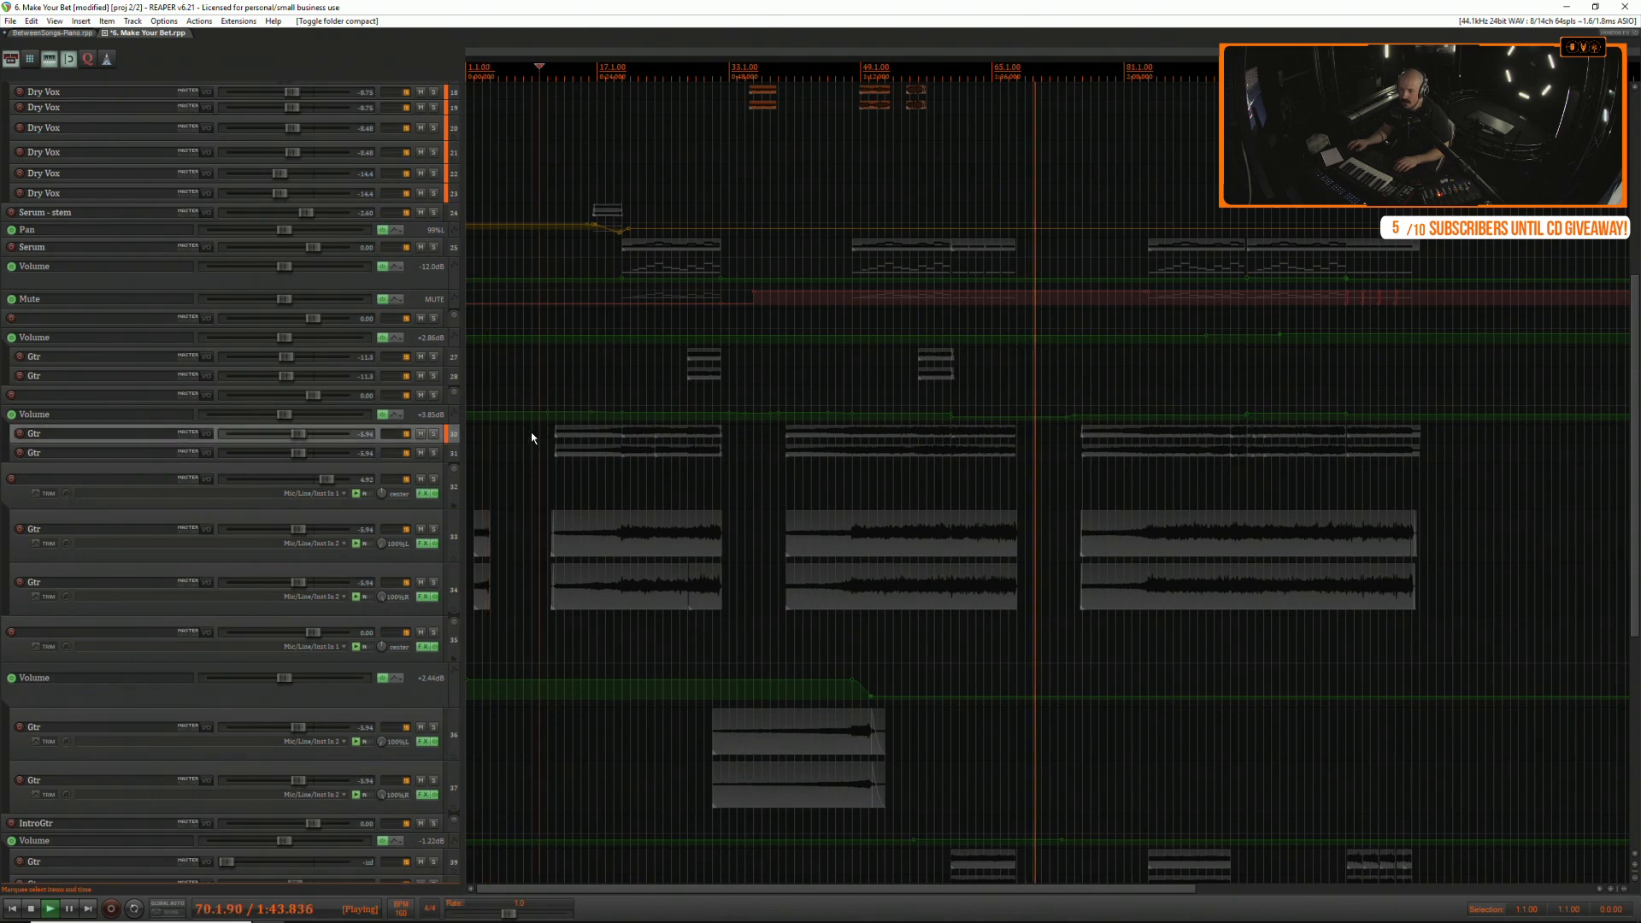
{"action": "key", "text": "space"}
{"action": "double_click", "coordinate": [52, 396]}
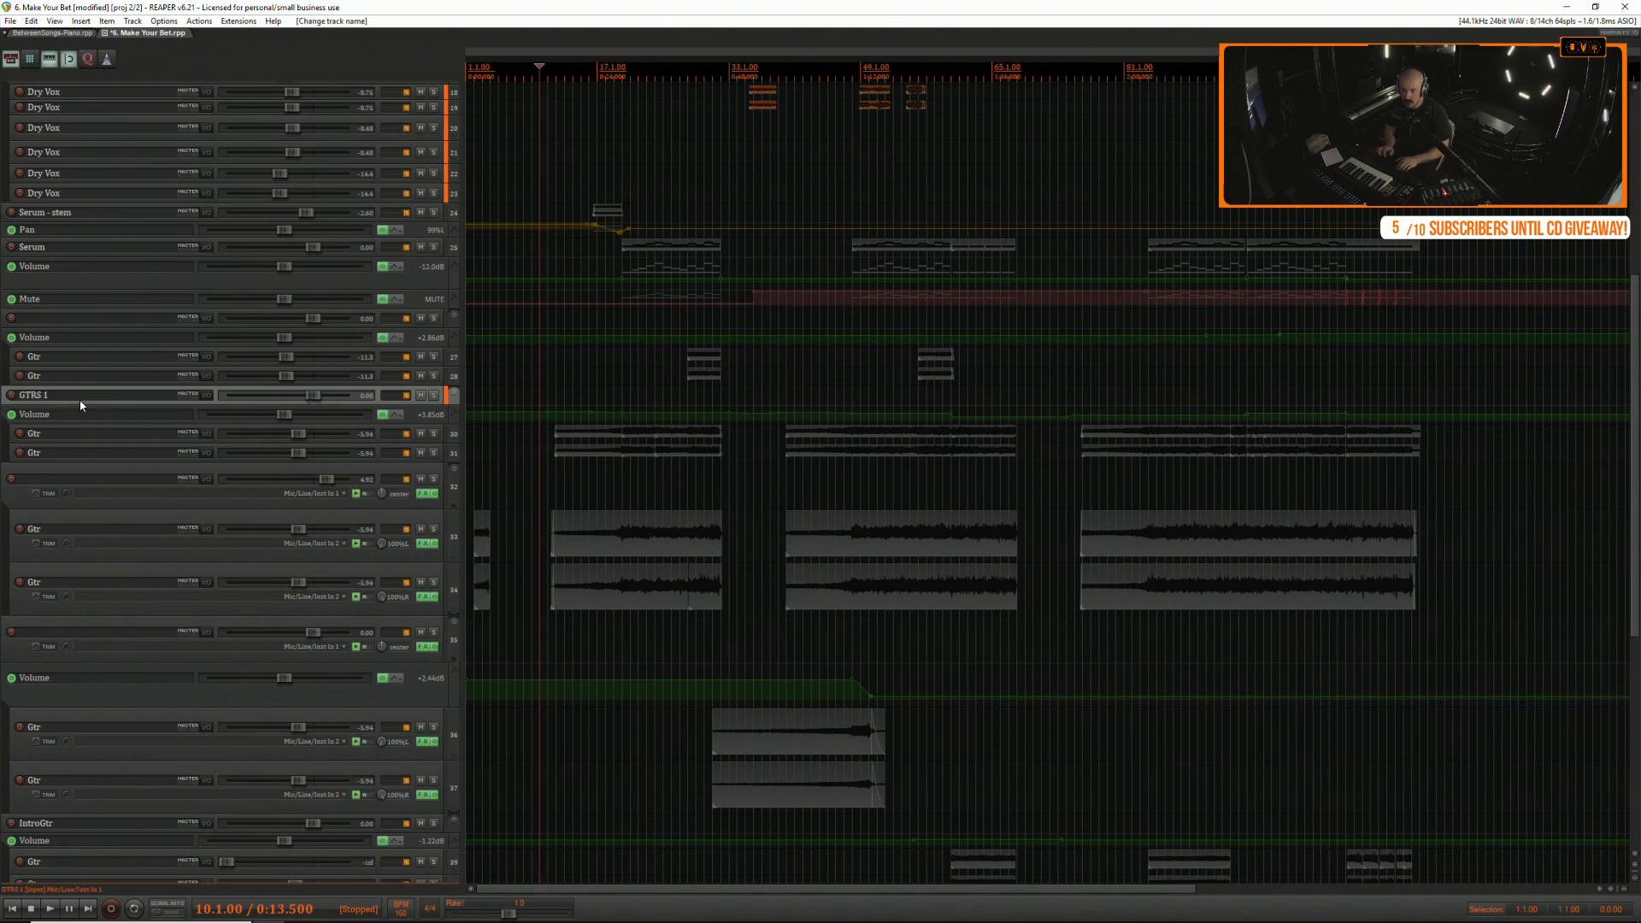
{"action": "double_click", "coordinate": [70, 479]}
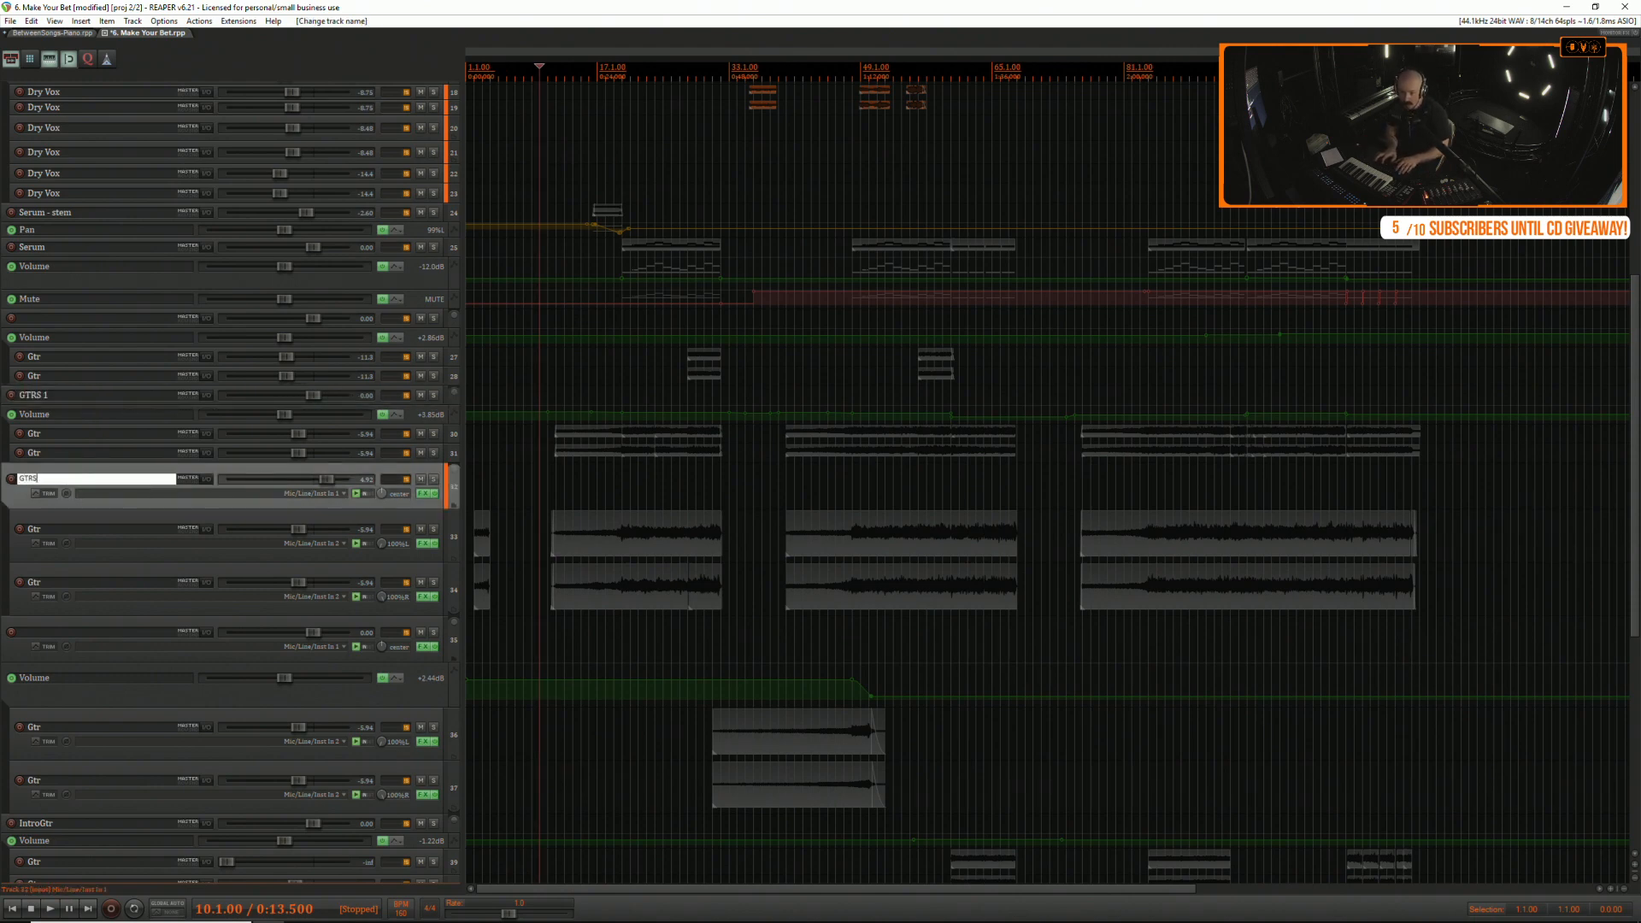
{"action": "left_click", "coordinate": [451, 474]}
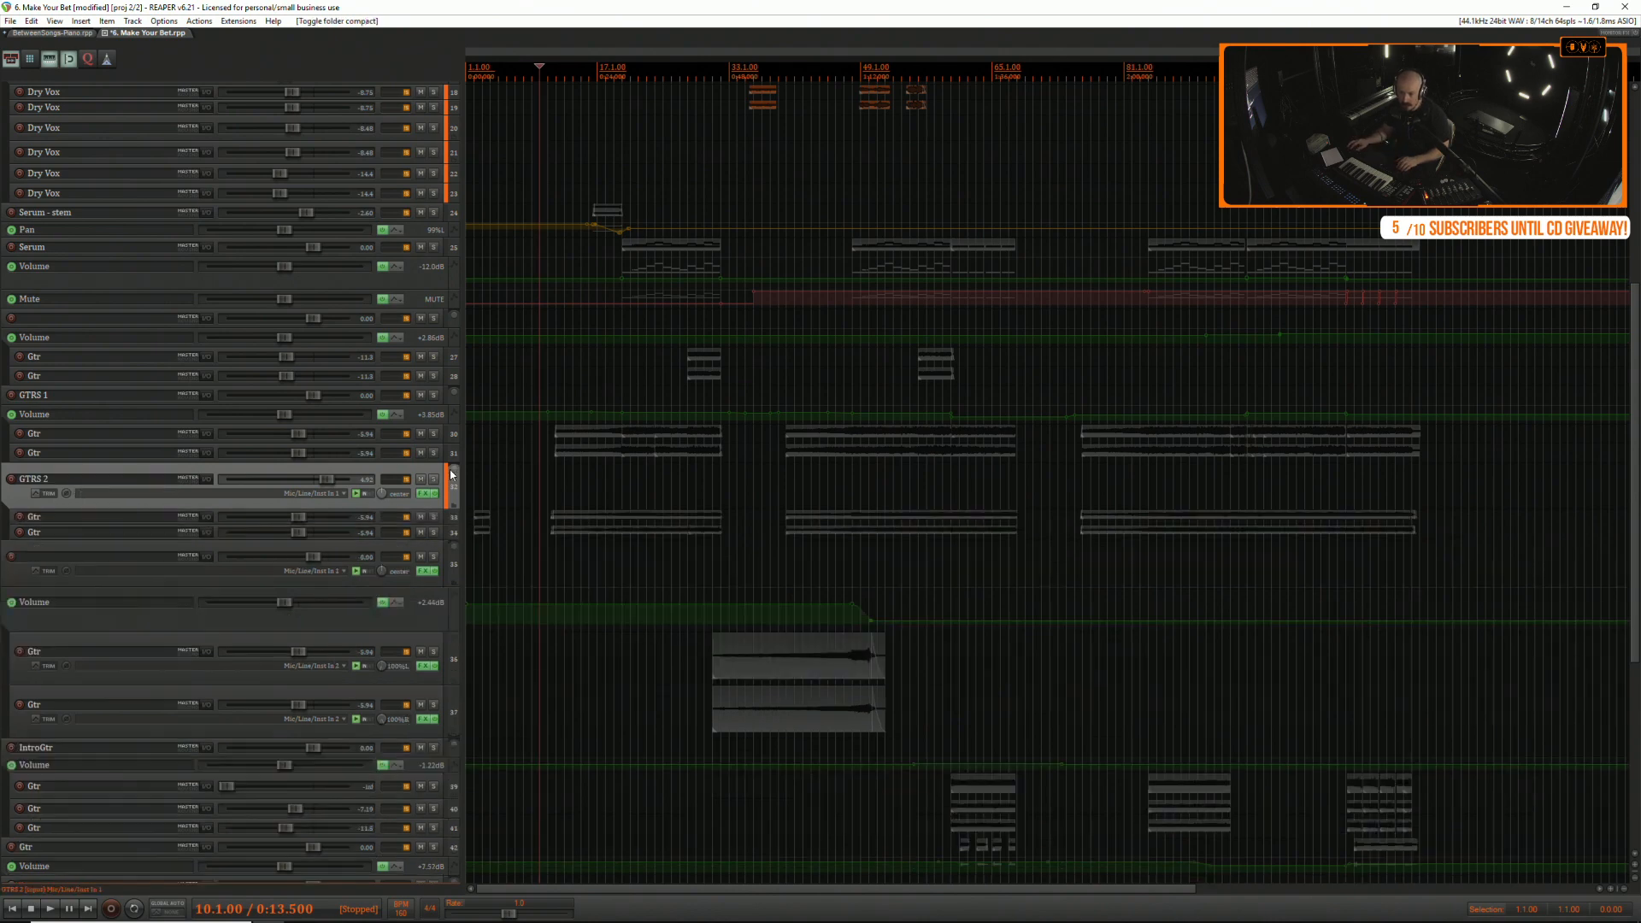
Move the GTRS 1 and GTRS 2 folders with their guitar tracks directly below the Rhythm Section folder, above the Dry Vox tracks.
{"action": "left_click", "coordinate": [77, 397]}
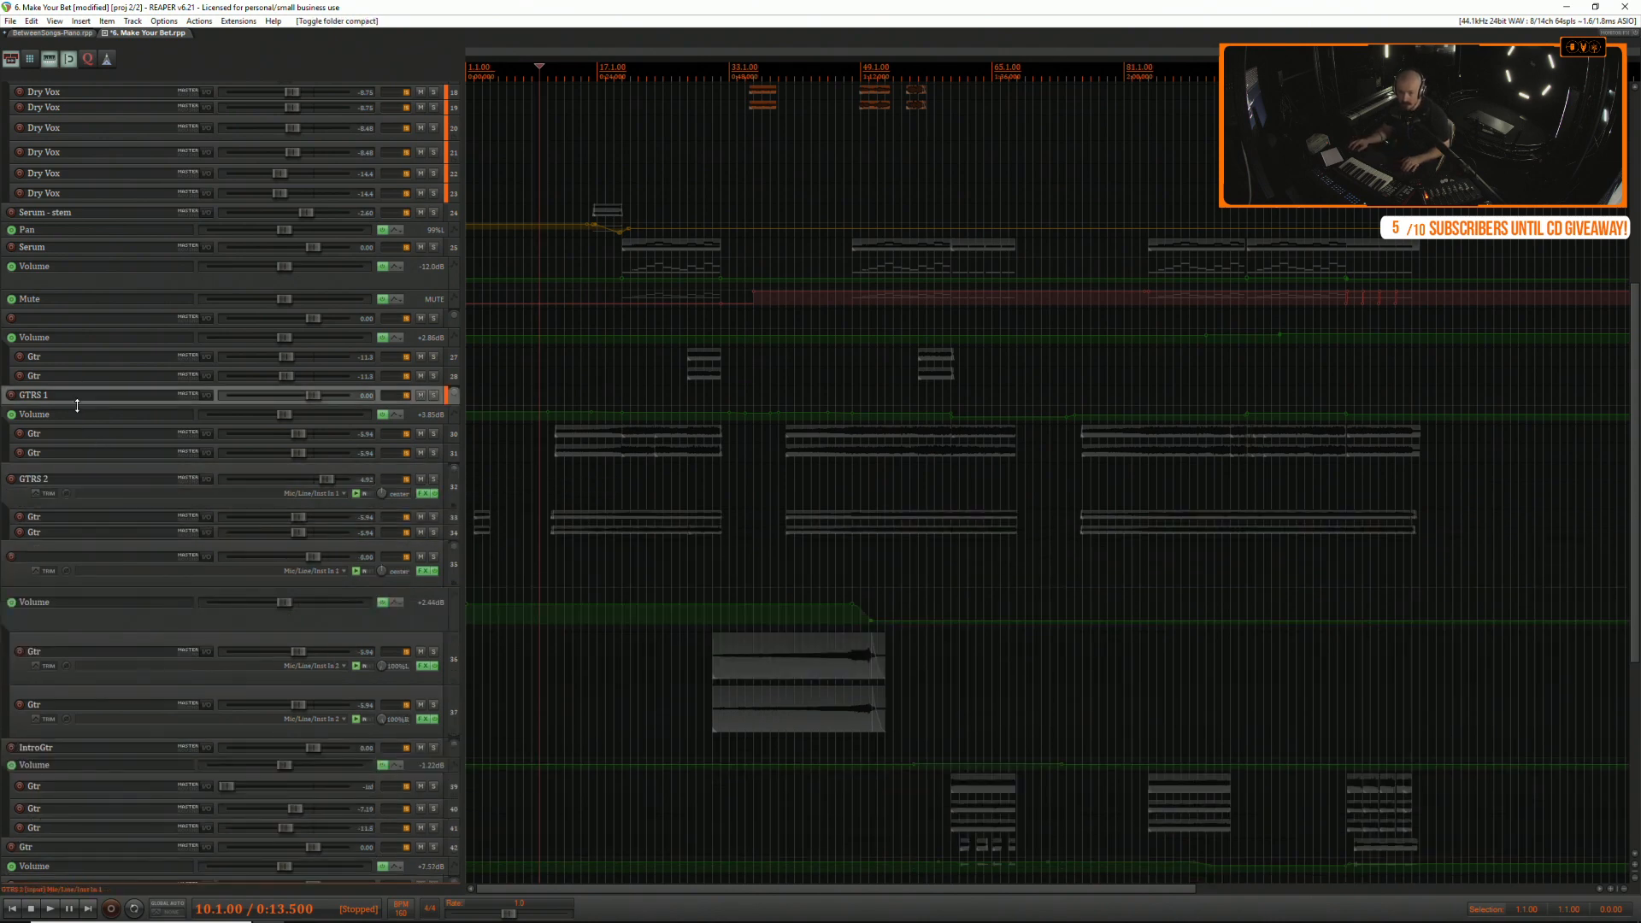
{"action": "left_click", "coordinate": [50, 496], "text": "shift"}
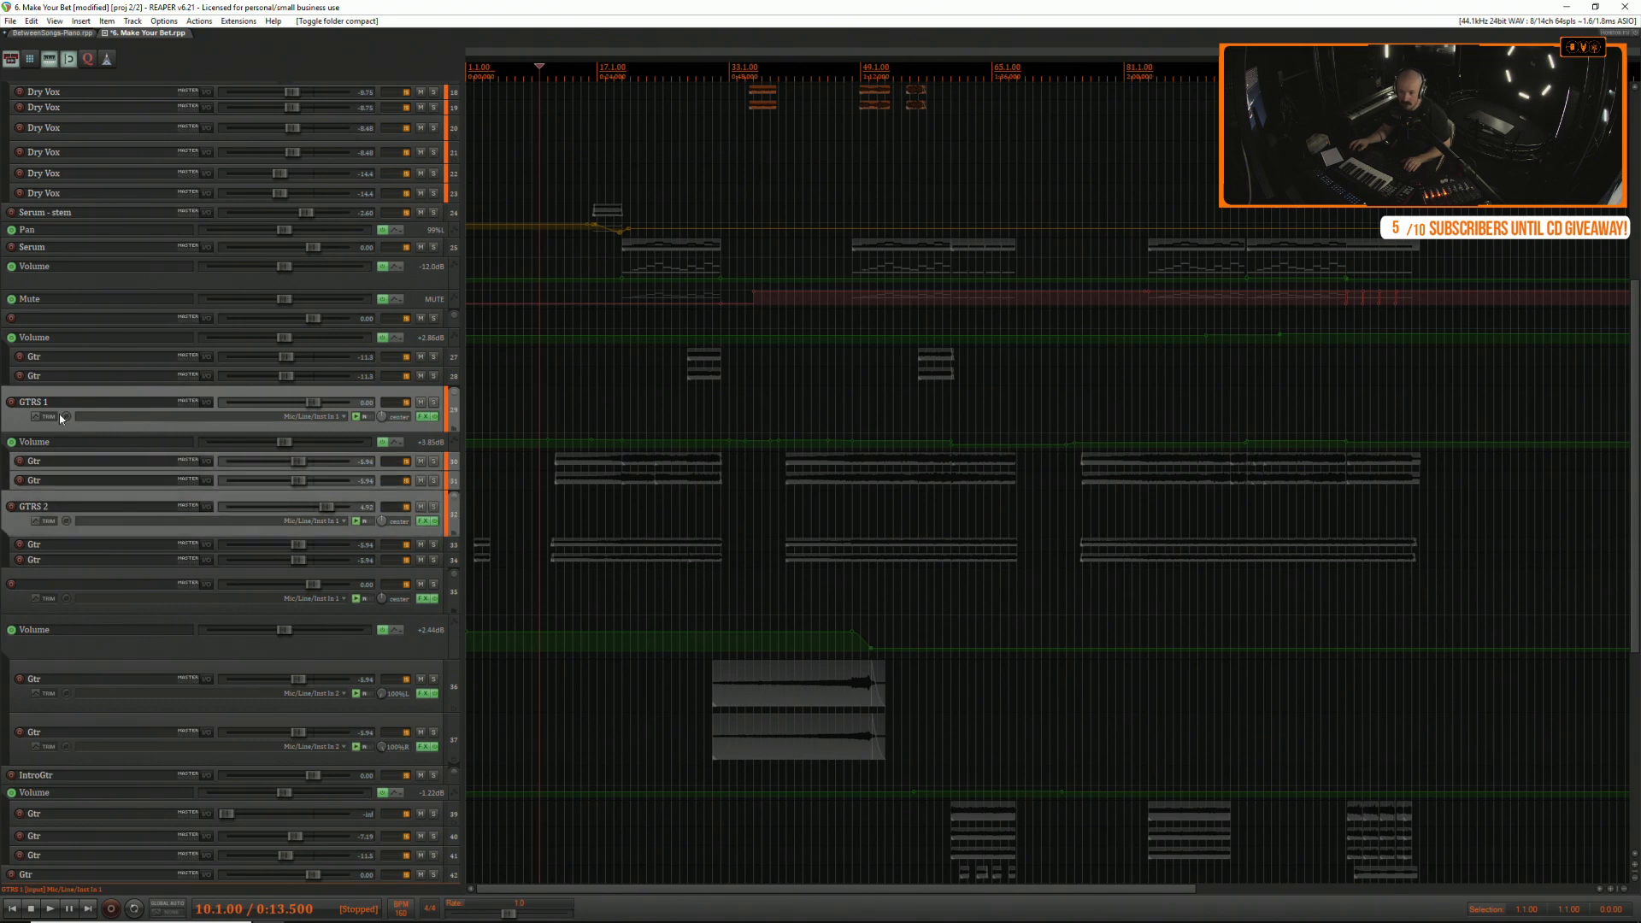
{"action": "left_click_drag", "start_coordinate": [79, 67], "coordinate": [59, 422]}
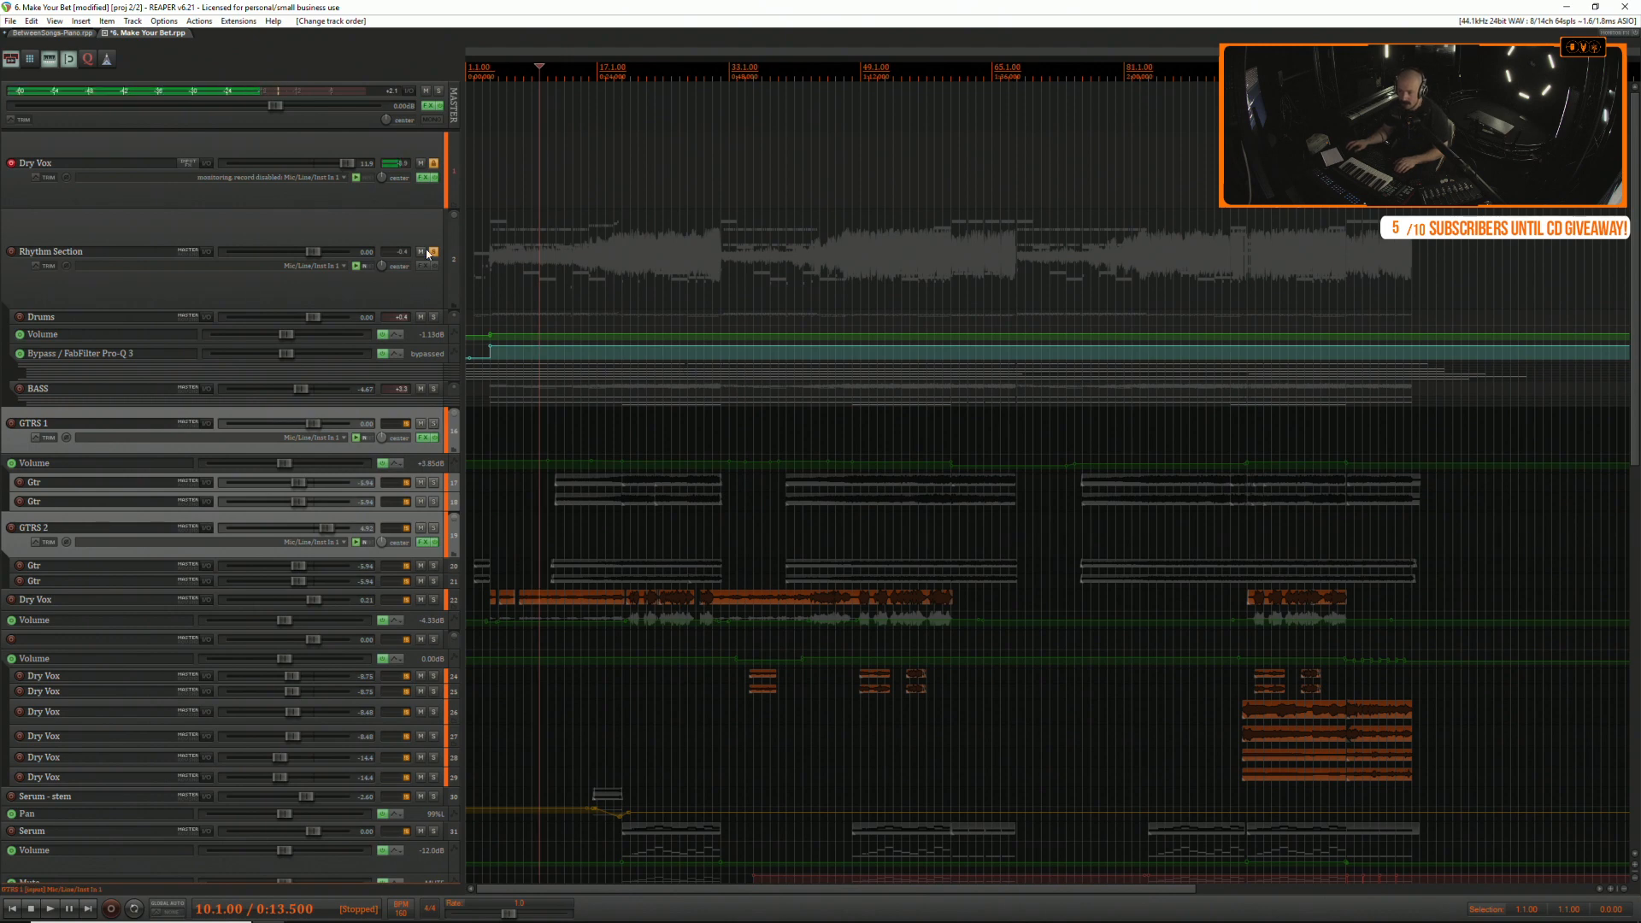
Solo the GTRS 1 and GTRS 2 folders alongside the Rhythm Section, leaving their individual Gtr tracks unsoloed.
{"action": "left_click", "coordinate": [433, 423]}
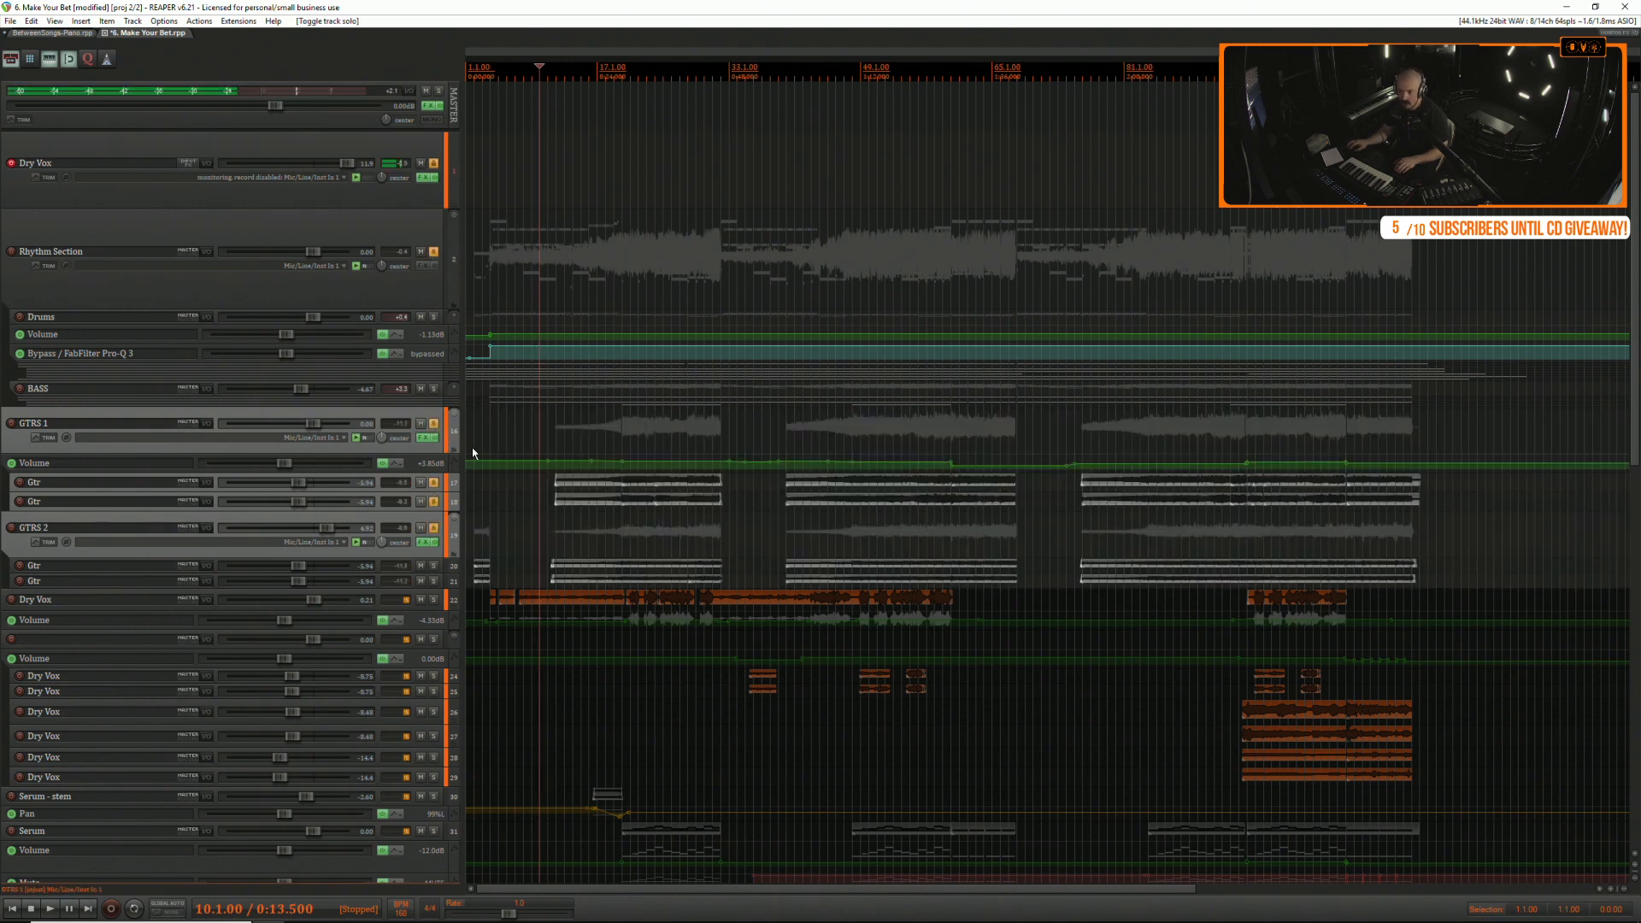
{"action": "left_click", "coordinate": [498, 442]}
{"action": "left_click", "coordinate": [433, 423]}
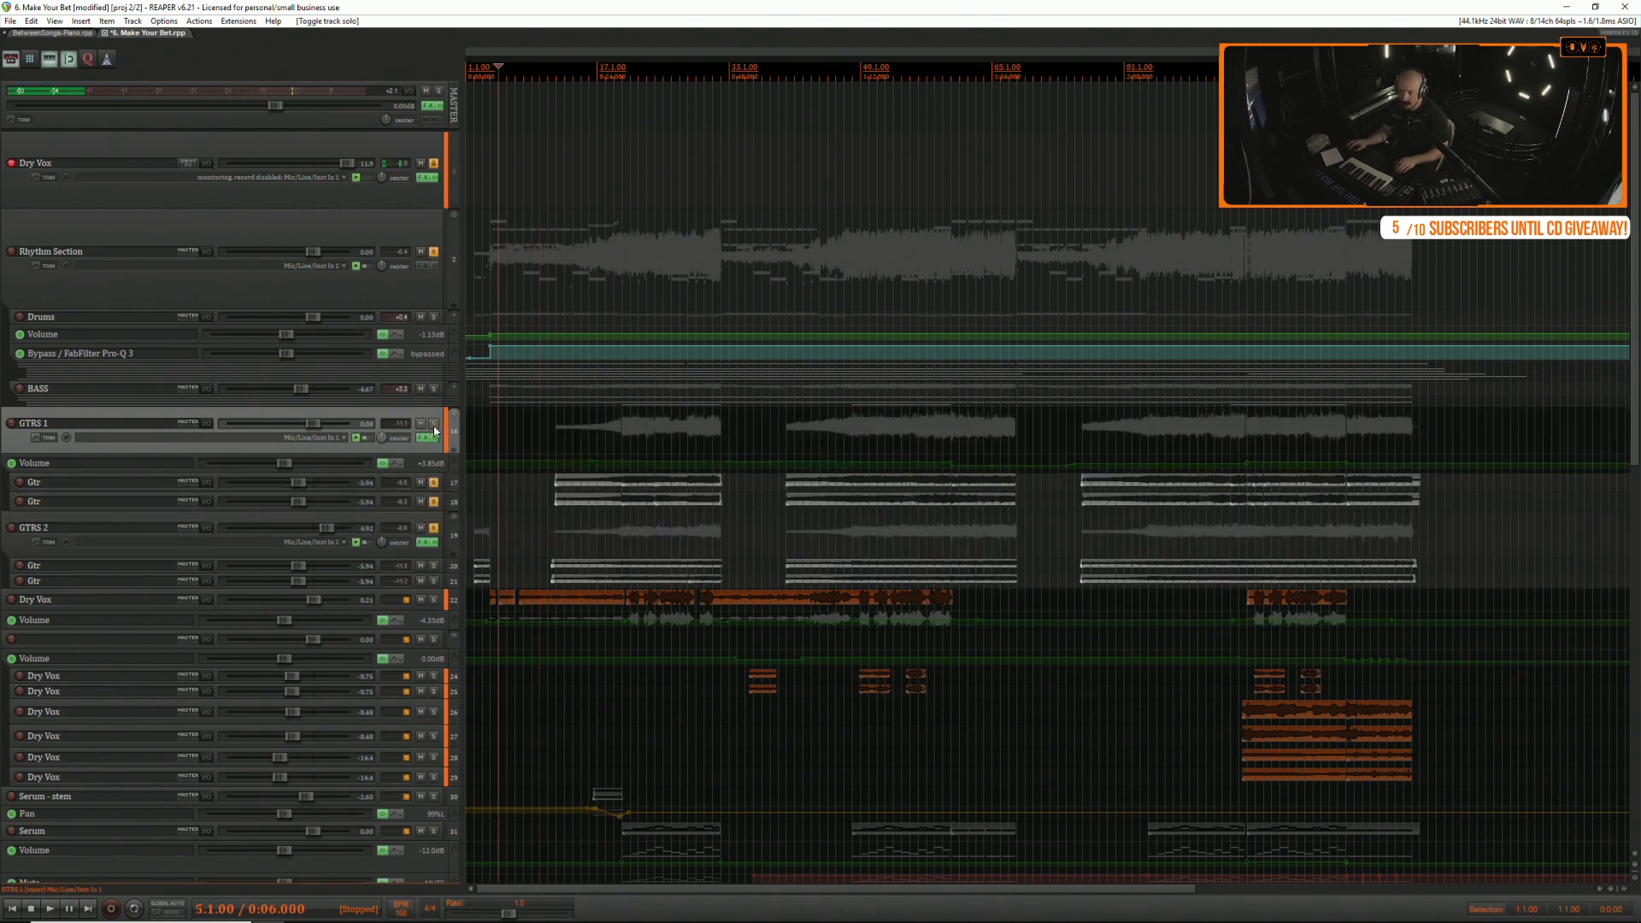
{"action": "left_click", "coordinate": [434, 485]}
{"action": "left_click", "coordinate": [434, 503]}
{"action": "left_click", "coordinate": [433, 423]}
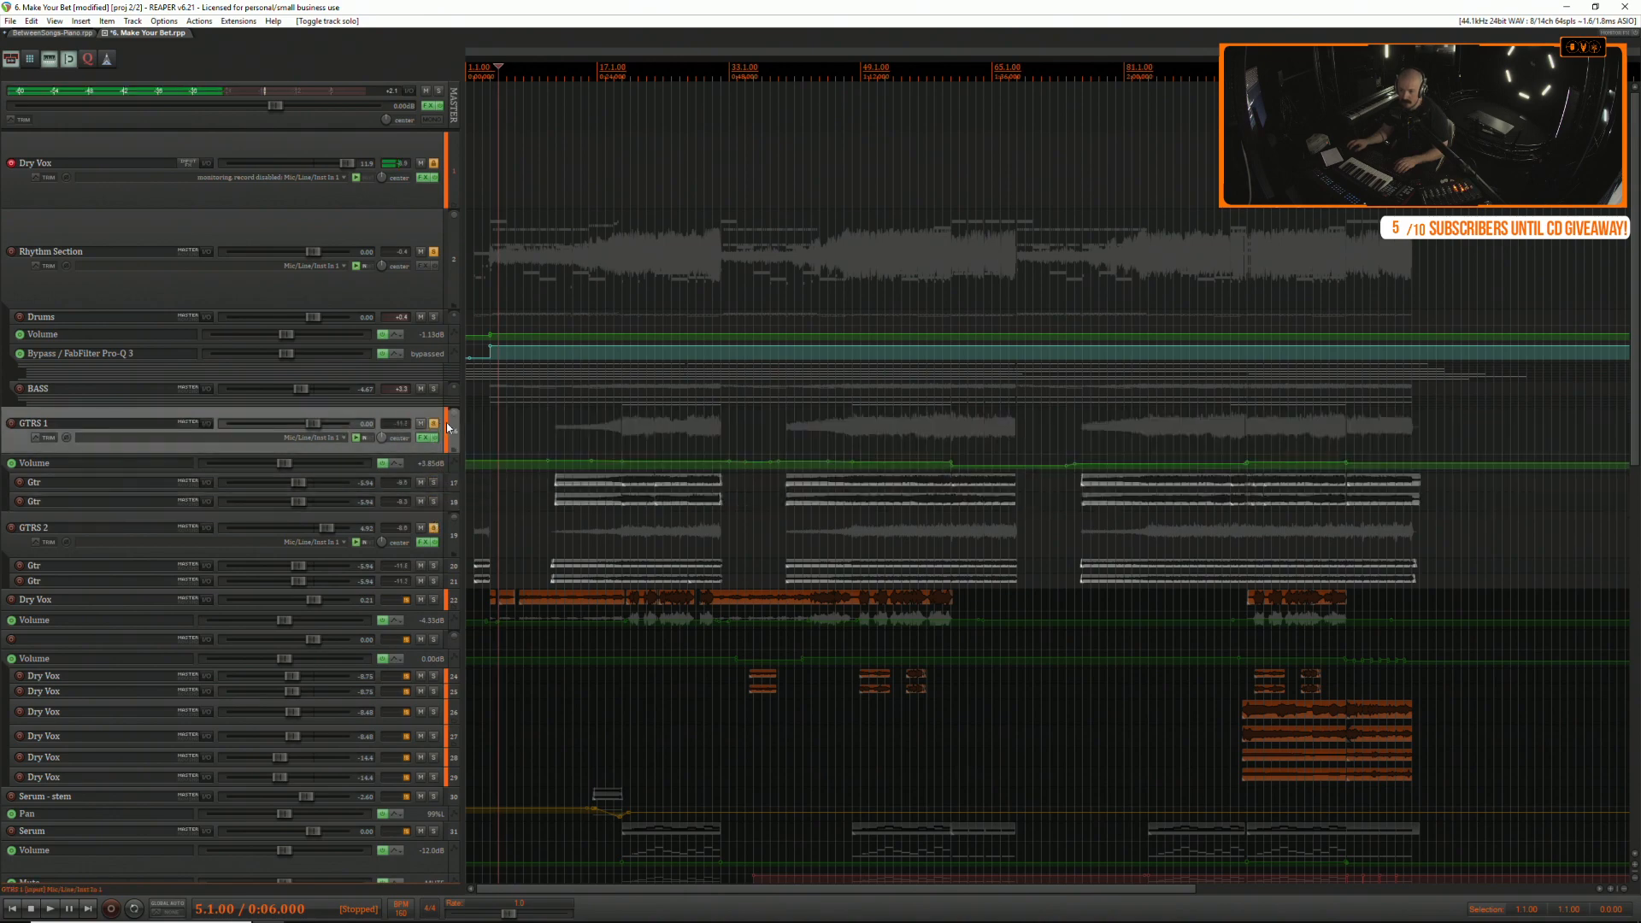
Play from bar 11 and unsolo GTRS 1 to hear only GTRS 2 with the rhythm section.
{"action": "left_click", "coordinate": [547, 421]}
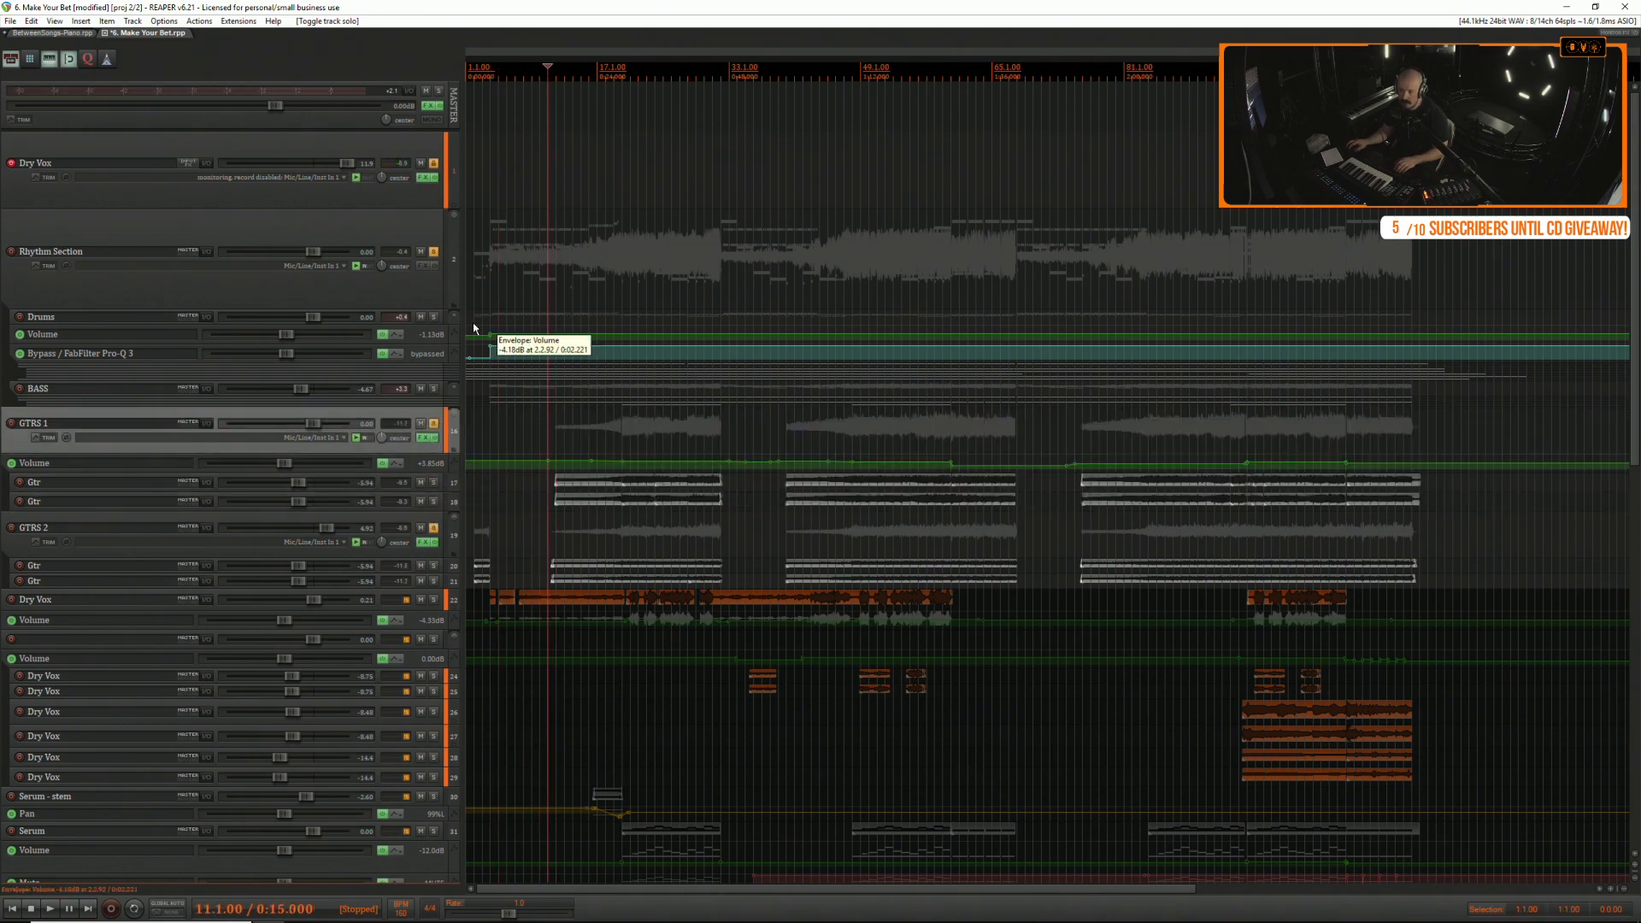
{"action": "key", "text": "space"}
{"action": "scroll", "coordinate": [429, 491], "scroll_direction": "up", "scroll_amount": 3}
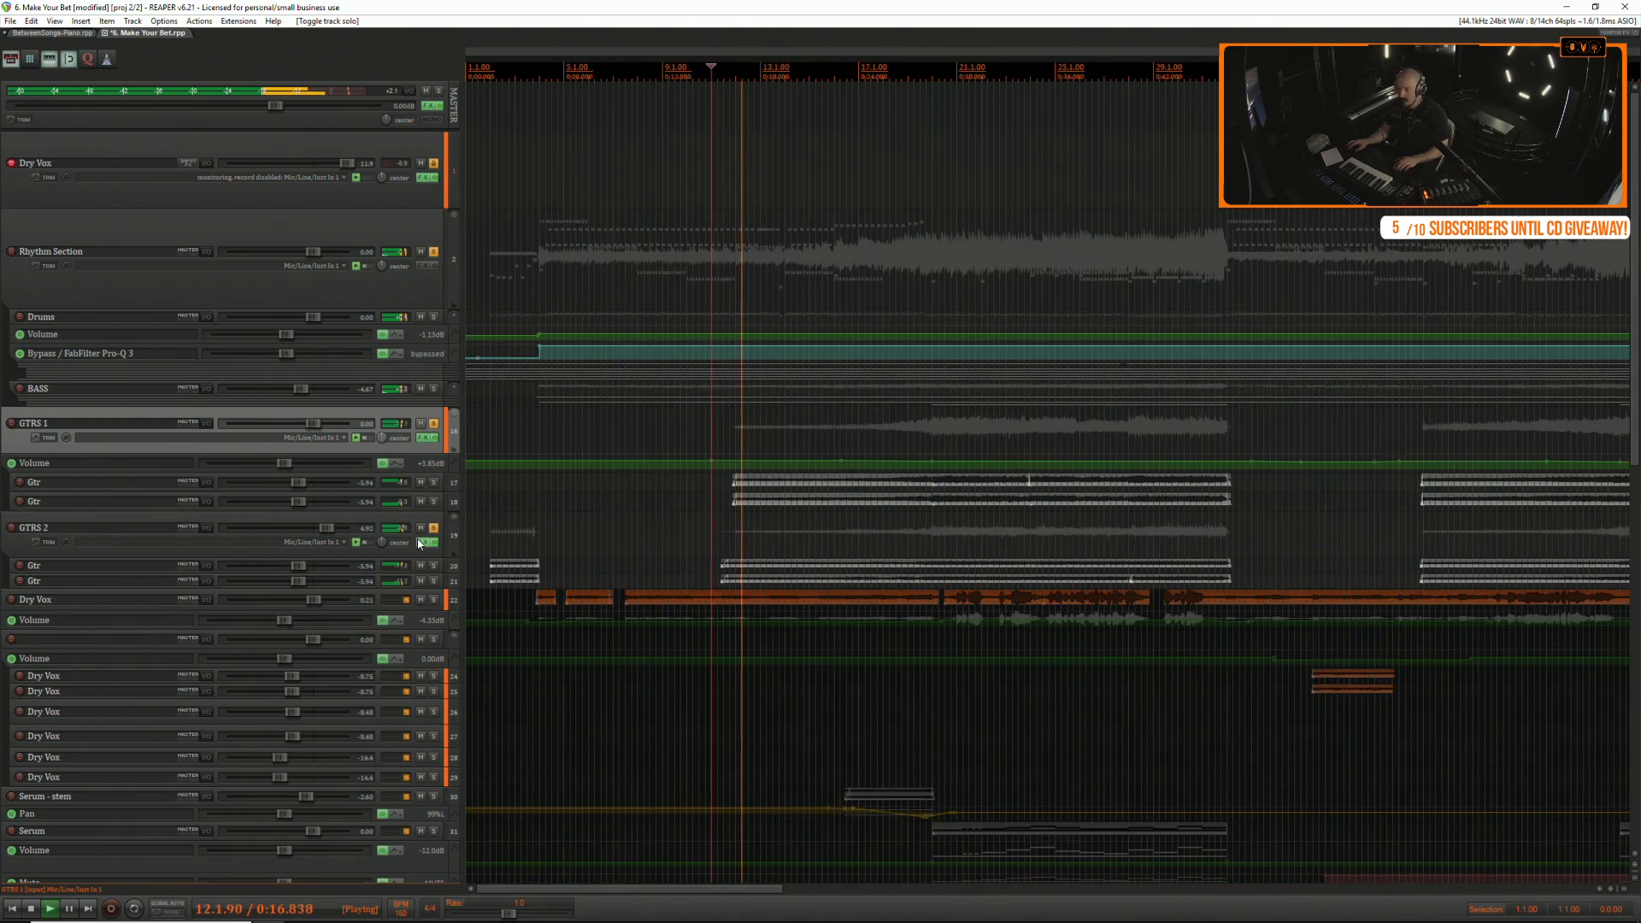
{"action": "scroll", "coordinate": [406, 555], "scroll_direction": "up", "scroll_amount": 3}
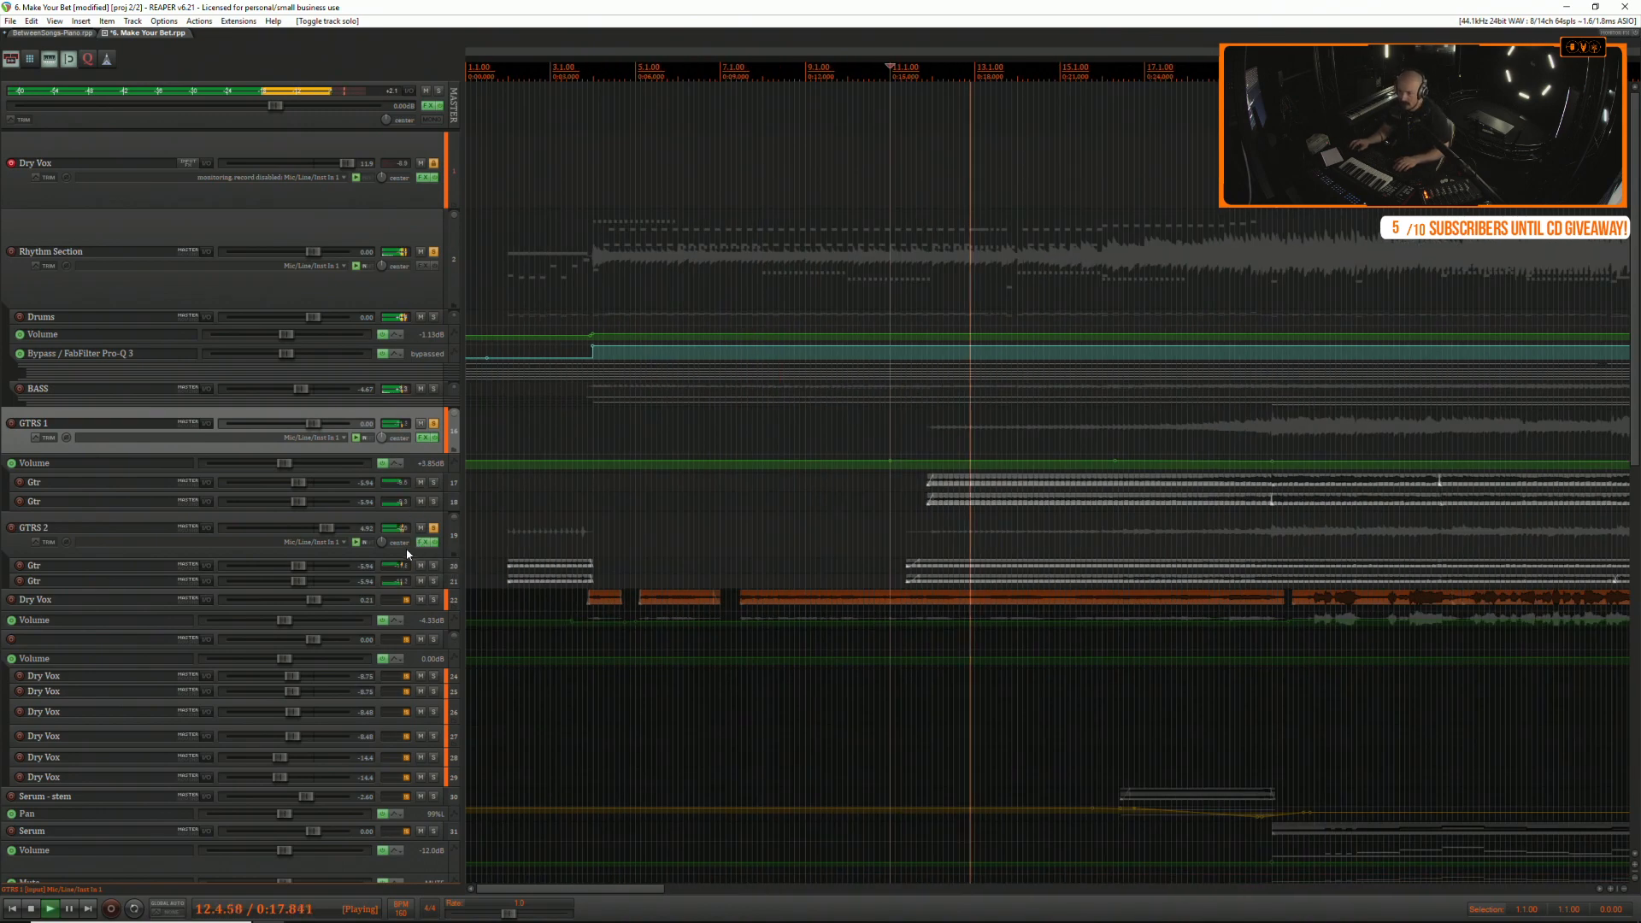
{"action": "left_click", "coordinate": [434, 425]}
{"action": "scroll", "coordinate": [483, 532], "scroll_direction": "down", "scroll_amount": 3}
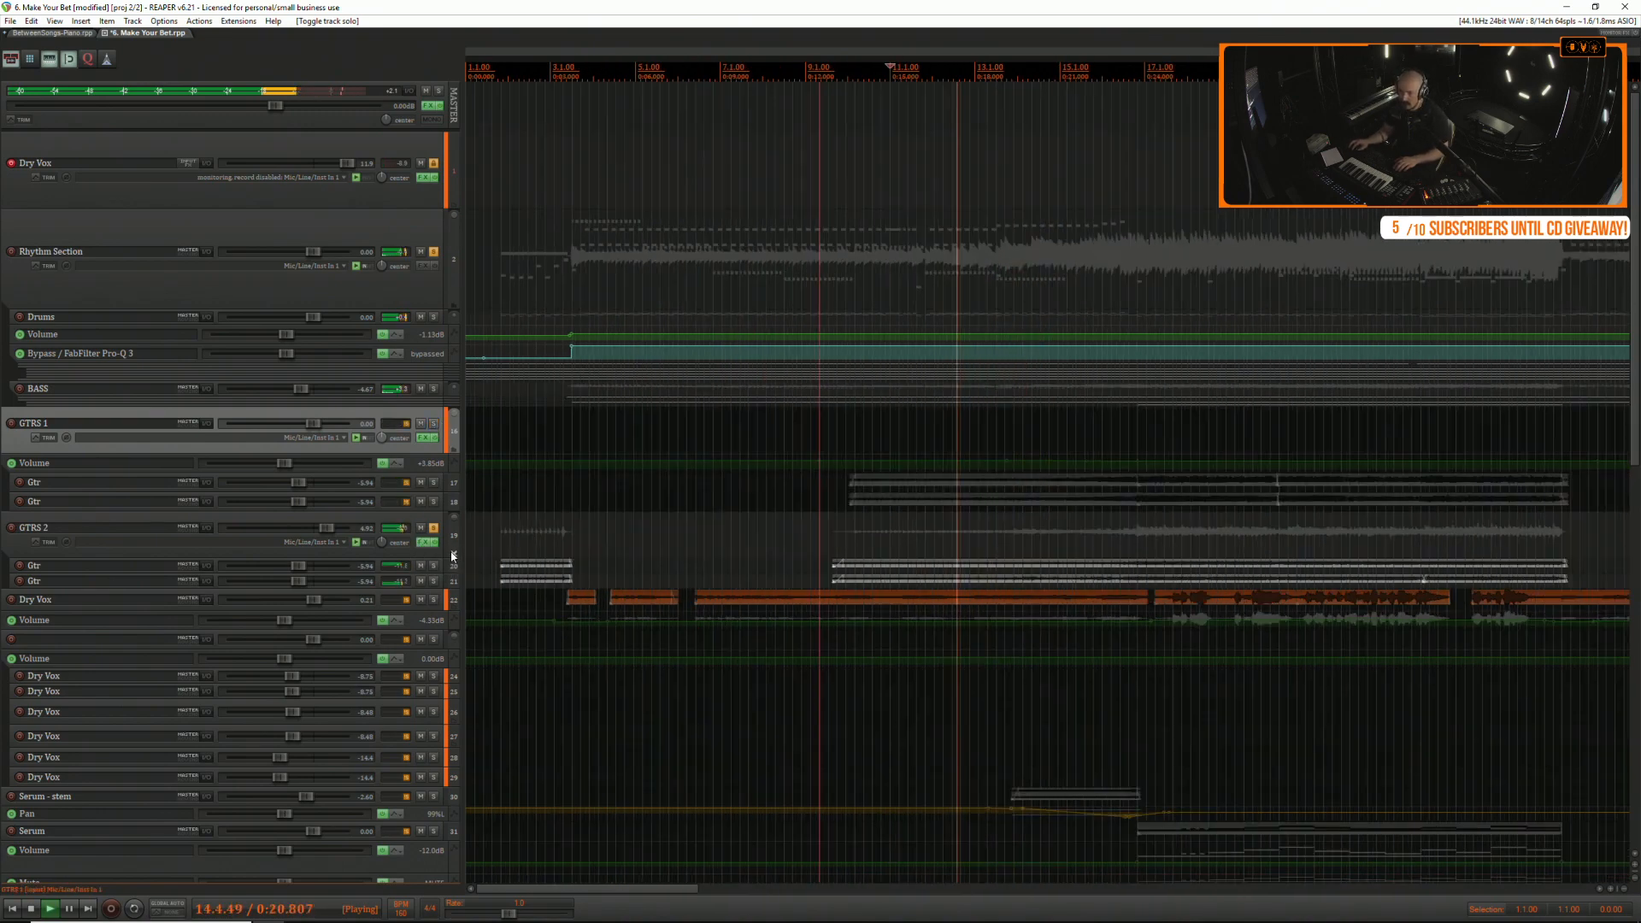
Add a bell cut of about 1.2 dB near 1.3 kHz in the GTRS 2 folder's Pro-Q 3.
{"action": "left_click", "coordinate": [423, 544]}
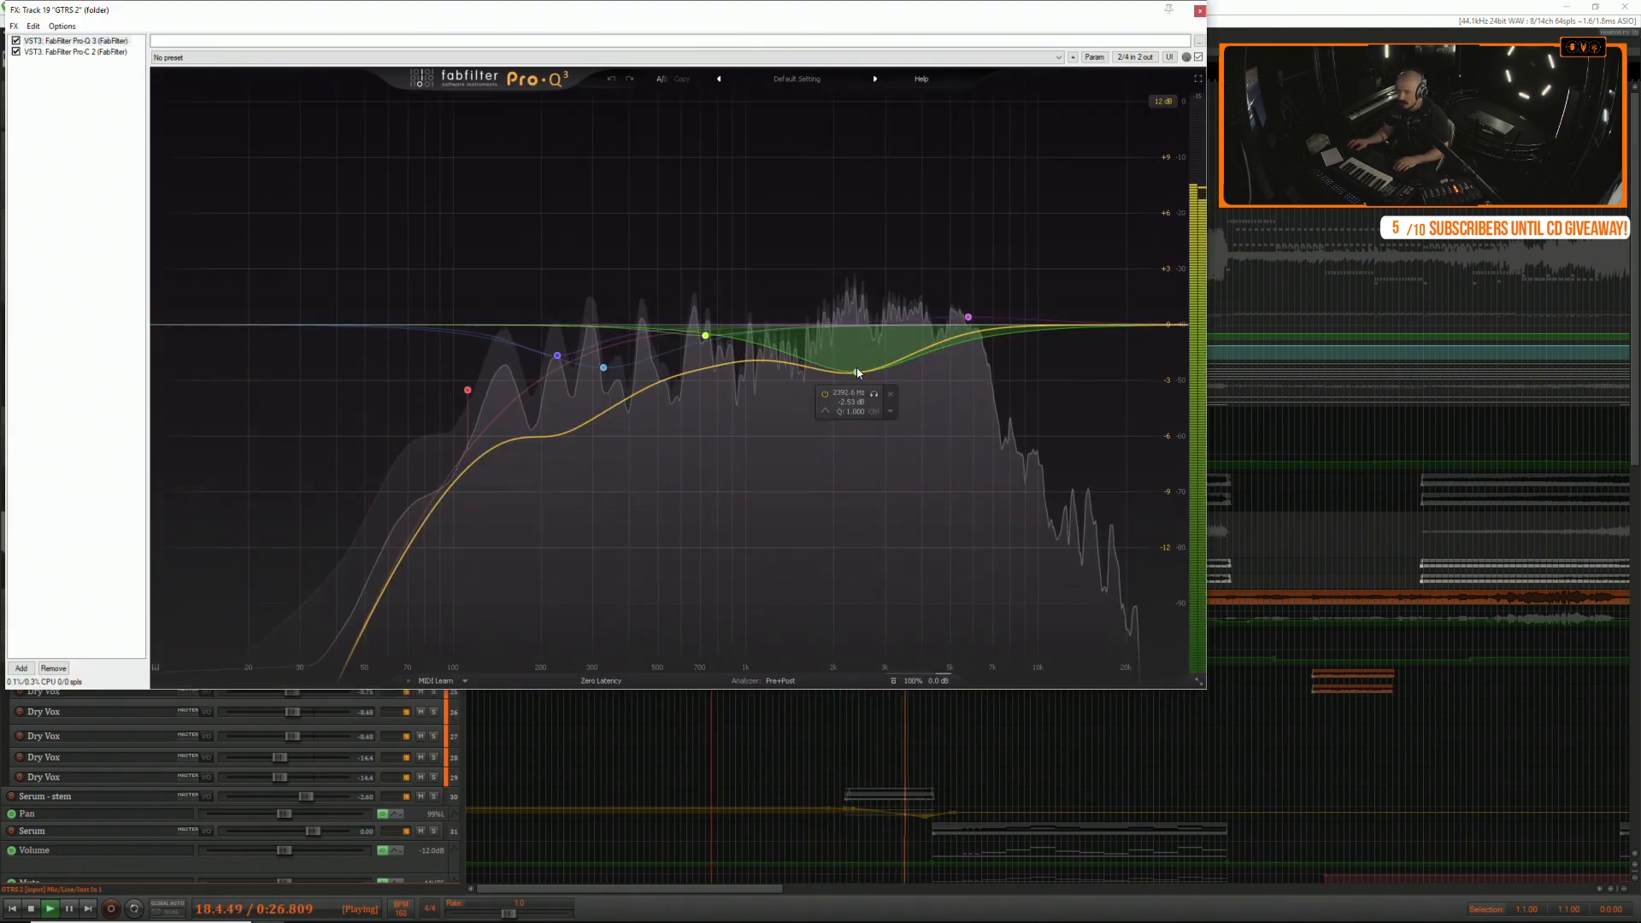
{"action": "double_click", "coordinate": [750, 380]}
{"action": "left_click_drag", "start_coordinate": [752, 423], "coordinate": [781, 389]}
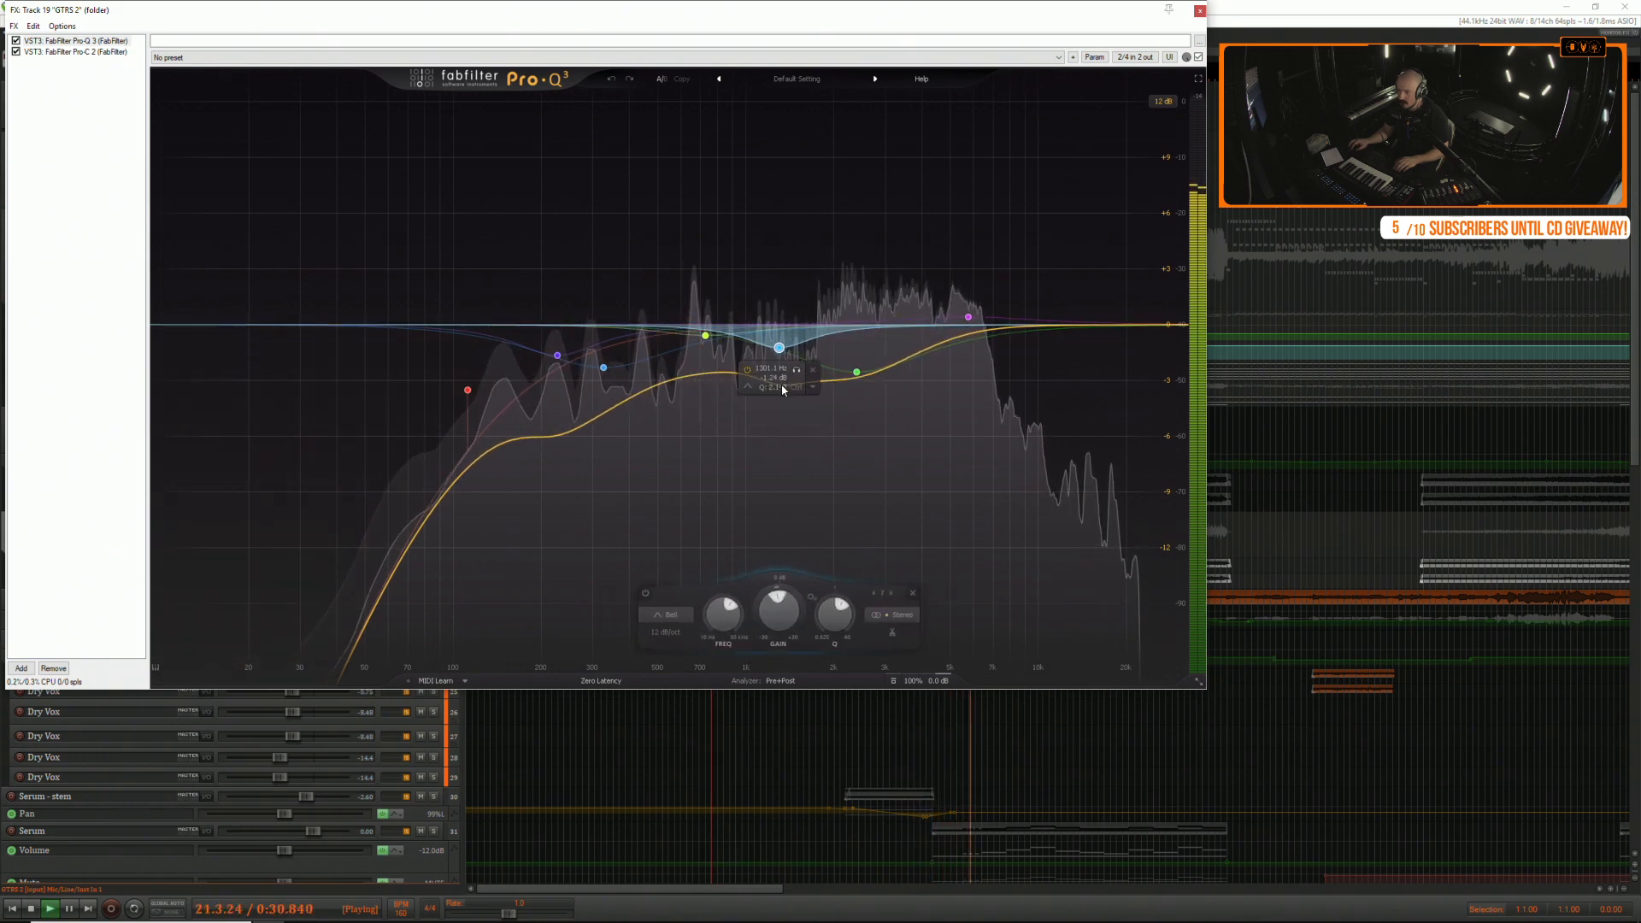
Turn the band near 5.5 kHz into a narrower cut of about 1 dB and ease the upper-mid dip to about 1.2 dB near 2.6 kHz.
{"action": "mouse_move", "coordinate": [966, 320]}
{"action": "left_mouse_down"}
{"action": "mouse_move", "coordinate": [945, 408]}
{"action": "mouse_move", "coordinate": [893, 380]}
{"action": "mouse_move", "coordinate": [930, 348]}
{"action": "mouse_move", "coordinate": [902, 380]}
{"action": "mouse_move", "coordinate": [969, 371]}
{"action": "mouse_move", "coordinate": [970, 409]}
{"action": "mouse_move", "coordinate": [963, 347]}
{"action": "left_mouse_up"}
{"action": "scroll", "coordinate": [928, 364], "scroll_direction": "up", "scroll_amount": 4}
{"action": "mouse_move", "coordinate": [856, 372]}
{"action": "left_mouse_down"}
{"action": "mouse_move", "coordinate": [872, 314]}
{"action": "mouse_move", "coordinate": [872, 348]}
{"action": "left_mouse_up"}
Lower GTRS 2's low cut to about 75 Hz, adjust the low-mid bands, set the 711 Hz cut to about 1.2 dB and close the EQ.
{"action": "left_click_drag", "start_coordinate": [467, 389], "coordinate": [416, 379]}
{"action": "left_click_drag", "start_coordinate": [557, 355], "coordinate": [598, 365]}
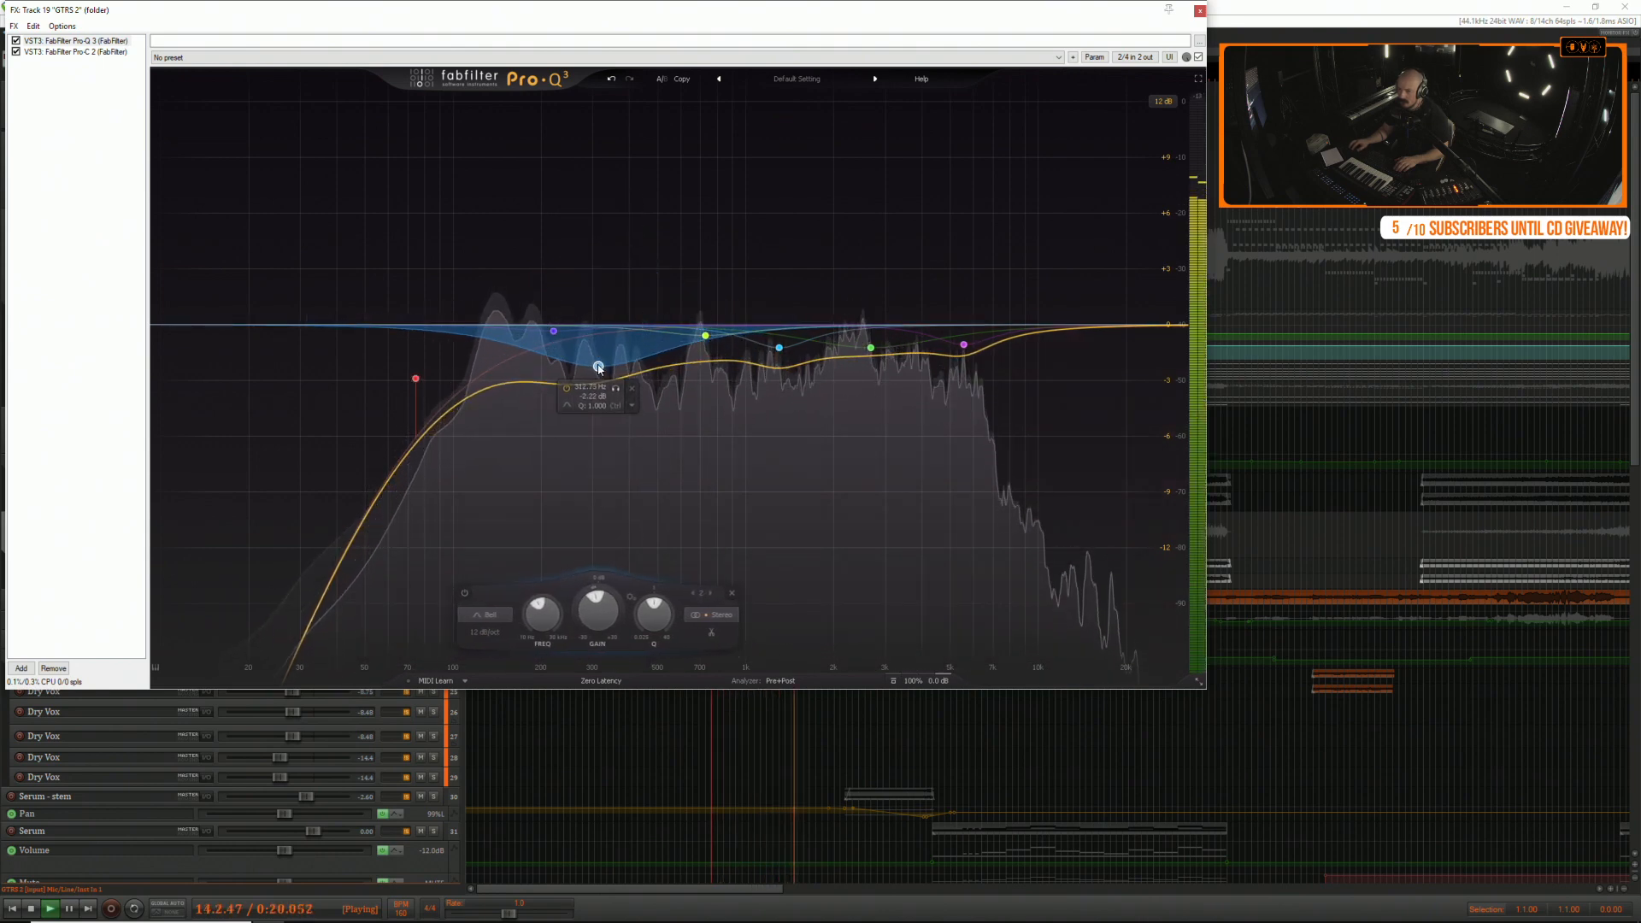
{"action": "left_click", "coordinate": [706, 338]}
{"action": "mouse_move", "coordinate": [706, 338]}
{"action": "left_mouse_down"}
{"action": "mouse_move", "coordinate": [704, 368]}
{"action": "mouse_move", "coordinate": [702, 348]}
{"action": "left_mouse_up"}
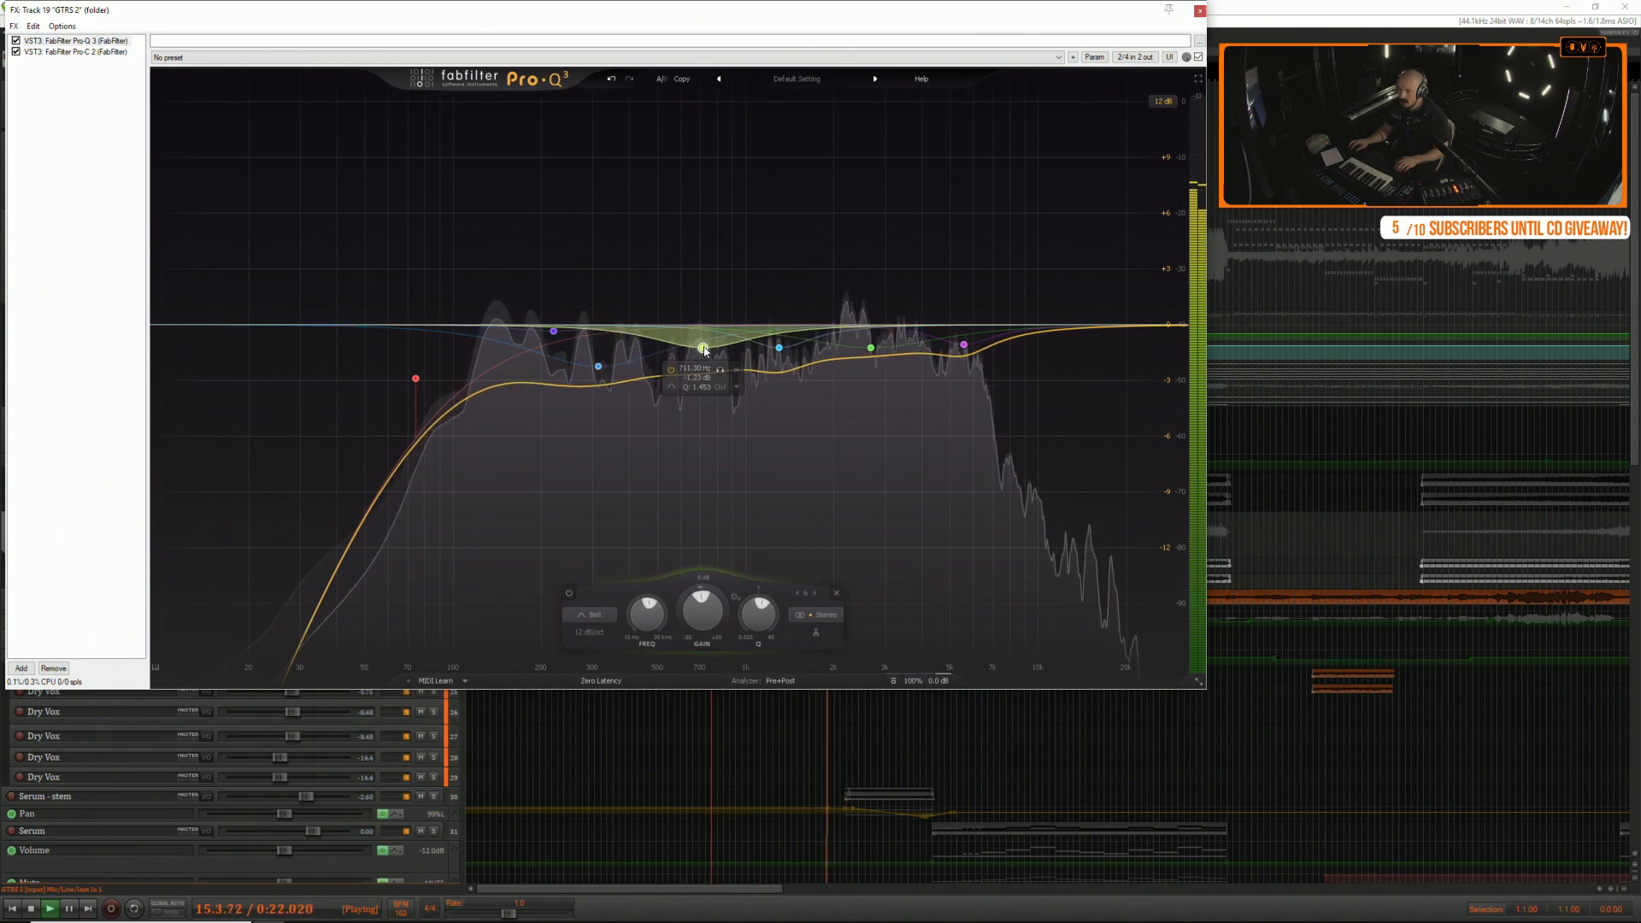
{"action": "left_click", "coordinate": [1200, 11]}
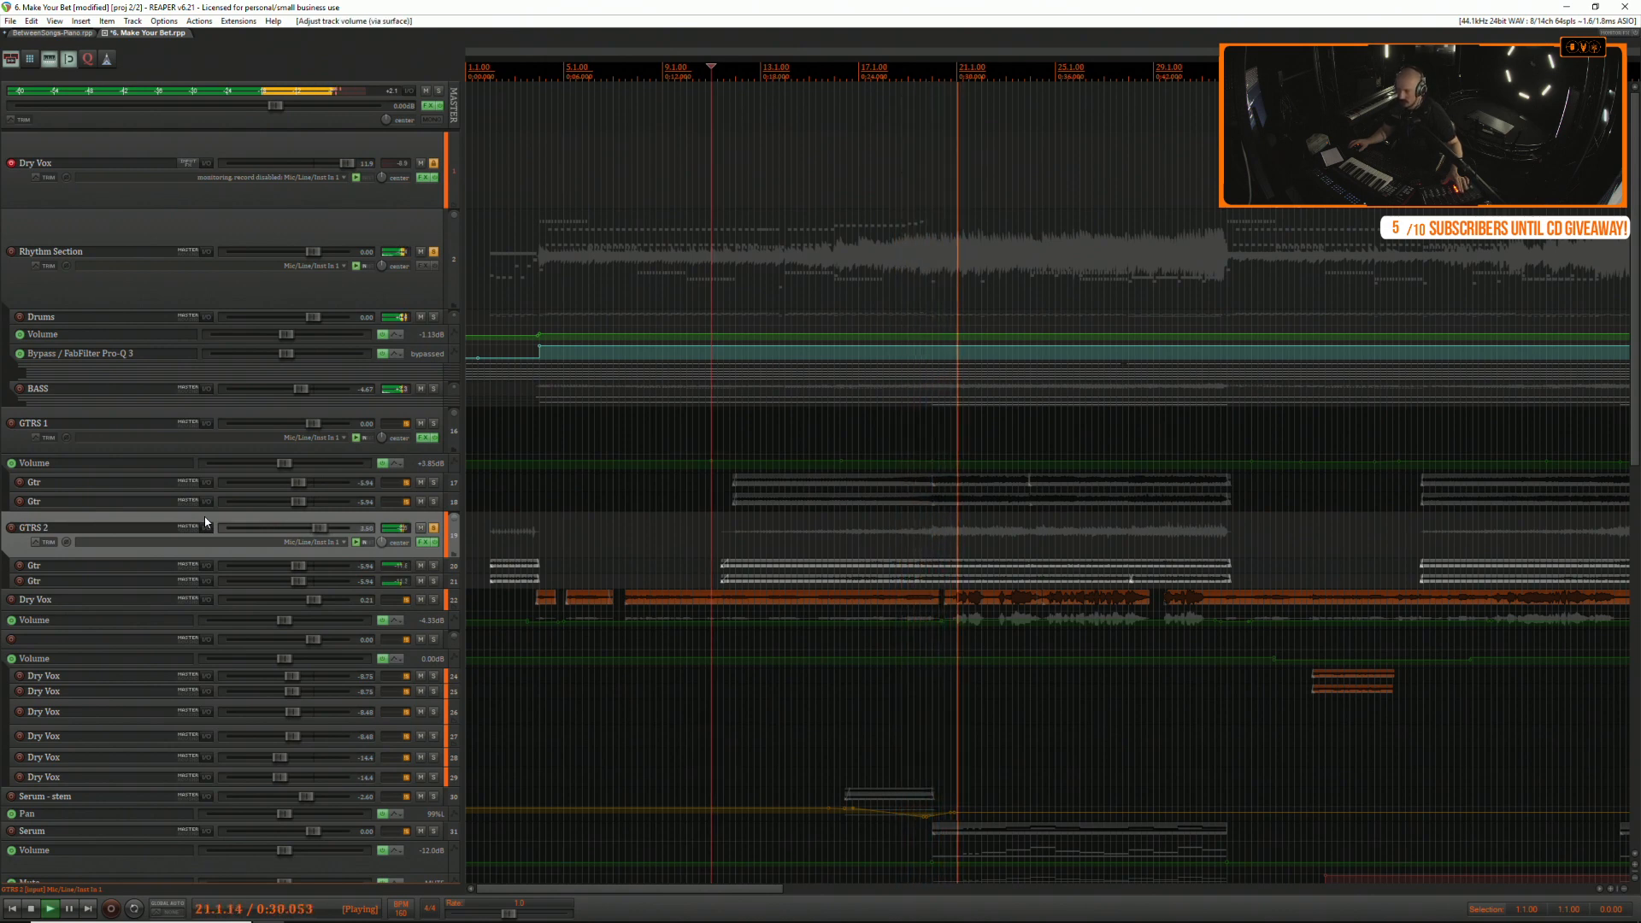
Reopen GTRS 2's Pro-Q 3 and deepen the cuts near 2.6 kHz and 5.4 kHz to about 2 dB each, adjusting their widths.
{"action": "left_click", "coordinate": [426, 542]}
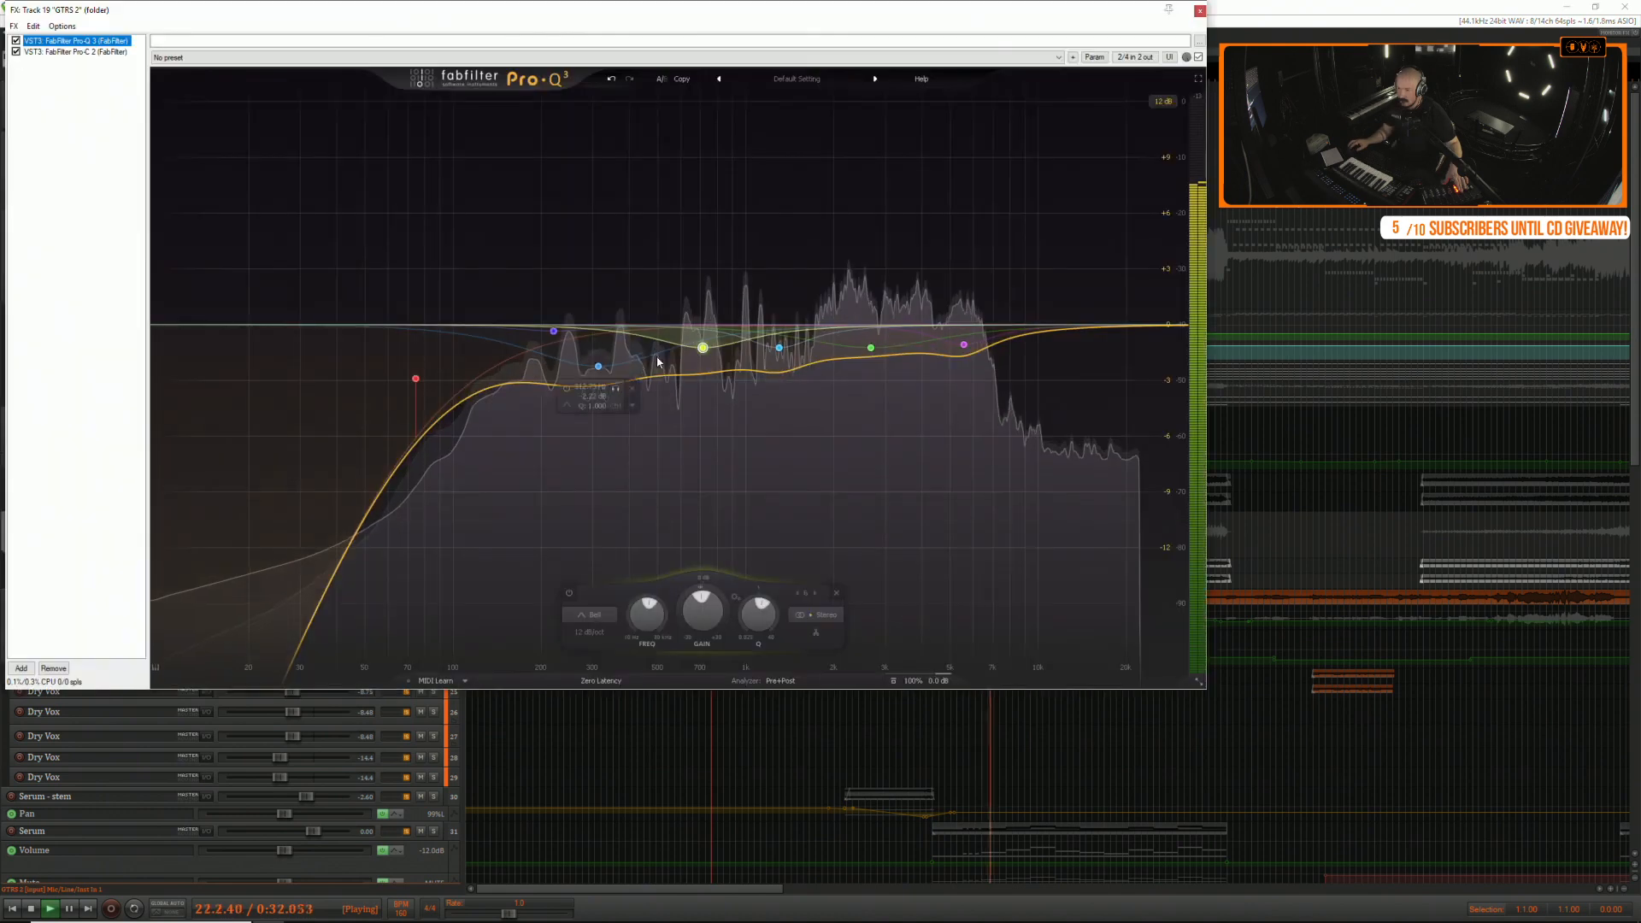
{"action": "mouse_move", "coordinate": [888, 373]}
{"action": "left_mouse_down"}
{"action": "mouse_move", "coordinate": [1002, 376]}
{"action": "mouse_move", "coordinate": [867, 376]}
{"action": "mouse_move", "coordinate": [883, 368]}
{"action": "mouse_move", "coordinate": [869, 363]}
{"action": "left_mouse_up"}
{"action": "scroll", "coordinate": [869, 362], "scroll_direction": "up", "scroll_amount": 5}
{"action": "scroll", "coordinate": [869, 362], "scroll_direction": "down", "scroll_amount": 6}
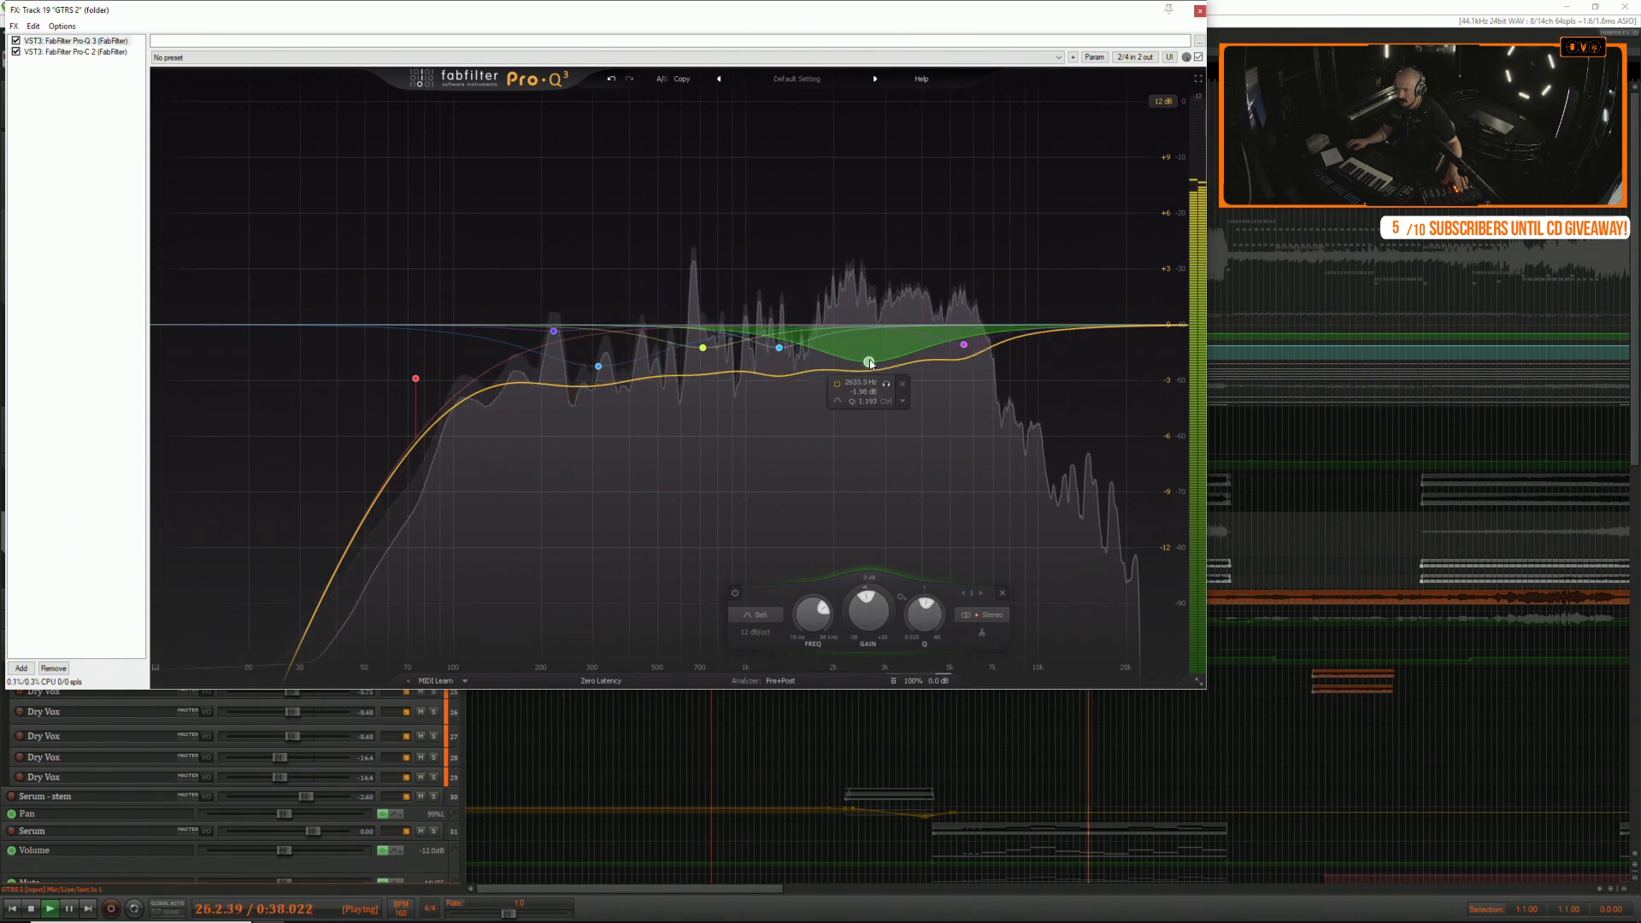
{"action": "scroll", "coordinate": [869, 362], "scroll_direction": "up", "scroll_amount": 5}
{"action": "mouse_move", "coordinate": [964, 344]}
{"action": "left_mouse_down"}
{"action": "mouse_move", "coordinate": [959, 381]}
{"action": "mouse_move", "coordinate": [957, 366]}
{"action": "left_mouse_up"}
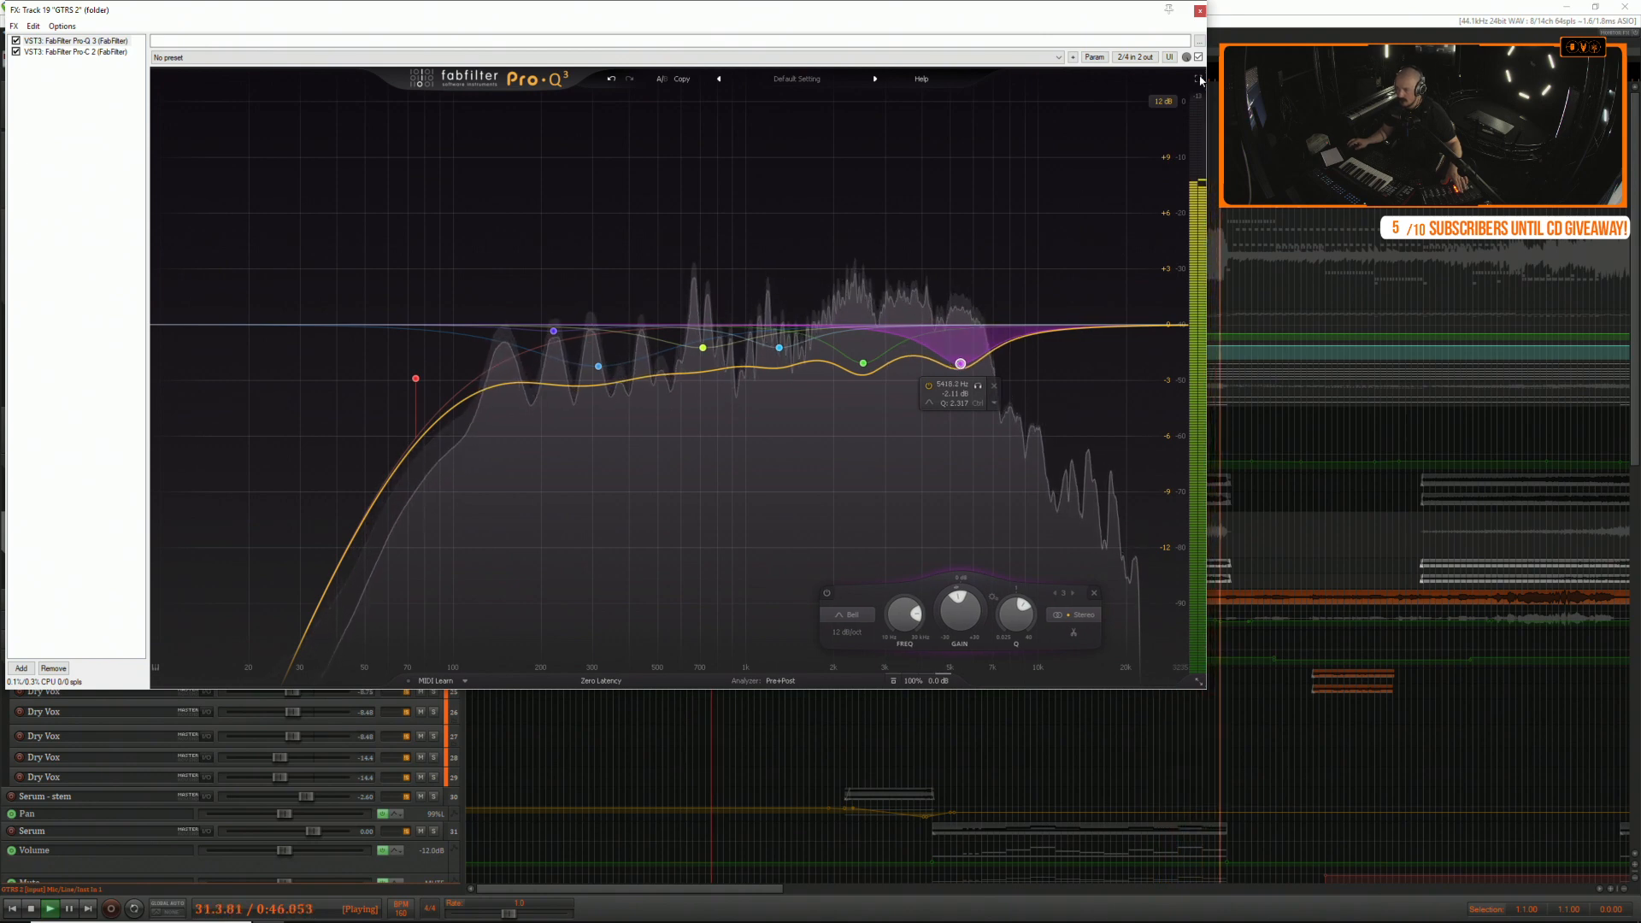
Close GTRS 2's EQ, solo the GTRS 1 folder and take GTRS 2 out of solo.
{"action": "left_click", "coordinate": [1200, 11]}
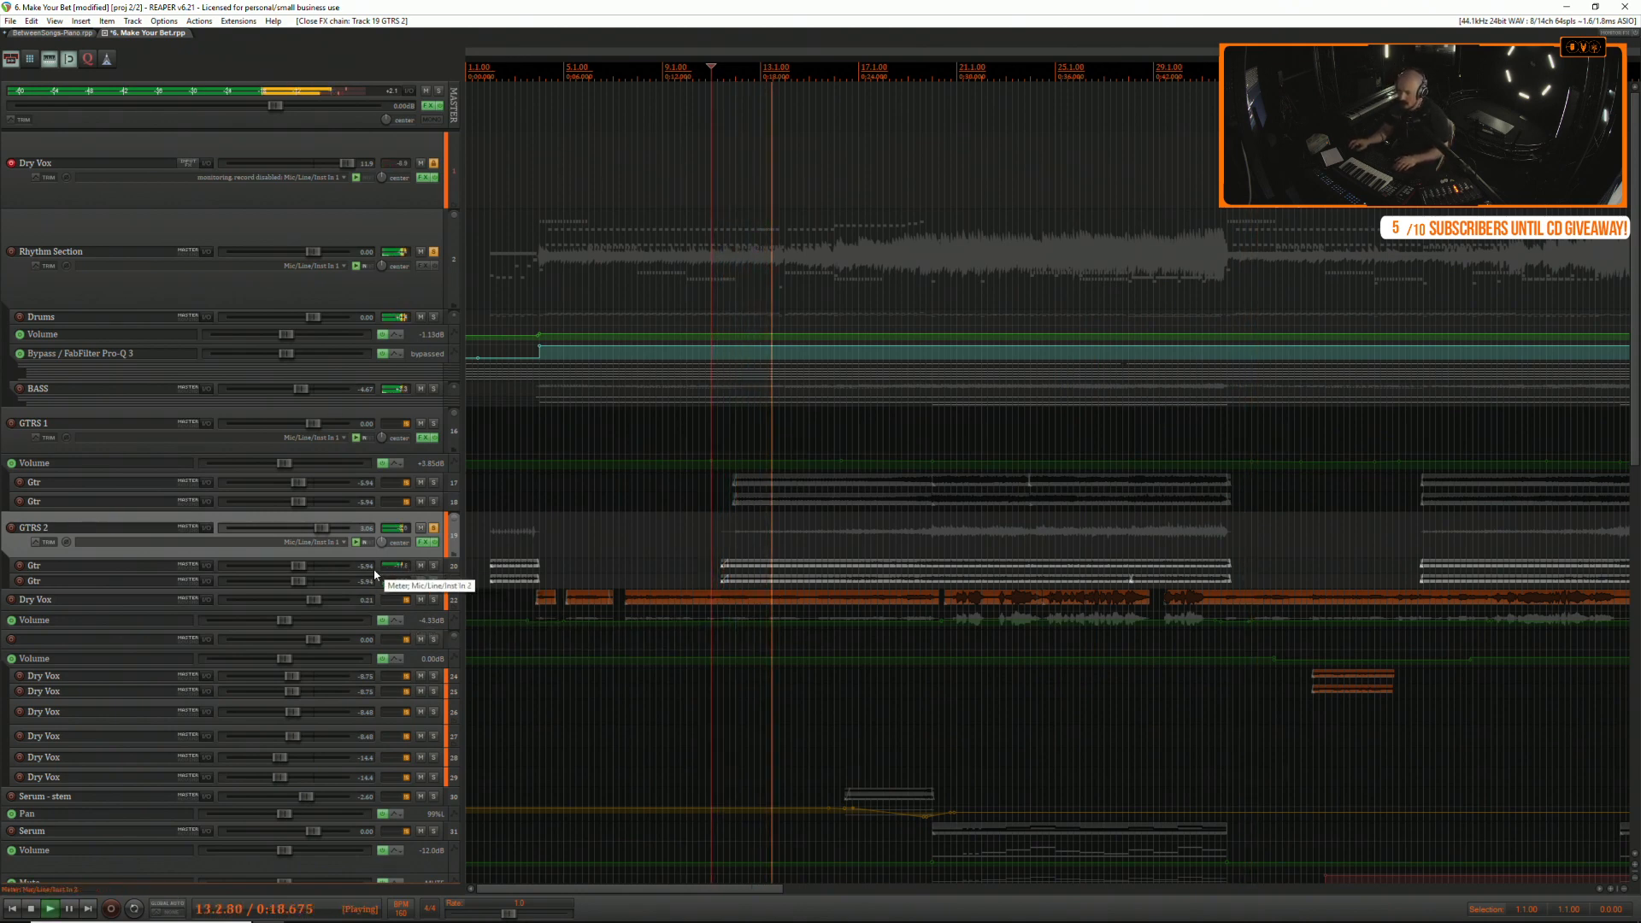
{"action": "left_click", "coordinate": [433, 423]}
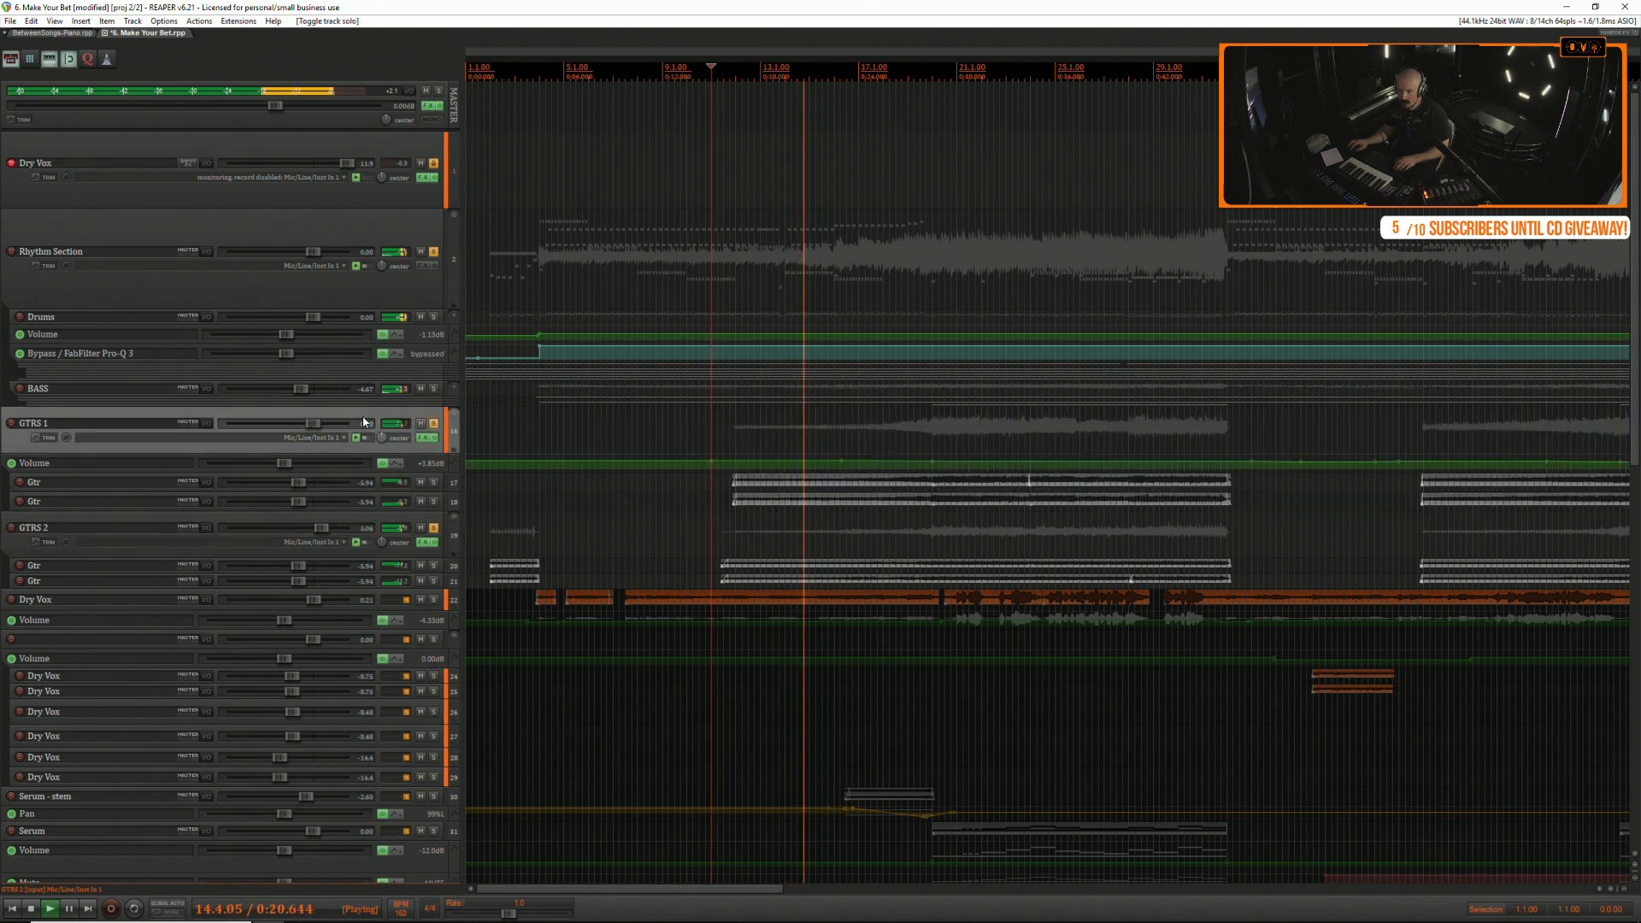
{"action": "left_click", "coordinate": [431, 525]}
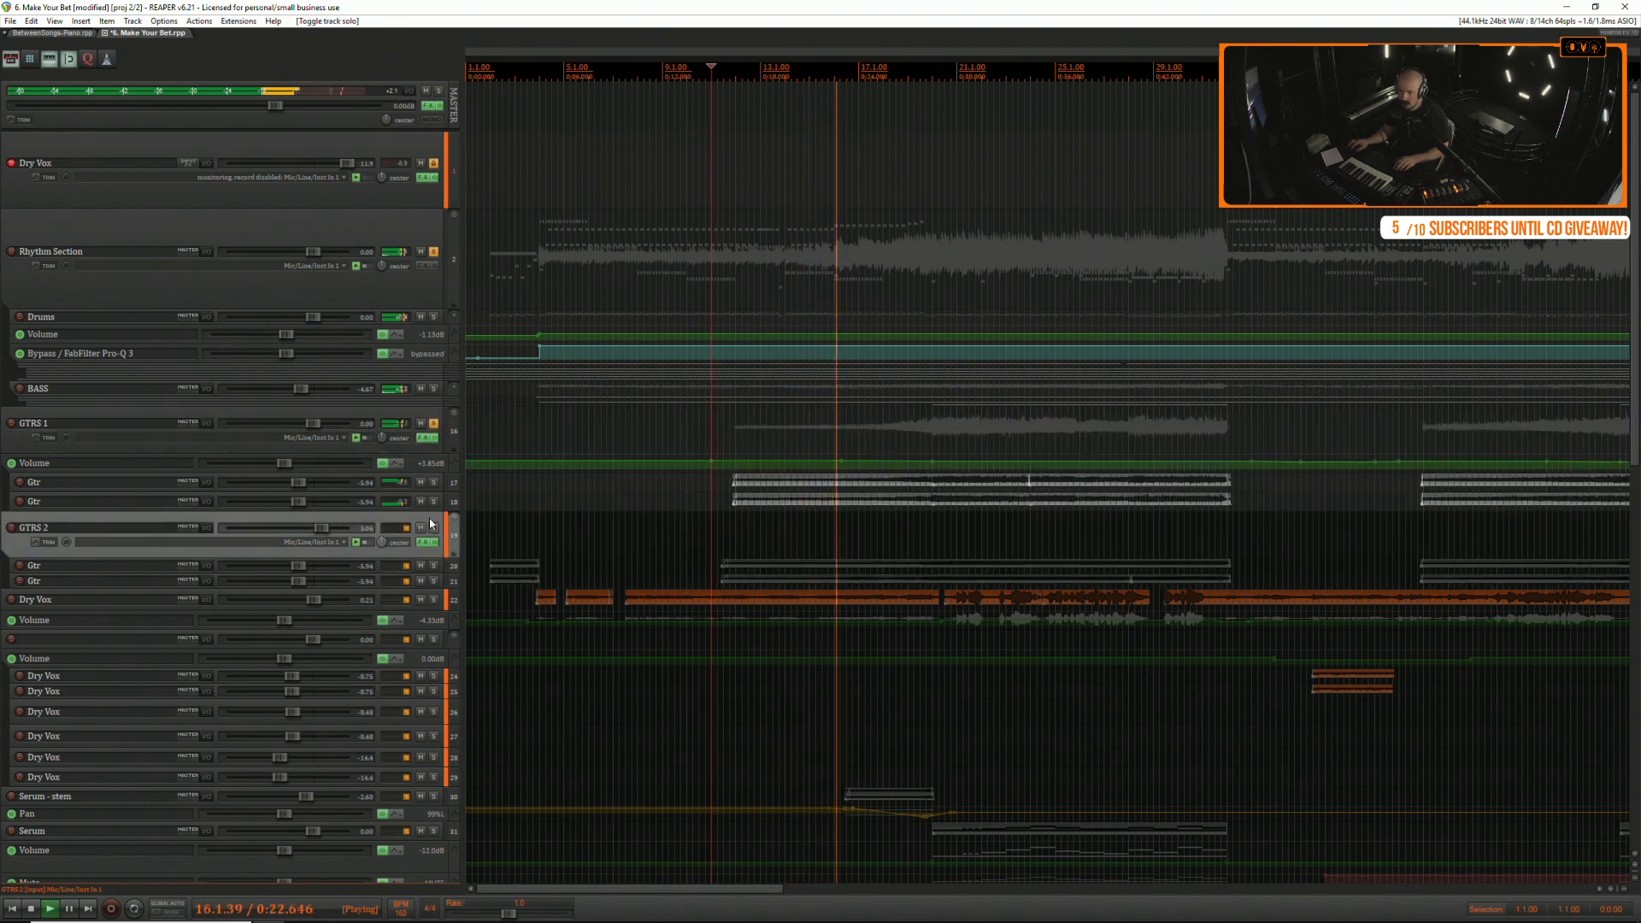
In GTRS 1's Pro-Q 3, turn the upper-mid cut into a boost of about 0.75 dB near 3.2 kHz and deepen the 735 Hz cut to about 2 dB.
{"action": "left_click", "coordinate": [425, 439]}
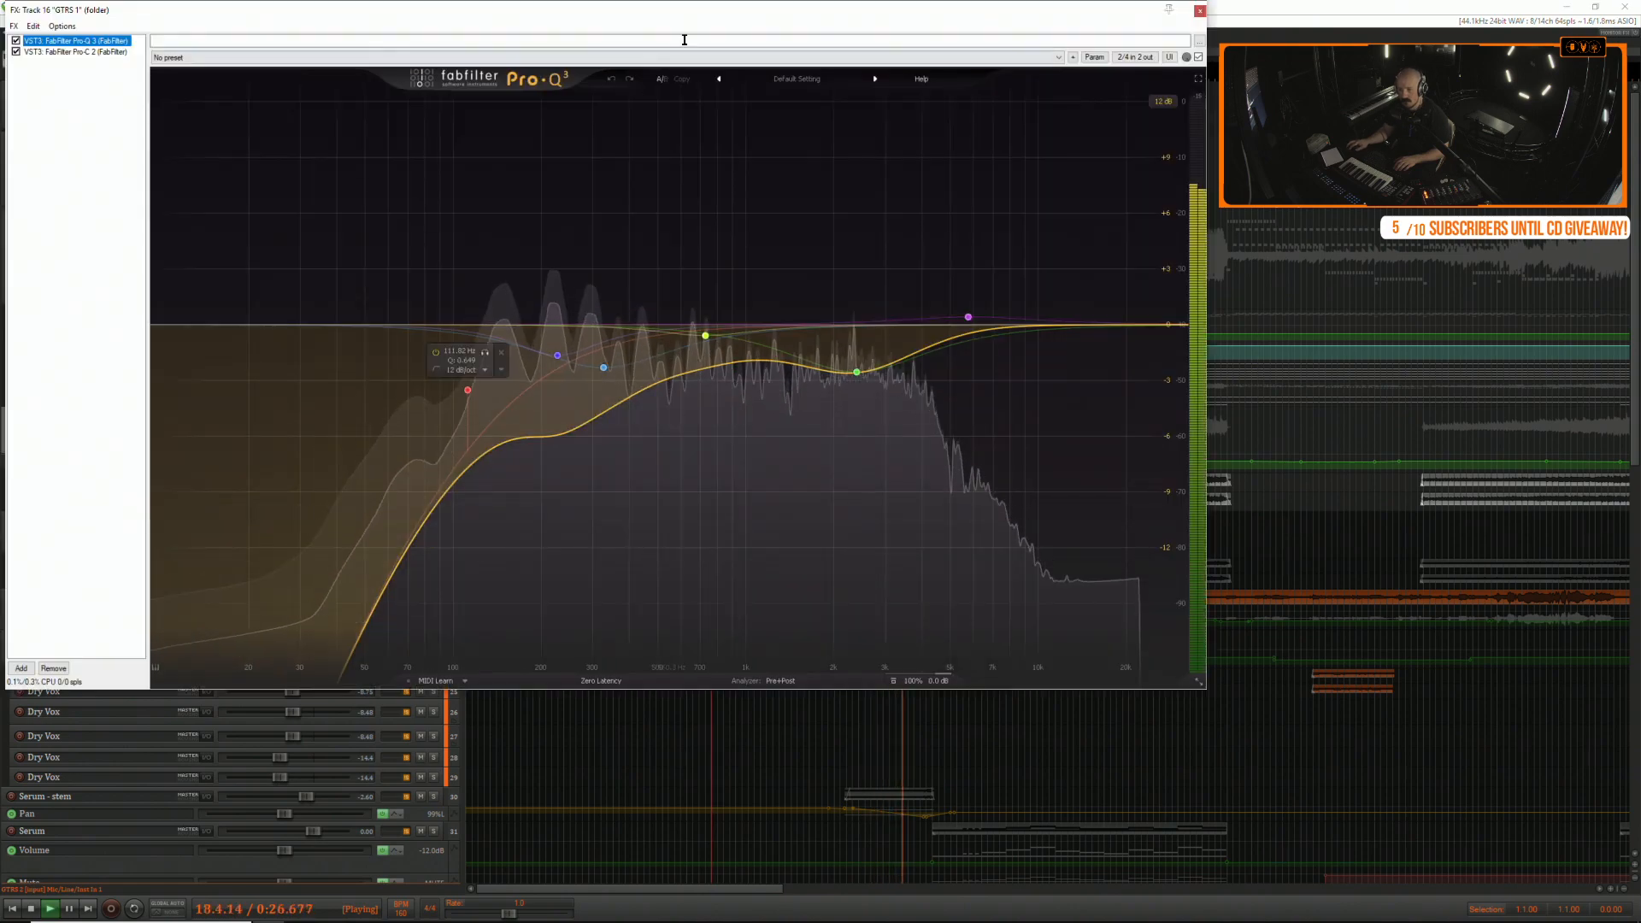
{"action": "left_click_drag", "start_coordinate": [677, 37], "coordinate": [1071, 114]}
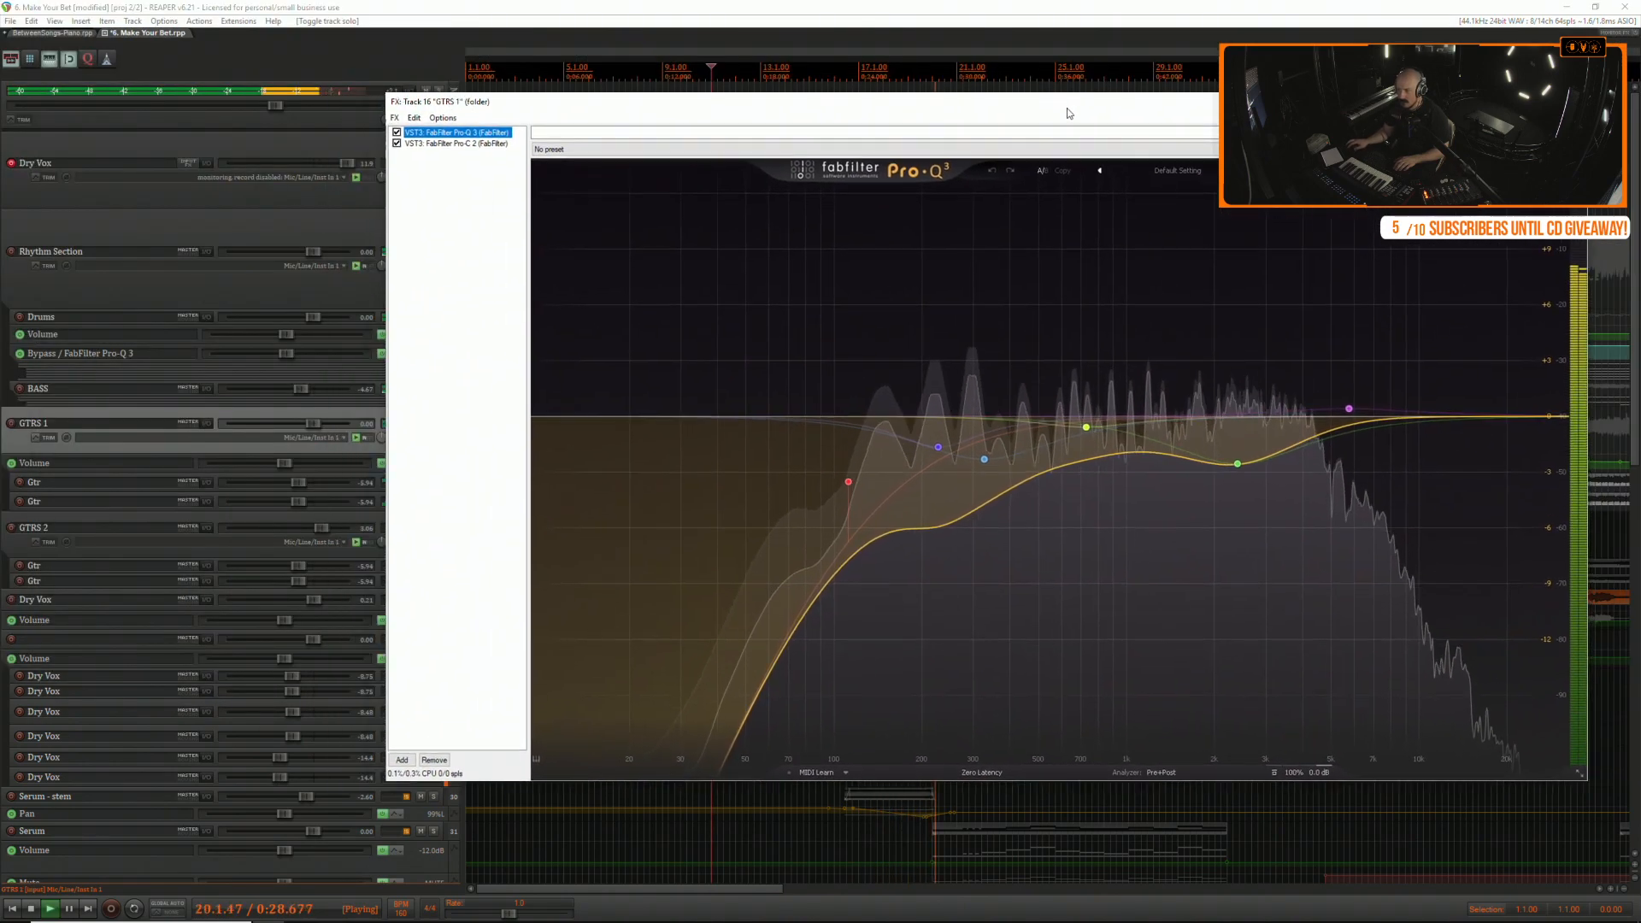
{"action": "left_click_drag", "start_coordinate": [1239, 463], "coordinate": [1277, 407]}
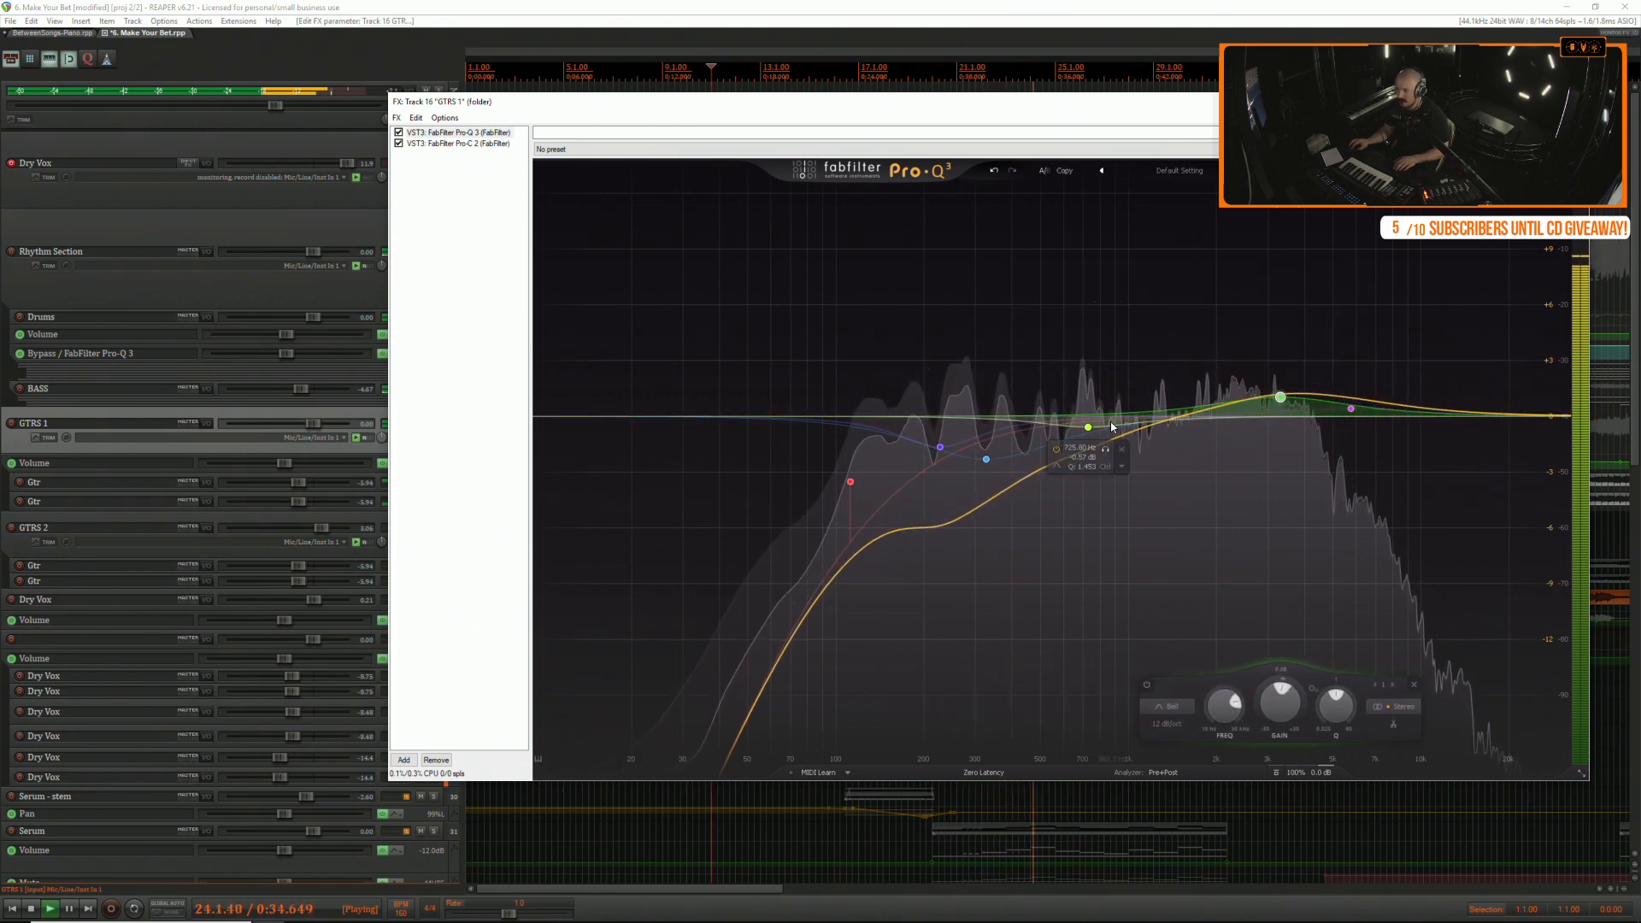
{"action": "left_click", "coordinate": [1089, 427]}
{"action": "mouse_move", "coordinate": [1089, 436]}
{"action": "left_mouse_down"}
{"action": "mouse_move", "coordinate": [1089, 469]}
{"action": "mouse_move", "coordinate": [1090, 453]}
{"action": "left_mouse_up"}
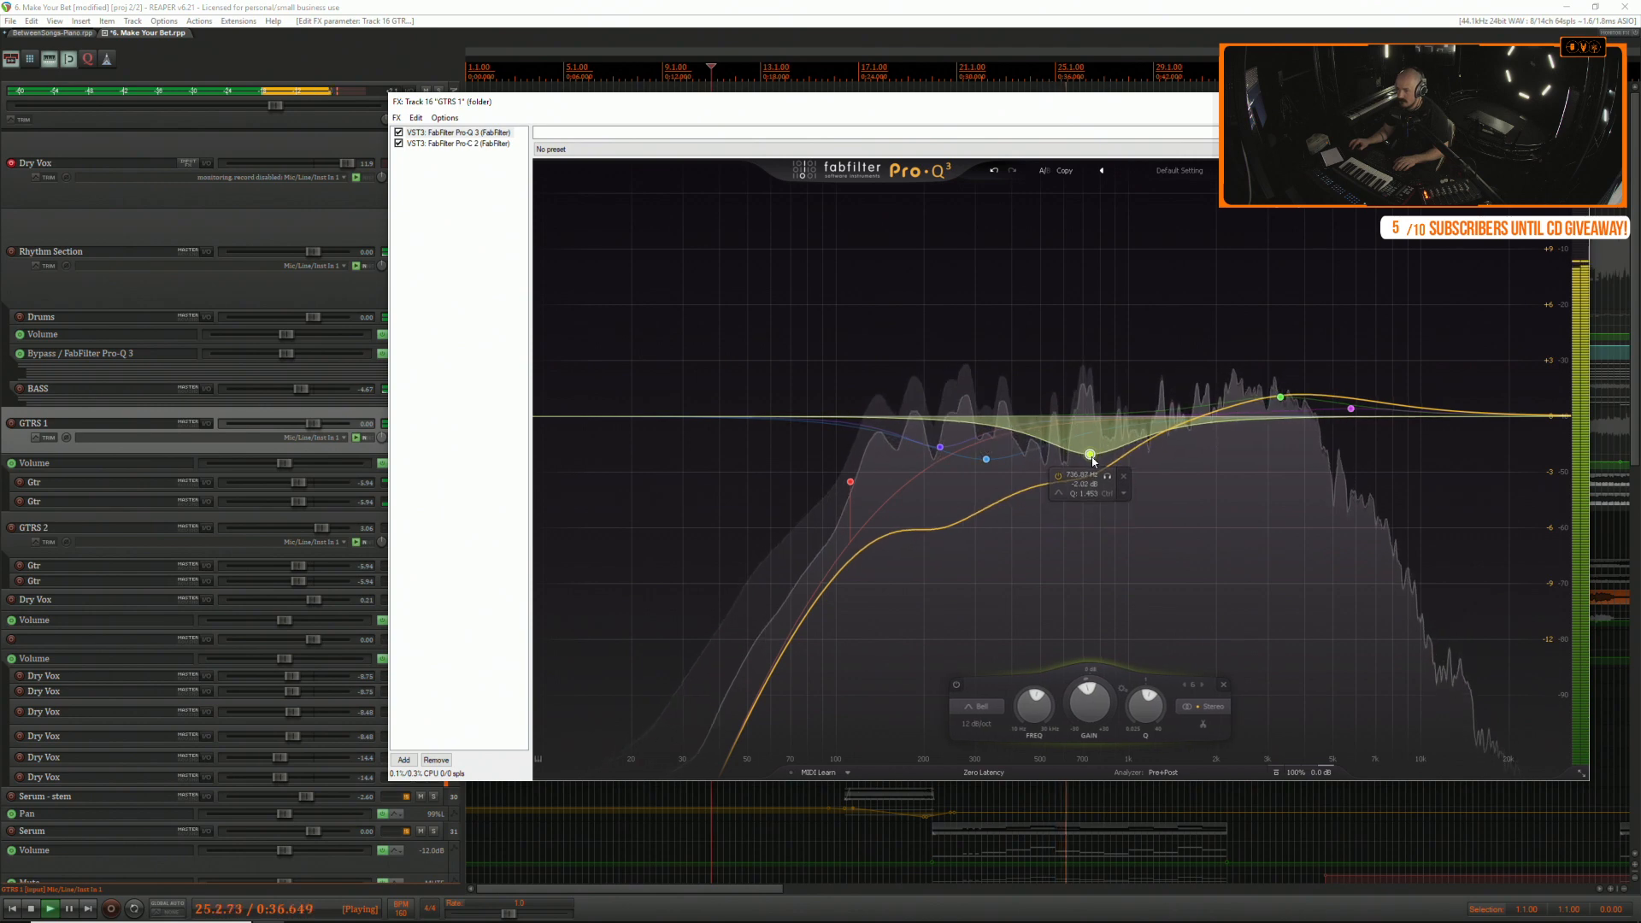
{"action": "left_click_drag", "start_coordinate": [1279, 398], "coordinate": [1276, 403]}
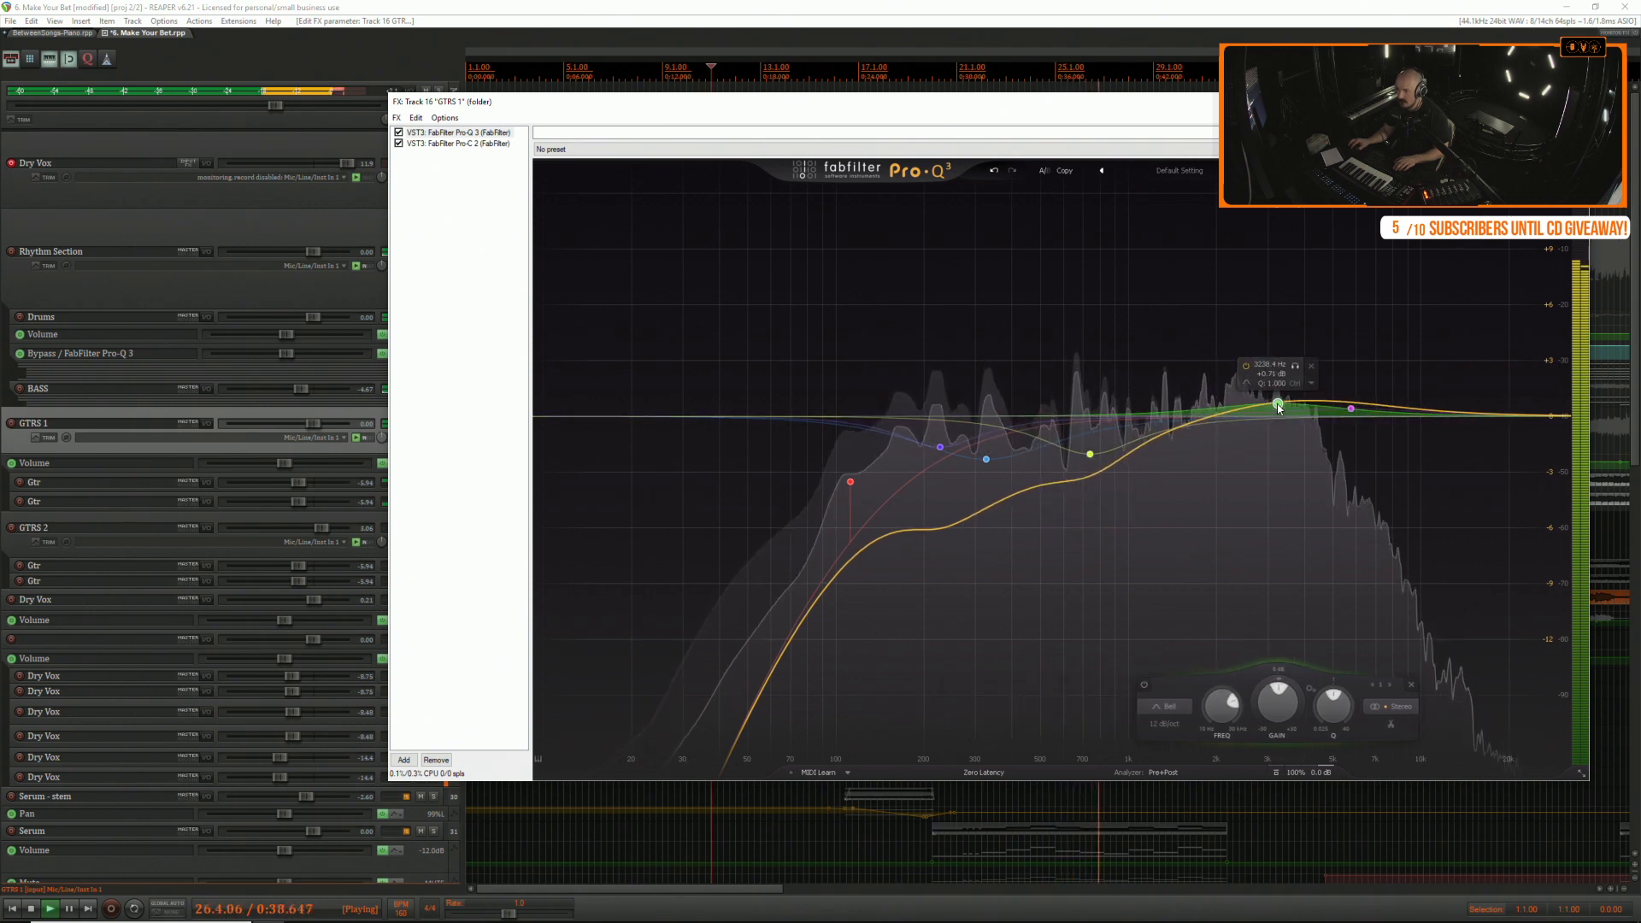
{"action": "left_click_drag", "start_coordinate": [1563, 416], "coordinate": [1500, 429]}
{"action": "key", "text": "Escape"}
Restart playback from bar 20 to listen to GTRS 1 with the Rhythm Section.
{"action": "scroll", "coordinate": [972, 476], "scroll_direction": "down", "scroll_amount": 3}
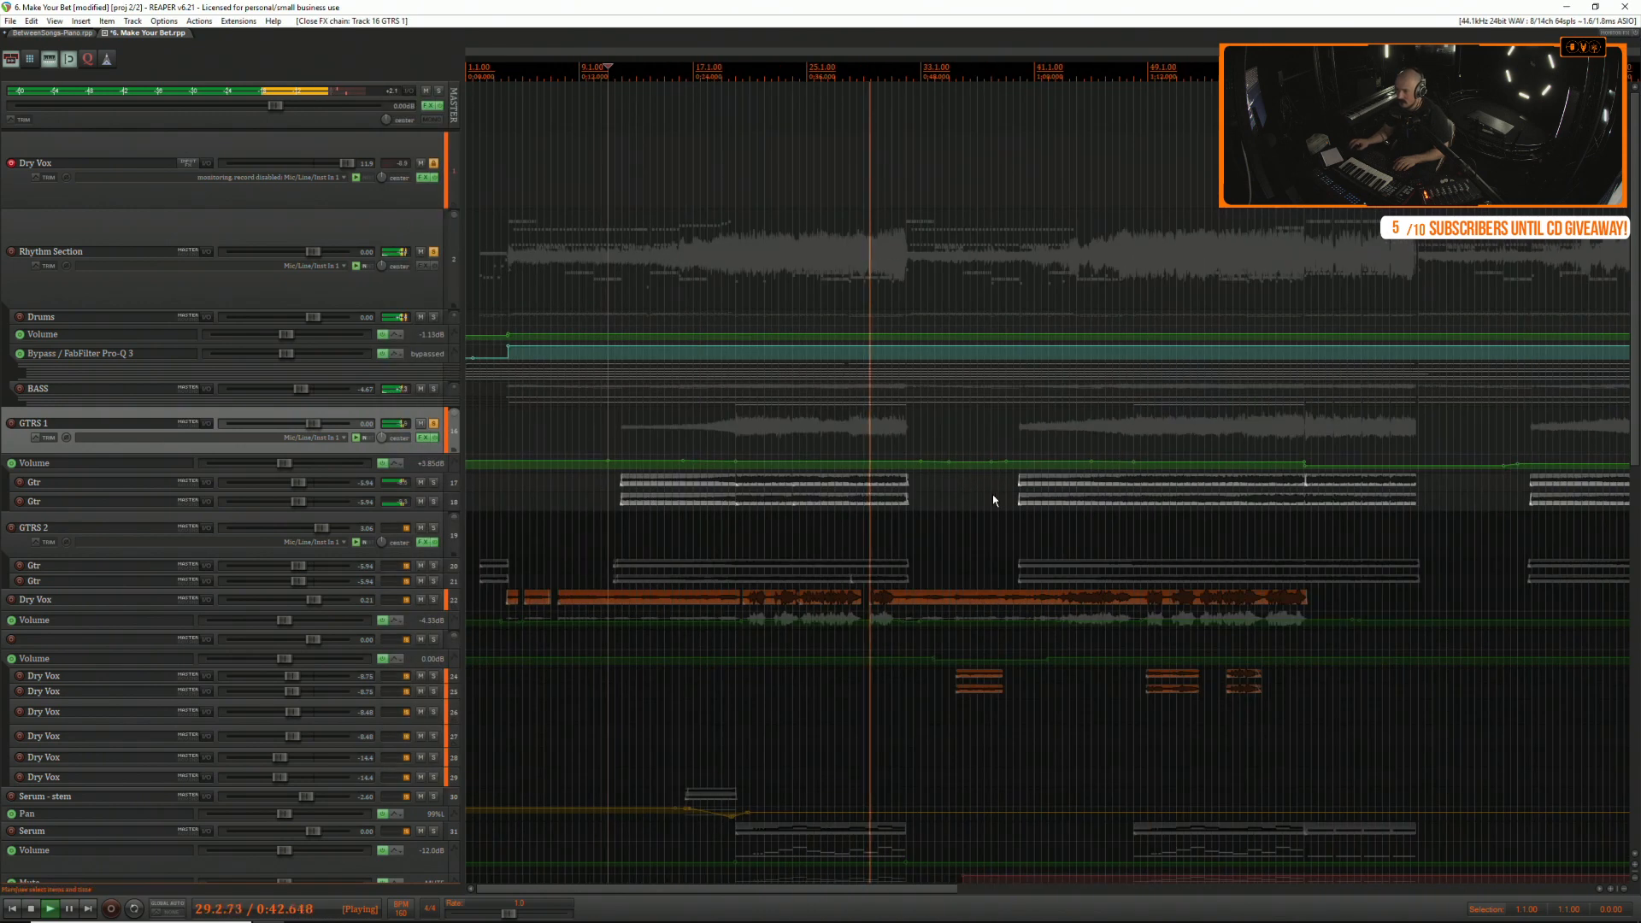
{"action": "scroll", "coordinate": [993, 495], "scroll_direction": "down", "scroll_amount": 2}
{"action": "scroll", "coordinate": [871, 511], "scroll_direction": "up", "scroll_amount": 2}
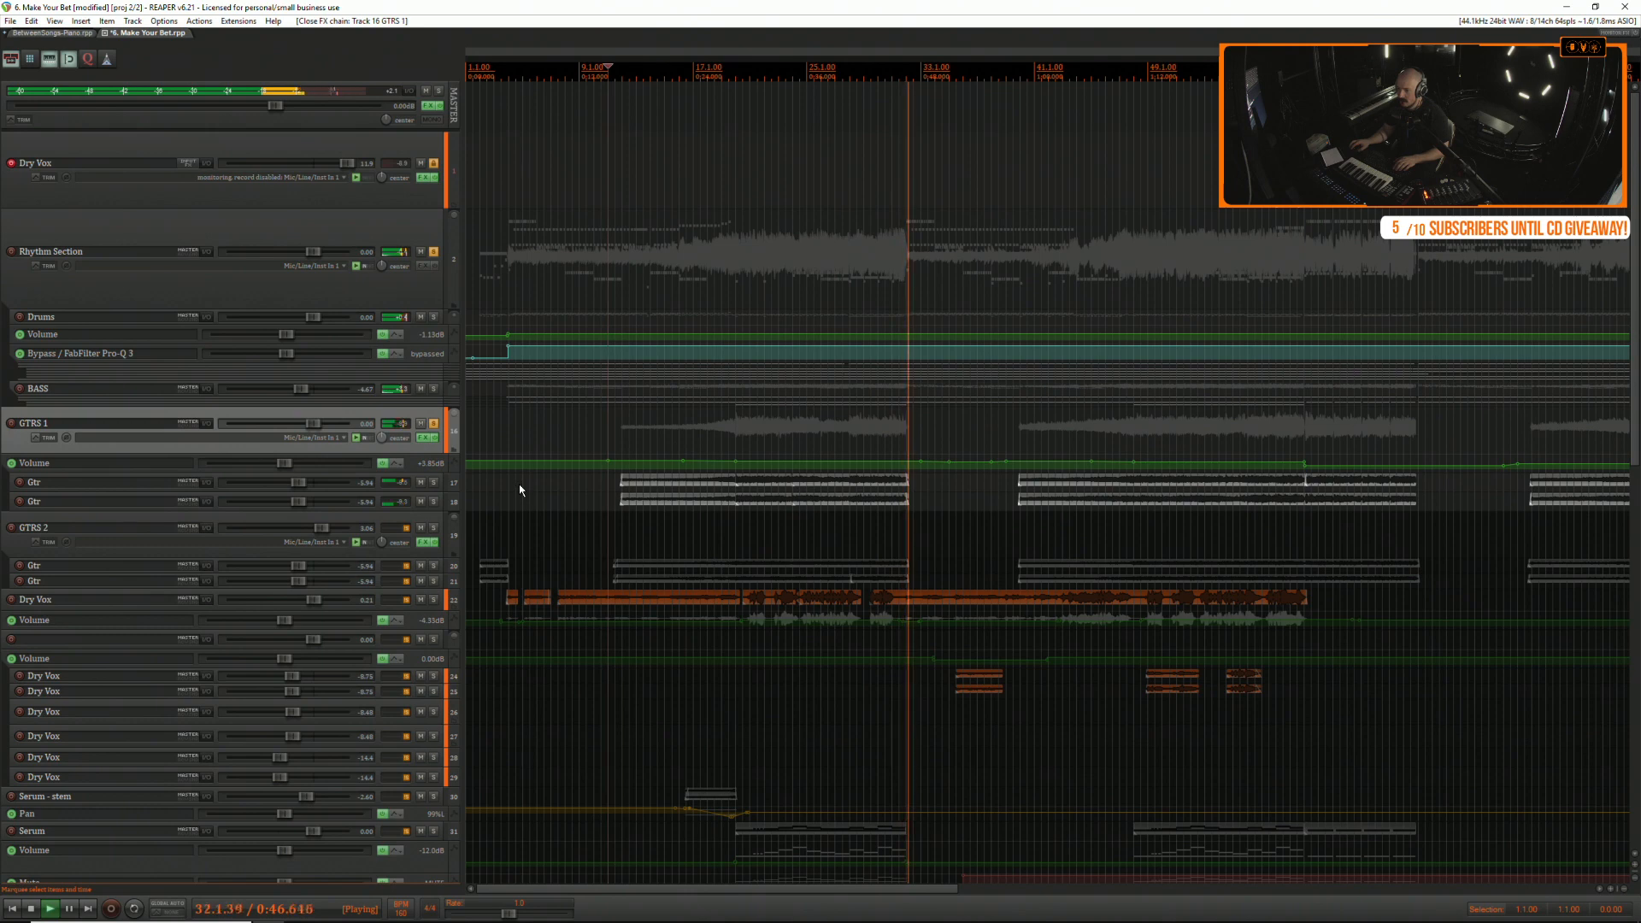
{"action": "key", "text": "space"}
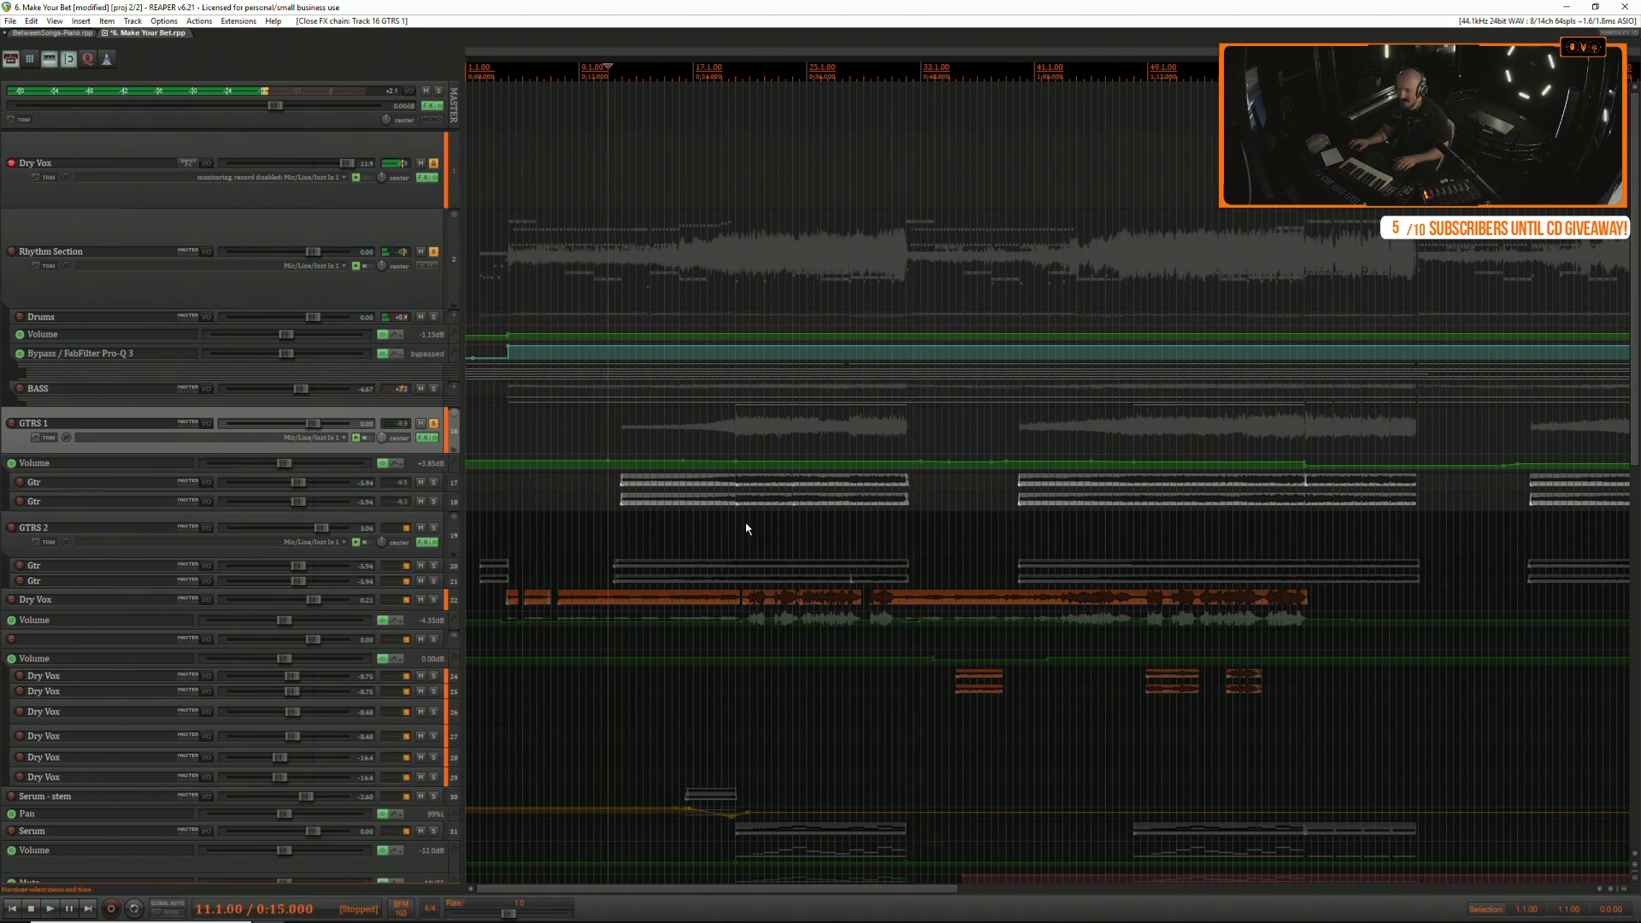
{"action": "left_click", "coordinate": [732, 522]}
{"action": "key", "text": "space"}
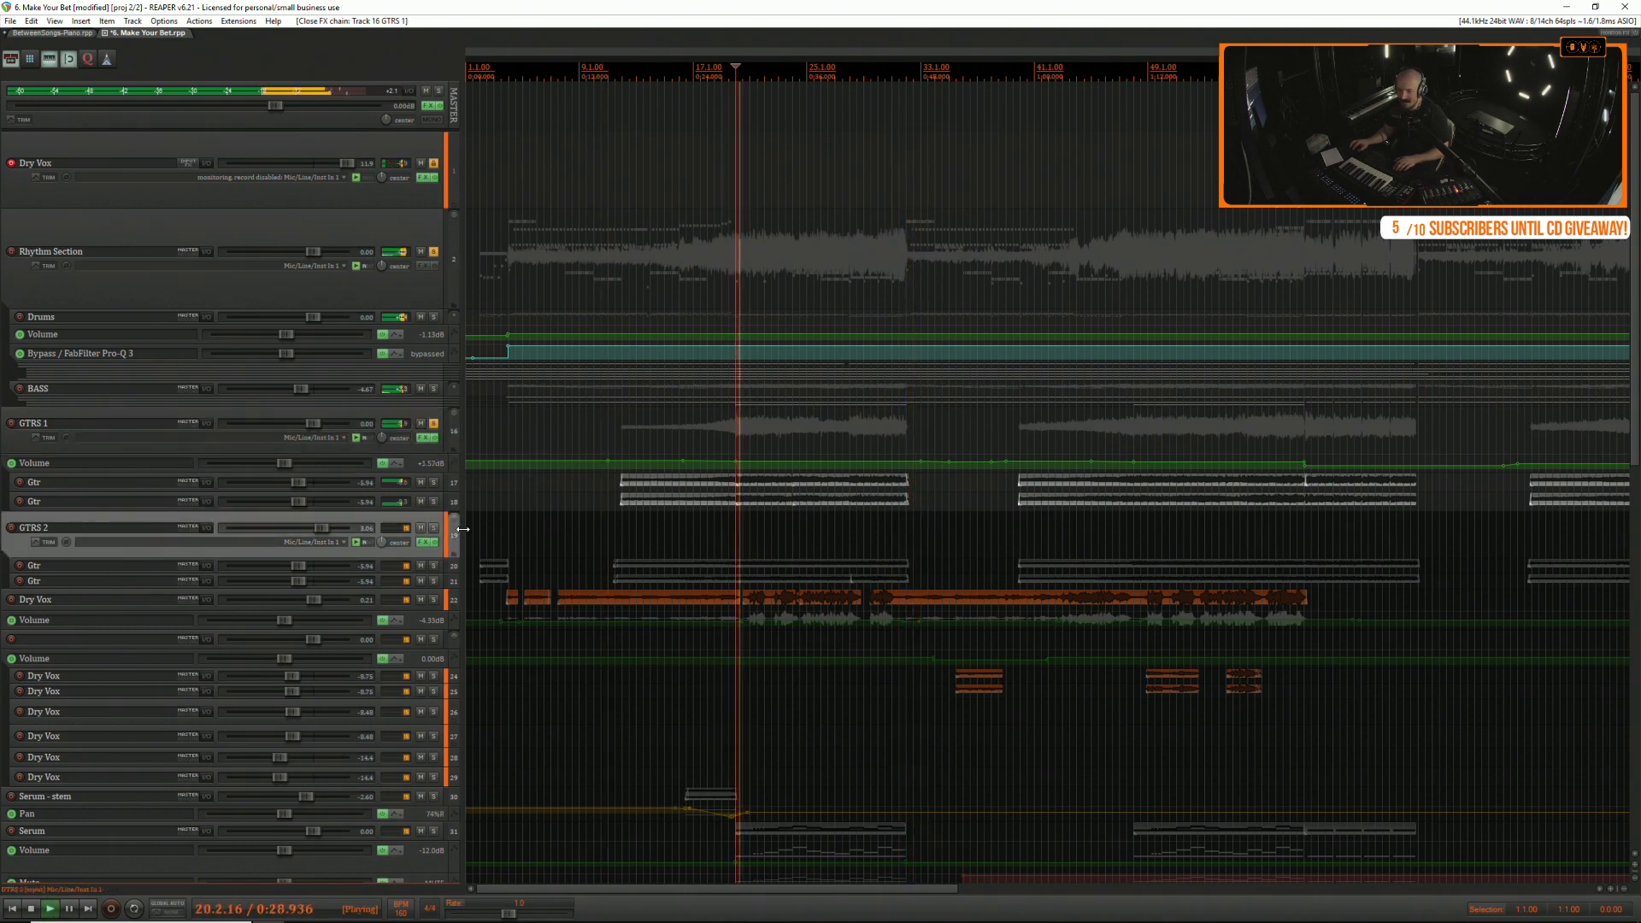
Solo both guitar folders without the Rhythm Section and lower GTRS 1's volume to about -4.9 dB.
{"action": "left_click", "coordinate": [433, 254]}
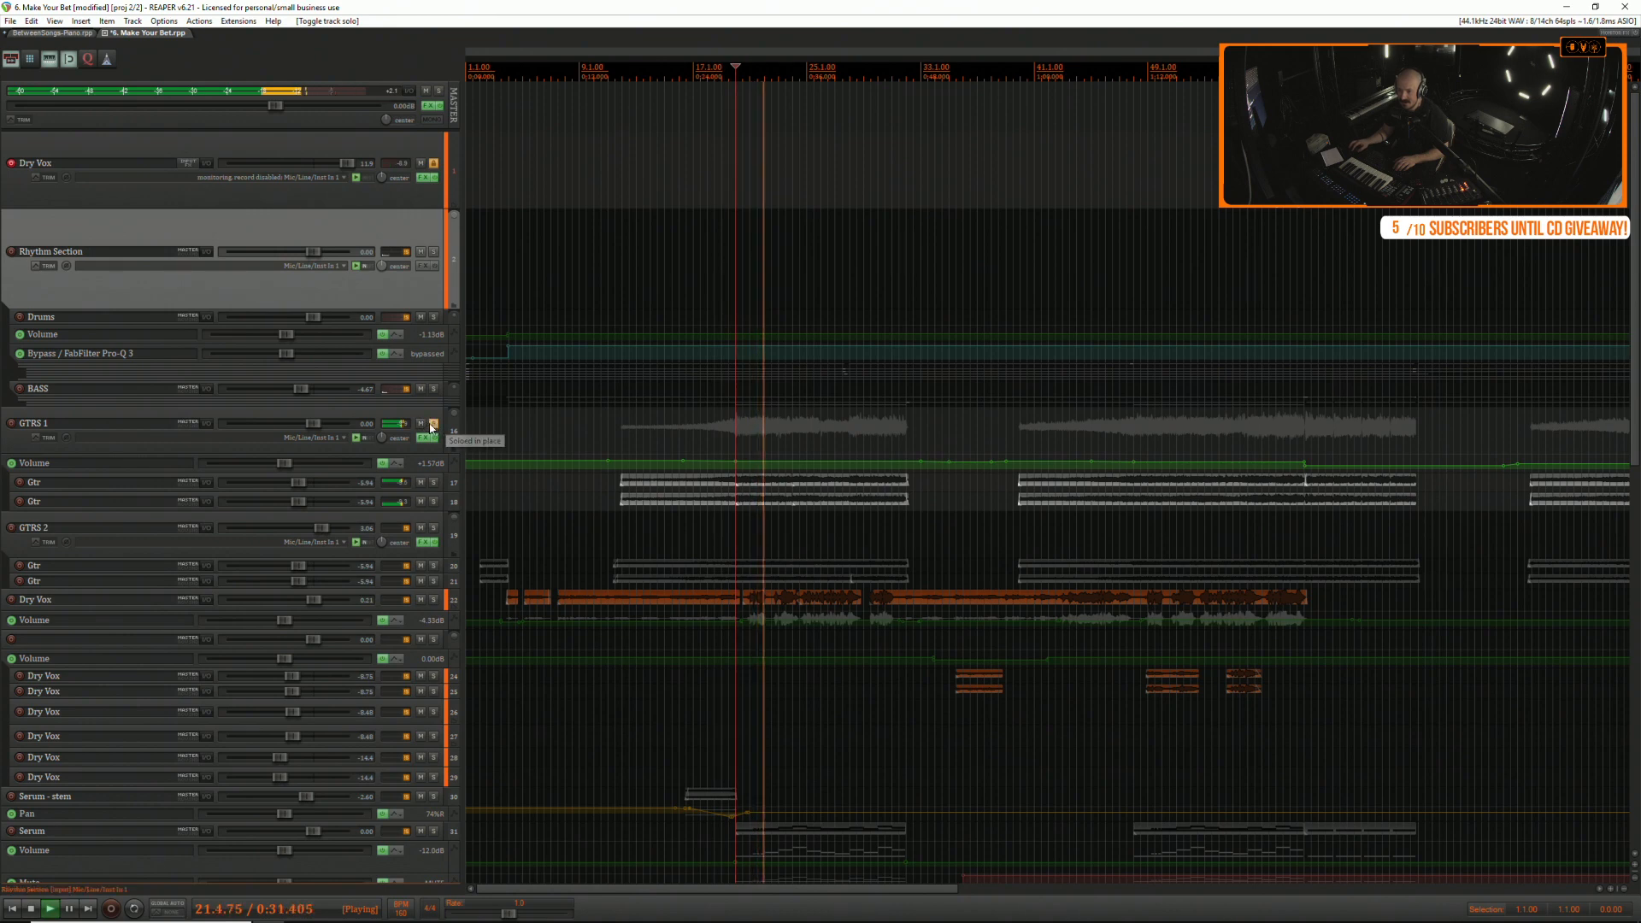
{"action": "left_click", "coordinate": [434, 528]}
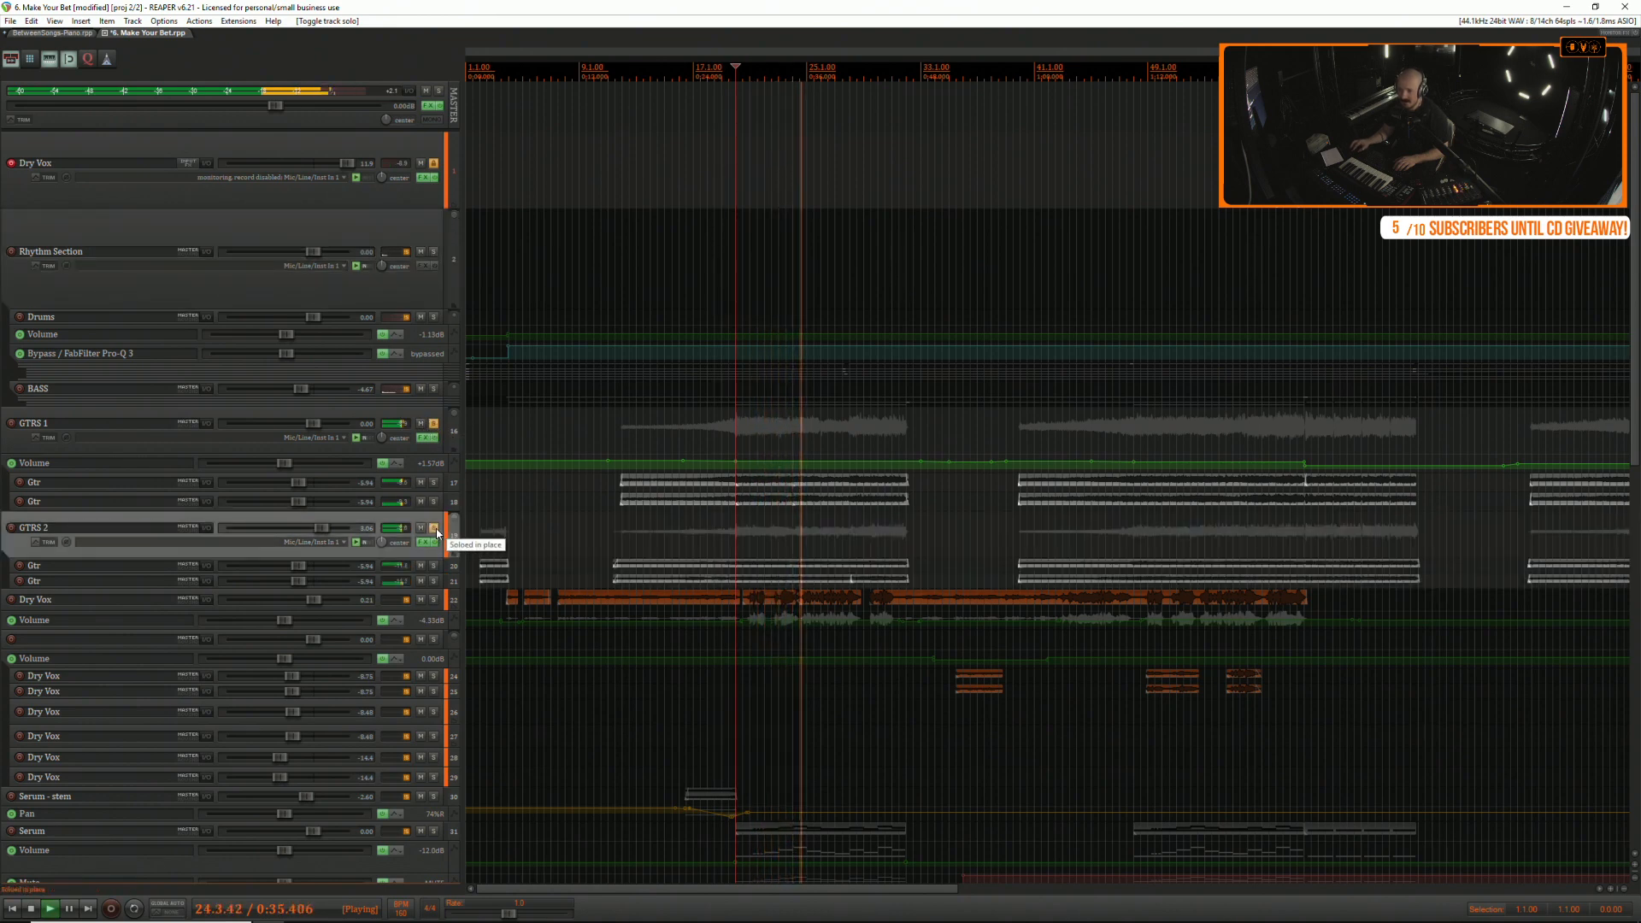
{"action": "left_click", "coordinate": [434, 424]}
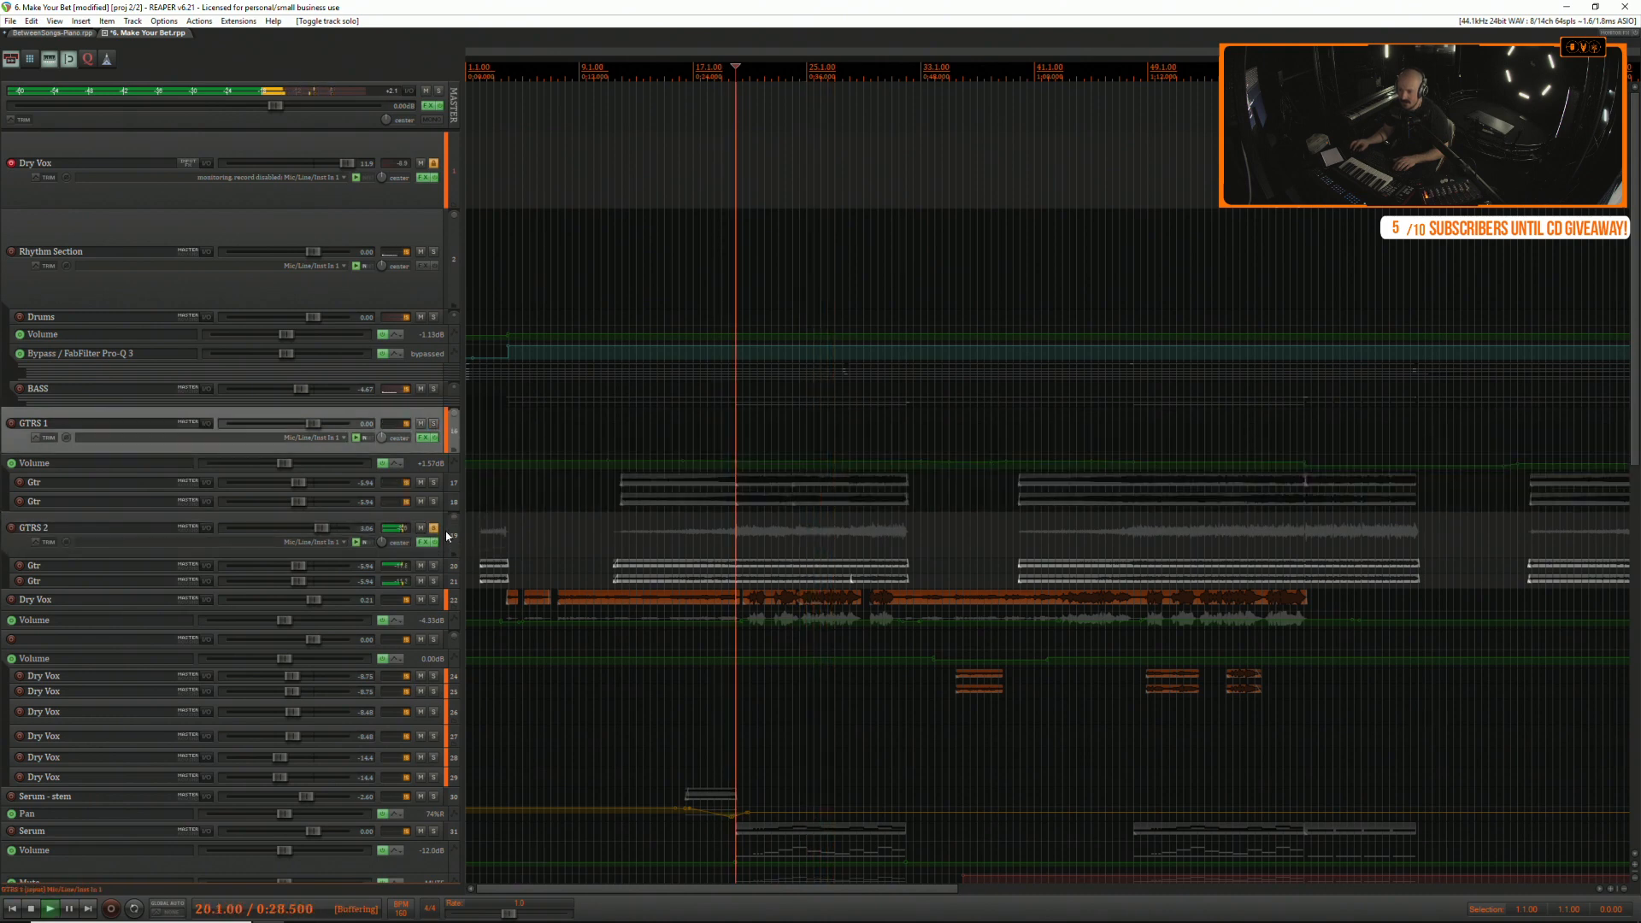
{"action": "left_click", "coordinate": [433, 423]}
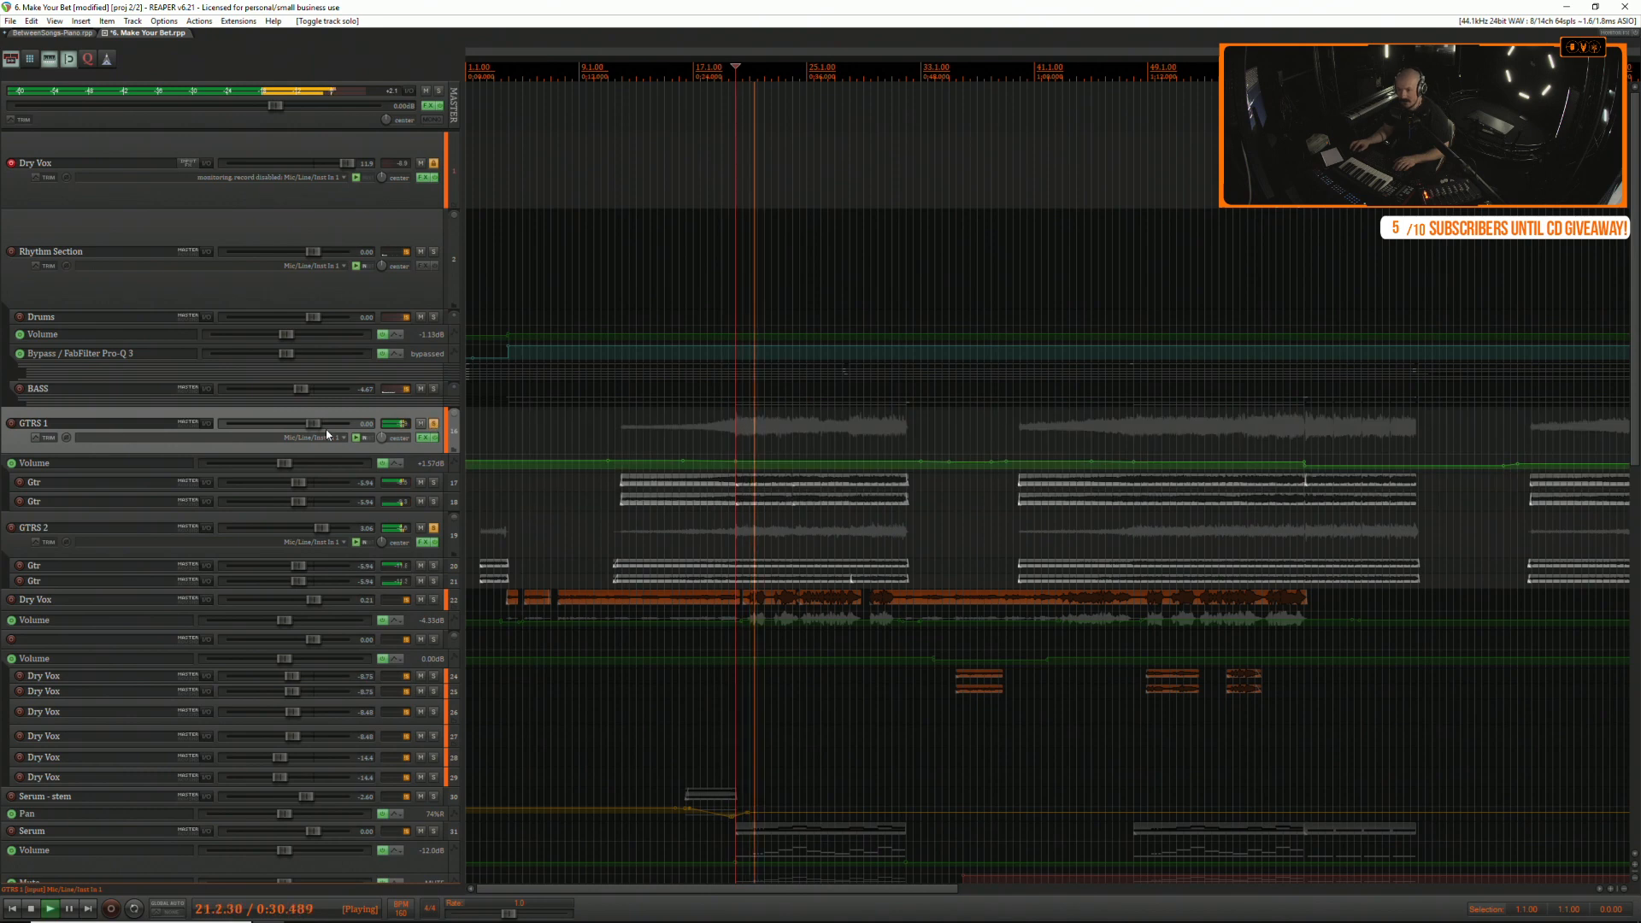
{"action": "left_click_drag", "start_coordinate": [306, 427], "coordinate": [293, 428]}
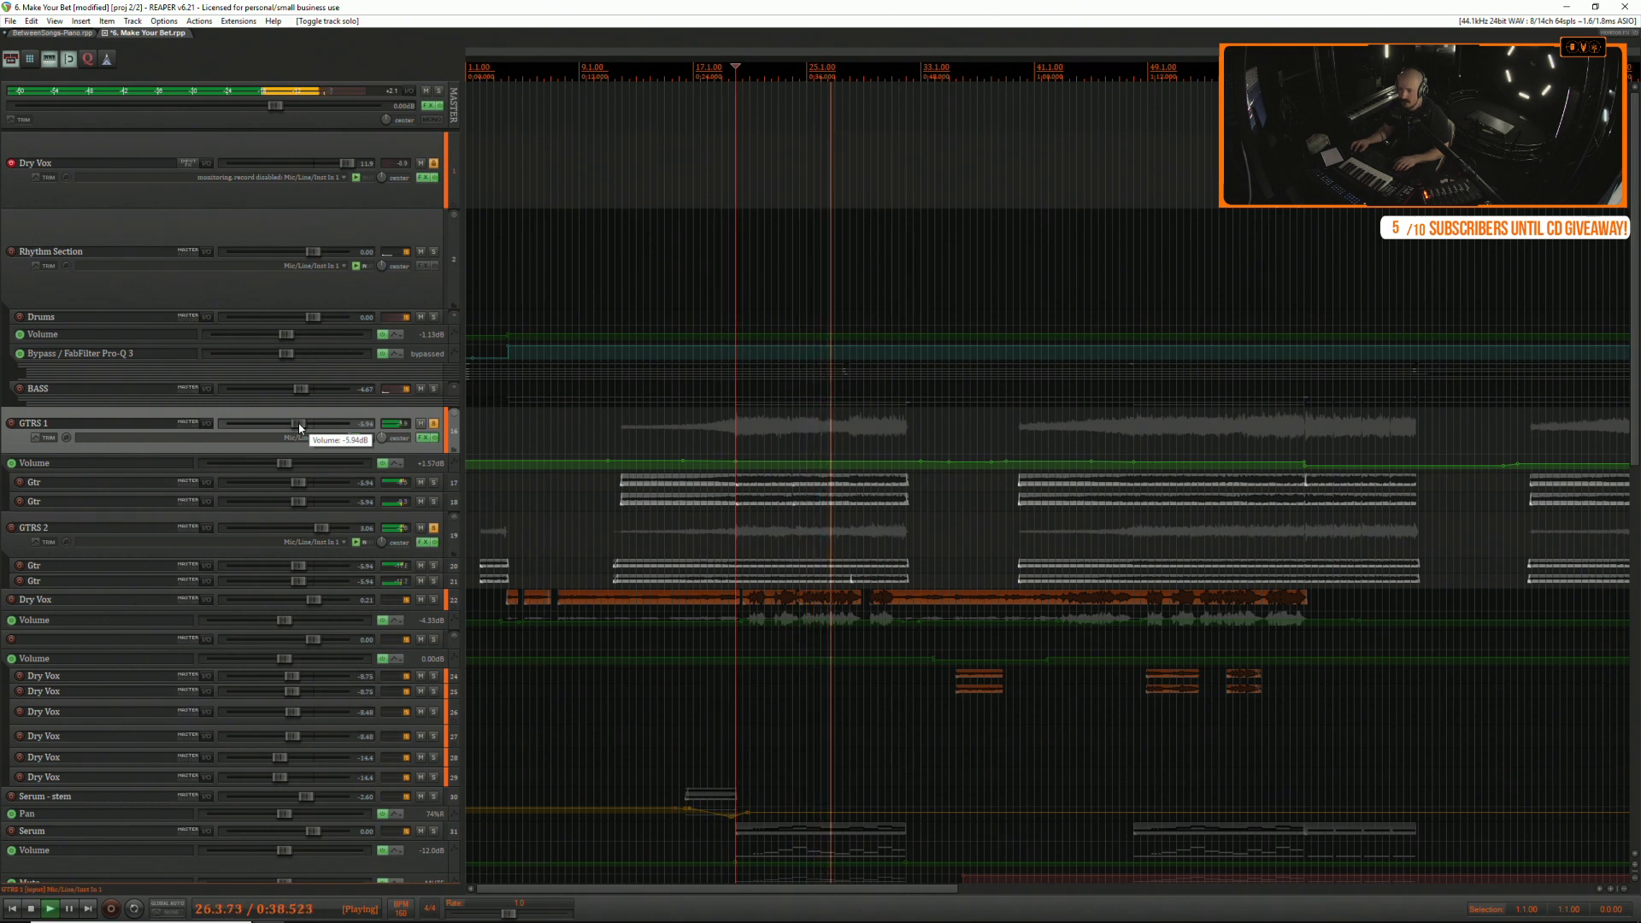
{"action": "left_click_drag", "start_coordinate": [303, 428], "coordinate": [298, 432]}
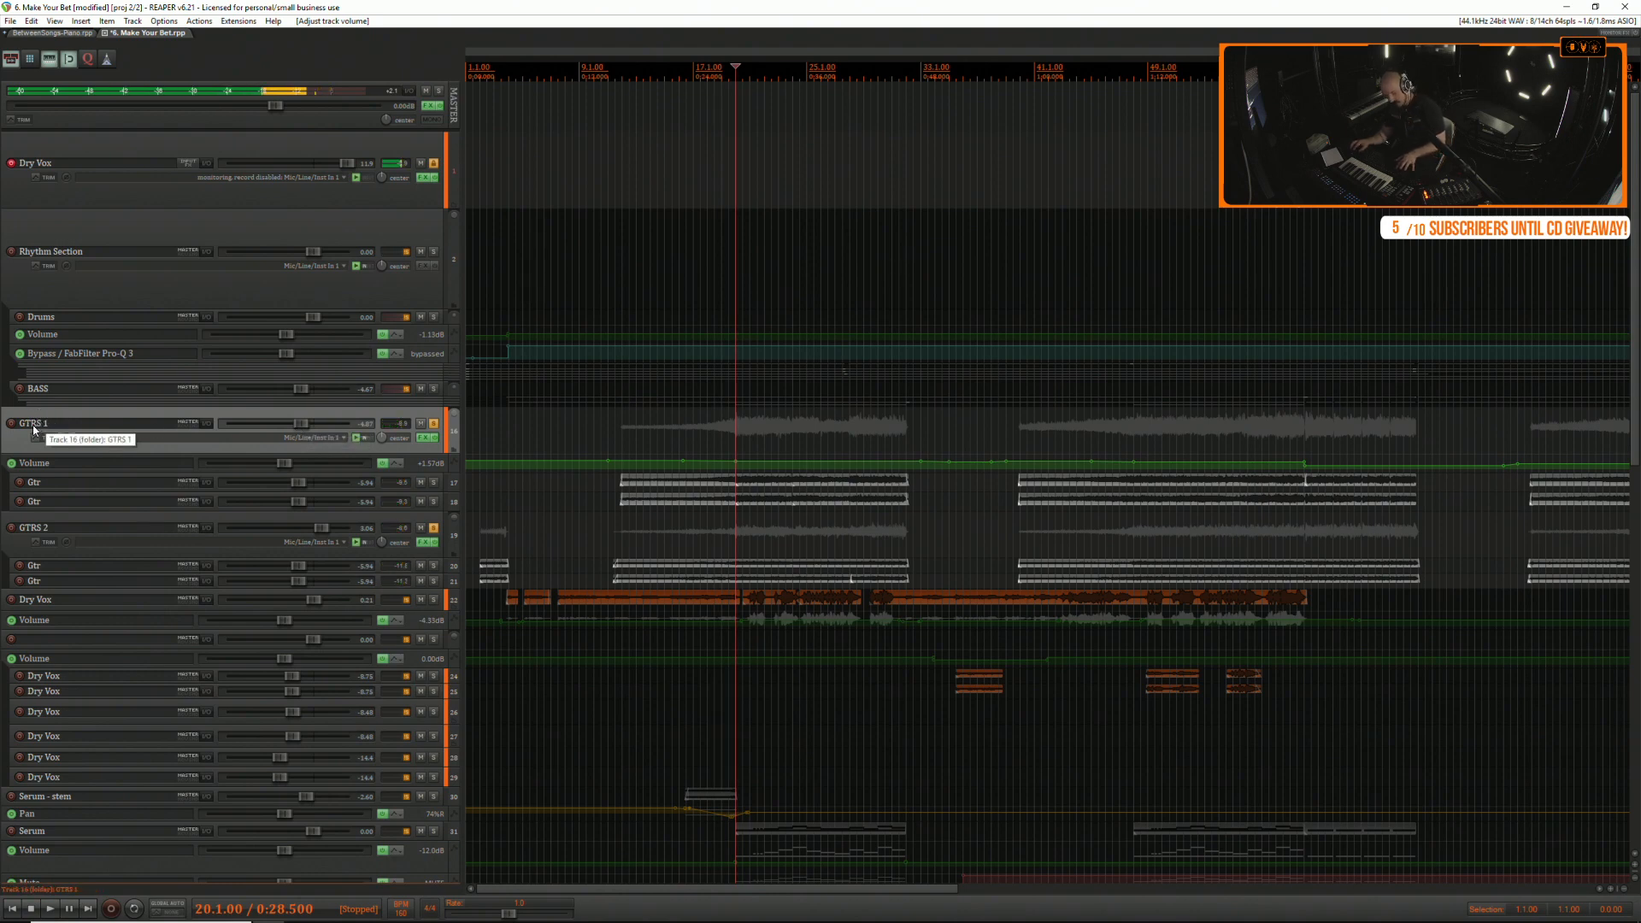
Add a new track above GTRS 1 and nest the GTRS 1 and GTRS 2 folders inside it.
{"action": "key", "text": "ctrl+t"}
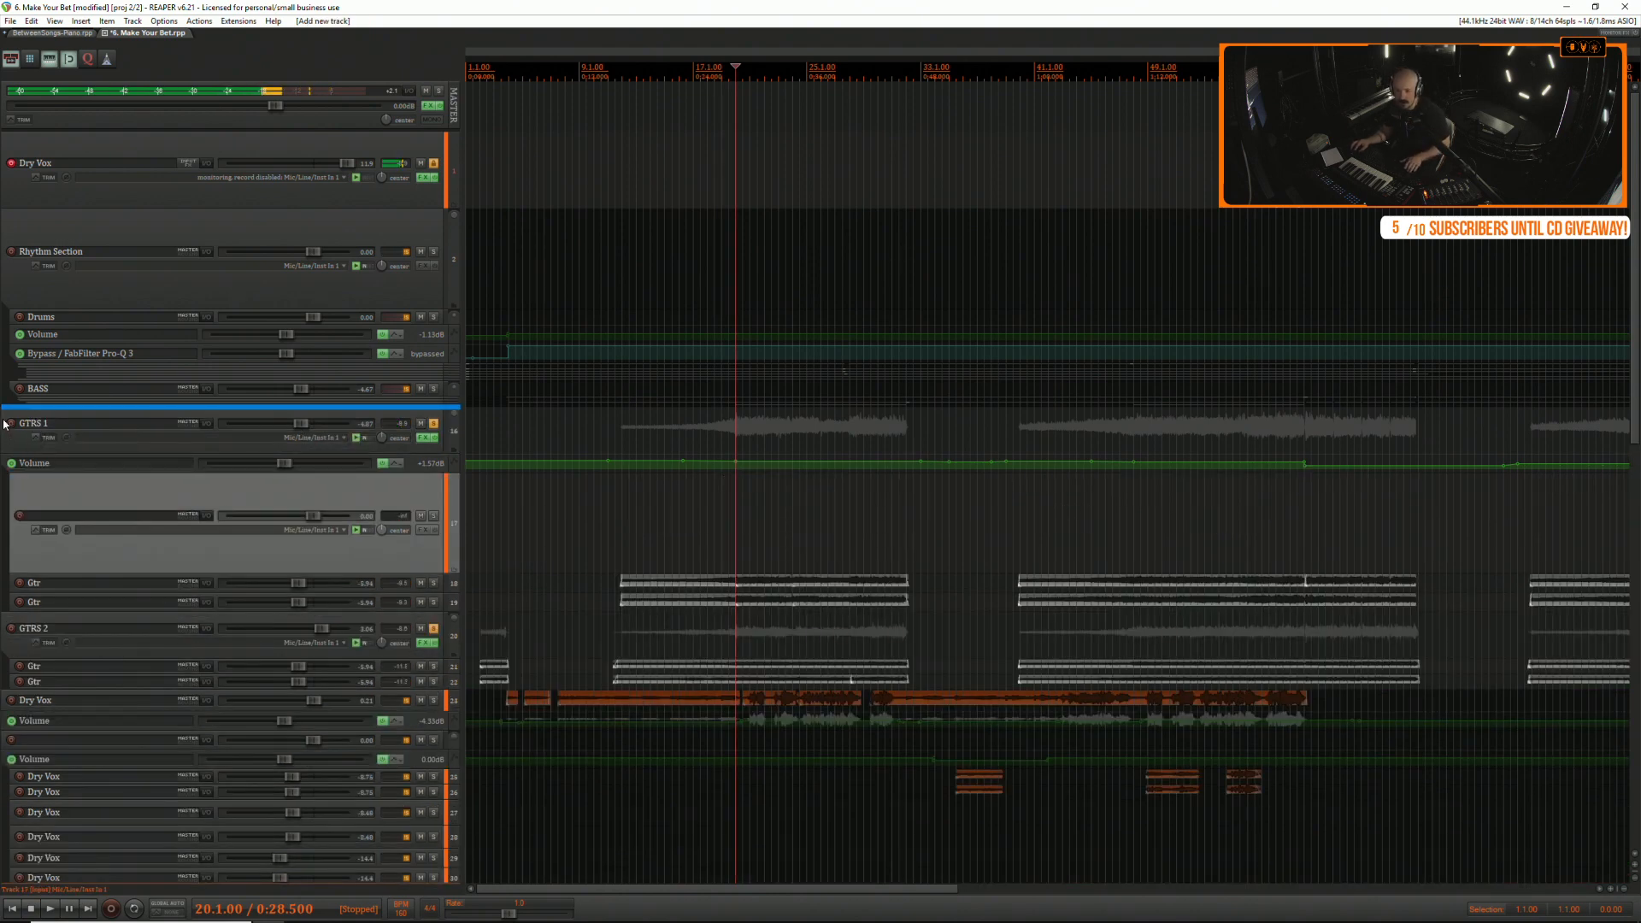
{"action": "left_click_drag", "start_coordinate": [4, 424], "coordinate": [5, 425]}
{"action": "left_click", "coordinate": [45, 567]}
{"action": "left_click", "coordinate": [55, 624], "text": "shift"}
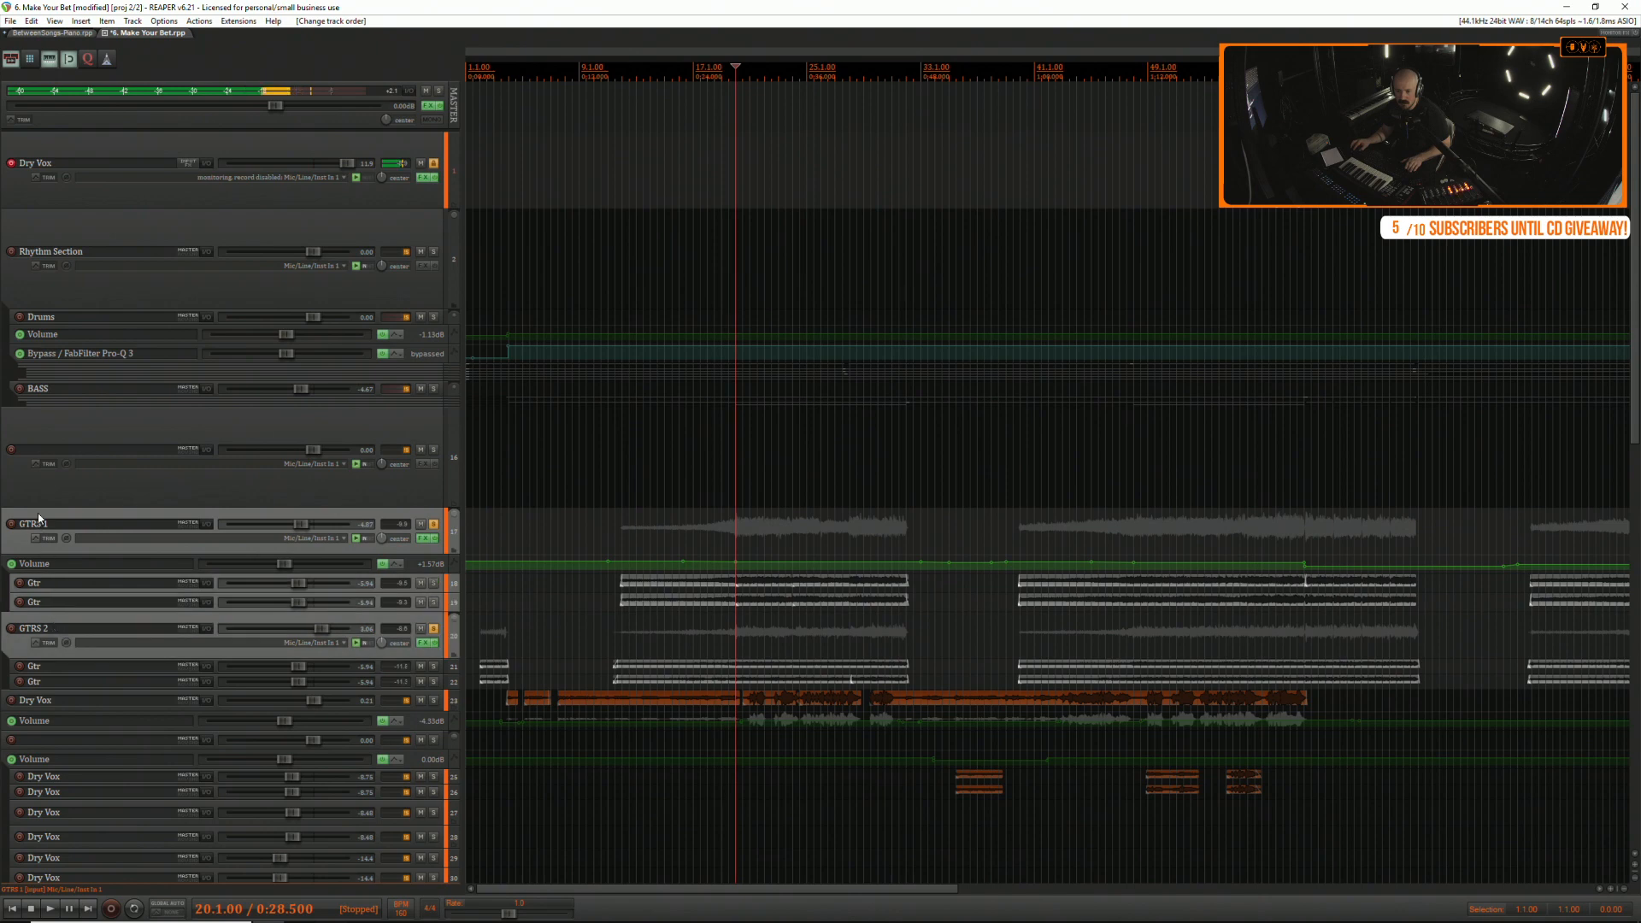
{"action": "left_click_drag", "start_coordinate": [63, 478], "coordinate": [63, 478]}
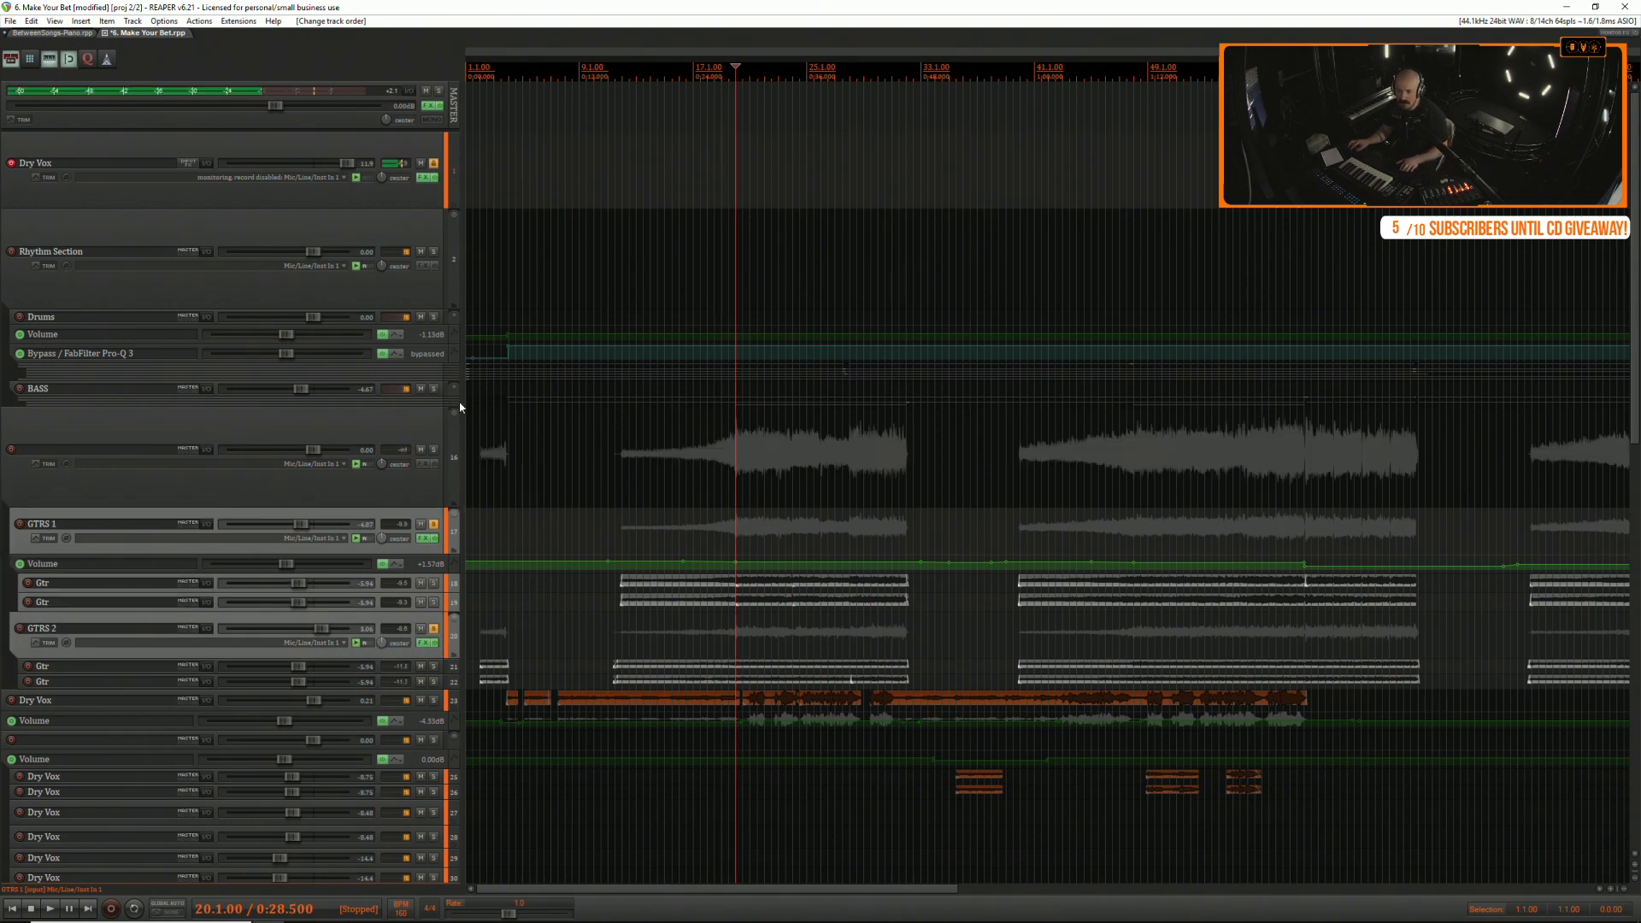
Insert FabFilter Pro-Q 3 on the new parent folder and play the guitars through it.
{"action": "left_click", "coordinate": [420, 463]}
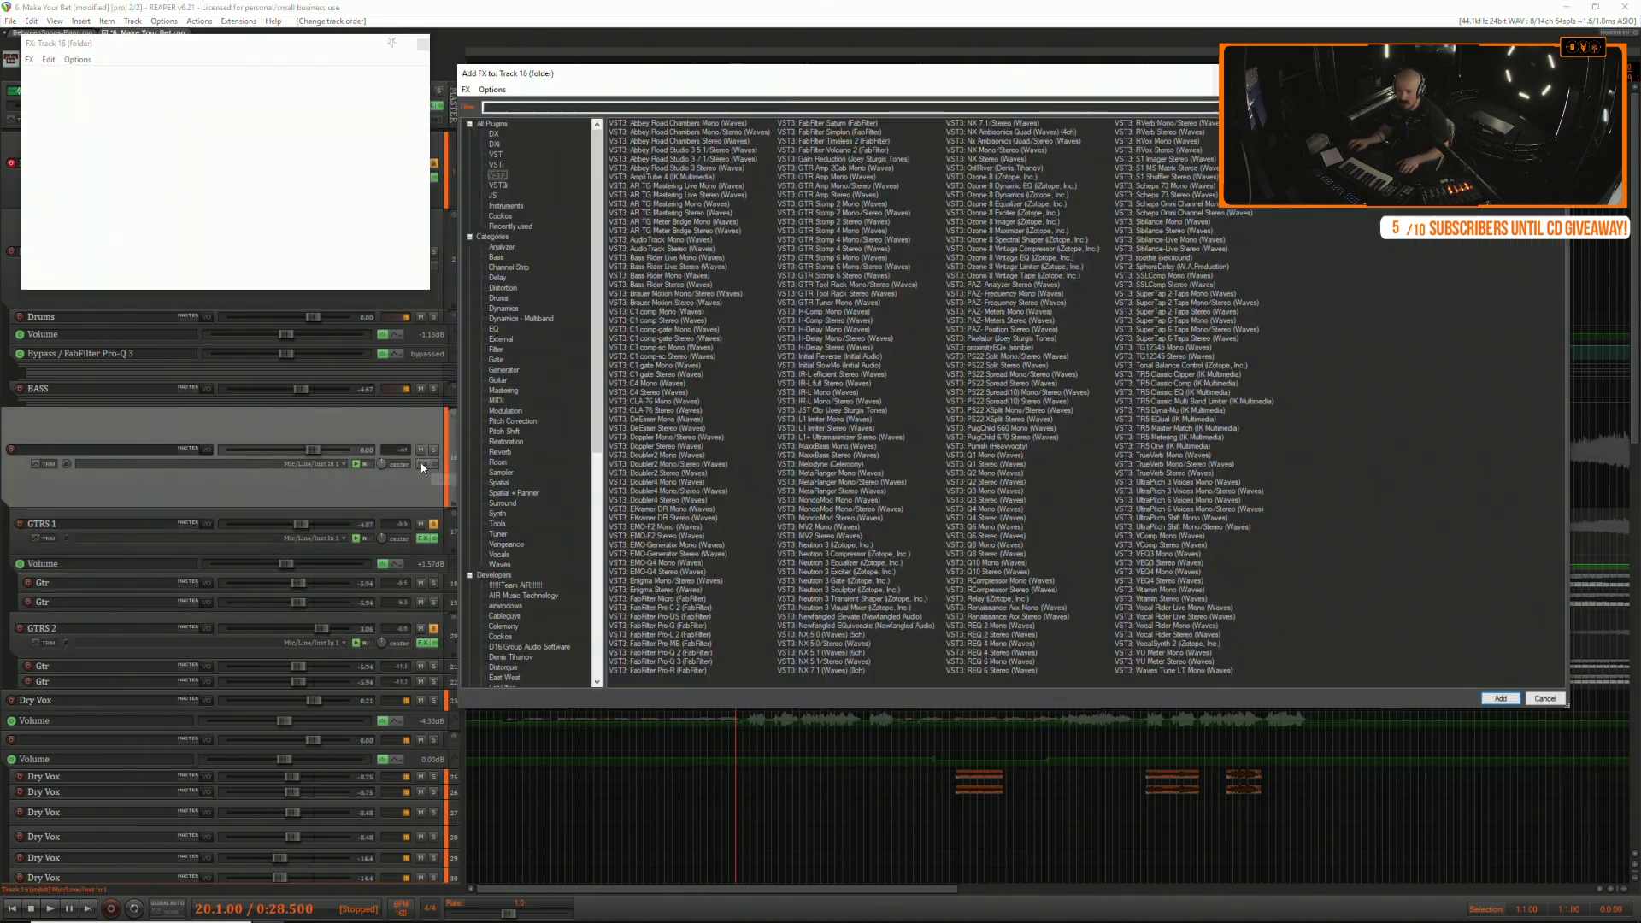
{"action": "double_click", "coordinate": [669, 663]}
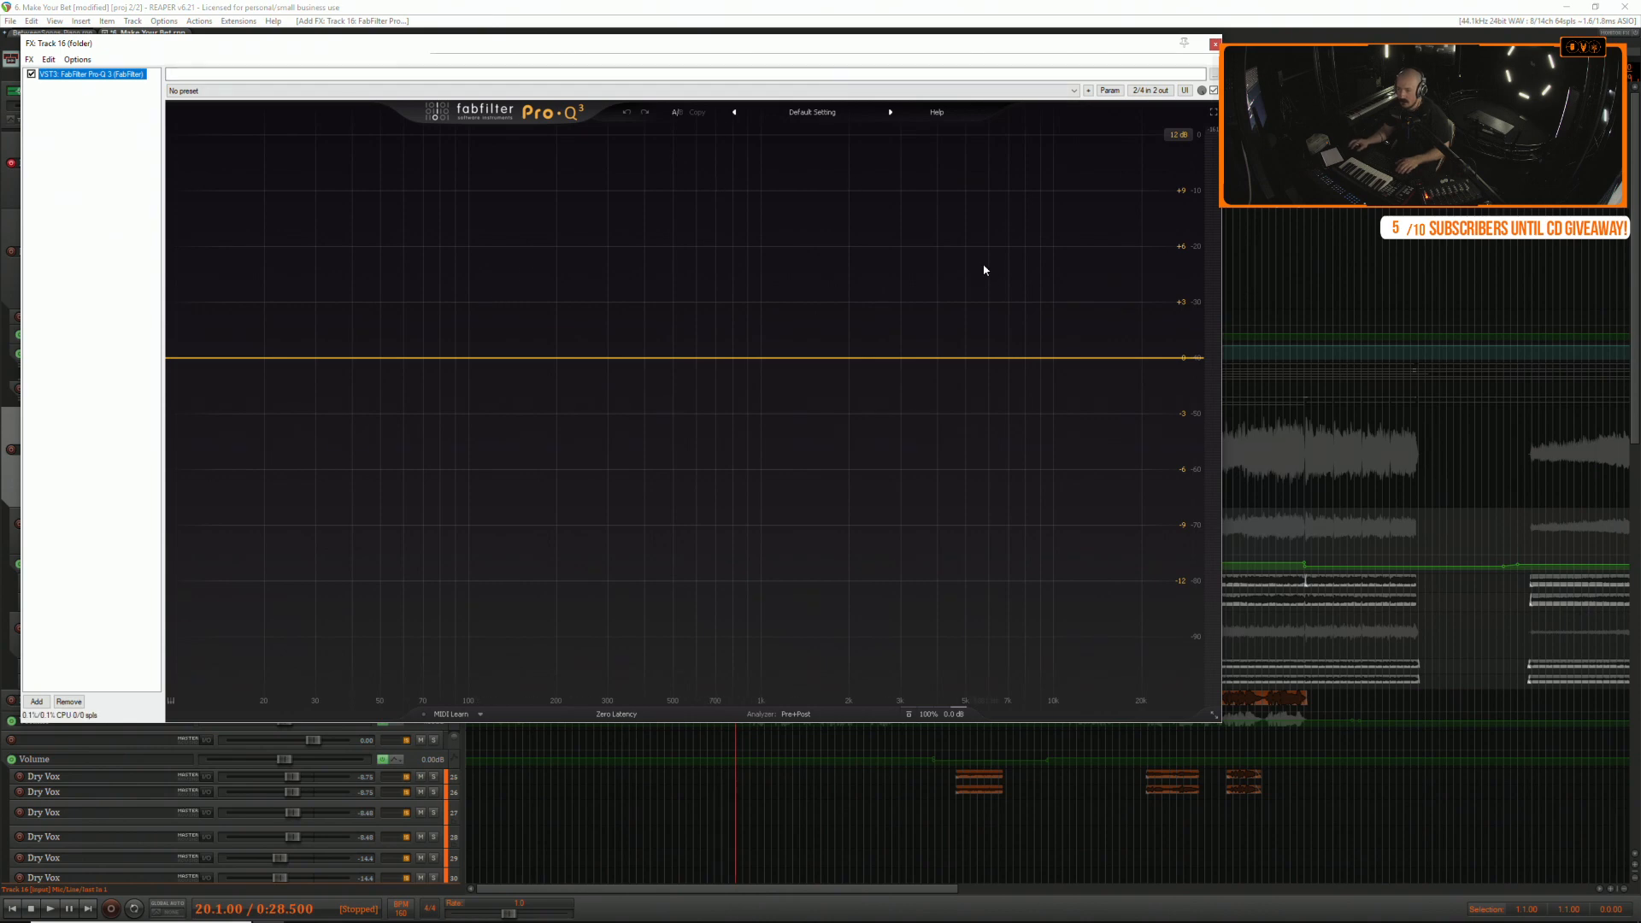
{"action": "left_click_drag", "start_coordinate": [886, 46], "coordinate": [1062, 62]}
{"action": "key", "text": "space"}
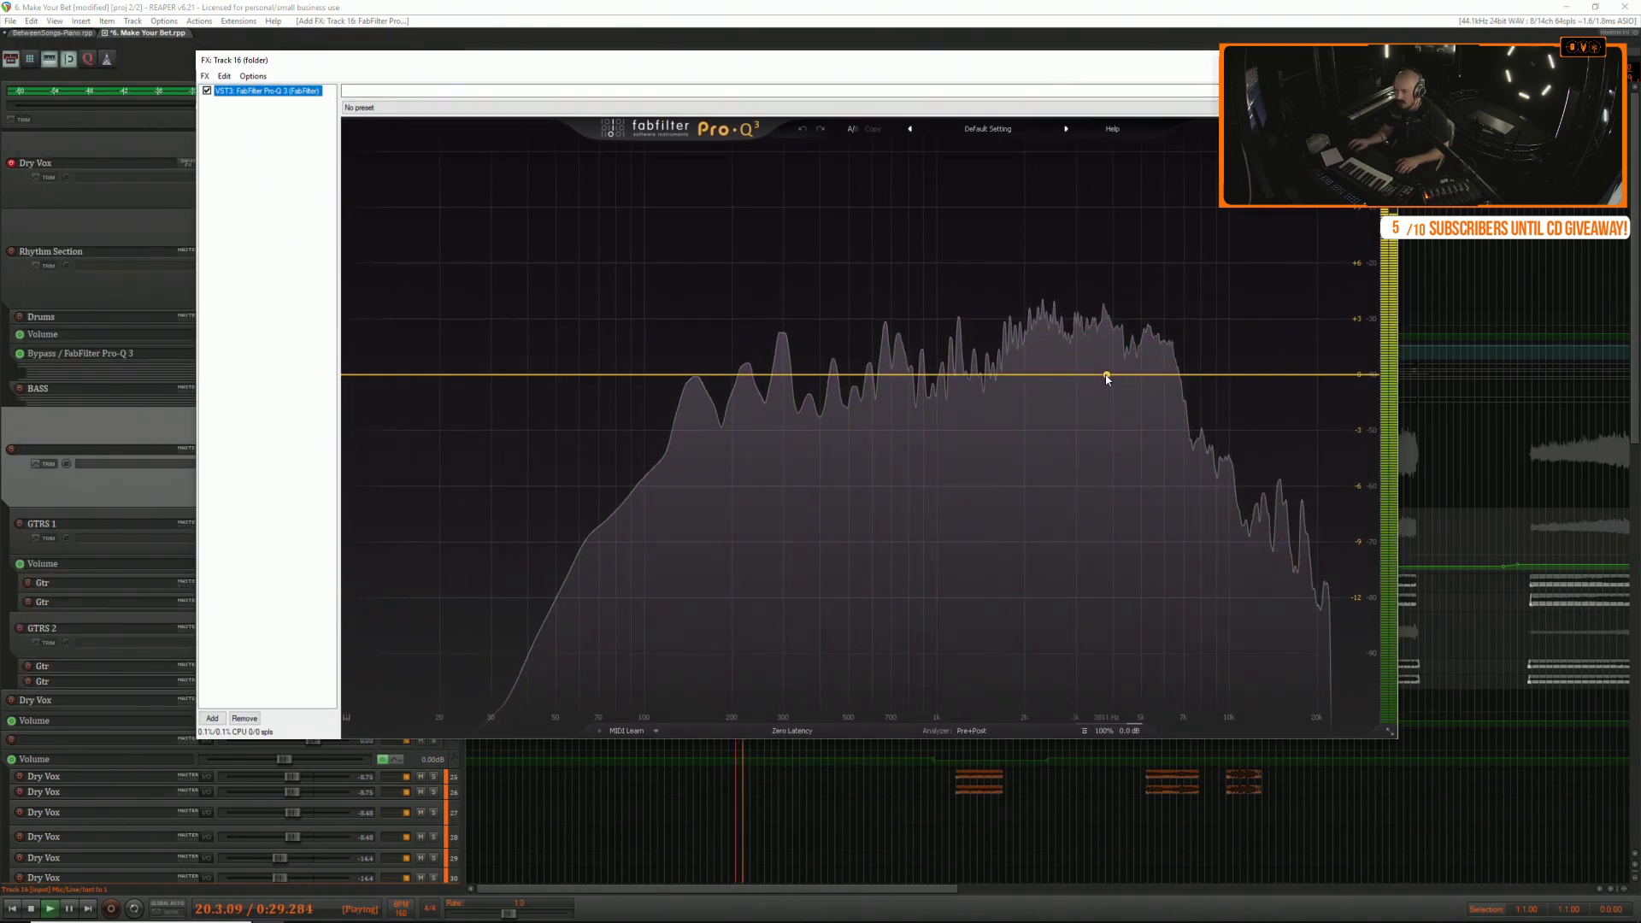
Add narrow bell cuts of about 3.2 dB near 3.7 kHz and about 3.9 dB near 5.8 kHz, then close the parent folder's EQ.
{"action": "left_click_drag", "start_coordinate": [1101, 374], "coordinate": [1164, 440]}
{"action": "left_click", "coordinate": [1051, 385]}
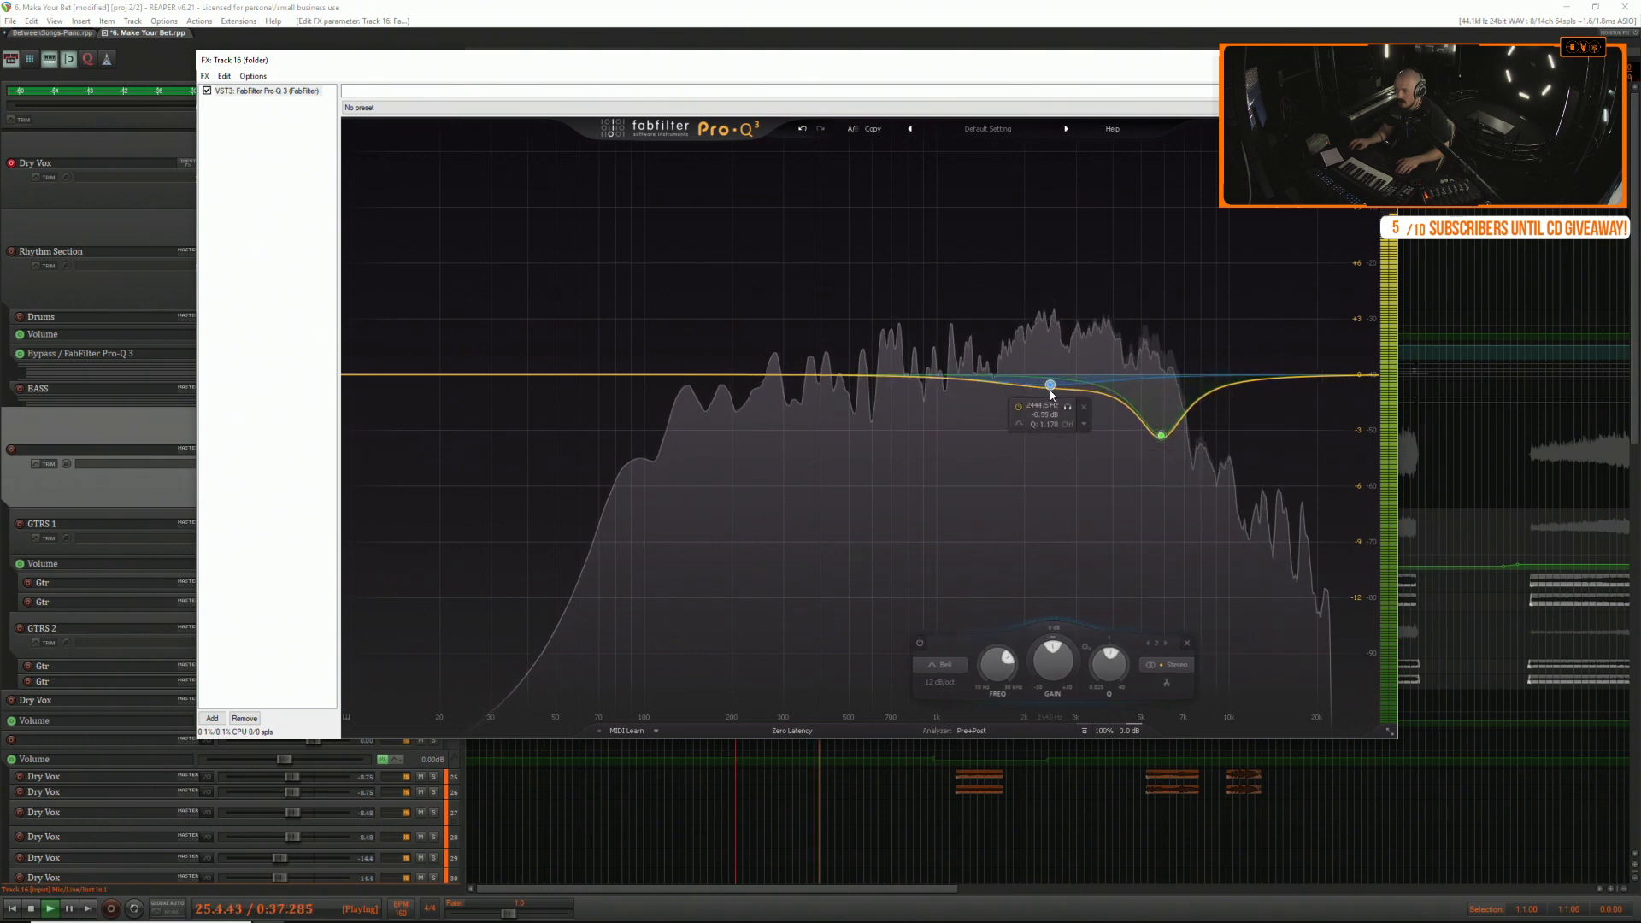
{"action": "left_click_drag", "start_coordinate": [1060, 405], "coordinate": [1160, 454]}
{"action": "key", "text": "space"}
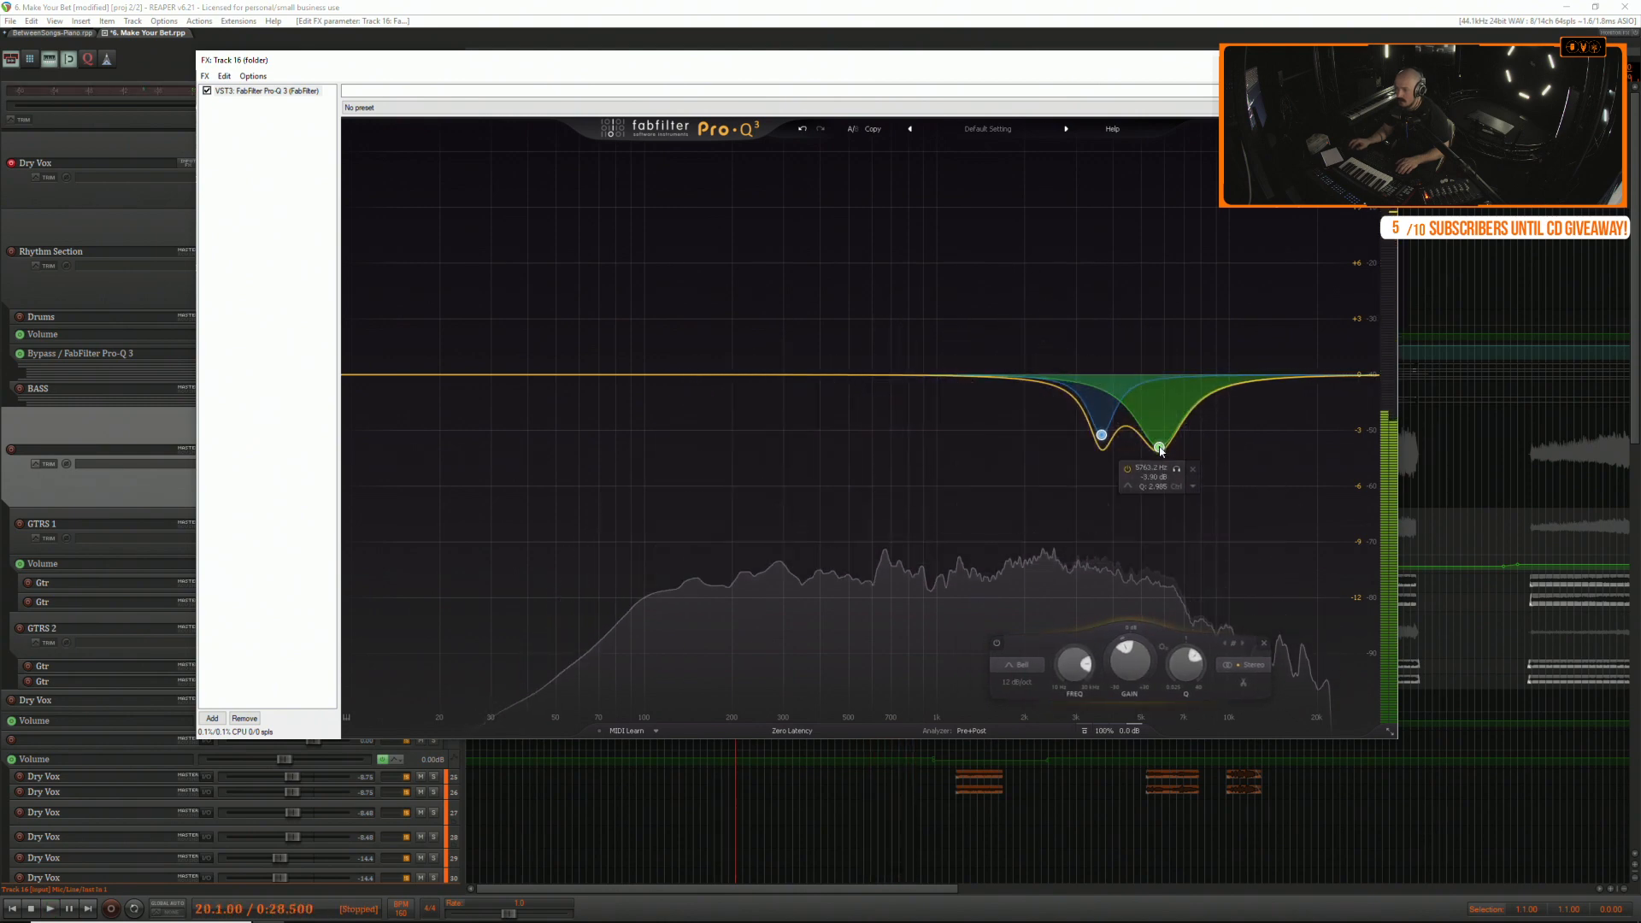
{"action": "key", "text": "space"}
{"action": "key", "text": "Escape"}
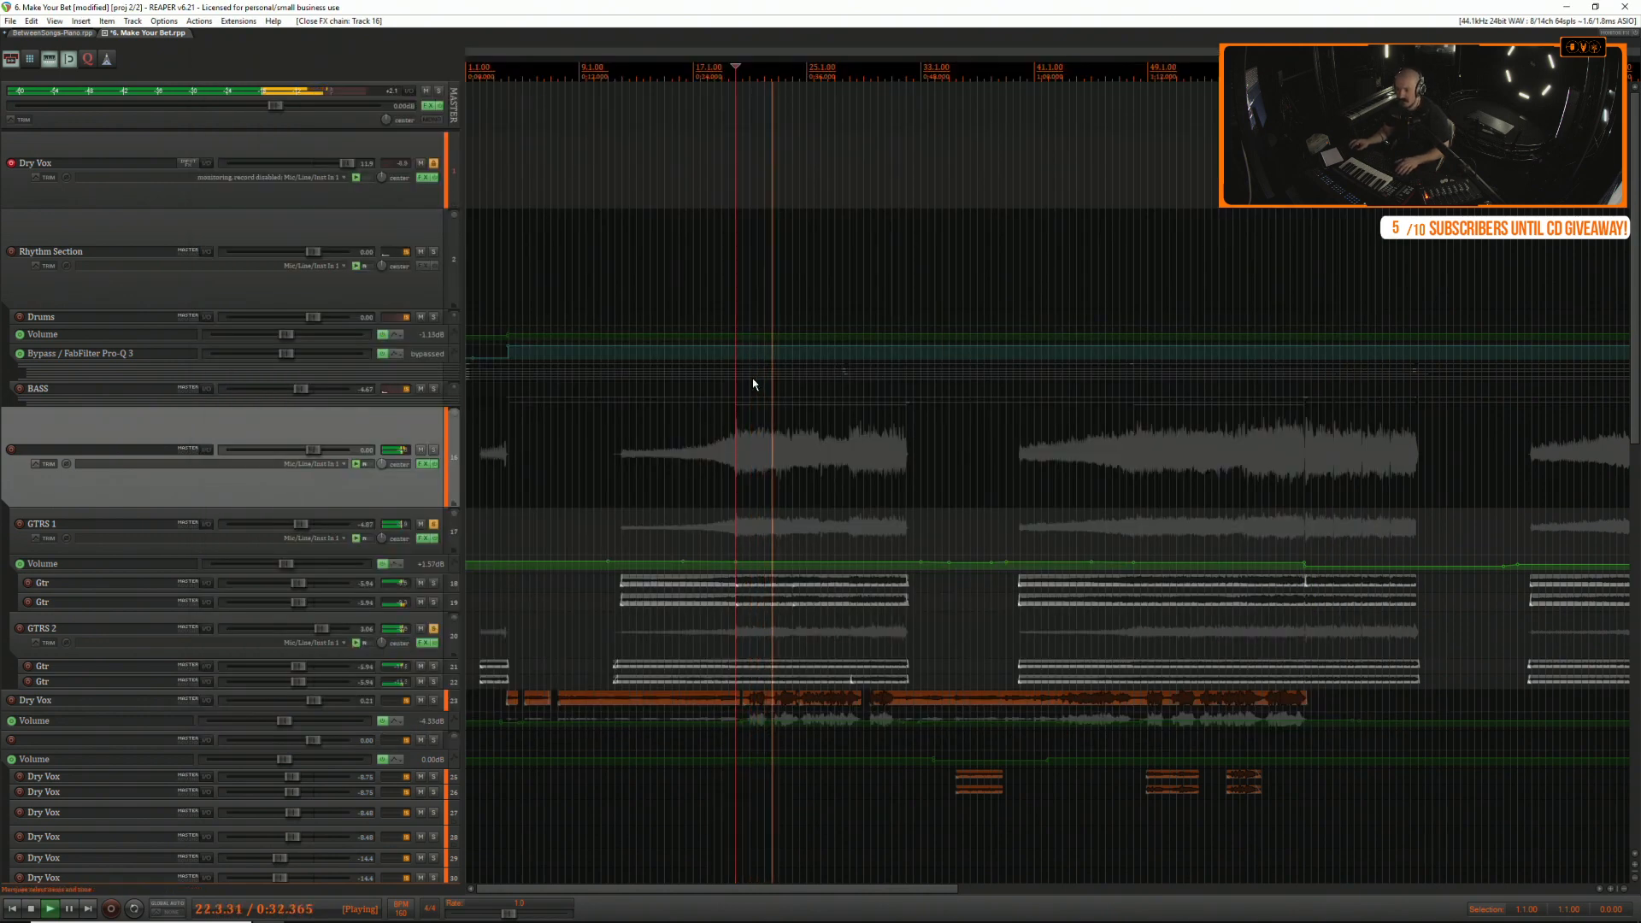
Name the new parent folder GTRS and take GTRS 1 and GTRS 2 out of solo.
{"action": "key", "text": "space"}
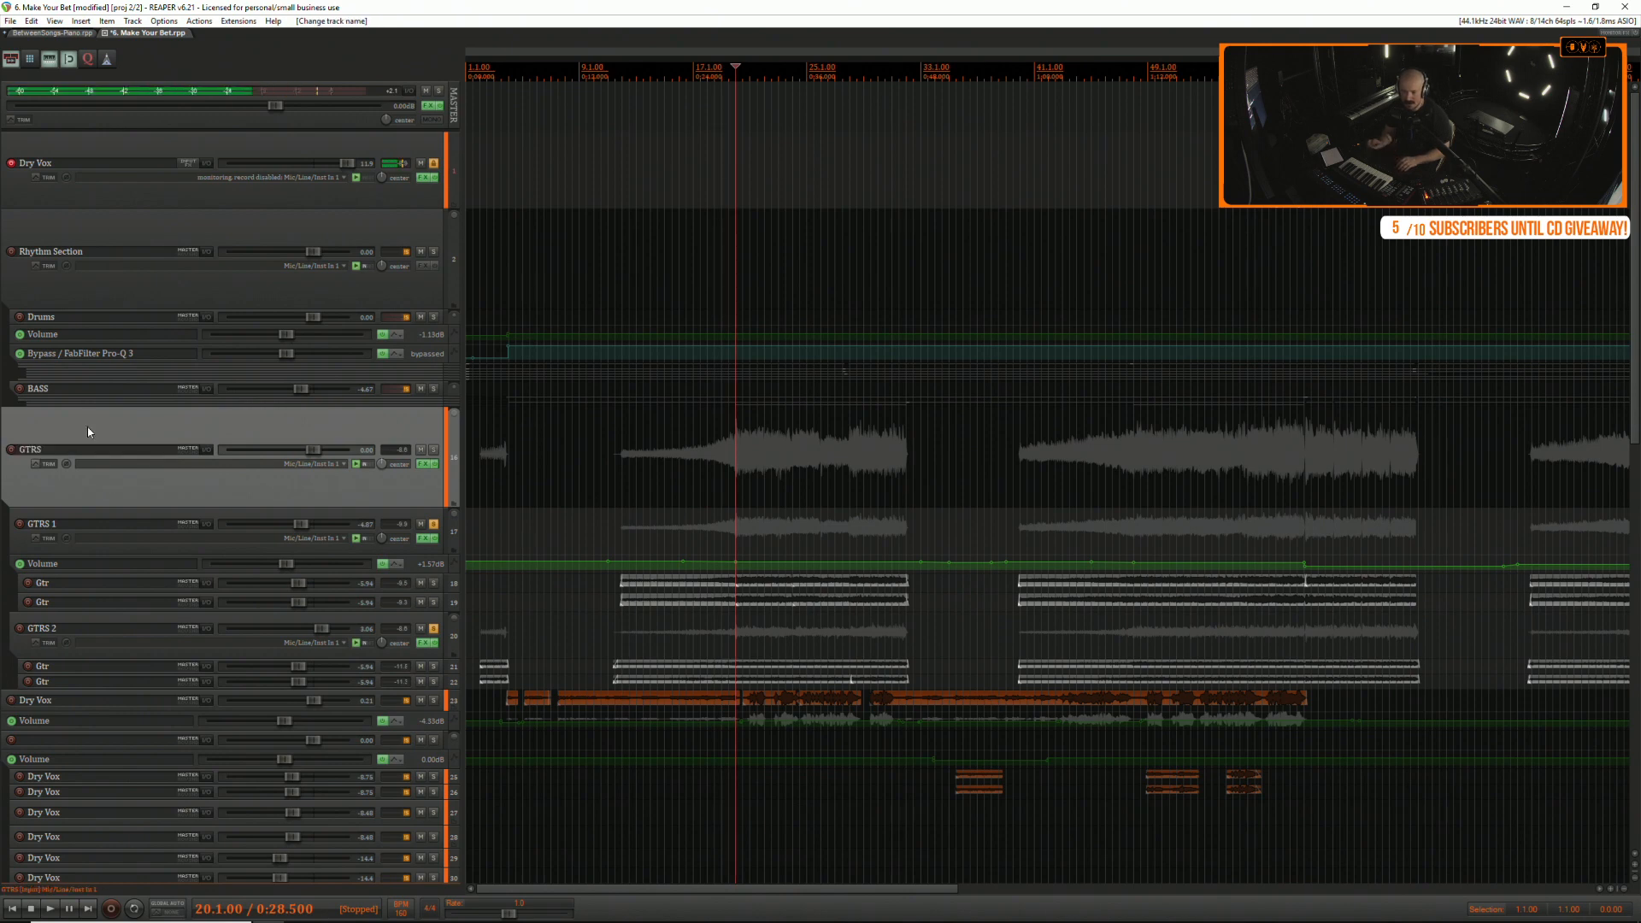
{"action": "left_click", "coordinate": [434, 526]}
{"action": "left_click", "coordinate": [433, 630]}
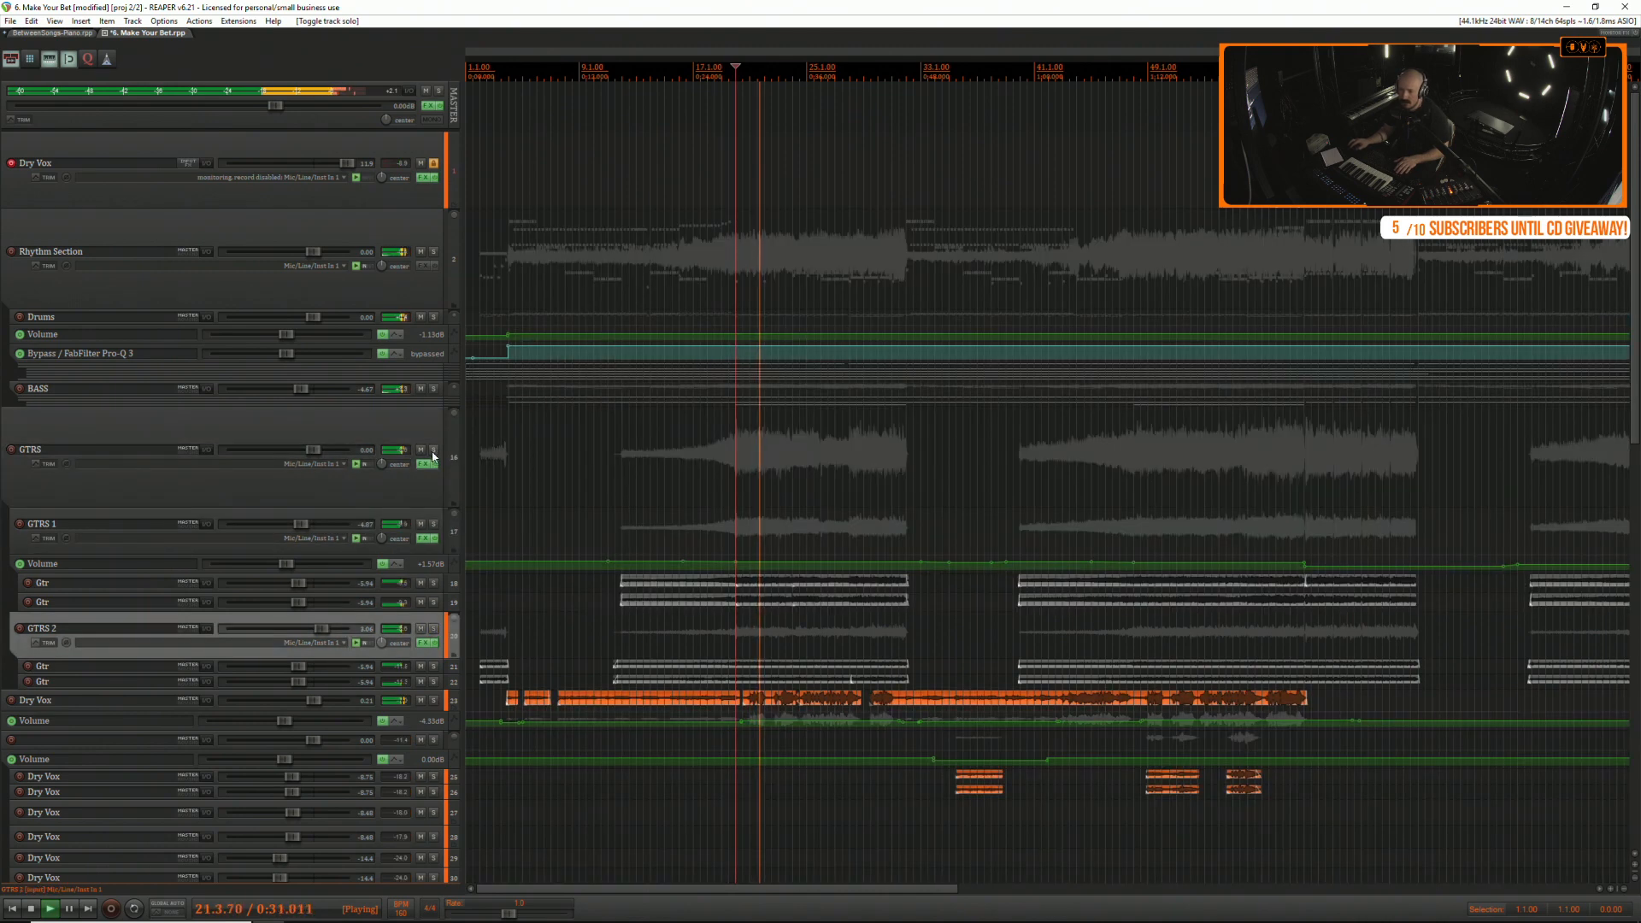
Reduce the height of the GTRS parent track and raise its volume to about +1.7 dB.
{"action": "left_click", "coordinate": [433, 451]}
{"action": "left_click", "coordinate": [434, 451]}
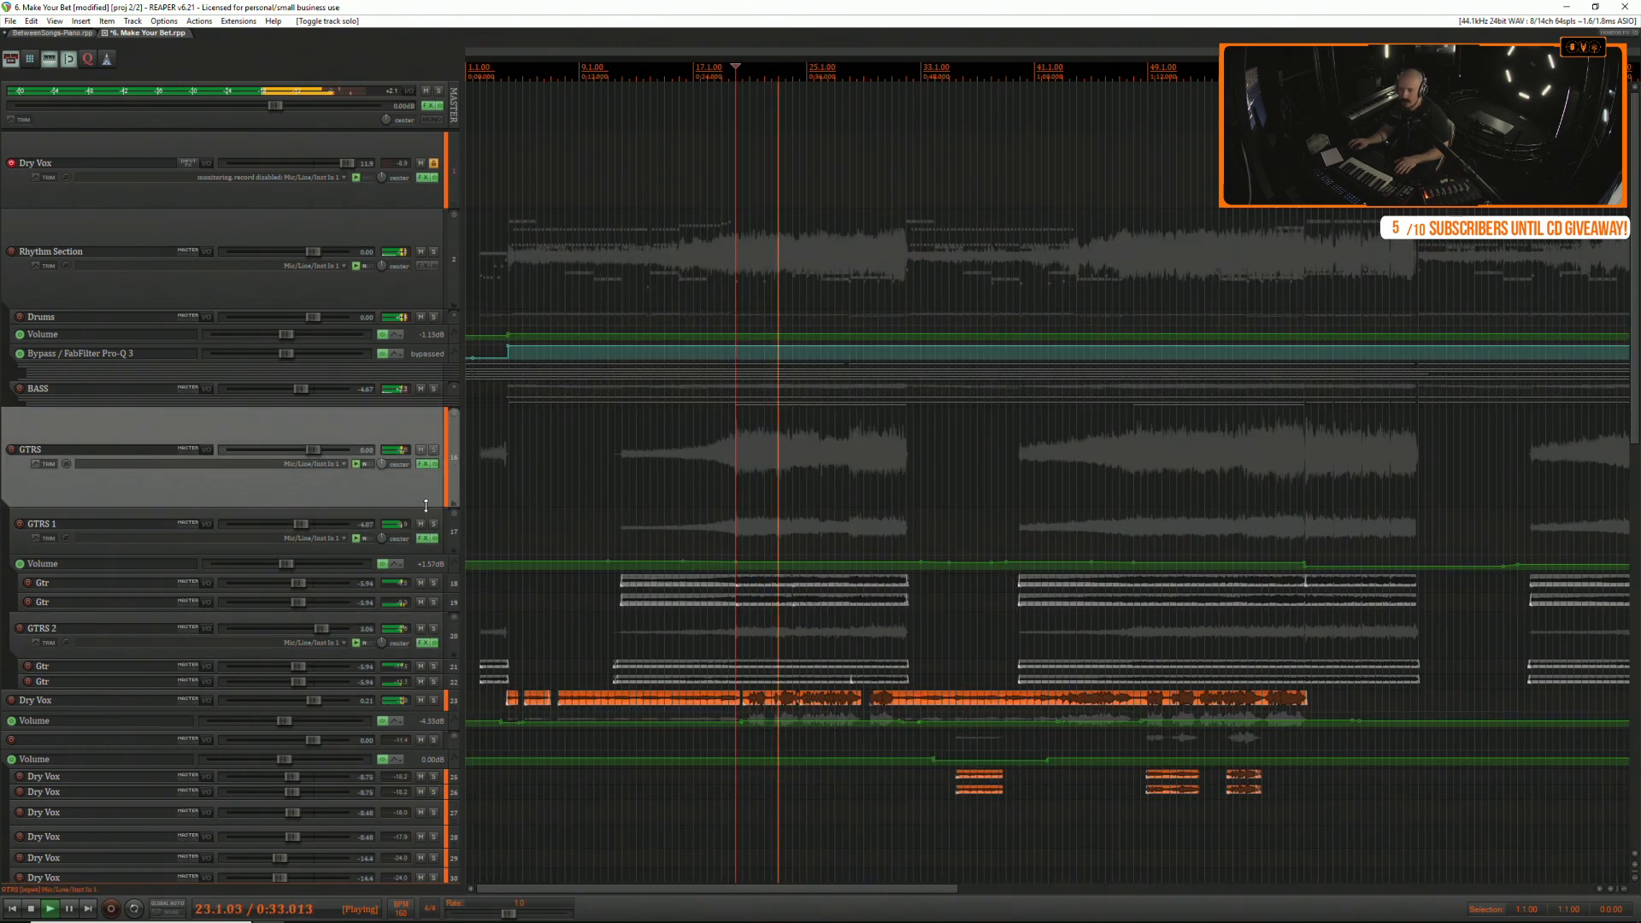
{"action": "left_click_drag", "start_coordinate": [426, 505], "coordinate": [426, 460]}
{"action": "left_click_drag", "start_coordinate": [313, 427], "coordinate": [325, 428]}
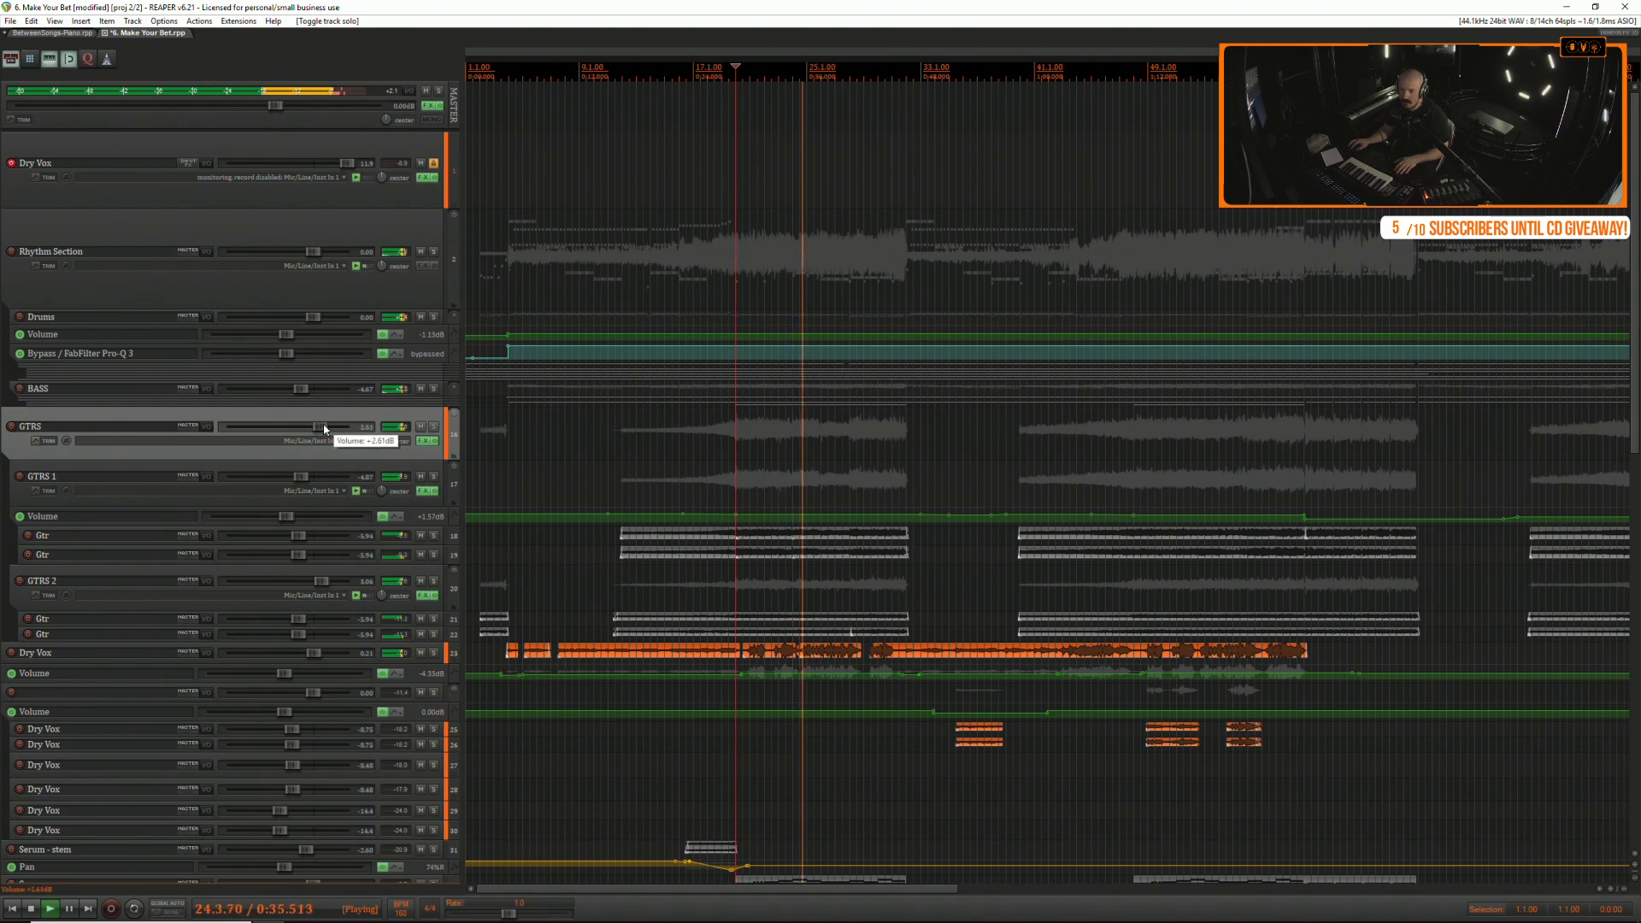
With Rhythm Section and GTRS soloed together, set the GTRS volume to +1.41 dB and compact the tracks inside the folder.
{"action": "left_click", "coordinate": [433, 252]}
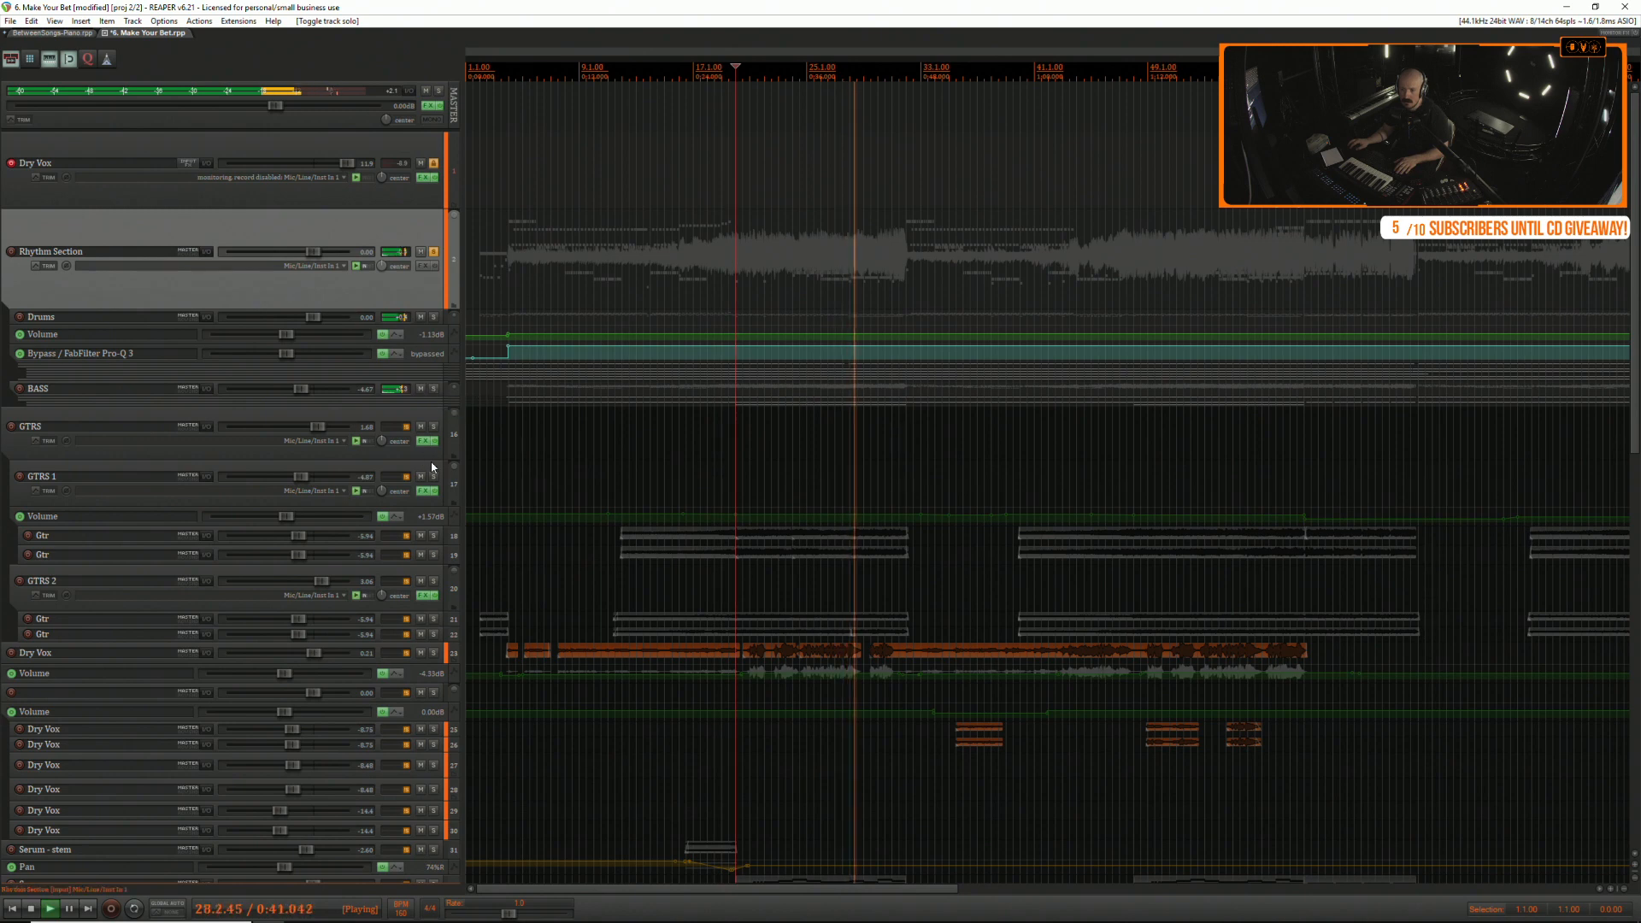
{"action": "left_click", "coordinate": [433, 427]}
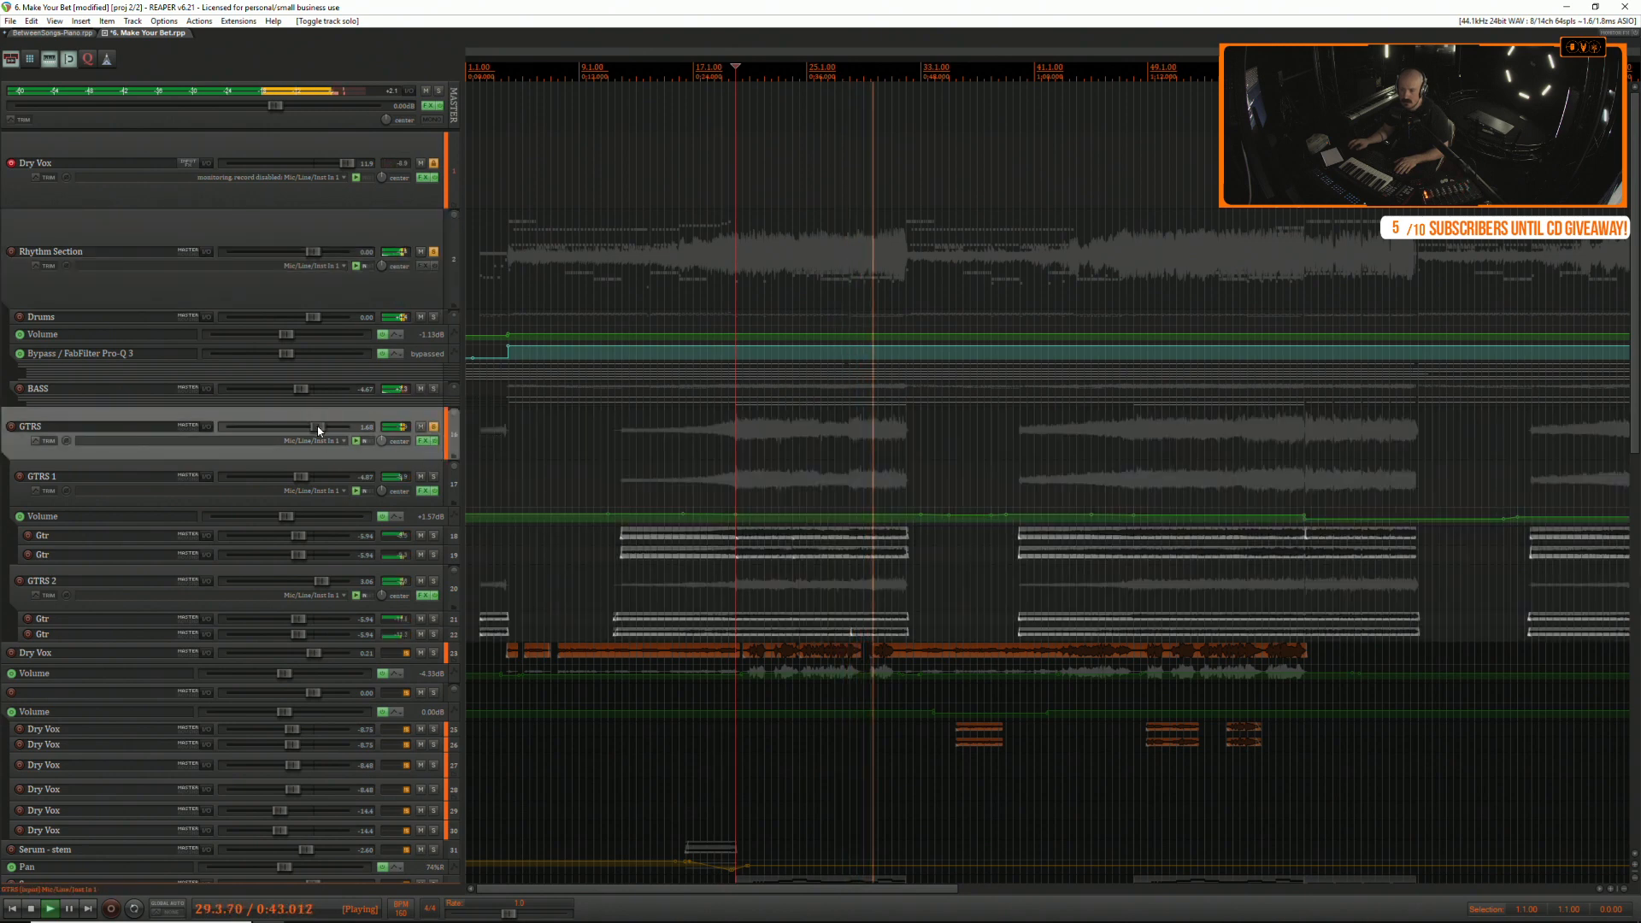
{"action": "left_click_drag", "start_coordinate": [317, 427], "coordinate": [312, 431]}
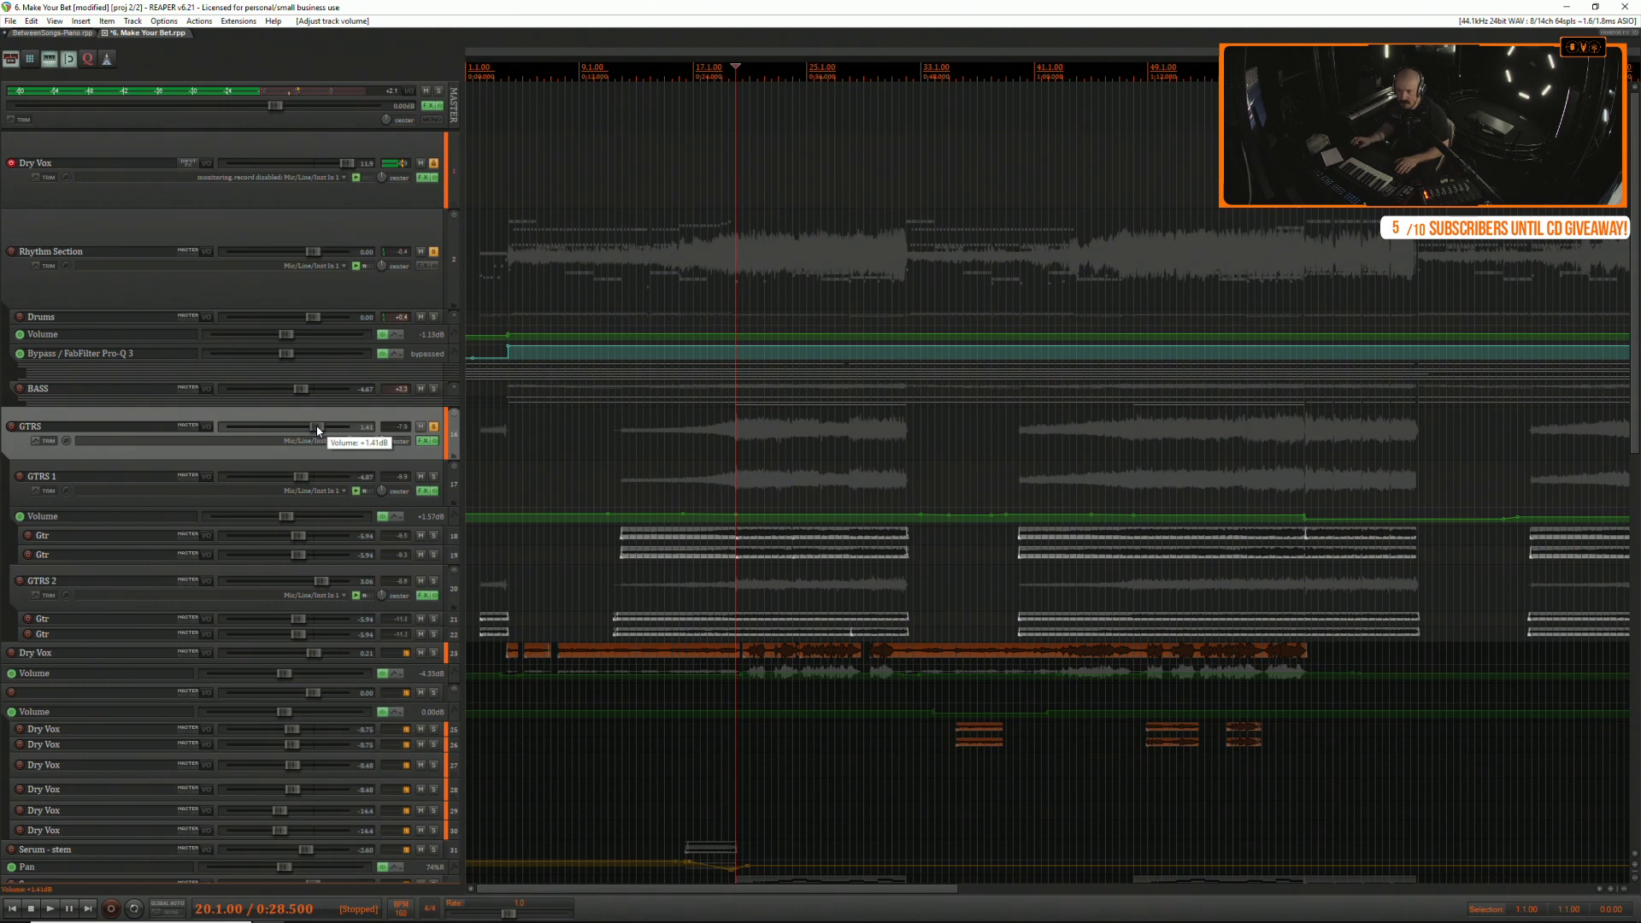
{"action": "left_click", "coordinate": [456, 419]}
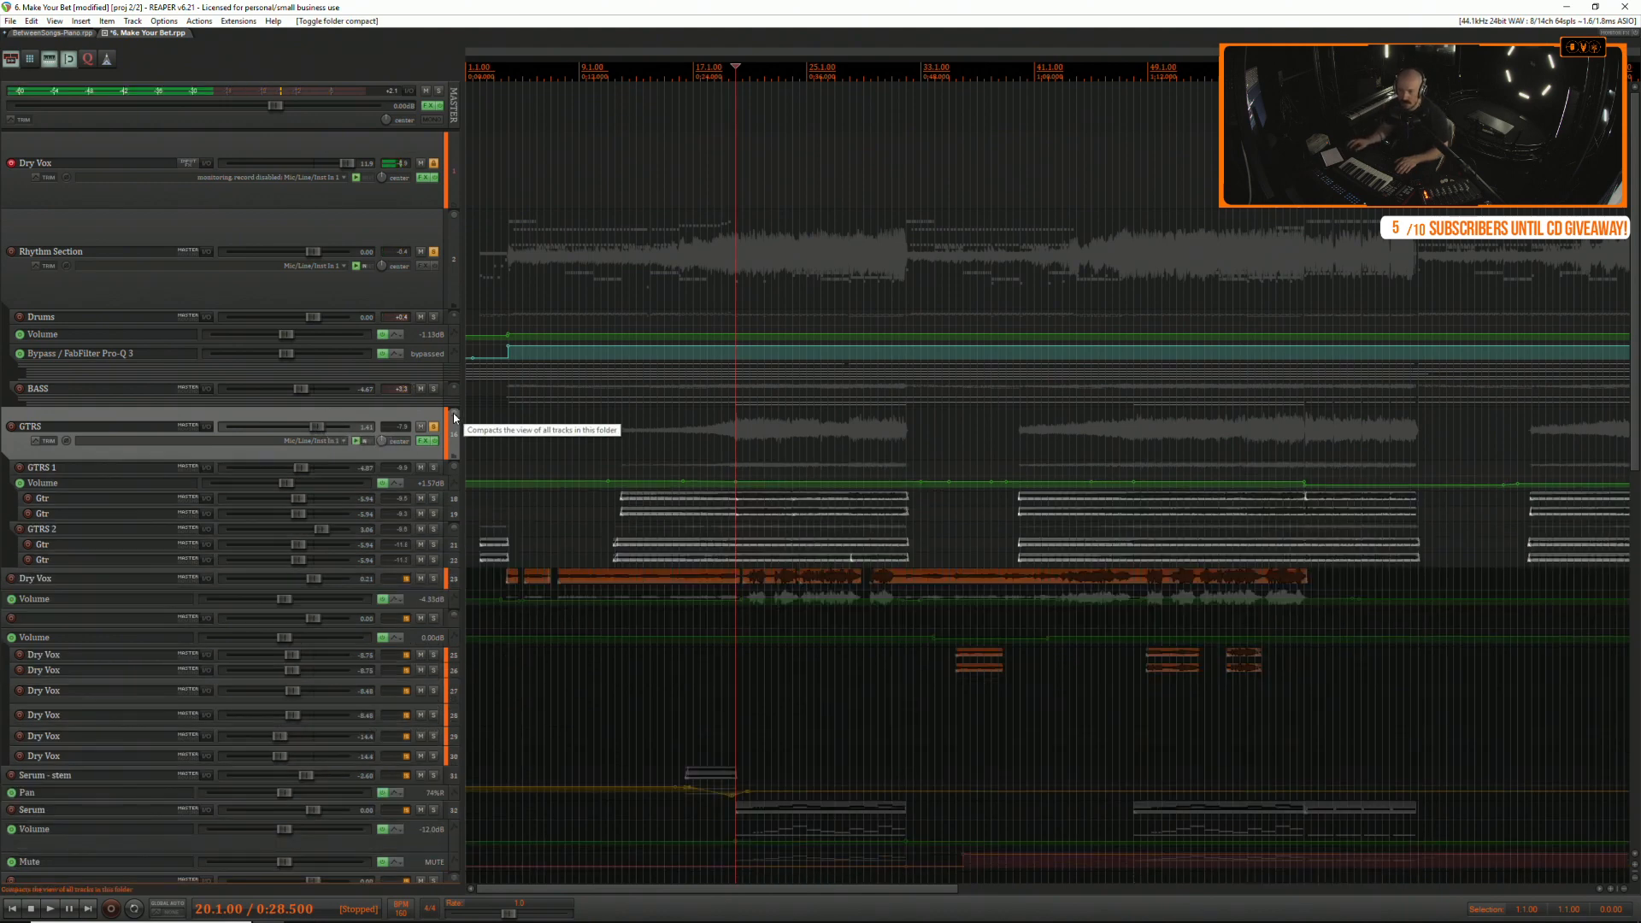
Nest the collapsed GTRS folder inside the Rhythm Section folder and take it out of solo.
{"action": "left_click", "coordinate": [454, 417]}
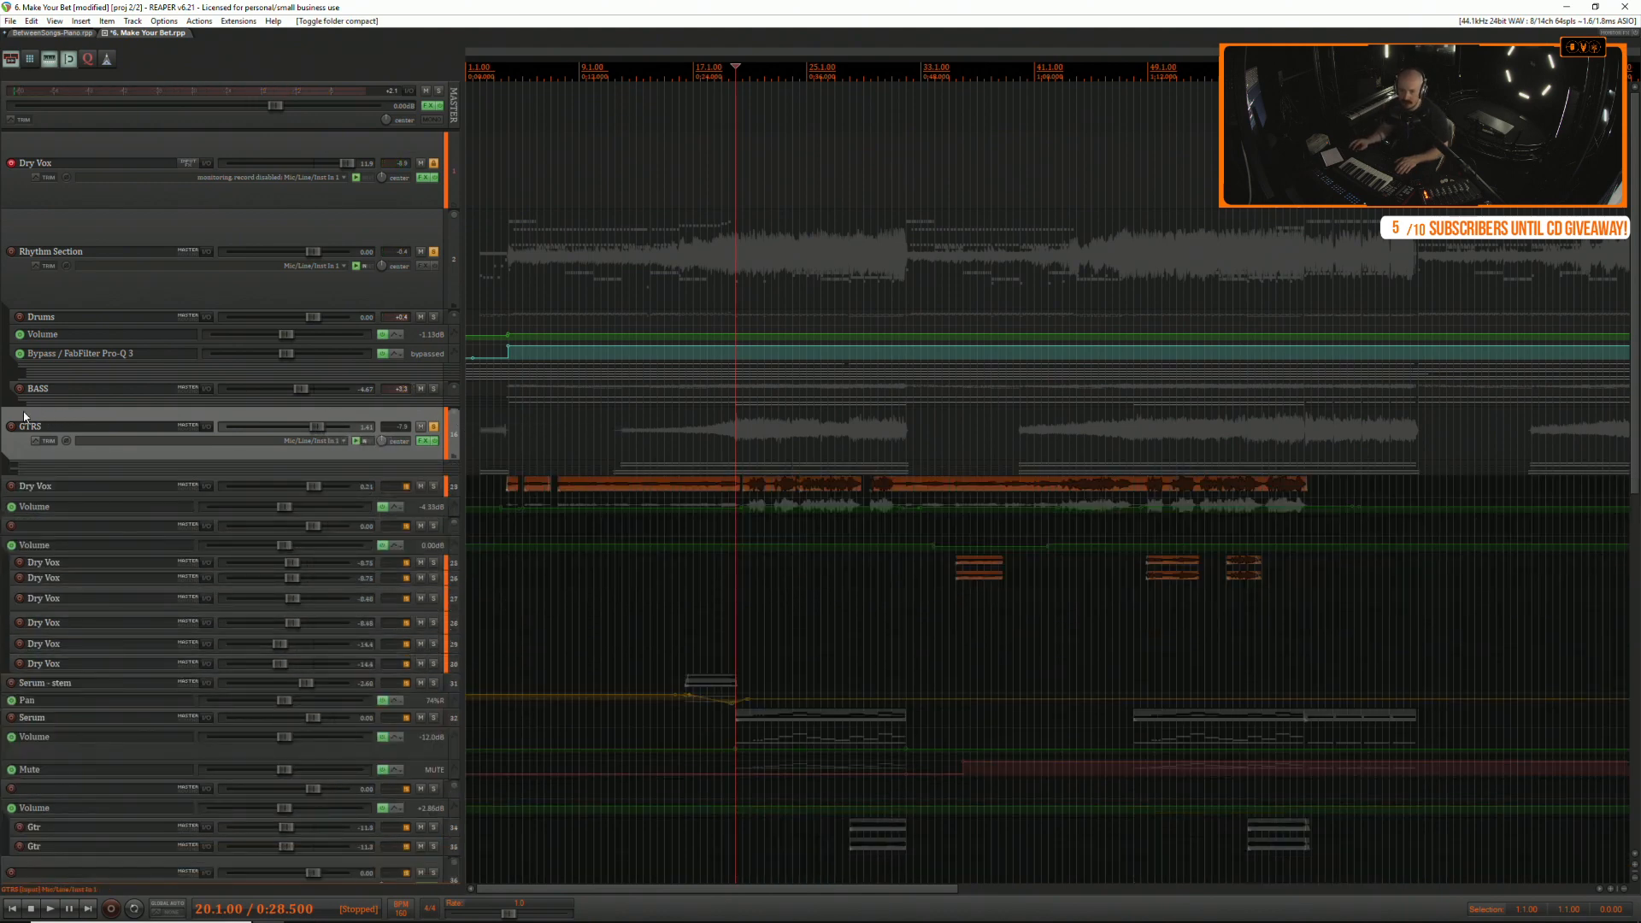
{"action": "left_click_drag", "start_coordinate": [32, 344], "coordinate": [52, 381]}
{"action": "left_click_drag", "start_coordinate": [55, 462], "coordinate": [54, 335]}
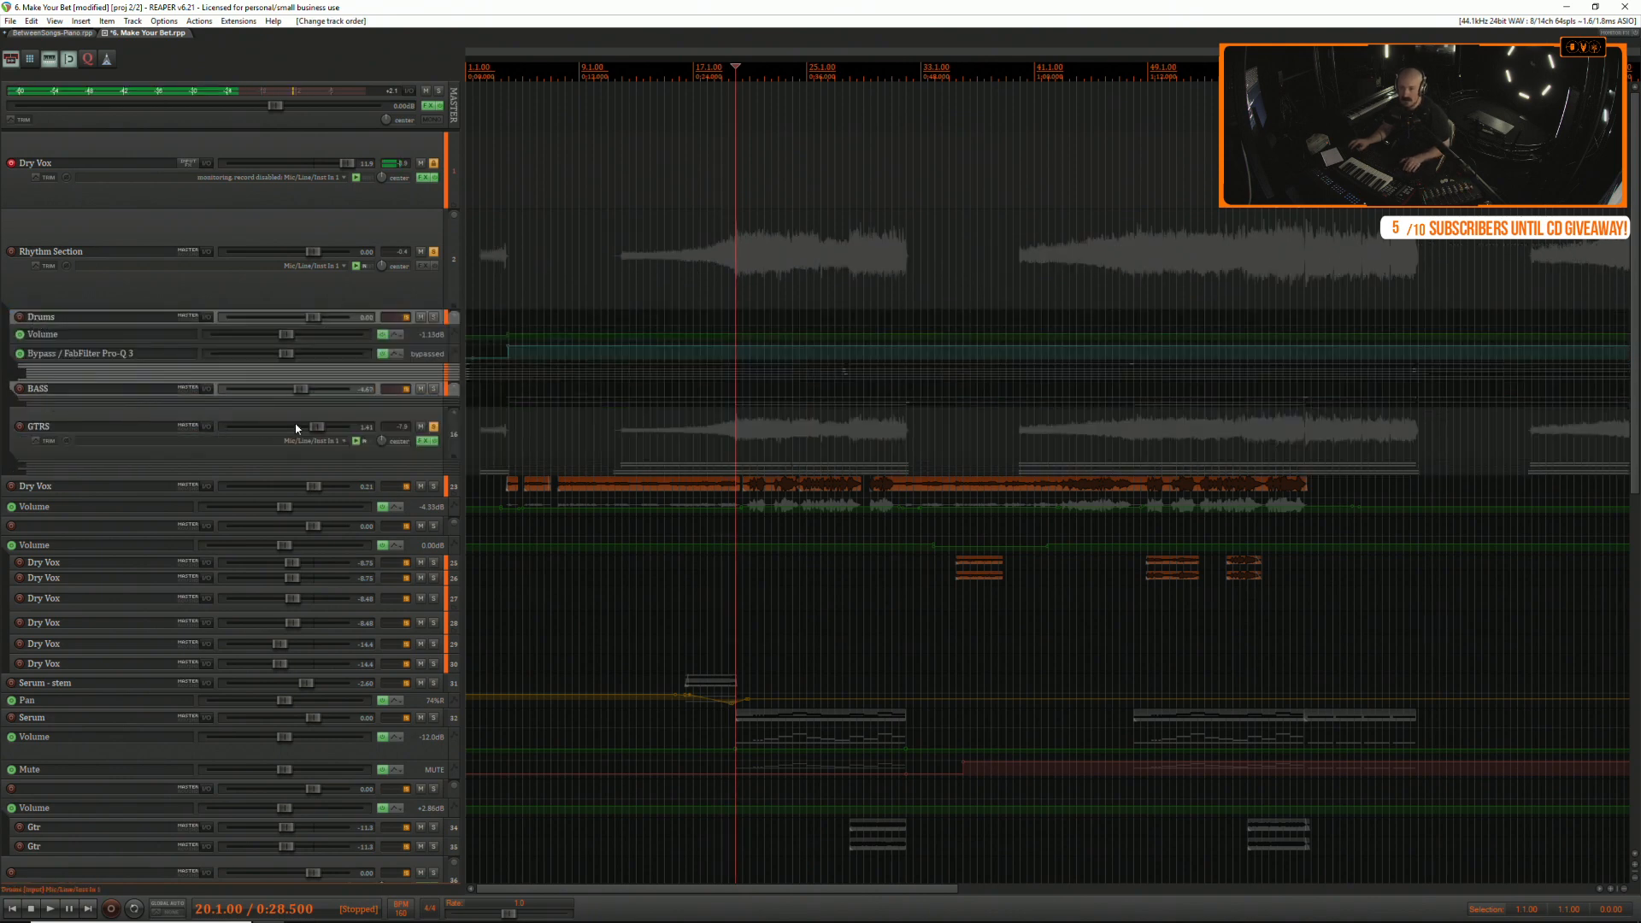
{"action": "left_click", "coordinate": [434, 427]}
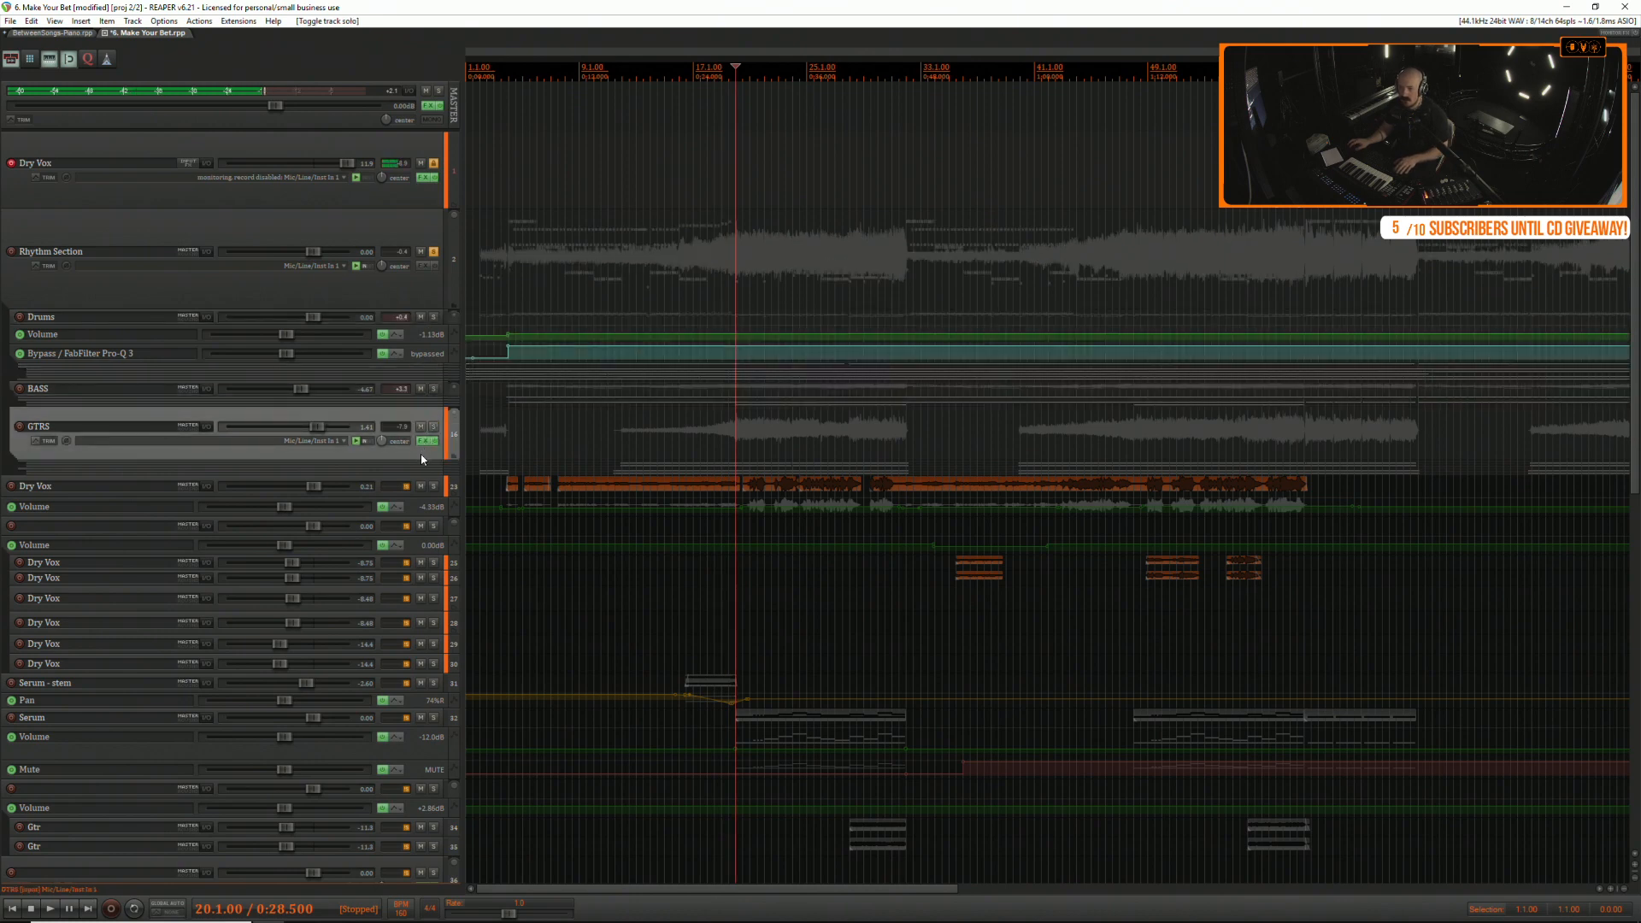
{"action": "left_click_drag", "start_coordinate": [421, 459], "coordinate": [422, 434]}
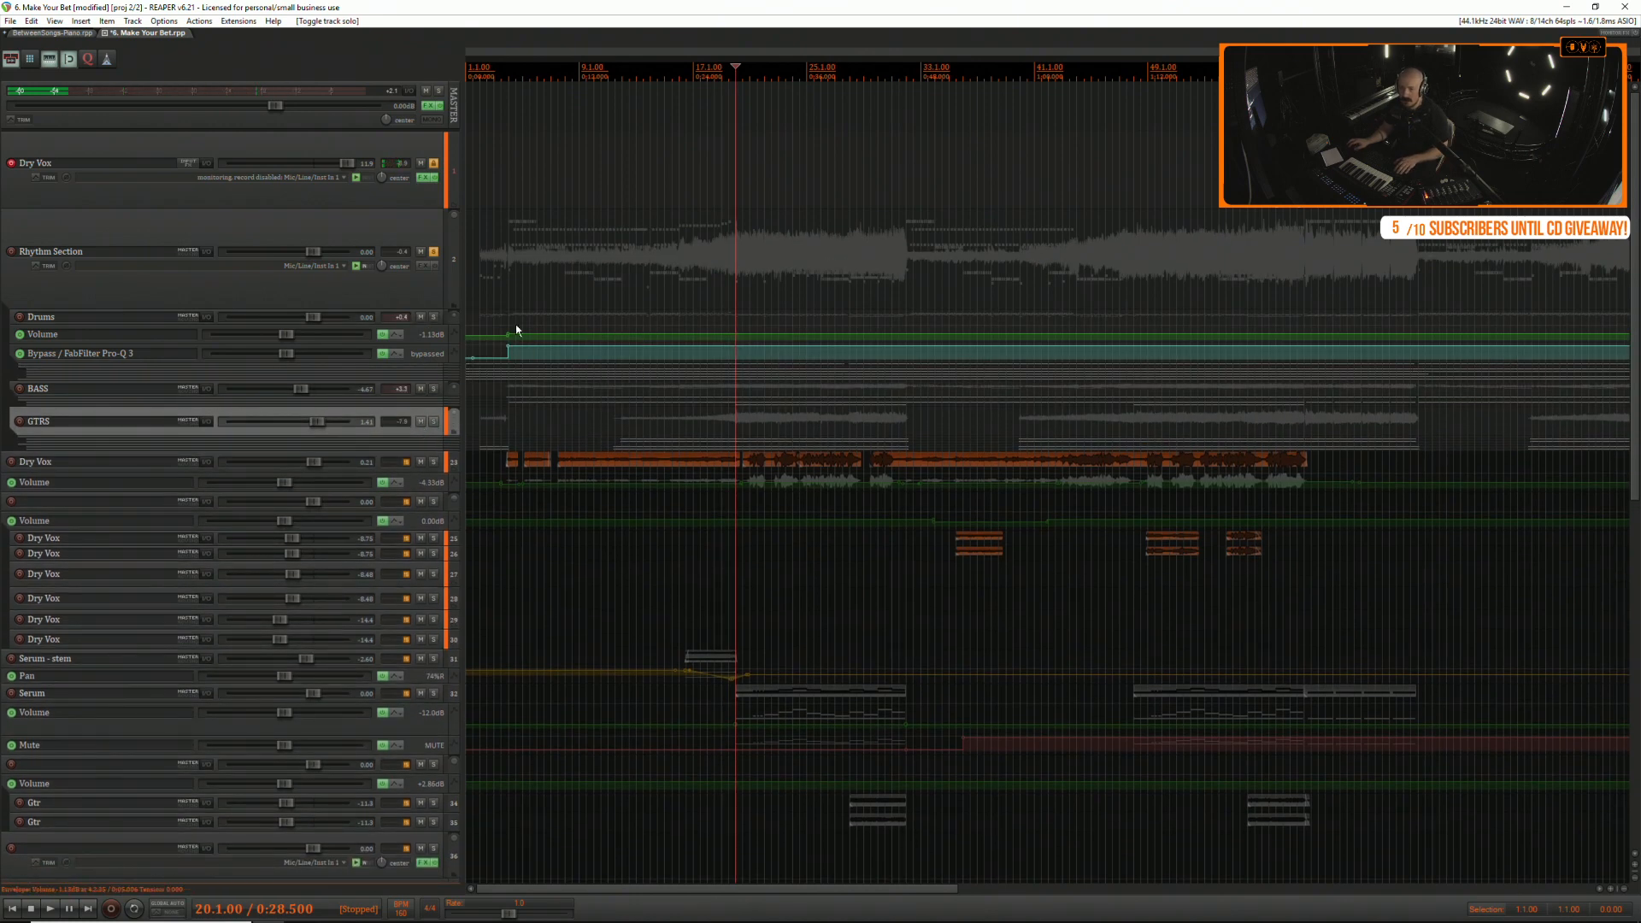
Play the Rhythm Section mix from bar 4 and on from about bar 10 to check the guitar entry.
{"action": "left_click", "coordinate": [507, 303]}
{"action": "key", "text": "space"}
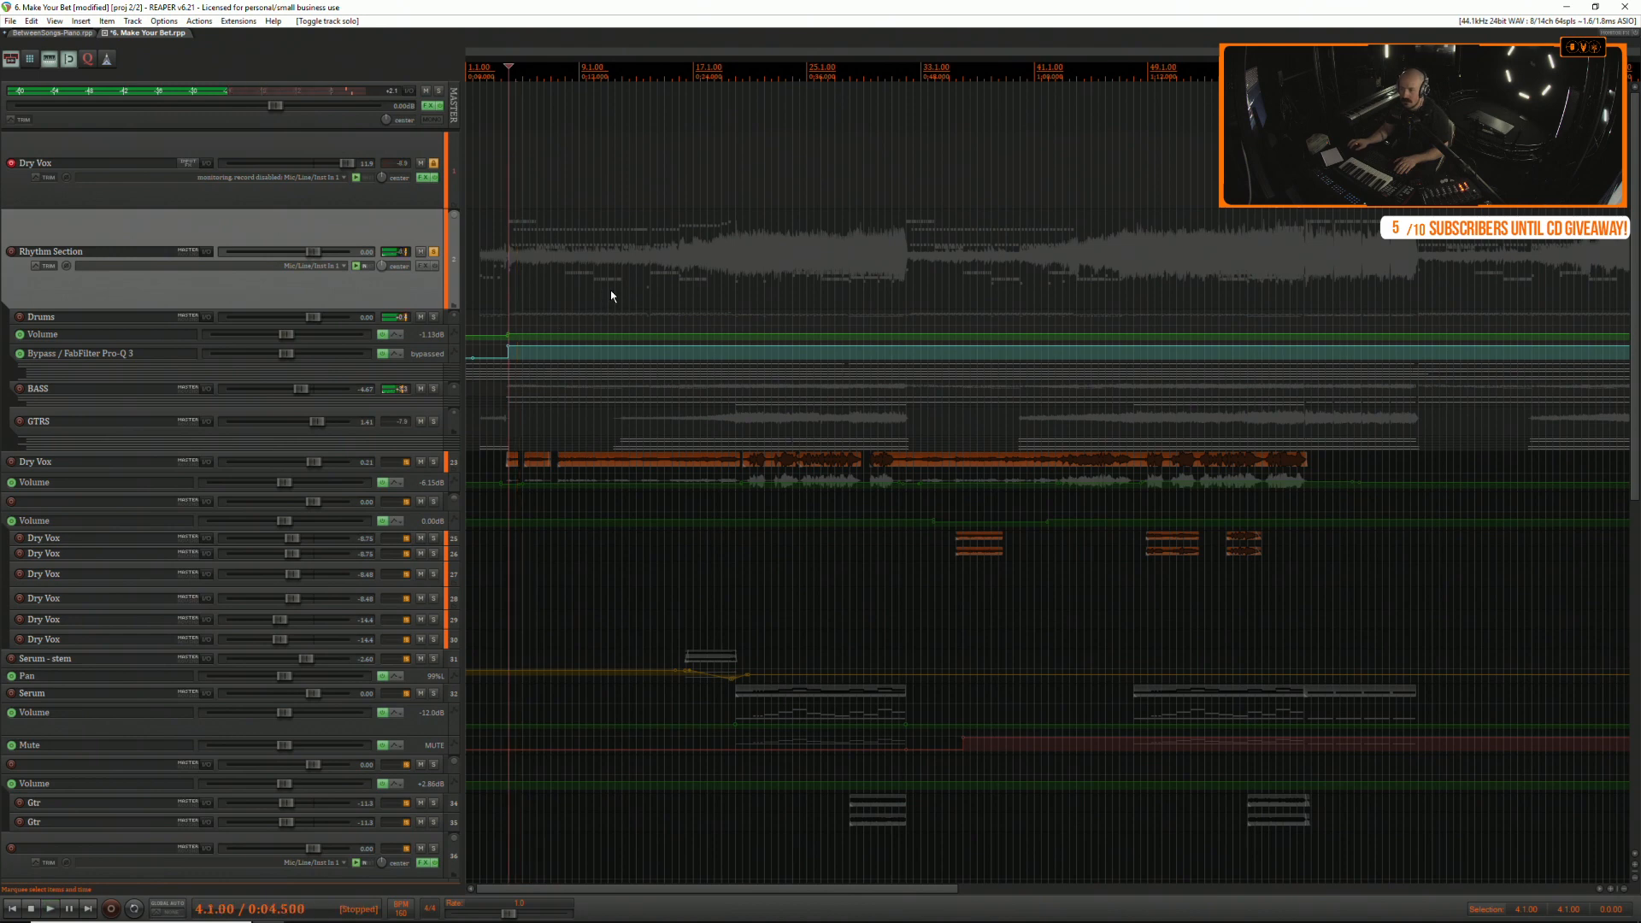
{"action": "left_click", "coordinate": [610, 290]}
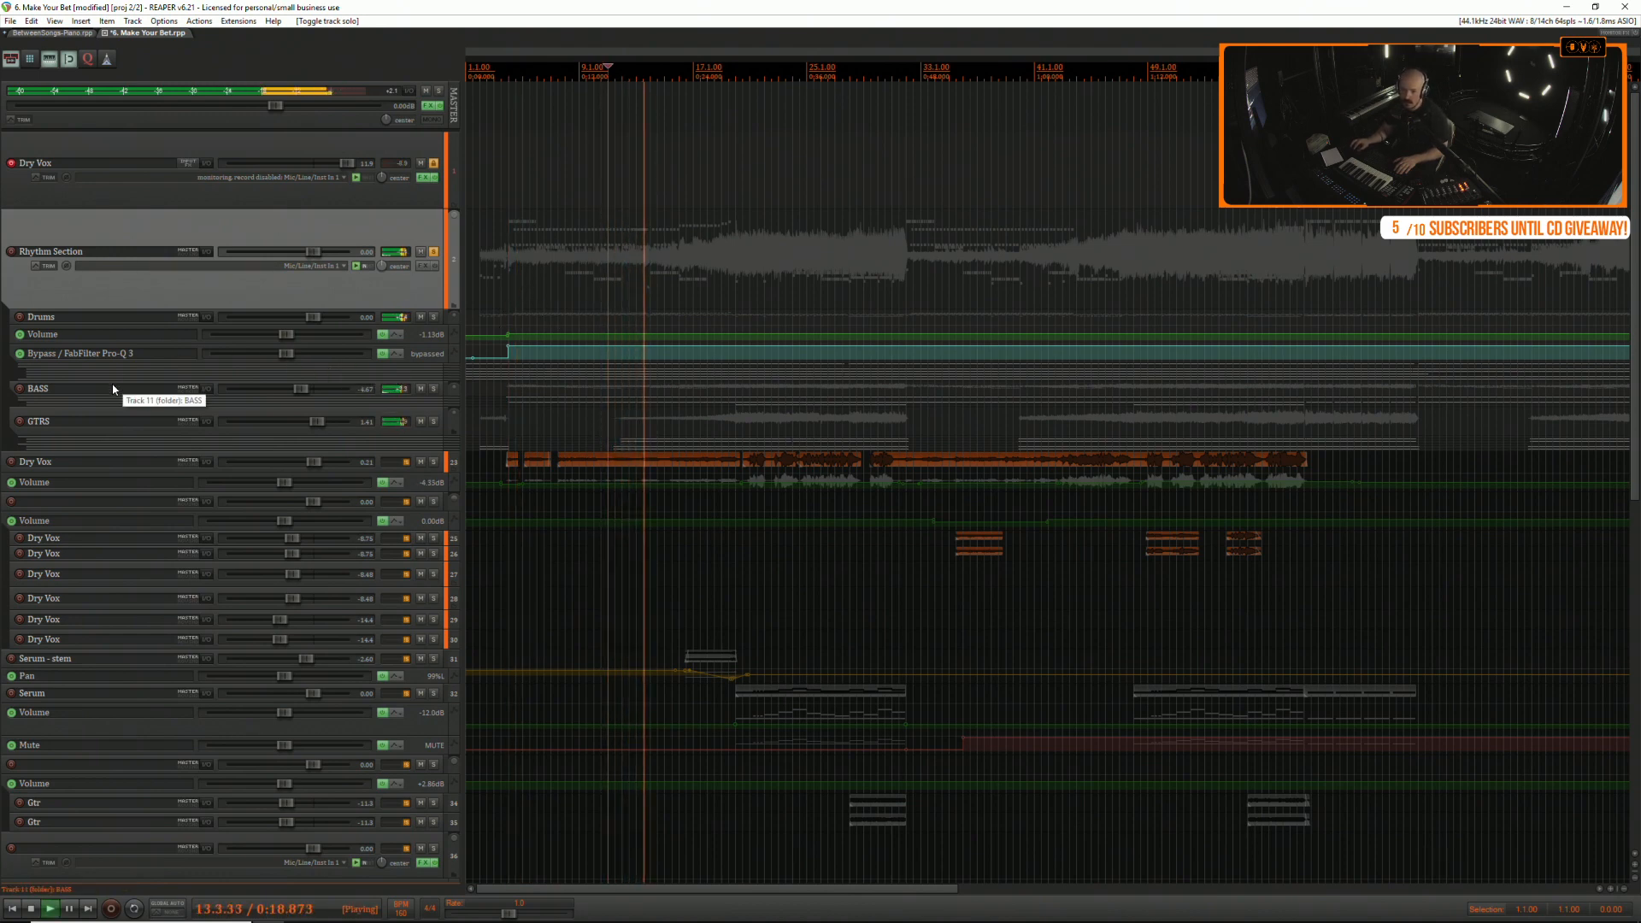
Show the volume envelope of the GTRS folder and enlarge its lane.
{"action": "left_click_drag", "start_coordinate": [224, 441], "coordinate": [224, 475]}
{"action": "left_click", "coordinate": [49, 448]}
{"action": "left_click", "coordinate": [196, 509]}
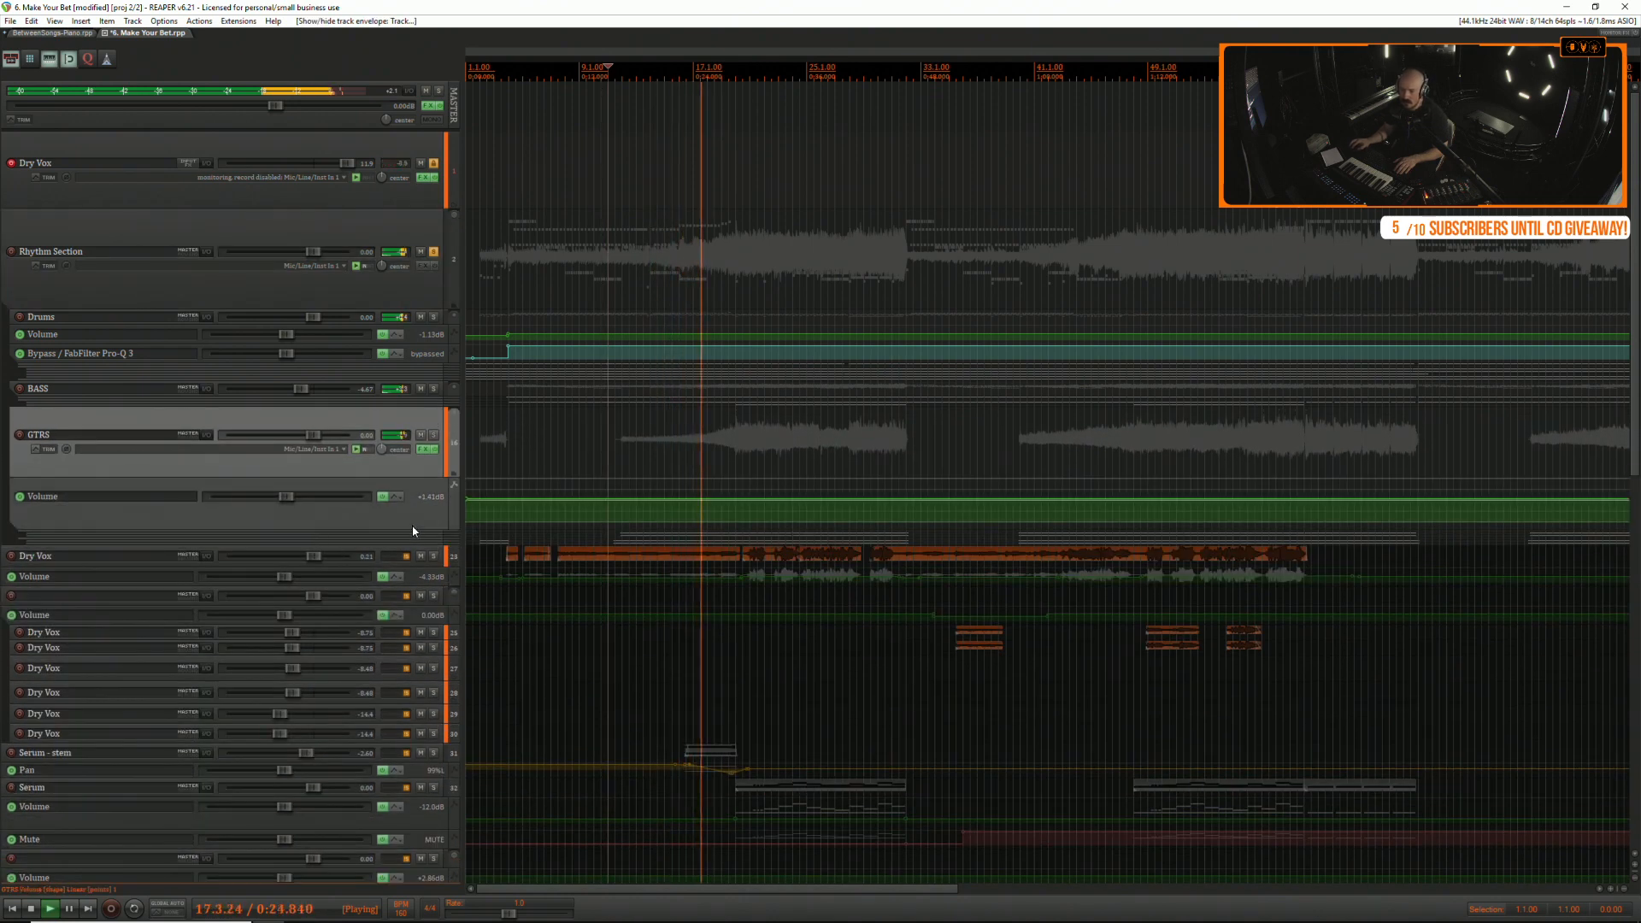
{"action": "left_click_drag", "start_coordinate": [413, 528], "coordinate": [413, 571]}
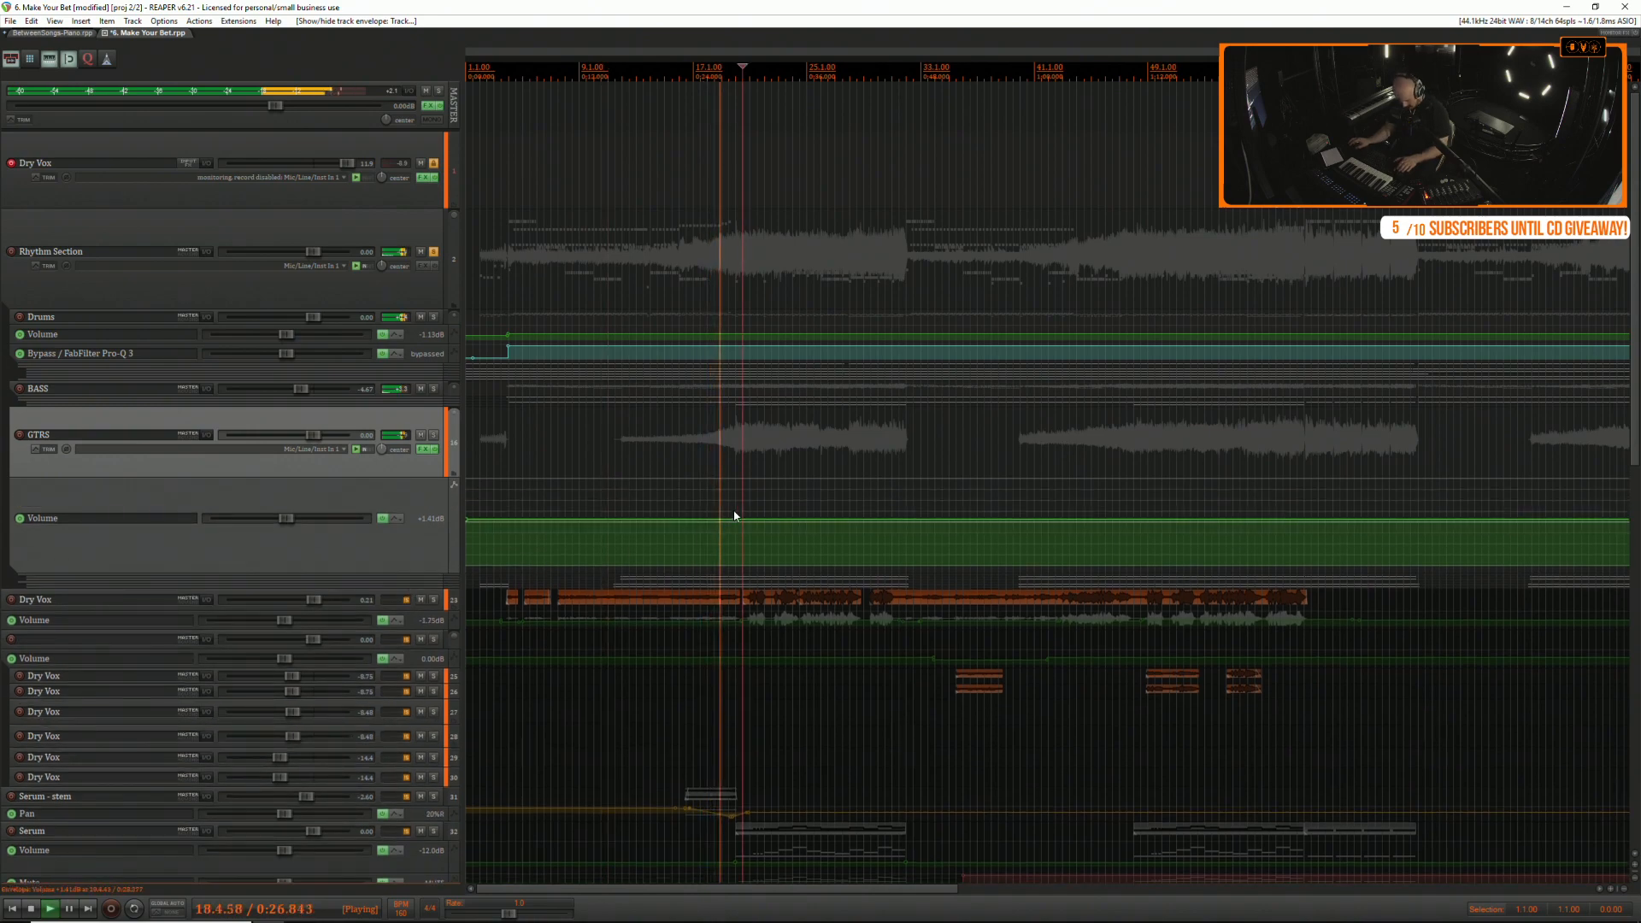
Add two GTRS volume envelope points just before and at bar 20, and lower the level ahead of them to about -4 dB.
{"action": "scroll", "coordinate": [755, 480], "scroll_direction": "up", "scroll_amount": 3}
{"action": "scroll", "coordinate": [752, 522], "scroll_direction": "up", "scroll_amount": 3}
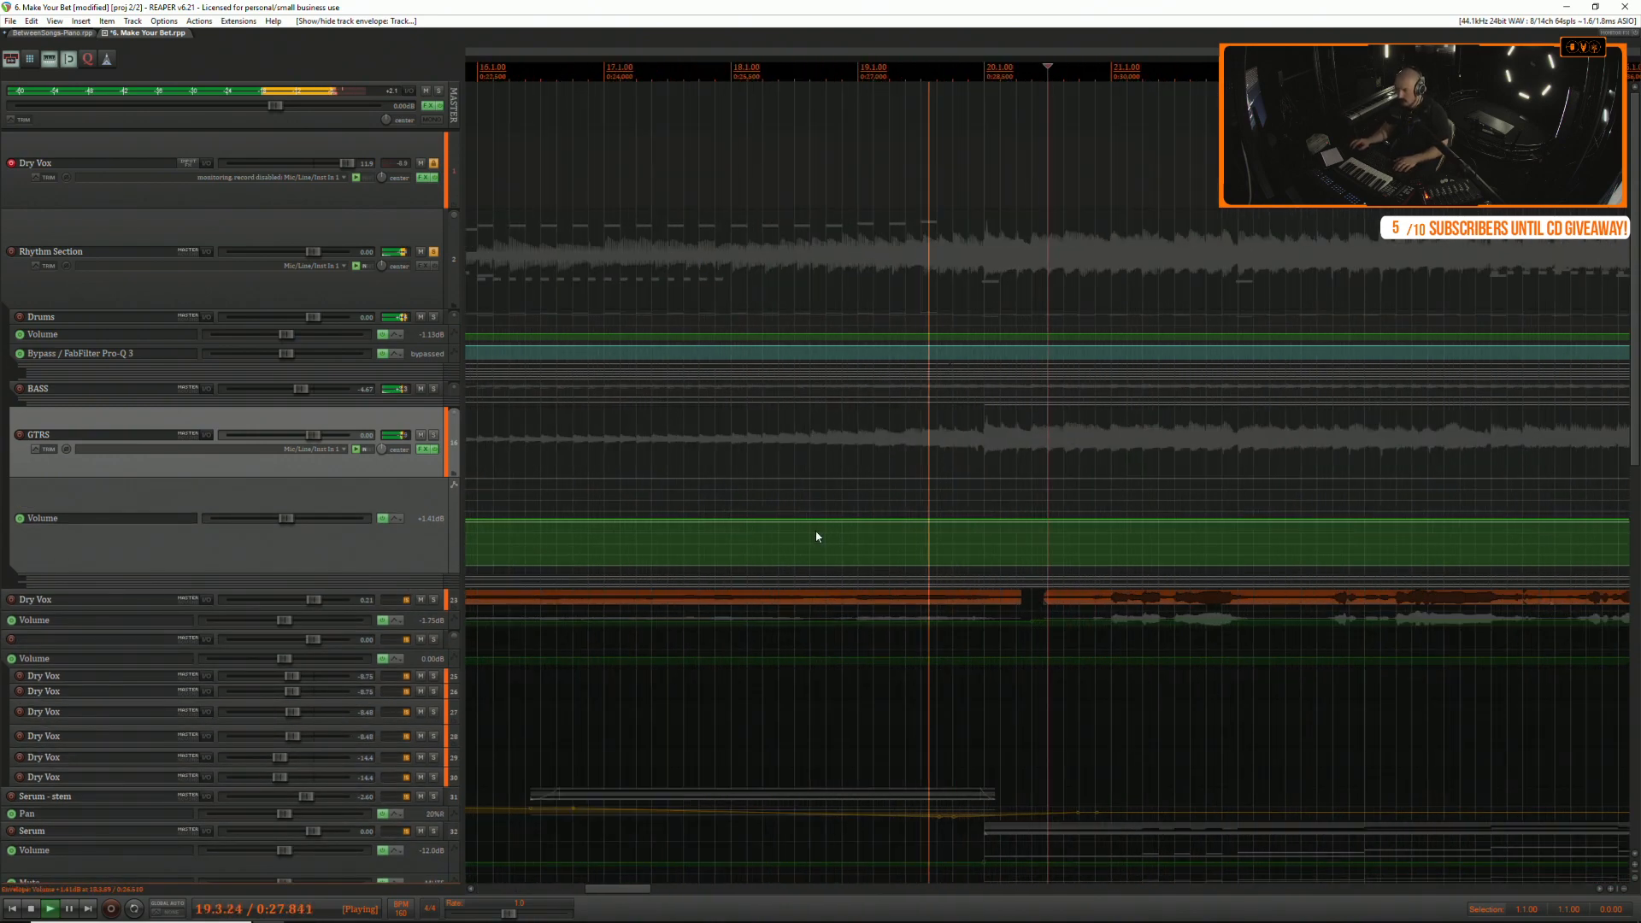
{"action": "left_click", "coordinate": [982, 520]}
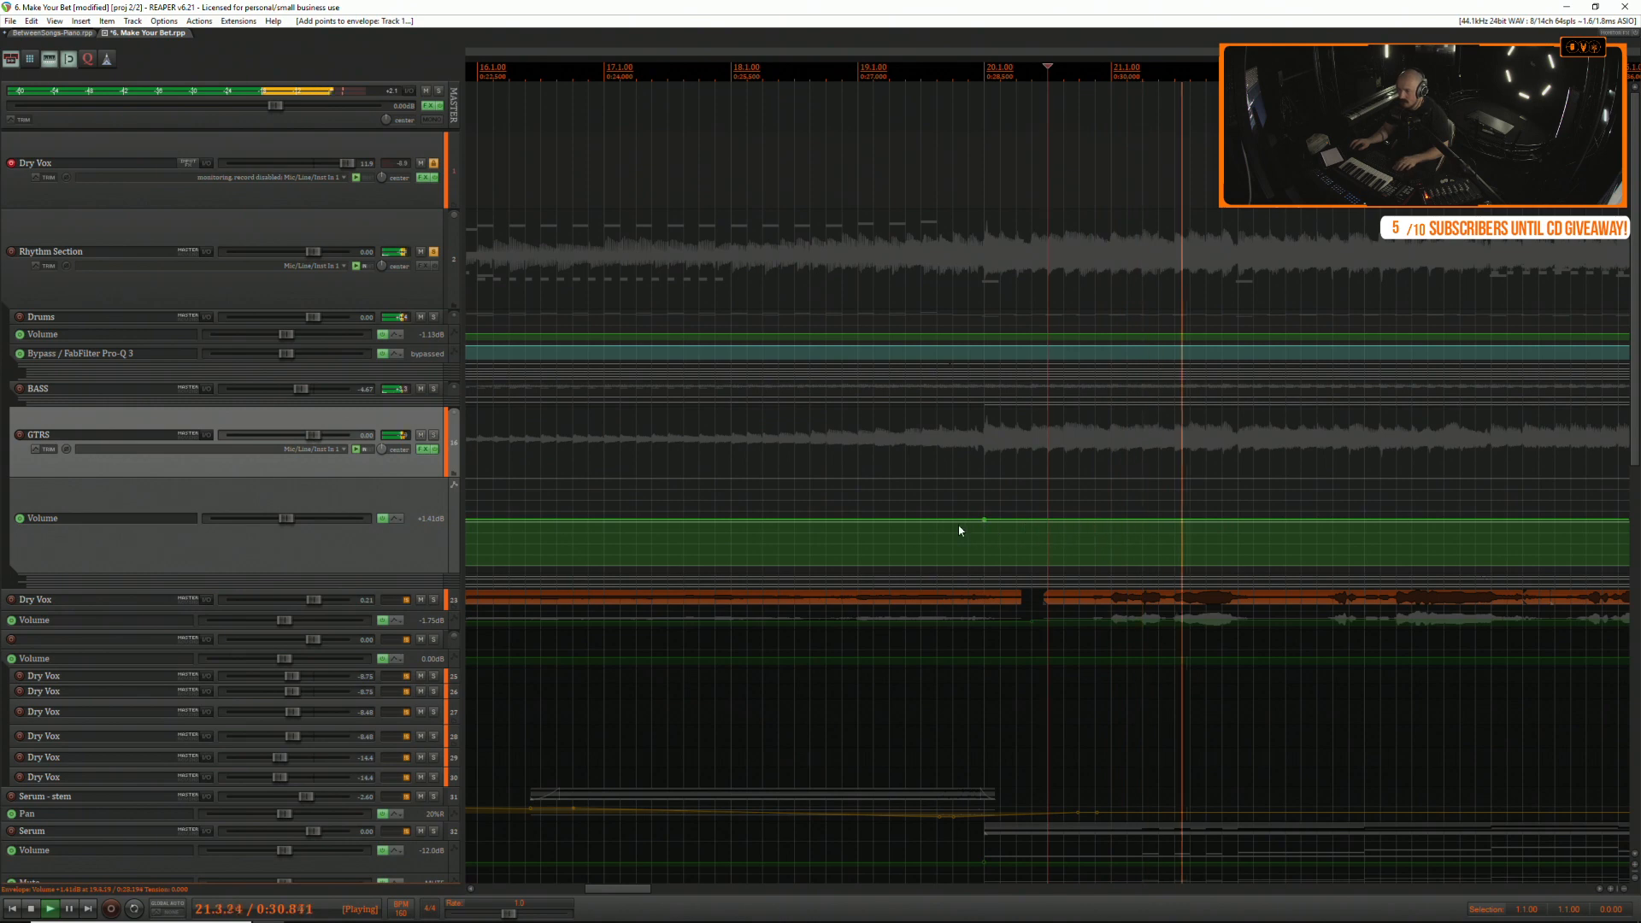
{"action": "key", "text": "space"}
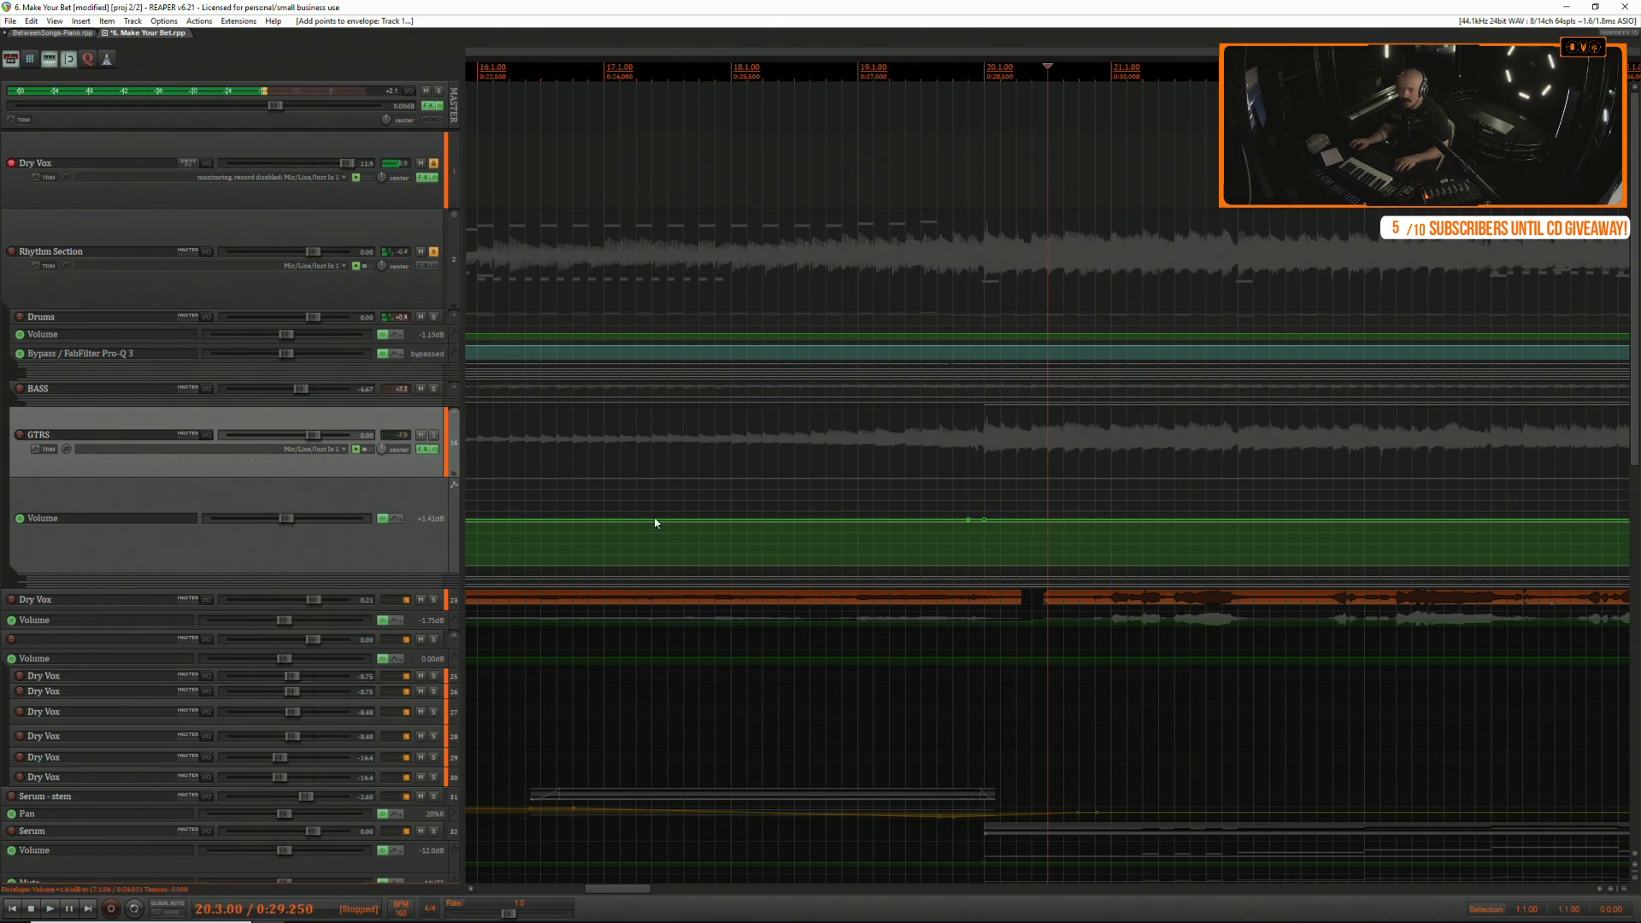
{"action": "scroll", "coordinate": [750, 524], "scroll_direction": "down", "scroll_amount": 3}
{"action": "left_click", "coordinate": [633, 487]}
{"action": "key", "text": "space"}
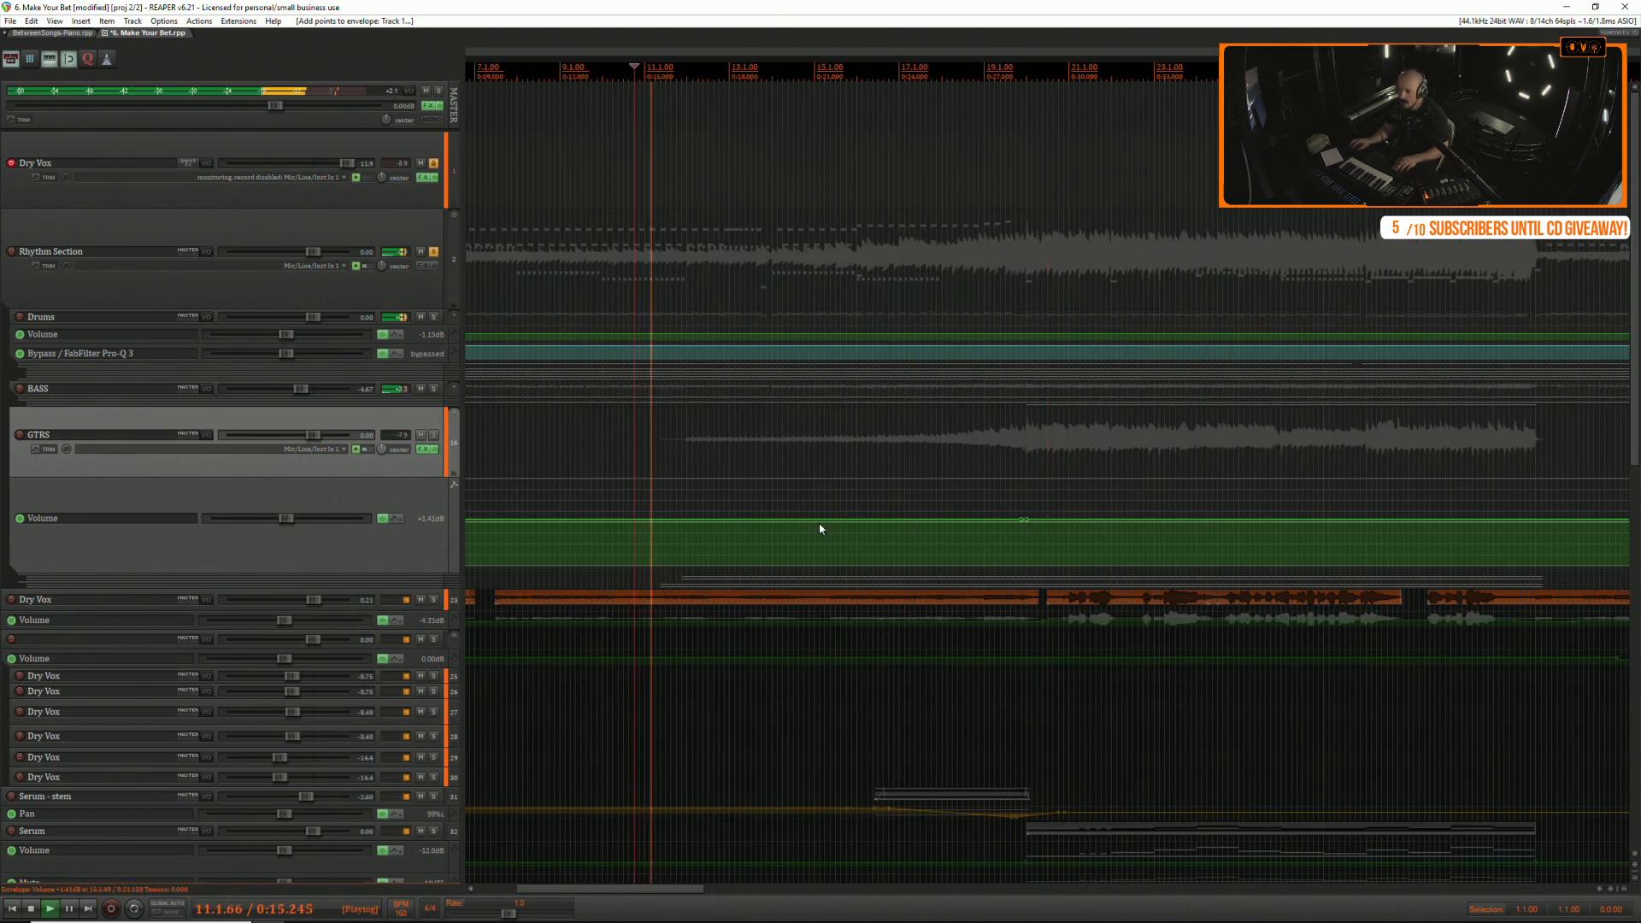
{"action": "left_click_drag", "start_coordinate": [820, 528], "coordinate": [828, 548]}
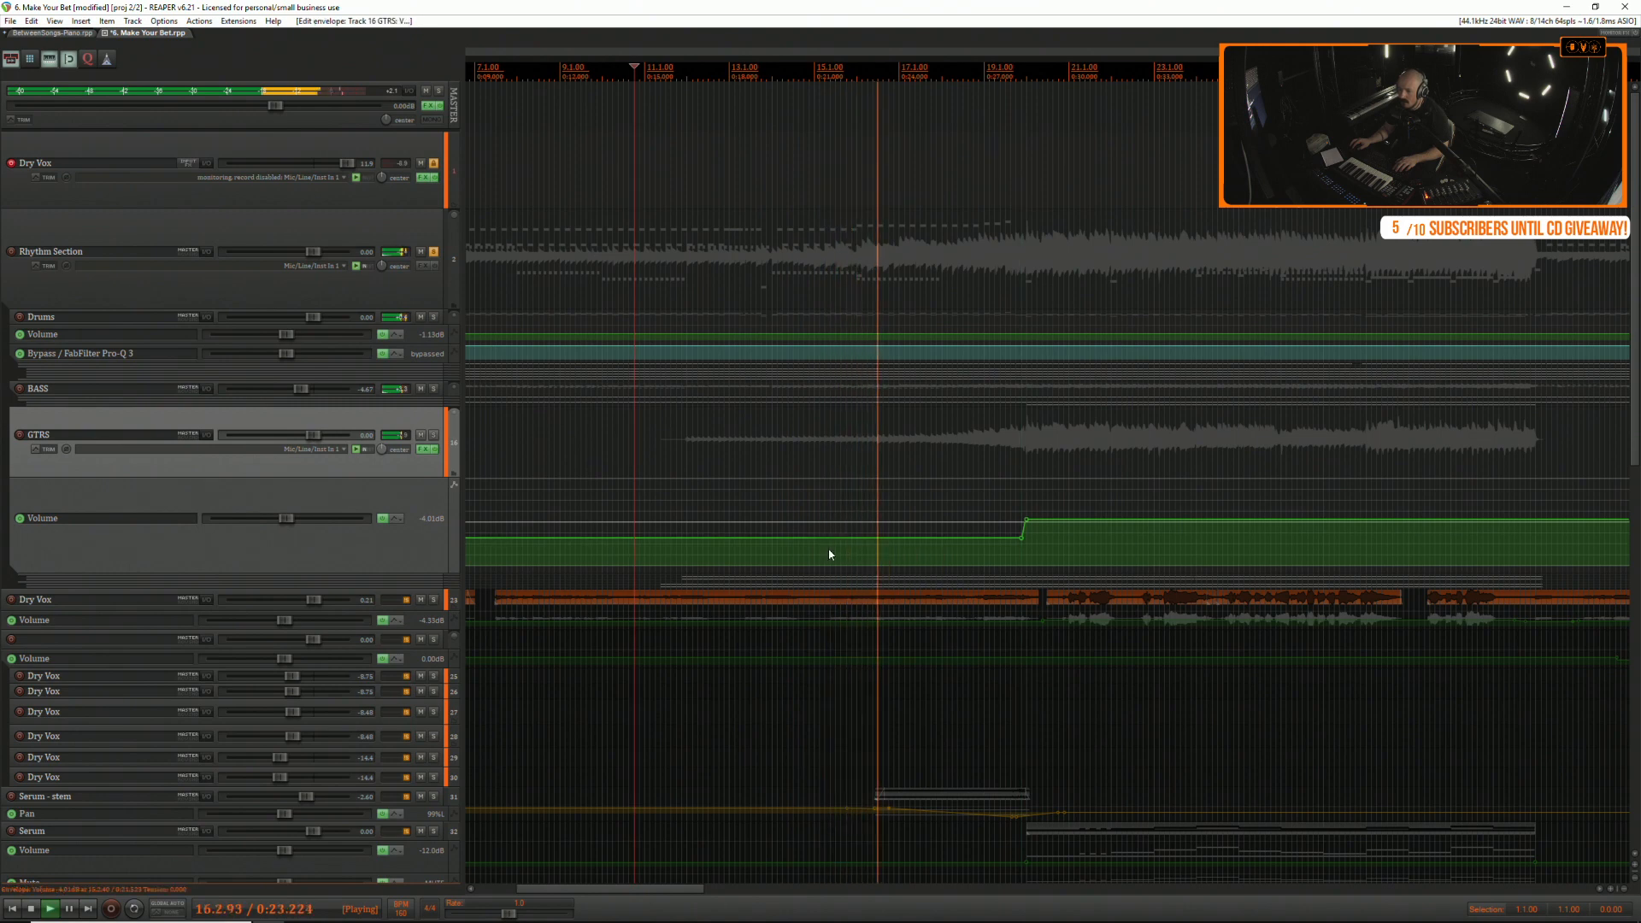
Lower the GTRS volume envelope from bar 20 onward to about -0.18 dB.
{"action": "left_click", "coordinate": [1027, 447]}
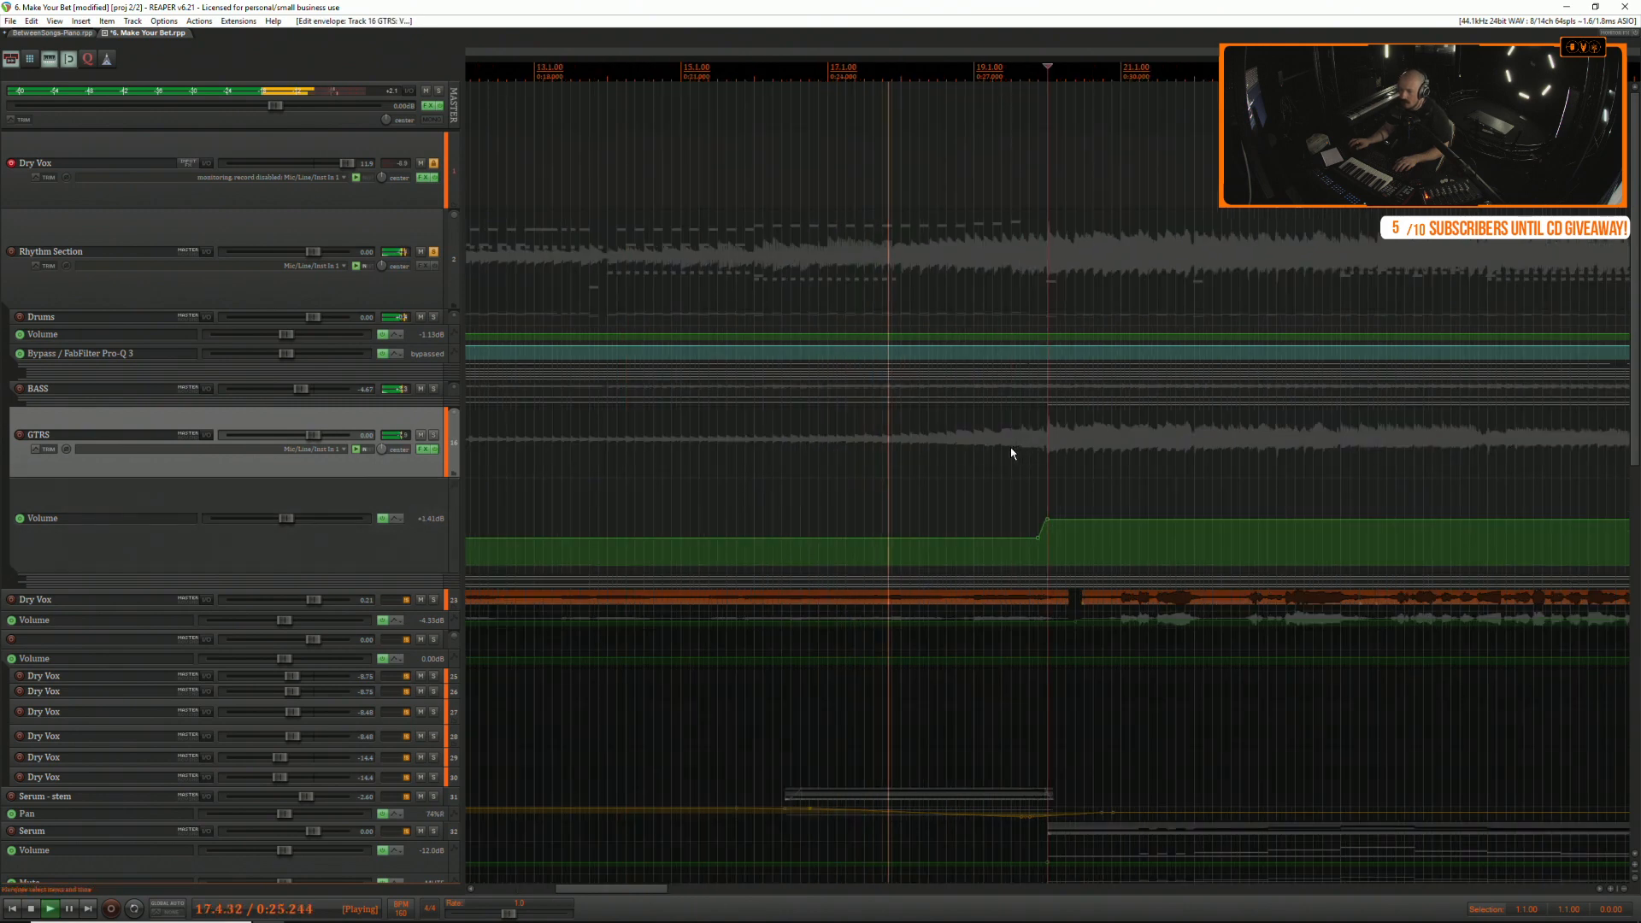
{"action": "left_click", "coordinate": [1111, 423]}
{"action": "scroll", "coordinate": [1068, 457], "scroll_direction": "up", "scroll_amount": 3}
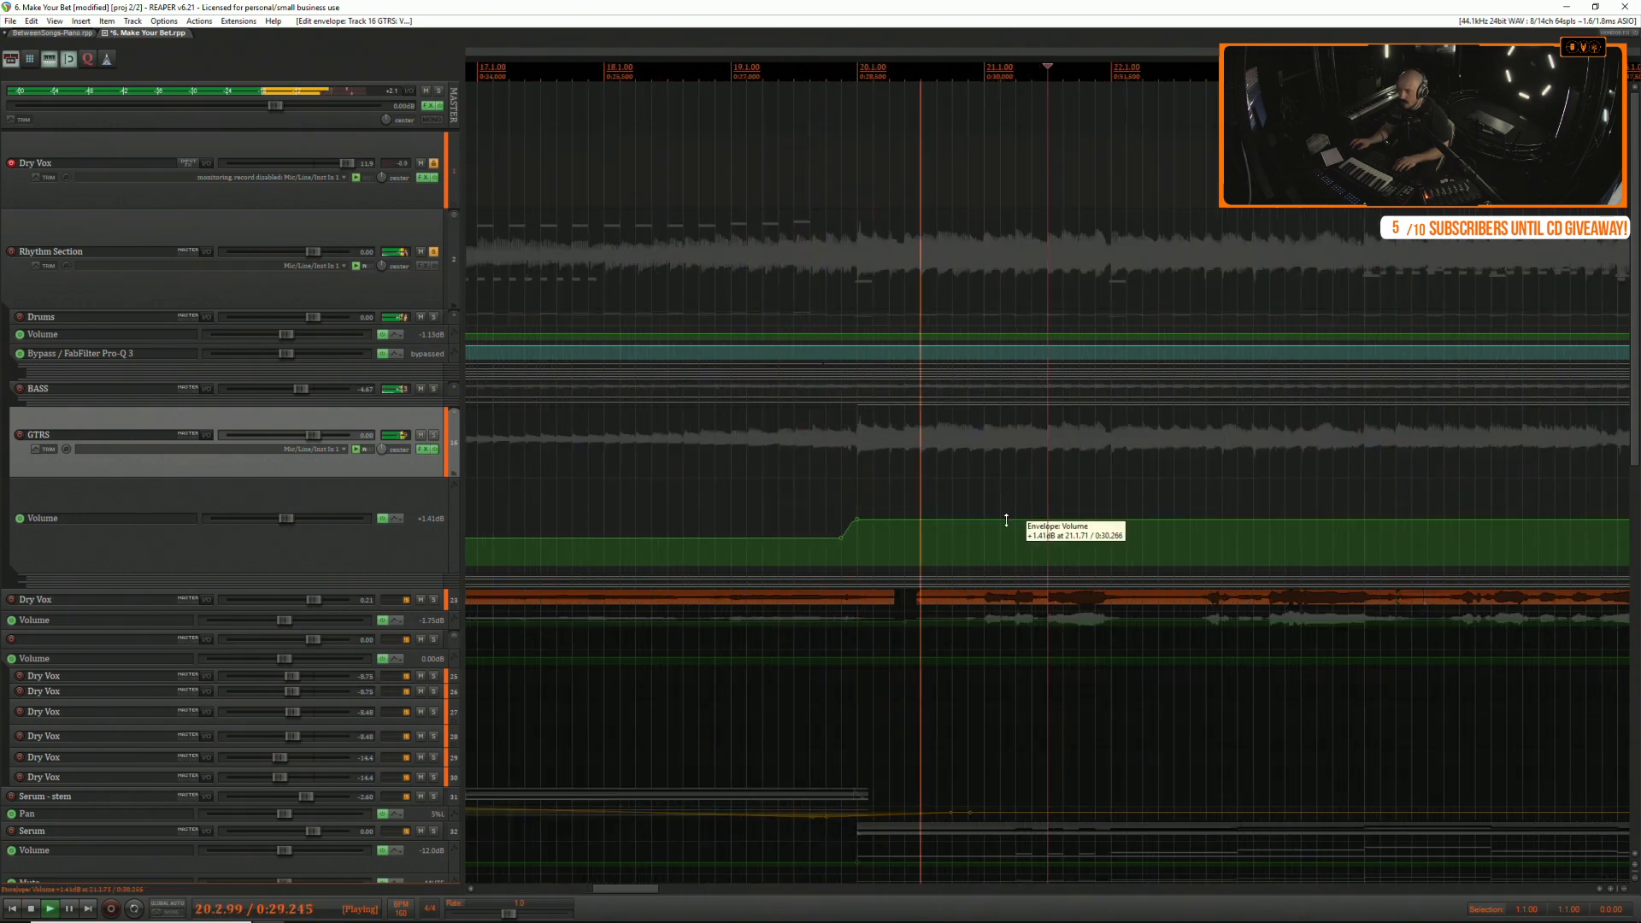
{"action": "left_click_drag", "start_coordinate": [1004, 516], "coordinate": [1008, 525]}
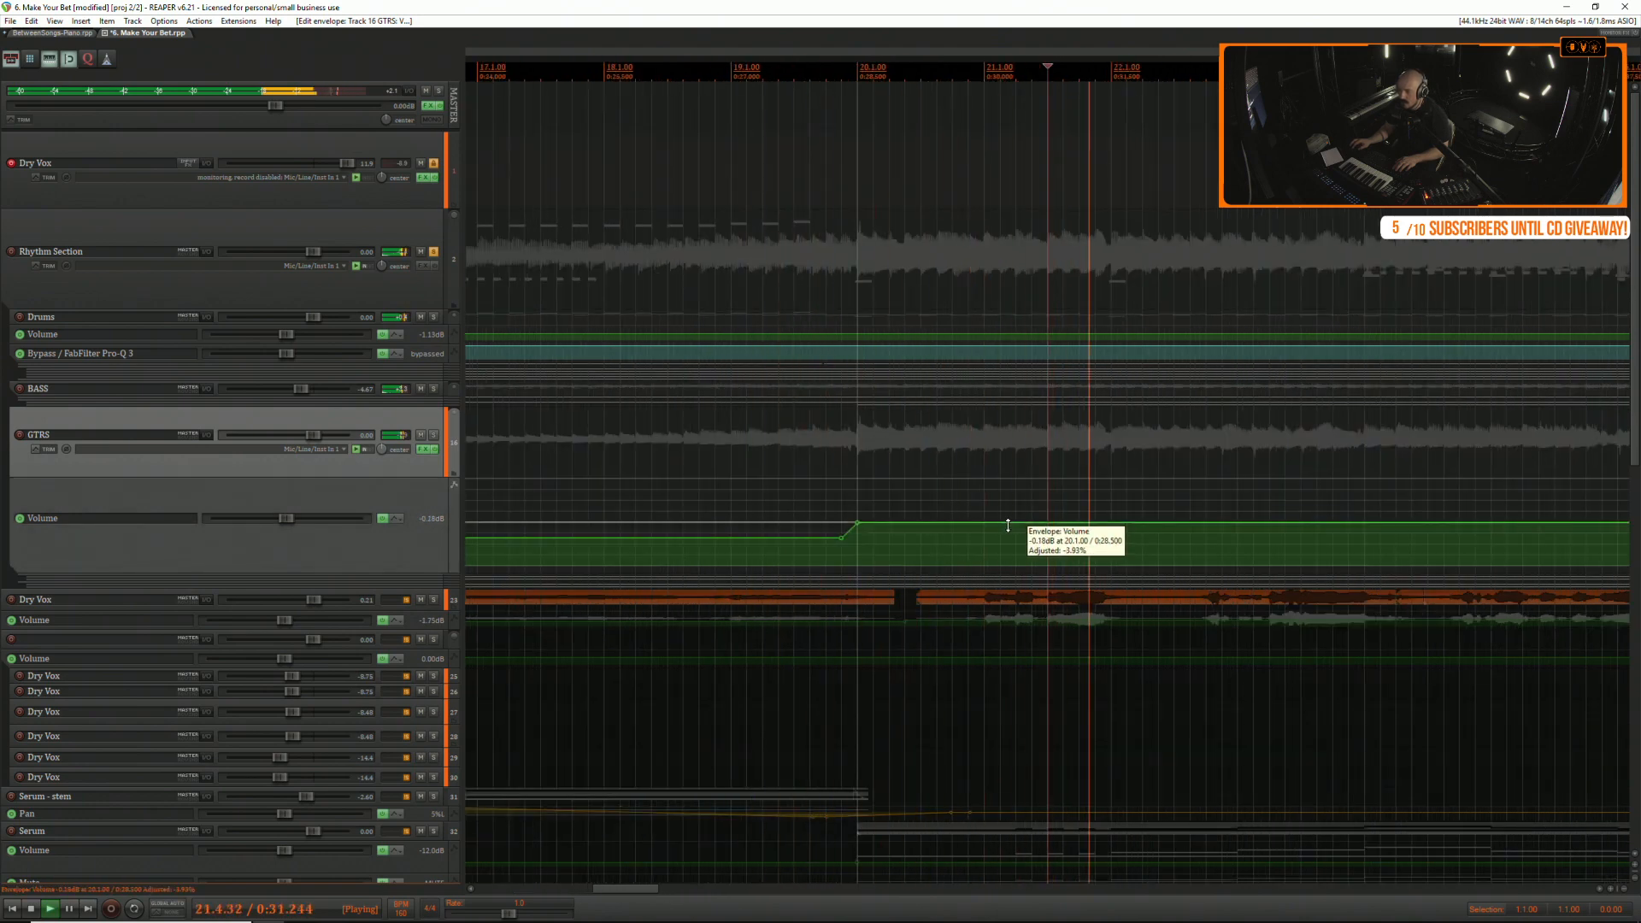
Make the GTRS level jump at bar 20 almost vertical by moving its lower envelope point to about 19.4.98, near -3.92 dB.
{"action": "scroll", "coordinate": [879, 516], "scroll_direction": "up", "scroll_amount": 5}
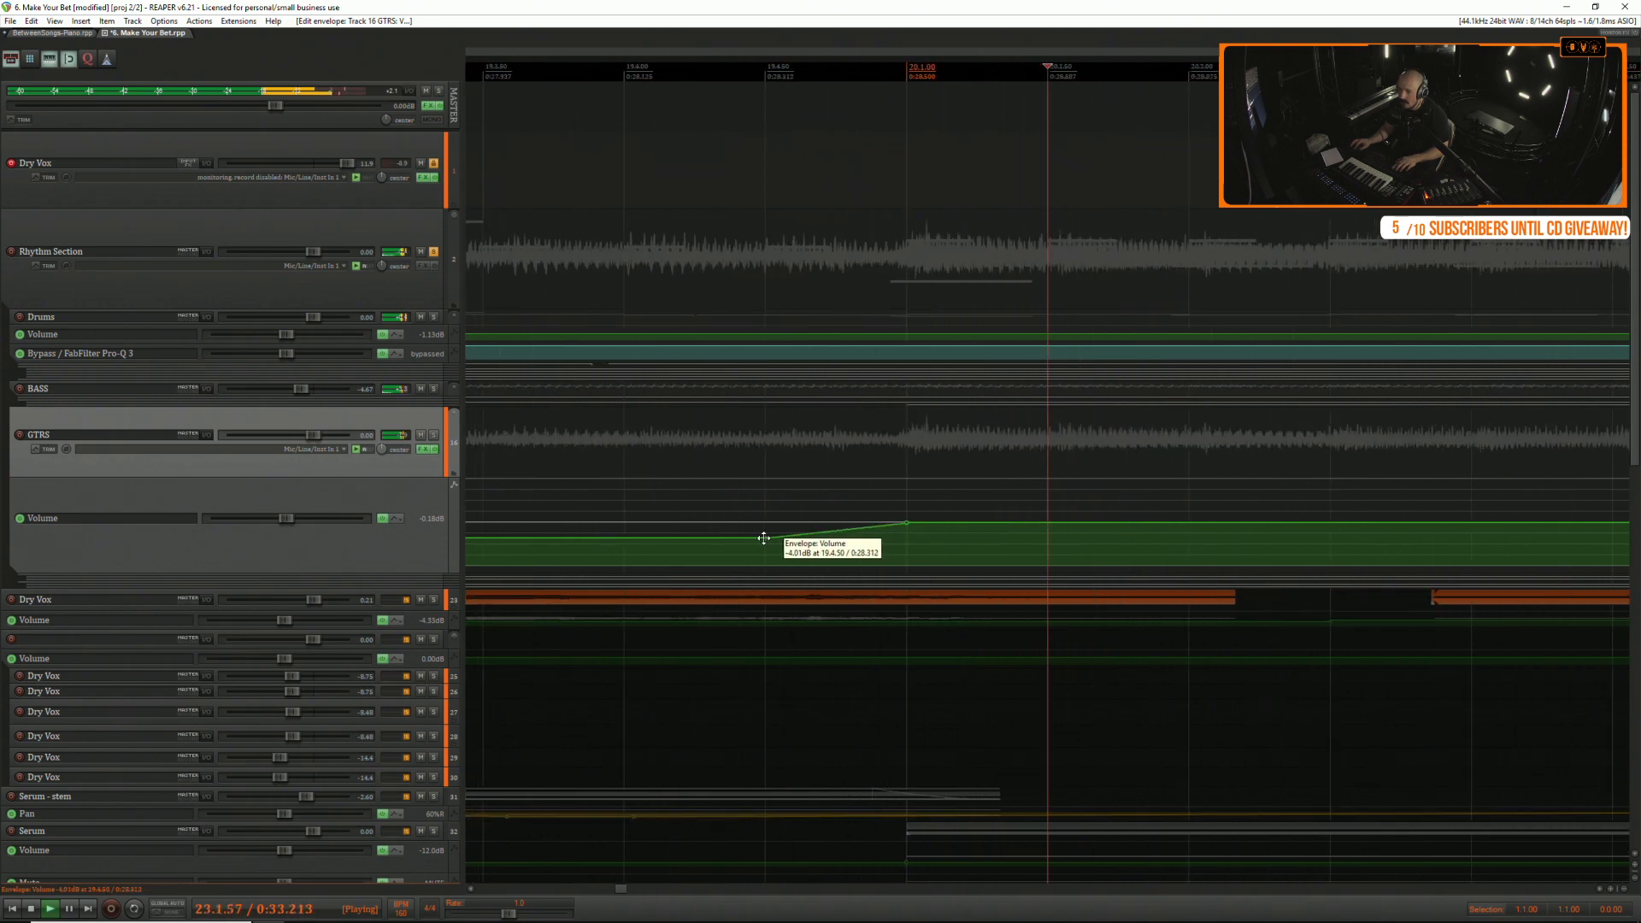
{"action": "left_click_drag", "start_coordinate": [397, 572], "coordinate": [396, 671]}
{"action": "left_click_drag", "start_coordinate": [765, 605], "coordinate": [897, 605]}
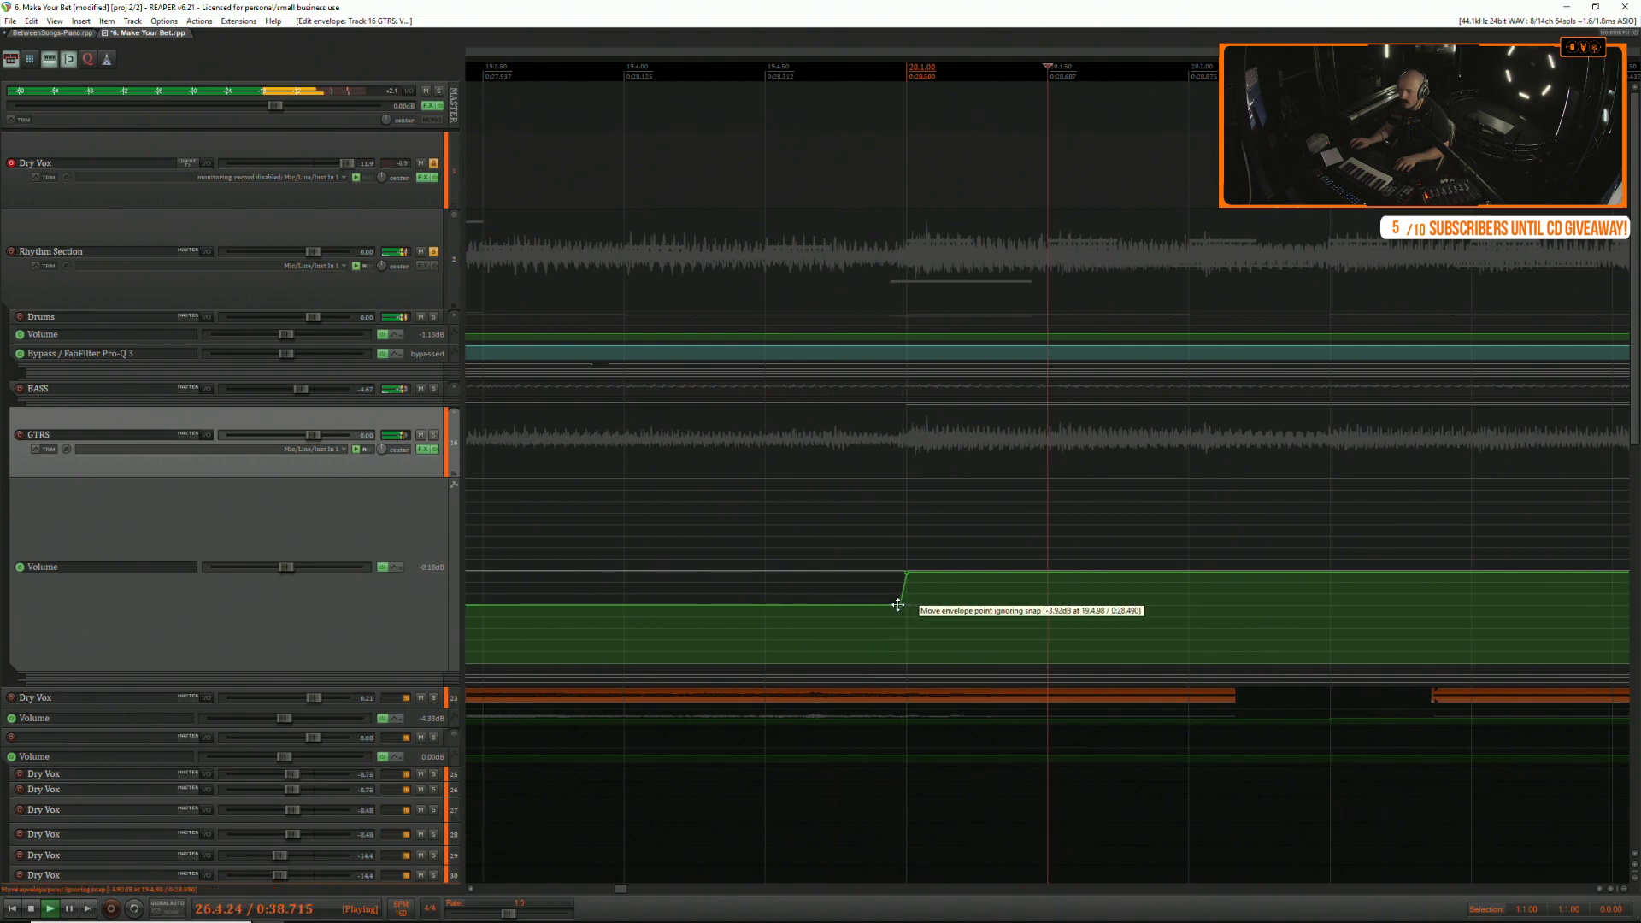
Listen through the GTRS level change at bar 20 and examine the following guitar passages up to the re-entry near bar 40.
{"action": "left_click", "coordinate": [553, 528]}
{"action": "scroll", "coordinate": [622, 469], "scroll_direction": "down", "scroll_amount": 5}
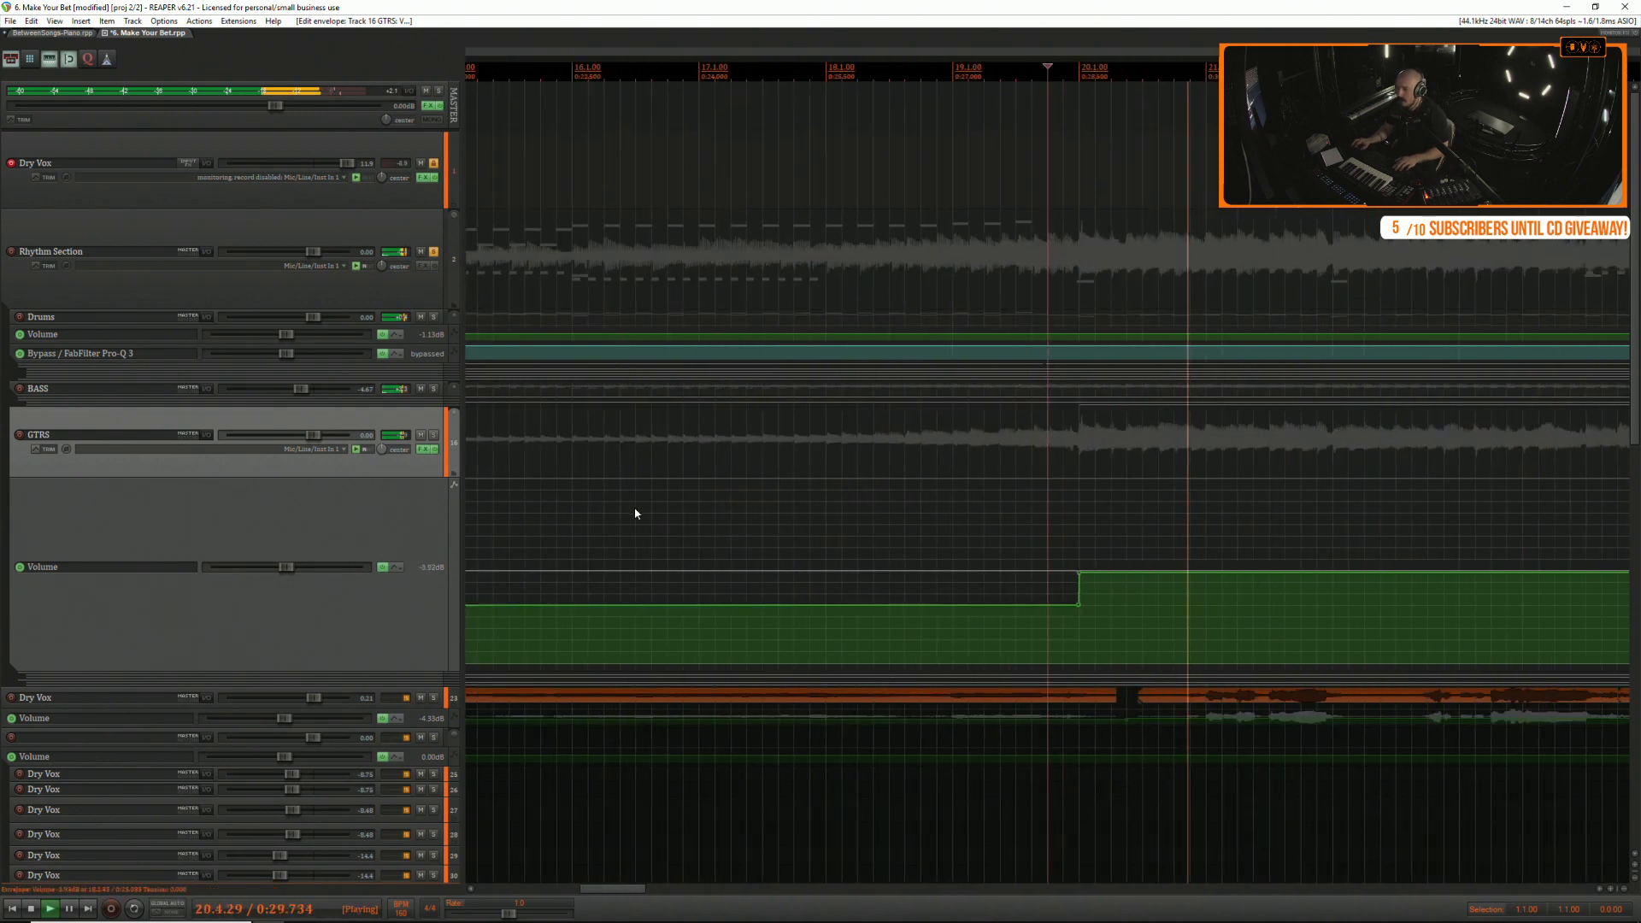
{"action": "scroll", "coordinate": [825, 511], "scroll_direction": "down", "scroll_amount": 8}
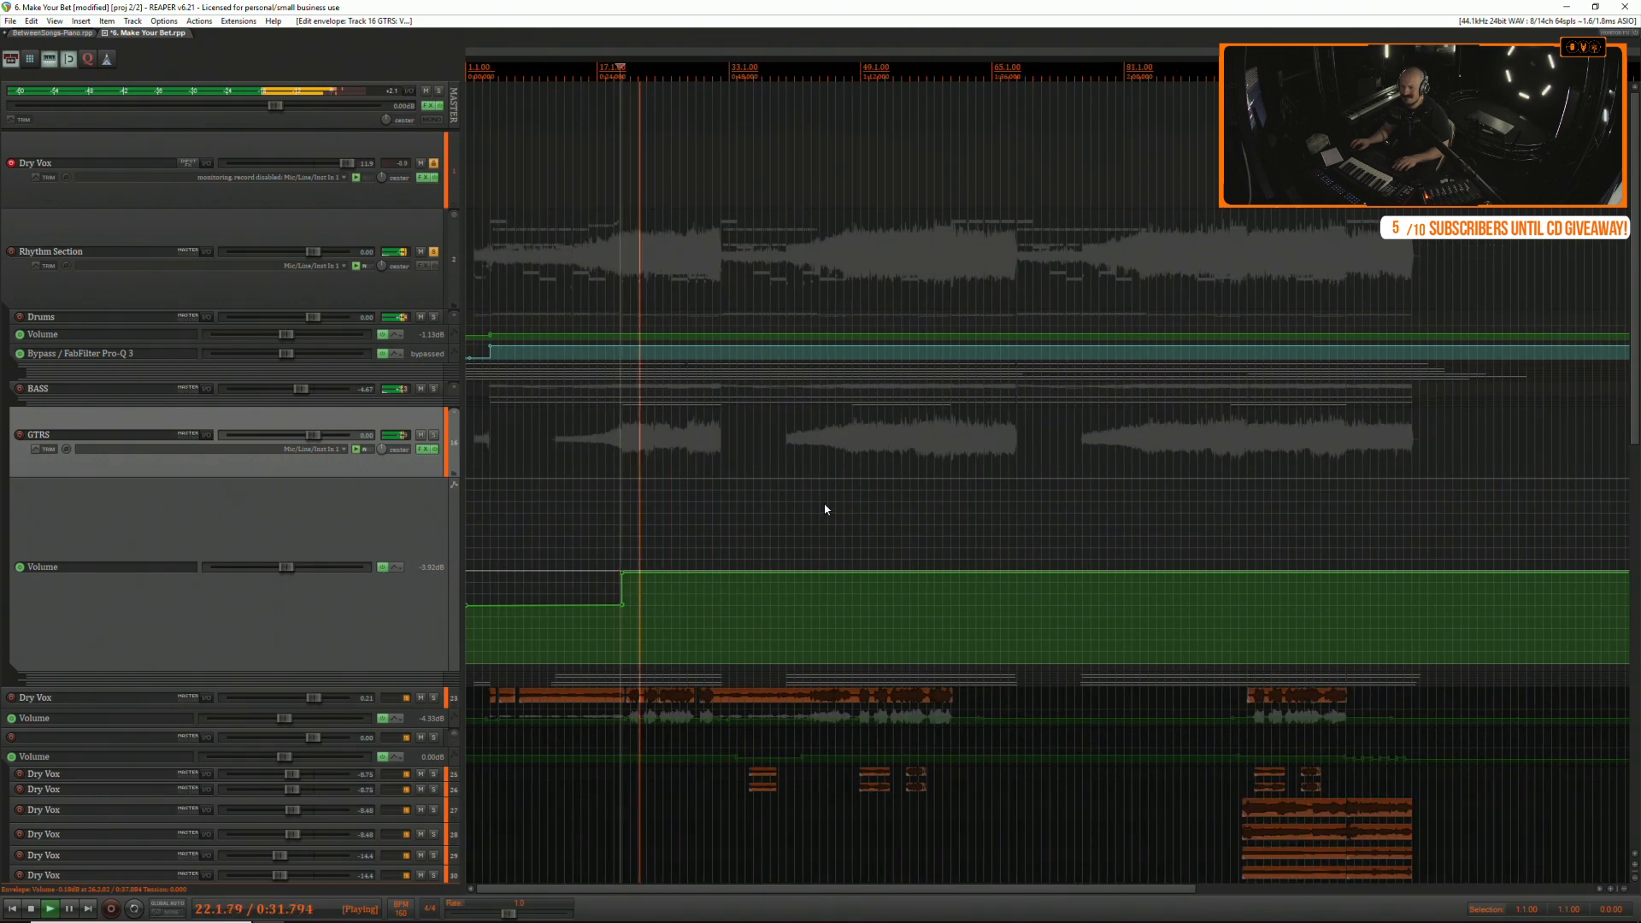
{"action": "scroll", "coordinate": [822, 510], "scroll_direction": "down", "scroll_amount": 6}
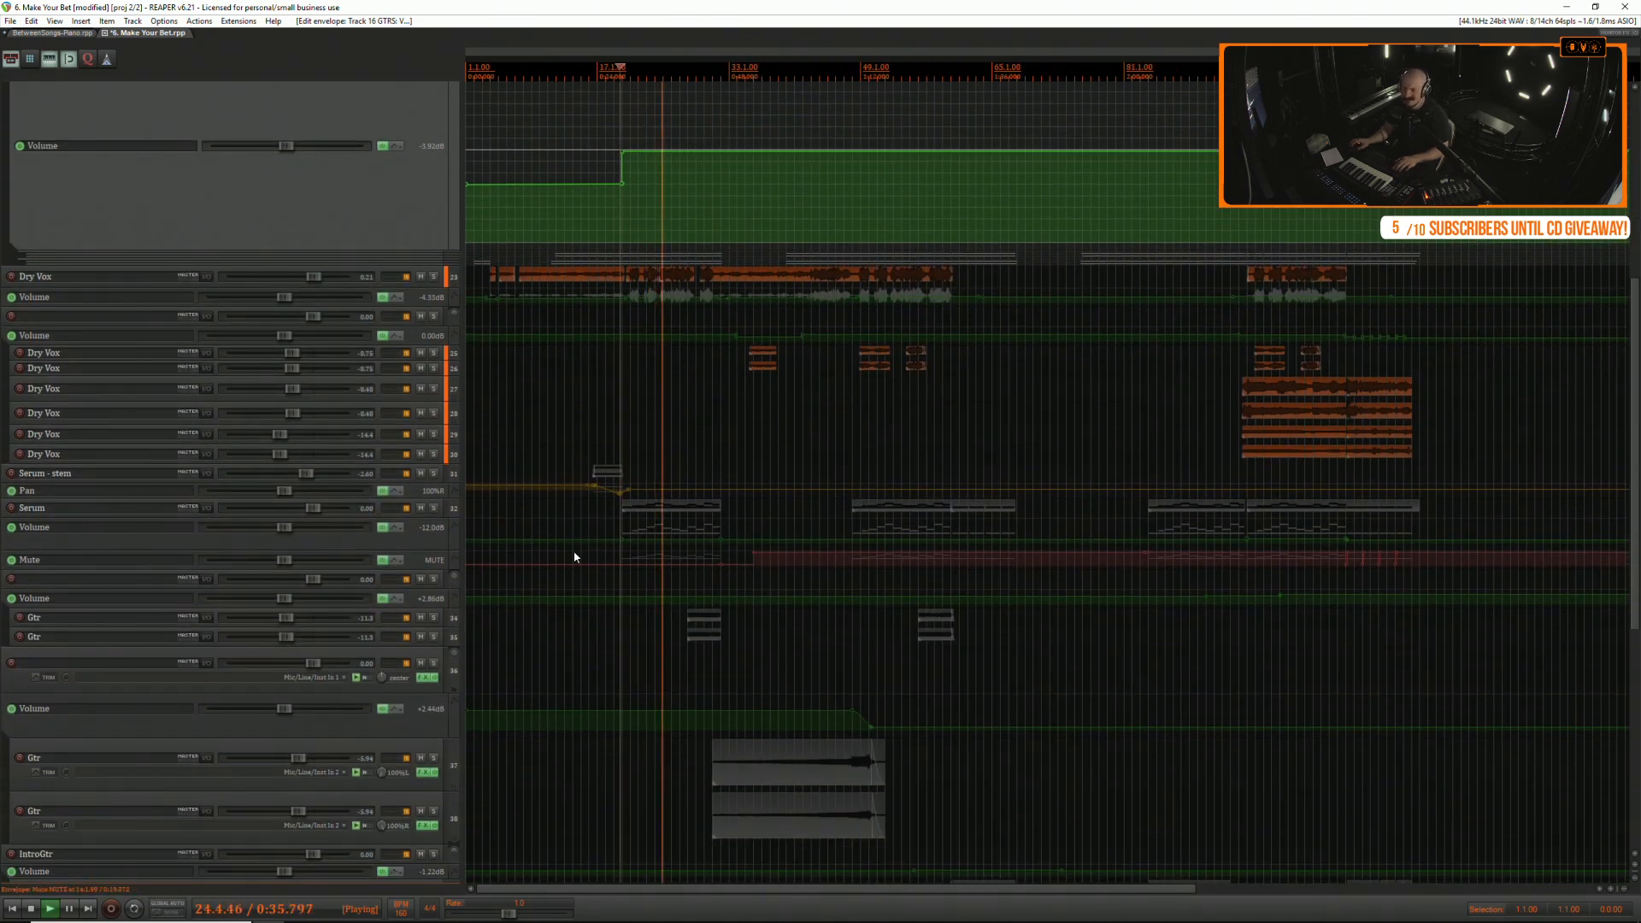
{"action": "scroll", "coordinate": [563, 557], "scroll_direction": "up", "scroll_amount": 4}
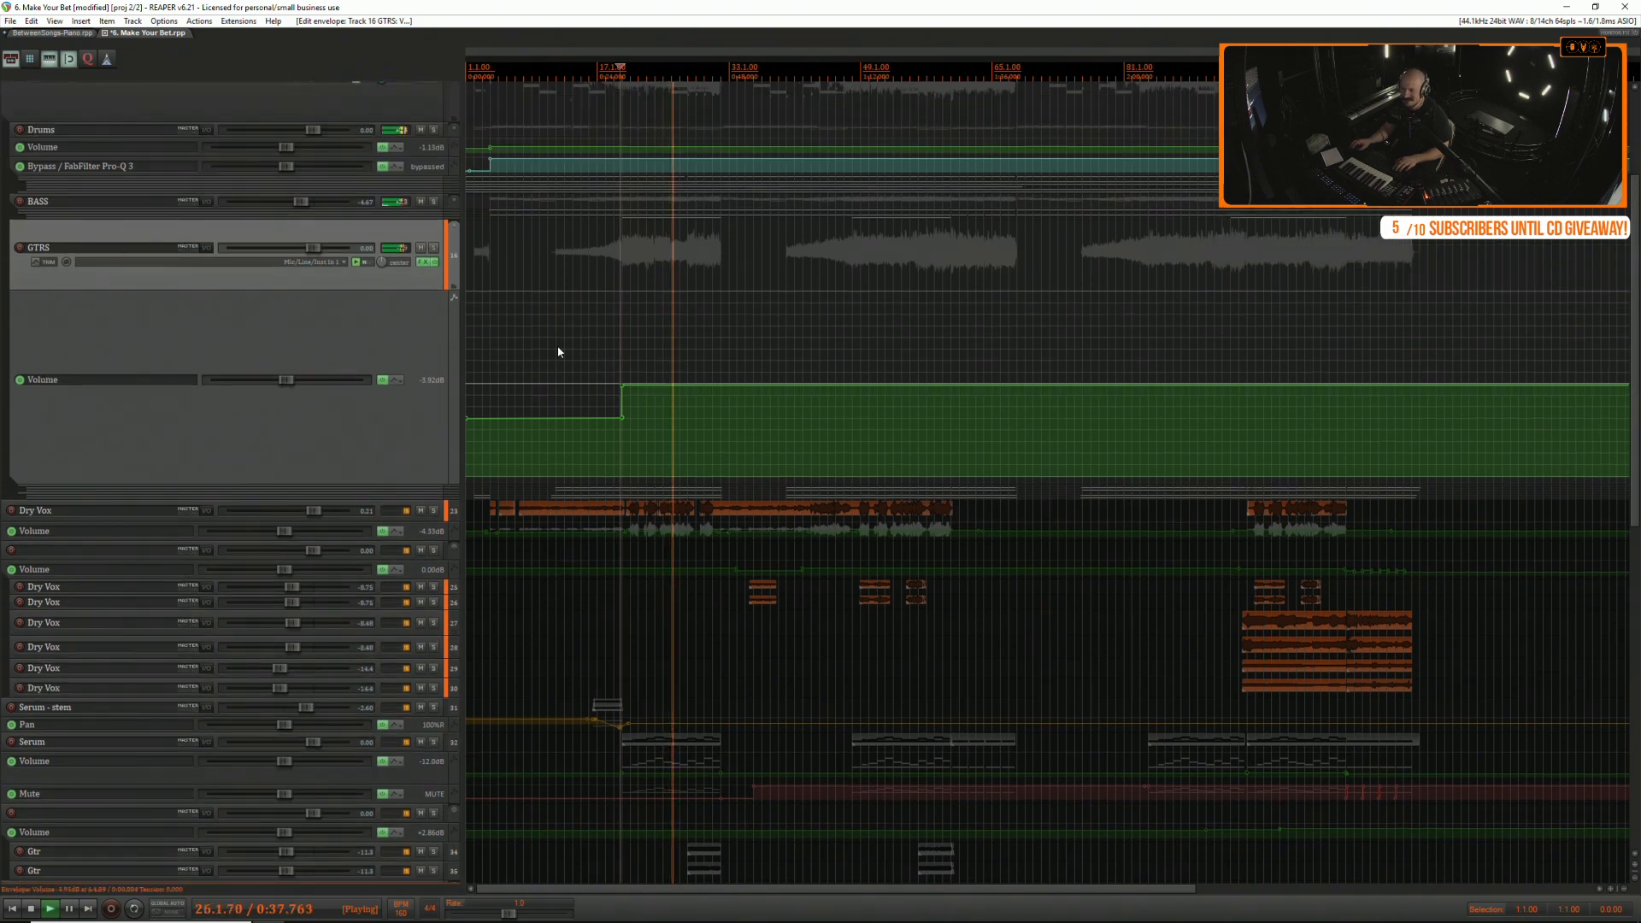
{"action": "scroll", "coordinate": [597, 347], "scroll_direction": "up", "scroll_amount": 2}
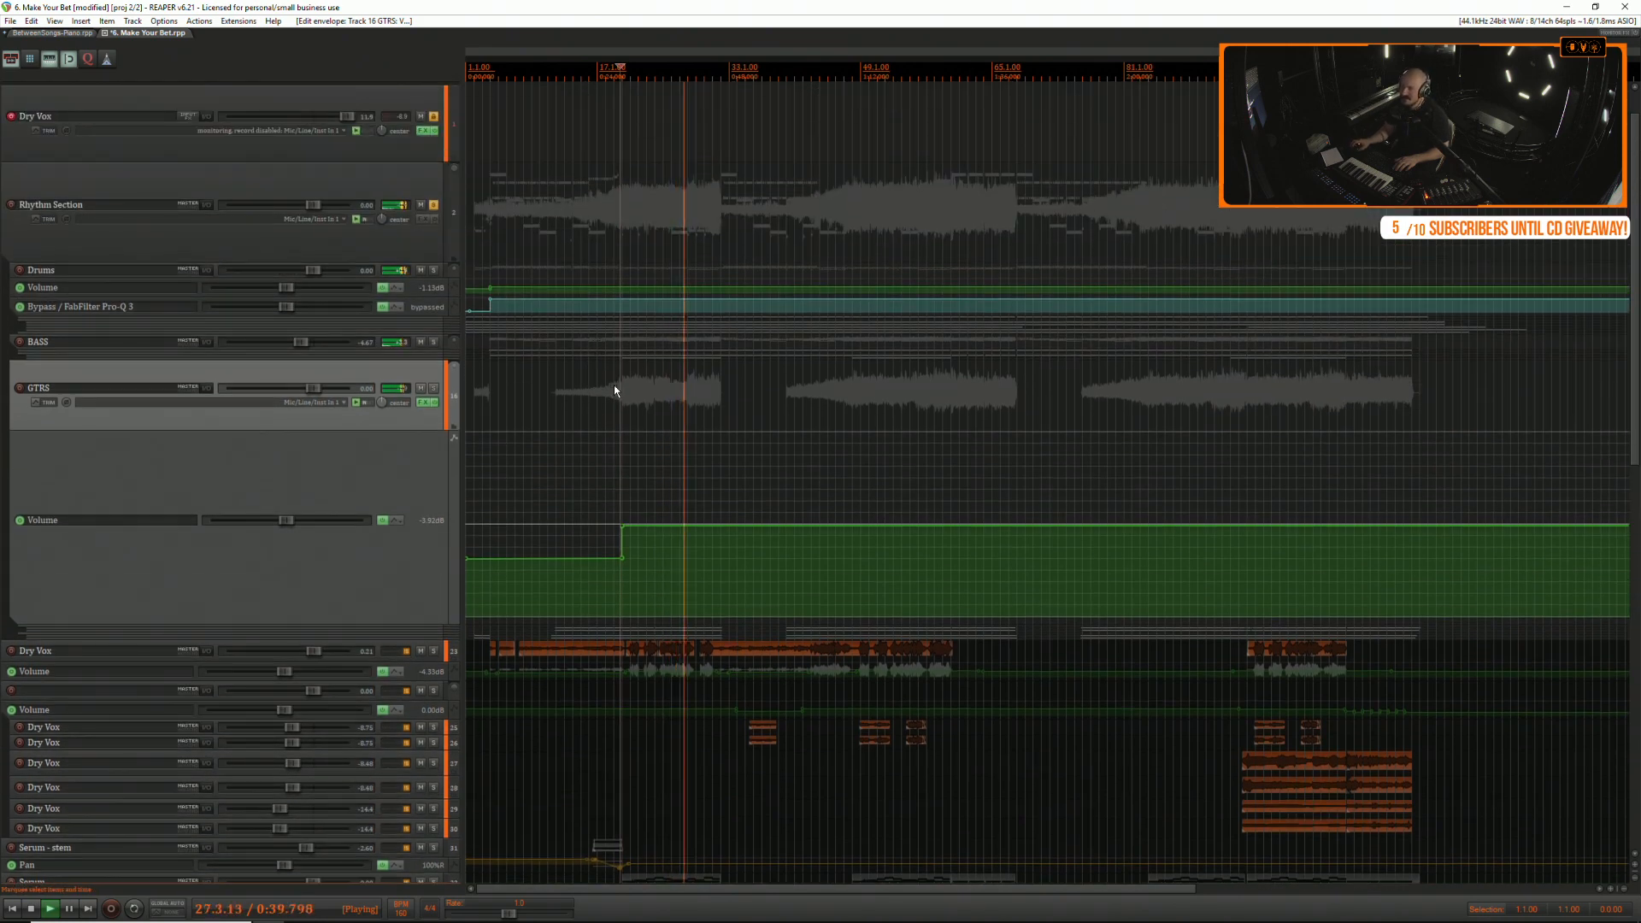
{"action": "left_click", "coordinate": [717, 384]}
{"action": "scroll", "coordinate": [718, 384], "scroll_direction": "up", "scroll_amount": 4}
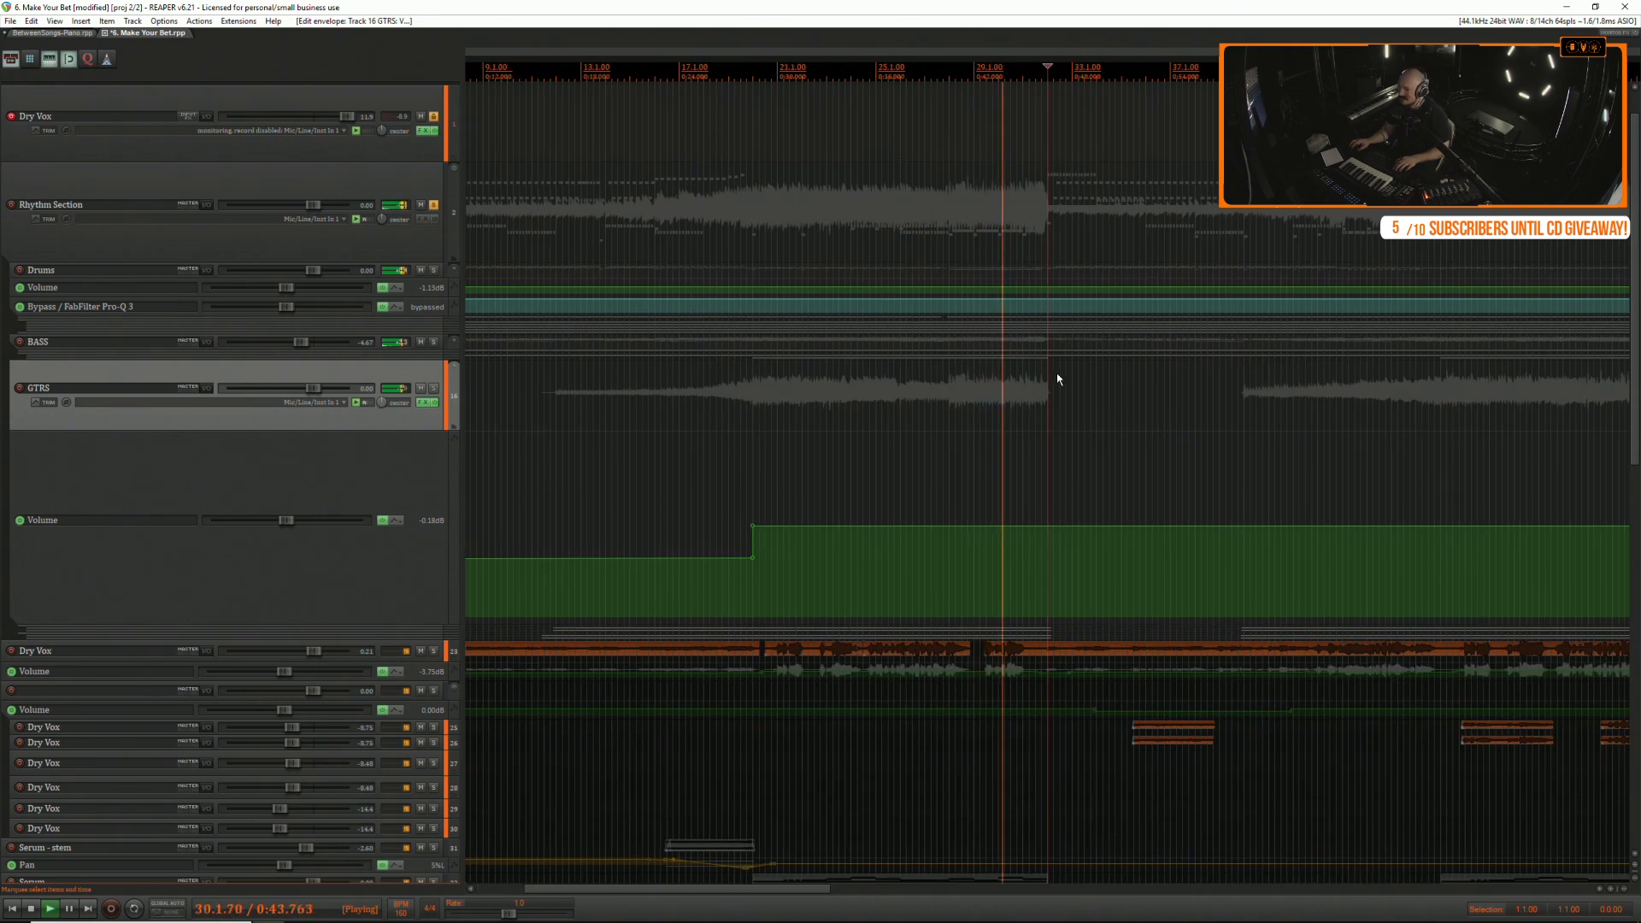
{"action": "scroll", "coordinate": [1099, 378], "scroll_direction": "down", "scroll_amount": 2}
{"action": "left_click", "coordinate": [1017, 383]}
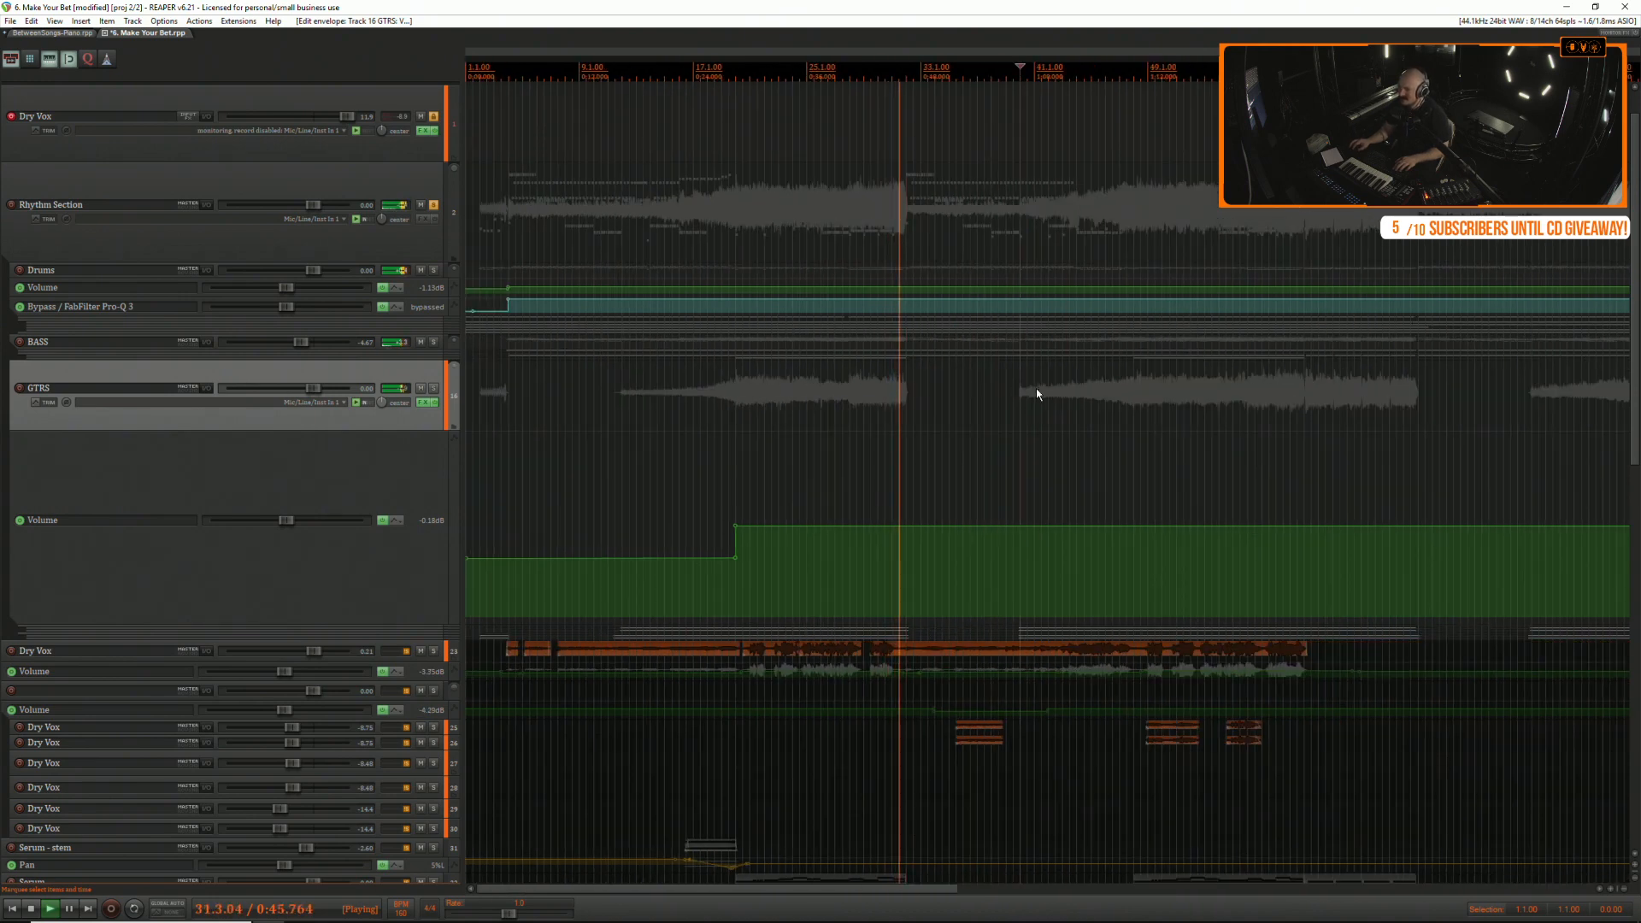
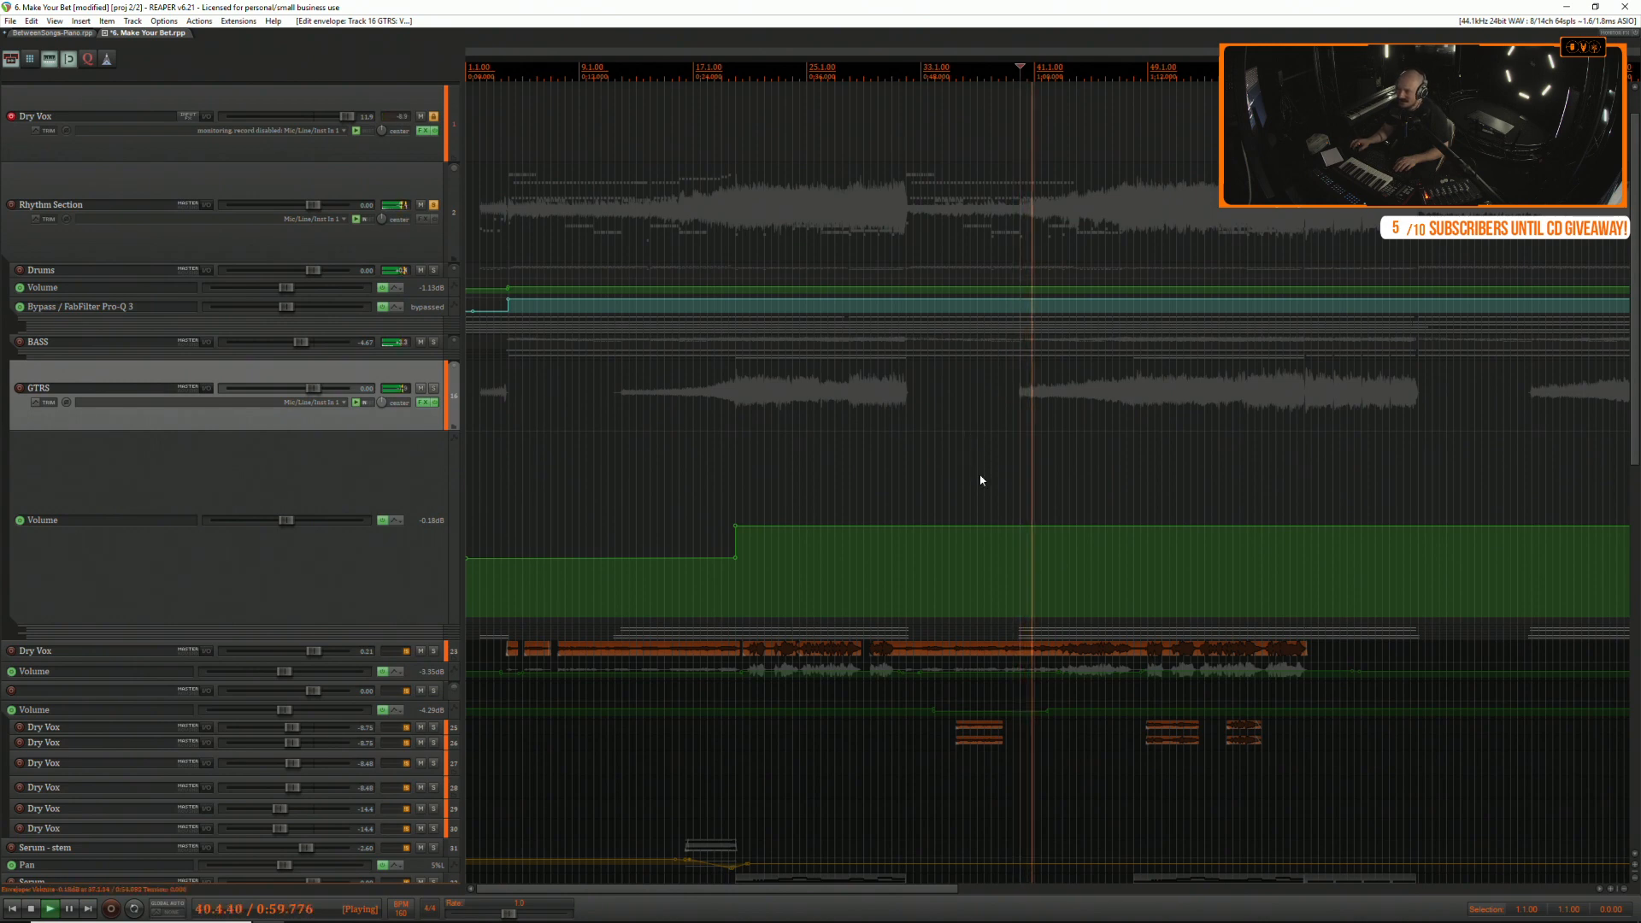
Add GTRS volume envelope points around bars 38 and 48 and lower the guitar level between them.
{"action": "scroll", "coordinate": [1121, 506], "scroll_direction": "up", "scroll_amount": 5}
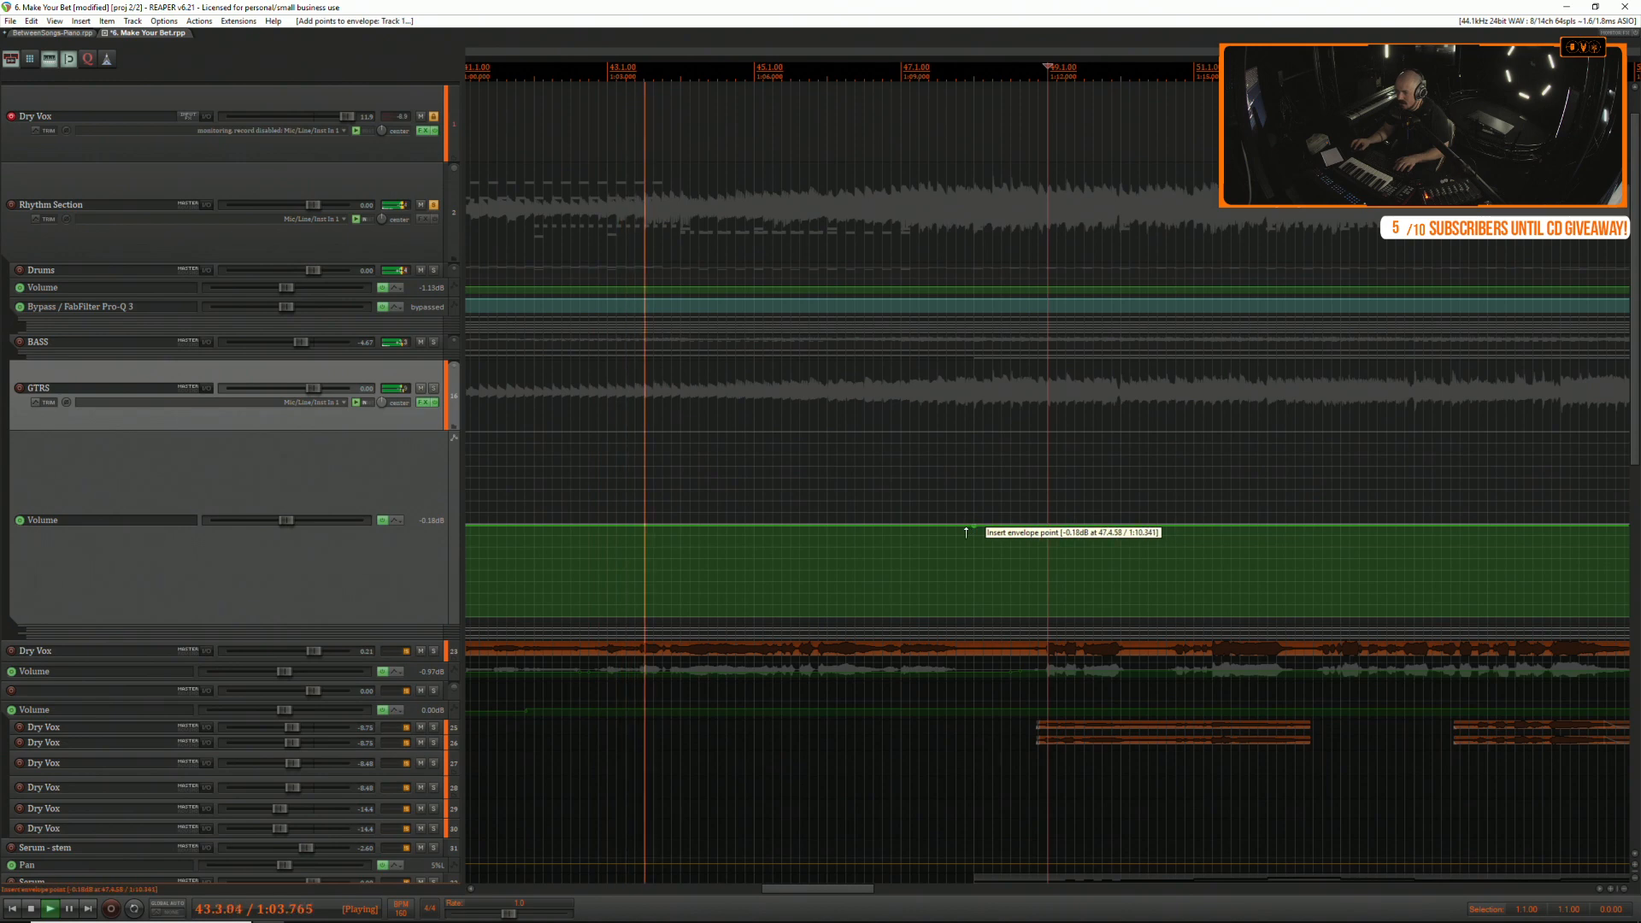
{"action": "scroll", "coordinate": [916, 523], "scroll_direction": "down", "scroll_amount": 2}
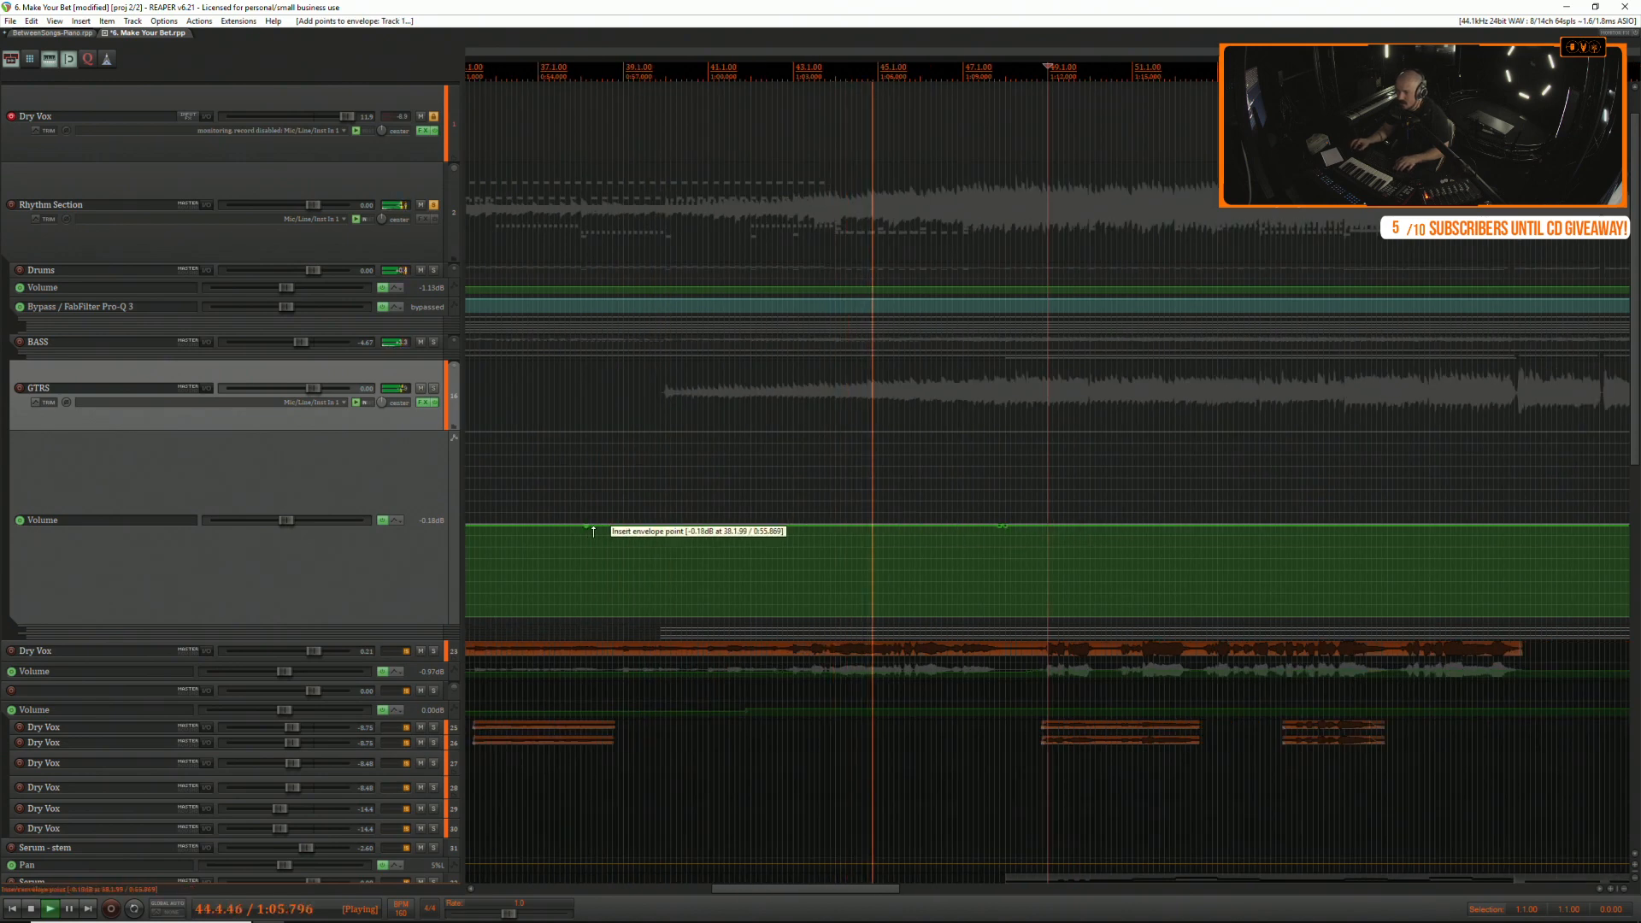
{"action": "left_click_drag", "start_coordinate": [628, 531], "coordinate": [718, 550]}
{"action": "scroll", "coordinate": [744, 553], "scroll_direction": "down", "scroll_amount": 4}
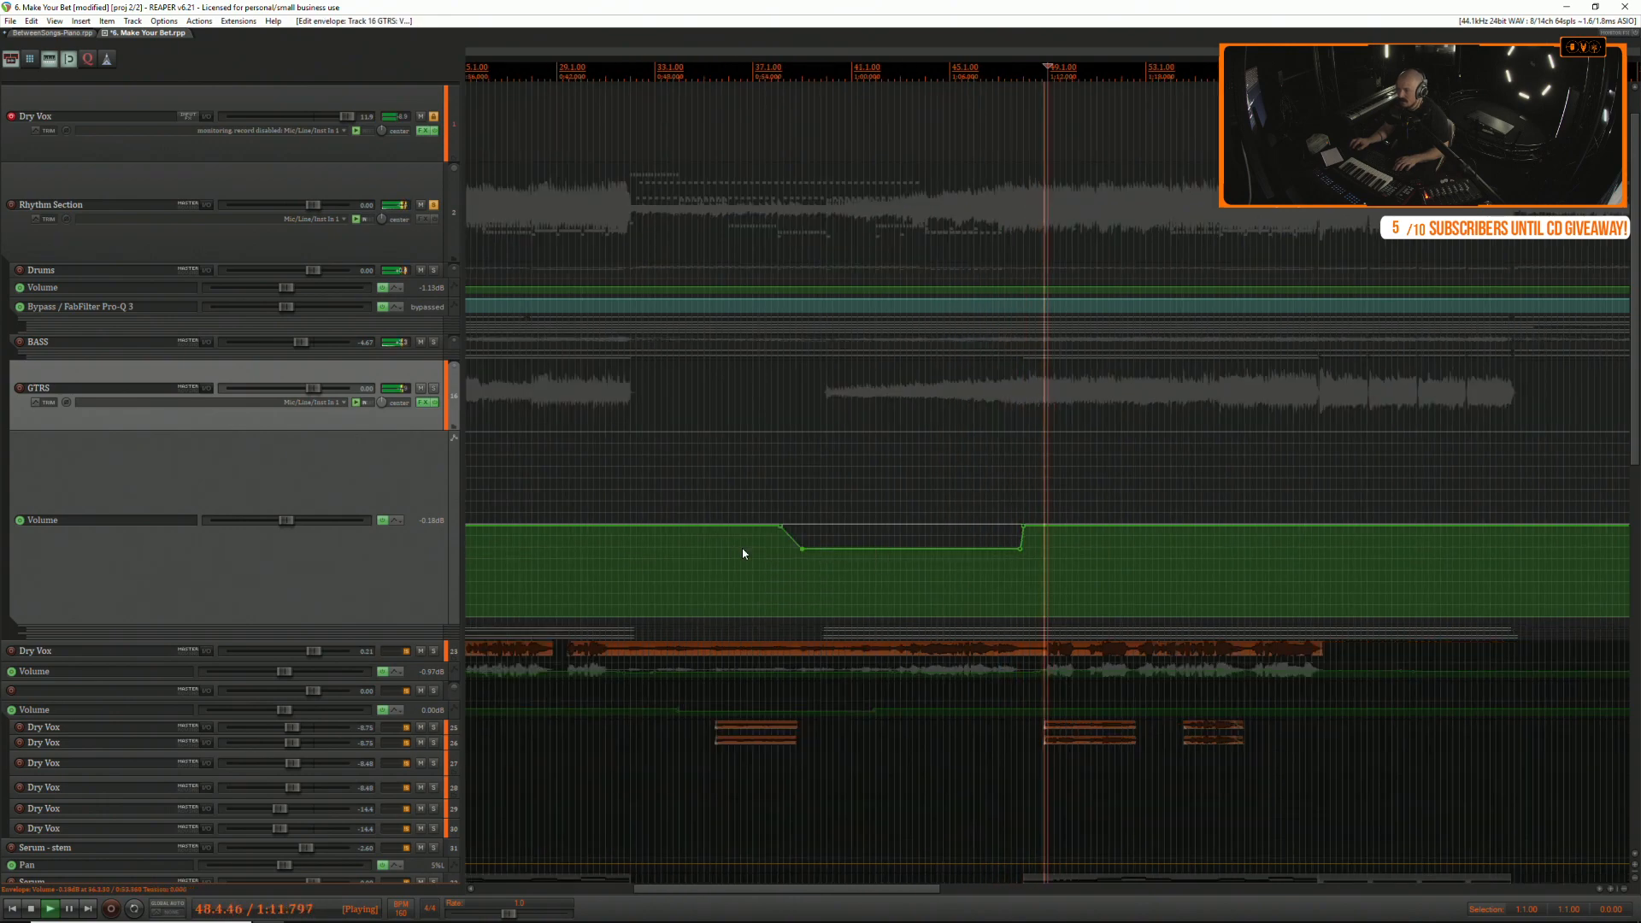
Play the guitar sections after bar 48 through to about bar 70 to check the GTRS level in context.
{"action": "left_click", "coordinate": [1211, 495]}
{"action": "scroll", "coordinate": [1212, 495], "scroll_direction": "down", "scroll_amount": 2}
{"action": "scroll", "coordinate": [1201, 497], "scroll_direction": "up", "scroll_amount": 2}
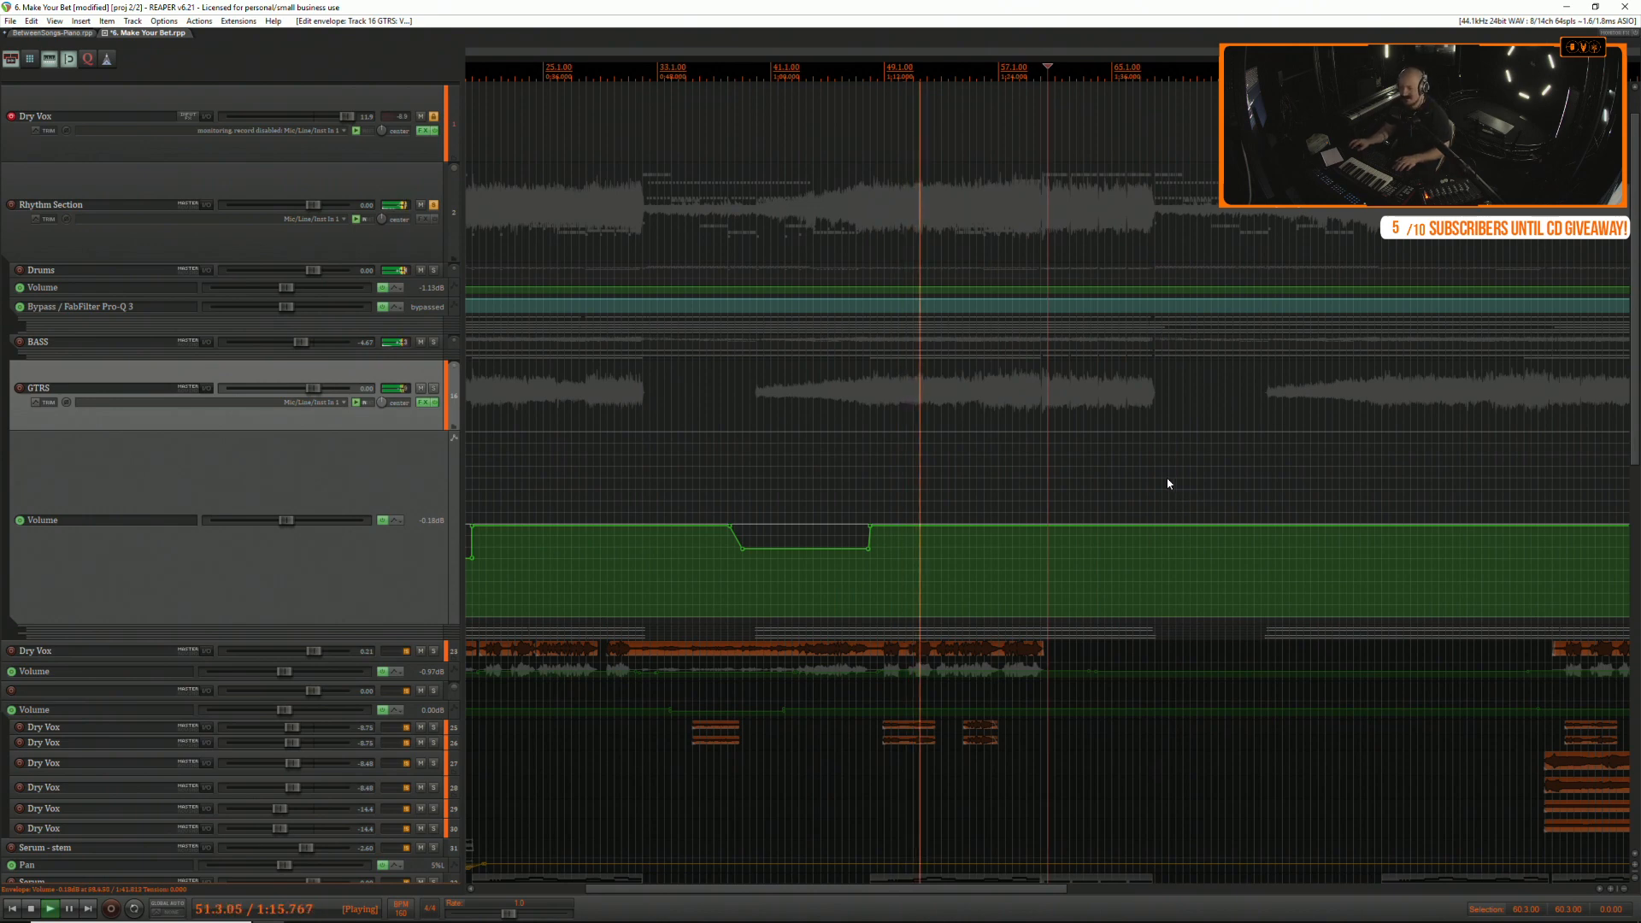
{"action": "left_click", "coordinate": [1144, 407]}
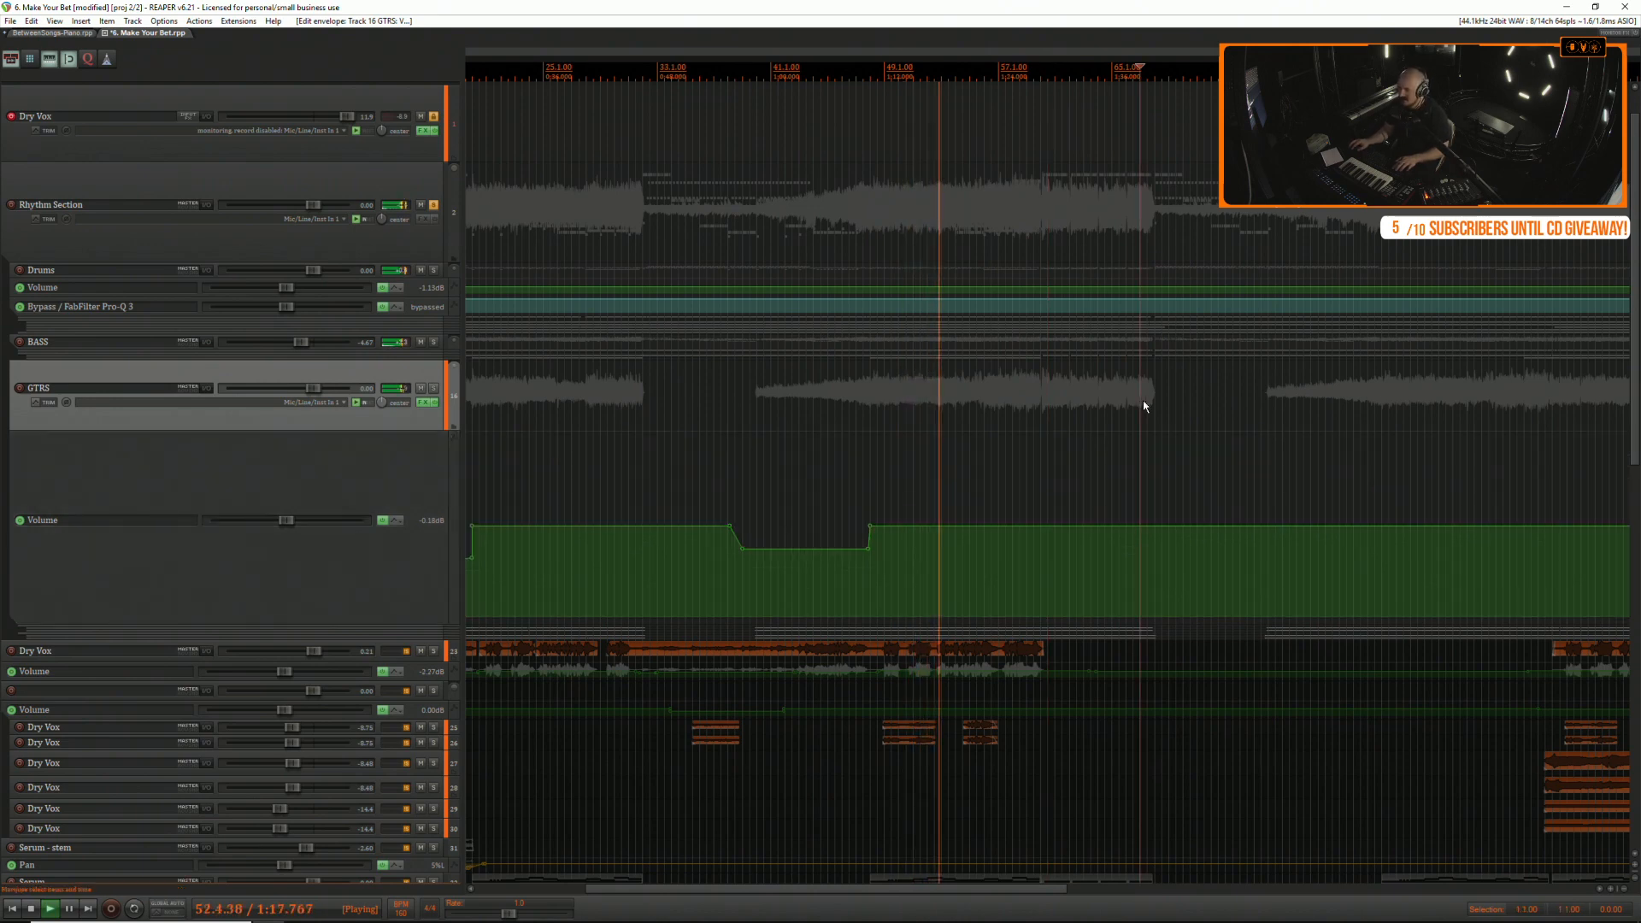
{"action": "scroll", "coordinate": [1144, 406], "scroll_direction": "up", "scroll_amount": 2}
{"action": "scroll", "coordinate": [1144, 407], "scroll_direction": "down", "scroll_amount": 2}
{"action": "scroll", "coordinate": [1138, 408], "scroll_direction": "up", "scroll_amount": 1}
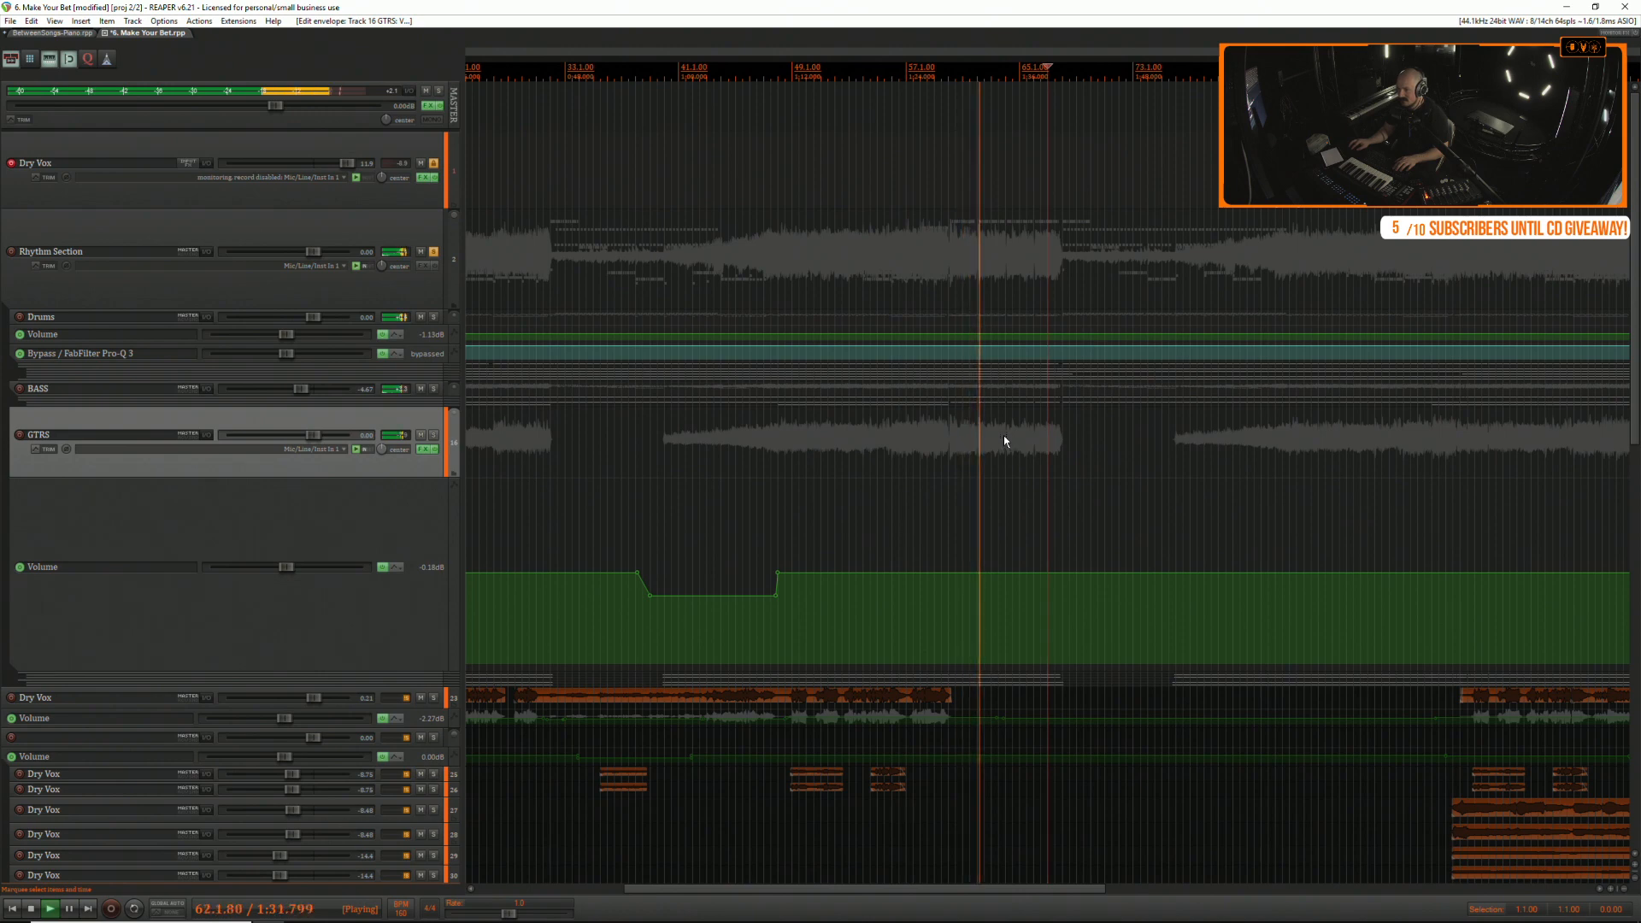
{"action": "scroll", "coordinate": [1042, 417], "scroll_direction": "up", "scroll_amount": 3}
{"action": "scroll", "coordinate": [1042, 415], "scroll_direction": "up", "scroll_amount": 3}
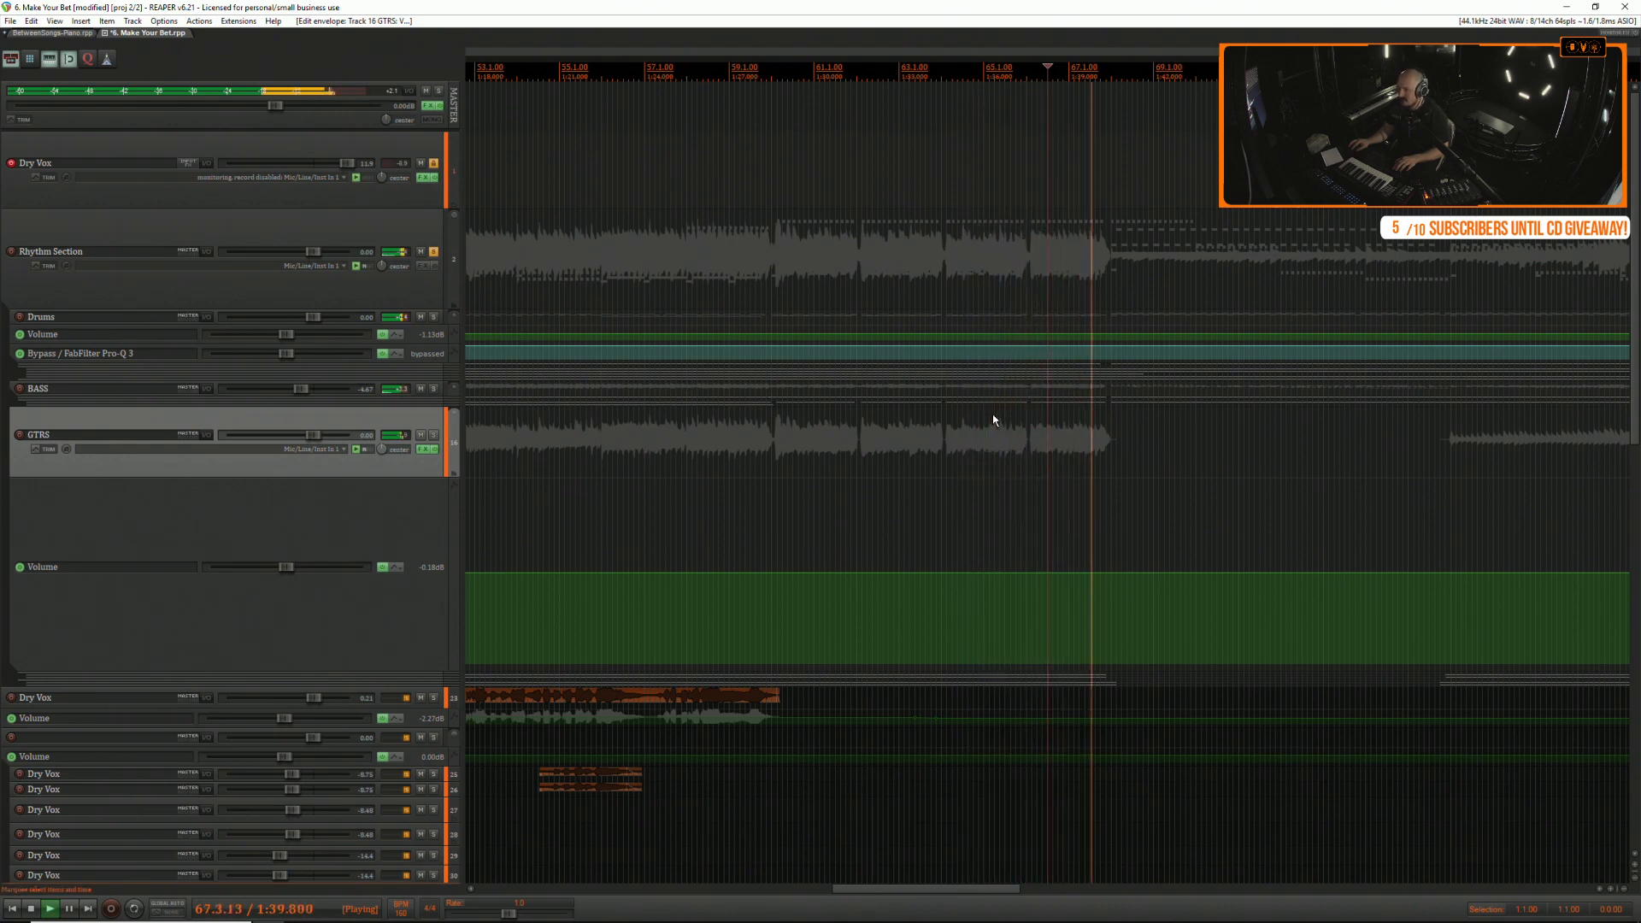
{"action": "scroll", "coordinate": [994, 413], "scroll_direction": "down", "scroll_amount": 2}
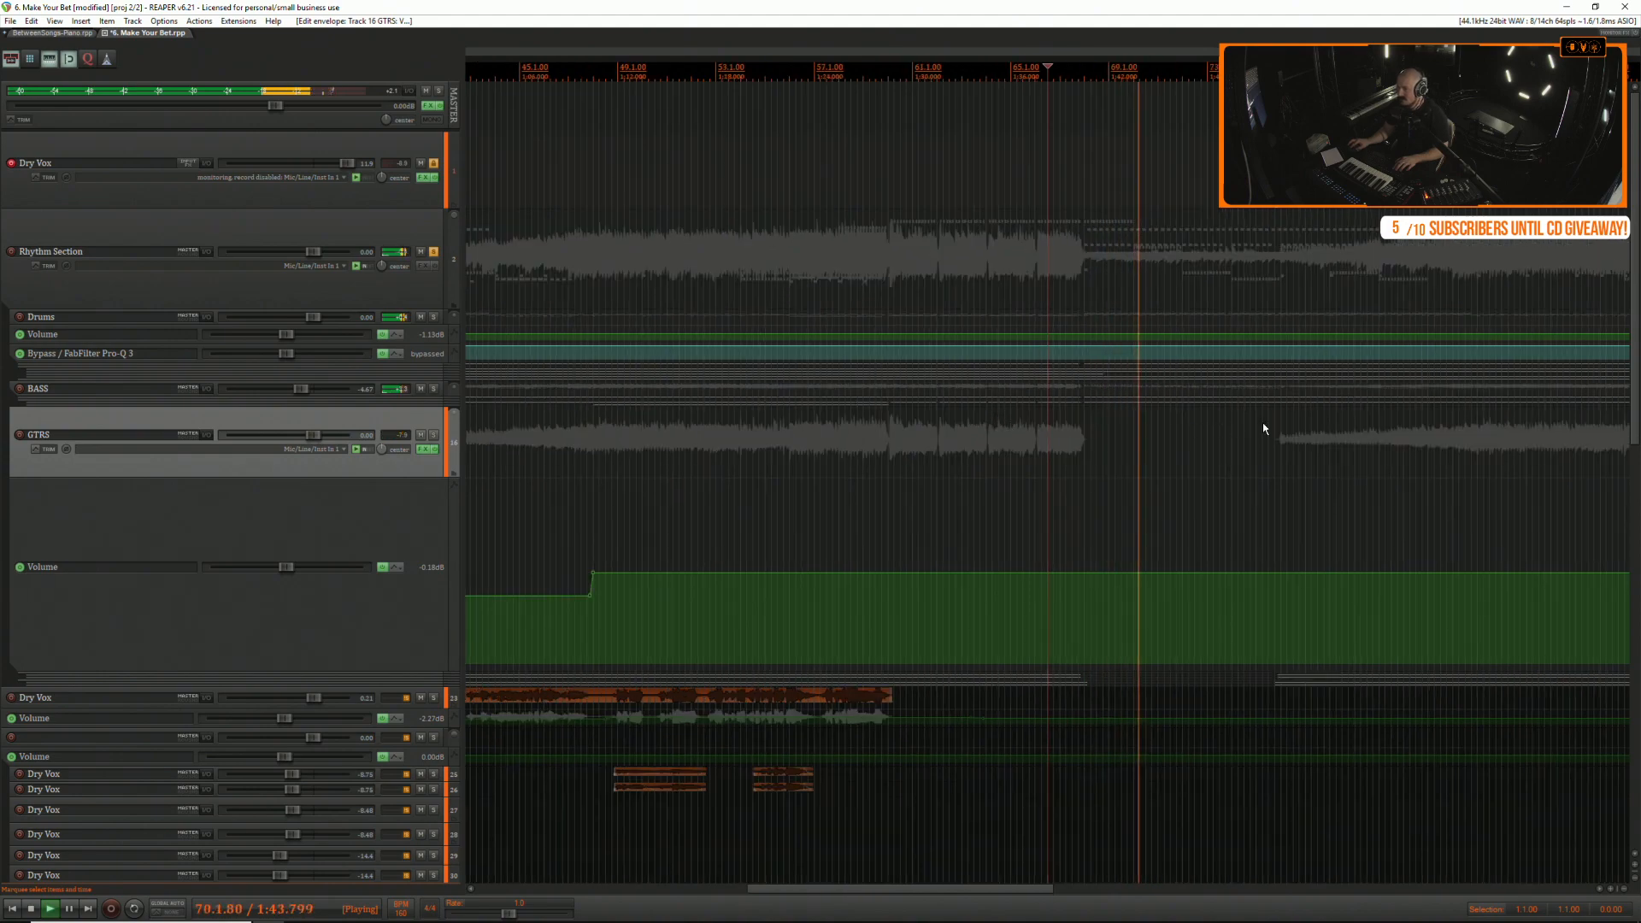
Add GTRS volume envelope points around bars 75 and 82 and lower the guitar level between them to about -4.19 dB.
{"action": "scroll", "coordinate": [739, 562], "scroll_direction": "down", "scroll_amount": 3}
{"action": "scroll", "coordinate": [997, 556], "scroll_direction": "up", "scroll_amount": 8}
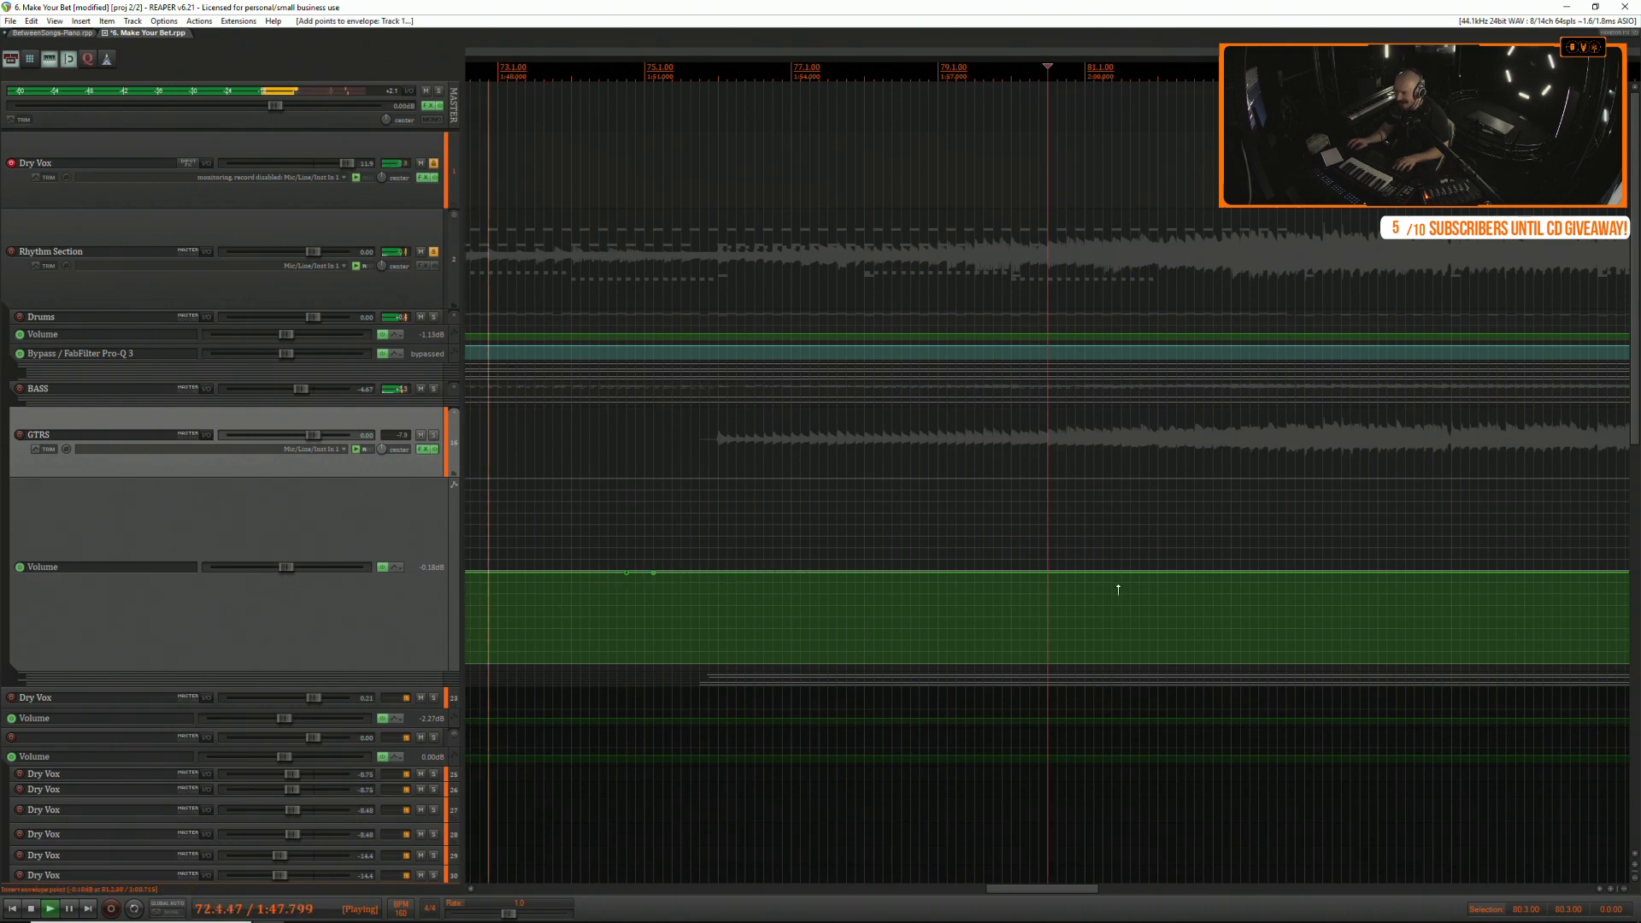
{"action": "left_click", "coordinate": [1156, 573], "text": "shift"}
{"action": "left_click_drag", "start_coordinate": [1155, 573], "coordinate": [1131, 607]}
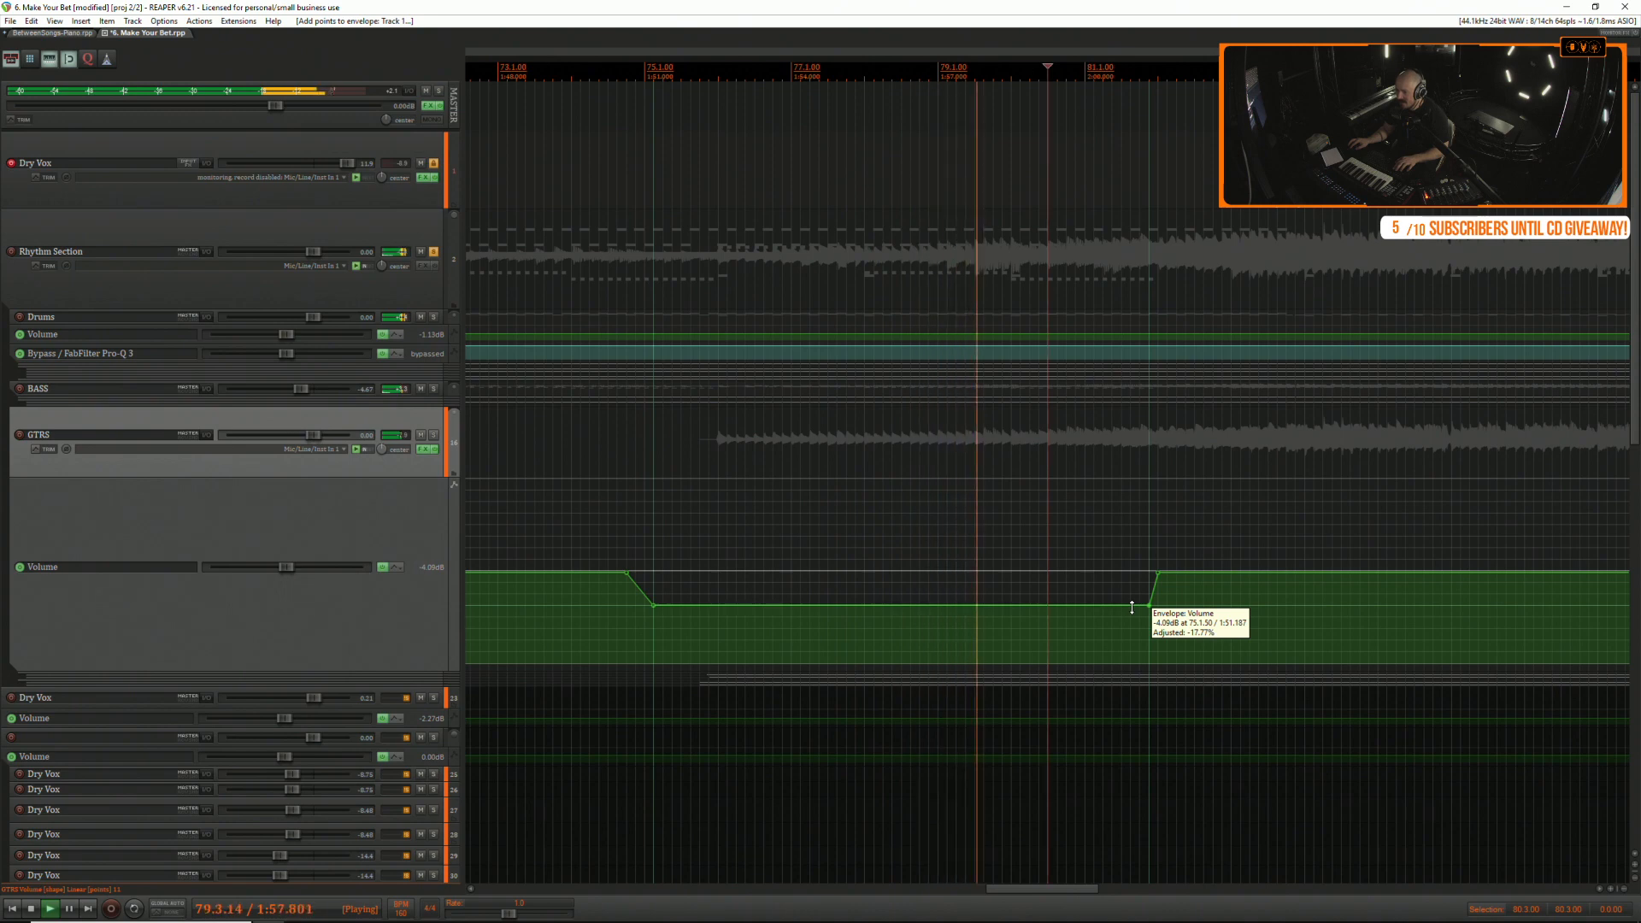
{"action": "left_click_drag", "start_coordinate": [1132, 608], "coordinate": [1132, 609]}
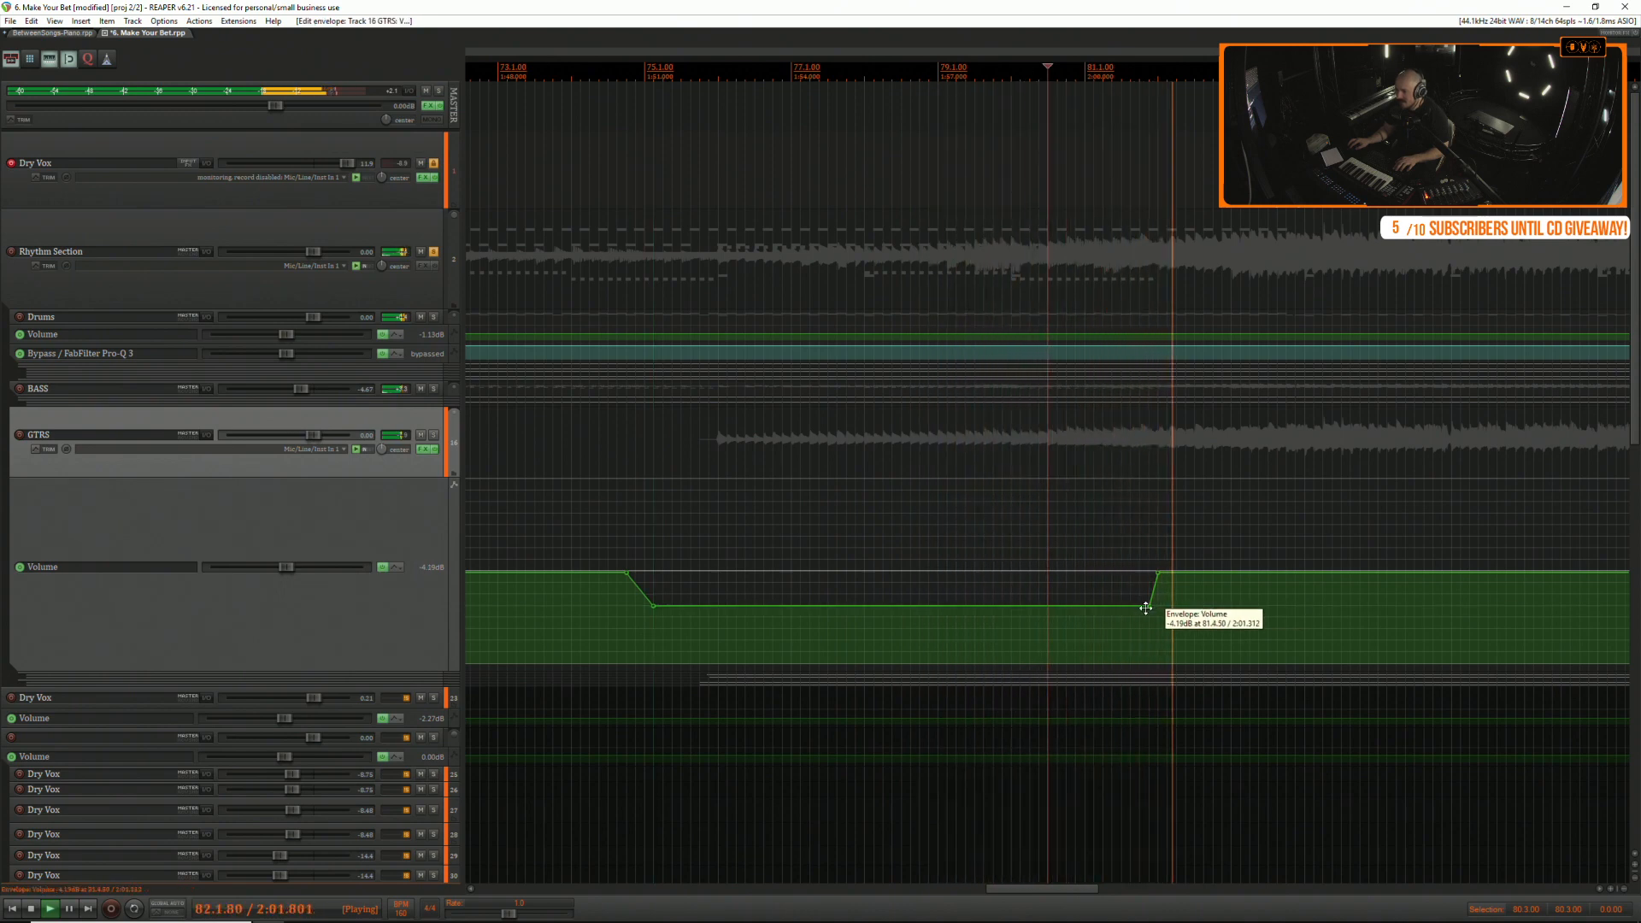
Extend the lowered GTRS volume passage to about bar 84 and delete the envelope points forming the rise near bar 82.
{"action": "left_click", "coordinate": [1291, 574]}
{"action": "left_click_drag", "start_coordinate": [1291, 574], "coordinate": [1275, 606]}
{"action": "key", "text": "space"}
{"action": "left_click_drag", "start_coordinate": [1129, 585], "coordinate": [1167, 614]}
{"action": "key", "text": "Delete"}
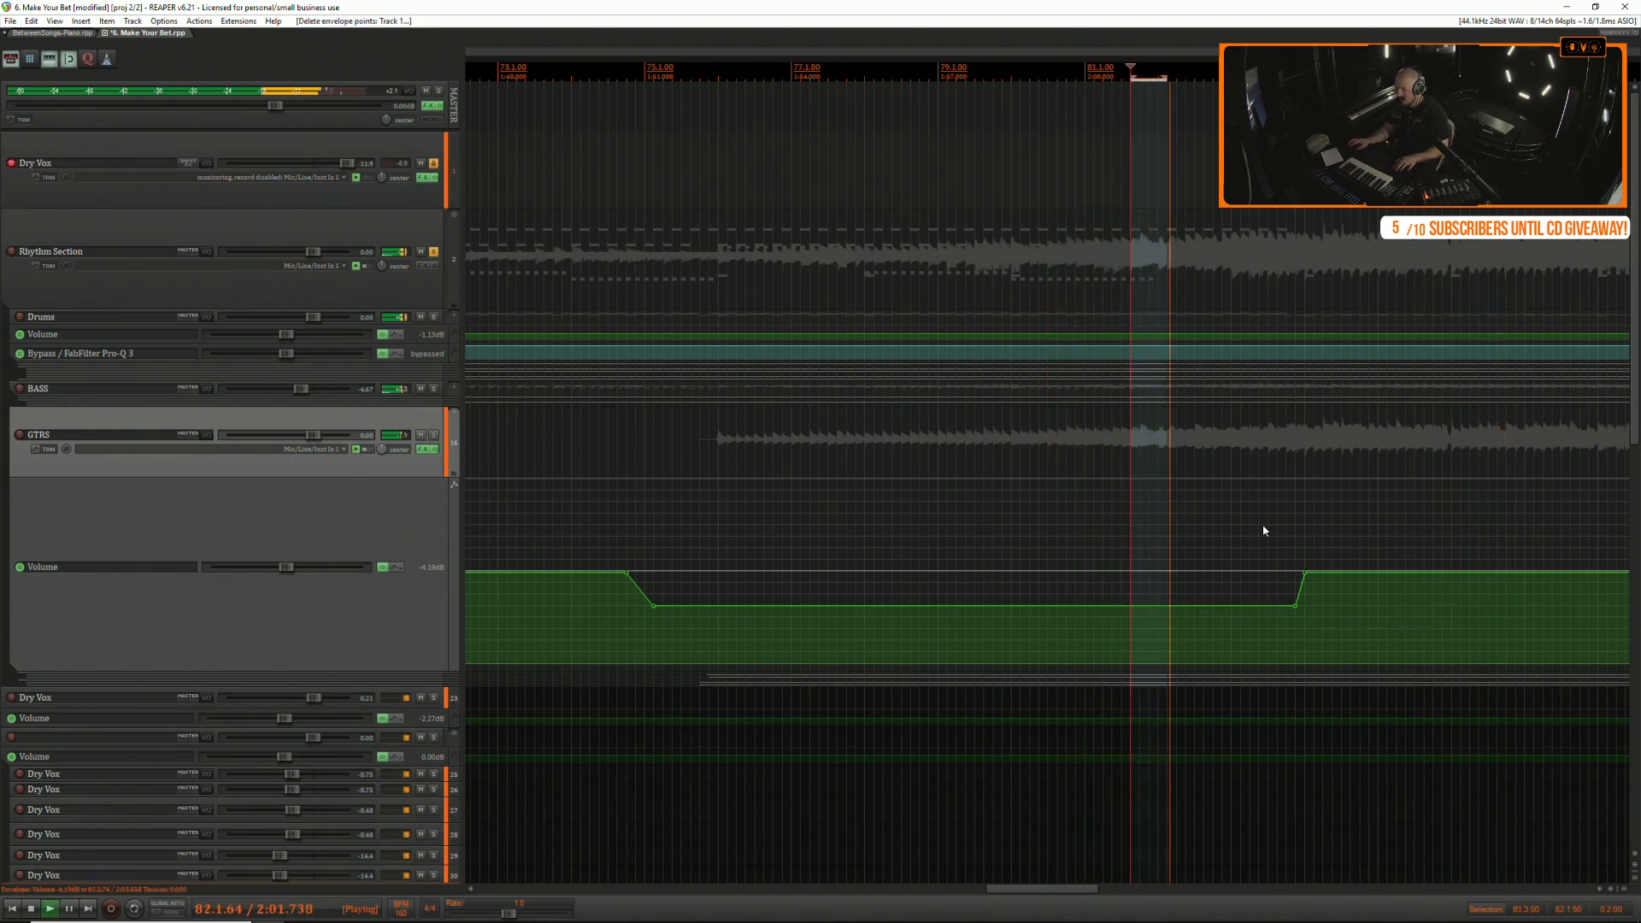
{"action": "scroll", "coordinate": [1256, 538], "scroll_direction": "up", "scroll_amount": 2}
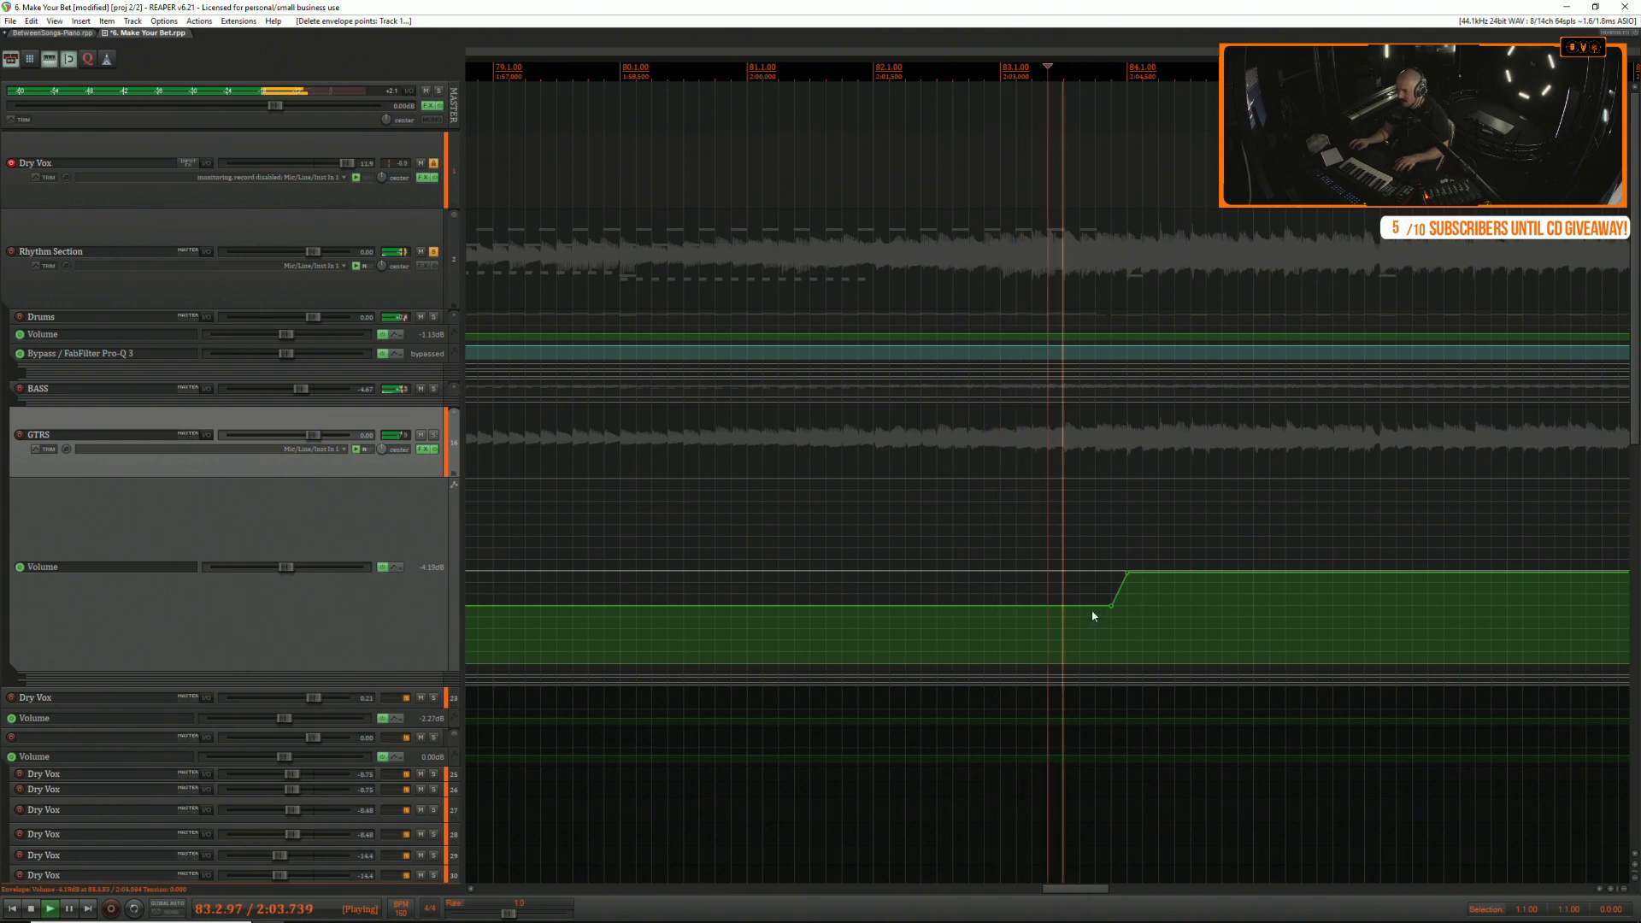
Shrink the GTRS track and its volume envelope lane to compact height.
{"action": "scroll", "coordinate": [1172, 589], "scroll_direction": "down", "scroll_amount": 2}
{"action": "scroll", "coordinate": [1172, 589], "scroll_direction": "down", "scroll_amount": 5}
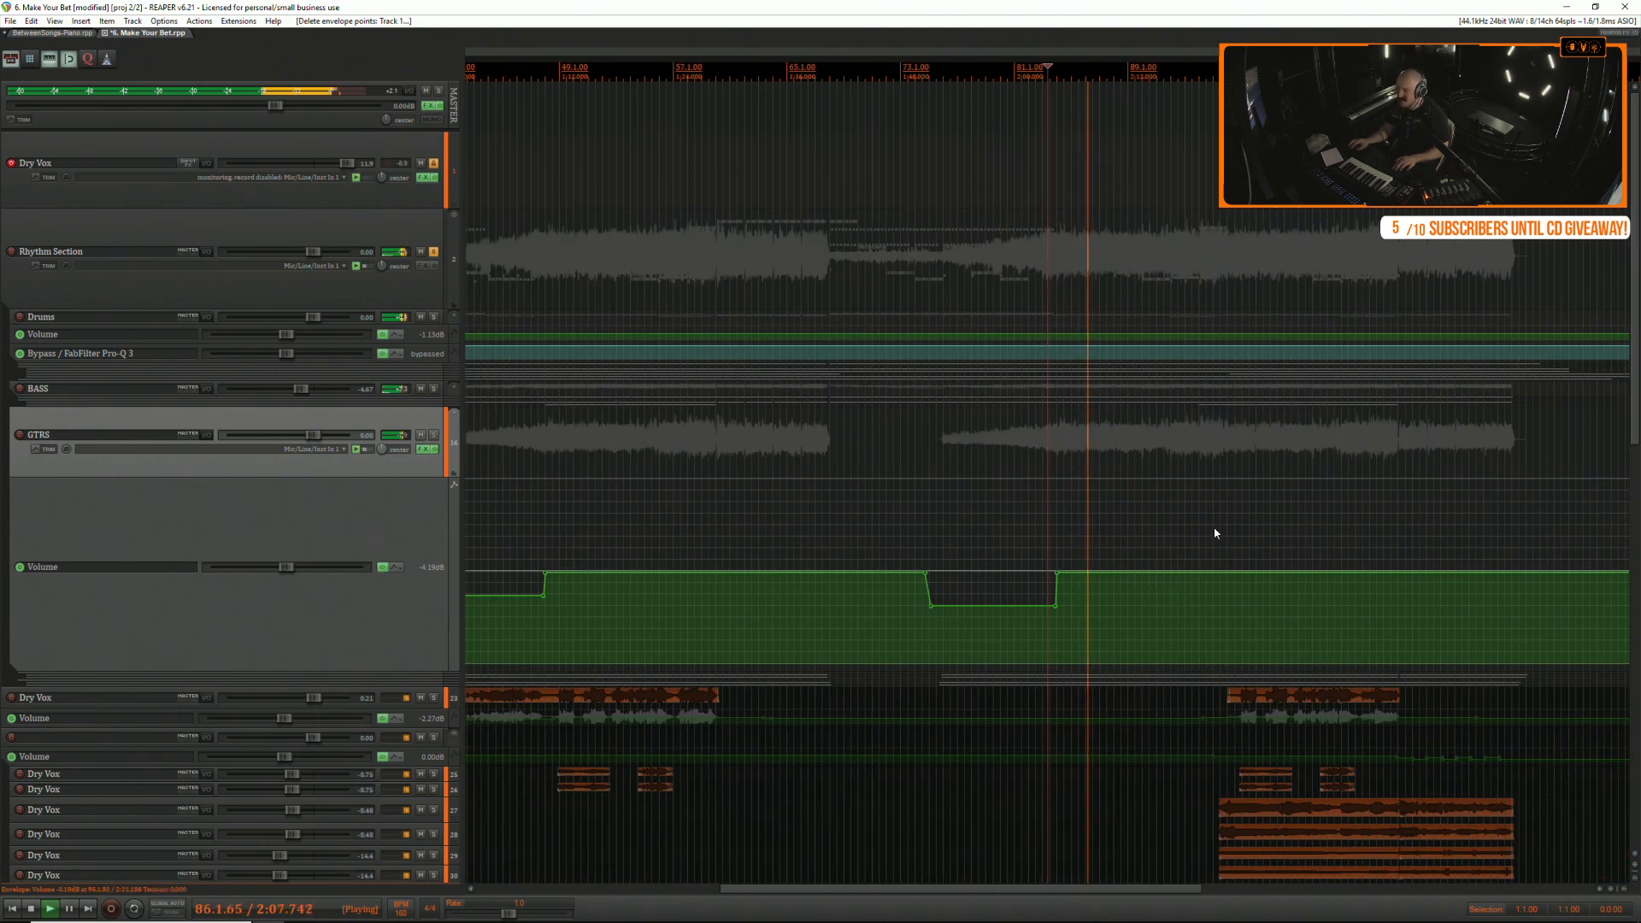
{"action": "scroll", "coordinate": [1214, 538], "scroll_direction": "up", "scroll_amount": 2}
{"action": "scroll", "coordinate": [1212, 535], "scroll_direction": "down", "scroll_amount": 5}
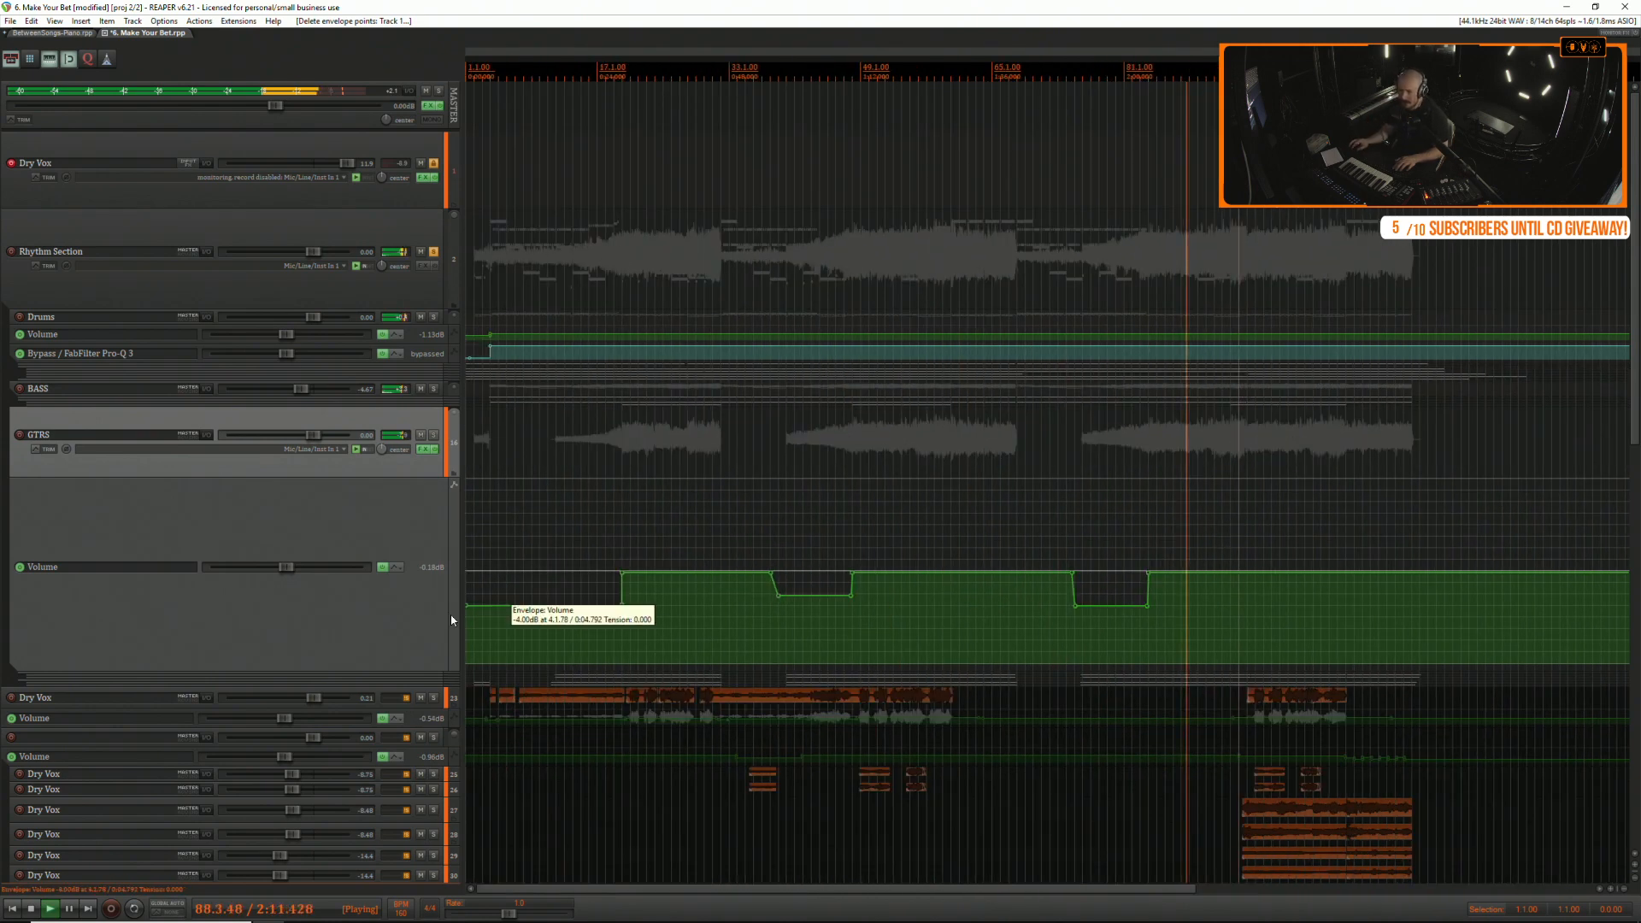
{"action": "left_click_drag", "start_coordinate": [393, 672], "coordinate": [412, 423]}
{"action": "scroll", "coordinate": [737, 606], "scroll_direction": "down", "scroll_amount": 3}
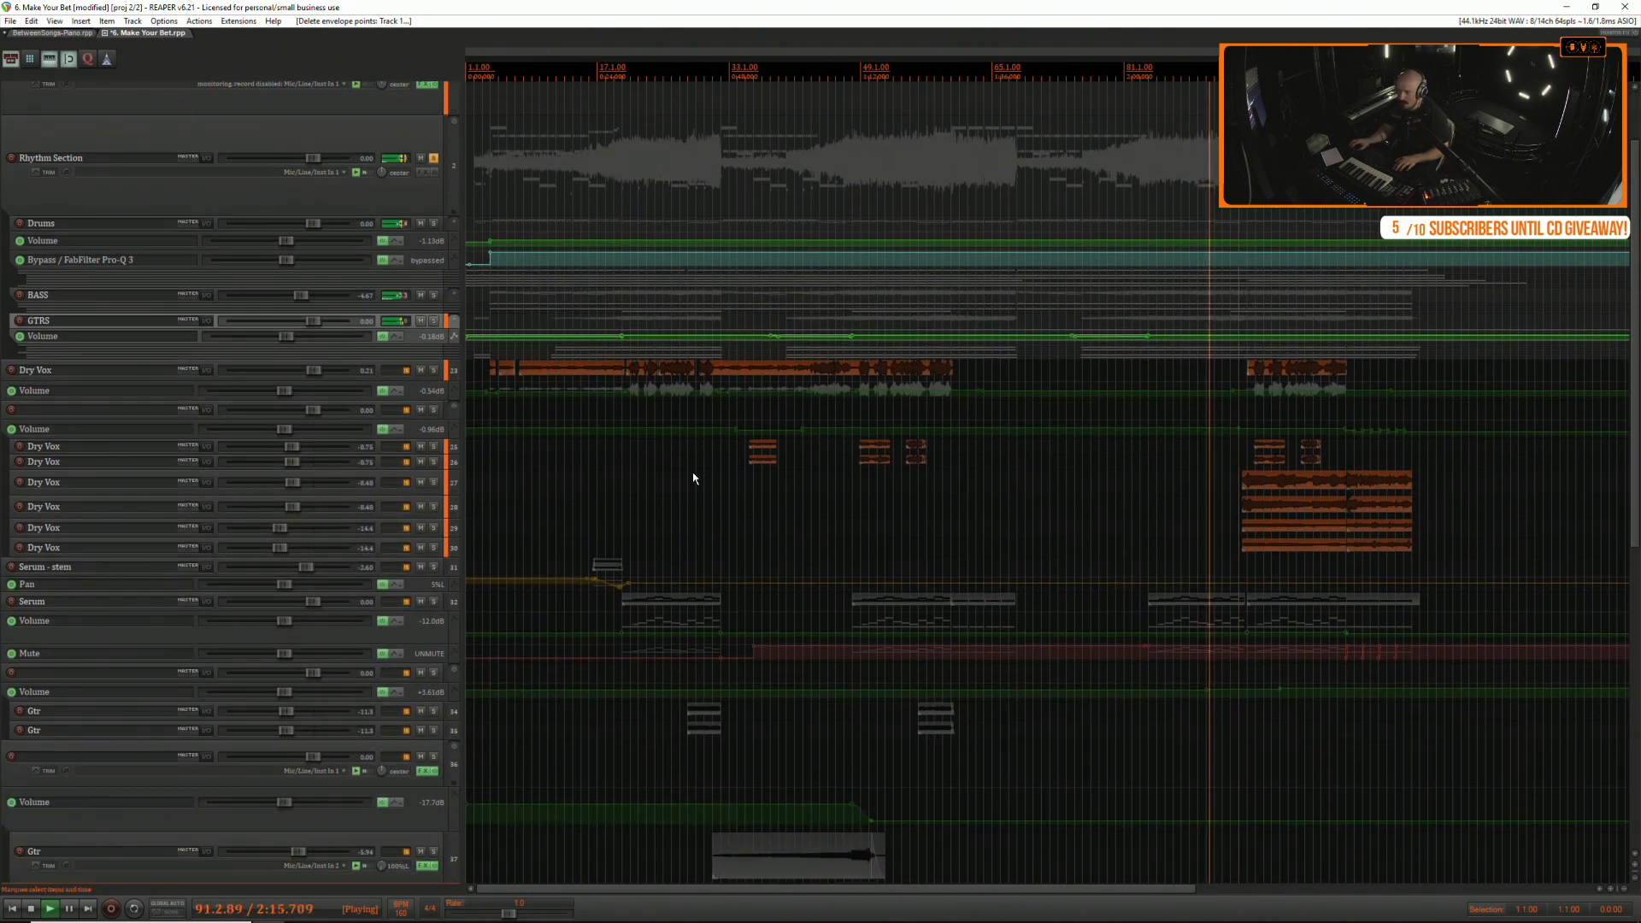
Solo the GTRS folder briefly to hear the guitars alone, and unsolo it again.
{"action": "left_click", "coordinate": [434, 322]}
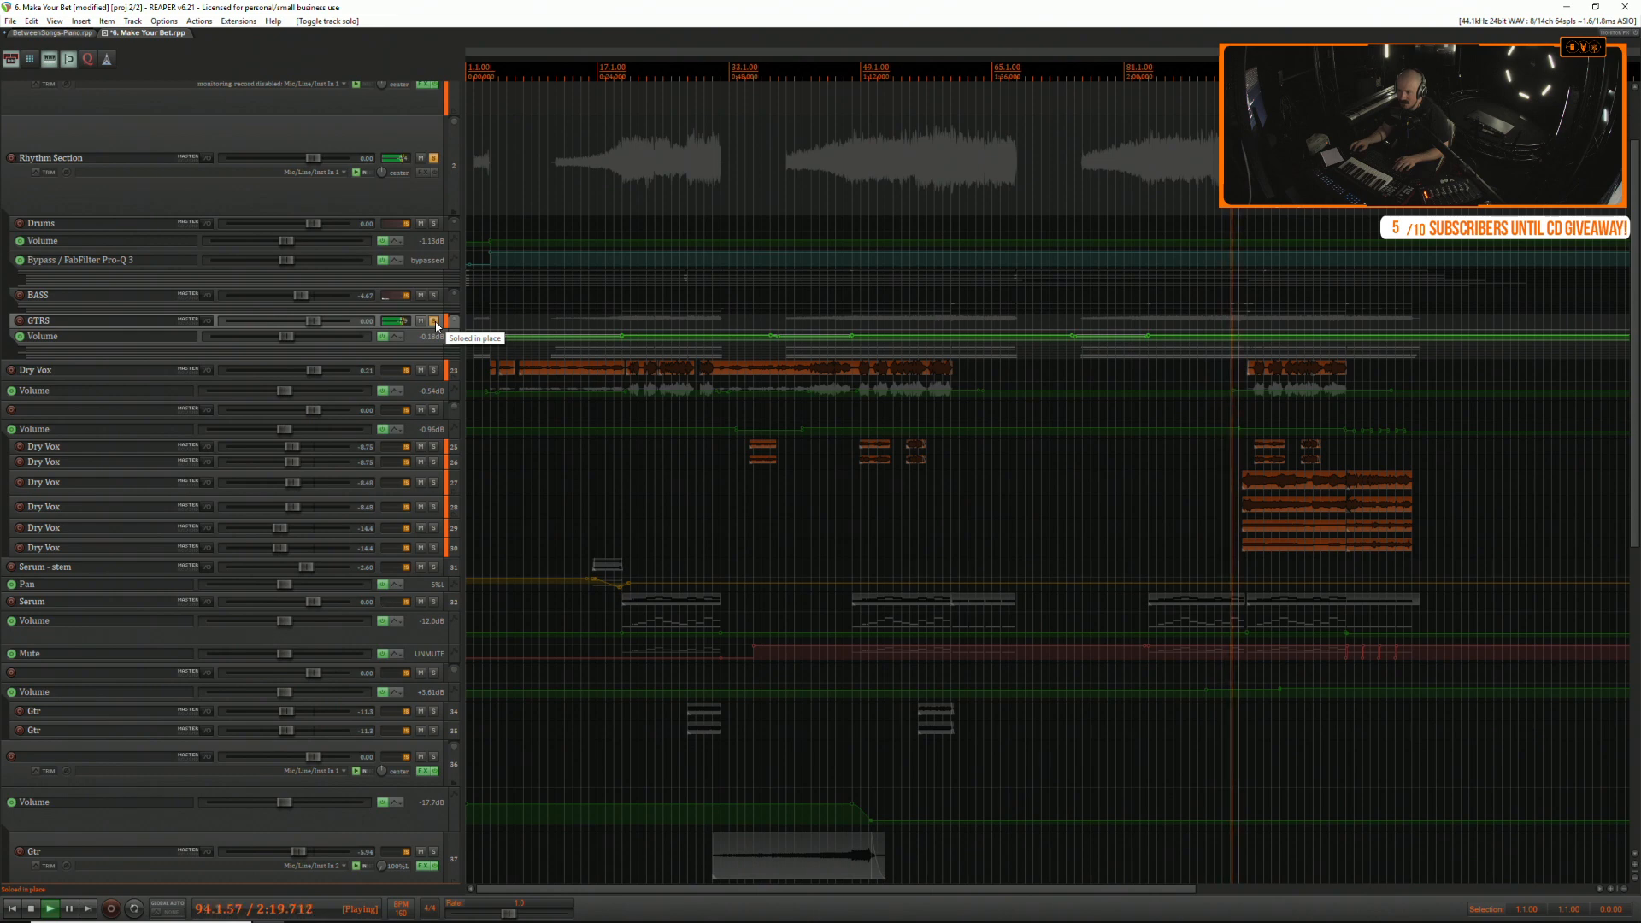
{"action": "left_click", "coordinate": [434, 322]}
{"action": "scroll", "coordinate": [438, 324], "scroll_direction": "up", "scroll_amount": 3}
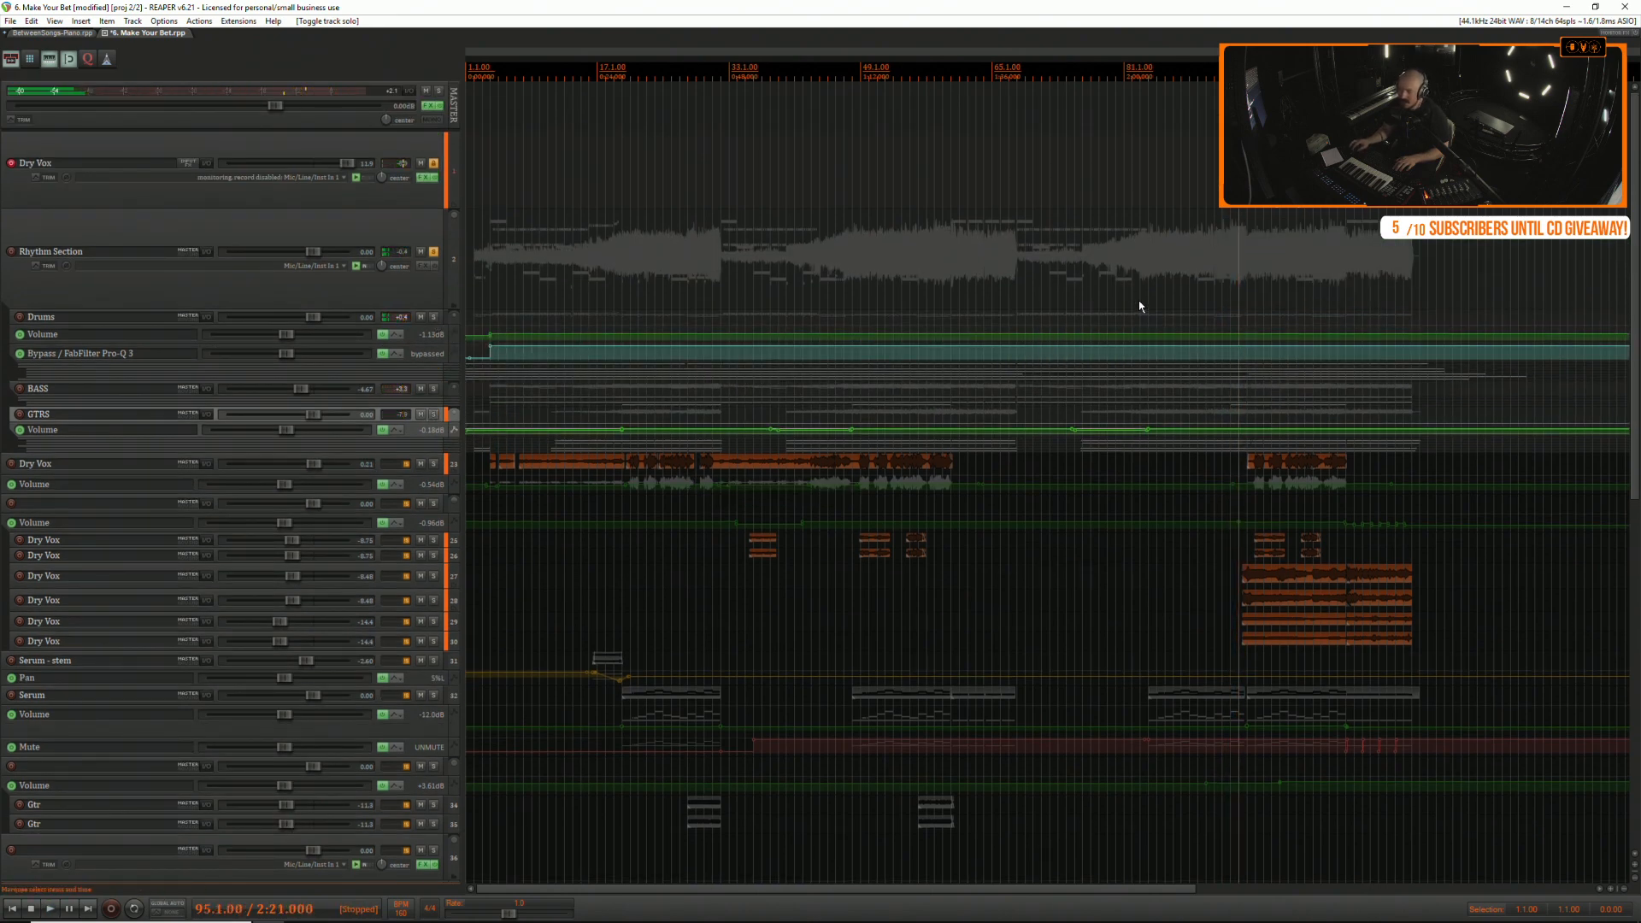
Play the rhythm section from bar 82 and again from bar 84 to check the guitar level change in context.
{"action": "left_click", "coordinate": [1133, 239]}
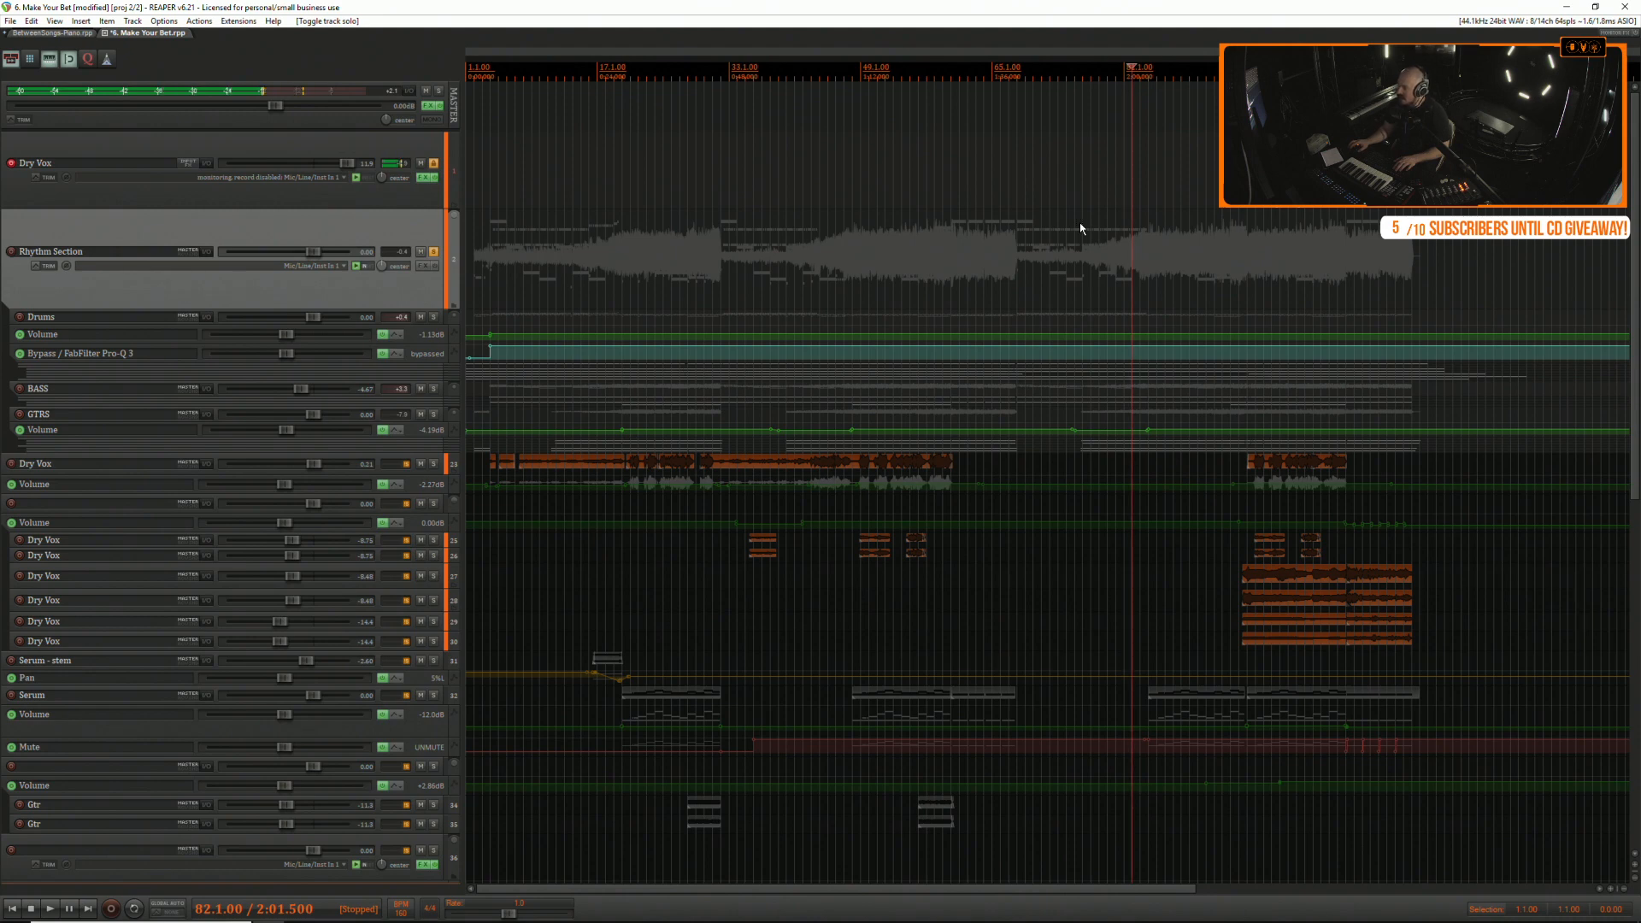
{"action": "left_click", "coordinate": [1146, 234]}
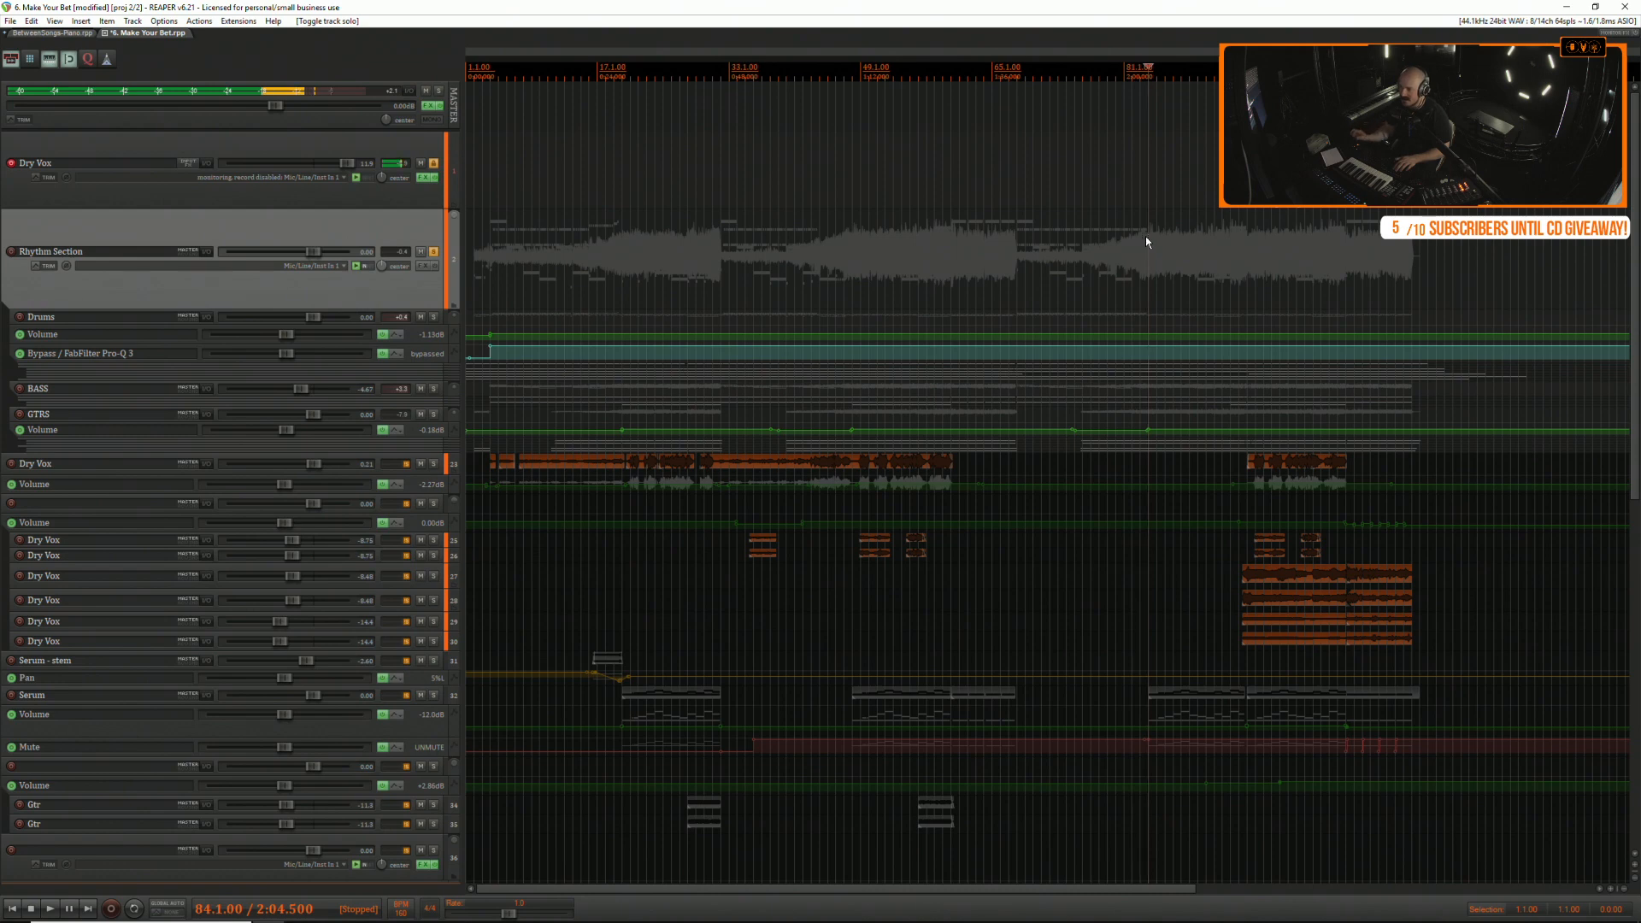
{"action": "key", "text": "space"}
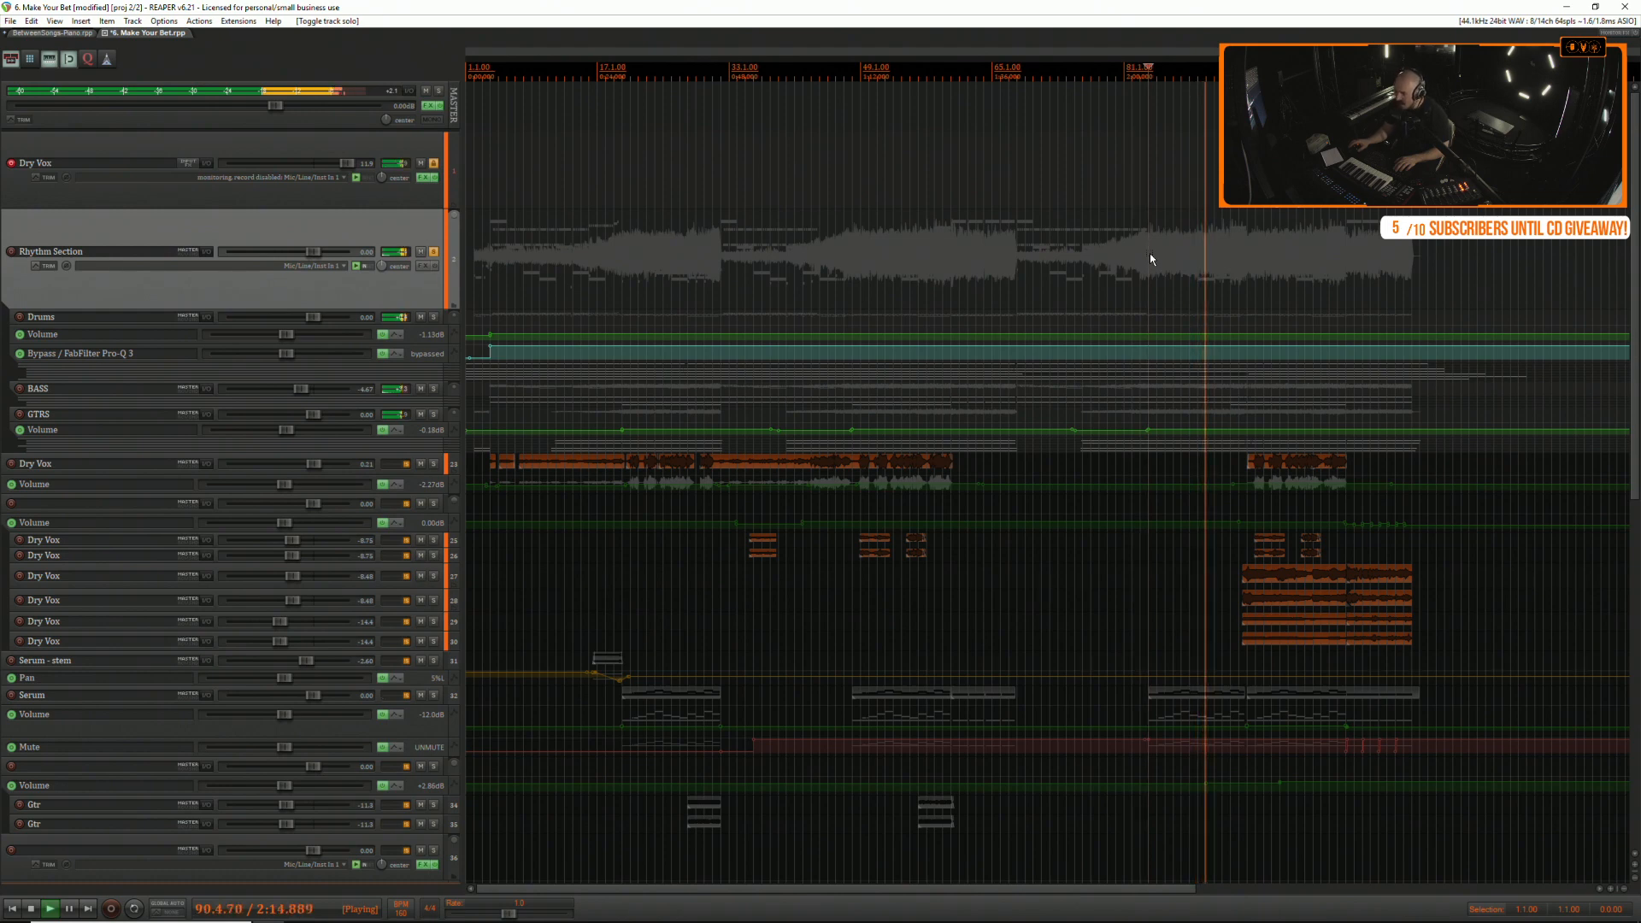
Solo the unnamed folder track holding the two long Gtr clips and play from measure 31, where they begin.
{"action": "key", "text": "space"}
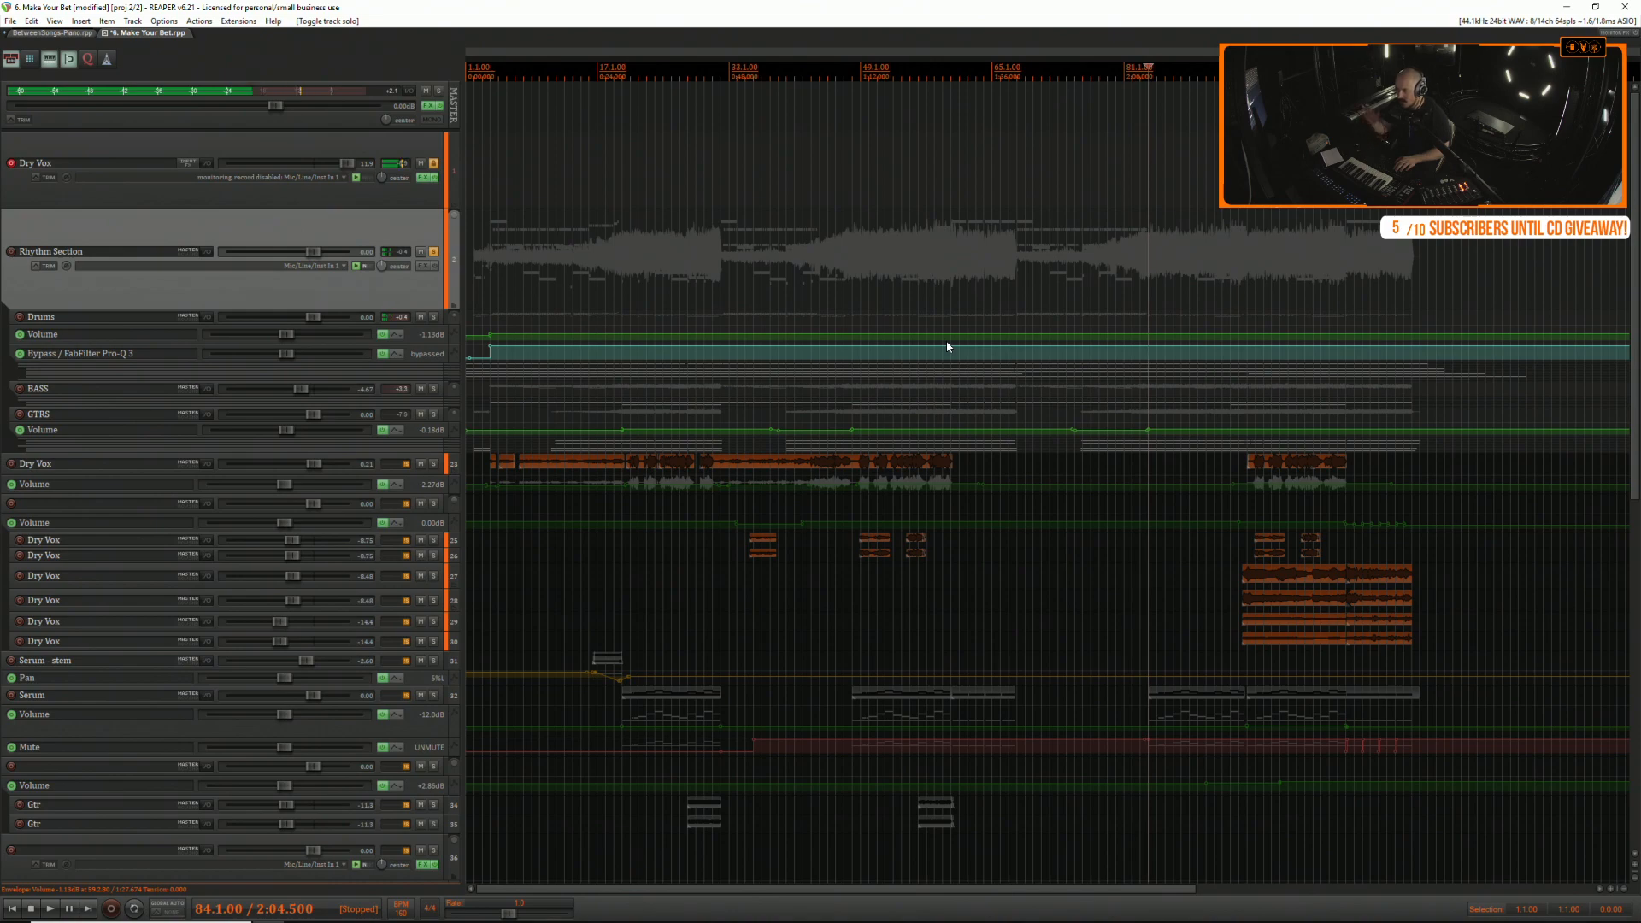
{"action": "scroll", "coordinate": [947, 346], "scroll_direction": "down", "scroll_amount": 3}
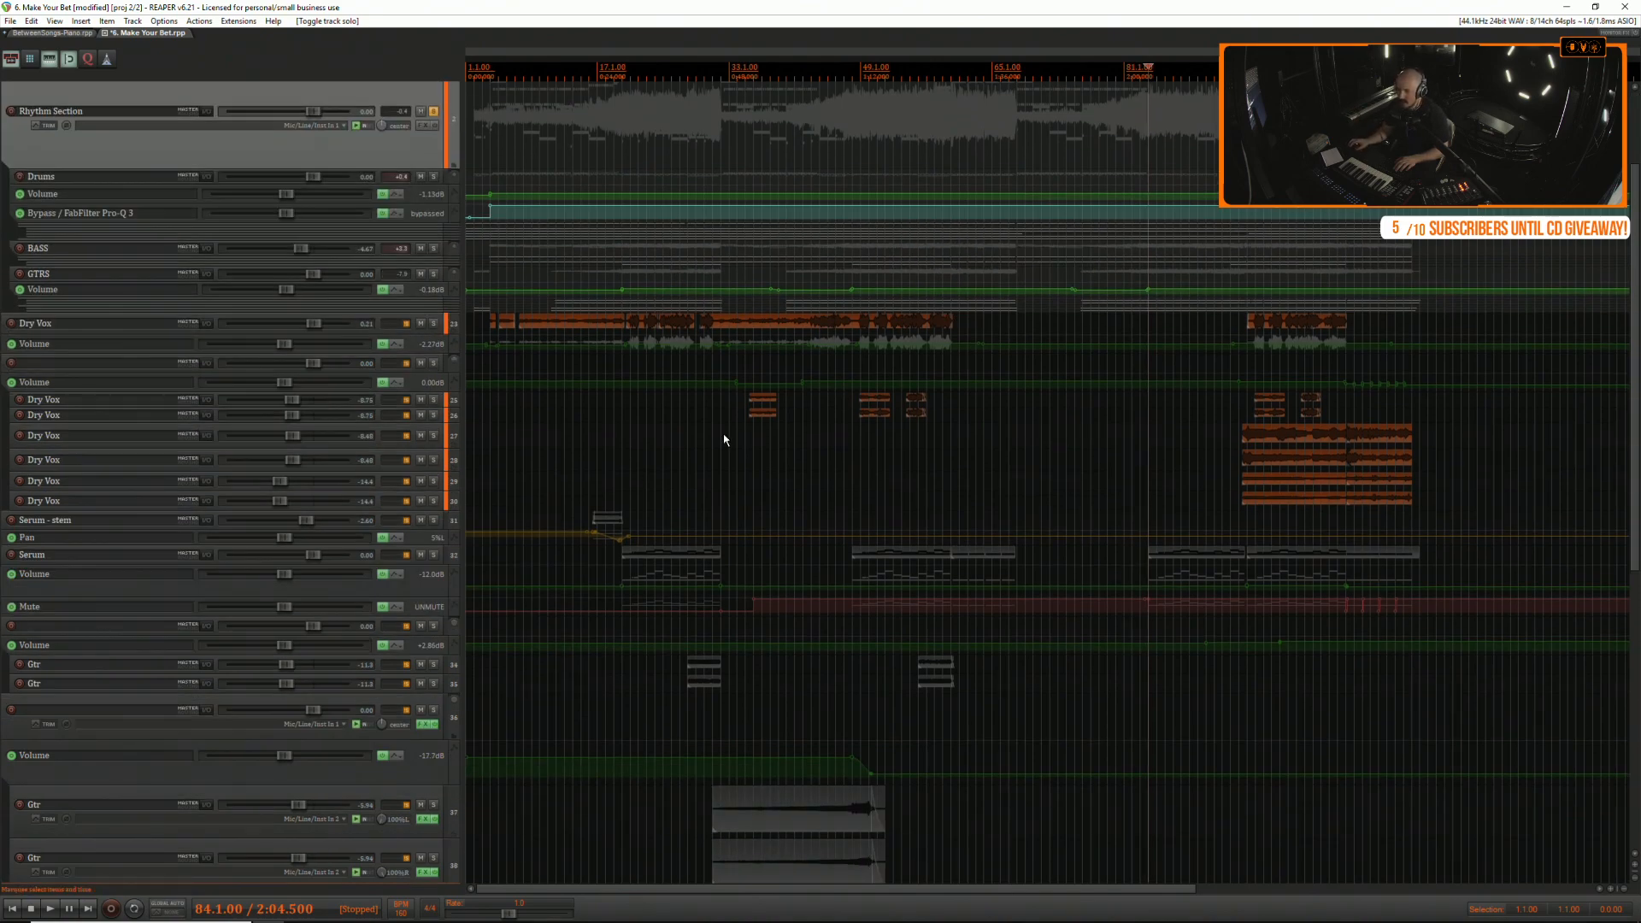
{"action": "scroll", "coordinate": [515, 460], "scroll_direction": "down", "scroll_amount": 2}
{"action": "scroll", "coordinate": [515, 460], "scroll_direction": "down", "scroll_amount": 4}
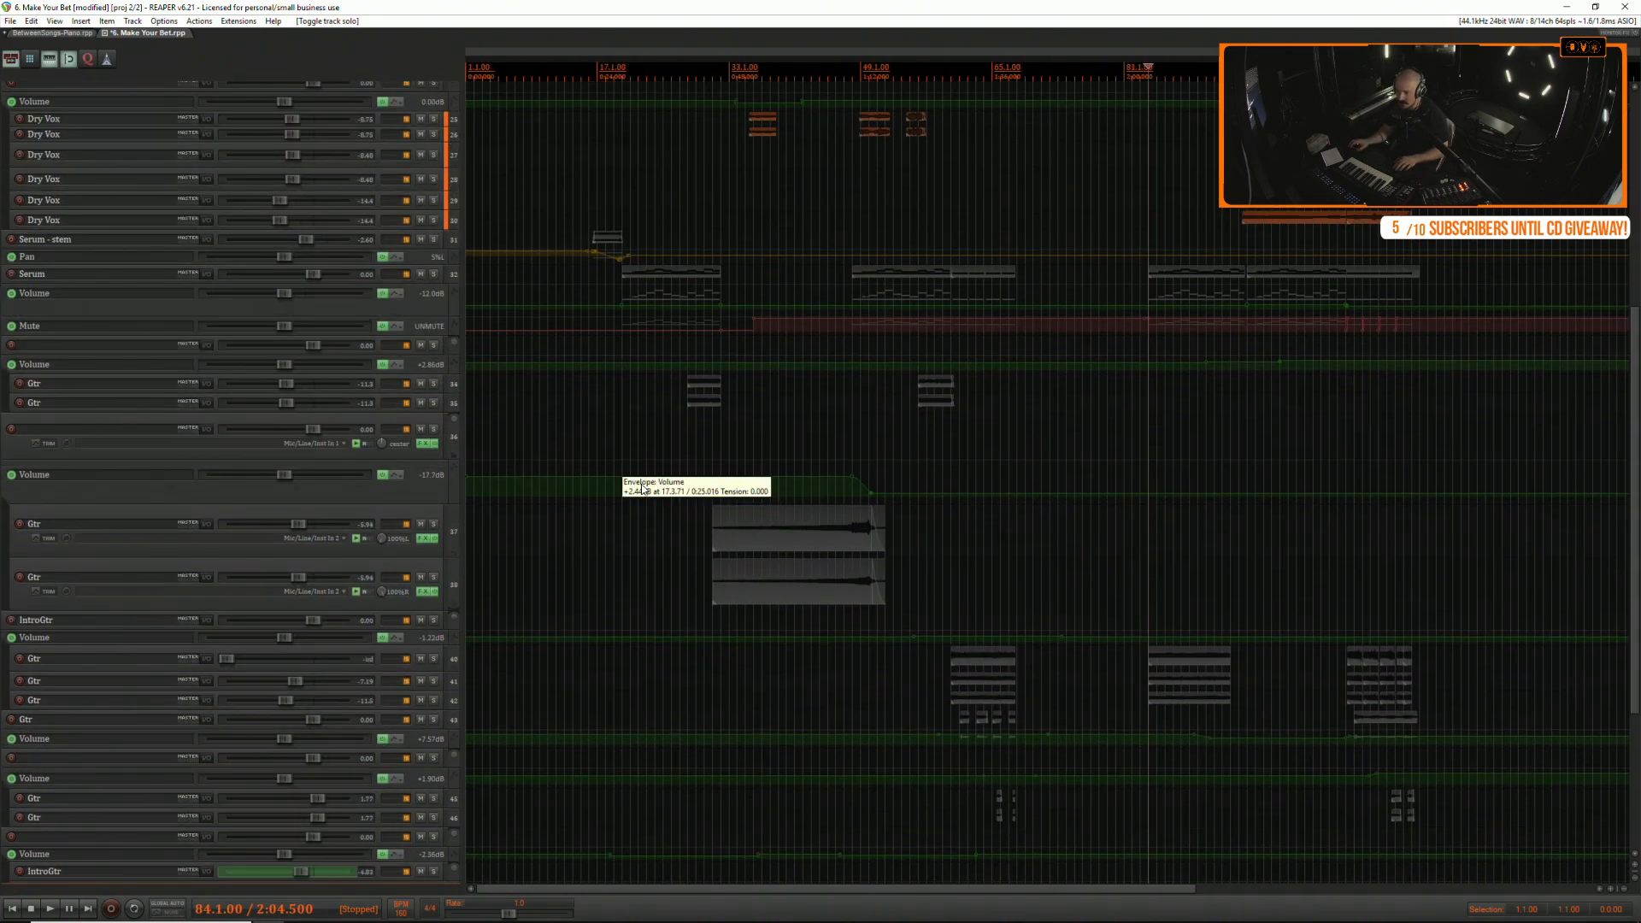
{"action": "left_click", "coordinate": [711, 433]}
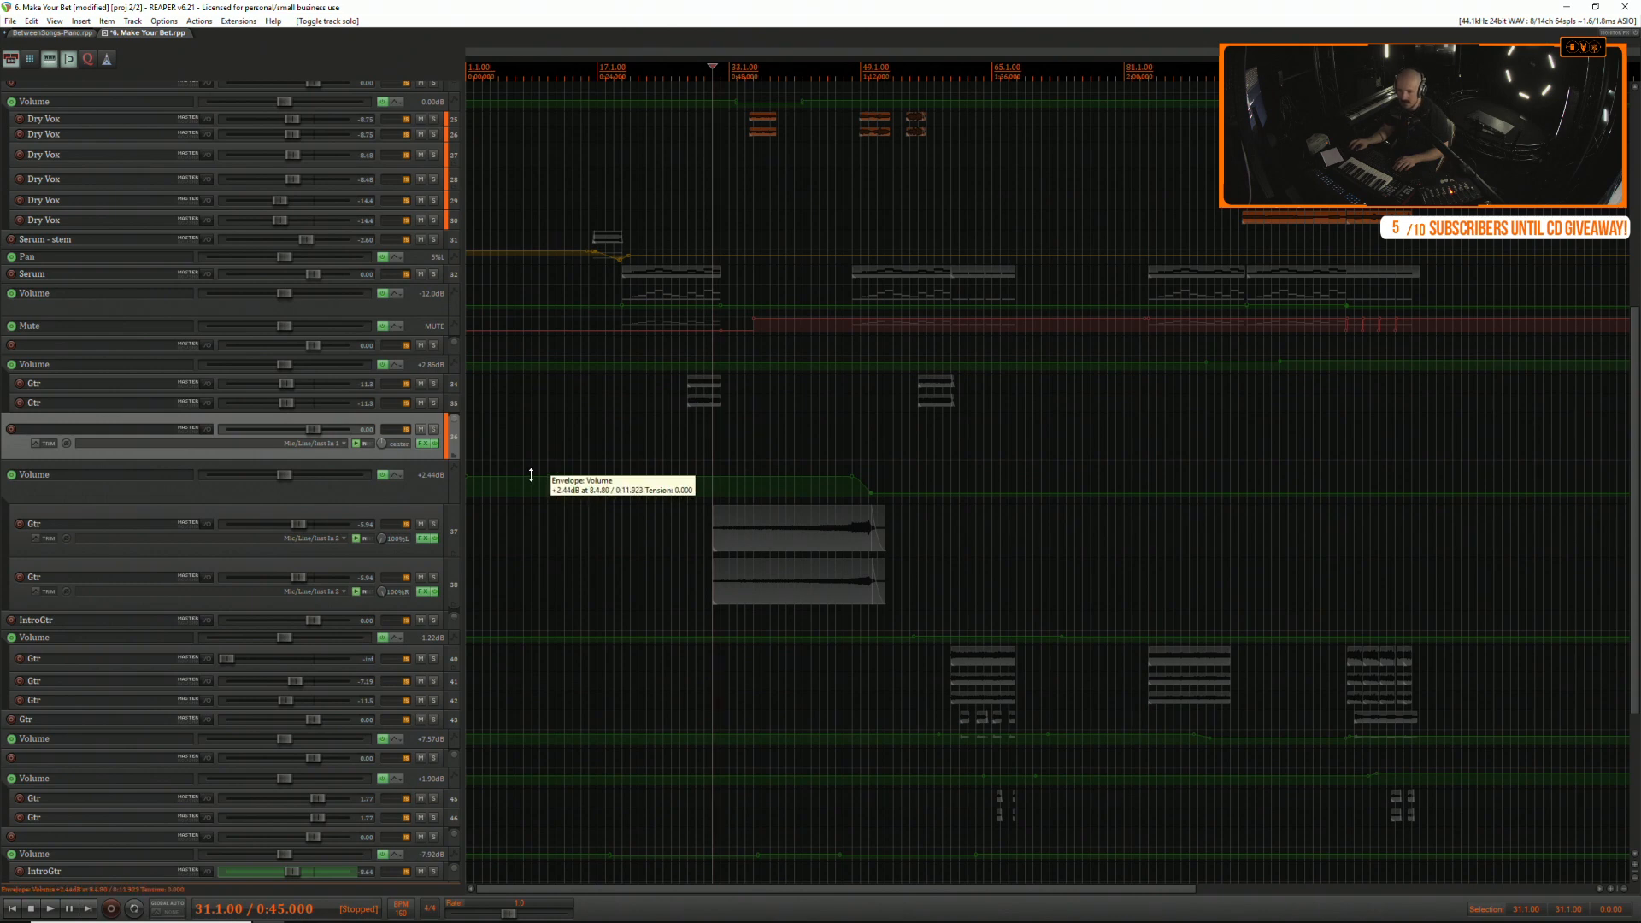
{"action": "scroll", "coordinate": [531, 474], "scroll_direction": "up", "scroll_amount": 2}
{"action": "key", "text": "space"}
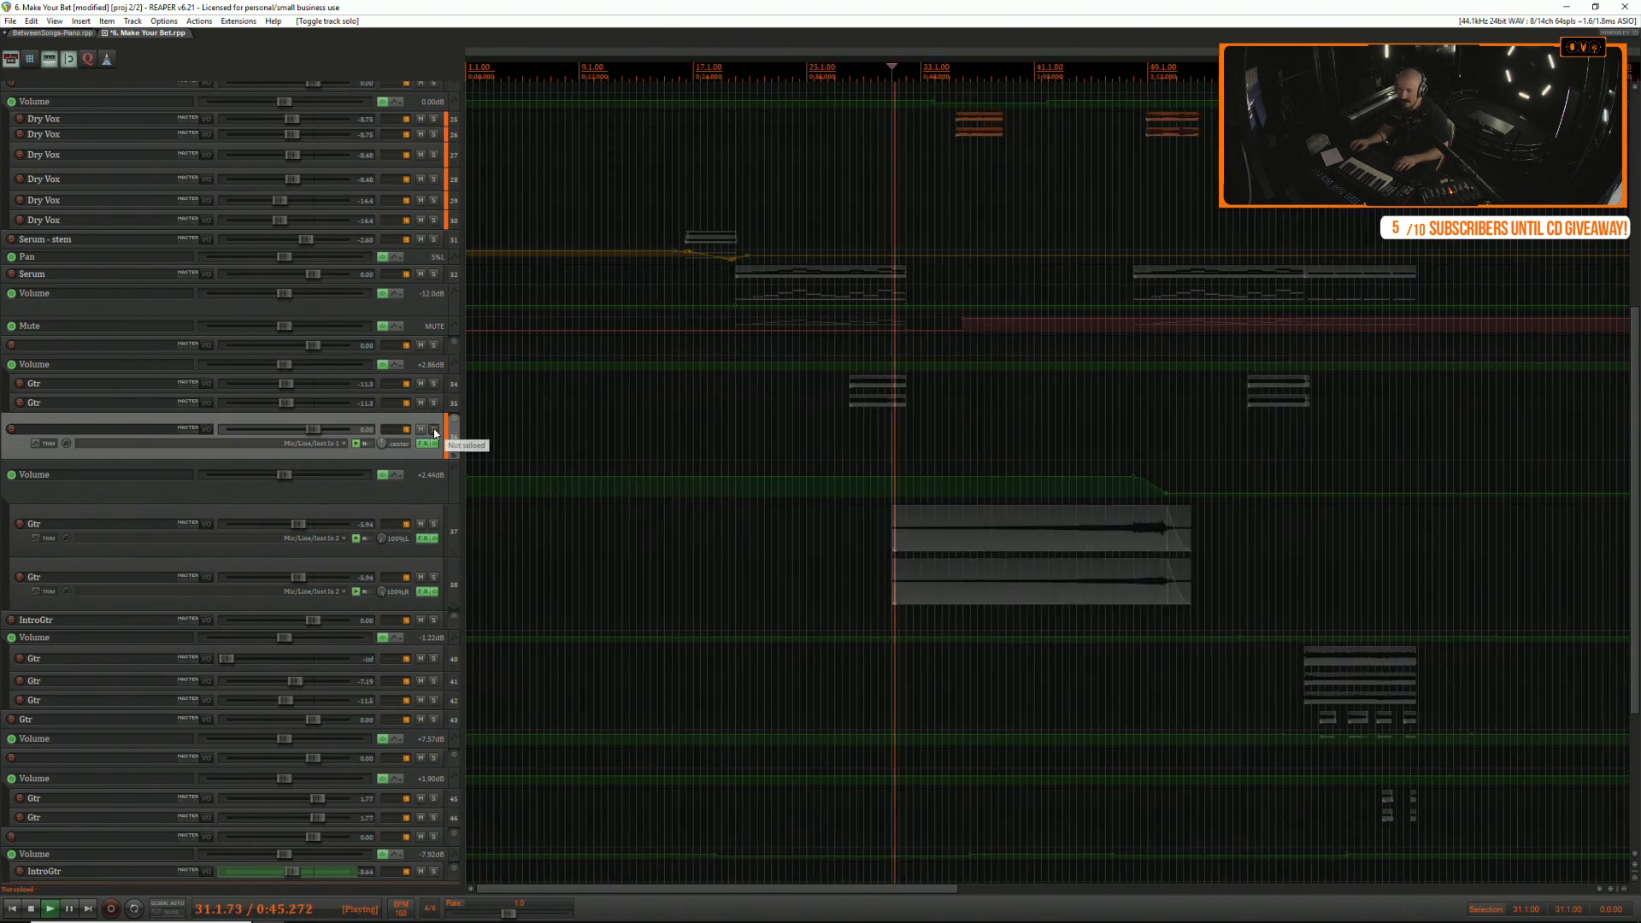
{"action": "left_click", "coordinate": [434, 430]}
{"action": "scroll", "coordinate": [548, 469], "scroll_direction": "up", "scroll_amount": 5}
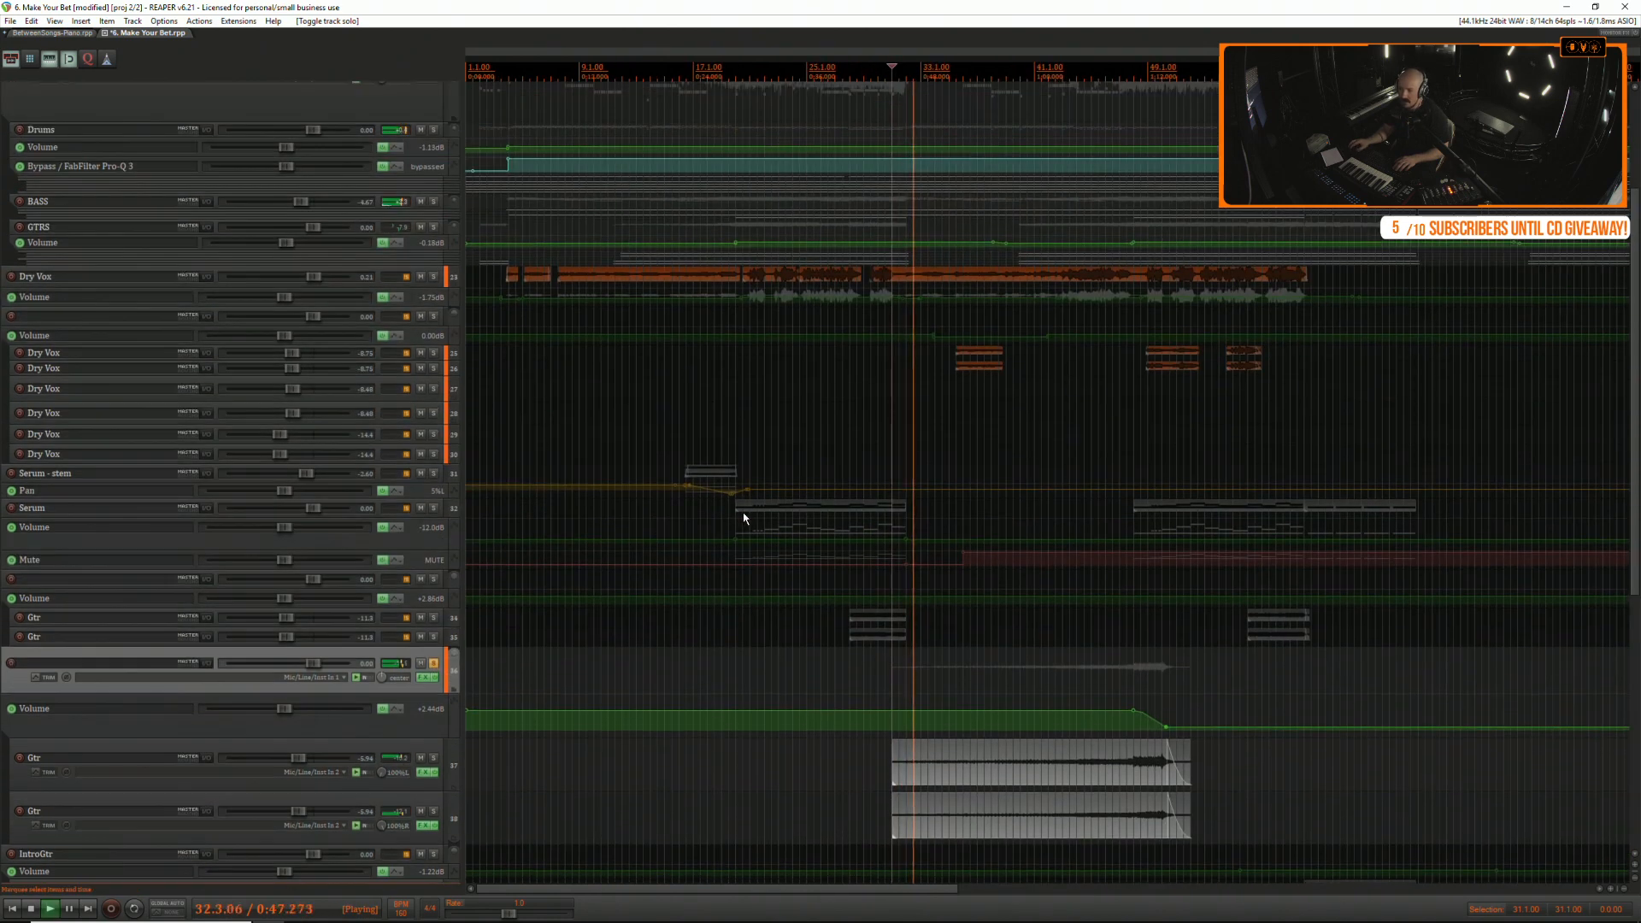
Move the unnamed guitar folder into the Rhythm Section folder directly below BASS and unsolo it.
{"action": "left_click_drag", "start_coordinate": [56, 656], "coordinate": [41, 228]}
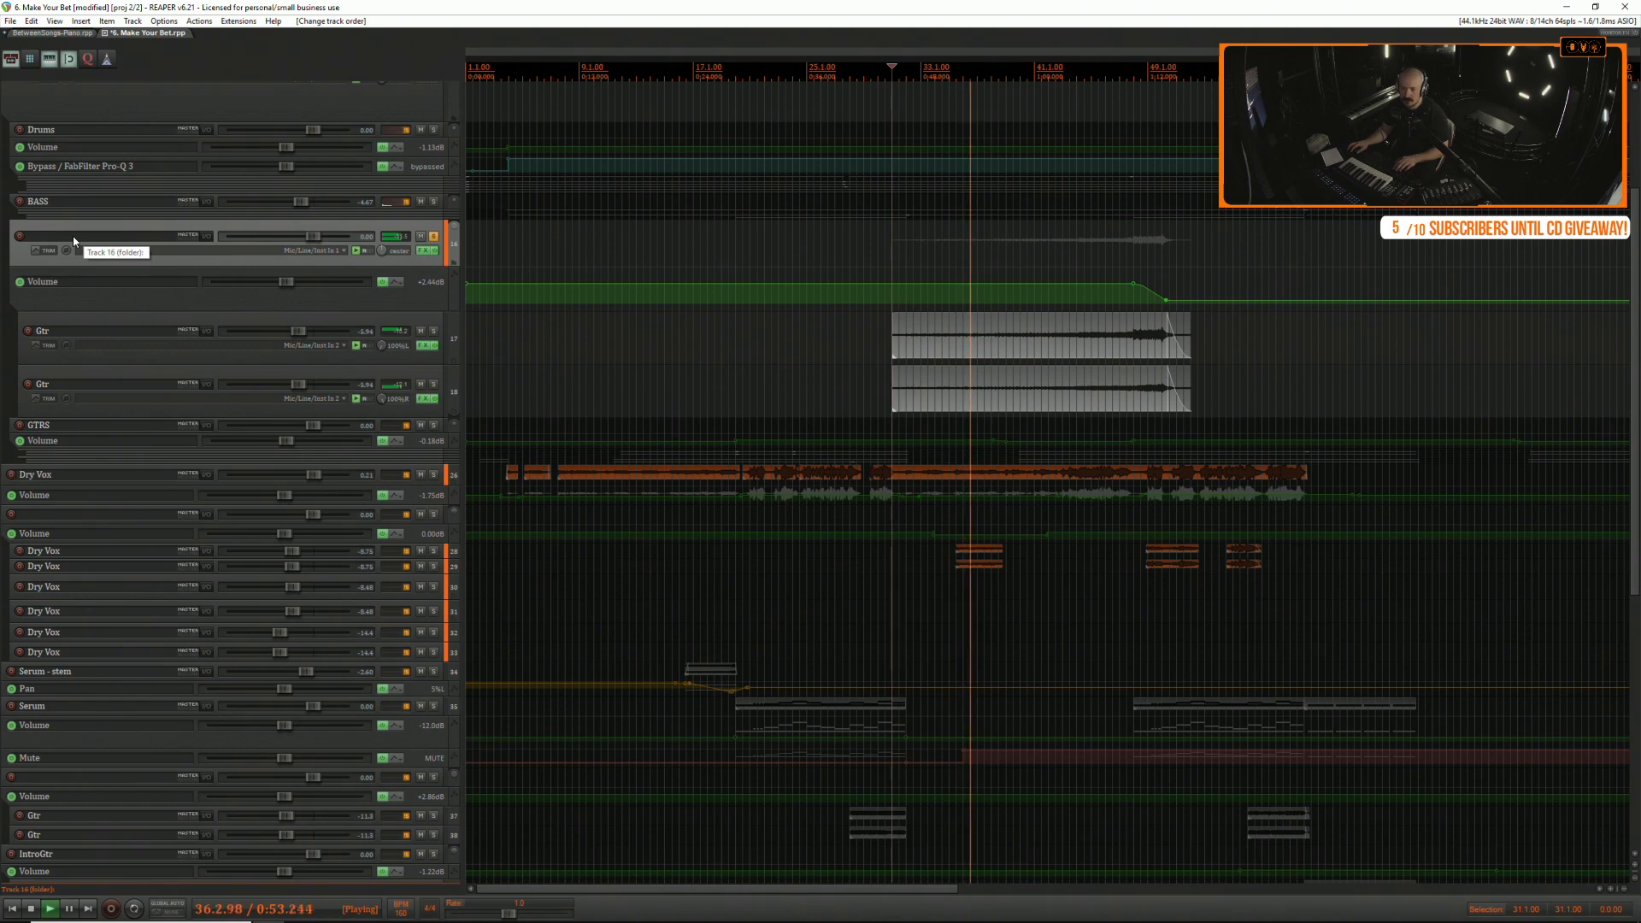
{"action": "scroll", "coordinate": [74, 242], "scroll_direction": "up", "scroll_amount": 4}
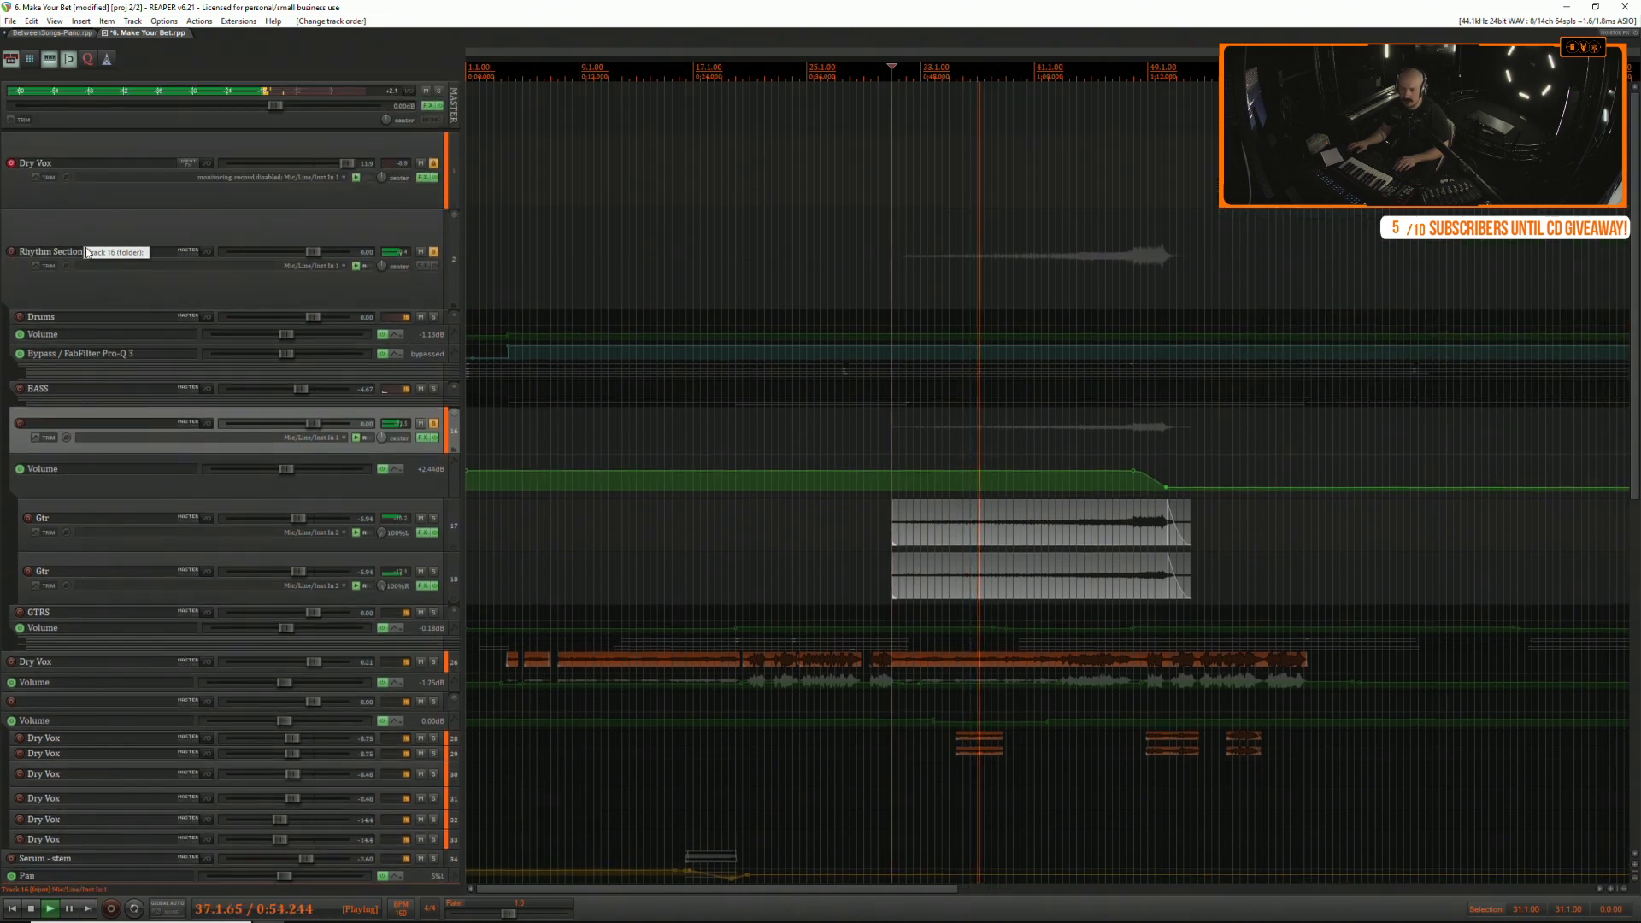
{"action": "left_click", "coordinate": [434, 424]}
Name the moved guitar folder track Vrs2 Gtr.
{"action": "double_click", "coordinate": [47, 423]}
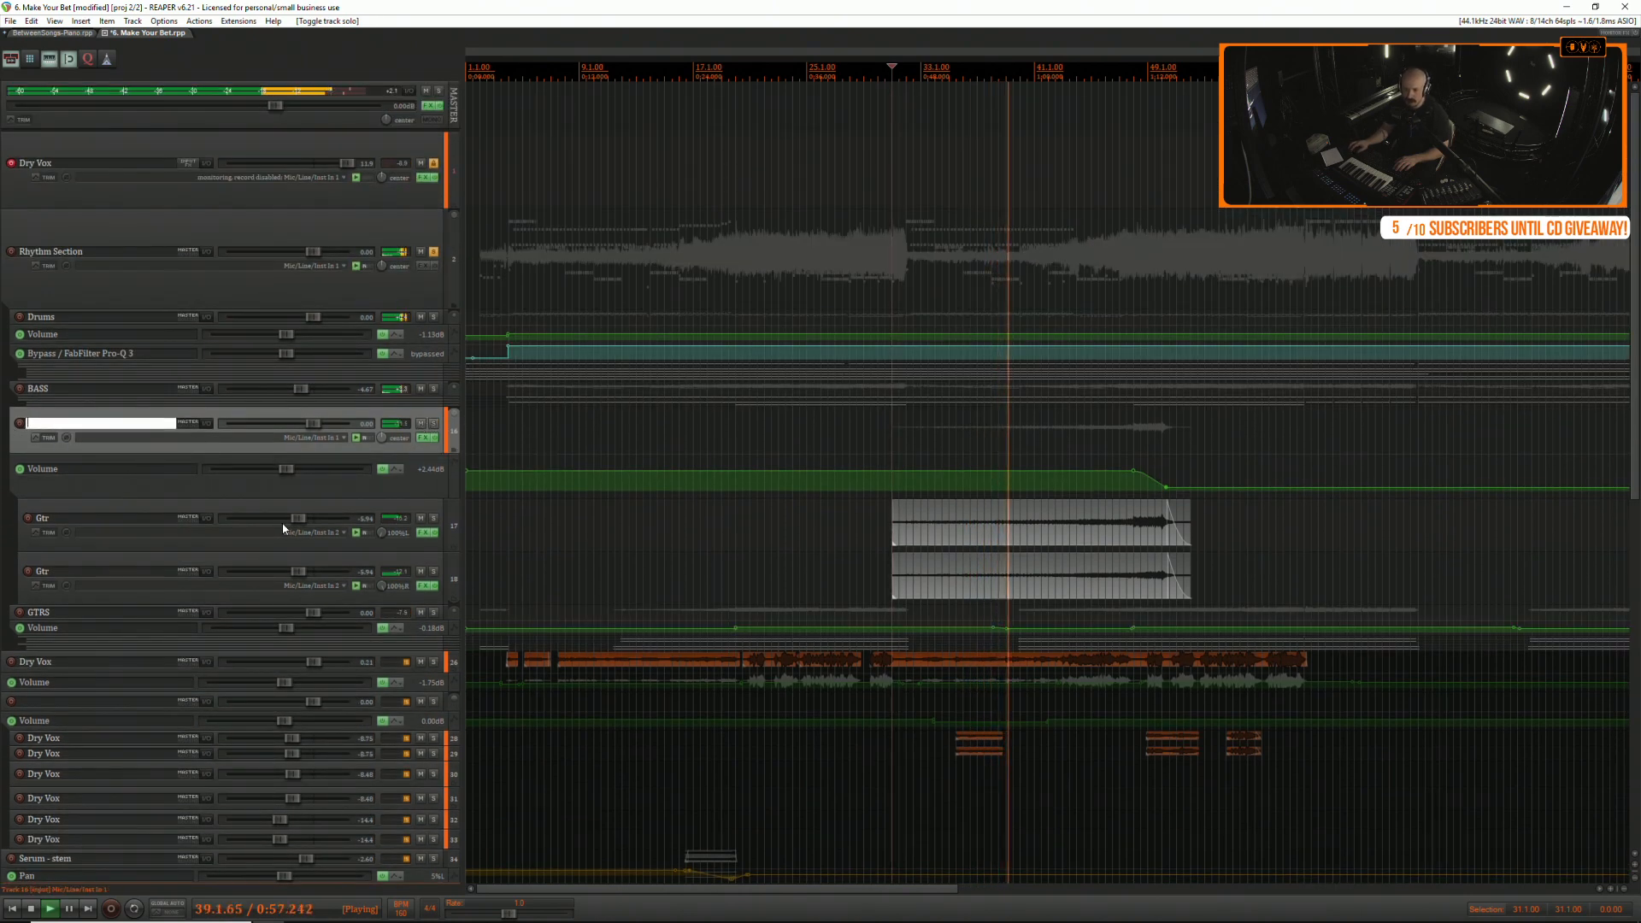
{"action": "type", "text": "Vrs2 G"}
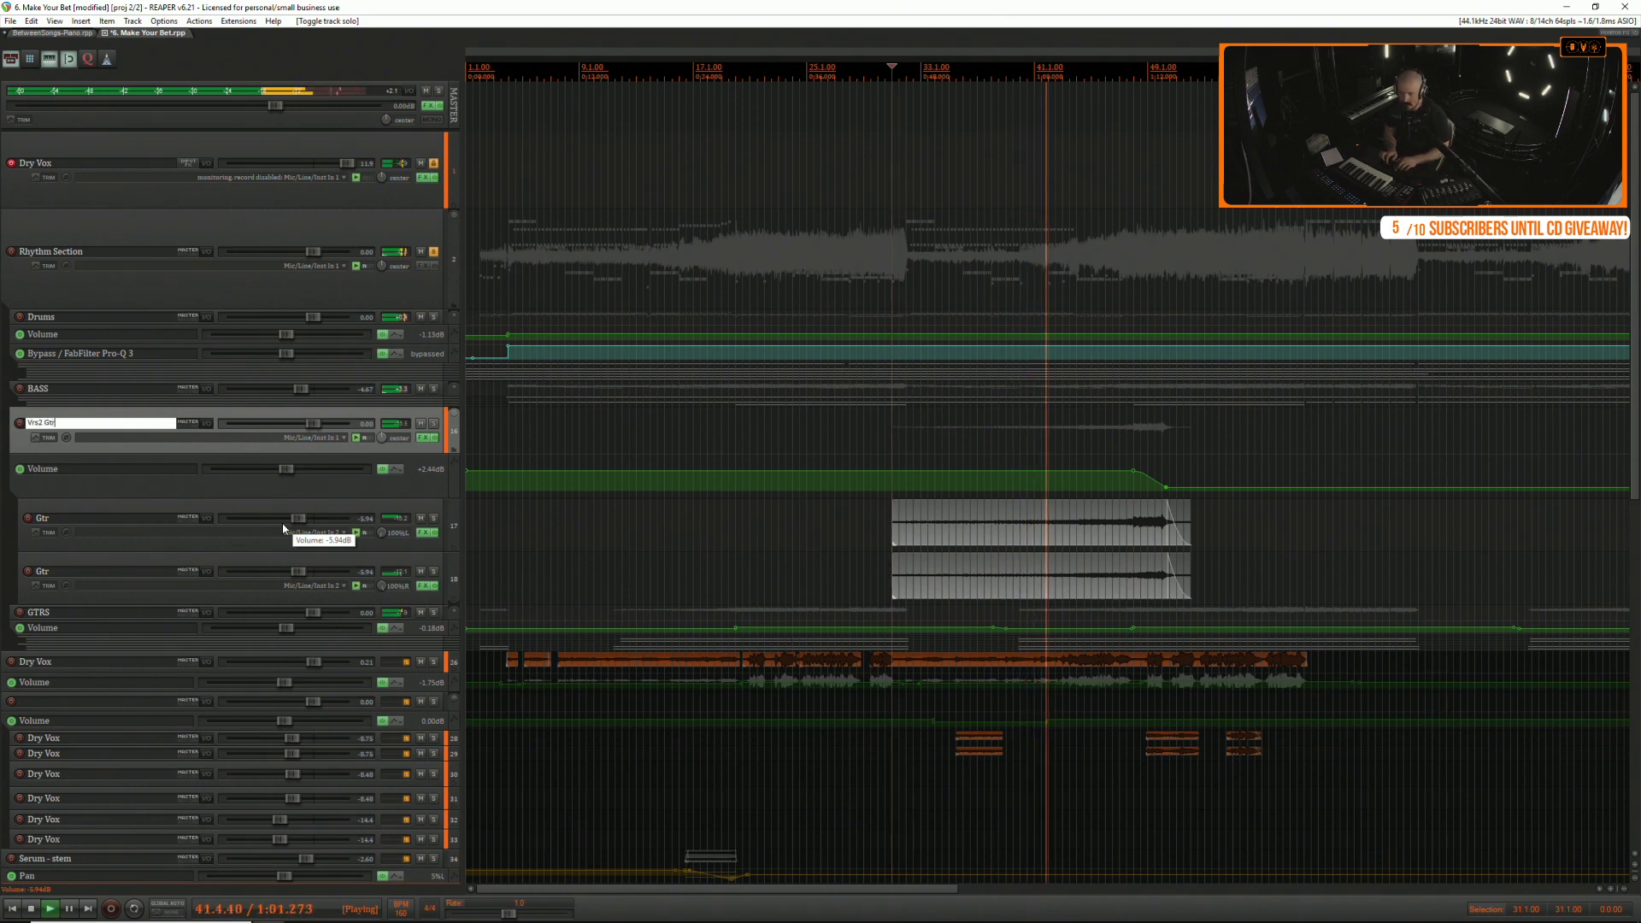
{"action": "type", "text": "tr"}
{"action": "key", "text": "Return"}
Fully collapse the Vrs2 Gtr folder, reduce its volume lane's height, and reorder GTRS above it.
{"action": "left_click_drag", "start_coordinate": [81, 420], "coordinate": [98, 613]}
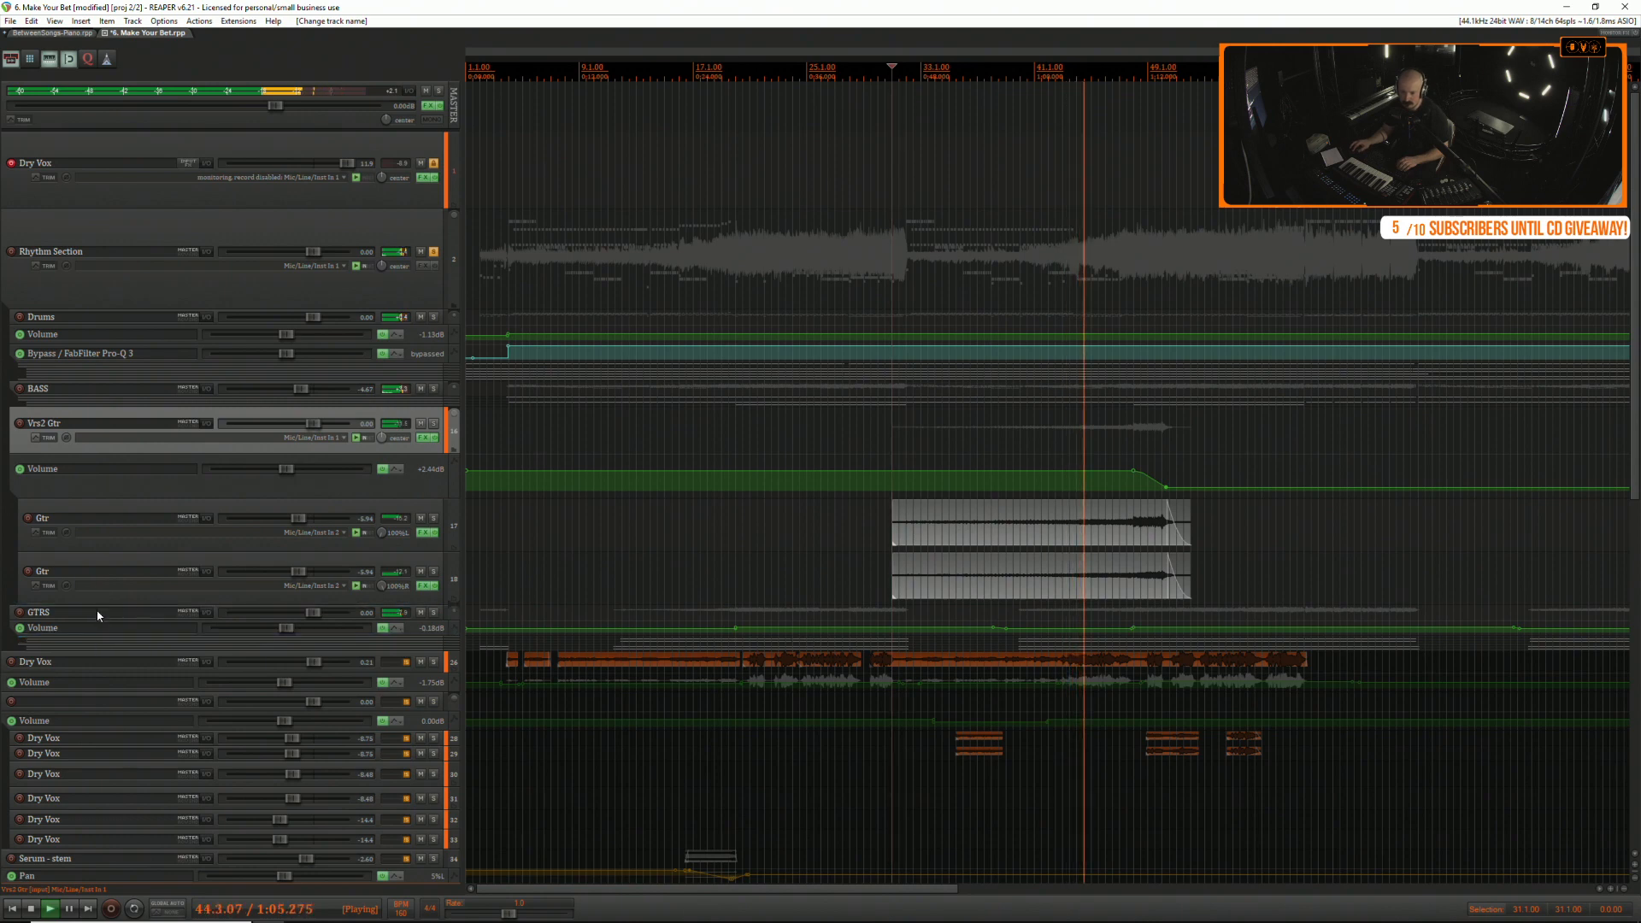
{"action": "left_click", "coordinate": [454, 414]}
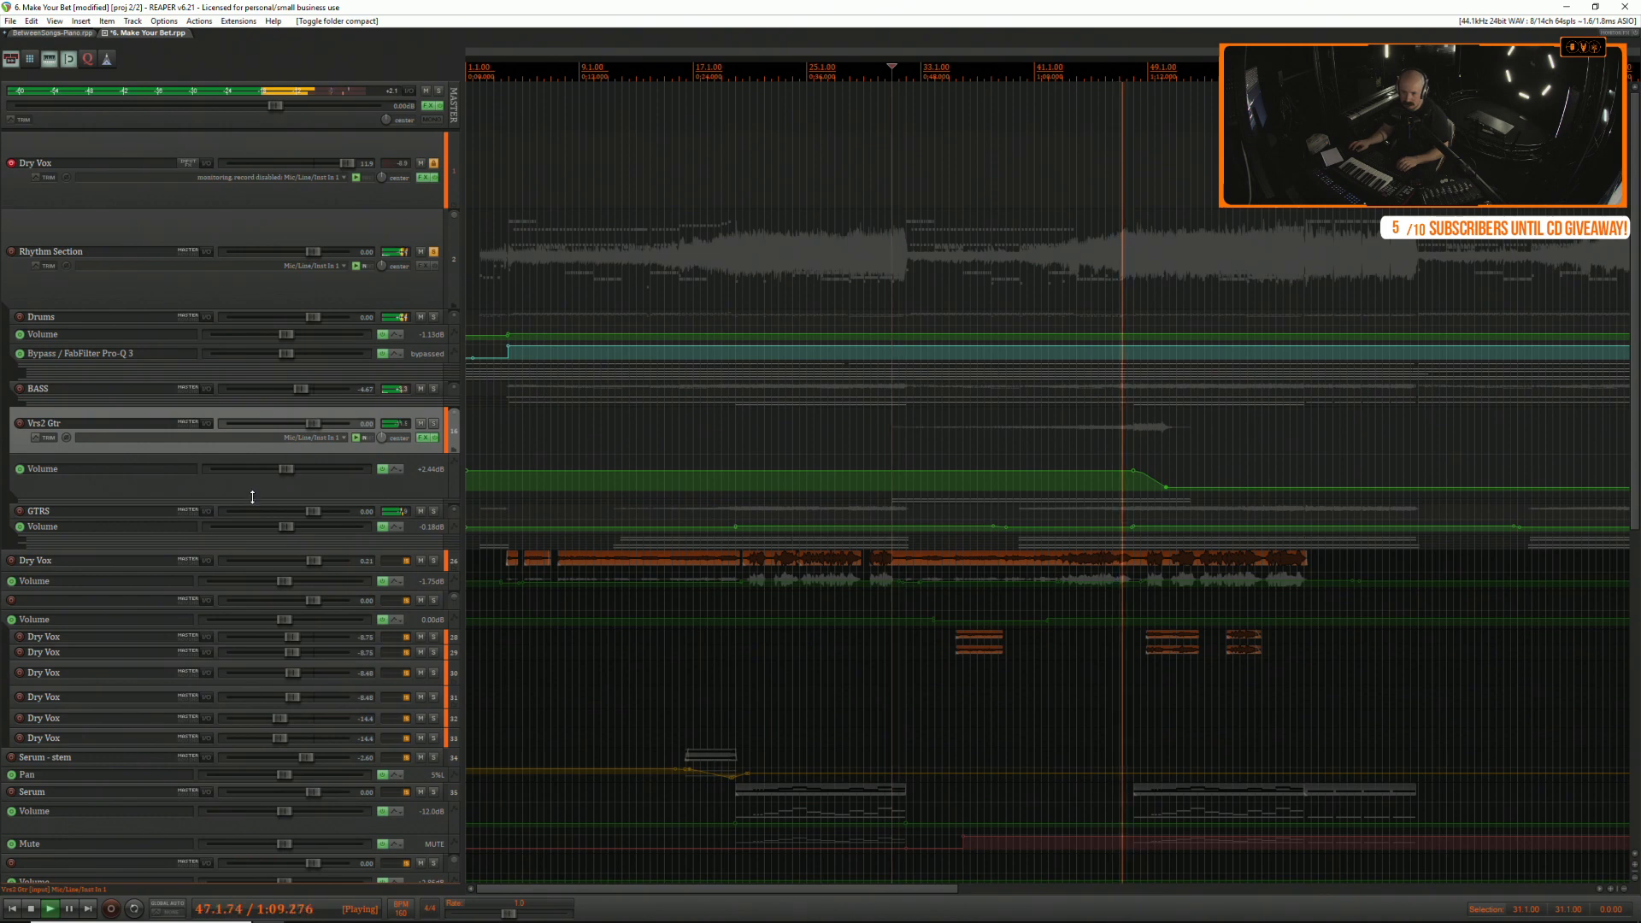
{"action": "left_click_drag", "start_coordinate": [254, 503], "coordinate": [260, 461]}
{"action": "left_click_drag", "start_coordinate": [69, 482], "coordinate": [68, 408]}
{"action": "key", "text": "space"}
{"action": "key", "text": "space"}
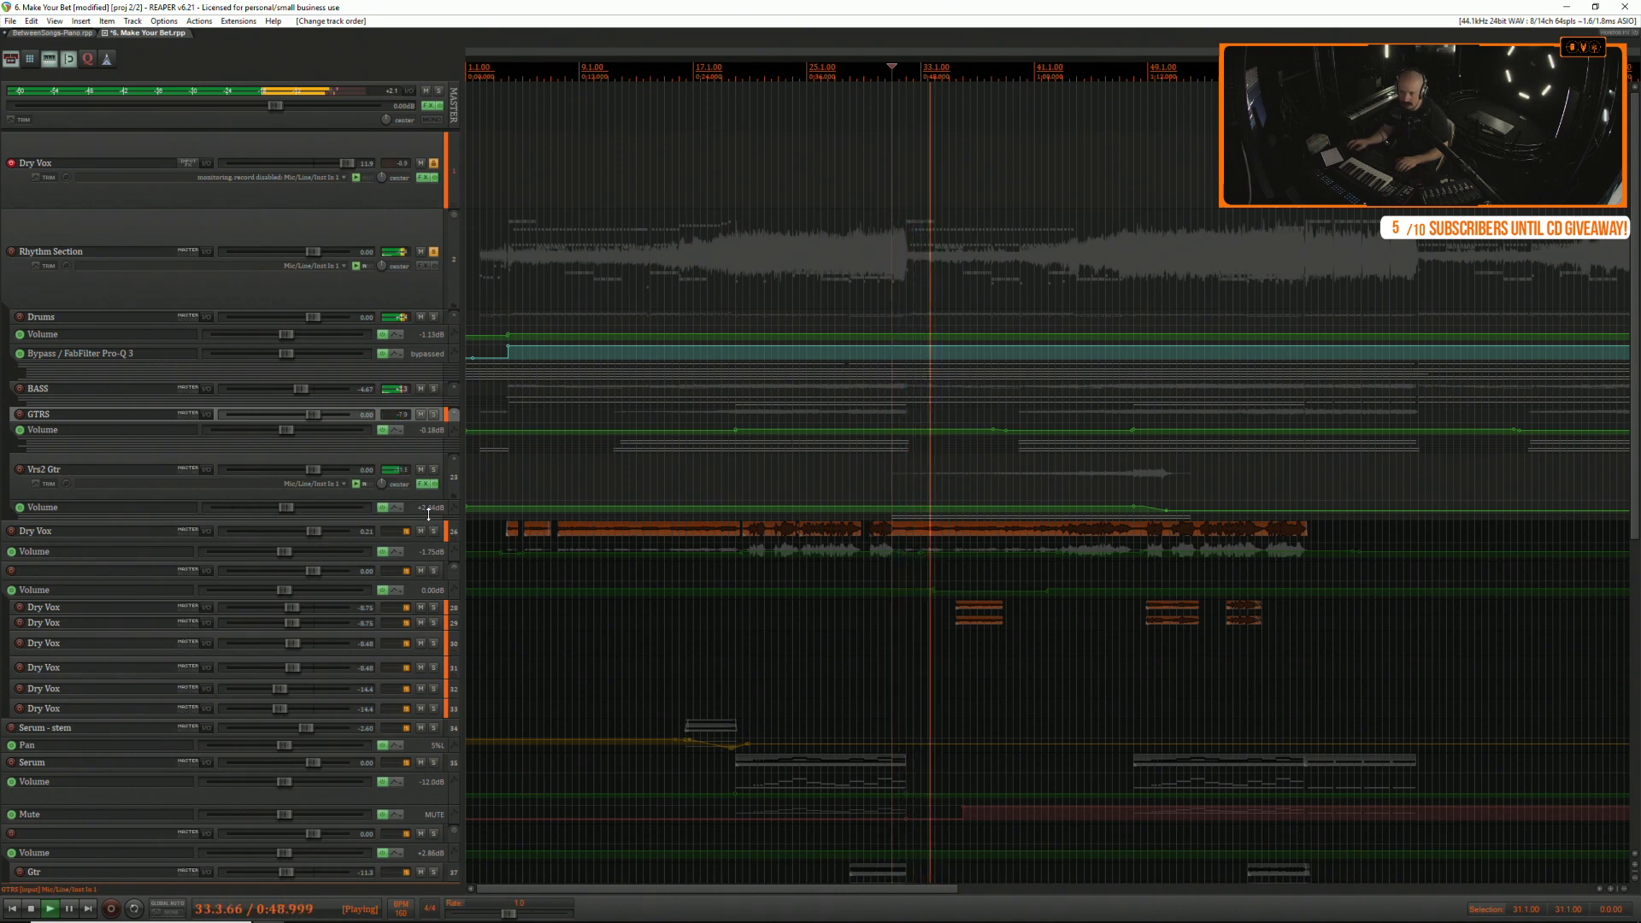
Lower the Vrs2 Gtr volume envelope ahead of its fade to -0.54 dB, and return its lane to a compact height.
{"action": "left_click_drag", "start_coordinate": [429, 517], "coordinate": [429, 629]}
{"action": "mouse_move", "coordinate": [983, 564]}
{"action": "left_mouse_down"}
{"action": "mouse_move", "coordinate": [990, 548]}
{"action": "mouse_move", "coordinate": [991, 567]}
{"action": "left_mouse_up"}
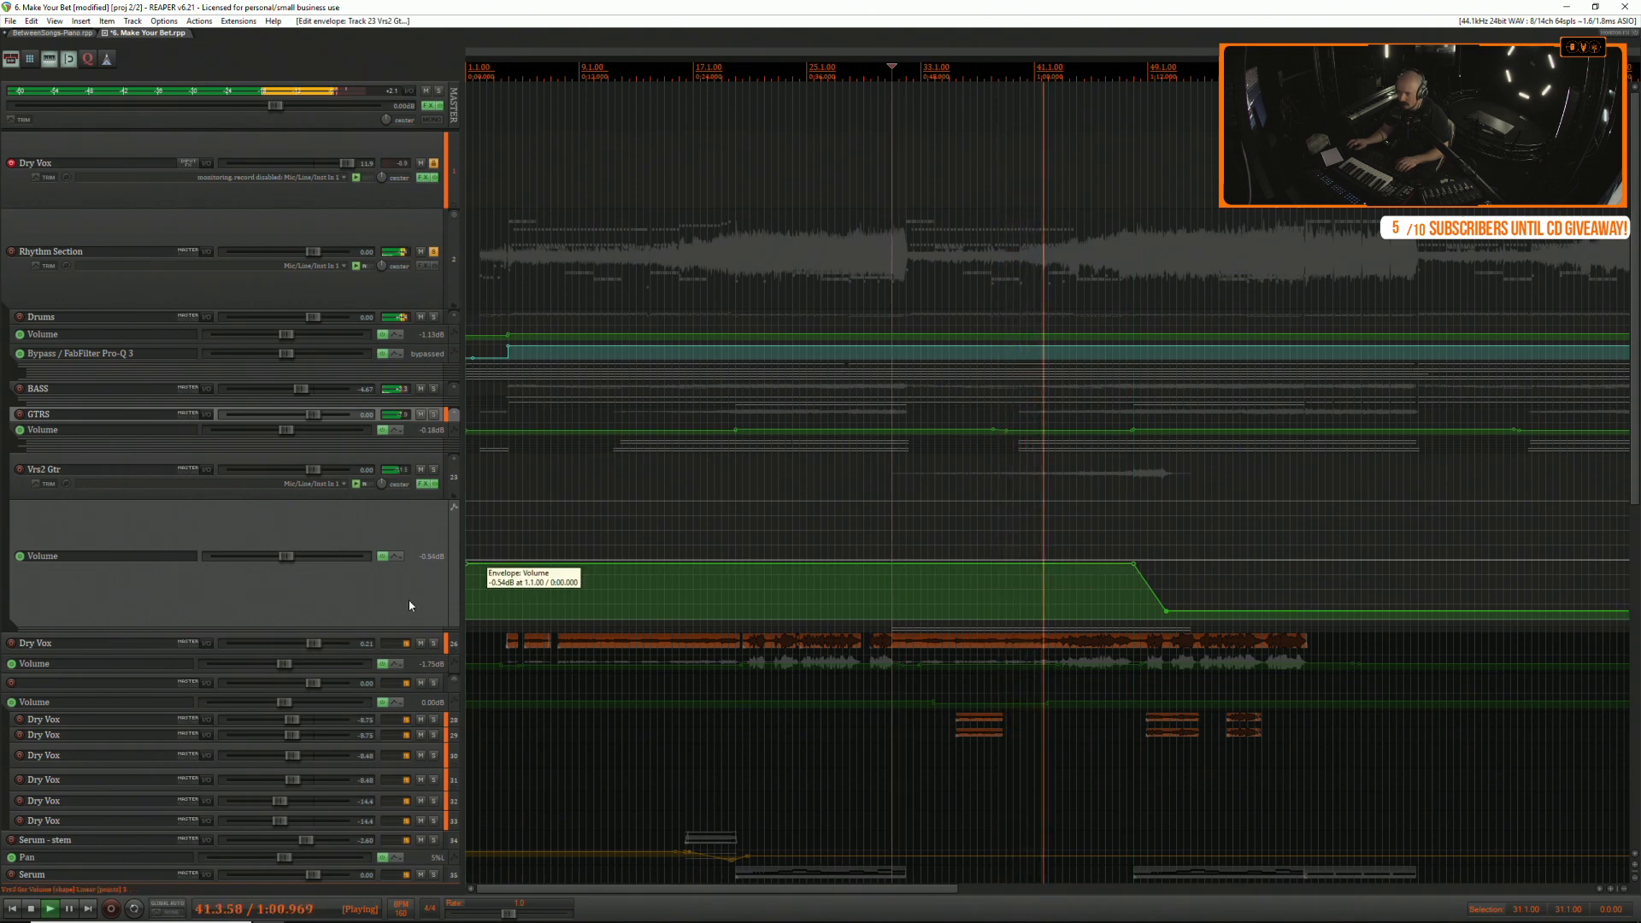
{"action": "left_click_drag", "start_coordinate": [419, 626], "coordinate": [362, 468]}
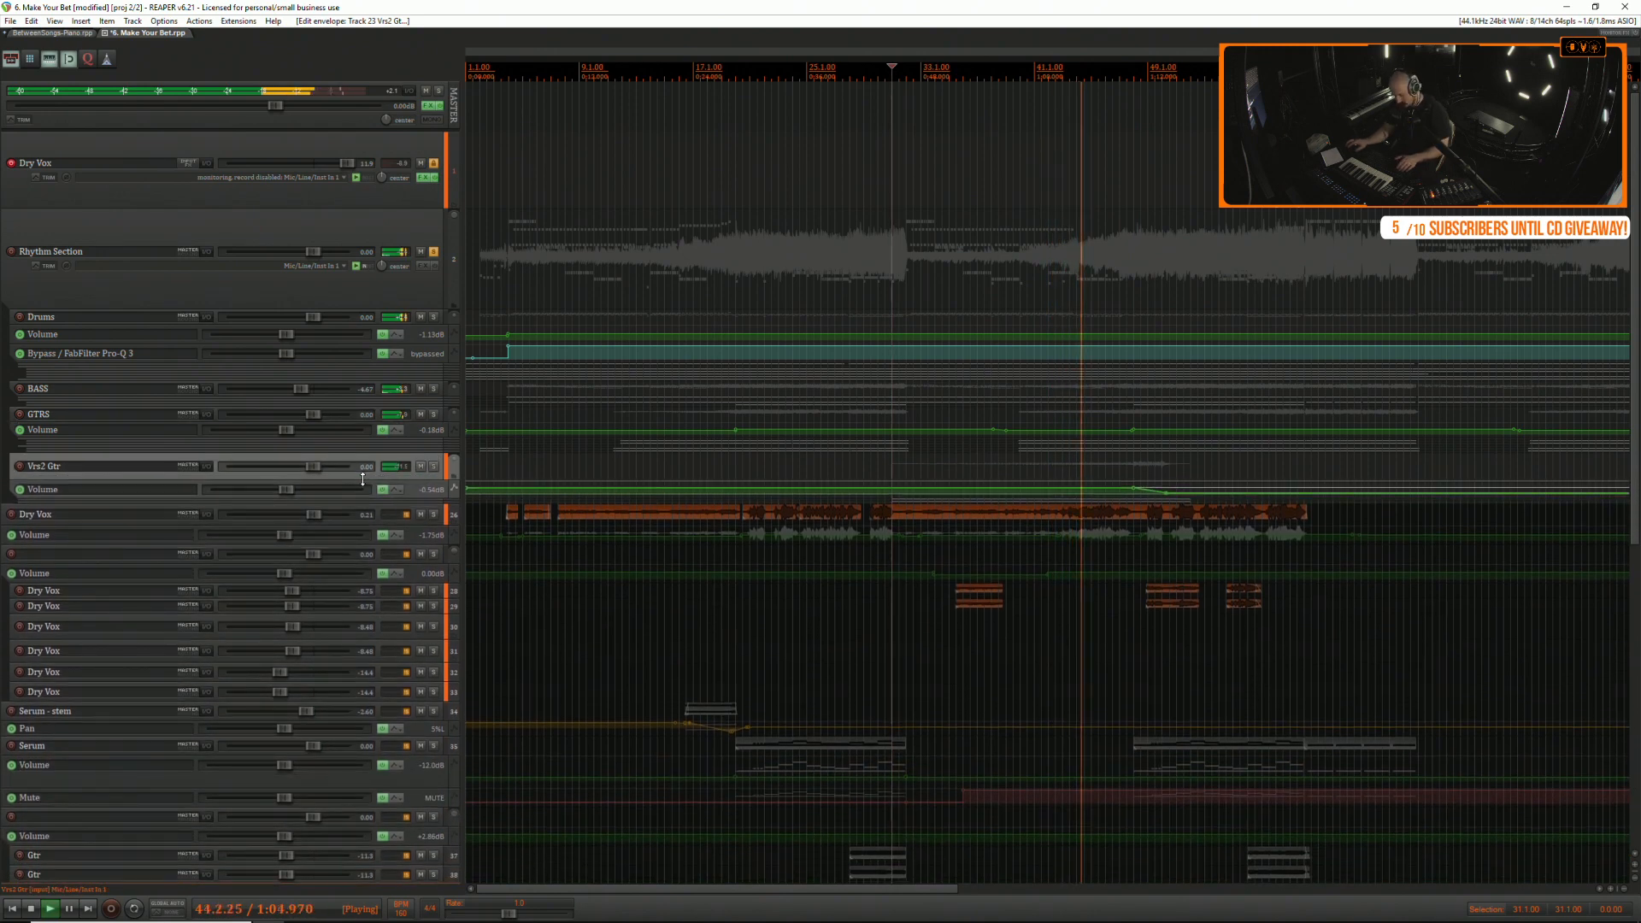
Listen to the mix from measure 47.3 around the Vrs2 Gtr fade, and reduce that track's height.
{"action": "left_click", "coordinate": [1126, 648]}
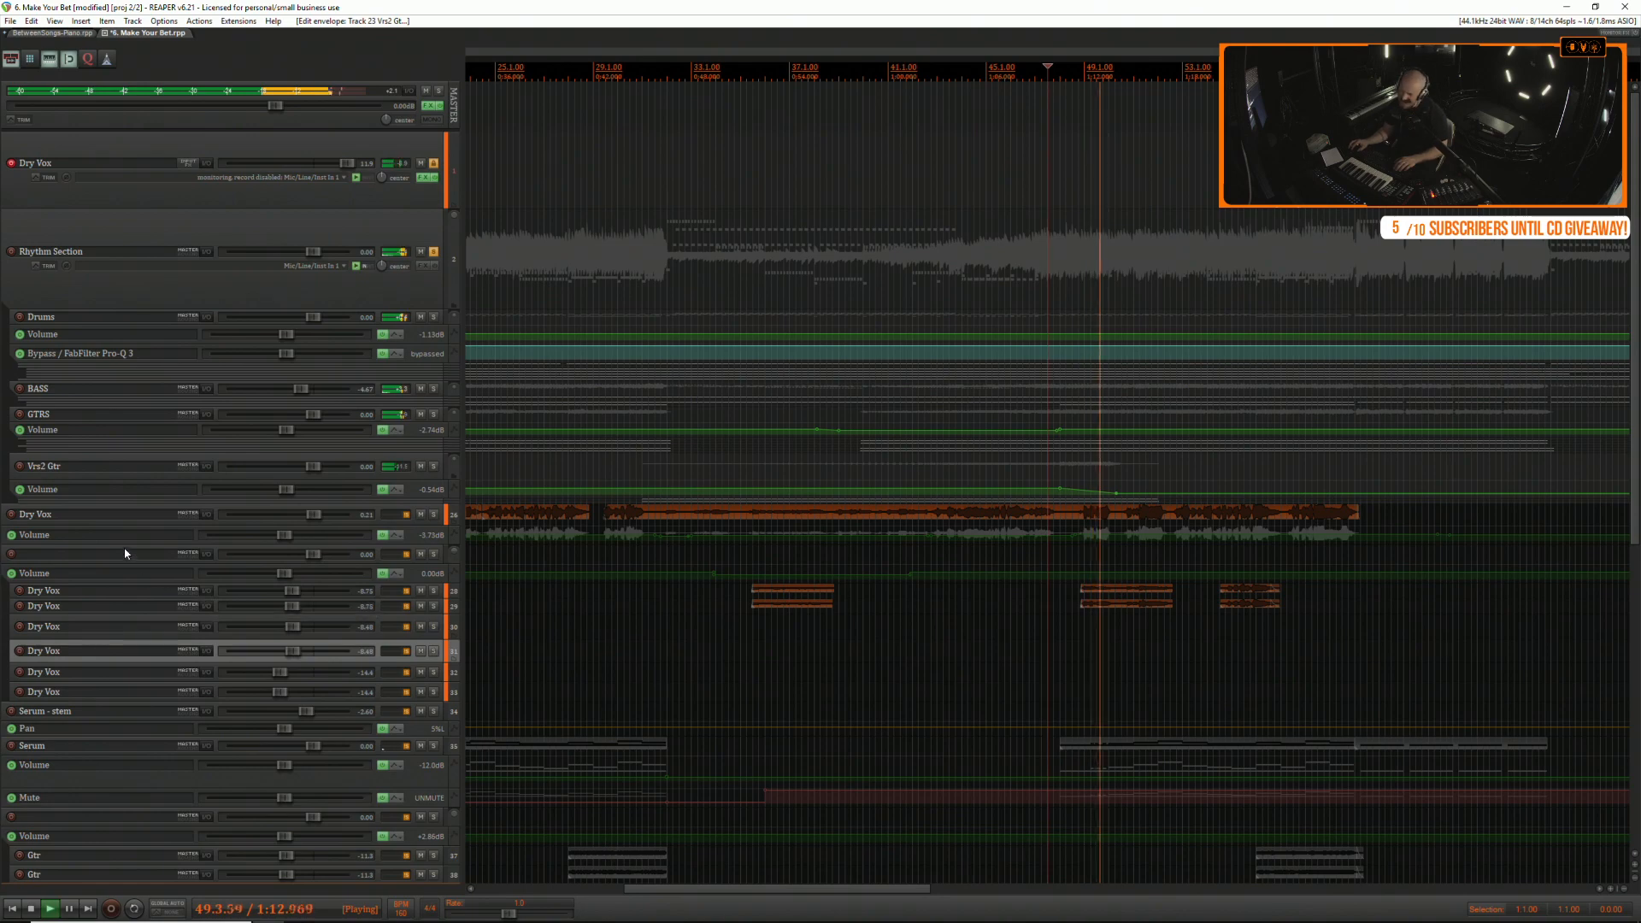
{"action": "key", "text": "space"}
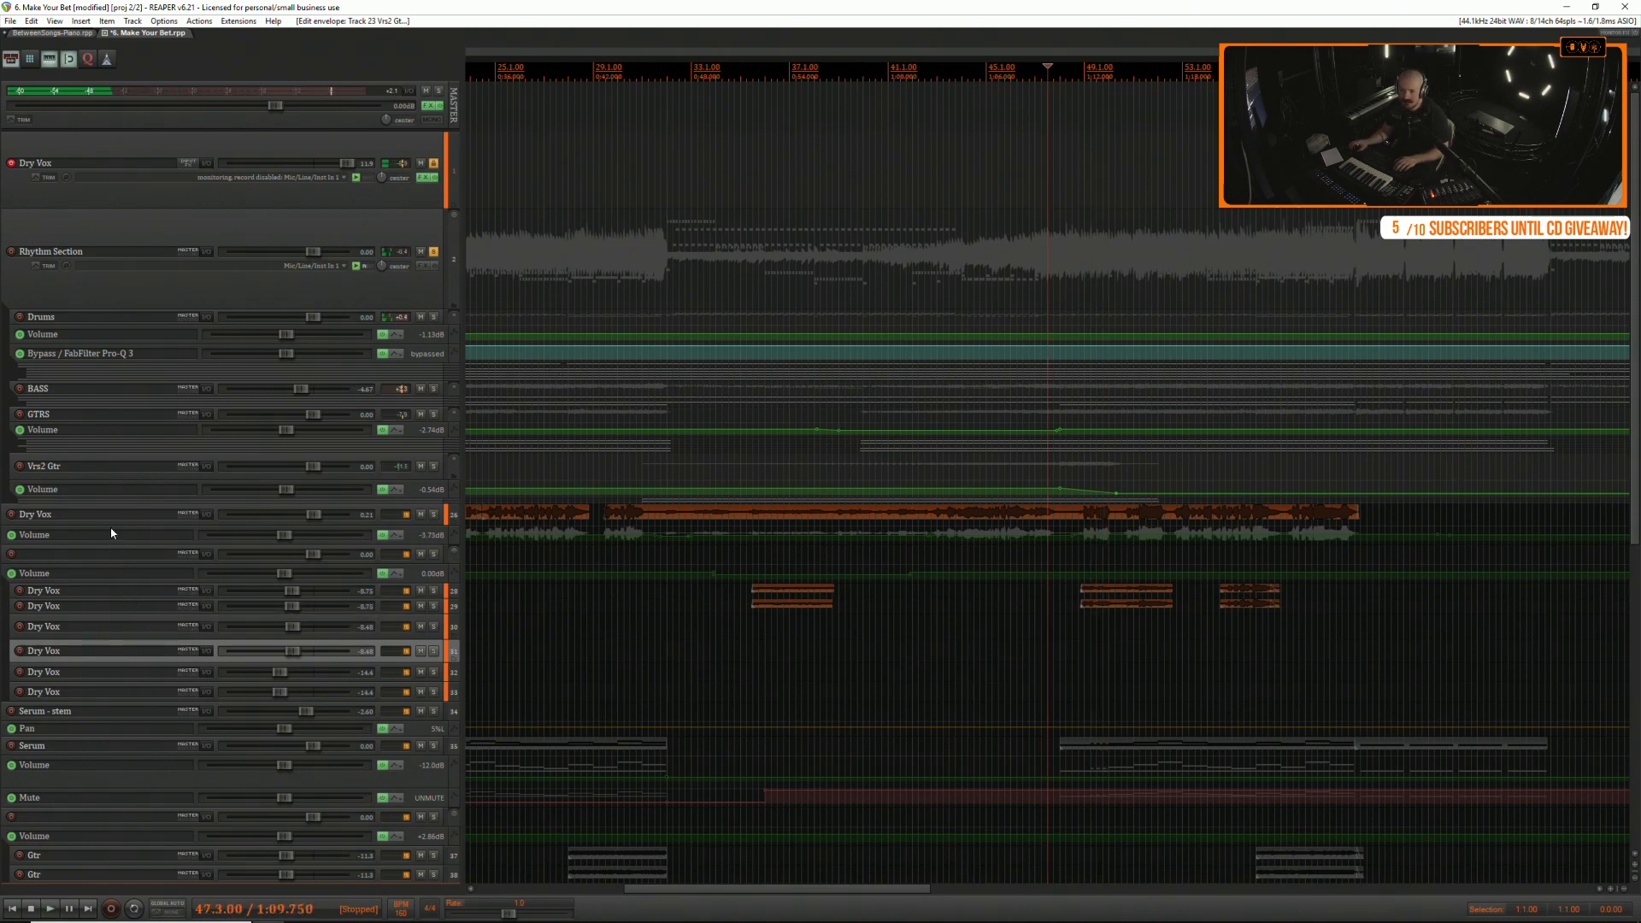
{"action": "scroll", "coordinate": [525, 602], "scroll_direction": "down", "scroll_amount": 3}
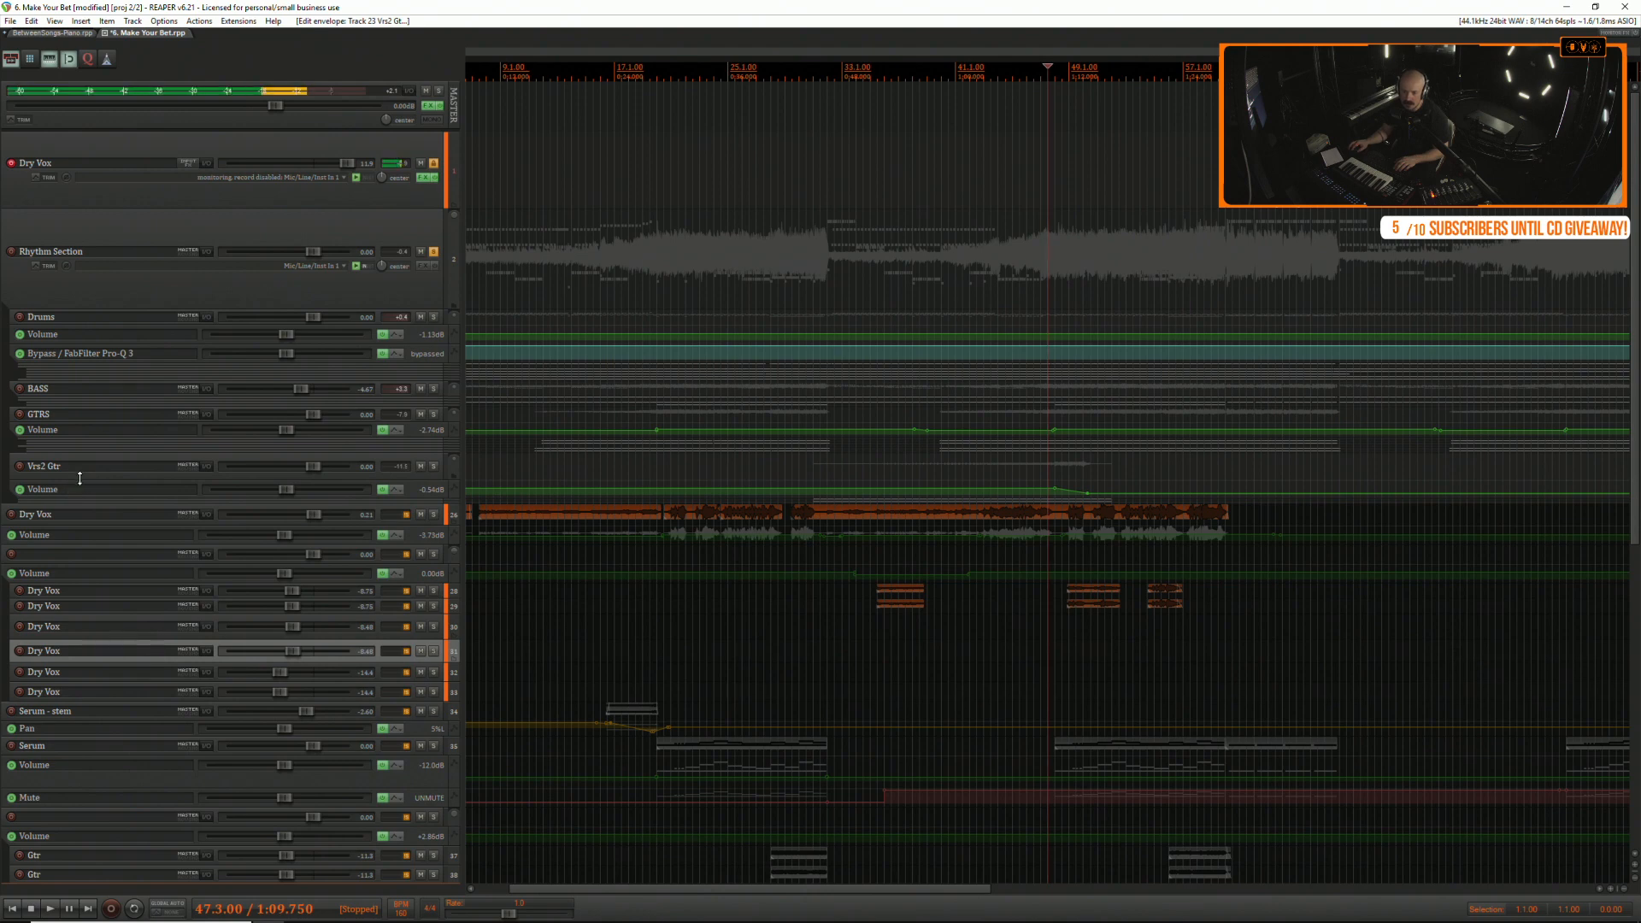
{"action": "left_click_drag", "start_coordinate": [80, 478], "coordinate": [81, 465]}
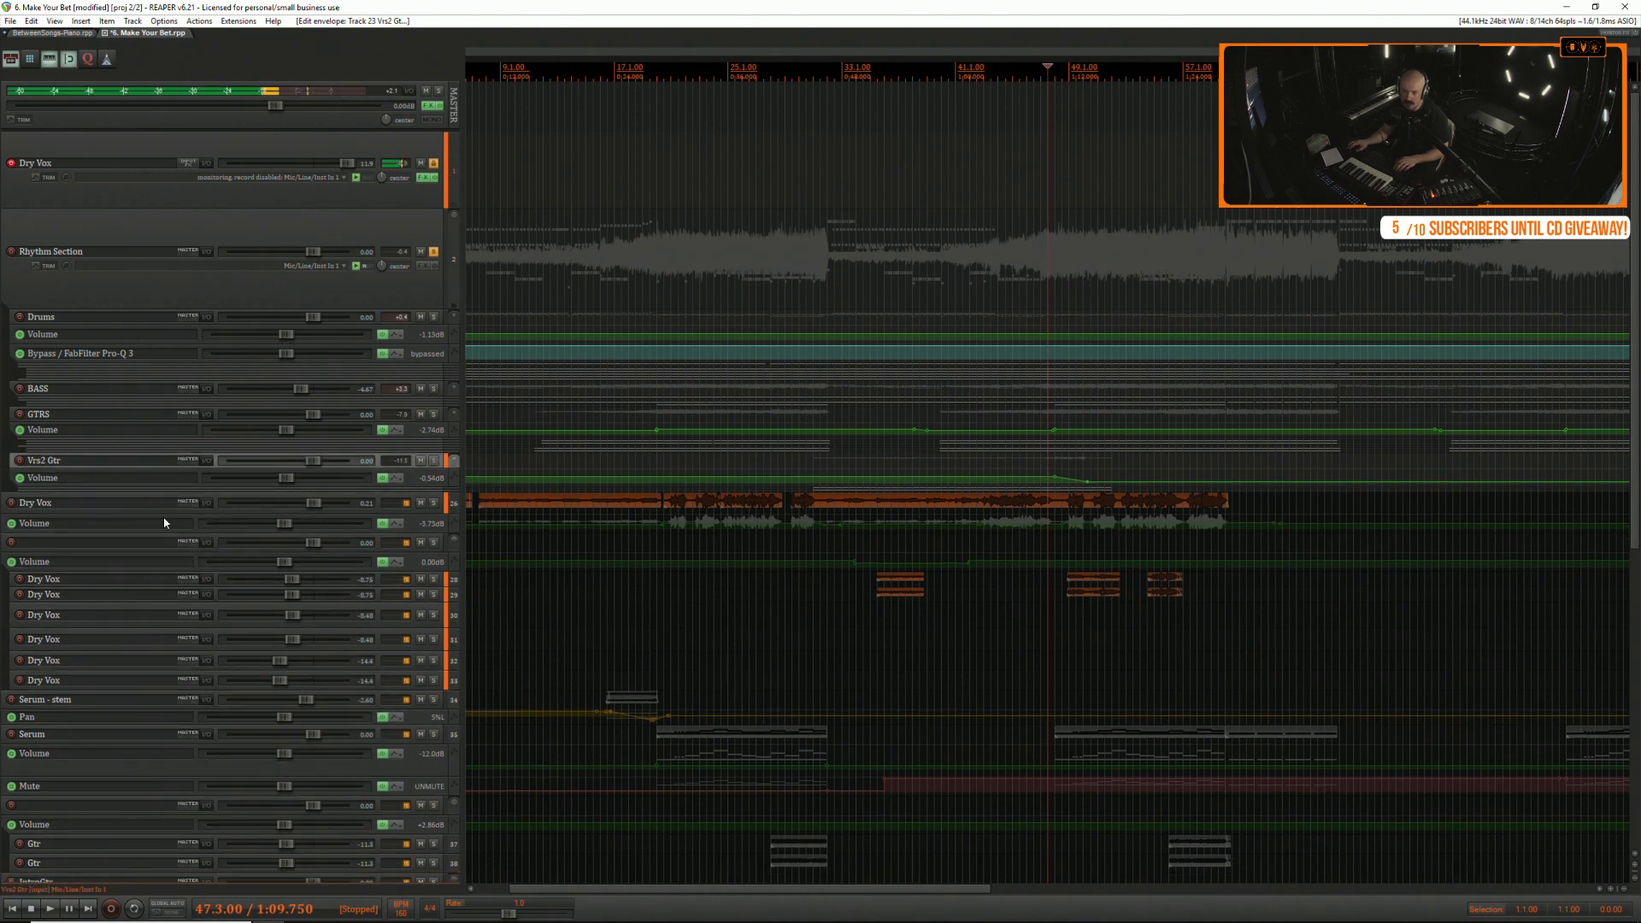
Solo the enlarged Serum - stem track, unsolo Rhythm Section, and audition the stem from measure 16.3.
{"action": "scroll", "coordinate": [147, 520], "scroll_direction": "down", "scroll_amount": 3}
{"action": "left_click", "coordinate": [608, 484]}
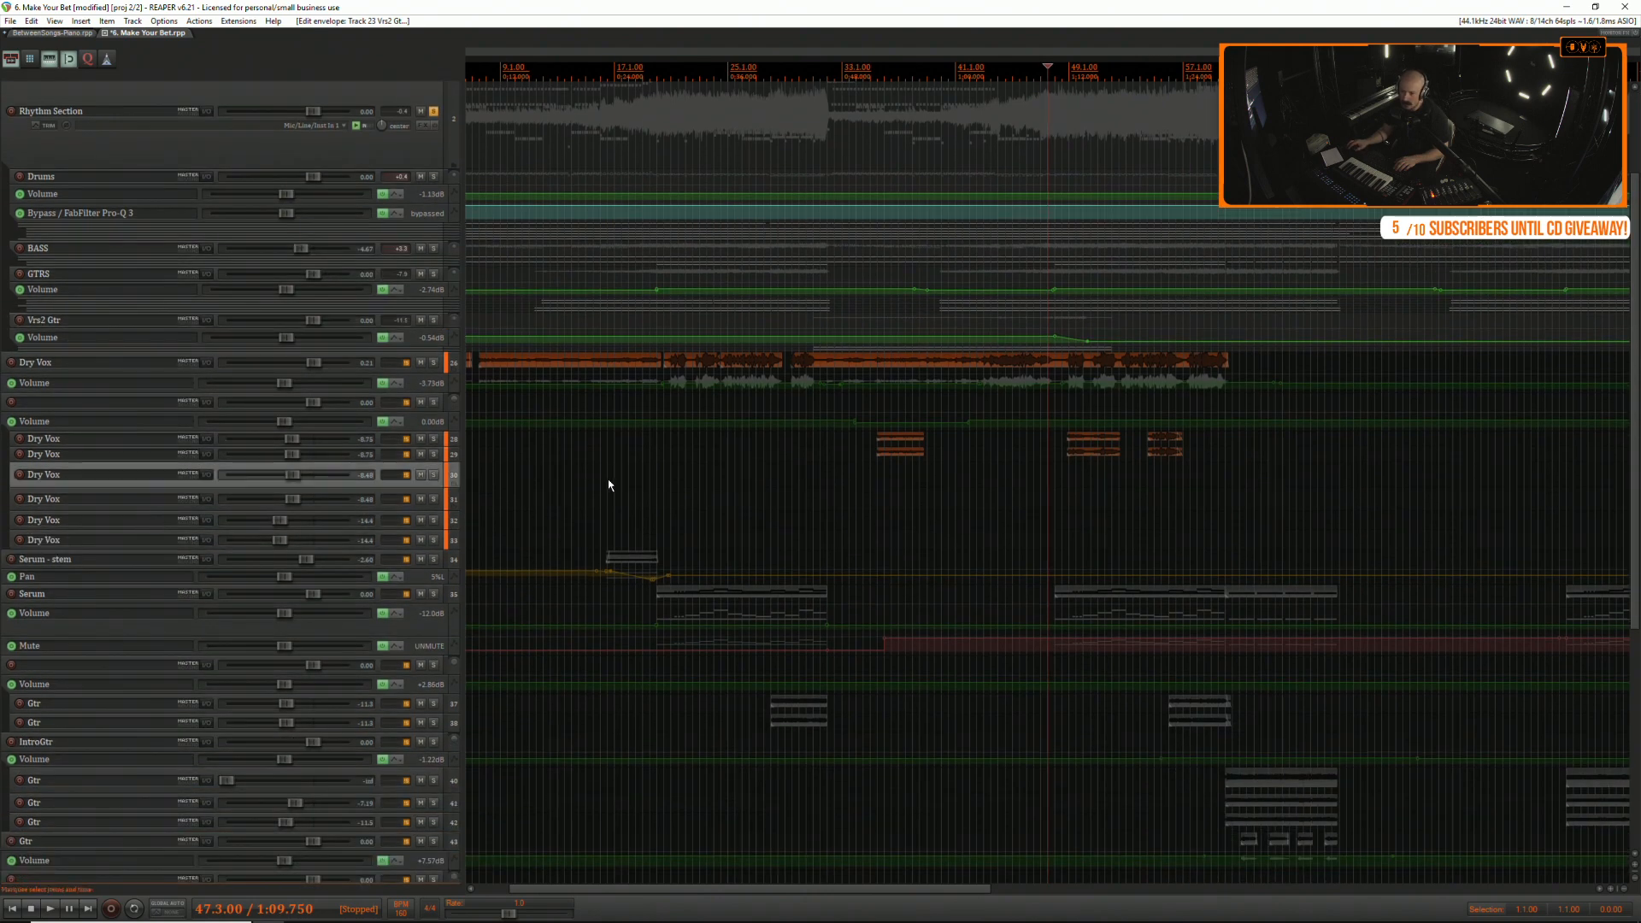
{"action": "left_click", "coordinate": [434, 560]}
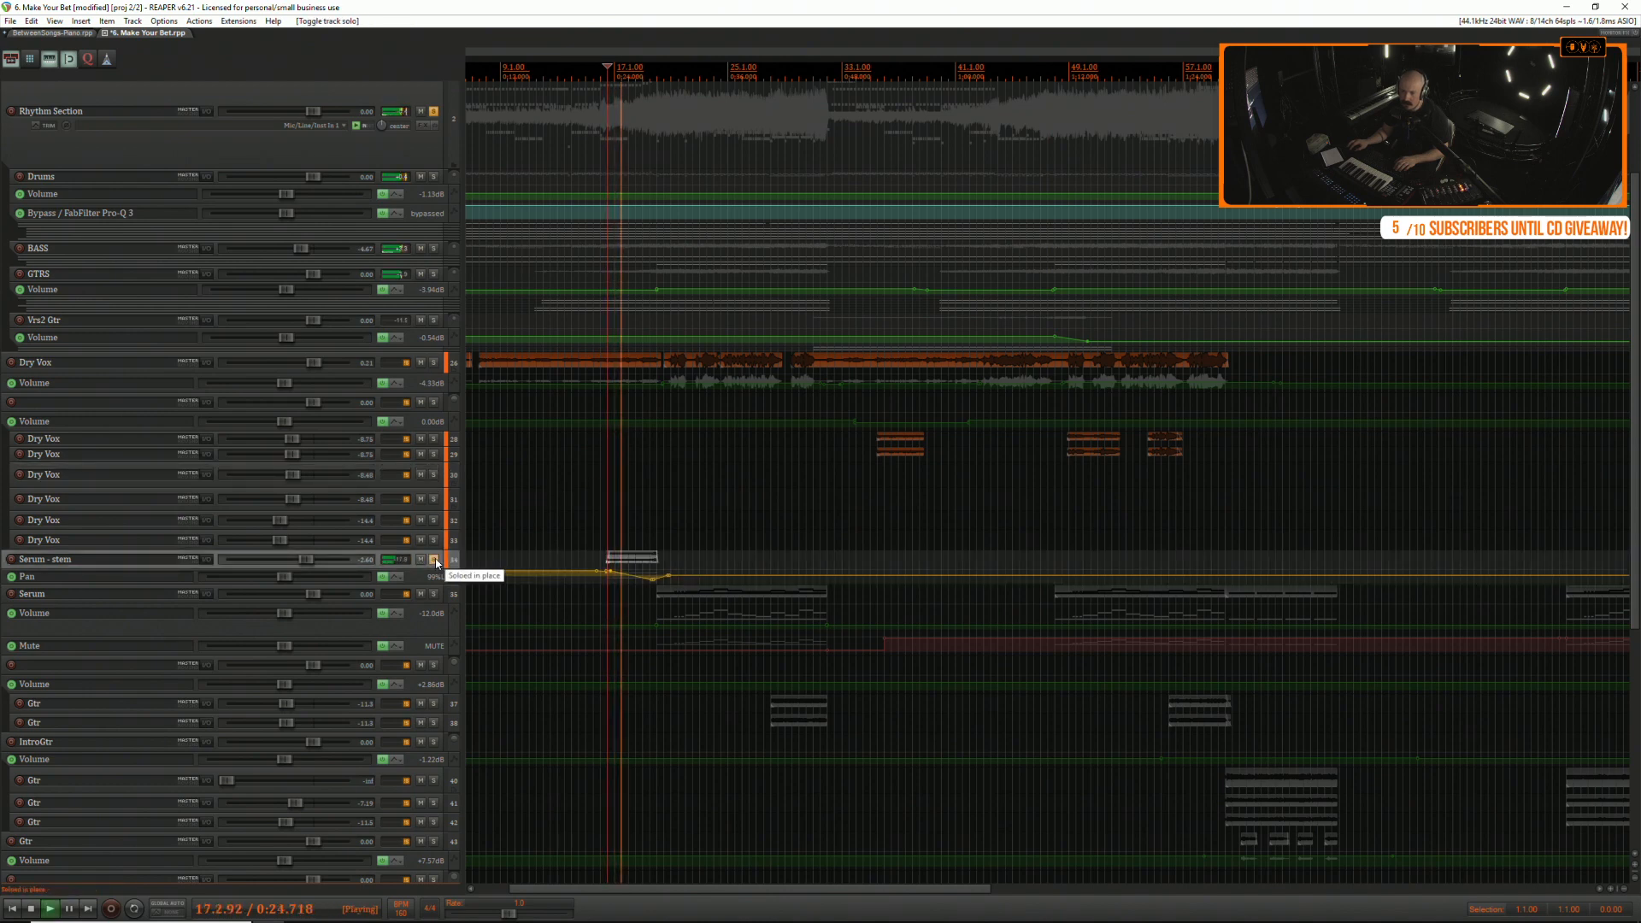
{"action": "left_click_drag", "start_coordinate": [437, 569], "coordinate": [435, 601]}
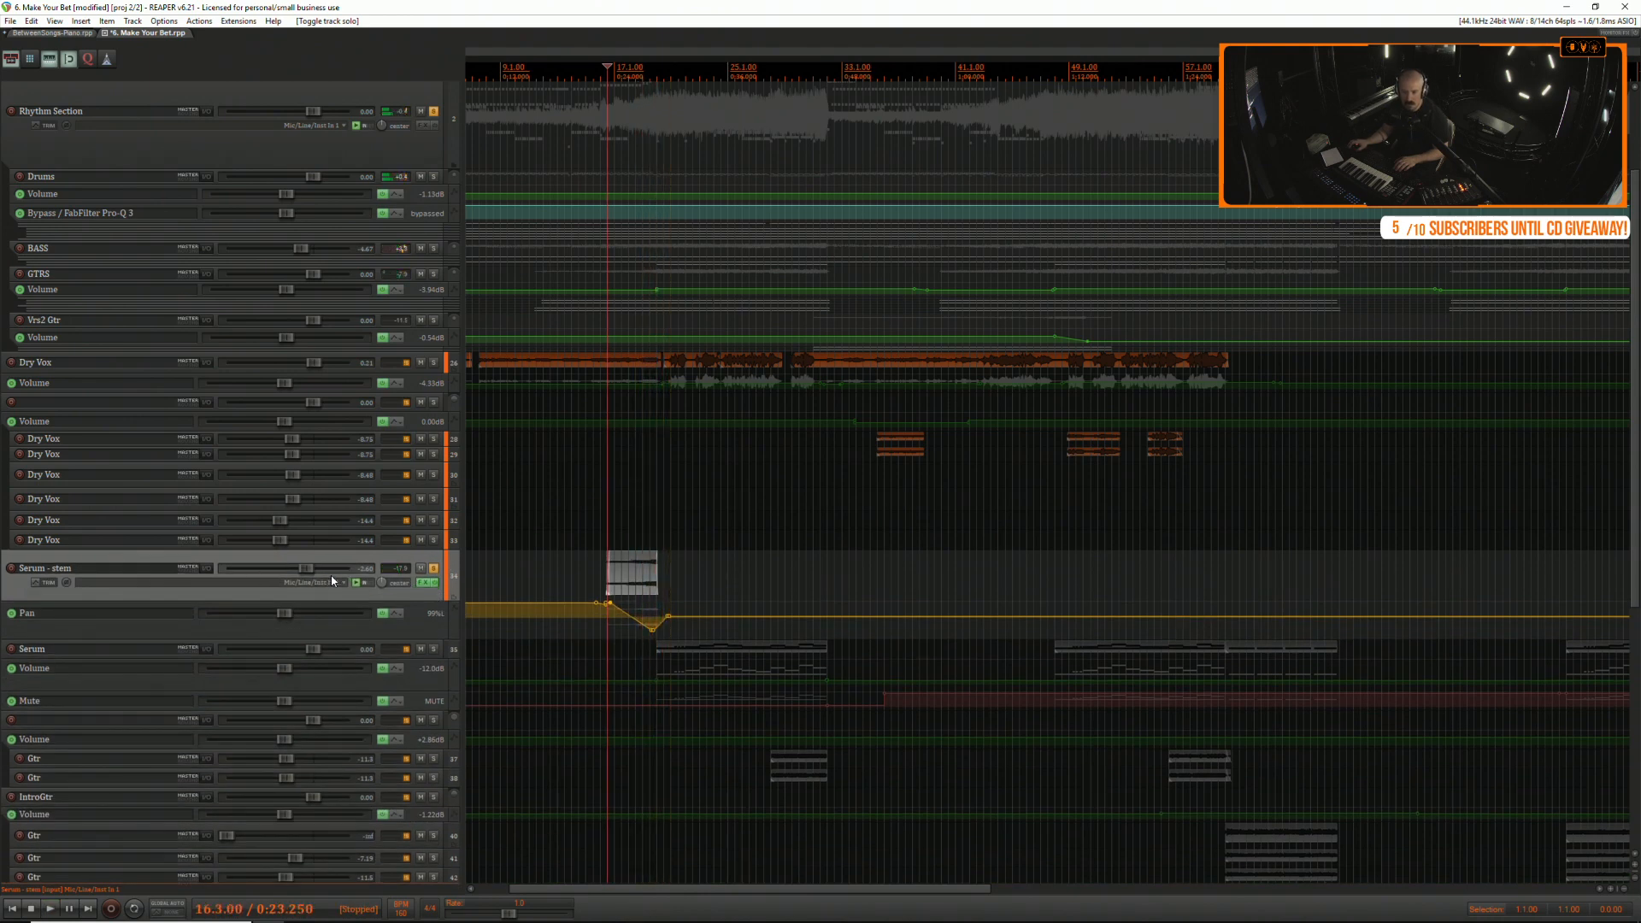
{"action": "left_click", "coordinate": [433, 111]}
{"action": "key", "text": "space"}
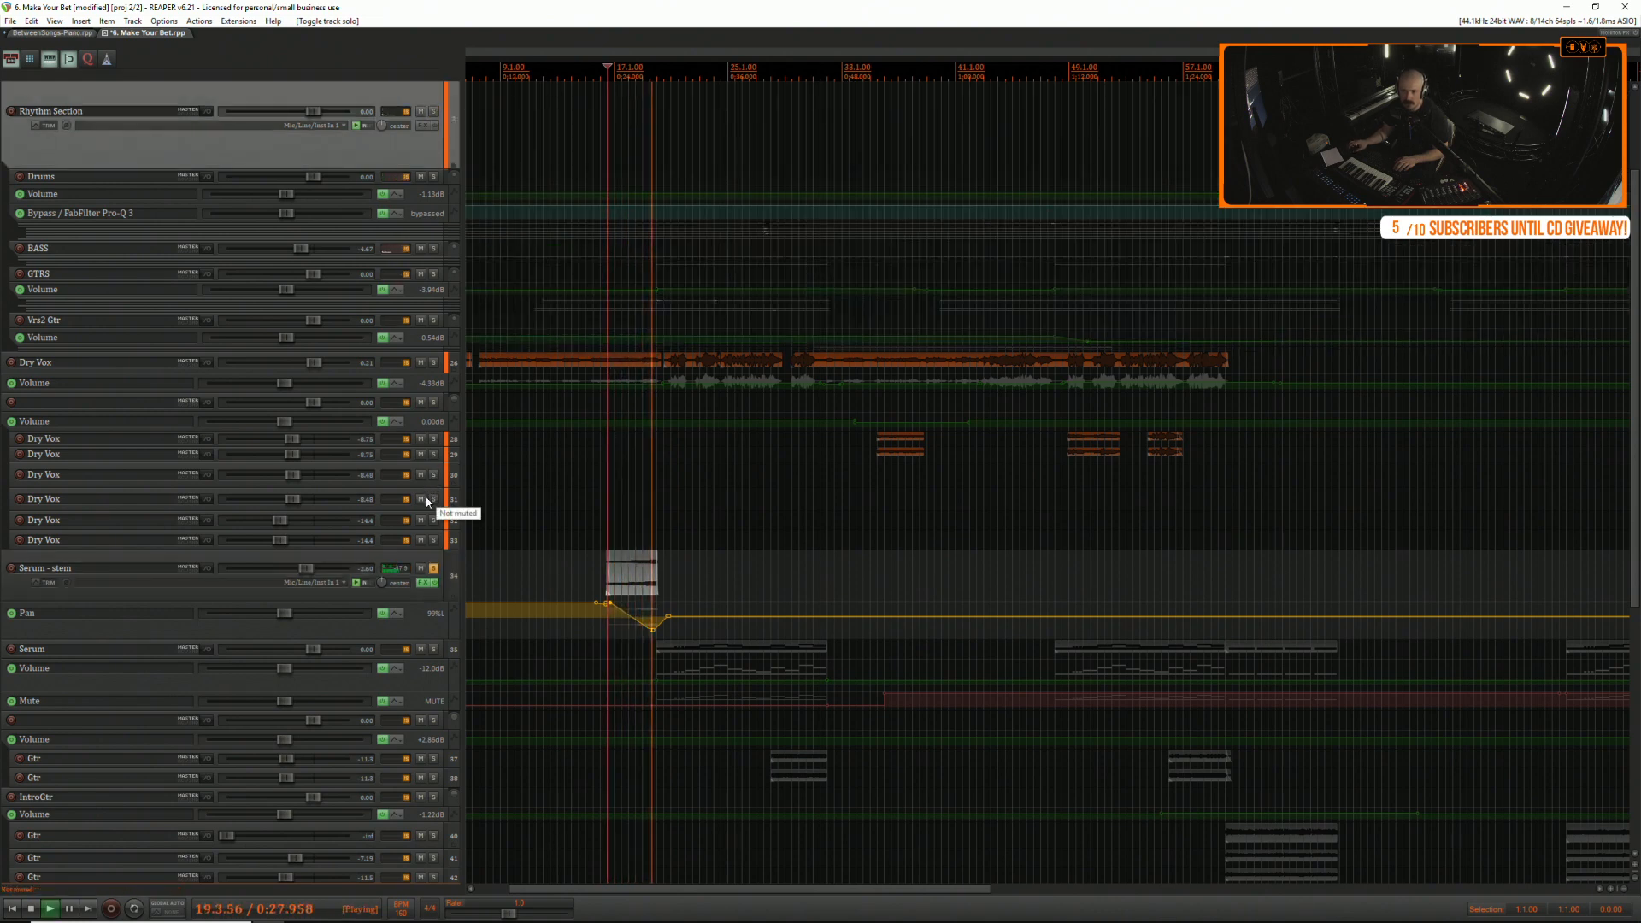
{"action": "key", "text": "space"}
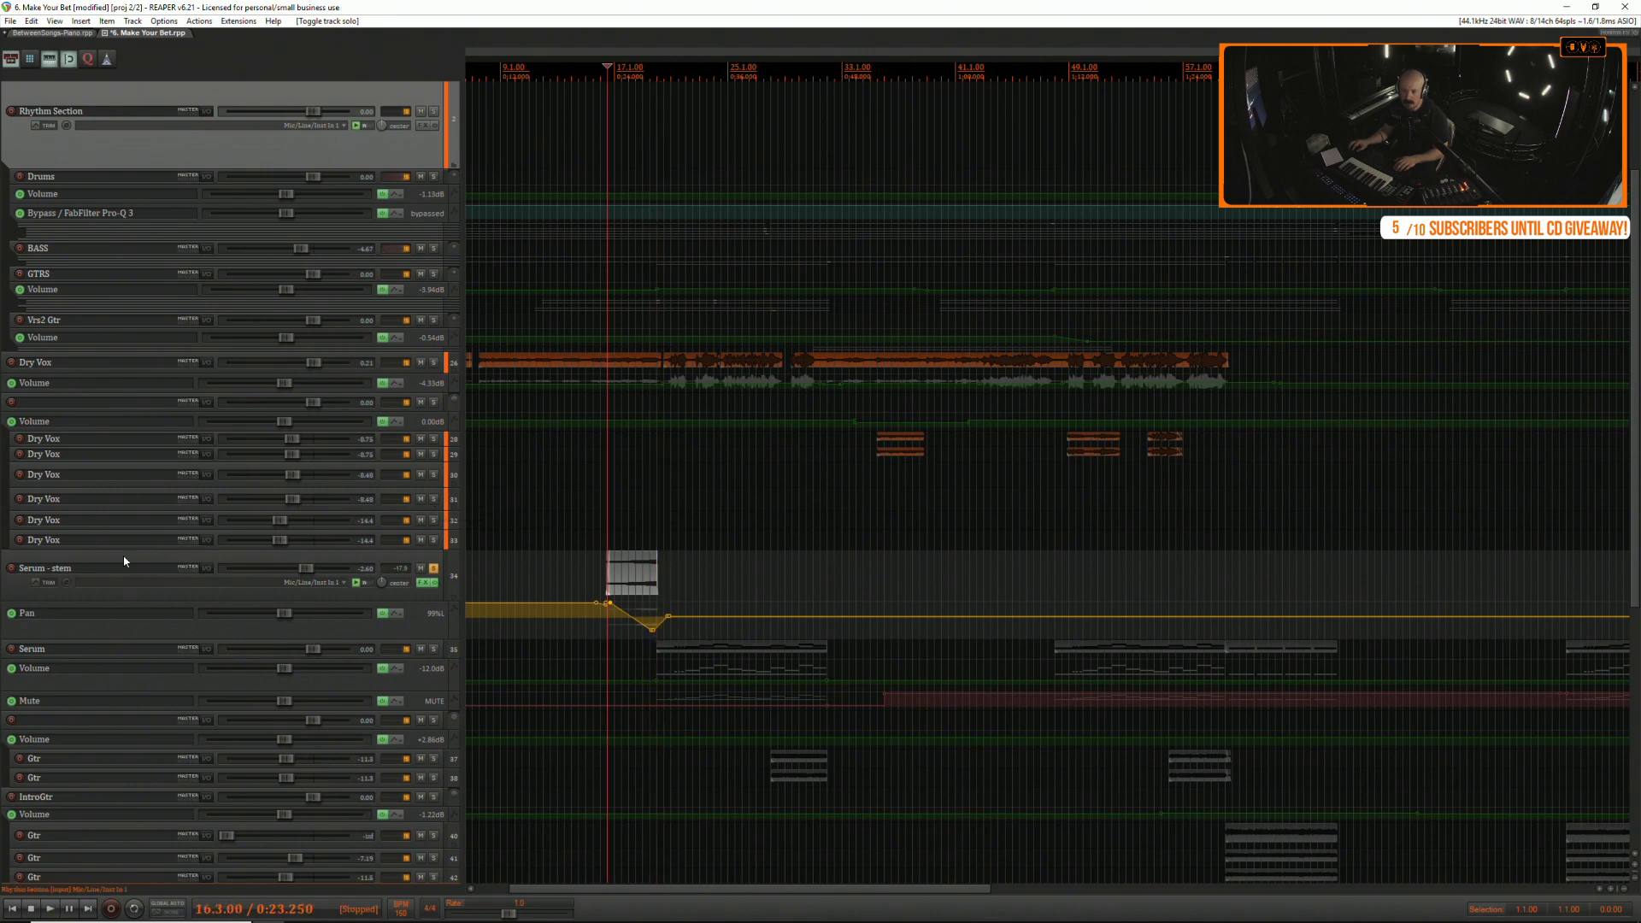
Move Serum - stem into the Rhythm Section folder below Vrs2 Gtr and rename it Swell.
{"action": "left_click_drag", "start_coordinate": [125, 560], "coordinate": [126, 321]}
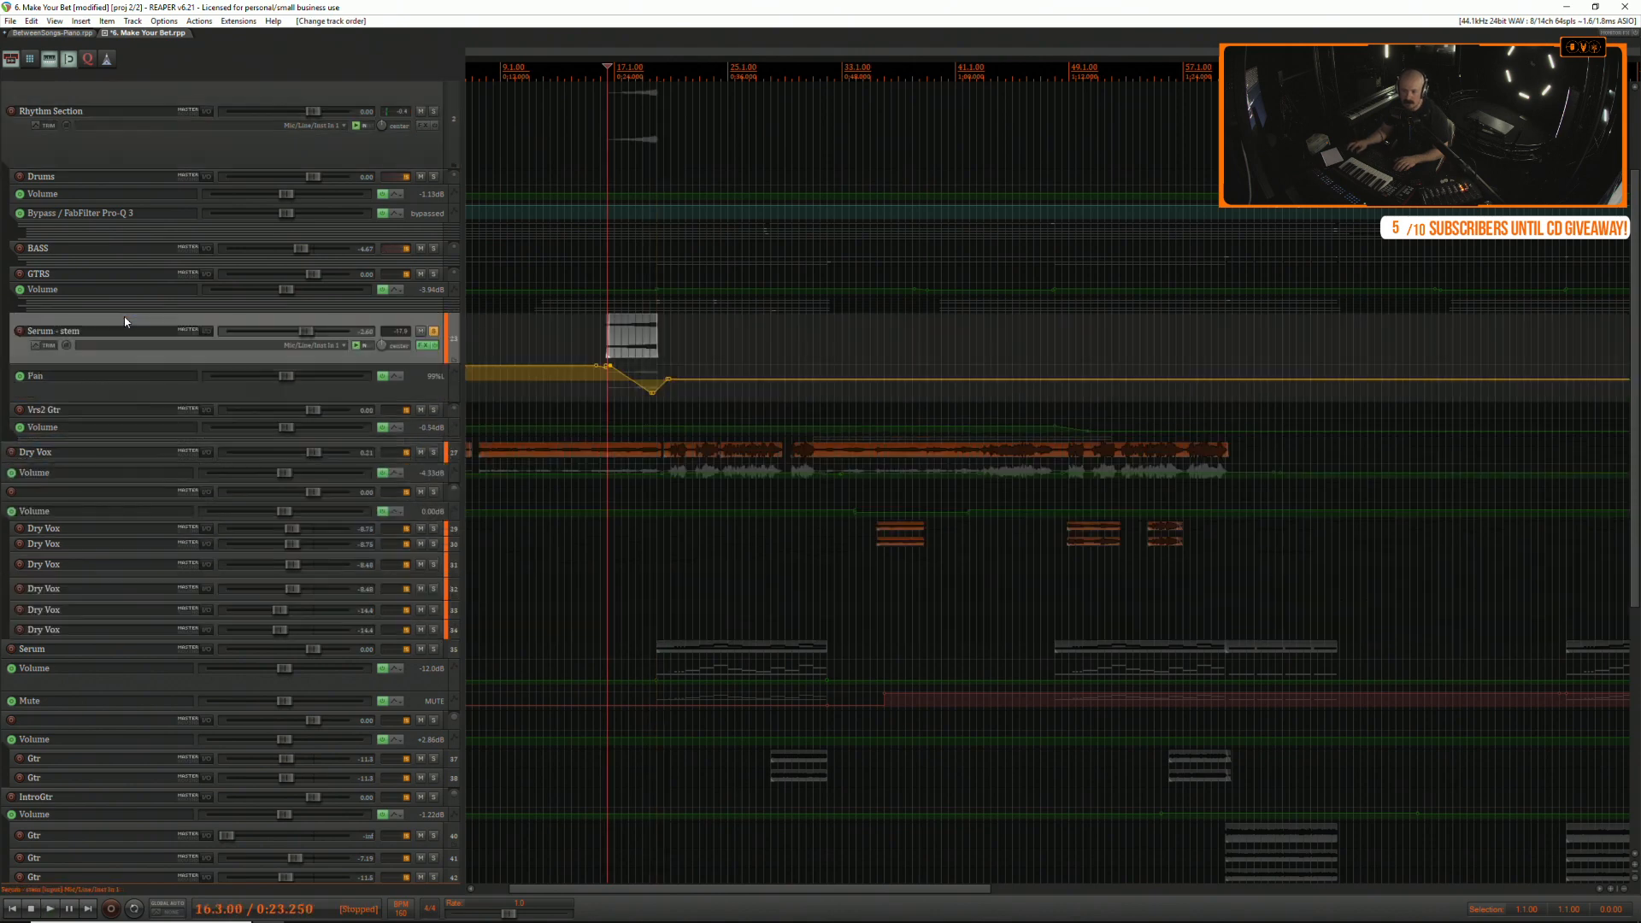
{"action": "left_click_drag", "start_coordinate": [62, 414], "coordinate": [69, 336]}
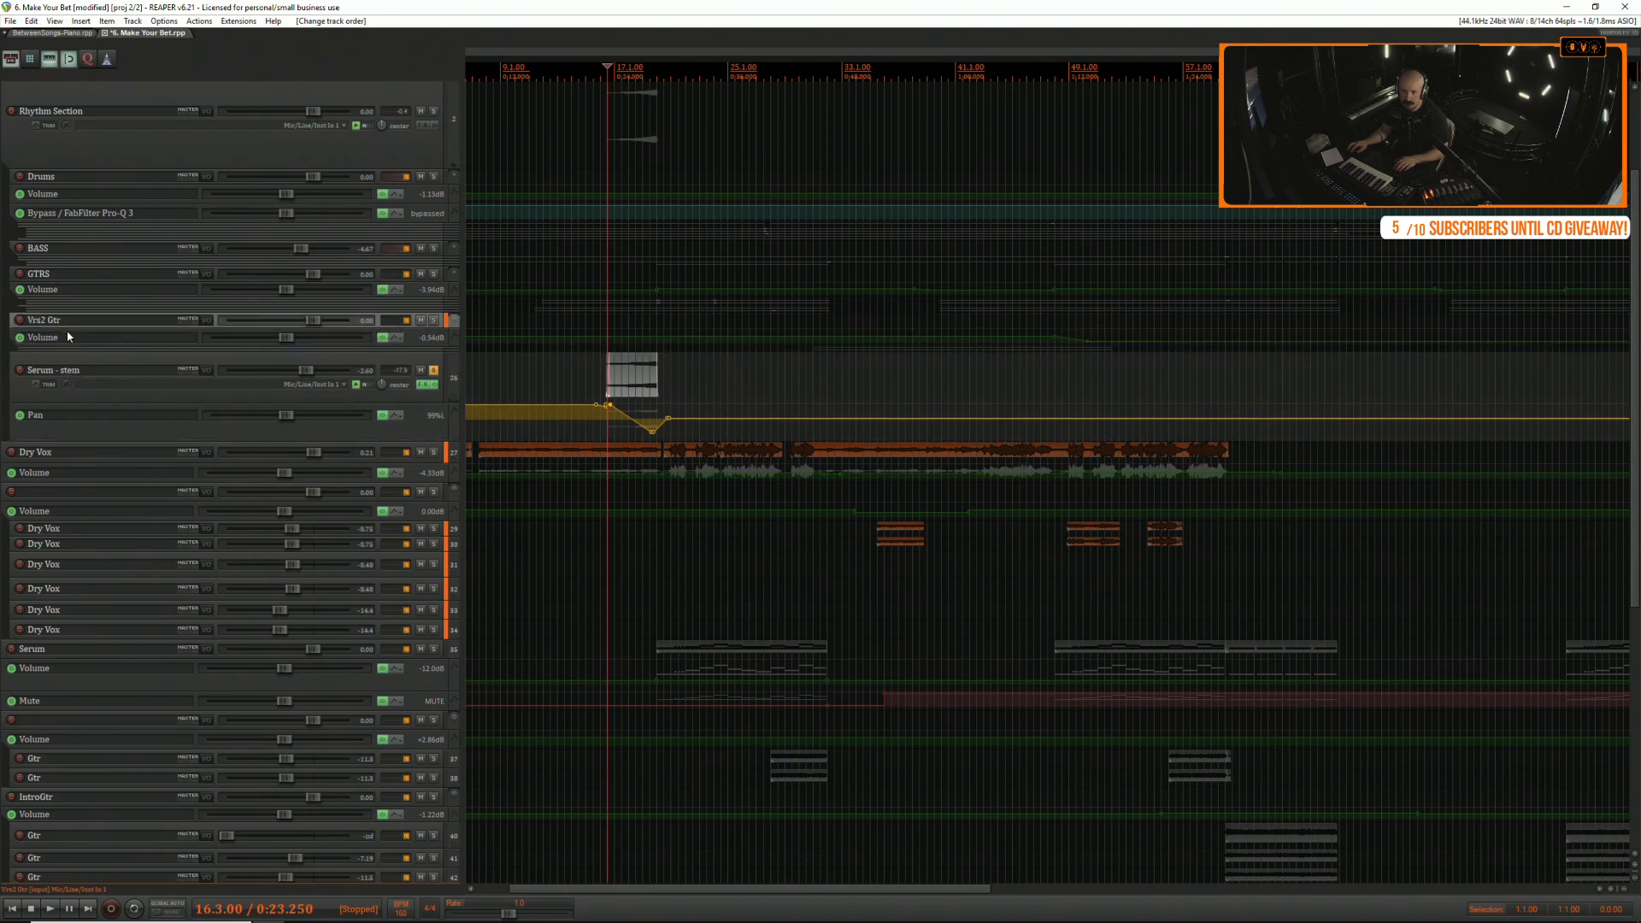
{"action": "double_click", "coordinate": [49, 371]}
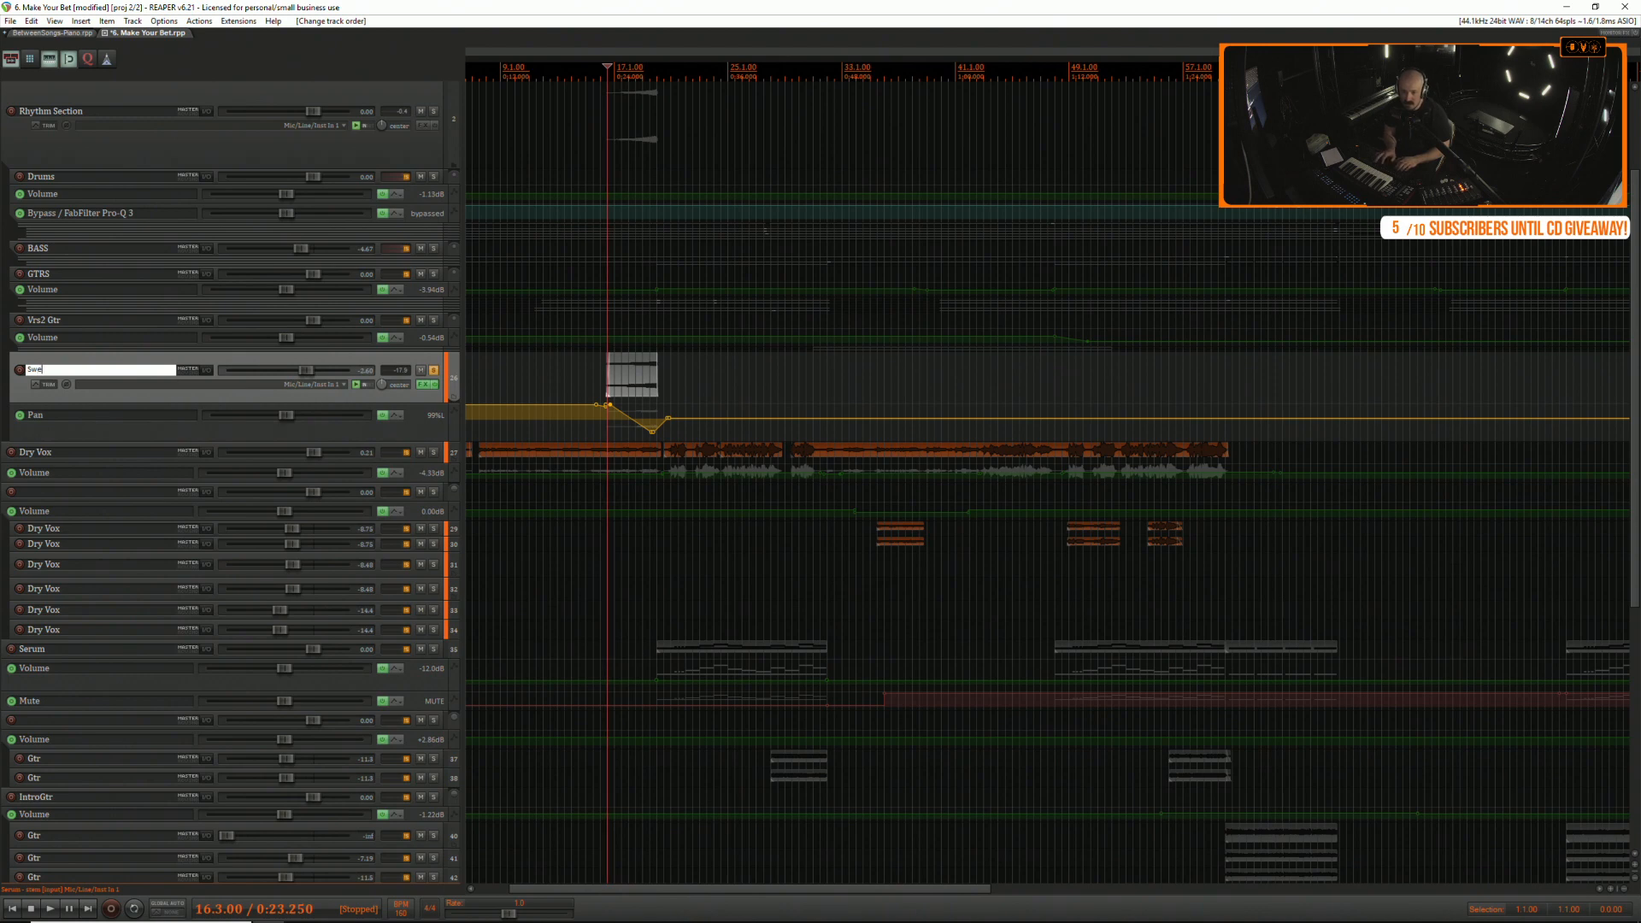
Play the Swell within the soloed Rhythm Section instead of on its own, and raise its volume to +1.81 dB.
{"action": "key", "text": "space"}
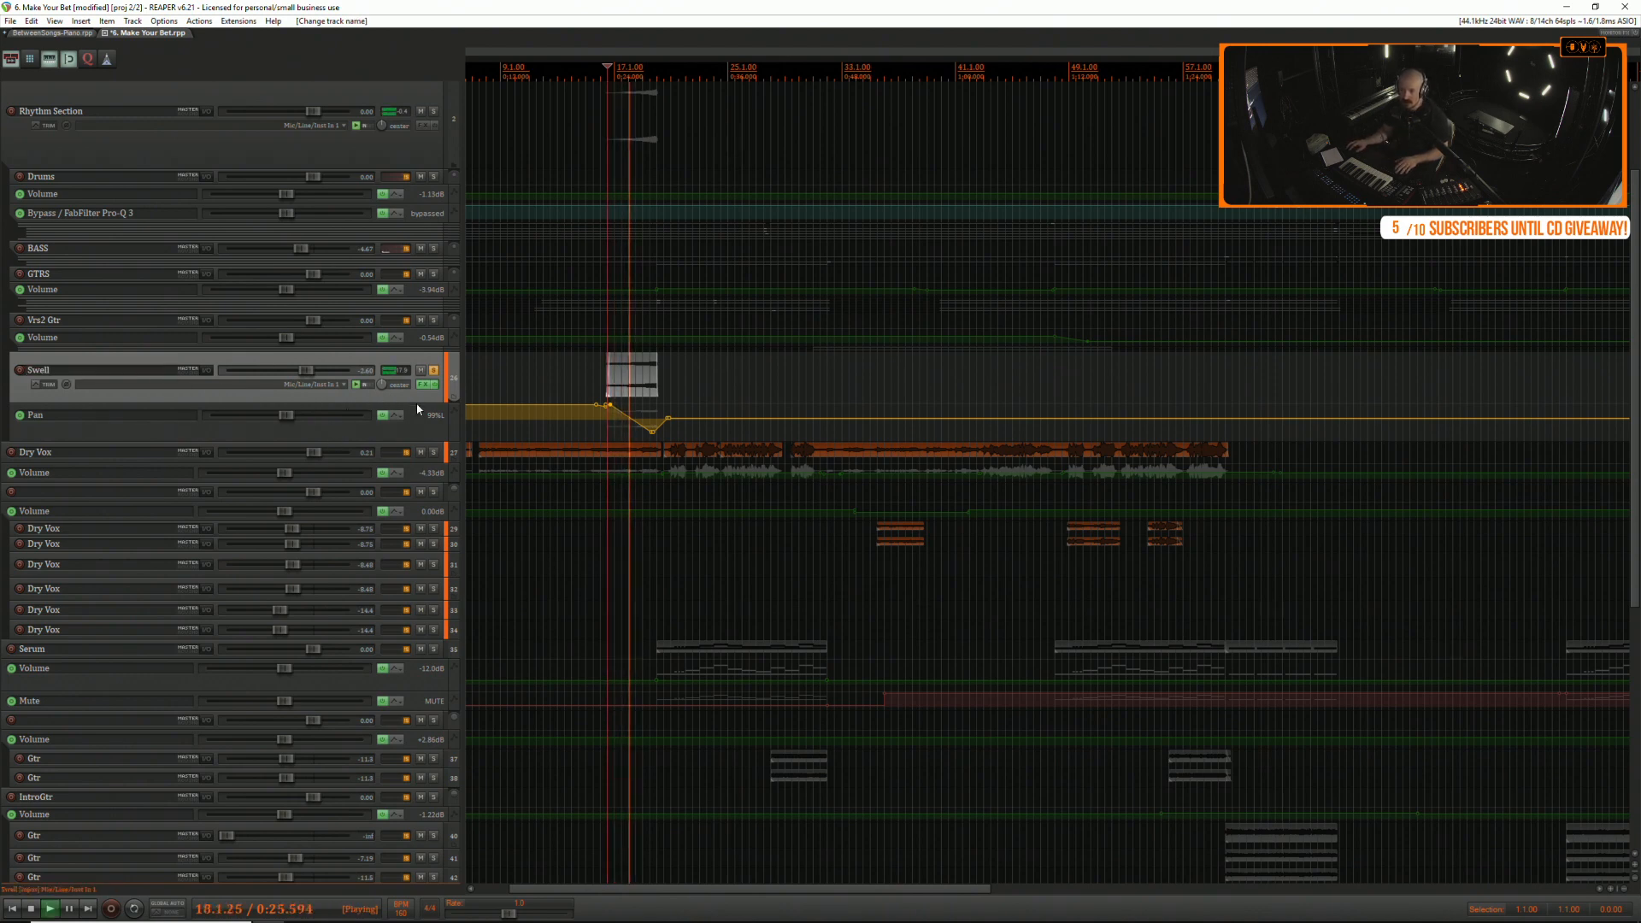
{"action": "left_click", "coordinate": [434, 370]}
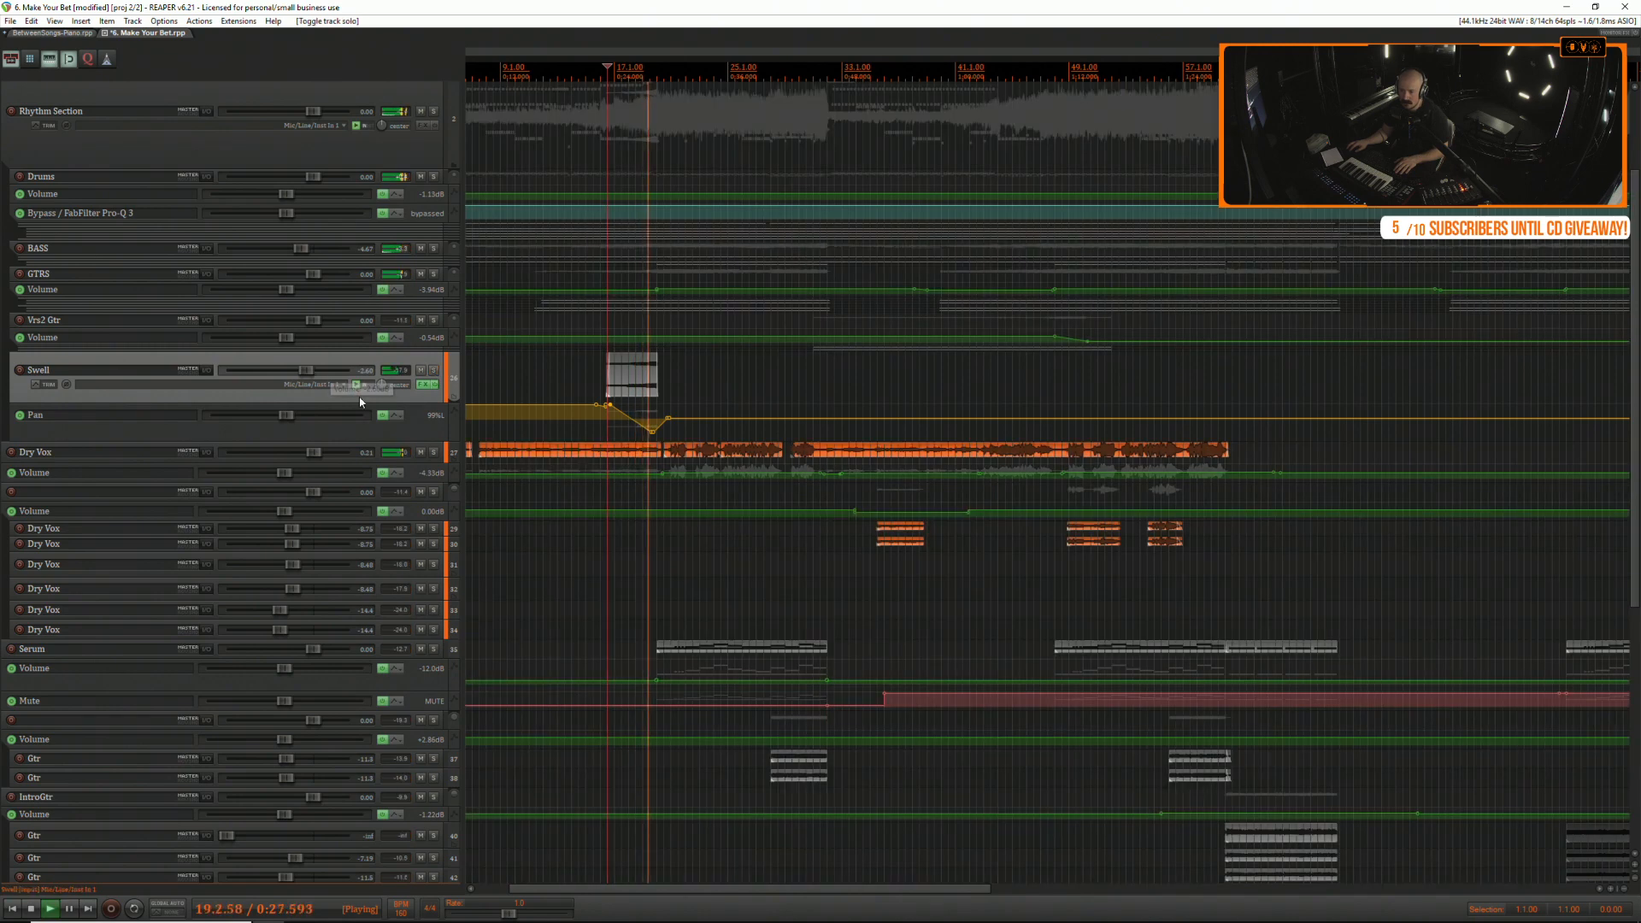
{"action": "scroll", "coordinate": [460, 467], "scroll_direction": "up", "scroll_amount": 3}
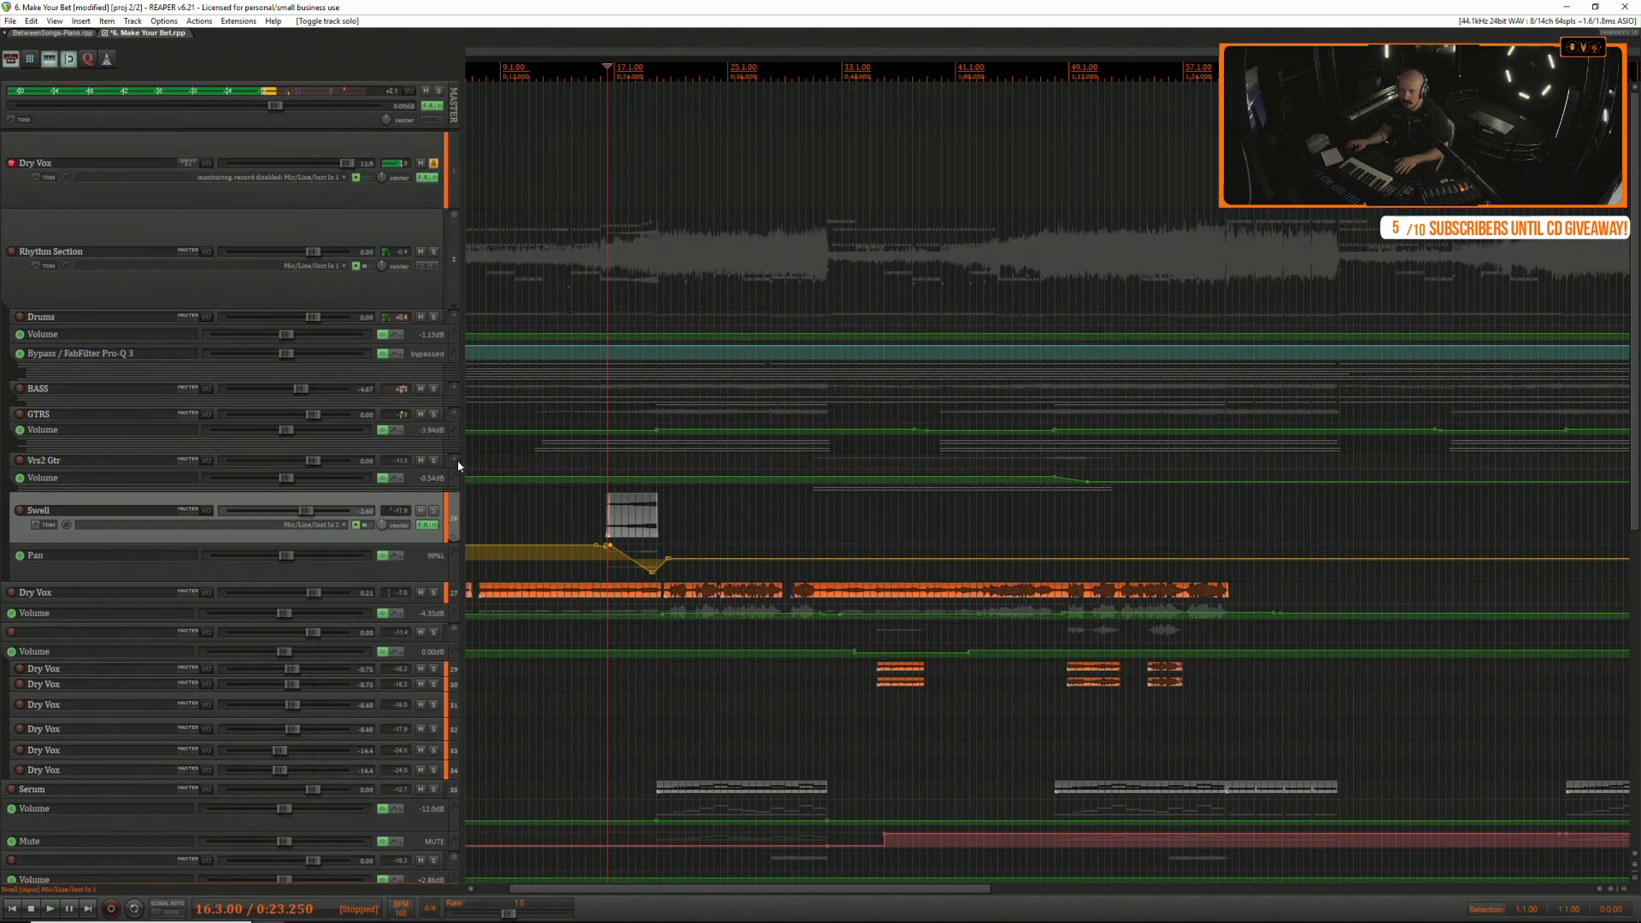
{"action": "left_click", "coordinate": [433, 251]}
{"action": "key", "text": "space"}
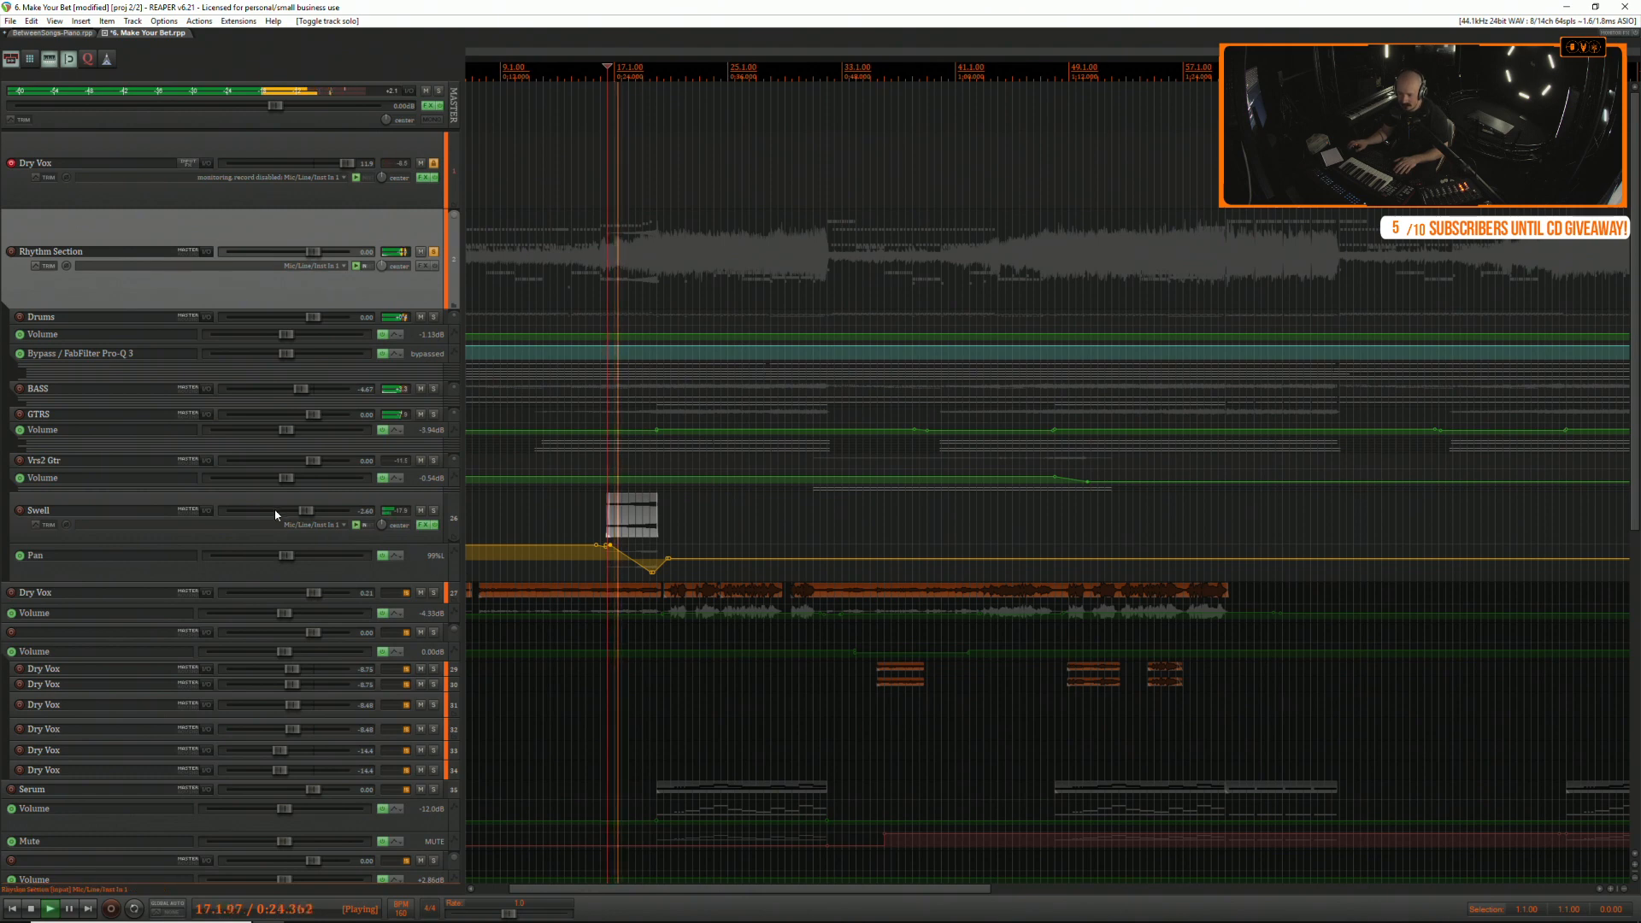
{"action": "left_click_drag", "start_coordinate": [306, 515], "coordinate": [311, 516]}
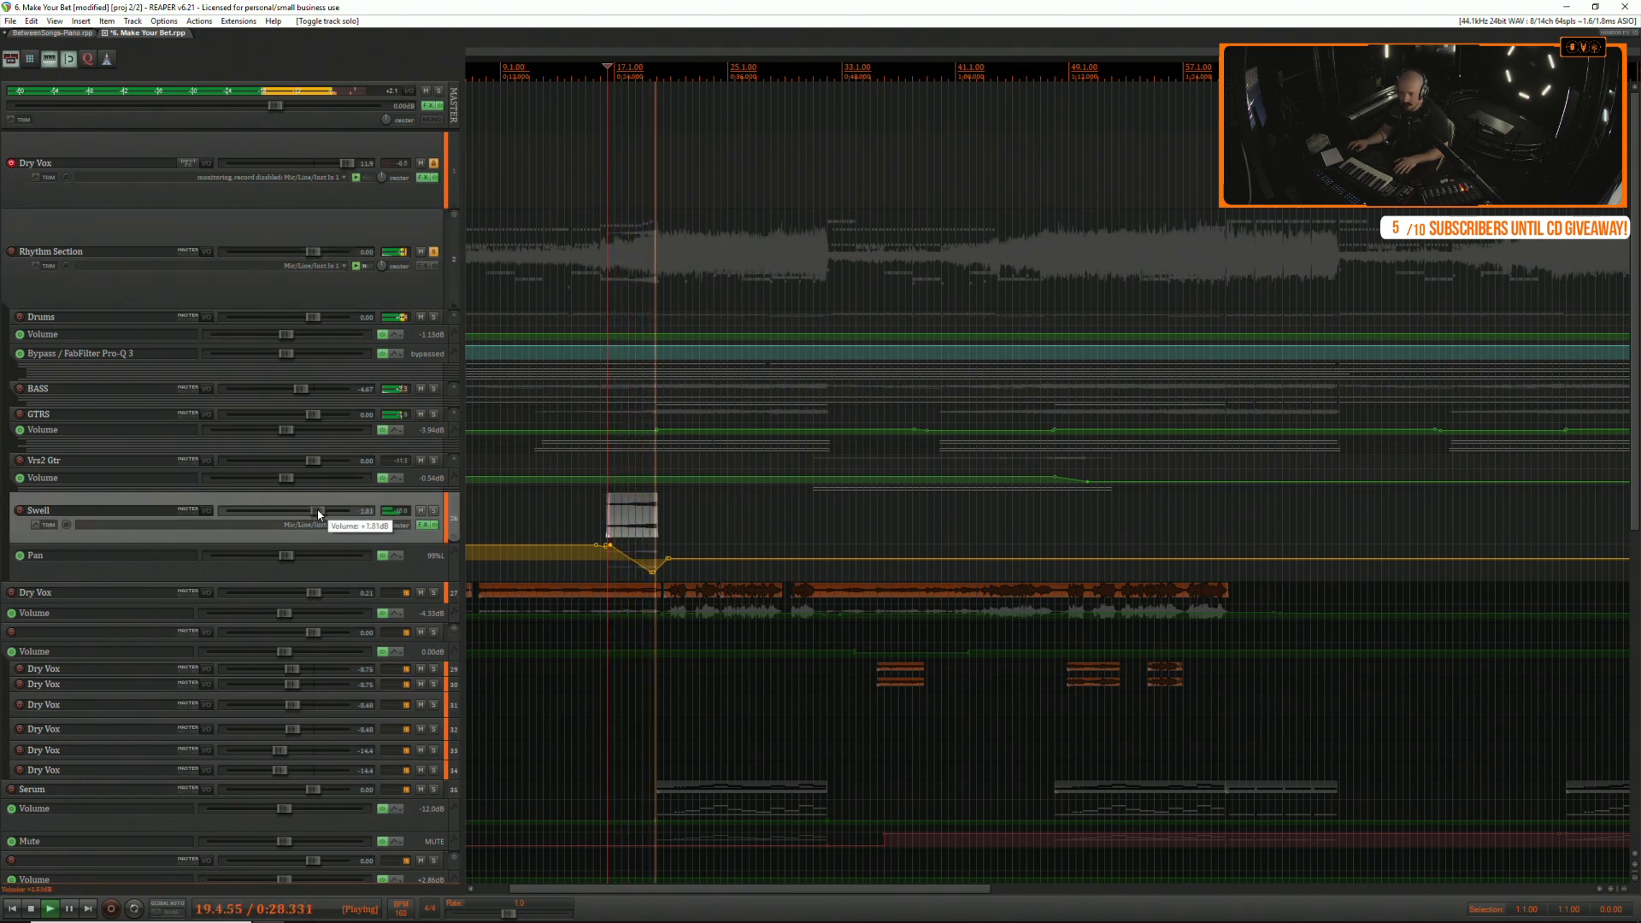
{"action": "left_click_drag", "start_coordinate": [318, 514], "coordinate": [323, 515]}
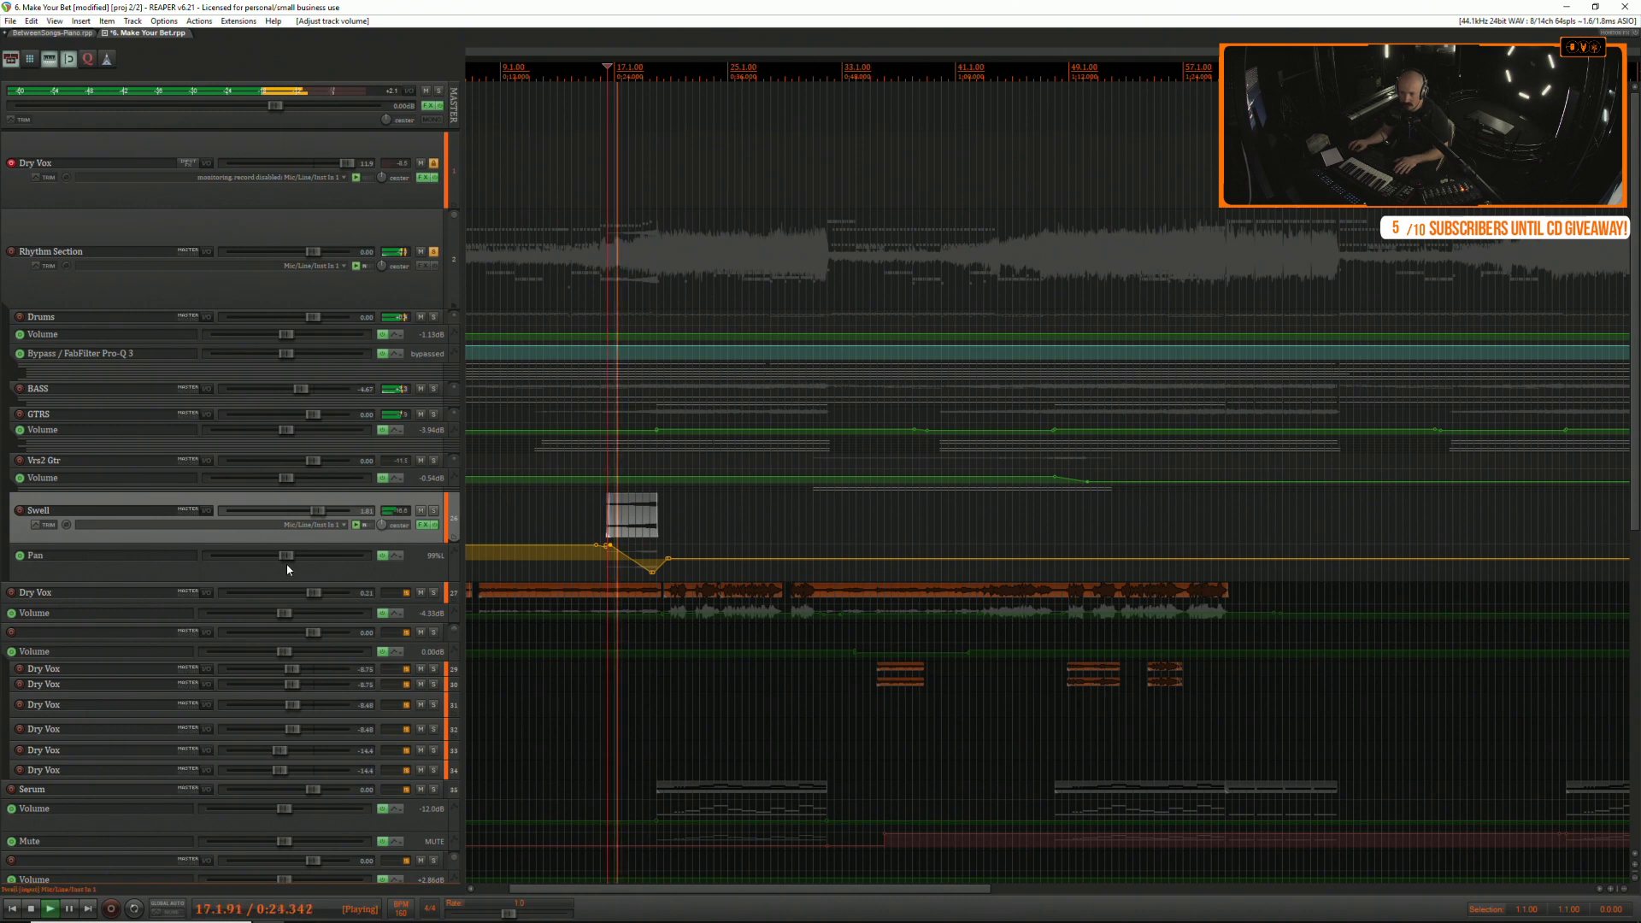
Solo the Swell track and add FabFilter Pro-Q 3 to its effects chain after Pro-C 2.
{"action": "left_click", "coordinate": [433, 511]}
{"action": "left_click", "coordinate": [424, 525]}
{"action": "key", "text": "space"}
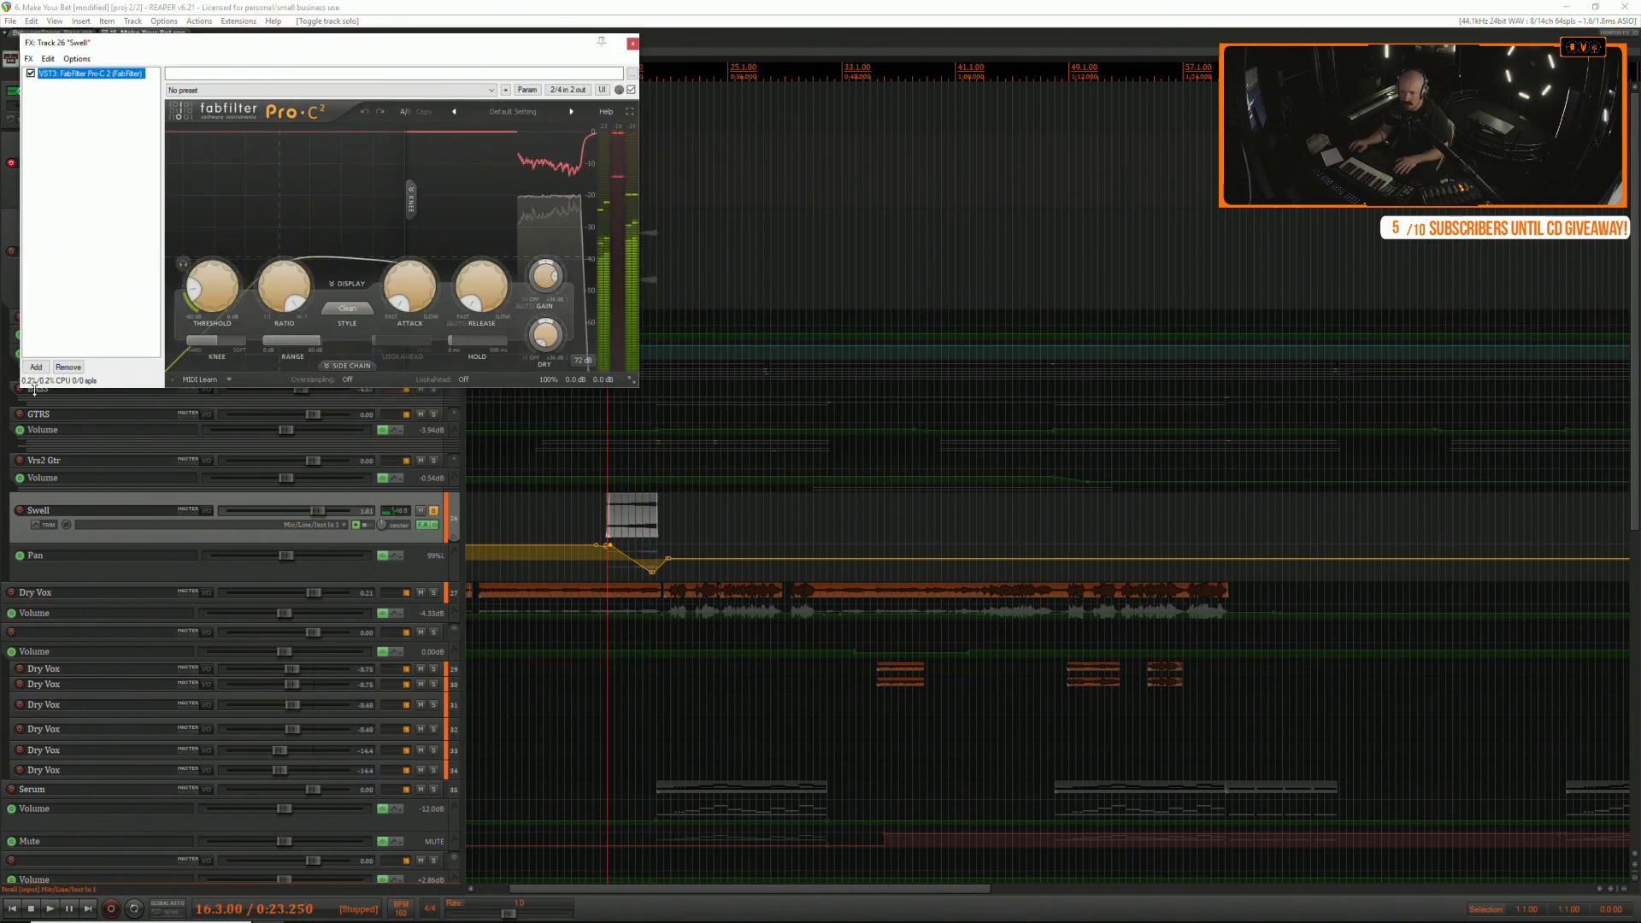
{"action": "left_click", "coordinate": [36, 367]}
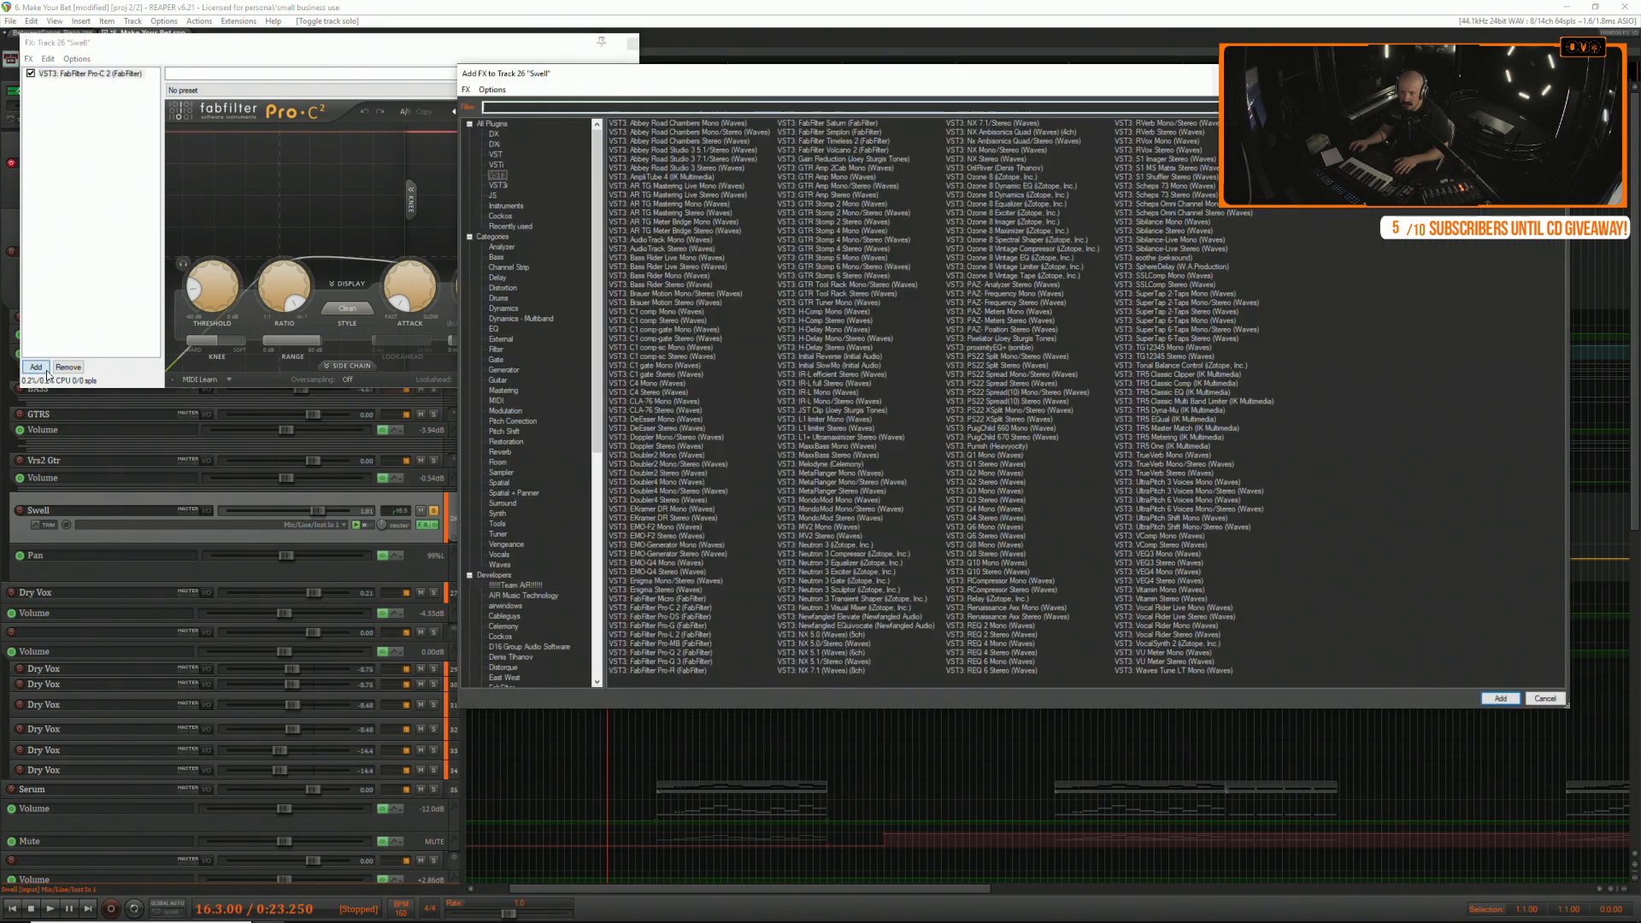
{"action": "double_click", "coordinate": [658, 660]}
Cut the Swell by about 20 dB around 160 Hz with a Pro-Q 3 bell band during playback, and close its effects chain.
{"action": "key", "text": "space"}
{"action": "left_click_drag", "start_coordinate": [439, 358], "coordinate": [526, 702]}
{"action": "key", "text": "space"}
{"action": "key", "text": "space"}
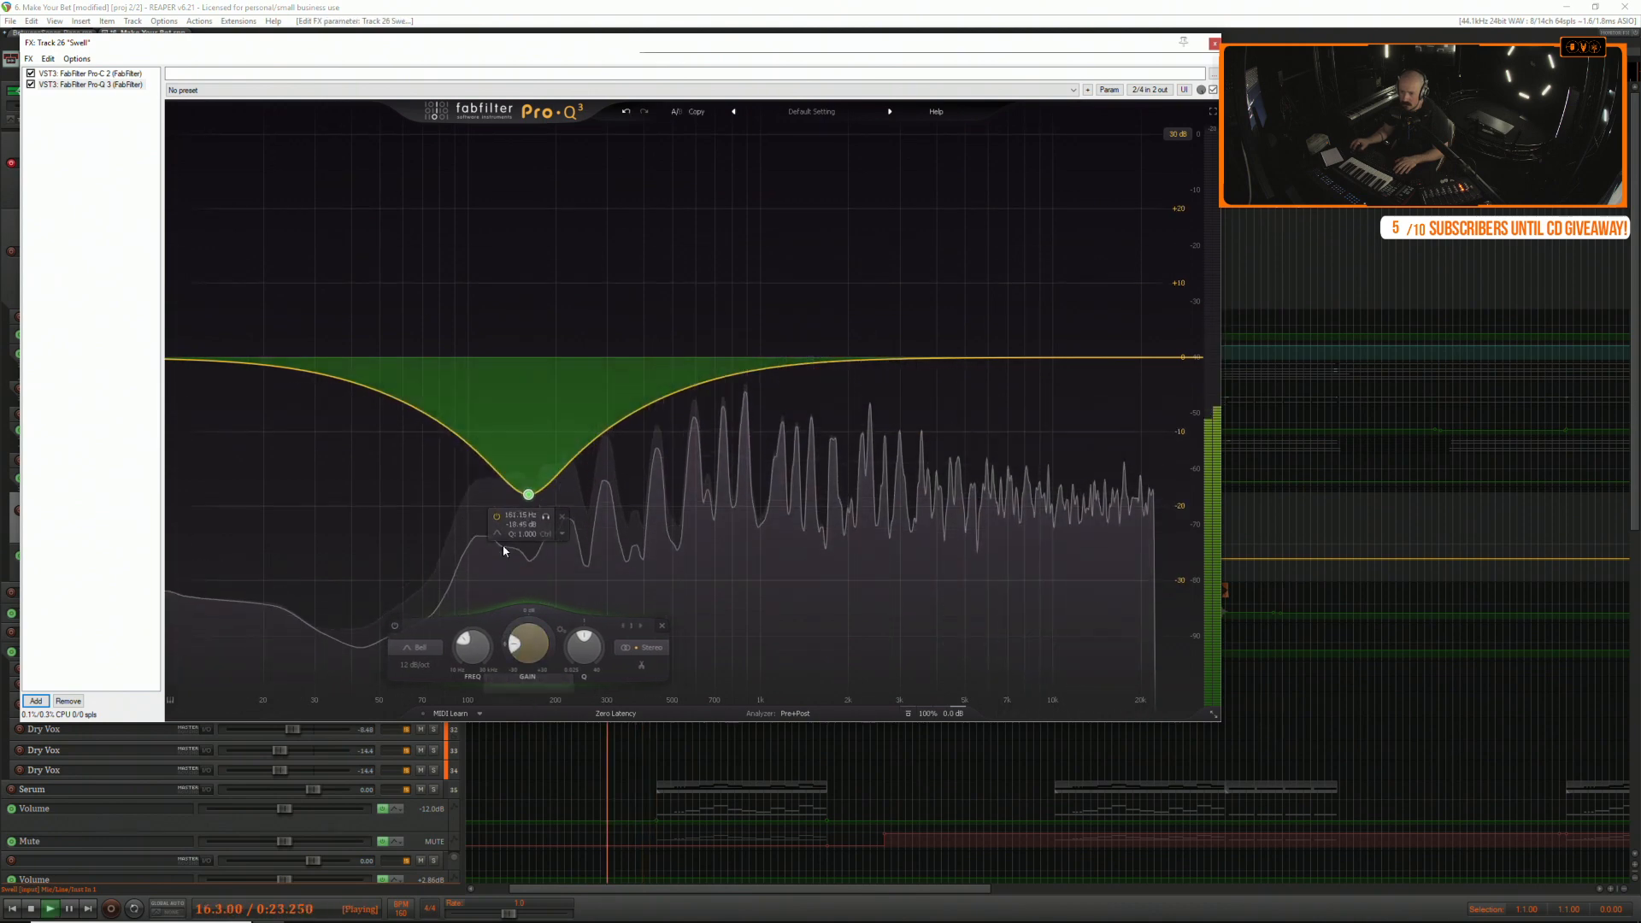
{"action": "left_click_drag", "start_coordinate": [528, 495], "coordinate": [528, 505]}
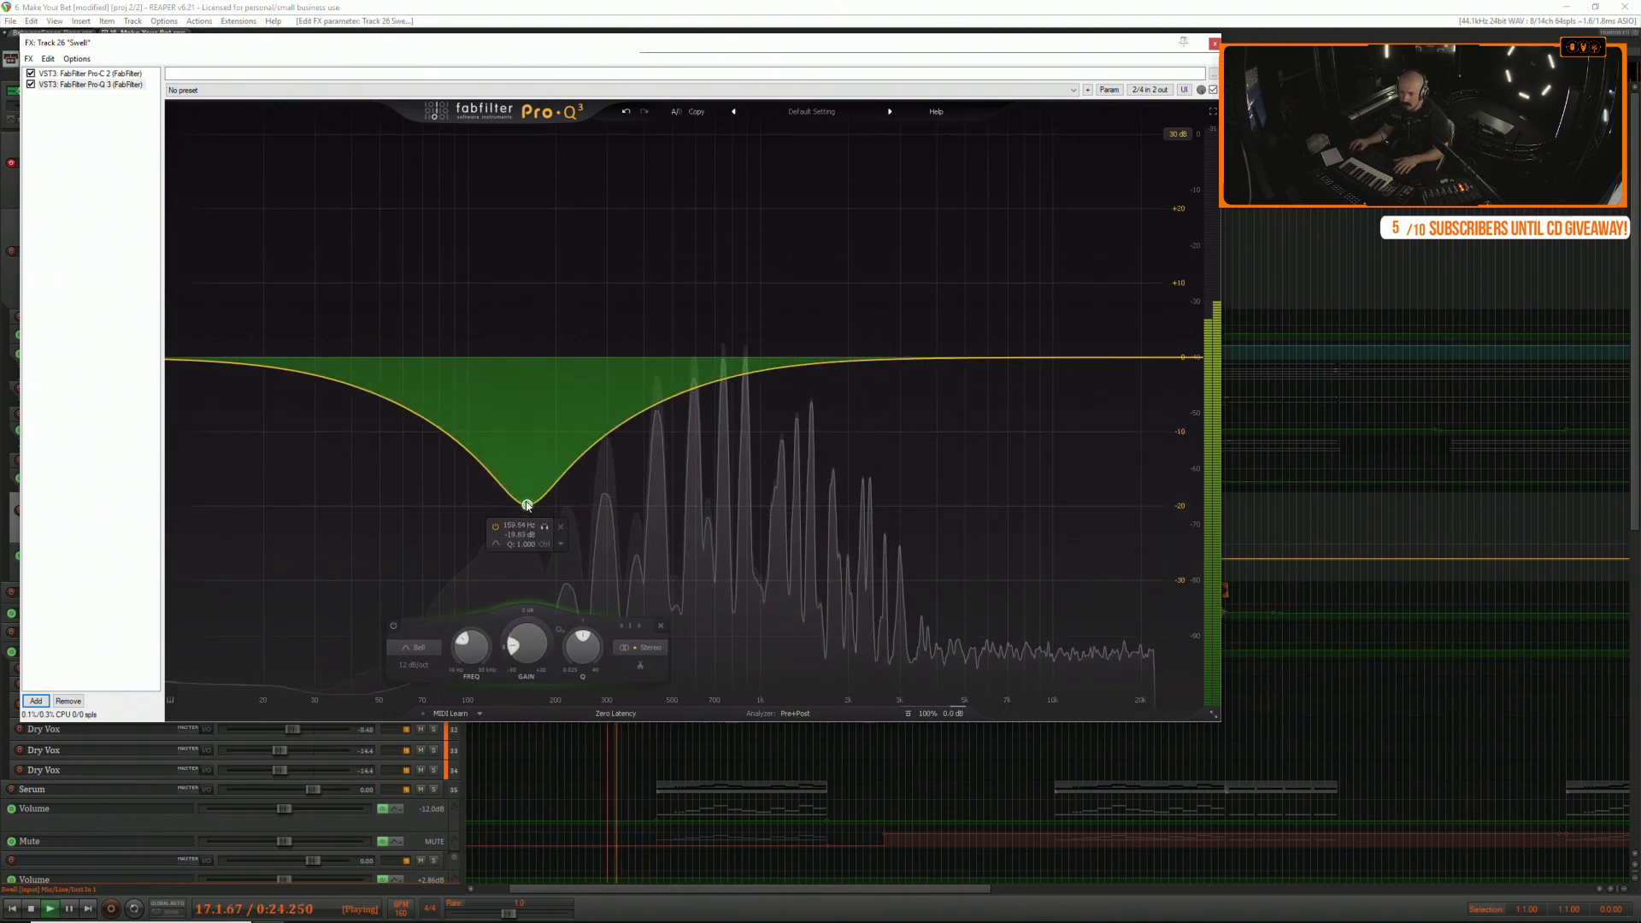
{"action": "left_click", "coordinate": [1215, 43]}
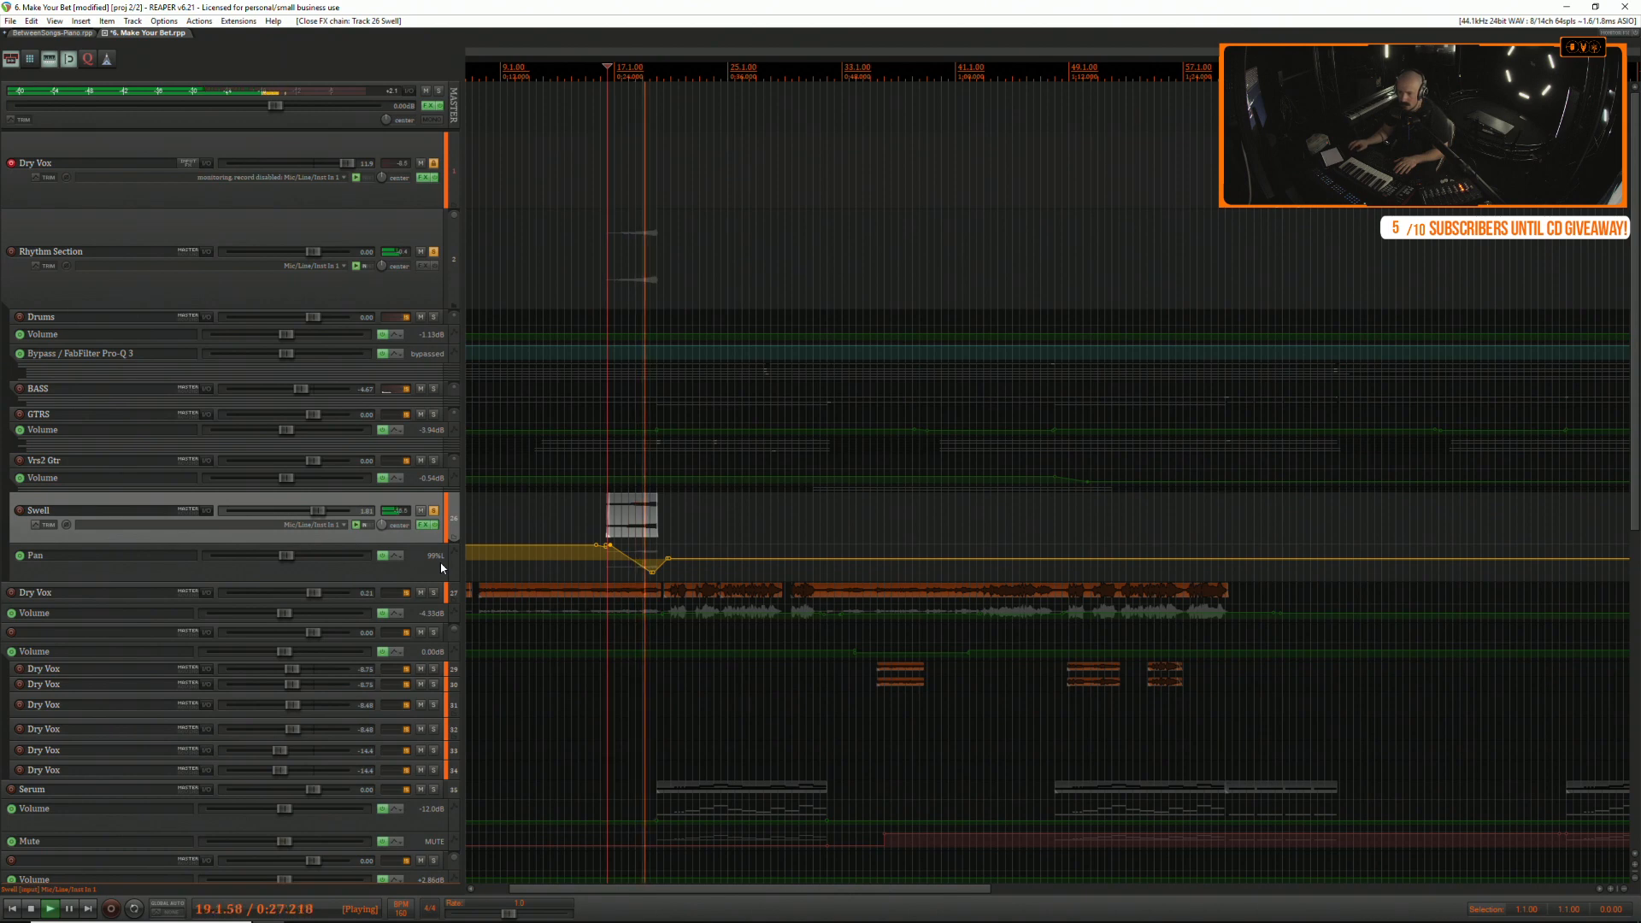
Unsolo the Swell, play it within the Rhythm Section from measure 16.3, and raise its volume to +6.16 dB.
{"action": "key", "text": "space"}
{"action": "key", "text": "space"}
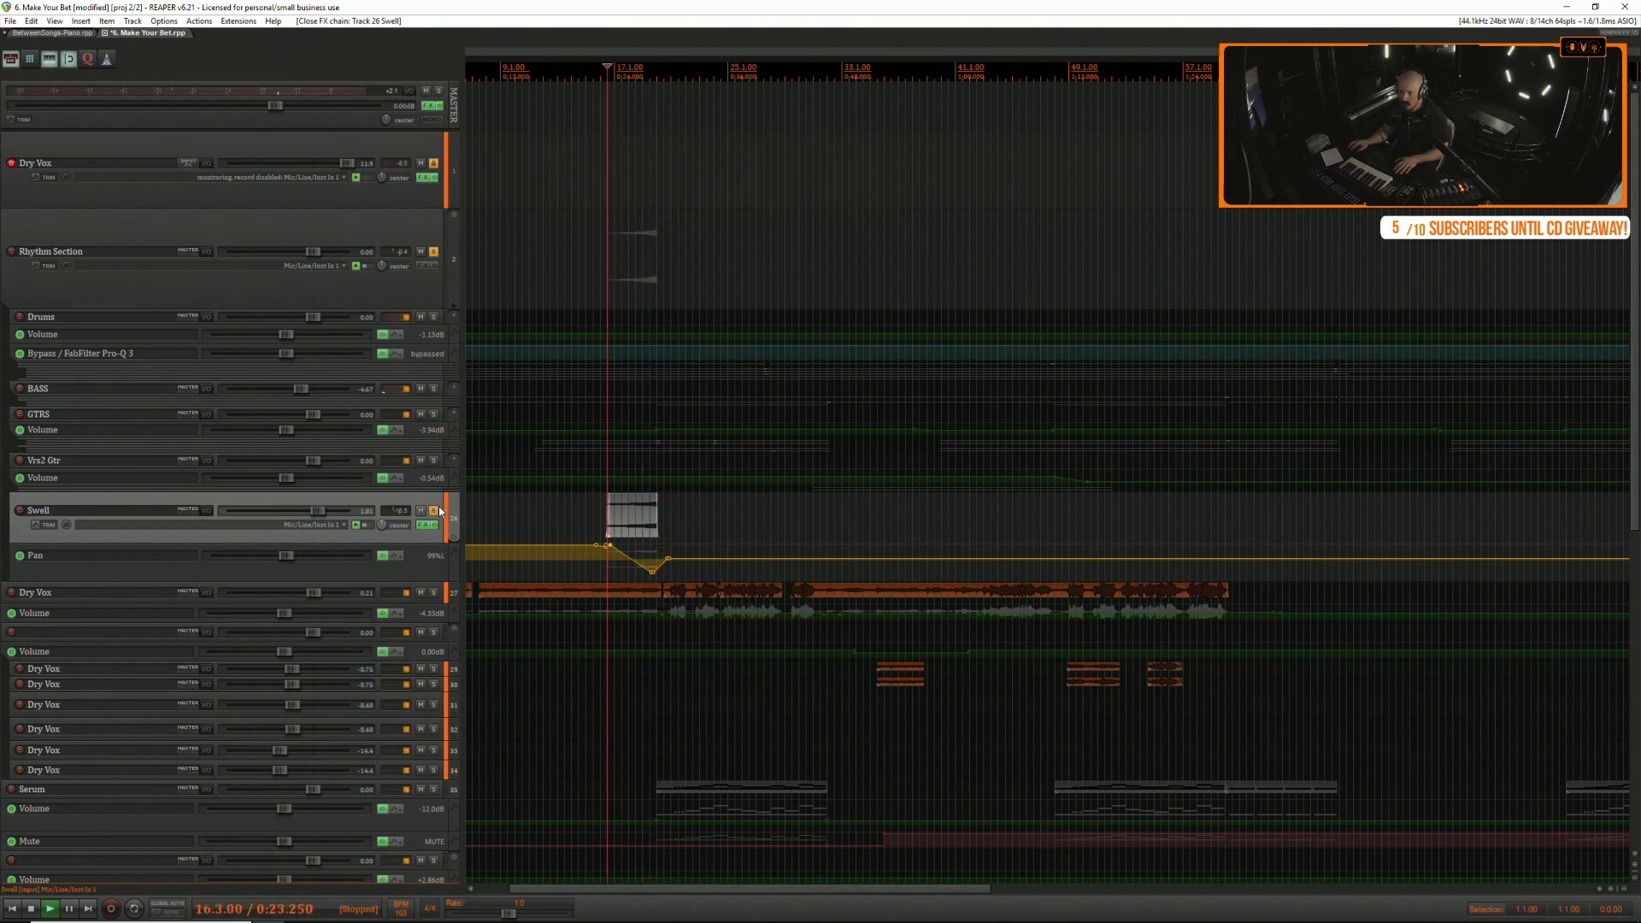
{"action": "left_click", "coordinate": [434, 510]}
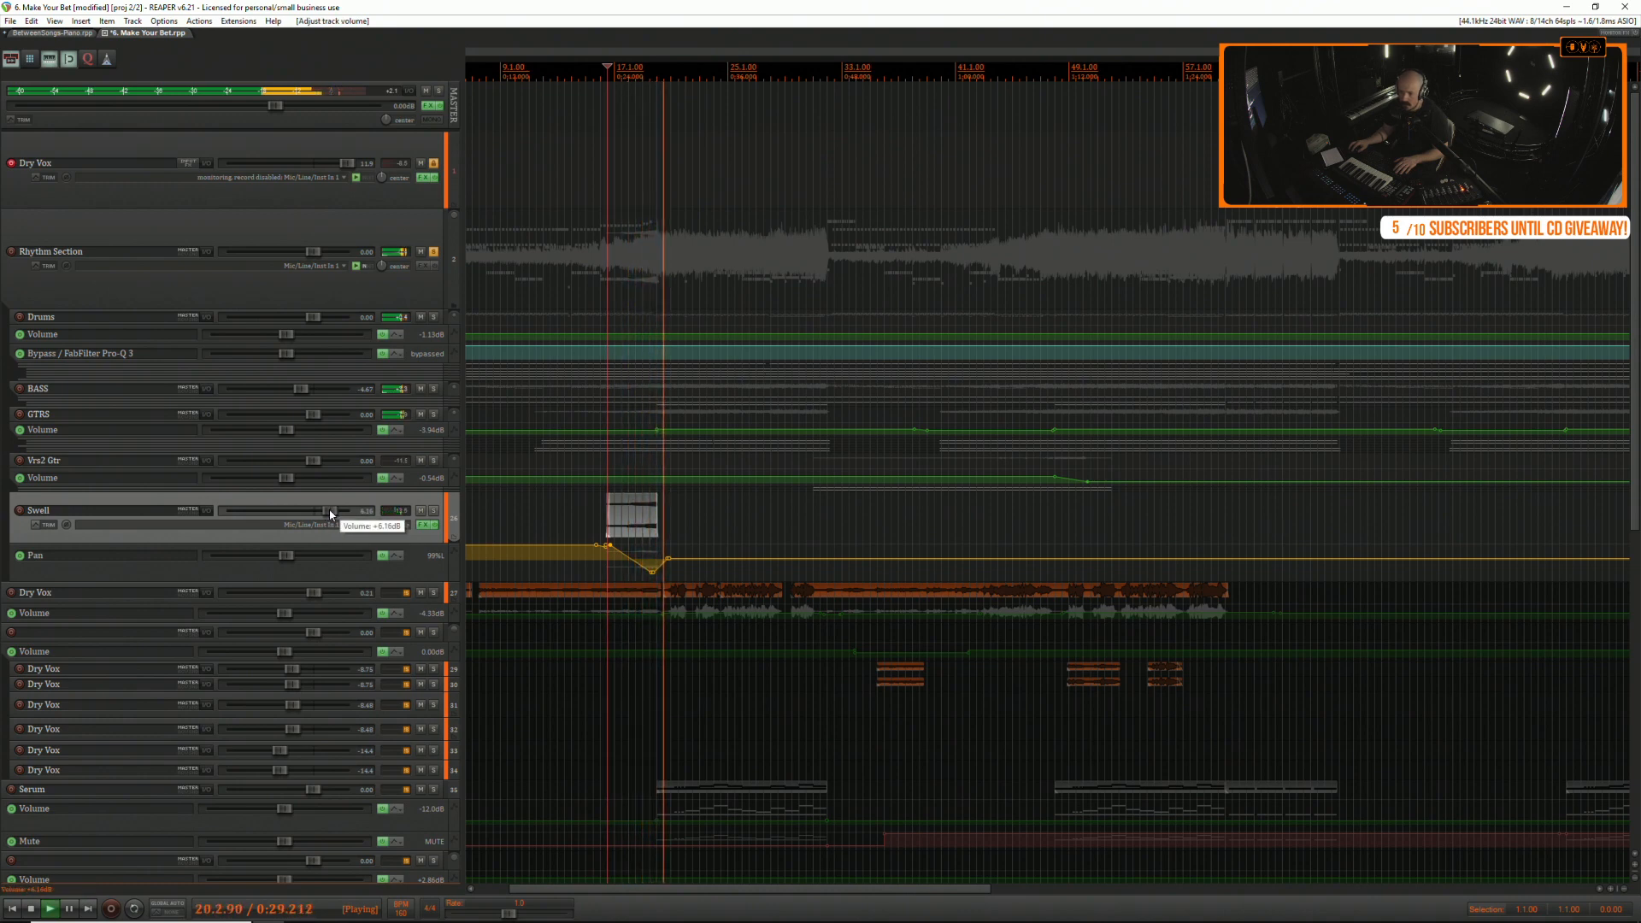
{"action": "key", "text": "space"}
{"action": "key", "text": "space"}
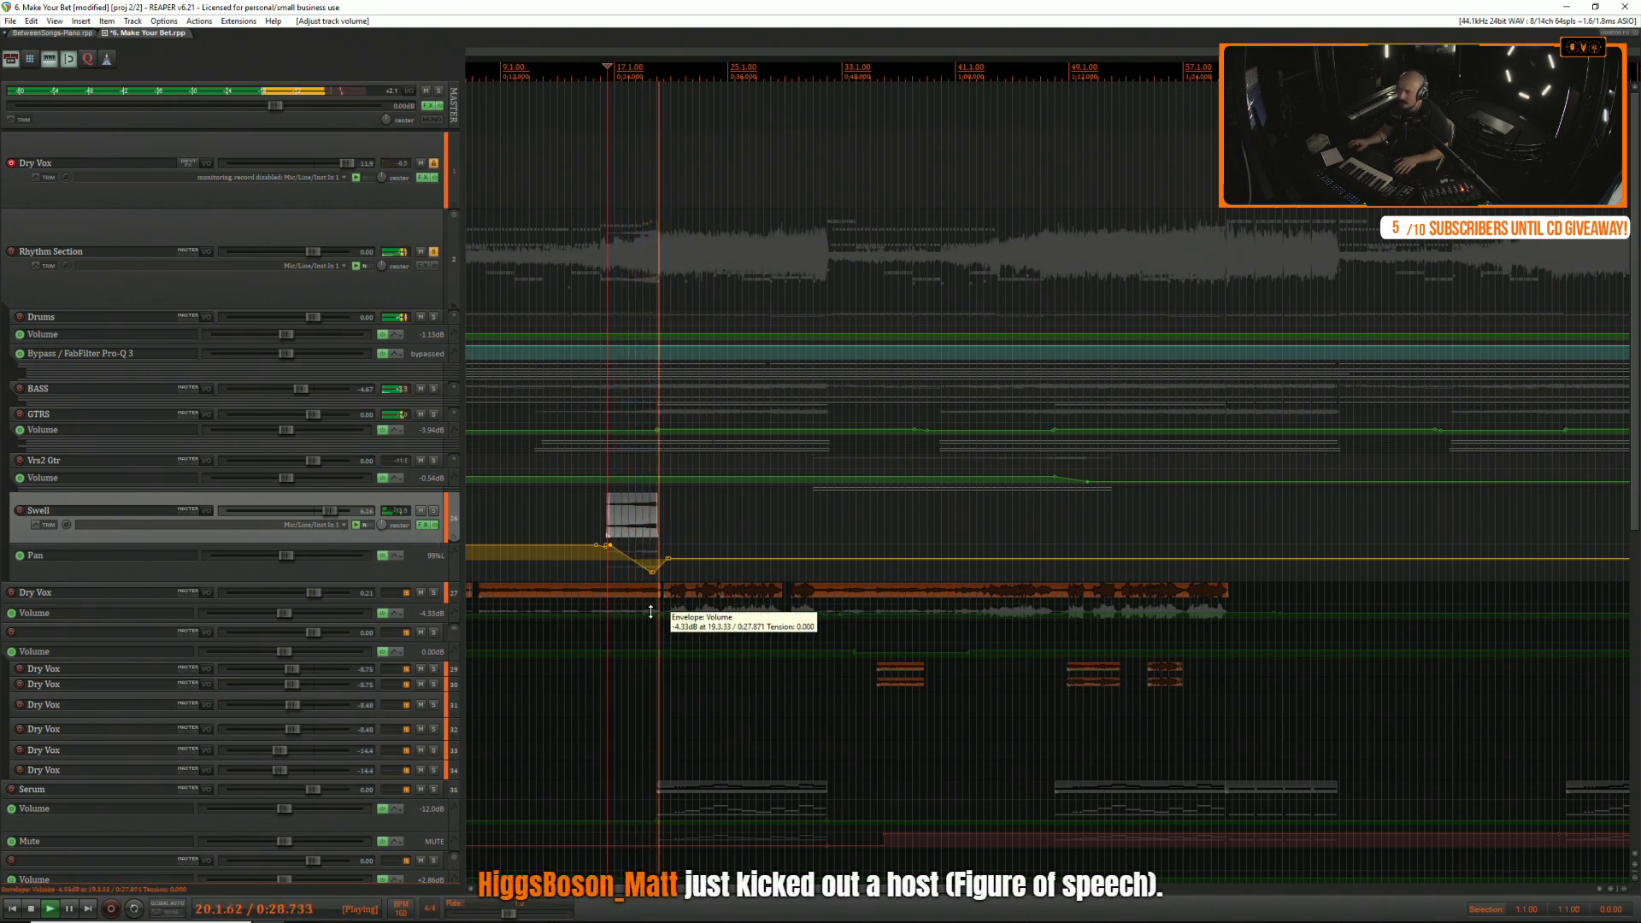
{"action": "key", "text": "space"}
Move the Serum track into the Rhythm Section folder, directly below Swell.
{"action": "scroll", "coordinate": [766, 602], "scroll_direction": "down", "scroll_amount": 3}
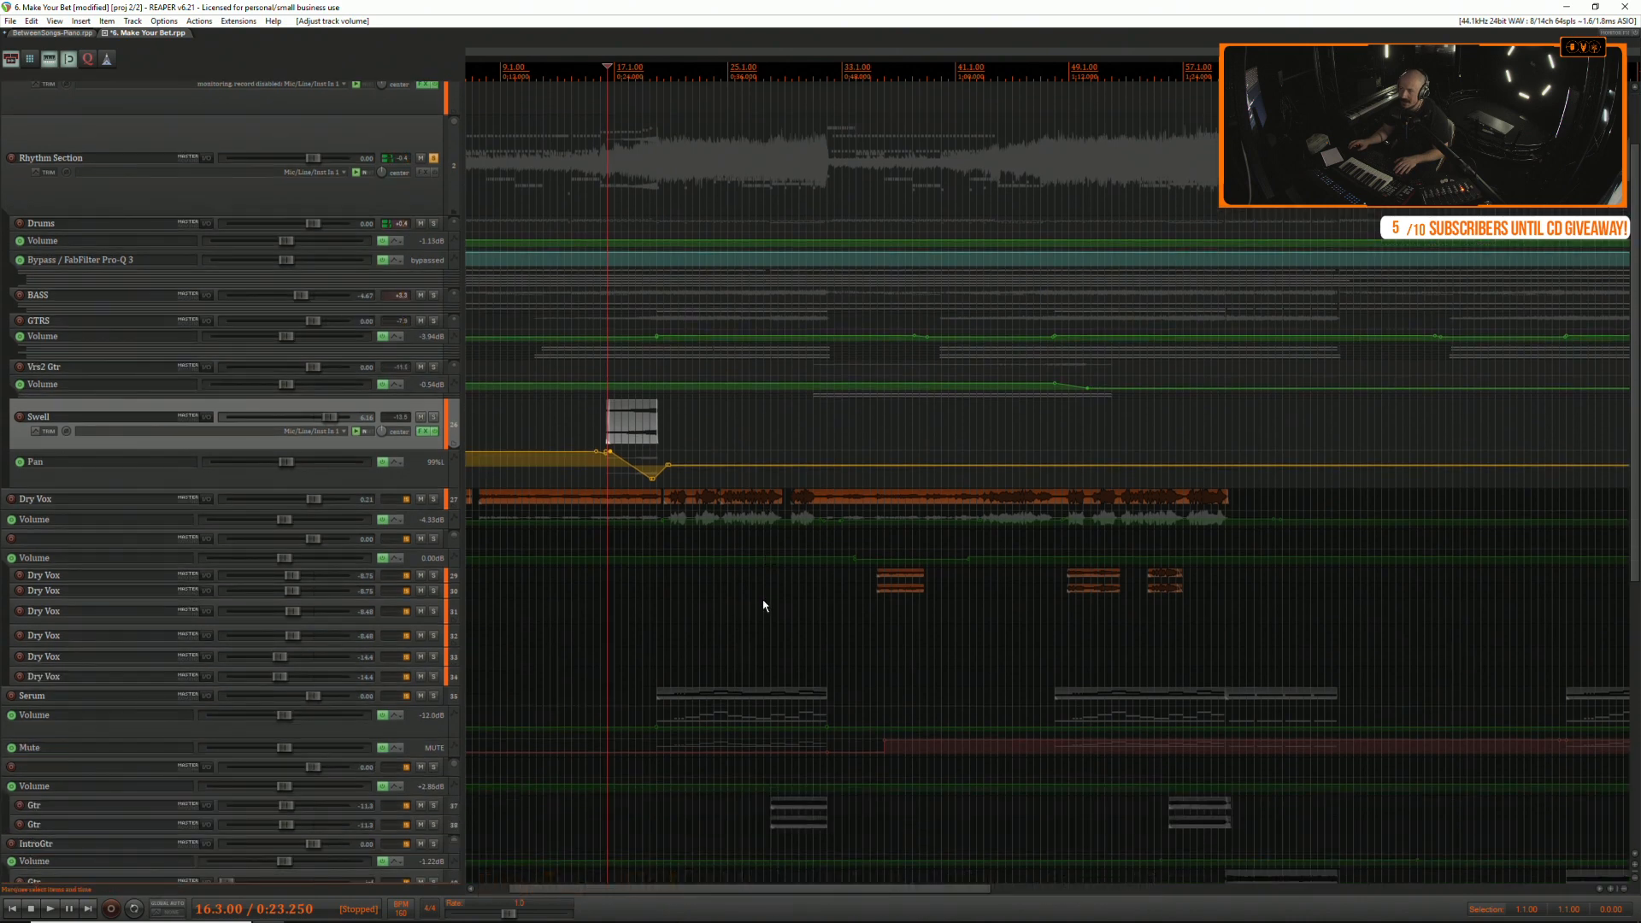
{"action": "scroll", "coordinate": [726, 566], "scroll_direction": "down", "scroll_amount": 2}
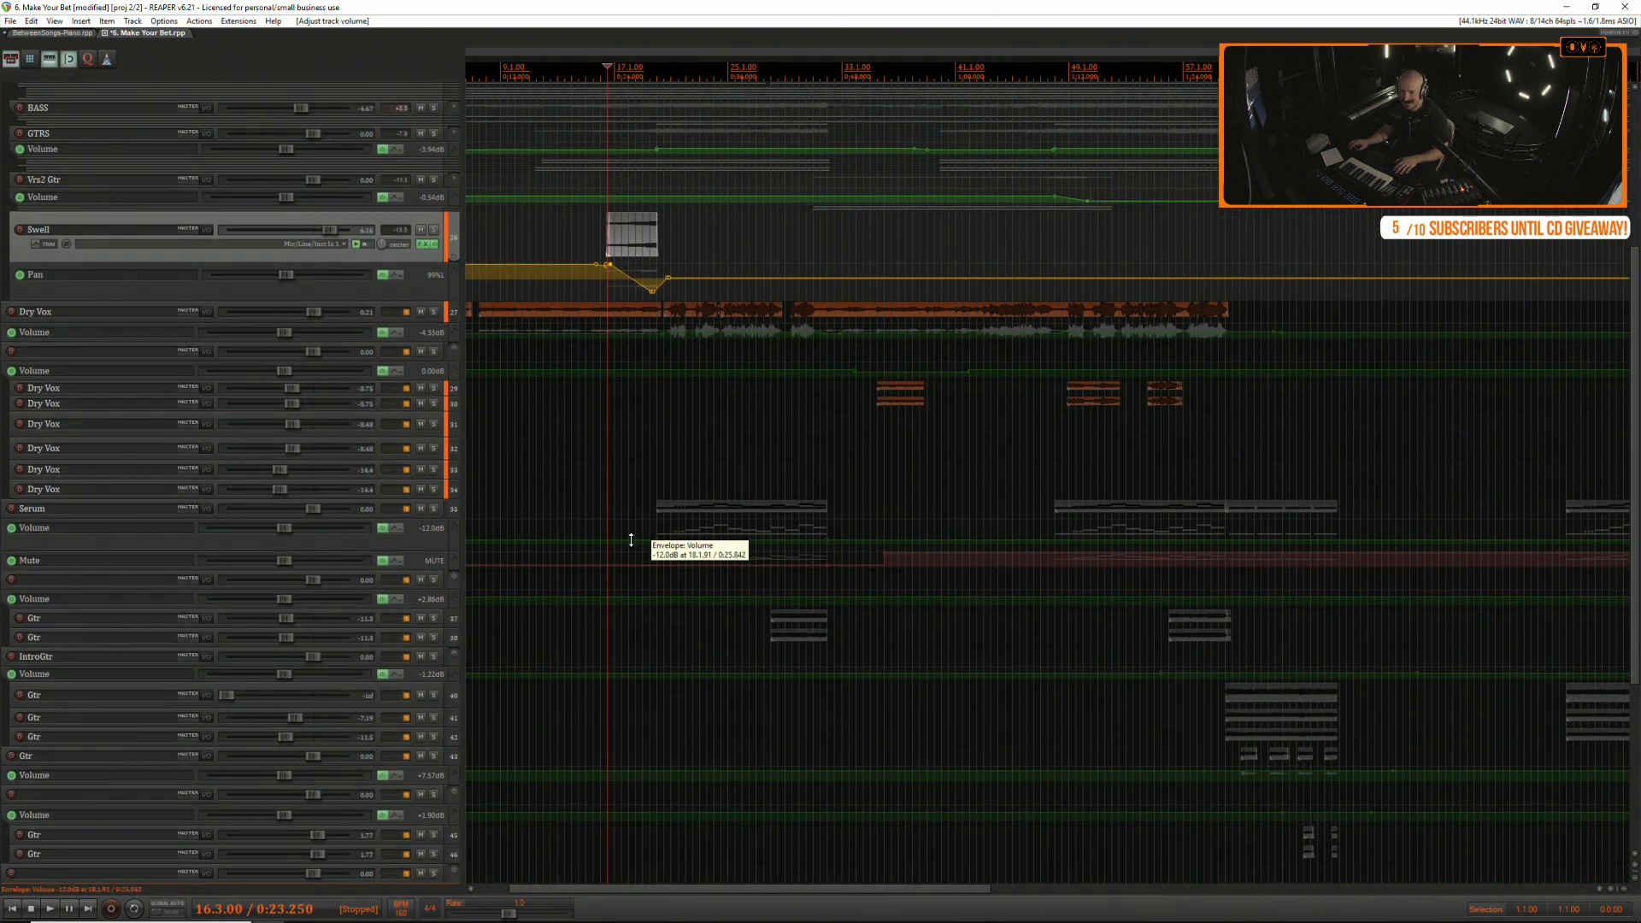
{"action": "left_click", "coordinate": [708, 462]}
{"action": "scroll", "coordinate": [732, 453], "scroll_direction": "up", "scroll_amount": 3}
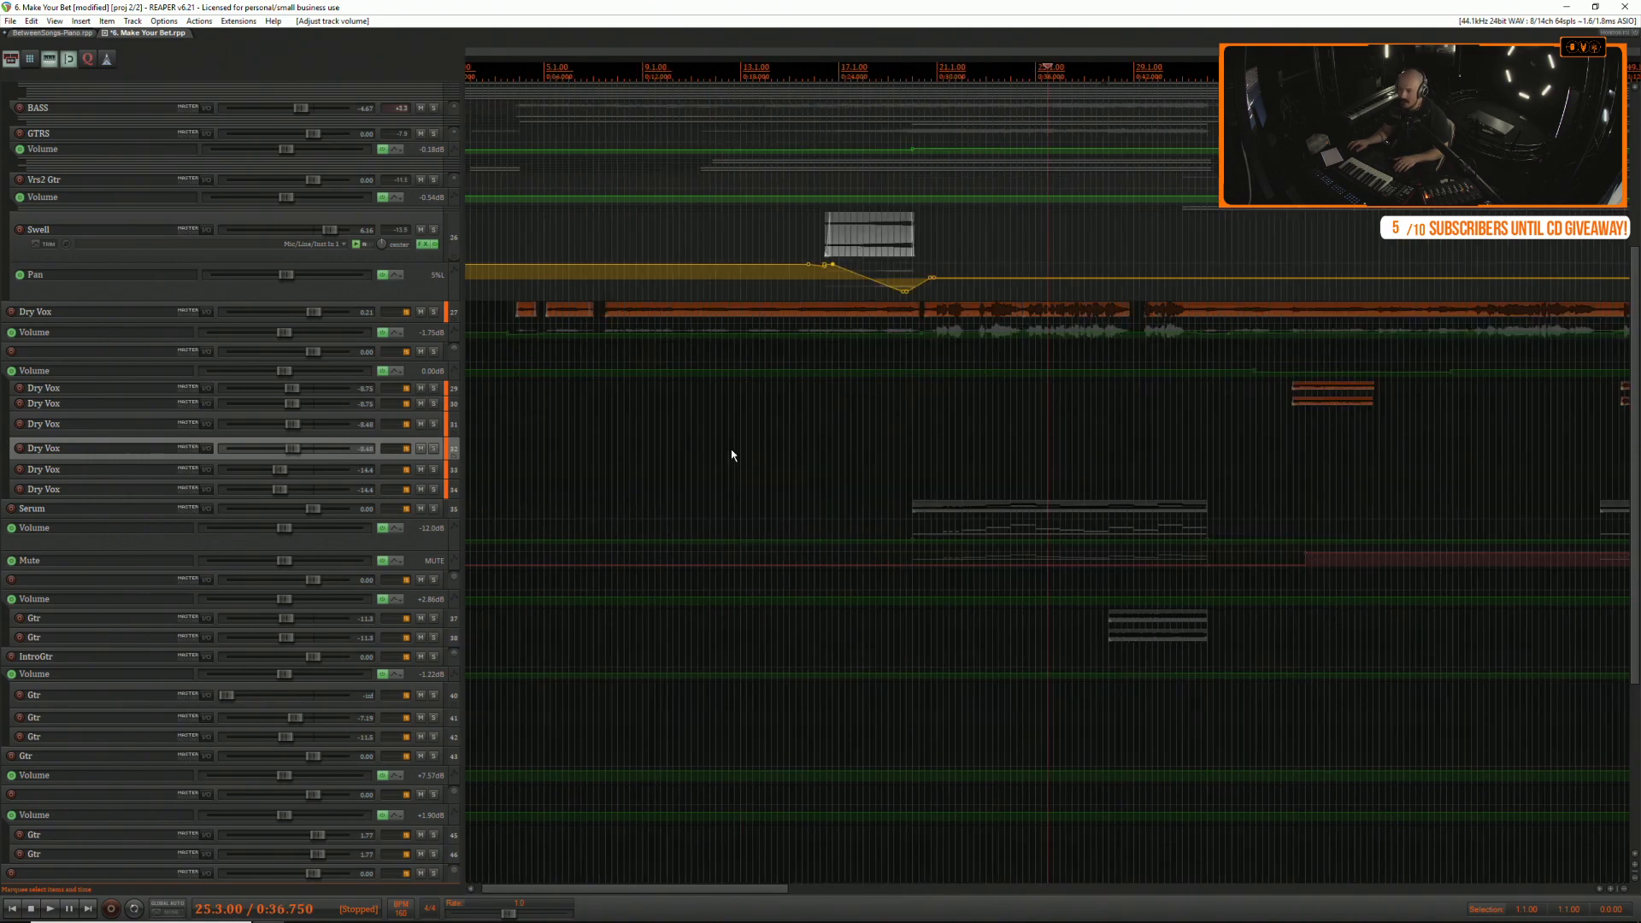
{"action": "scroll", "coordinate": [985, 431], "scroll_direction": "down", "scroll_amount": 3}
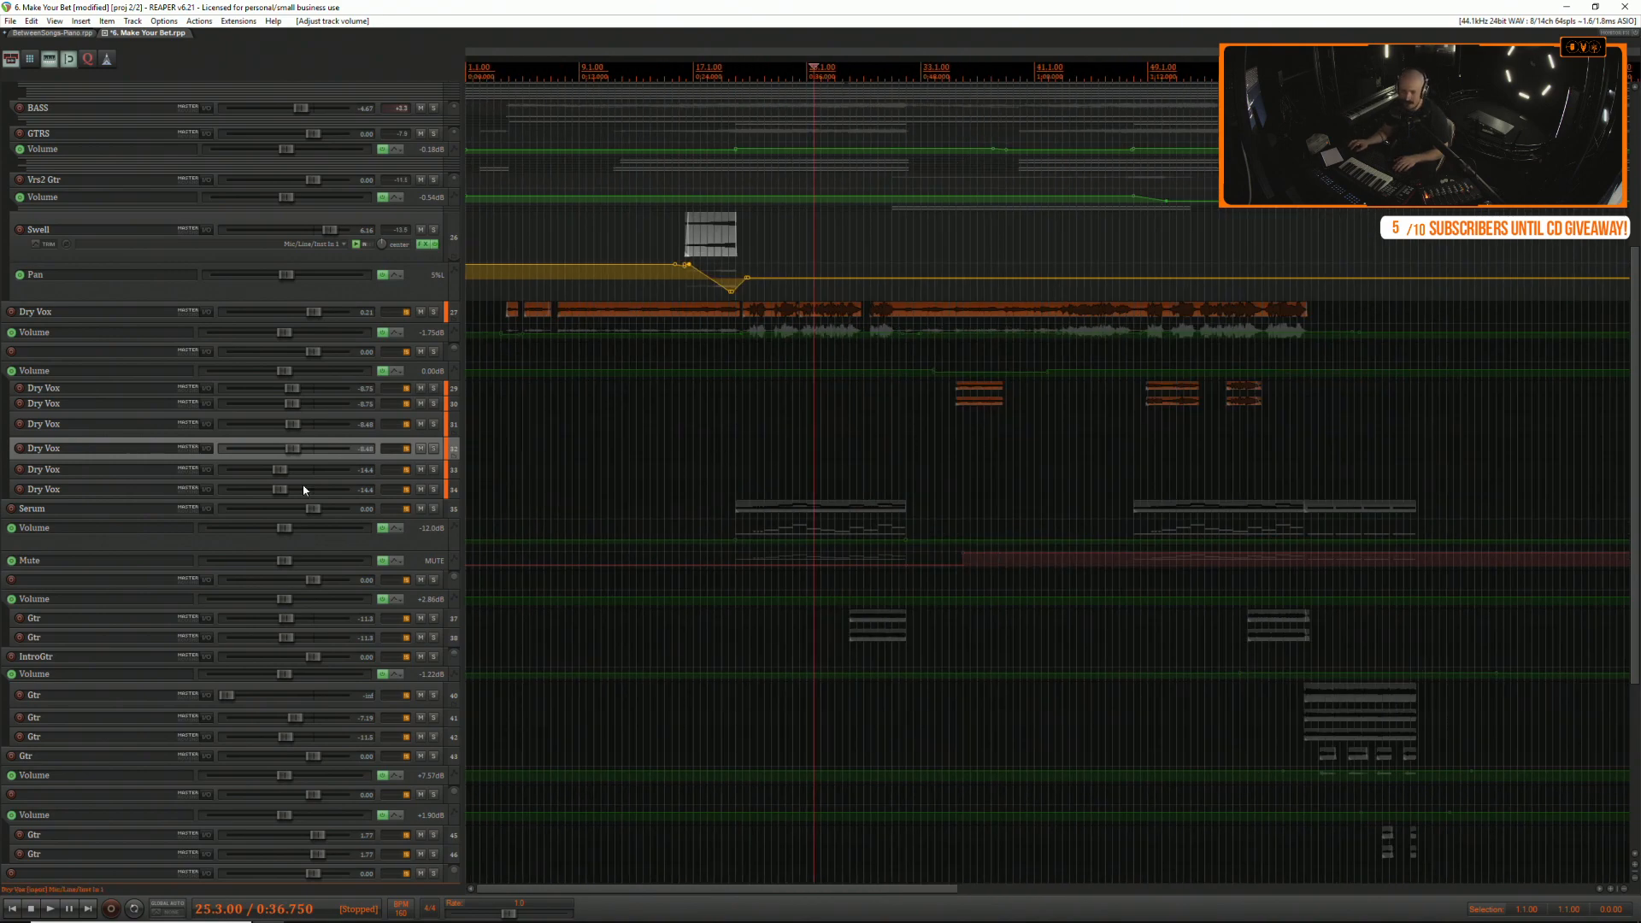
{"action": "left_click", "coordinate": [91, 510]}
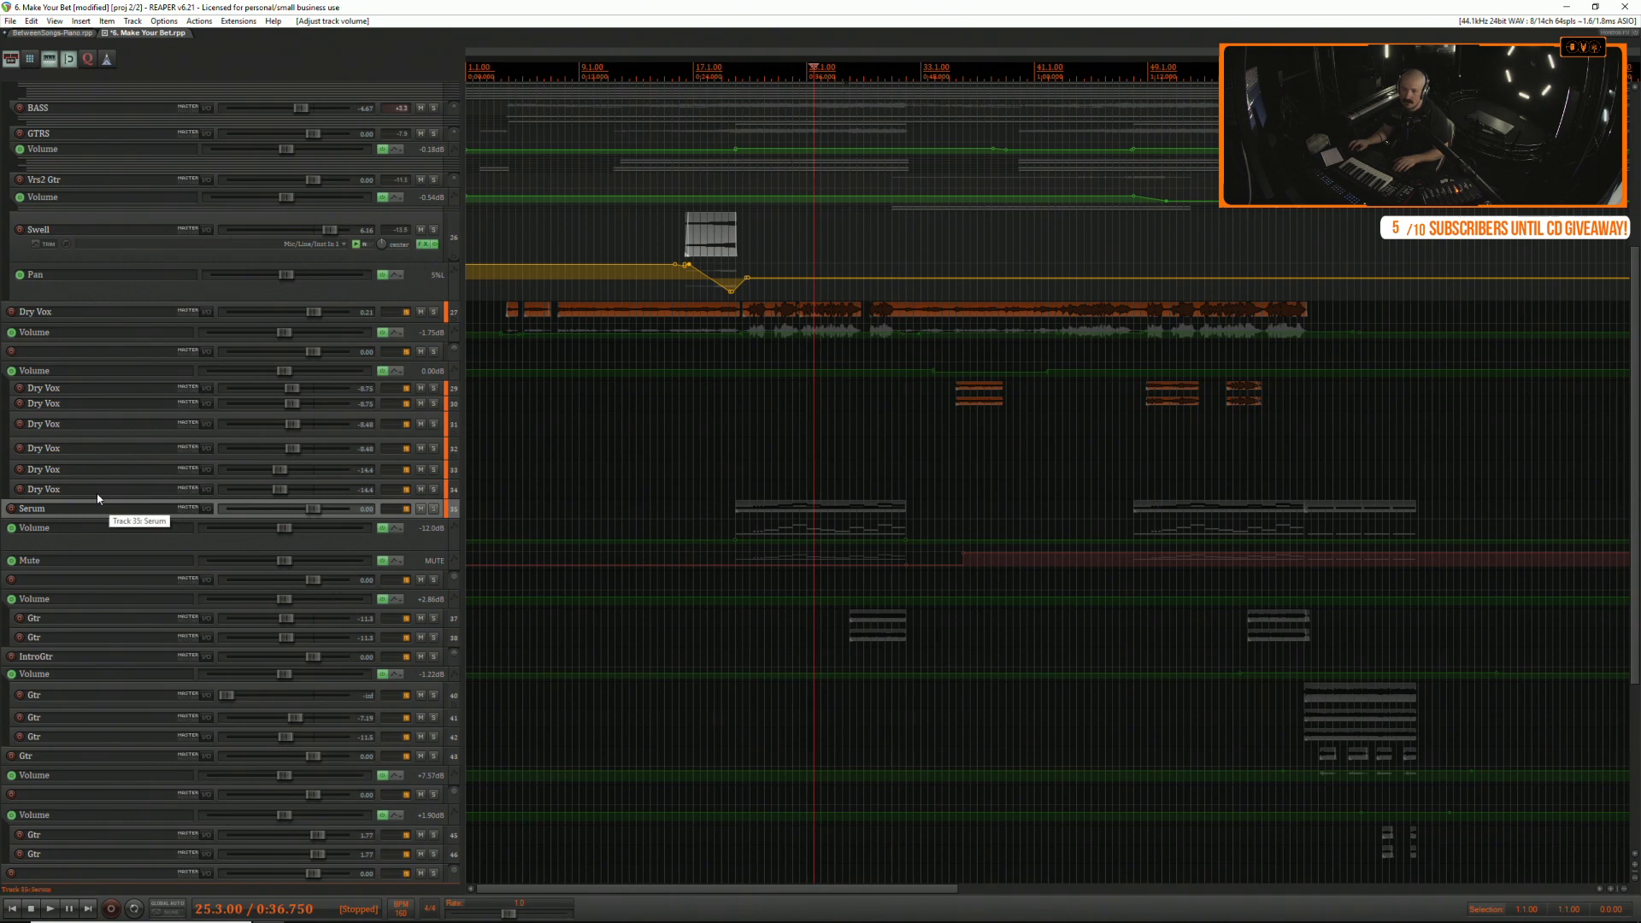
{"action": "left_click_drag", "start_coordinate": [98, 499], "coordinate": [94, 311]}
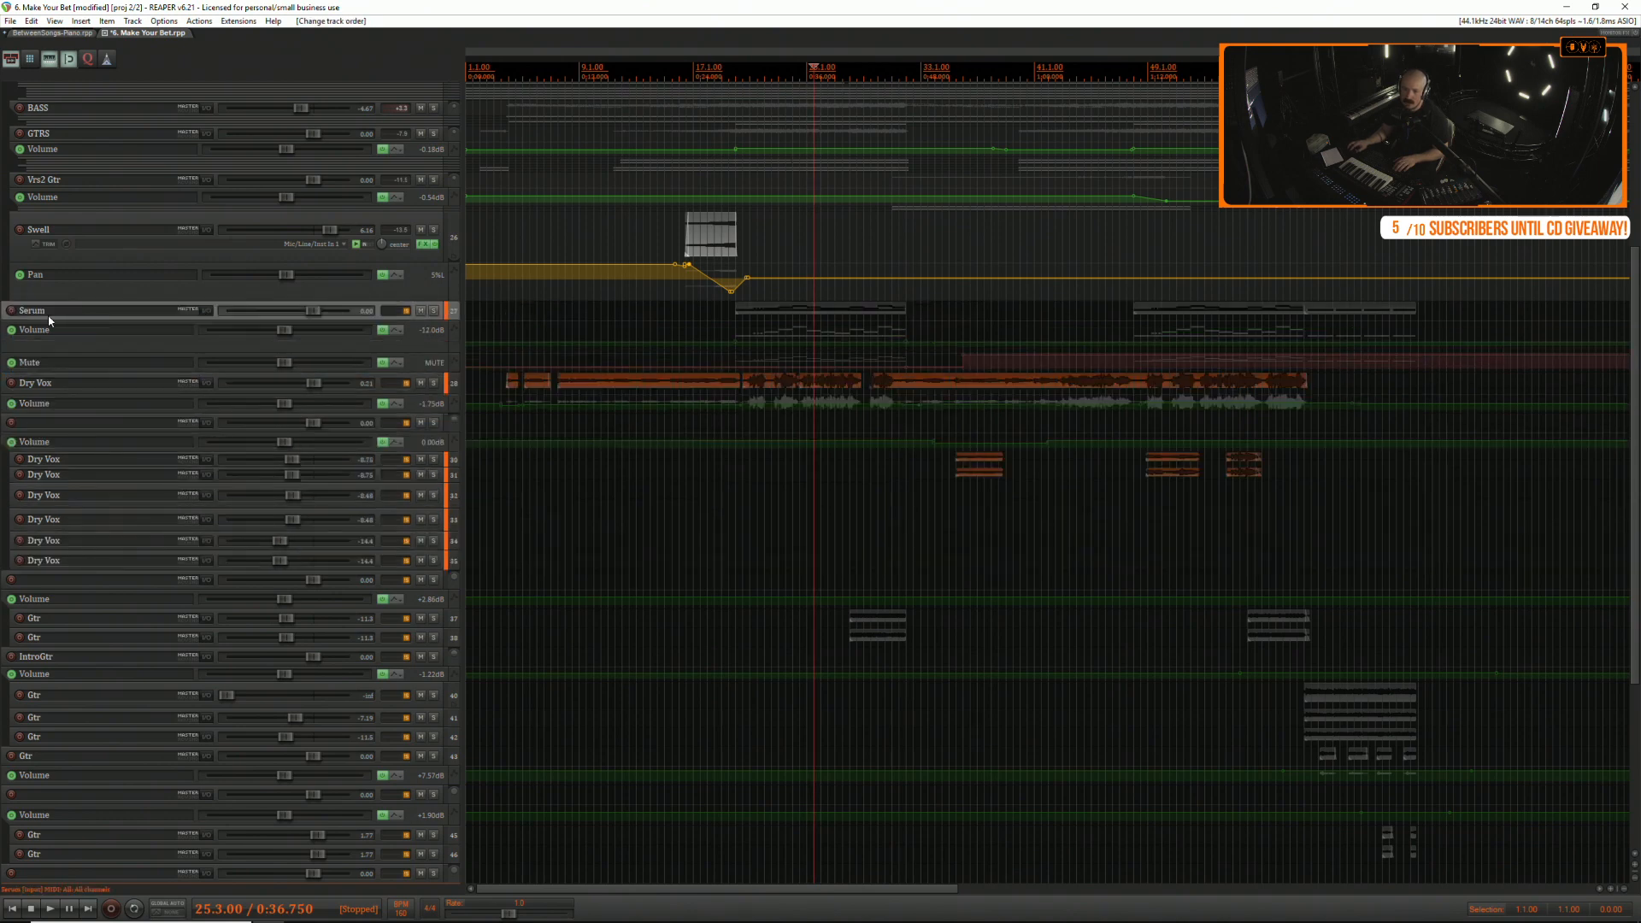
{"action": "left_click_drag", "start_coordinate": [56, 240], "coordinate": [61, 249]}
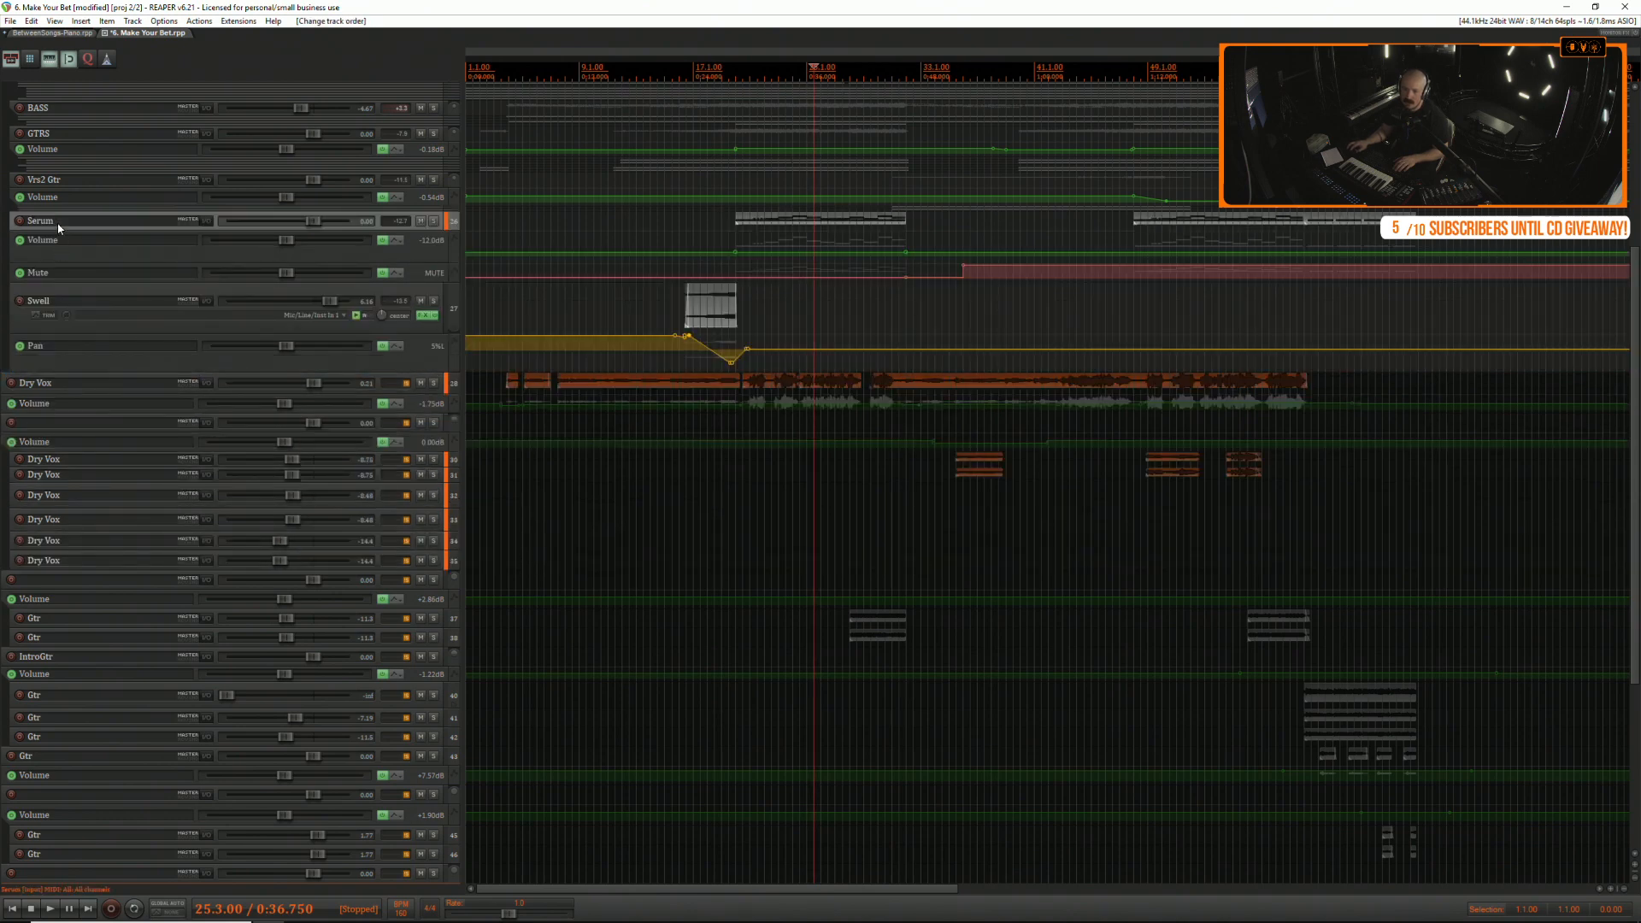
{"action": "left_click_drag", "start_coordinate": [53, 311], "coordinate": [55, 214]}
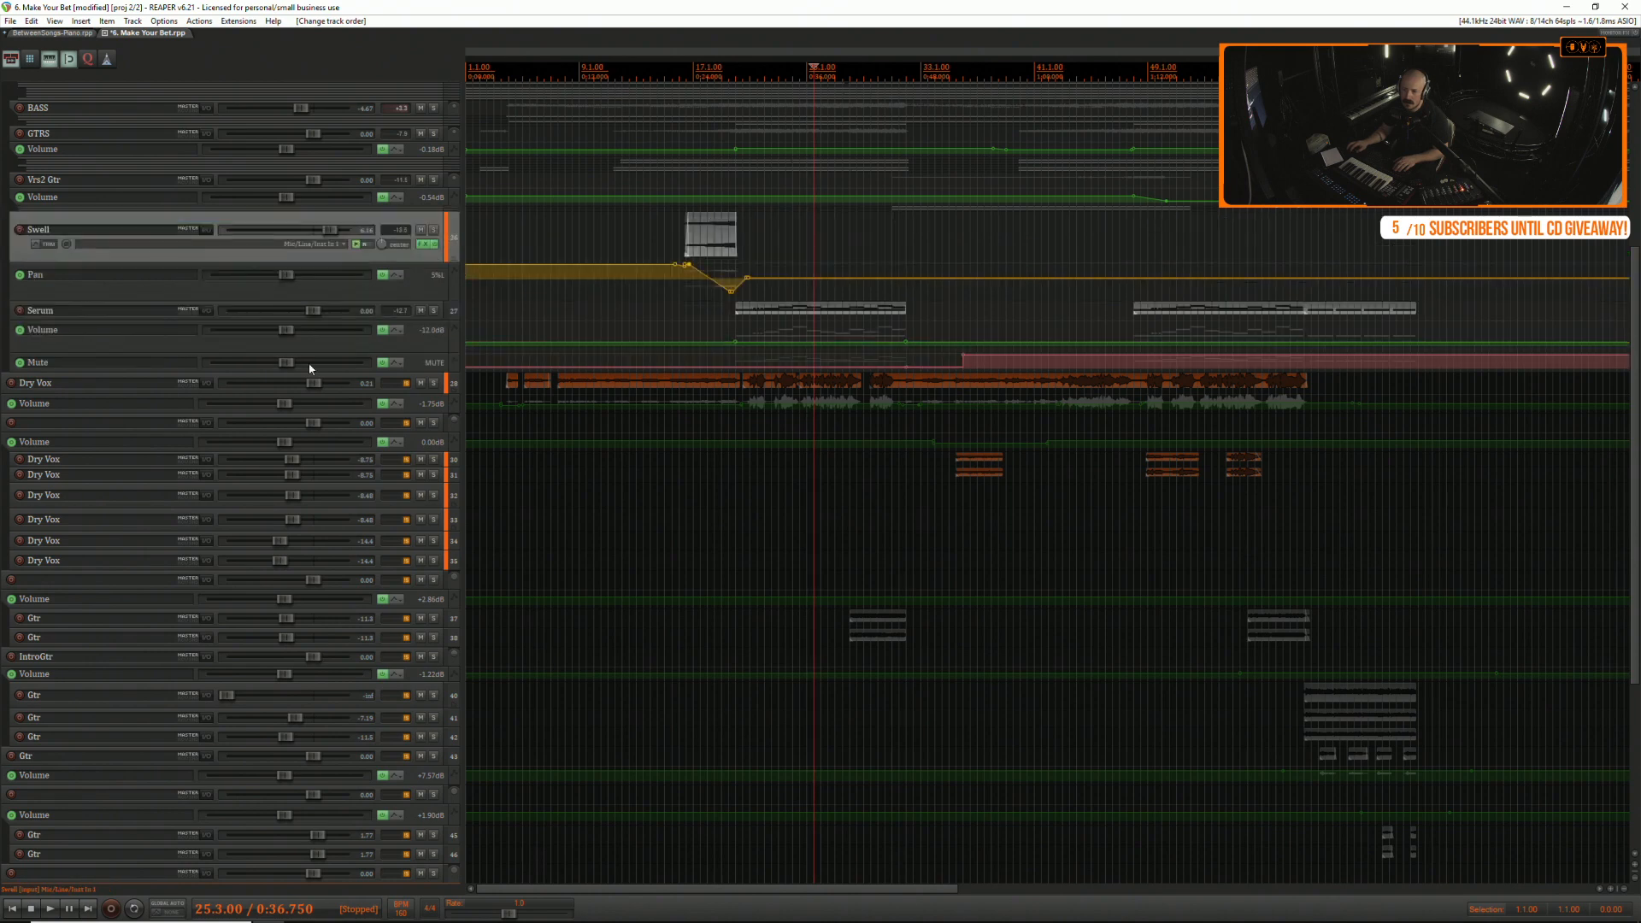
Play from measure 19.3, solo the Serum track, and increase its height.
{"action": "left_click", "coordinate": [732, 308]}
{"action": "scroll", "coordinate": [731, 313], "scroll_direction": "up", "scroll_amount": 1}
{"action": "key", "text": "space"}
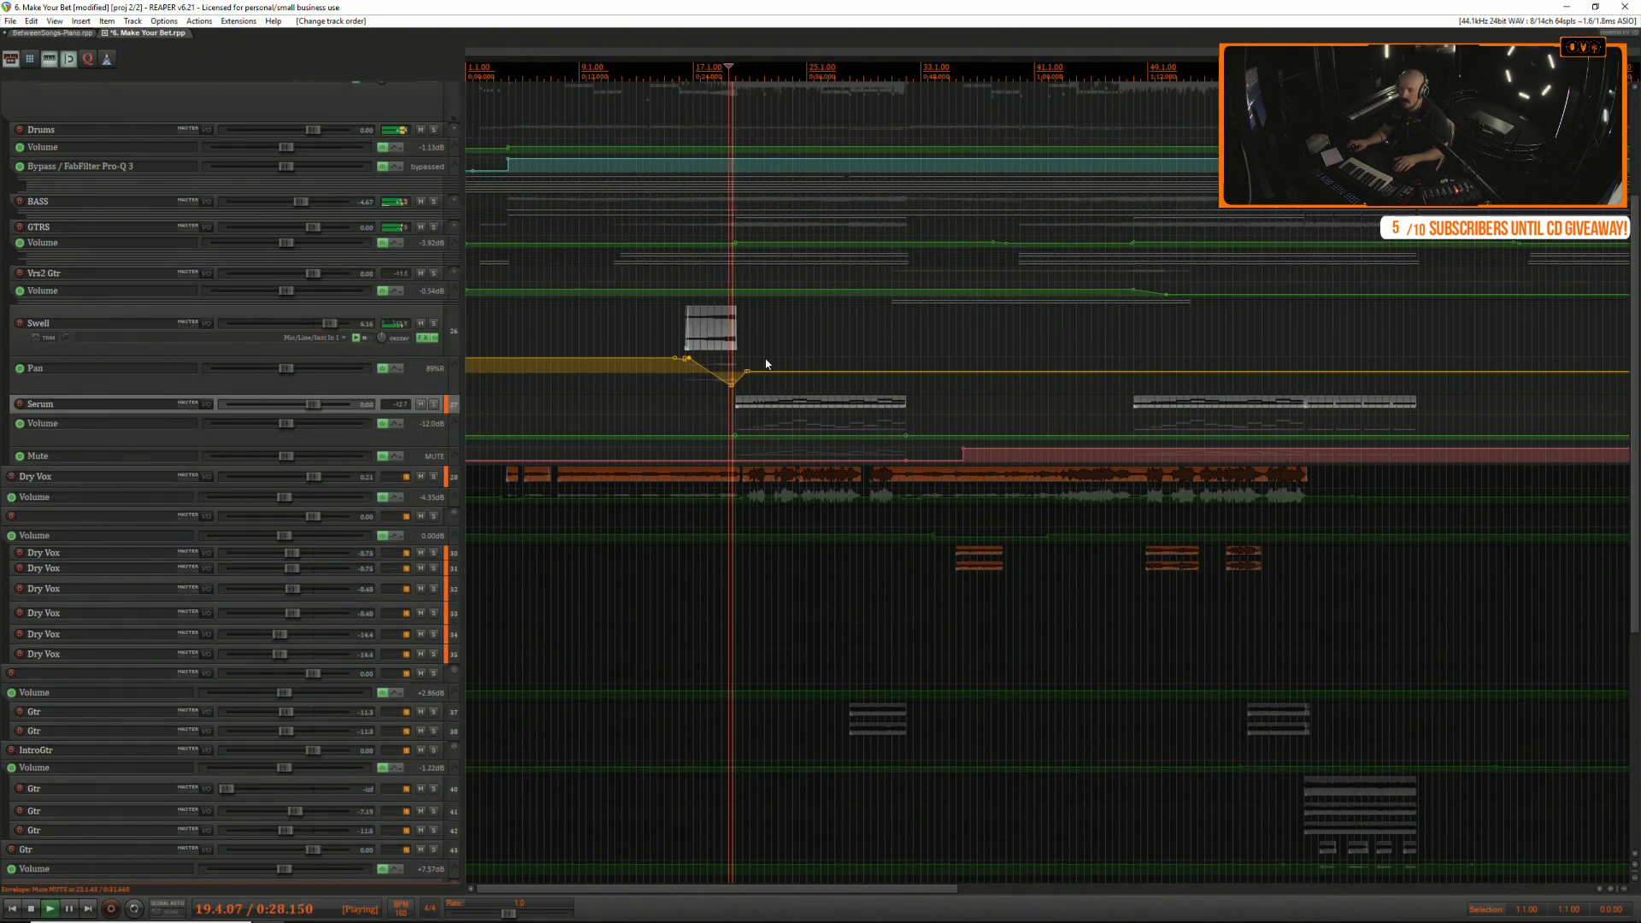
{"action": "left_click", "coordinate": [433, 405]}
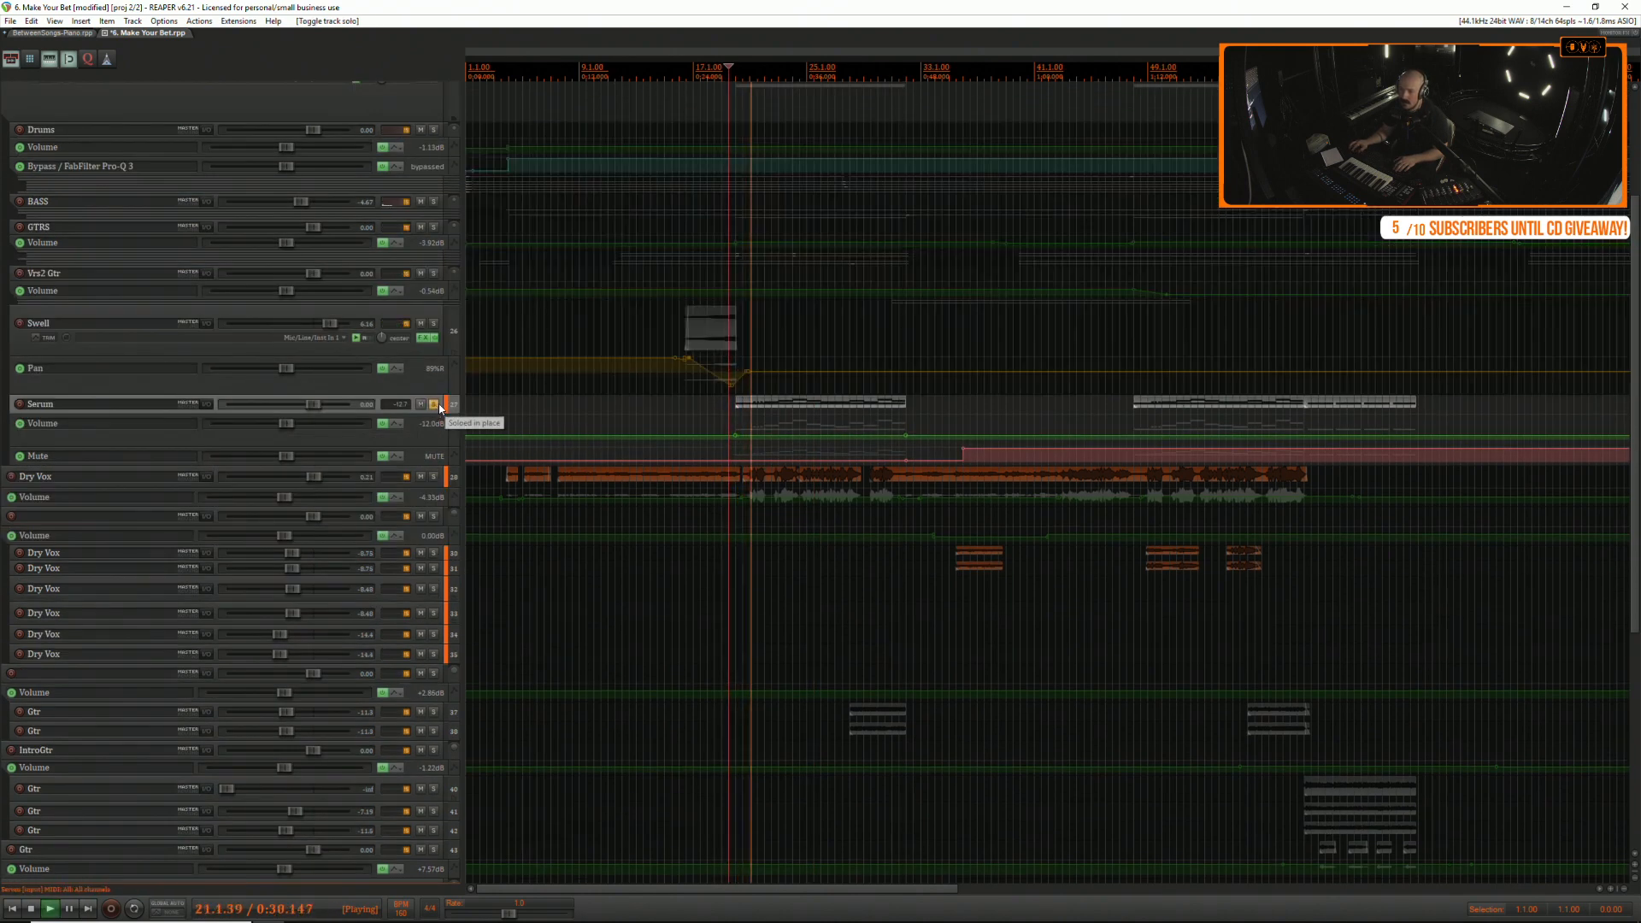
{"action": "left_click_drag", "start_coordinate": [452, 414], "coordinate": [451, 473]}
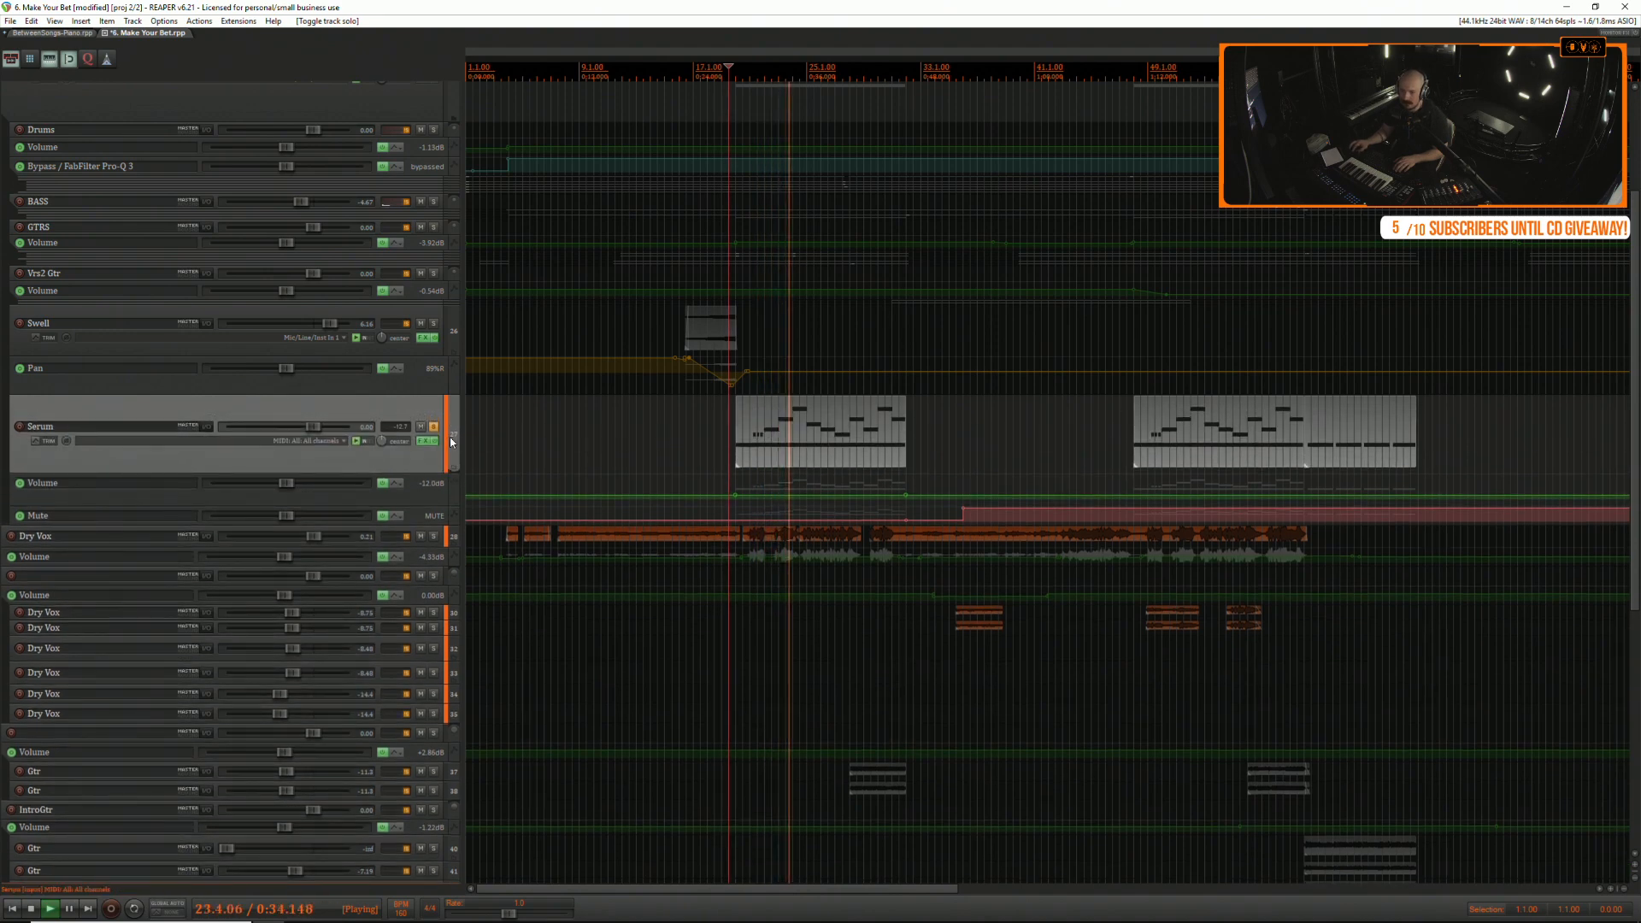
Review the Serum synth and FabFilter Pro-Q 3 settings in the Serum track's effects chain, and close it.
{"action": "scroll", "coordinate": [451, 420], "scroll_direction": "up", "scroll_amount": 2}
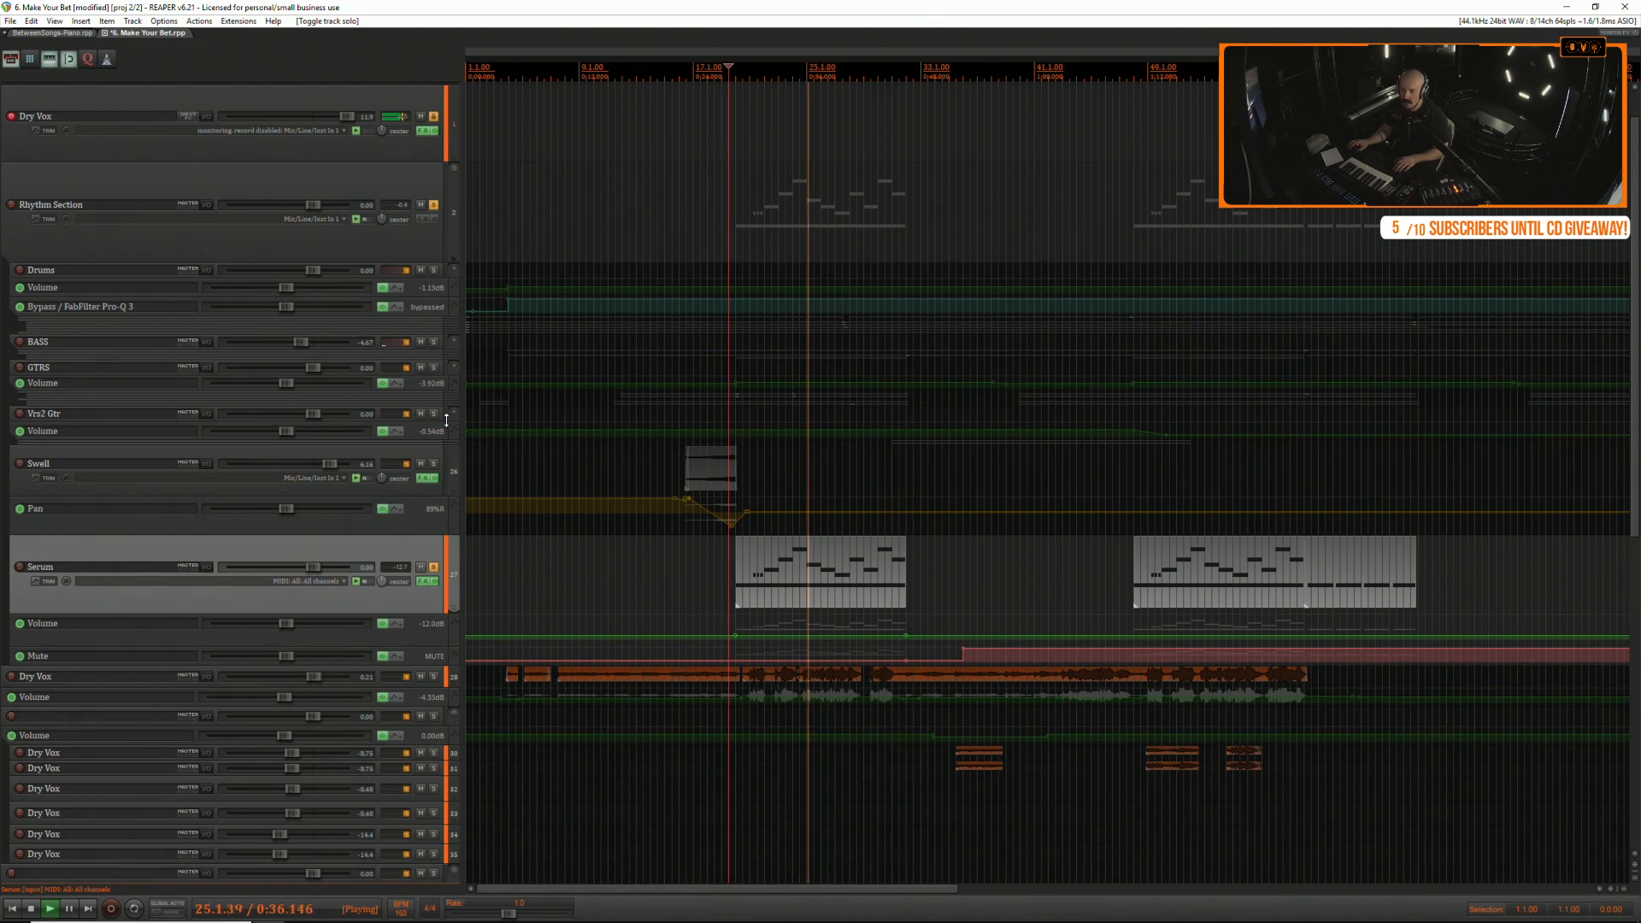
{"action": "scroll", "coordinate": [446, 419], "scroll_direction": "down", "scroll_amount": 1}
{"action": "left_click", "coordinate": [427, 535]}
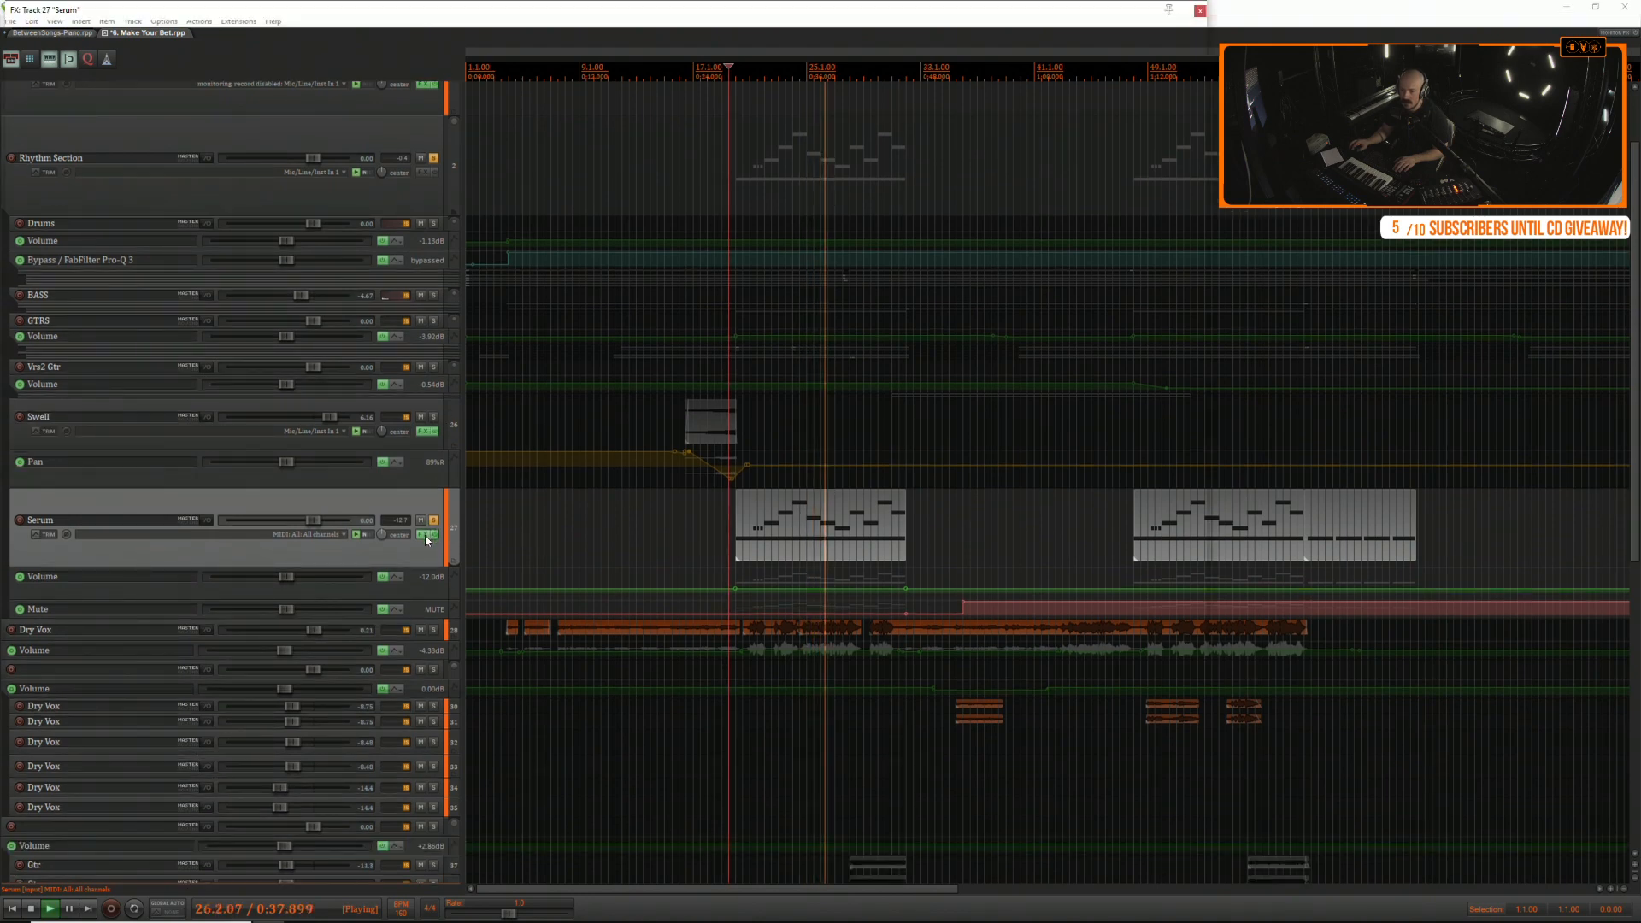
{"action": "left_click", "coordinate": [100, 41]}
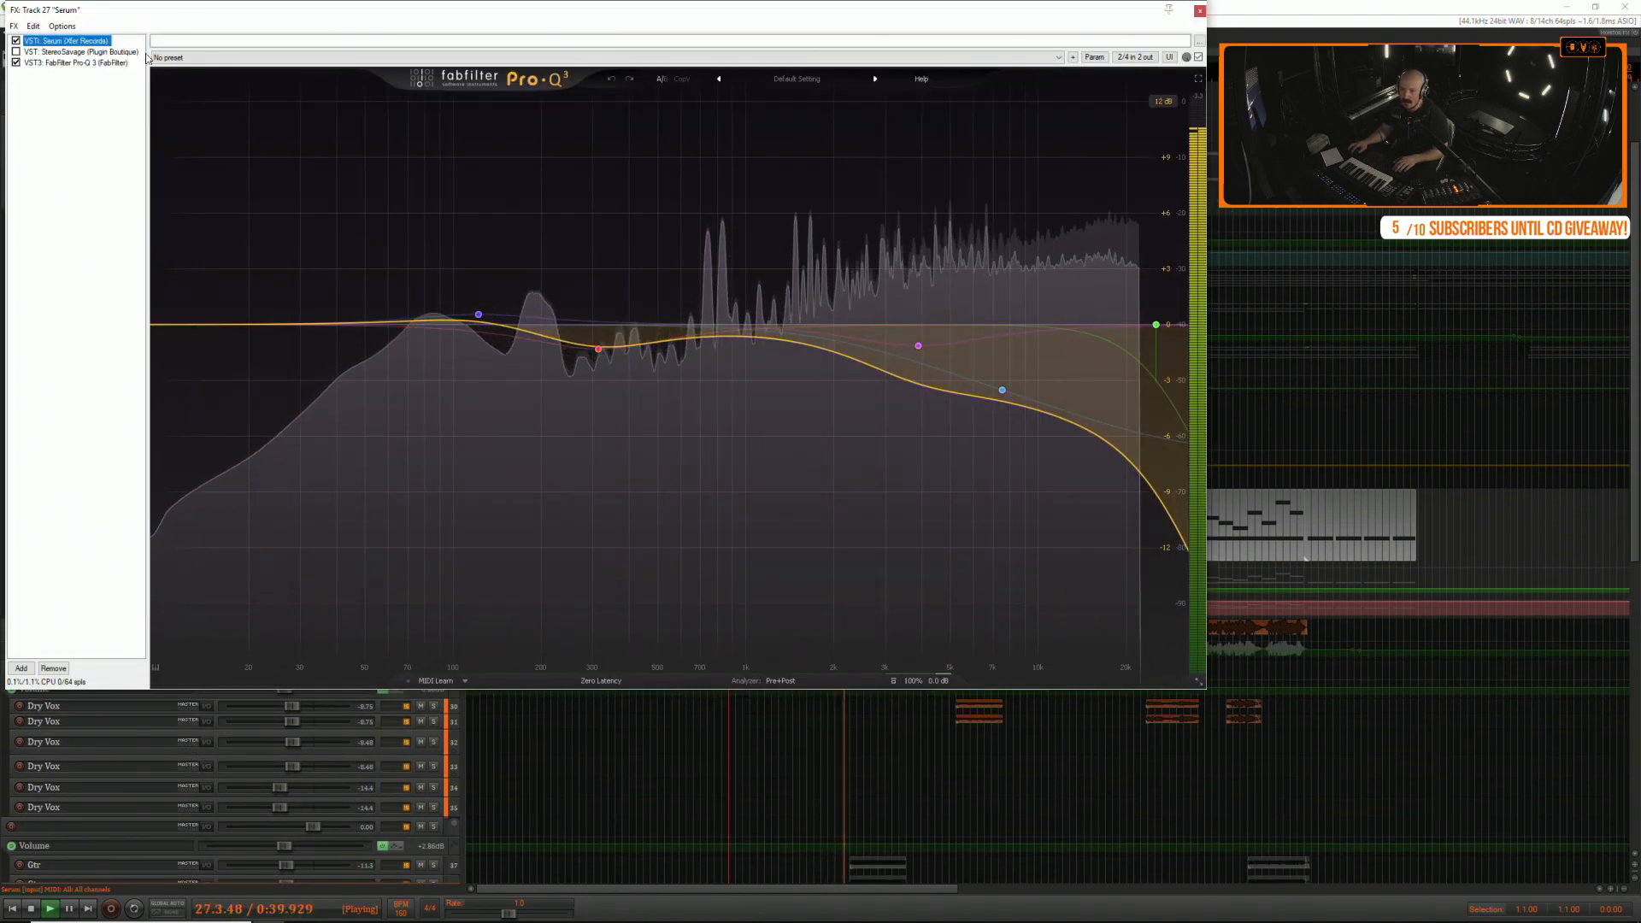
{"action": "left_click", "coordinate": [77, 63]}
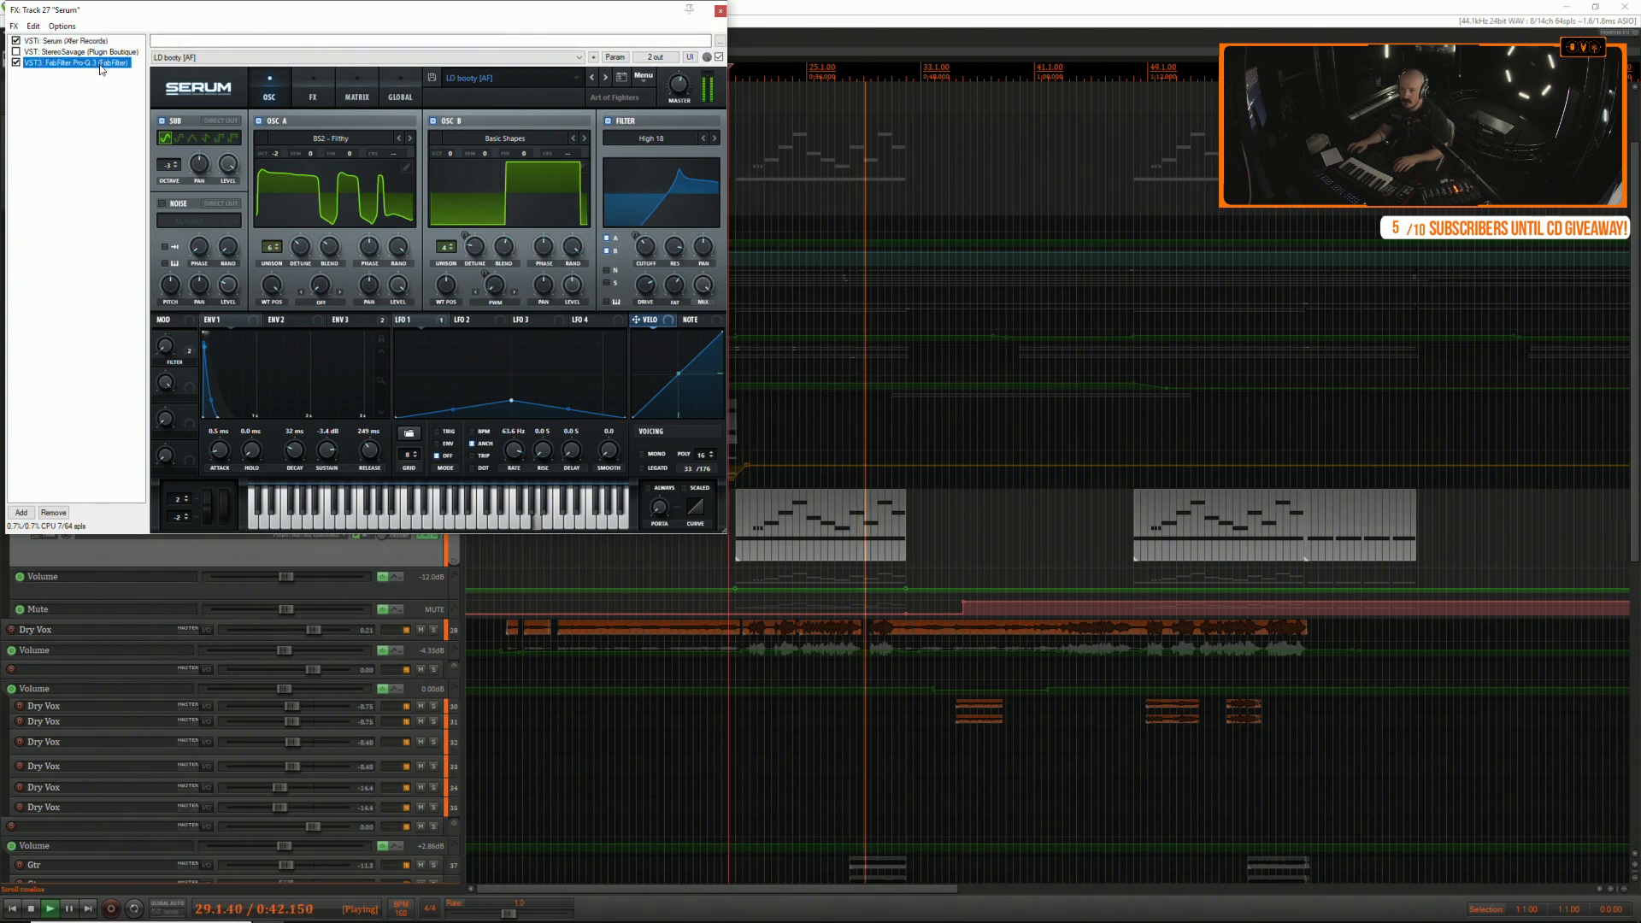
{"action": "left_click", "coordinate": [1198, 9]}
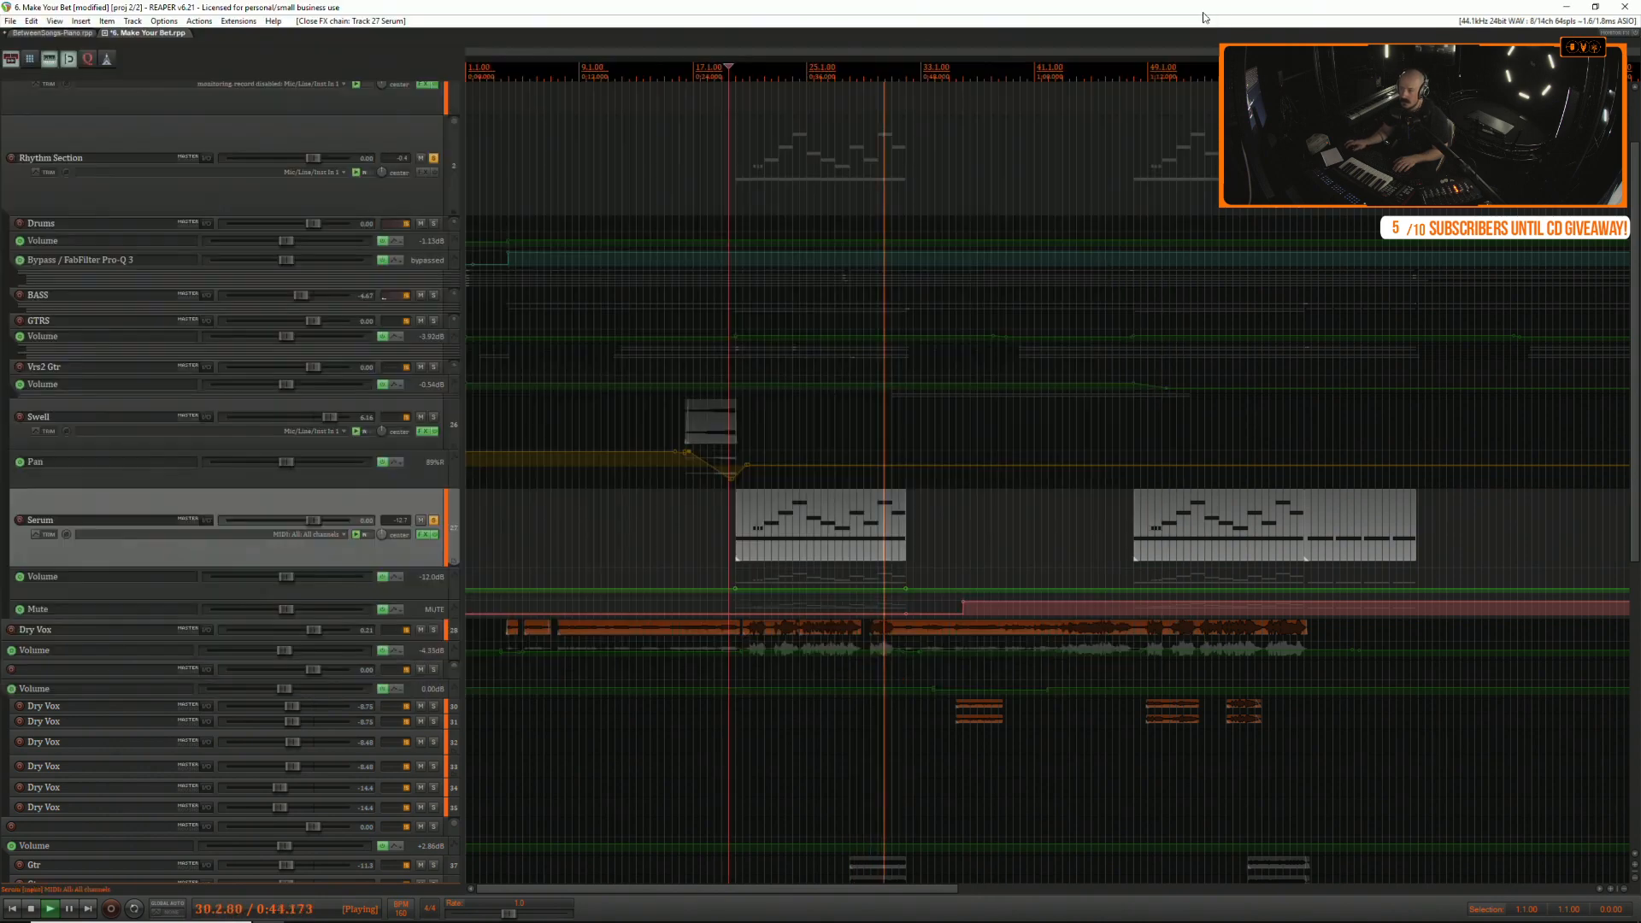
Replay the soloed Serum from measure 19.3, comparing its sound with Pro-Q 3 bypassed and enabled.
{"action": "key", "text": "space"}
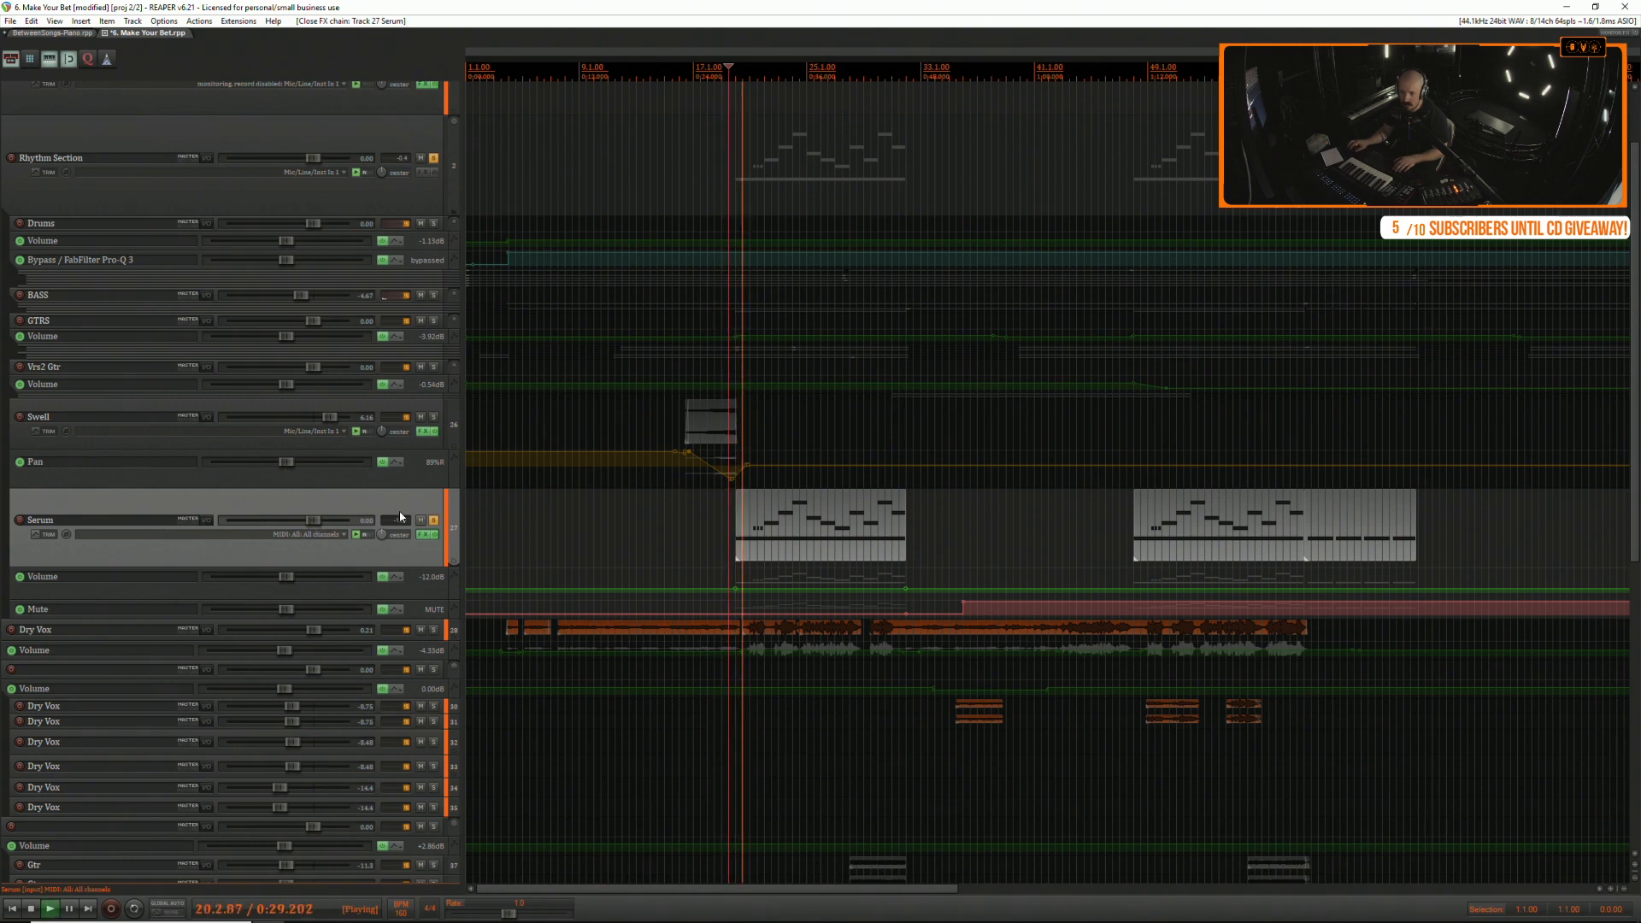
{"action": "left_click", "coordinate": [427, 535]}
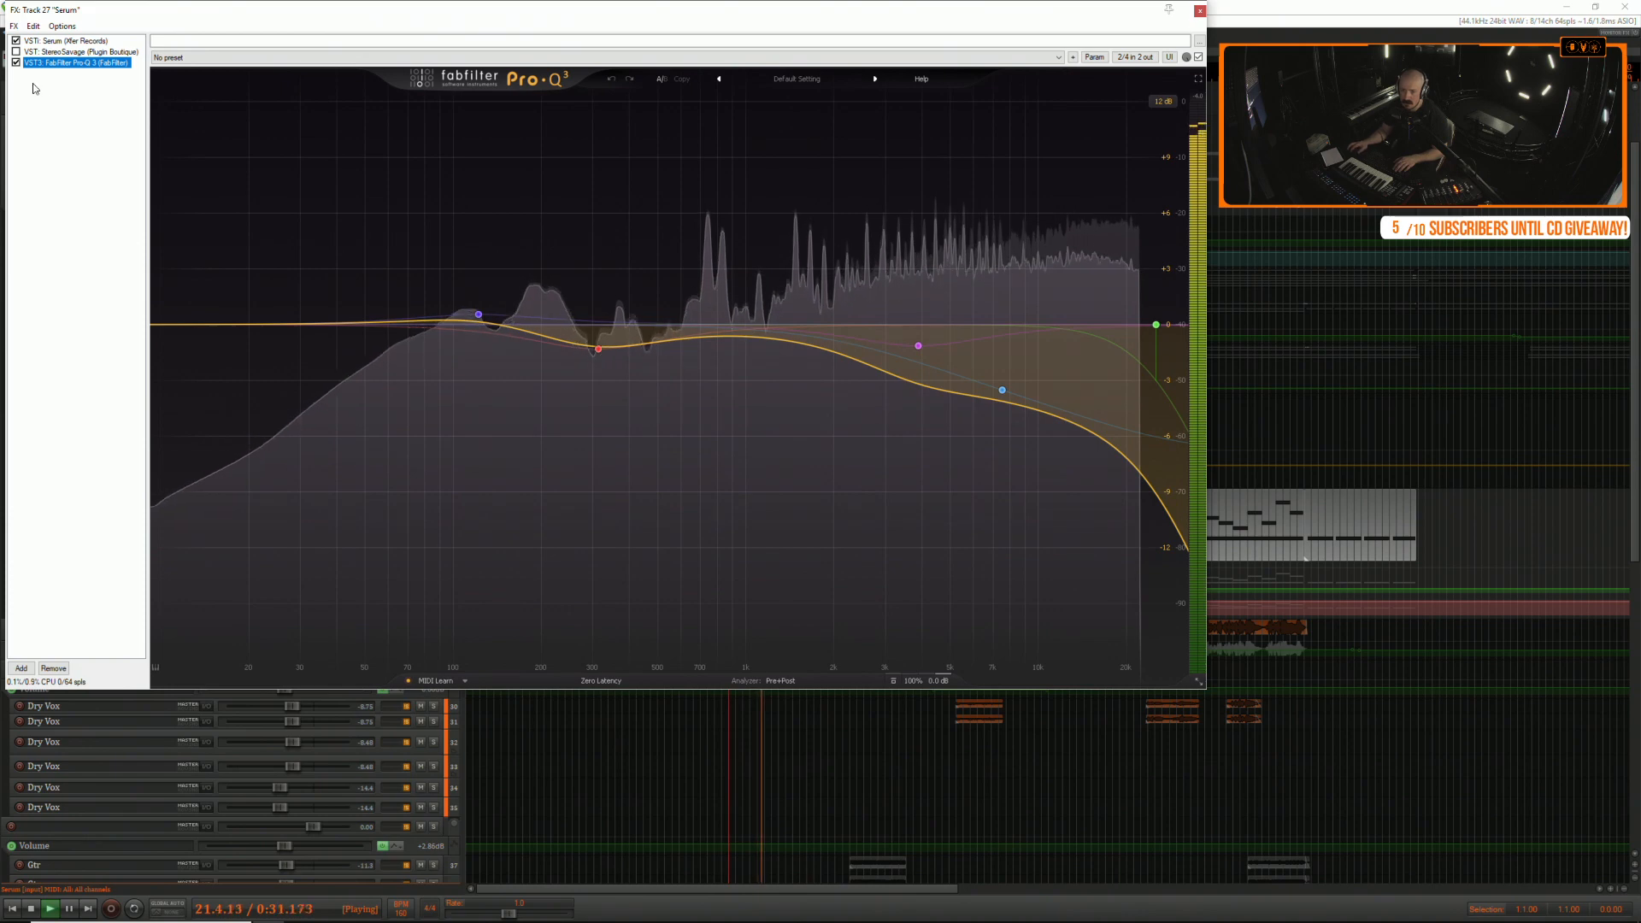
{"action": "left_click", "coordinate": [16, 63]}
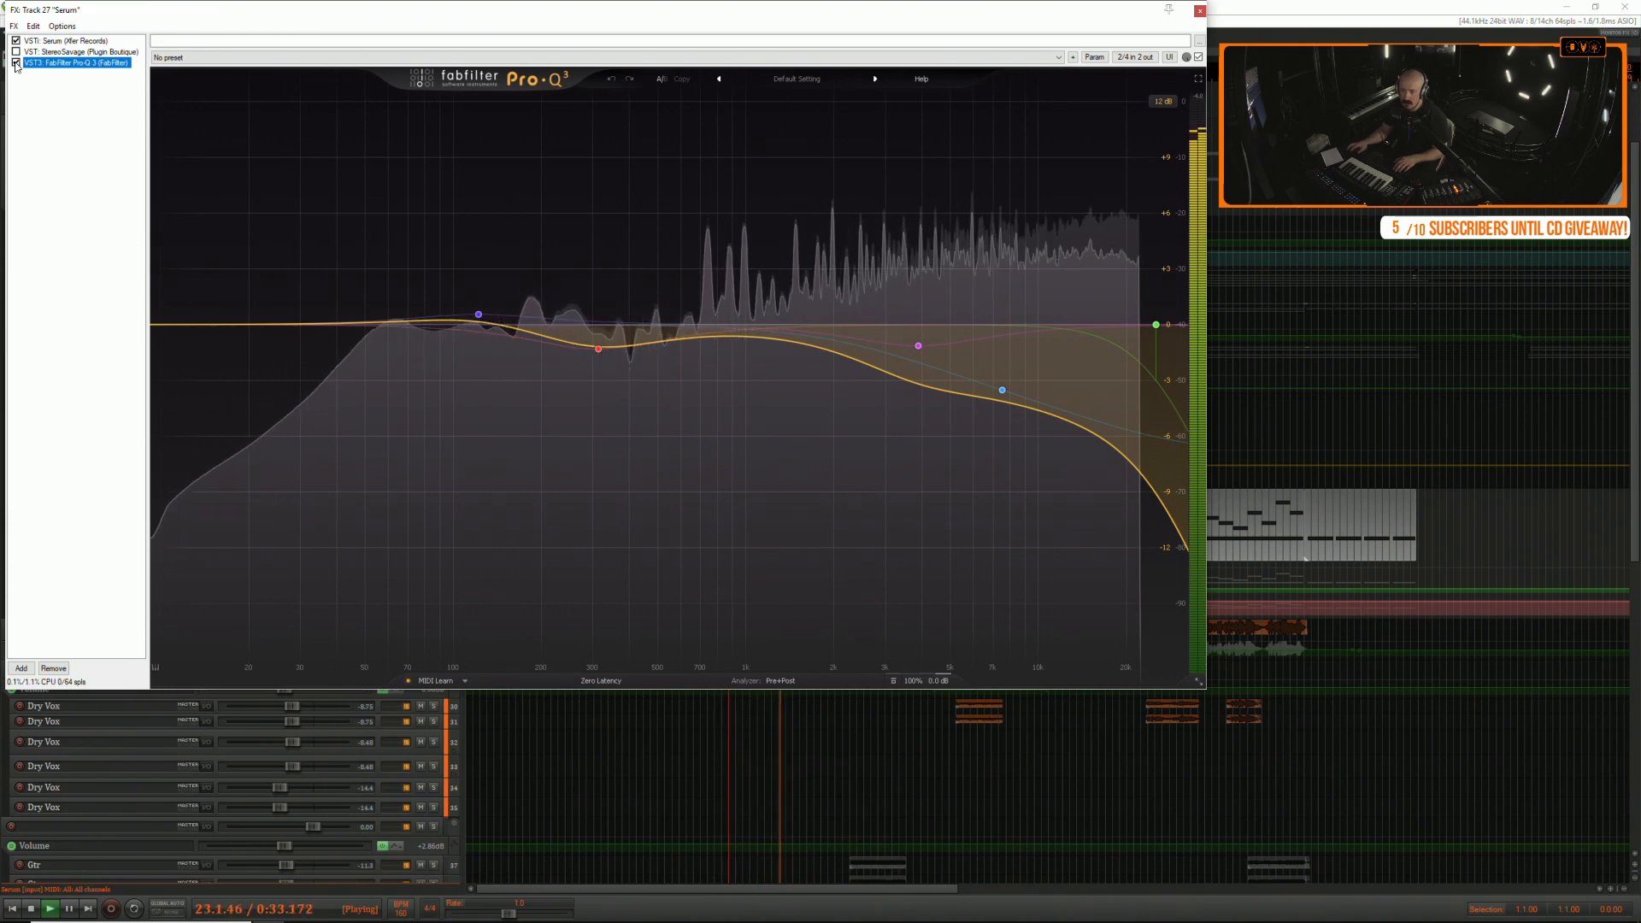
{"action": "left_click", "coordinate": [16, 63]}
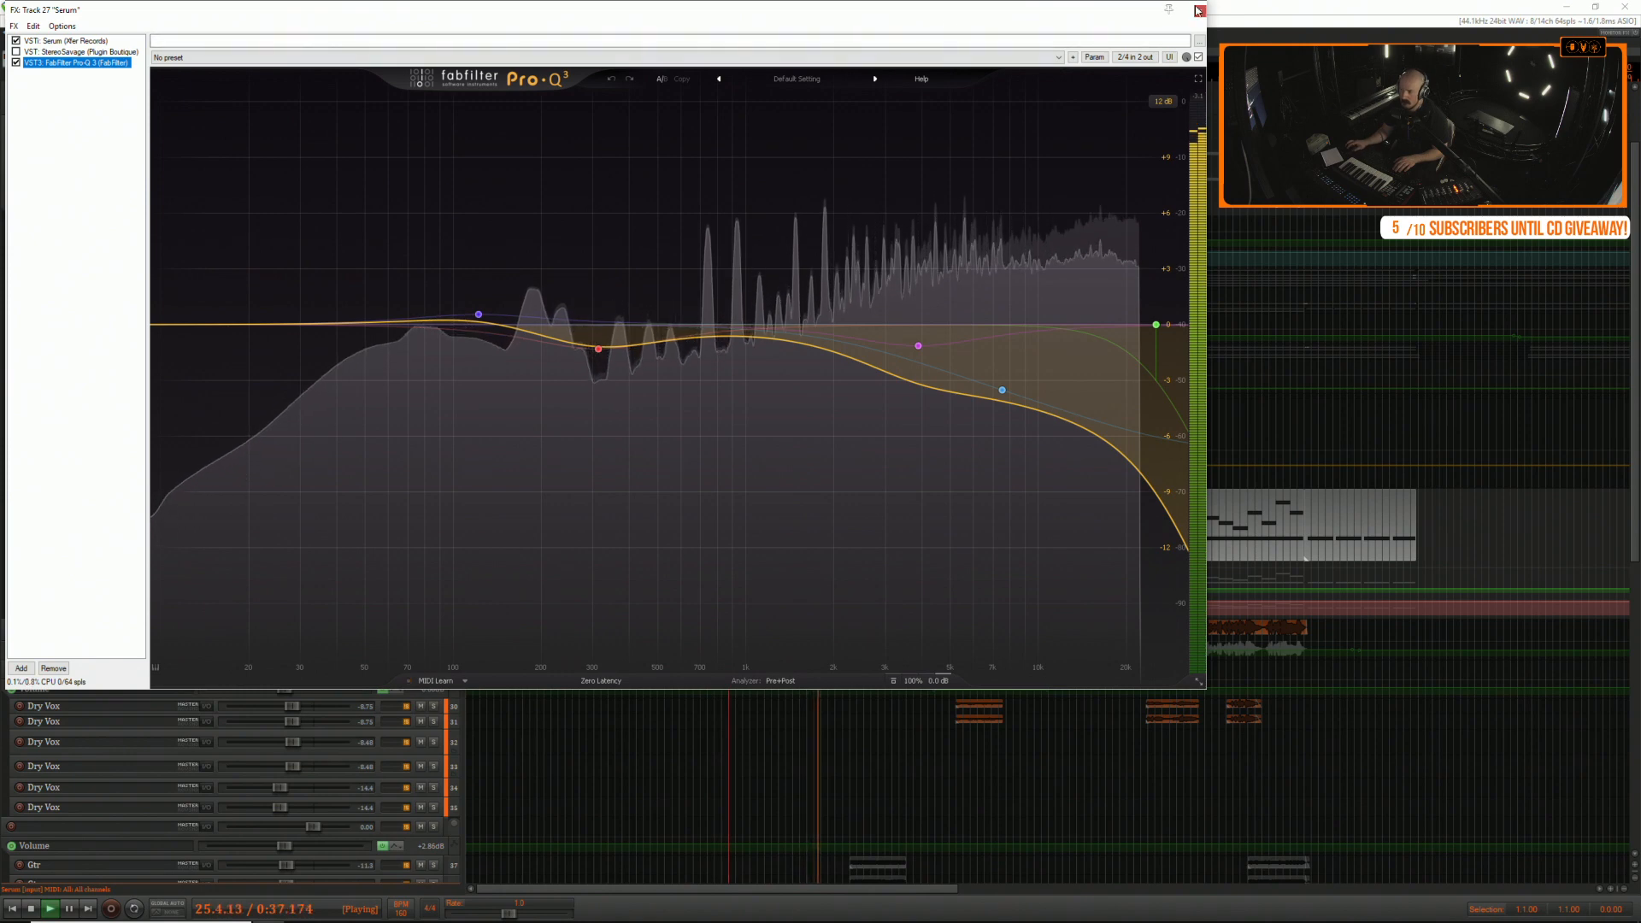
{"action": "key", "text": "Escape"}
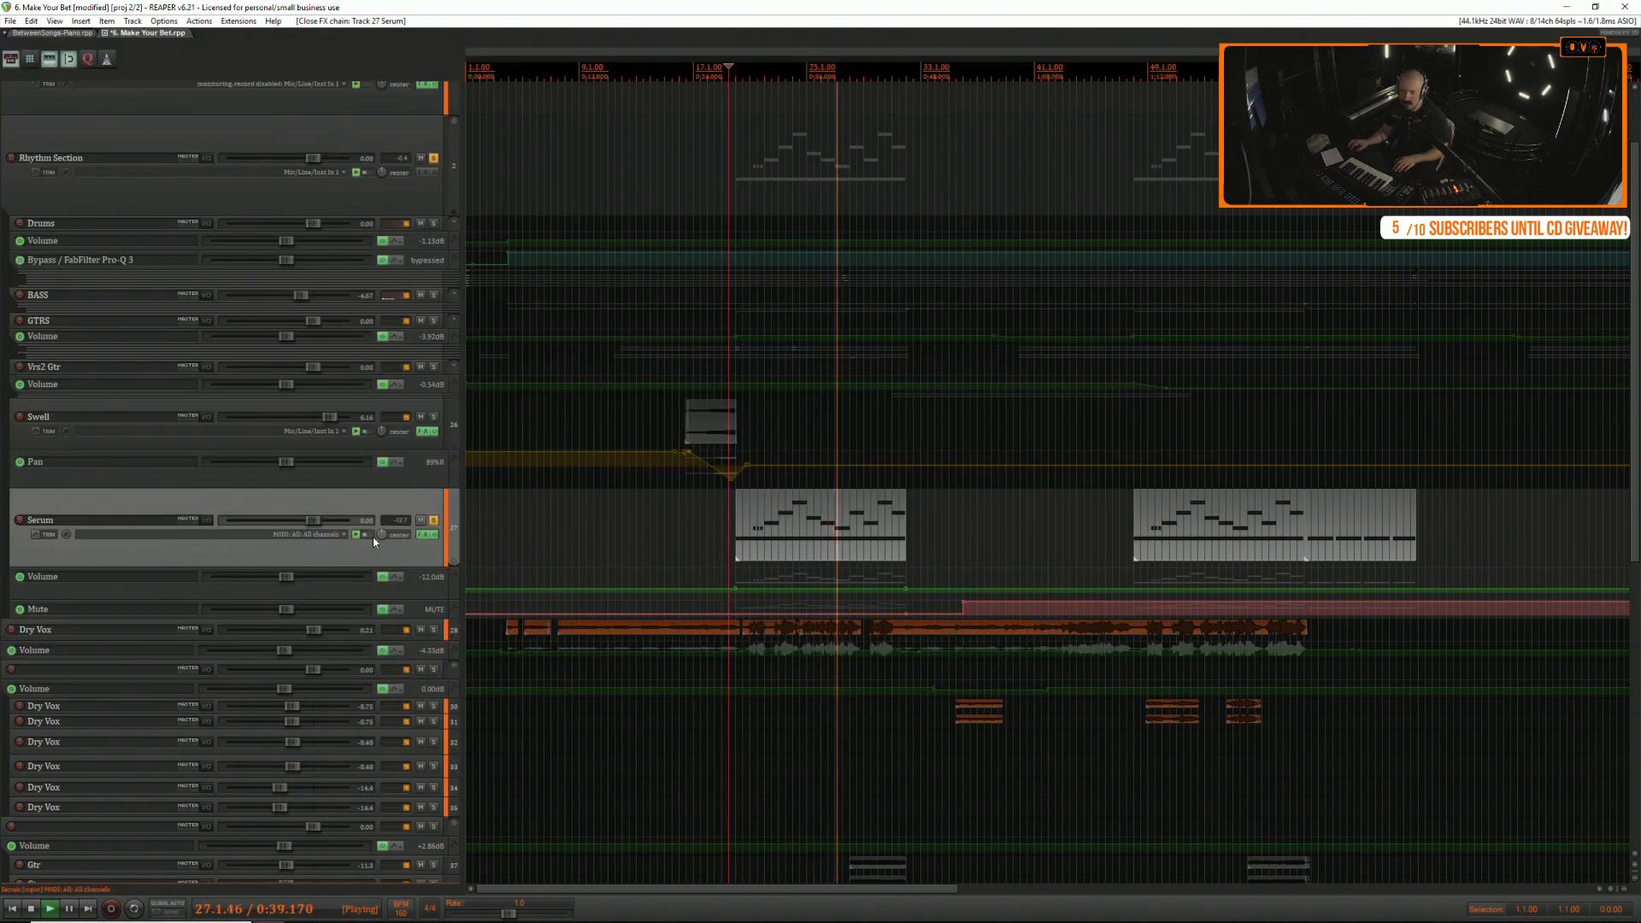
Audition Serum within the soloed Rhythm Section, and solo the Serum track again for comparison.
{"action": "scroll", "coordinate": [356, 545], "scroll_direction": "up", "scroll_amount": 1}
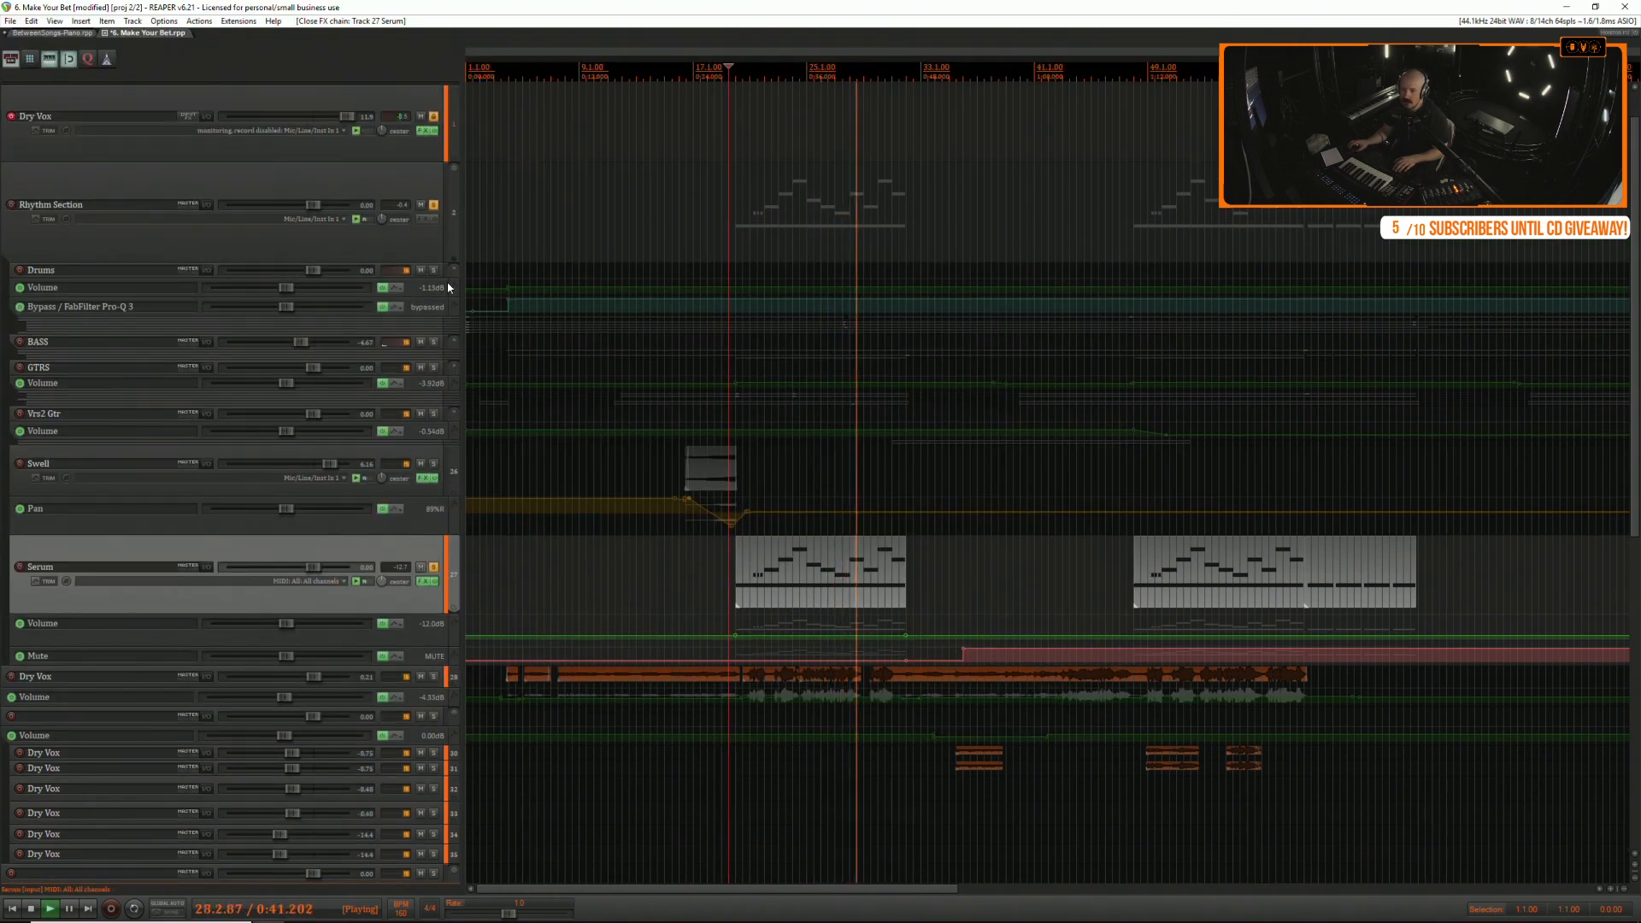
{"action": "left_click", "coordinate": [438, 220]}
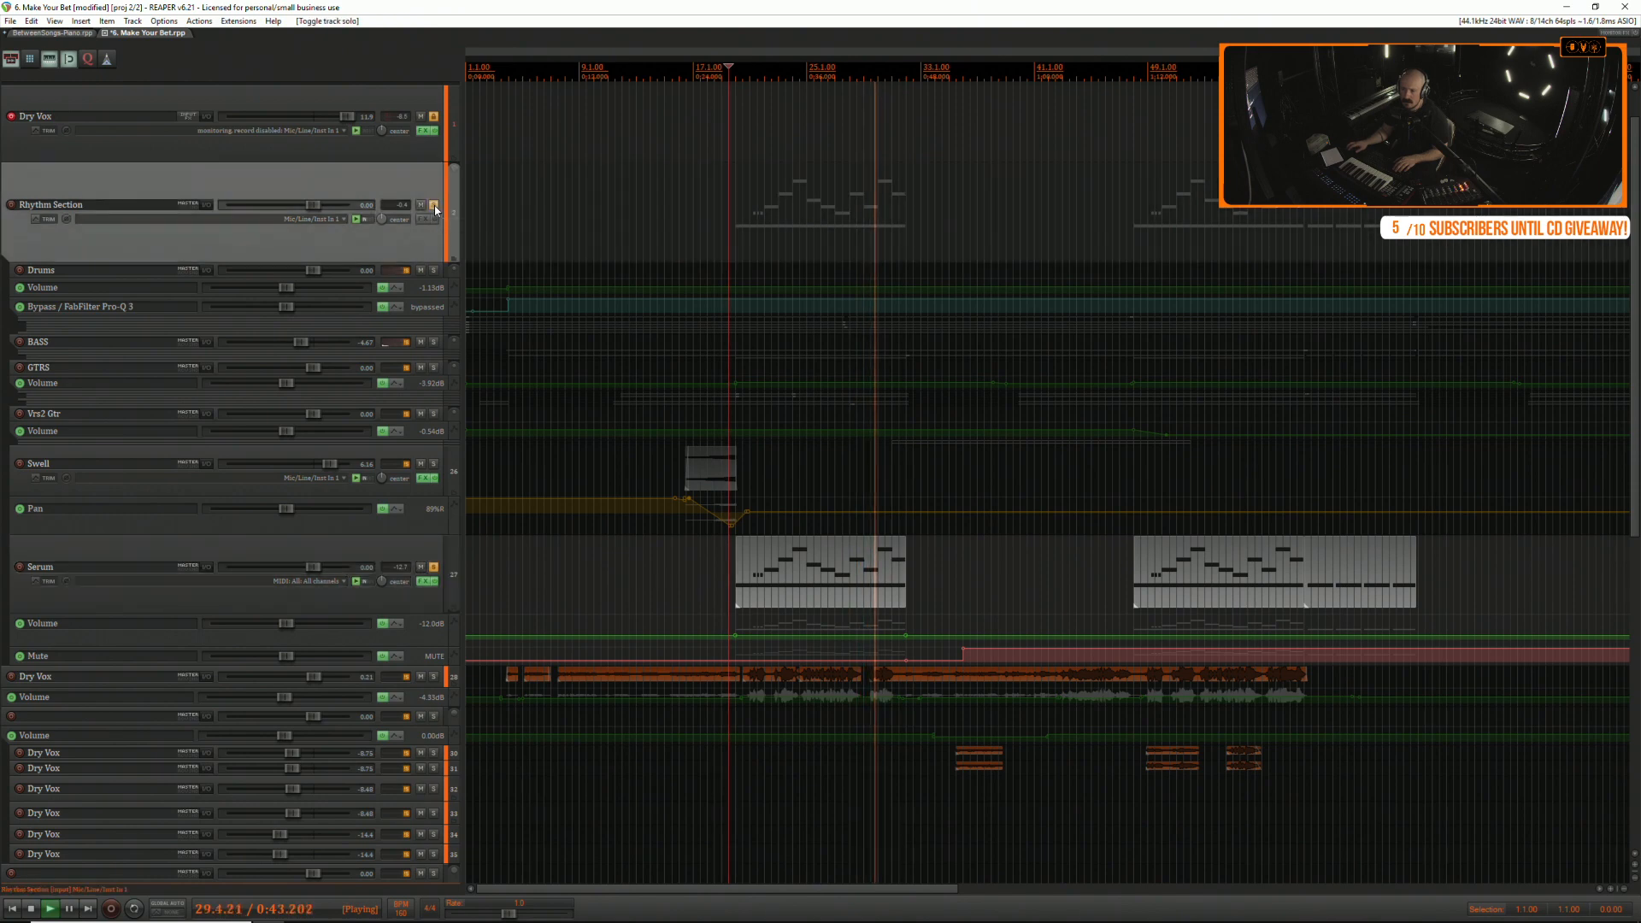
{"action": "left_click", "coordinate": [433, 568]}
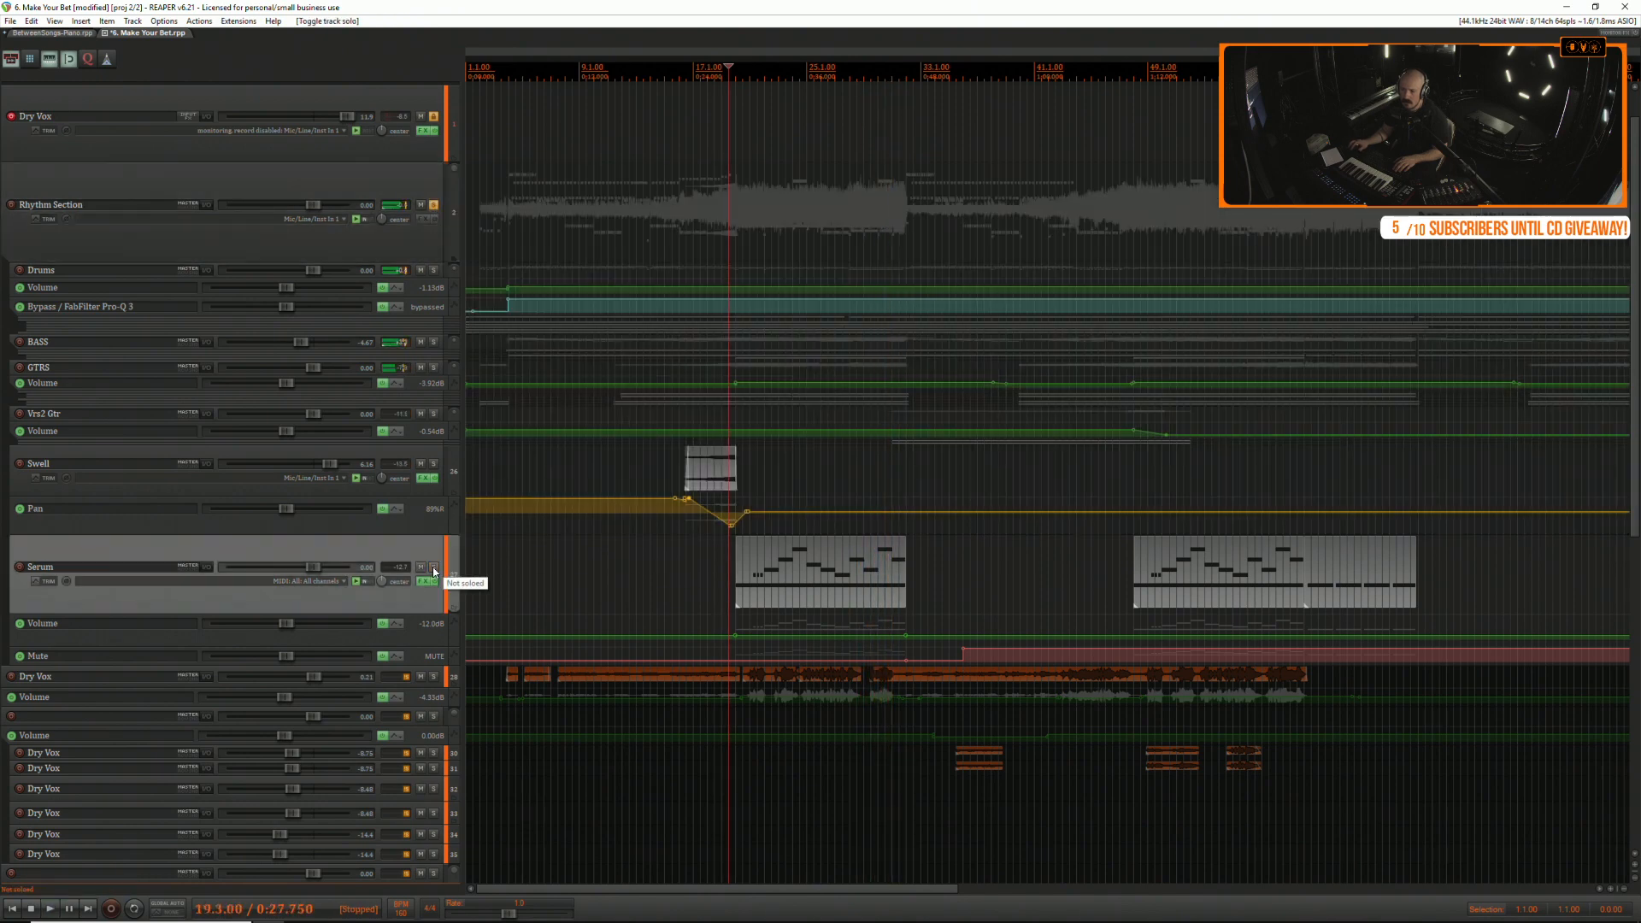
{"action": "left_click", "coordinate": [434, 568]}
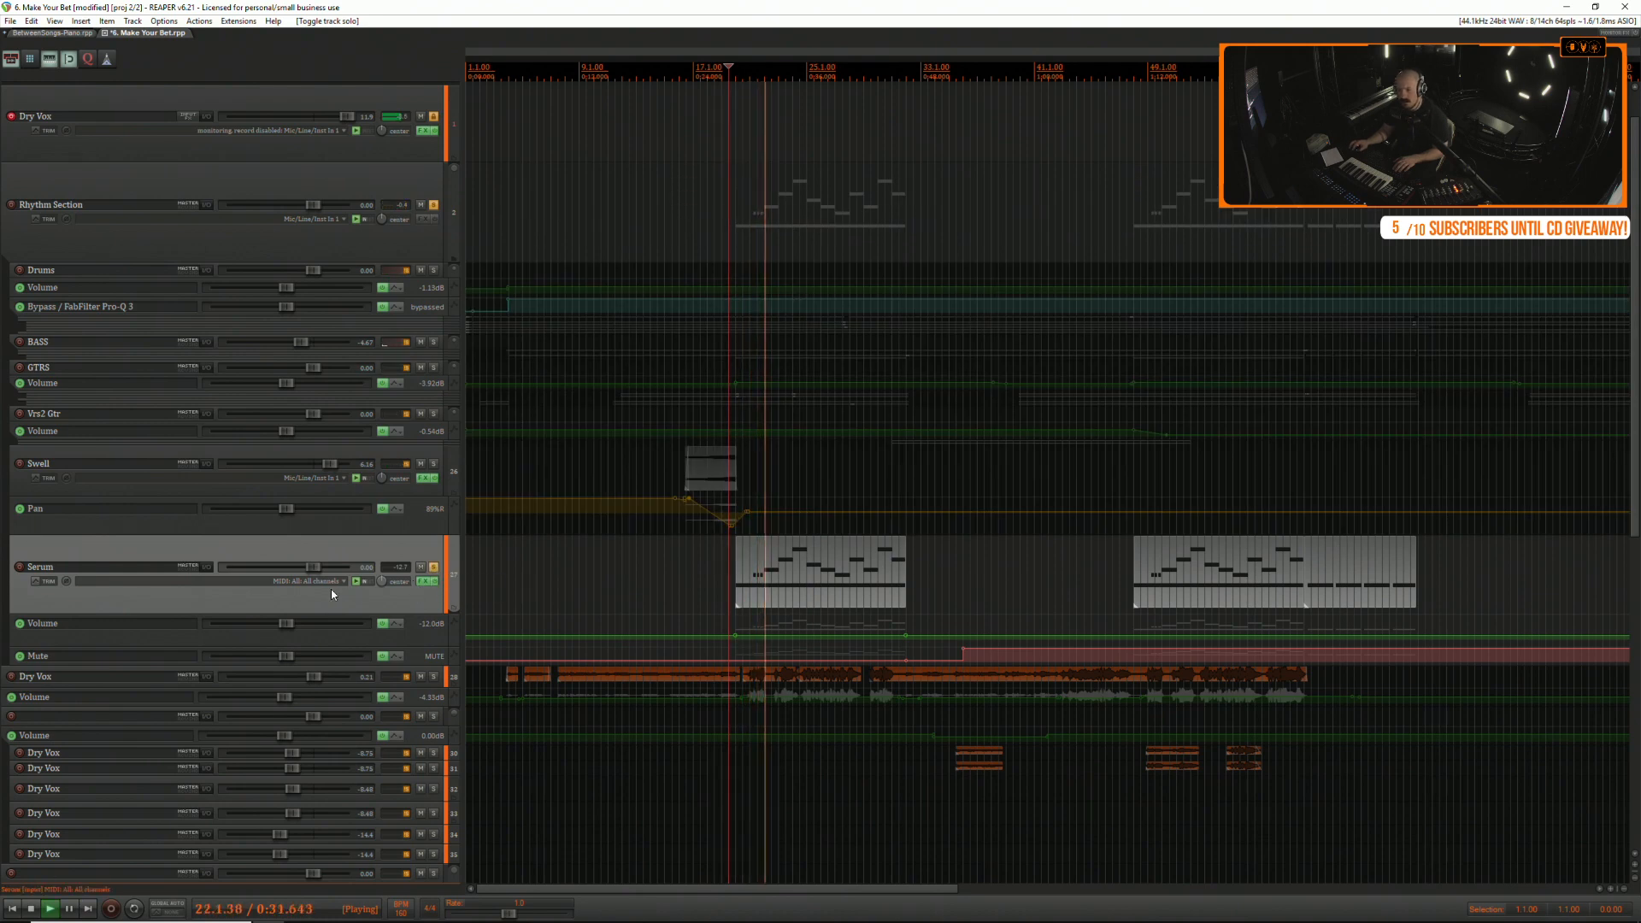
Inspect the Pro-Q 3 spectrum in the Serum track's effects chain during soloed playback, and close the chain.
{"action": "left_click", "coordinate": [425, 585]}
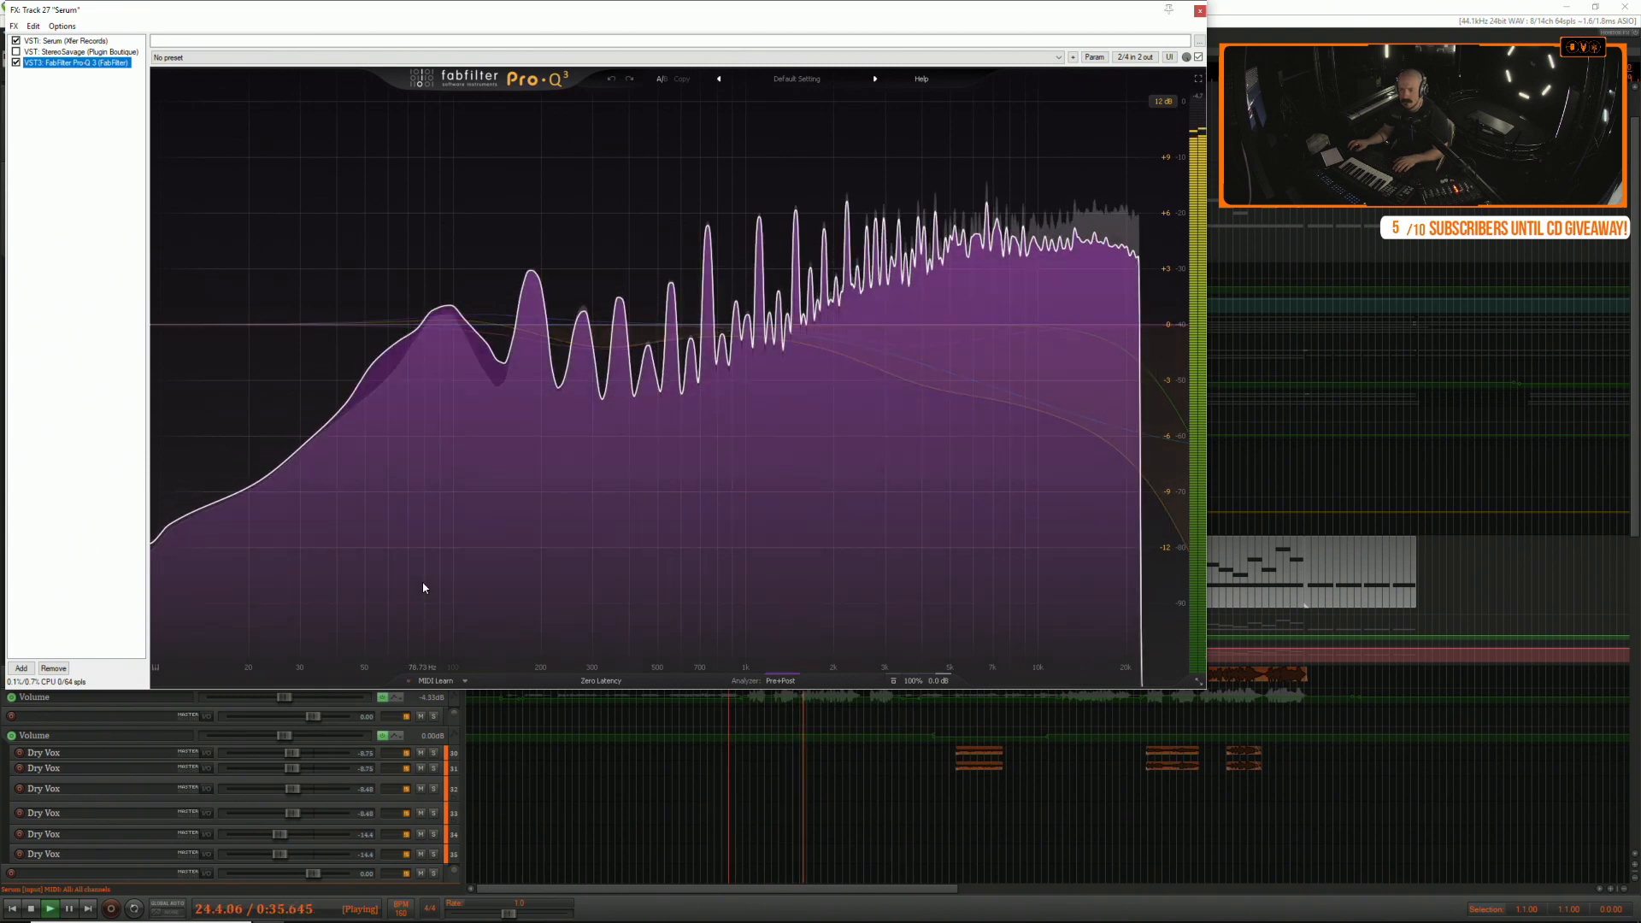
{"action": "mouse_move", "coordinate": [389, 574]}
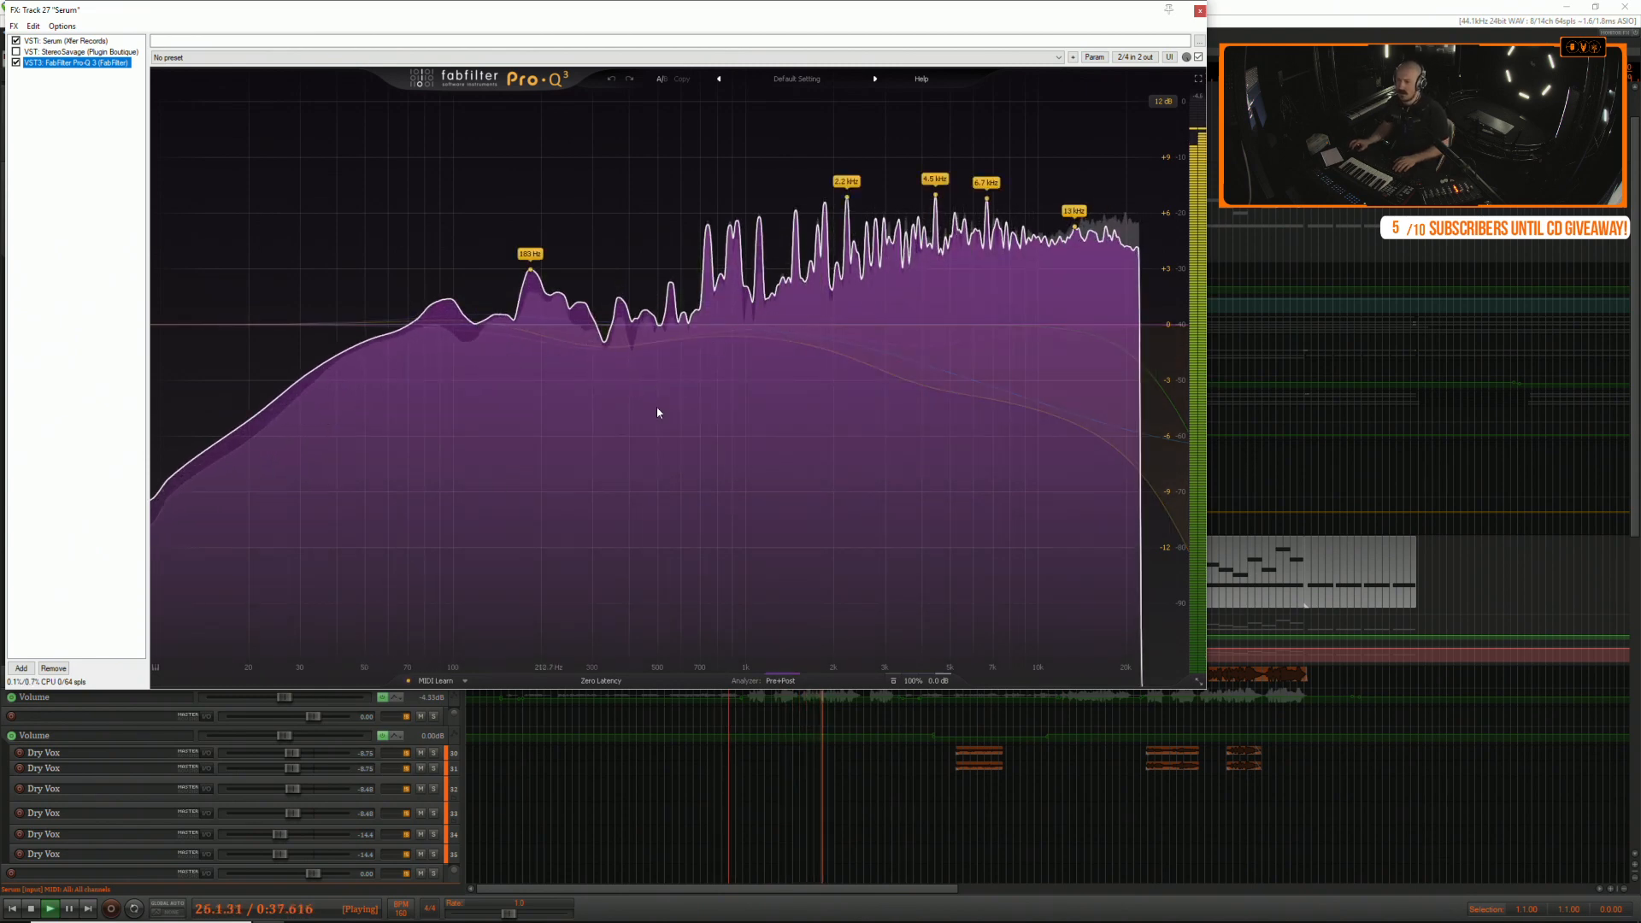
{"action": "left_click", "coordinate": [1202, 12]}
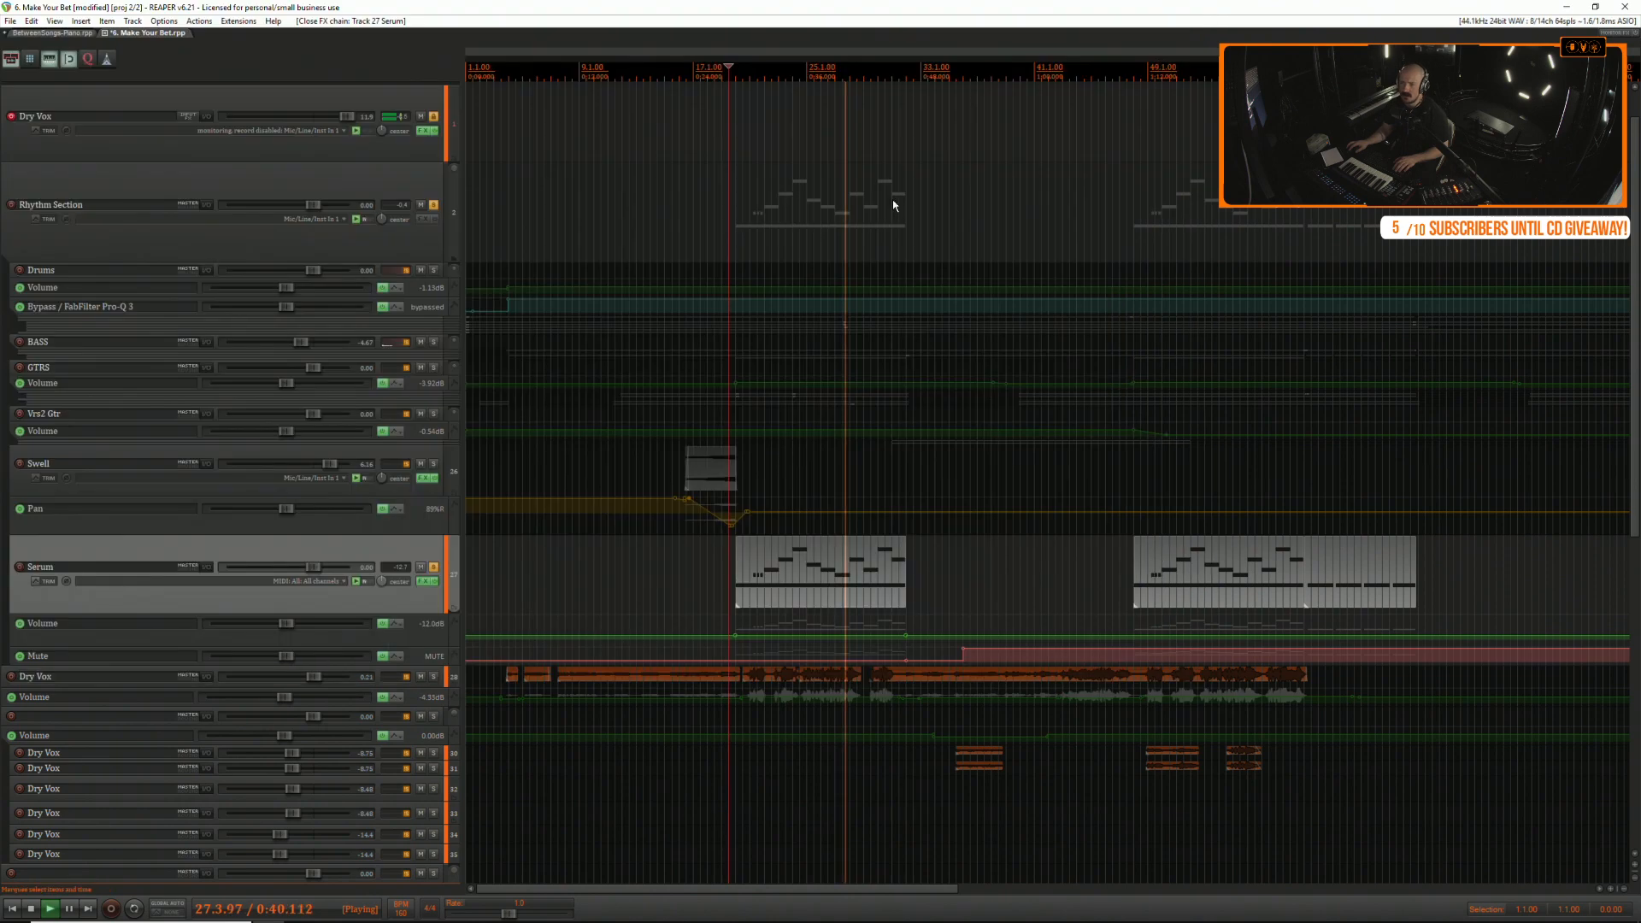
Replay the soloed Serum from measure 19.3 with Pro-Q 3 bypassed and enabled, repositioning the effects window, and close it.
{"action": "left_click", "coordinate": [423, 581]}
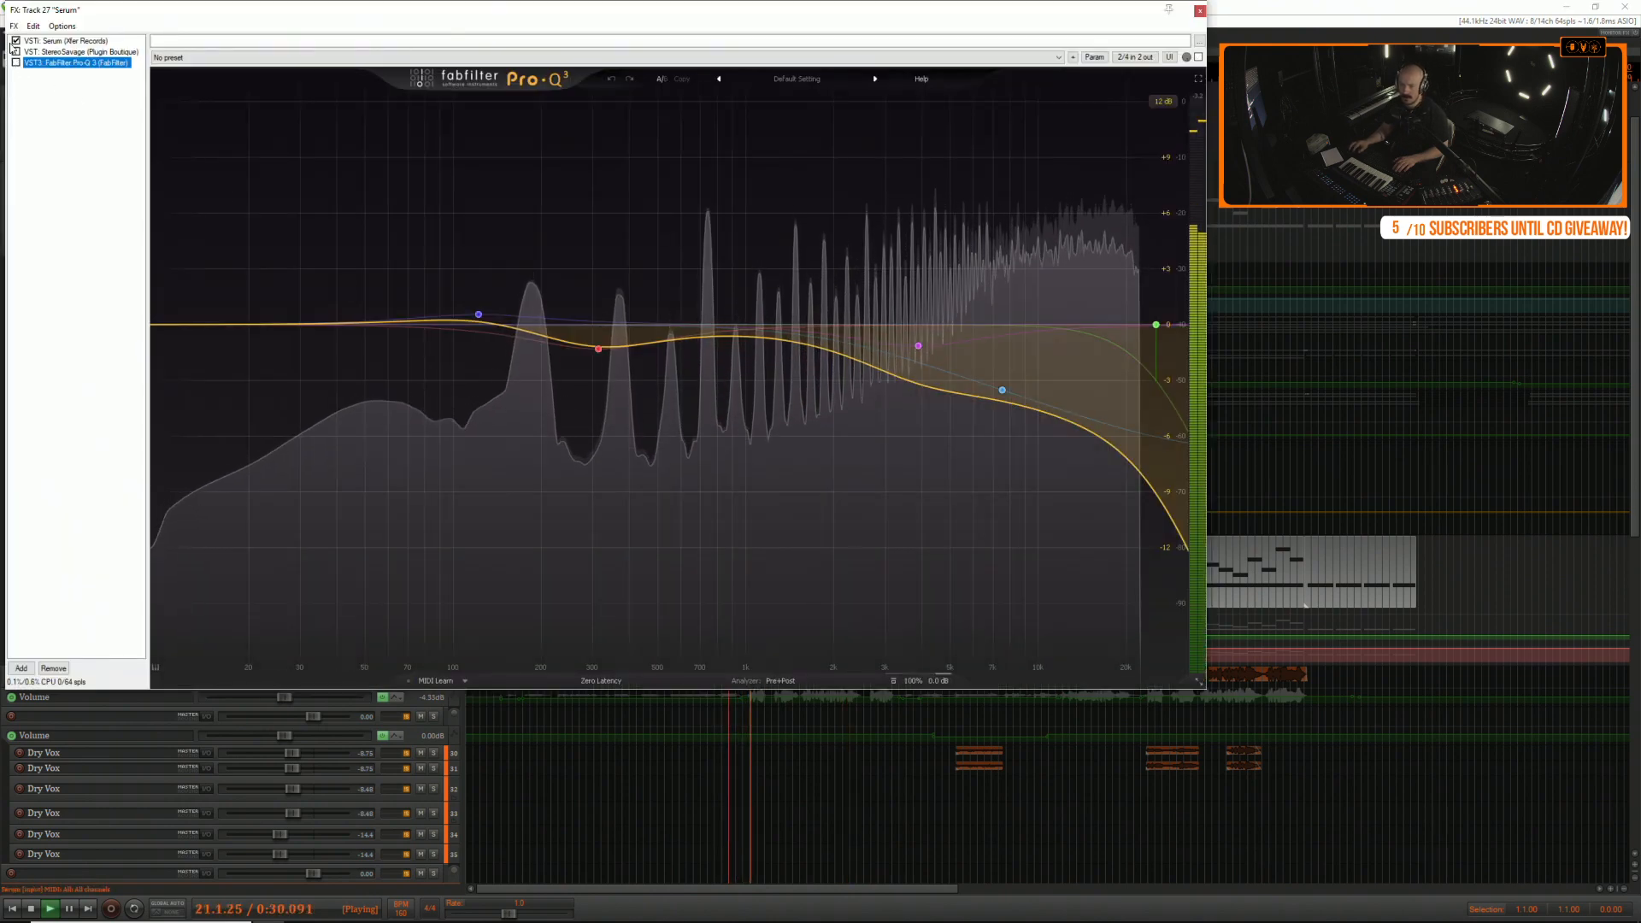
{"action": "key", "text": "space"}
{"action": "key", "text": "space"}
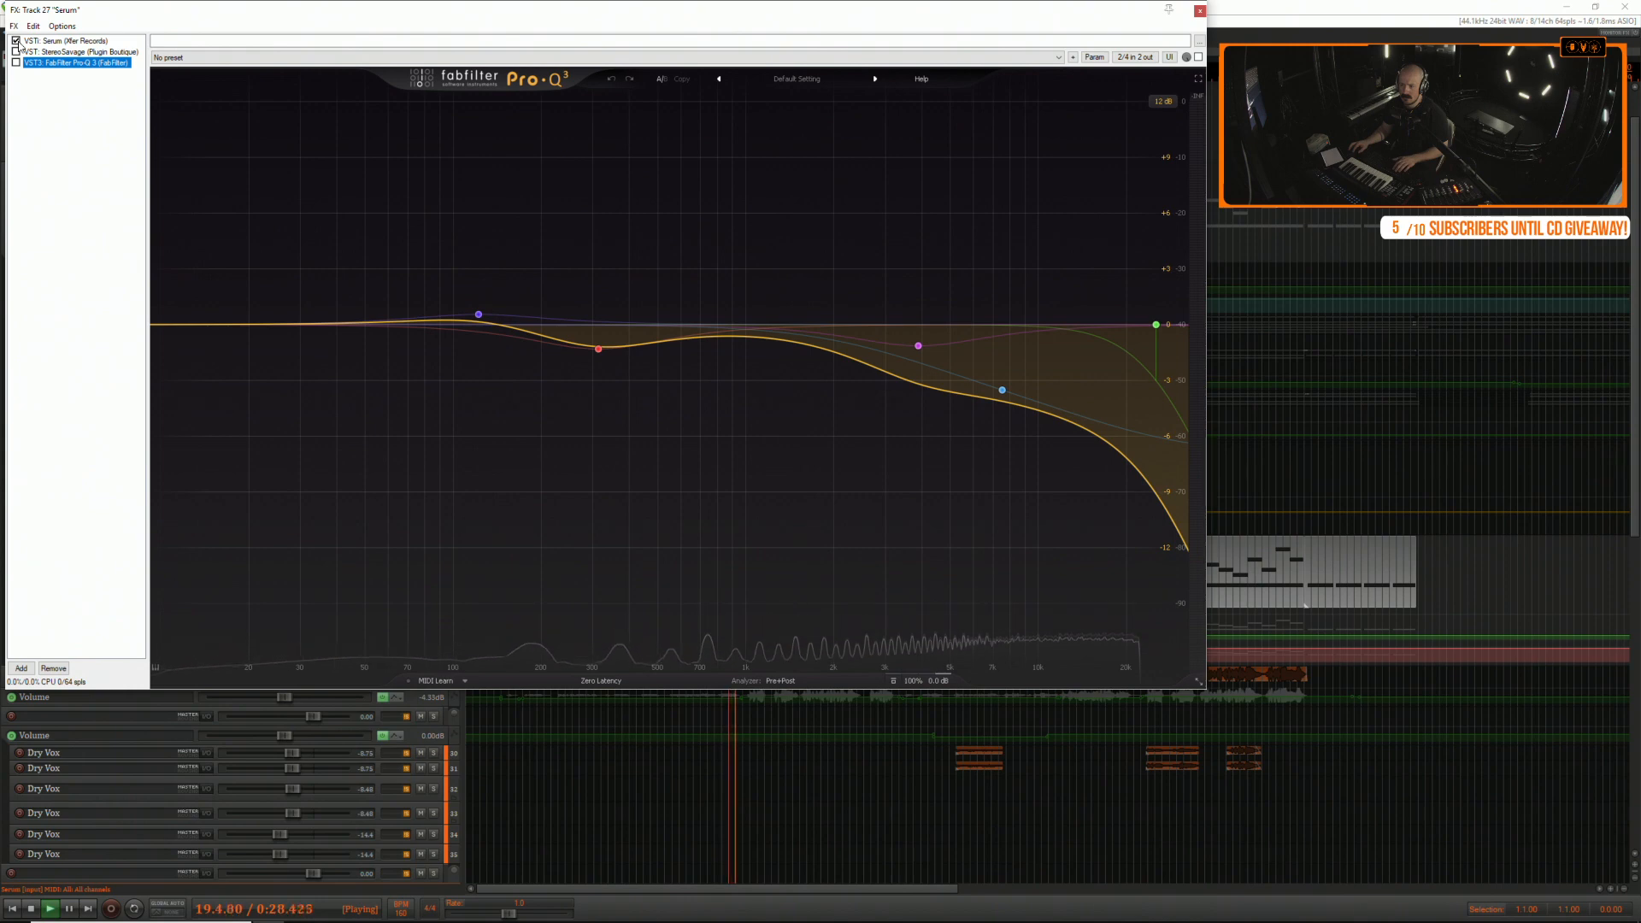
{"action": "left_click_drag", "start_coordinate": [393, 23], "coordinate": [663, 108]}
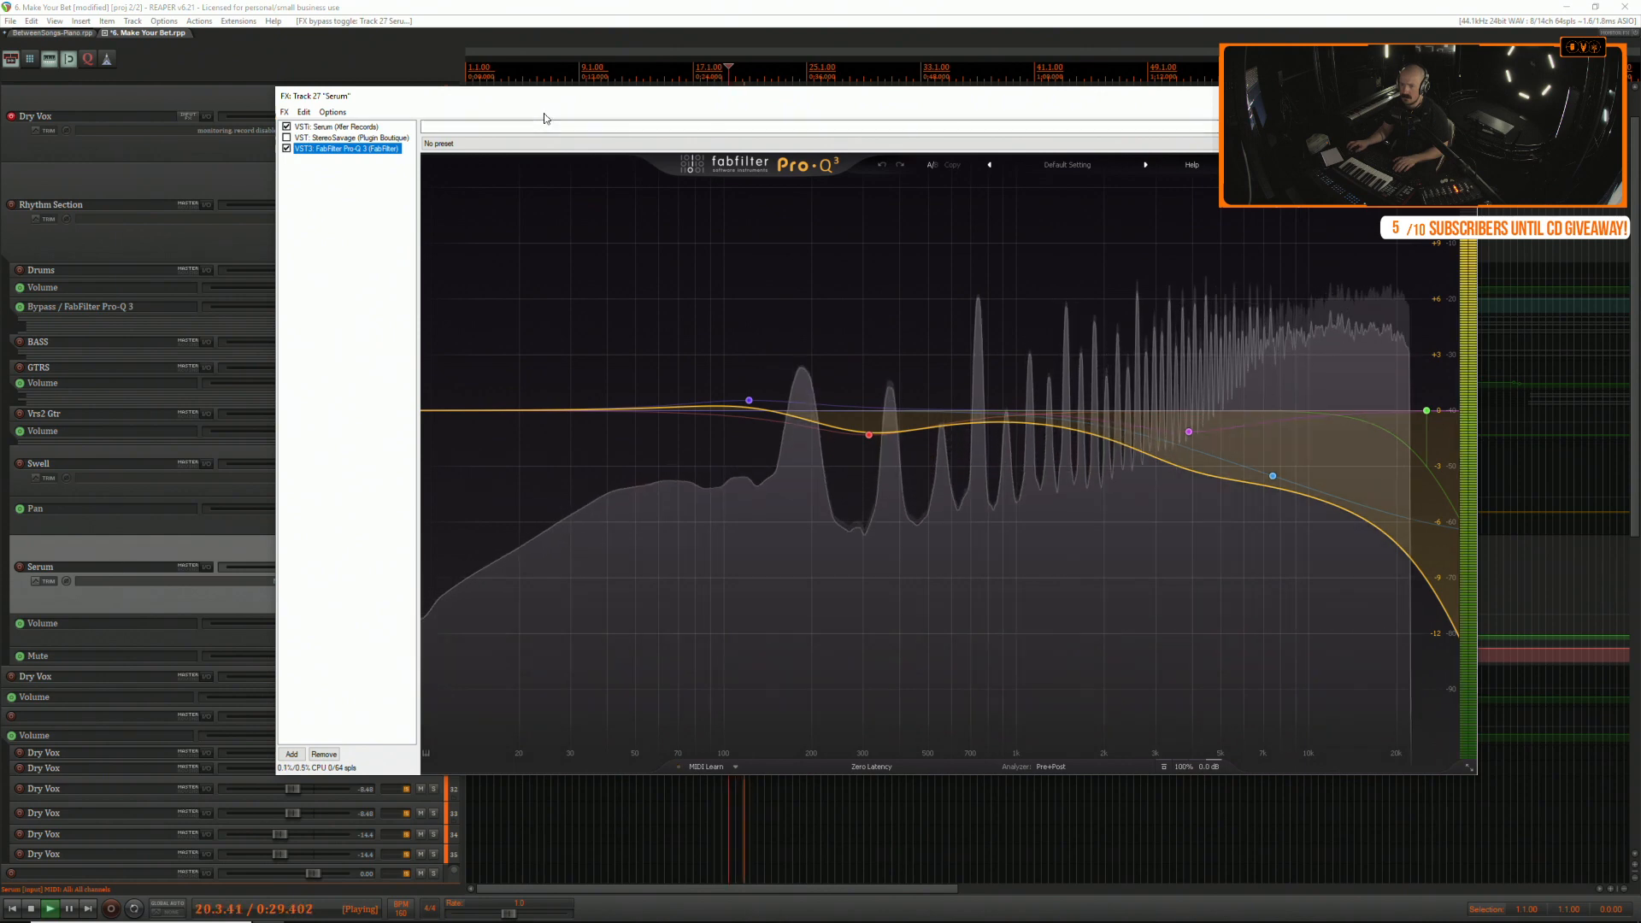
{"action": "key", "text": "space"}
{"action": "left_click", "coordinate": [1460, 96]}
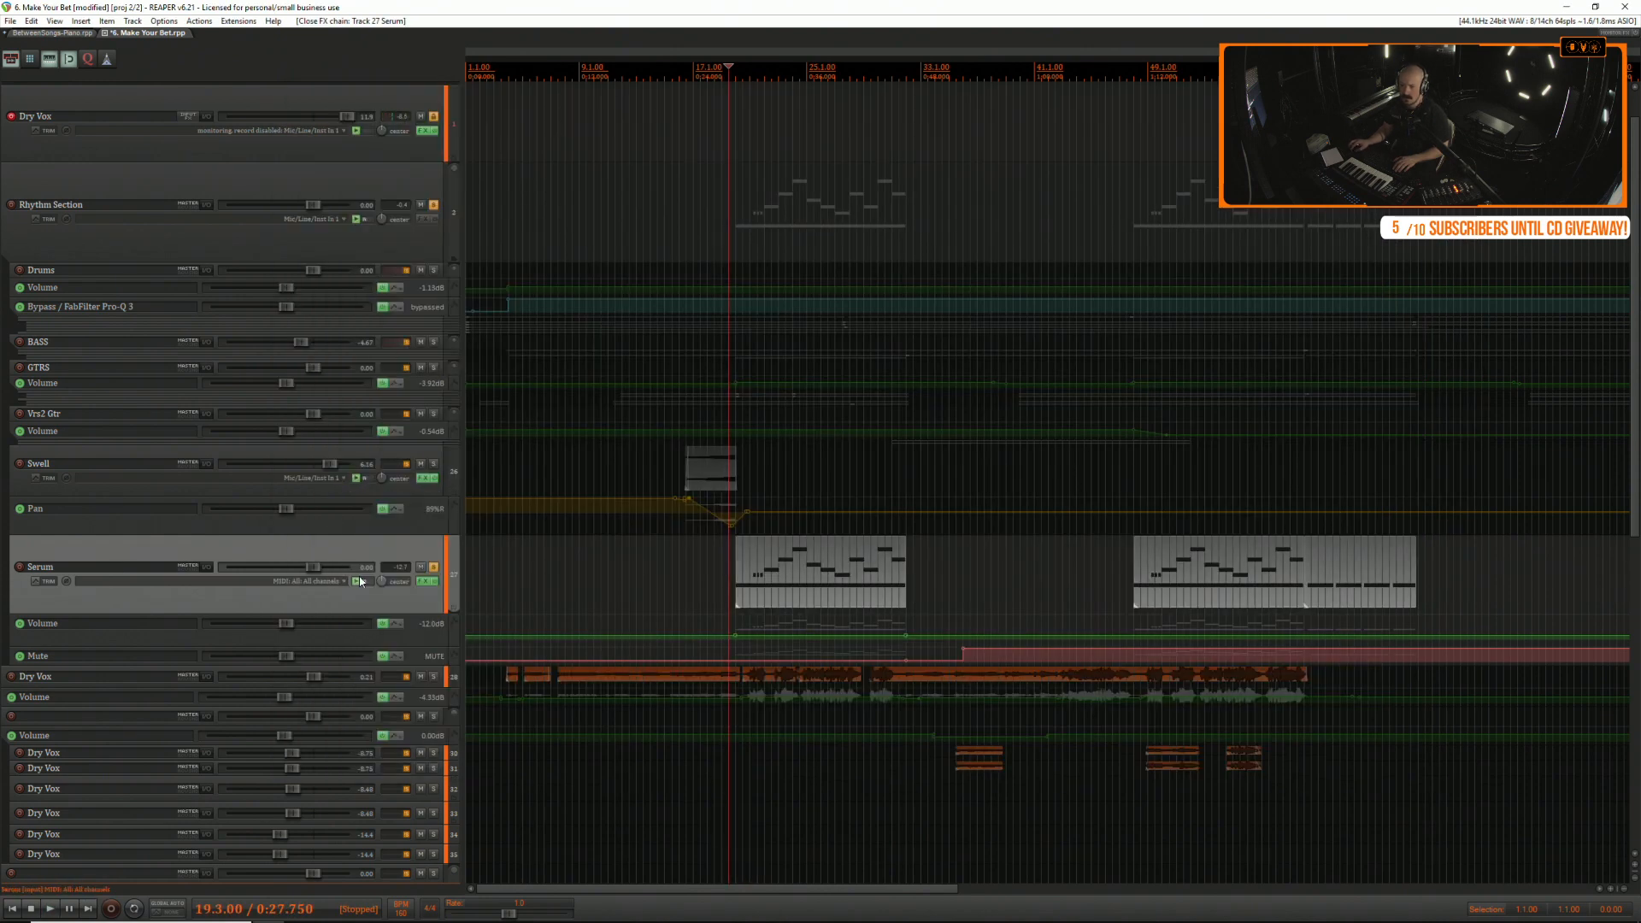
Check the Serum track's routing, and compare its soloed sound again with Pro-Q 3 off and on.
{"action": "left_click", "coordinate": [206, 569]}
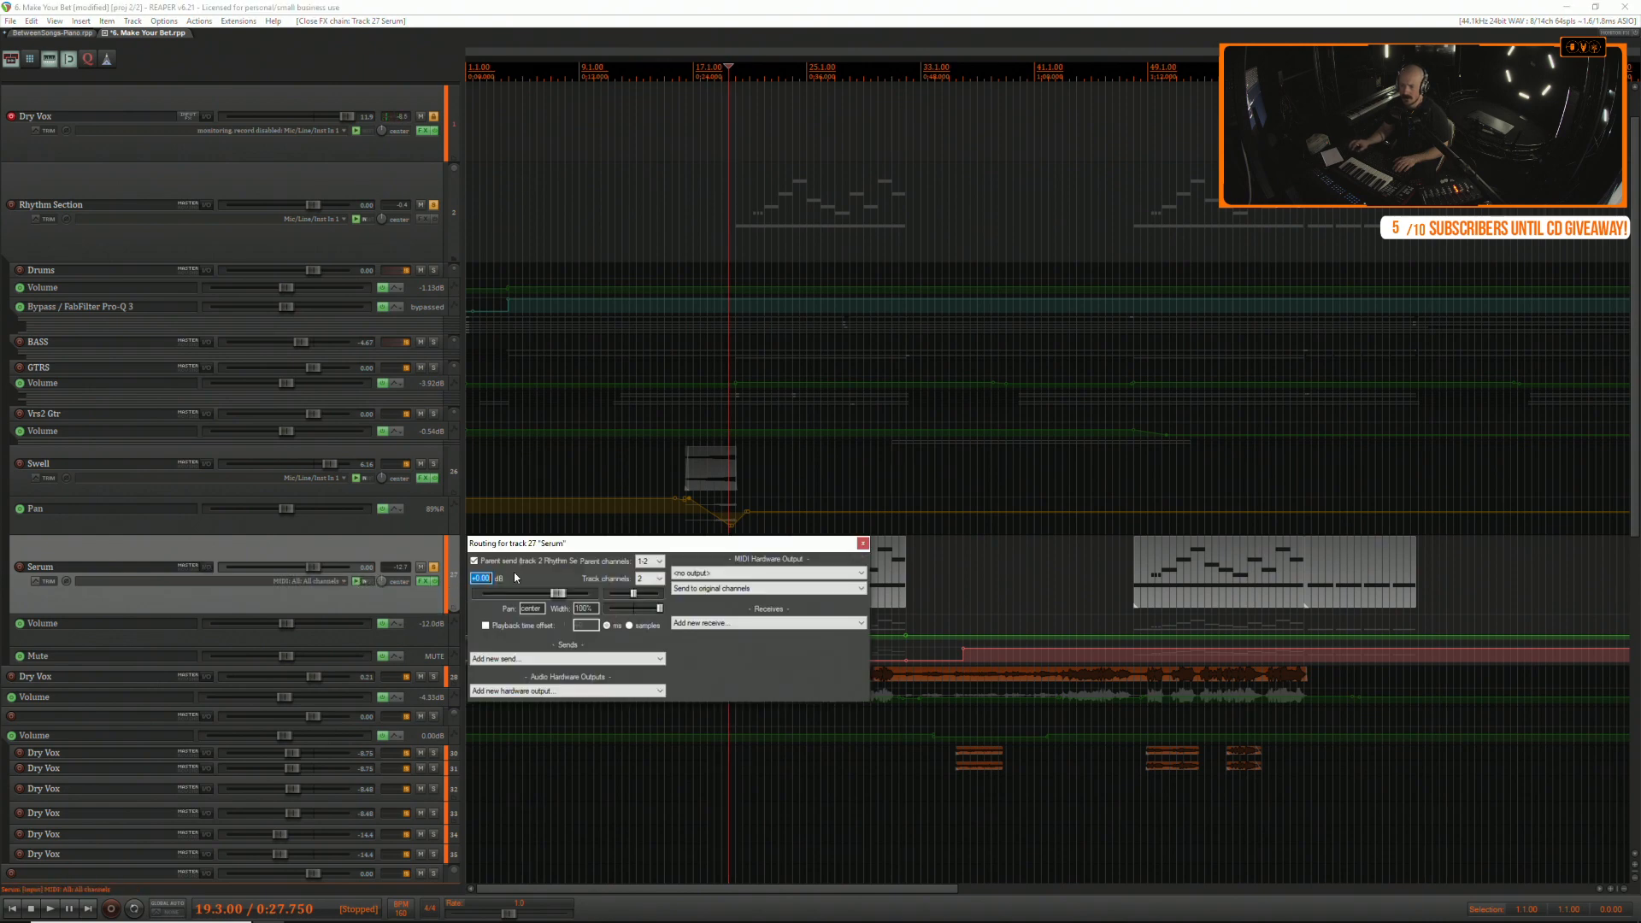
{"action": "left_click", "coordinate": [861, 543]}
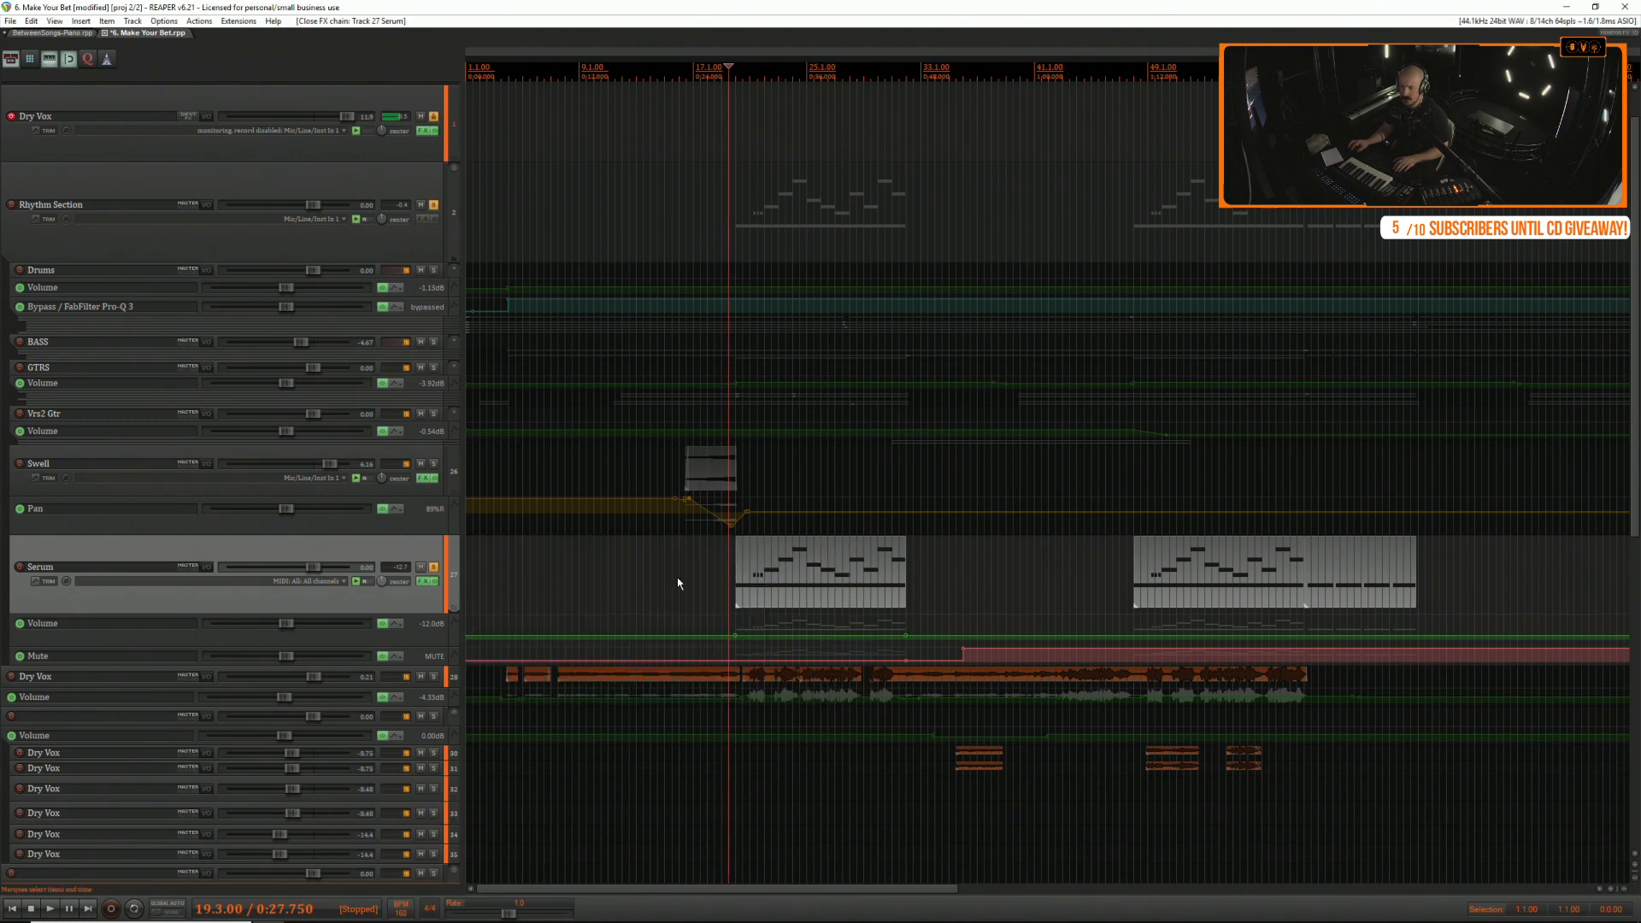
{"action": "left_click", "coordinate": [423, 583]}
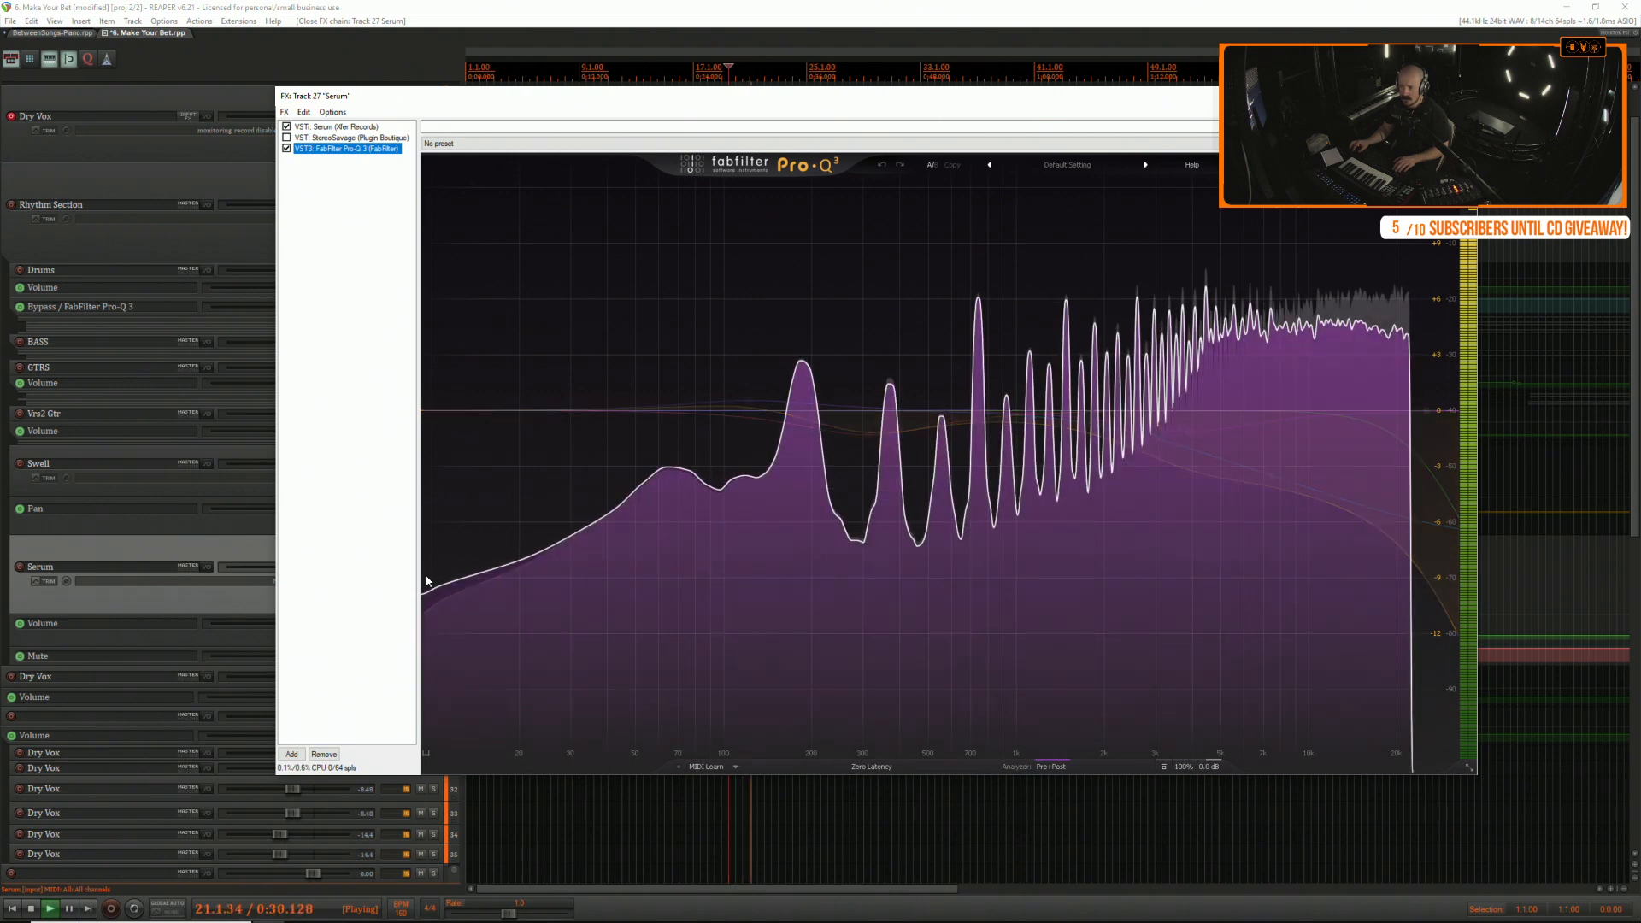
{"action": "left_click", "coordinate": [286, 149]}
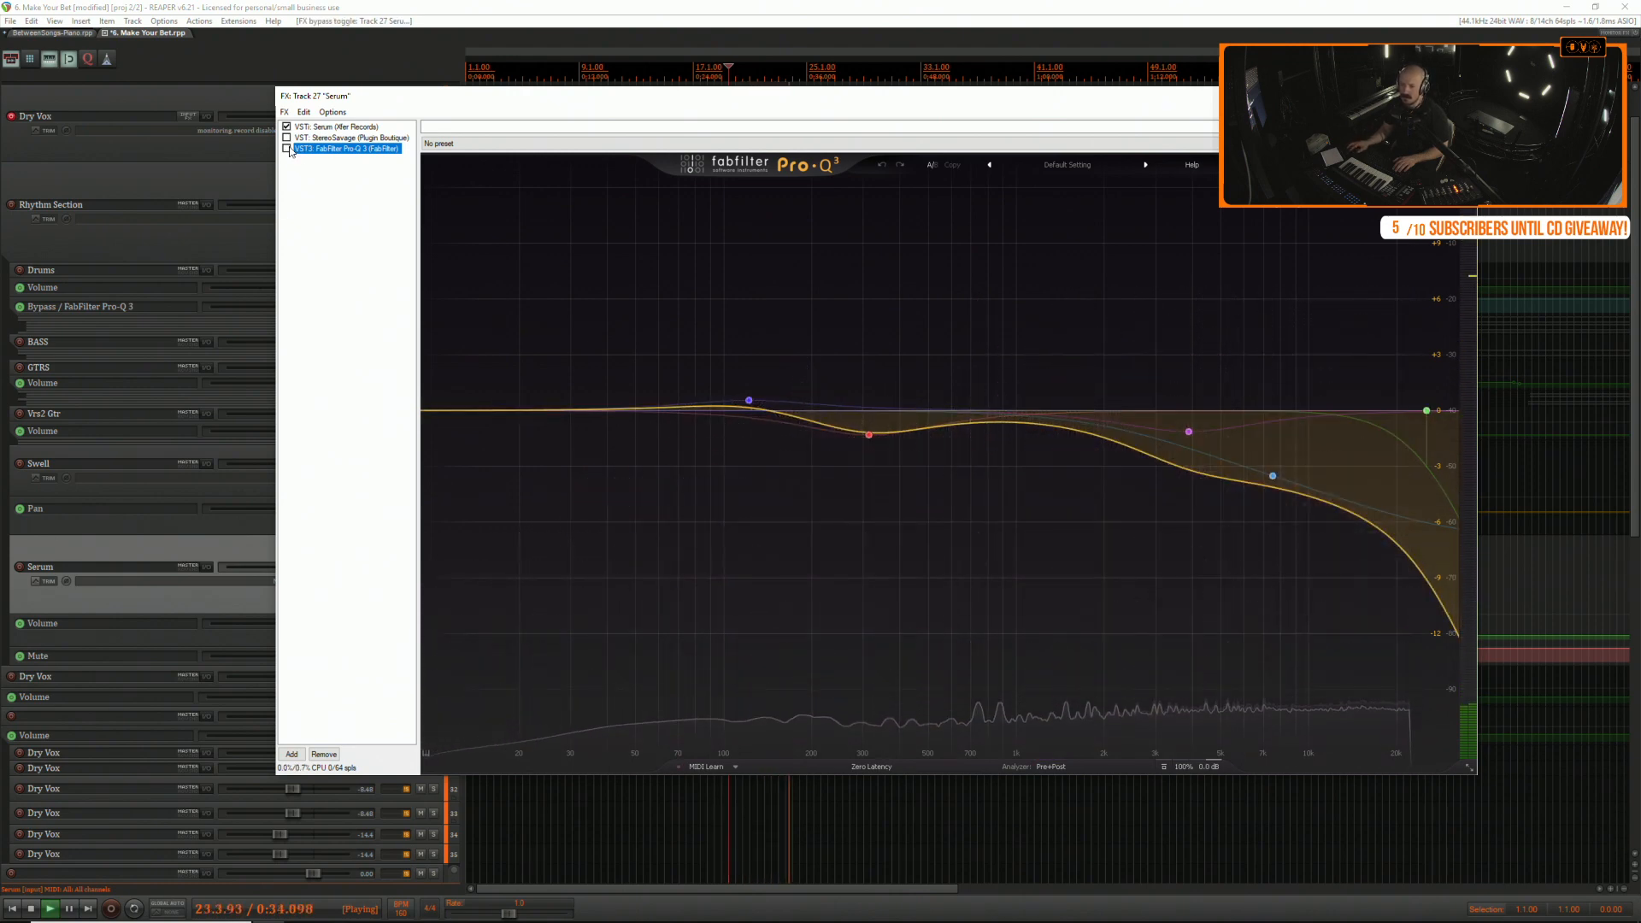
{"action": "left_click", "coordinate": [286, 149]}
Examine the Serum synth and Pro-Q 3 levels during soloed playback, and stop and close the effects chain.
{"action": "key", "text": "space"}
{"action": "left_click", "coordinate": [309, 127]}
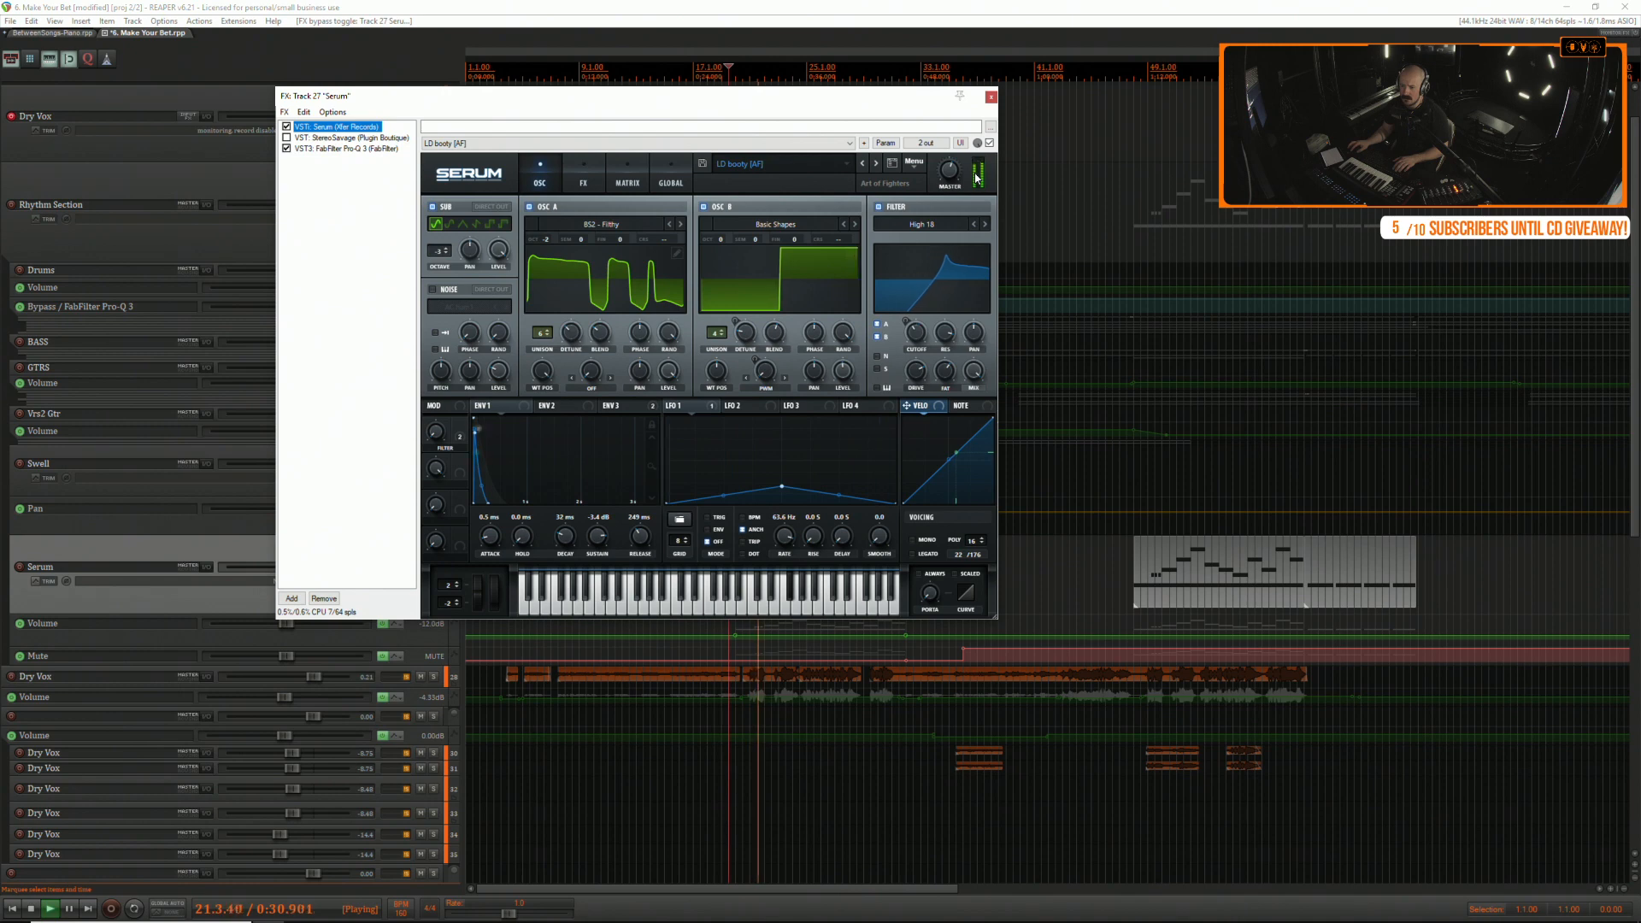
{"action": "left_click", "coordinate": [338, 149]}
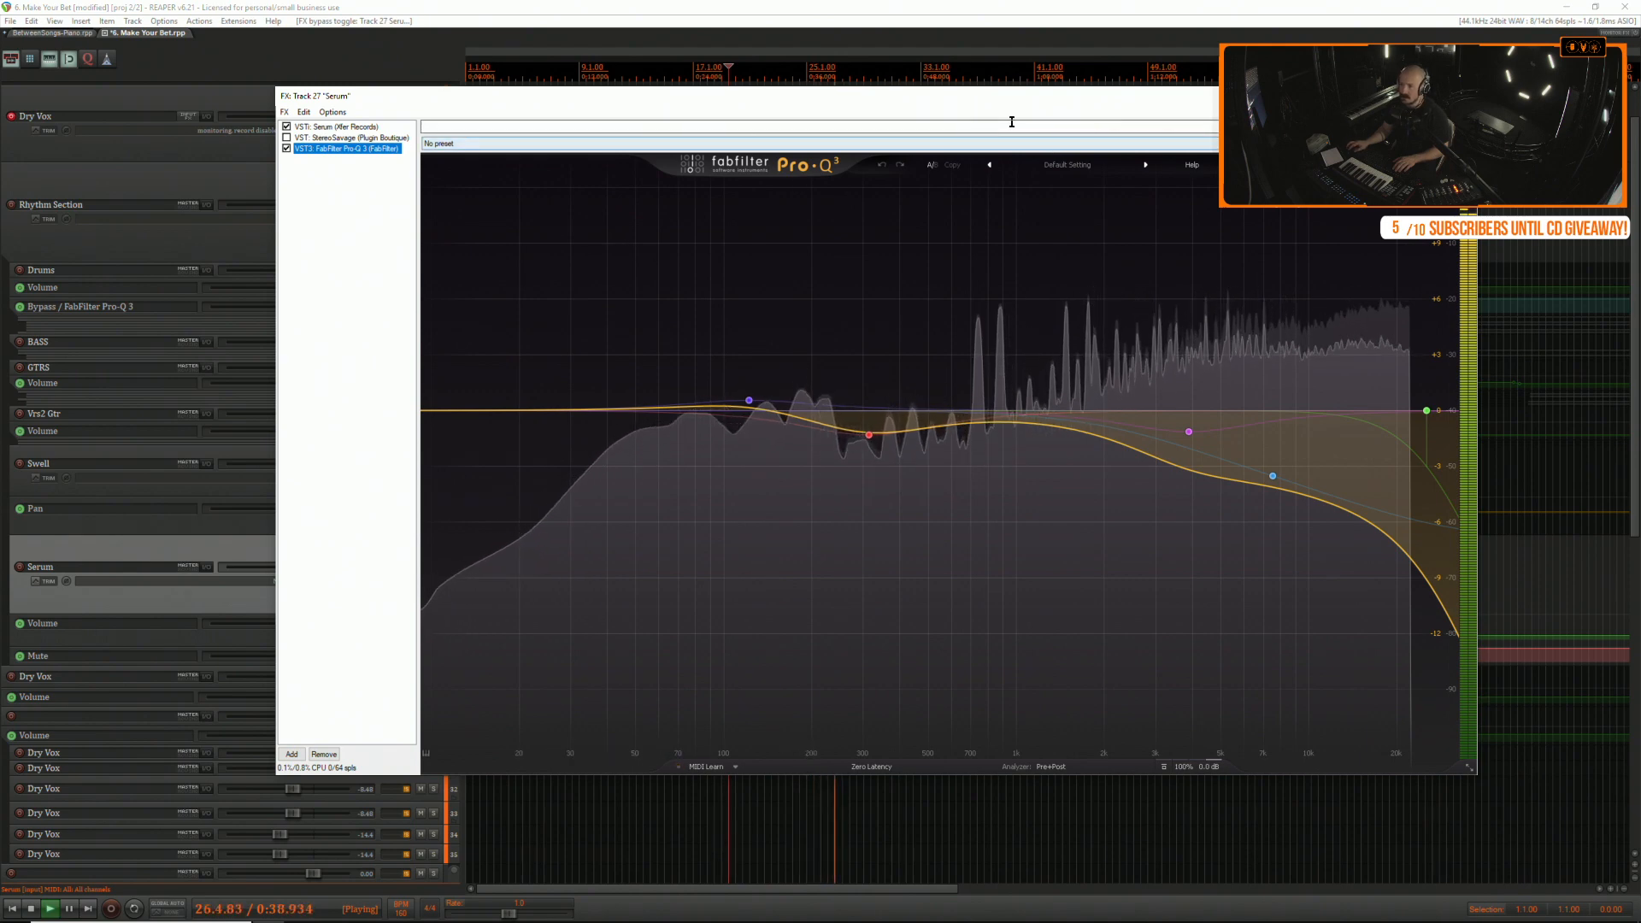
{"action": "key", "text": "space"}
{"action": "key", "text": "Escape"}
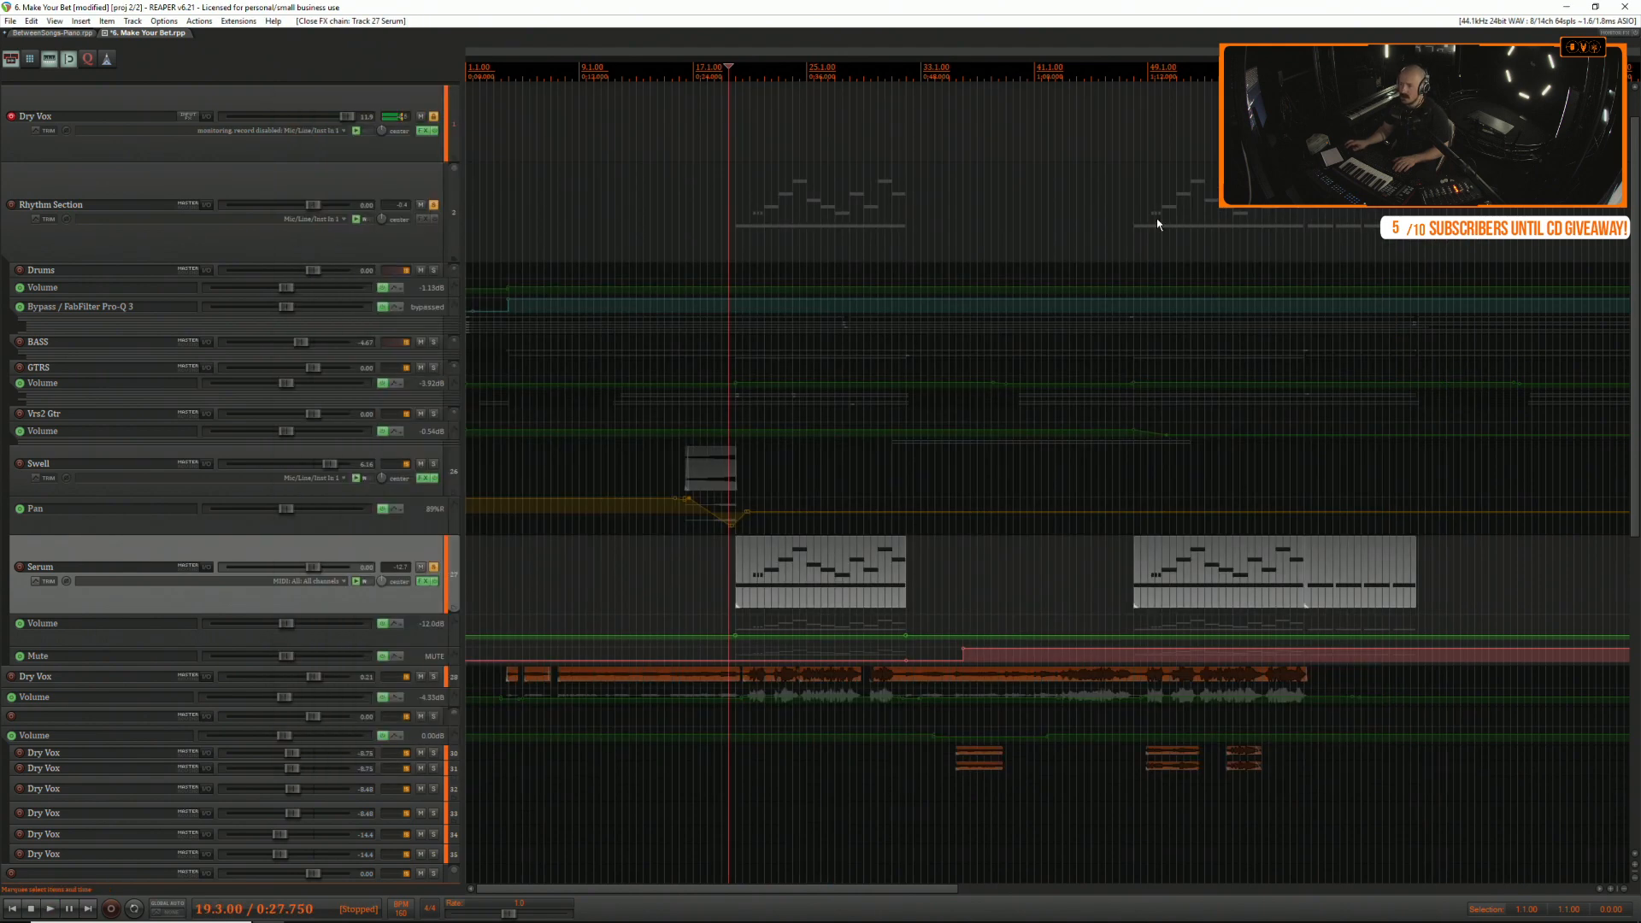
Save the project.
{"action": "left_click", "coordinate": [11, 21]}
{"action": "left_click", "coordinate": [34, 79]}
{"action": "right_click", "coordinate": [123, 549]}
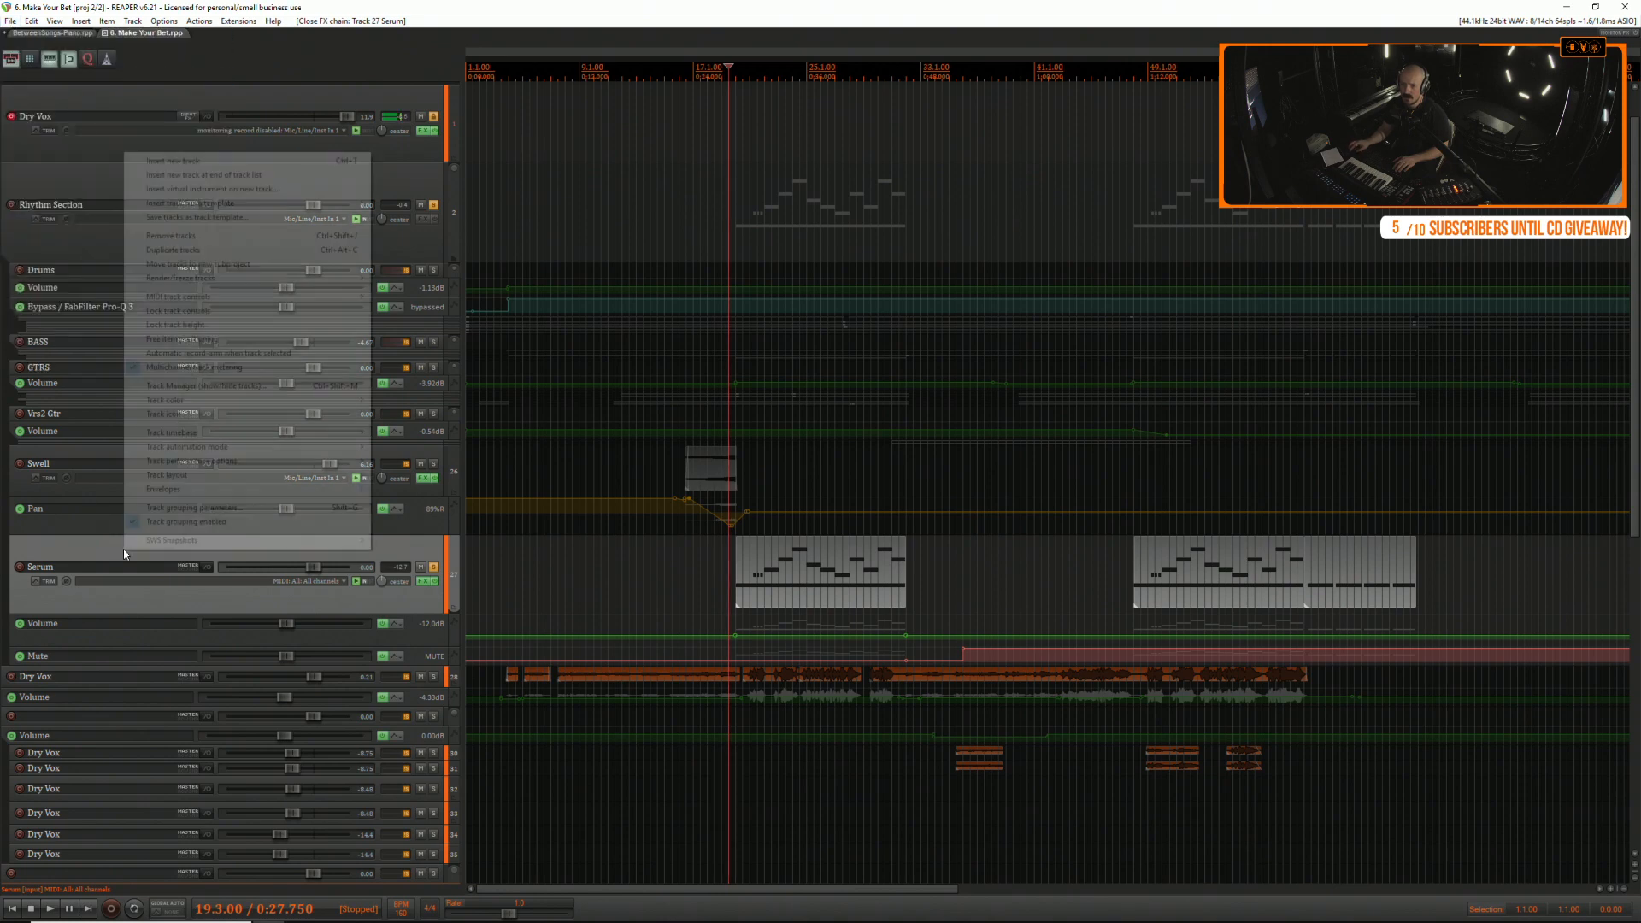
{"action": "left_click", "coordinate": [302, 601]}
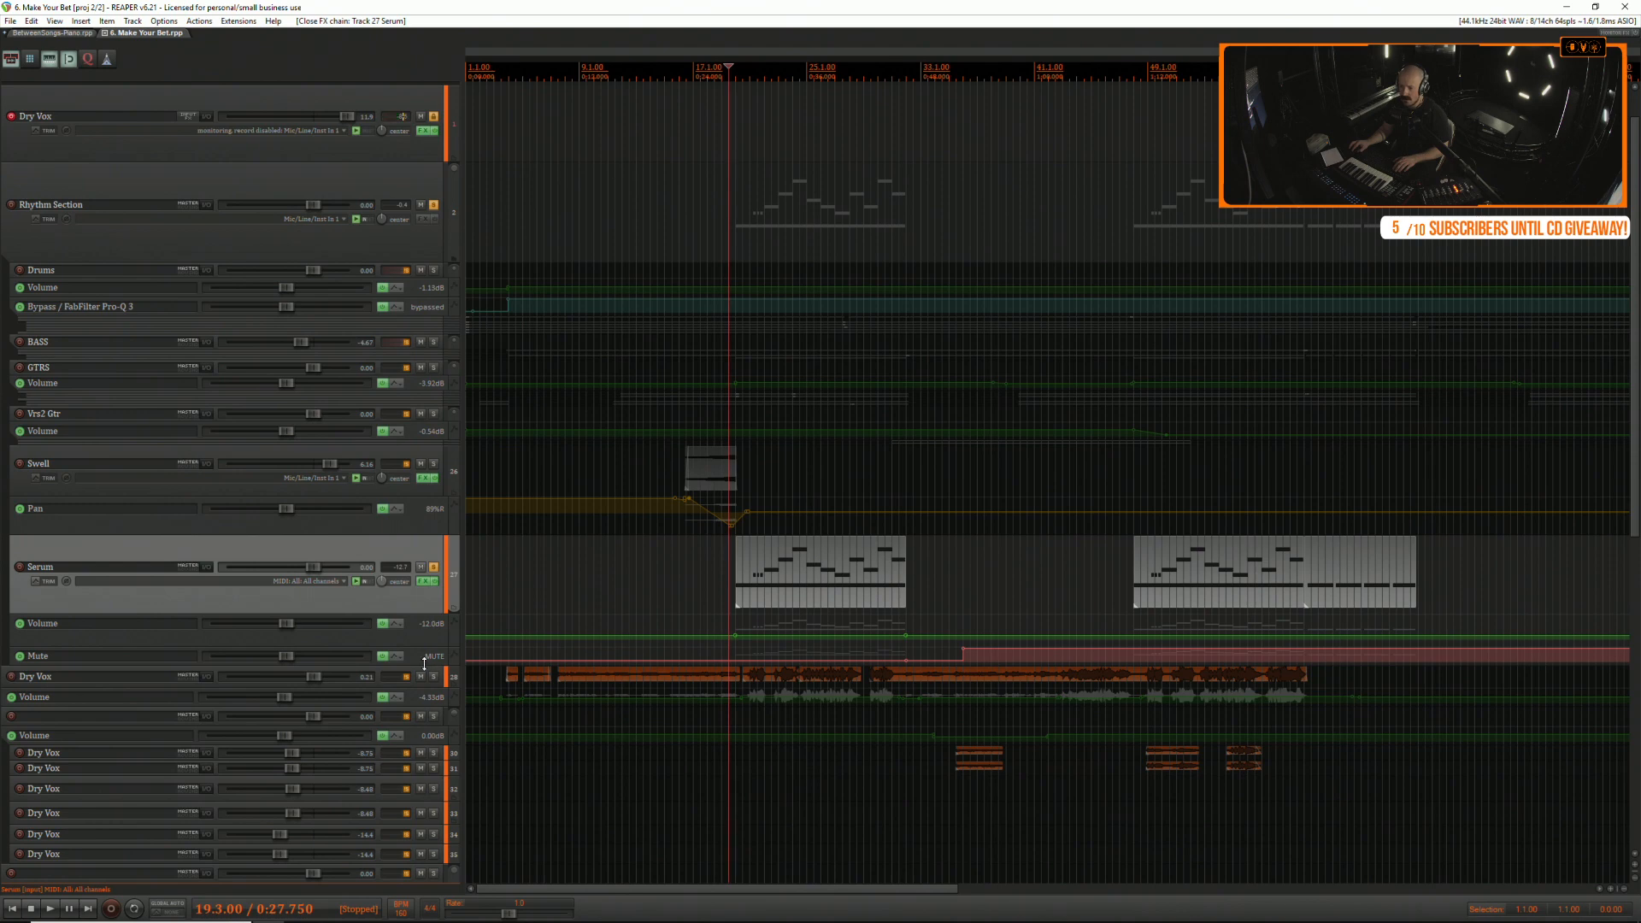
Enlarge the Serum track's Mute envelope lane, and audition the second Serum item from measure 47.3.
{"action": "left_click_drag", "start_coordinate": [424, 663], "coordinate": [428, 713]}
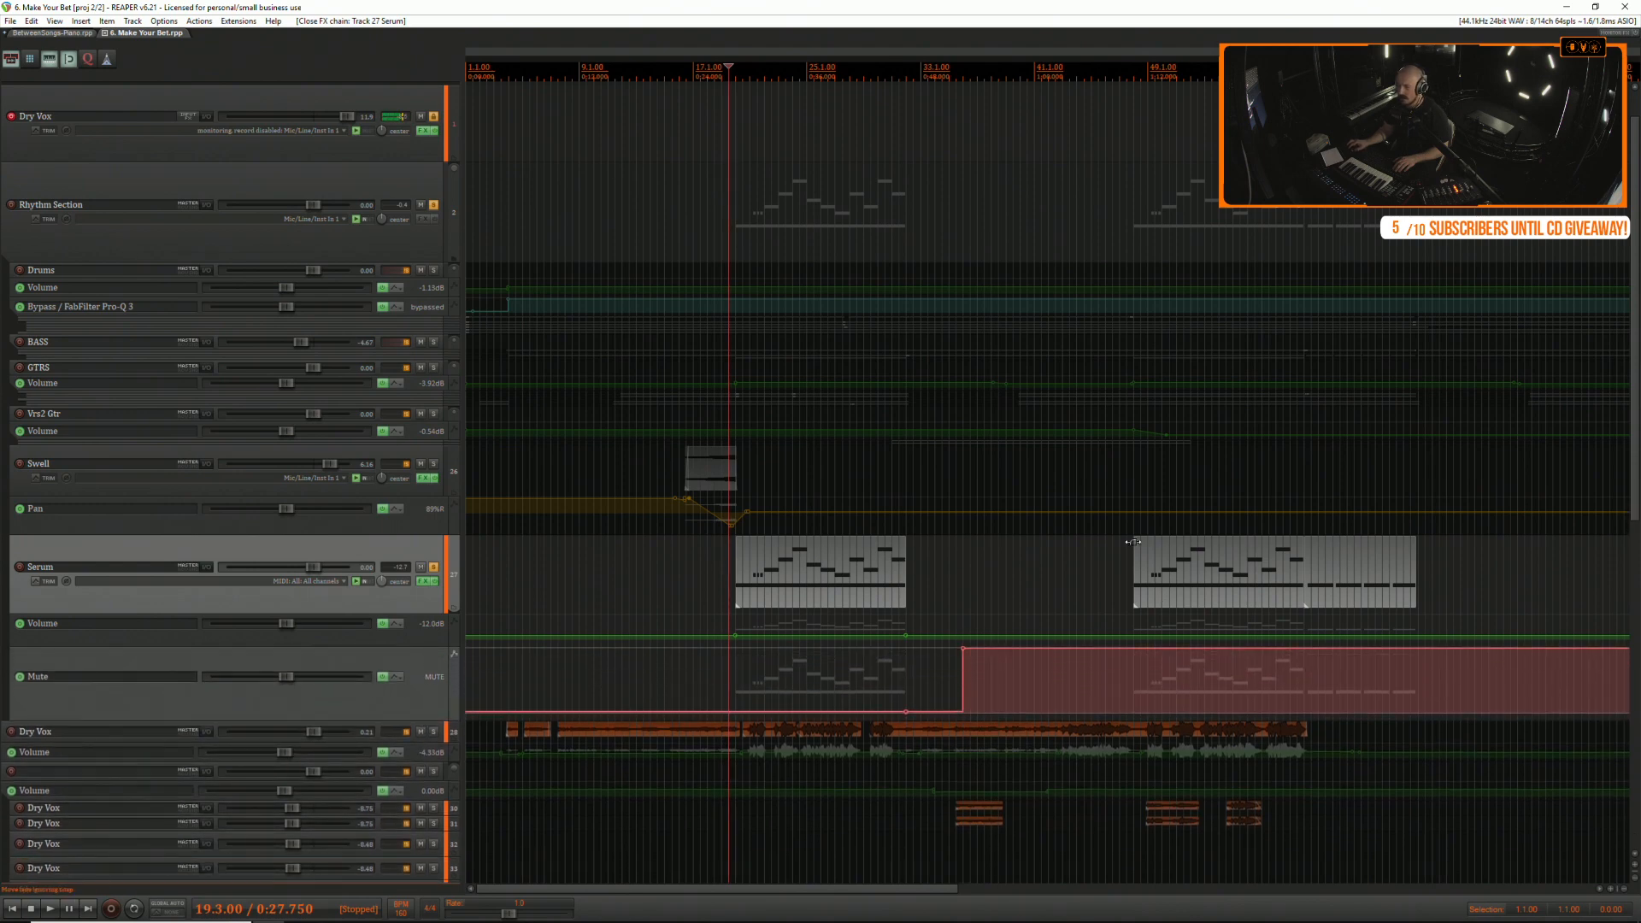
{"action": "left_click", "coordinate": [1128, 541]}
{"action": "key", "text": "space"}
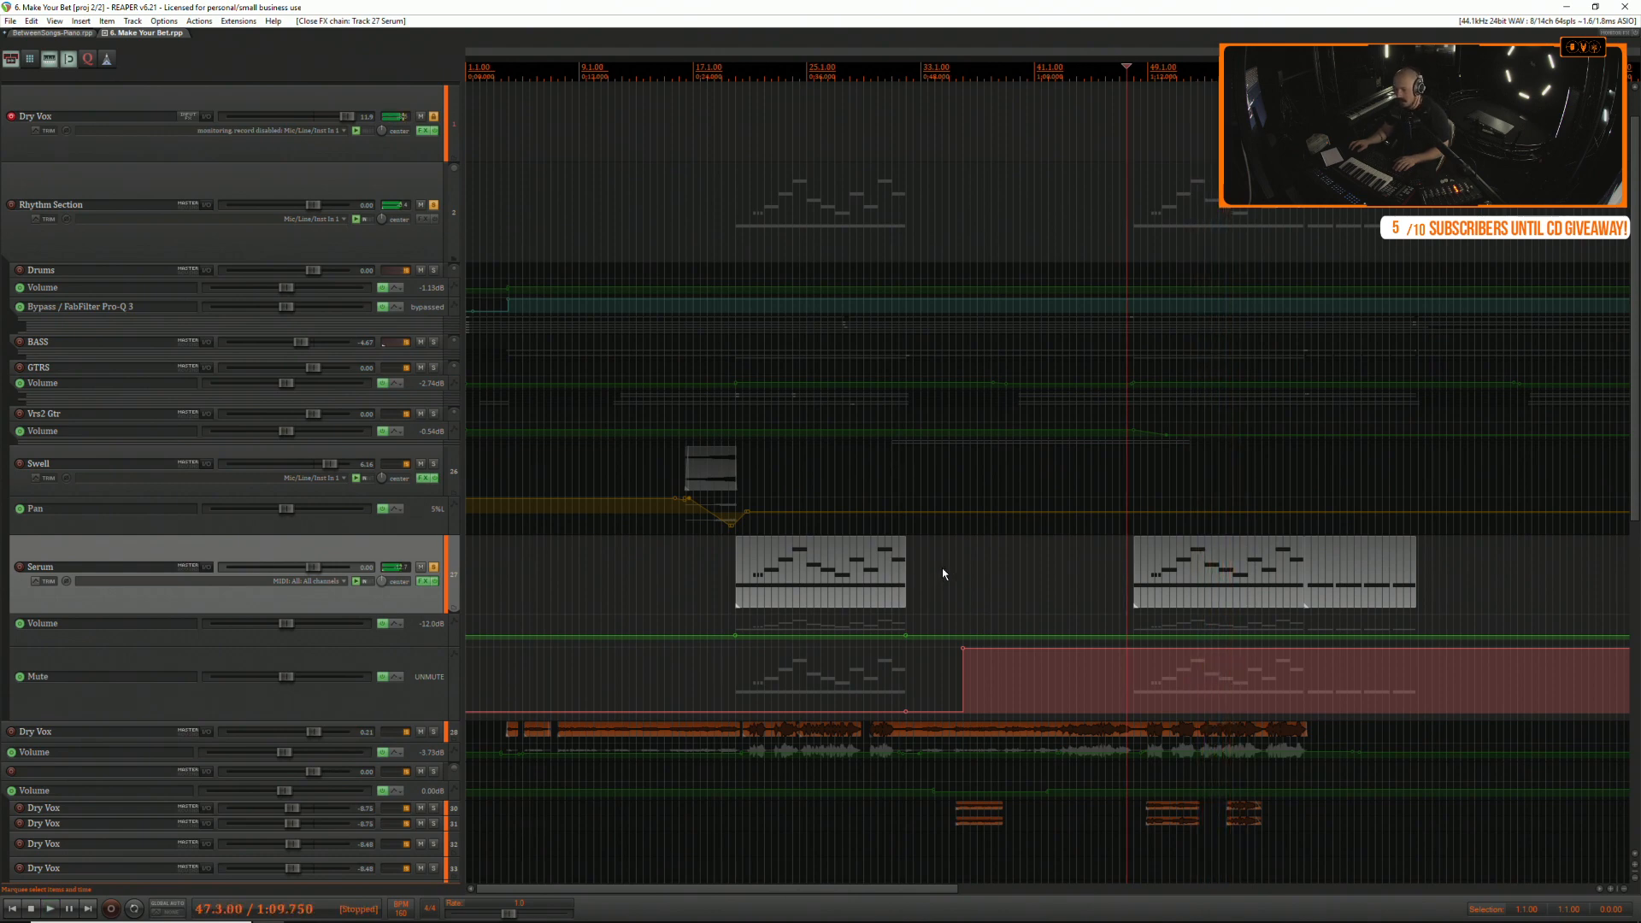
Raise the Serum Mute envelope to unmuted over the first item, and play from measure 19.1 with the track unsoloed.
{"action": "left_click", "coordinate": [722, 566]}
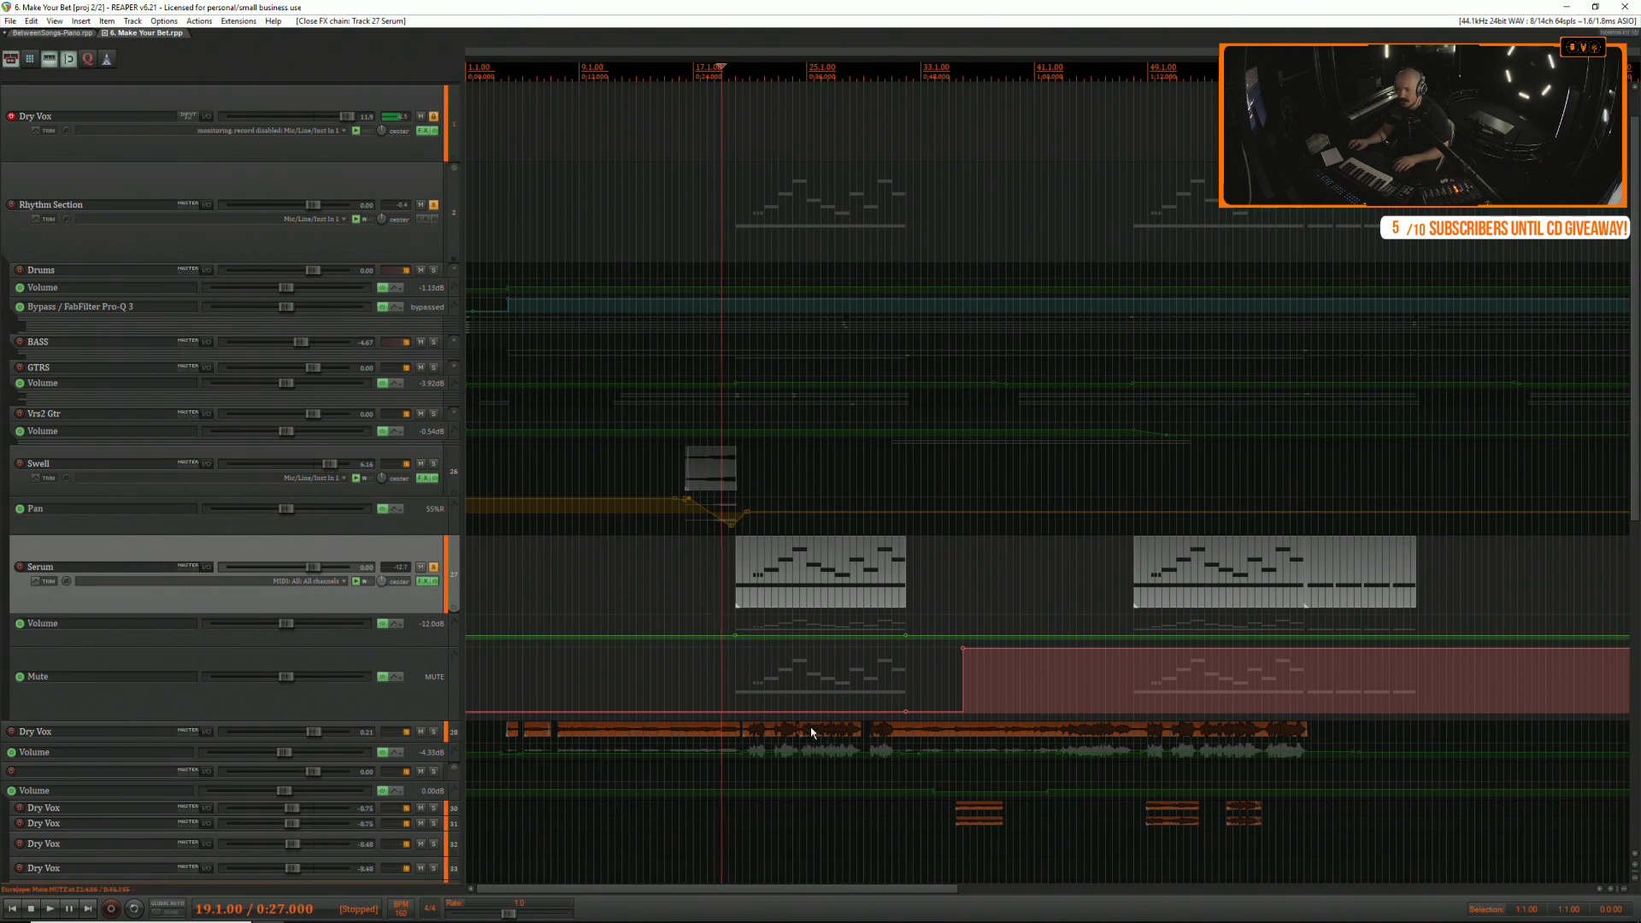
{"action": "left_click_drag", "start_coordinate": [901, 709], "coordinate": [717, 602]}
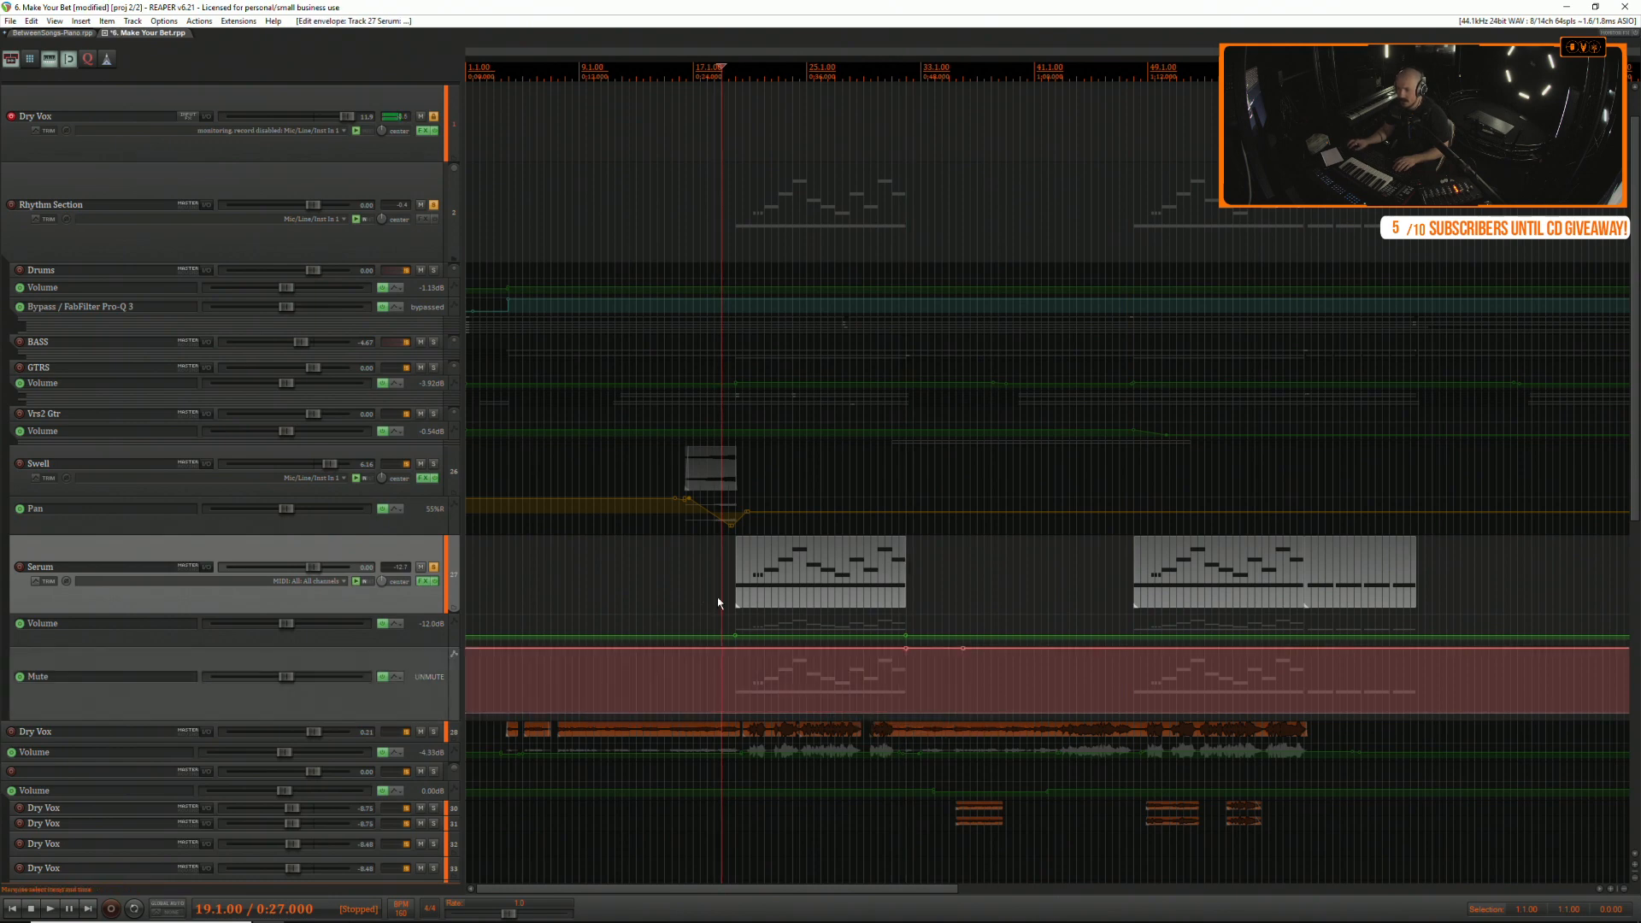
{"action": "left_click", "coordinate": [433, 567]}
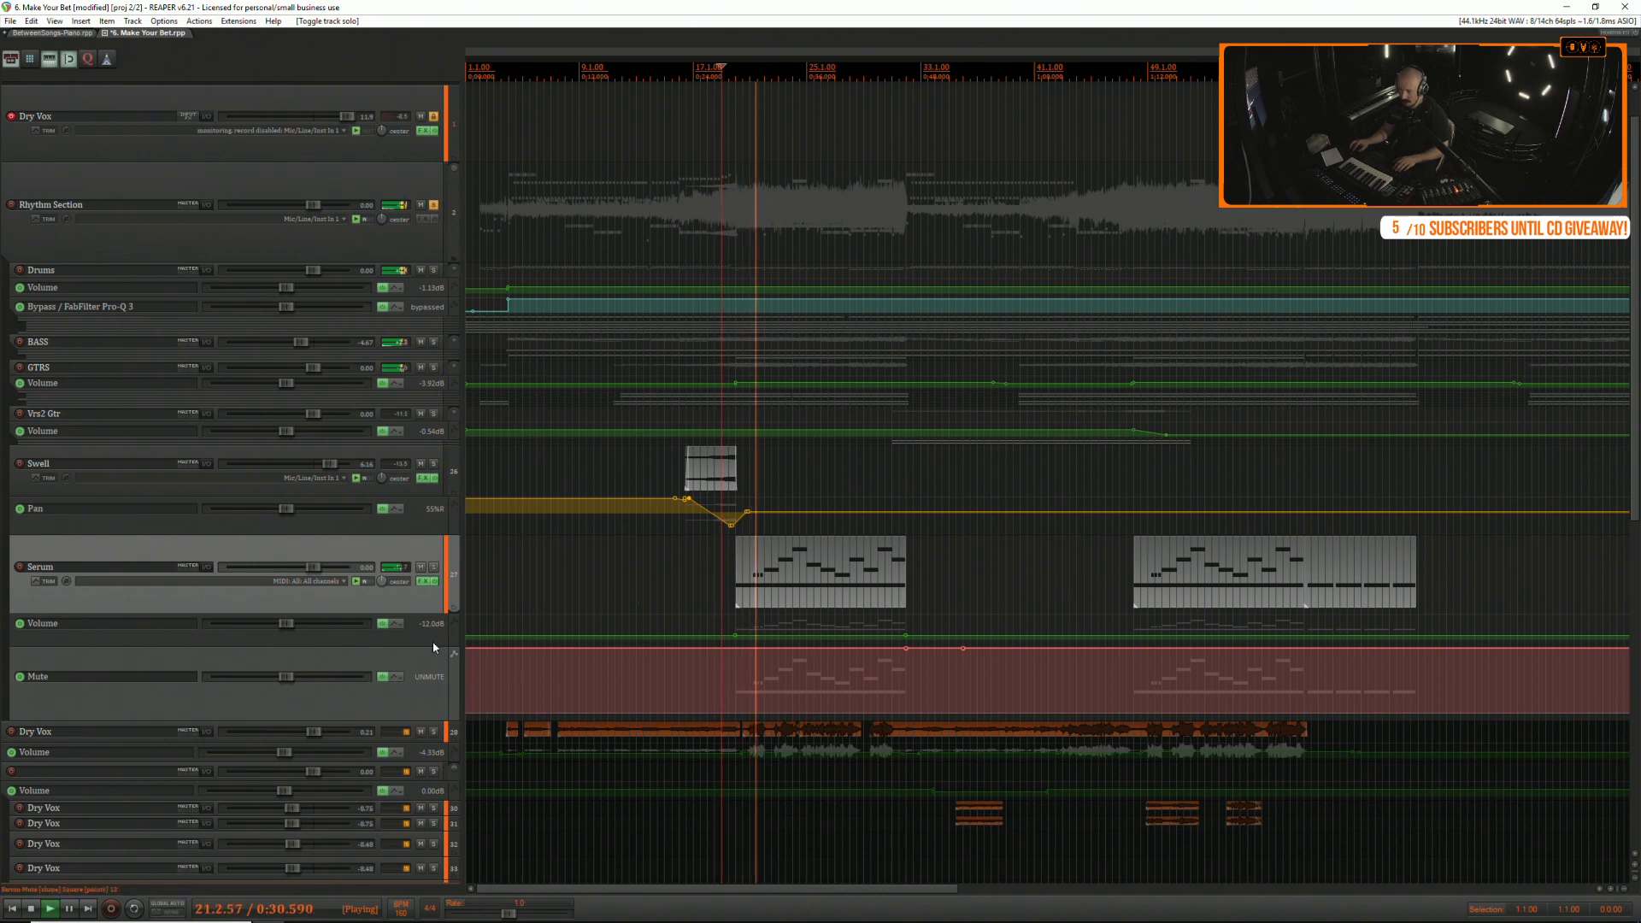
Enlarge the Serum track's Volume envelope lane, clear its points and remove the envelope completely.
{"action": "left_click_drag", "start_coordinate": [436, 646], "coordinate": [434, 731]}
{"action": "right_click", "coordinate": [388, 669]}
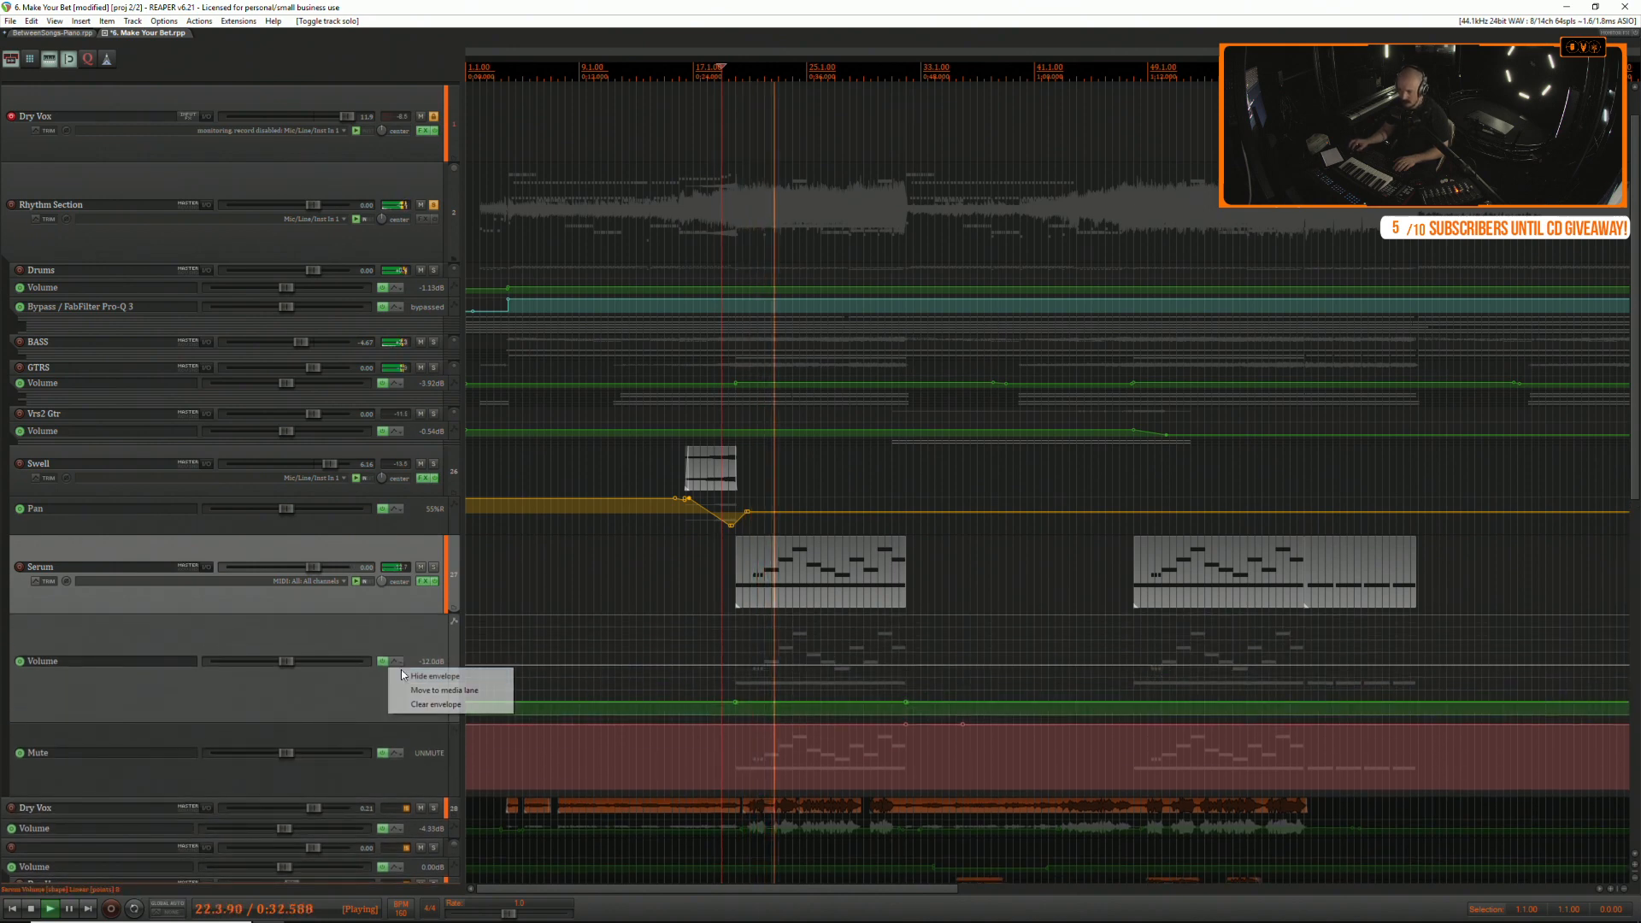
{"action": "left_click", "coordinate": [416, 705]}
{"action": "left_click", "coordinate": [811, 508]}
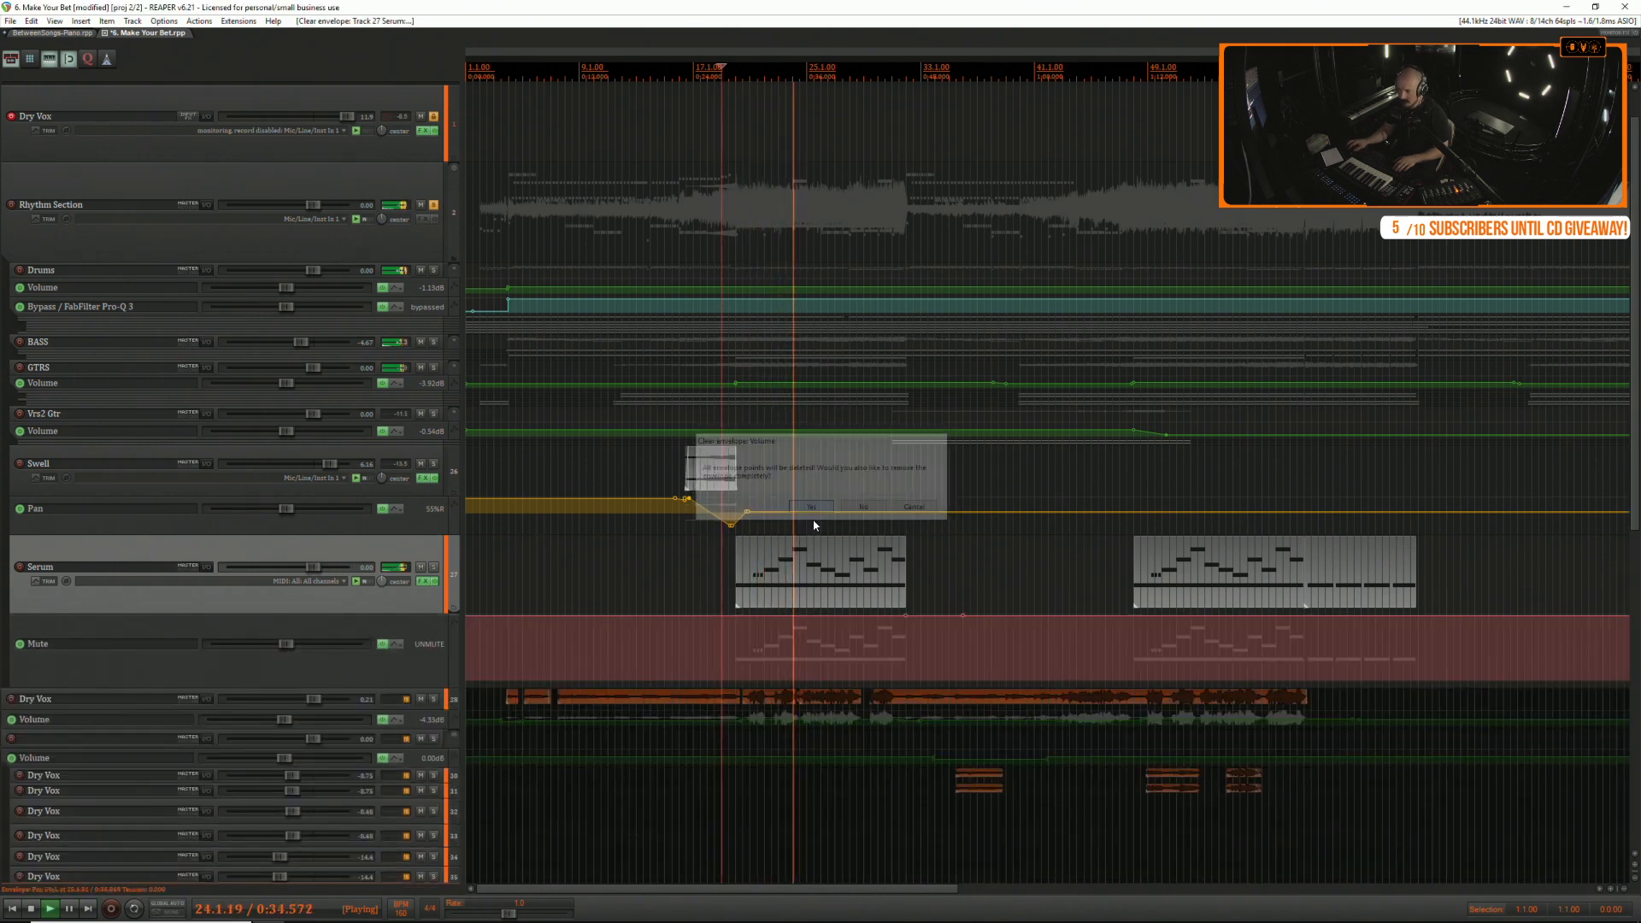
Lower the Serum track's volume to about -4.6 dB, and remove its Mute envelope completely.
{"action": "left_click_drag", "start_coordinate": [313, 567], "coordinate": [301, 574]}
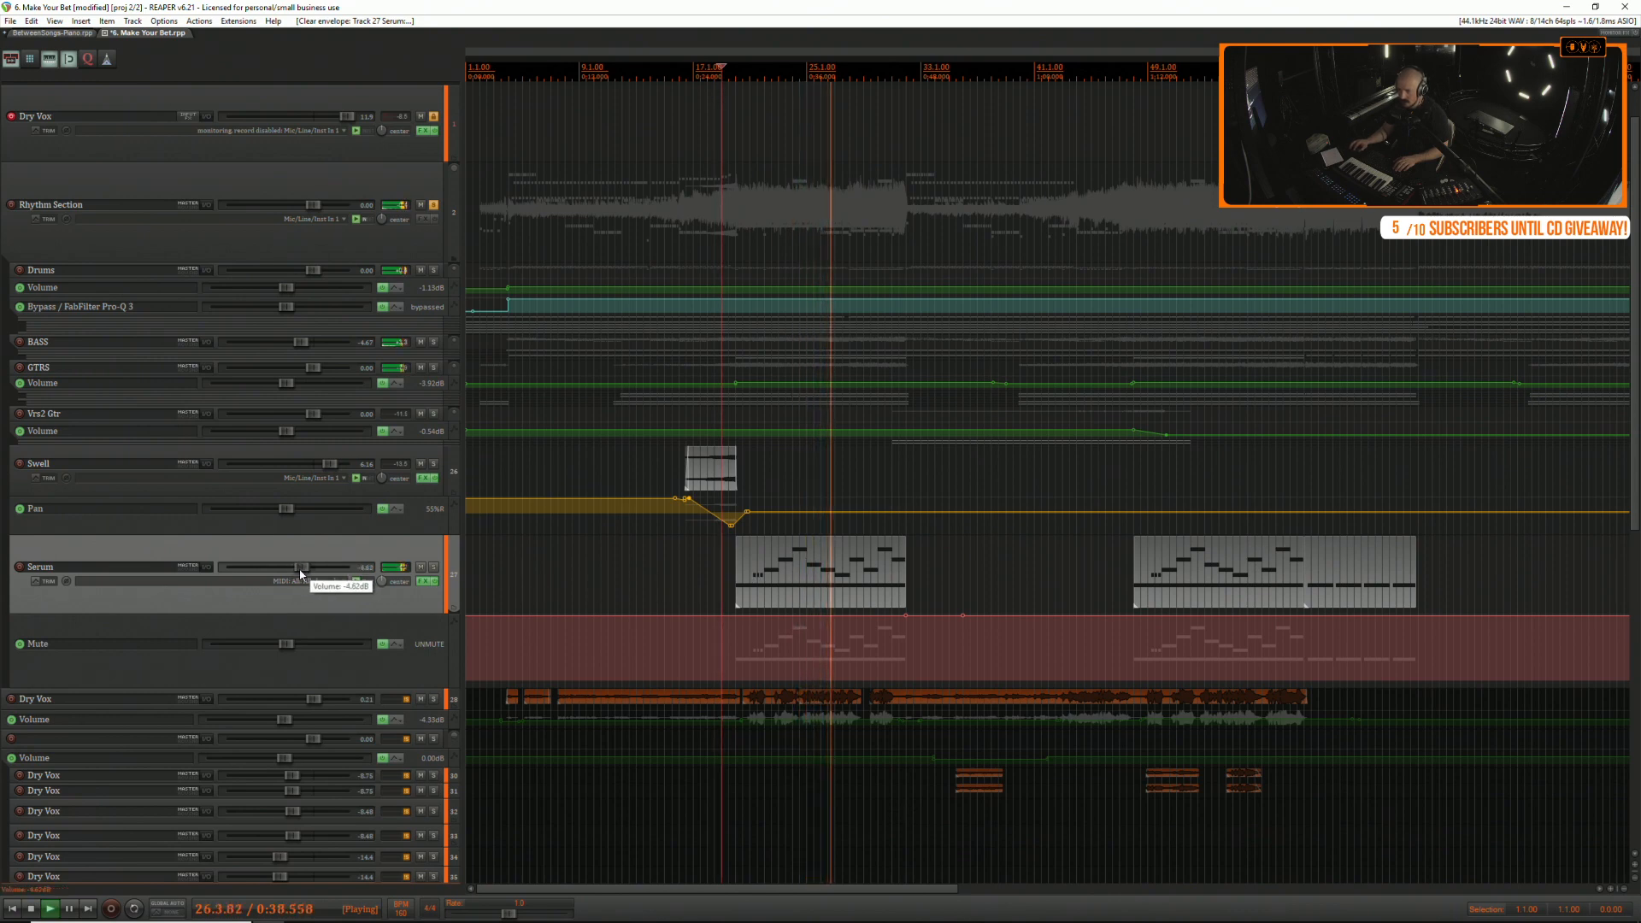
{"action": "right_click", "coordinate": [387, 648]}
{"action": "left_click", "coordinate": [414, 688]}
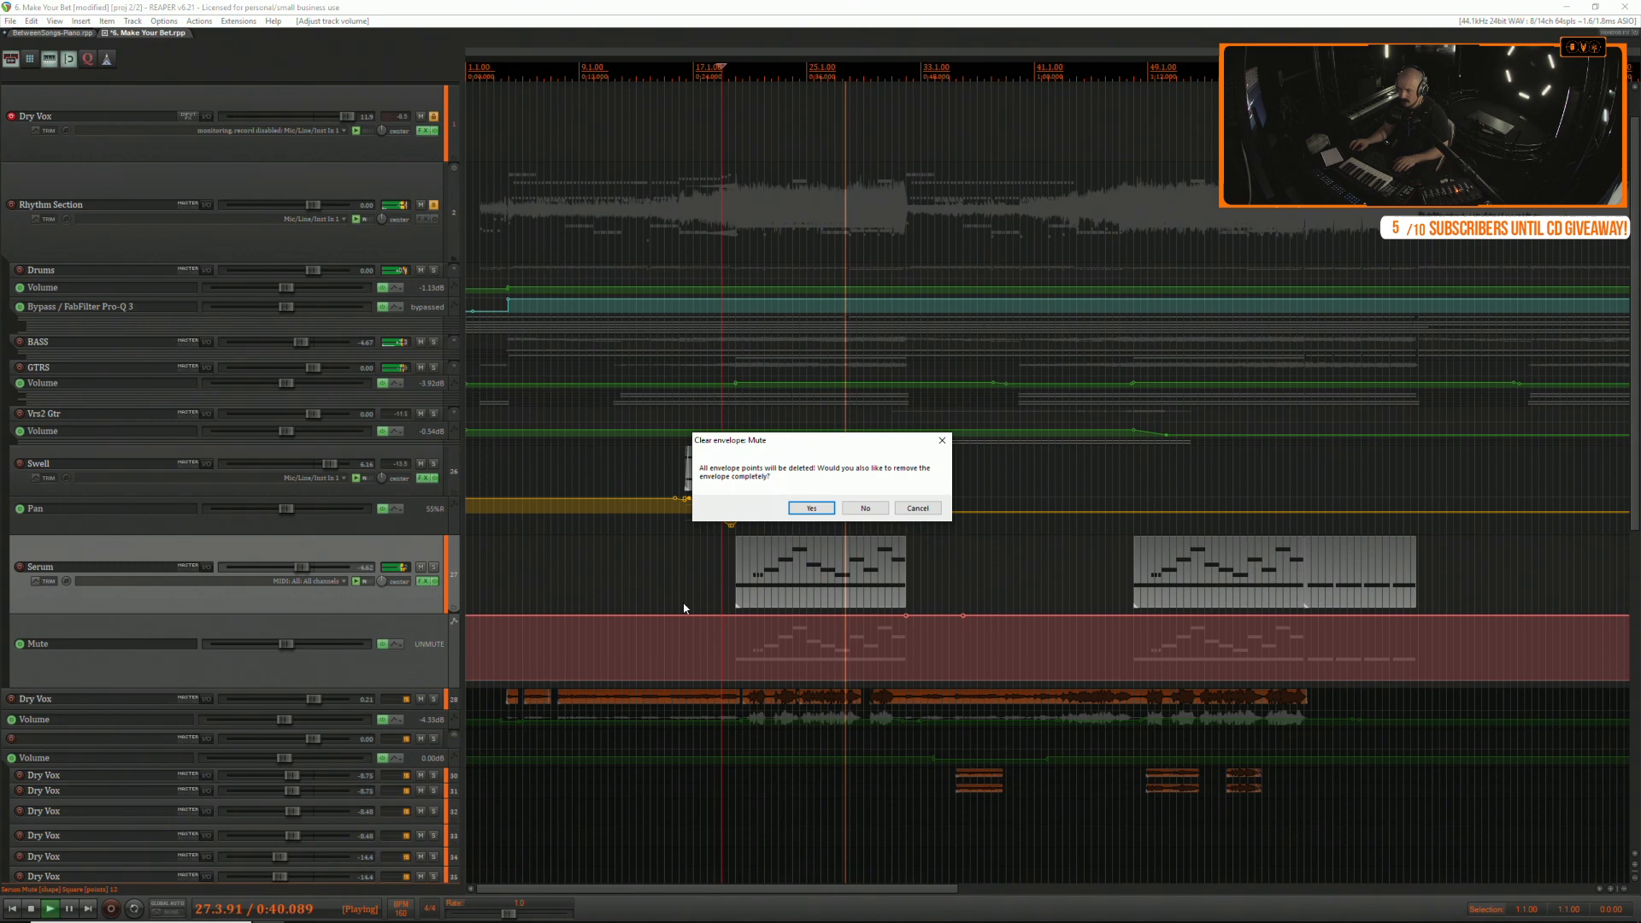
{"action": "left_click", "coordinate": [811, 509]}
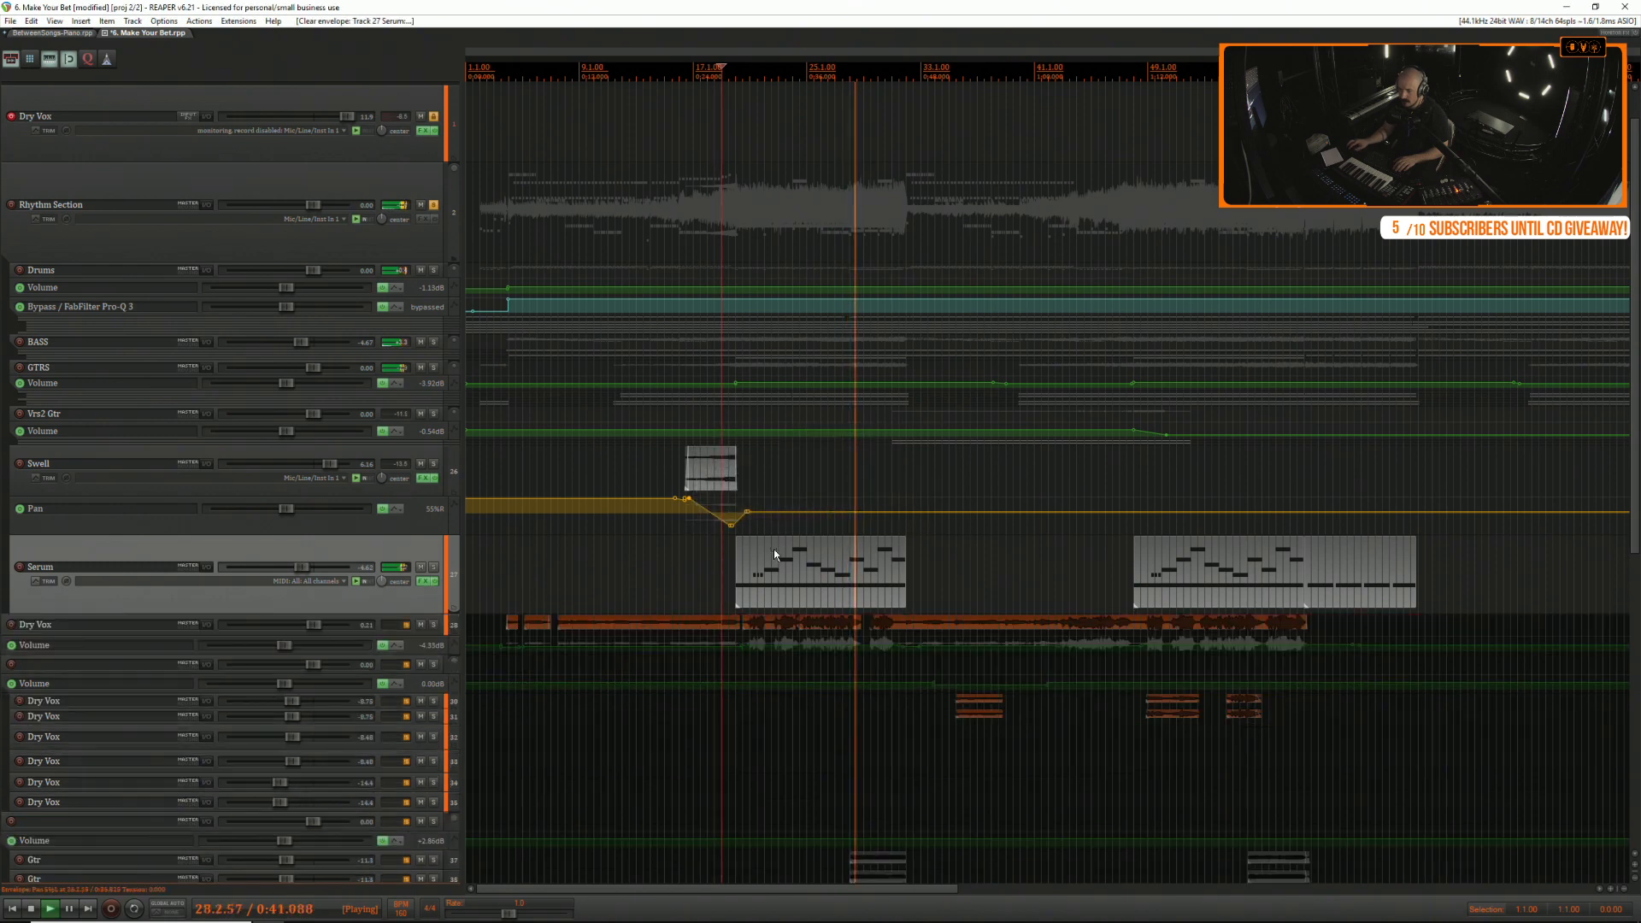
Solo the Serum track, review Pro-Q 3 and the Serum synth in its effects chain, and close the chain.
{"action": "left_click", "coordinate": [436, 567]}
{"action": "left_click", "coordinate": [426, 581]}
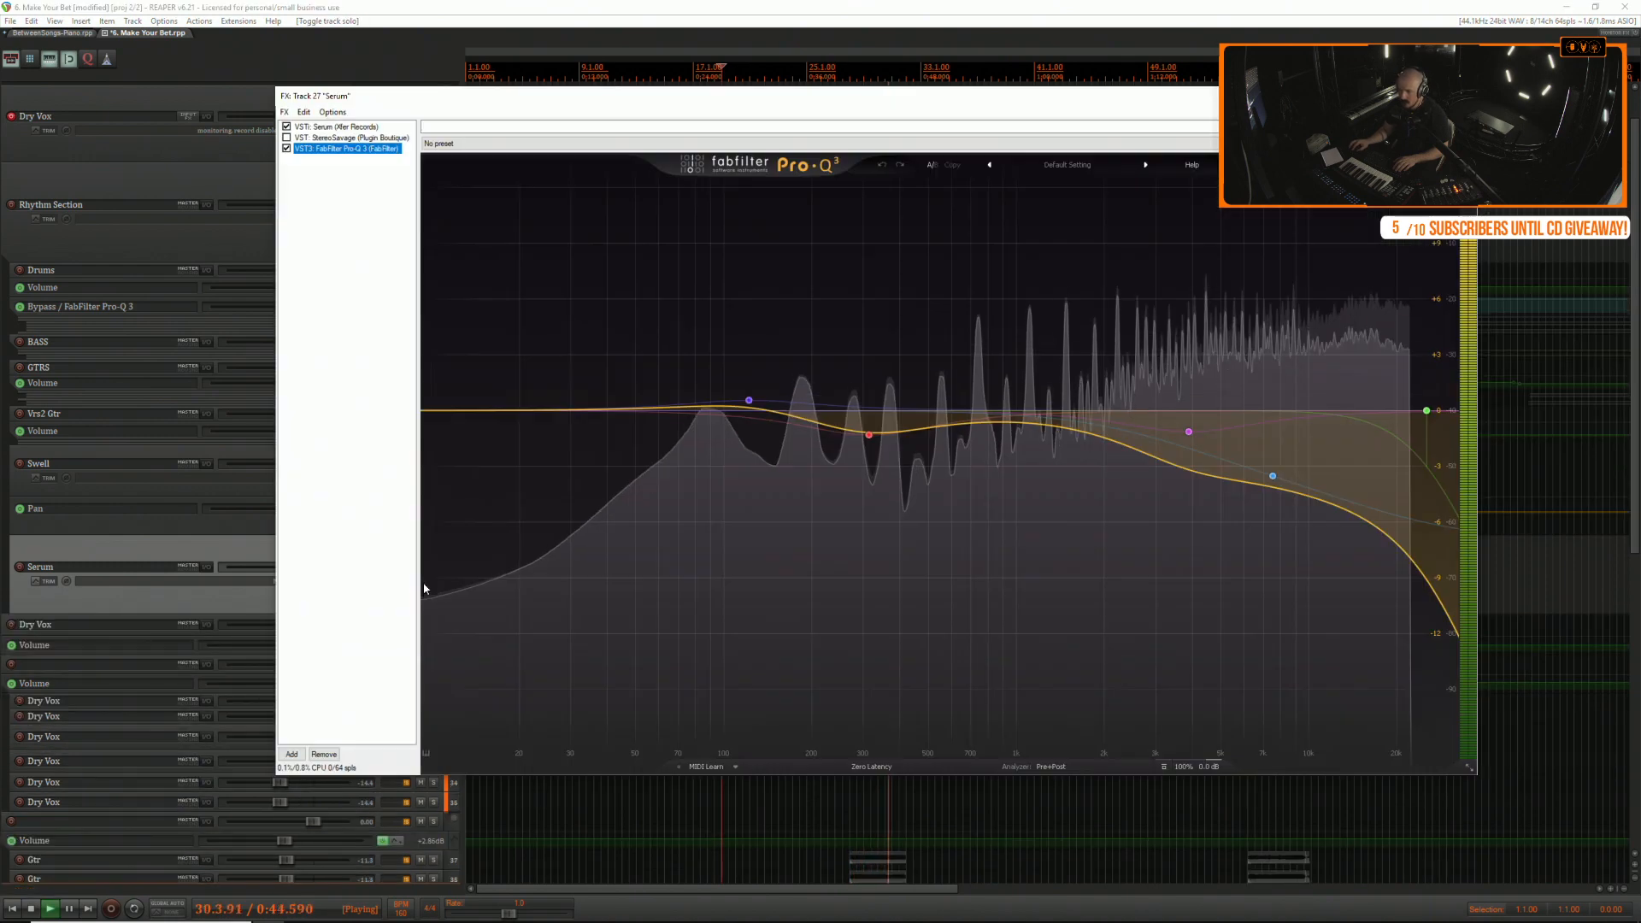
{"action": "left_click", "coordinate": [338, 127]}
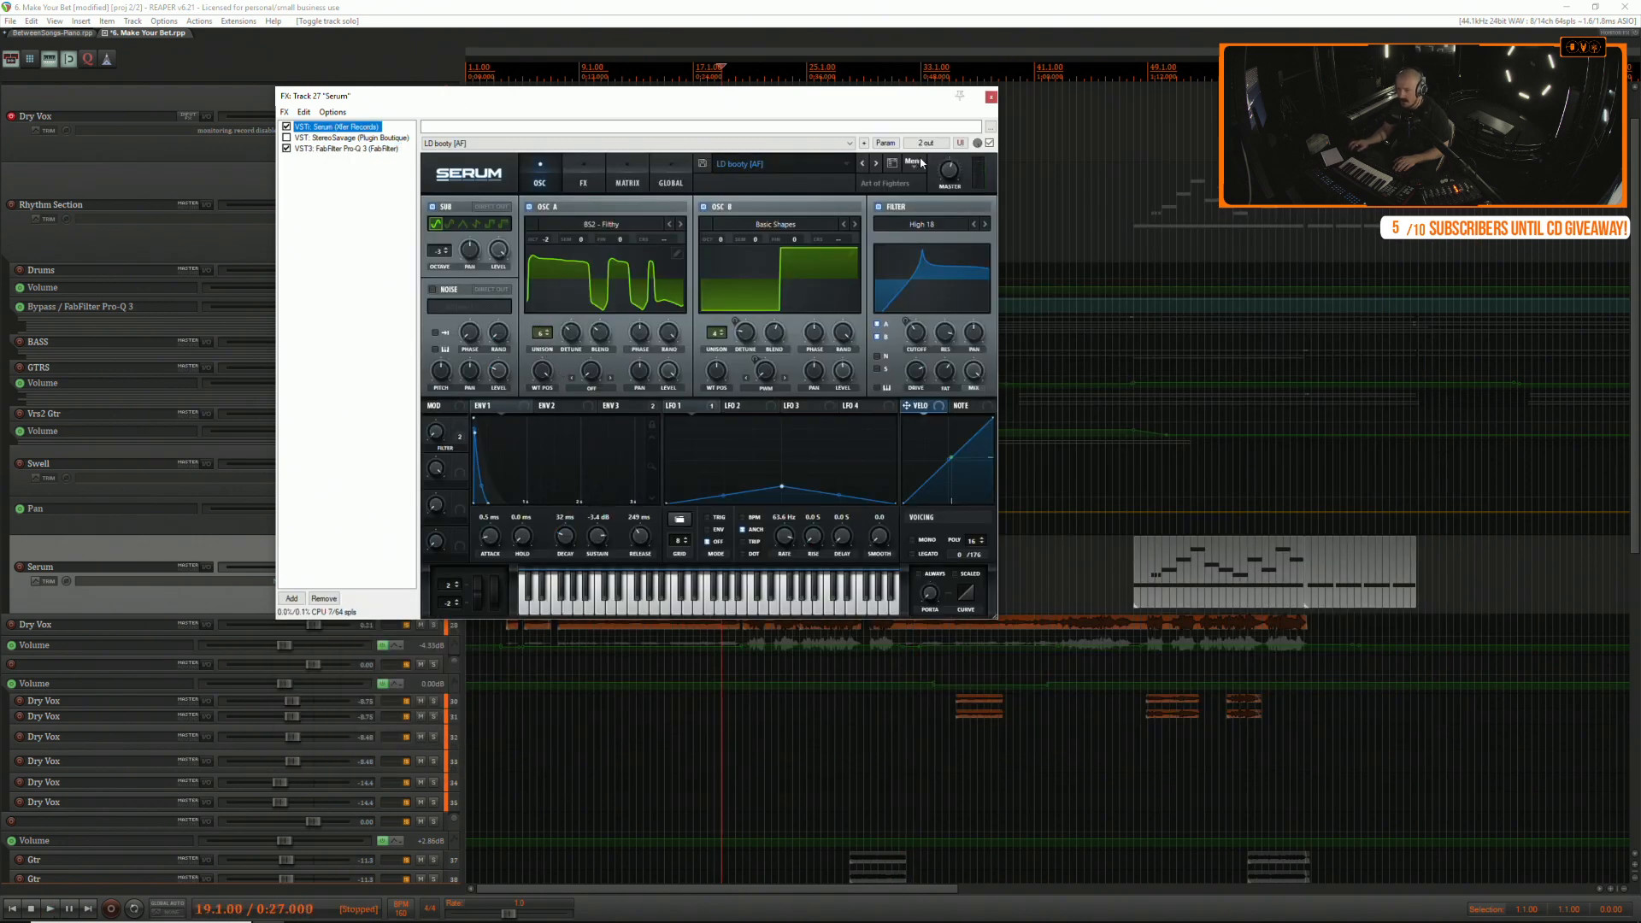
{"action": "left_click", "coordinate": [991, 97]}
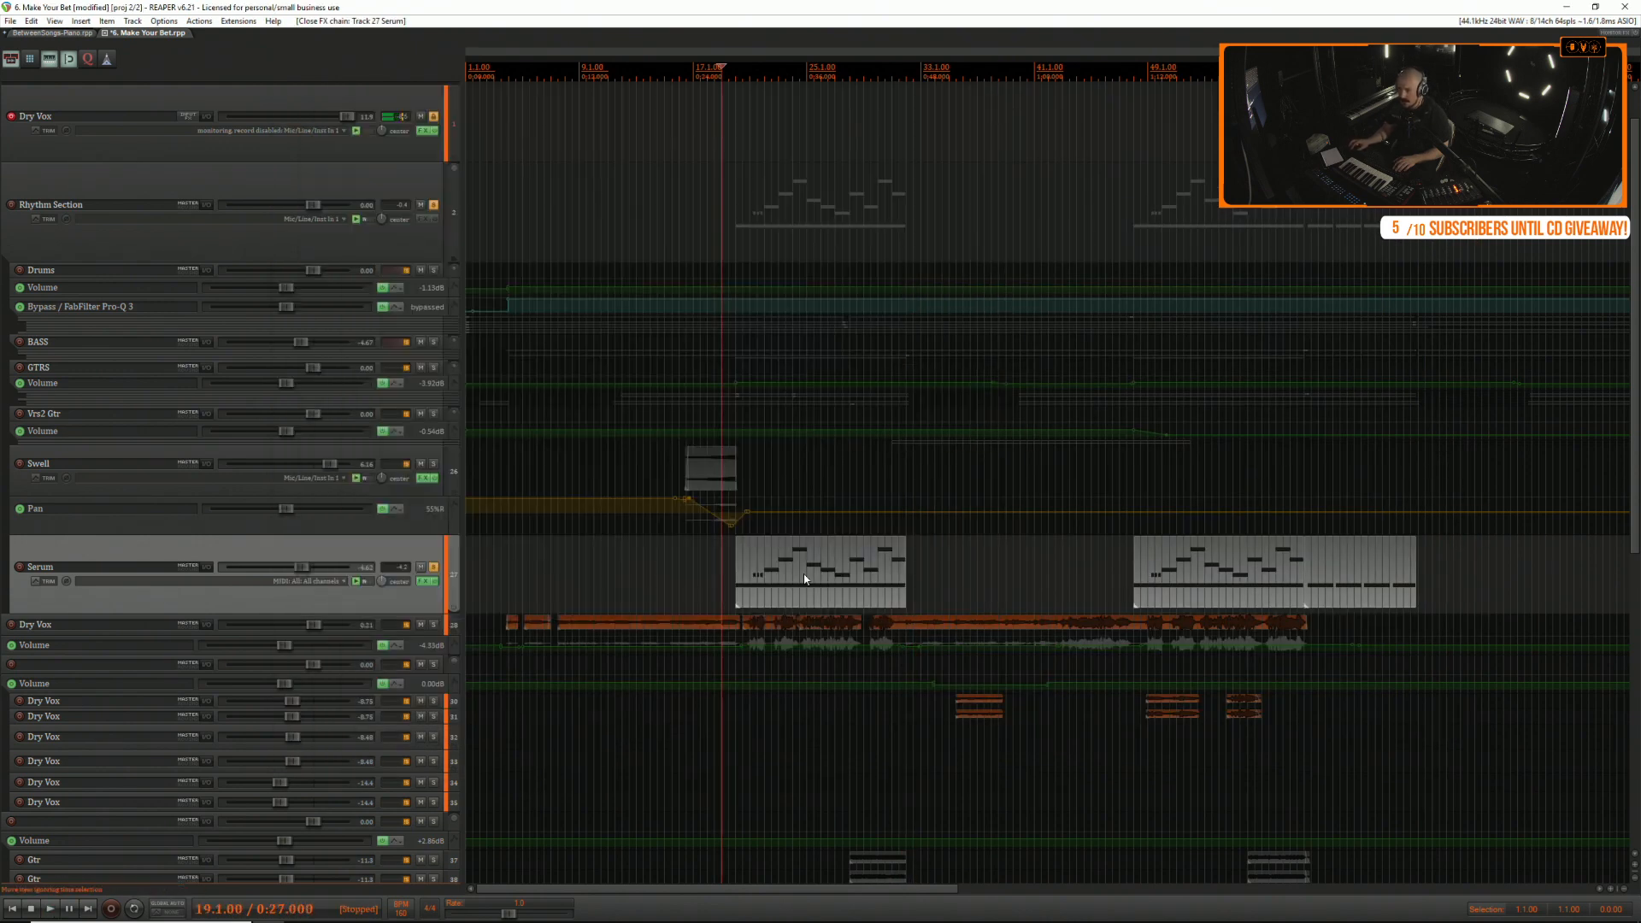
Open the first Serum item in the MIDI editor and select all of its notes, including the long sustained one.
{"action": "double_click", "coordinate": [818, 605]}
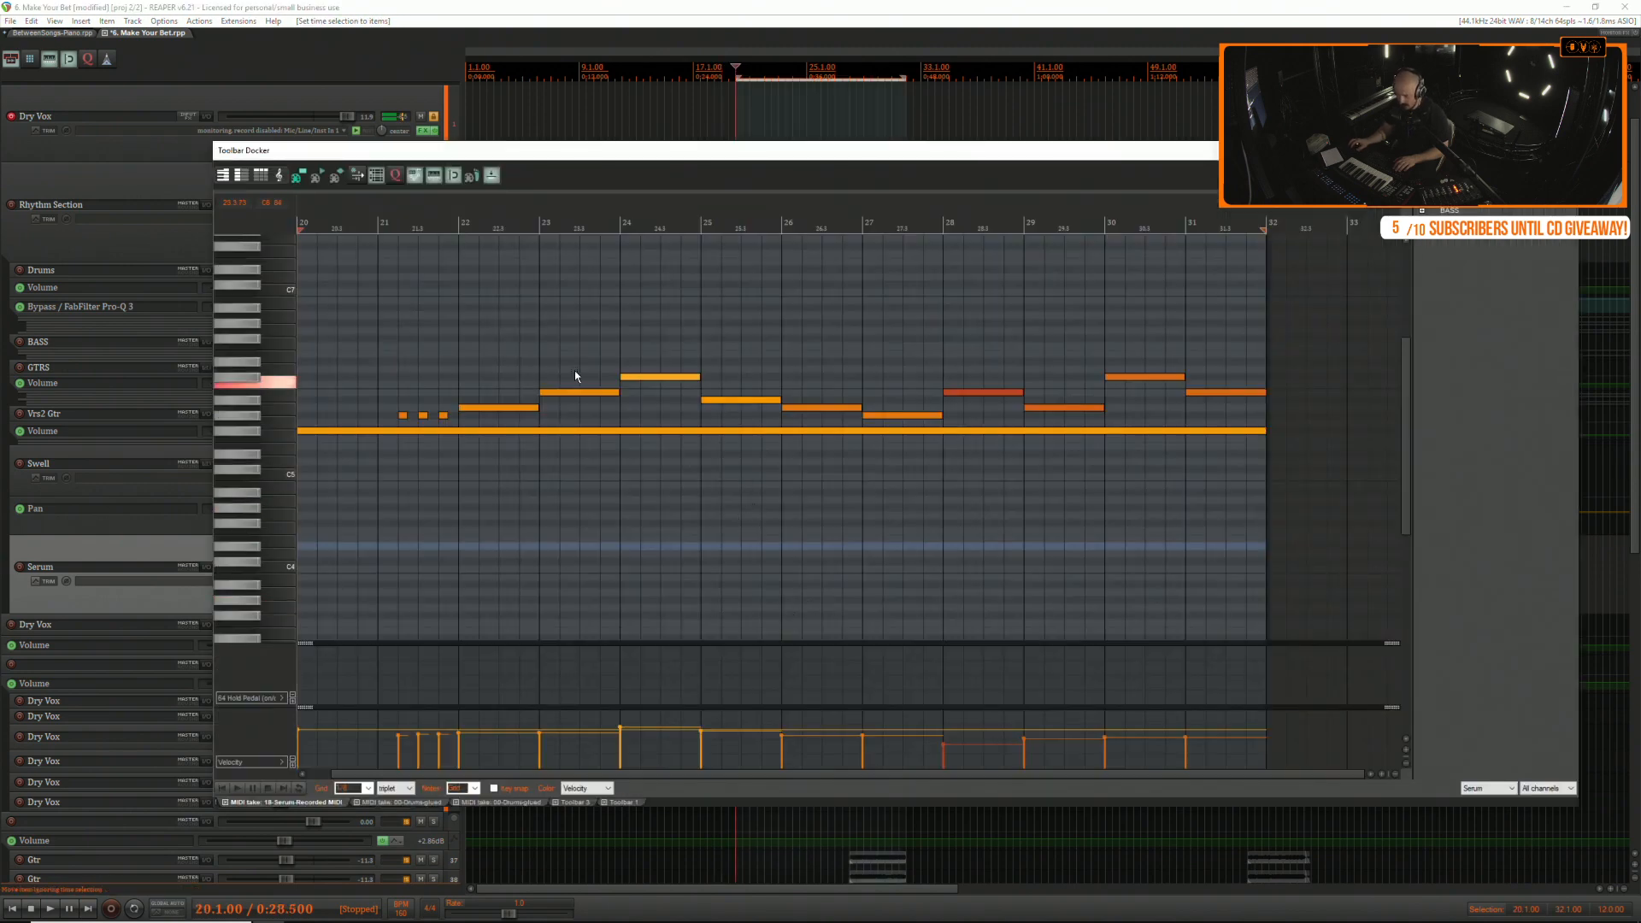
{"action": "left_click", "coordinate": [1237, 494]}
{"action": "scroll", "coordinate": [1023, 521], "scroll_direction": "up", "scroll_amount": 4}
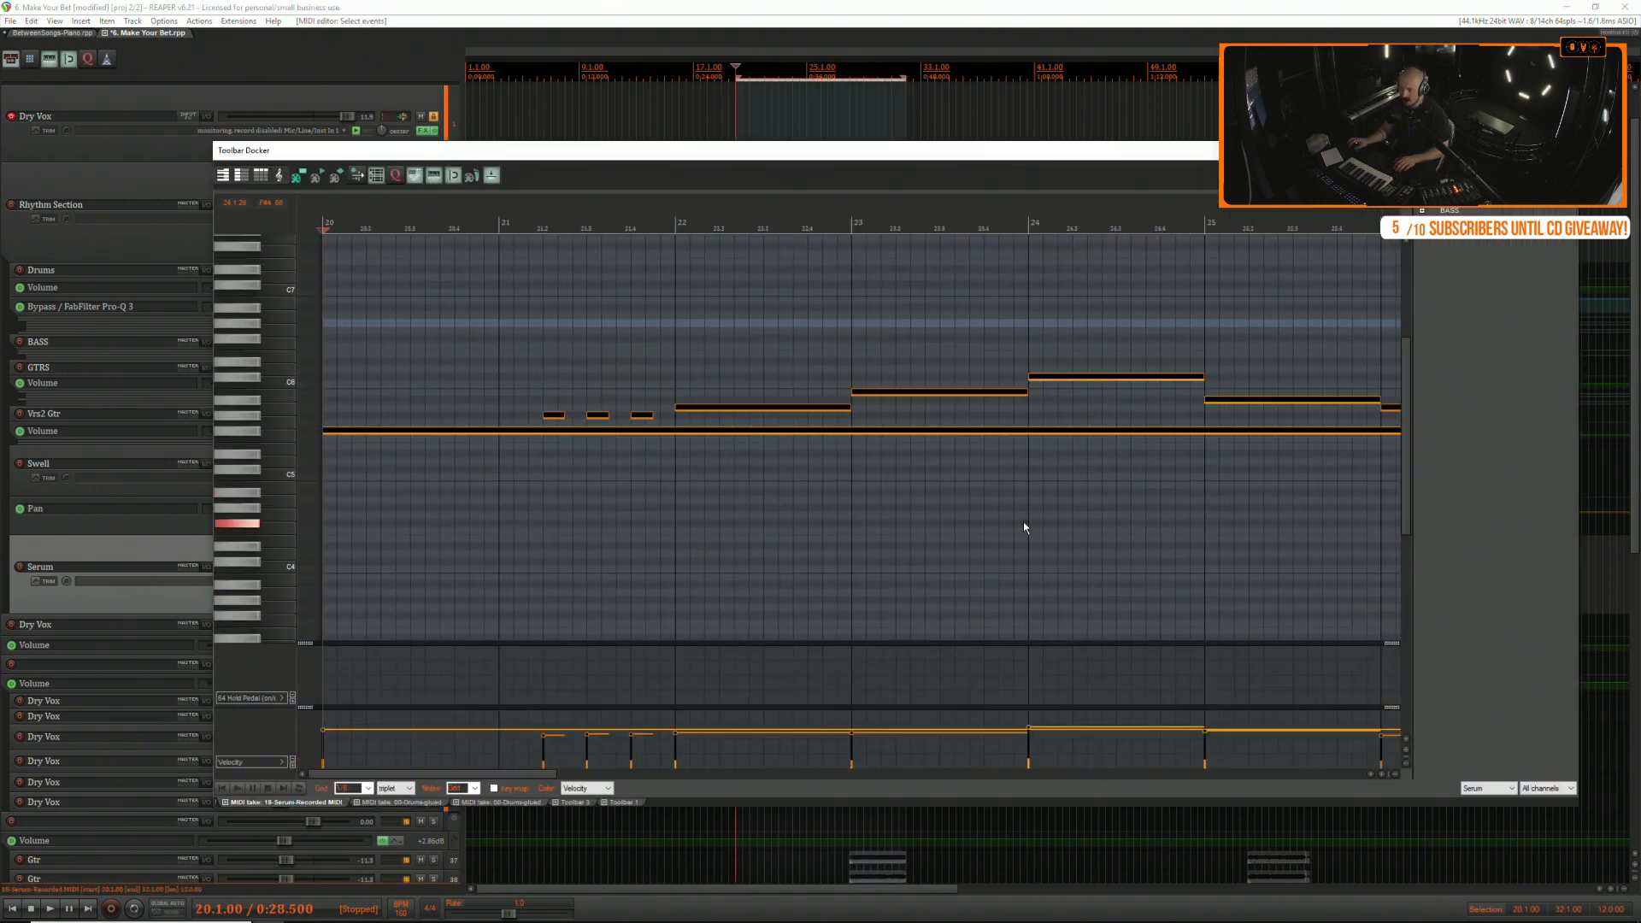
{"action": "scroll", "coordinate": [350, 462], "scroll_direction": "up", "scroll_amount": 3}
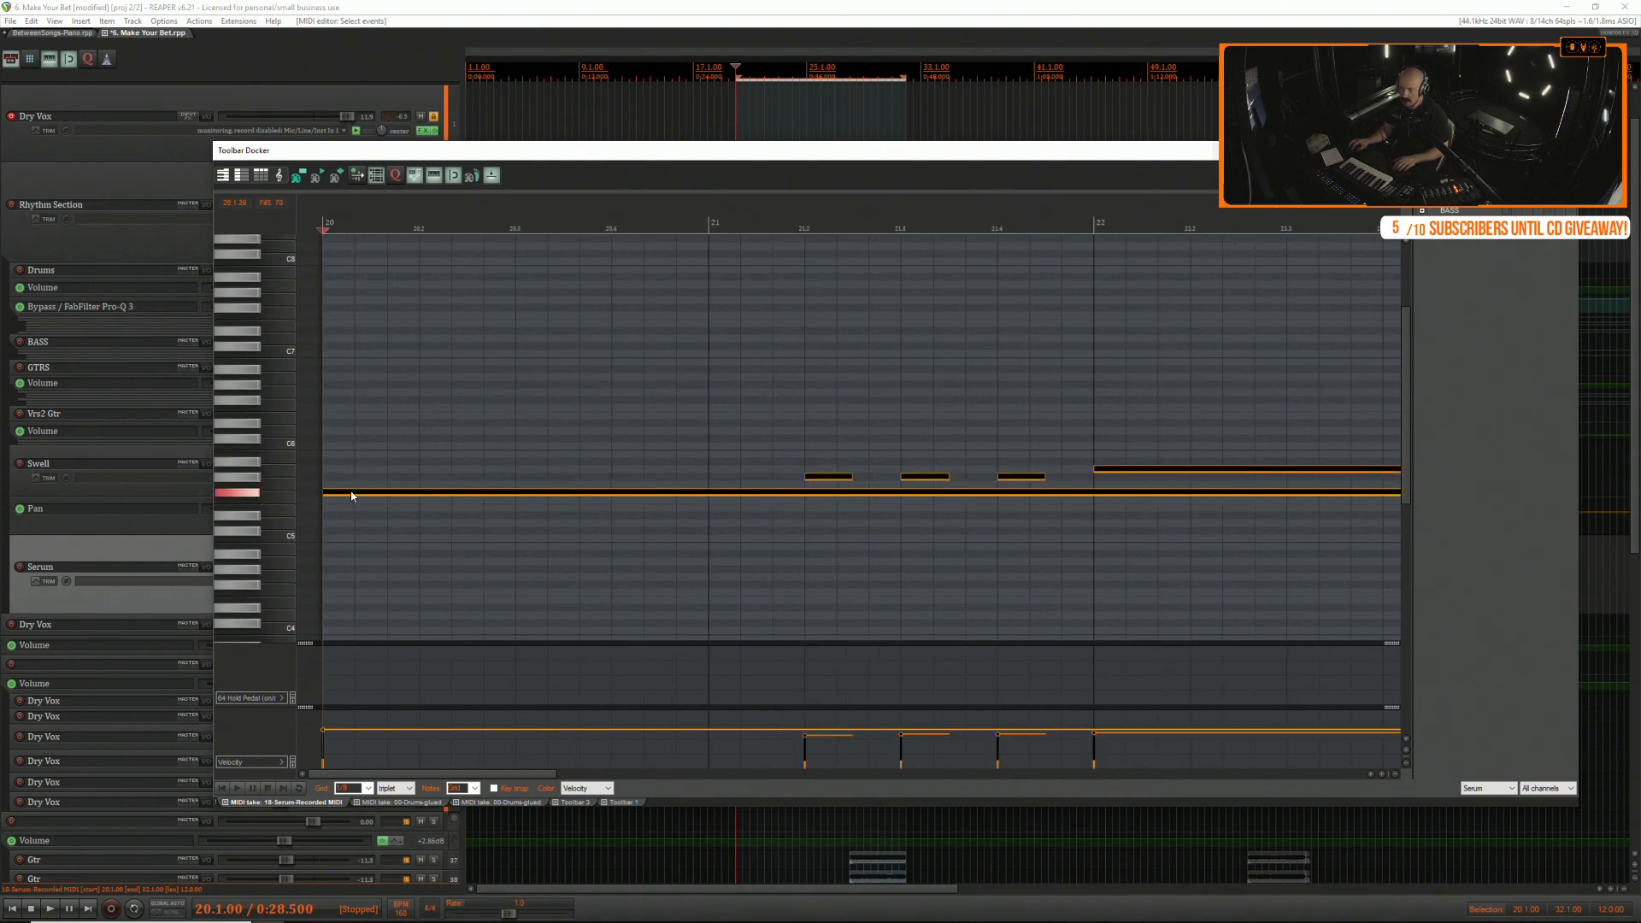
{"action": "key", "text": "ctrl+a"}
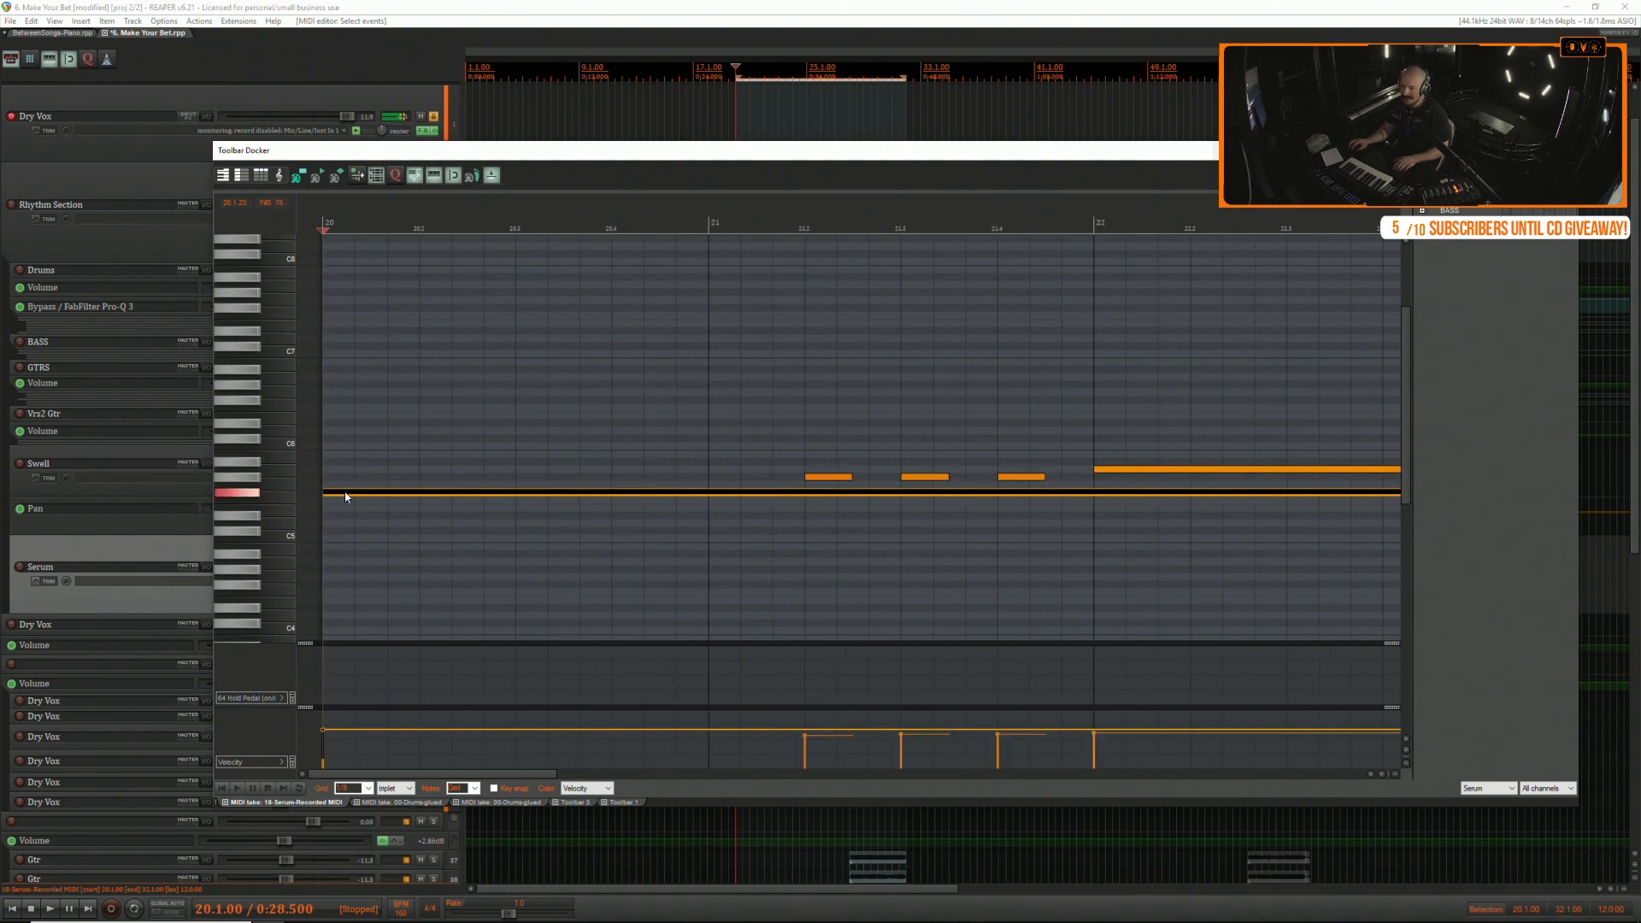
{"action": "scroll", "coordinate": [345, 497], "scroll_direction": "down", "scroll_amount": 5}
{"action": "left_click", "coordinate": [366, 346]}
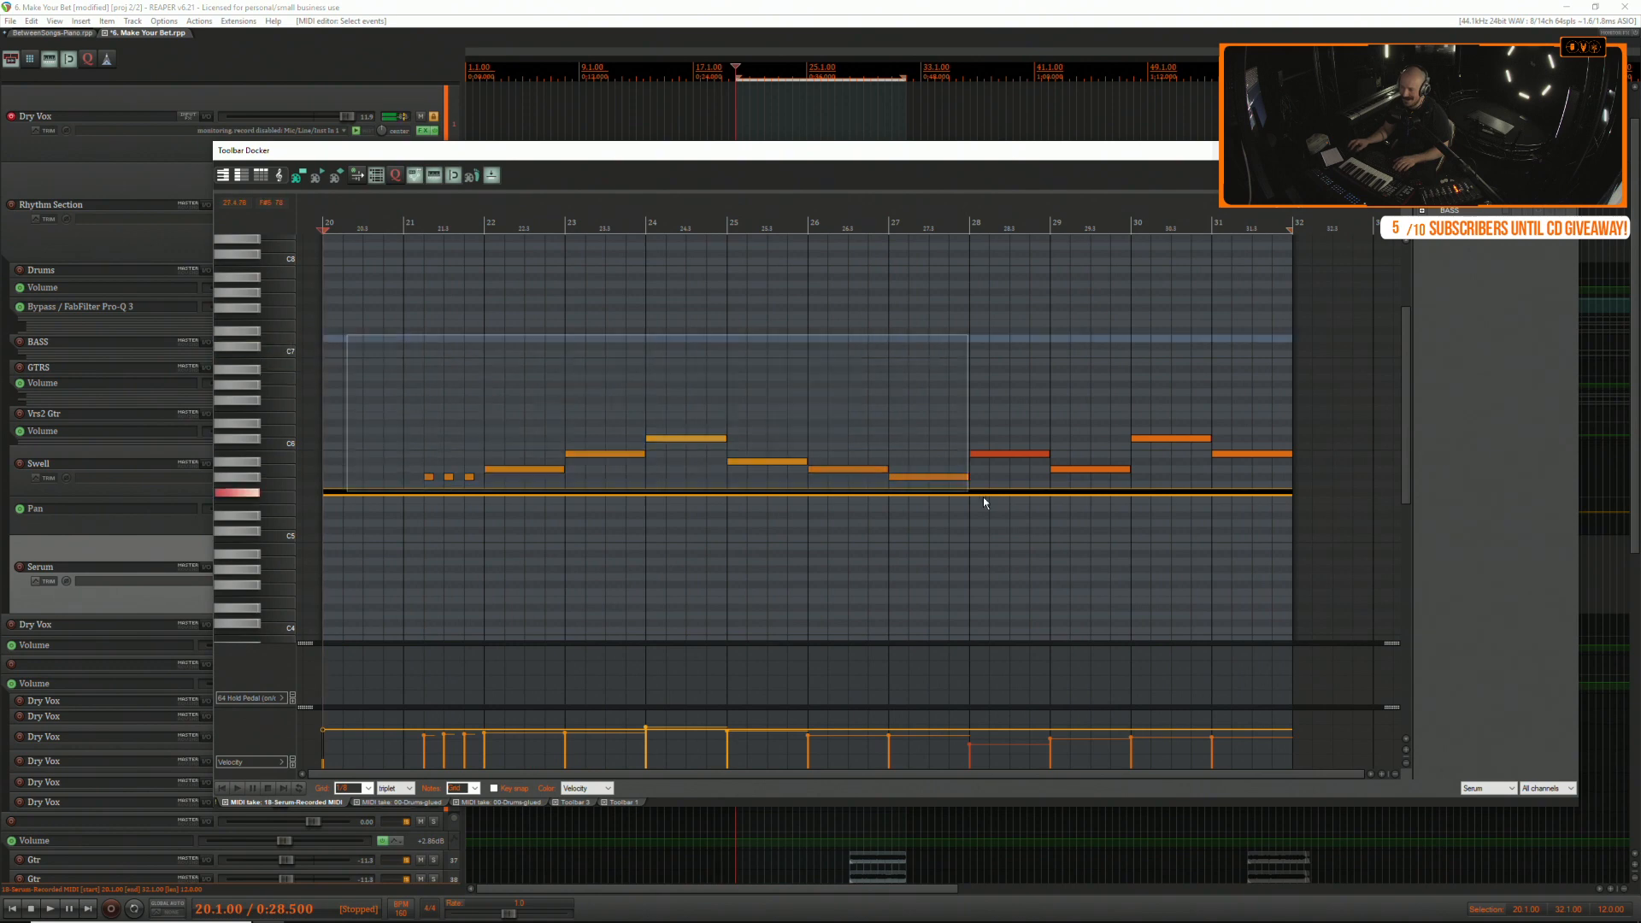
{"action": "scroll", "coordinate": [371, 464], "scroll_direction": "up", "scroll_amount": 5}
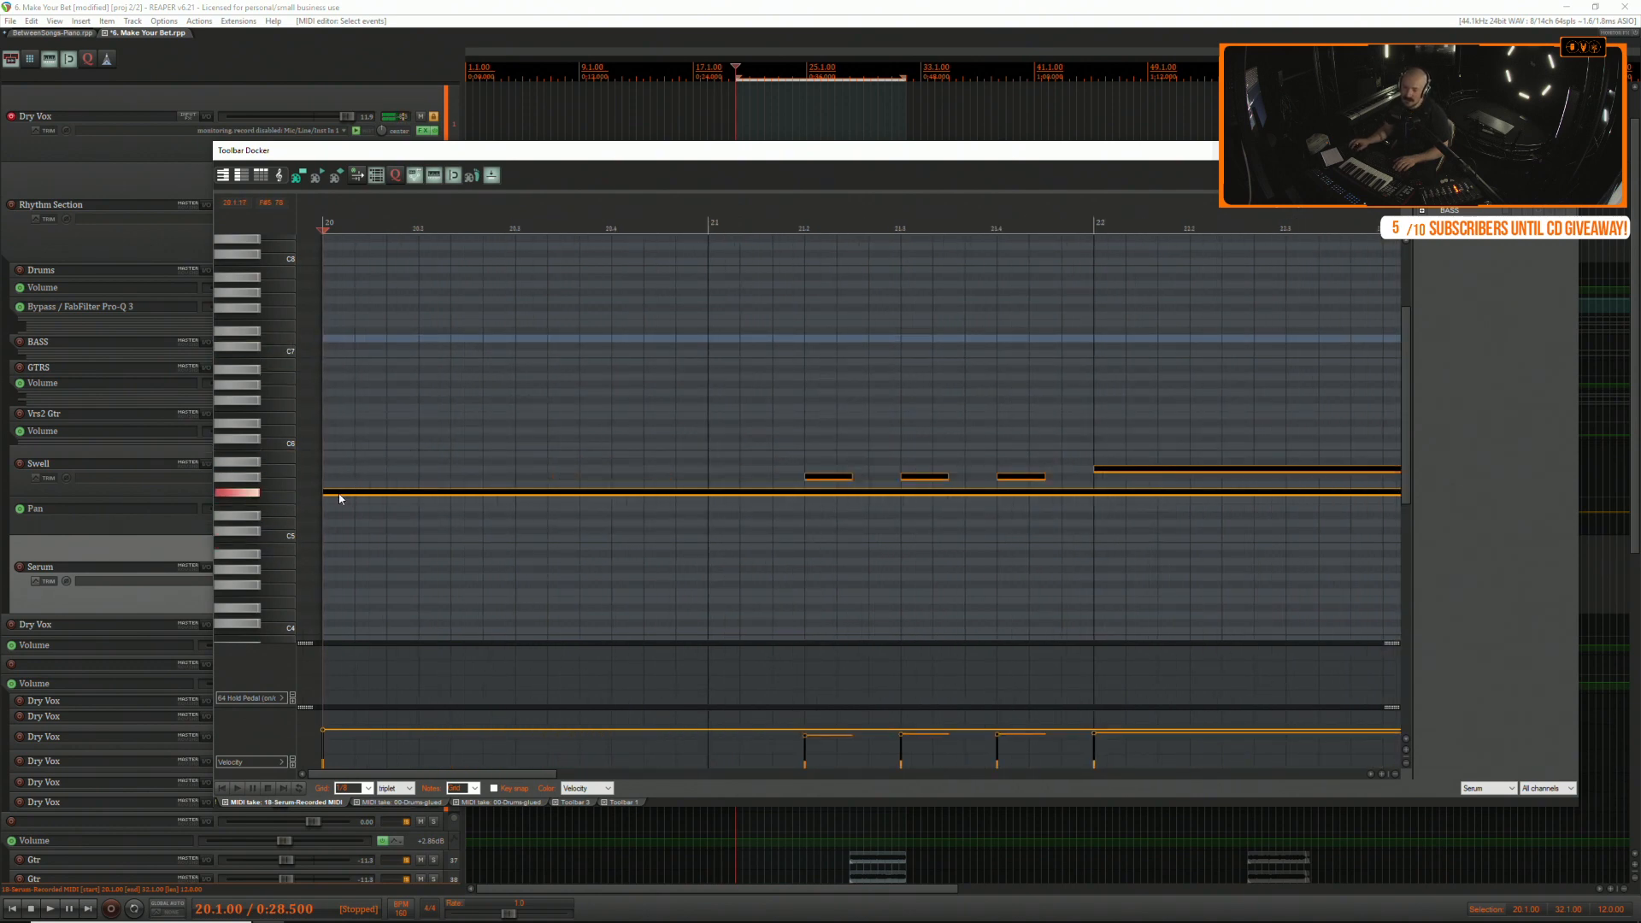
Transpose the selected Serum notes up 12 semitones, play them back and close the MIDI editor.
{"action": "right_click", "coordinate": [282, 225]}
{"action": "mouse_move", "coordinate": [399, 247]}
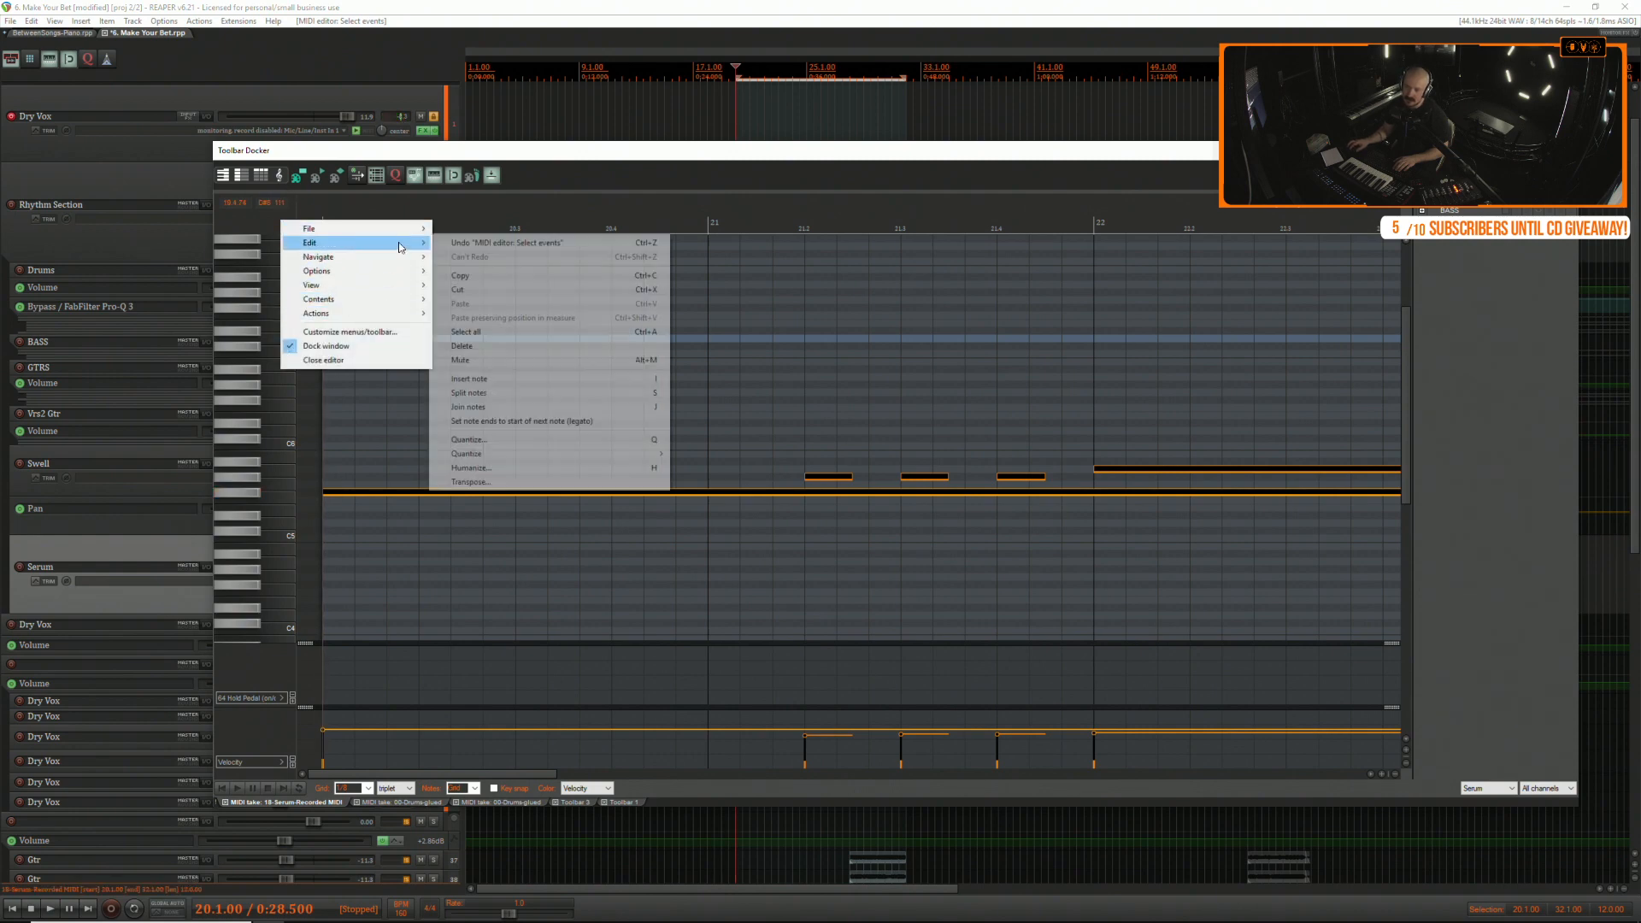
{"action": "left_click", "coordinate": [470, 482]}
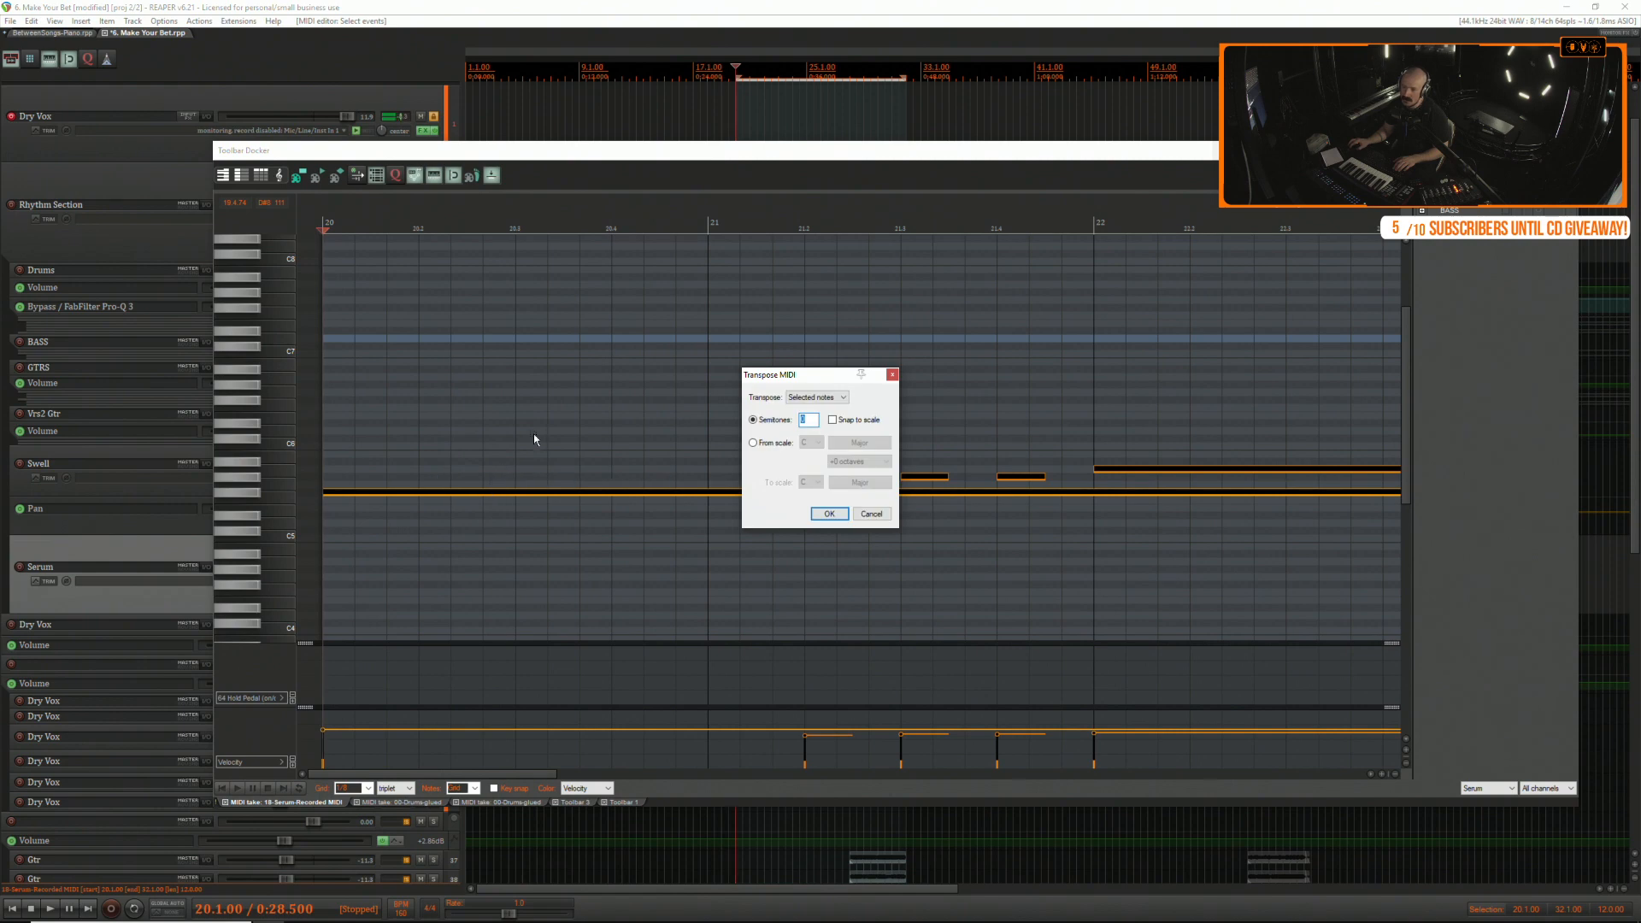
{"action": "type", "text": "12"}
{"action": "key", "text": "Return"}
{"action": "key", "text": "space"}
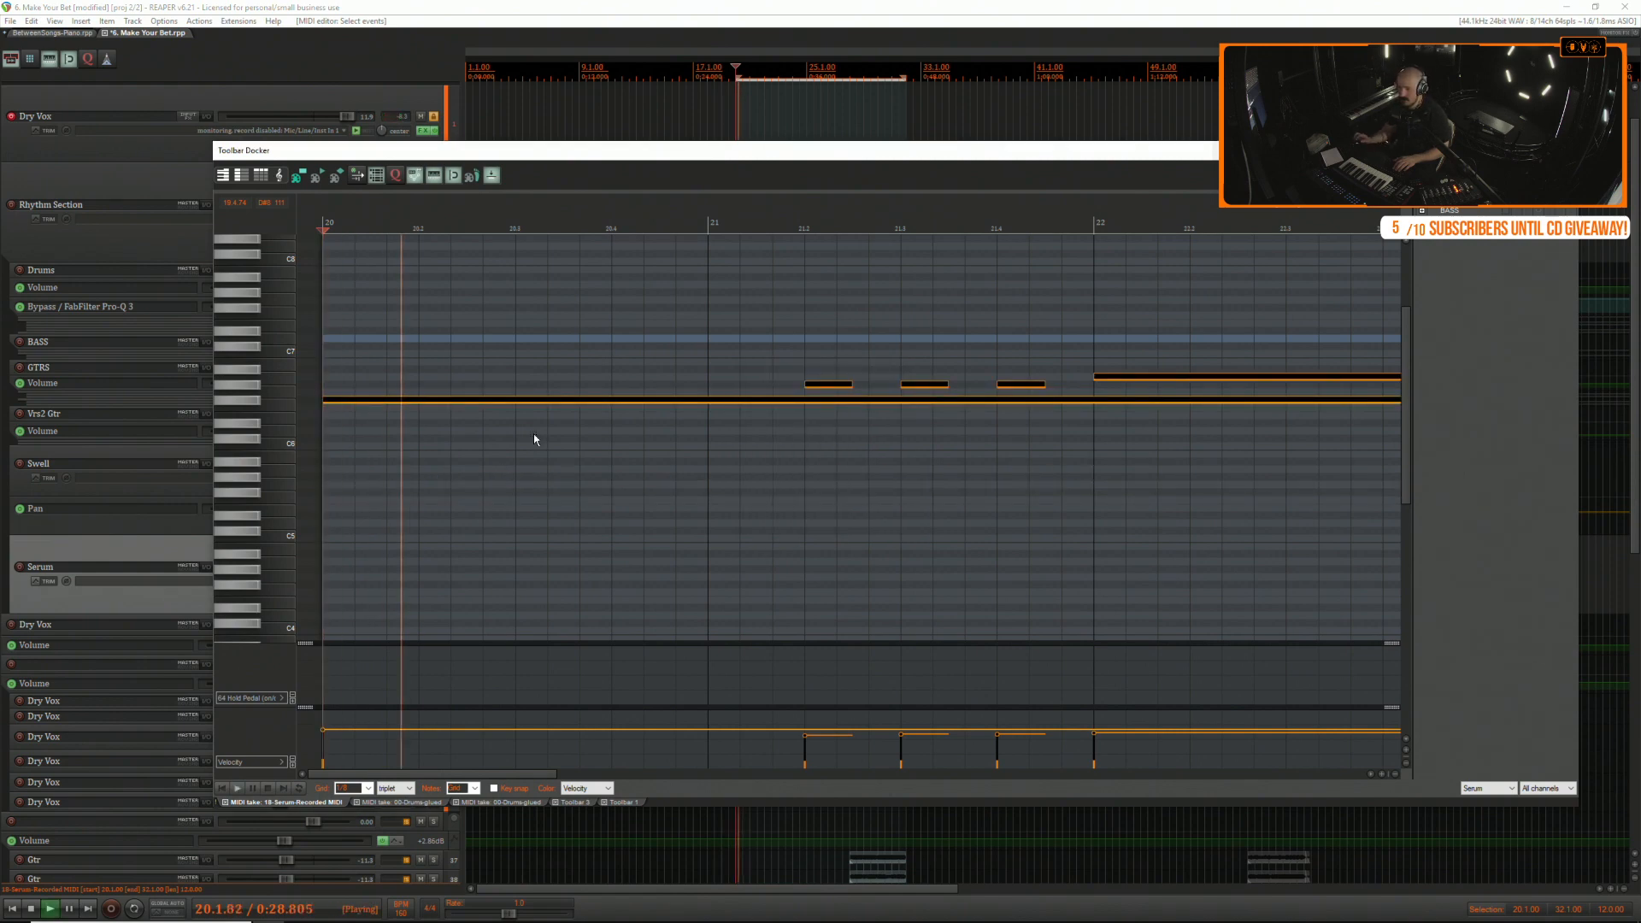
{"action": "scroll", "coordinate": [636, 406], "scroll_direction": "down", "scroll_amount": 6}
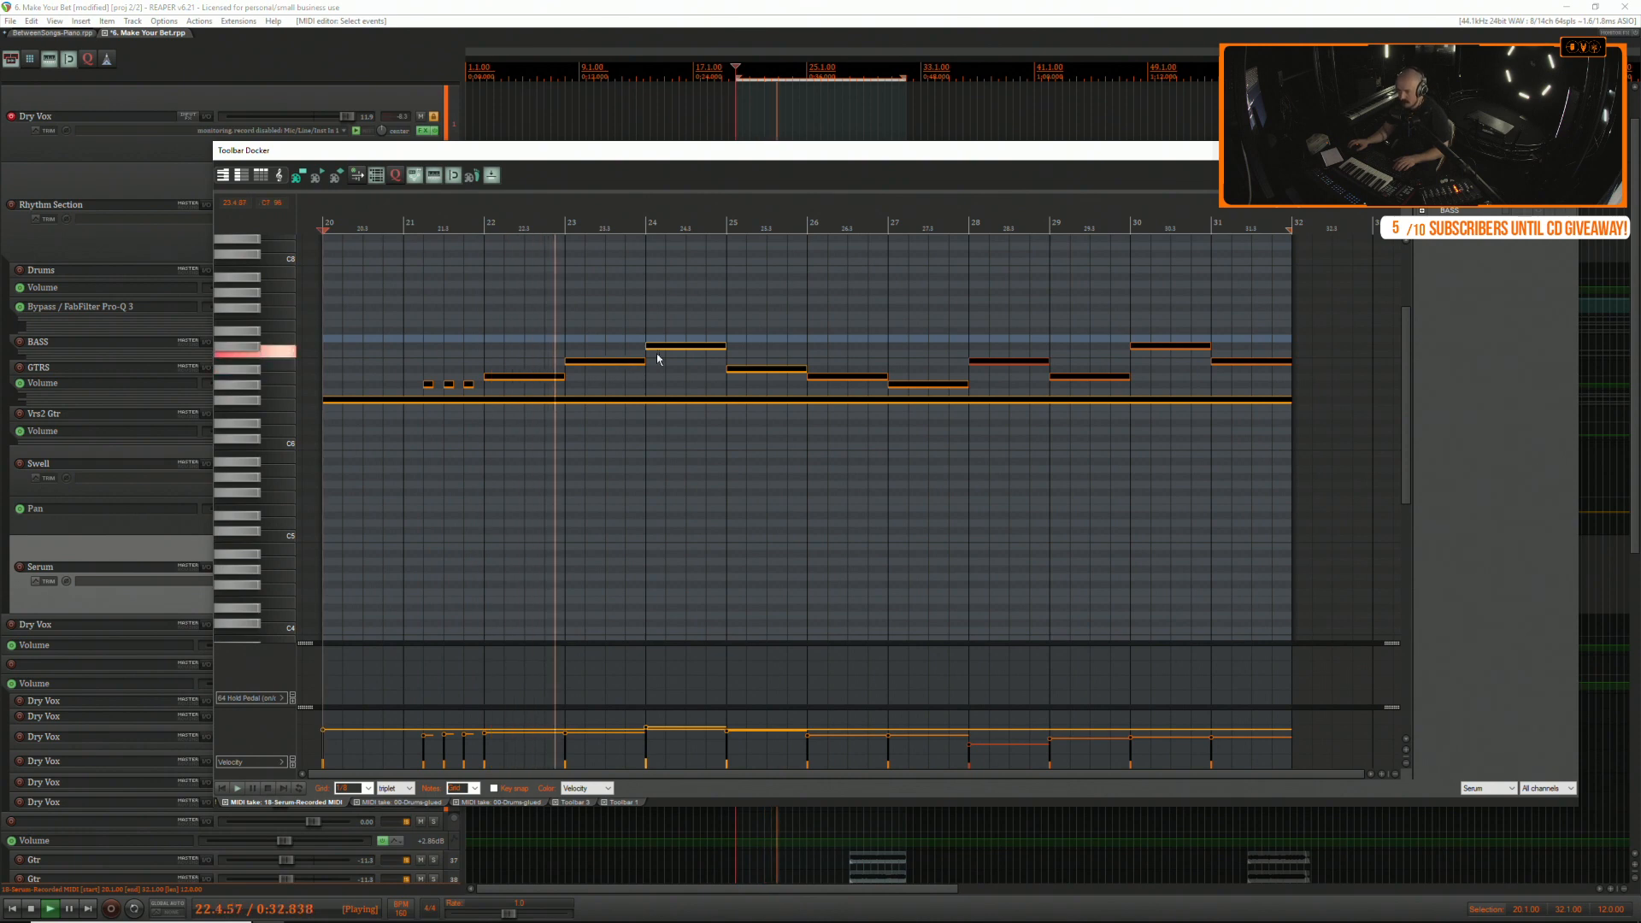
{"action": "left_click", "coordinate": [1562, 150]}
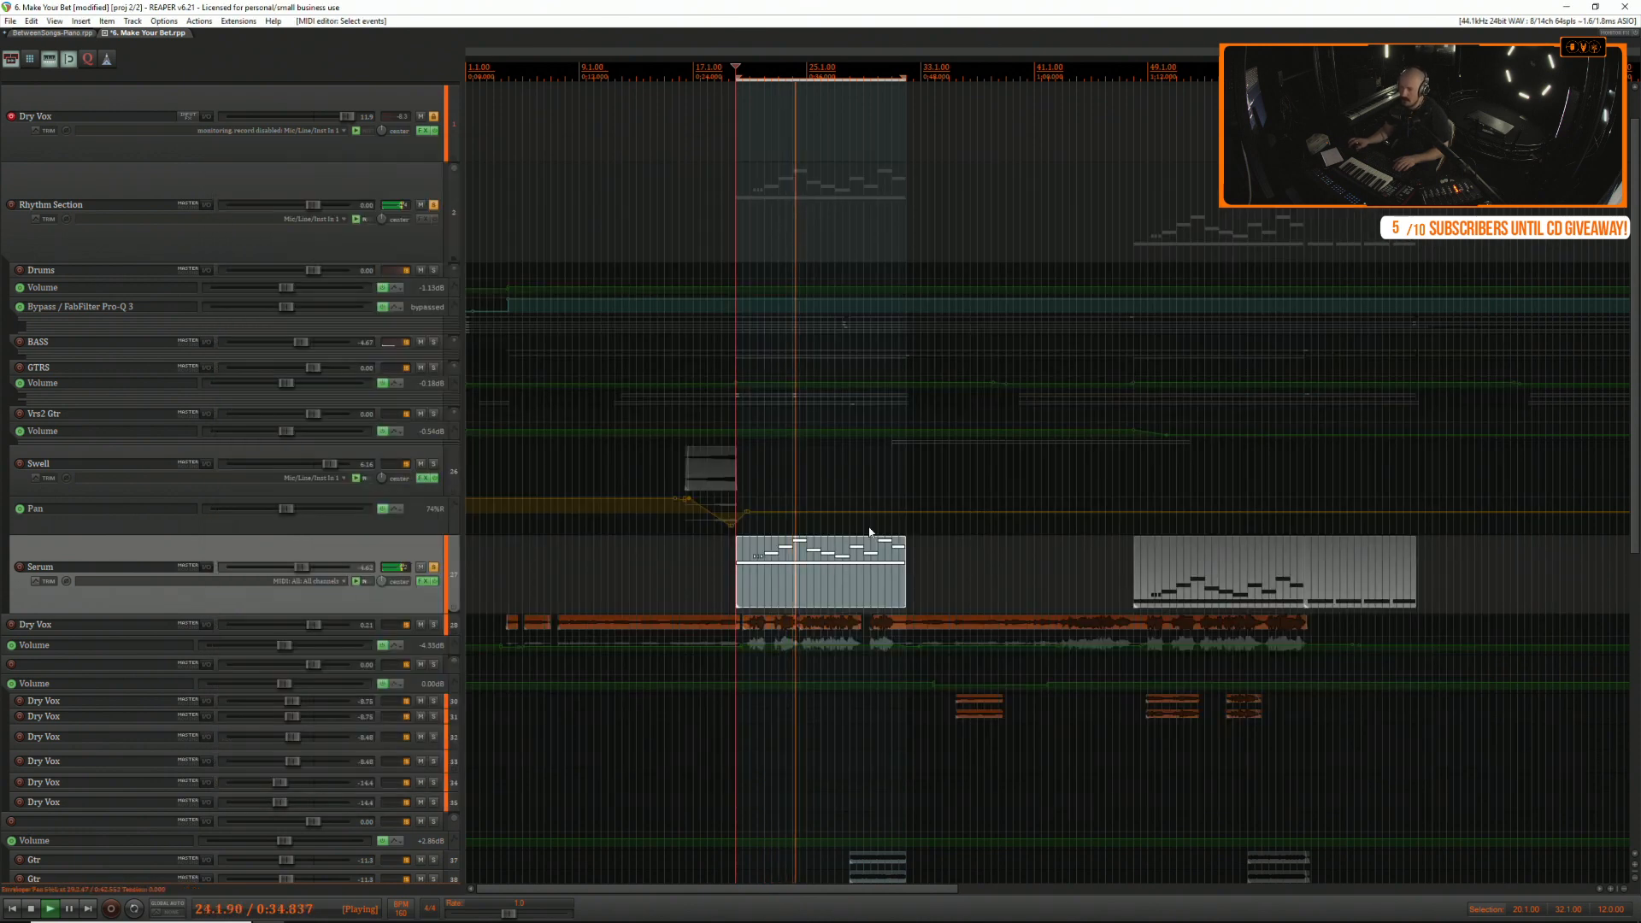
Compare Serum in the full mix and soloed, and add a low cut at about 105 Hz in its Pro-Q 3.
{"action": "left_click", "coordinate": [434, 567]}
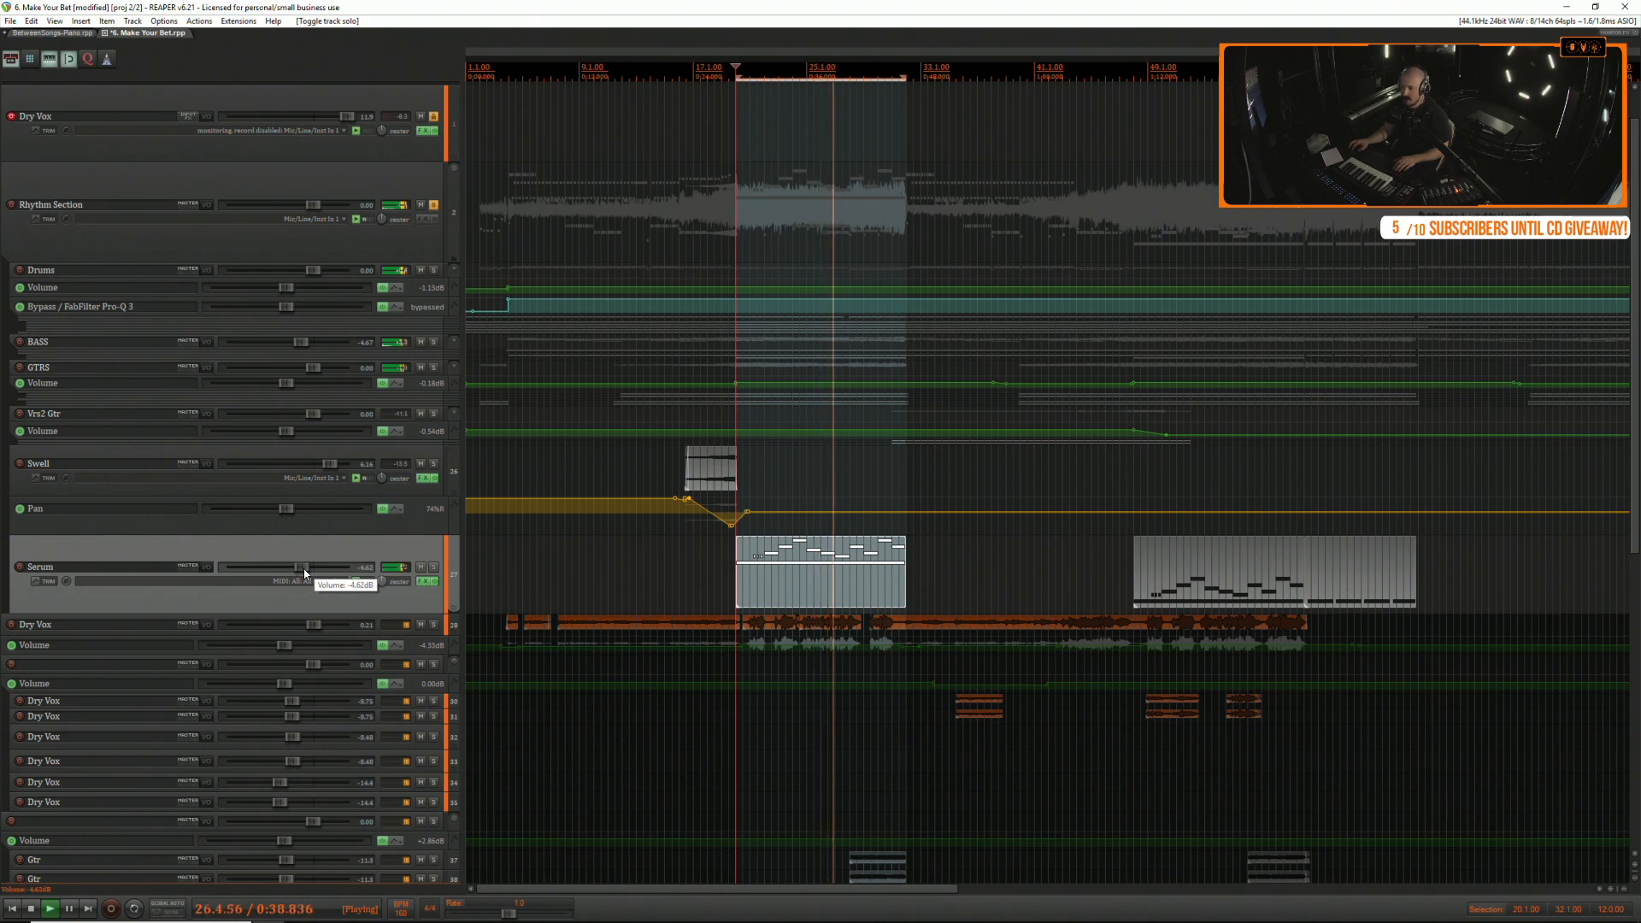
{"action": "left_click", "coordinate": [429, 581]}
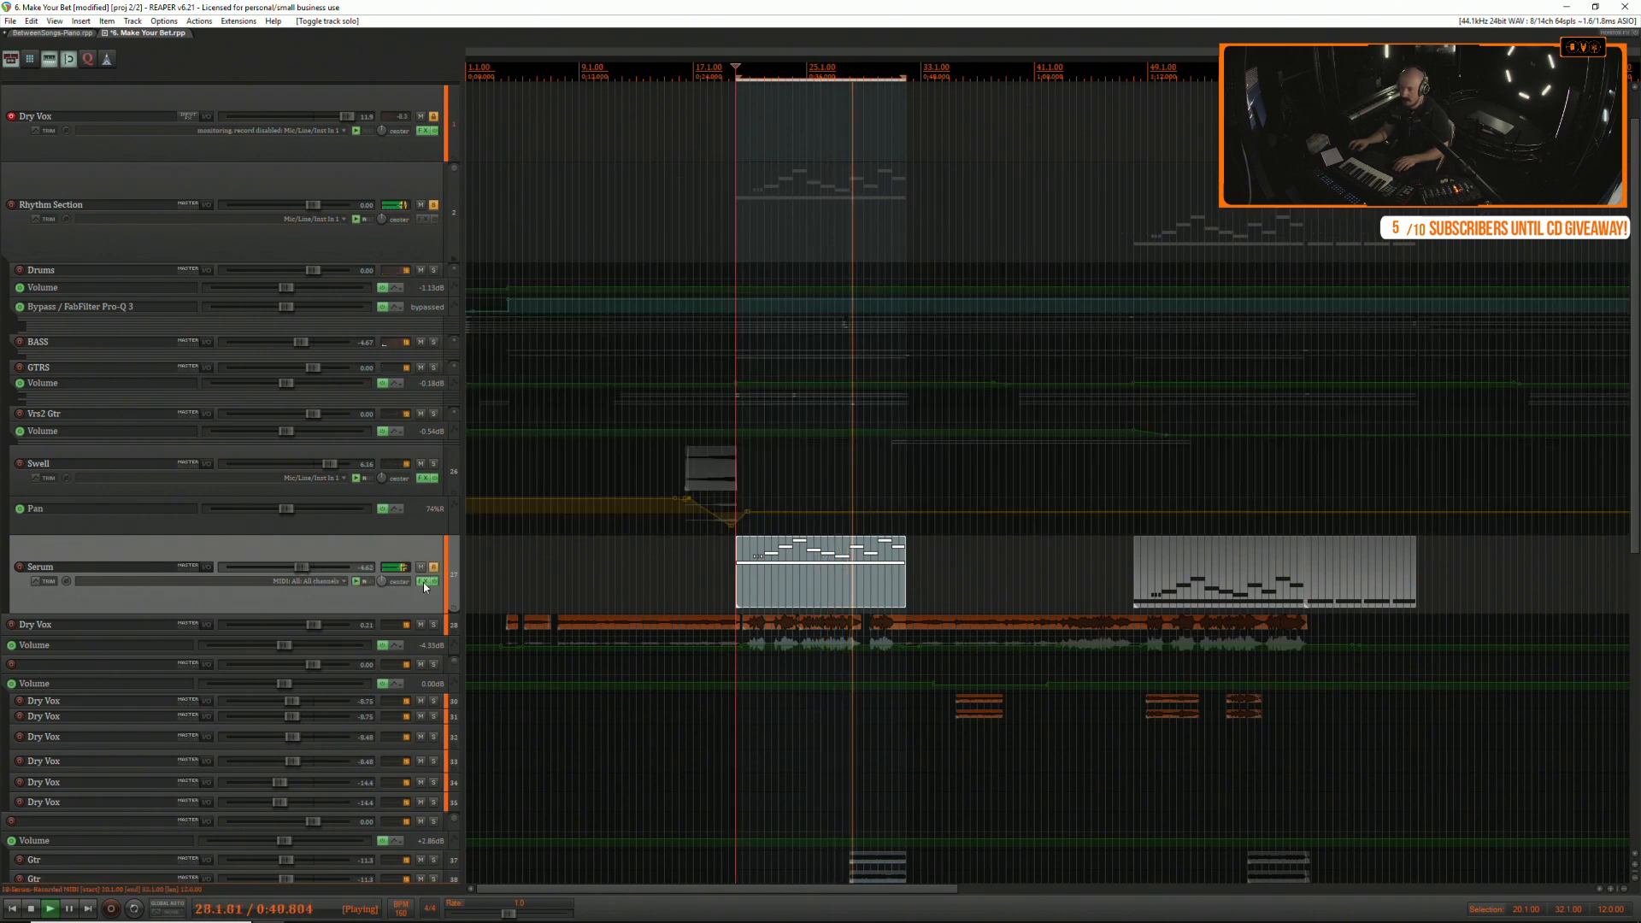
{"action": "left_click", "coordinate": [348, 150]}
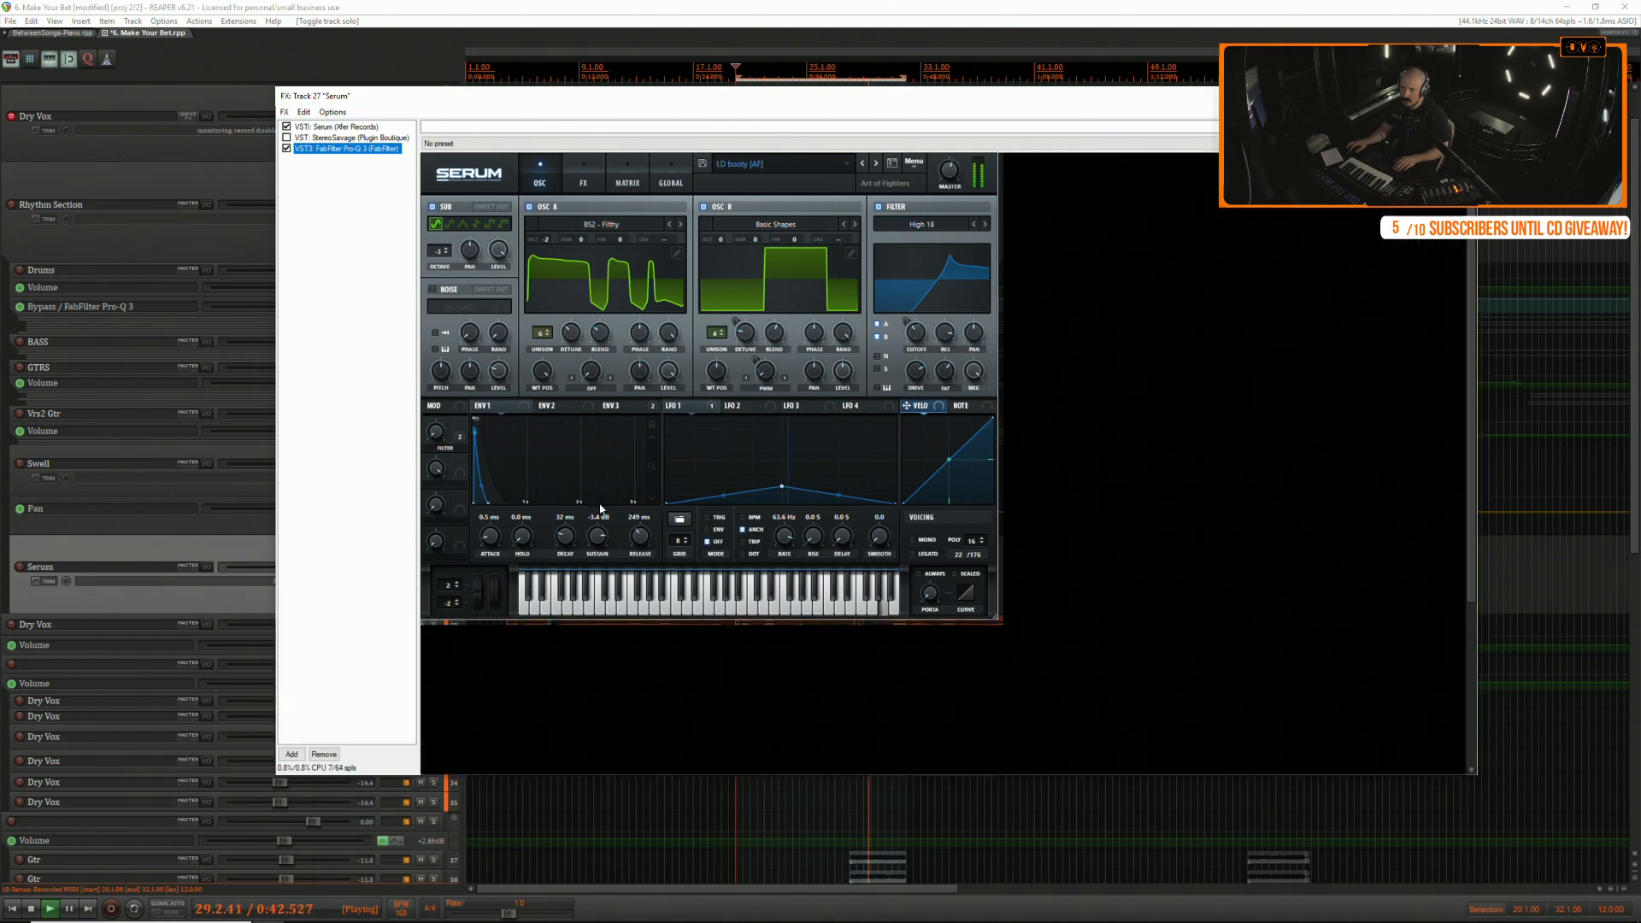
{"action": "left_click_drag", "start_coordinate": [770, 452], "coordinate": [793, 518]}
{"action": "double_click", "coordinate": [472, 419]}
{"action": "left_click_drag", "start_coordinate": [496, 450], "coordinate": [729, 525]}
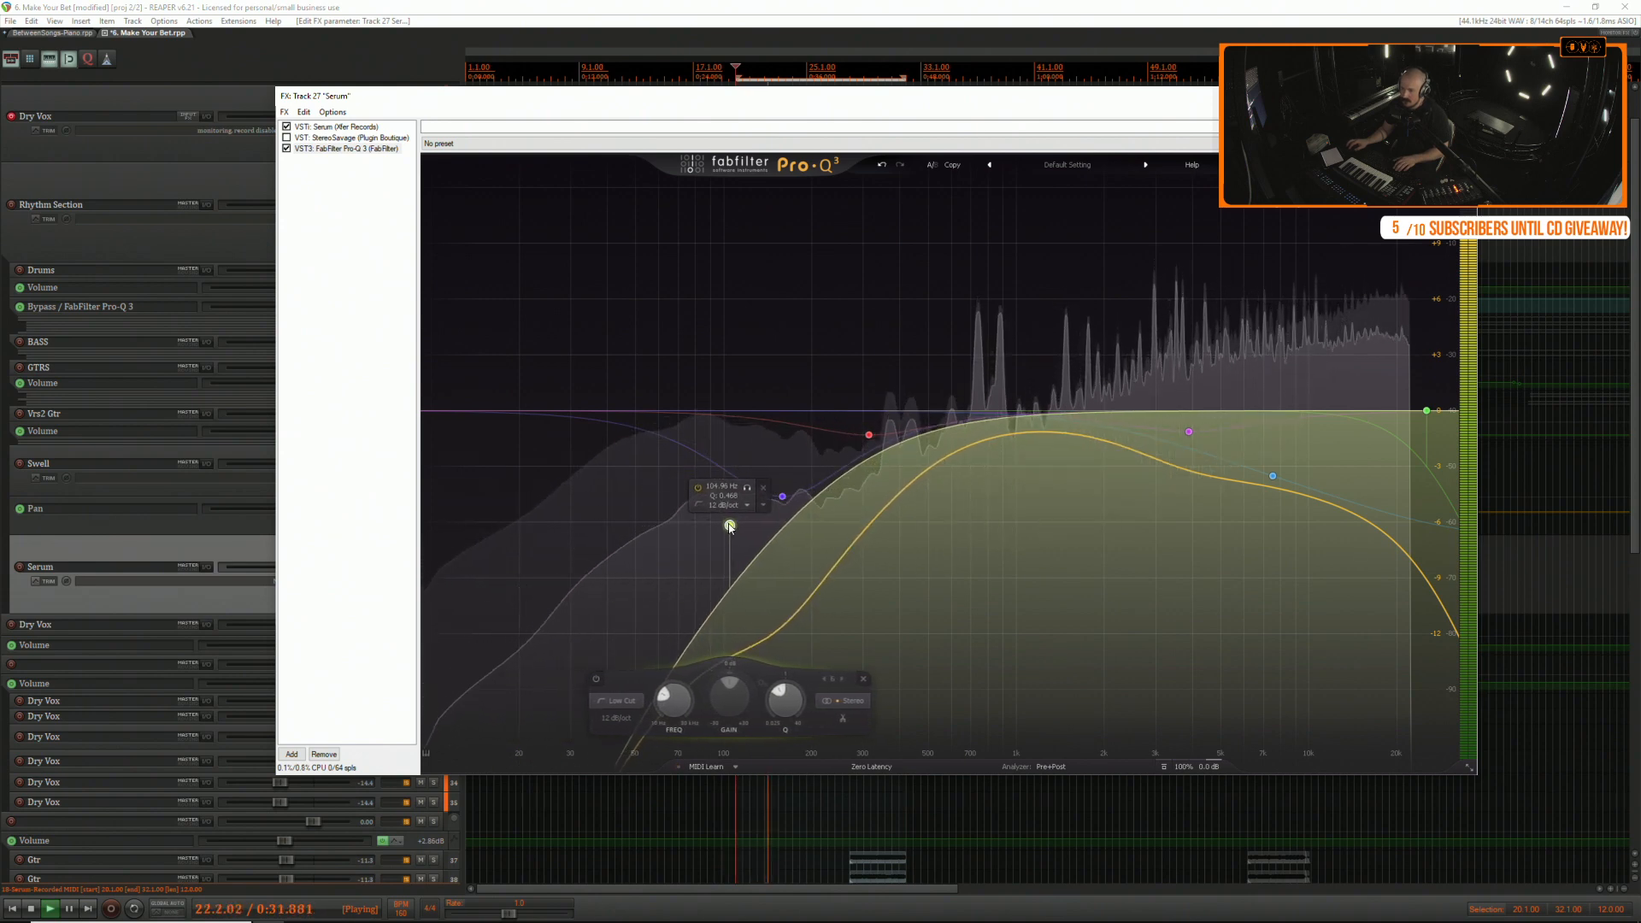
In Serum's Pro-Q 3, deepen the low-mid cut, lower the high cut's frequency and pull the upper-mid bell down to about -6.2 dB.
{"action": "left_click_drag", "start_coordinate": [868, 435], "coordinate": [869, 462]}
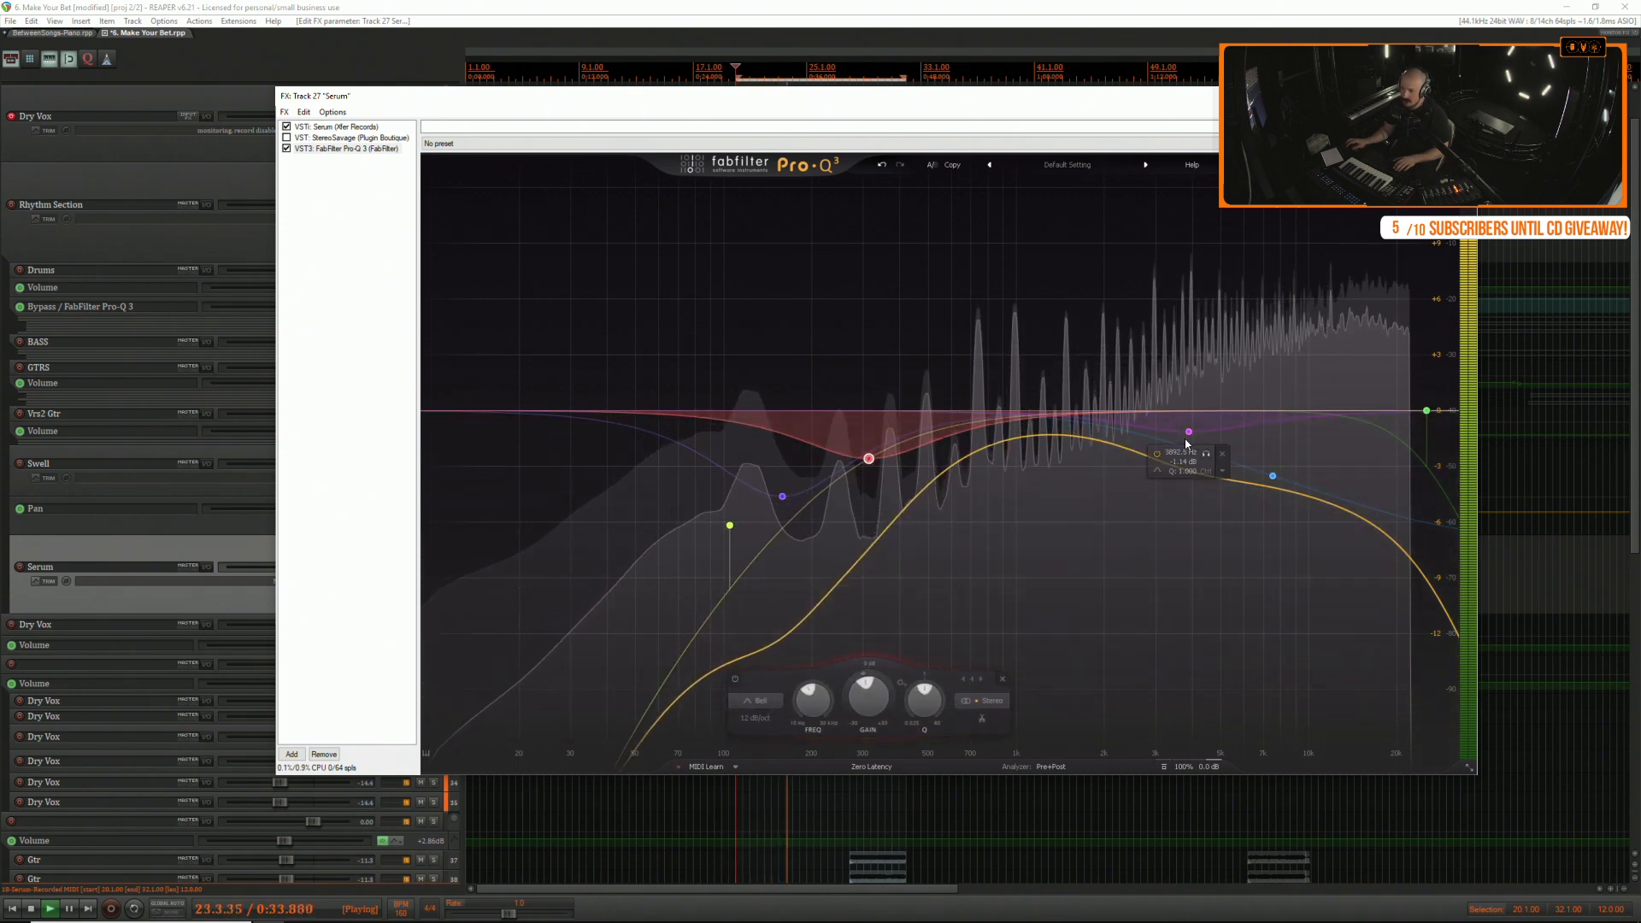
{"action": "left_click_drag", "start_coordinate": [1189, 431], "coordinate": [1181, 446]}
{"action": "left_click_drag", "start_coordinate": [1427, 412], "coordinate": [1357, 437]}
{"action": "left_click_drag", "start_coordinate": [1181, 447], "coordinate": [1174, 528]}
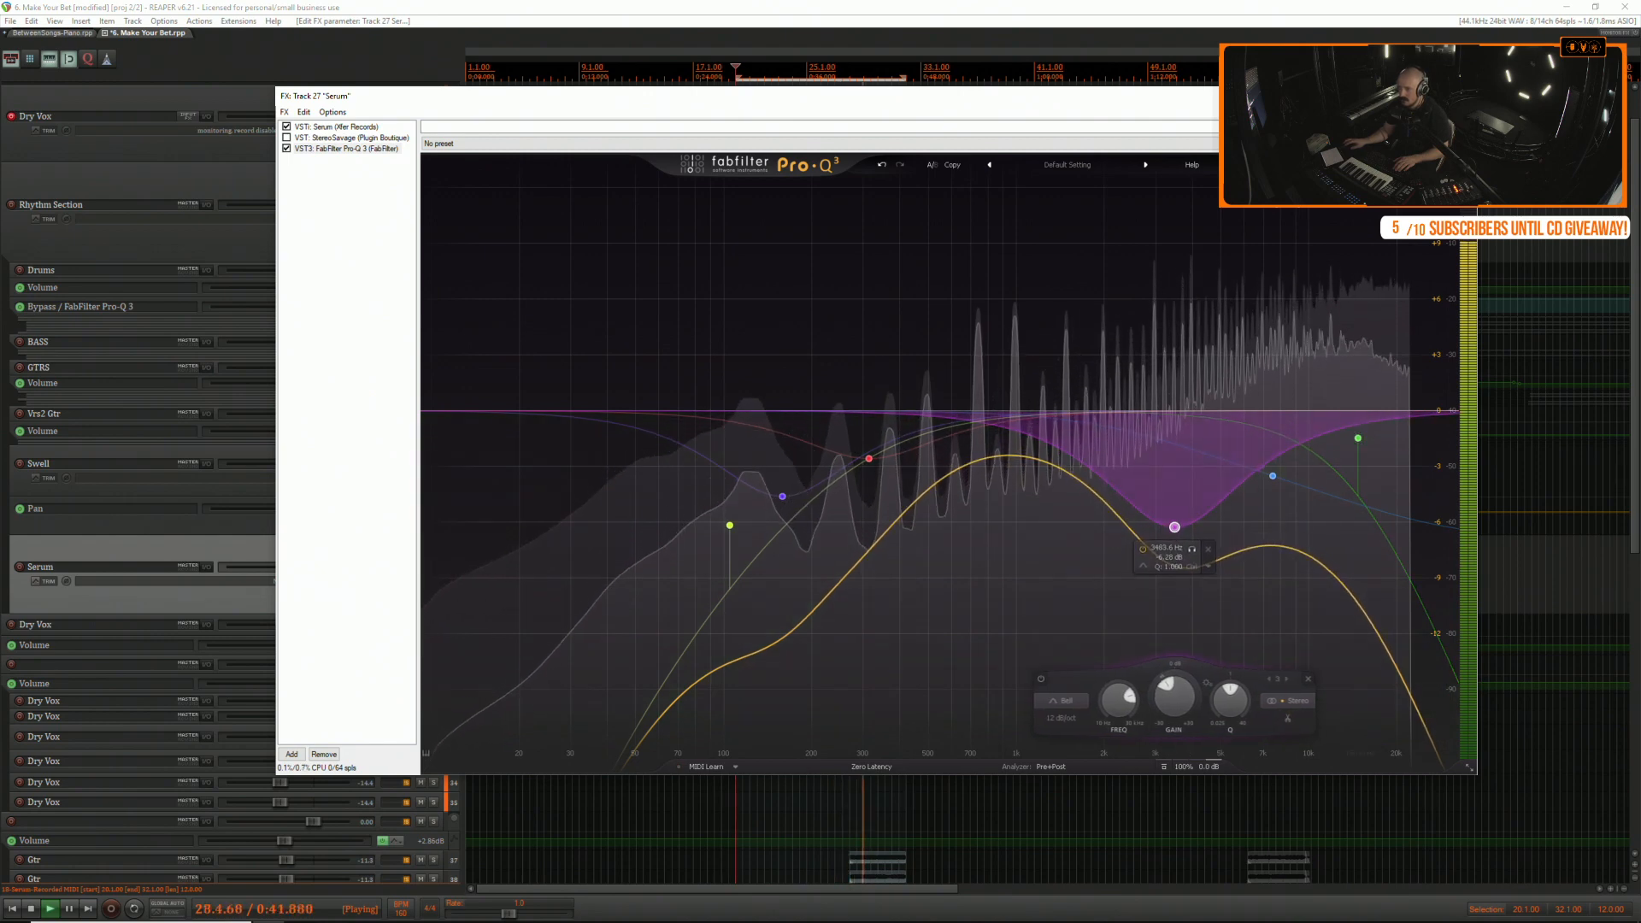
{"action": "key", "text": "Escape"}
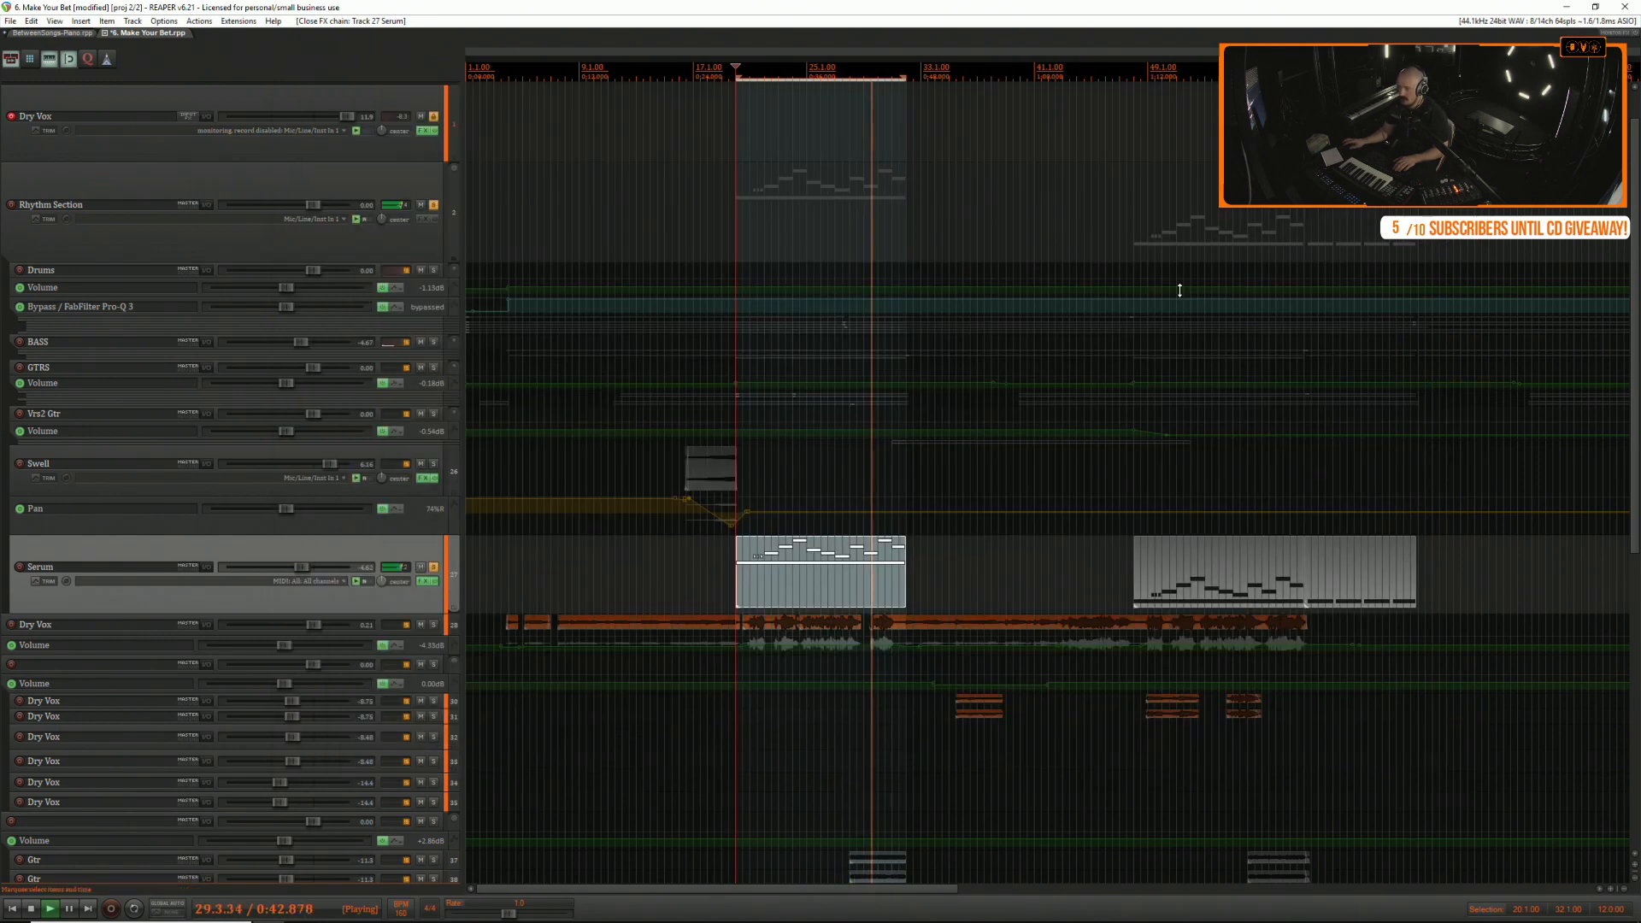
Unsolo the Serum track, restart playback from measure 20.1 and lower the track's volume to about -6 dB.
{"action": "left_click", "coordinate": [434, 568]}
{"action": "key", "text": "space"}
{"action": "key", "text": "space"}
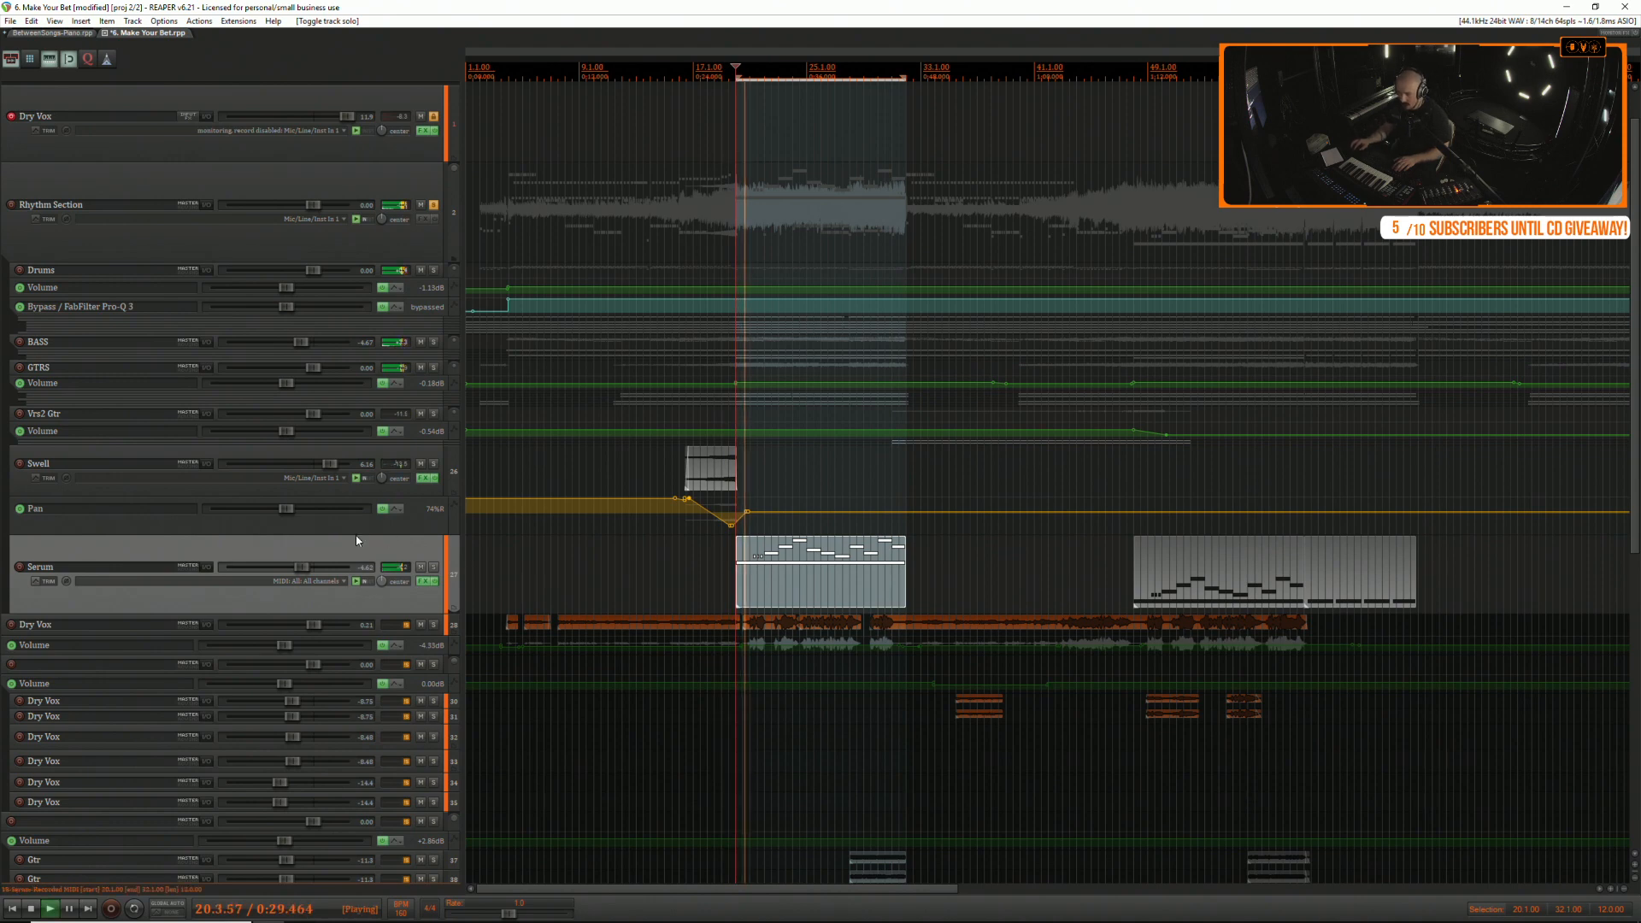
{"action": "left_click_drag", "start_coordinate": [301, 566], "coordinate": [298, 573]}
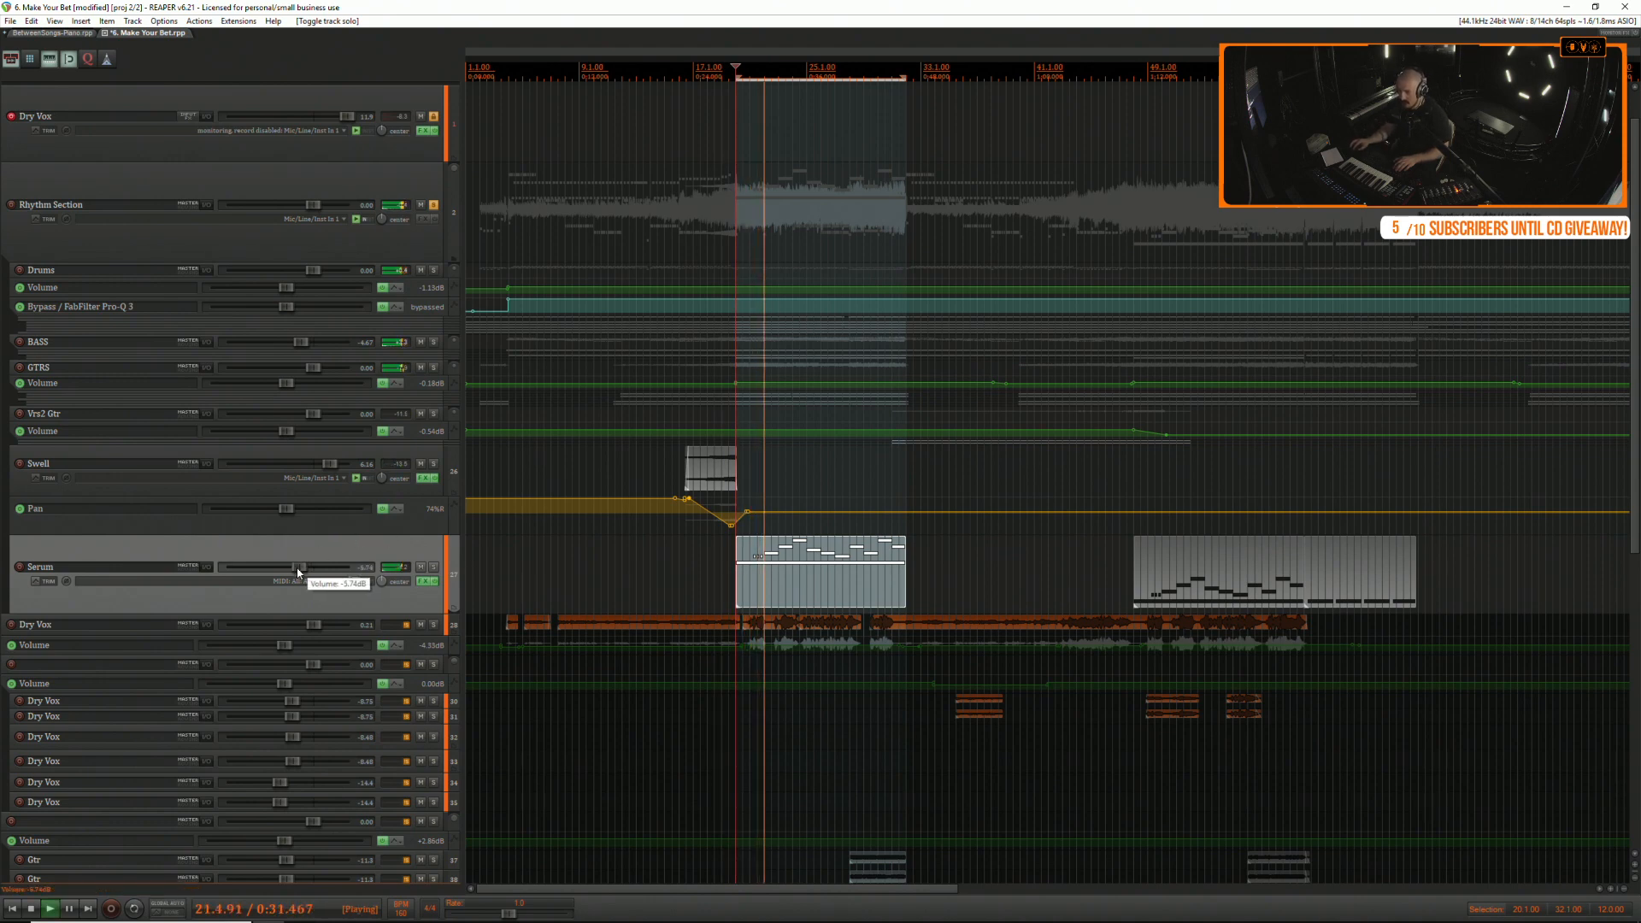
Ease the upper-mid cut to about -3 dB and raise the high cut in Serum's Pro-Q 3, and lower the track to about -8 dB.
{"action": "left_click", "coordinate": [423, 582]}
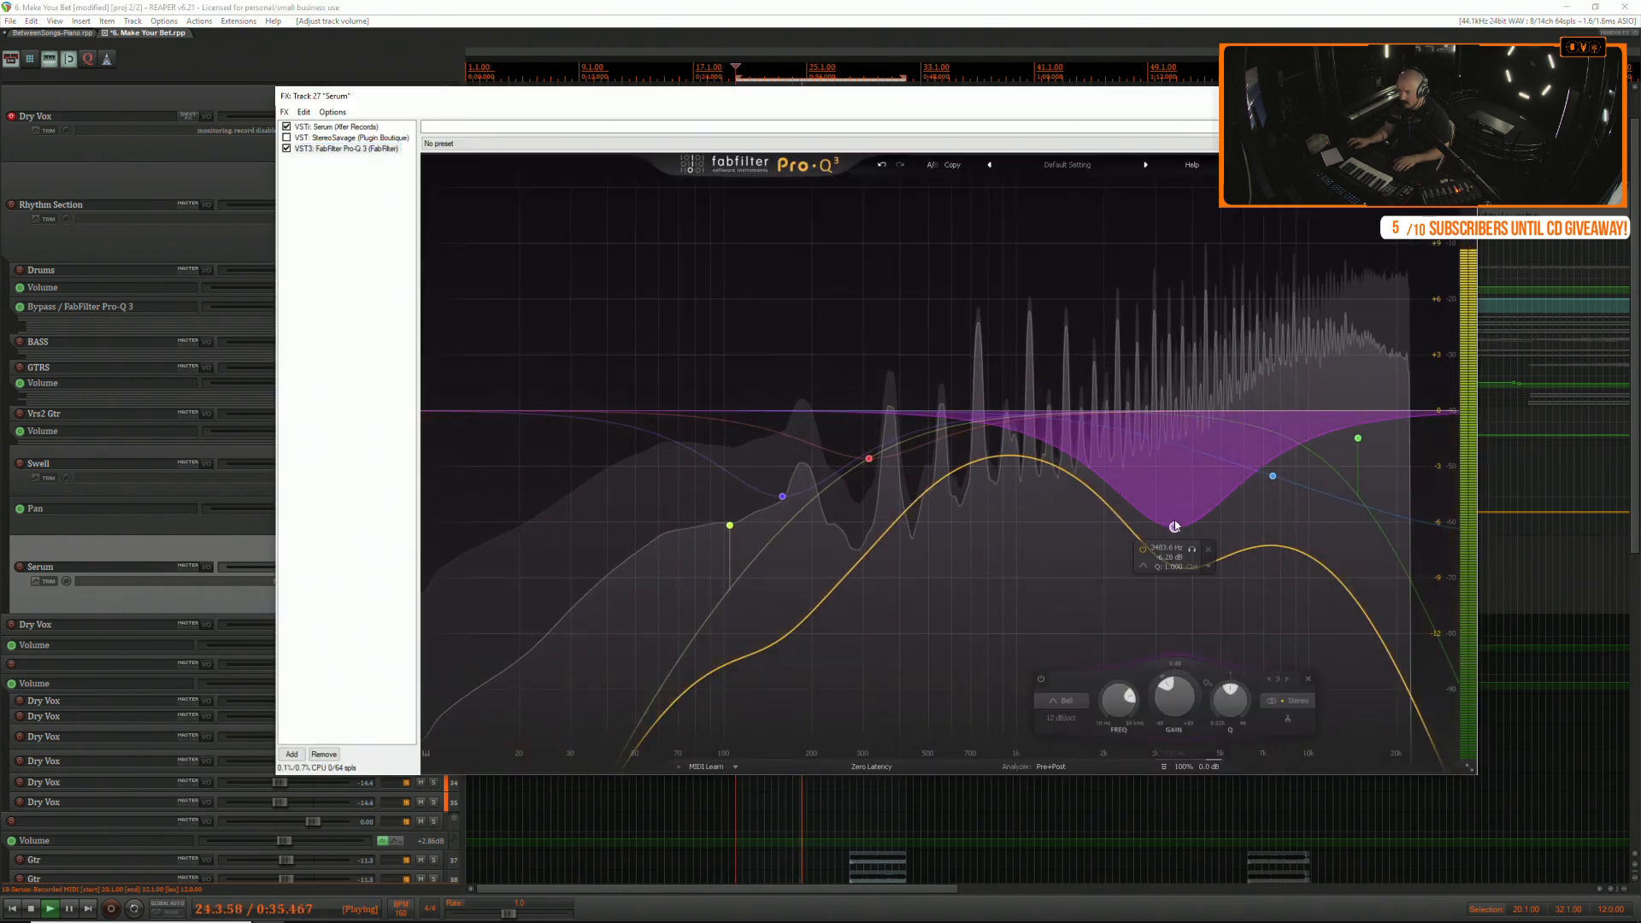
{"action": "left_click_drag", "start_coordinate": [1174, 528], "coordinate": [1186, 465]}
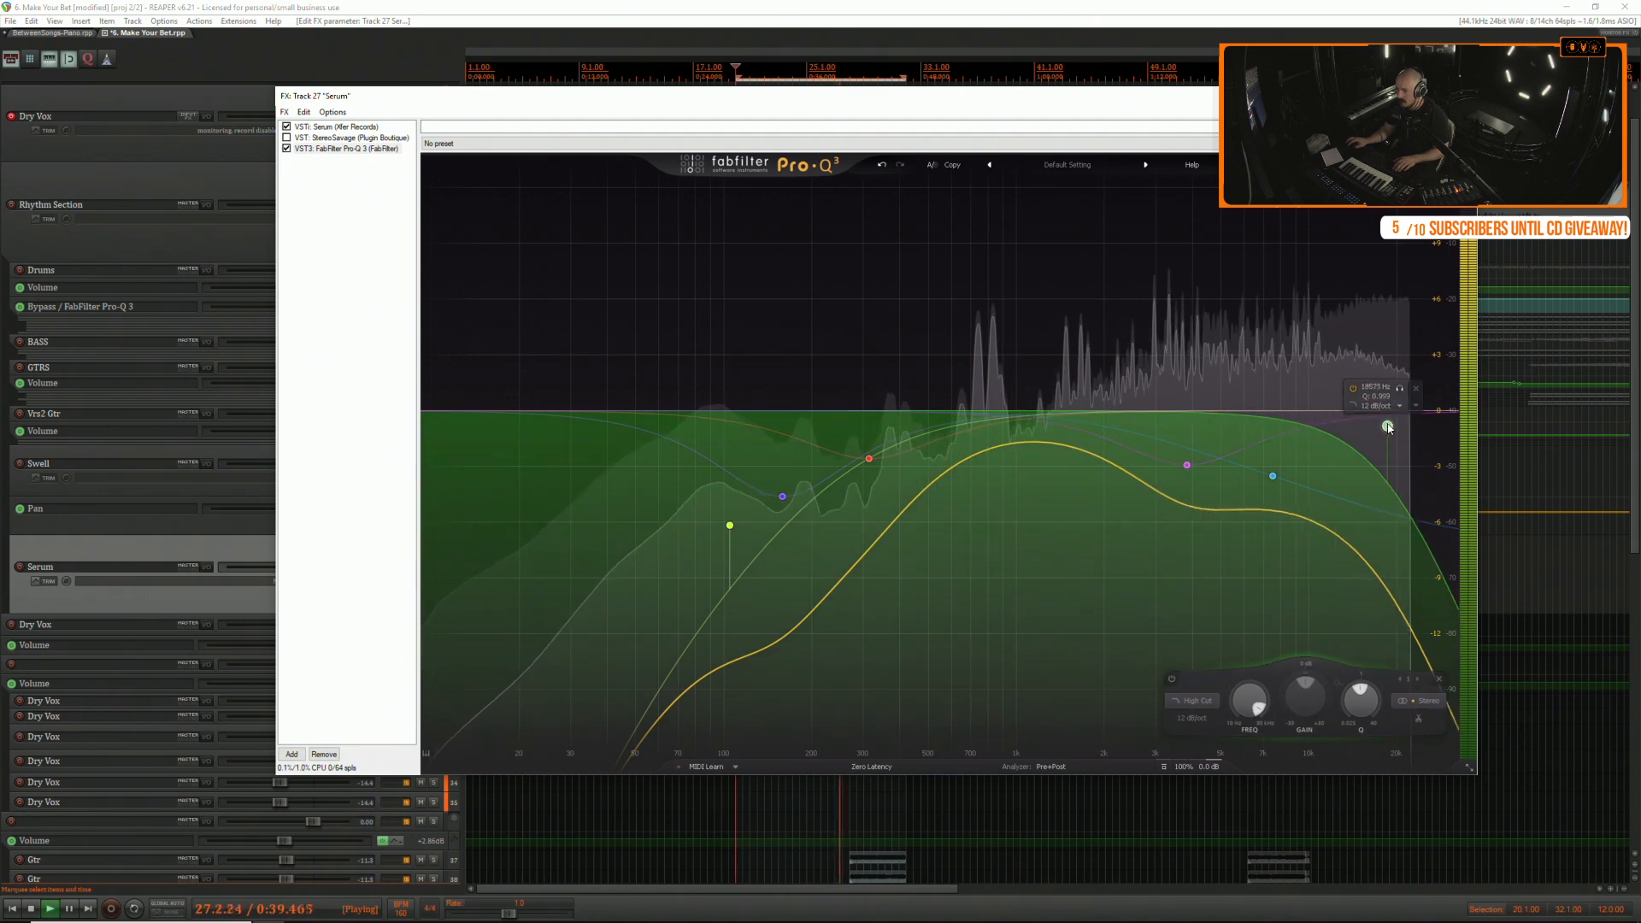
{"action": "key", "text": "Escape"}
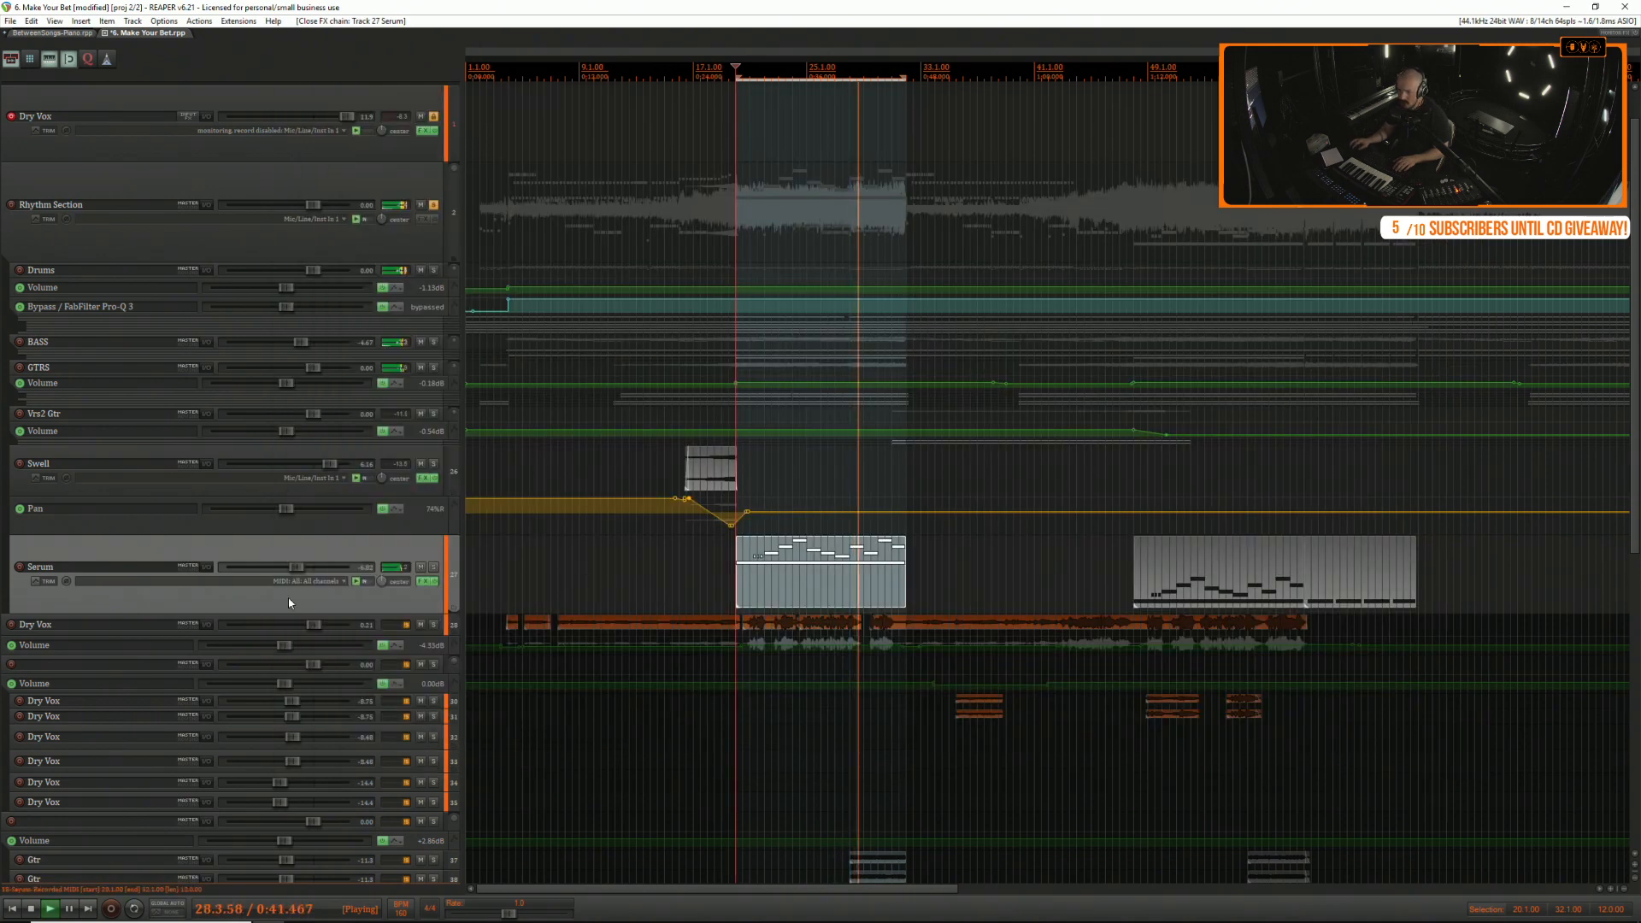
{"action": "left_click_drag", "start_coordinate": [296, 568], "coordinate": [292, 571]}
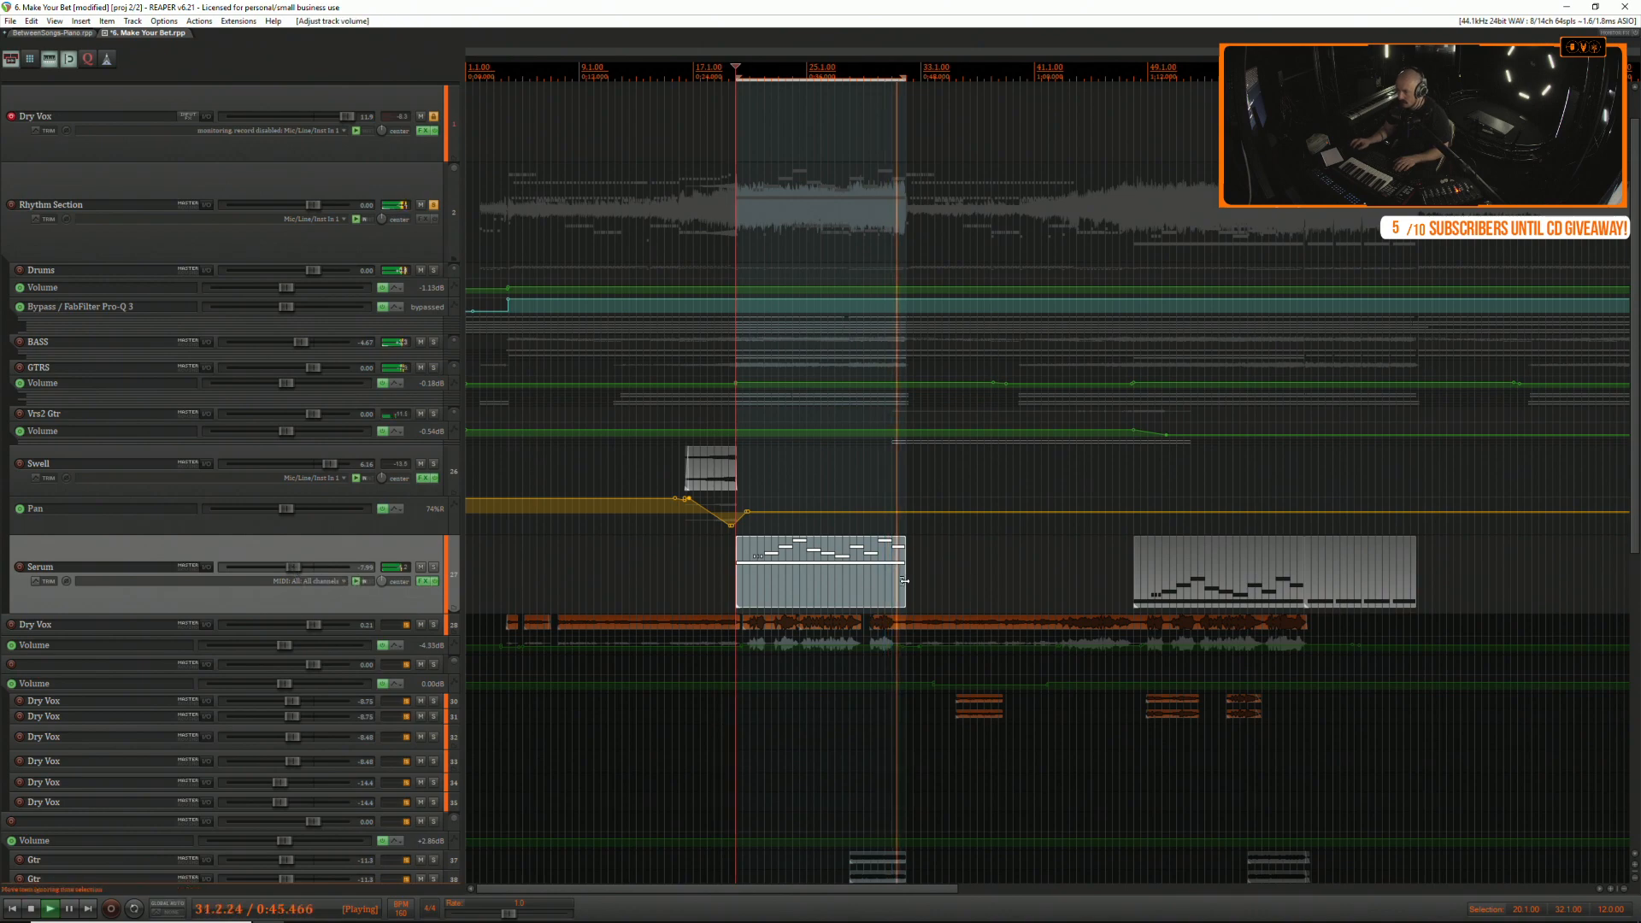
Place the cursor just before the second Serum item, stop playback and show the Serum track's Mute envelope.
{"action": "left_click", "coordinate": [1126, 552]}
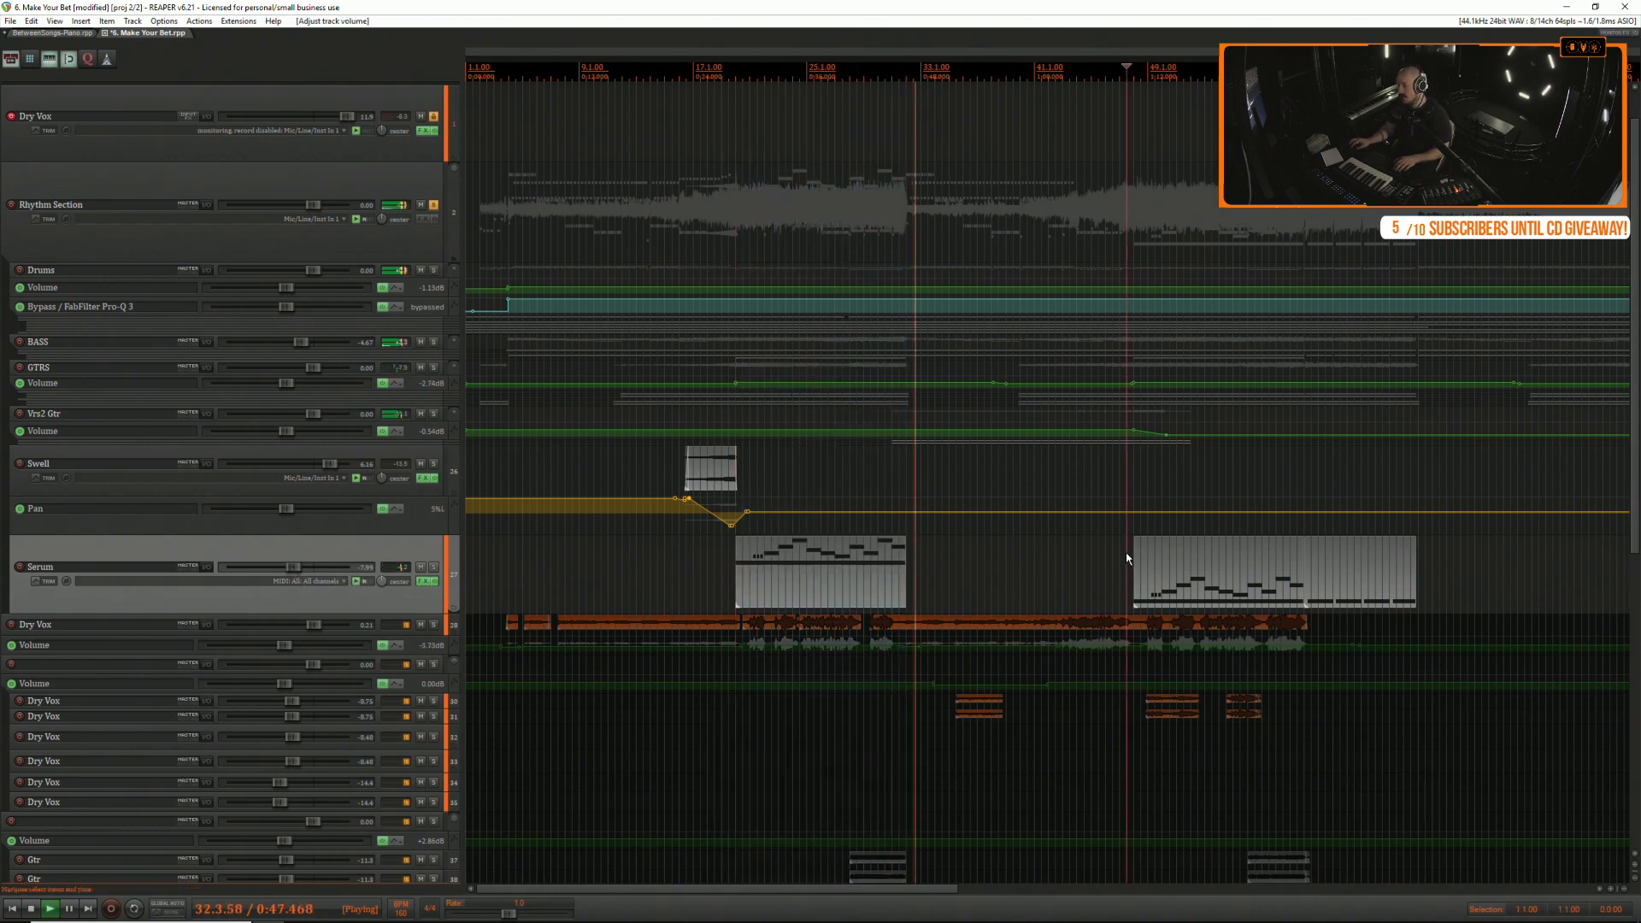
{"action": "left_click", "coordinate": [67, 582]}
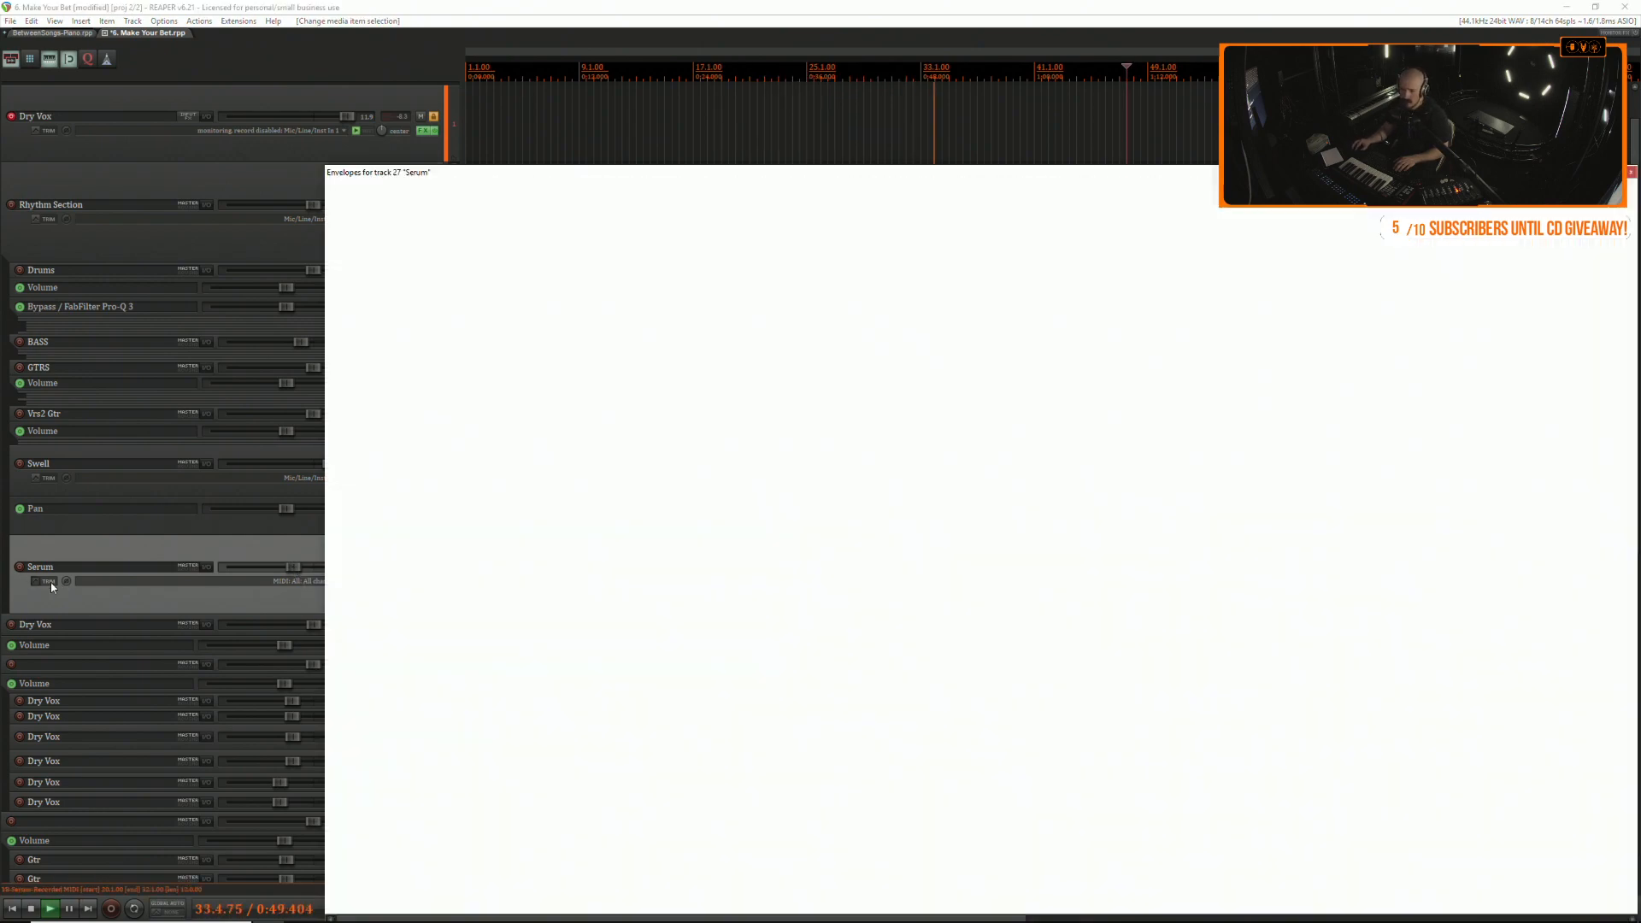
{"action": "left_click", "coordinate": [1630, 173]}
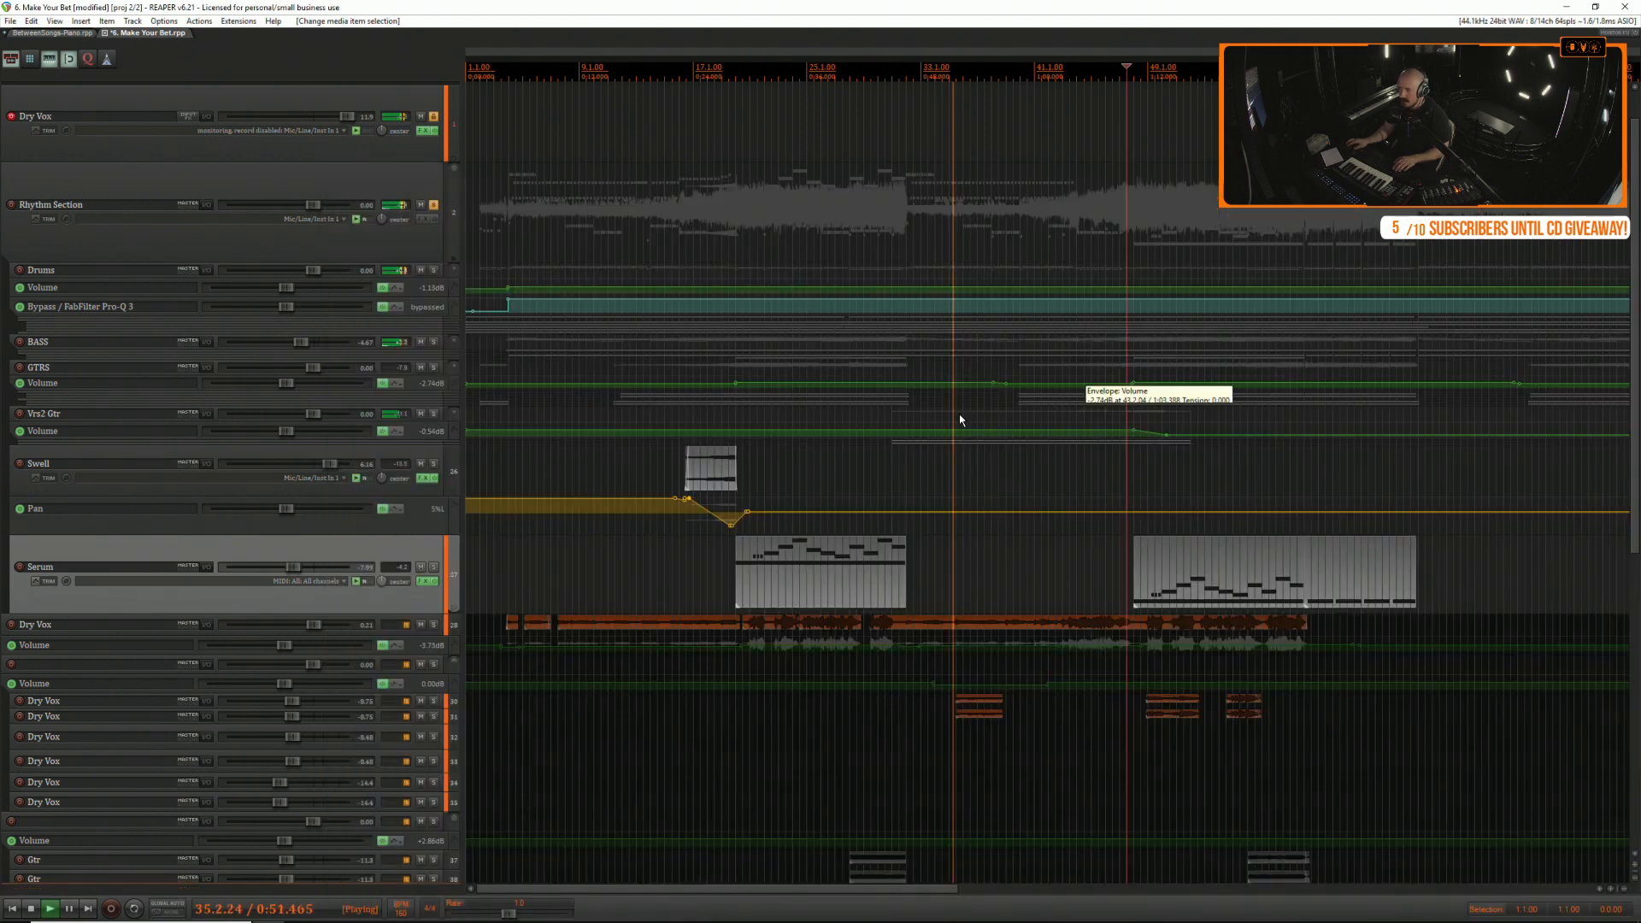
{"action": "key", "text": "space"}
{"action": "left_click", "coordinate": [54, 578]}
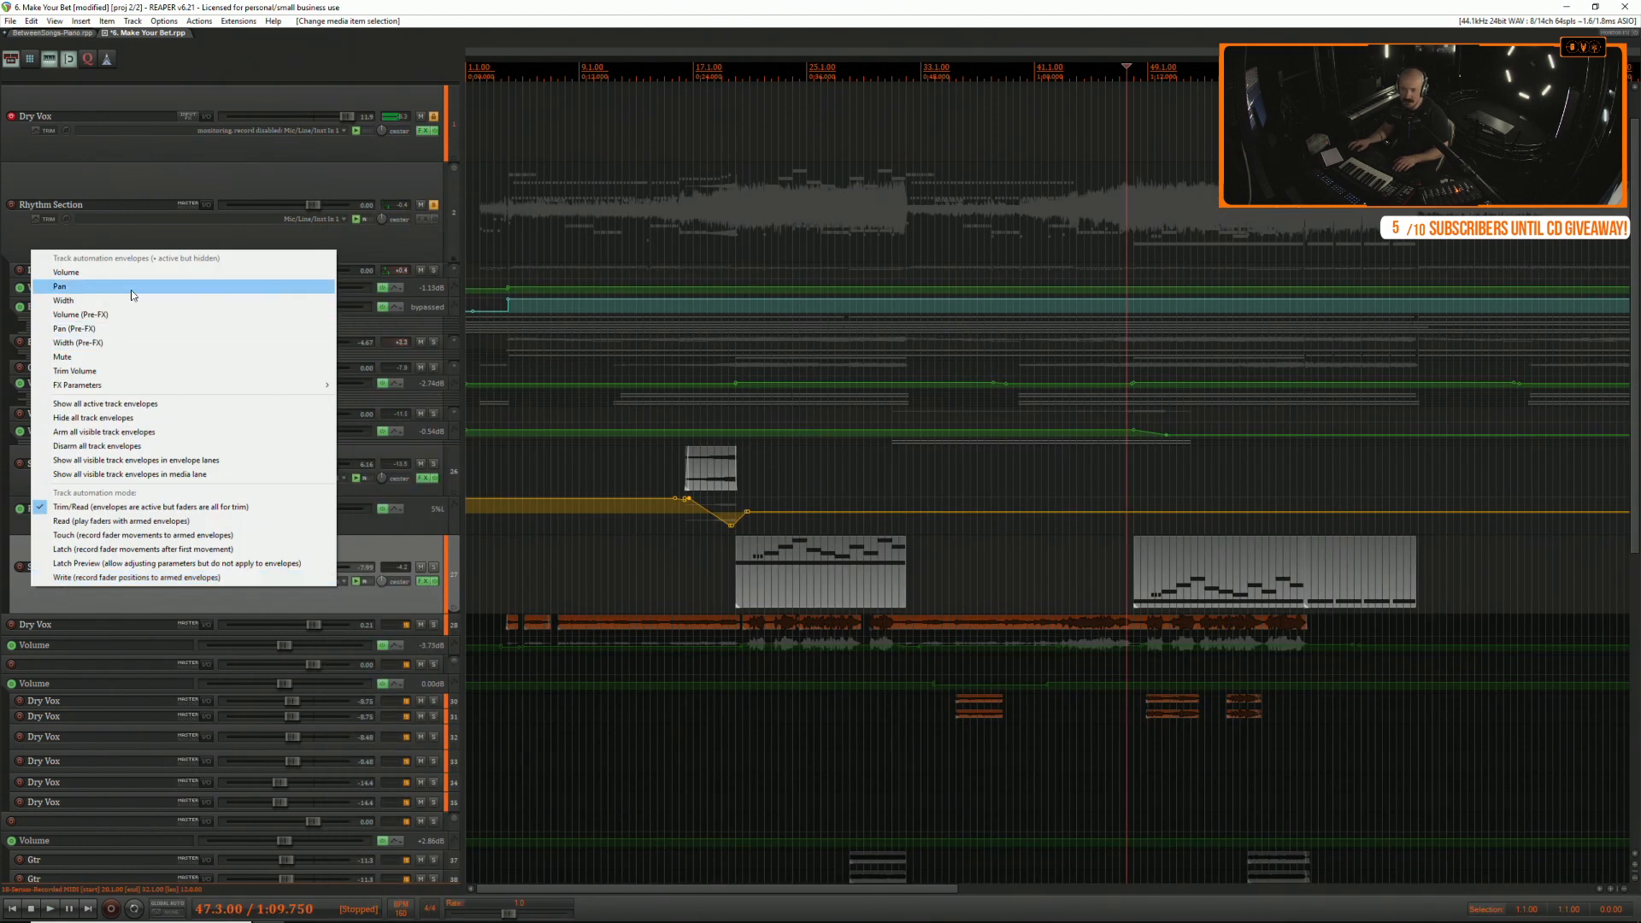
{"action": "left_click", "coordinate": [132, 357]}
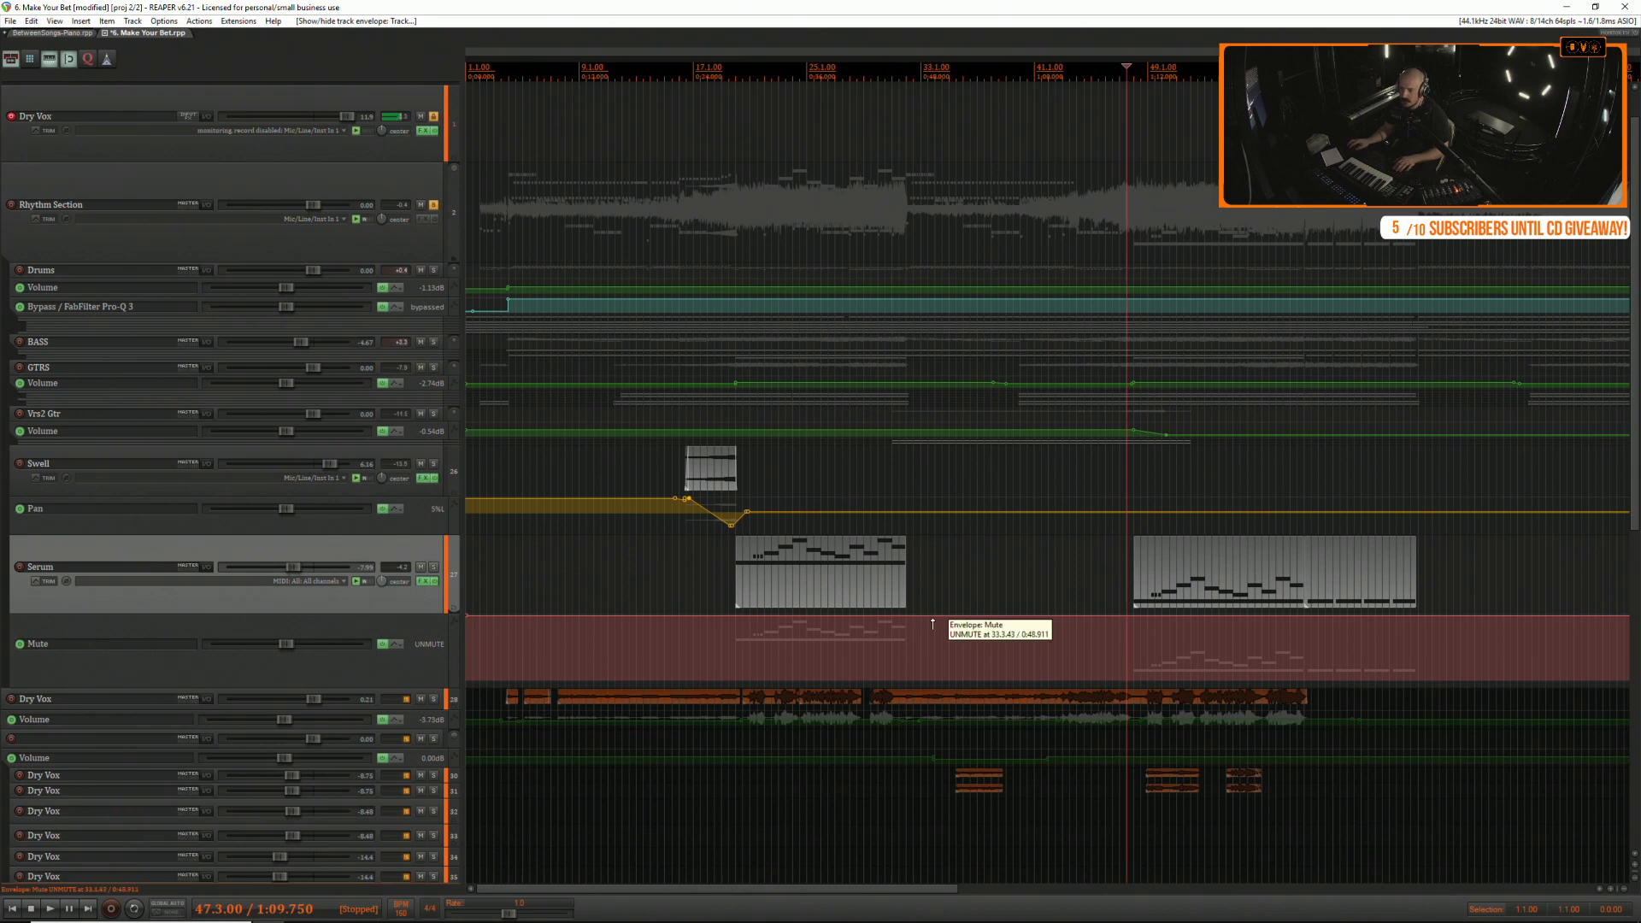
Mute Serum on its envelope from the first item's end until just before the second item, and play from there.
{"action": "left_click_drag", "start_coordinate": [961, 628], "coordinate": [905, 733]}
{"action": "left_click_drag", "start_coordinate": [1115, 674], "coordinate": [1120, 613]}
{"action": "left_click", "coordinate": [1111, 566]}
{"action": "key", "text": "space"}
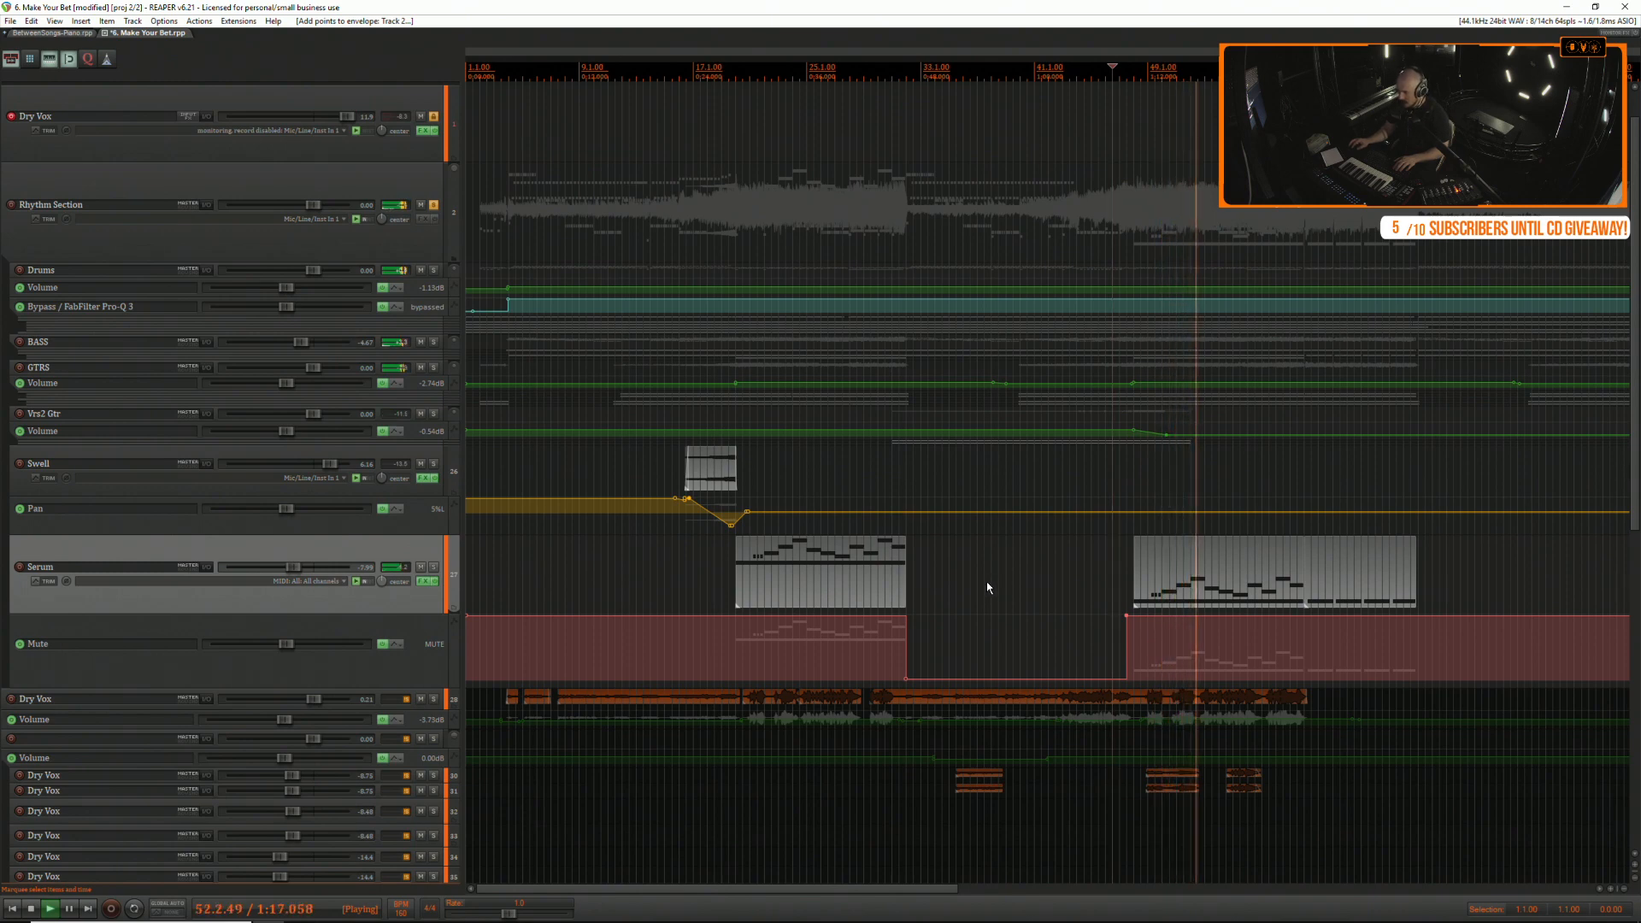
Listen through the second and third Serum items, checking how the melody and the closing section sit in the mix.
{"action": "left_click", "coordinate": [1207, 546]}
{"action": "scroll", "coordinate": [1207, 546], "scroll_direction": "up", "scroll_amount": 6}
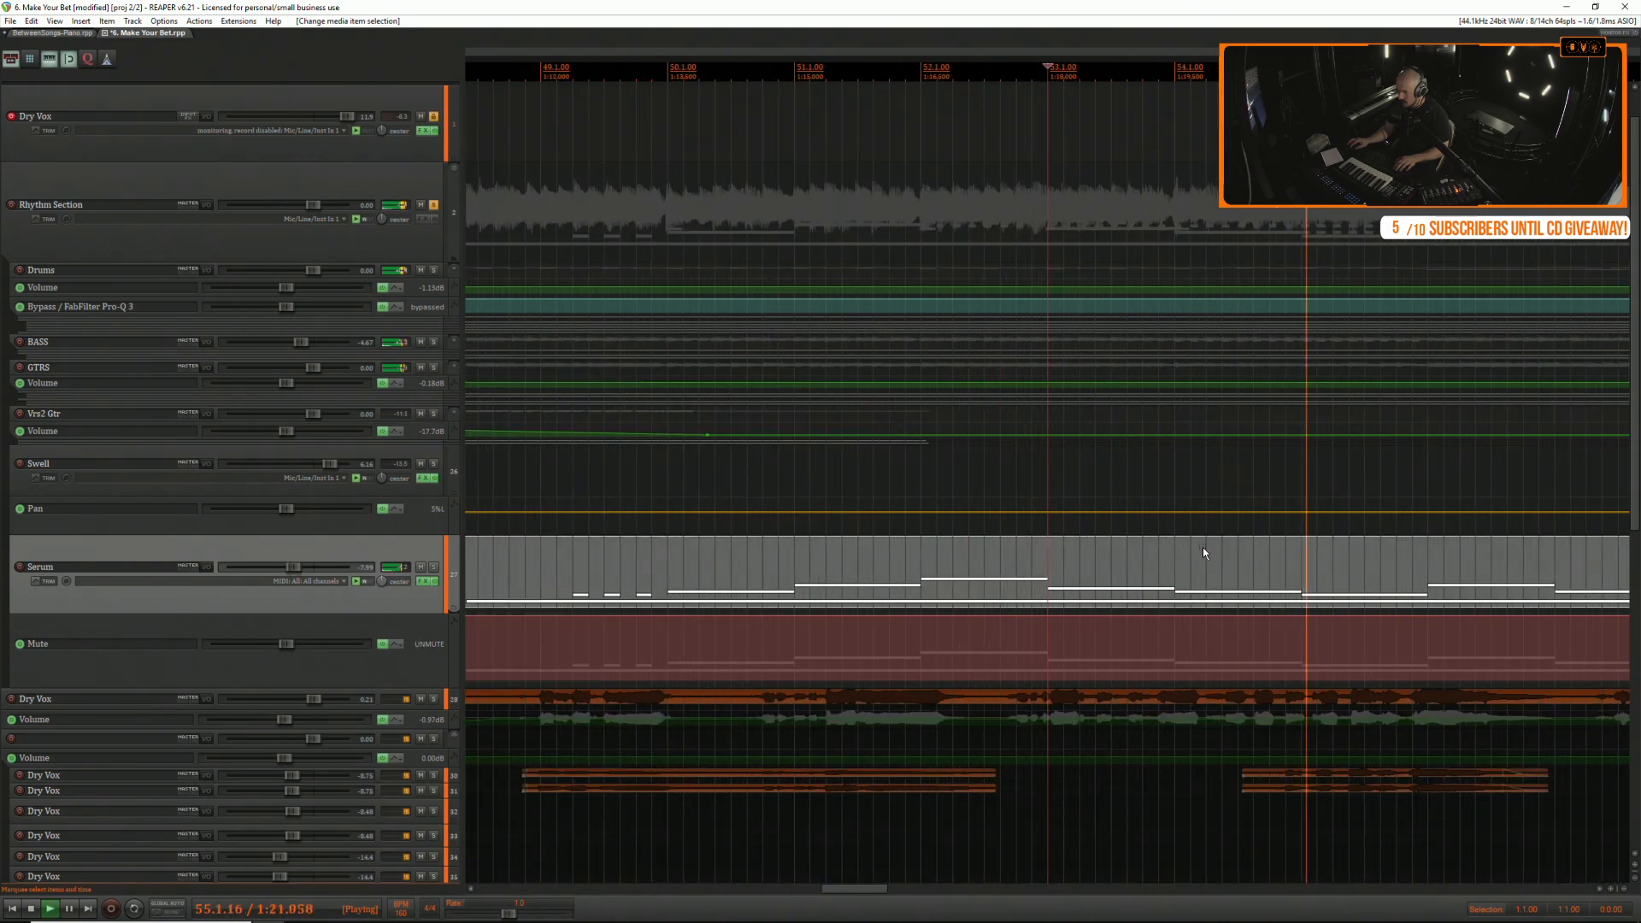
{"action": "scroll", "coordinate": [1202, 547], "scroll_direction": "down", "scroll_amount": 3}
{"action": "scroll", "coordinate": [1200, 547], "scroll_direction": "down", "scroll_amount": 3}
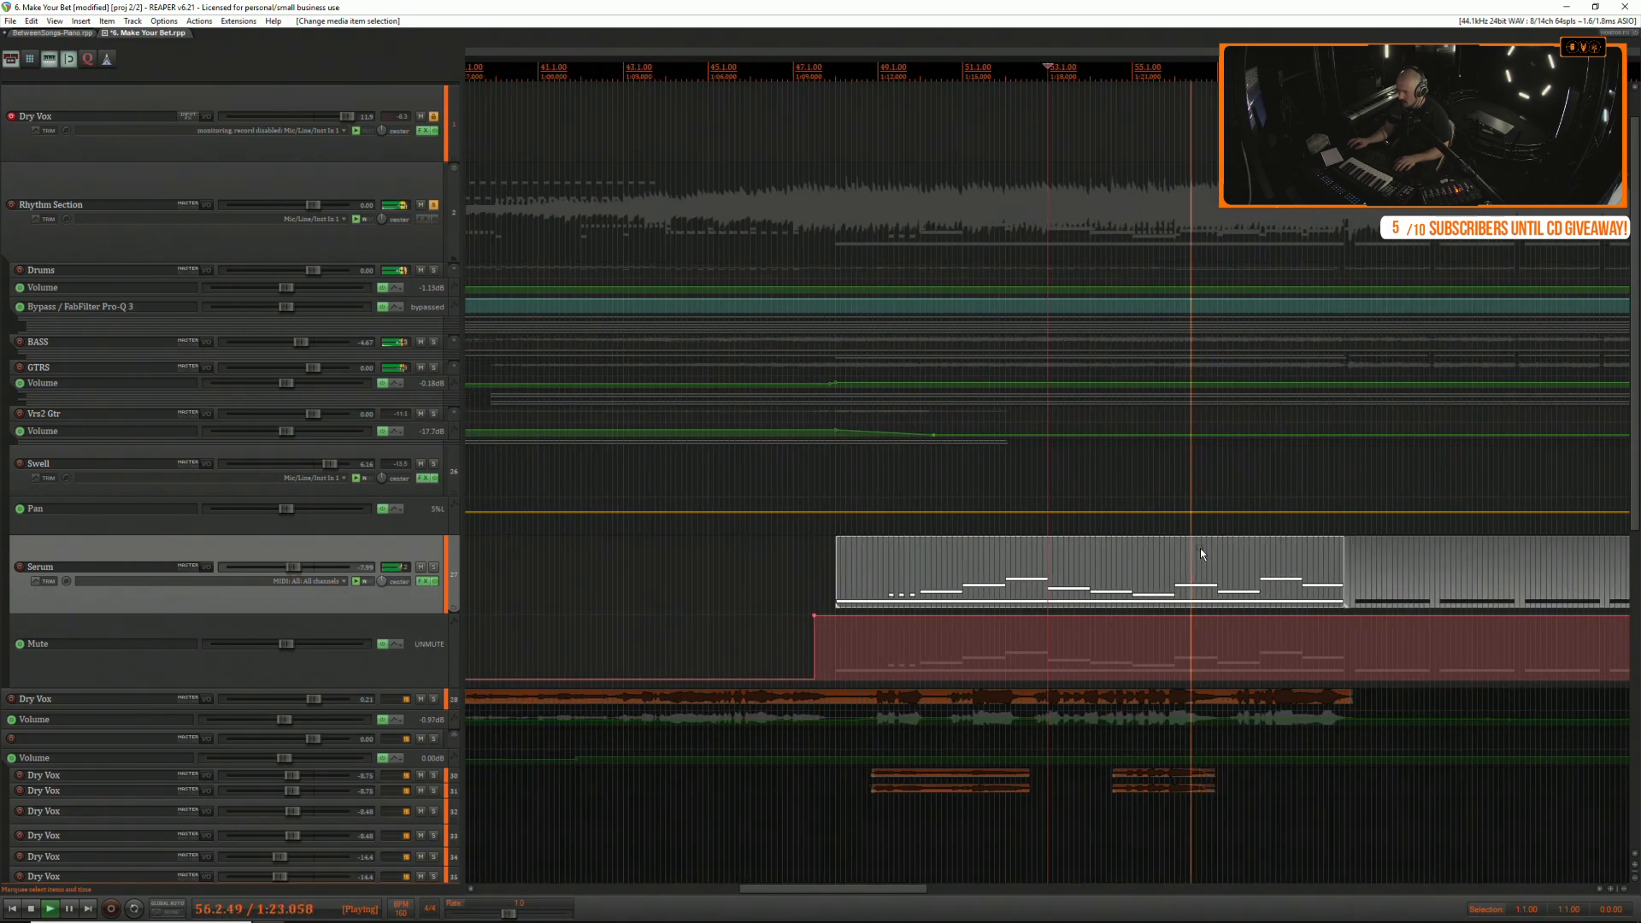
{"action": "scroll", "coordinate": [1200, 547], "scroll_direction": "down", "scroll_amount": 3}
{"action": "left_click", "coordinate": [1298, 555]}
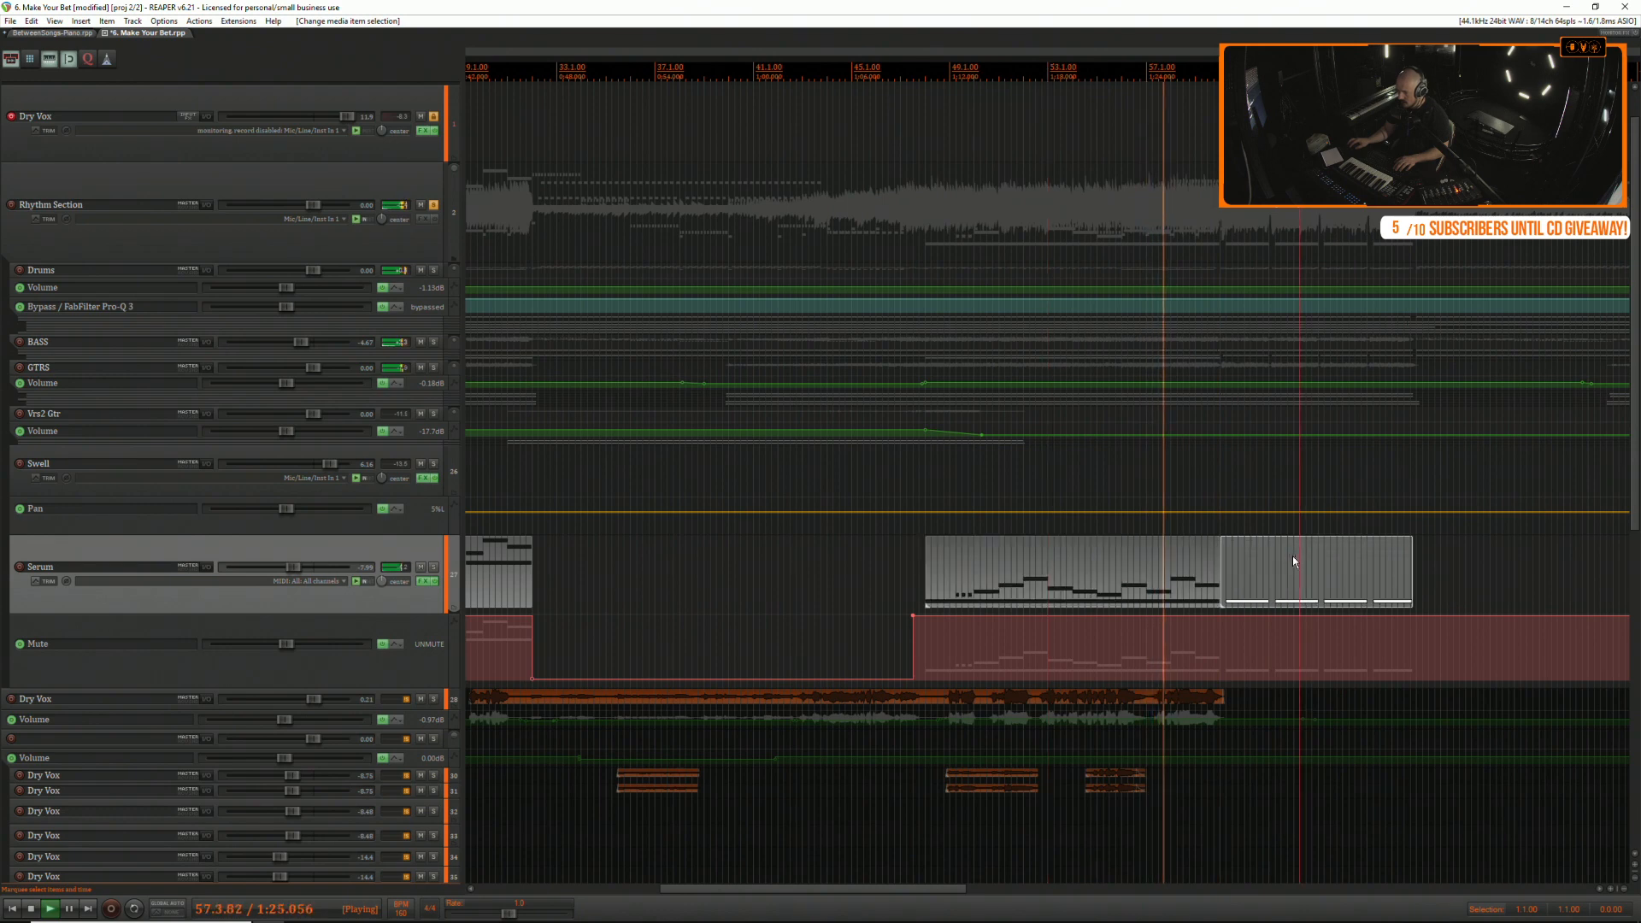
{"action": "left_click", "coordinate": [905, 565]}
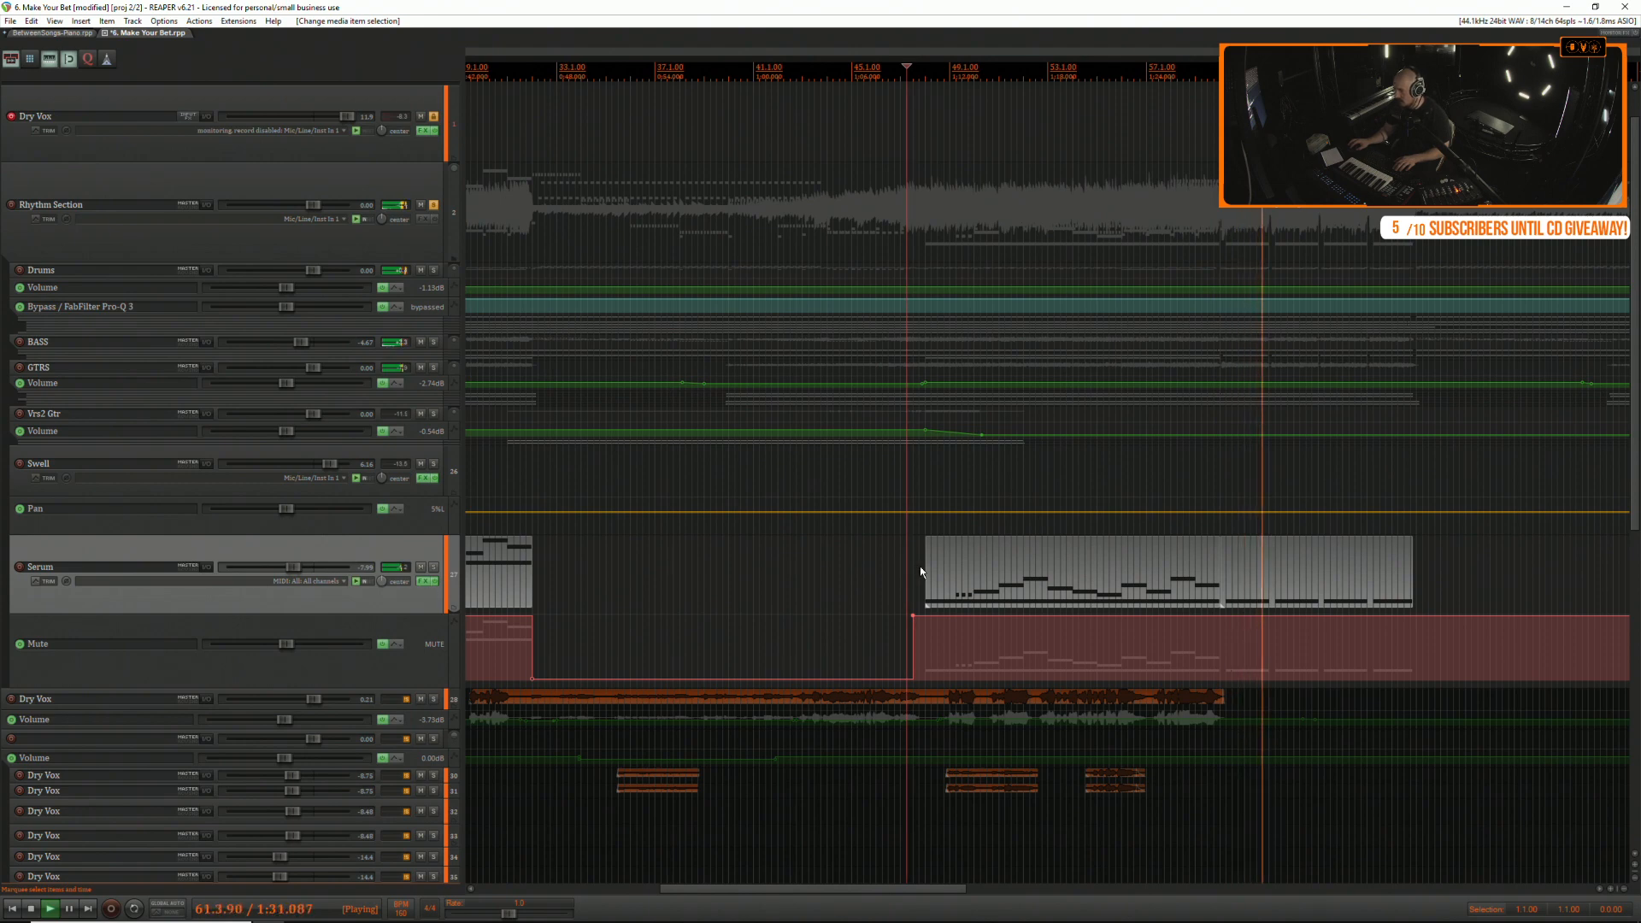
{"action": "left_click", "coordinate": [1340, 551]}
{"action": "scroll", "coordinate": [1333, 554], "scroll_direction": "up", "scroll_amount": 2}
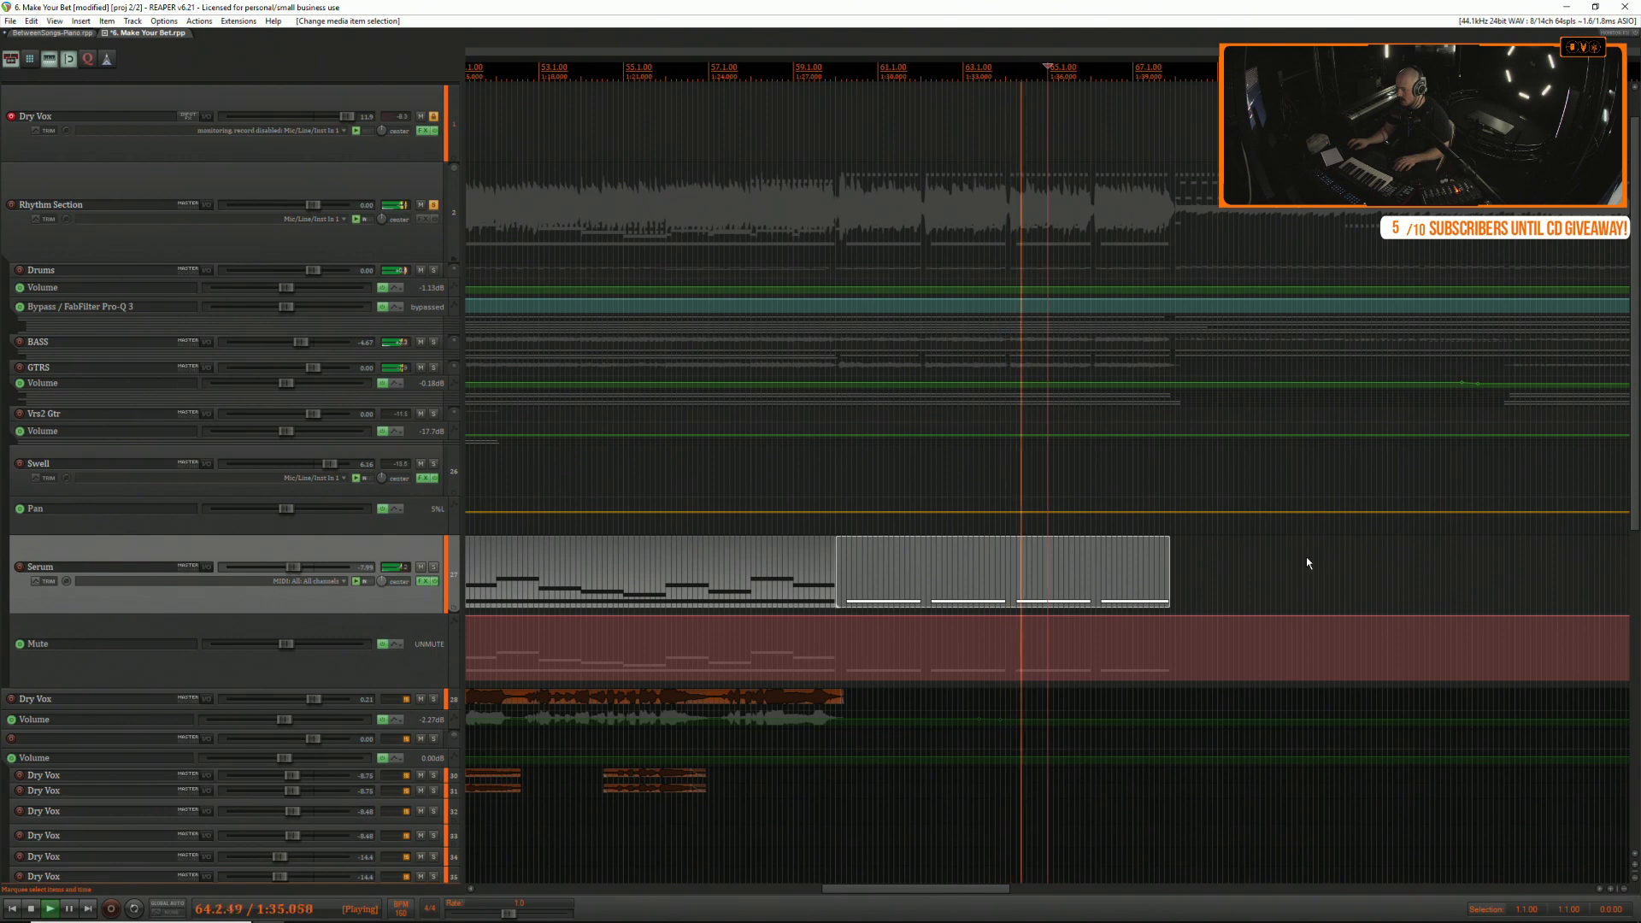
Listen past the end of the second Serum section and restart playback just before the third one.
{"action": "scroll", "coordinate": [1043, 577], "scroll_direction": "down", "scroll_amount": 2}
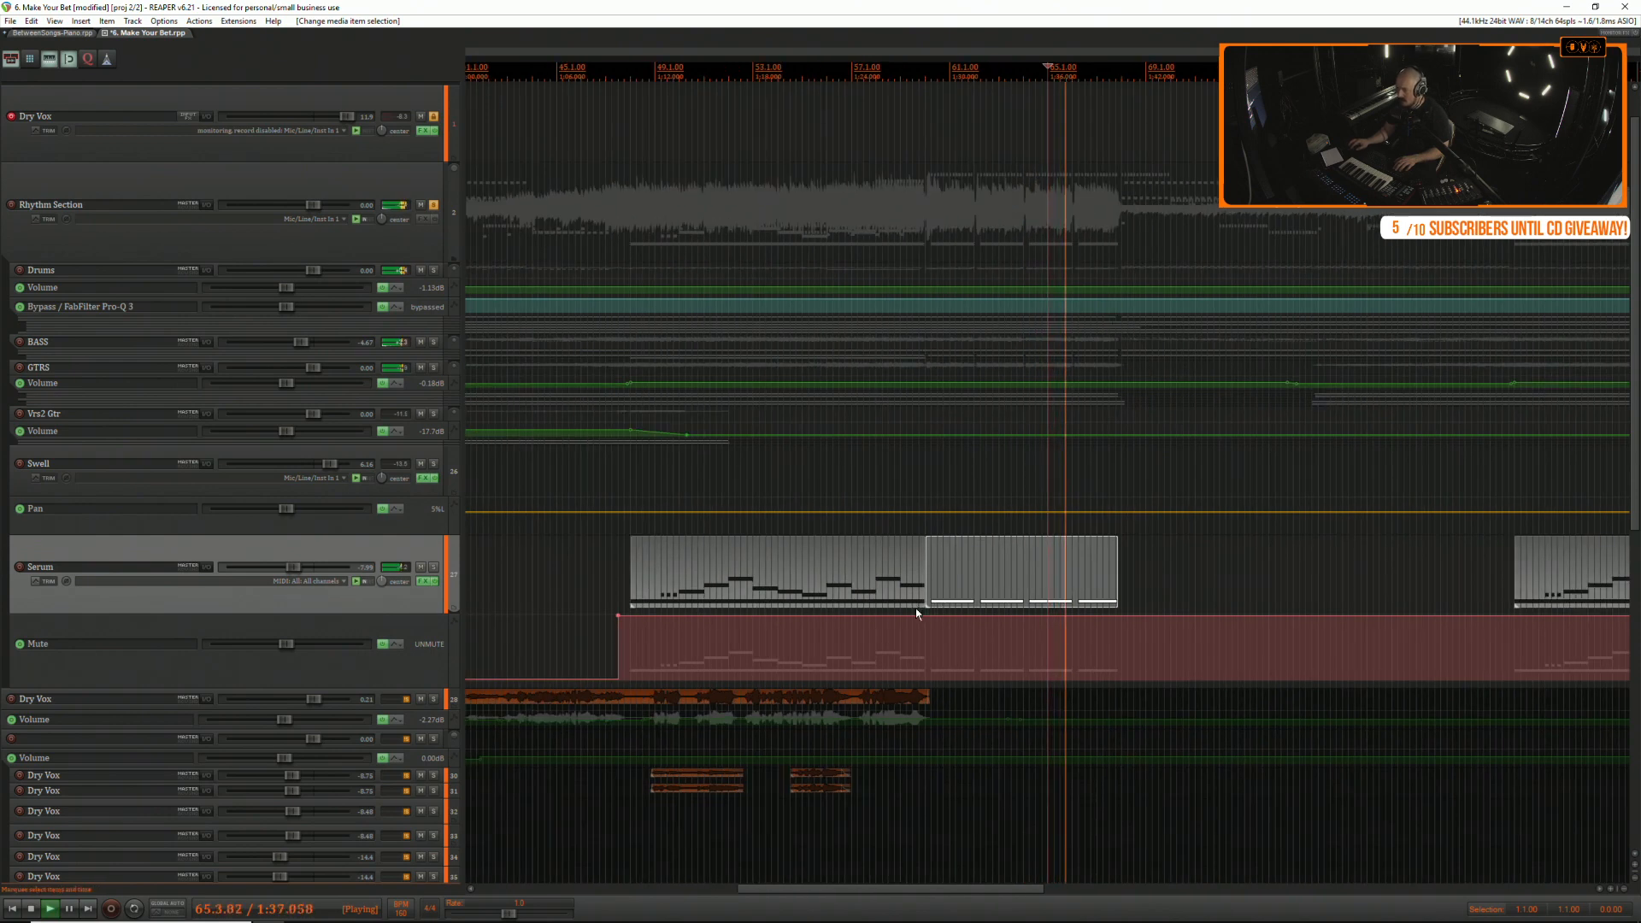
{"action": "left_click", "coordinate": [1172, 541]}
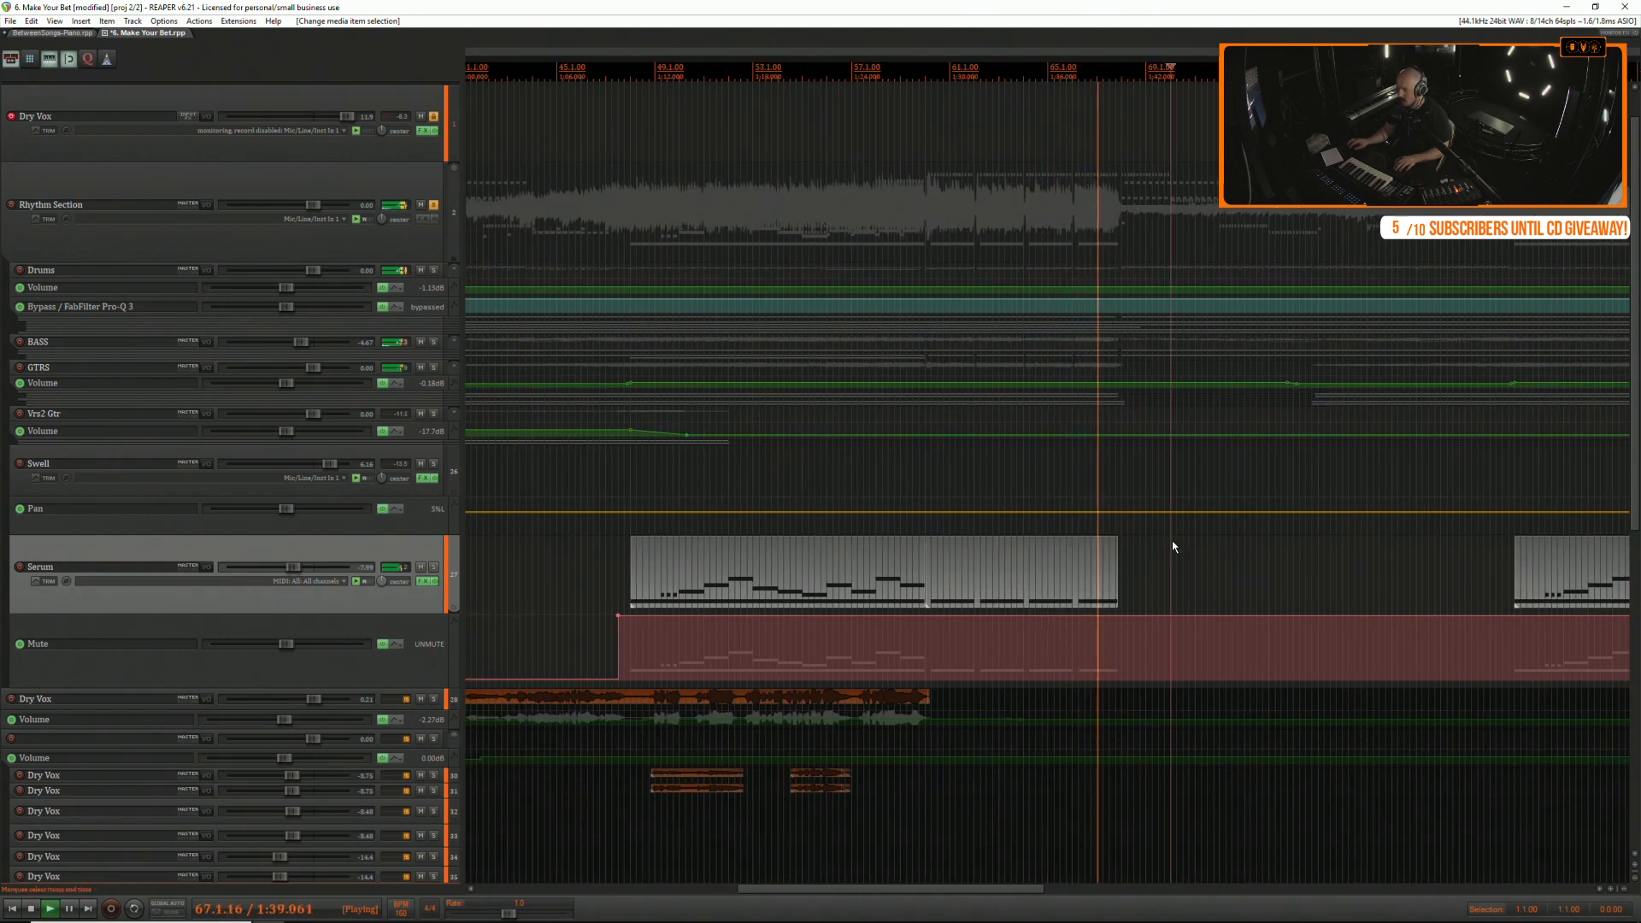
{"action": "scroll", "coordinate": [1170, 542], "scroll_direction": "down", "scroll_amount": 2}
{"action": "scroll", "coordinate": [1154, 547], "scroll_direction": "up", "scroll_amount": 2}
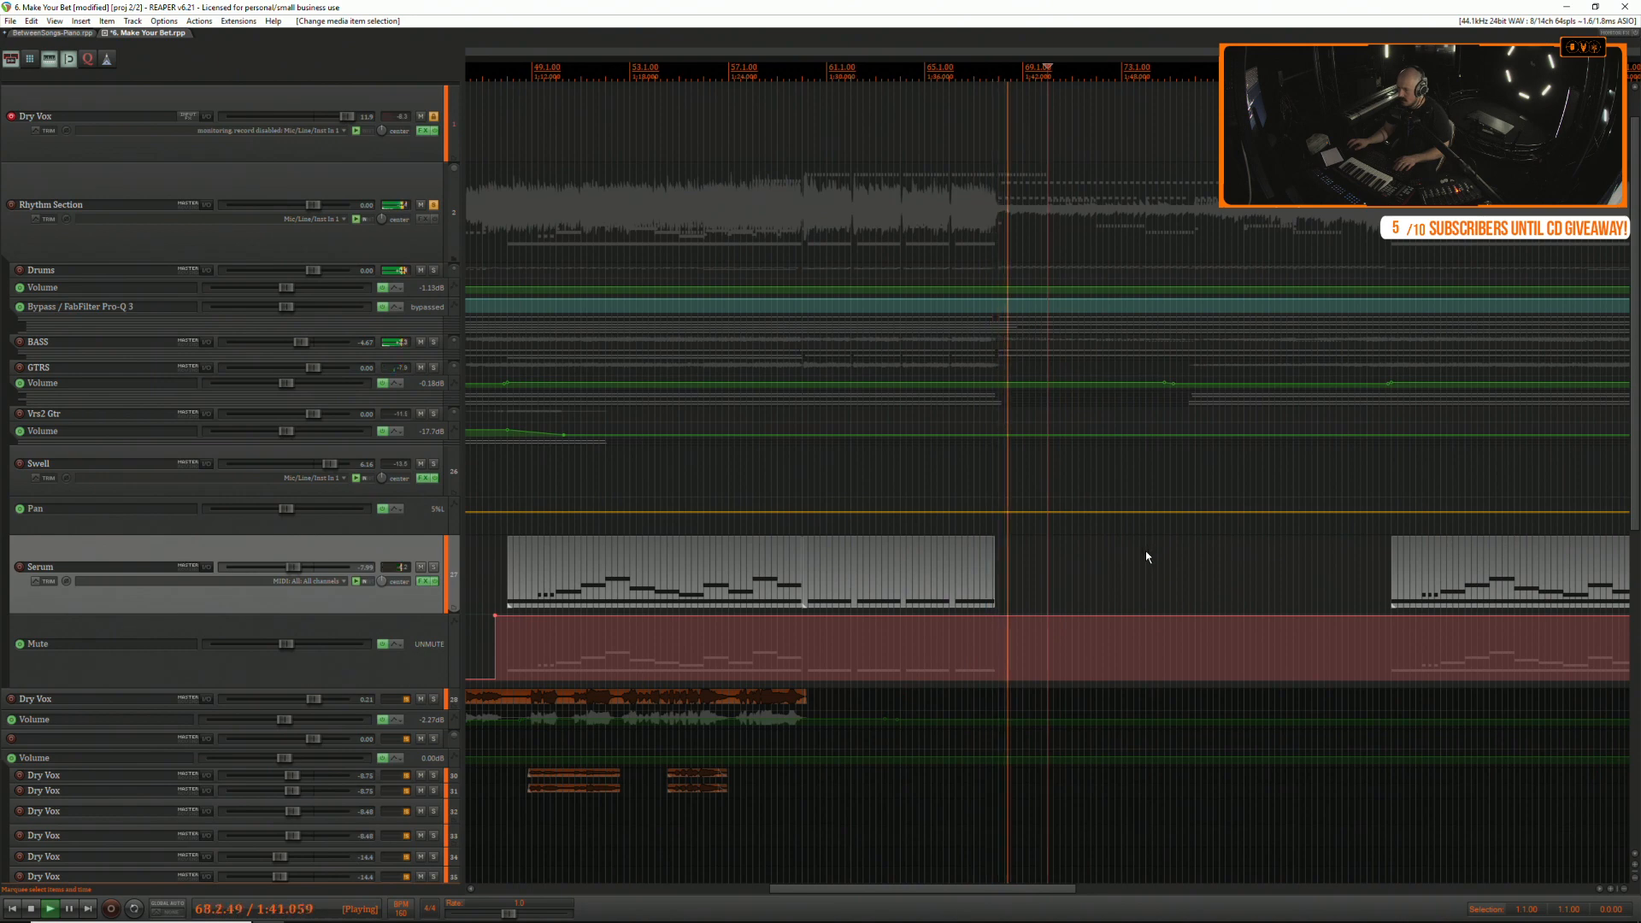
{"action": "scroll", "coordinate": [1145, 550], "scroll_direction": "down", "scroll_amount": 2}
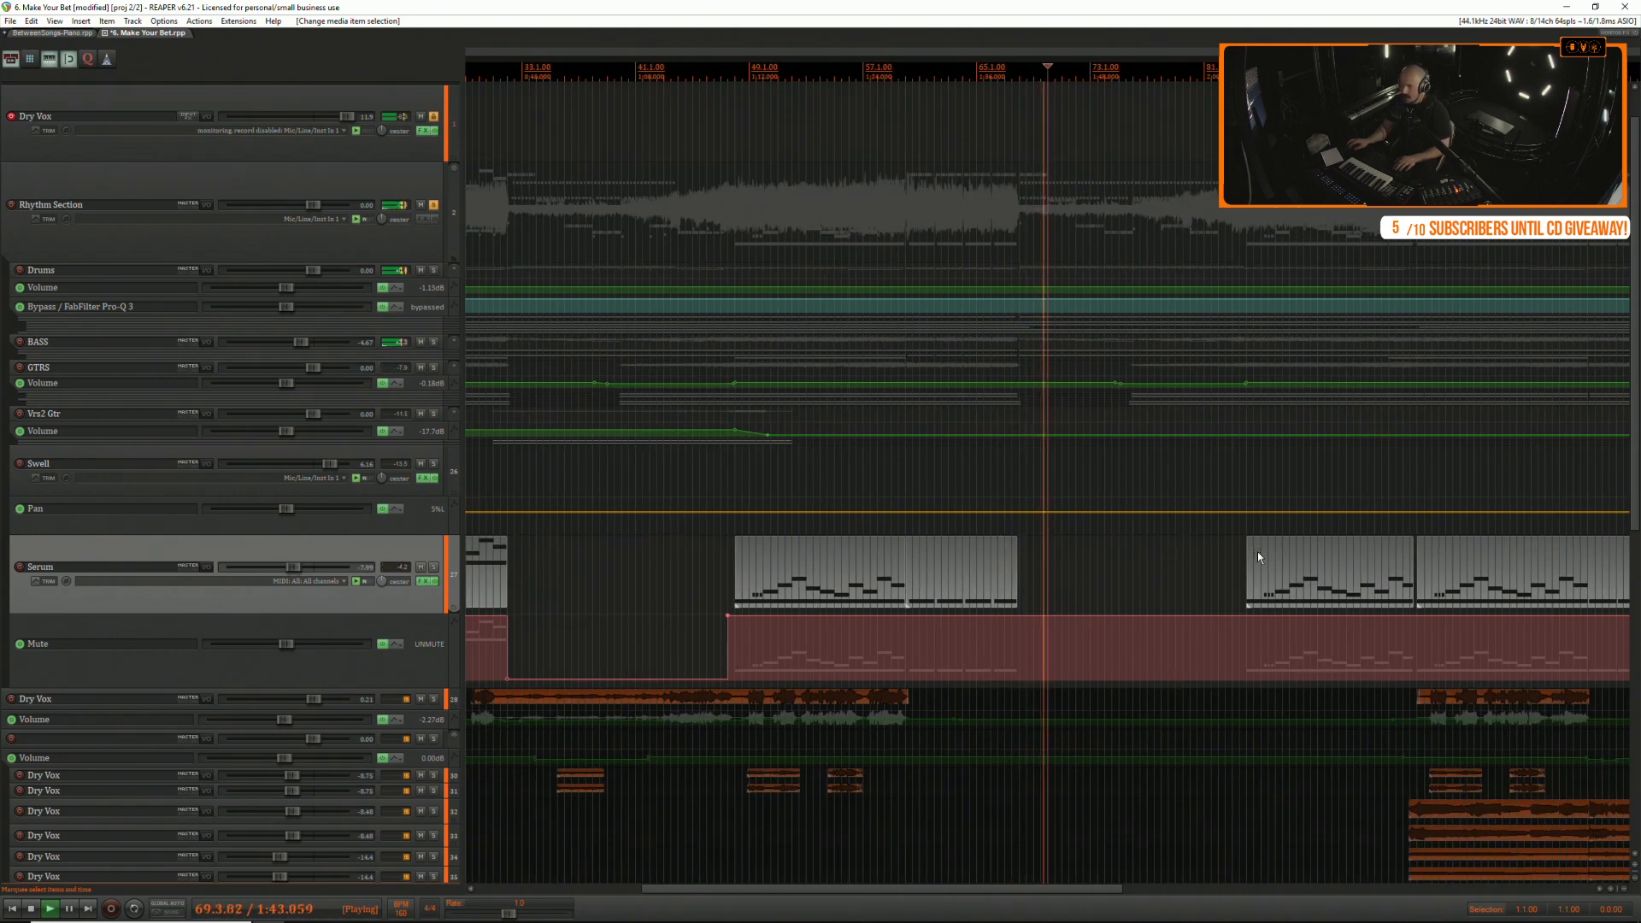
{"action": "scroll", "coordinate": [1237, 551], "scroll_direction": "down", "scroll_amount": 2}
{"action": "key", "text": "space"}
{"action": "key", "text": "space"}
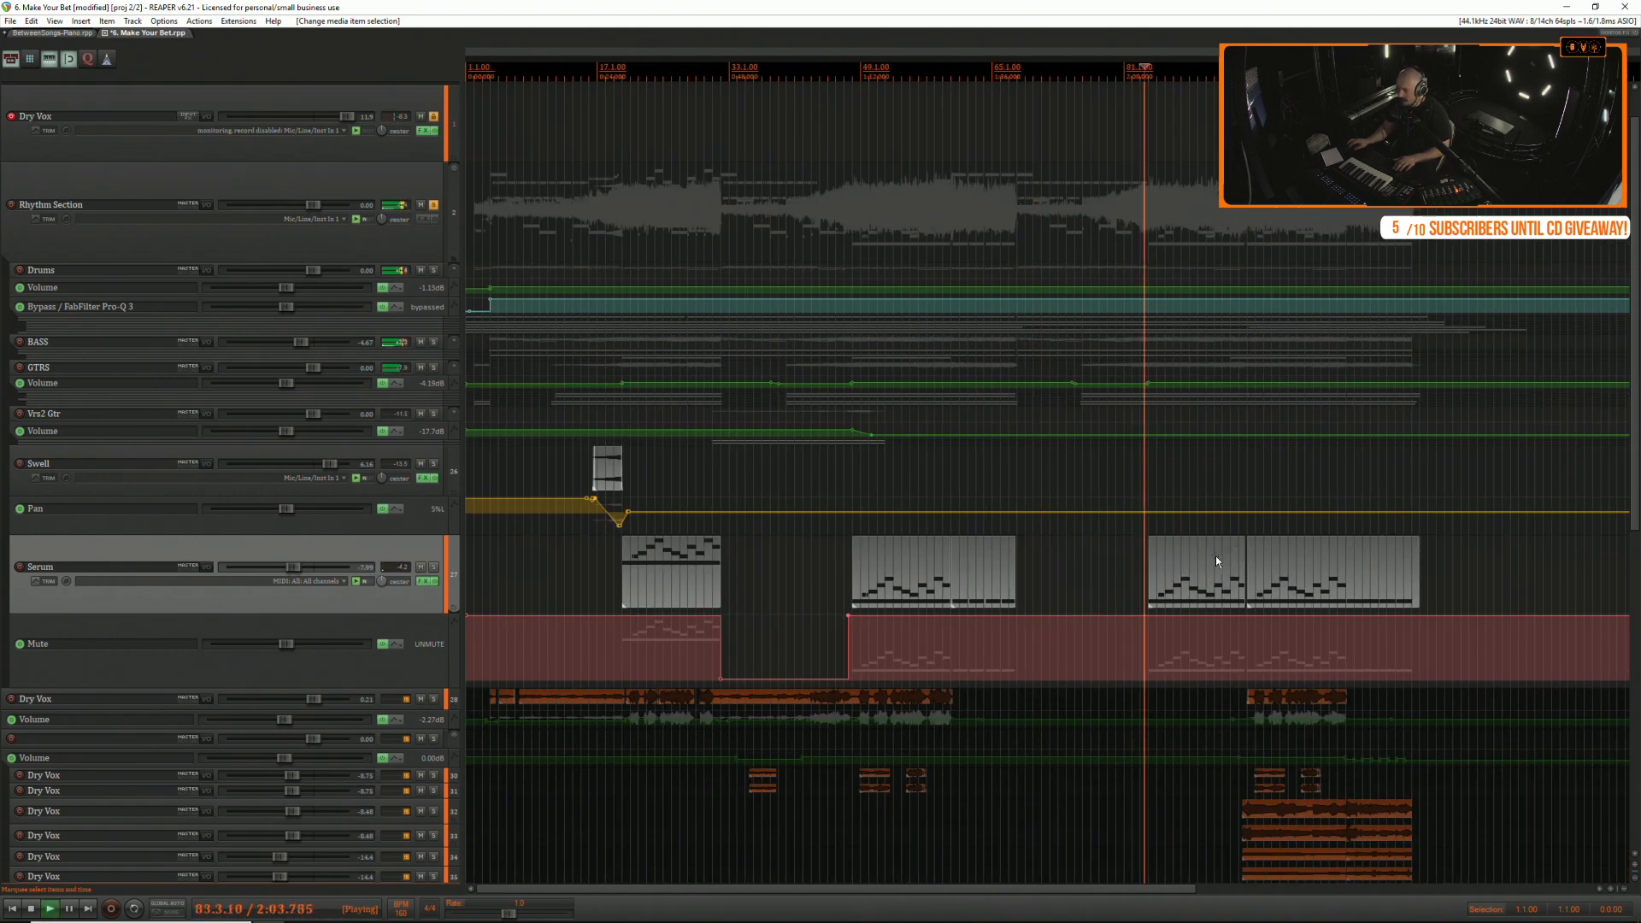
Place the cursor just before the first Serum item and play the section from there.
{"action": "left_click", "coordinate": [616, 557]}
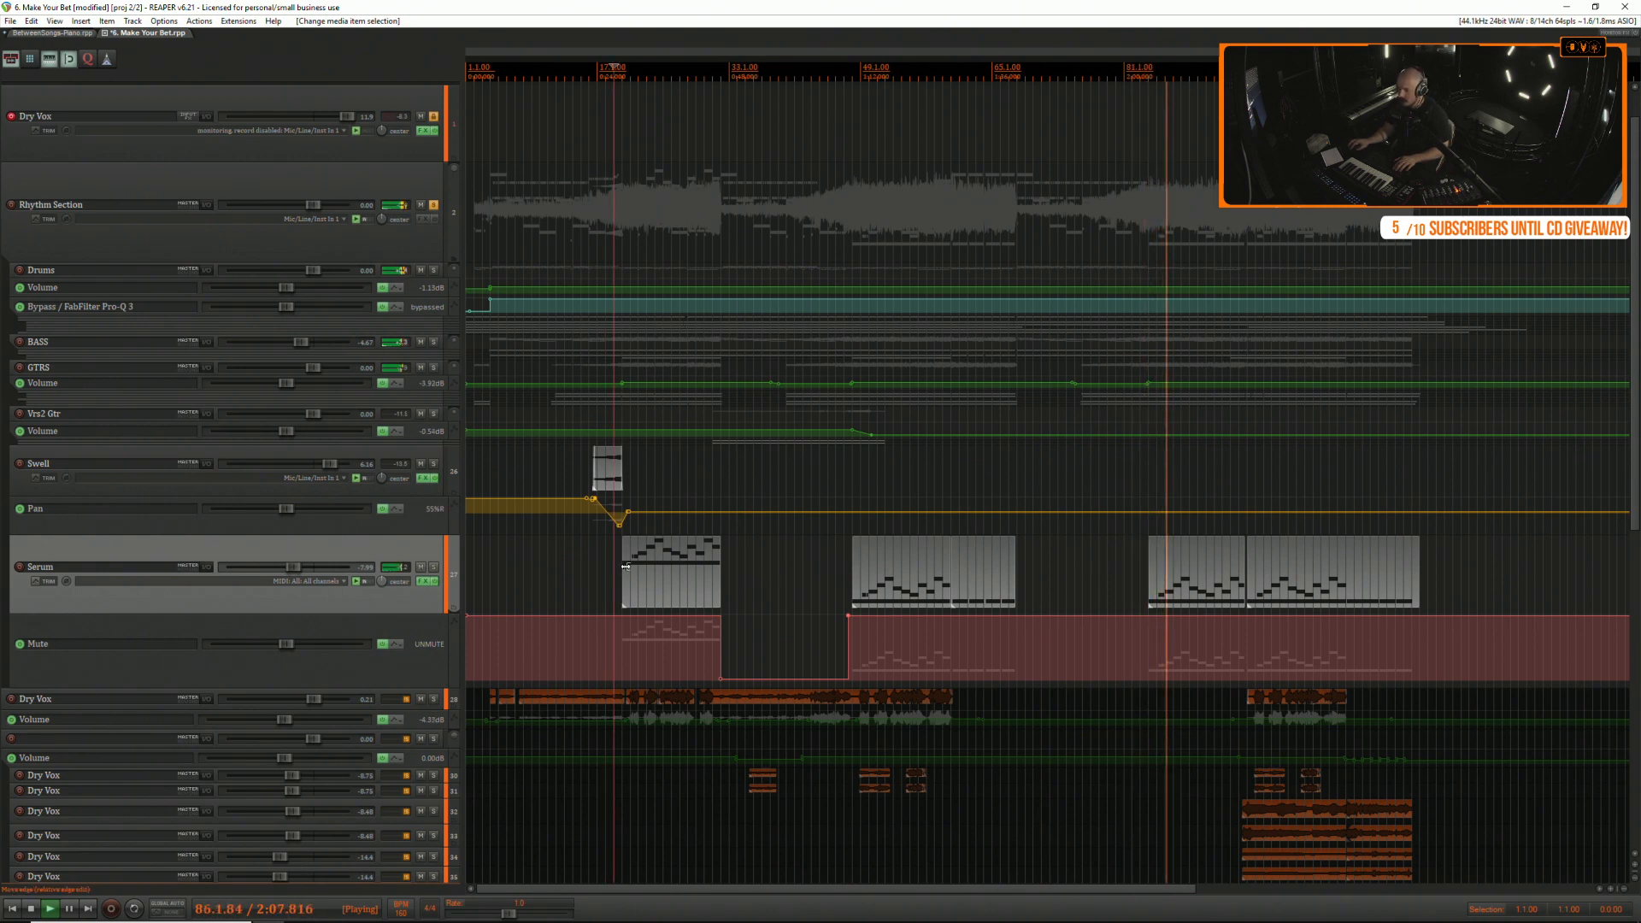
{"action": "scroll", "coordinate": [616, 560], "scroll_direction": "up", "scroll_amount": 3}
{"action": "scroll", "coordinate": [624, 569], "scroll_direction": "down", "scroll_amount": 2}
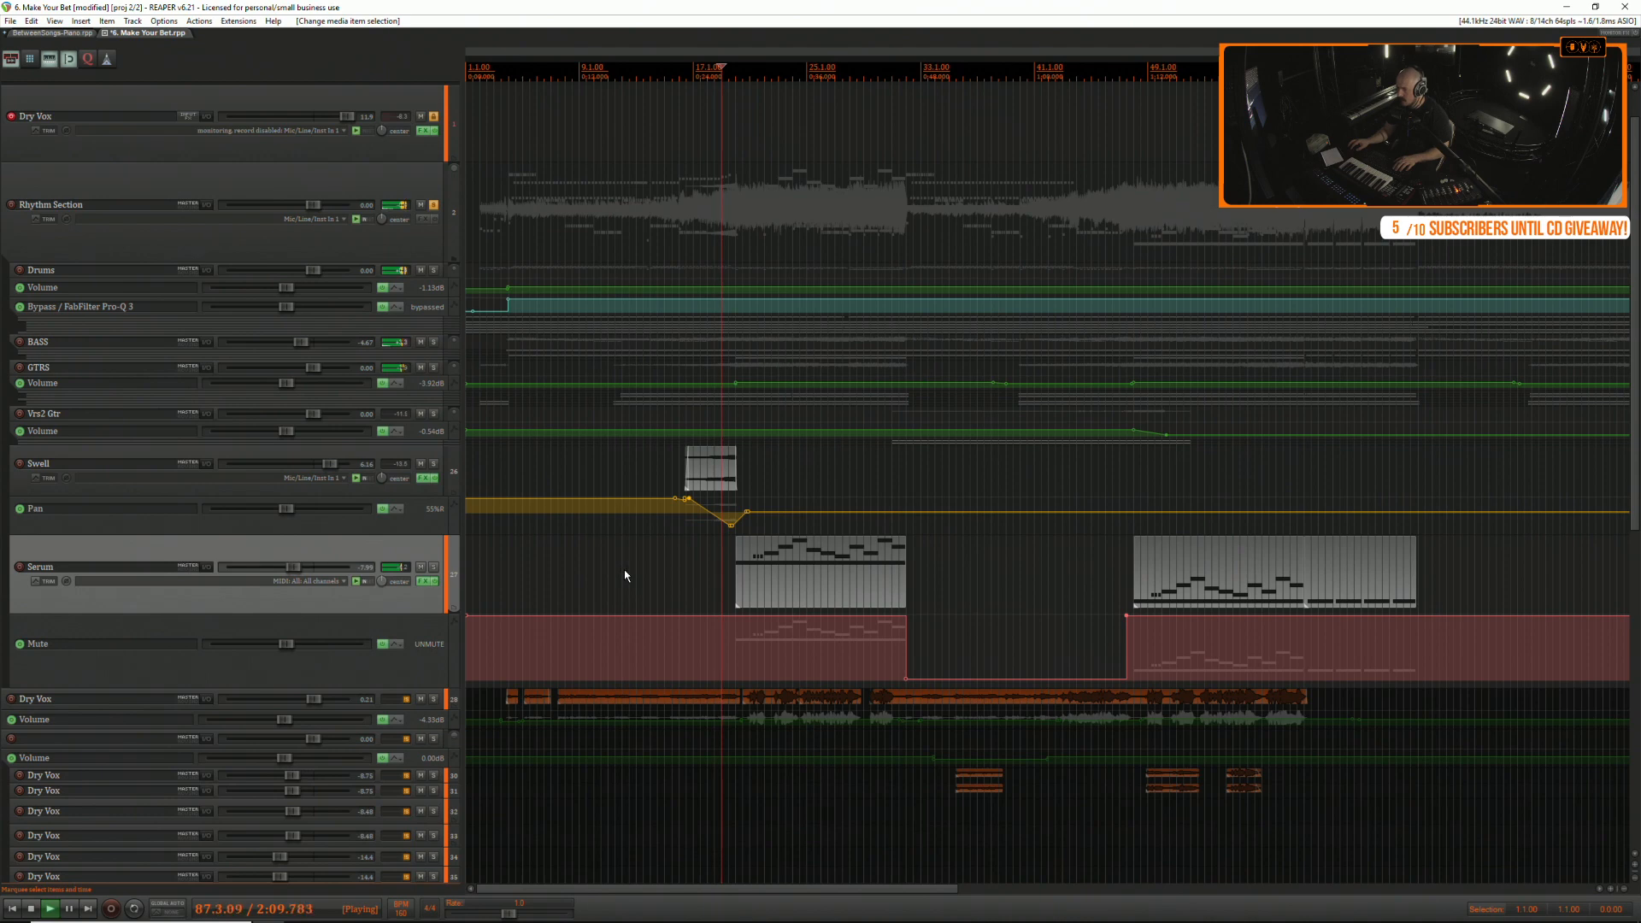
{"action": "key", "text": "space"}
{"action": "key", "text": "space"}
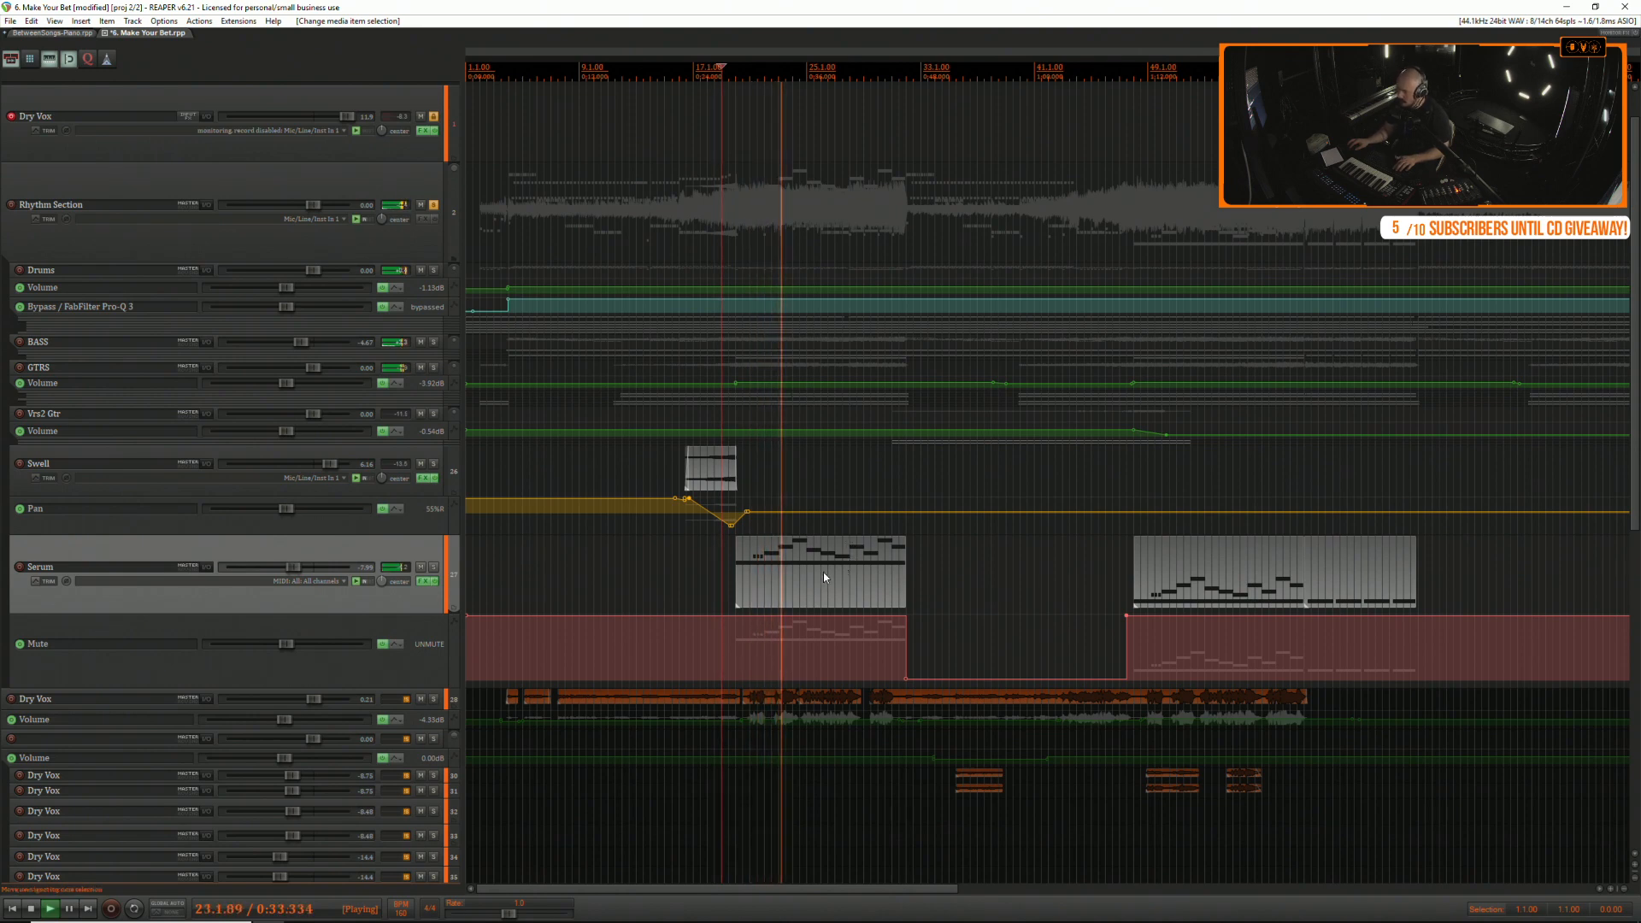
Show the Serum track's Volume envelope and lower it to about -8.67 dB around the first item.
{"action": "left_click", "coordinate": [48, 581]}
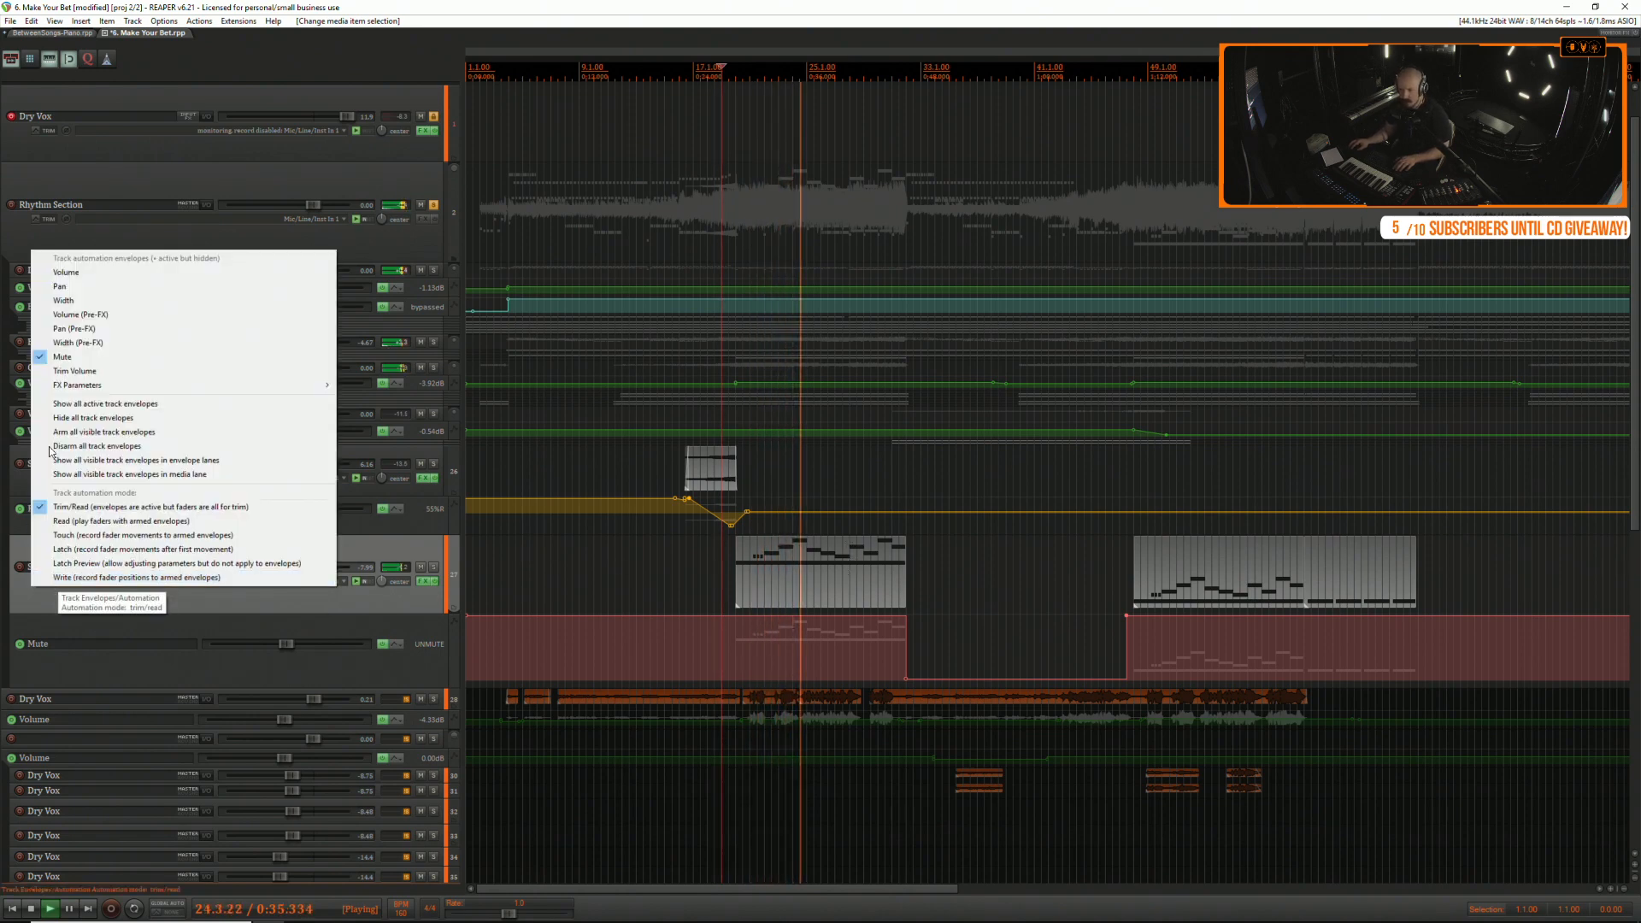
{"action": "left_click", "coordinate": [66, 272]}
{"action": "left_click_drag", "start_coordinate": [681, 703], "coordinate": [959, 699]}
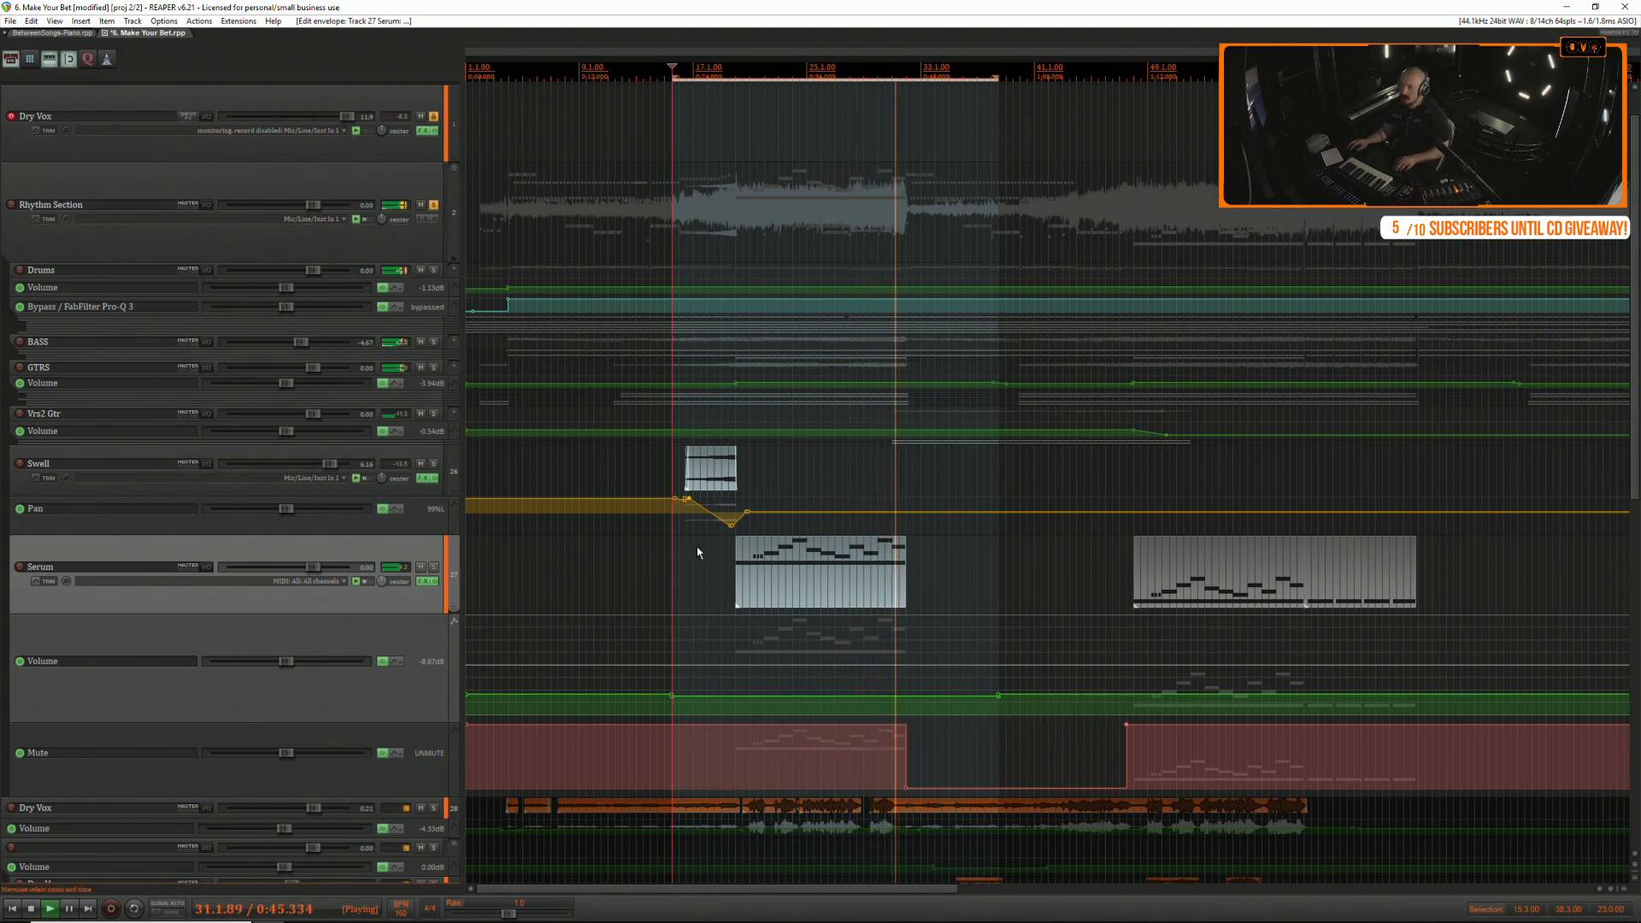
Stop playback and reduce the height of the Serum track and its Volume and Mute envelope lanes.
{"action": "left_click", "coordinate": [714, 560]}
{"action": "scroll", "coordinate": [783, 590], "scroll_direction": "down", "scroll_amount": 3}
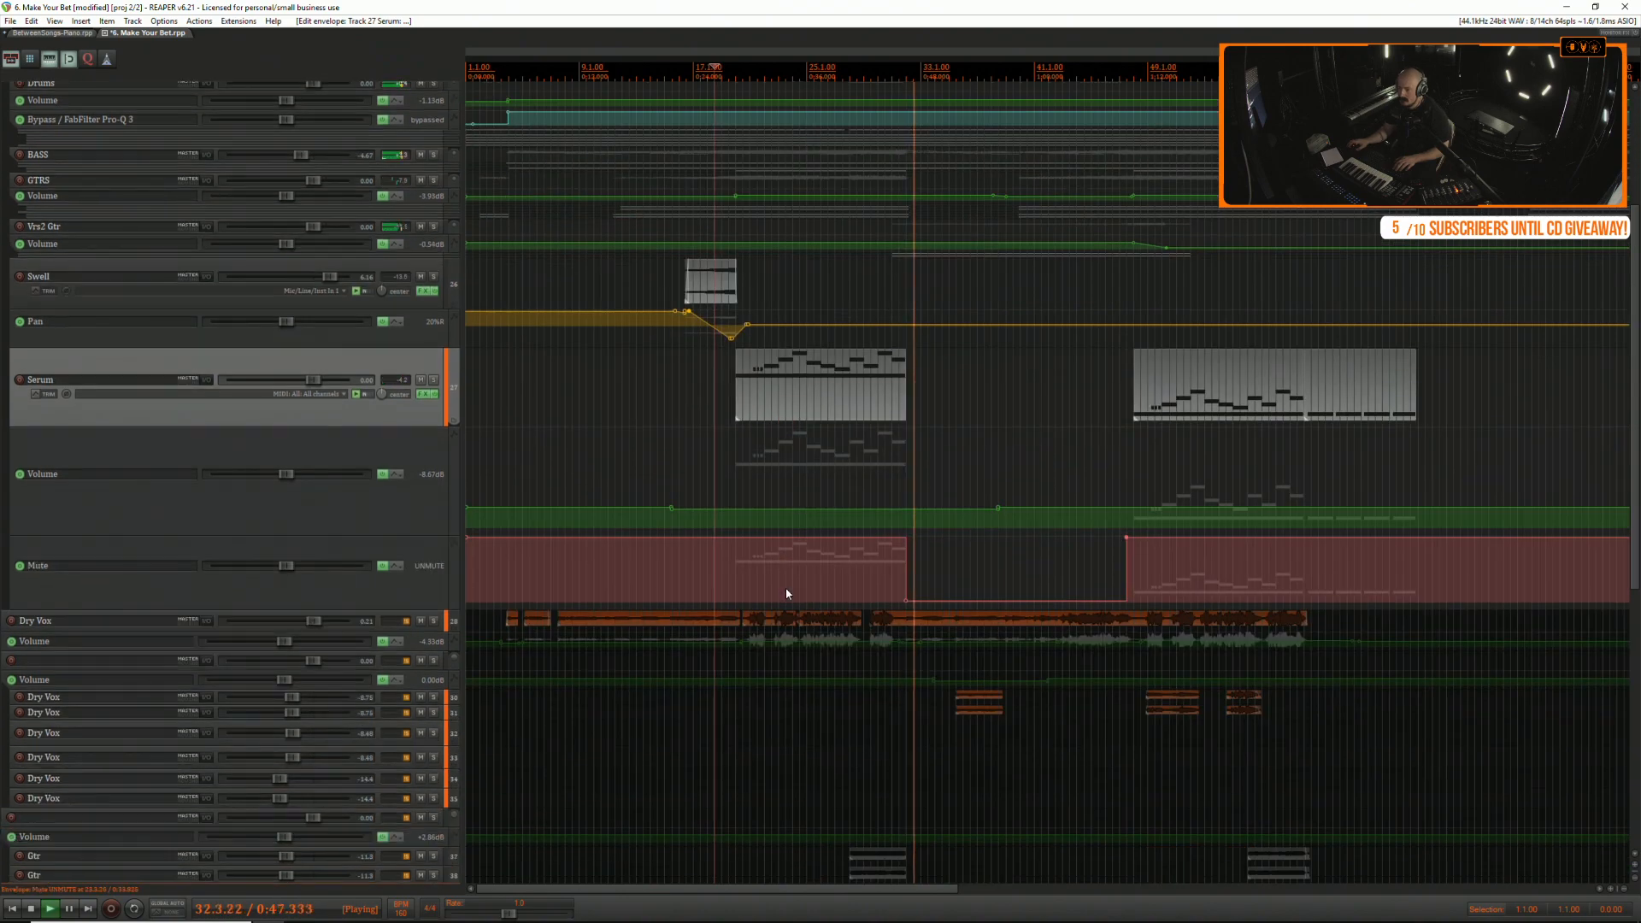
{"action": "key", "text": "space"}
{"action": "scroll", "coordinate": [859, 579], "scroll_direction": "down", "scroll_amount": 2}
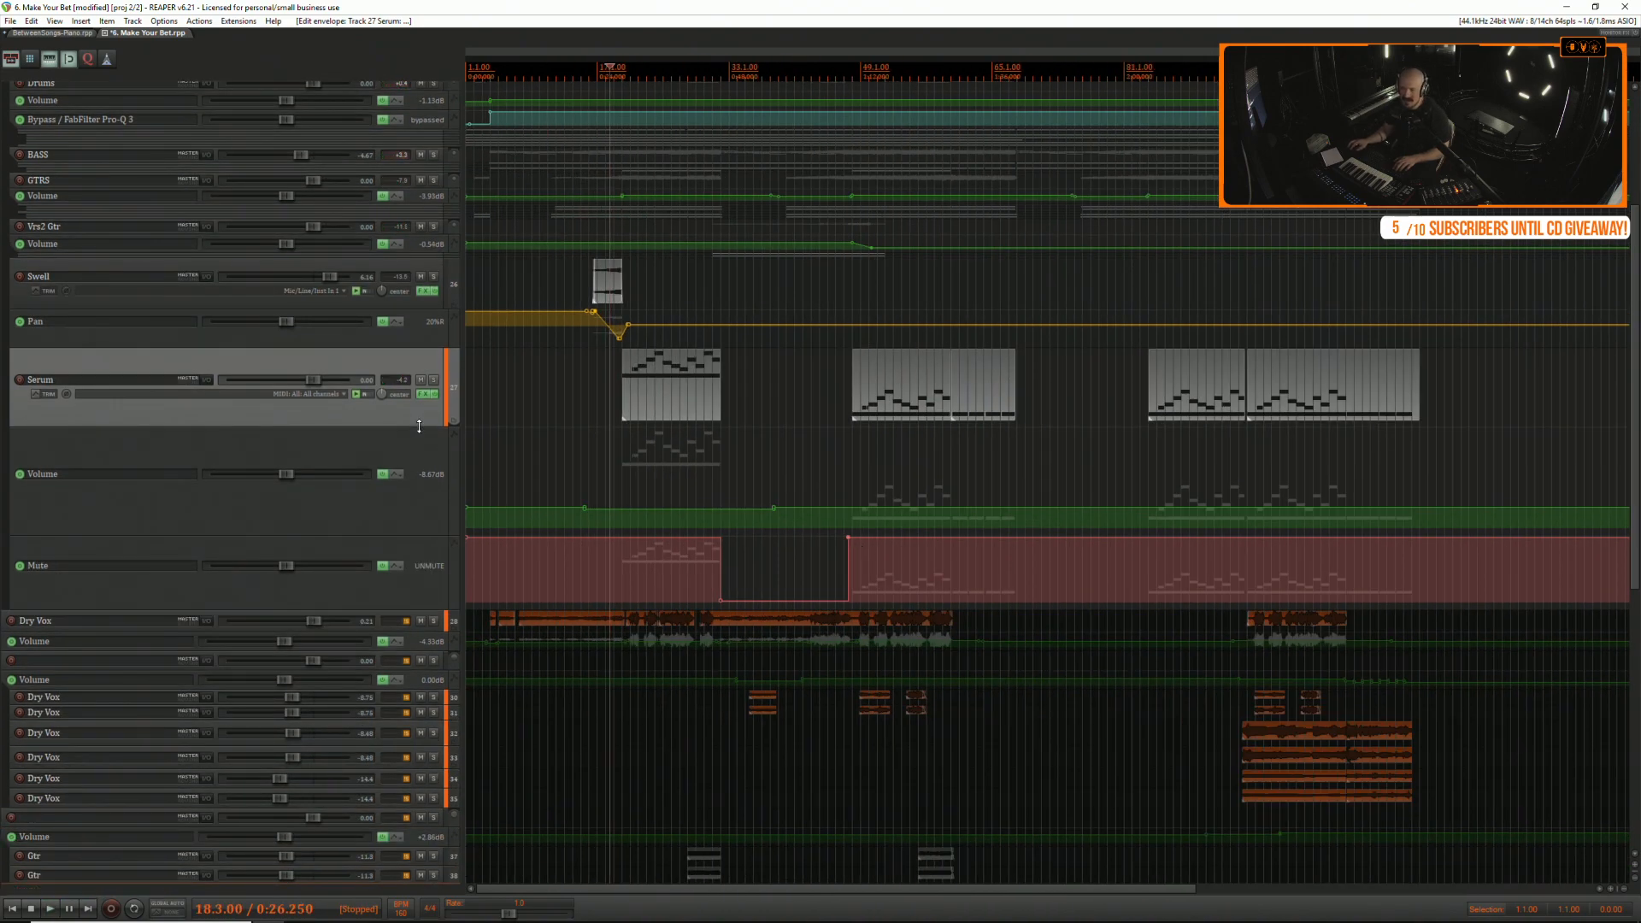
{"action": "left_click_drag", "start_coordinate": [419, 425], "coordinate": [417, 388]}
{"action": "left_click_drag", "start_coordinate": [416, 498], "coordinate": [405, 428]}
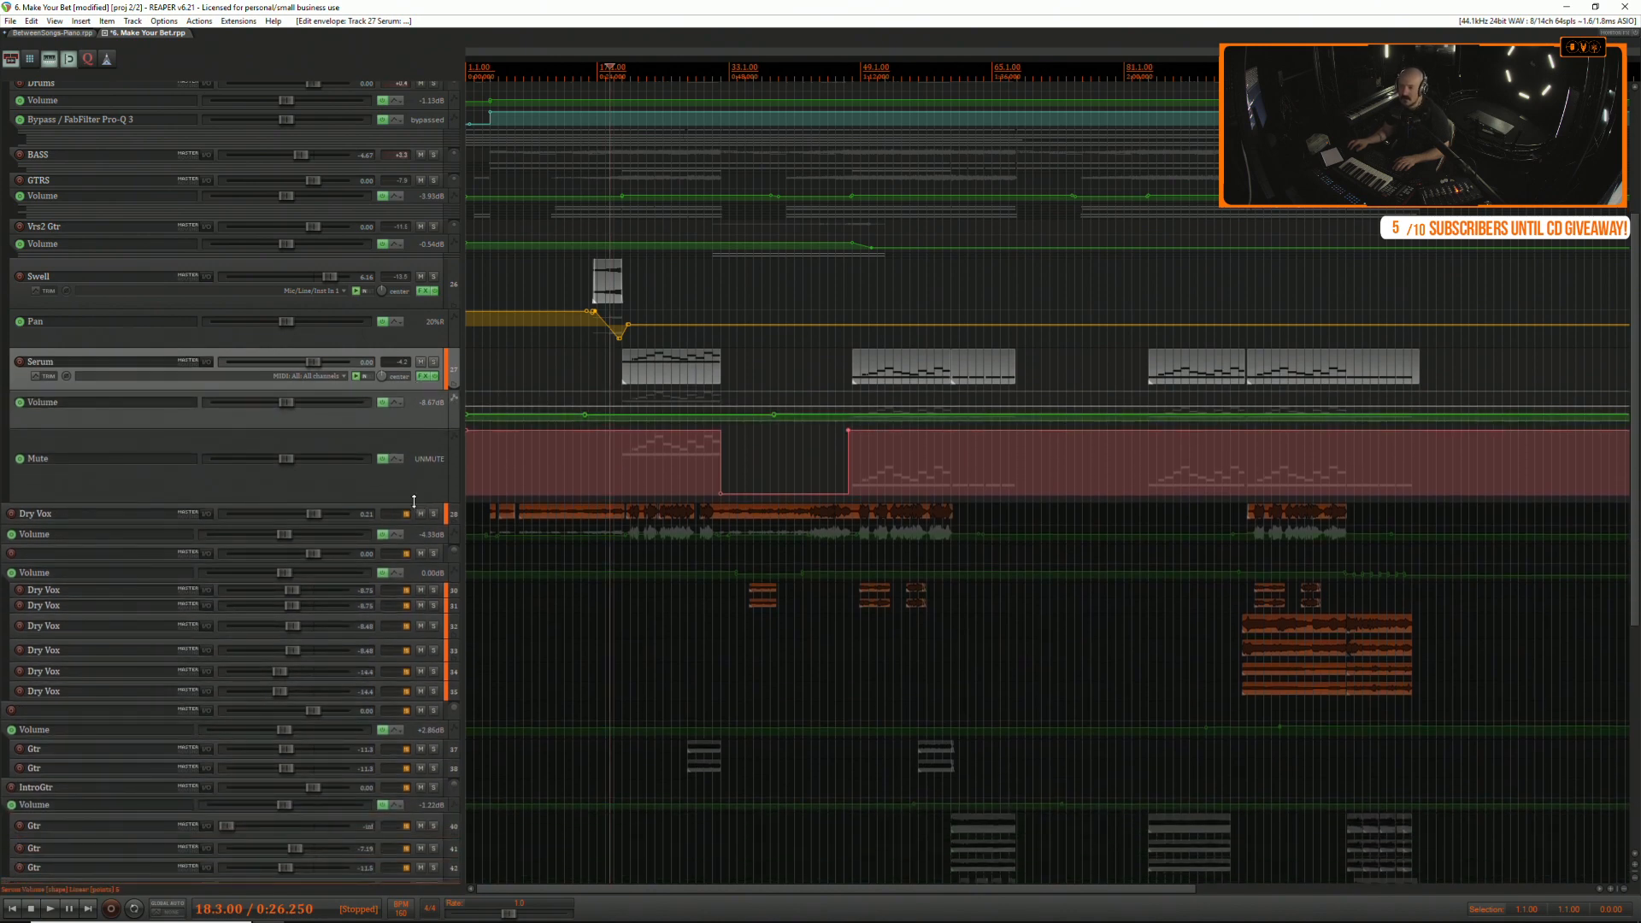
{"action": "left_click_drag", "start_coordinate": [413, 501], "coordinate": [422, 462]}
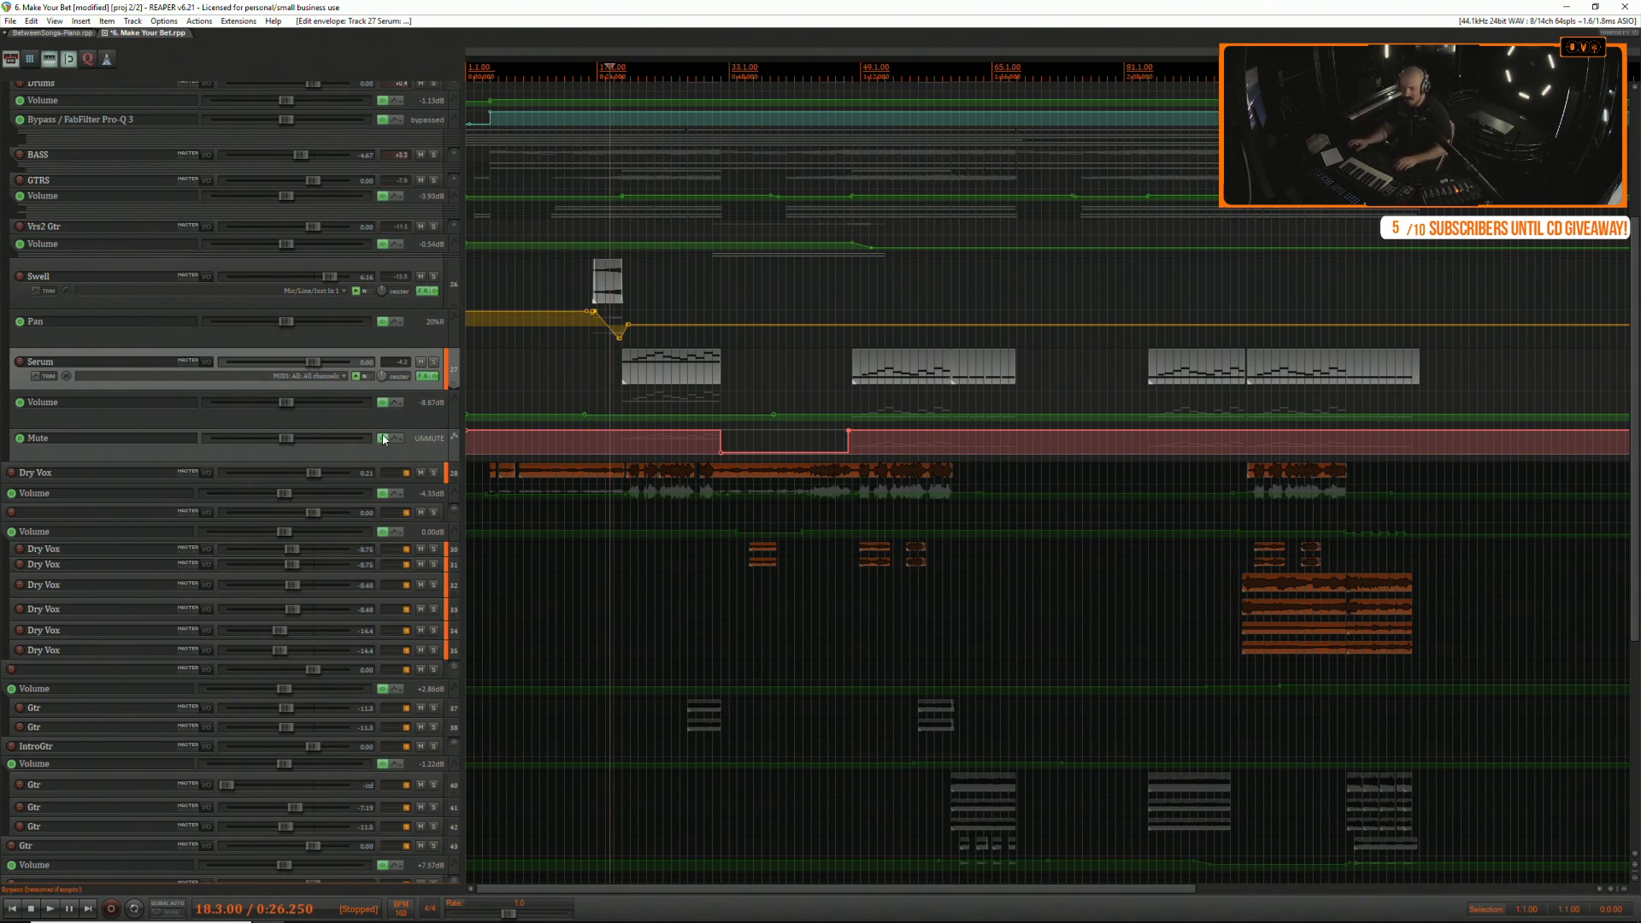
Play from just before the first Serum item to check its level in the mix.
{"action": "left_click", "coordinate": [597, 362]}
{"action": "scroll", "coordinate": [596, 362], "scroll_direction": "up", "scroll_amount": 3}
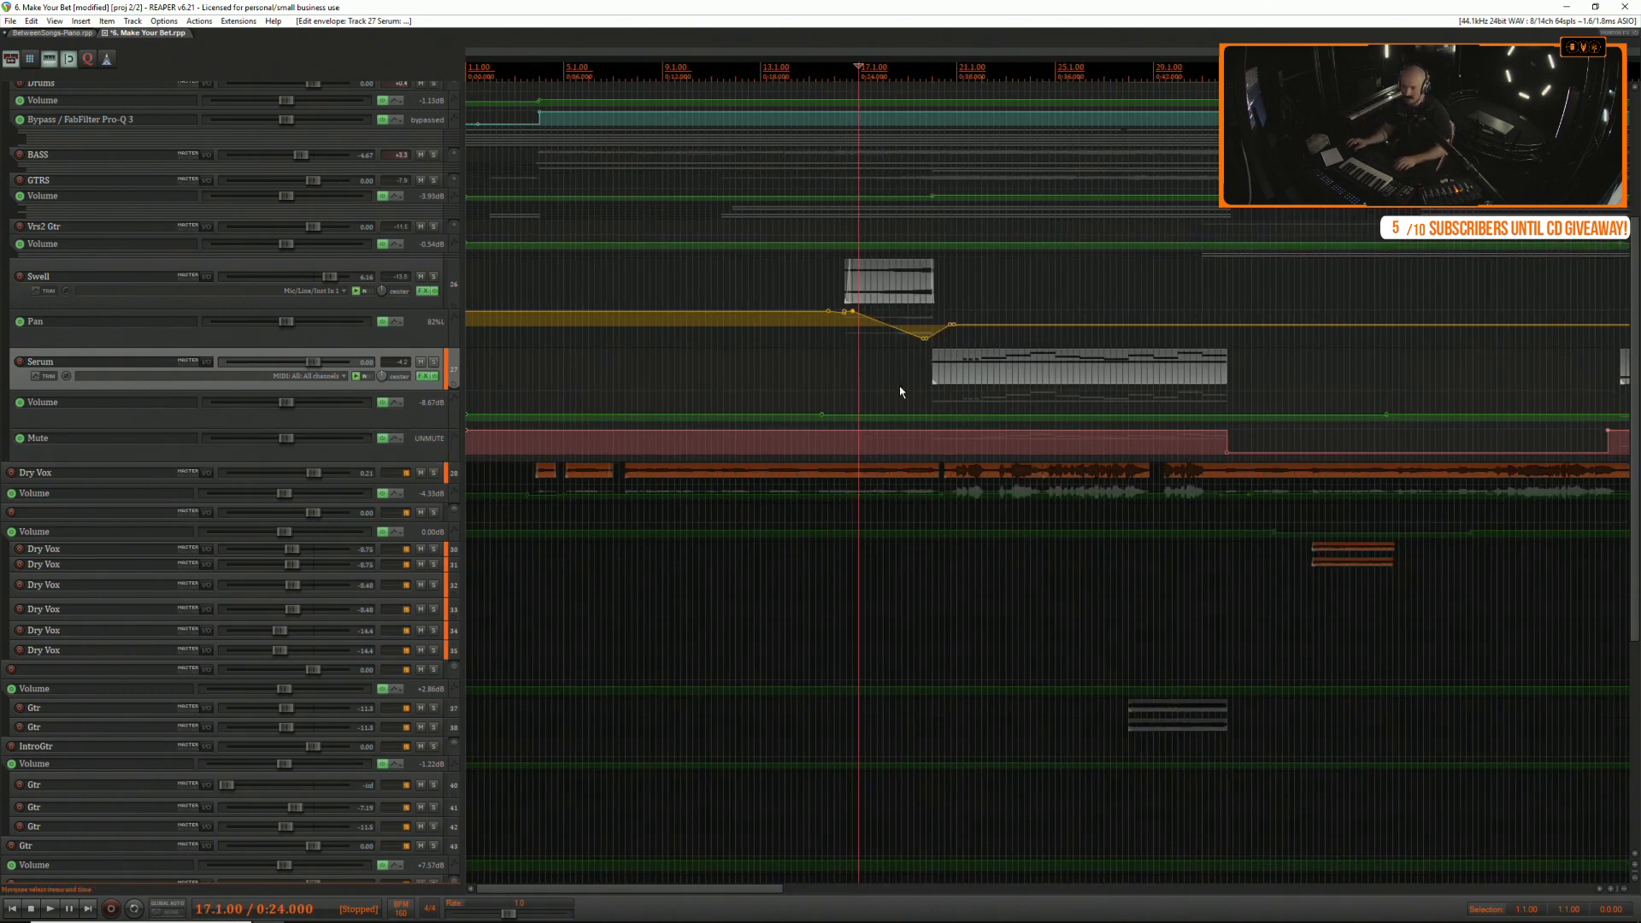
{"action": "left_click", "coordinate": [921, 368]}
{"action": "key", "text": "space"}
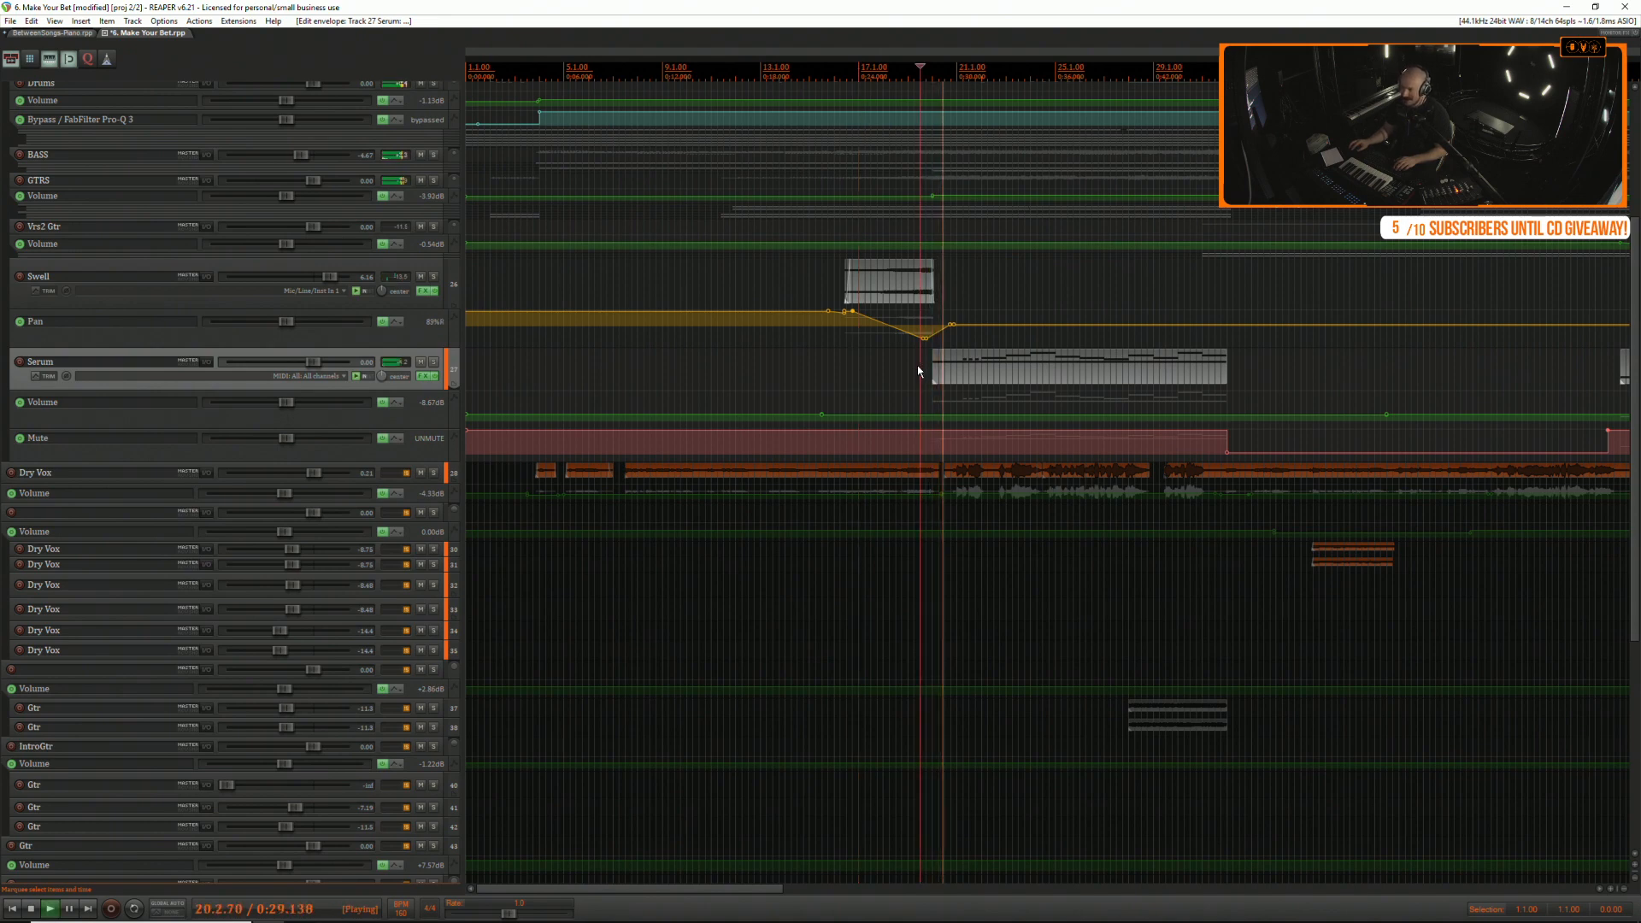
{"action": "scroll", "coordinate": [923, 365], "scroll_direction": "down", "scroll_amount": 2}
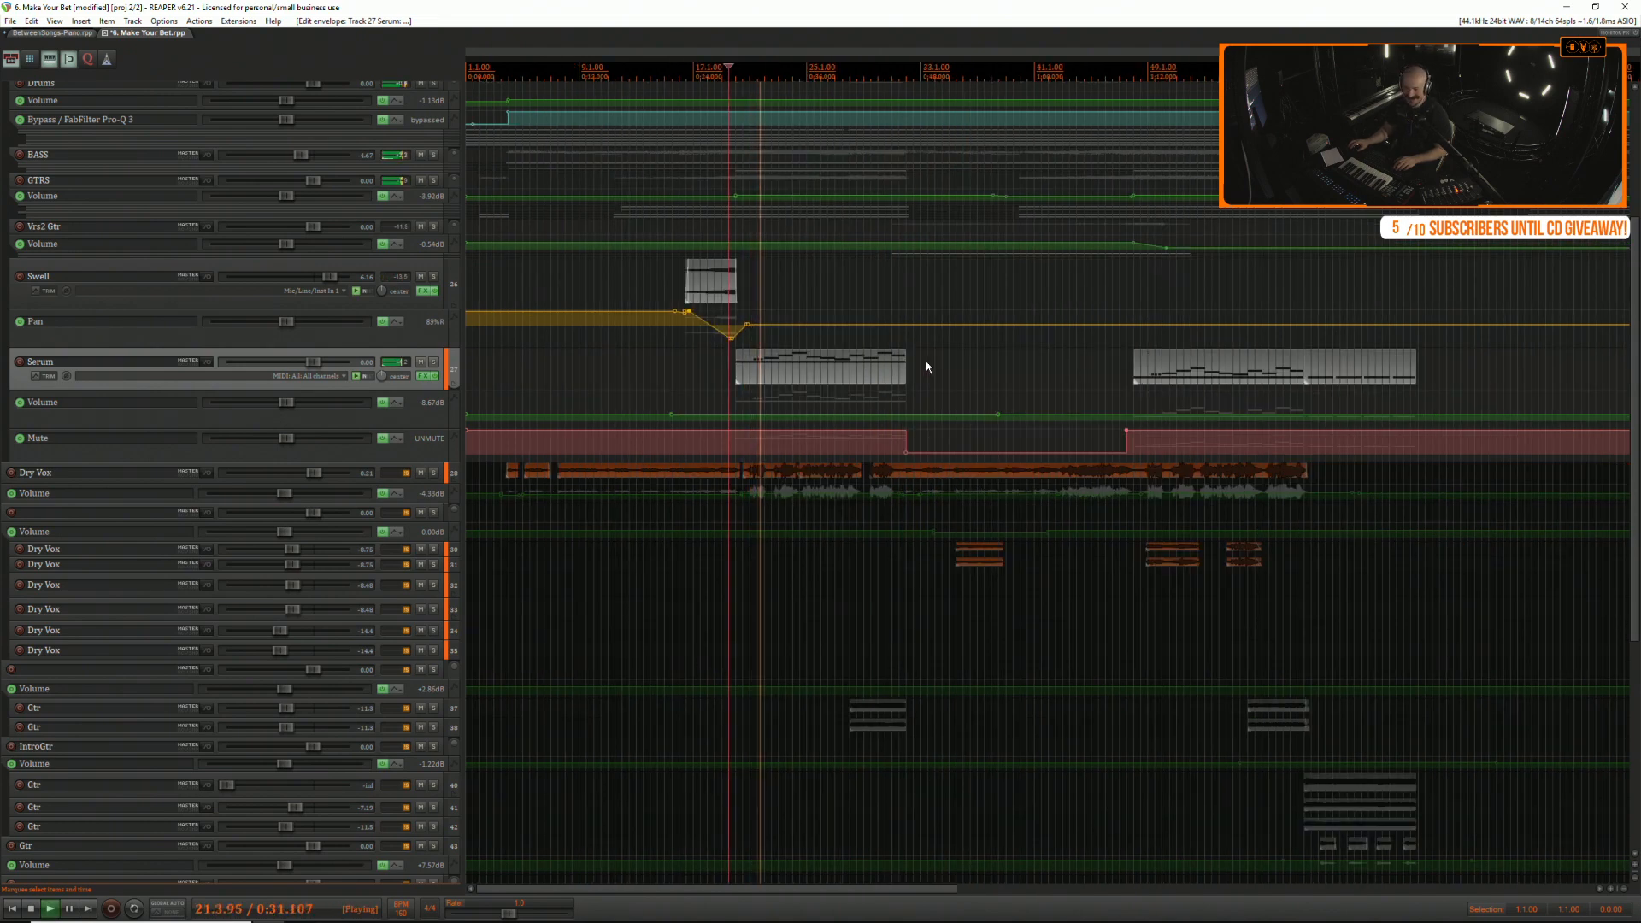
Solo the IntroGtr folder that has Volume and Pan envelopes, audition it, stop playback and release the solo.
{"action": "scroll", "coordinate": [538, 487], "scroll_direction": "down", "scroll_amount": 3}
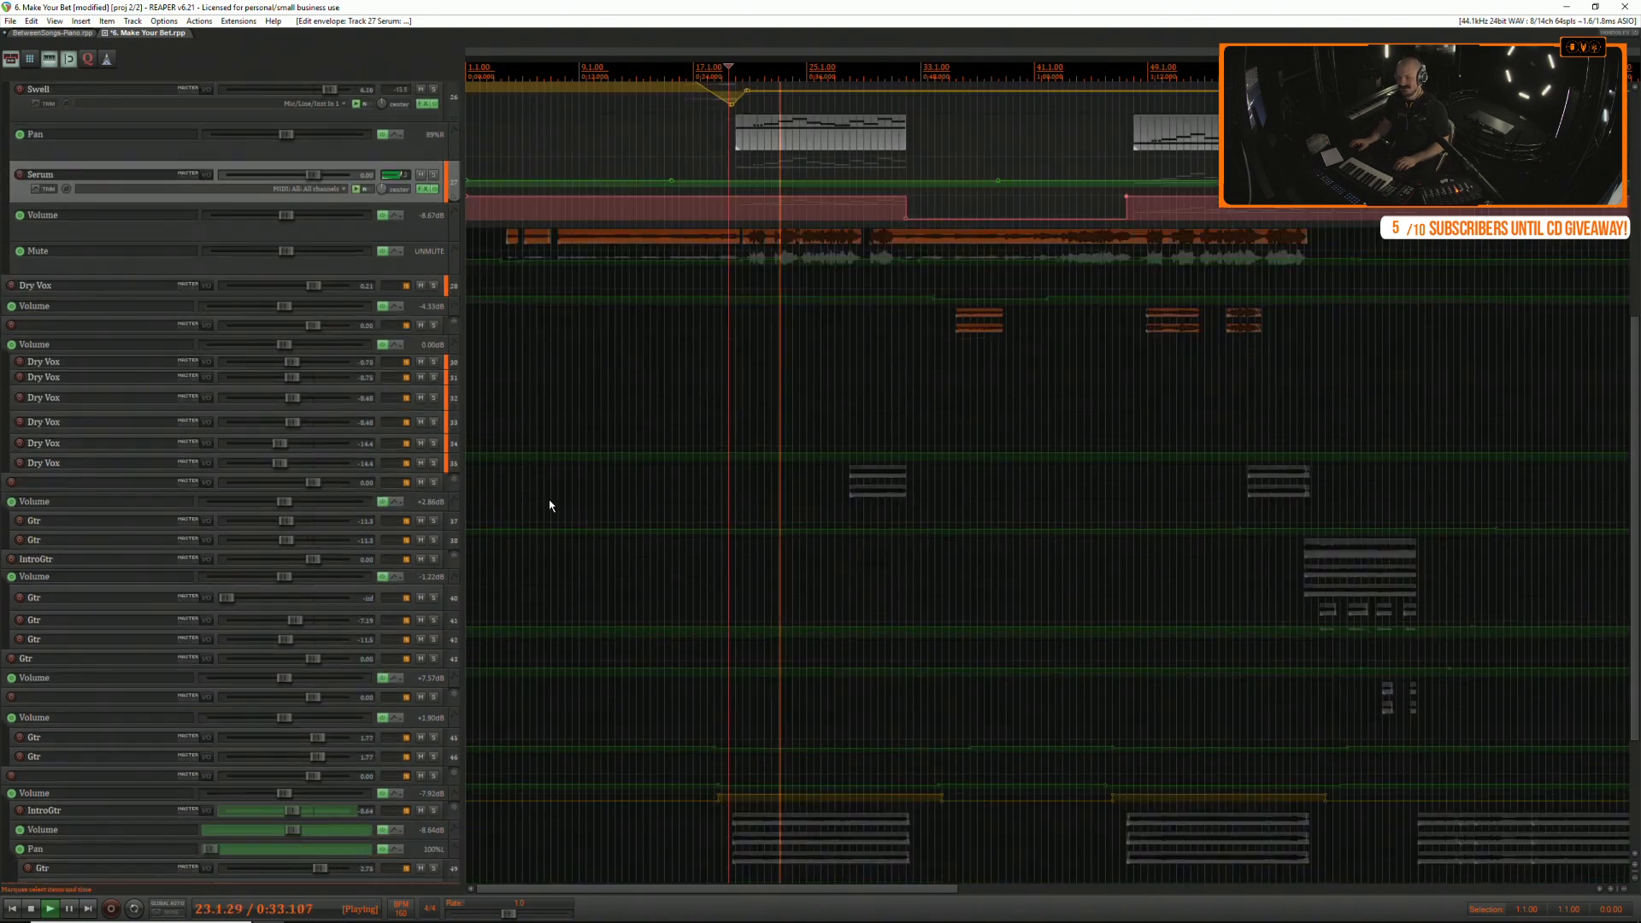
{"action": "scroll", "coordinate": [547, 503], "scroll_direction": "down", "scroll_amount": 3}
{"action": "scroll", "coordinate": [539, 501], "scroll_direction": "up", "scroll_amount": 5}
{"action": "scroll", "coordinate": [547, 496], "scroll_direction": "down", "scroll_amount": 5}
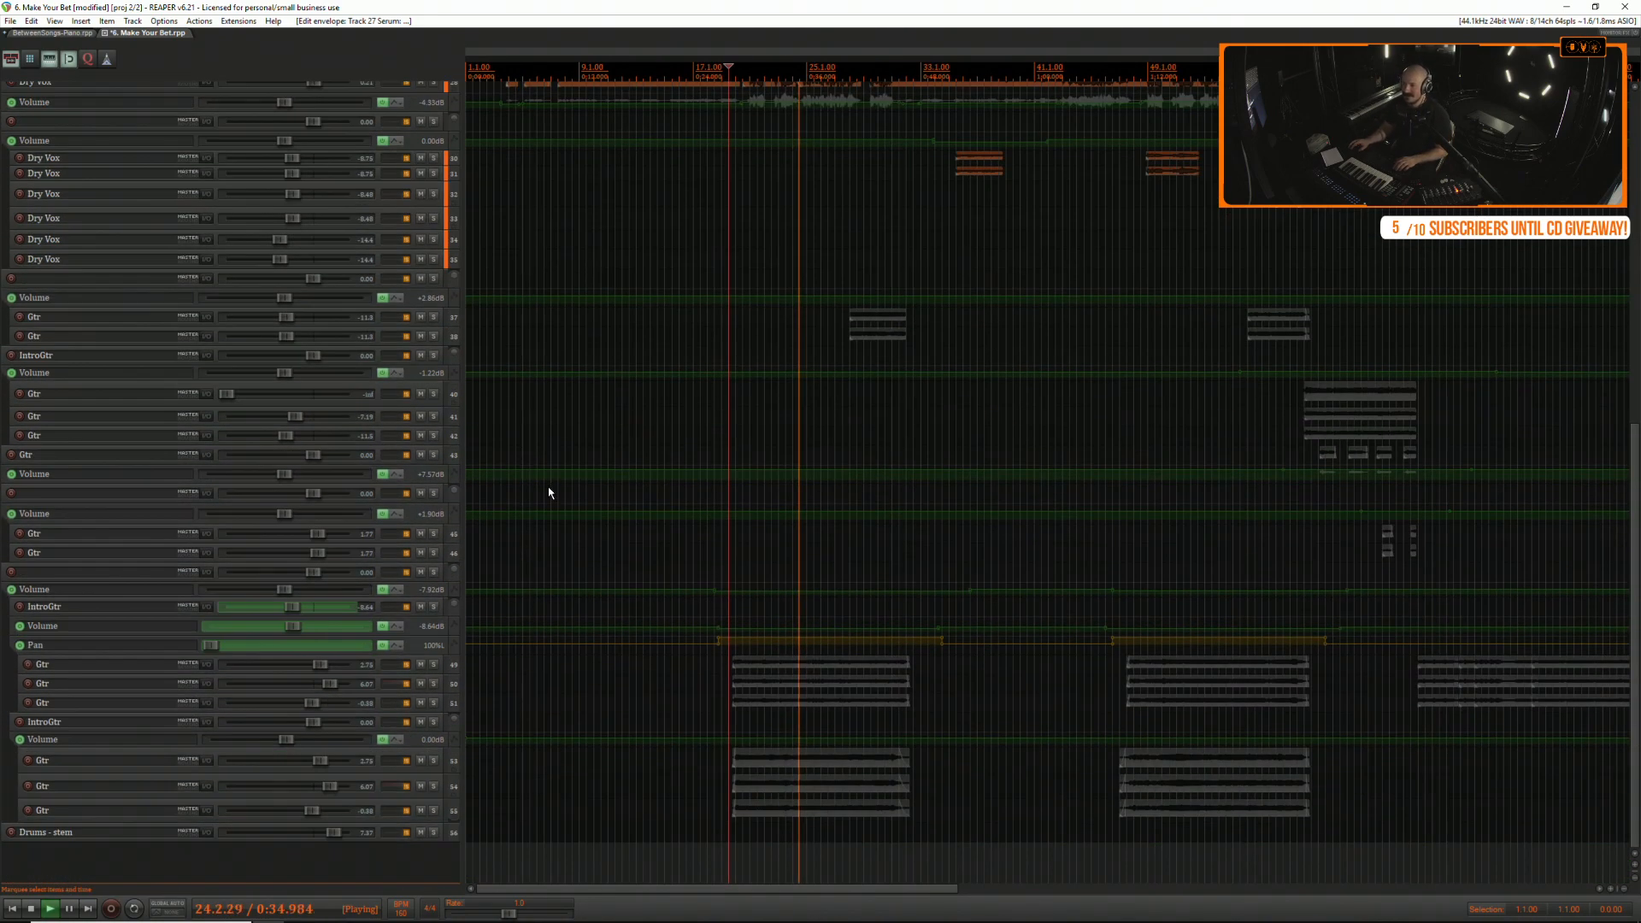
{"action": "left_click", "coordinate": [434, 607]}
{"action": "key", "text": "space"}
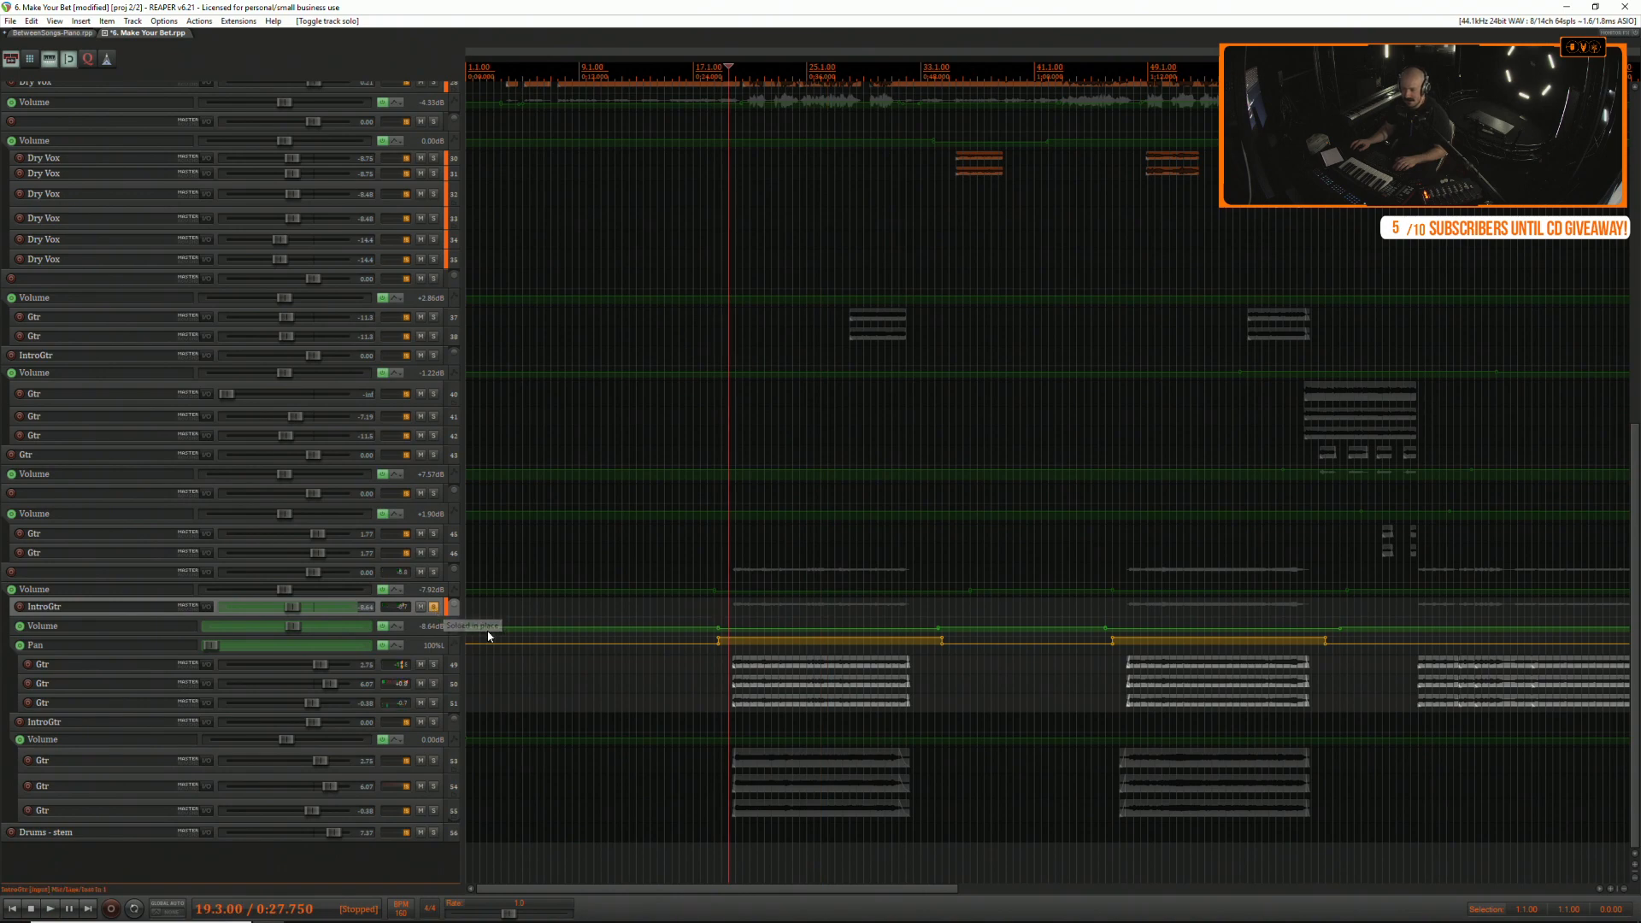
{"action": "left_click", "coordinate": [434, 608]}
Move the Dry Vox track and the unnamed folder of Dry Vox tracks below Drums - stem at the end of the track list.
{"action": "scroll", "coordinate": [514, 664], "scroll_direction": "down", "scroll_amount": 3}
{"action": "scroll", "coordinate": [514, 664], "scroll_direction": "up", "scroll_amount": 3}
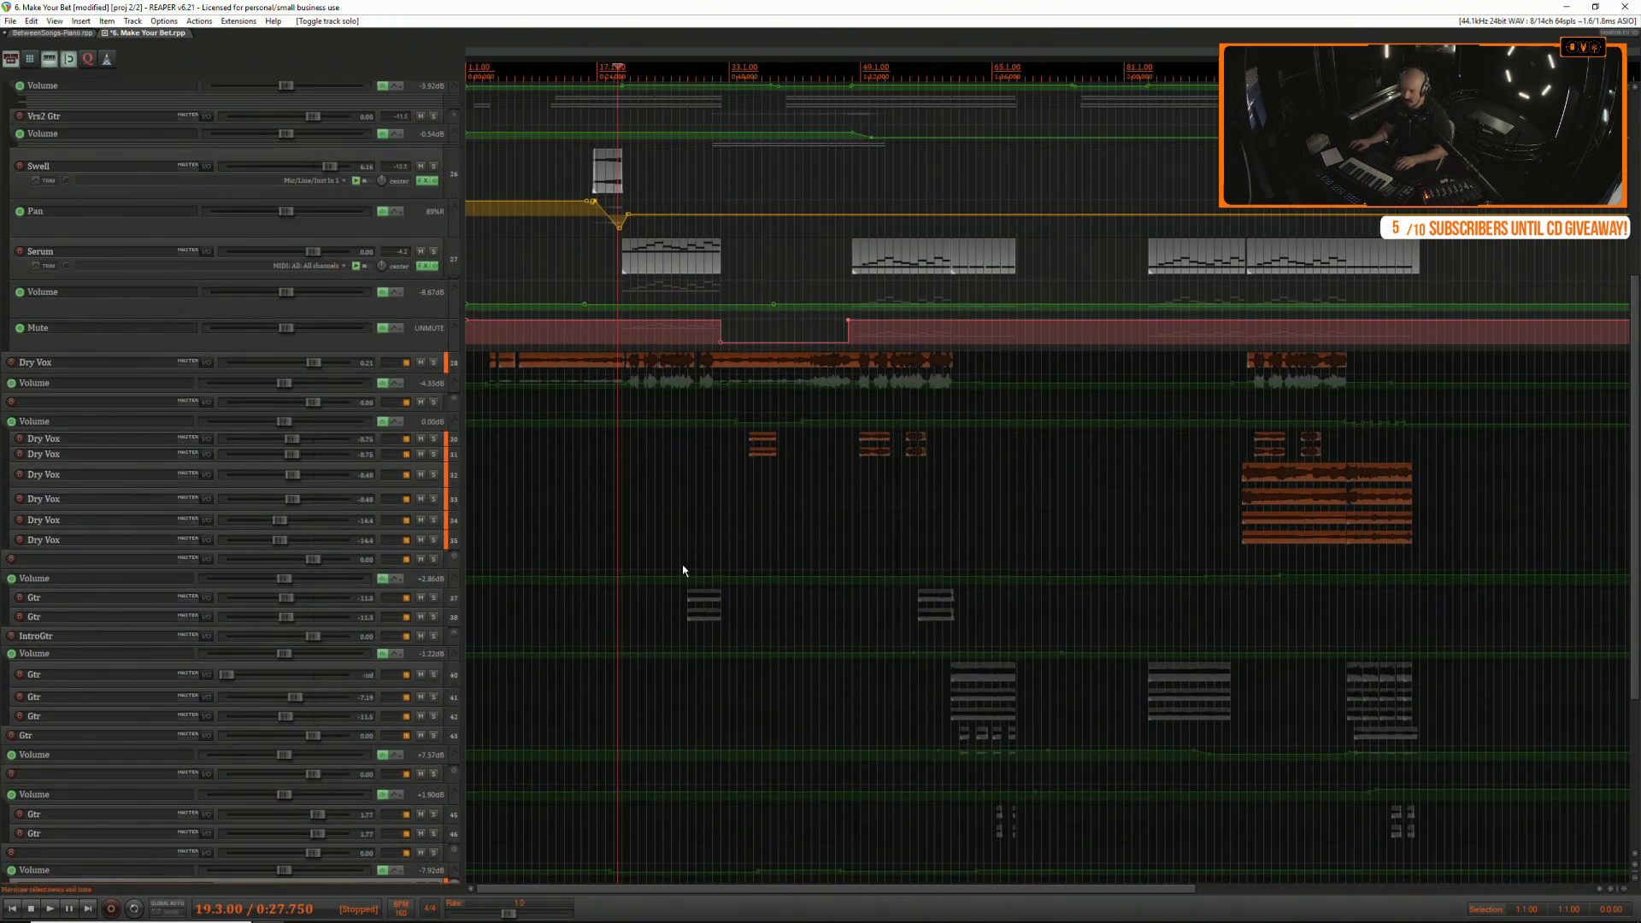
{"action": "left_click", "coordinate": [90, 367]}
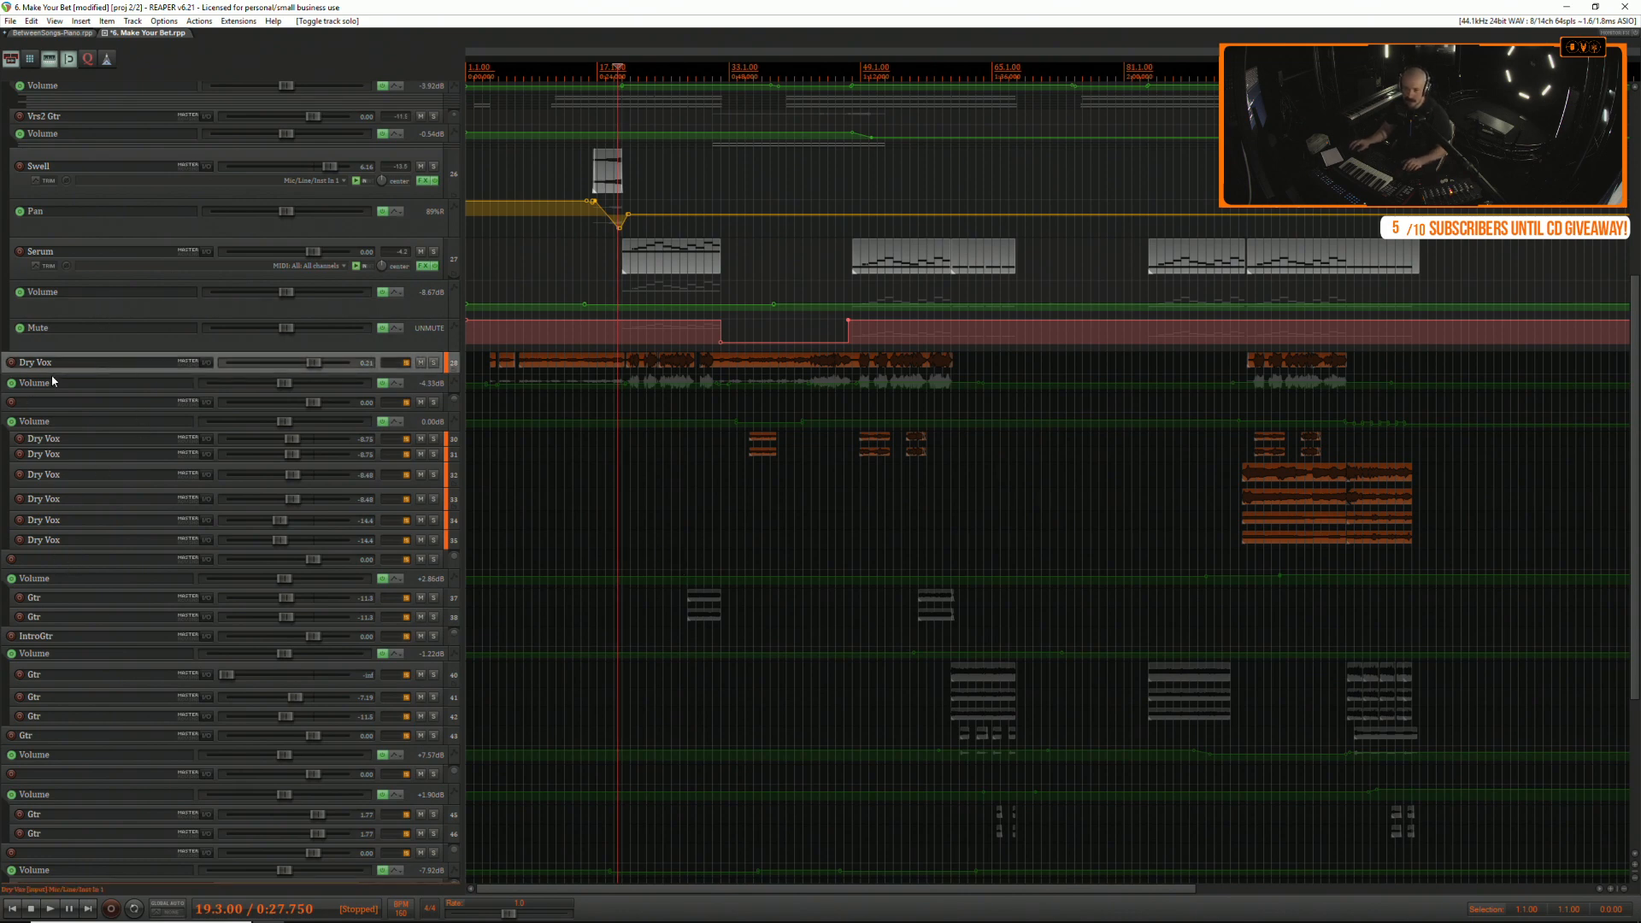
{"action": "scroll", "coordinate": [52, 385], "scroll_direction": "down", "scroll_amount": 3}
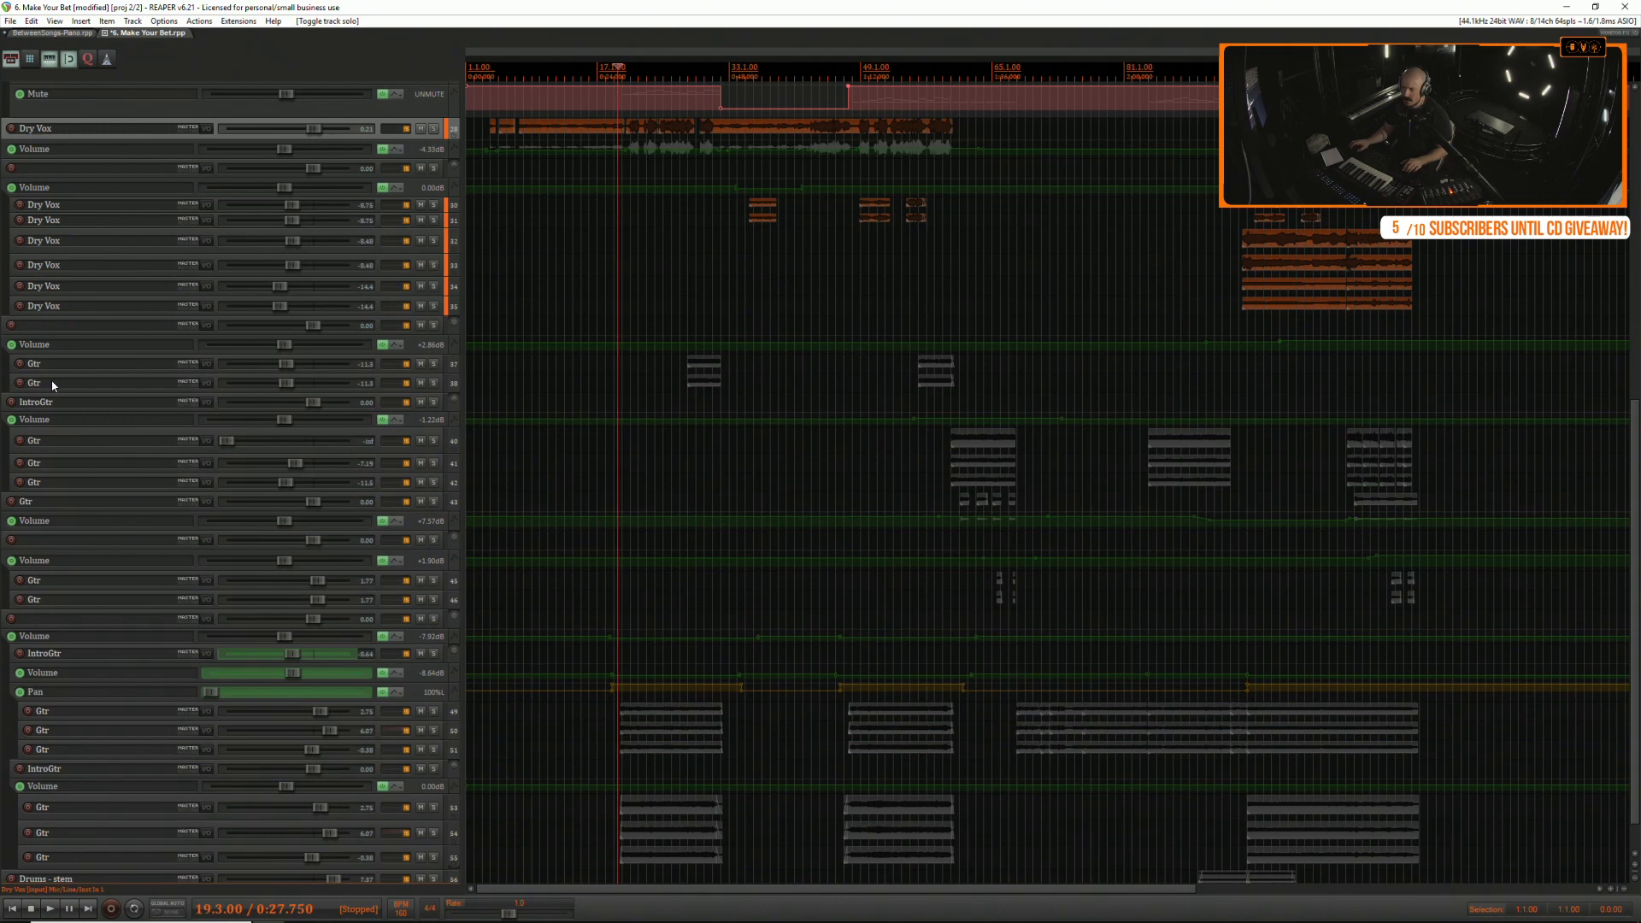
{"action": "scroll", "coordinate": [46, 387], "scroll_direction": "down", "scroll_amount": 1}
{"action": "scroll", "coordinate": [38, 288], "scroll_direction": "up", "scroll_amount": 2}
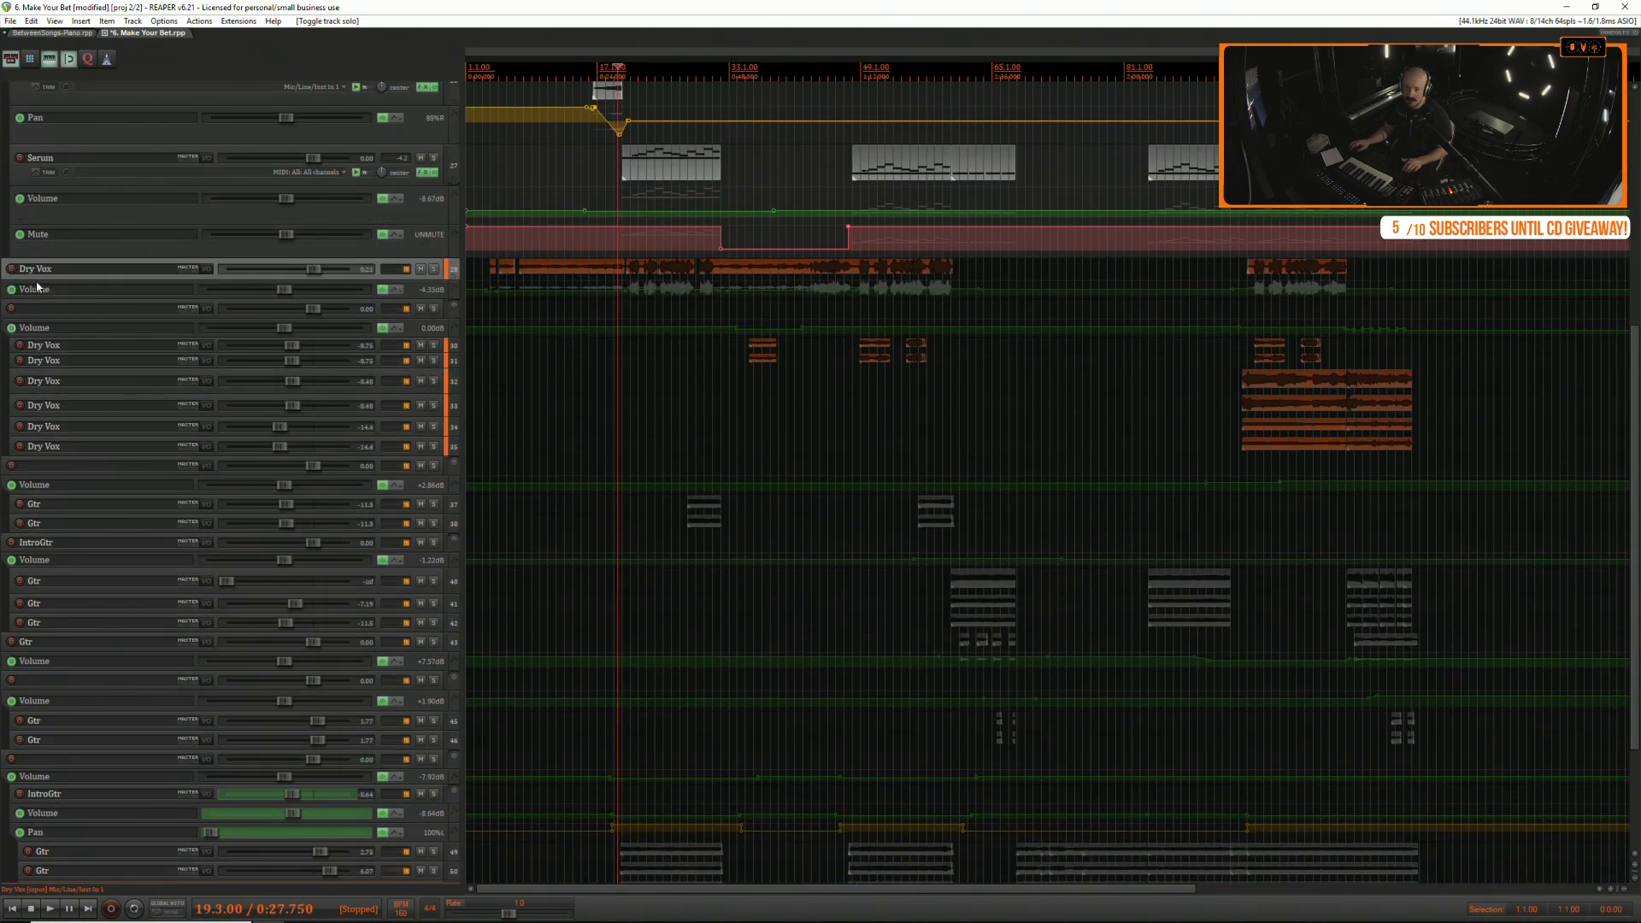
{"action": "left_click_drag", "start_coordinate": [45, 292], "coordinate": [195, 913]}
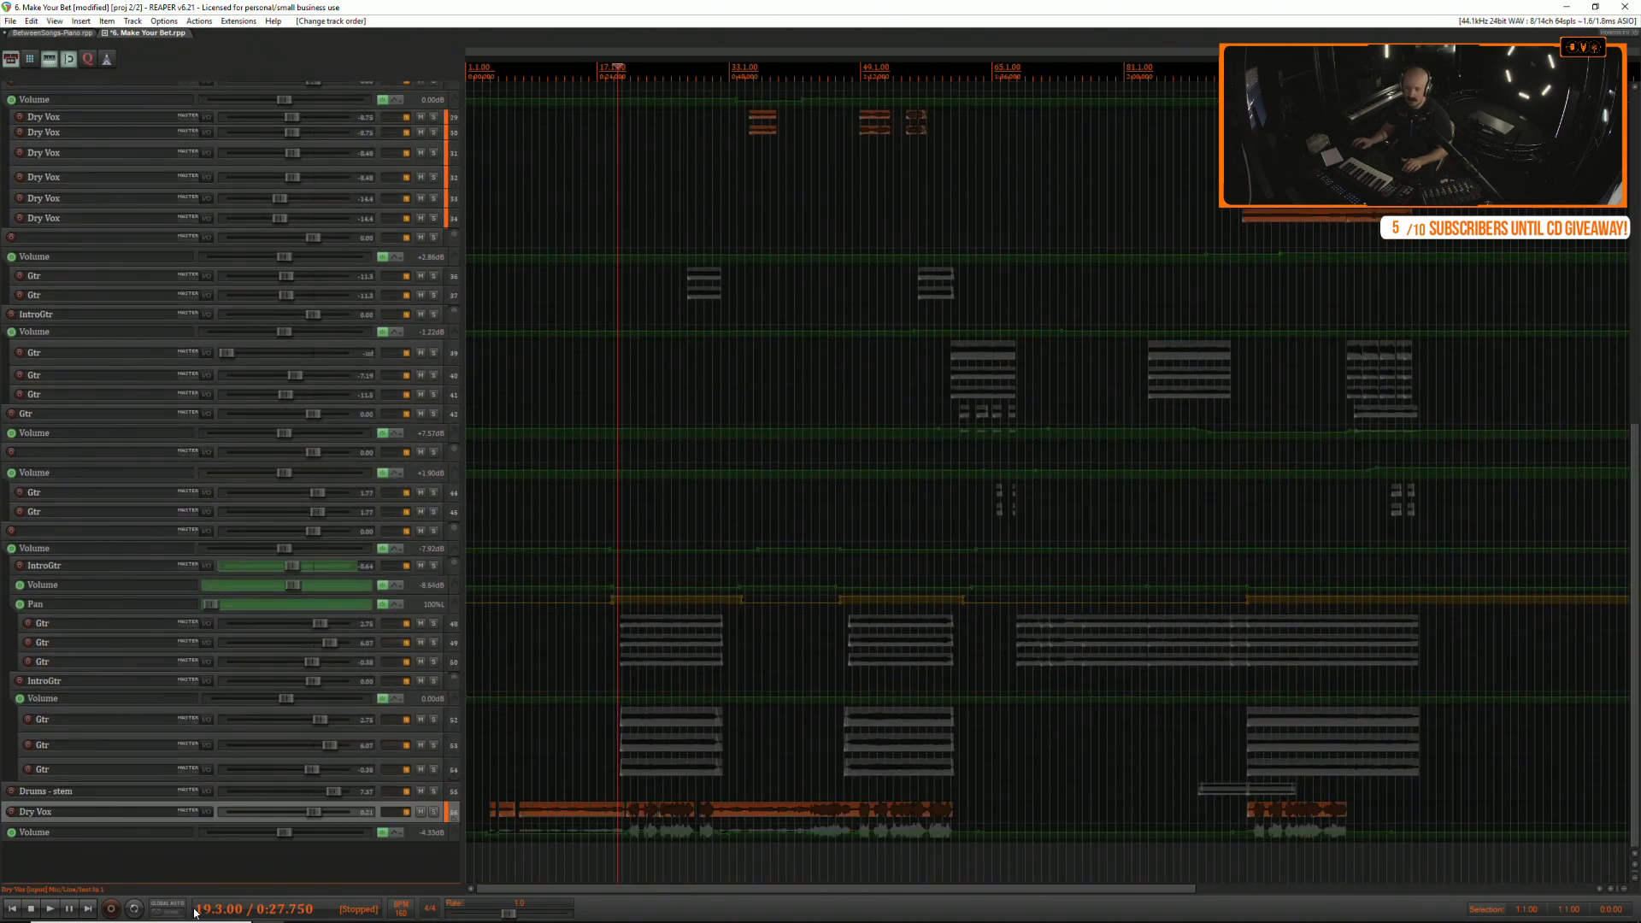
{"action": "scroll", "coordinate": [222, 812], "scroll_direction": "up", "scroll_amount": 3}
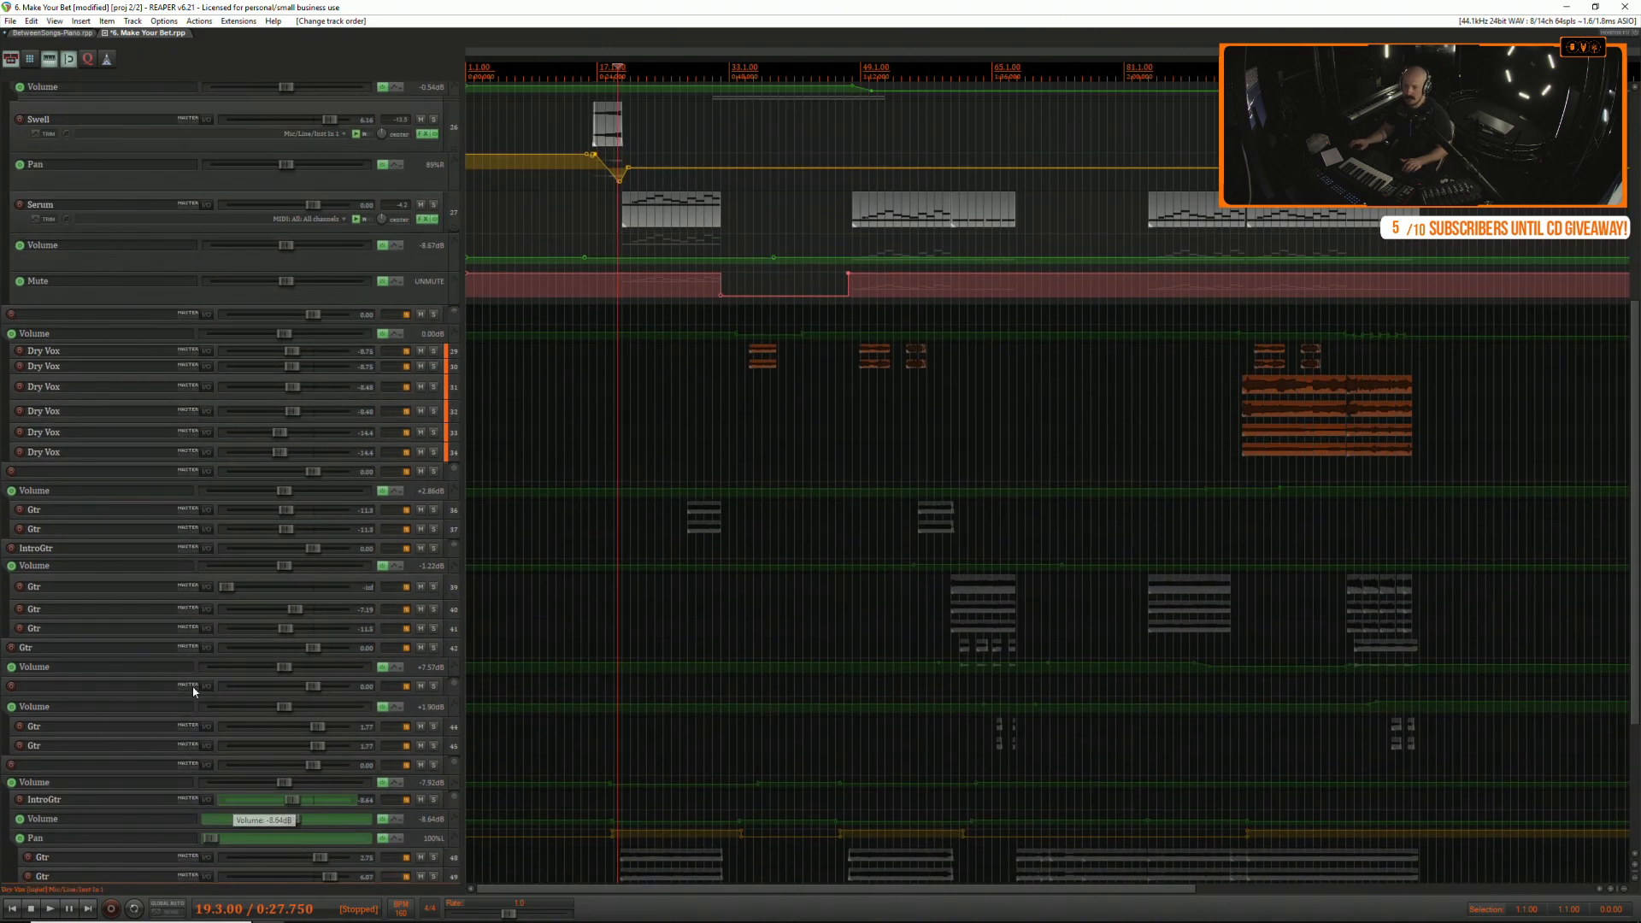
{"action": "left_click_drag", "start_coordinate": [56, 319], "coordinate": [142, 879]}
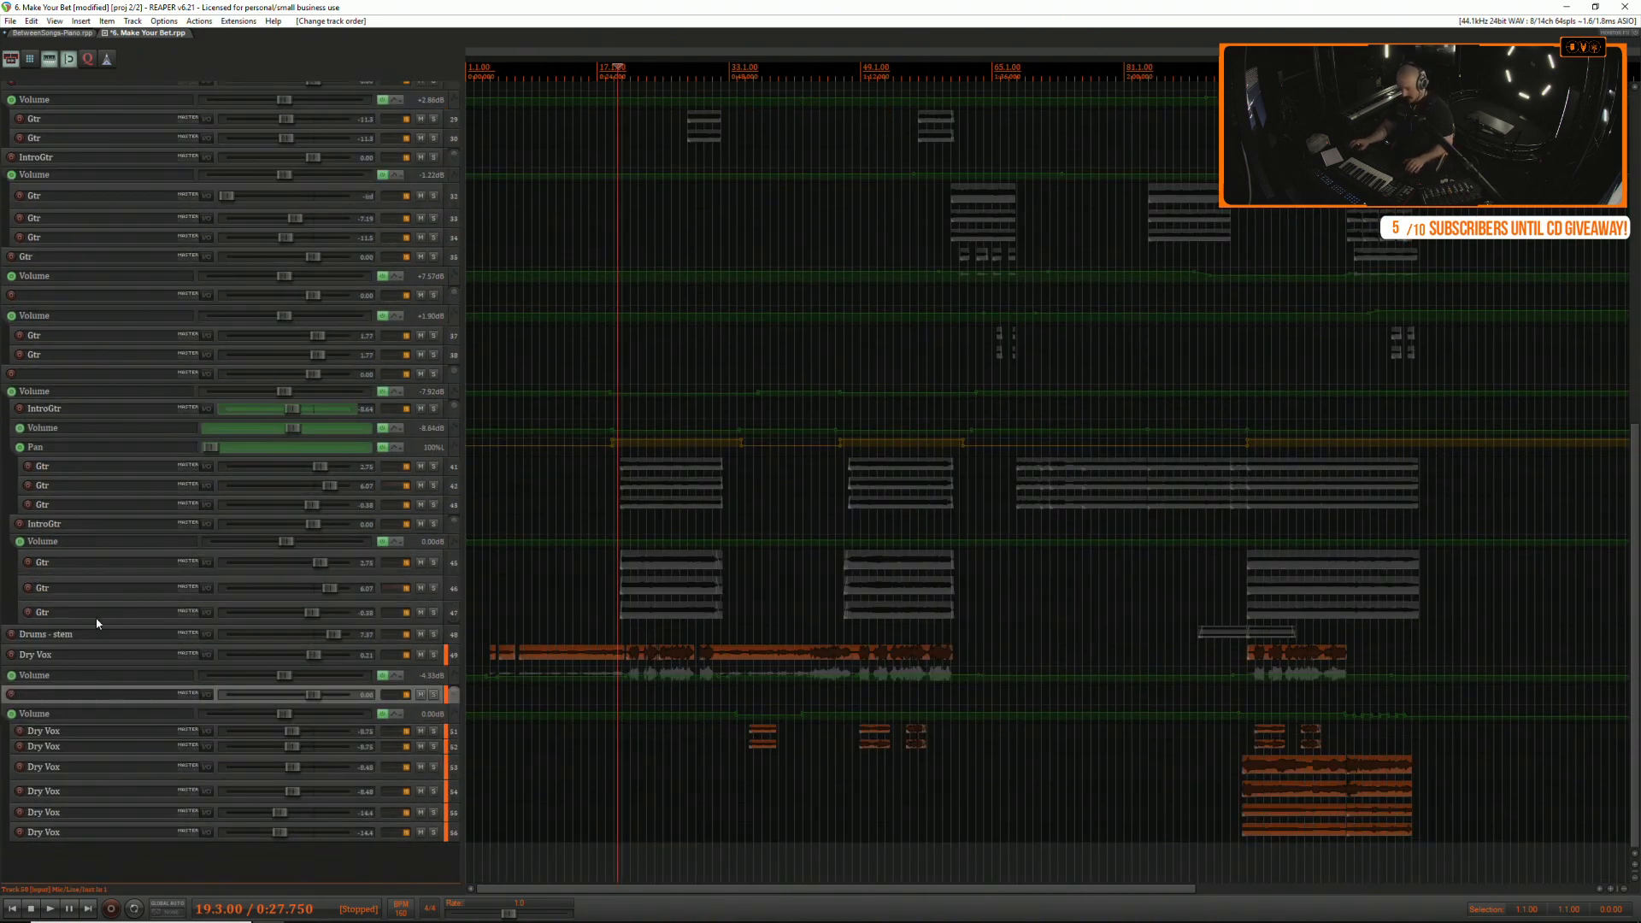
Play from bar 26, just before the next guitar items, and solo the unnamed Gtr folder directly below Serum.
{"action": "scroll", "coordinate": [212, 649], "scroll_direction": "up", "scroll_amount": 5}
{"action": "scroll", "coordinate": [189, 621], "scroll_direction": "up", "scroll_amount": 1}
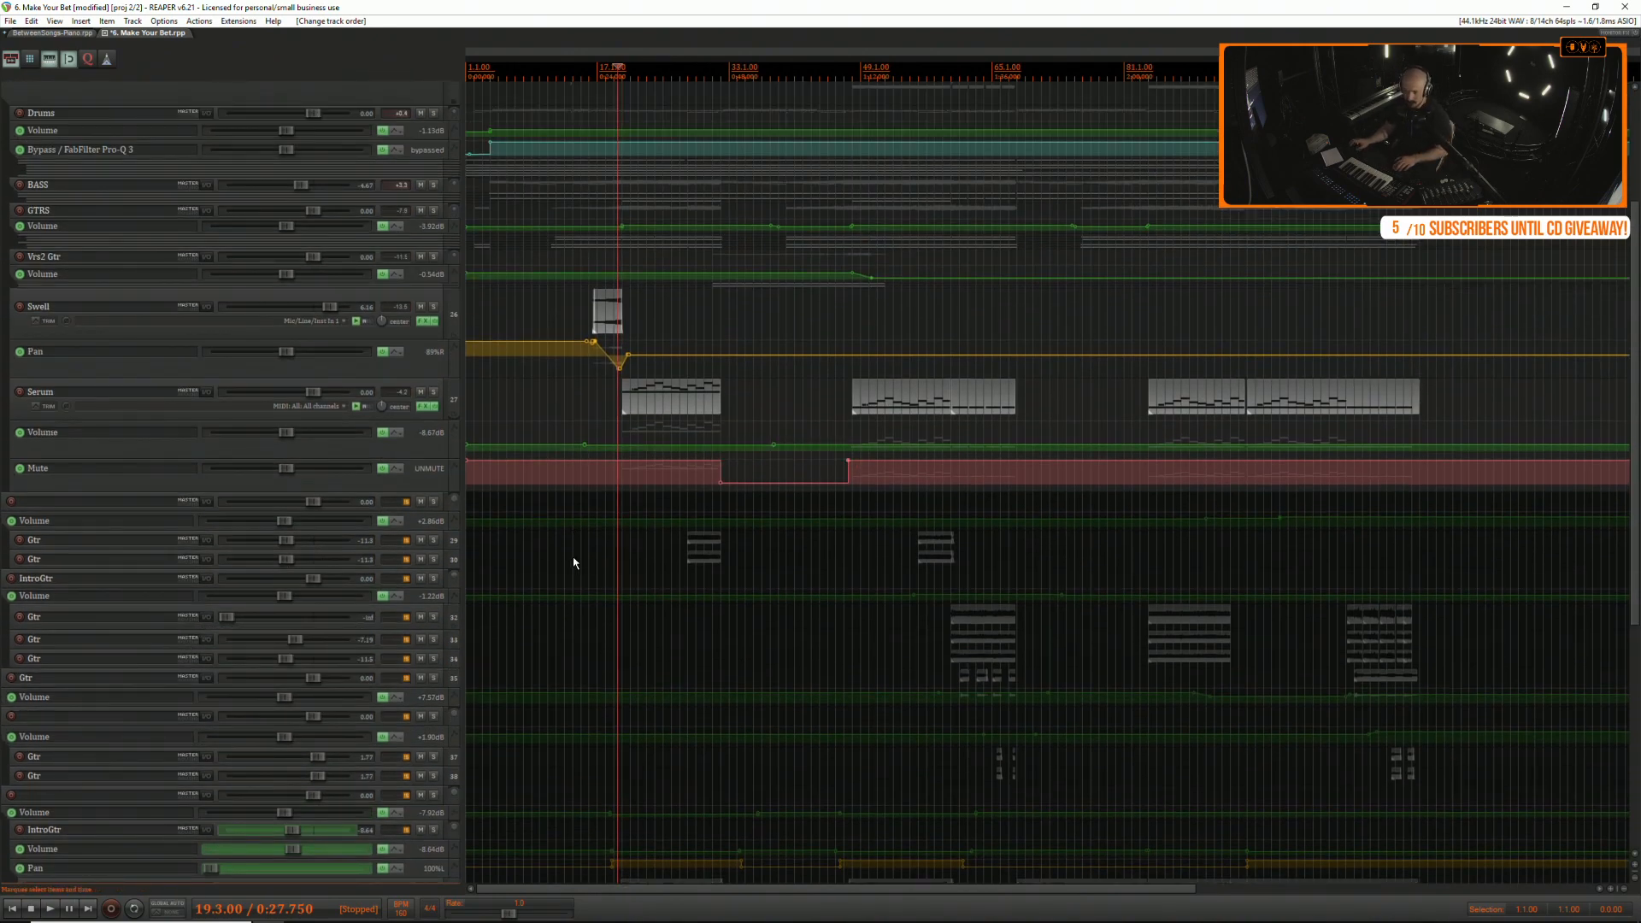
{"action": "scroll", "coordinate": [571, 557], "scroll_direction": "up", "scroll_amount": 2}
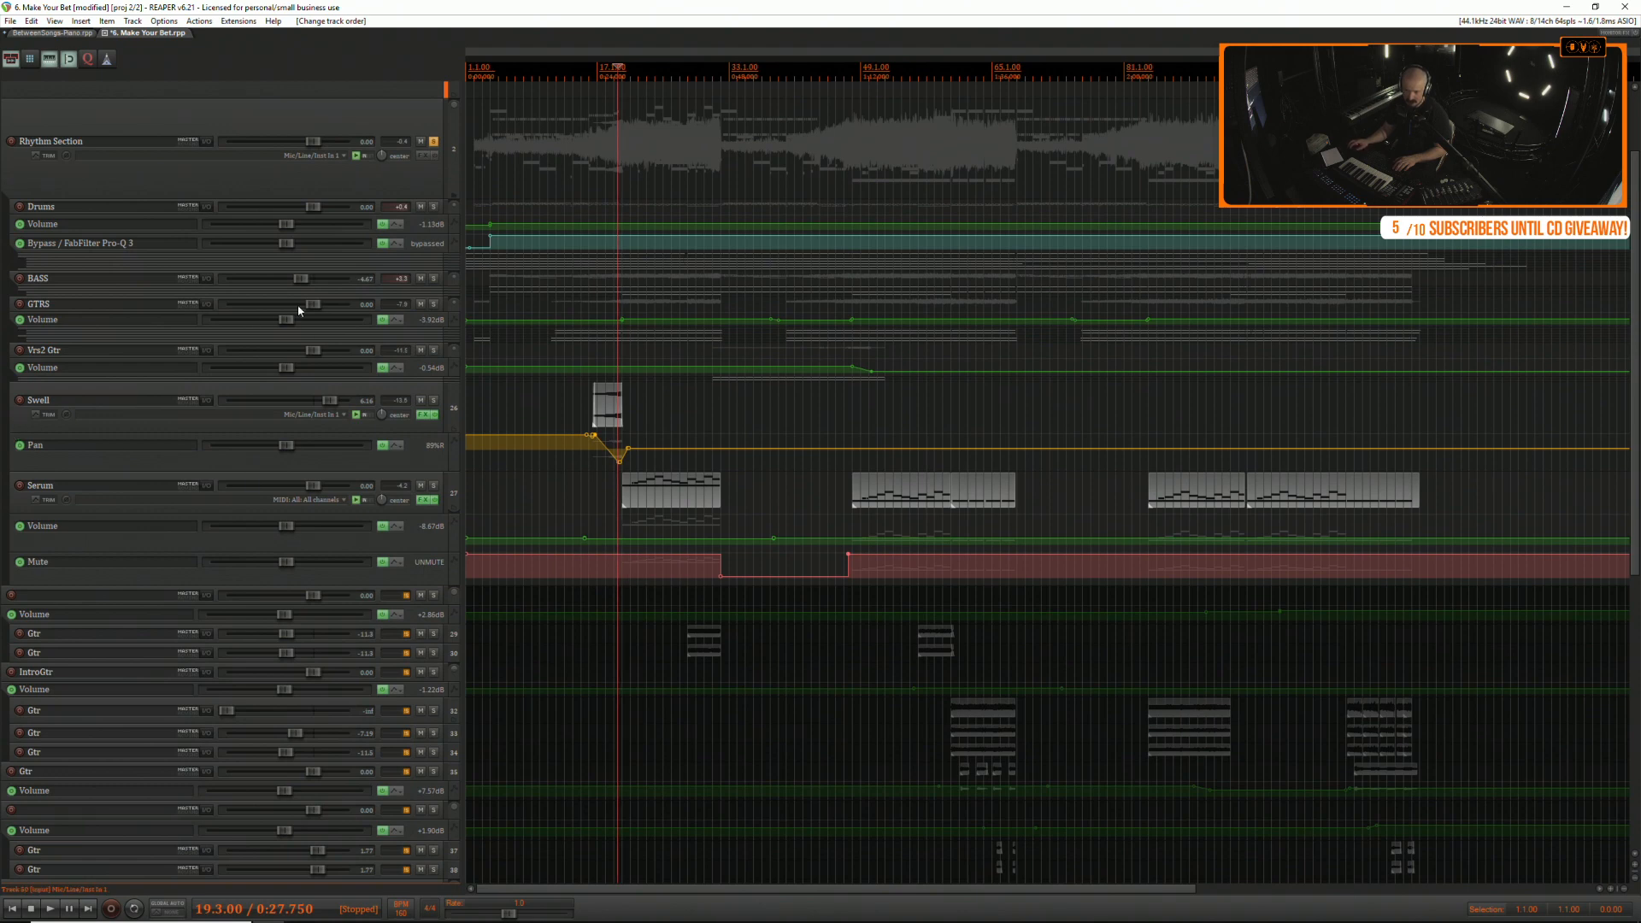
{"action": "scroll", "coordinate": [484, 519], "scroll_direction": "down", "scroll_amount": 4}
{"action": "key", "text": "space"}
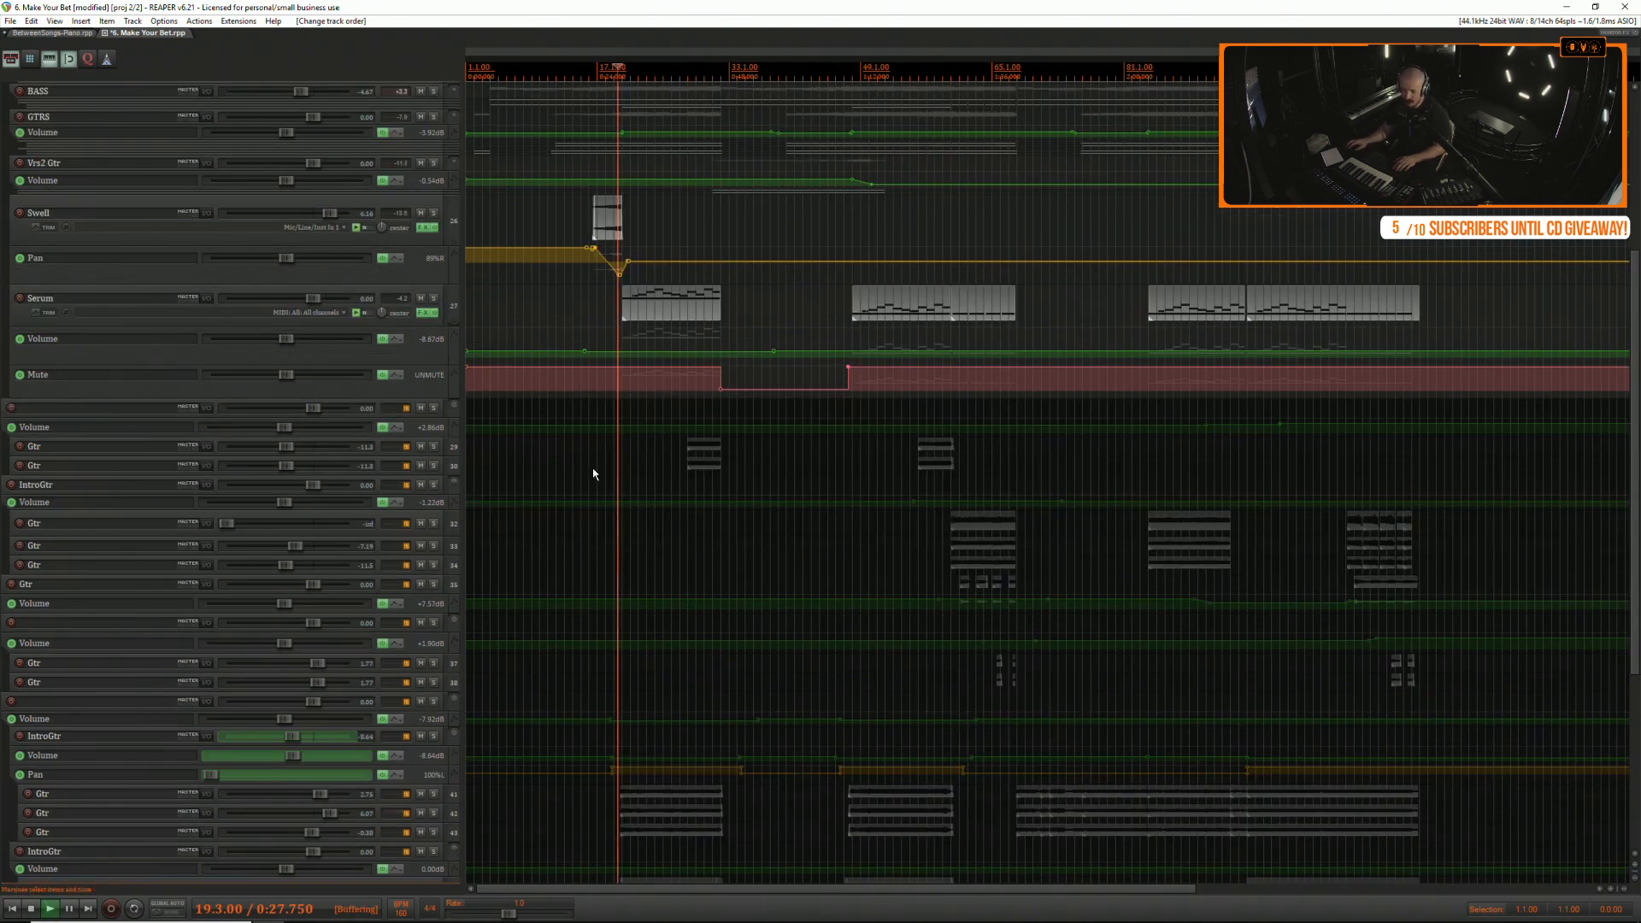
{"action": "left_click", "coordinate": [663, 441]}
{"action": "key", "text": "space"}
{"action": "left_click", "coordinate": [433, 407]}
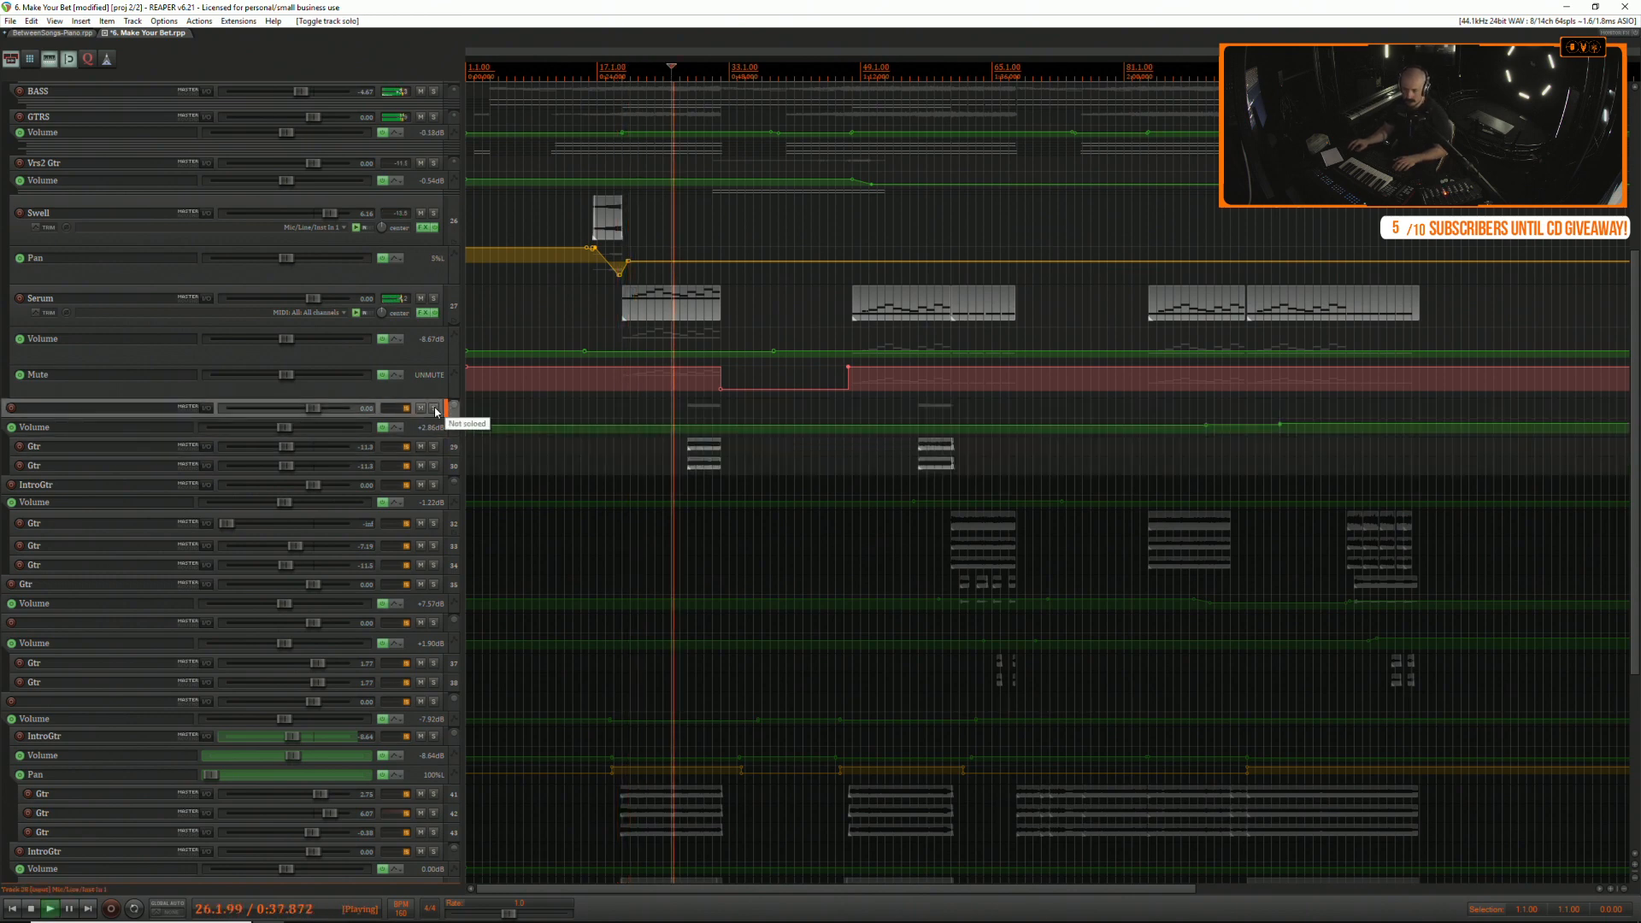
Rename the Serum track as Twinkle Turf and reduce the height of the Swell and Twinkle Turf tracks.
{"action": "double_click", "coordinate": [59, 298]}
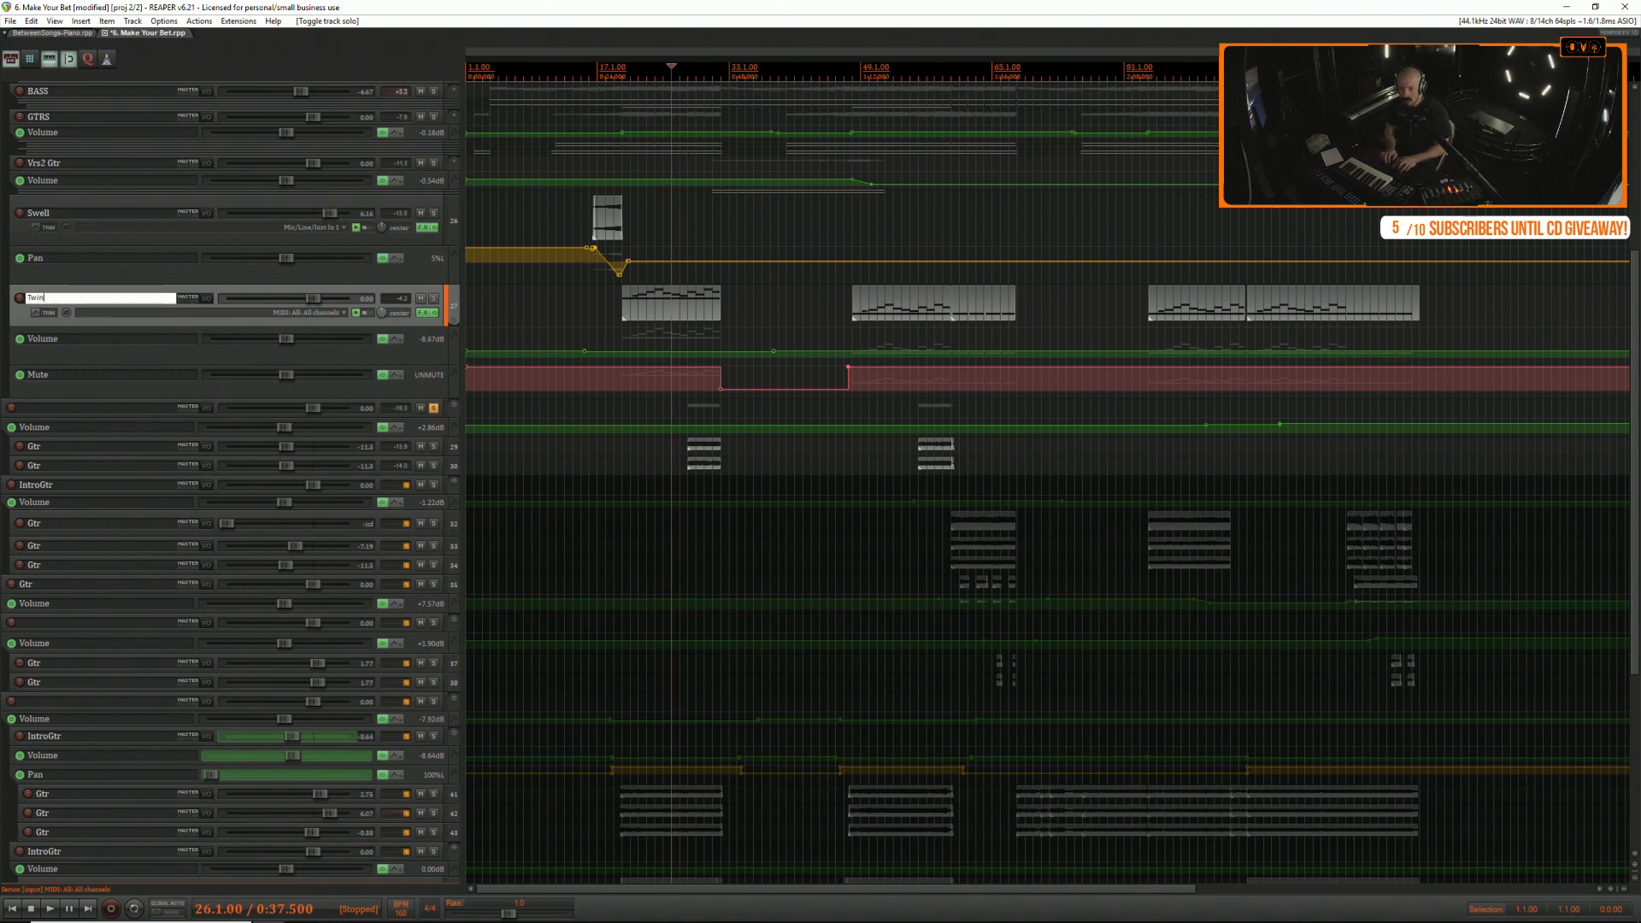
{"action": "type", "text": "Twinkle Turf"}
{"action": "key", "text": "Return"}
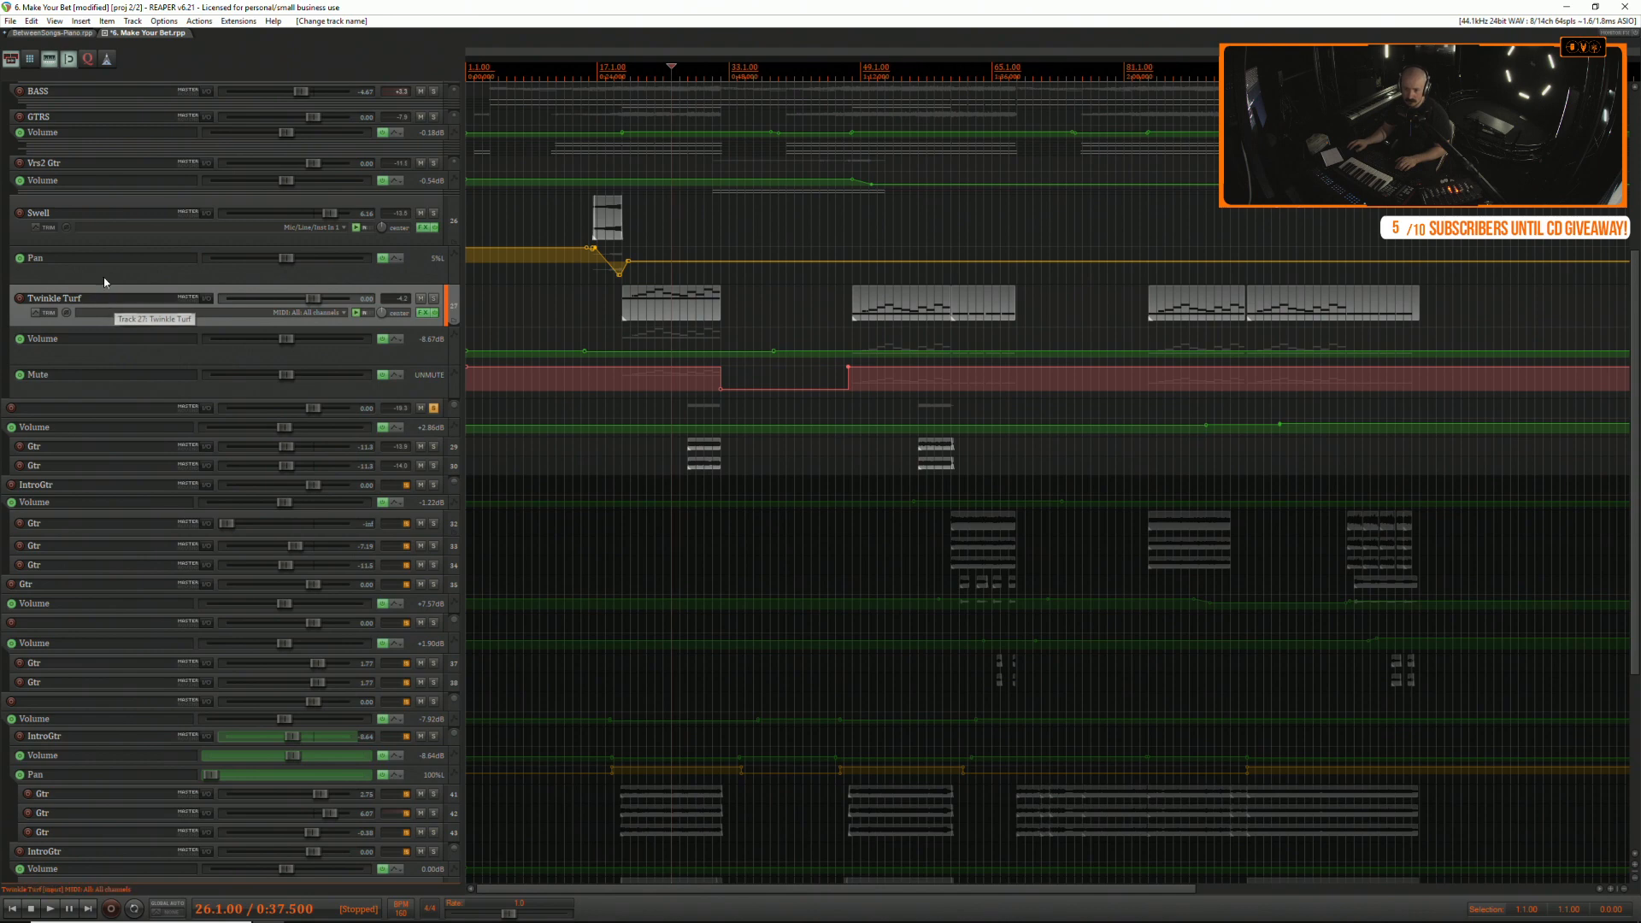
{"action": "left_click_drag", "start_coordinate": [123, 246], "coordinate": [133, 210]}
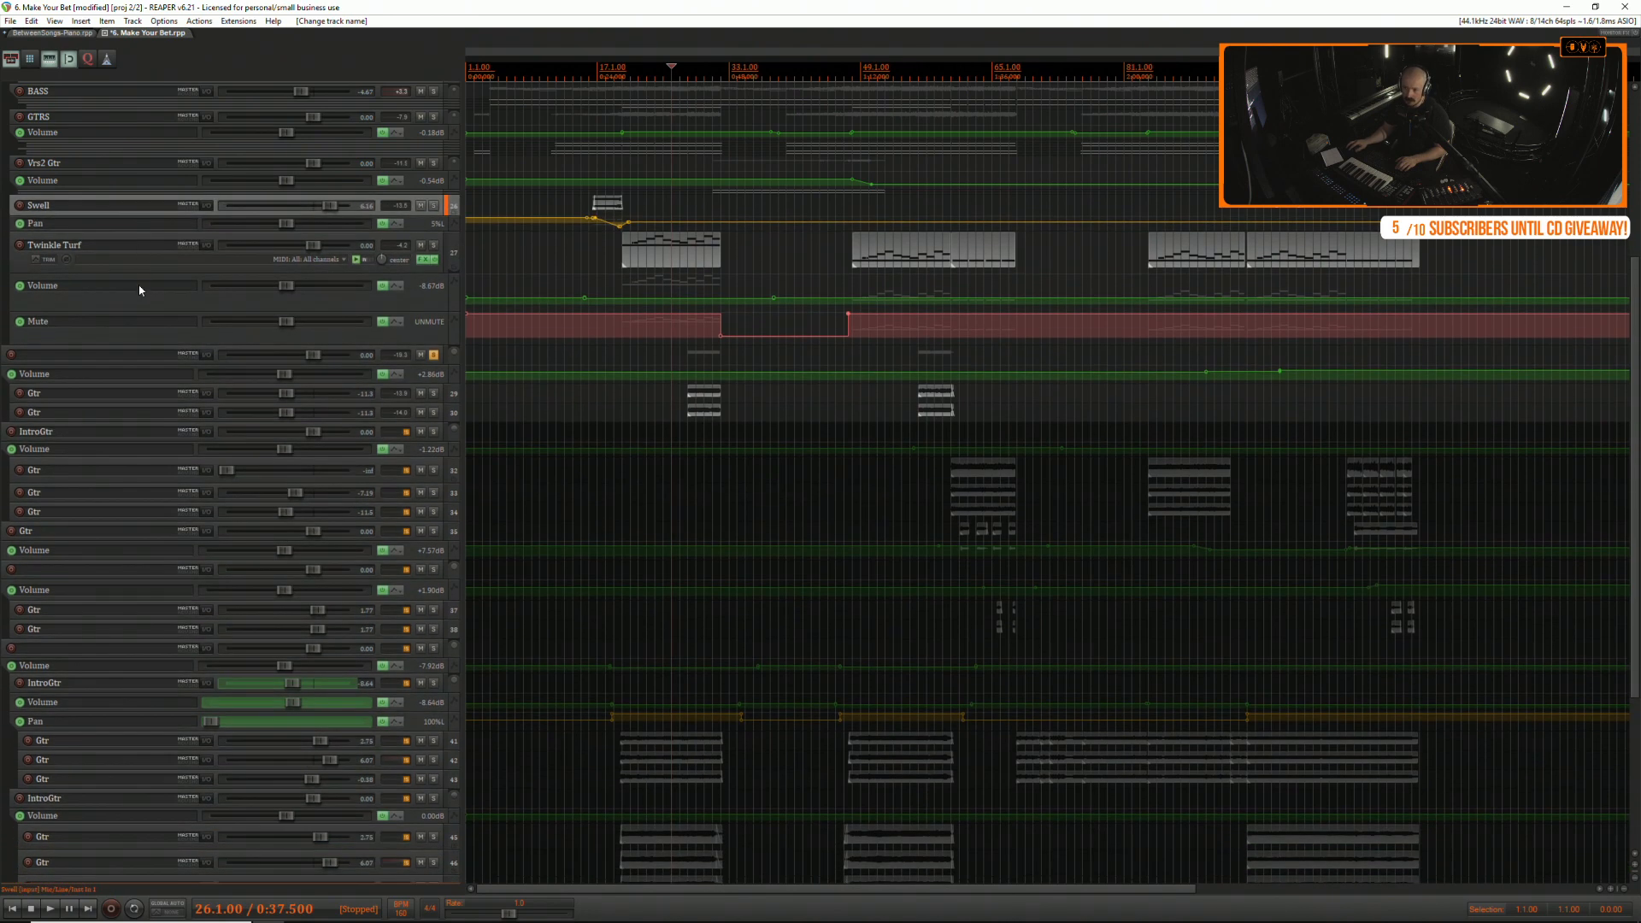
{"action": "left_click_drag", "start_coordinate": [150, 273], "coordinate": [154, 244]}
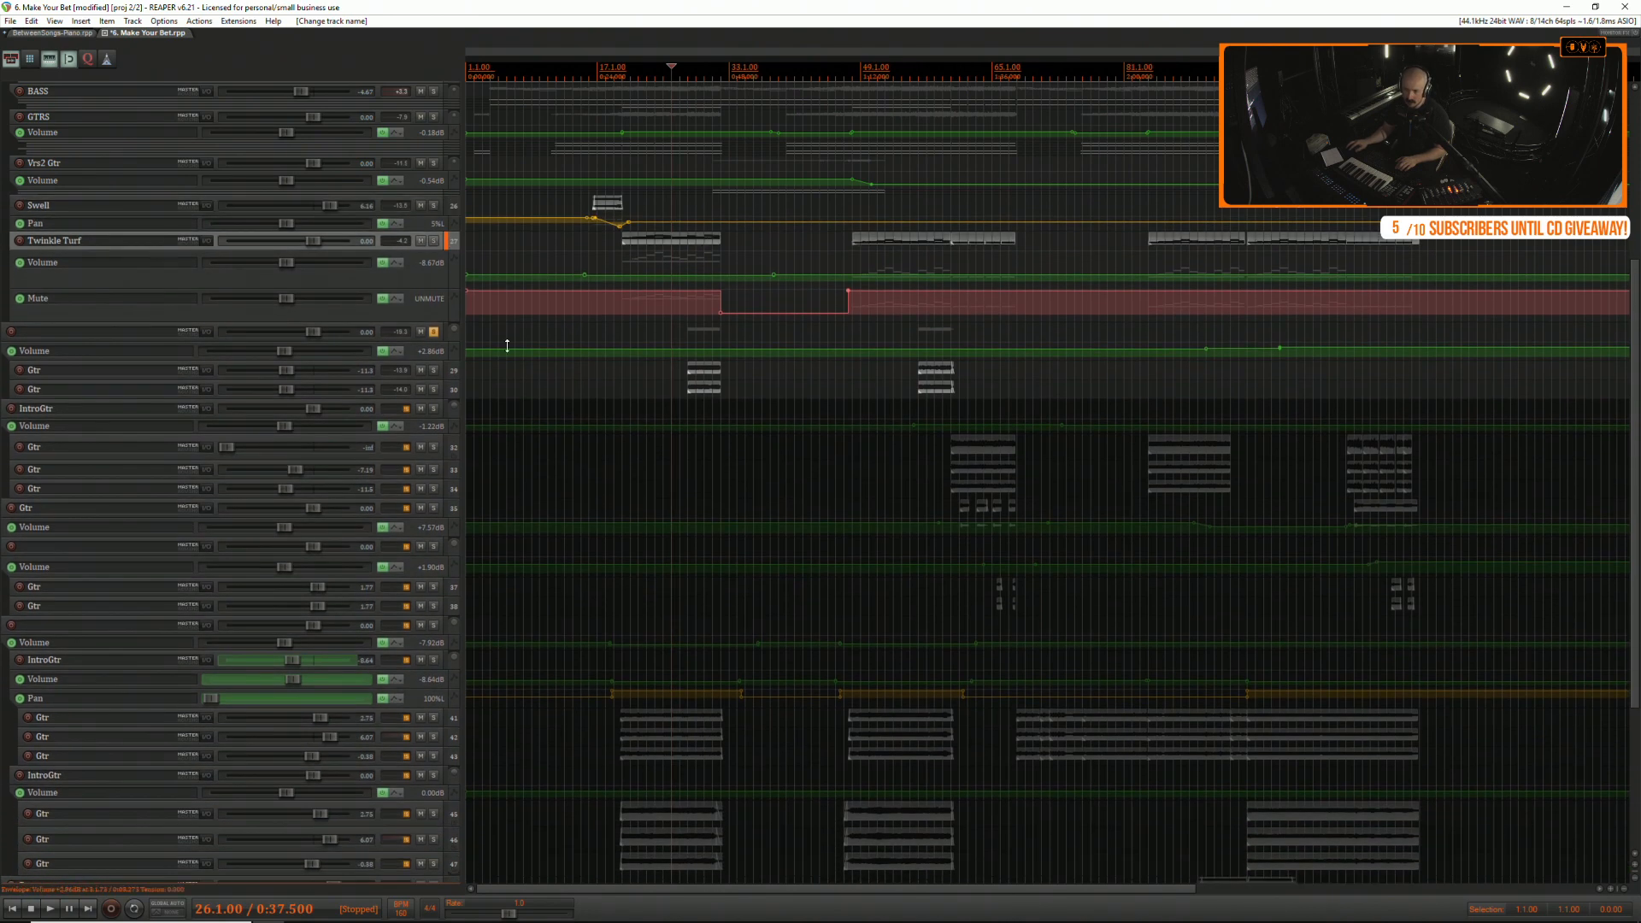
Audition the unnamed Gtr folder below Twinkle Turf, raise its volume to about +6 dB and release the Rhythm Section's solo.
{"action": "left_click", "coordinate": [680, 371]}
{"action": "key", "text": "space"}
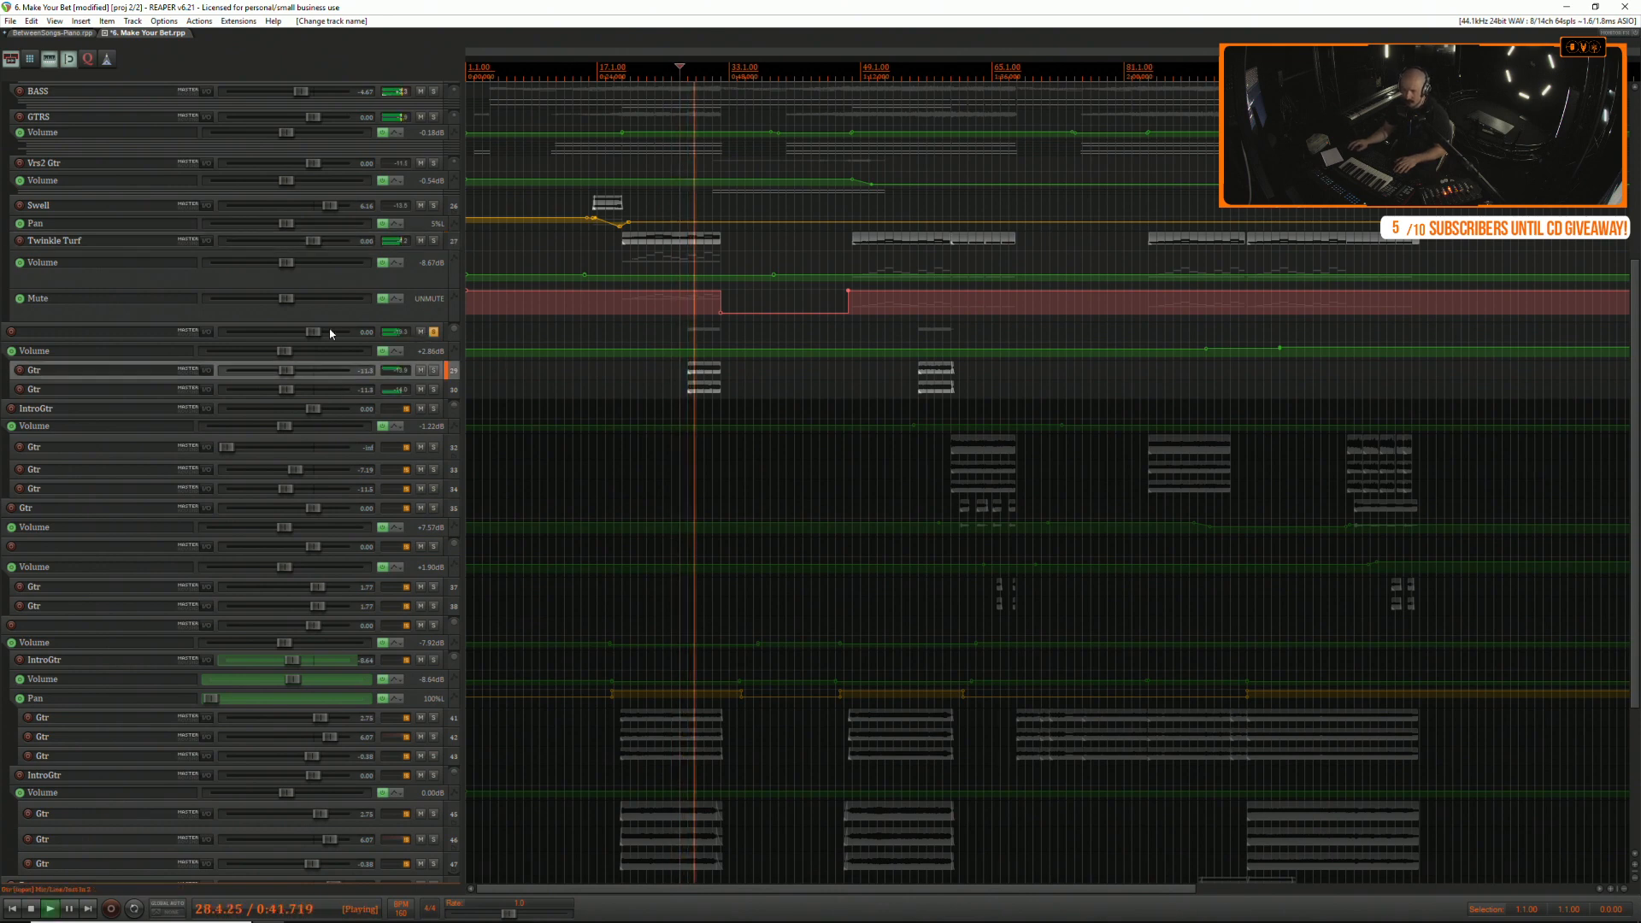
{"action": "left_click_drag", "start_coordinate": [331, 333], "coordinate": [333, 340]}
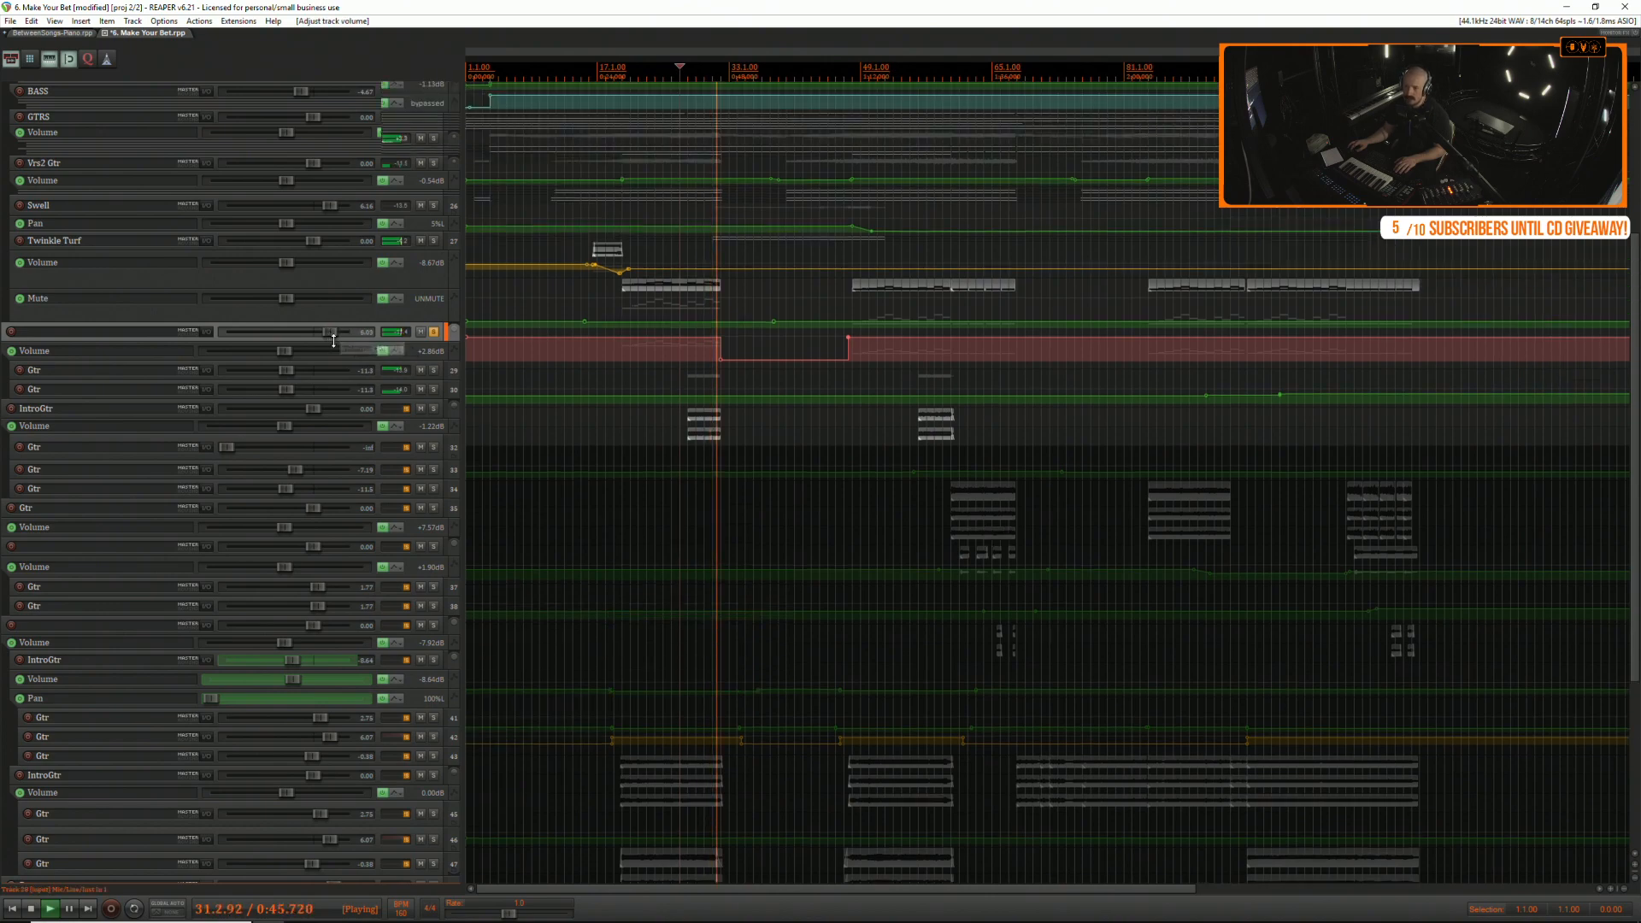
{"action": "scroll", "coordinate": [334, 340], "scroll_direction": "up", "scroll_amount": 4}
{"action": "left_click", "coordinate": [433, 188]}
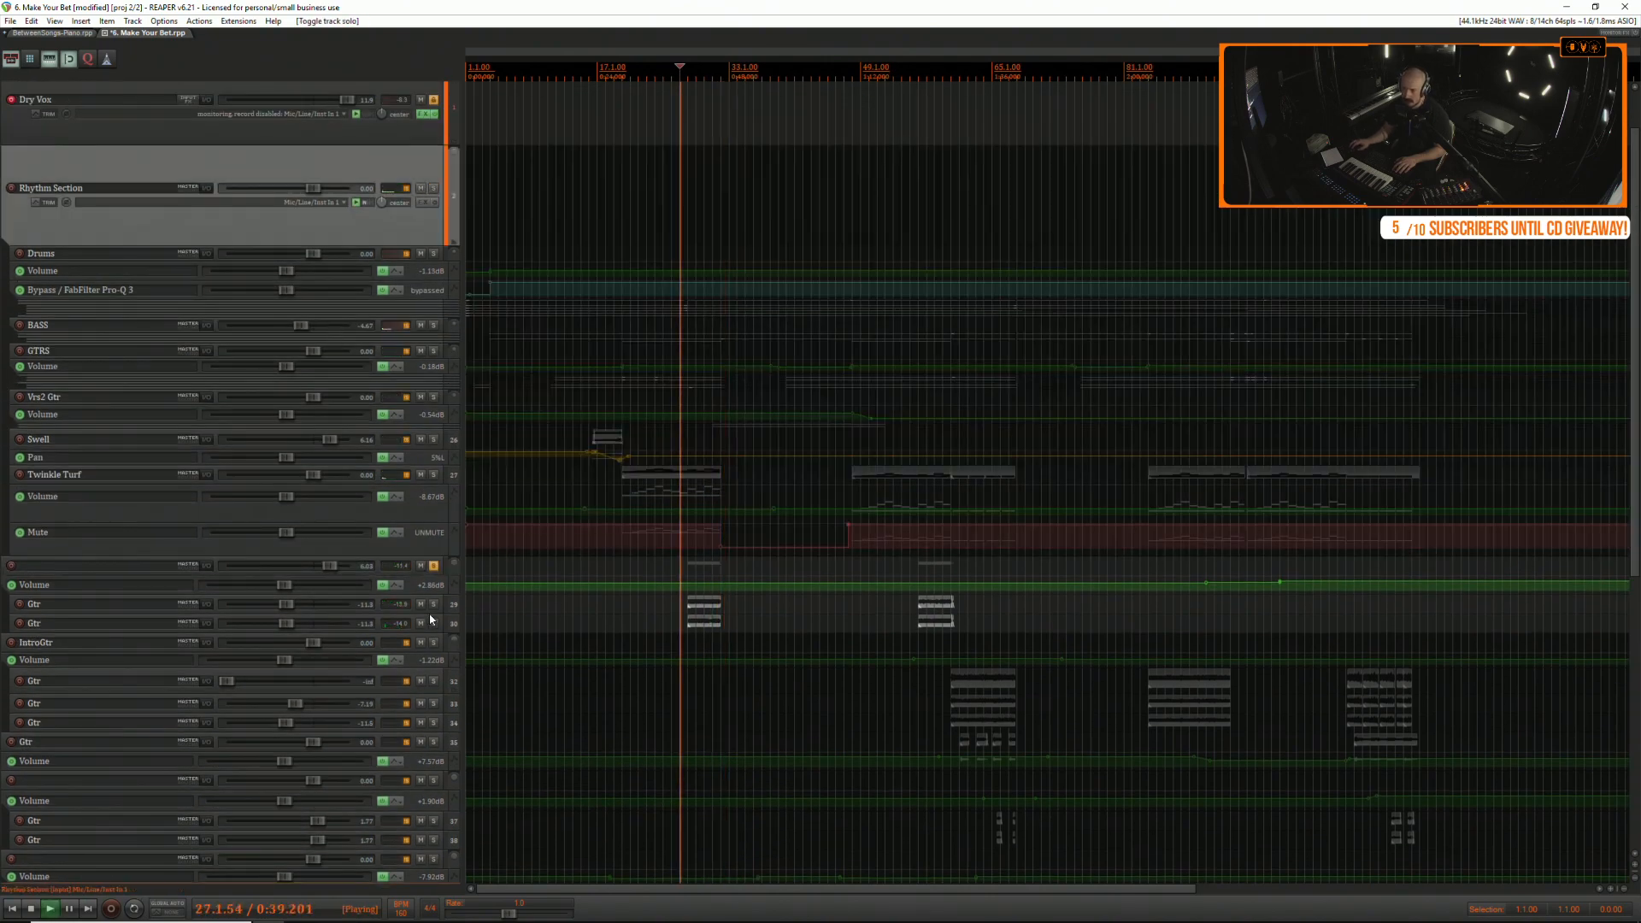
Mute the Dry Vox track, the unnamed vocal folder and all its Dry Vox tracks at the end of the list, and stop playback.
{"action": "scroll", "coordinate": [431, 619], "scroll_direction": "down", "scroll_amount": 5}
{"action": "left_click", "coordinate": [421, 719]}
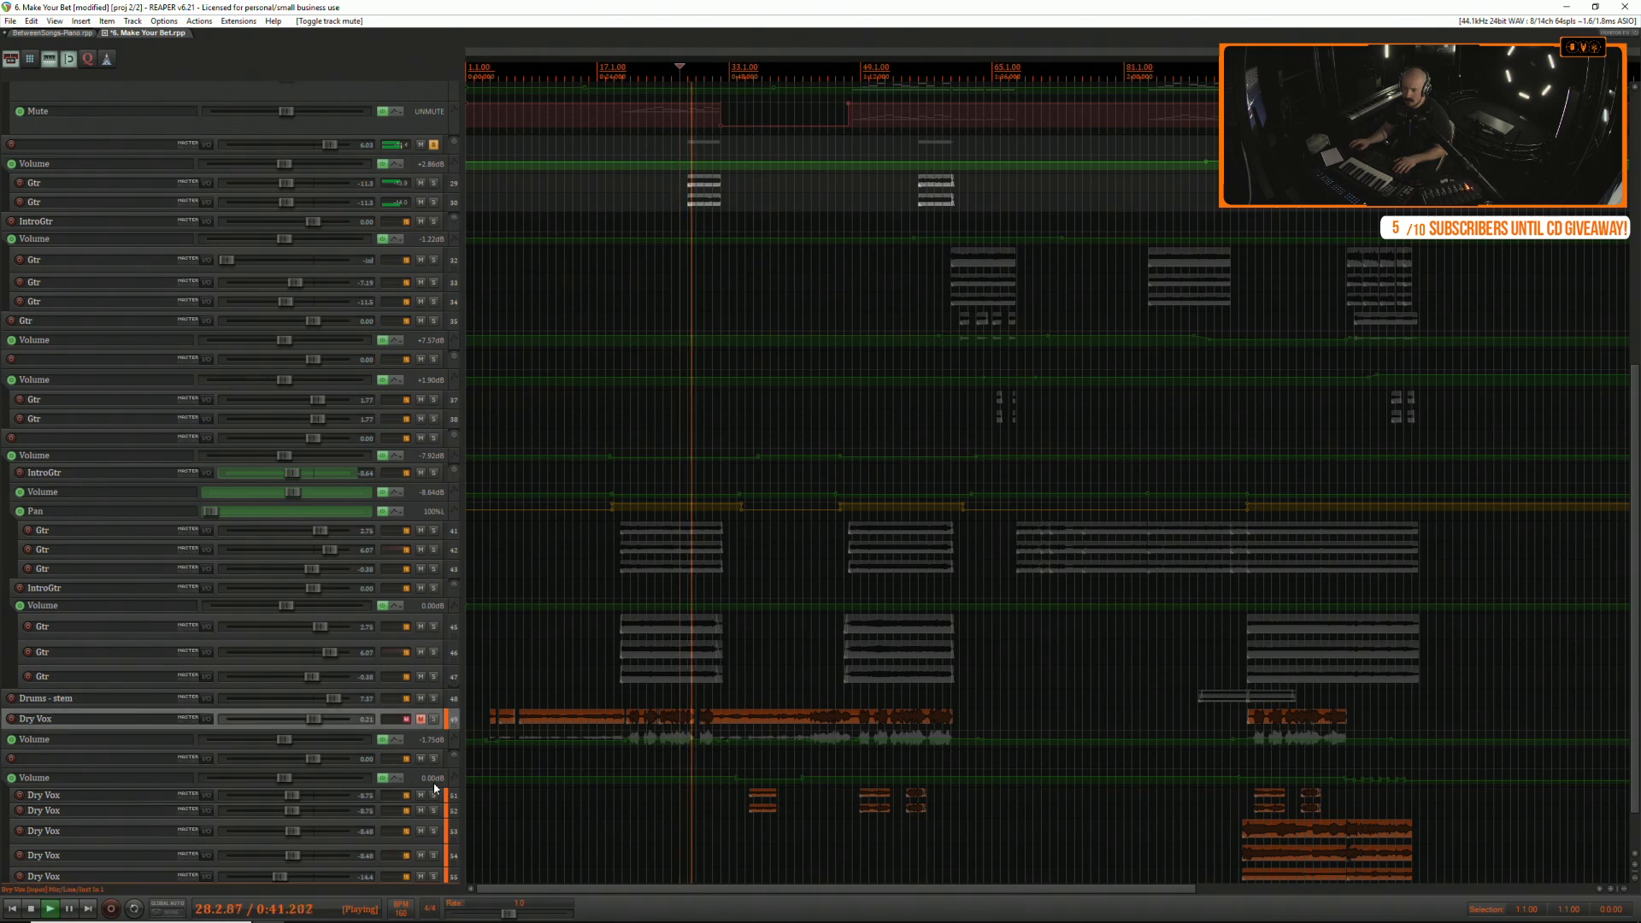
{"action": "left_click", "coordinate": [421, 758]}
{"action": "left_click", "coordinate": [420, 795]}
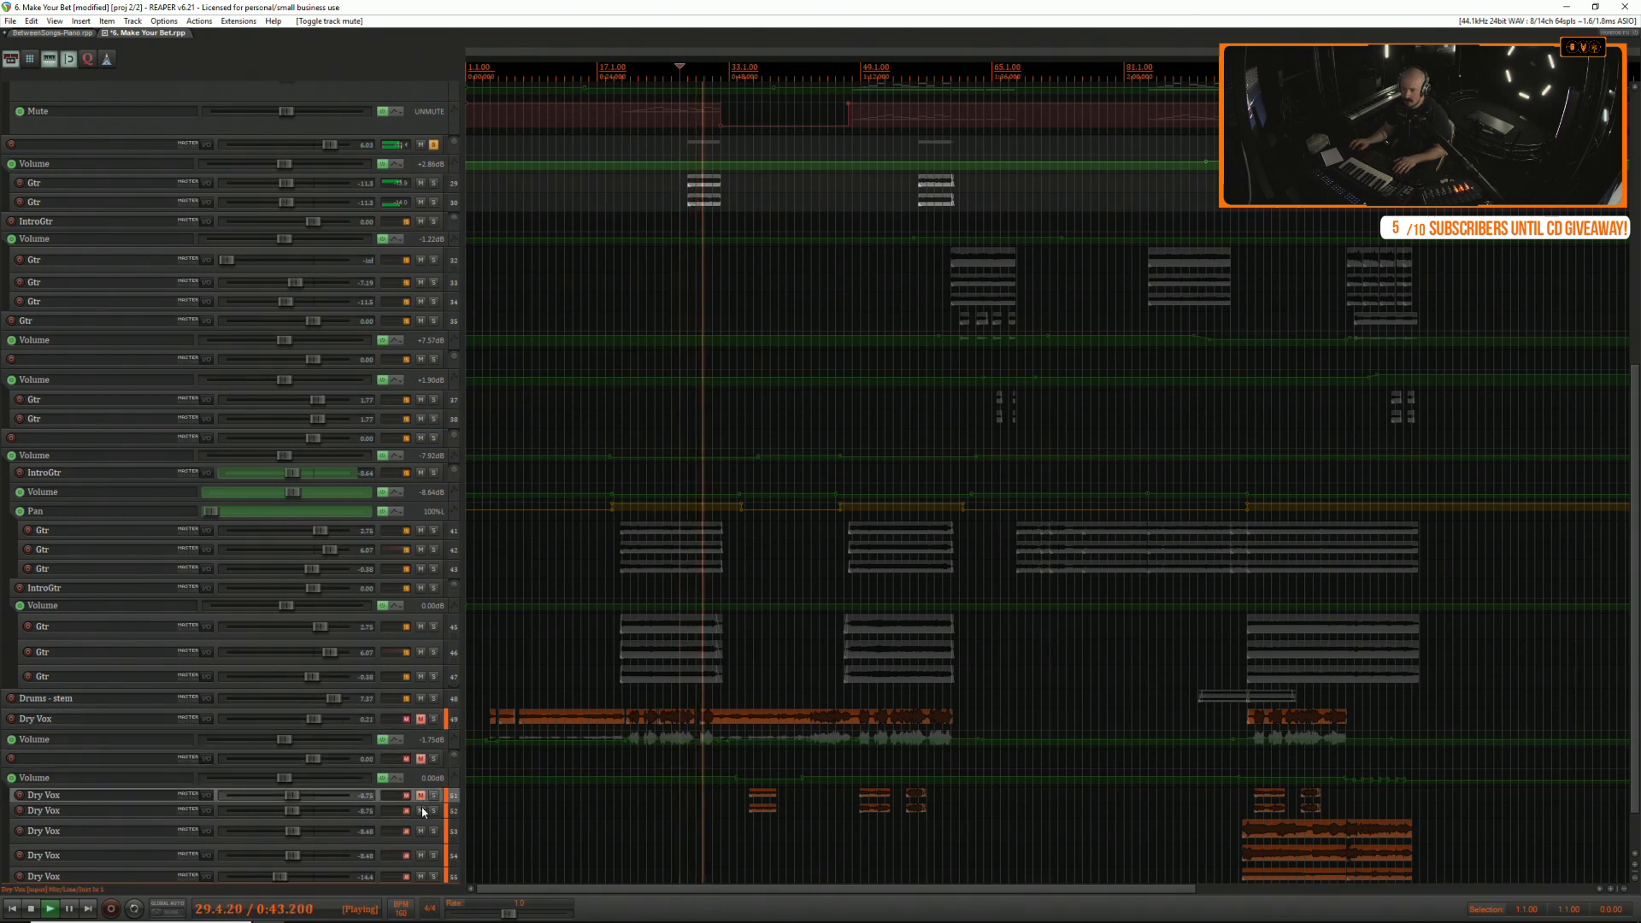
{"action": "scroll", "coordinate": [423, 811], "scroll_direction": "down", "scroll_amount": 1}
{"action": "left_click_drag", "start_coordinate": [420, 746], "coordinate": [430, 841]}
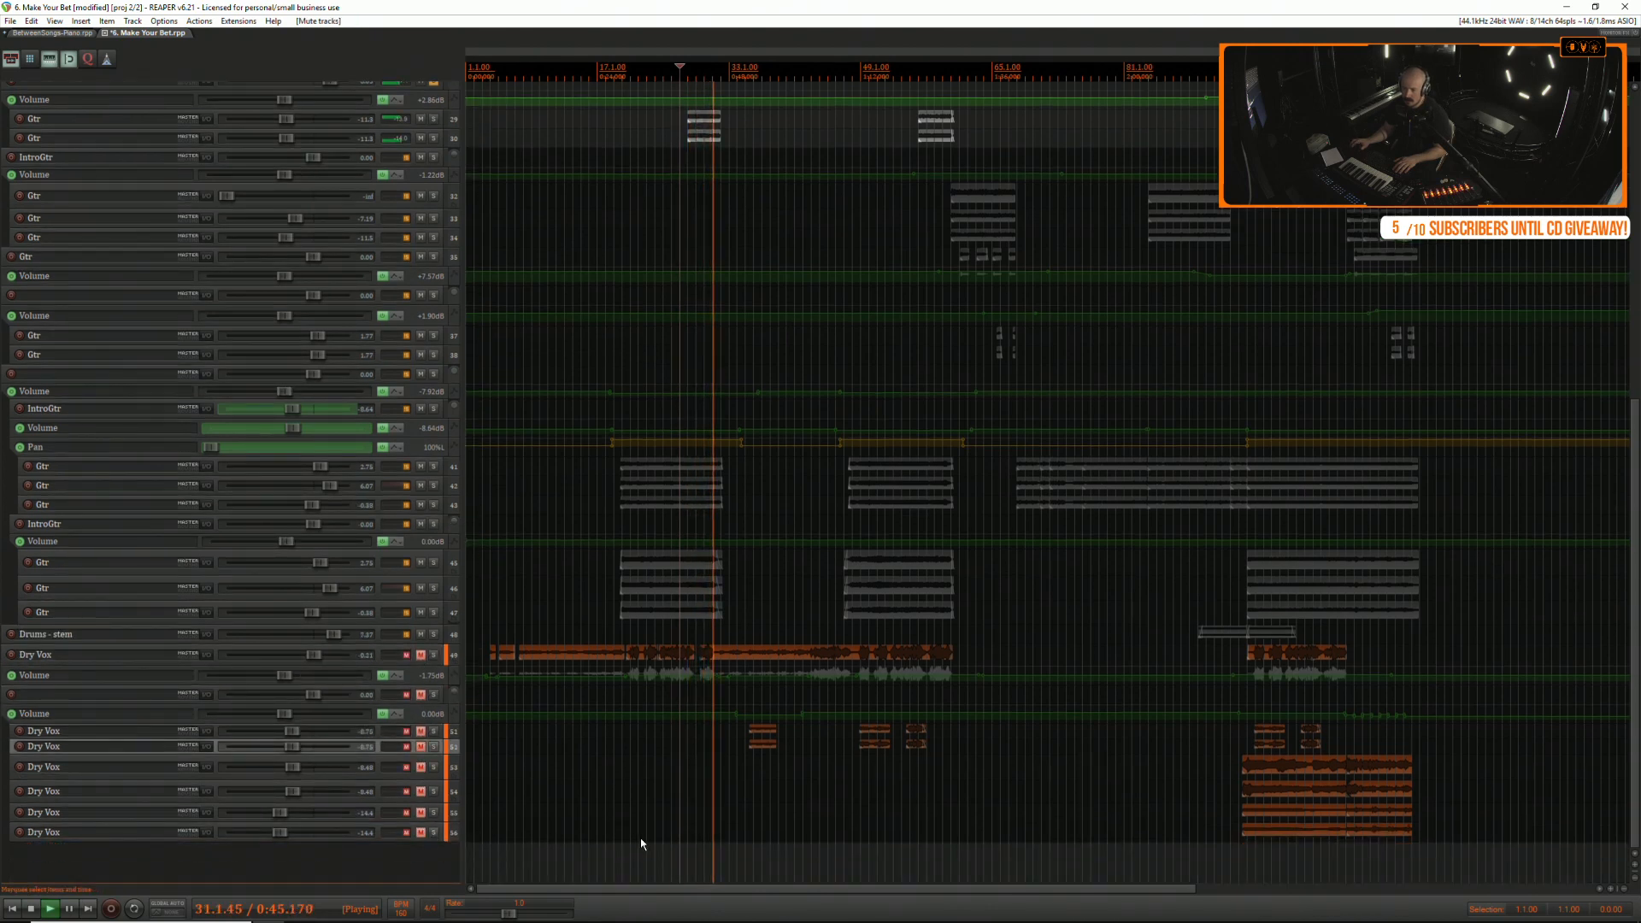
{"action": "key", "text": "space"}
Mute the remaining guitar tracks and folders between the first IntroGtr folder and Drums - stem.
{"action": "scroll", "coordinate": [424, 579], "scroll_direction": "up", "scroll_amount": 1}
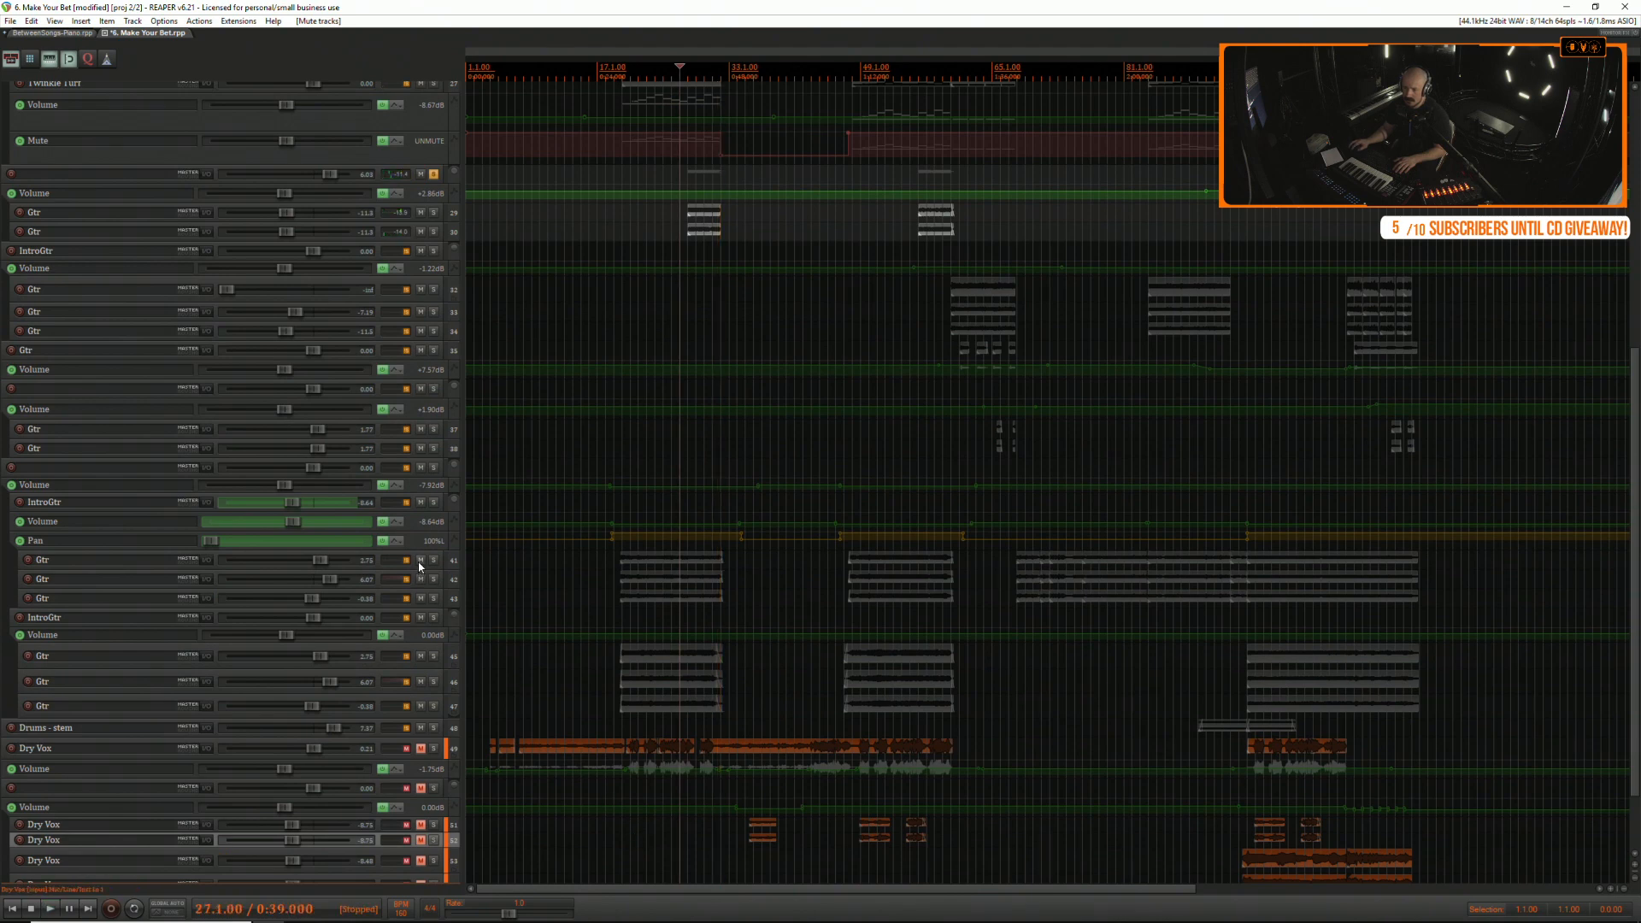
{"action": "left_click_drag", "start_coordinate": [421, 565], "coordinate": [434, 692]}
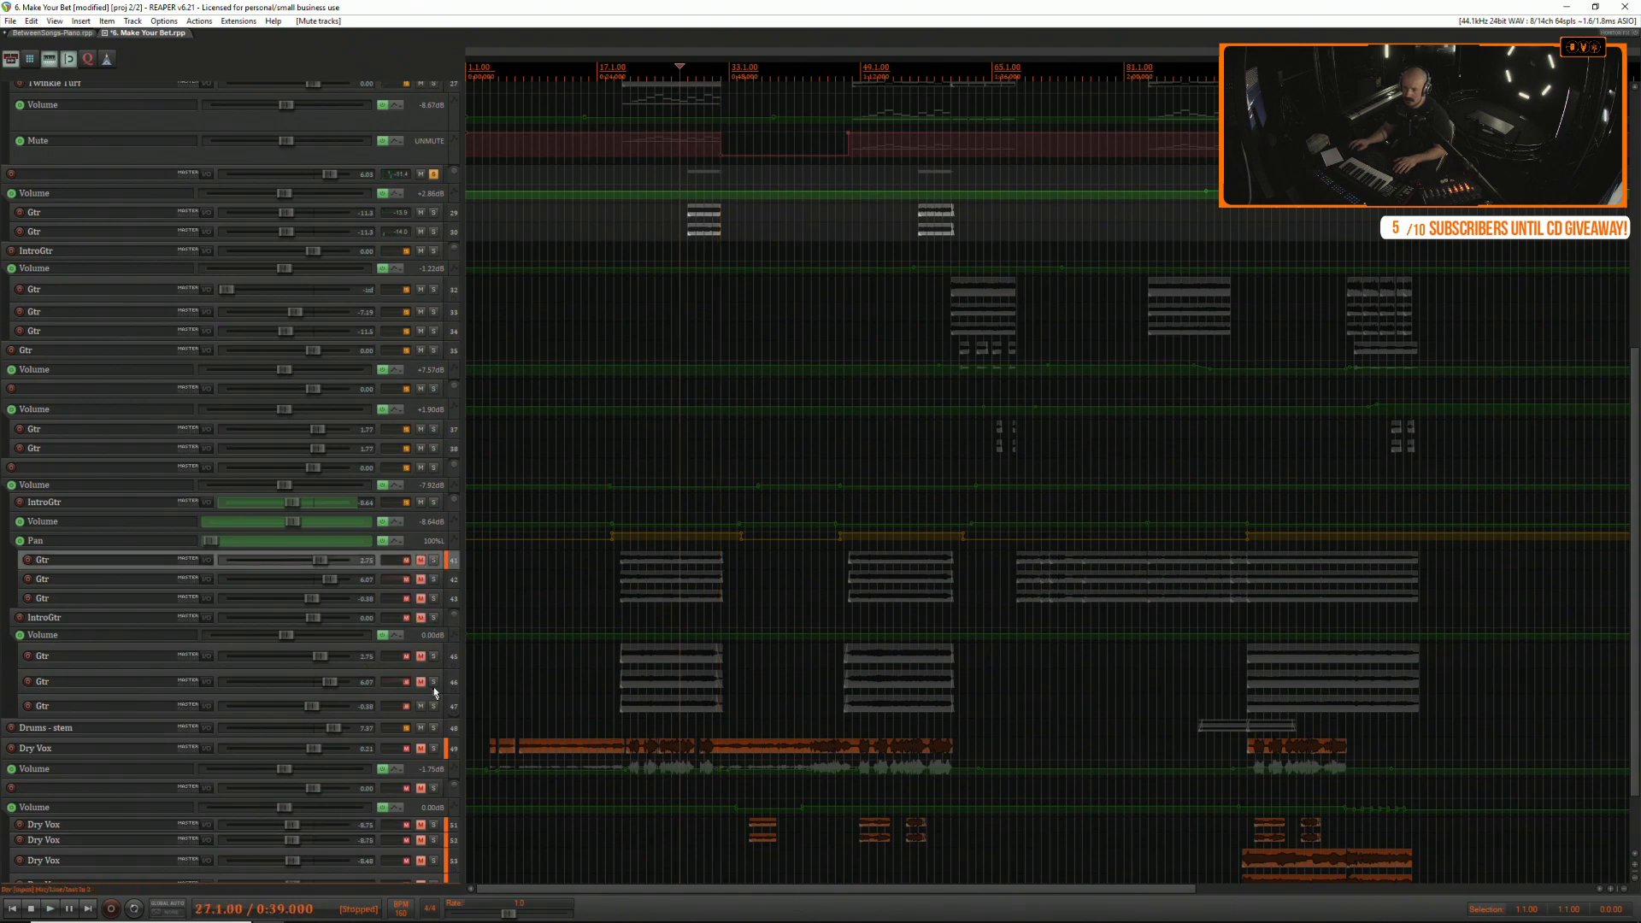
{"action": "left_click", "coordinate": [420, 499]}
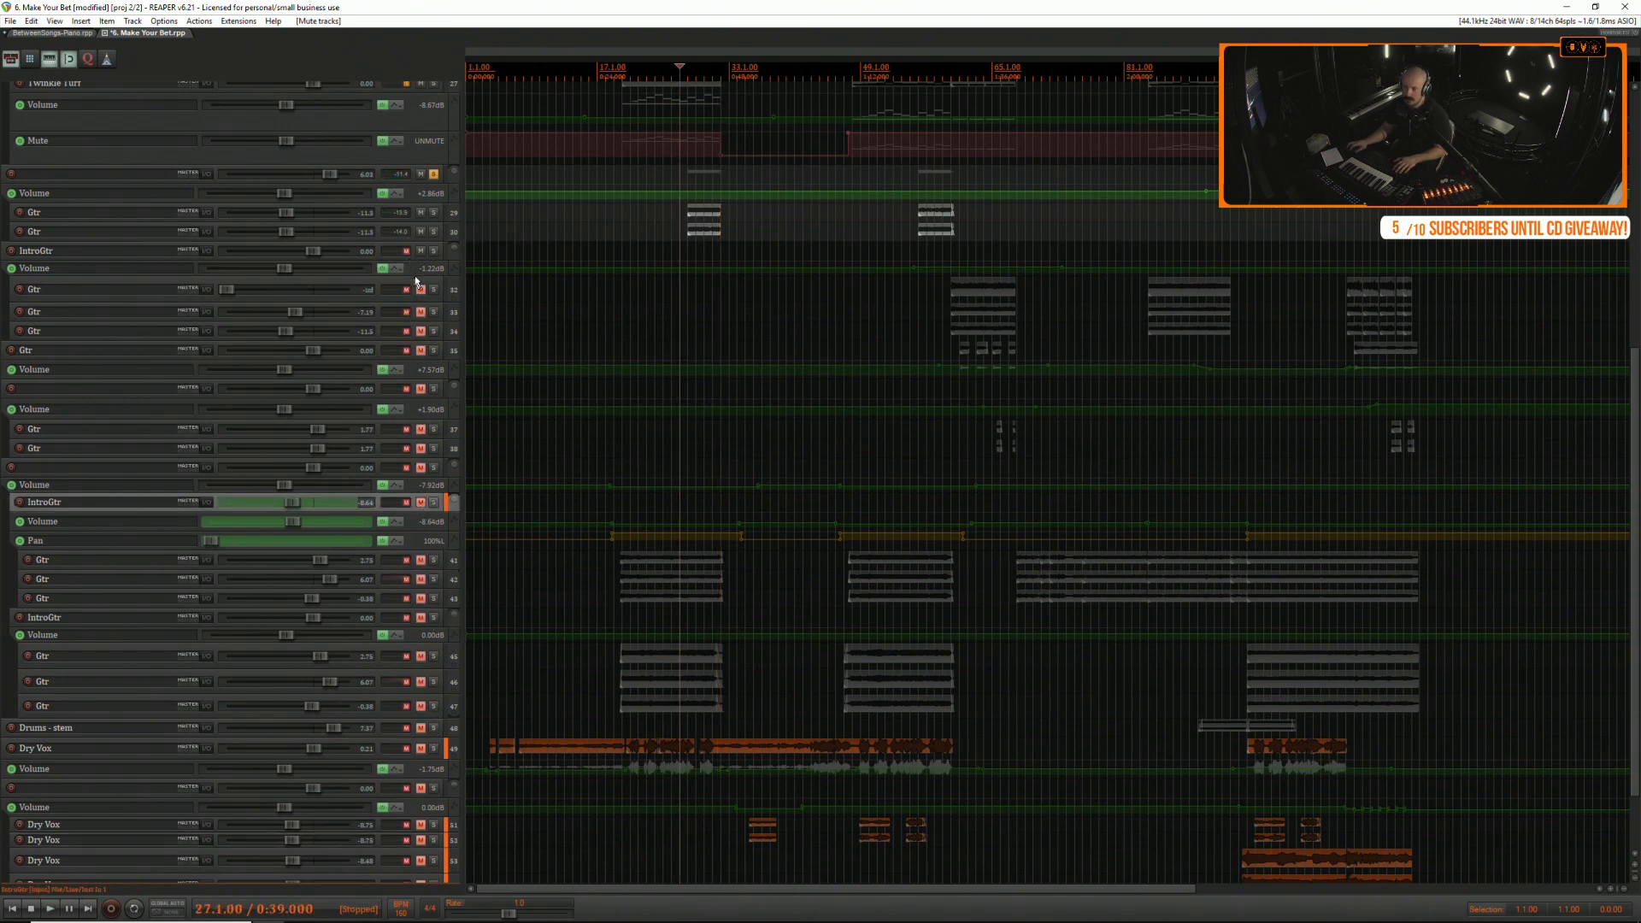
Play from bar 27 and compare the unnamed Gtr folder in the full mix and soloed.
{"action": "scroll", "coordinate": [538, 393], "scroll_direction": "up", "scroll_amount": 5}
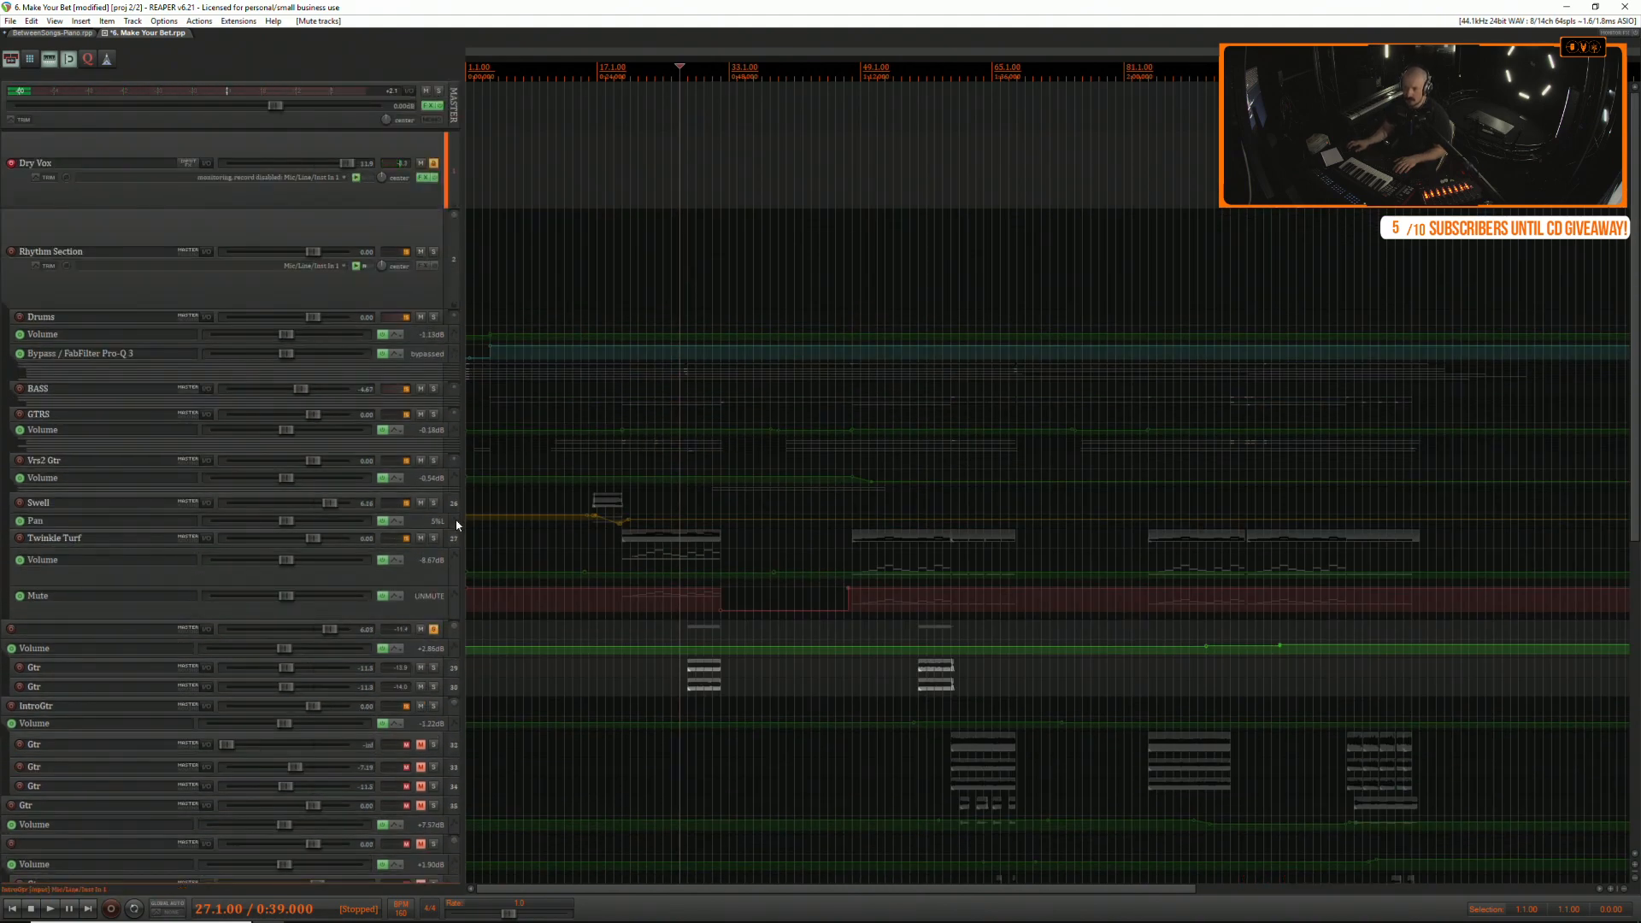
{"action": "scroll", "coordinate": [446, 453], "scroll_direction": "down", "scroll_amount": 3}
{"action": "left_click", "coordinate": [434, 442]}
{"action": "key", "text": "space"}
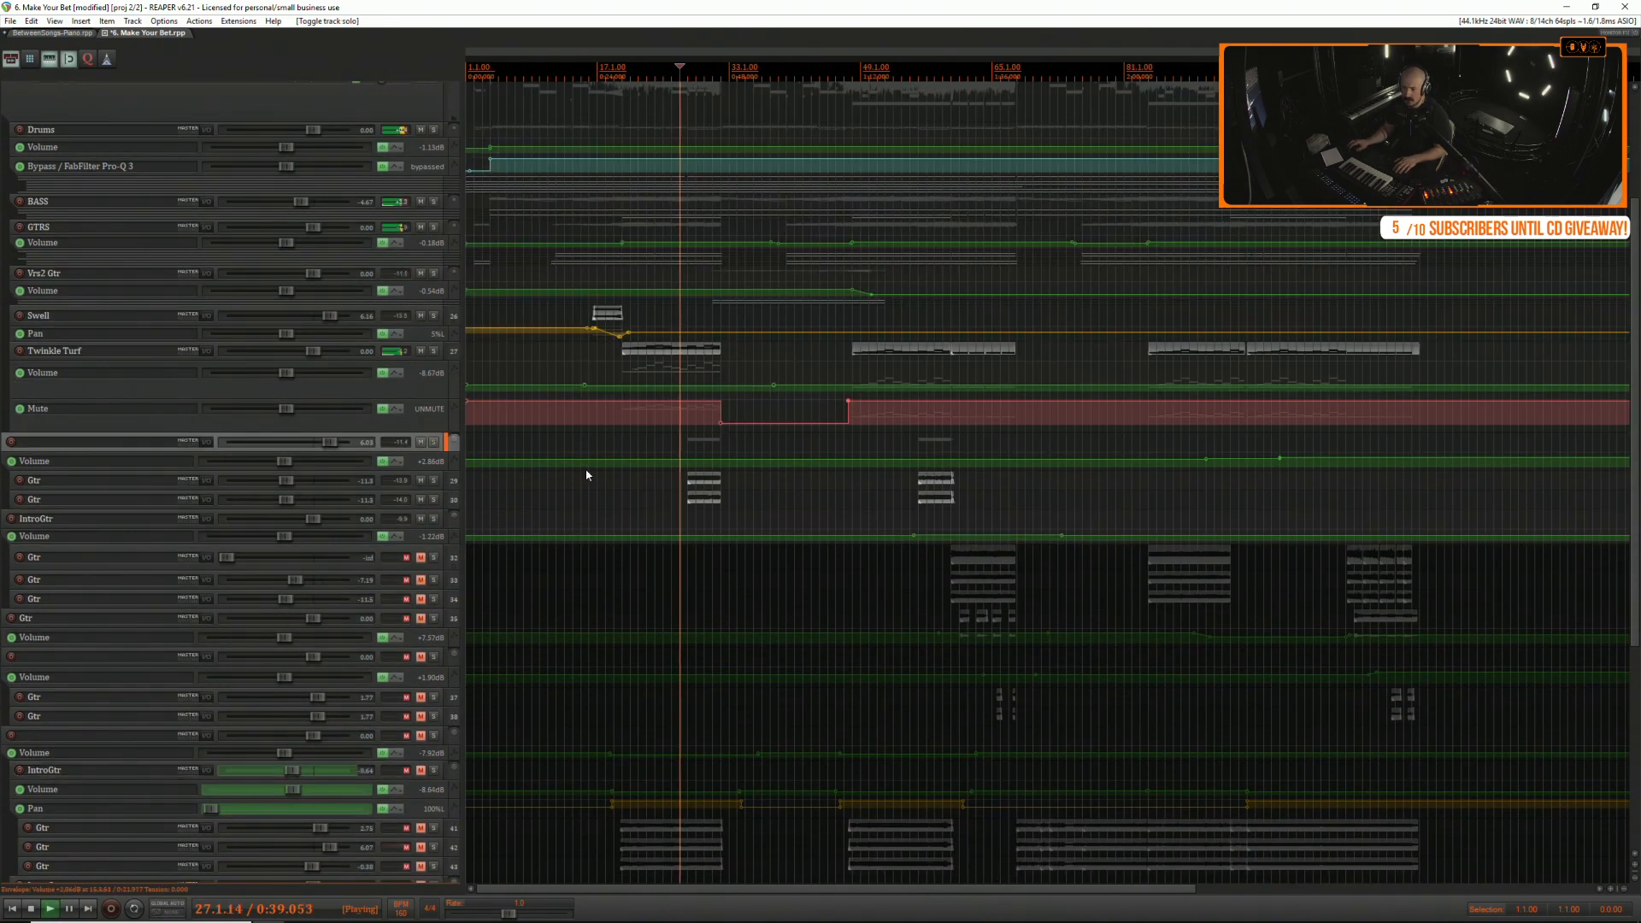
{"action": "left_click", "coordinate": [434, 442]}
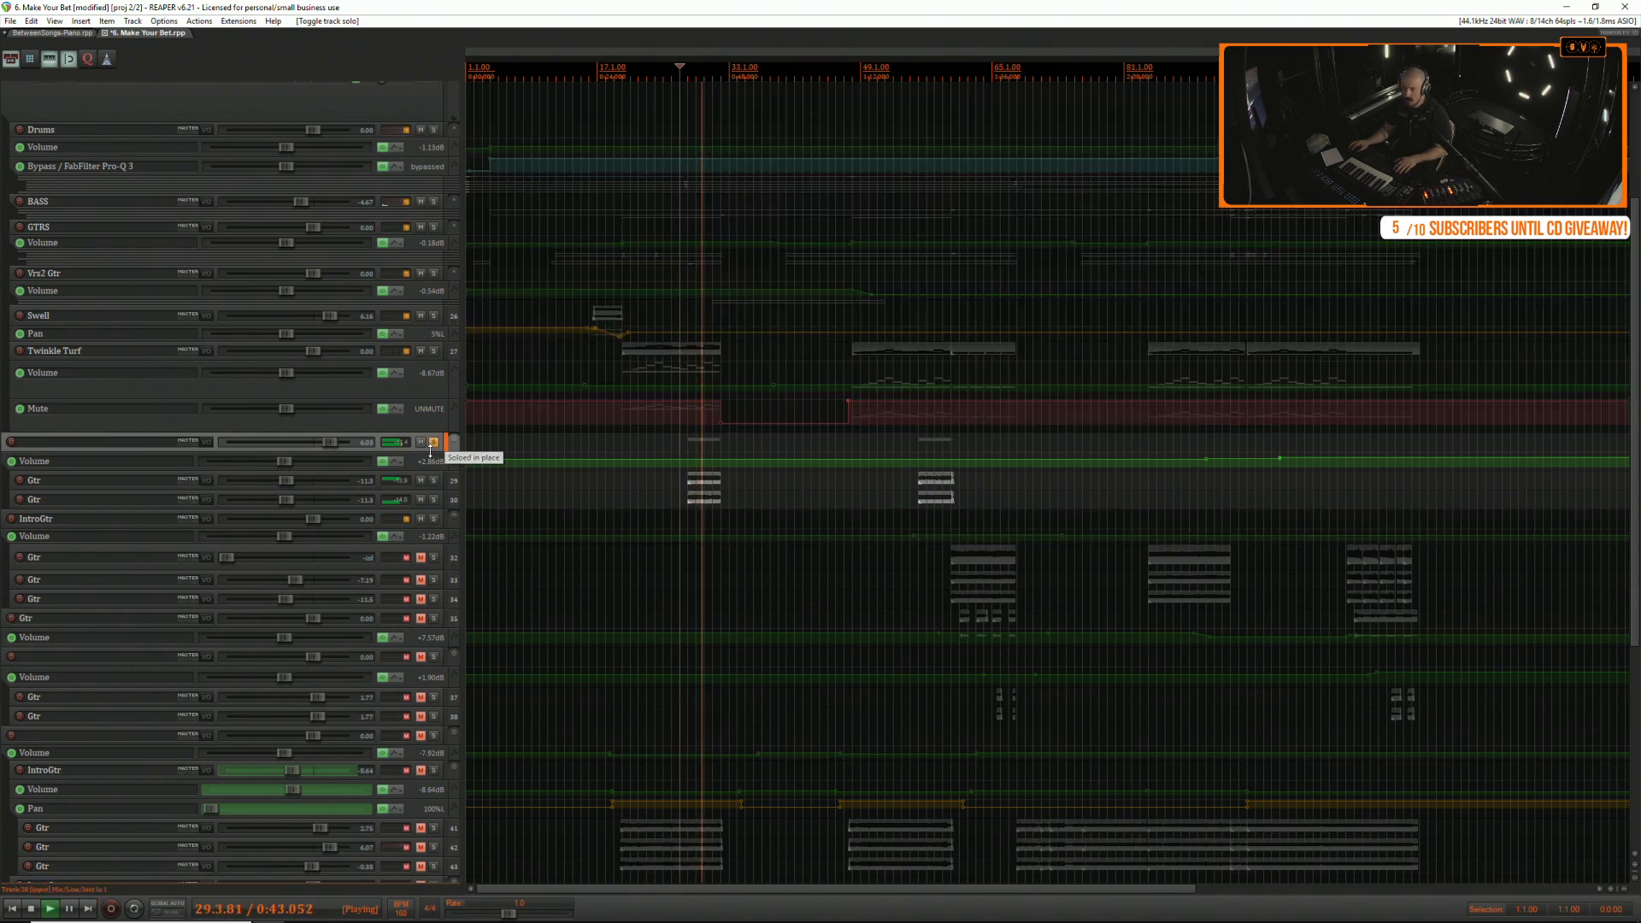
Enlarge the soloed Gtr folder track and inspect its FabFilter Pro-Q 3 equalizer.
{"action": "left_click_drag", "start_coordinate": [434, 451], "coordinate": [433, 484]}
{"action": "left_click", "coordinate": [432, 466]}
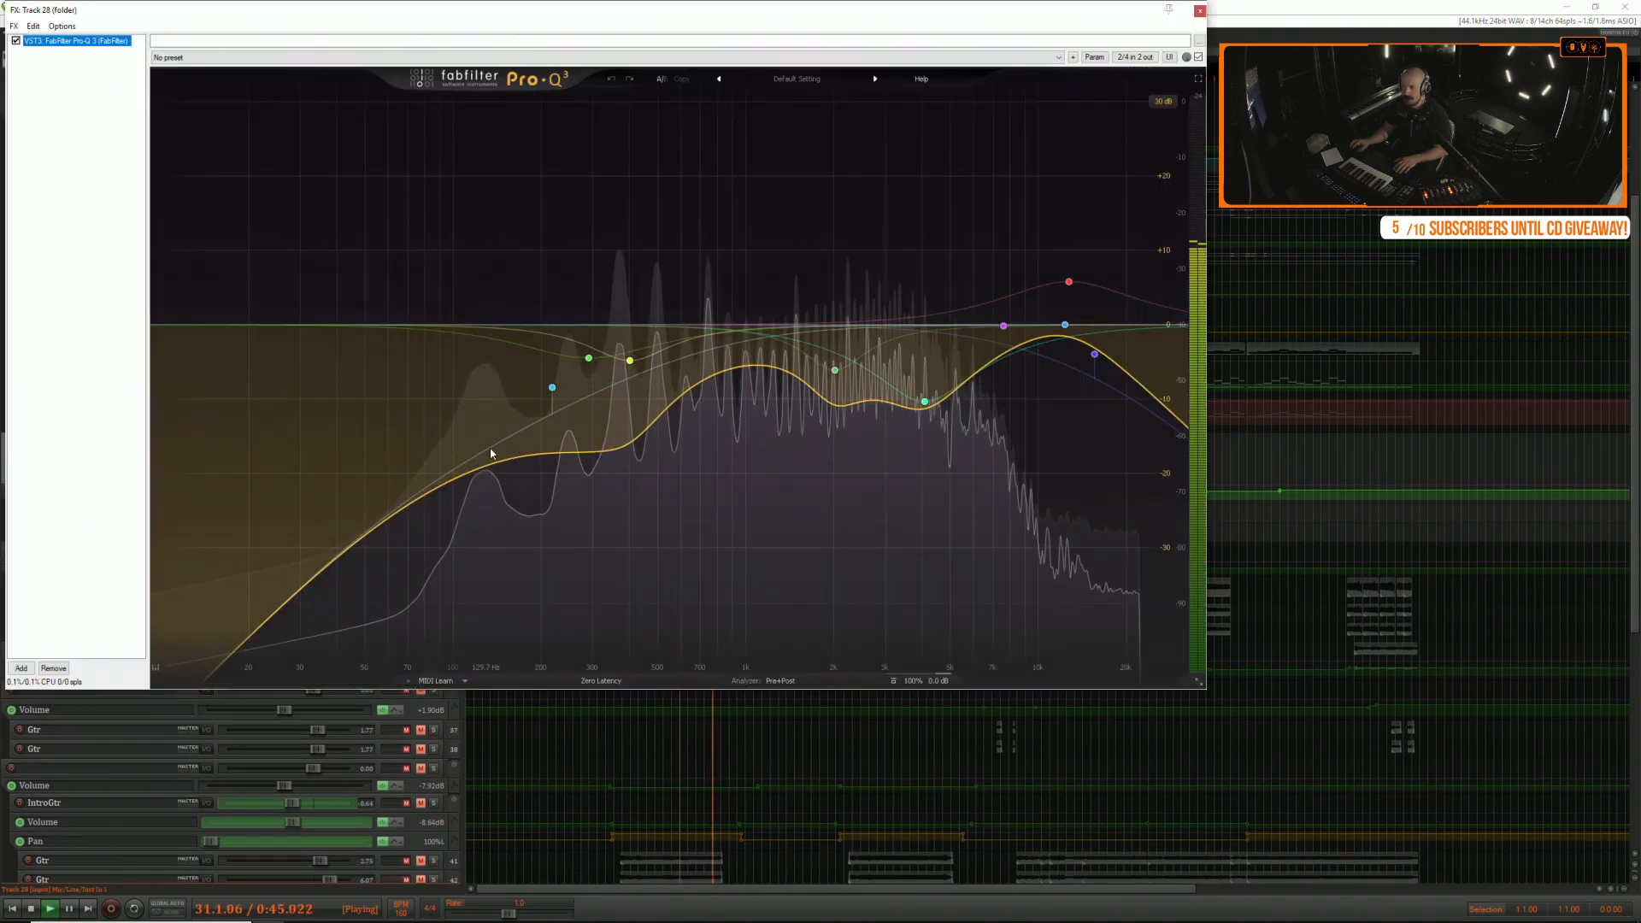
{"action": "left_click", "coordinate": [1201, 12]}
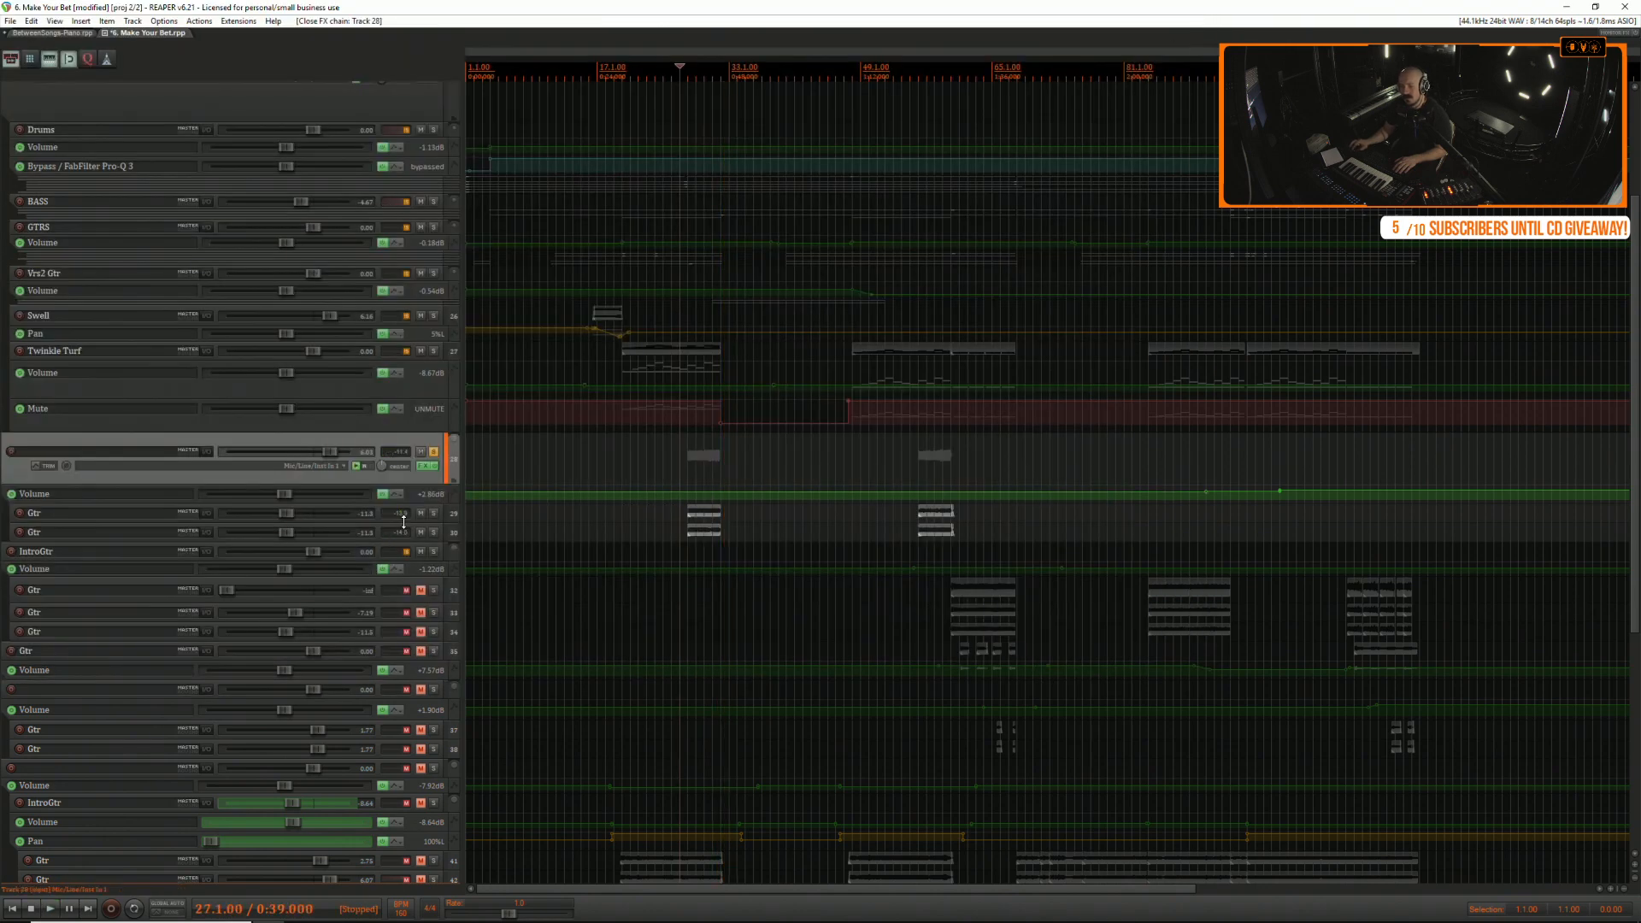
Enlarge both Gtr tracks in the soloed folder and show the first one's Guitar Rig 5 effect clear of its guitar items.
{"action": "left_click_drag", "start_coordinate": [403, 522], "coordinate": [419, 631]}
{"action": "left_click", "coordinate": [423, 540]}
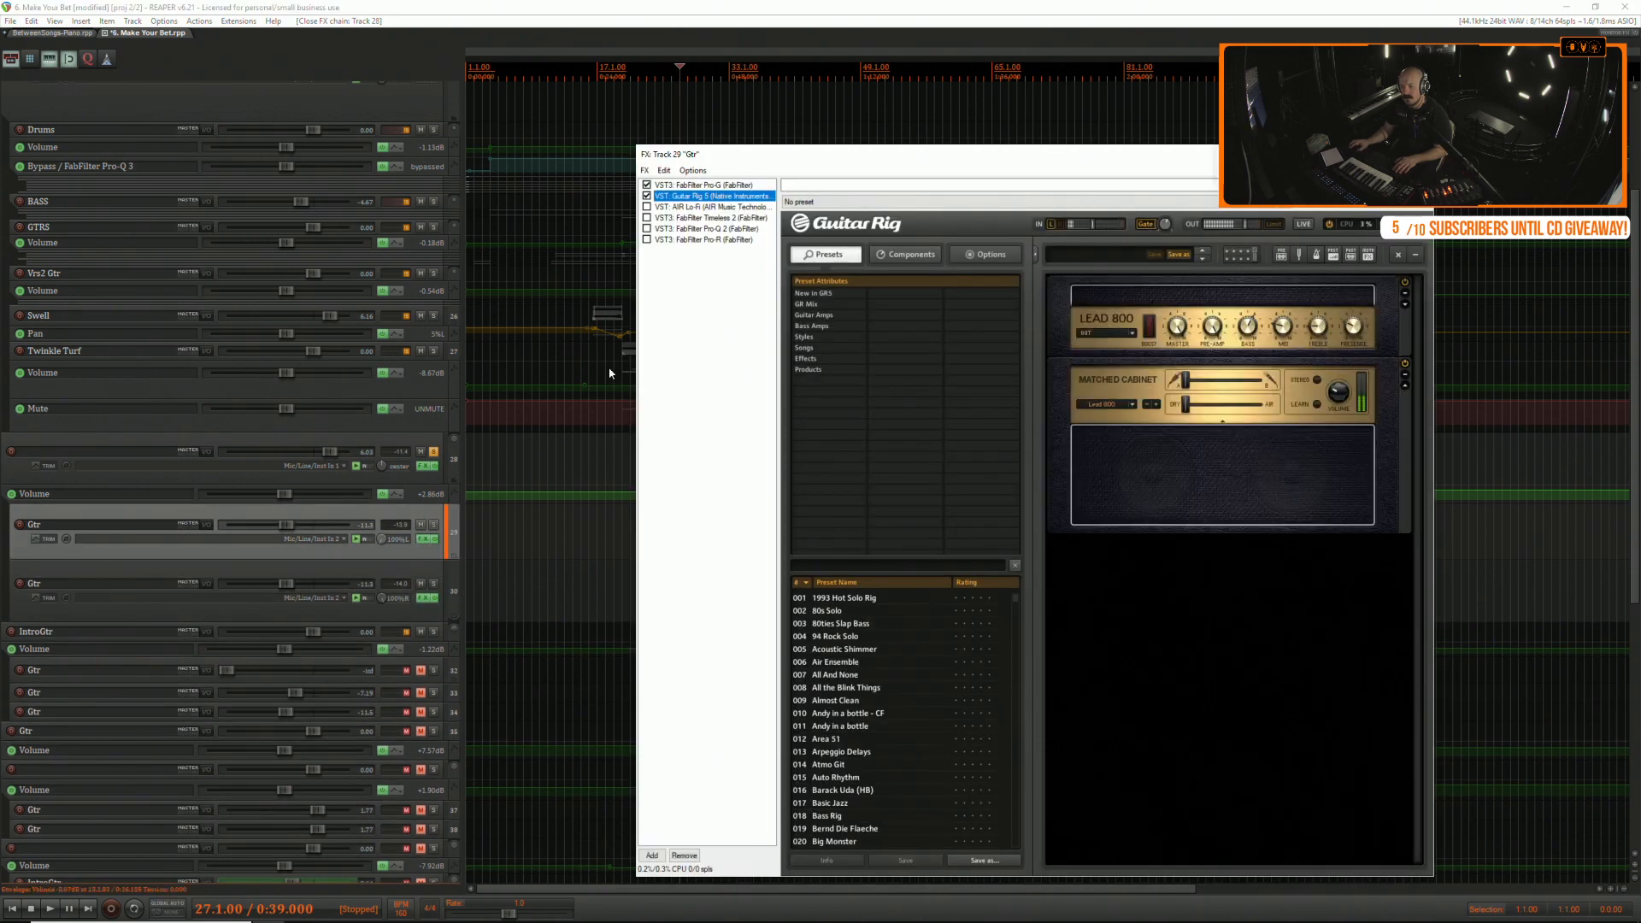
{"action": "left_click_drag", "start_coordinate": [775, 160], "coordinate": [1010, 152]}
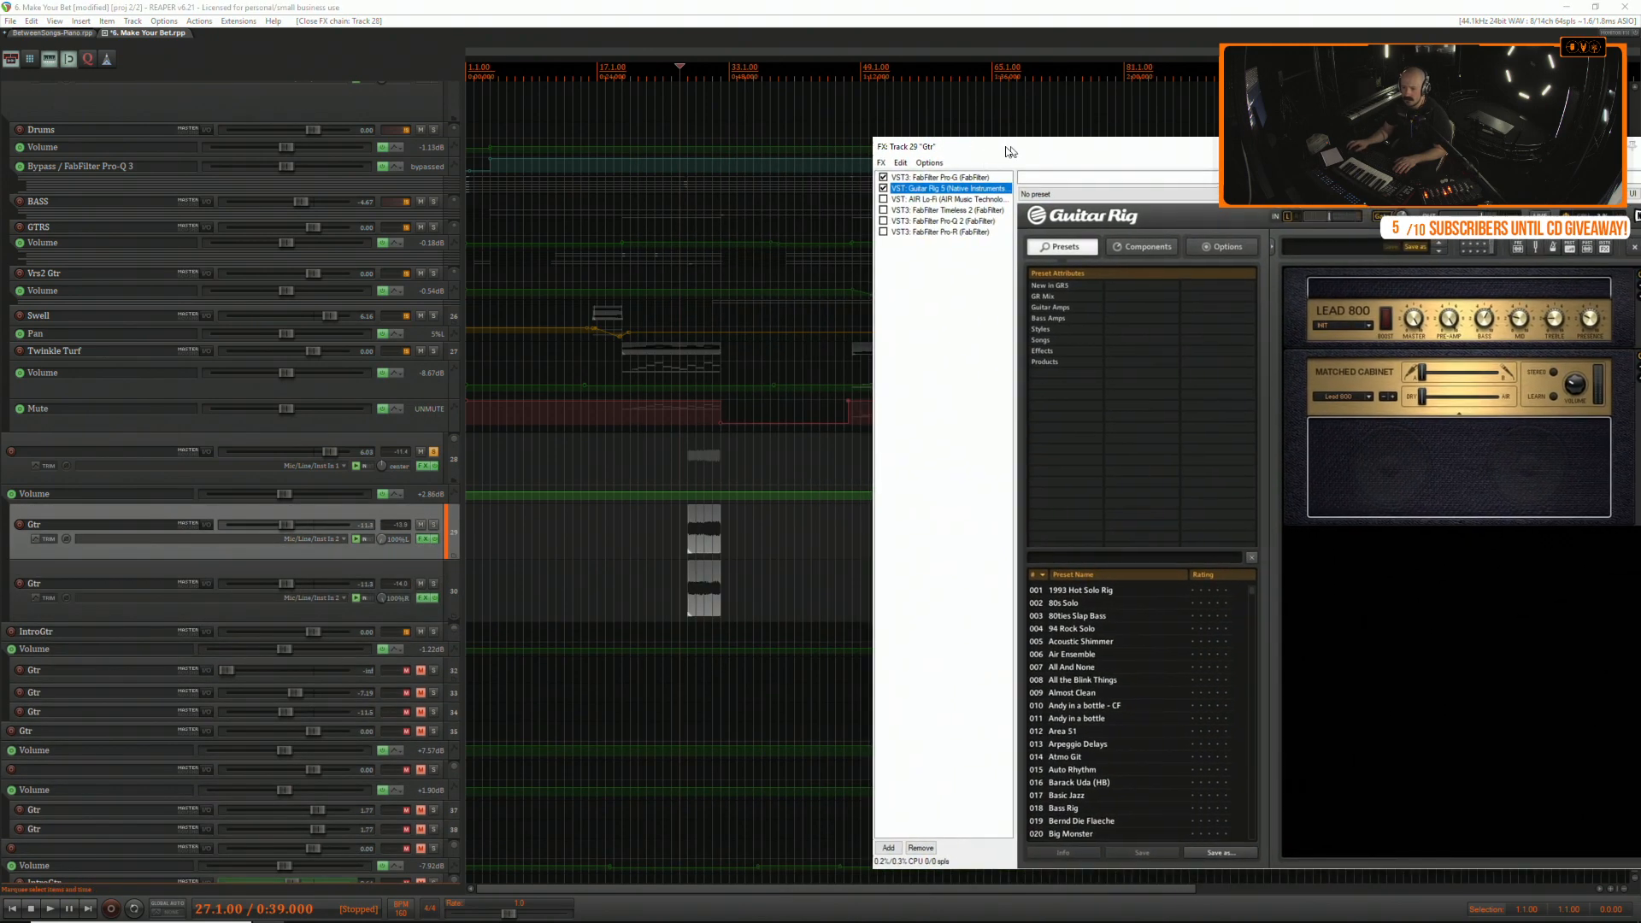
Audition the soloed Gtr folder from bar 27 to judge the current Lead 800 amp sound.
{"action": "key", "text": "space"}
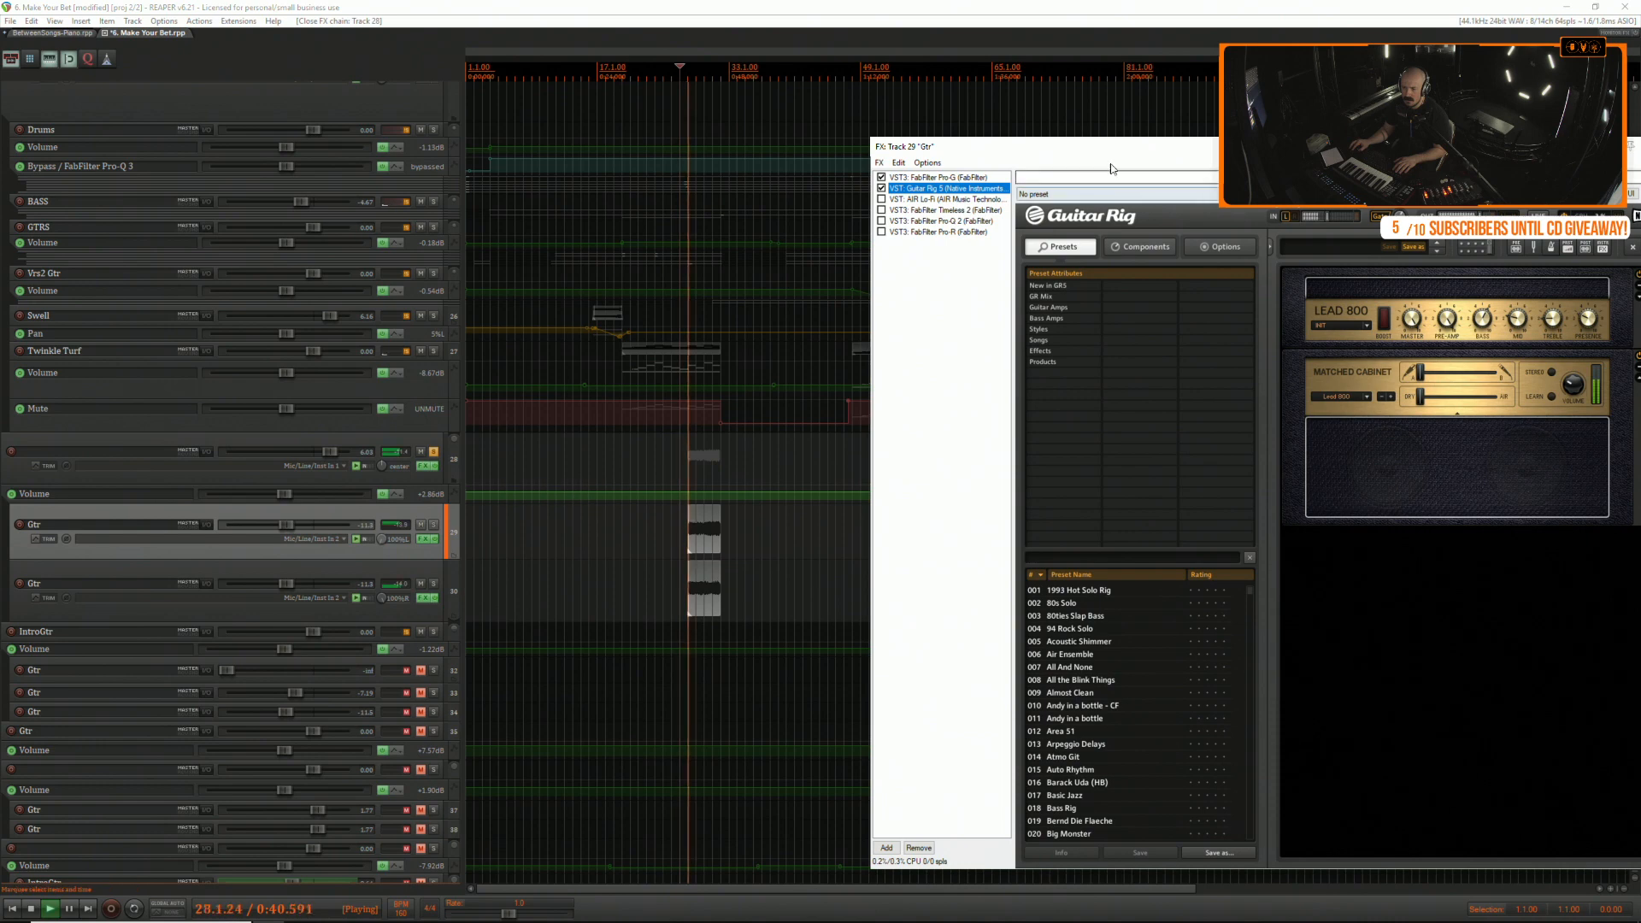
{"action": "left_click_drag", "start_coordinate": [1112, 171], "coordinate": [1016, 165]}
{"action": "key", "text": "space"}
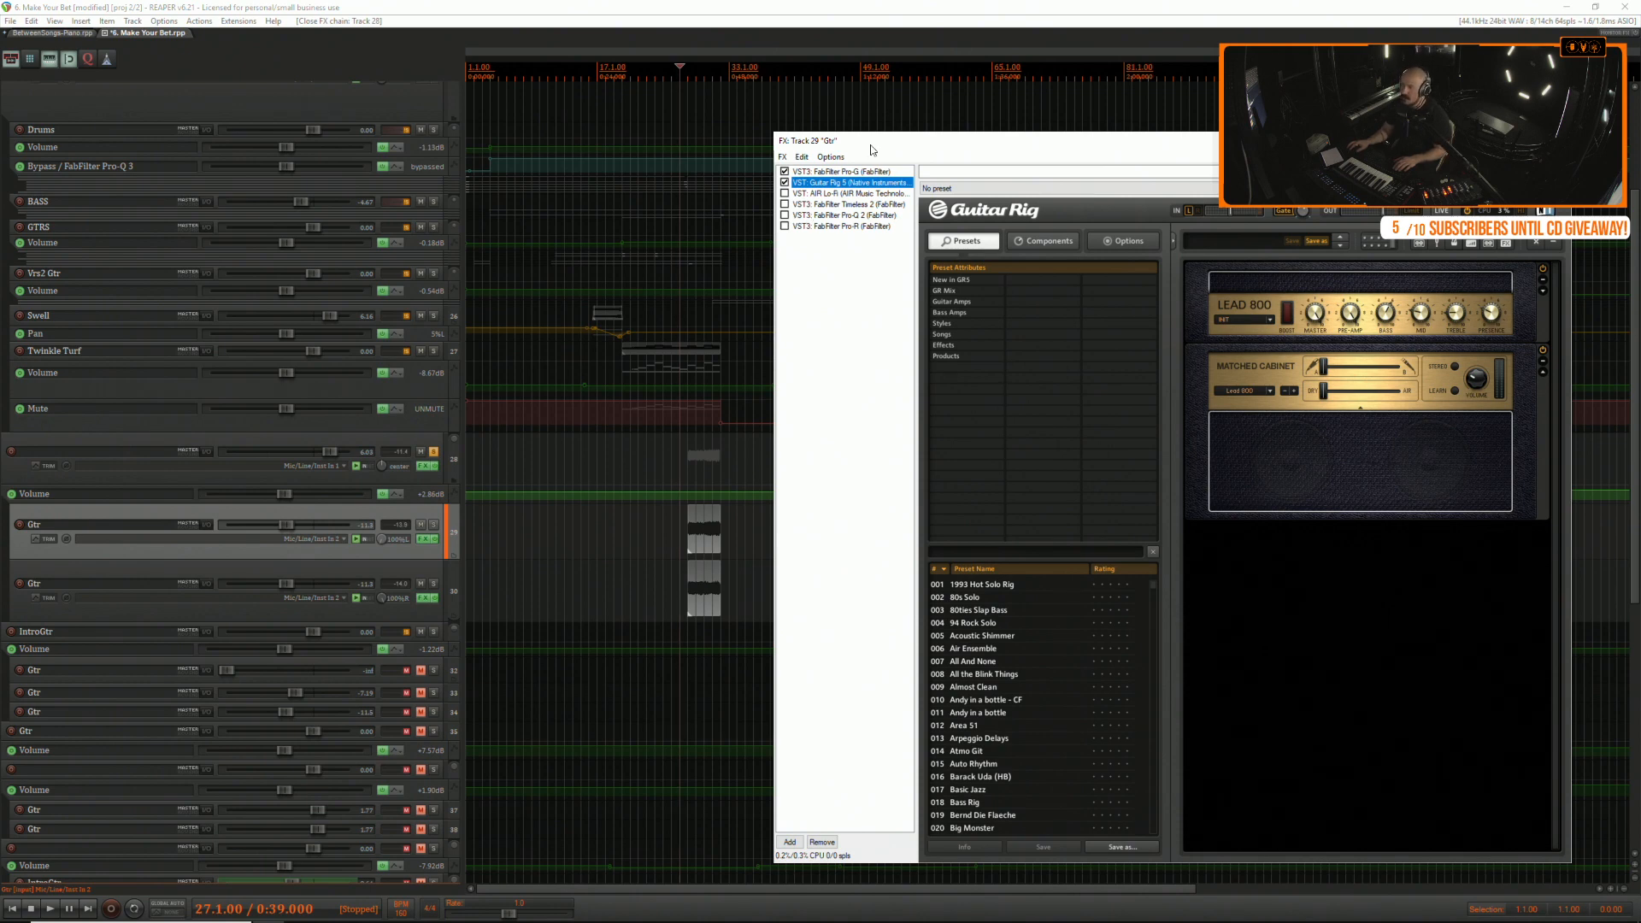
{"action": "left_click_drag", "start_coordinate": [871, 150], "coordinate": [871, 152]}
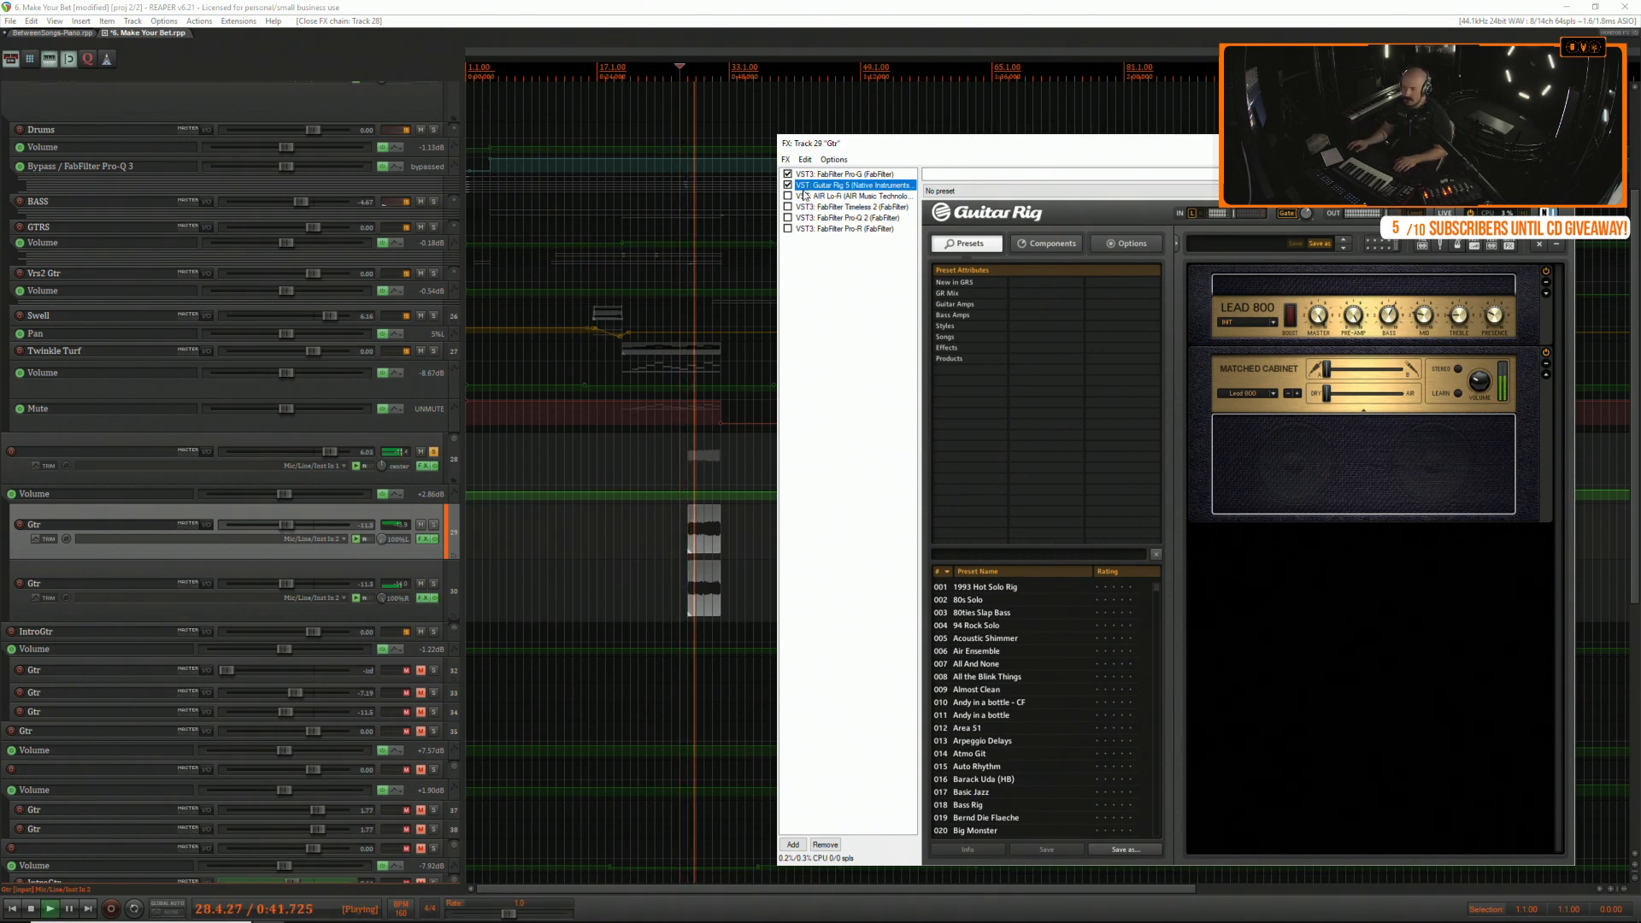
{"action": "key", "text": "space"}
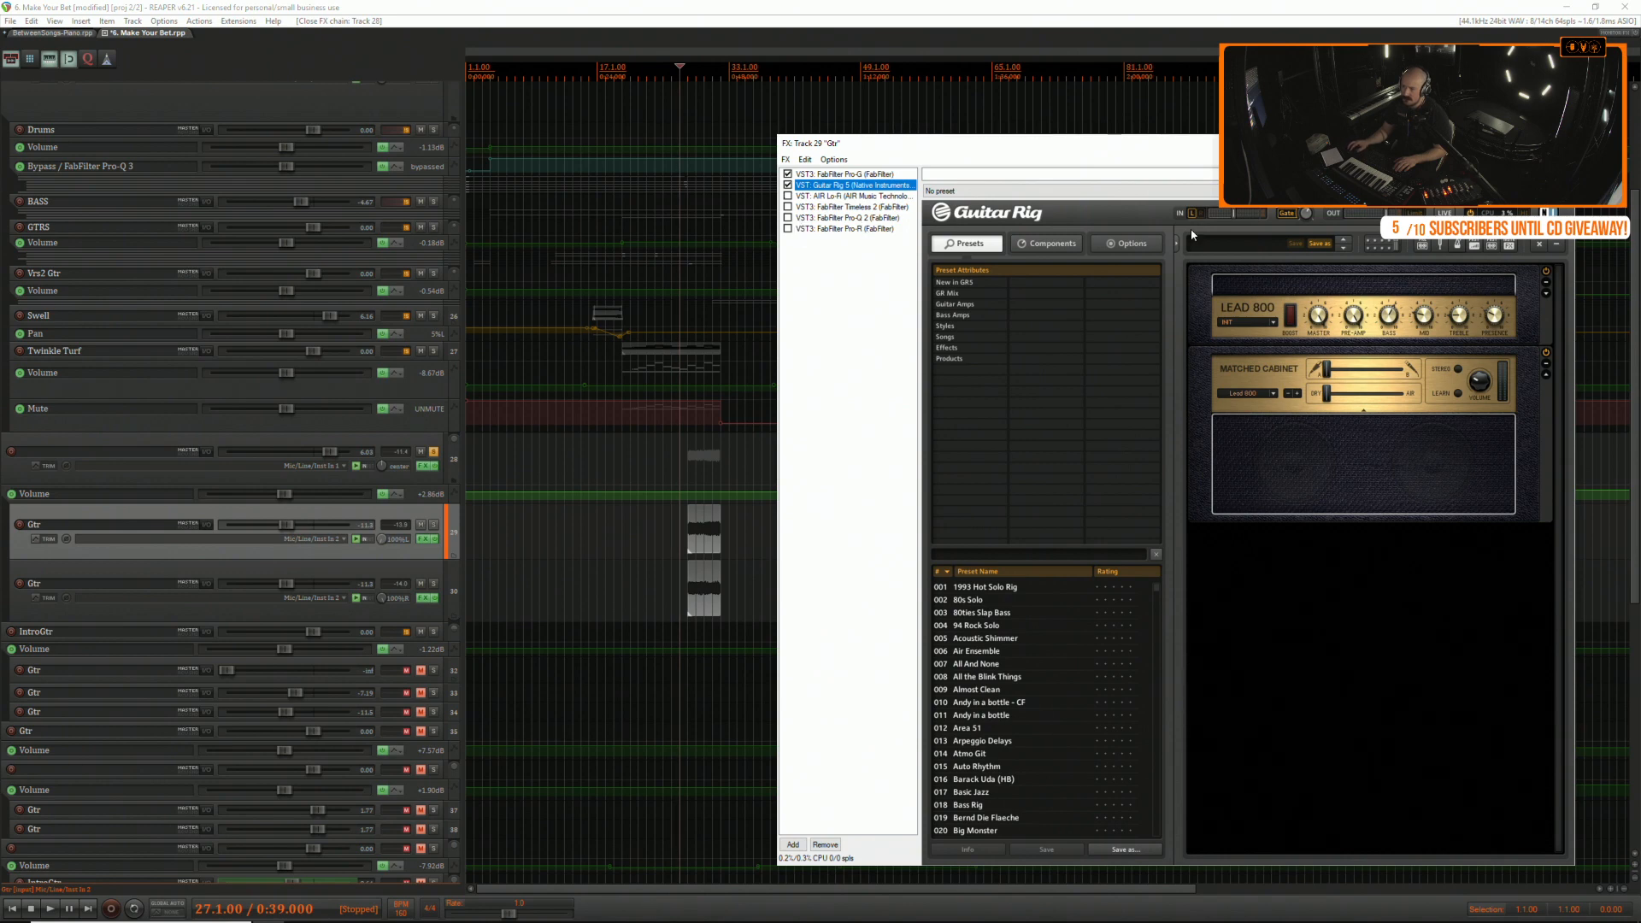
Cut the Lead 800 amp and its Matched Cabinet from the first Gtr track's Guitar Rig rack.
{"action": "right_click", "coordinate": [1314, 294]}
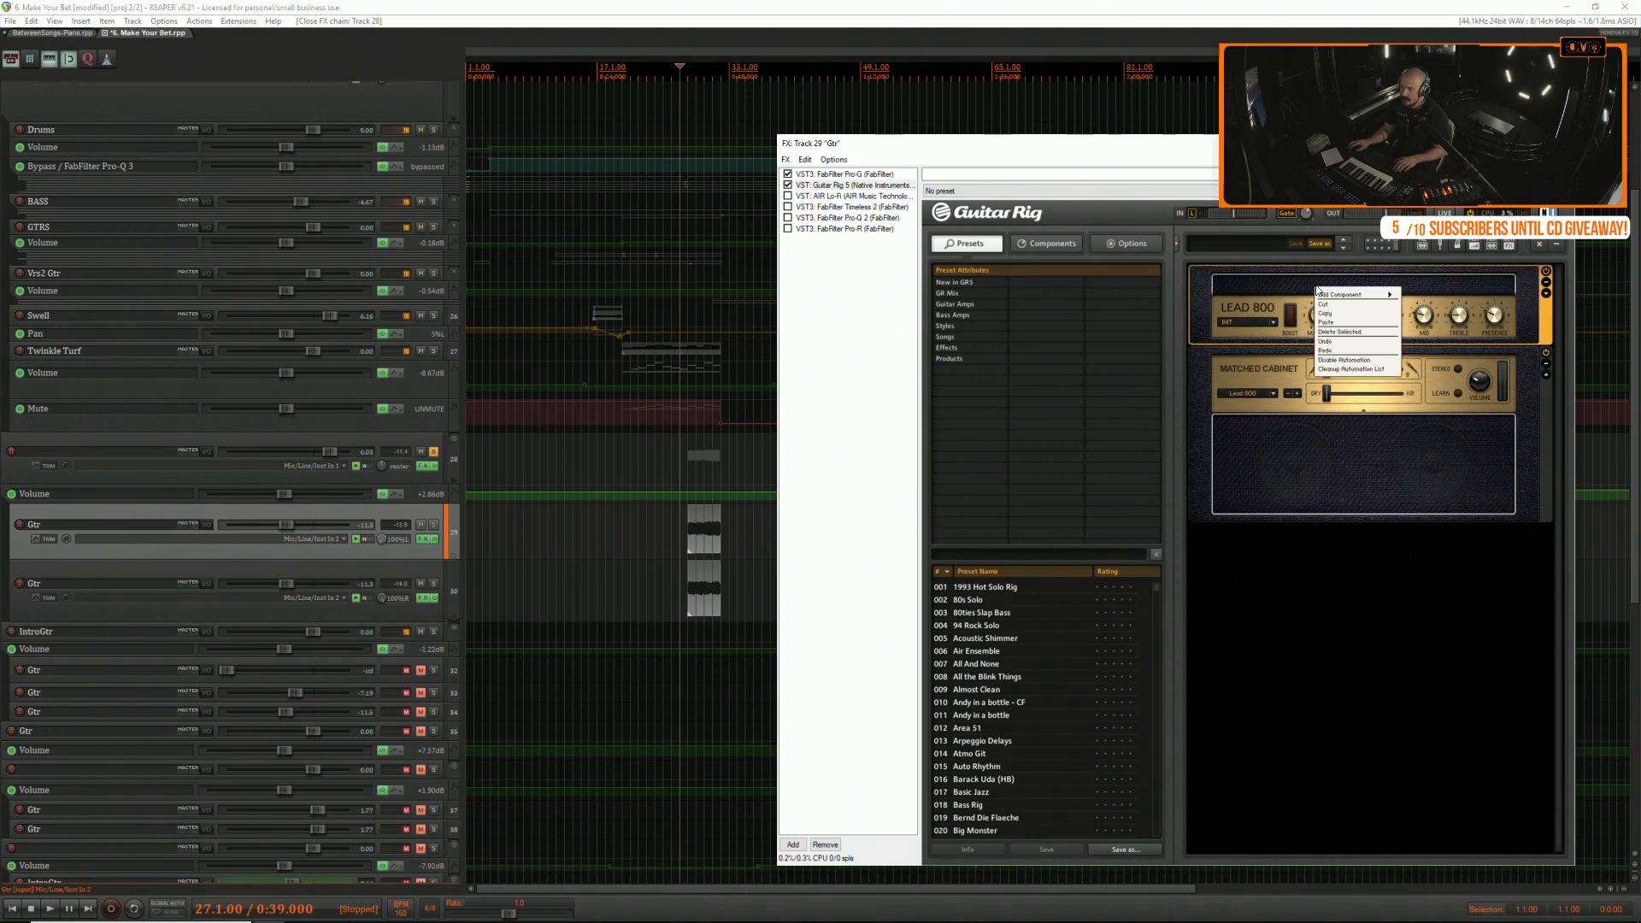
{"action": "left_click", "coordinate": [1327, 305]}
{"action": "right_click", "coordinate": [1321, 289]}
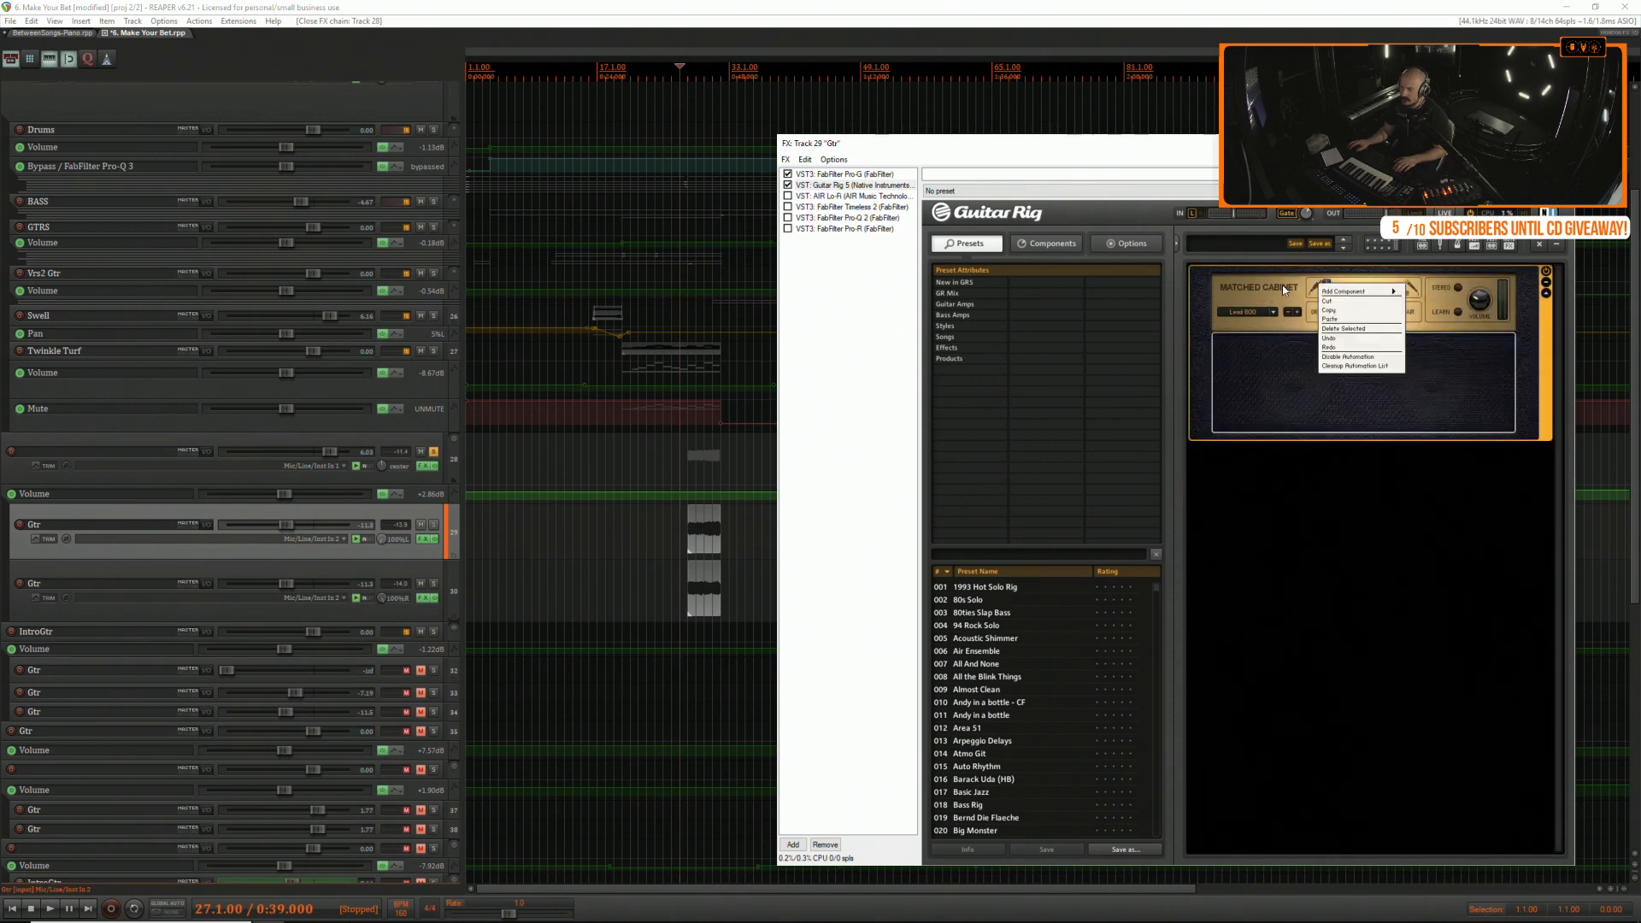
{"action": "left_click", "coordinate": [1330, 302]}
Add the Van 51 amplifier with its matched cabinet to the empty Guitar Rig rack.
{"action": "left_click", "coordinate": [1043, 243]}
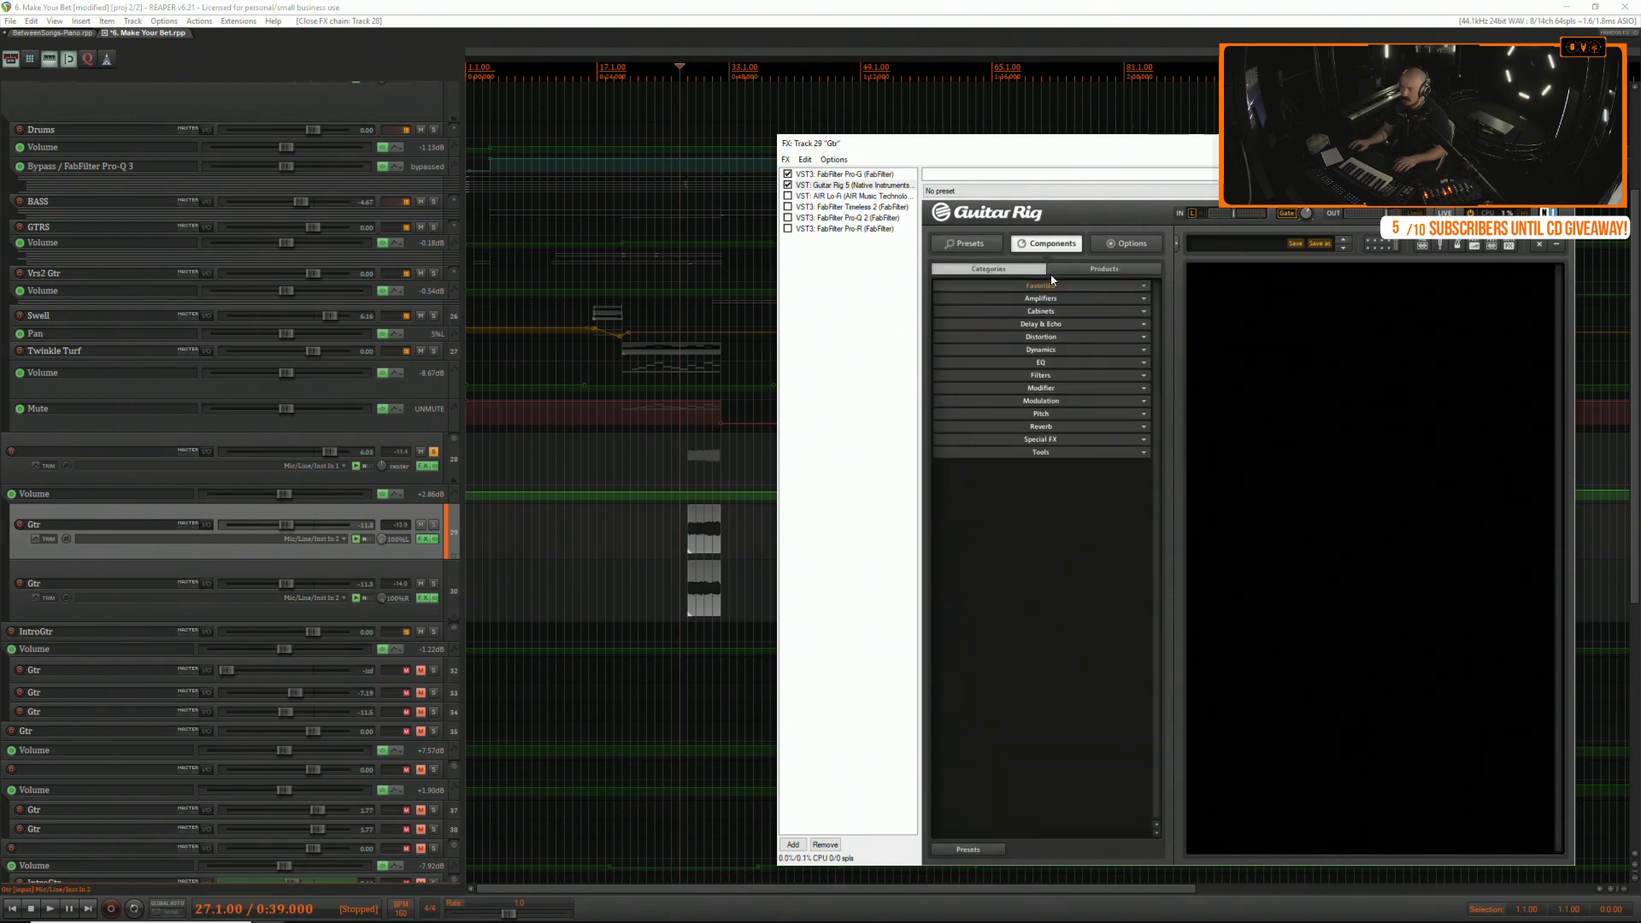
{"action": "left_click", "coordinate": [1042, 298]}
{"action": "left_click_drag", "start_coordinate": [1094, 636], "coordinate": [1345, 512]}
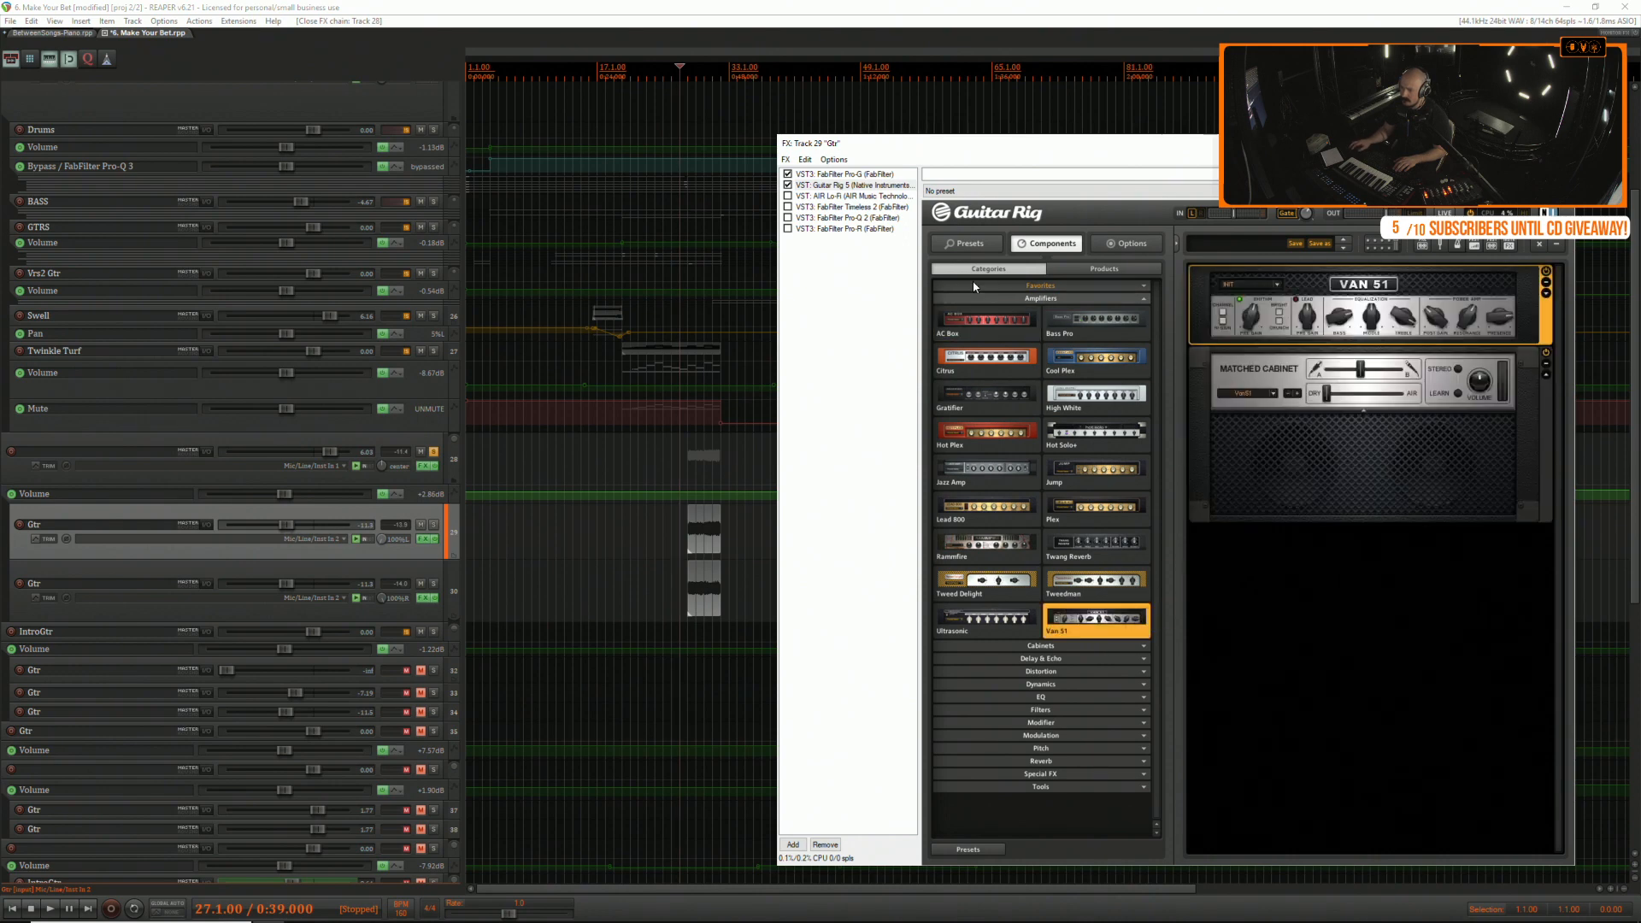
Solo the first Gtr track during playback, switch the Van 51 to its lead channel and raise the lead pre gain.
{"action": "left_click", "coordinate": [434, 534]}
{"action": "key", "text": "space"}
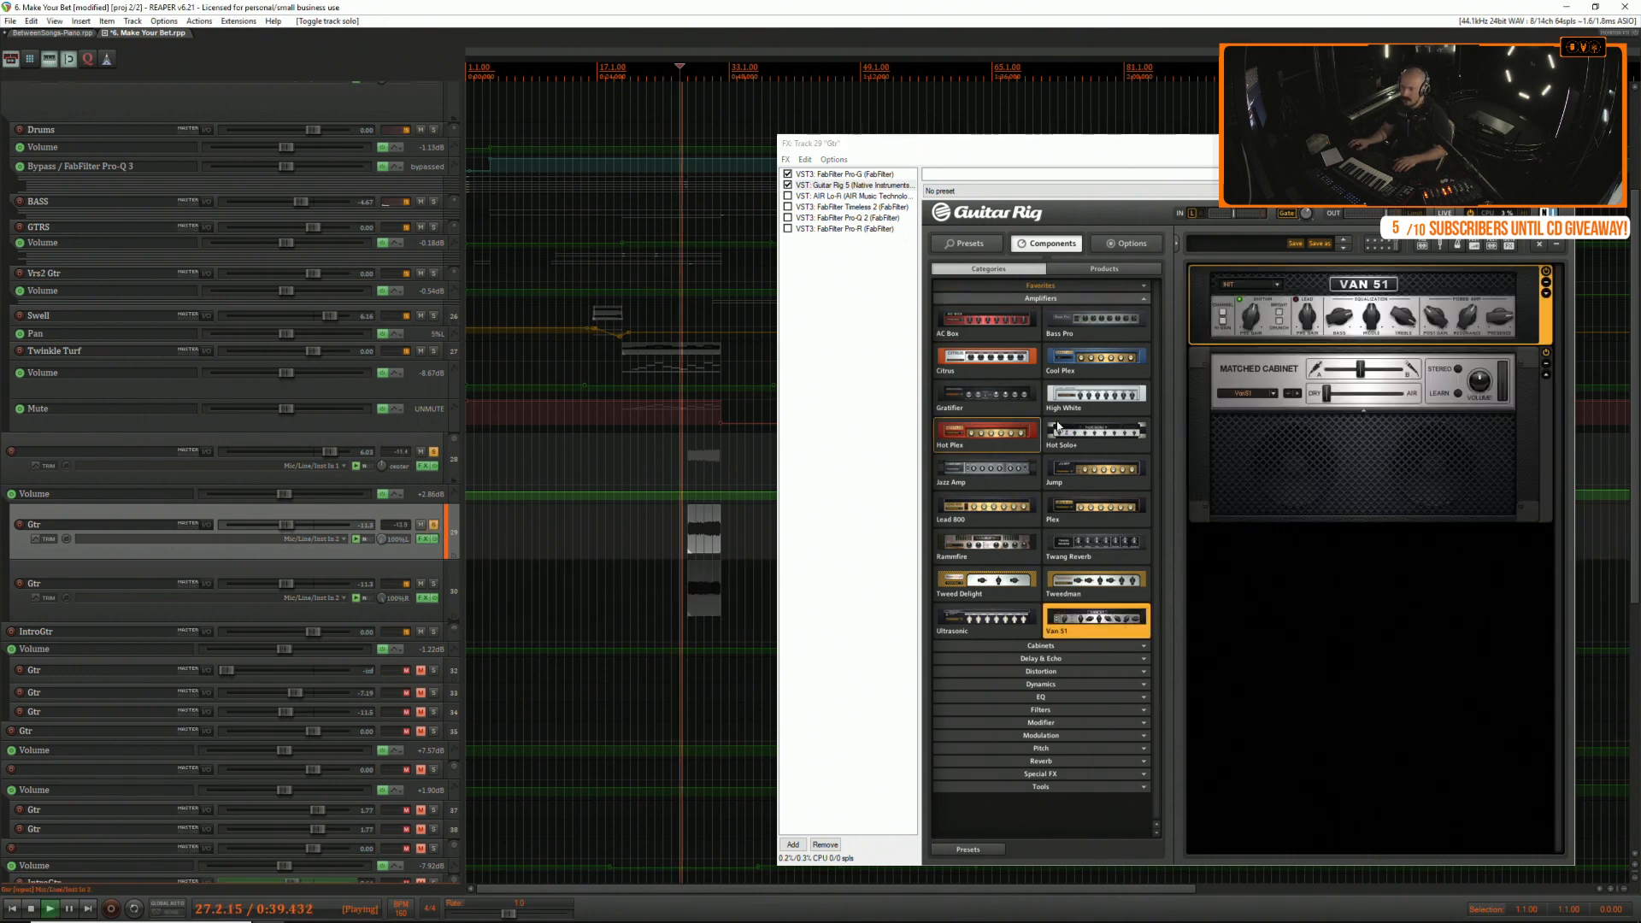
{"action": "left_click", "coordinate": [1224, 315]}
{"action": "left_click_drag", "start_coordinate": [1306, 316], "coordinate": [1305, 273]}
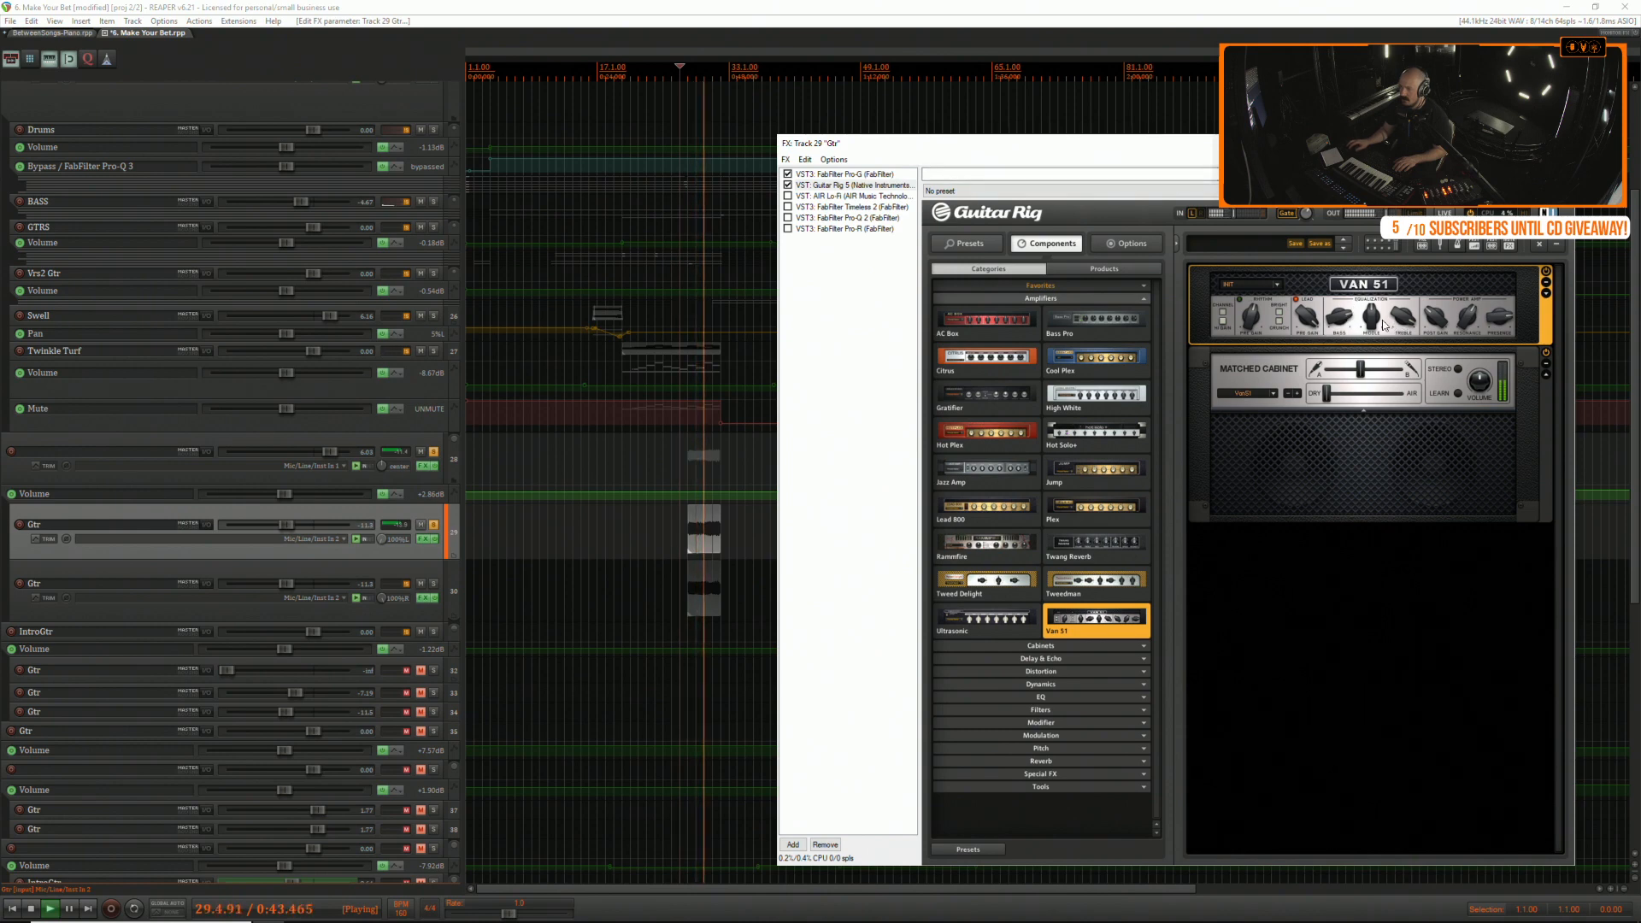
Set the matched cabinet's crossfade fully to Mic A and turn up the Van 51's first power-amp knob while auditioning.
{"action": "left_click_drag", "start_coordinate": [1360, 370], "coordinate": [1294, 372]}
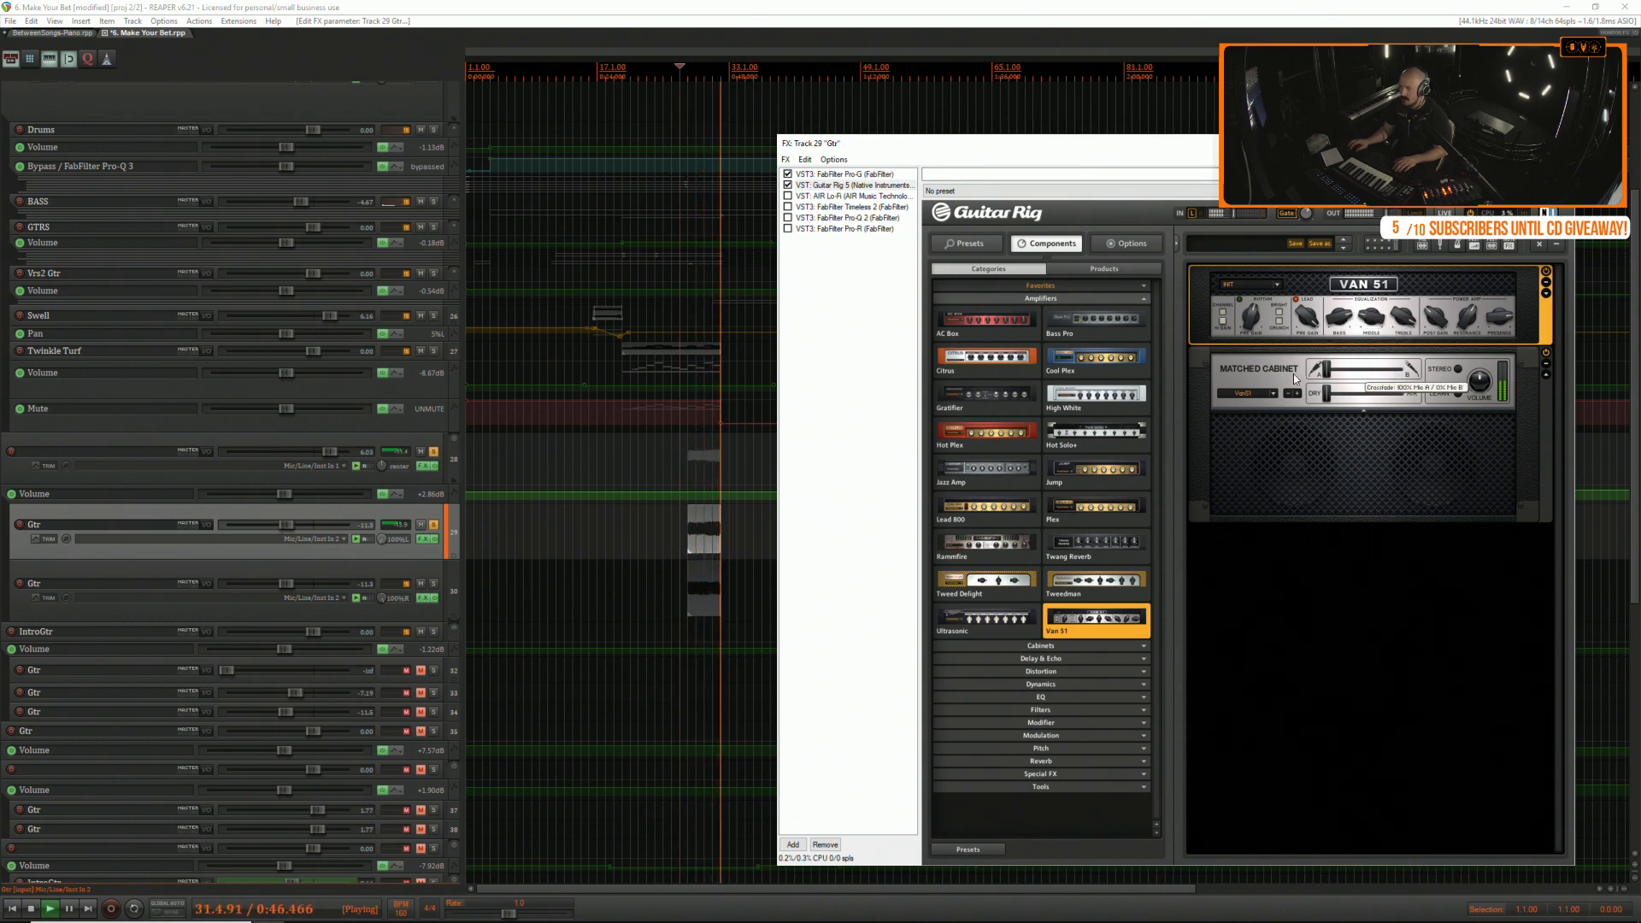
{"action": "key", "text": "space"}
{"action": "key", "text": "space"}
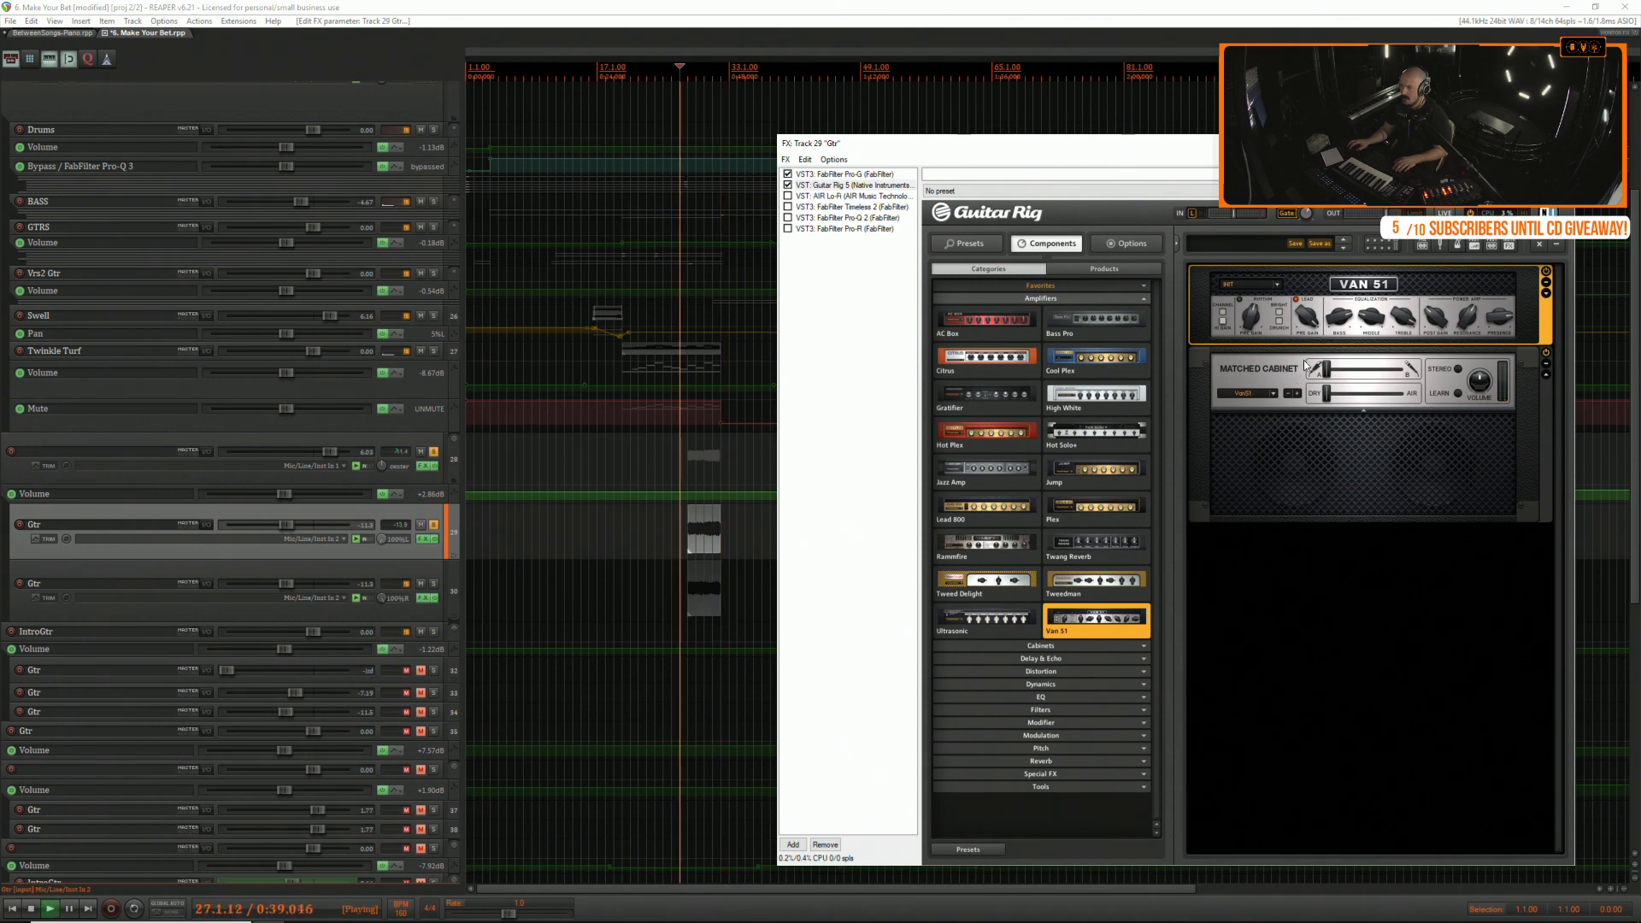
{"action": "left_click_drag", "start_coordinate": [1438, 319], "coordinate": [1434, 295]}
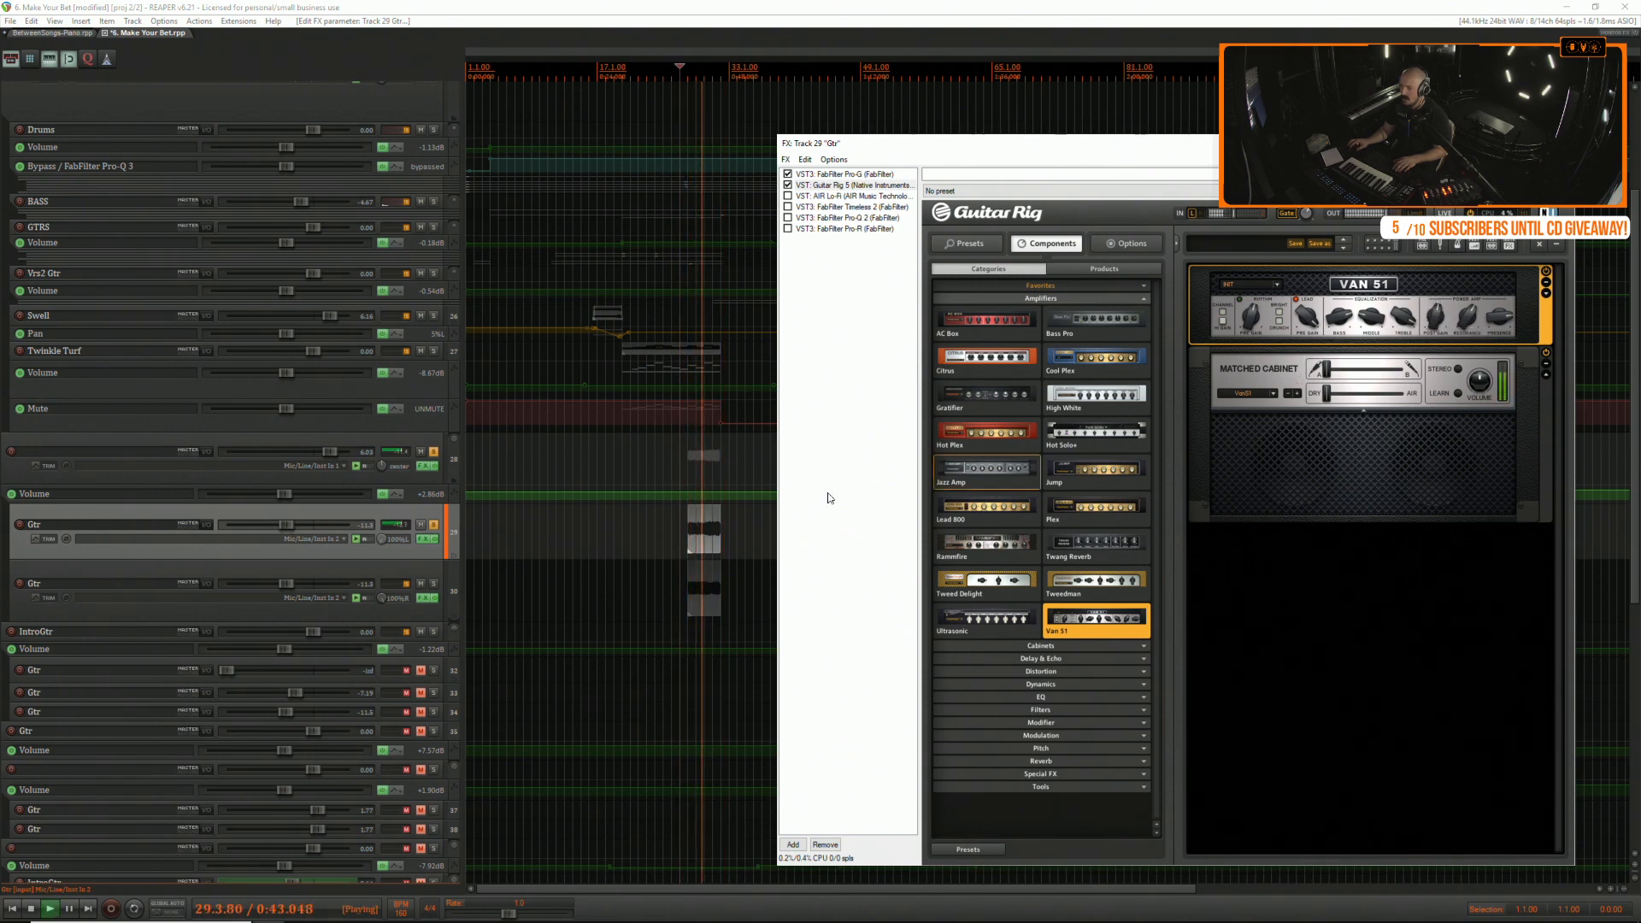
{"action": "key", "text": "space"}
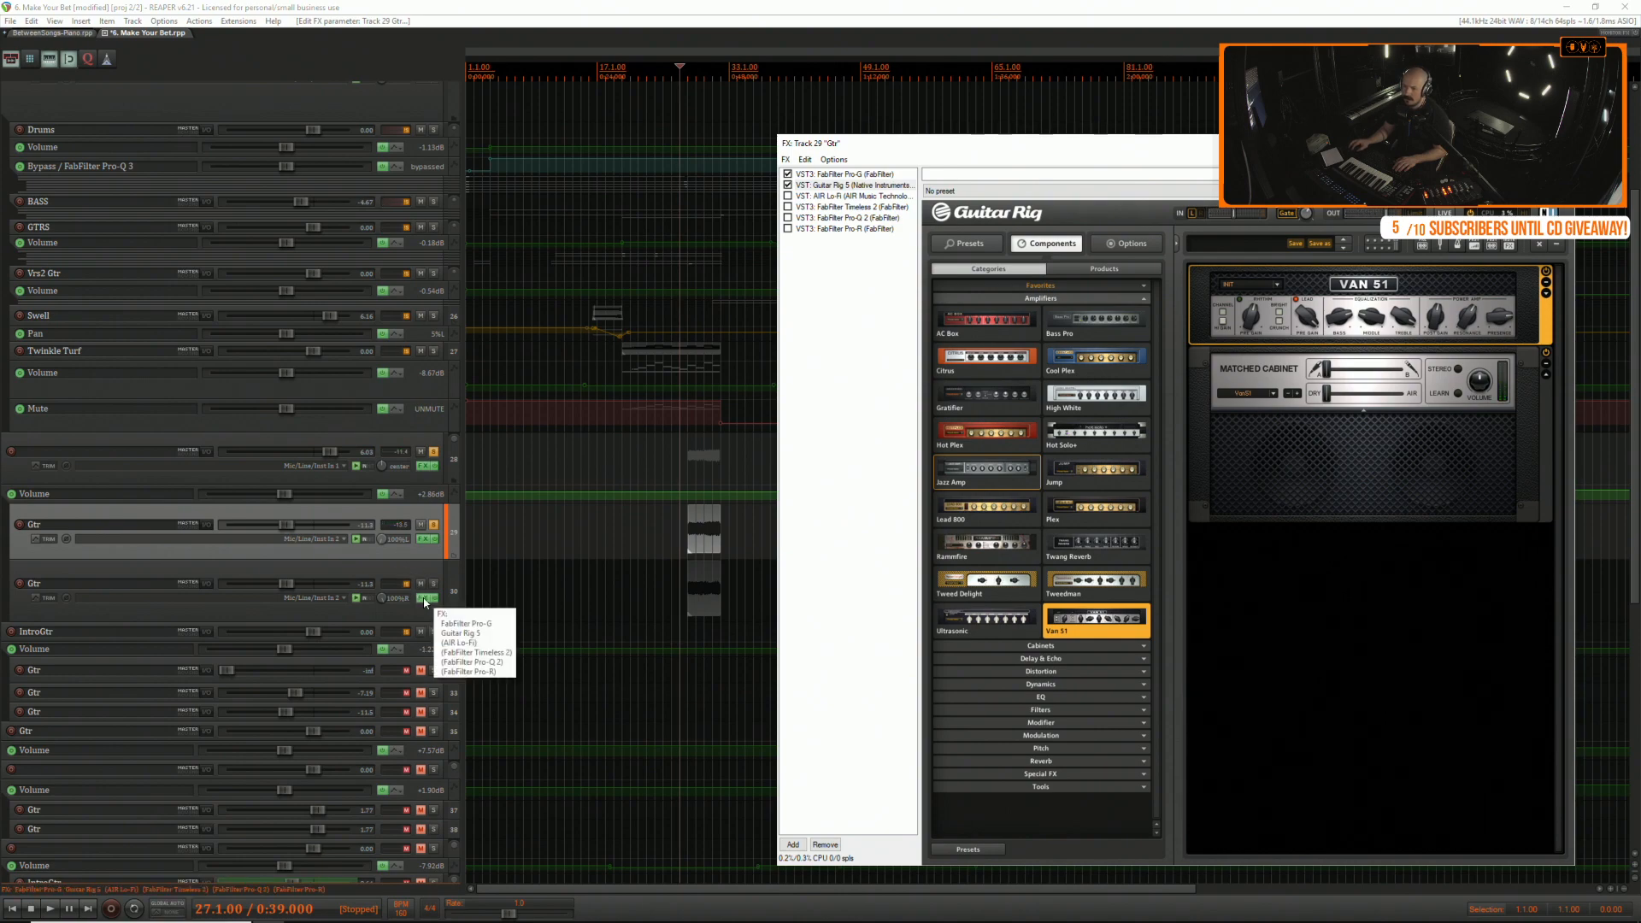
Replace all effects on the second Gtr track with a copy of the first Gtr track's FX chain.
{"action": "left_click", "coordinate": [419, 600]}
{"action": "left_click_drag", "start_coordinate": [840, 288], "coordinate": [865, 163]}
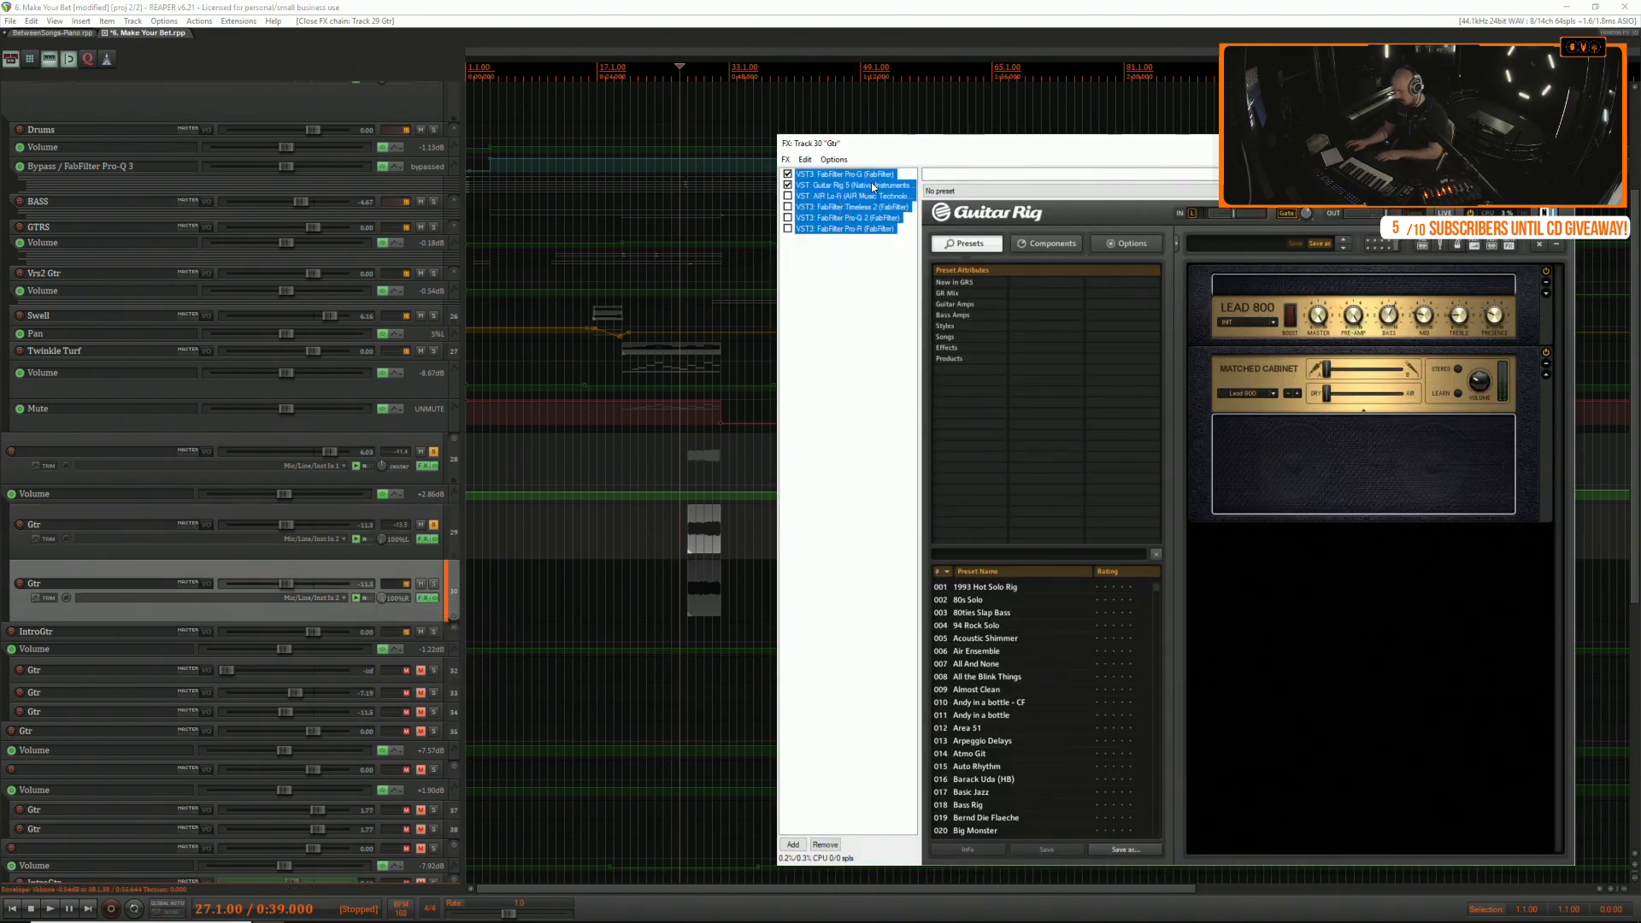
{"action": "key", "text": "Delete"}
{"action": "left_click", "coordinate": [424, 552]}
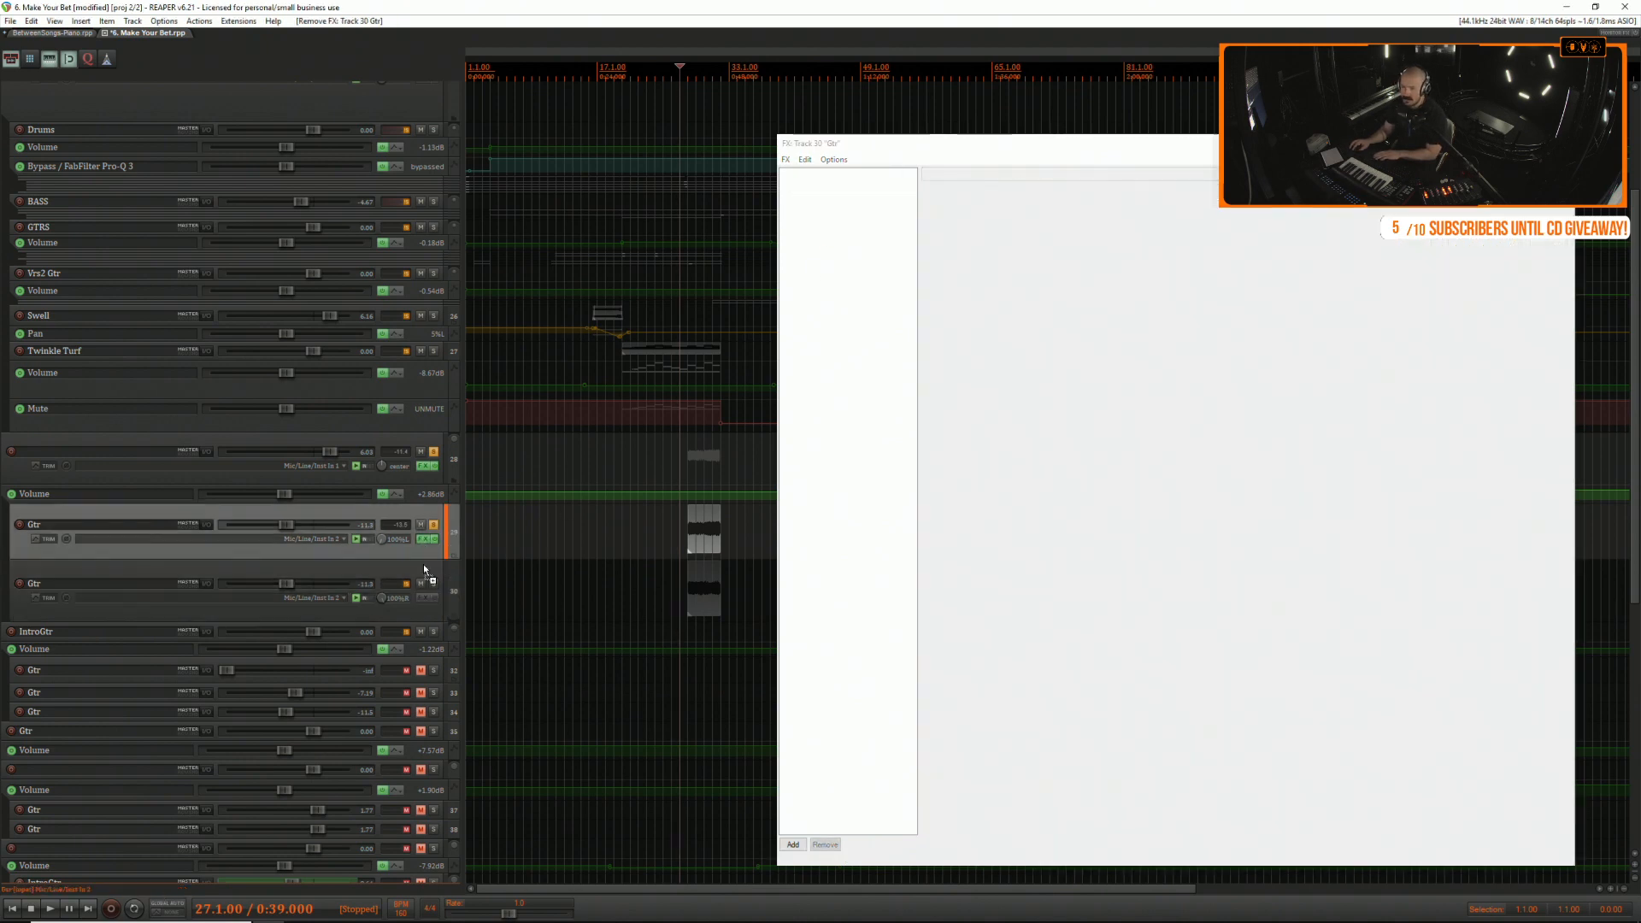
{"action": "left_click", "coordinate": [427, 599]}
{"action": "left_click_drag", "start_coordinate": [427, 596], "coordinate": [427, 597]}
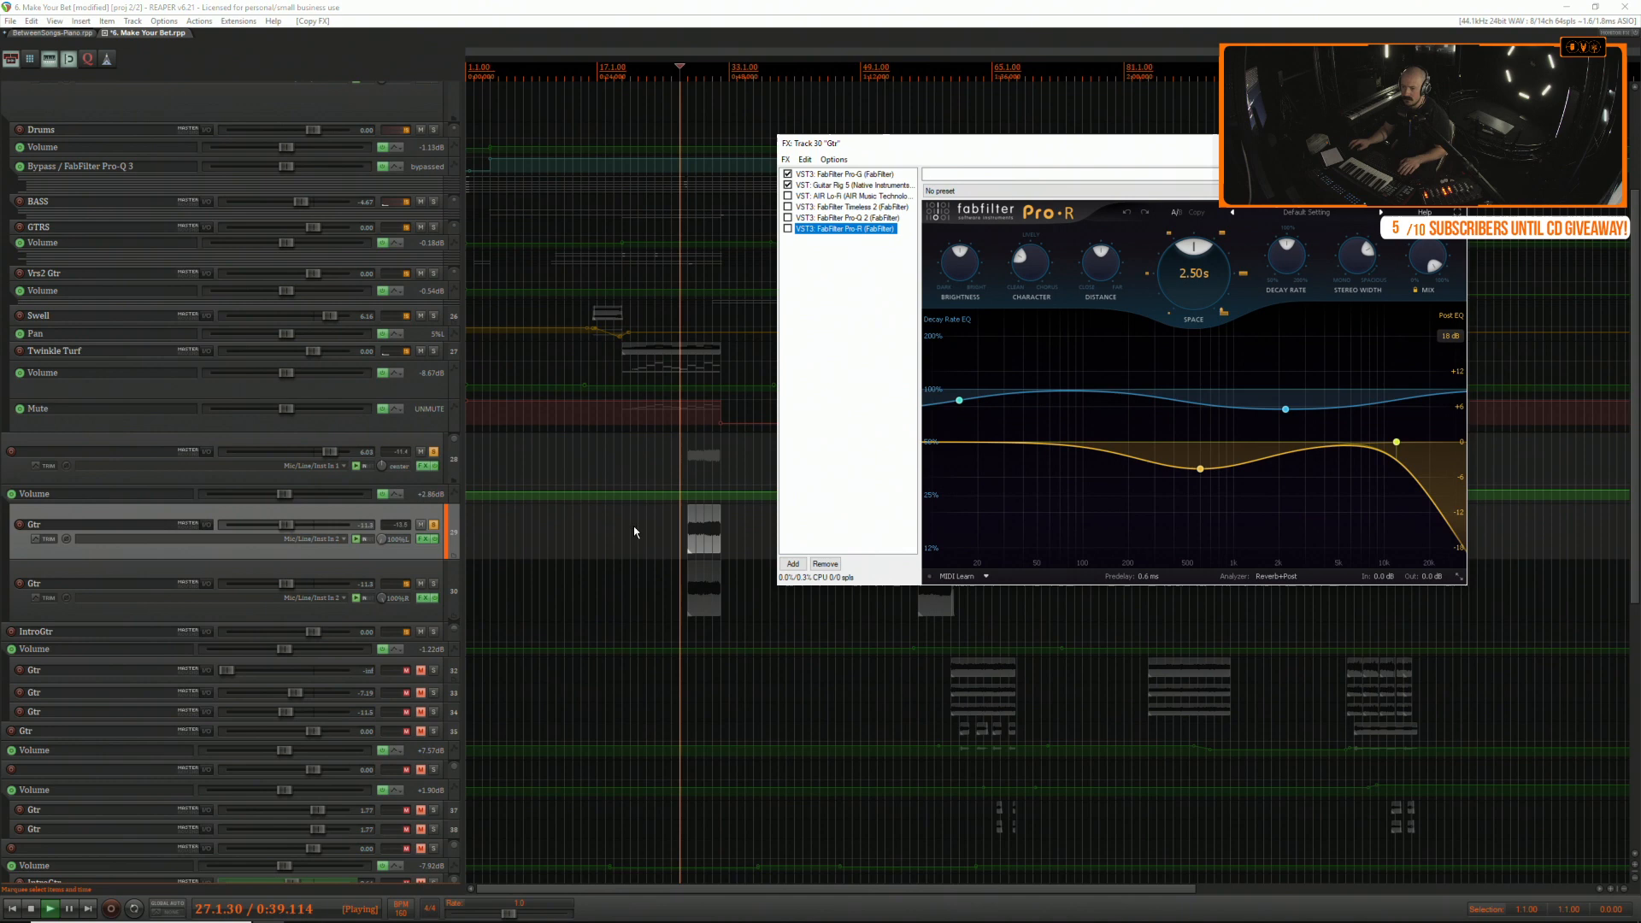
Audition both Gtr tracks together with their individual solos released, and stop playback.
{"action": "left_click", "coordinate": [434, 584]}
{"action": "left_click_drag", "start_coordinate": [434, 525], "coordinate": [436, 585]}
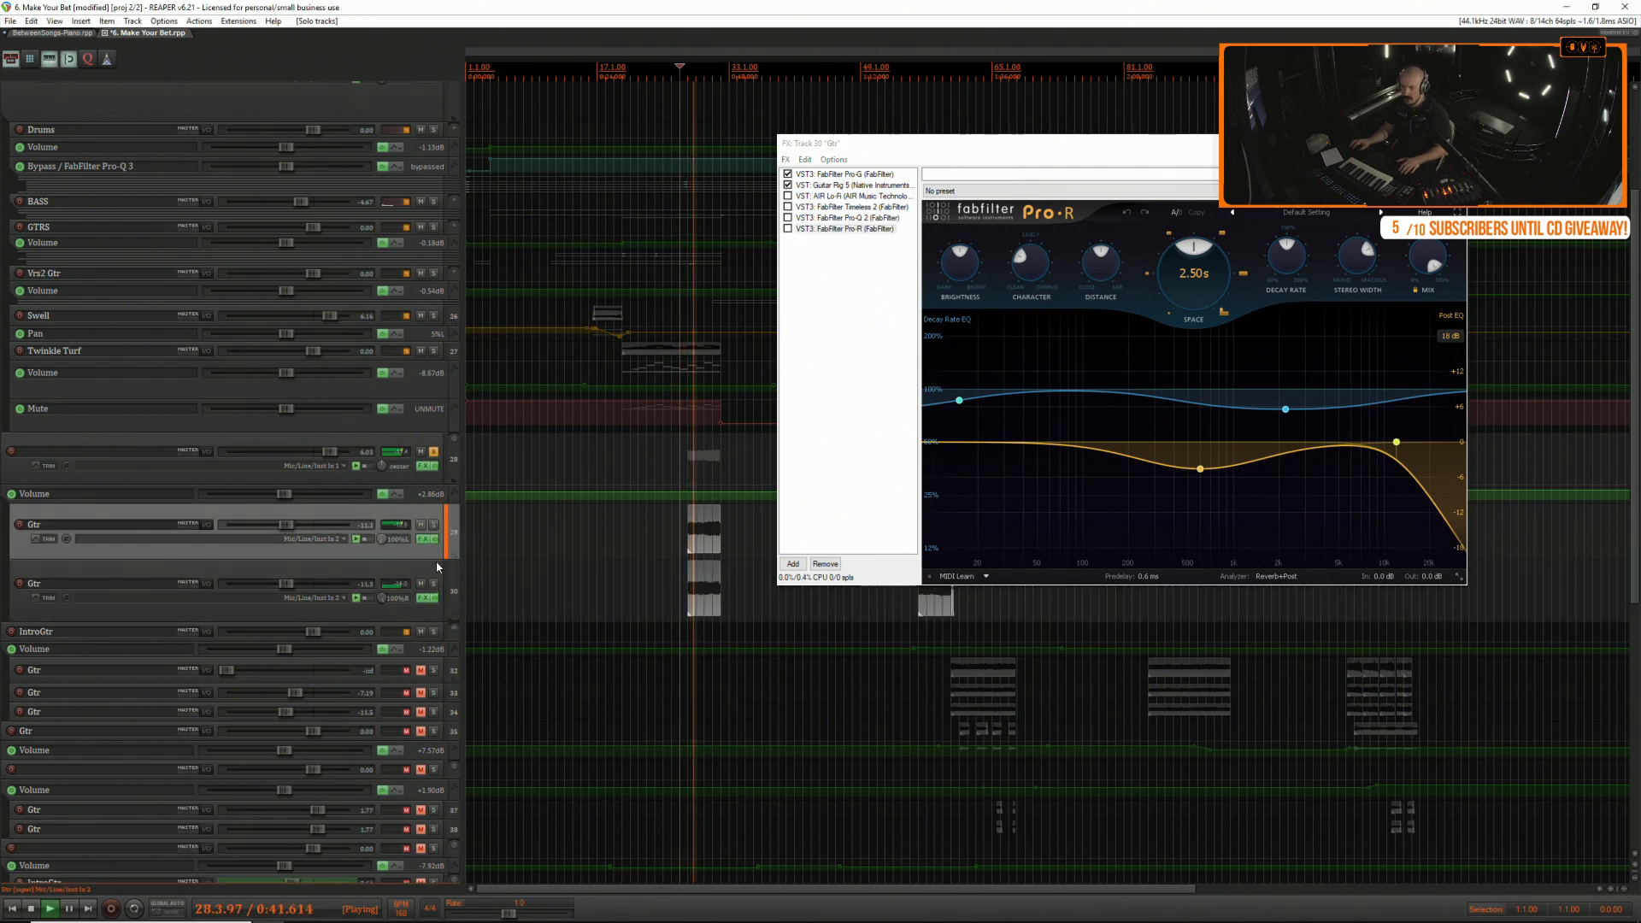
{"action": "key", "text": "space"}
In the guitar folder's Pro-Q 3, flatten the high-frequency boost, deepen the cut around 4.4 kHz and raise the low-cut frequency.
{"action": "left_click", "coordinate": [426, 466]}
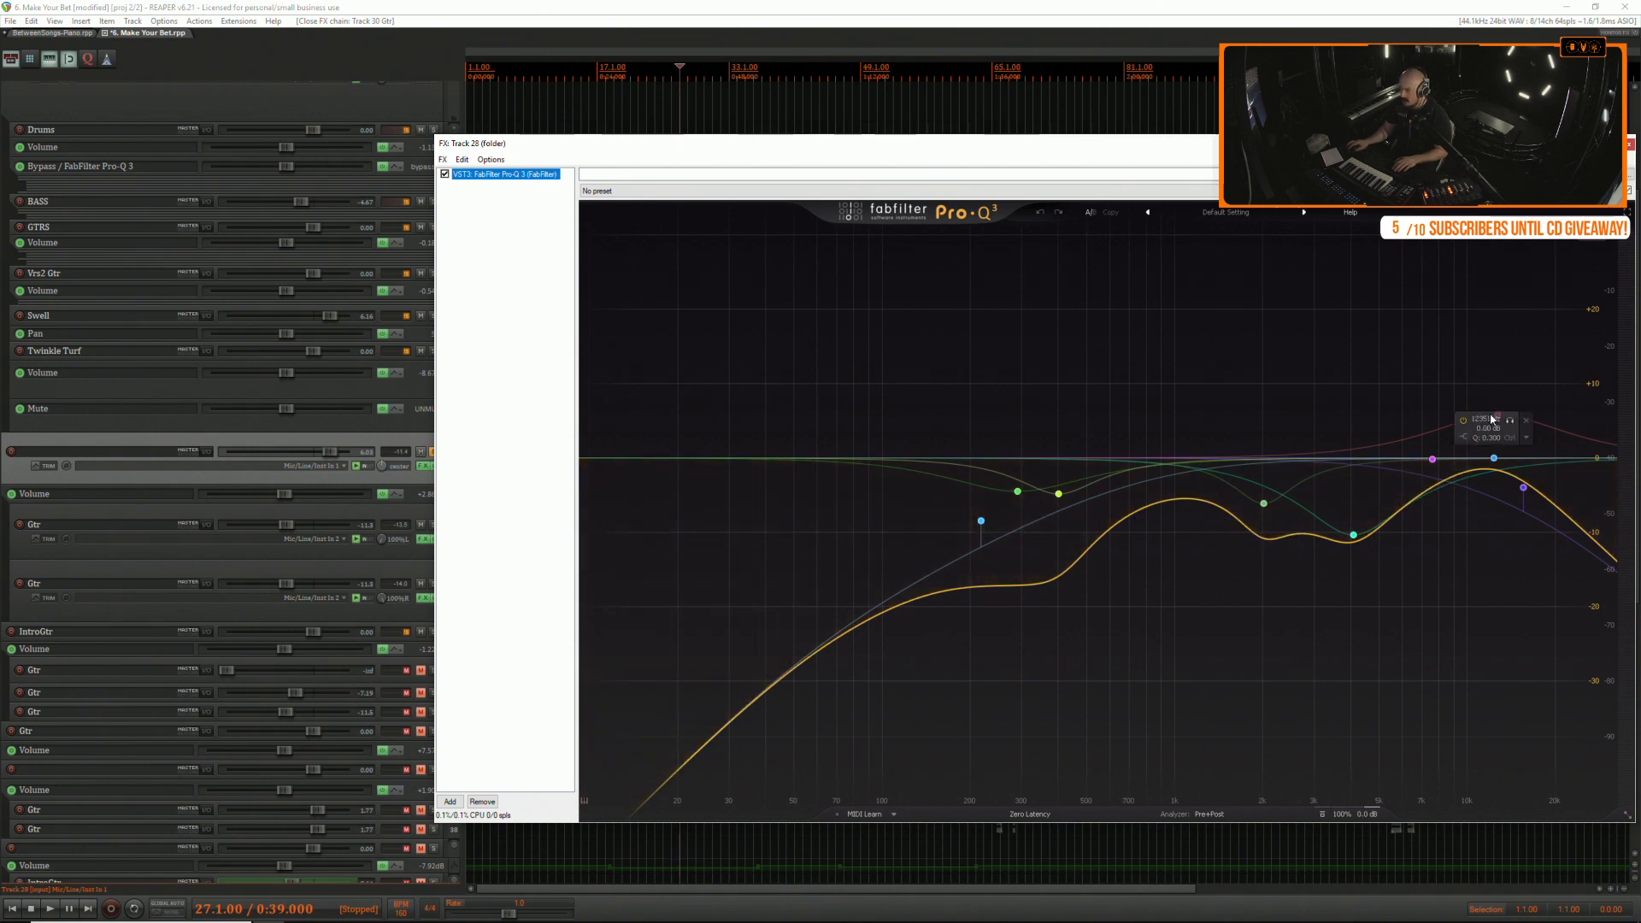
{"action": "left_click_drag", "start_coordinate": [1497, 418], "coordinate": [1495, 456]}
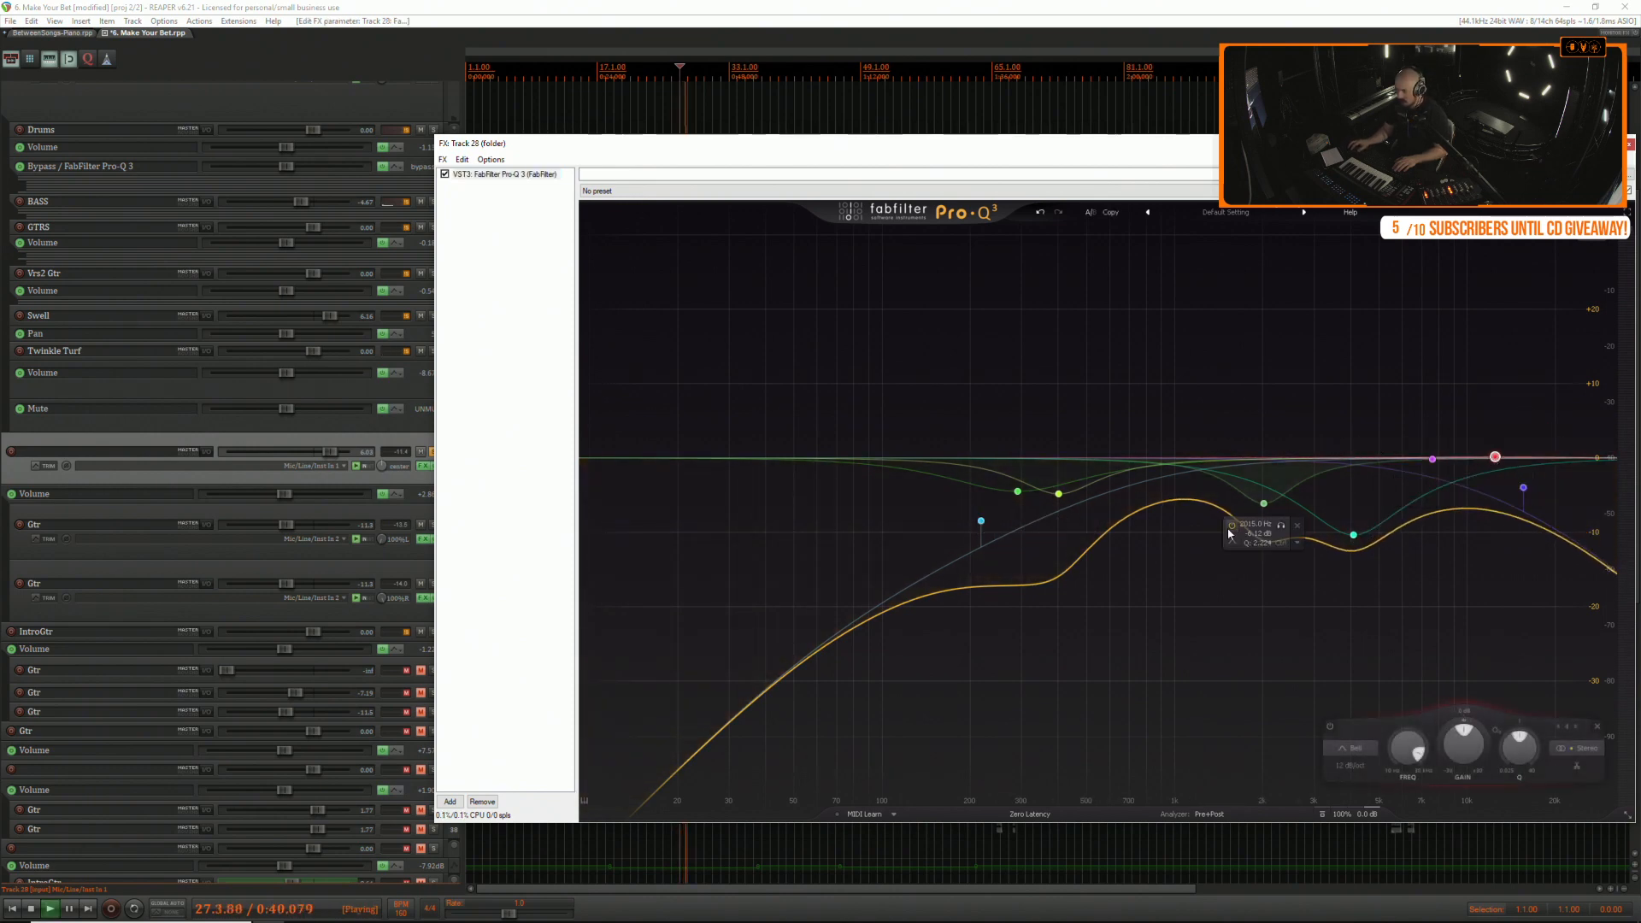
{"action": "mouse_move", "coordinate": [1371, 556]}
{"action": "left_mouse_down"}
{"action": "mouse_move", "coordinate": [1456, 556]}
{"action": "mouse_move", "coordinate": [1239, 556]}
{"action": "mouse_move", "coordinate": [1370, 556]}
{"action": "mouse_move", "coordinate": [1354, 609]}
{"action": "mouse_move", "coordinate": [1368, 670]}
{"action": "mouse_move", "coordinate": [1357, 530]}
{"action": "mouse_move", "coordinate": [1363, 601]}
{"action": "mouse_move", "coordinate": [1365, 579]}
{"action": "left_mouse_up"}
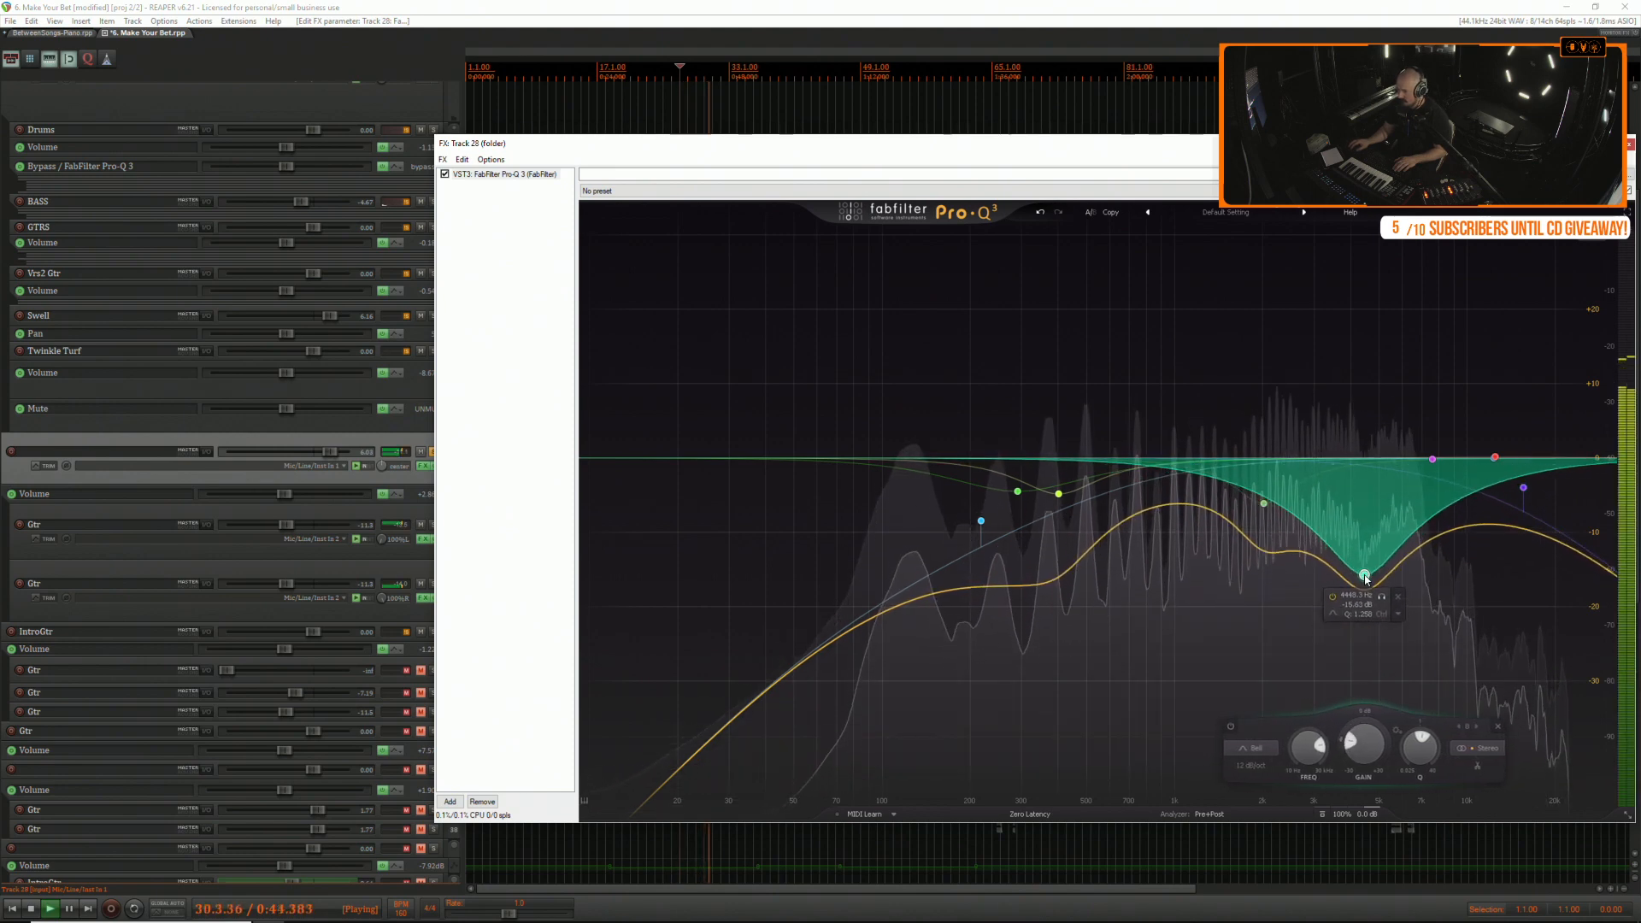
{"action": "left_click_drag", "start_coordinate": [980, 520], "coordinate": [1057, 540]}
{"action": "key", "text": "space"}
{"action": "key", "text": "space"}
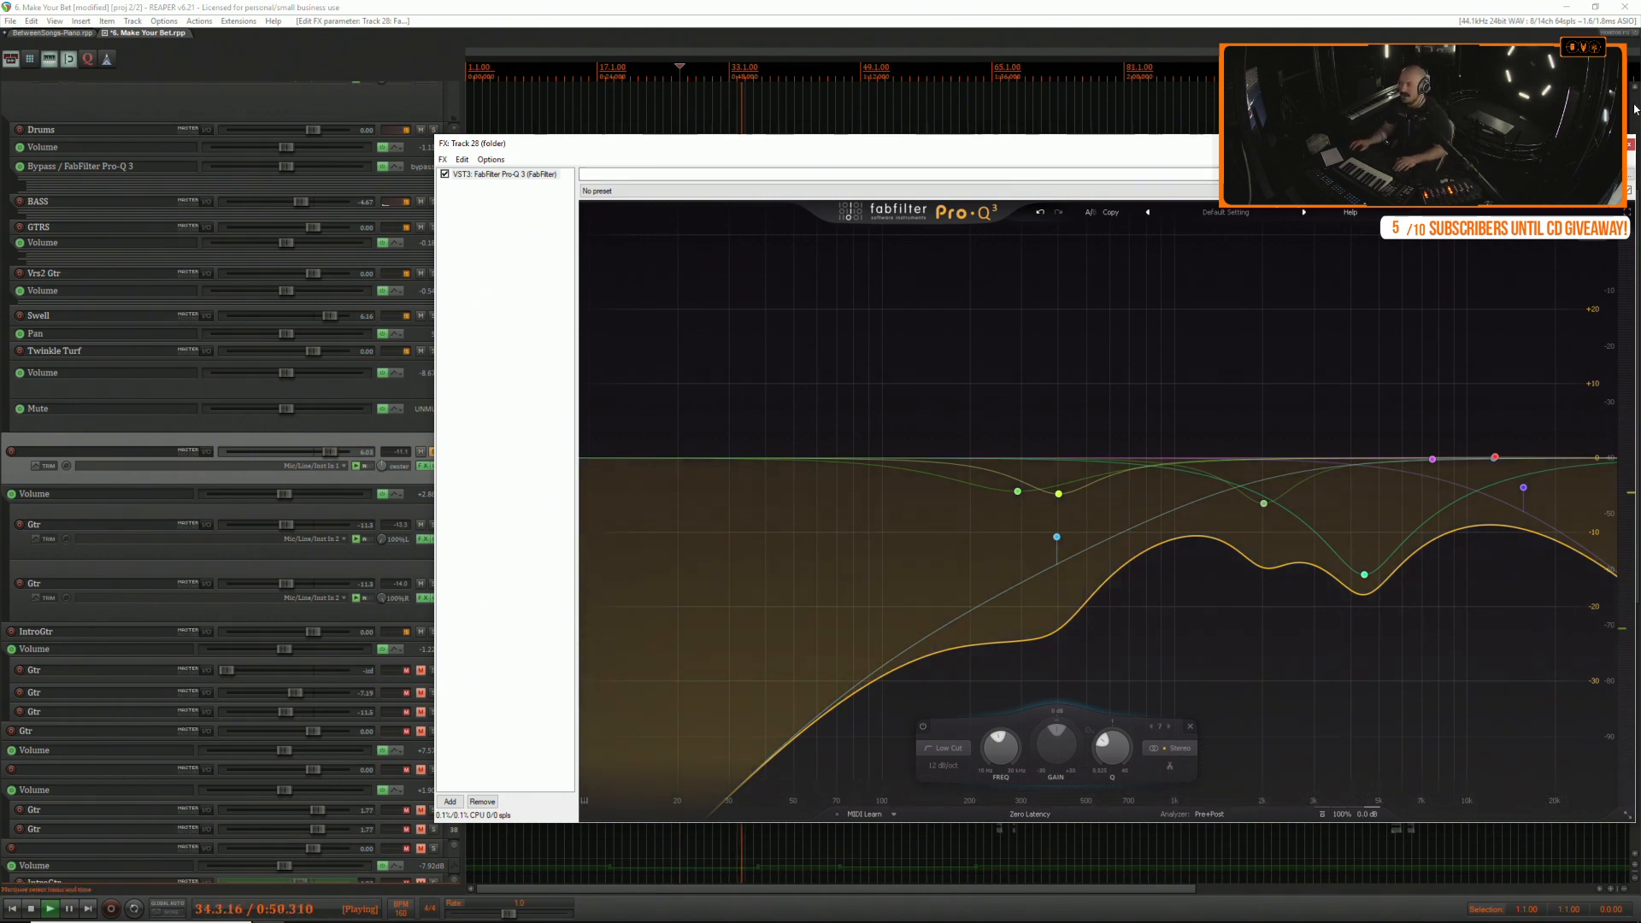
{"action": "left_click", "coordinate": [1629, 147]}
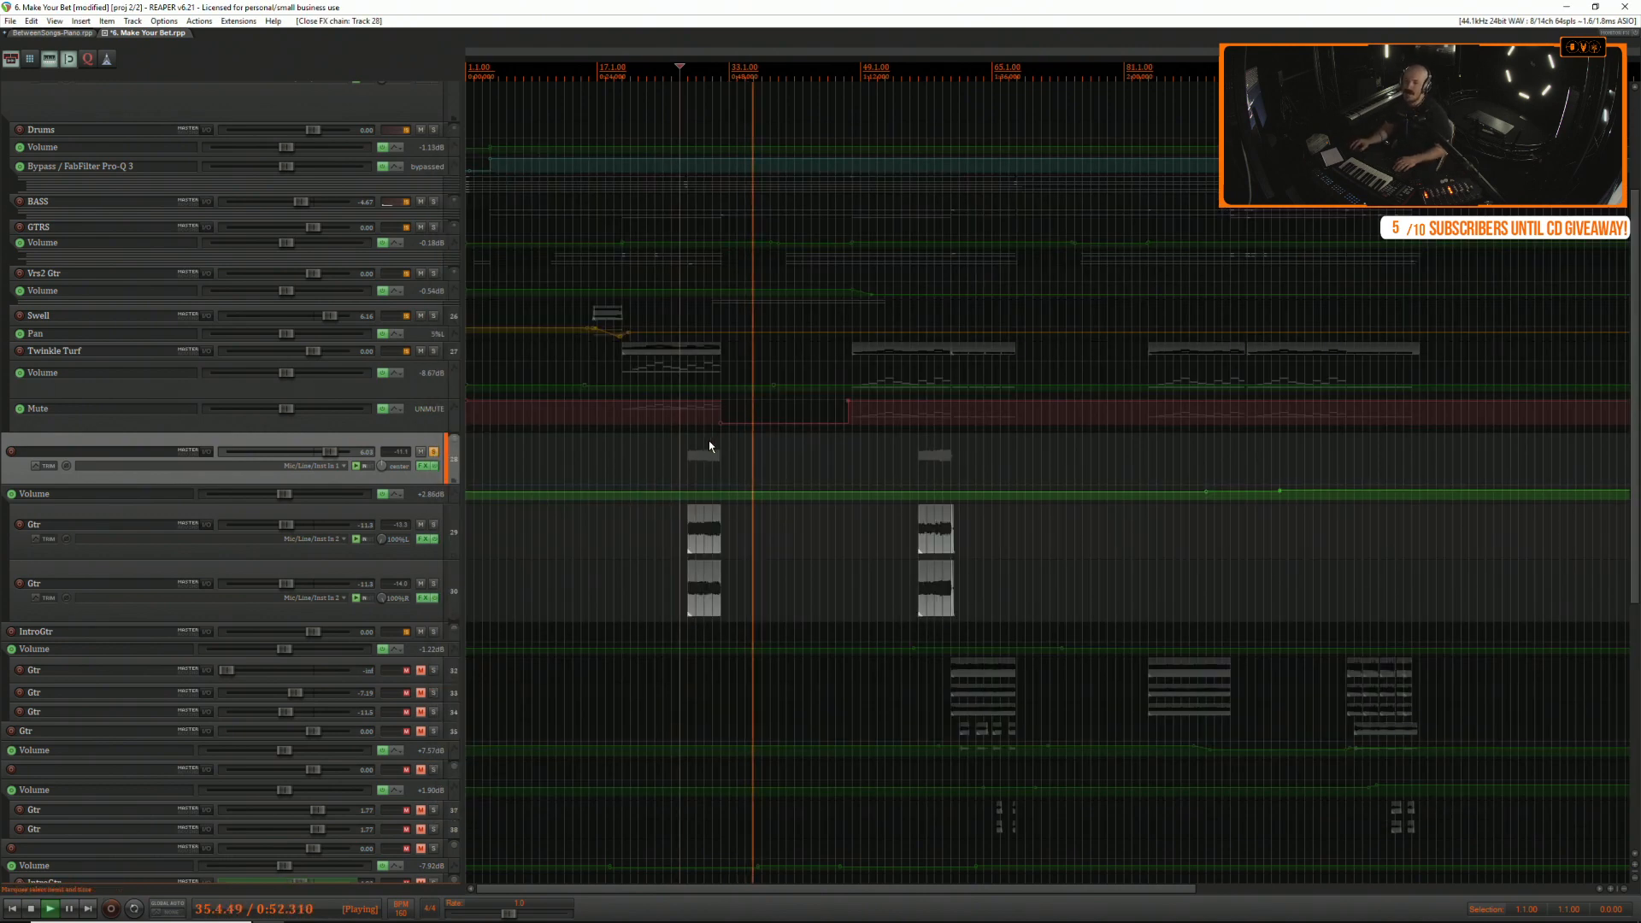
Stop playback, name the guitar folder track Gtrs2, release its solo and play it with the full mix.
{"action": "key", "text": "space"}
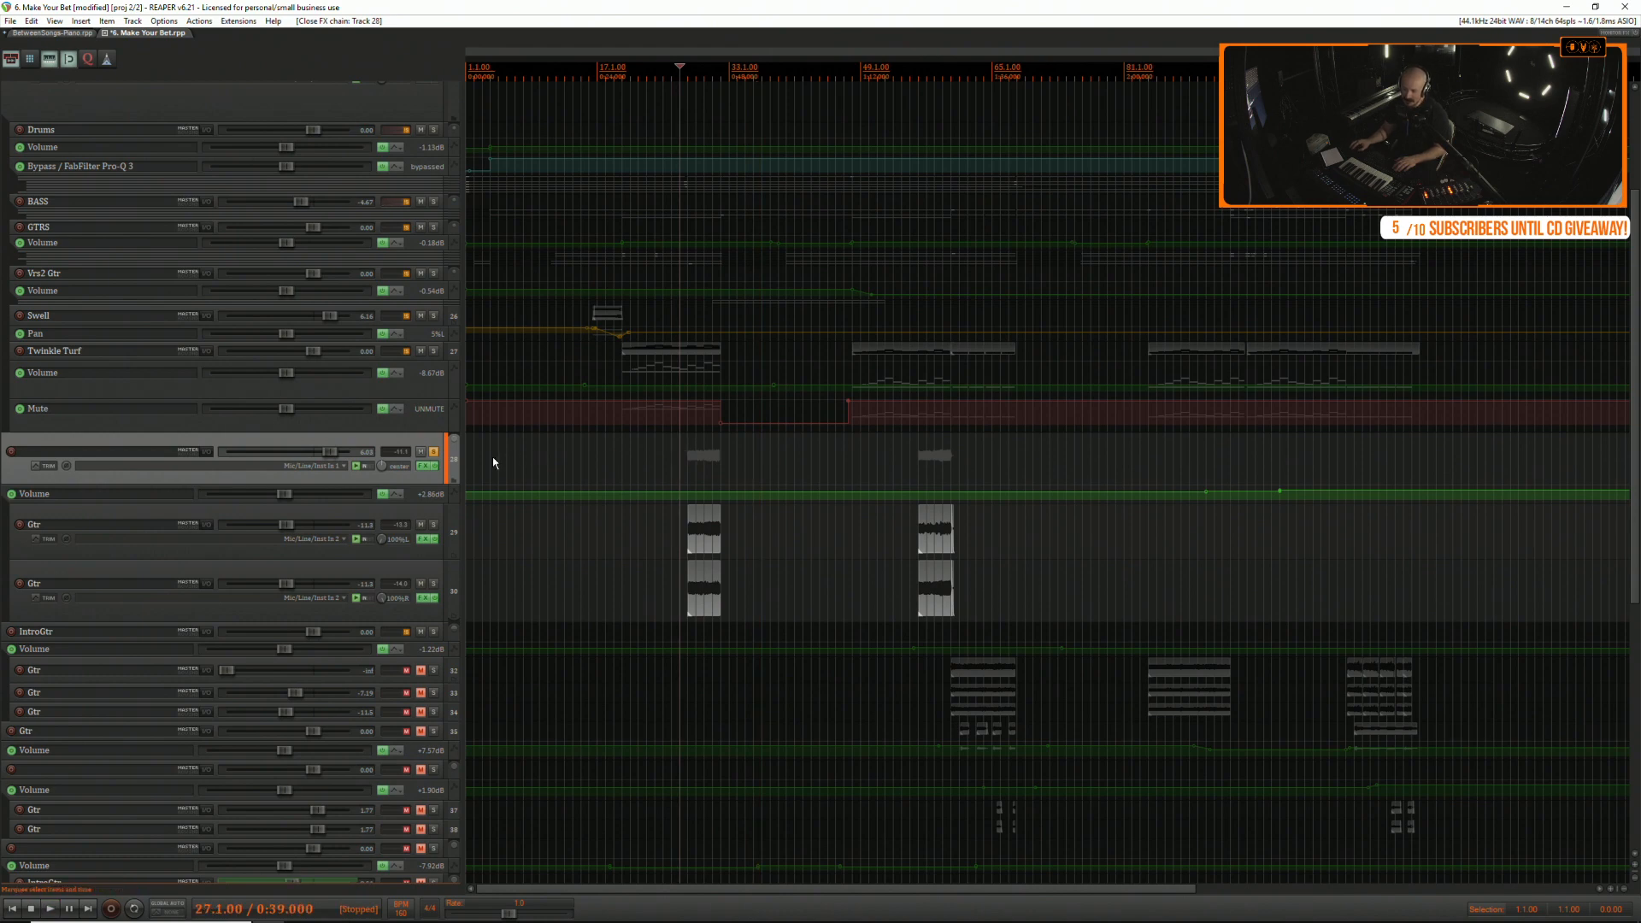
{"action": "scroll", "coordinate": [492, 456], "scroll_direction": "up", "scroll_amount": 3}
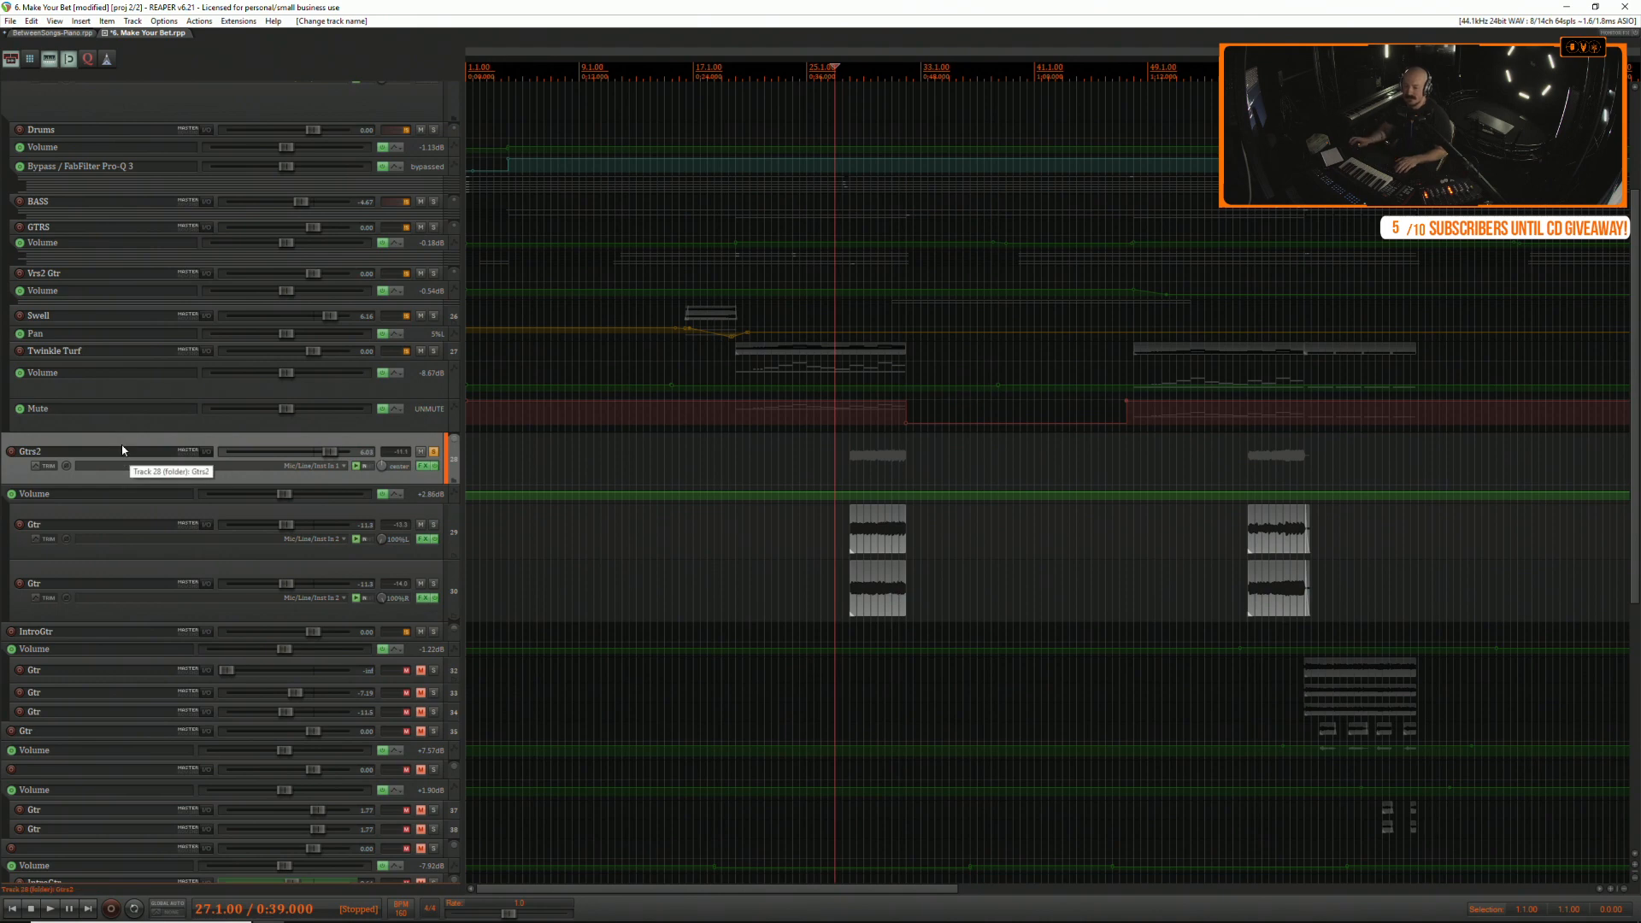
{"action": "left_click", "coordinate": [434, 454]}
{"action": "key", "text": "space"}
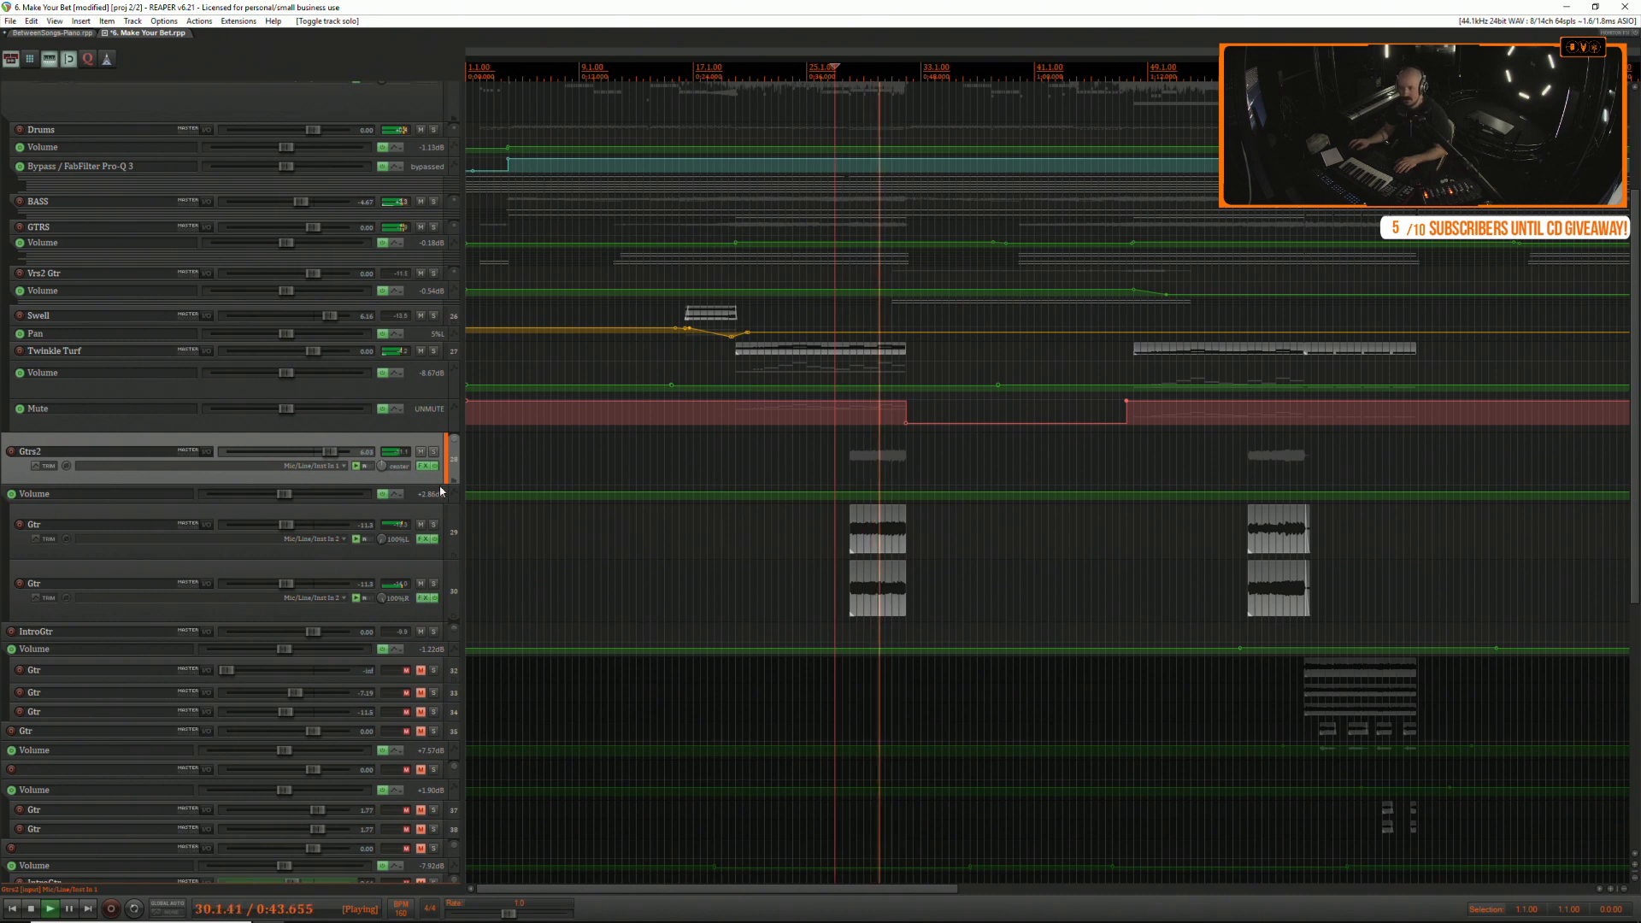
Raise the Gtrs2 volume envelope to +7.42 dB and replay the first guitar section.
{"action": "left_click_drag", "start_coordinate": [493, 488], "coordinate": [504, 474]}
{"action": "key", "text": "space"}
{"action": "key", "text": "space"}
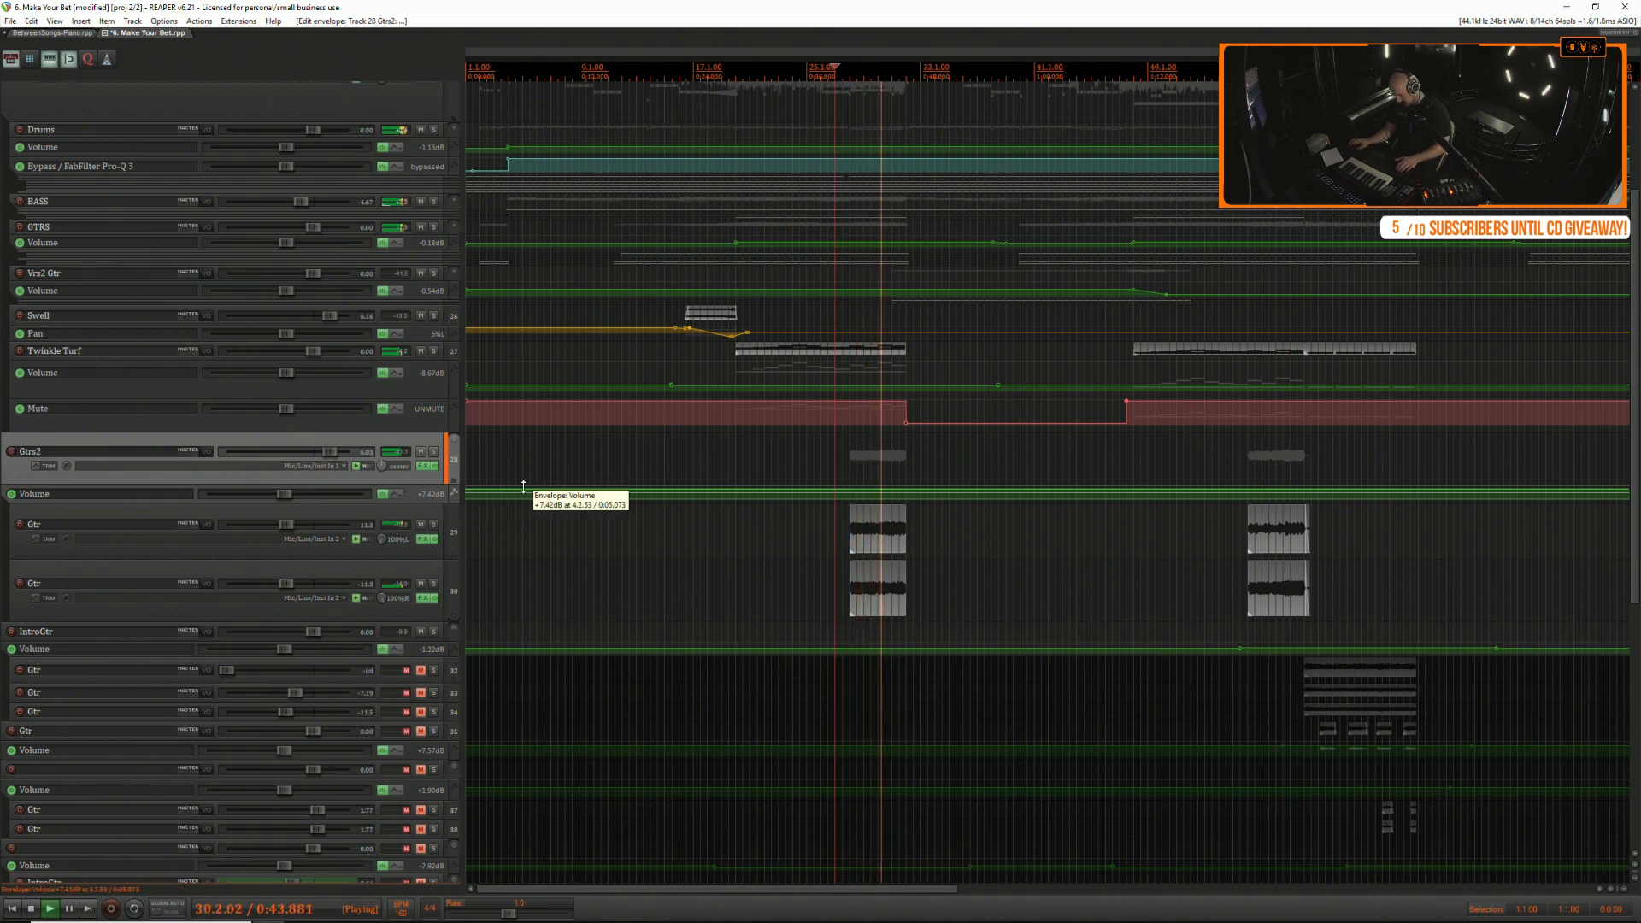
Audition the second Gtrs2 section in the mix, briefly toggling the folder's solo, and stop playback.
{"action": "left_click", "coordinate": [1222, 522]}
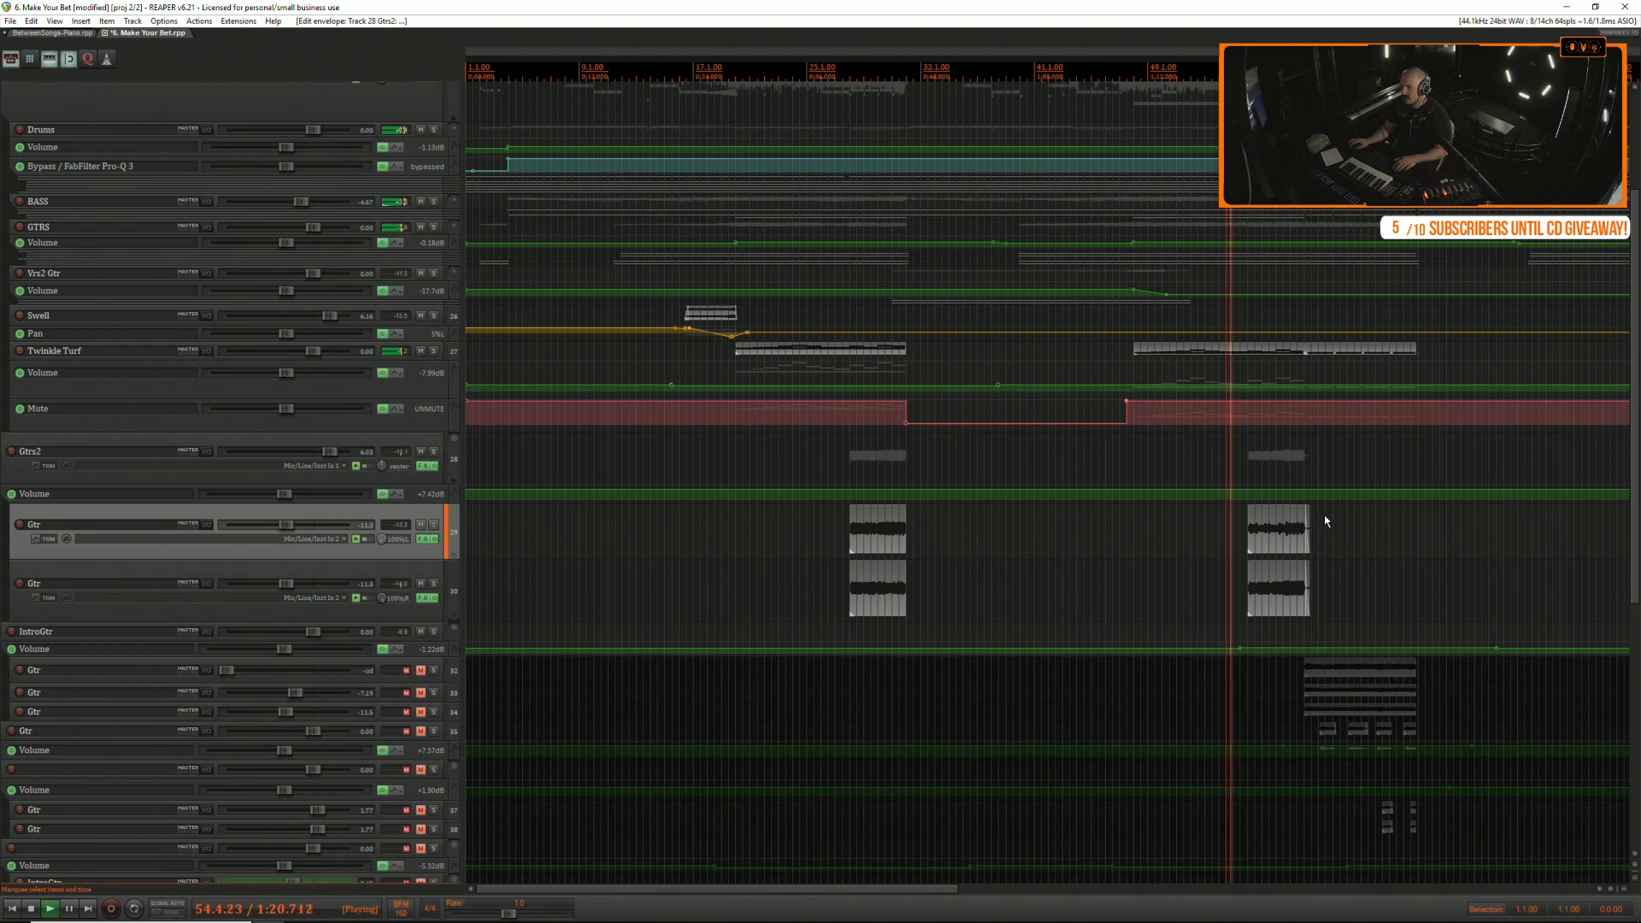
{"action": "left_click", "coordinate": [1324, 516]}
{"action": "scroll", "coordinate": [1324, 516], "scroll_direction": "up", "scroll_amount": 4}
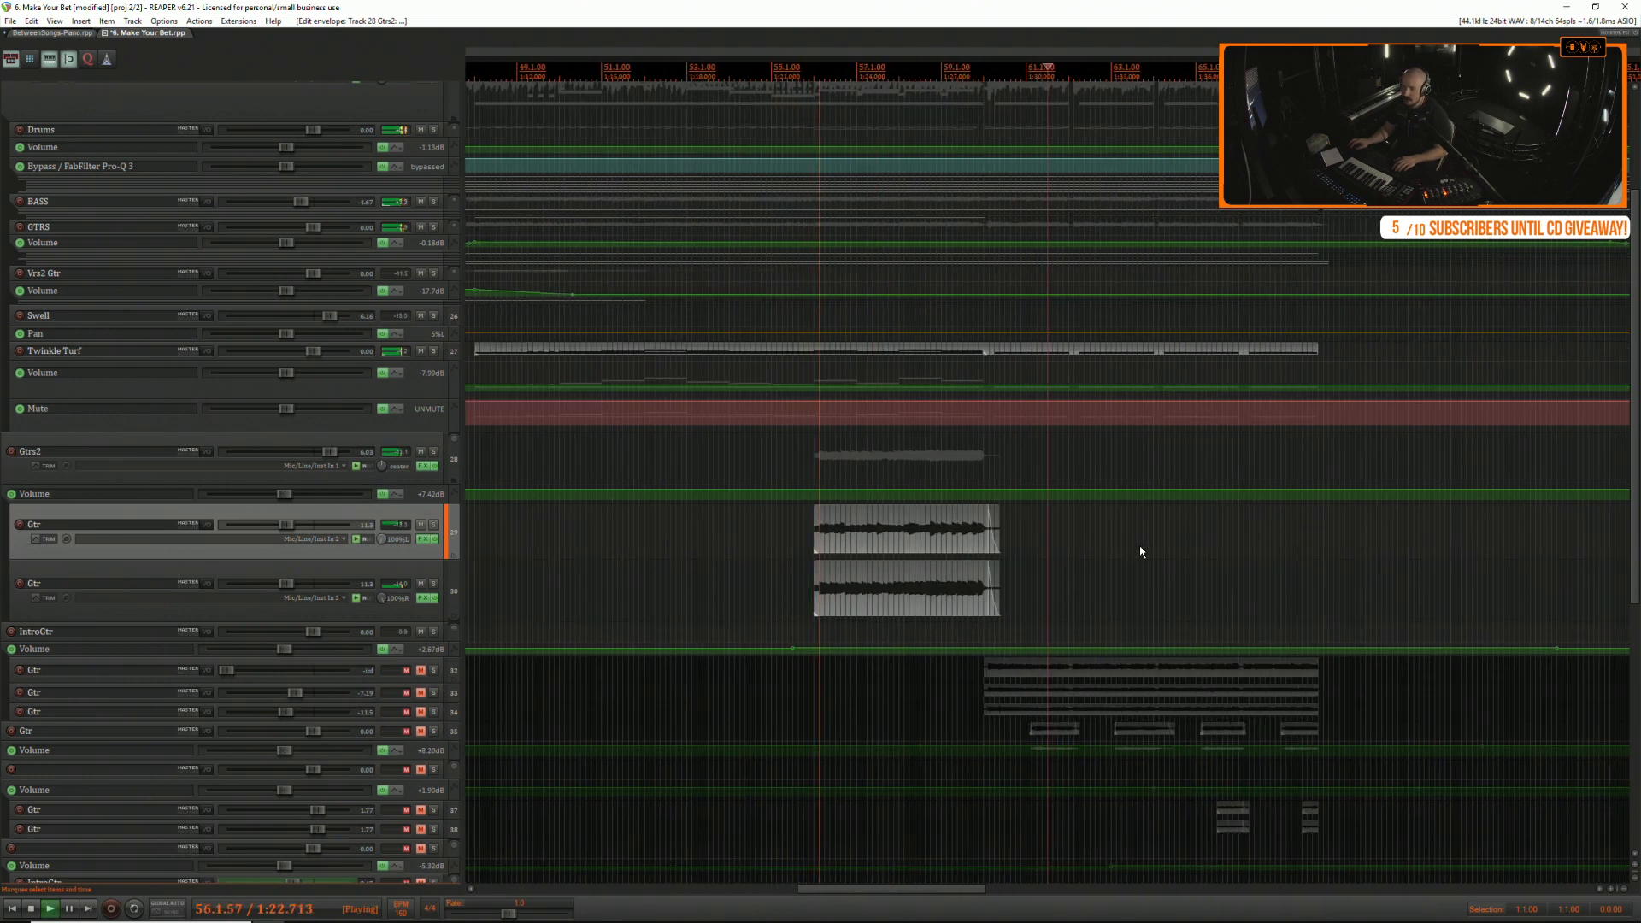
{"action": "scroll", "coordinate": [1140, 545], "scroll_direction": "down", "scroll_amount": 3}
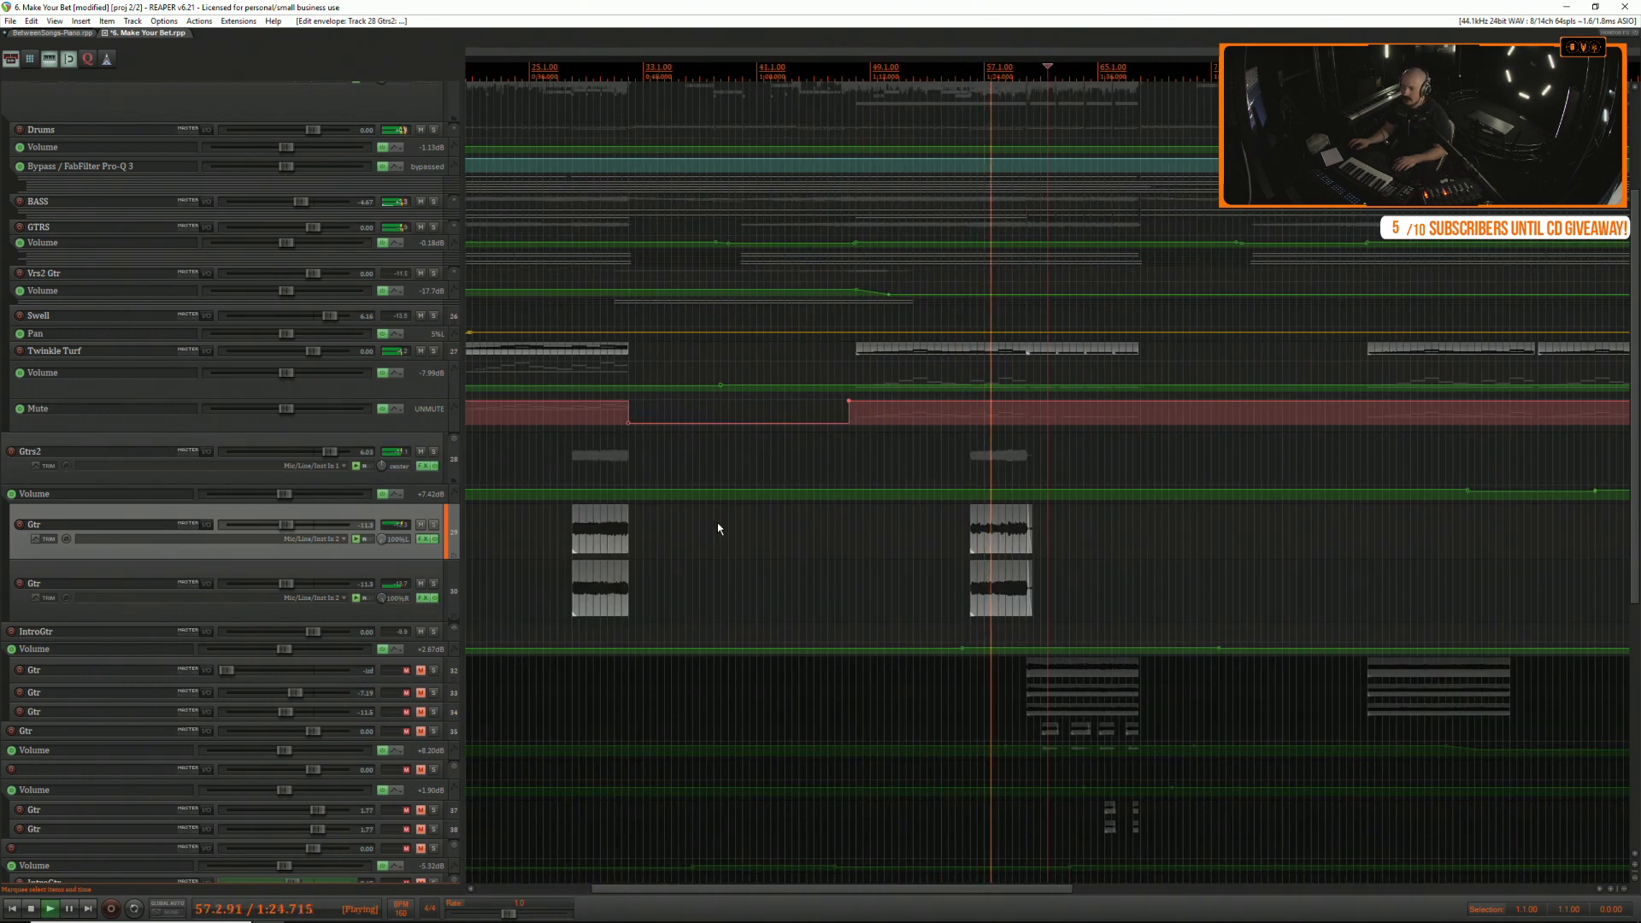
{"action": "left_click", "coordinate": [434, 452]}
{"action": "left_click", "coordinate": [433, 452]}
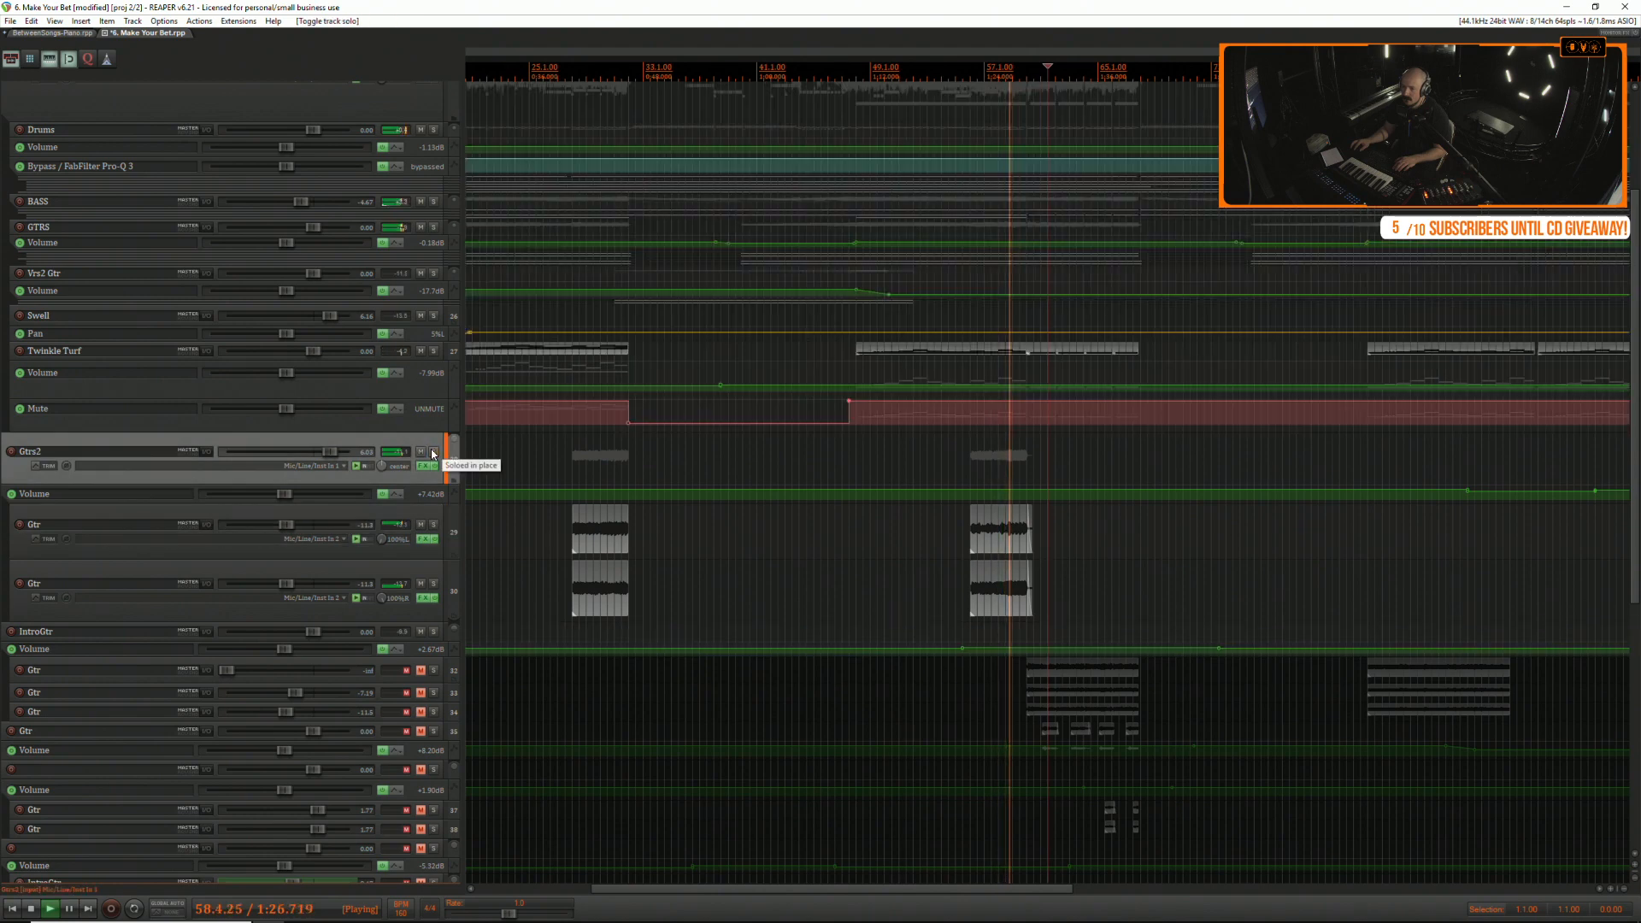
{"action": "left_click", "coordinate": [1048, 523]}
{"action": "scroll", "coordinate": [1047, 523], "scroll_direction": "down", "scroll_amount": 2}
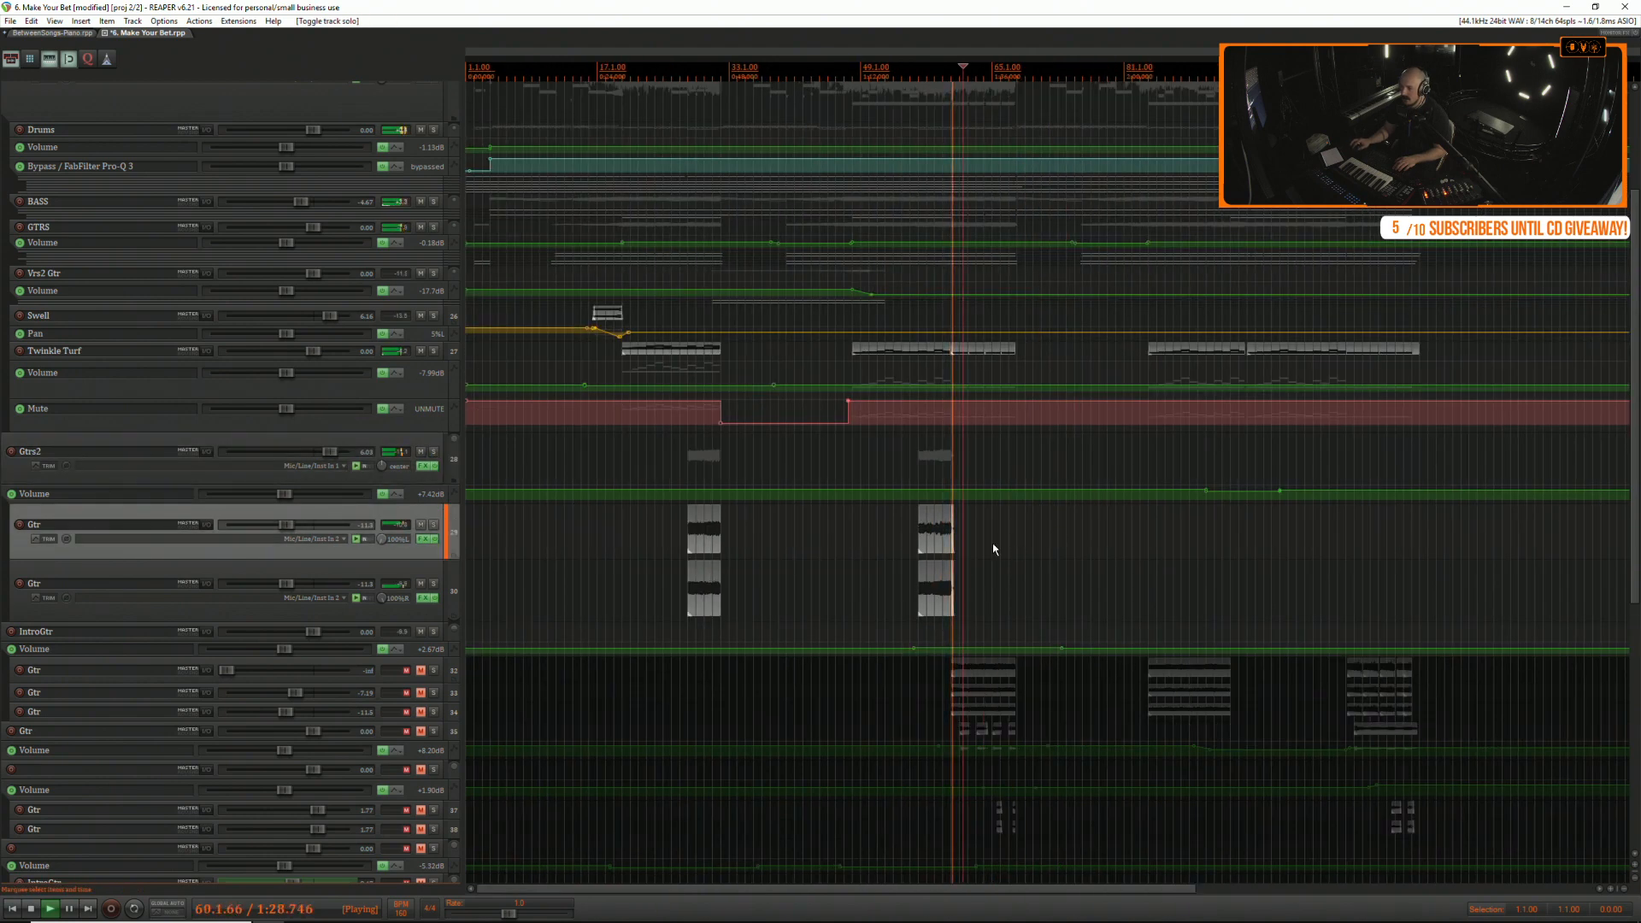
{"action": "key", "text": "space"}
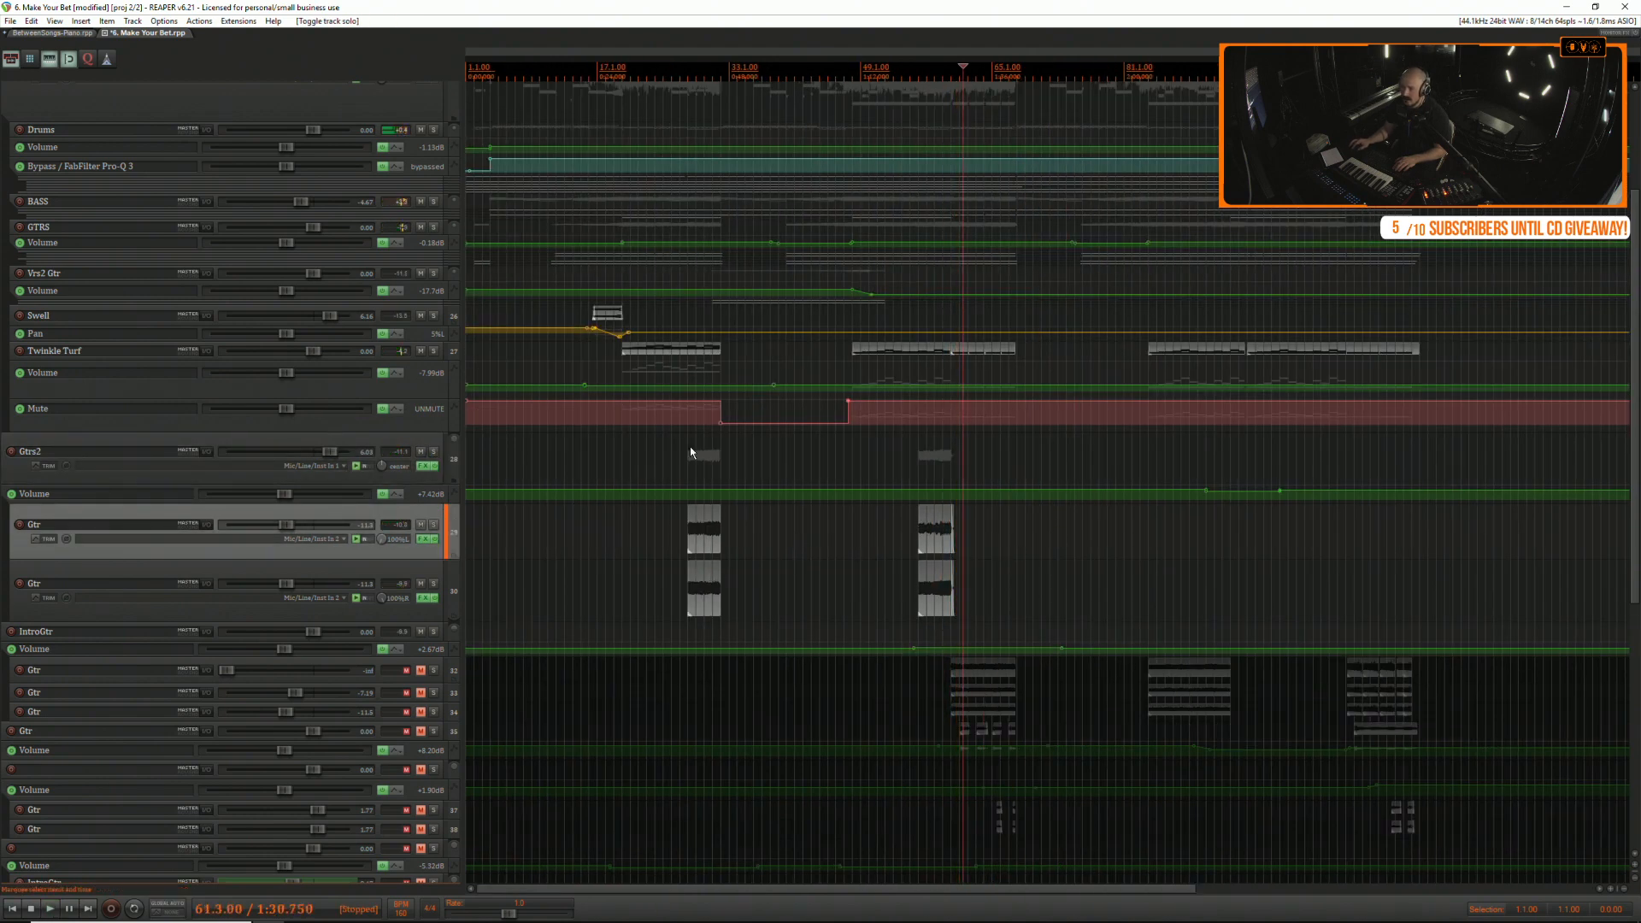
Solo Gtrs2, compare its first and second sections during playback, and enlarge its volume envelope lane.
{"action": "left_click", "coordinate": [688, 451]}
{"action": "key", "text": "space"}
{"action": "left_click", "coordinate": [433, 452]}
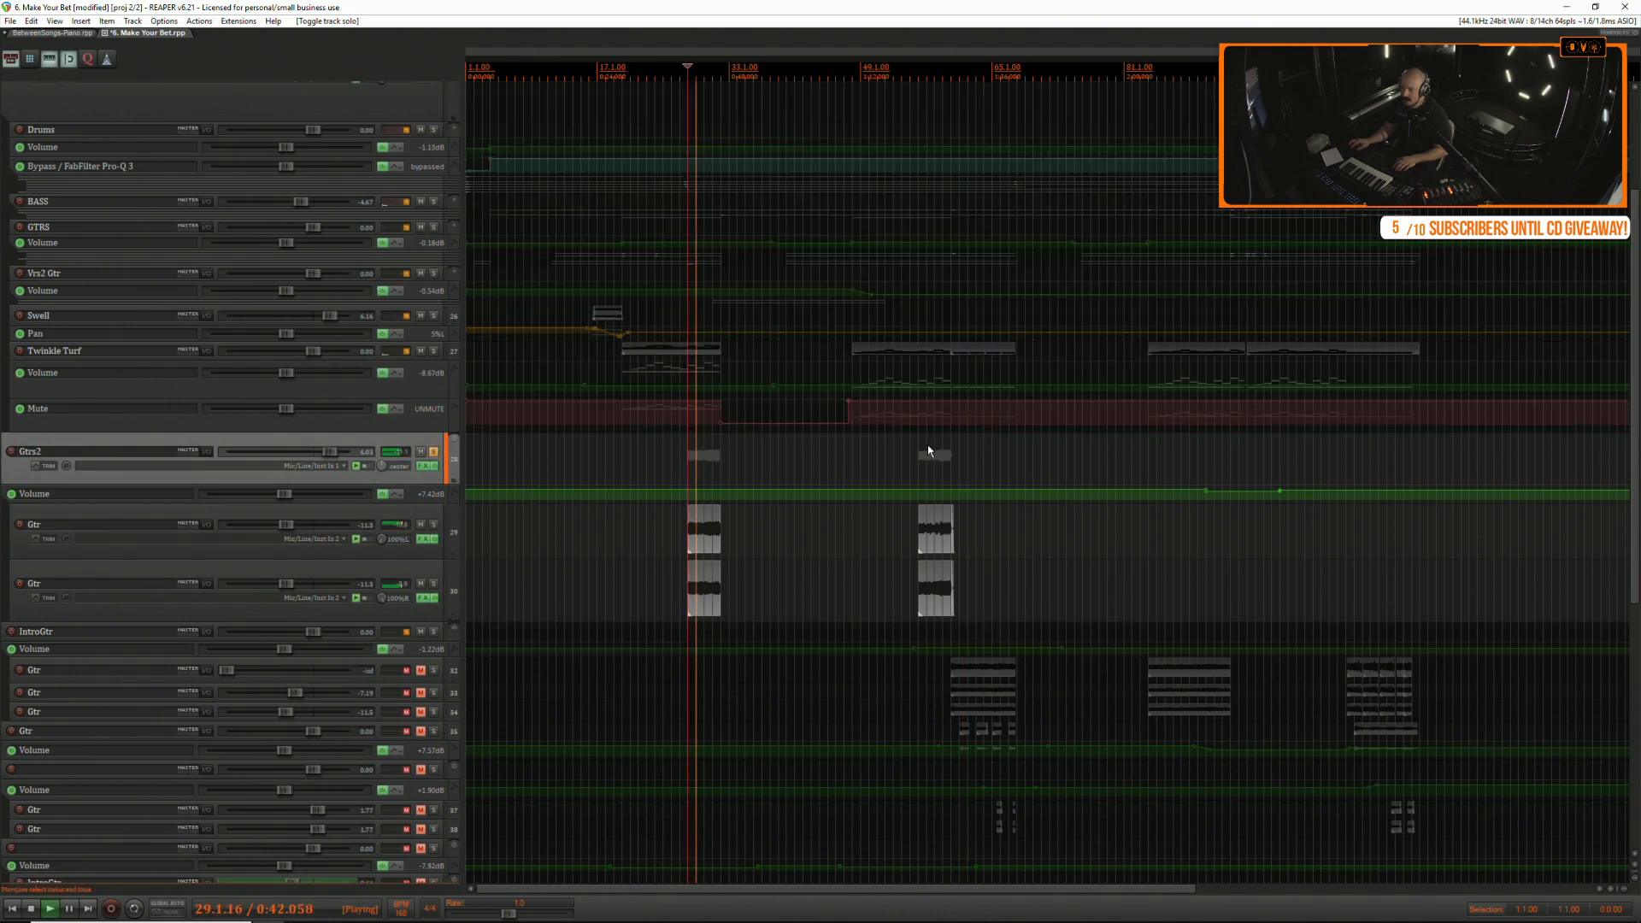
{"action": "left_click", "coordinate": [918, 448]}
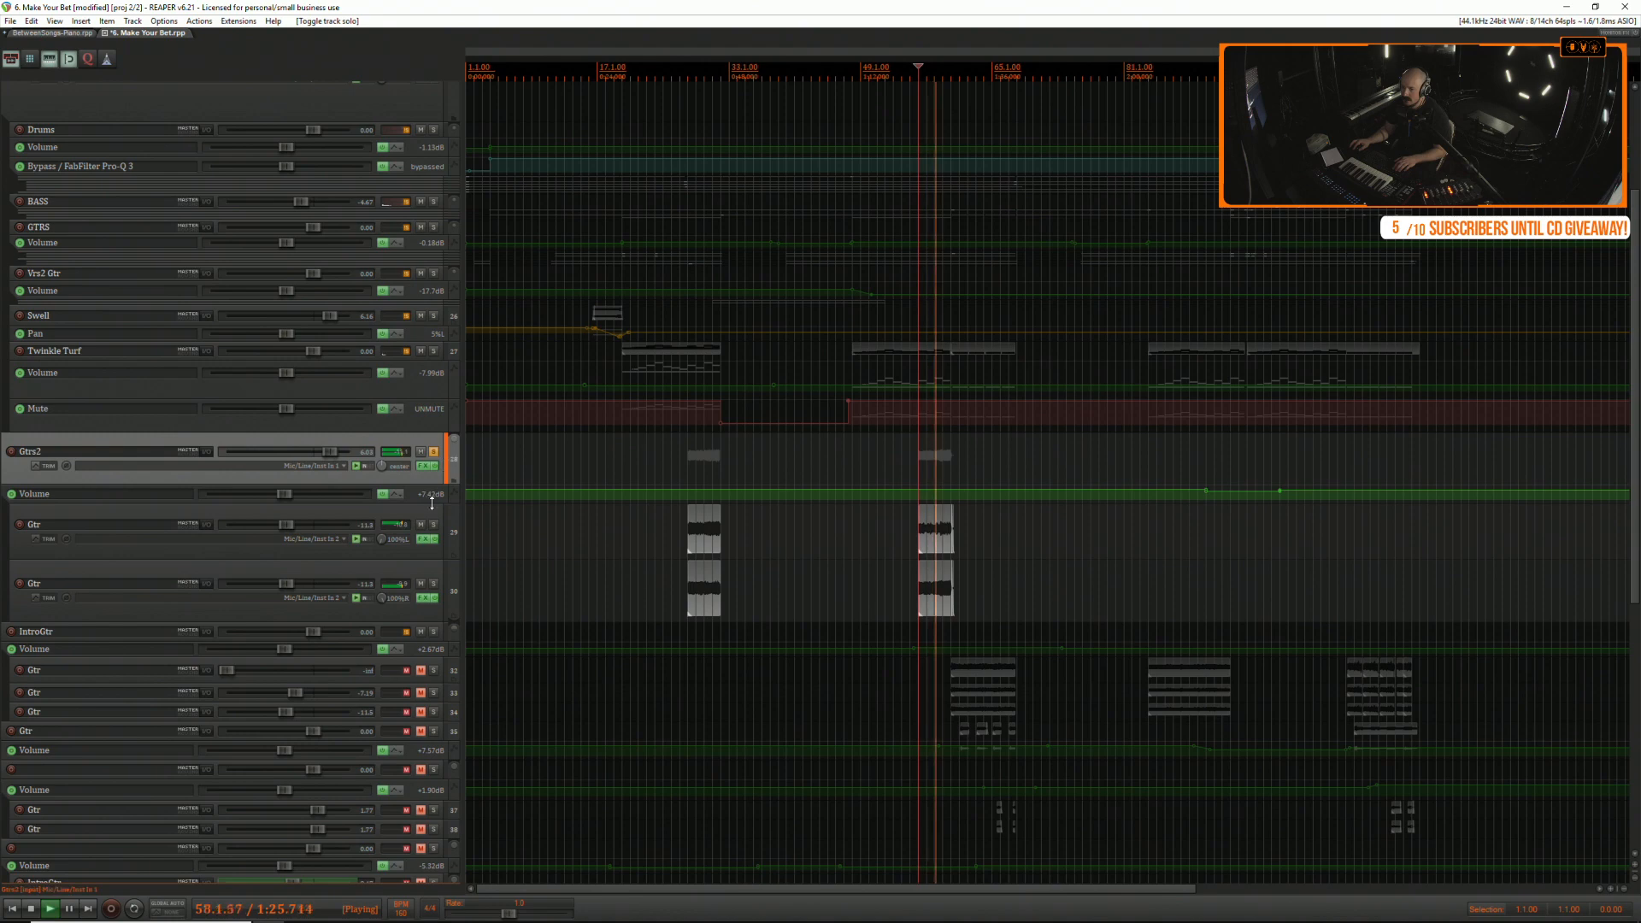
{"action": "left_click_drag", "start_coordinate": [432, 504], "coordinate": [431, 551]}
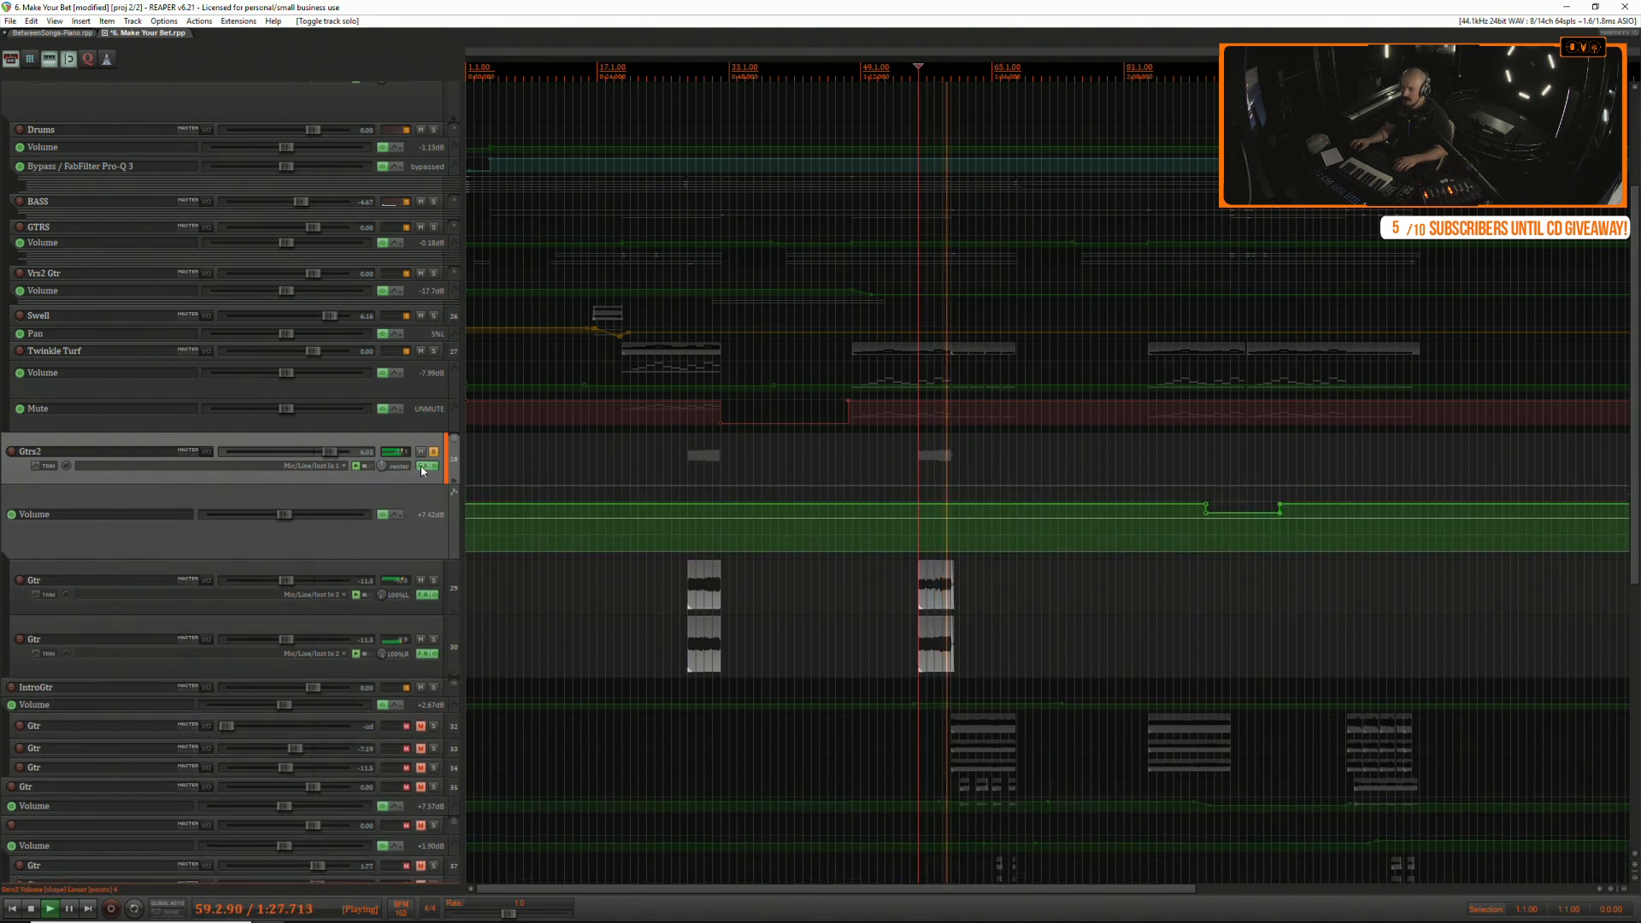
Add a narrow bell cut about 10 dB deep near 665 Hz in the Gtrs2 Pro-Q 3 and replay the section.
{"action": "left_click", "coordinate": [424, 466]}
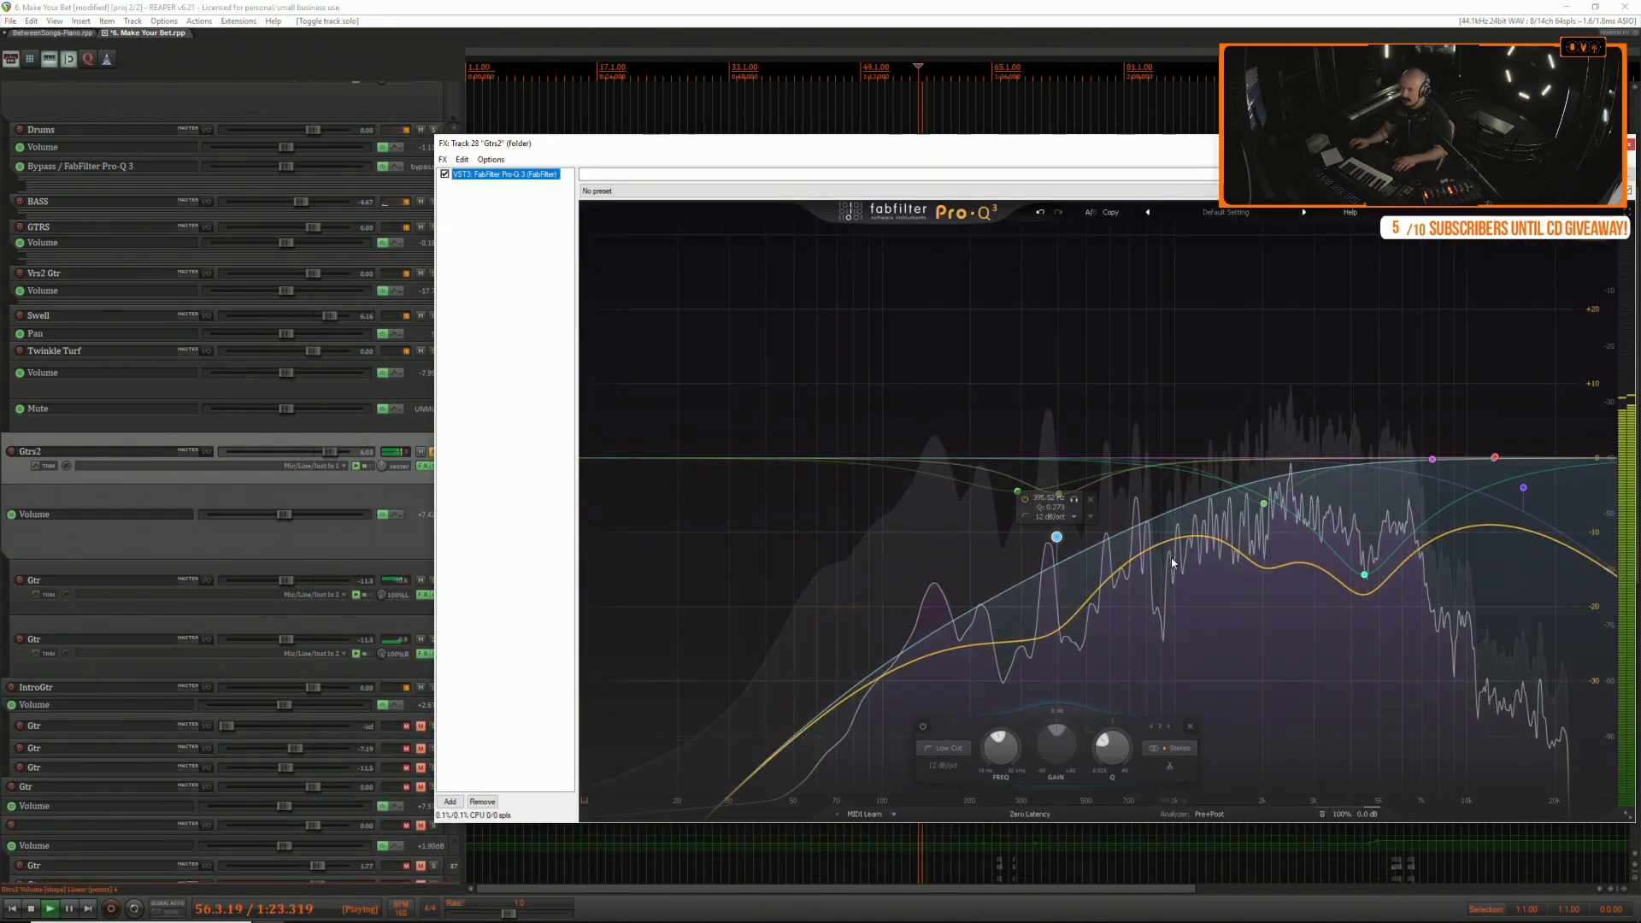
{"action": "left_click_drag", "start_coordinate": [1170, 539], "coordinate": [1170, 550]}
{"action": "left_click_drag", "start_coordinate": [1180, 491], "coordinate": [1122, 481]}
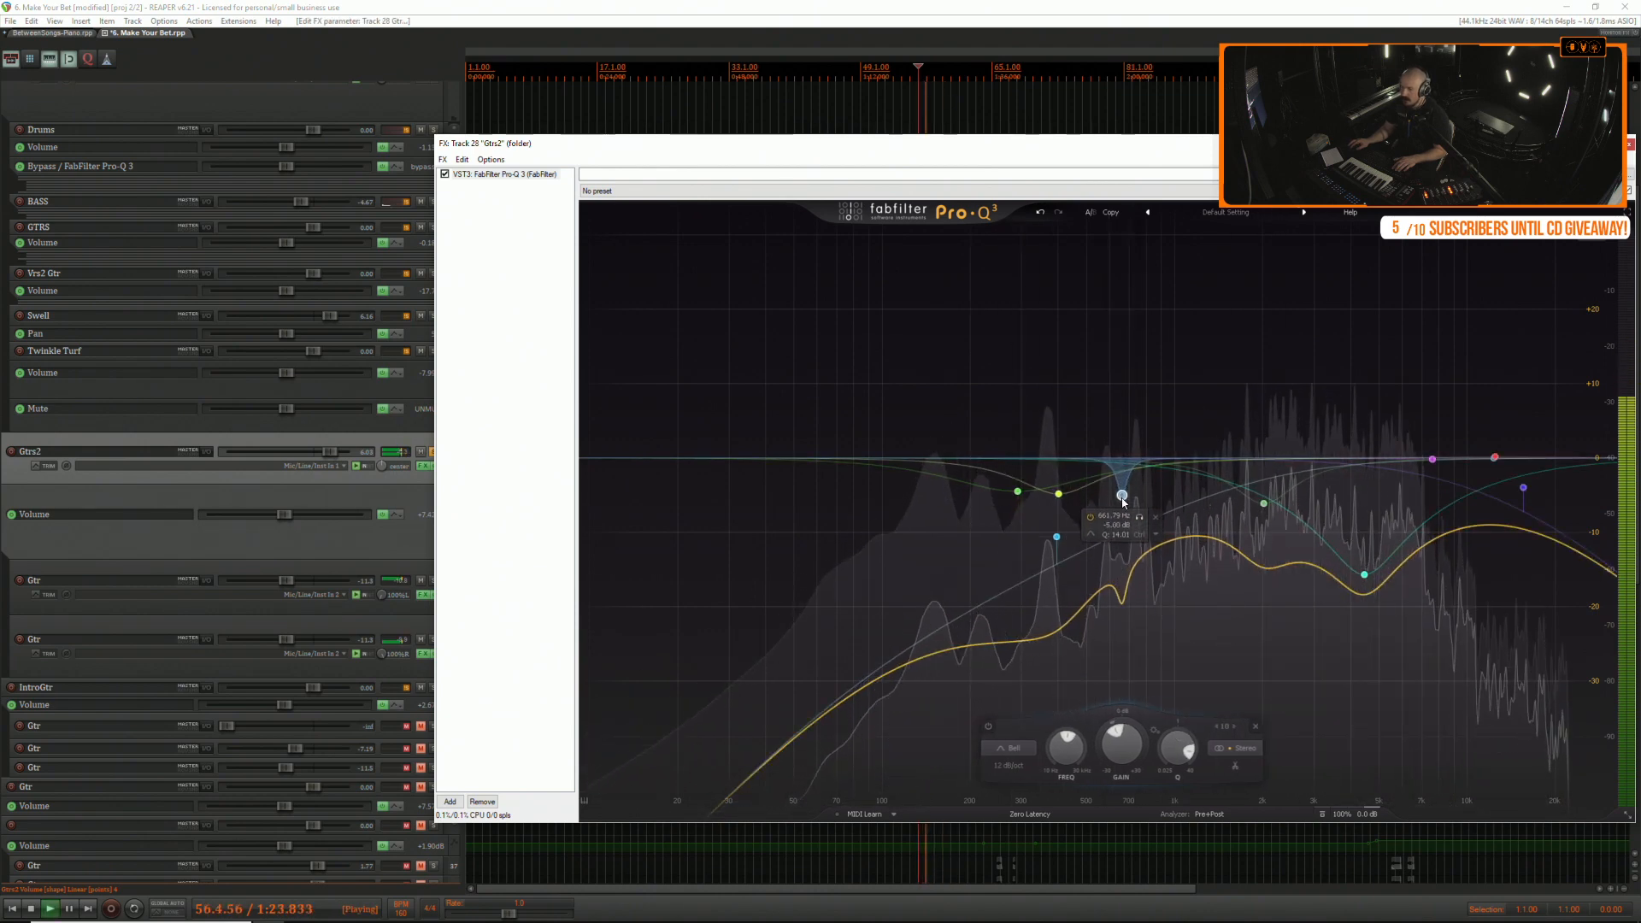
{"action": "left_click_drag", "start_coordinate": [1123, 536], "coordinate": [1122, 536]}
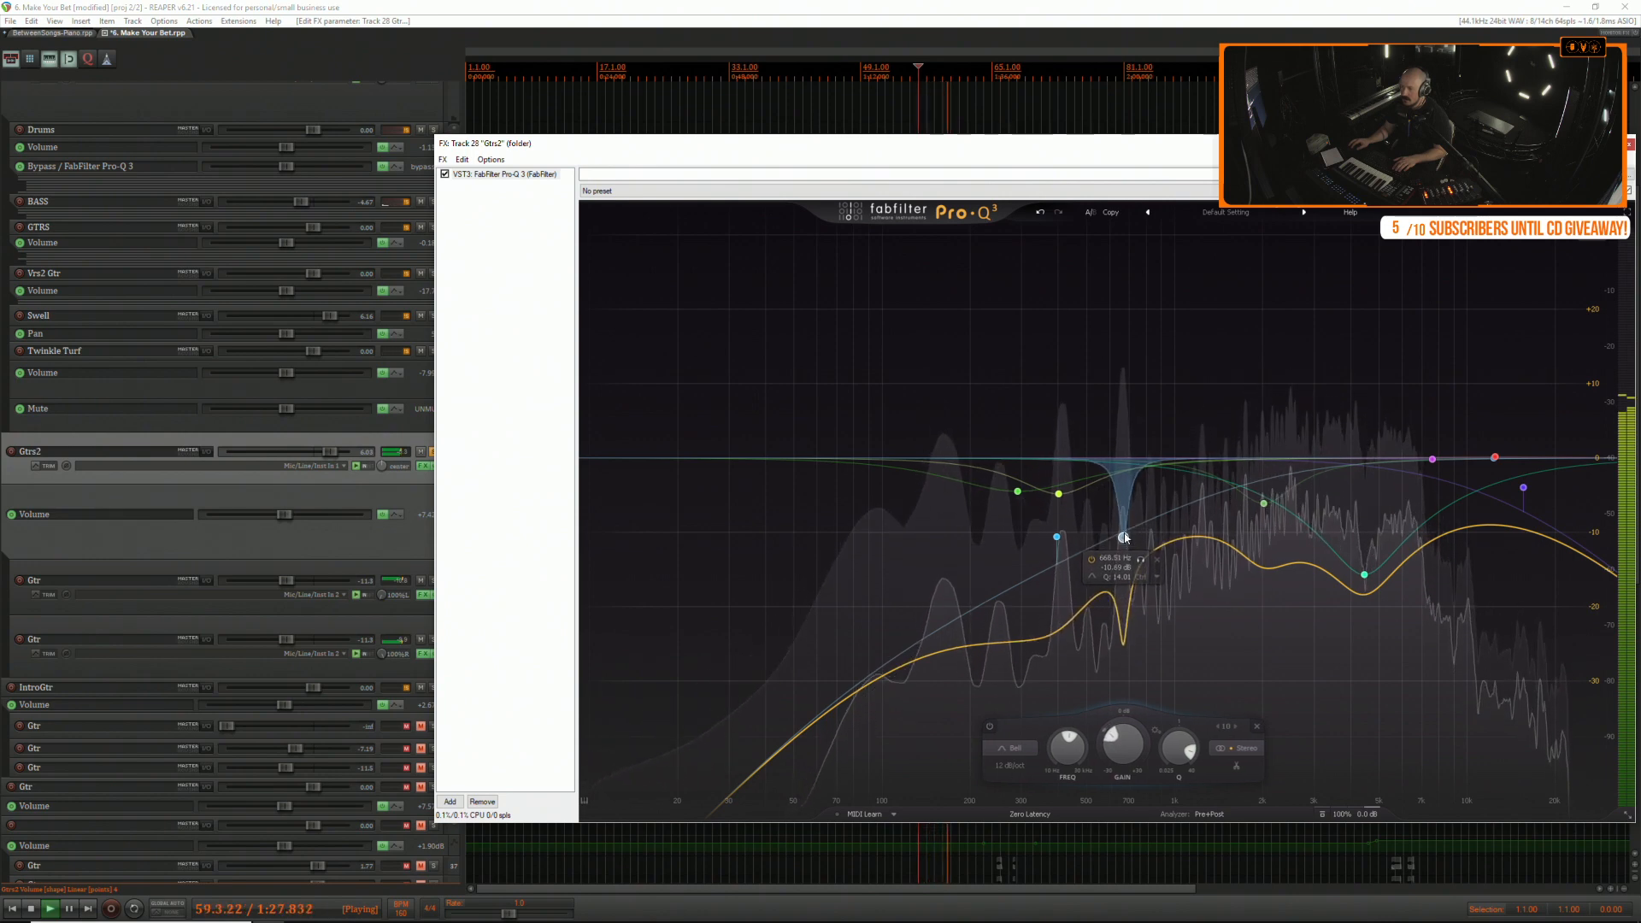
{"action": "left_click", "coordinate": [1627, 145]}
{"action": "key", "text": "space"}
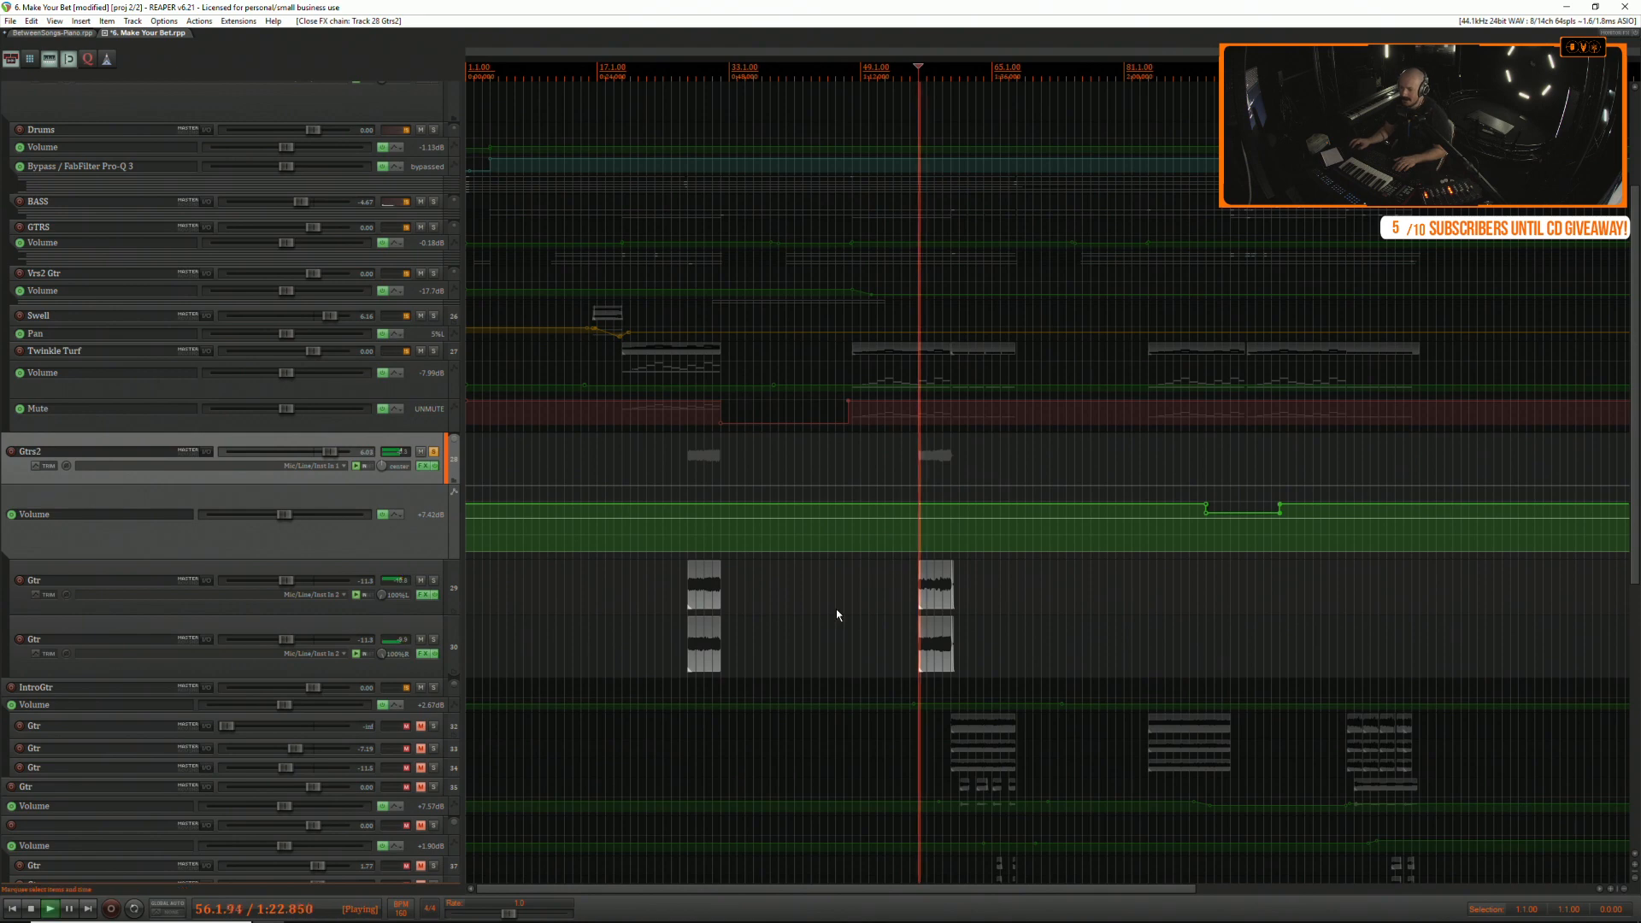
Release the Gtrs2 solo and shrink the heights of the folder, its volume envelope lane and its two Gtr tracks.
{"action": "left_click", "coordinate": [432, 451]}
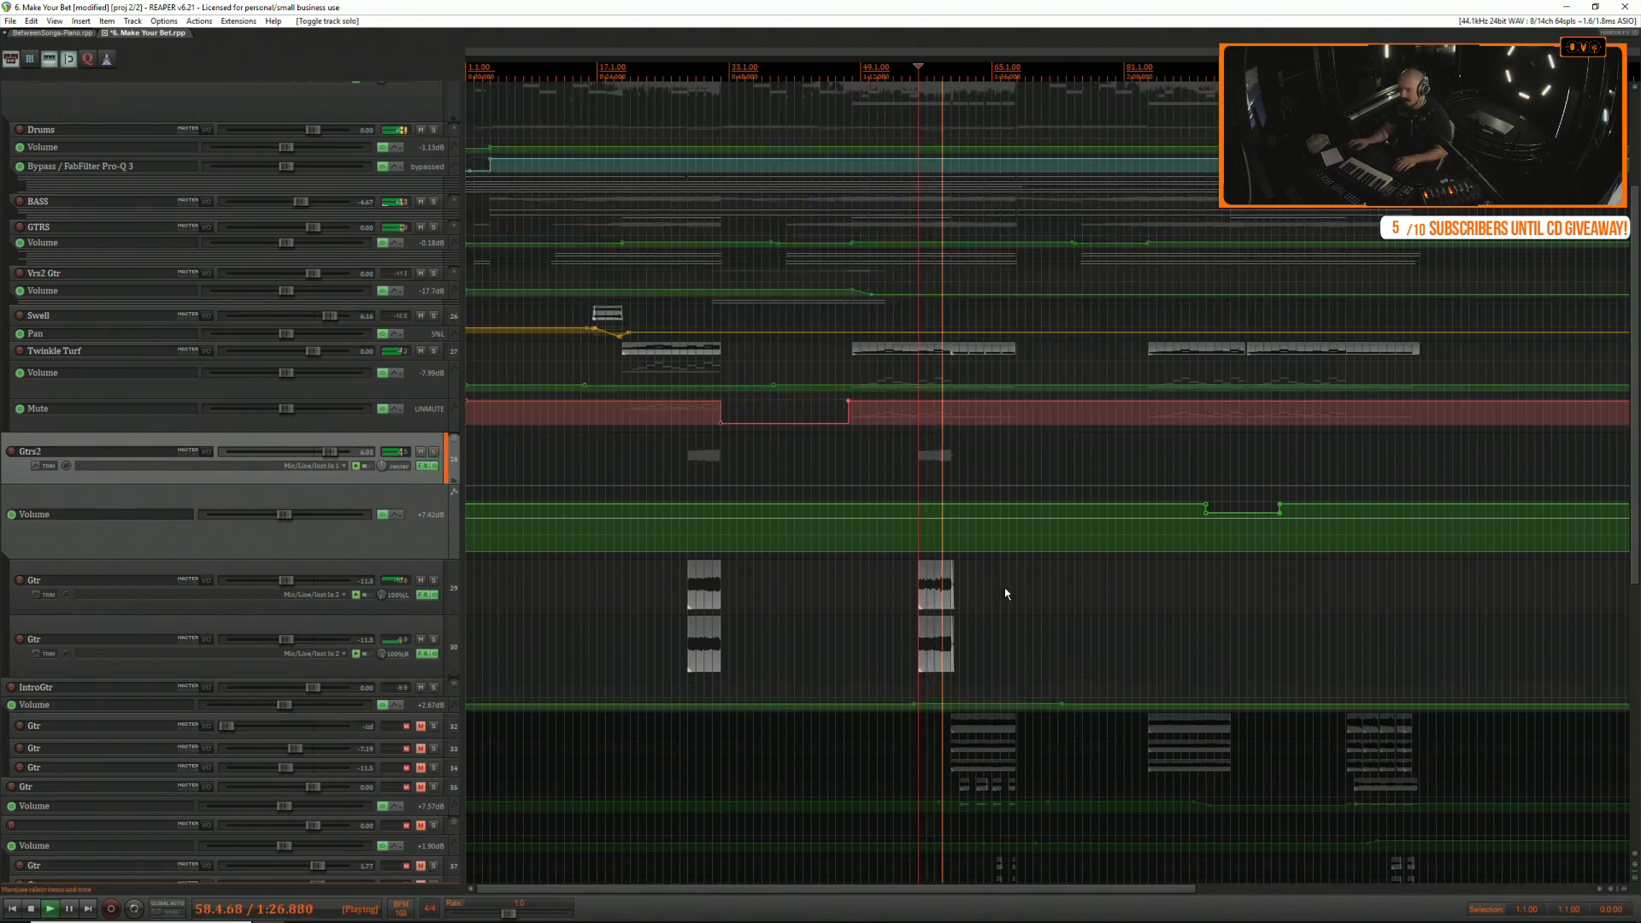
{"action": "scroll", "coordinate": [982, 592], "scroll_direction": "down", "scroll_amount": 2}
{"action": "scroll", "coordinate": [976, 596], "scroll_direction": "up", "scroll_amount": 2}
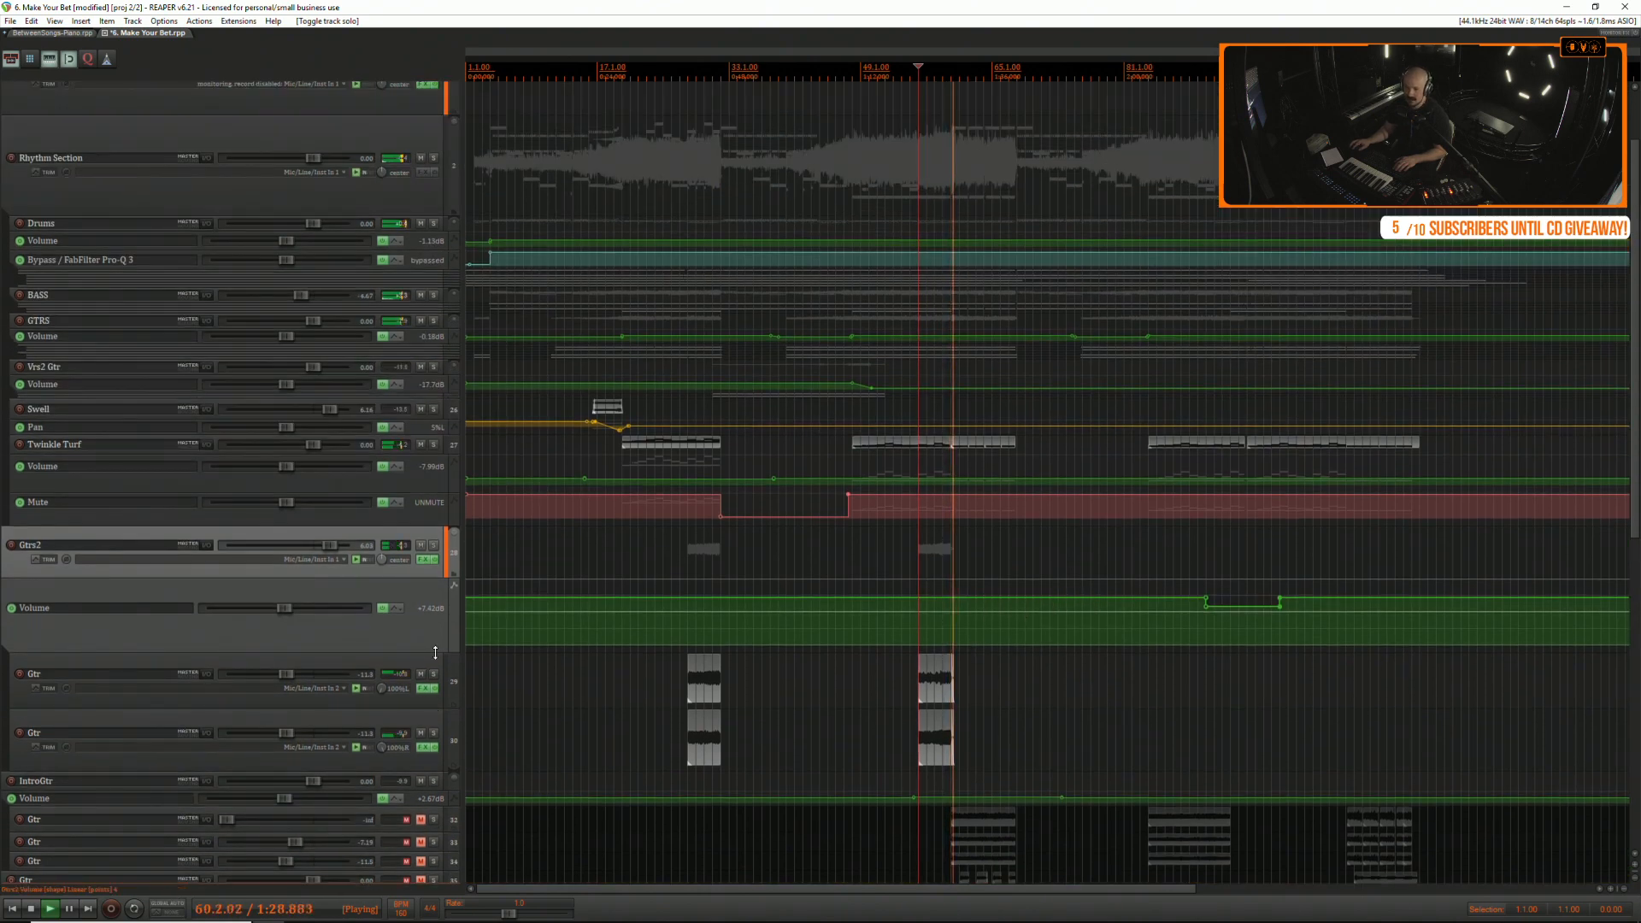
{"action": "left_click_drag", "start_coordinate": [432, 652], "coordinate": [417, 601]}
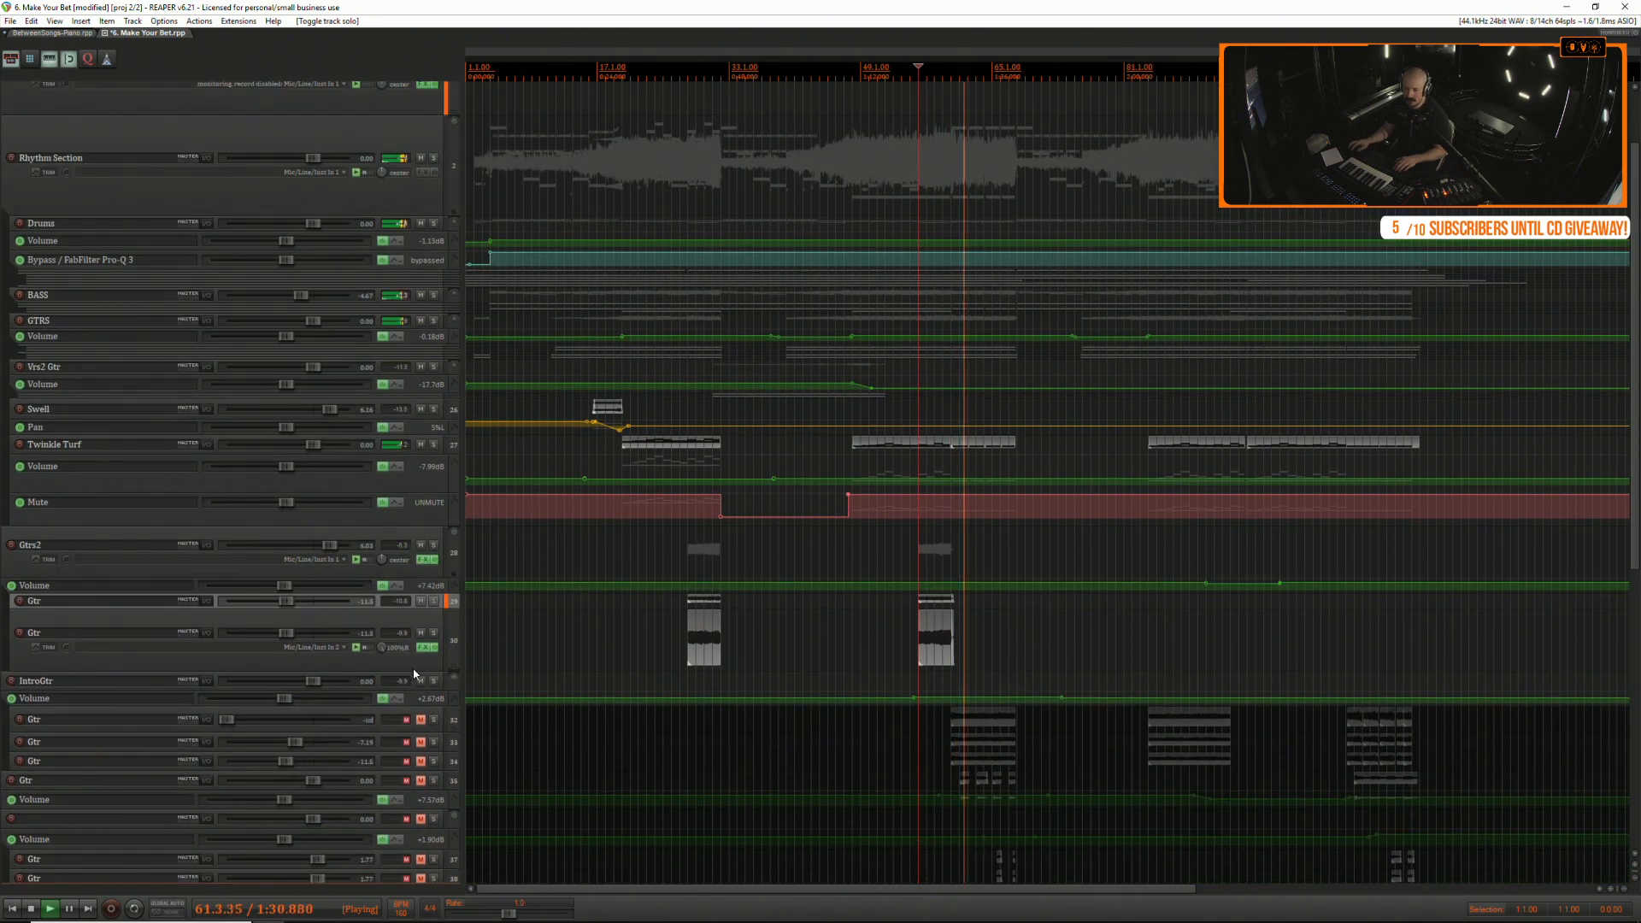
{"action": "left_click_drag", "start_coordinate": [415, 670], "coordinate": [419, 624]}
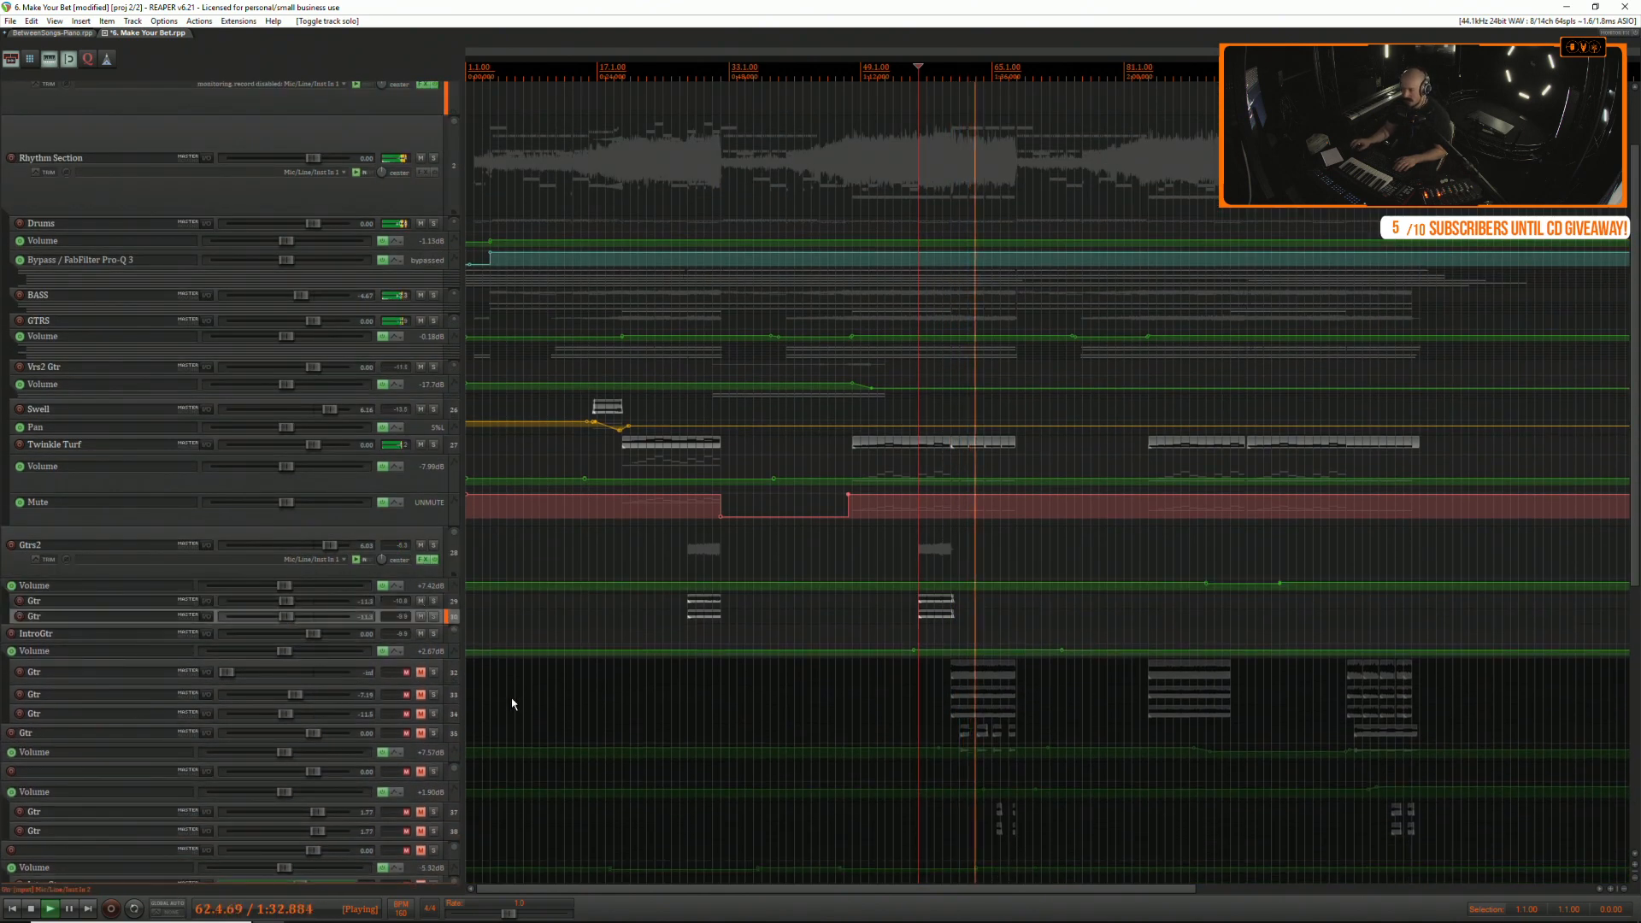
{"action": "left_click_drag", "start_coordinate": [360, 577], "coordinate": [360, 558]}
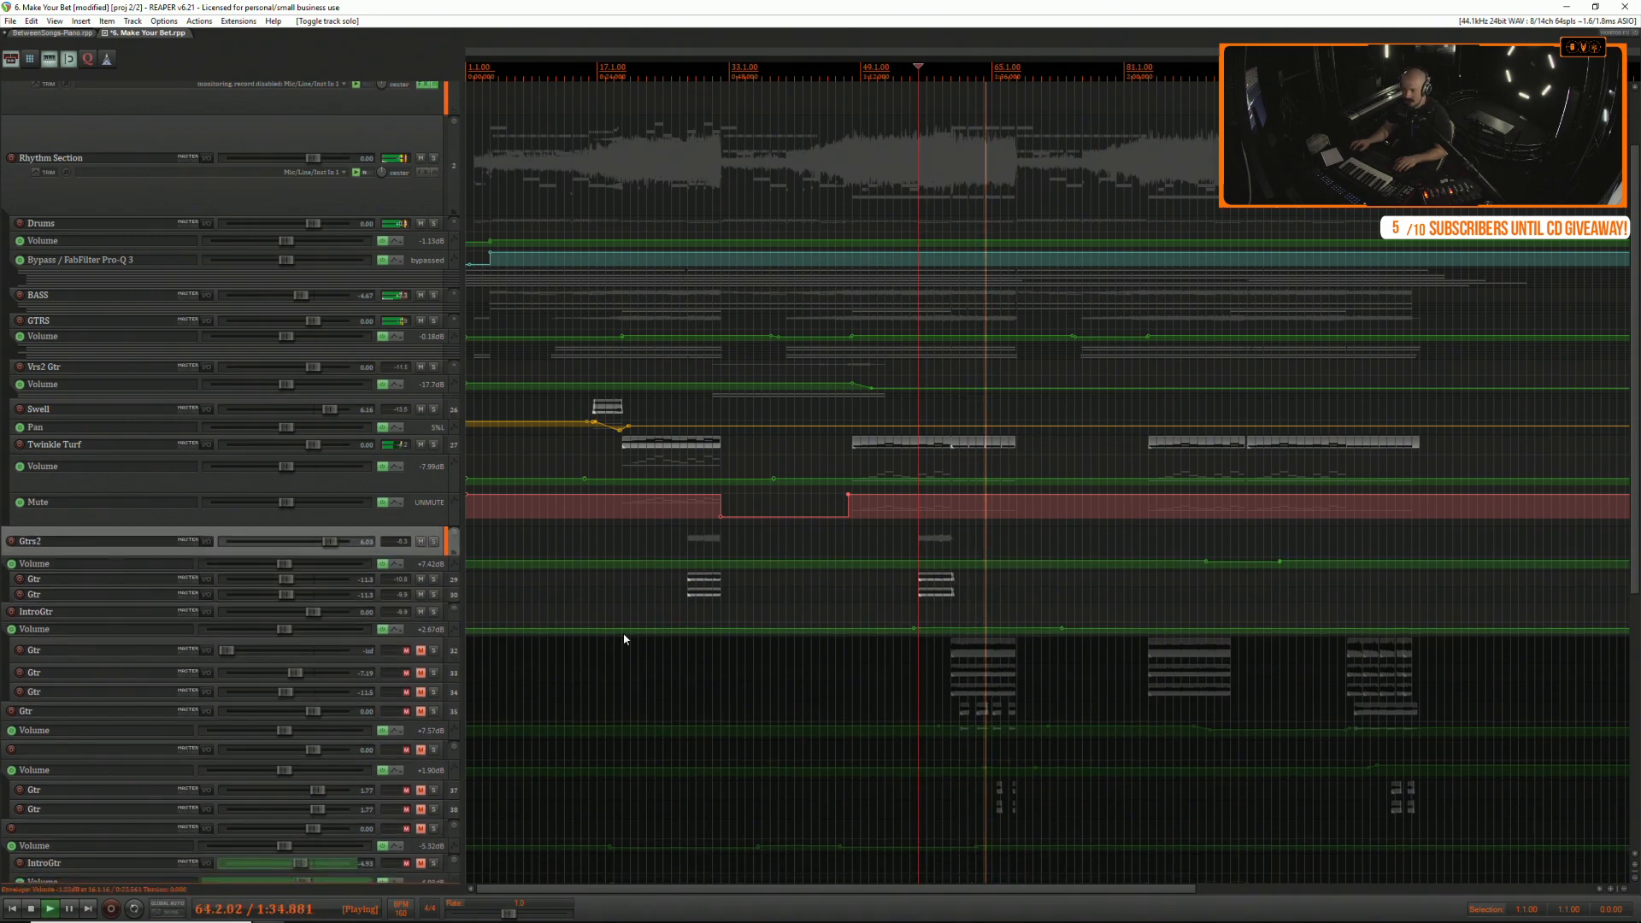
Place the edit cursor at bar 59, stop playback, and unmute the three Gtr tracks under IntroGtr and the Gtr track below them.
{"action": "scroll", "coordinate": [760, 655], "scroll_direction": "down", "scroll_amount": 1}
{"action": "left_click", "coordinate": [942, 553]}
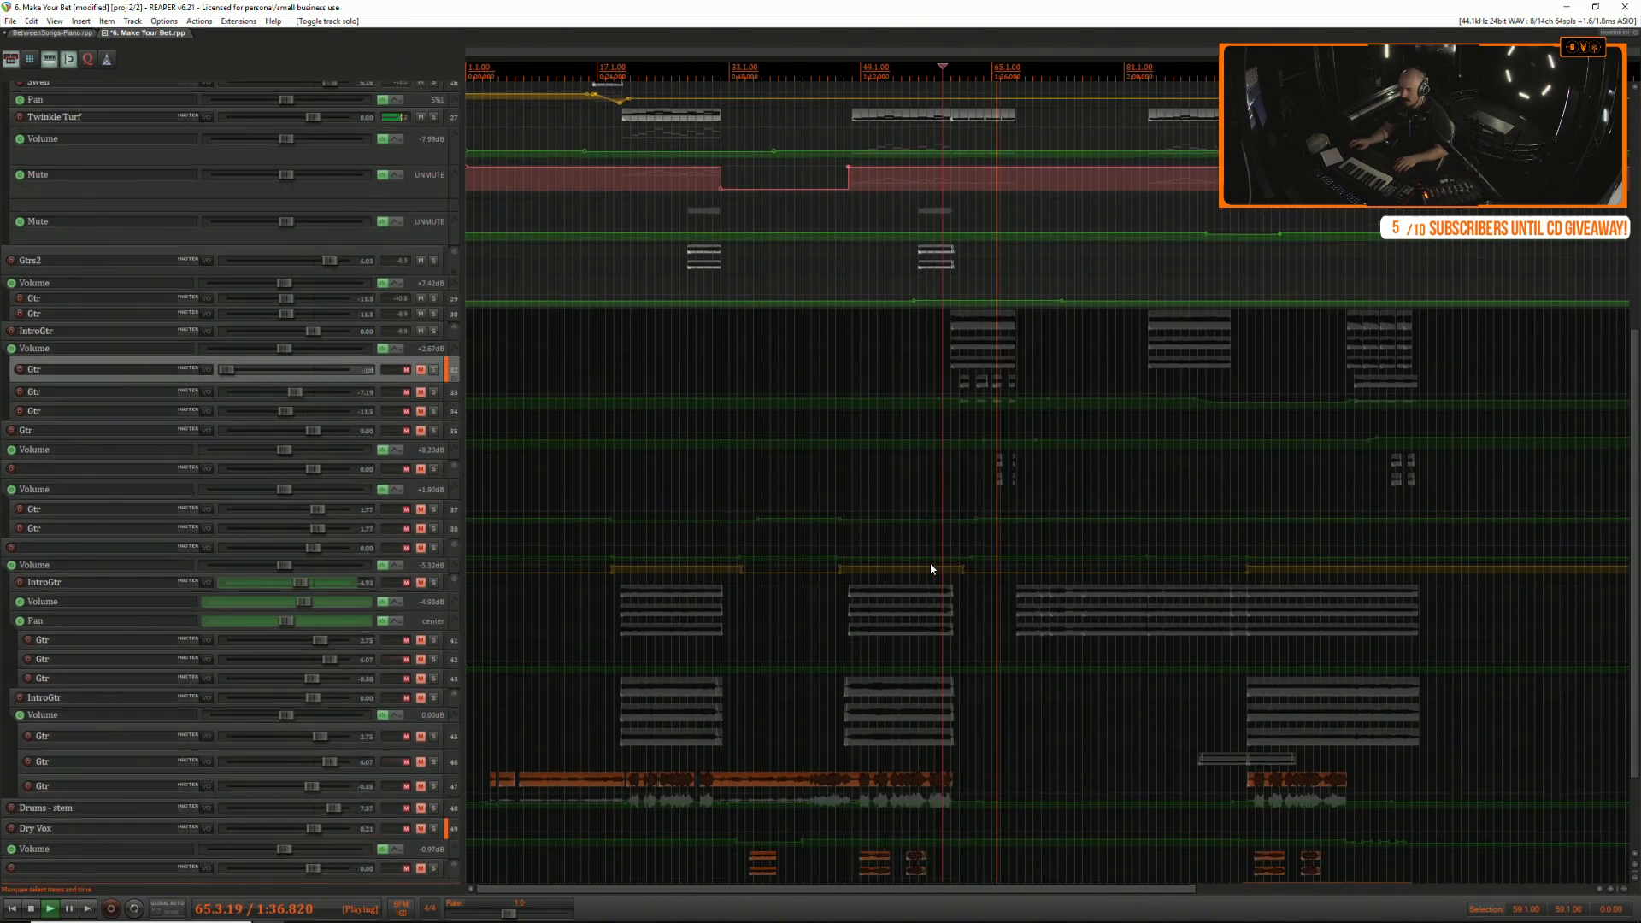
{"action": "scroll", "coordinate": [935, 559], "scroll_direction": "down", "scroll_amount": 4}
{"action": "key", "text": "space"}
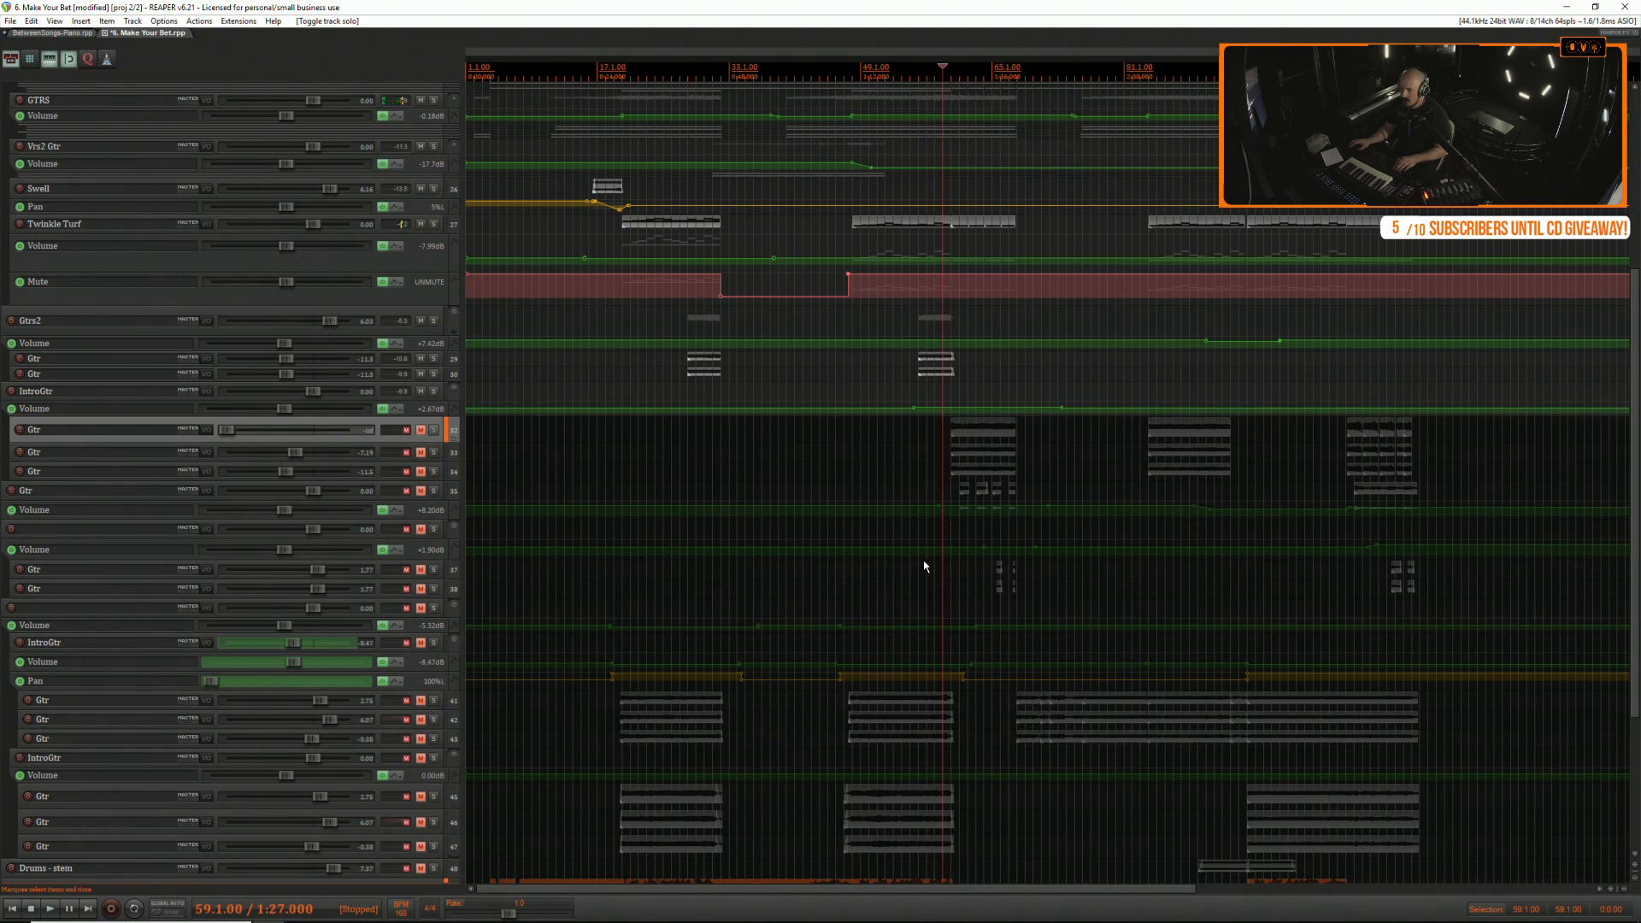
{"action": "left_click", "coordinate": [420, 431]}
{"action": "left_click", "coordinate": [420, 452]}
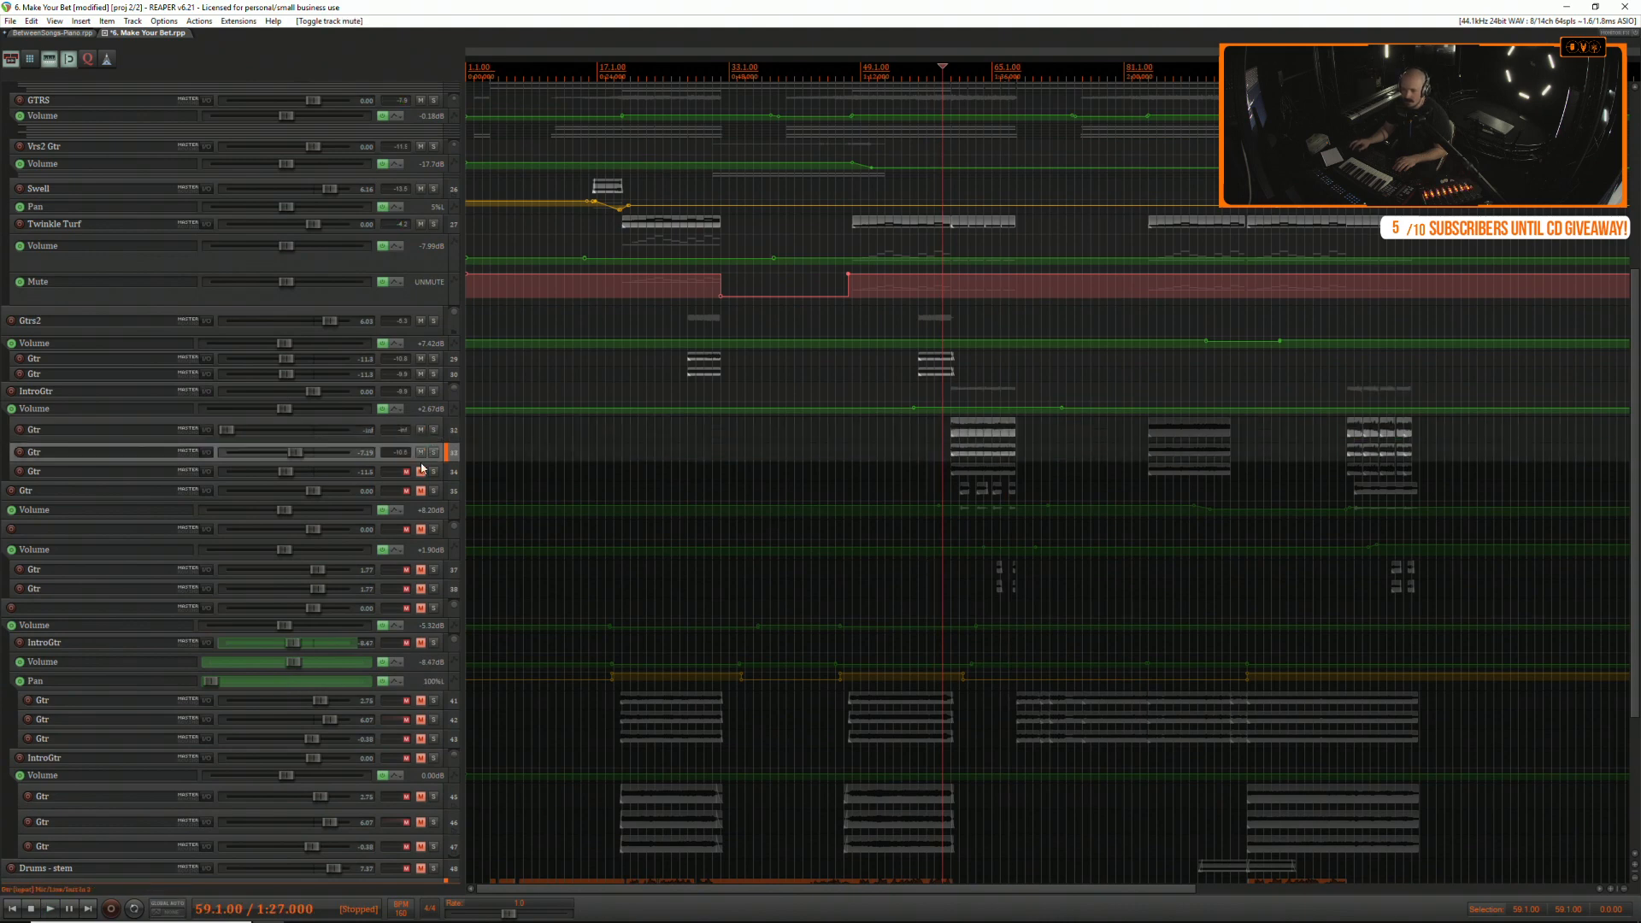
{"action": "left_click", "coordinate": [420, 471]}
{"action": "left_click", "coordinate": [420, 490]}
Play from bar 59 with IntroGtr soloed, and briefly add the unmuted Gtr track below to the solo for comparison.
{"action": "key", "text": "space"}
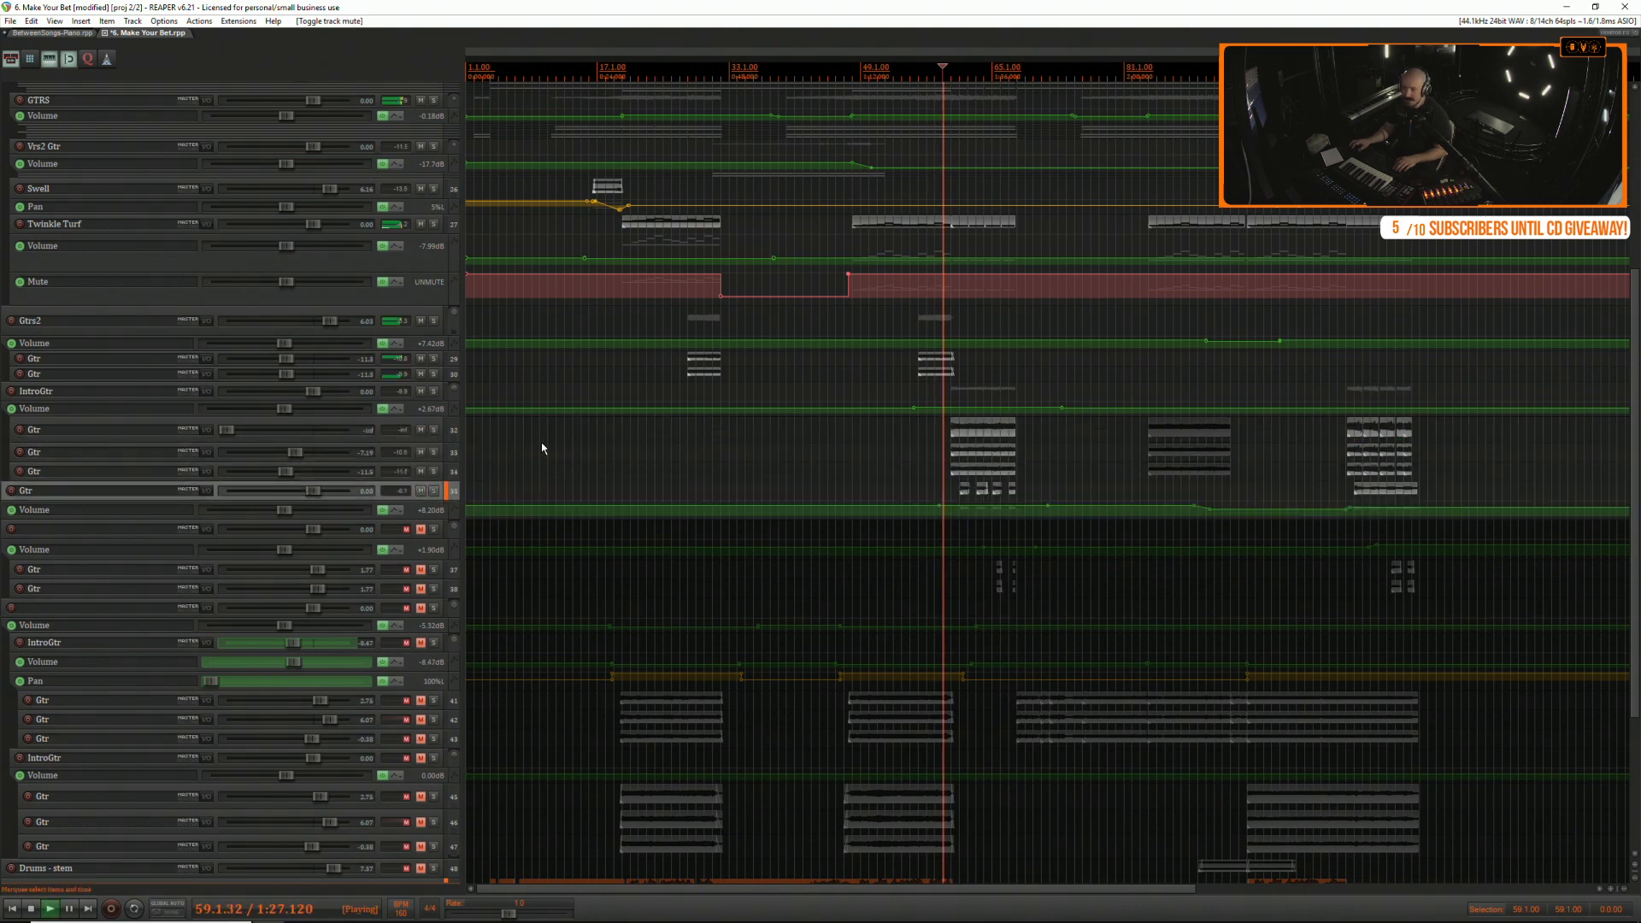
{"action": "left_click", "coordinate": [434, 392]}
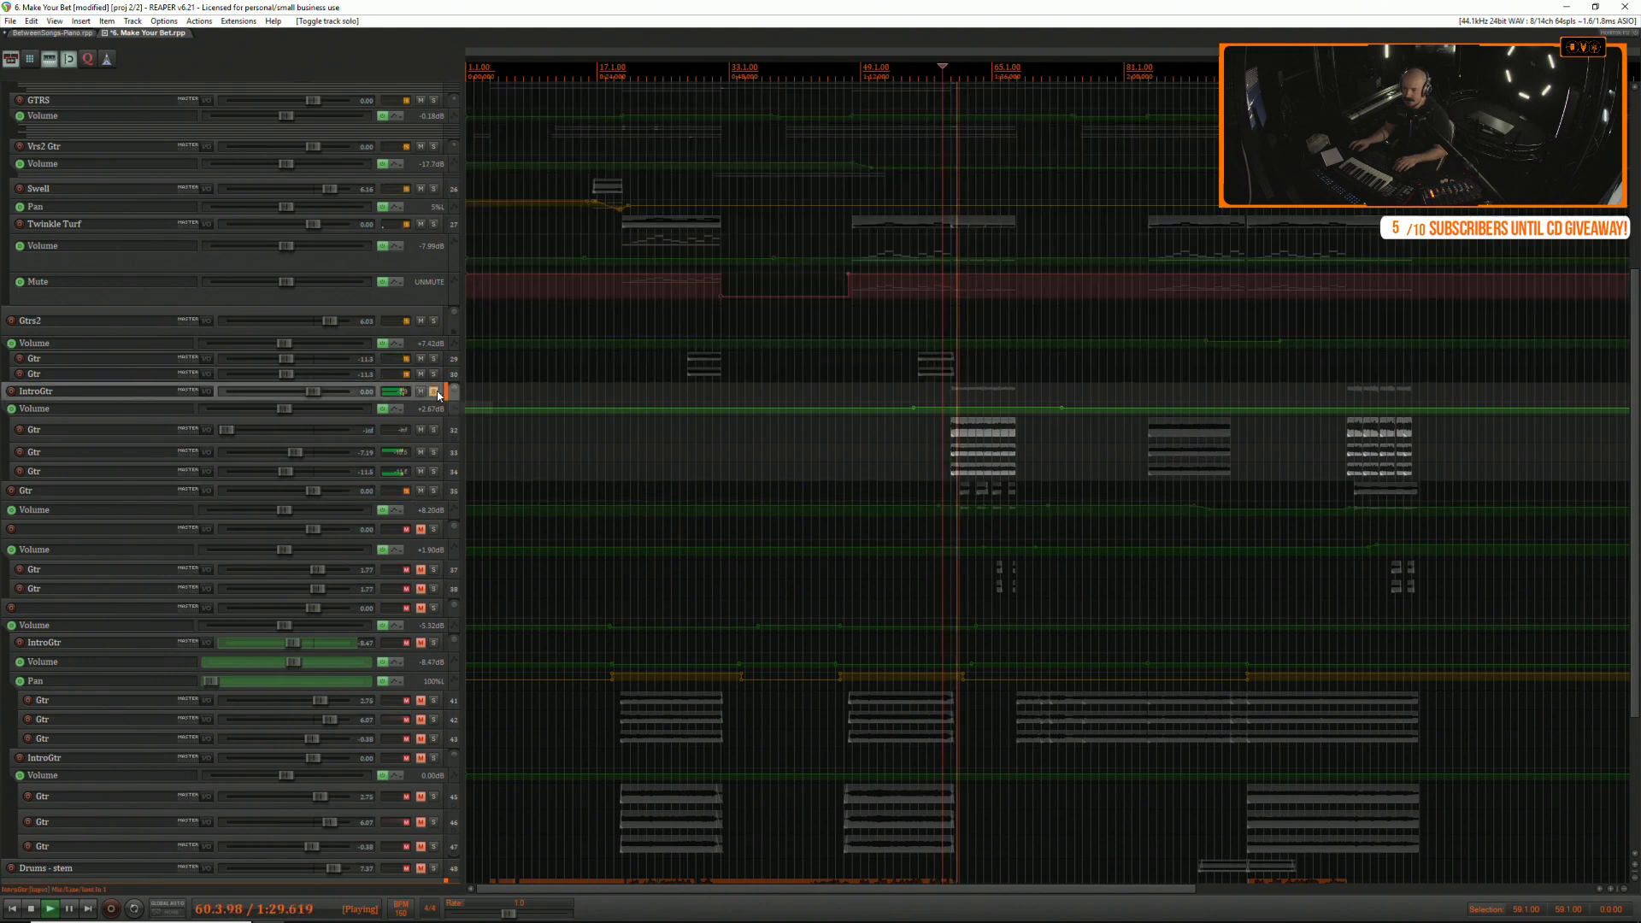
{"action": "left_click", "coordinate": [434, 492]}
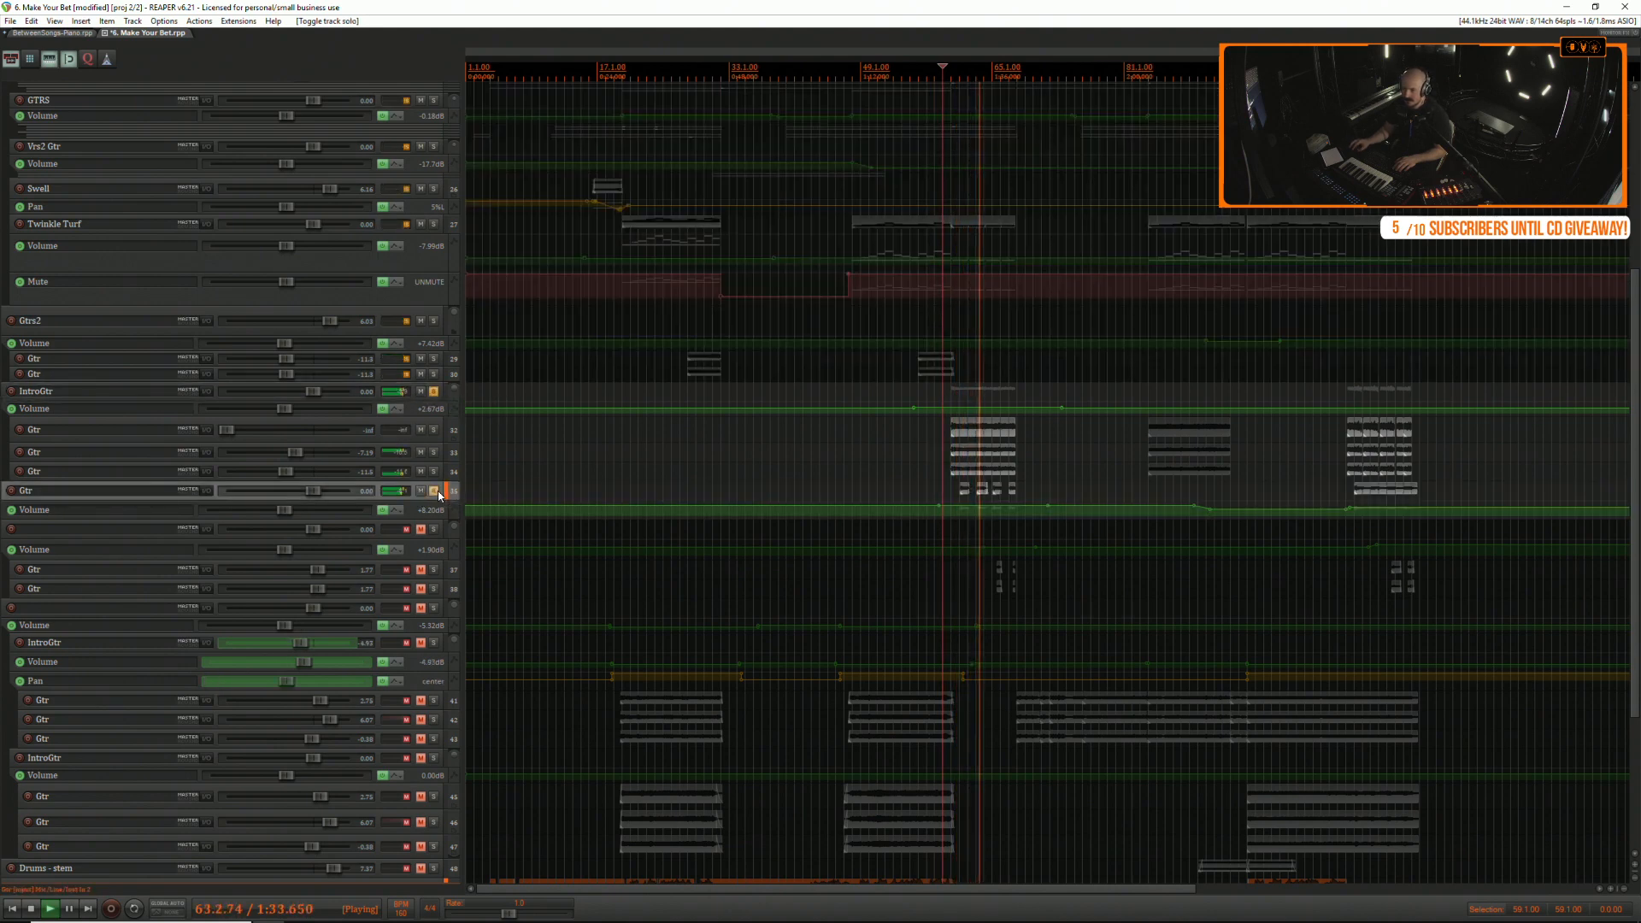
{"action": "left_click", "coordinate": [436, 493]}
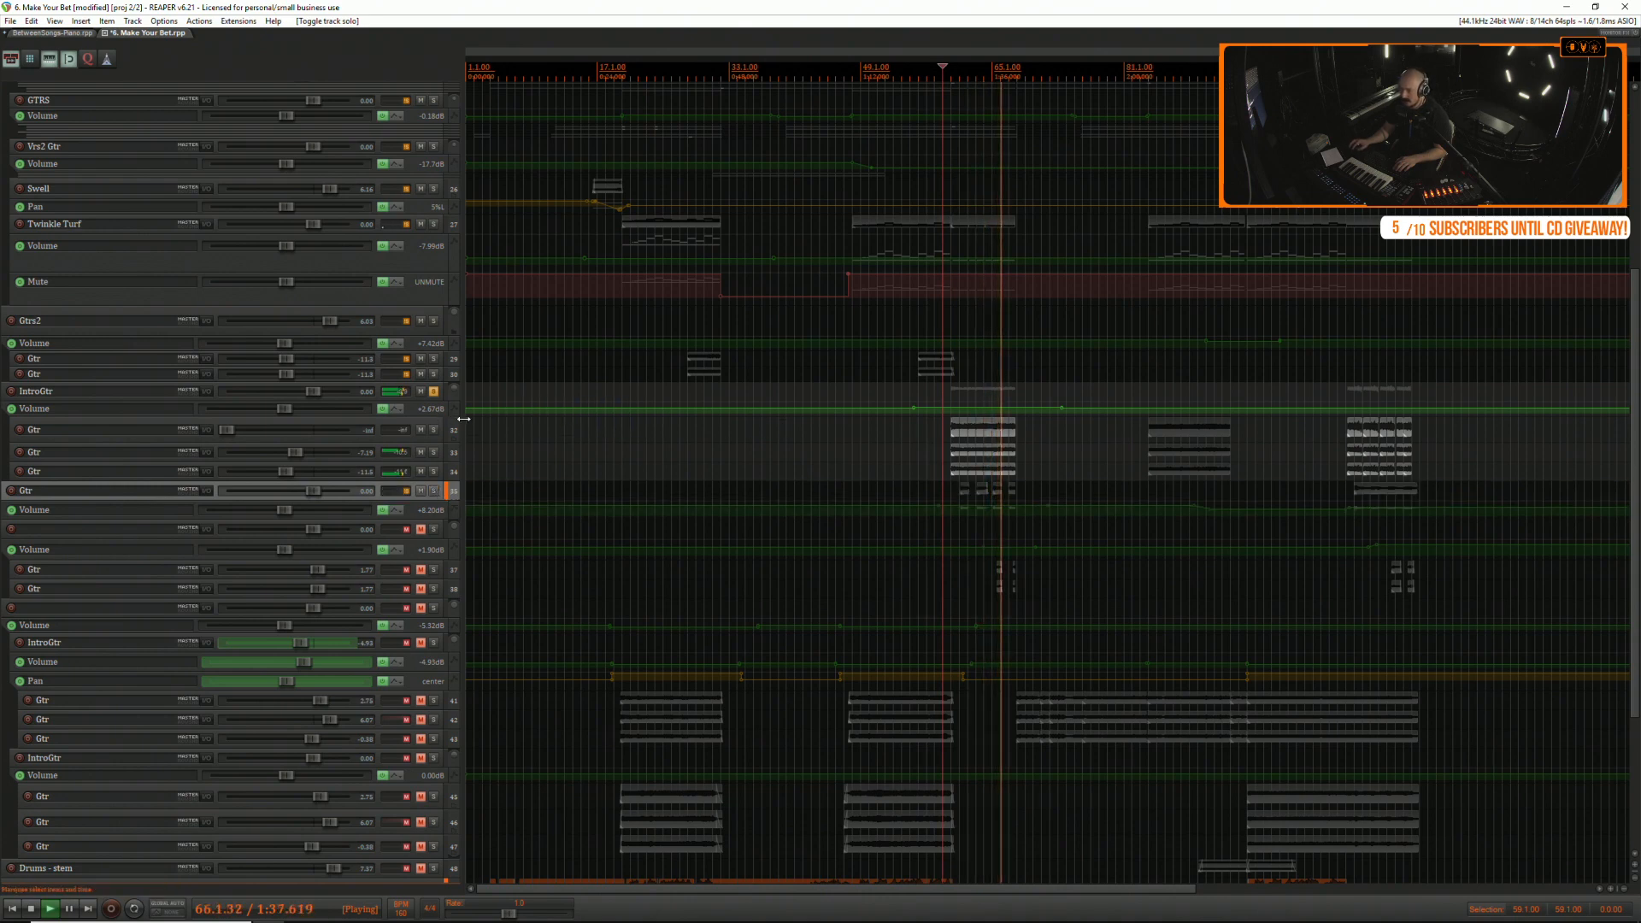
{"action": "scroll", "coordinate": [769, 457], "scroll_direction": "up", "scroll_amount": 3}
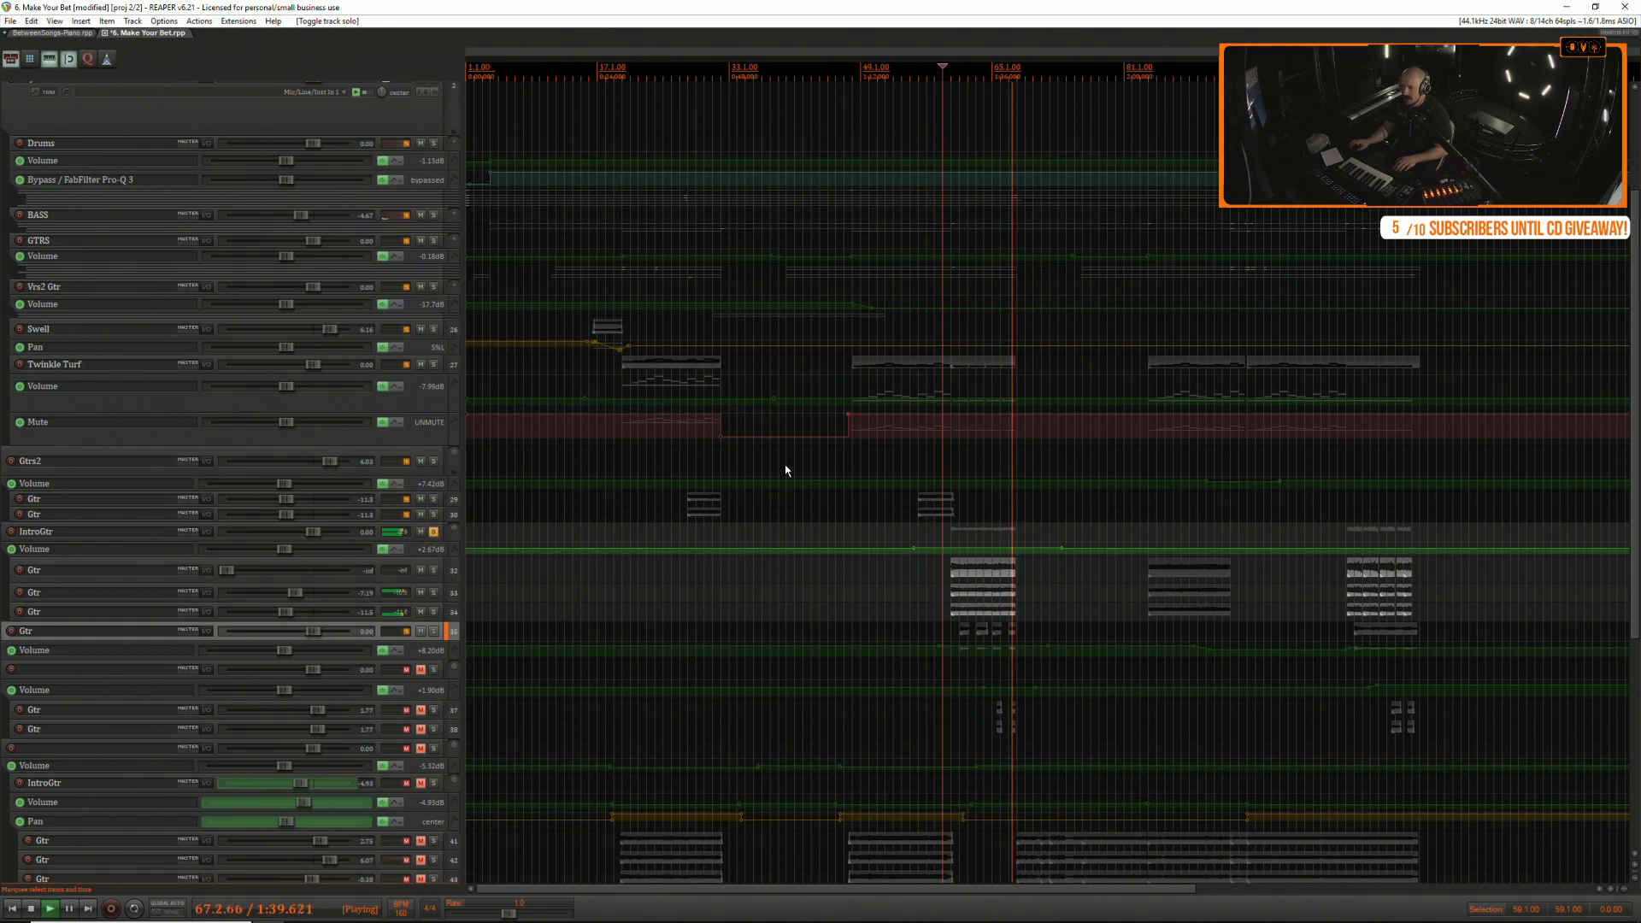
Stop playback, open IntroGtr's Pro-Q 3, and add a 12 dB/oct low cut raised to about 60 Hz while the soloed section plays.
{"action": "scroll", "coordinate": [784, 469], "scroll_direction": "down", "scroll_amount": 1}
{"action": "key", "text": "space"}
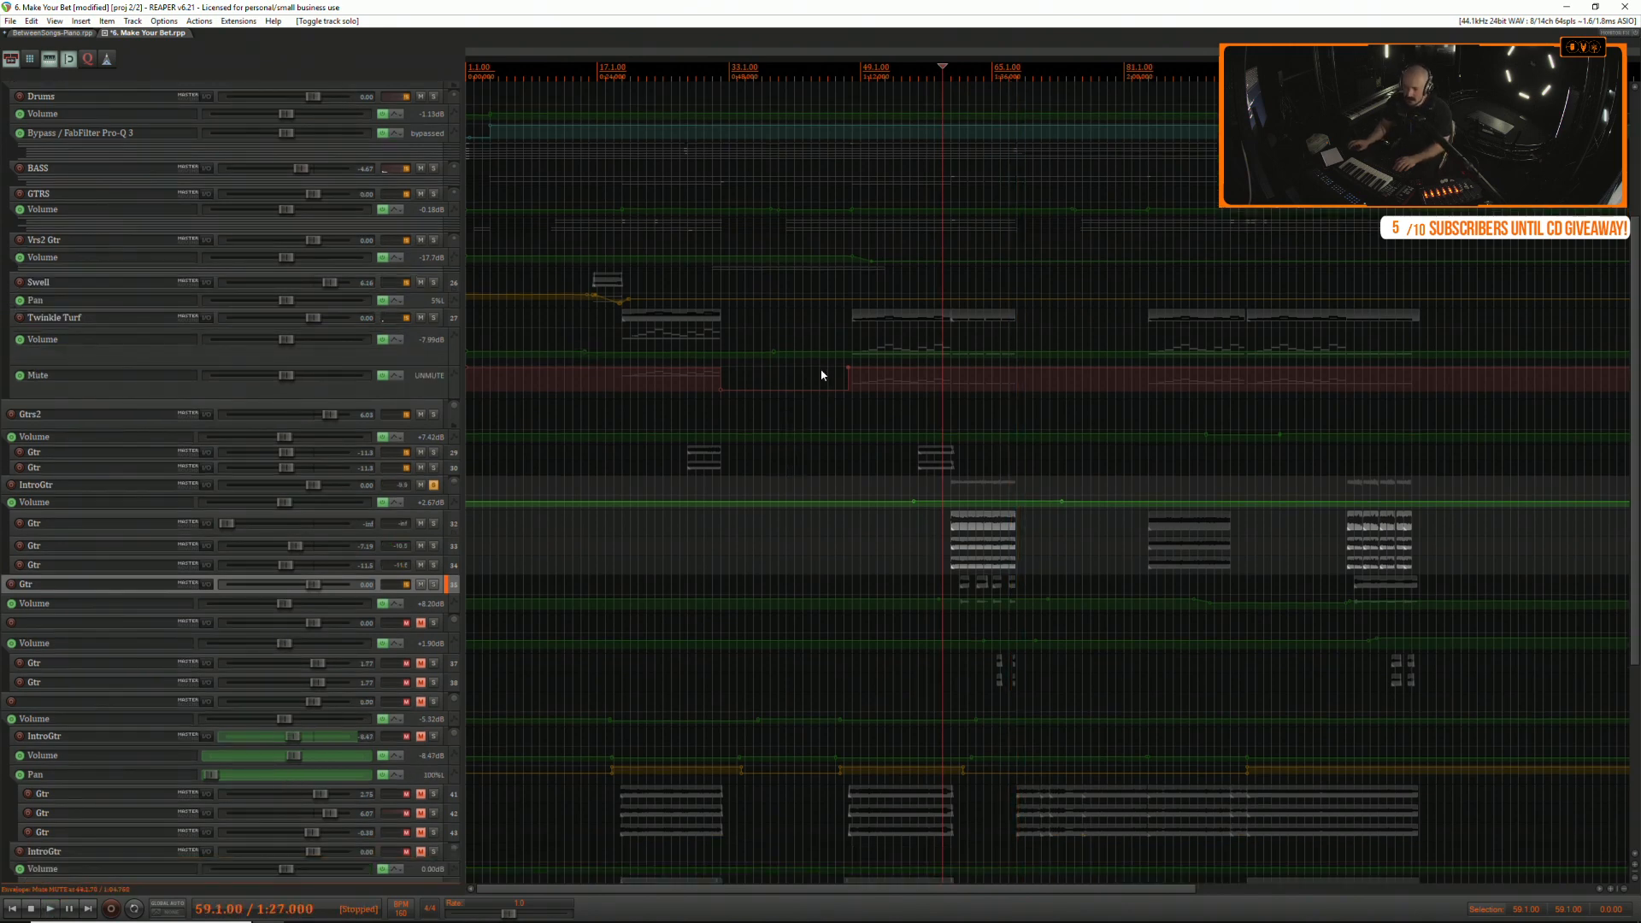
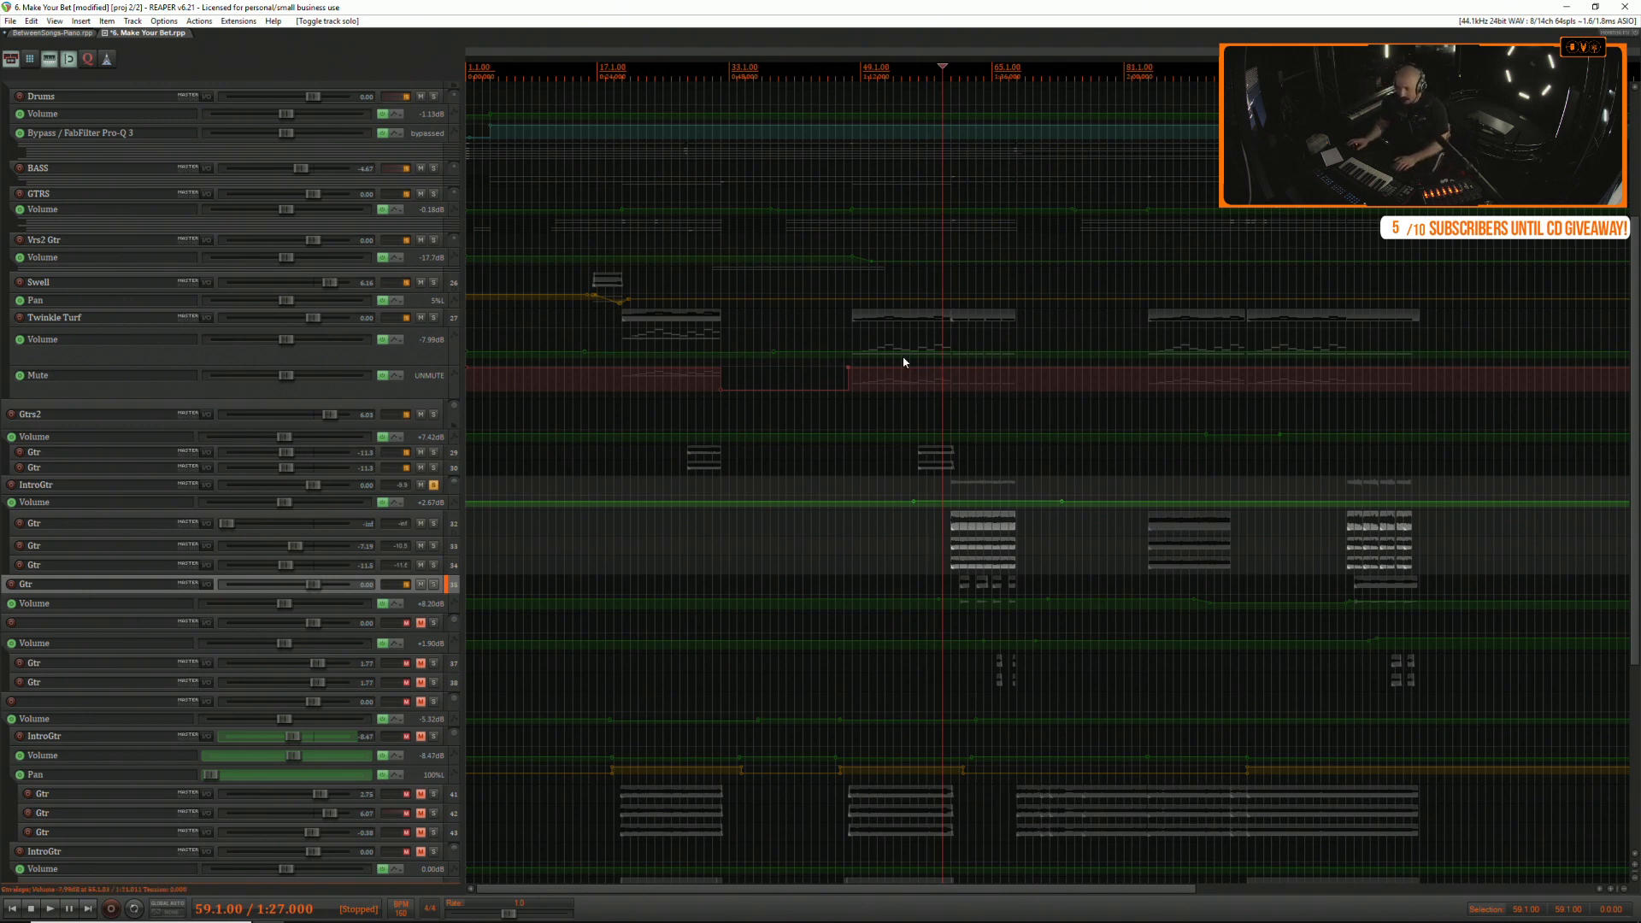
{"action": "left_click", "coordinate": [364, 491]}
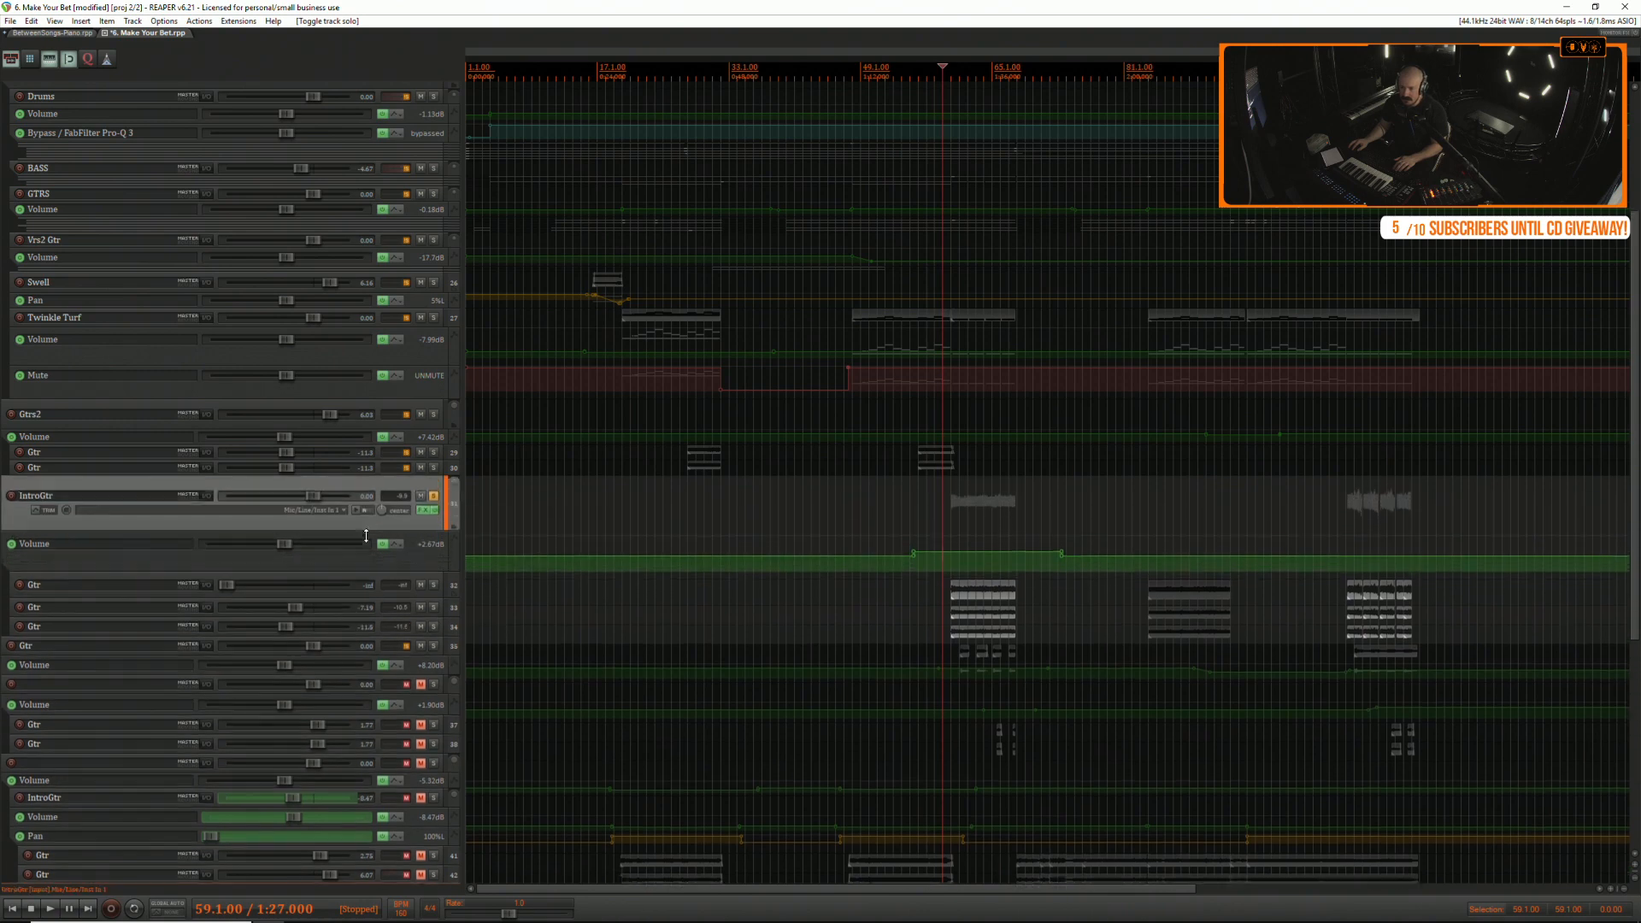
{"action": "left_click", "coordinate": [425, 513]}
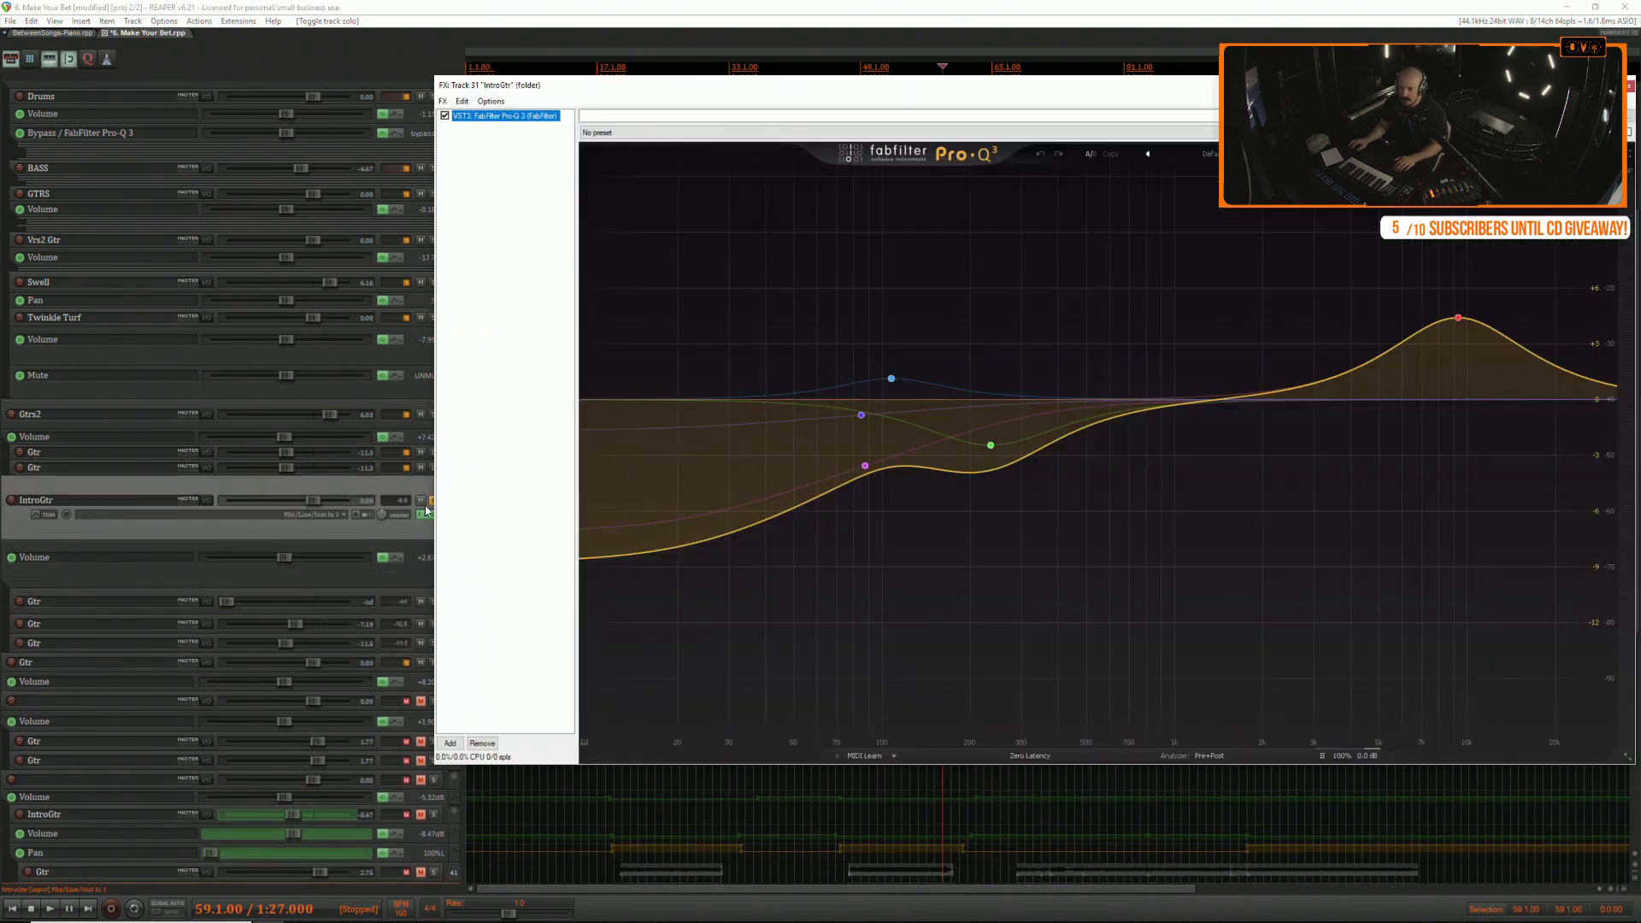
{"action": "left_click", "coordinate": [637, 552]}
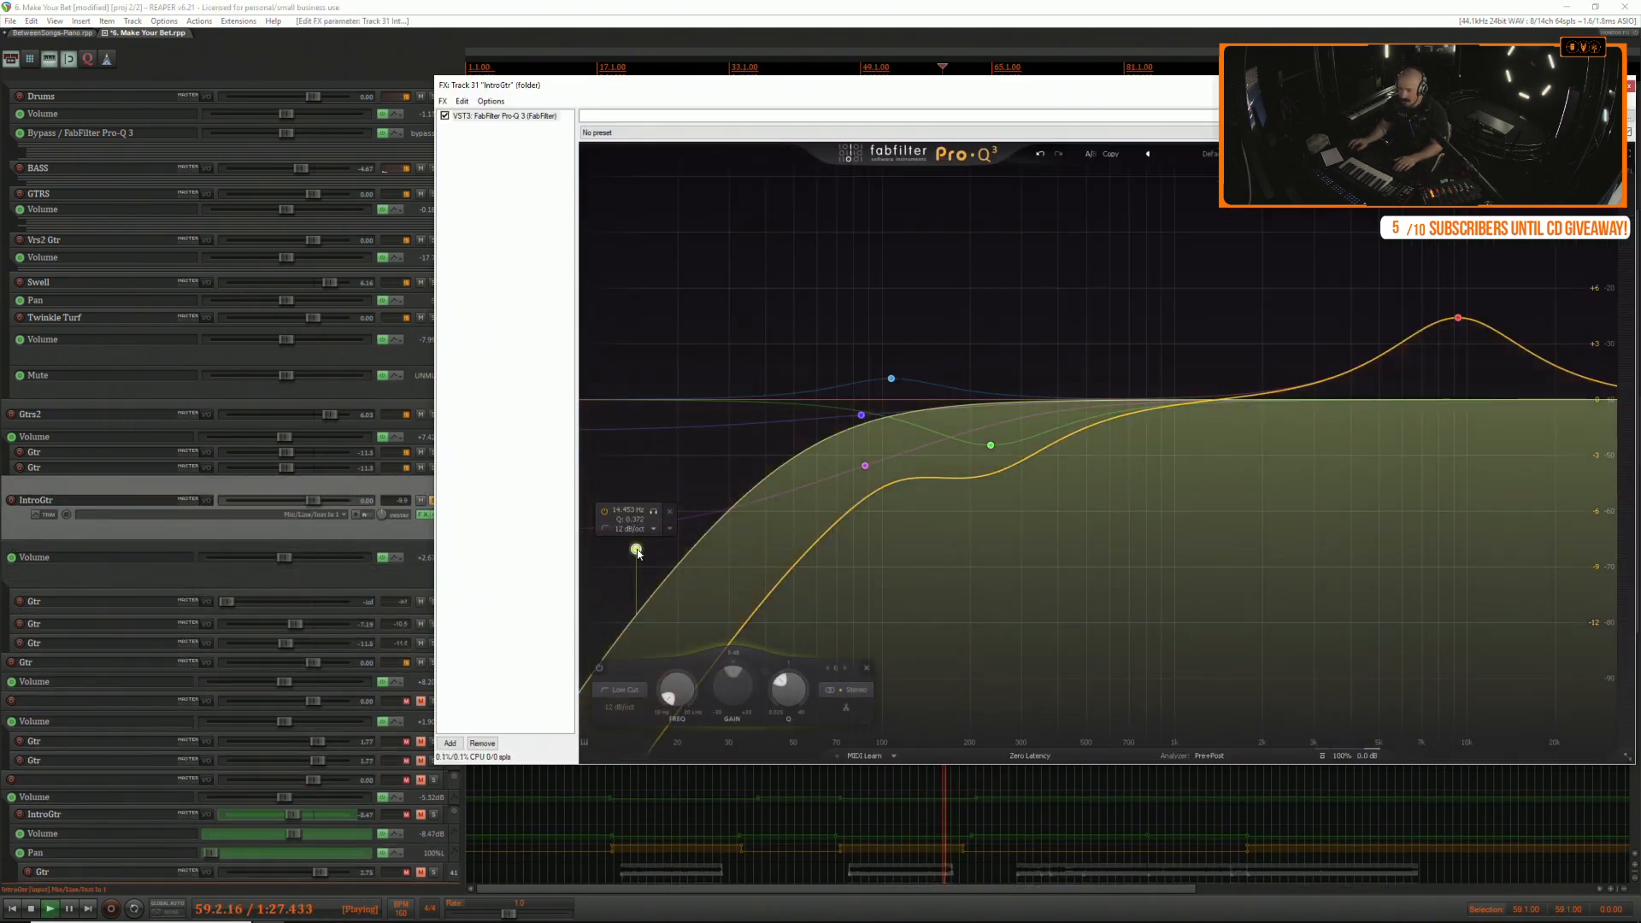
{"action": "left_click_drag", "start_coordinate": [637, 552], "coordinate": [808, 563]}
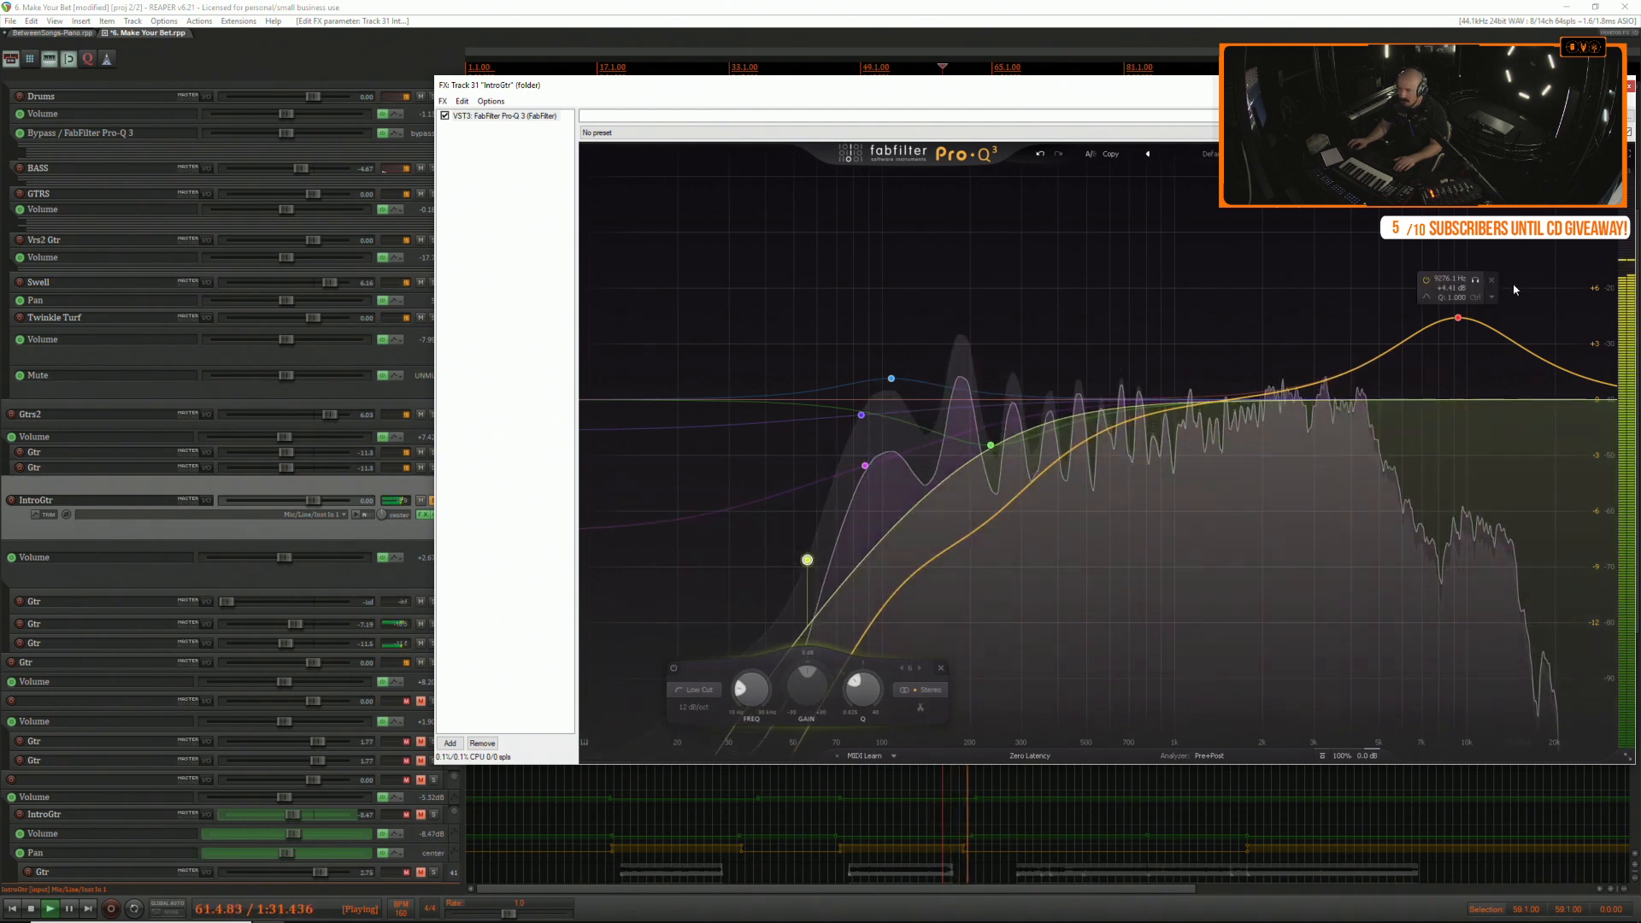
Lower IntroGtr's high boost near 9.3 kHz to under 1 dB and add a bell cut about 5 dB deep near 190 Hz.
{"action": "left_click_drag", "start_coordinate": [1459, 319], "coordinate": [1453, 387]}
{"action": "double_click", "coordinate": [1267, 403]}
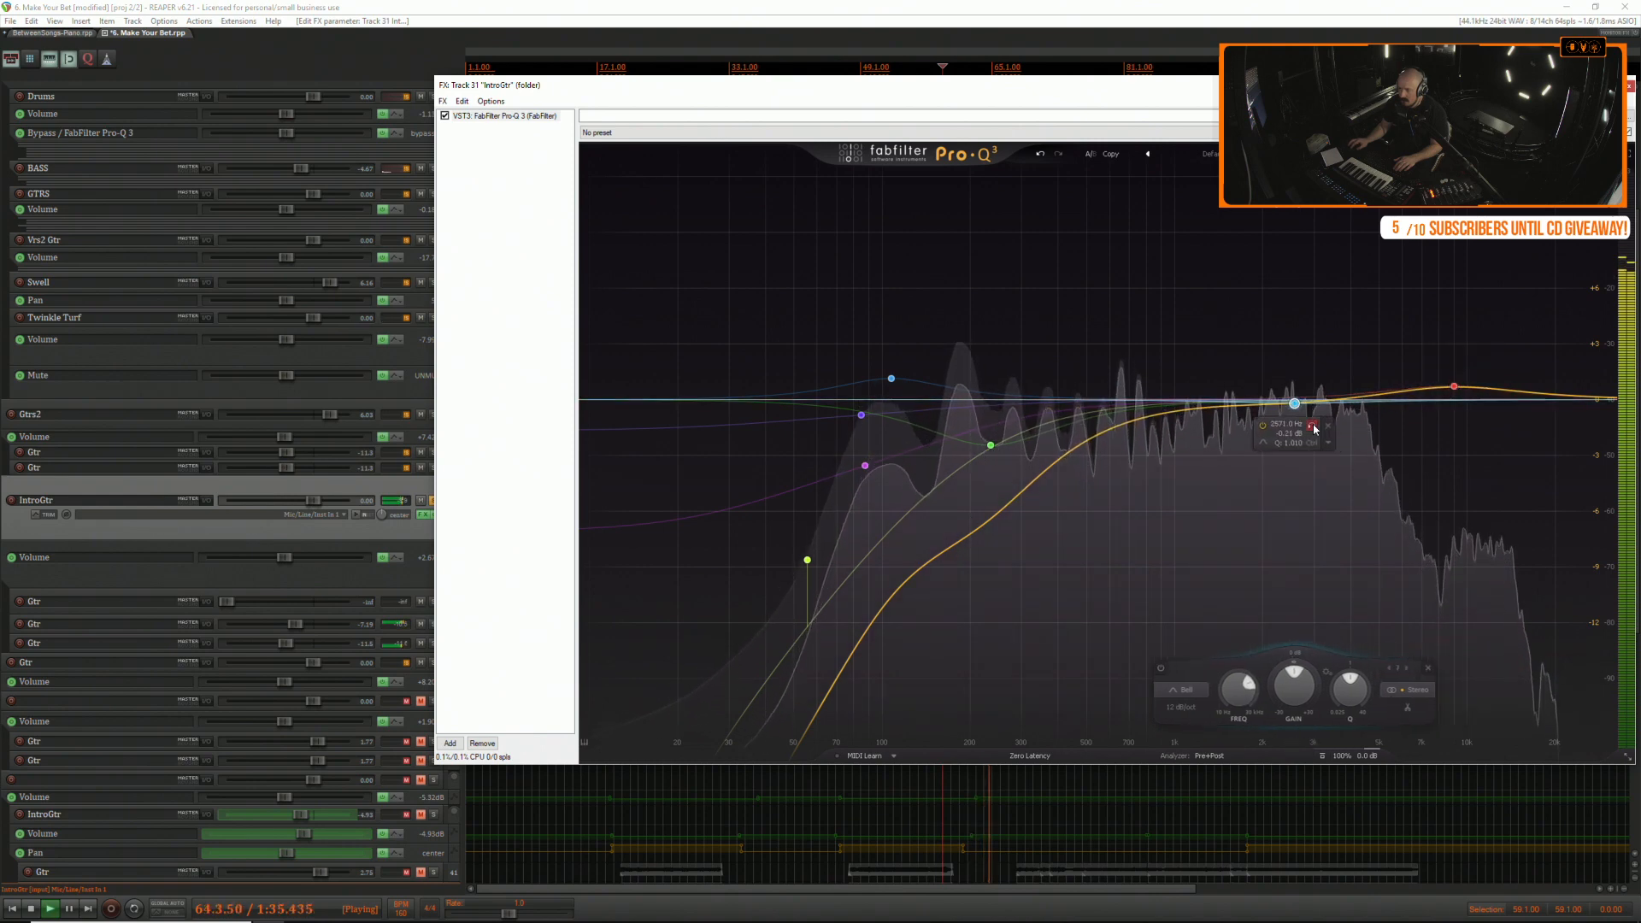
{"action": "left_click_drag", "start_coordinate": [1276, 429], "coordinate": [960, 493]}
{"action": "key", "text": "Escape"}
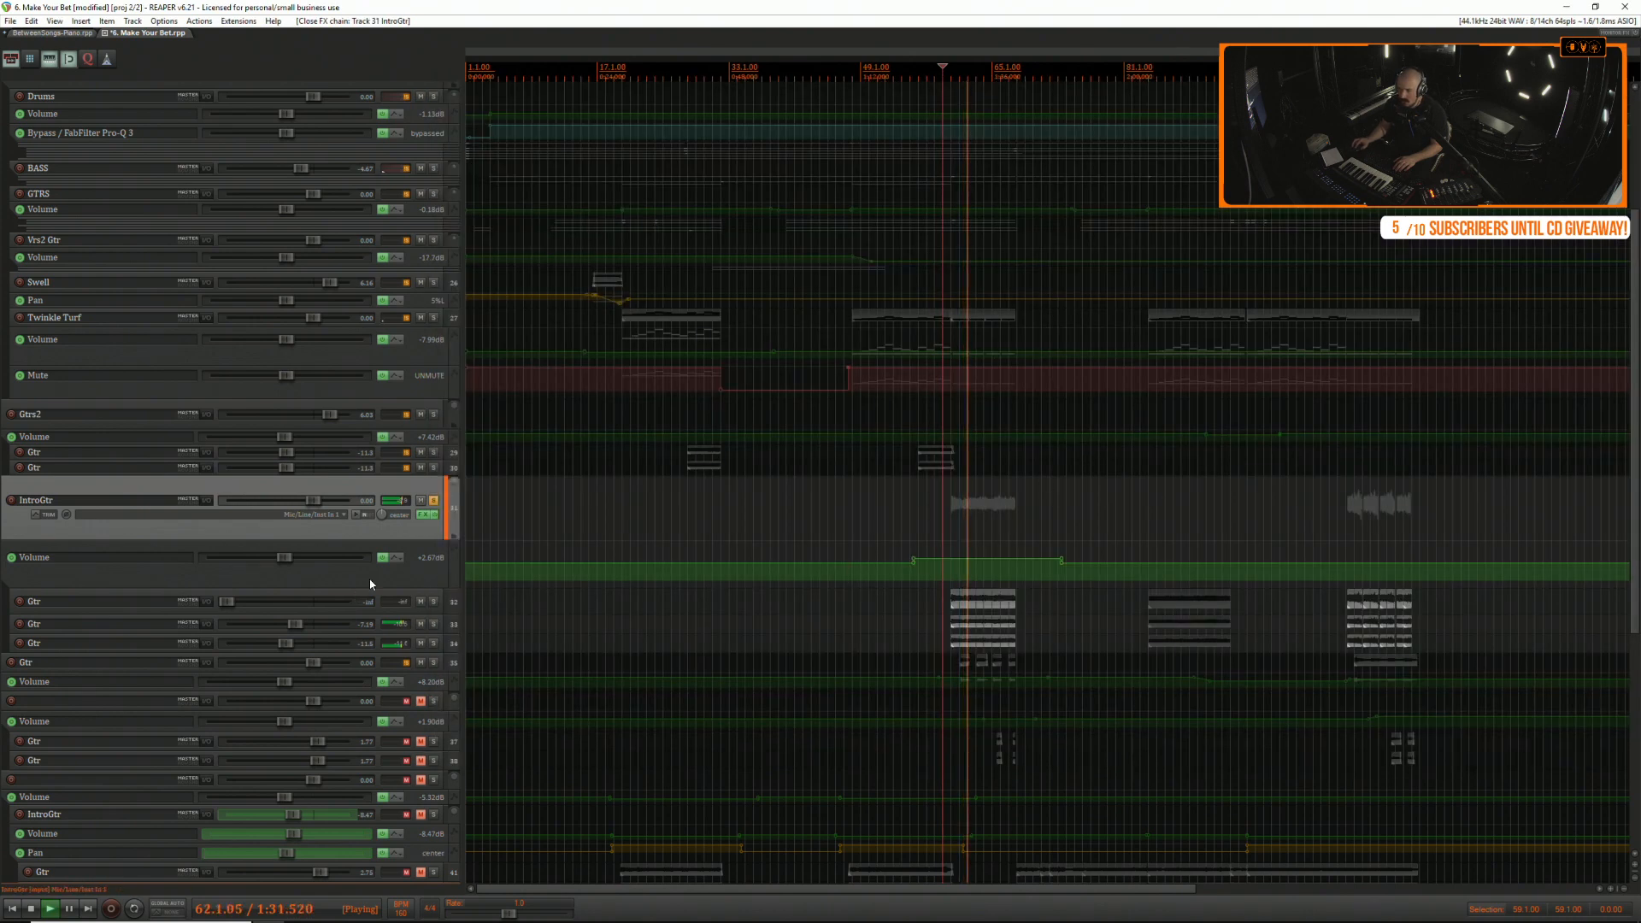
Release the IntroGtr solo, enlarge the Gtr track below that folder, and select its audio item just before bar 68.
{"action": "left_click", "coordinate": [432, 502]}
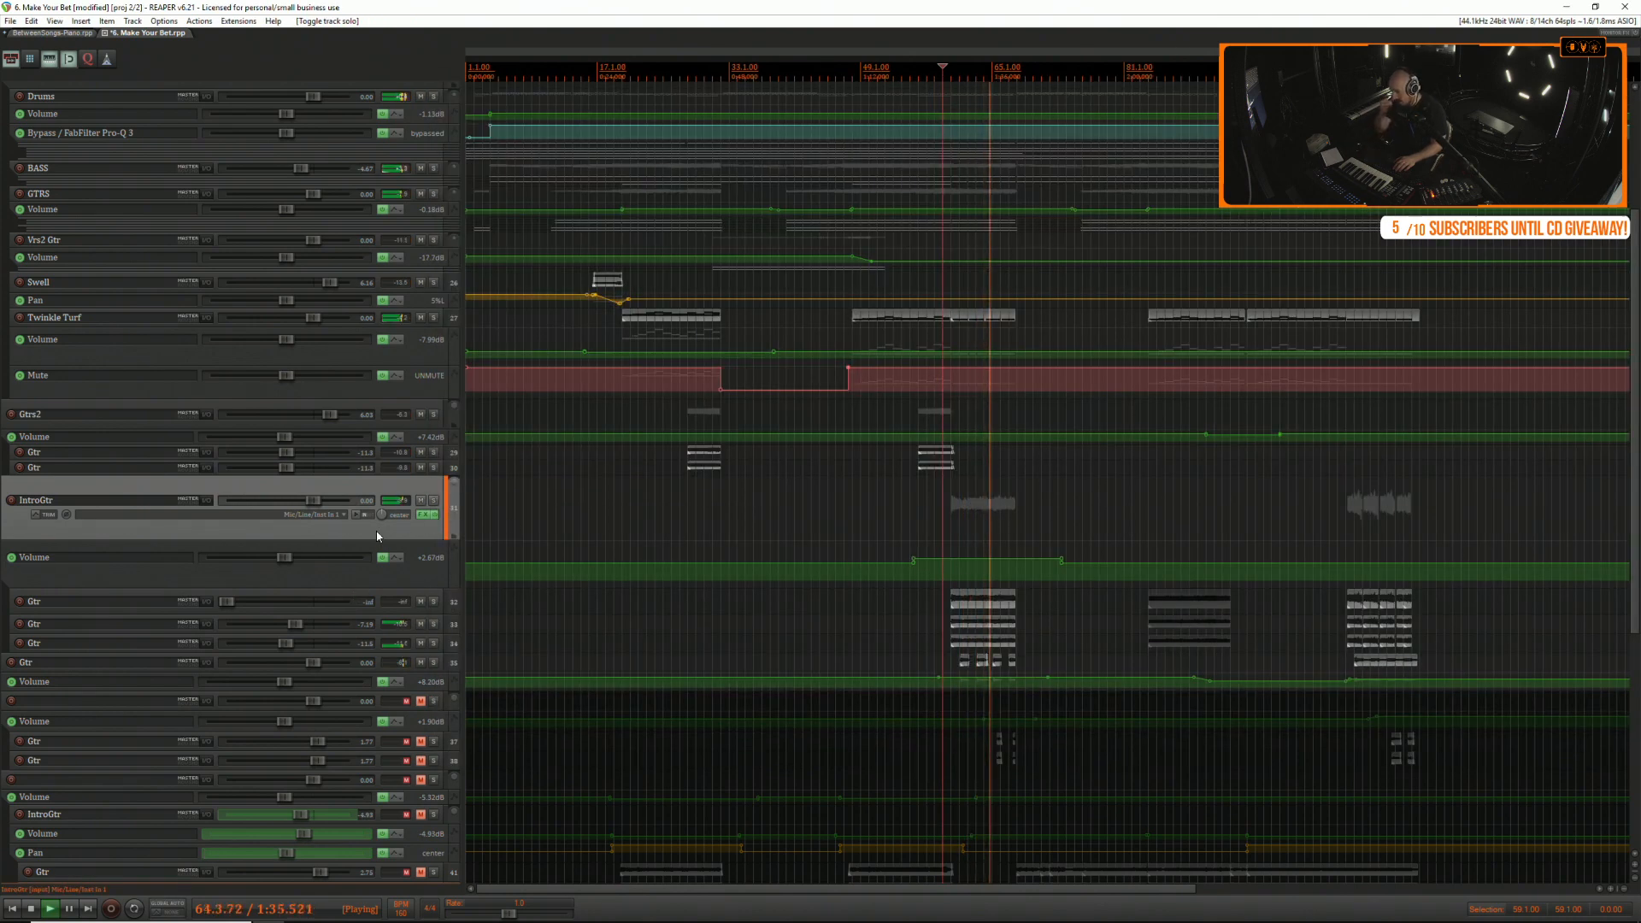
{"action": "left_click", "coordinate": [364, 669]}
{"action": "scroll", "coordinate": [921, 557], "scroll_direction": "down", "scroll_amount": 3}
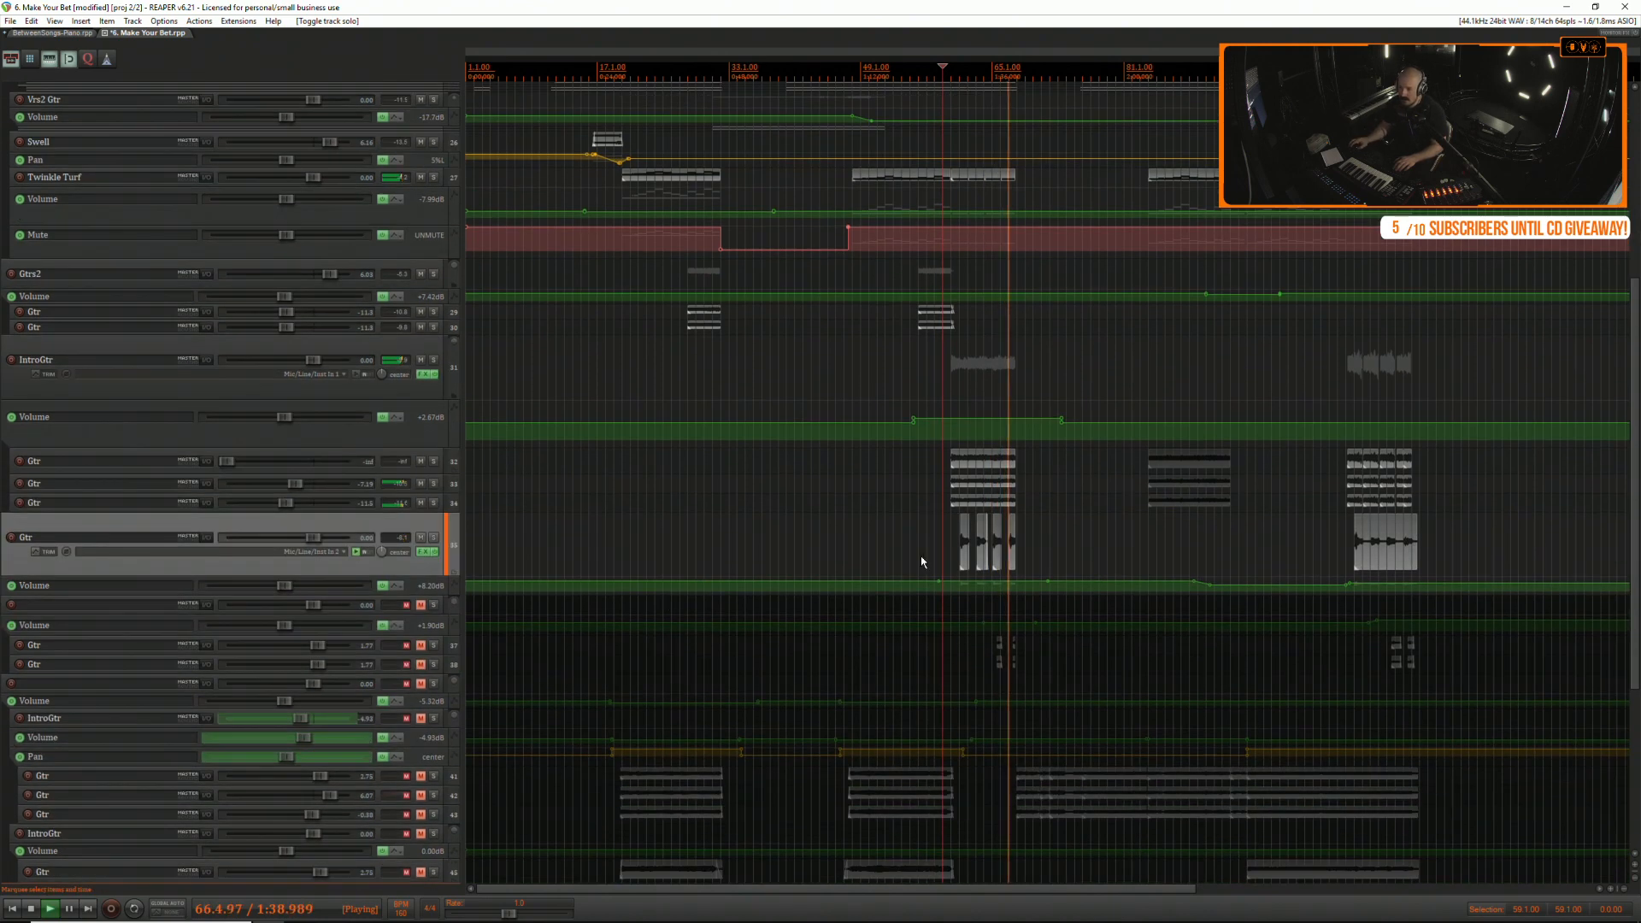
{"action": "left_click", "coordinate": [1010, 529]}
{"action": "scroll", "coordinate": [1010, 529], "scroll_direction": "up", "scroll_amount": 5}
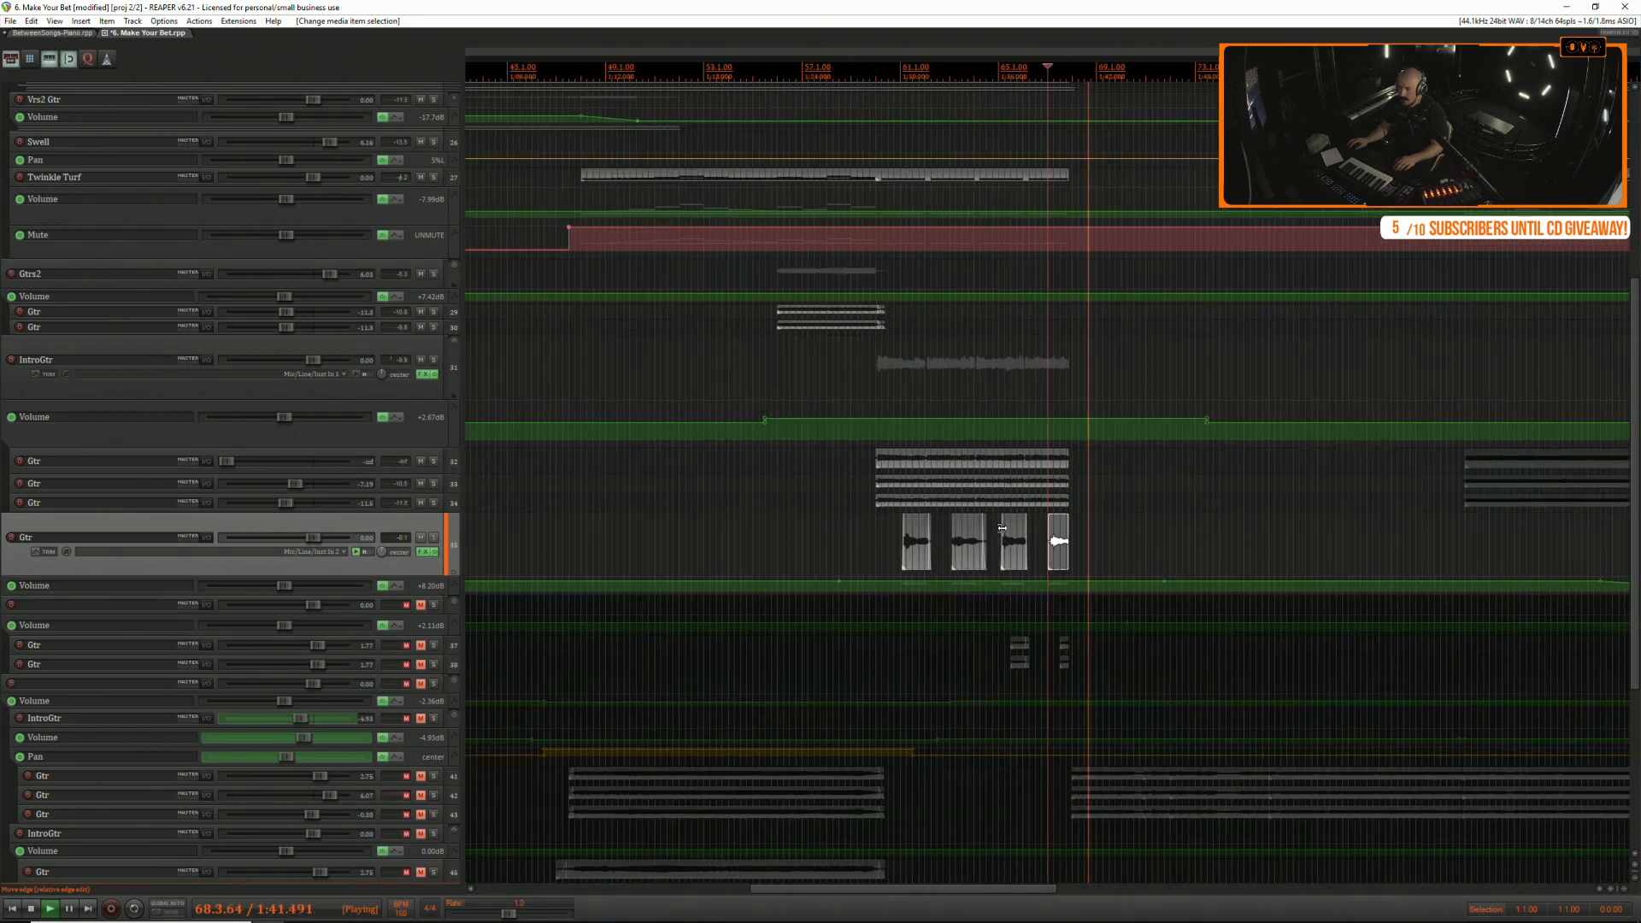
Restart playback from bar 60.3 and solo the Gtr track below the IntroGtr folder.
{"action": "key", "text": "space"}
{"action": "left_click", "coordinate": [772, 535]}
{"action": "key", "text": "space"}
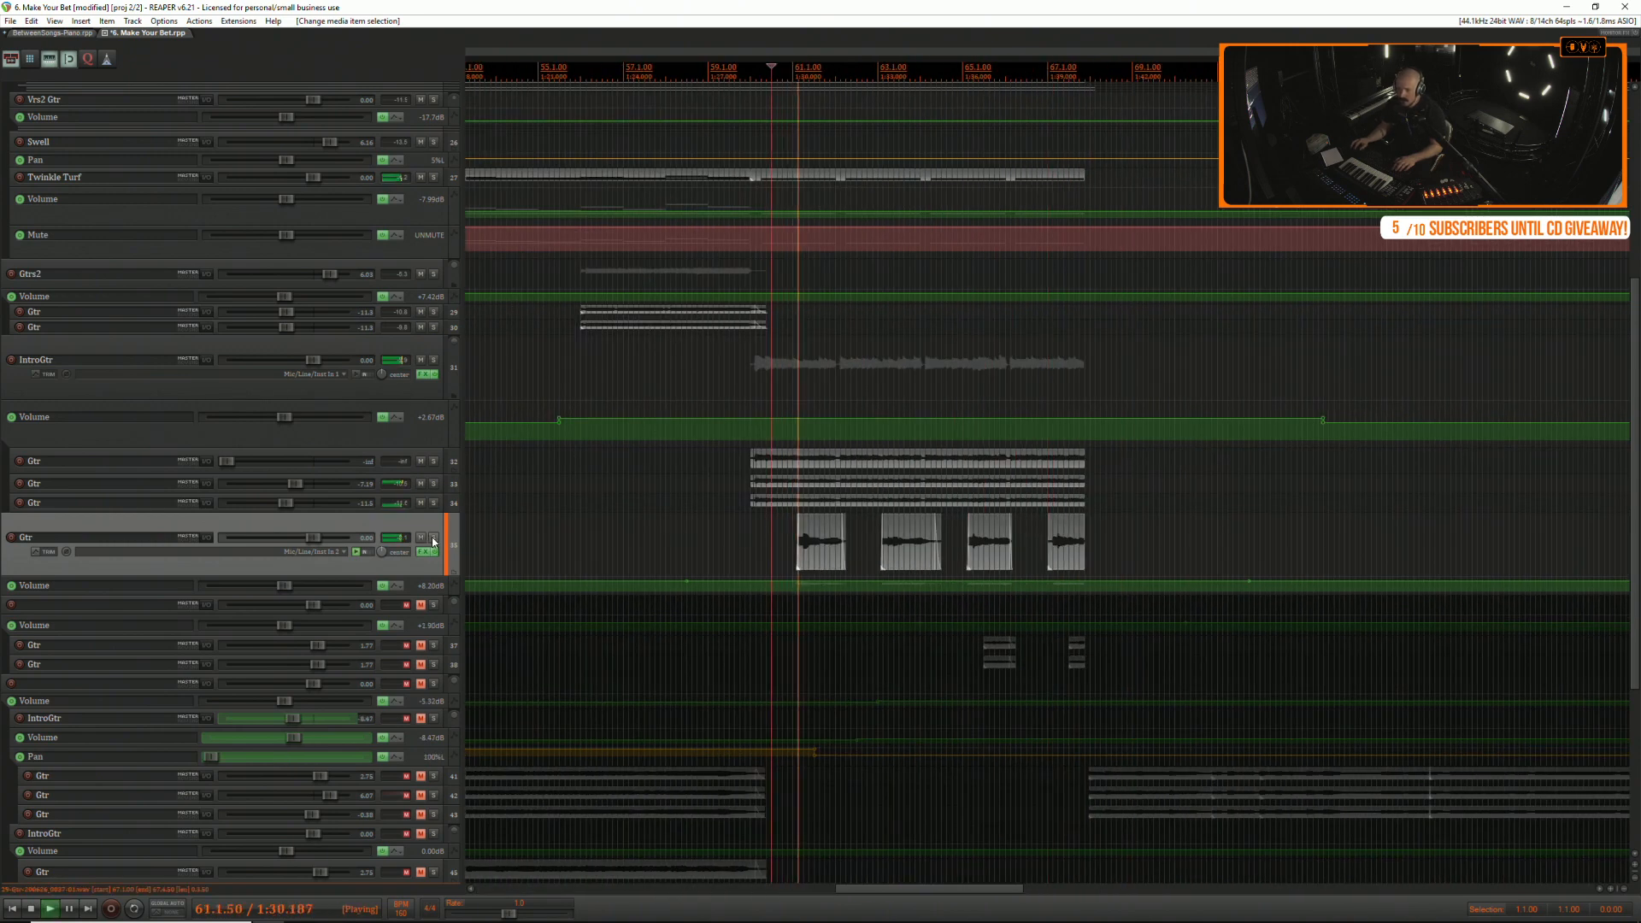
{"action": "left_click", "coordinate": [433, 536]}
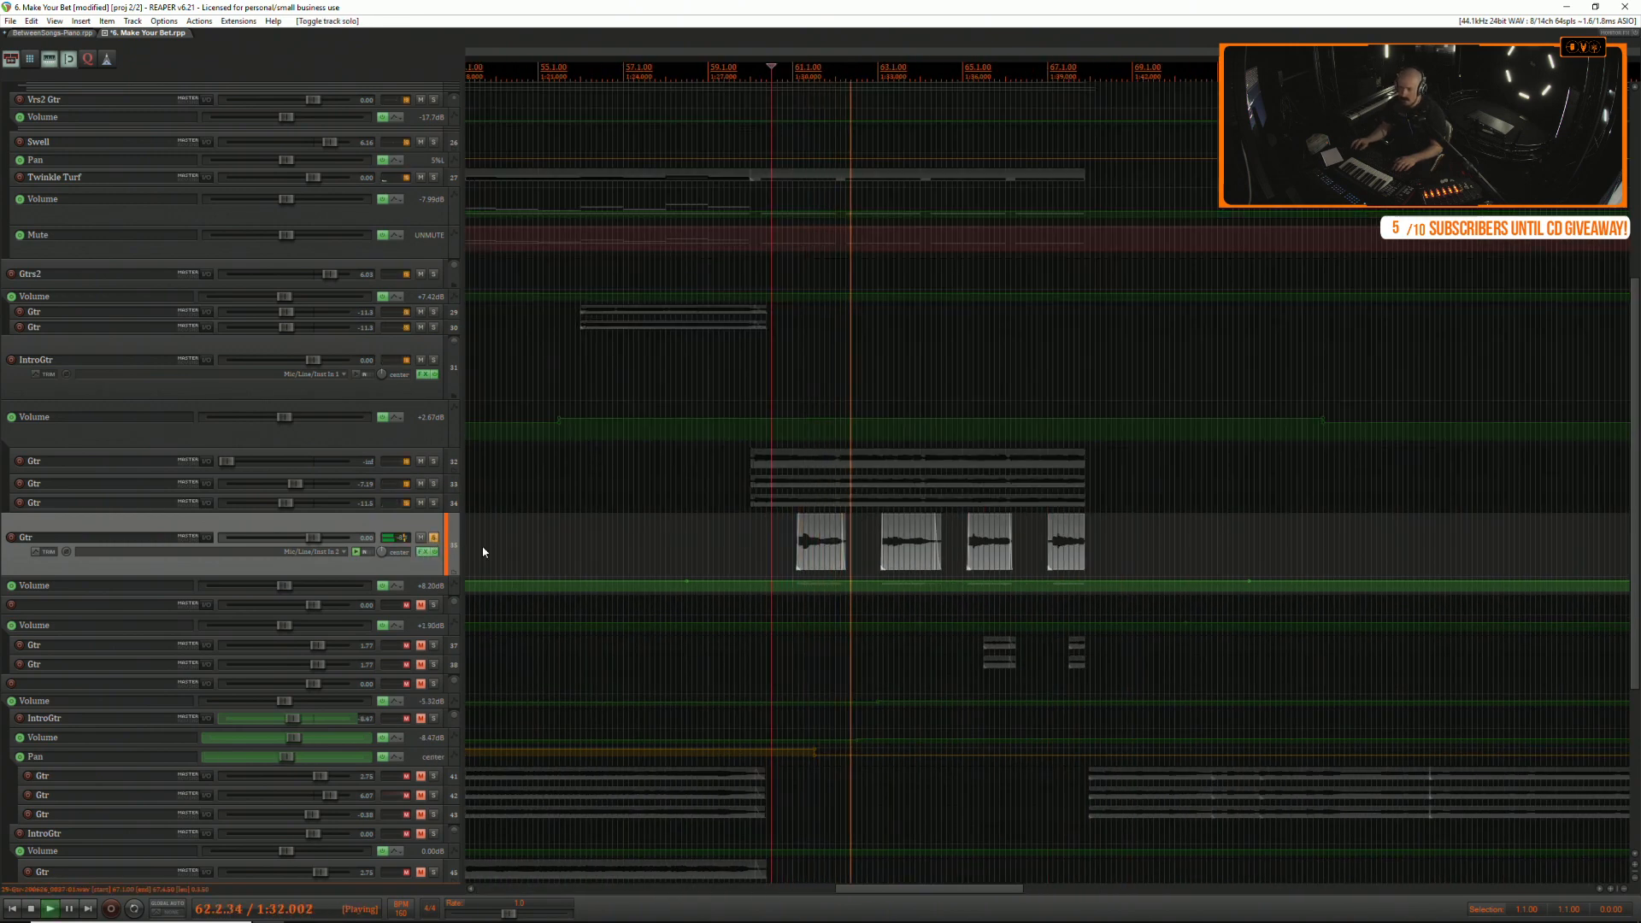
Add bell cuts of about 2 dB near 3.6 kHz and 5 dB near 250 Hz in Gtr's Pro-Q 3, and release its solo.
{"action": "left_click", "coordinate": [426, 551]}
{"action": "mouse_move", "coordinate": [923, 384]}
{"action": "left_mouse_down"}
{"action": "mouse_move", "coordinate": [885, 358]}
{"action": "mouse_move", "coordinate": [584, 357]}
{"action": "mouse_move", "coordinate": [975, 338]}
{"action": "mouse_move", "coordinate": [886, 338]}
{"action": "mouse_move", "coordinate": [912, 339]}
{"action": "mouse_move", "coordinate": [897, 446]}
{"action": "mouse_move", "coordinate": [904, 367]}
{"action": "left_mouse_up"}
{"action": "left_click", "coordinate": [939, 358]}
{"action": "key", "text": "space"}
{"action": "key", "text": "space"}
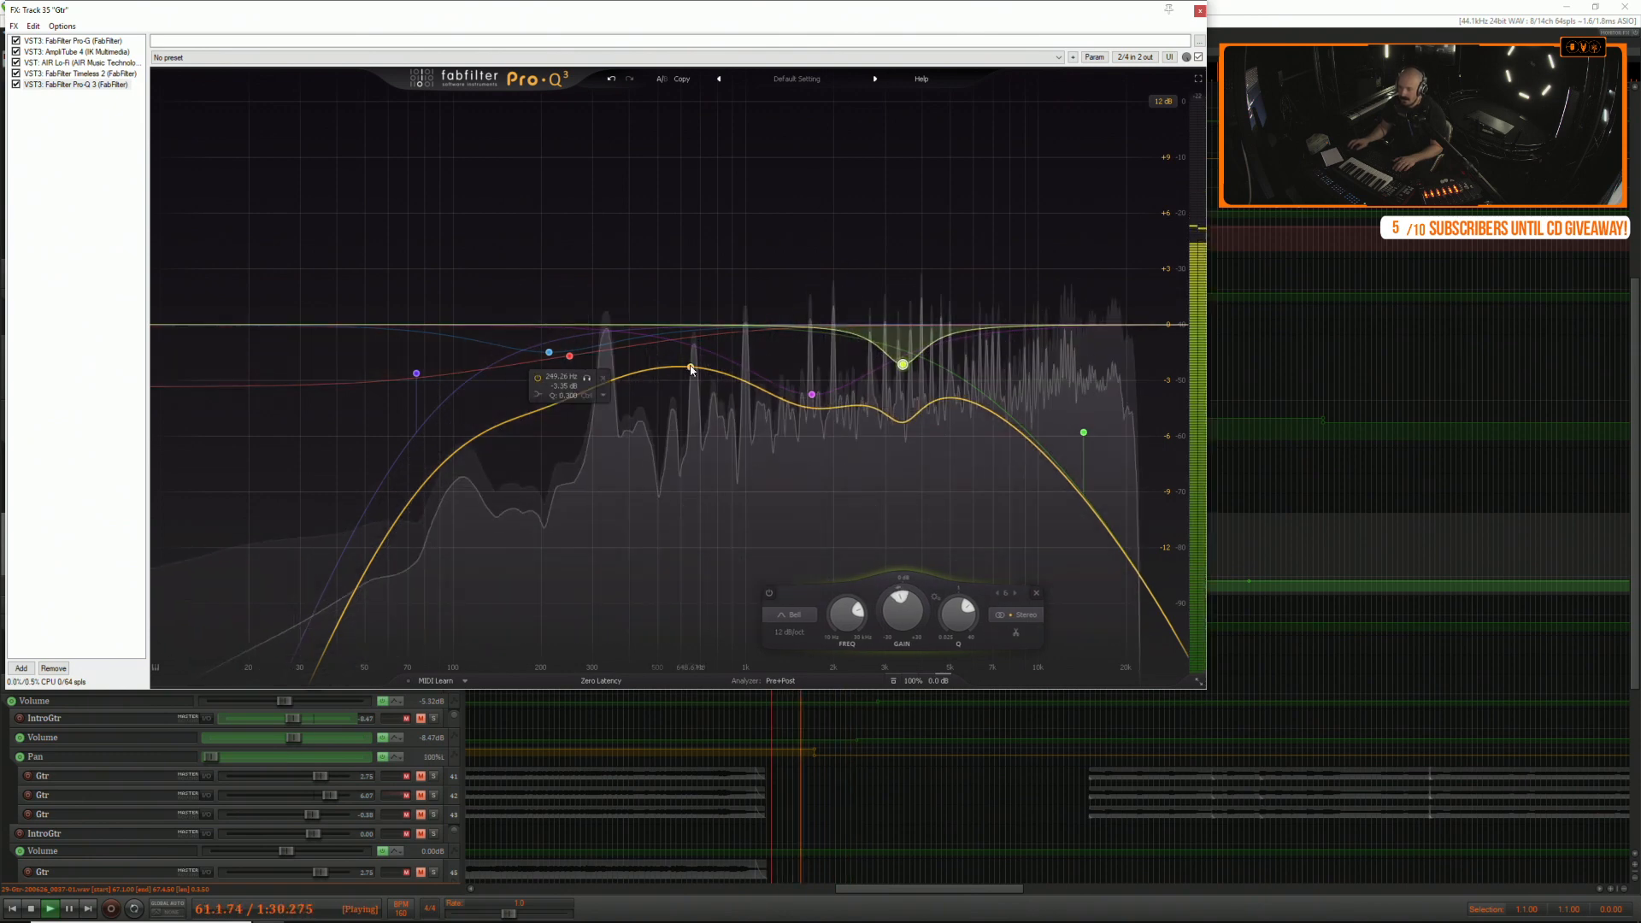
{"action": "left_click_drag", "start_coordinate": [664, 368], "coordinate": [564, 470]}
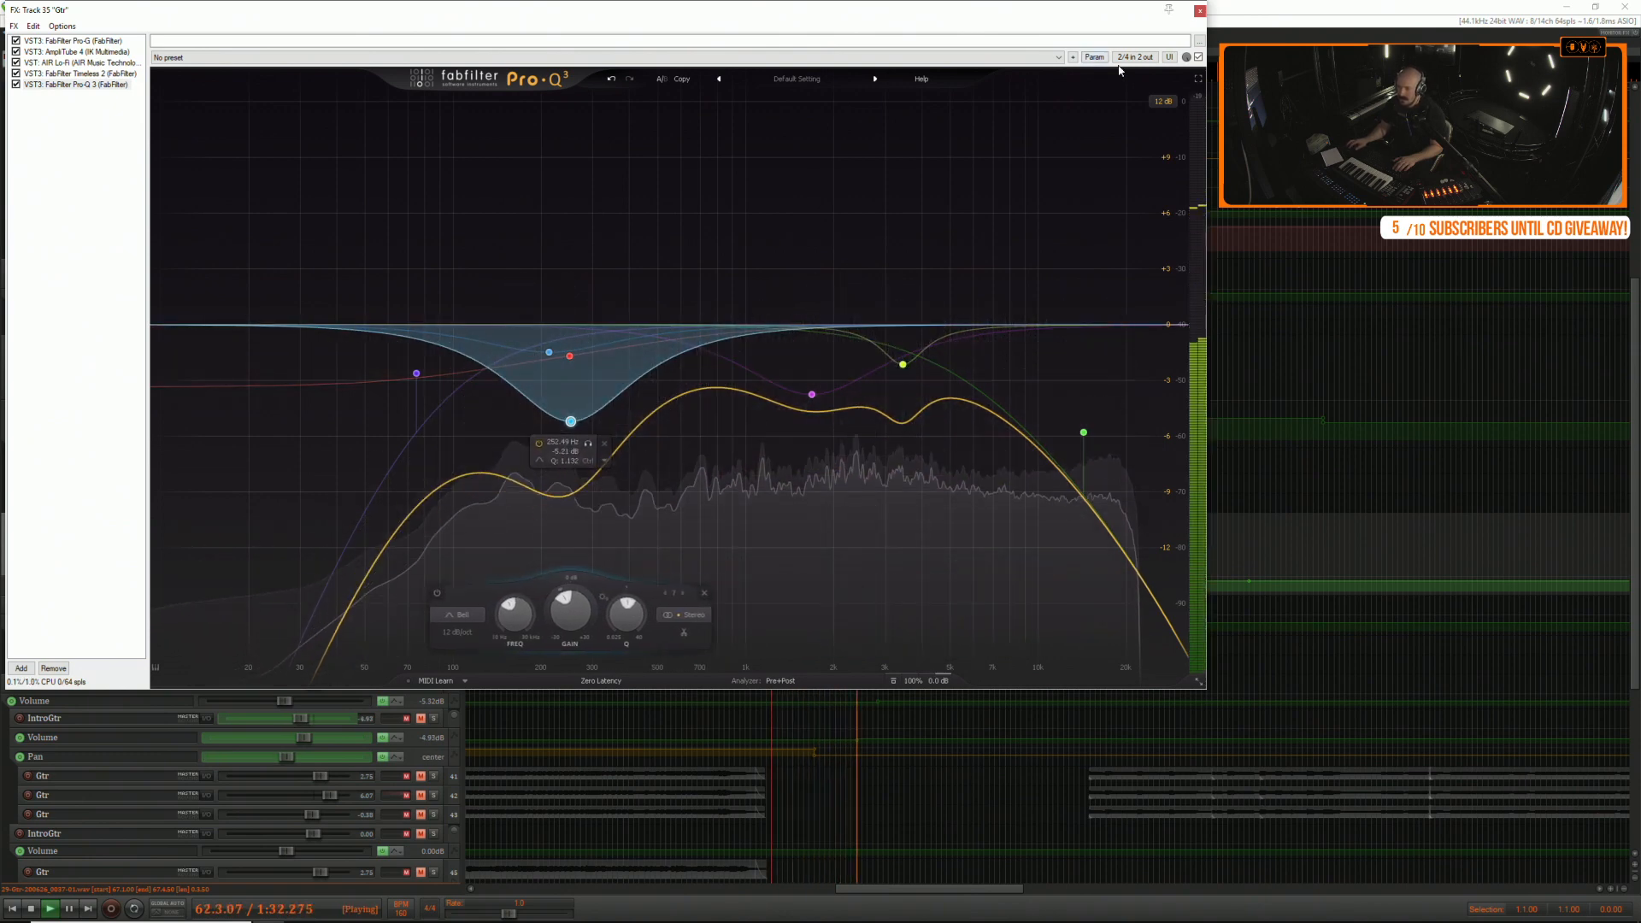
{"action": "left_click", "coordinate": [1200, 11]}
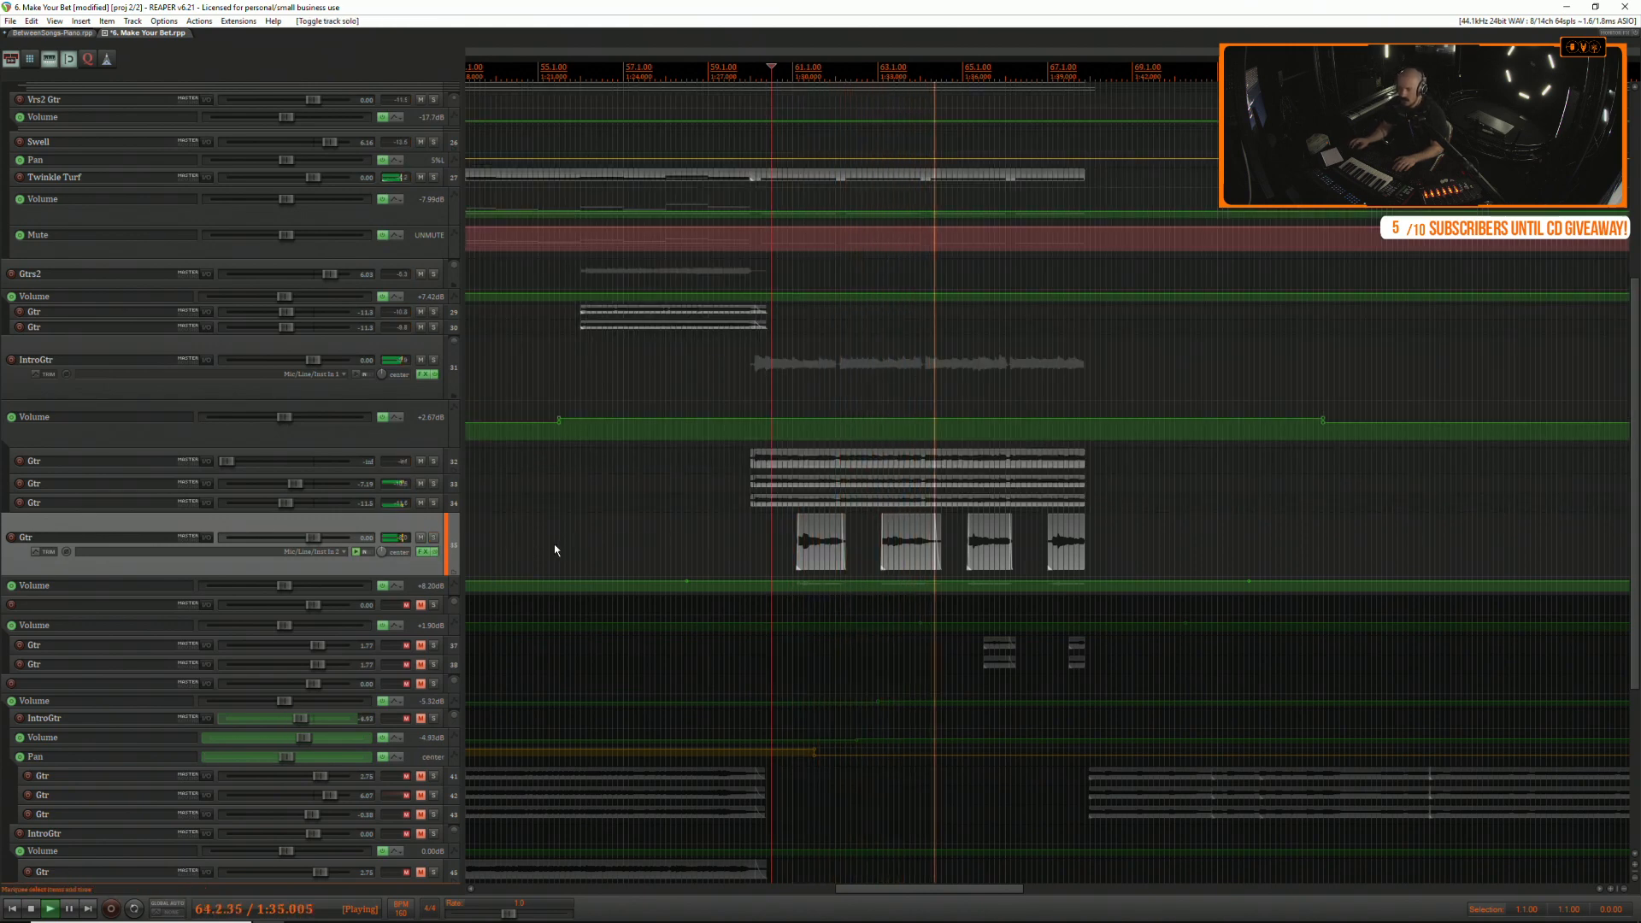
Enlarge Twinkle Turf and its volume envelope lane, and lower the envelope to -10.6 dB between about bars 60 and 70.
{"action": "scroll", "coordinate": [536, 556], "scroll_direction": "up", "scroll_amount": 3}
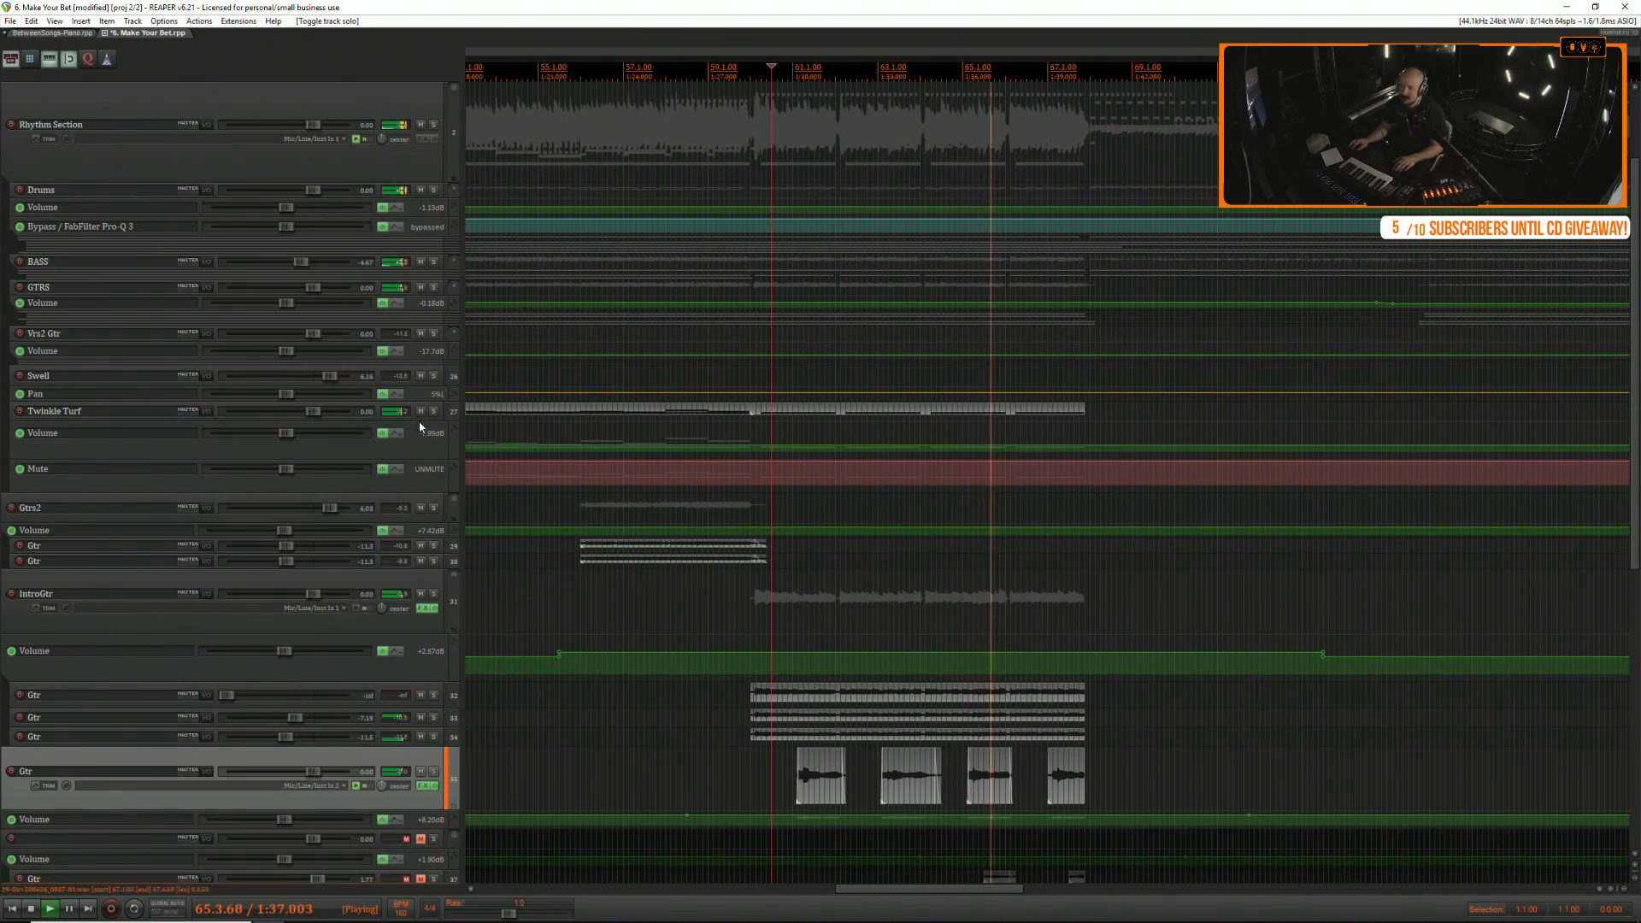
{"action": "left_click_drag", "start_coordinate": [429, 419], "coordinate": [573, 498]}
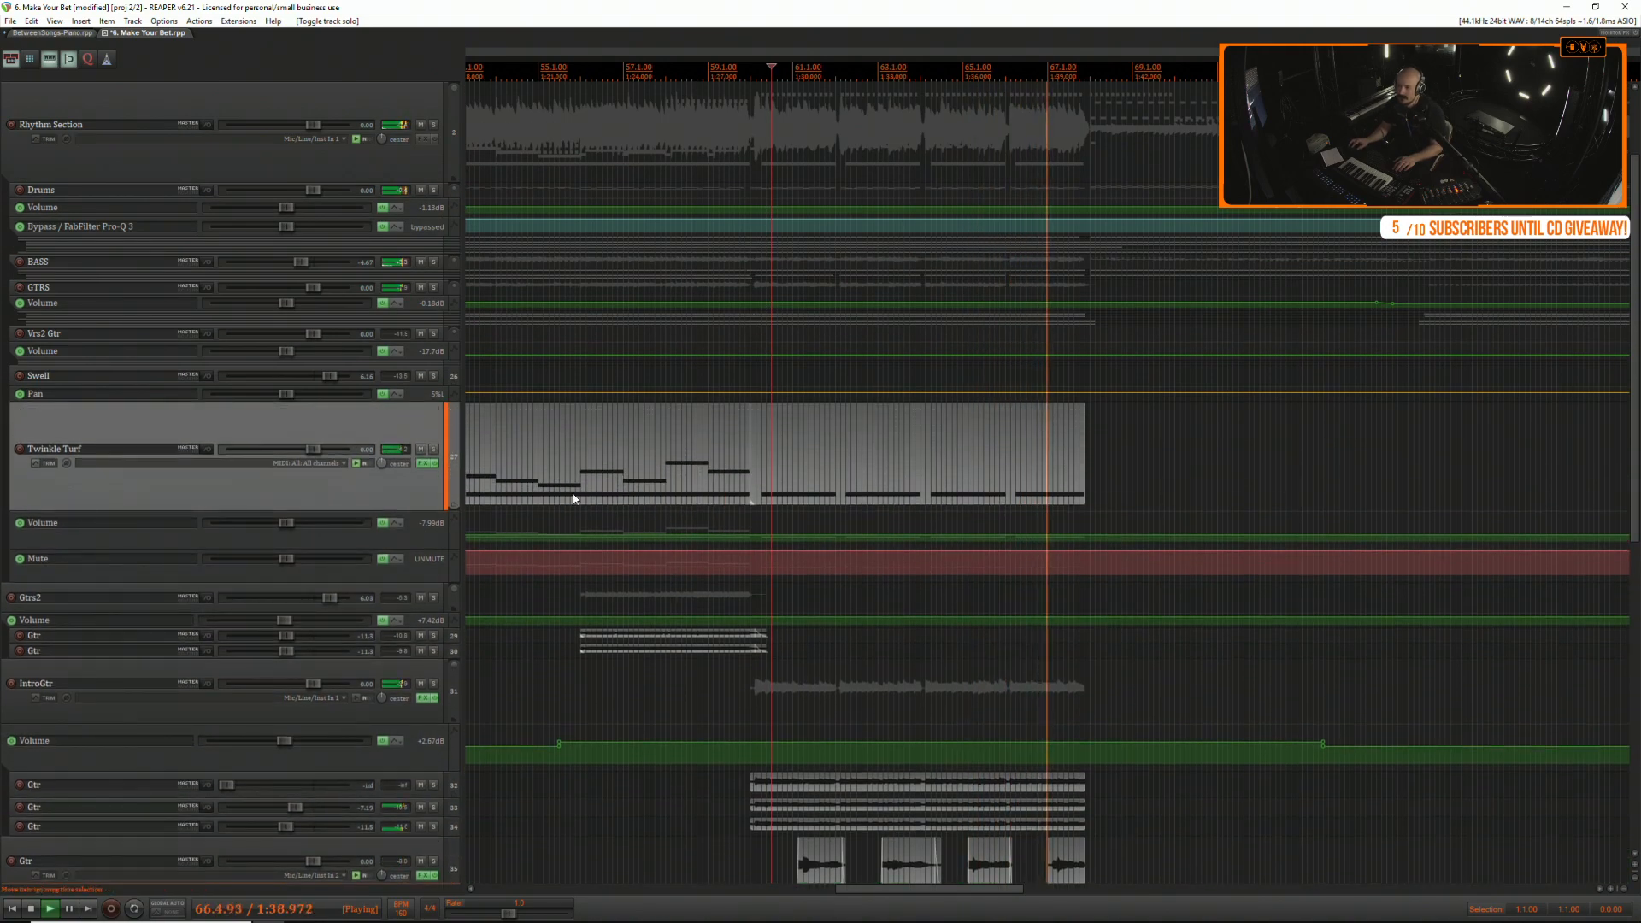
{"action": "left_click_drag", "start_coordinate": [431, 548], "coordinate": [428, 682]}
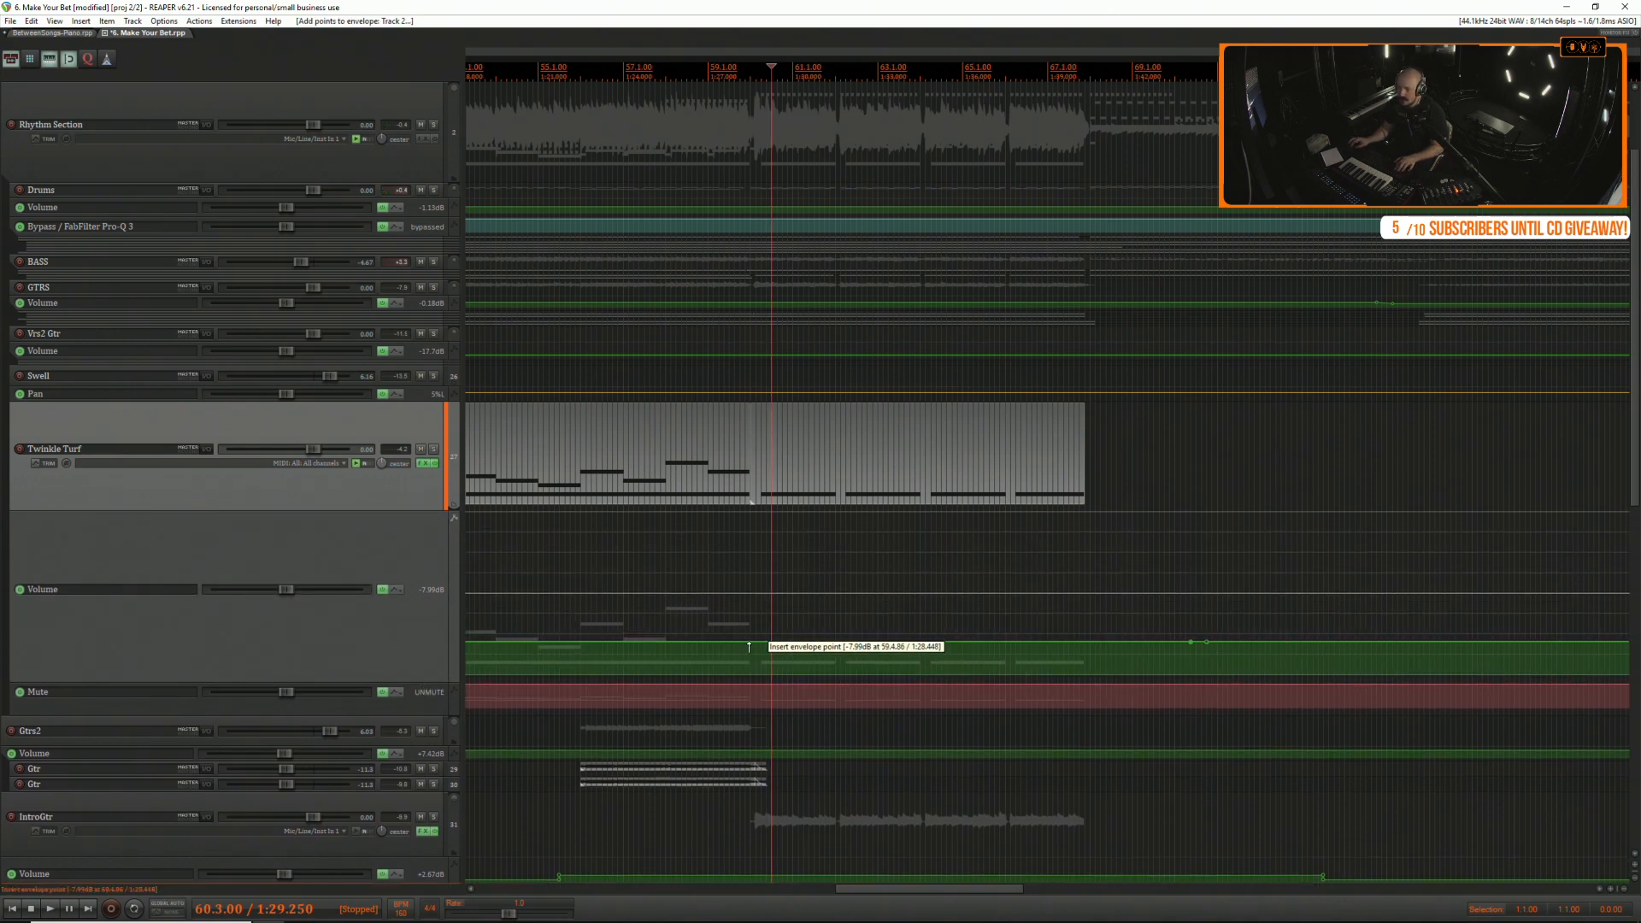
{"action": "key", "text": "space"}
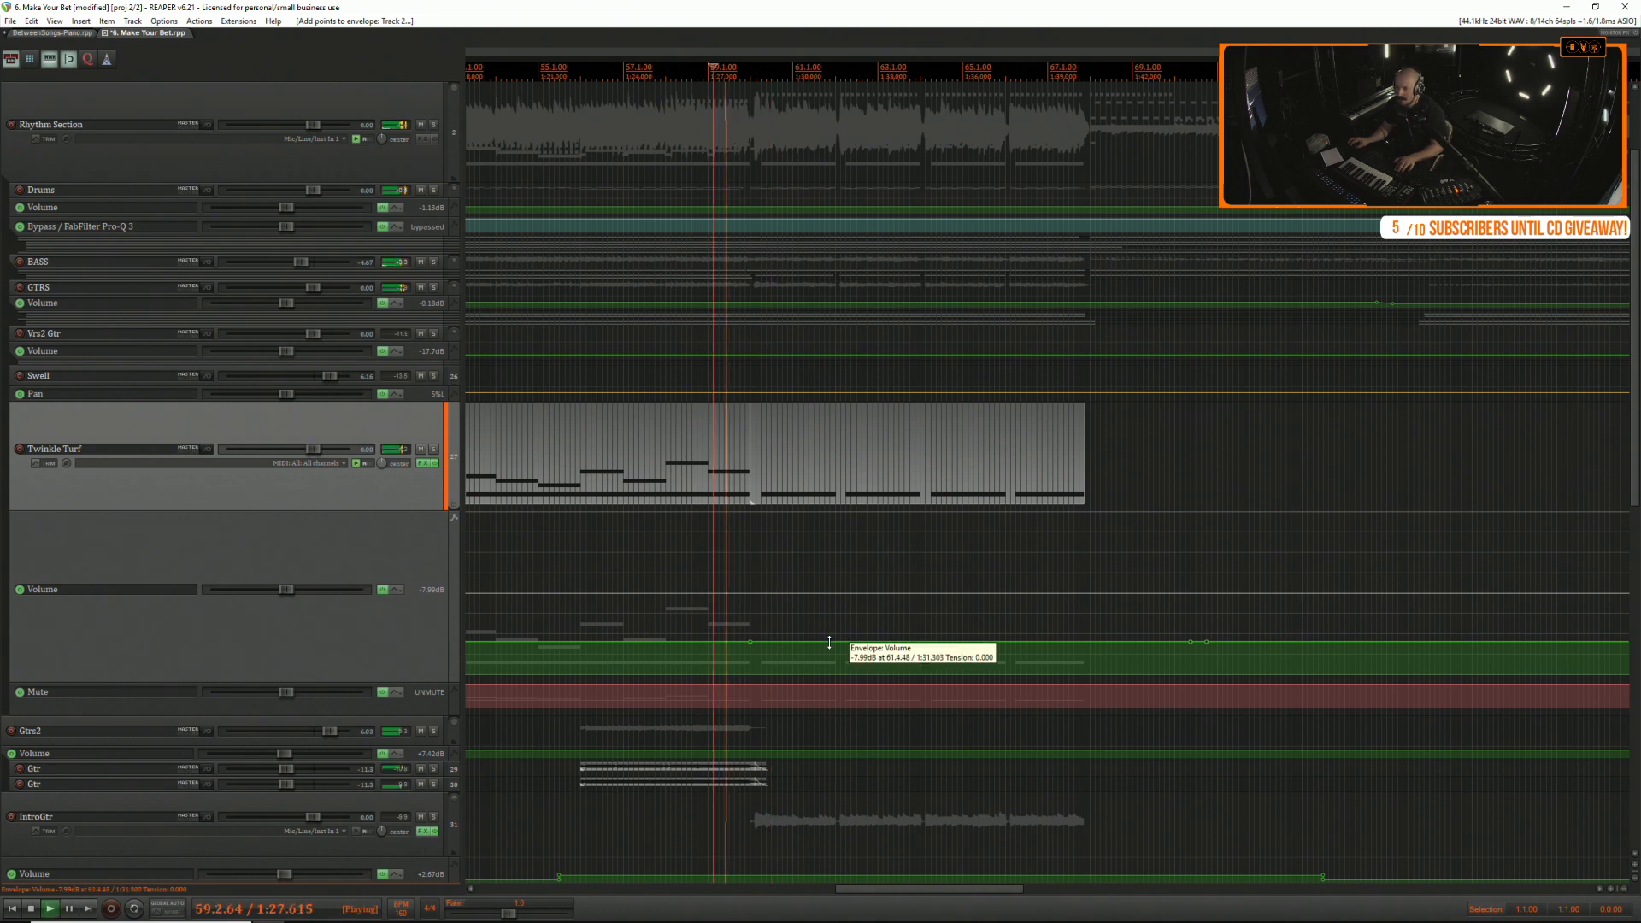
{"action": "left_click", "coordinate": [761, 642], "text": "shift"}
{"action": "left_click_drag", "start_coordinate": [820, 643], "coordinate": [821, 652]}
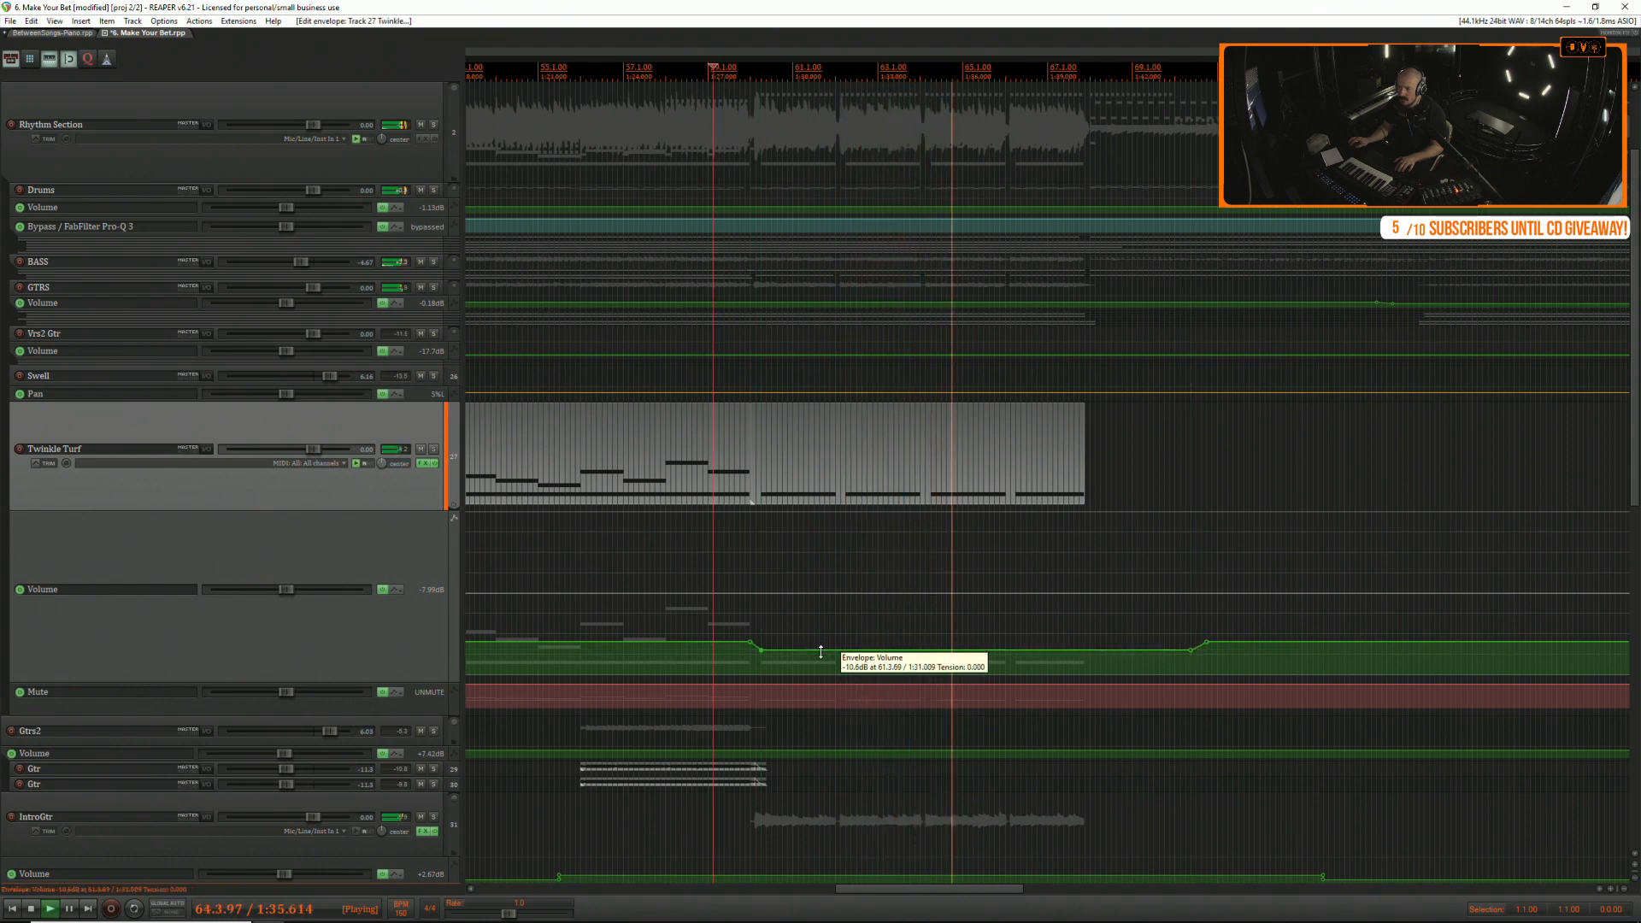
Lower Twinkle Turf's volume envelope to about -10.6 dB from bar 108 onward and play from just before the change.
{"action": "scroll", "coordinate": [653, 584], "scroll_direction": "down", "scroll_amount": 3}
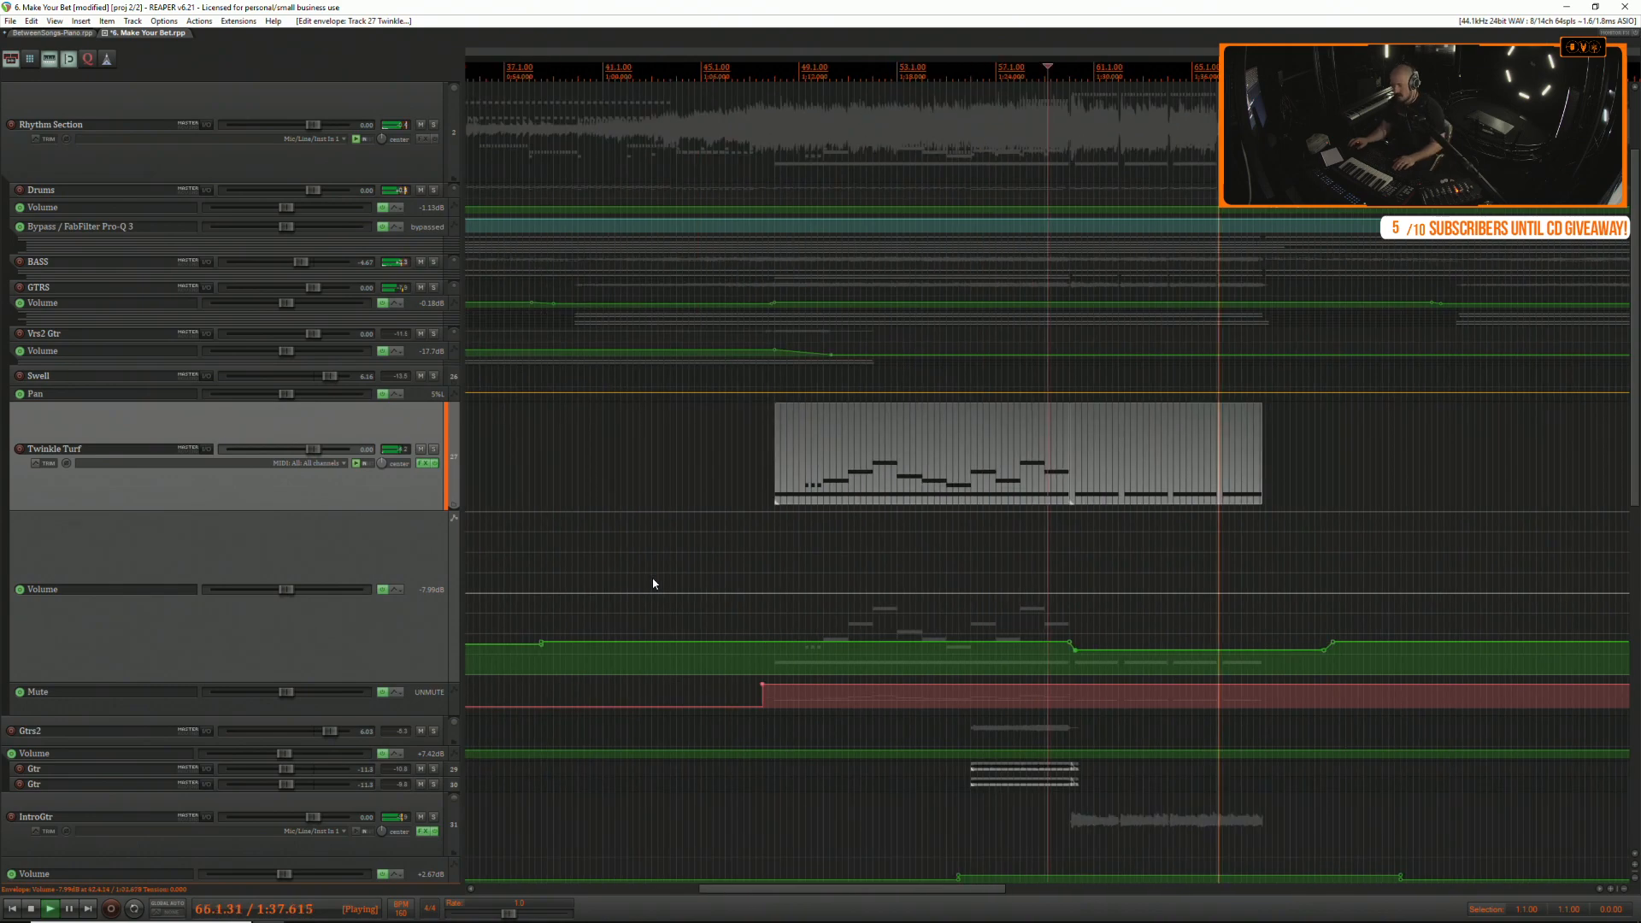
{"action": "scroll", "coordinate": [890, 550], "scroll_direction": "down", "scroll_amount": 3}
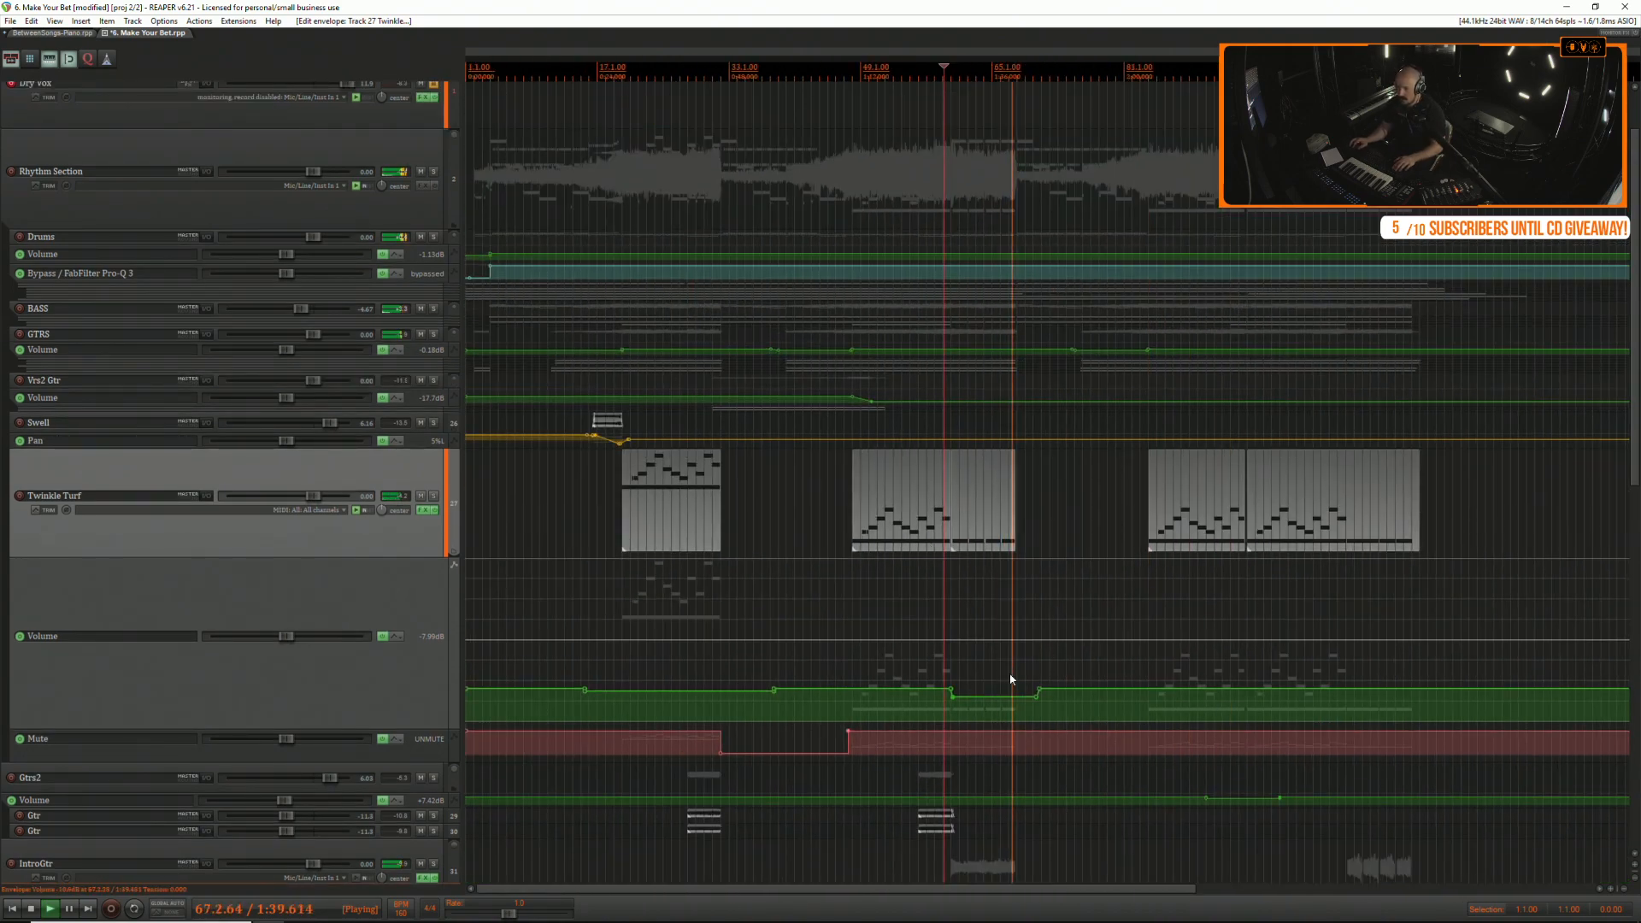
{"action": "scroll", "coordinate": [1337, 622], "scroll_direction": "up", "scroll_amount": 5}
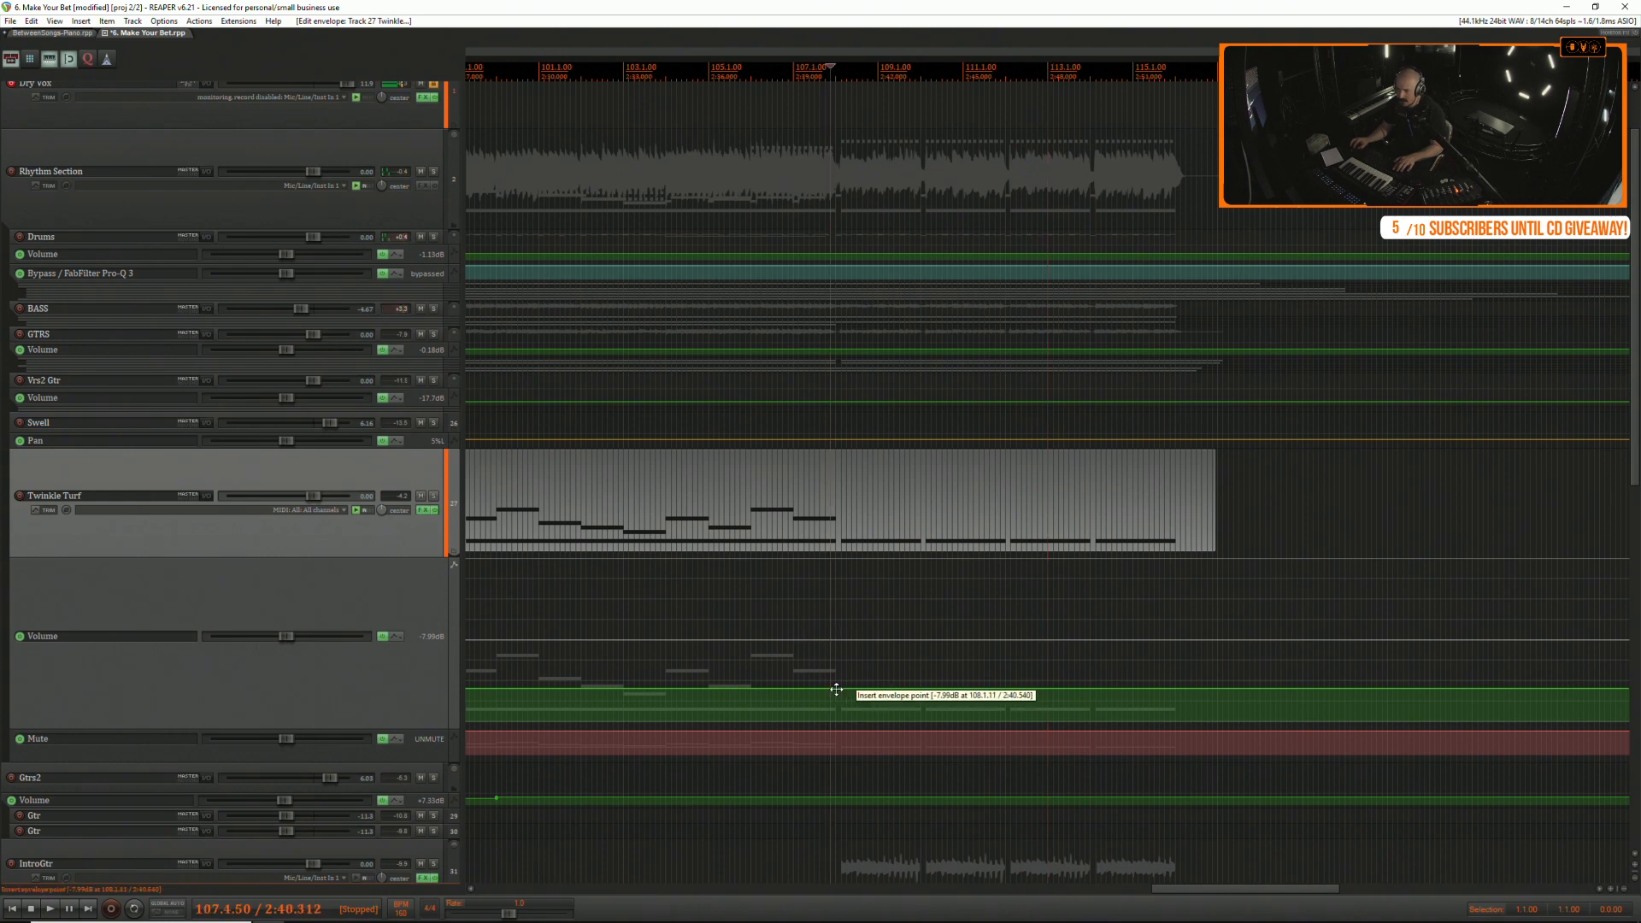
{"action": "left_click_drag", "start_coordinate": [856, 691], "coordinate": [856, 699]}
{"action": "key", "text": "space"}
Enlarge the volume envelope lane of the Gtr track below IntroGtr and adjust its level from bar 108 onward to about +4.7 dB.
{"action": "scroll", "coordinate": [852, 671], "scroll_direction": "down", "scroll_amount": 8}
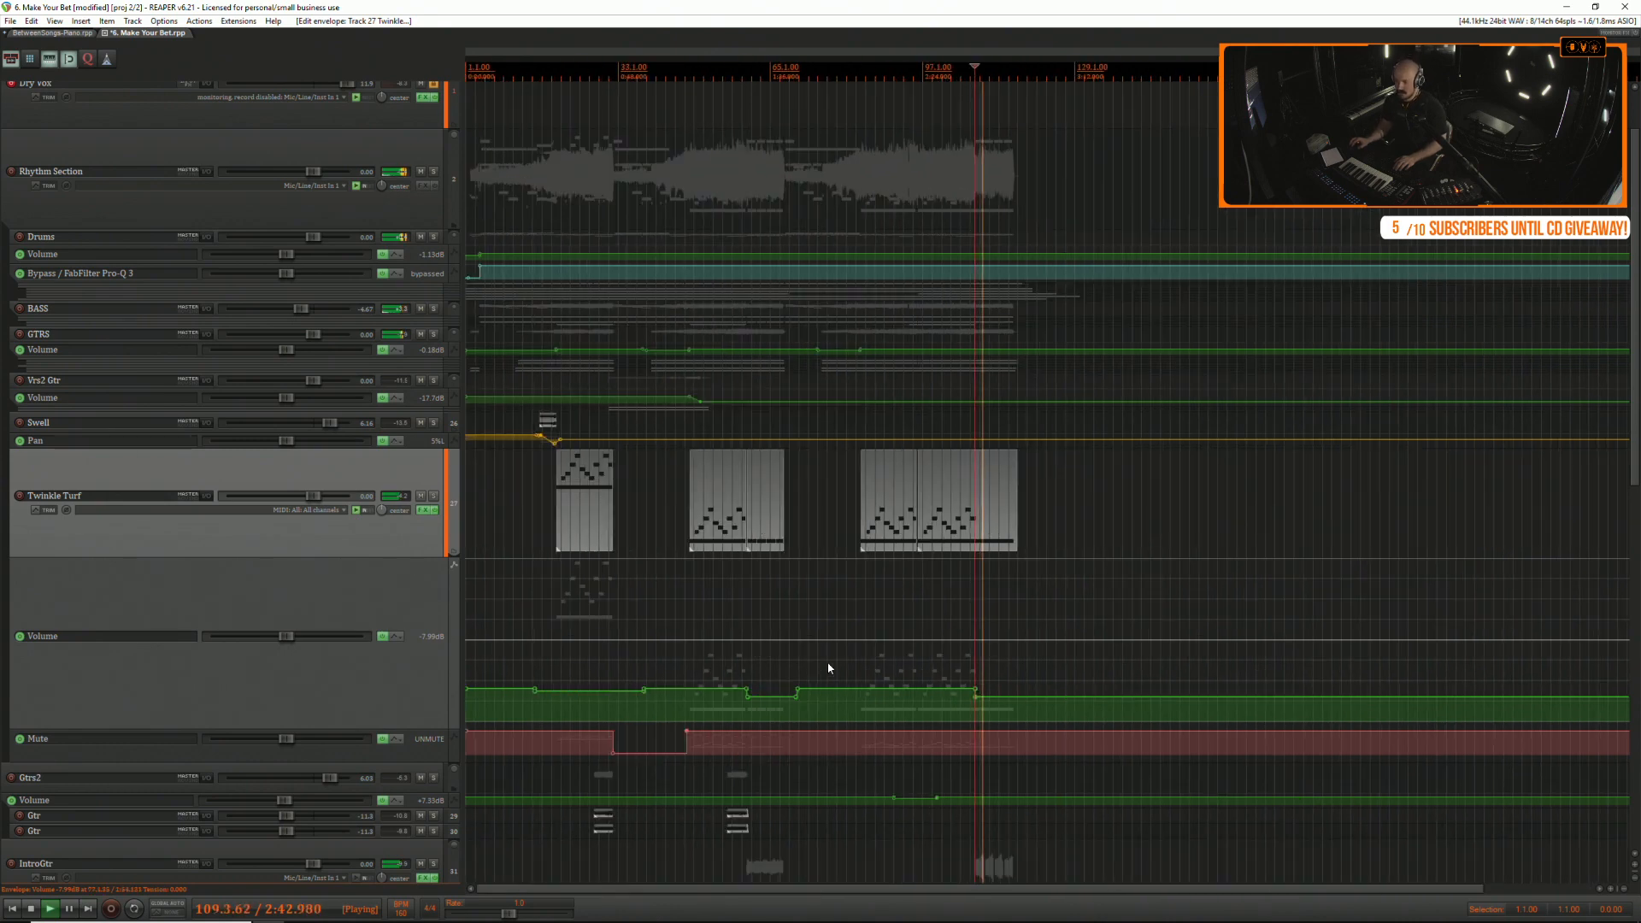
{"action": "scroll", "coordinate": [795, 677], "scroll_direction": "down", "scroll_amount": 1}
{"action": "scroll", "coordinate": [796, 677], "scroll_direction": "down", "scroll_amount": 6}
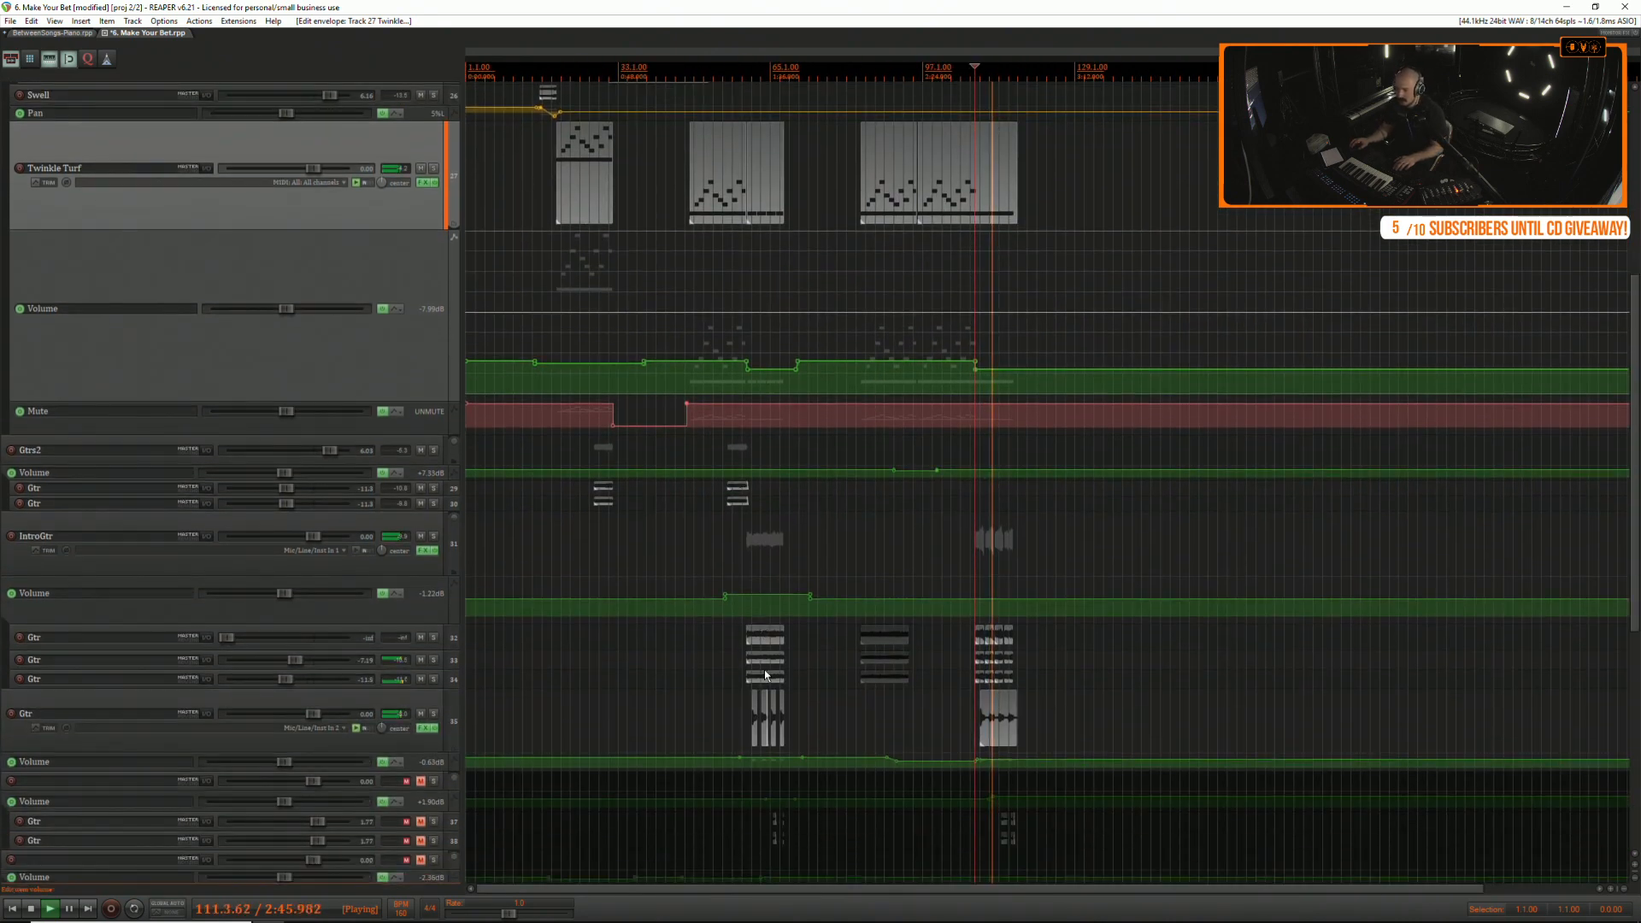
{"action": "left_click", "coordinate": [930, 711]}
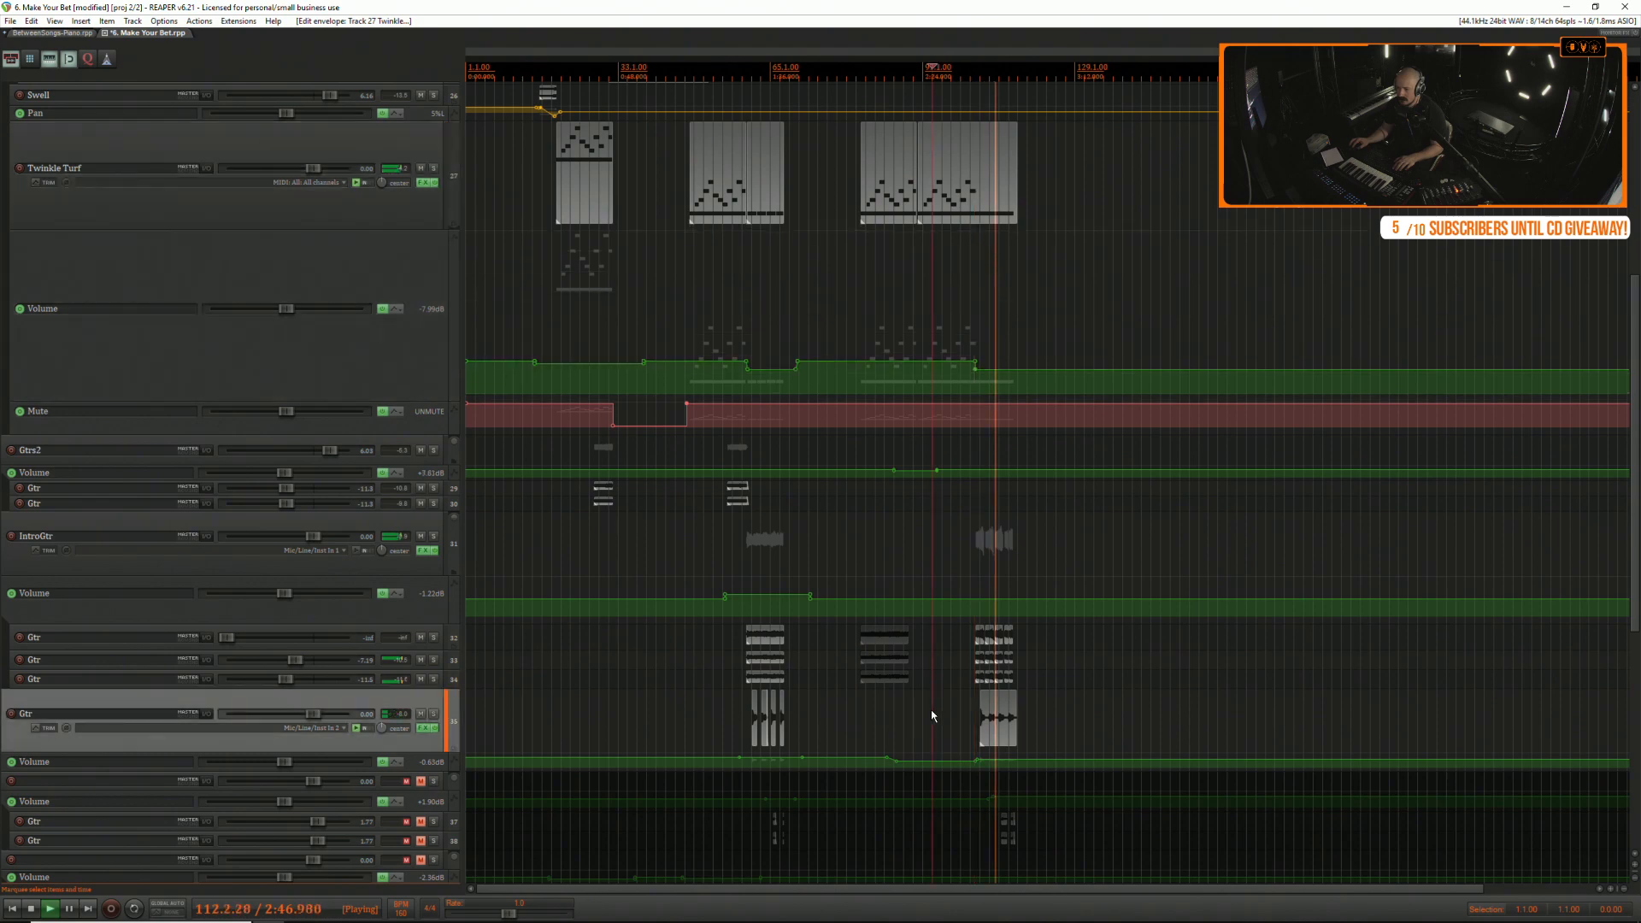
{"action": "scroll", "coordinate": [930, 711], "scroll_direction": "up", "scroll_amount": 2}
{"action": "left_click_drag", "start_coordinate": [444, 771], "coordinate": [443, 815]}
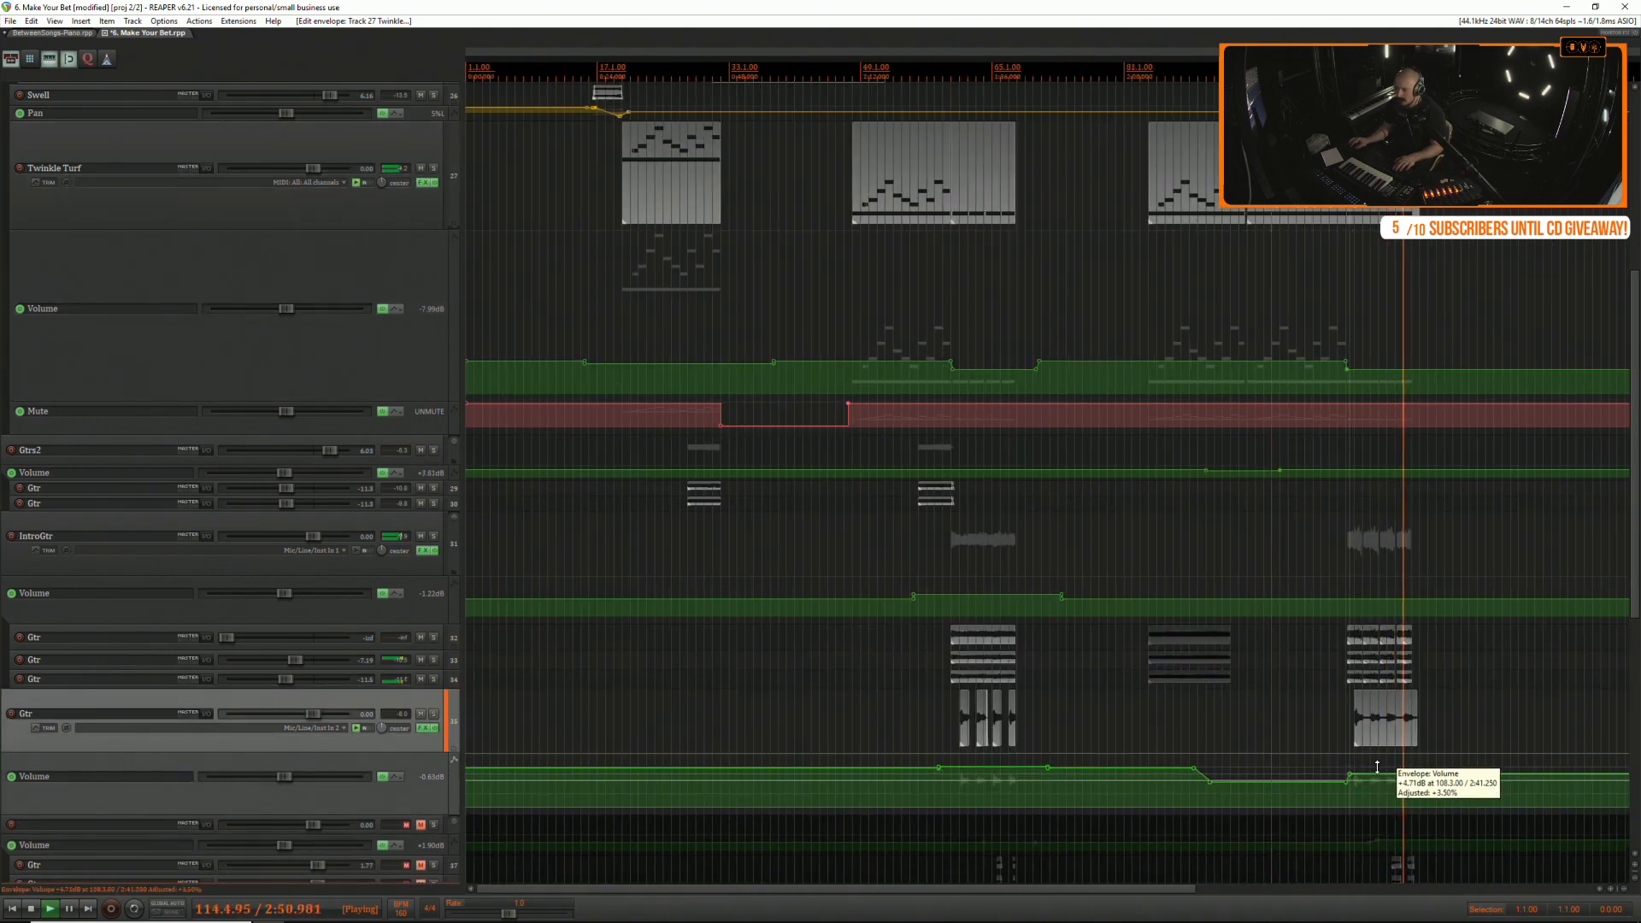
{"action": "key", "text": "space"}
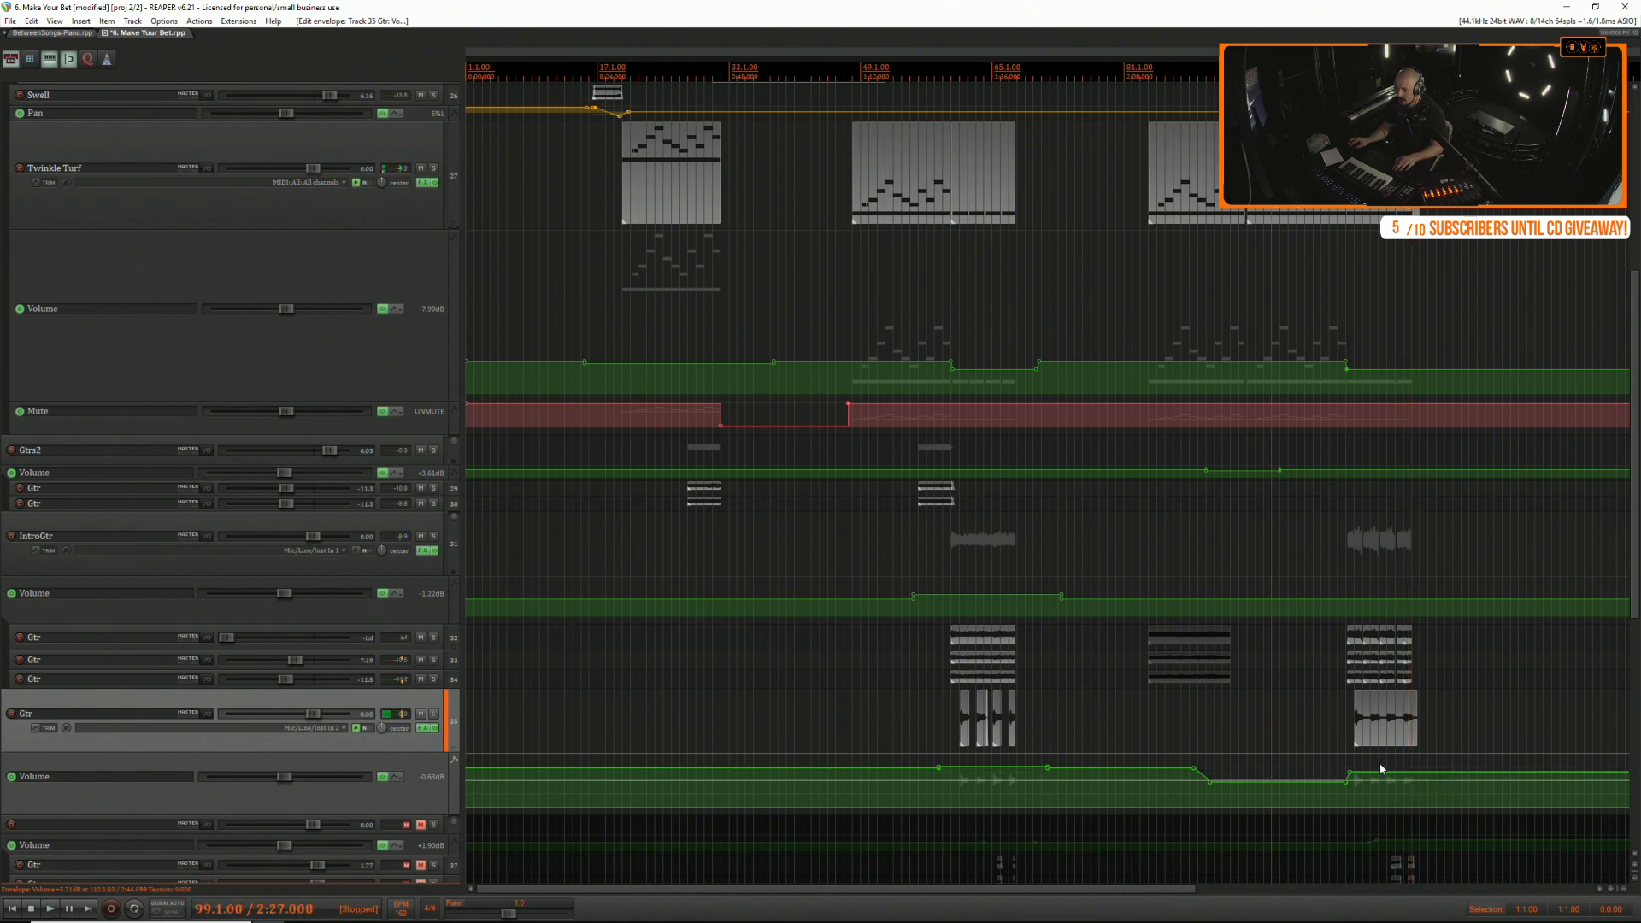
Replay from bar 108 and raise the final section of the Gtr volume envelope slightly further.
{"action": "left_click", "coordinate": [1345, 696]}
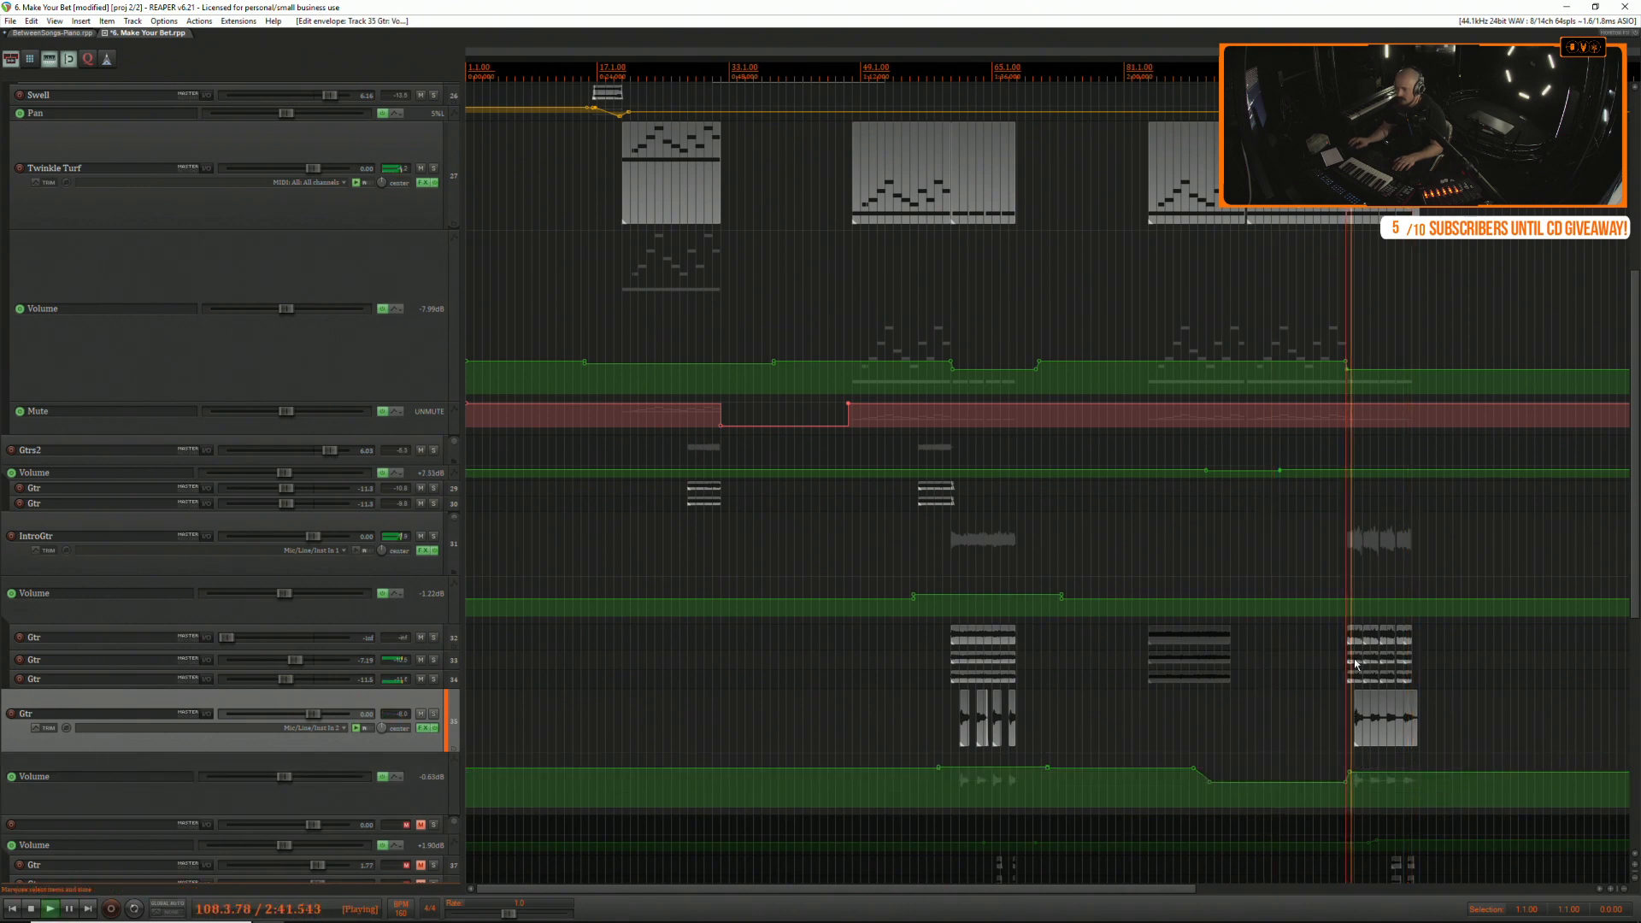
{"action": "left_click_drag", "start_coordinate": [1338, 590], "coordinate": [1351, 583]}
{"action": "left_click_drag", "start_coordinate": [1413, 773], "coordinate": [1418, 765]}
Unmute the unnamed folder below Gtr and its two Gtr tracks, and play from bar 63.
{"action": "scroll", "coordinate": [1220, 758], "scroll_direction": "down", "scroll_amount": 3}
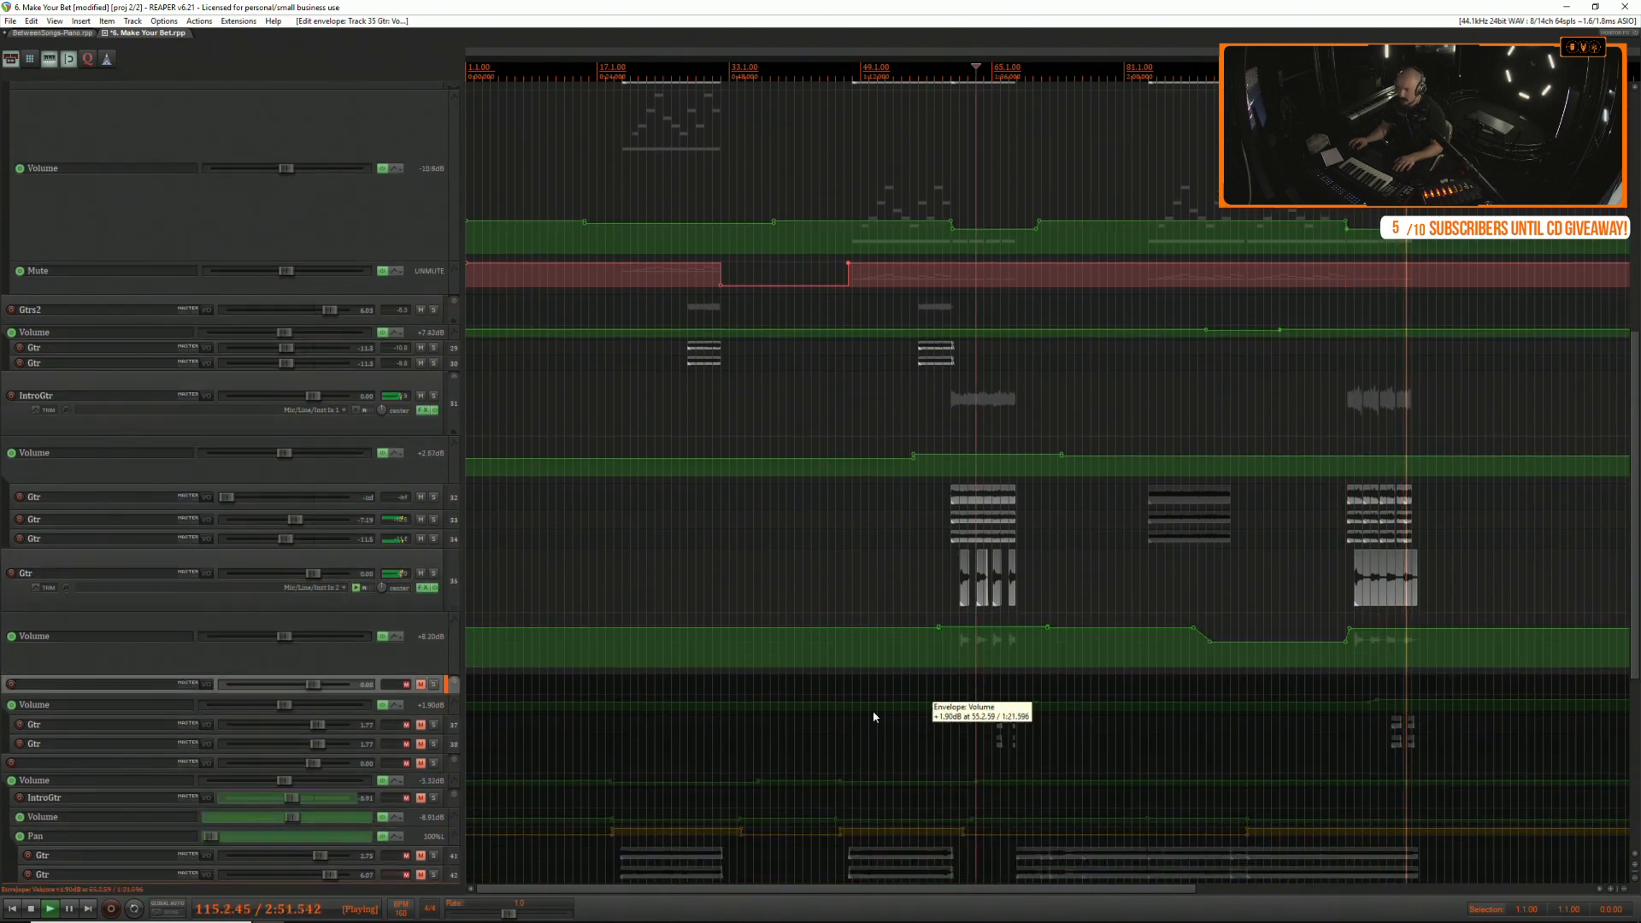
{"action": "left_click", "coordinate": [441, 685]}
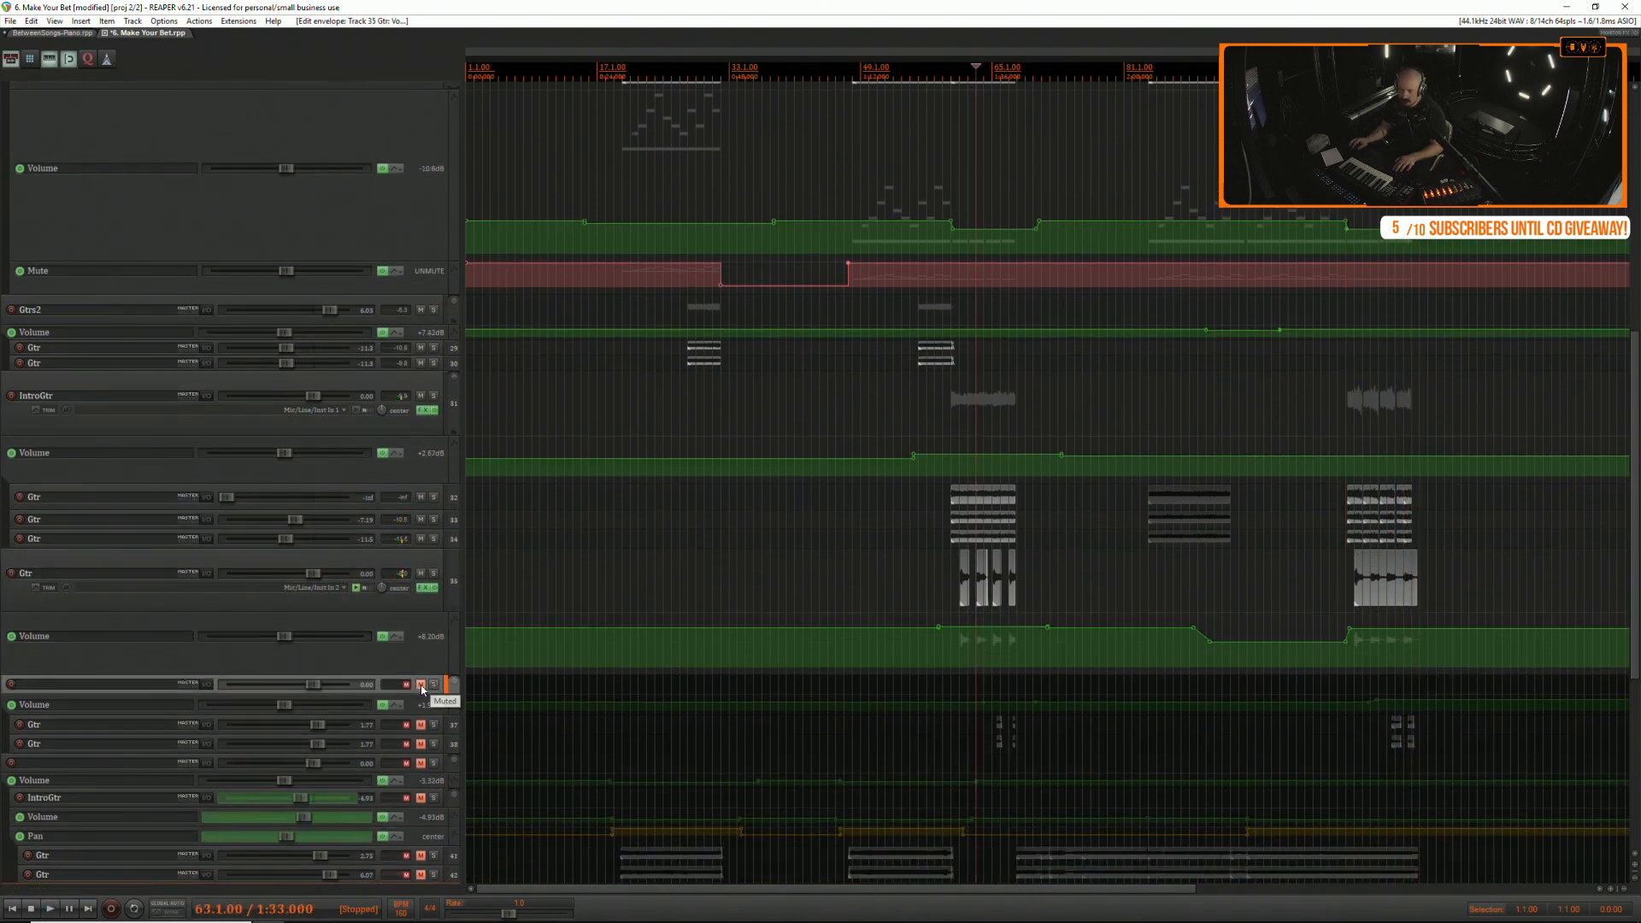
{"action": "left_click", "coordinate": [421, 686]}
{"action": "key", "text": "space"}
{"action": "left_click", "coordinate": [423, 727]}
{"action": "left_click", "coordinate": [421, 745]}
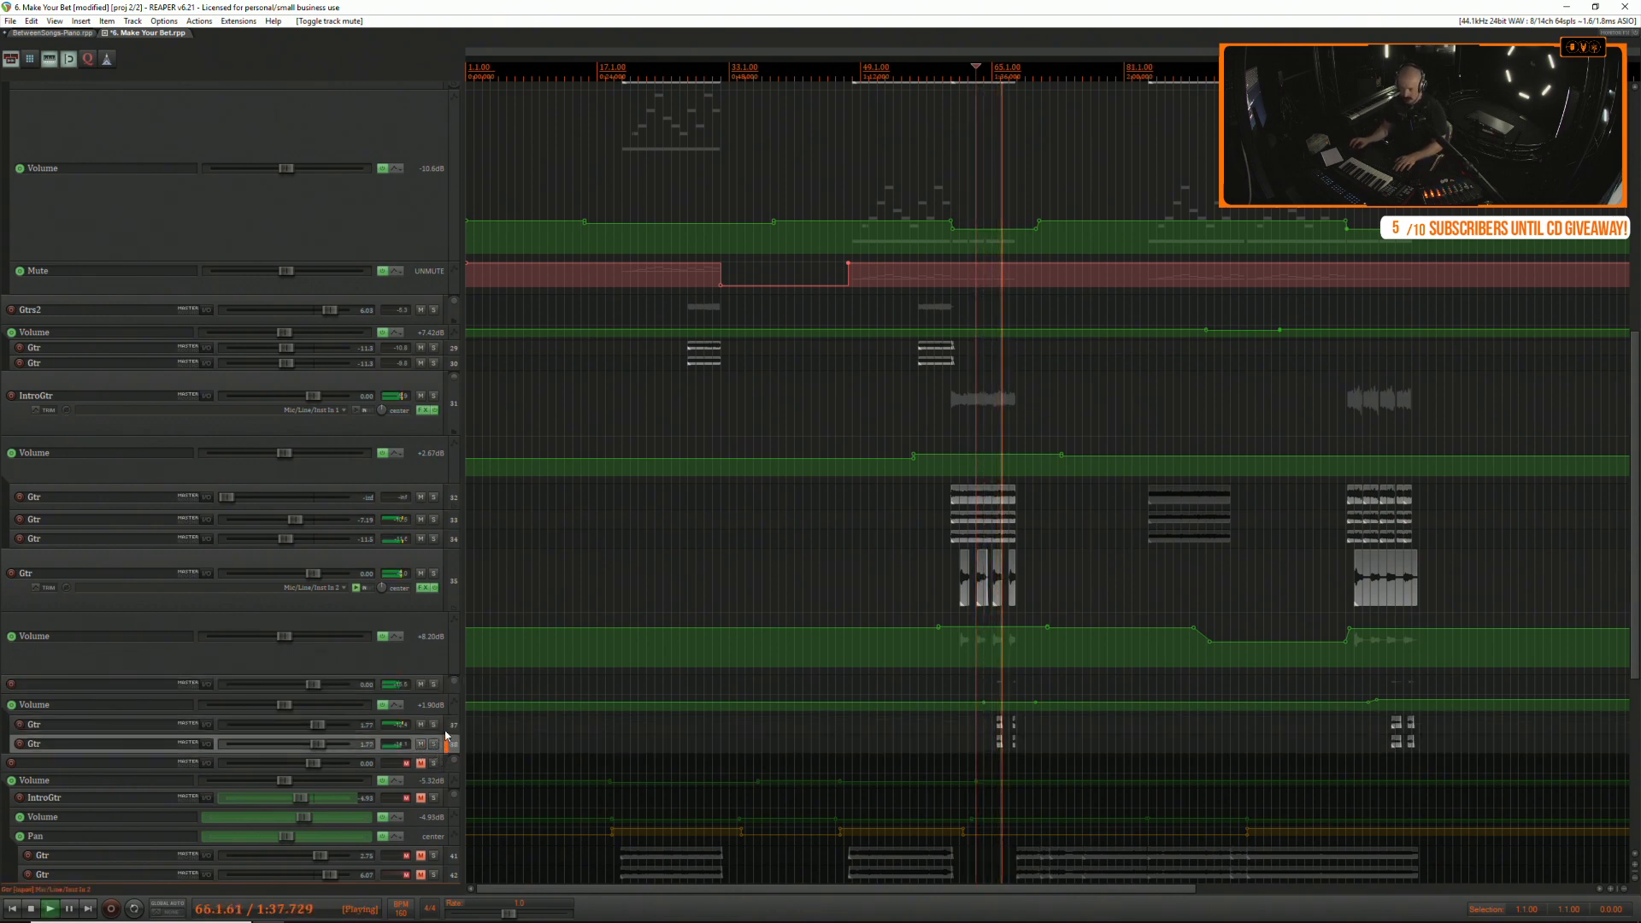
Solo the unnamed folder and make a time selection from bar 65.2 to 66.3 around its first pair of guitar items.
{"action": "left_click", "coordinate": [434, 684]}
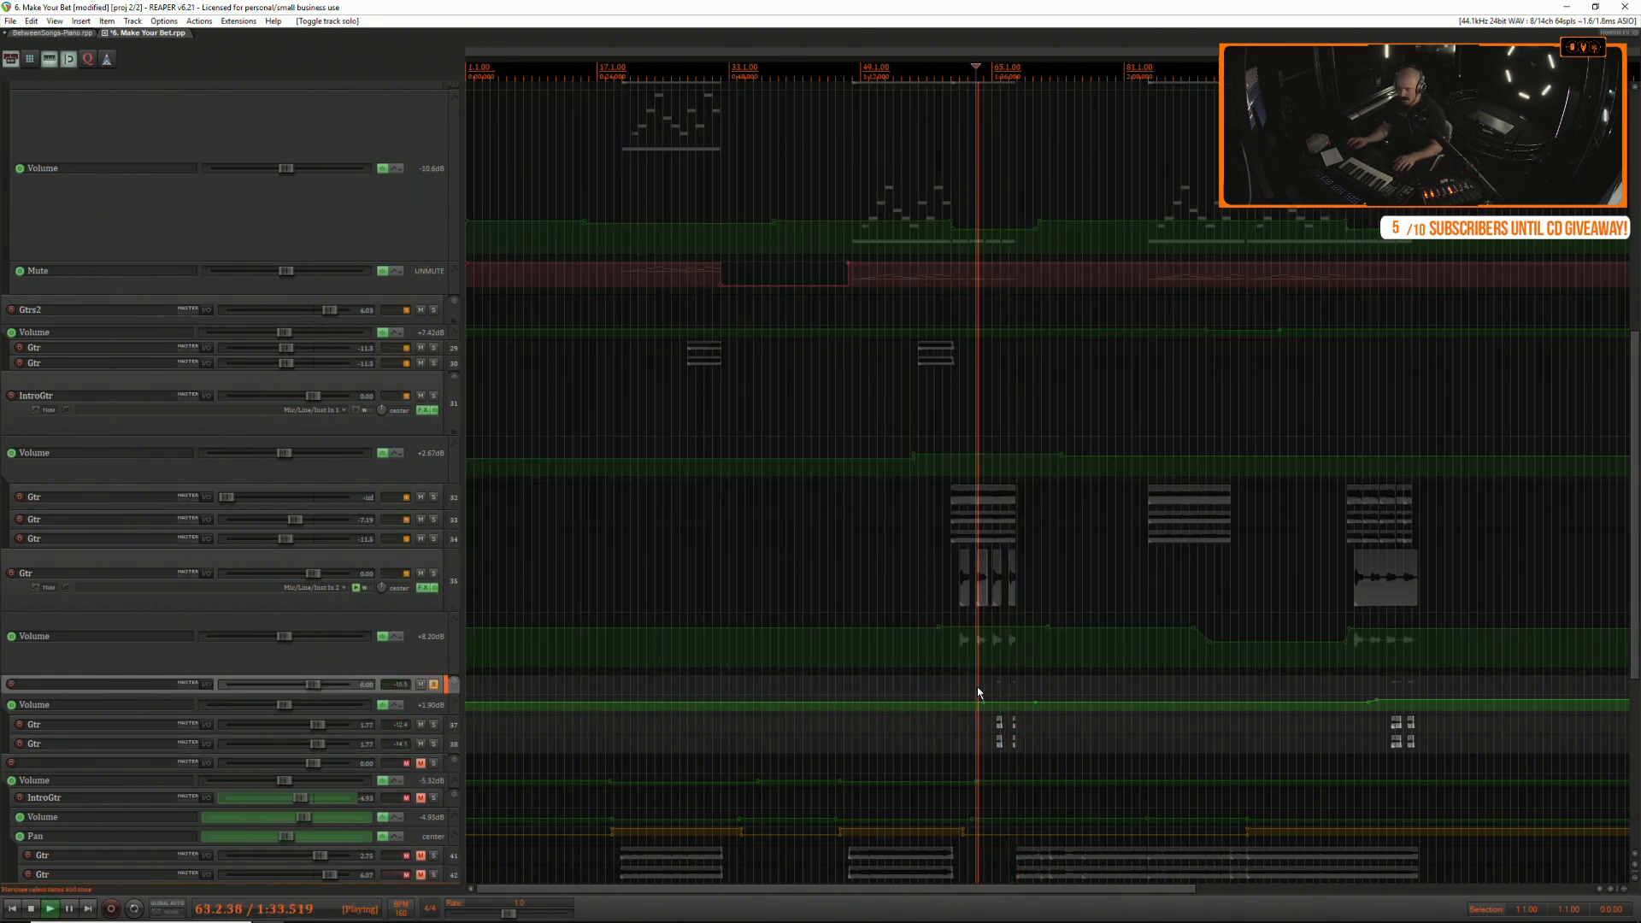
{"action": "scroll", "coordinate": [1002, 681], "scroll_direction": "up", "scroll_amount": 6}
{"action": "left_click_drag", "start_coordinate": [929, 686], "coordinate": [1005, 685]}
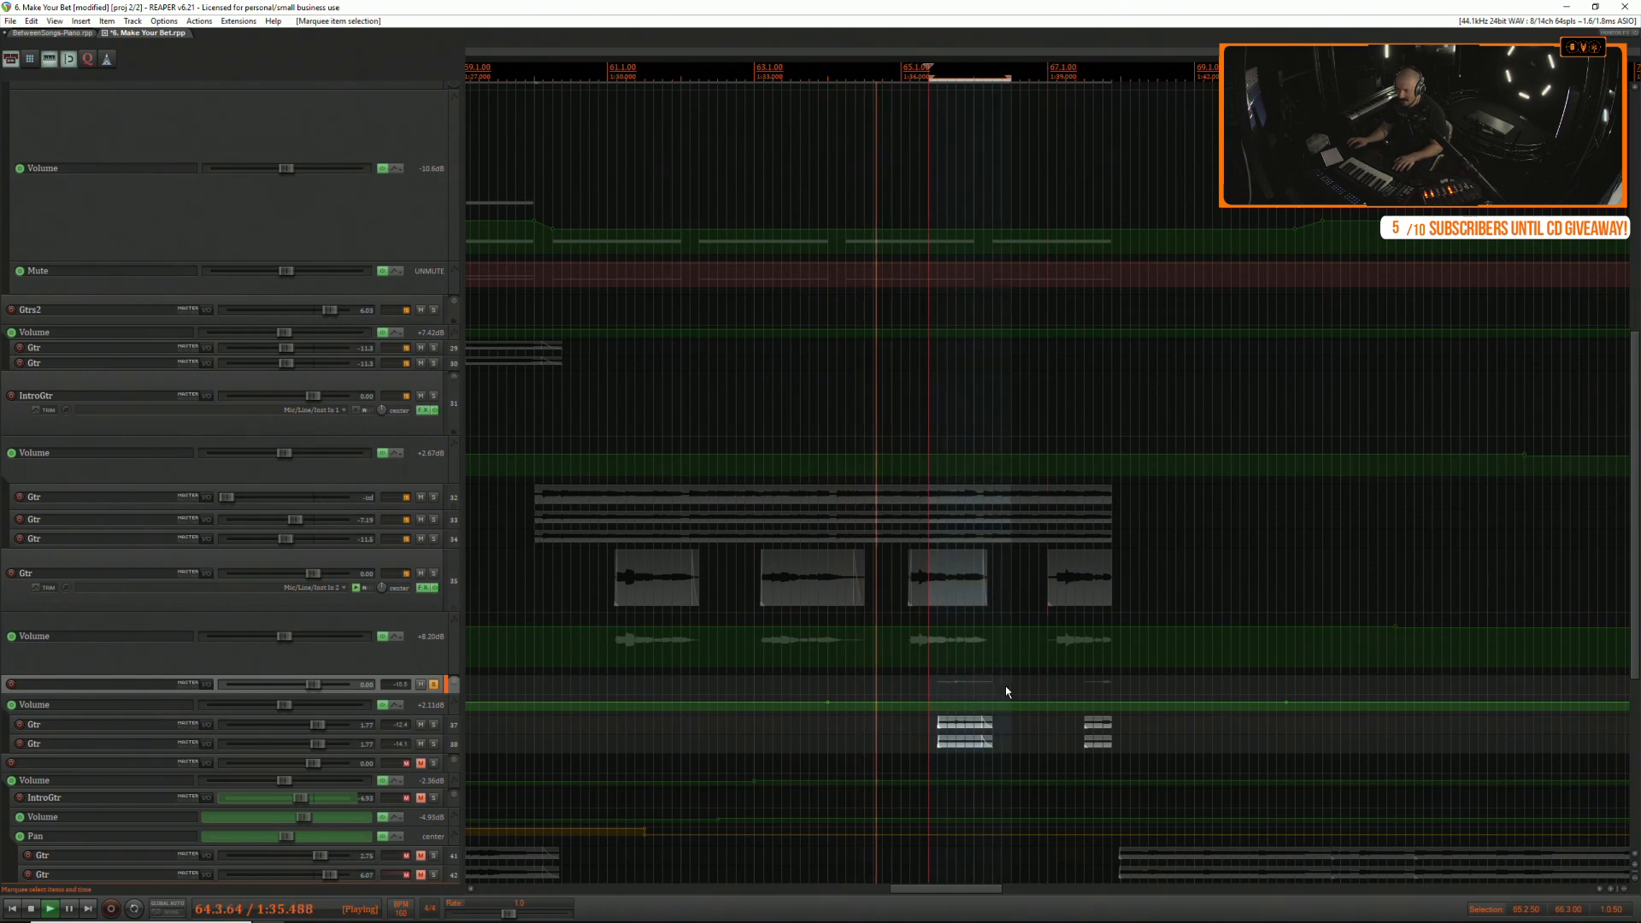
Enable looping for the selected range, enlarge the soloed unnamed folder track and open its FabFilter Pro-Q 3.
{"action": "left_click", "coordinate": [134, 908]}
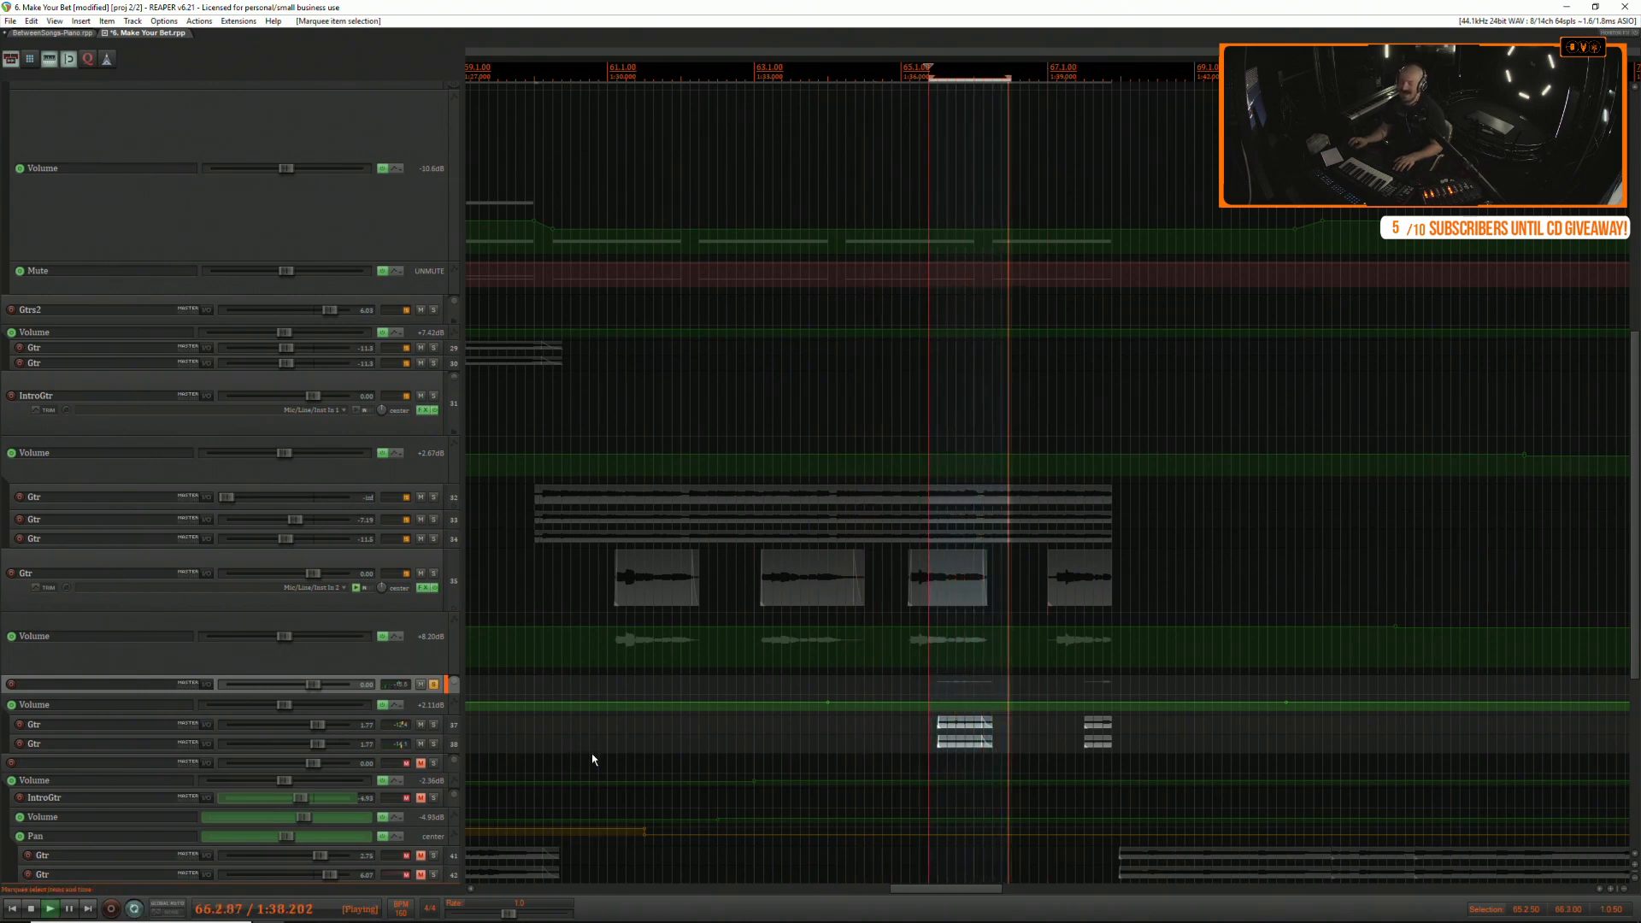
{"action": "key", "text": "space"}
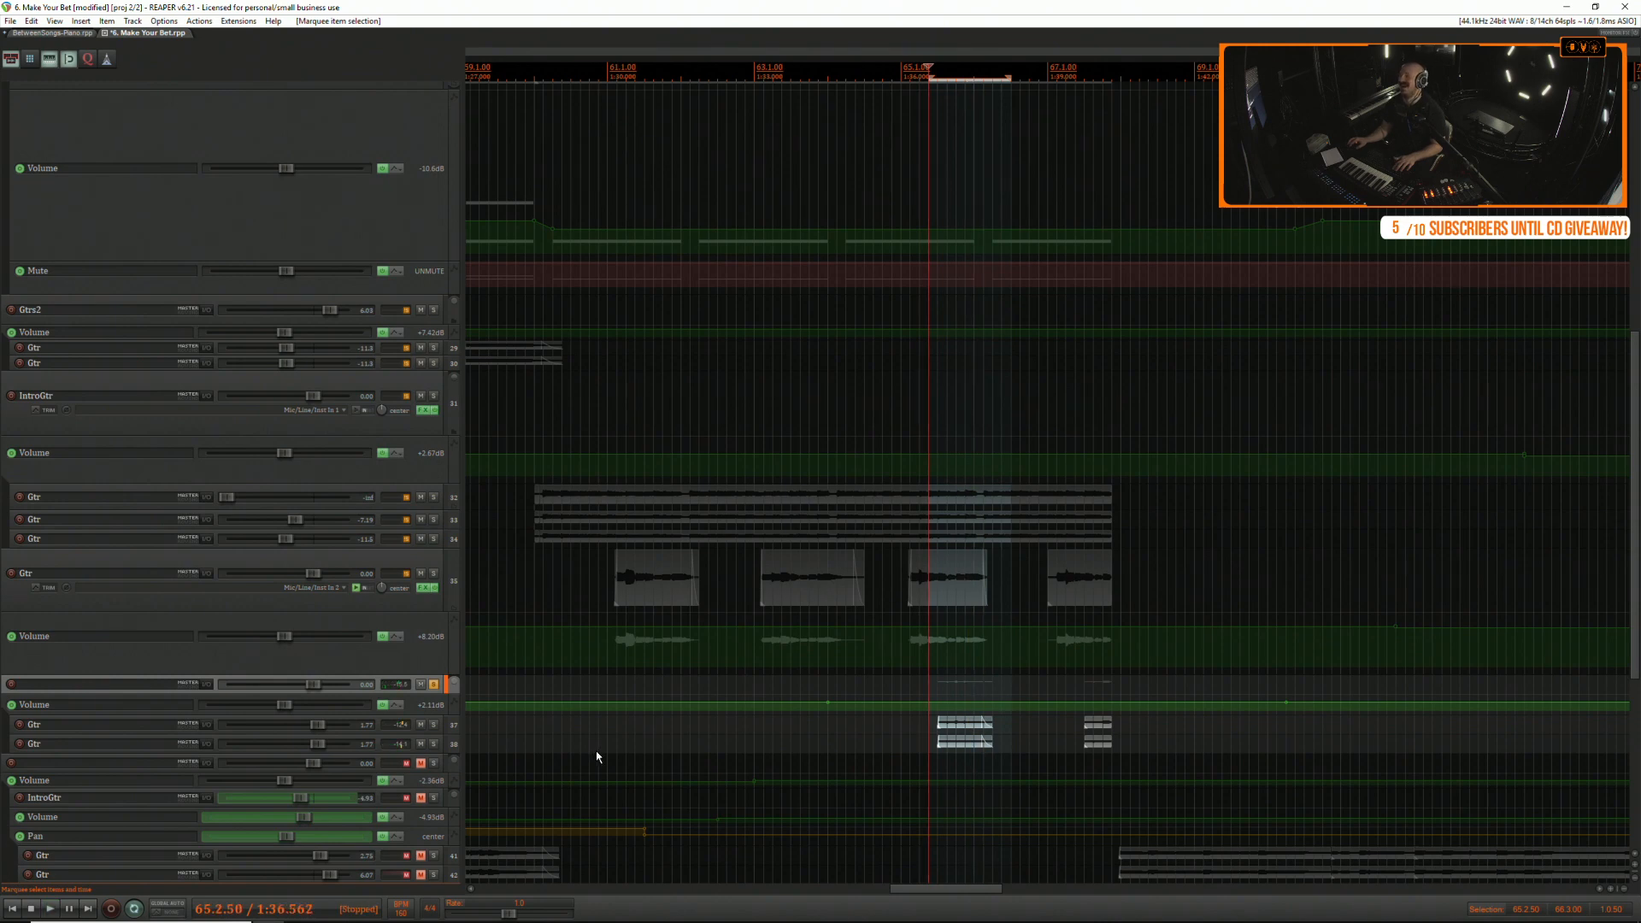
{"action": "left_click_drag", "start_coordinate": [431, 694], "coordinate": [431, 728]}
{"action": "left_click", "coordinate": [422, 711]}
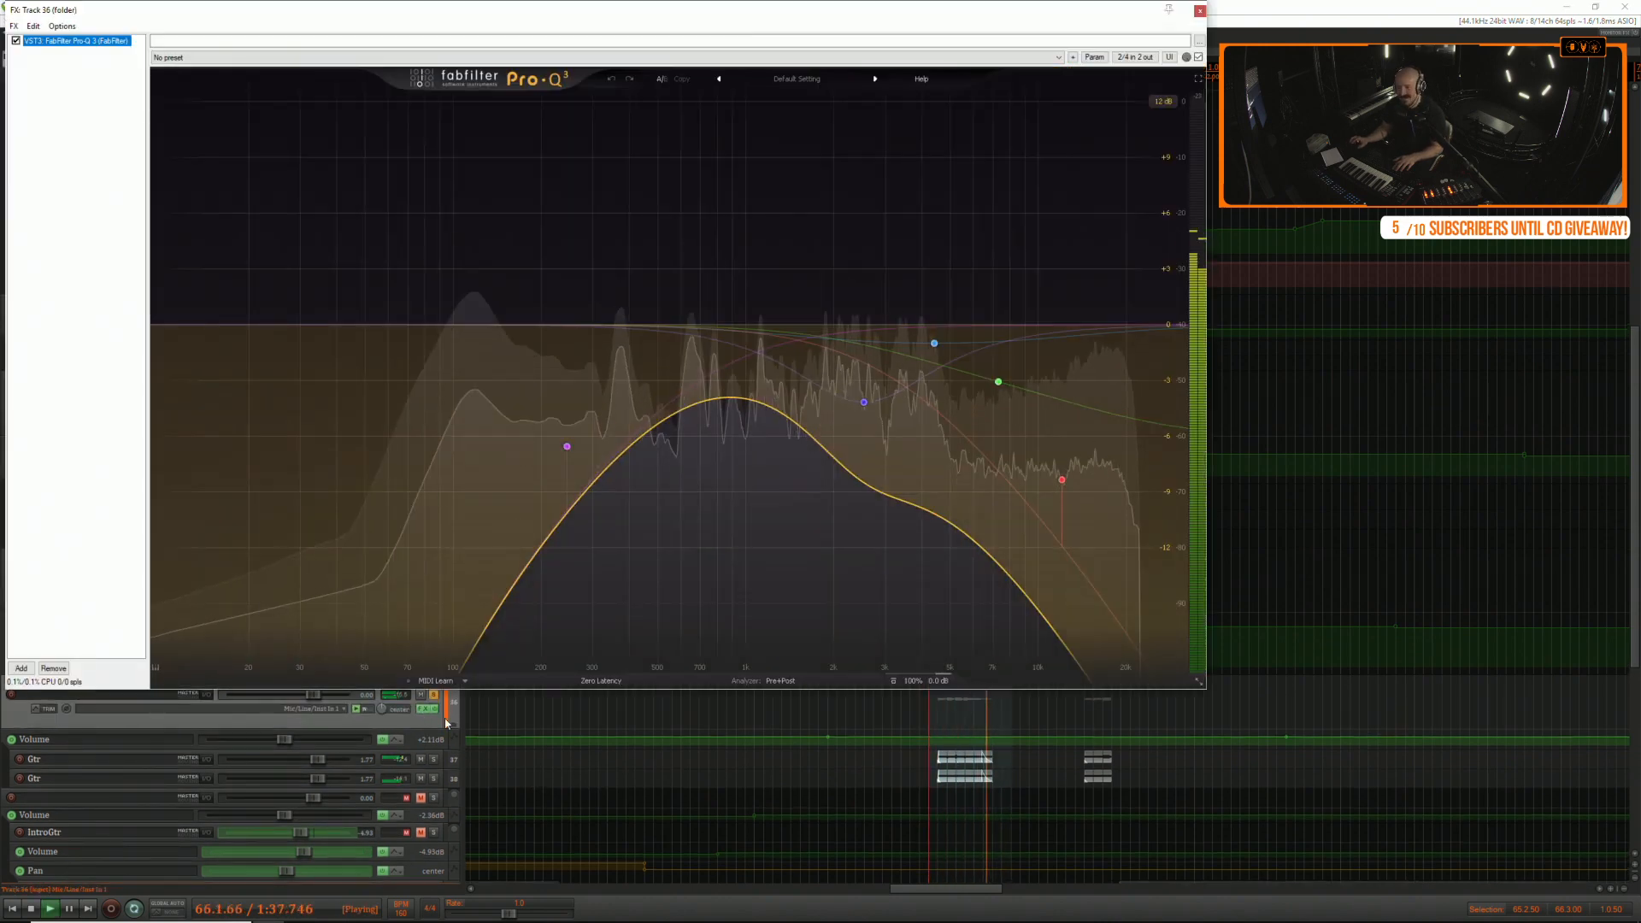
Ease the folder's midrange EQ dip to about -0.8 dB near 3.6 kHz and raise the high-cut and low-cut frequencies.
{"action": "left_click", "coordinate": [863, 402]}
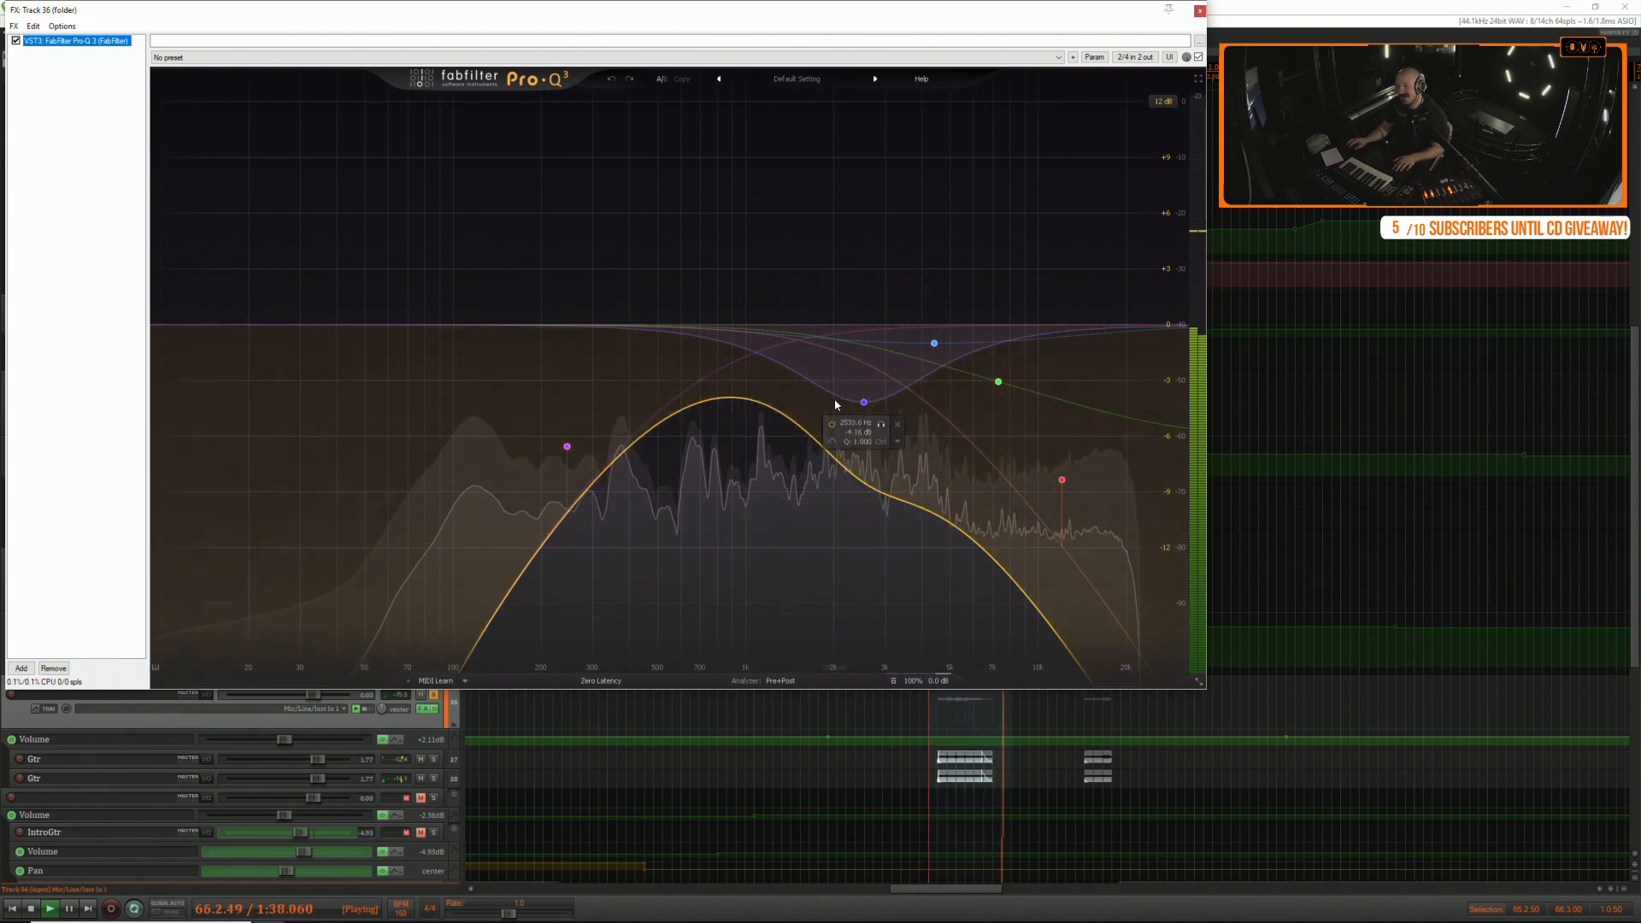
{"action": "left_click_drag", "start_coordinate": [861, 408], "coordinate": [909, 340]}
{"action": "left_click_drag", "start_coordinate": [1061, 480], "coordinate": [1102, 419]}
{"action": "left_click_drag", "start_coordinate": [567, 446], "coordinate": [608, 457]}
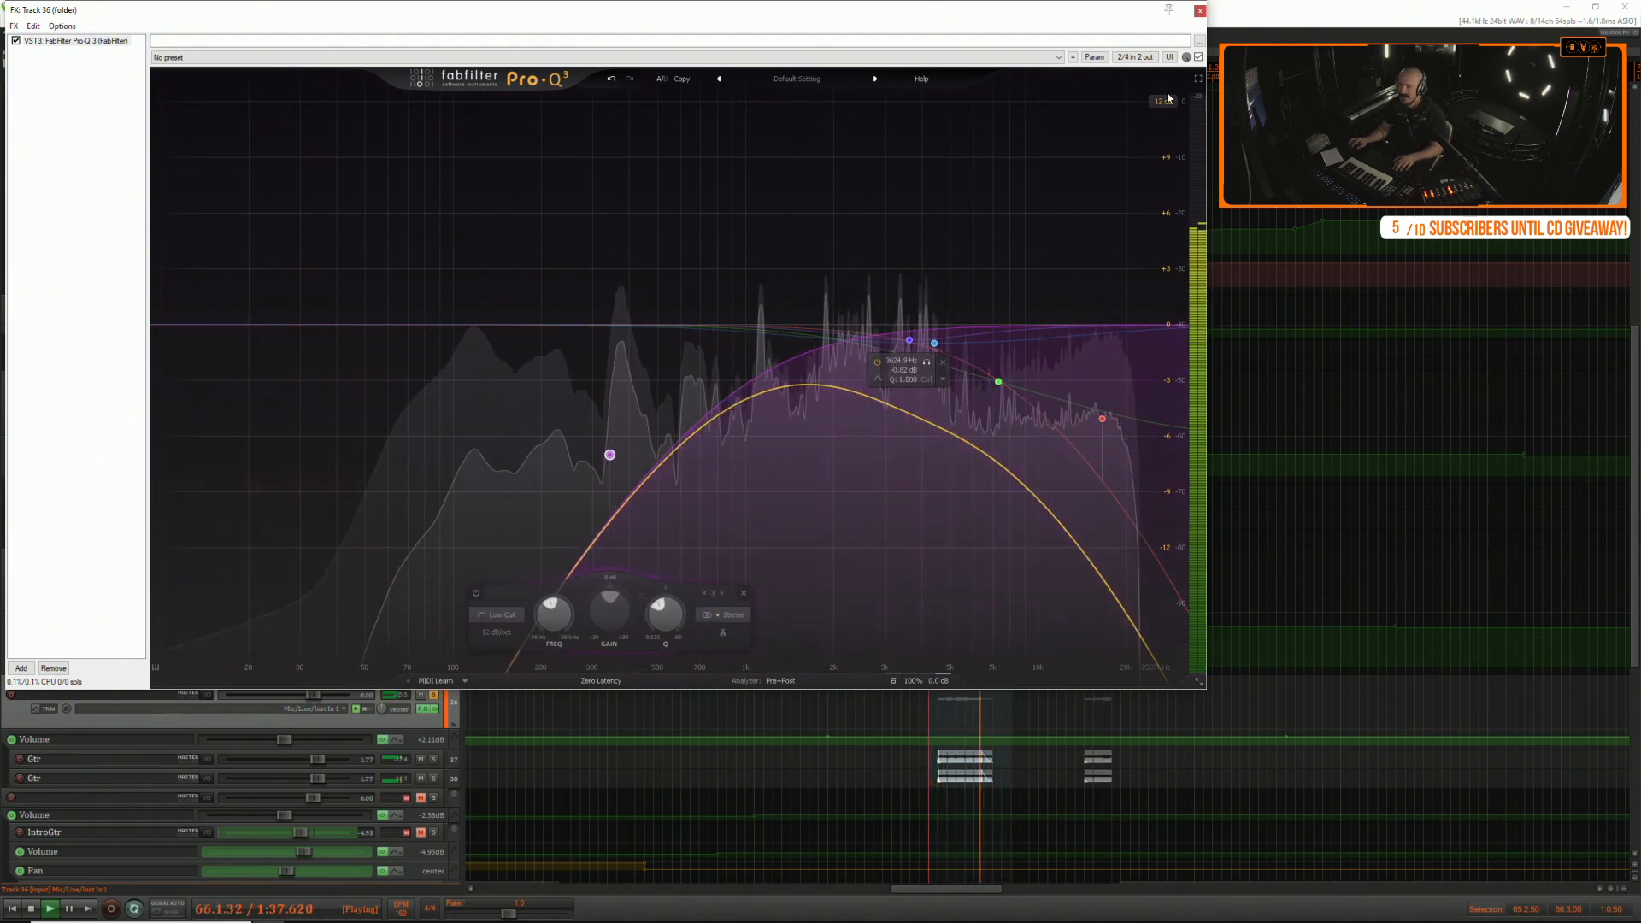
{"action": "left_click", "coordinate": [1199, 11]}
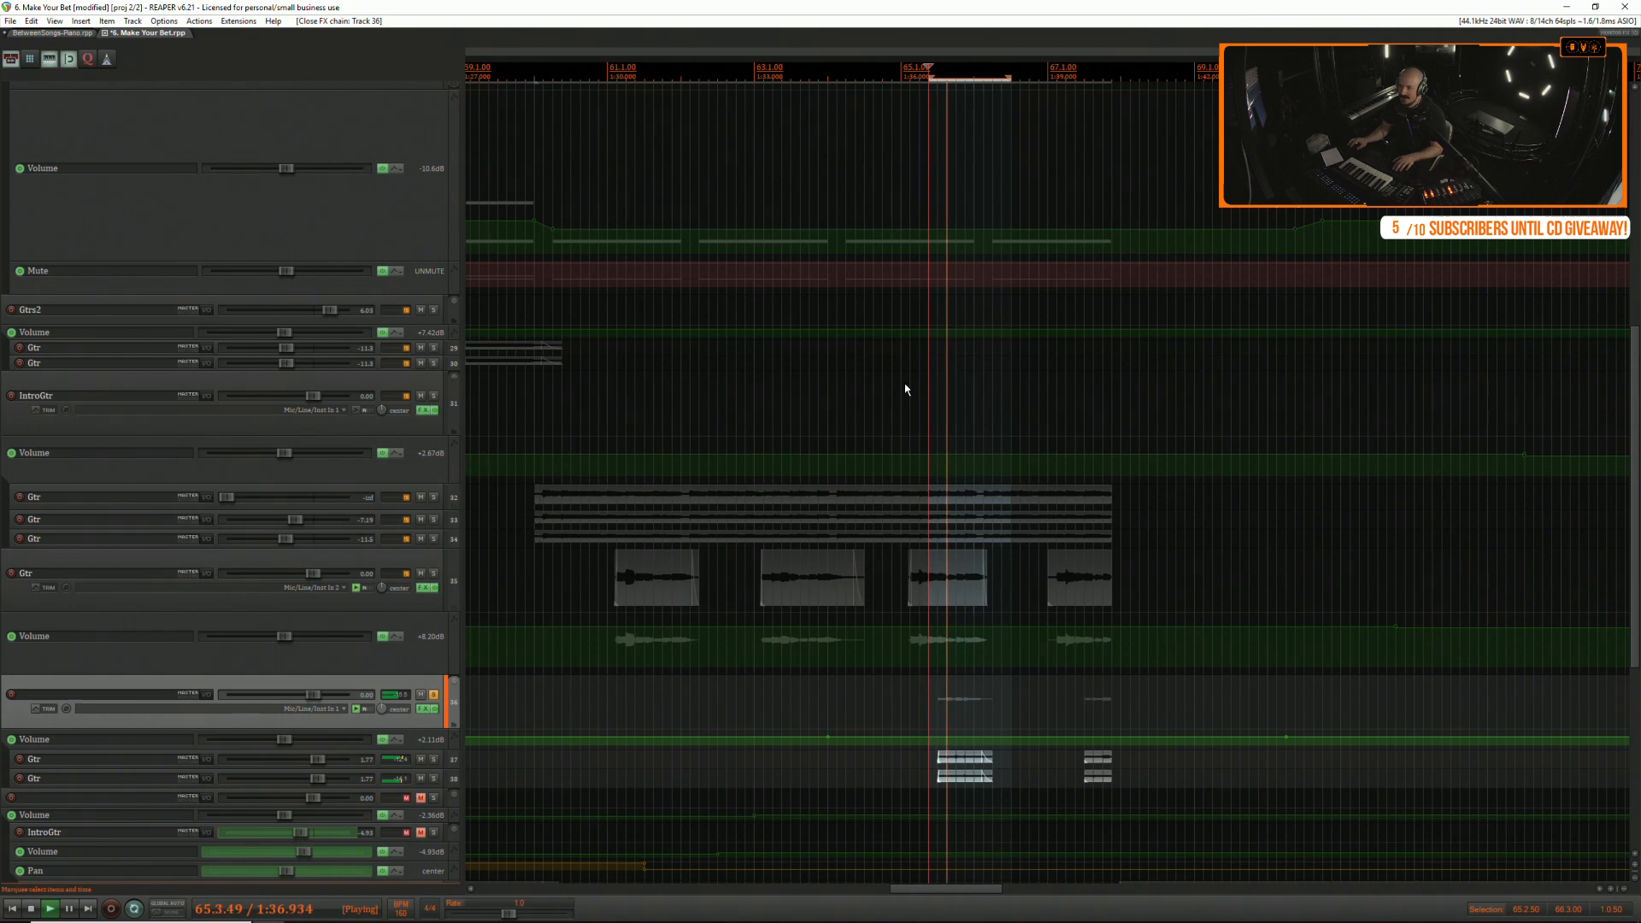
Unsolo the folder, play from bar 65 and raise its volume envelope slightly around bar 66.
{"action": "left_click", "coordinate": [898, 697]}
{"action": "key", "text": "space"}
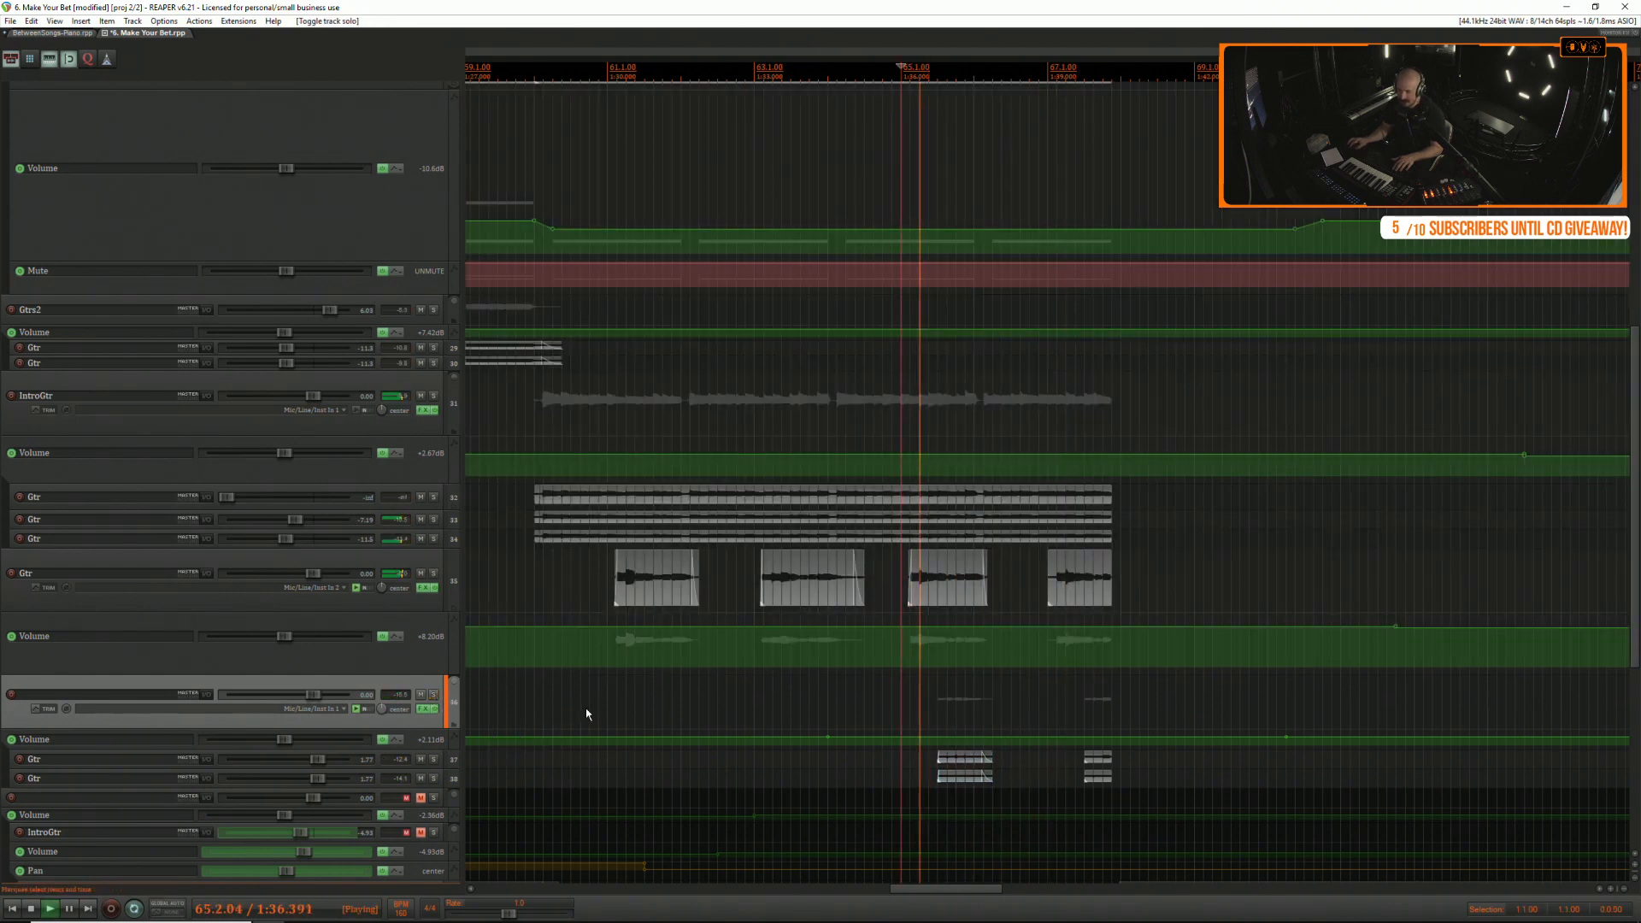
{"action": "scroll", "coordinate": [661, 731], "scroll_direction": "down", "scroll_amount": 4}
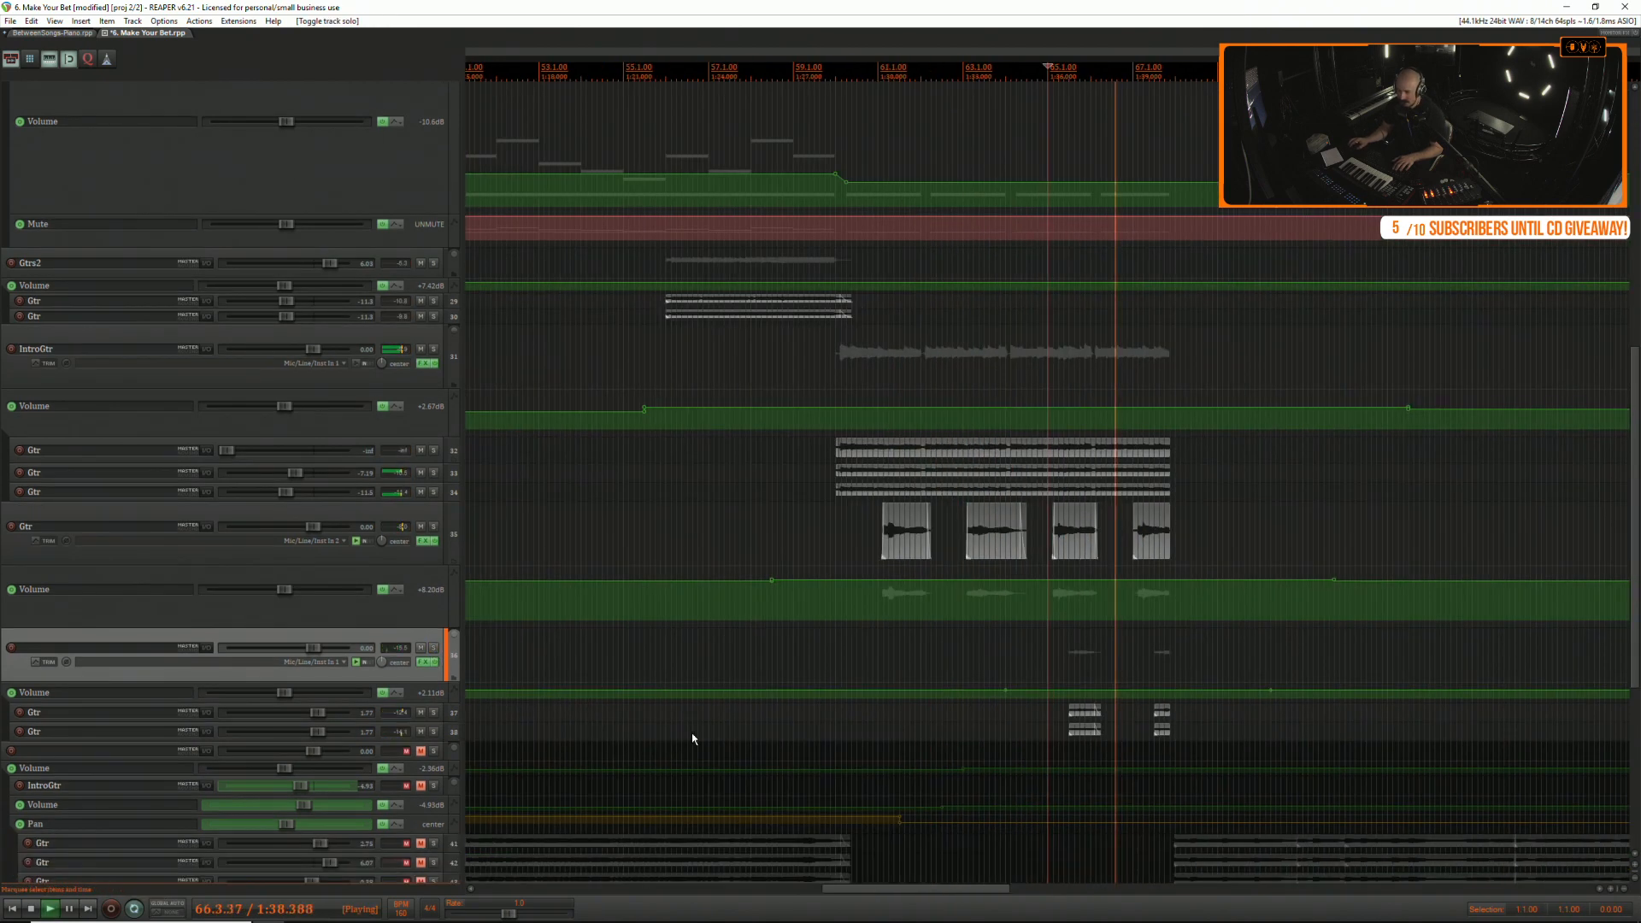
{"action": "scroll", "coordinate": [661, 731], "scroll_direction": "down", "scroll_amount": 1}
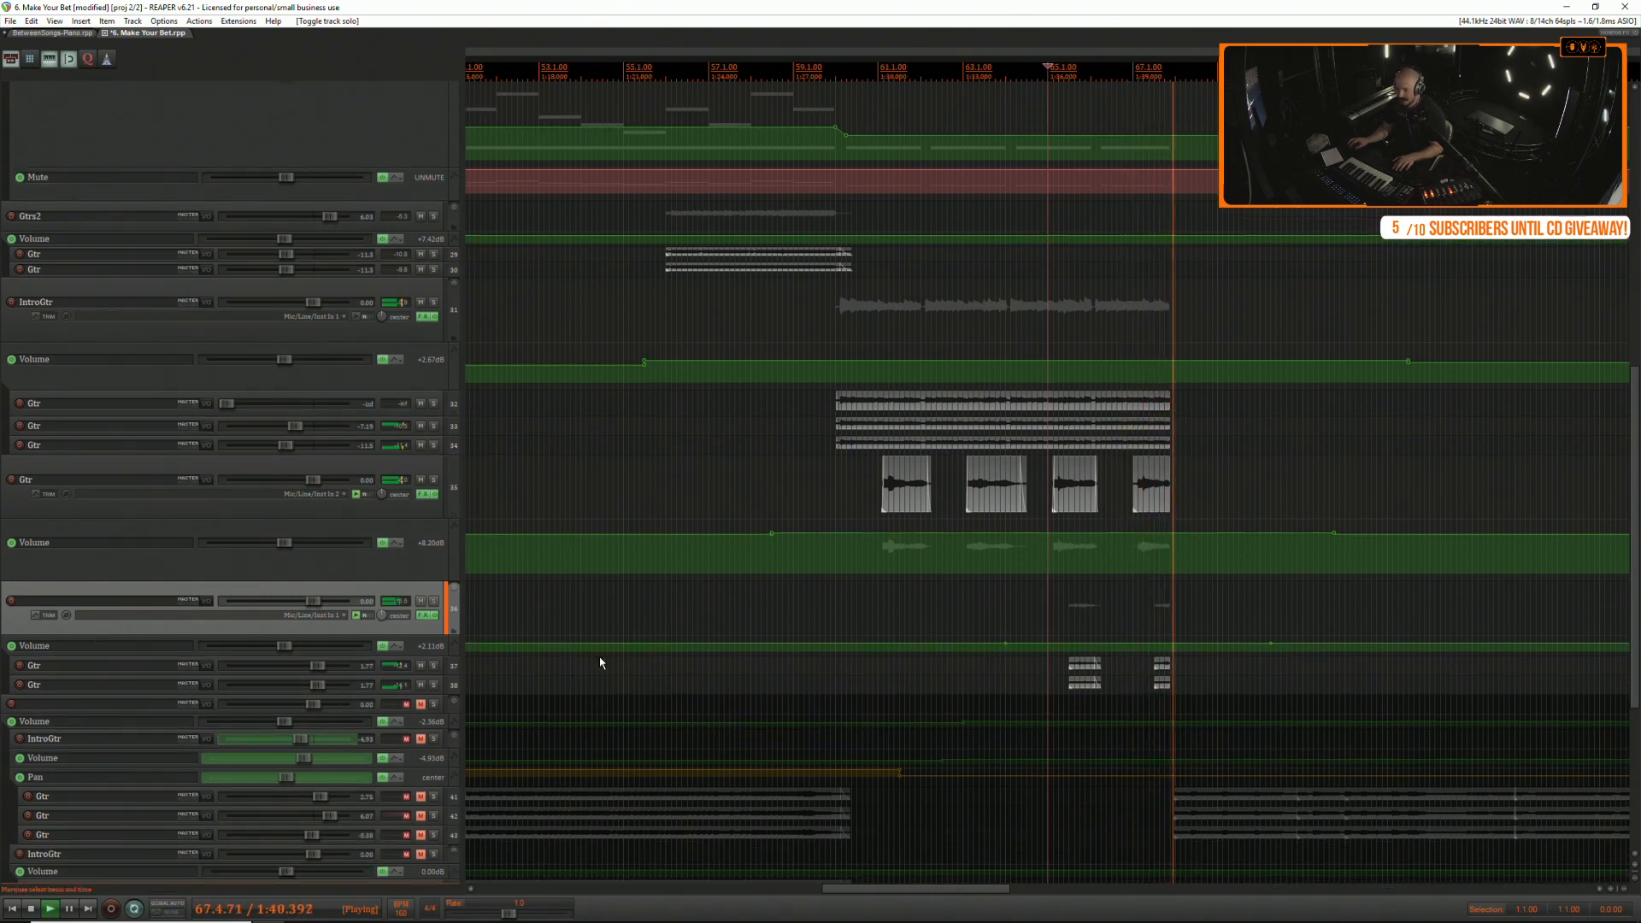
{"action": "left_click_drag", "start_coordinate": [1094, 645], "coordinate": [1099, 636]}
Play from about bar 109 and check the folder's guitar parts and volume envelope around bars 113 to 116.
{"action": "scroll", "coordinate": [1046, 660], "scroll_direction": "down", "scroll_amount": 2}
{"action": "scroll", "coordinate": [1249, 593], "scroll_direction": "down", "scroll_amount": 3}
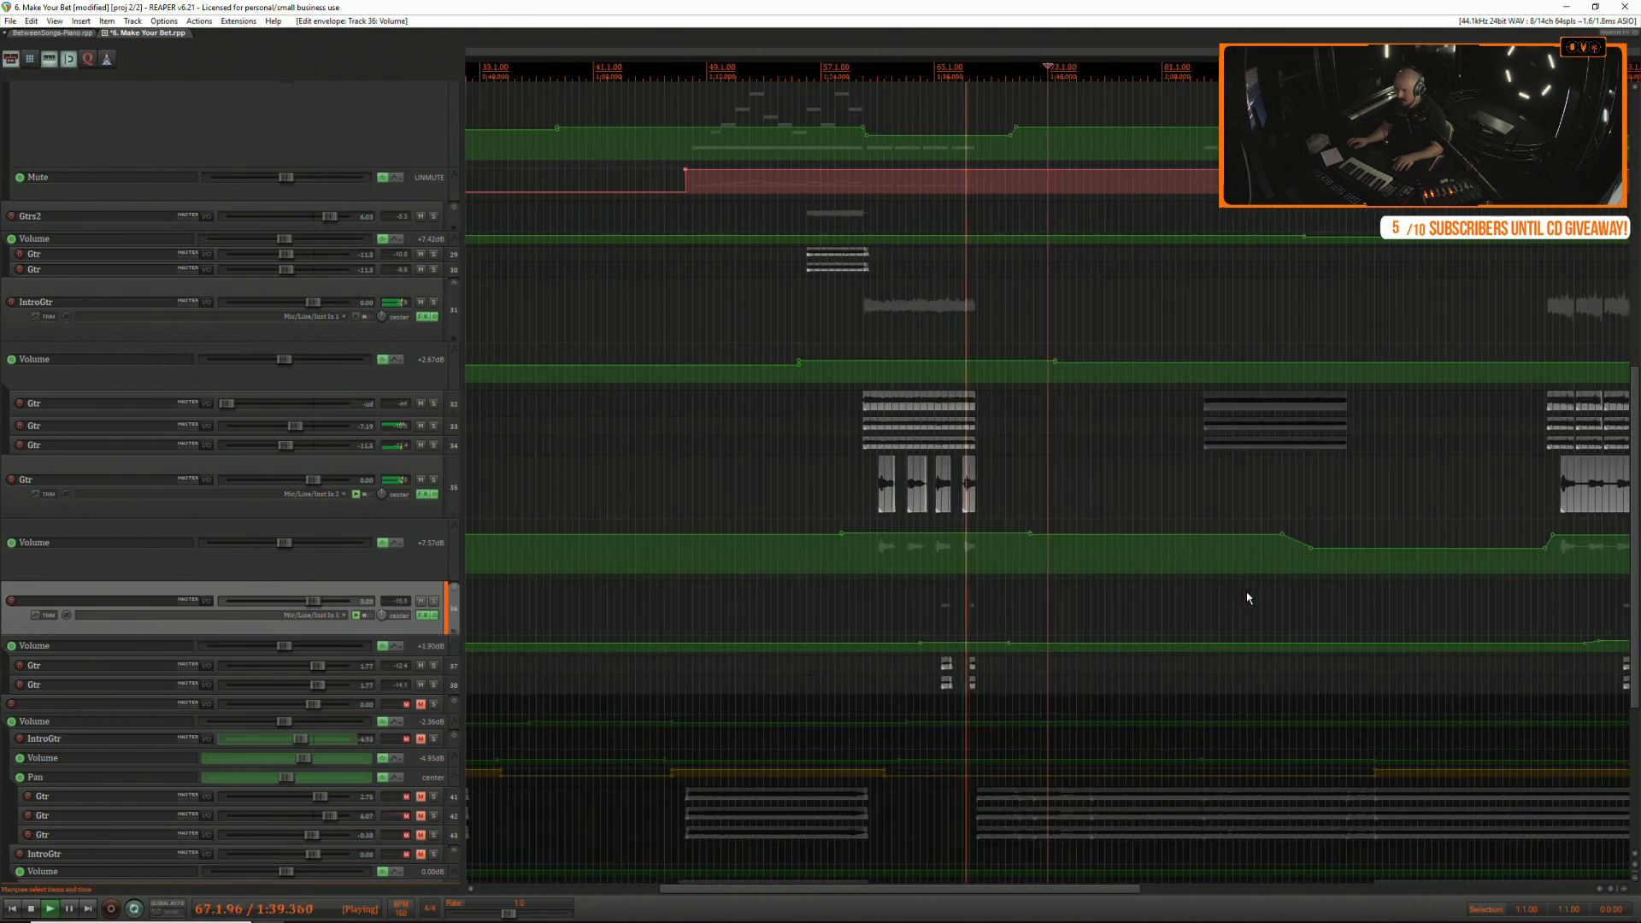
{"action": "left_click", "coordinate": [1357, 600]}
{"action": "key", "text": "space"}
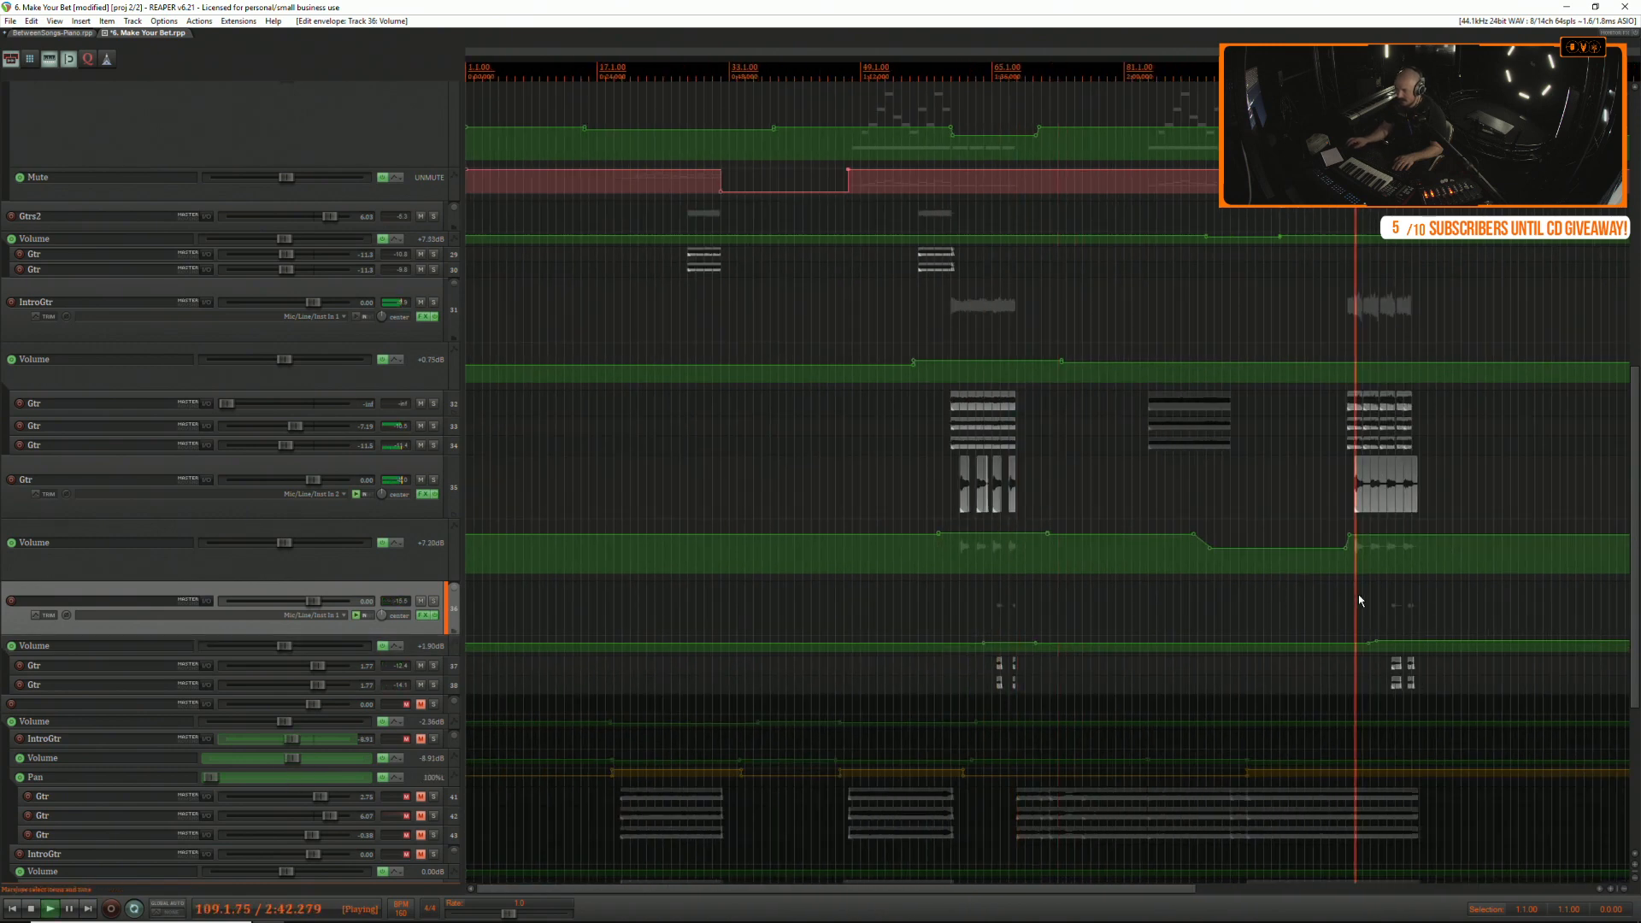
{"action": "scroll", "coordinate": [1395, 593], "scroll_direction": "up", "scroll_amount": 3}
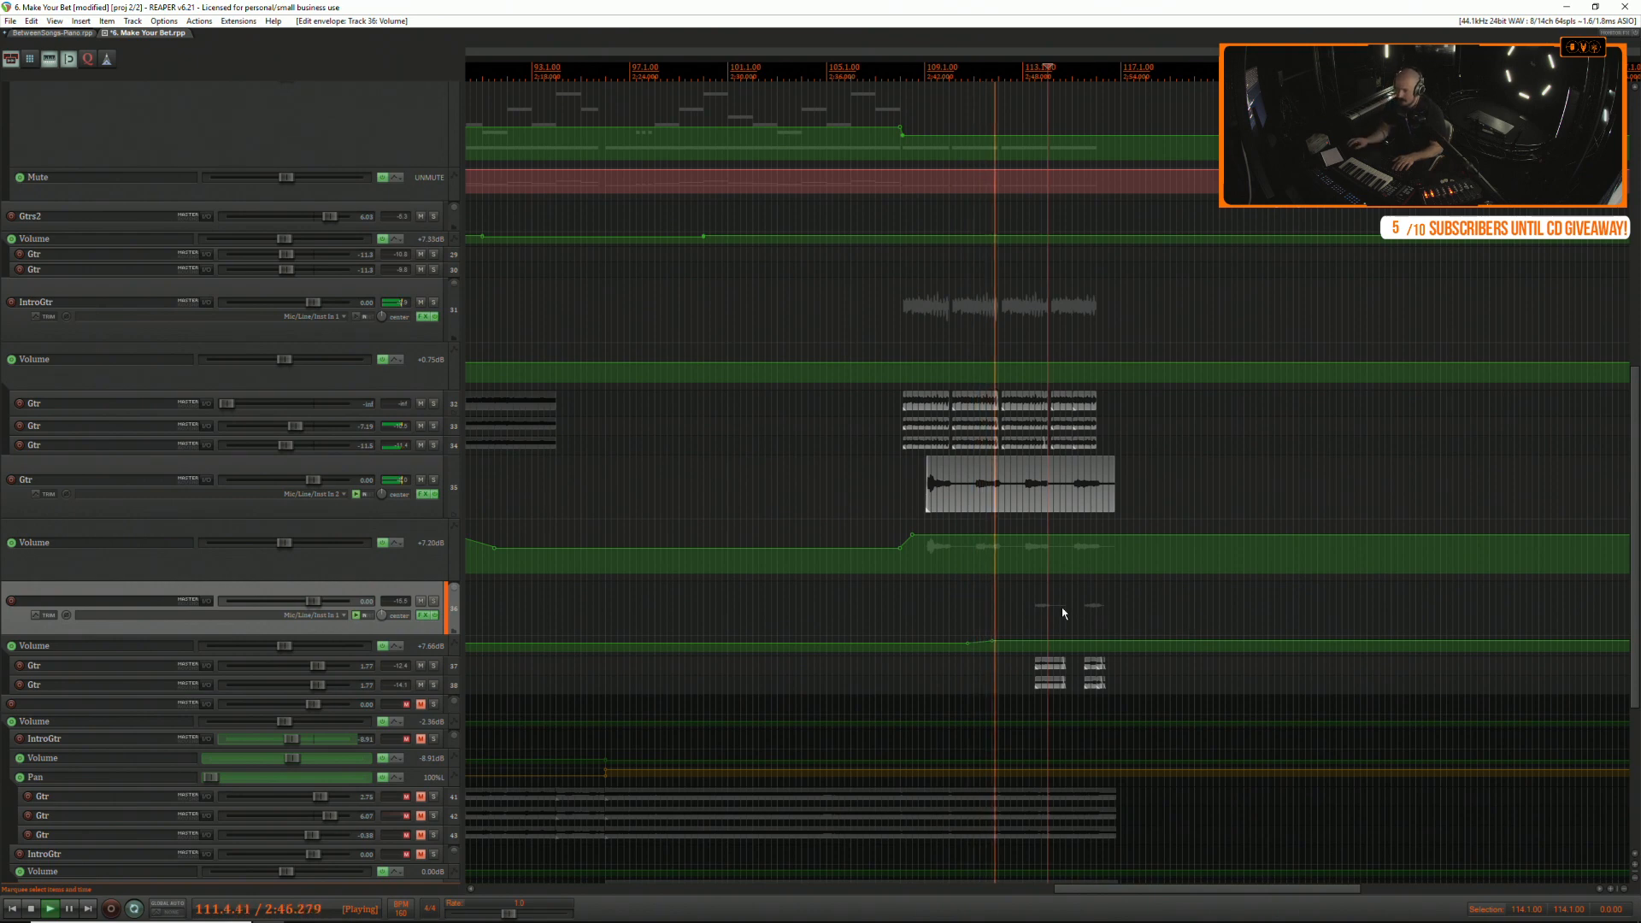
{"action": "scroll", "coordinate": [1077, 596], "scroll_direction": "up", "scroll_amount": 3}
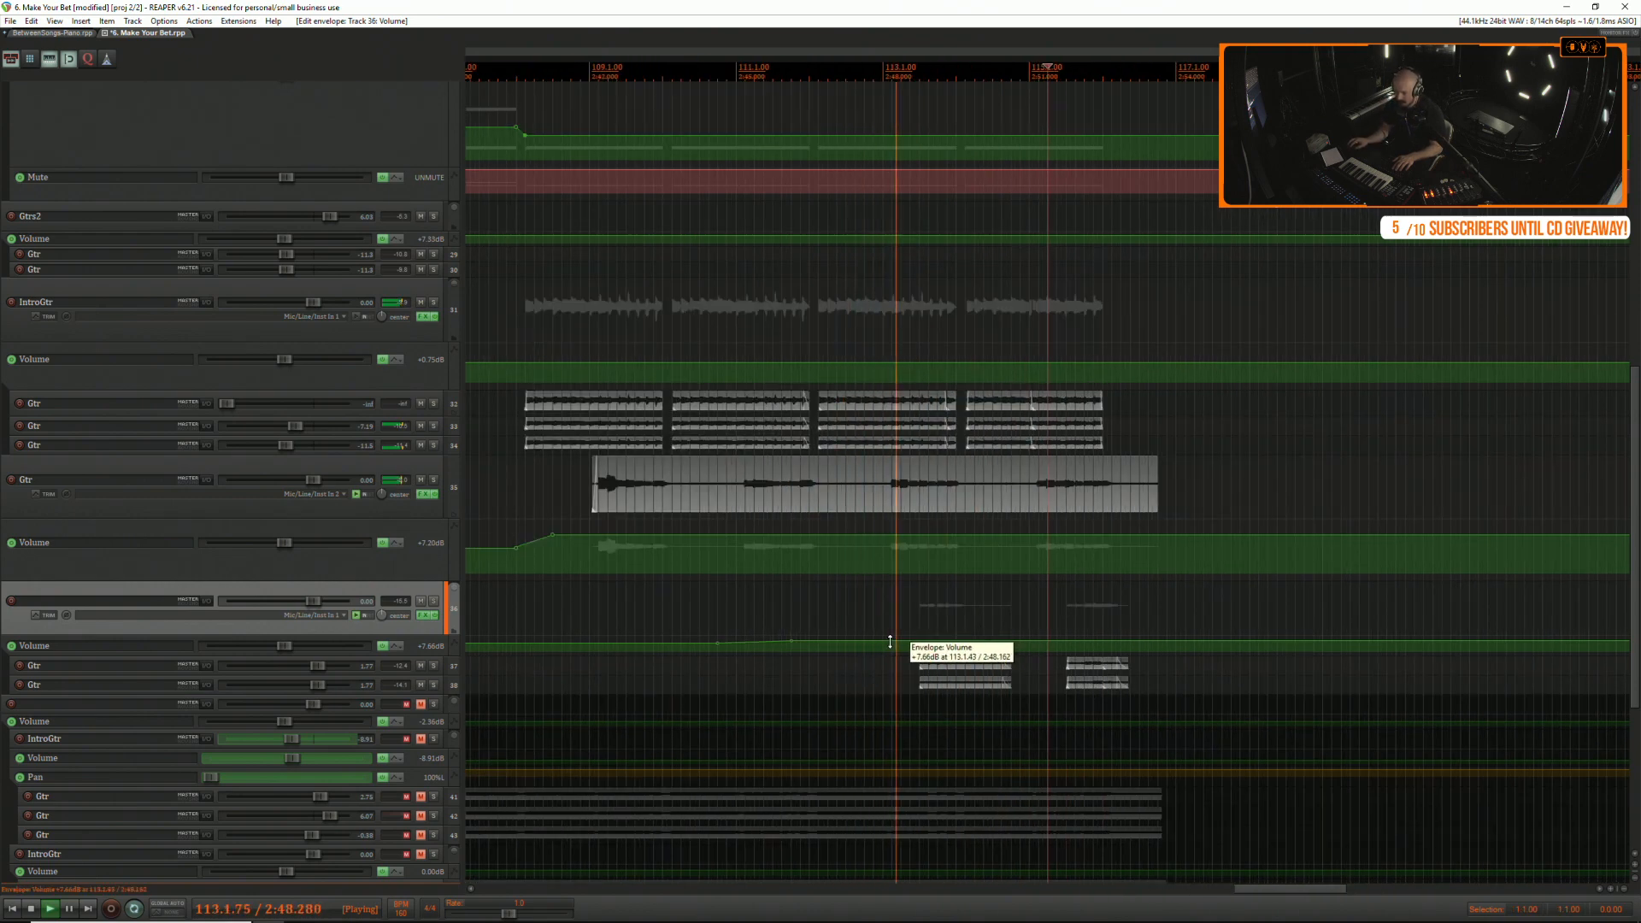
{"action": "scroll", "coordinate": [950, 641], "scroll_direction": "down", "scroll_amount": 4}
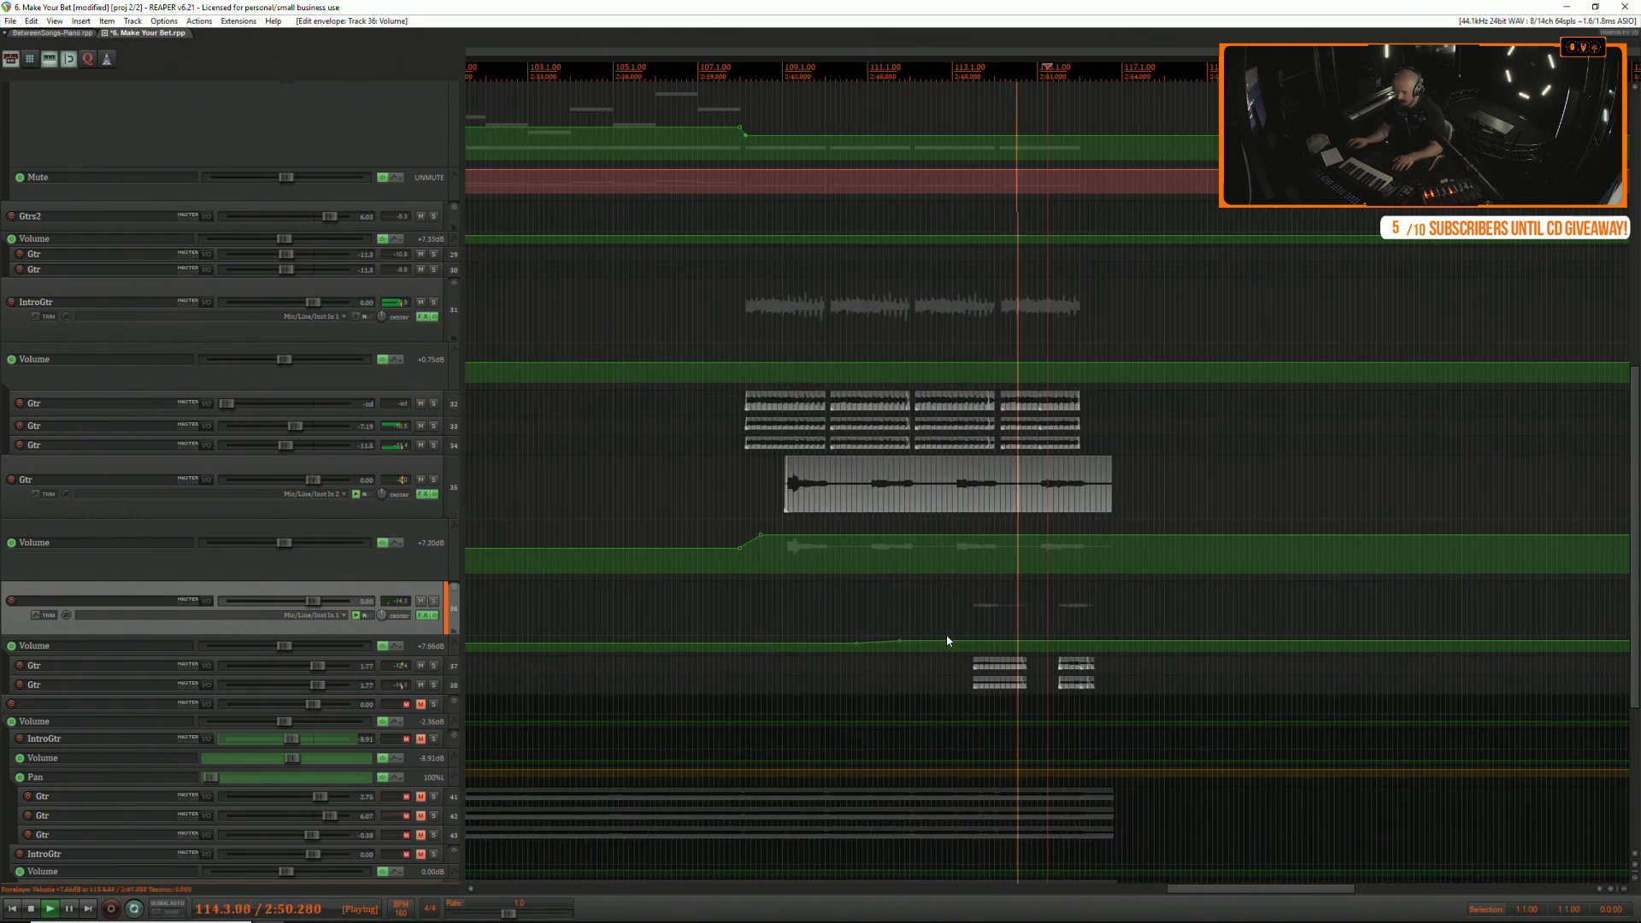
{"action": "scroll", "coordinate": [937, 641], "scroll_direction": "down", "scroll_amount": 3}
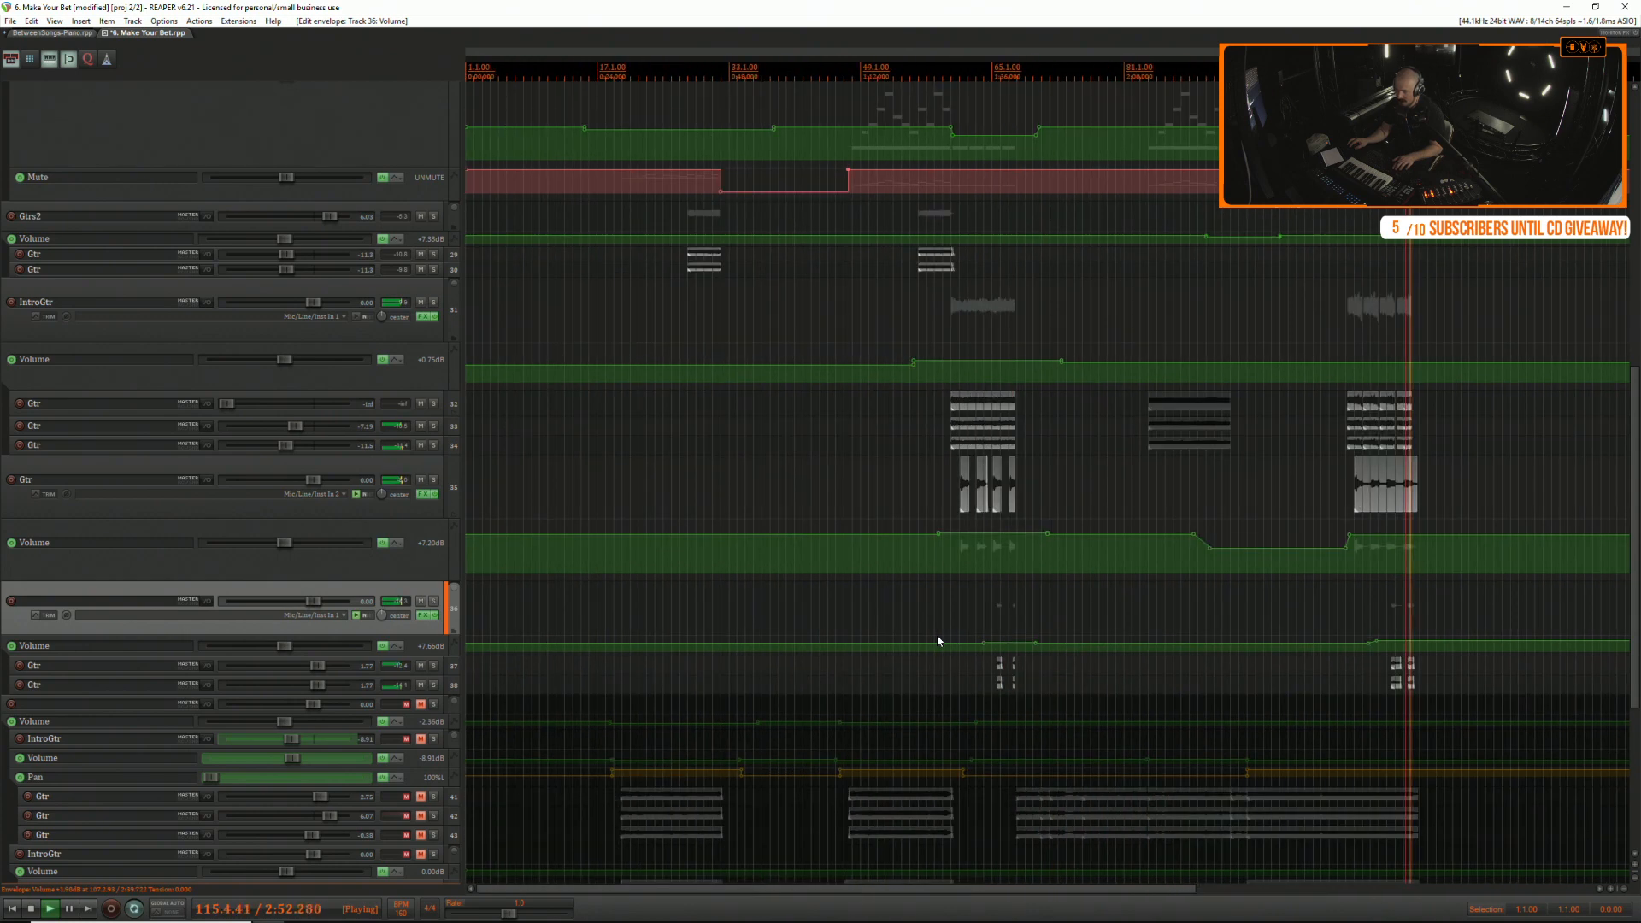
Play from around bar 82 and unmute the three Gtr items under IntroGtr between bars 84 and 94.
{"action": "left_click", "coordinate": [1131, 460]}
{"action": "key", "text": "space"}
{"action": "scroll", "coordinate": [925, 441], "scroll_direction": "up", "scroll_amount": 3}
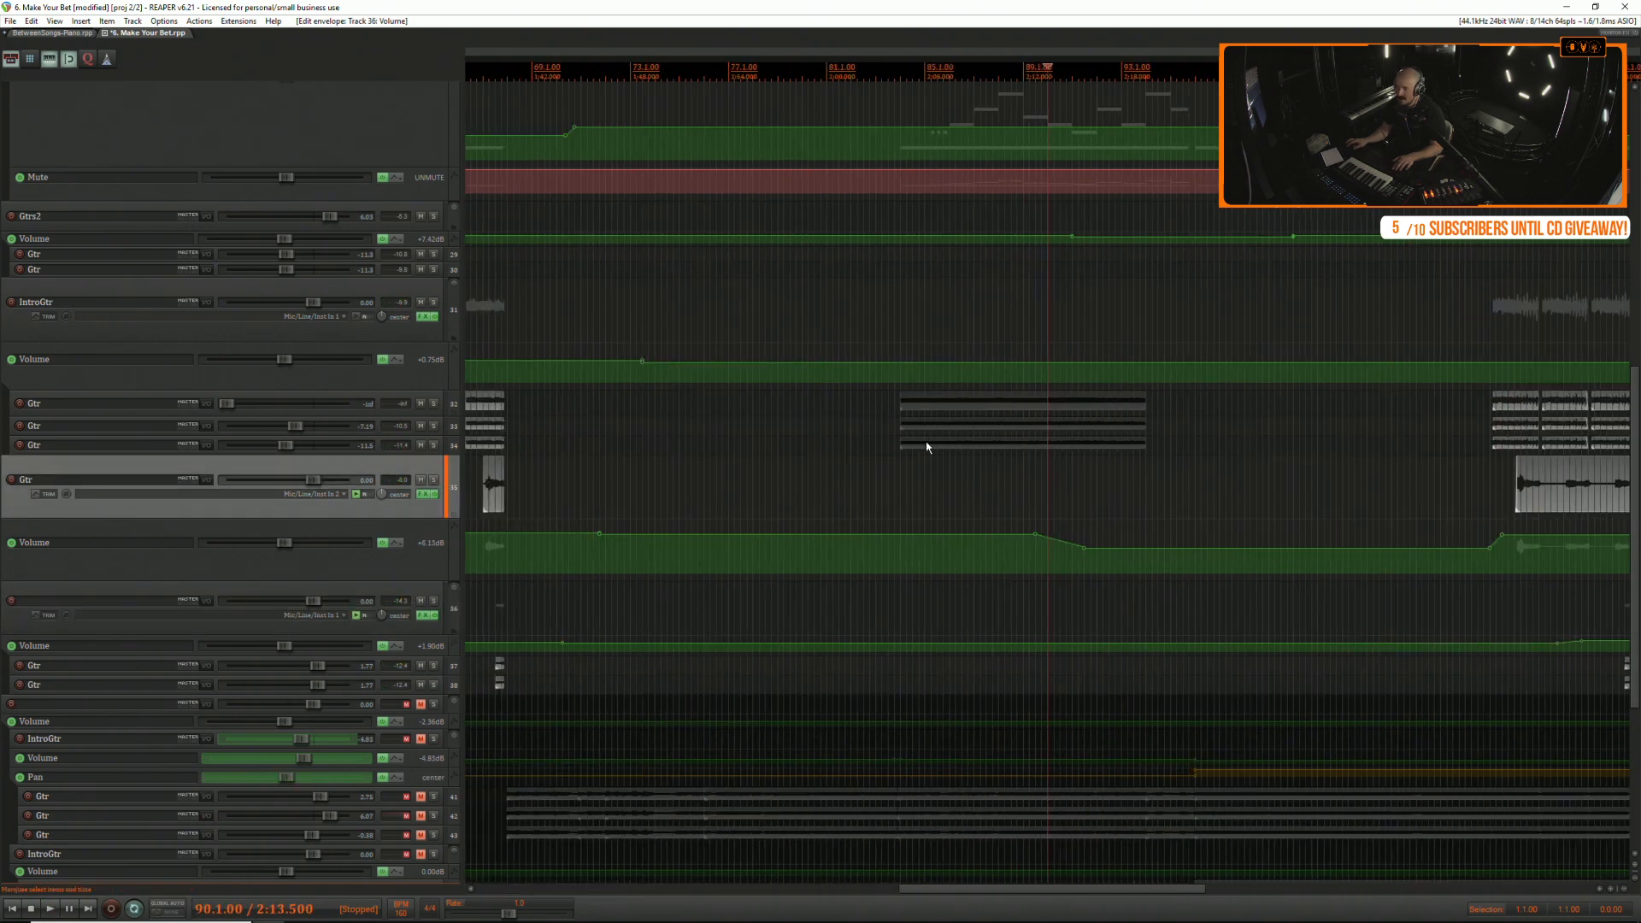
{"action": "left_click", "coordinate": [864, 428]}
{"action": "key", "text": "space"}
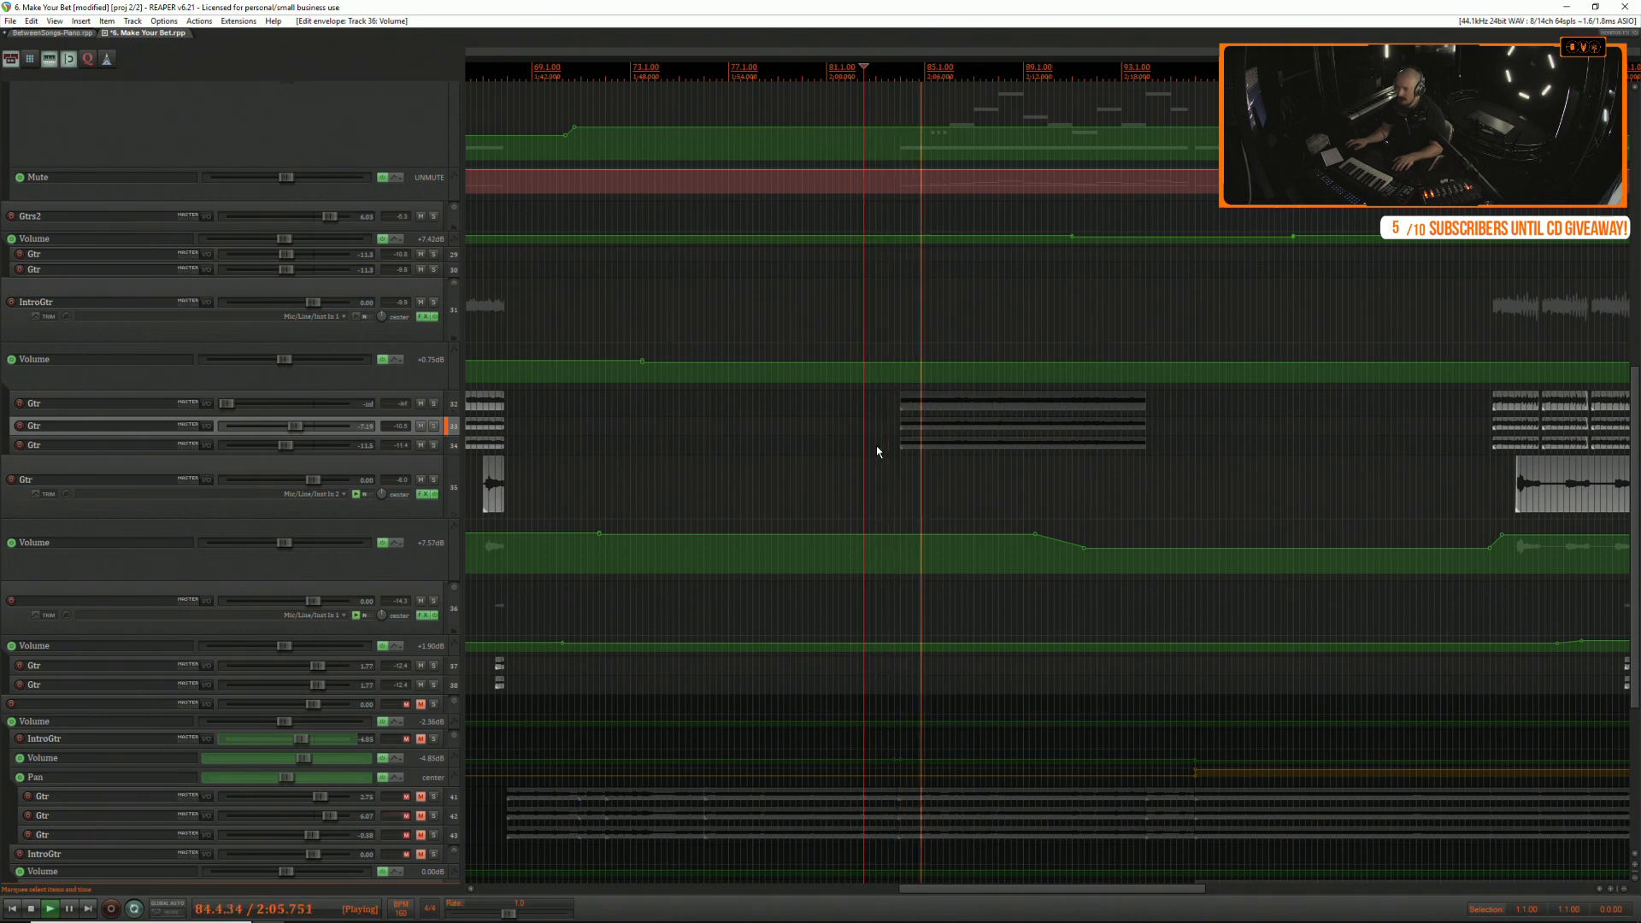
{"action": "left_click_drag", "start_coordinate": [889, 391], "coordinate": [1269, 476]}
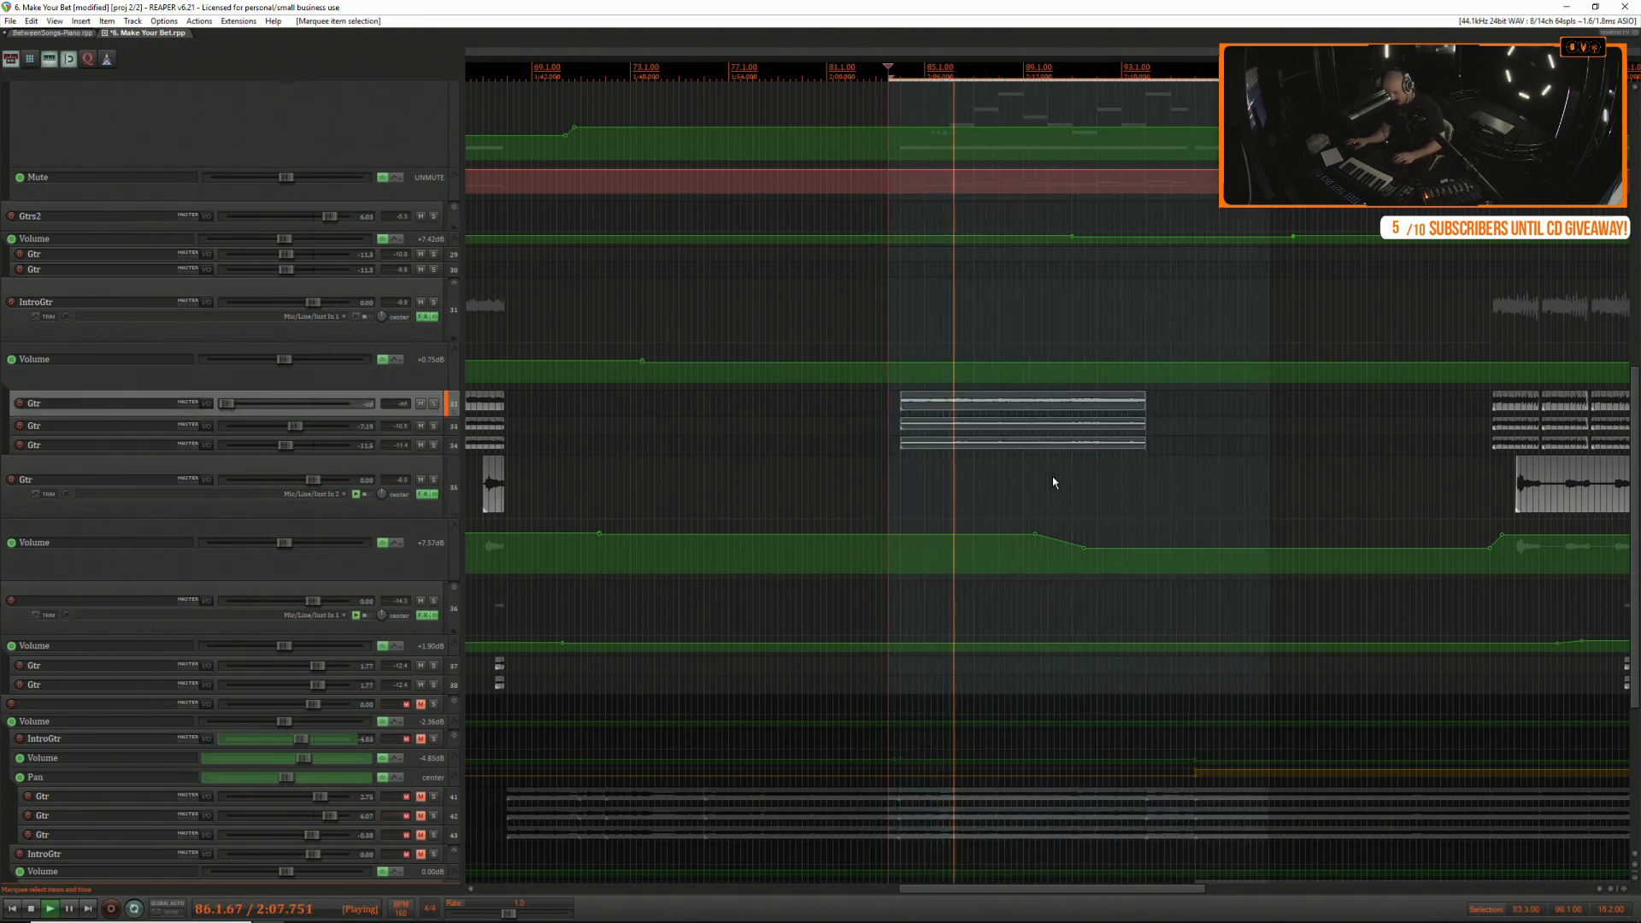
{"action": "key", "text": "ctrl+f"}
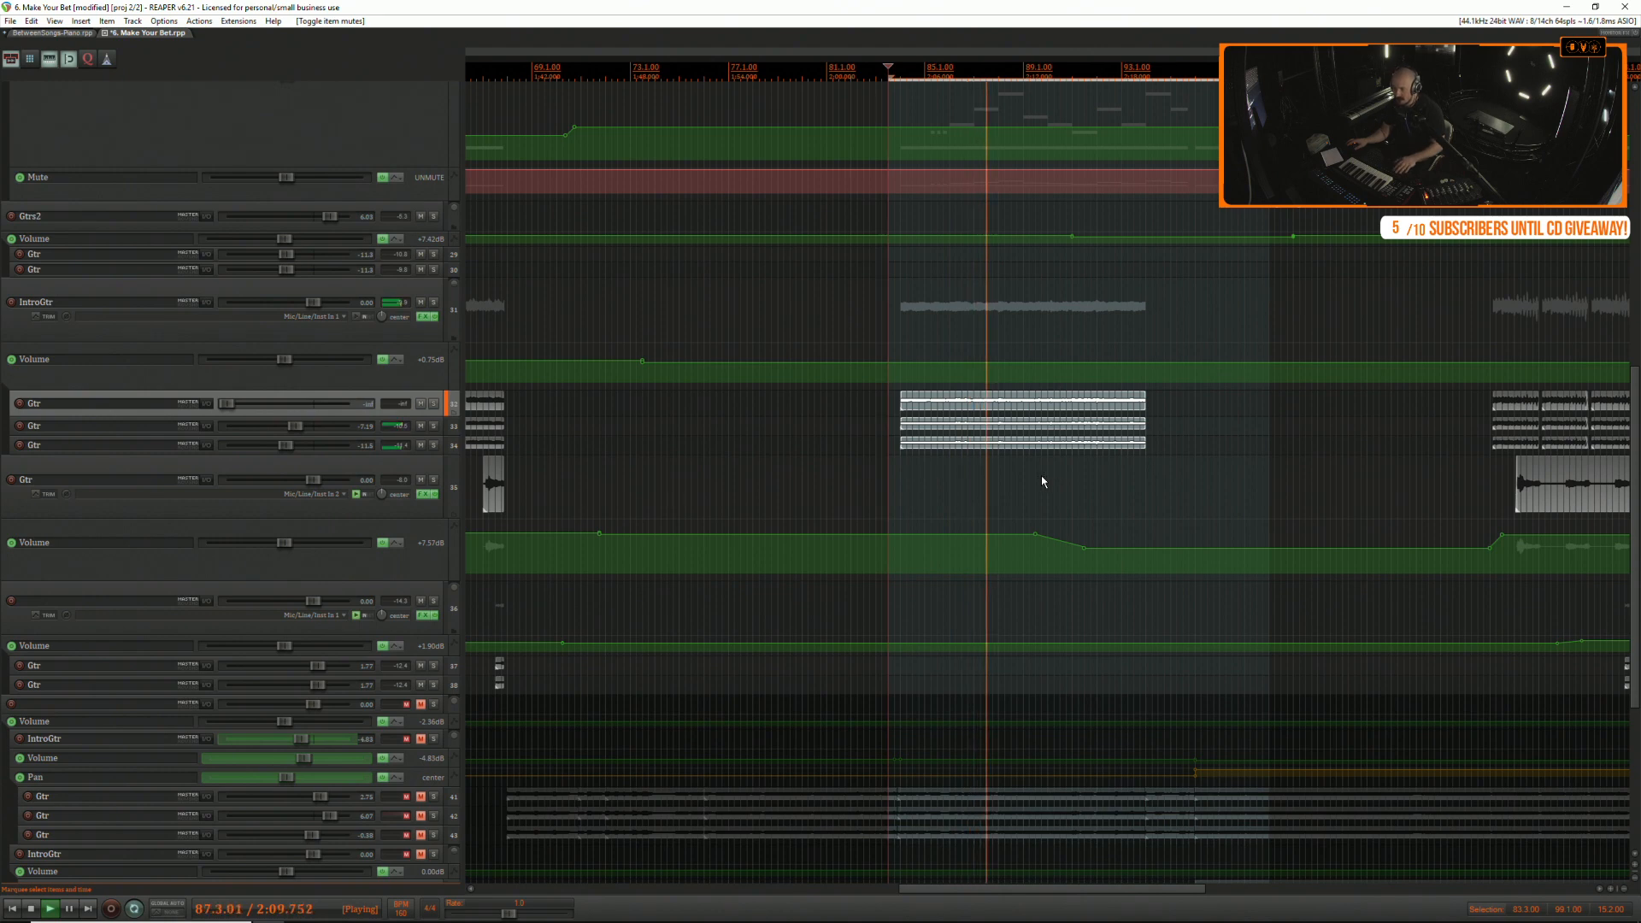
Solo and unsolo IntroGtr twice to compare its guitars with the full mix.
{"action": "left_click", "coordinate": [433, 303]}
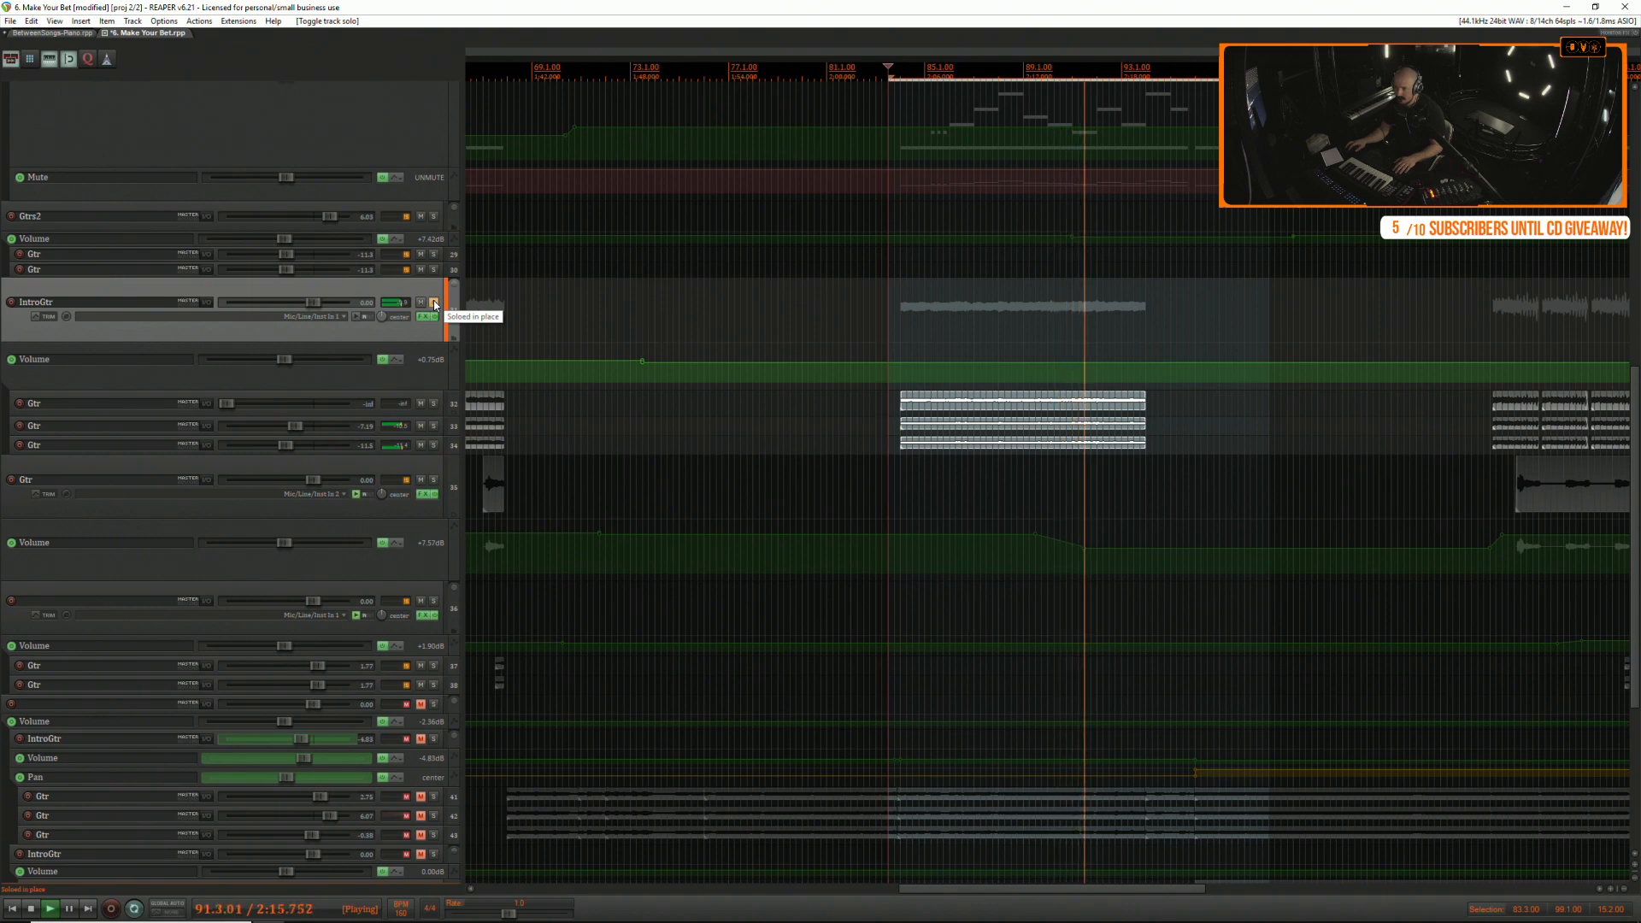
{"action": "left_click", "coordinate": [433, 303]}
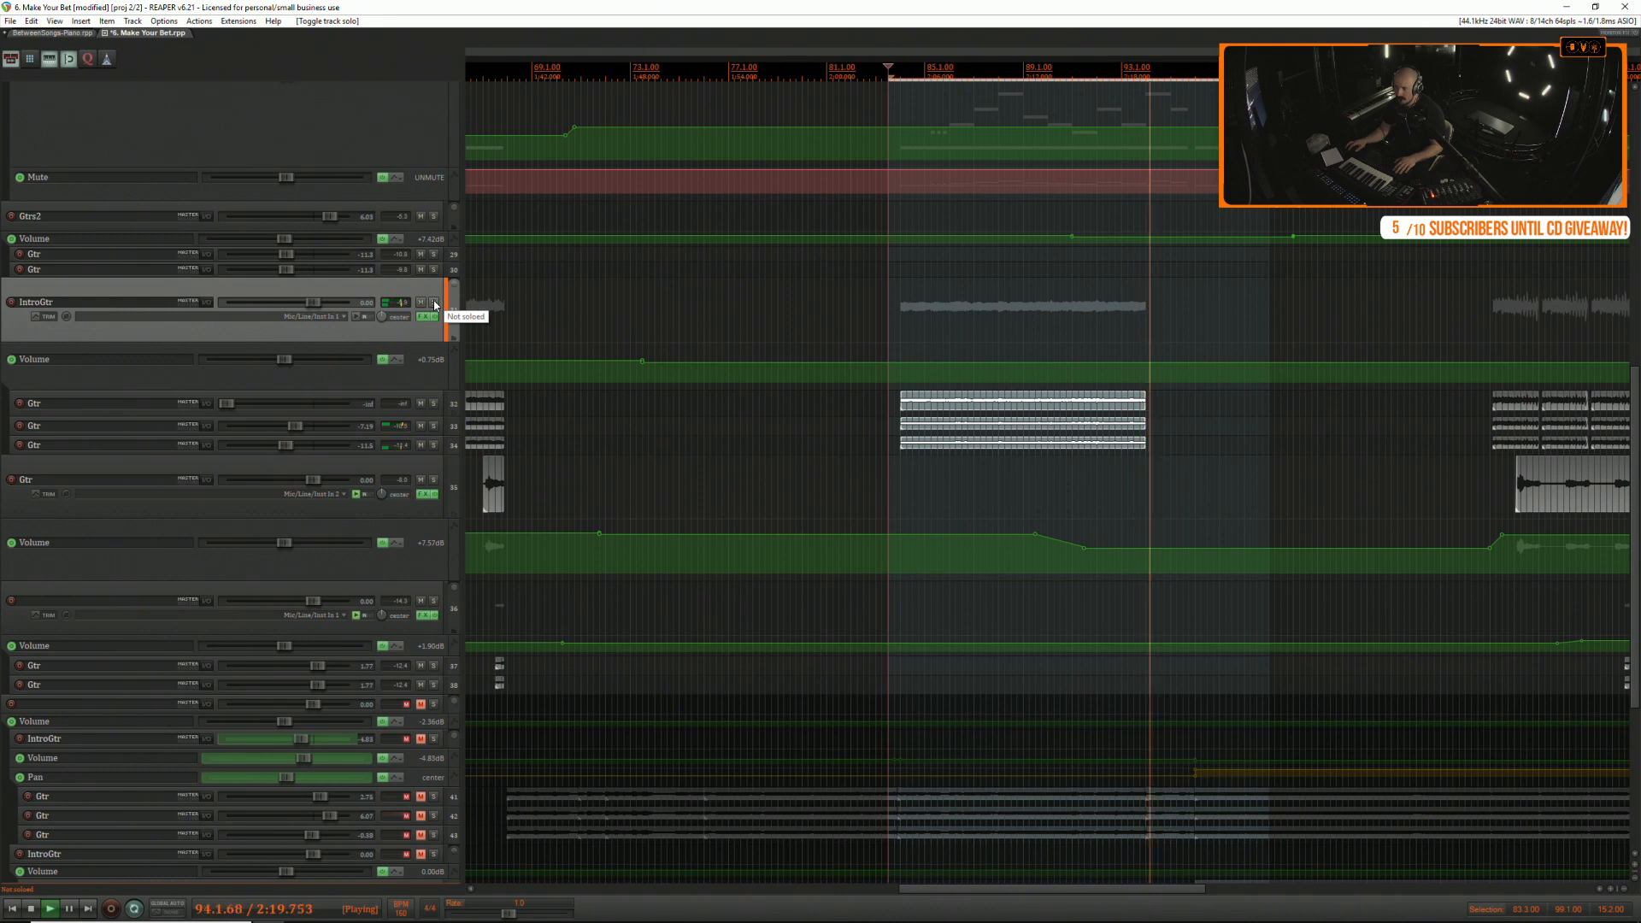
{"action": "left_click", "coordinate": [434, 303]}
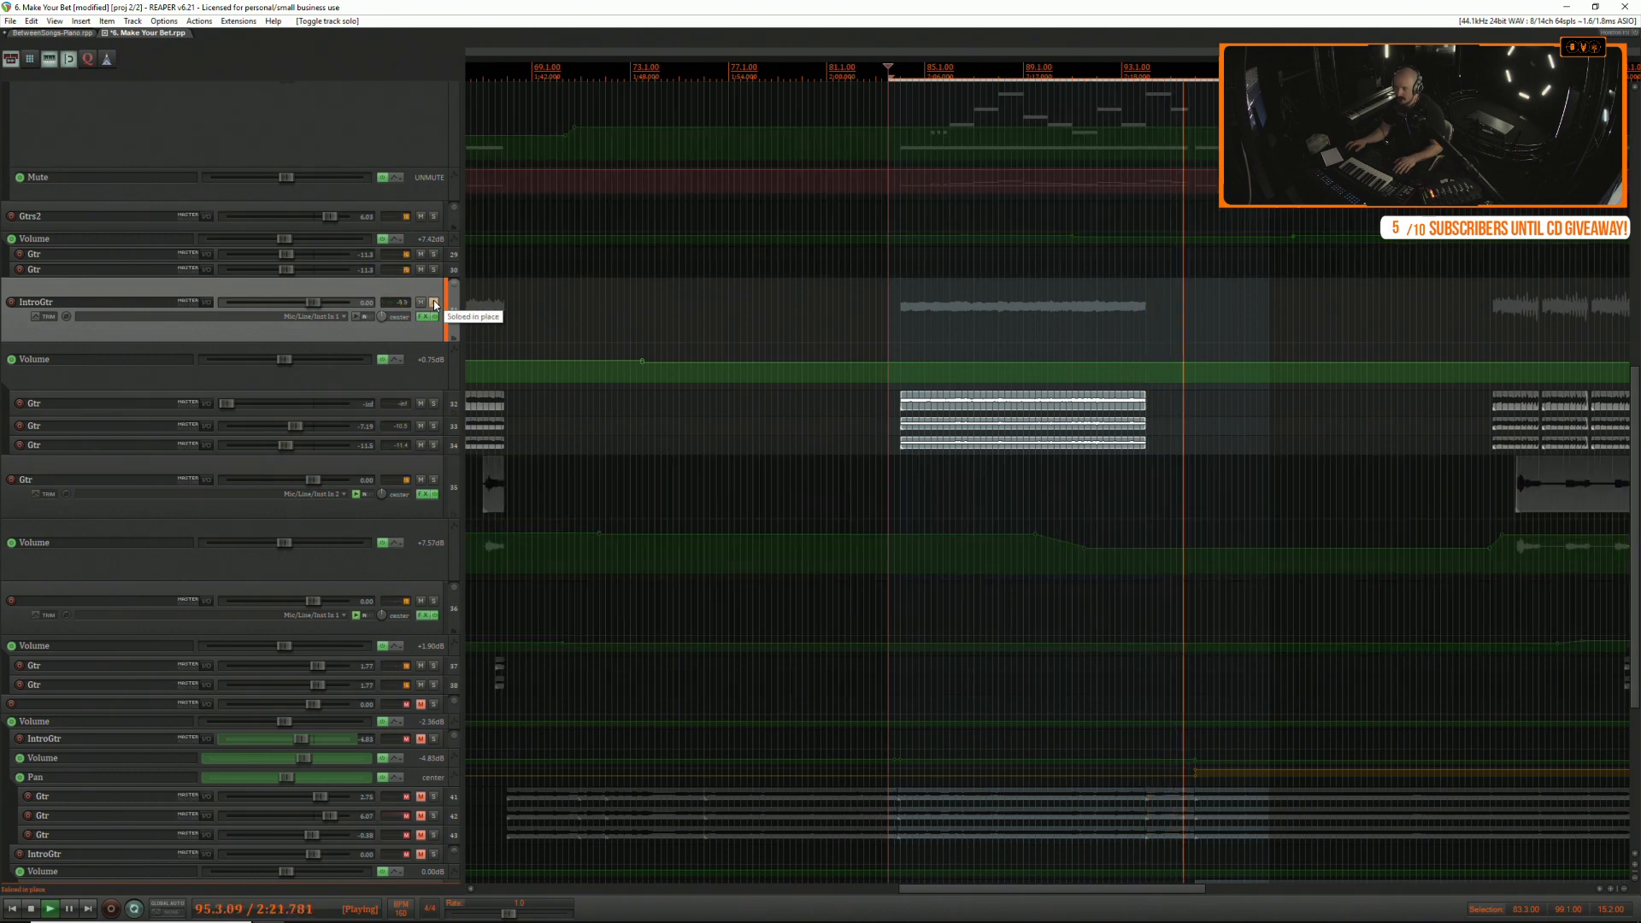
{"action": "left_click", "coordinate": [433, 302]}
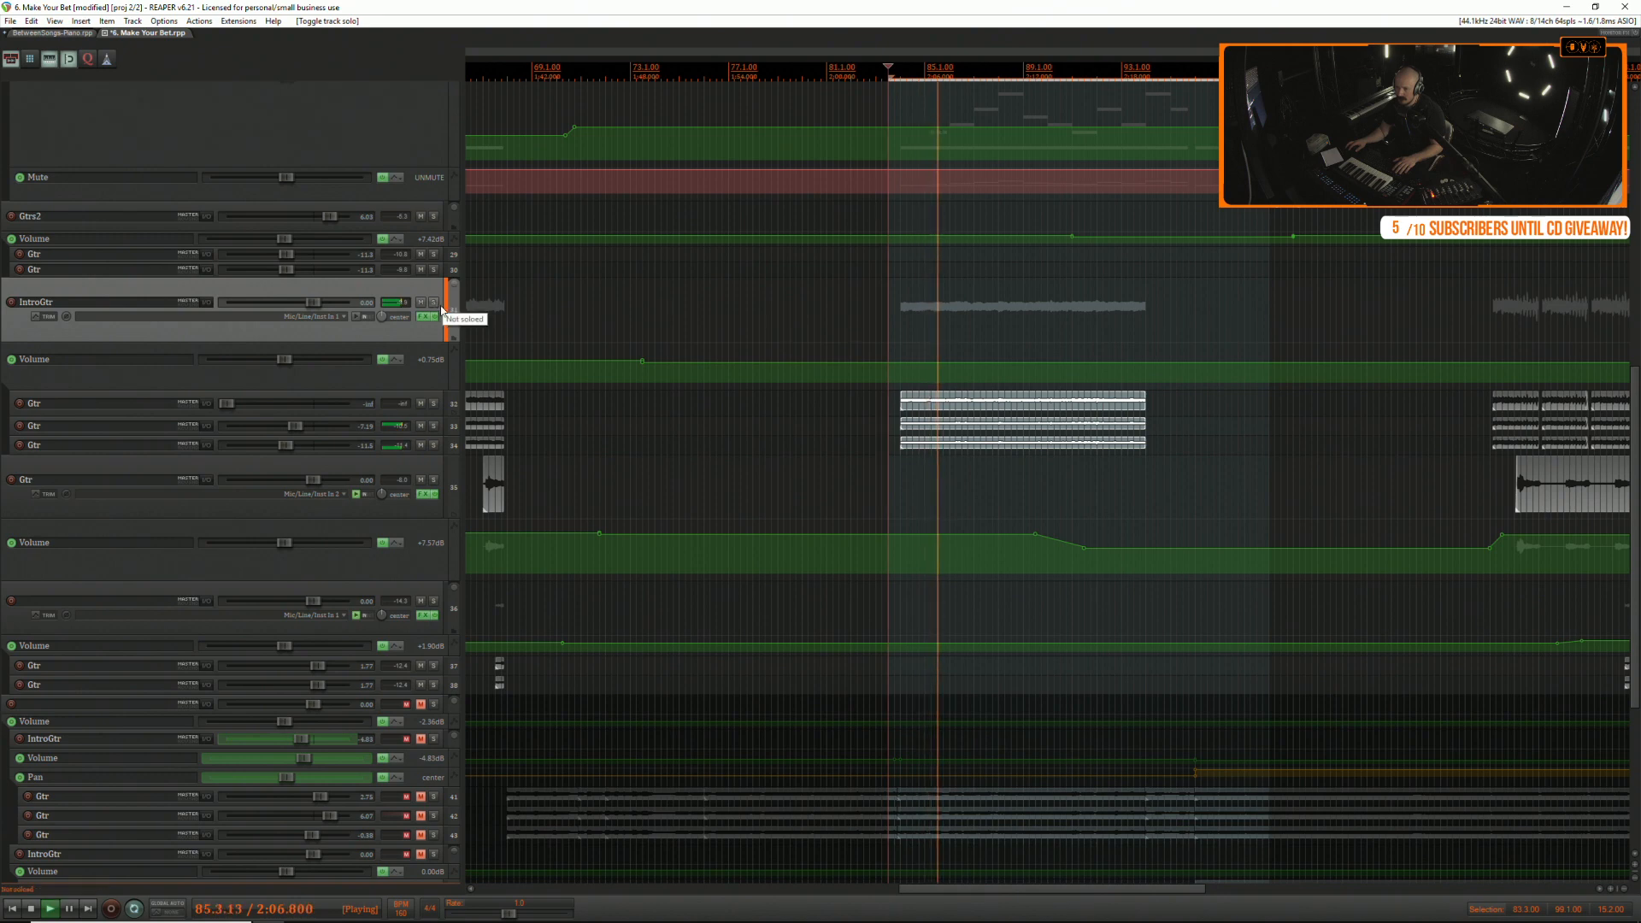
Mute the three Gtr items between bars 84 and 94 again and stop playback.
{"action": "left_click_drag", "start_coordinate": [844, 411], "coordinate": [1230, 472]}
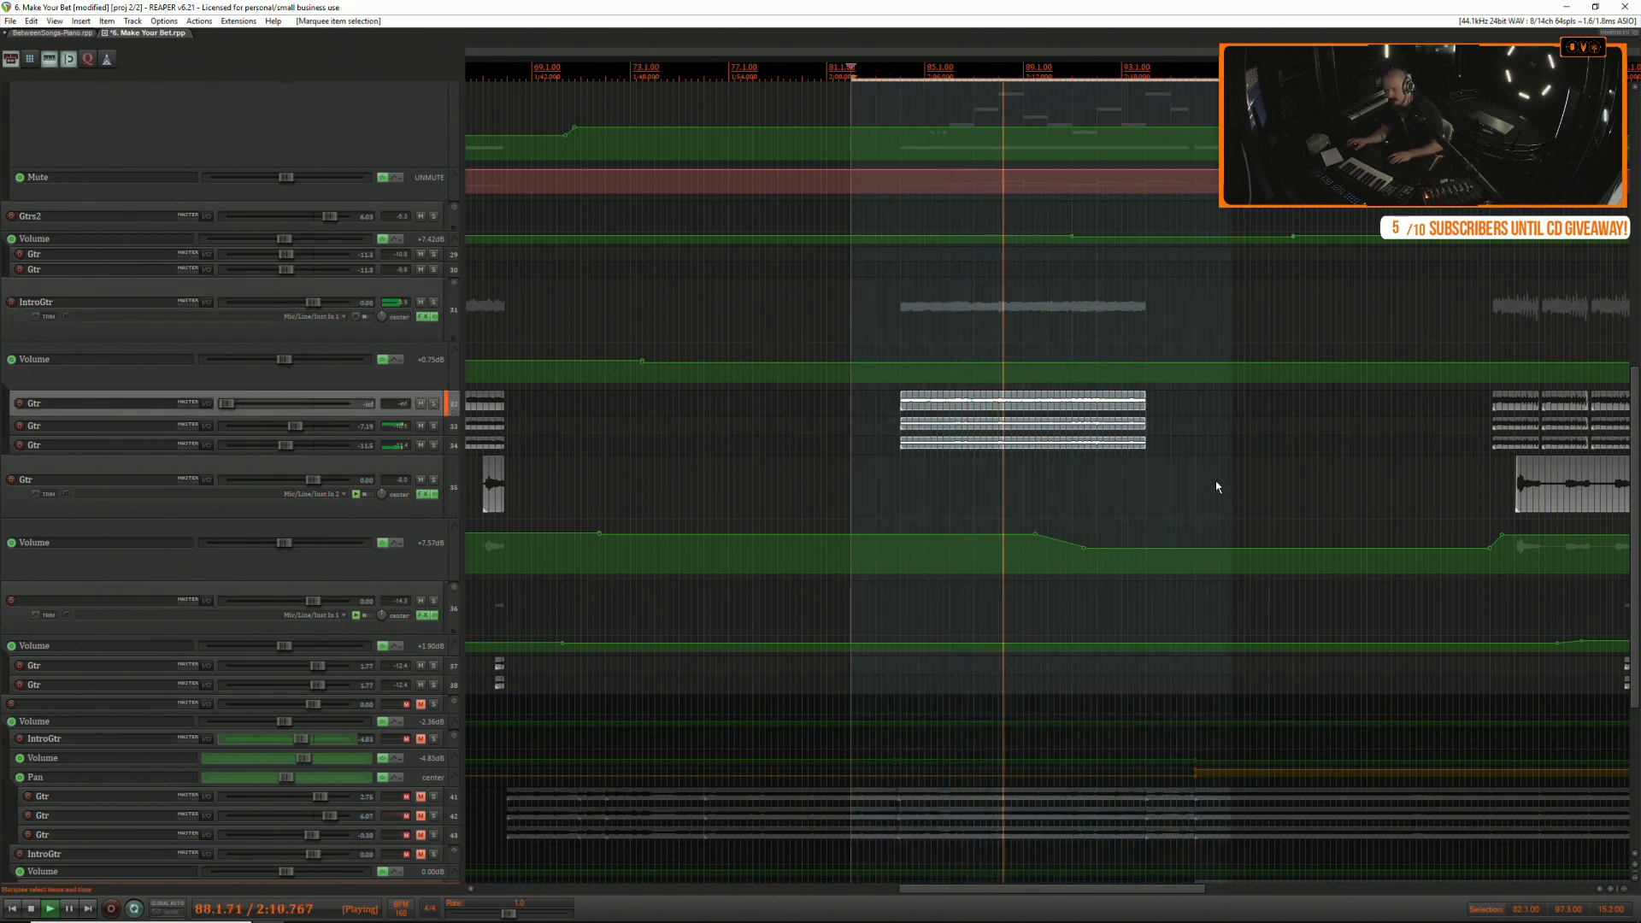
{"action": "key", "text": "u"}
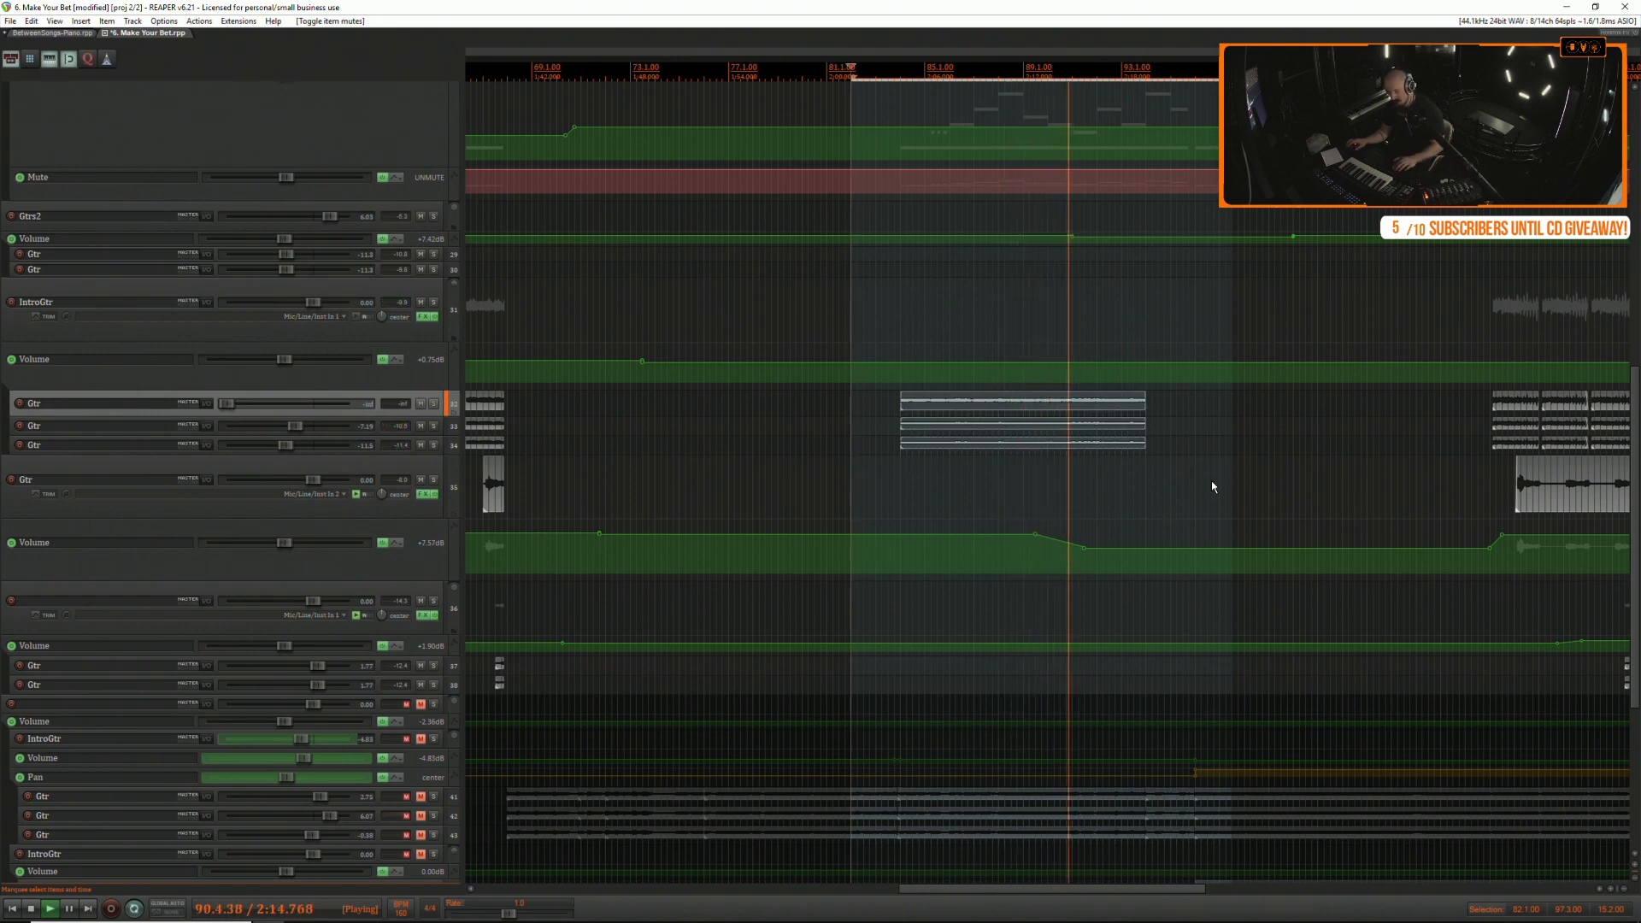
{"action": "key", "text": "space"}
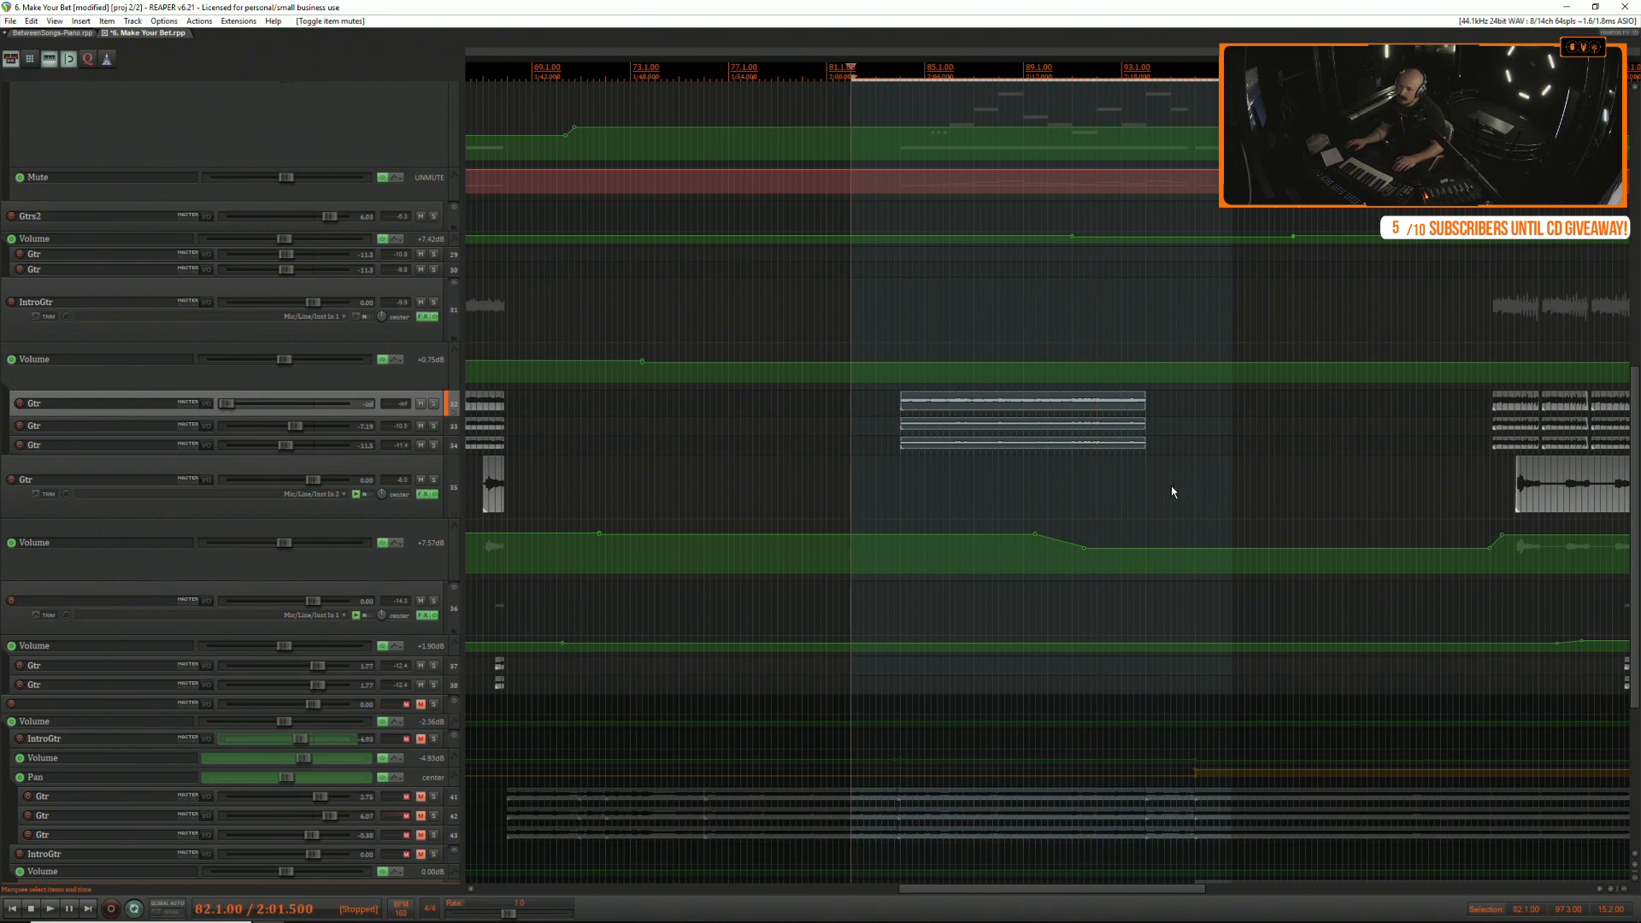
Place the edit cursor at bar 18 on the first muted Gtr track in the lower IntroGtr folder.
{"action": "scroll", "coordinate": [1171, 485], "scroll_direction": "down", "scroll_amount": 4}
{"action": "scroll", "coordinate": [1167, 486], "scroll_direction": "down", "scroll_amount": 6}
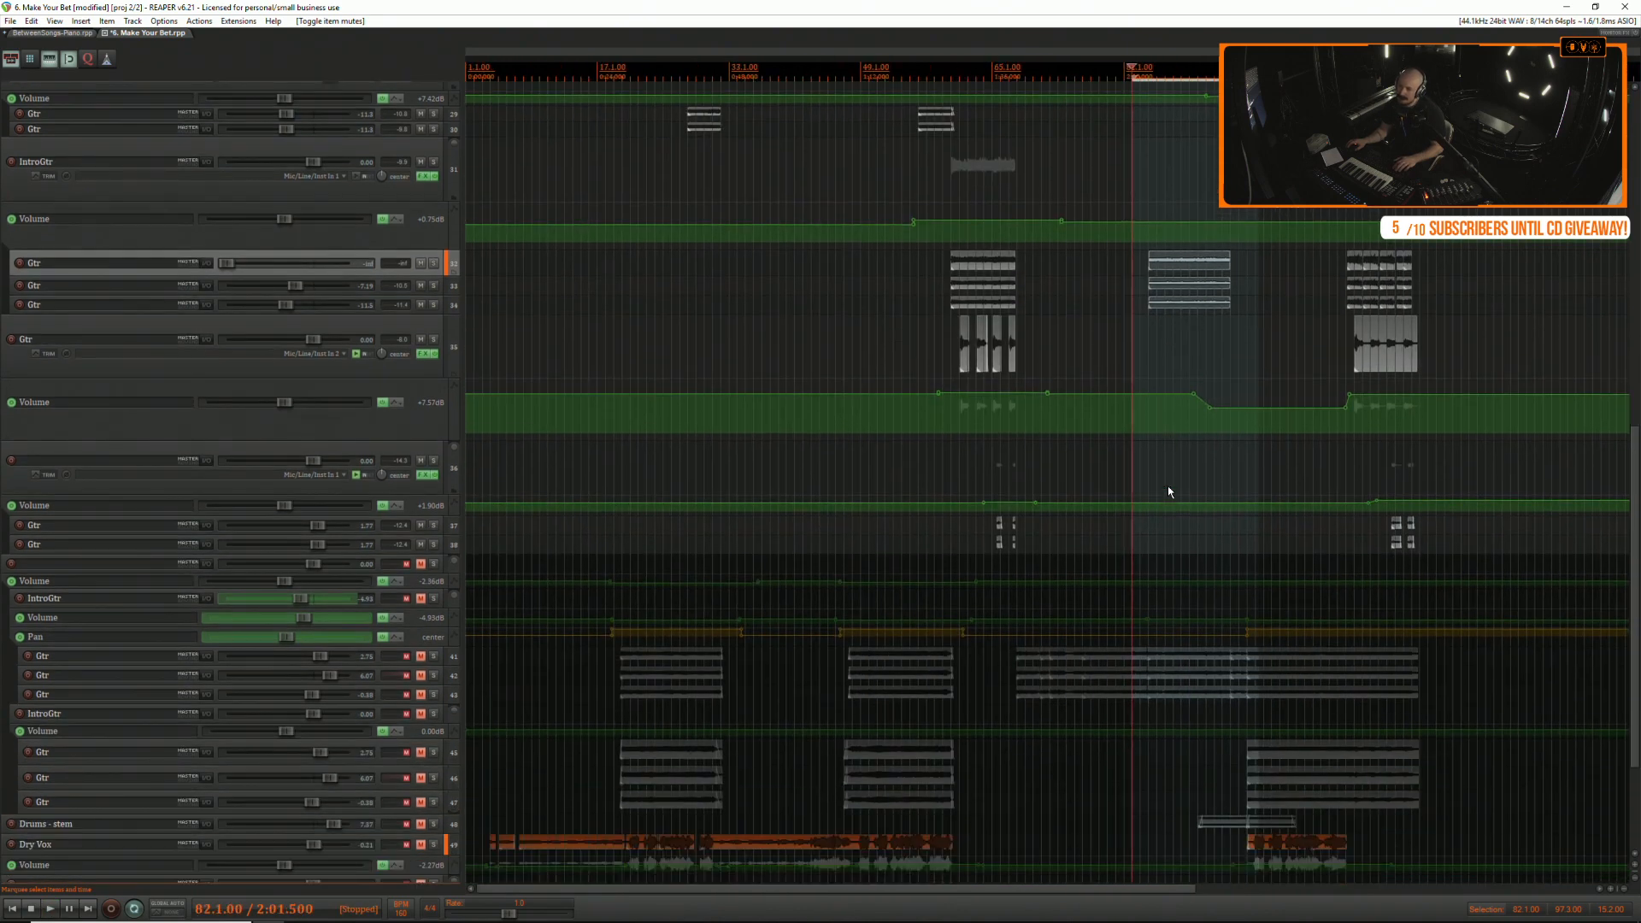
{"action": "scroll", "coordinate": [1241, 550], "scroll_direction": "down", "scroll_amount": 1}
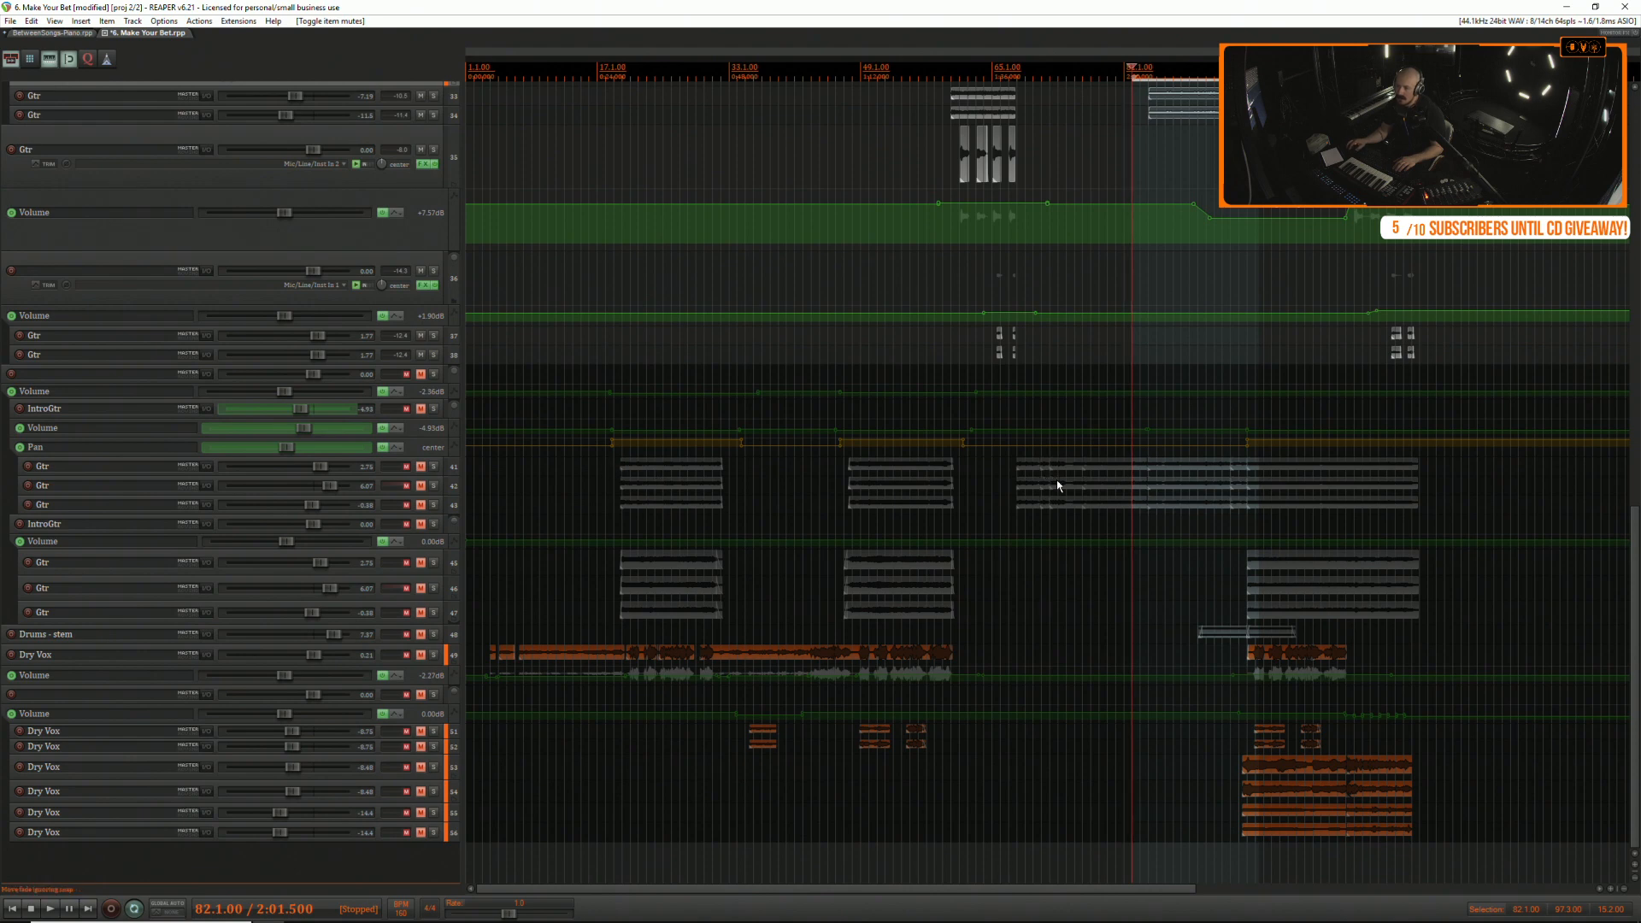
{"action": "scroll", "coordinate": [650, 508], "scroll_direction": "up", "scroll_amount": 1}
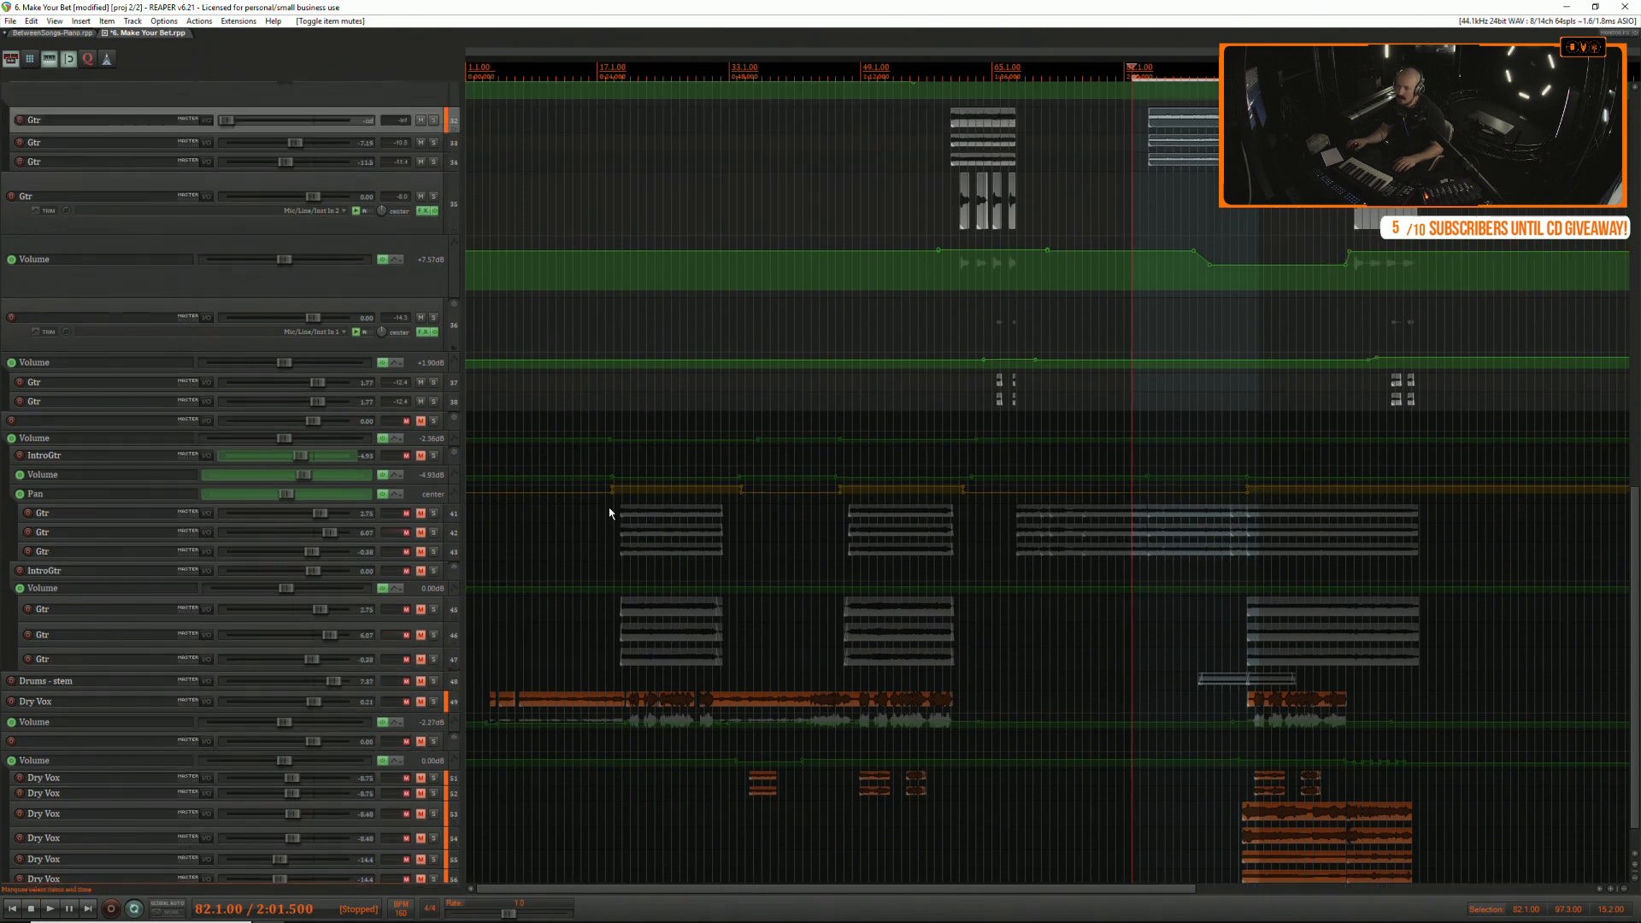
{"action": "left_click", "coordinate": [607, 509]}
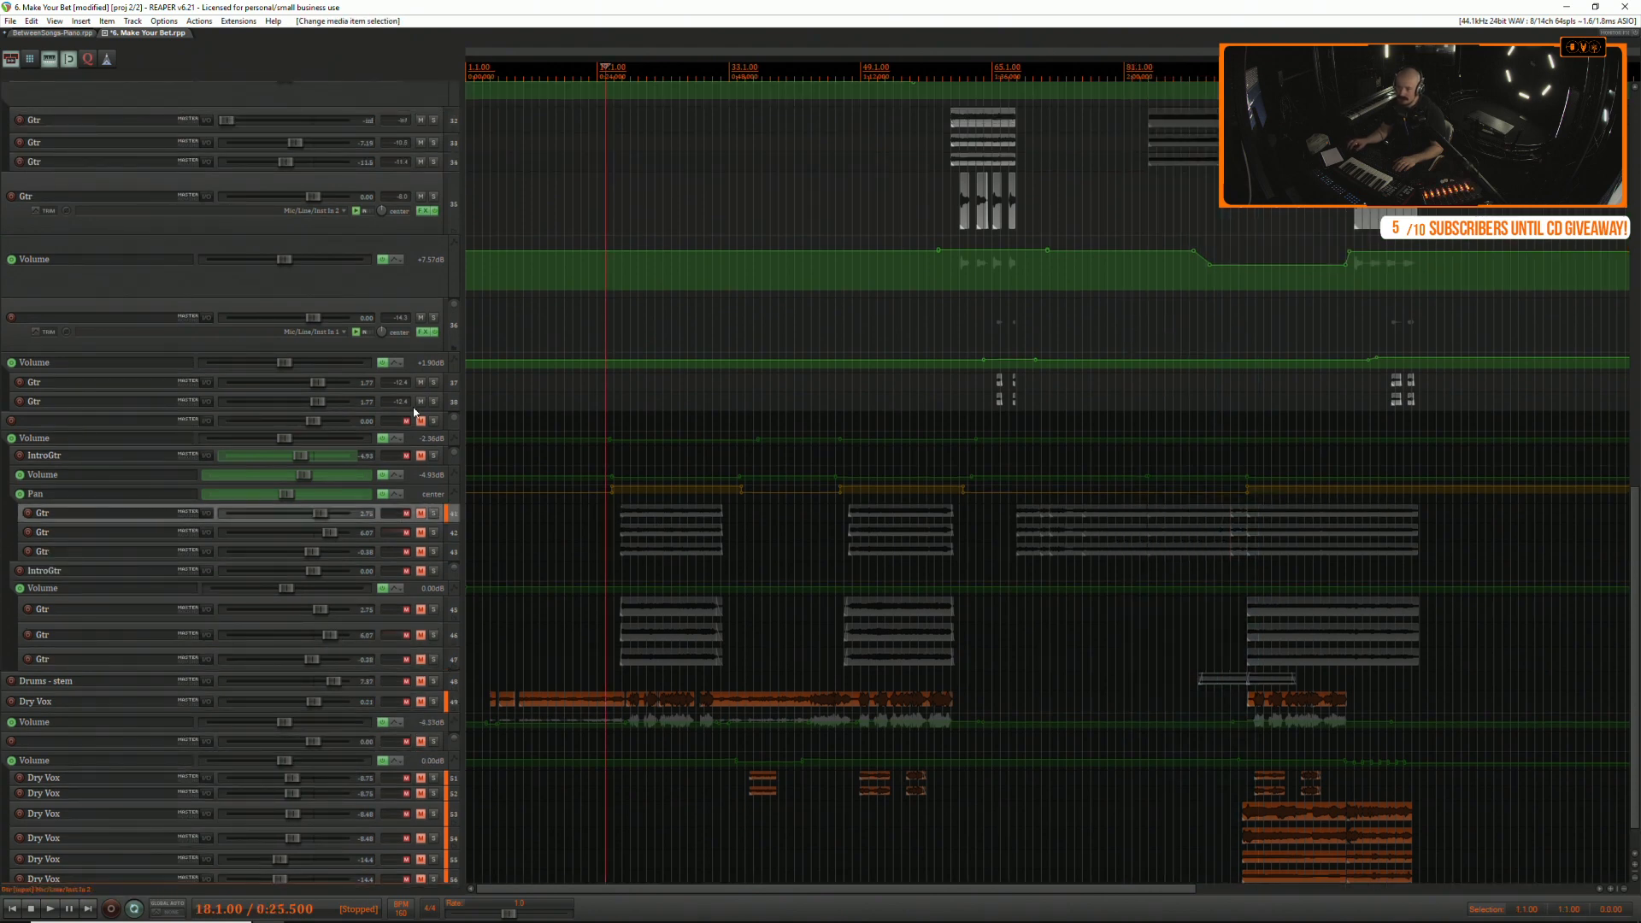
Reduce the heights of the Twinkle Turf track, its Volume and Mute envelope lanes, and the Gtrs2 track.
{"action": "scroll", "coordinate": [521, 470], "scroll_direction": "up", "scroll_amount": 16}
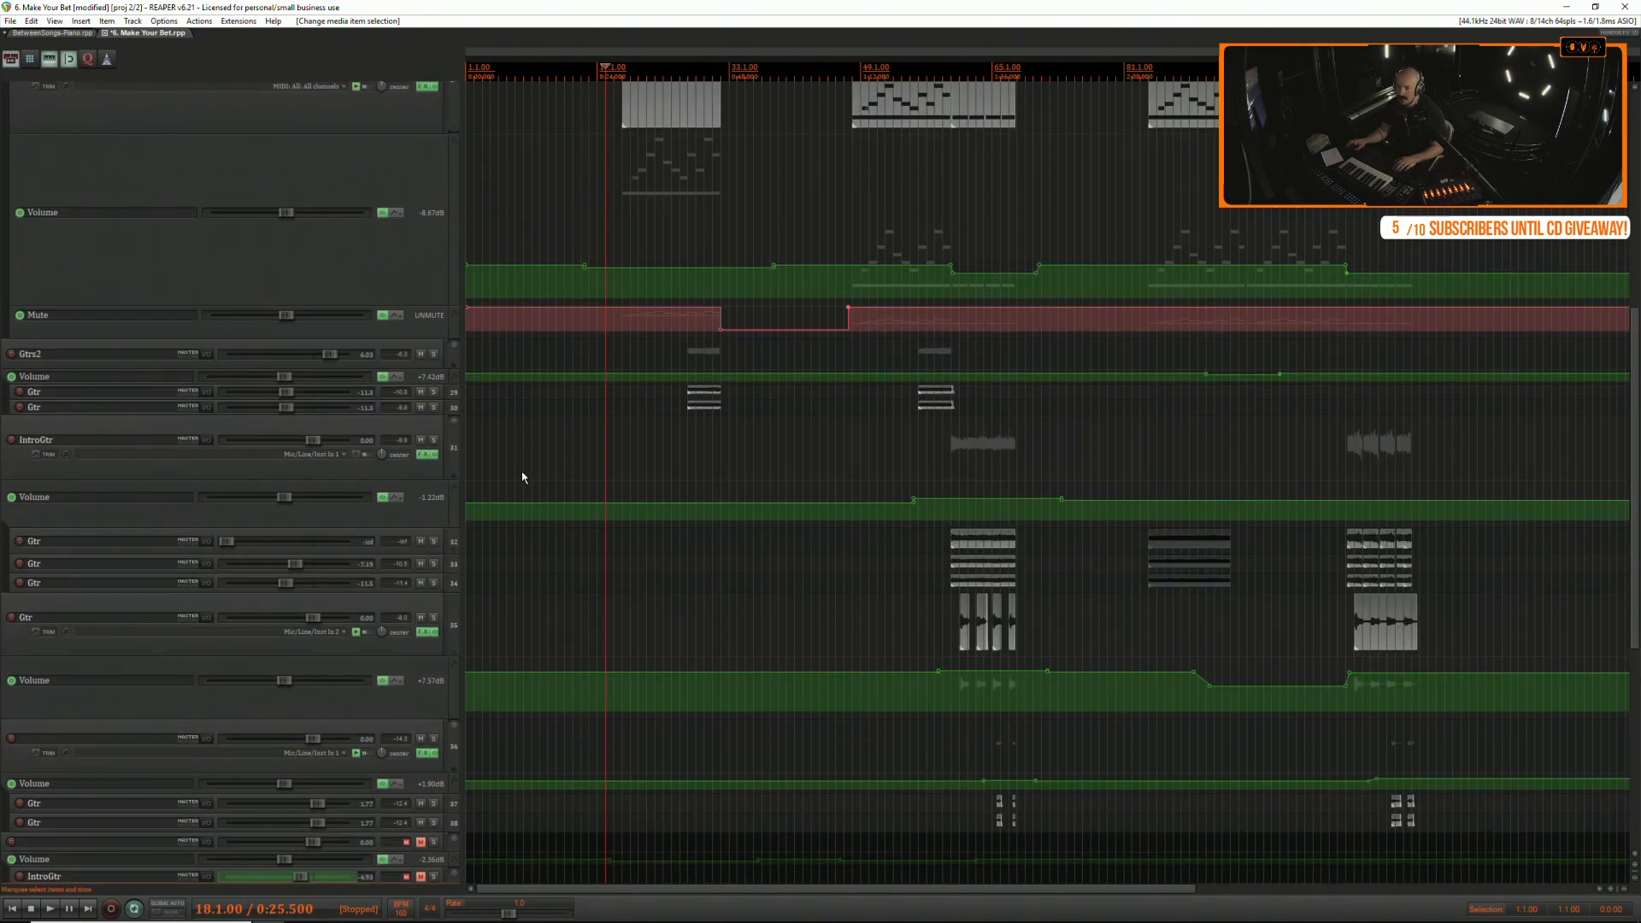
{"action": "scroll", "coordinate": [545, 494], "scroll_direction": "up", "scroll_amount": 3}
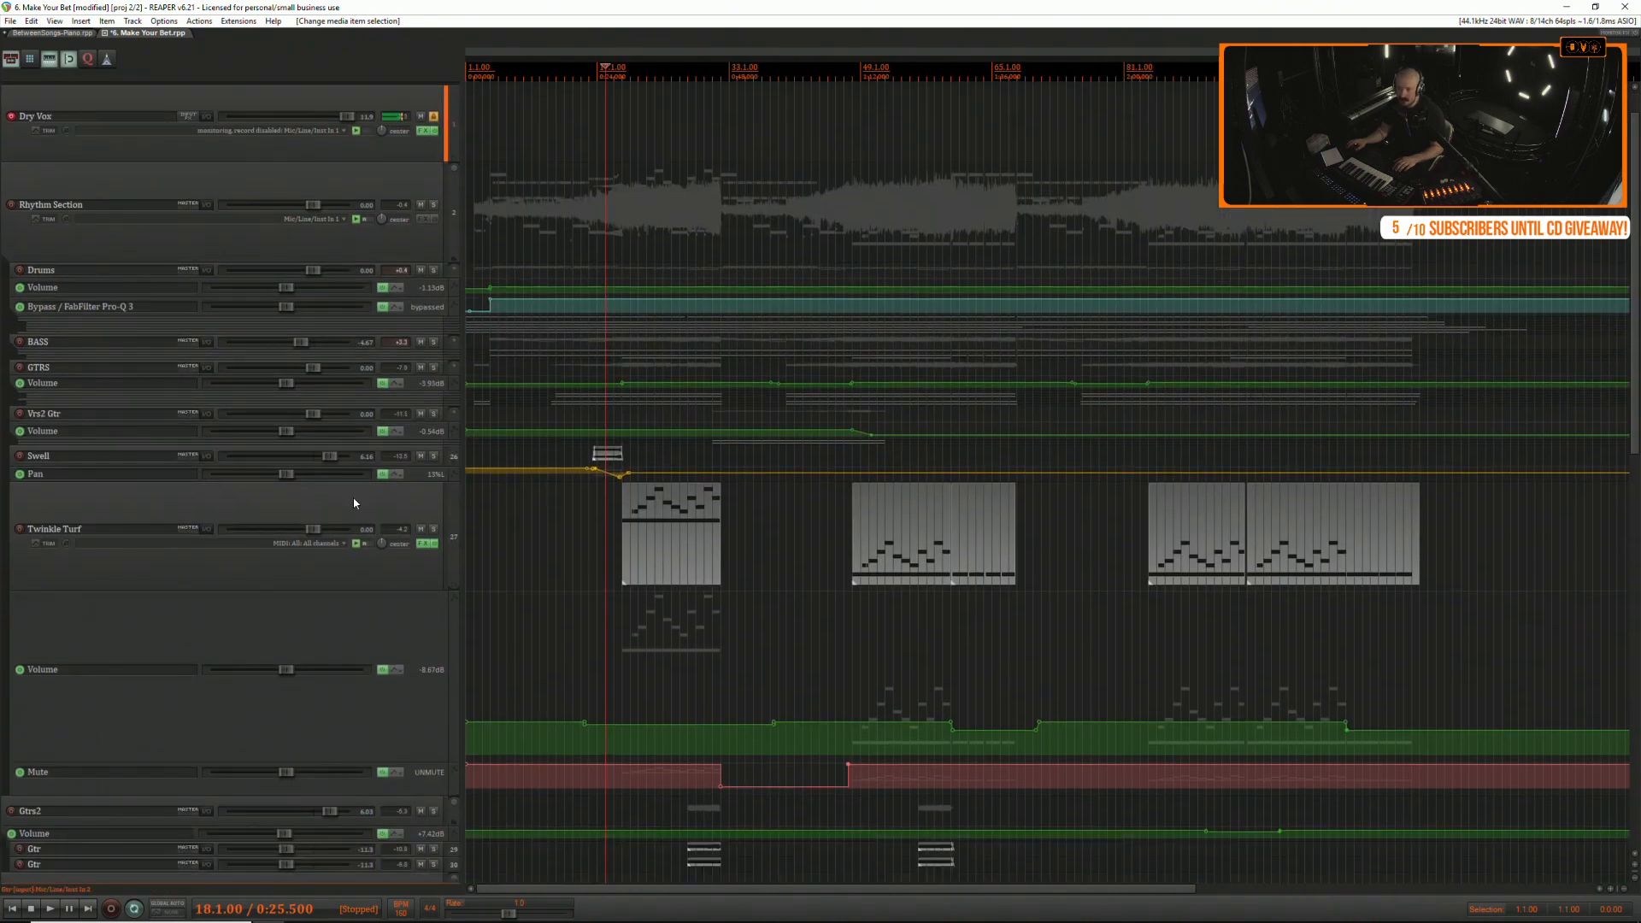
{"action": "left_click_drag", "start_coordinate": [226, 590], "coordinate": [239, 496]}
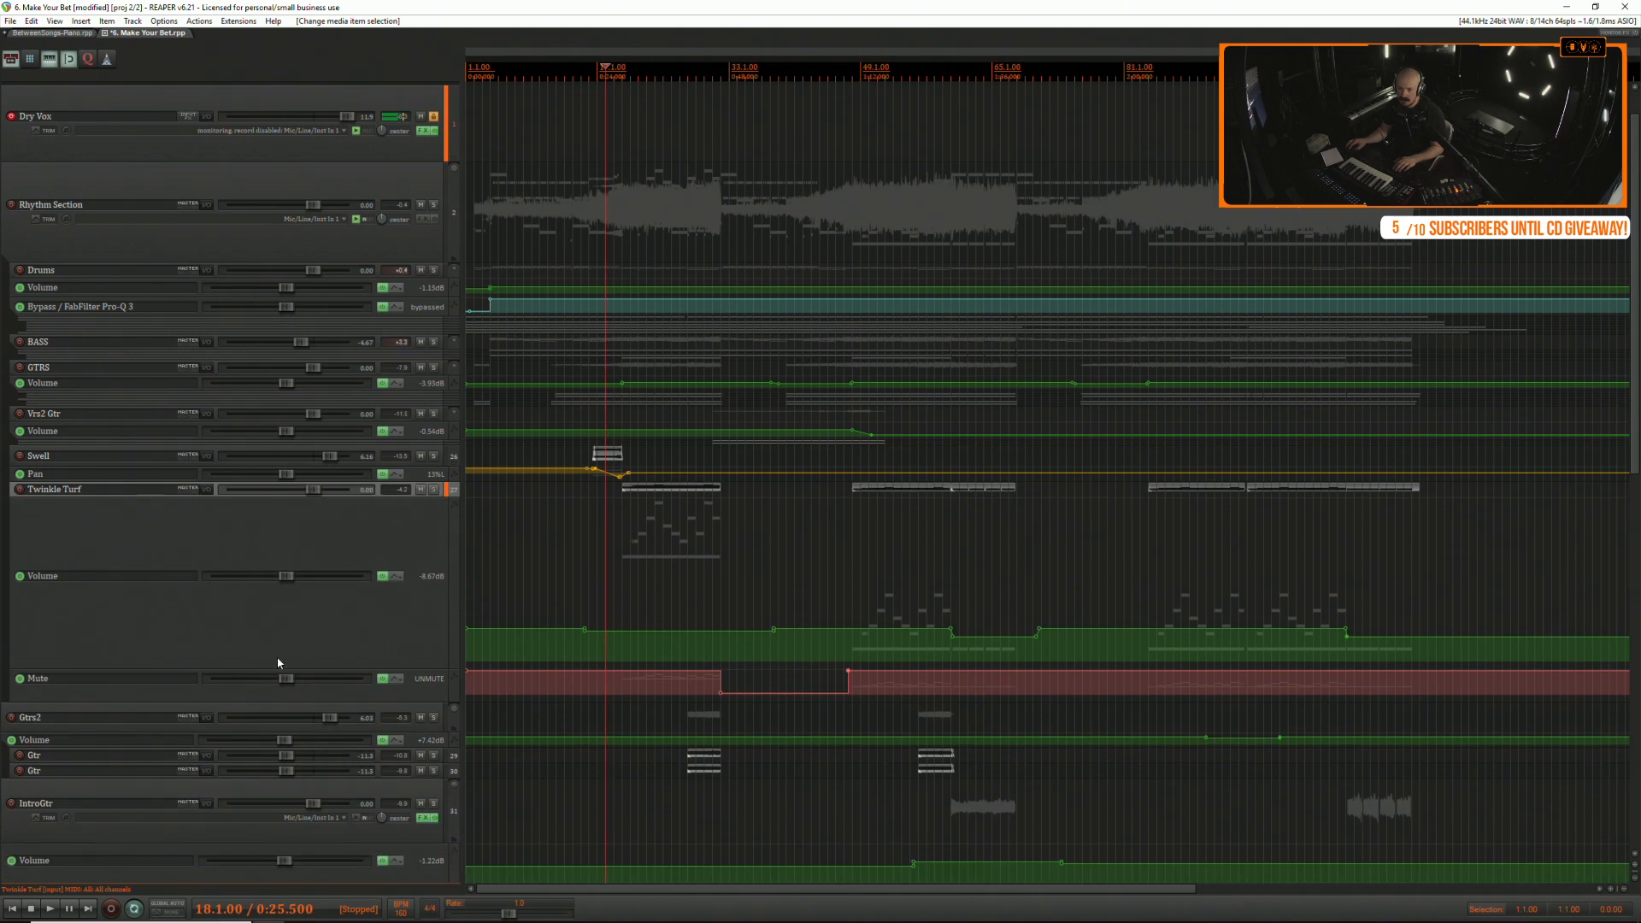
{"action": "left_click_drag", "start_coordinate": [302, 671], "coordinate": [339, 479]}
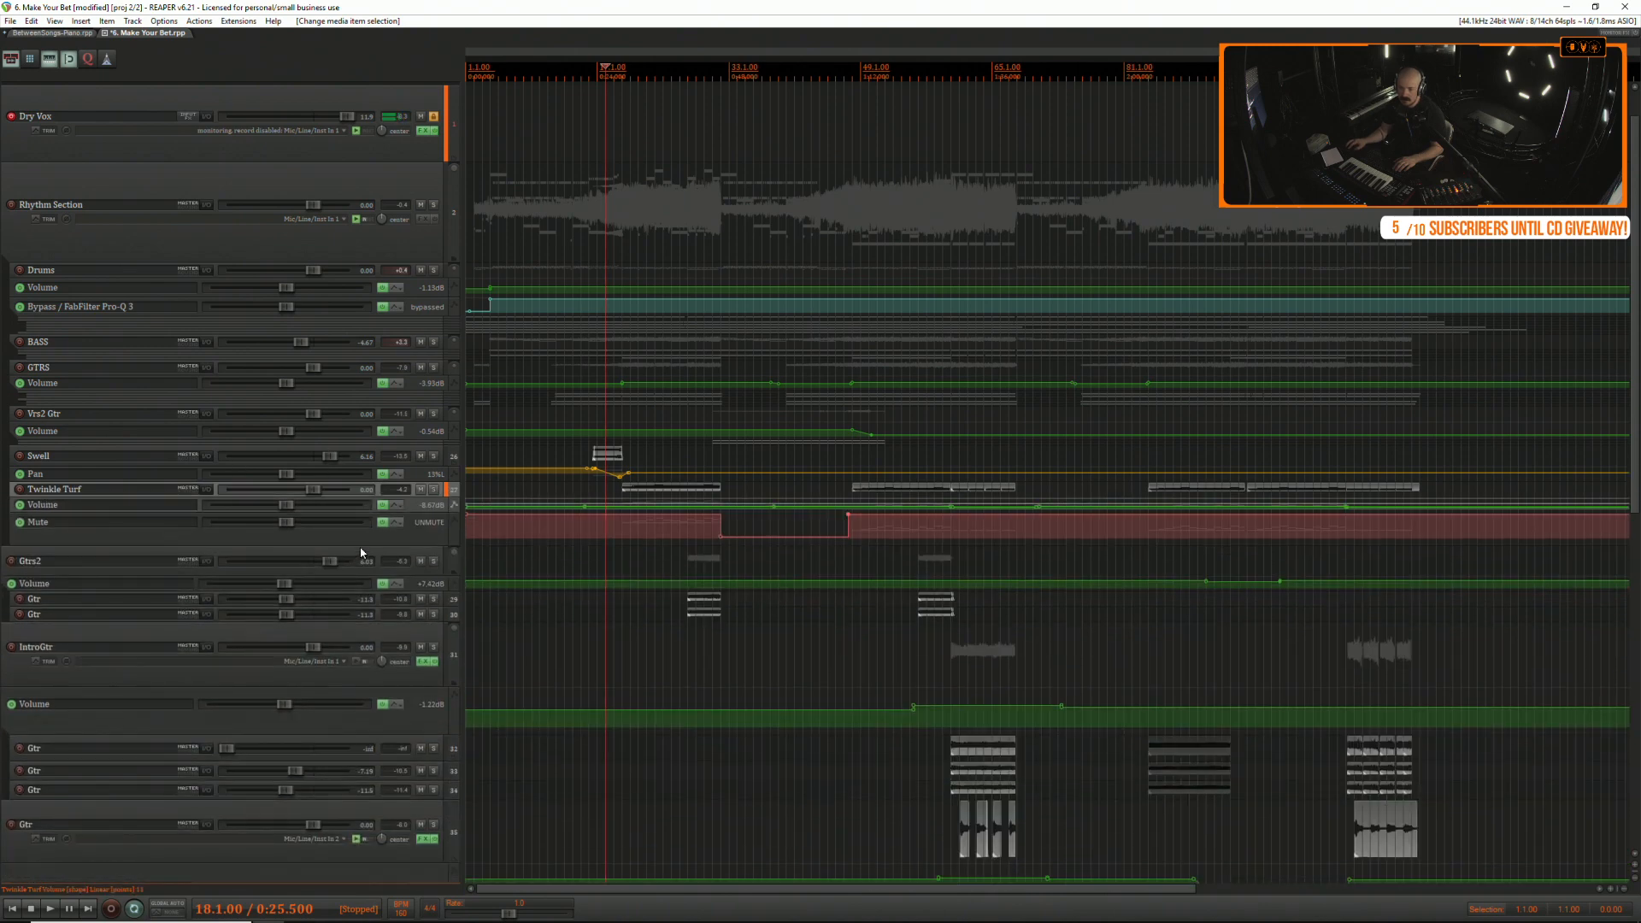
{"action": "left_click_drag", "start_coordinate": [361, 547], "coordinate": [413, 545]}
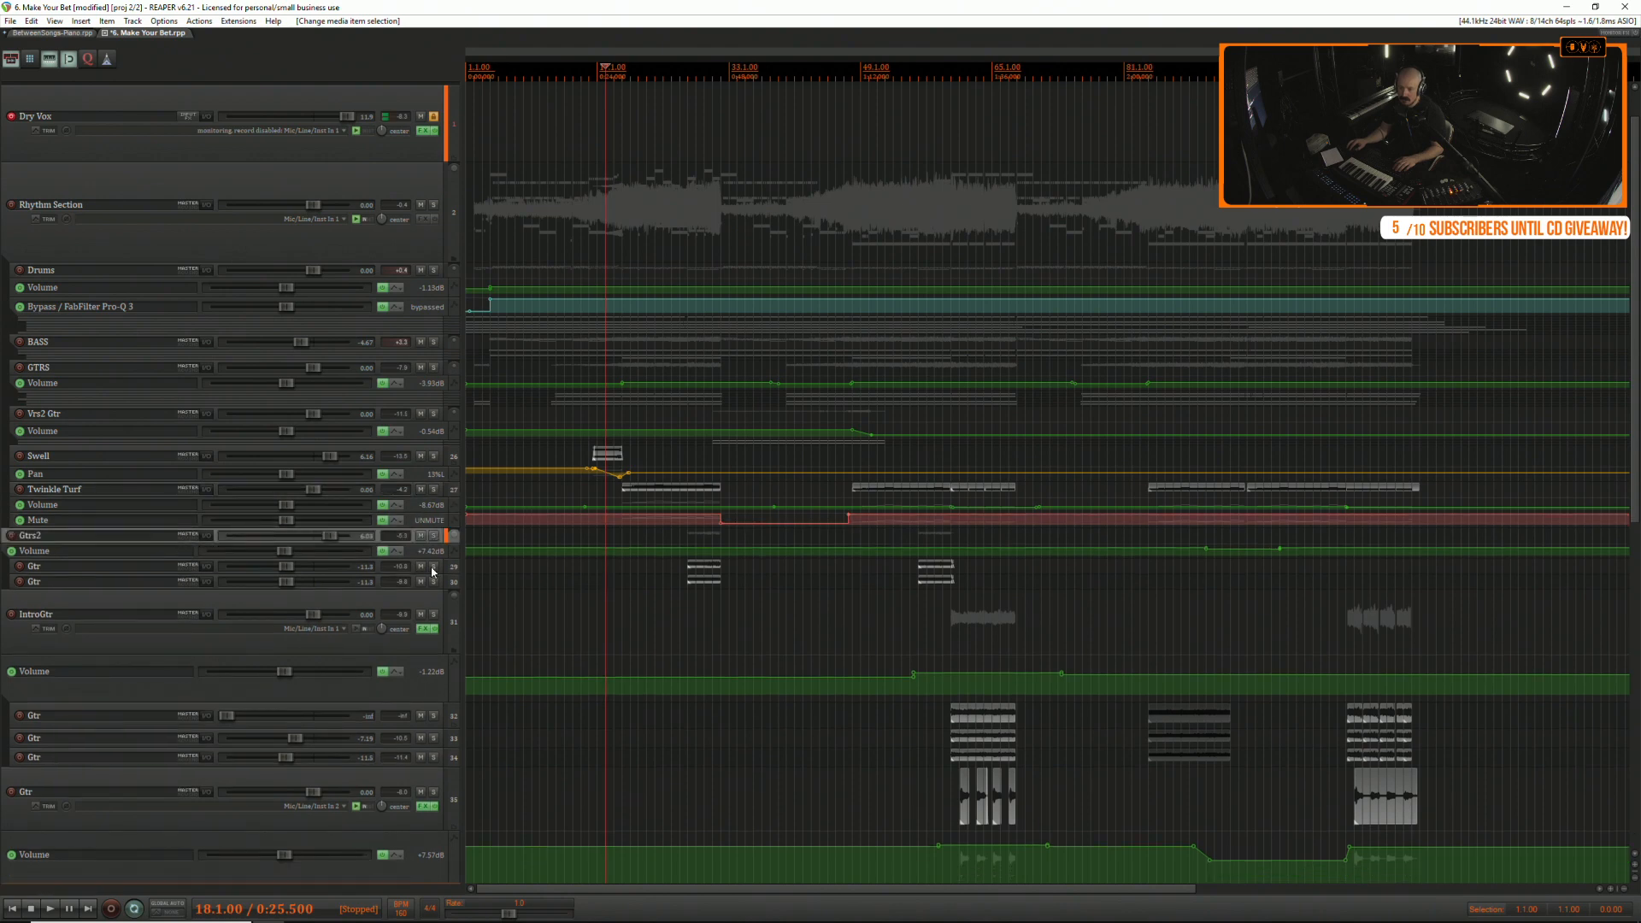
Rename the IntroGtr folder below Gtrs2 as PostChorus Thing Gtr and shrink the folder, its Volume lane and its first Gtr track.
{"action": "left_click", "coordinate": [427, 649]}
{"action": "scroll", "coordinate": [426, 652], "scroll_direction": "down", "scroll_amount": 3}
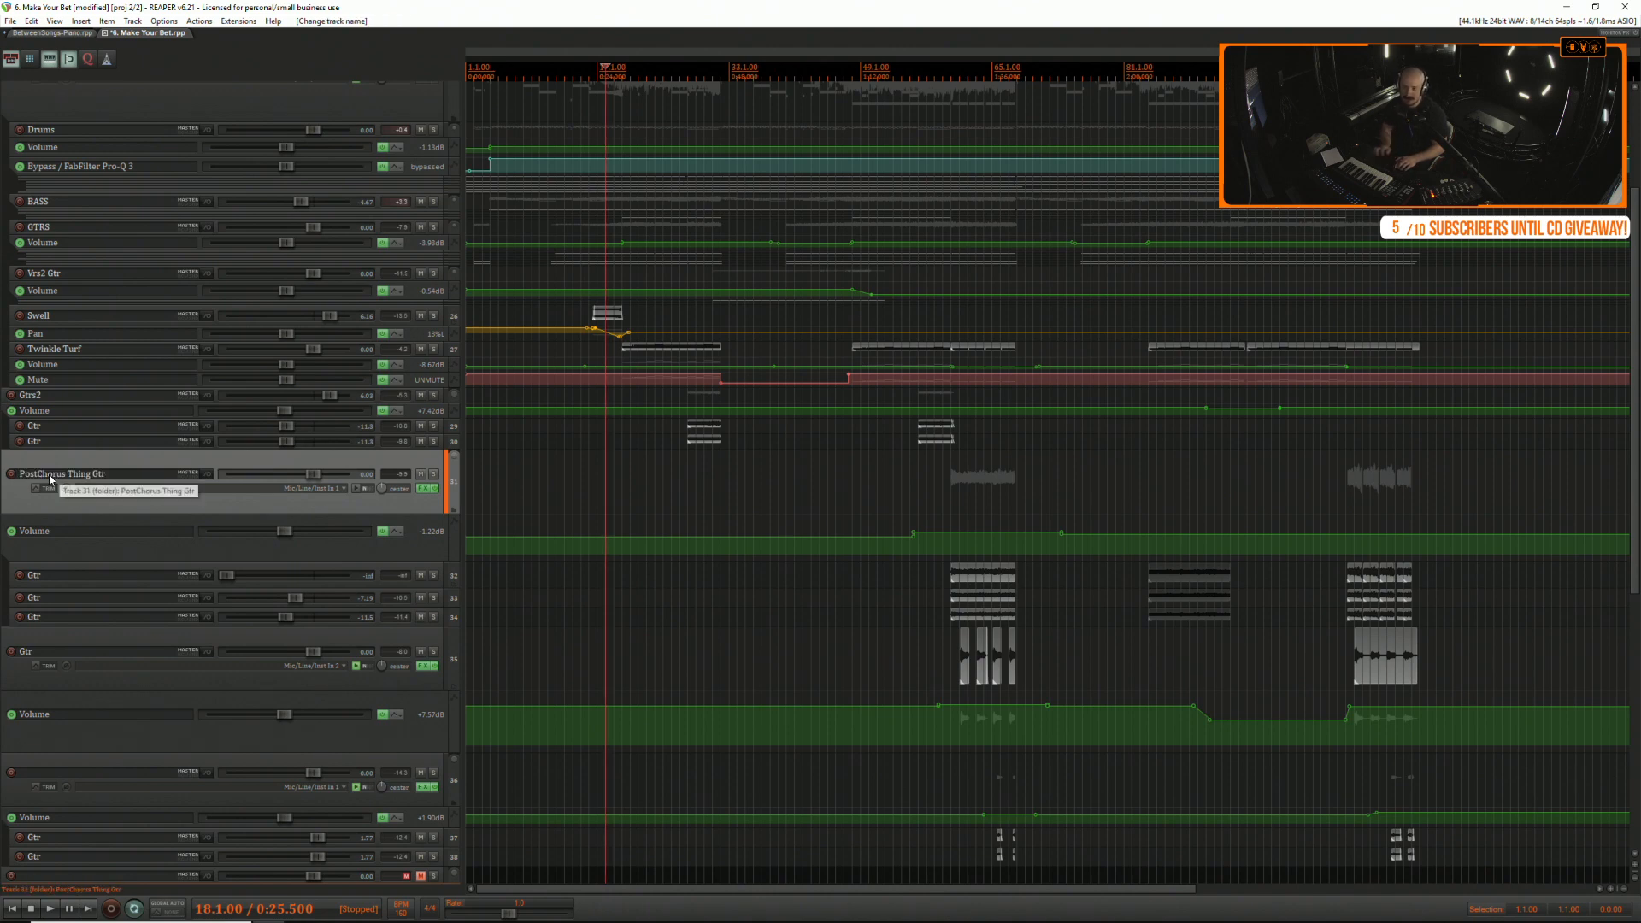
{"action": "left_click_drag", "start_coordinate": [228, 512], "coordinate": [255, 450]}
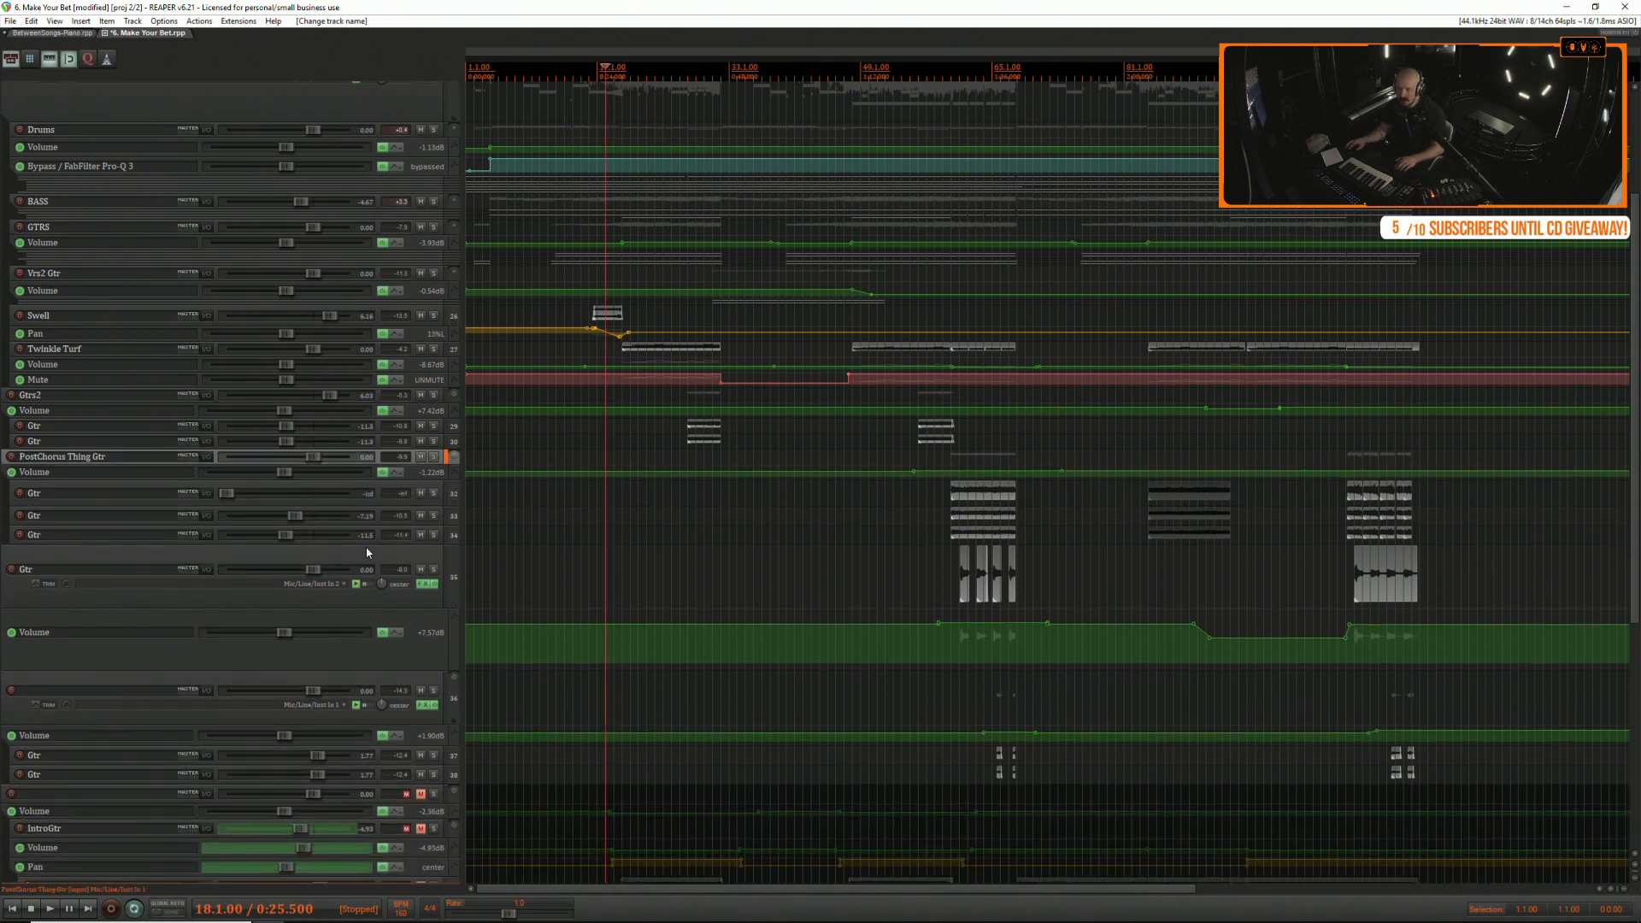
{"action": "left_click_drag", "start_coordinate": [418, 504], "coordinate": [420, 488]}
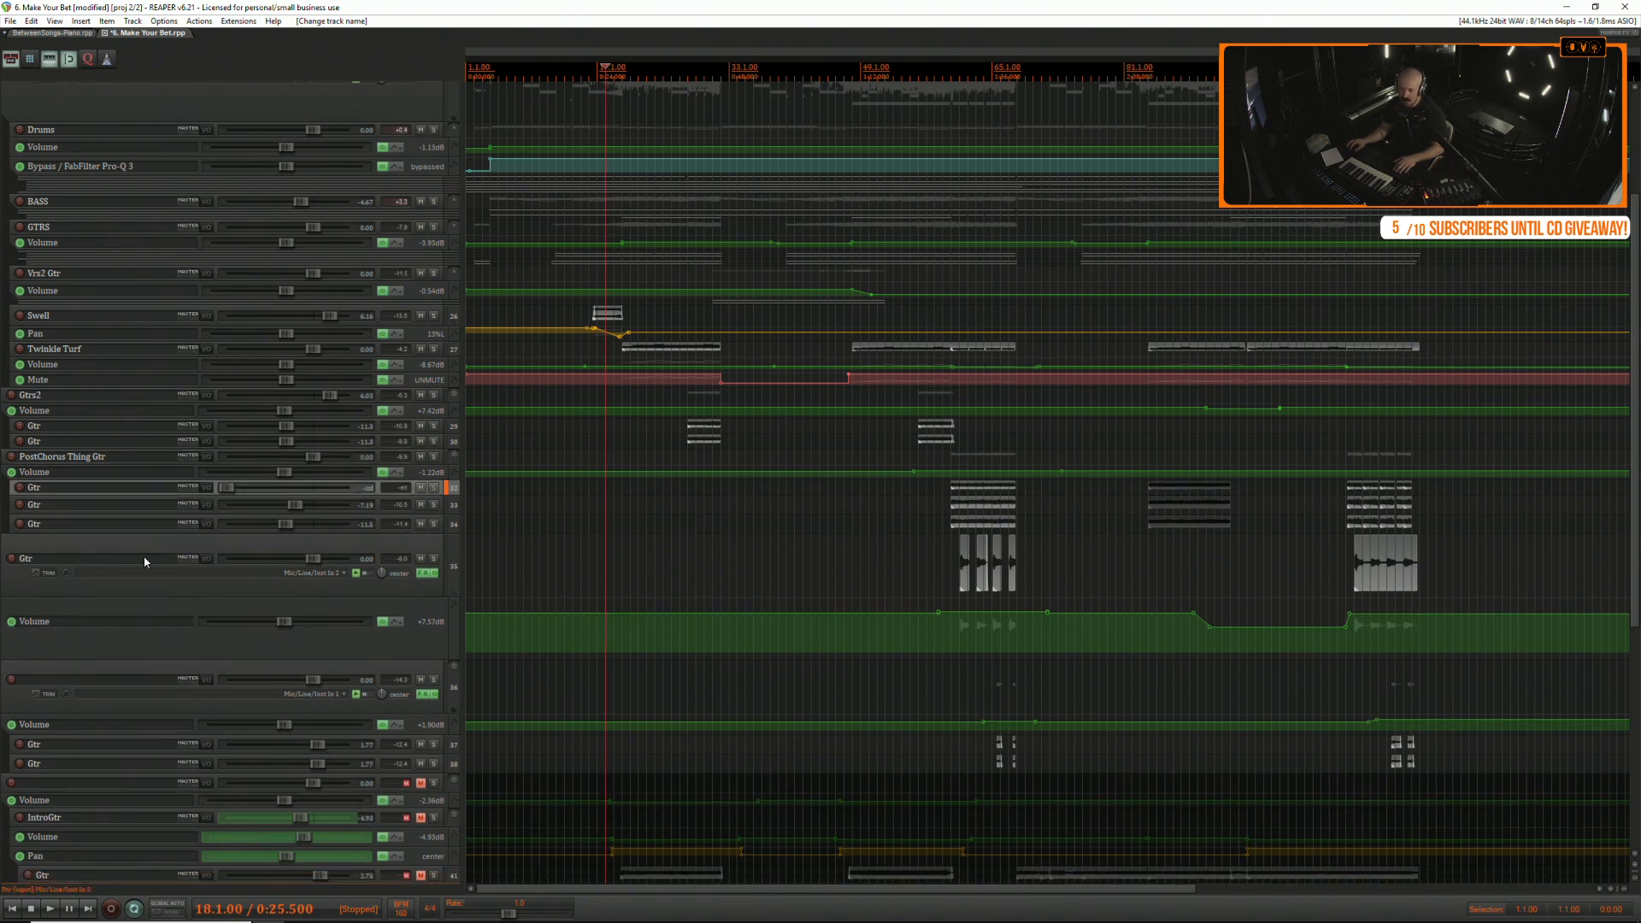
Rename the tall Gtr track below that folder as Post Chorus Lead Floble and reduce its height and its Volume lane's height.
{"action": "left_click", "coordinate": [97, 561]}
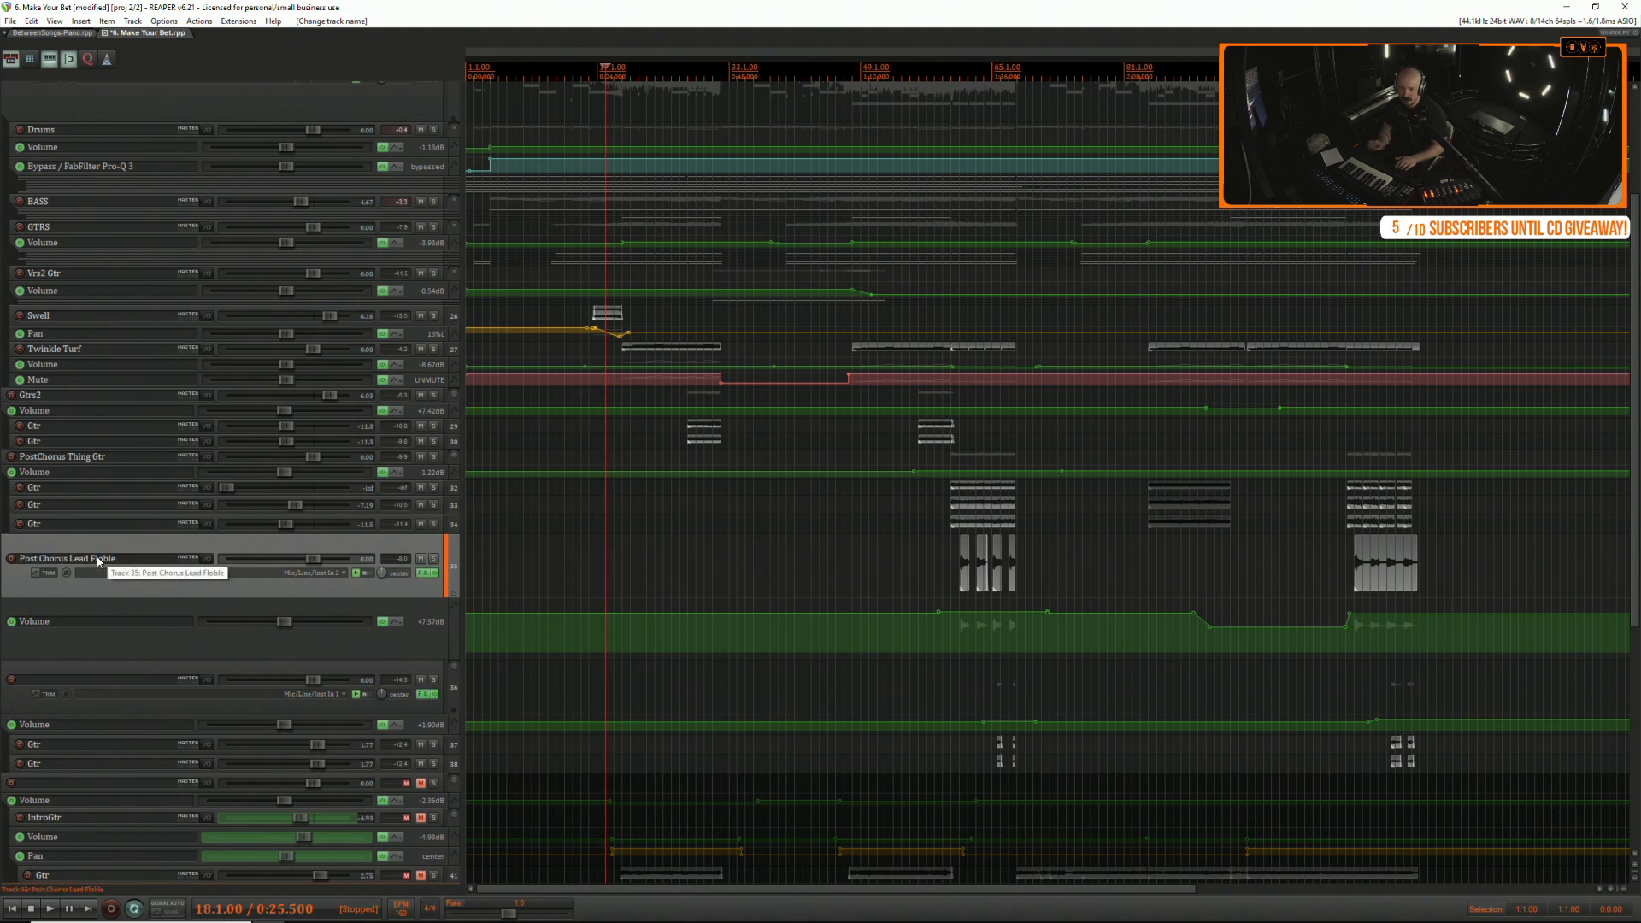
{"action": "left_click_drag", "start_coordinate": [210, 594], "coordinate": [223, 565]}
{"action": "left_click_drag", "start_coordinate": [294, 616], "coordinate": [302, 583]}
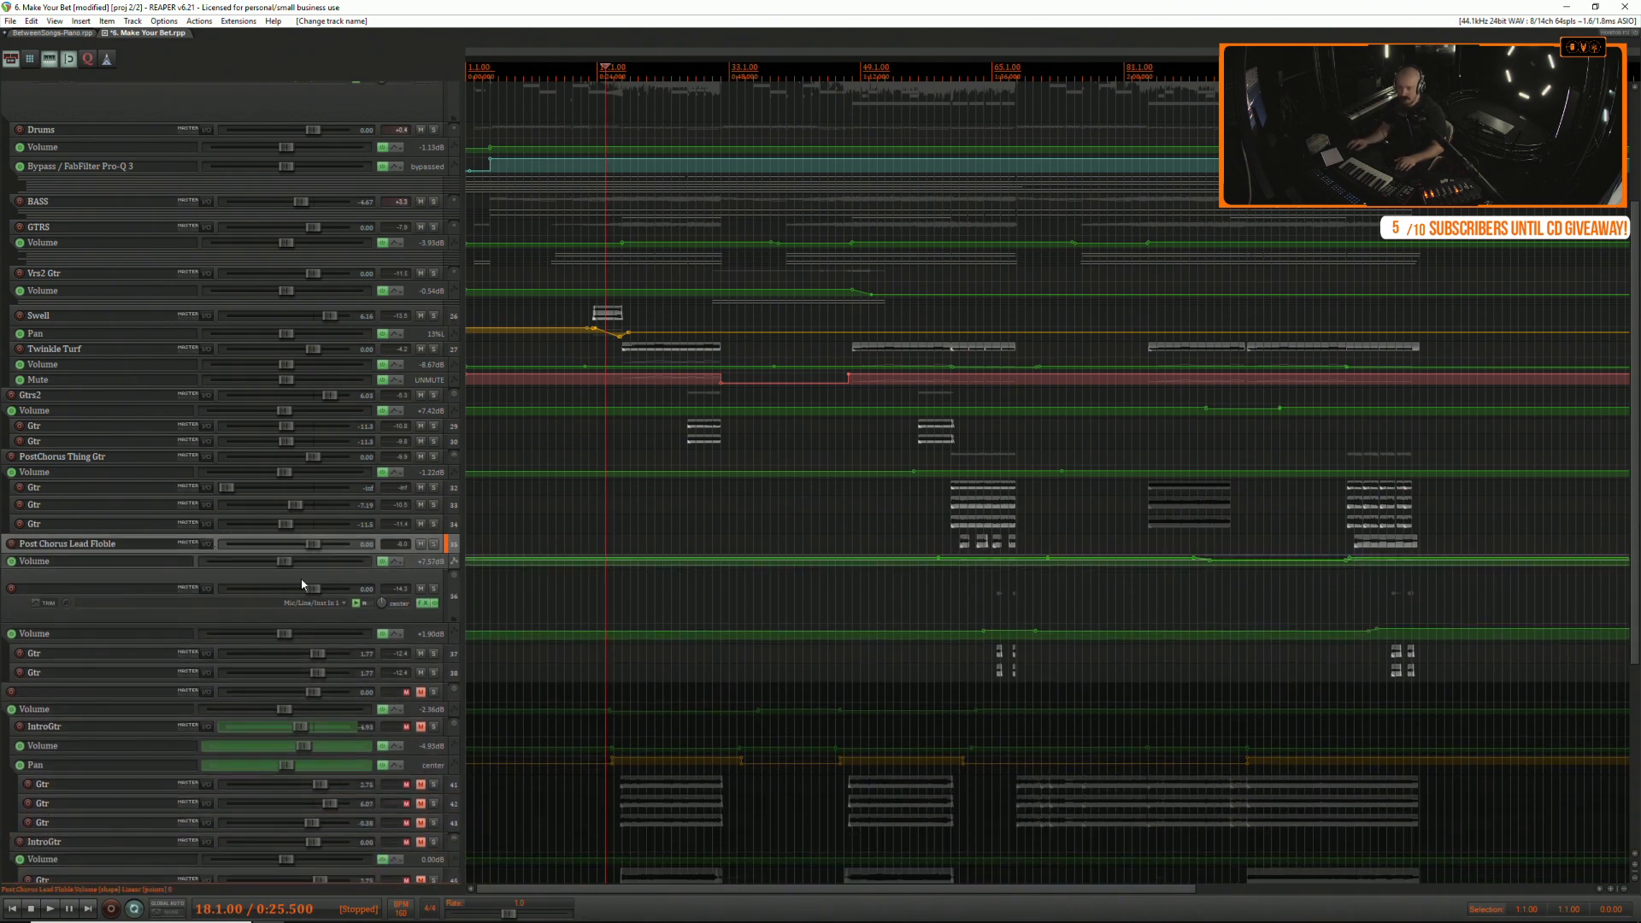
Name the unnamed folder track below Post Chorus Lead Floble Mini Floble and reduce its height.
{"action": "double_click", "coordinate": [112, 590]}
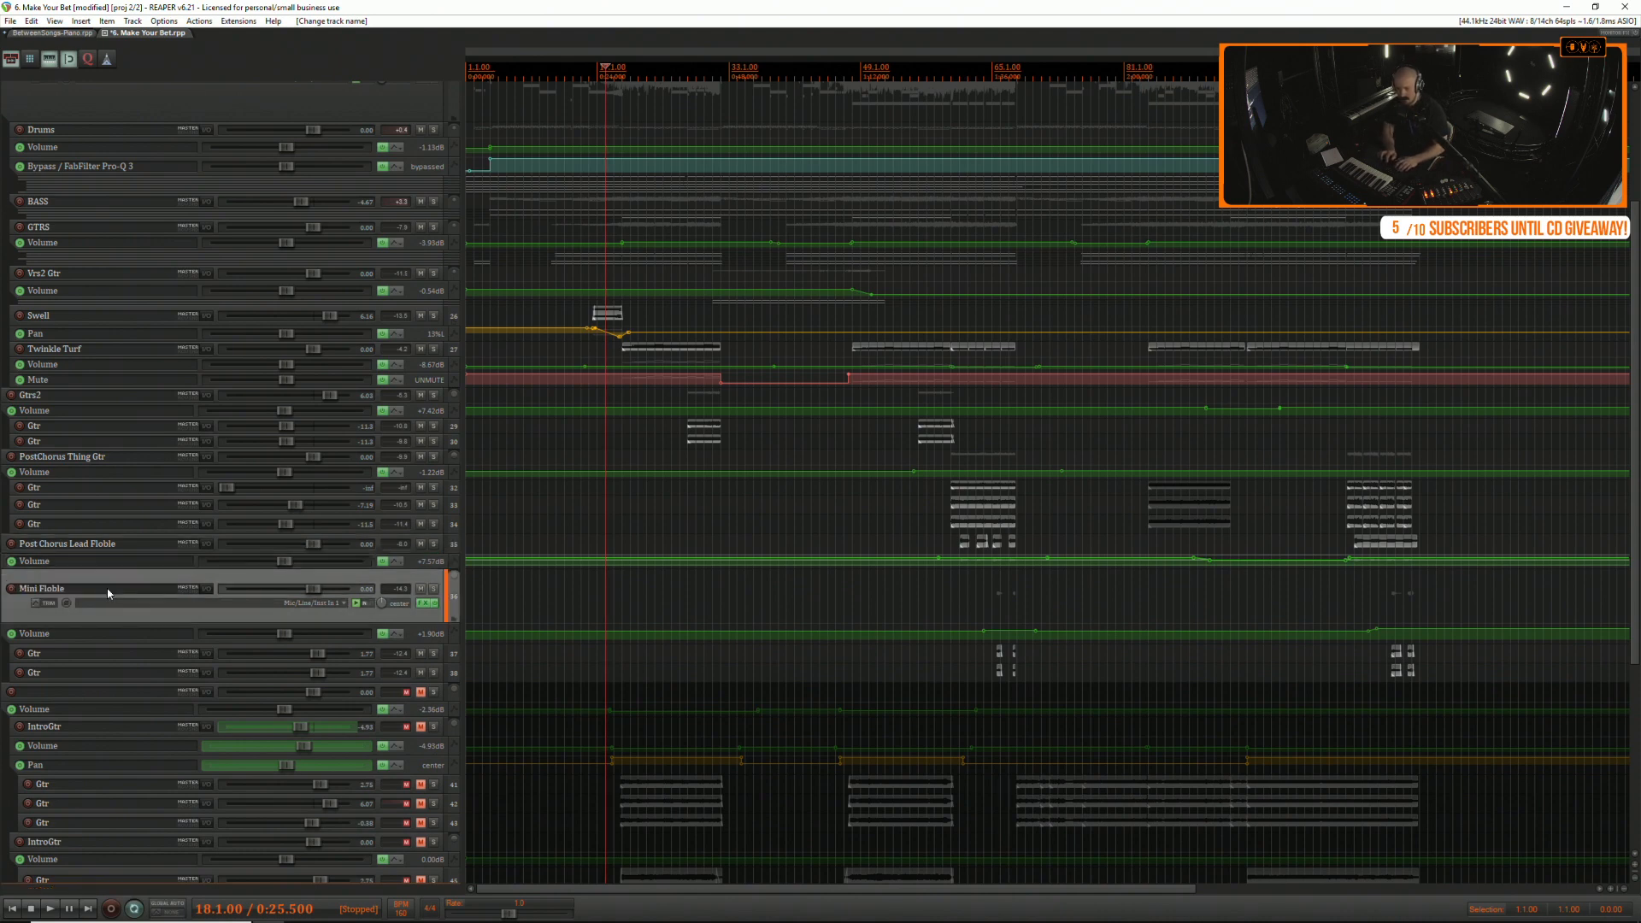
{"action": "left_click_drag", "start_coordinate": [153, 617], "coordinate": [153, 568]}
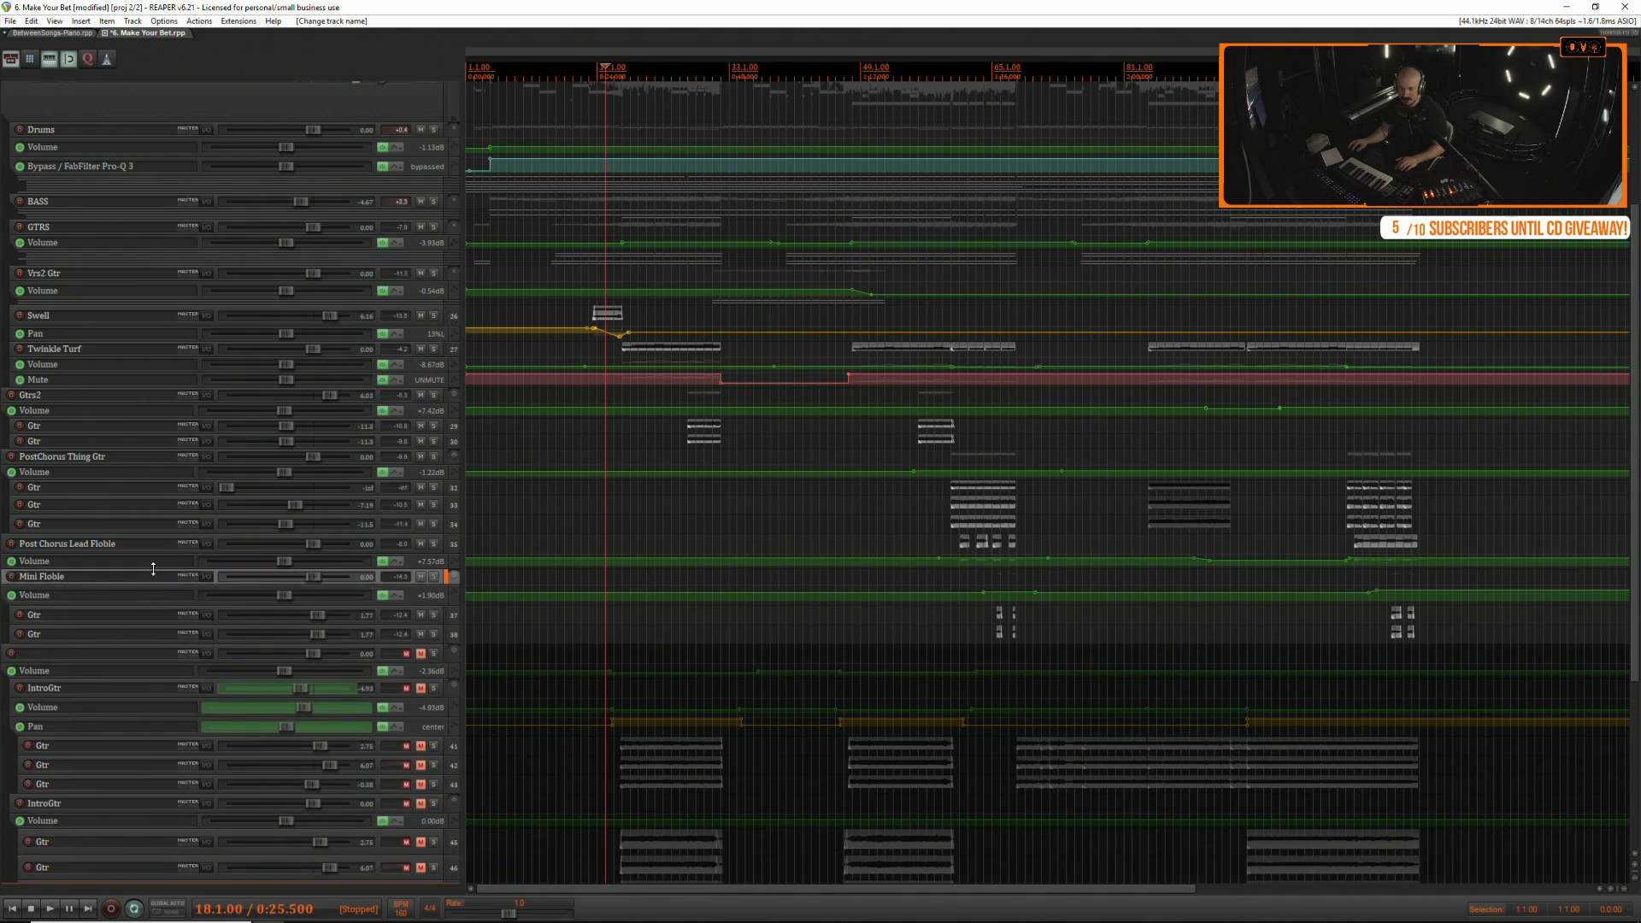
Unmute the unnamed folder below Mini Floble, its first IntroGtr subfolder and the three Gtr tracks inside it.
{"action": "scroll", "coordinate": [577, 725], "scroll_direction": "down", "scroll_amount": 3}
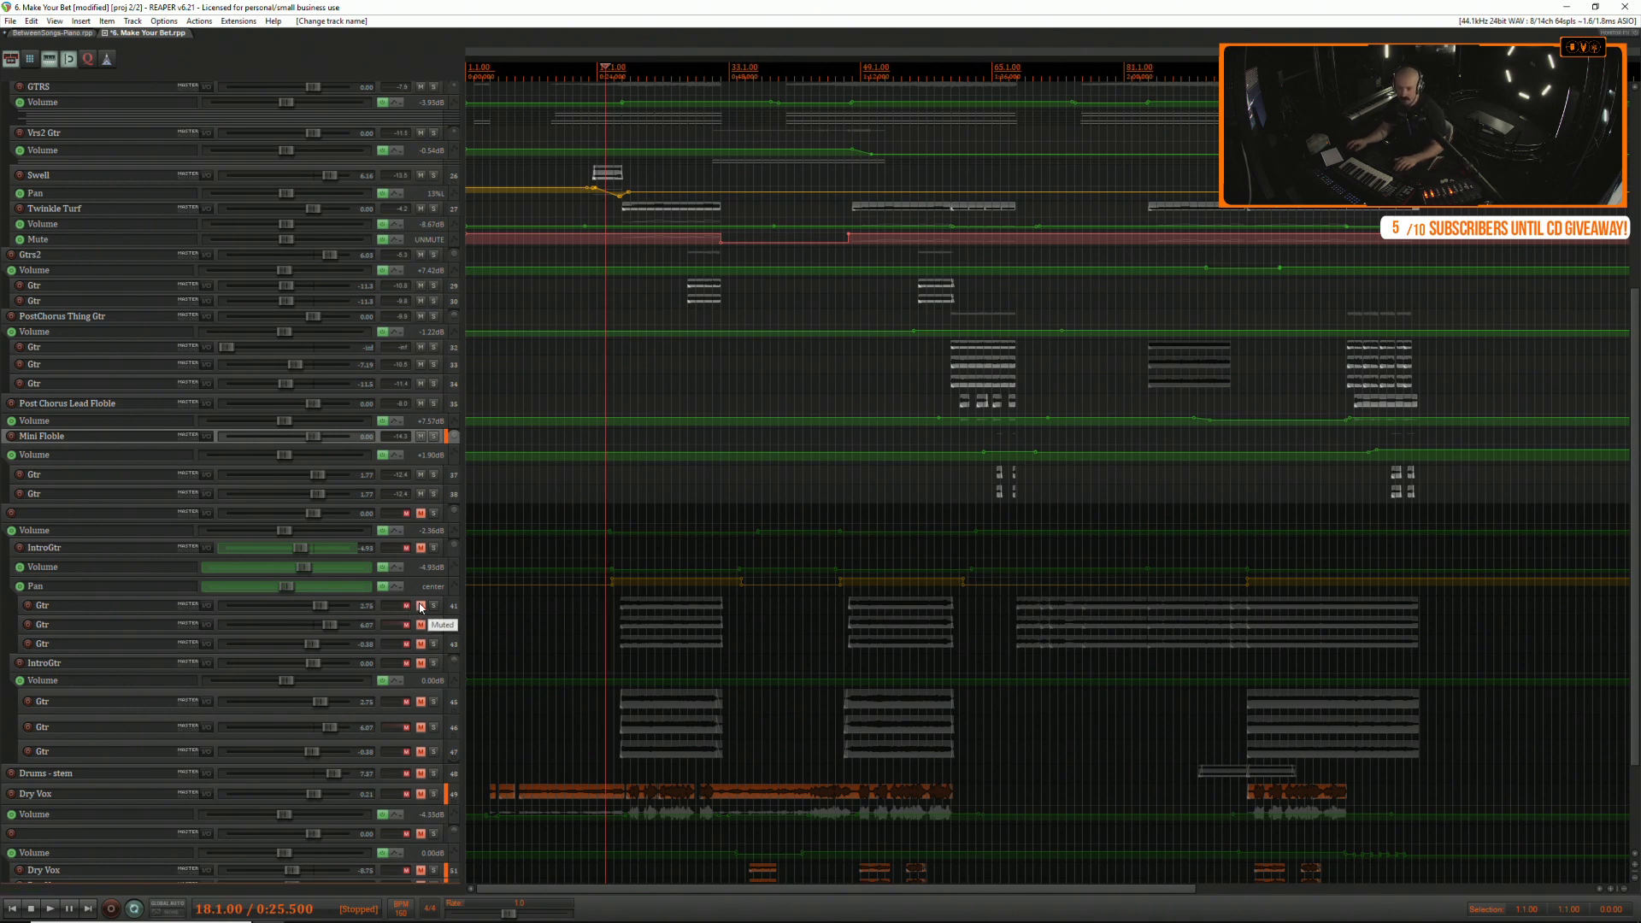
{"action": "left_click", "coordinate": [419, 514]}
{"action": "left_click", "coordinate": [421, 548]}
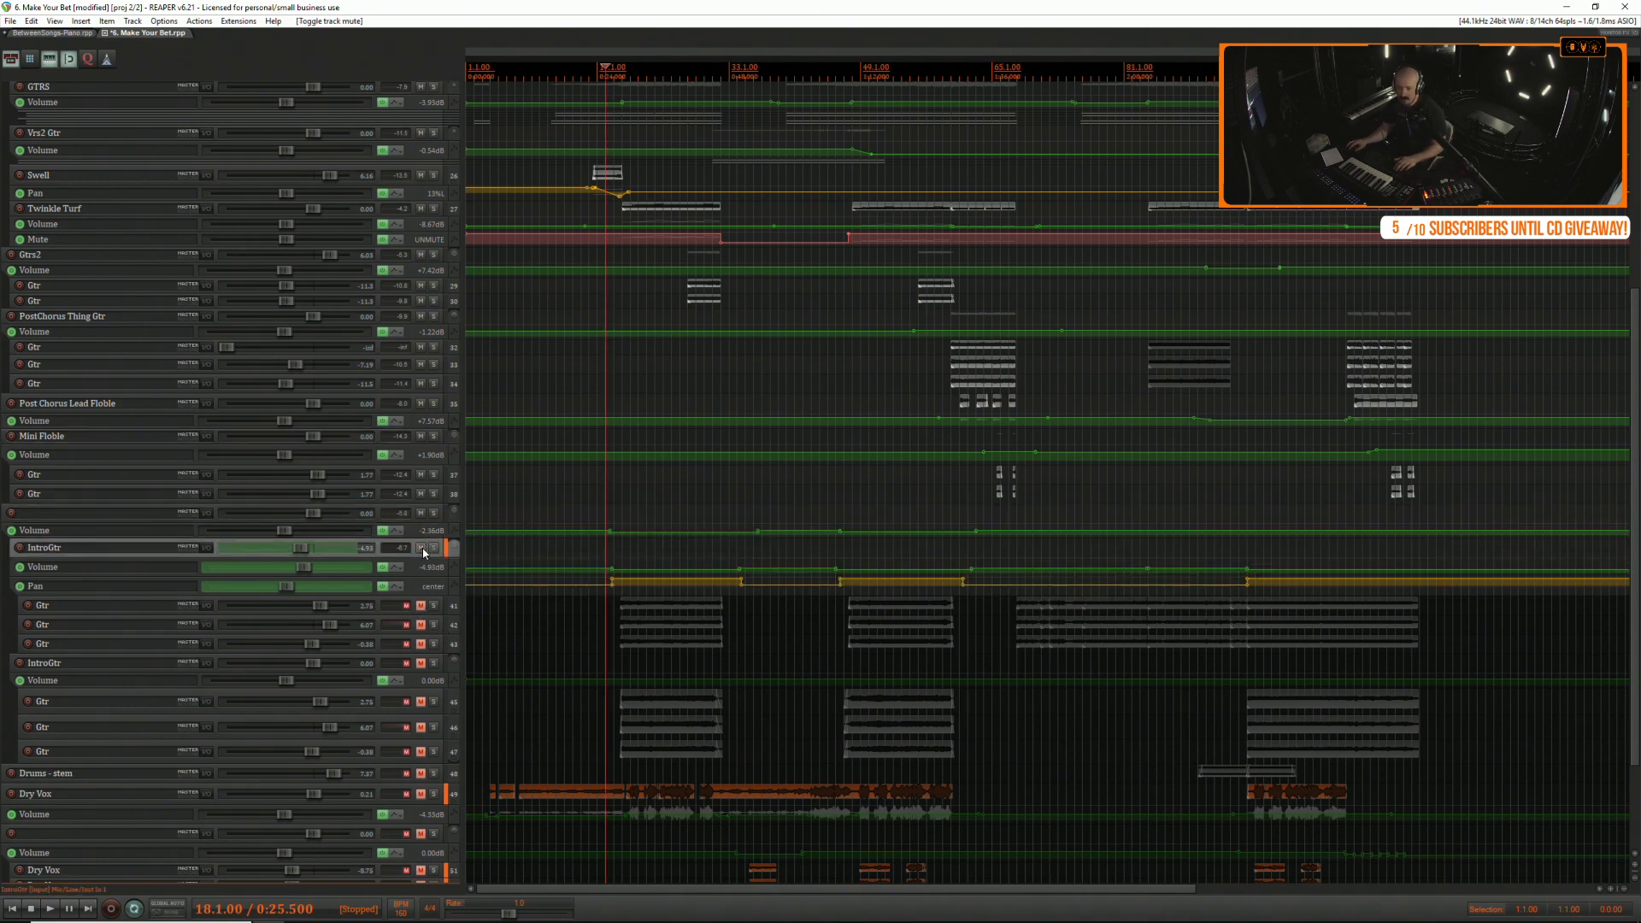
{"action": "left_click", "coordinate": [422, 605]}
{"action": "left_click", "coordinate": [420, 624]}
{"action": "left_click", "coordinate": [420, 643]}
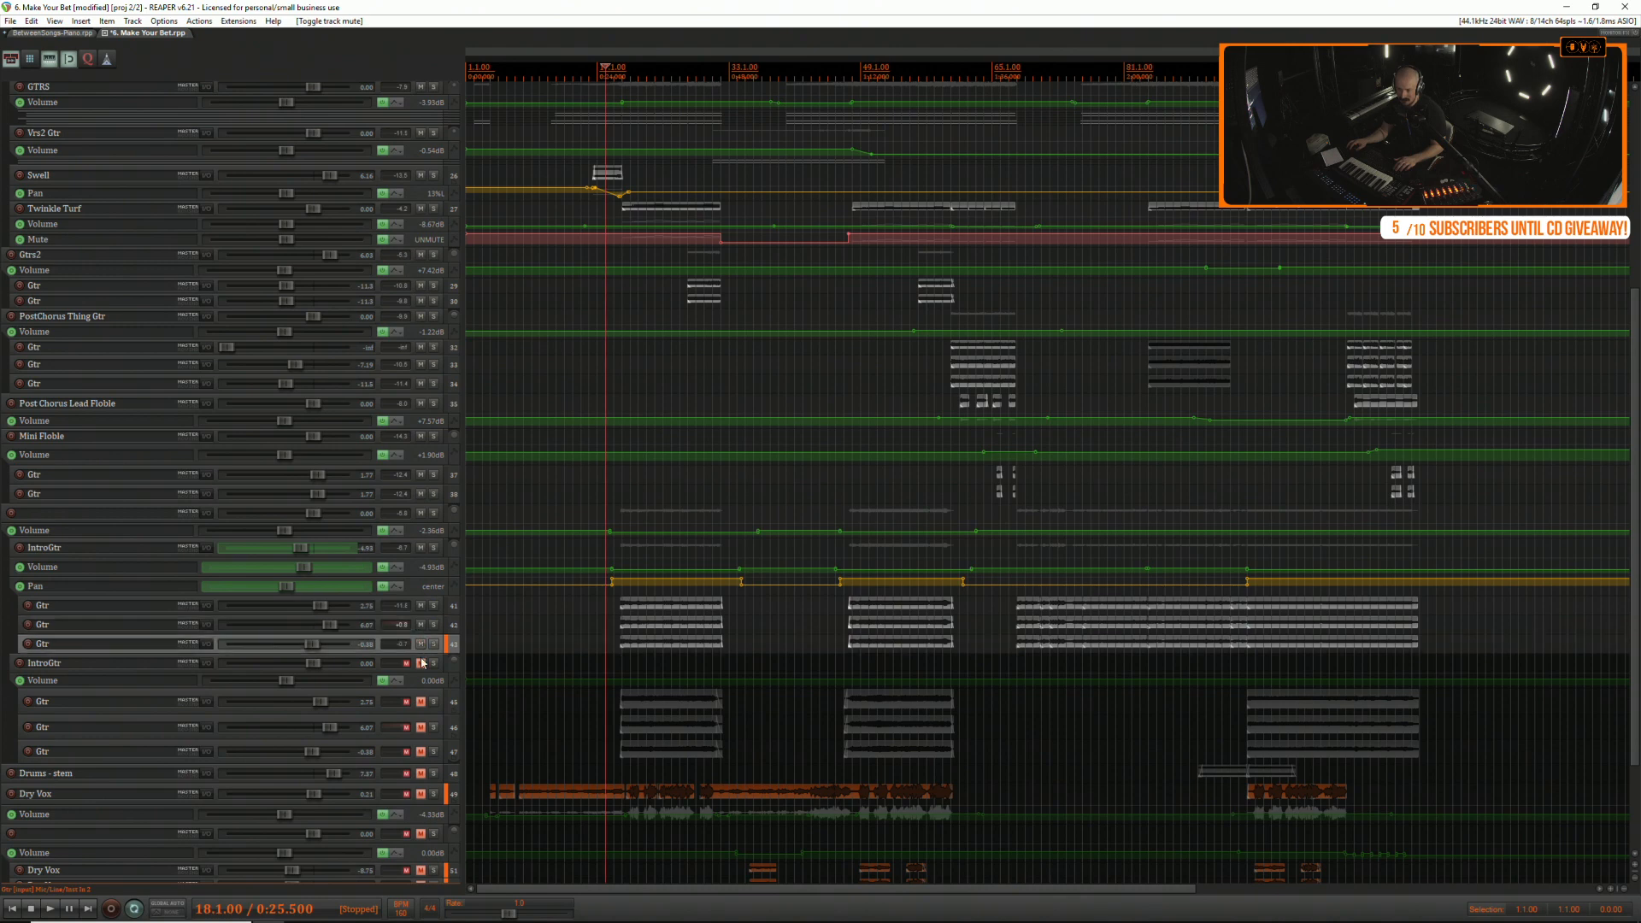
Unmute the second IntroGtr subfolder, its three Gtr tracks and the Drums - stem track.
{"action": "left_click", "coordinate": [421, 663]}
{"action": "left_click", "coordinate": [420, 702]}
{"action": "left_click", "coordinate": [420, 727]}
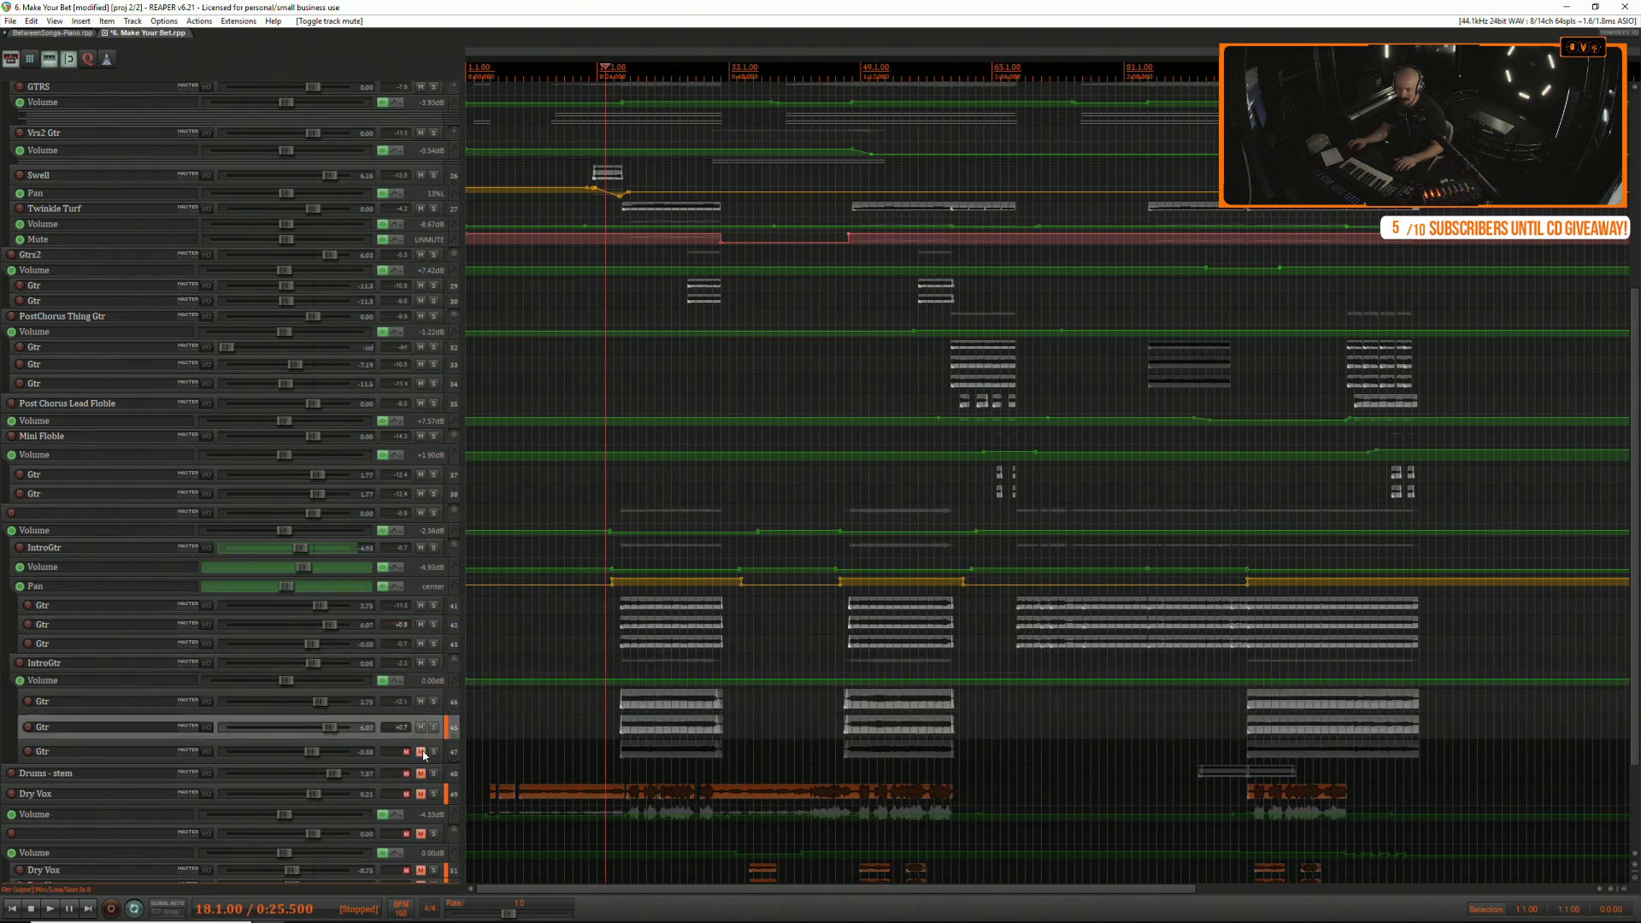
{"action": "left_click", "coordinate": [420, 751]}
{"action": "left_click", "coordinate": [421, 774]}
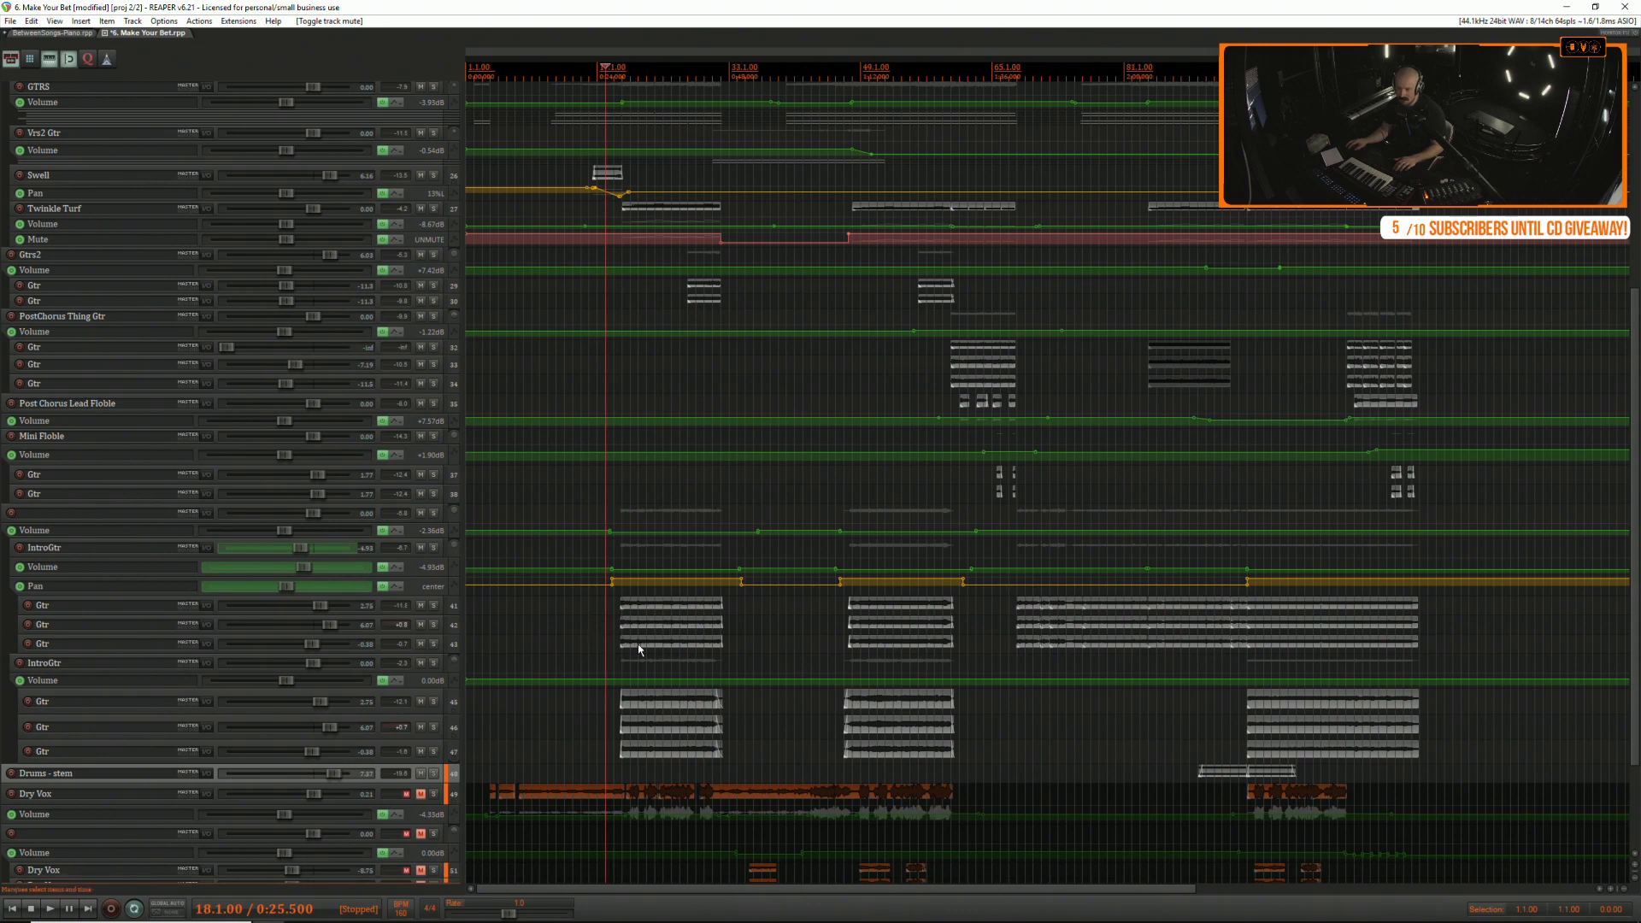
Play from about bar 19, soloing and unsoloing the first Gtr and its IntroGtr folder, and solo the unnamed parent folder.
{"action": "left_click", "coordinate": [613, 600]}
{"action": "key", "text": "space"}
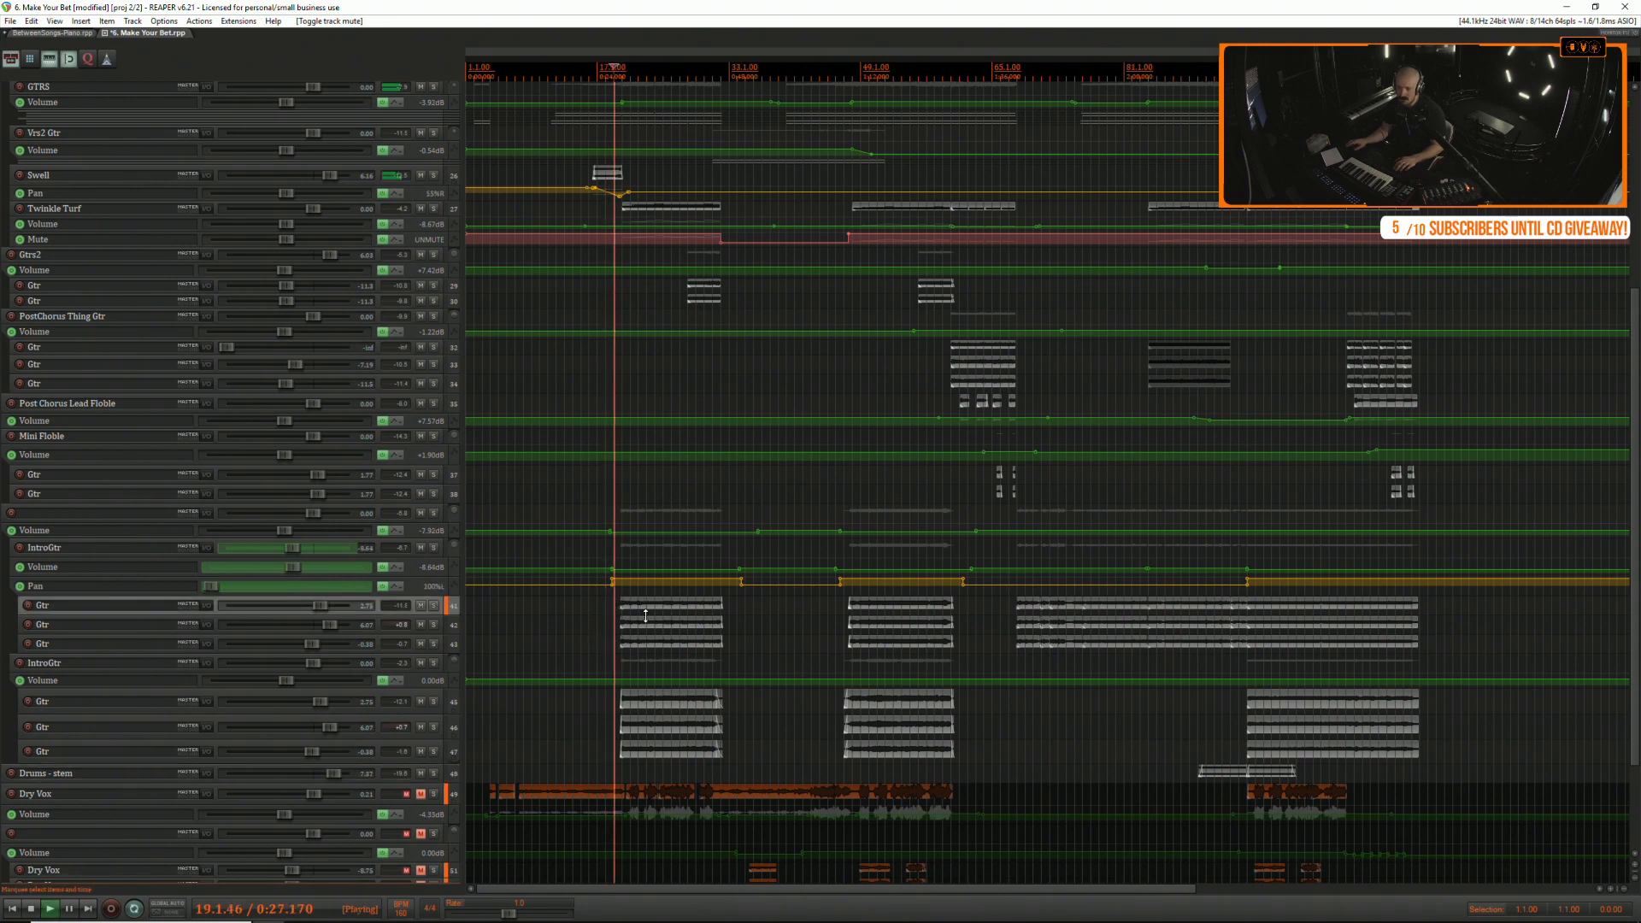
{"action": "scroll", "coordinate": [645, 615], "scroll_direction": "up", "scroll_amount": 3}
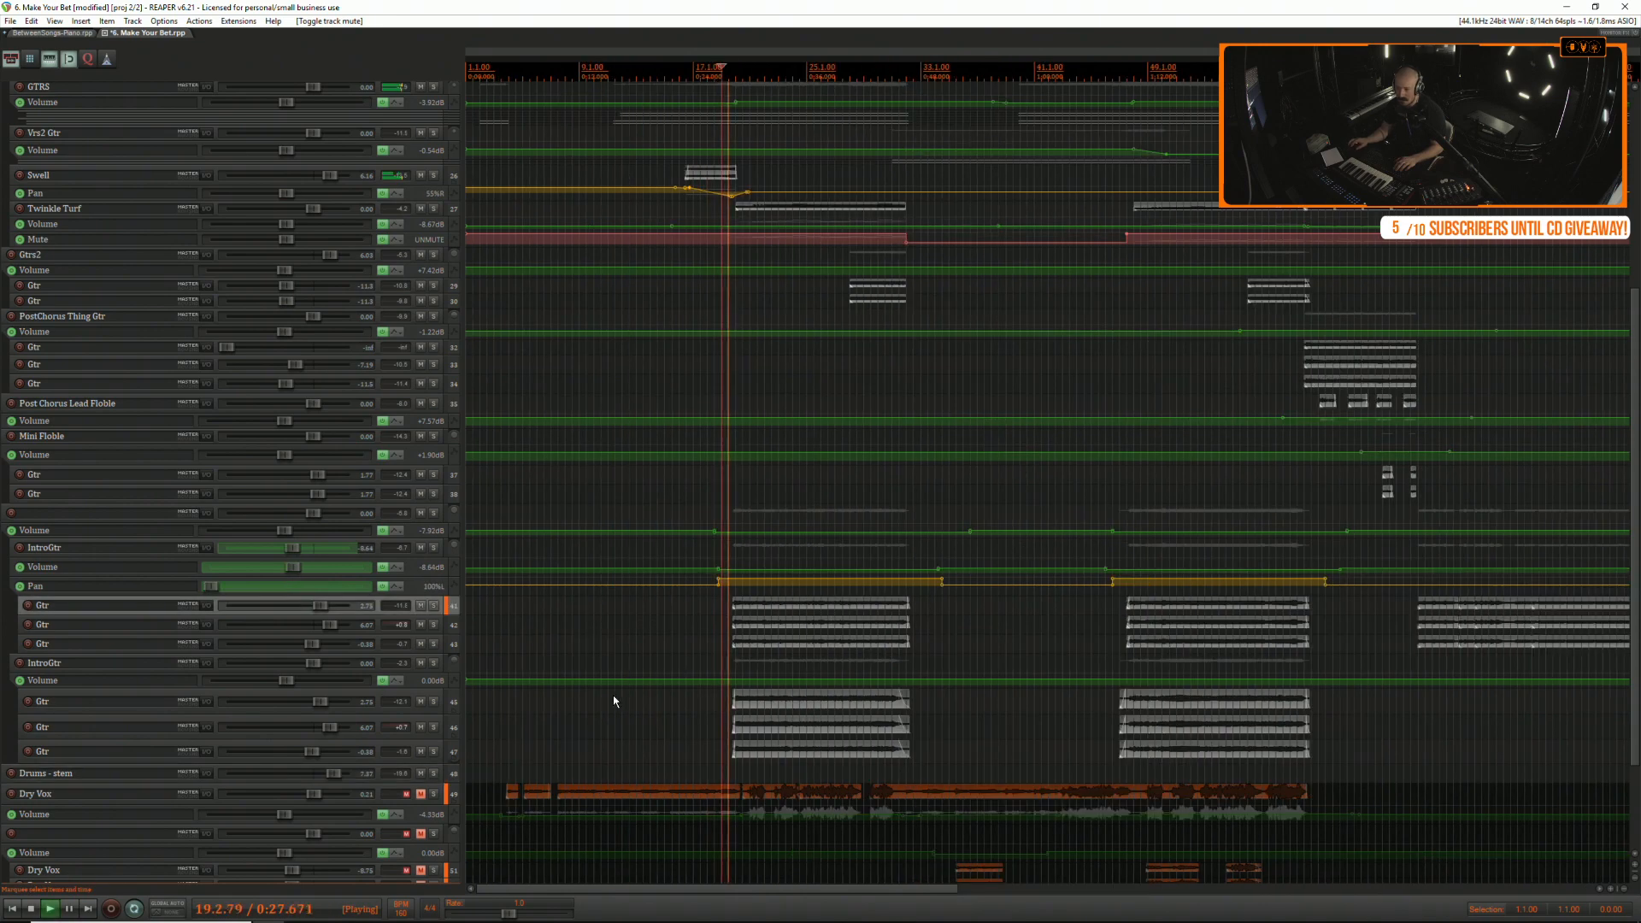
{"action": "left_click", "coordinate": [434, 605]}
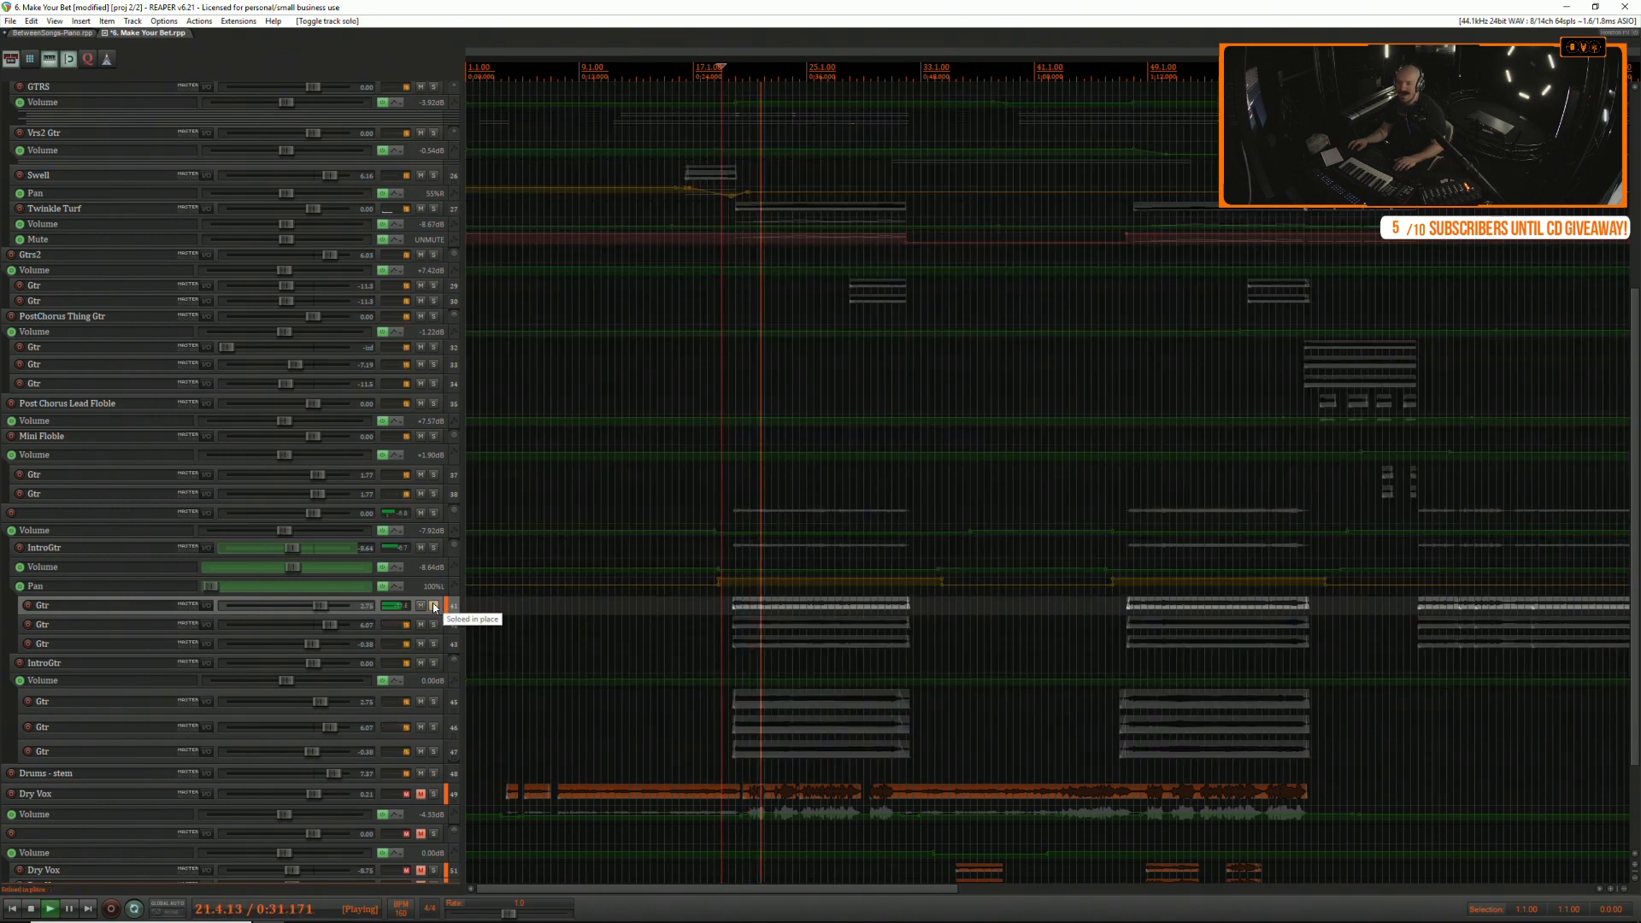
{"action": "left_click", "coordinate": [434, 605]}
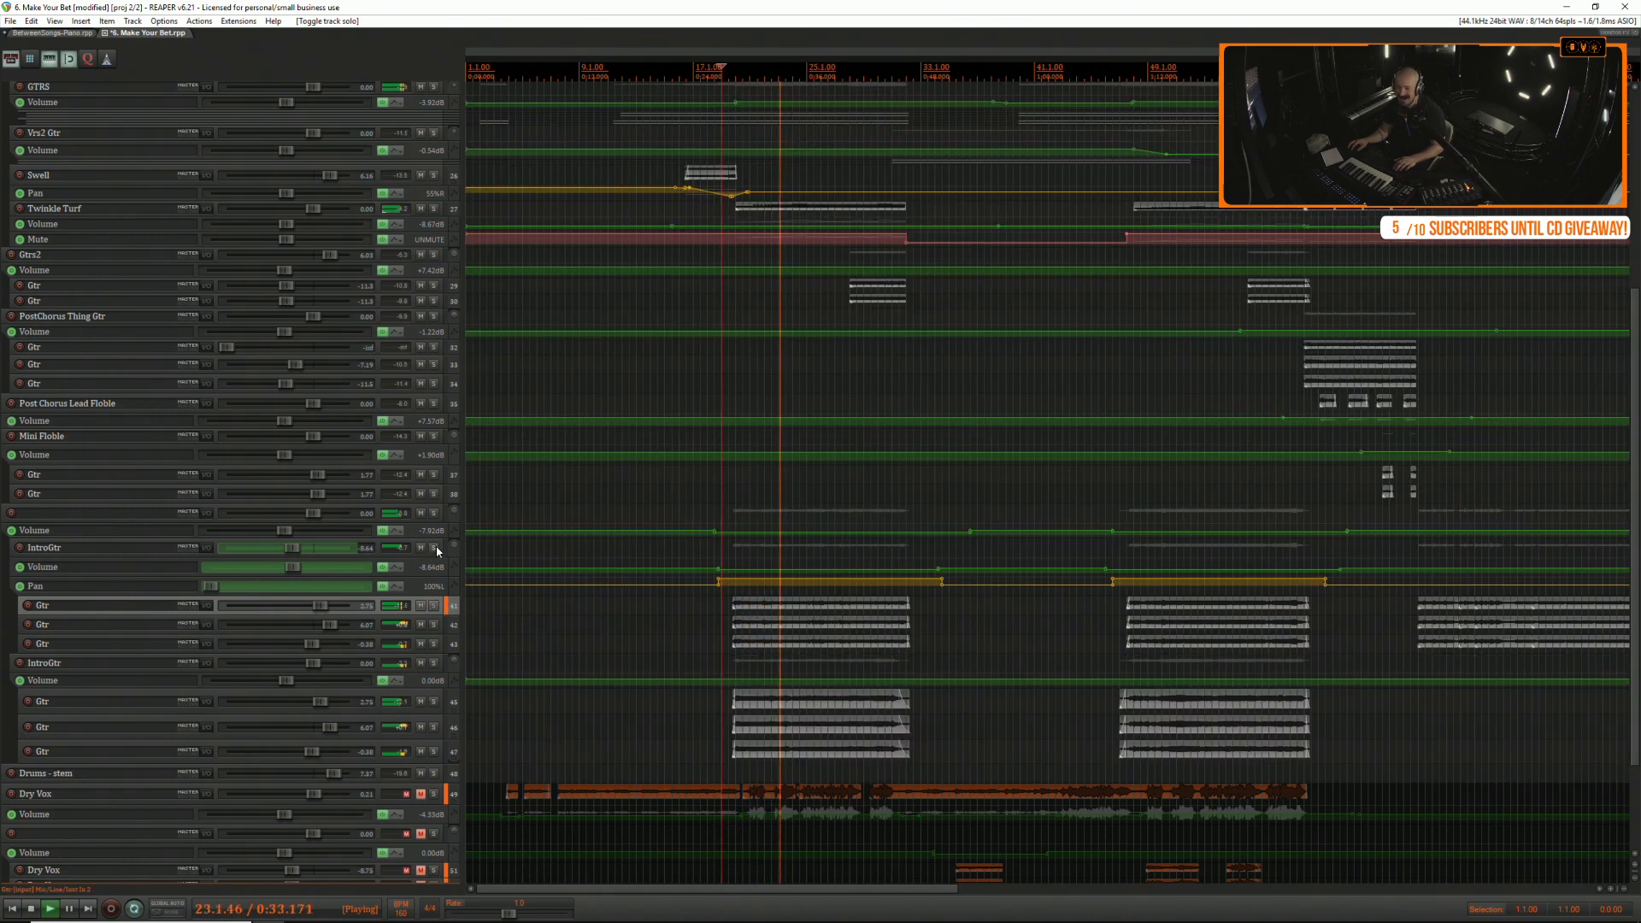
{"action": "left_click", "coordinate": [434, 548]}
{"action": "left_click", "coordinate": [436, 549]}
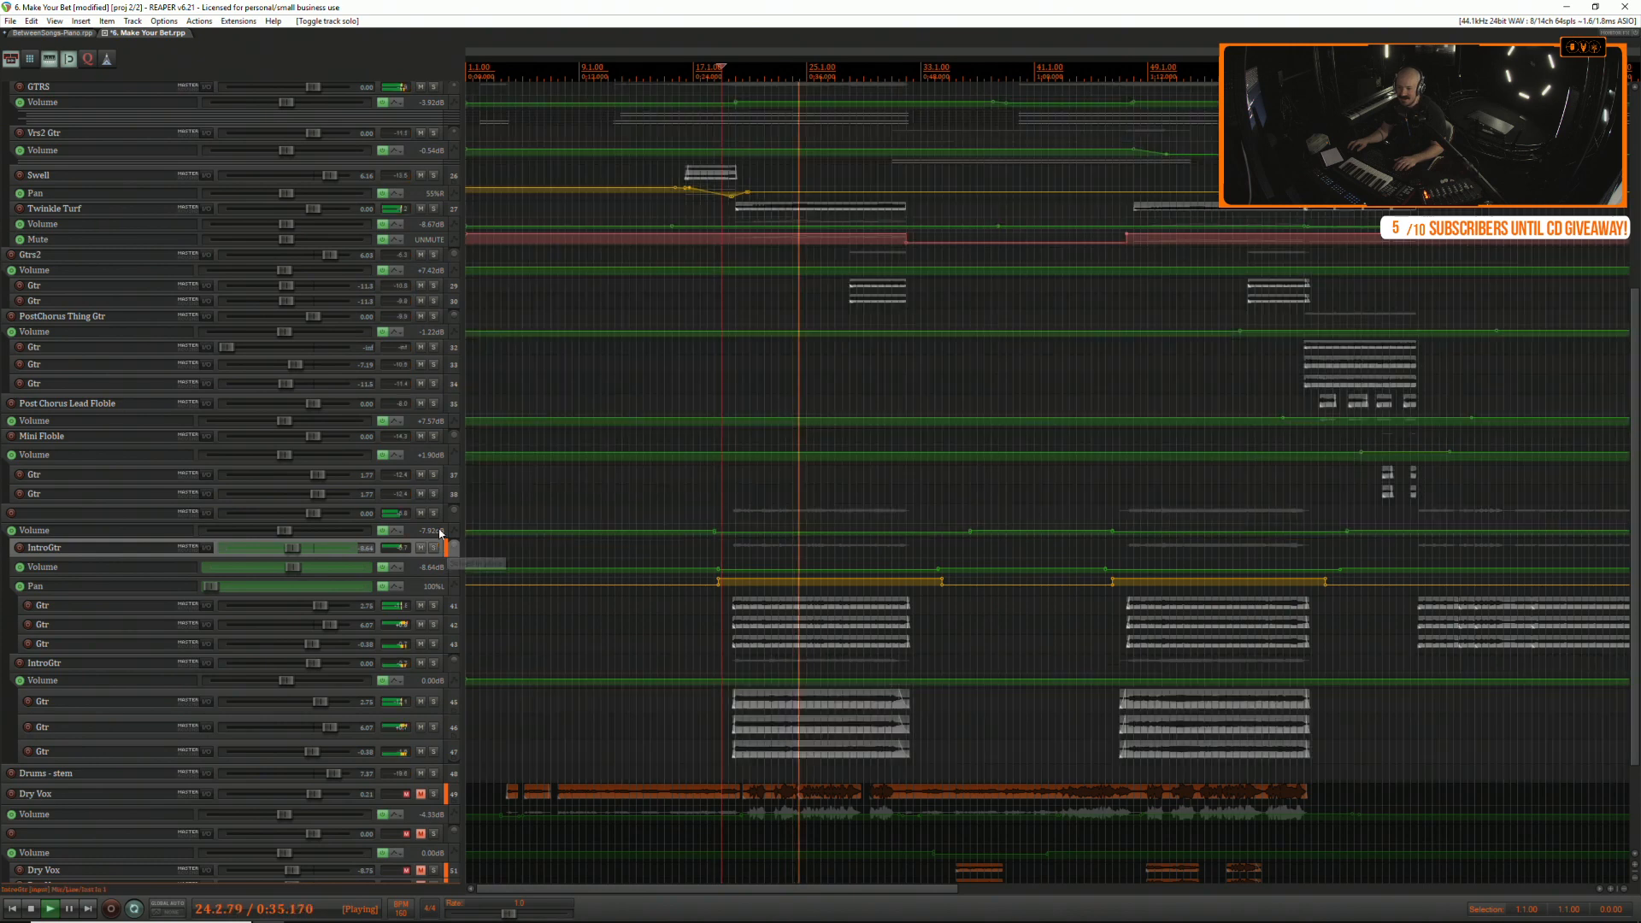
{"action": "left_click", "coordinate": [434, 514]}
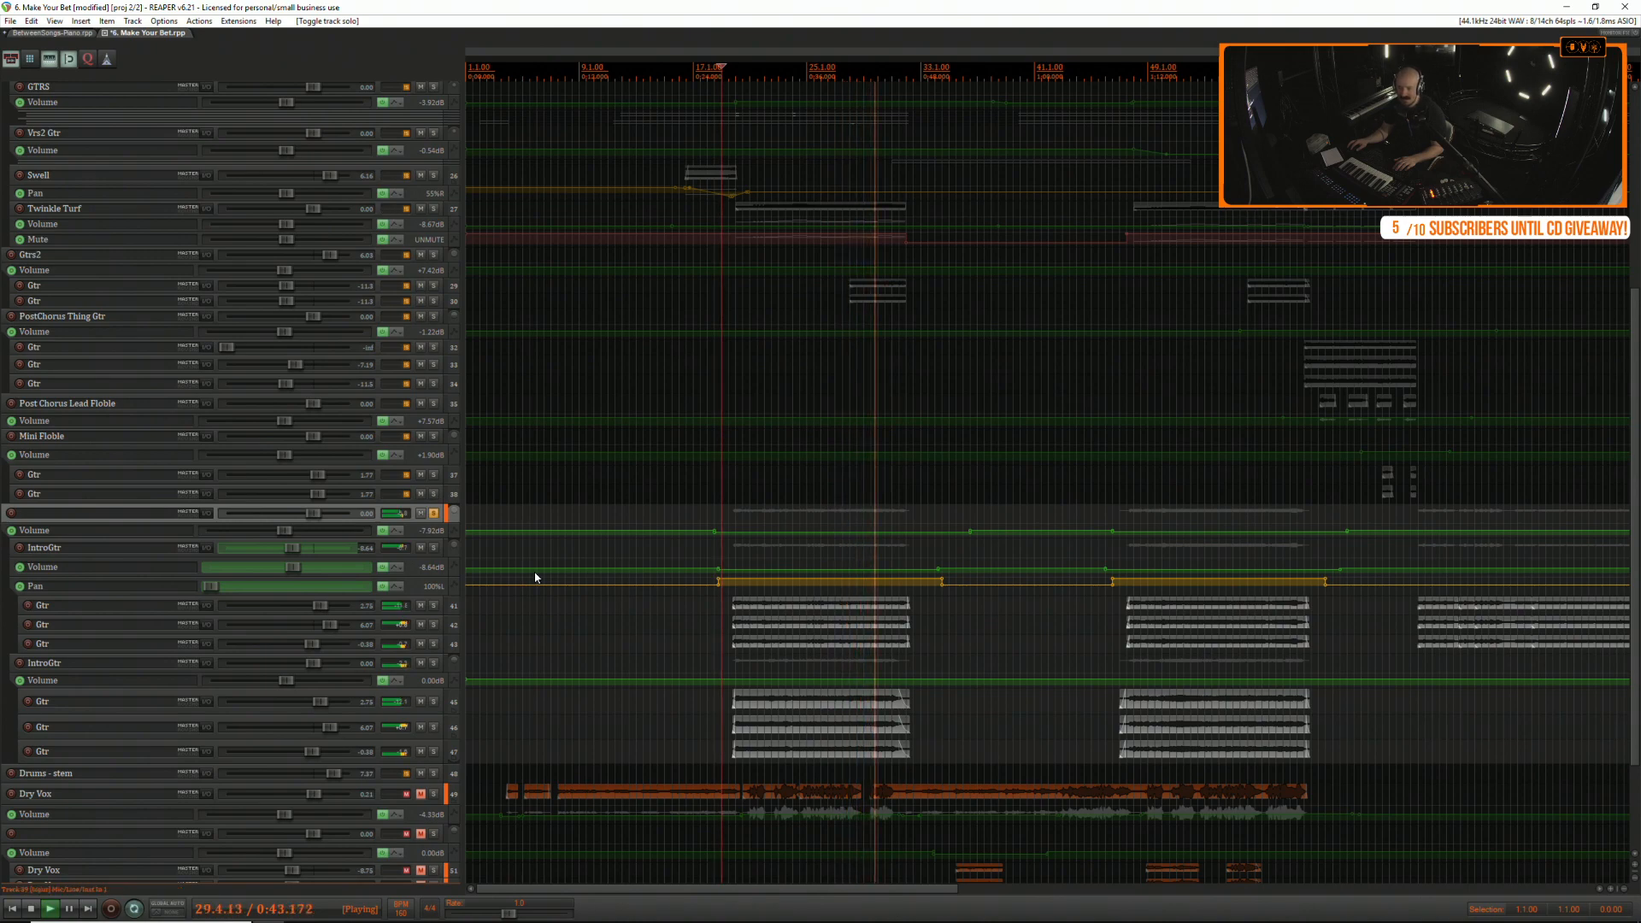
Enlarge the soloed unnamed folder track, restart playback and name the track Lead Drones.
{"action": "scroll", "coordinate": [536, 577], "scroll_direction": "down", "scroll_amount": 2}
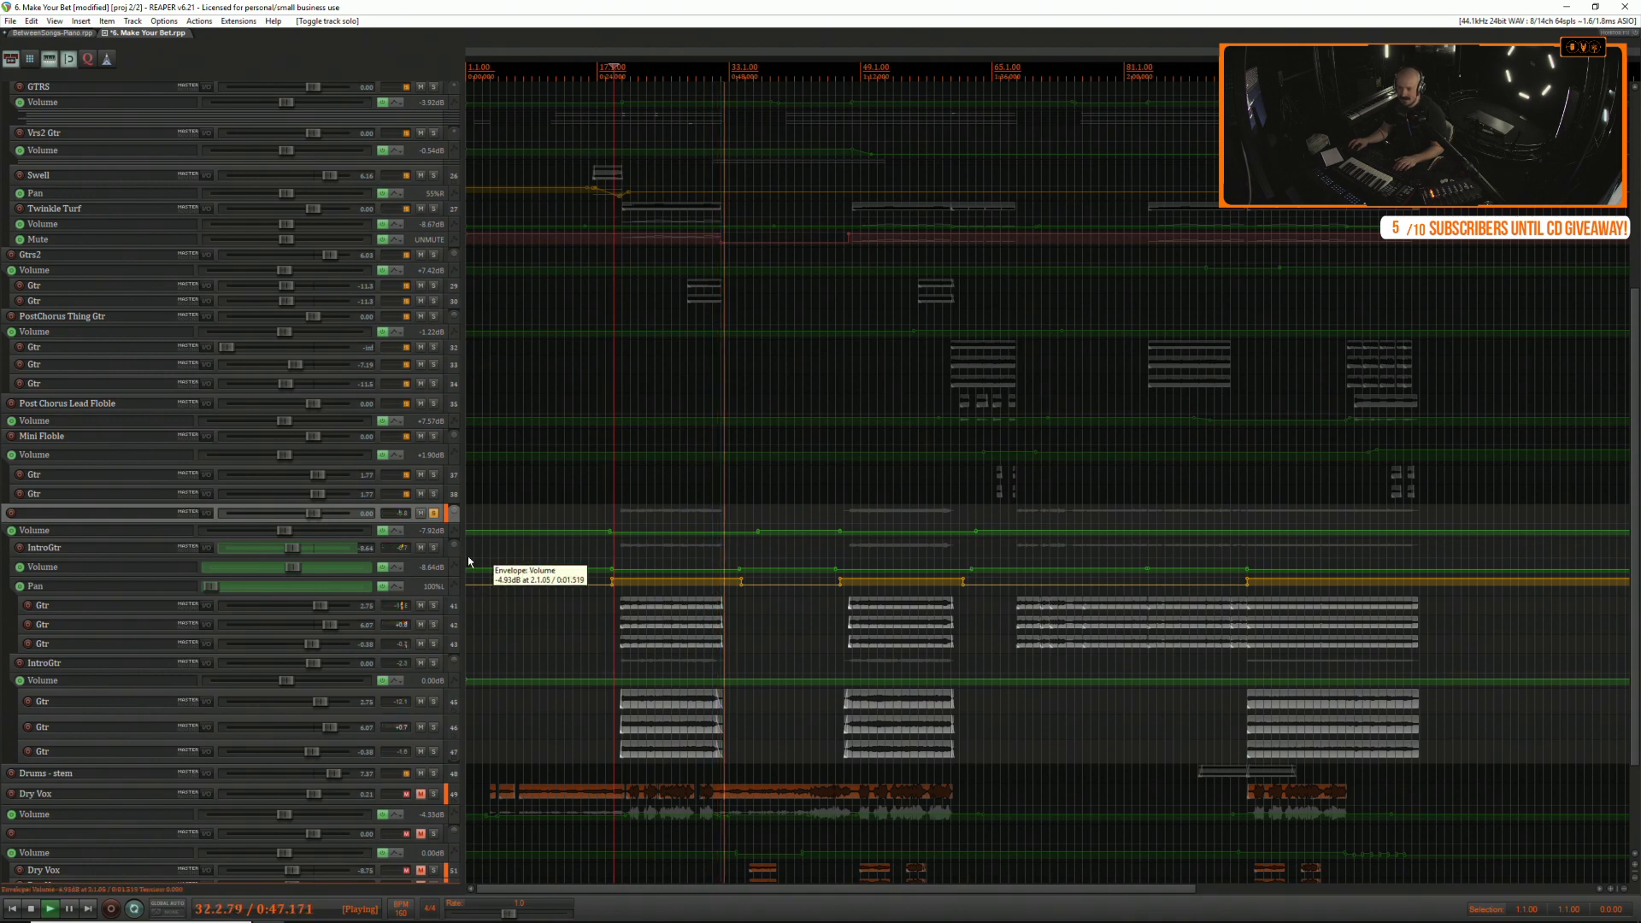
{"action": "left_click_drag", "start_coordinate": [342, 523], "coordinate": [343, 554]}
{"action": "key", "text": "space"}
{"action": "key", "text": "space"}
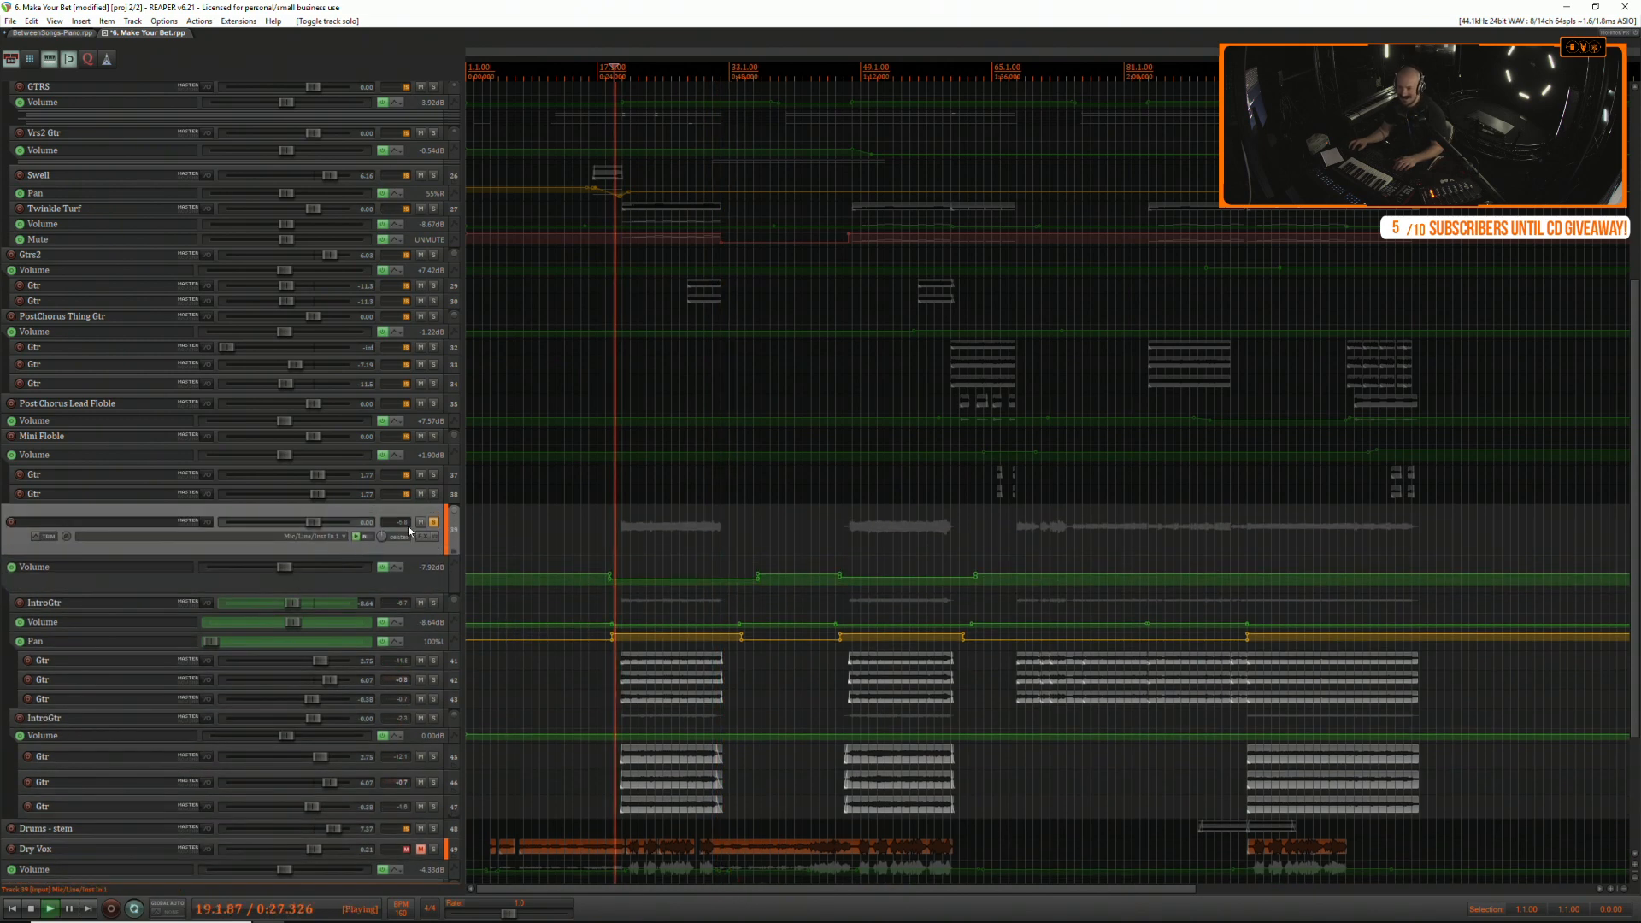
{"action": "double_click", "coordinate": [135, 521]}
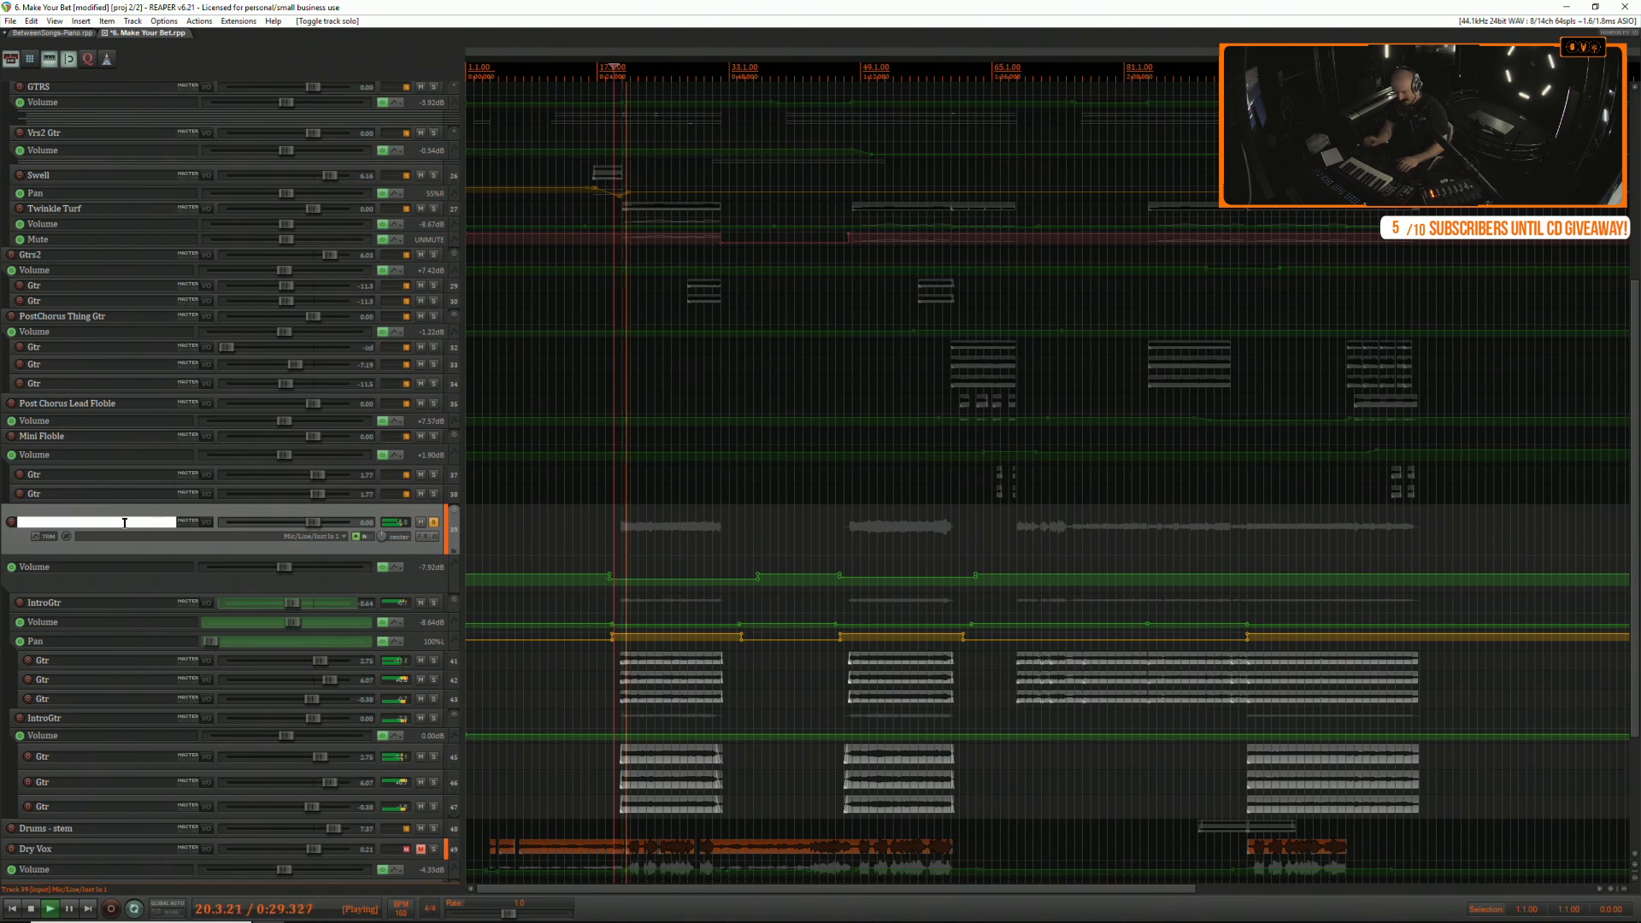
{"action": "type", "text": "Lead "}
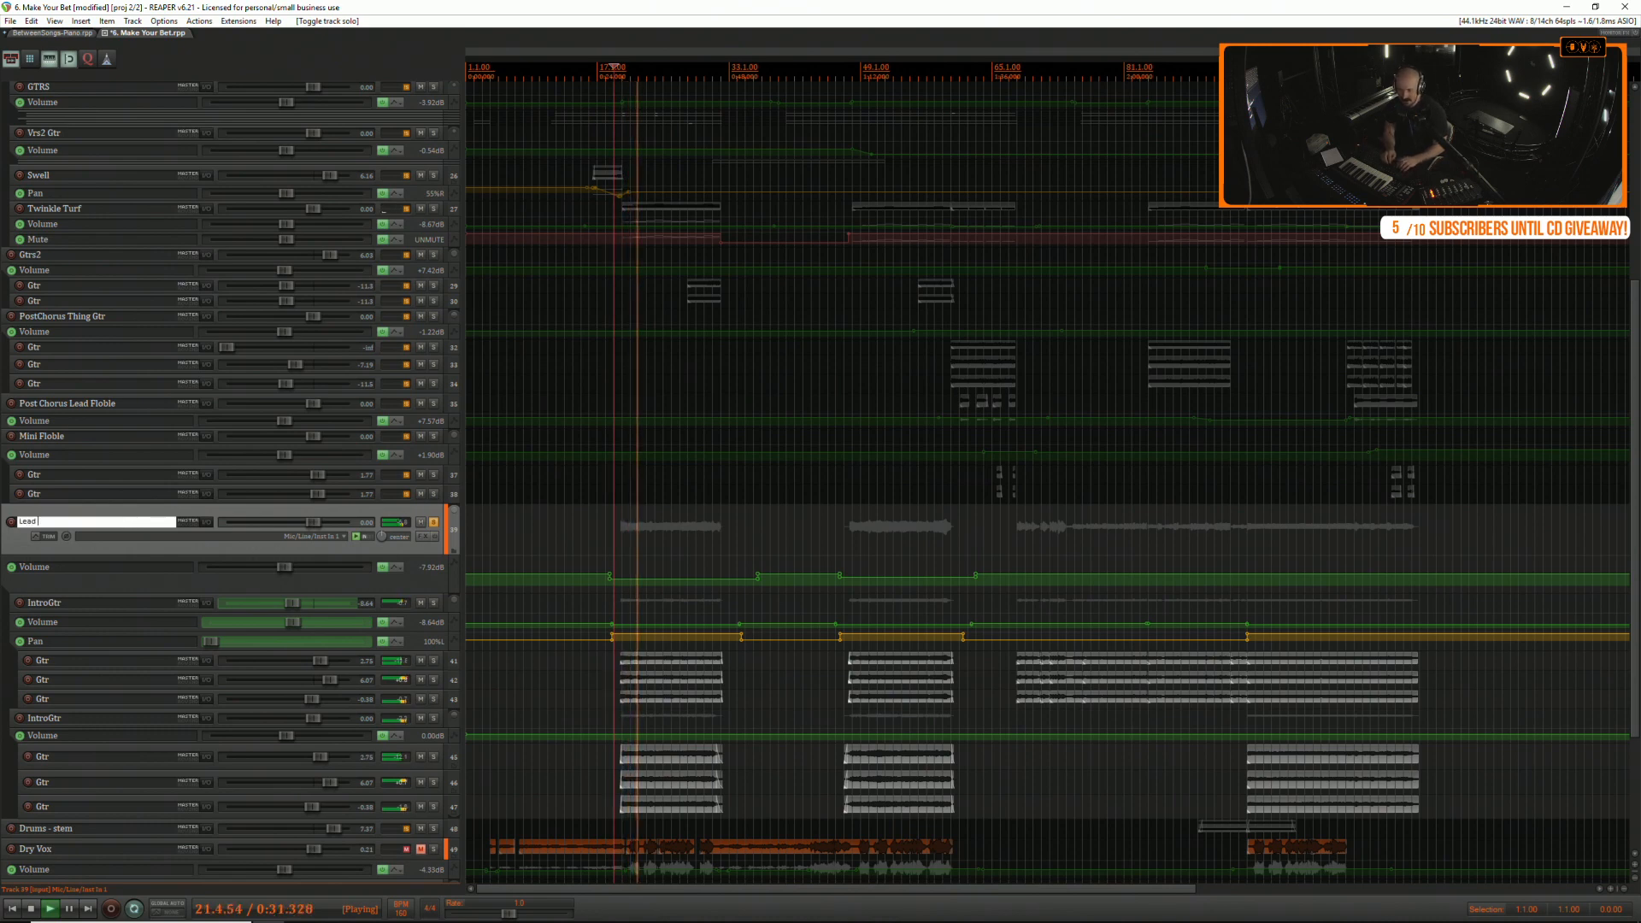
{"action": "type", "text": "Drones"}
{"action": "key", "text": "Return"}
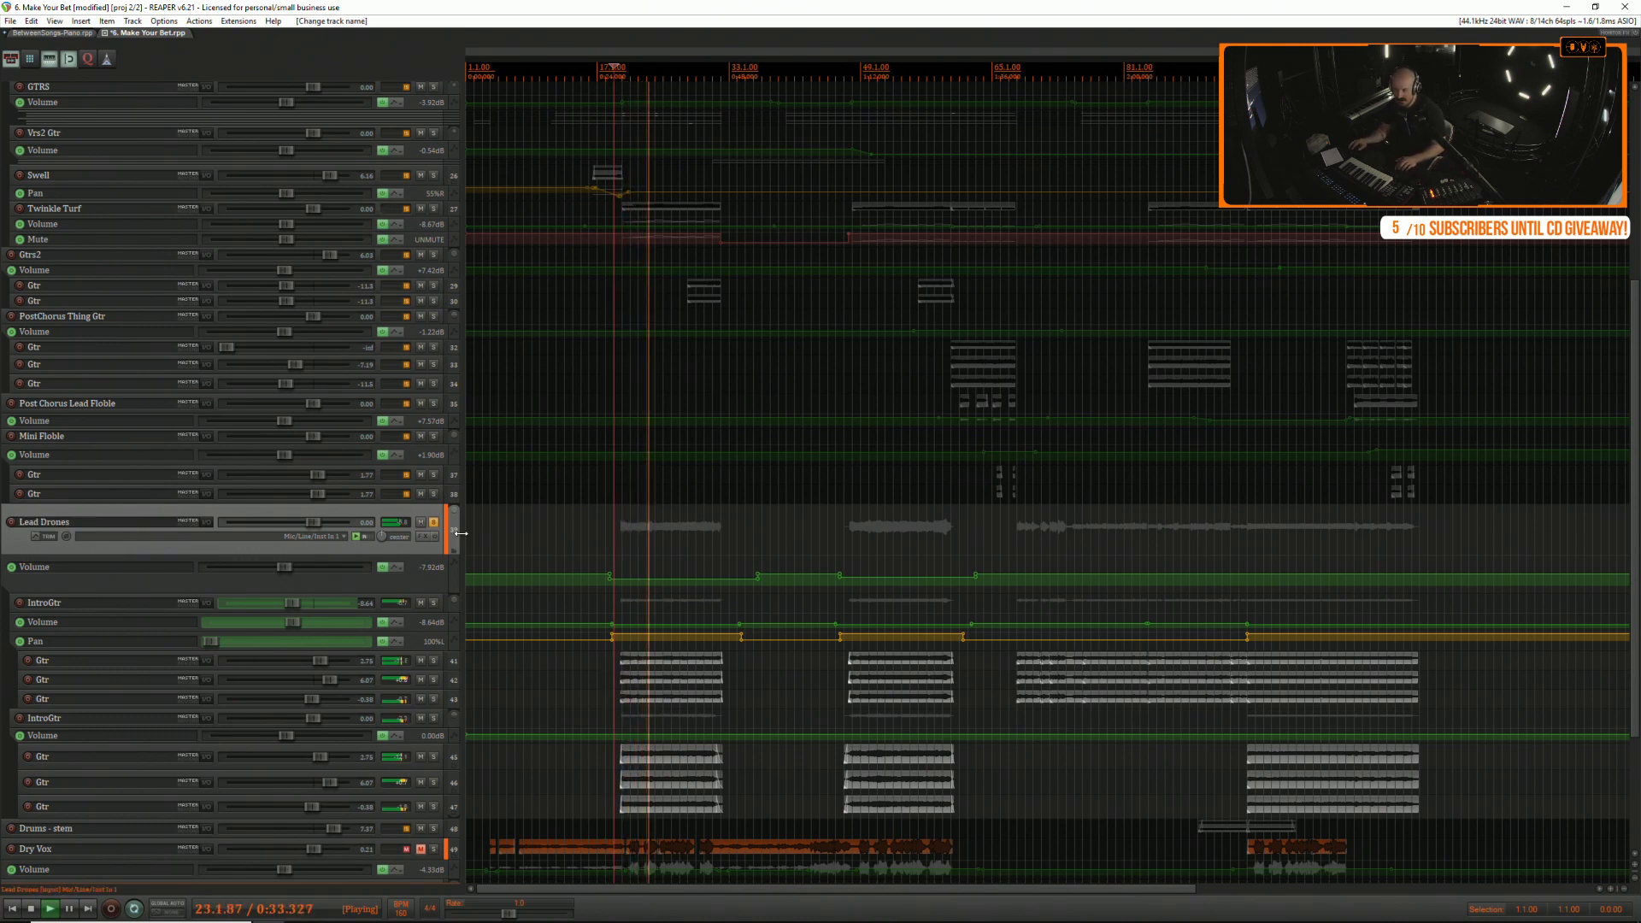
Unsolo Lead Drones and lower its track volume to about -1 dB during playback.
{"action": "left_click", "coordinate": [435, 523]}
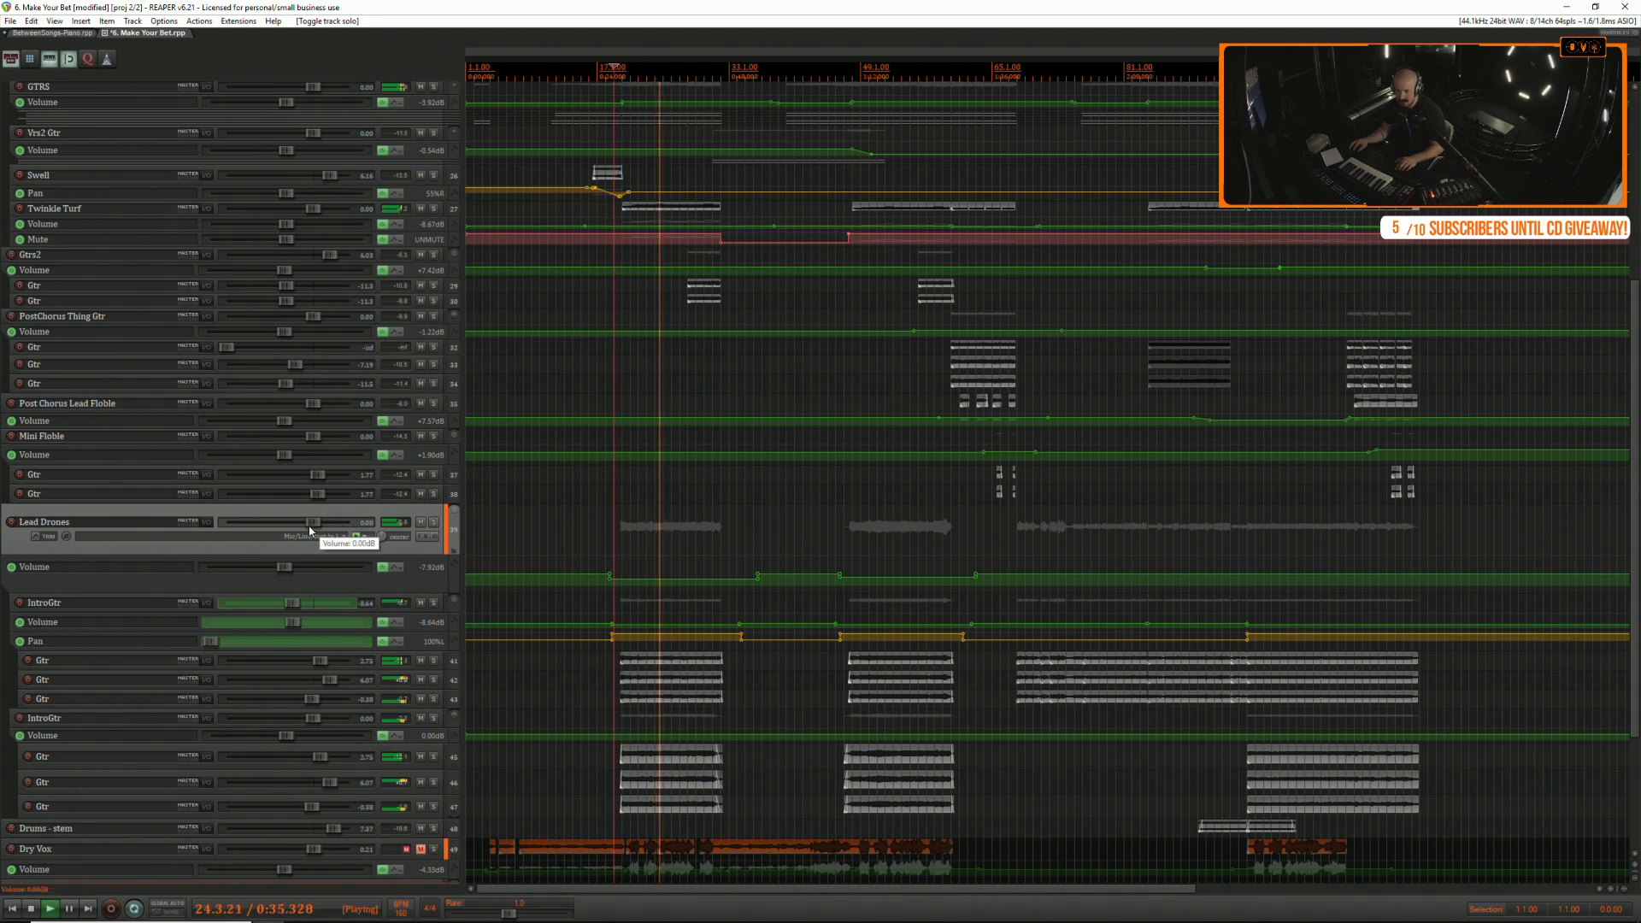
{"action": "left_click_drag", "start_coordinate": [310, 530], "coordinate": [307, 529]}
{"action": "scroll", "coordinate": [564, 637], "scroll_direction": "down", "scroll_amount": 2}
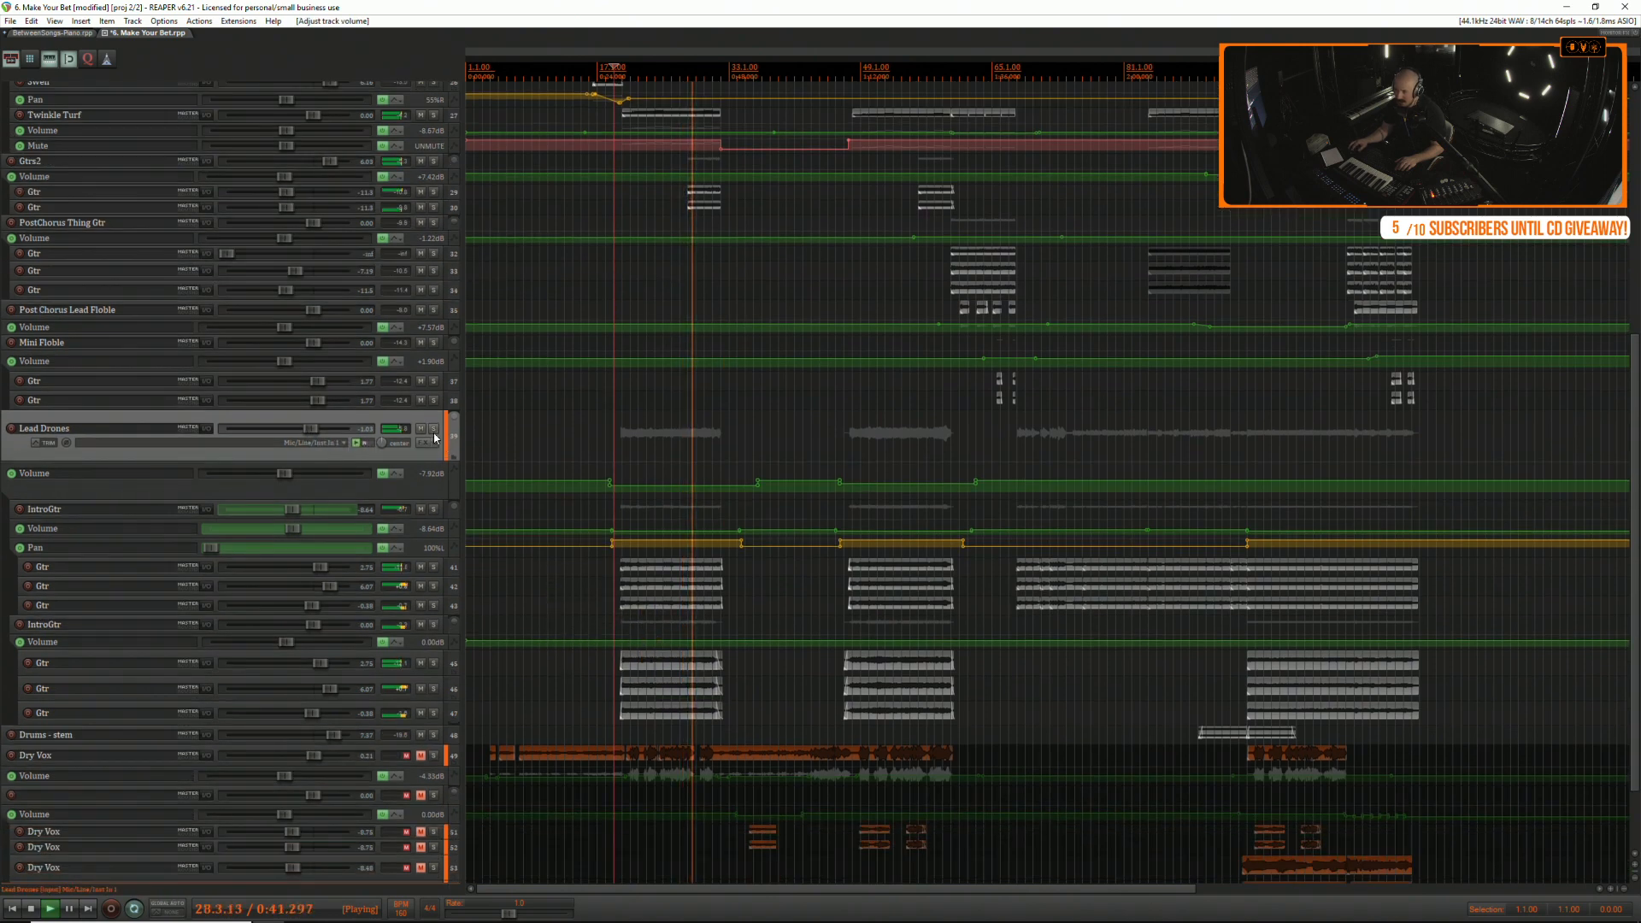
Solo Lead Drones, enlarge the second IntroGtr's Volume envelope lane and set its envelope level to -6.42 dB.
{"action": "left_click", "coordinate": [433, 429]}
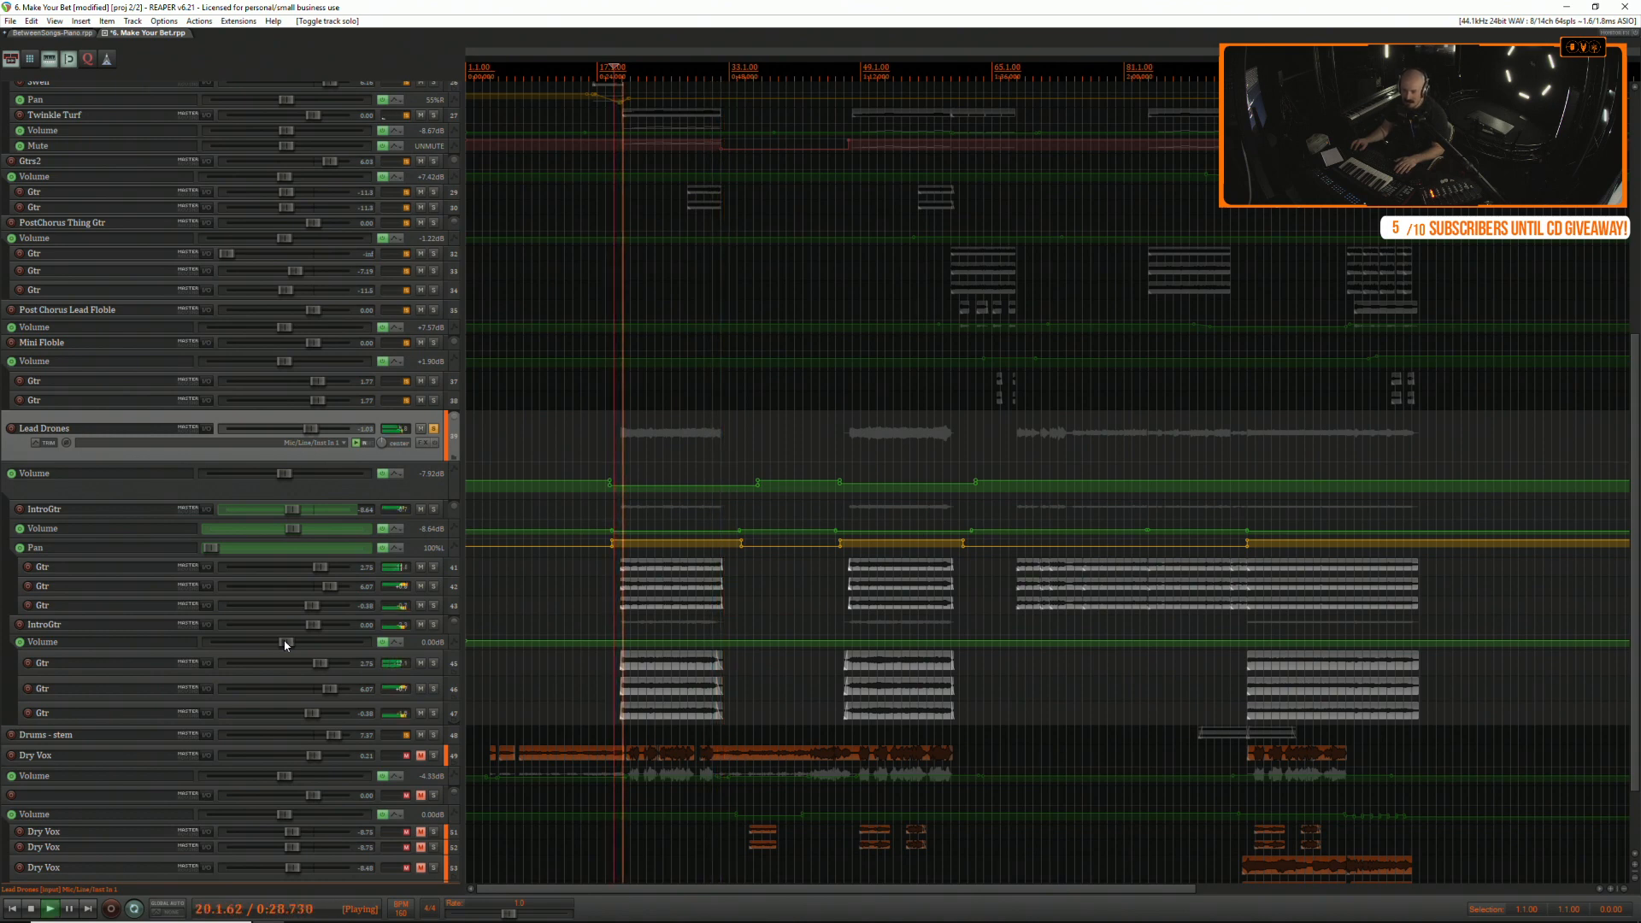
{"action": "left_click_drag", "start_coordinate": [284, 642], "coordinate": [350, 661]}
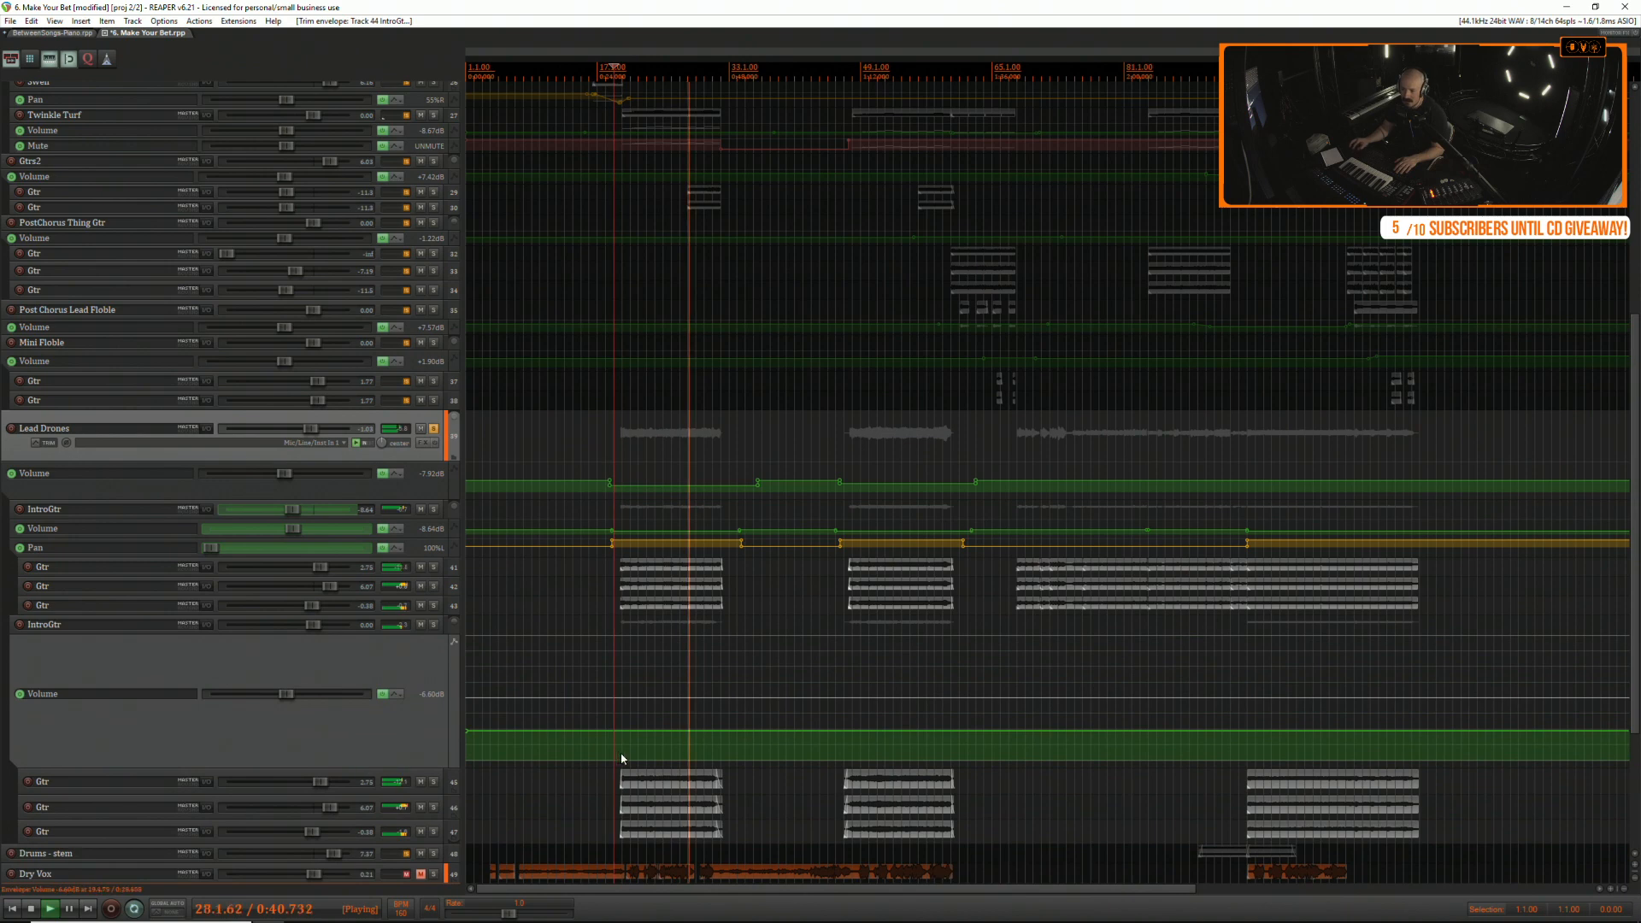
{"action": "key", "text": "space"}
{"action": "key", "text": "space"}
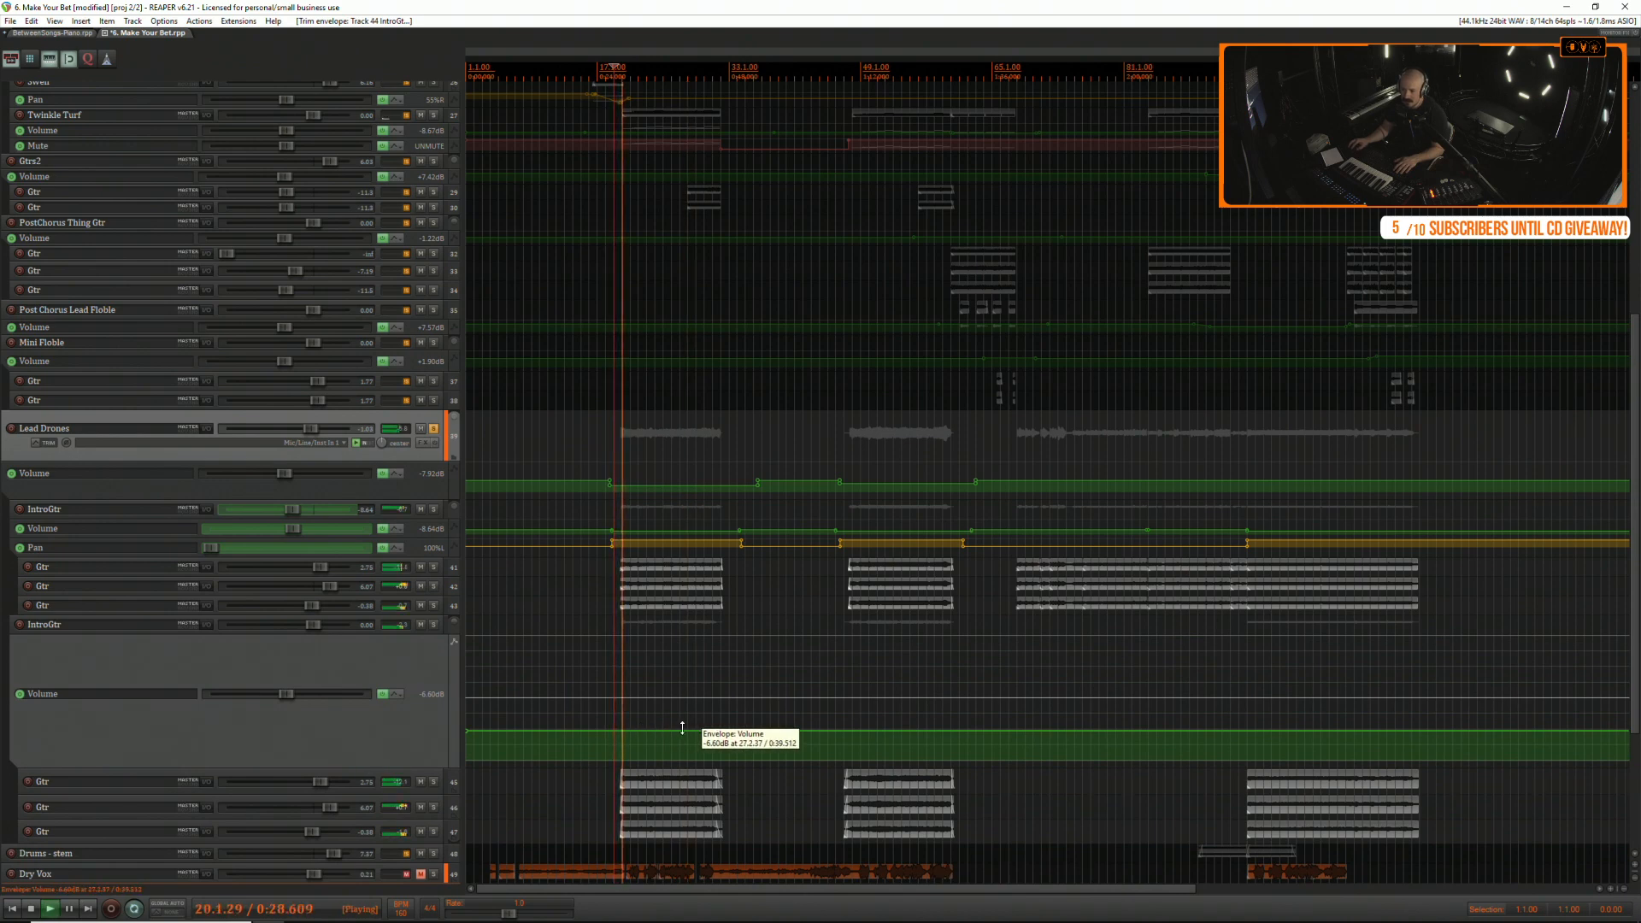
{"action": "left_click_drag", "start_coordinate": [682, 727], "coordinate": [681, 729]}
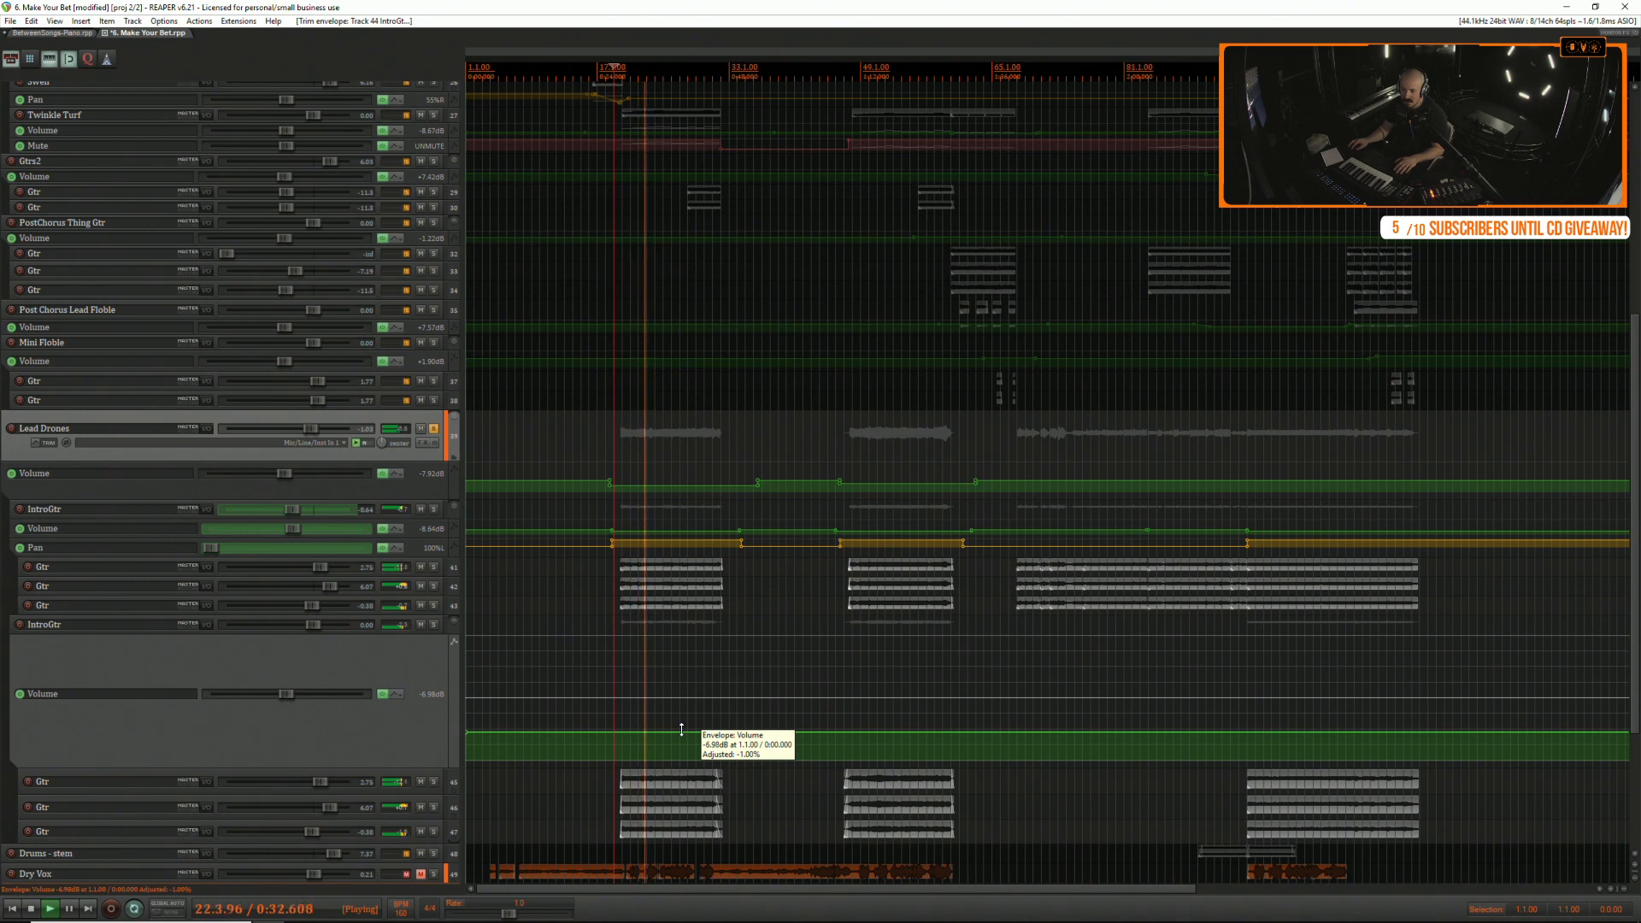
{"action": "left_click_drag", "start_coordinate": [681, 729], "coordinate": [681, 728]}
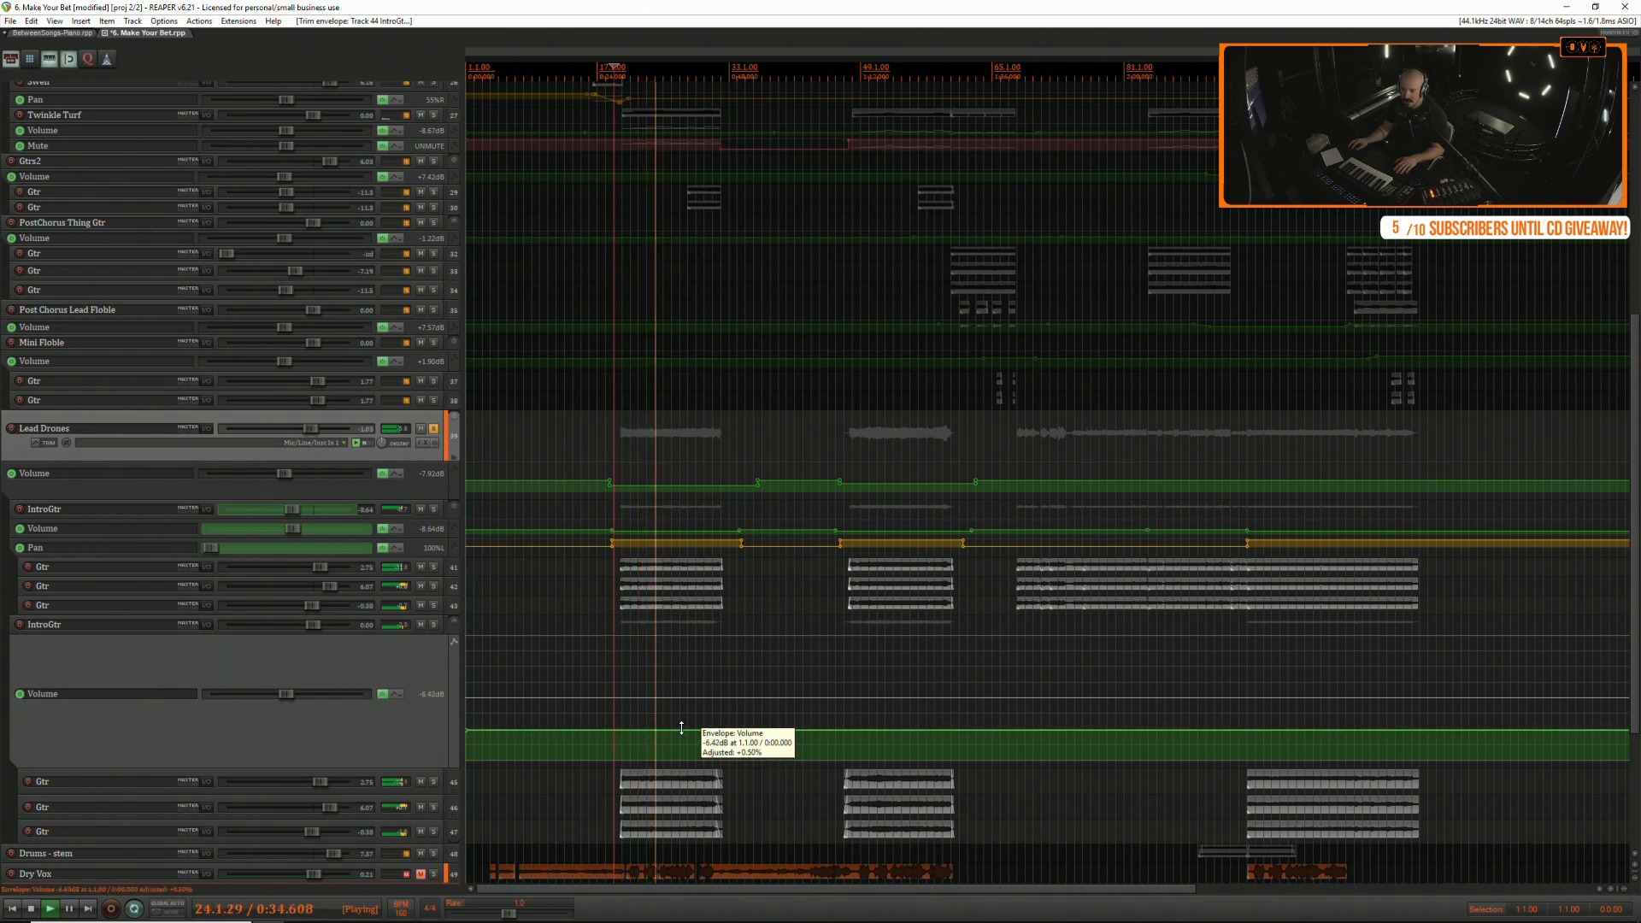
{"action": "scroll", "coordinate": [681, 727], "scroll_direction": "down", "scroll_amount": 2}
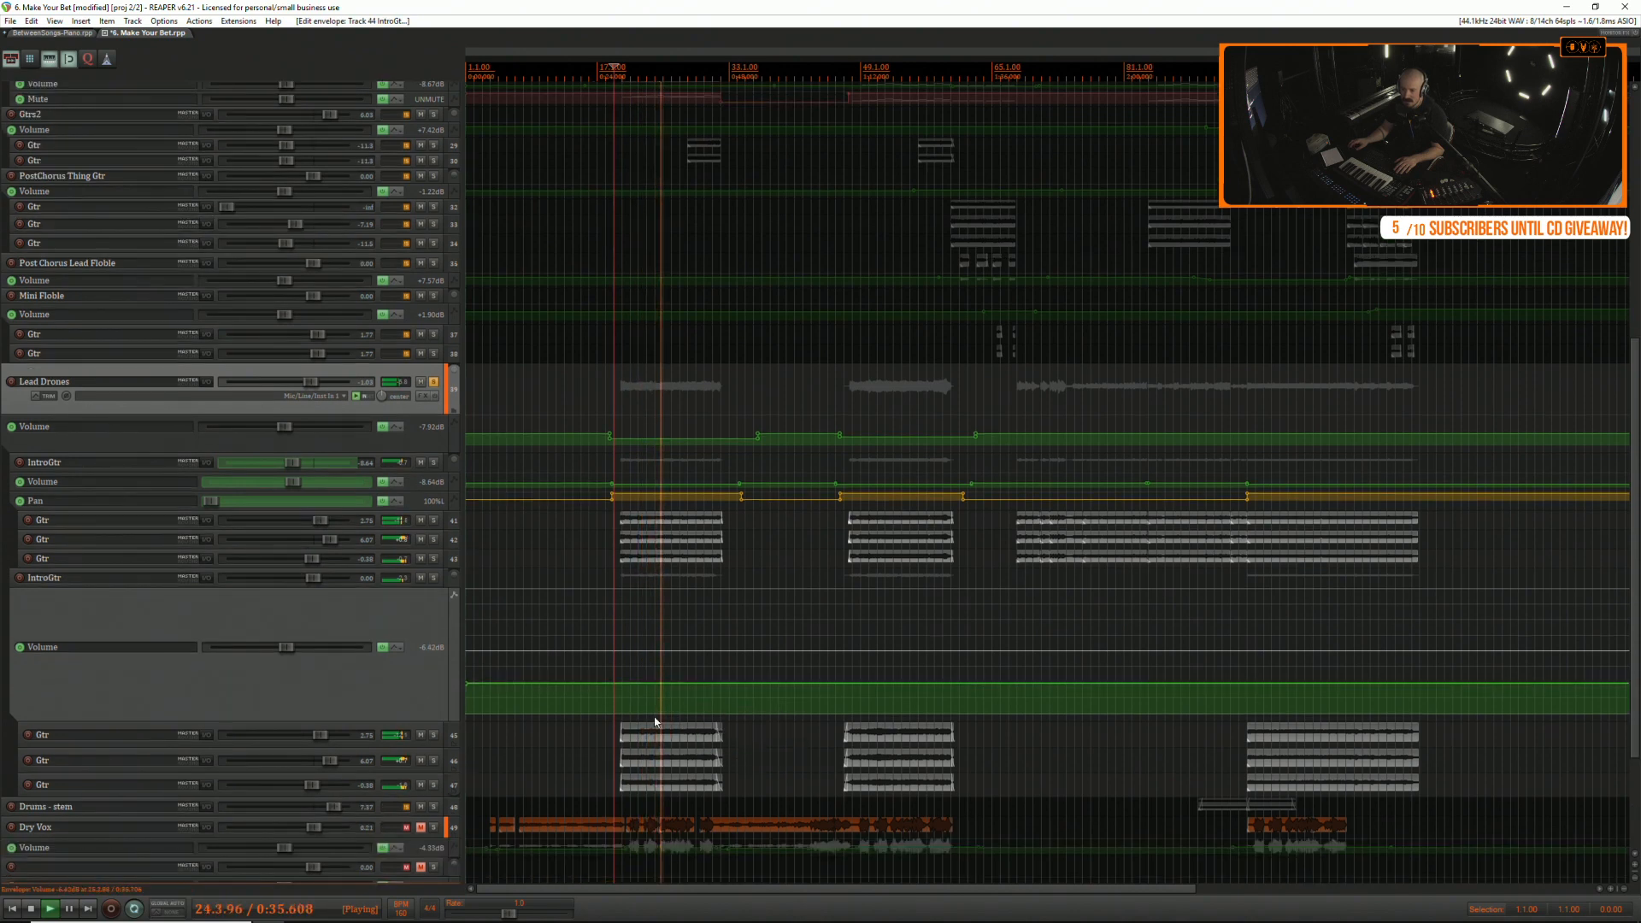
Unsolo Lead Drones to hear the drones in the full mix, and place the edit cursor near bar 46 on its first Gtr track.
{"action": "left_click", "coordinate": [433, 383]}
{"action": "scroll", "coordinate": [649, 711], "scroll_direction": "down", "scroll_amount": 4}
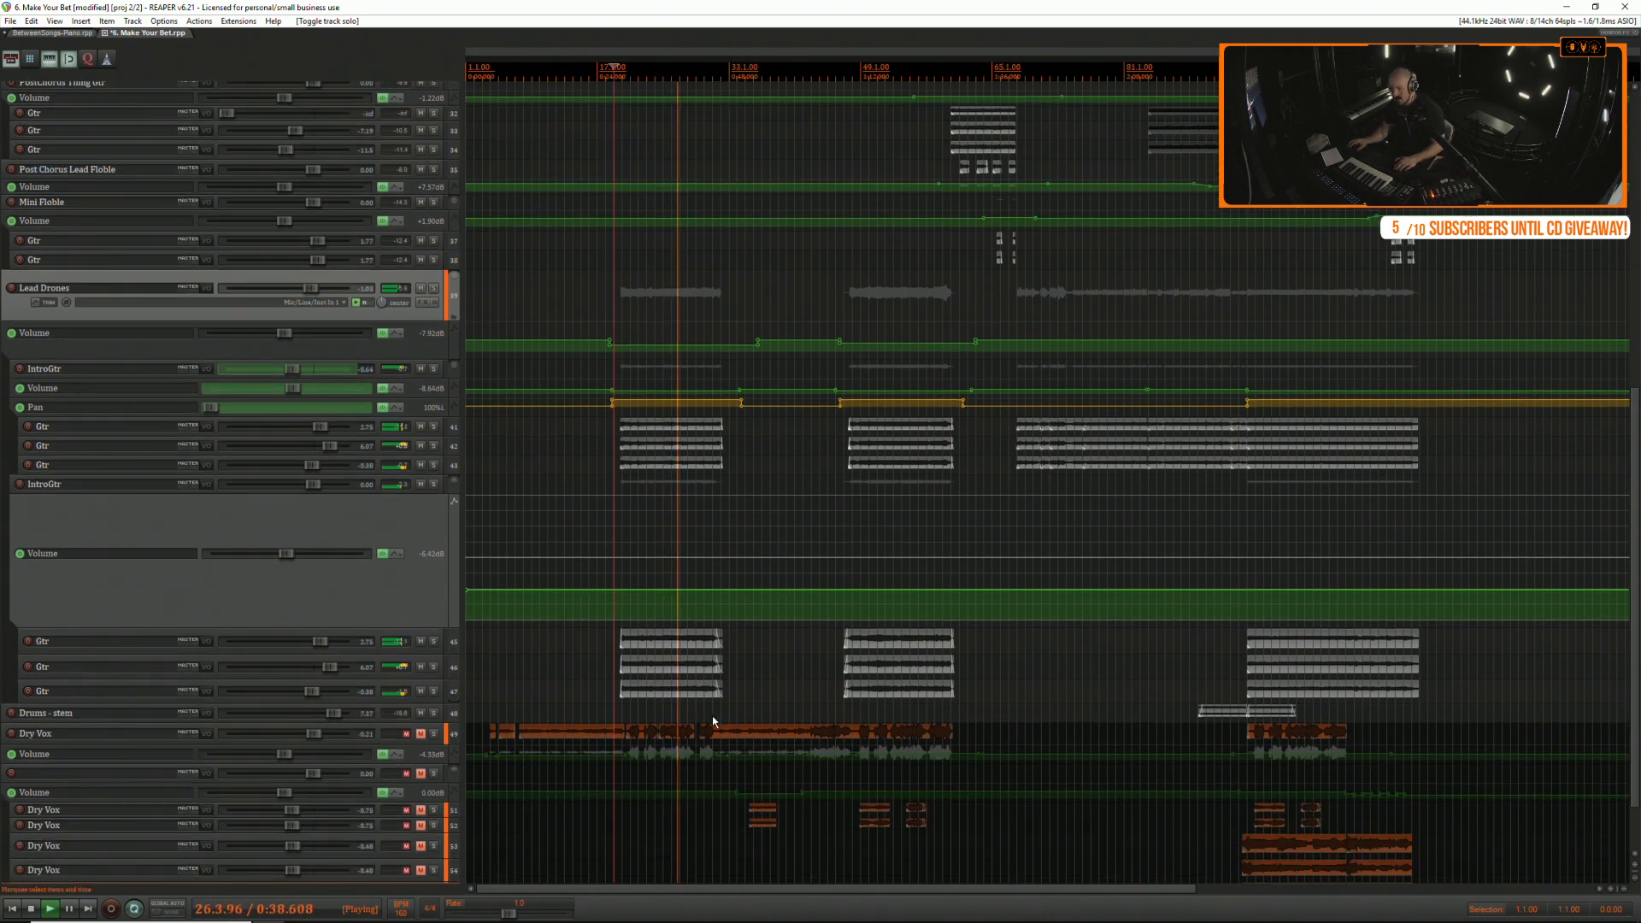
{"action": "scroll", "coordinate": [714, 720], "scroll_direction": "down", "scroll_amount": 1}
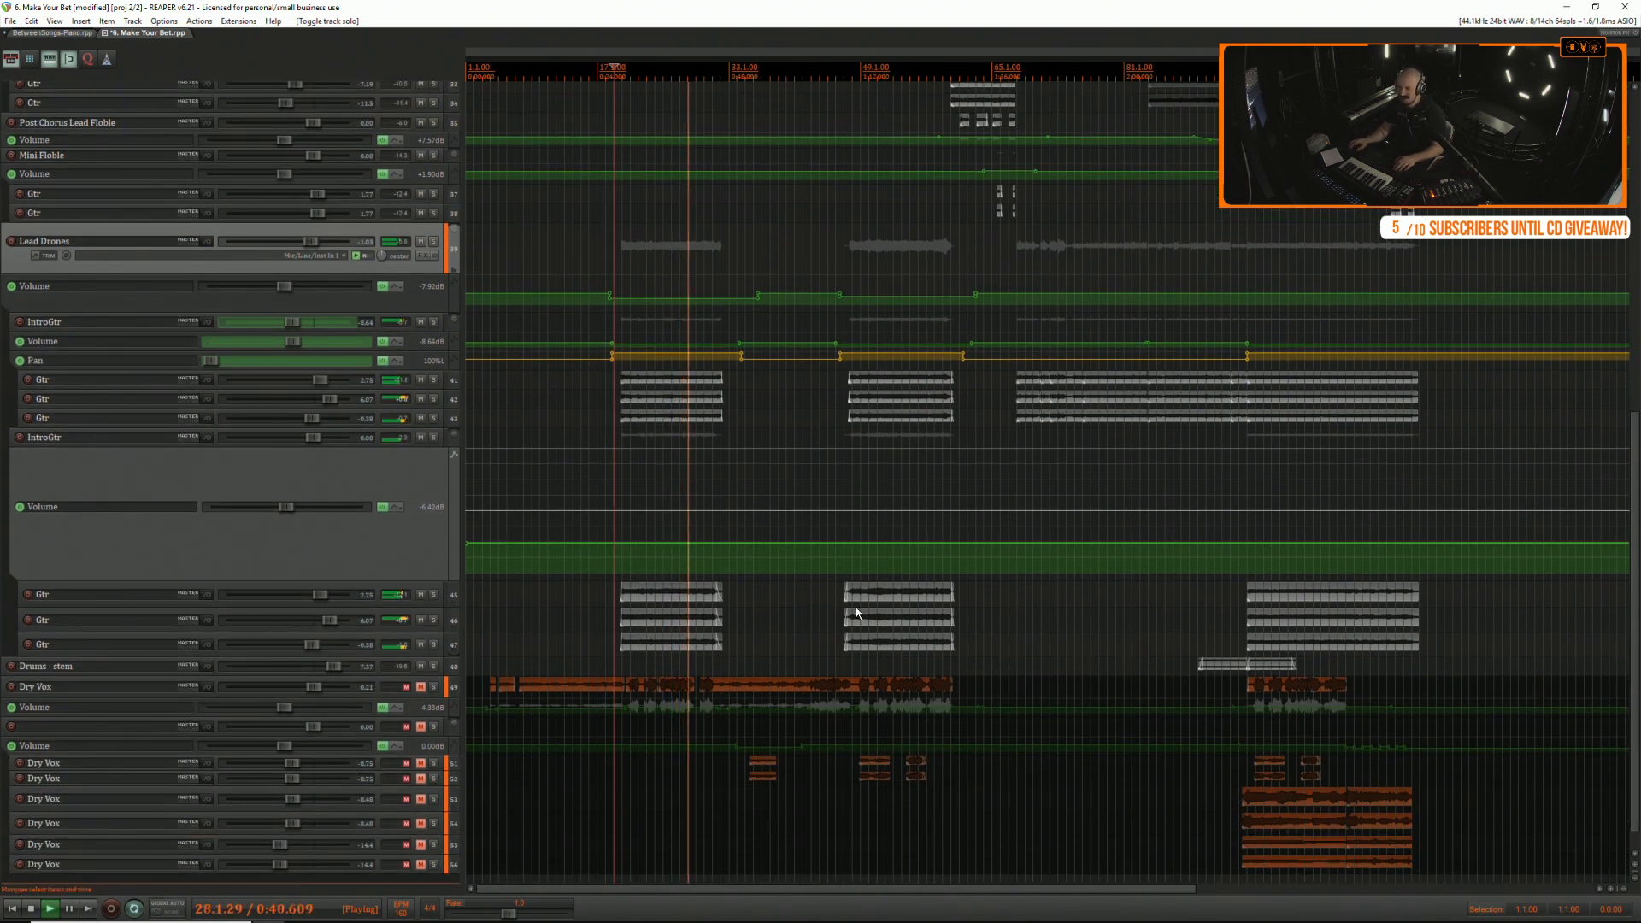
{"action": "scroll", "coordinate": [848, 613], "scroll_direction": "down", "scroll_amount": 1}
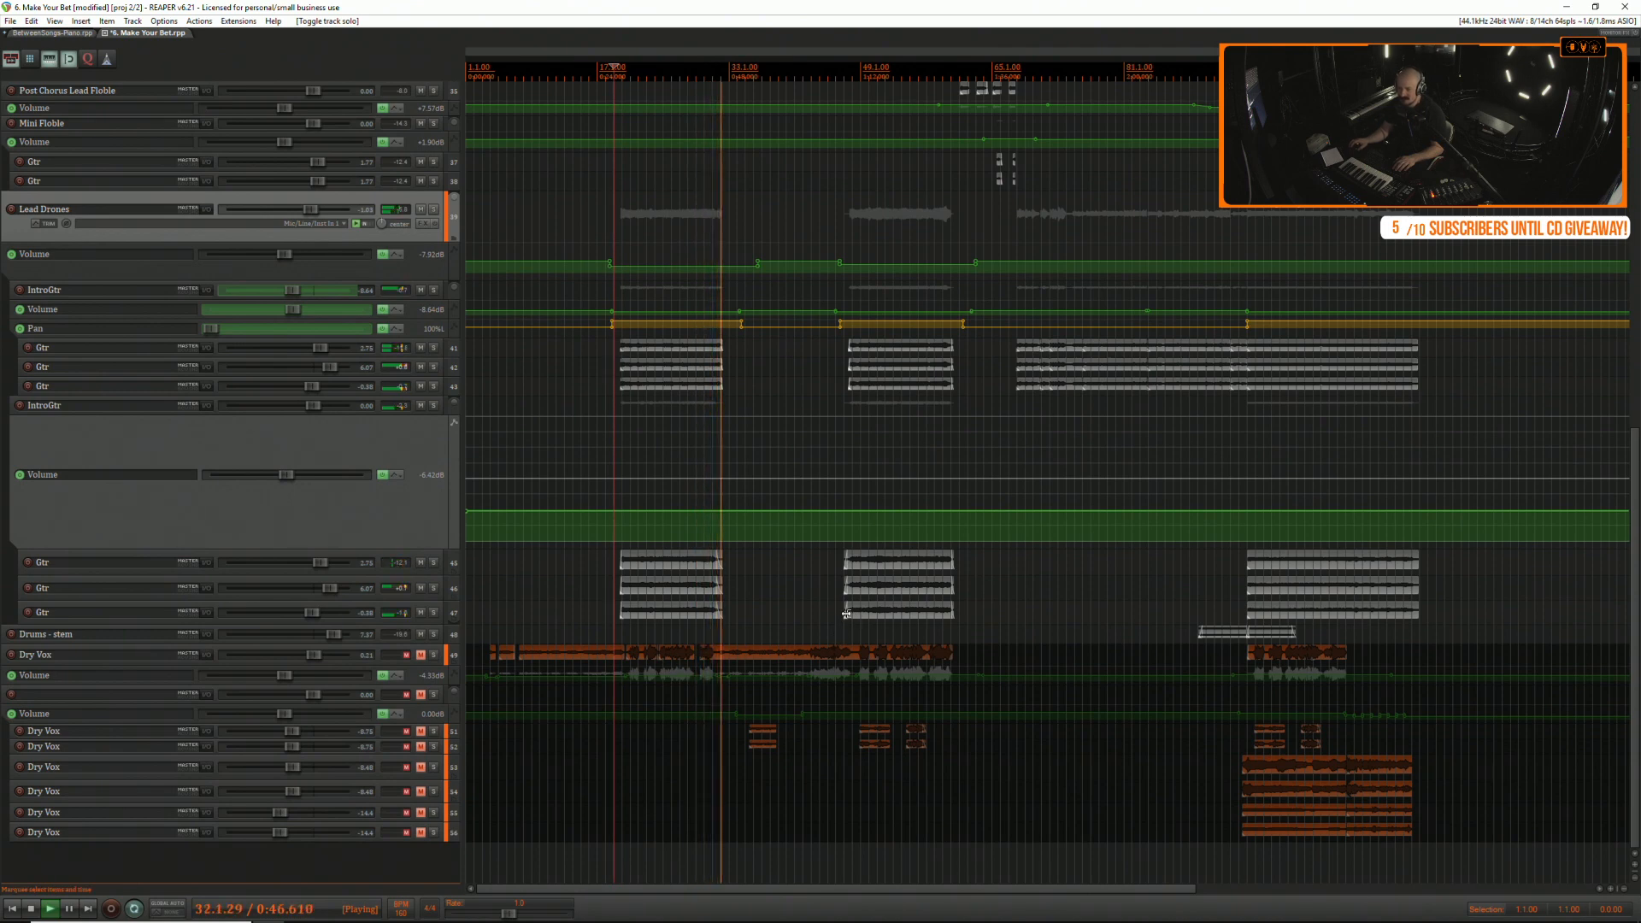
{"action": "left_click", "coordinate": [833, 346]}
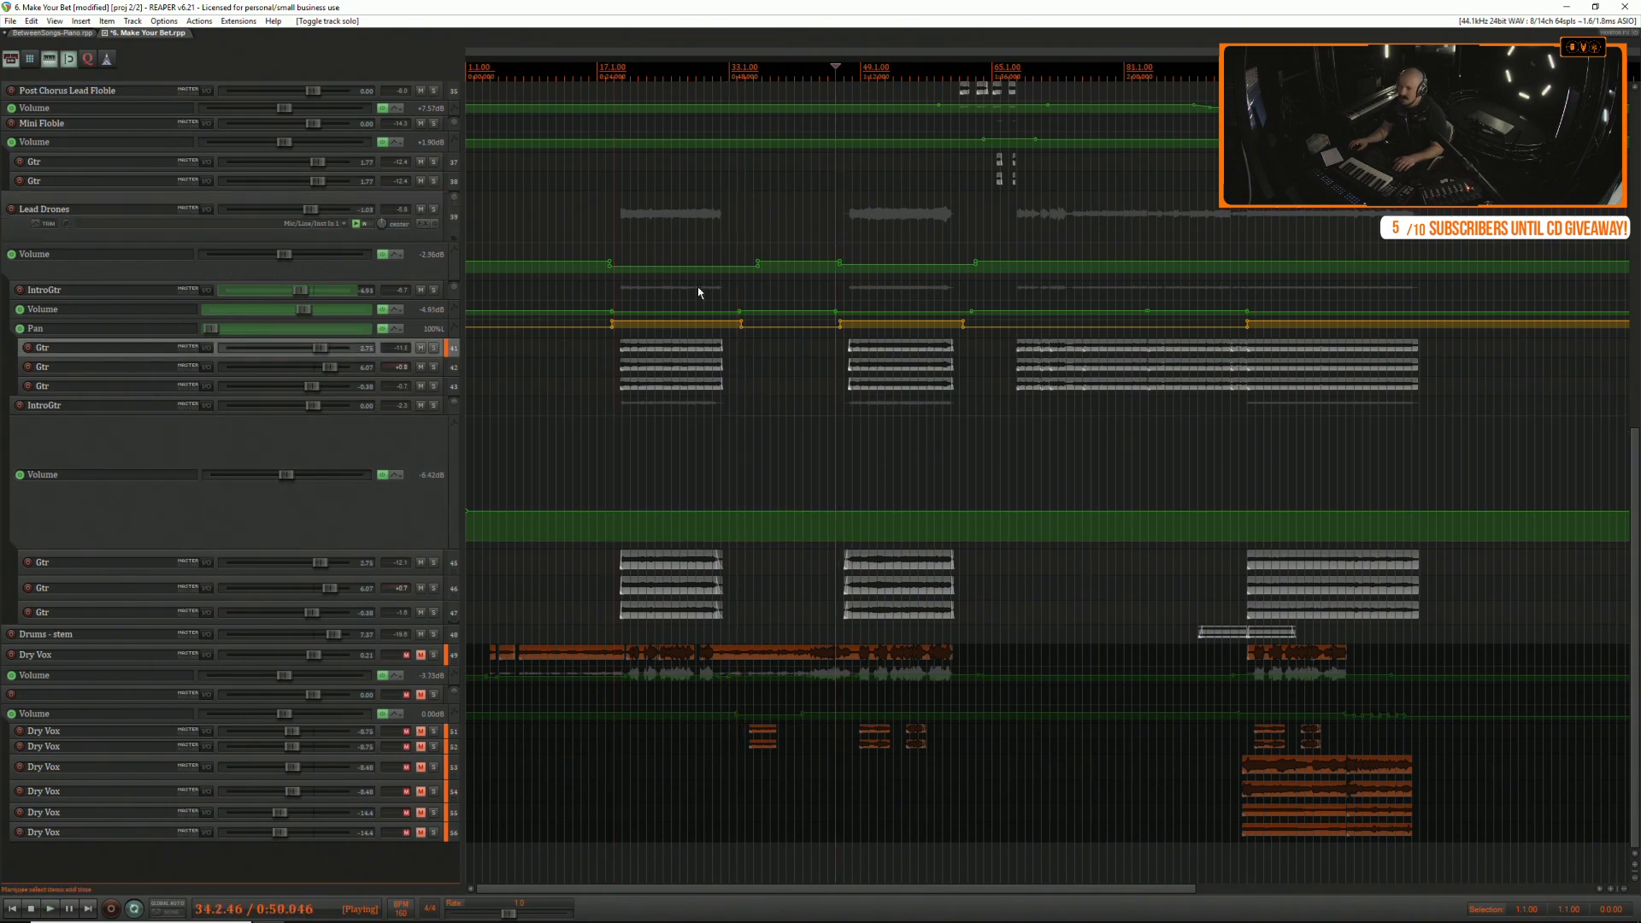
Replay the mix from about bar 30 and look over the rhythm, guitar and Lead Drones tracks during playback.
{"action": "scroll", "coordinate": [698, 291], "scroll_direction": "up", "scroll_amount": 3}
{"action": "left_click", "coordinate": [703, 330]}
{"action": "scroll", "coordinate": [766, 392], "scroll_direction": "up", "scroll_amount": 8}
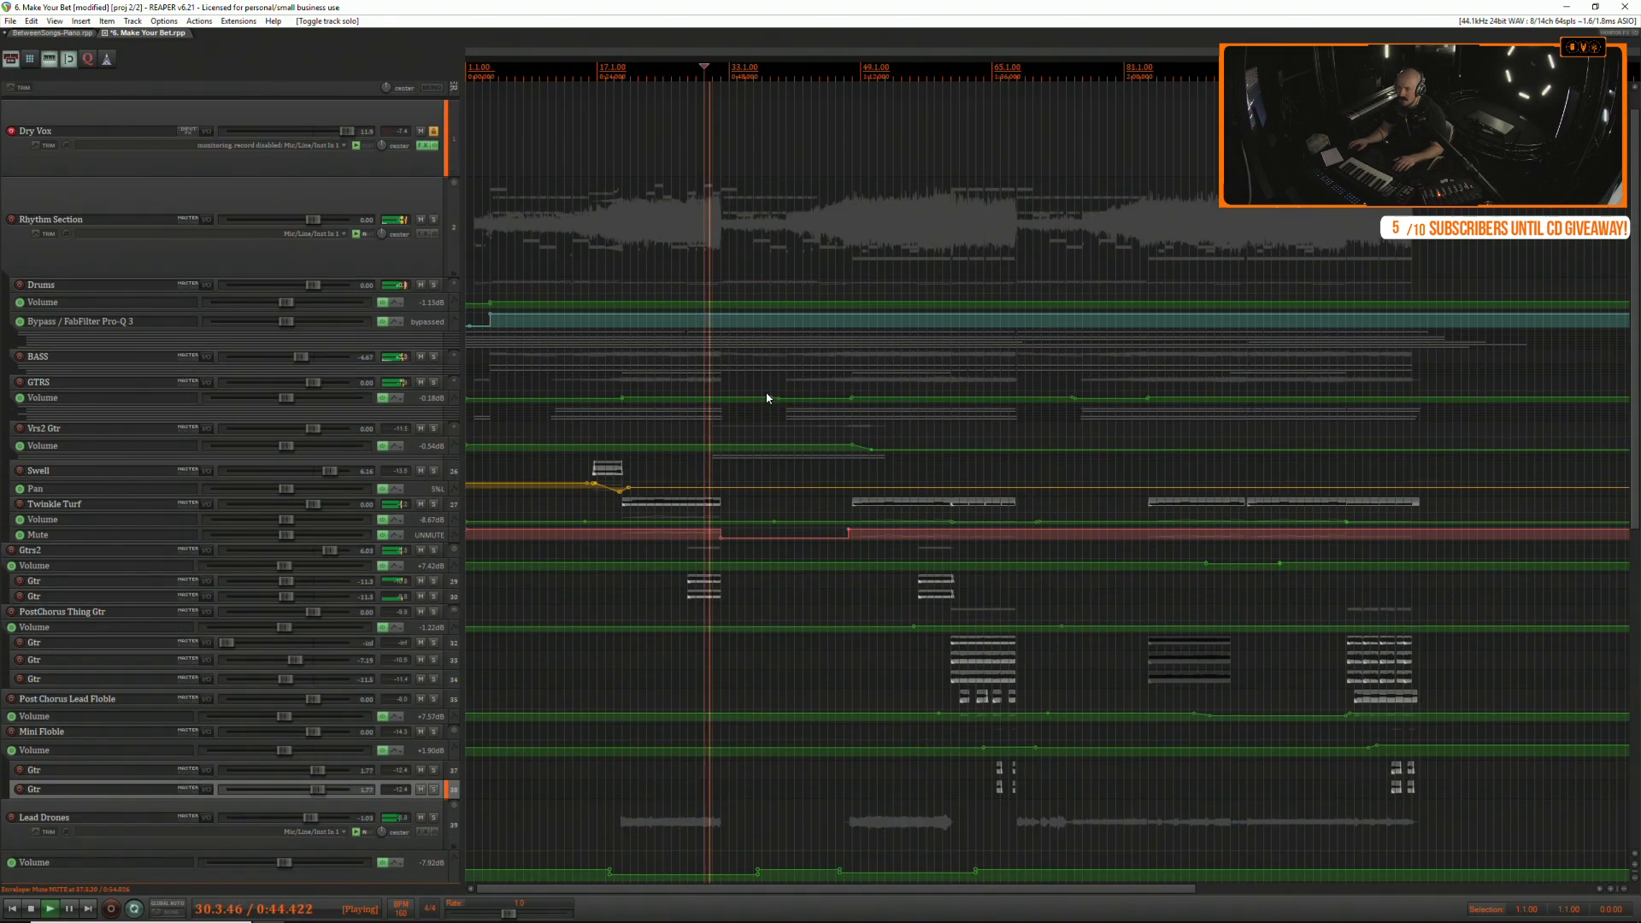
{"action": "scroll", "coordinate": [762, 365], "scroll_direction": "up", "scroll_amount": 4}
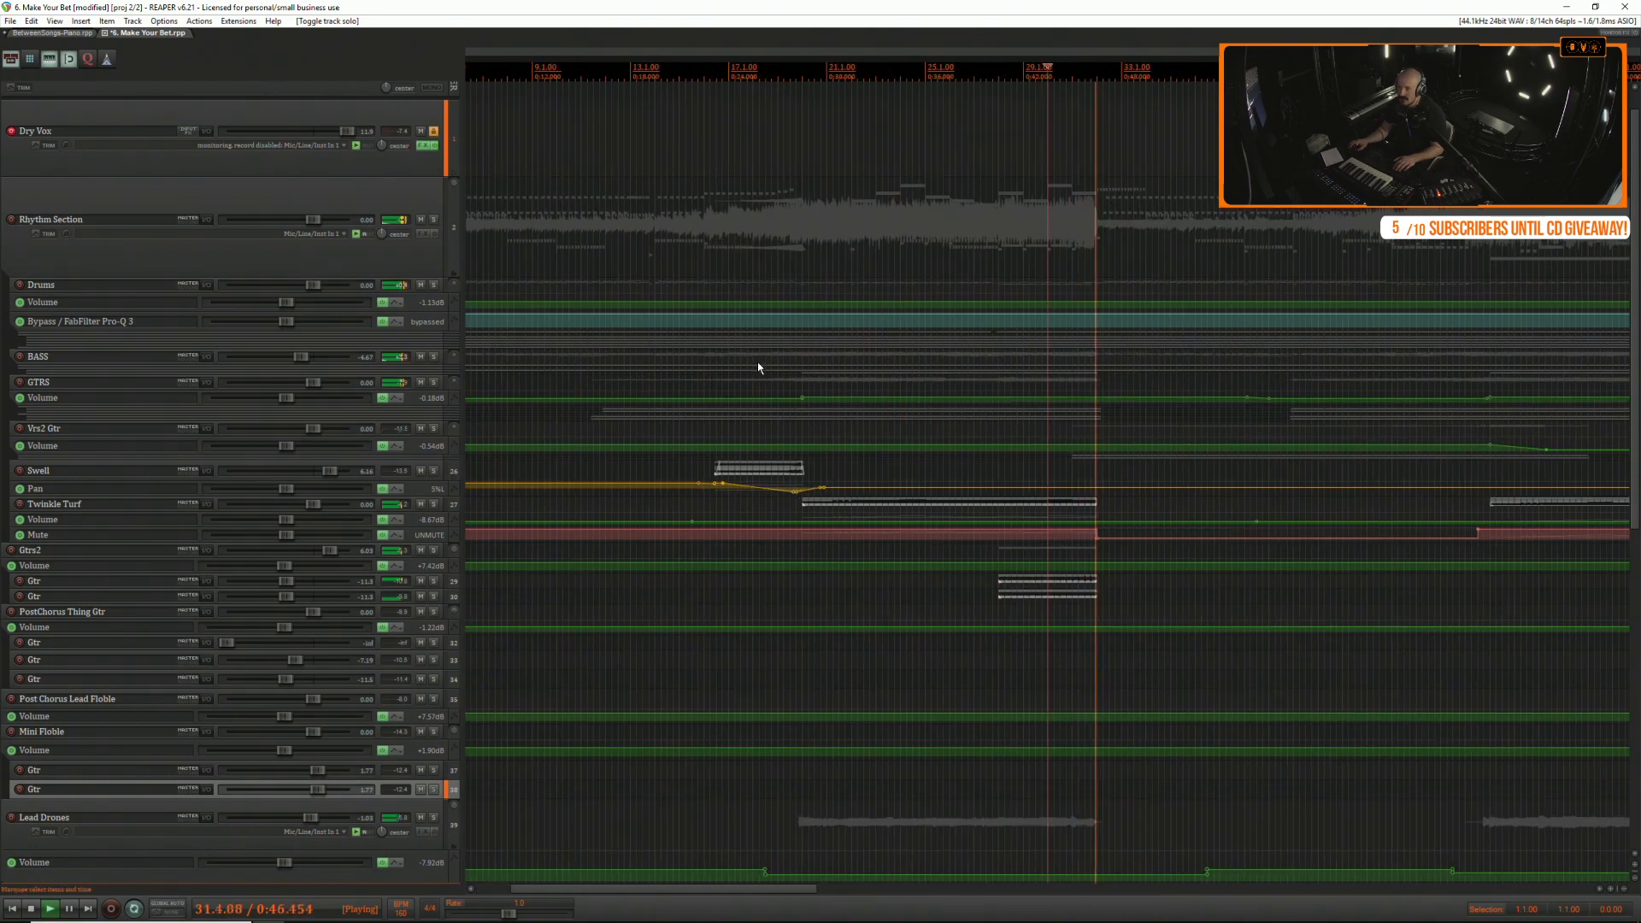
{"action": "scroll", "coordinate": [761, 365], "scroll_direction": "down", "scroll_amount": 4}
{"action": "scroll", "coordinate": [765, 376], "scroll_direction": "down", "scroll_amount": 6}
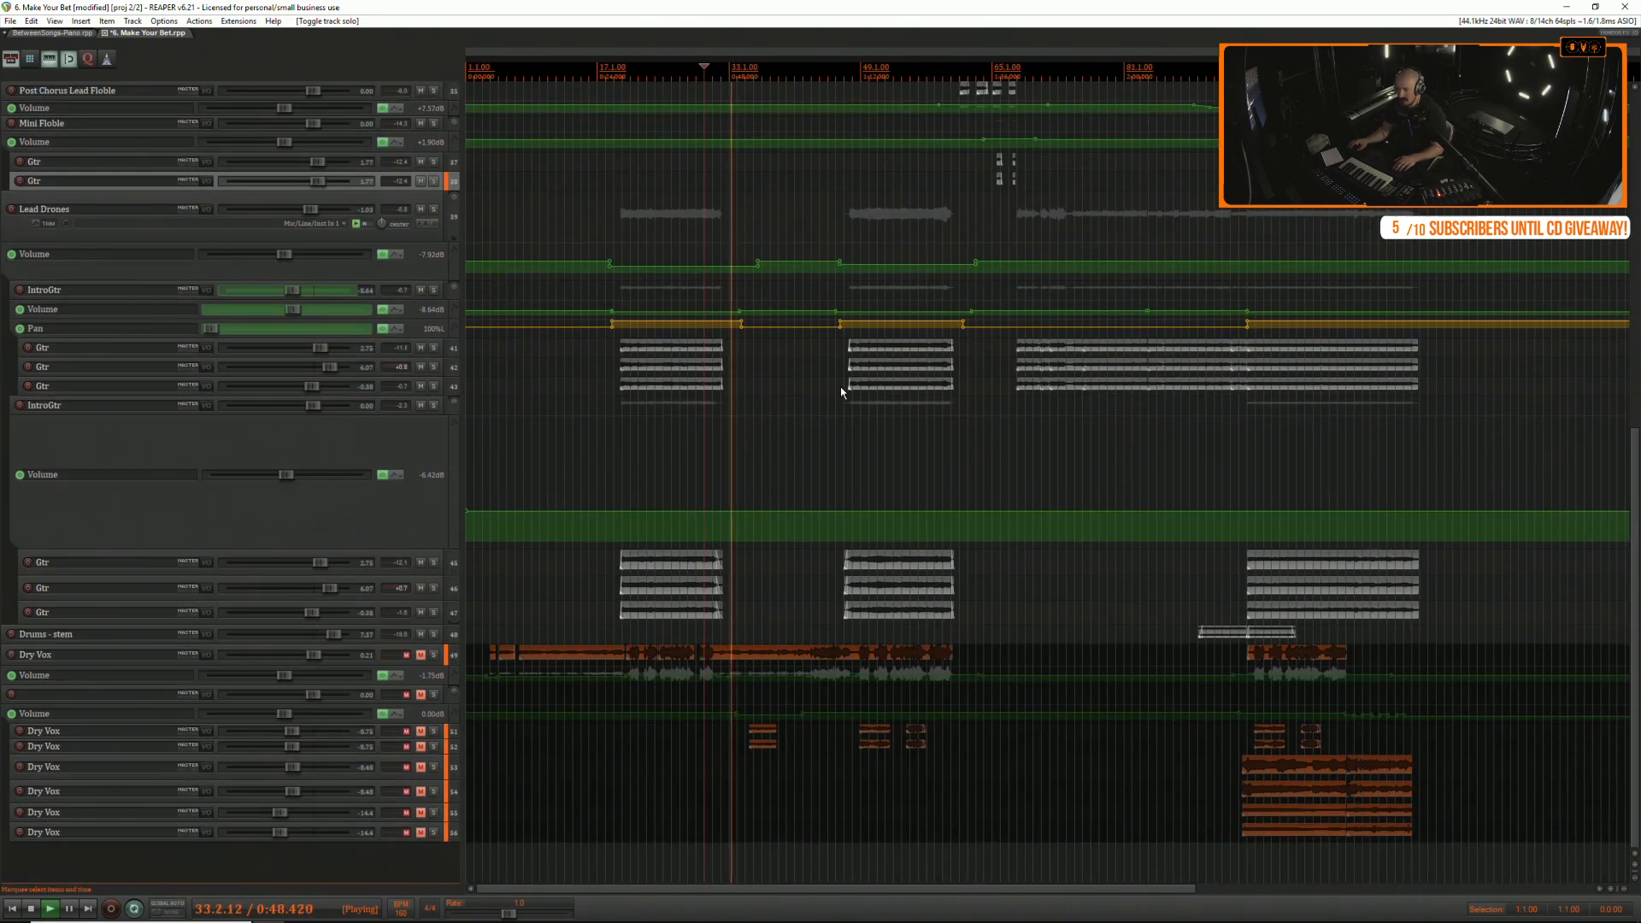
Audition the second drone section up to the post-chorus near bar 60, checking the Lead Drones group against the other guitars.
{"action": "left_click", "coordinate": [948, 445]}
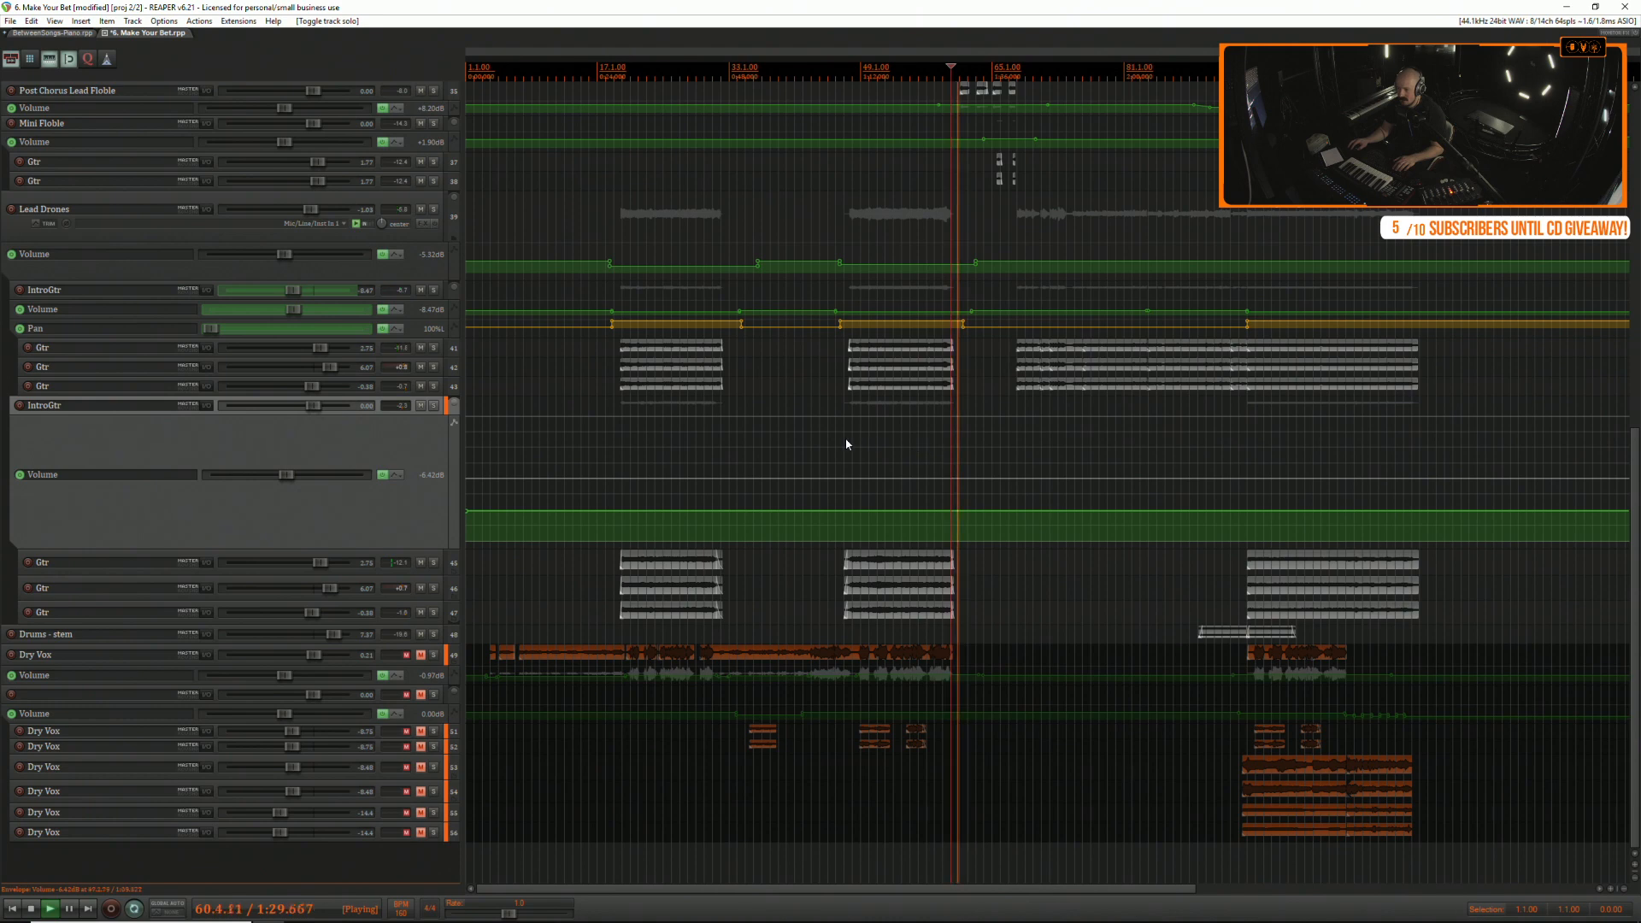
{"action": "left_click", "coordinate": [960, 434]}
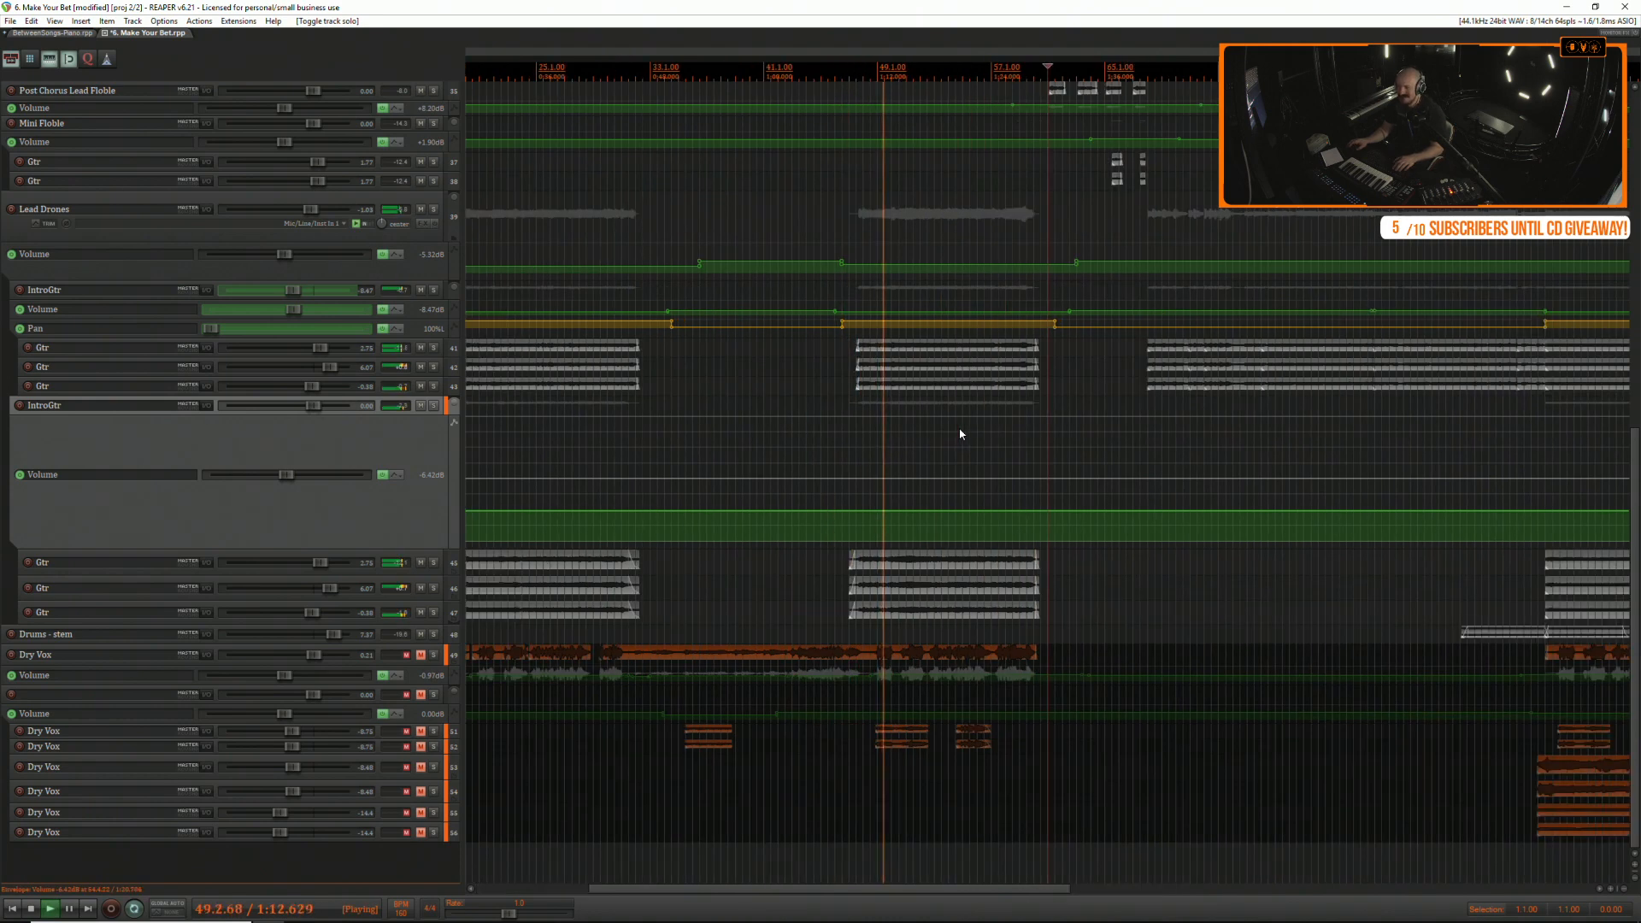
{"action": "left_click", "coordinate": [1022, 557]}
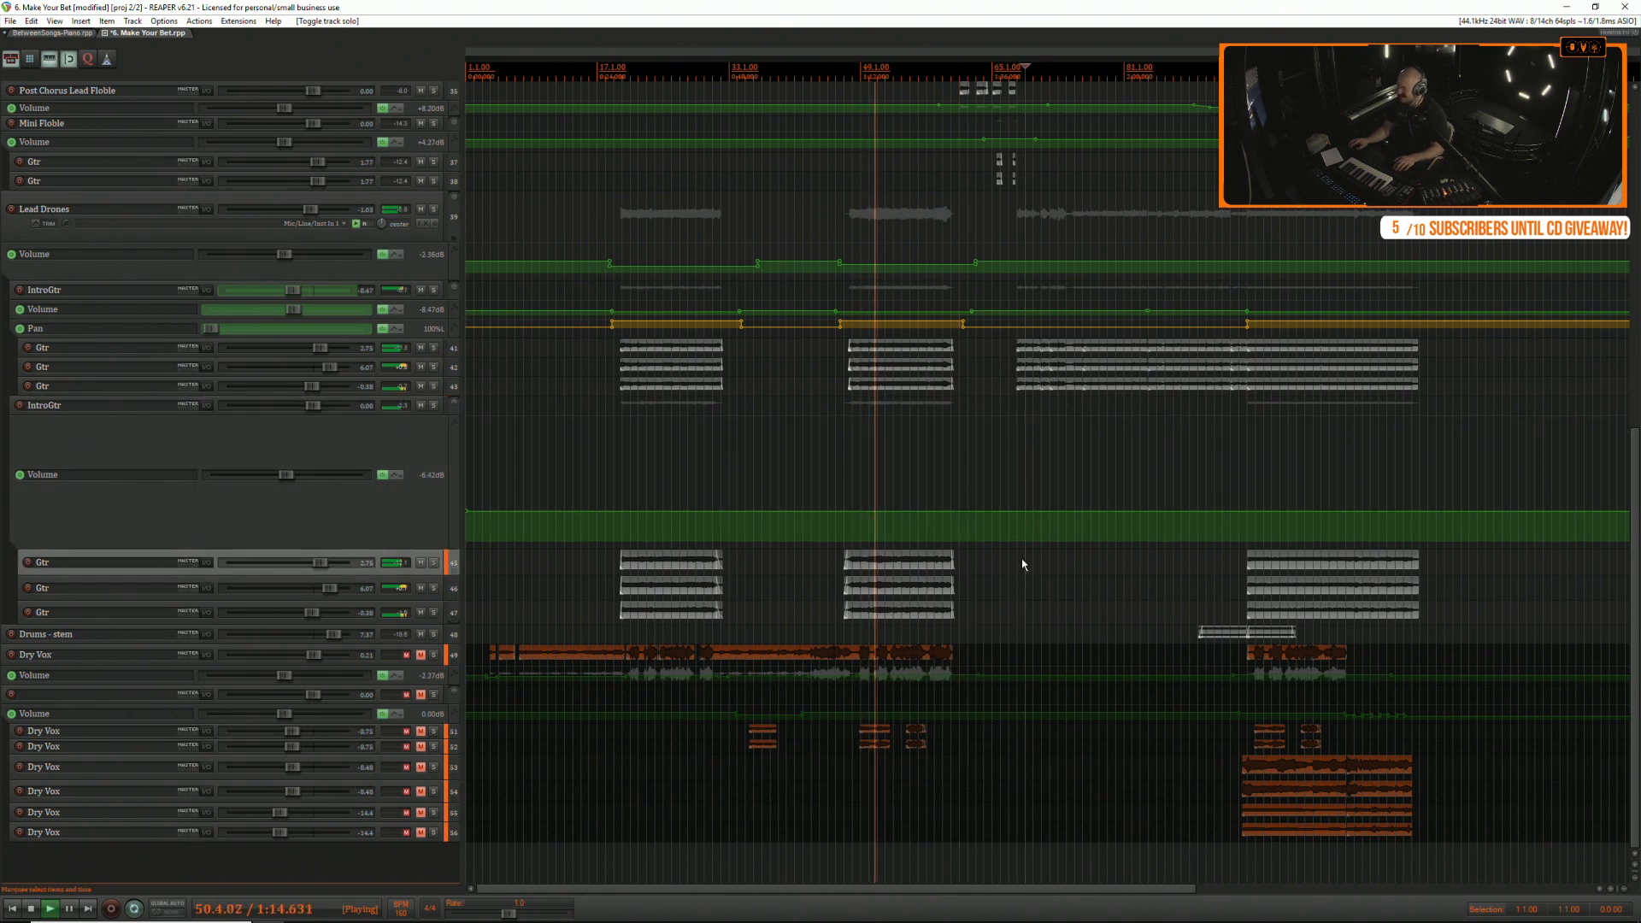
{"action": "scroll", "coordinate": [1022, 557], "scroll_direction": "up", "scroll_amount": 2}
{"action": "scroll", "coordinate": [1020, 557], "scroll_direction": "up", "scroll_amount": 3}
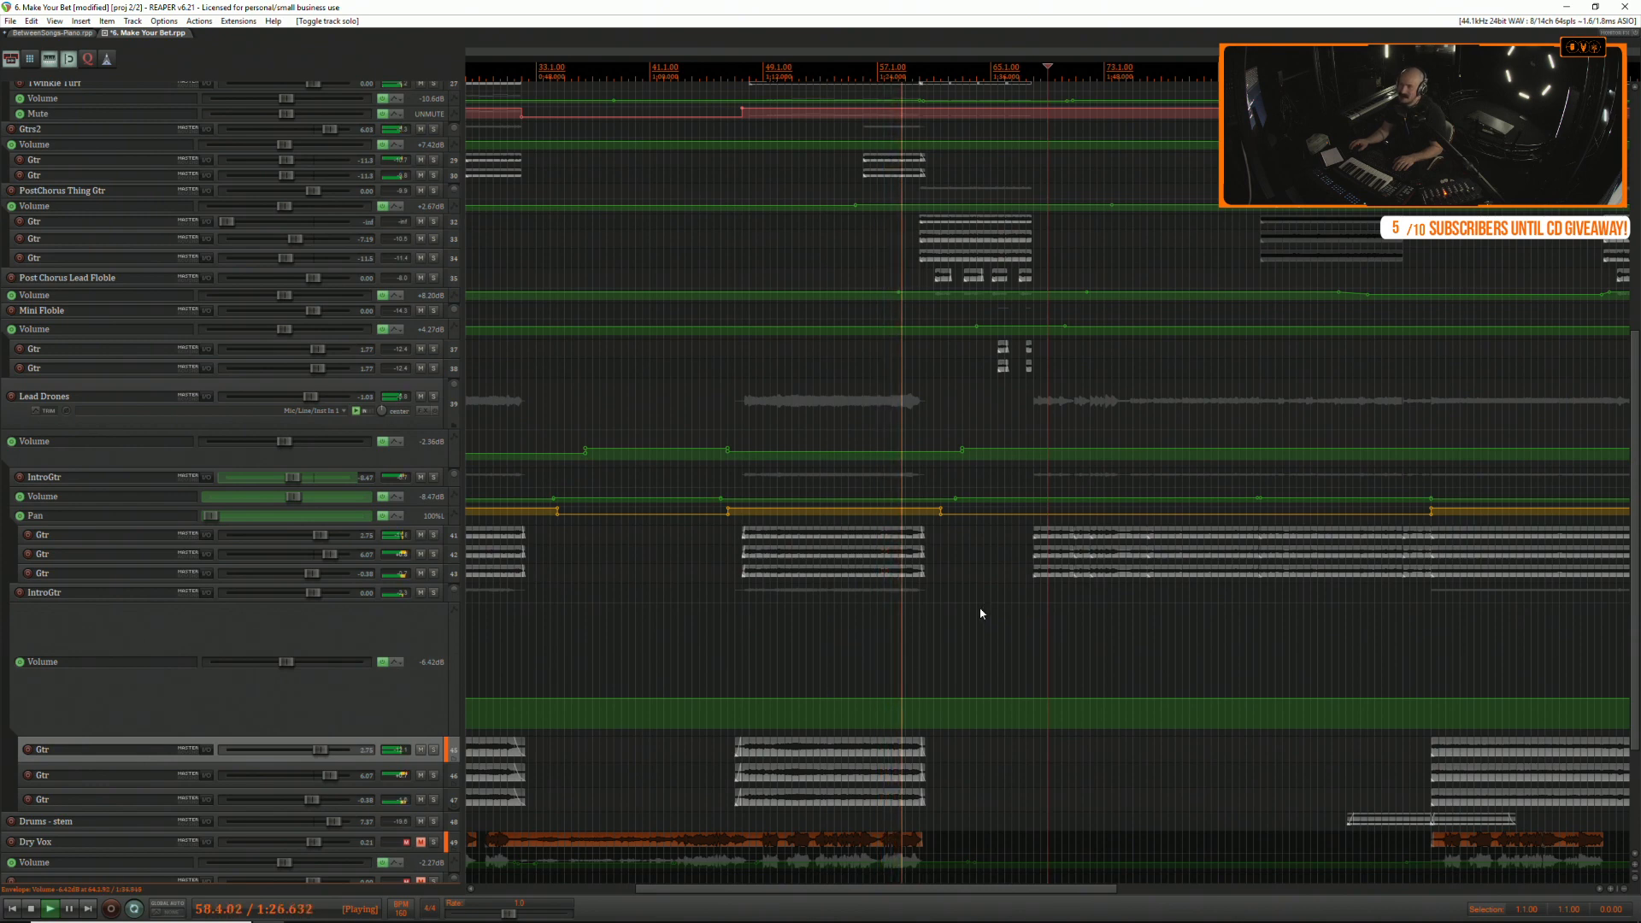
{"action": "scroll", "coordinate": [979, 614], "scroll_direction": "down", "scroll_amount": 3}
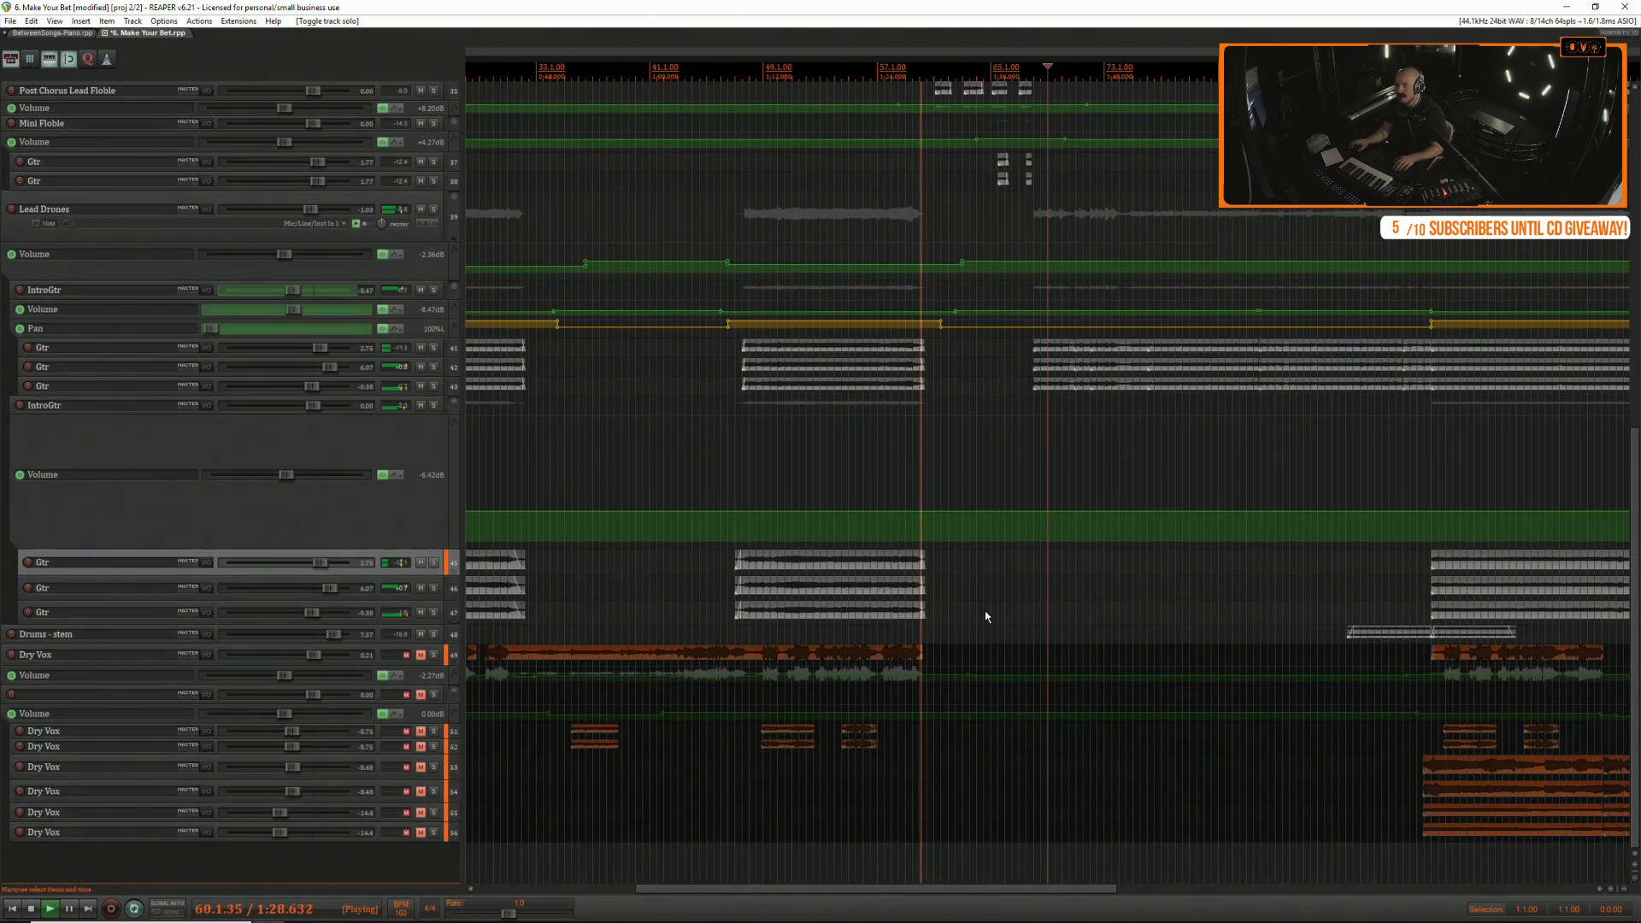
Enlarge the Post Chorus Lead Floble's Volume envelope lane and slightly raise its raised segment over the first post-chorus.
{"action": "scroll", "coordinate": [983, 609], "scroll_direction": "up", "scroll_amount": 5}
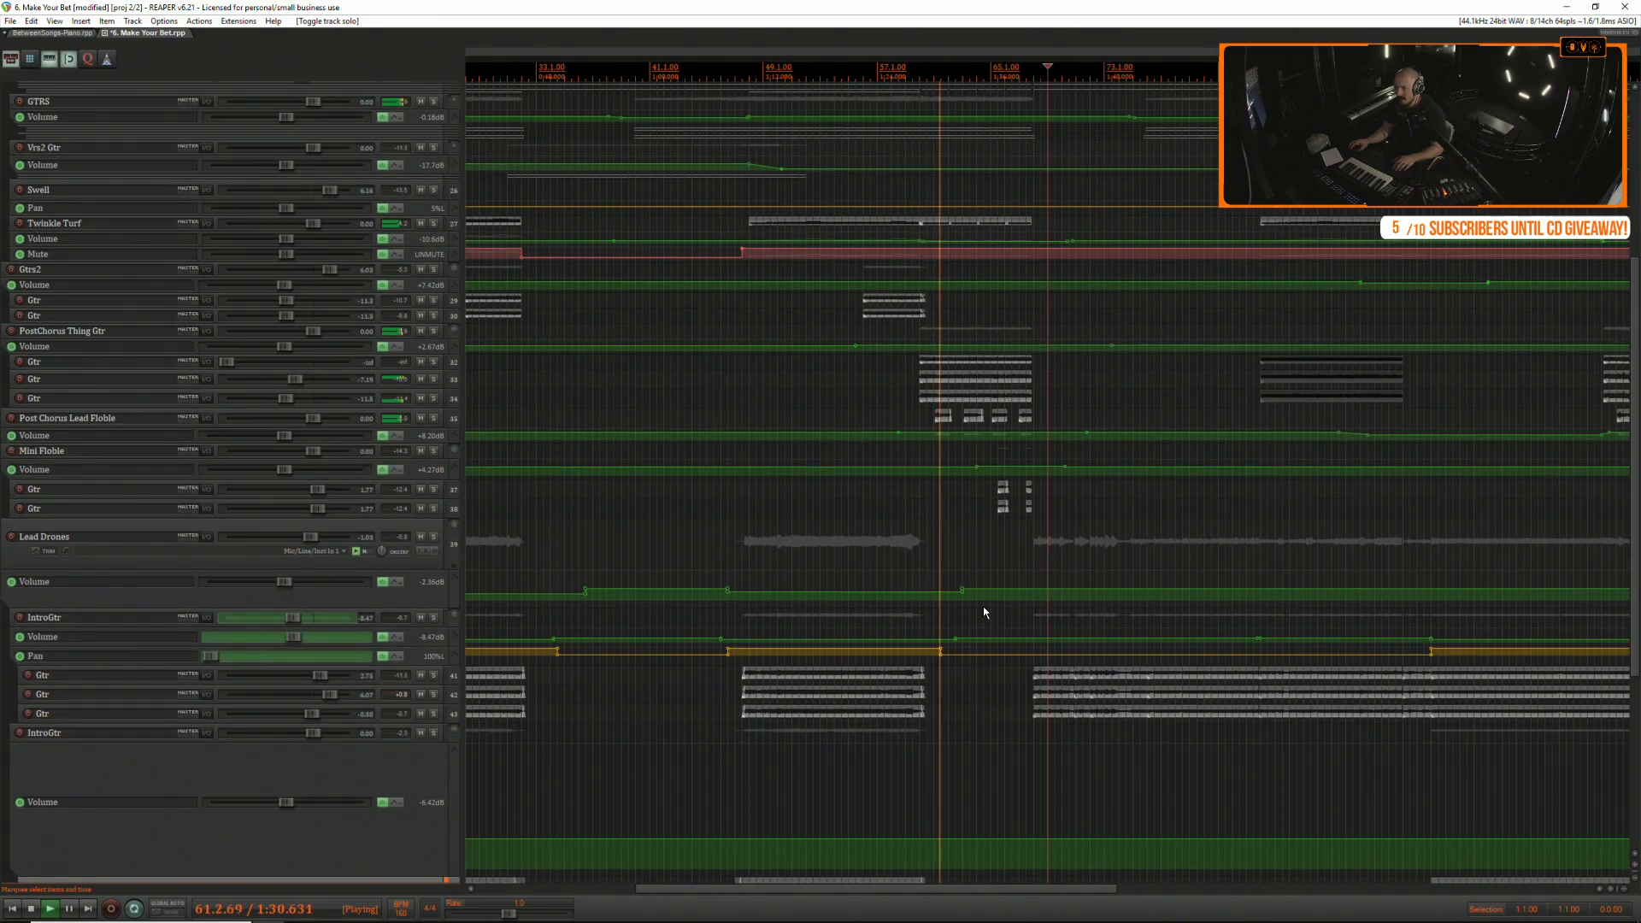
{"action": "left_click_drag", "start_coordinate": [454, 451], "coordinate": [454, 478]}
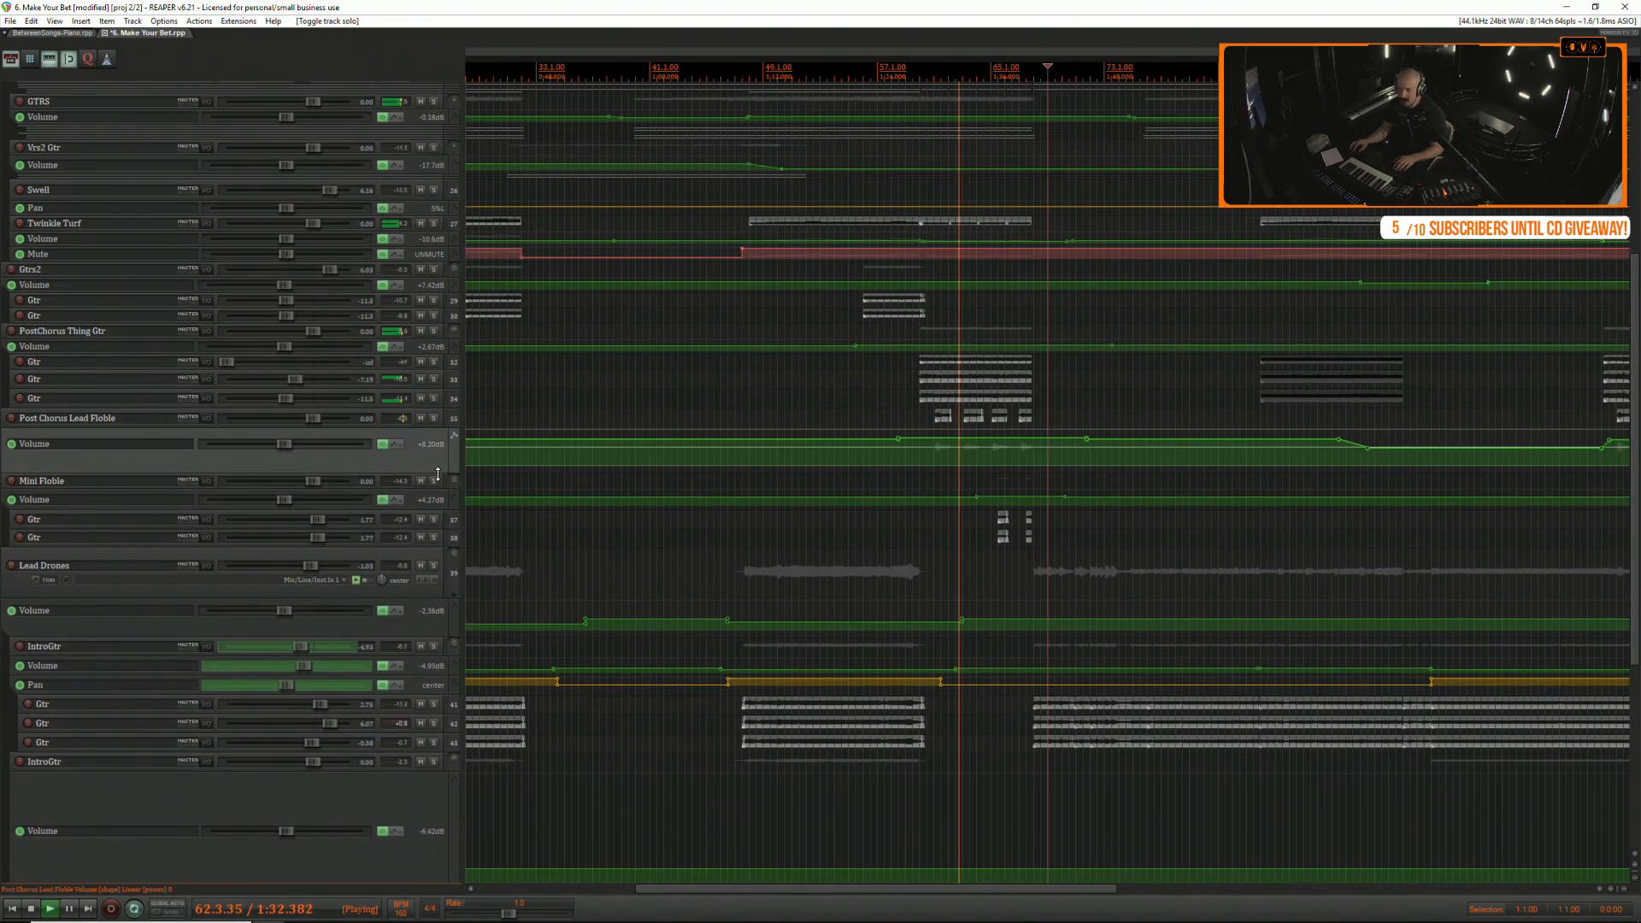
{"action": "left_click_drag", "start_coordinate": [974, 436], "coordinate": [977, 429]}
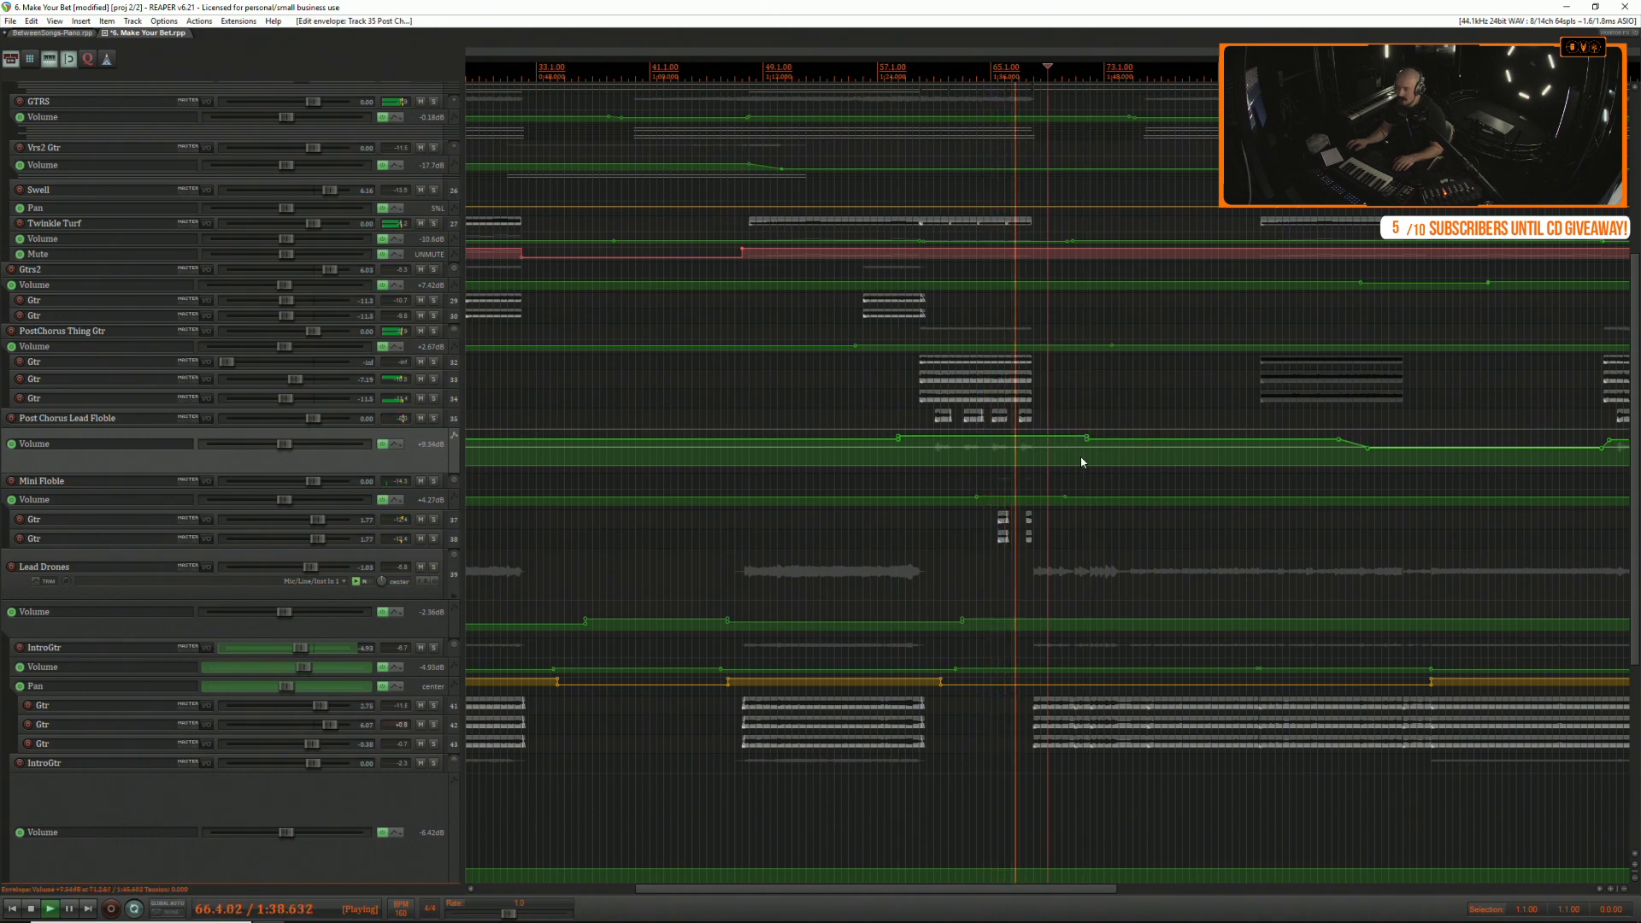
Place the edit cursor near bar 86 and shrink the second IntroGtr's Volume envelope lane to its minimum height.
{"action": "scroll", "coordinate": [1015, 562], "scroll_direction": "down", "scroll_amount": 5}
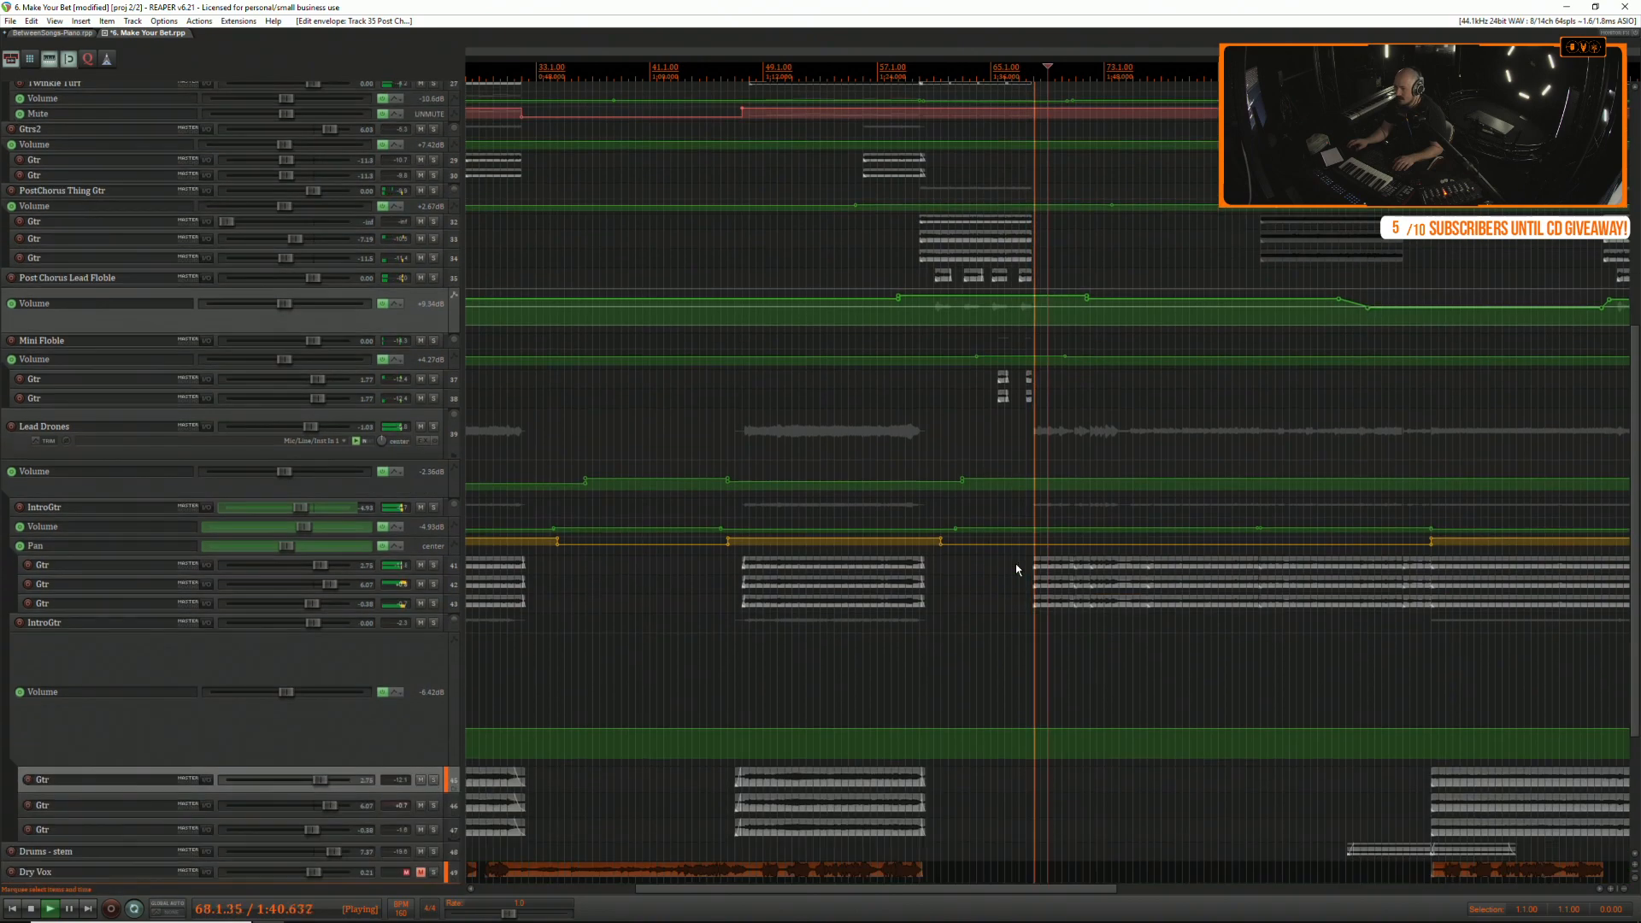
{"action": "scroll", "coordinate": [962, 561], "scroll_direction": "down", "scroll_amount": 3}
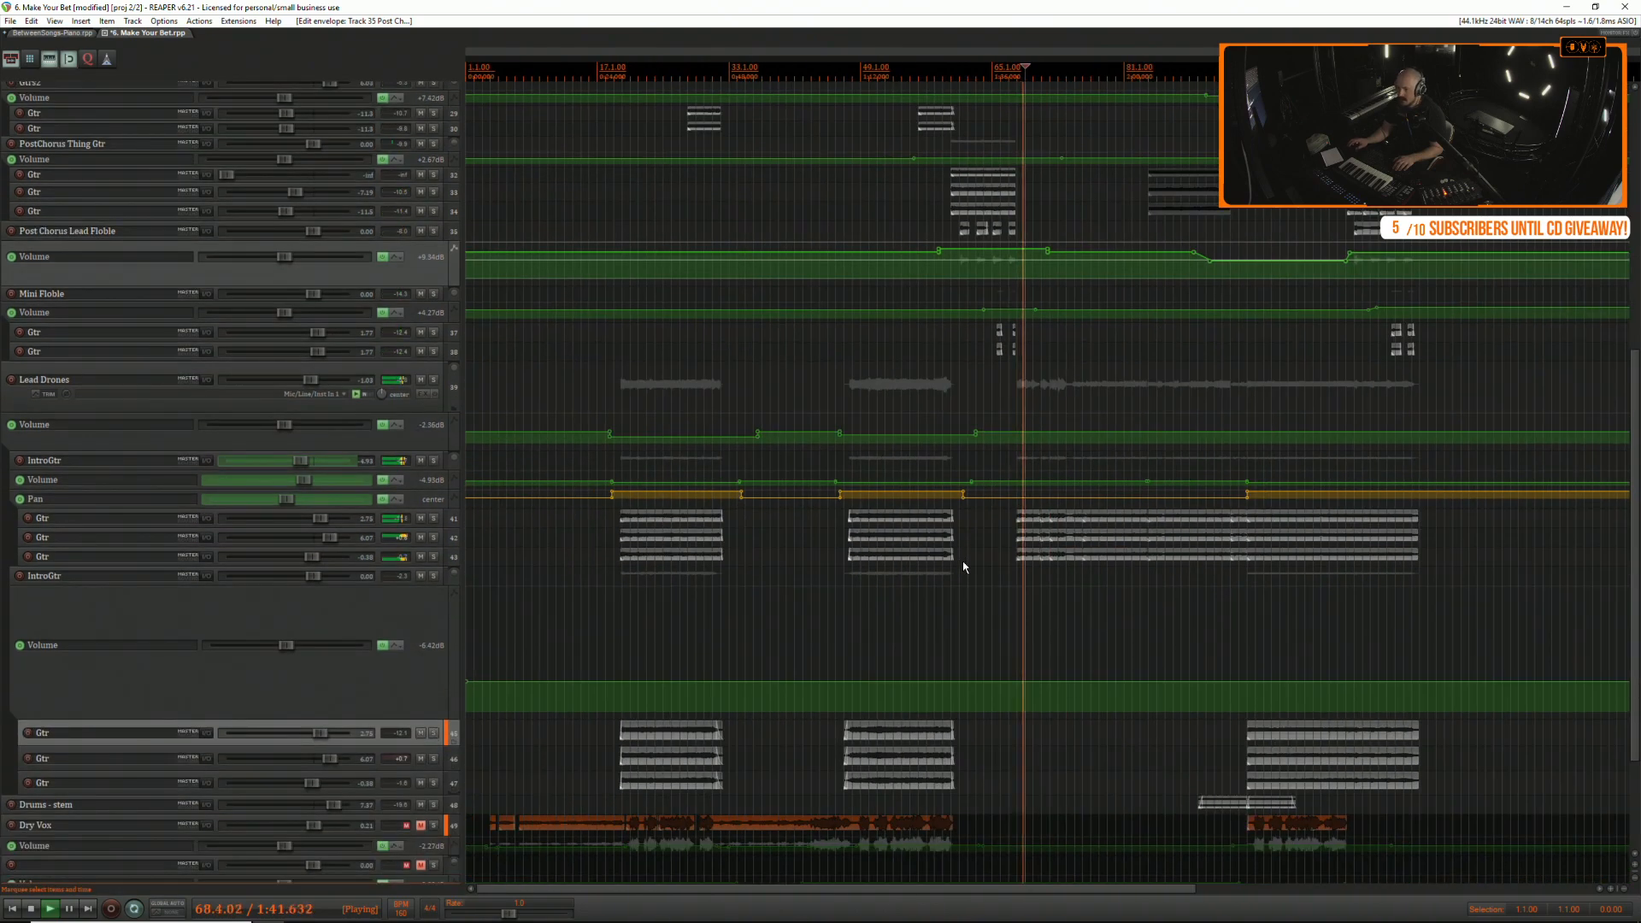
{"action": "left_click", "coordinate": [1167, 605]}
{"action": "scroll", "coordinate": [1166, 605], "scroll_direction": "up", "scroll_amount": 3}
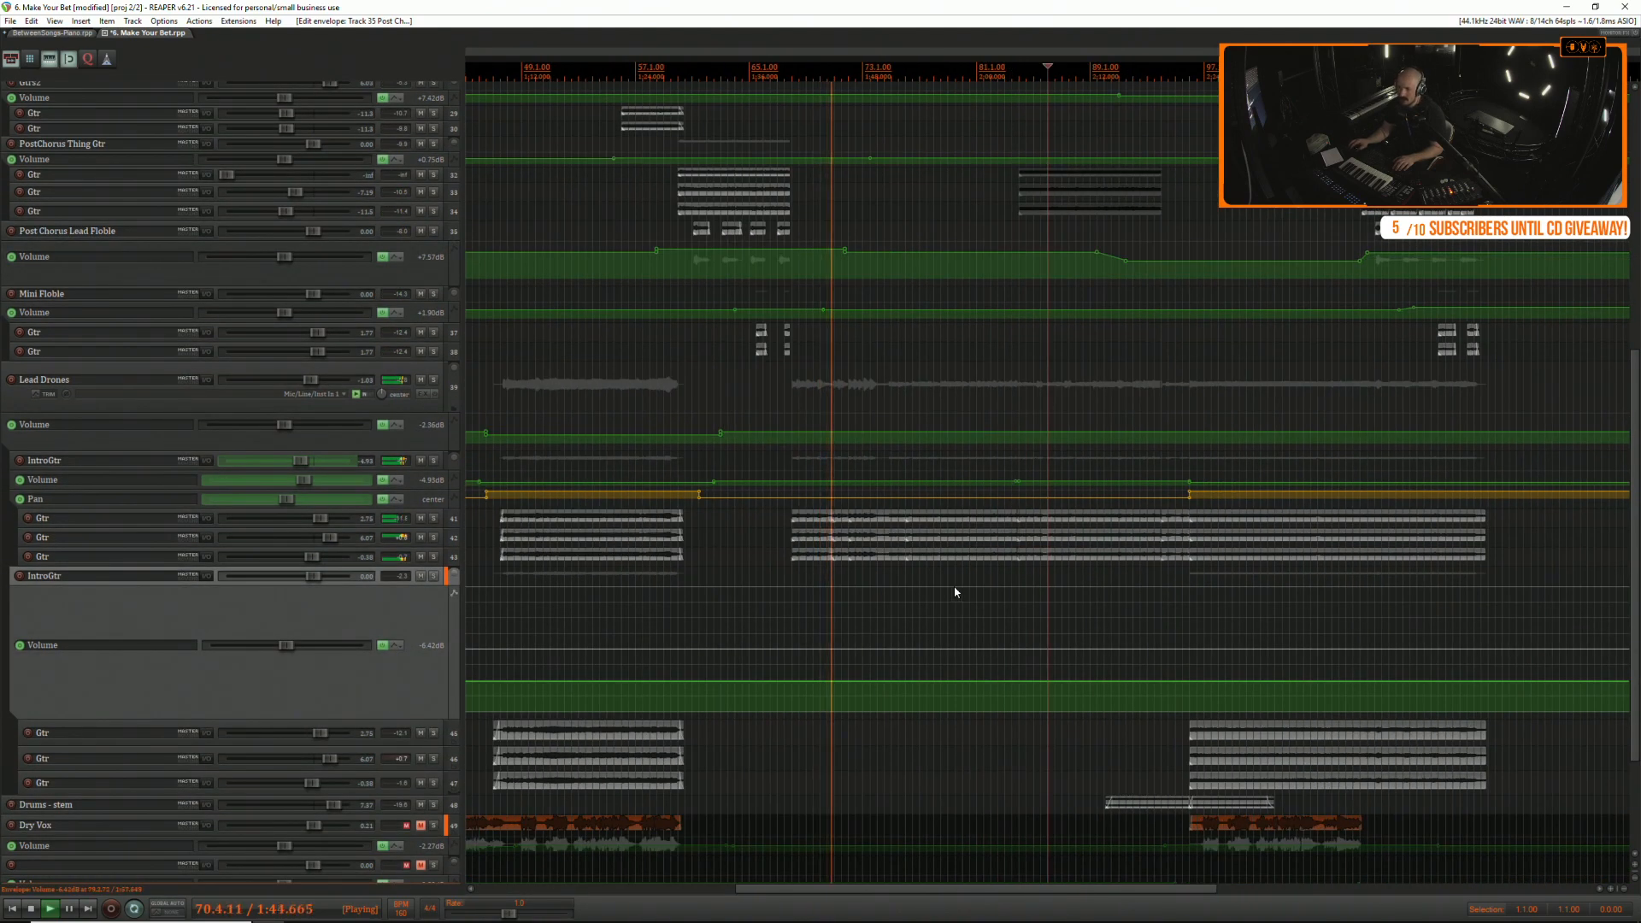
{"action": "left_click_drag", "start_coordinate": [423, 720], "coordinate": [434, 600]}
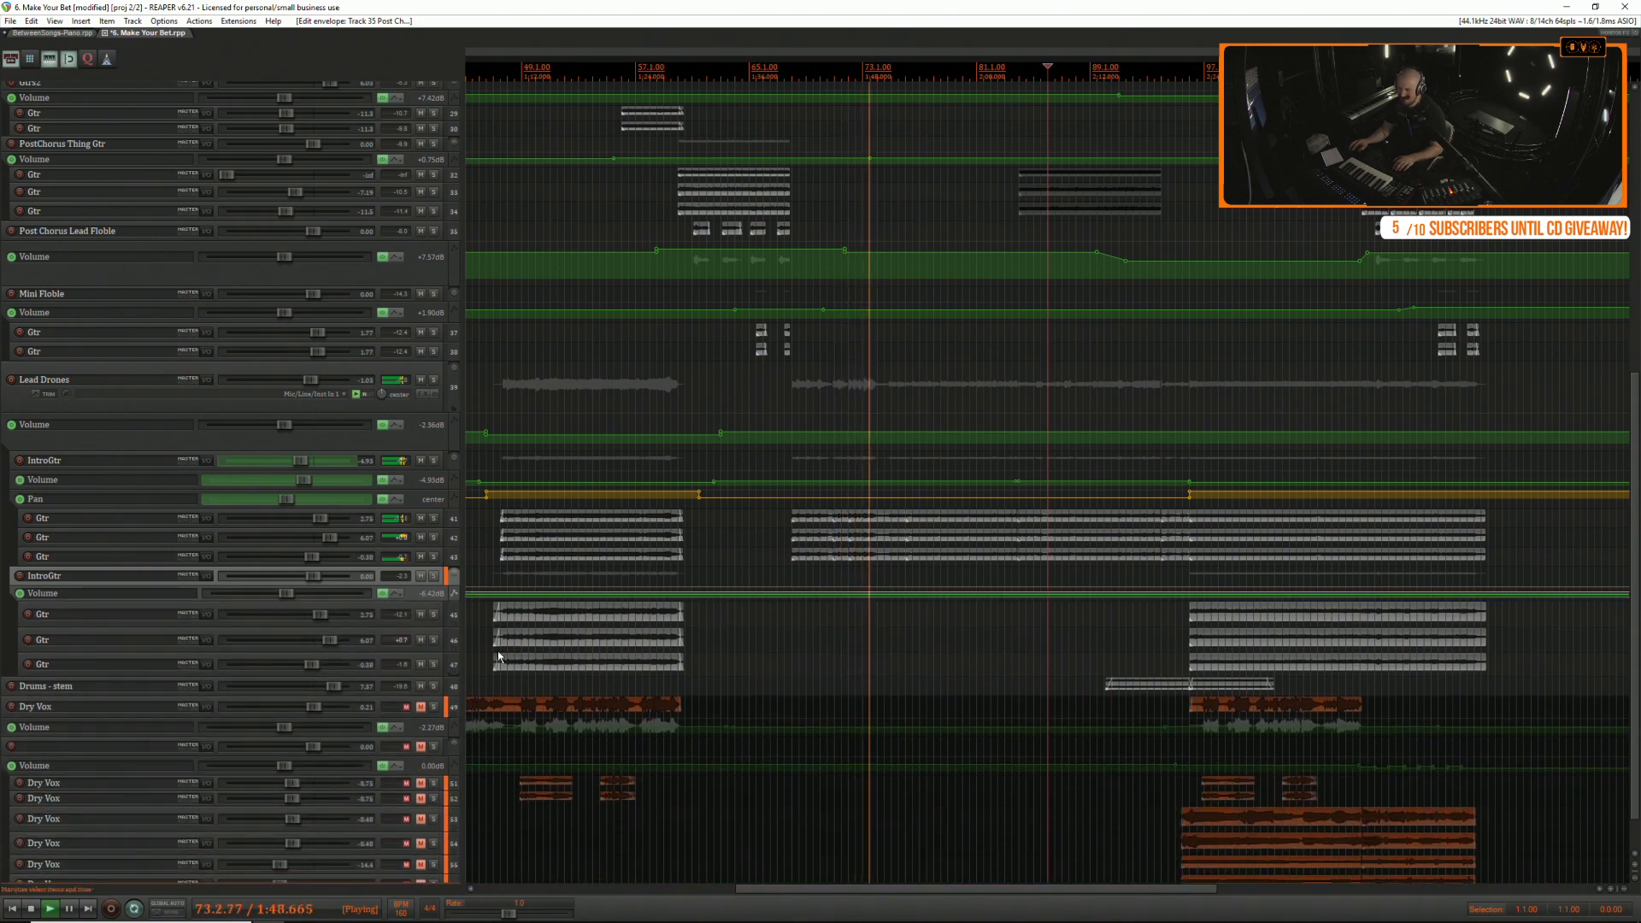
{"action": "scroll", "coordinate": [476, 681], "scroll_direction": "down", "scroll_amount": 3}
{"action": "scroll", "coordinate": [474, 675], "scroll_direction": "up", "scroll_amount": 2}
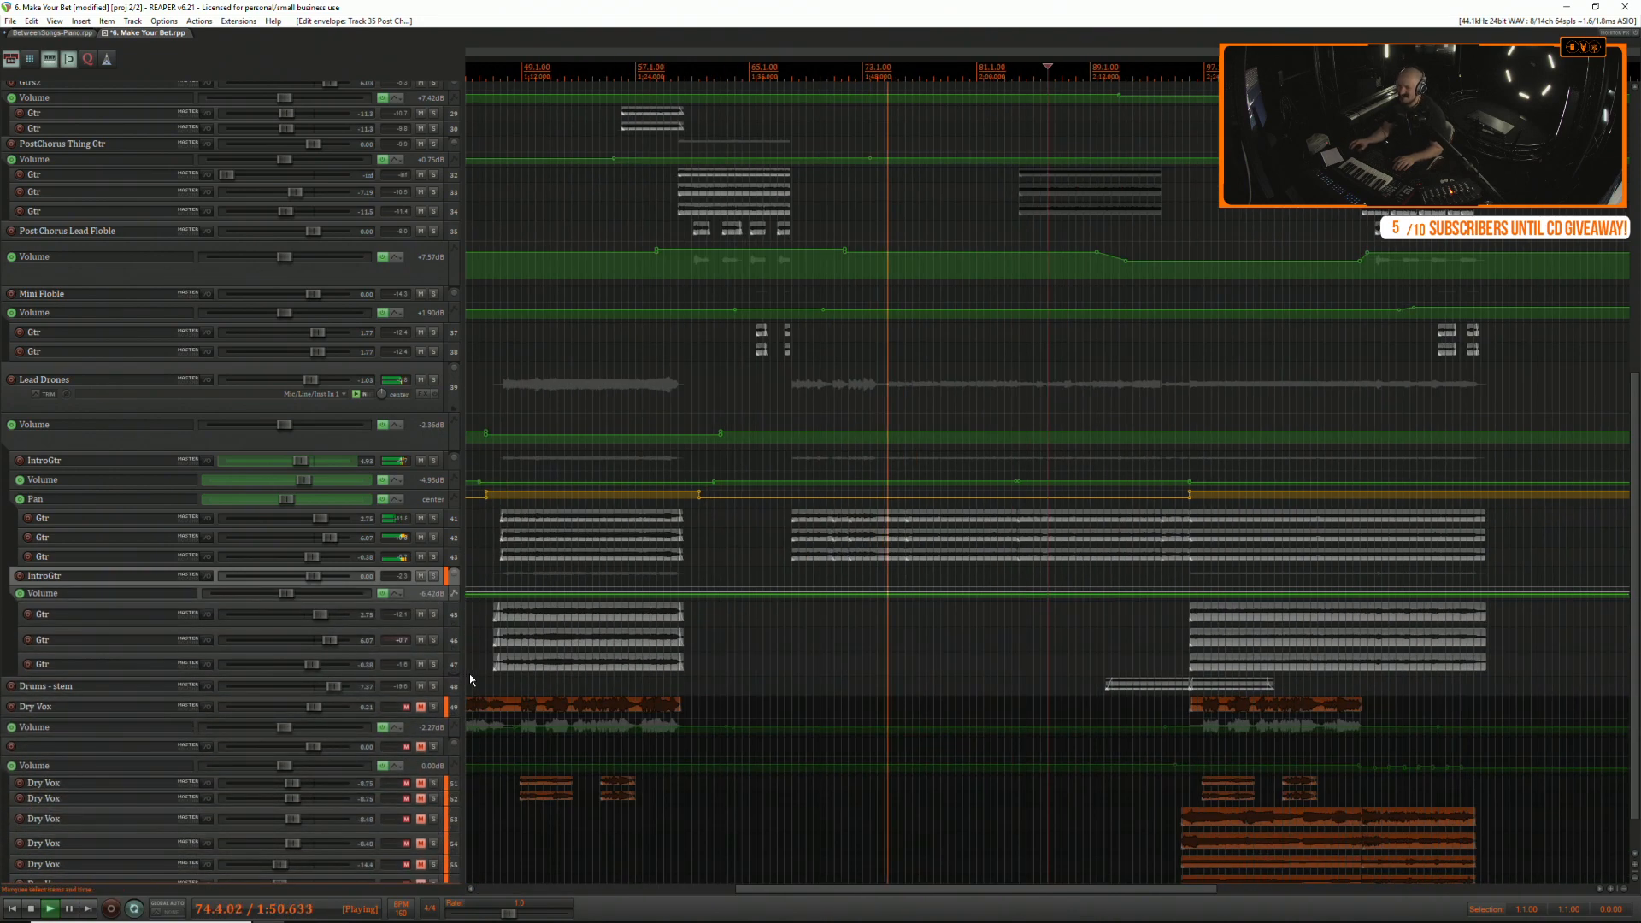
Enlarge the Volume and Pan envelope lanes of the first IntroGtr track.
{"action": "scroll", "coordinate": [458, 673], "scroll_direction": "down", "scroll_amount": 1}
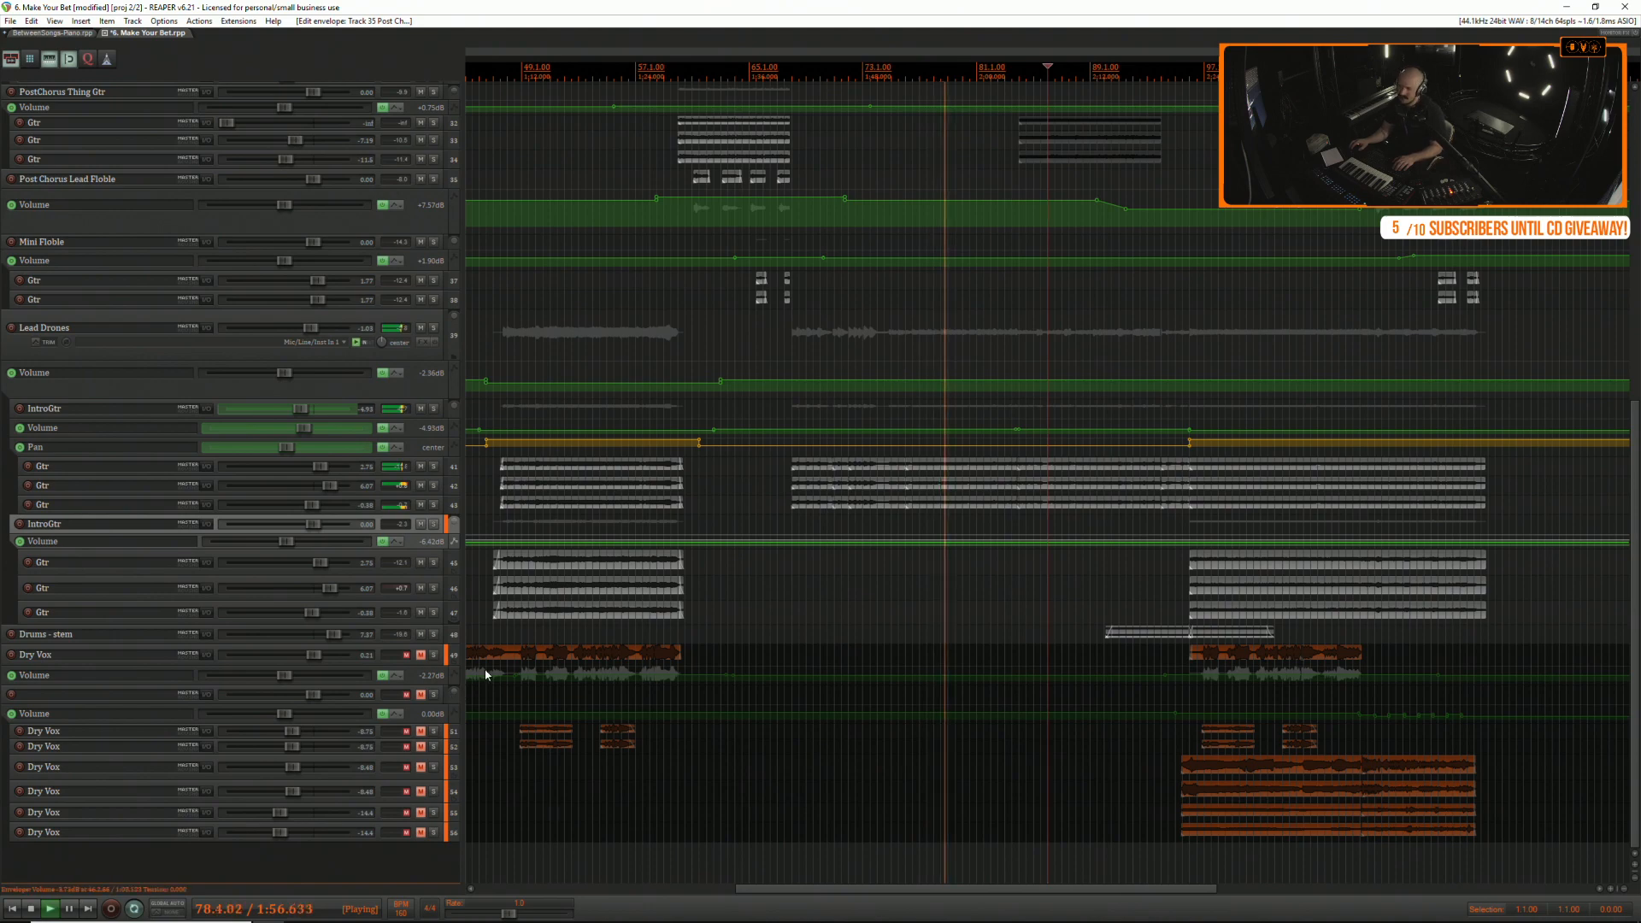
{"action": "left_click", "coordinate": [1130, 571]}
{"action": "scroll", "coordinate": [1131, 571], "scroll_direction": "up", "scroll_amount": 1}
{"action": "scroll", "coordinate": [1093, 577], "scroll_direction": "down", "scroll_amount": 2}
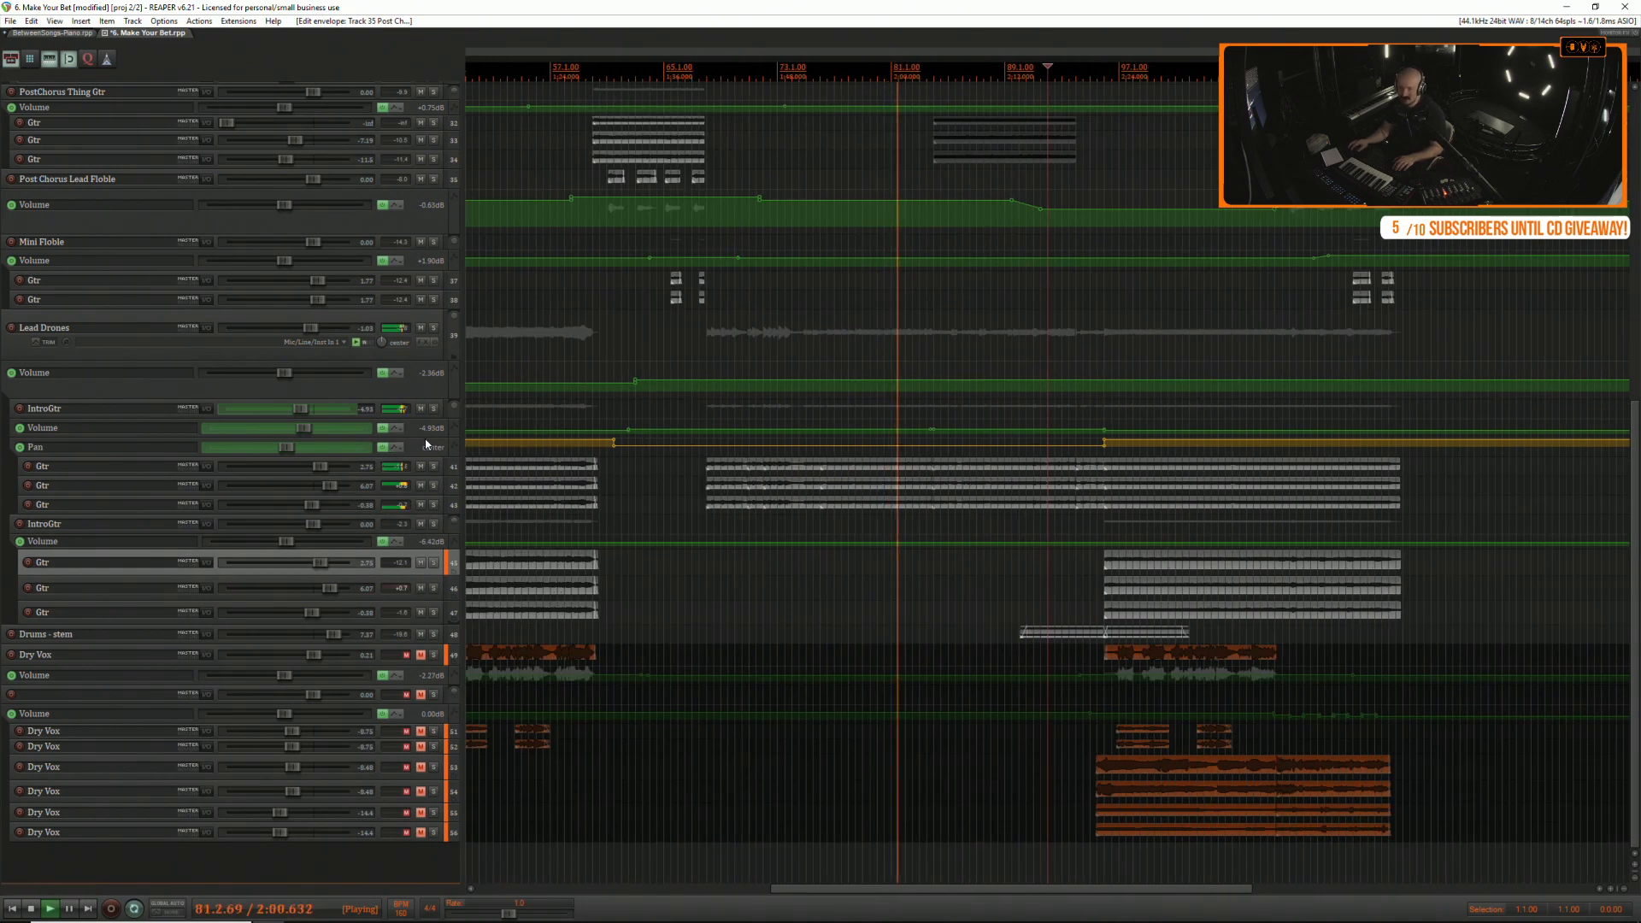
{"action": "left_click_drag", "start_coordinate": [426, 444], "coordinate": [414, 502]}
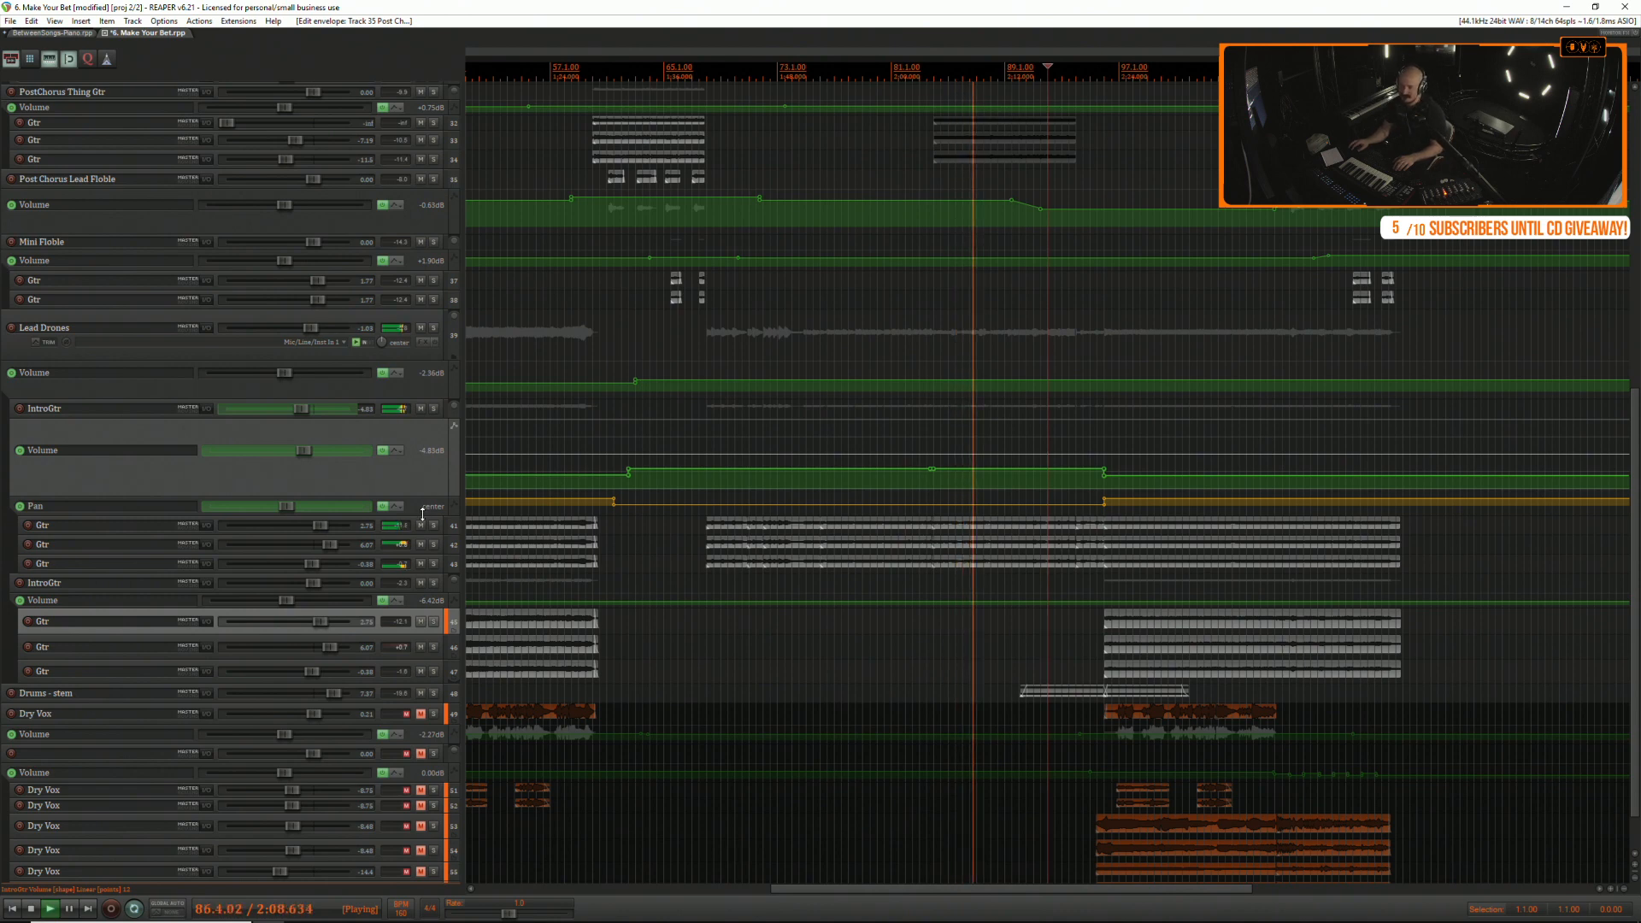
{"action": "mouse_move", "coordinate": [424, 517]}
{"action": "left_mouse_down"}
{"action": "mouse_move", "coordinate": [493, 541]}
{"action": "mouse_move", "coordinate": [439, 509]}
{"action": "mouse_move", "coordinate": [439, 533]}
{"action": "left_mouse_up"}
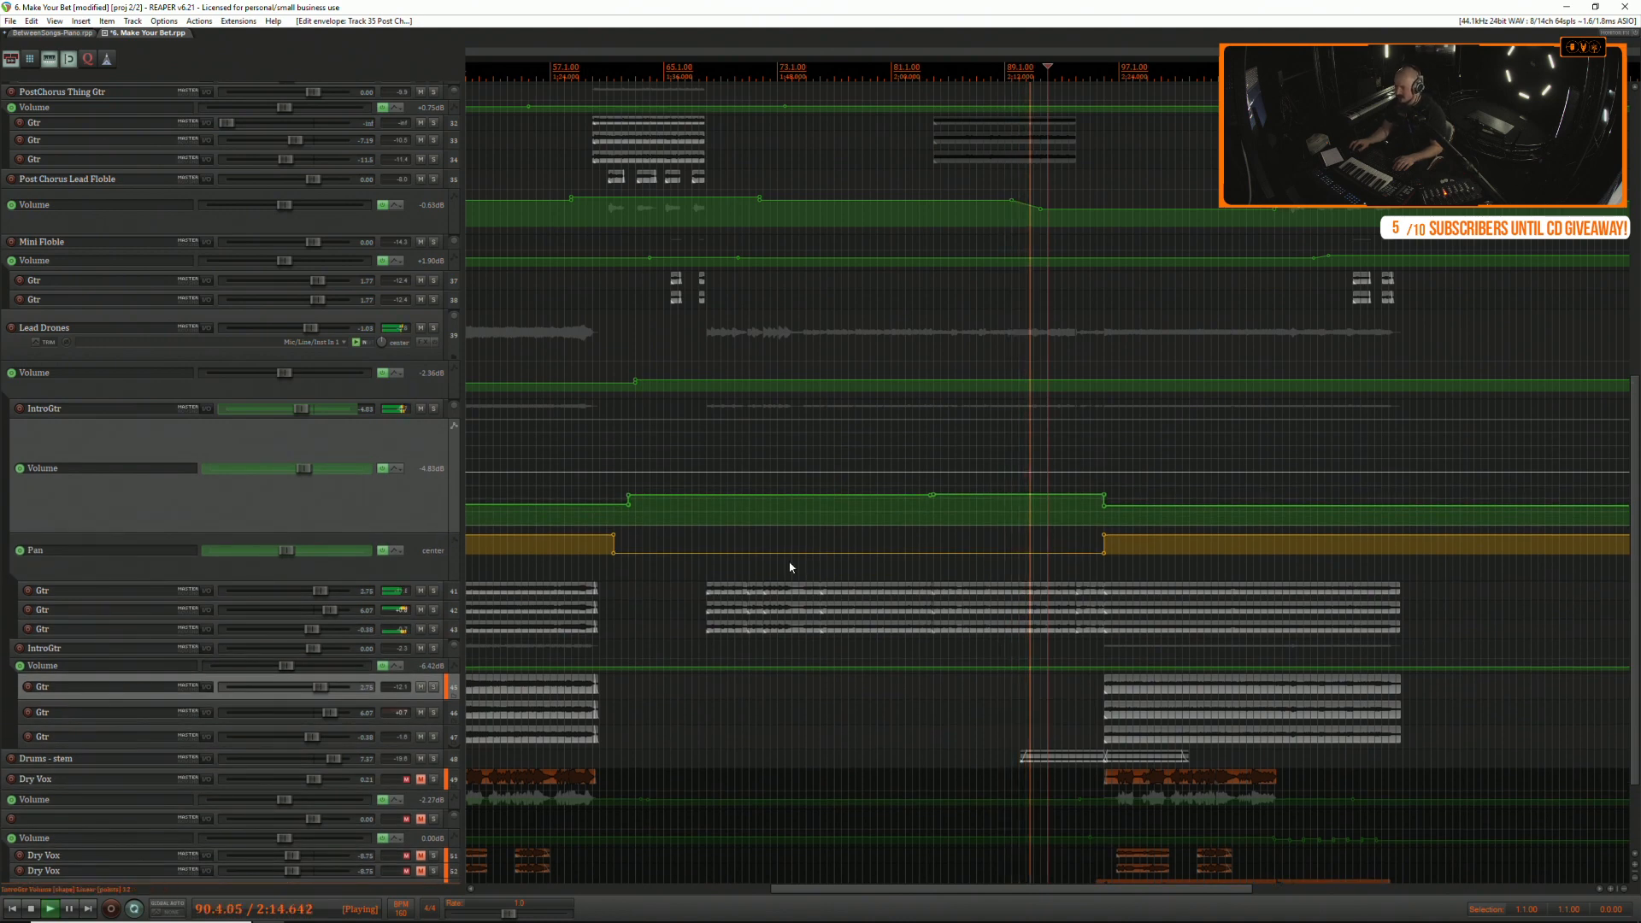
Solo the "Drums - stem" track during playback and rename it Swell.
{"action": "left_click", "coordinate": [1264, 571]}
{"action": "scroll", "coordinate": [1264, 571], "scroll_direction": "up", "scroll_amount": 3}
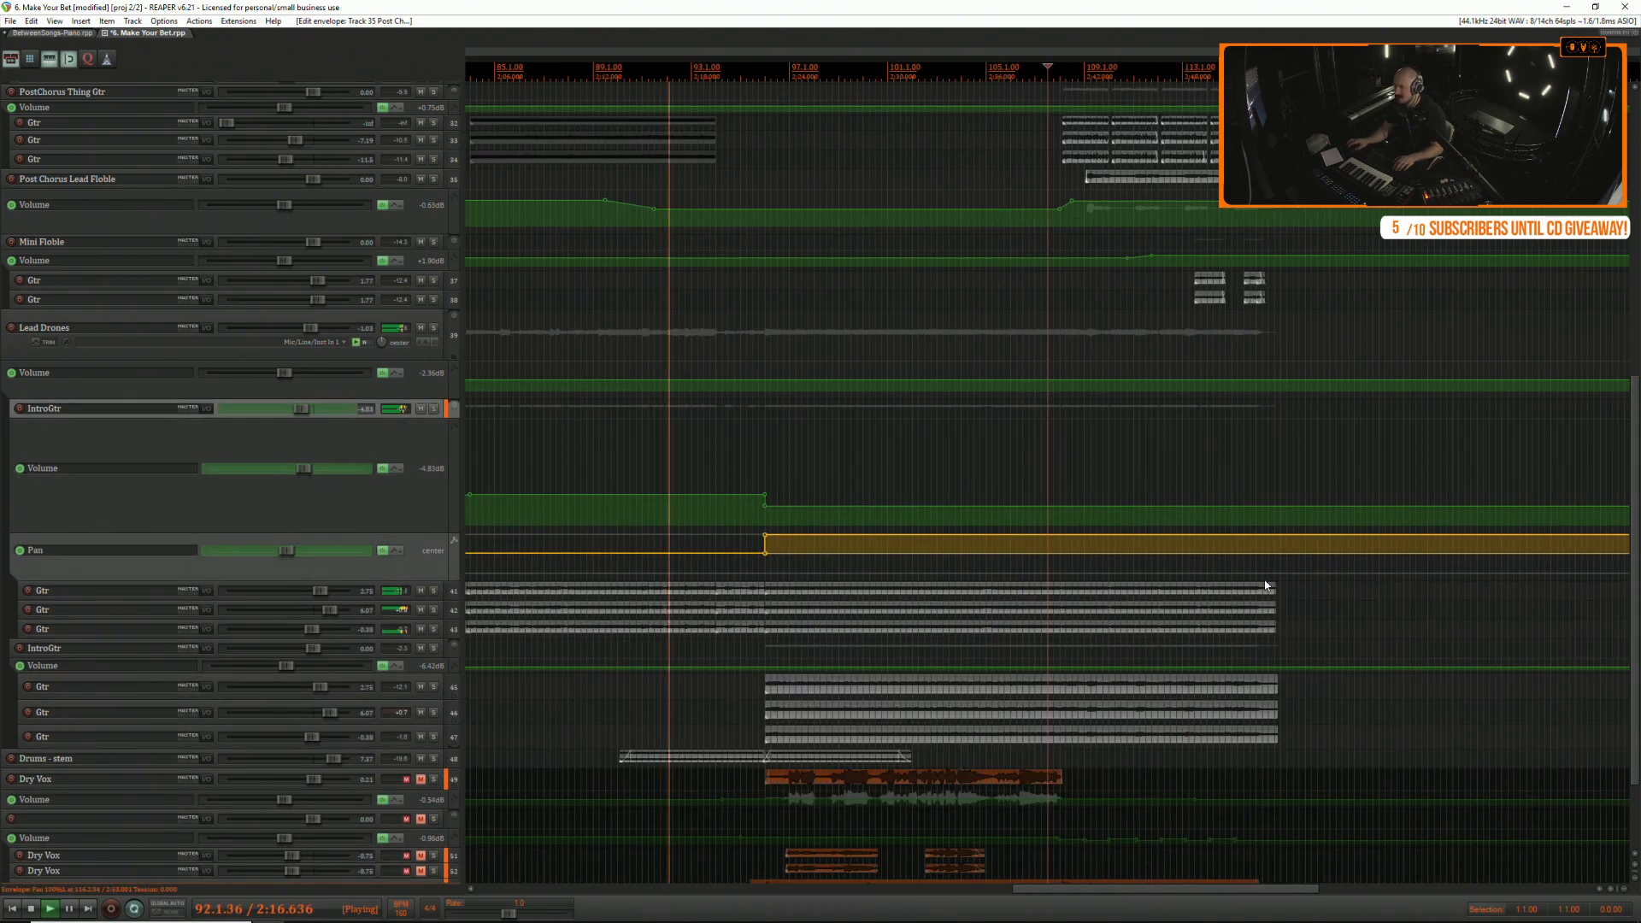
{"action": "scroll", "coordinate": [1260, 586], "scroll_direction": "down", "scroll_amount": 4}
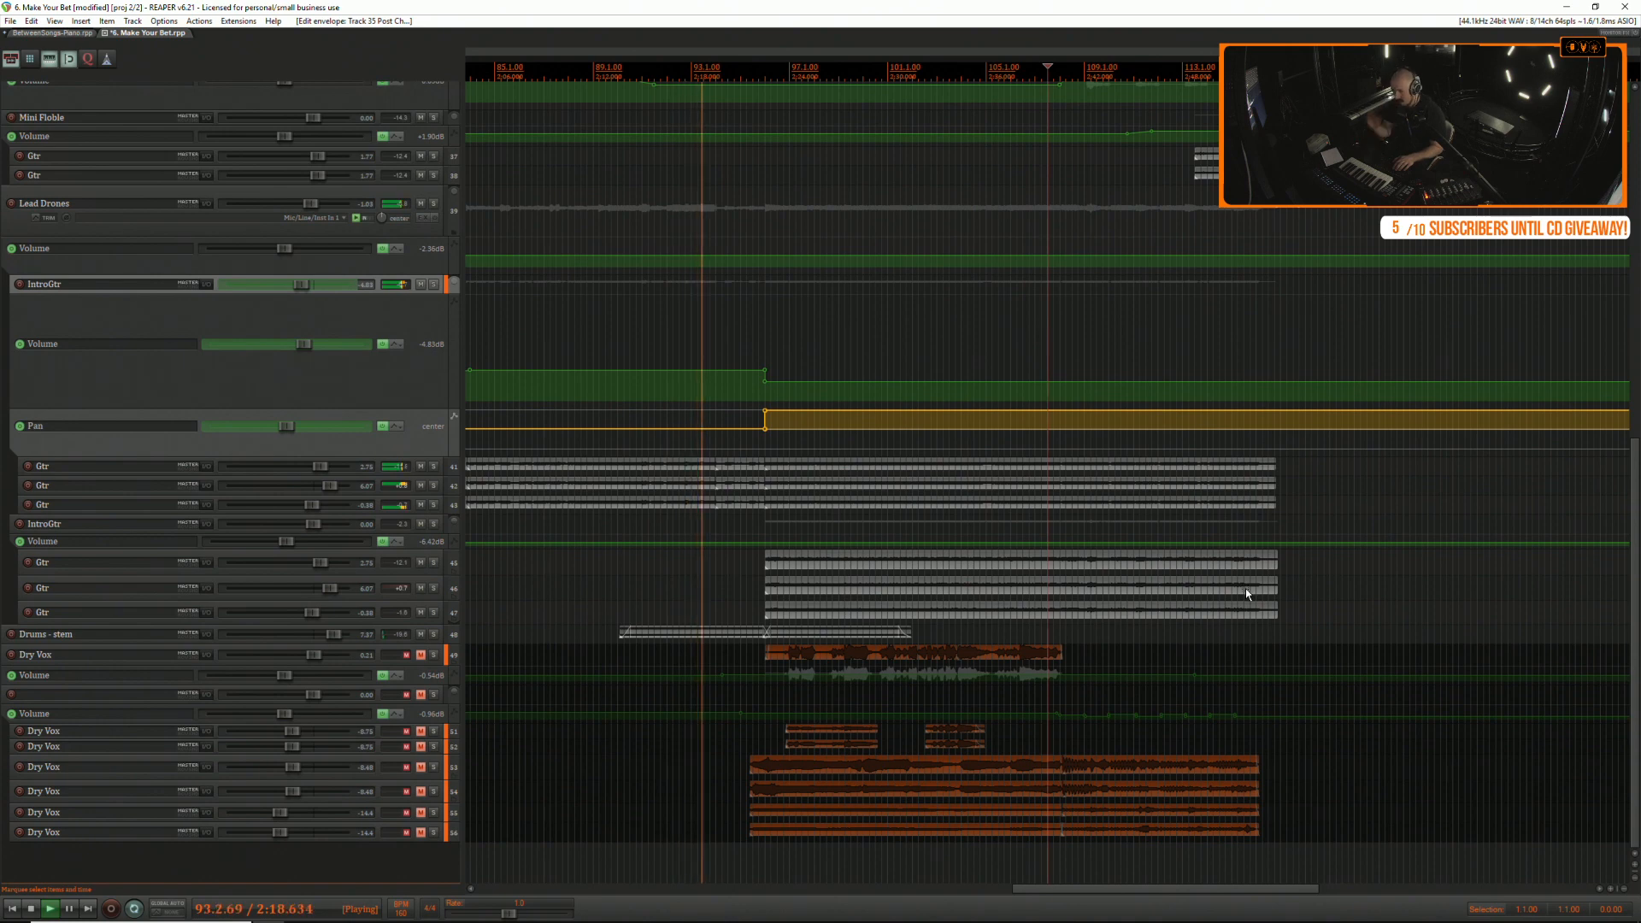
{"action": "left_click", "coordinate": [433, 636]}
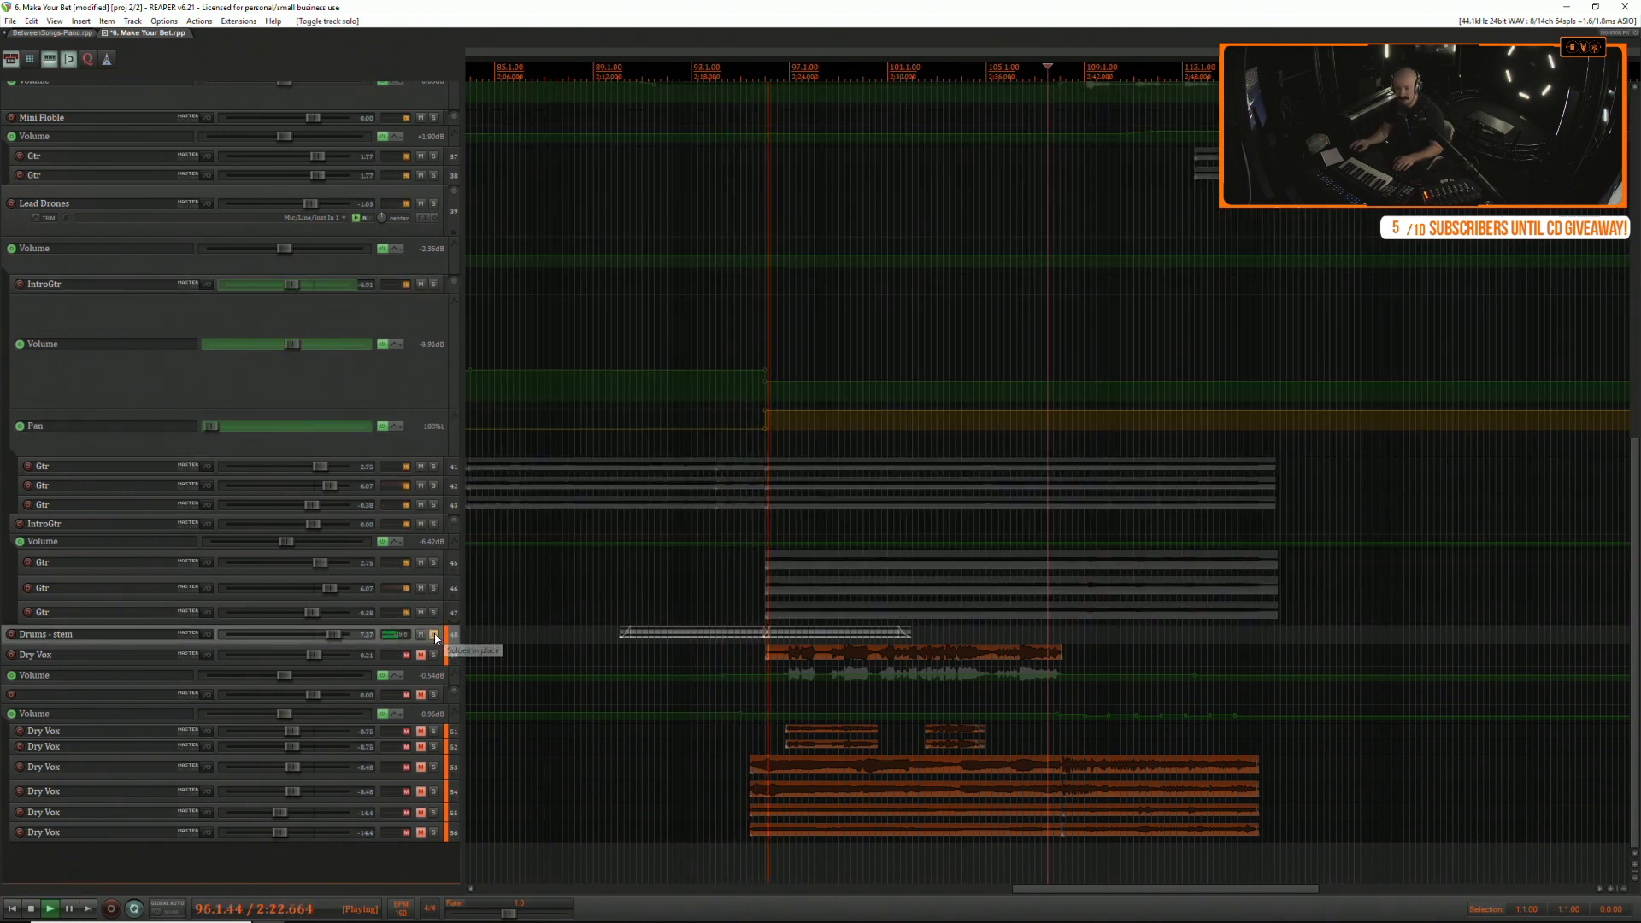
{"action": "double_click", "coordinate": [87, 636]}
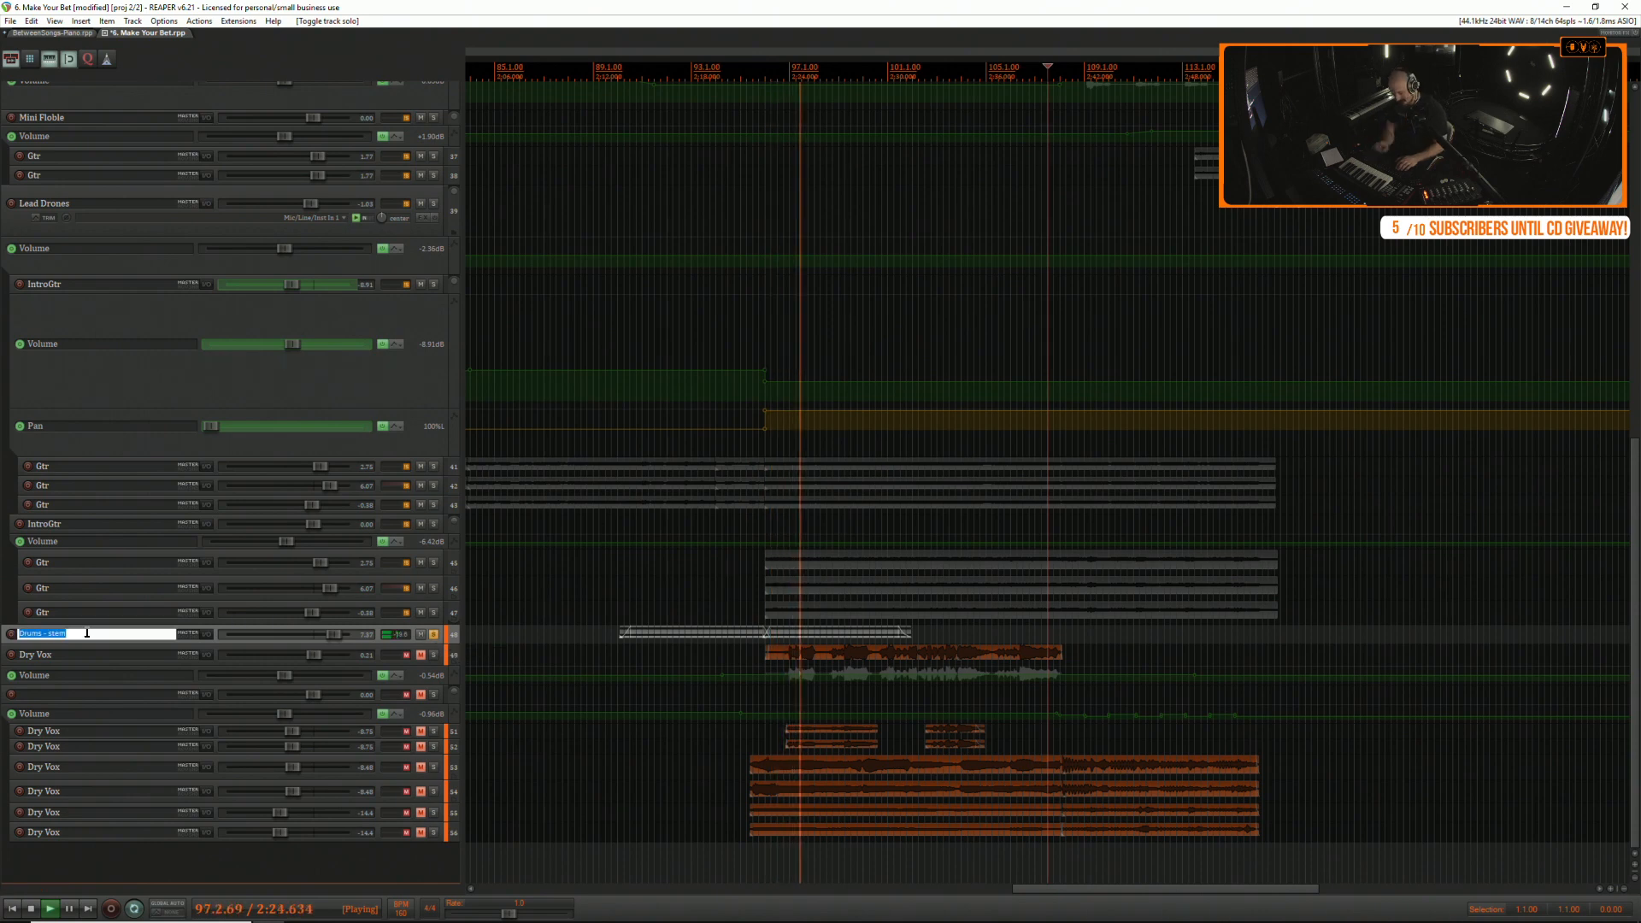
{"action": "type", "text": "Swell"}
{"action": "key", "text": "Return"}
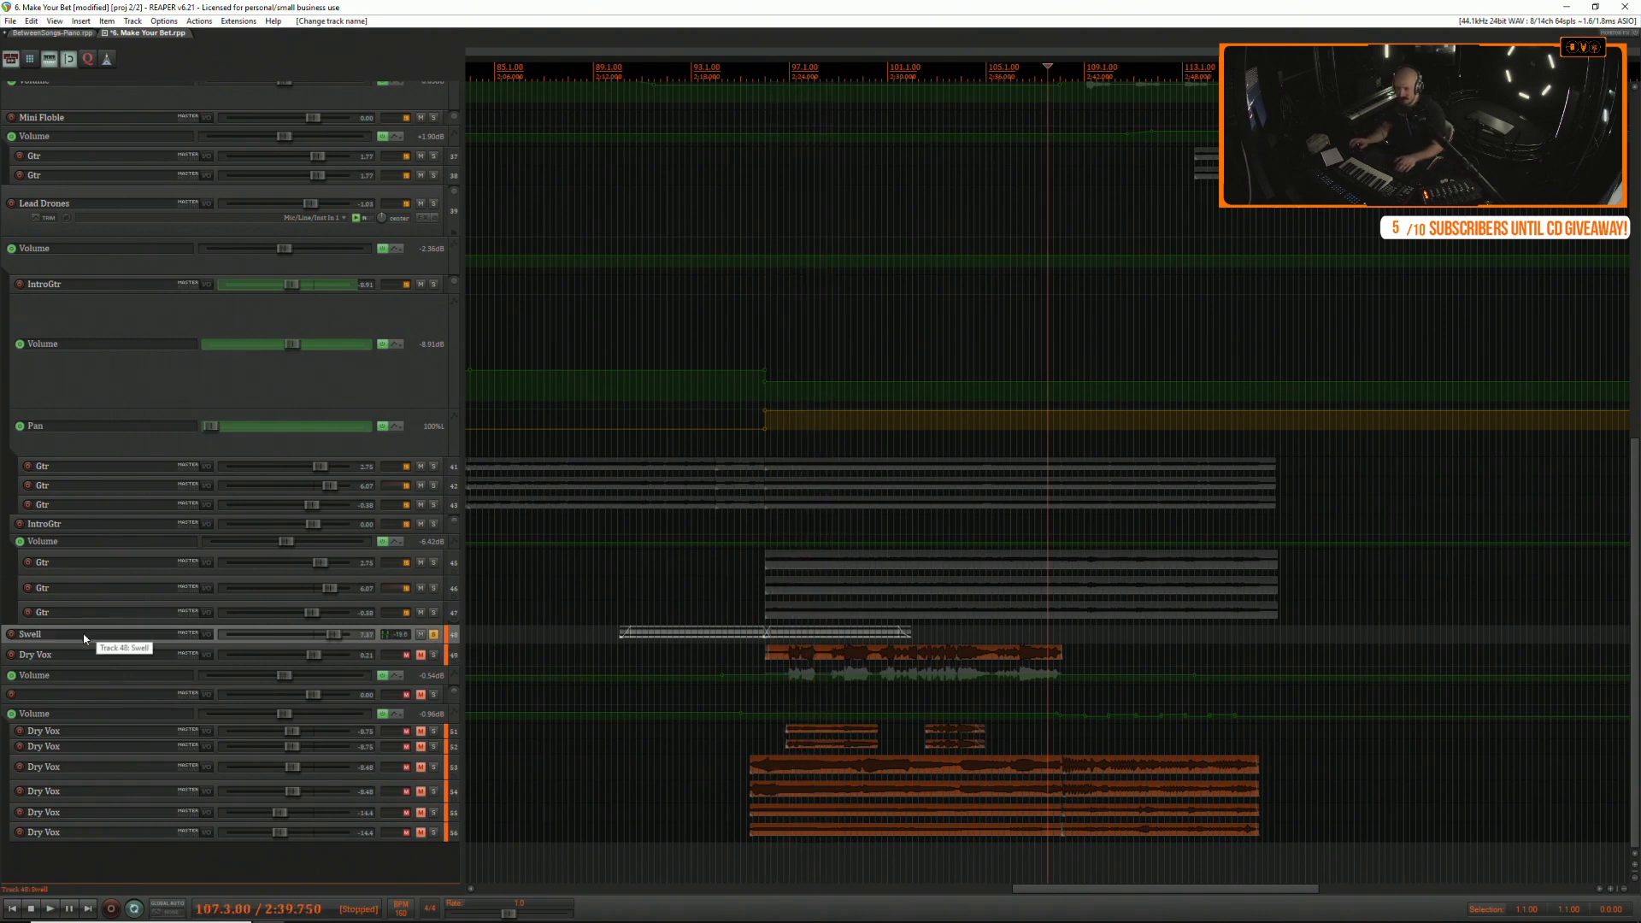
Unsolo the Swell track, play from bar 89 beat 3, and increase the track's height.
{"action": "key", "text": "space"}
{"action": "left_click", "coordinate": [609, 588]}
{"action": "key", "text": "space"}
{"action": "left_click", "coordinate": [434, 634]}
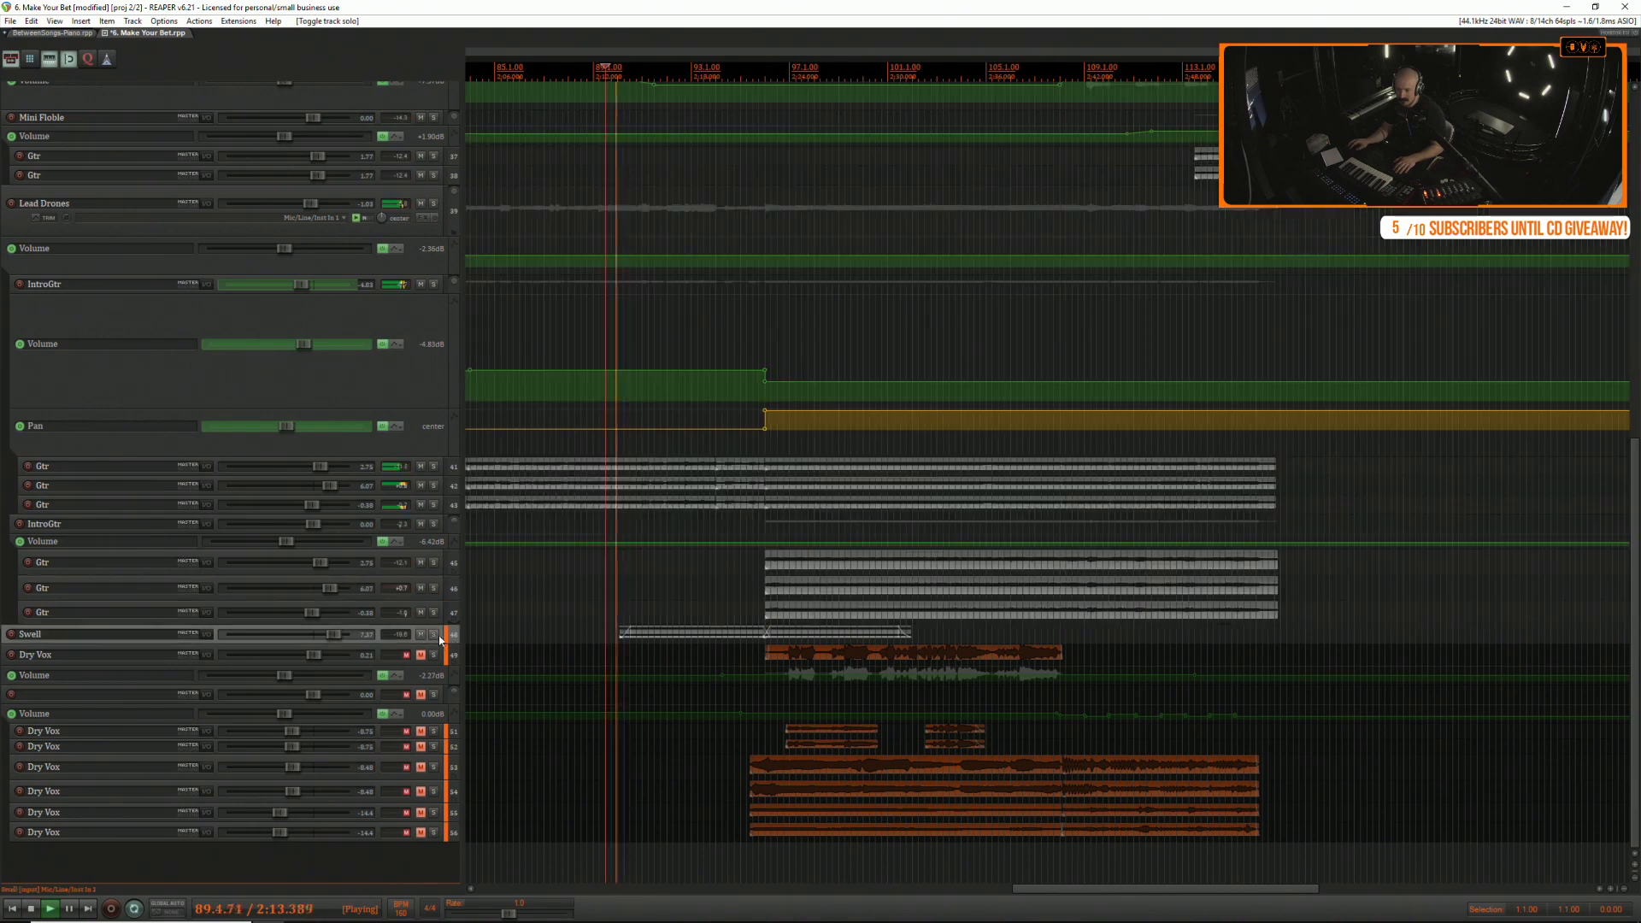
{"action": "left_click_drag", "start_coordinate": [431, 643], "coordinate": [431, 691]}
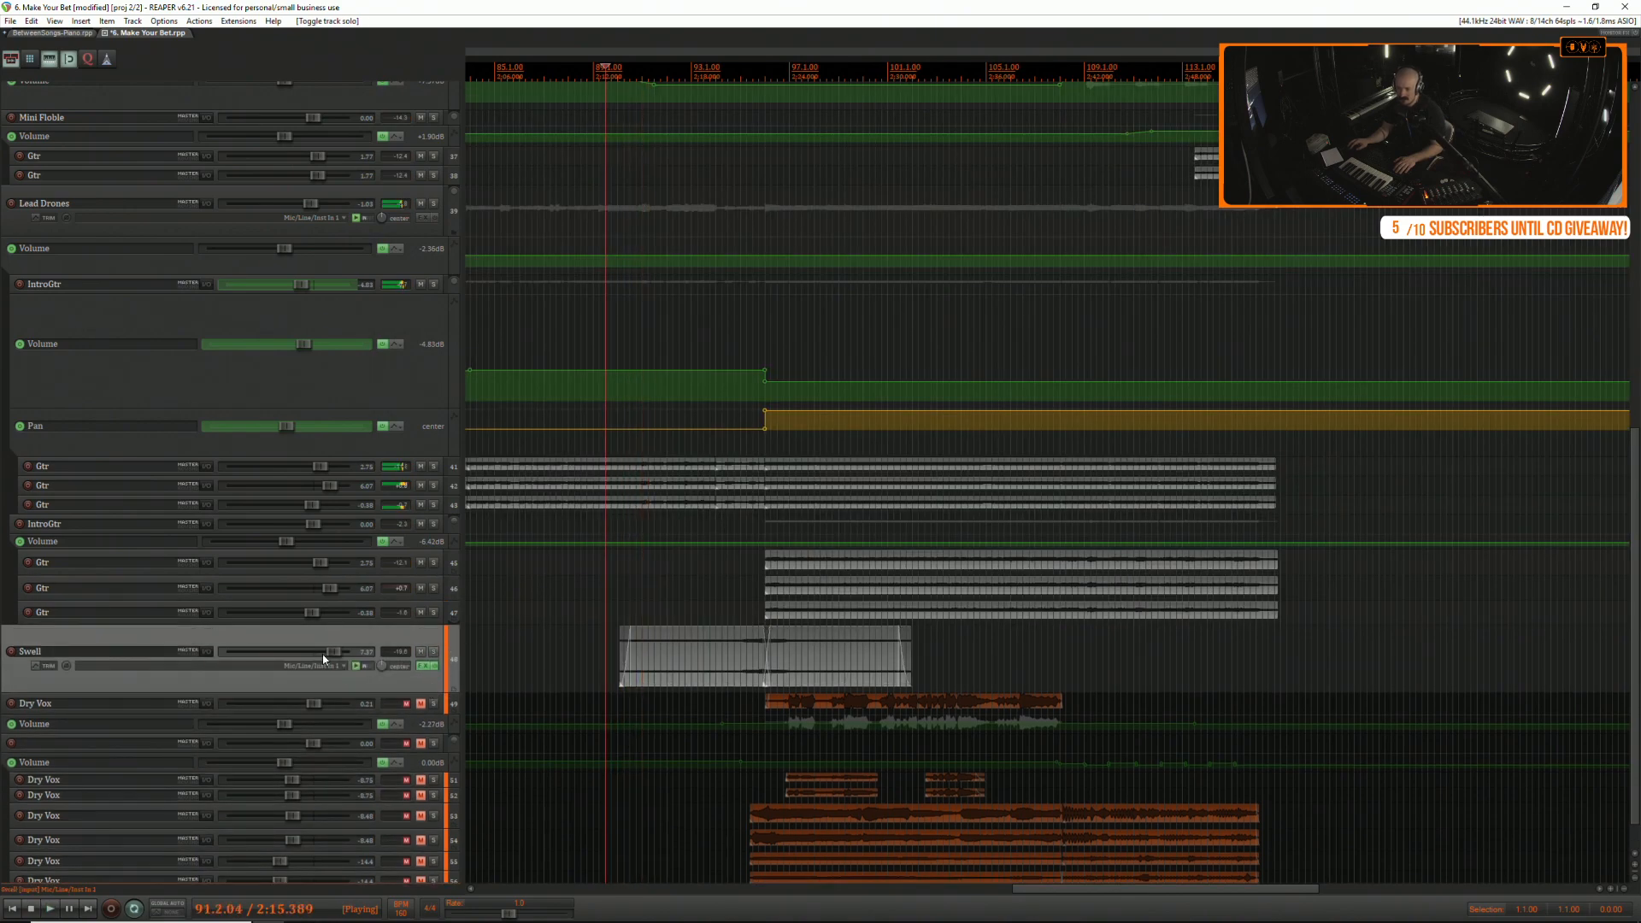
{"action": "key", "text": "space"}
Move the Swell track into the Drums folder and expand the folder to show Swell beneath Cyms.
{"action": "scroll", "coordinate": [242, 682], "scroll_direction": "up", "scroll_amount": 3}
{"action": "scroll", "coordinate": [96, 681], "scroll_direction": "up", "scroll_amount": 12}
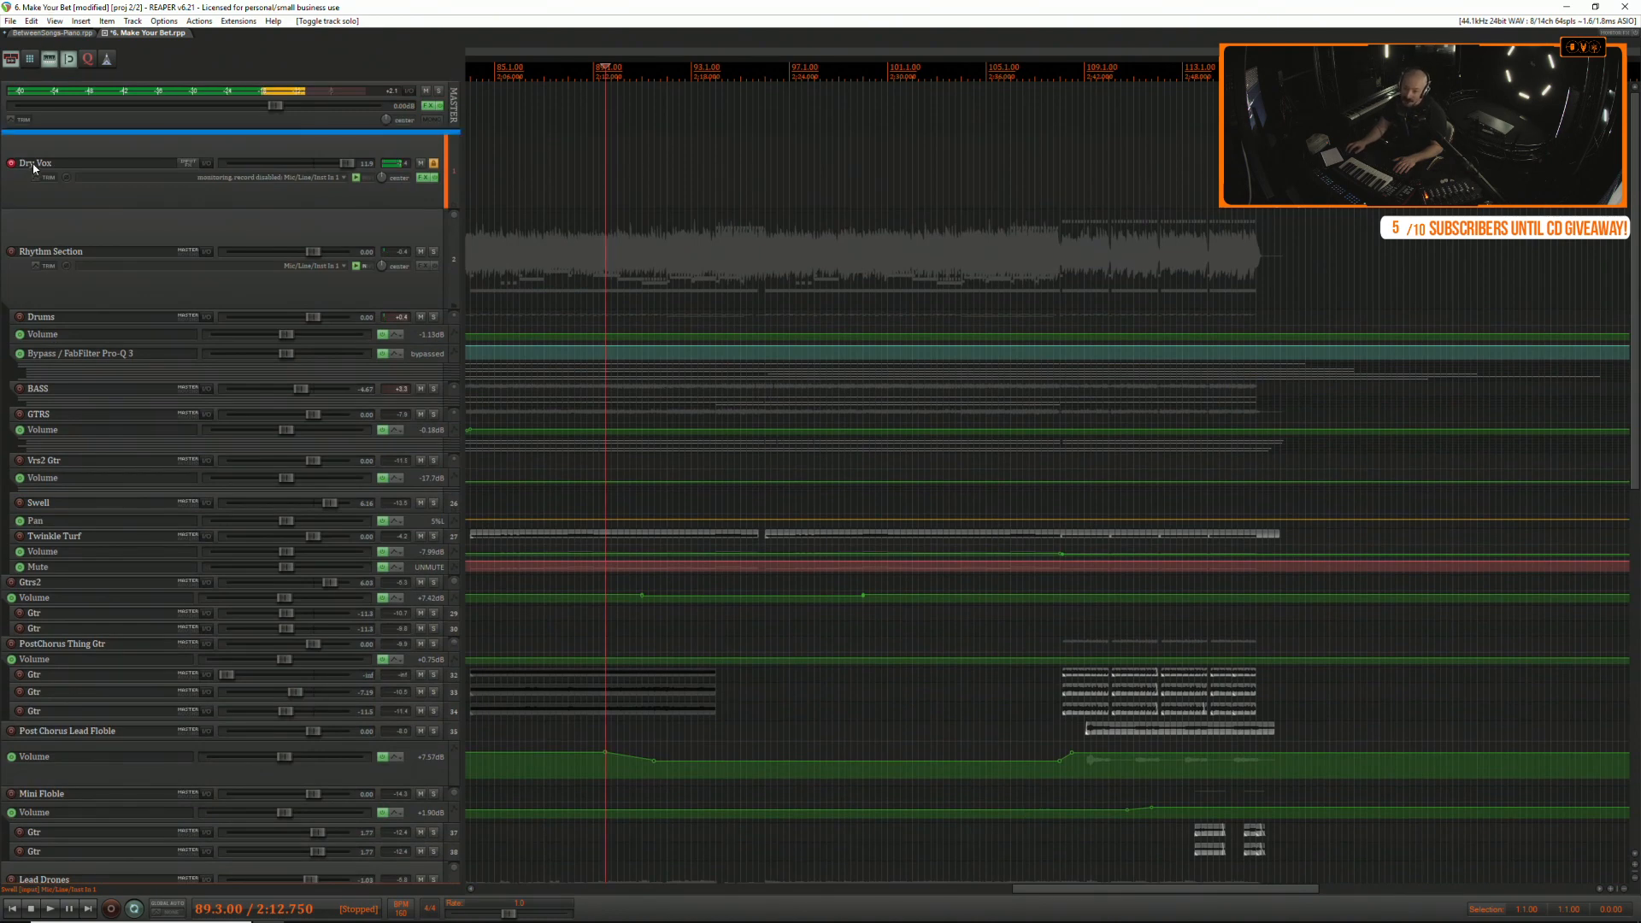
{"action": "left_click_drag", "start_coordinate": [34, 168], "coordinate": [77, 483]}
{"action": "left_click", "coordinate": [454, 386]}
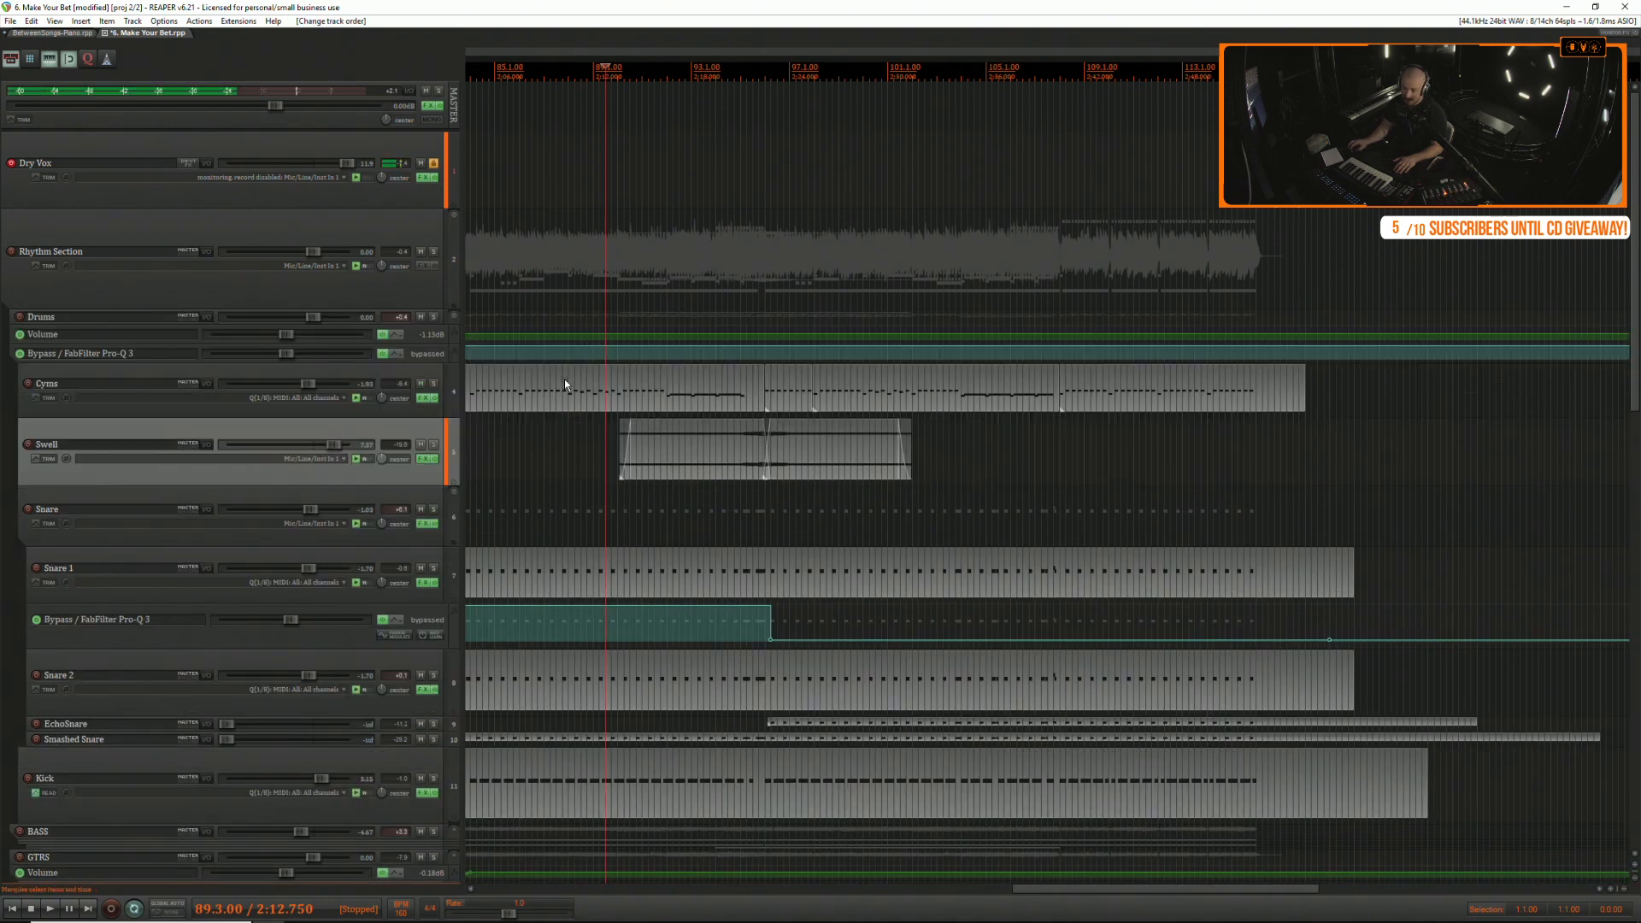
Audition the Swell part, then solo its track and raise its volume while playing from bar 95.
{"action": "left_click", "coordinate": [599, 432]}
{"action": "key", "text": "space"}
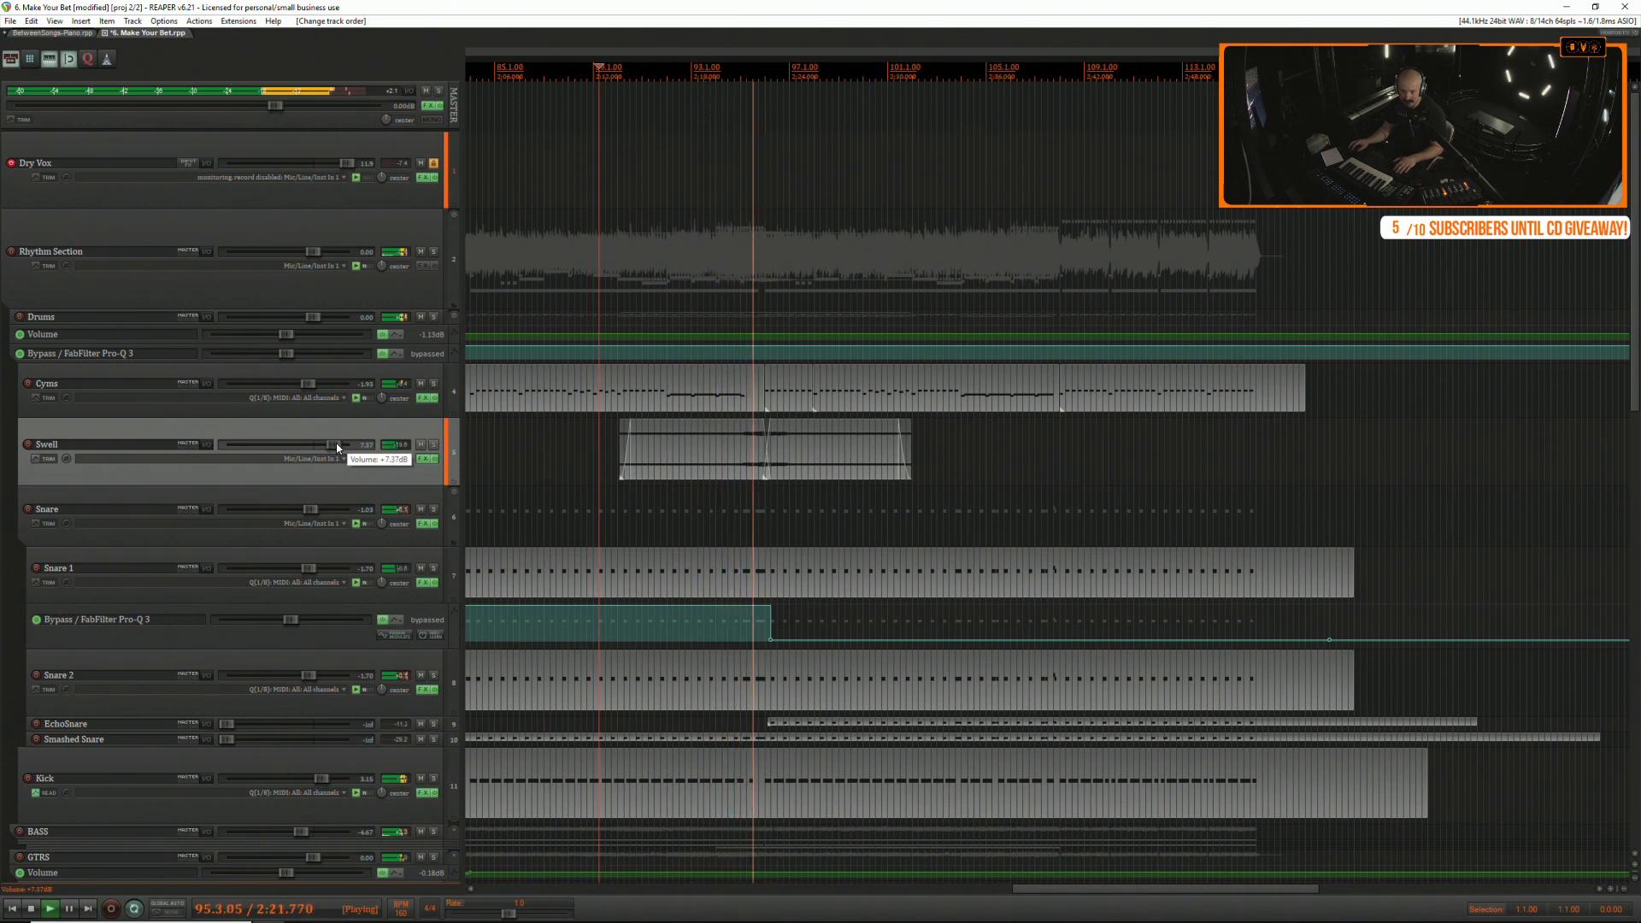
{"action": "key", "text": "space"}
{"action": "left_click", "coordinate": [744, 433]}
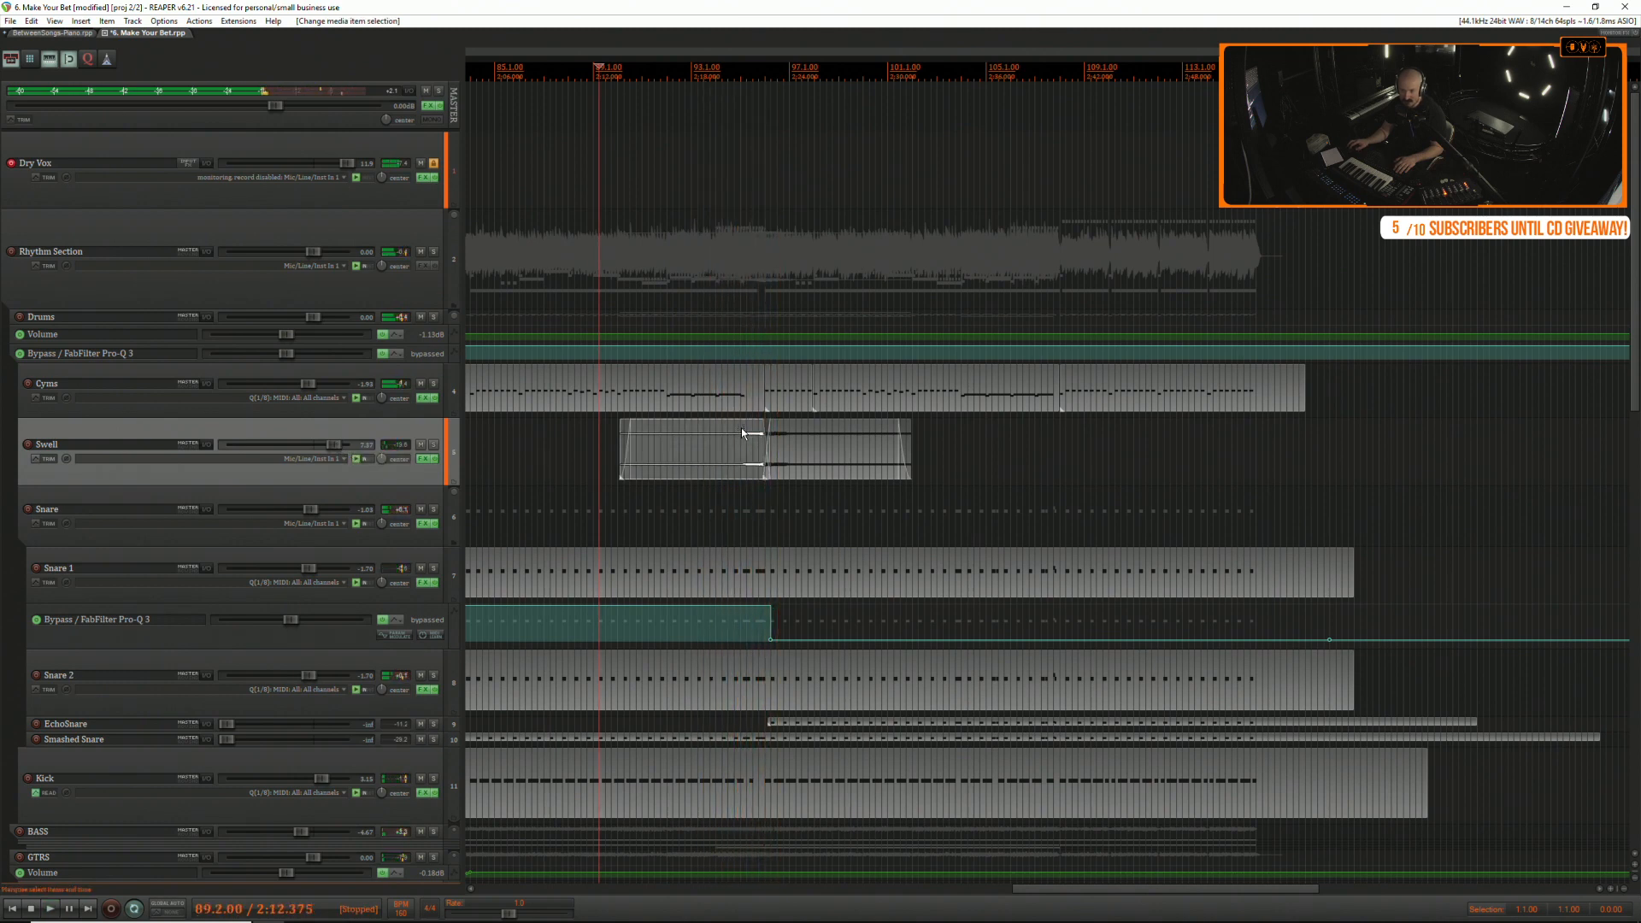
{"action": "left_click", "coordinate": [741, 433]}
{"action": "key", "text": "space"}
{"action": "left_click", "coordinate": [433, 444]}
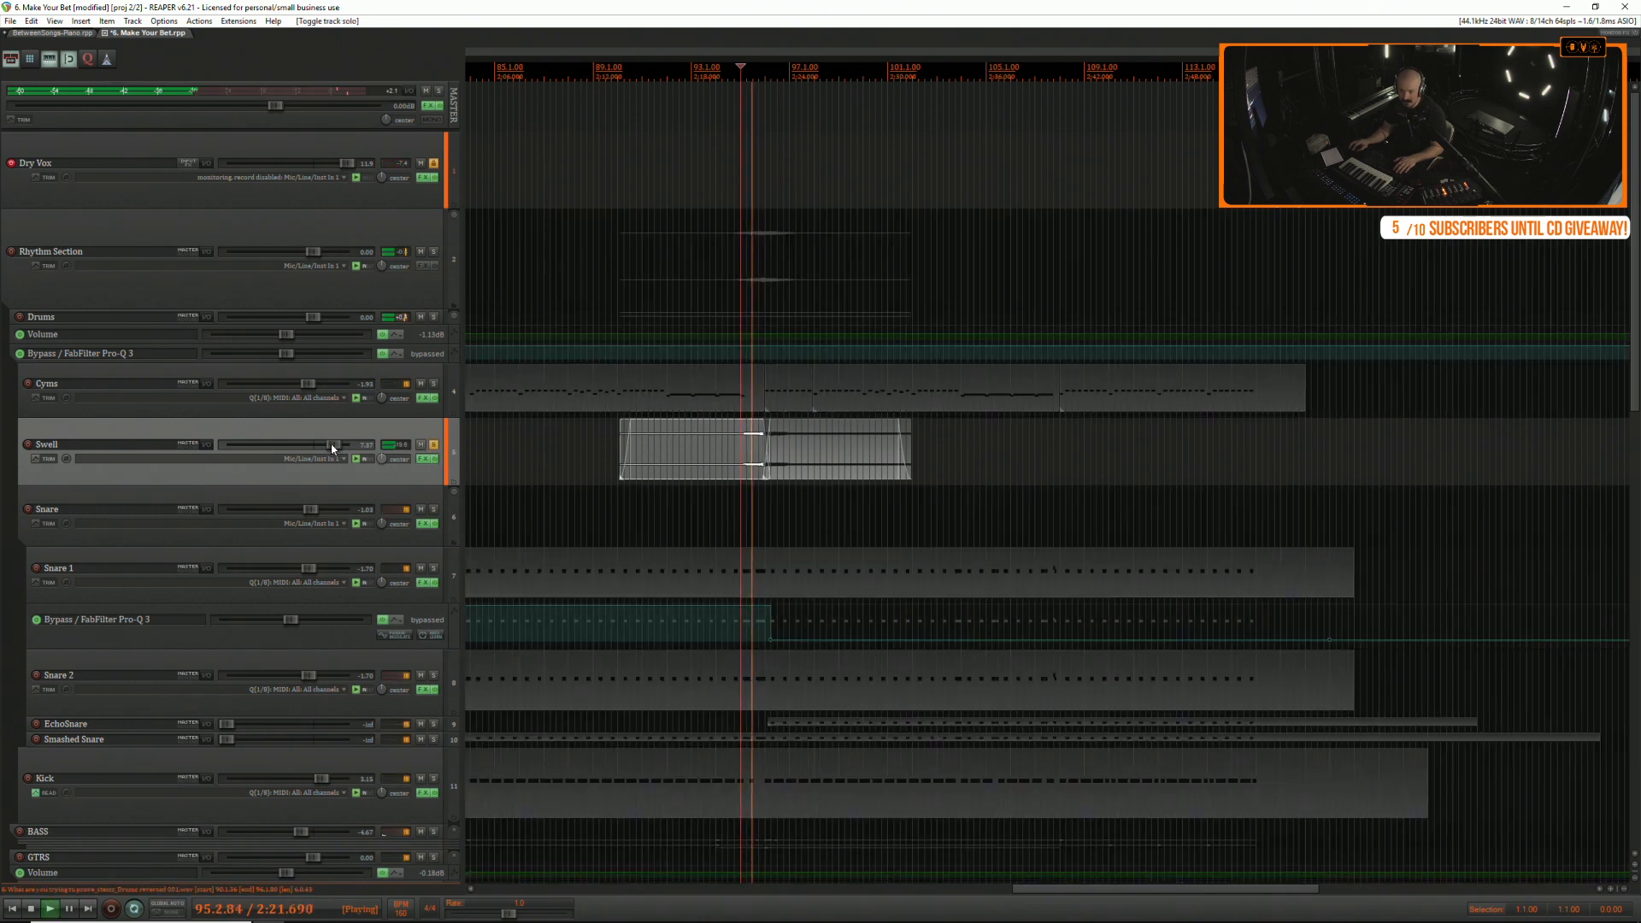
{"action": "left_click_drag", "start_coordinate": [333, 445], "coordinate": [344, 449]}
{"action": "key", "text": "space"}
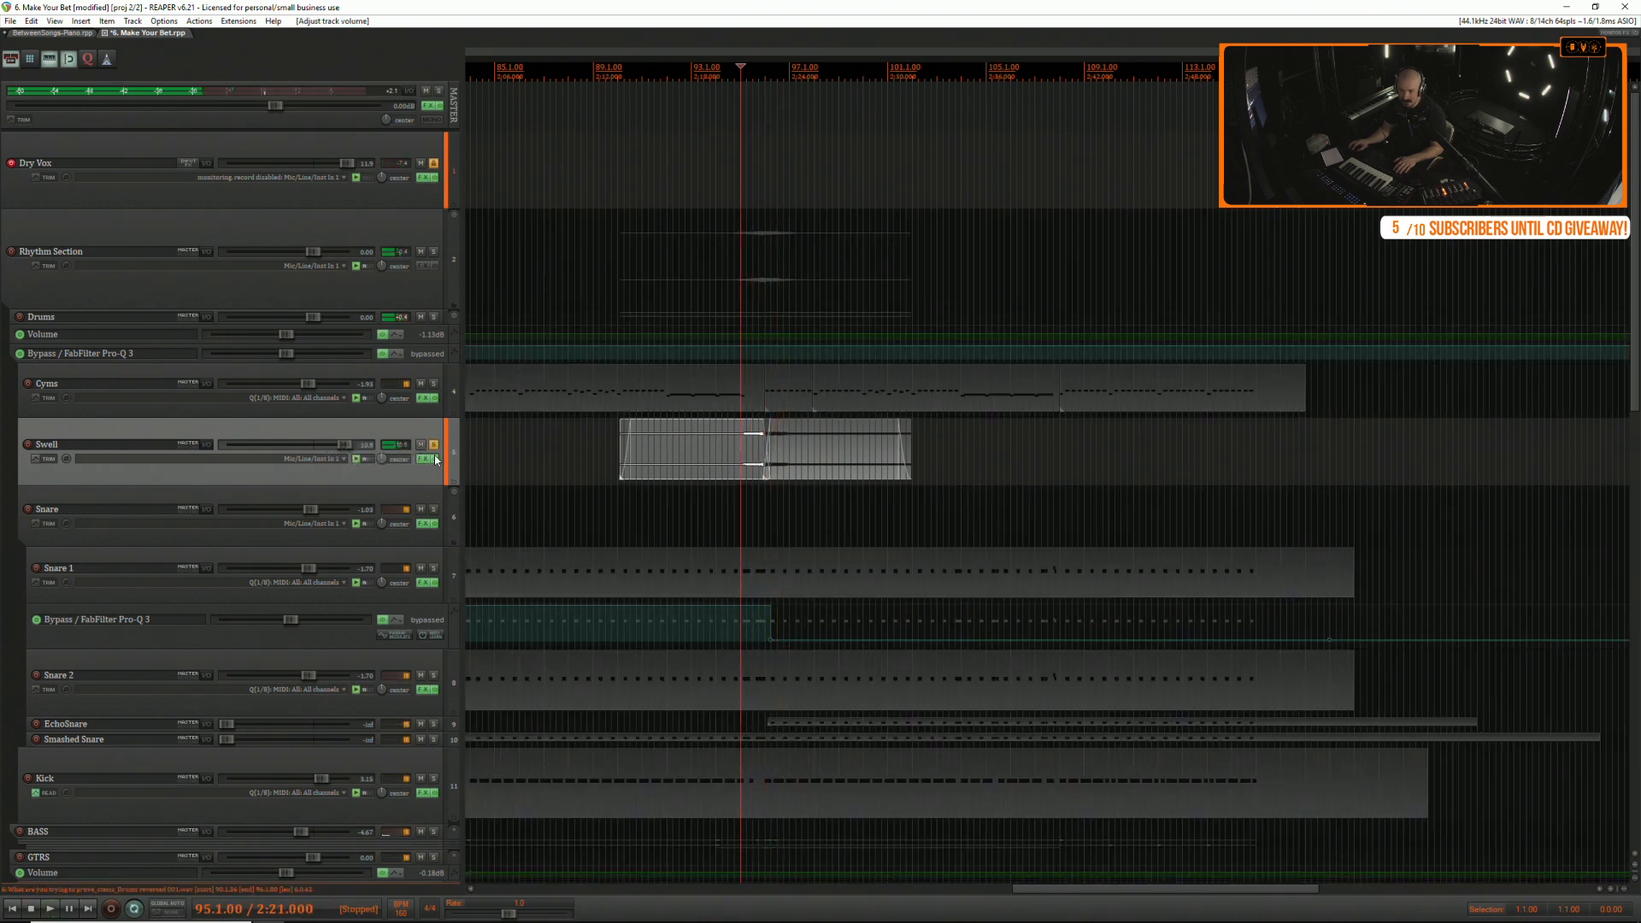
Raise the Wet Gain in the Swell track's FabFilter Pro-C 2 compressor during playback.
{"action": "left_click", "coordinate": [422, 458]}
{"action": "key", "text": "space"}
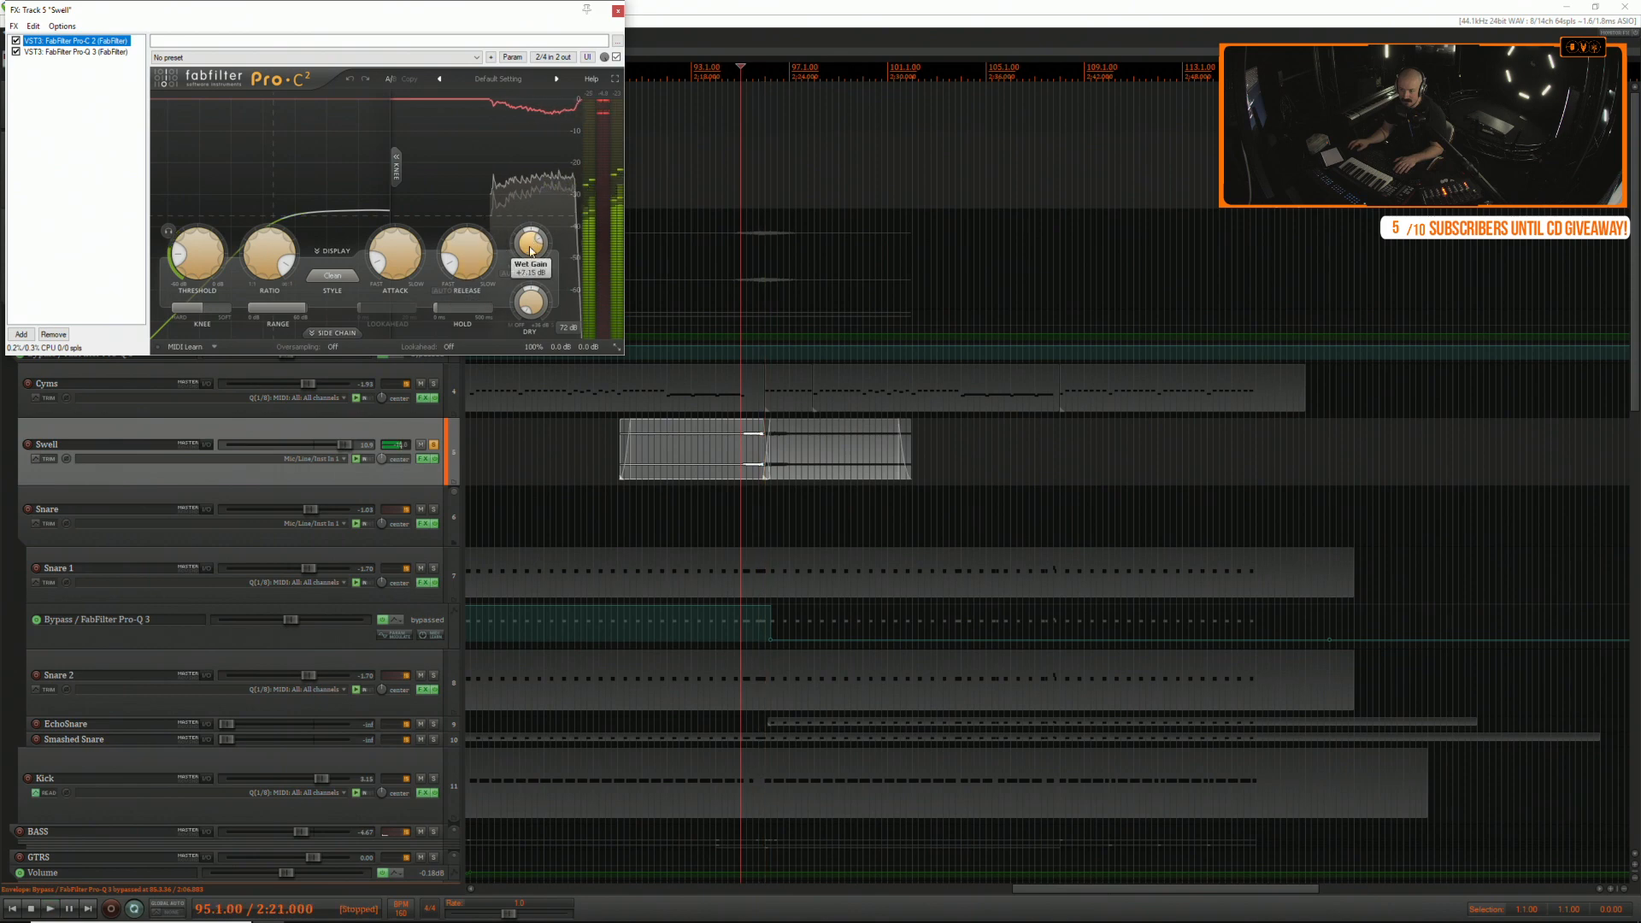
{"action": "key", "text": "space"}
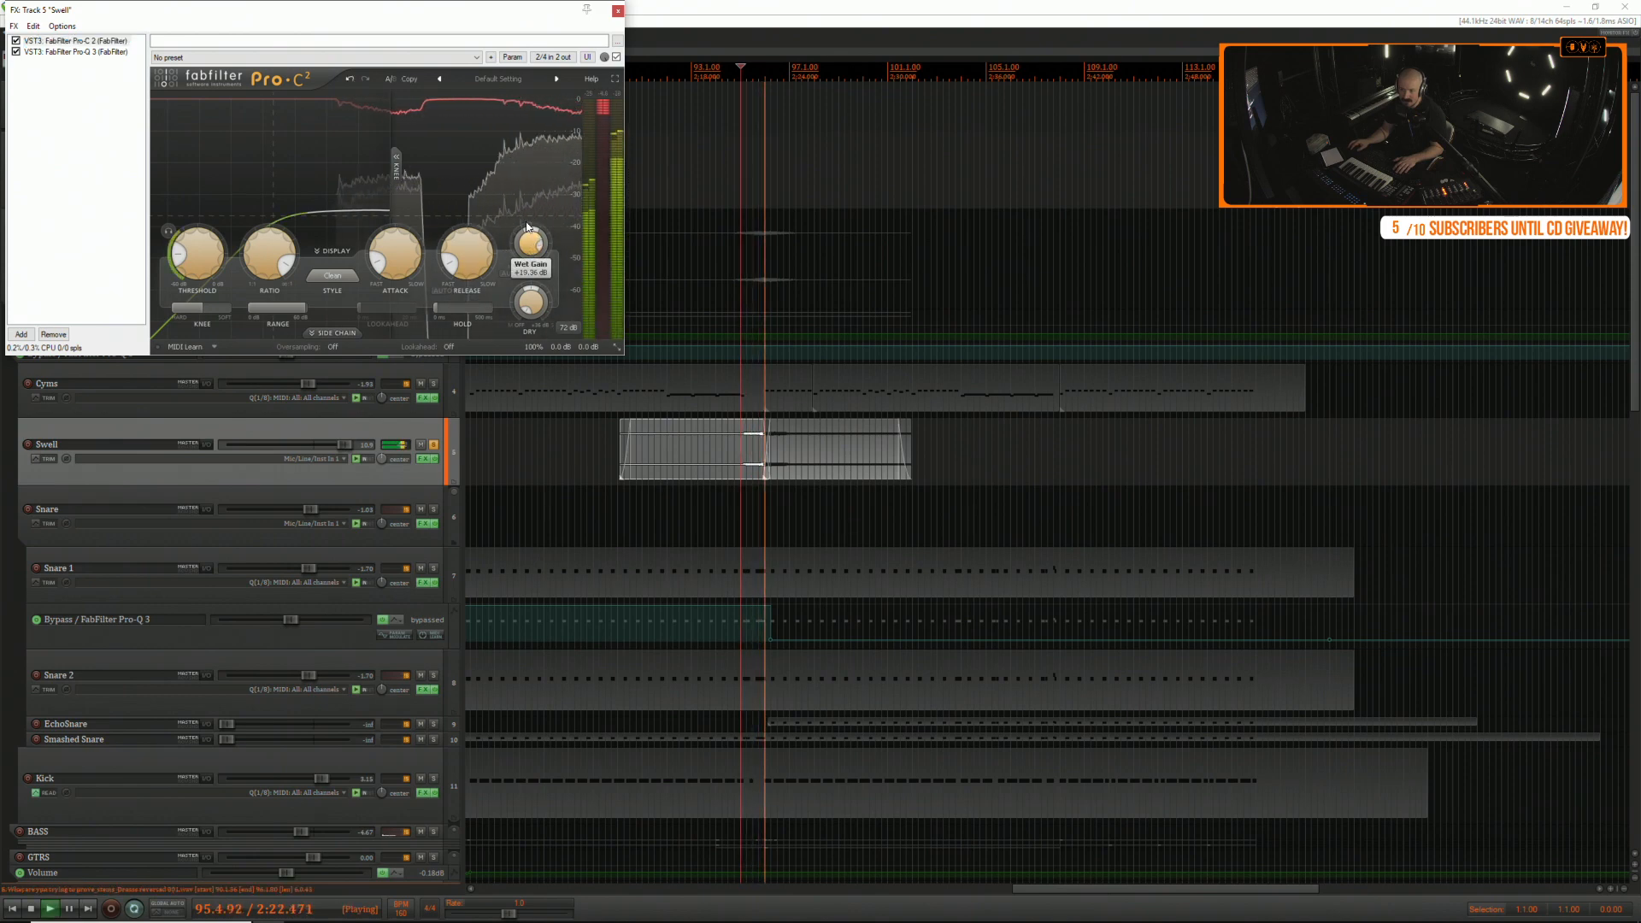
Deepen the lowest bell cut and move the low cut to about 100 Hz in the Swell track's Pro-Q 3.
{"action": "left_click", "coordinate": [77, 51]}
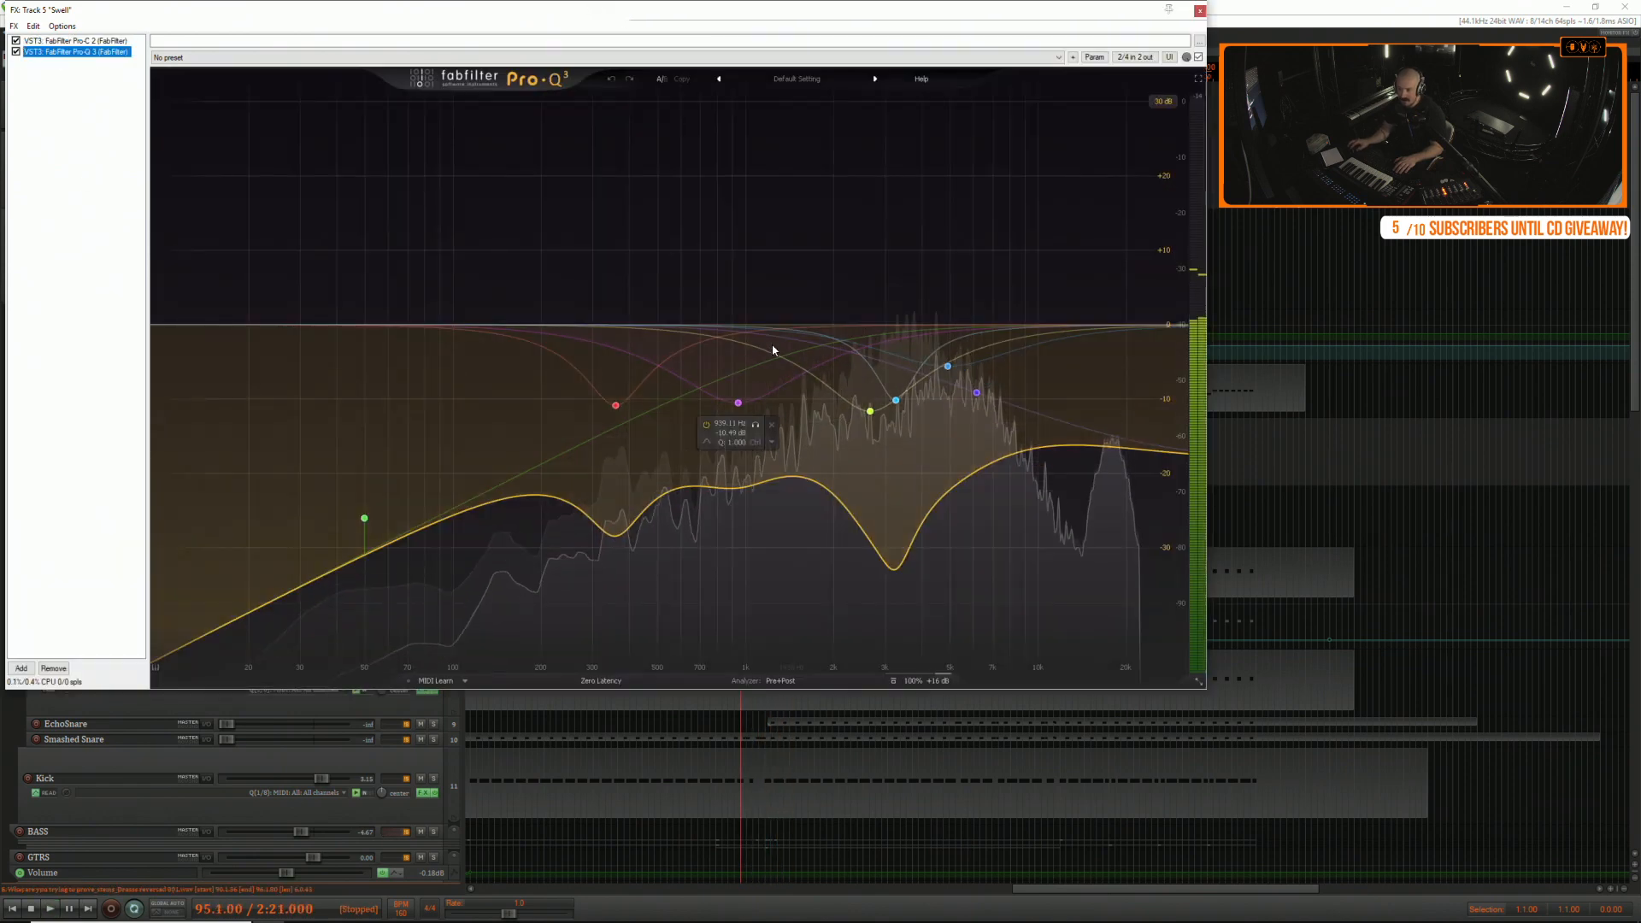
{"action": "left_click_drag", "start_coordinate": [609, 411], "coordinate": [611, 418]}
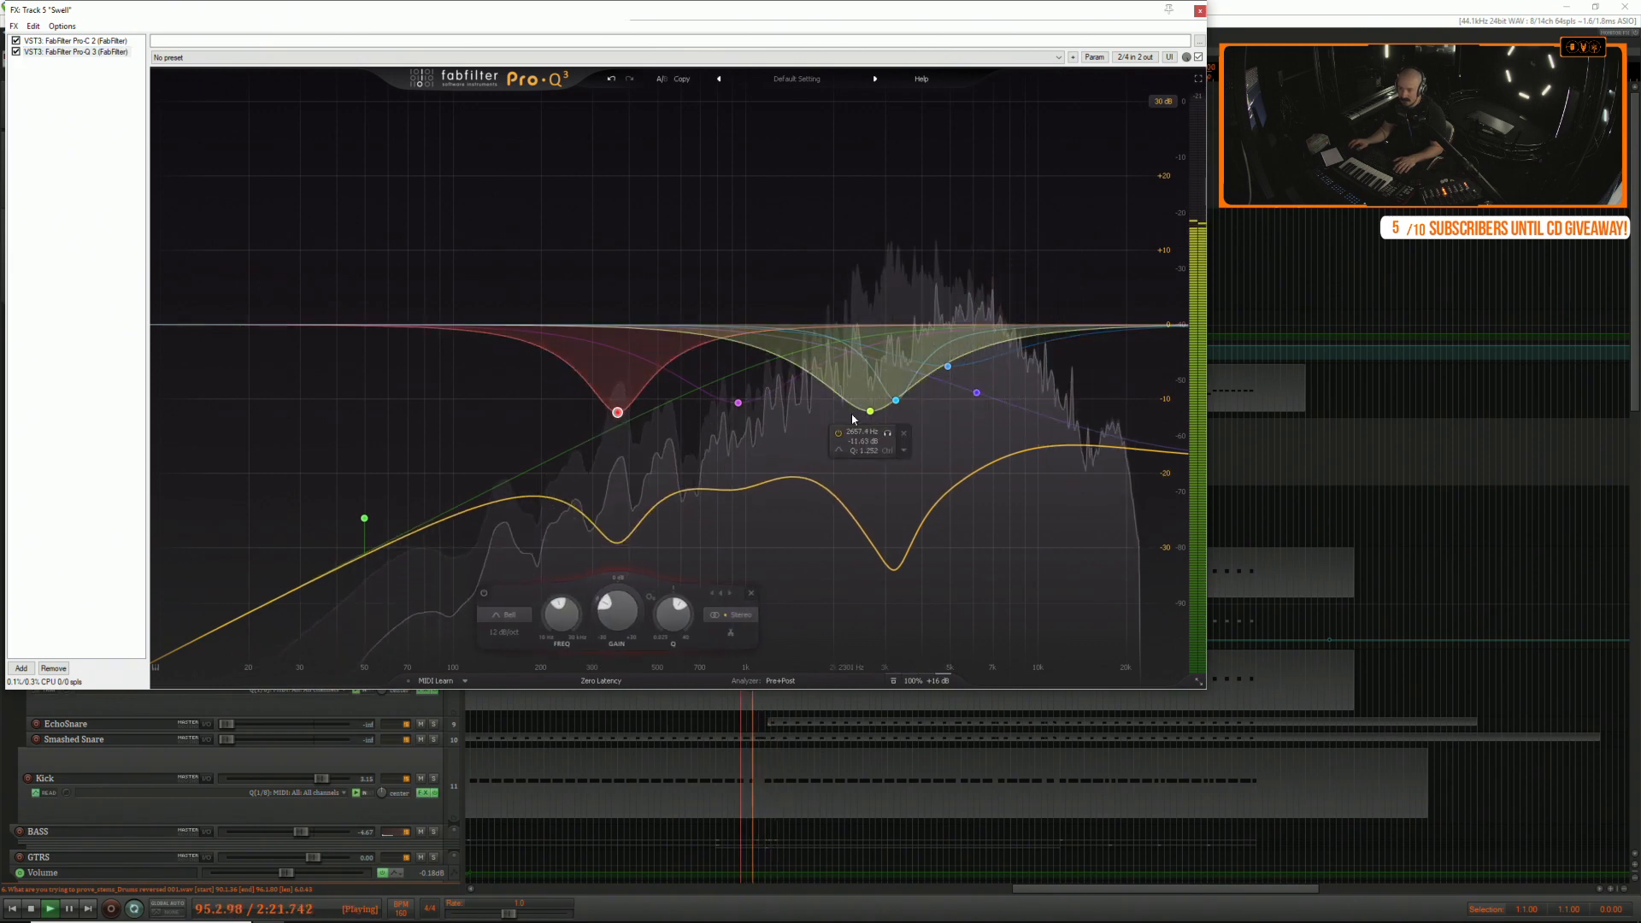
{"action": "left_click_drag", "start_coordinate": [364, 518], "coordinate": [452, 516]}
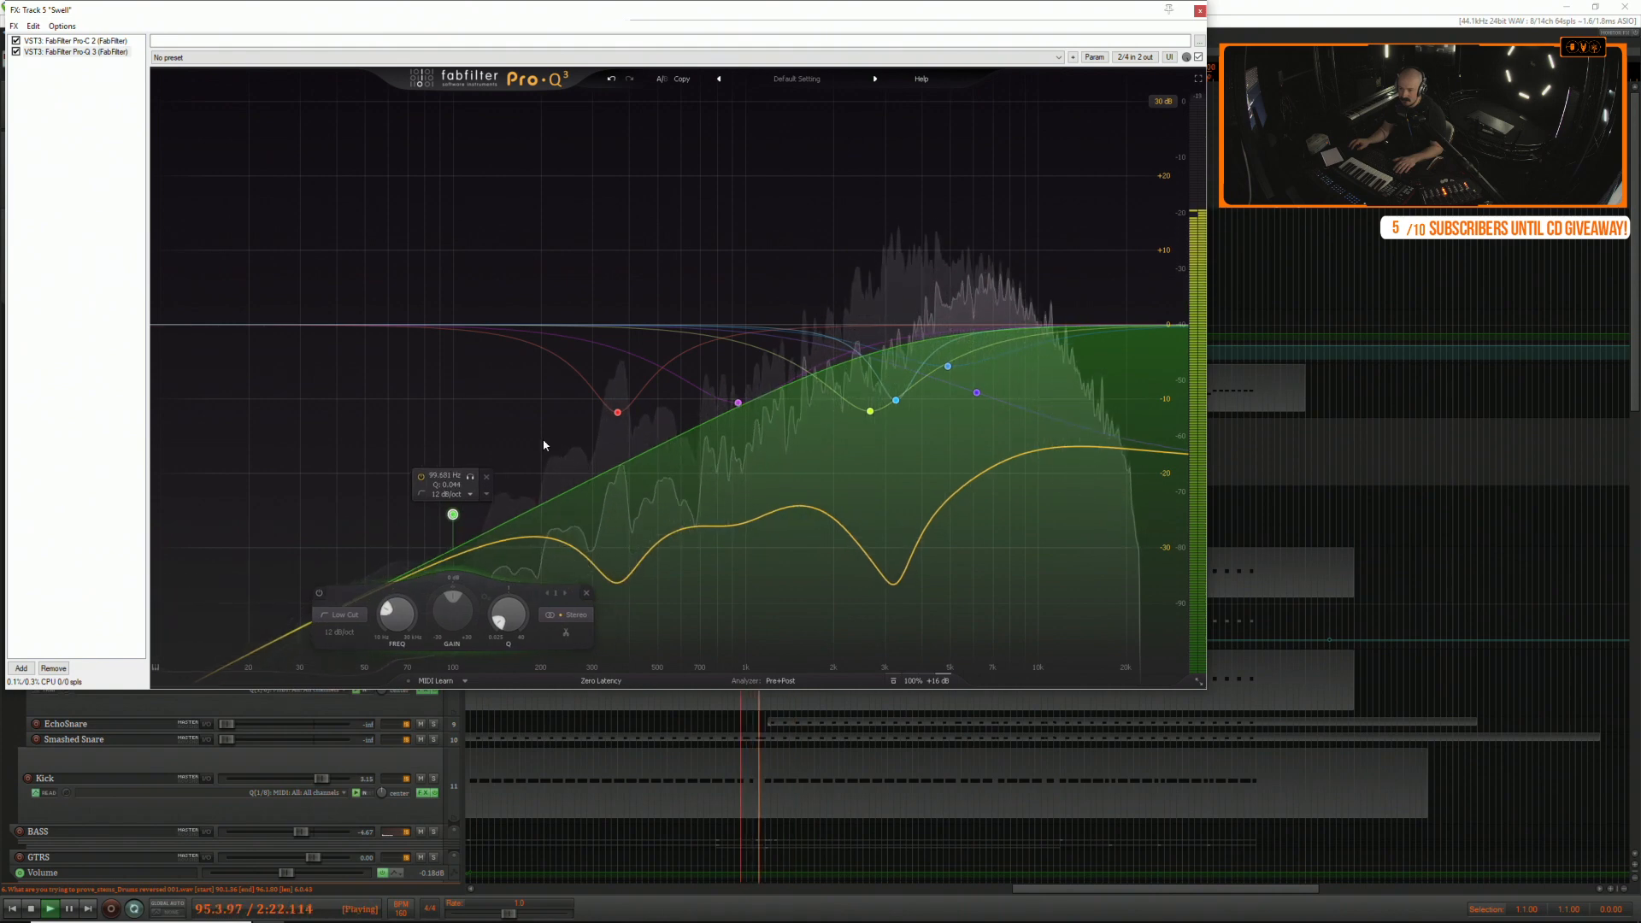
{"action": "left_click", "coordinate": [1200, 10]}
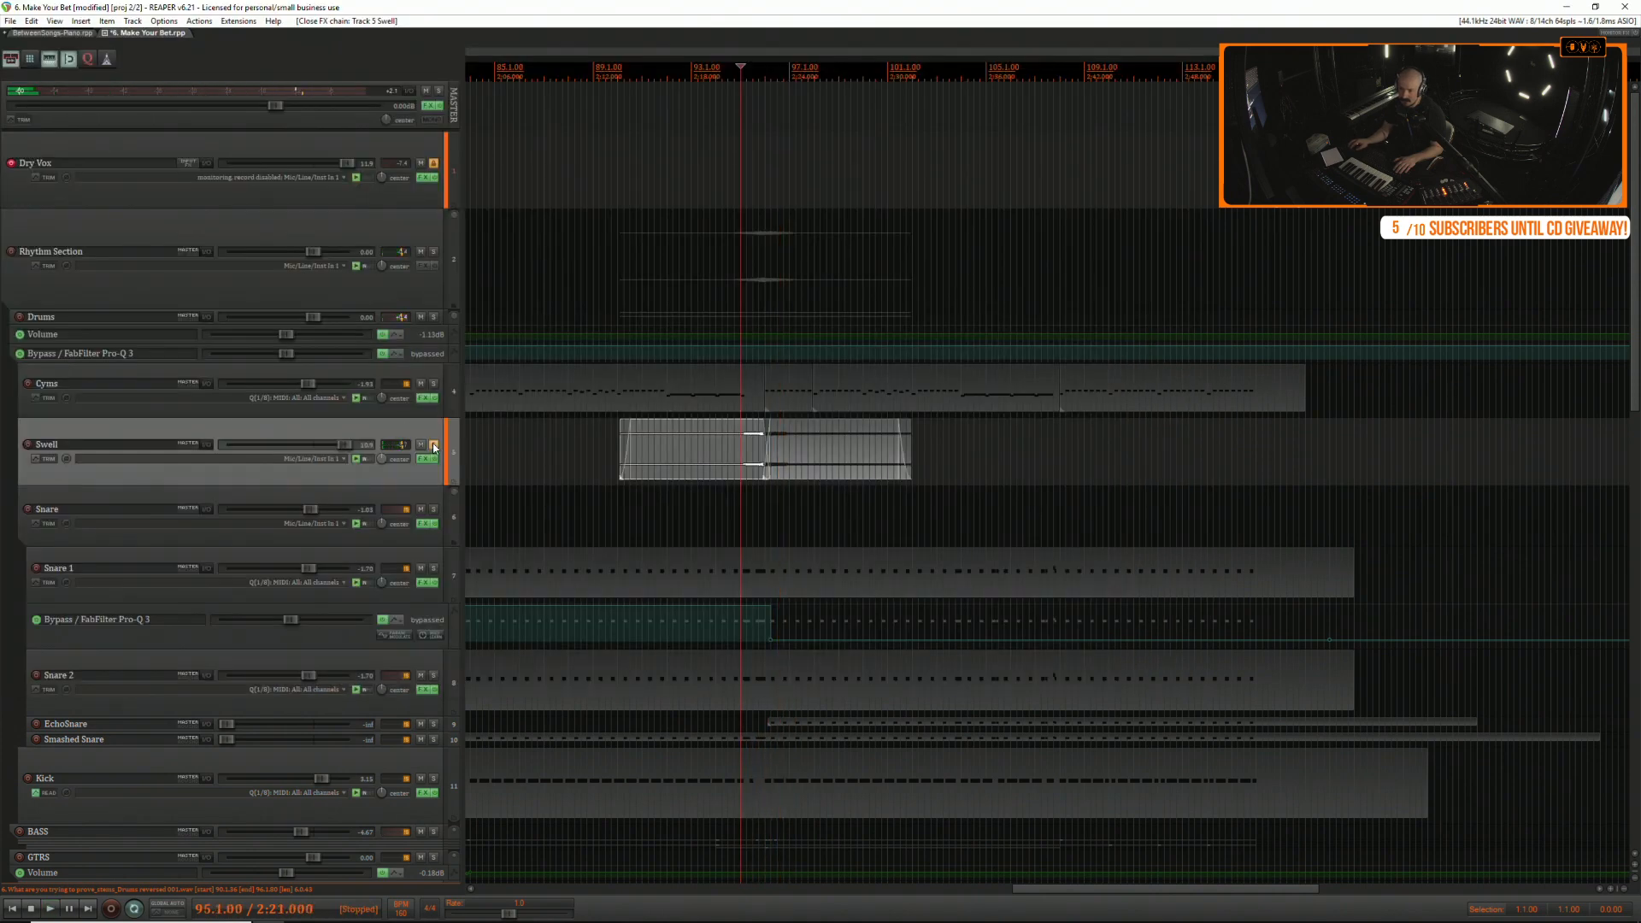
Unsolo the Swell track and lower its volume slightly while playing the full mix.
{"action": "left_click", "coordinate": [434, 446]}
{"action": "key", "text": "space"}
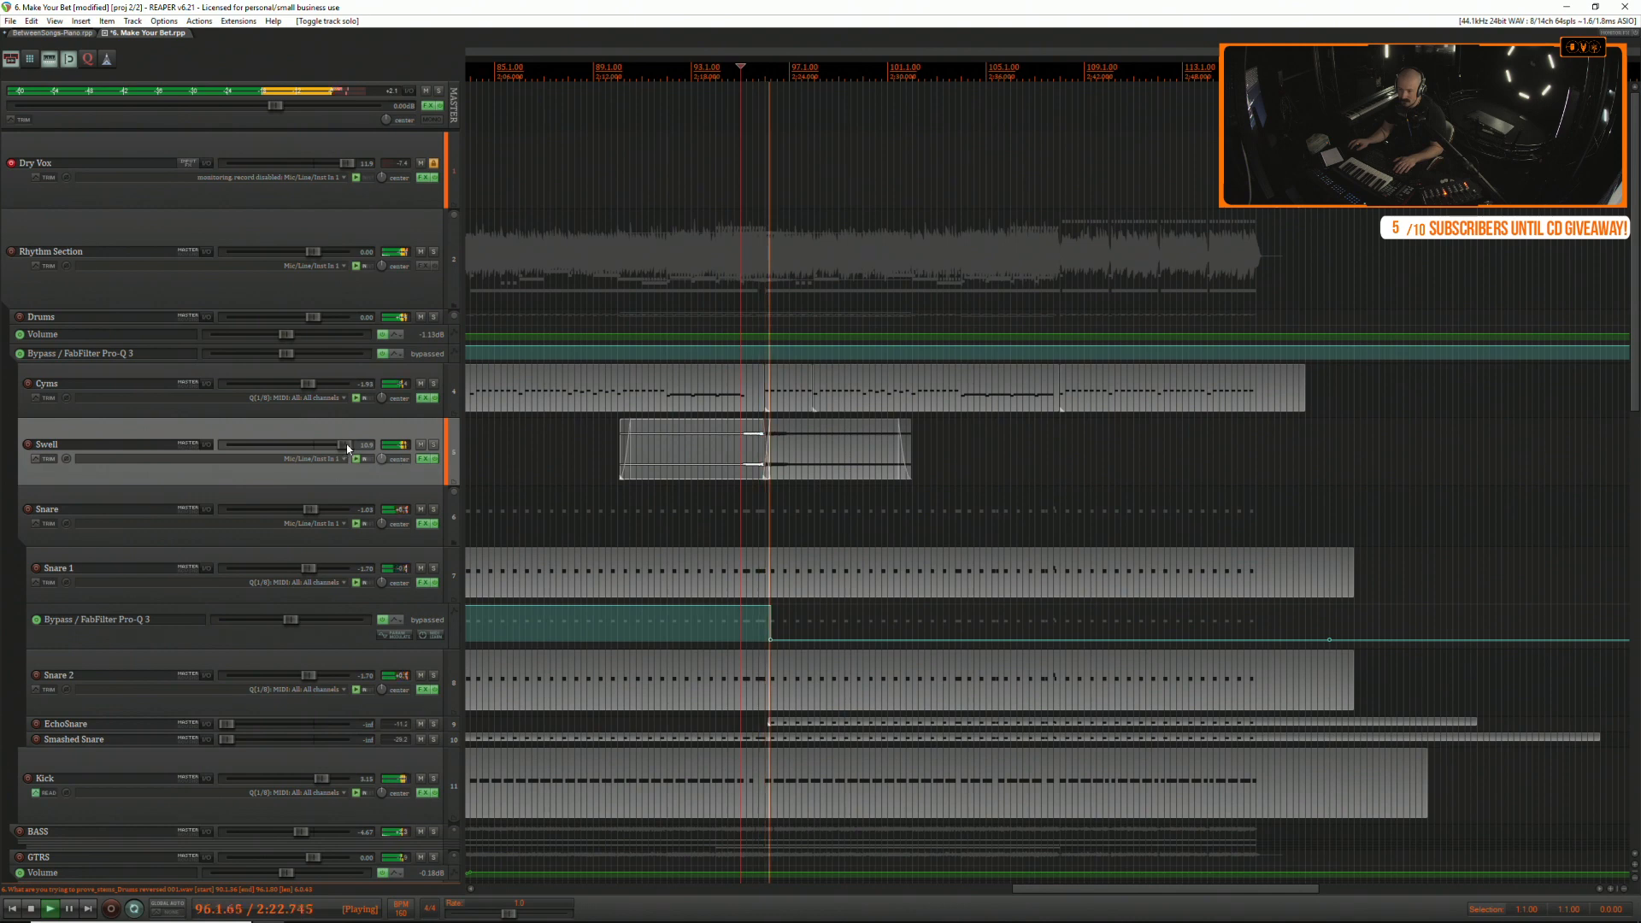
{"action": "left_click_drag", "start_coordinate": [346, 445], "coordinate": [338, 447]}
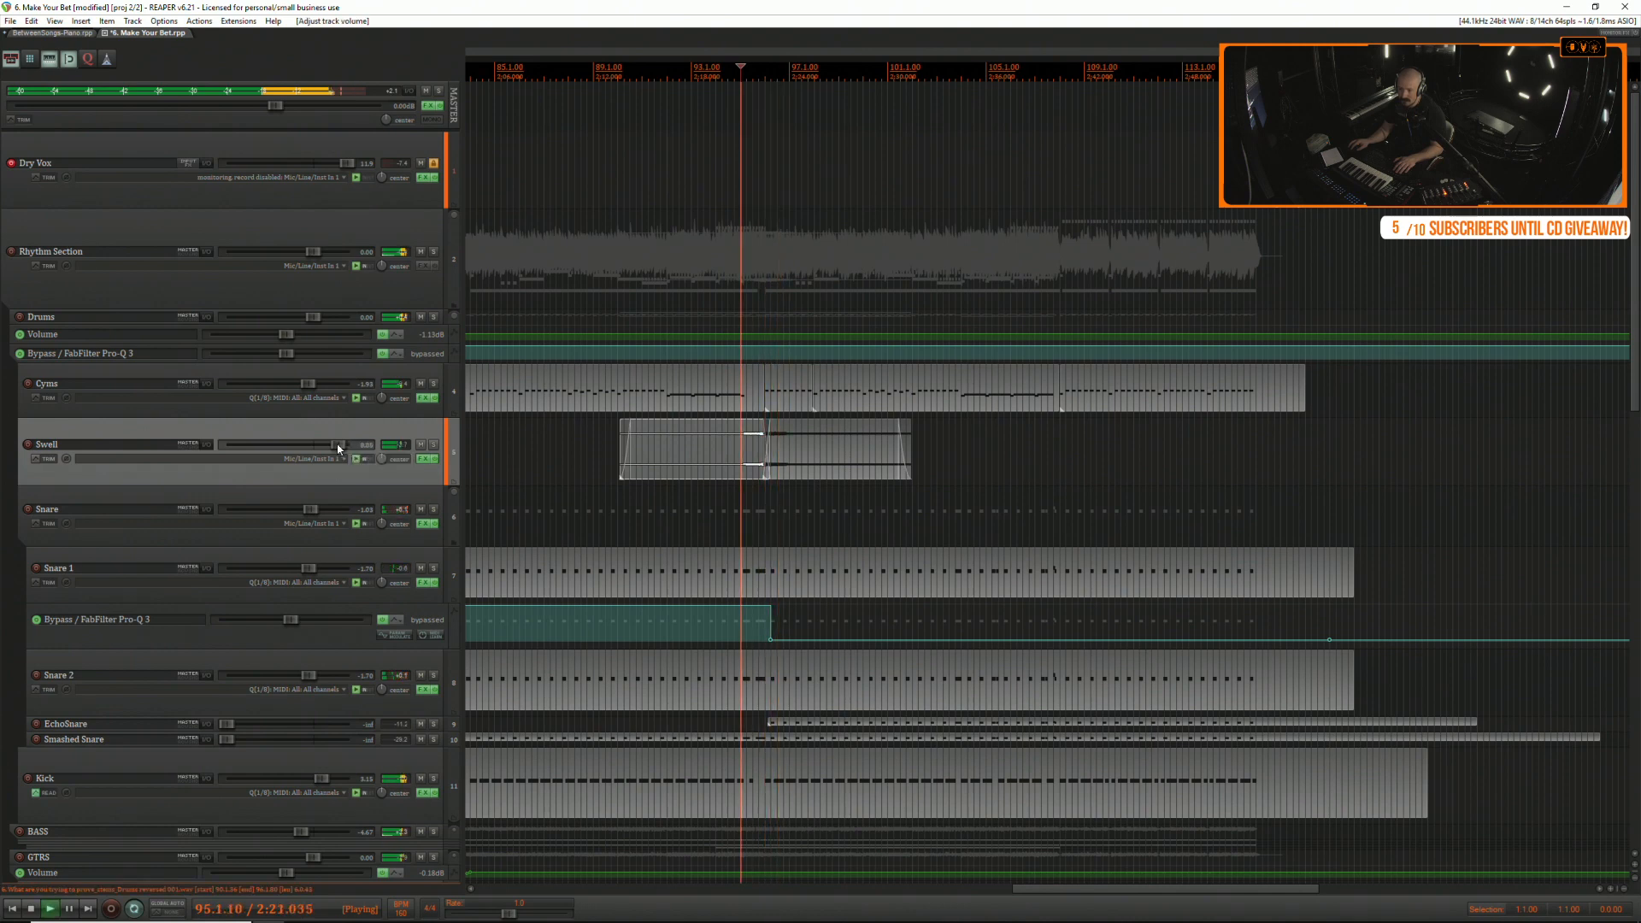
Adjust the Swell compressor's threshold and set its Wet Gain to about +11.9 dB while repeatedly auditioning the mix from bar 95.
{"action": "left_click", "coordinate": [420, 460]}
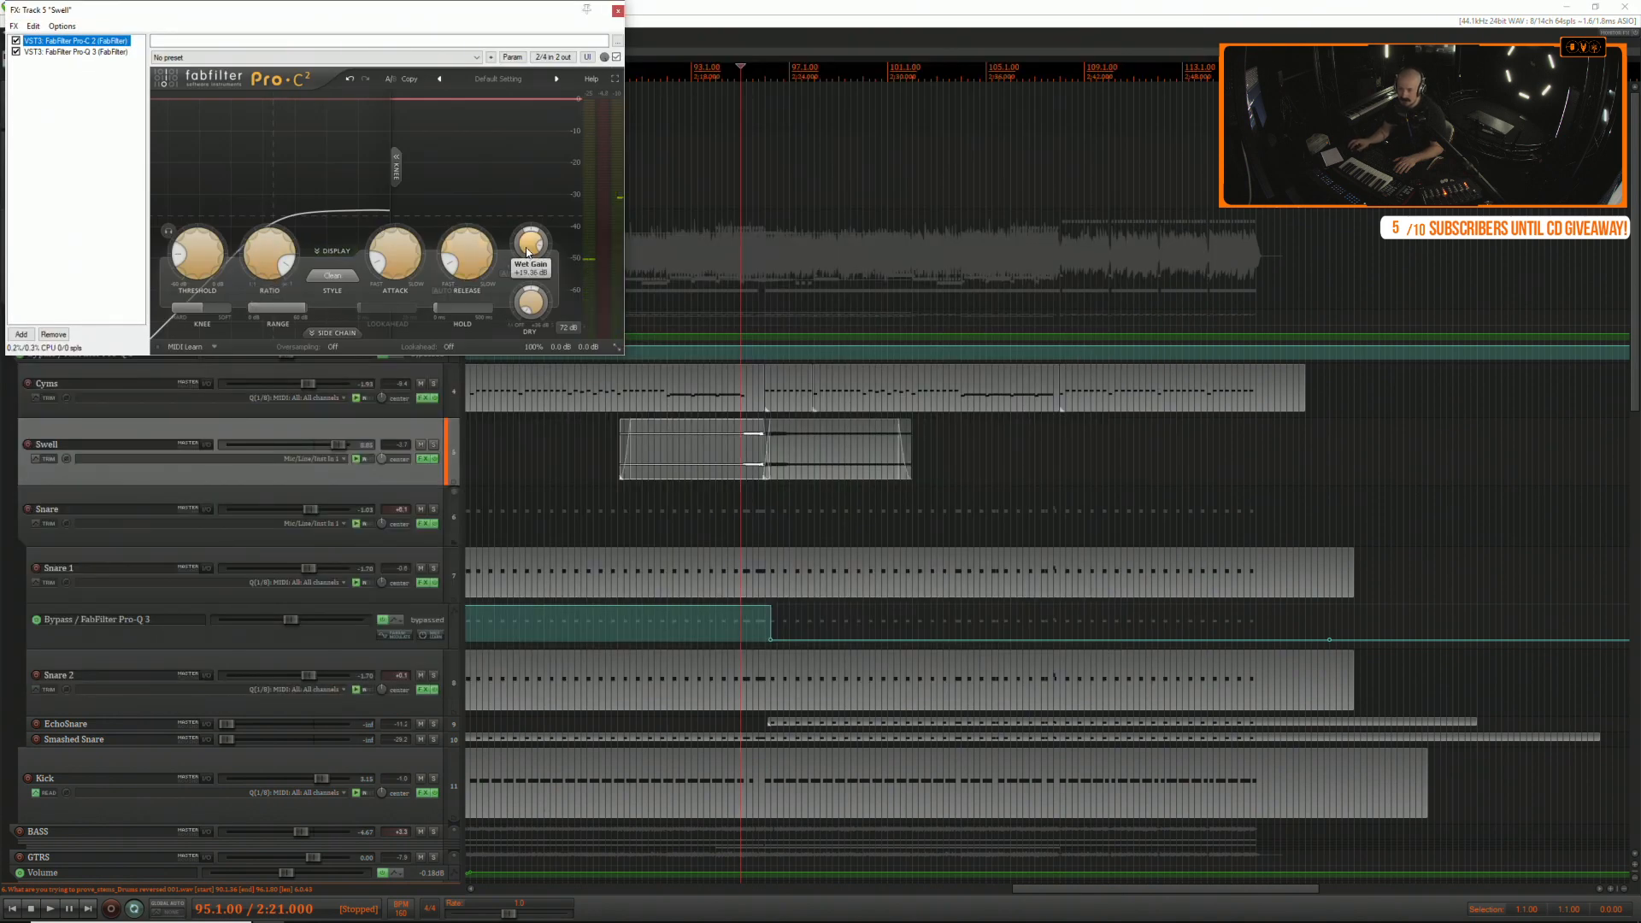
{"action": "key", "text": "space"}
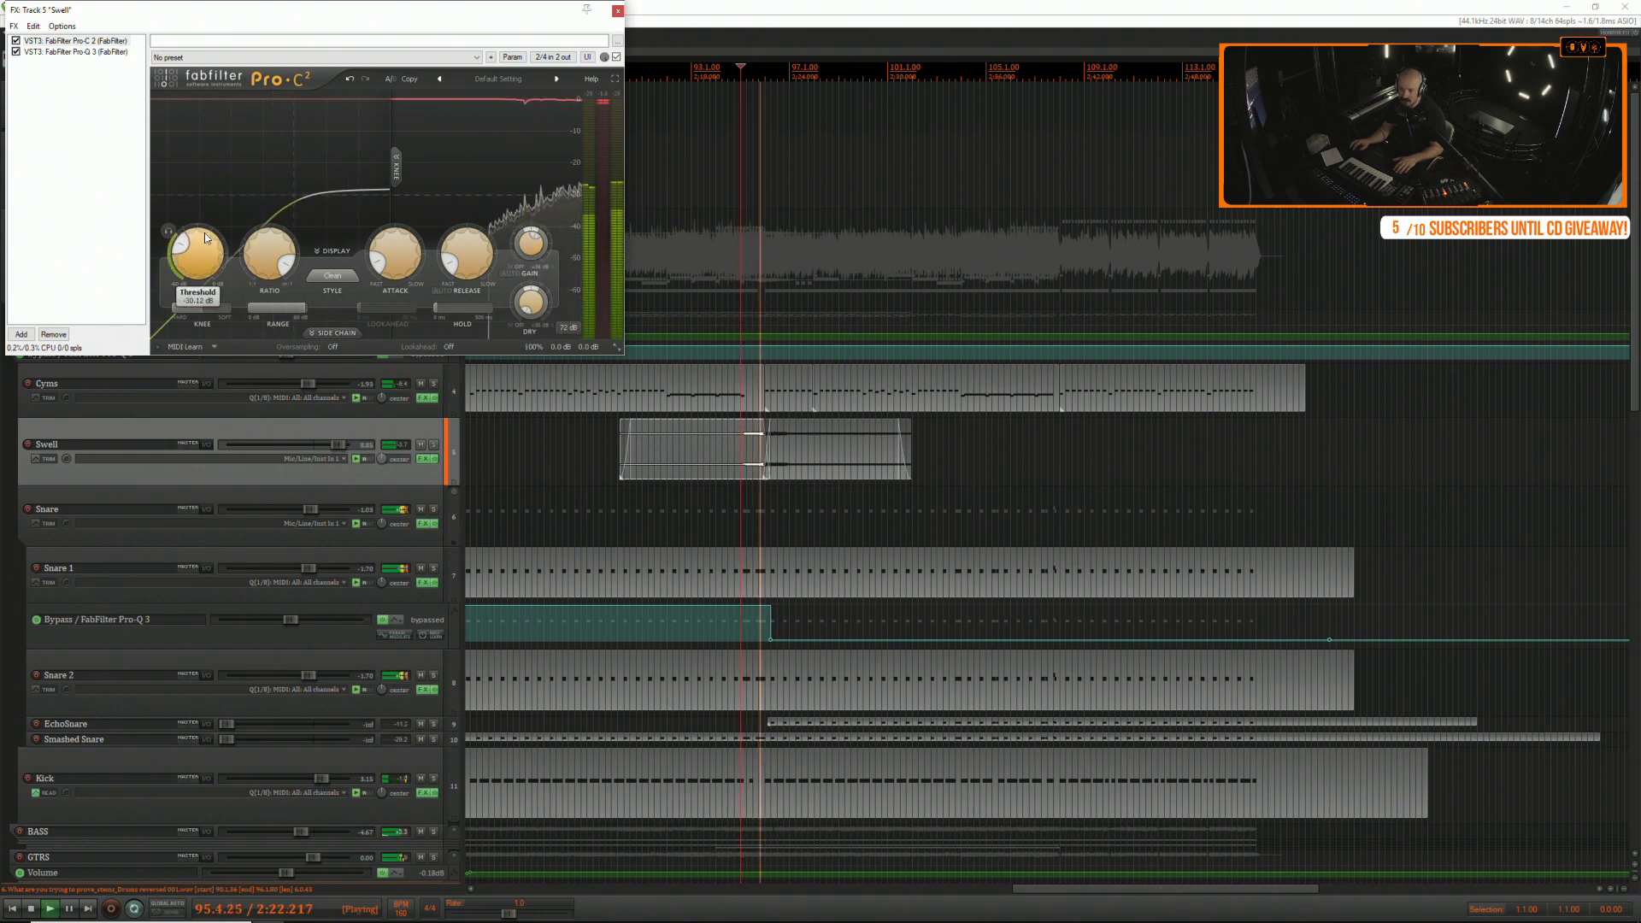
{"action": "key", "text": "space"}
{"action": "key", "text": "space"}
{"action": "left_click_drag", "start_coordinate": [531, 243], "coordinate": [531, 199]}
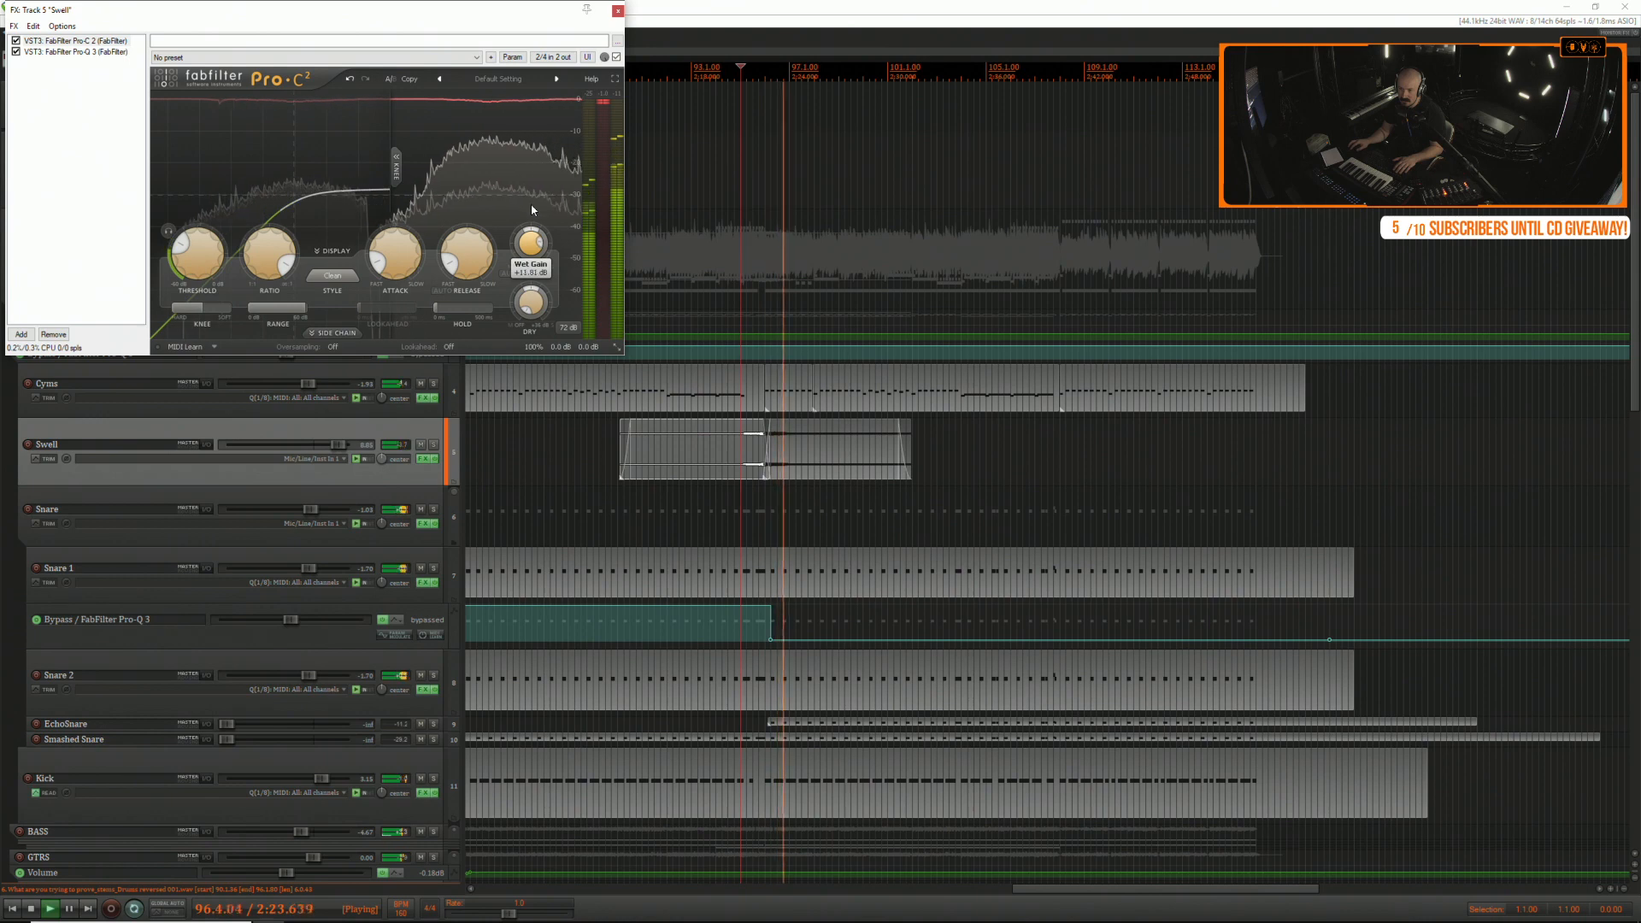
{"action": "key", "text": "space"}
{"action": "key", "text": "space"}
{"action": "mouse_move", "coordinate": [527, 249]}
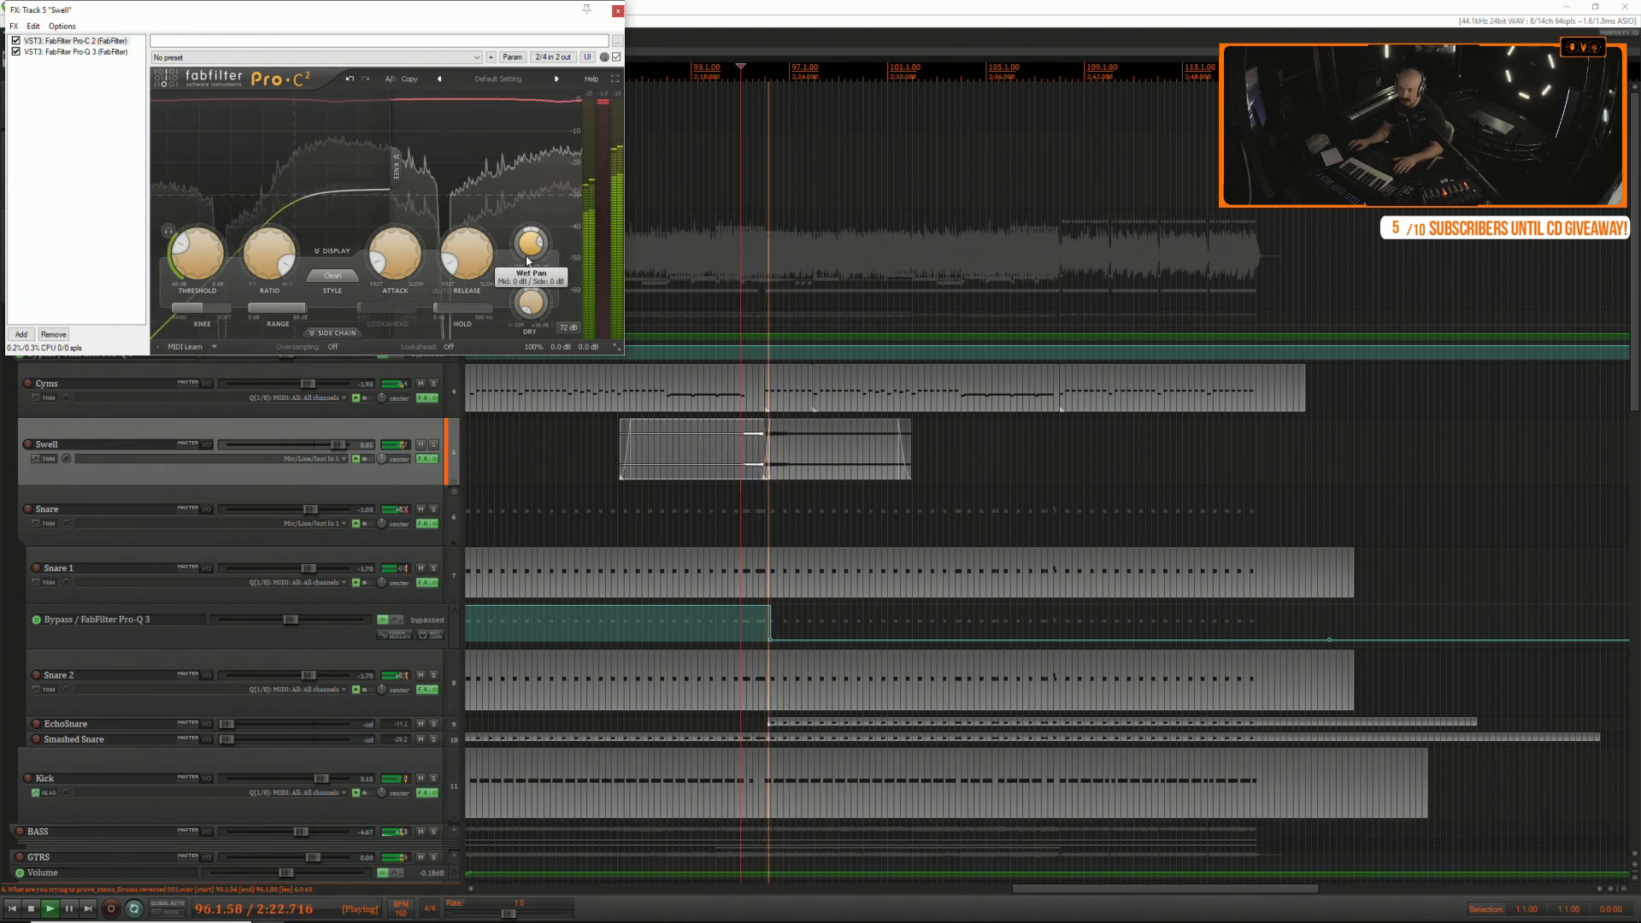
{"action": "key", "text": "space"}
{"action": "key", "text": "space"}
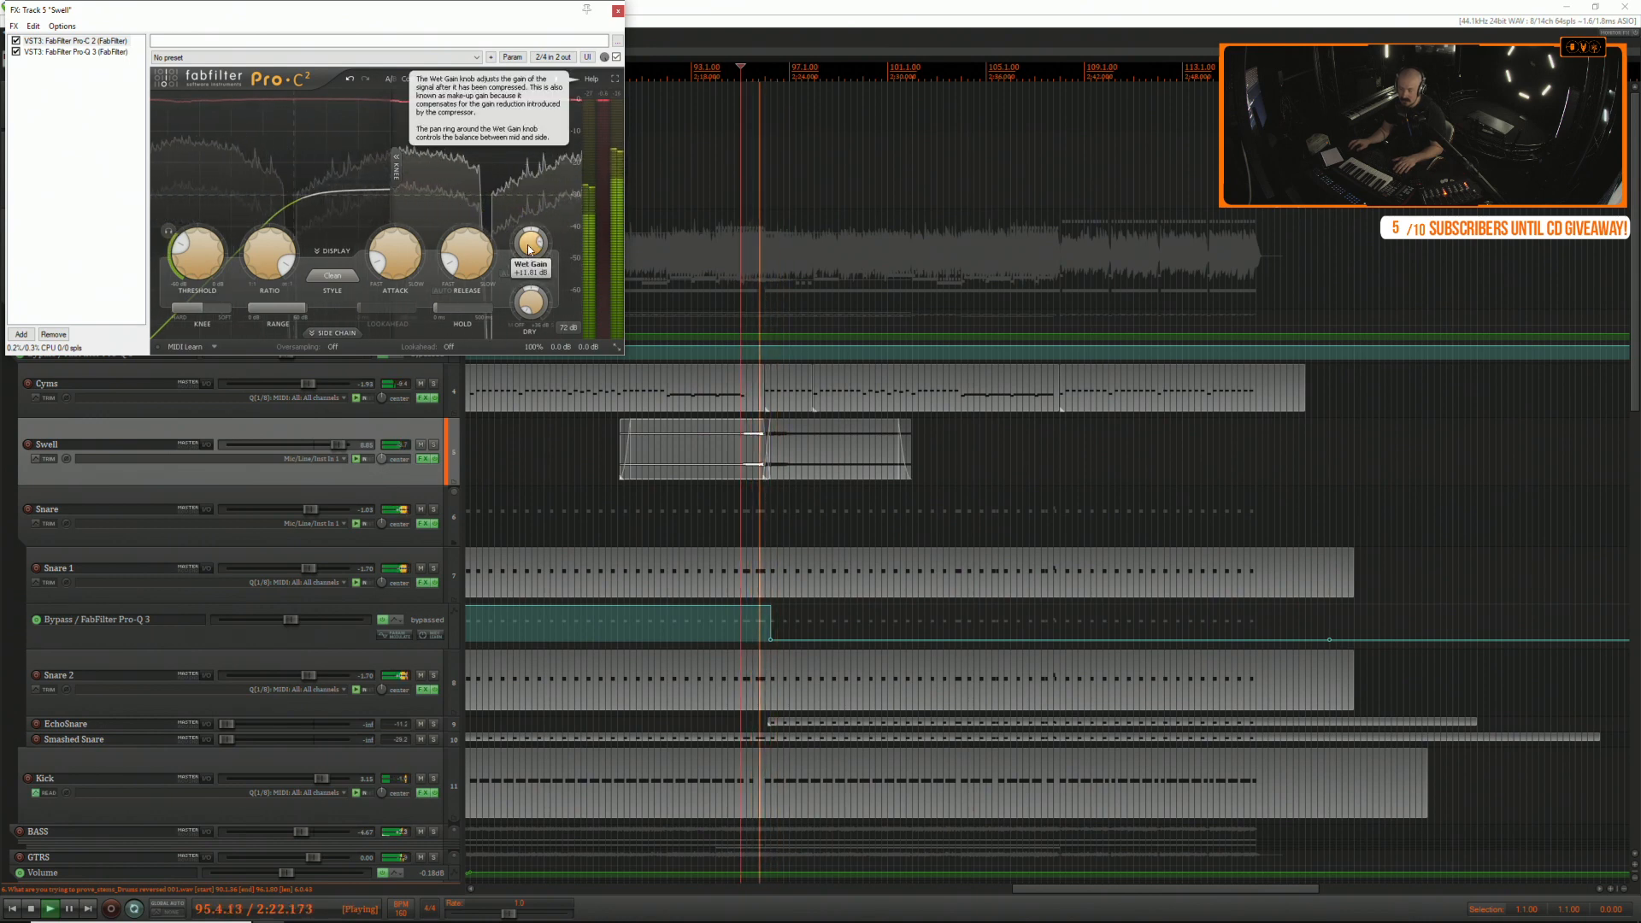
{"action": "key", "text": "space"}
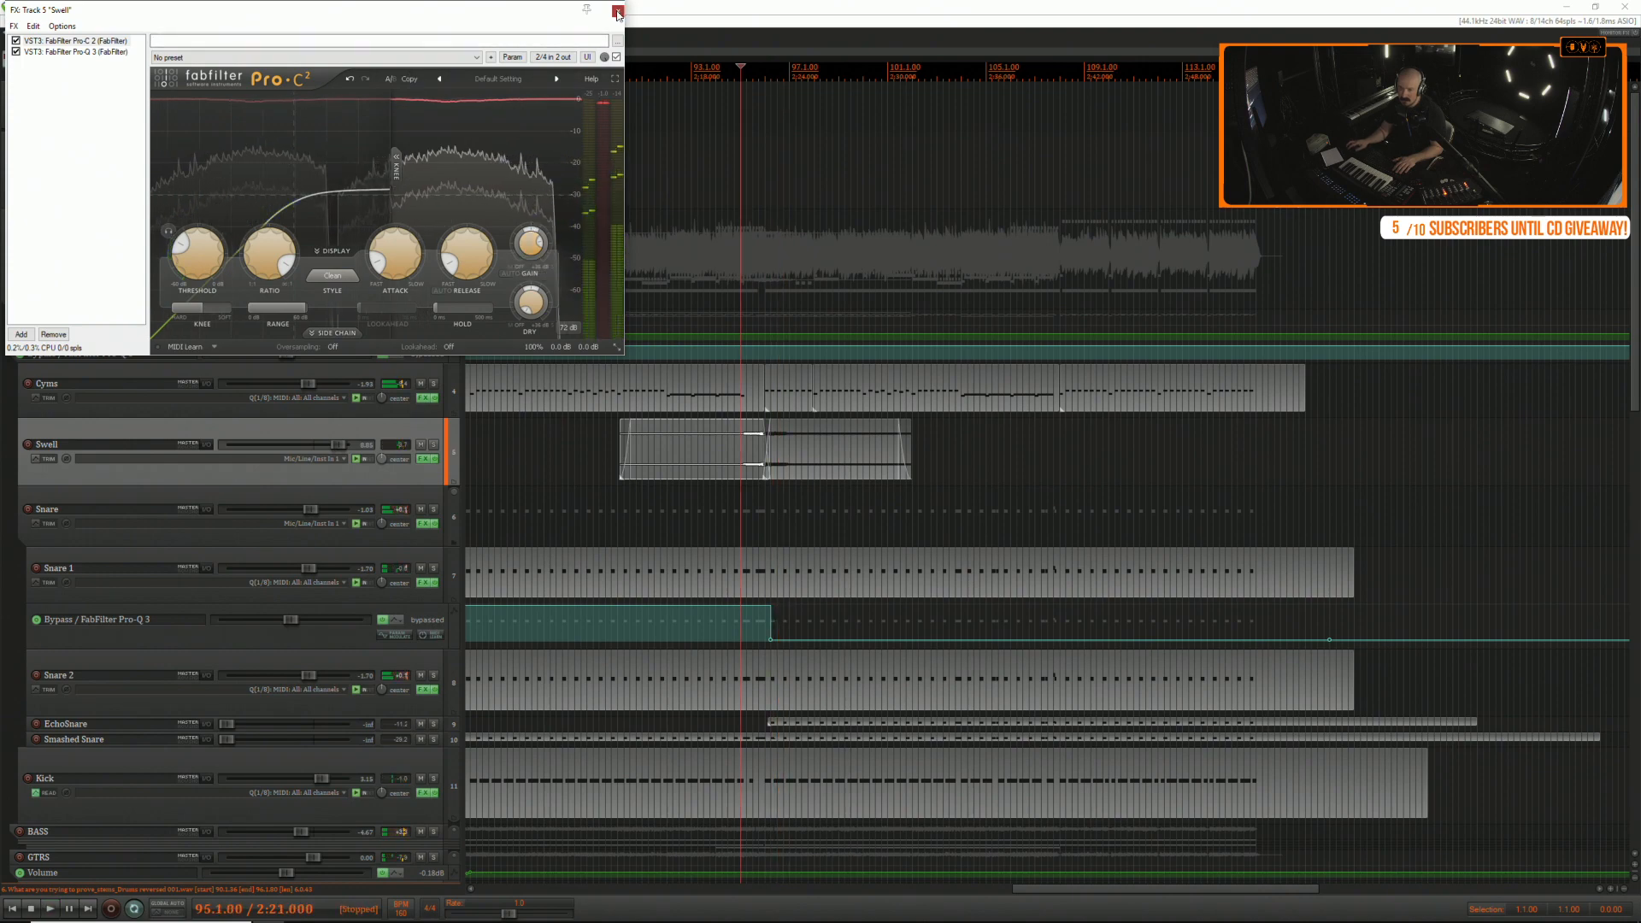
{"action": "left_click", "coordinate": [617, 11]}
Place the edit cursor at bar 89 beat 4 and compact the tracks in the Drums folder.
{"action": "left_click", "coordinate": [608, 422]}
{"action": "scroll", "coordinate": [460, 463], "scroll_direction": "down", "scroll_amount": 6}
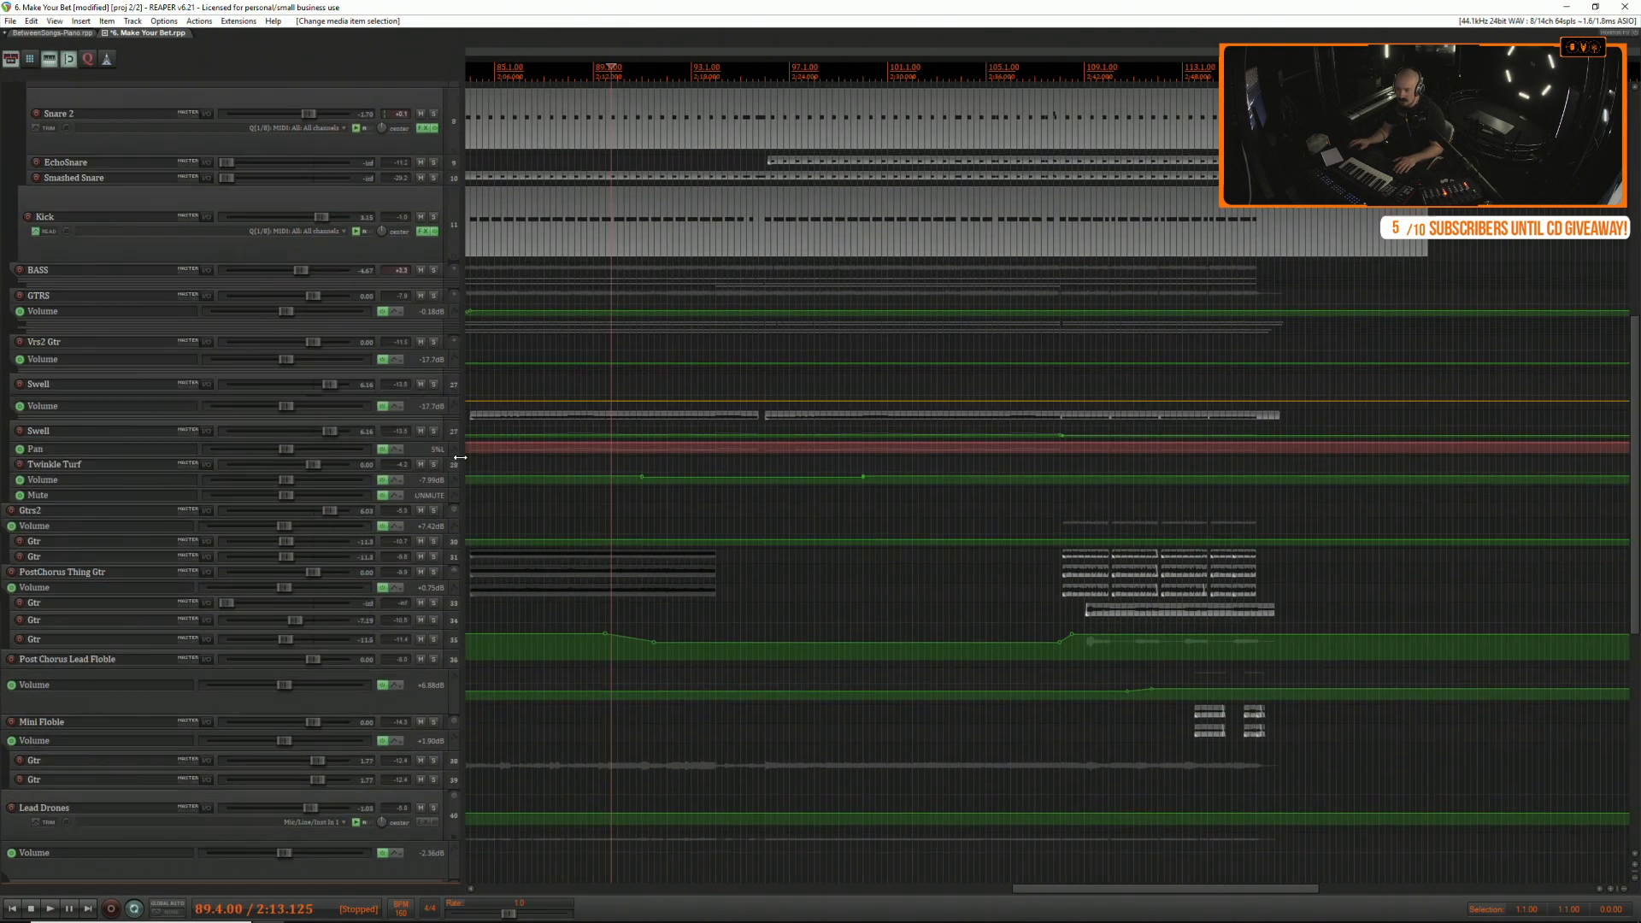
{"action": "scroll", "coordinate": [460, 463], "scroll_direction": "up", "scroll_amount": 2}
{"action": "scroll", "coordinate": [433, 342], "scroll_direction": "up", "scroll_amount": 4}
{"action": "left_click", "coordinate": [454, 317]}
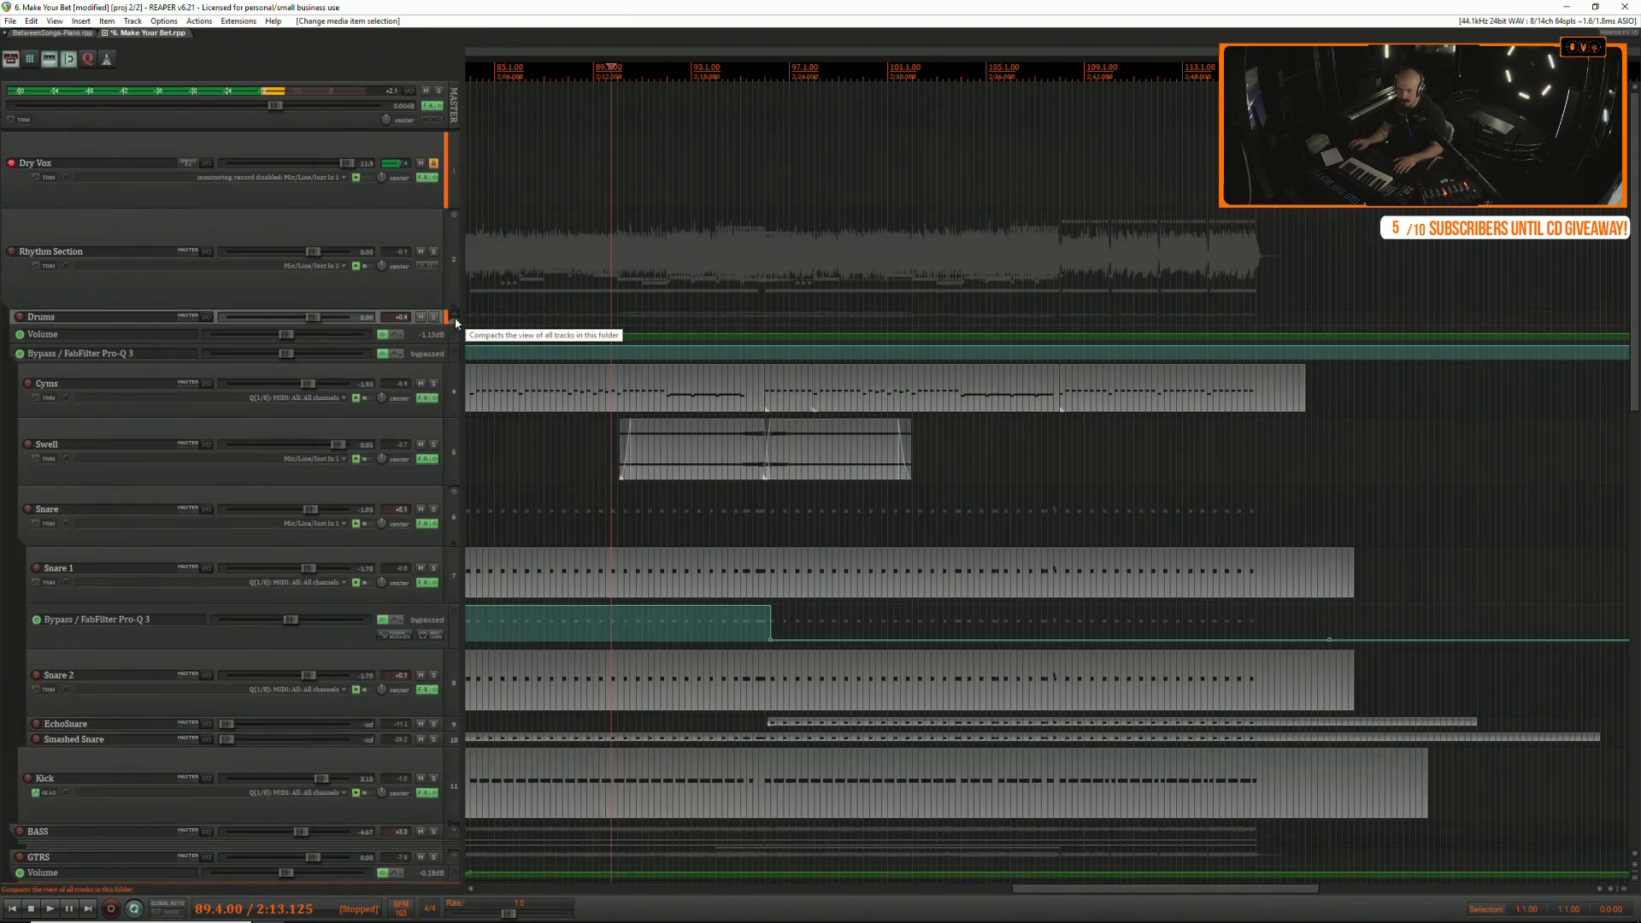
Play the song from around bar 94 with the IntroGtr and Dry Vox tracks in view.
{"action": "scroll", "coordinate": [443, 411], "scroll_direction": "down", "scroll_amount": 10}
{"action": "scroll", "coordinate": [443, 411], "scroll_direction": "down", "scroll_amount": 2}
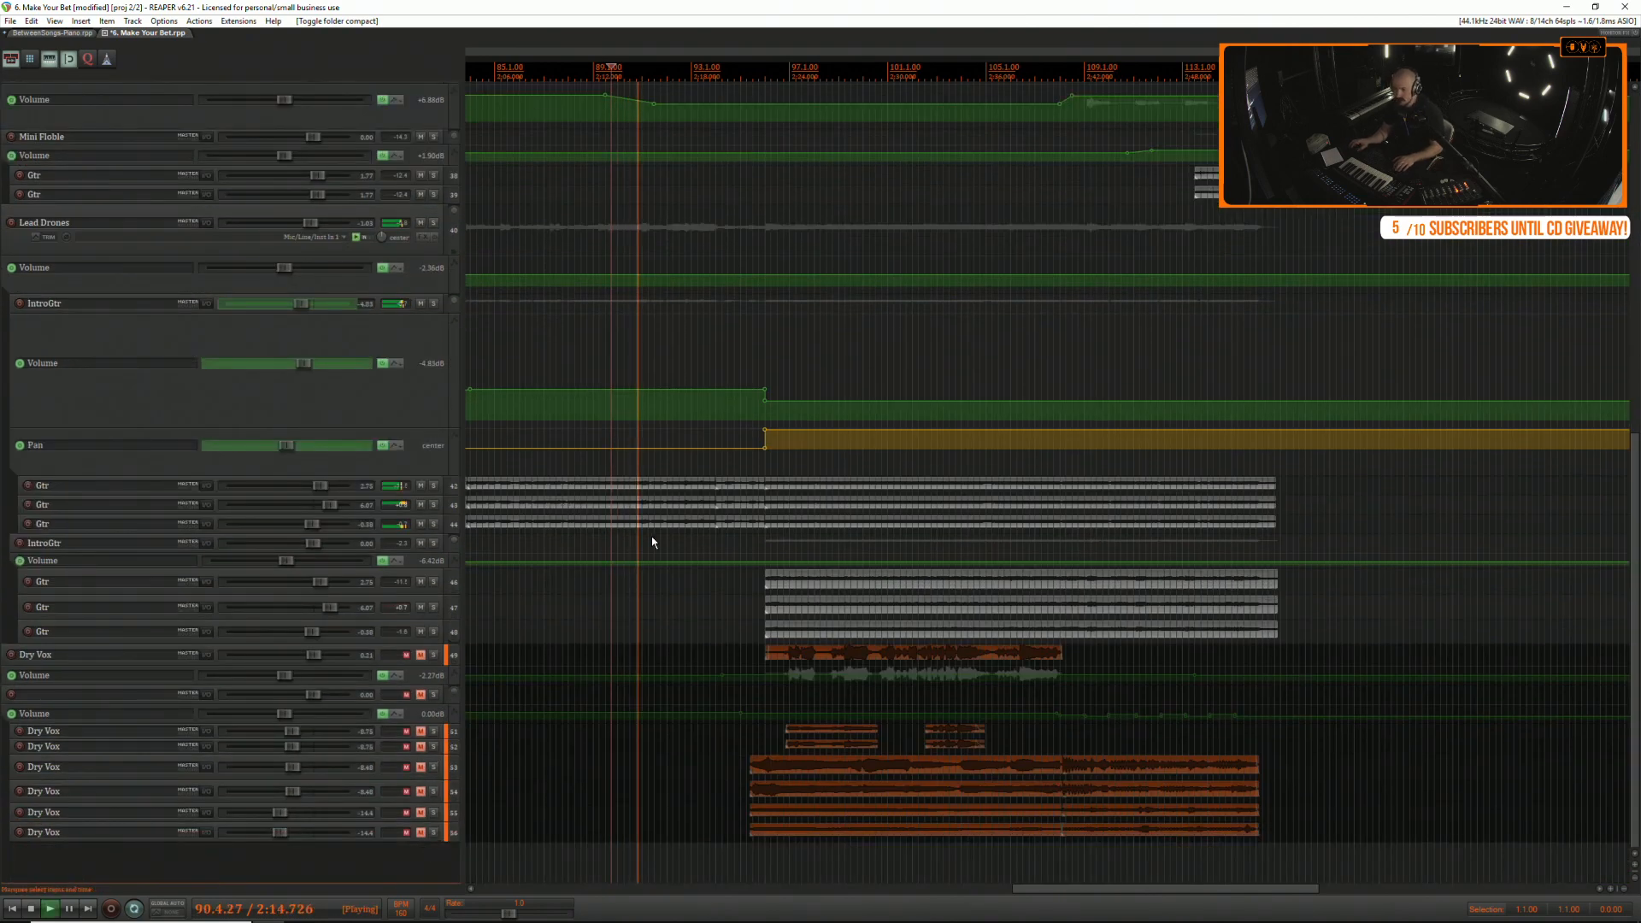
{"action": "left_click", "coordinate": [728, 582]}
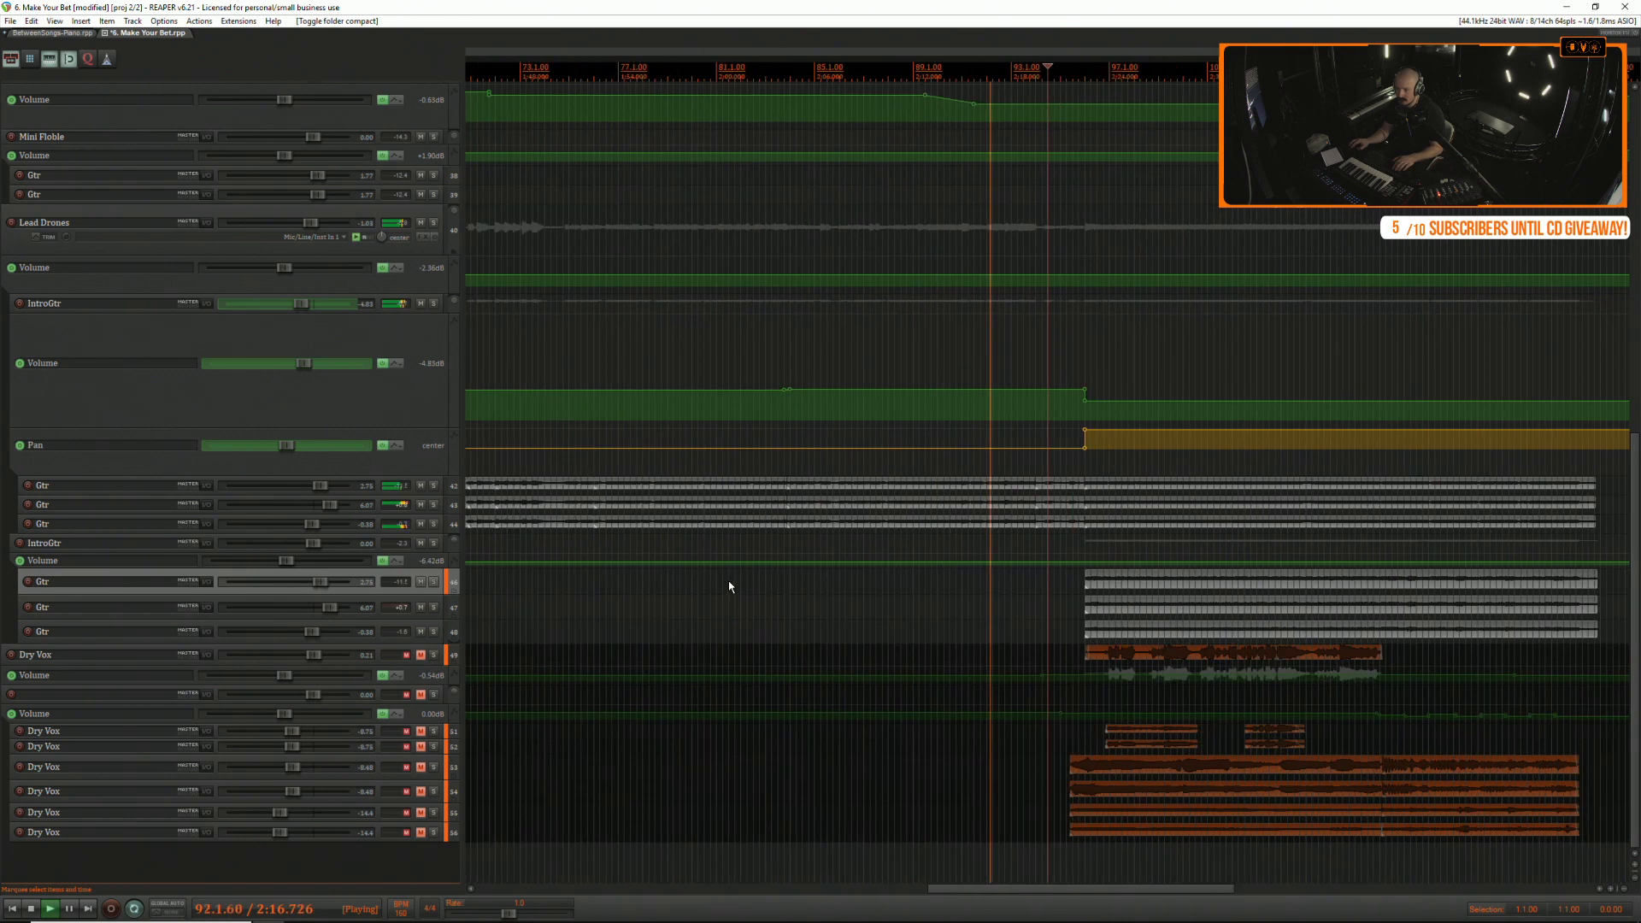
Play the last chorus through to the end while checking the IntroGtr and Post Chorus Lead Floble volume envelopes.
{"action": "scroll", "coordinate": [891, 583], "scroll_direction": "down", "scroll_amount": 2}
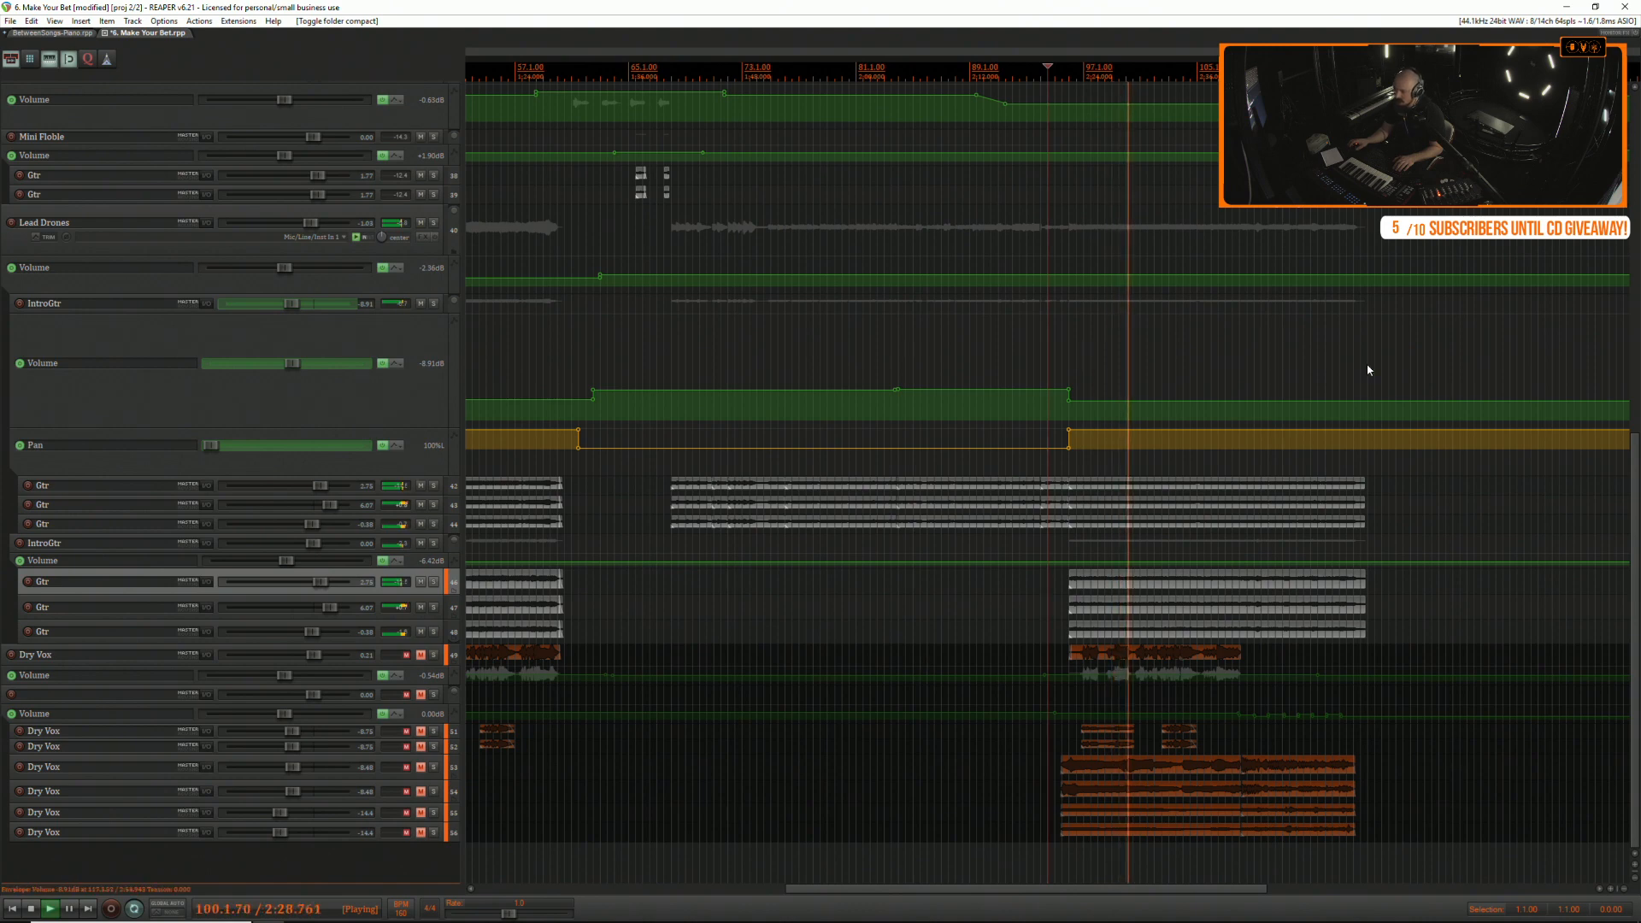
{"action": "left_click", "coordinate": [1344, 351]}
{"action": "scroll", "coordinate": [1358, 355], "scroll_direction": "up", "scroll_amount": 3}
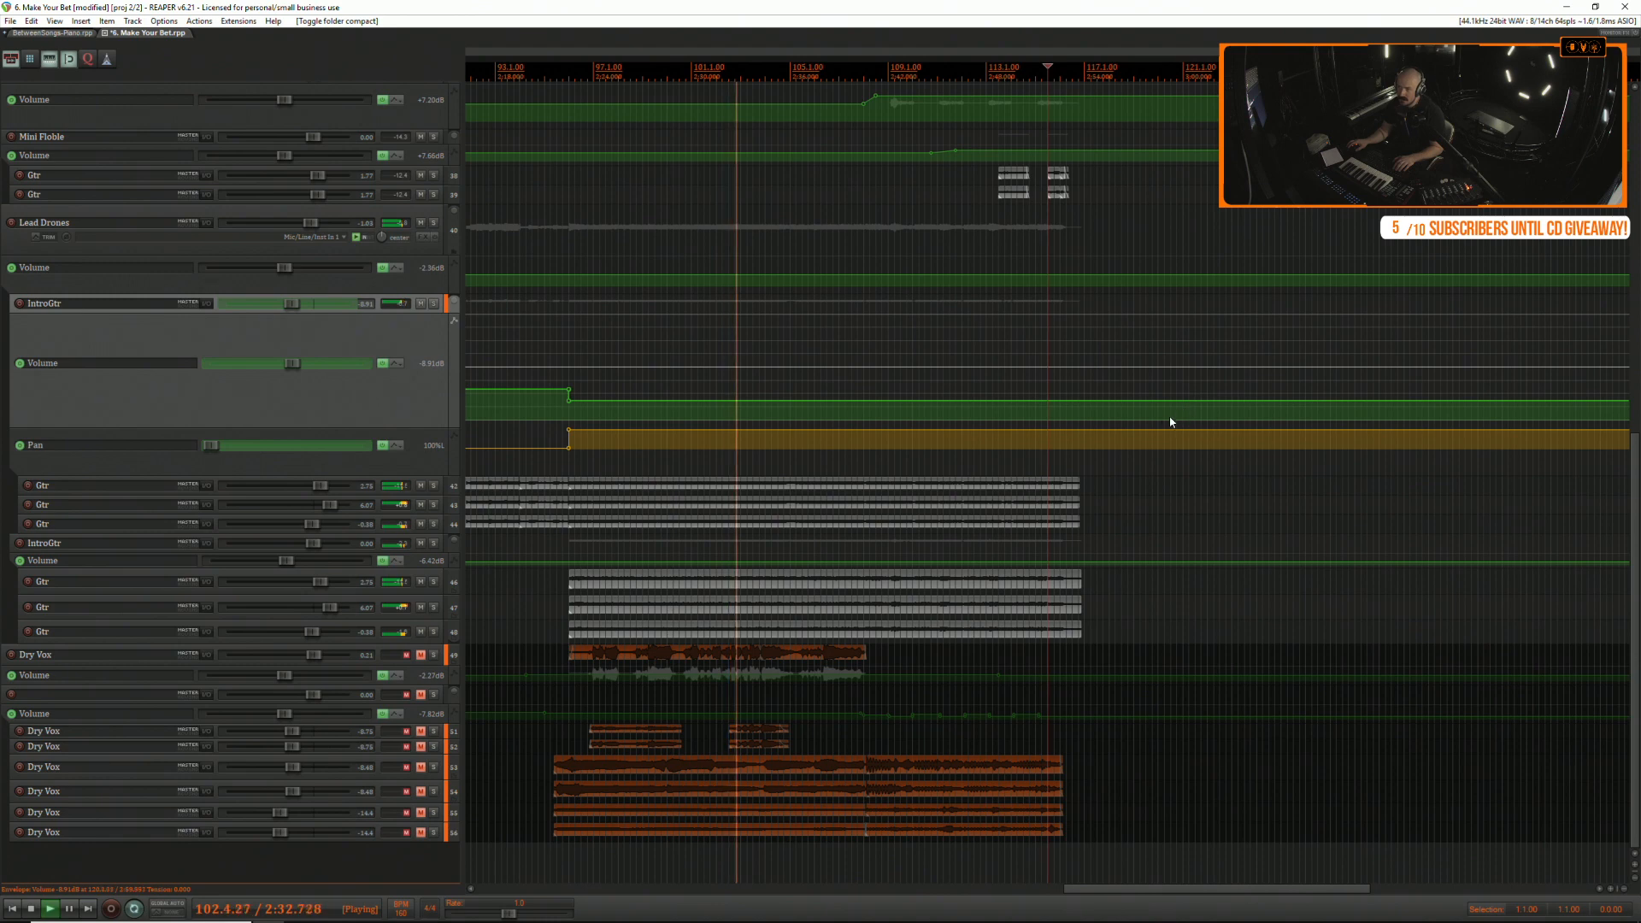
{"action": "scroll", "coordinate": [1138, 458], "scroll_direction": "up", "scroll_amount": 1}
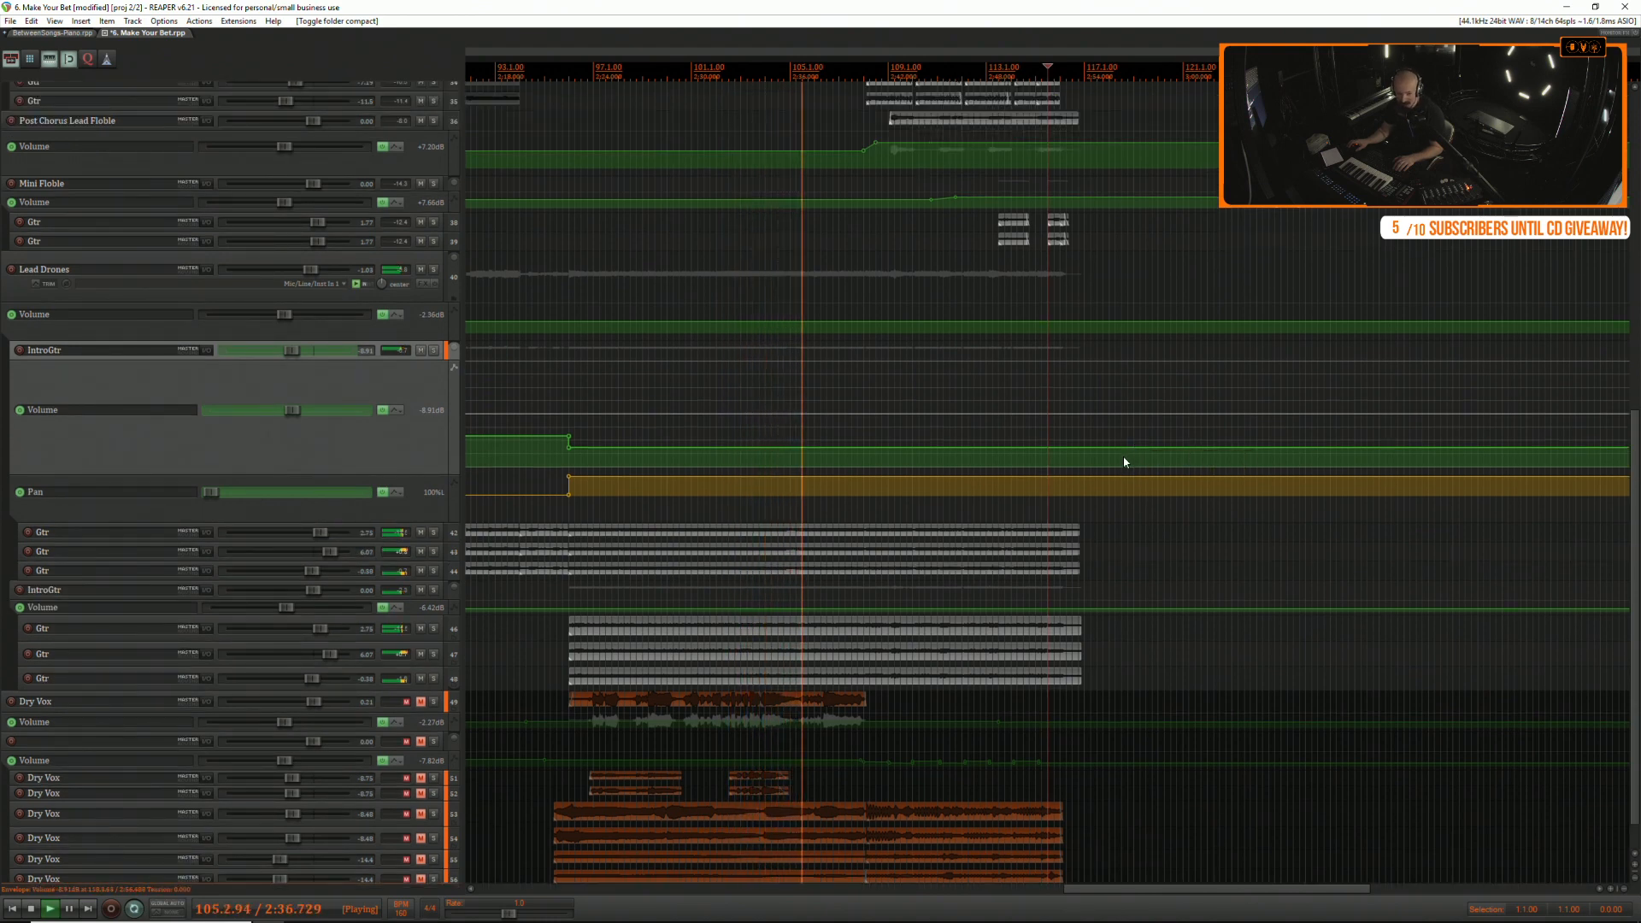
{"action": "scroll", "coordinate": [1059, 463], "scroll_direction": "down", "scroll_amount": 1}
{"action": "scroll", "coordinate": [945, 345], "scroll_direction": "up", "scroll_amount": 2}
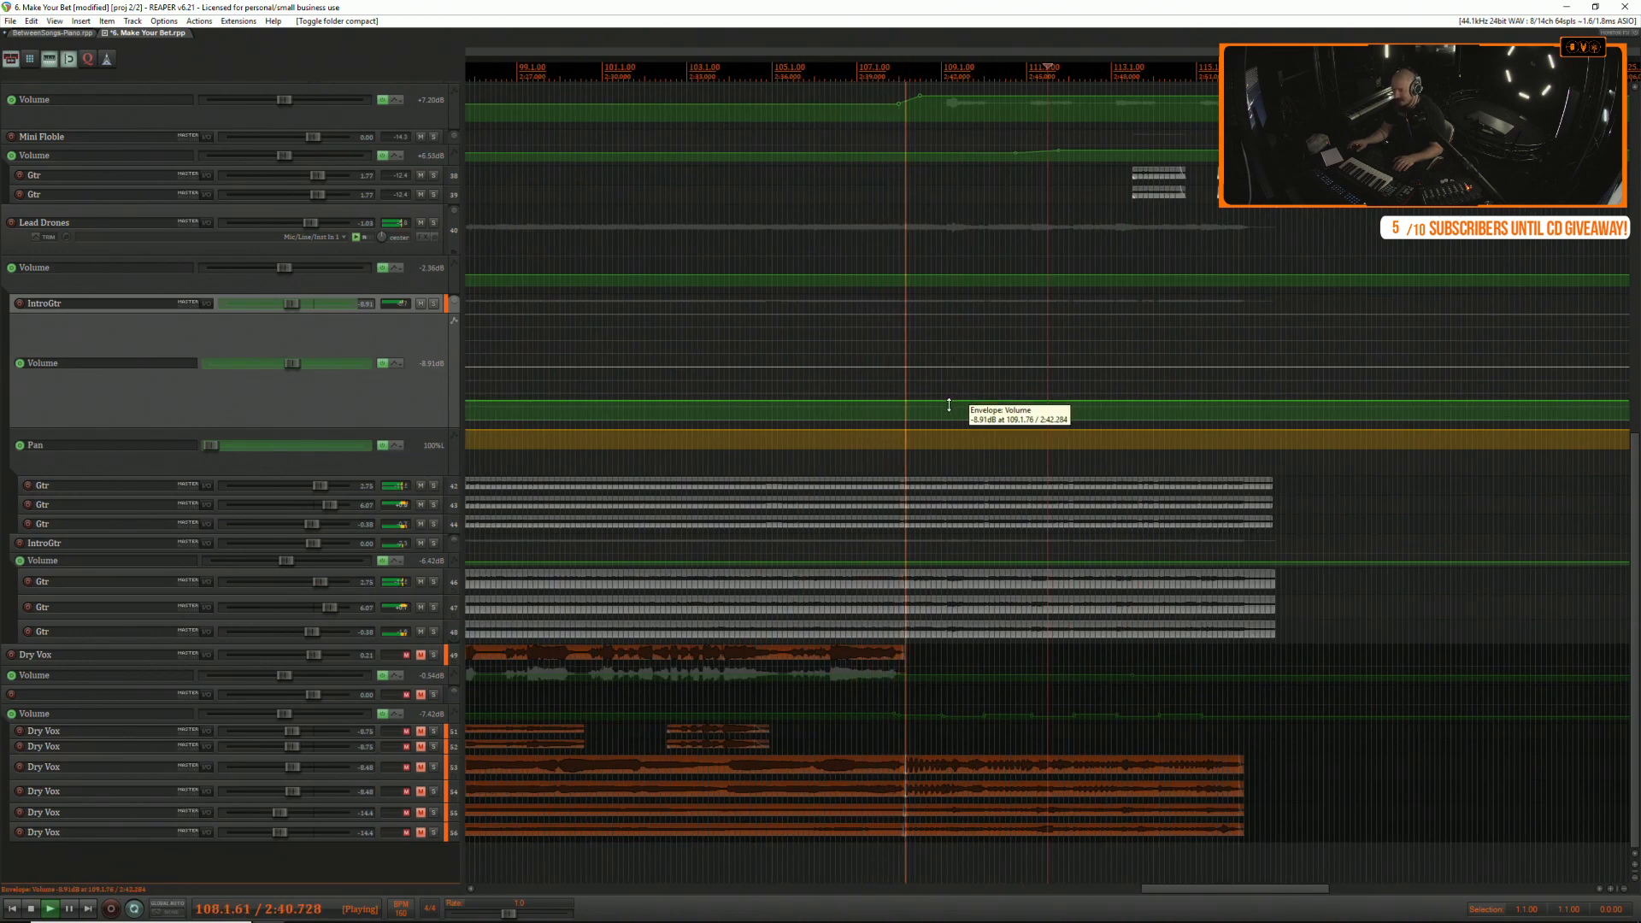
{"action": "scroll", "coordinate": [951, 410], "scroll_direction": "up", "scroll_amount": 6}
{"action": "scroll", "coordinate": [950, 417], "scroll_direction": "down", "scroll_amount": 10}
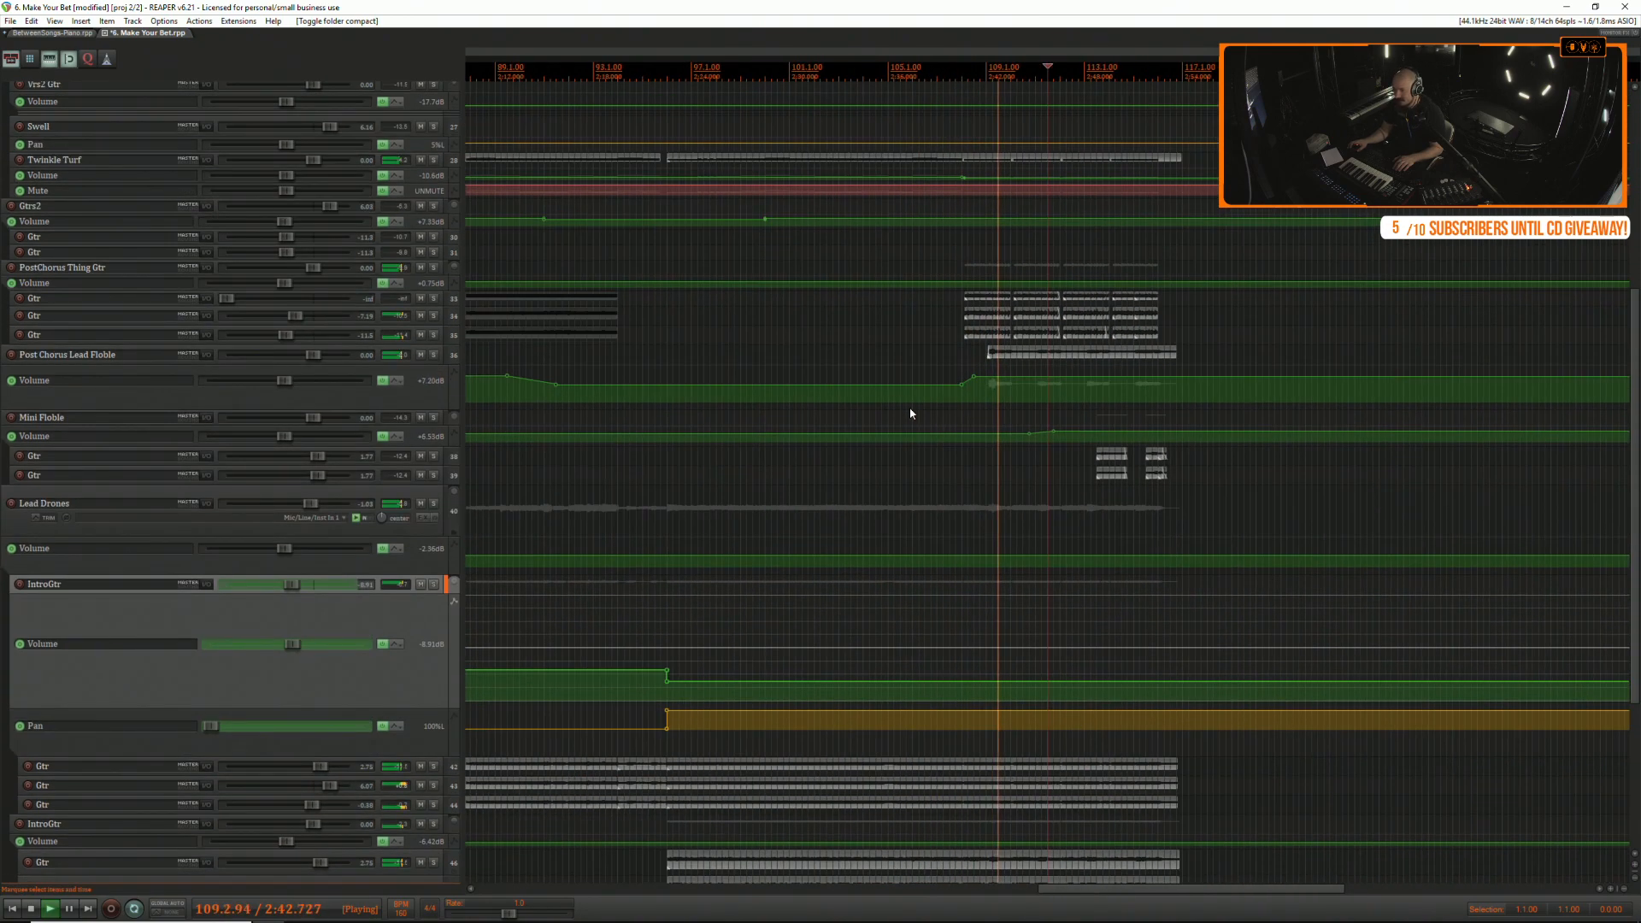
{"action": "left_click", "coordinate": [1000, 397]}
{"action": "scroll", "coordinate": [1004, 398], "scroll_direction": "up", "scroll_amount": 5}
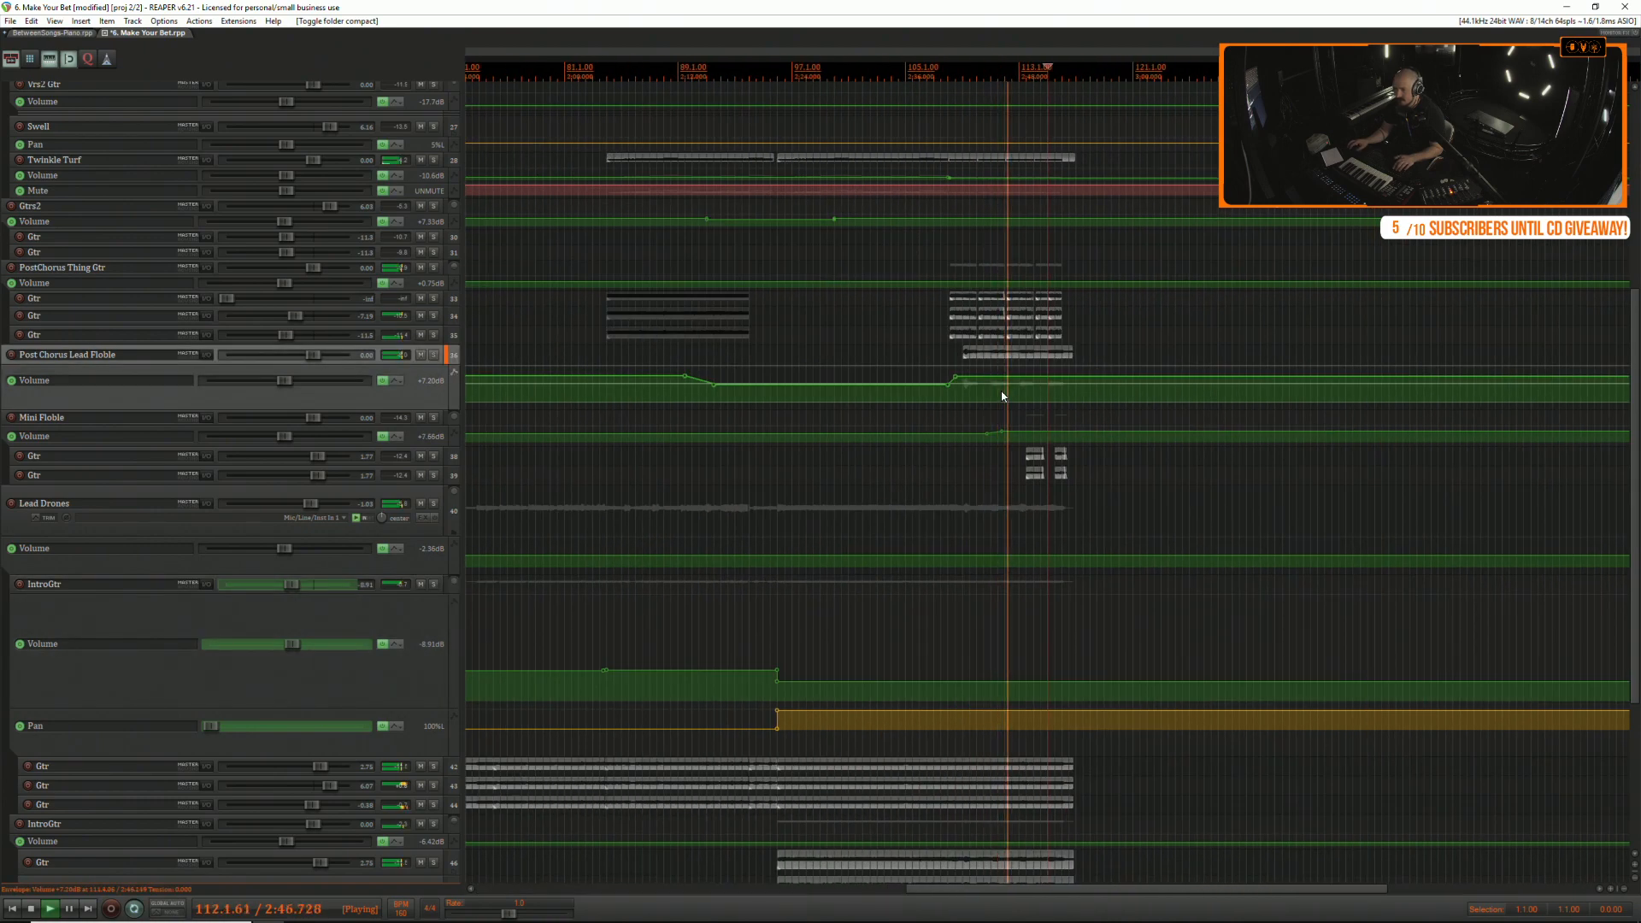
{"action": "scroll", "coordinate": [1048, 393], "scroll_direction": "up", "scroll_amount": 3}
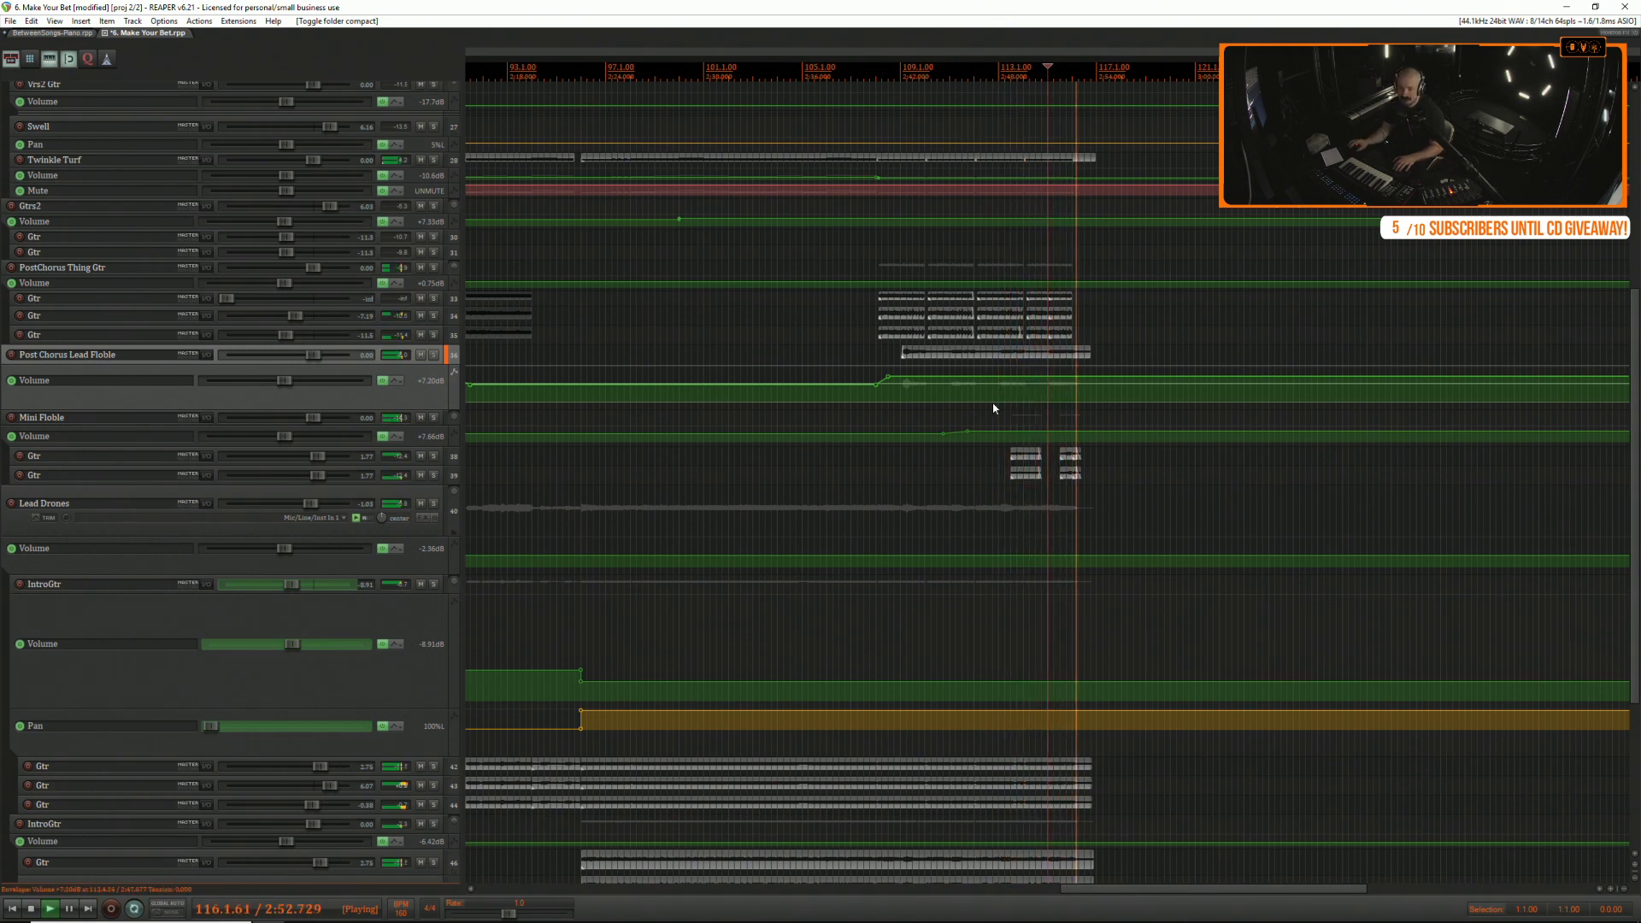
Stop playback and show the volume envelope of the Rhythm Section track.
{"action": "scroll", "coordinate": [992, 414], "scroll_direction": "up", "scroll_amount": 5}
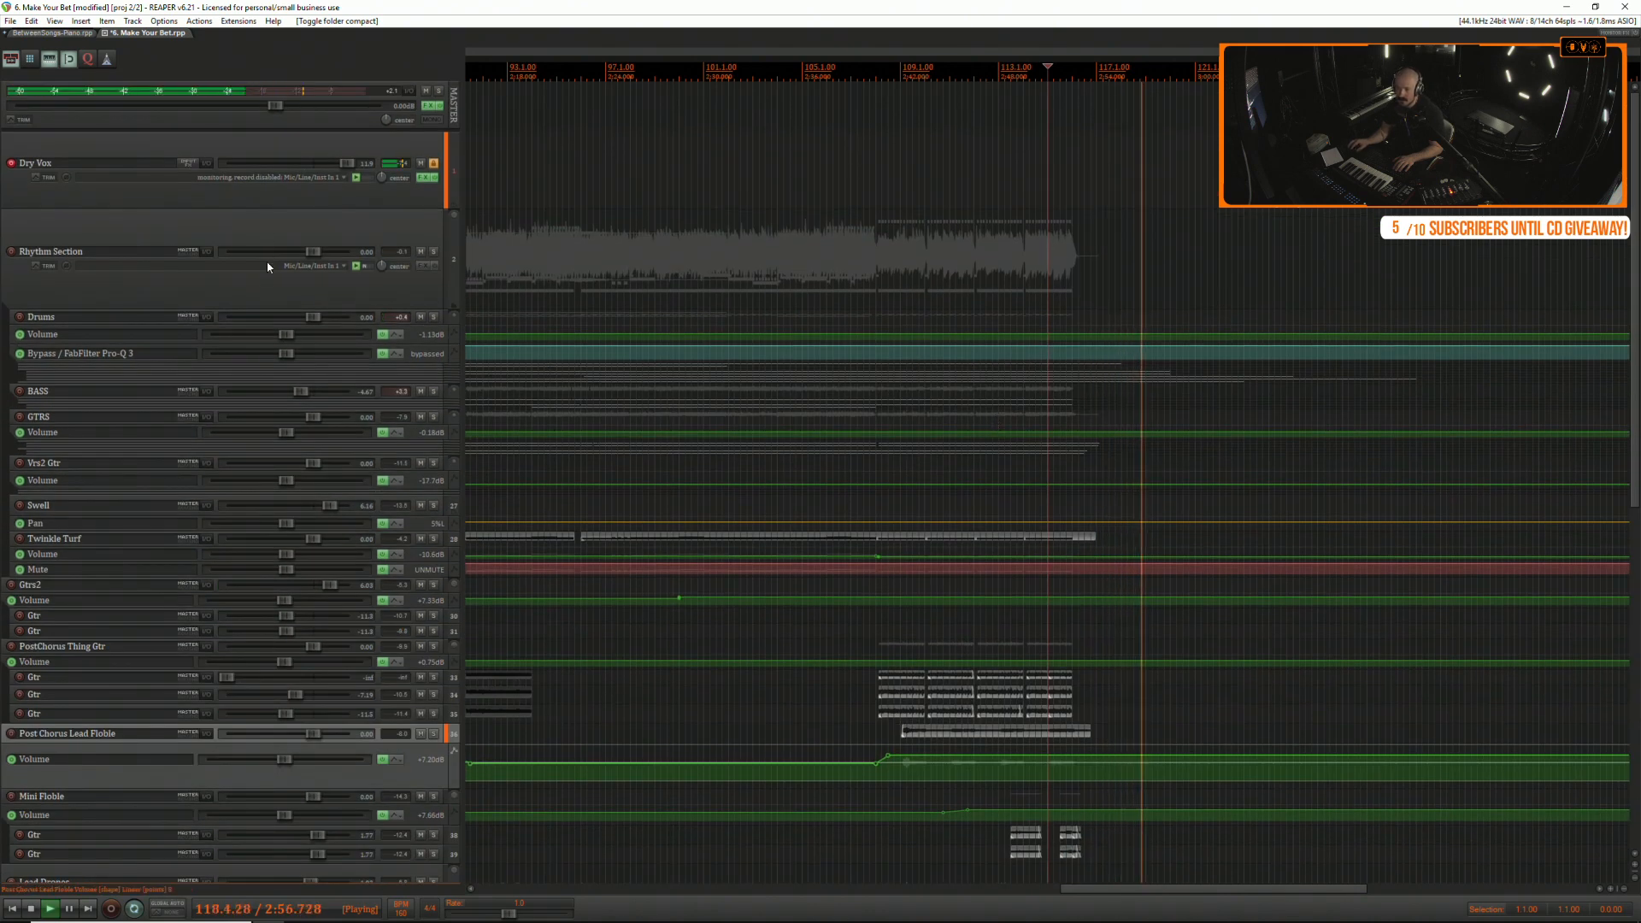
{"action": "left_click", "coordinate": [48, 269]}
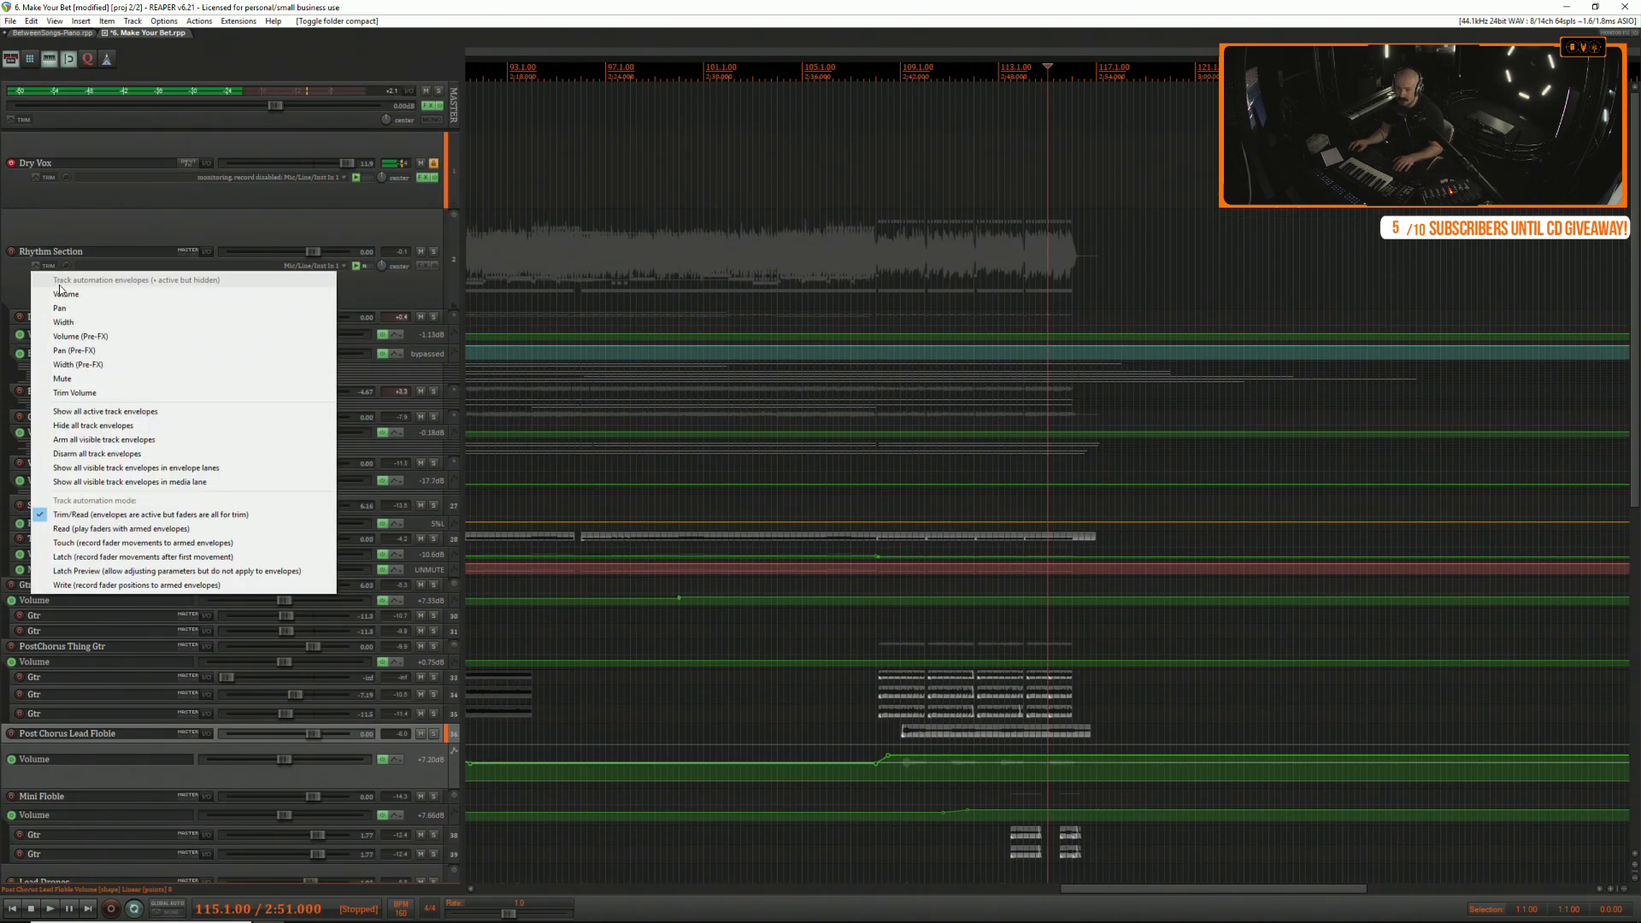
{"action": "left_click", "coordinate": [171, 295]}
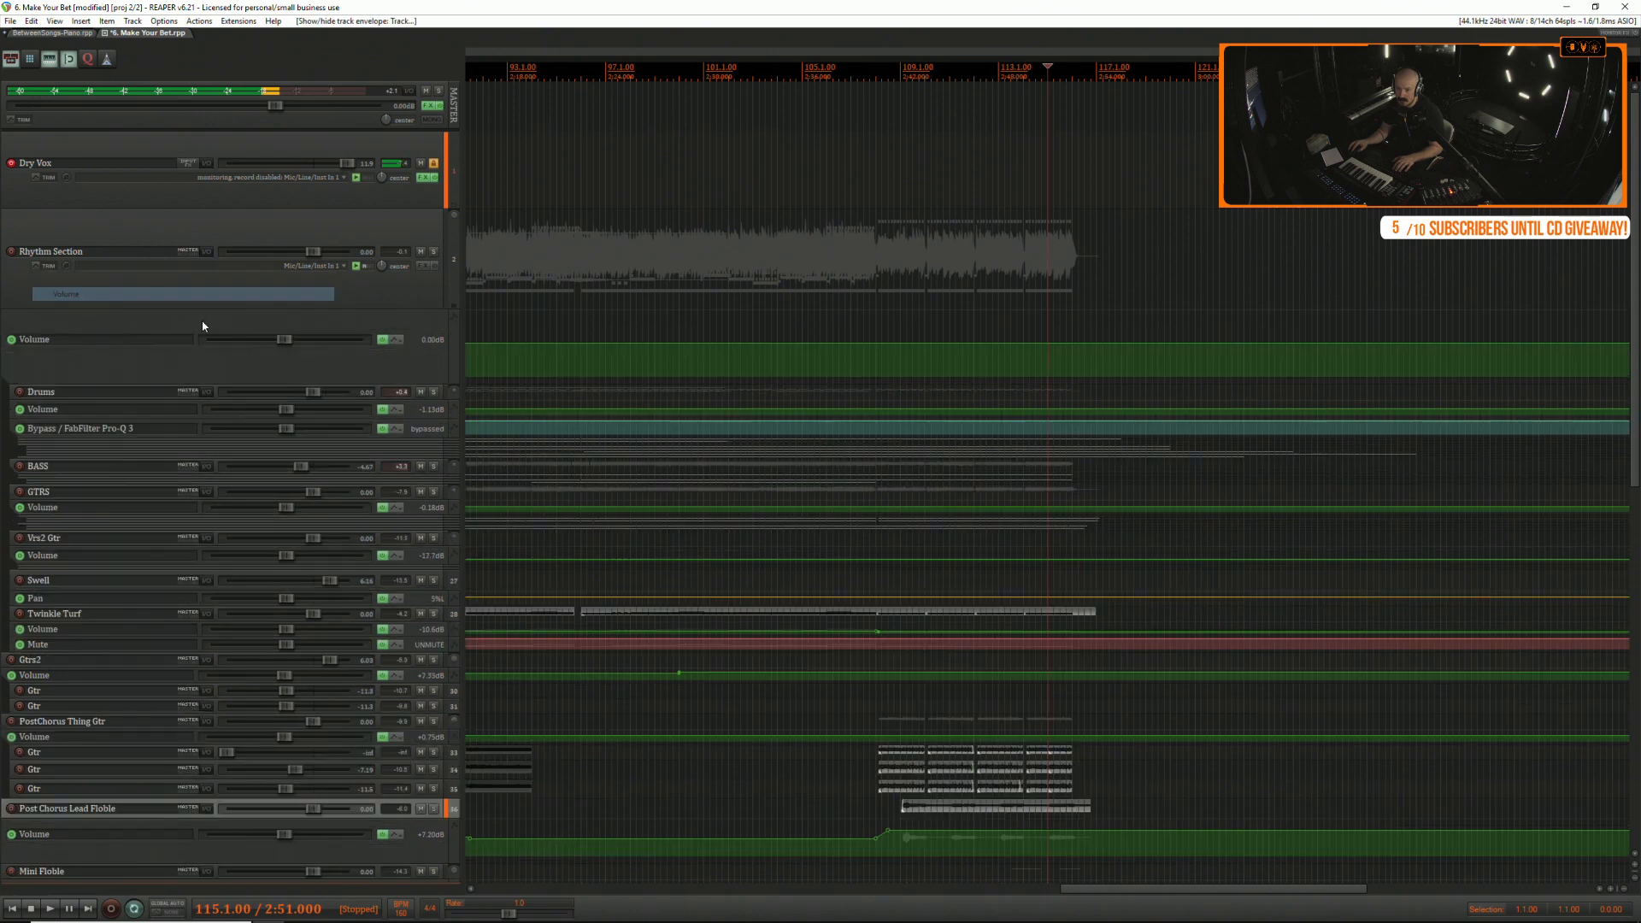
Add a fade-out to the Rhythm Section volume envelope from about bar 118 to bar 119.5 and audition the ending.
{"action": "left_click", "coordinate": [1014, 331]}
{"action": "key", "text": "space"}
{"action": "left_click", "coordinate": [1088, 333]}
{"action": "scroll", "coordinate": [1087, 333], "scroll_direction": "up", "scroll_amount": 5}
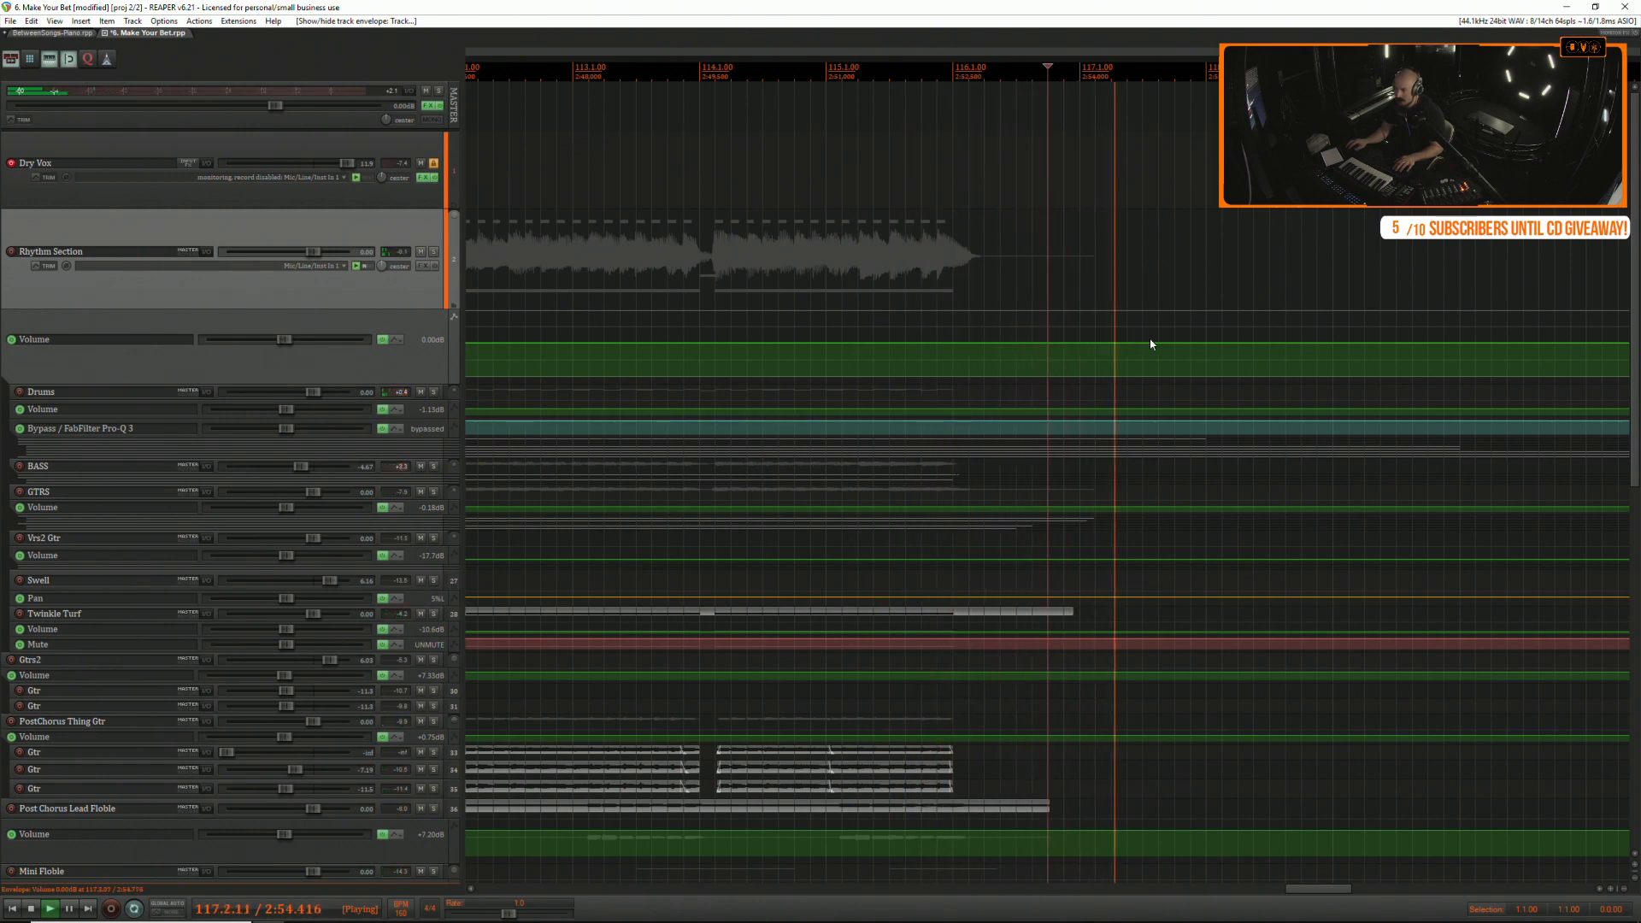
{"action": "left_click", "coordinate": [1205, 343]}
{"action": "left_click_drag", "start_coordinate": [1433, 344], "coordinate": [1434, 374]}
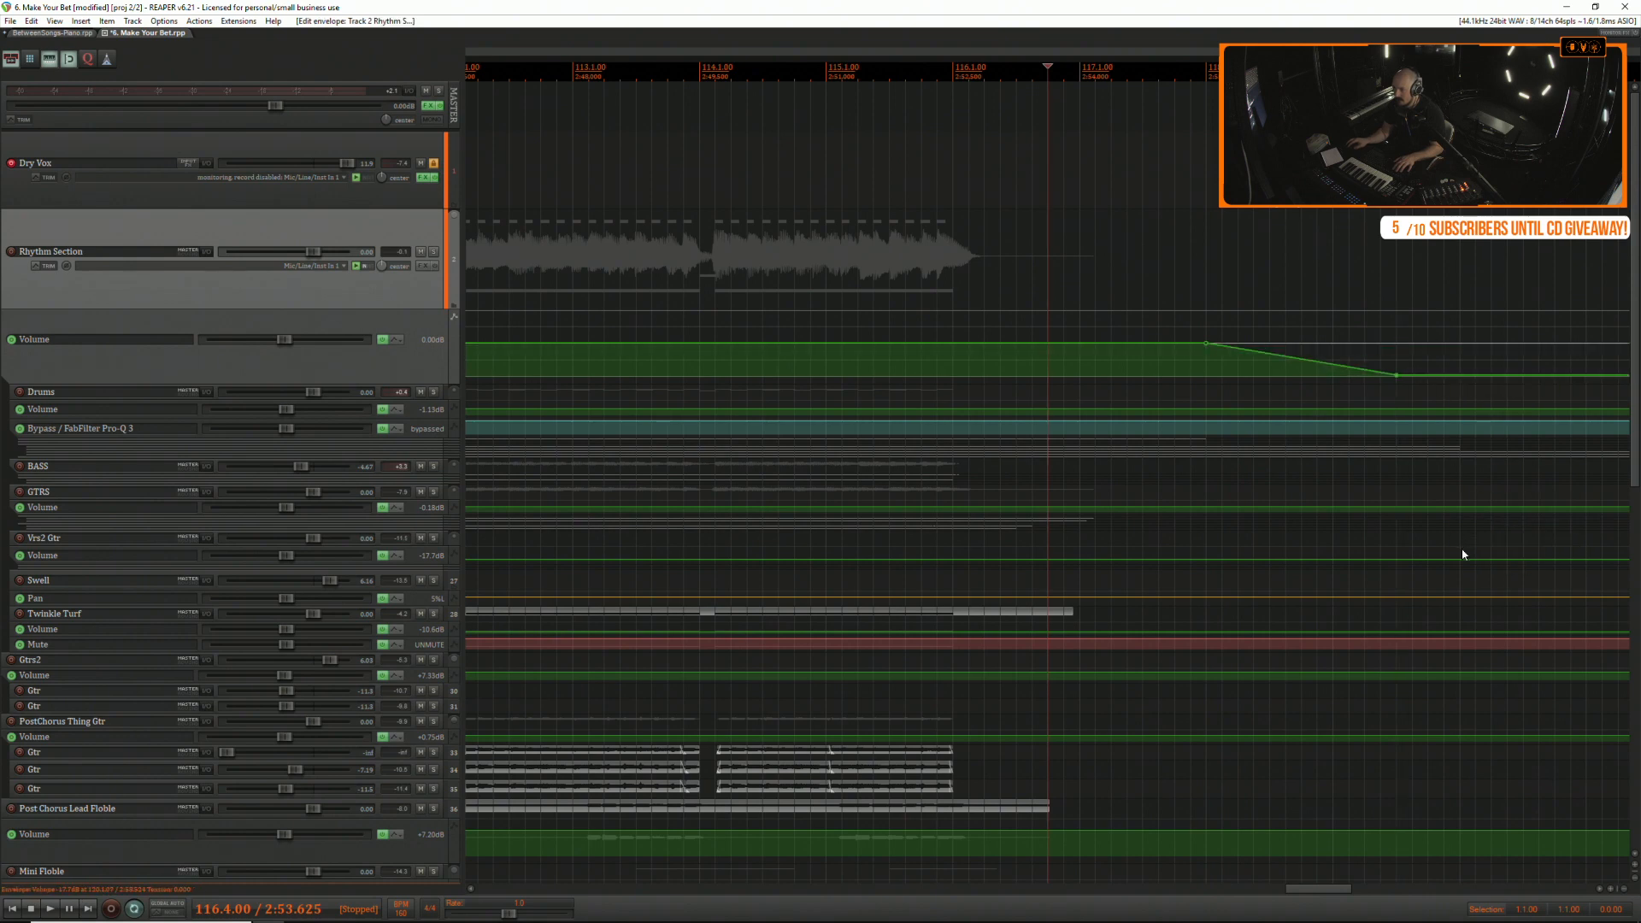
{"action": "key", "text": "space"}
{"action": "left_click", "coordinate": [908, 330]}
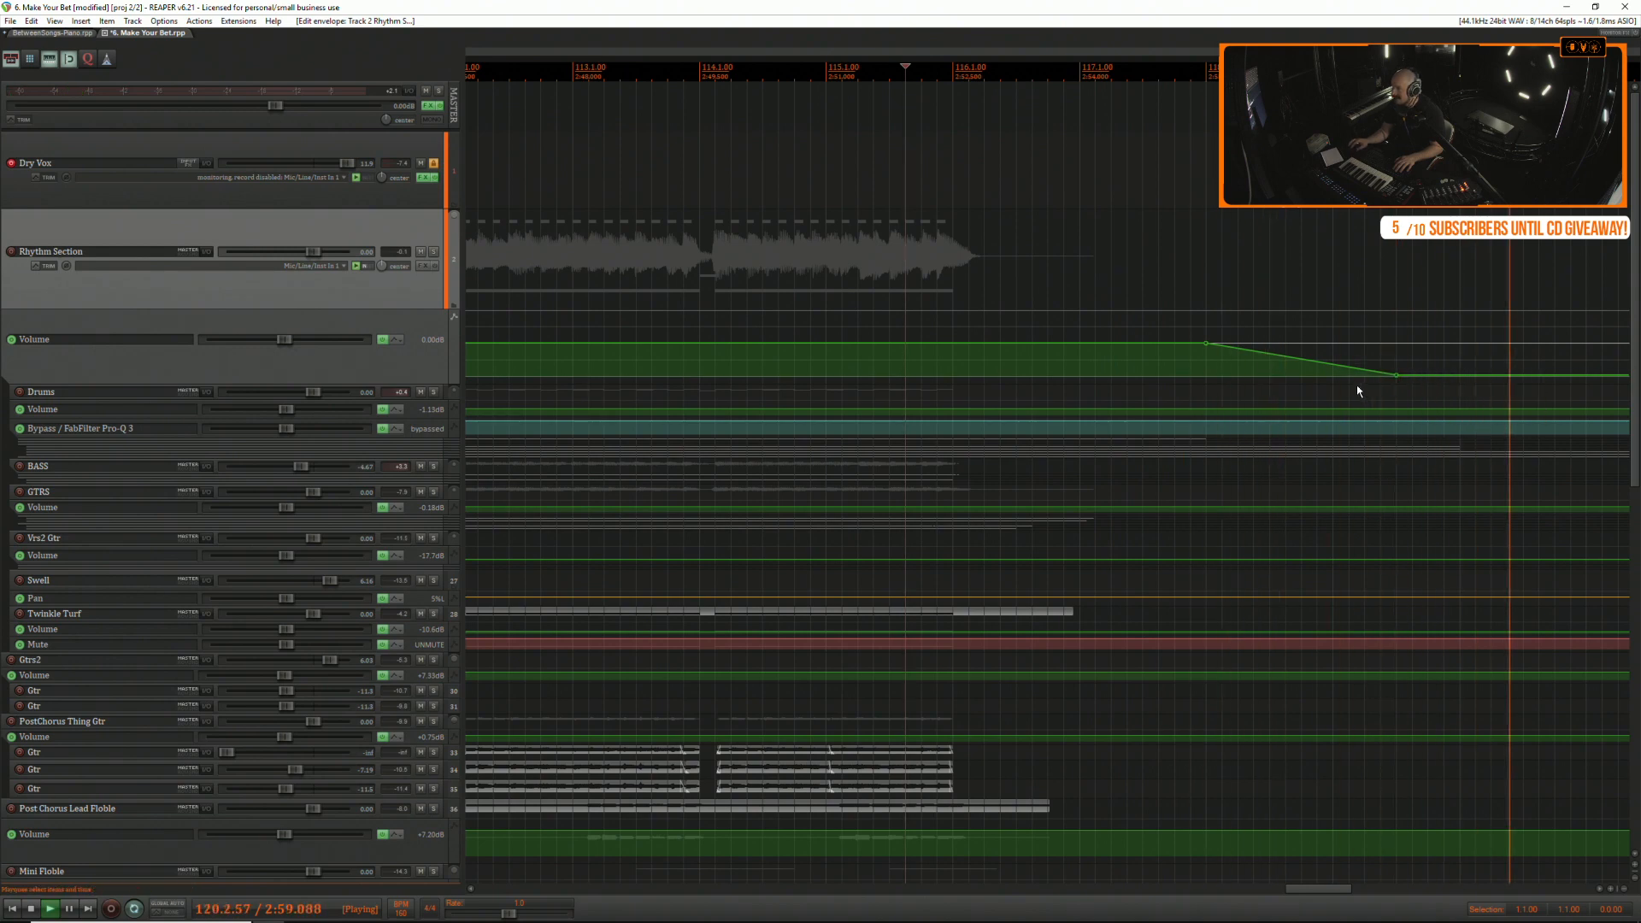
{"action": "key", "text": "space"}
Shrink the Rhythm Section and Lead Drones tracks together with their envelope lanes to minimal height.
{"action": "scroll", "coordinate": [1128, 238], "scroll_direction": "down", "scroll_amount": 2}
{"action": "scroll", "coordinate": [1128, 241], "scroll_direction": "down", "scroll_amount": 7}
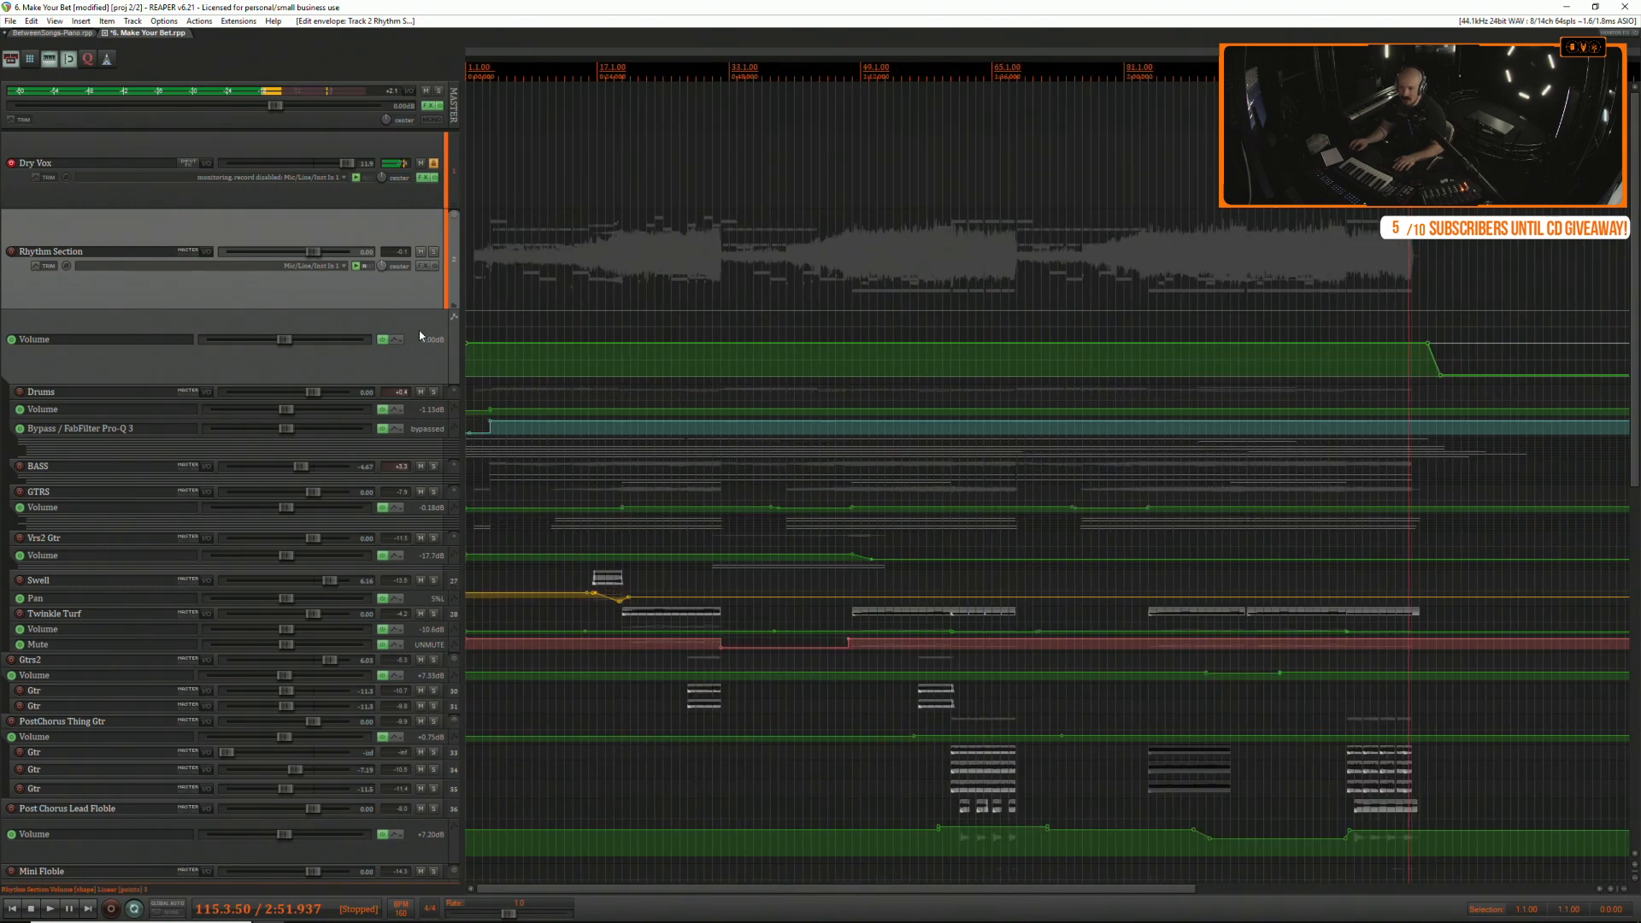
{"action": "left_click_drag", "start_coordinate": [436, 309], "coordinate": [433, 237]}
{"action": "scroll", "coordinate": [430, 276], "scroll_direction": "down", "scroll_amount": 1}
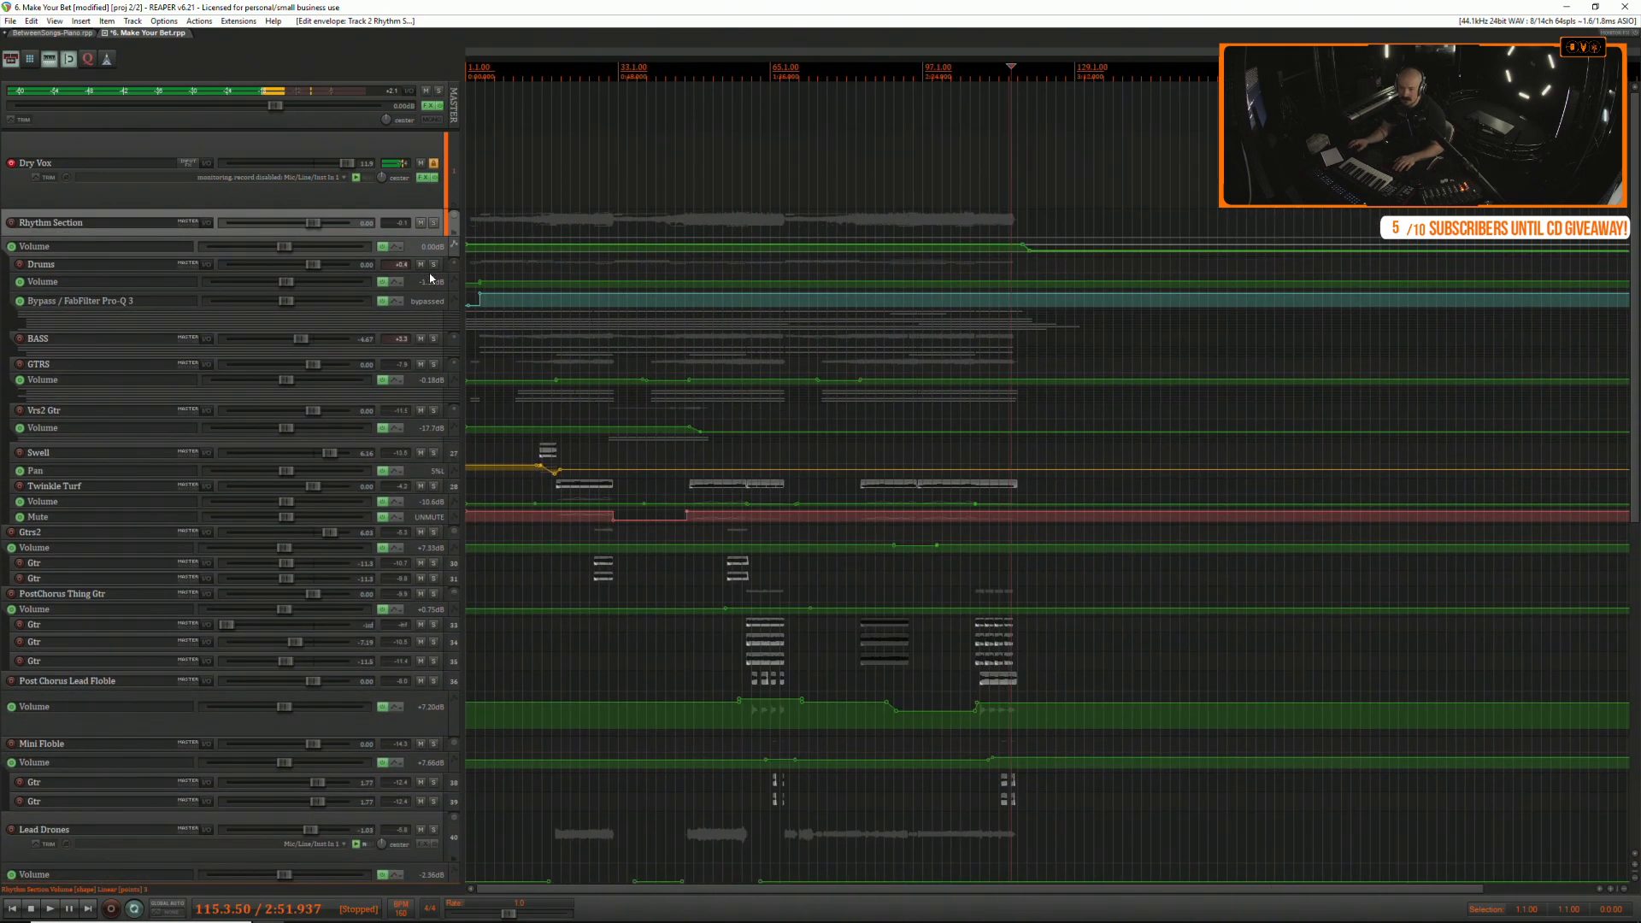
{"action": "scroll", "coordinate": [441, 307], "scroll_direction": "up", "scroll_amount": 1}
{"action": "scroll", "coordinate": [442, 313], "scroll_direction": "down", "scroll_amount": 5}
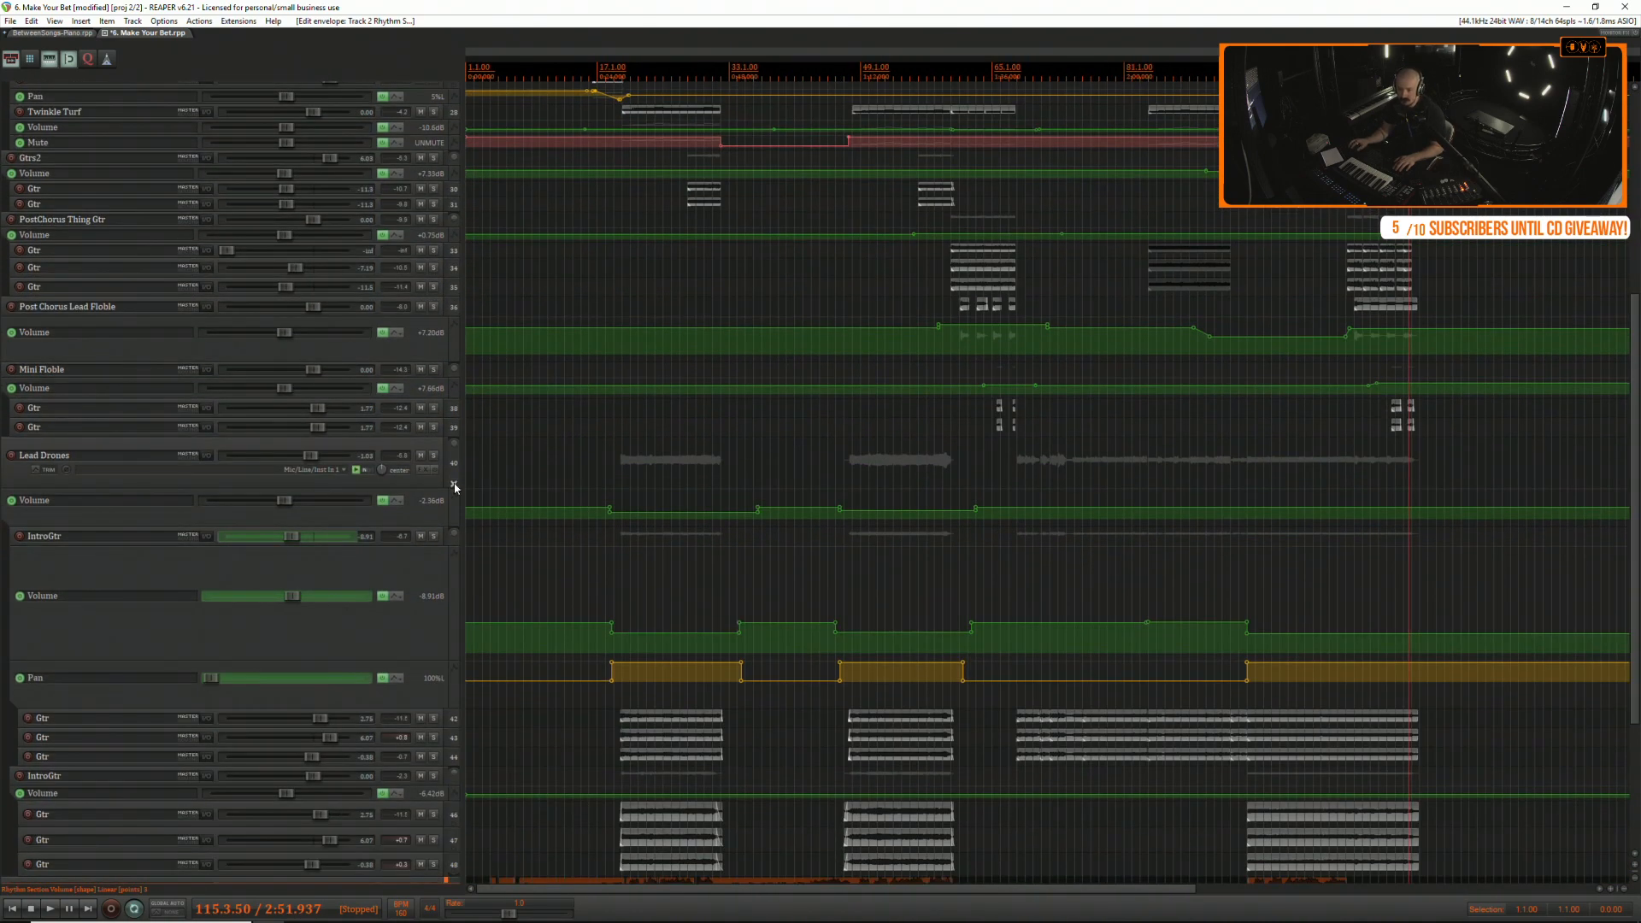
{"action": "left_click", "coordinate": [450, 448]}
{"action": "left_click_drag", "start_coordinate": [435, 486], "coordinate": [443, 458]}
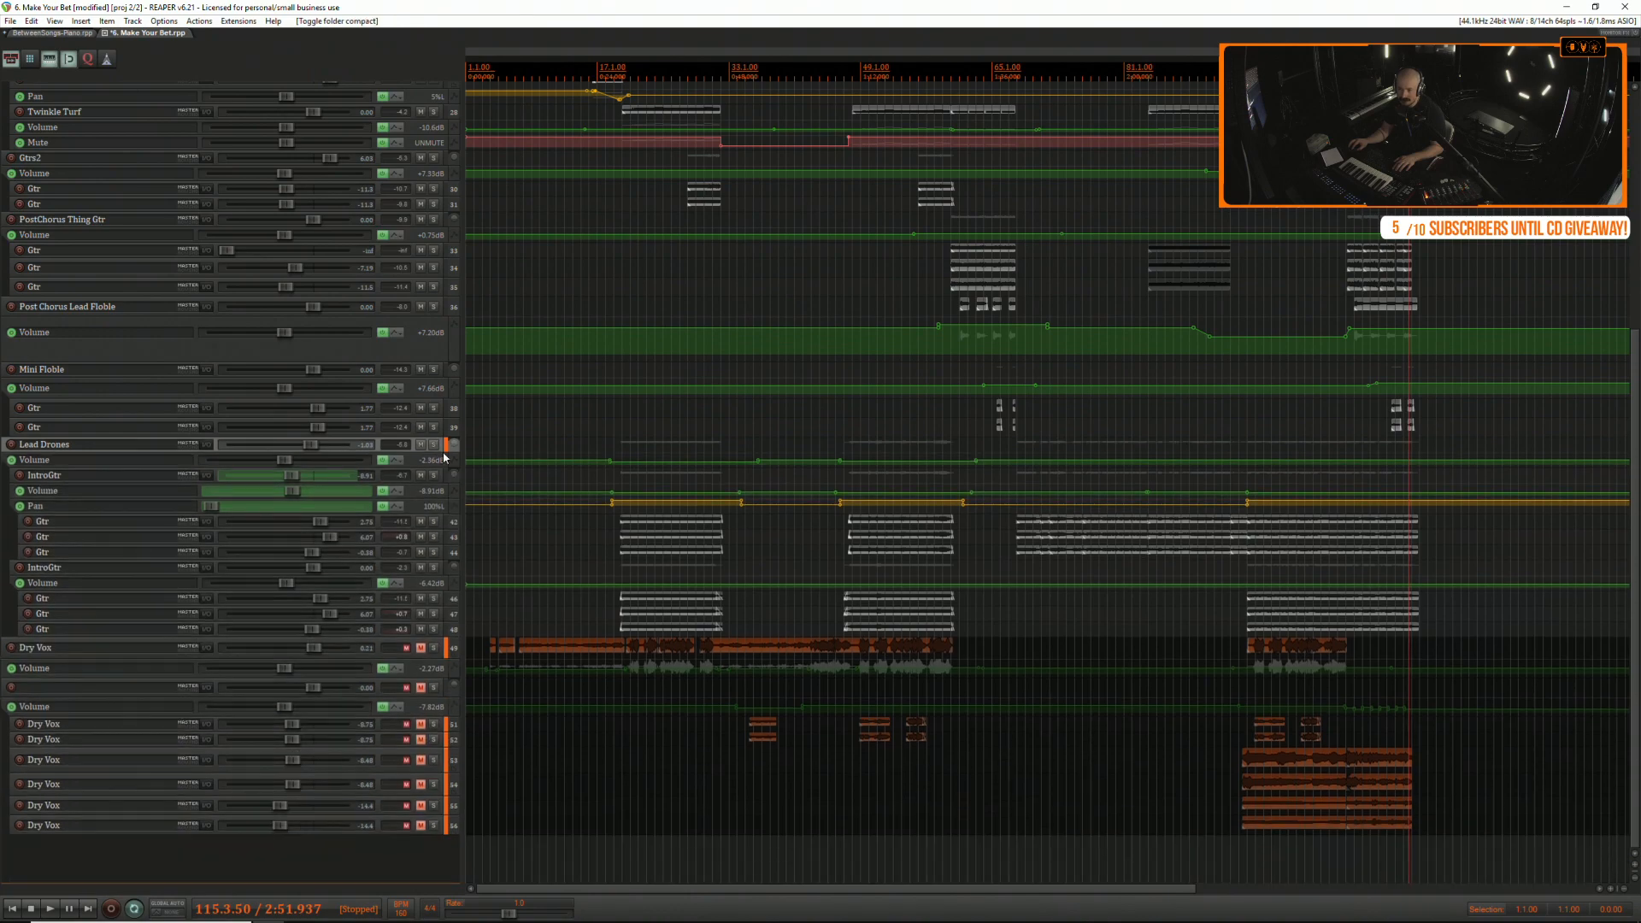
Return to the project start, unmute the main Dry Vox track (track 49) and enlarge it with its volume envelope.
{"action": "key", "text": "Home"}
{"action": "scroll", "coordinate": [527, 591], "scroll_direction": "up", "scroll_amount": 3}
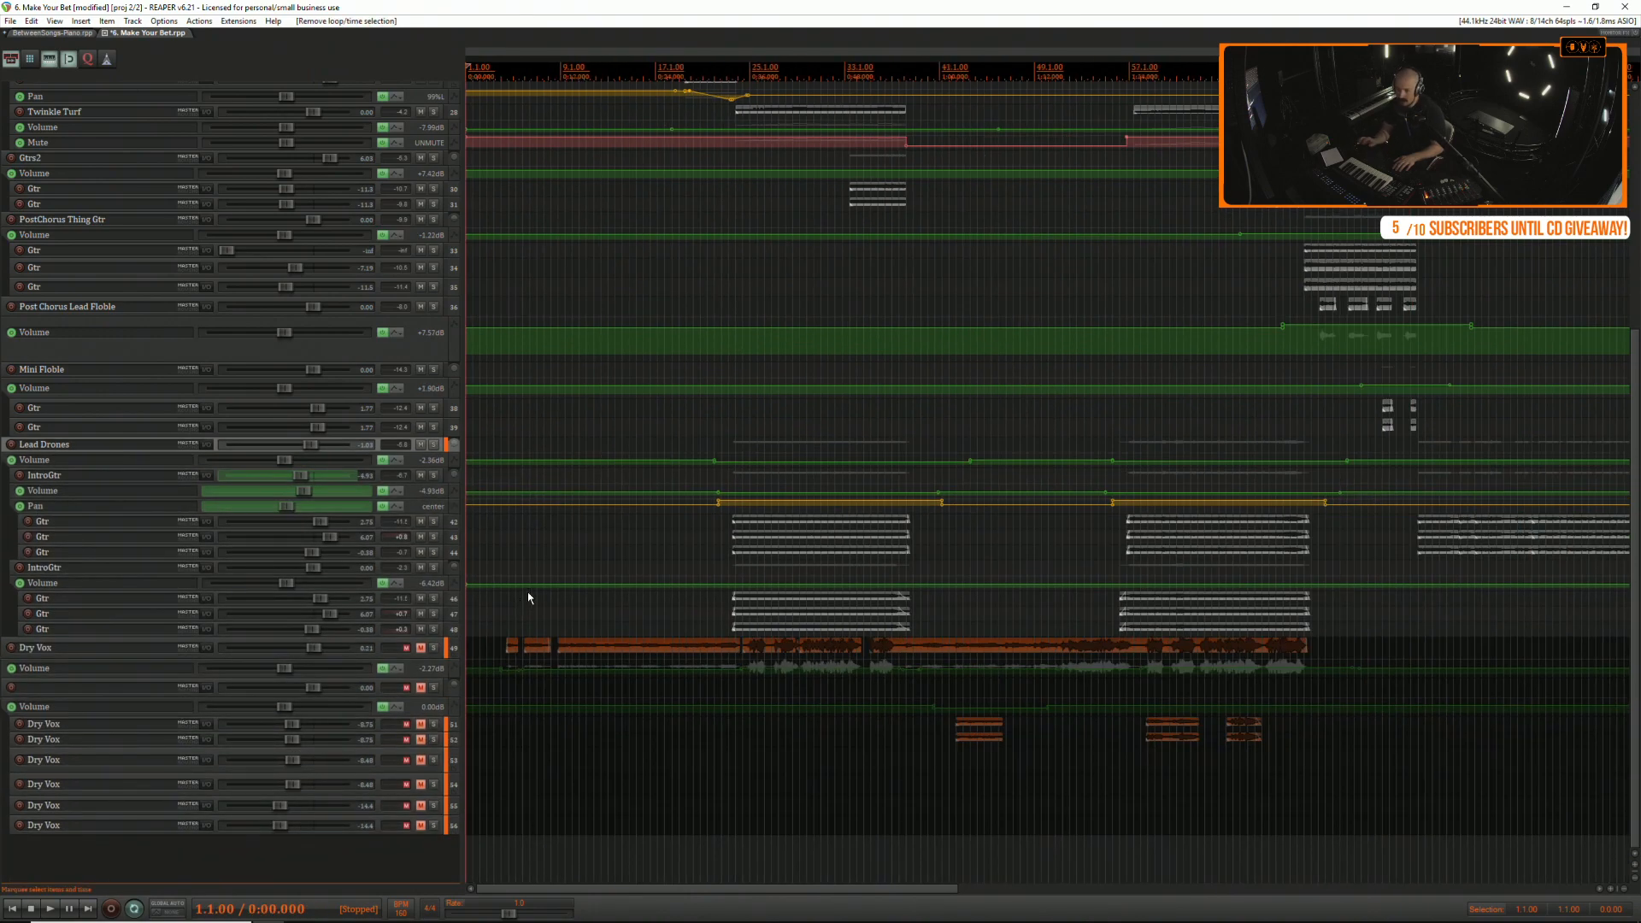
{"action": "left_click", "coordinate": [420, 647]}
{"action": "left_click_drag", "start_coordinate": [424, 658], "coordinate": [417, 771]}
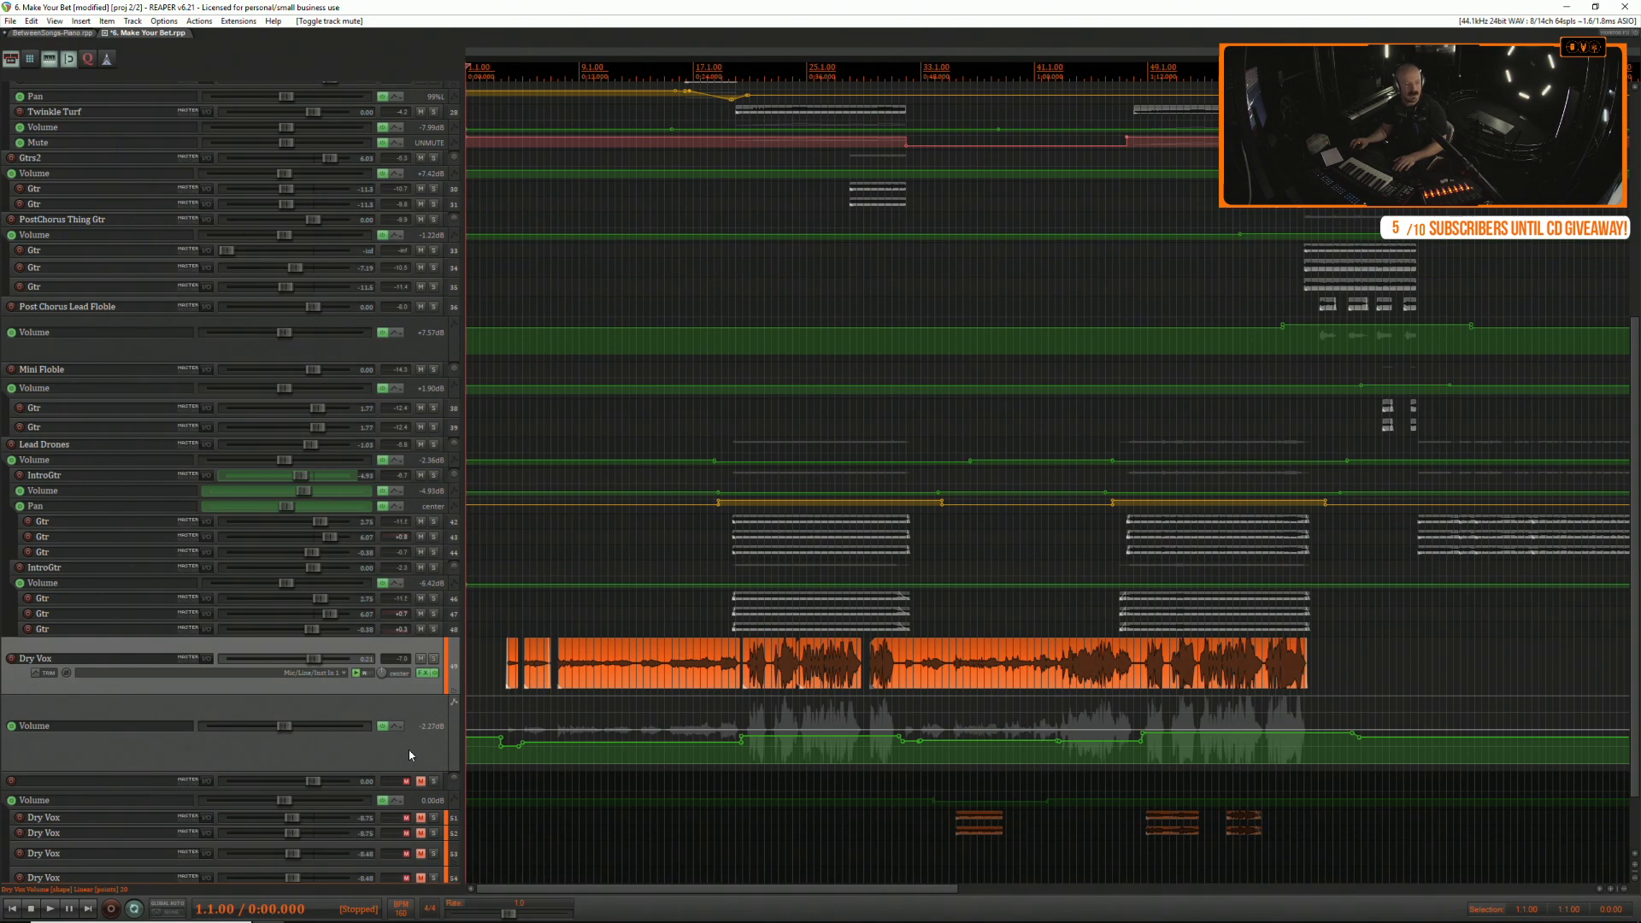
Play the vocal intro from the project start and lower the main Dry Vox track's volume to about -2.8 dB.
{"action": "left_click", "coordinate": [503, 612]}
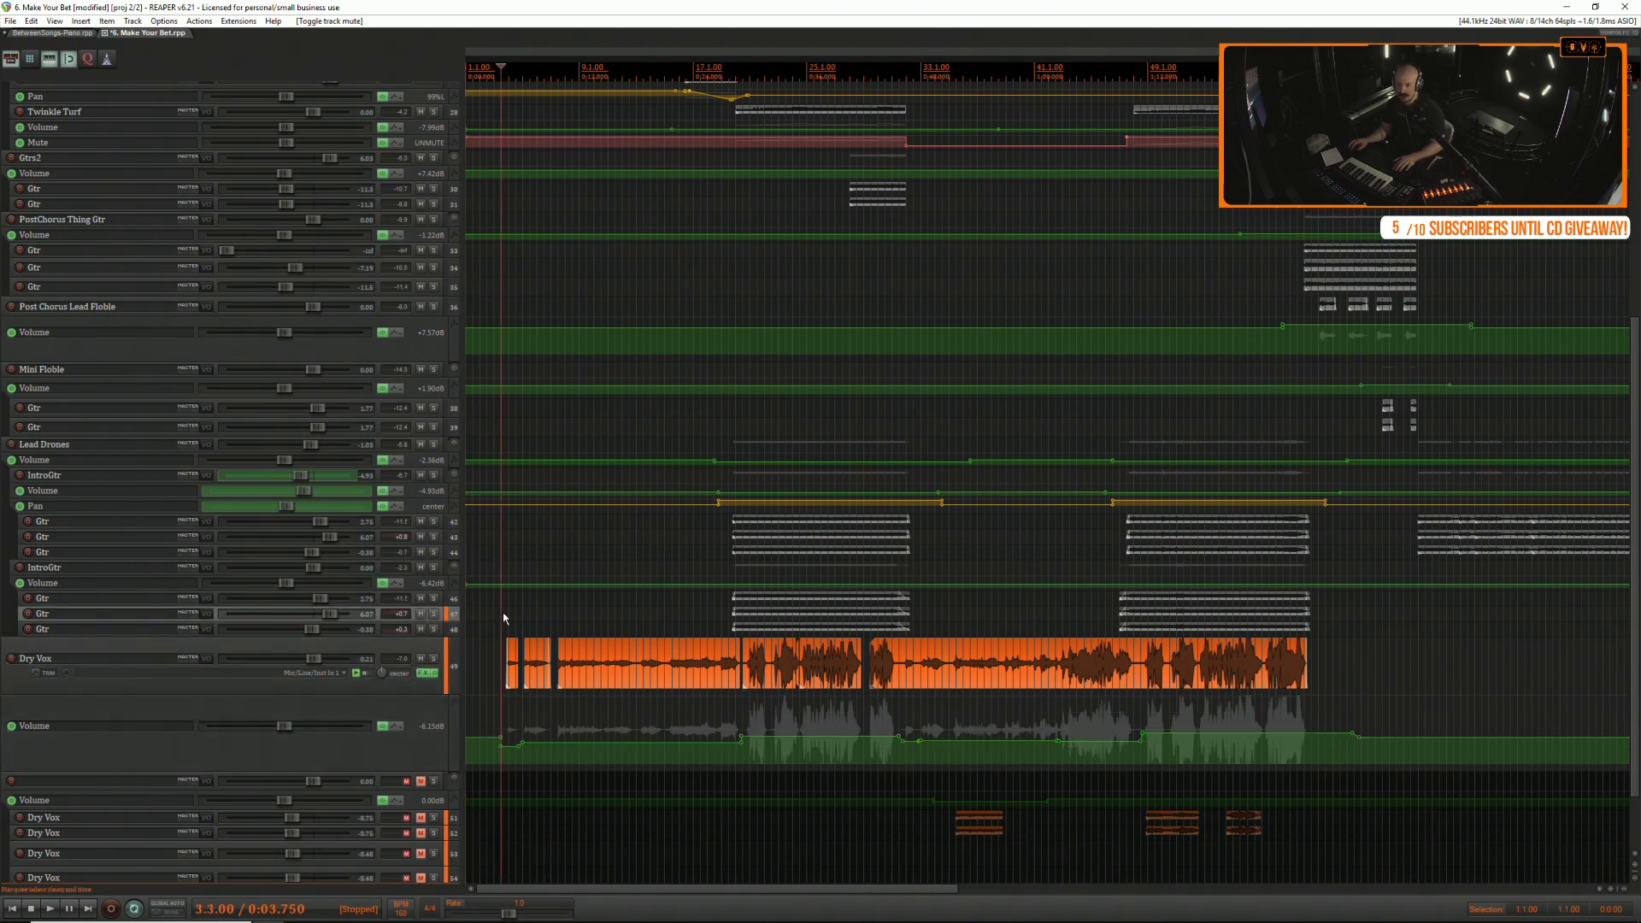
{"action": "scroll", "coordinate": [511, 612], "scroll_direction": "up", "scroll_amount": 4}
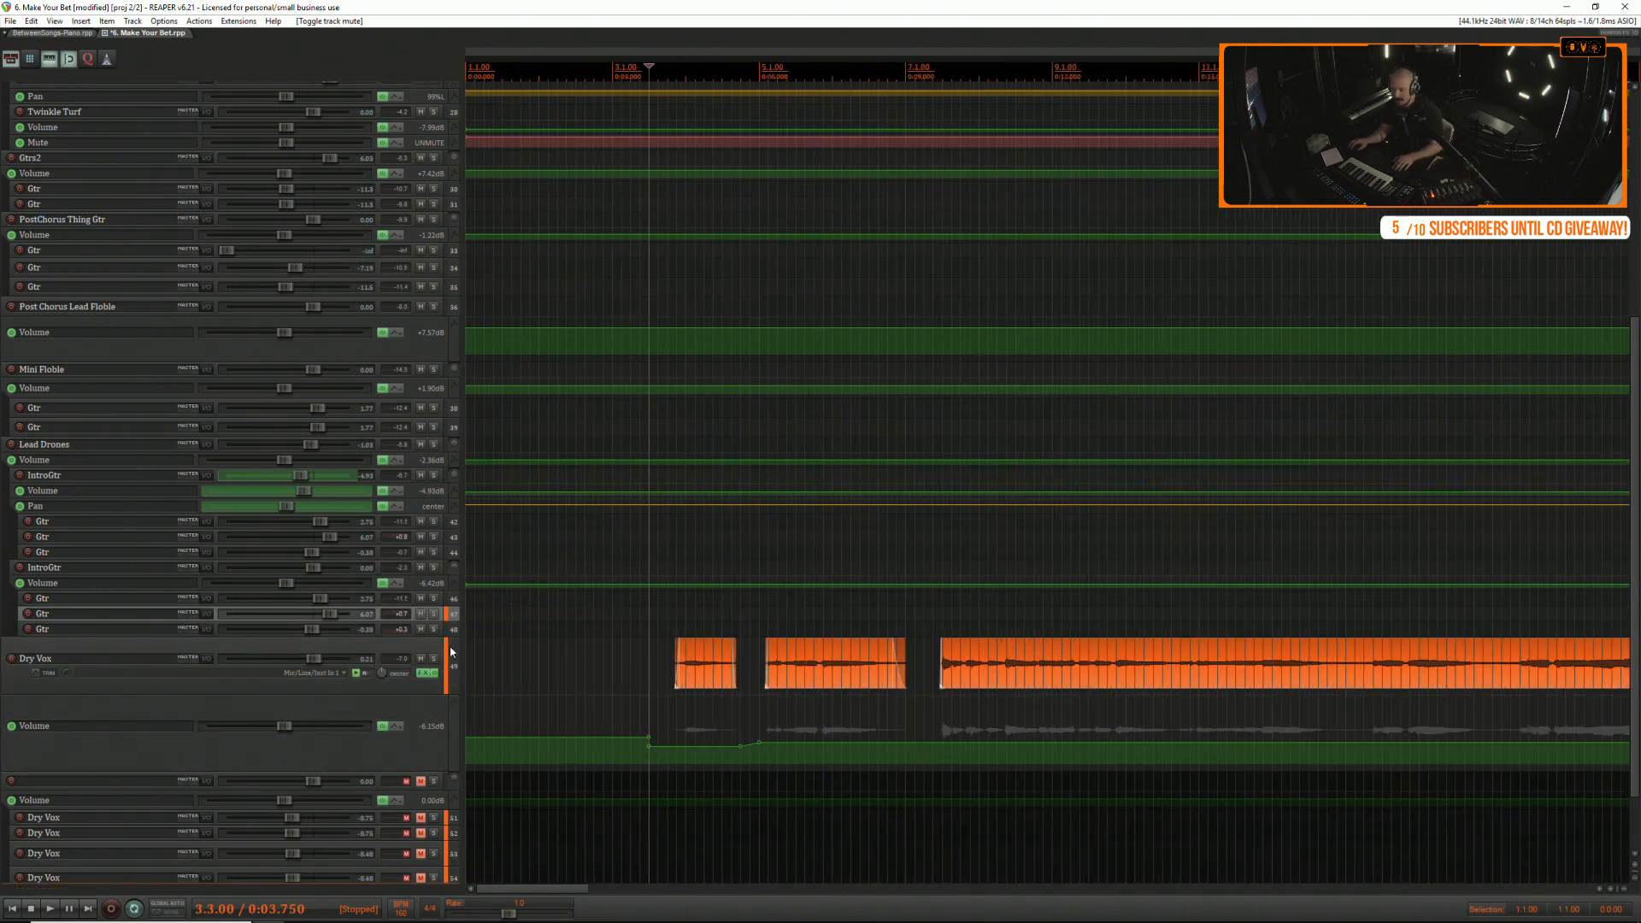
{"action": "key", "text": "space"}
{"action": "scroll", "coordinate": [475, 667], "scroll_direction": "down", "scroll_amount": 8}
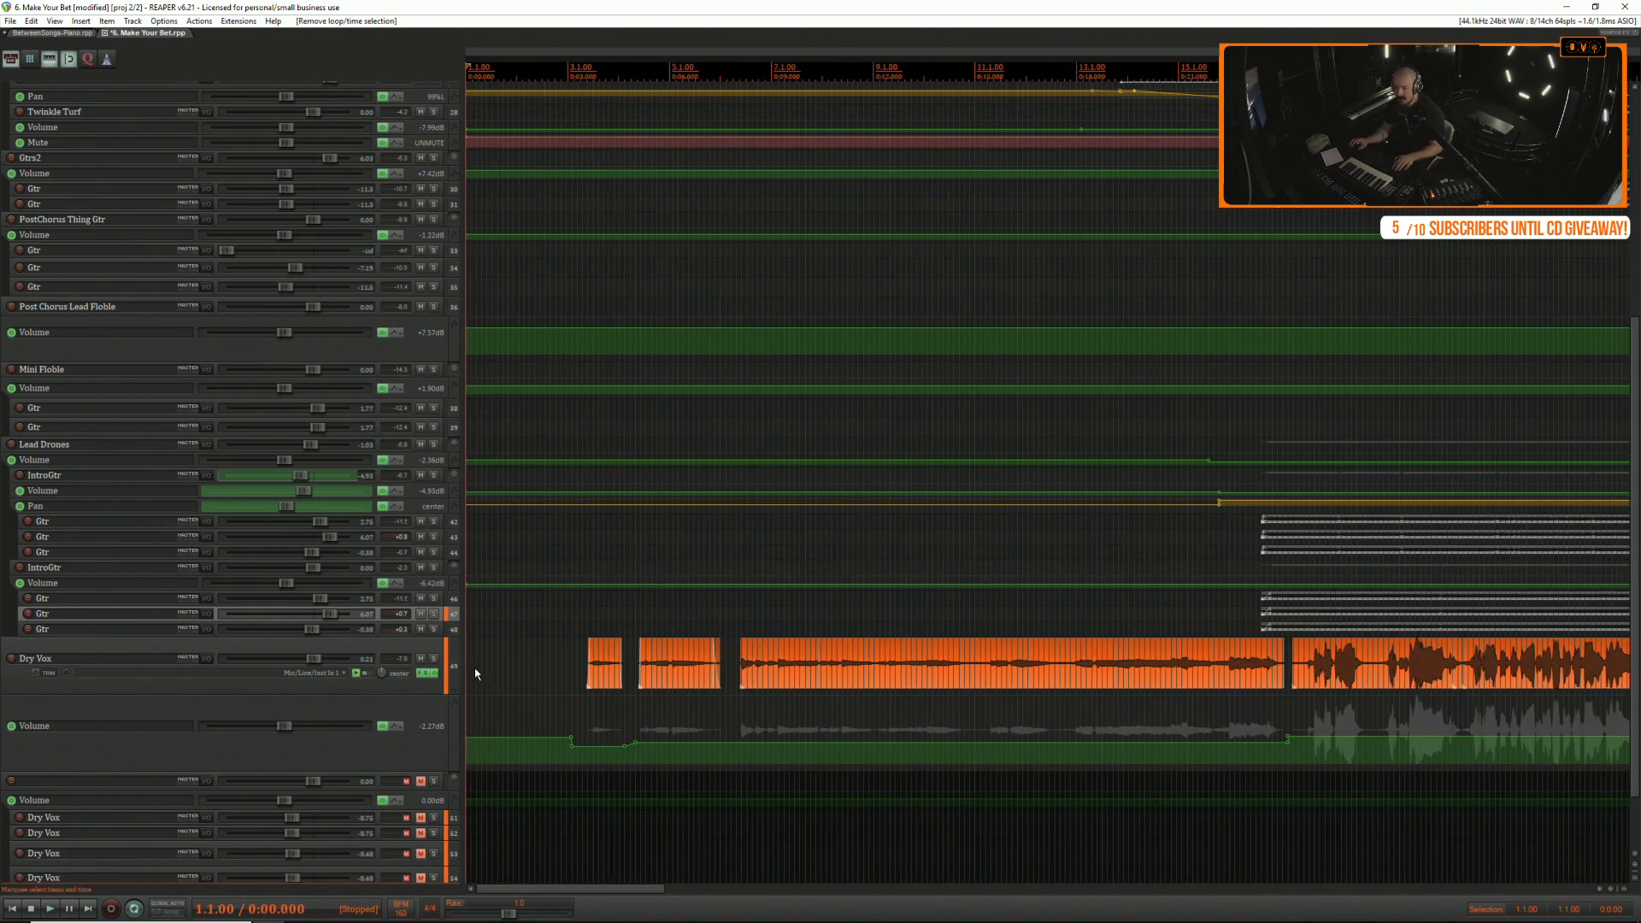
{"action": "scroll", "coordinate": [484, 663], "scroll_direction": "up", "scroll_amount": 2}
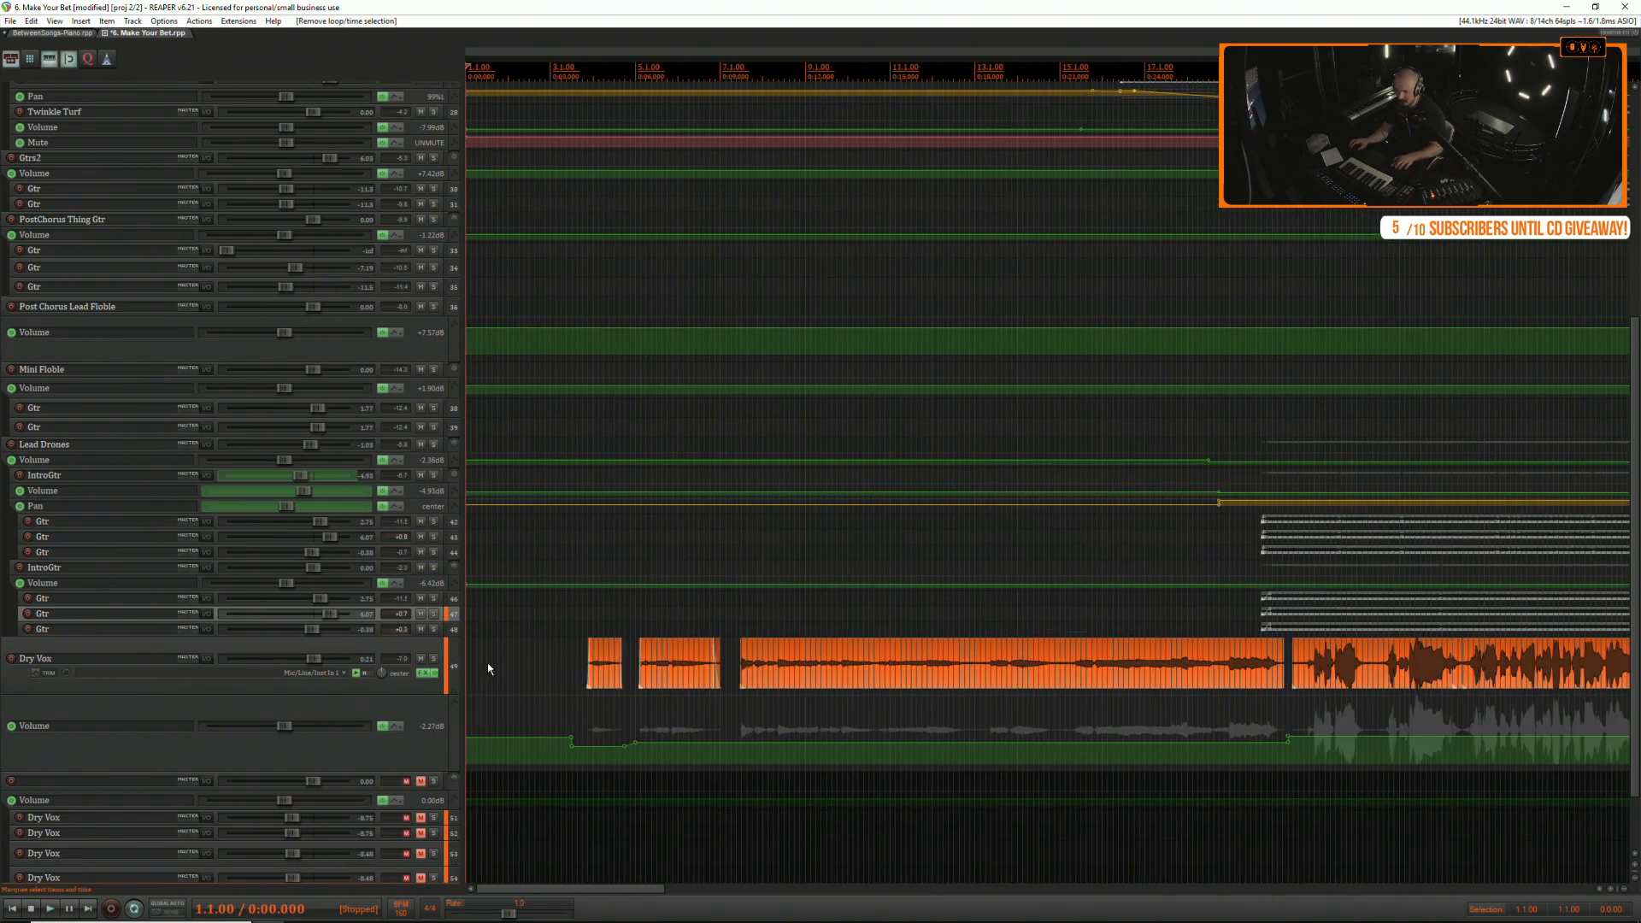
{"action": "key", "text": "space"}
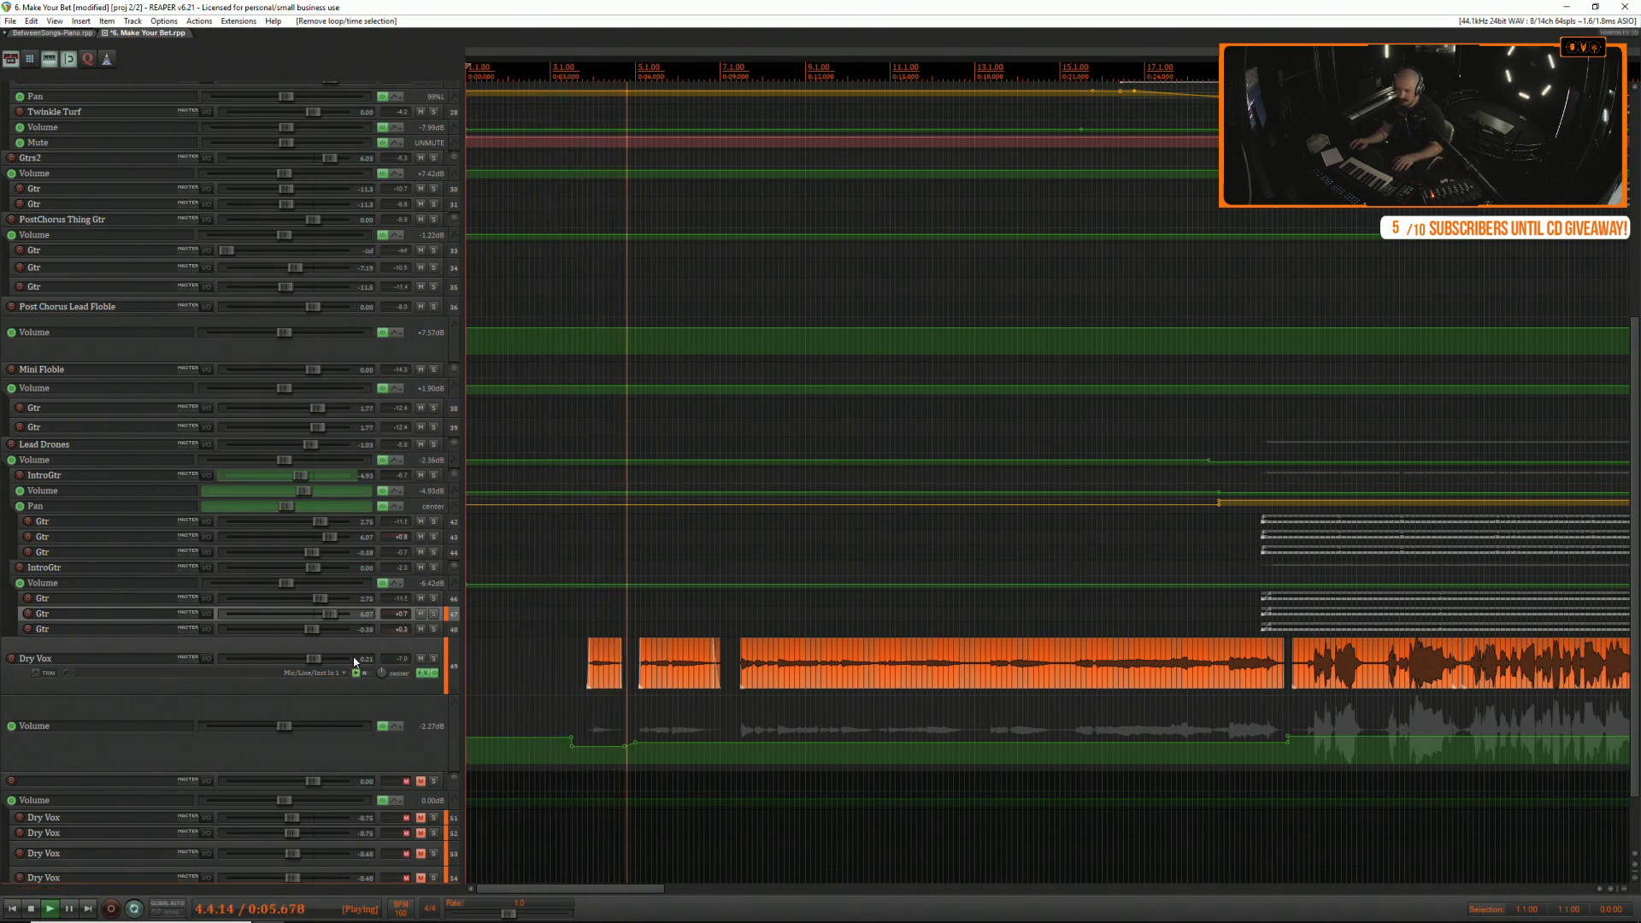
{"action": "left_click_drag", "start_coordinate": [313, 659], "coordinate": [306, 663]}
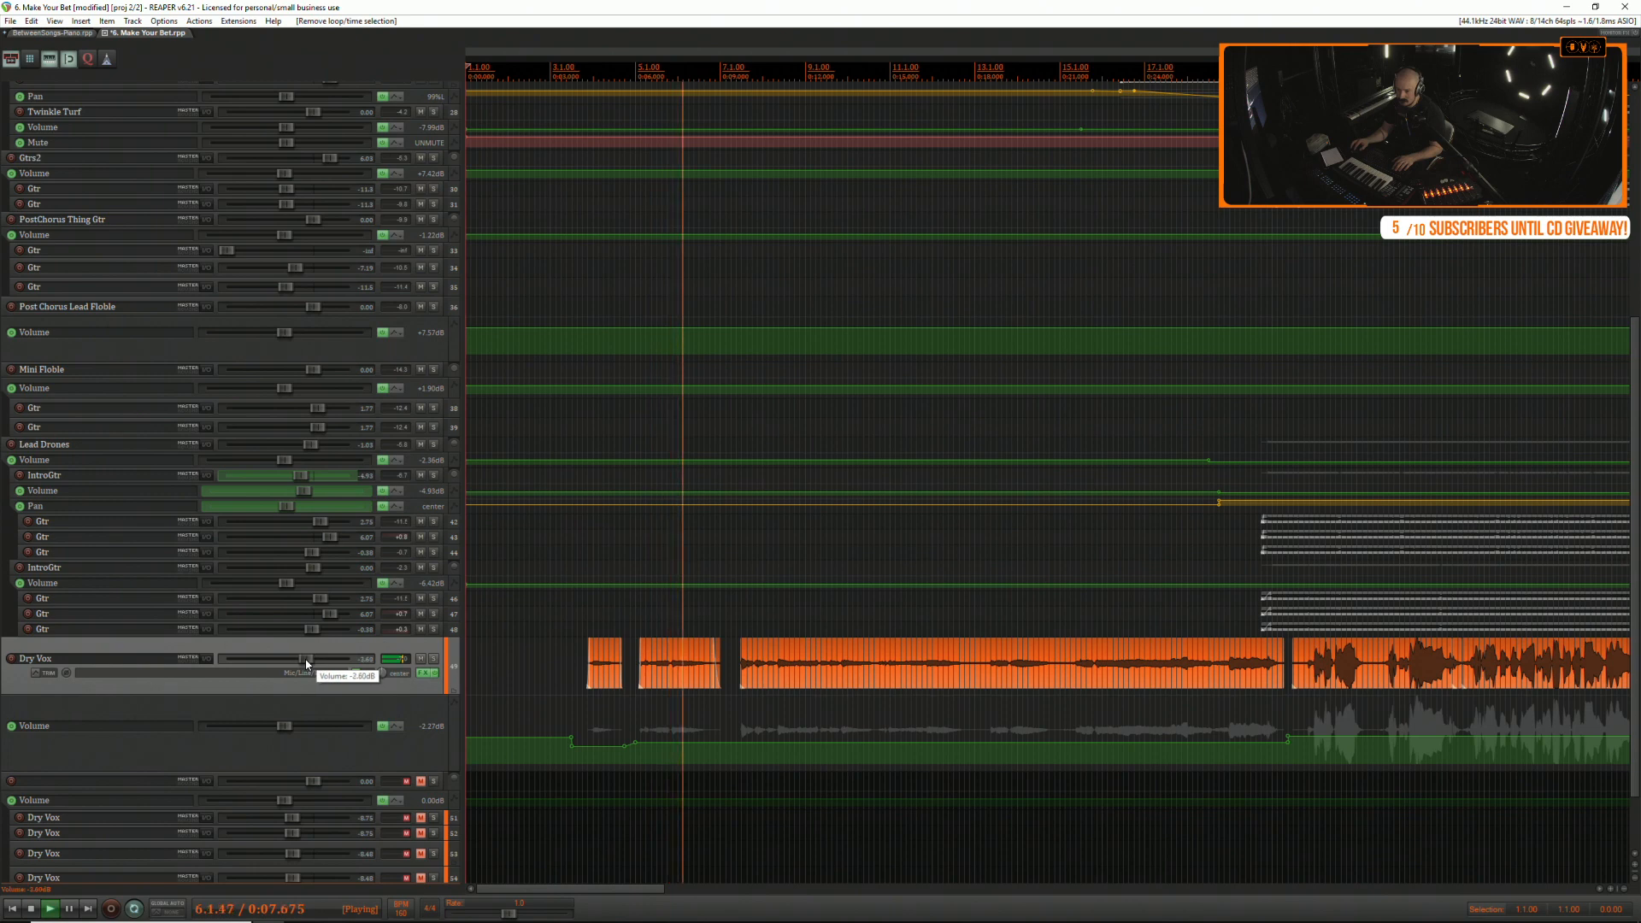
Examine the opening vocal notes of the Dry Vox track in Melodyne, then close its effects chain.
{"action": "left_click", "coordinate": [430, 673]}
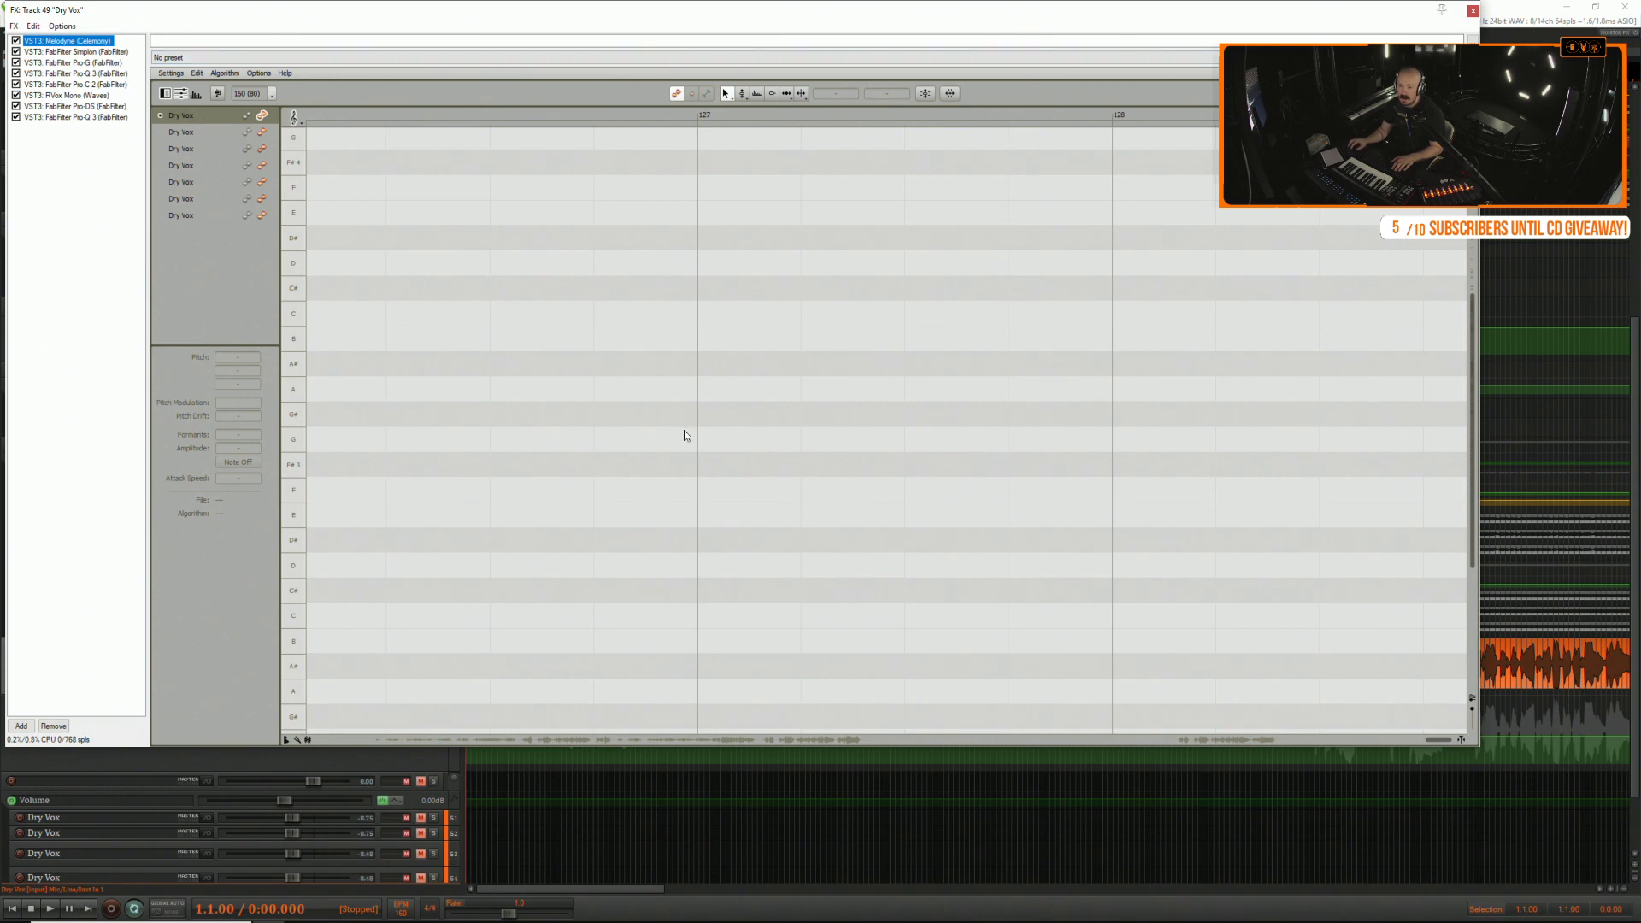
{"action": "scroll", "coordinate": [829, 455], "scroll_direction": "down", "scroll_amount": 5}
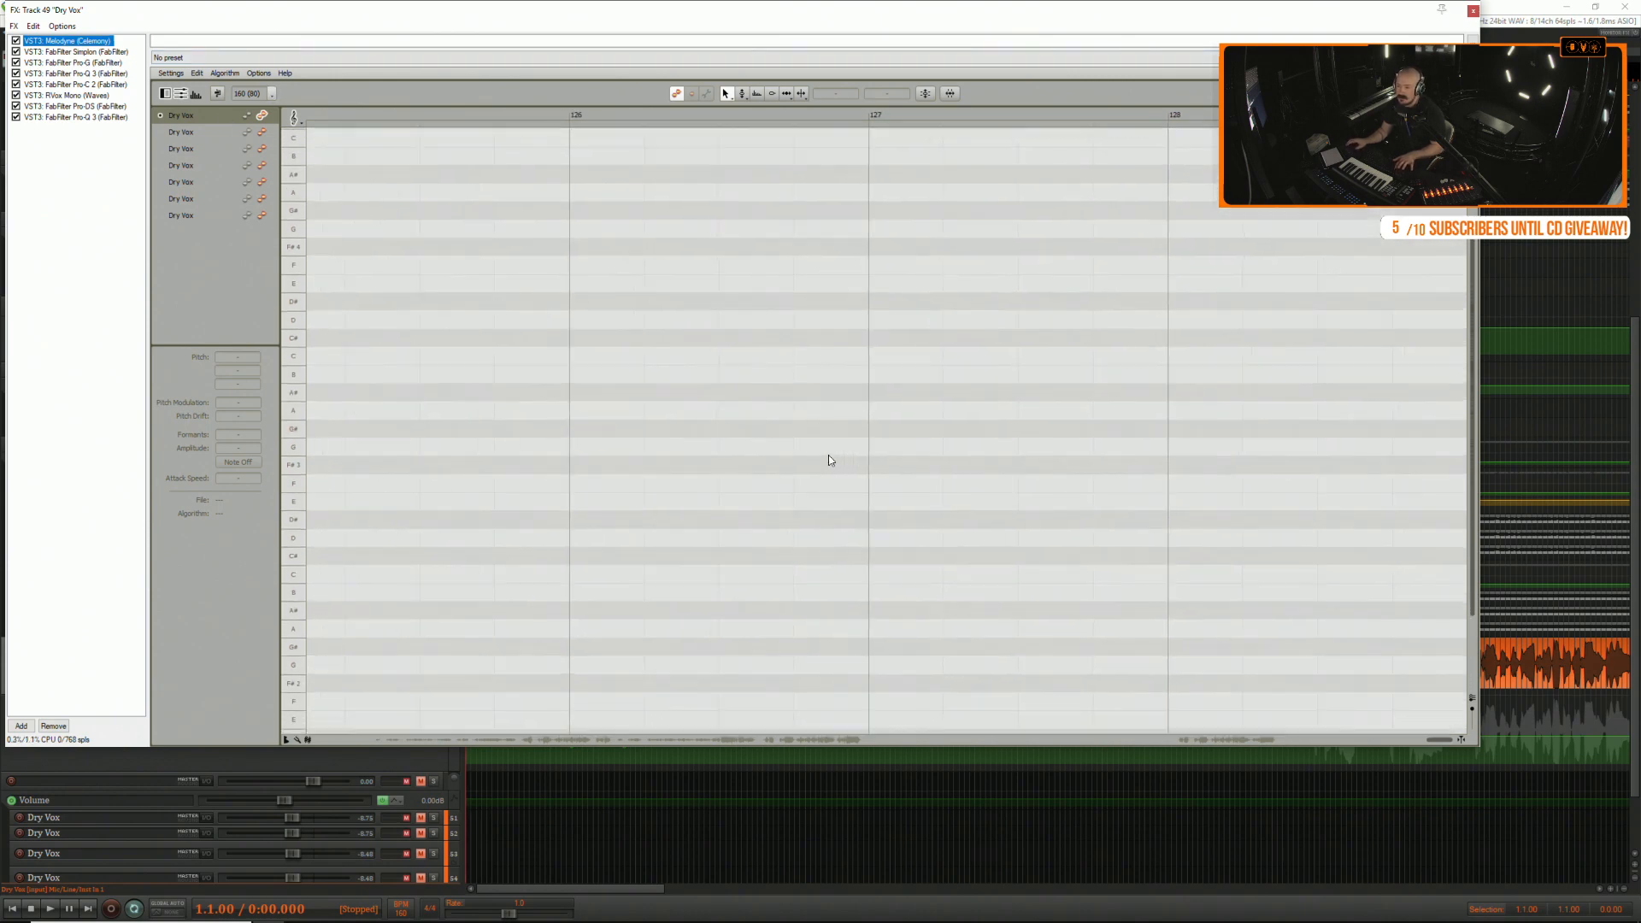
{"action": "scroll", "coordinate": [824, 458], "scroll_direction": "down", "scroll_amount": 4}
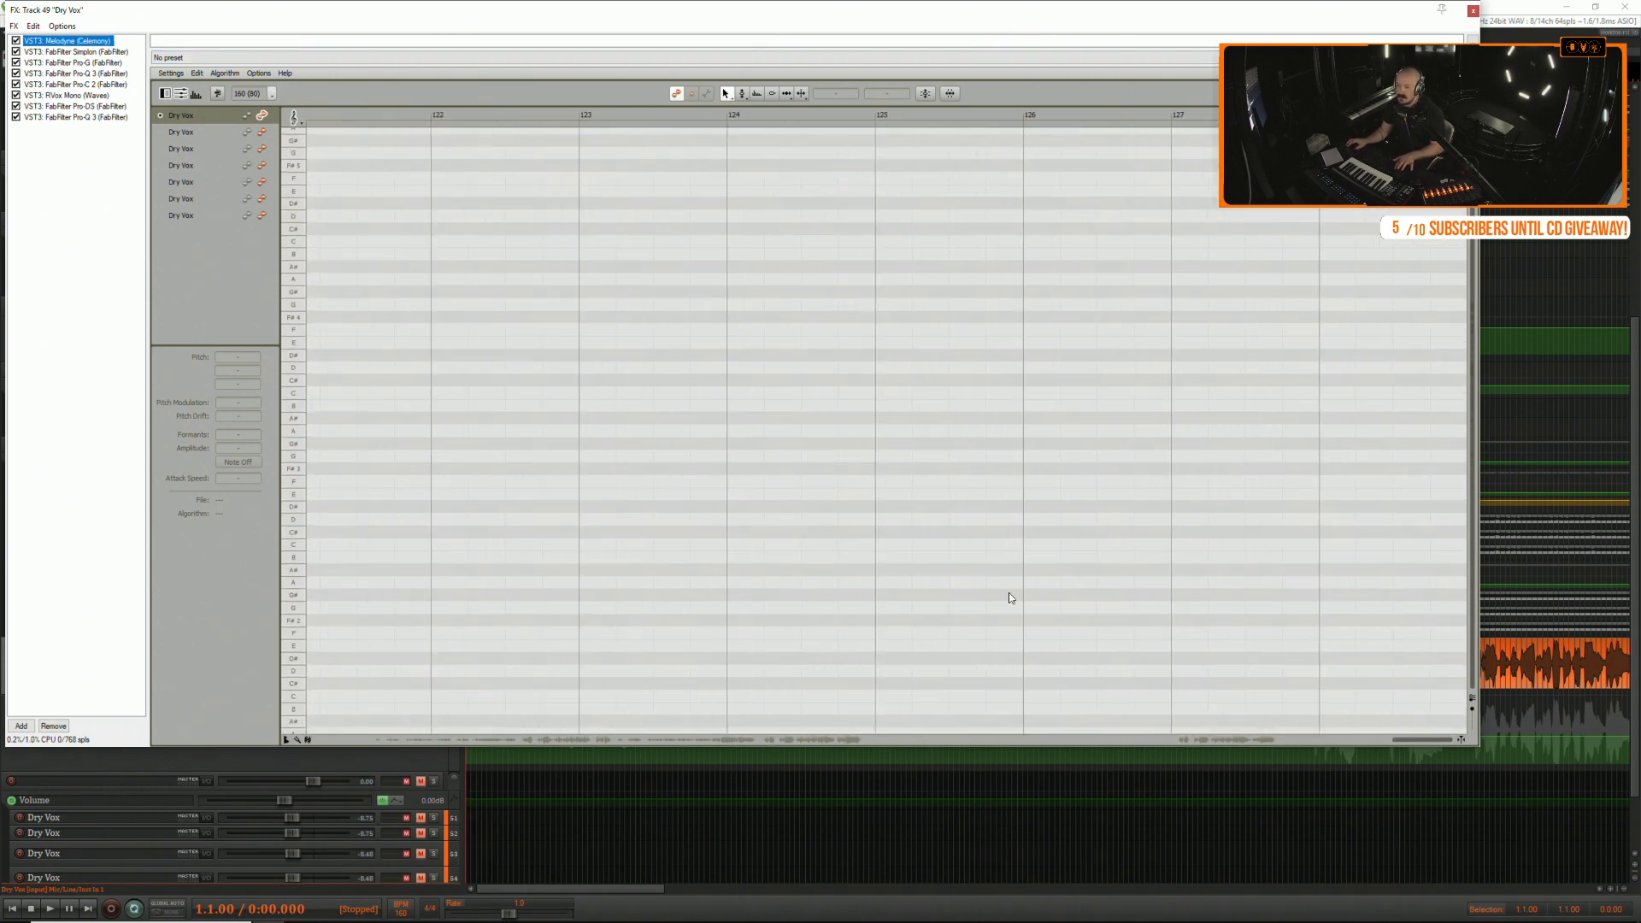
{"action": "left_click_drag", "start_coordinate": [1419, 740], "coordinate": [492, 706]}
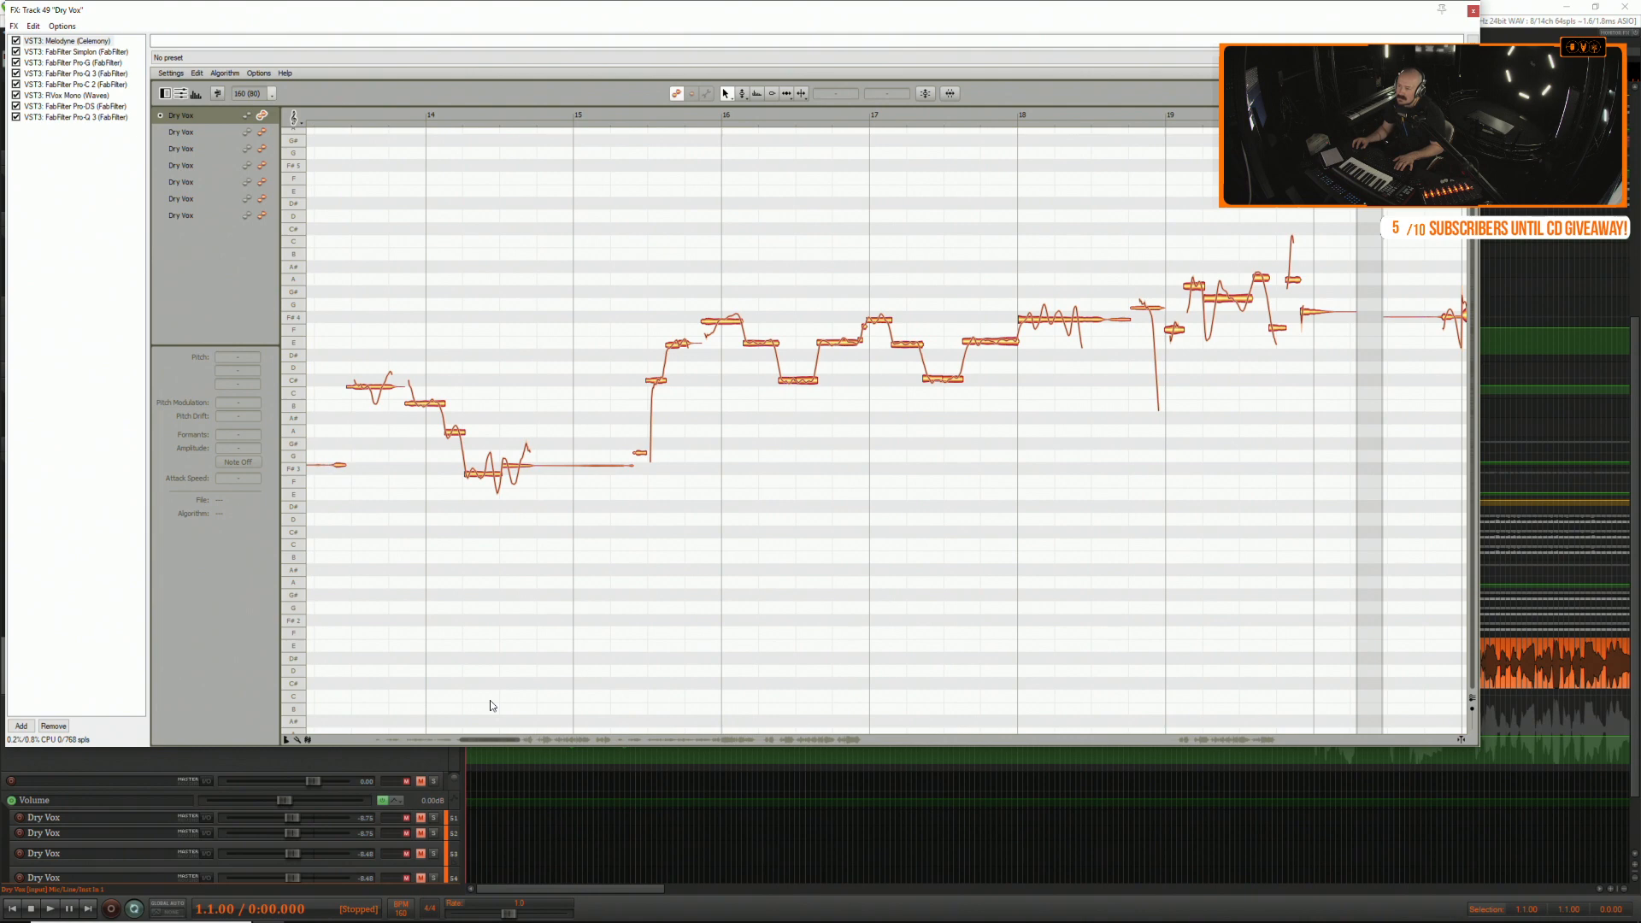
{"action": "left_click_drag", "start_coordinate": [491, 706], "coordinate": [387, 698]}
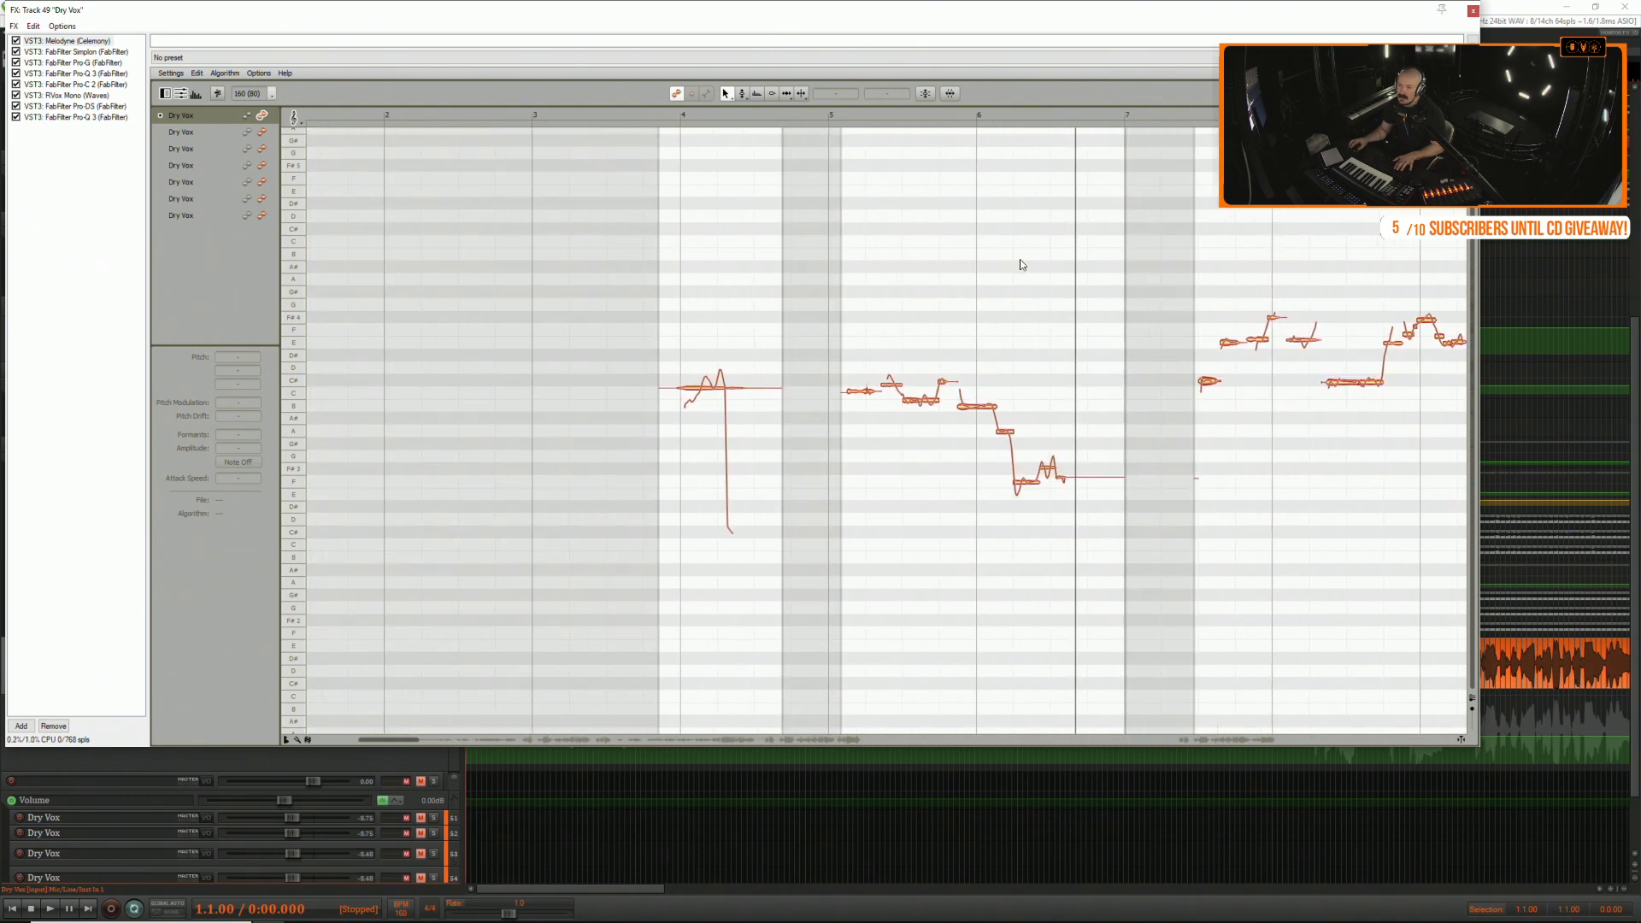
{"action": "left_click", "coordinate": [1473, 11]}
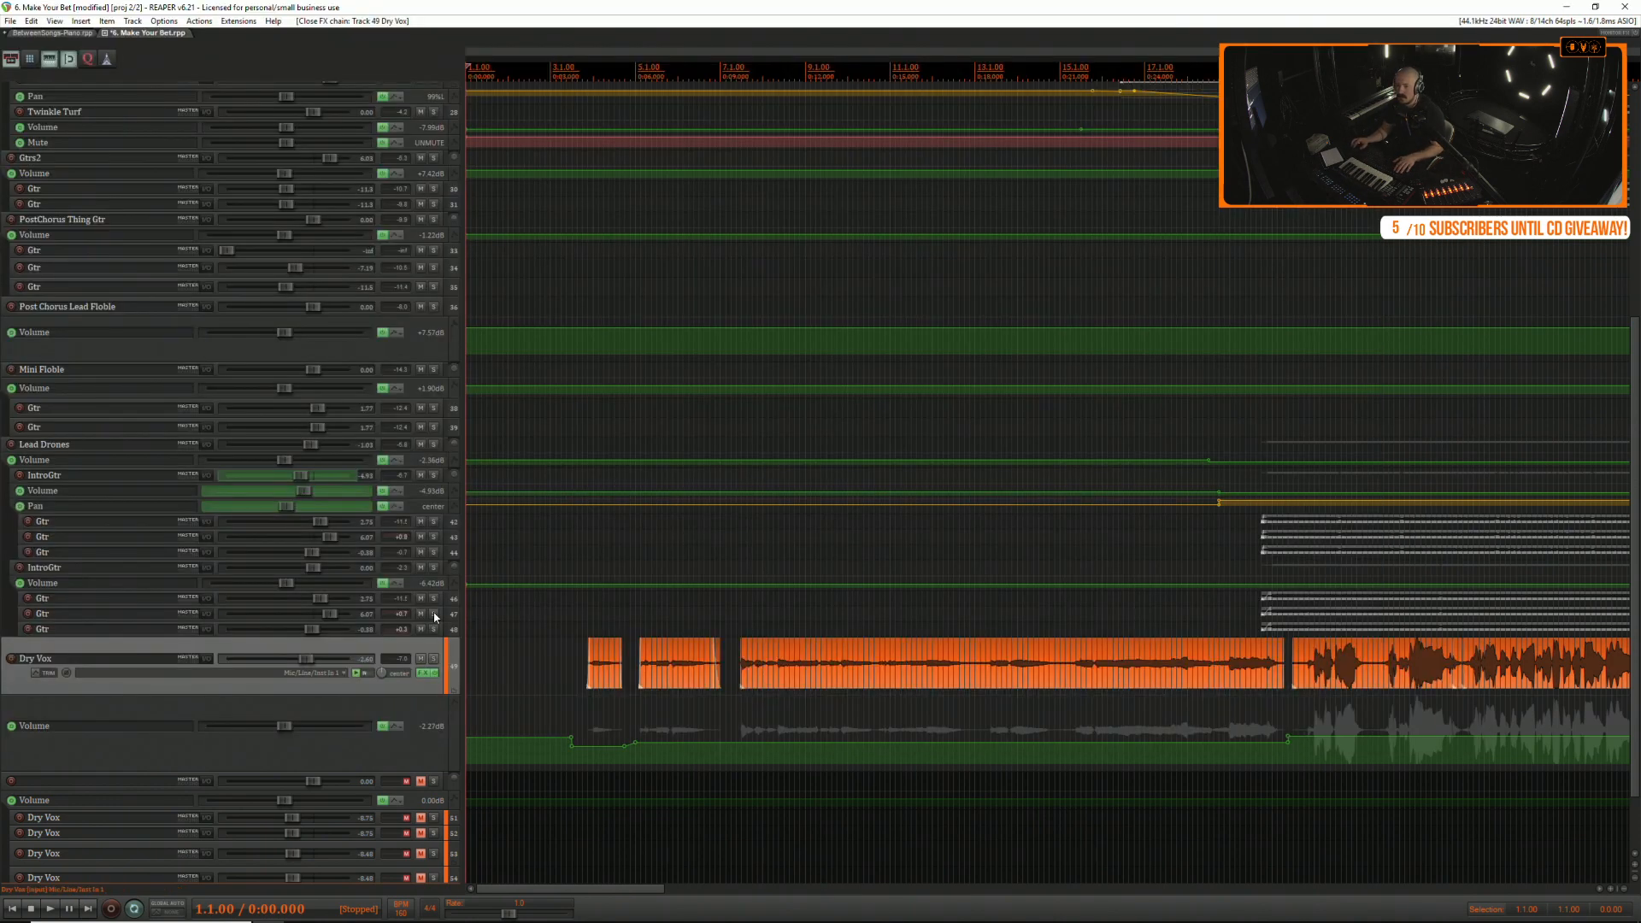
During playback of the vocal intro, lower the Dry Vox Pro-C 2 threshold to -60 dB, raise its wet gain, and slightly raise the RVox gain.
{"action": "left_click", "coordinate": [428, 673]}
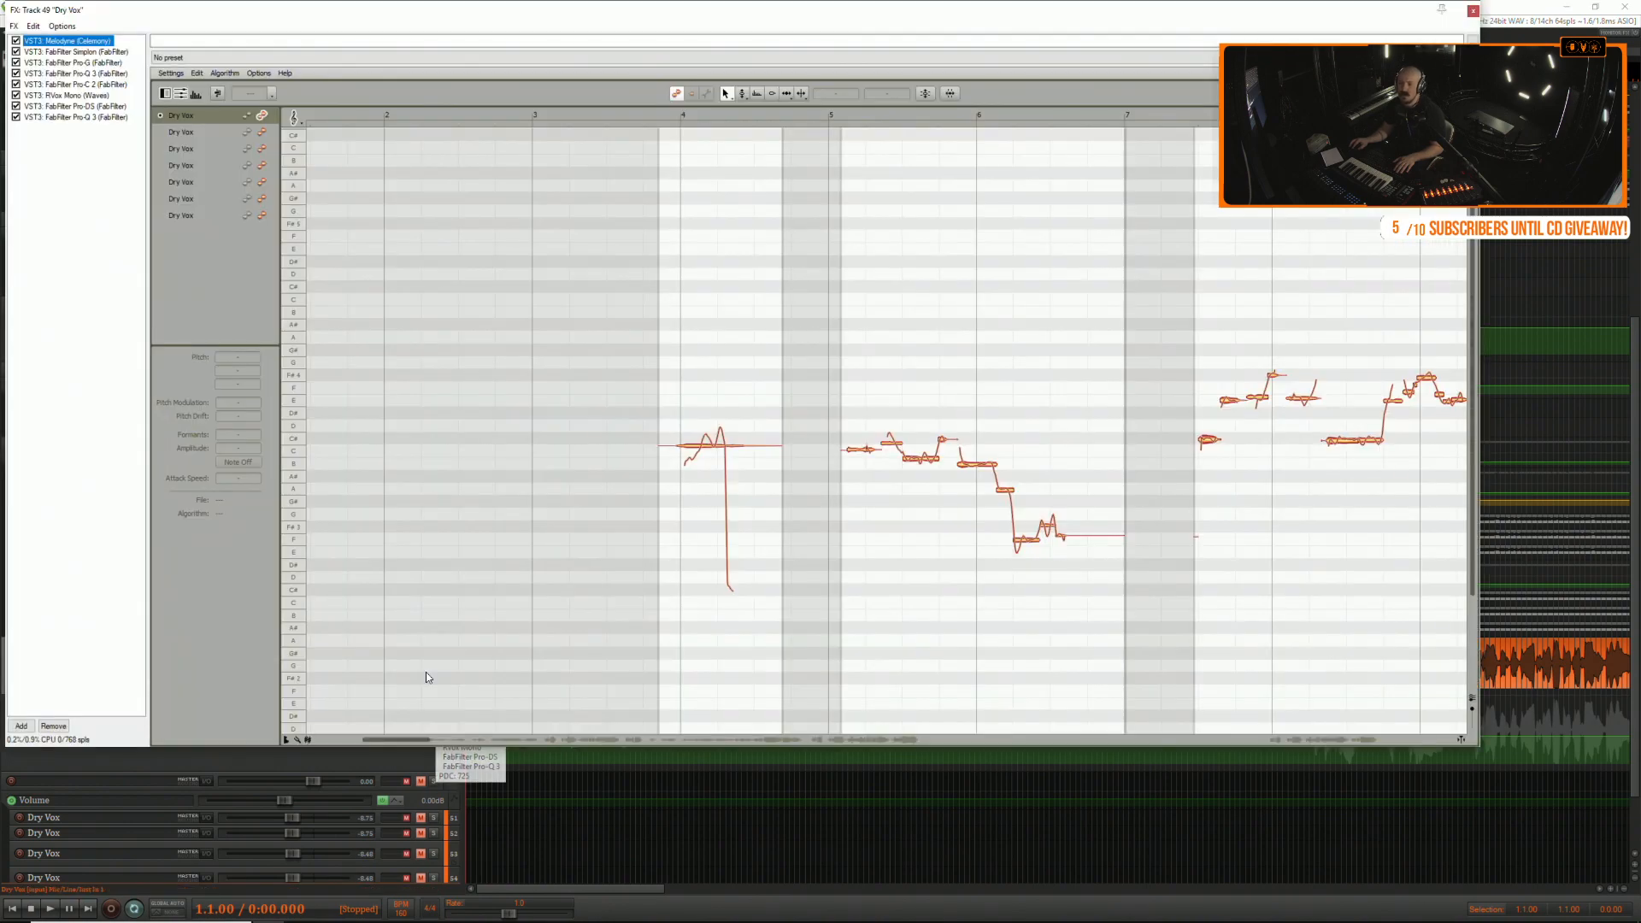
{"action": "left_click", "coordinate": [77, 96]}
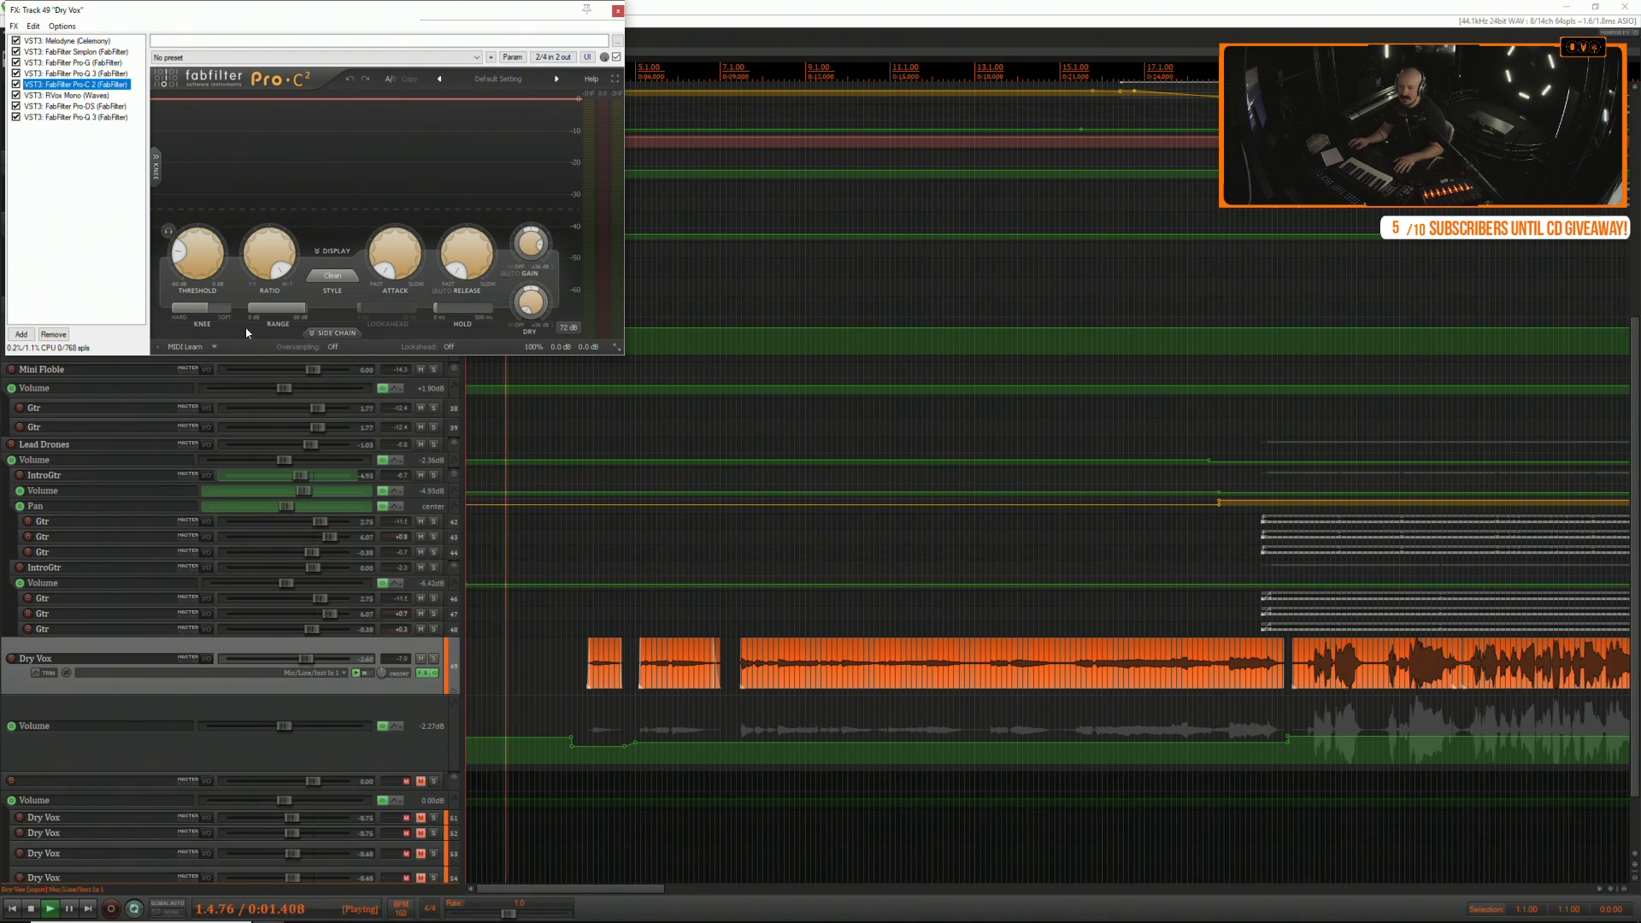
{"action": "mouse_move", "coordinate": [208, 263]}
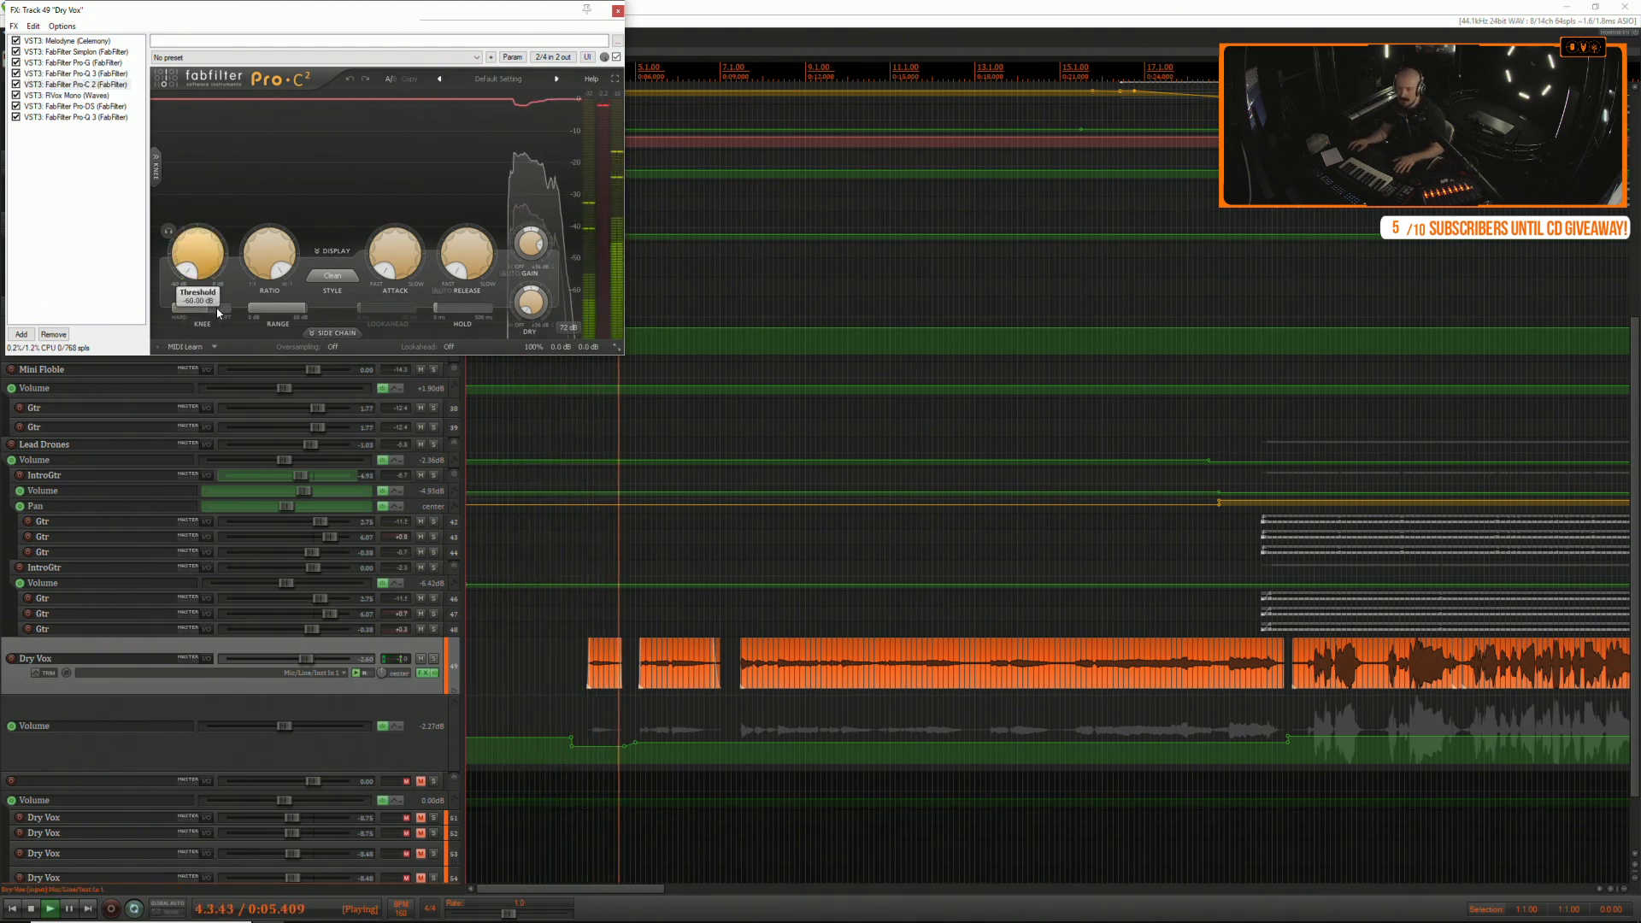
{"action": "left_click_drag", "start_coordinate": [530, 245], "coordinate": [524, 205]}
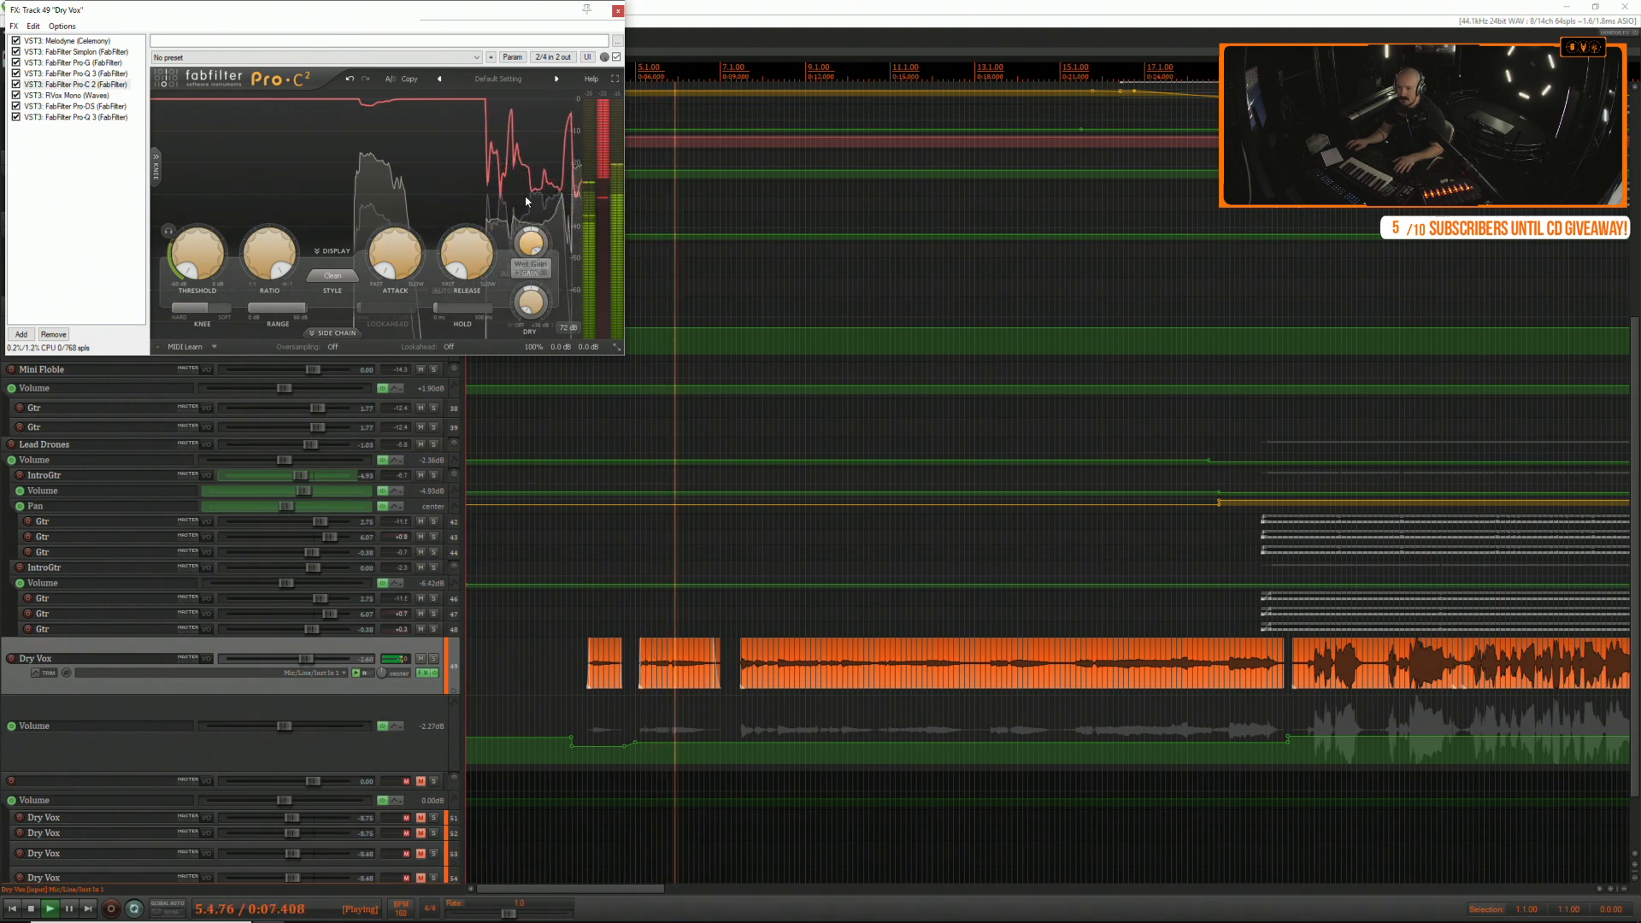
{"action": "left_click", "coordinate": [100, 96]}
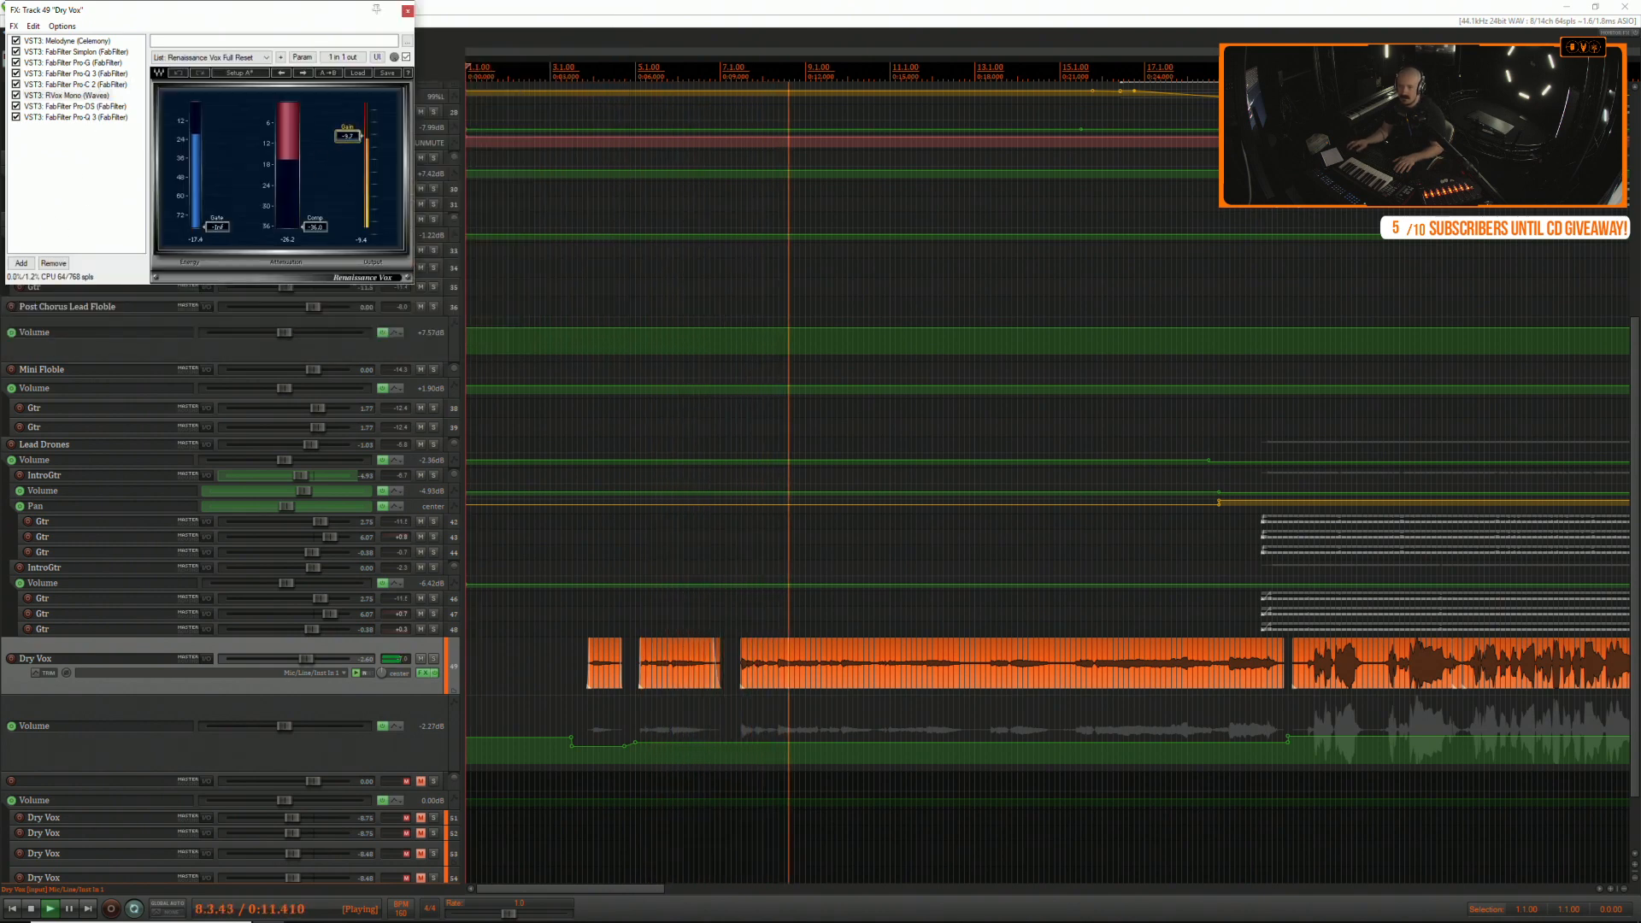
{"action": "left_click_drag", "start_coordinate": [347, 121], "coordinate": [348, 120]}
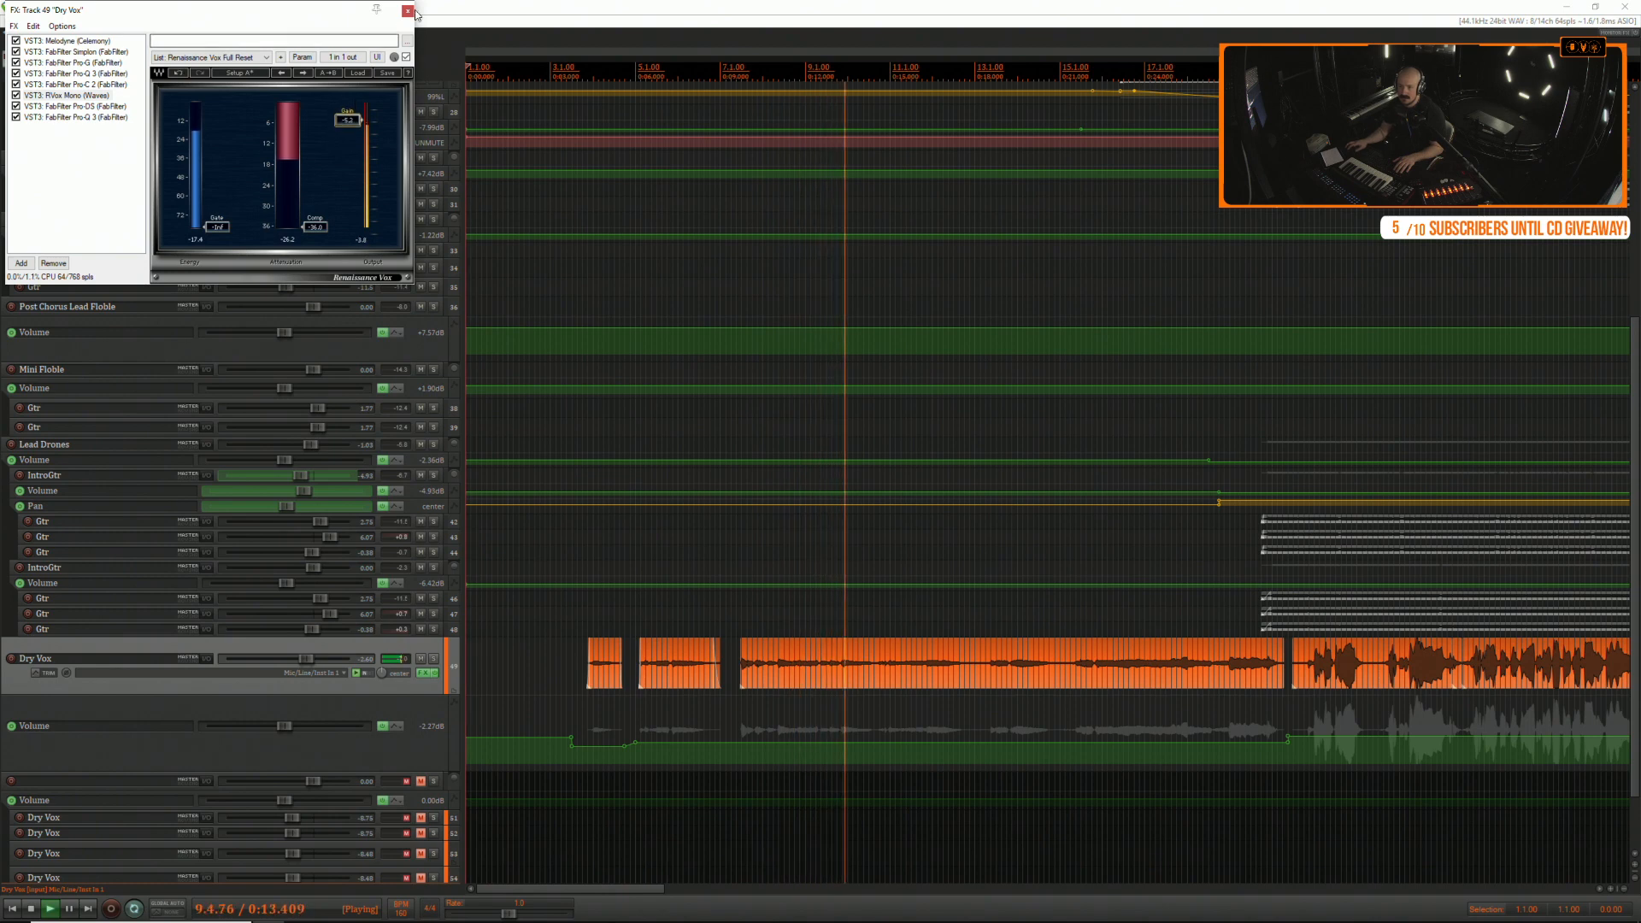
In the vocal's last Pro-Q 3, add a bell cut of about -5.9 dB near 250 Hz and soften the low cut at about 47 Hz.
{"action": "left_click", "coordinate": [77, 116]}
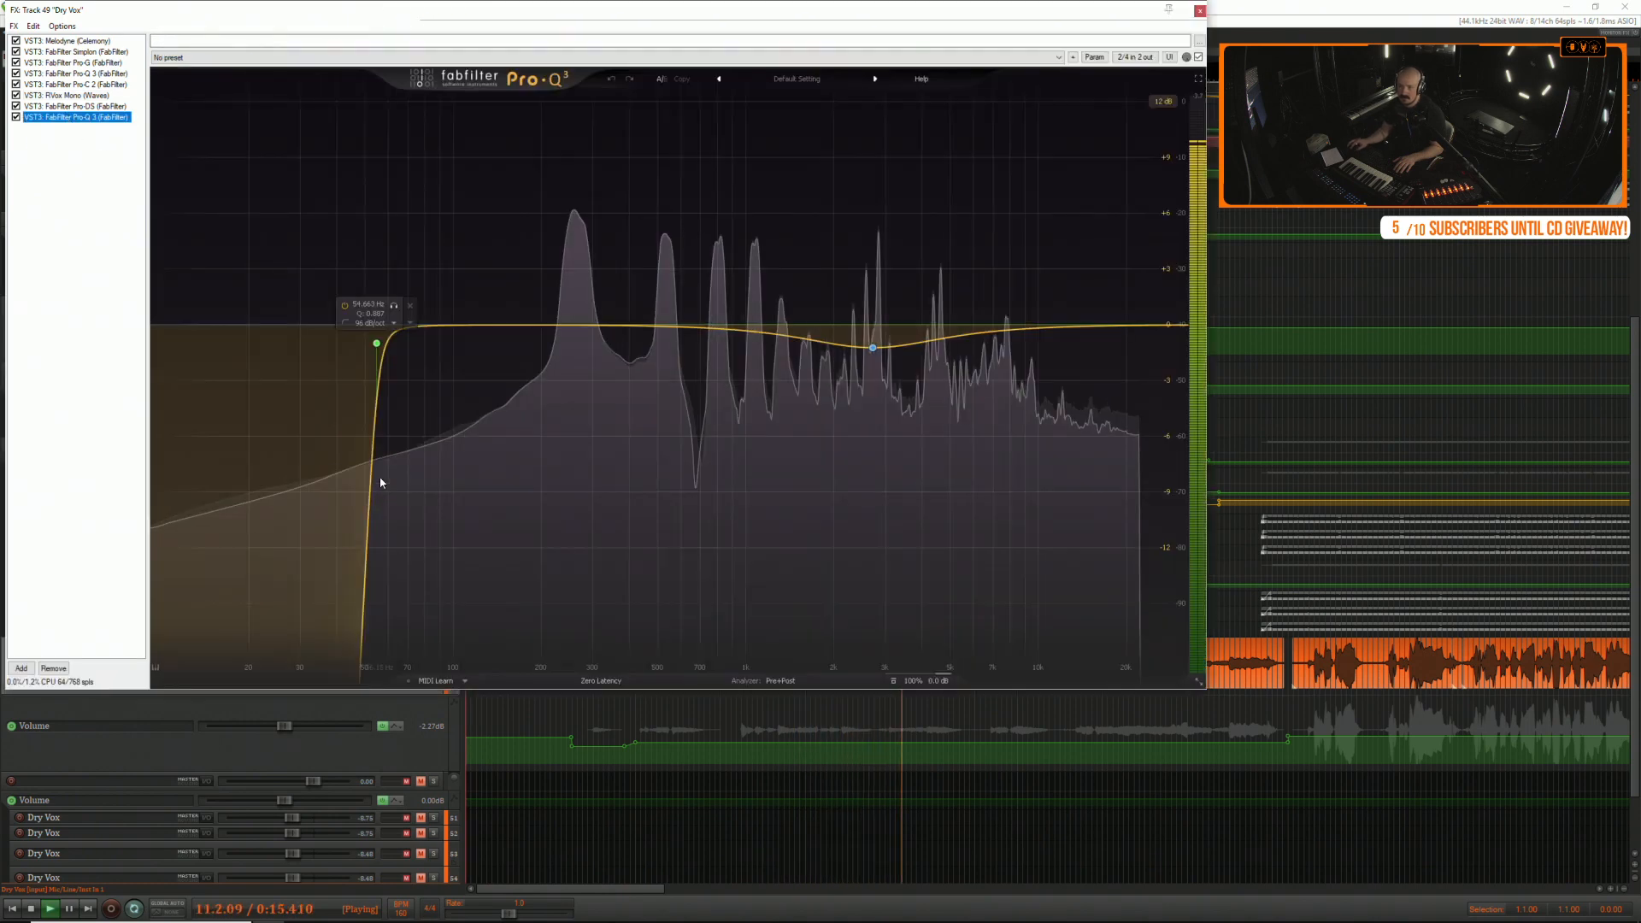
{"action": "left_click_drag", "start_coordinate": [559, 323], "coordinate": [558, 392]}
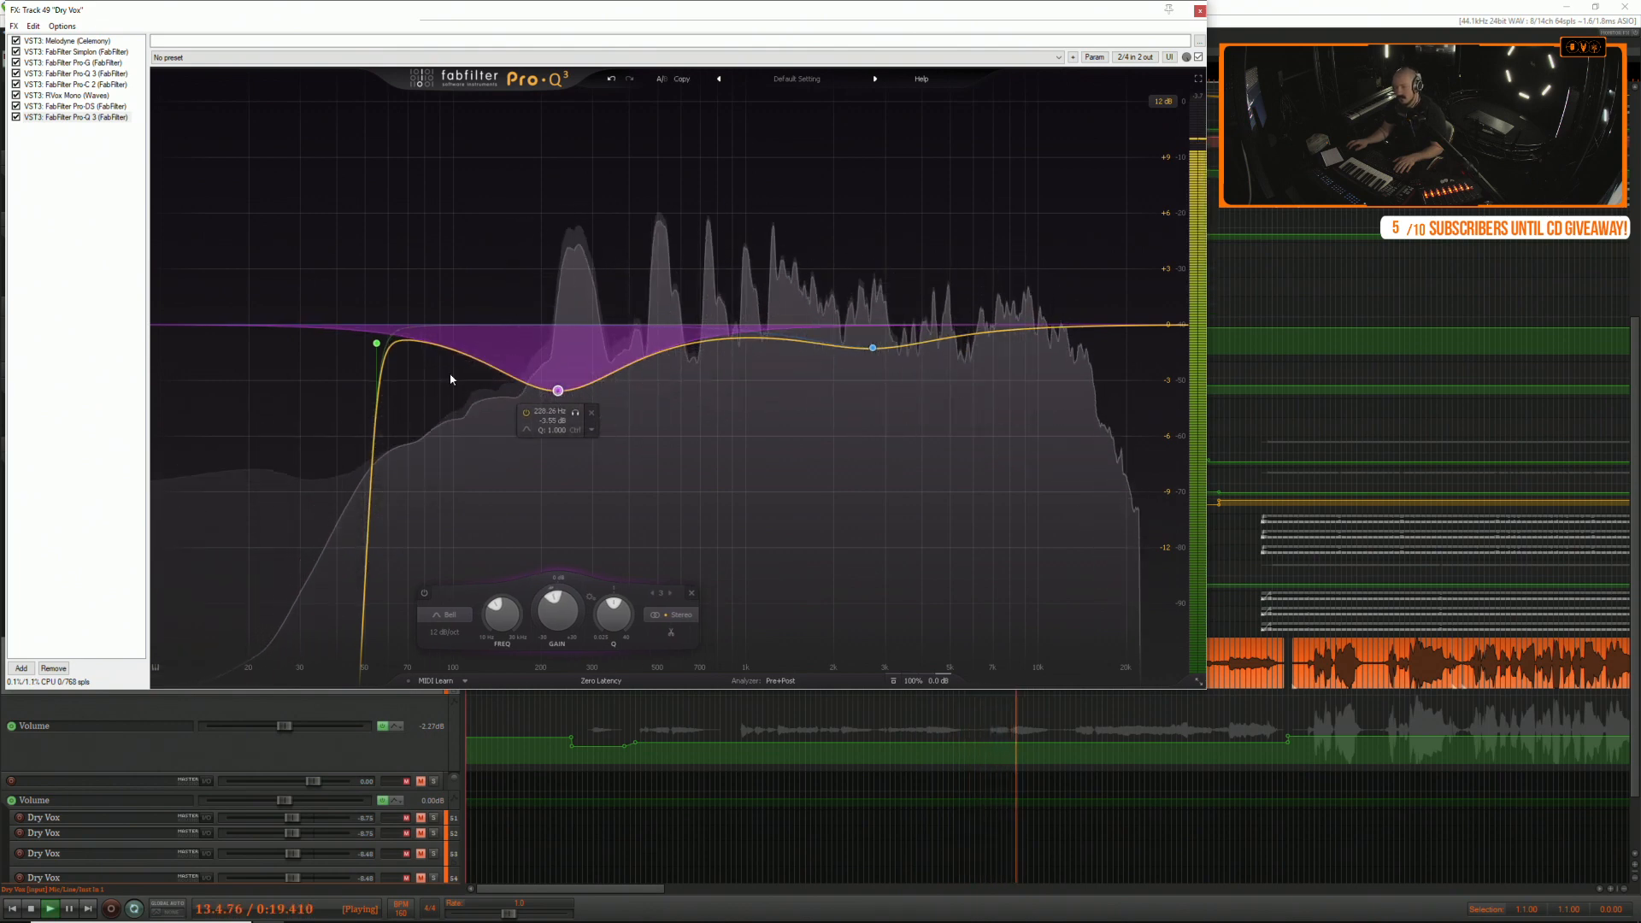
{"action": "left_click_drag", "start_coordinate": [376, 348], "coordinate": [357, 716]}
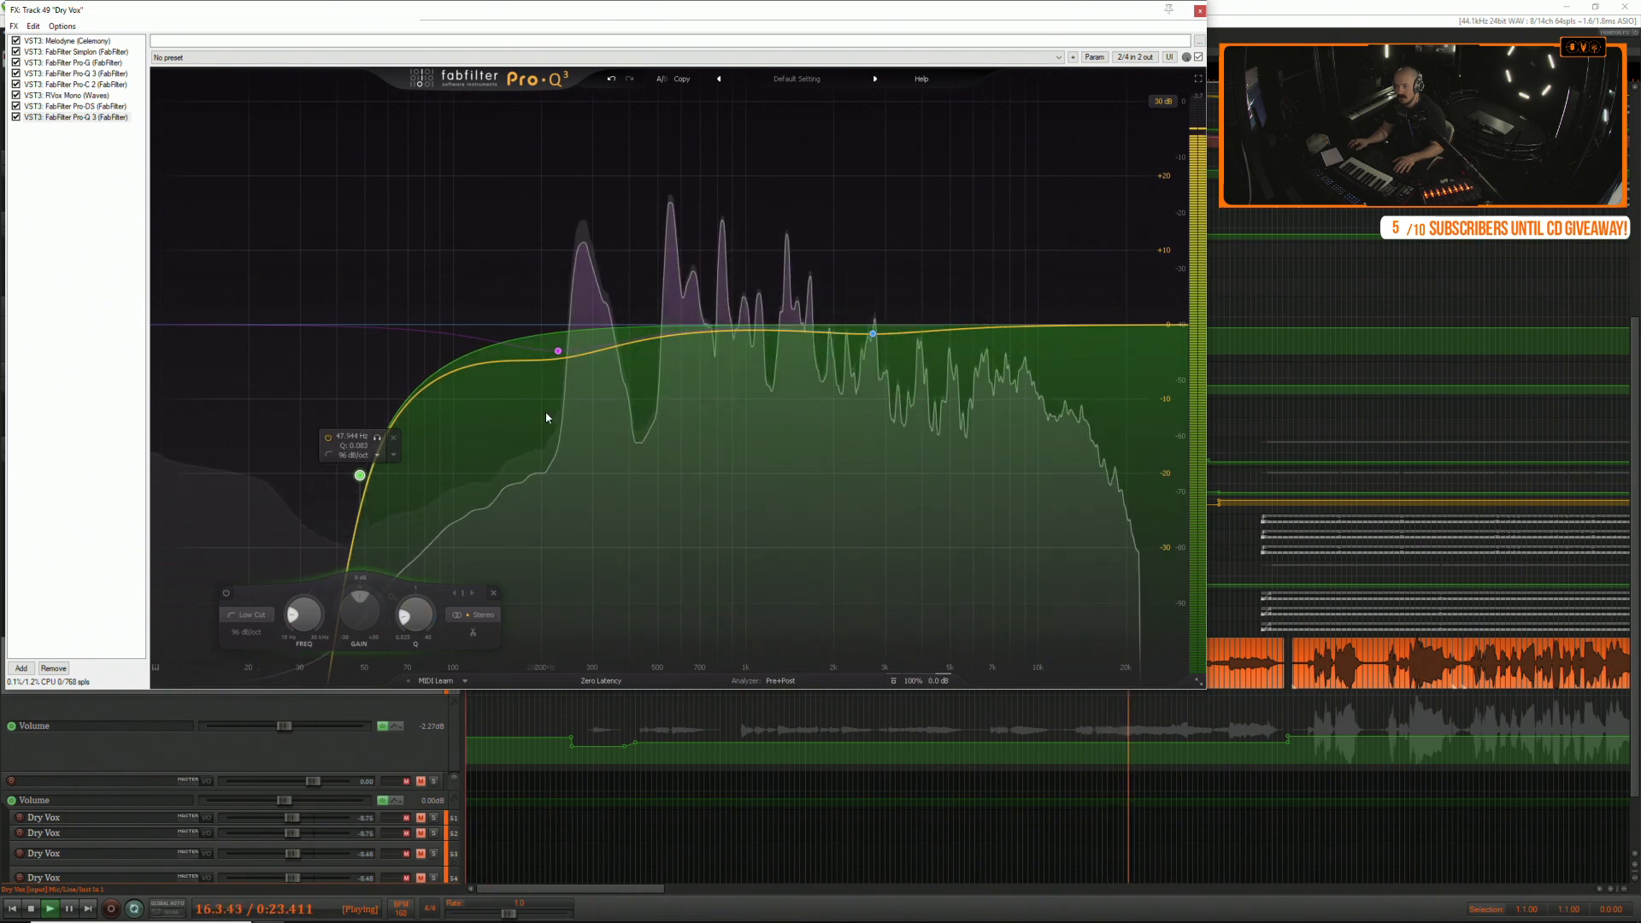
{"action": "left_click_drag", "start_coordinate": [560, 356], "coordinate": [570, 369]}
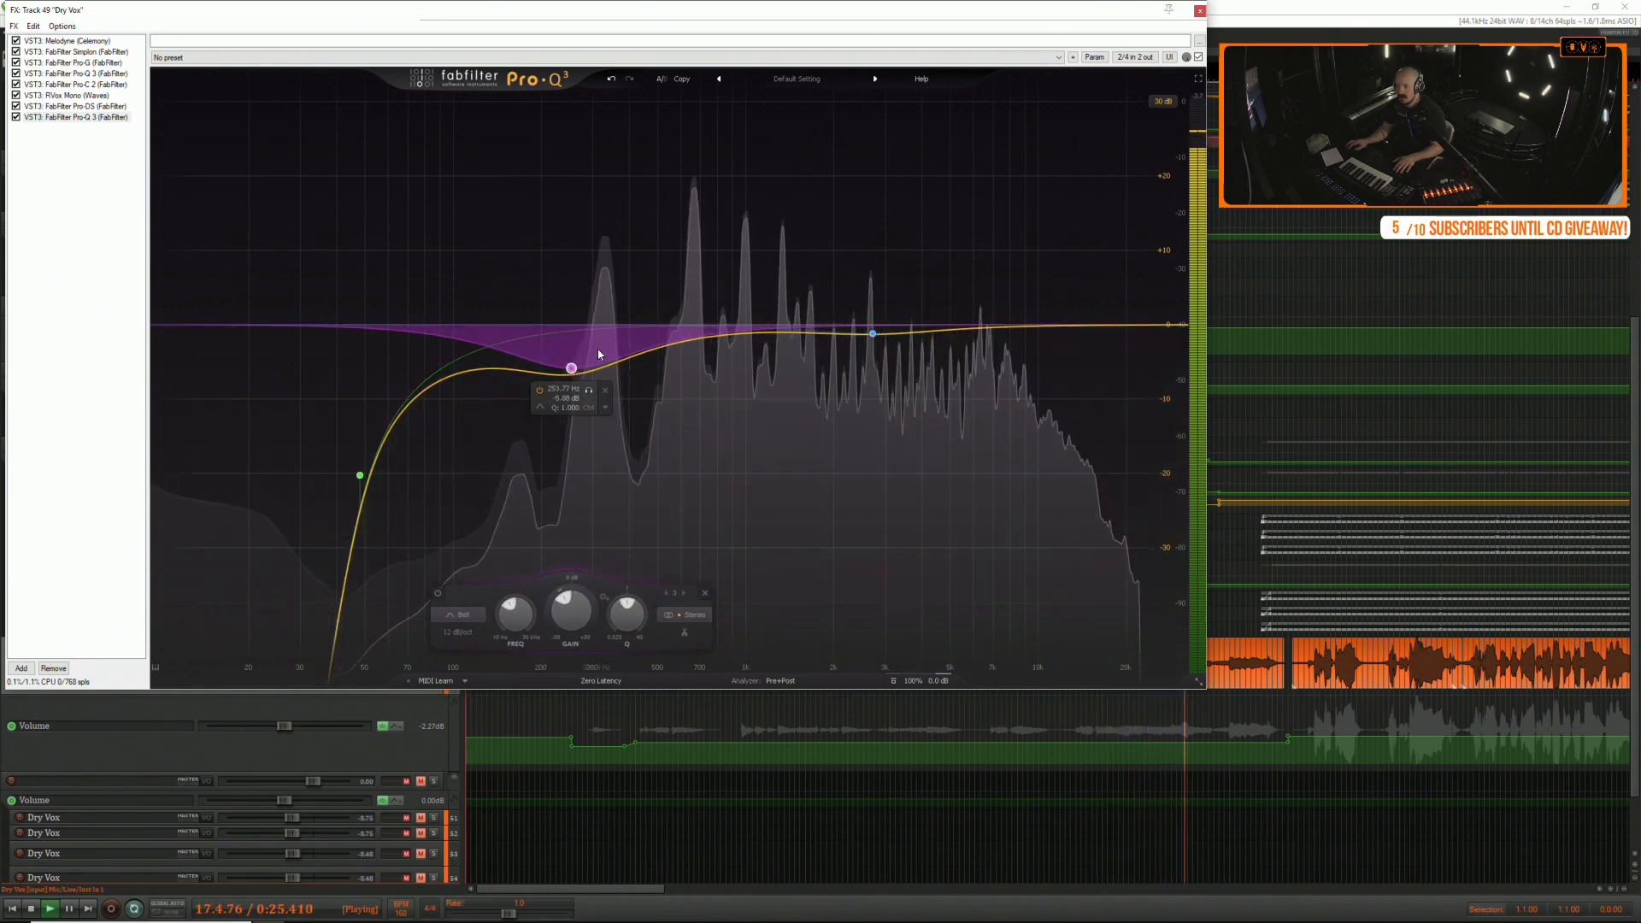
Raise the presence band to about +2.5 dB near 3150 Hz, add a low-mid cut near 600 Hz, then close the effects and stop playback.
{"action": "mouse_move", "coordinate": [872, 333]}
{"action": "left_mouse_down"}
{"action": "mouse_move", "coordinate": [878, 280]}
{"action": "mouse_move", "coordinate": [875, 310]}
{"action": "left_mouse_up"}
{"action": "left_click_drag", "start_coordinate": [709, 335], "coordinate": [688, 355]}
{"action": "left_click_drag", "start_coordinate": [876, 309], "coordinate": [891, 306]}
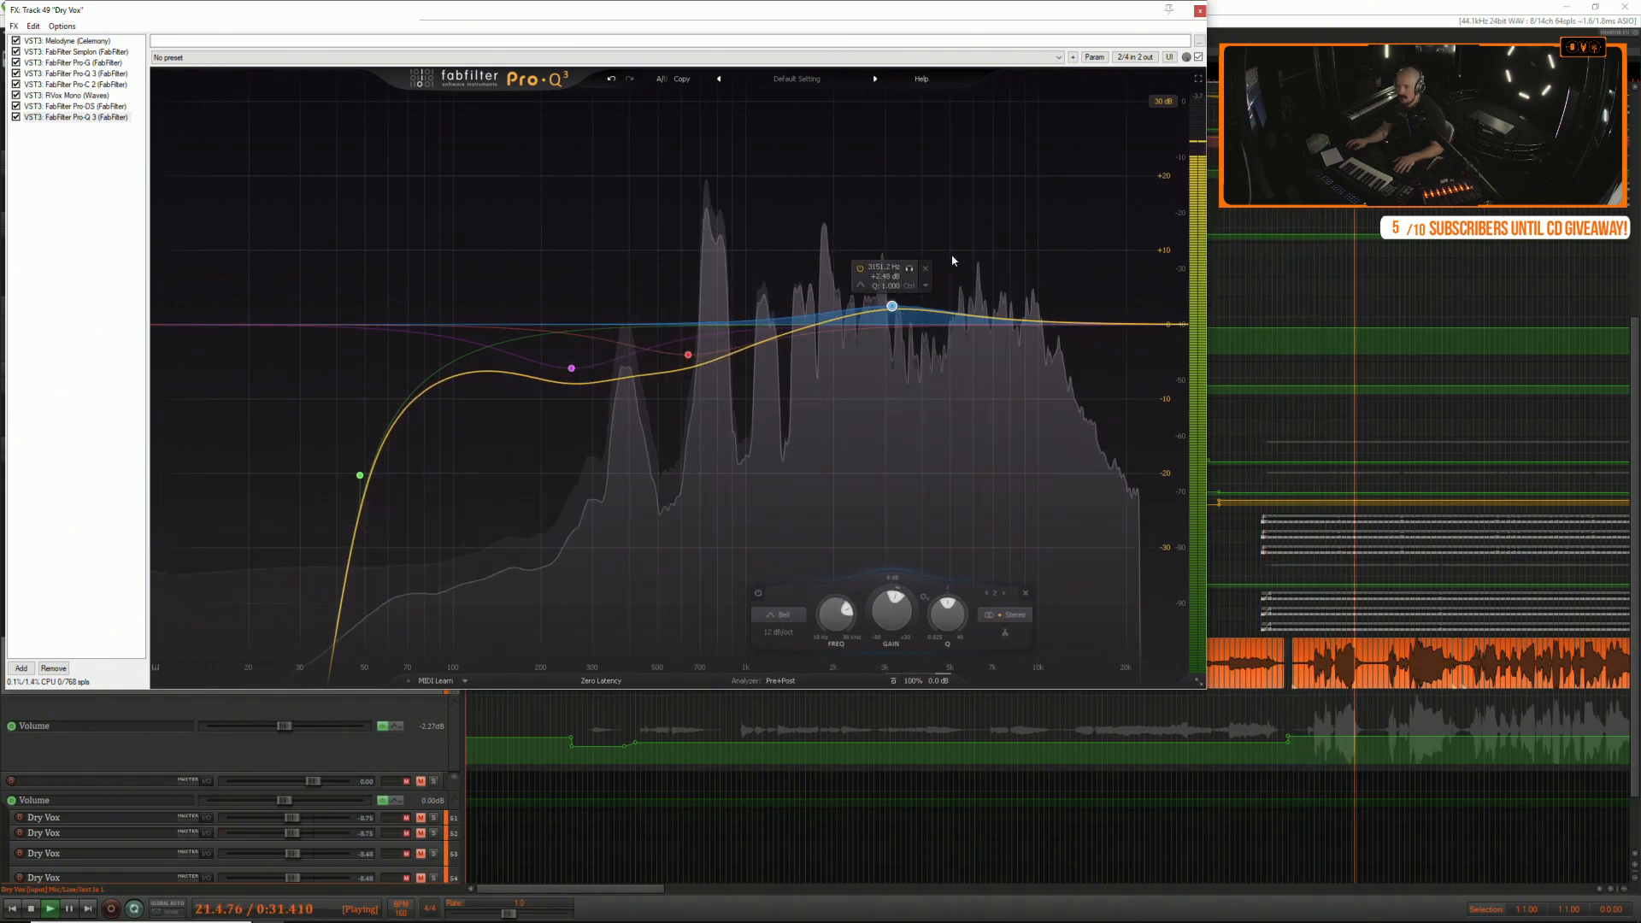
{"action": "left_click", "coordinate": [1200, 11]}
{"action": "key", "text": "space"}
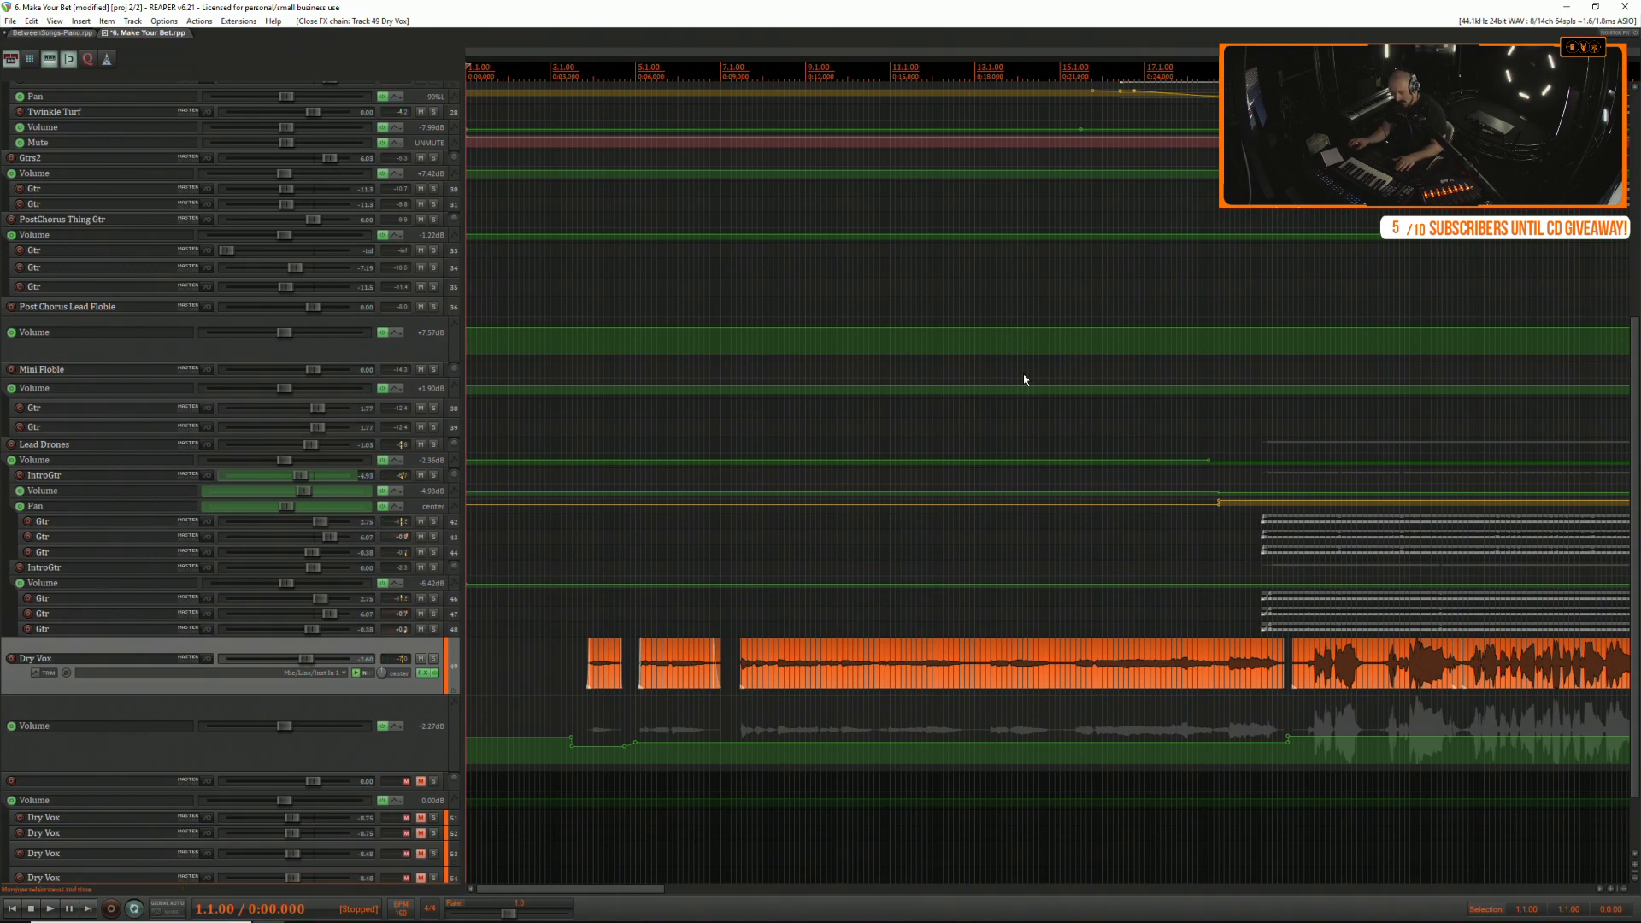
Duplicate the main Dry Vox track and delete all vocal clips from the duplicate.
{"action": "scroll", "coordinate": [1032, 387], "scroll_direction": "down", "scroll_amount": 4}
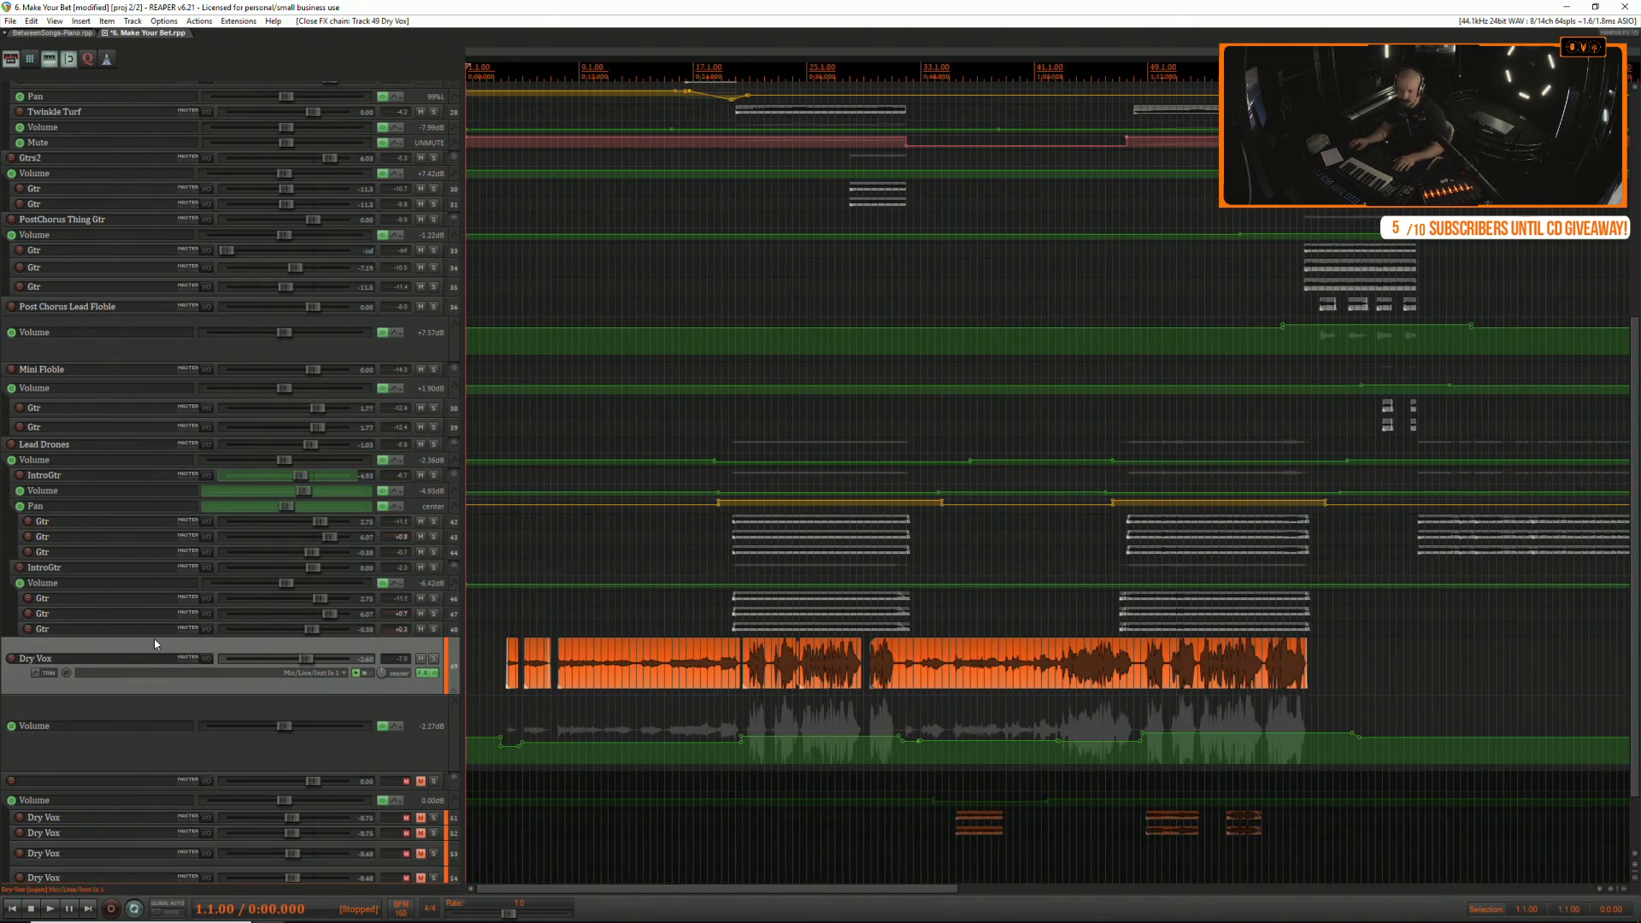
{"action": "right_click", "coordinate": [153, 643]}
{"action": "left_click", "coordinate": [229, 340]}
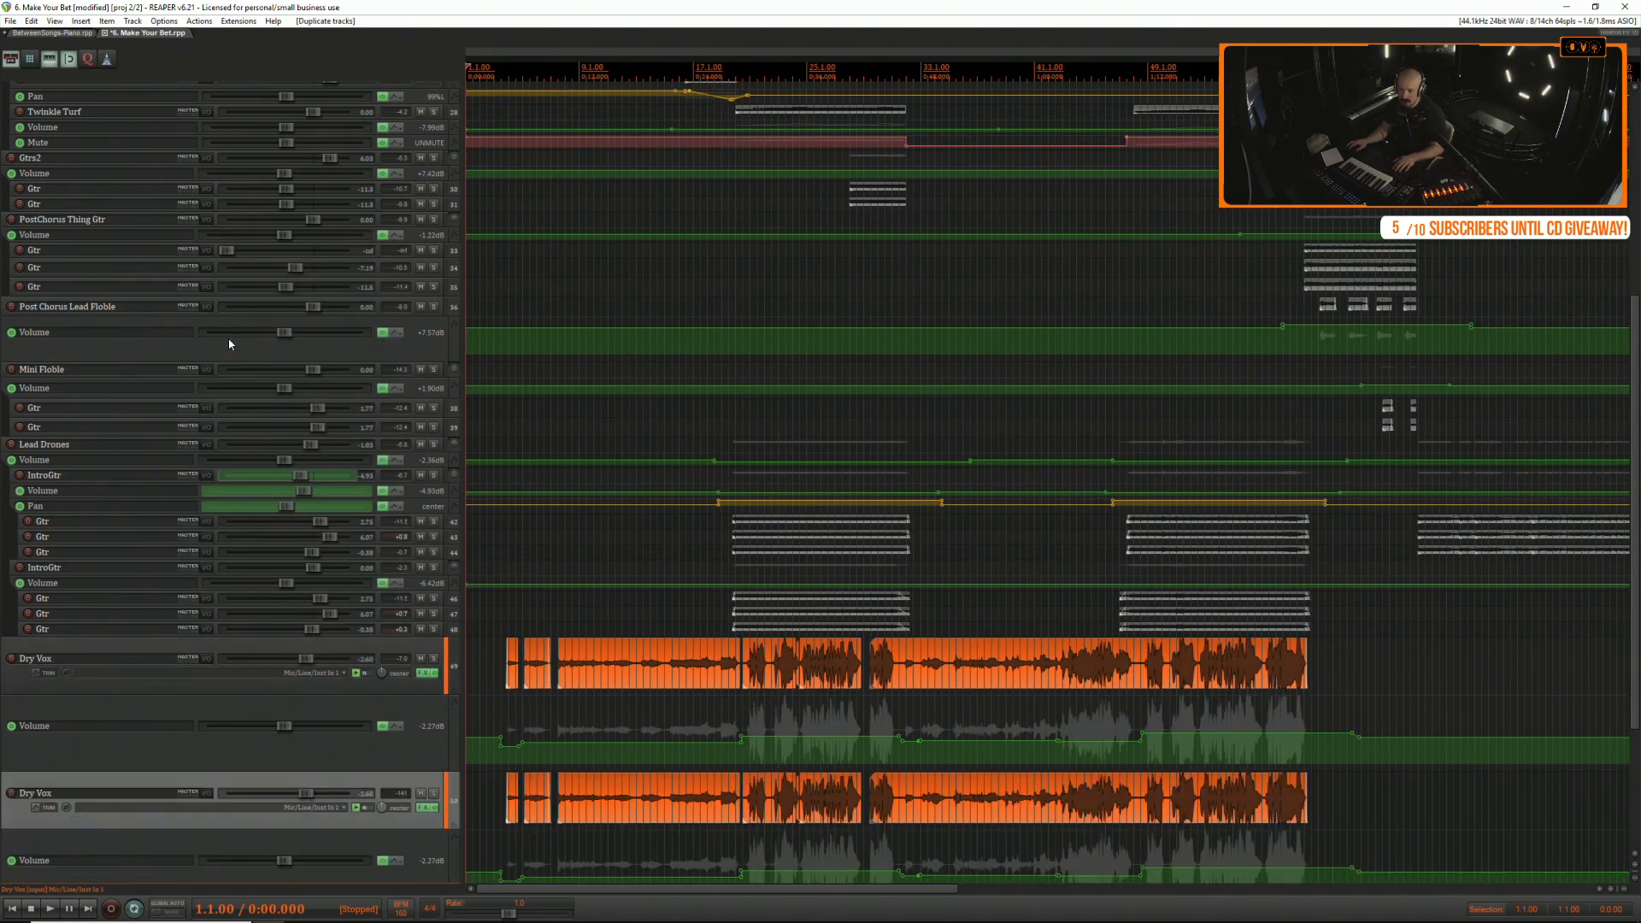
{"action": "scroll", "coordinate": [656, 718], "scroll_direction": "down", "scroll_amount": 2}
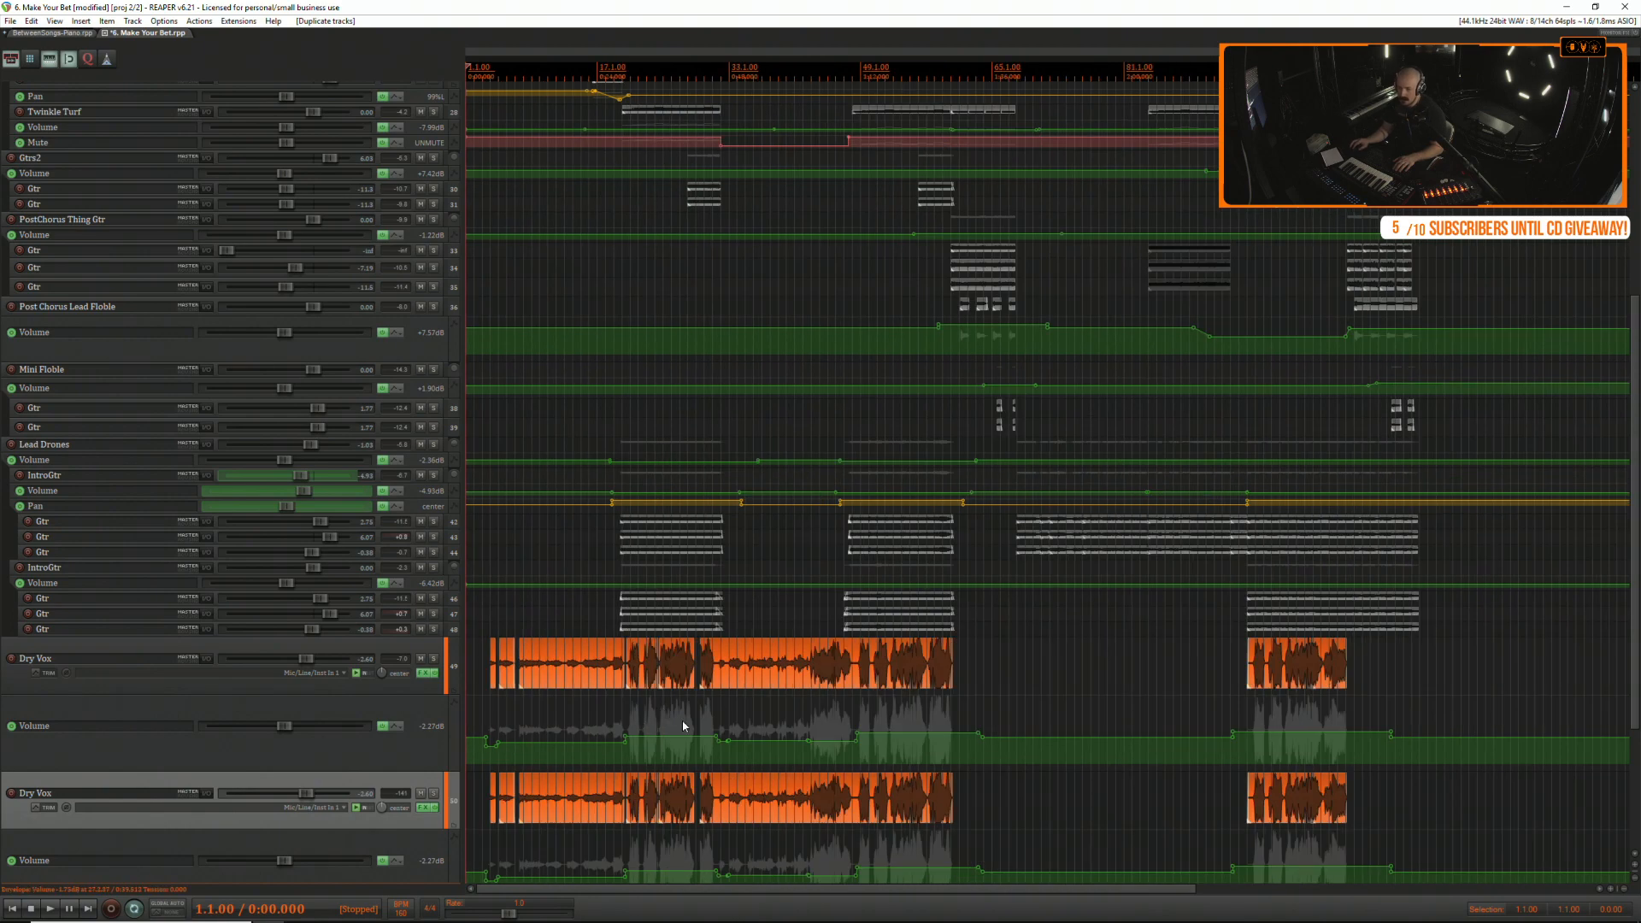
{"action": "left_click_drag", "start_coordinate": [1377, 797], "coordinate": [462, 807]}
{"action": "key", "text": "Delete"}
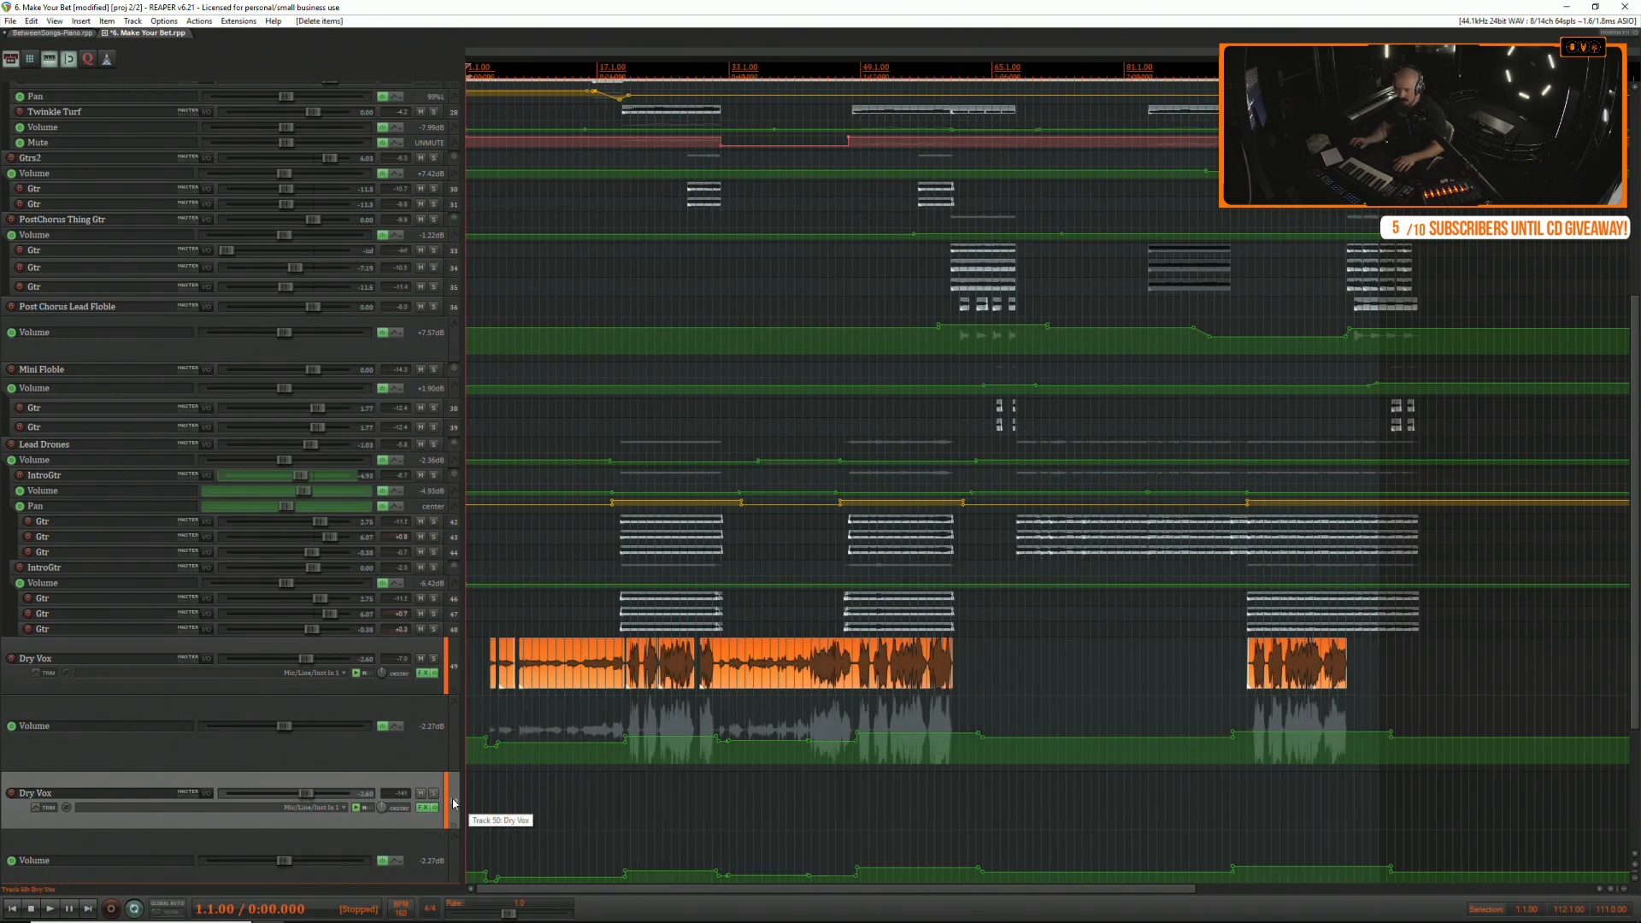
Play the vocal intro and ease both low-mid cuts in the Dry Vox Pro-Q 3, bringing the 250 Hz band to about -3.8 dB.
{"action": "left_click", "coordinate": [483, 720]}
{"action": "key", "text": "space"}
{"action": "scroll", "coordinate": [615, 730], "scroll_direction": "up", "scroll_amount": 3}
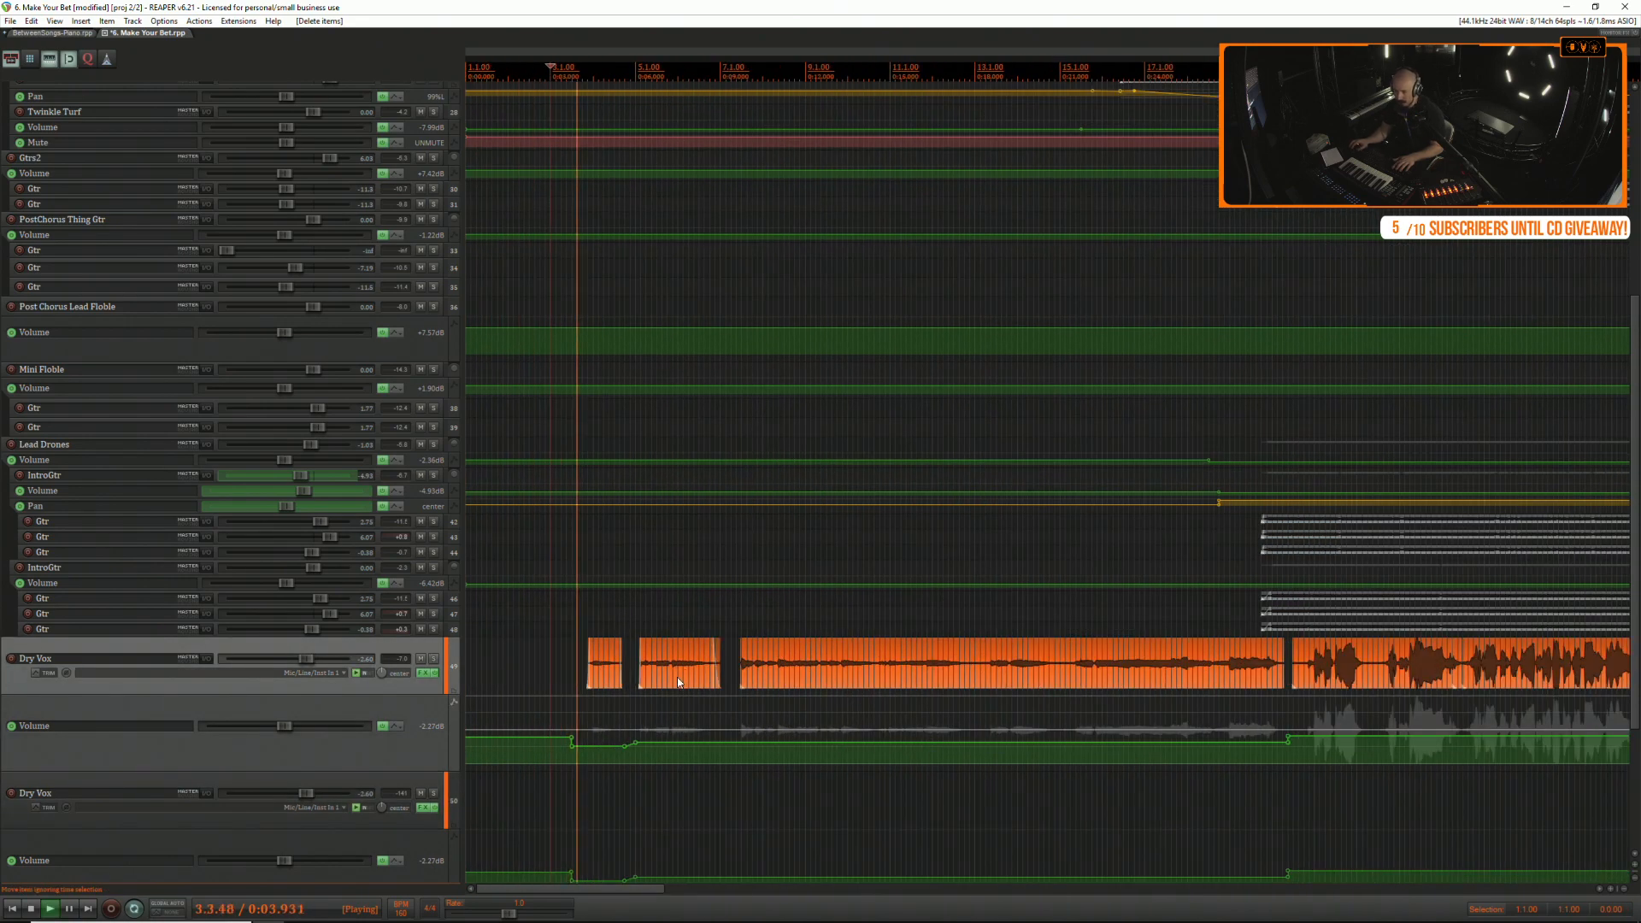
{"action": "scroll", "coordinate": [675, 671], "scroll_direction": "down", "scroll_amount": 2}
{"action": "scroll", "coordinate": [668, 658], "scroll_direction": "up", "scroll_amount": 1}
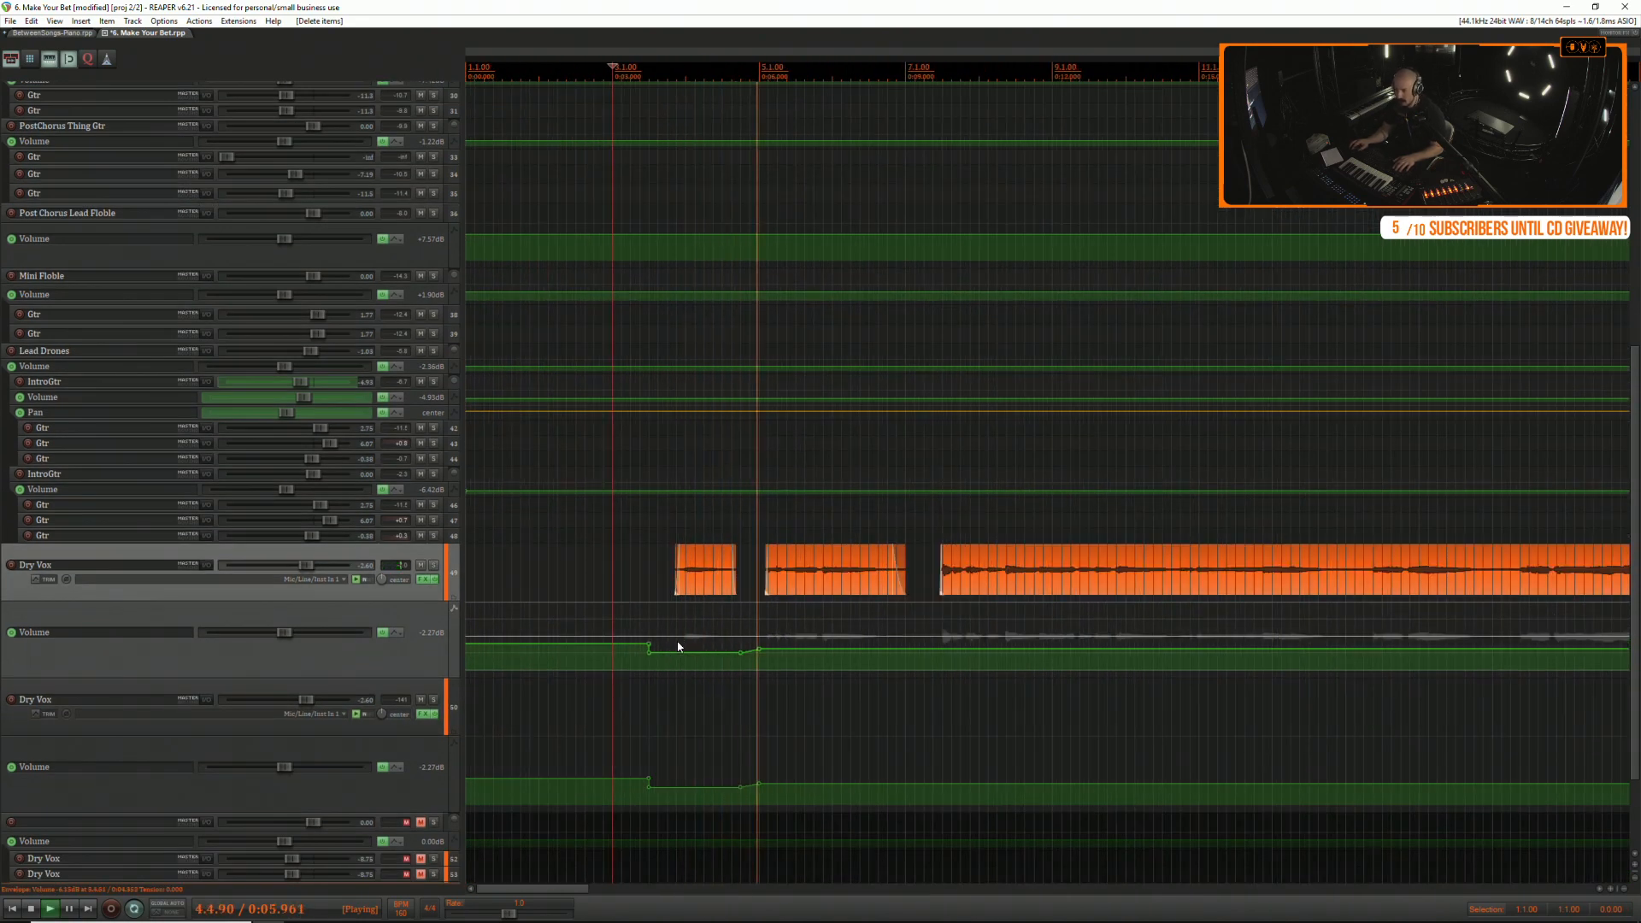
{"action": "scroll", "coordinate": [678, 647], "scroll_direction": "up", "scroll_amount": 2}
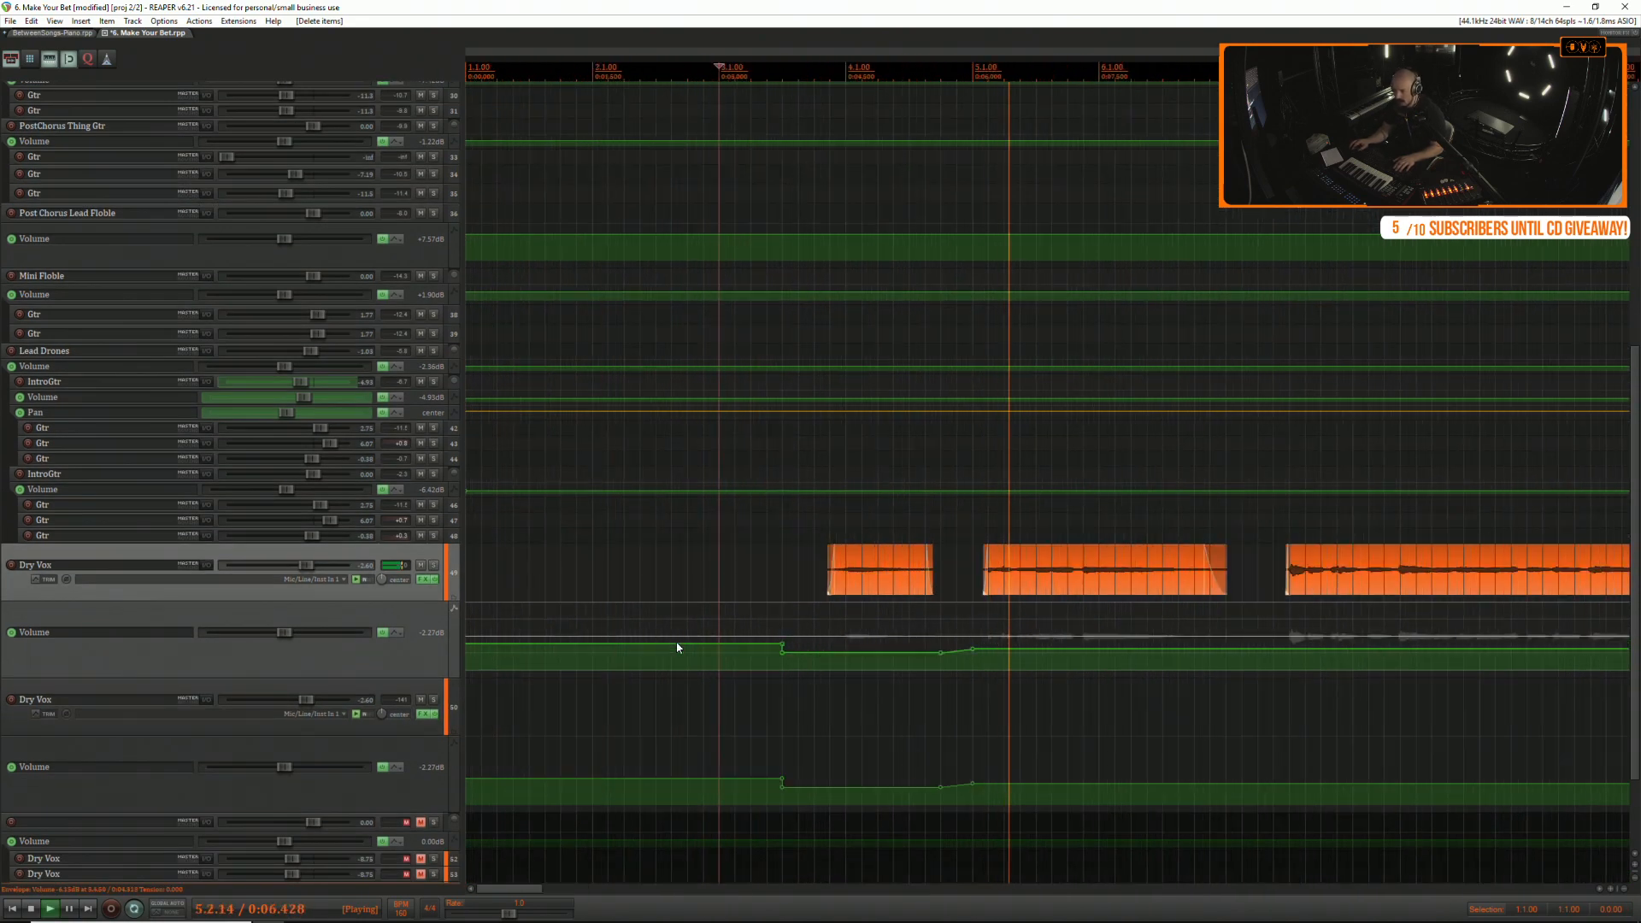
{"action": "left_click", "coordinate": [419, 579]}
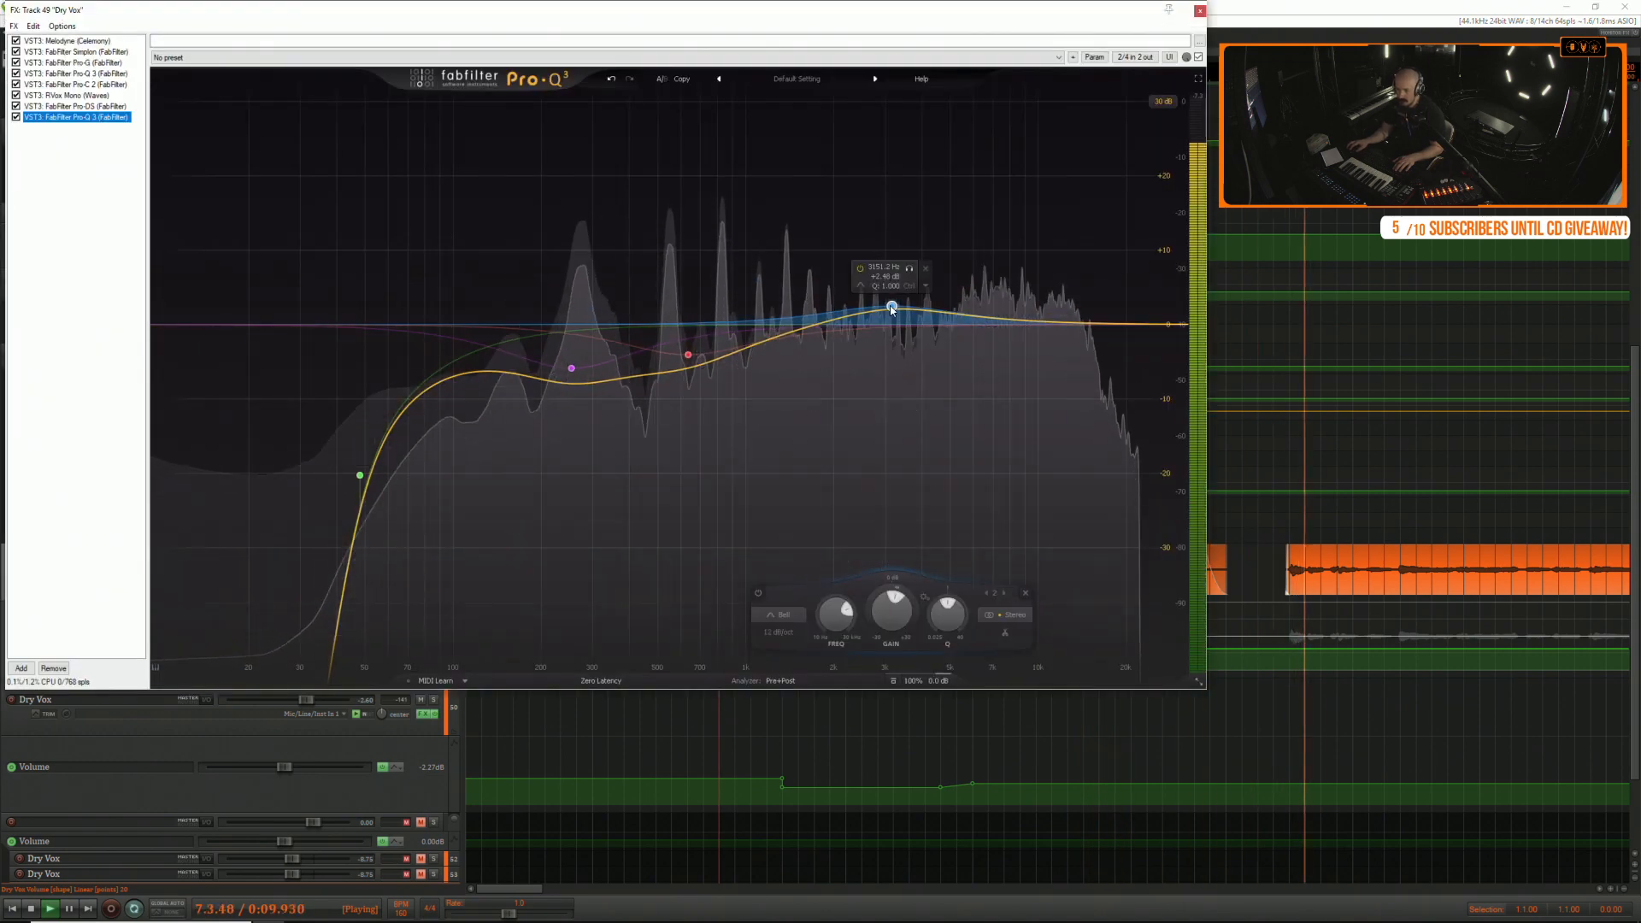
{"action": "left_click_drag", "start_coordinate": [571, 368], "coordinate": [569, 352]}
{"action": "key", "text": "space"}
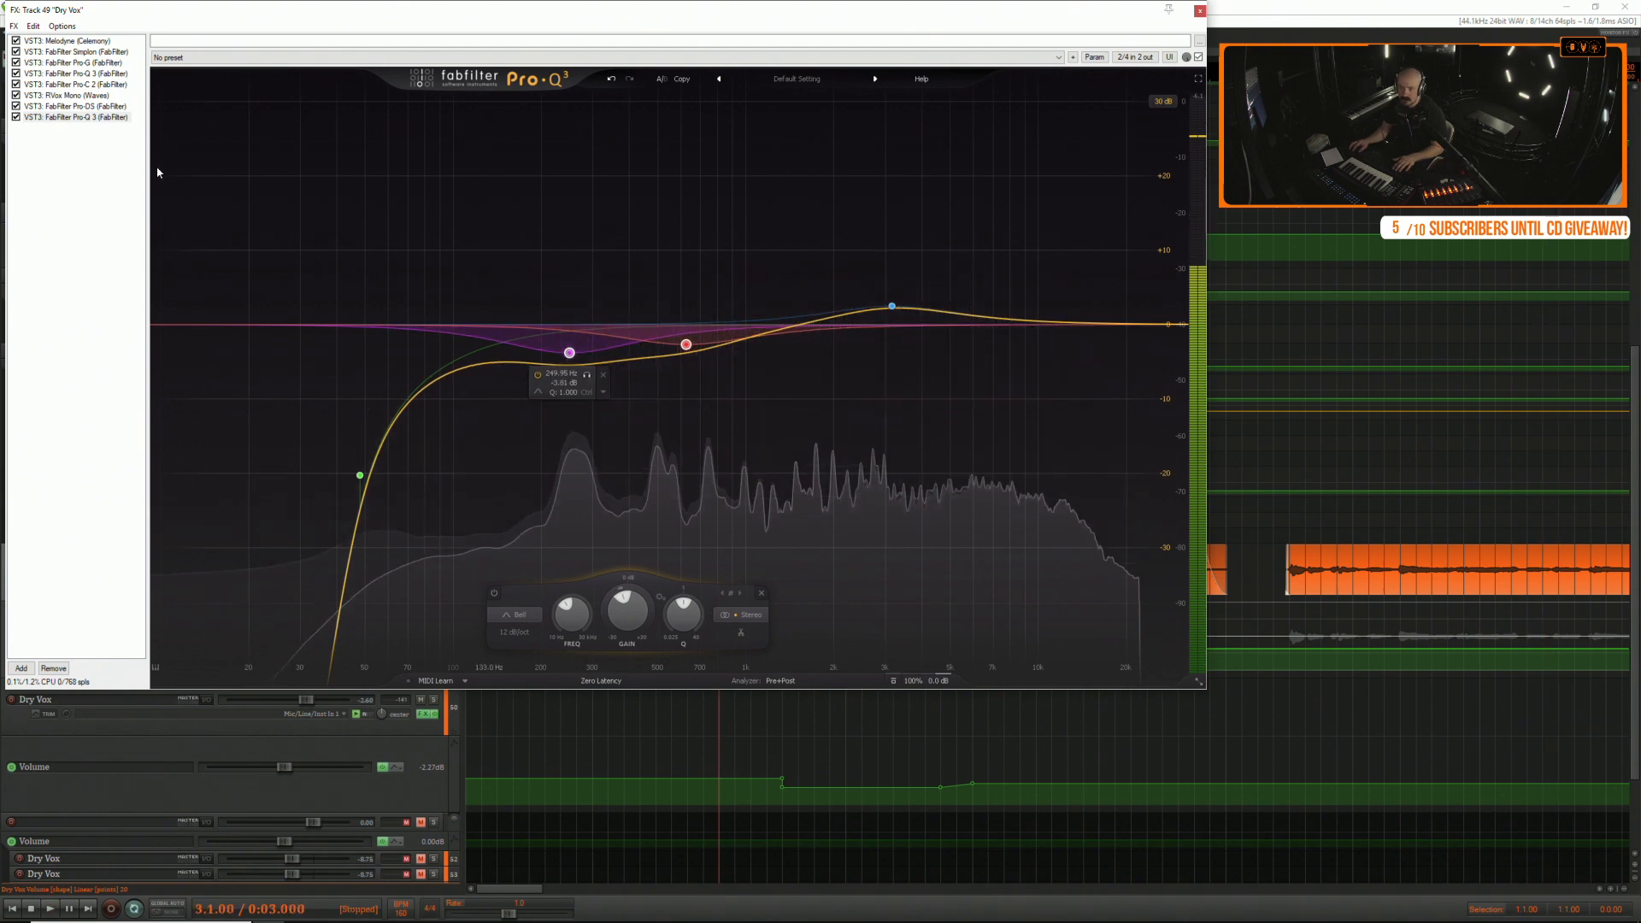
Lower the Pro-DS de-esser threshold on the main Dry Vox track while auditioning the opening vocal phrases.
{"action": "left_click", "coordinate": [99, 106]}
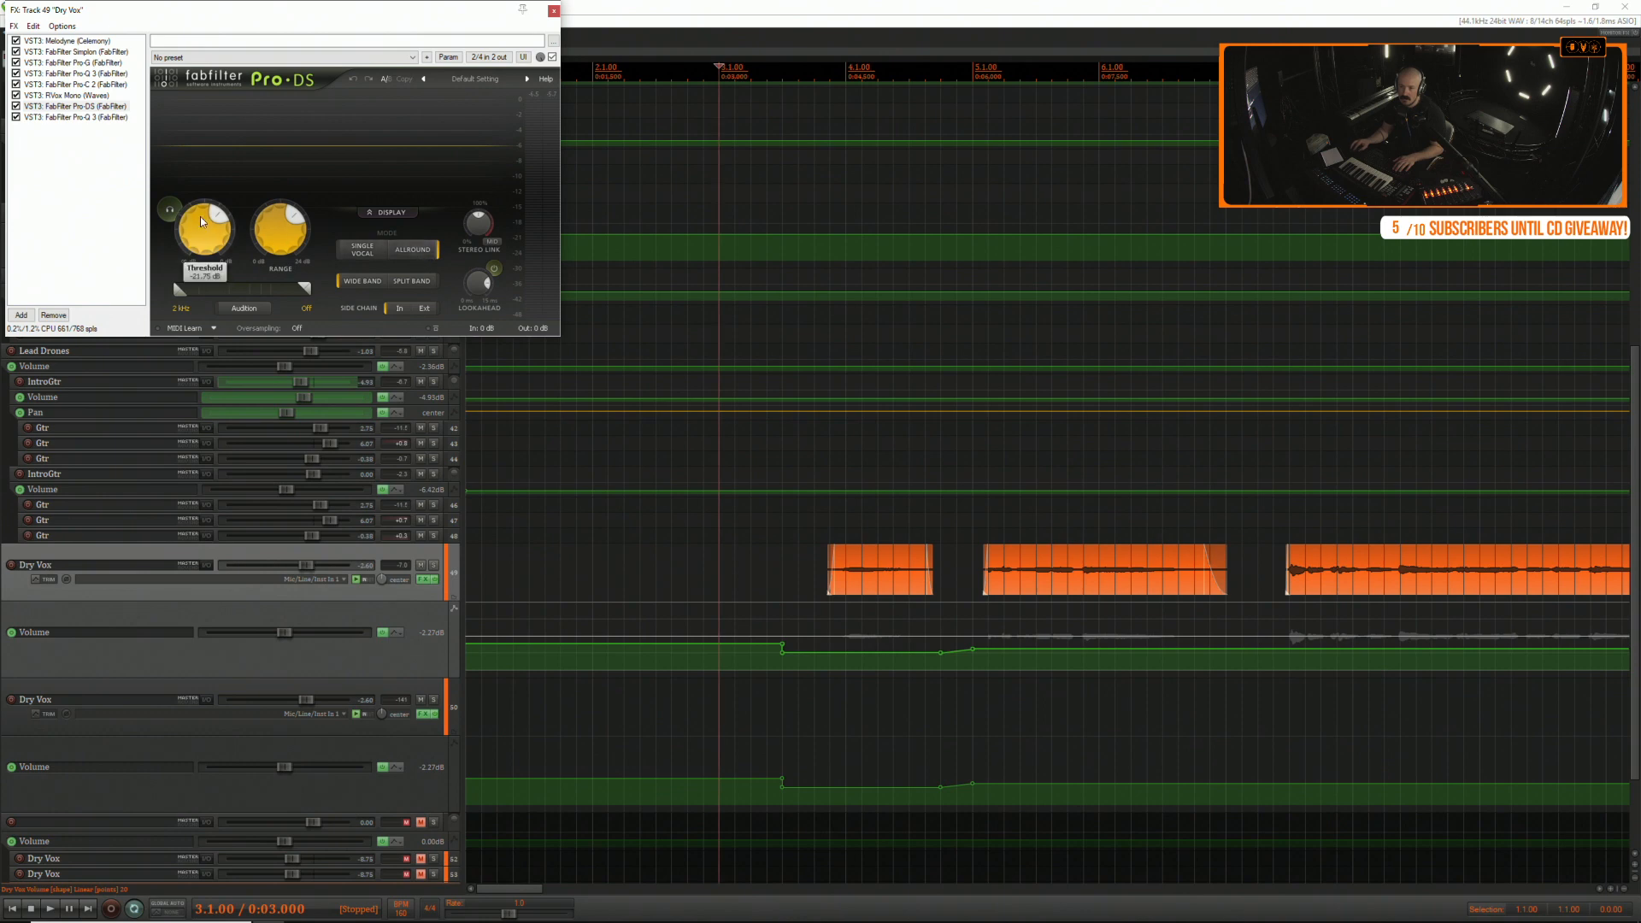
{"action": "key", "text": "space"}
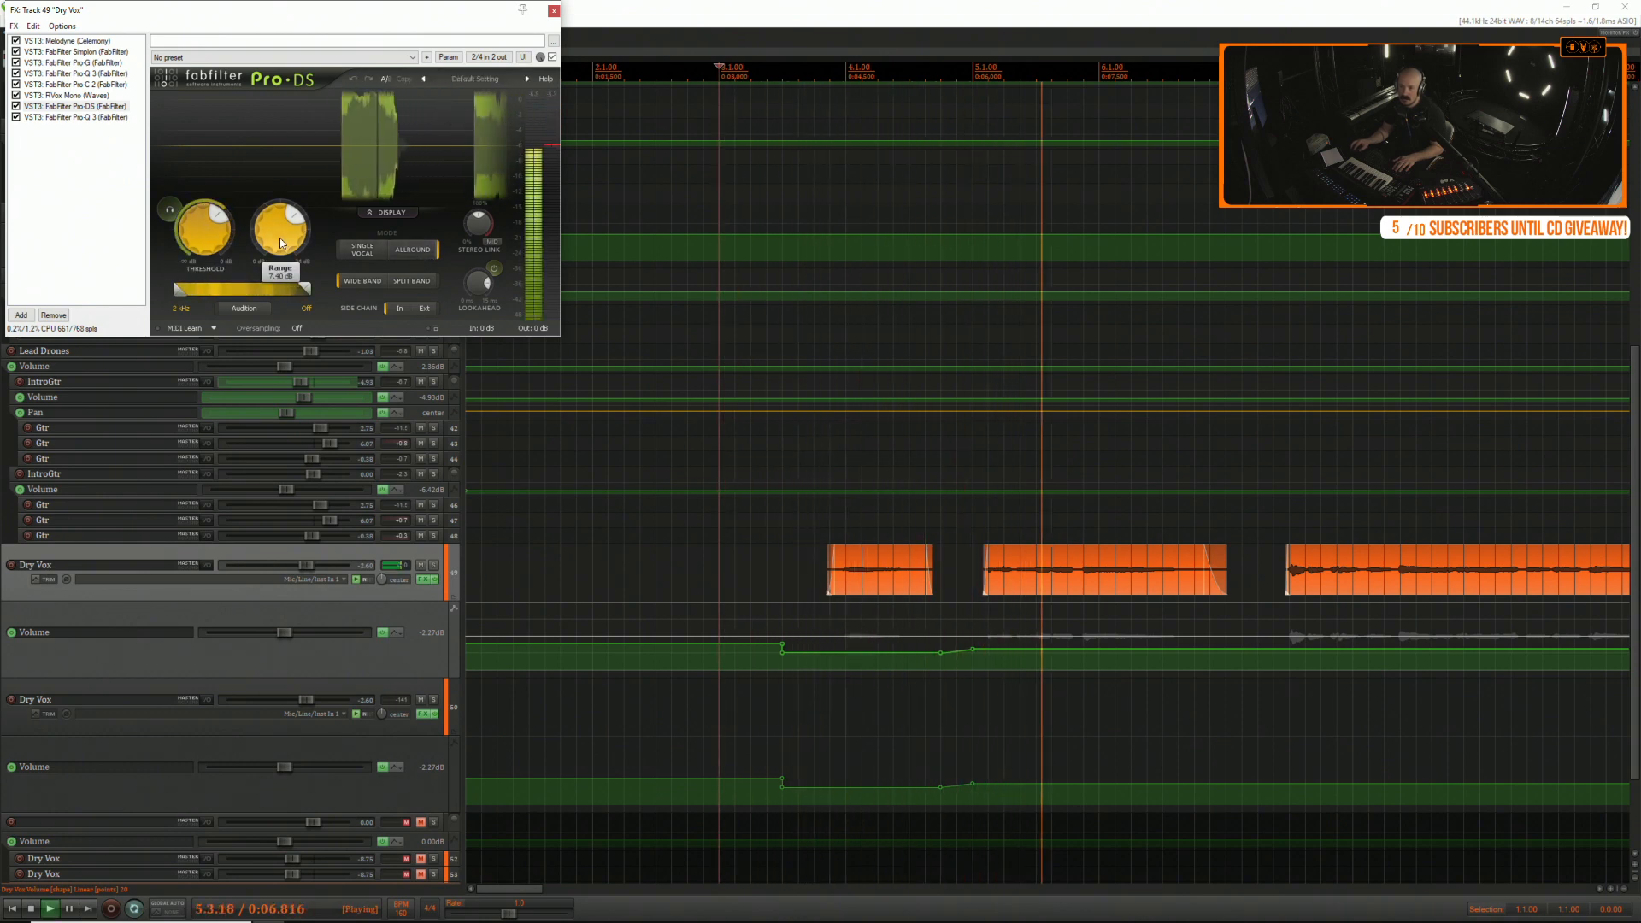
{"action": "key", "text": "space"}
{"action": "key", "text": "space"}
{"action": "left_click_drag", "start_coordinate": [197, 233], "coordinate": [197, 263]}
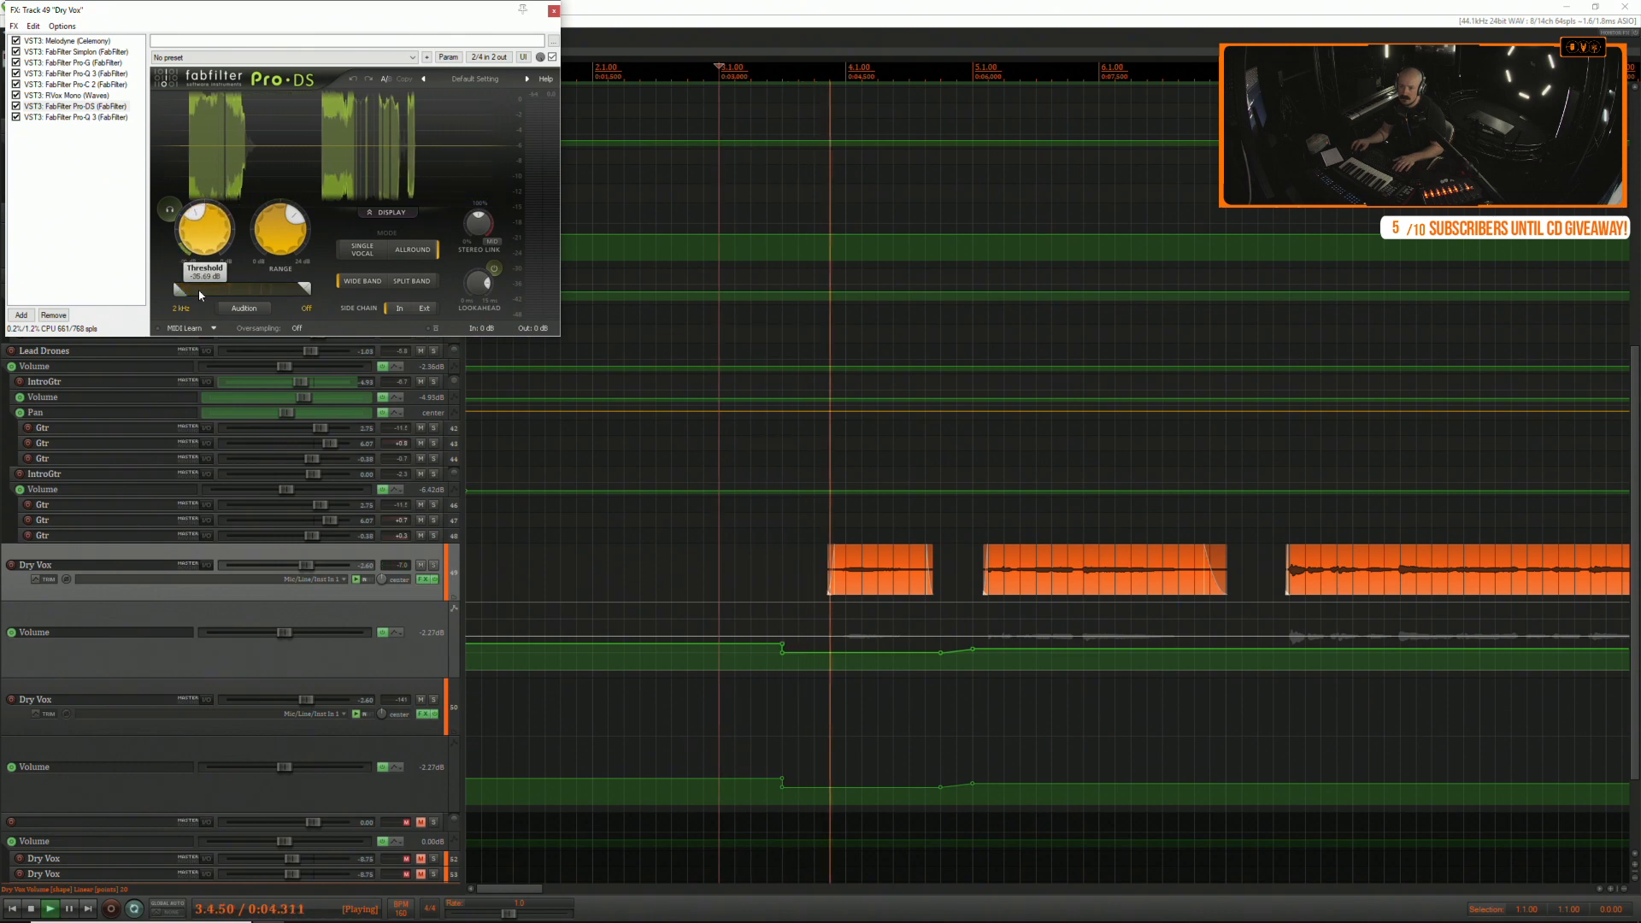
{"action": "key", "text": "space"}
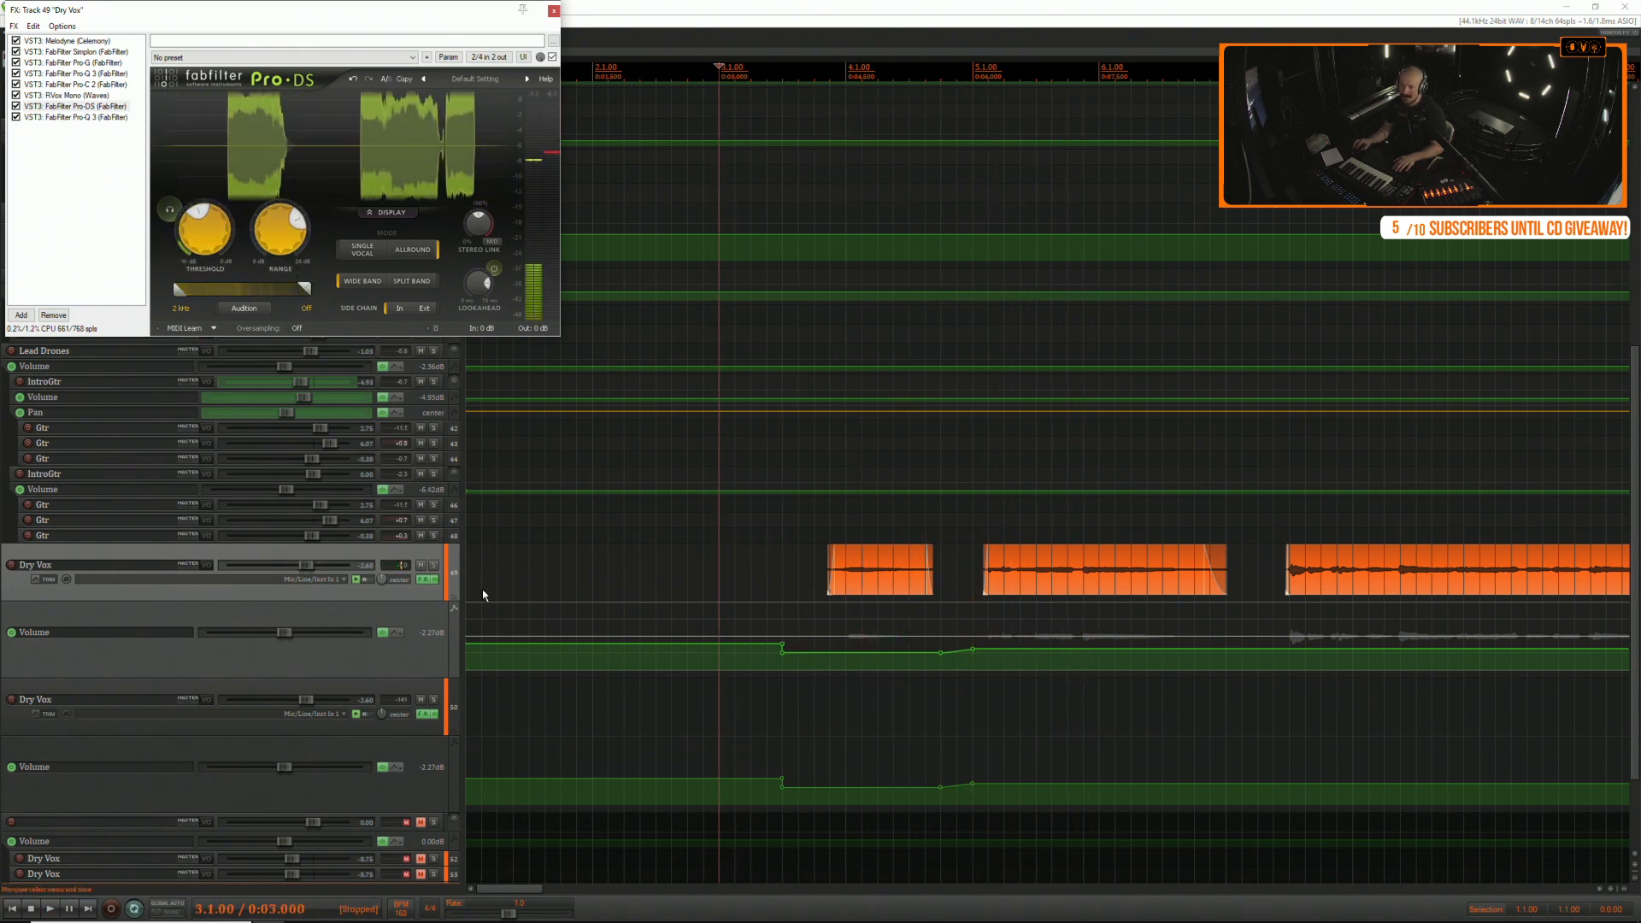
Enlarge the main Dry Vox track, focus on the start of its second vocal clip and close the effects chain.
{"action": "left_click_drag", "start_coordinate": [441, 601], "coordinate": [441, 741]}
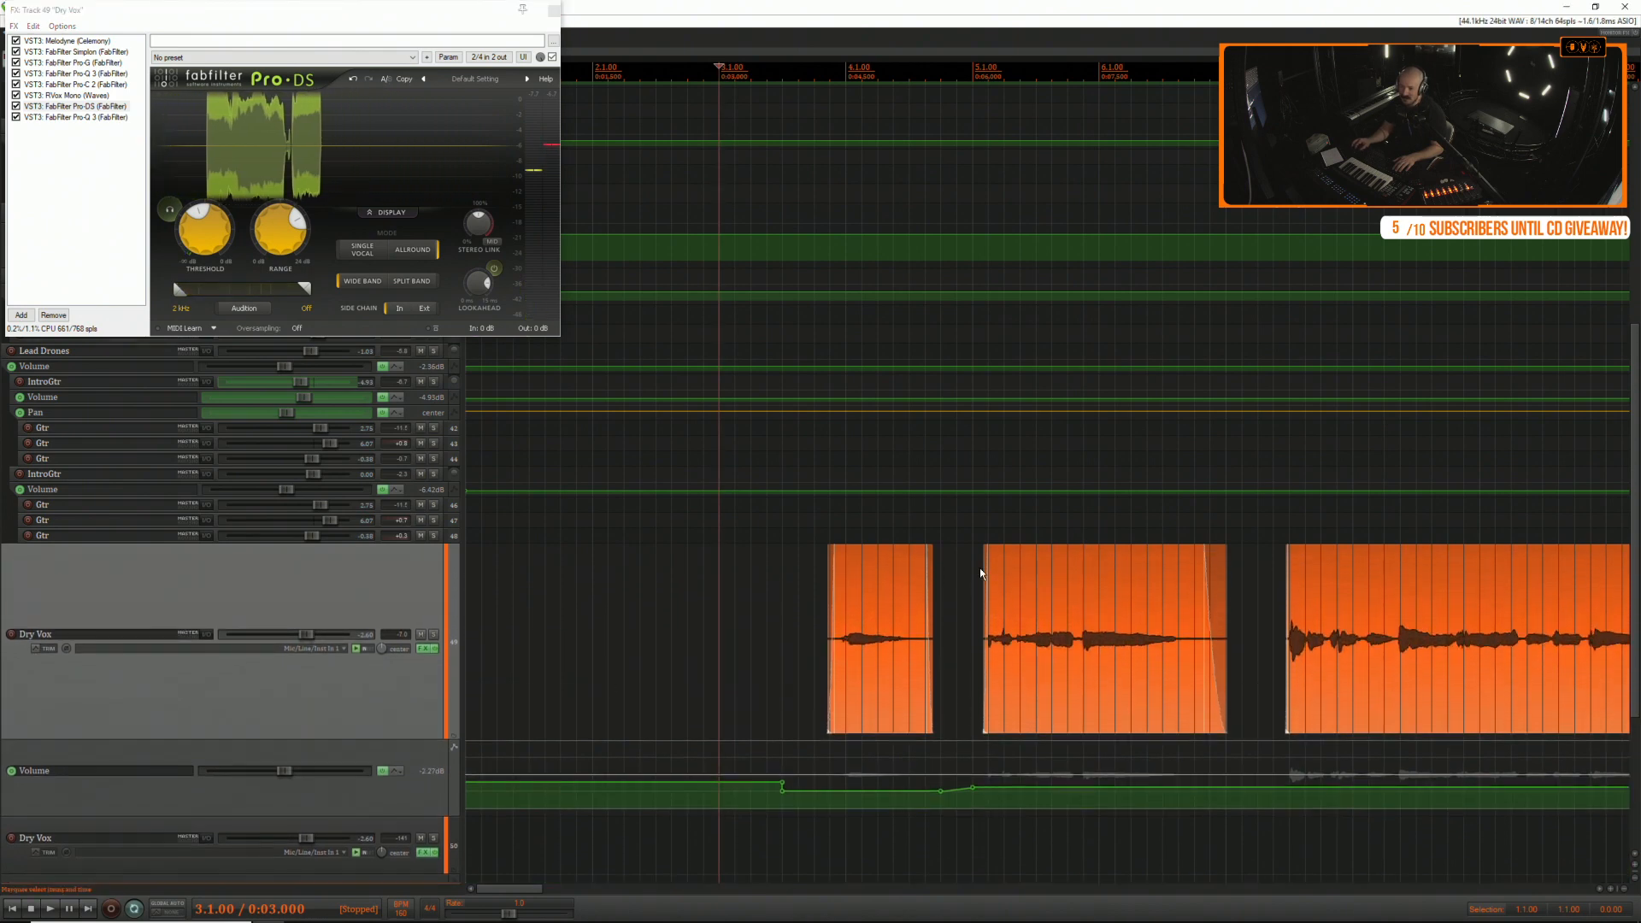
{"action": "left_click", "coordinate": [1008, 583]}
{"action": "scroll", "coordinate": [1011, 587], "scroll_direction": "up", "scroll_amount": 9}
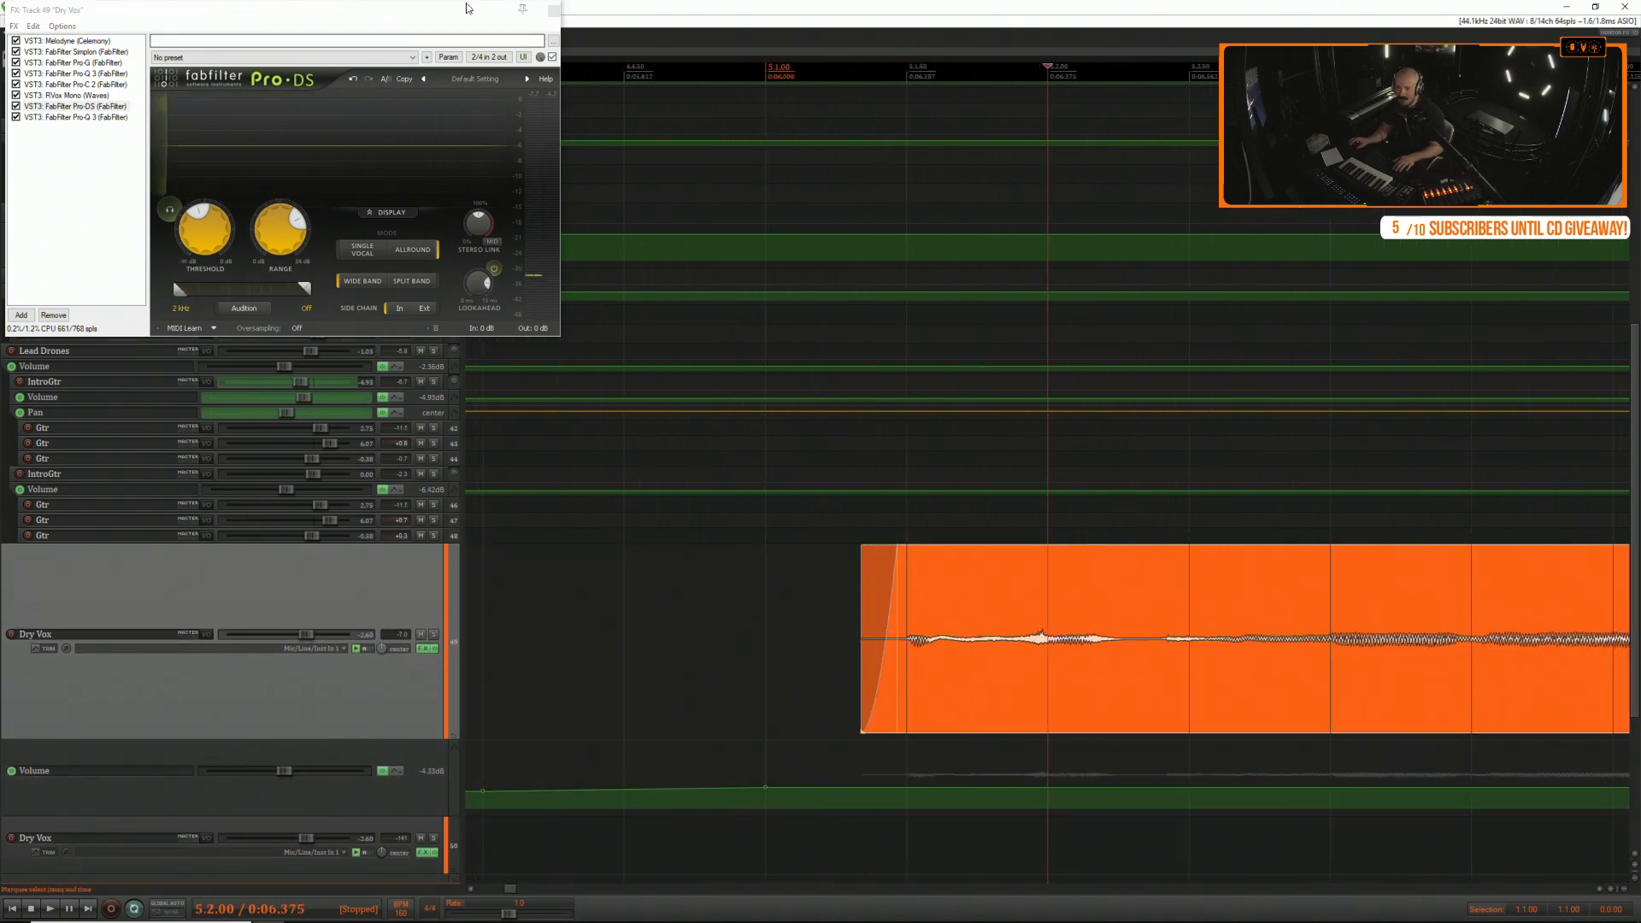
{"action": "left_click", "coordinate": [553, 10]}
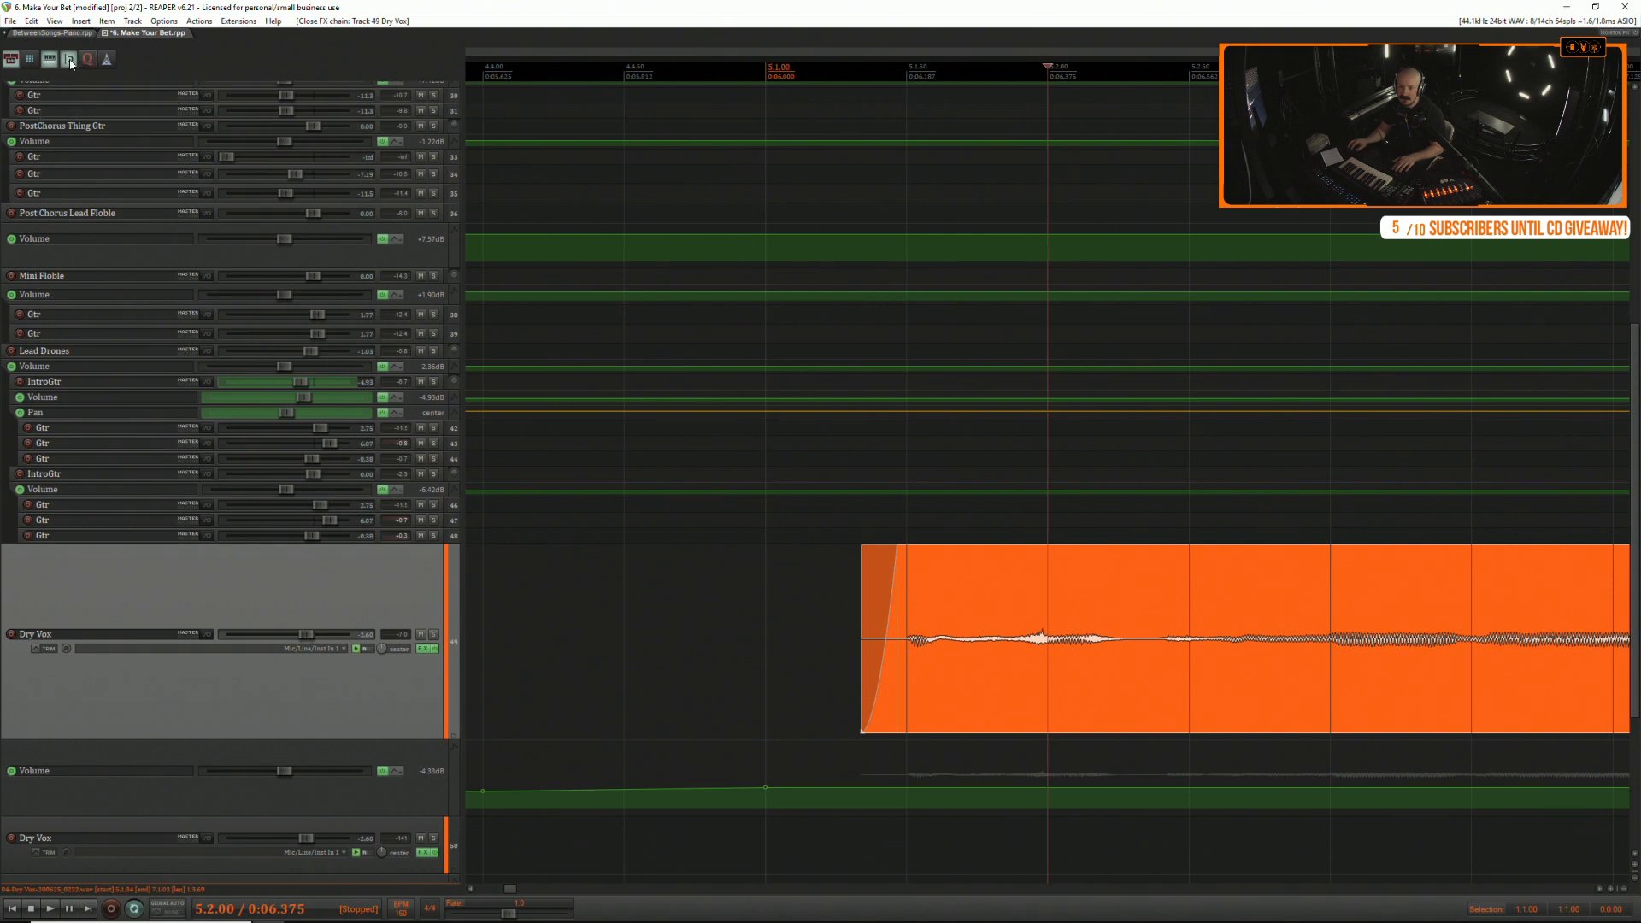
Turn off grid snapping, audition the start of the second vocal clip and place the cursor in the gap after its first syllable.
{"action": "left_click", "coordinate": [703, 620]}
{"action": "key", "text": "space"}
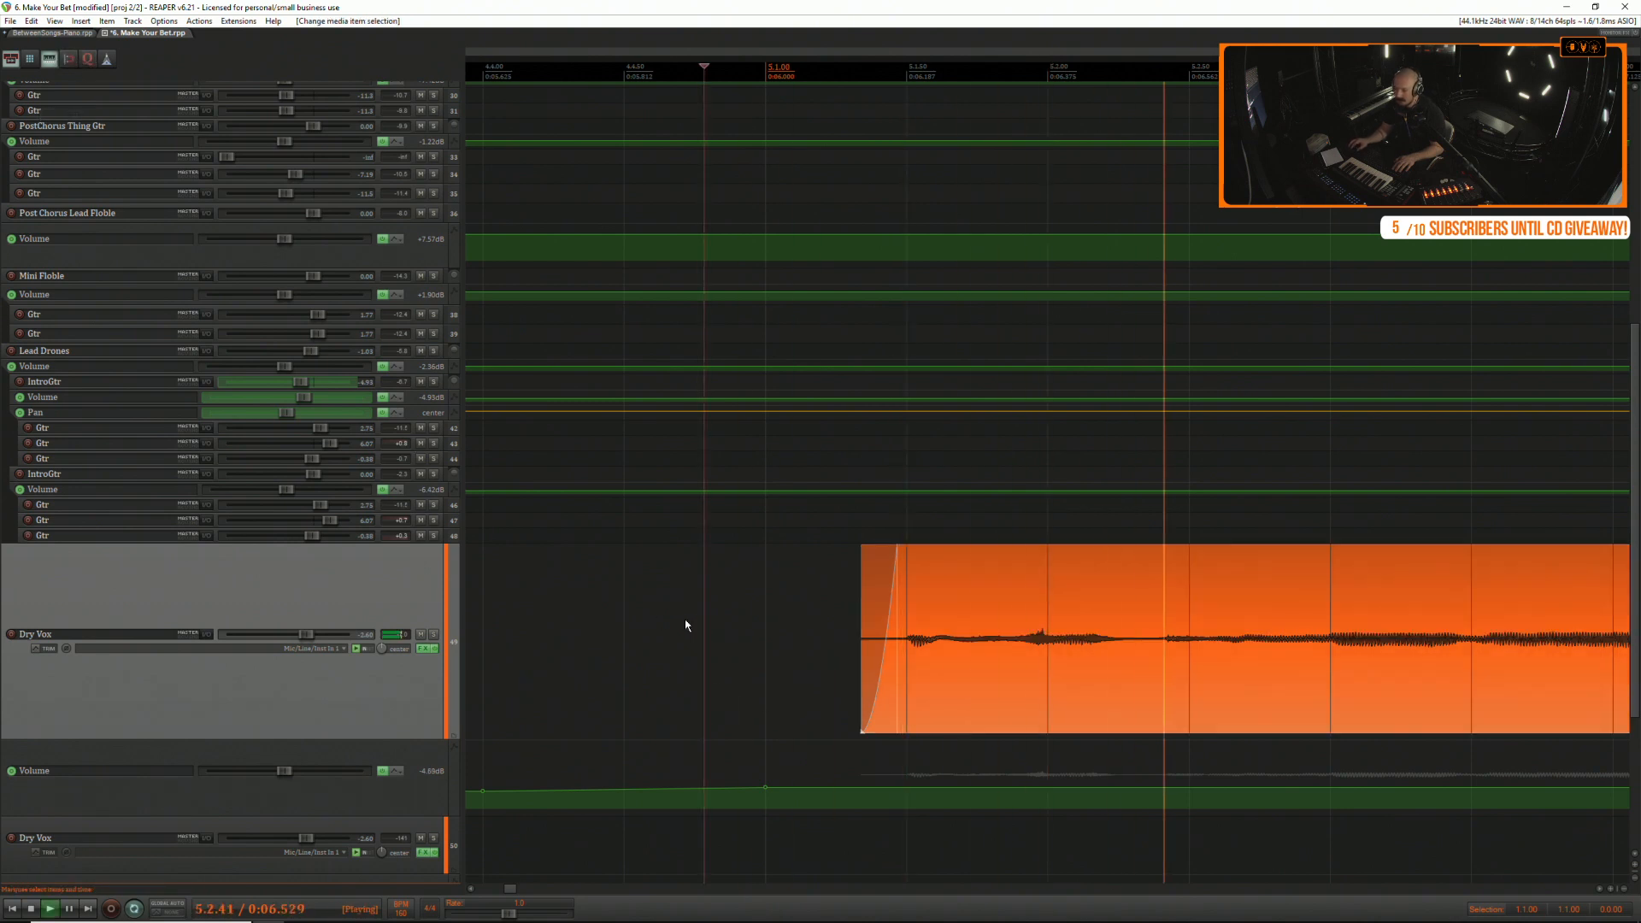
{"action": "key", "text": "space"}
{"action": "key", "text": "space"}
{"action": "key", "text": "space"}
{"action": "left_click", "coordinate": [1155, 578]}
{"action": "scroll", "coordinate": [1145, 577], "scroll_direction": "up", "scroll_amount": 2}
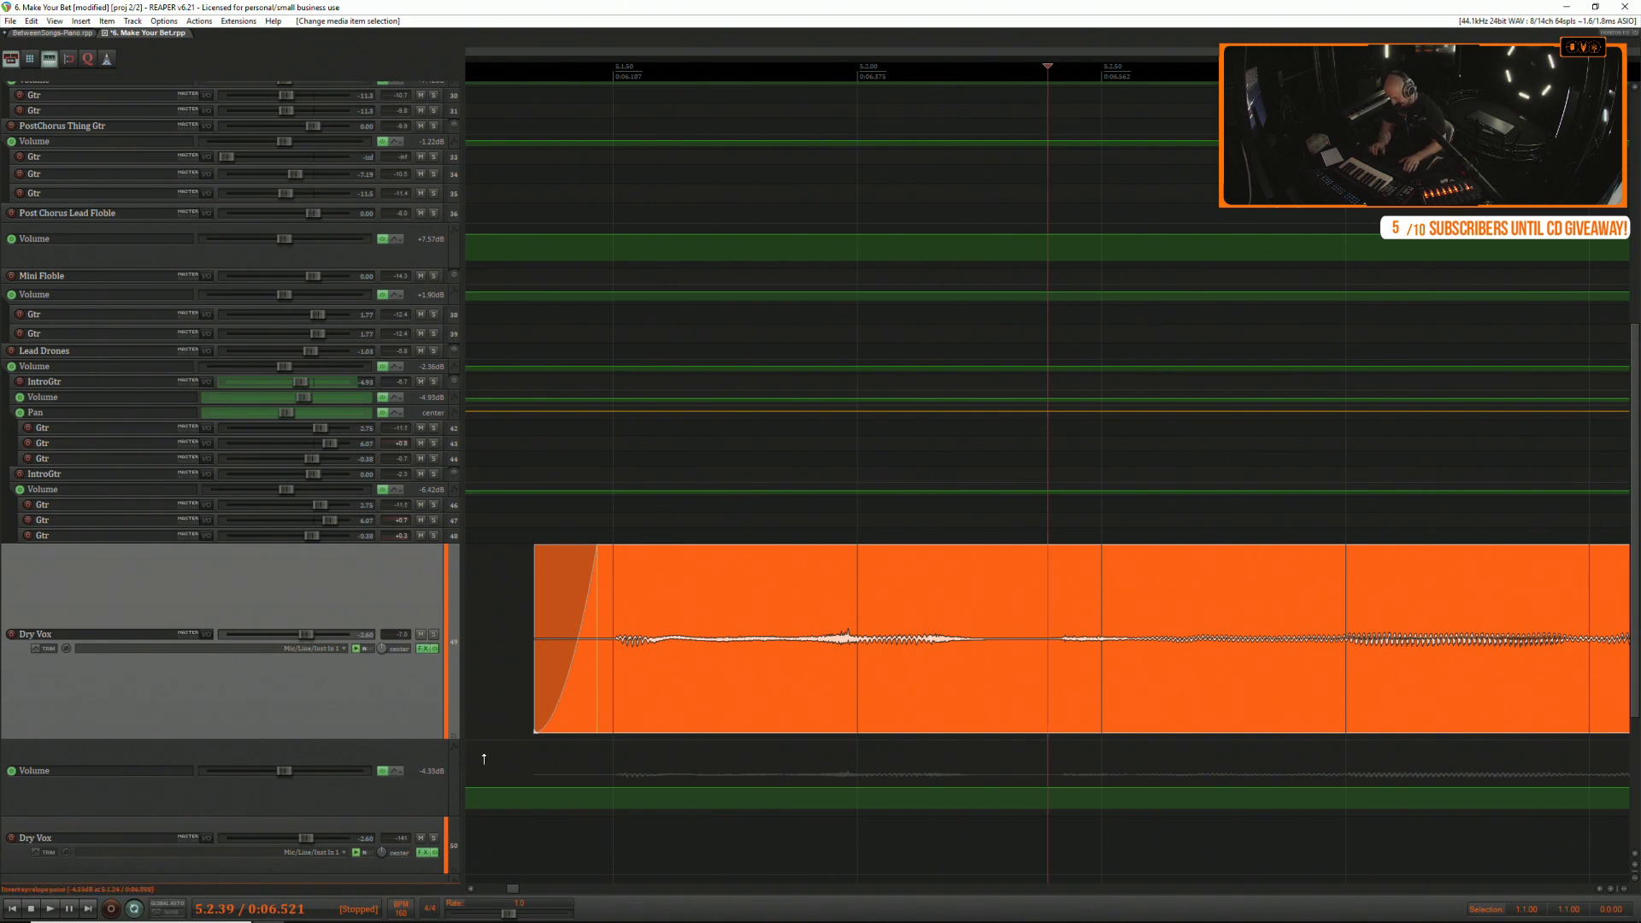
Magnify the displayed waveform peaks considerably and audition the first syllable of the second vocal clip.
{"action": "key", "text": "shift+Up"}
{"action": "key", "text": "shift+Up"}
{"action": "key", "text": "shift+Up"}
{"action": "key", "text": "shift+Up"}
{"action": "key", "text": "shift+Up"}
{"action": "key", "text": "shift+Up"}
{"action": "key", "text": "shift+Up"}
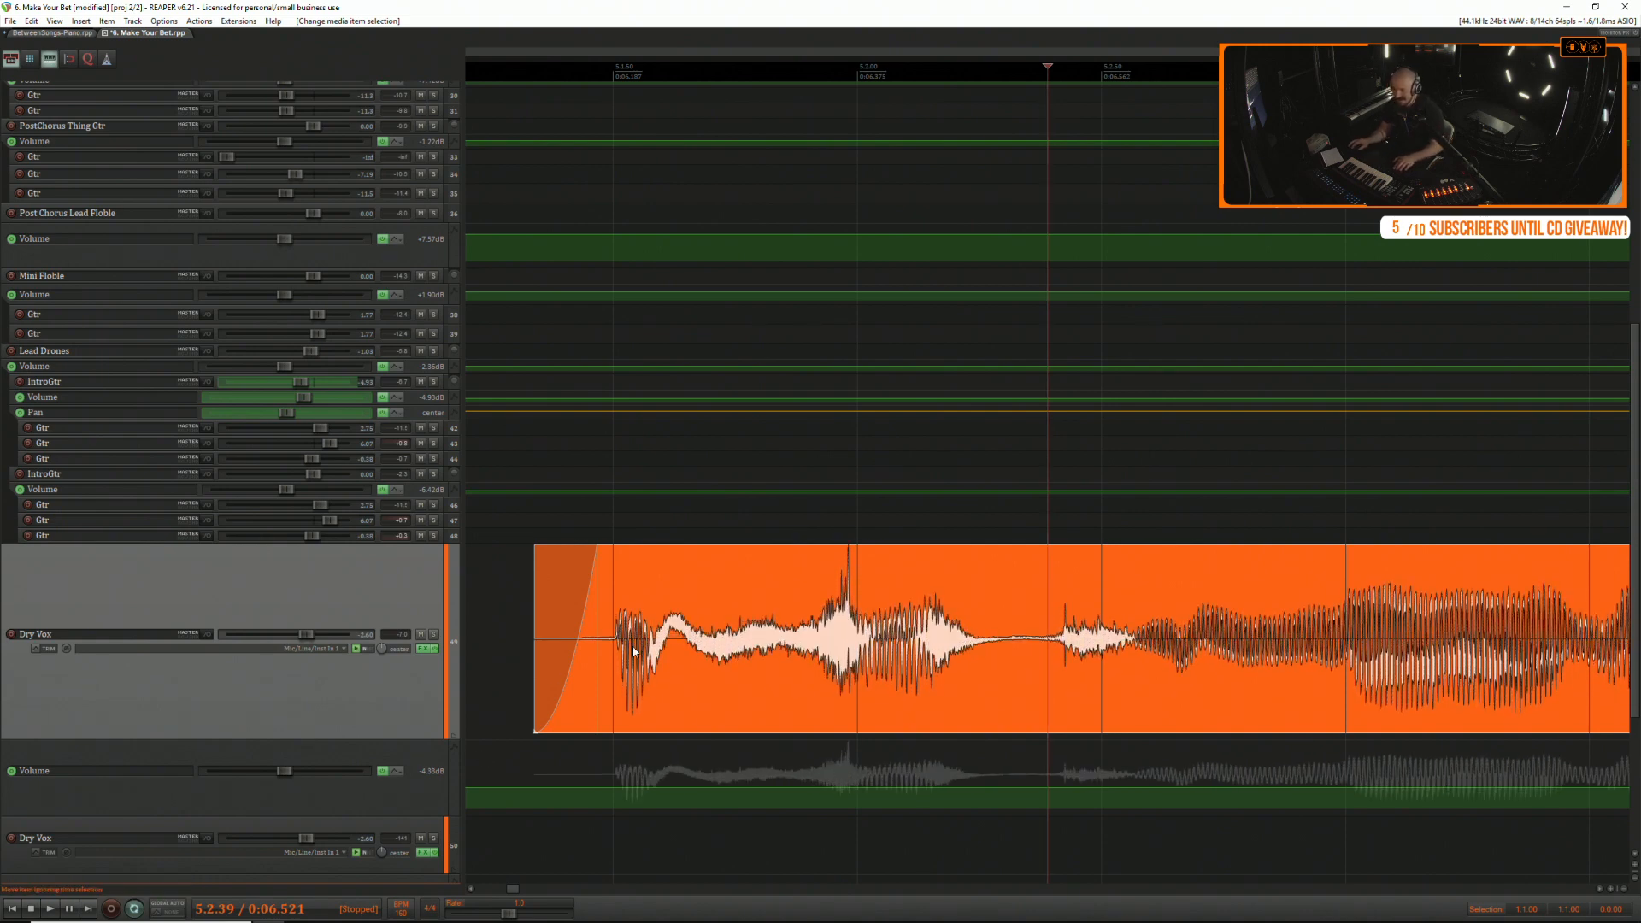
{"action": "left_click", "coordinate": [632, 568]}
{"action": "key", "text": "space"}
{"action": "key", "text": "space"}
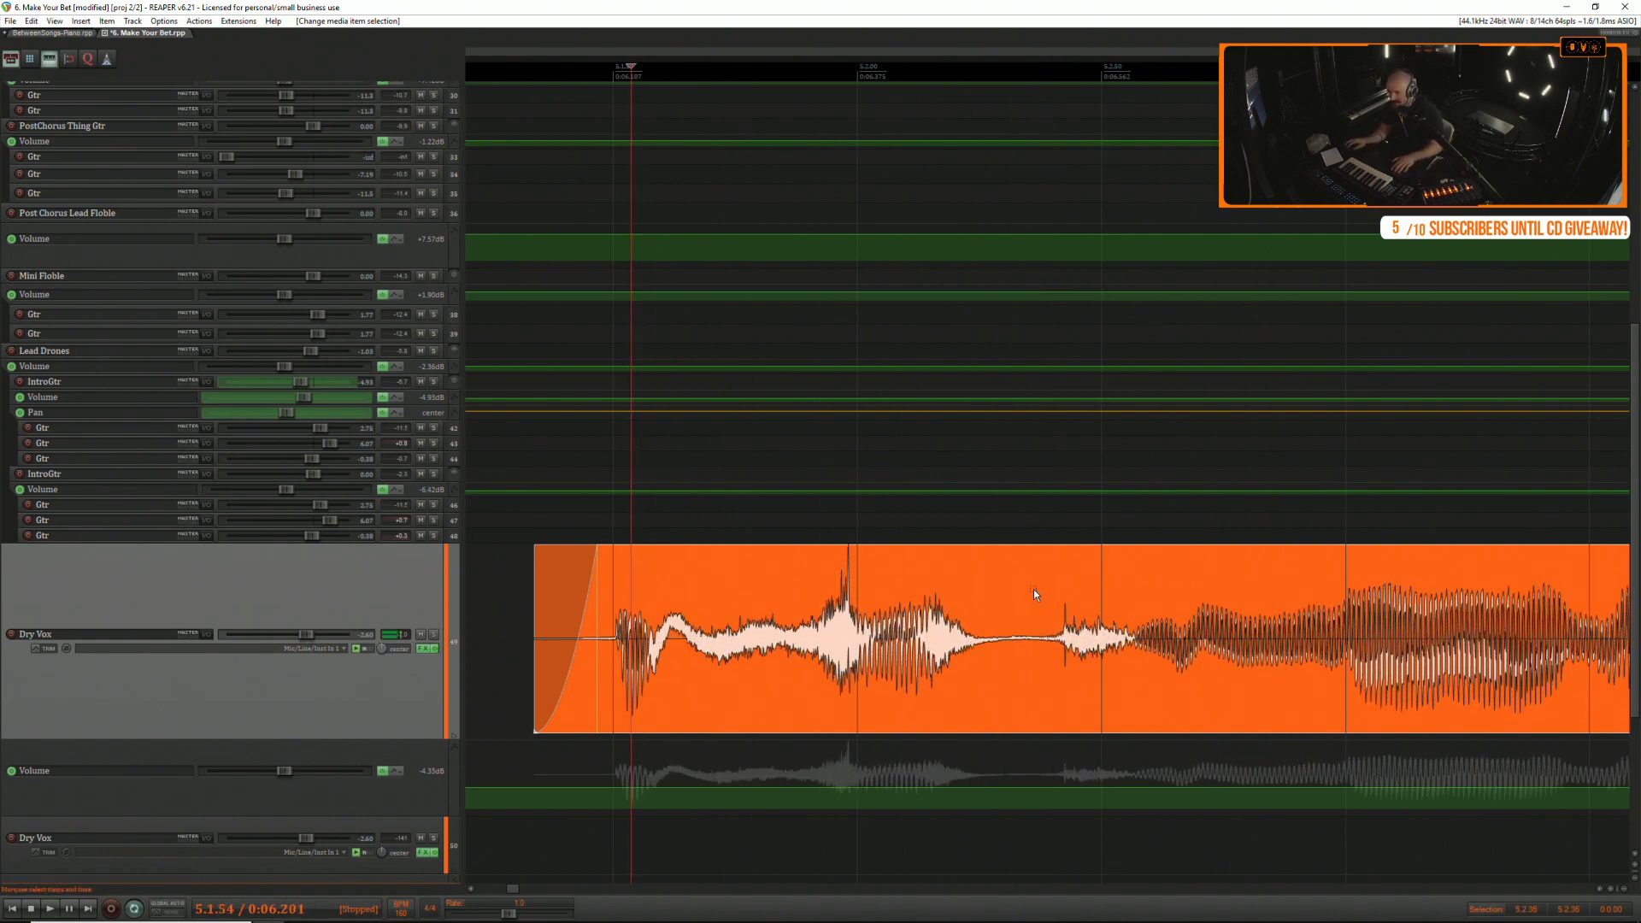
Delete the short noise after the second vocal clip's first syllable, fade out the clip before the gap and audition the edit.
{"action": "left_click_drag", "start_coordinate": [1030, 588], "coordinate": [1134, 550]}
{"action": "key", "text": "Delete"}
{"action": "left_click_drag", "start_coordinate": [1025, 549], "coordinate": [1004, 550]}
{"action": "left_click", "coordinate": [612, 581]}
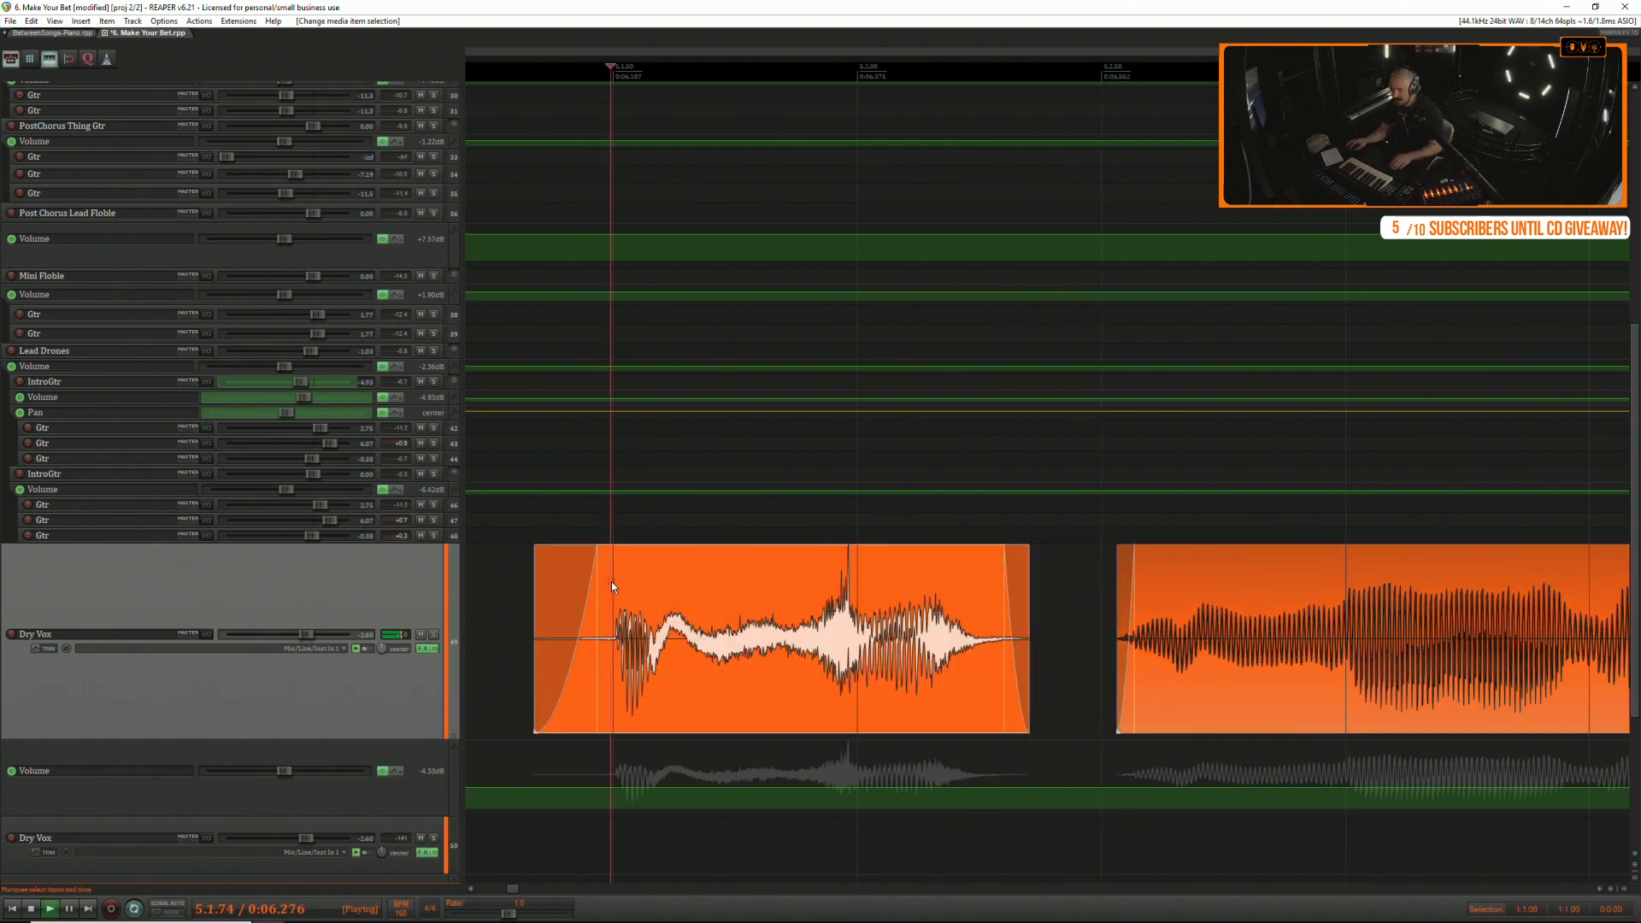
{"action": "key", "text": "space"}
{"action": "key", "text": "space"}
{"action": "scroll", "coordinate": [626, 587], "scroll_direction": "down", "scroll_amount": 6}
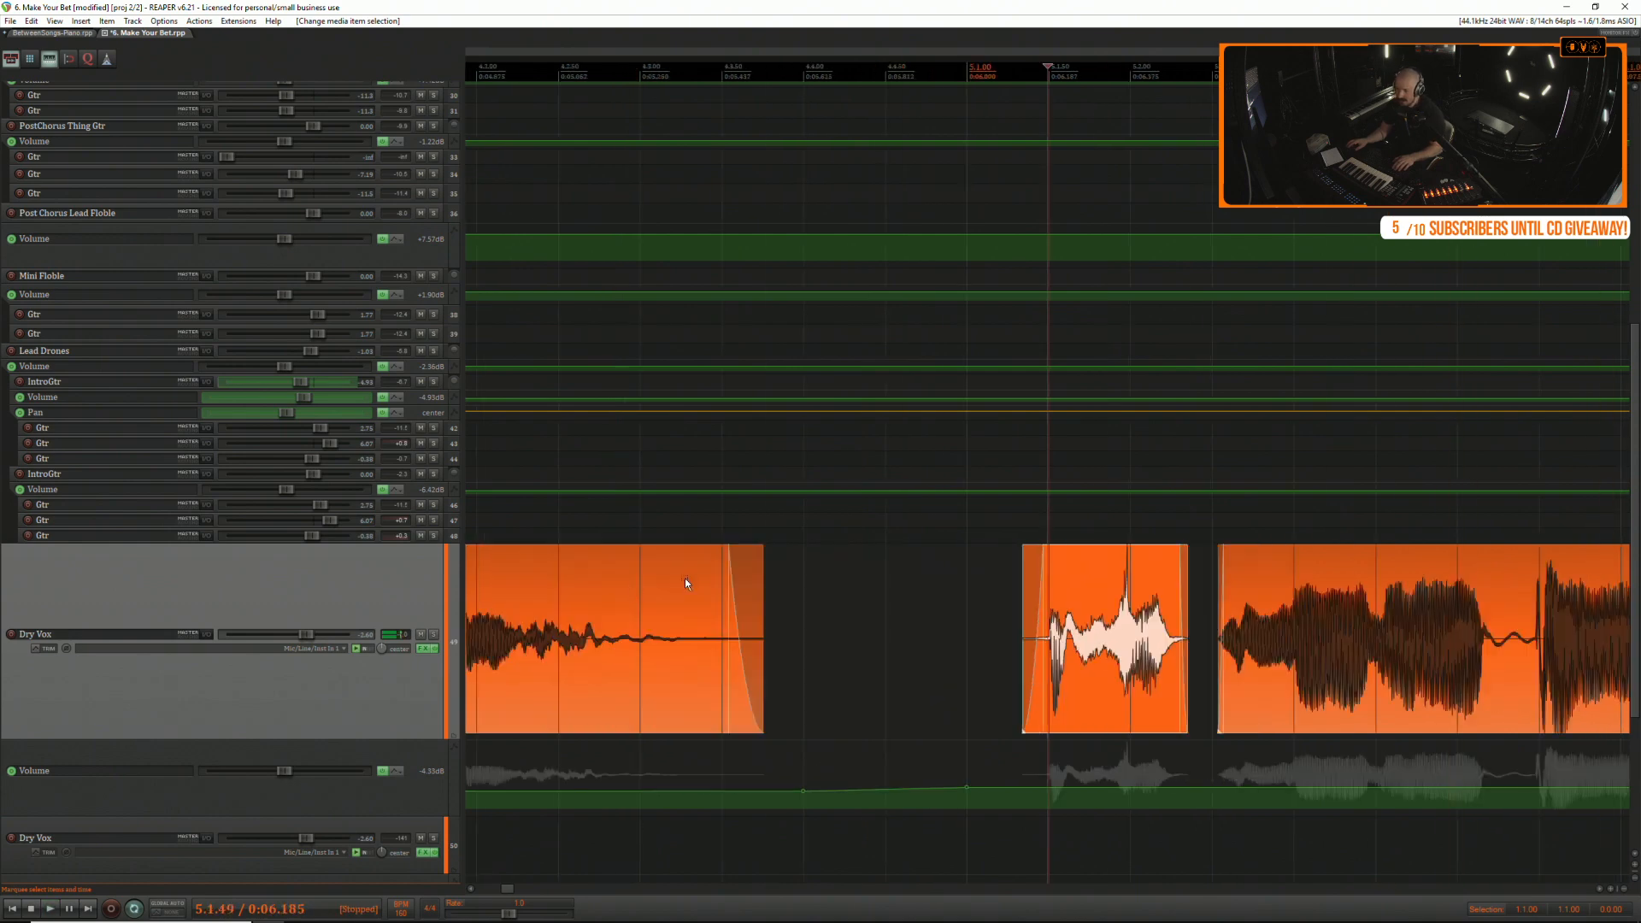
{"action": "left_click", "coordinate": [747, 564]}
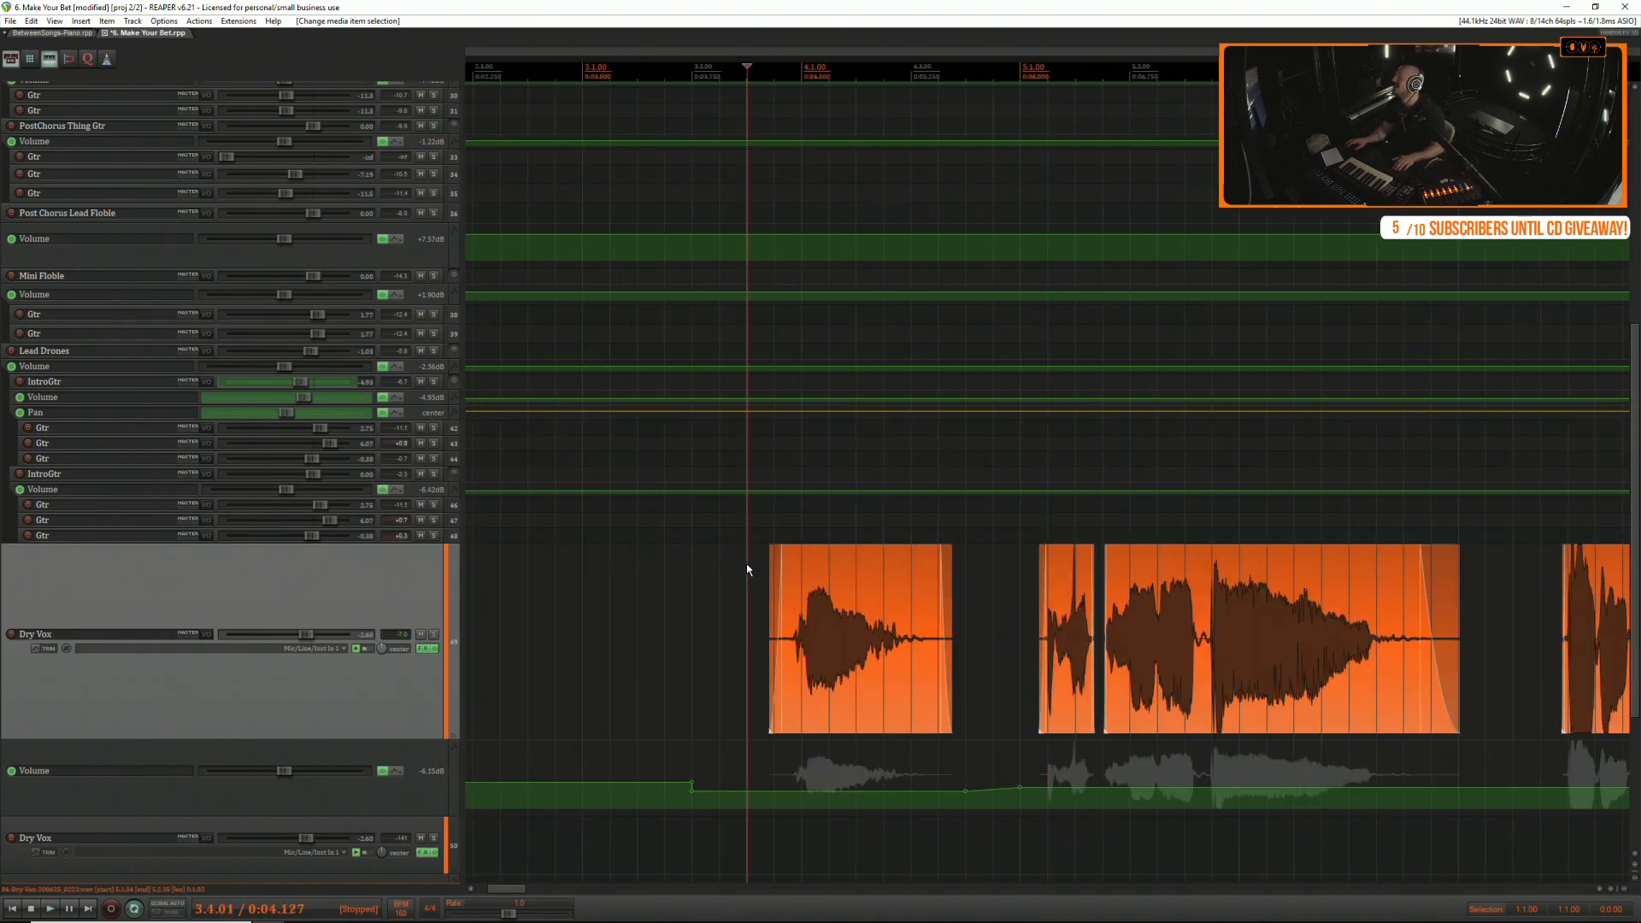
Audition the Dry Vox phrase from before bar 4, lengthen the fade-out of the short clip after bar 5 and replay it.
{"action": "key", "text": "space"}
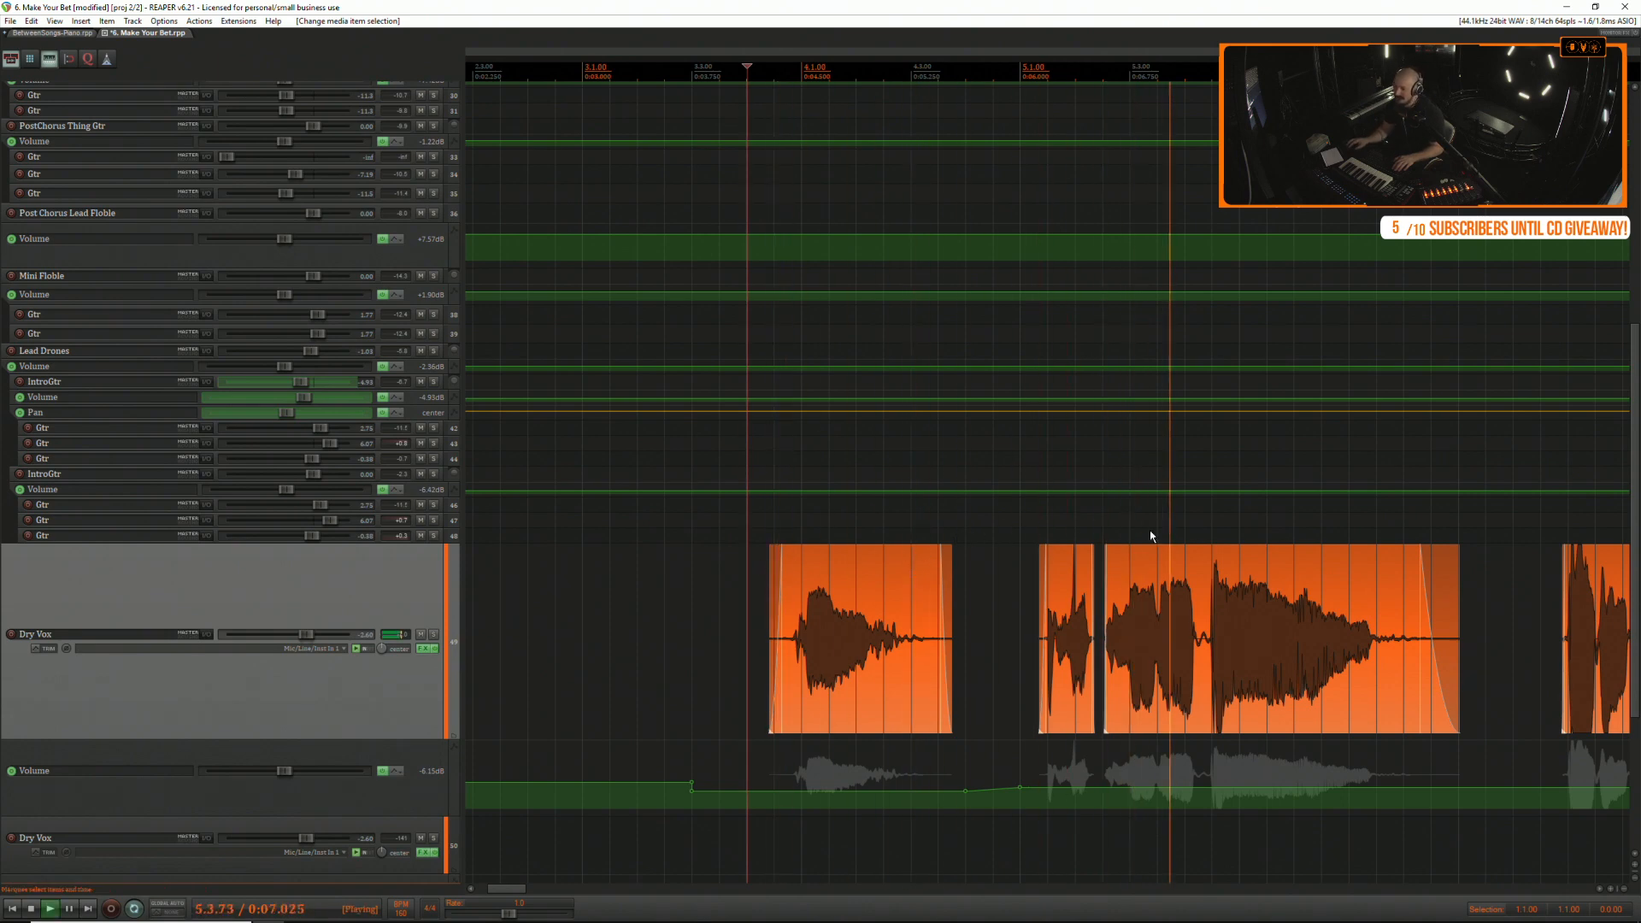
{"action": "key", "text": "space"}
{"action": "left_click", "coordinate": [1112, 578]}
{"action": "scroll", "coordinate": [1025, 583], "scroll_direction": "up", "scroll_amount": 5}
{"action": "left_click", "coordinate": [643, 574]}
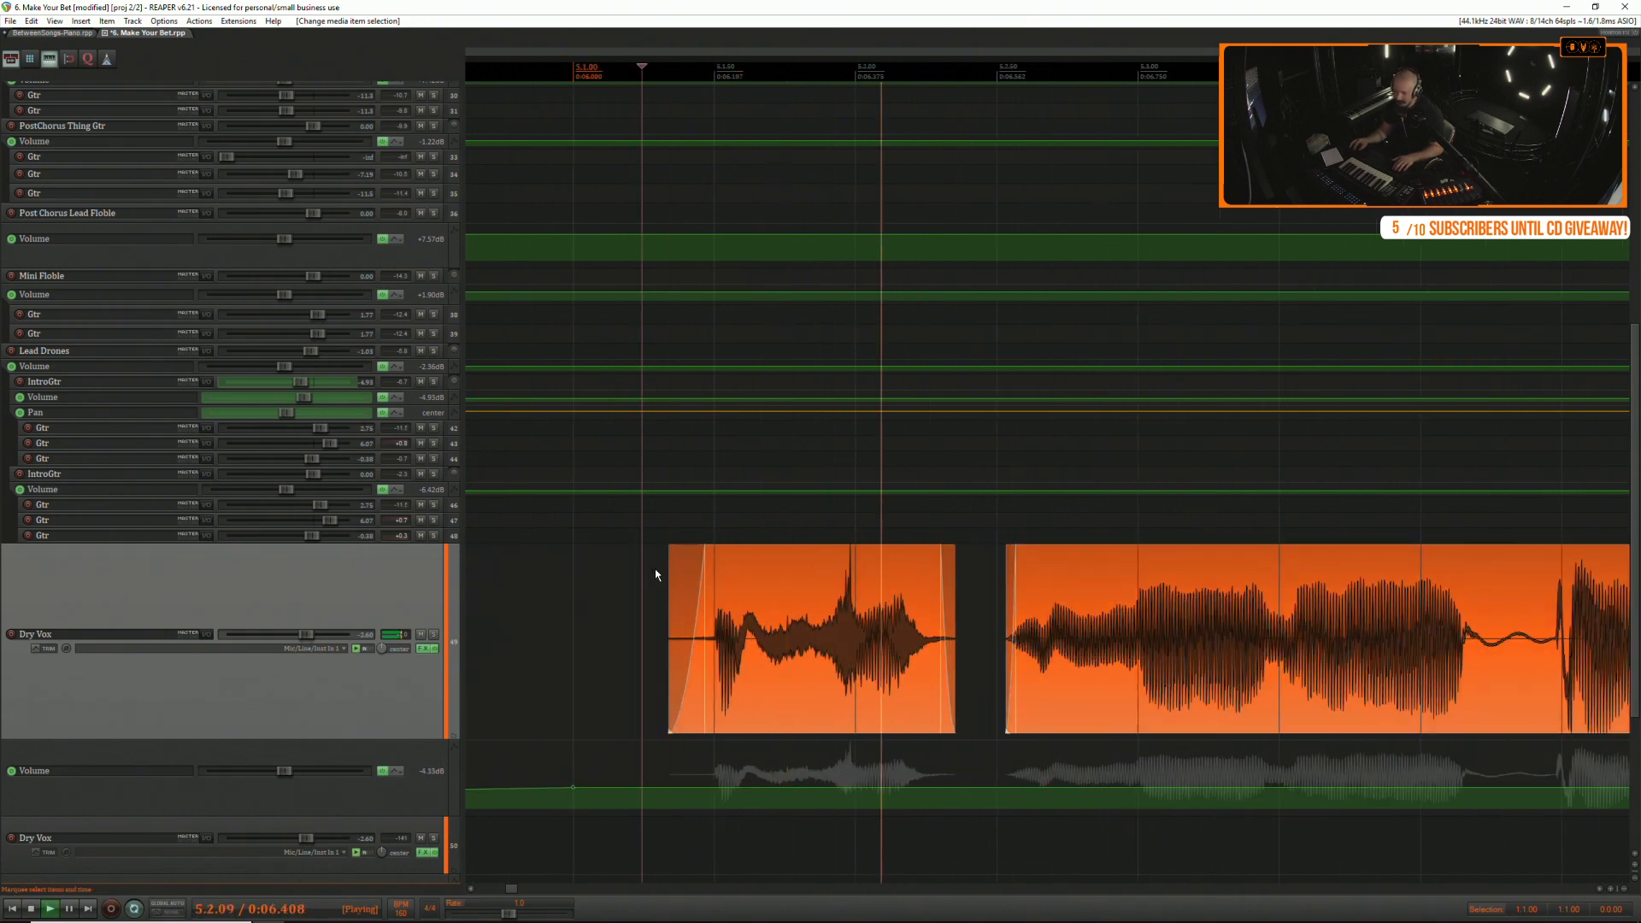
{"action": "left_click_drag", "start_coordinate": [940, 561], "coordinate": [909, 567]}
{"action": "key", "text": "space"}
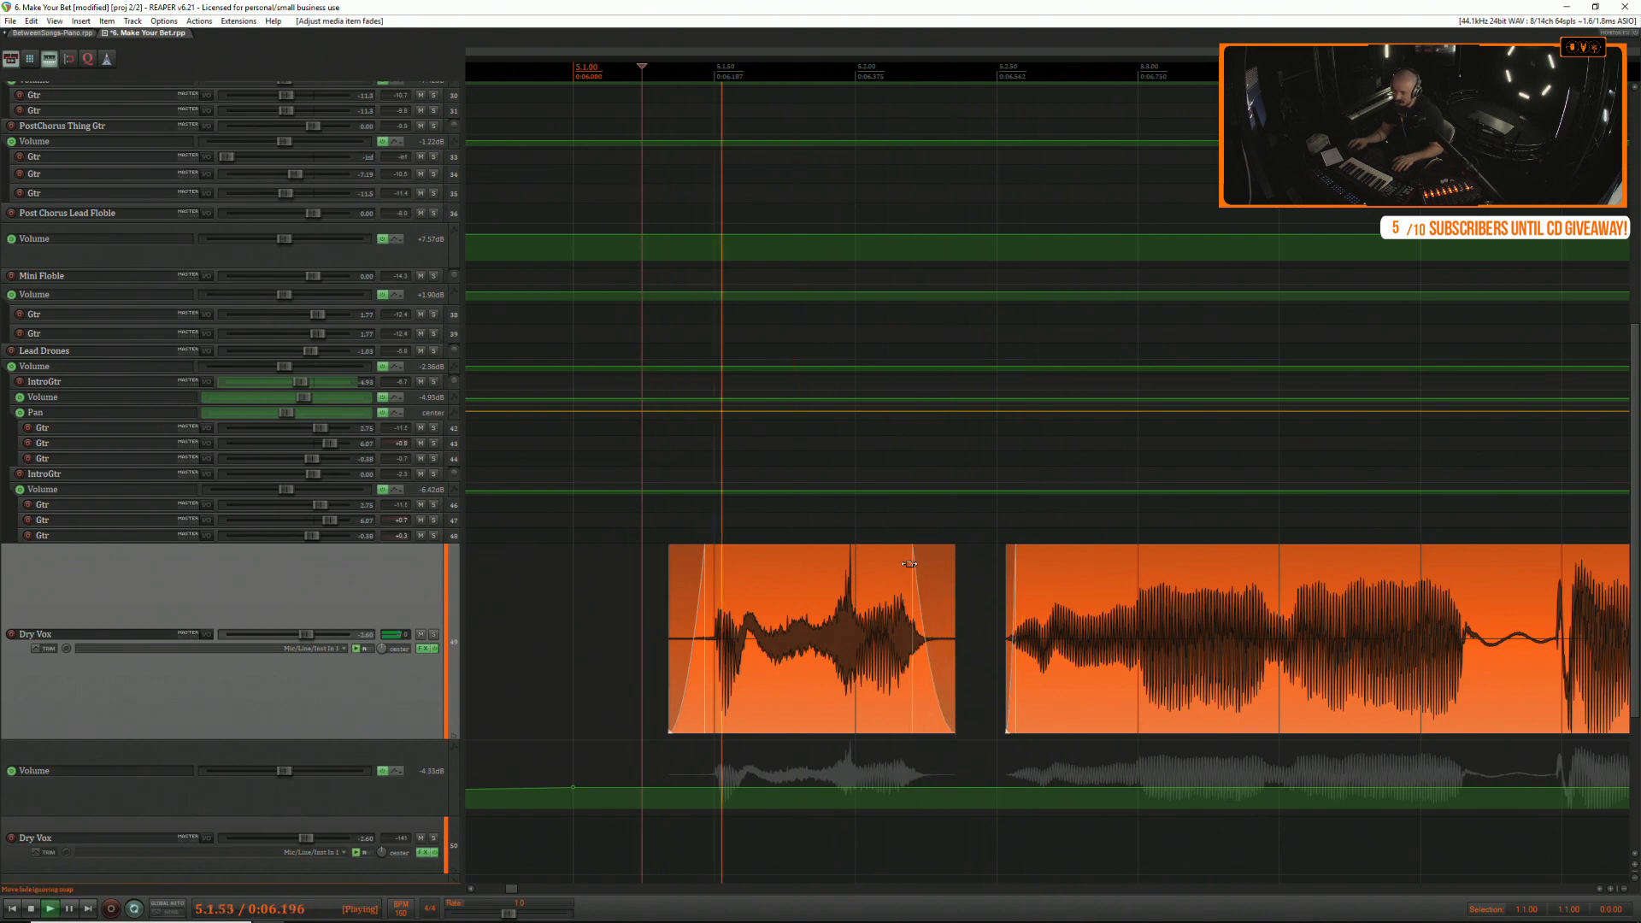
{"action": "key", "text": "space"}
{"action": "key", "text": "space"}
{"action": "key", "text": "space"}
Audition the edited vocal from just before the Dry Vox clip at bar 4.
{"action": "scroll", "coordinate": [769, 571], "scroll_direction": "down", "scroll_amount": 4}
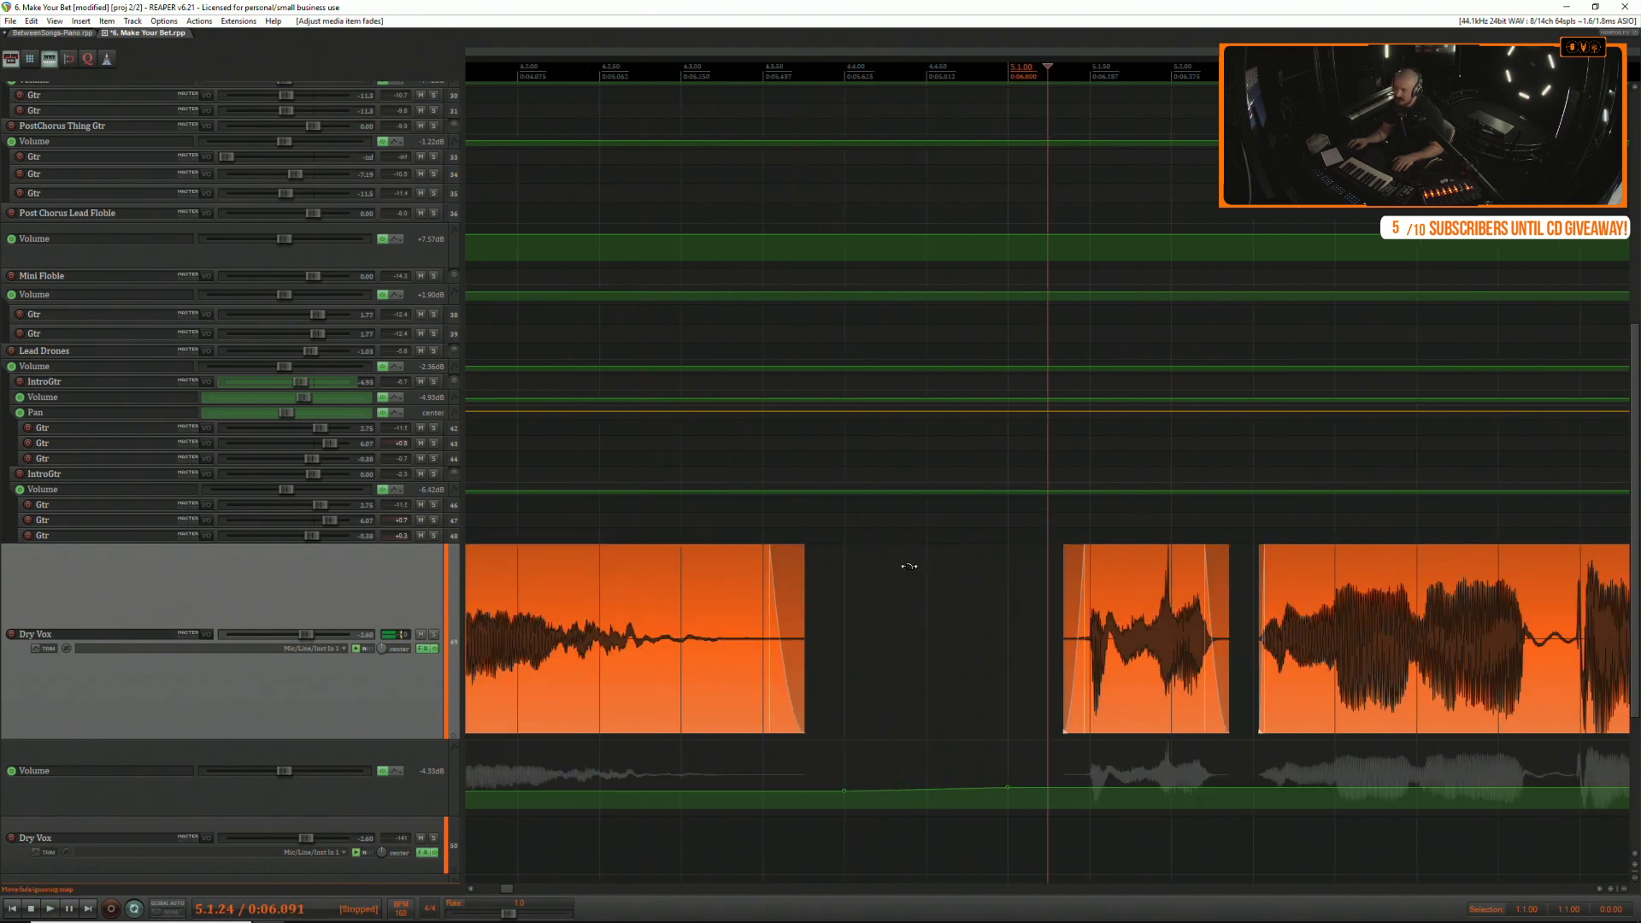
{"action": "left_click", "coordinate": [571, 573]}
{"action": "key", "text": "space"}
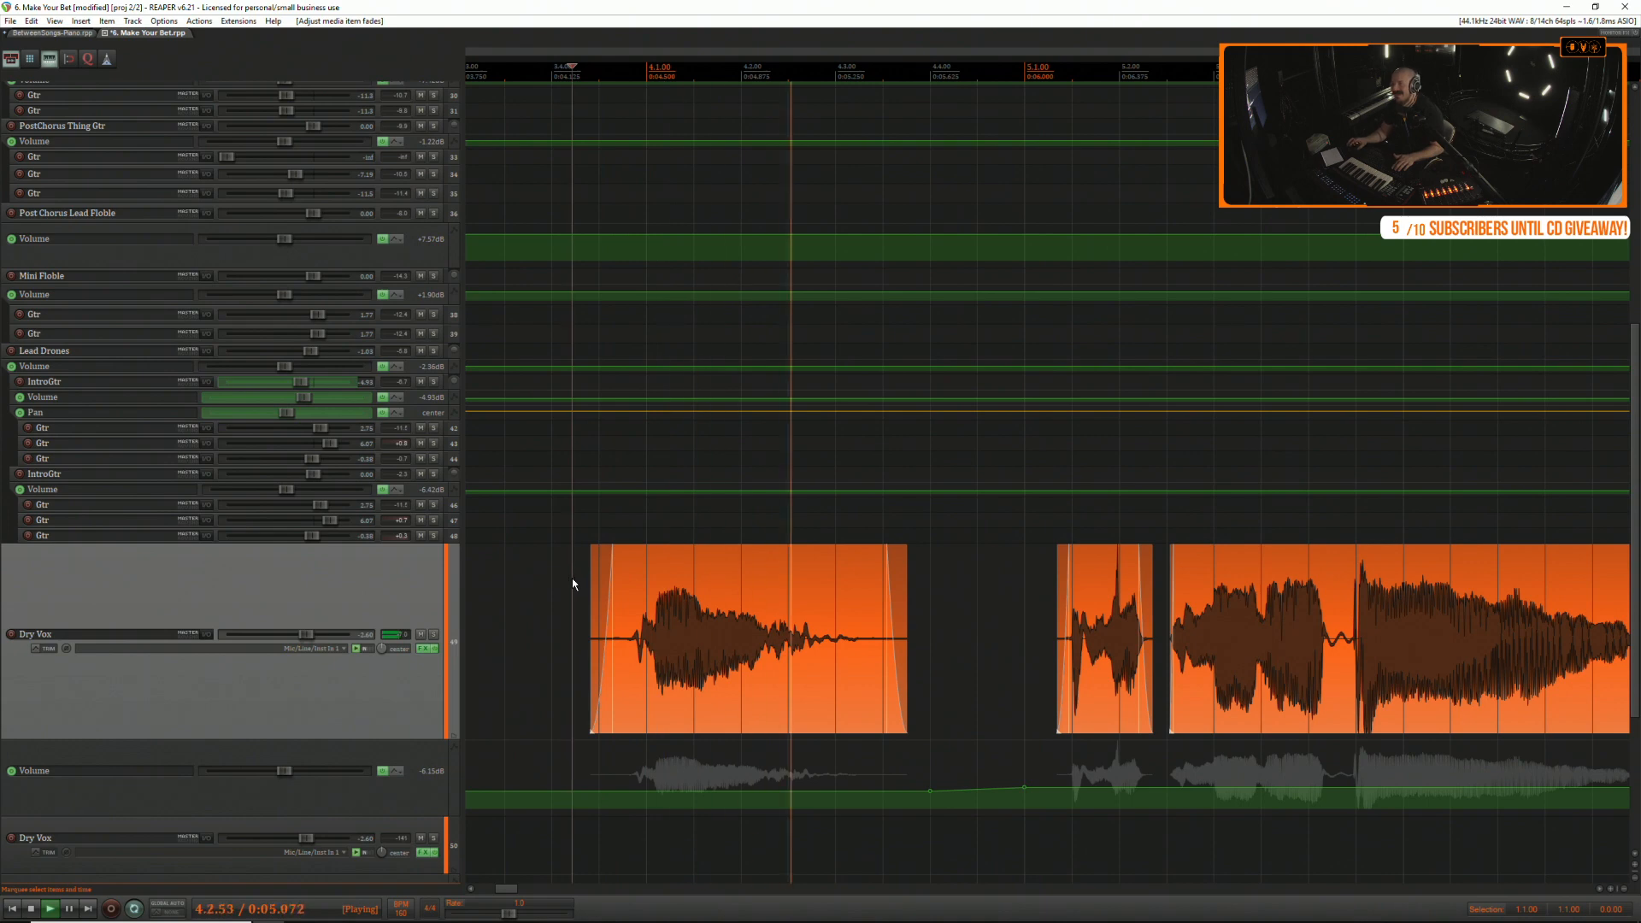
{"action": "key", "text": "space"}
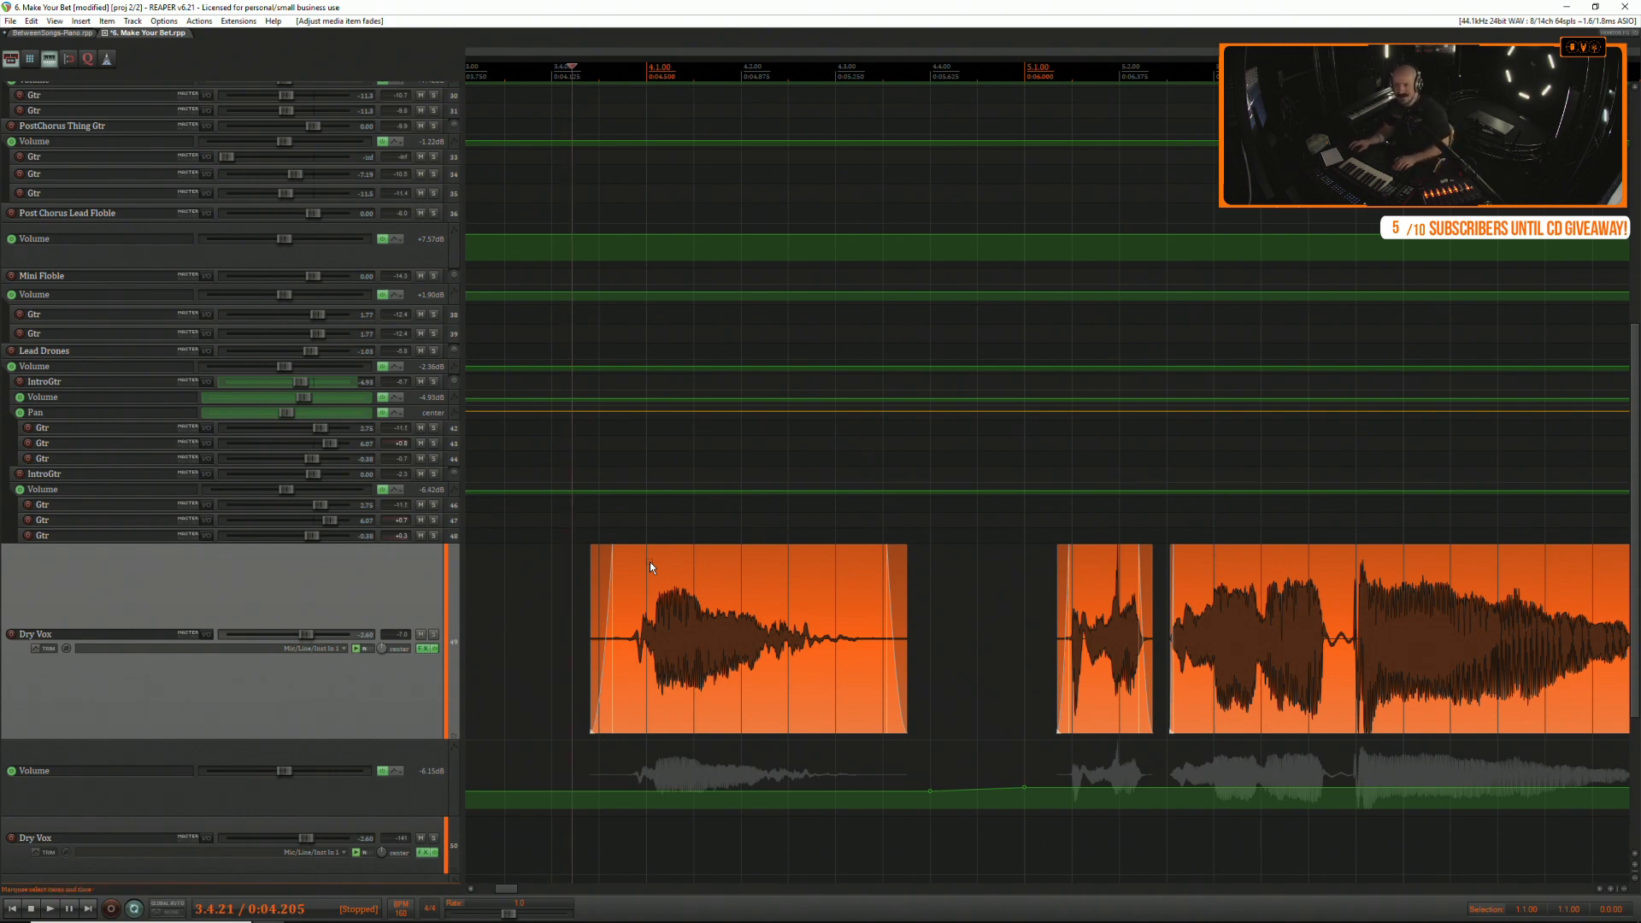
Switch to the BetweenSongs-Piano project and play its last InTheDark_v1 clip.
{"action": "left_click", "coordinate": [92, 34]}
{"action": "left_click", "coordinate": [970, 608]}
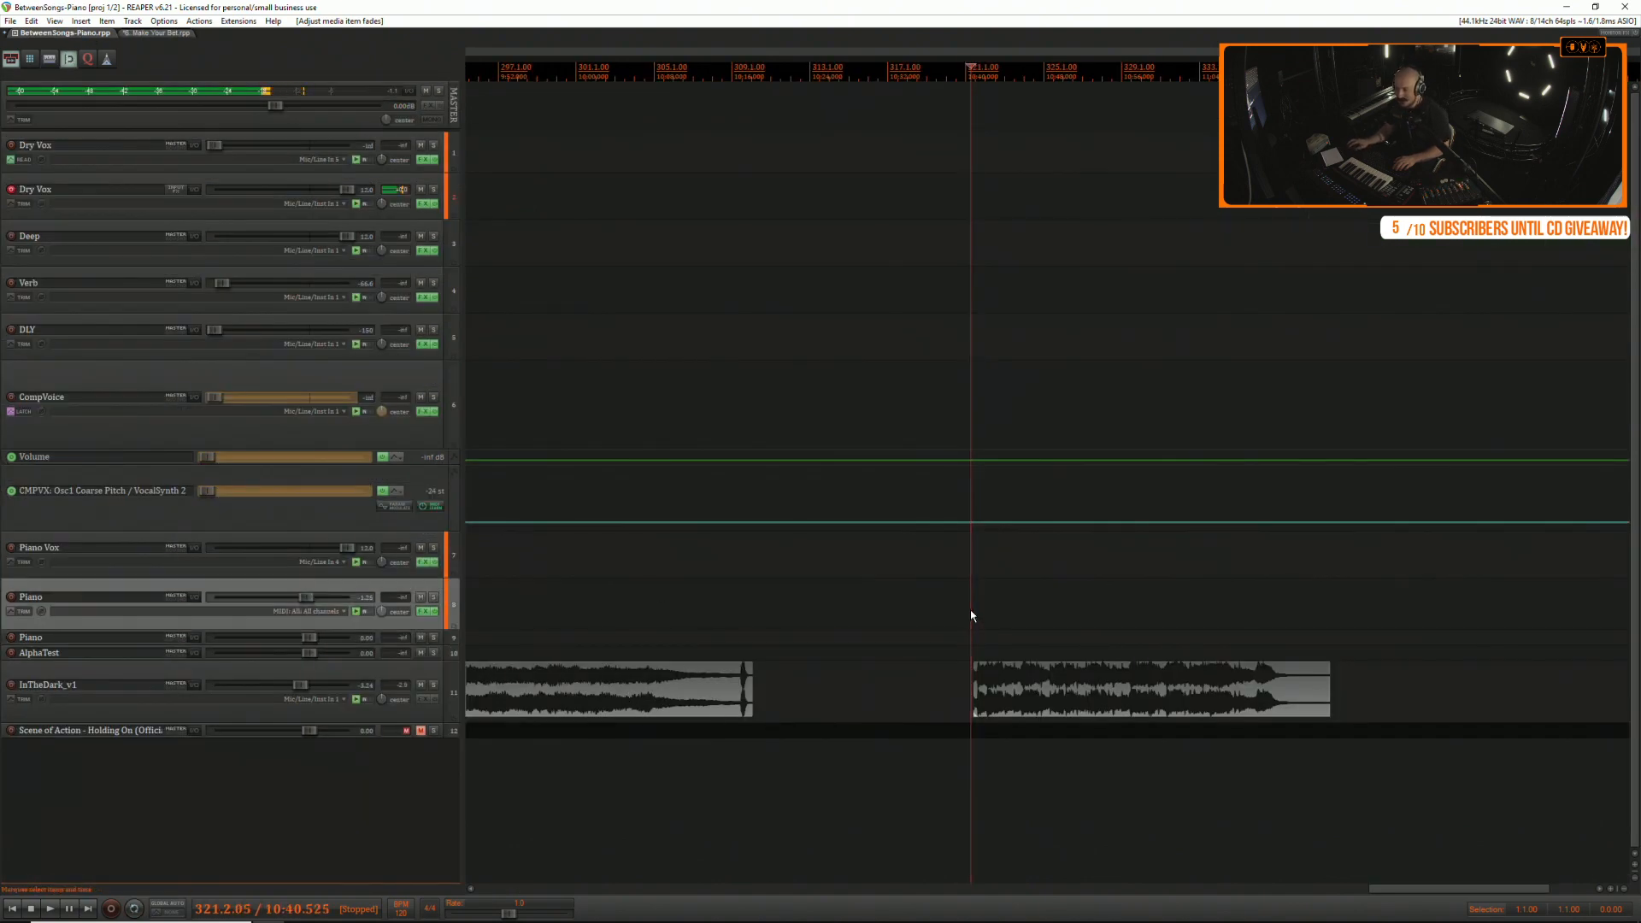
{"action": "key", "text": "space"}
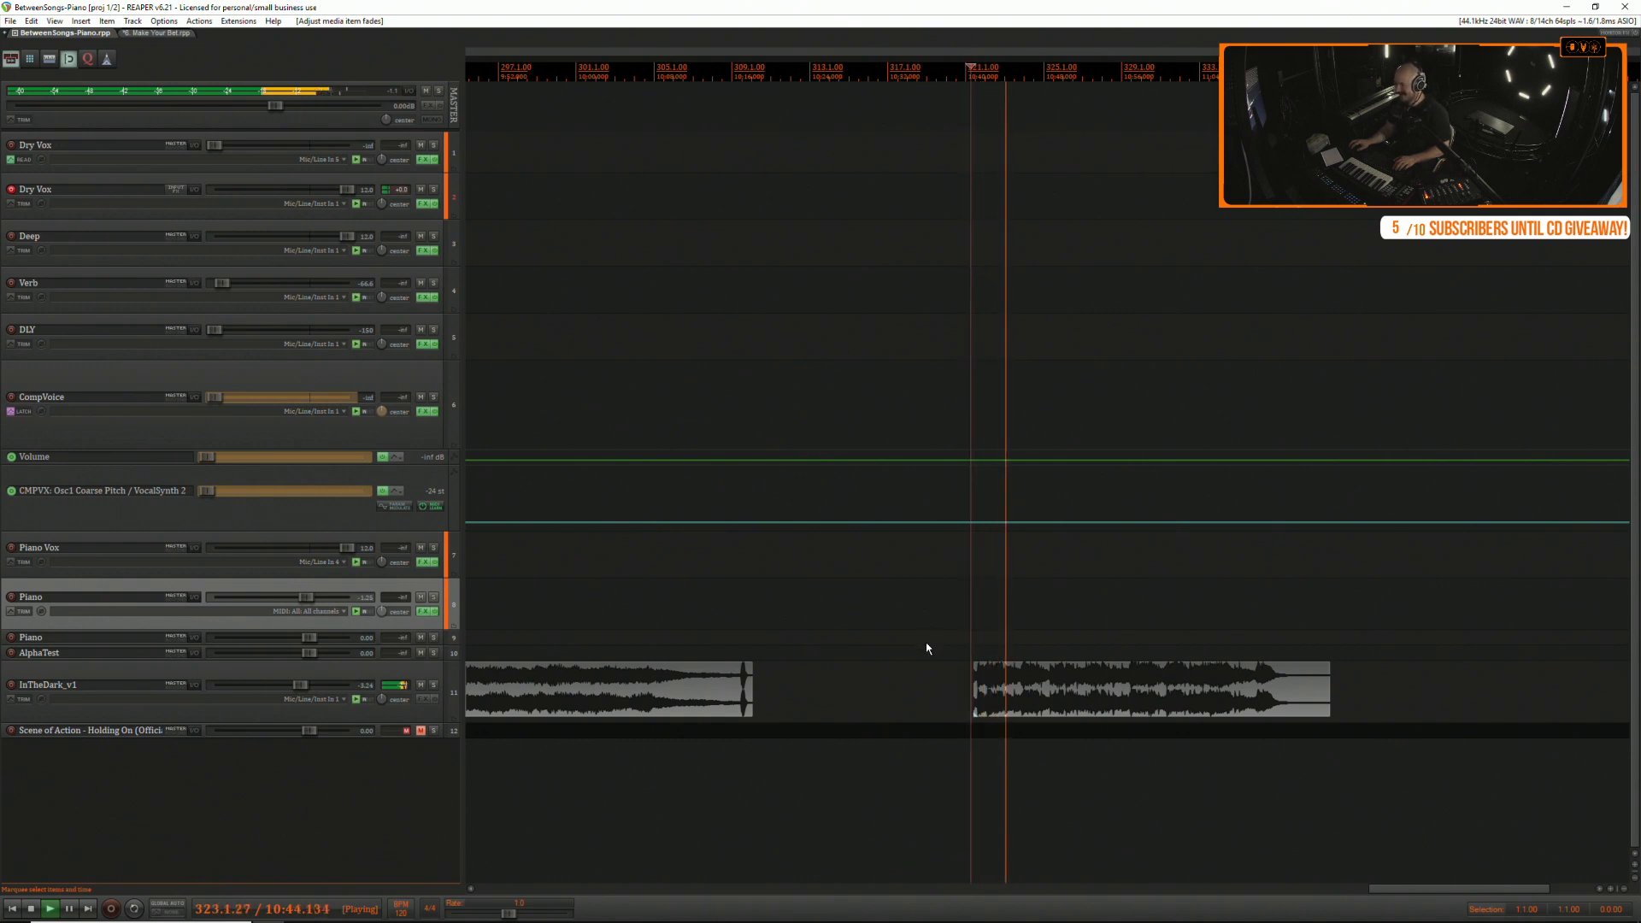
Unmute the Scene of Action track, move its clip past the last InTheDark_v1 clip and place the cursor at the moved clip's start.
{"action": "scroll", "coordinate": [908, 646], "scroll_direction": "down", "scroll_amount": 3}
{"action": "scroll", "coordinate": [795, 671], "scroll_direction": "down", "scroll_amount": 4}
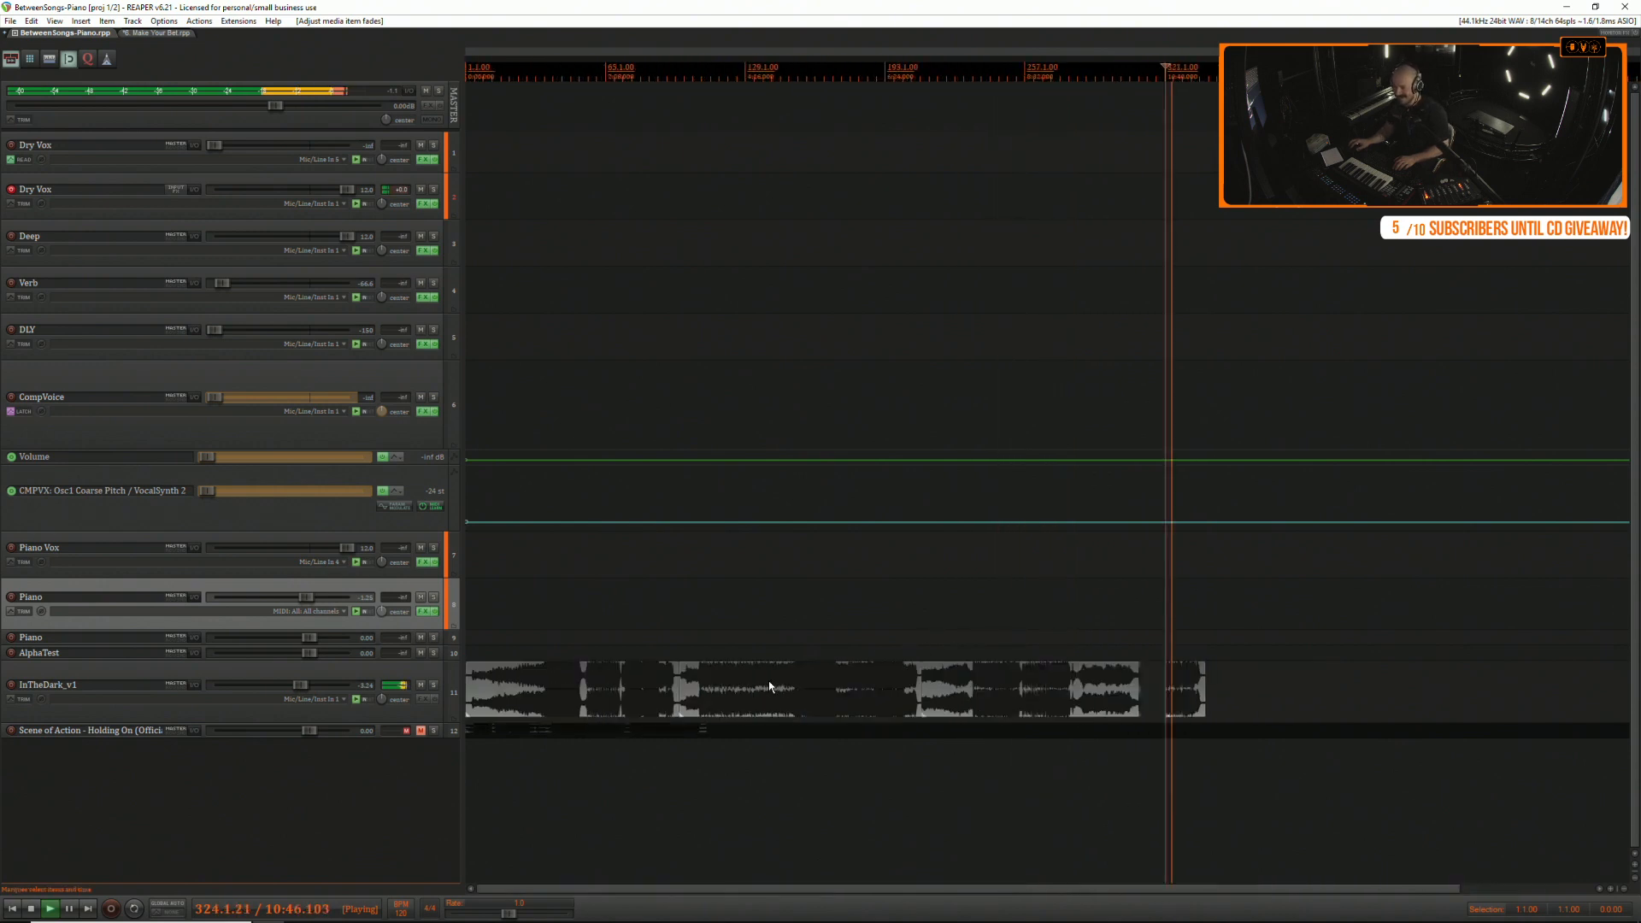
{"action": "scroll", "coordinate": [702, 701], "scroll_direction": "up", "scroll_amount": 2}
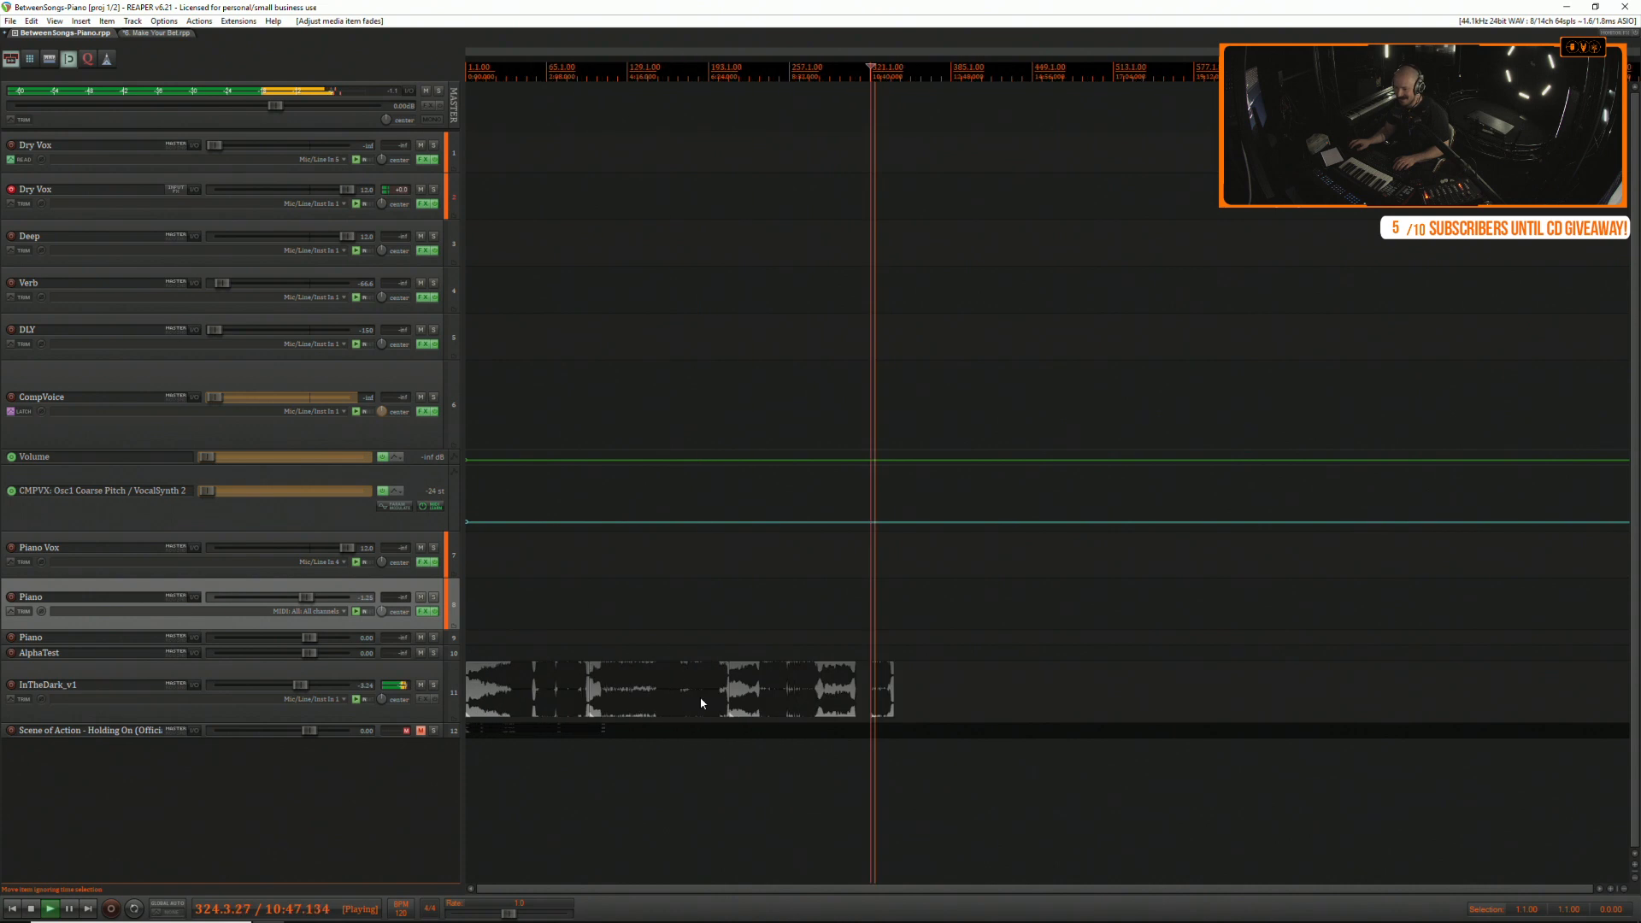
{"action": "left_click", "coordinate": [400, 736]}
{"action": "left_click_drag", "start_coordinate": [564, 796], "coordinate": [1348, 797]}
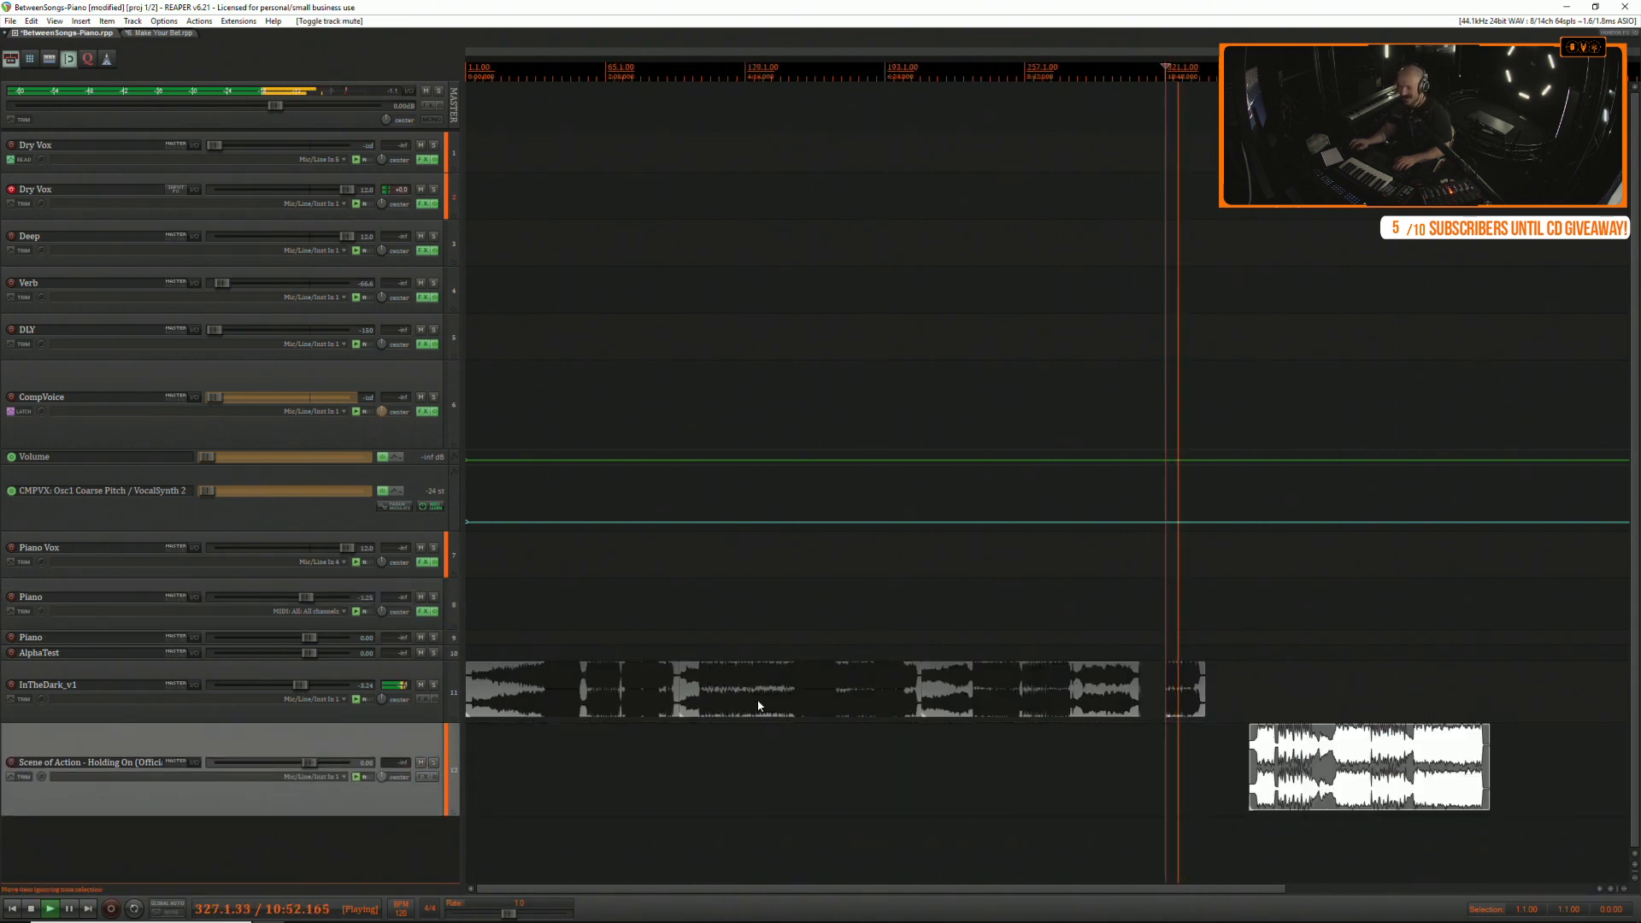
{"action": "left_click", "coordinate": [1355, 683]}
{"action": "scroll", "coordinate": [1099, 706], "scroll_direction": "up", "scroll_amount": 3}
{"action": "left_click", "coordinate": [723, 690]}
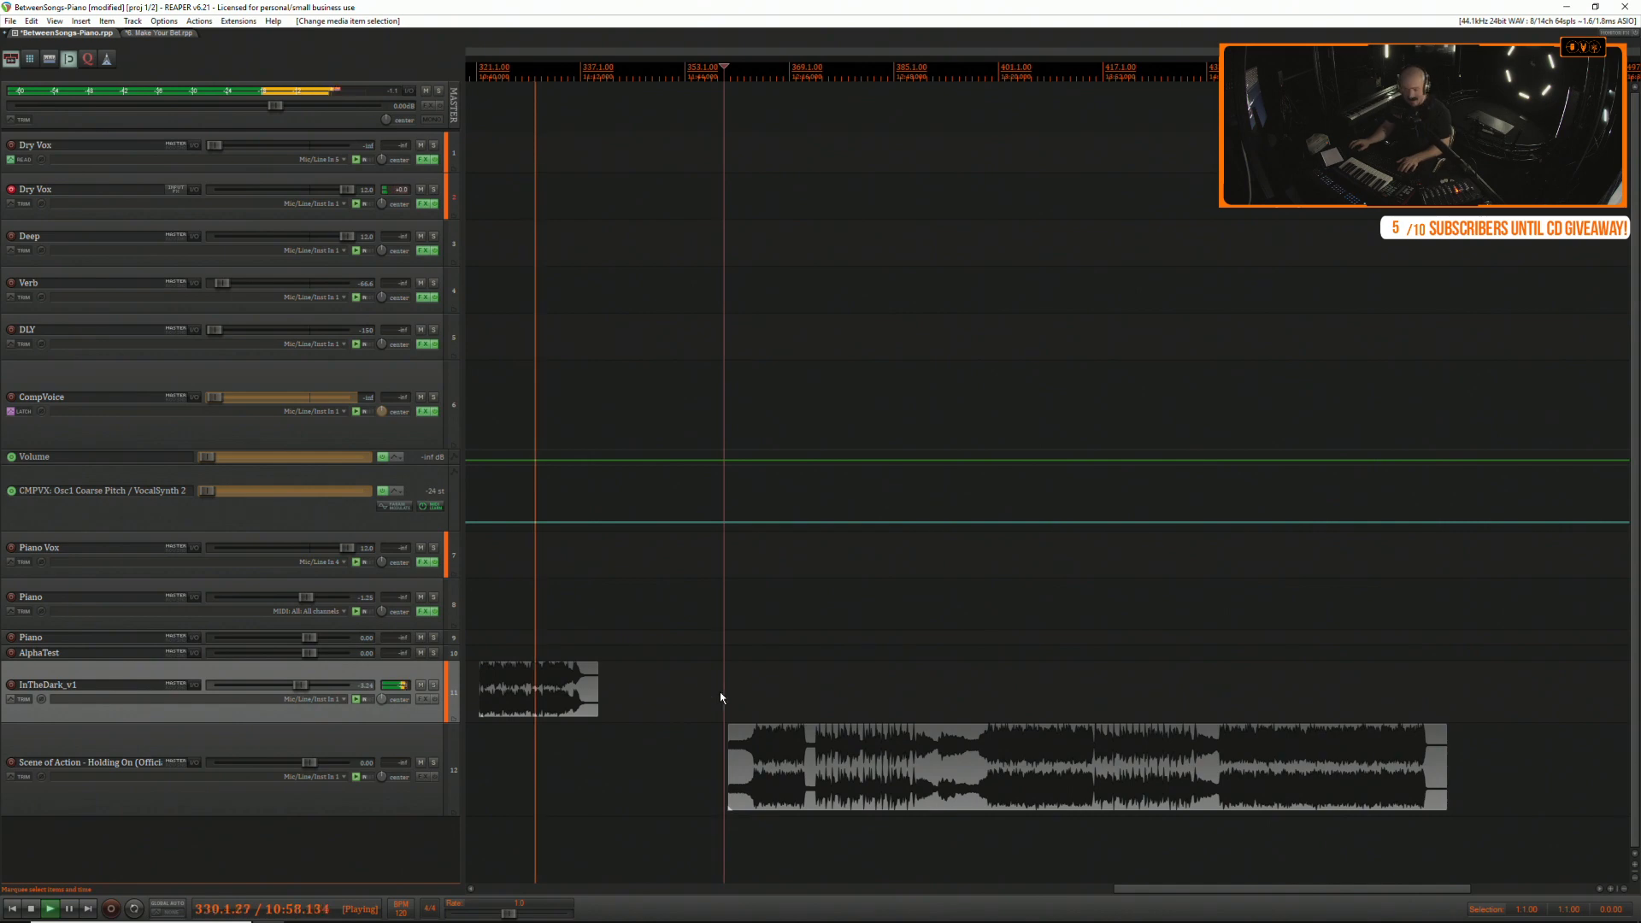
Open the Video window and pull it further into view over the arrangement.
{"action": "left_click", "coordinate": [56, 22]}
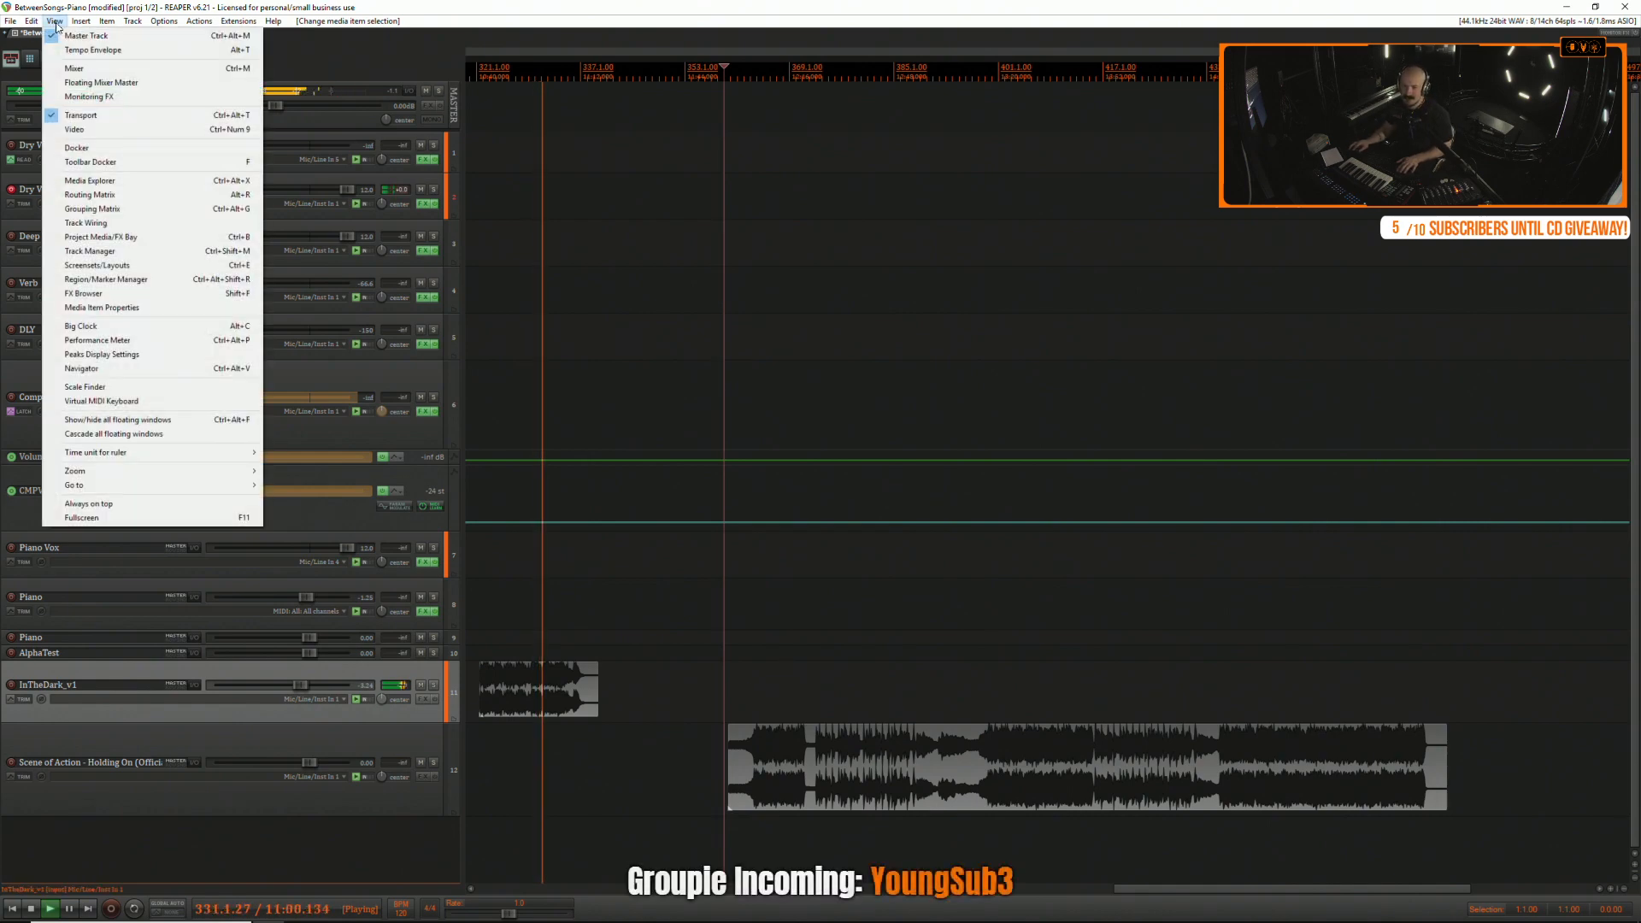
{"action": "left_click", "coordinate": [105, 134]}
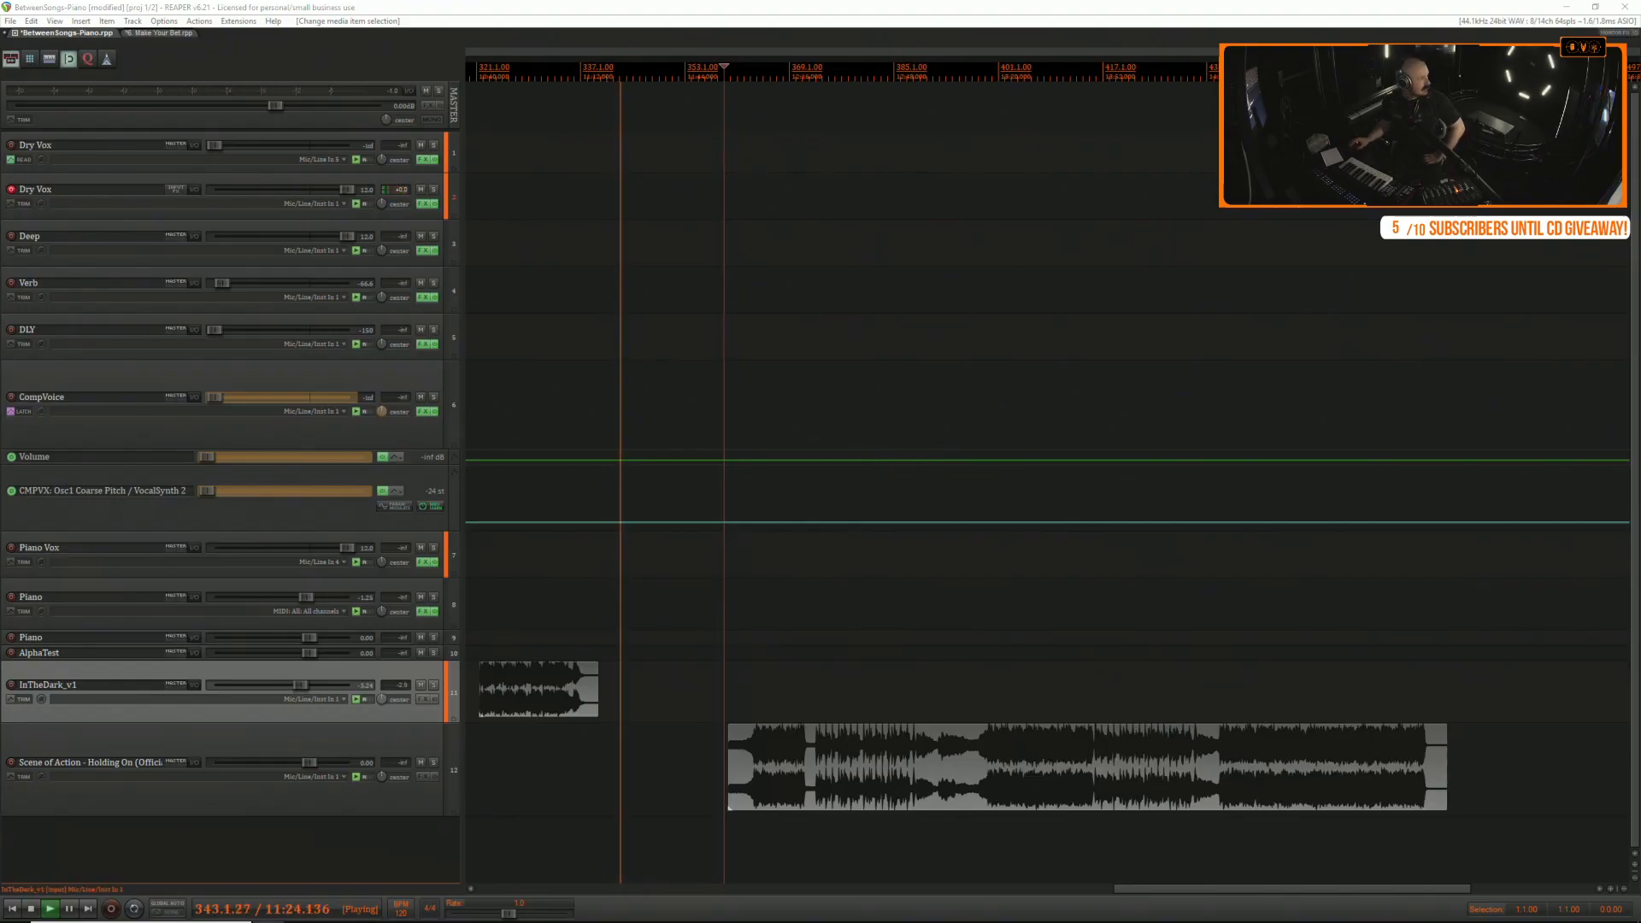
{"action": "key", "text": "ctrl+alt+x"}
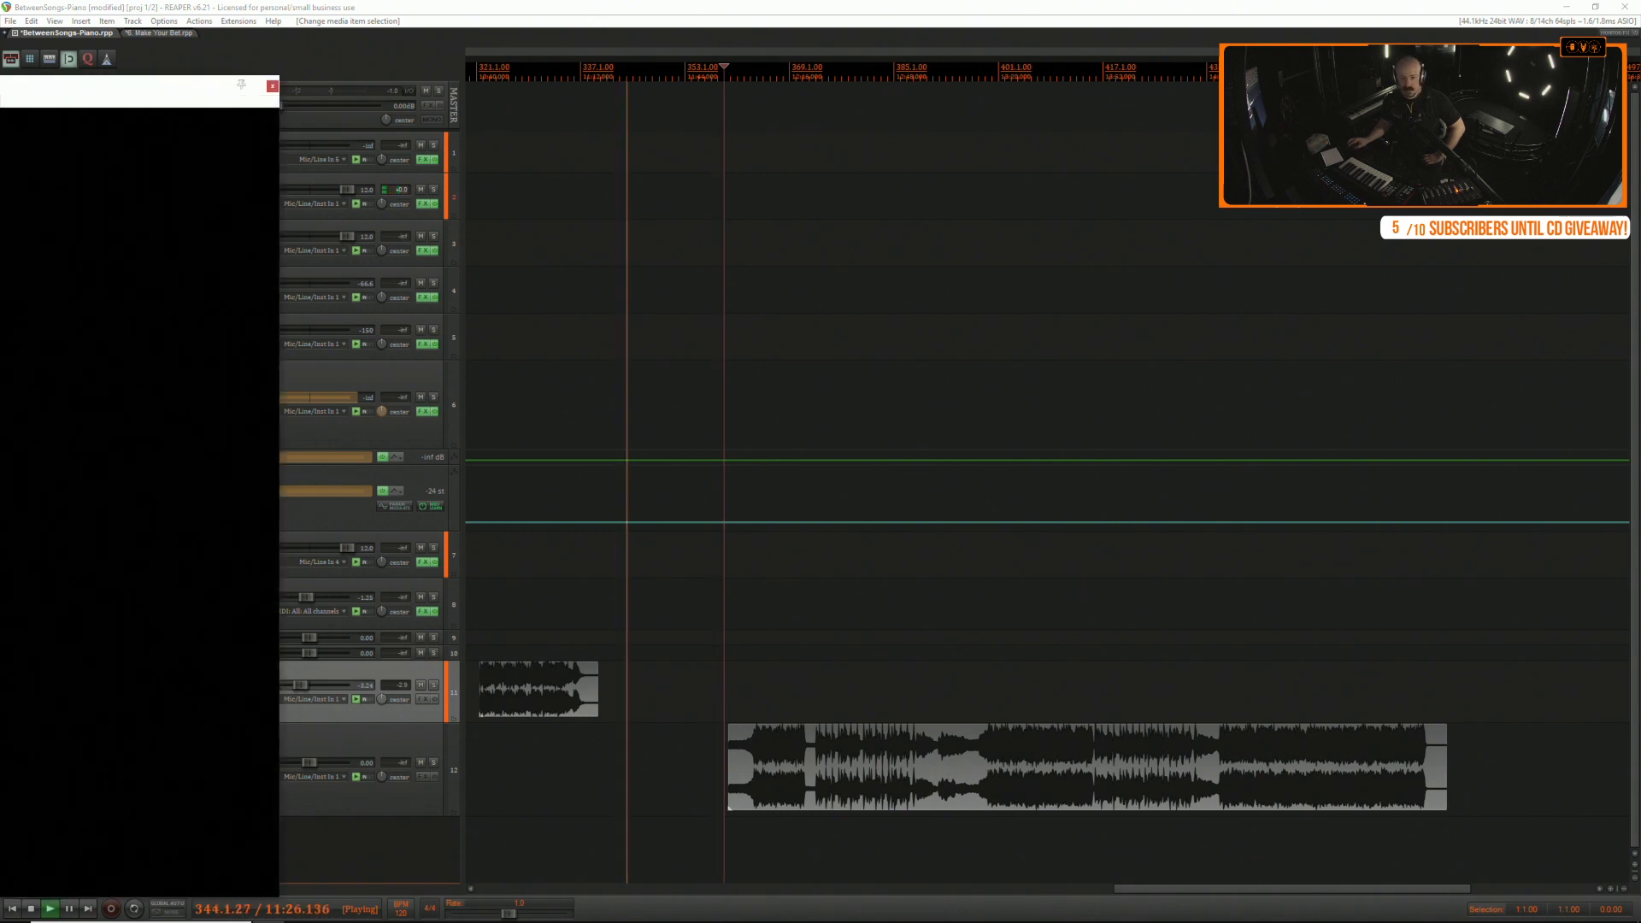
{"action": "left_click_drag", "start_coordinate": [106, 95], "coordinate": [300, 158]}
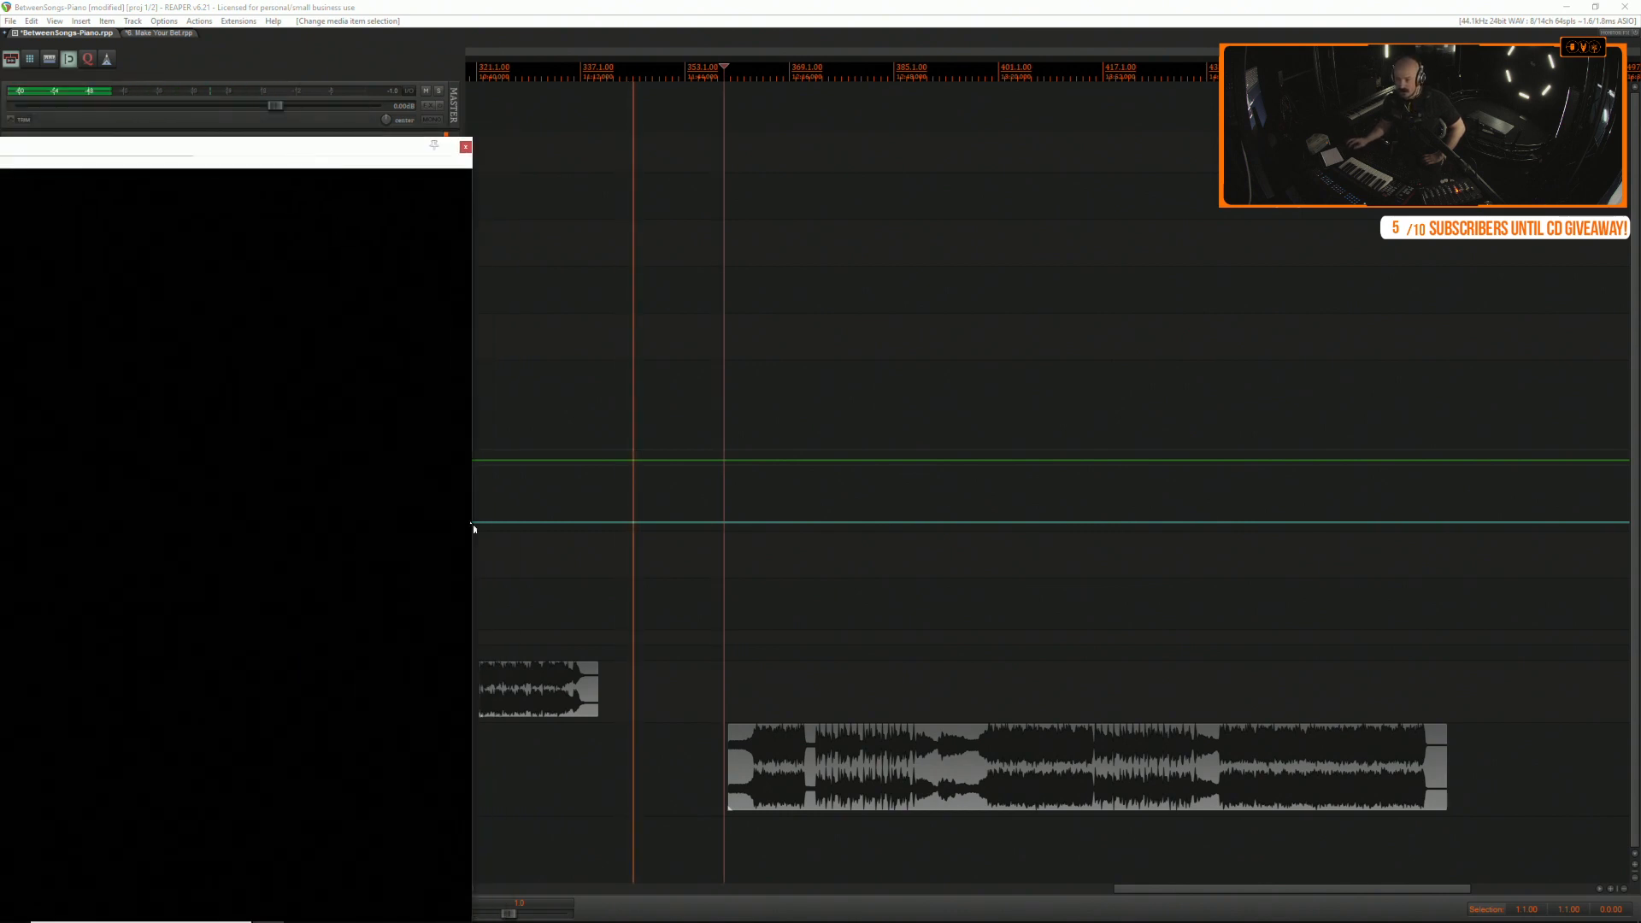
Play the Scene of Action clip from its start and show its video full screen.
{"action": "key", "text": "space"}
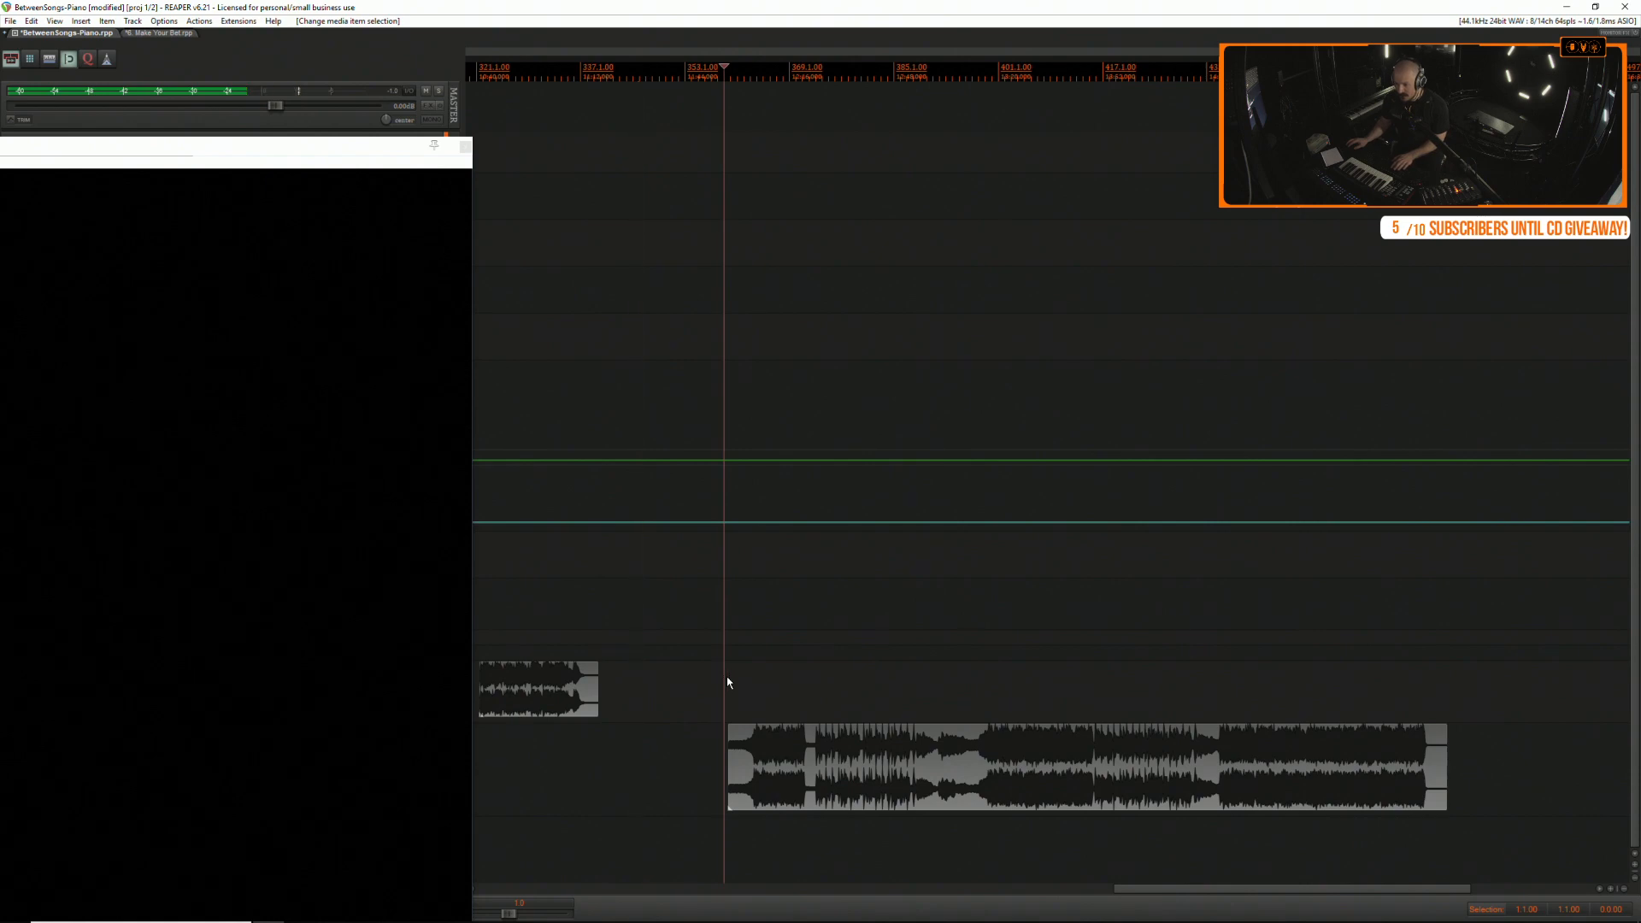
{"action": "left_click_drag", "start_coordinate": [111, 153], "coordinate": [1283, 52]}
{"action": "right_click", "coordinate": [1174, 251]}
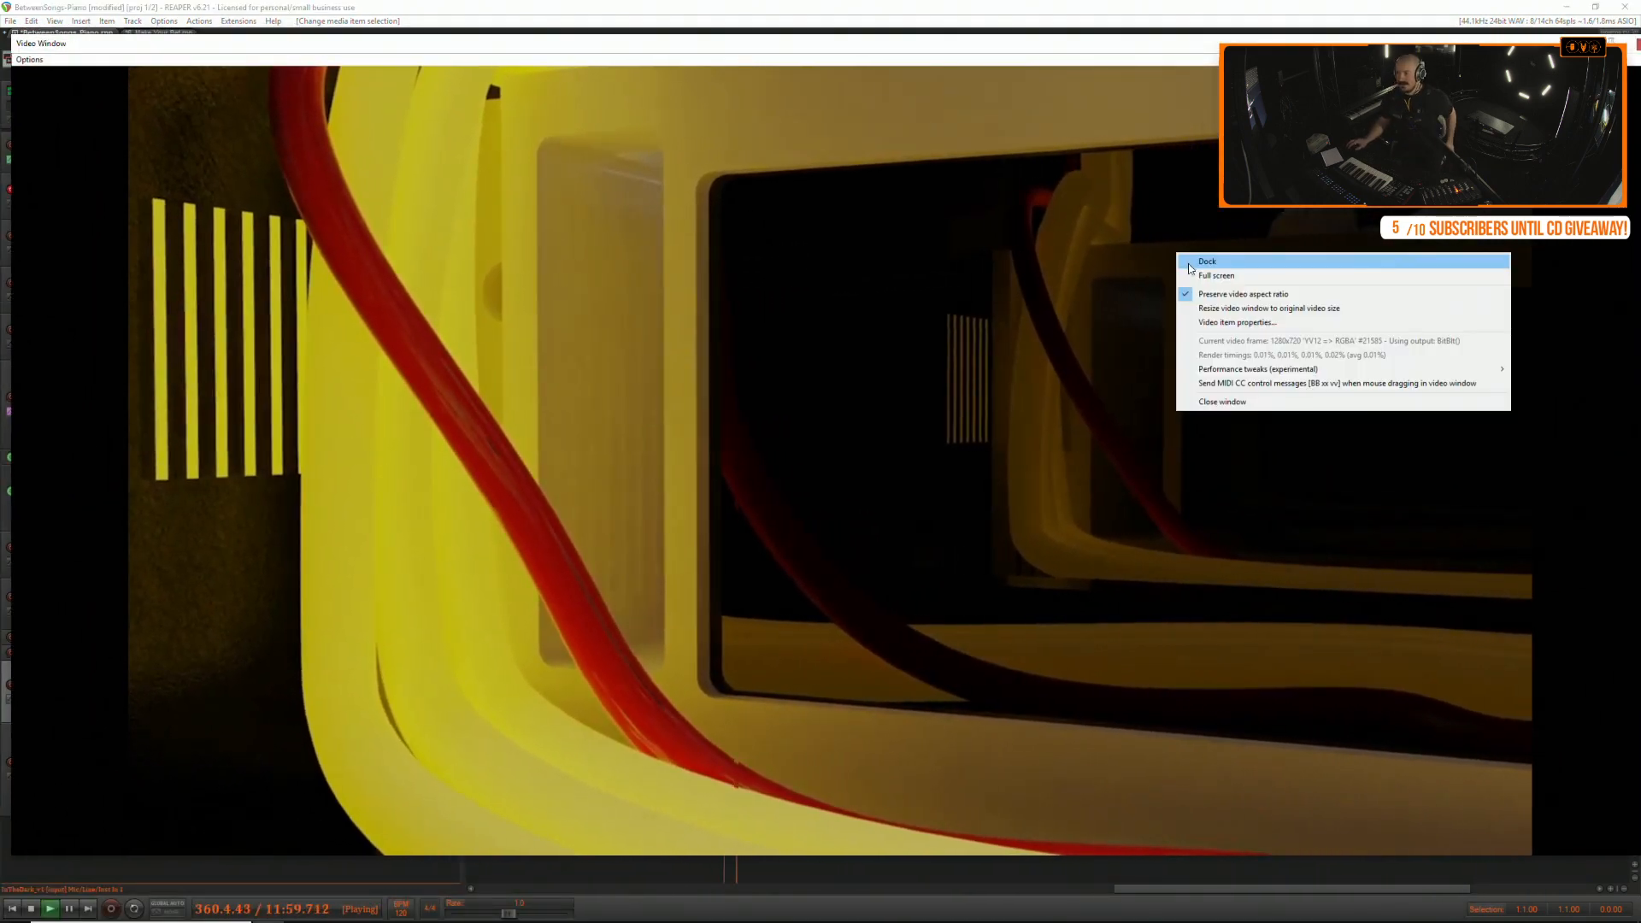
{"action": "left_click", "coordinate": [1196, 271]}
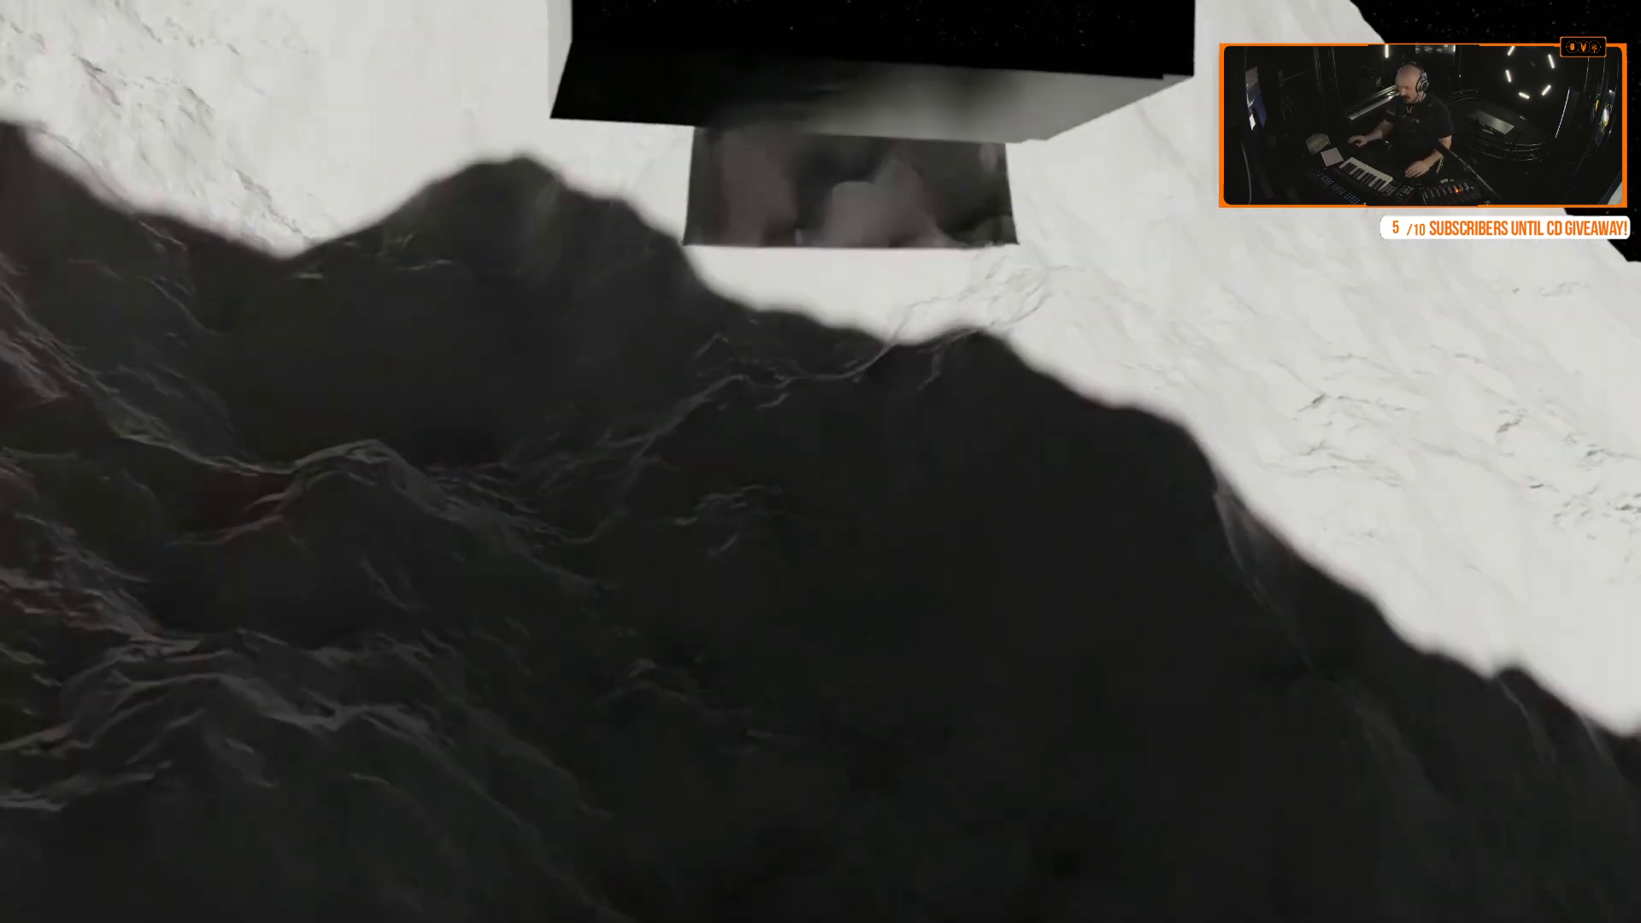
Exit the full-screen video and close the Video window.
{"action": "right_click", "coordinate": [293, 556]}
{"action": "left_click", "coordinate": [299, 579]}
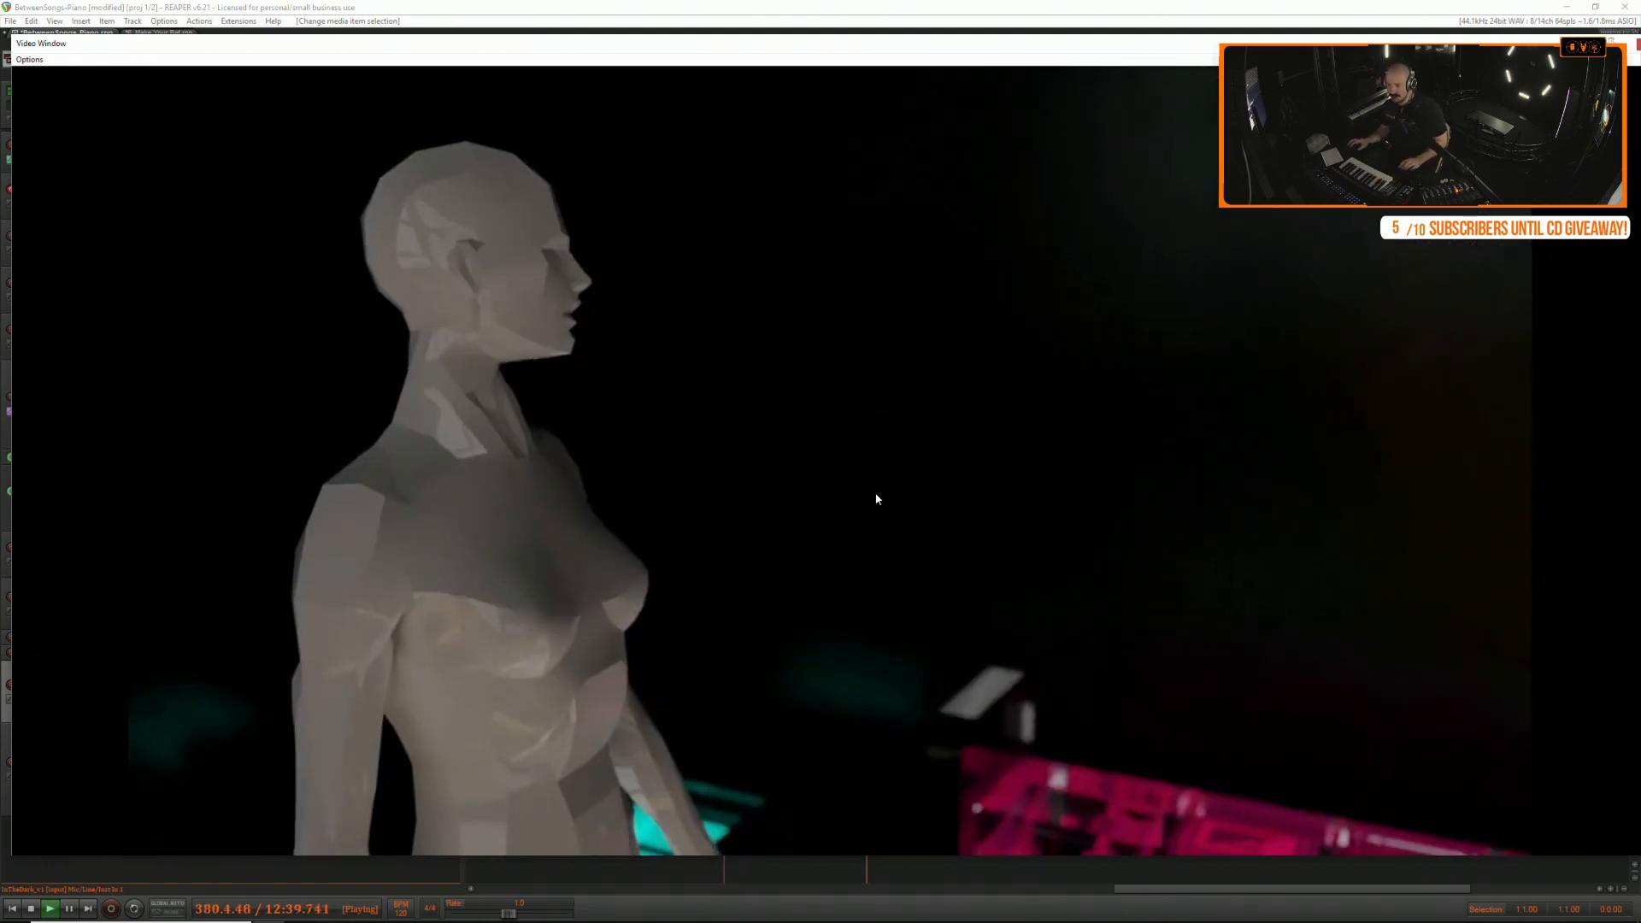
{"action": "left_click_drag", "start_coordinate": [1384, 45], "coordinate": [1146, 75]}
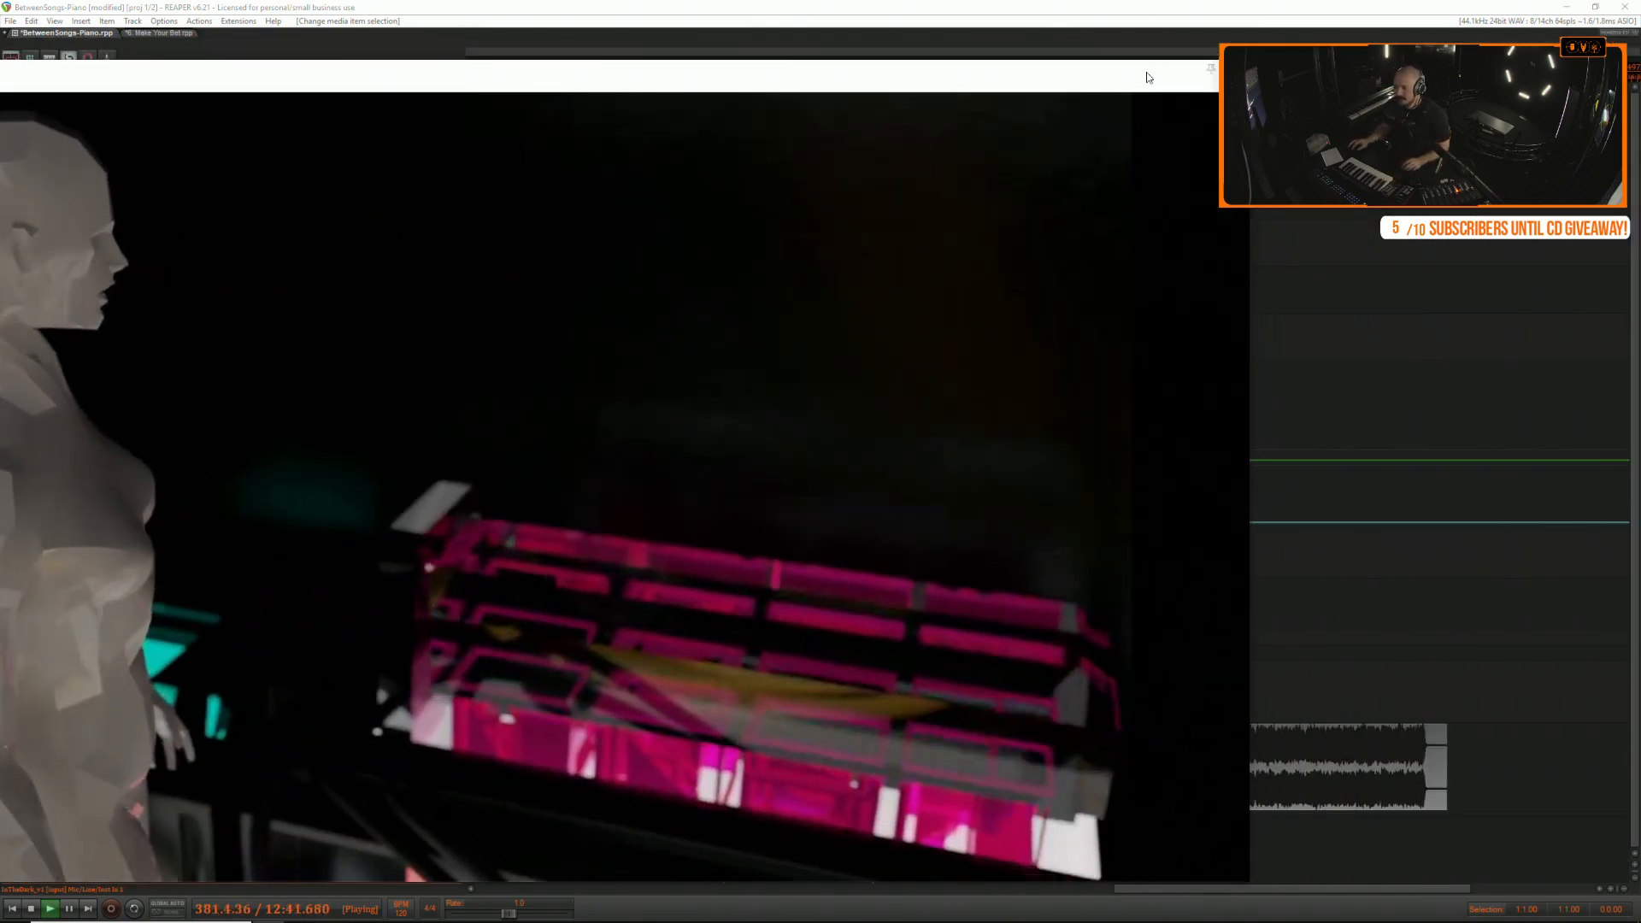
{"action": "left_click", "coordinate": [1229, 74]}
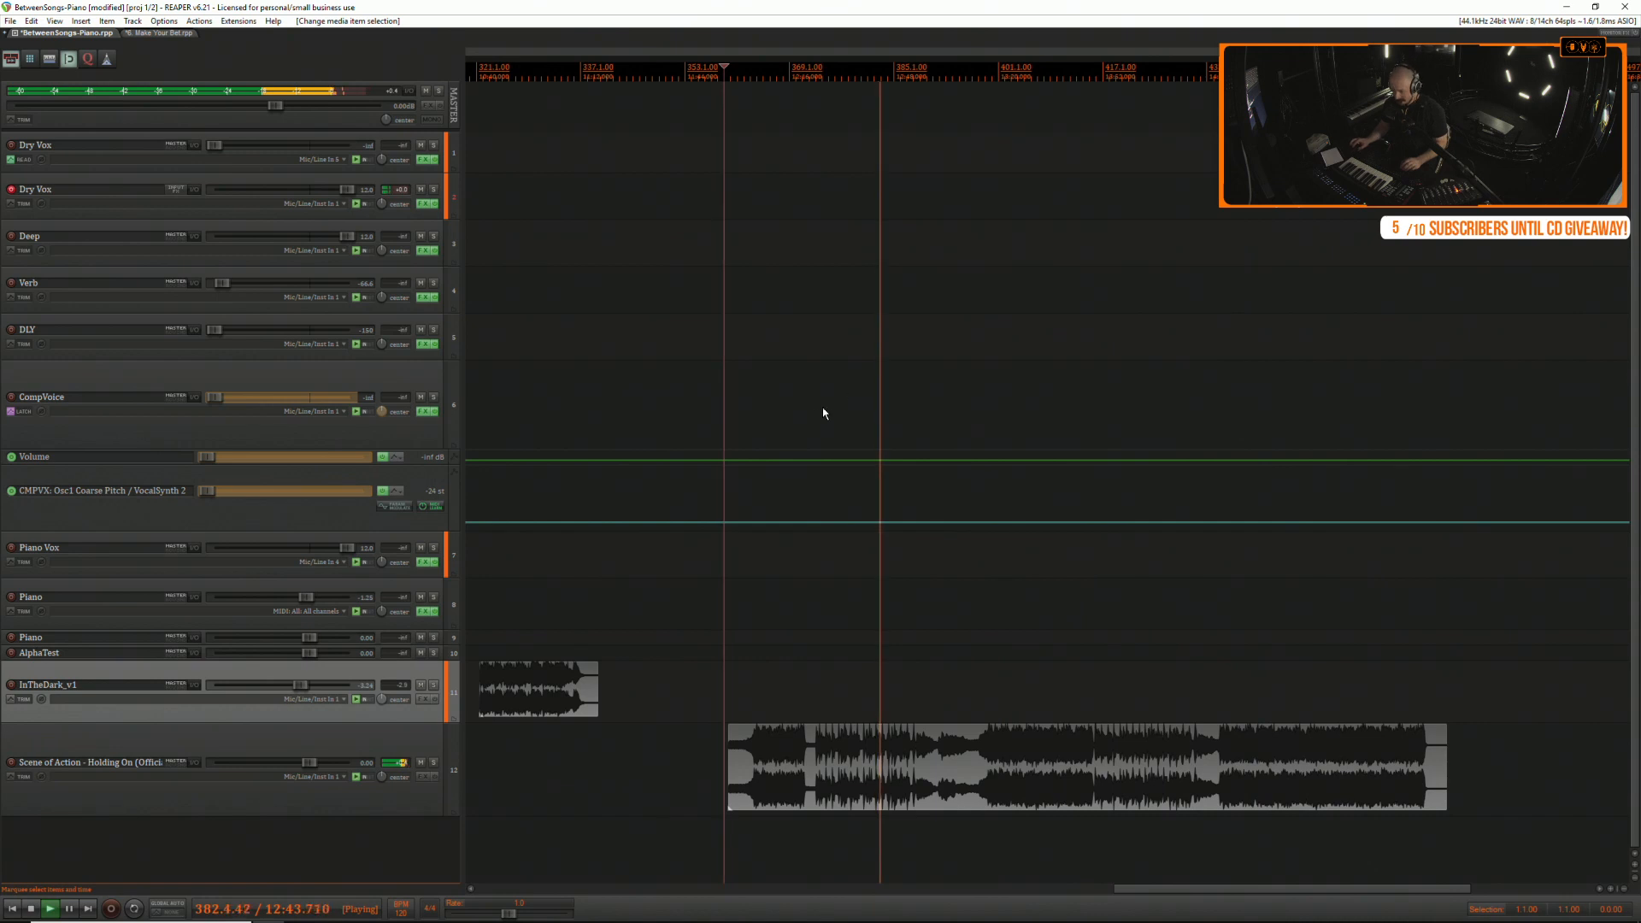
Play the Scene of Action clip from after its quiet middle section, view it briefly in the Video window and close that window.
{"action": "left_click", "coordinate": [973, 673]}
{"action": "key", "text": "space"}
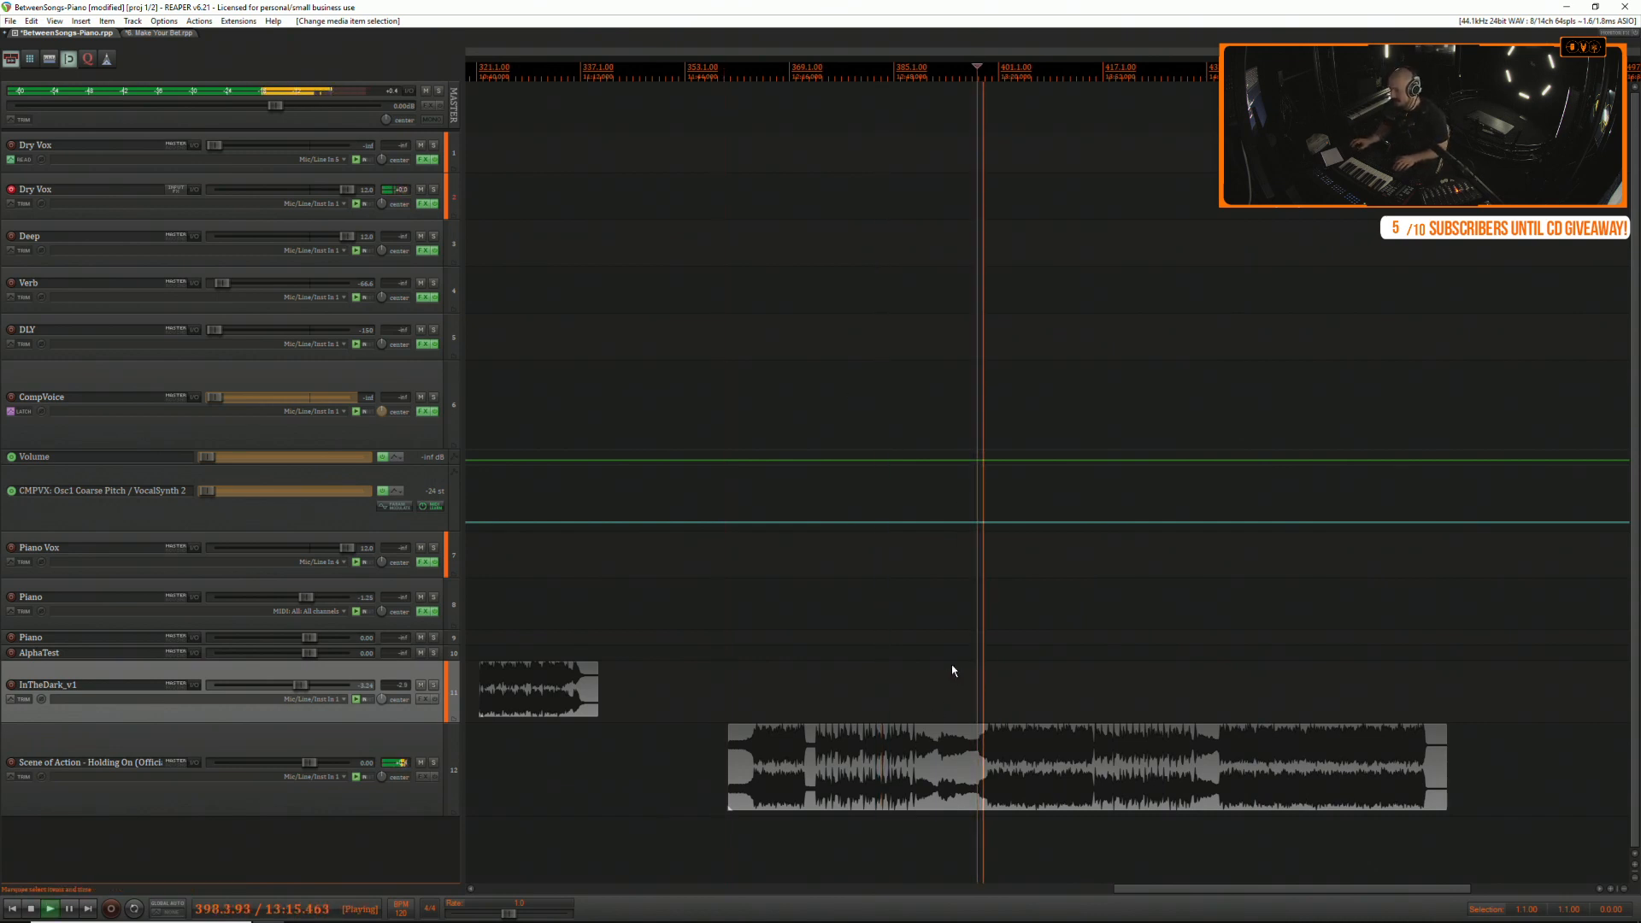
{"action": "key", "text": "ctrl+shift+v"}
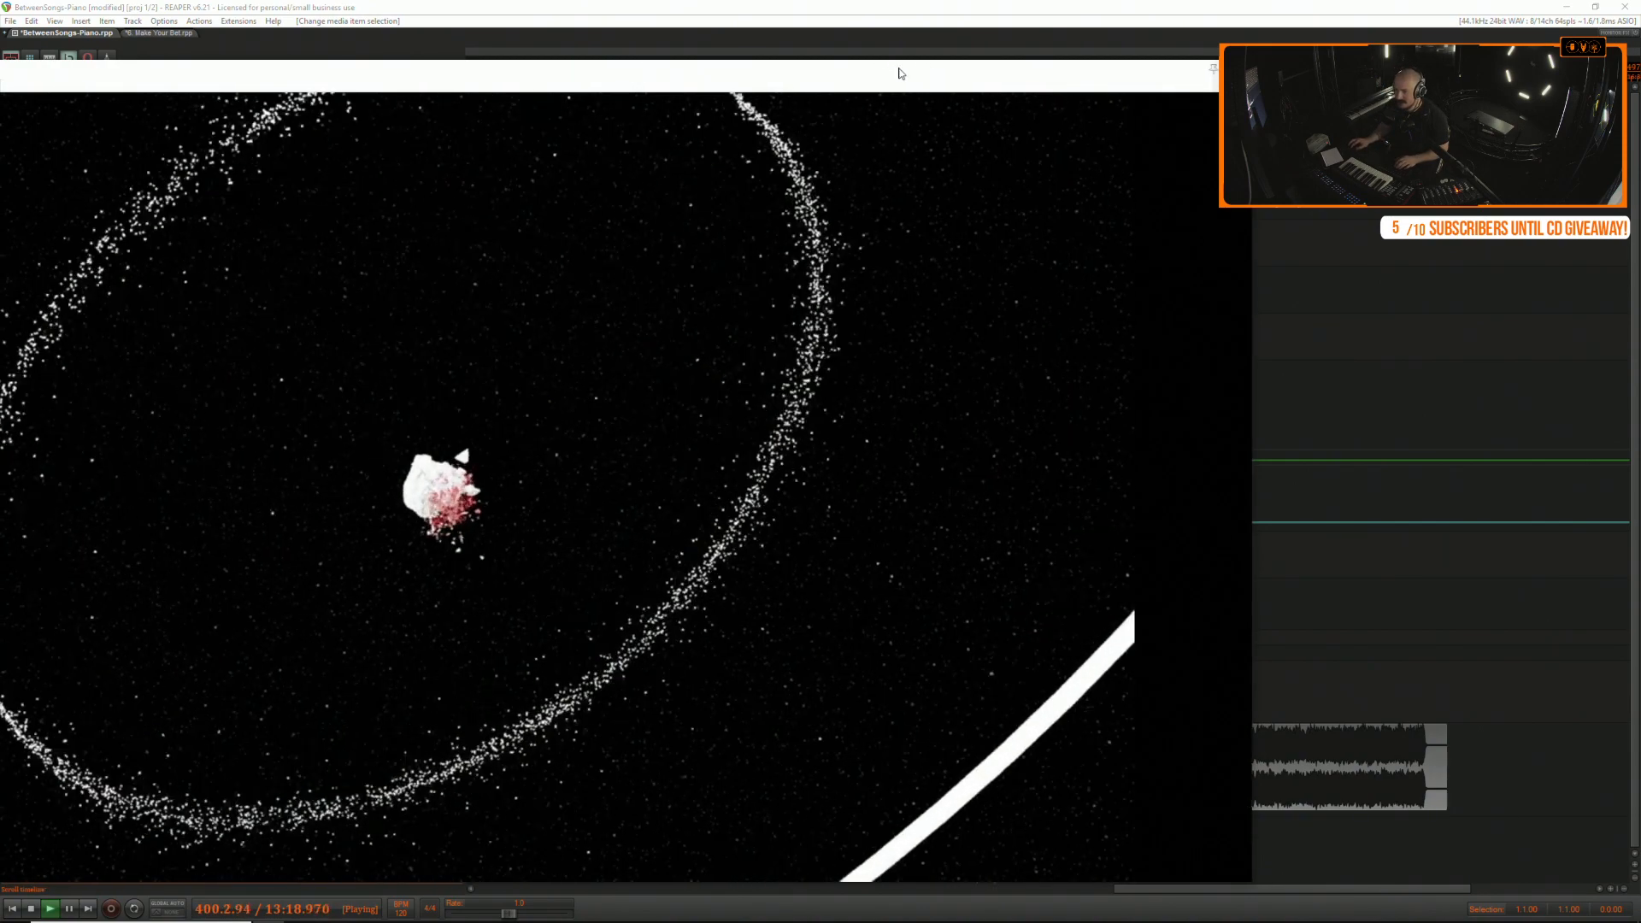
{"action": "left_click_drag", "start_coordinate": [889, 70], "coordinate": [1275, 49]}
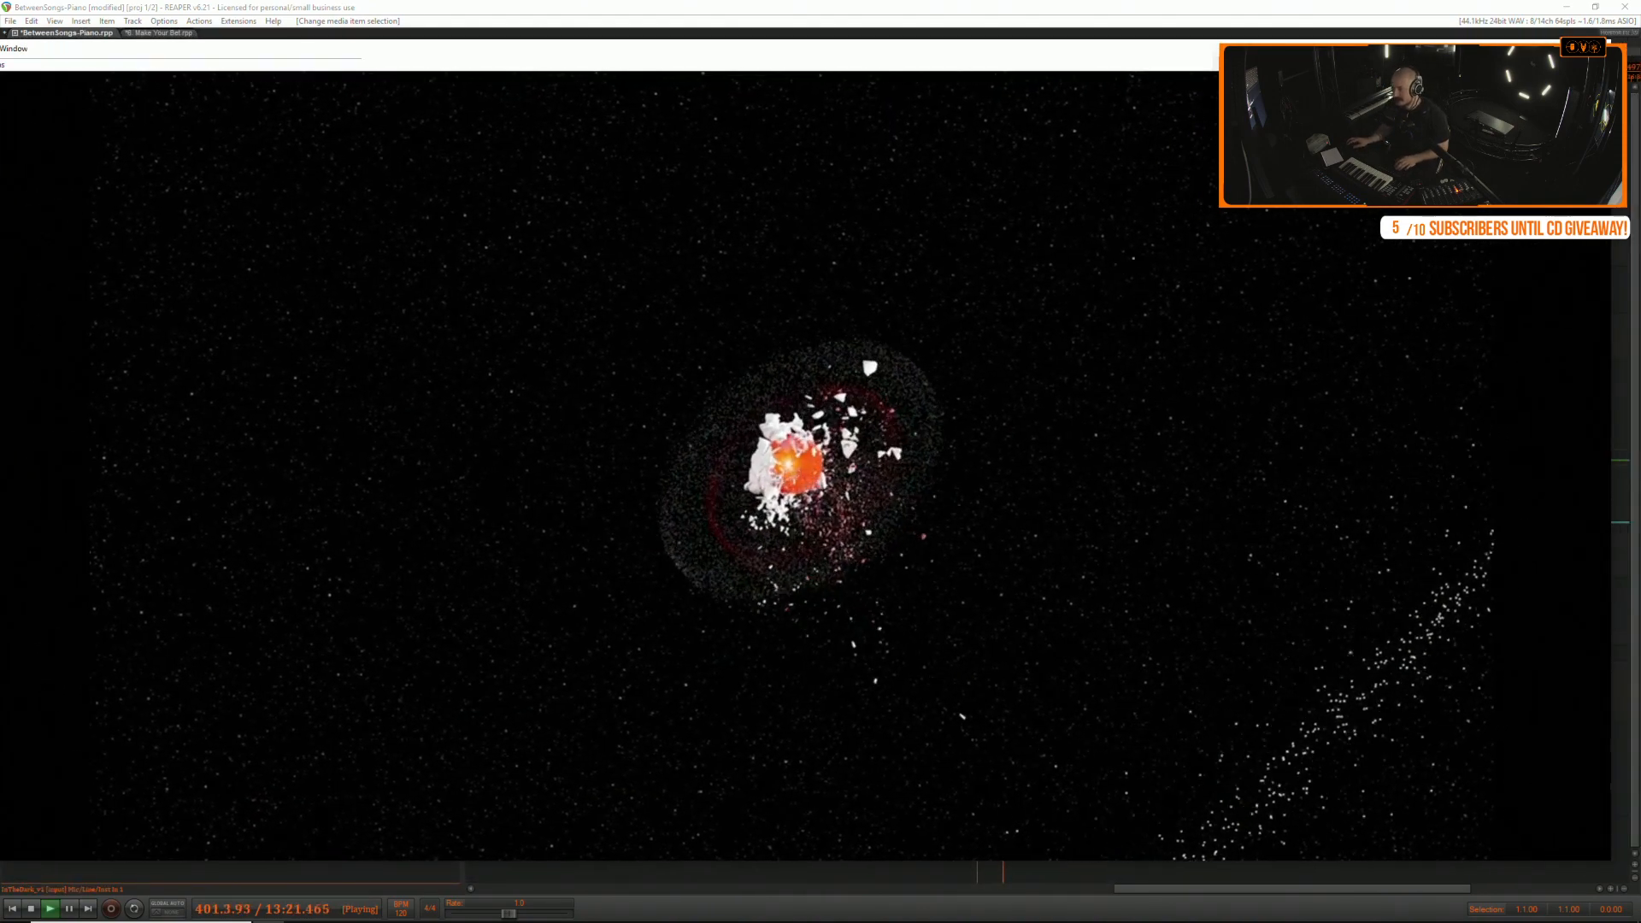
{"action": "key", "text": "ctrl+shift+v"}
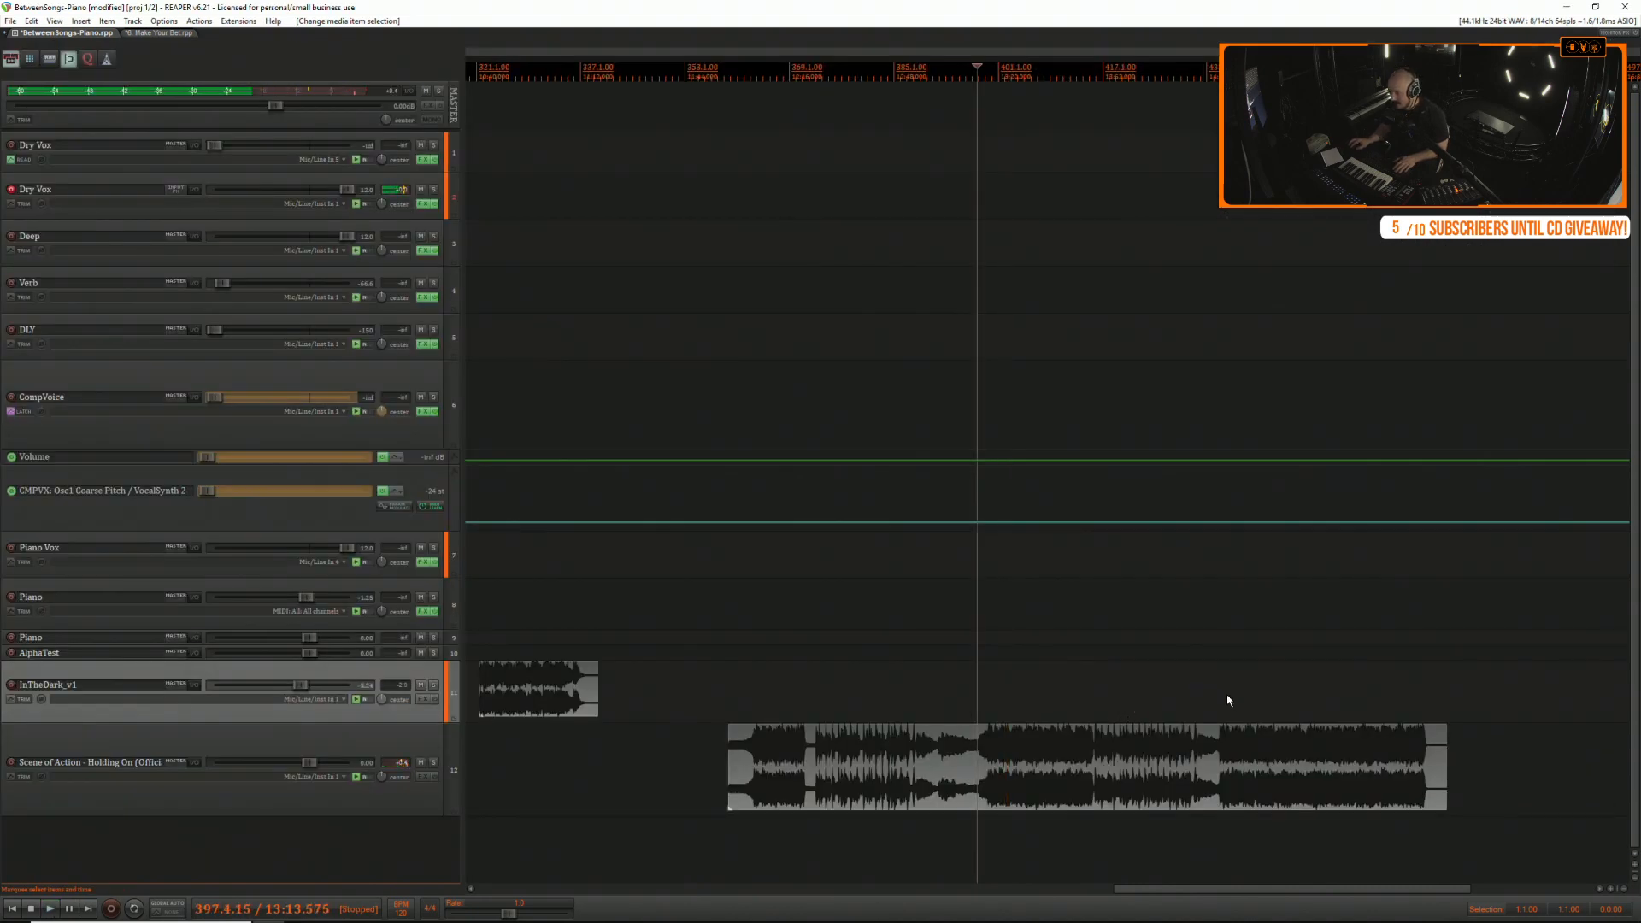
Play the last loud section of the Scene of Action clip, from about bar 435, with its video full screen.
{"action": "left_click", "coordinate": [1217, 694]}
{"action": "key", "text": "space"}
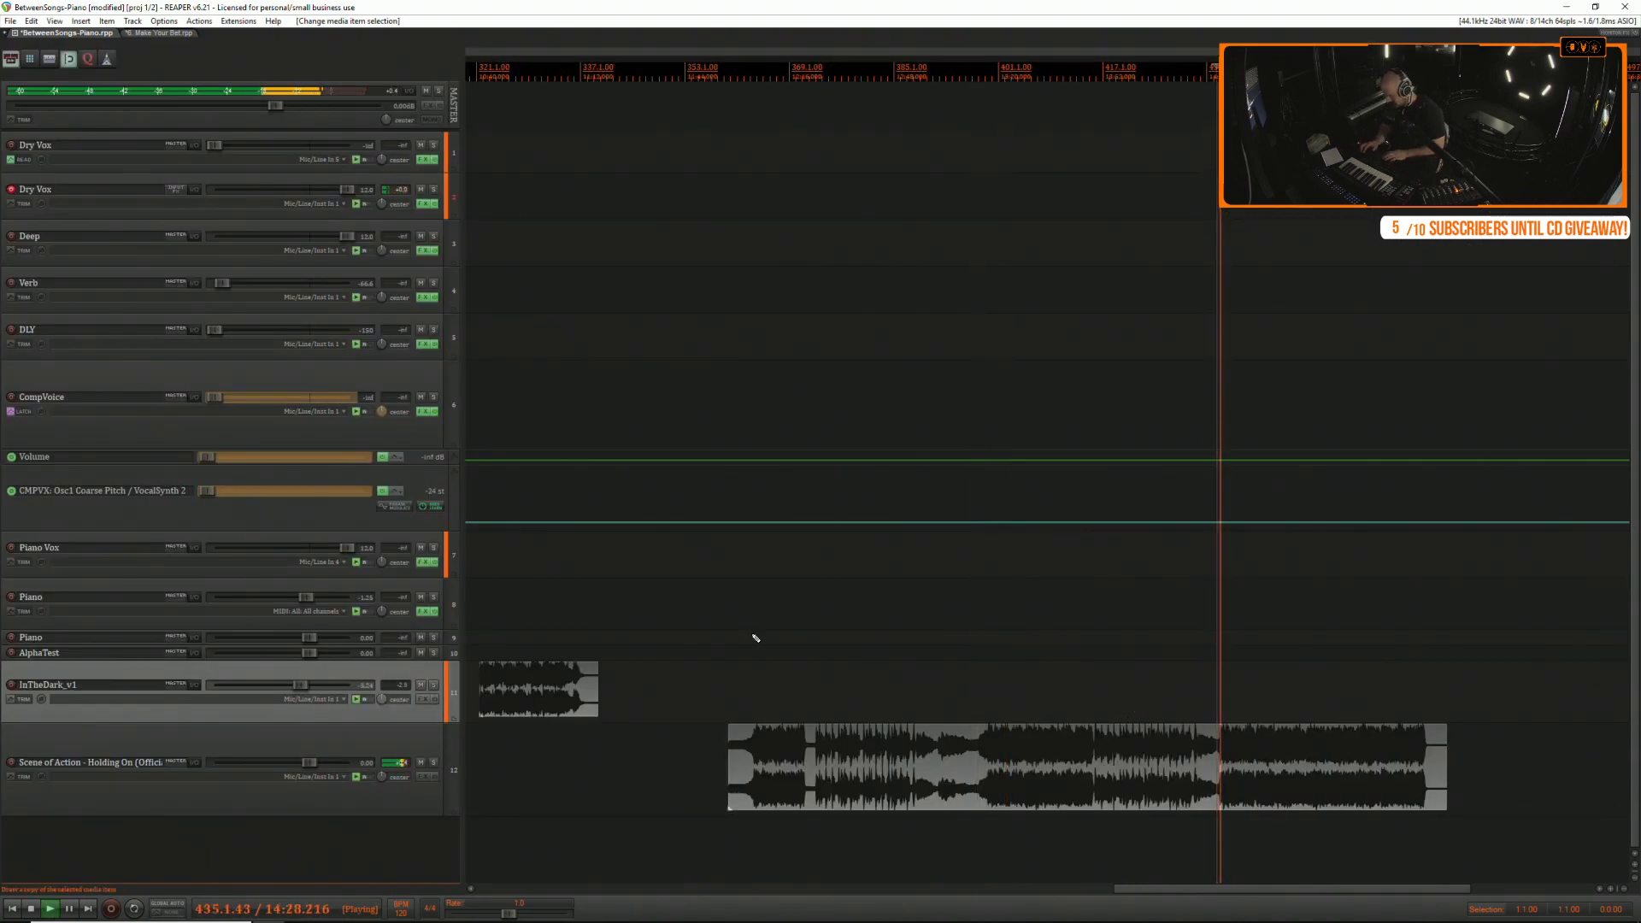
{"action": "key", "text": "ctrl+shift+v"}
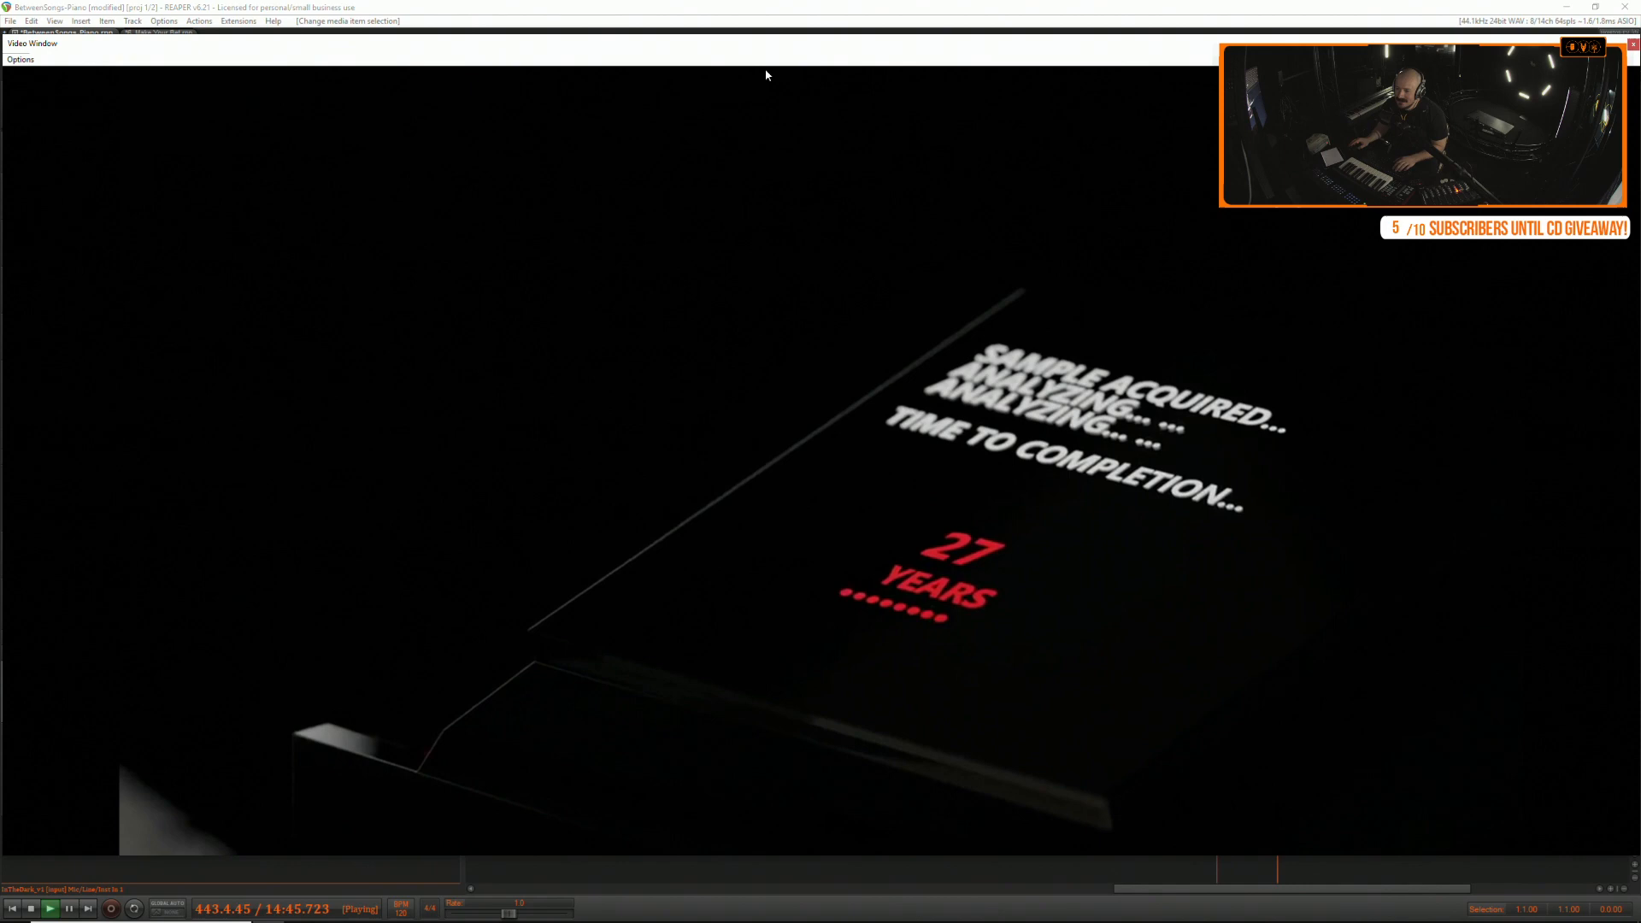
{"action": "right_click", "coordinate": [761, 141]}
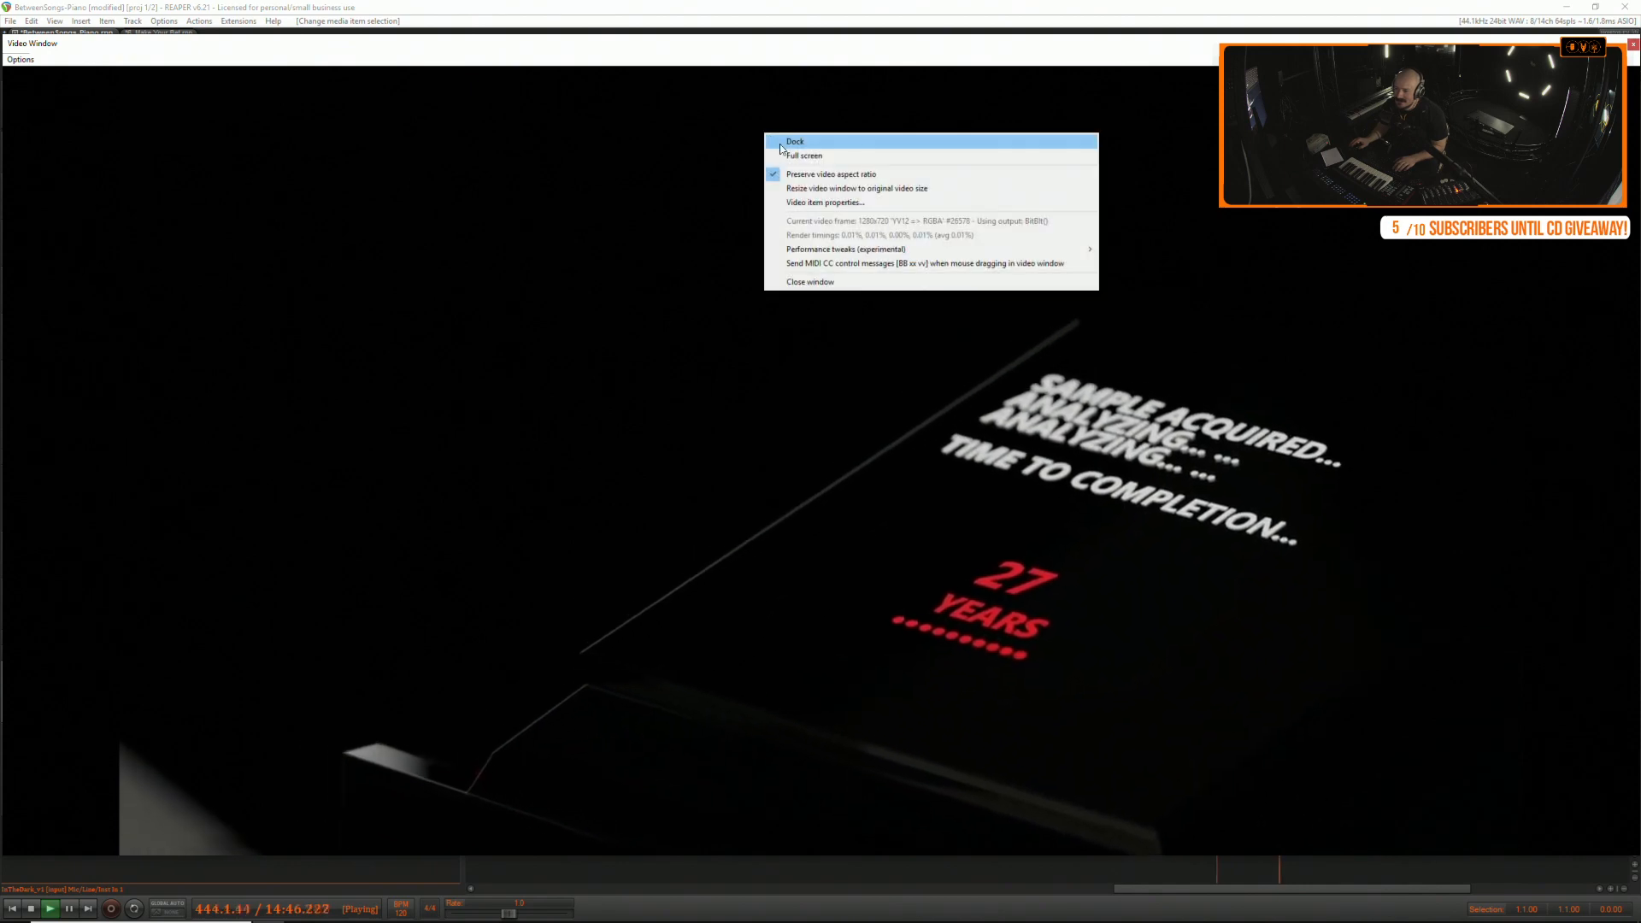
{"action": "left_click", "coordinate": [773, 156]}
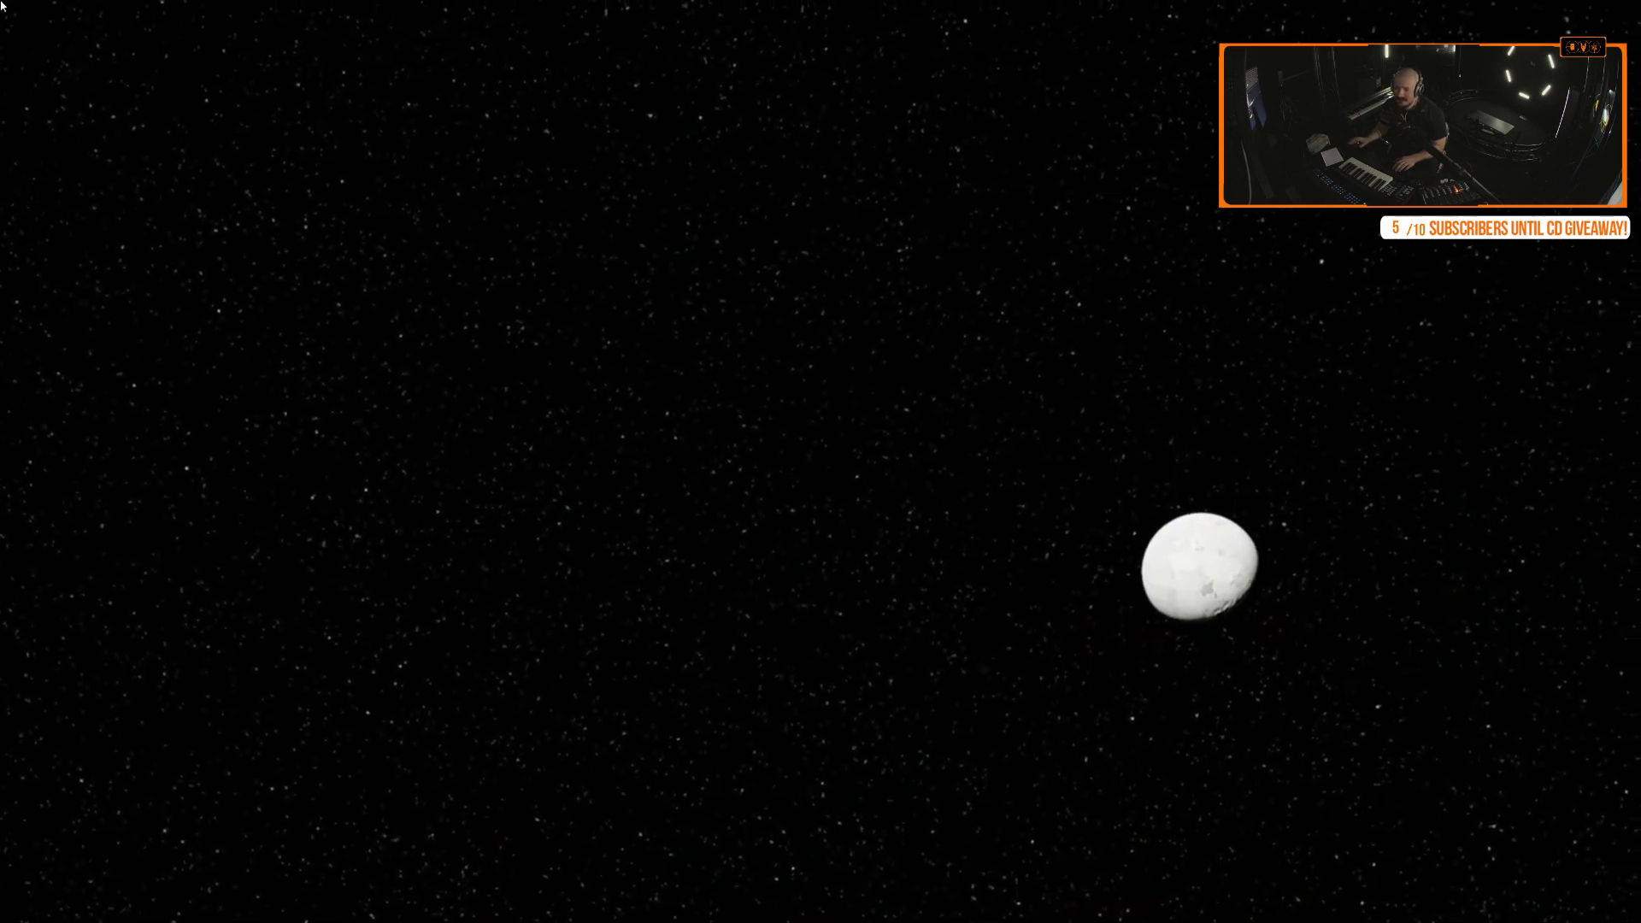
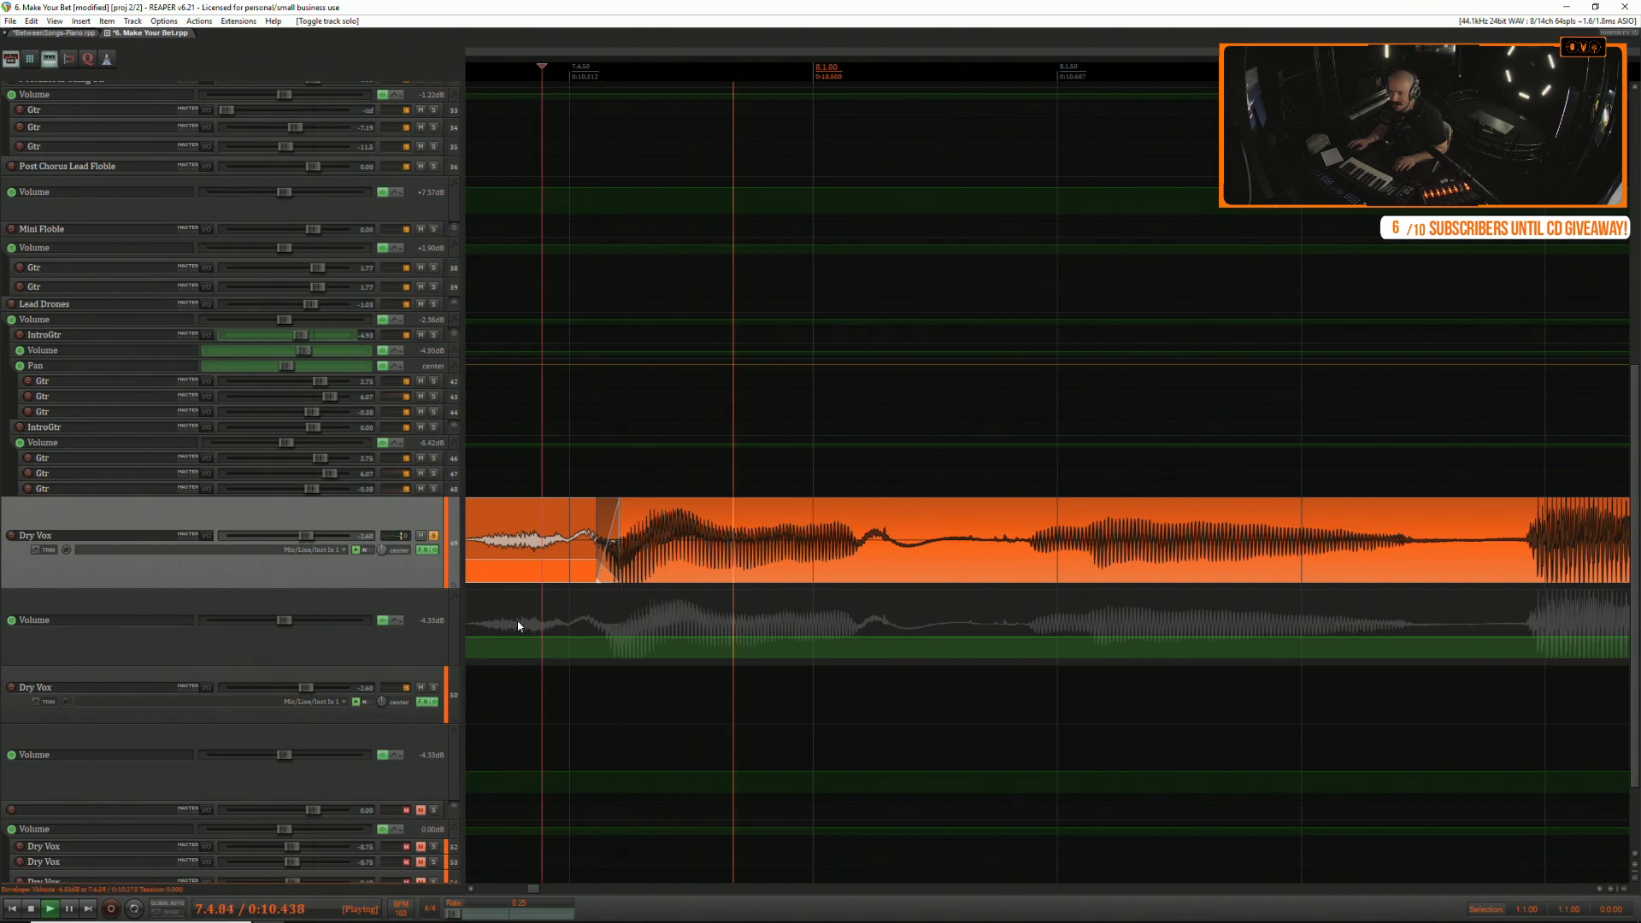
Reset the playback rate to 1.0 and audition the soloed Dry Vox crossfade just after 7.4.
{"action": "key", "text": "space"}
{"action": "left_click_drag", "start_coordinate": [455, 916], "coordinate": [479, 910]}
{"action": "double_click", "coordinate": [471, 917]}
{"action": "key", "text": "space"}
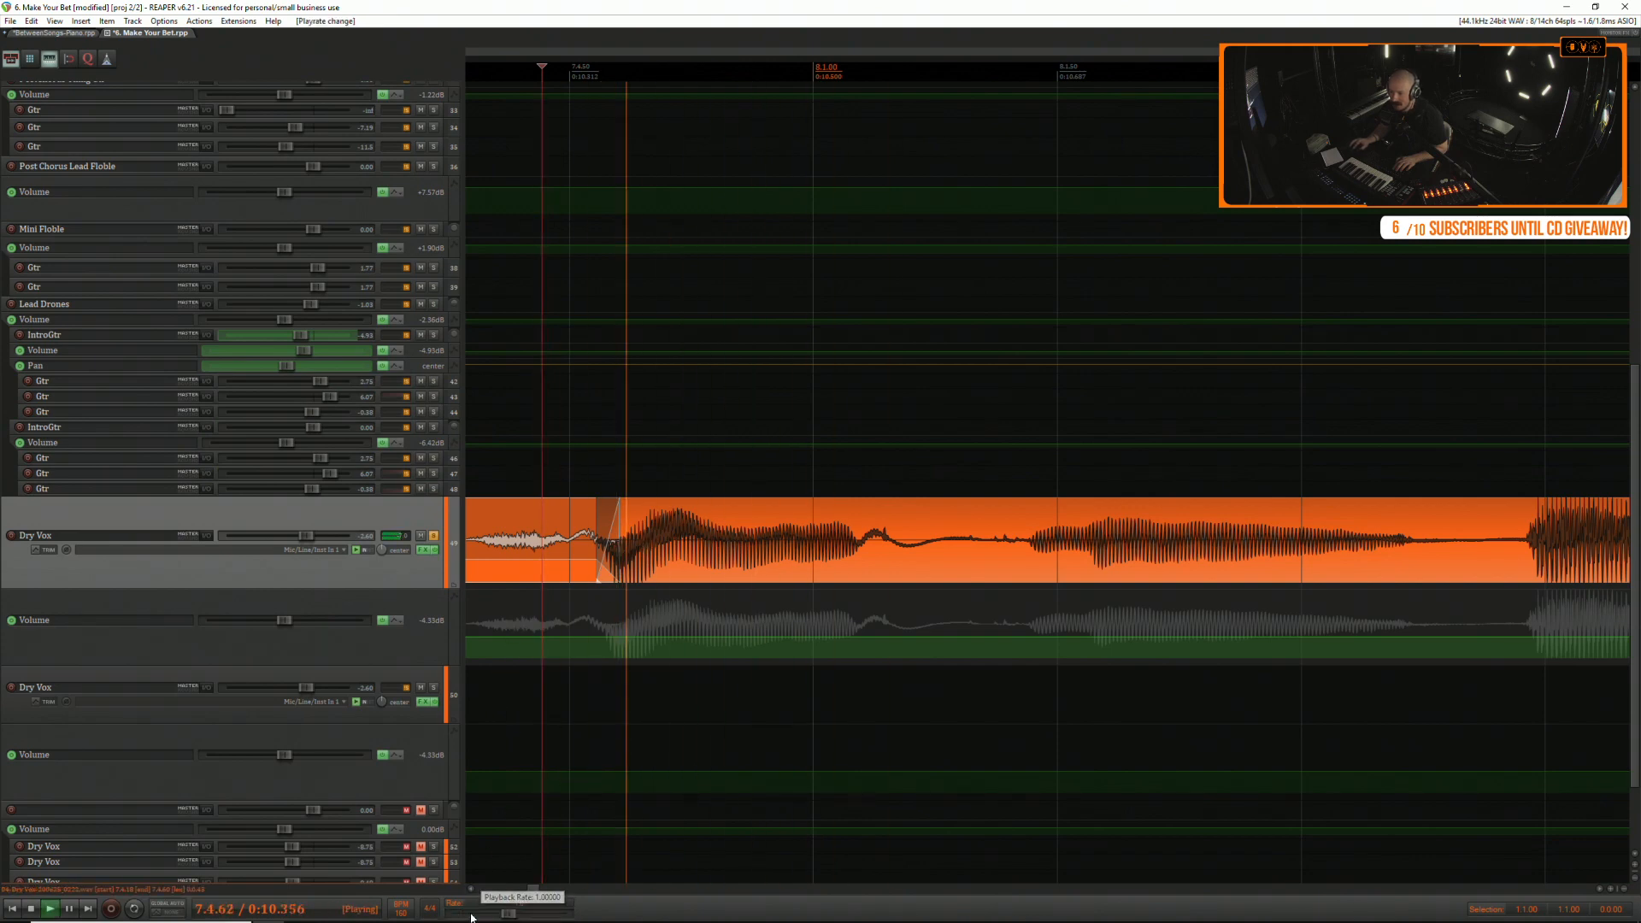
Replay the Dry Vox crossfade, slow the playback rate to roughly half speed and audition the passage again.
{"action": "key", "text": "space"}
{"action": "key", "text": "space"}
{"action": "key", "text": "space"}
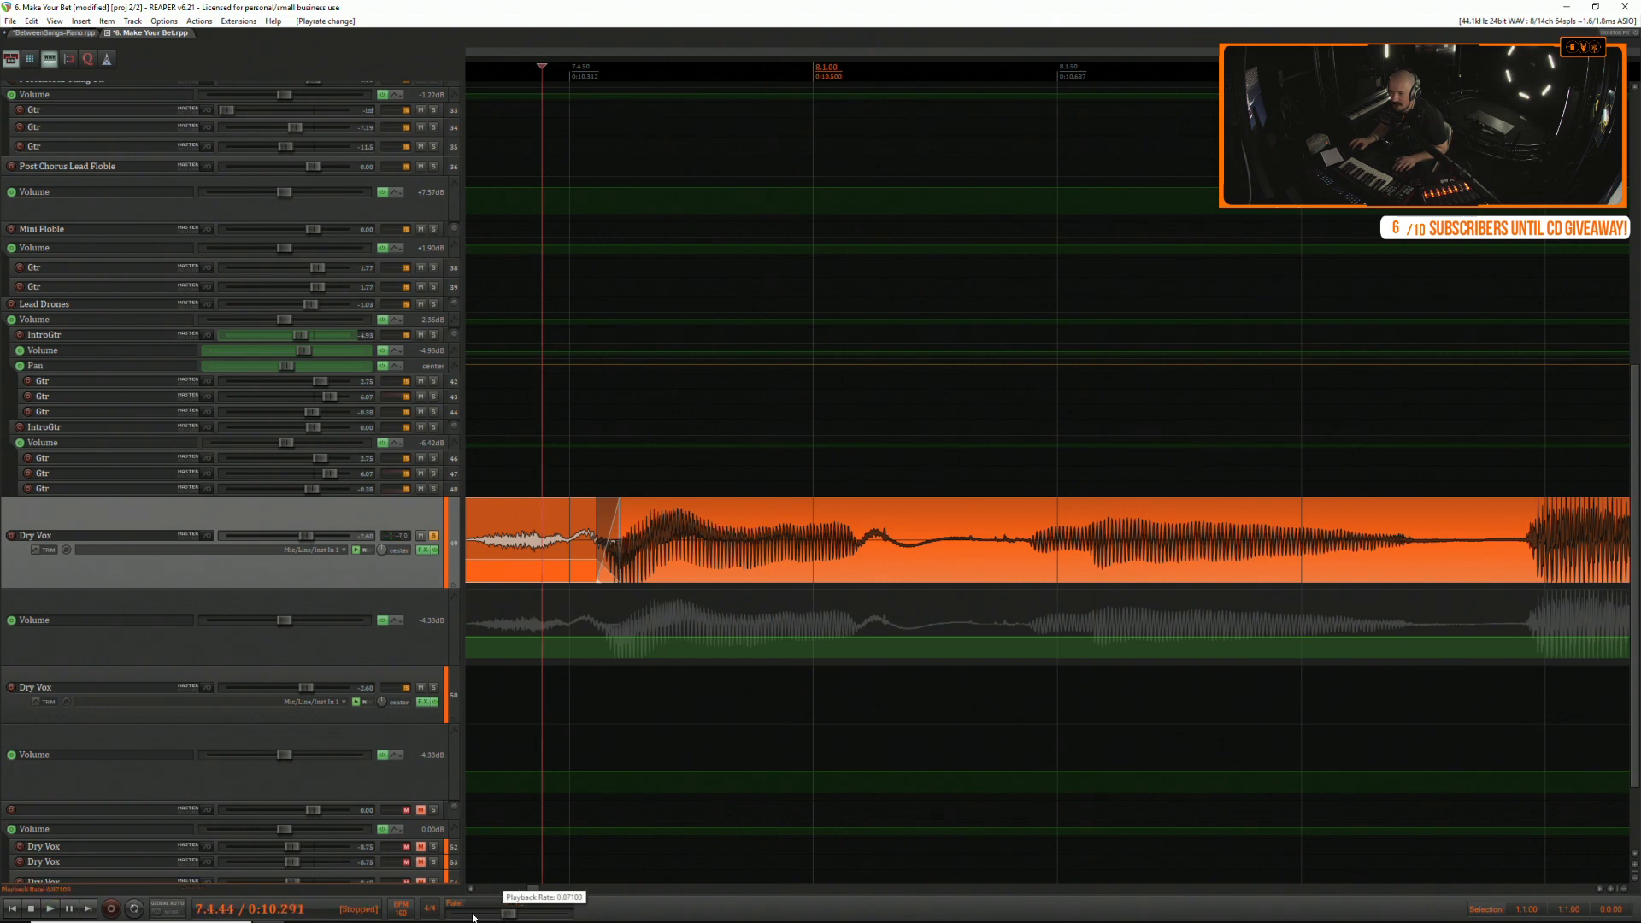
{"action": "scroll", "coordinate": [472, 916], "scroll_direction": "down", "scroll_amount": 5}
{"action": "key", "text": "space"}
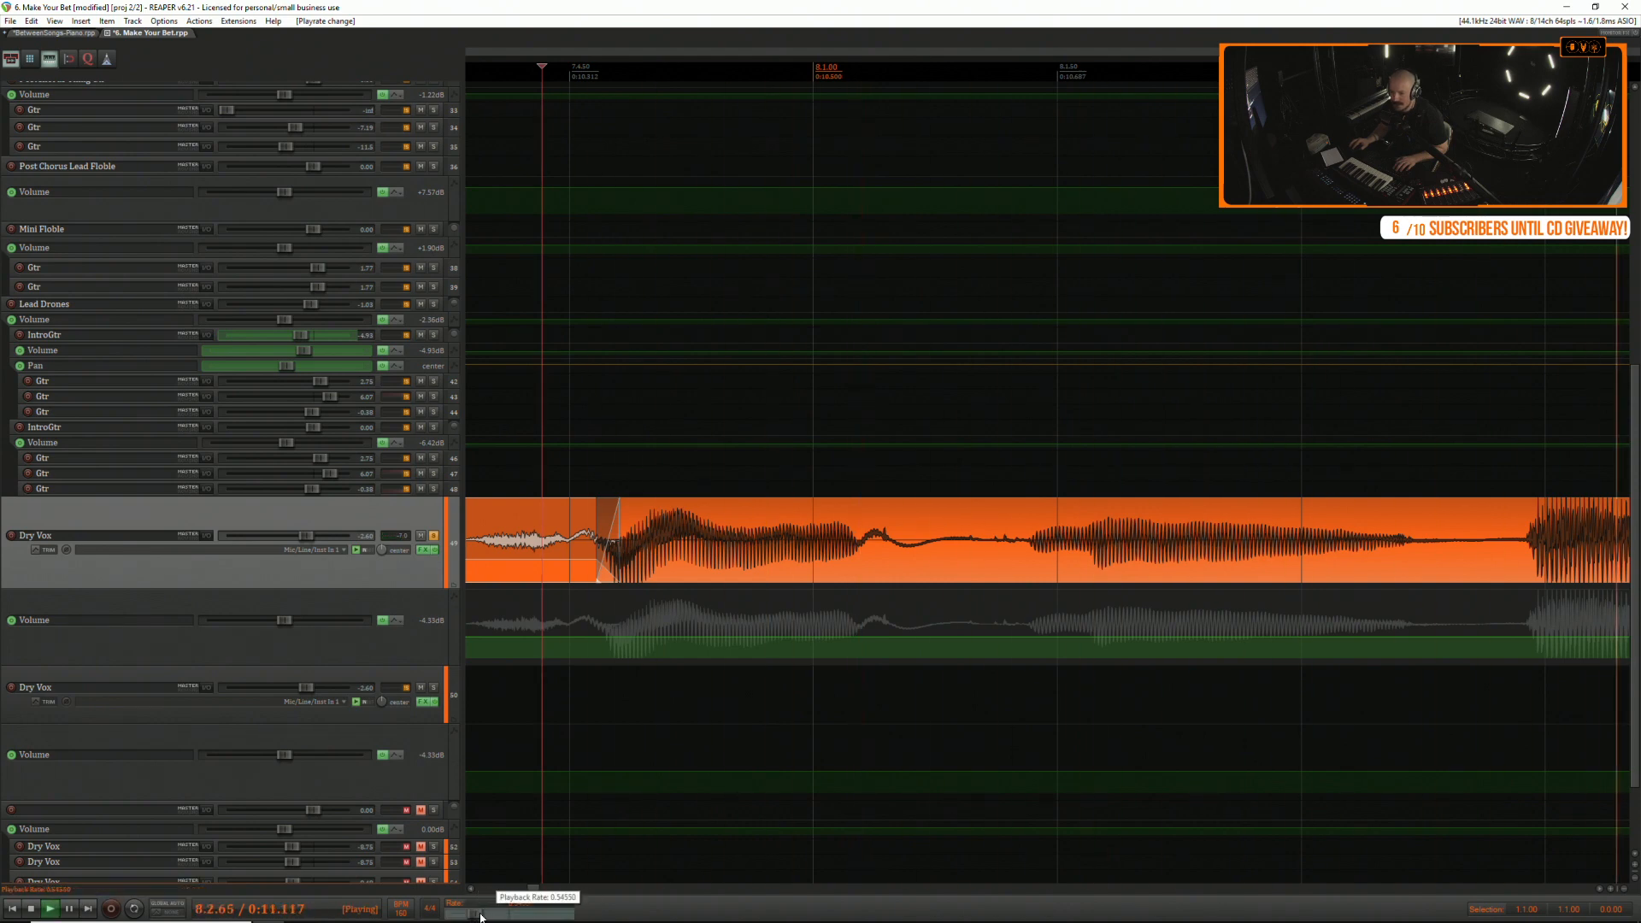
Restore the playback rate to 1.0, stop playback and unsolo the main Dry Vox track.
{"action": "double_click", "coordinate": [477, 916]}
{"action": "key", "text": "space"}
{"action": "left_click", "coordinate": [433, 536]}
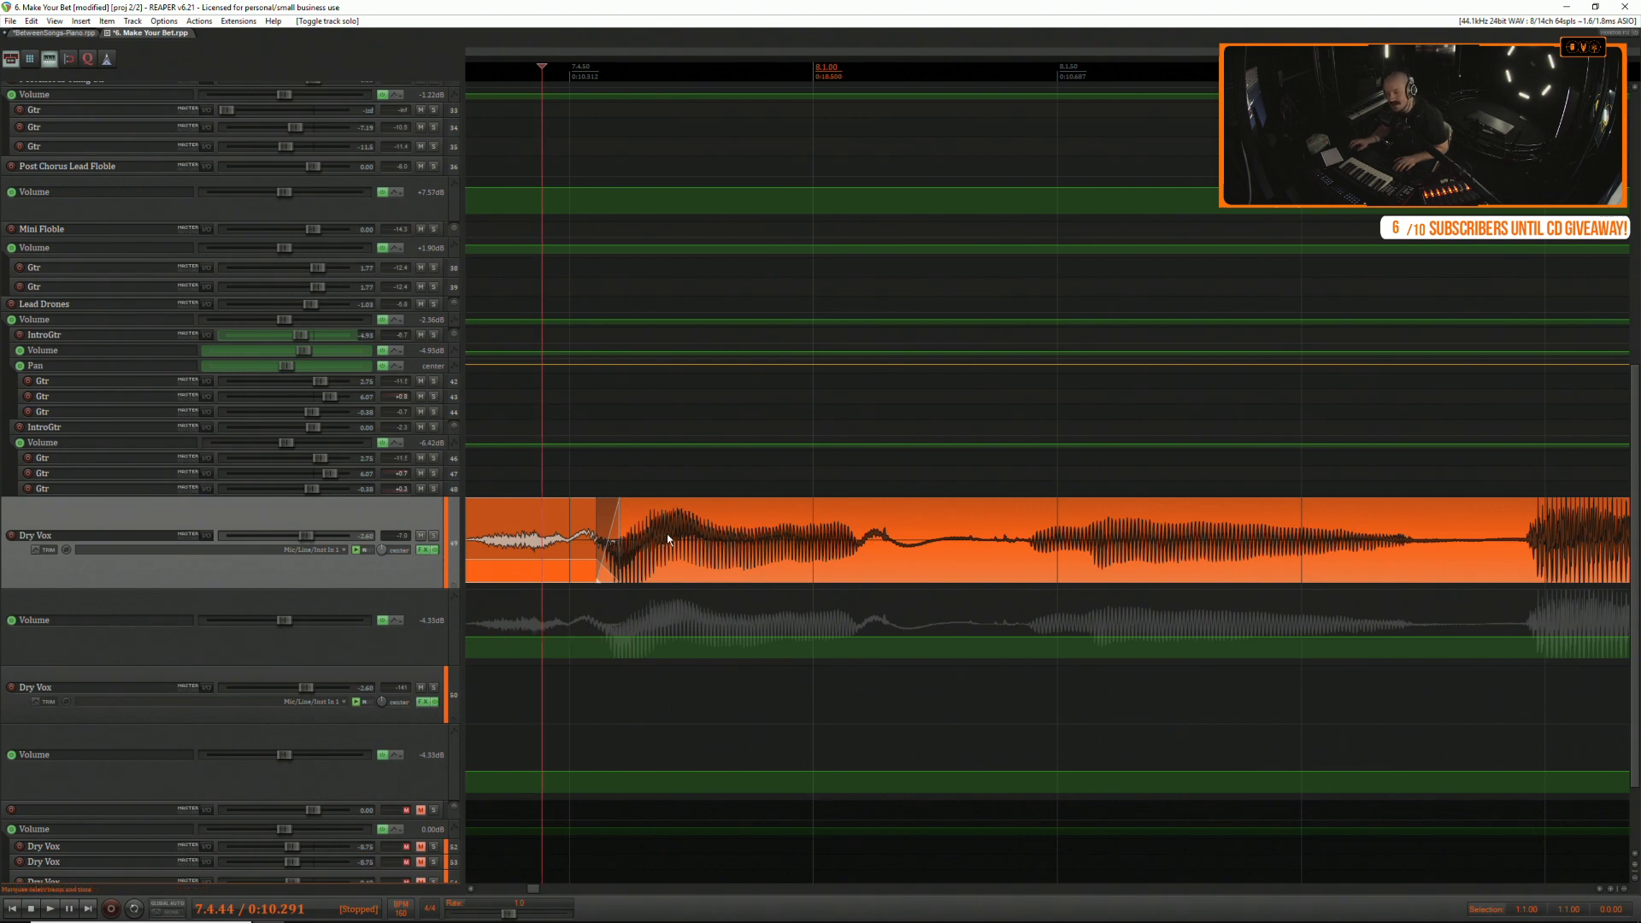
Delete the main Dry Vox audio between about 8.1.12 and 8.1.39, and audition the cut from before the phrase.
{"action": "left_click_drag", "start_coordinate": [871, 504], "coordinate": [1025, 503]}
{"action": "key", "text": "Delete"}
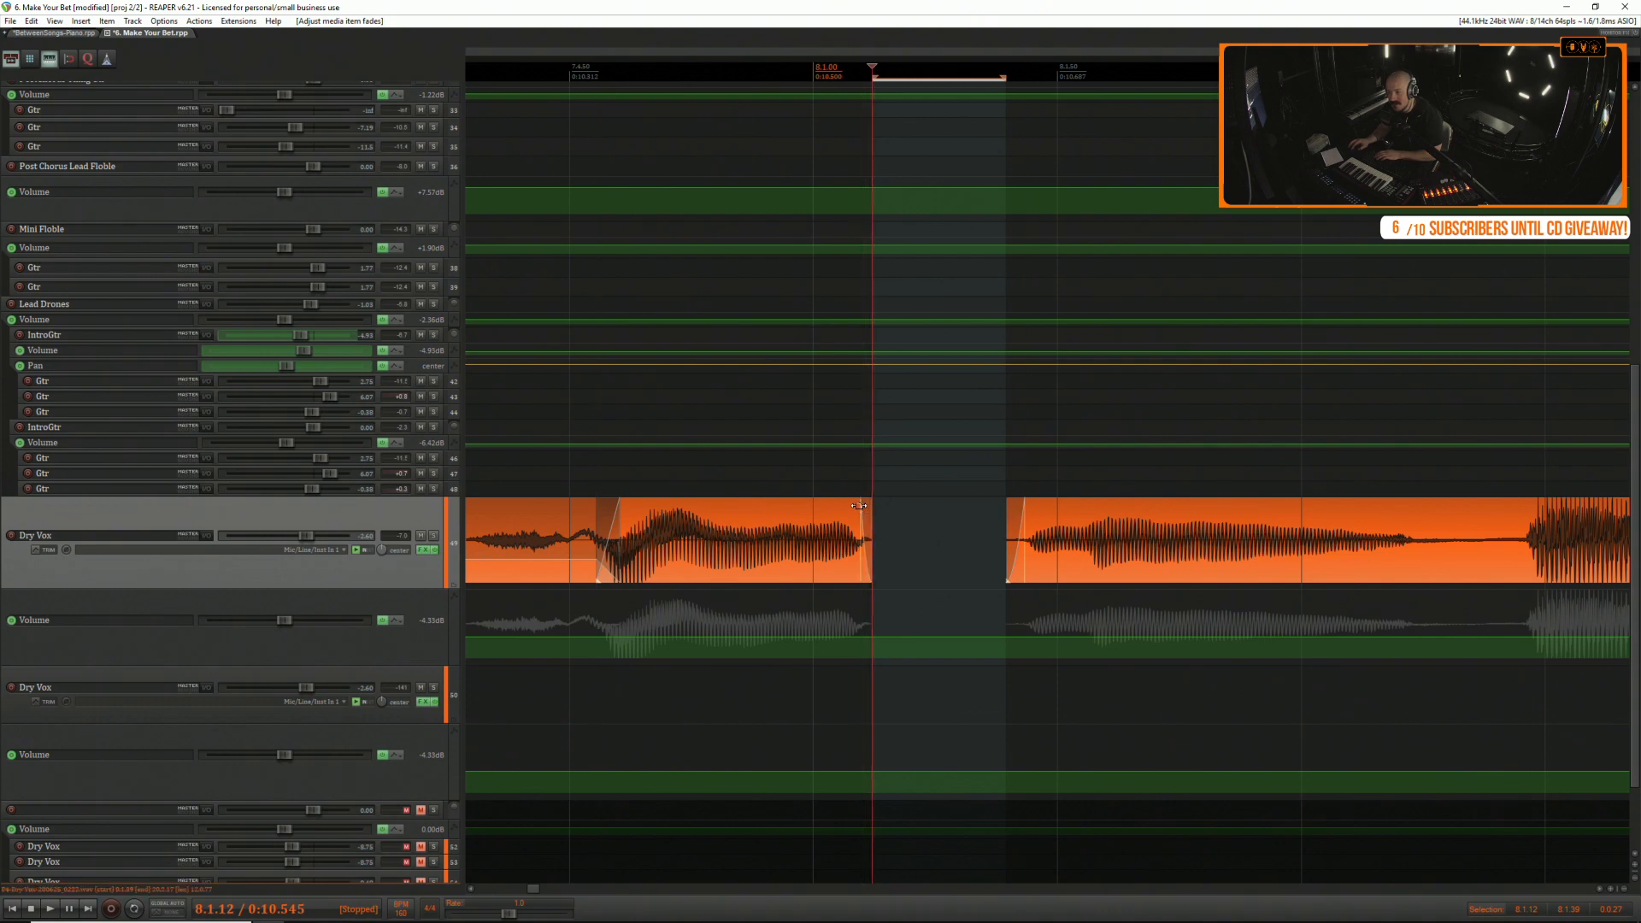
{"action": "scroll", "coordinate": [866, 514], "scroll_direction": "down", "scroll_amount": 3}
{"action": "left_click", "coordinate": [644, 505]}
{"action": "key", "text": "space"}
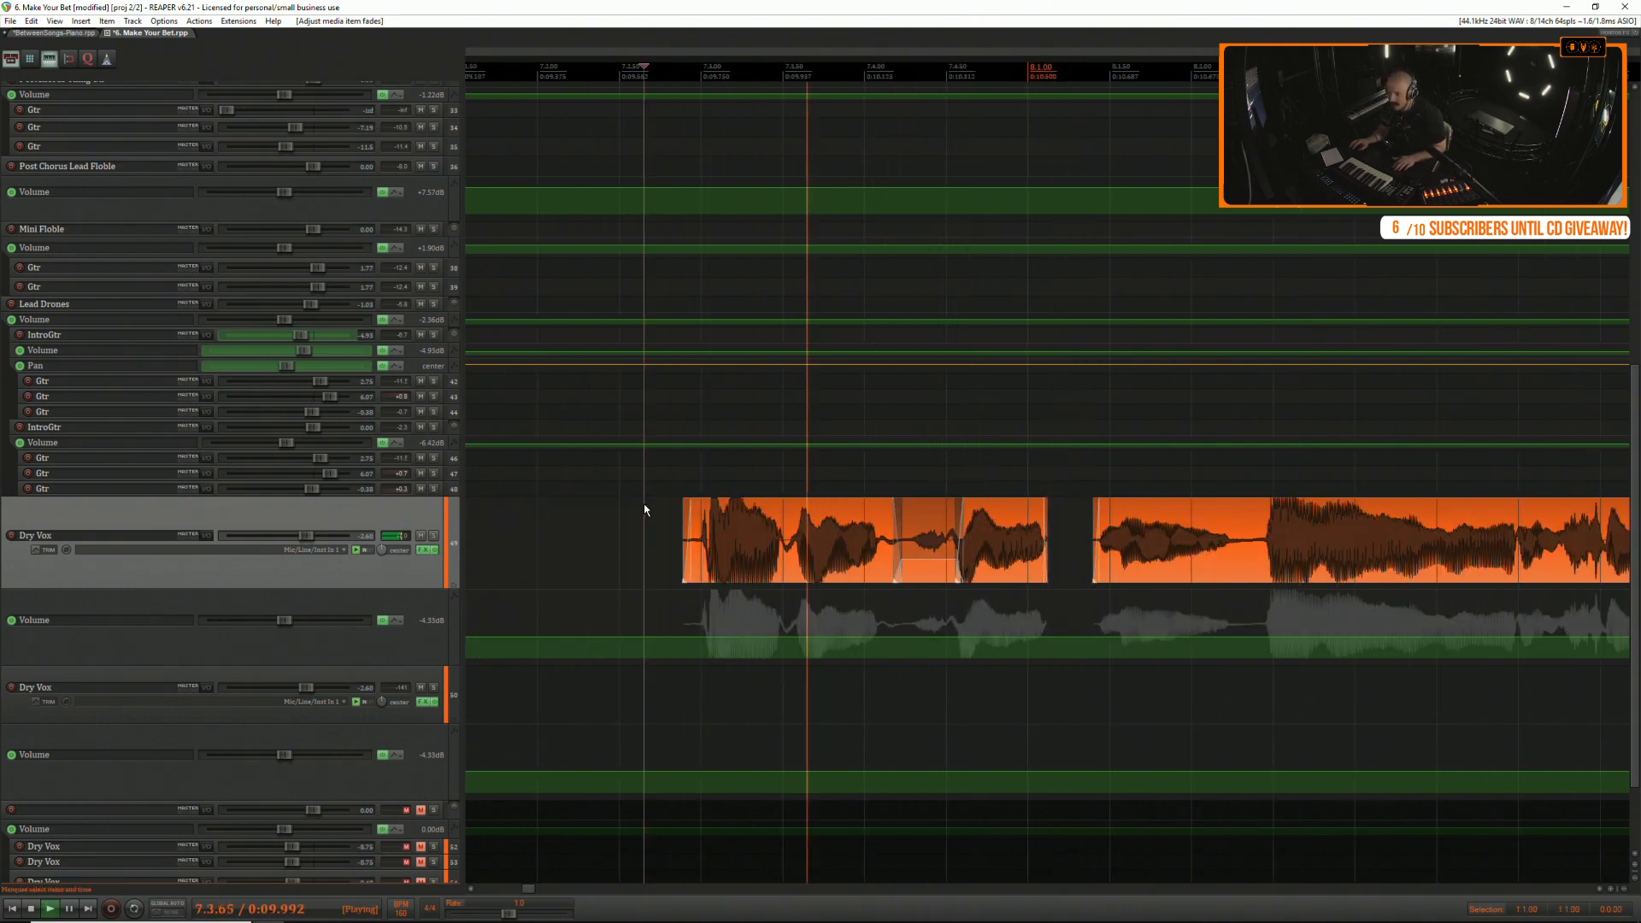
{"action": "key", "text": "space"}
Extend the end of the Dry Vox clip before the gap slightly and repeatedly audition the phrase from its start.
{"action": "left_click_drag", "start_coordinate": [1044, 508], "coordinate": [1063, 510]}
{"action": "key", "text": "space"}
{"action": "key", "text": "space"}
{"action": "key", "text": "space"}
{"action": "key", "text": "space"}
{"action": "key", "text": "space"}
{"action": "key", "text": "space"}
{"action": "key", "text": "space"}
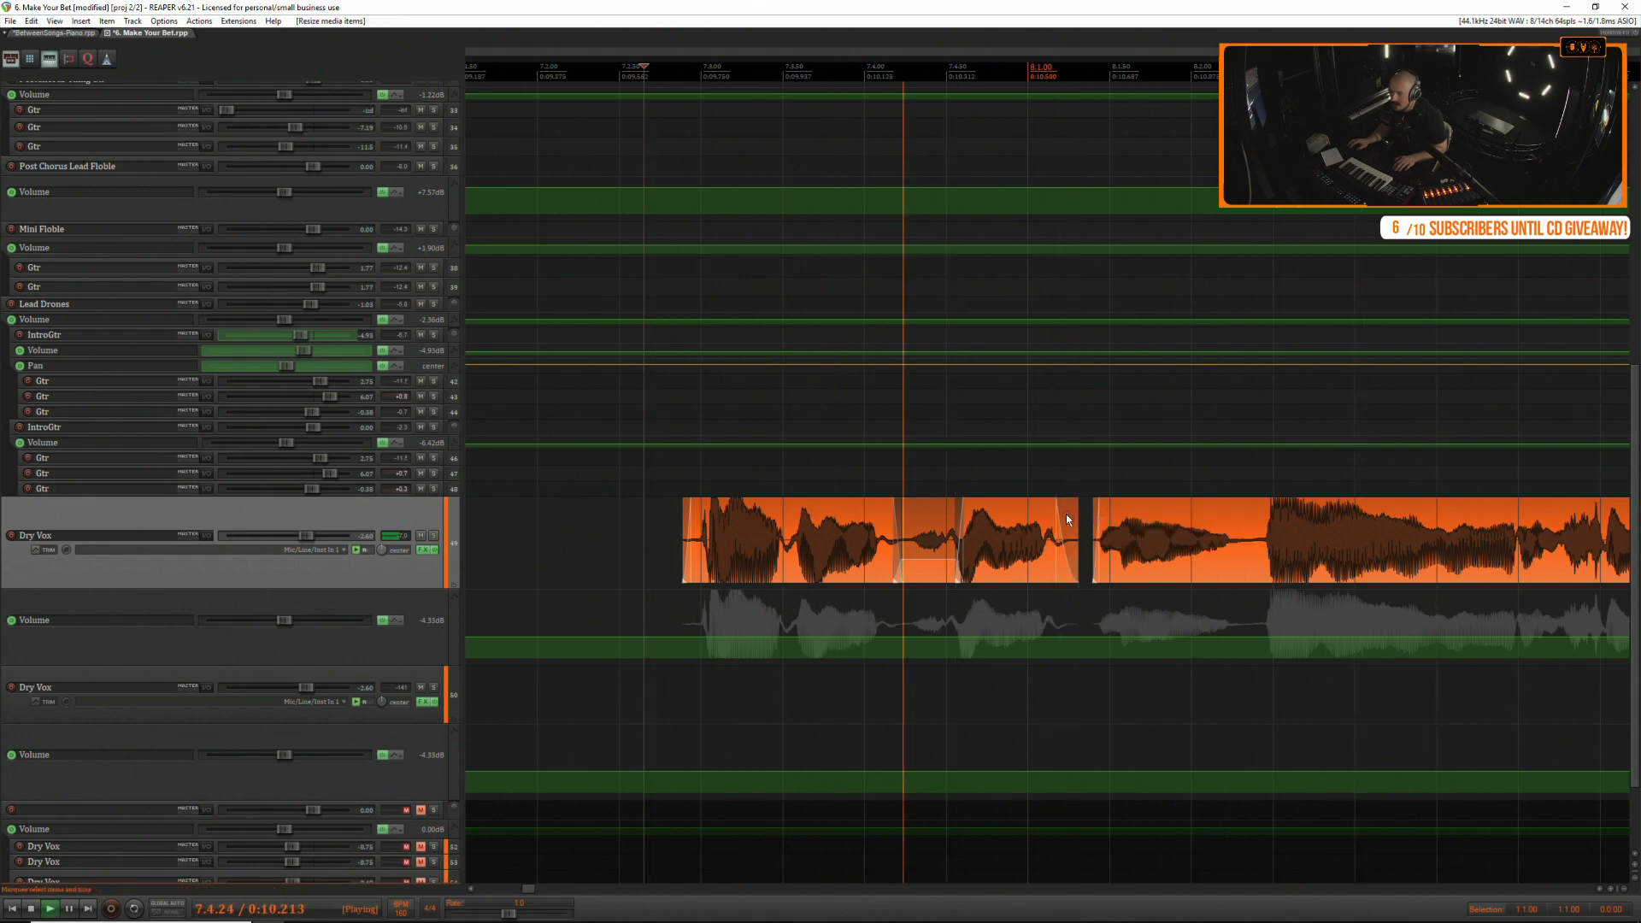
{"action": "key", "text": "space"}
{"action": "key", "text": "space"}
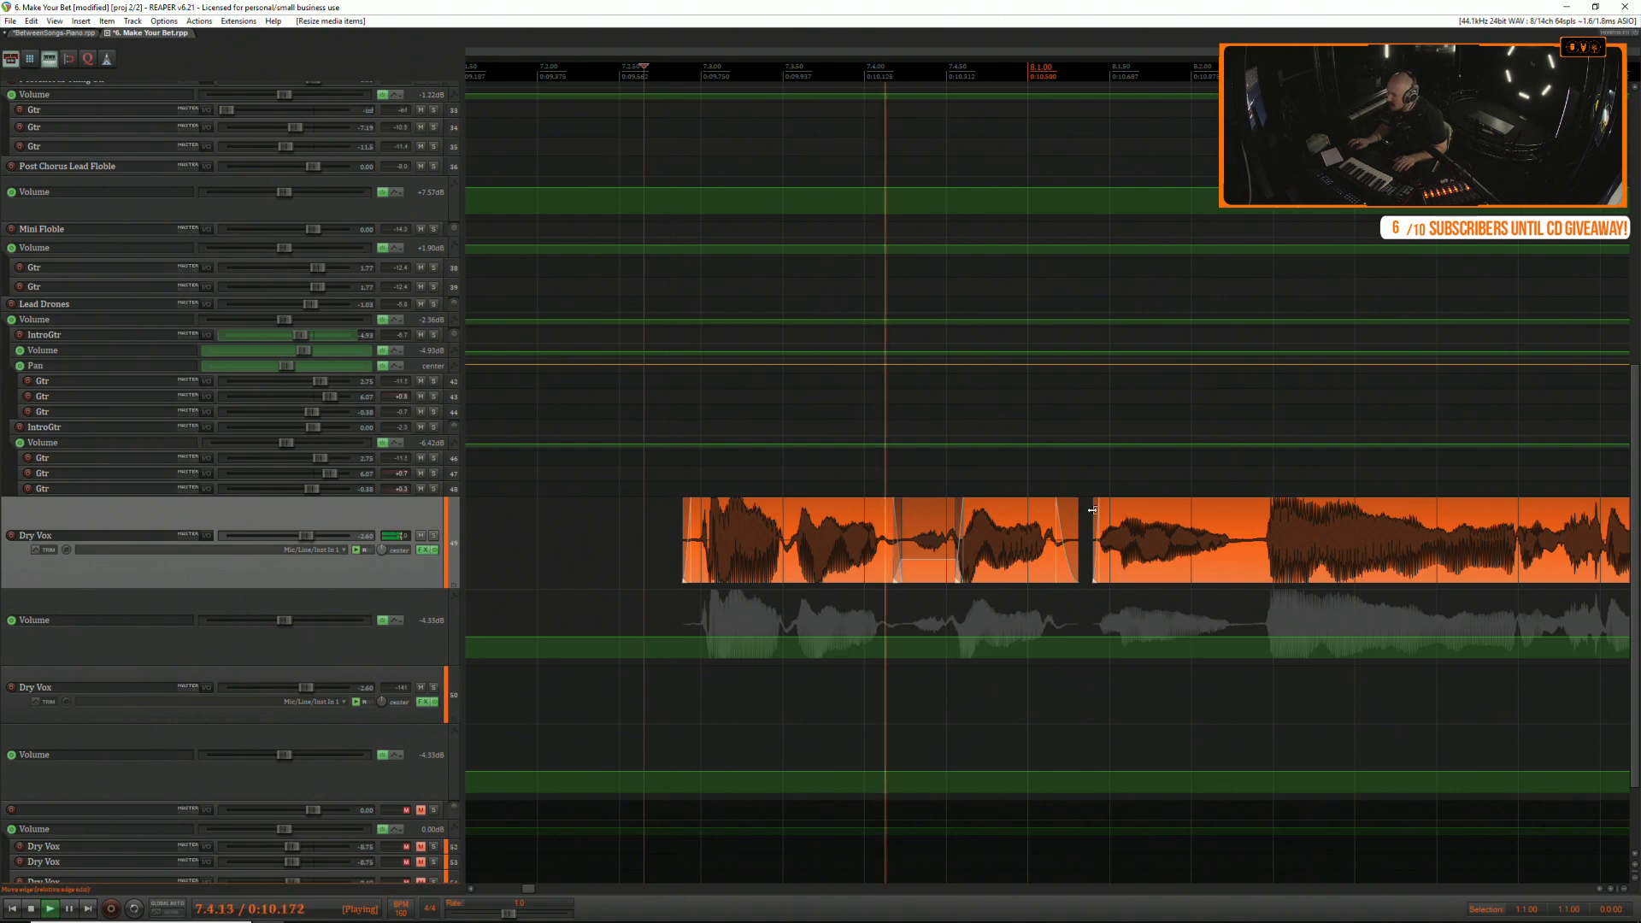
{"action": "key", "text": "space"}
{"action": "key", "text": "space"}
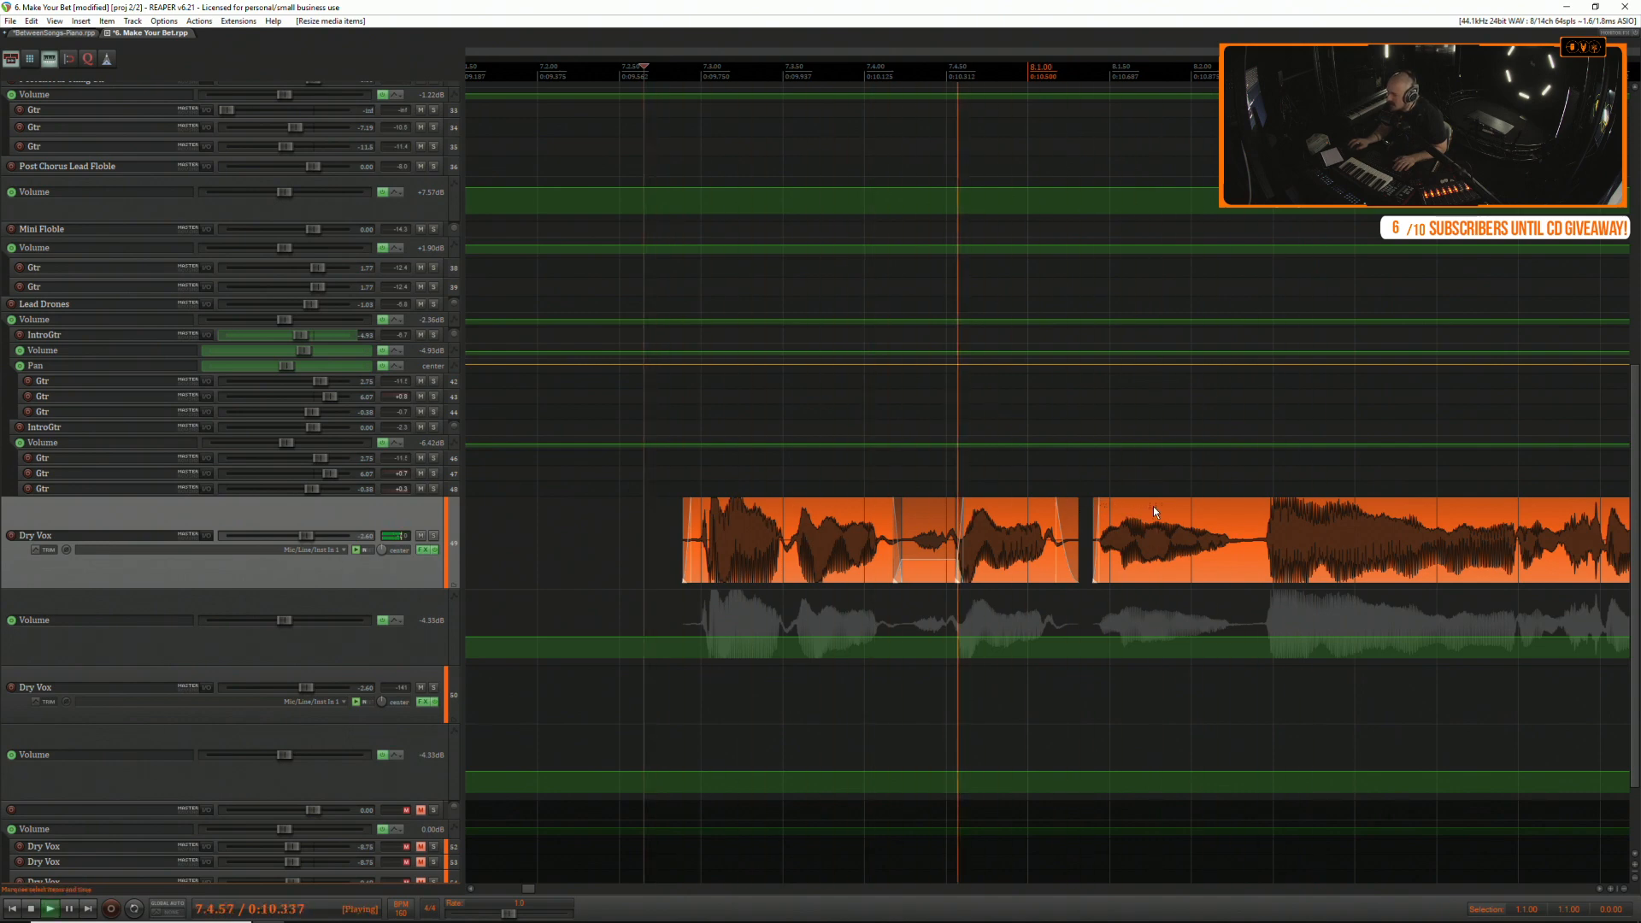
{"action": "key", "text": "space"}
Increase the main Dry Vox track's height and examine individual waveform cycles around 8.1.72 in the clip after the gap.
{"action": "left_click", "coordinate": [1154, 511]}
{"action": "scroll", "coordinate": [1153, 511], "scroll_direction": "up", "scroll_amount": 10}
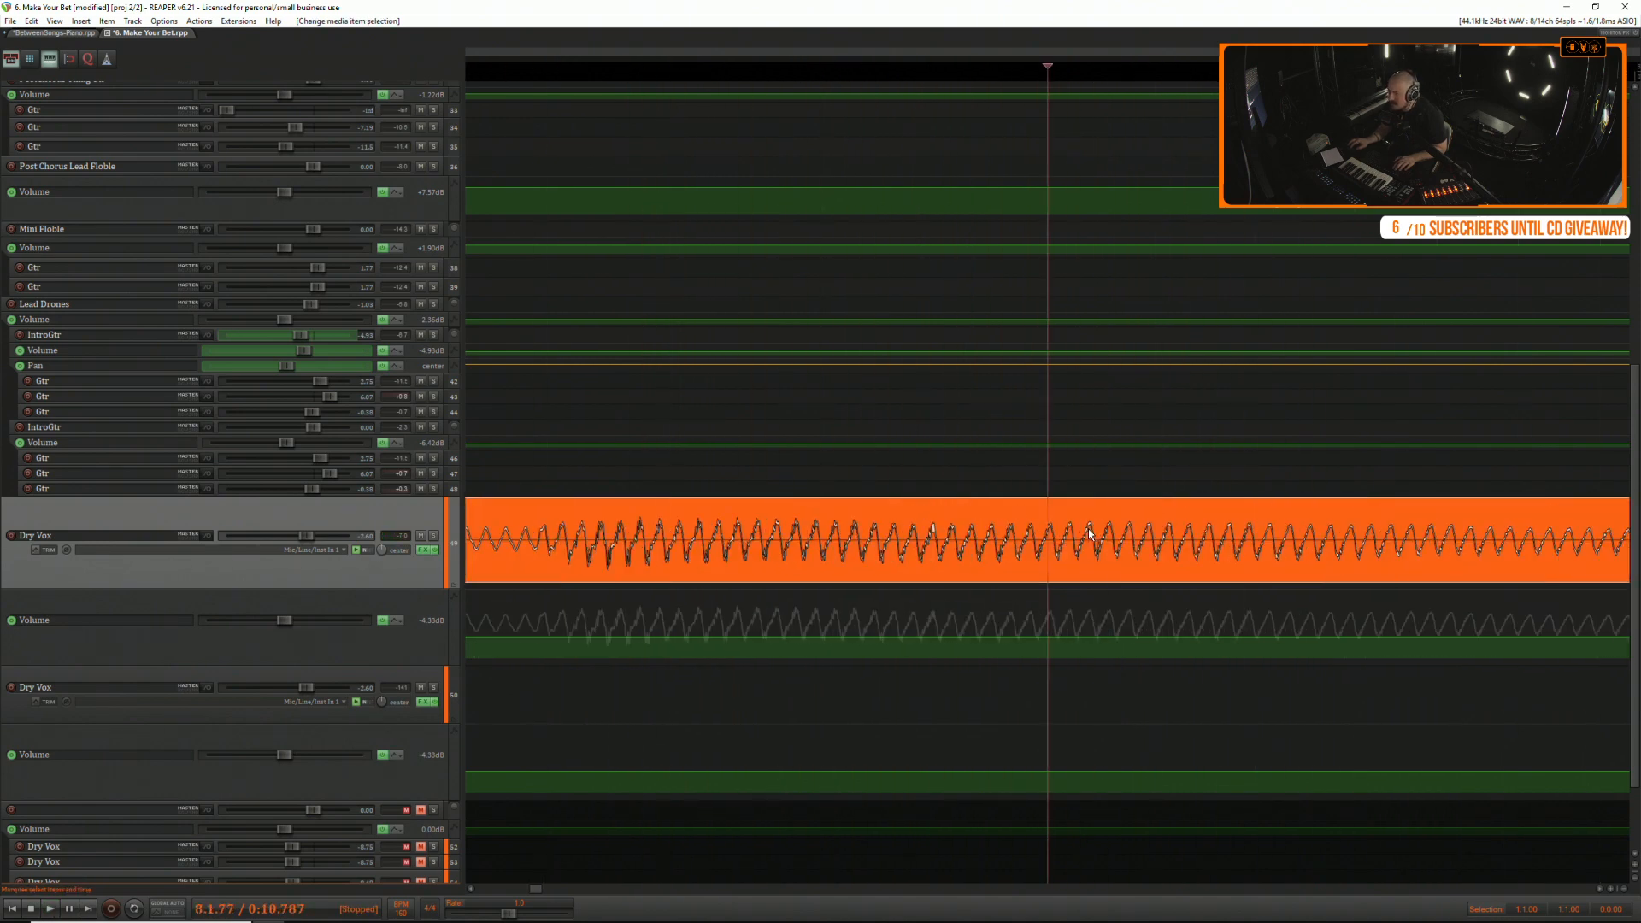
{"action": "scroll", "coordinate": [835, 523], "scroll_direction": "up", "scroll_amount": 4}
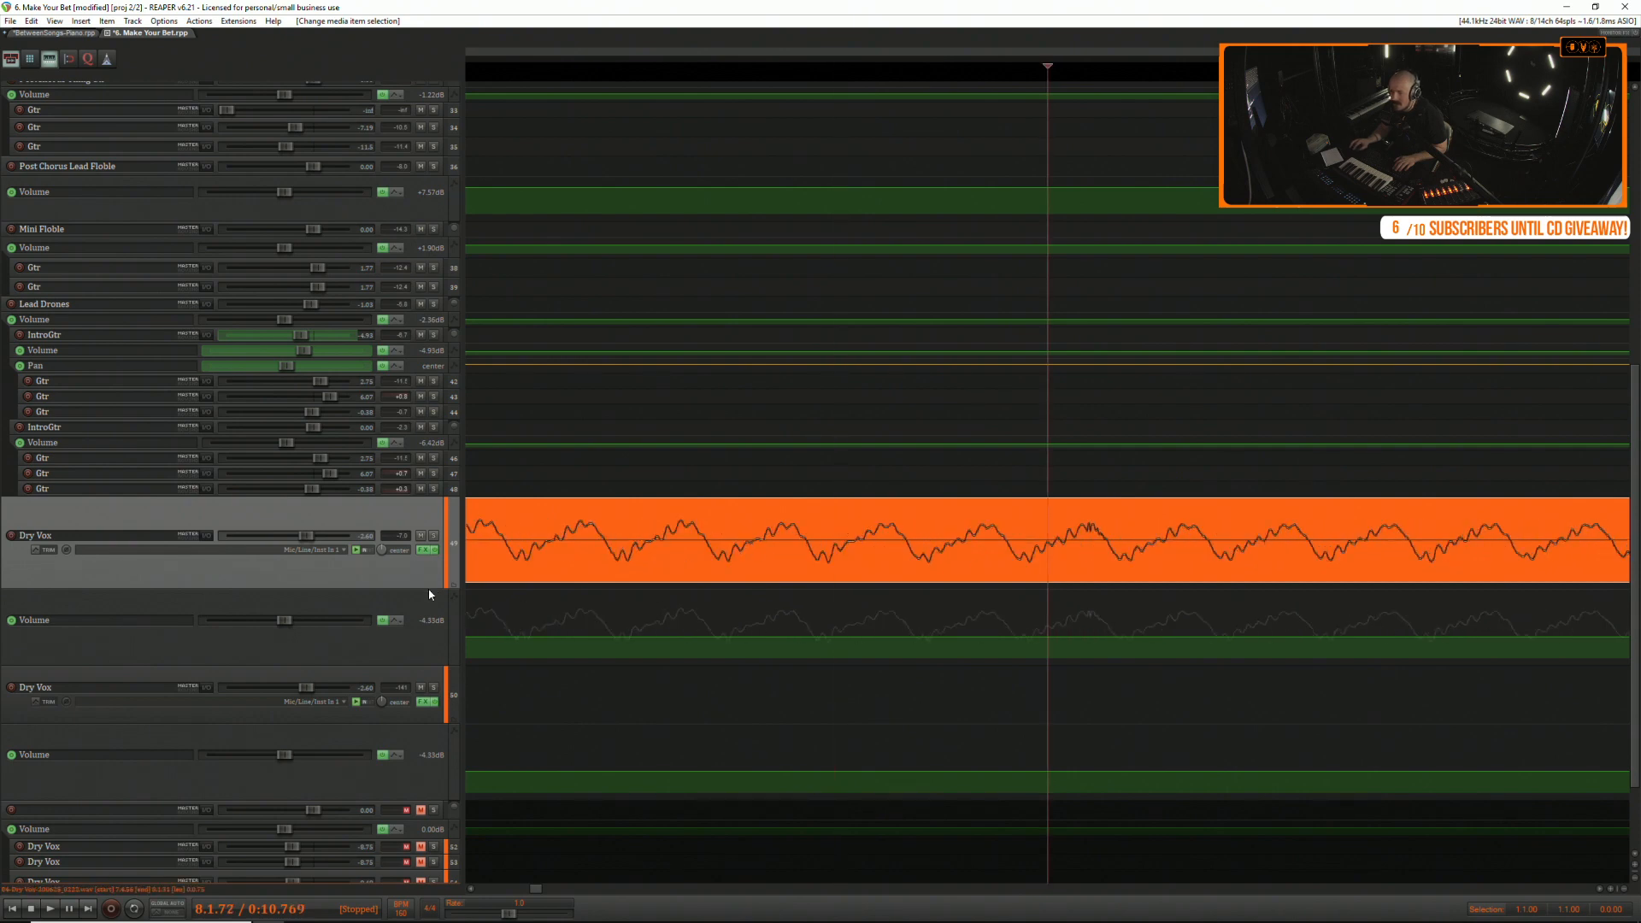
{"action": "left_click_drag", "start_coordinate": [430, 595], "coordinate": [417, 760]}
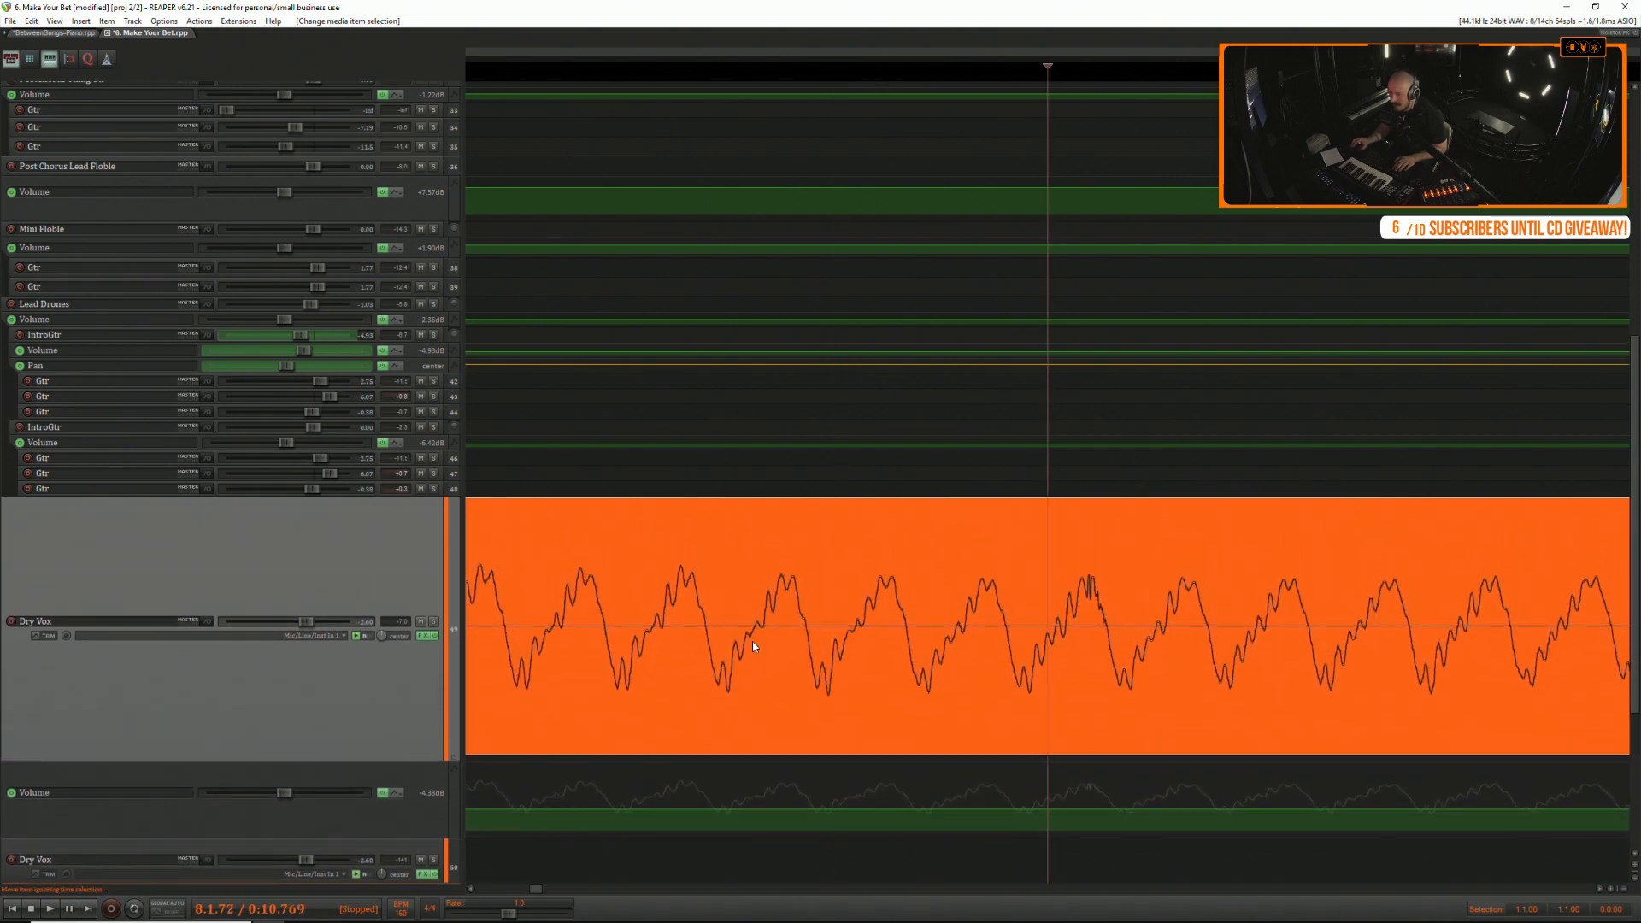
{"action": "scroll", "coordinate": [1091, 566], "scroll_direction": "up", "scroll_amount": 3}
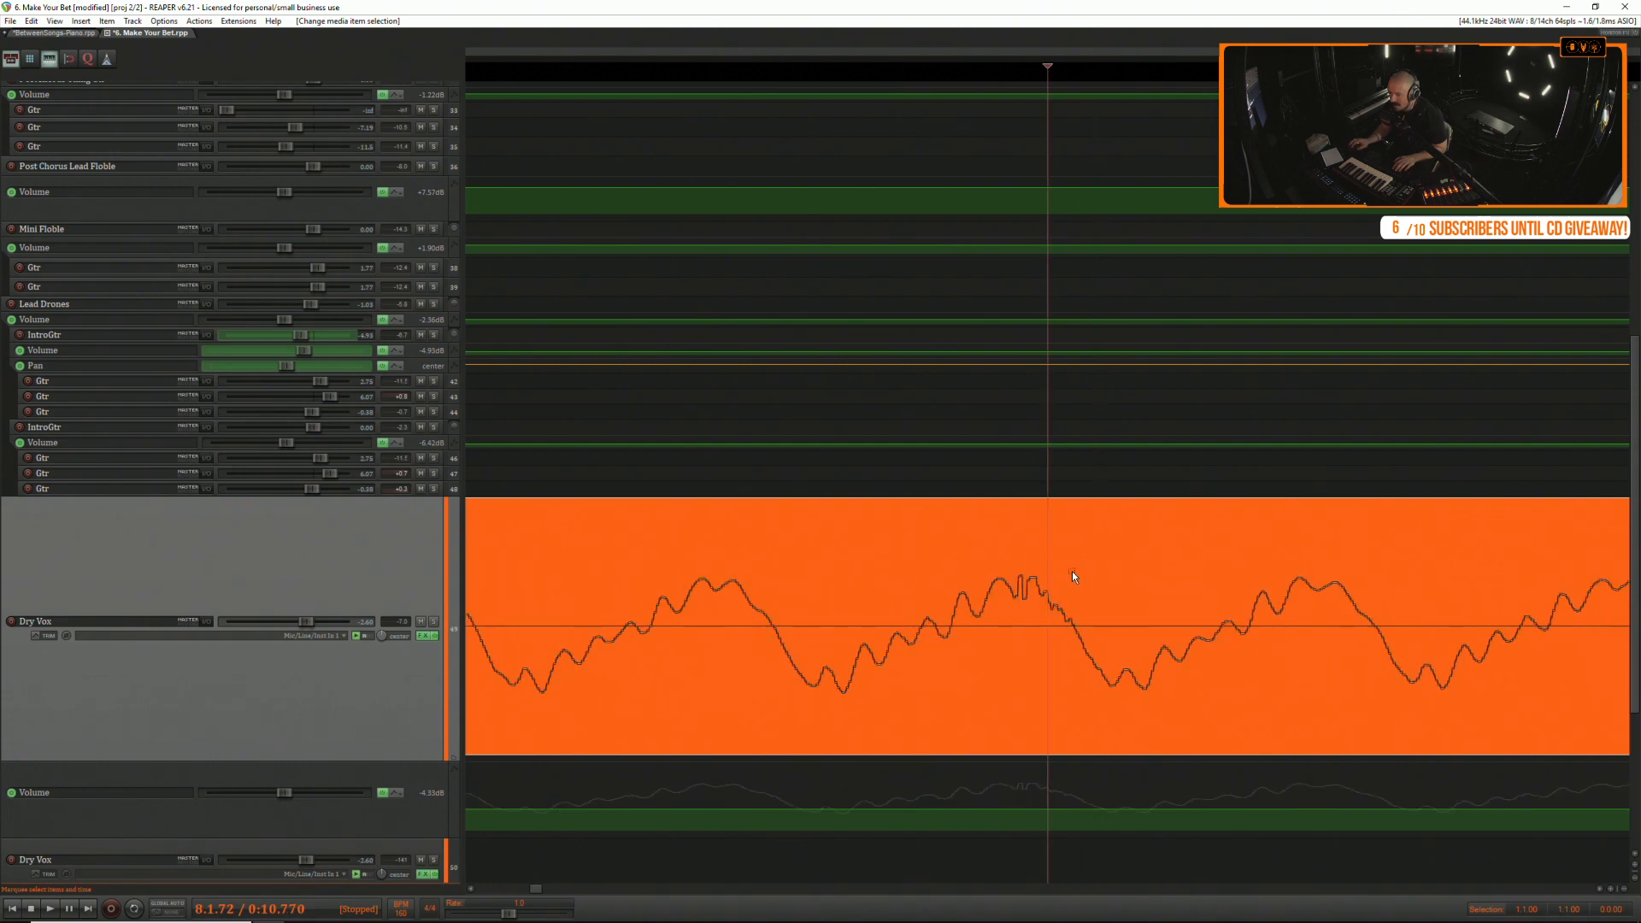
{"action": "scroll", "coordinate": [1071, 571], "scroll_direction": "down", "scroll_amount": 2}
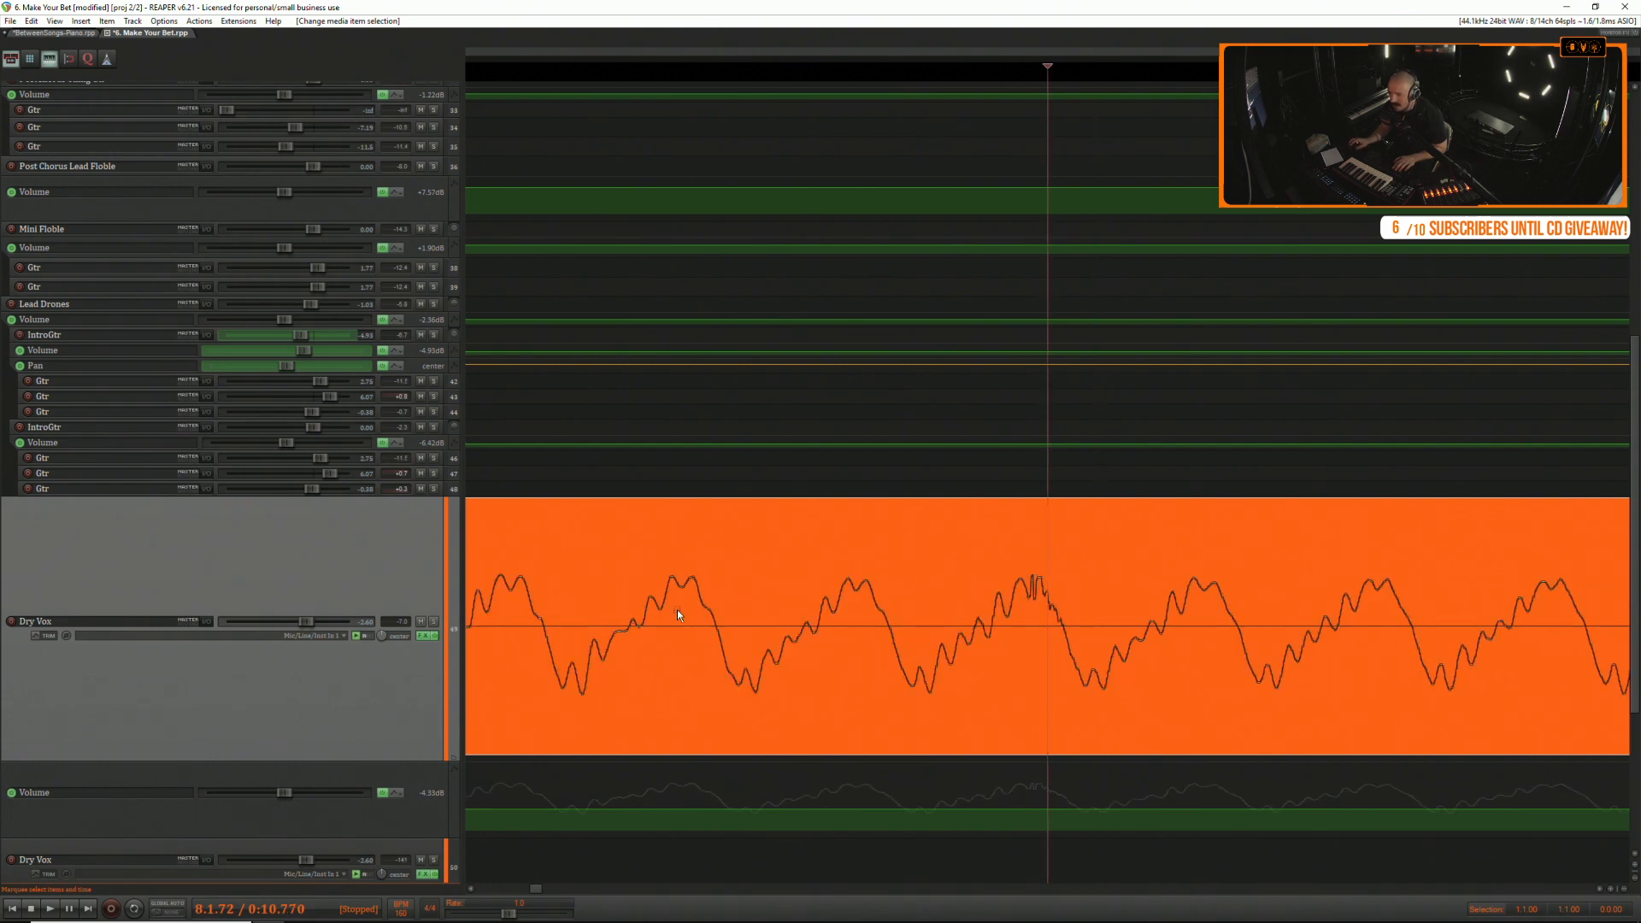
Try to cover the jagged waveform peak near 8.1.73 with a copy of the two preceding cycles and adjust both crossfades.
{"action": "left_click_drag", "start_coordinate": [561, 600], "coordinate": [915, 602]}
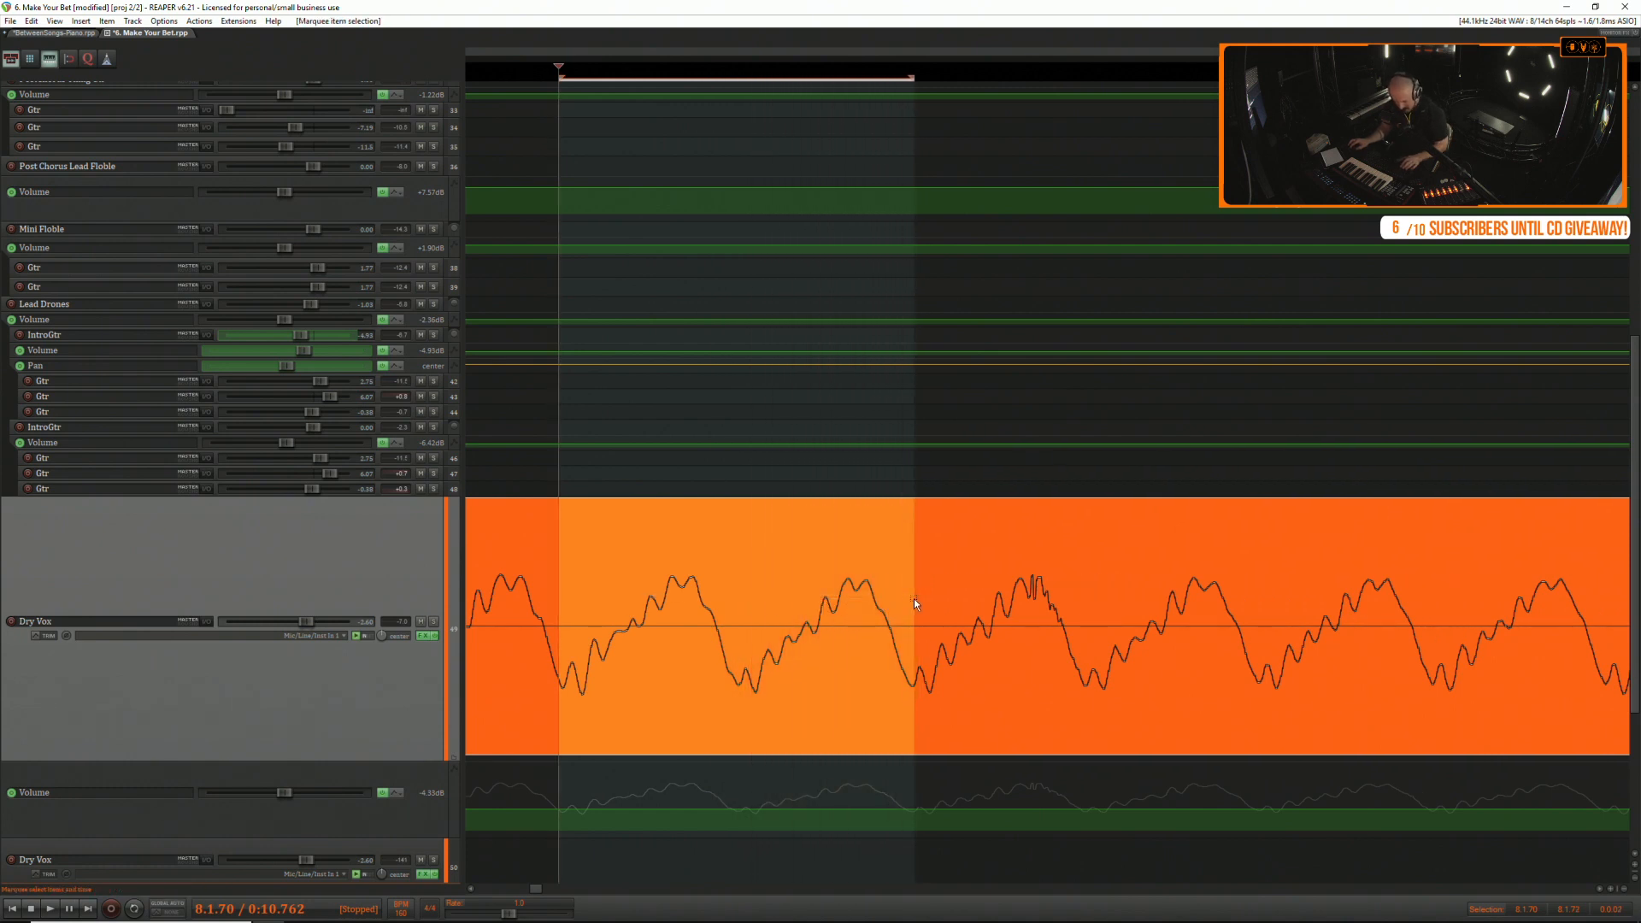
{"action": "key", "text": "ctrl+c"}
{"action": "left_click", "coordinate": [914, 593]}
{"action": "key", "text": "ctrl+v"}
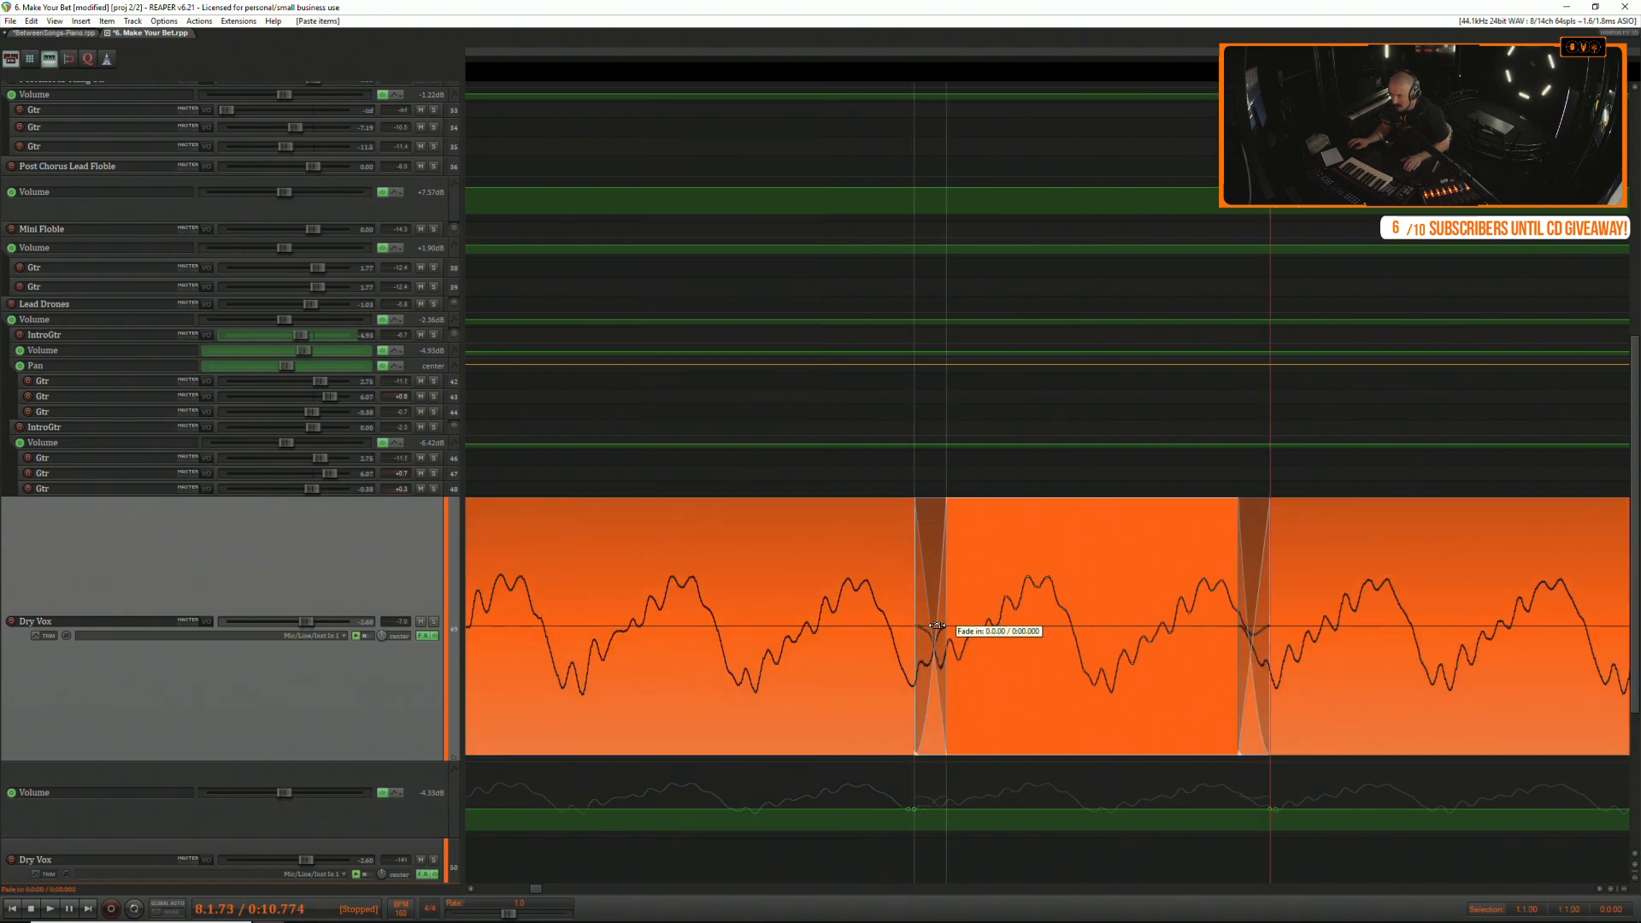
{"action": "left_click_drag", "start_coordinate": [937, 626], "coordinate": [901, 626]}
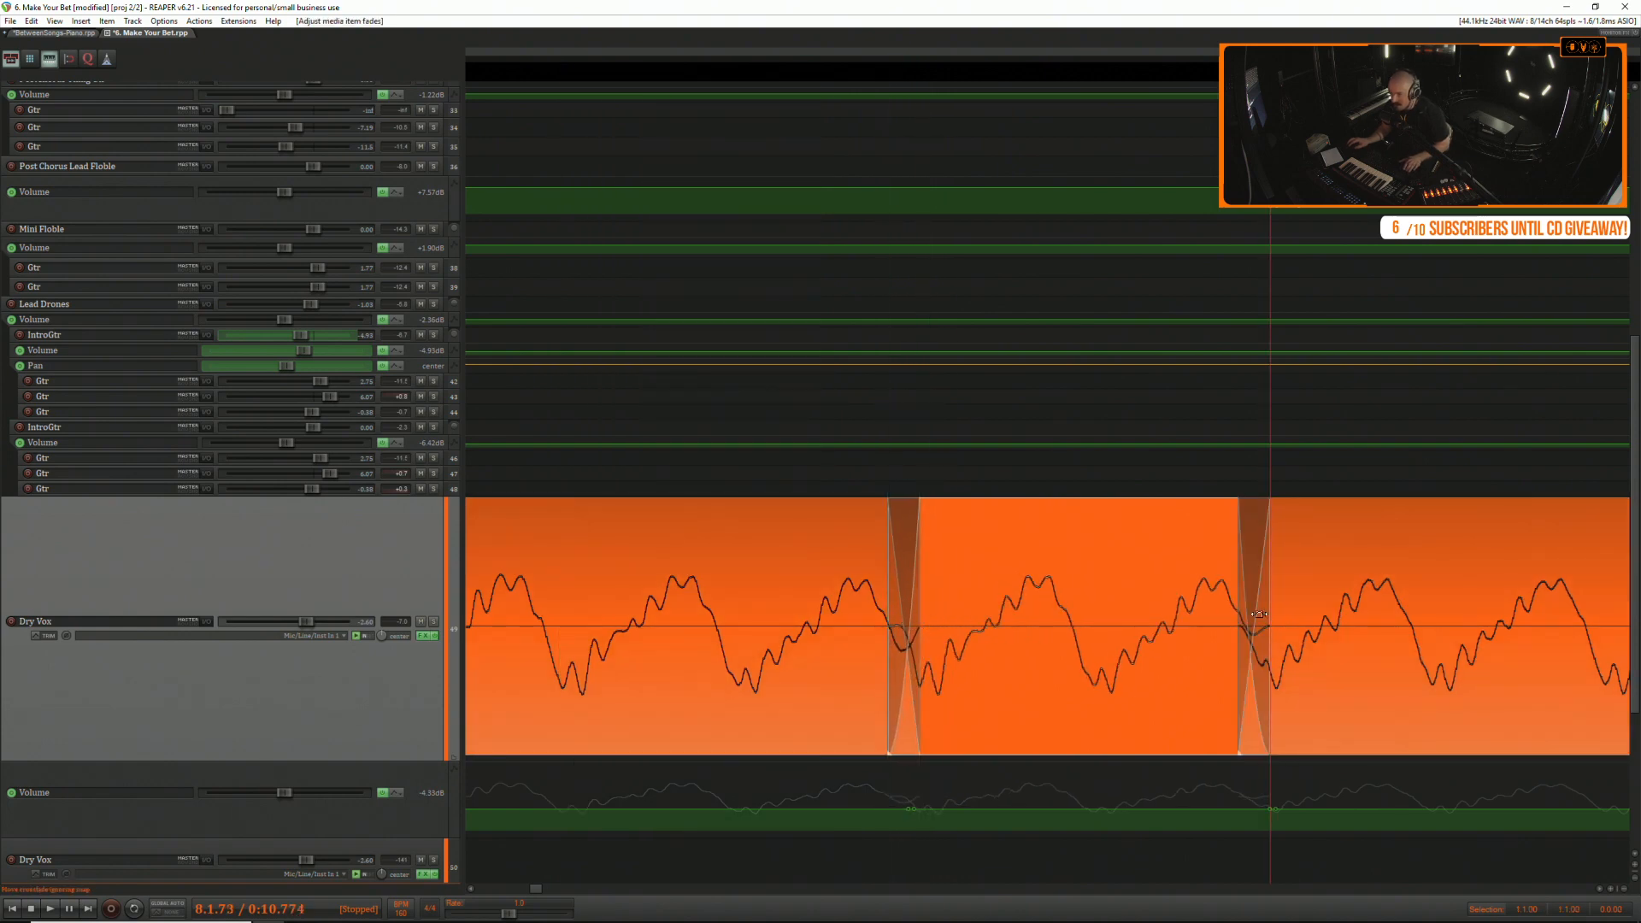
{"action": "left_click_drag", "start_coordinate": [1259, 613], "coordinate": [1278, 614]}
Audition the pasted Dry Vox patch, starting from the clip just before the gap.
{"action": "scroll", "coordinate": [1222, 604], "scroll_direction": "down", "scroll_amount": 3}
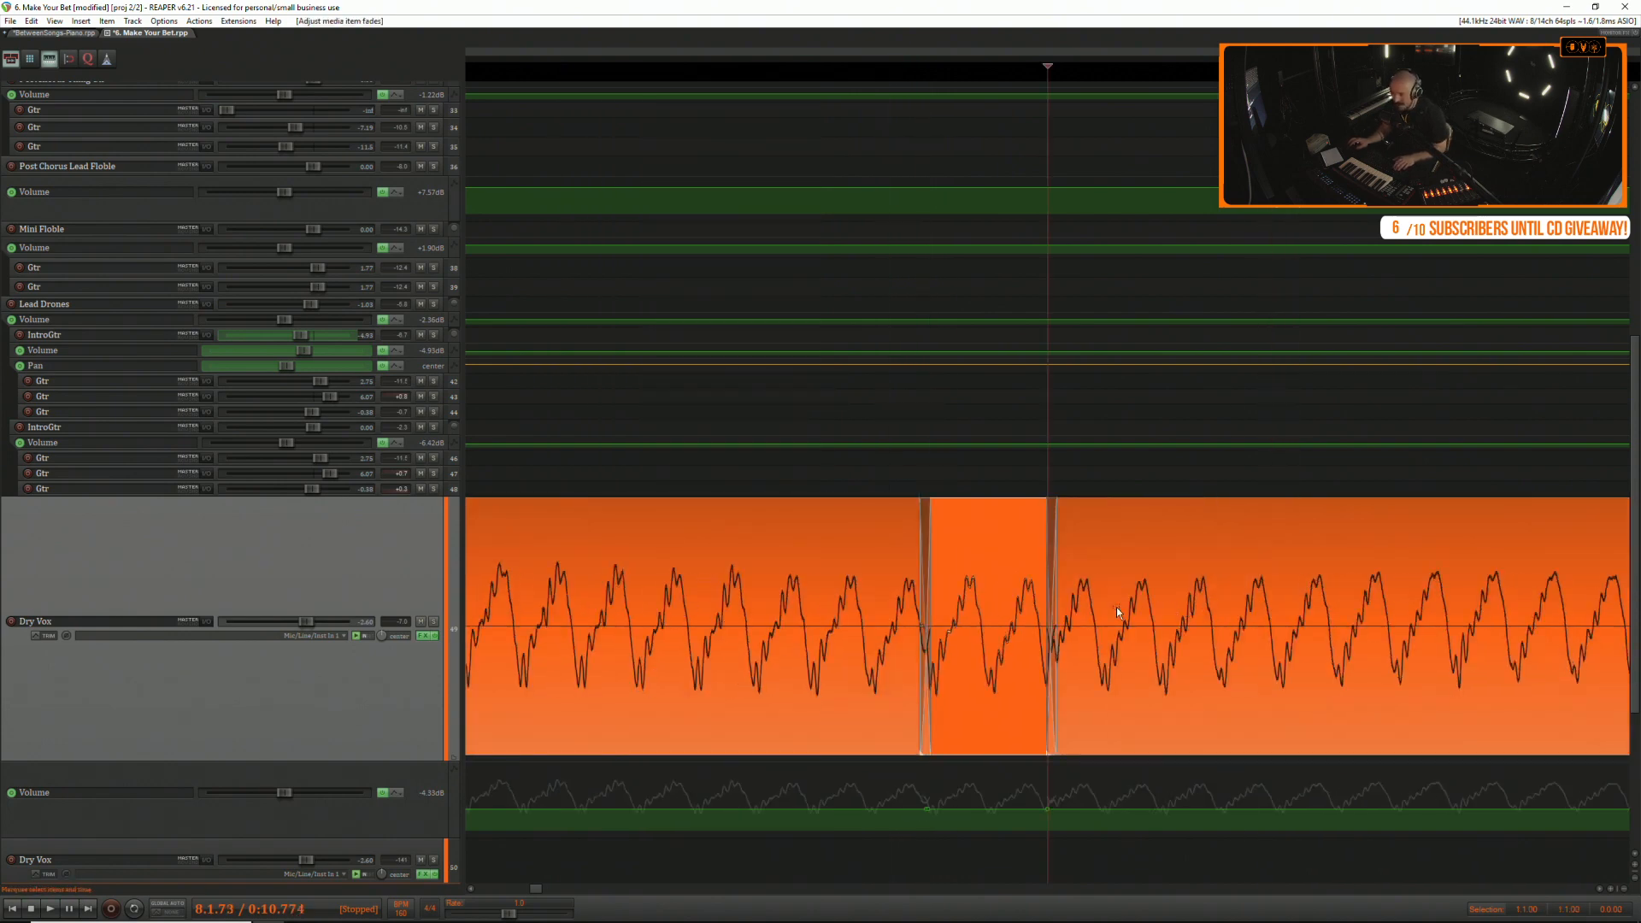
{"action": "scroll", "coordinate": [1116, 607], "scroll_direction": "down", "scroll_amount": 5}
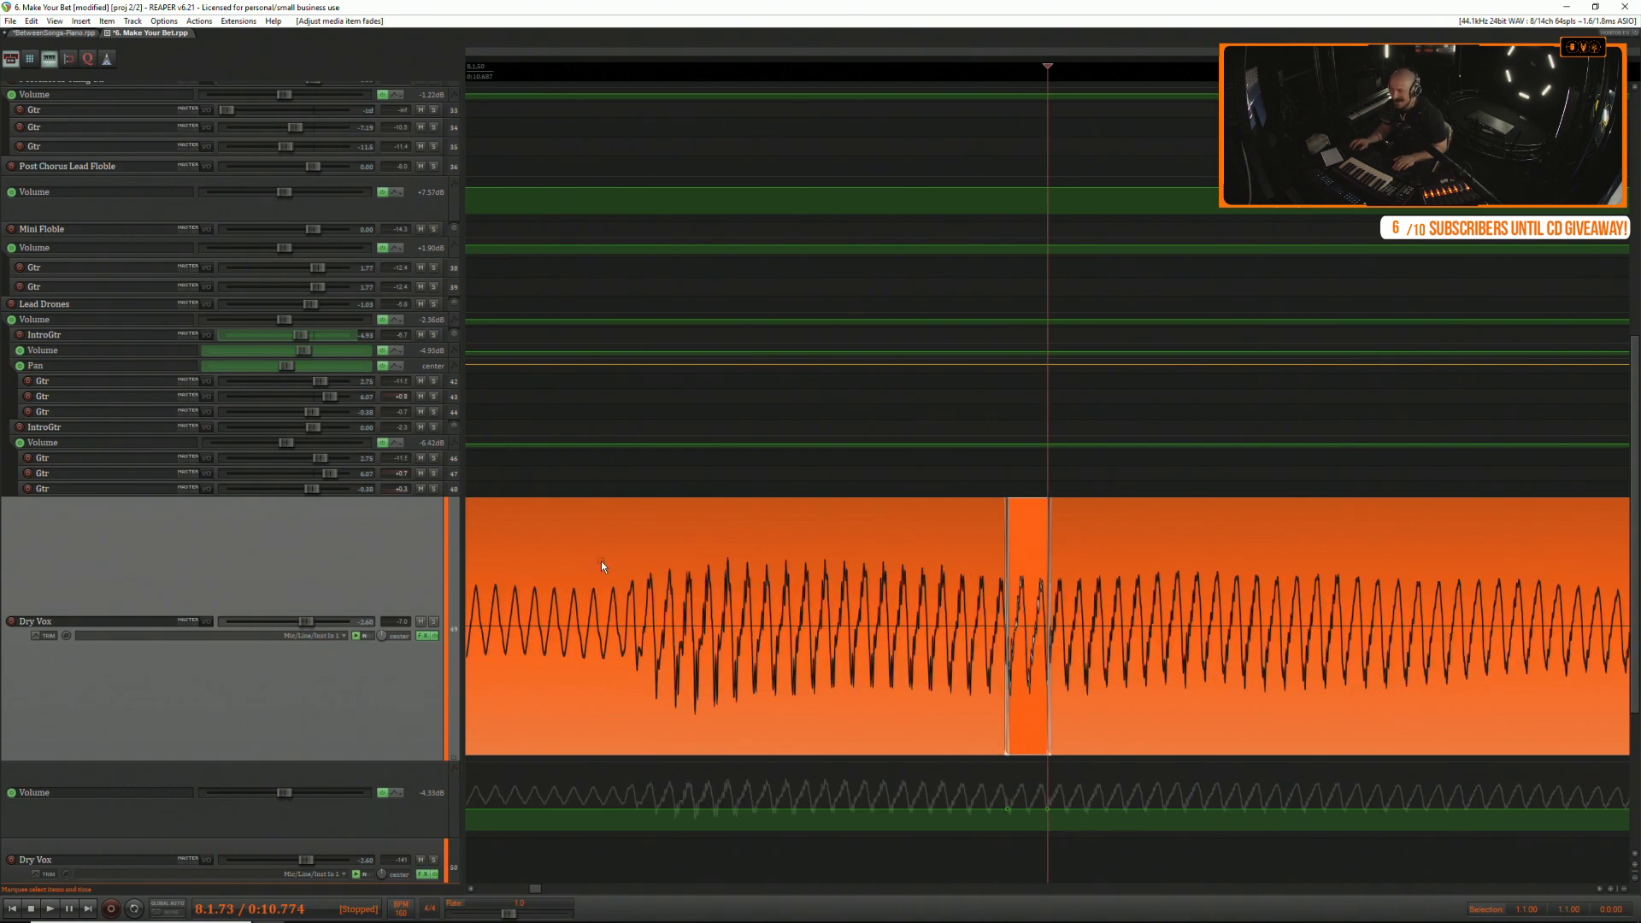
{"action": "left_click", "coordinate": [601, 561]}
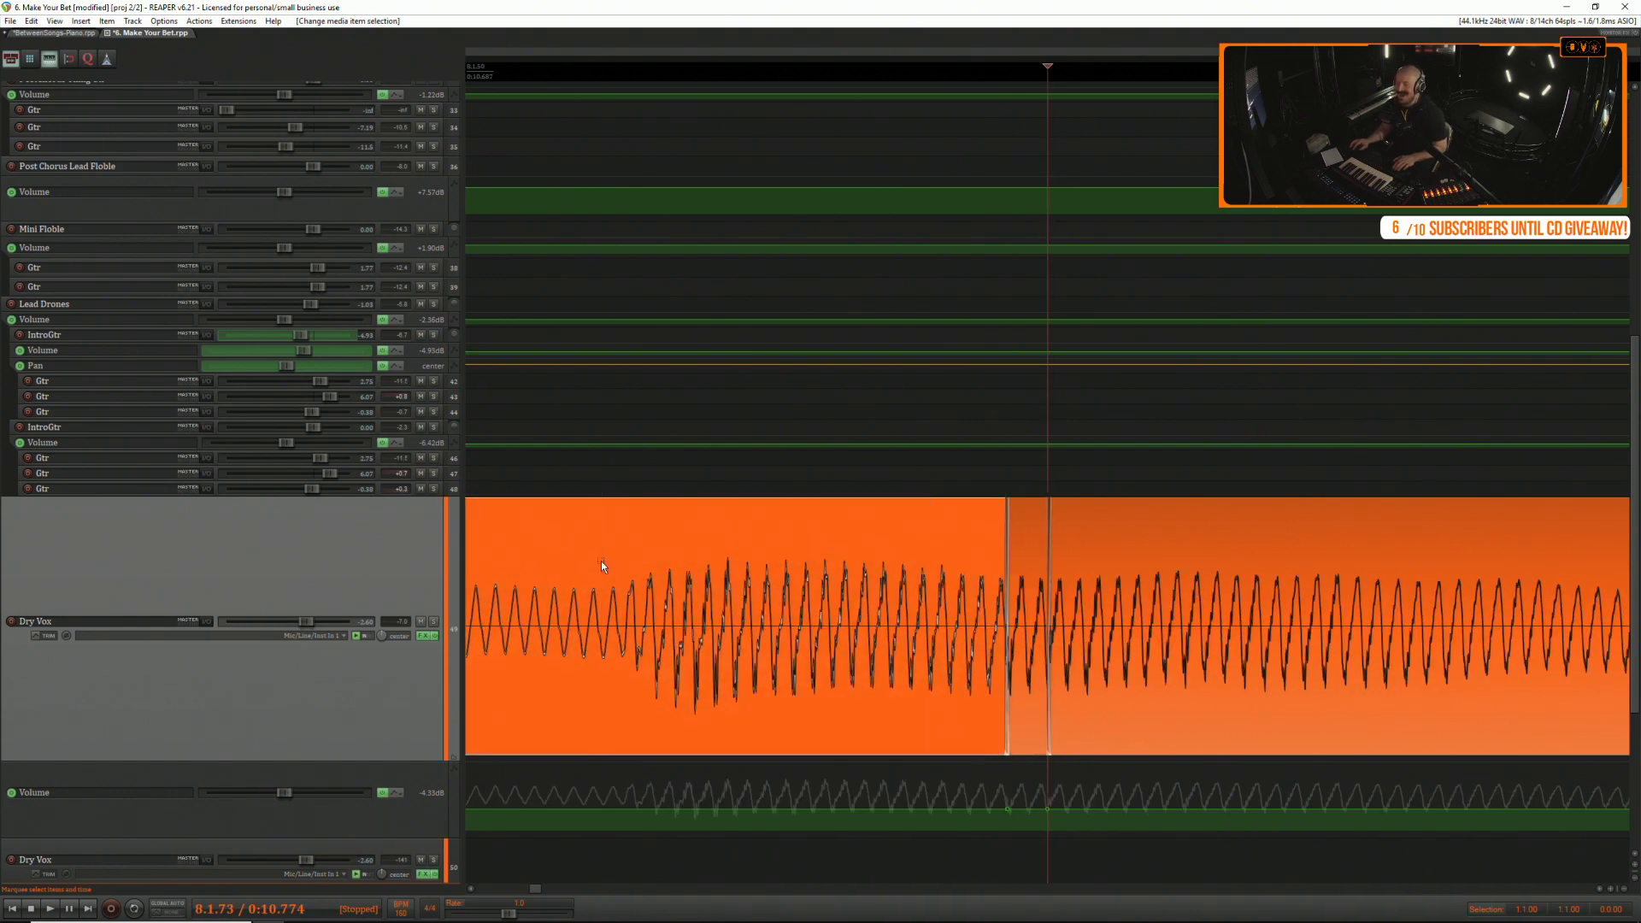
{"action": "scroll", "coordinate": [603, 562], "scroll_direction": "down", "scroll_amount": 2}
{"action": "left_click", "coordinate": [603, 564]}
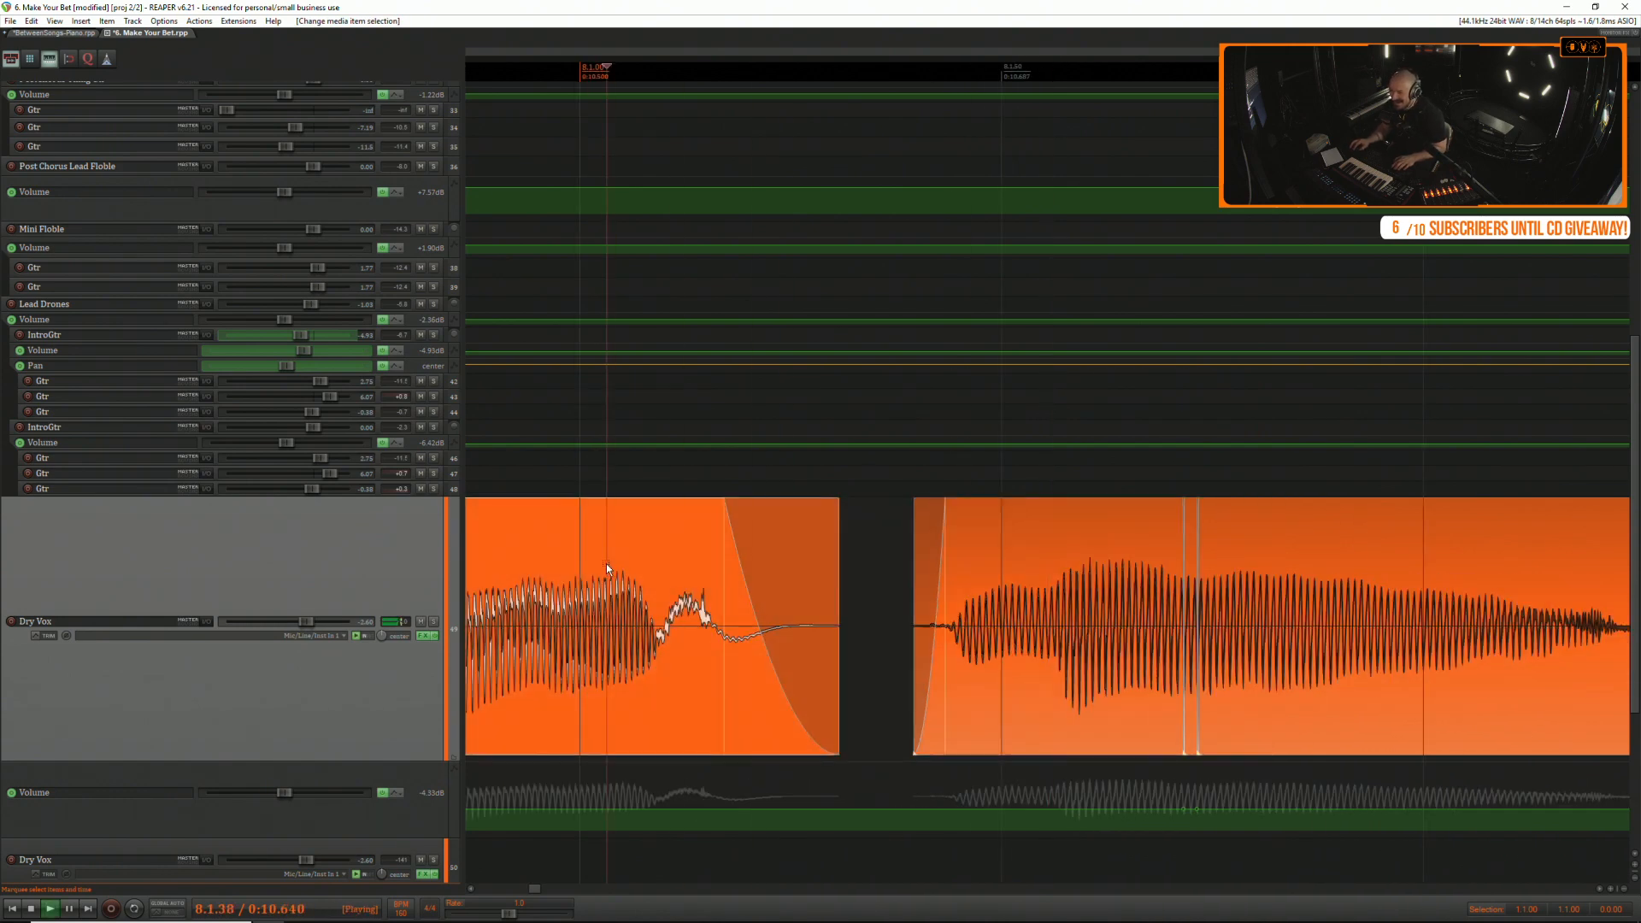
{"action": "scroll", "coordinate": [607, 567], "scroll_direction": "down", "scroll_amount": 2}
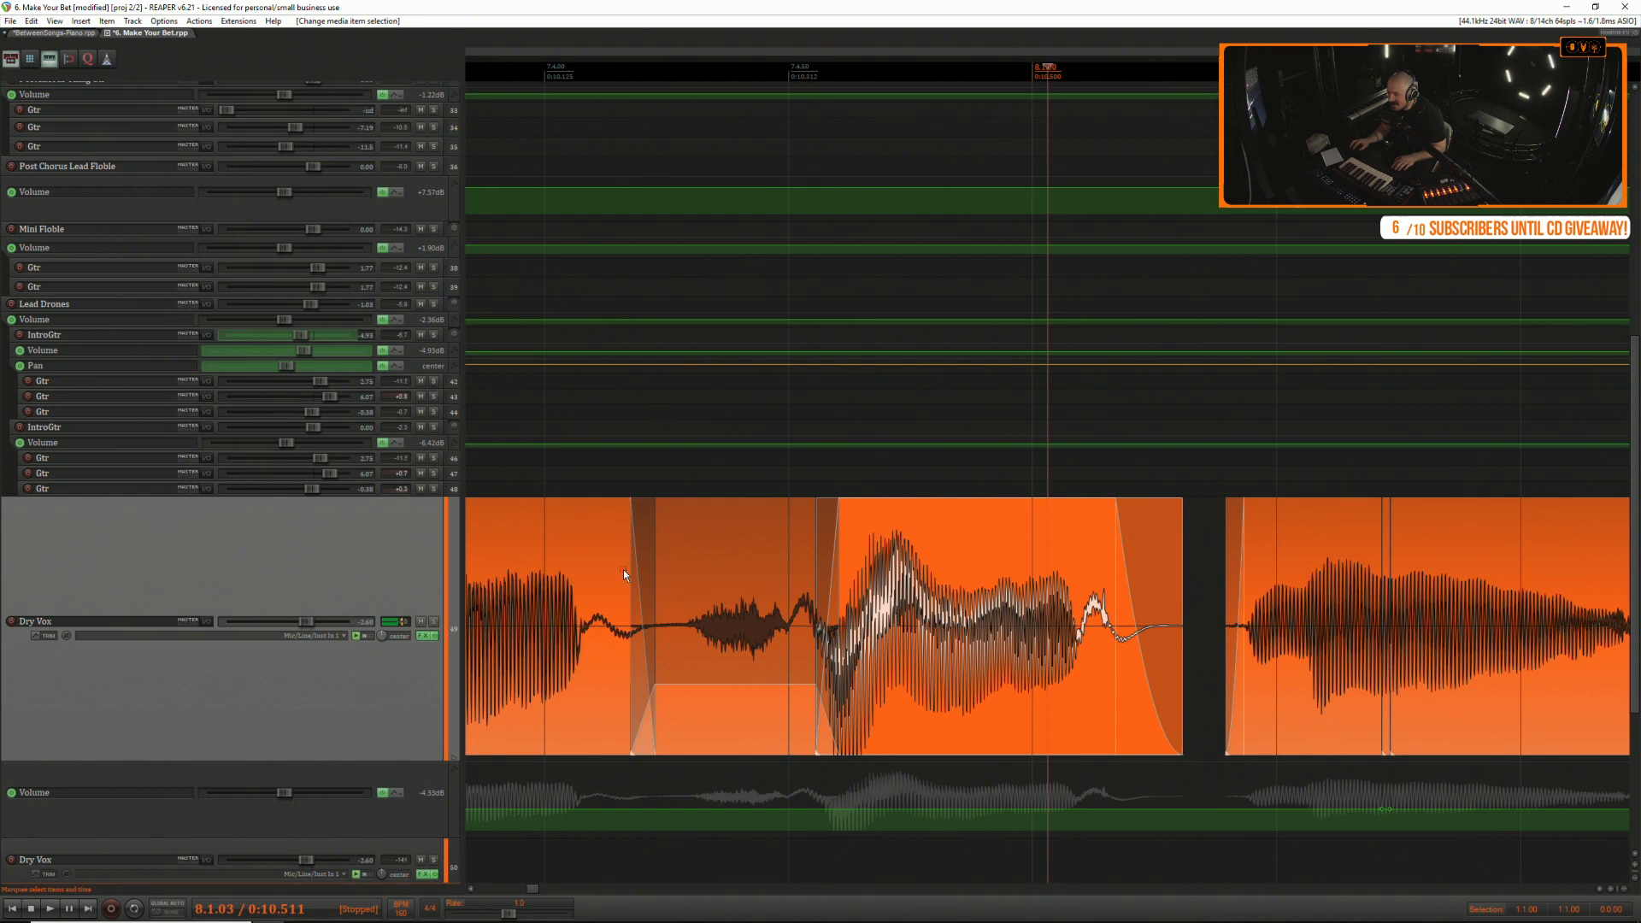
{"action": "left_click", "coordinate": [620, 567]}
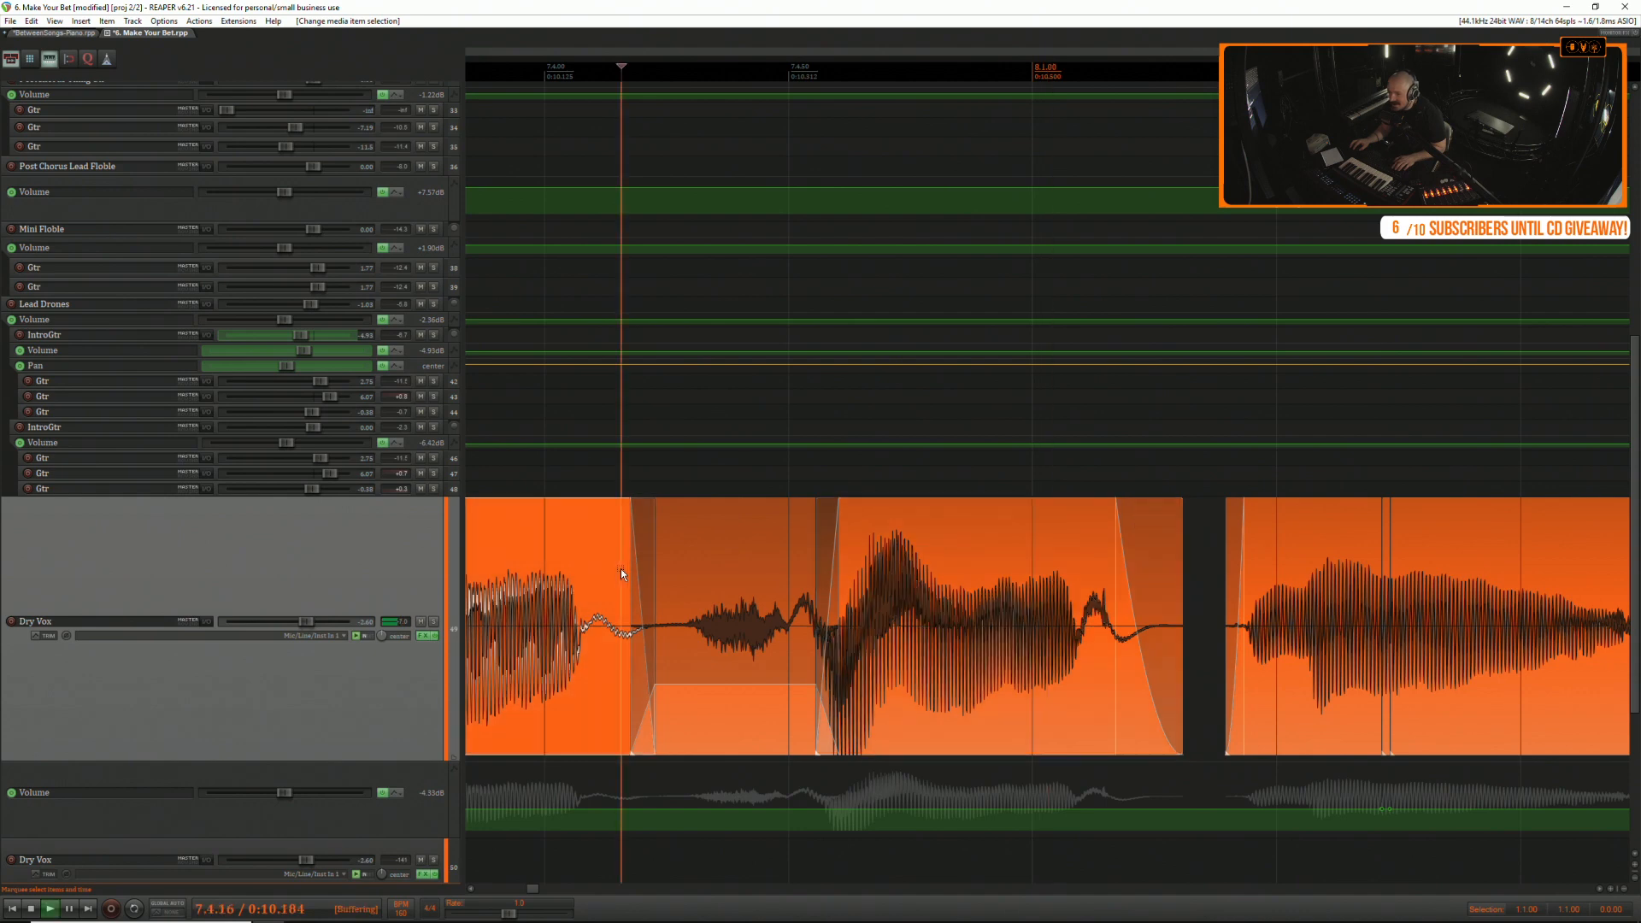
Replay the whole Dry Vox phrase from 7.2.55 and listen across the gap and the pasted patch.
{"action": "scroll", "coordinate": [621, 568], "scroll_direction": "down", "scroll_amount": 2}
{"action": "left_click", "coordinate": [593, 568]}
{"action": "key", "text": "space"}
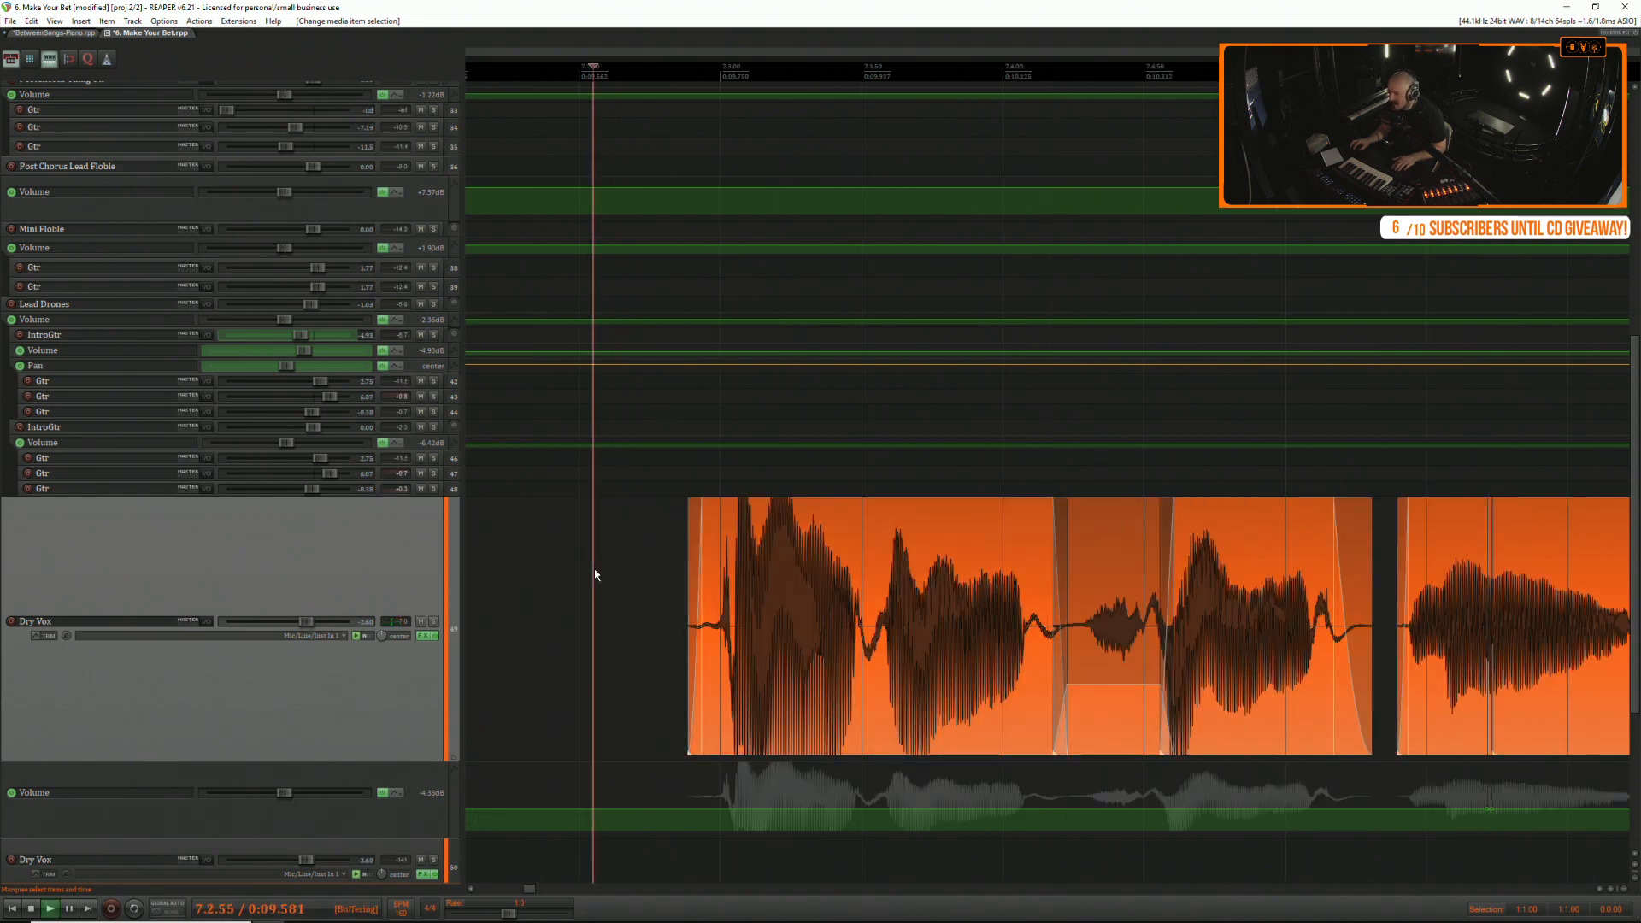
{"action": "key", "text": "space"}
{"action": "scroll", "coordinate": [613, 570], "scroll_direction": "right", "scroll_amount": 2}
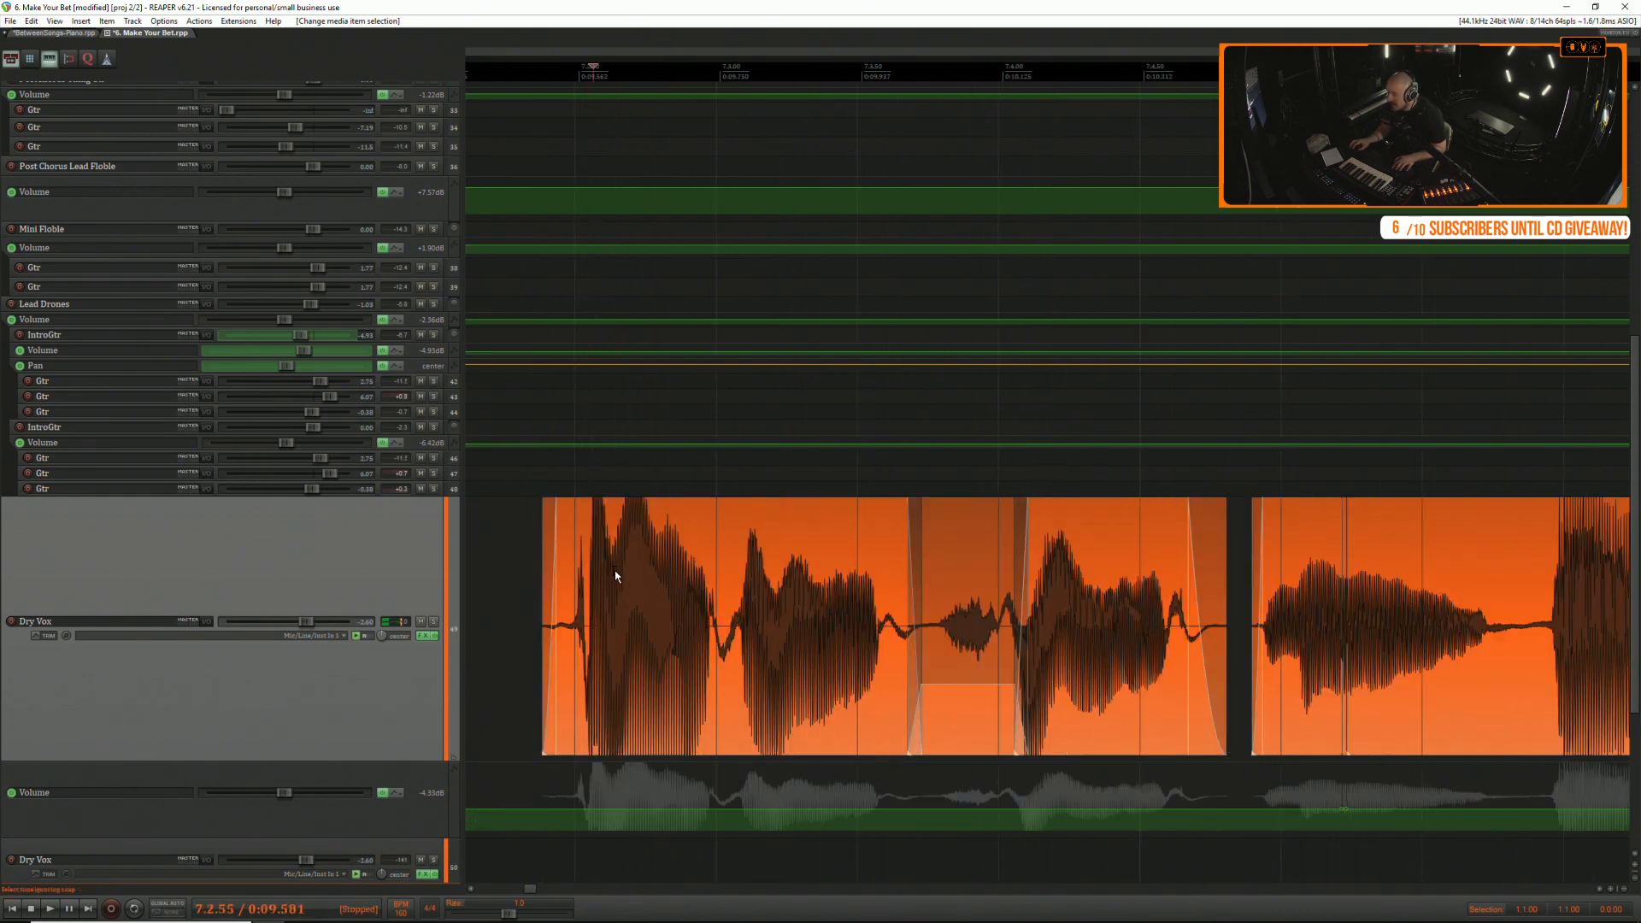
{"action": "key", "text": "space"}
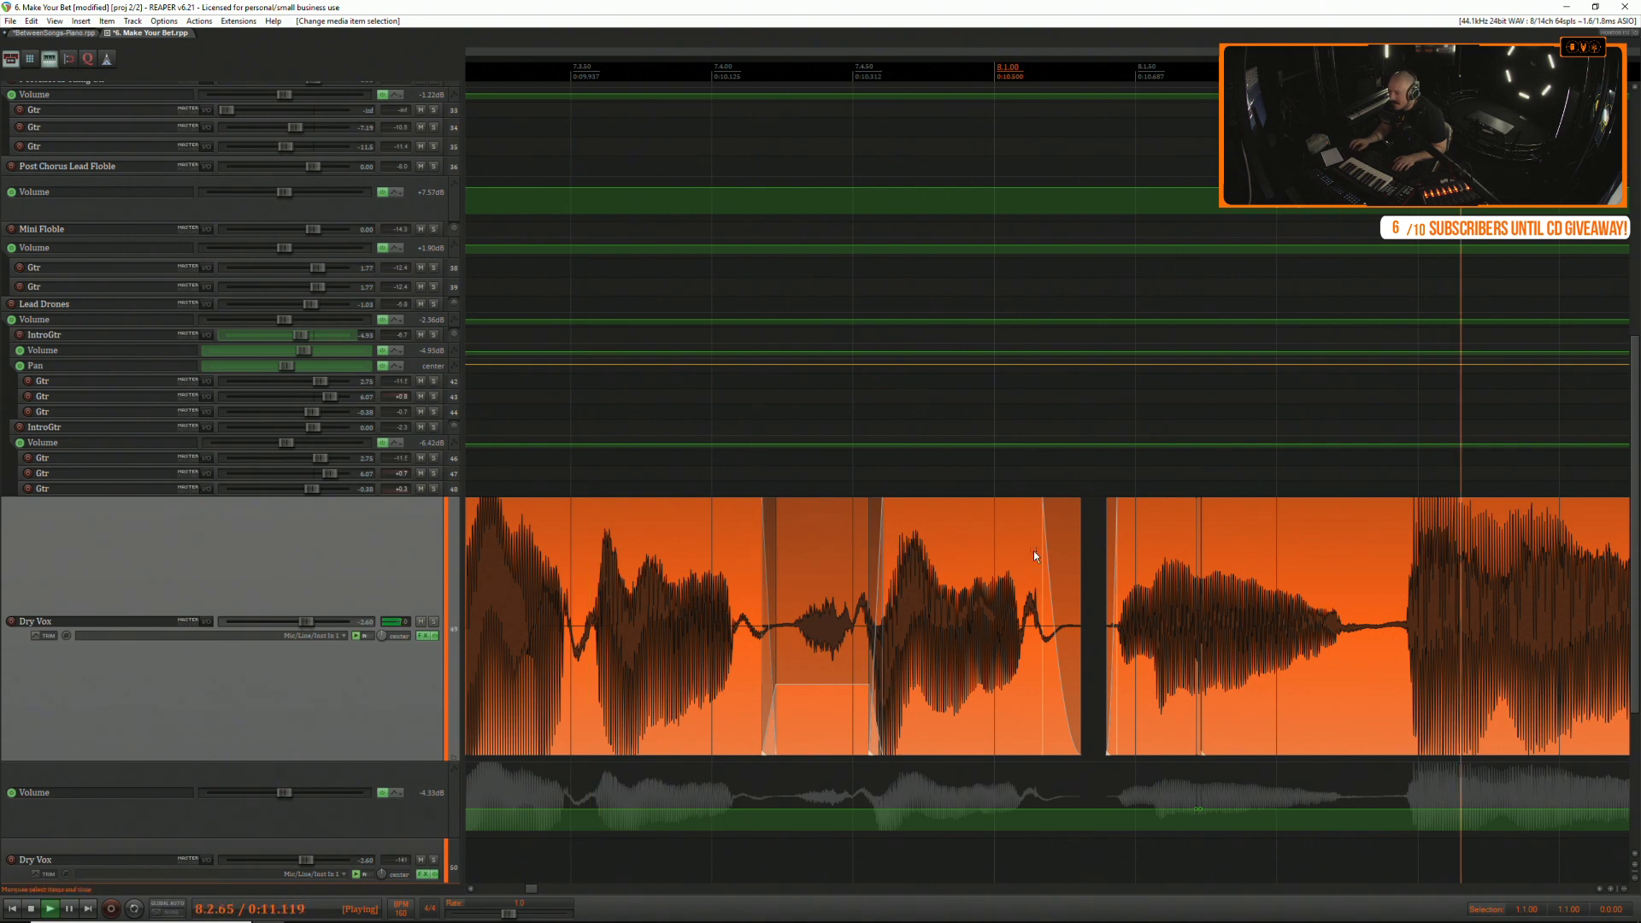
{"action": "key", "text": "space"}
{"action": "key", "text": "space"}
{"action": "key", "text": "space"}
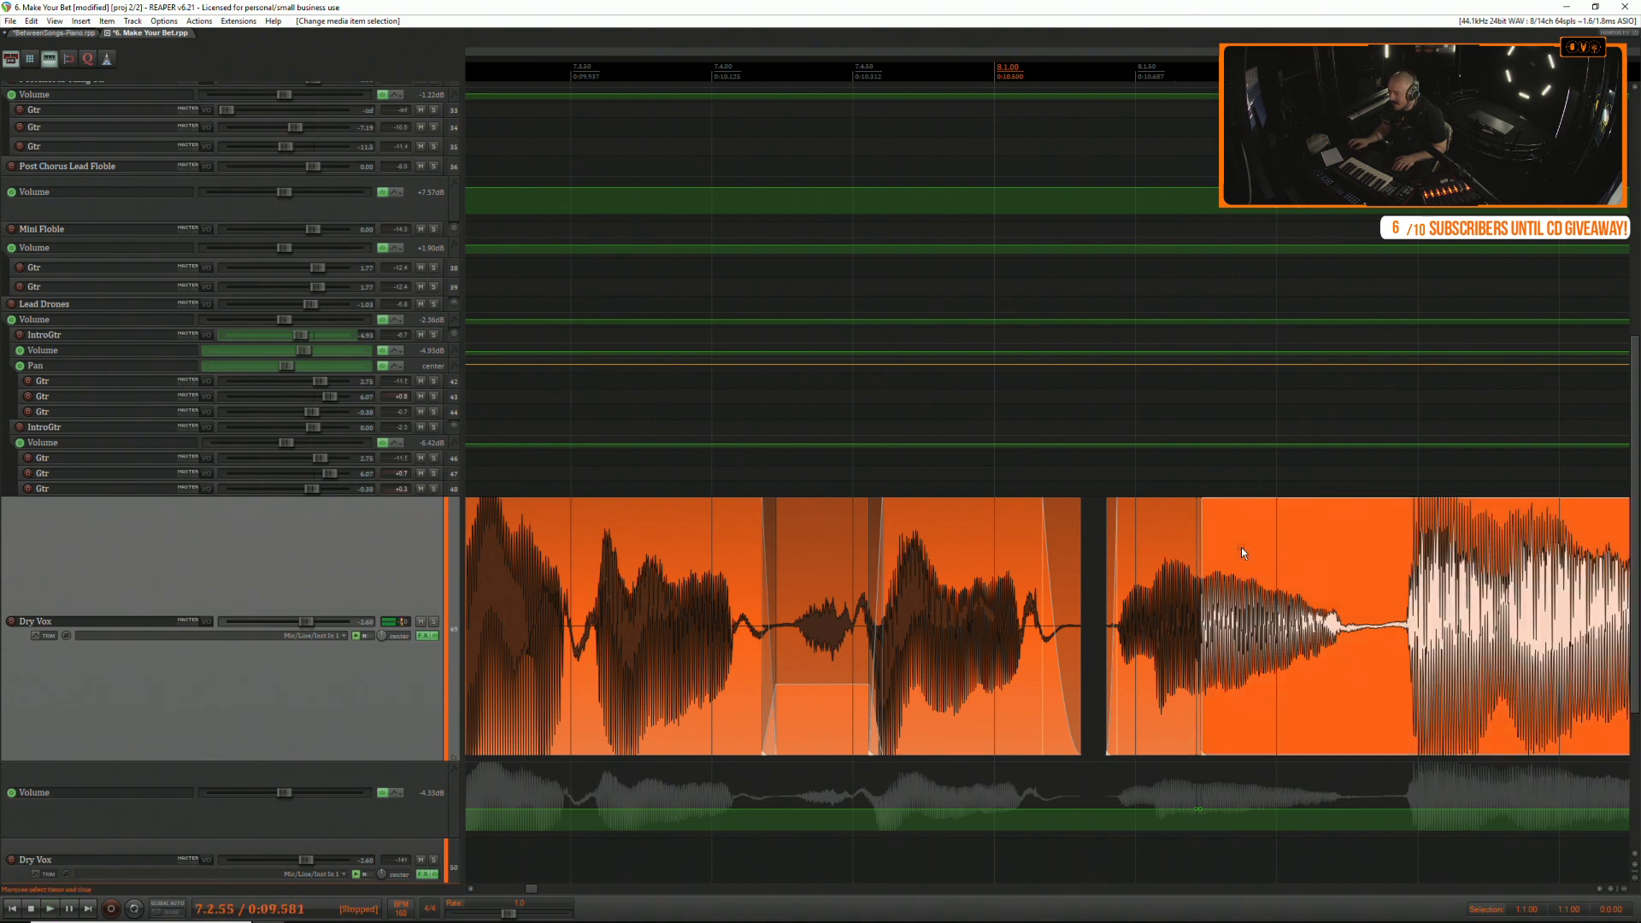
Examine the waveform cycles following the pasted patch, around 8.1.84, for further irregularities.
{"action": "scroll", "coordinate": [1231, 547], "scroll_direction": "up", "scroll_amount": 10}
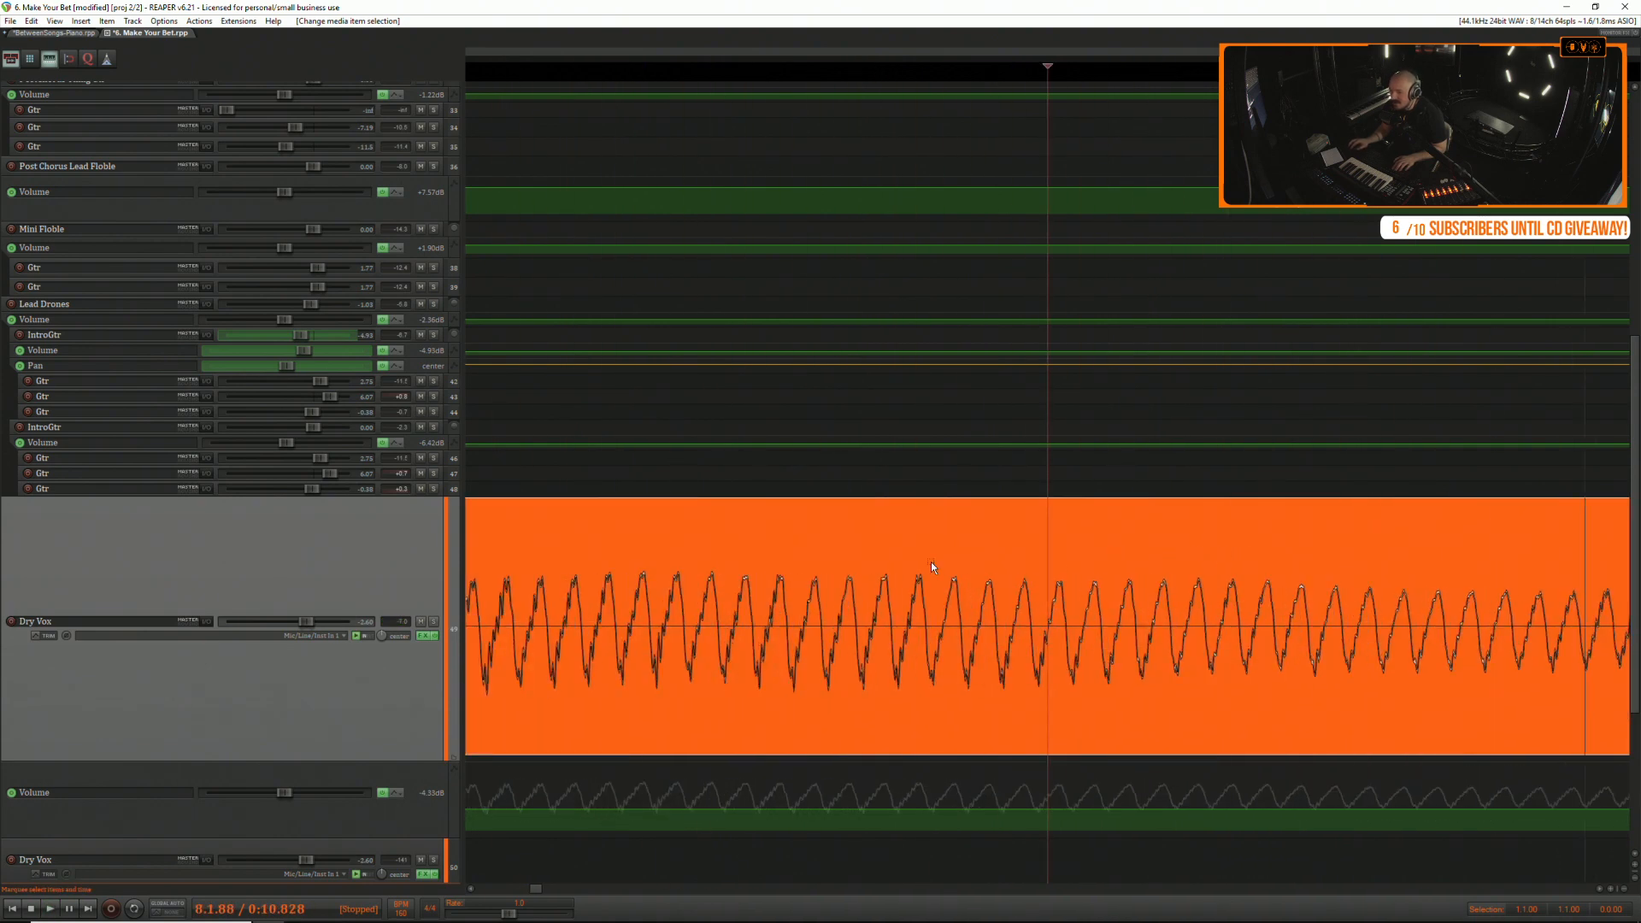
{"action": "scroll", "coordinate": [929, 556], "scroll_direction": "up", "scroll_amount": 3}
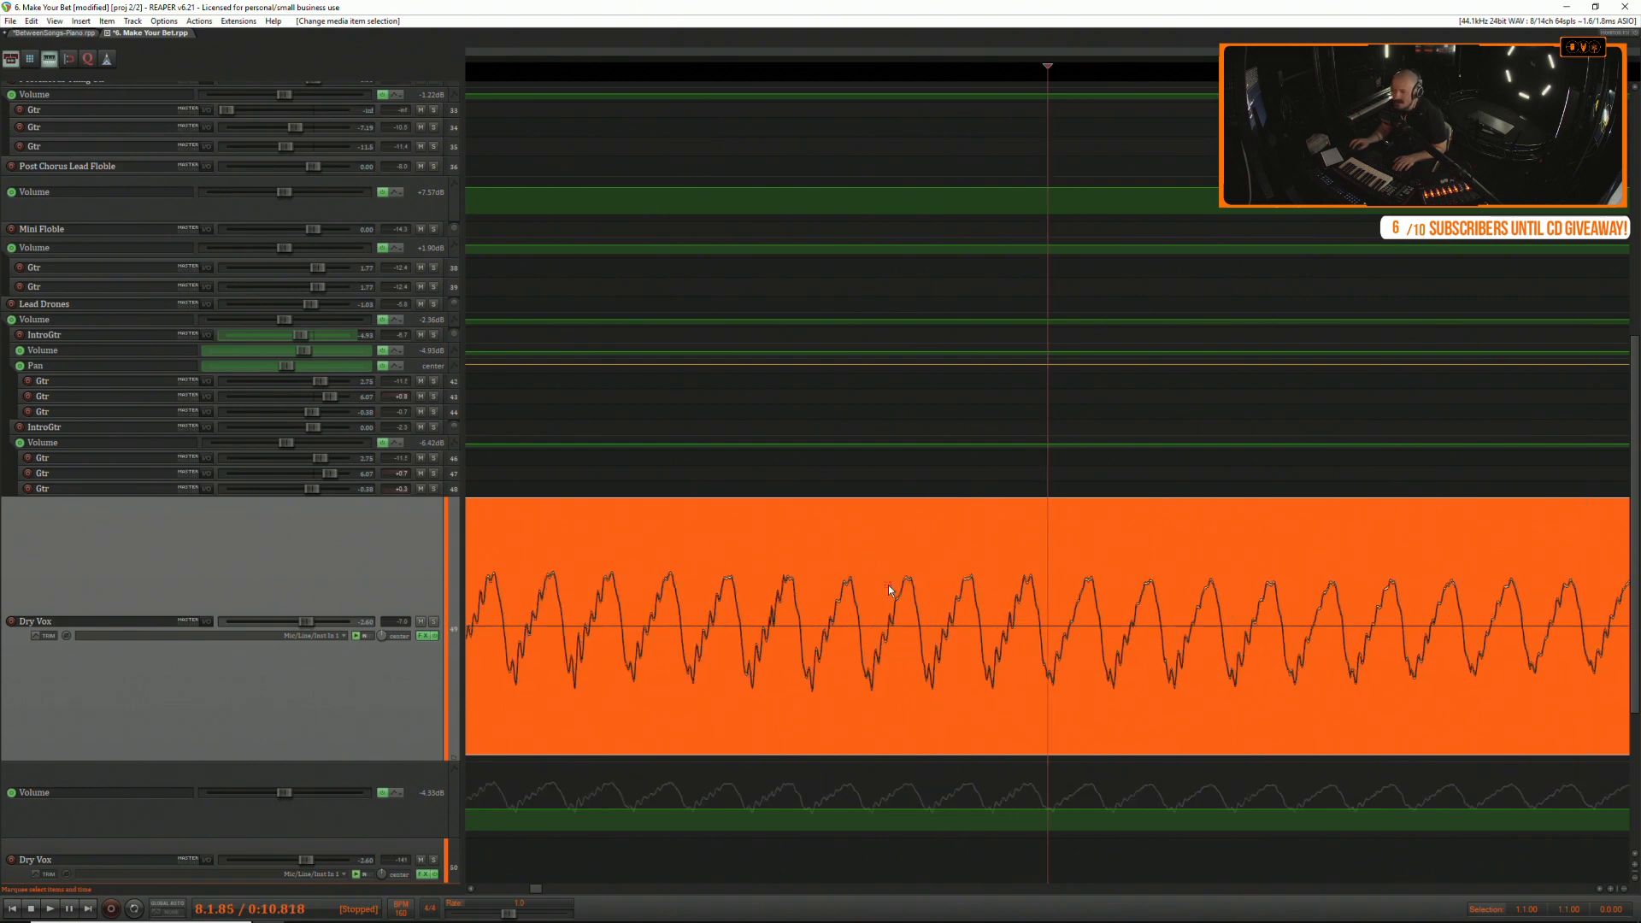
{"action": "scroll", "coordinate": [962, 583], "scroll_direction": "up", "scroll_amount": 6}
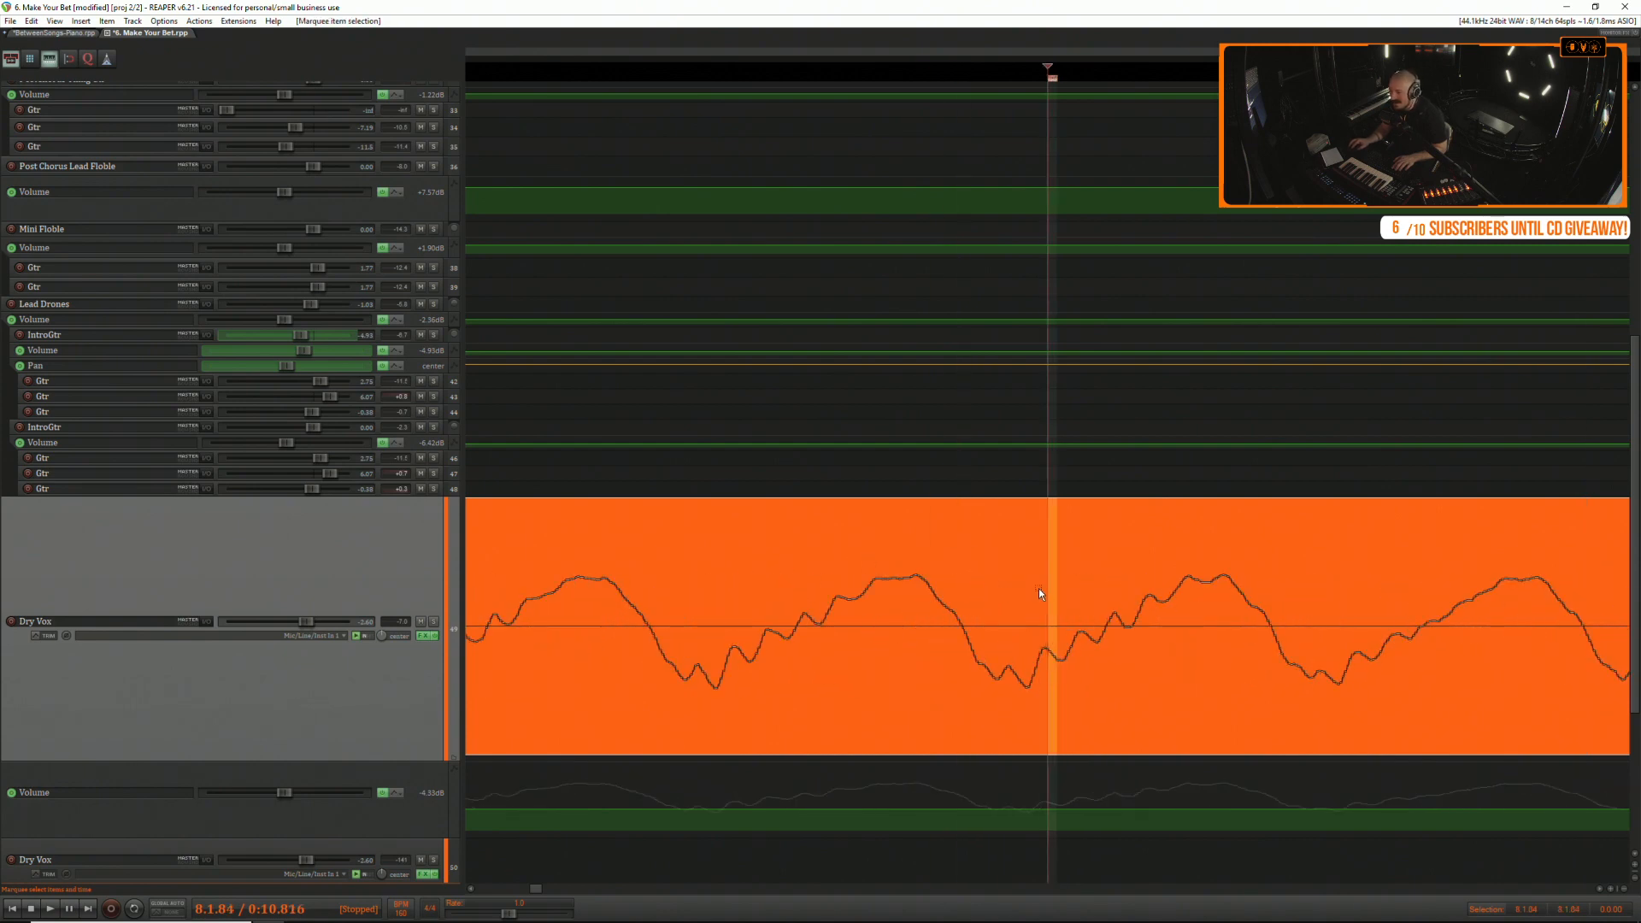
{"action": "scroll", "coordinate": [1047, 590], "scroll_direction": "down", "scroll_amount": 4}
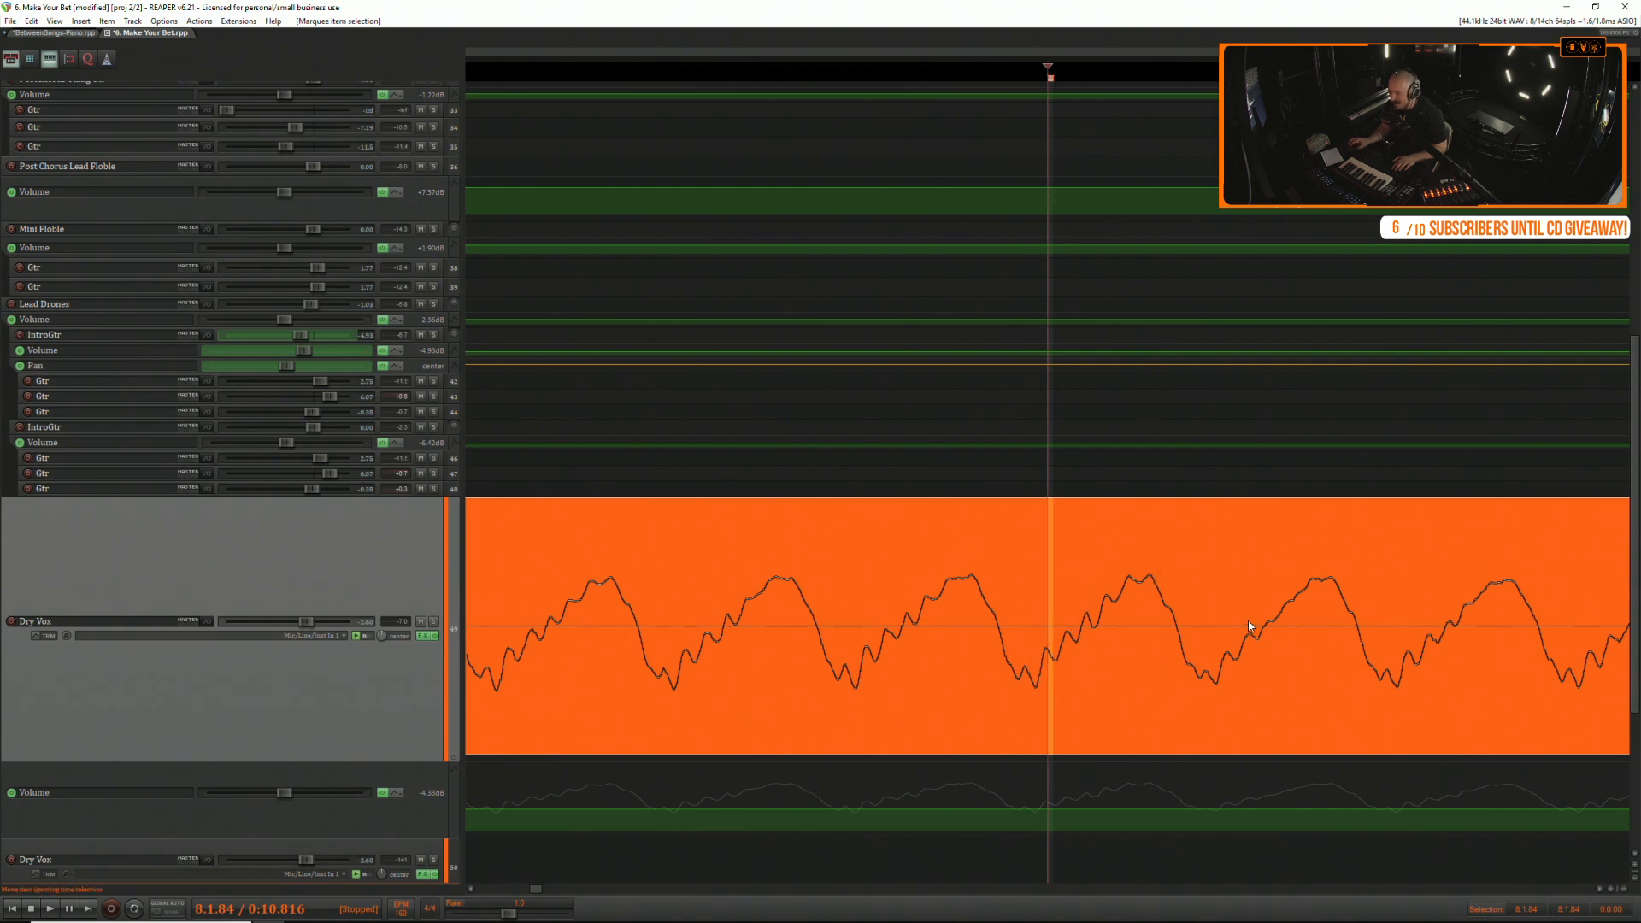
{"action": "scroll", "coordinate": [655, 582], "scroll_direction": "down", "scroll_amount": 10}
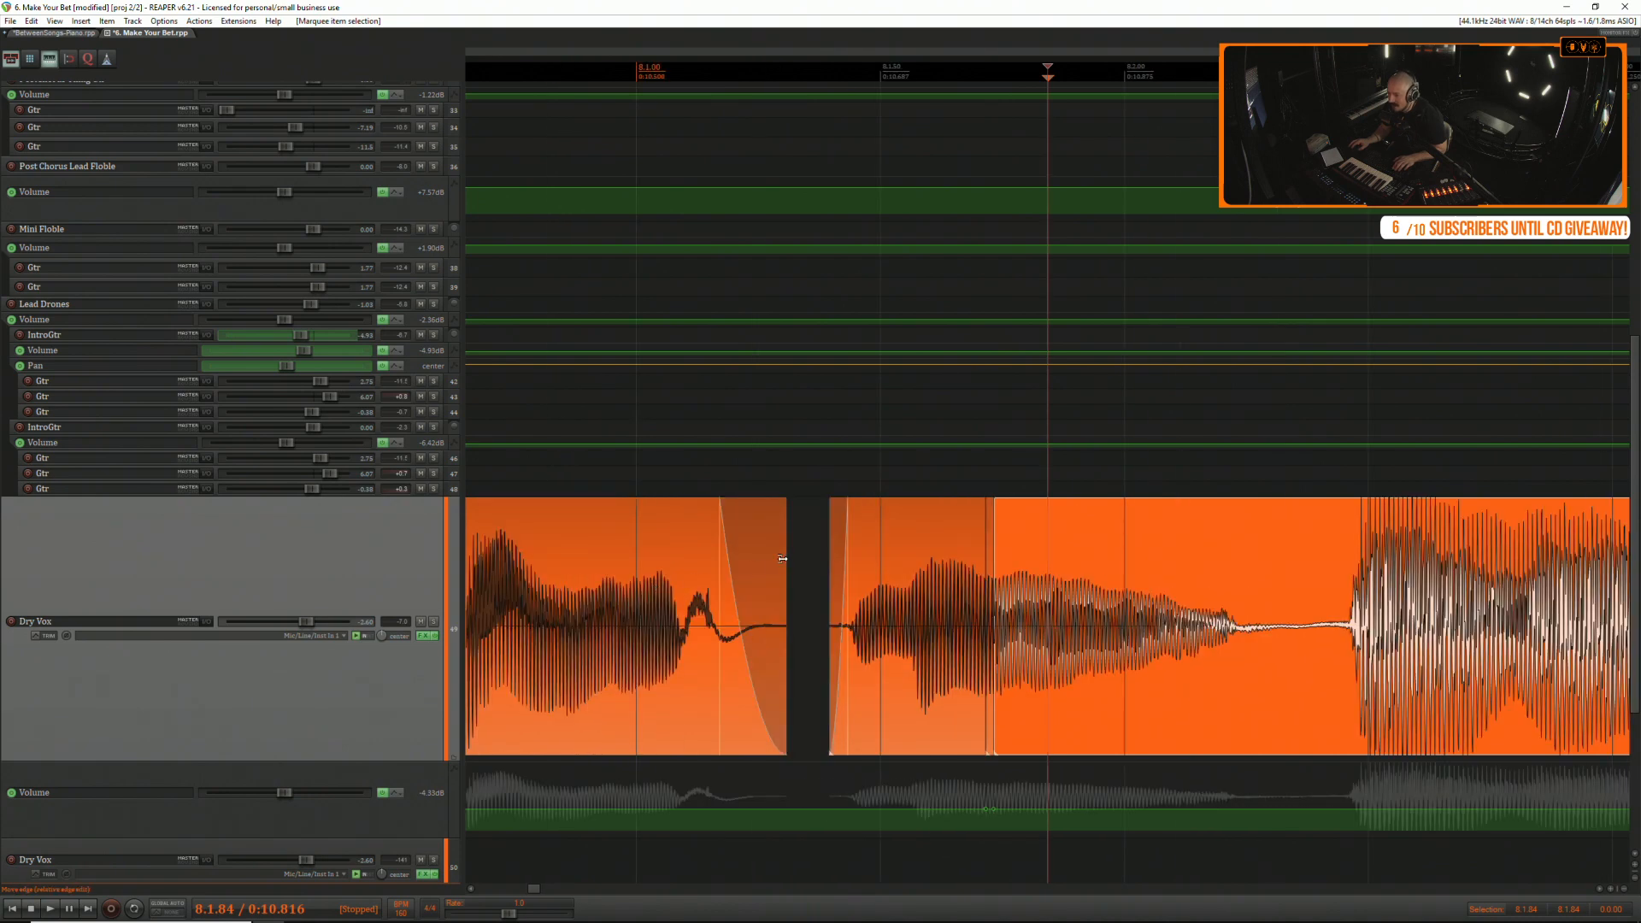
Audition the Dry Vox from within the gap, and once more from just before the phrase starts.
{"action": "left_click", "coordinate": [813, 556]}
{"action": "key", "text": "space"}
{"action": "key", "text": "space"}
{"action": "scroll", "coordinate": [809, 557], "scroll_direction": "down", "scroll_amount": 2}
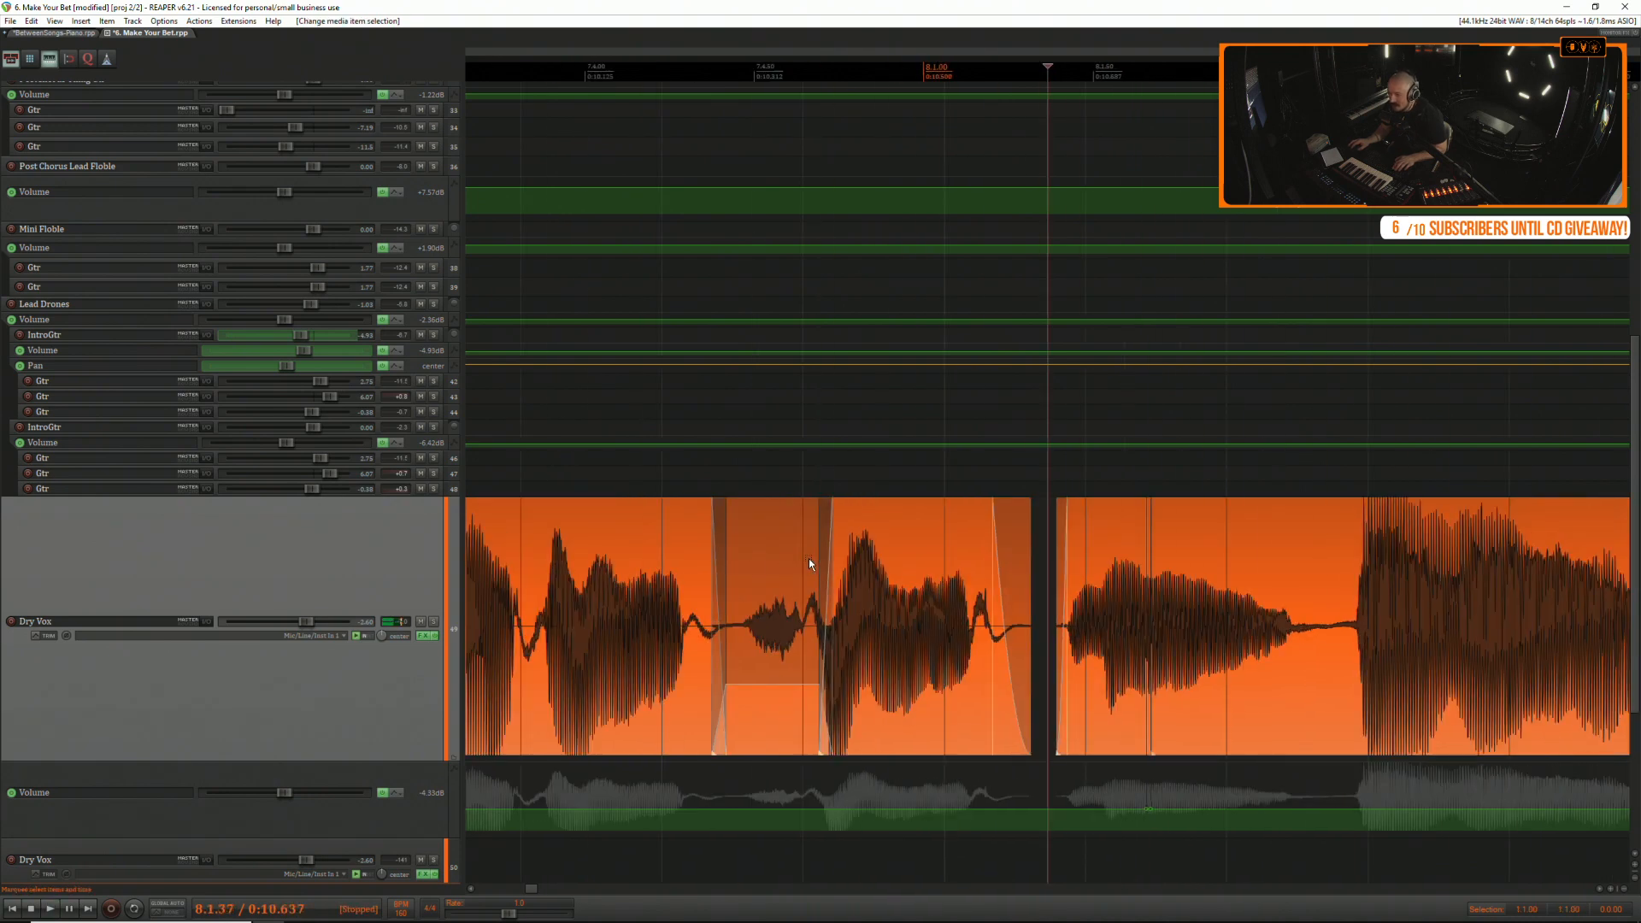
{"action": "scroll", "coordinate": [808, 557], "scroll_direction": "down", "scroll_amount": 2}
{"action": "left_click", "coordinate": [624, 566]}
{"action": "key", "text": "space"}
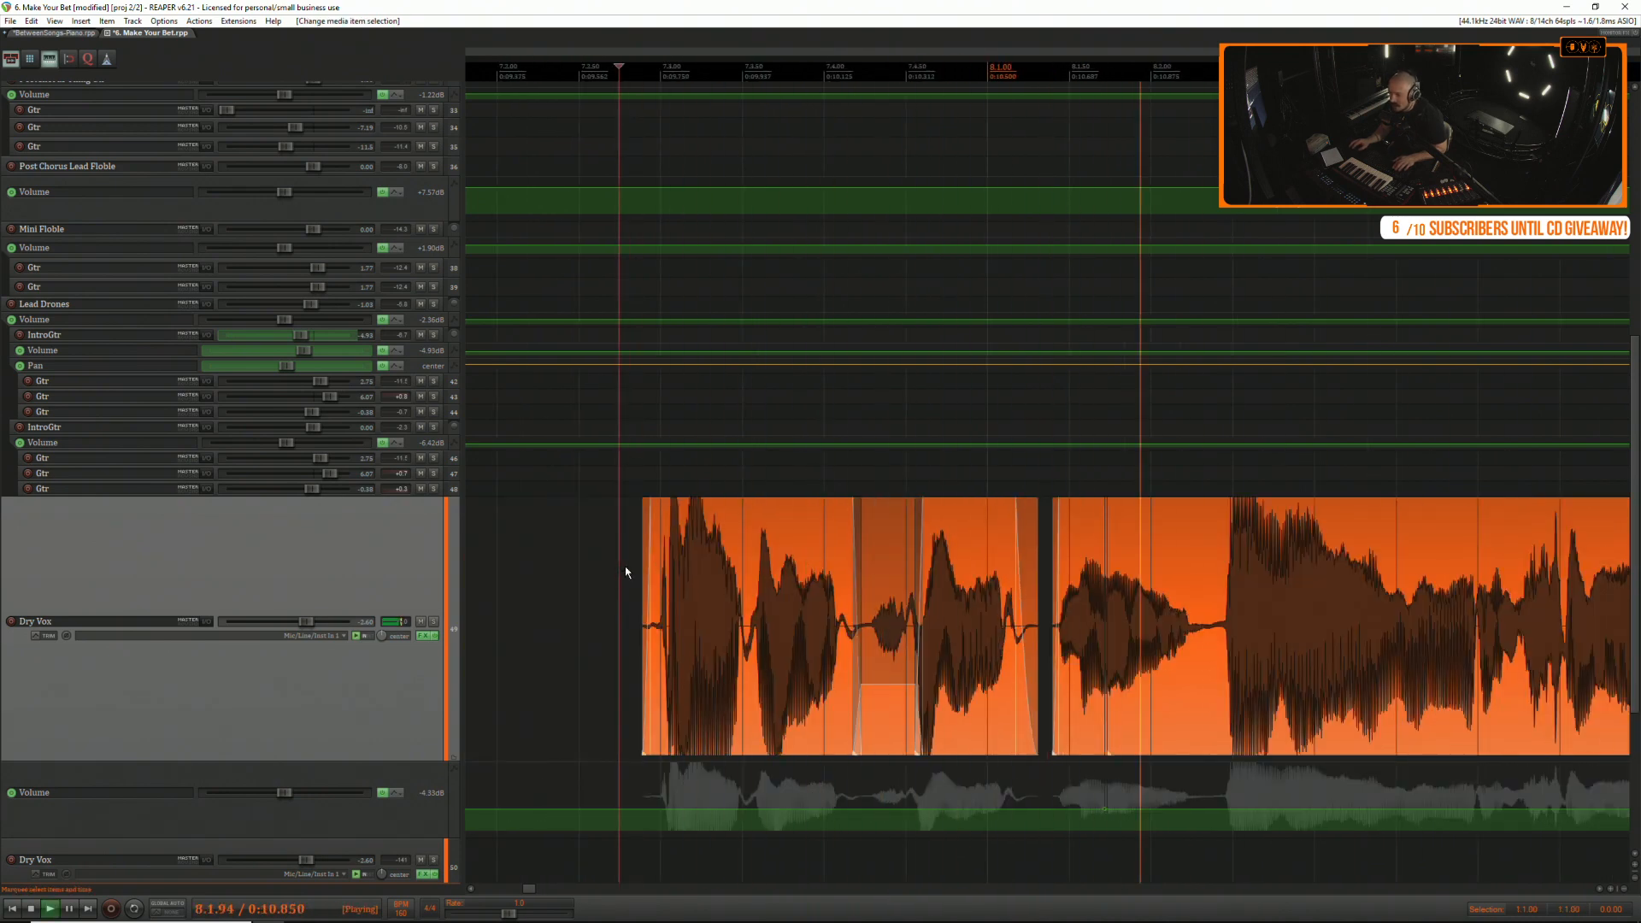
{"action": "key", "text": "space"}
Undo the pasted waveform patch and its crossfade adjustments in the Dry Vox clip after the gap.
{"action": "scroll", "coordinate": [1140, 559], "scroll_direction": "up", "scroll_amount": 3}
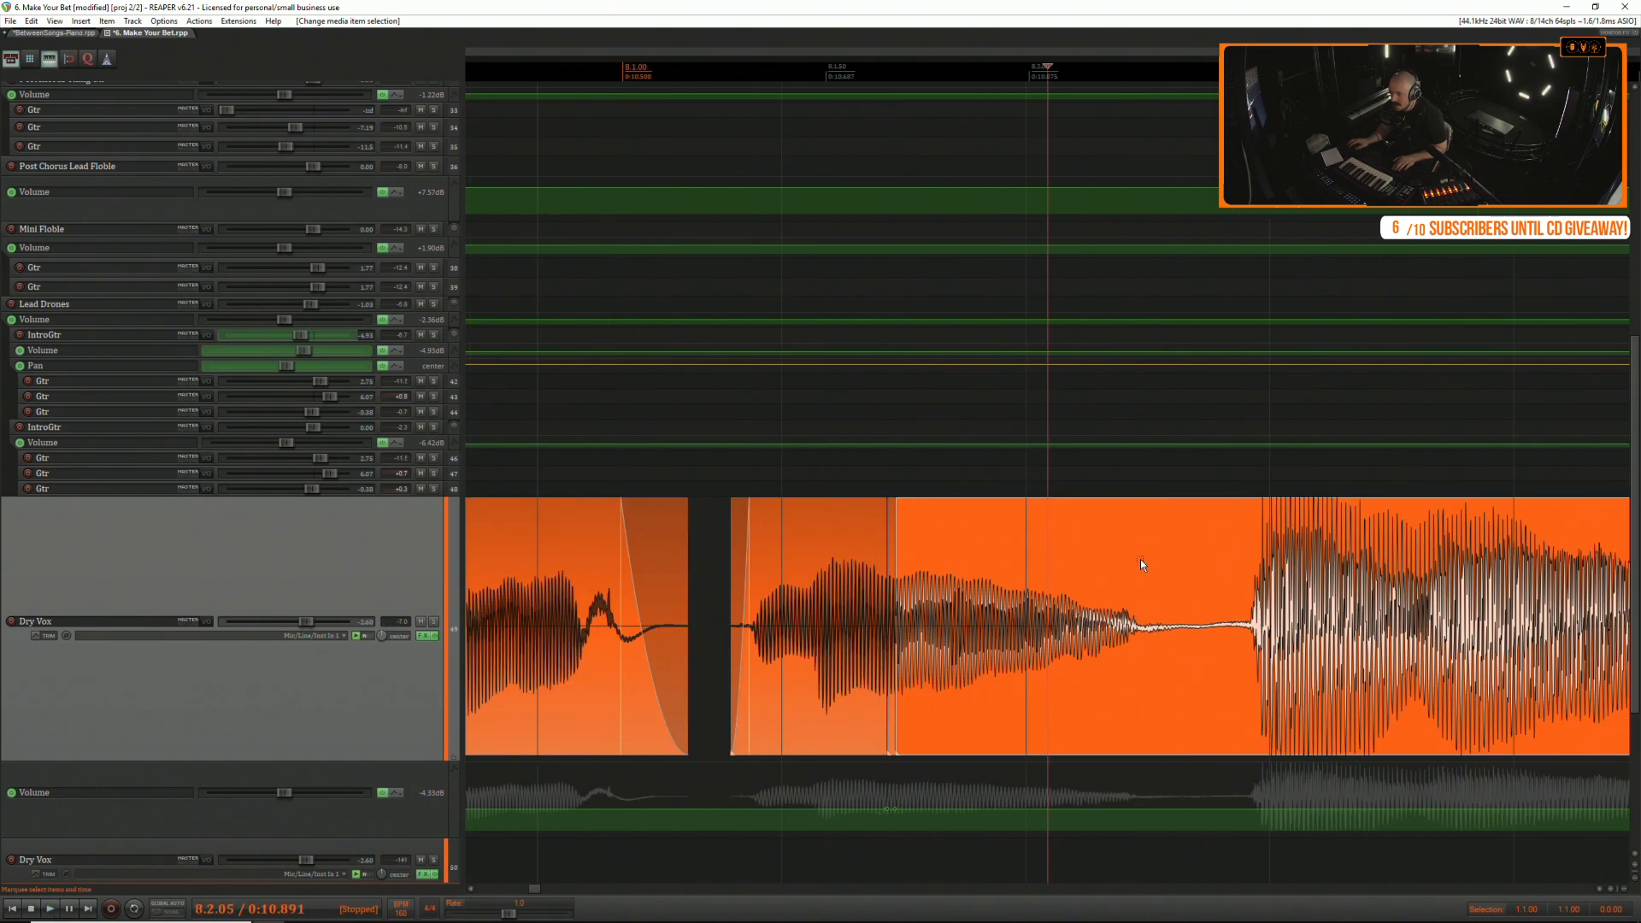
{"action": "scroll", "coordinate": [1140, 559], "scroll_direction": "up", "scroll_amount": 3}
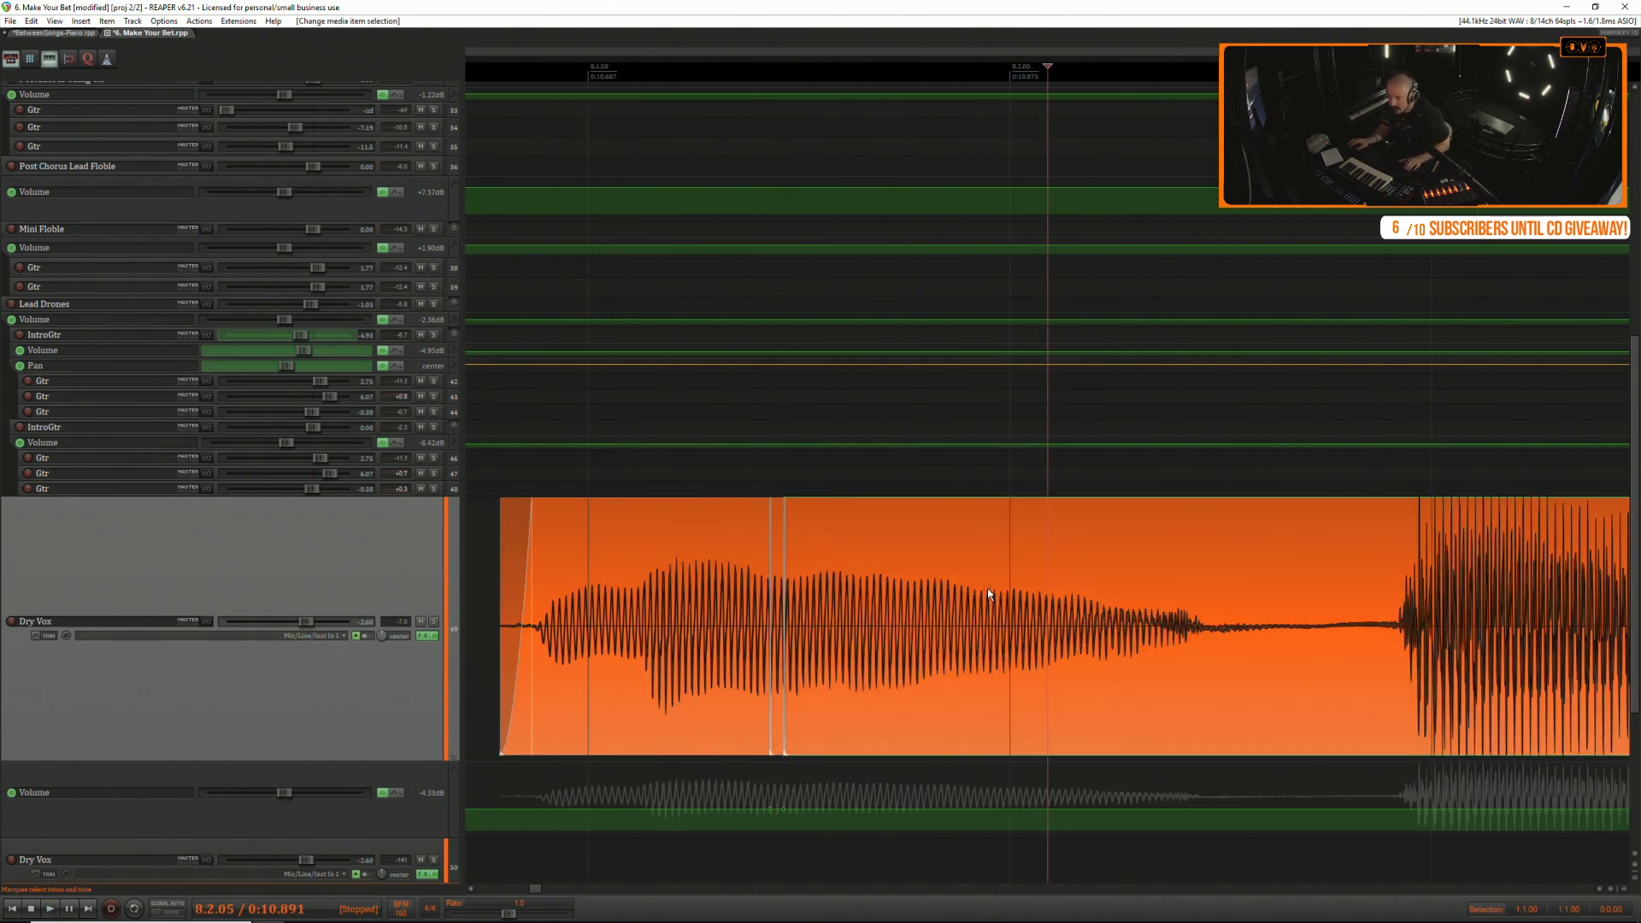
{"action": "key", "text": "ctrl+z"}
{"action": "key", "text": "ctrl+z"}
{"action": "key", "text": "ctrl+z"}
{"action": "key", "text": "ctrl+z"}
{"action": "key", "text": "ctrl+z"}
{"action": "key", "text": "ctrl+z"}
{"action": "key", "text": "ctrl+z"}
{"action": "key", "text": "ctrl+z"}
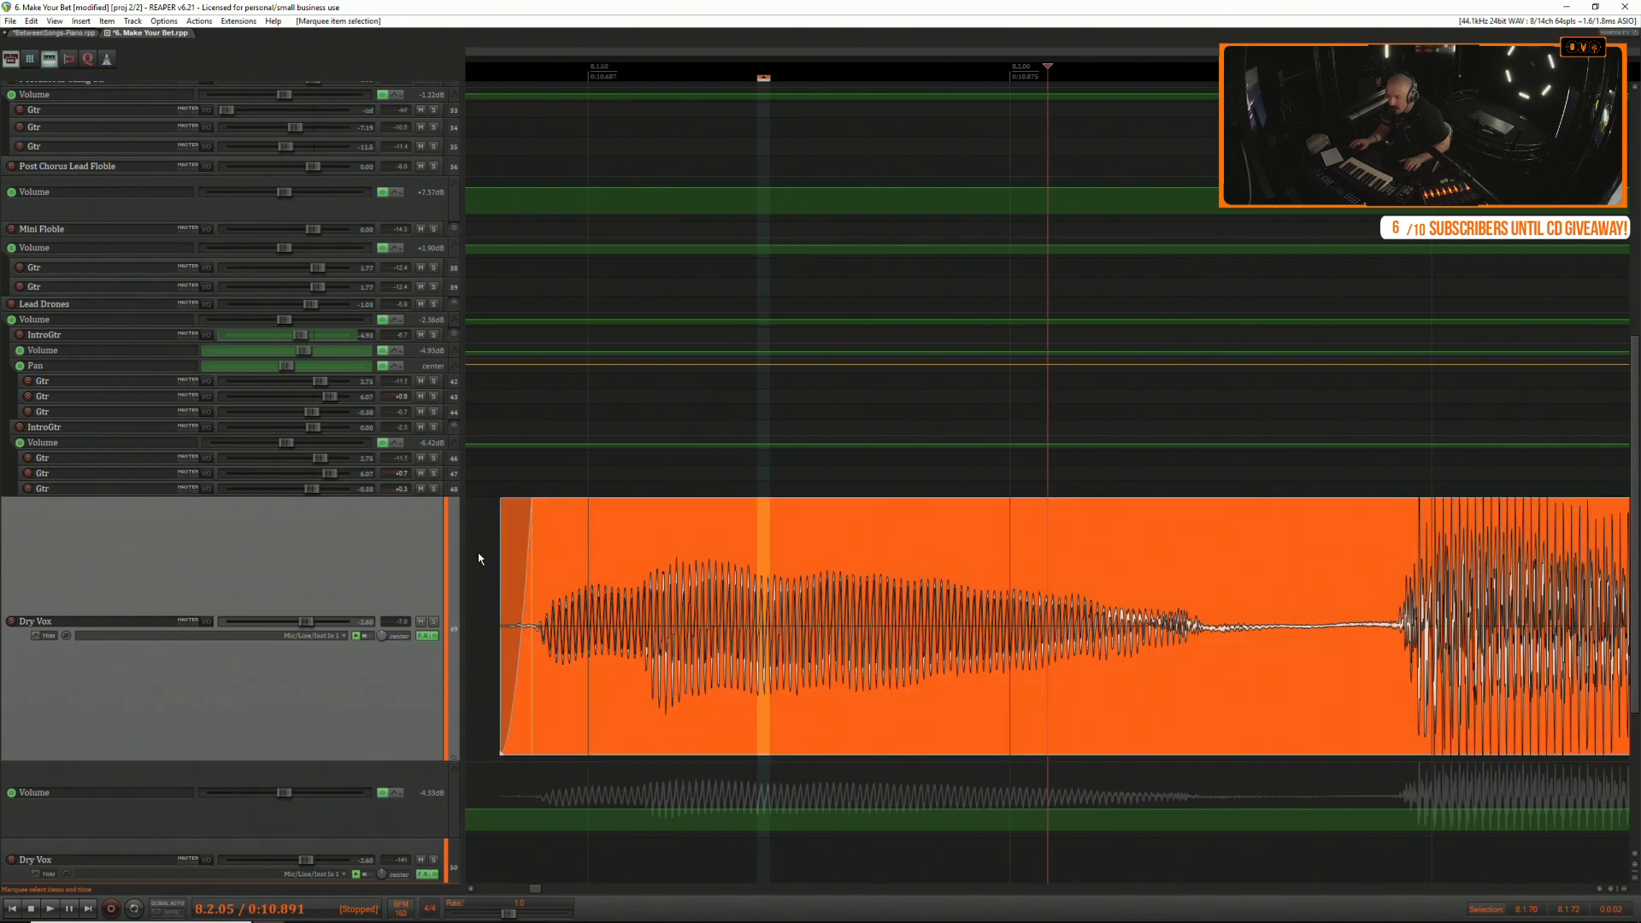
Audition the unpatched Dry Vox clip after the gap and place the edit cursor at 7.2.78 before the phrase.
{"action": "left_click", "coordinate": [479, 552]}
{"action": "key", "text": "space"}
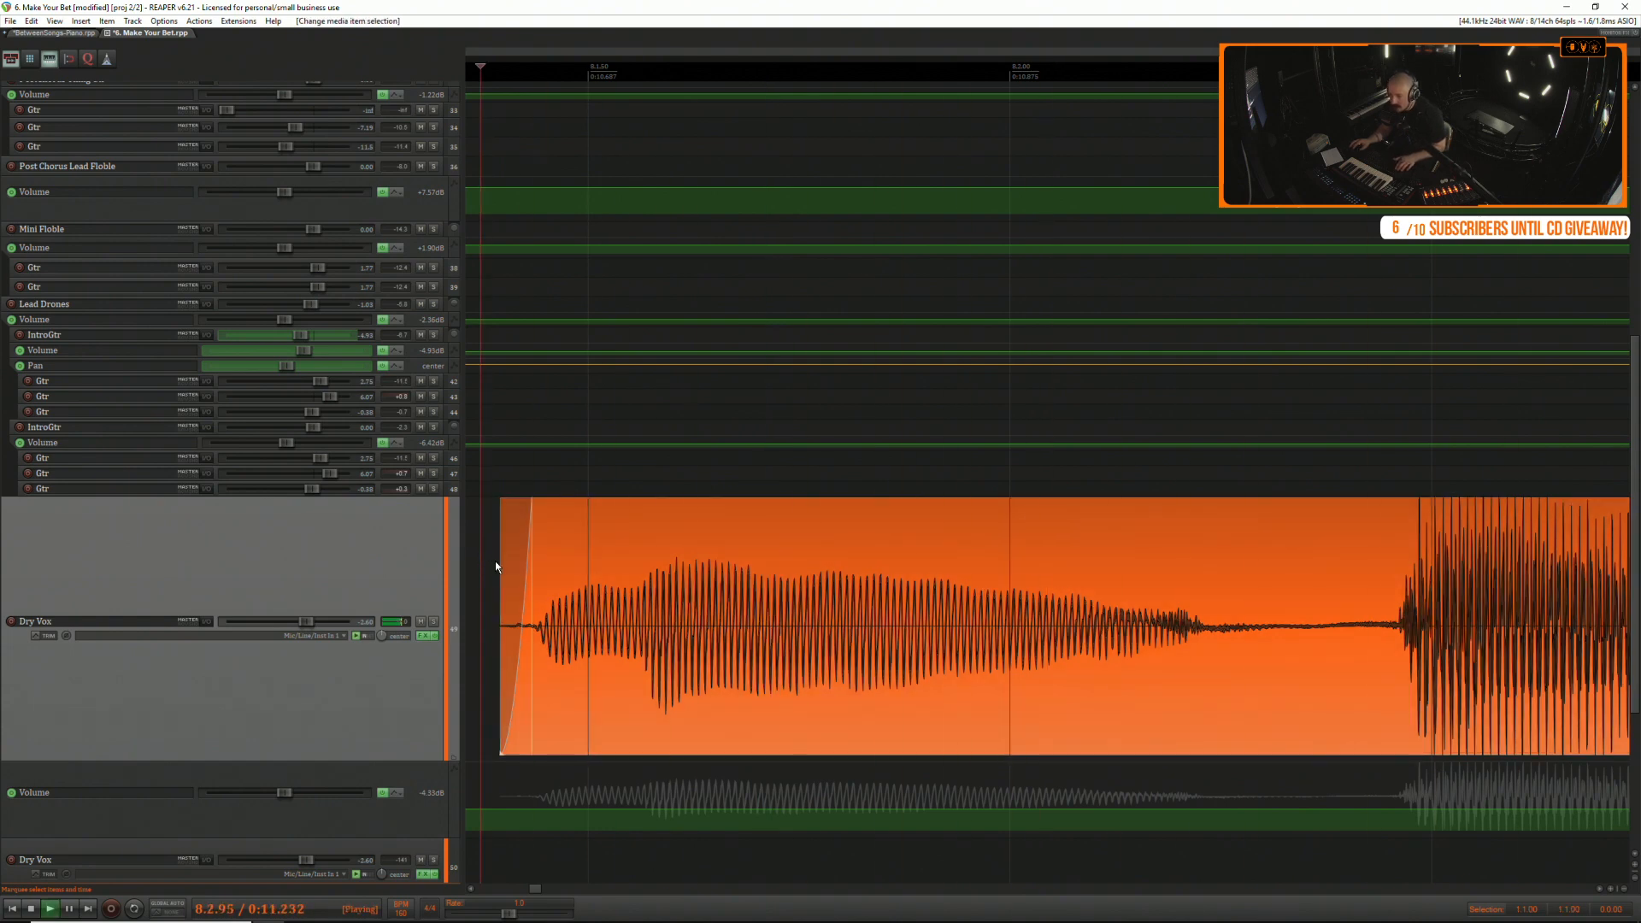
{"action": "key", "text": "space"}
{"action": "scroll", "coordinate": [495, 560], "scroll_direction": "down", "scroll_amount": 5}
{"action": "left_click", "coordinate": [625, 534]}
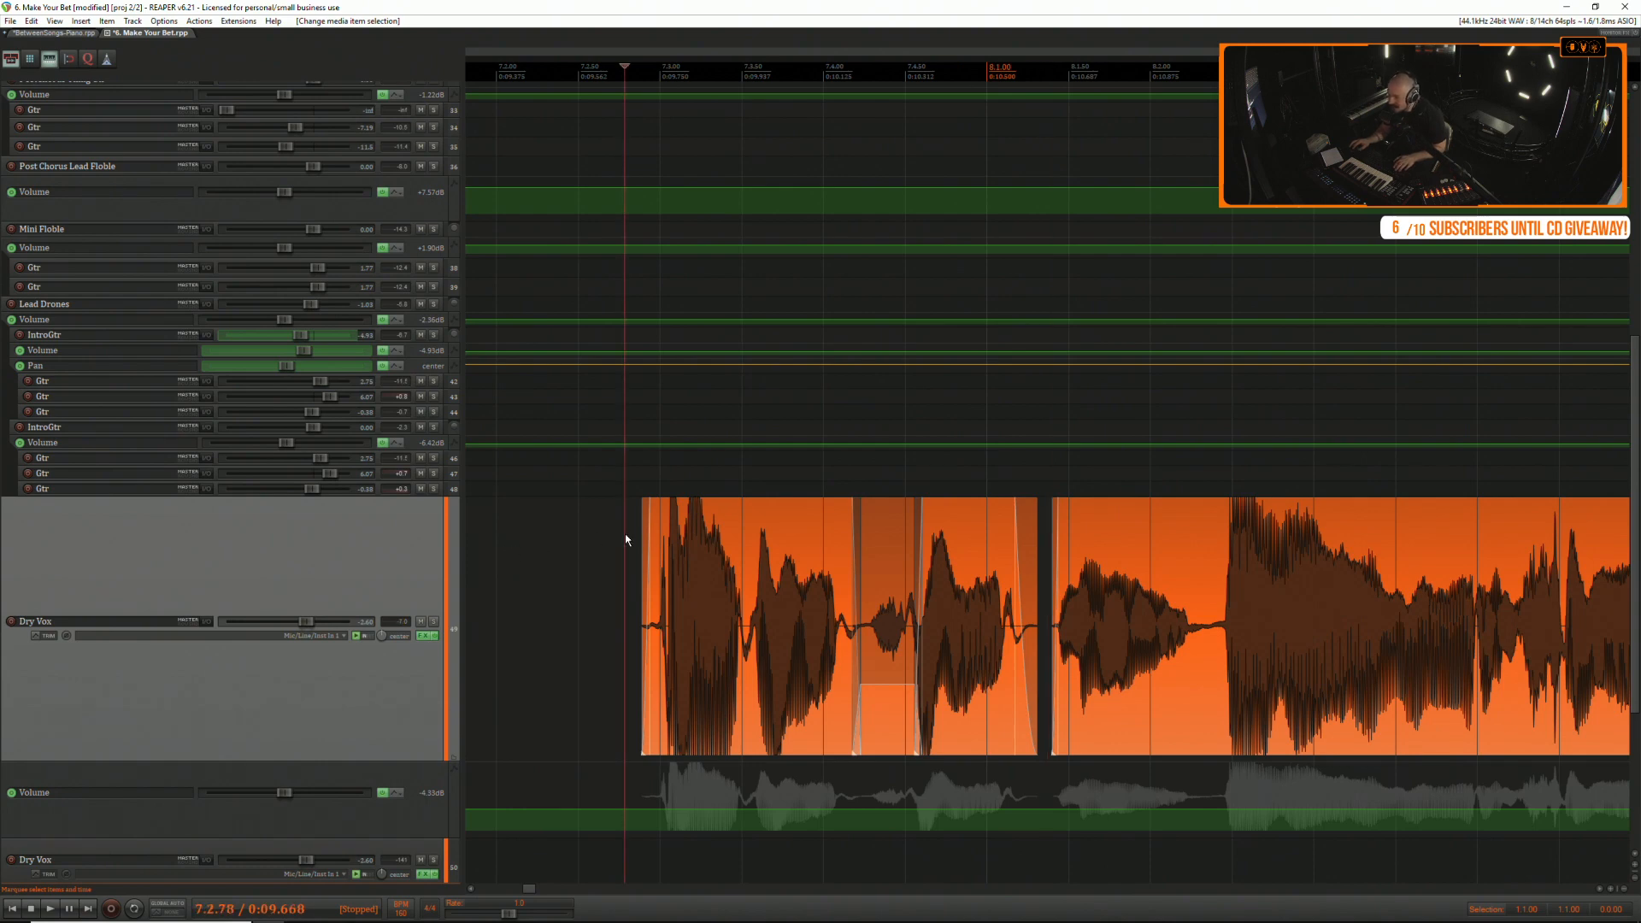
Audition the Dry Vox phrase around bar 8 repeatedly from 7.2.54, just before the phrase starts.
{"action": "left_click", "coordinate": [618, 535]}
{"action": "scroll", "coordinate": [900, 551], "scroll_direction": "down", "scroll_amount": 3}
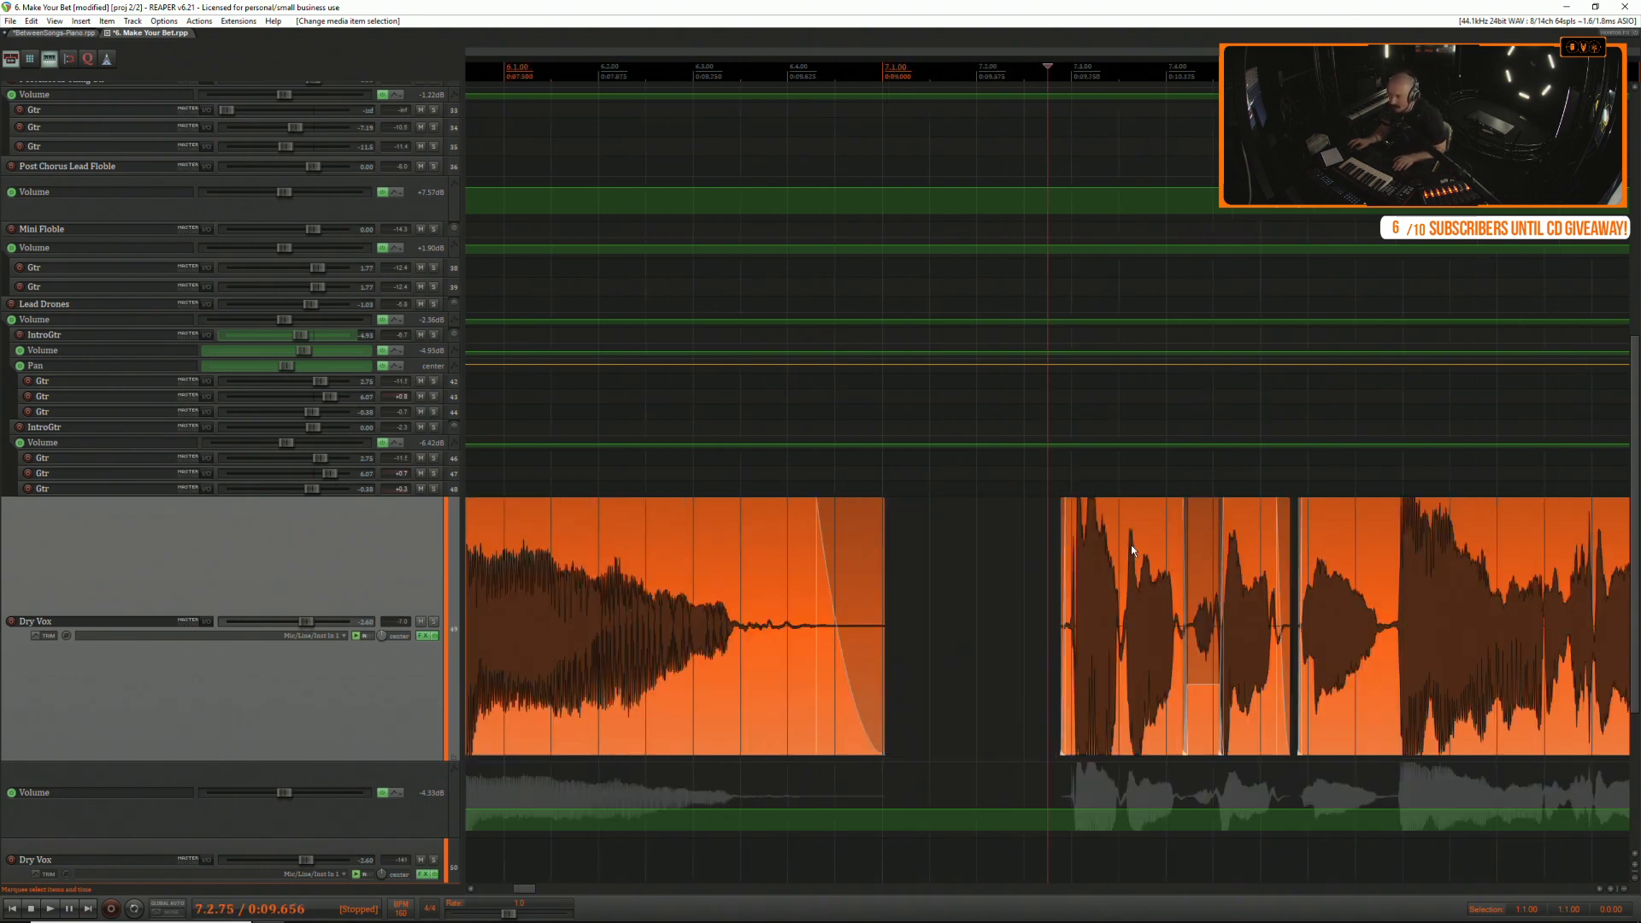
{"action": "left_click", "coordinate": [1257, 542]}
{"action": "scroll", "coordinate": [1049, 550], "scroll_direction": "up", "scroll_amount": 2}
{"action": "left_click", "coordinate": [651, 542]}
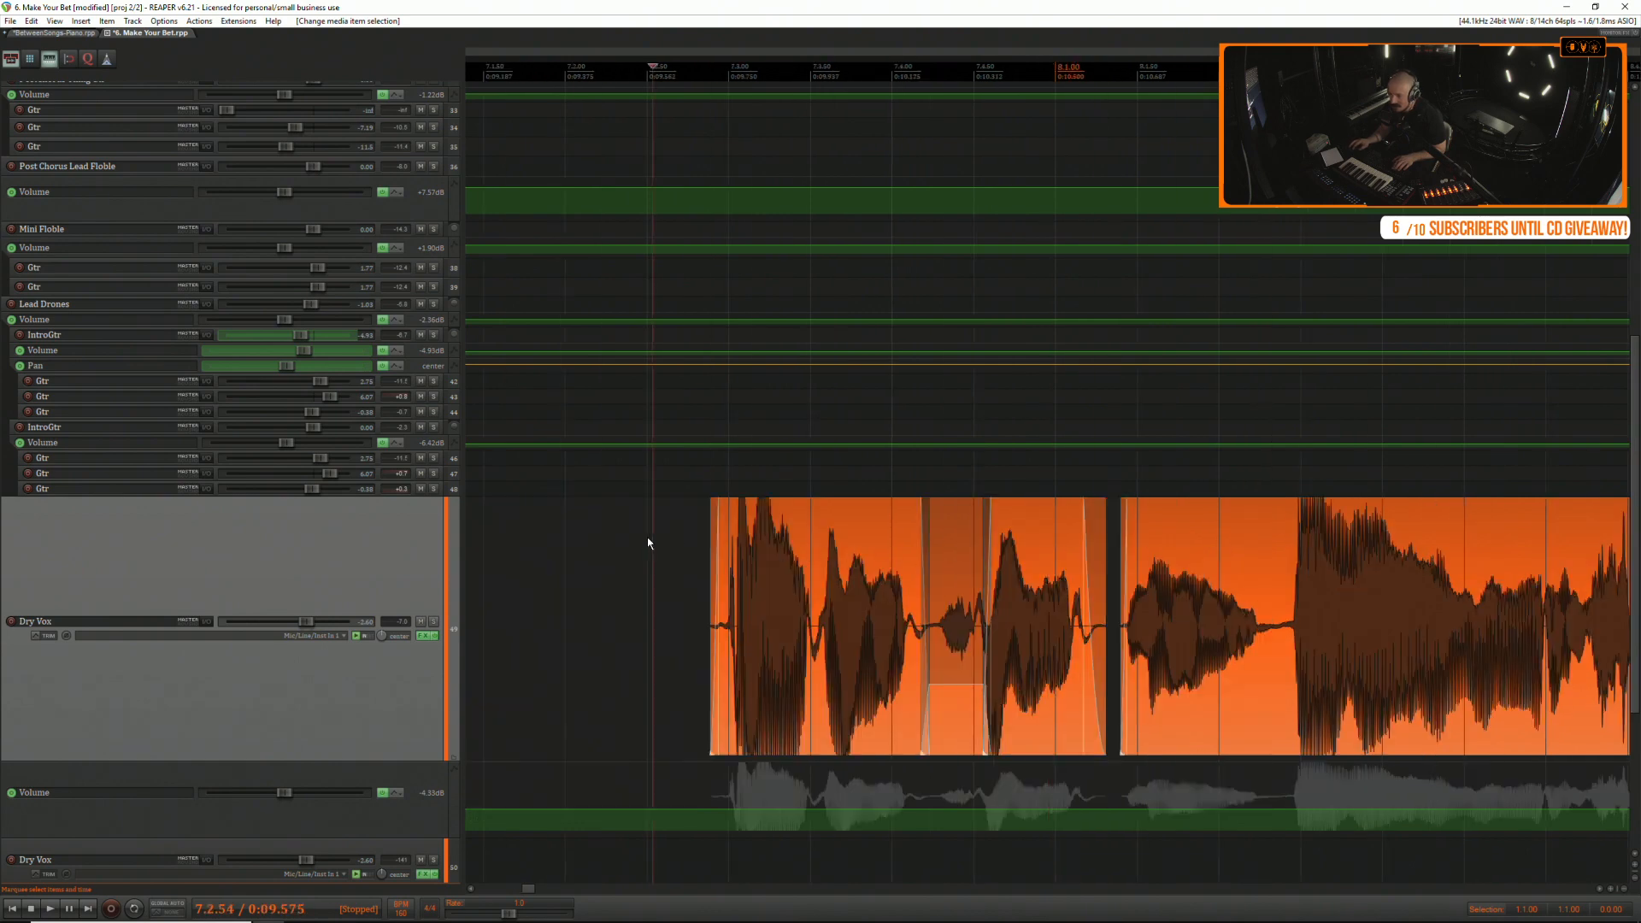
{"action": "key", "text": "space"}
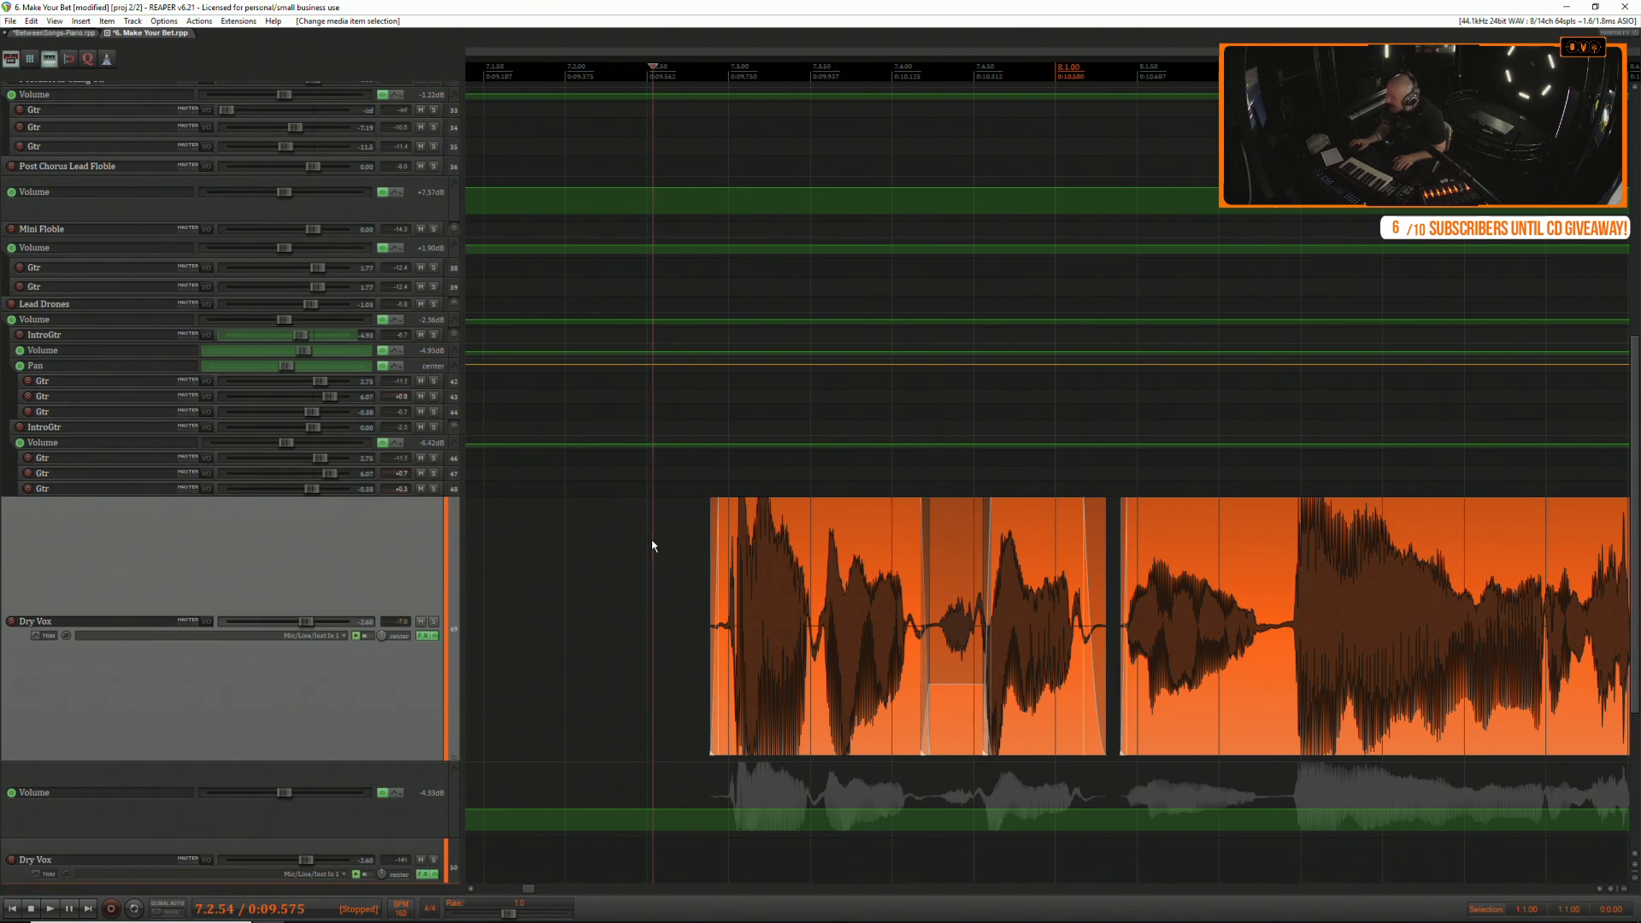
{"action": "key", "text": "space"}
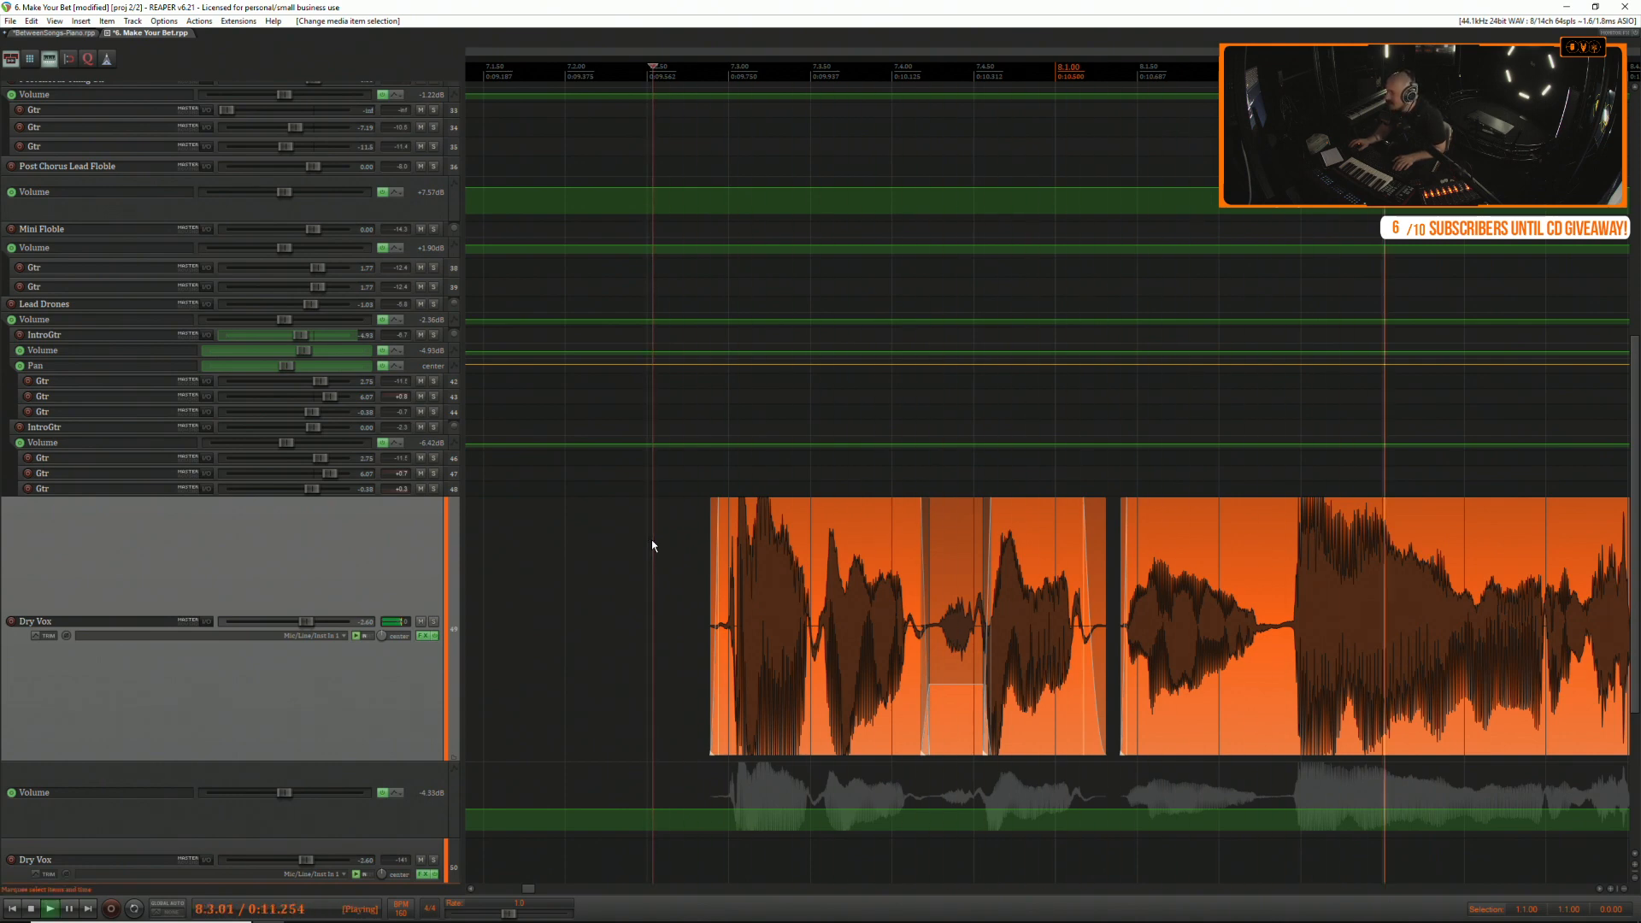
{"action": "key", "text": "space"}
{"action": "key", "text": "space"}
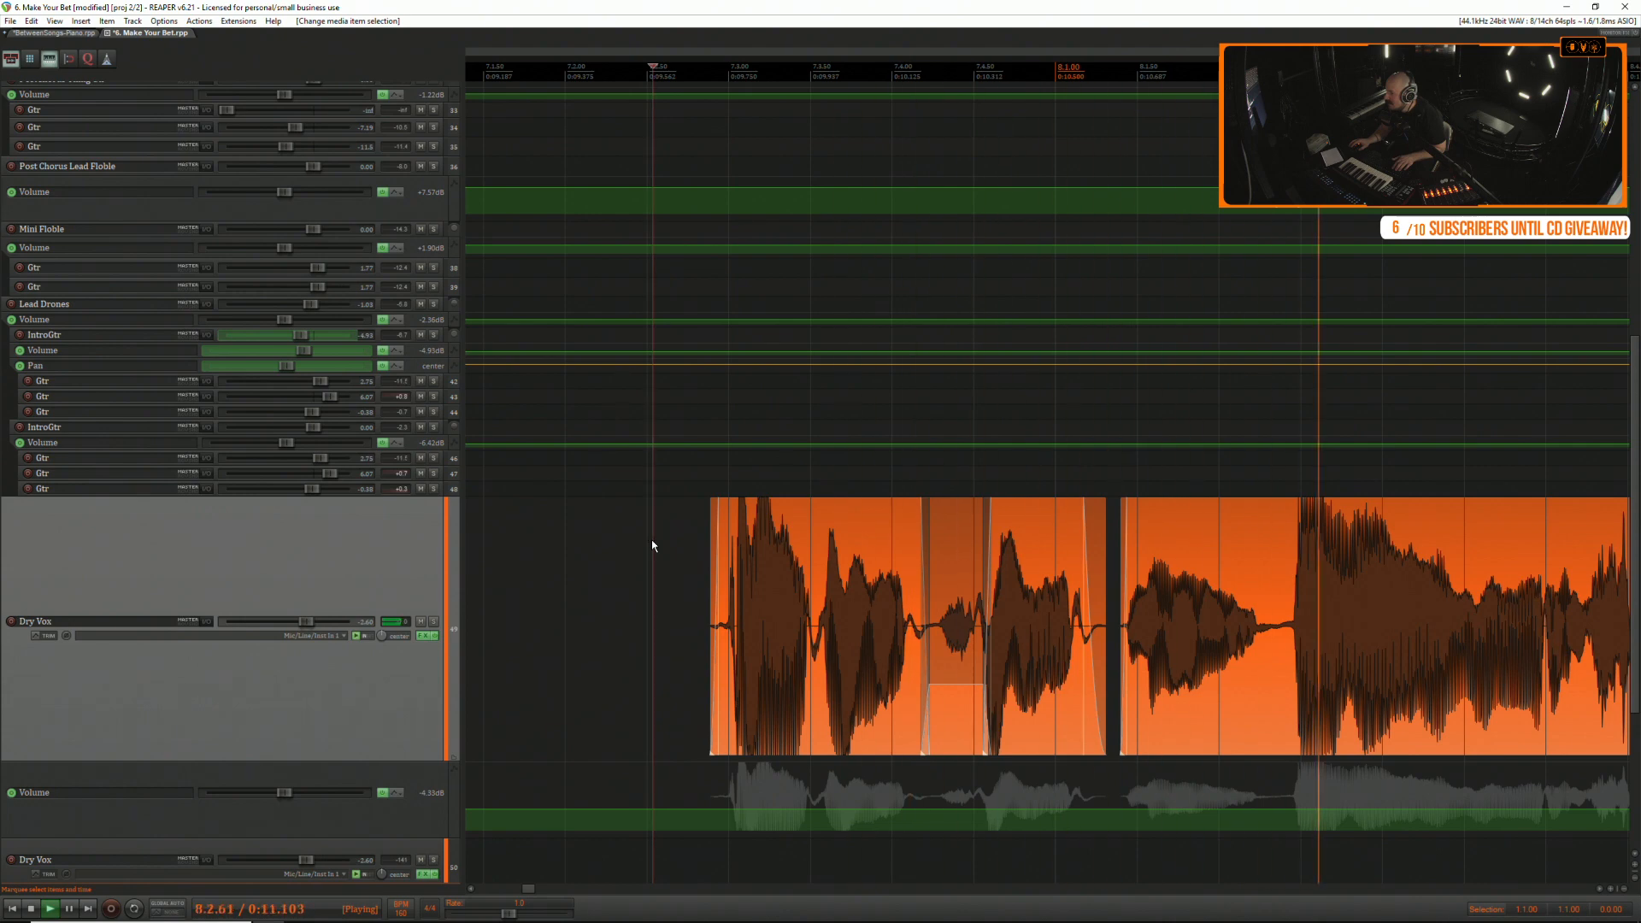
{"action": "key", "text": "space"}
Play the Dry Vox from ahead of its first clip and locate the noises just before bar 11.
{"action": "scroll", "coordinate": [653, 545], "scroll_direction": "down", "scroll_amount": 4}
{"action": "left_click", "coordinate": [1348, 537]}
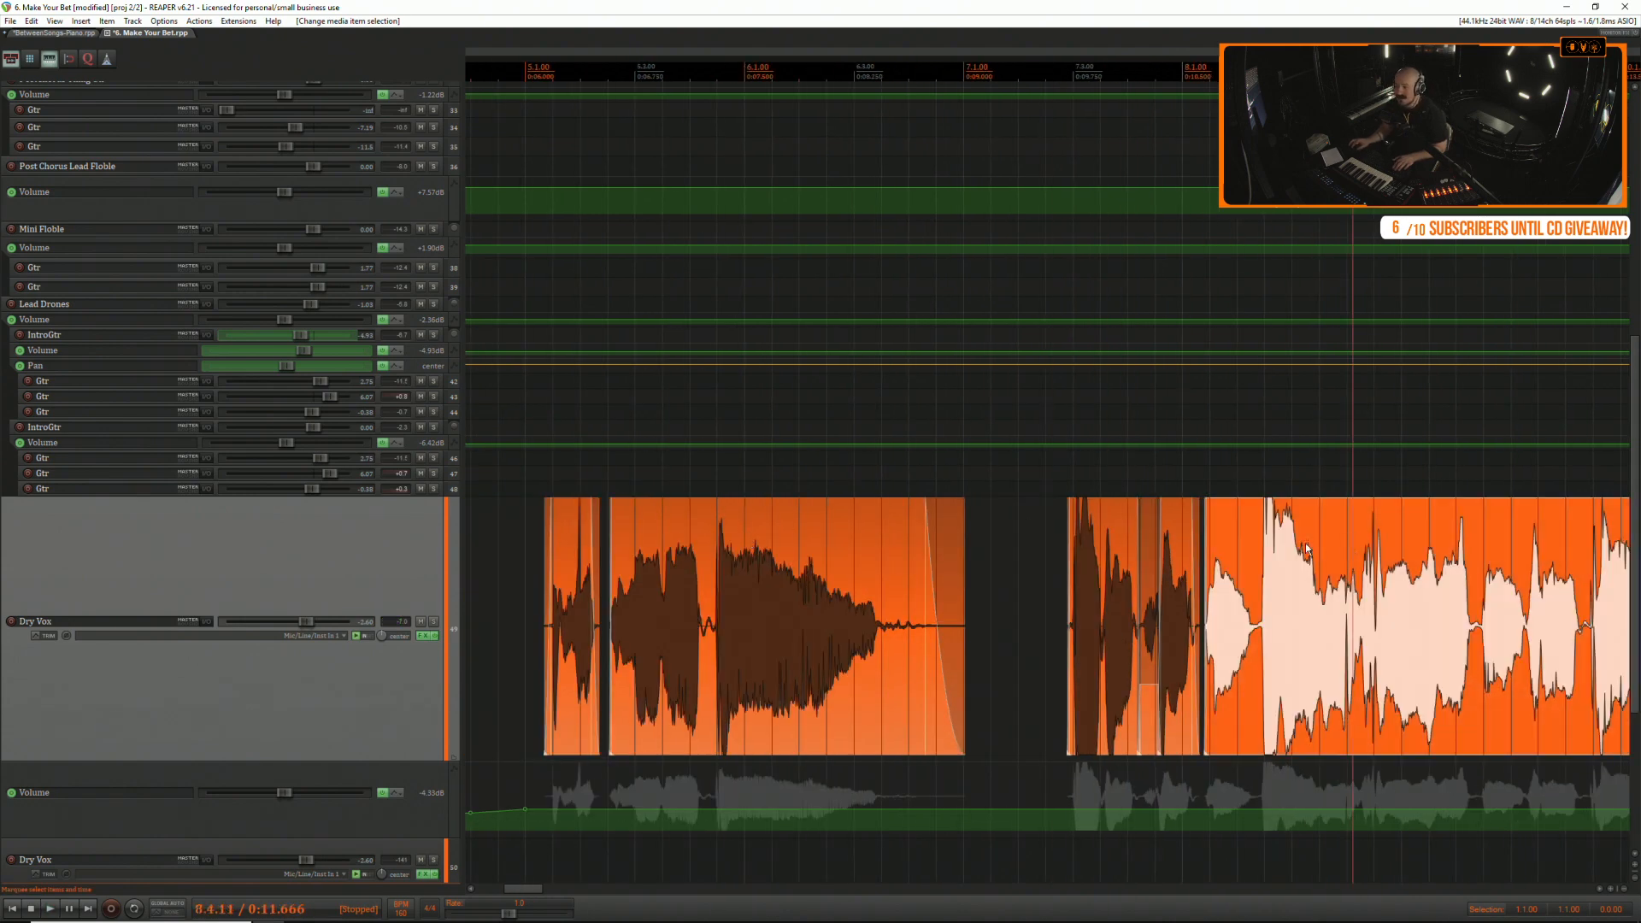
{"action": "scroll", "coordinate": [641, 522], "scroll_direction": "down", "scroll_amount": 3}
{"action": "scroll", "coordinate": [641, 521], "scroll_direction": "down", "scroll_amount": 3}
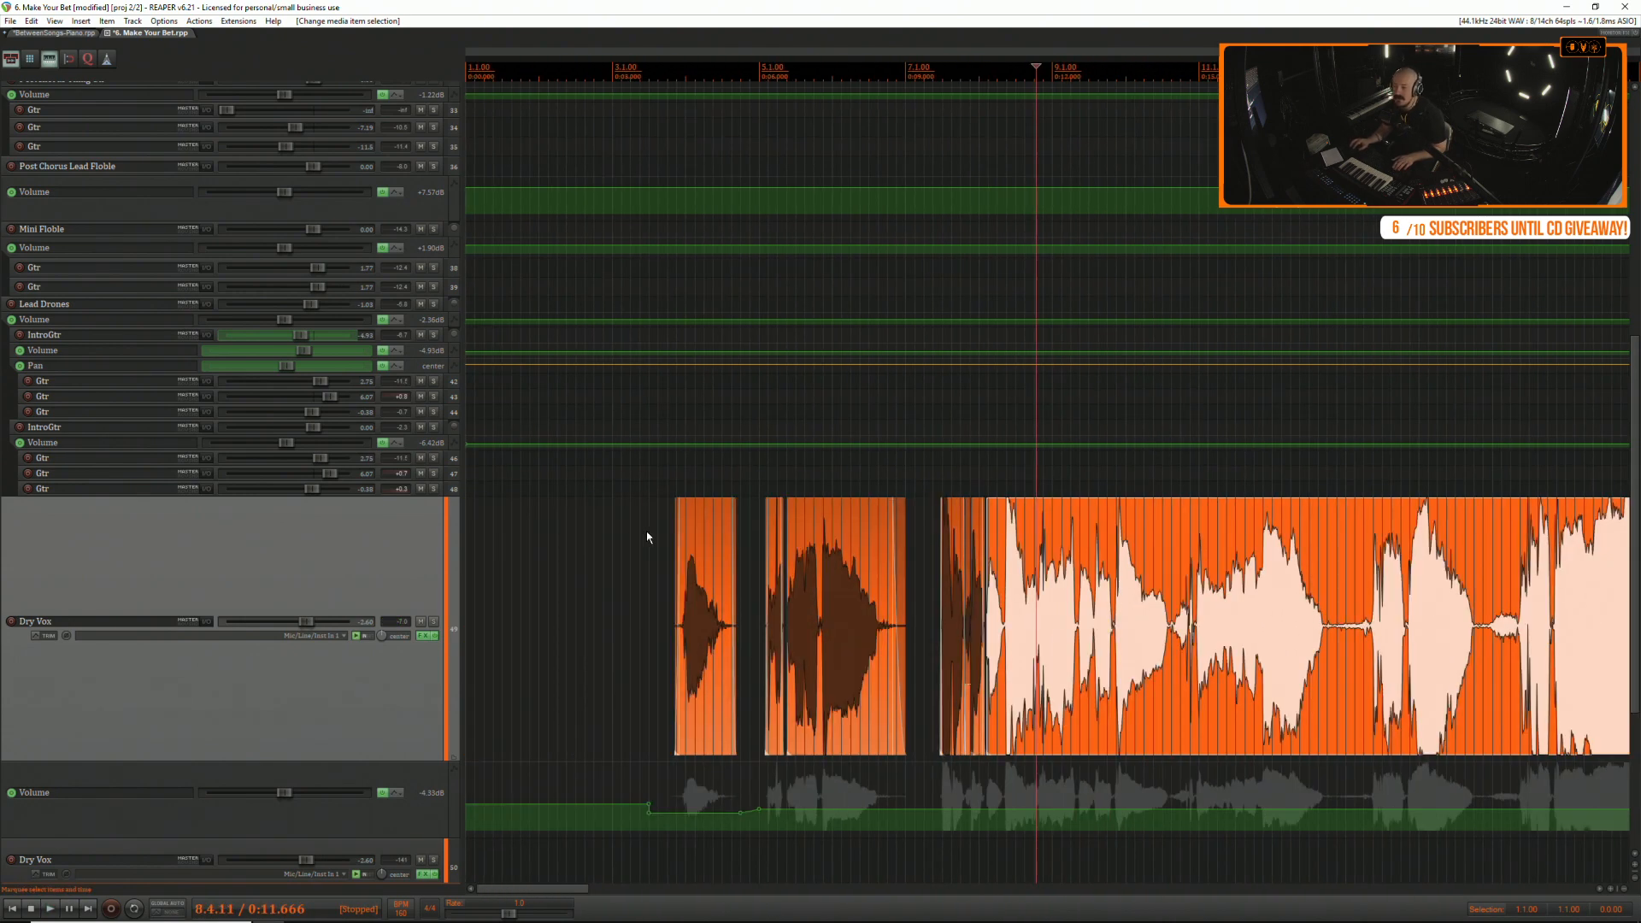
{"action": "left_click", "coordinate": [660, 542]}
{"action": "key", "text": "space"}
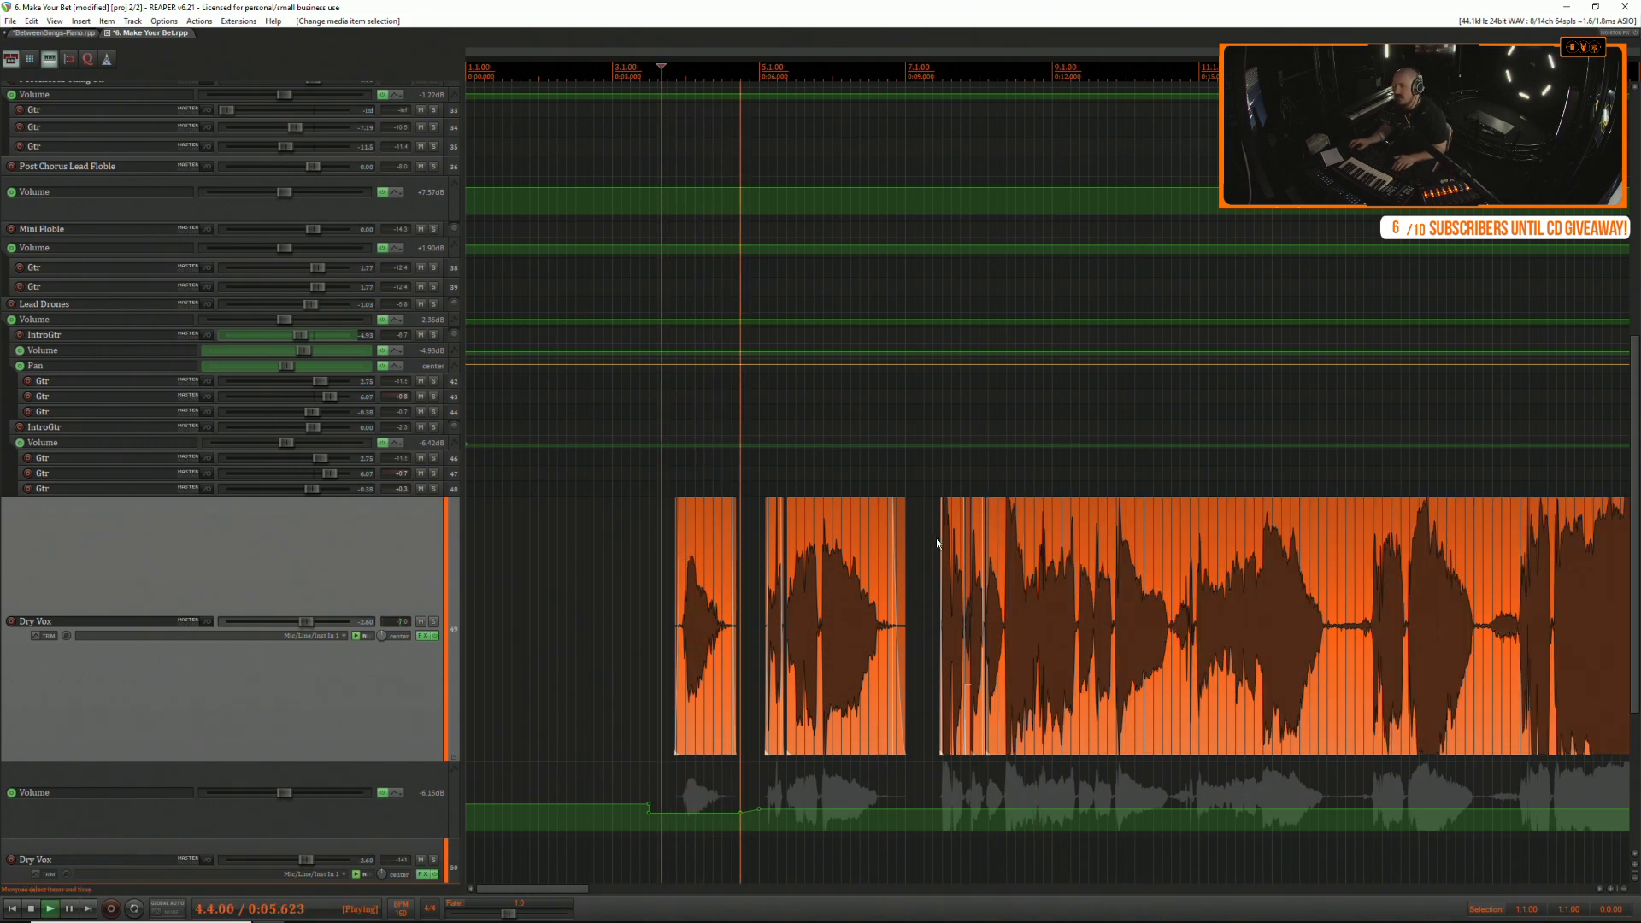
{"action": "left_click", "coordinate": [1023, 540]}
{"action": "scroll", "coordinate": [1028, 541], "scroll_direction": "up", "scroll_amount": 4}
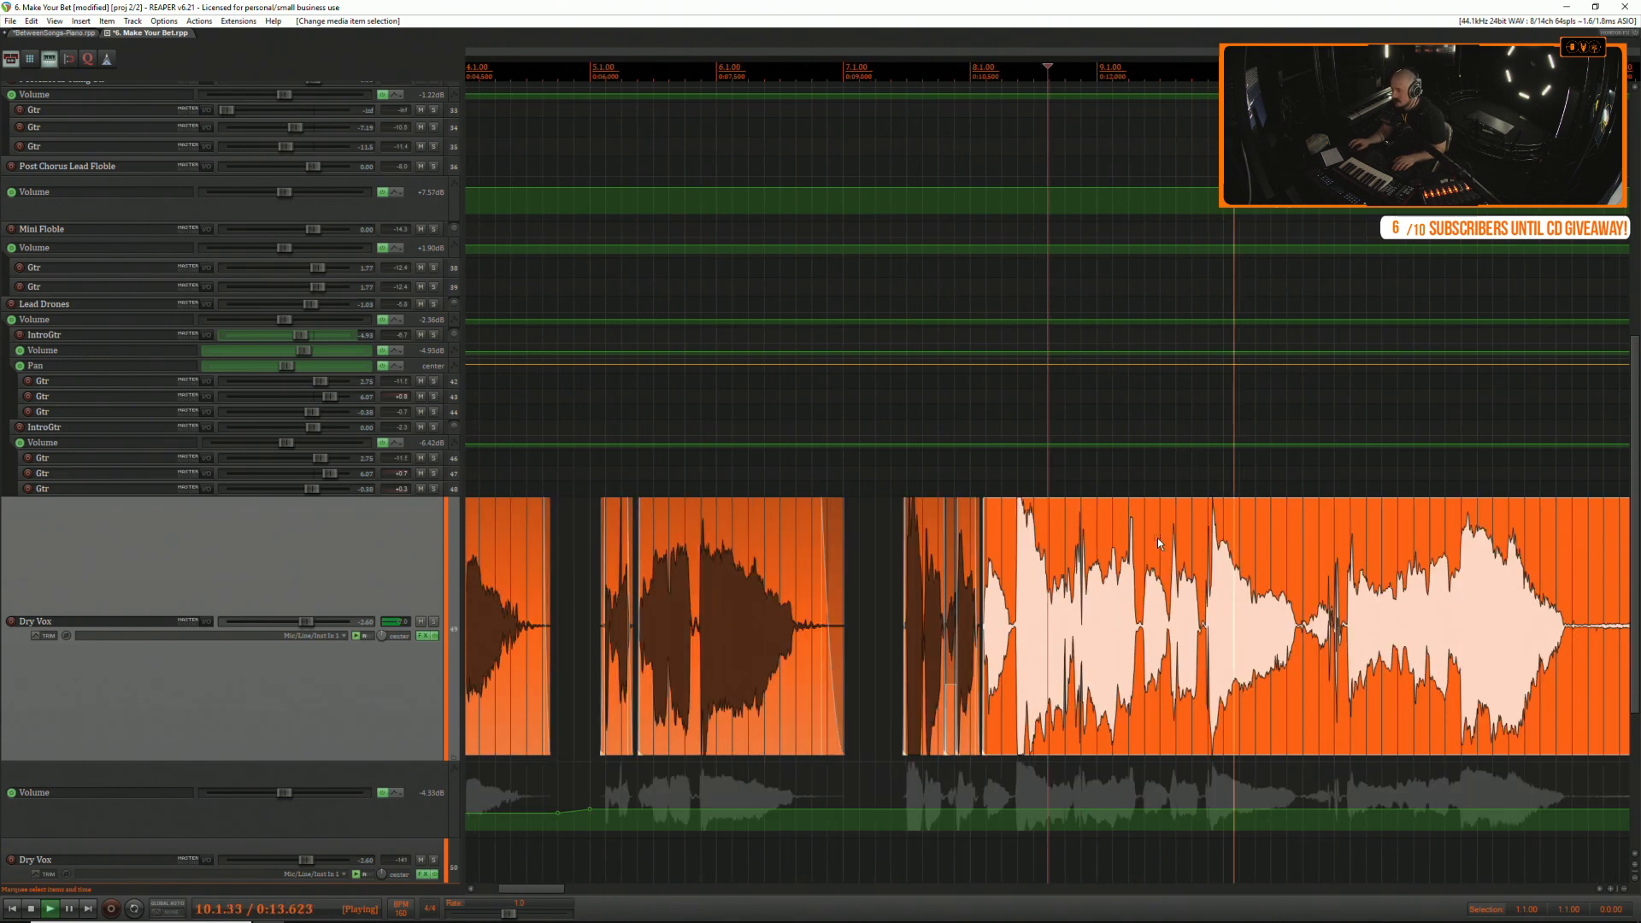
{"action": "scroll", "coordinate": [1342, 545], "scroll_direction": "up", "scroll_amount": 2}
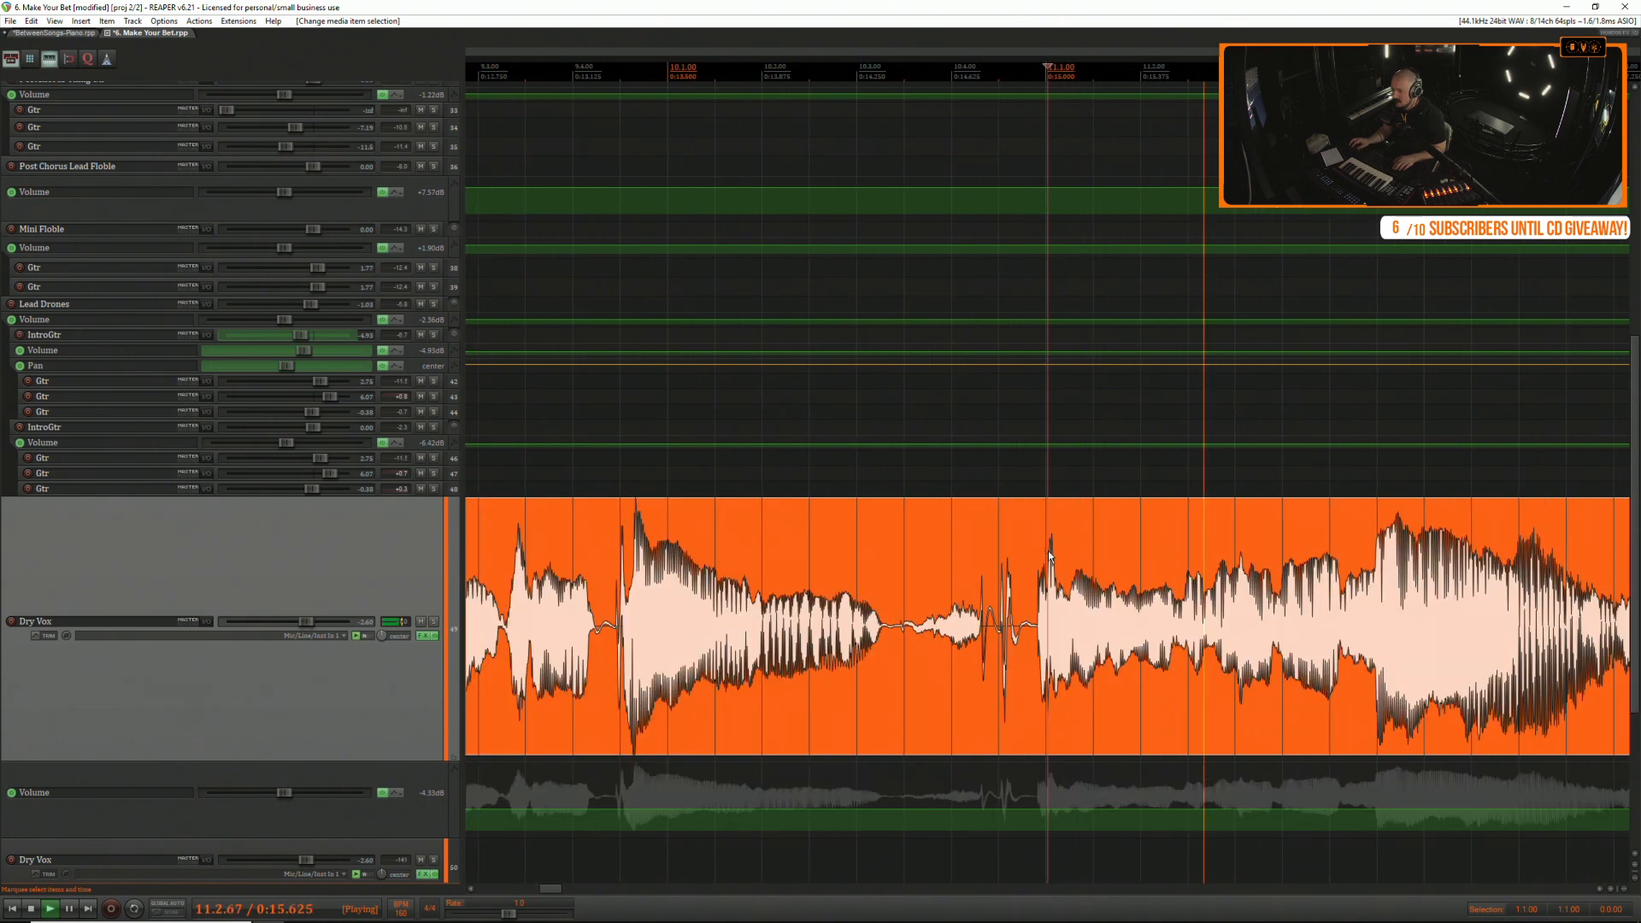
{"action": "scroll", "coordinate": [940, 549], "scroll_direction": "up", "scroll_amount": 3}
{"action": "key", "text": "space"}
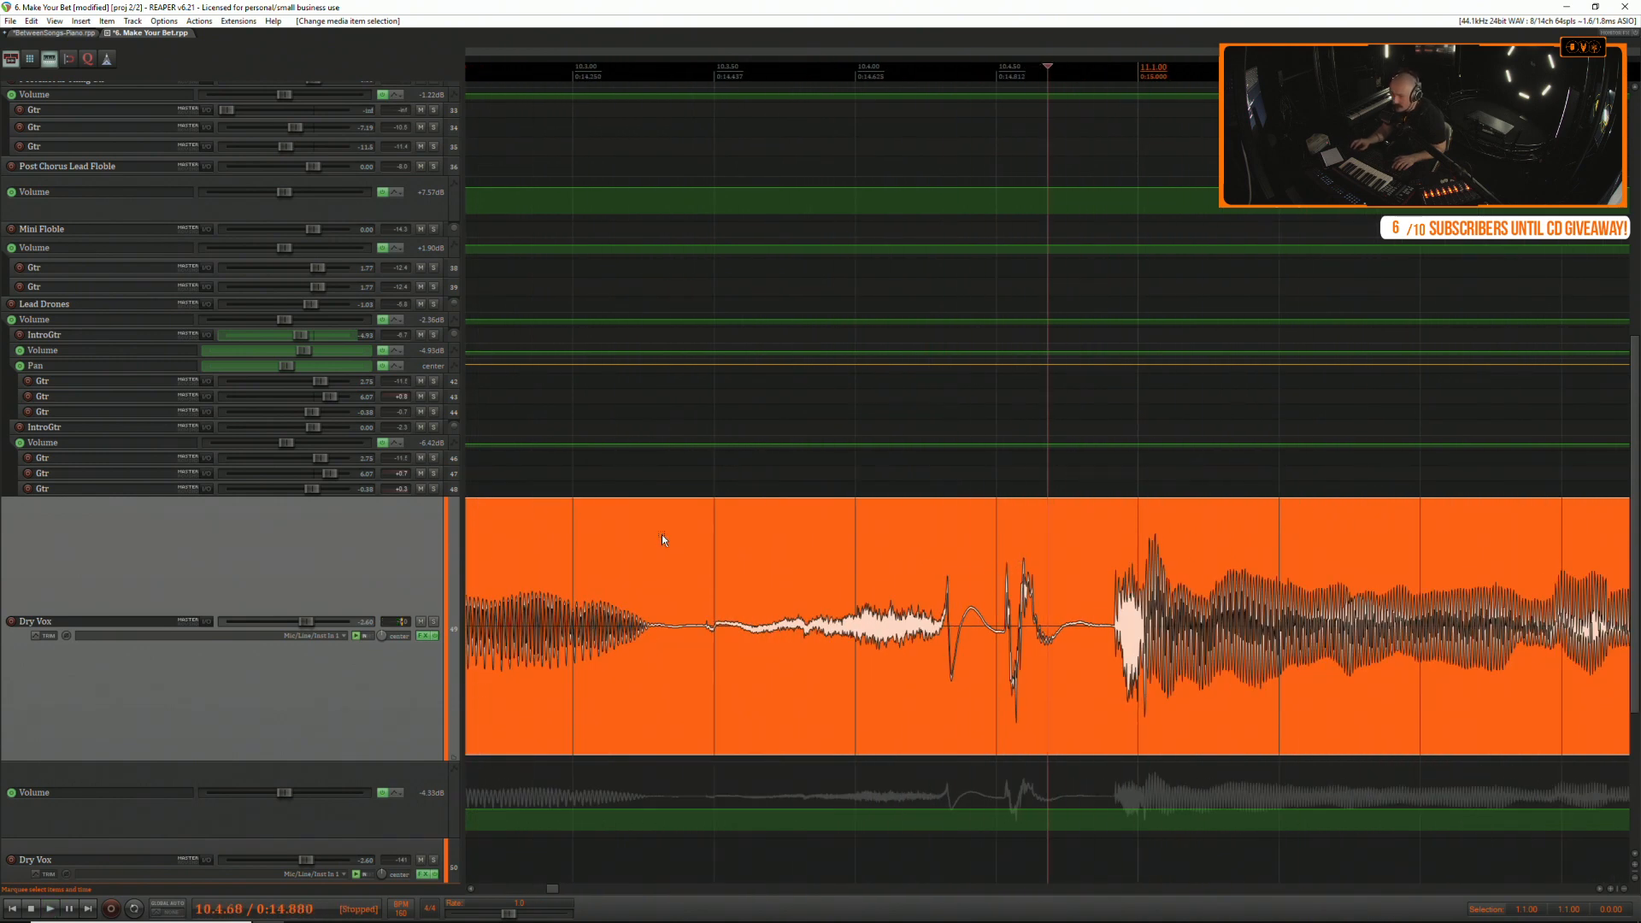
Audition the breath and mouth noises before bar 11 repeatedly from 10.3.31.
{"action": "left_click", "coordinate": [661, 535]}
{"action": "key", "text": "space"}
{"action": "key", "text": "space"}
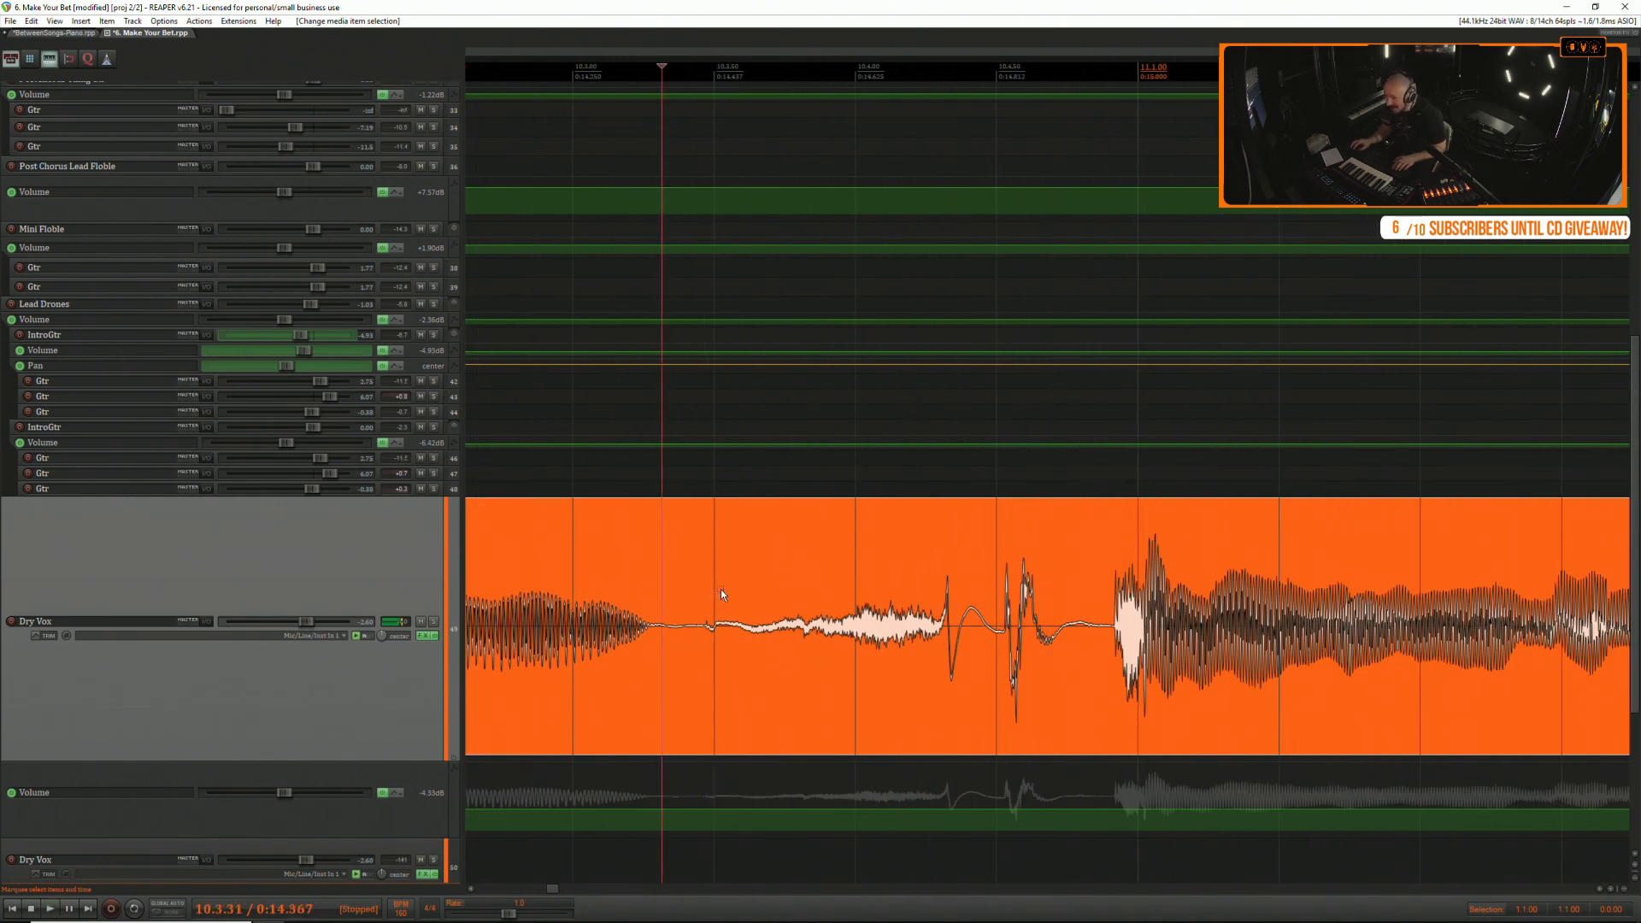
{"action": "key", "text": "space"}
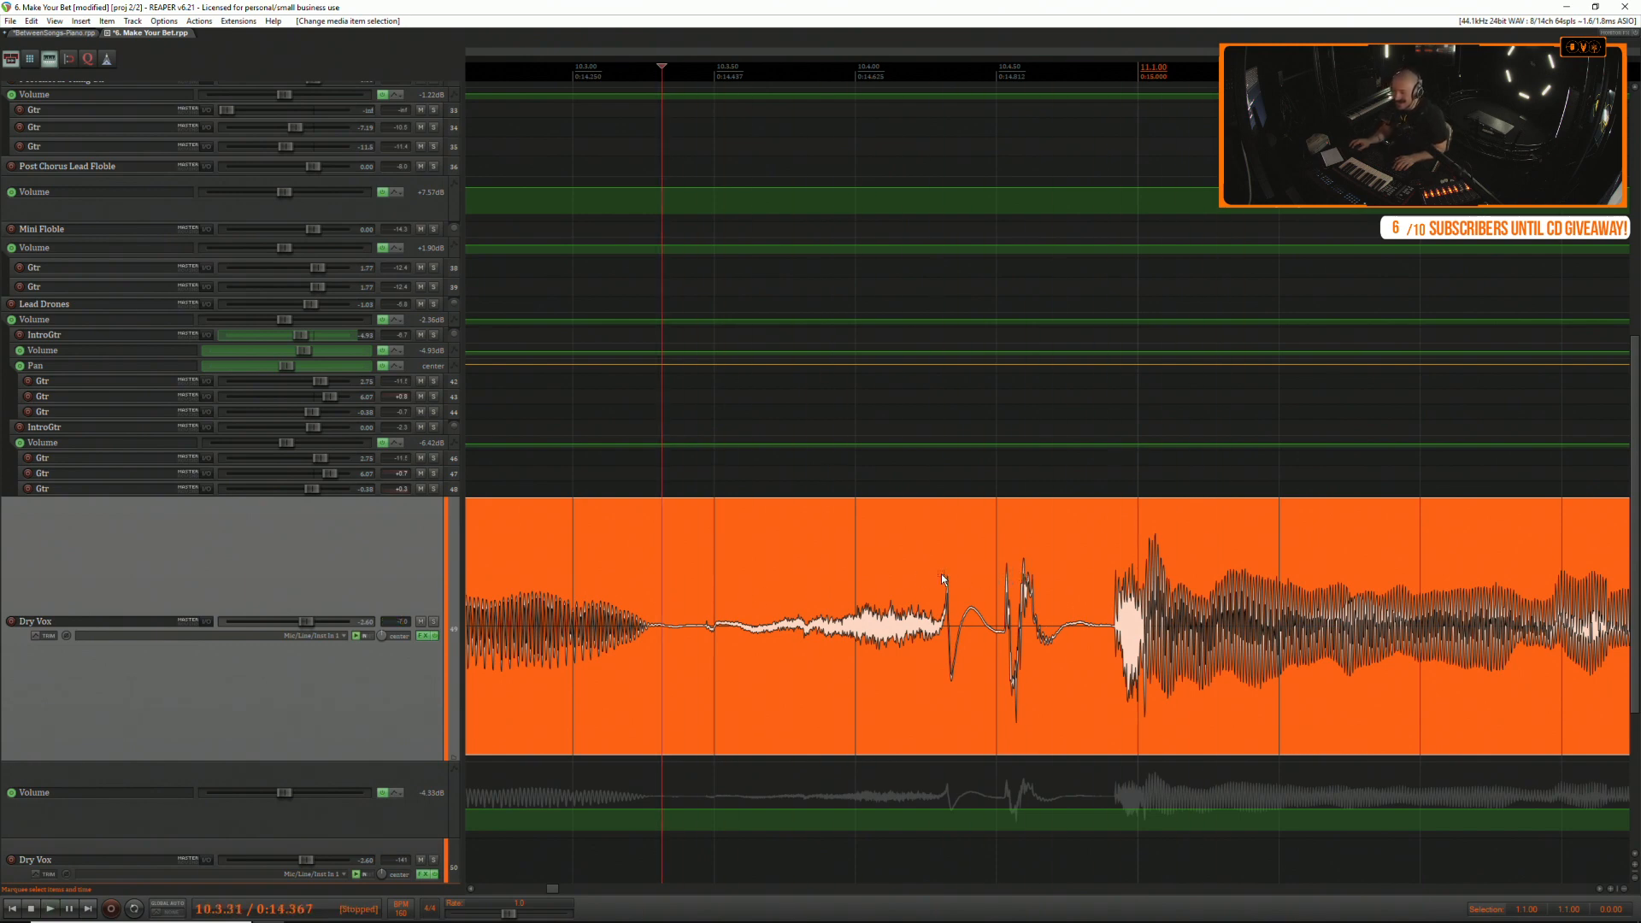
{"action": "key", "text": "space"}
{"action": "key", "text": "space"}
Delete the Dry Vox slice from 10.3.44 to 10.3.50 and fade the clip edges on both sides of the gap.
{"action": "left_click_drag", "start_coordinate": [695, 578], "coordinate": [714, 578]}
{"action": "key", "text": "Delete"}
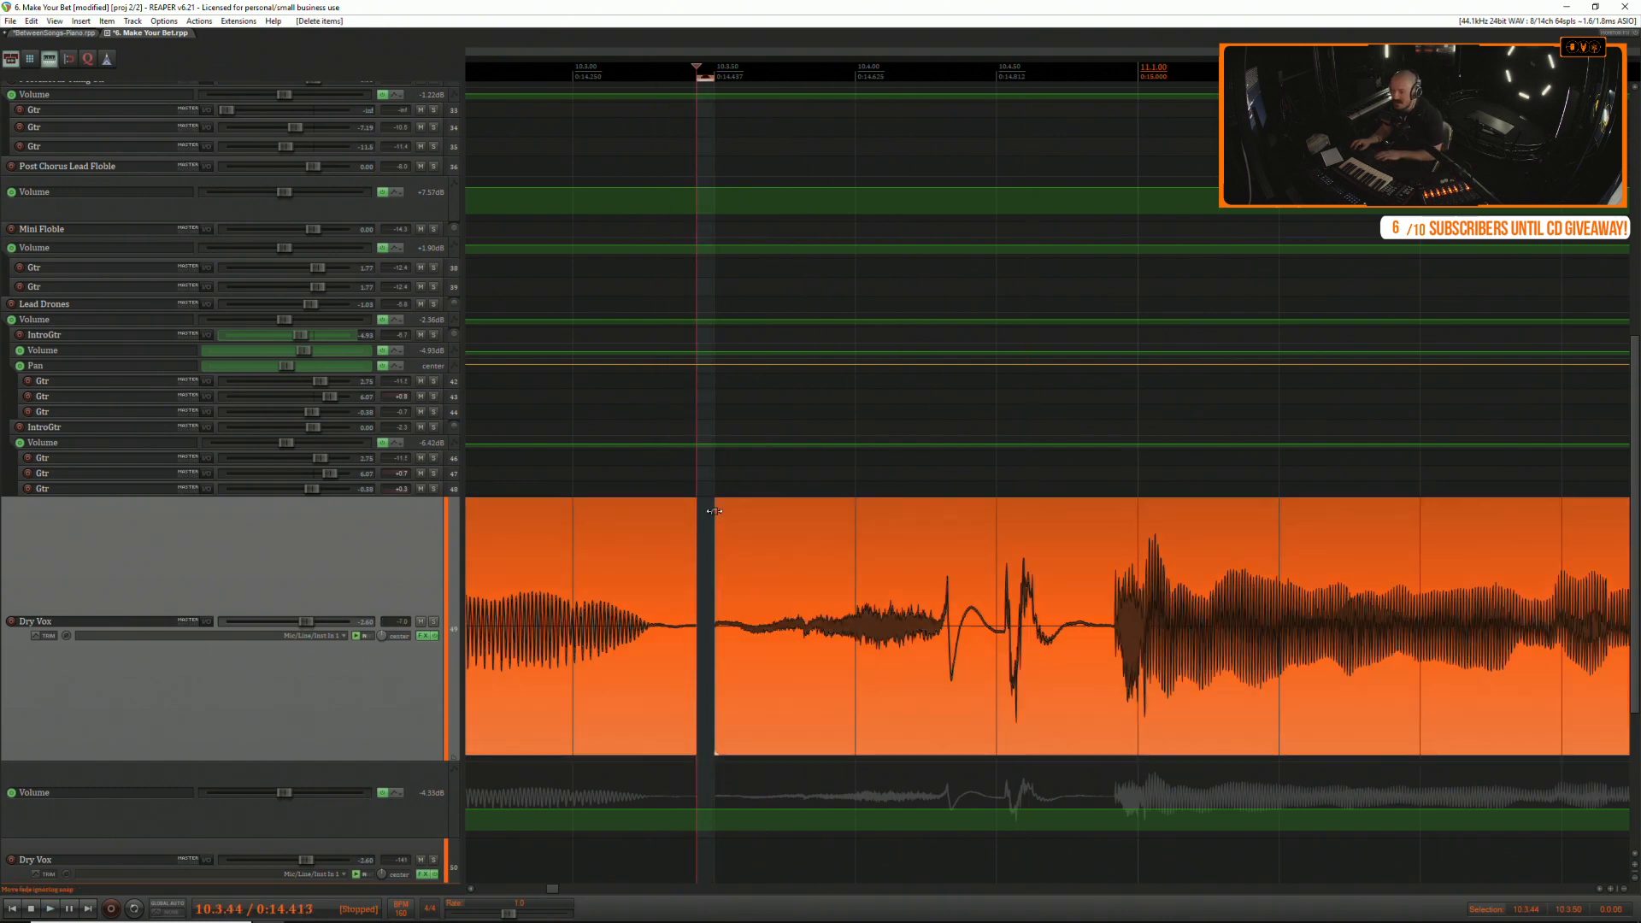
{"action": "left_click_drag", "start_coordinate": [714, 511], "coordinate": [665, 506]}
Audition the faded breath gap from 10.2.91, first in the full mix and again with the Dry Vox soloed.
{"action": "left_click", "coordinate": [548, 530]}
{"action": "key", "text": "space"}
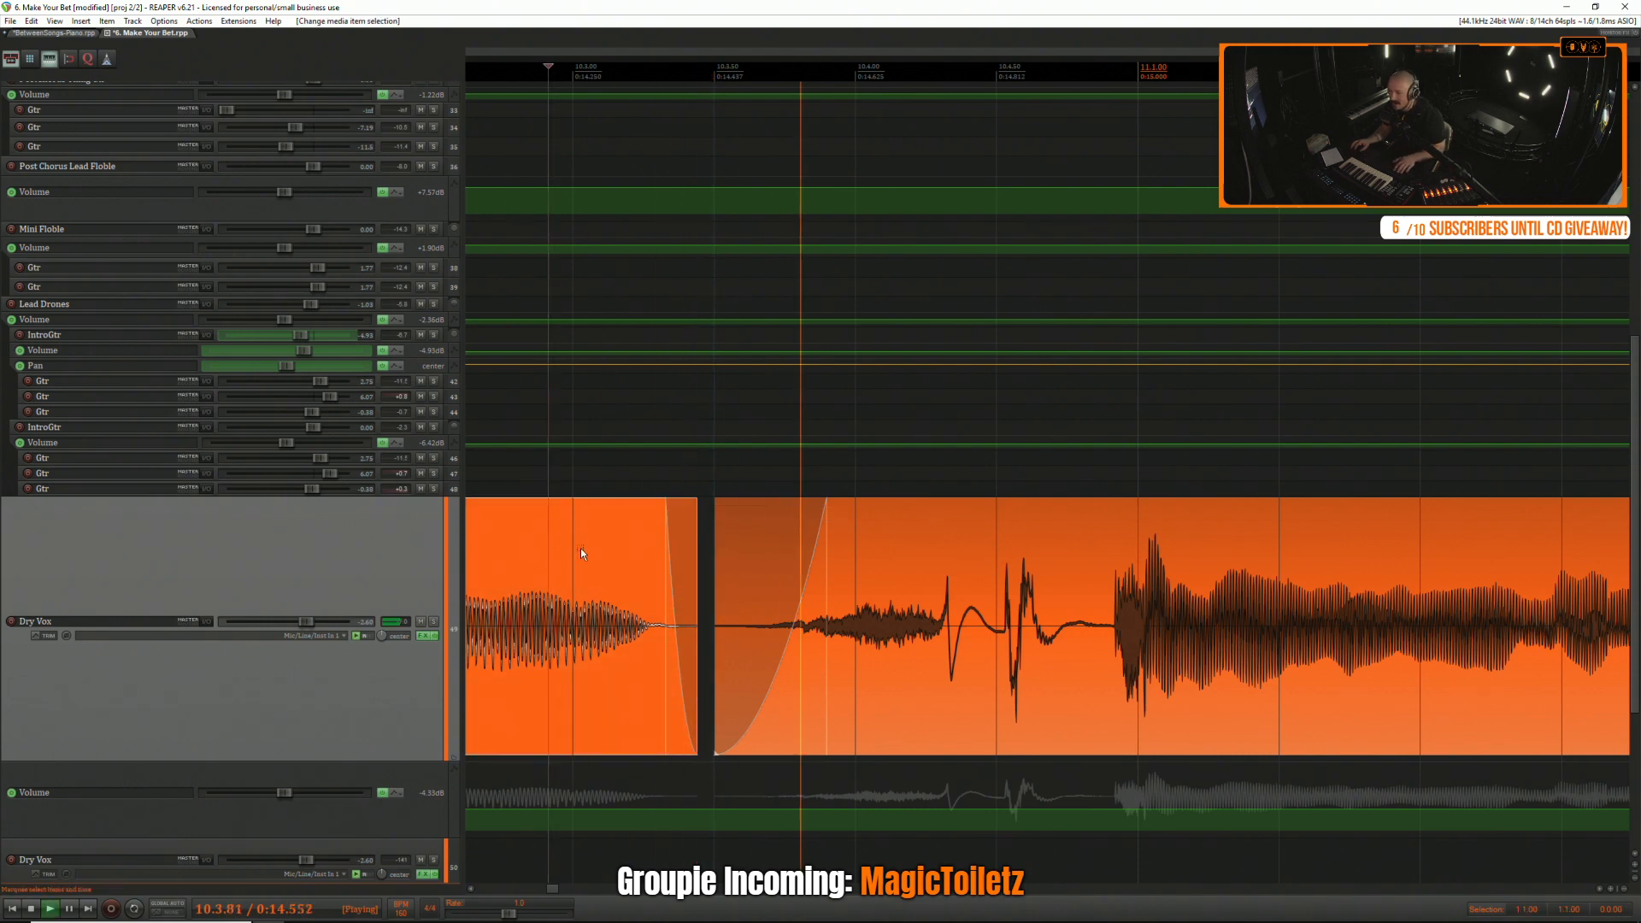
{"action": "key", "text": "space"}
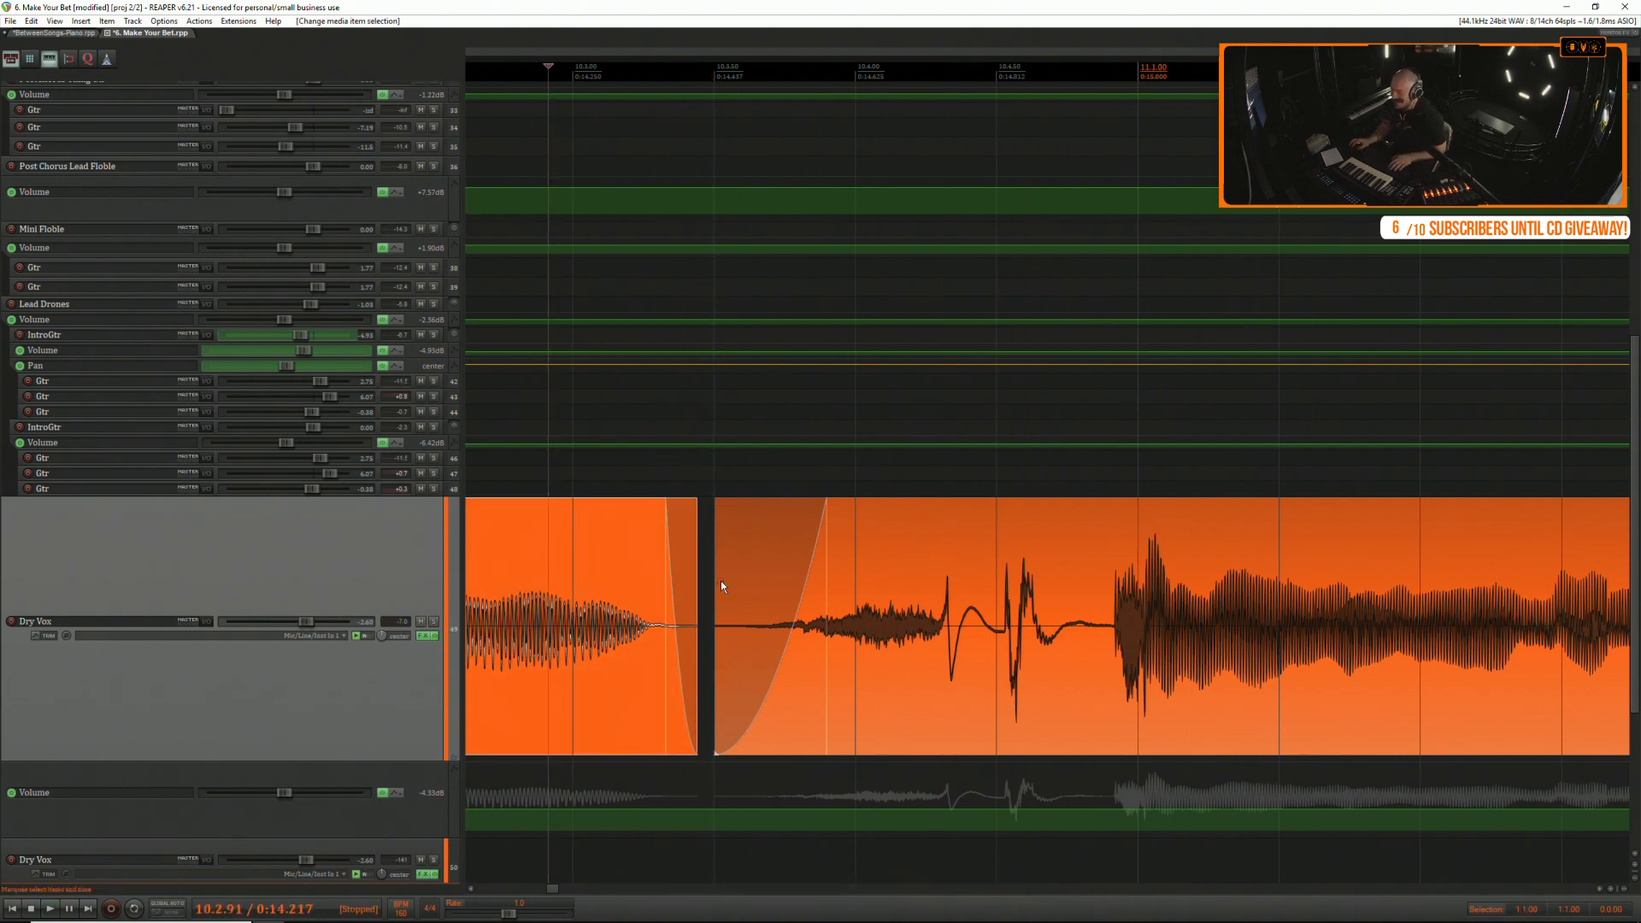
{"action": "left_click", "coordinate": [435, 621]}
{"action": "key", "text": "space"}
{"action": "key", "text": "space"}
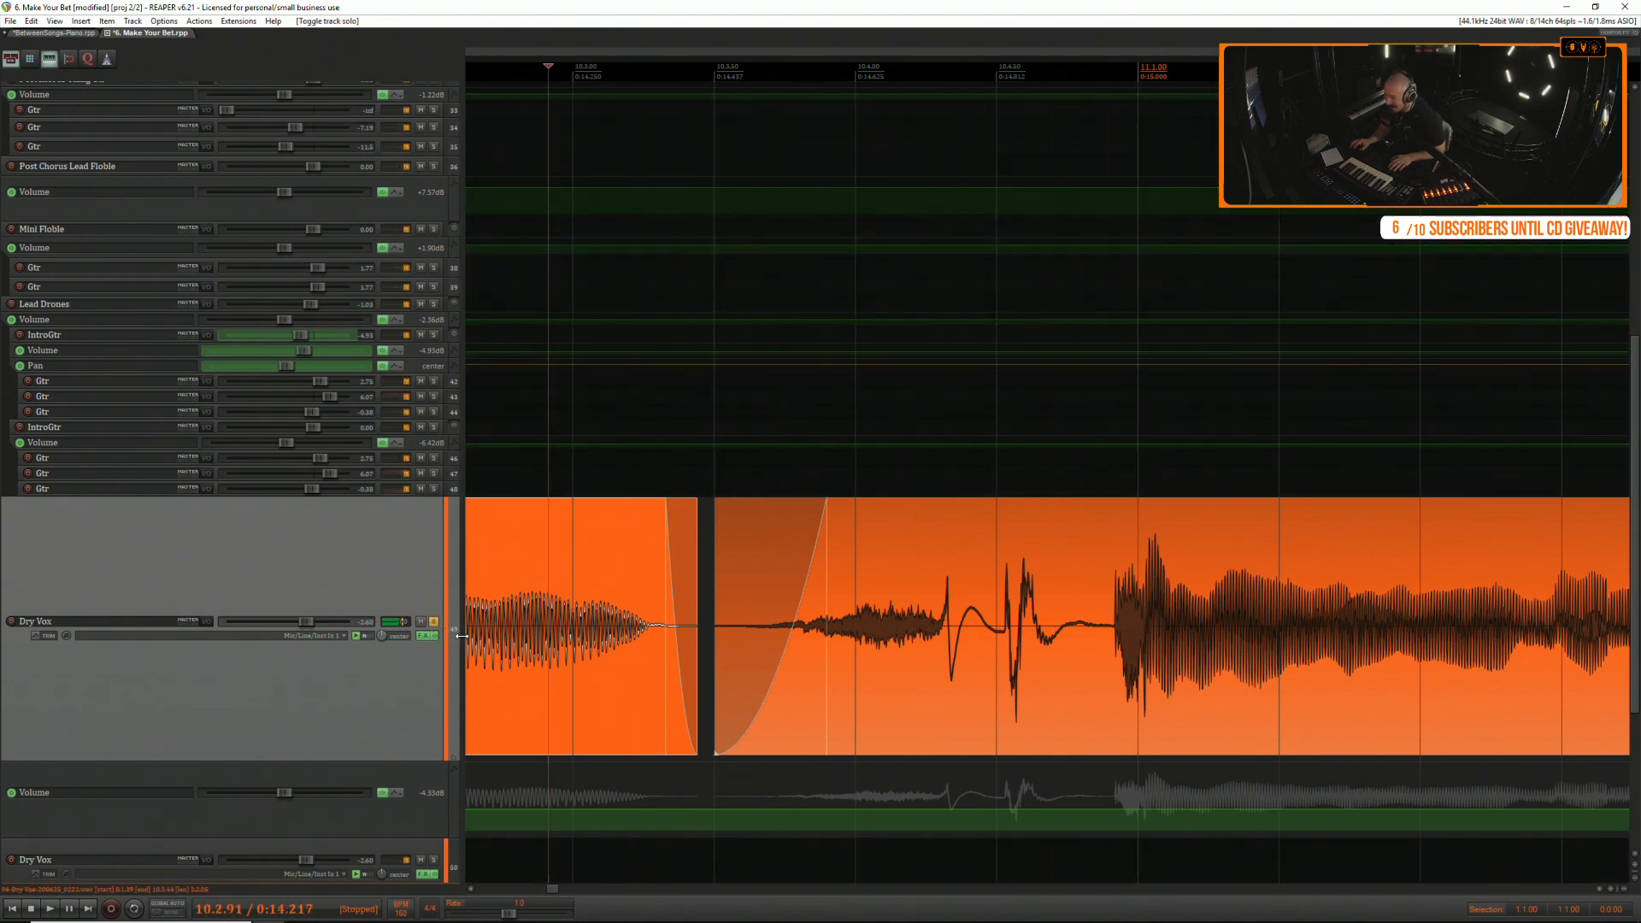
{"action": "key", "text": "space"}
{"action": "key", "text": "space"}
{"action": "key", "text": "space"}
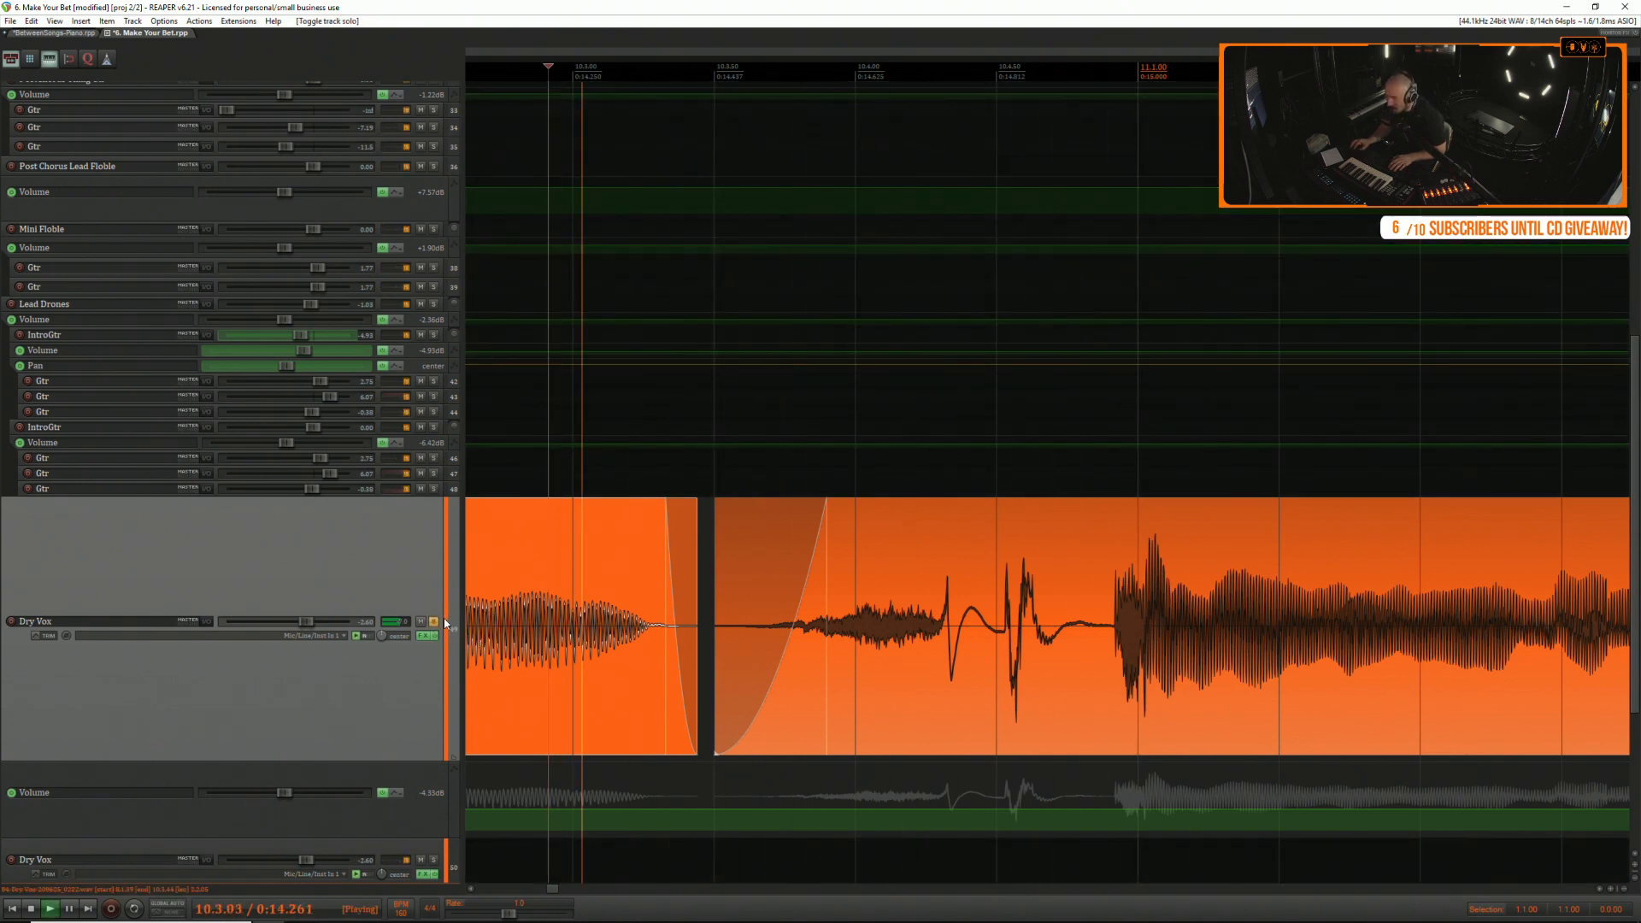
Replay the breath edit with the Dry Vox unsoloed, and solo the track again for comparison.
{"action": "left_click", "coordinate": [434, 623]}
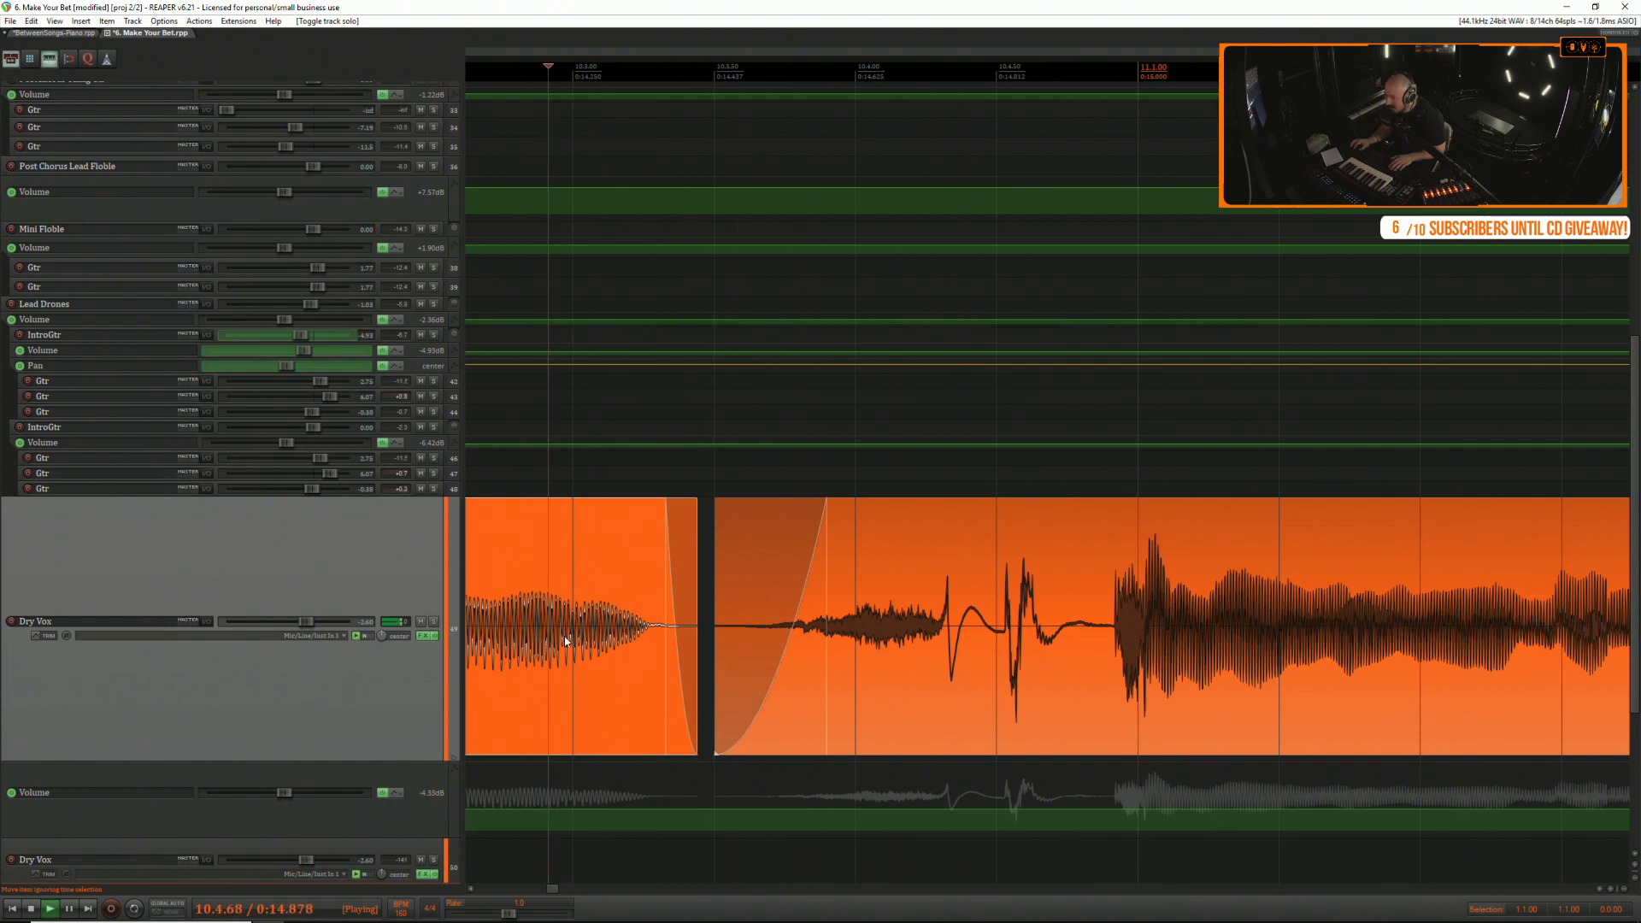
{"action": "key", "text": "space"}
{"action": "key", "text": "space"}
{"action": "key", "text": "space"}
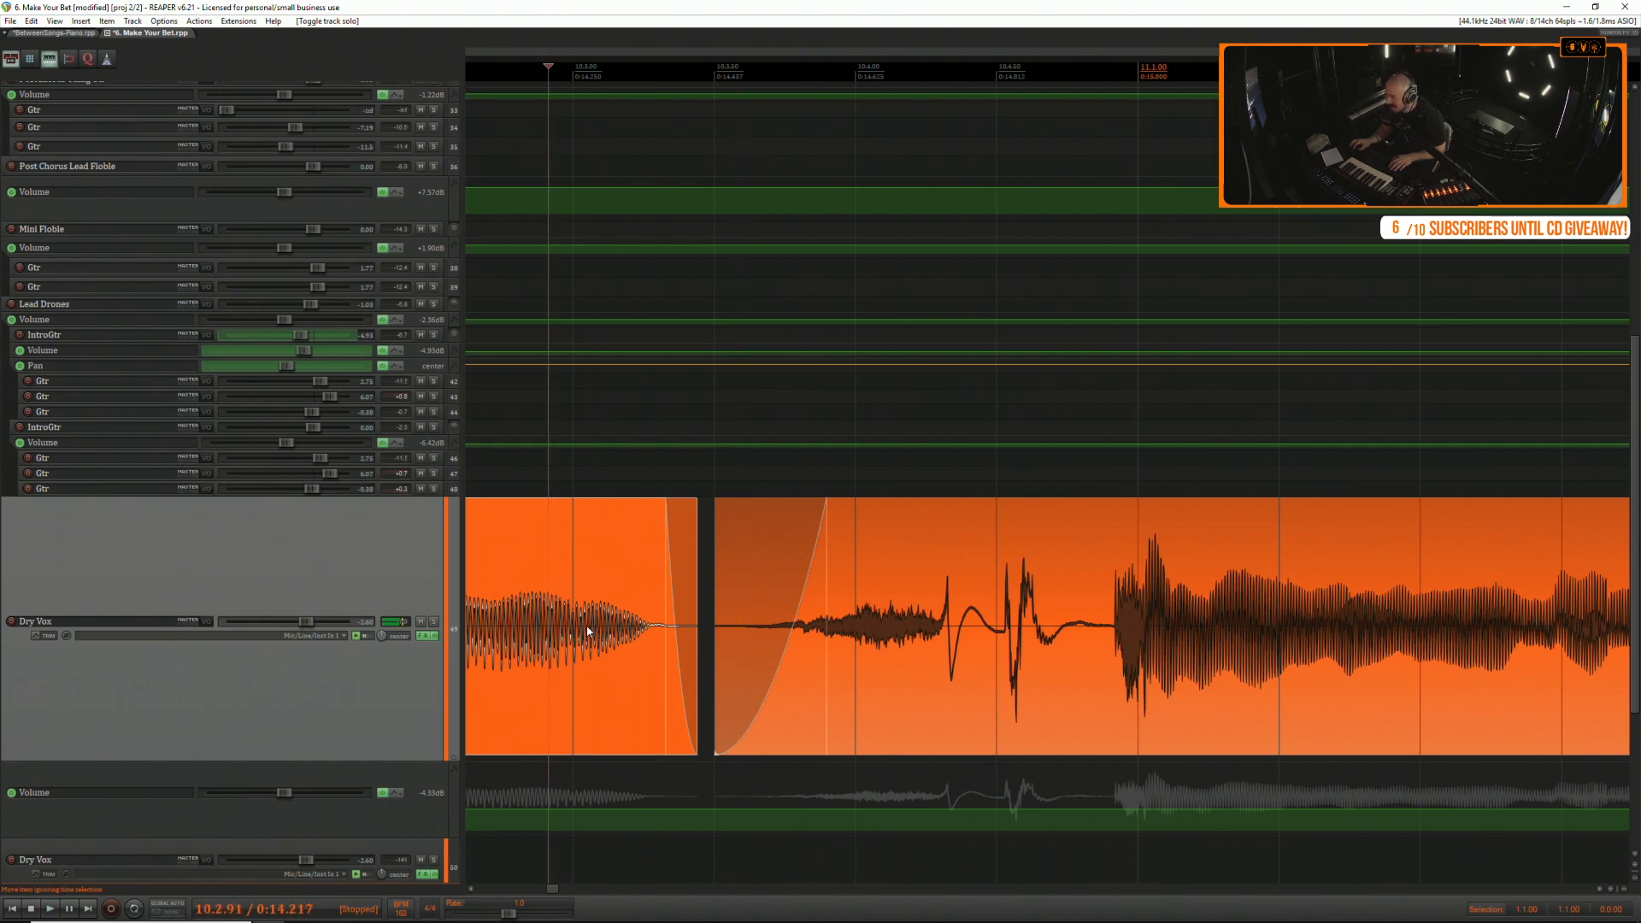
{"action": "left_click", "coordinate": [435, 625]}
{"action": "key", "text": "space"}
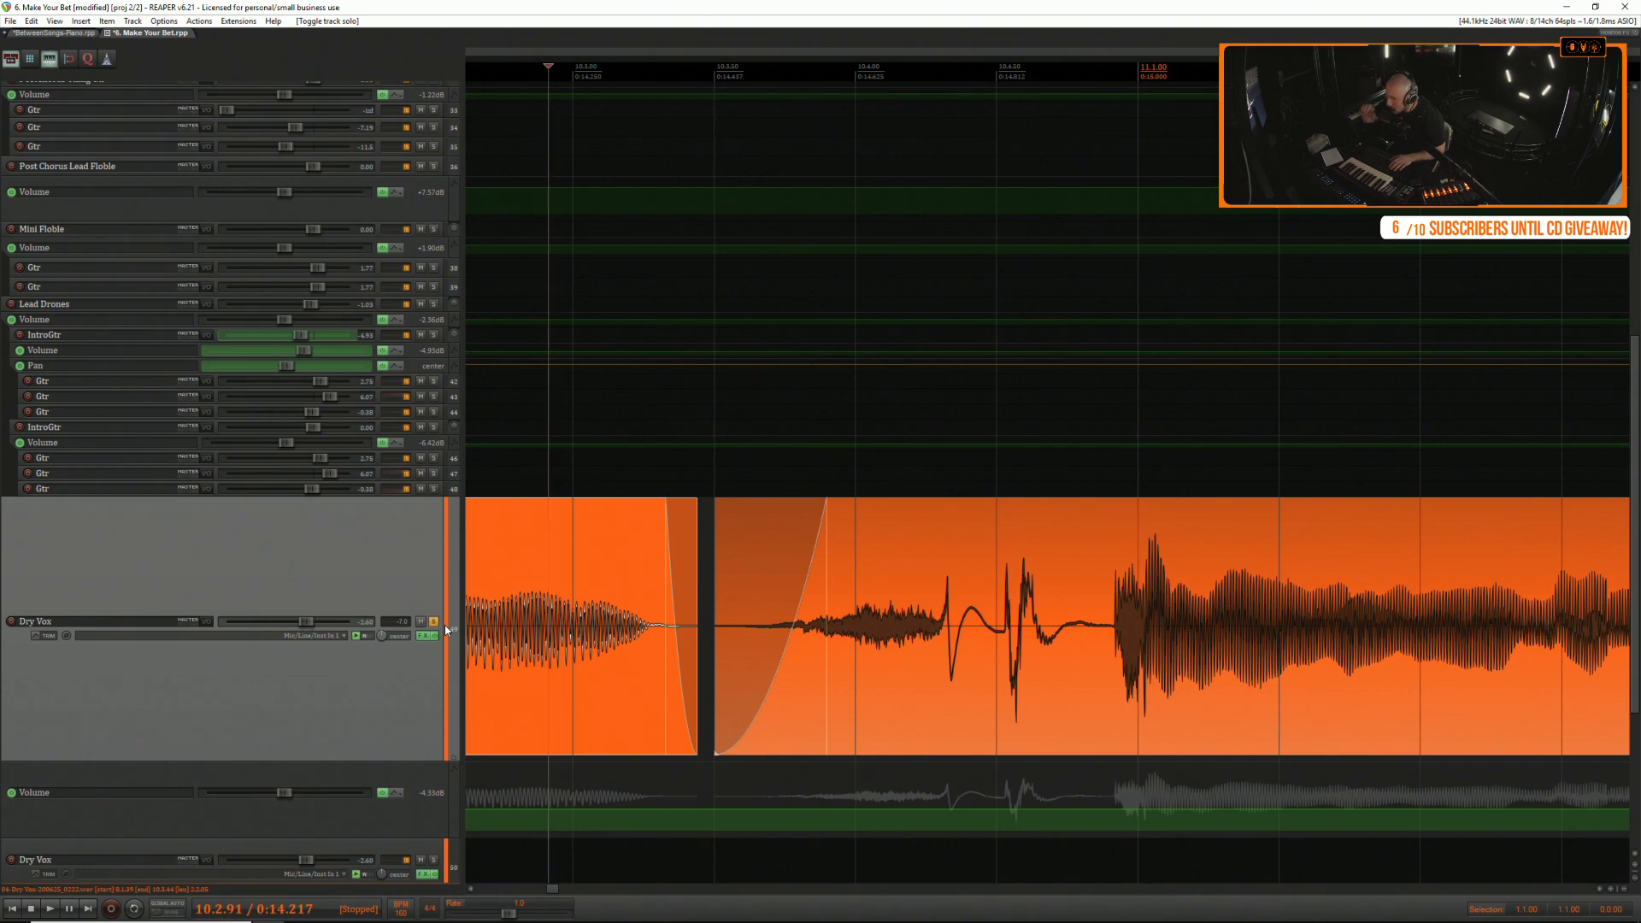
Unsolo the Dry Vox and replay the passage from 10.2.91 in the full mix to locate the remaining click.
{"action": "left_click", "coordinate": [433, 621]}
{"action": "key", "text": "space"}
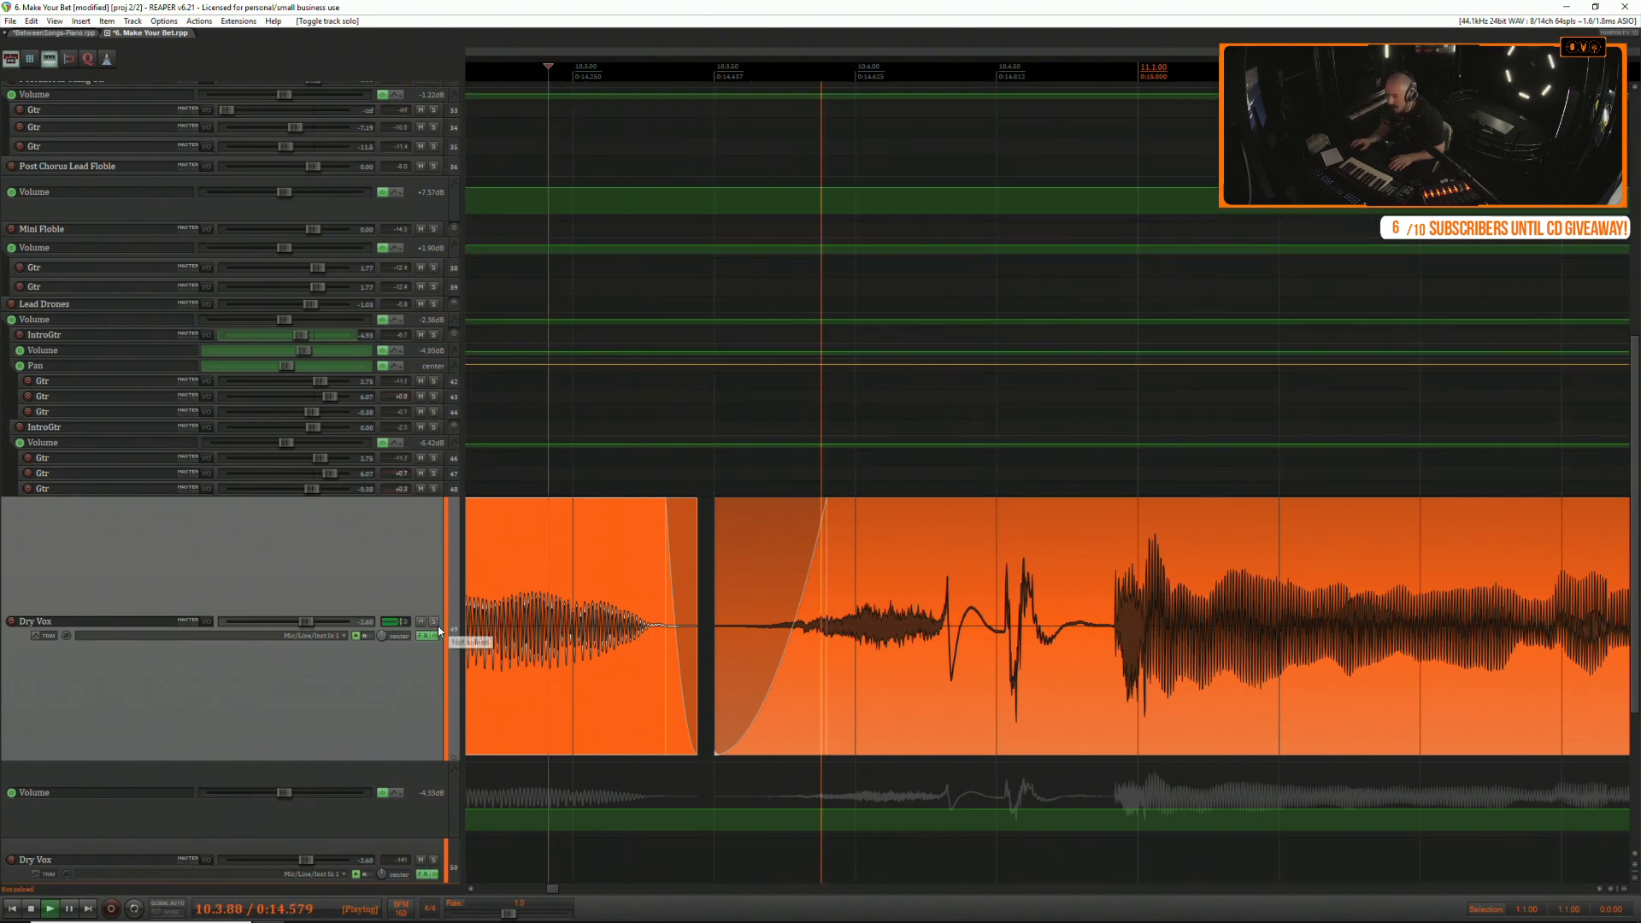
{"action": "key", "text": "space"}
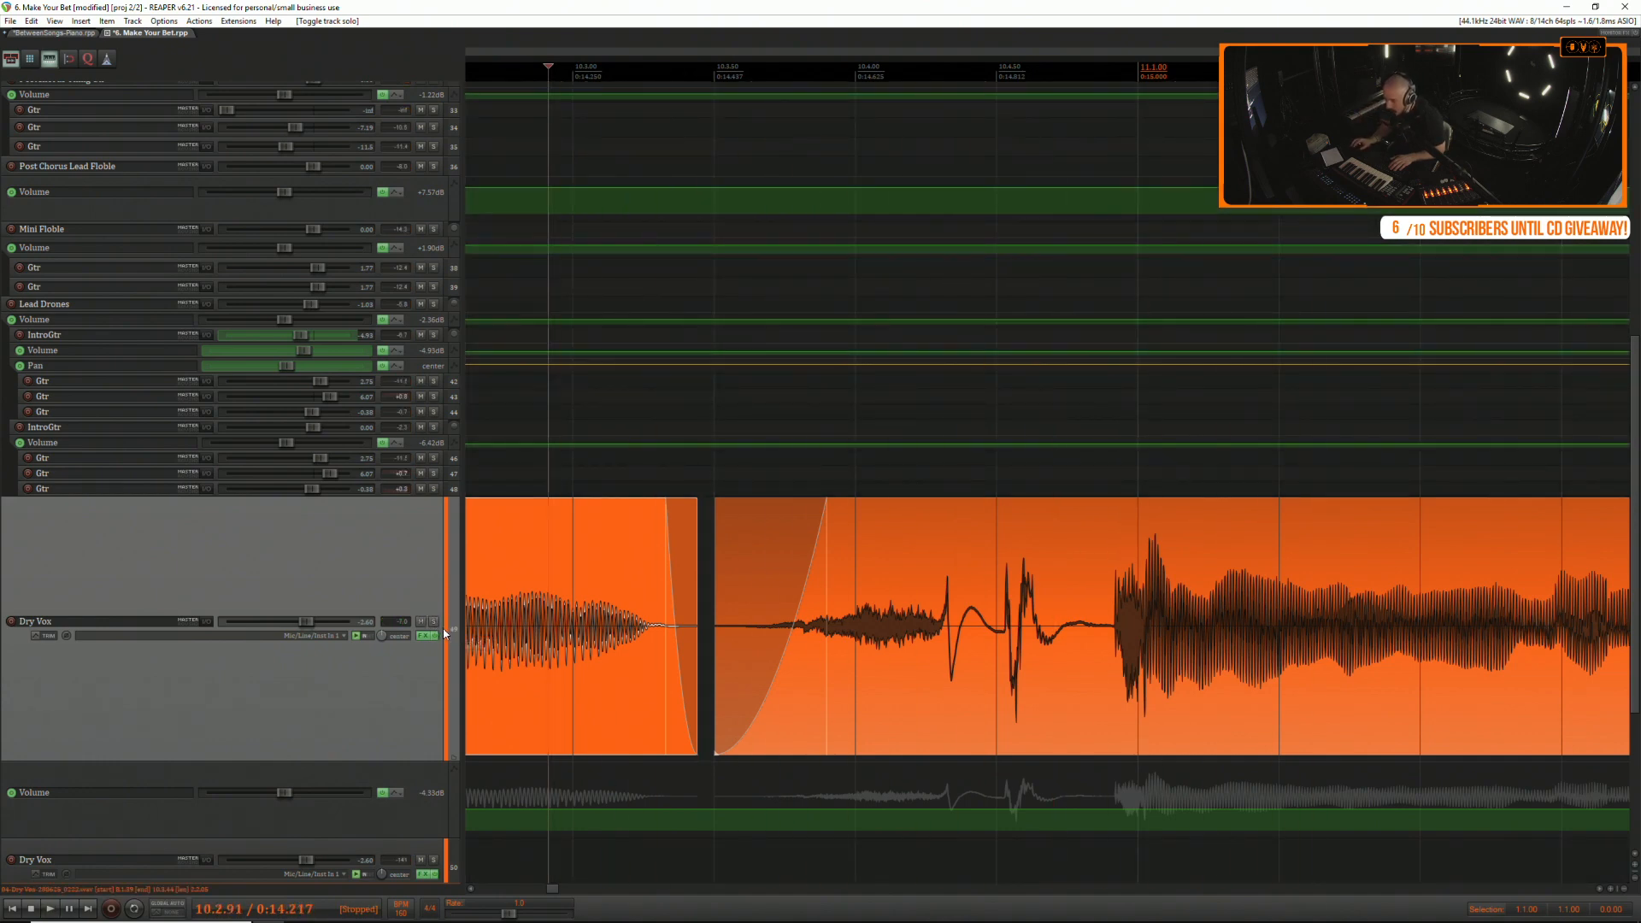
{"action": "key", "text": "space"}
{"action": "key", "text": "space"}
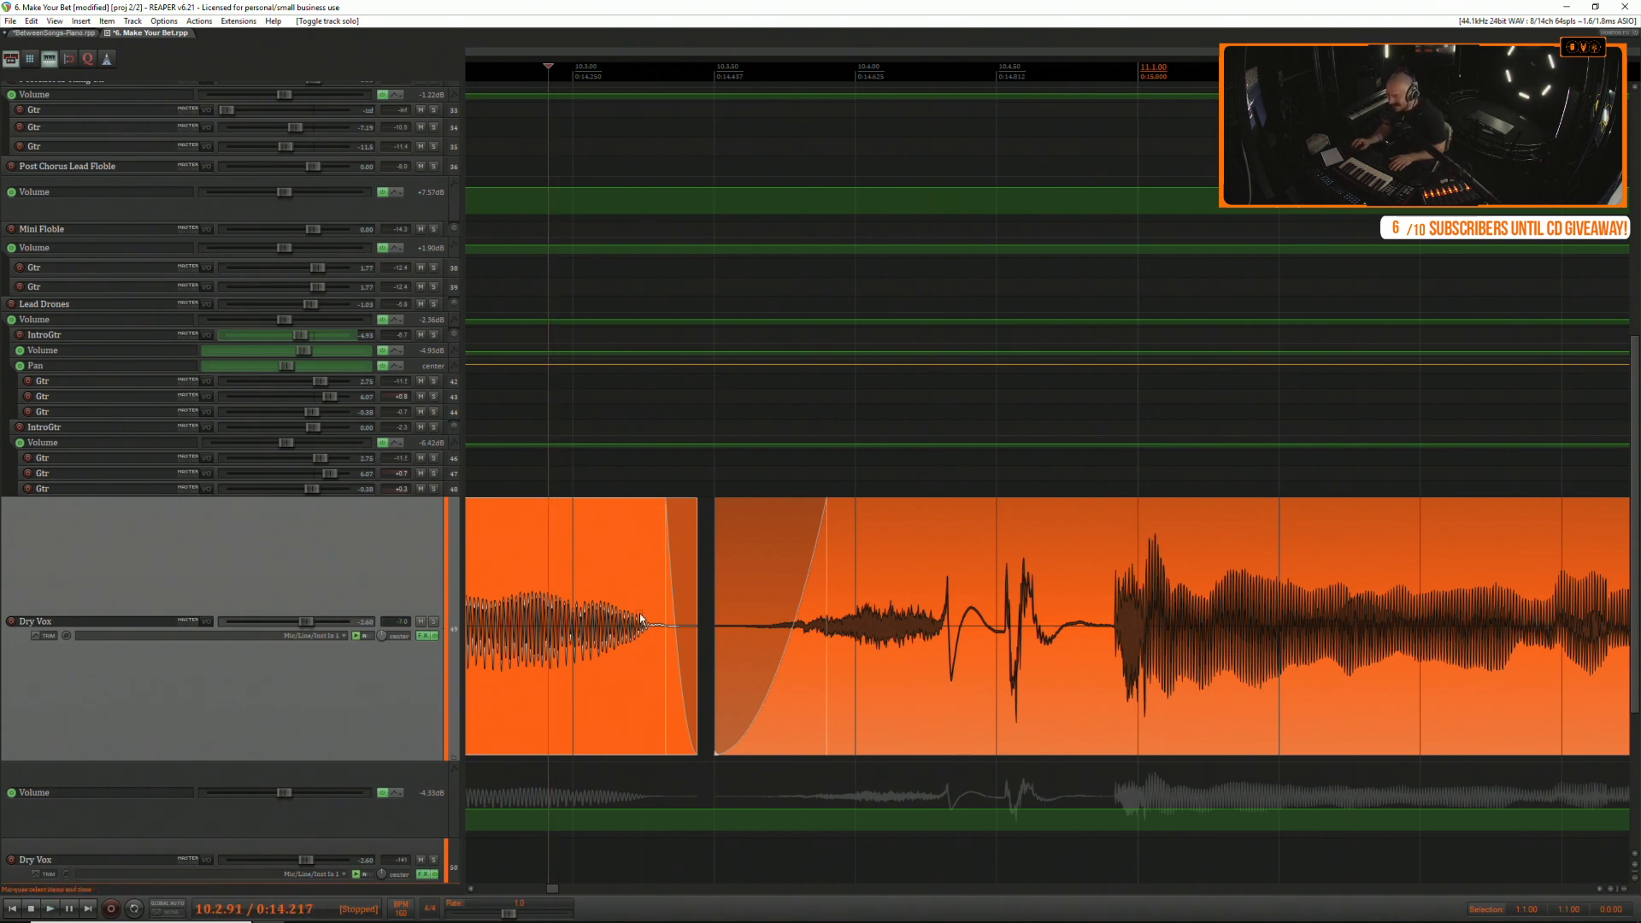
{"action": "key", "text": "space"}
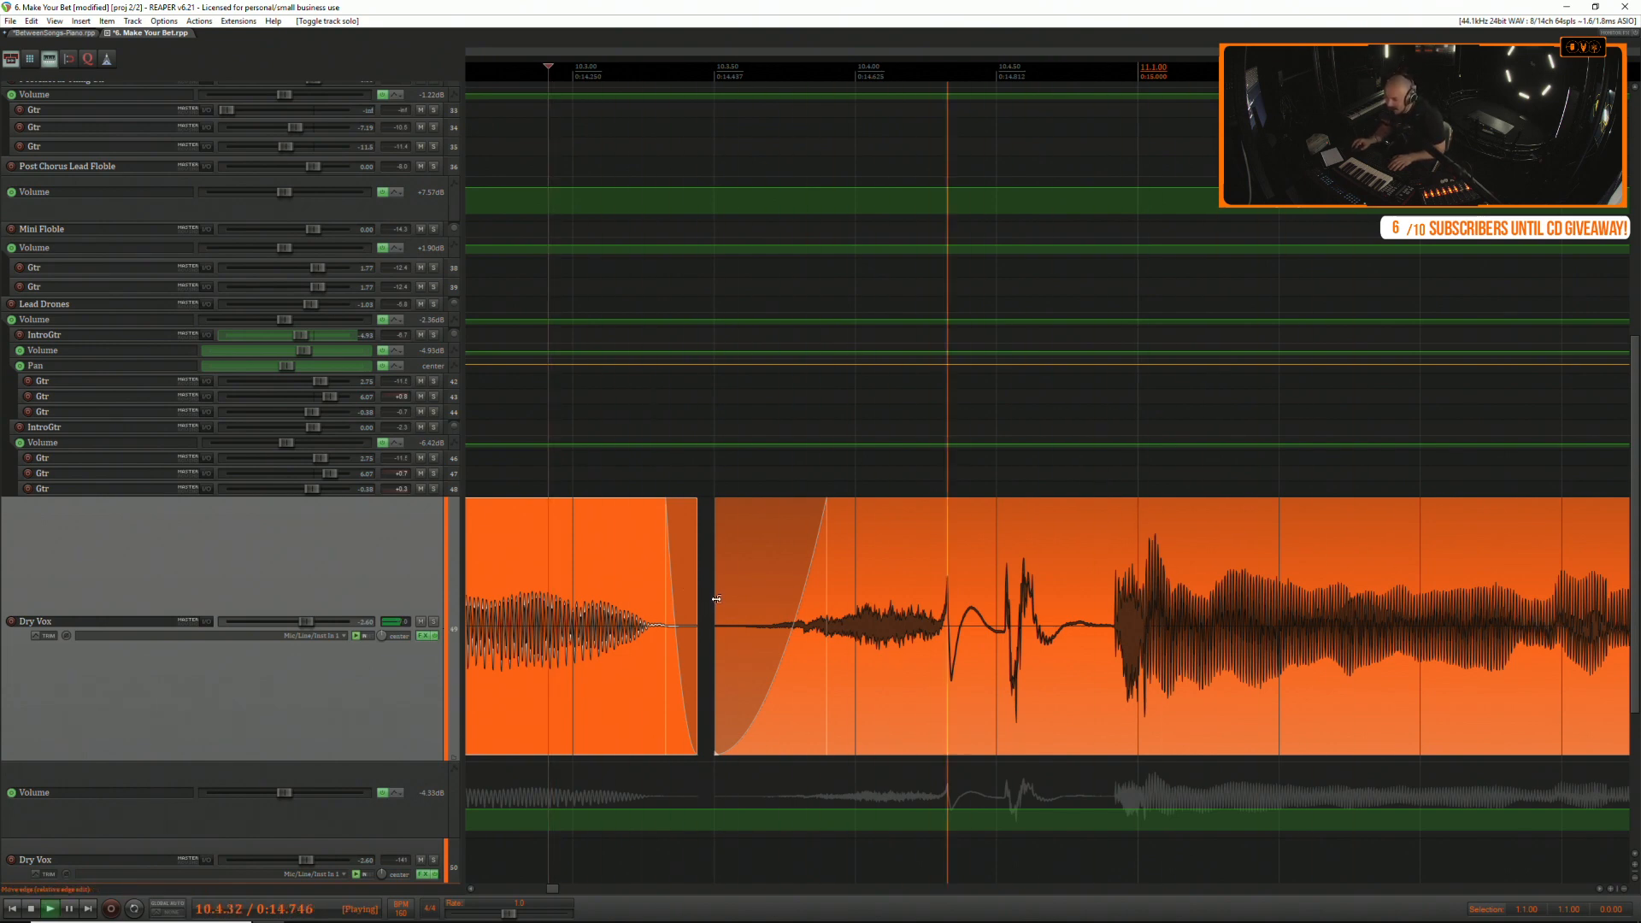
{"action": "key", "text": "space"}
Delete the Dry Vox click from 10.4.22 to 10.4.48, fade in the following clip and extend the breath clip's end slightly with a fade-out.
{"action": "left_click", "coordinate": [918, 568]}
{"action": "left_click_drag", "start_coordinate": [929, 571], "coordinate": [993, 566]}
{"action": "key", "text": "Delete"}
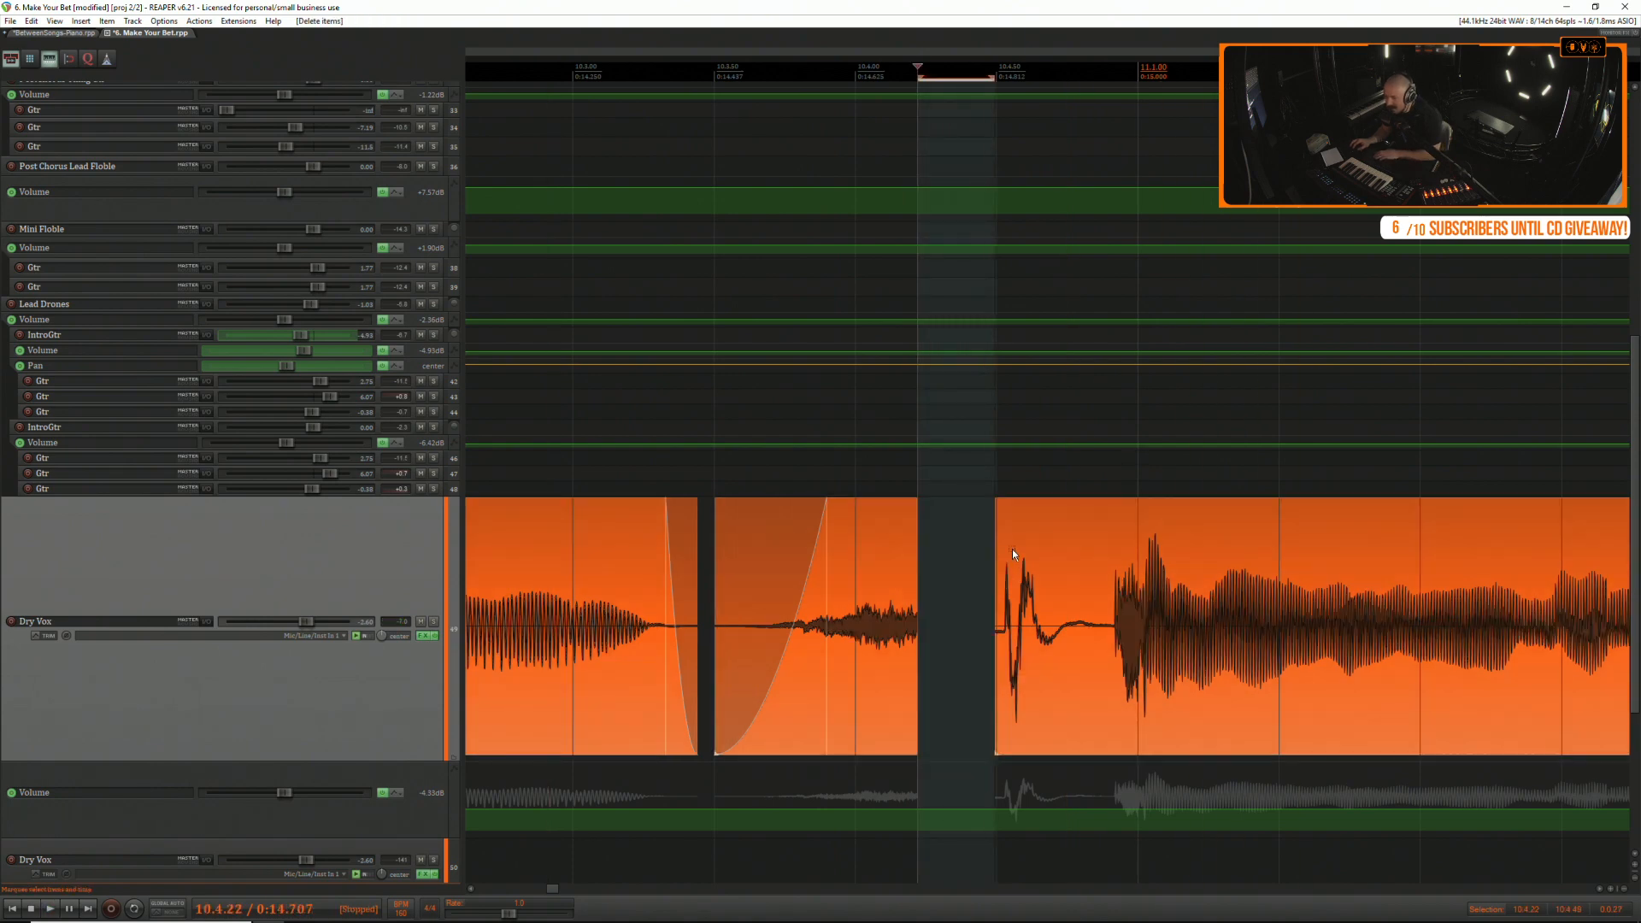
{"action": "left_click", "coordinate": [997, 518]}
{"action": "left_click_drag", "start_coordinate": [997, 506], "coordinate": [1041, 509]}
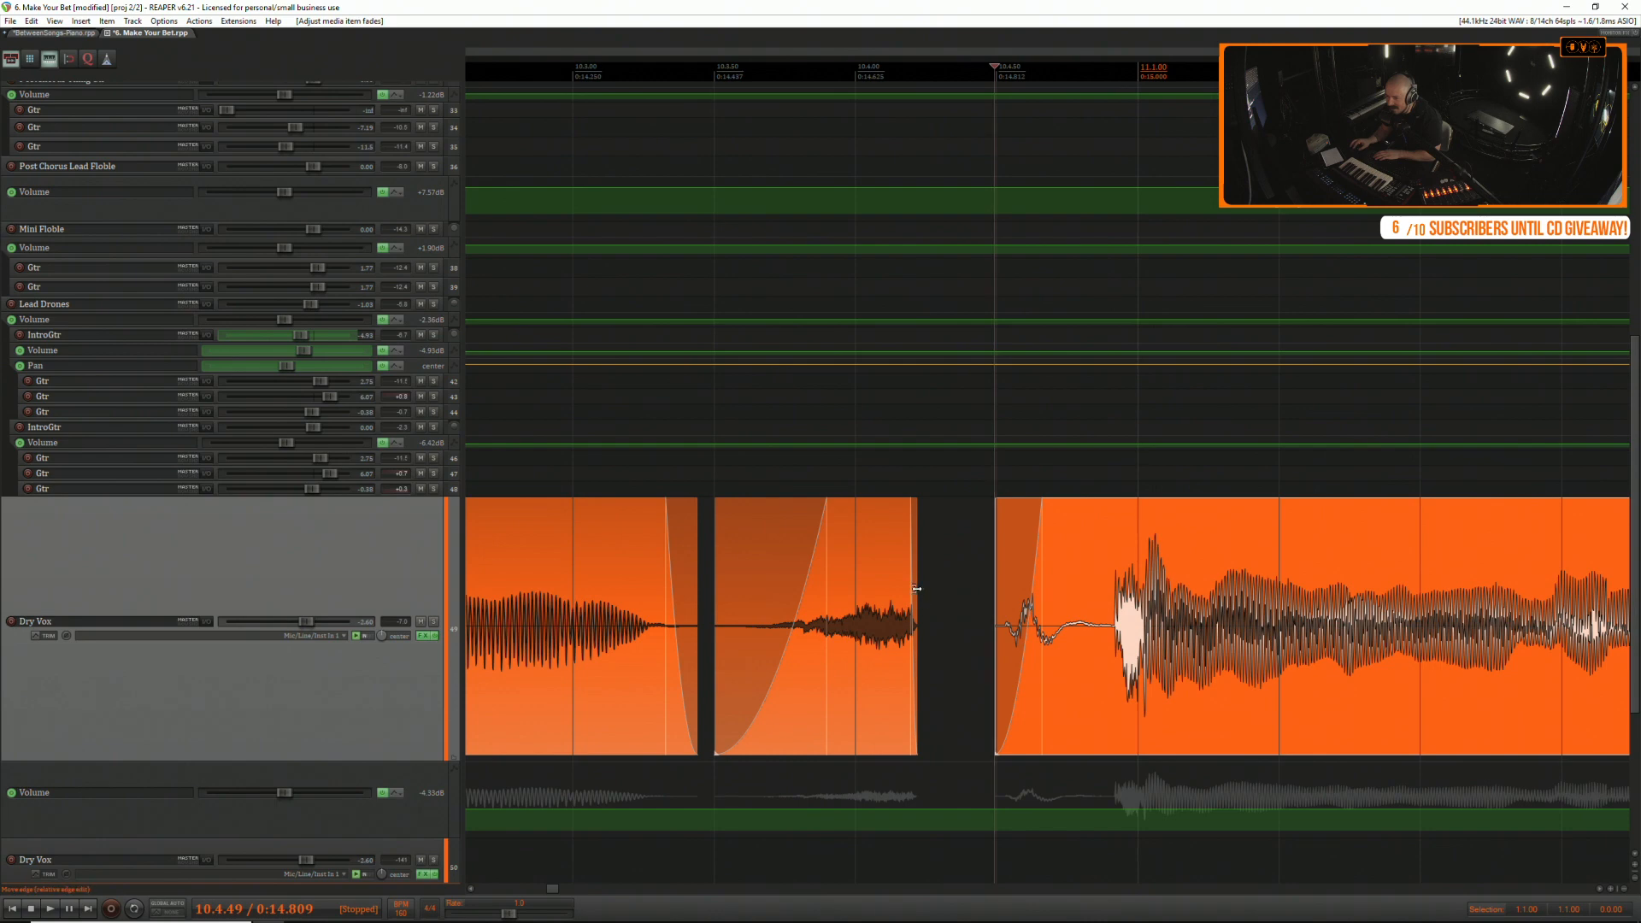
{"action": "left_click_drag", "start_coordinate": [921, 597], "coordinate": [946, 599]}
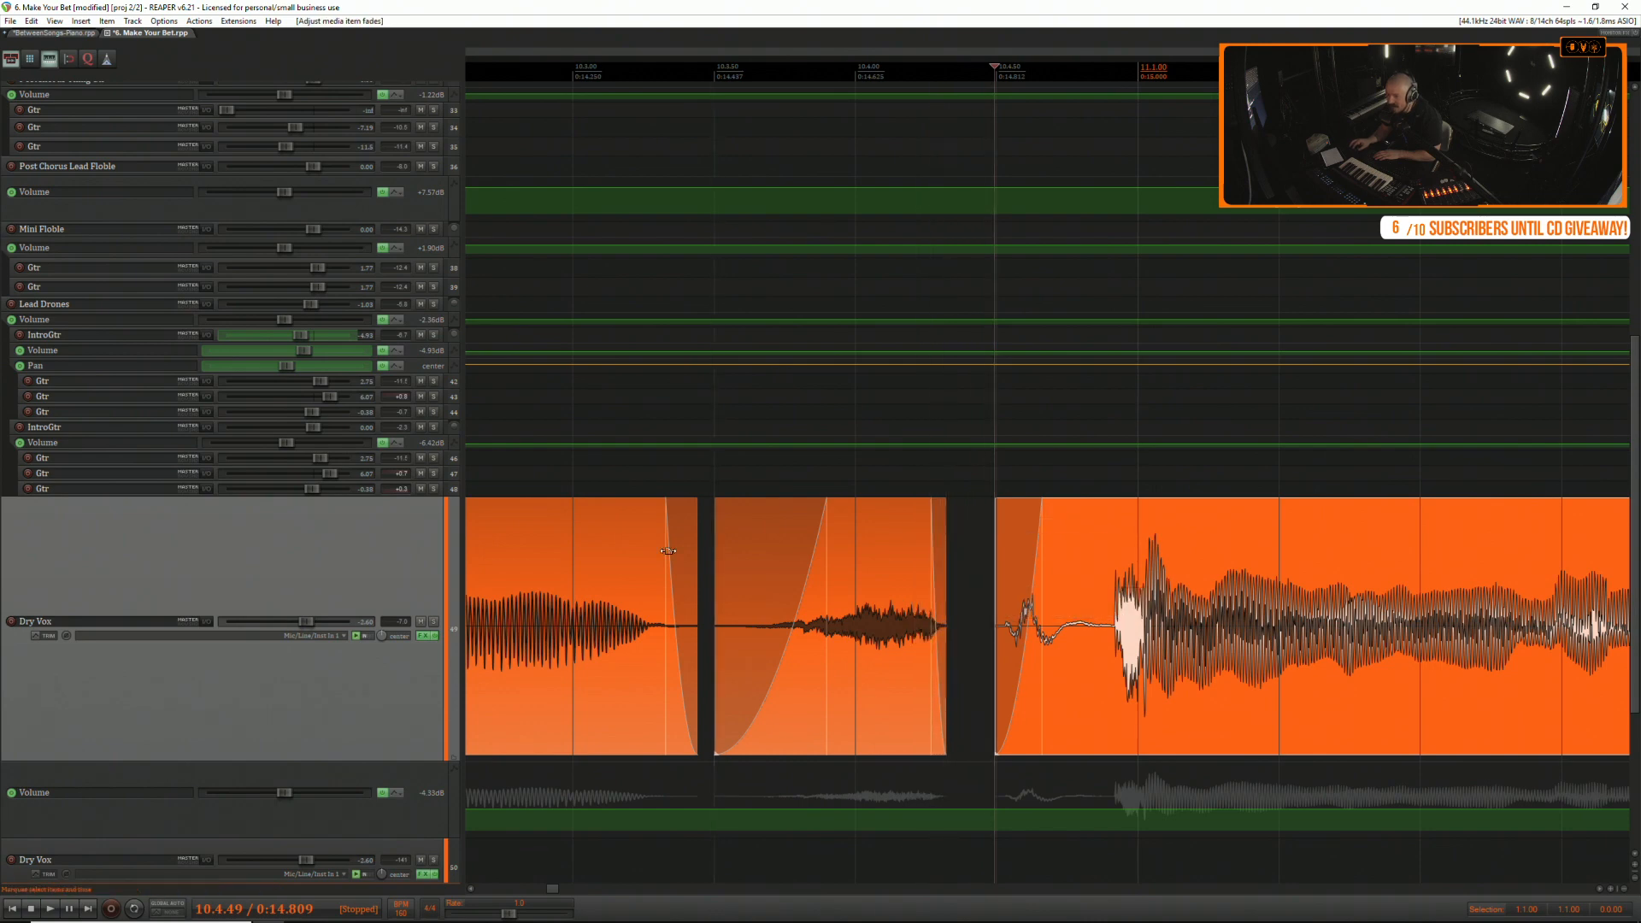
Audition the edited Dry Vox breath and gaps from 9.4.45, before the preceding word.
{"action": "left_click", "coordinate": [578, 549]}
{"action": "scroll", "coordinate": [589, 554], "scroll_direction": "down", "scroll_amount": 2}
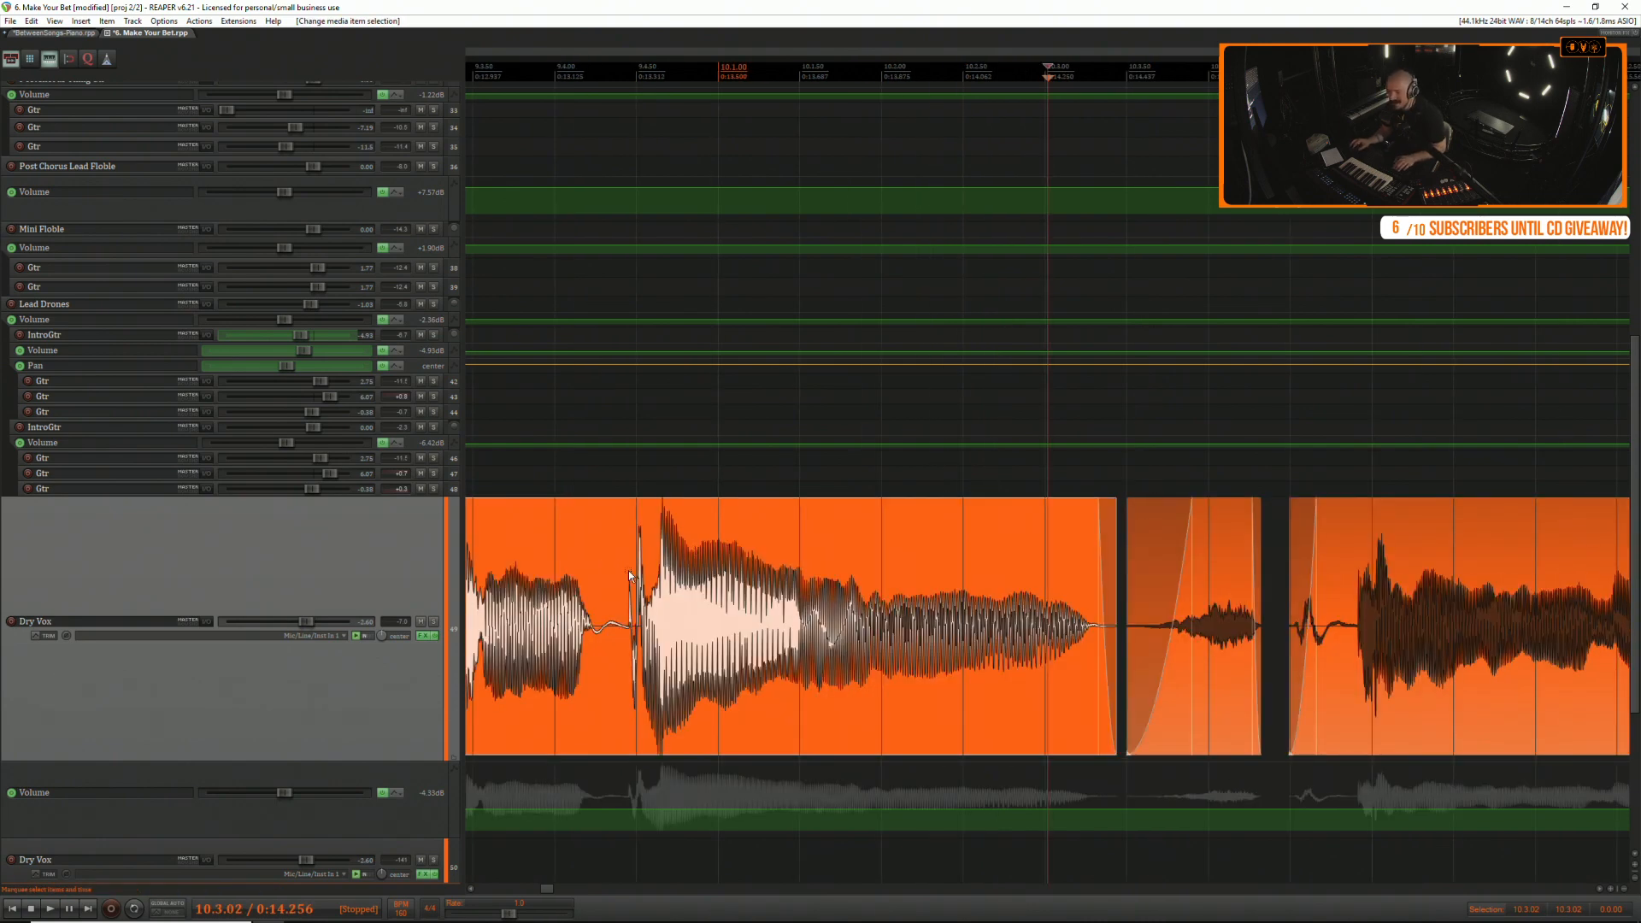
{"action": "left_click", "coordinate": [627, 573]}
{"action": "key", "text": "space"}
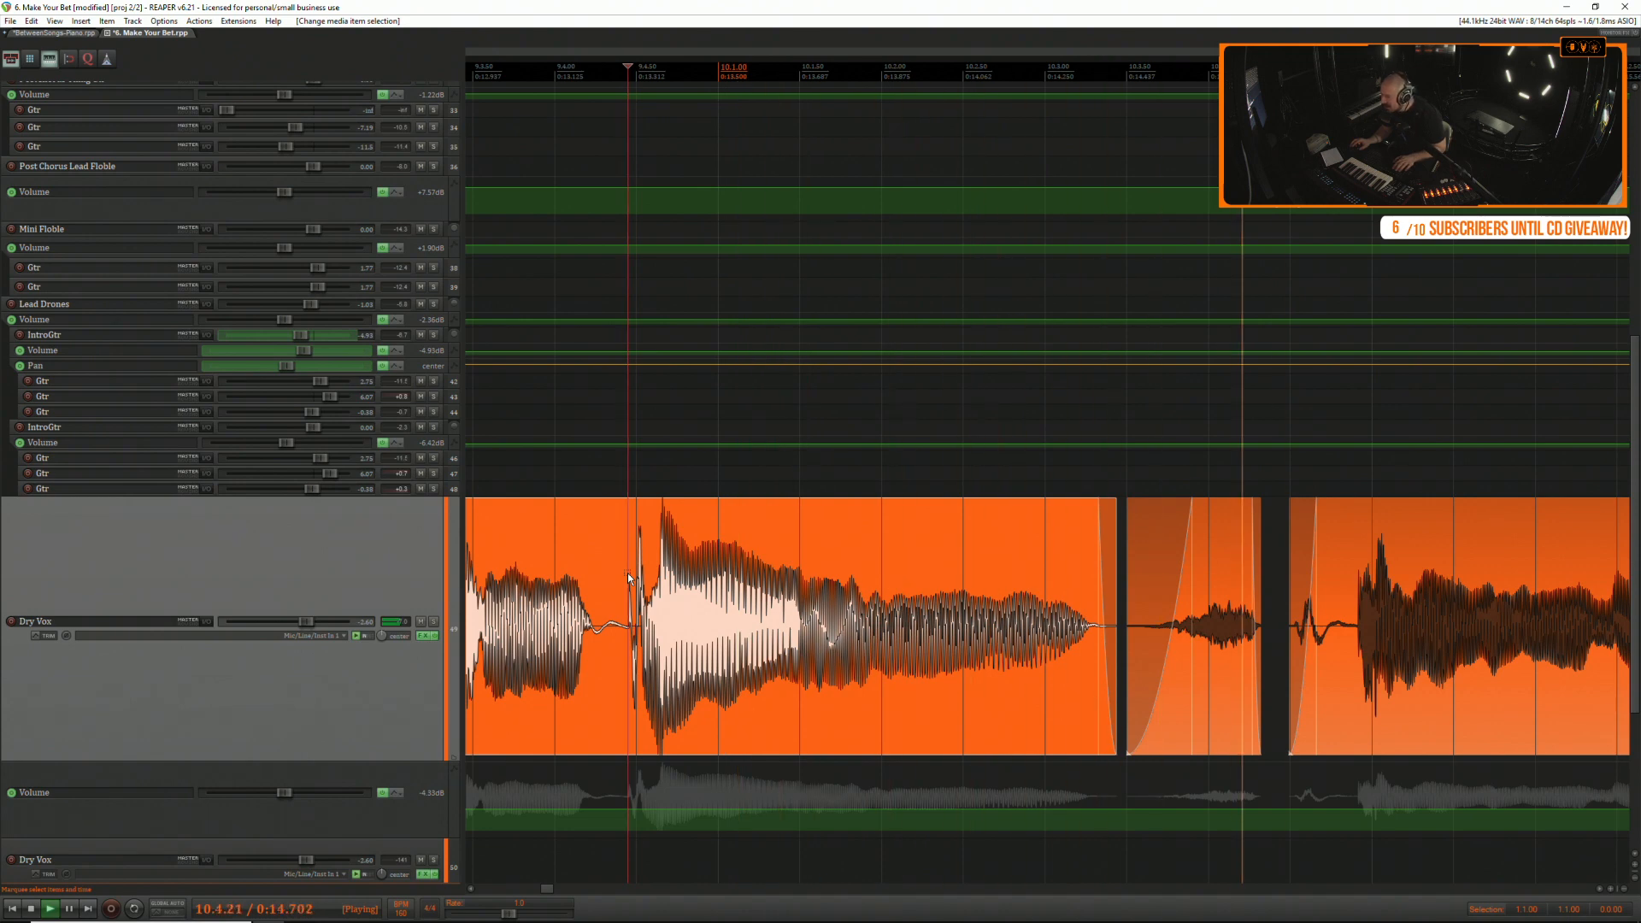
{"action": "key", "text": "space"}
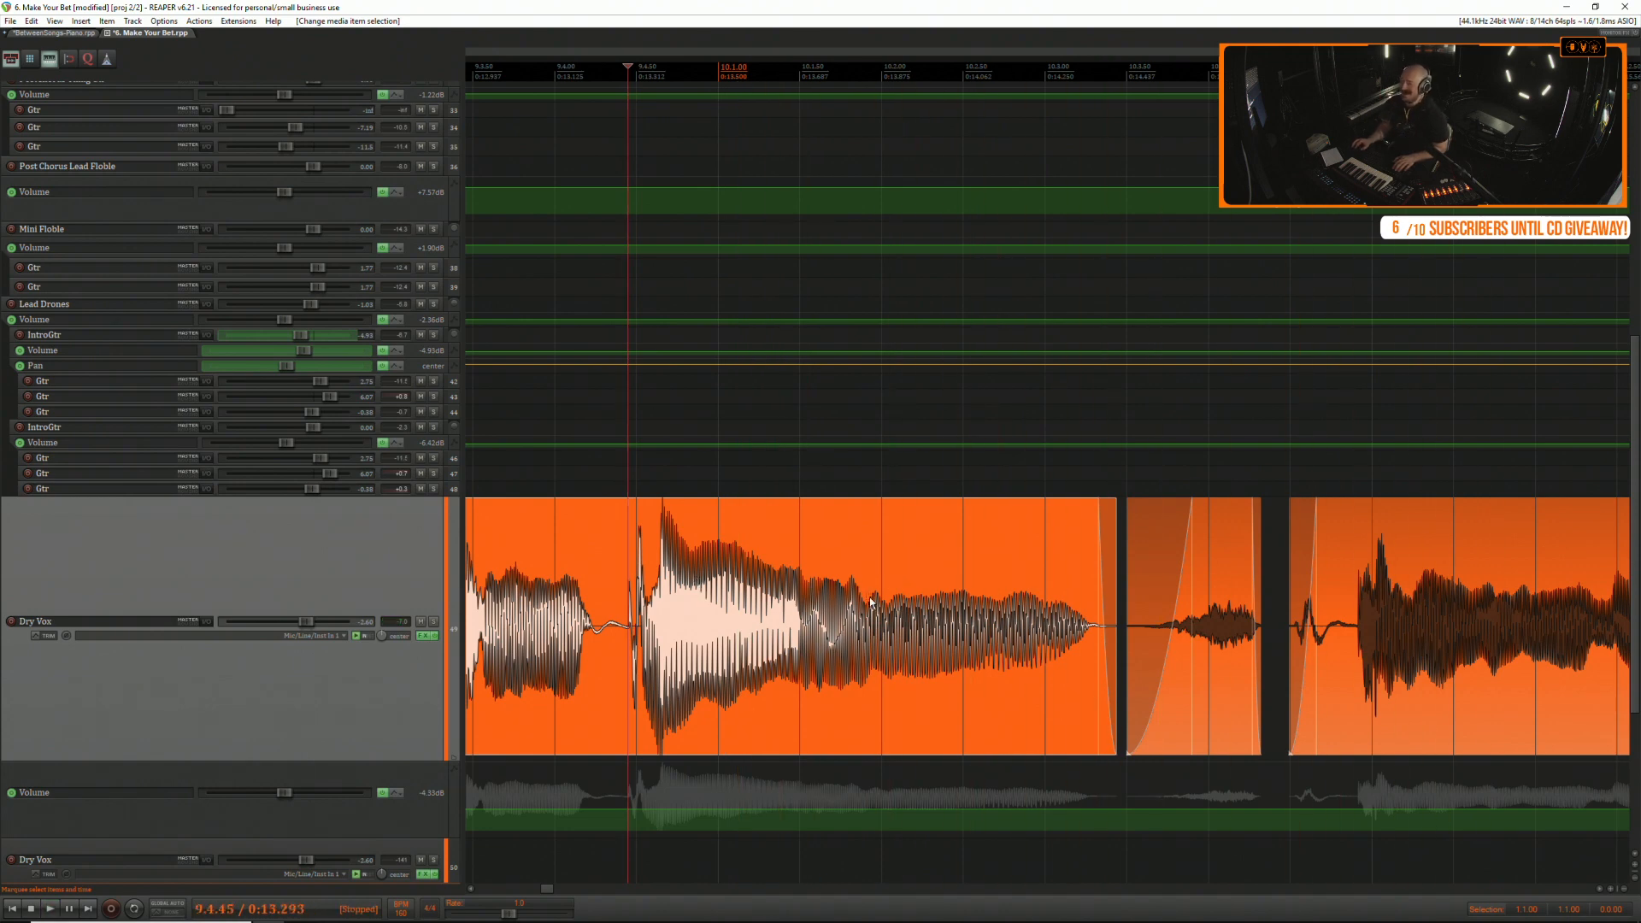
Extend the clip after the second gap earlier, delete its section from 10.4.60 to 10.4.91, fade out the leftover fragment and audition the edit.
{"action": "left_click", "coordinate": [1340, 562]}
{"action": "scroll", "coordinate": [1340, 562], "scroll_direction": "up", "scroll_amount": 2}
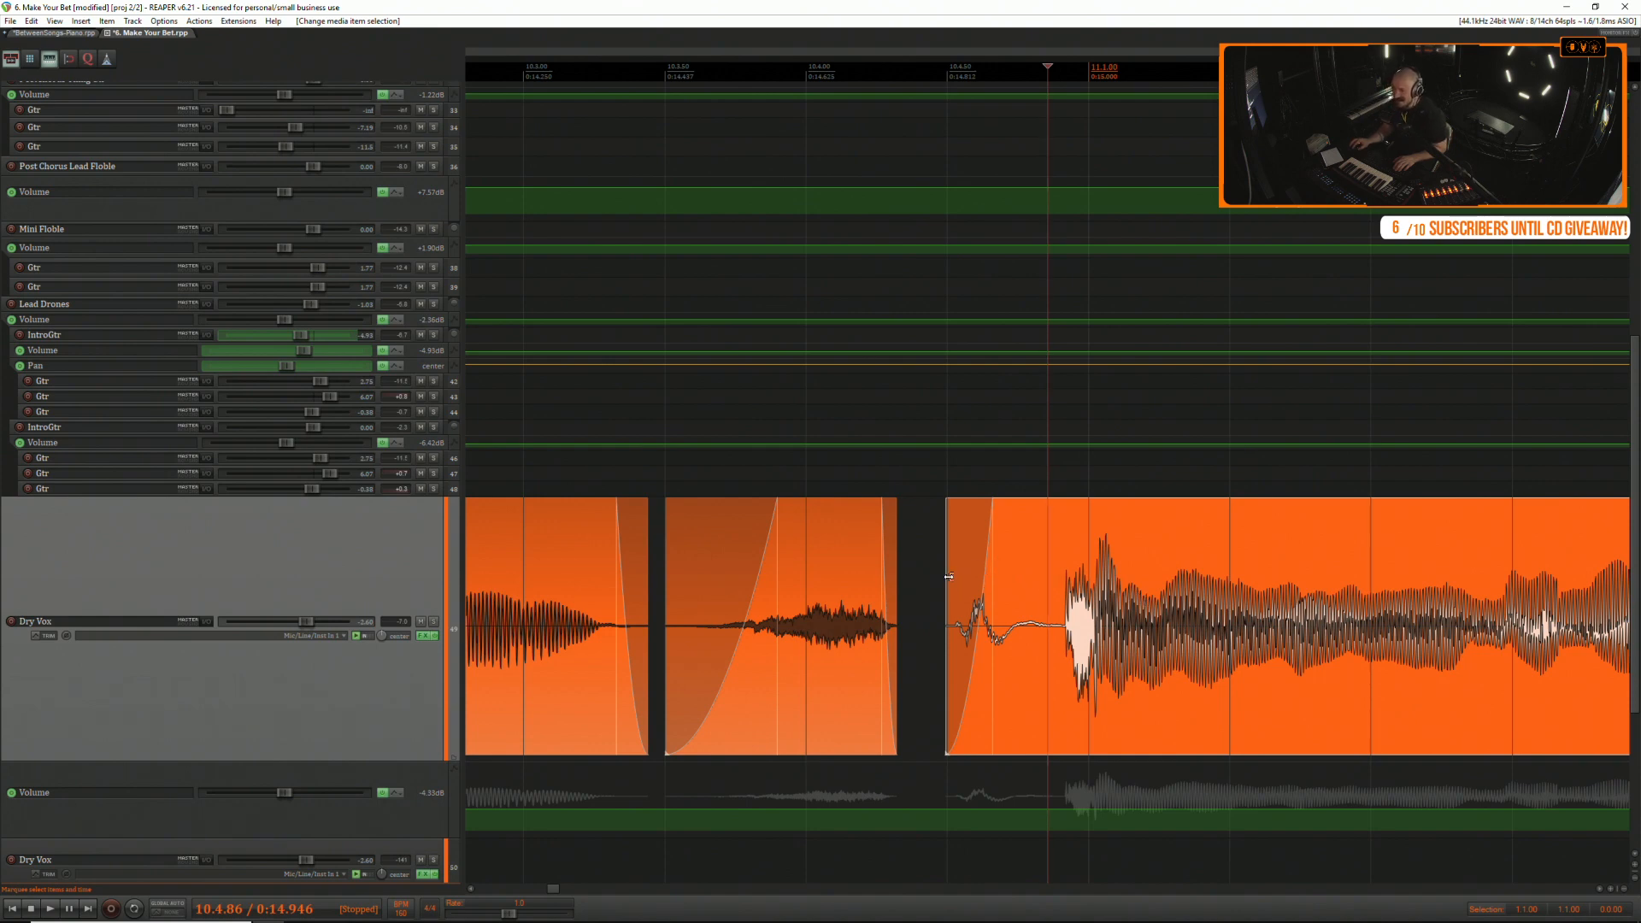
{"action": "mouse_move", "coordinate": [948, 577]}
{"action": "left_mouse_down"}
{"action": "mouse_move", "coordinate": [914, 577]}
{"action": "mouse_move", "coordinate": [915, 539]}
{"action": "mouse_move", "coordinate": [1061, 539]}
{"action": "left_mouse_up"}
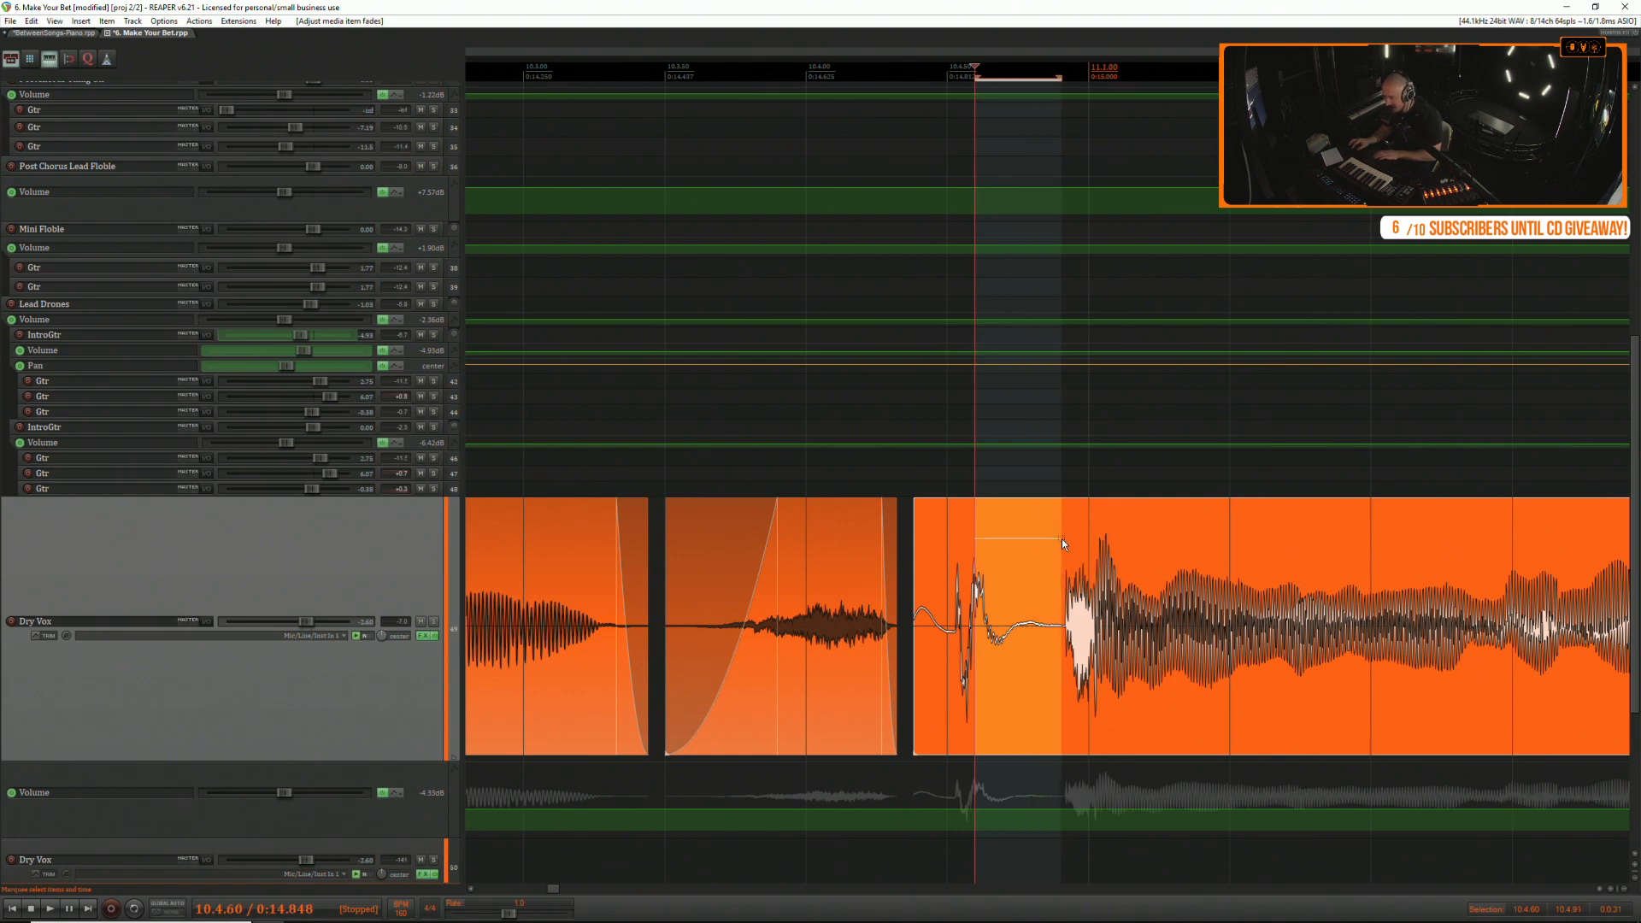
{"action": "key", "text": "Delete"}
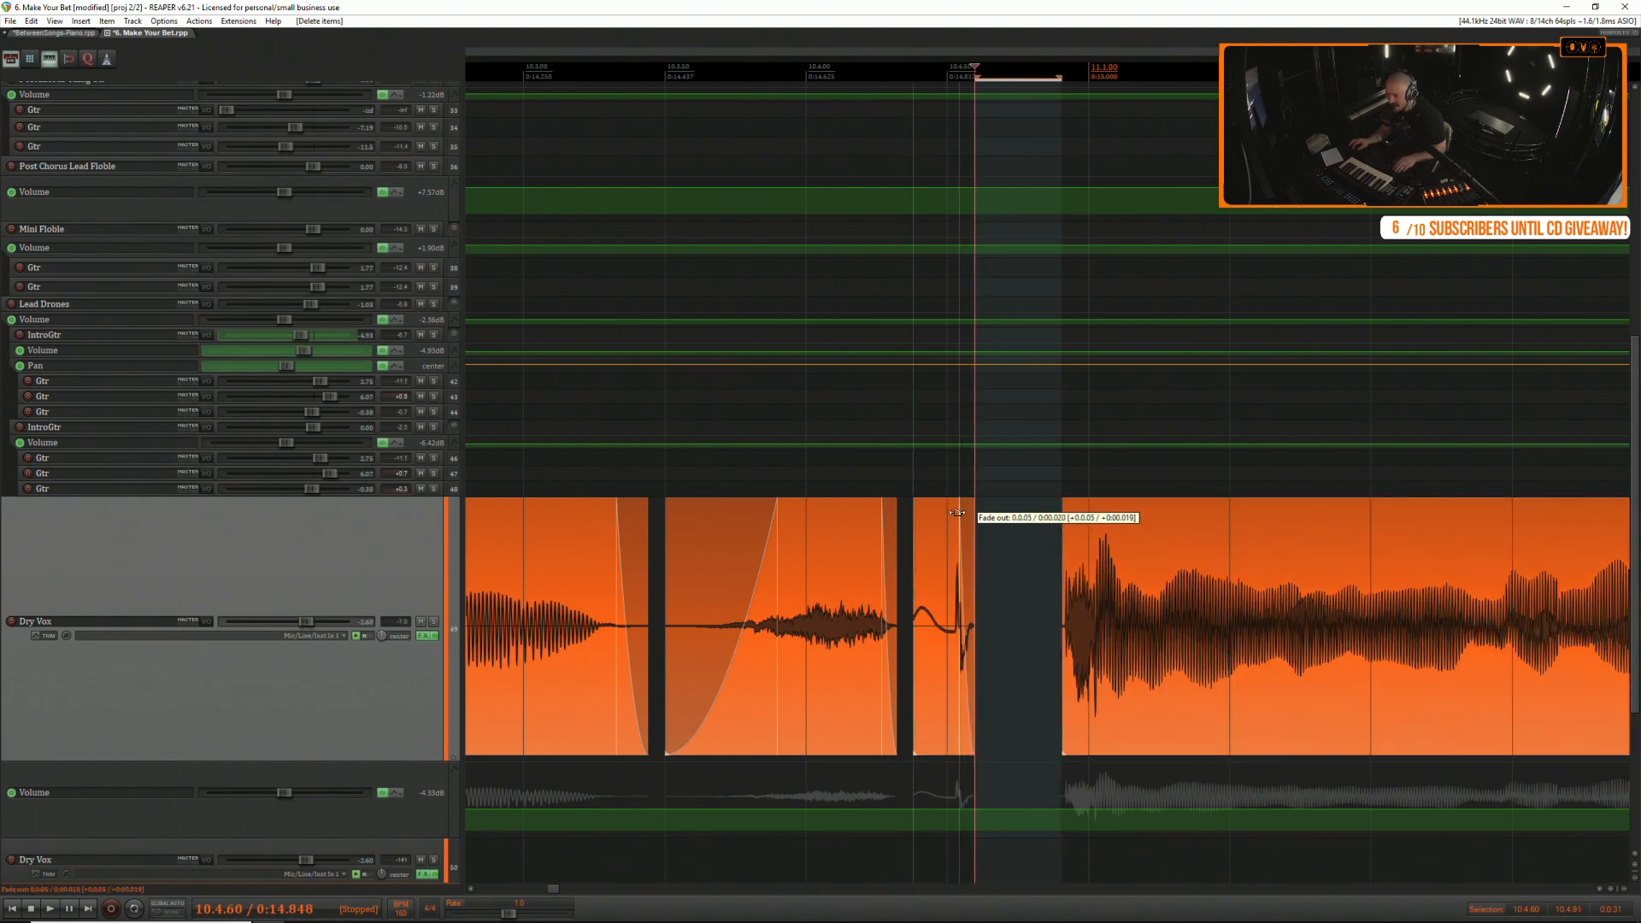
{"action": "left_click", "coordinate": [576, 532]}
{"action": "key", "text": "space"}
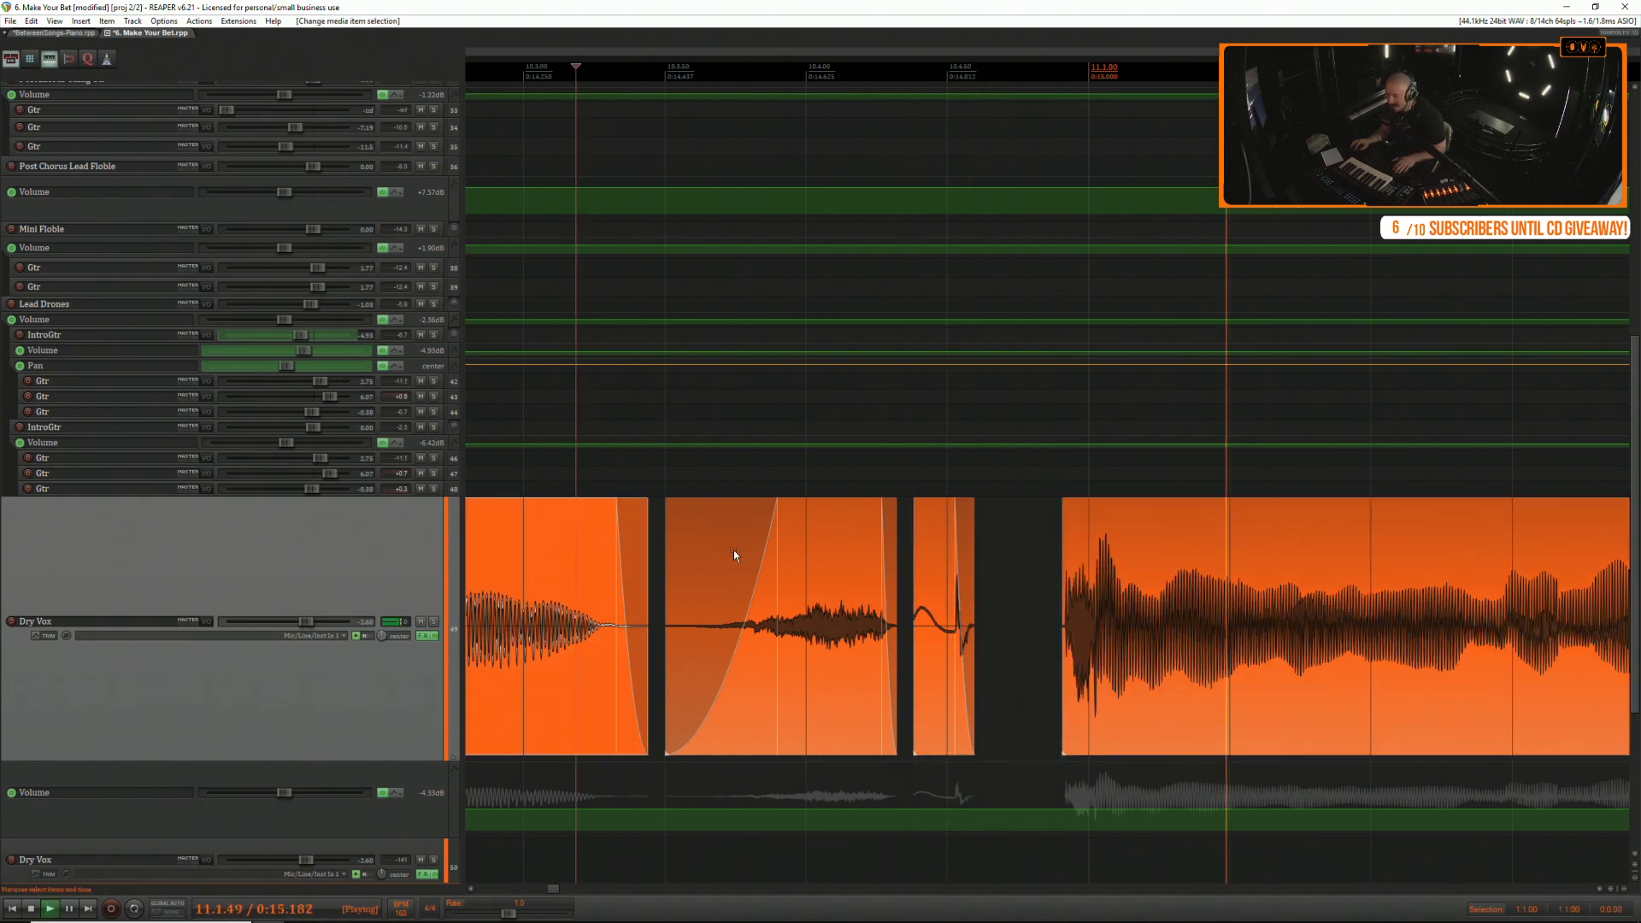
Add a fade-in to the short leftover Dry Vox fragment before 11.1.00 and audition the passage from 10.3.19.
{"action": "key", "text": "space"}
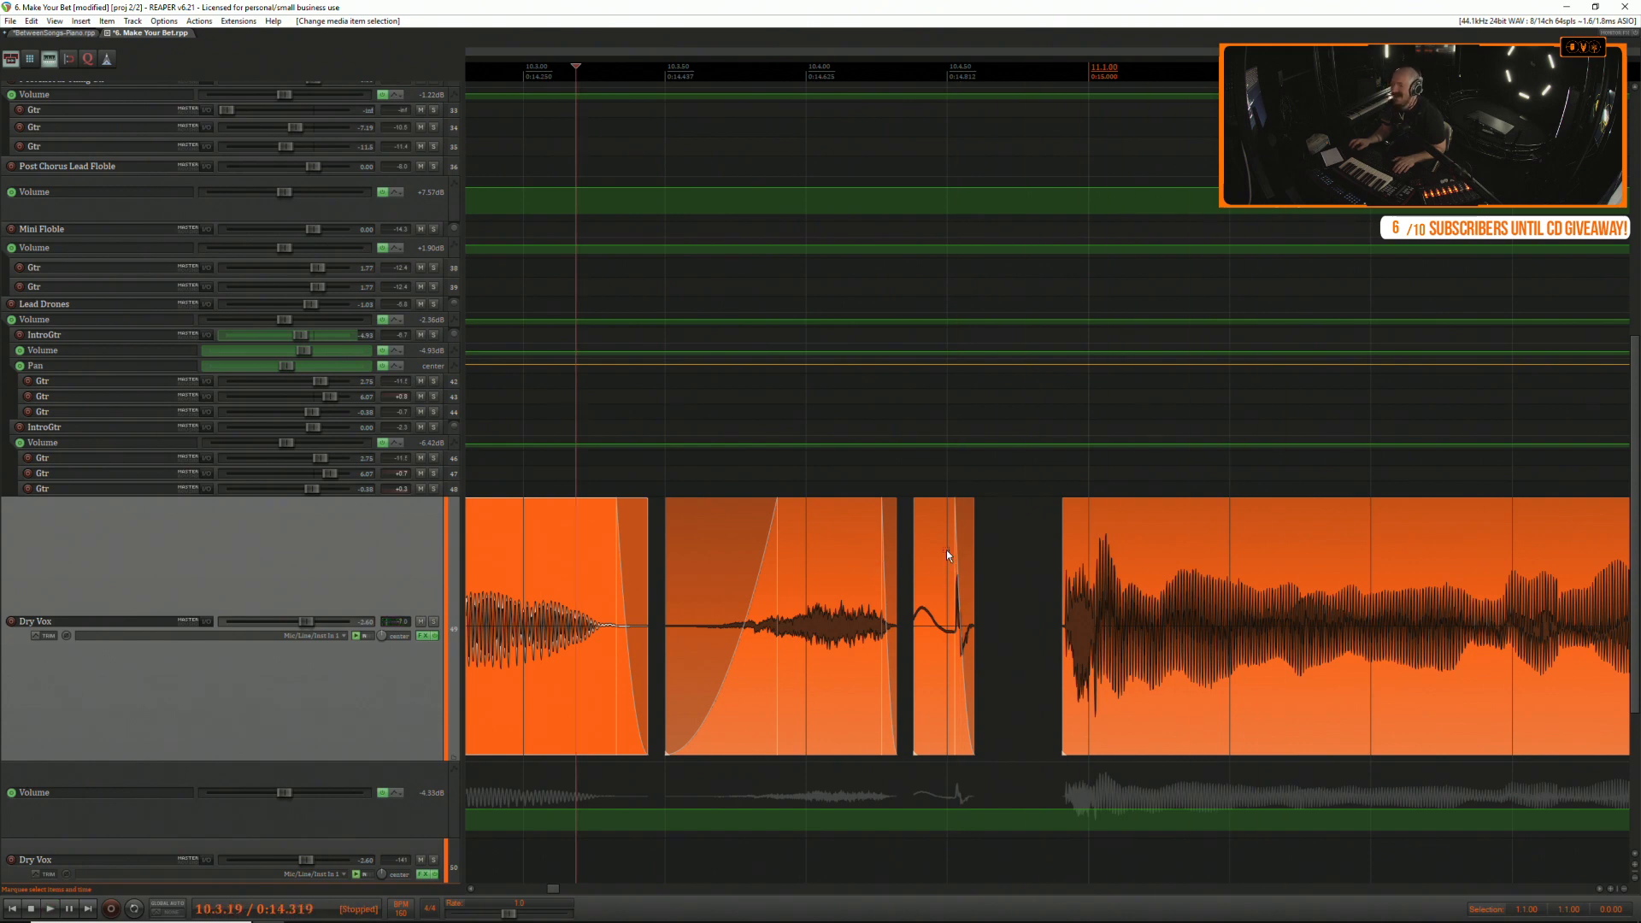
{"action": "left_click_drag", "start_coordinate": [917, 507], "coordinate": [930, 517]}
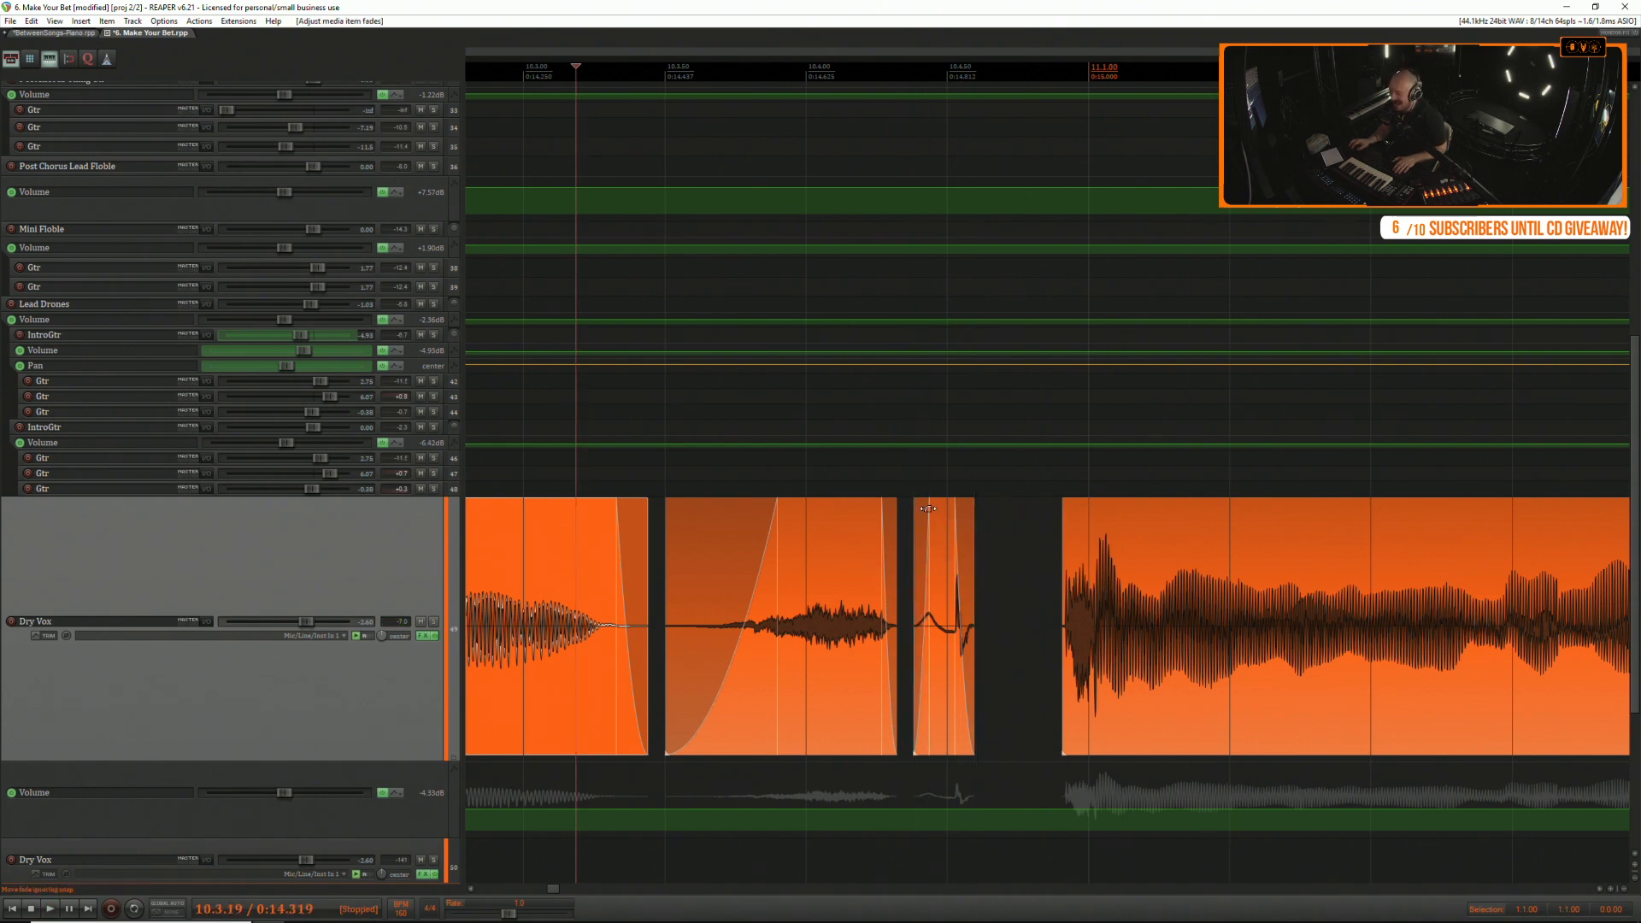
{"action": "key", "text": "space"}
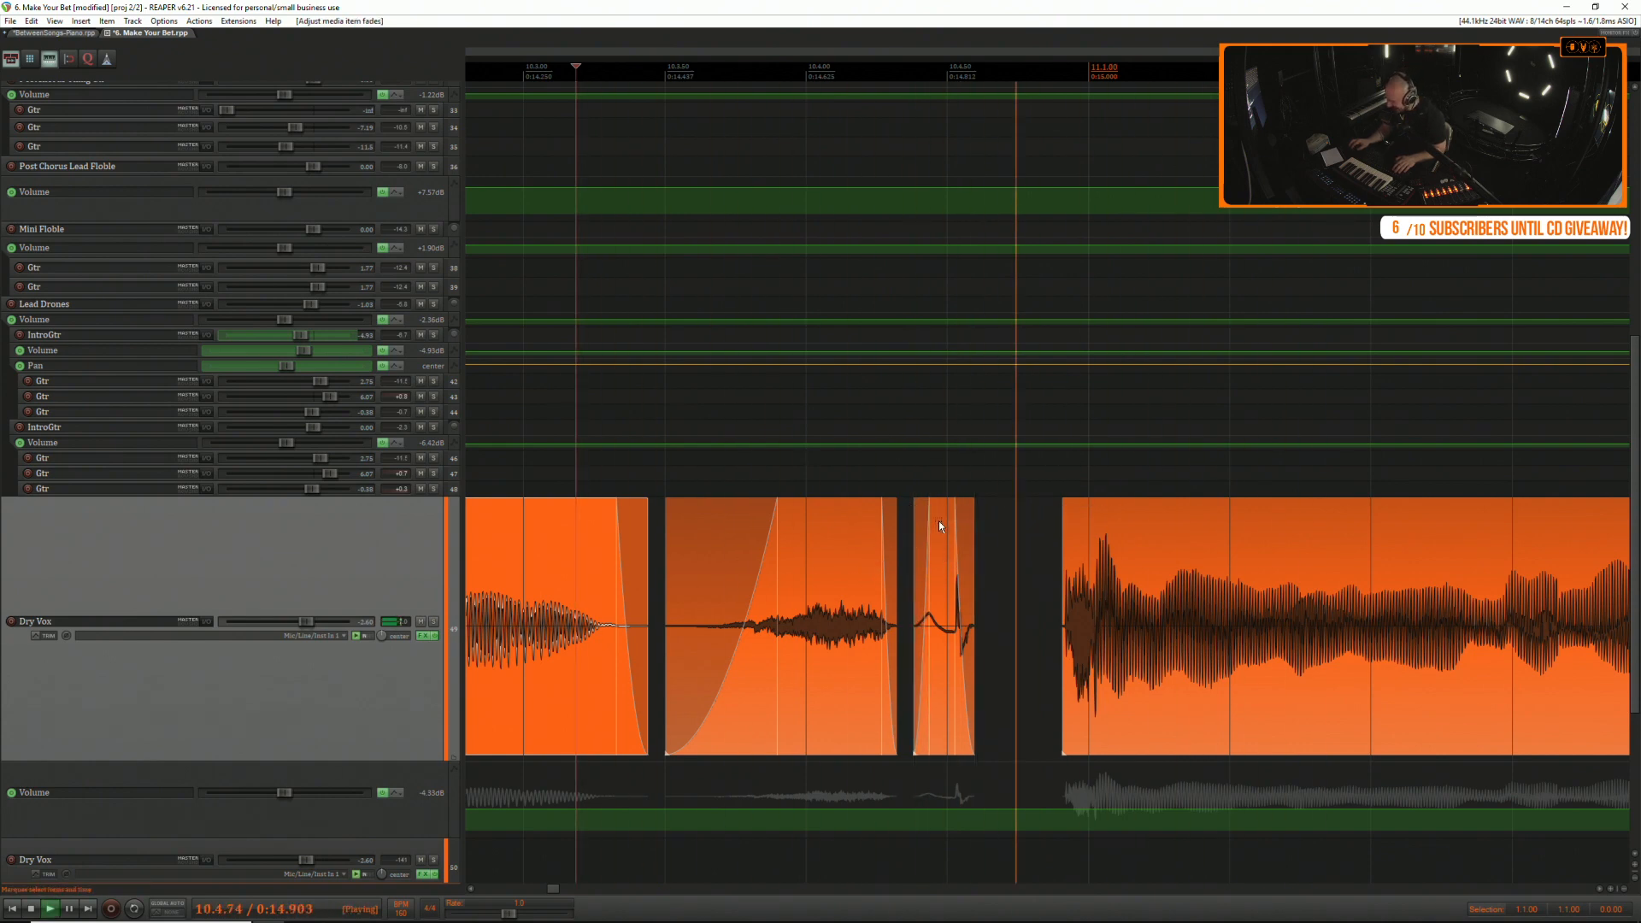
{"action": "key", "text": "space"}
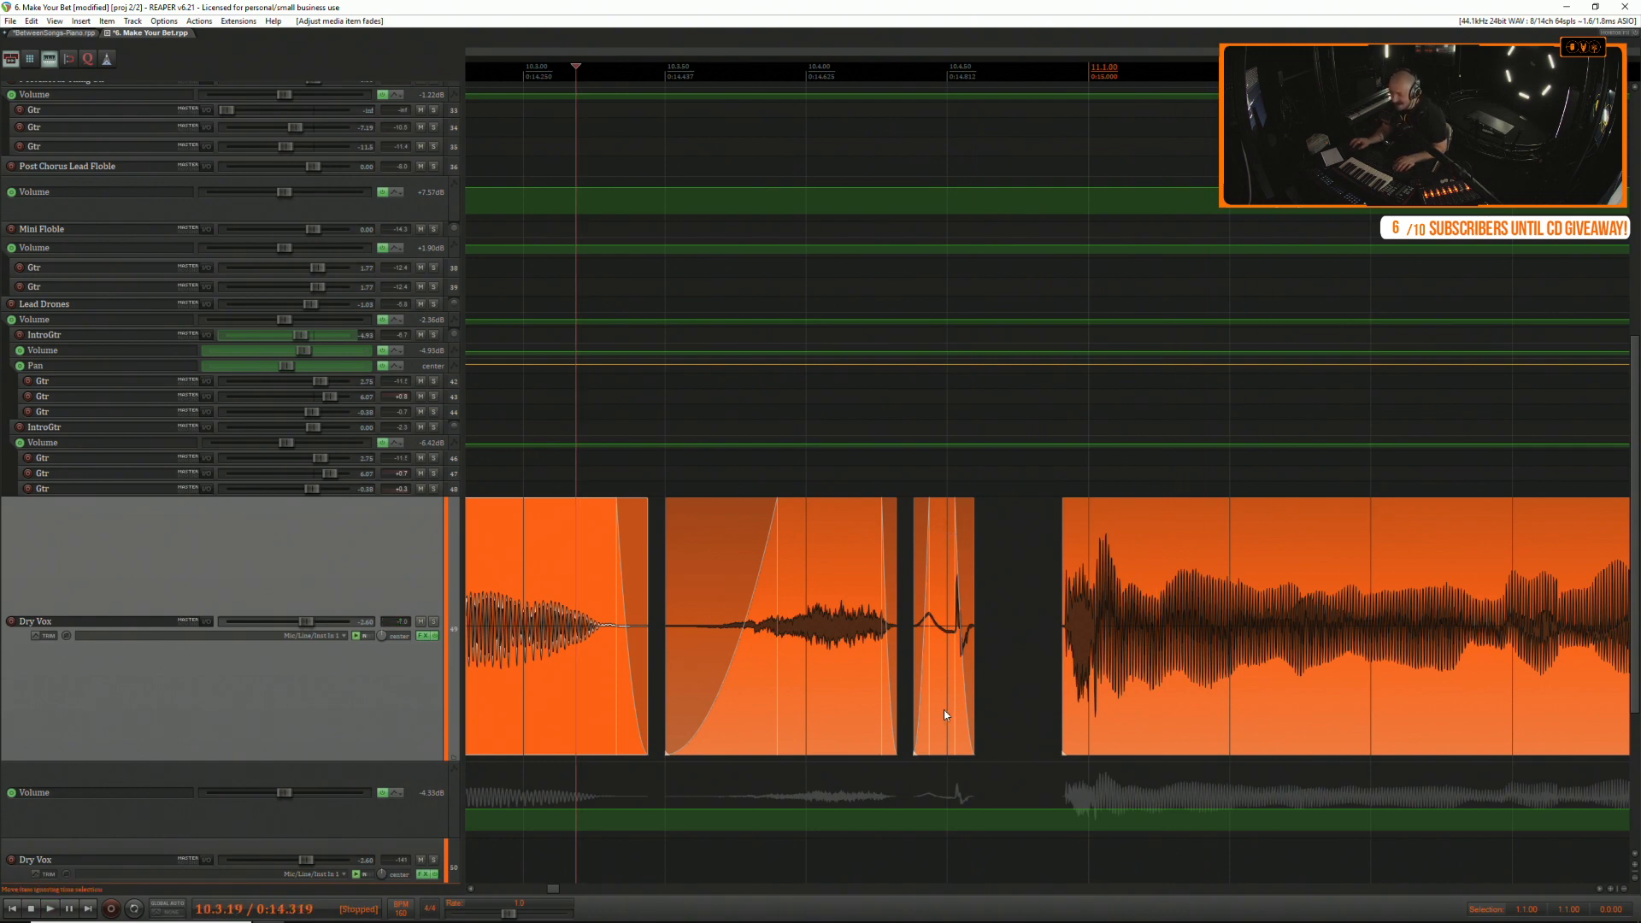
Shift the short Dry Vox fragment later to 10.4.41, pull it part of the way back and audition each position.
{"action": "left_click_drag", "start_coordinate": [943, 709], "coordinate": [957, 708]}
{"action": "key", "text": "space"}
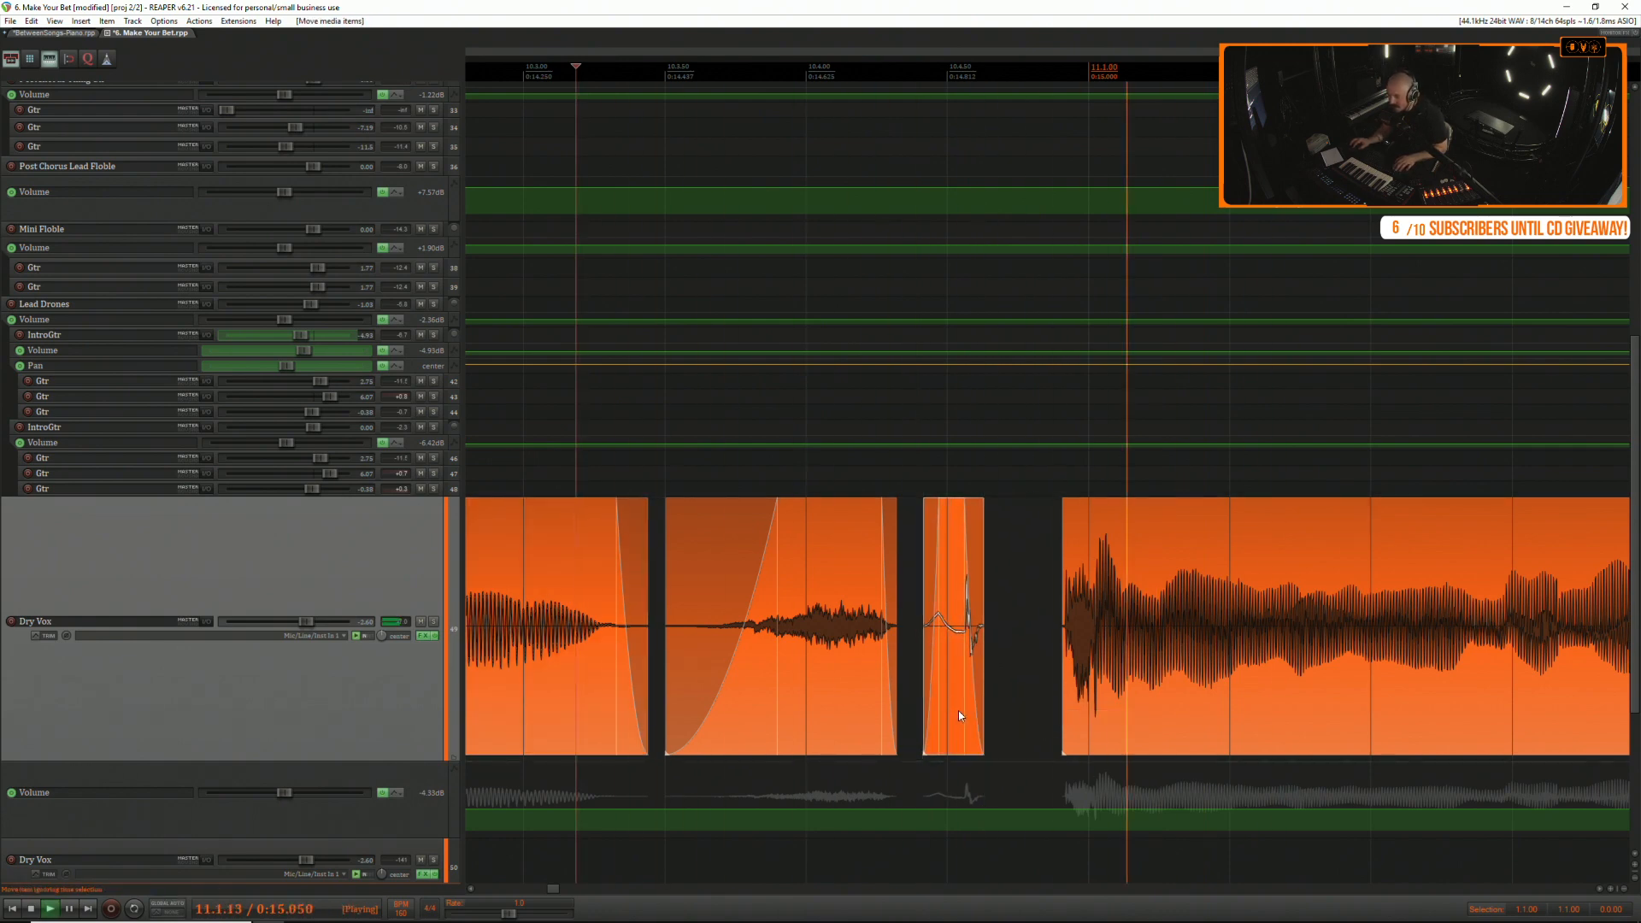
{"action": "key", "text": "space"}
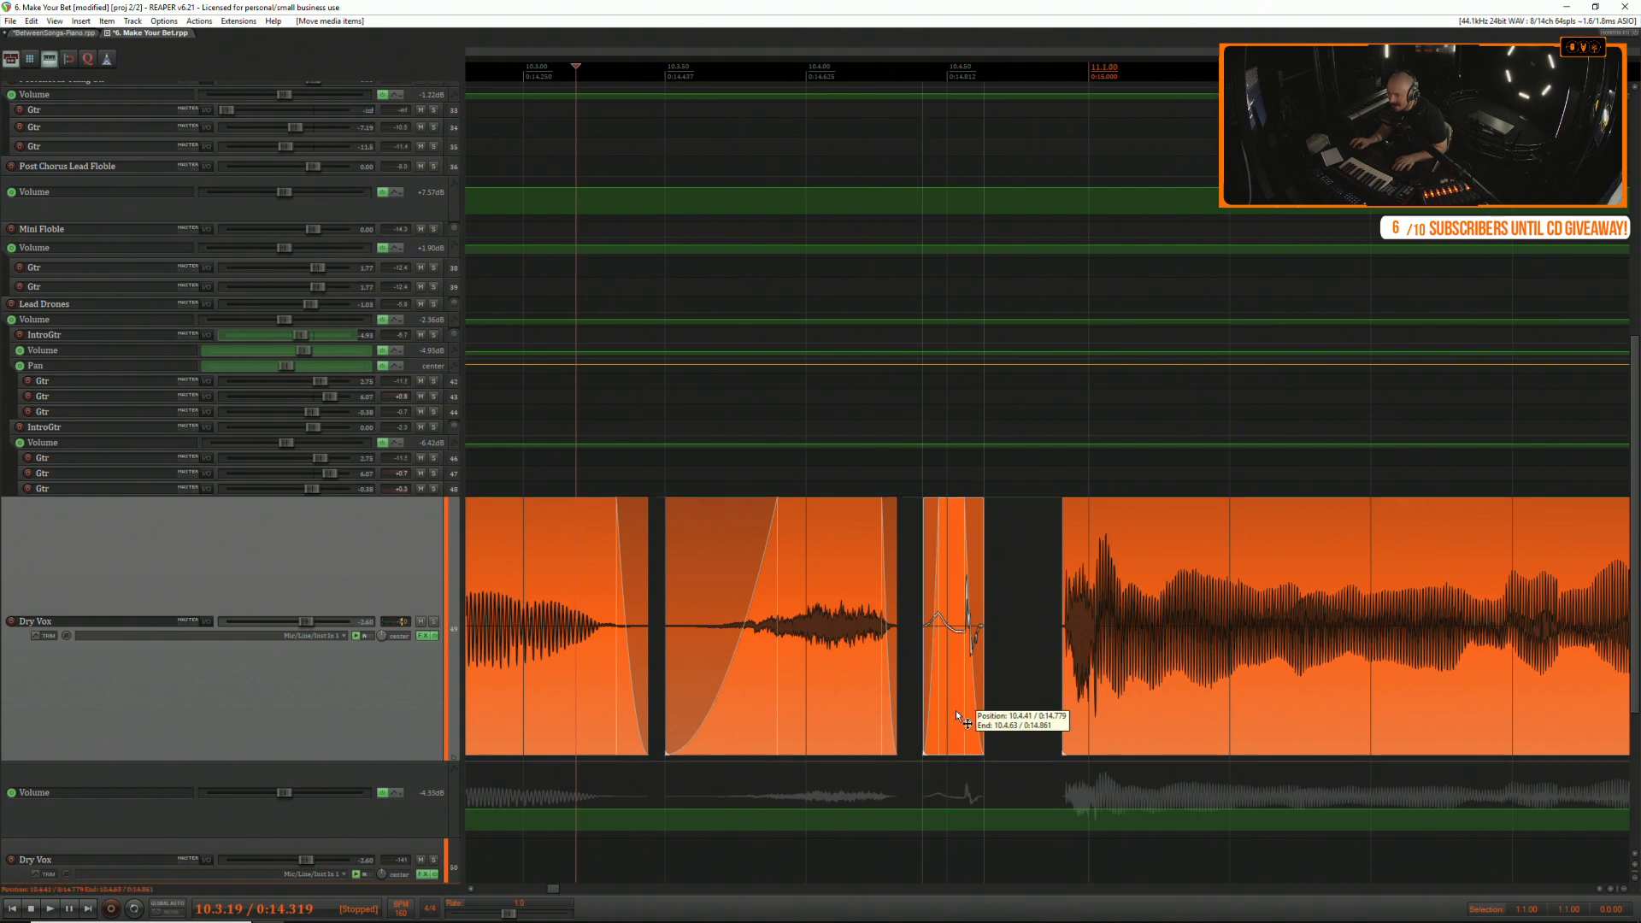
{"action": "left_click_drag", "start_coordinate": [956, 711], "coordinate": [945, 710]}
{"action": "key", "text": "space"}
{"action": "key", "text": "space"}
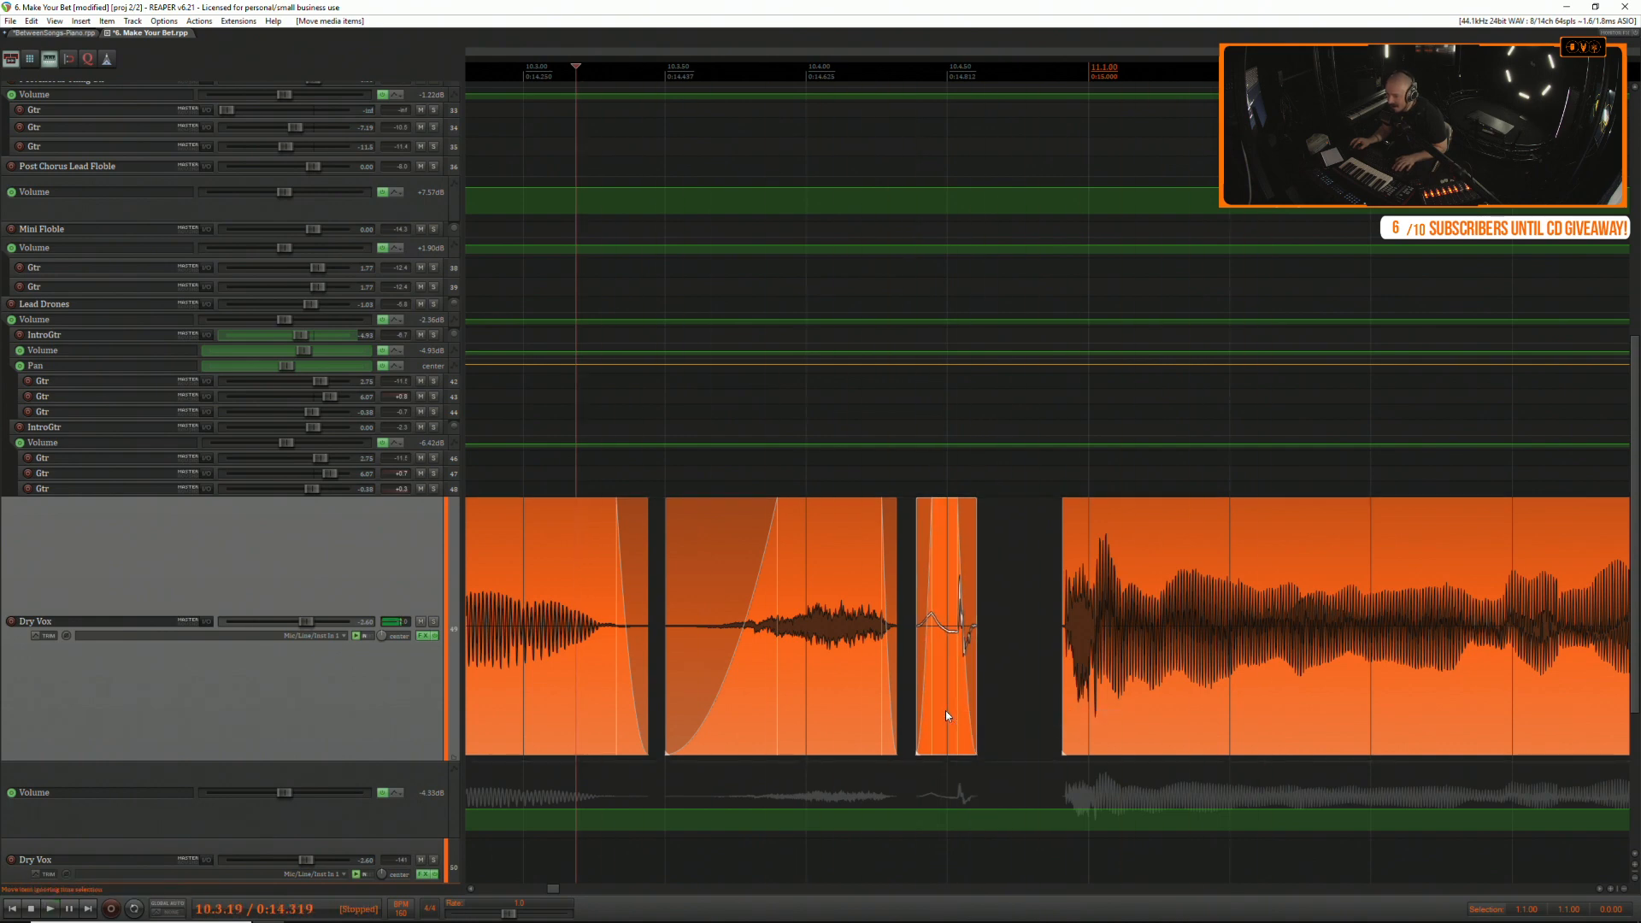
{"action": "key", "text": "space"}
{"action": "key", "text": "space"}
Audition the cleaned Dry Vox phrase from 7.2.43, starting in the gap before its first word.
{"action": "scroll", "coordinate": [946, 680], "scroll_direction": "down", "scroll_amount": 5}
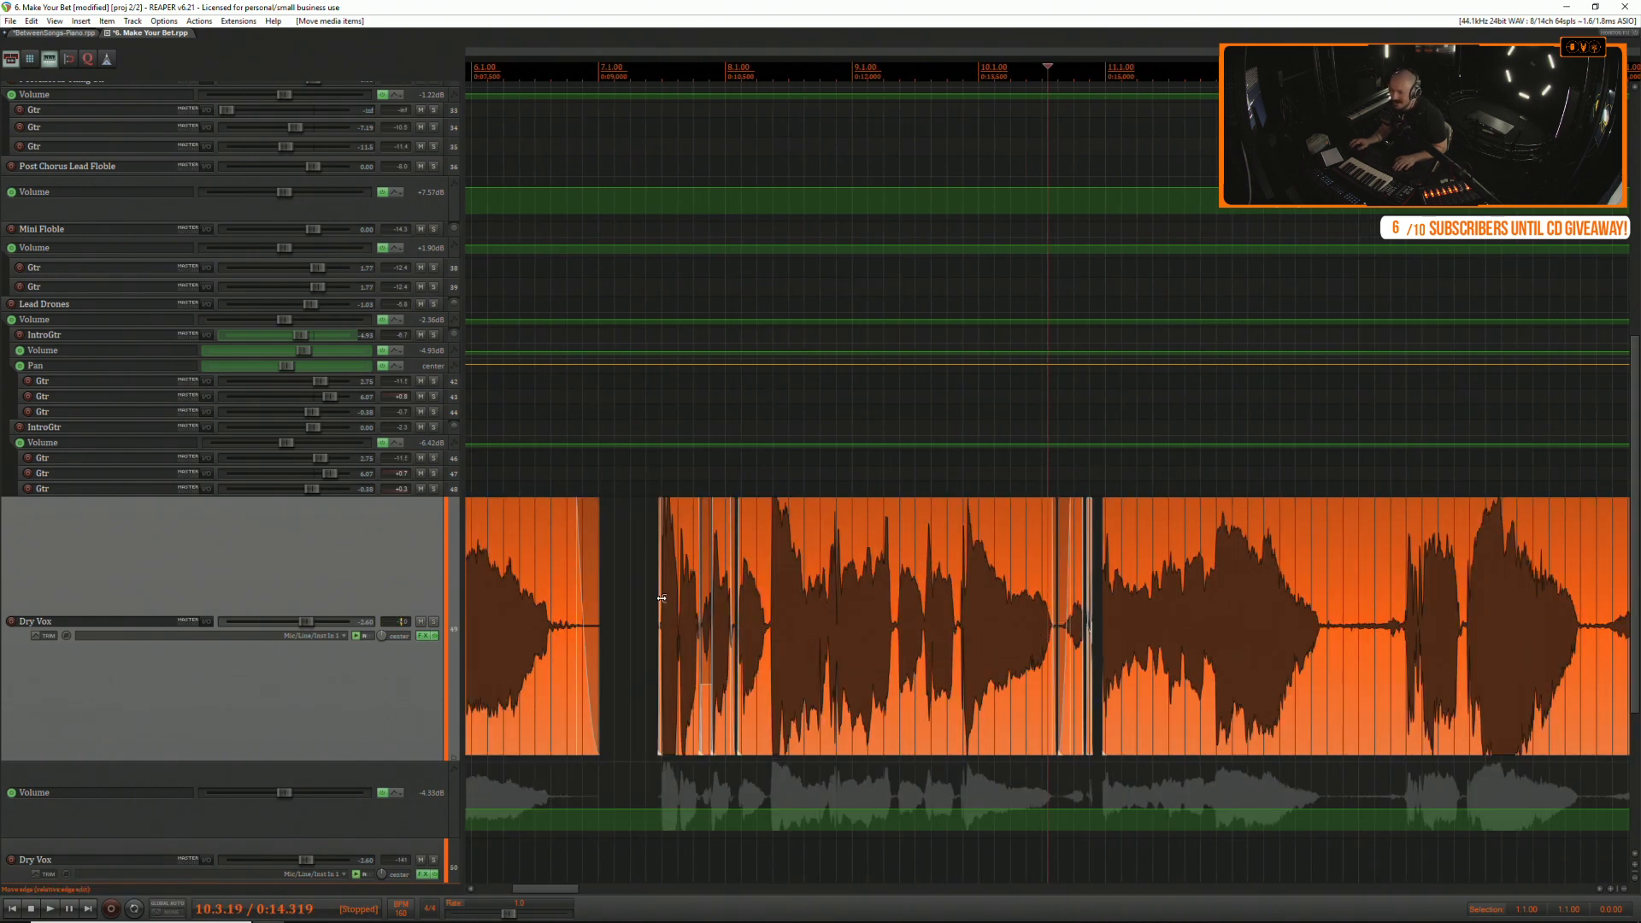
{"action": "left_click", "coordinate": [644, 592]}
{"action": "key", "text": "space"}
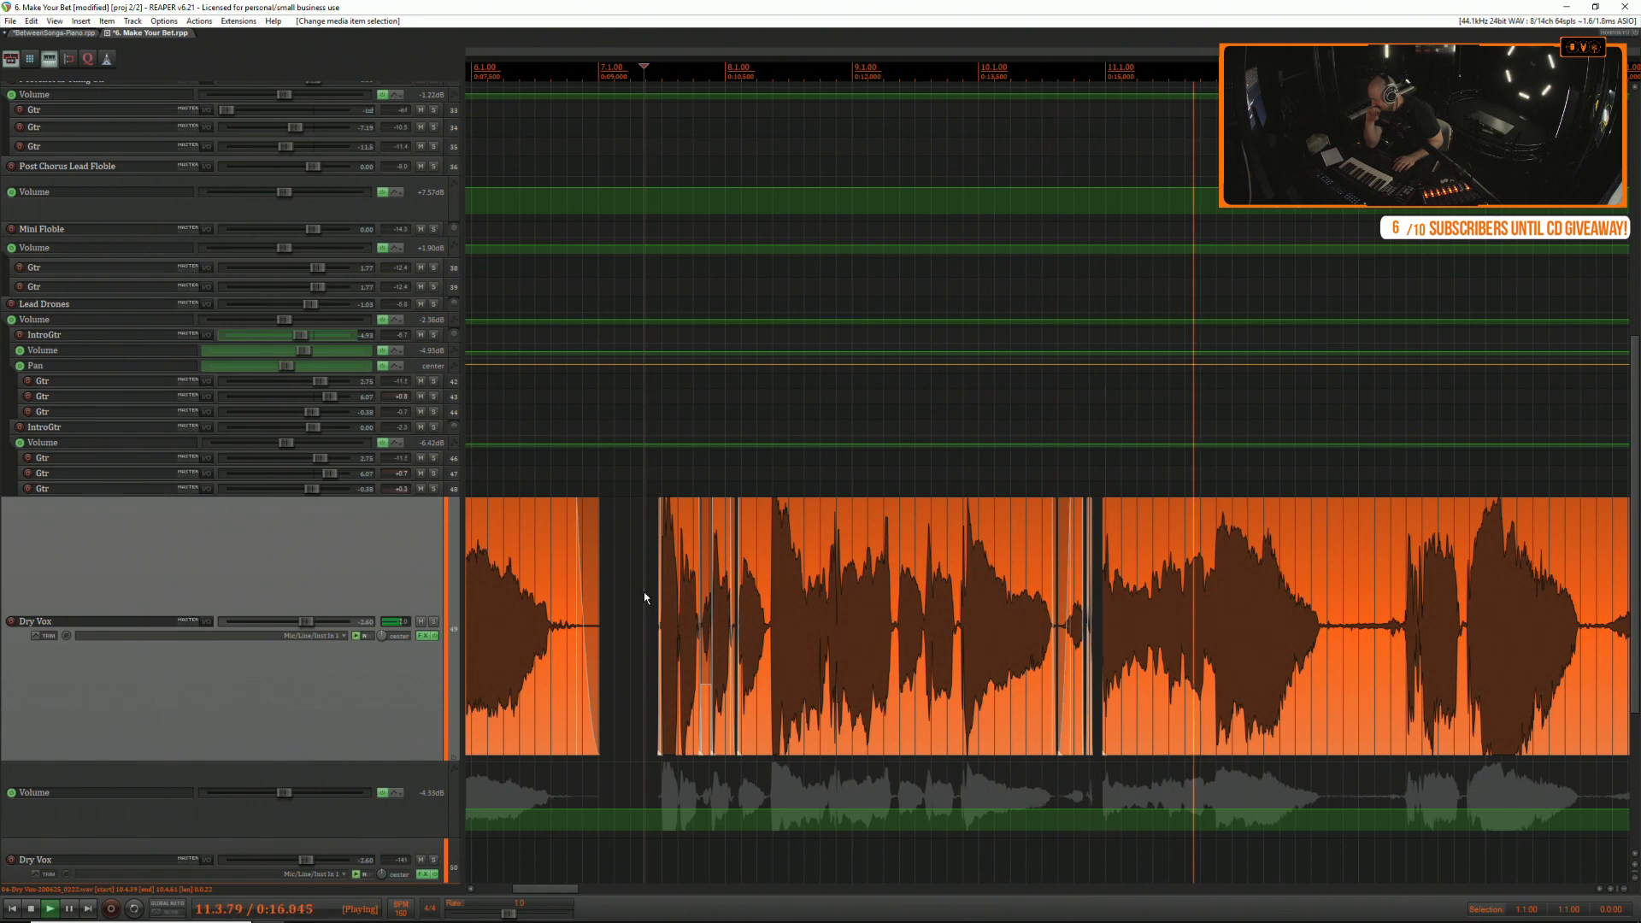
{"action": "key", "text": "space"}
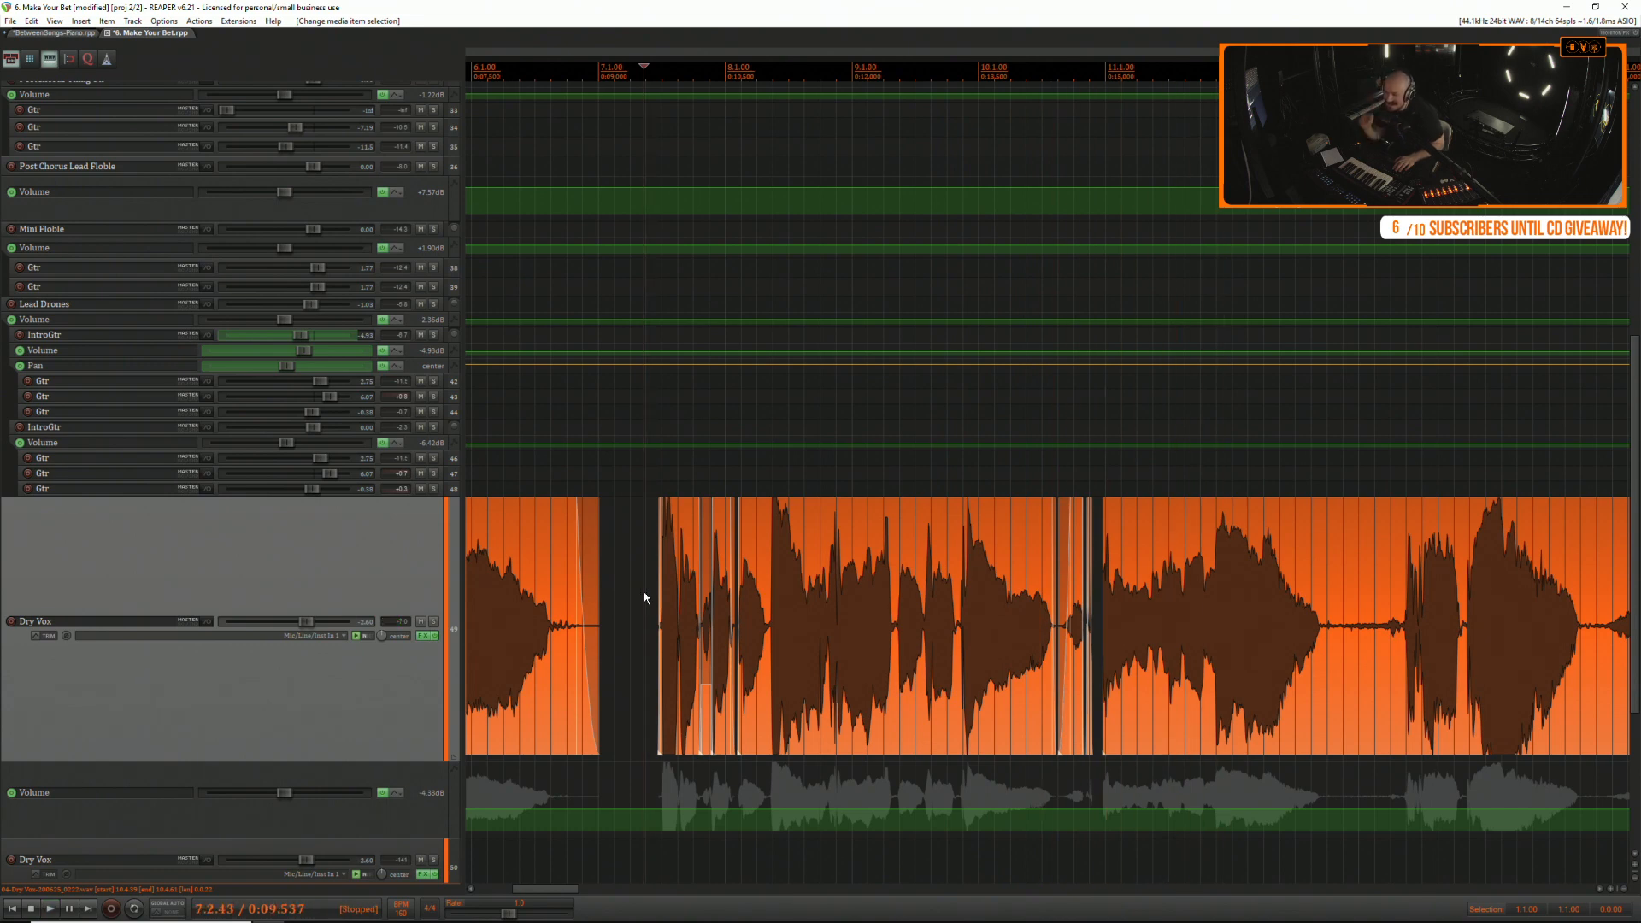
Replay the Dry Vox passage from 9.4.34 several times to check the breath edits and the following entry.
{"action": "left_click", "coordinate": [1092, 475]}
{"action": "scroll", "coordinate": [1090, 480], "scroll_direction": "up", "scroll_amount": 4}
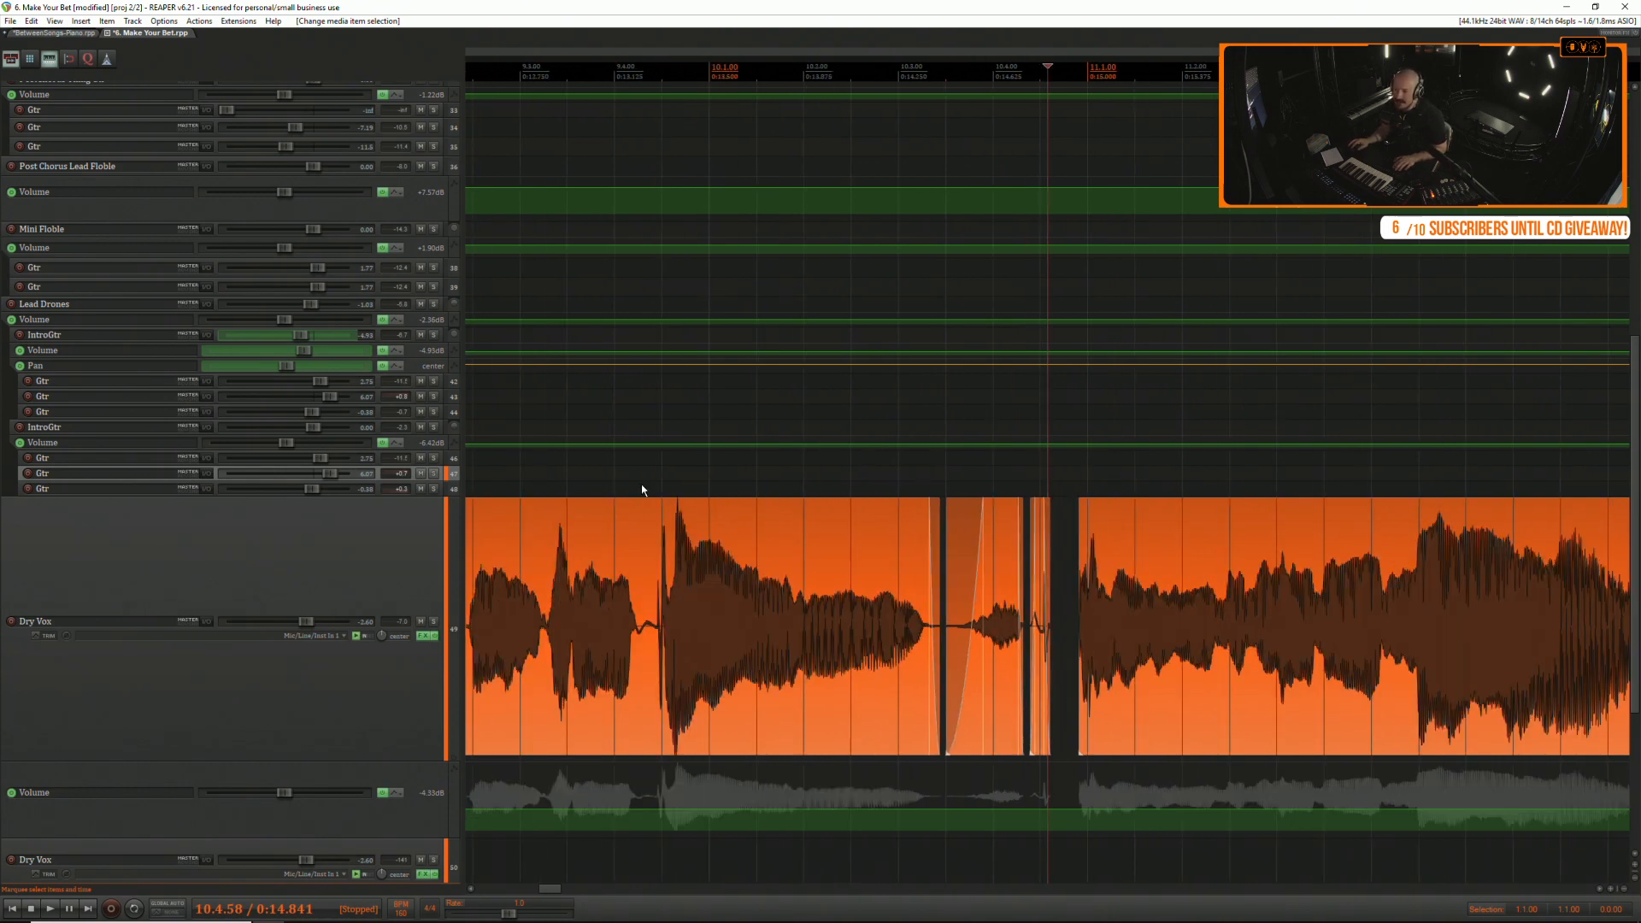
{"action": "left_click", "coordinate": [642, 486]}
{"action": "left_click", "coordinate": [646, 481]}
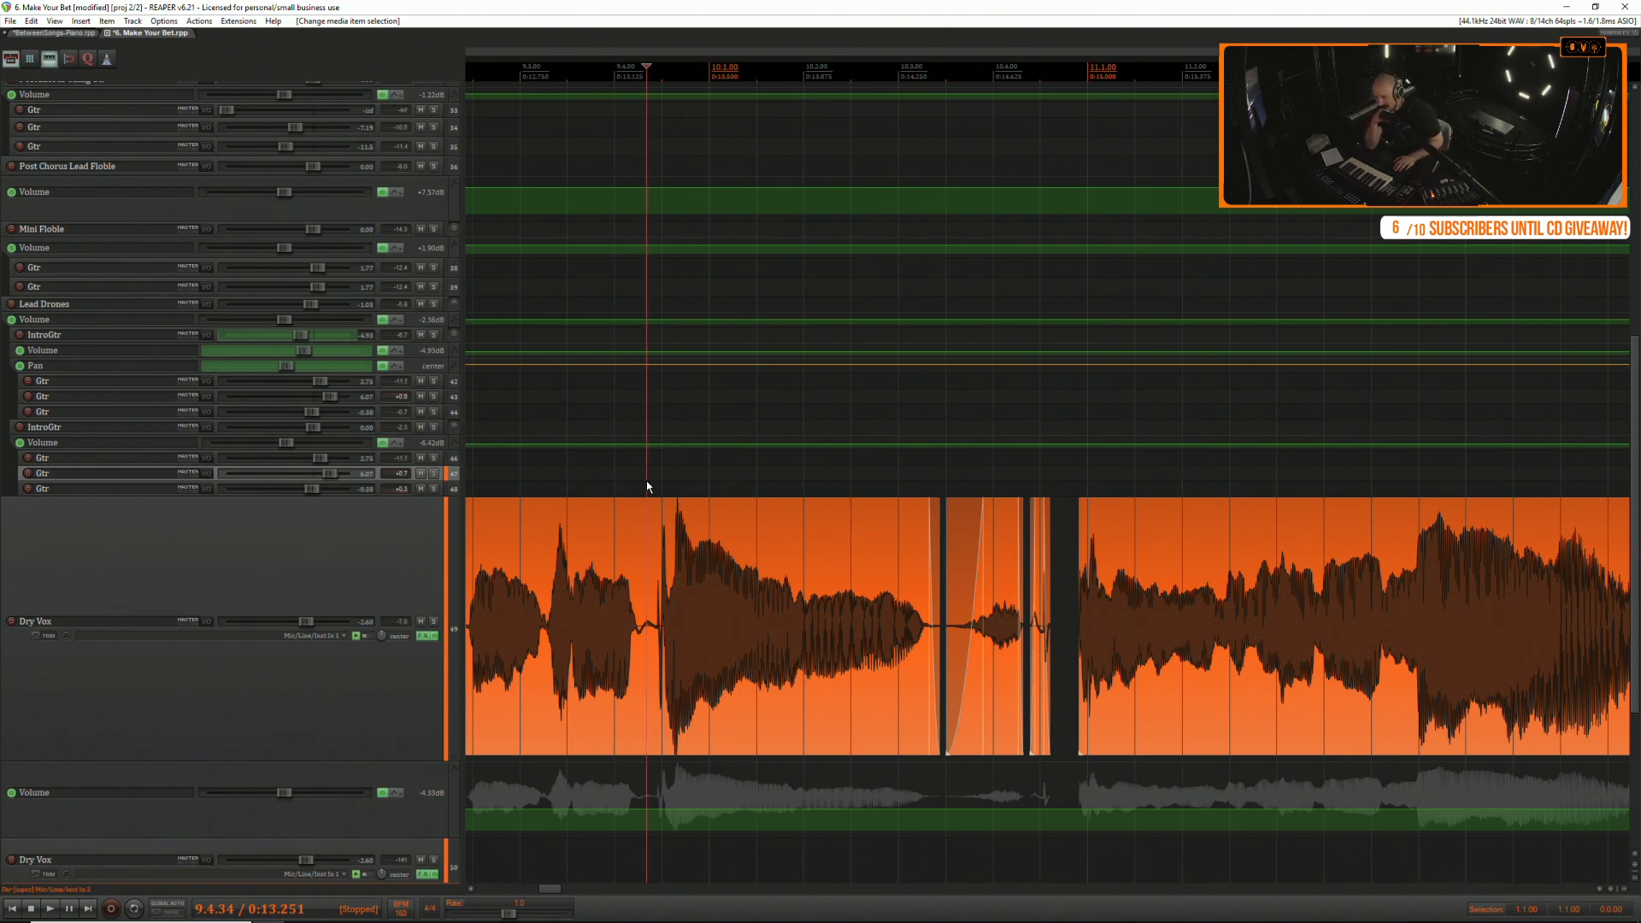
{"action": "key", "text": "space"}
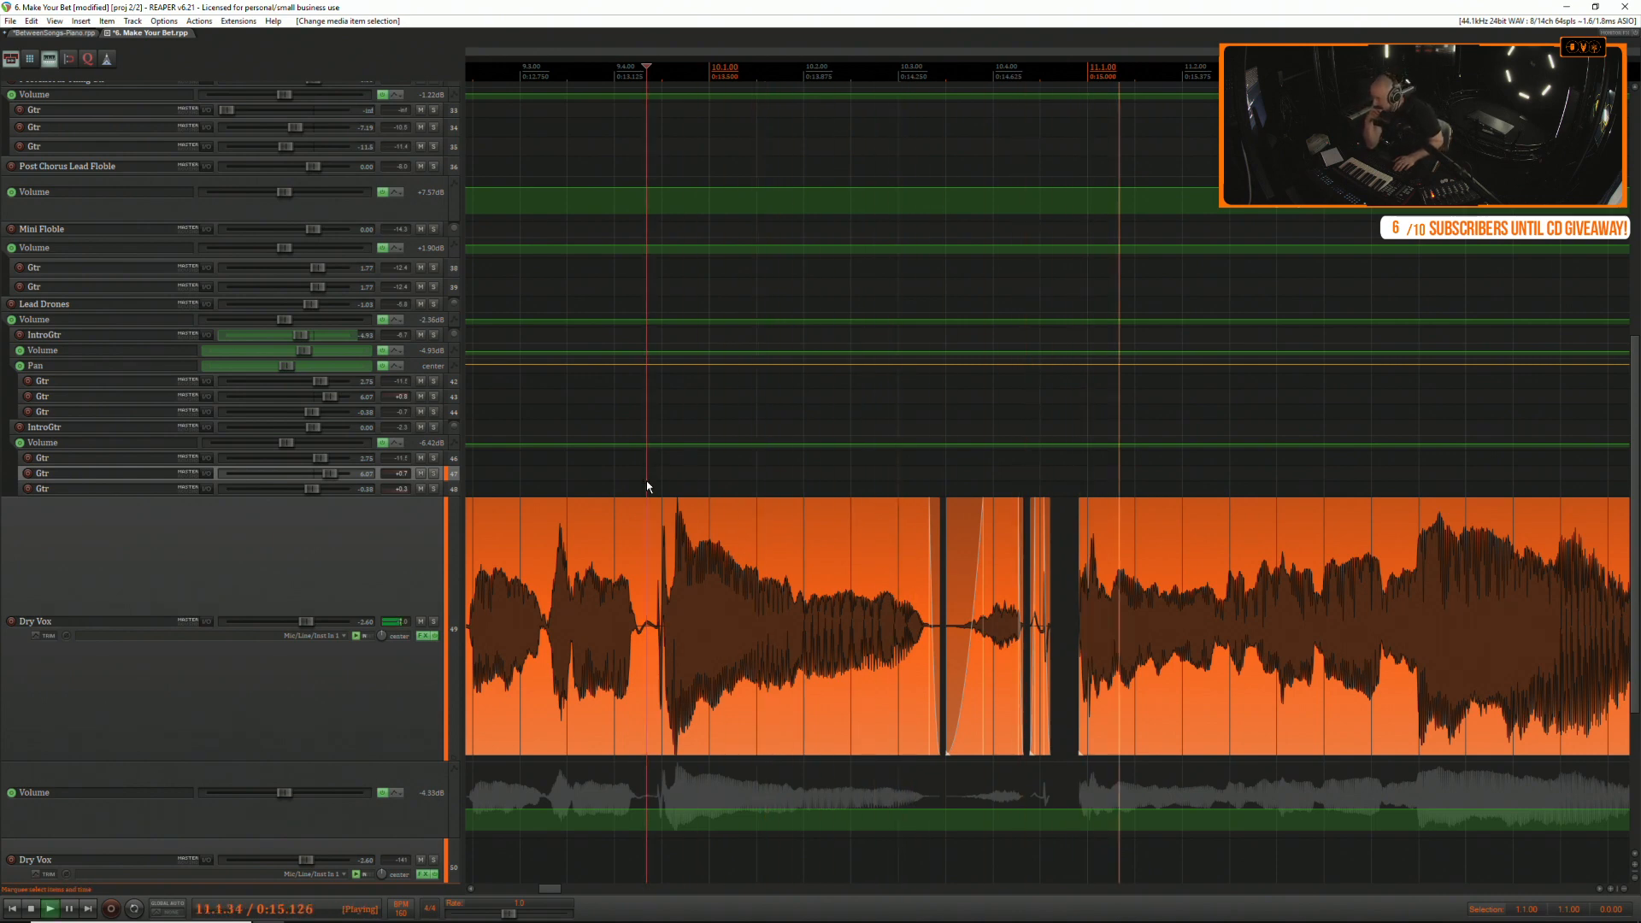
{"action": "key", "text": "space"}
{"action": "key", "text": "space"}
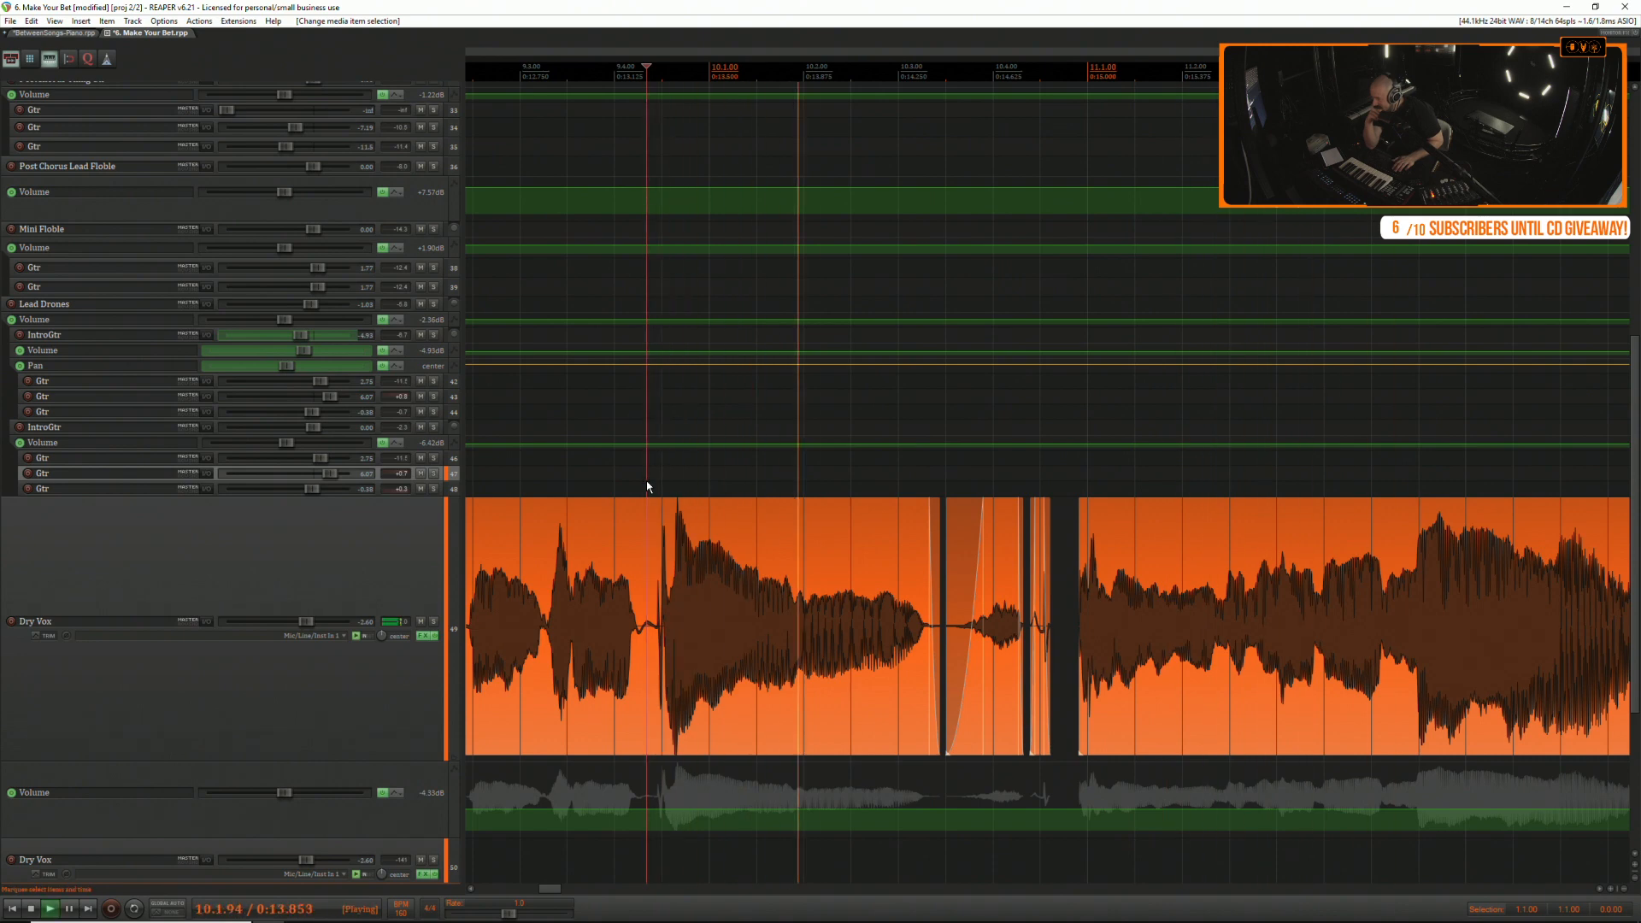
{"action": "key", "text": "space"}
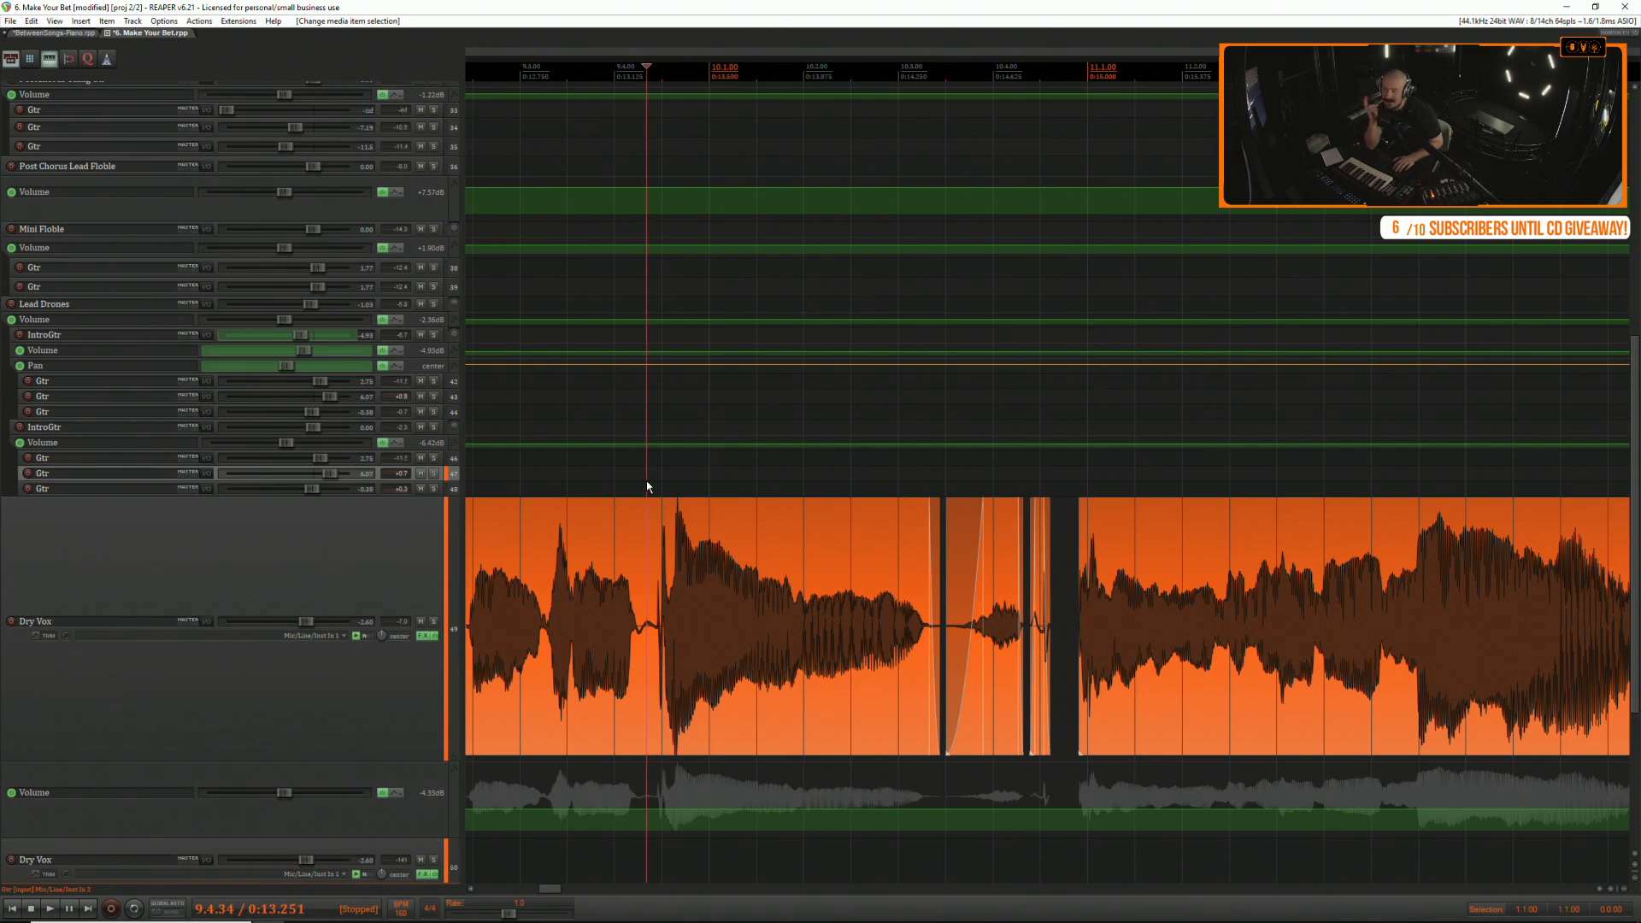
{"action": "key", "text": "space"}
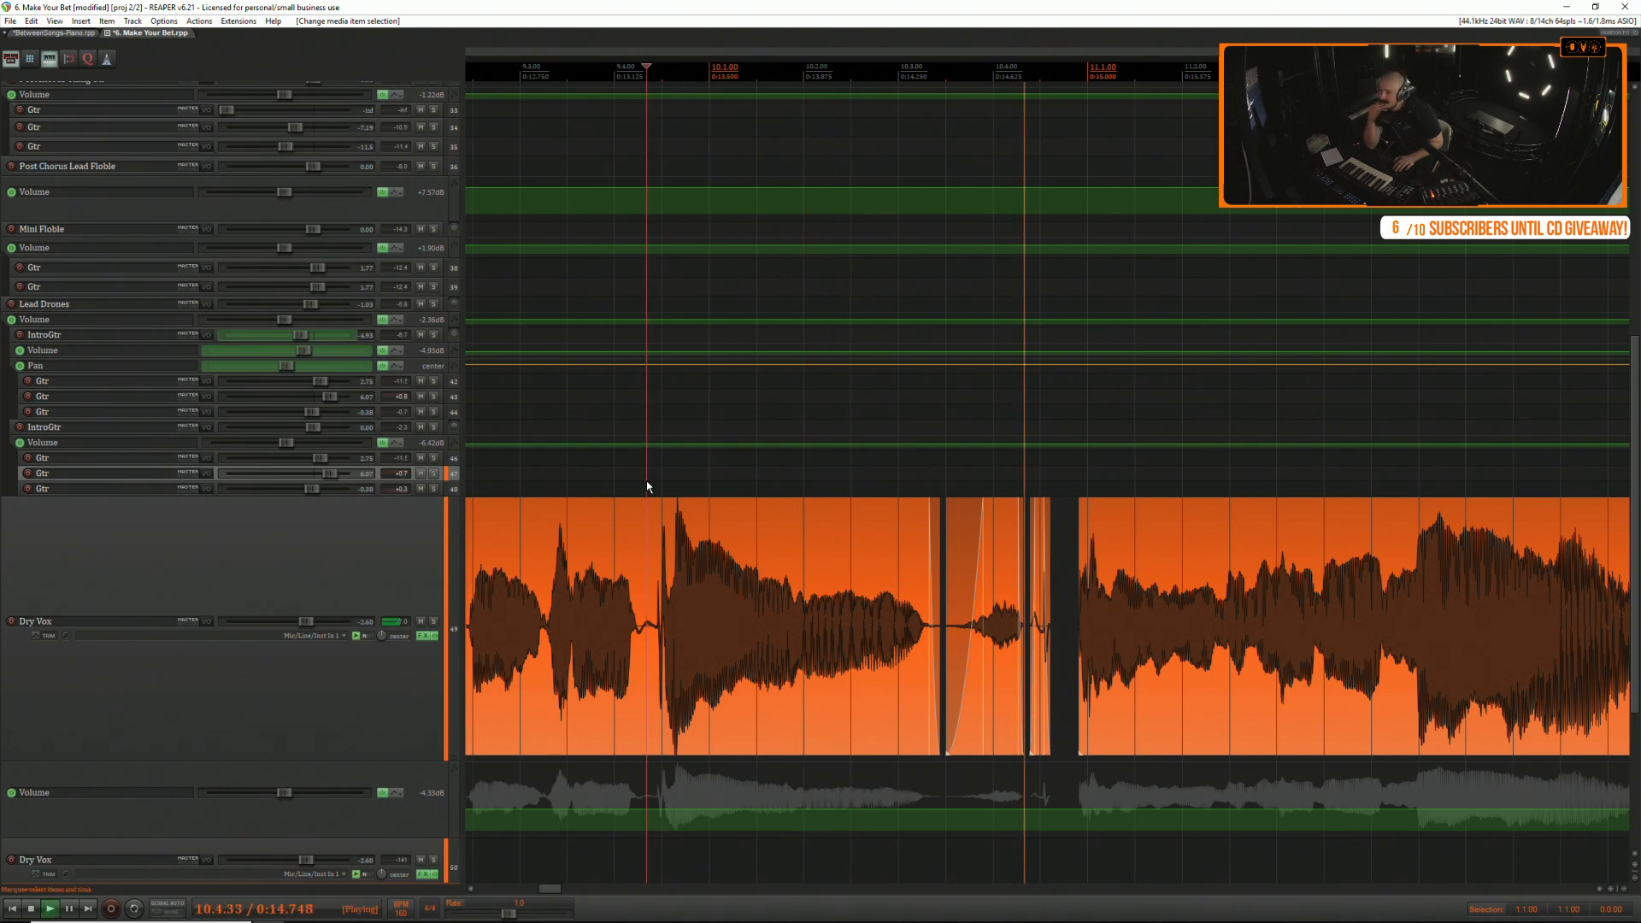
{"action": "key", "text": "space"}
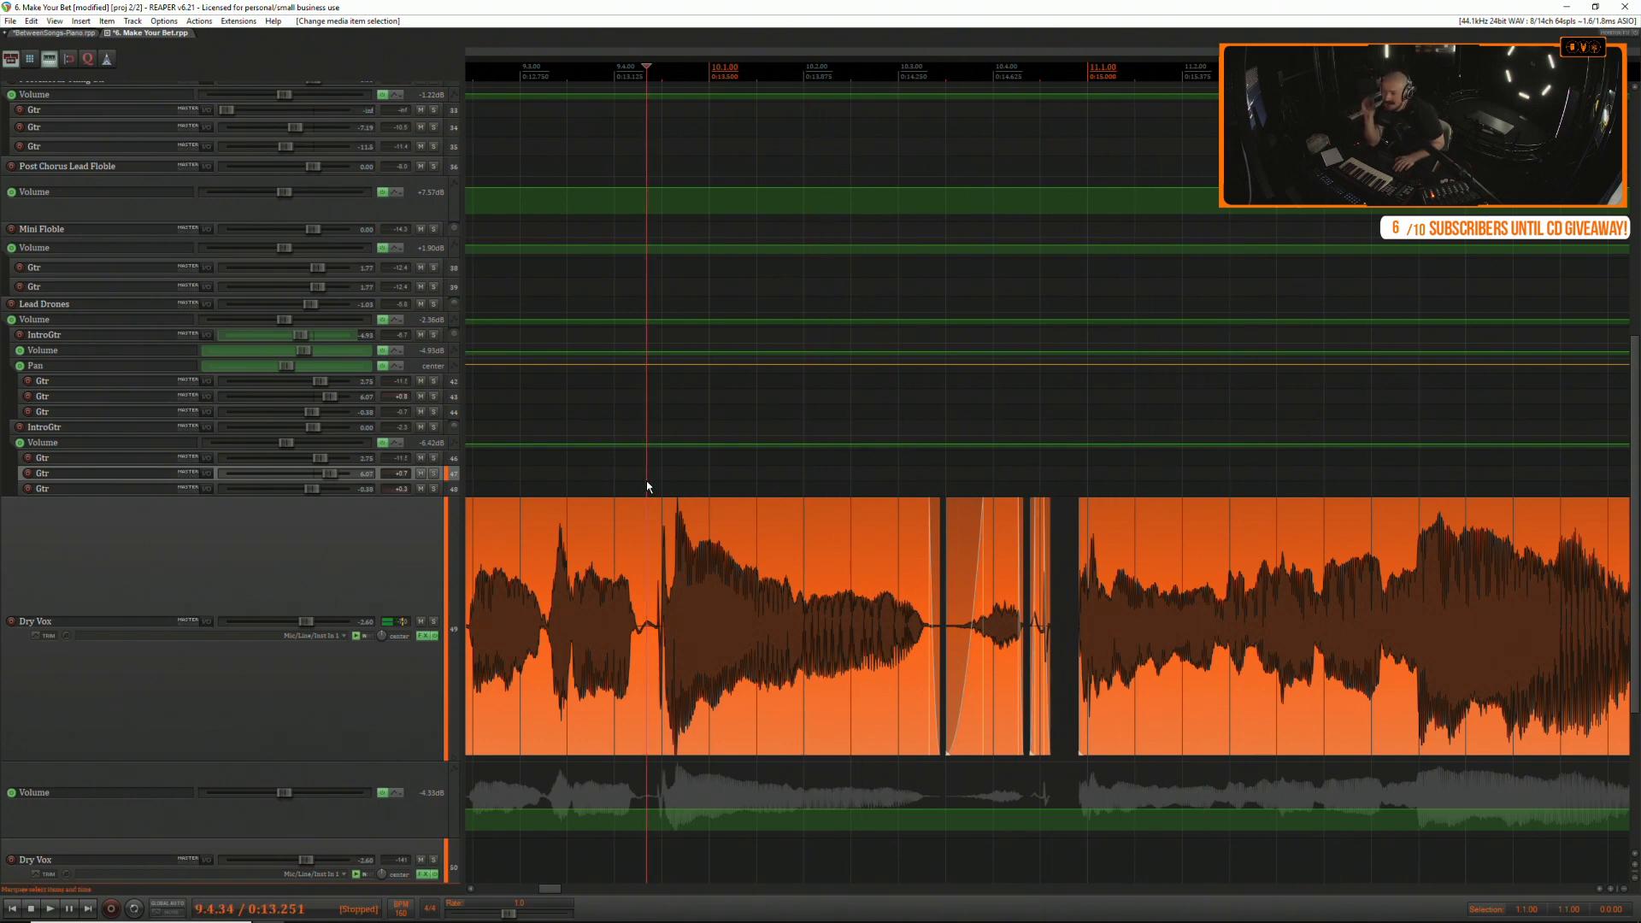
Add a short fade-in to the start of the Dry Vox clip just before 11.1.00 and audition its entry.
{"action": "left_click", "coordinate": [1101, 516]}
{"action": "scroll", "coordinate": [1100, 516], "scroll_direction": "up", "scroll_amount": 8}
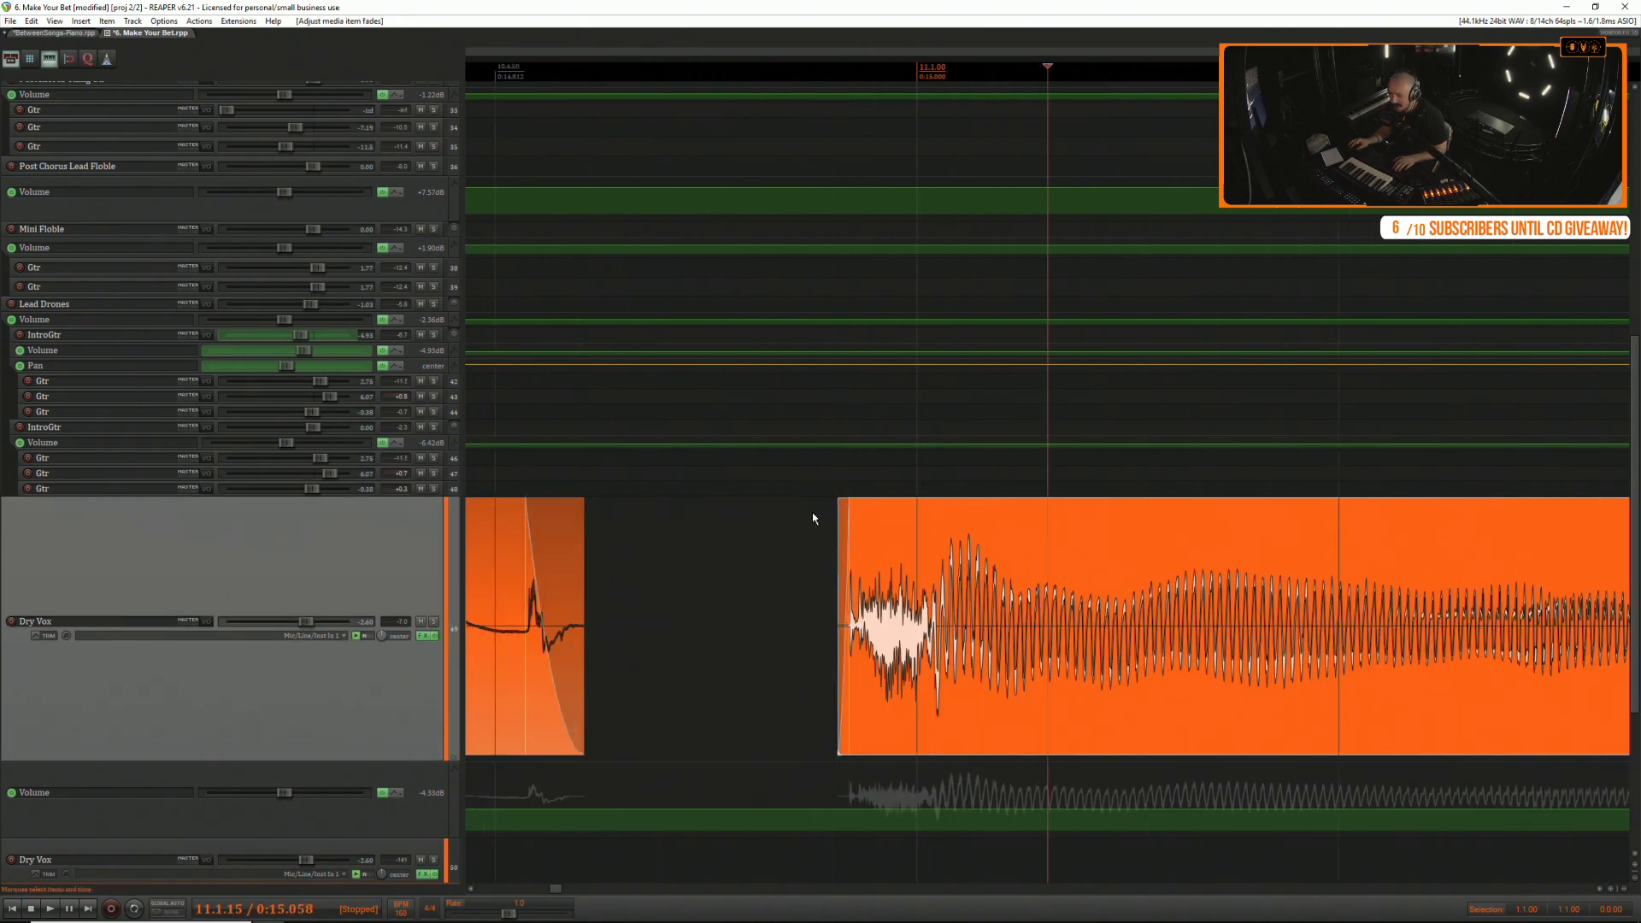
{"action": "left_click", "coordinate": [750, 525]}
{"action": "key", "text": "space"}
{"action": "scroll", "coordinate": [757, 527], "scroll_direction": "down", "scroll_amount": 8}
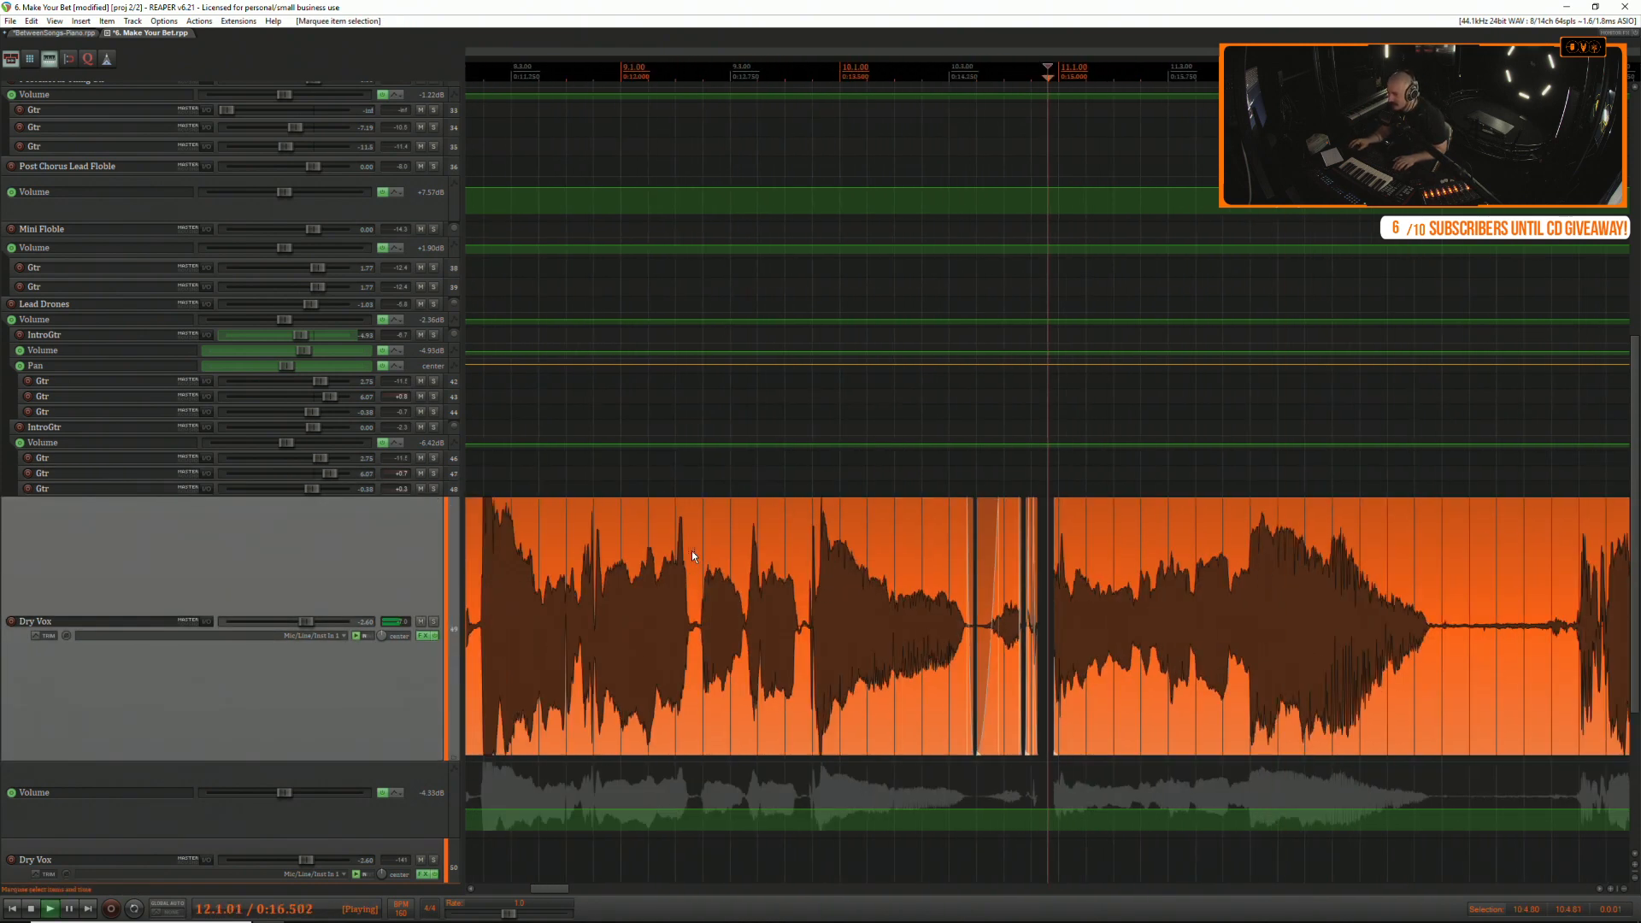
Replay the end of the Dry Vox phrase repeatedly from 11.4.18 to check its pitch.
{"action": "left_click", "coordinate": [1192, 527]}
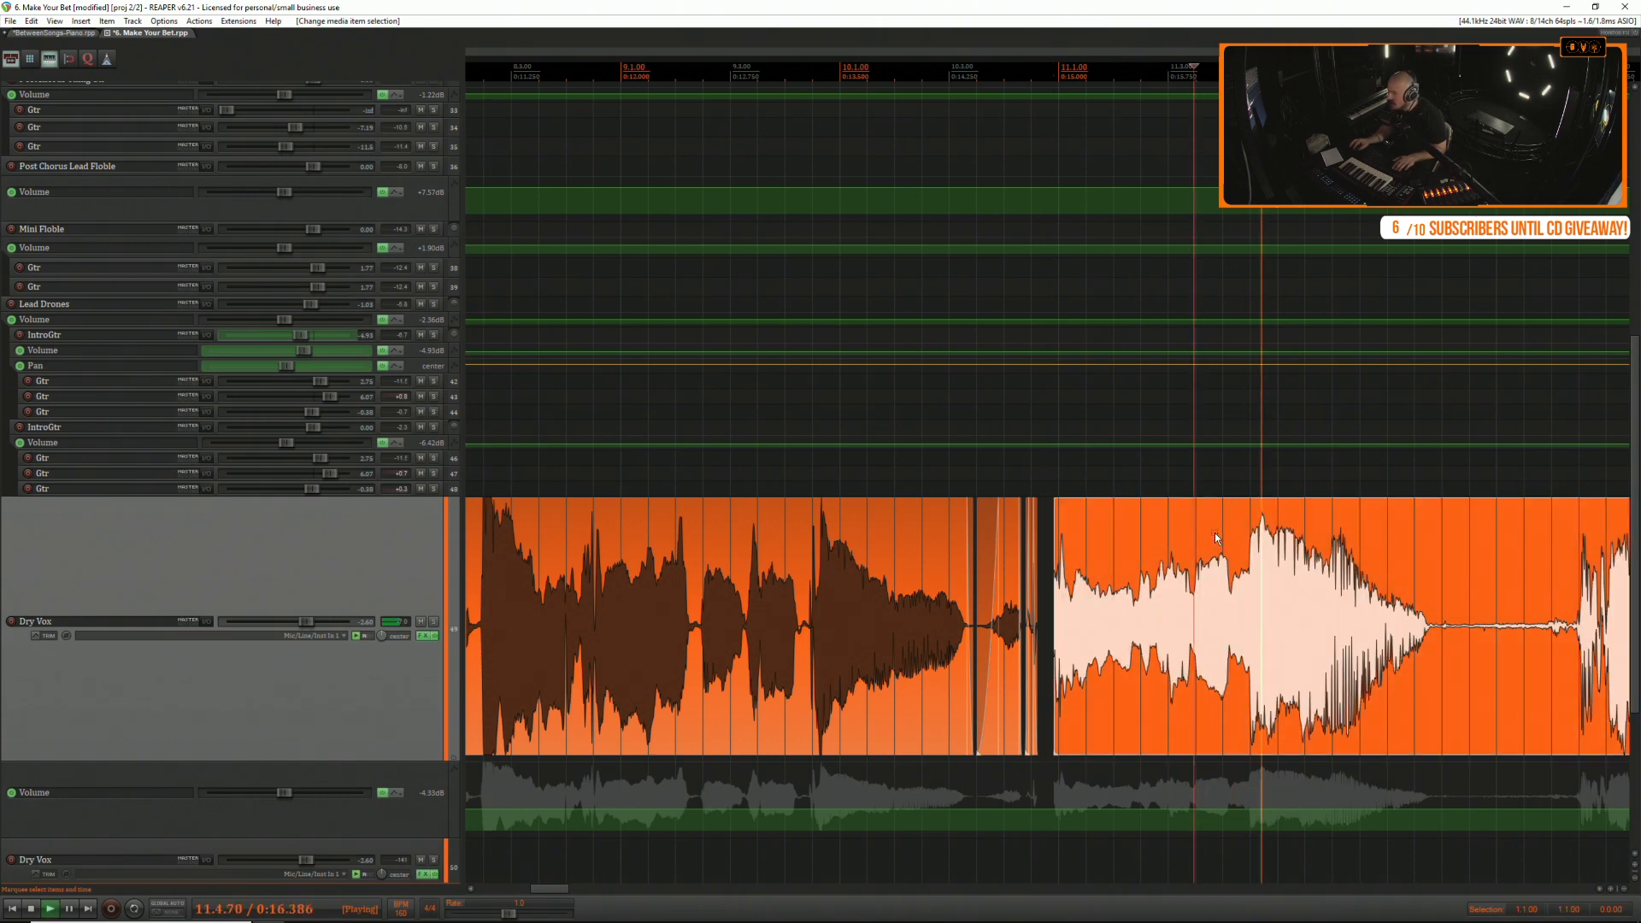
{"action": "left_click", "coordinate": [1232, 535]}
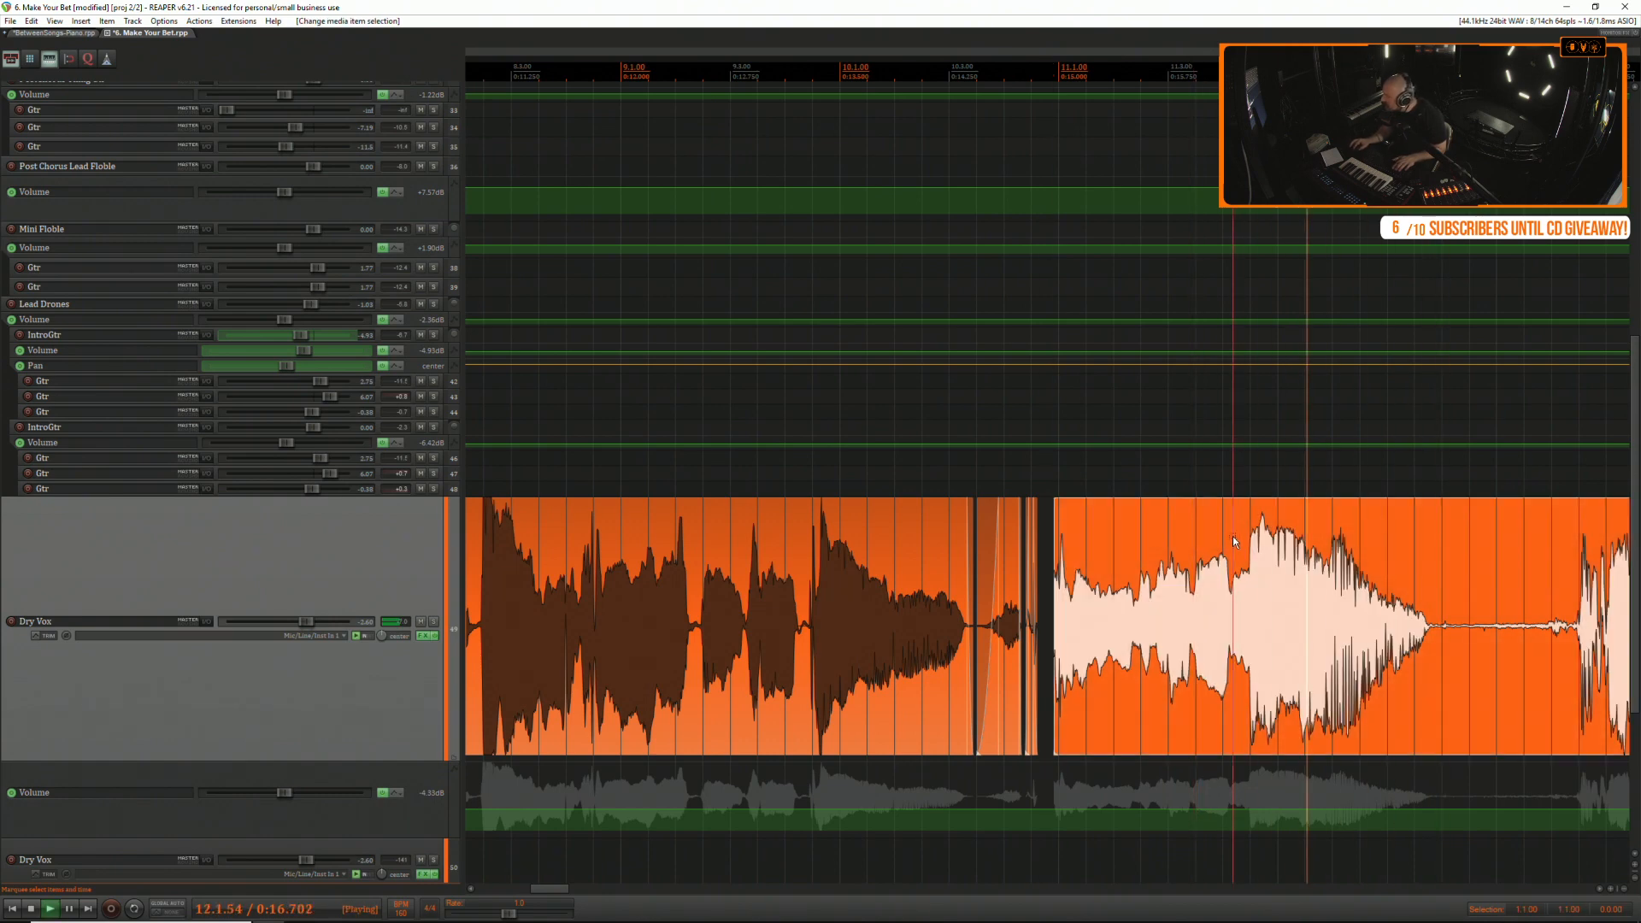
{"action": "left_click", "coordinate": [1232, 536]}
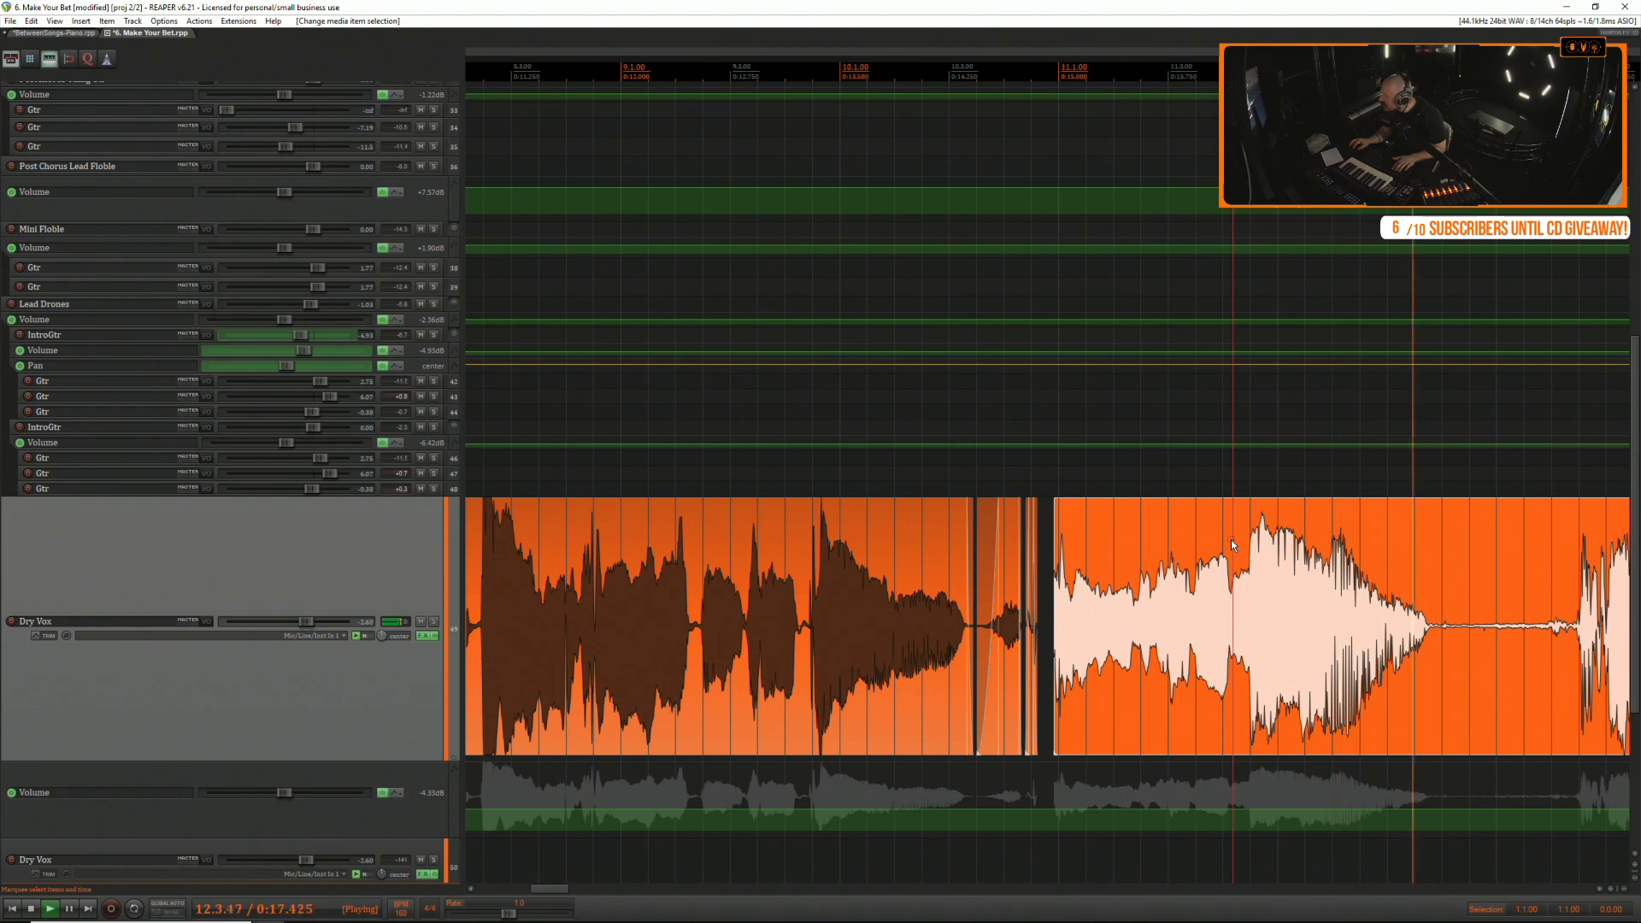
{"action": "key", "text": "space"}
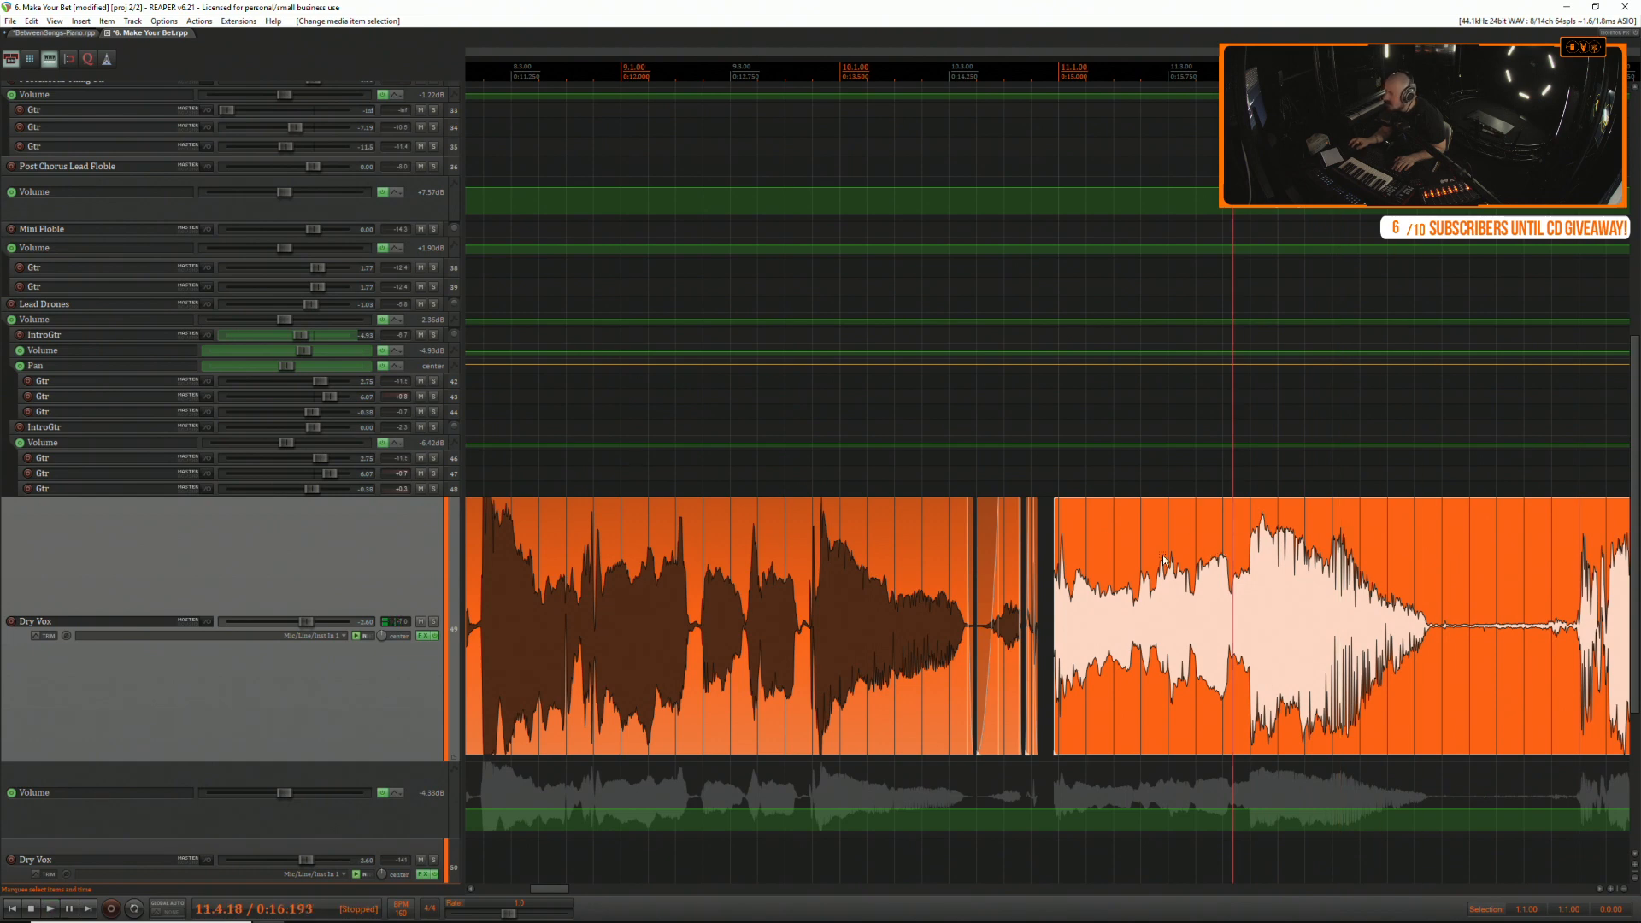
Open Melodyne from the Dry Vox track's effects chain and replay the phrase ending from 11.4.18.
{"action": "left_click", "coordinate": [417, 636]}
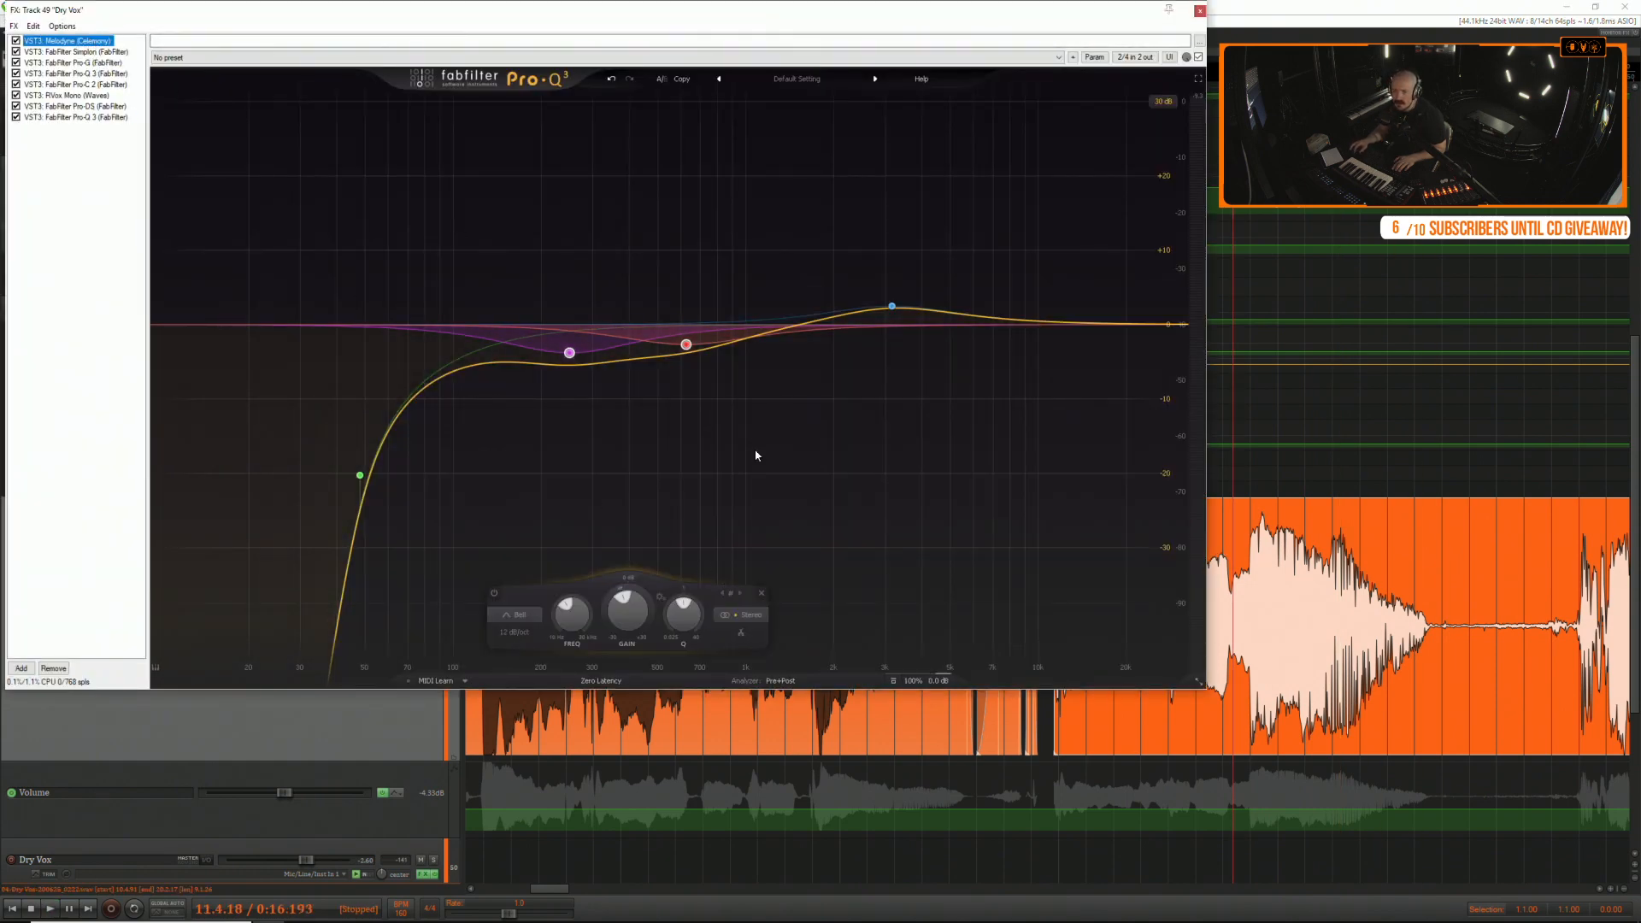
{"action": "key", "text": "space"}
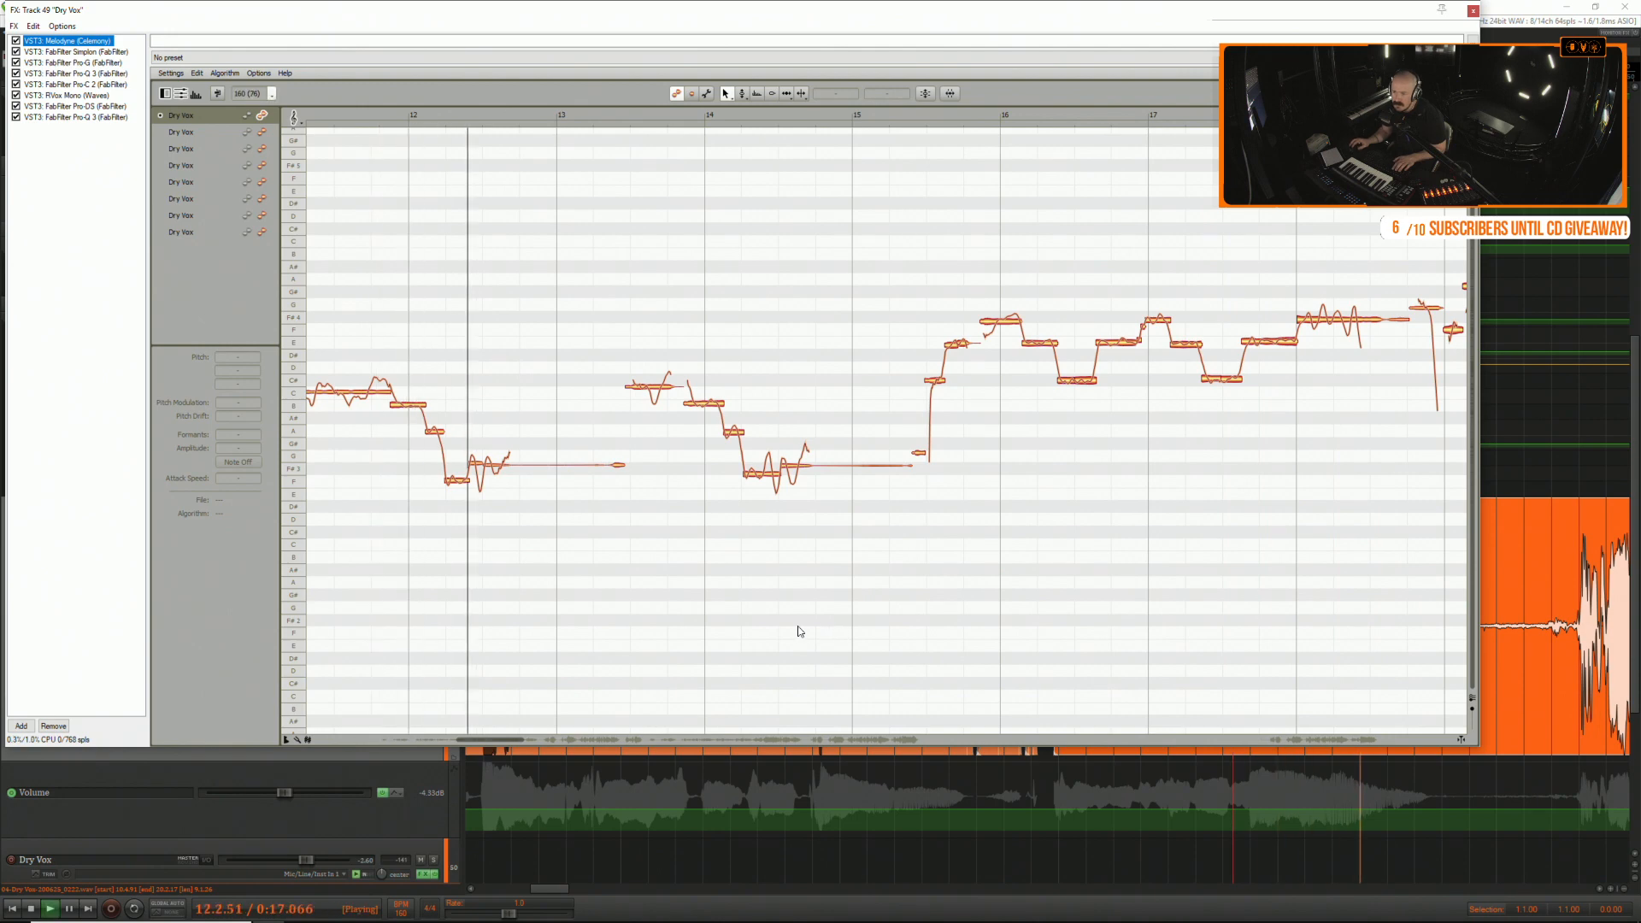
{"action": "key", "text": "space"}
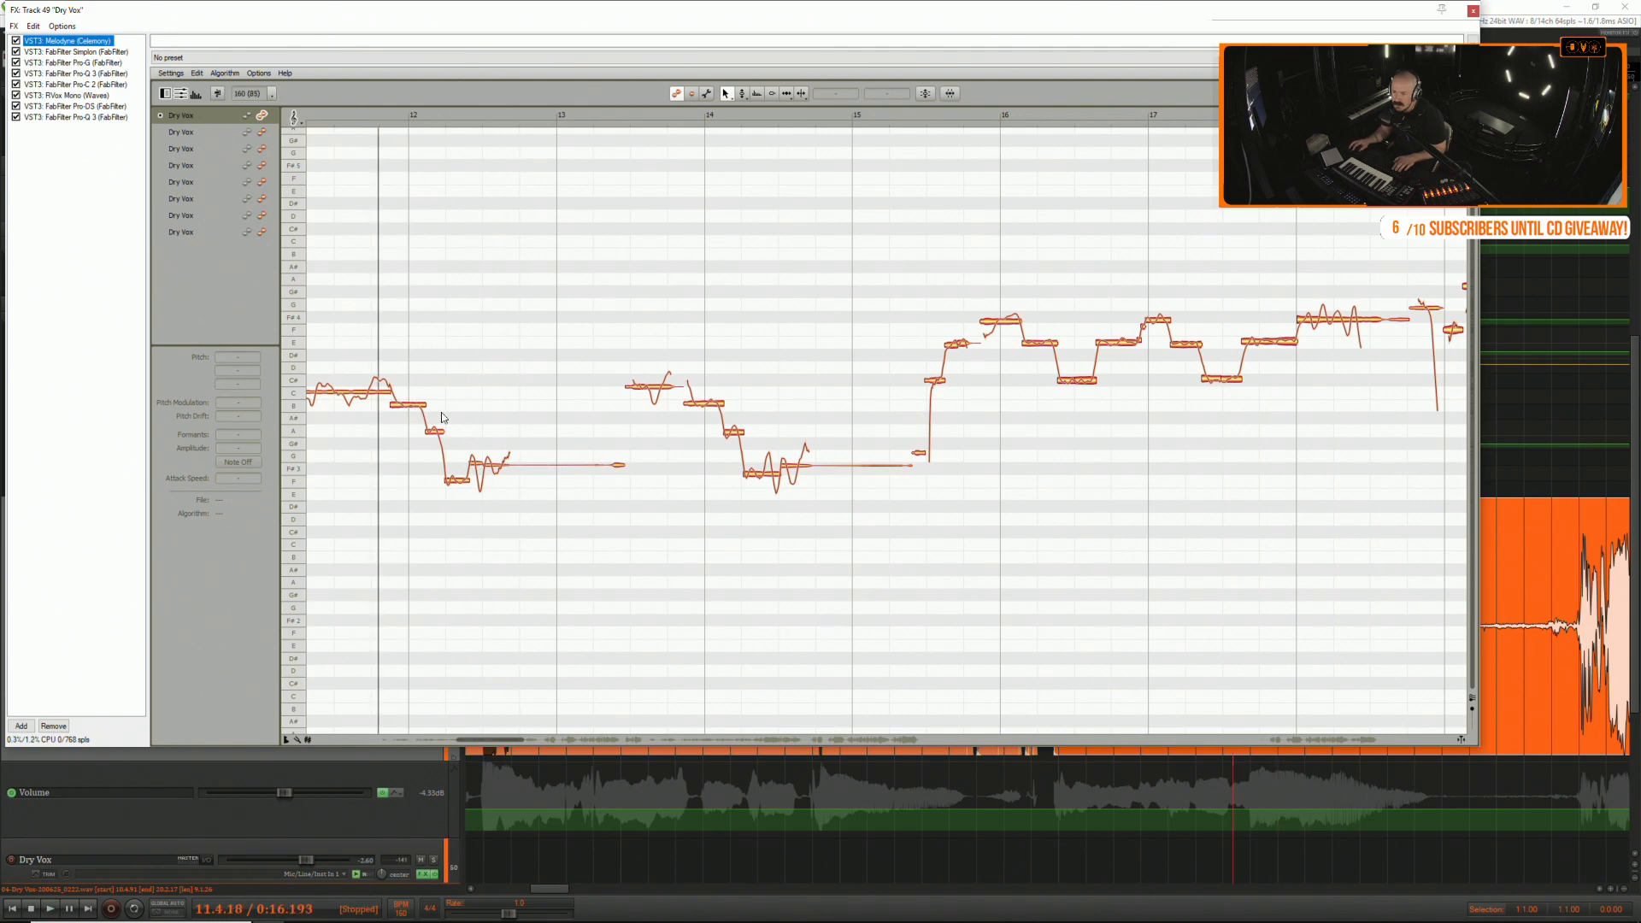
Raise the low F note just after bar 12 to F#3 in Melodyne.
{"action": "left_click", "coordinate": [441, 413]}
{"action": "scroll", "coordinate": [476, 467], "scroll_direction": "up", "scroll_amount": 5}
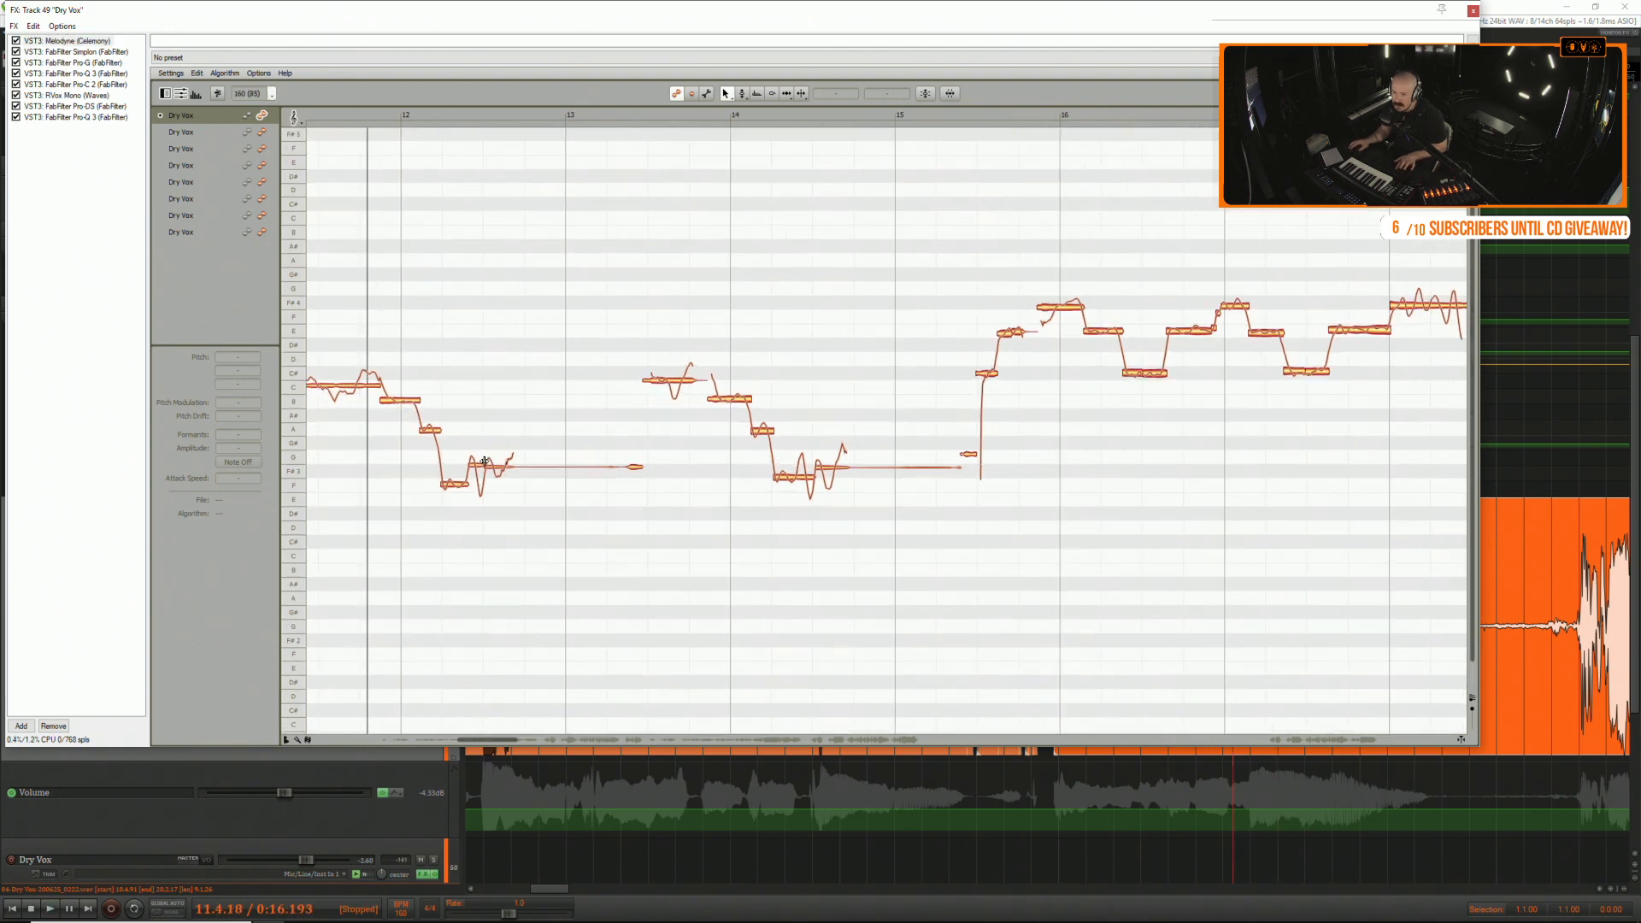
{"action": "scroll", "coordinate": [479, 469], "scroll_direction": "up", "scroll_amount": 3}
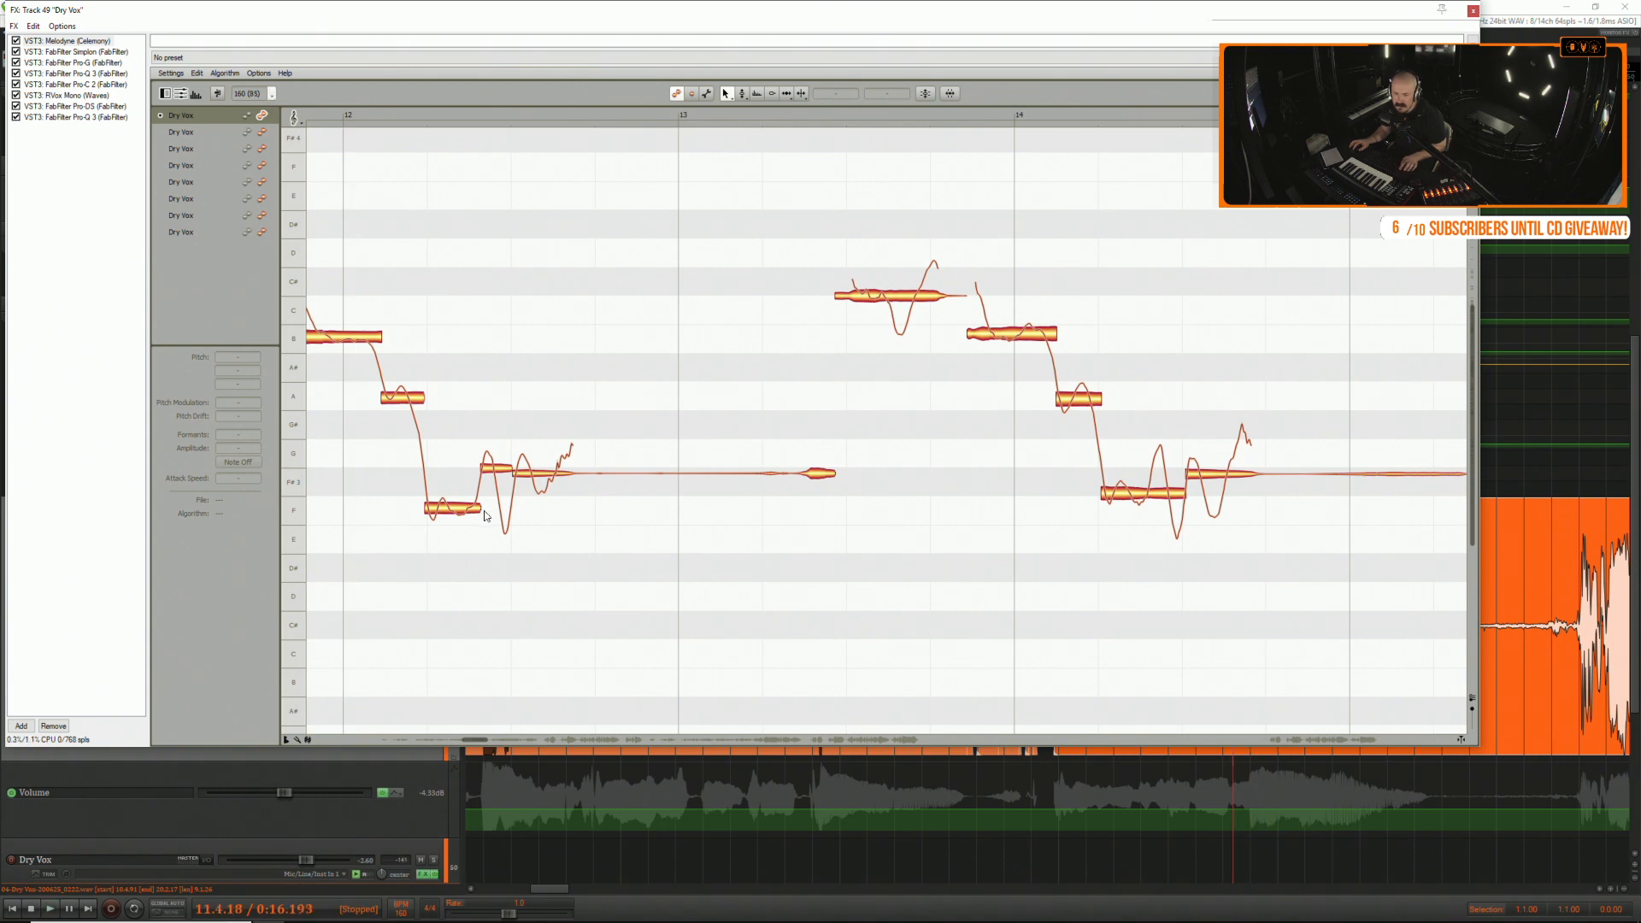
{"action": "scroll", "coordinate": [529, 547], "scroll_direction": "up", "scroll_amount": 4}
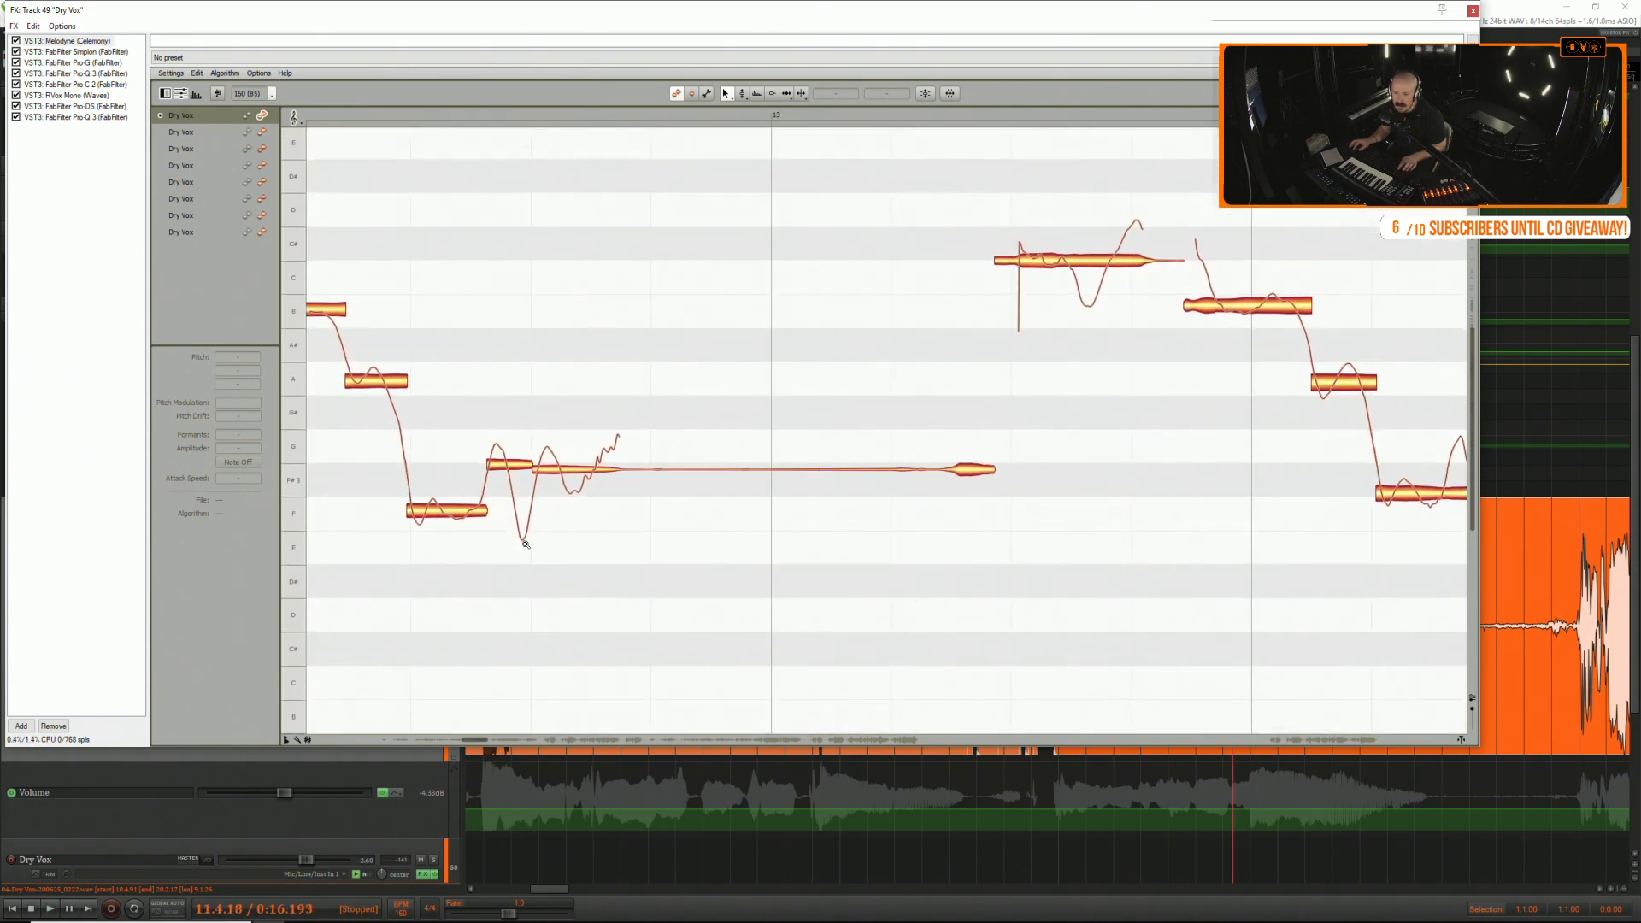
{"action": "left_click_drag", "start_coordinate": [563, 571], "coordinate": [794, 535]}
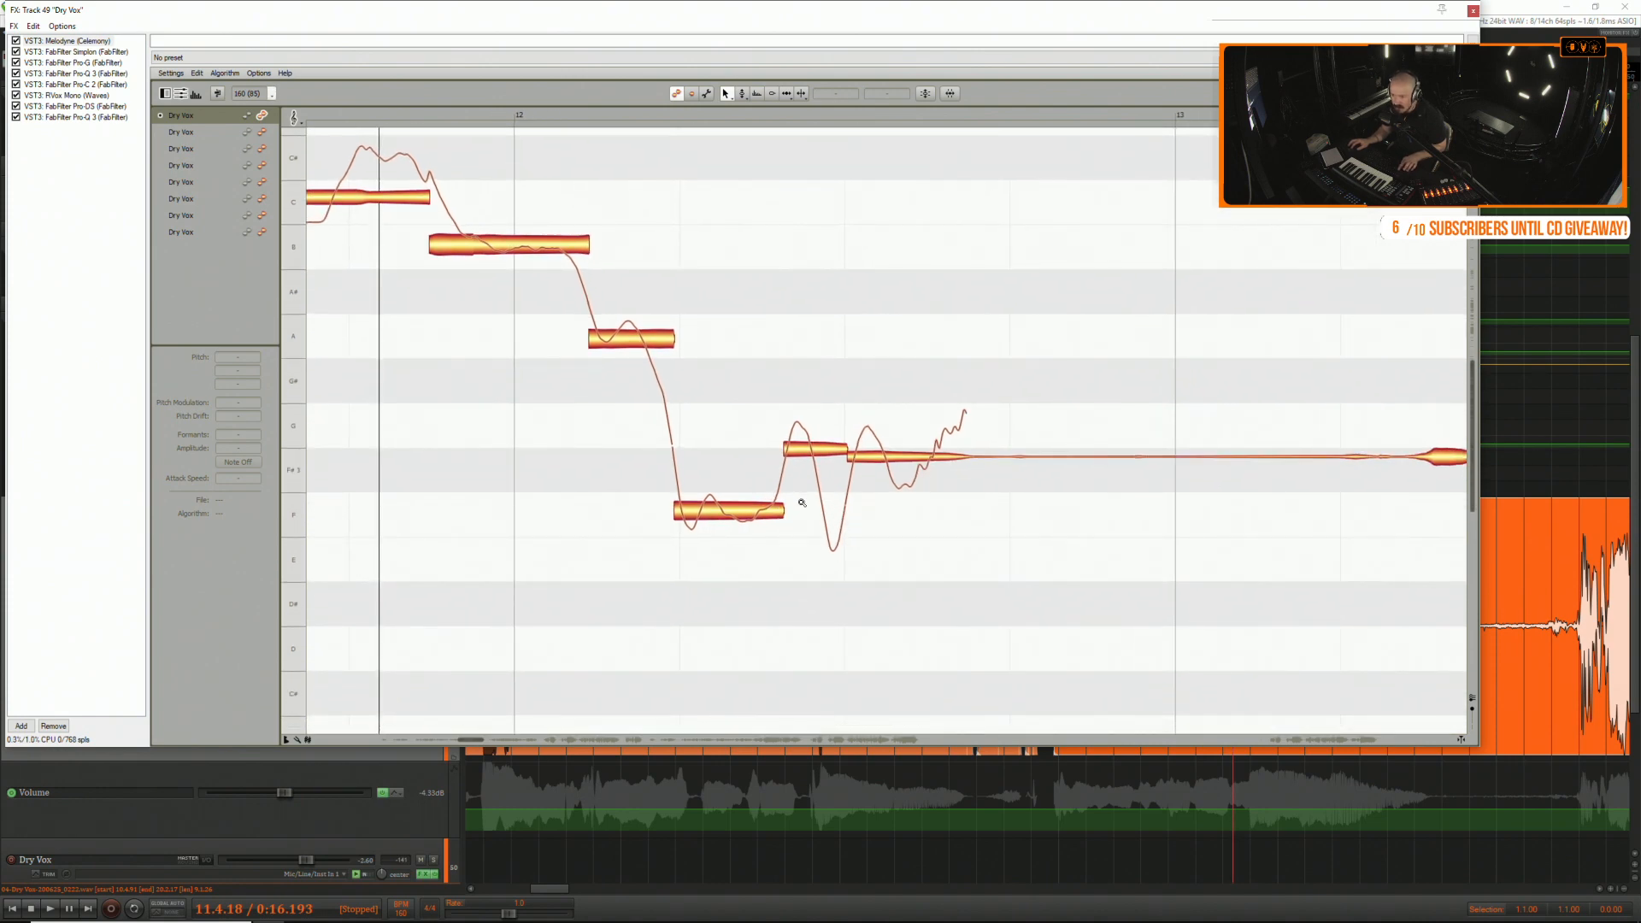
{"action": "left_click_drag", "start_coordinate": [801, 502], "coordinate": [910, 590]}
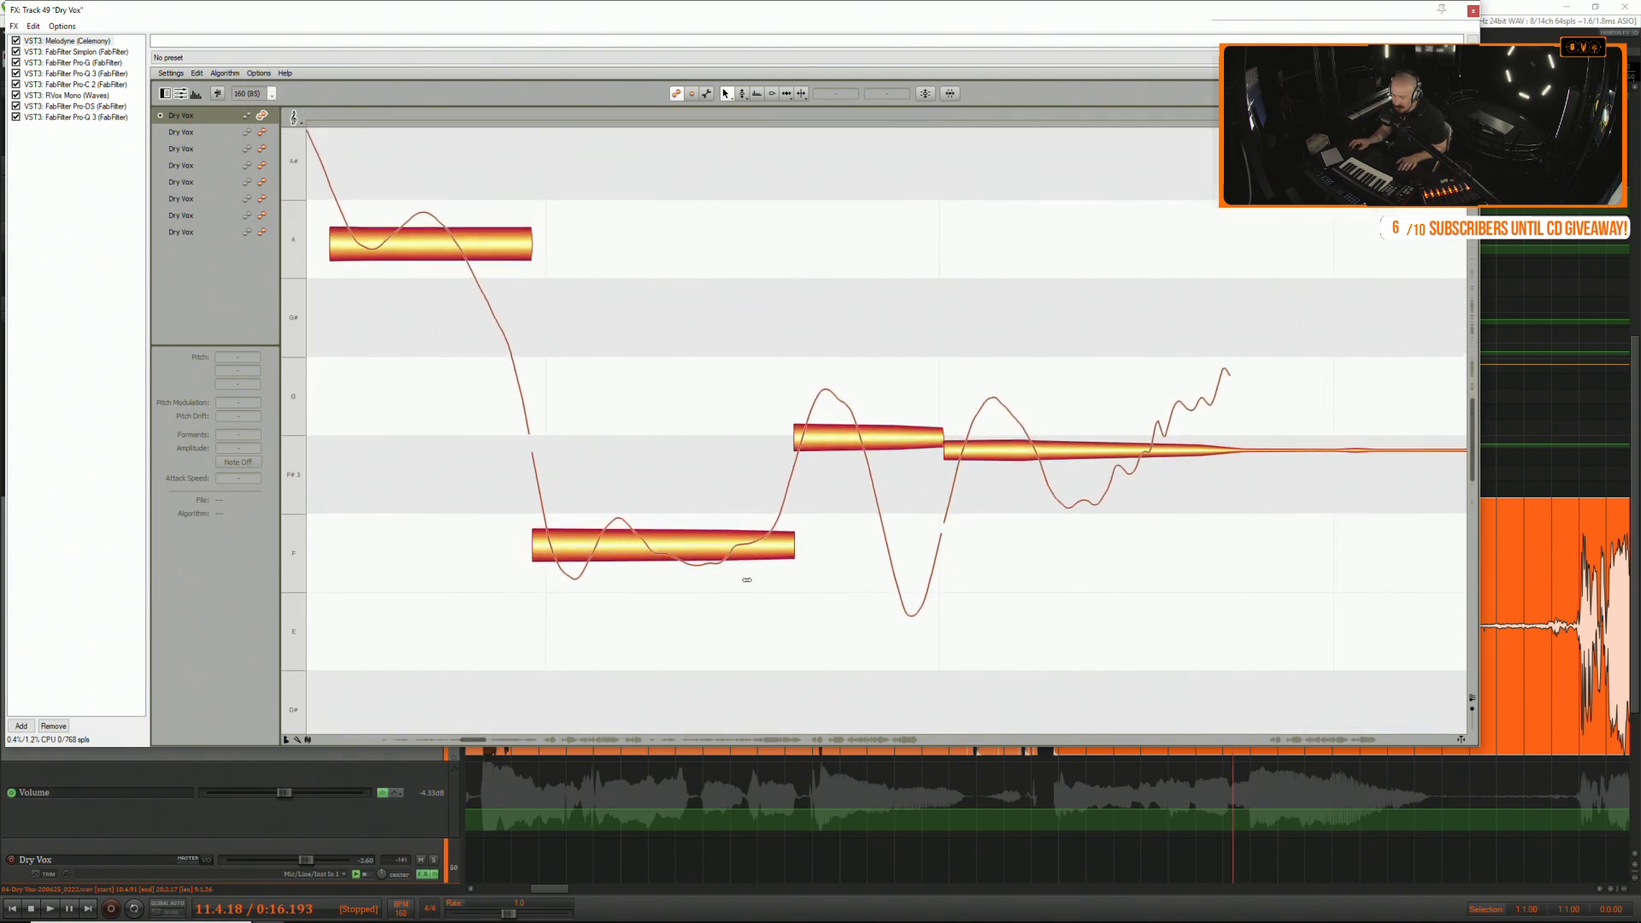
{"action": "left_click_drag", "start_coordinate": [747, 581], "coordinate": [672, 495]}
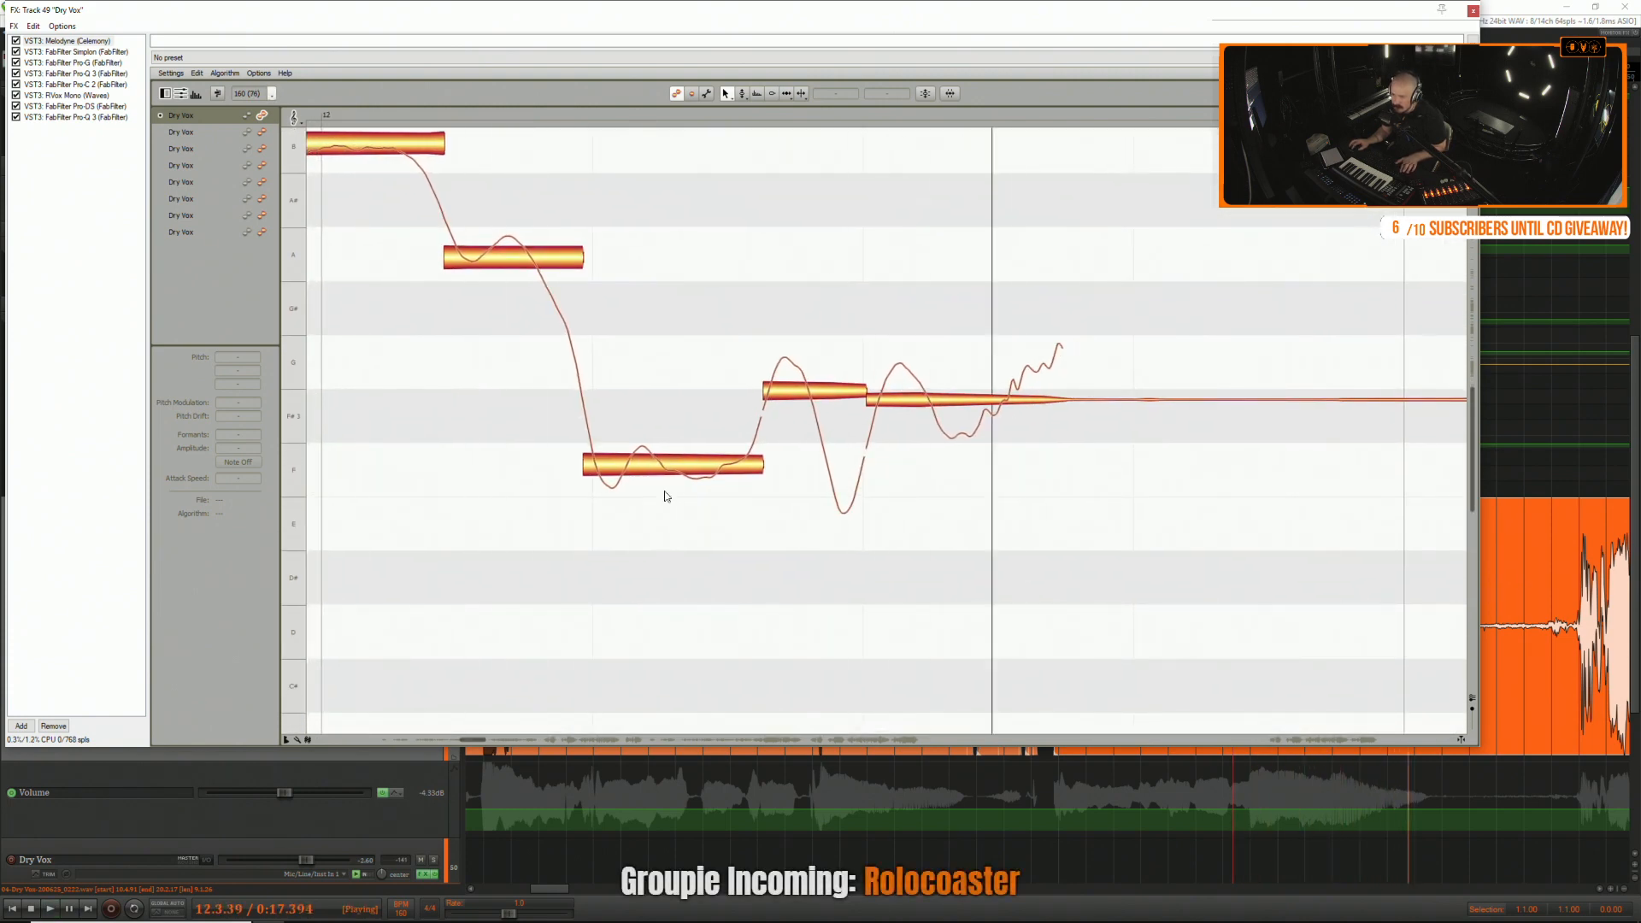
{"action": "key", "text": "space"}
{"action": "left_click", "coordinate": [665, 468]}
{"action": "left_click_drag", "start_coordinate": [665, 469], "coordinate": [665, 418]}
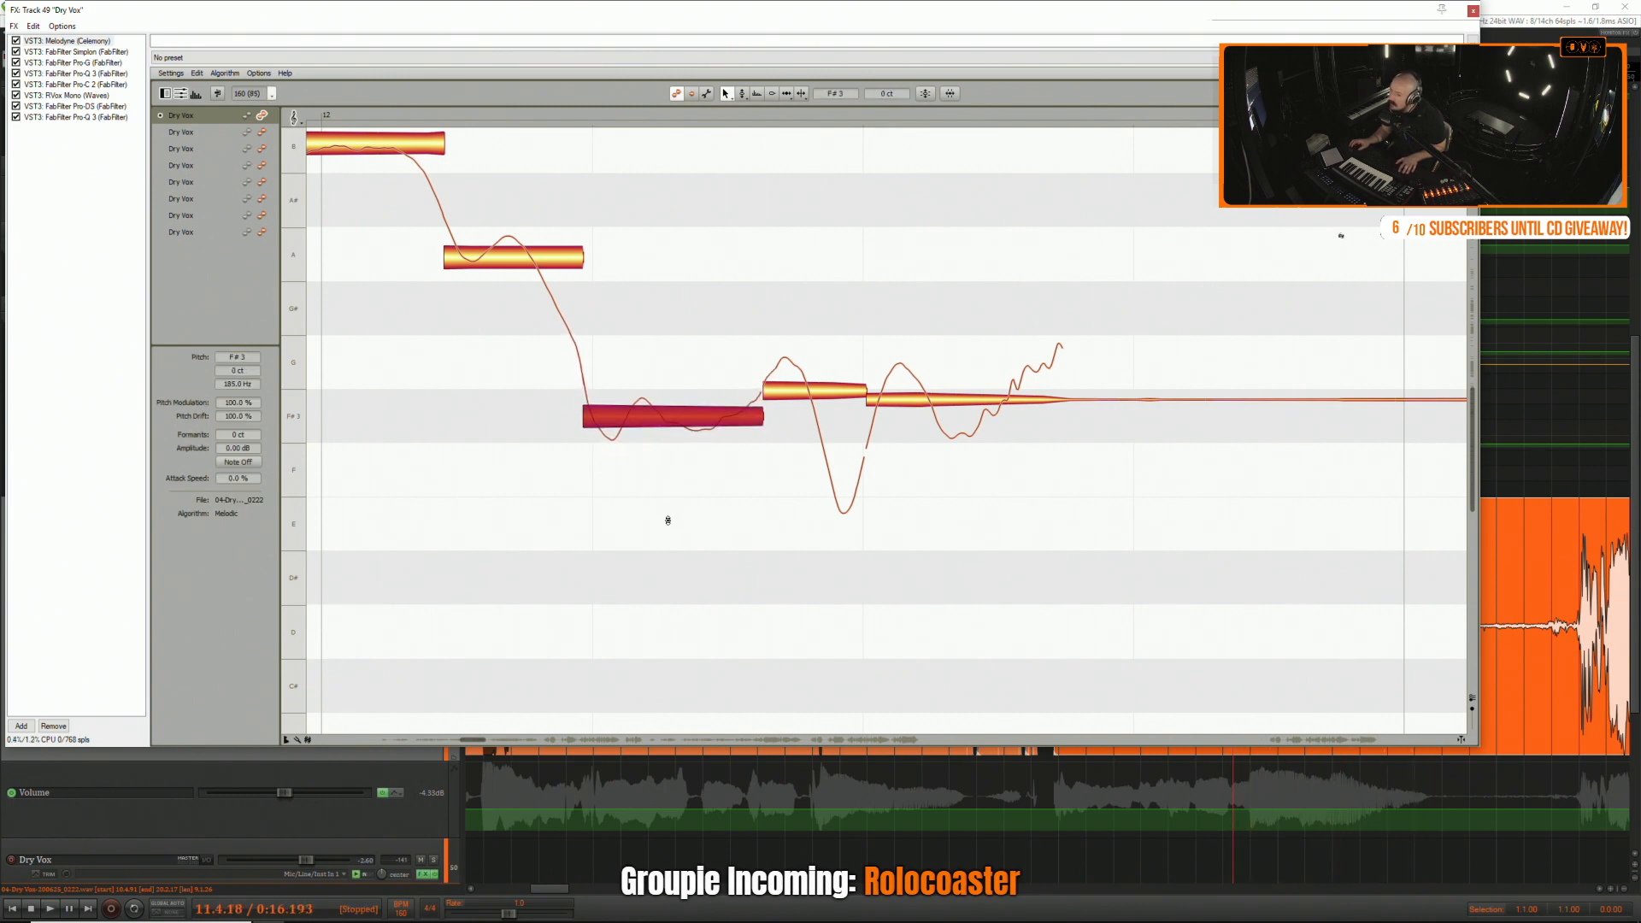
Lower the two notes after the corrected F#3 note together by a small amount and audition the phrase ending.
{"action": "scroll", "coordinate": [667, 520], "scroll_direction": "up", "scroll_amount": 2}
{"action": "left_click_drag", "start_coordinate": [804, 432], "coordinate": [928, 505]}
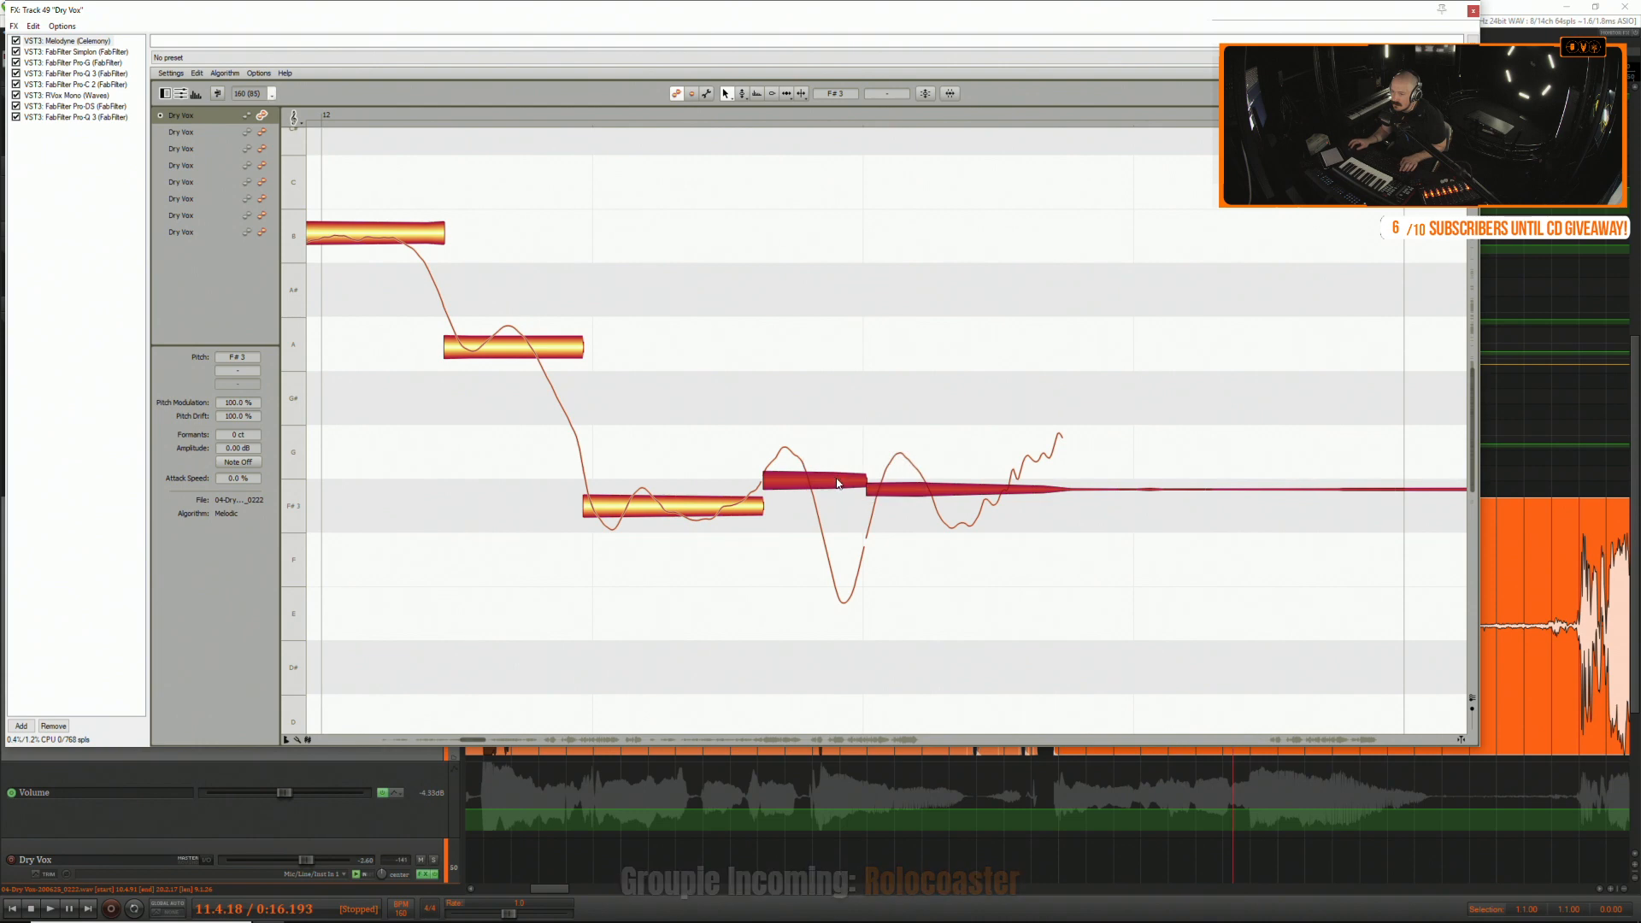
{"action": "left_click_drag", "start_coordinate": [838, 479], "coordinate": [838, 489]}
{"action": "key", "text": "space"}
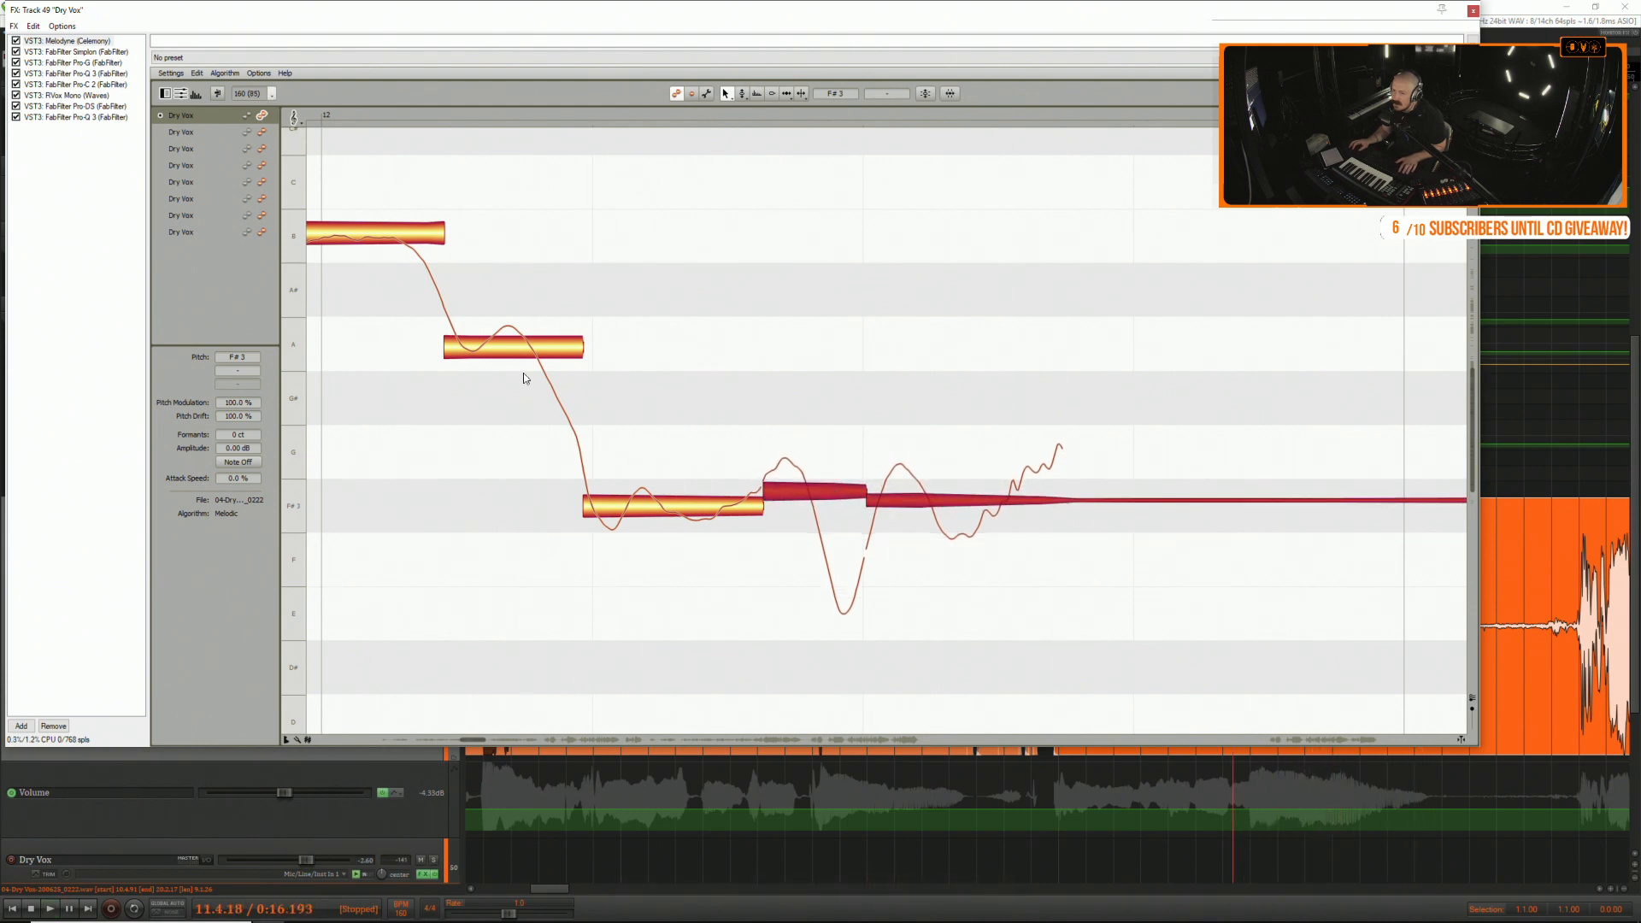
Lower the A note just after bar 12 to A3 -31 ct, audition the phrase ending and close the effects window.
{"action": "mouse_move", "coordinate": [515, 353]}
{"action": "left_mouse_down"}
{"action": "mouse_move", "coordinate": [517, 408]}
{"action": "mouse_move", "coordinate": [518, 362]}
{"action": "left_mouse_up"}
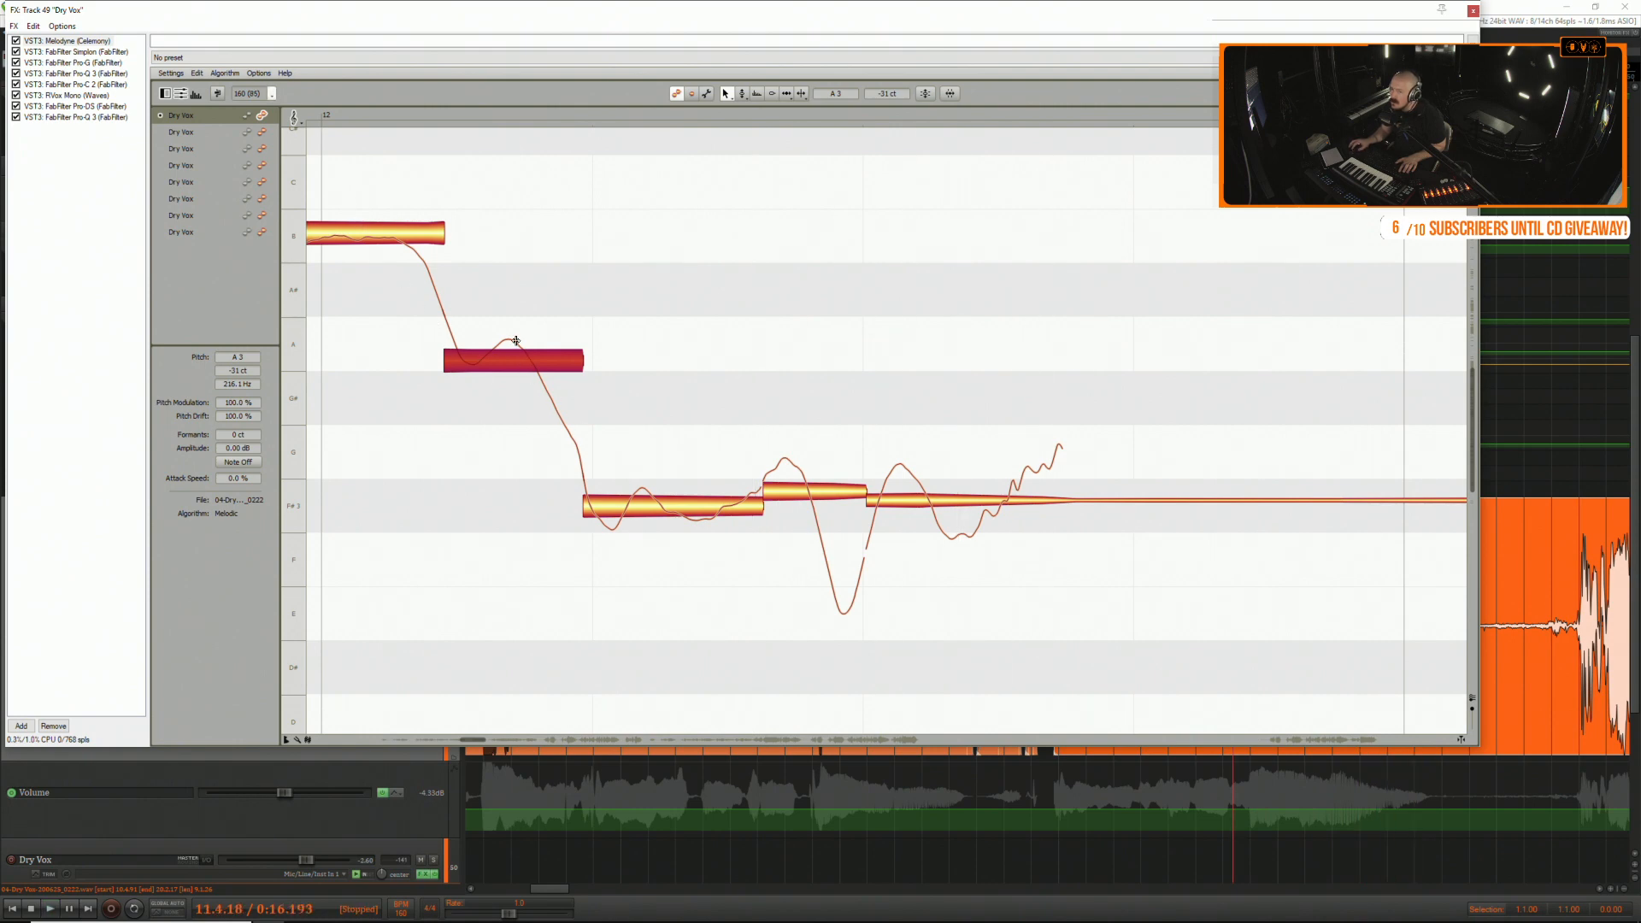
{"action": "key", "text": "space"}
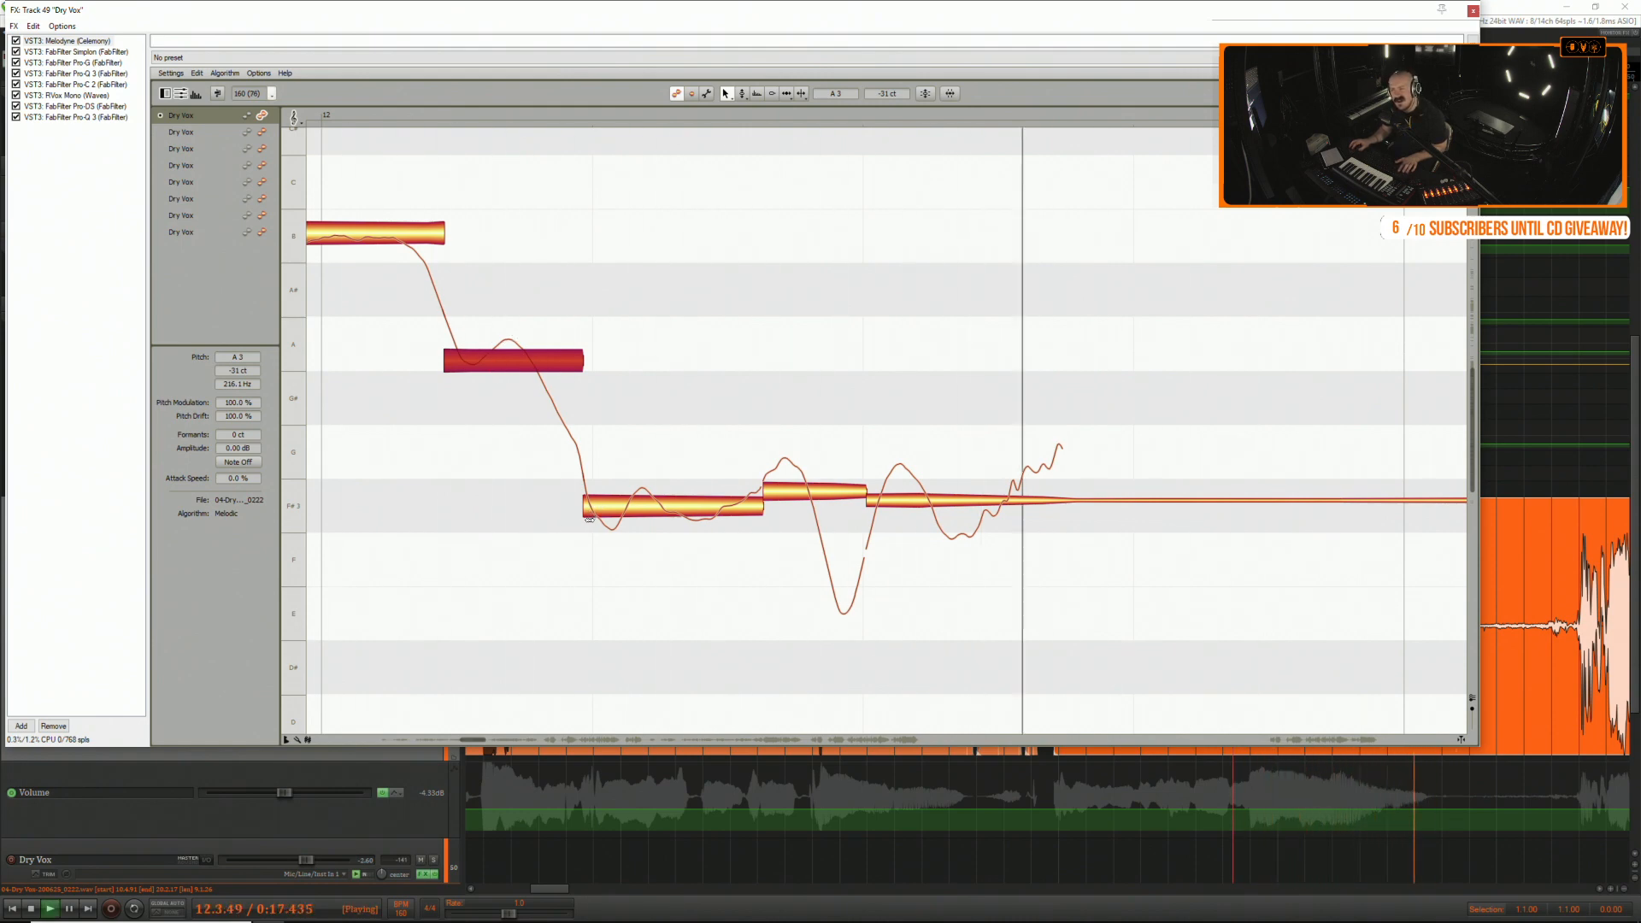
{"action": "key", "text": "space"}
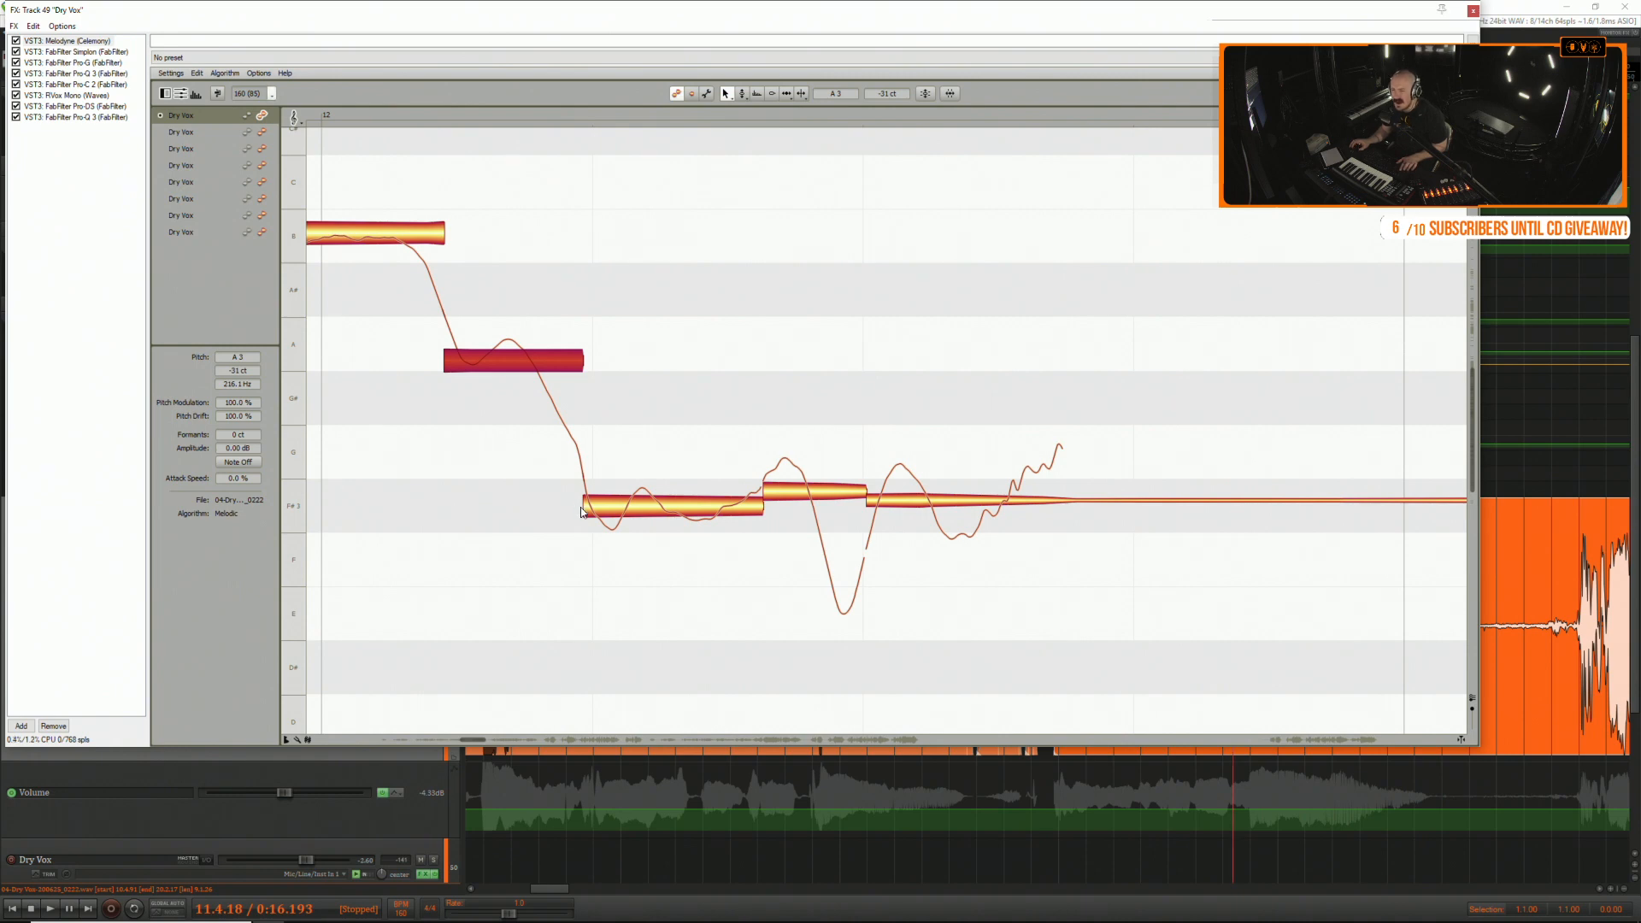
{"action": "key", "text": "space"}
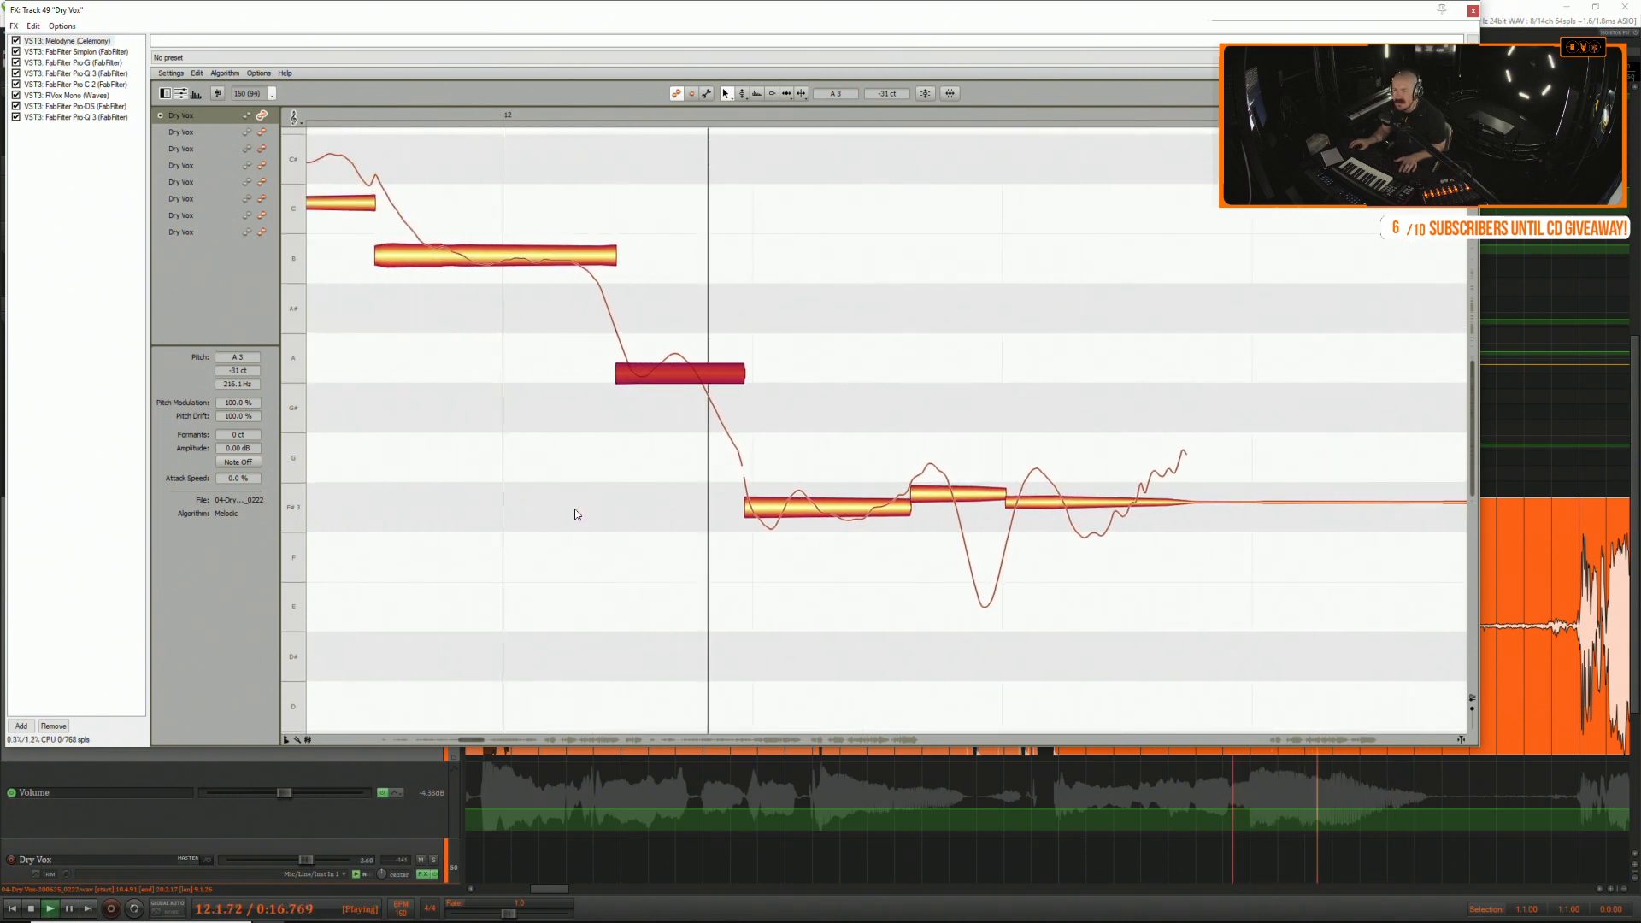
{"action": "left_click", "coordinate": [1472, 11]}
Play the earlier Dry Vox phrases and replay the phrase ending around bar 6 from 5.4.31 to check its pitch.
{"action": "scroll", "coordinate": [1144, 400], "scroll_direction": "down", "scroll_amount": 2}
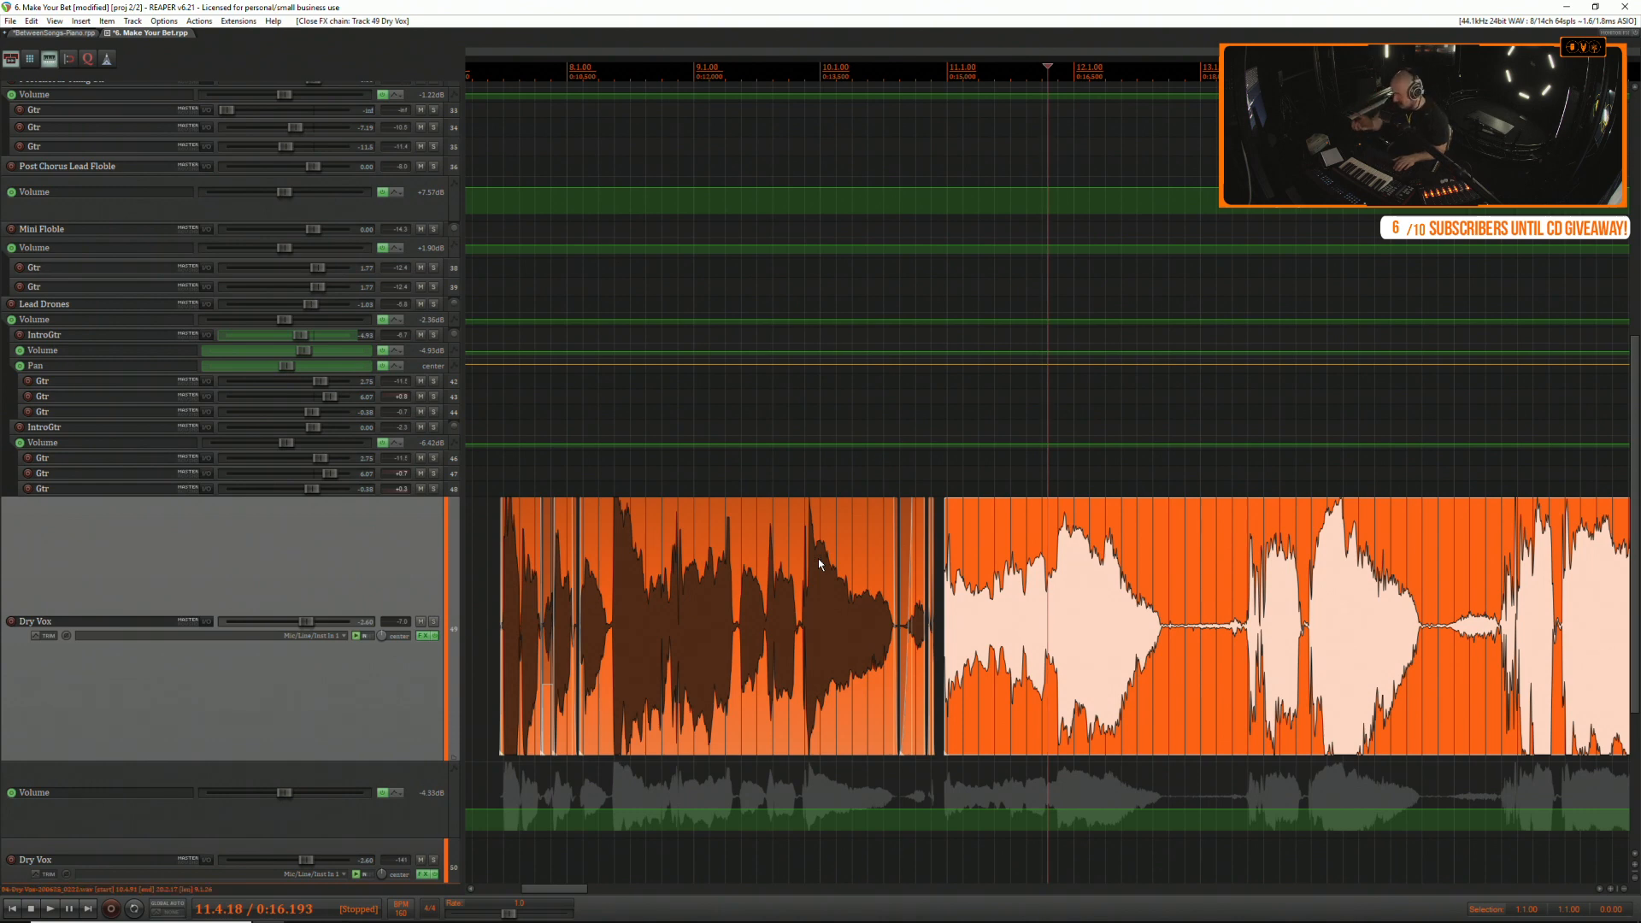
{"action": "scroll", "coordinate": [818, 564], "scroll_direction": "down", "scroll_amount": 3}
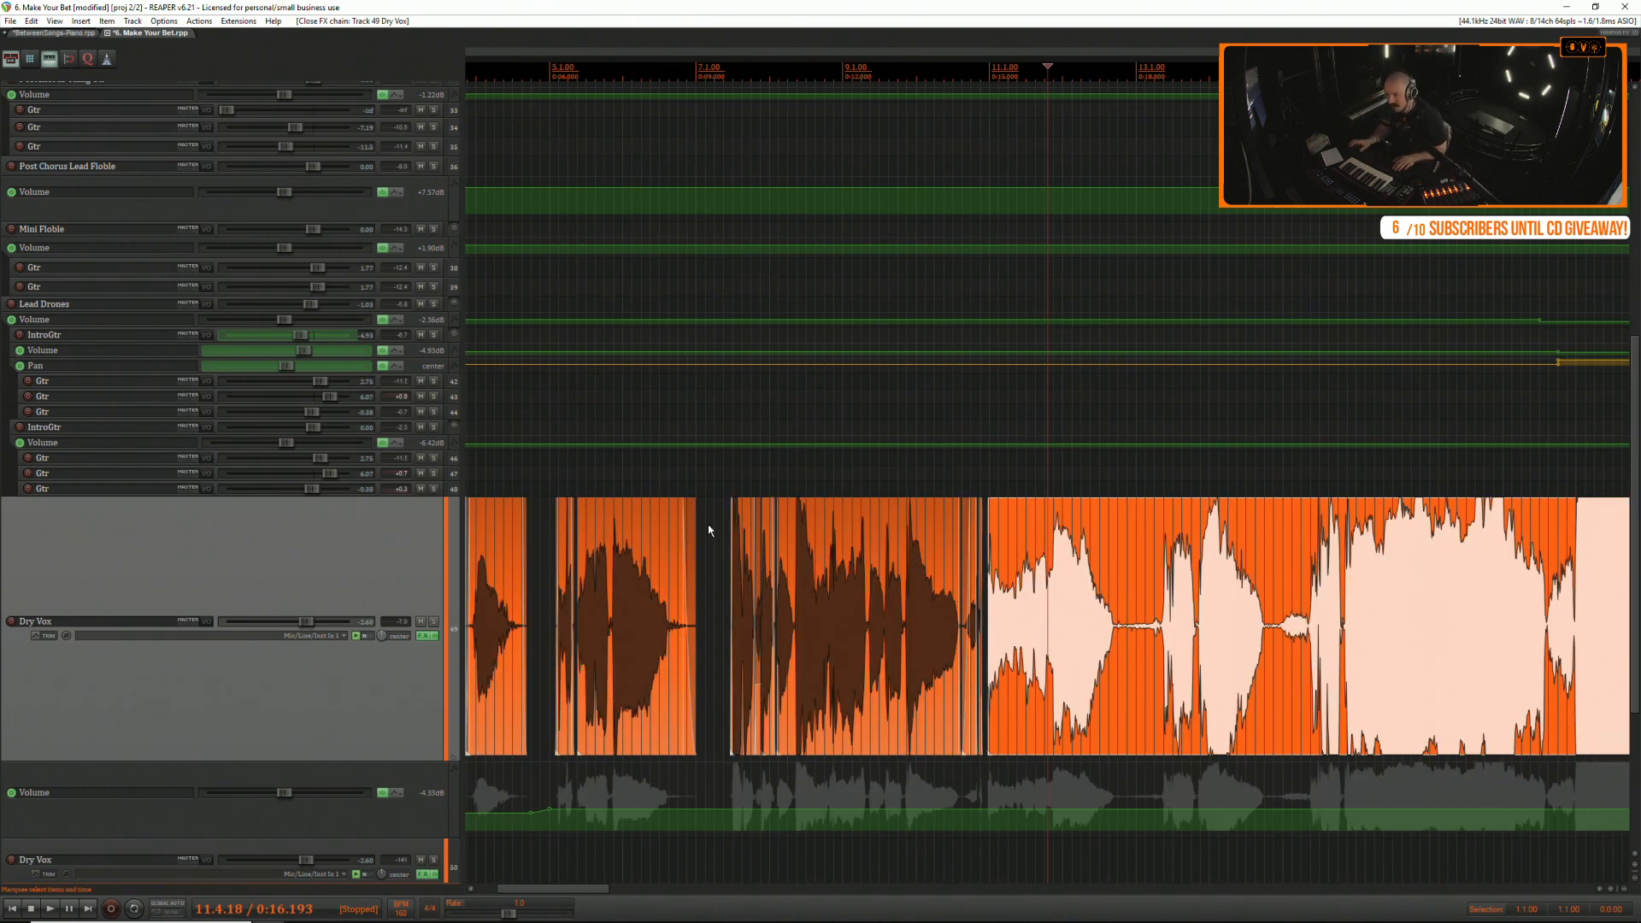
{"action": "left_click", "coordinate": [580, 475]}
{"action": "key", "text": "space"}
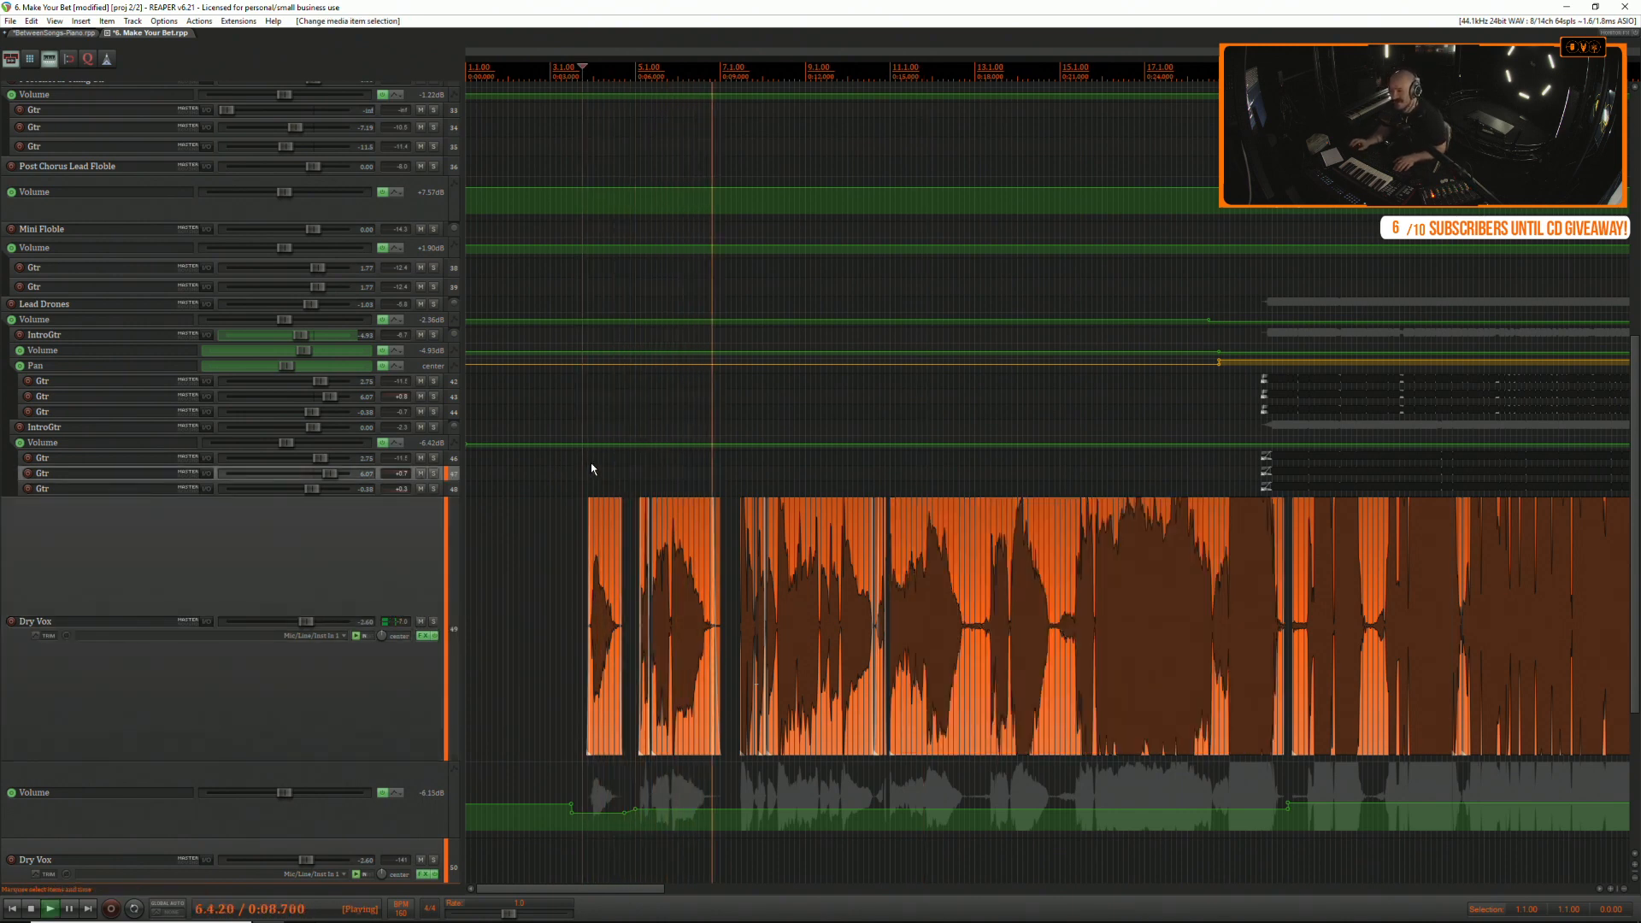
{"action": "key", "text": "space"}
{"action": "key", "text": "space"}
{"action": "scroll", "coordinate": [686, 474], "scroll_direction": "up", "scroll_amount": 3}
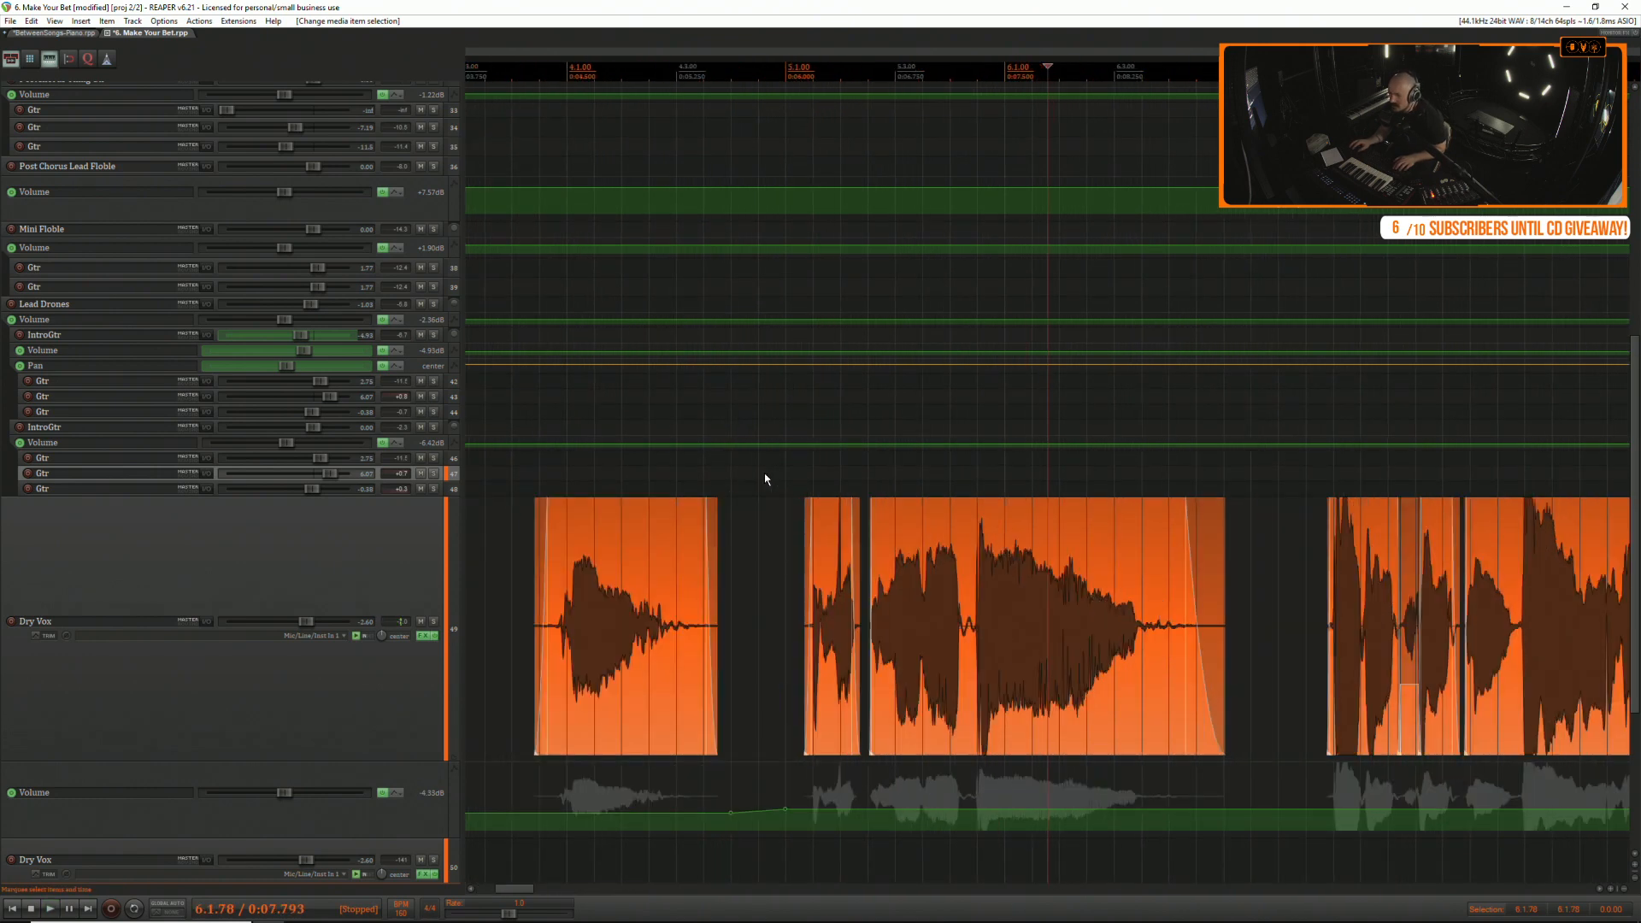
{"action": "left_click", "coordinate": [967, 446]}
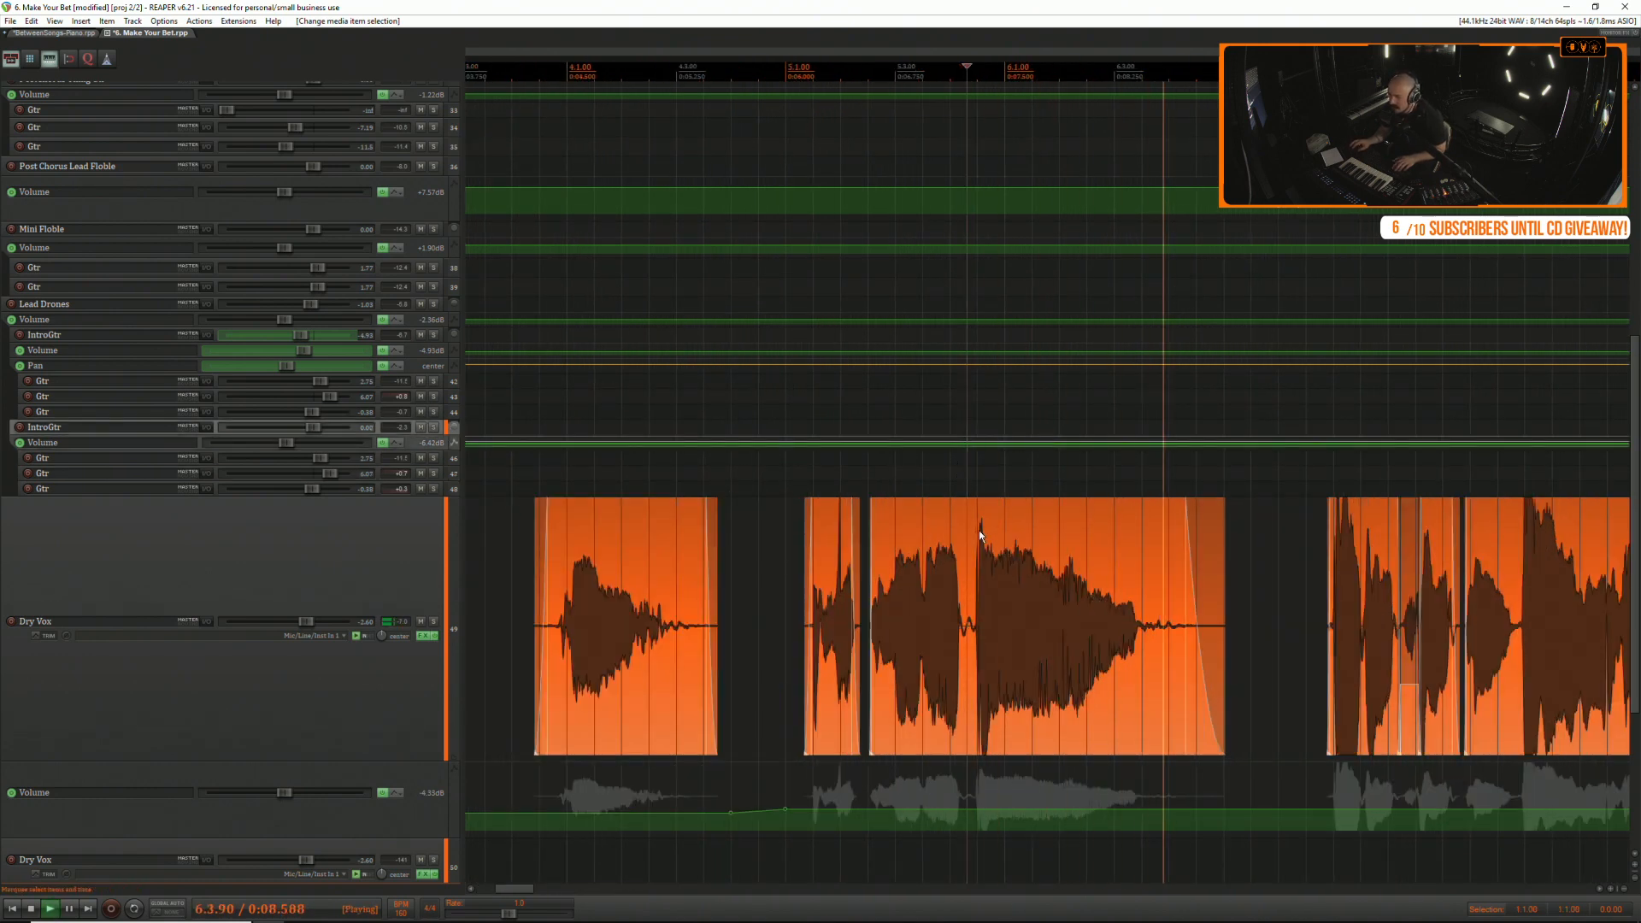
{"action": "key", "text": "space"}
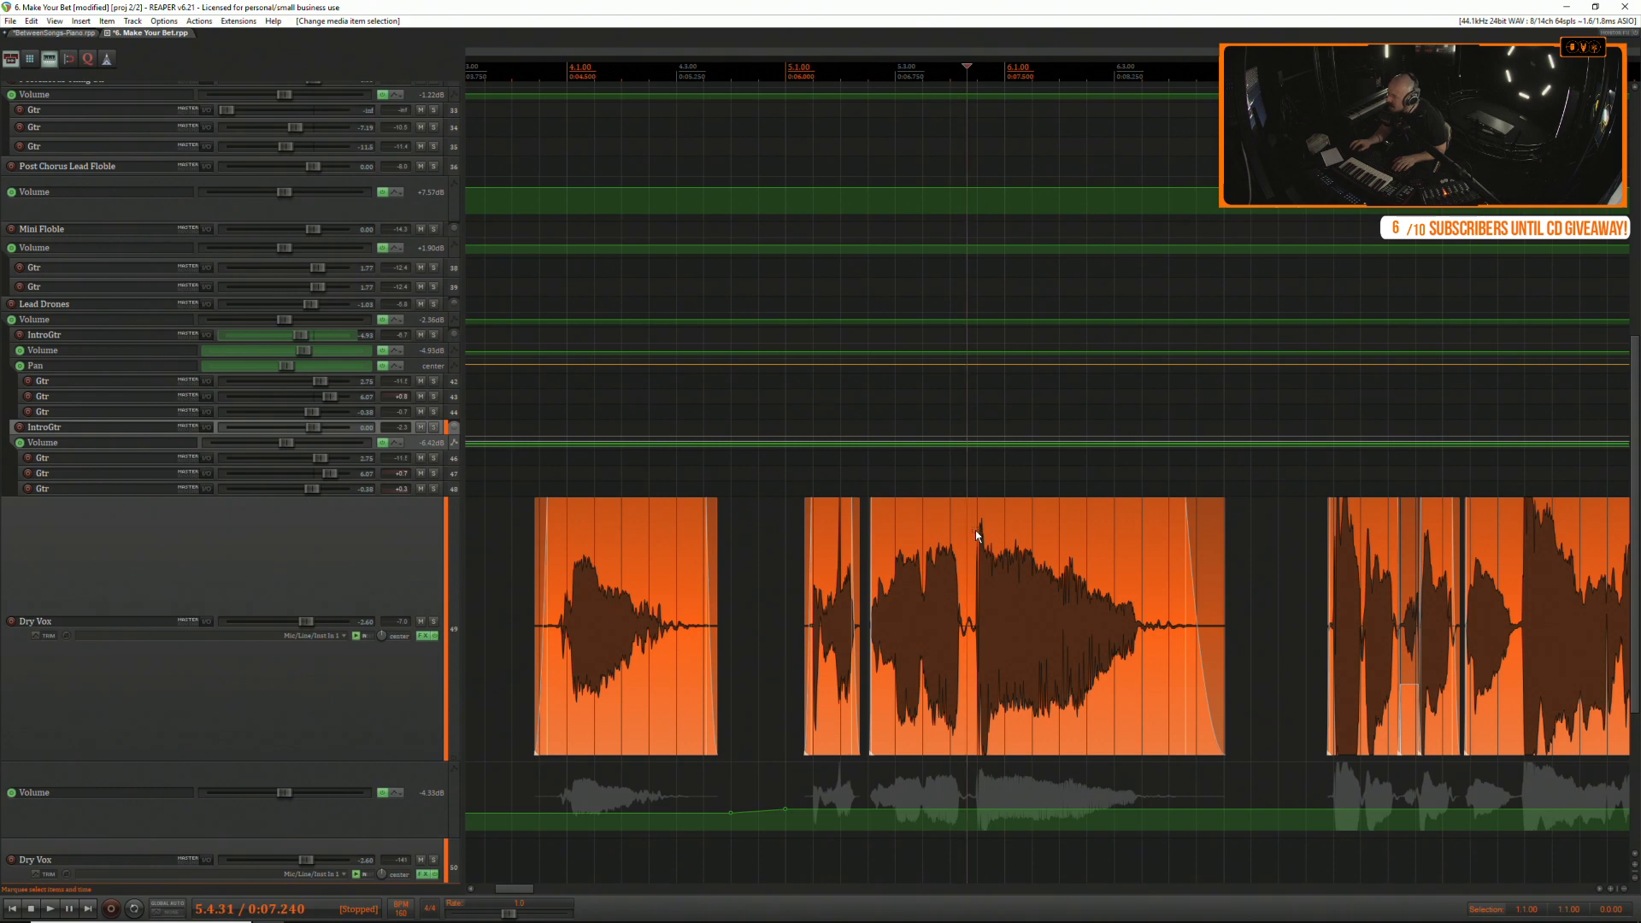
{"action": "key", "text": "space"}
Open Melodyne from the Dry Vox track's effects chain and locate the phrase ending just after bar 6 during playback.
{"action": "left_click", "coordinate": [427, 646]}
{"action": "left_click", "coordinate": [430, 636]}
{"action": "key", "text": "space"}
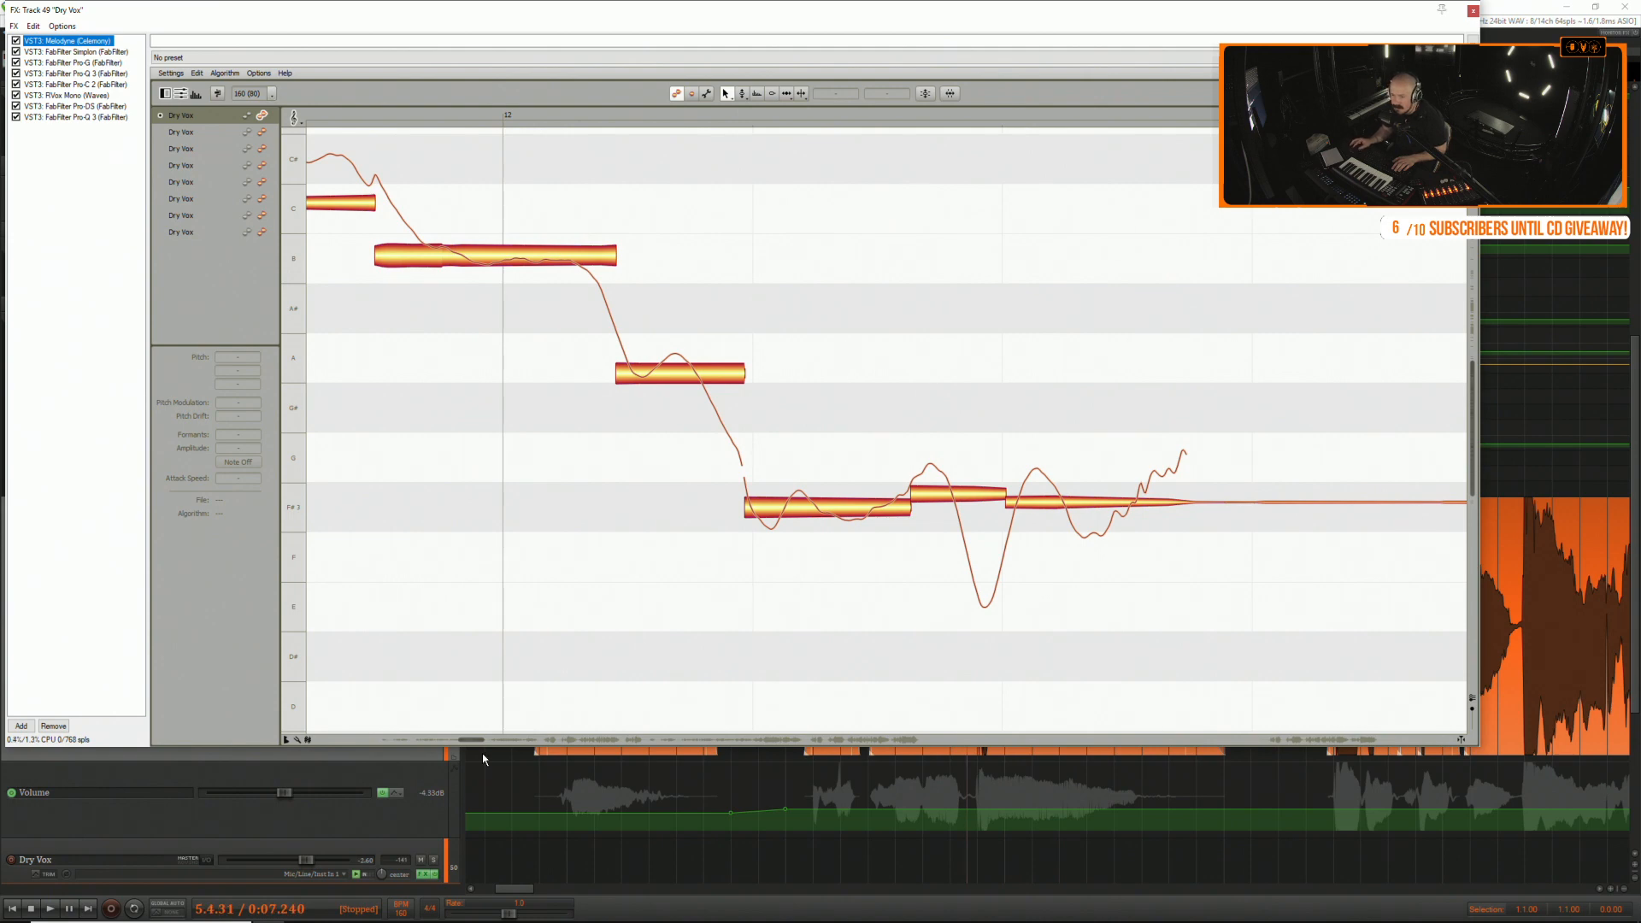
{"action": "left_click_drag", "start_coordinate": [470, 742], "coordinate": [396, 740]}
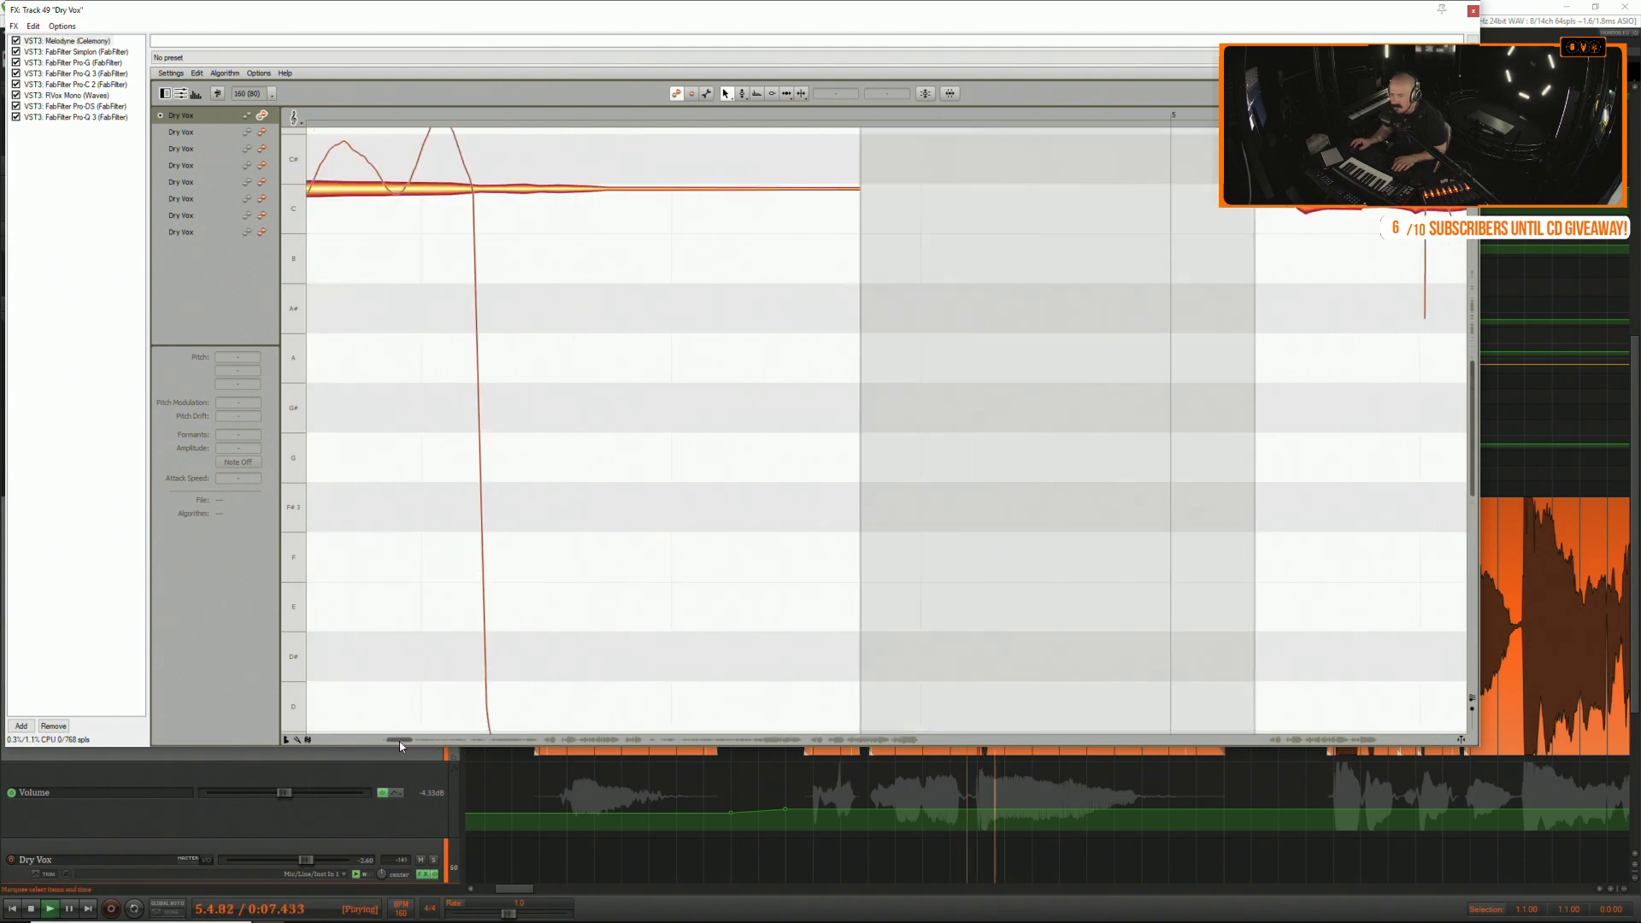
{"action": "key", "text": "space"}
{"action": "scroll", "coordinate": [418, 395], "scroll_direction": "up", "scroll_amount": 2}
{"action": "scroll", "coordinate": [413, 403], "scroll_direction": "left", "scroll_amount": 2}
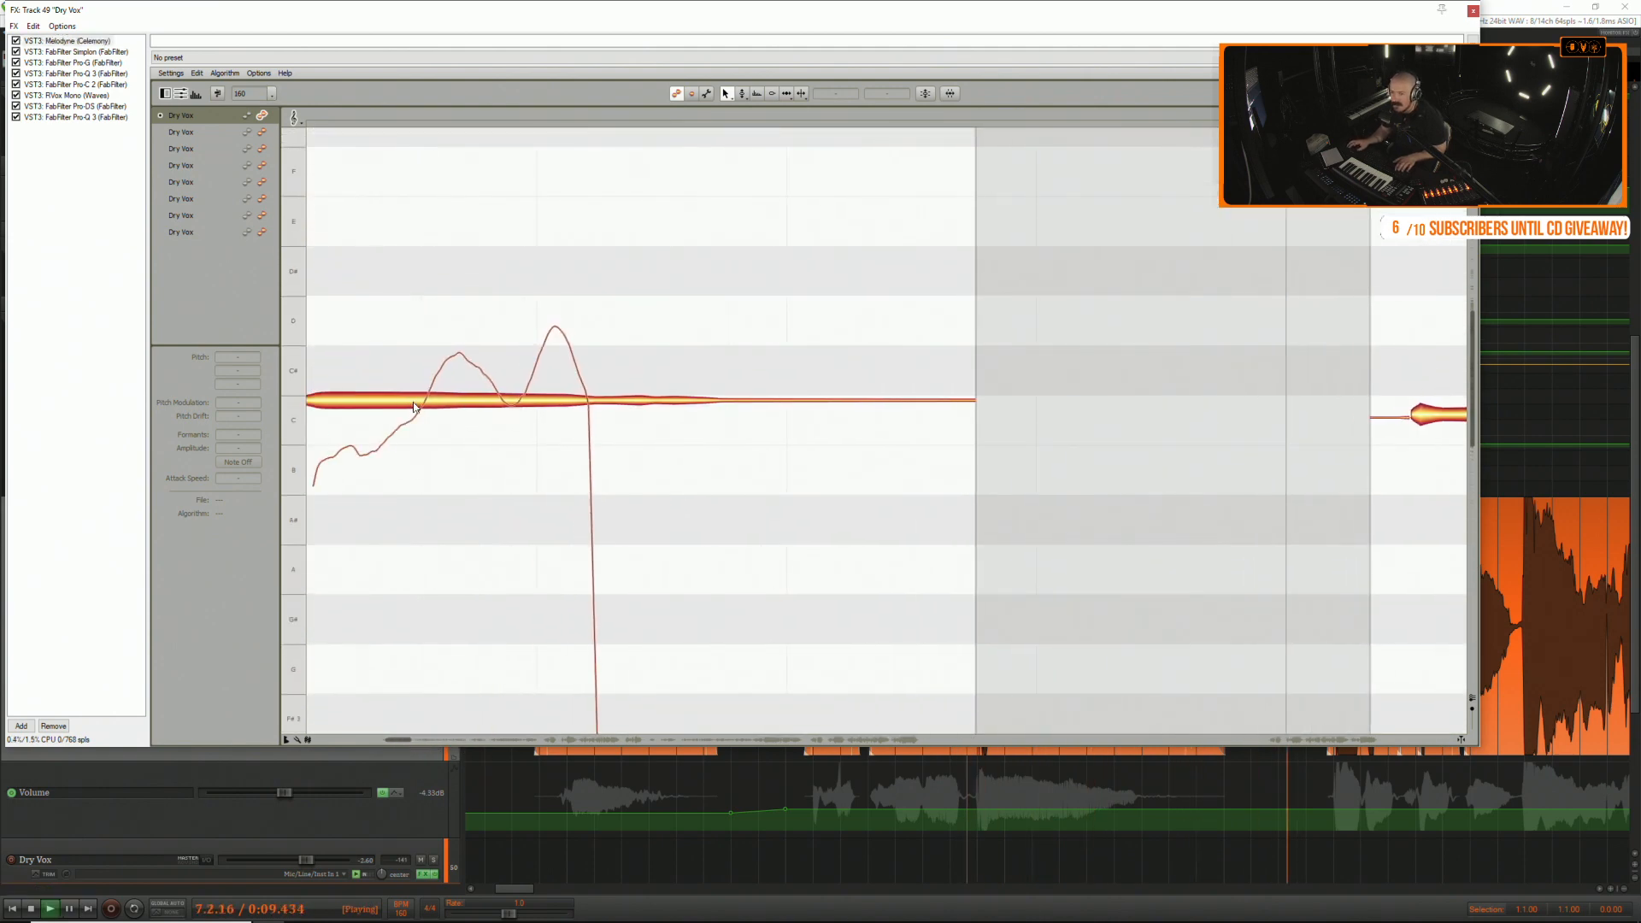
{"action": "scroll", "coordinate": [475, 510], "scroll_direction": "down", "scroll_amount": 5}
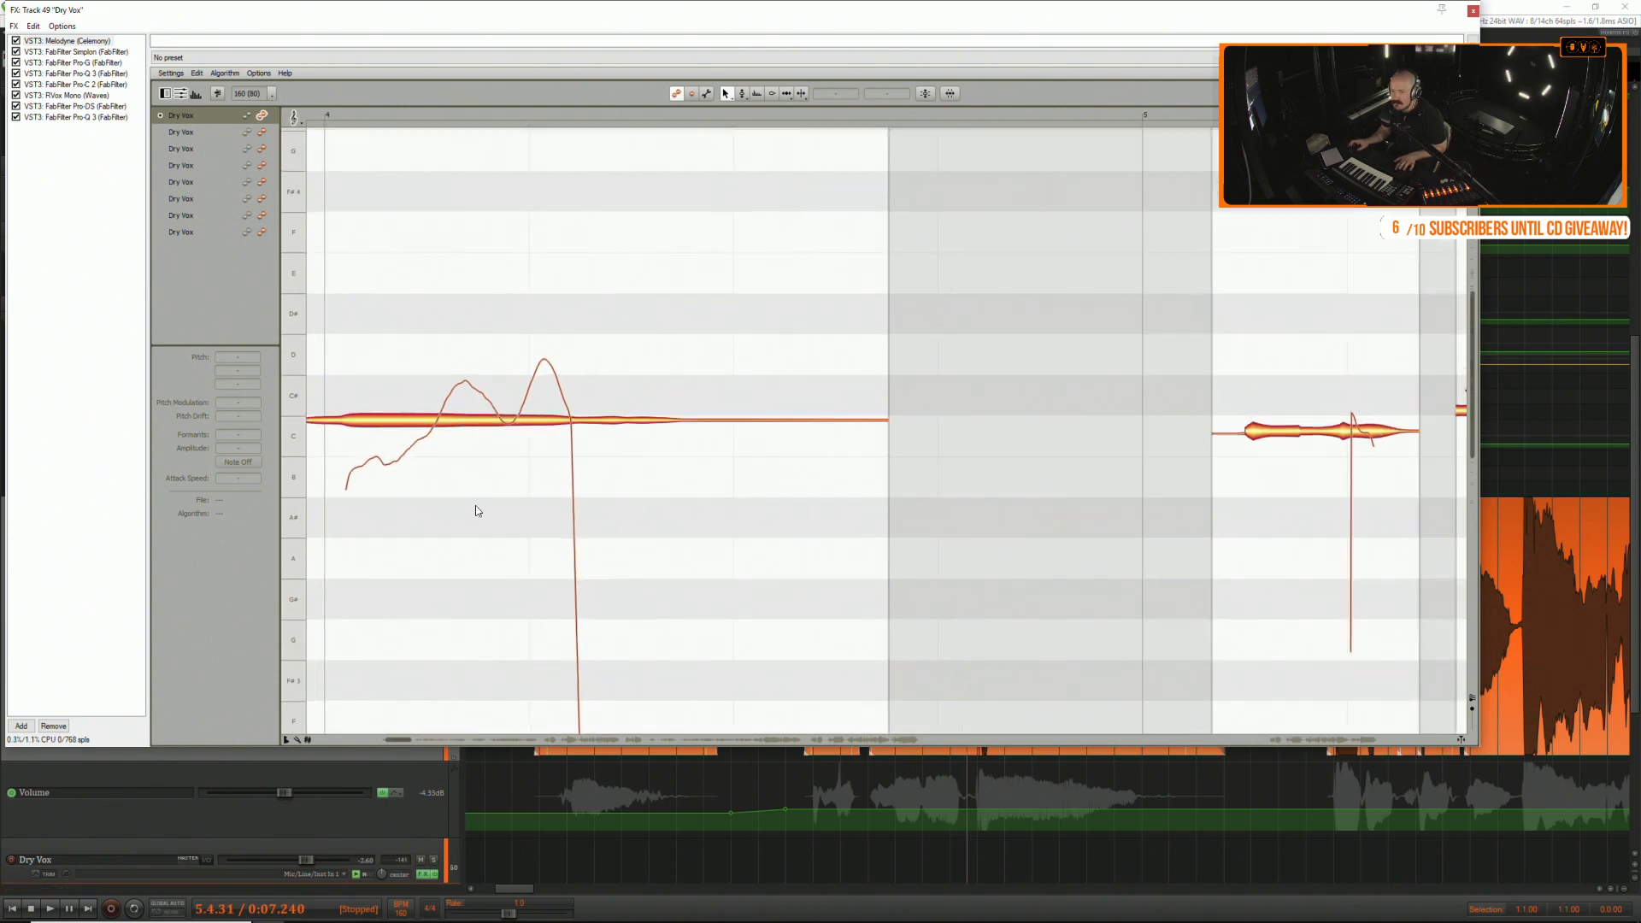
{"action": "key", "text": "space"}
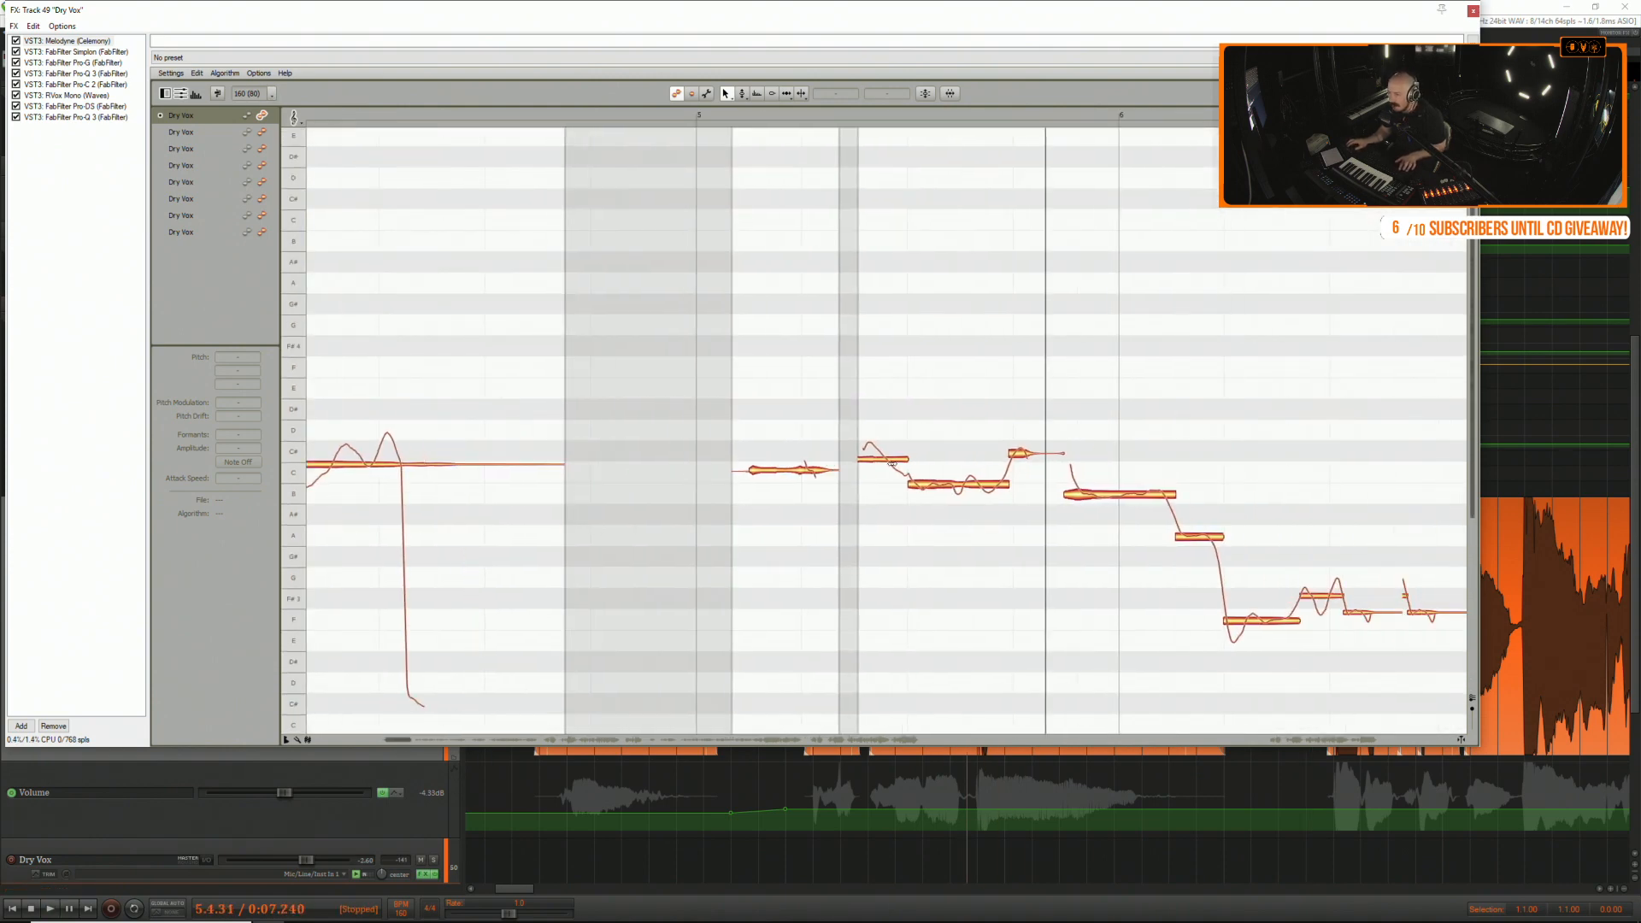
{"action": "key", "text": "space"}
{"action": "scroll", "coordinate": [1044, 698], "scroll_direction": "up", "scroll_amount": 6}
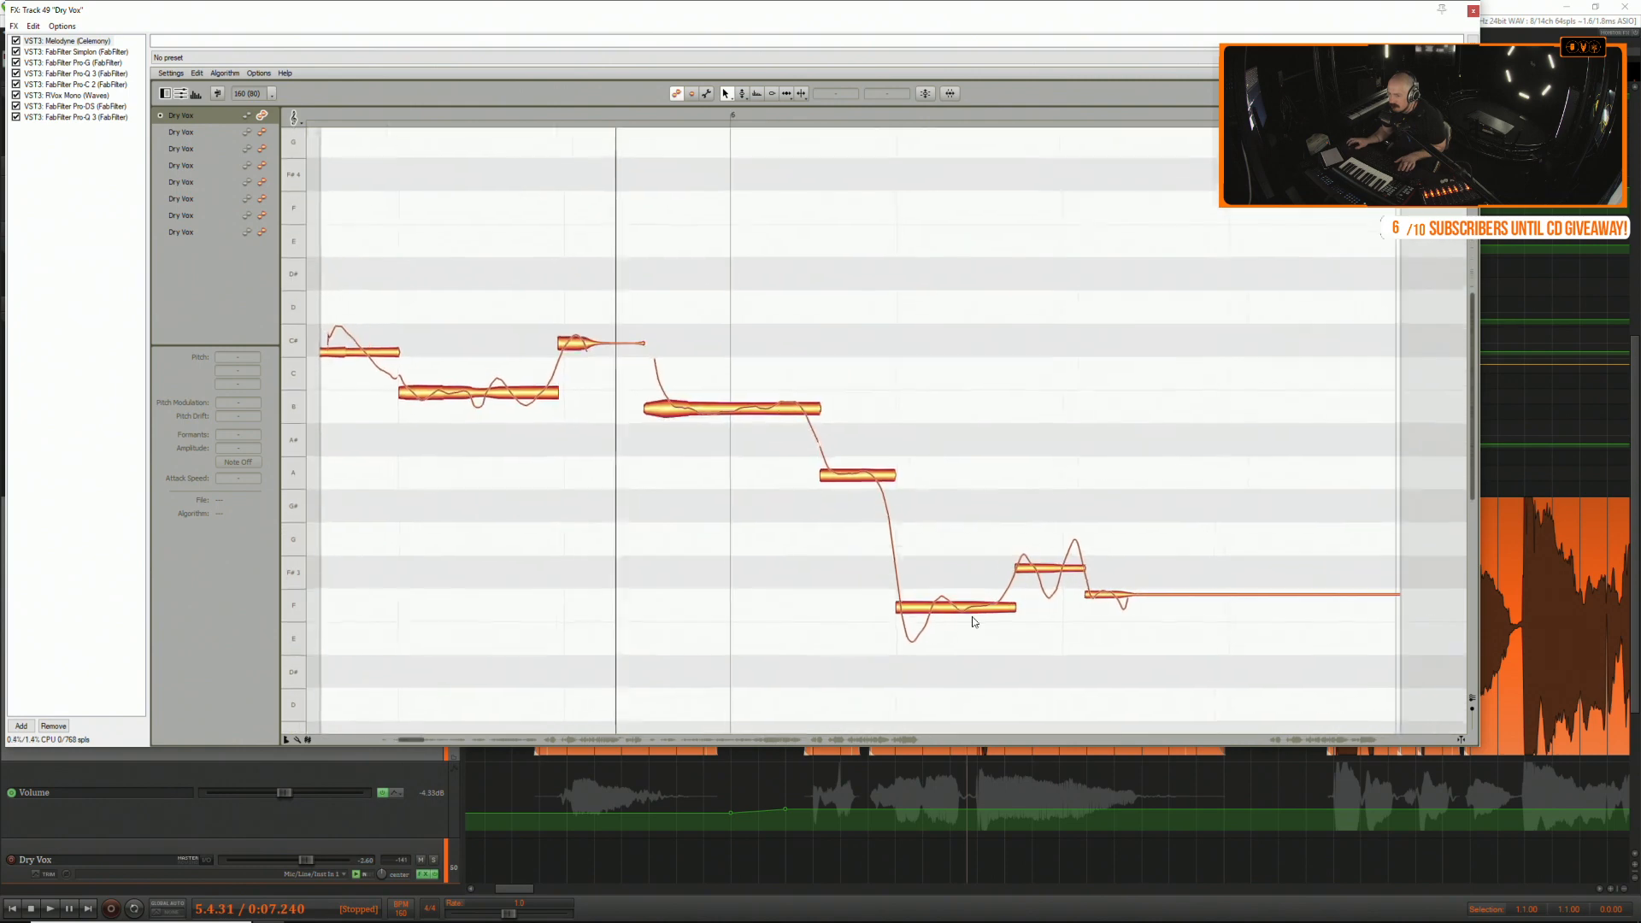
{"action": "left_click_drag", "start_coordinate": [944, 639], "coordinate": [881, 544]}
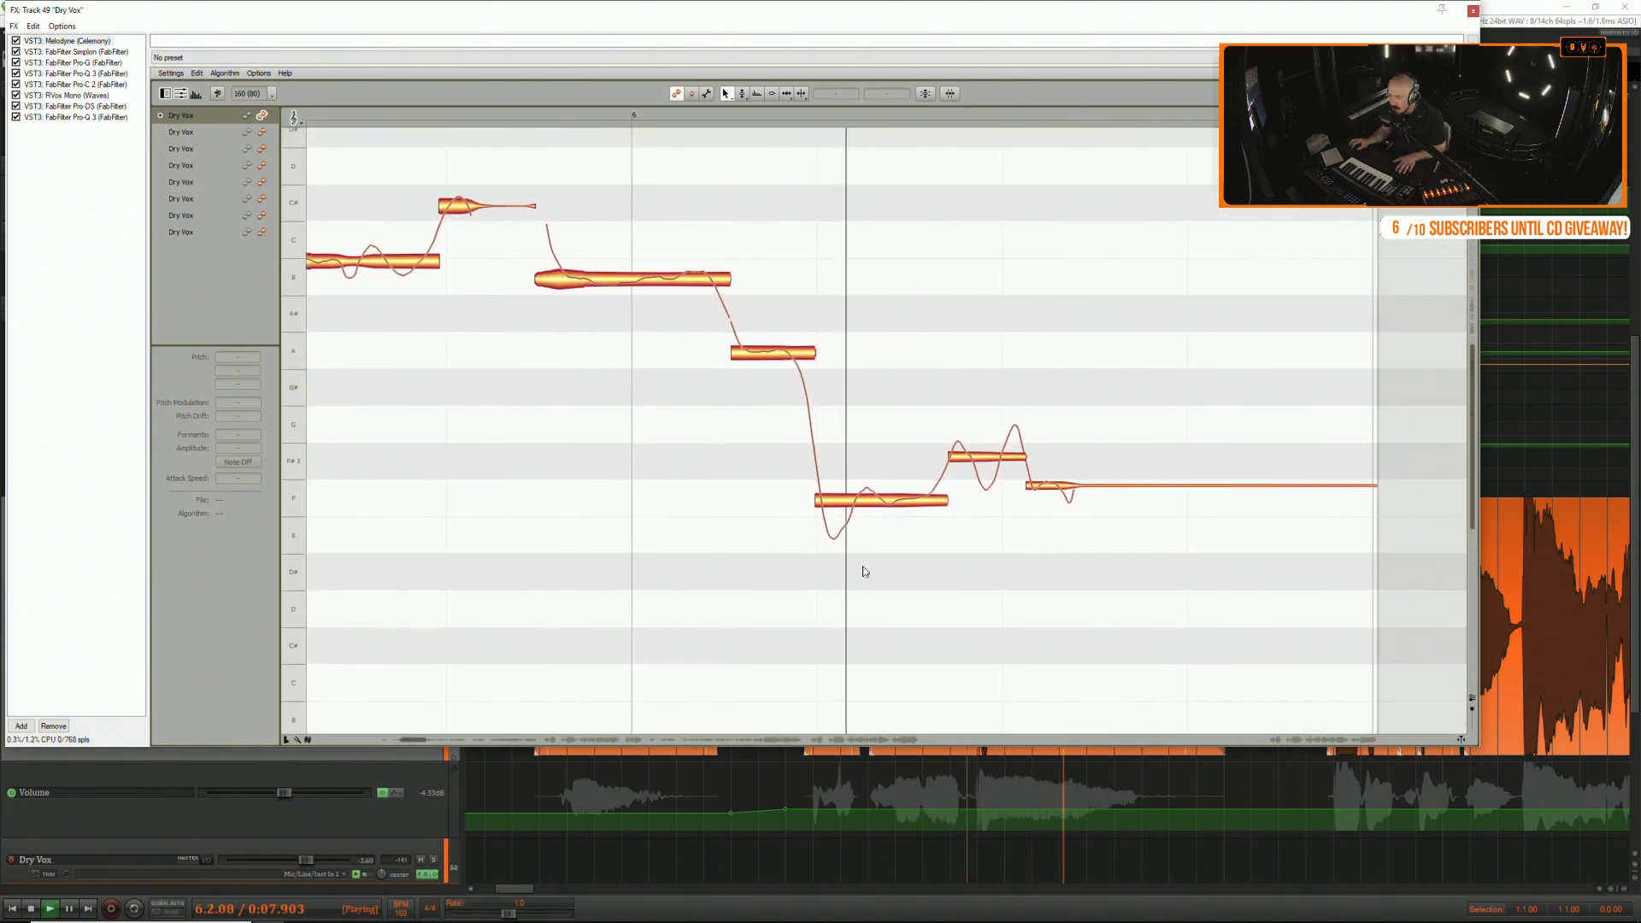
Raise the low F note just after bar 6 to F#3 +2 ct and audition the phrase ending from 5.4.31.
{"action": "left_click", "coordinate": [910, 507]}
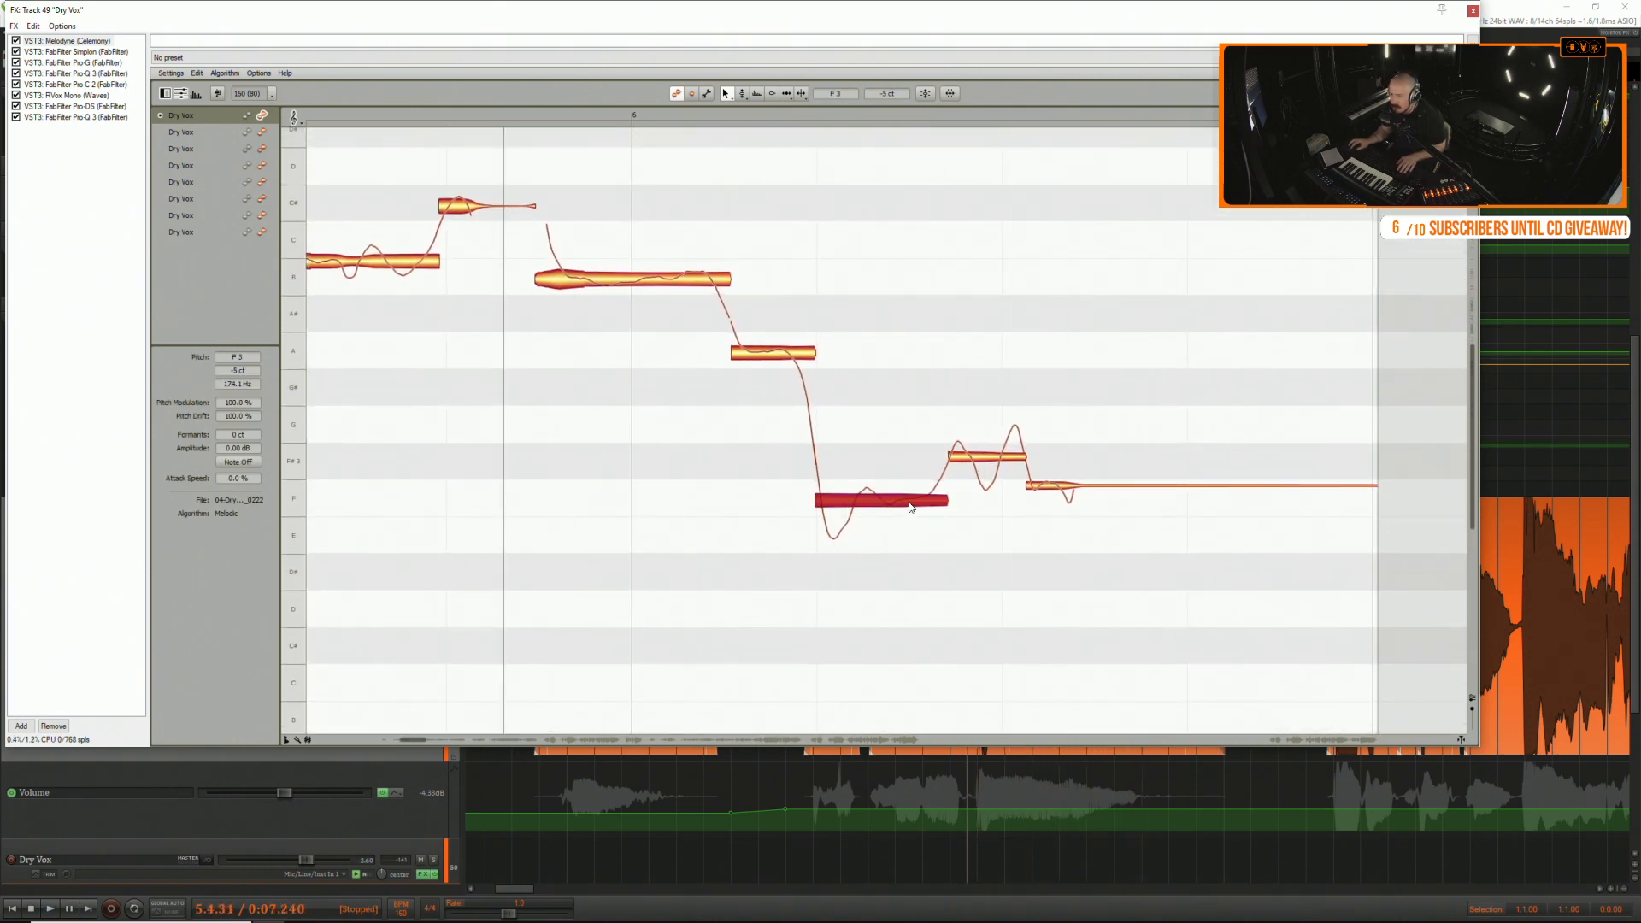
{"action": "left_click_drag", "start_coordinate": [911, 508], "coordinate": [908, 461]}
{"action": "key", "text": "space"}
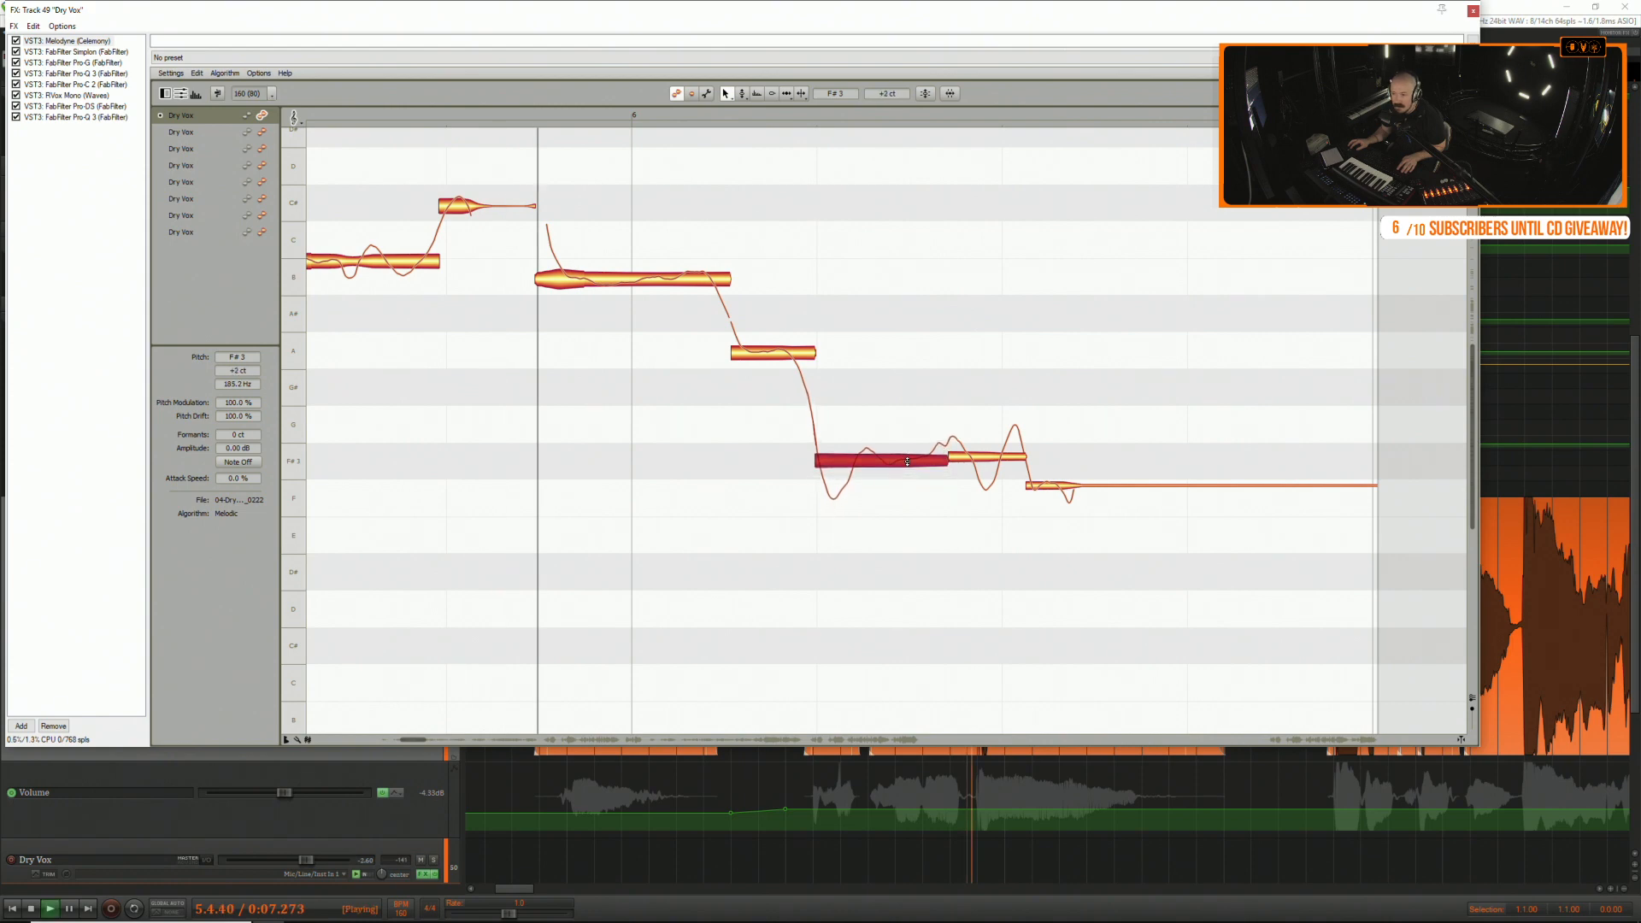
{"action": "key", "text": "space"}
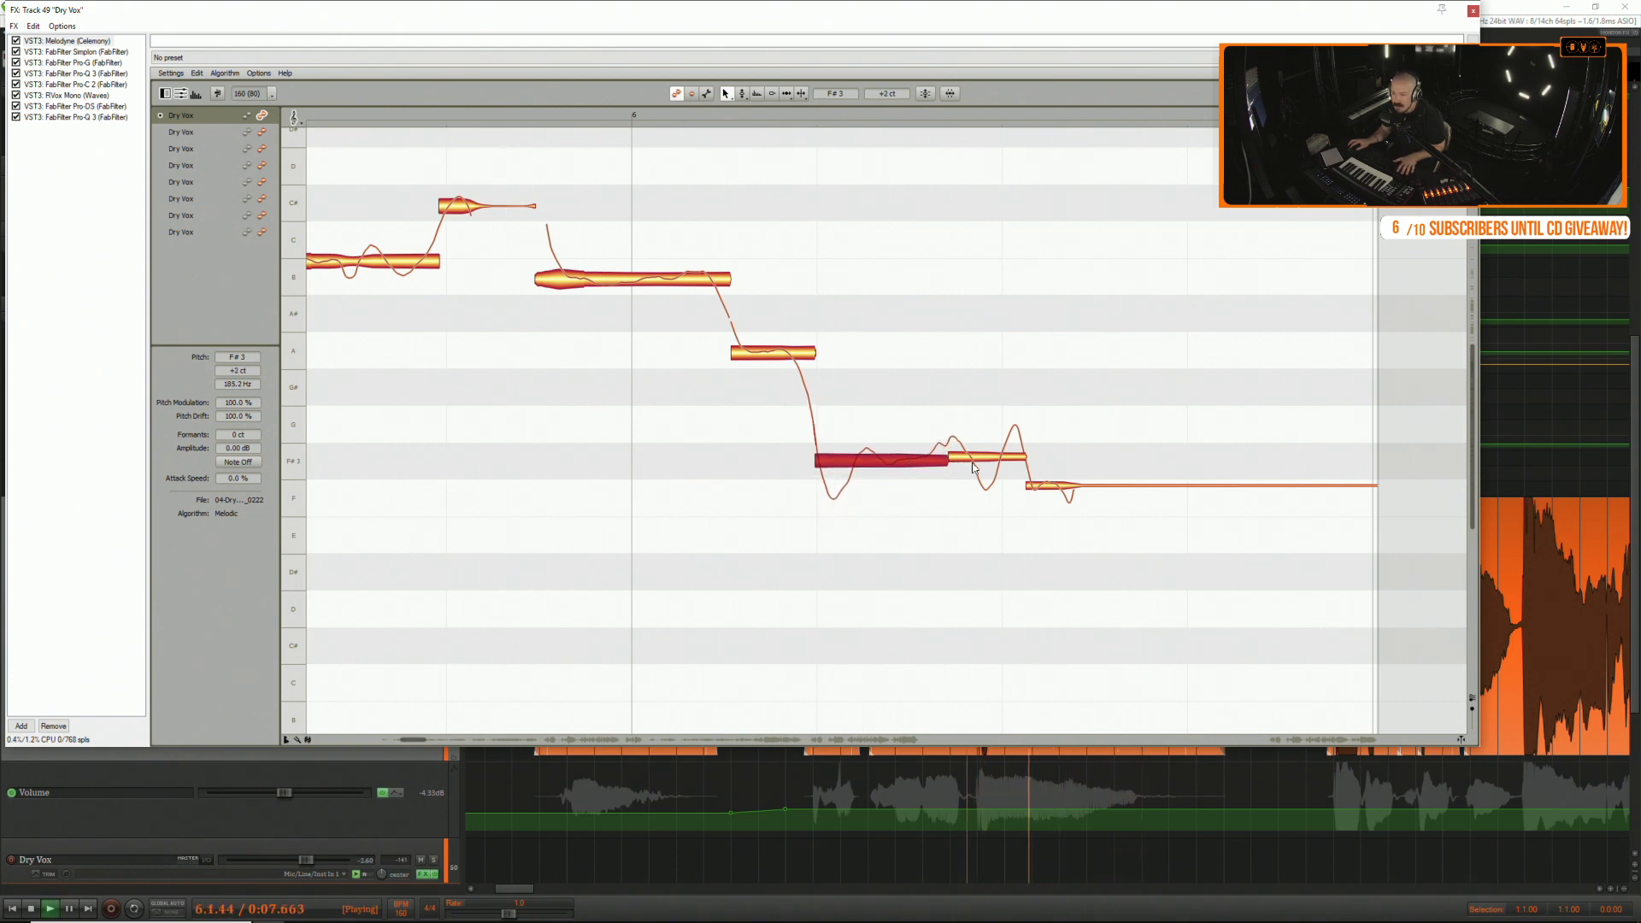
{"action": "key", "text": "space"}
Lower the short note following the corrected F#3 note to -12 ct and the corrected note itself to -13 ct, auditioning the result.
{"action": "left_click", "coordinate": [985, 464]}
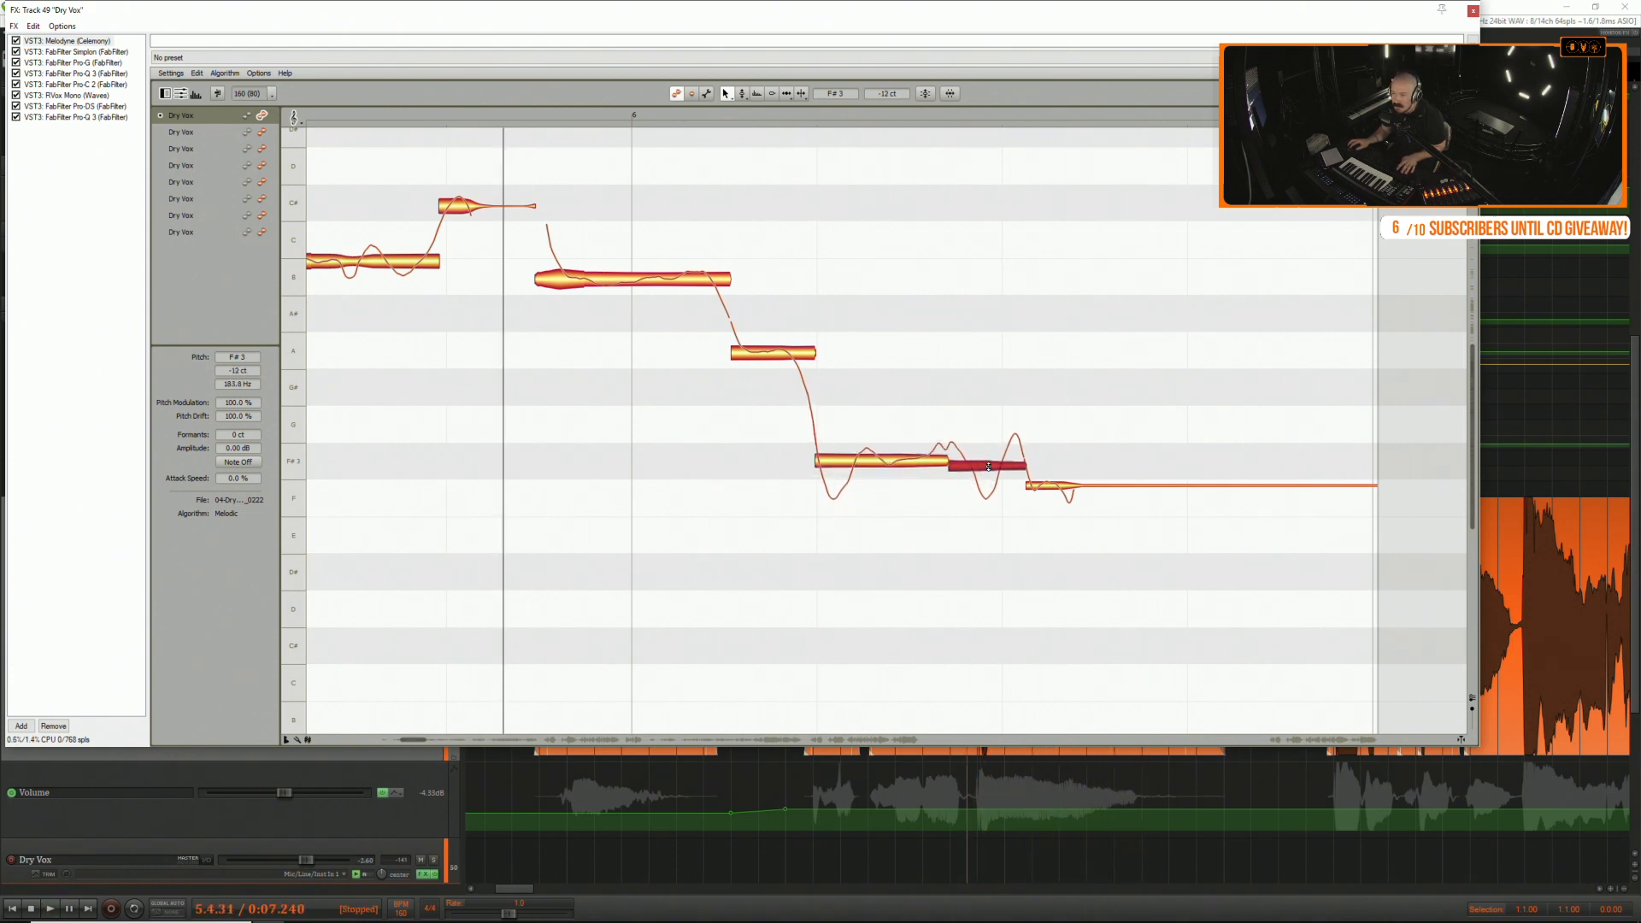
{"action": "key", "text": "space"}
{"action": "left_click_drag", "start_coordinate": [903, 464], "coordinate": [926, 504]}
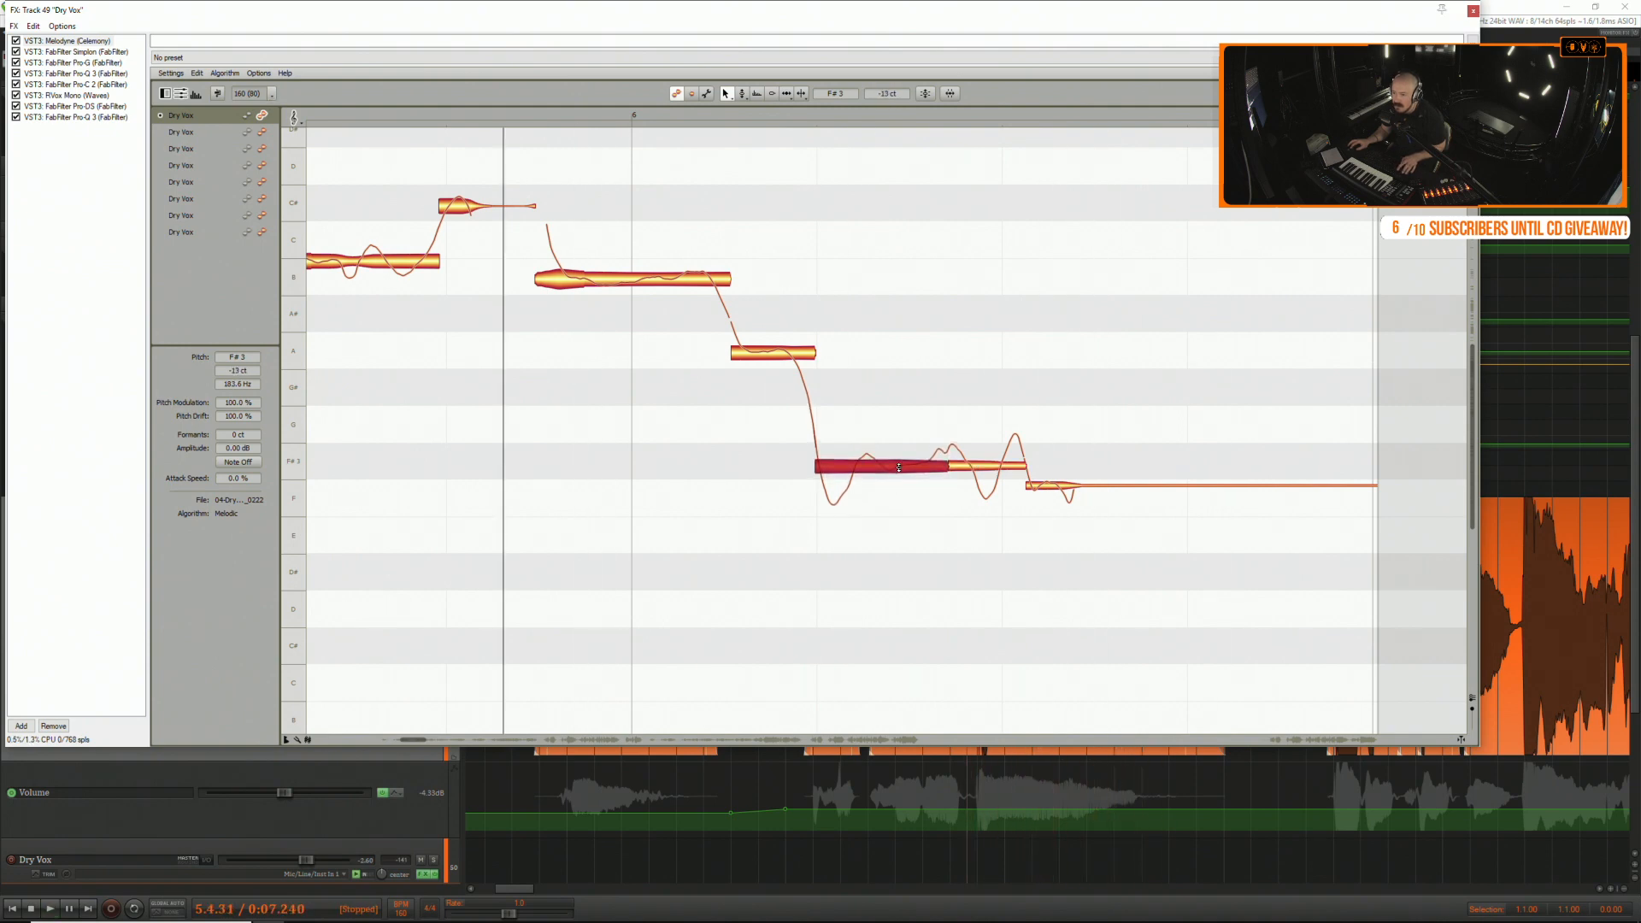
{"action": "key", "text": "space"}
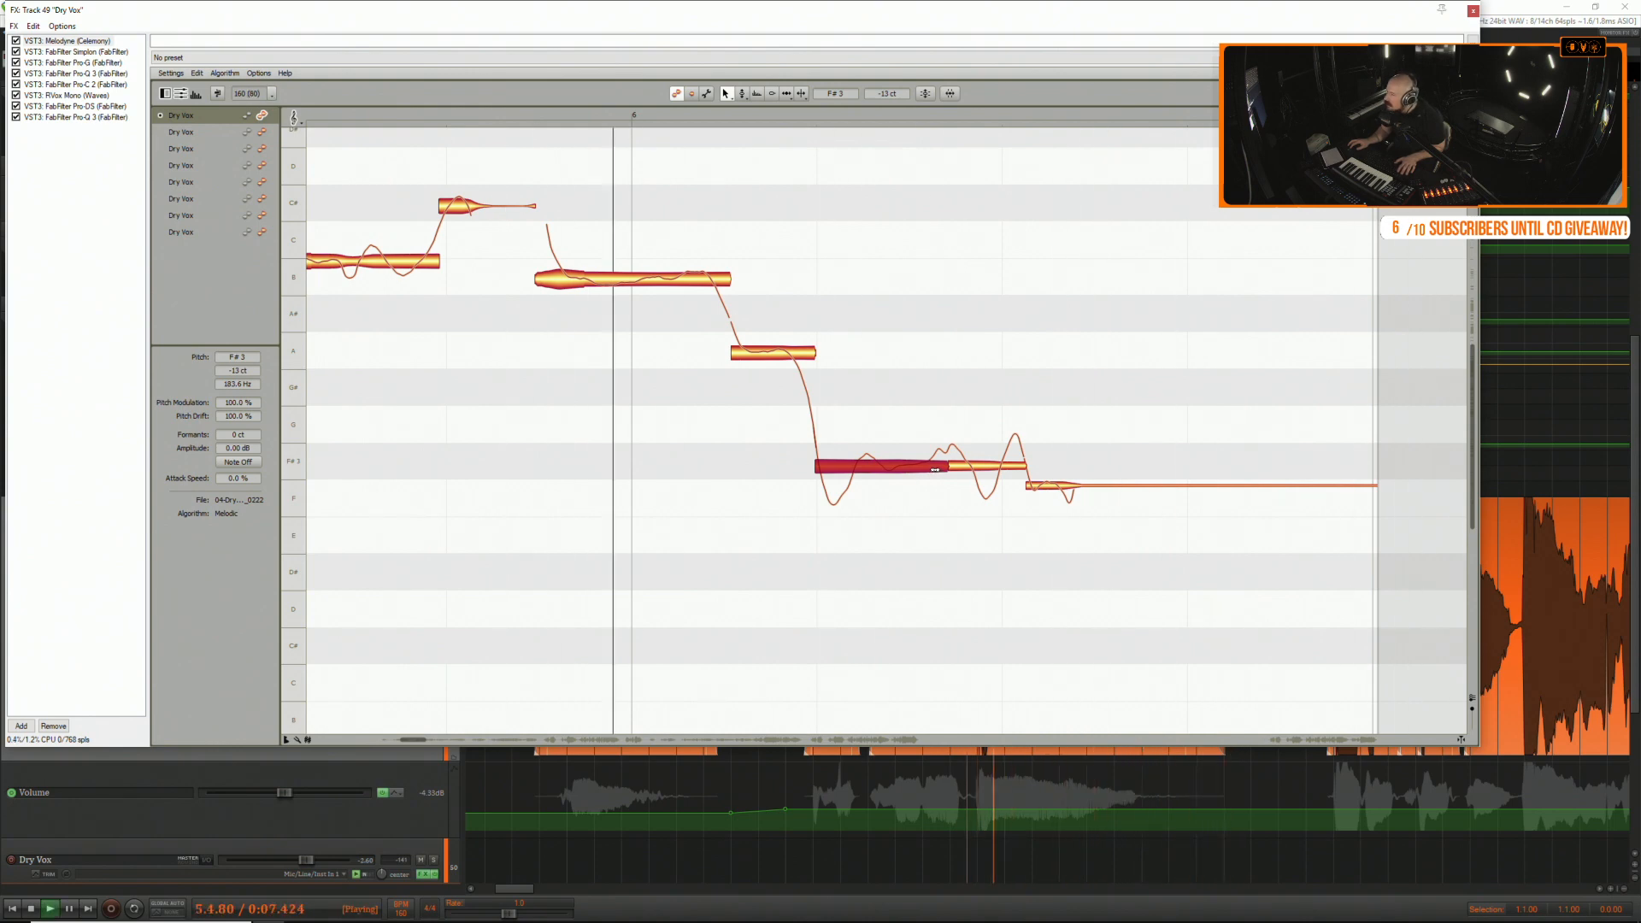
{"action": "key", "text": "space"}
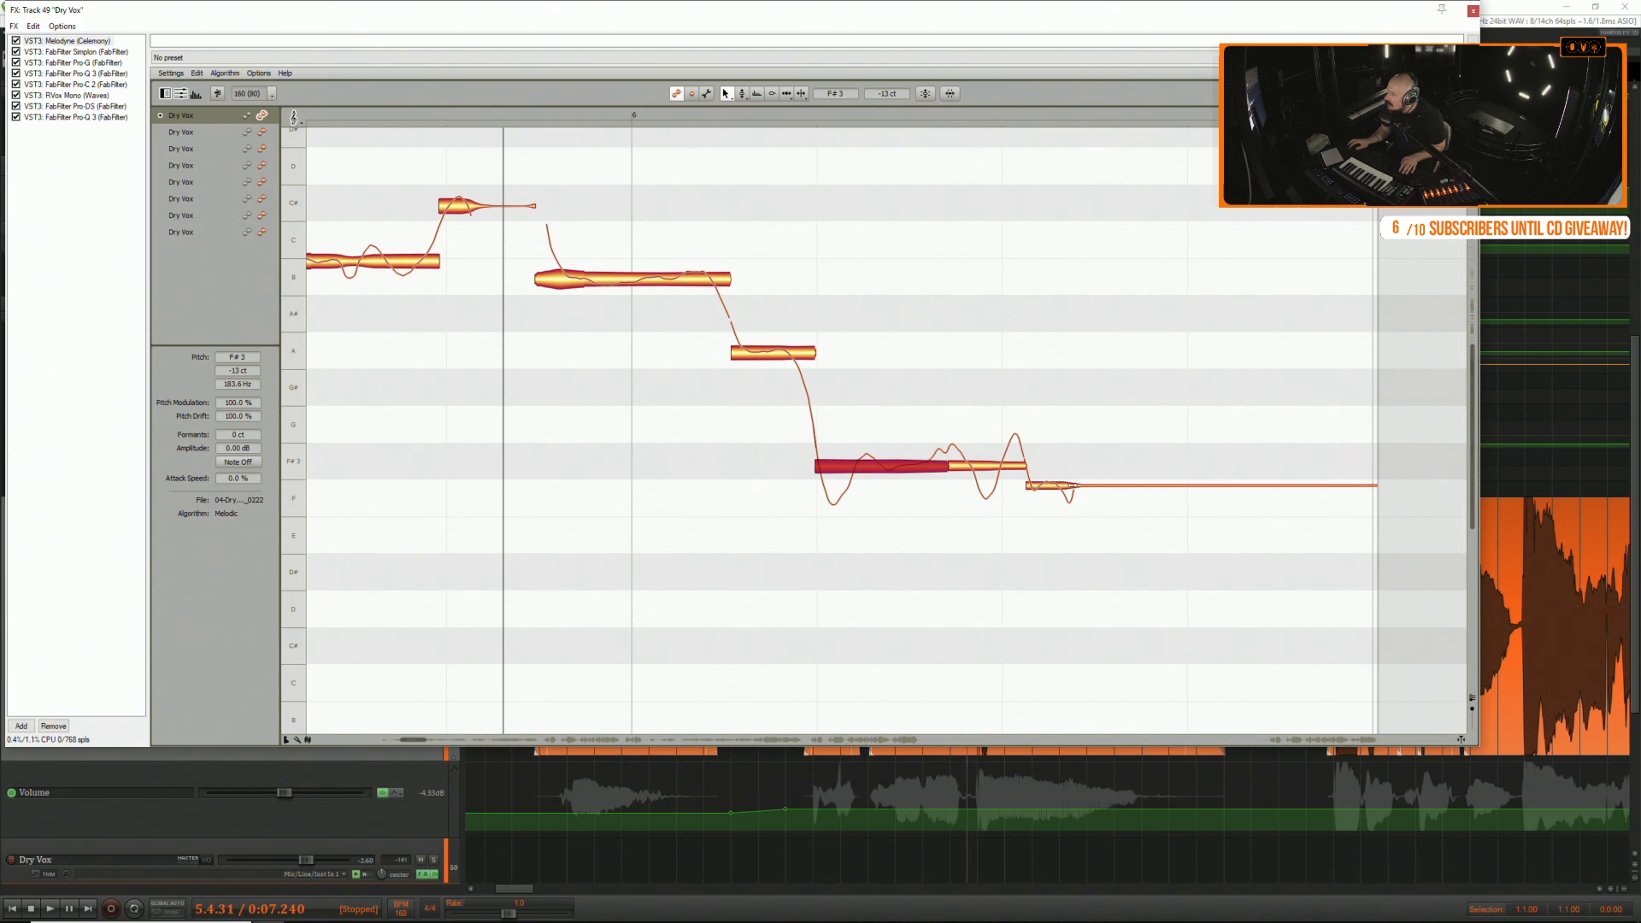
Raise the phrase's final sustained note to F#3 -19 ct, audition the ending repeatedly and close the effects window.
{"action": "left_click_drag", "start_coordinate": [1124, 490], "coordinate": [1118, 475]}
{"action": "key", "text": "space"}
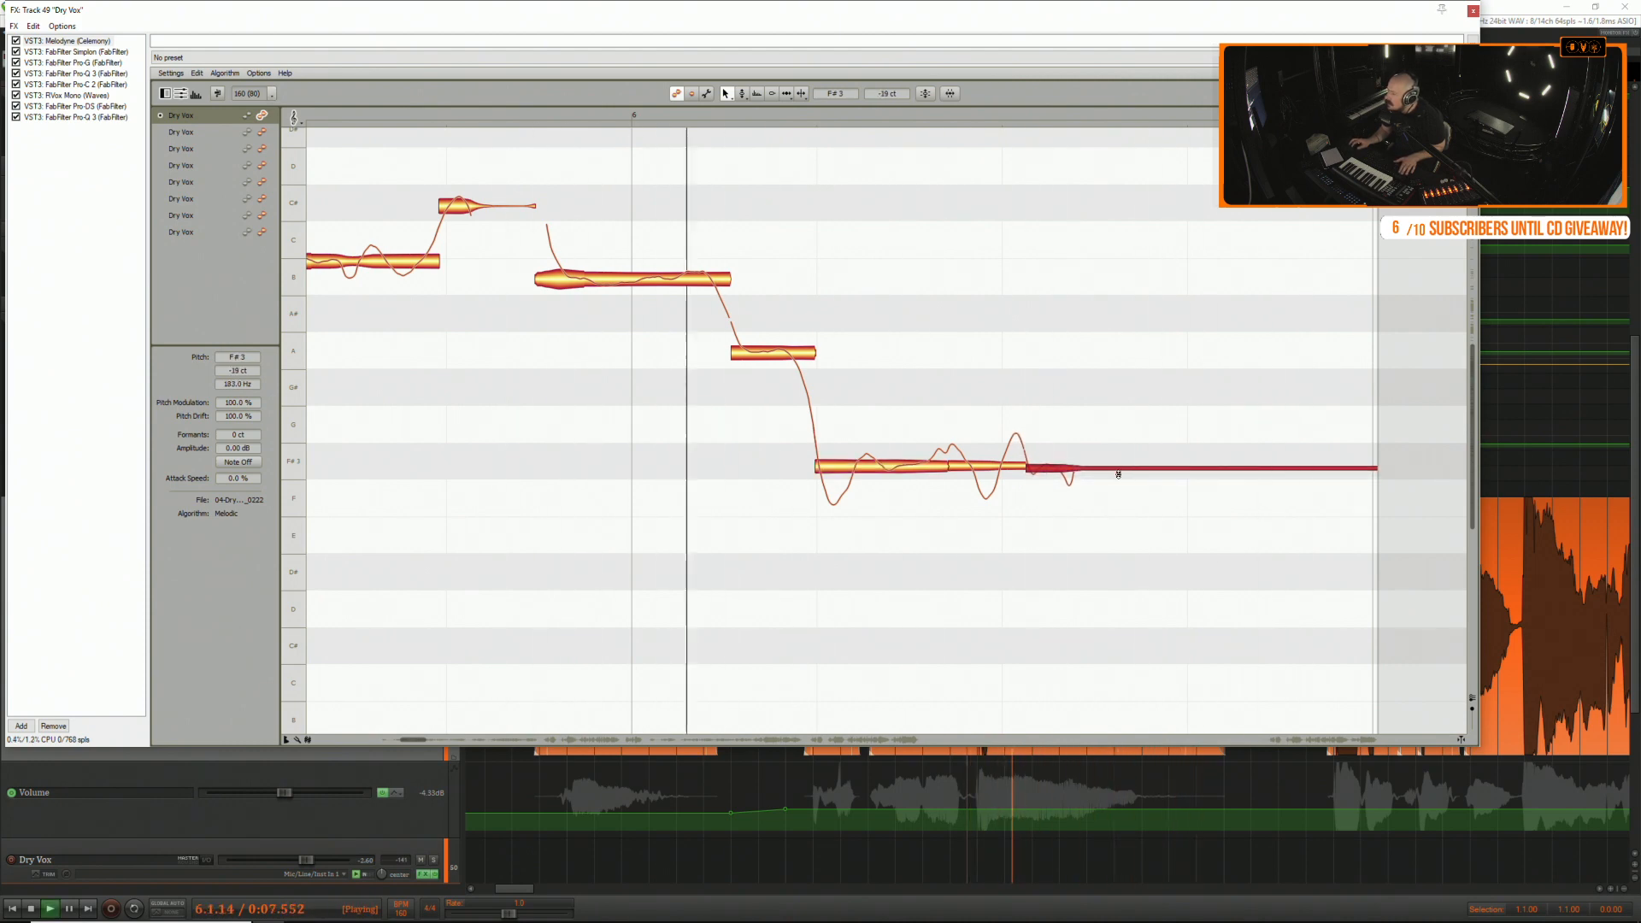
{"action": "key", "text": "space"}
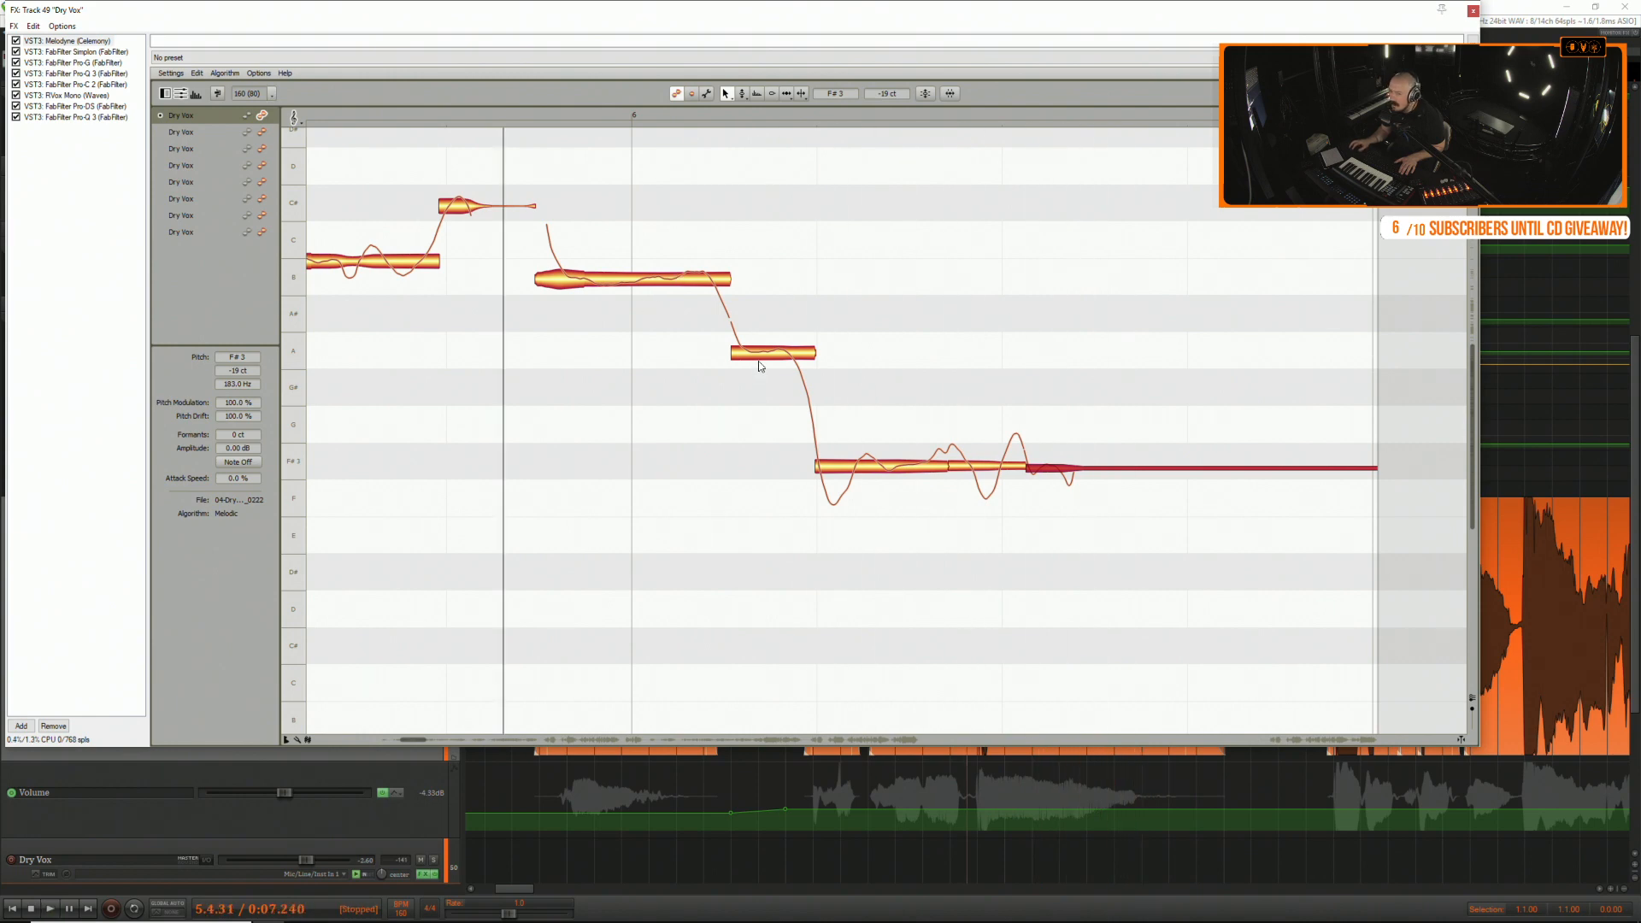
{"action": "key", "text": "space"}
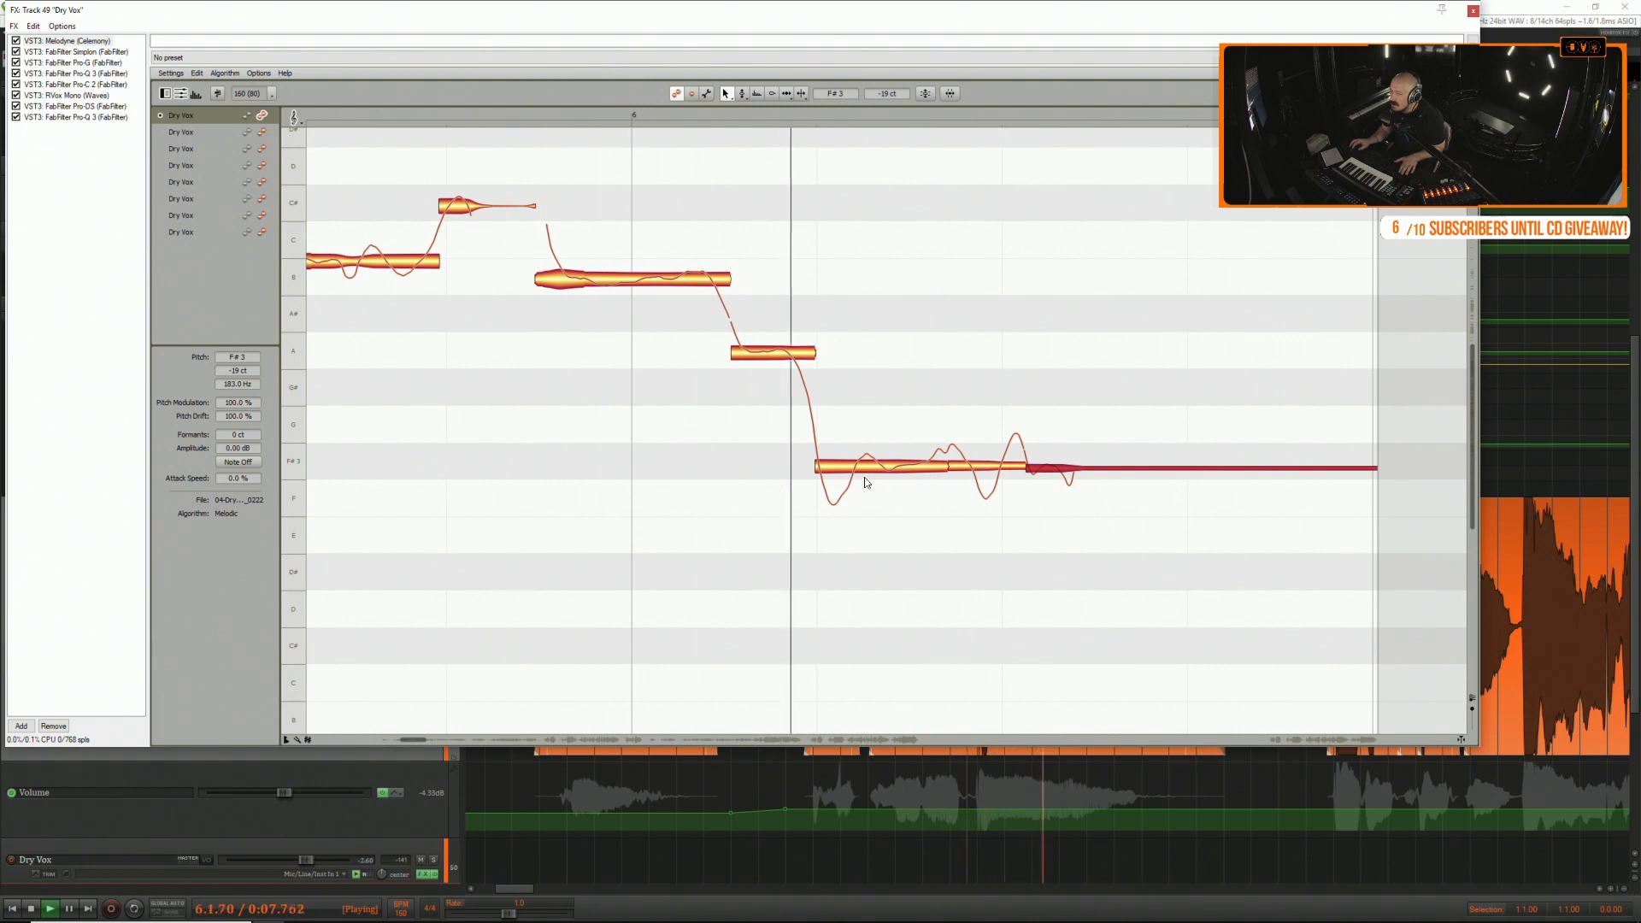
{"action": "key", "text": "space"}
{"action": "key", "text": "space"}
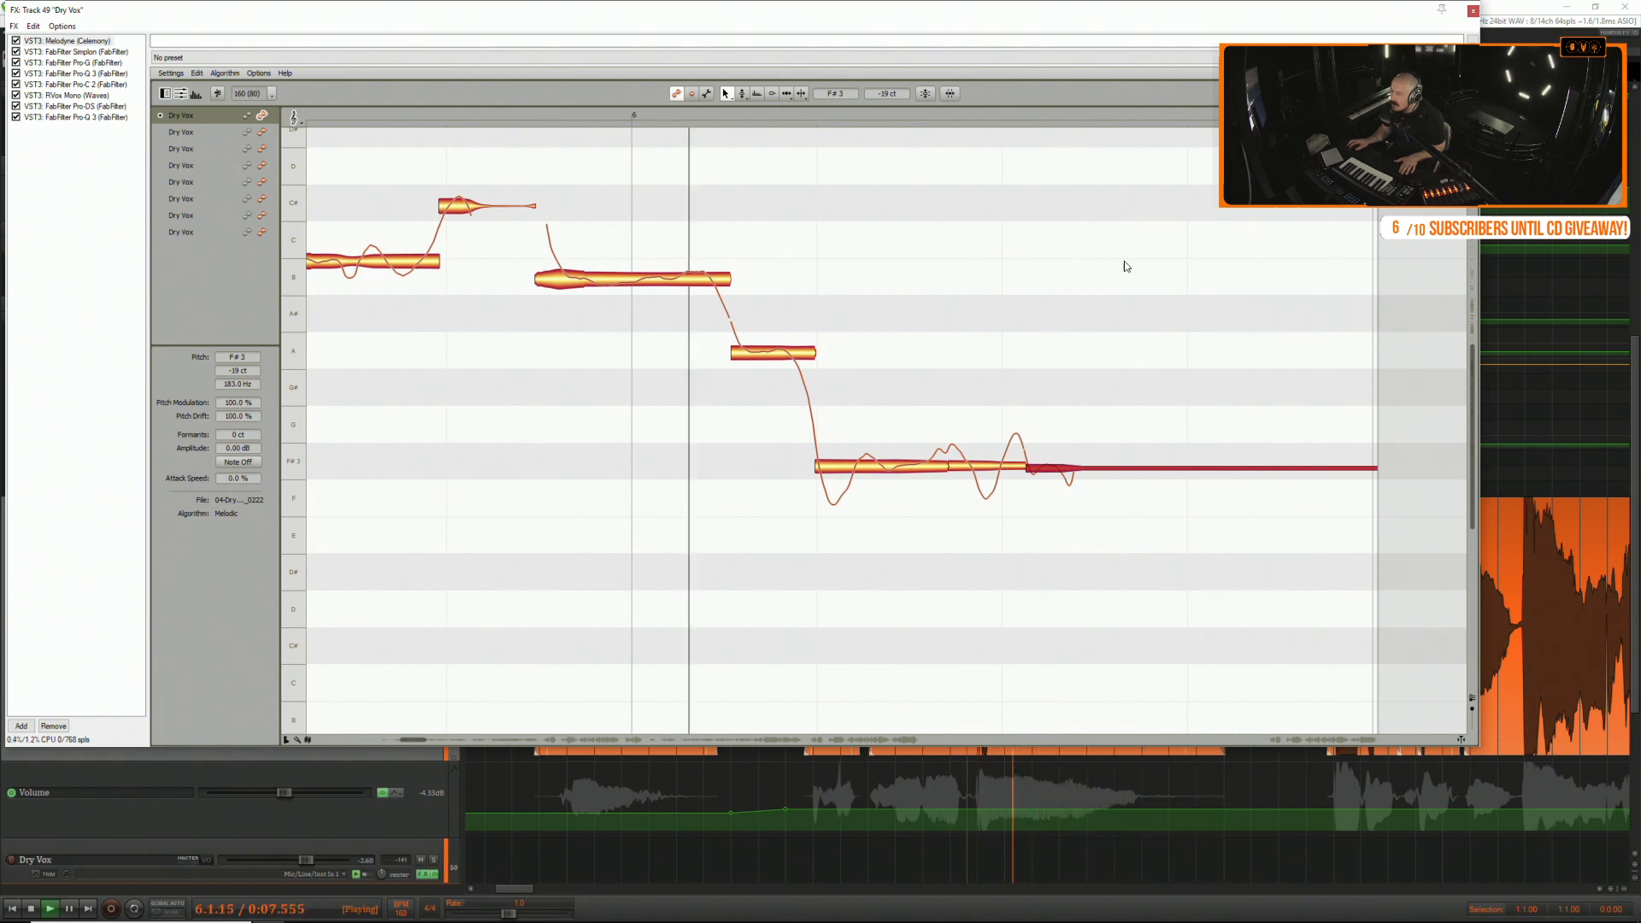
{"action": "key", "text": "space"}
{"action": "left_click", "coordinate": [1472, 12]}
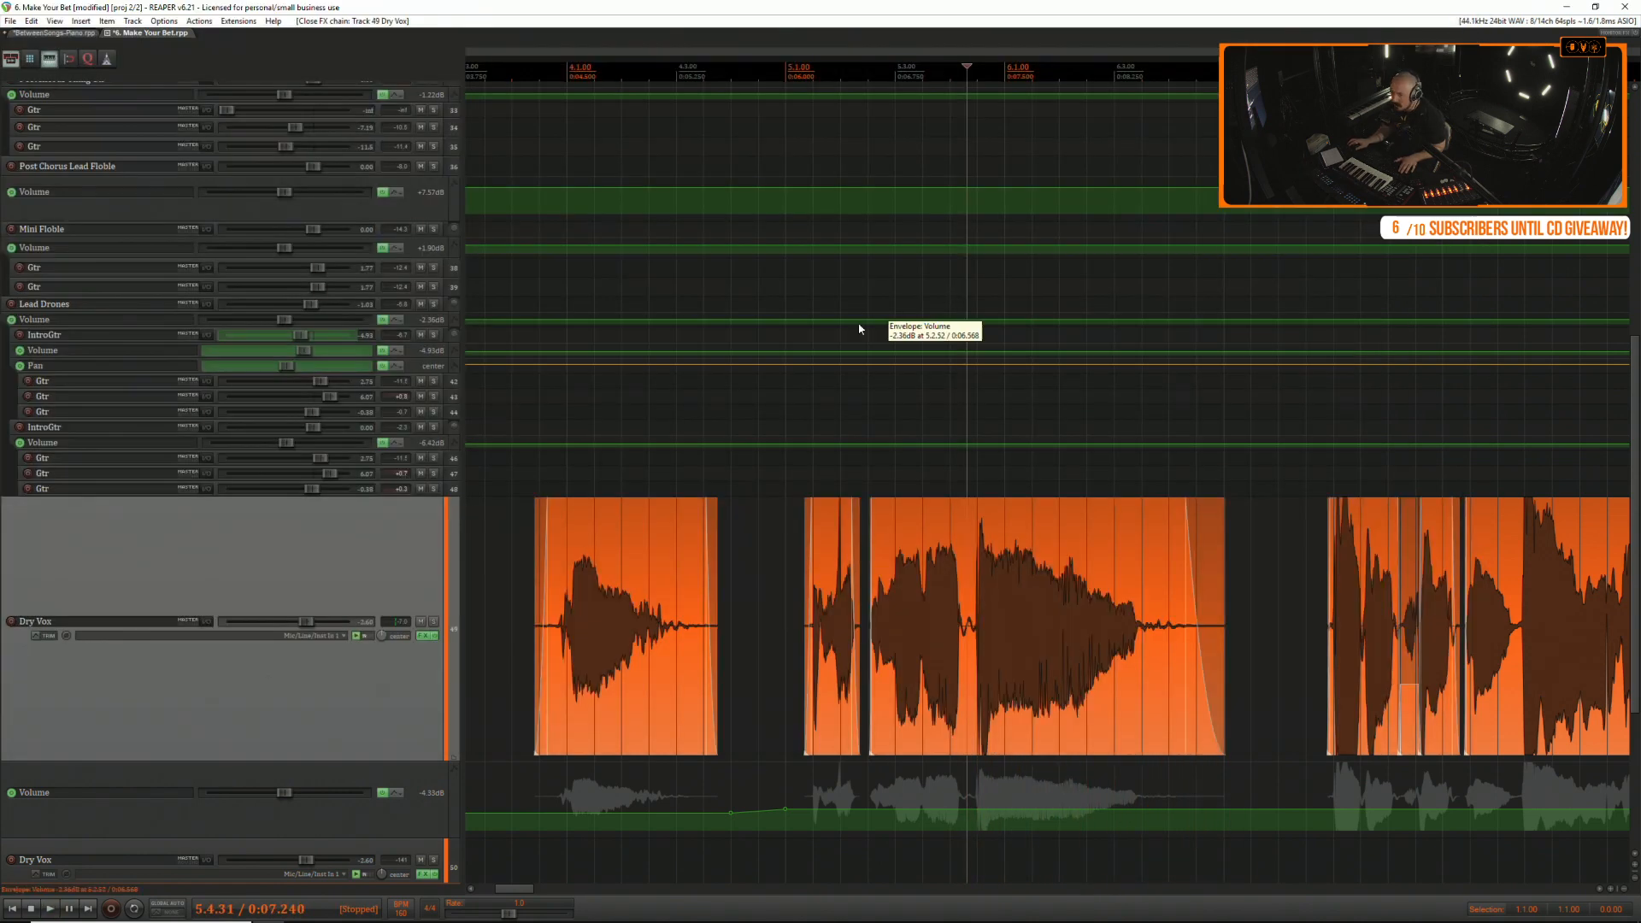
Audition the Dry Vox track from 3.3.70 through its opening phrases, replaying from the start of the phrase in bar 7.
{"action": "scroll", "coordinate": [844, 337], "scroll_direction": "down", "scroll_amount": 2}
{"action": "left_click", "coordinate": [666, 484]}
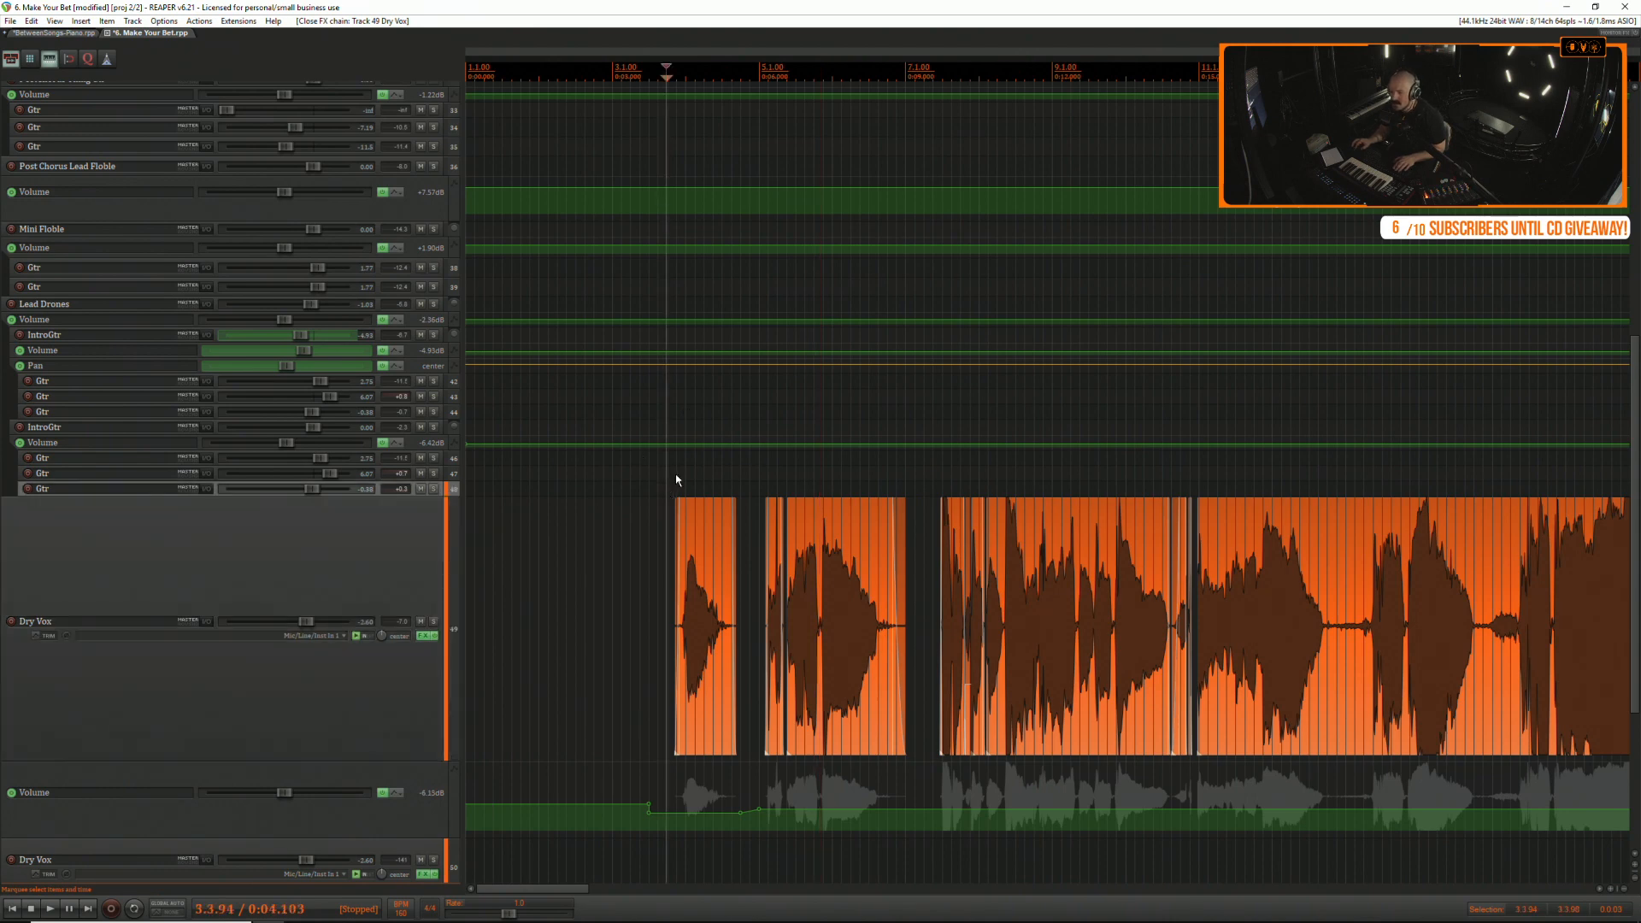
{"action": "left_click", "coordinate": [663, 514]}
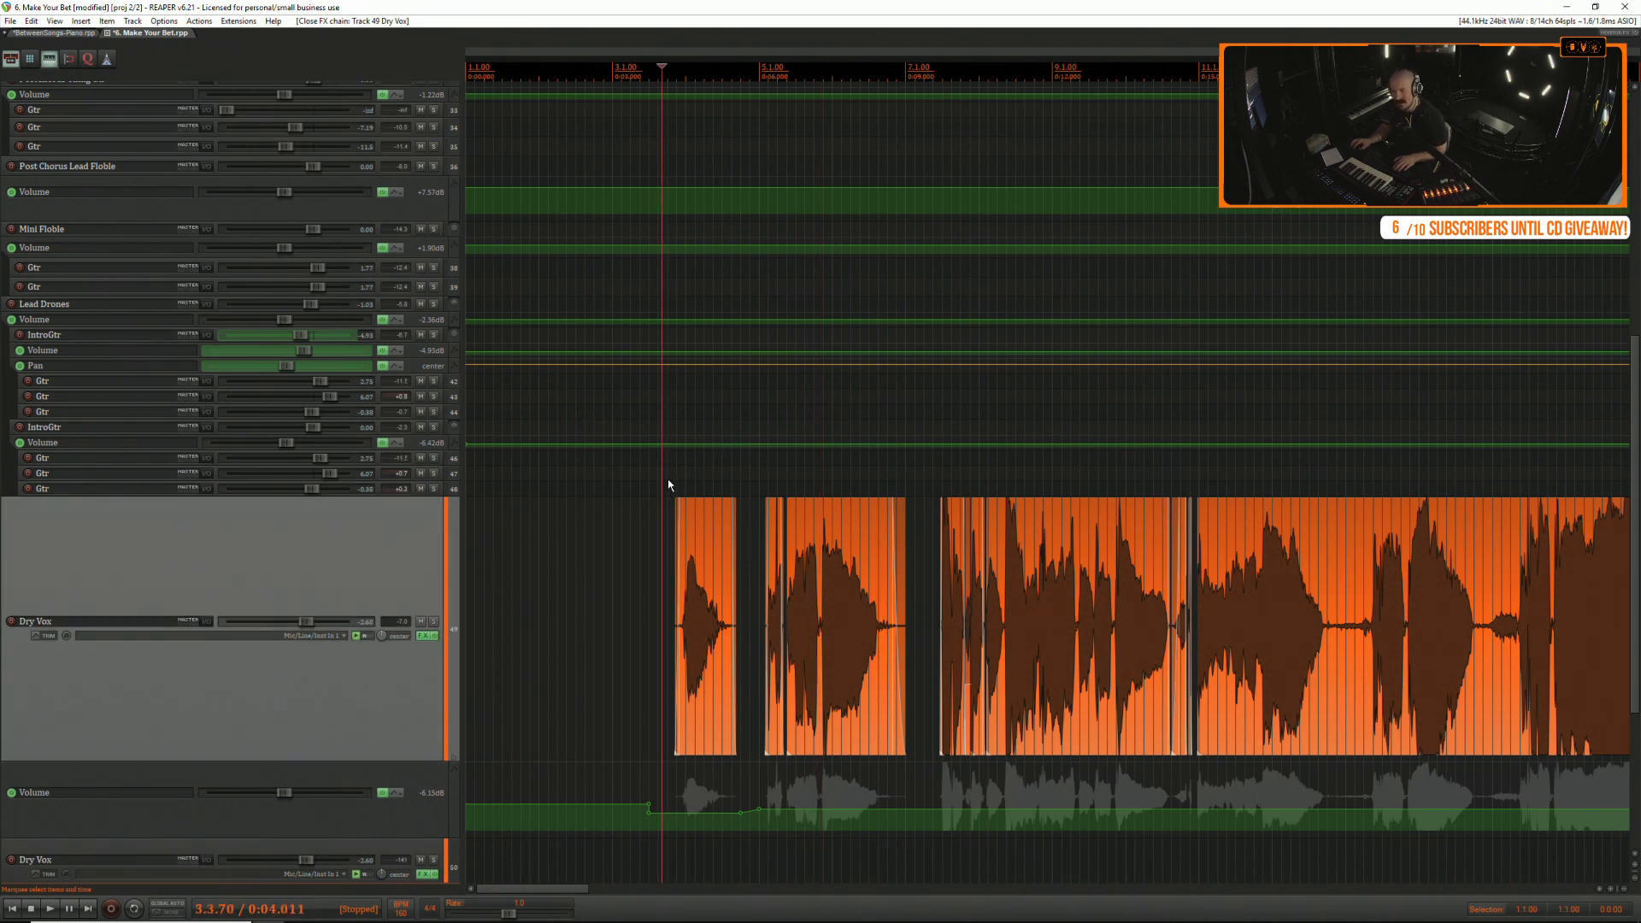
{"action": "key", "text": "space"}
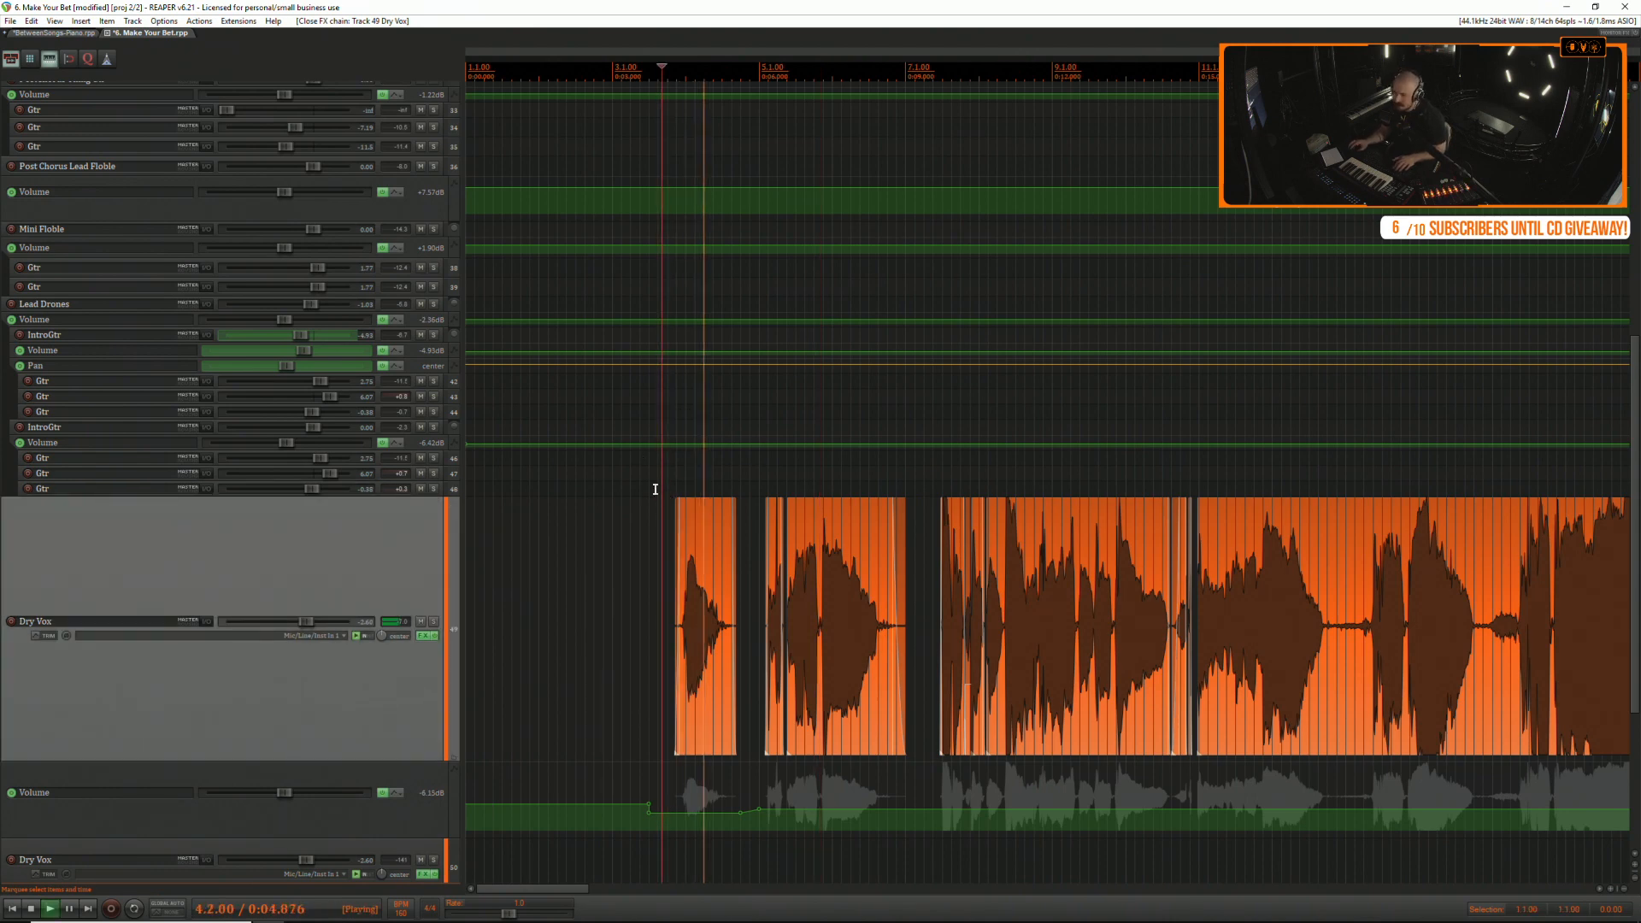
{"action": "scroll", "coordinate": [655, 488], "scroll_direction": "right", "scroll_amount": 2}
{"action": "scroll", "coordinate": [654, 489], "scroll_direction": "down", "scroll_amount": 1}
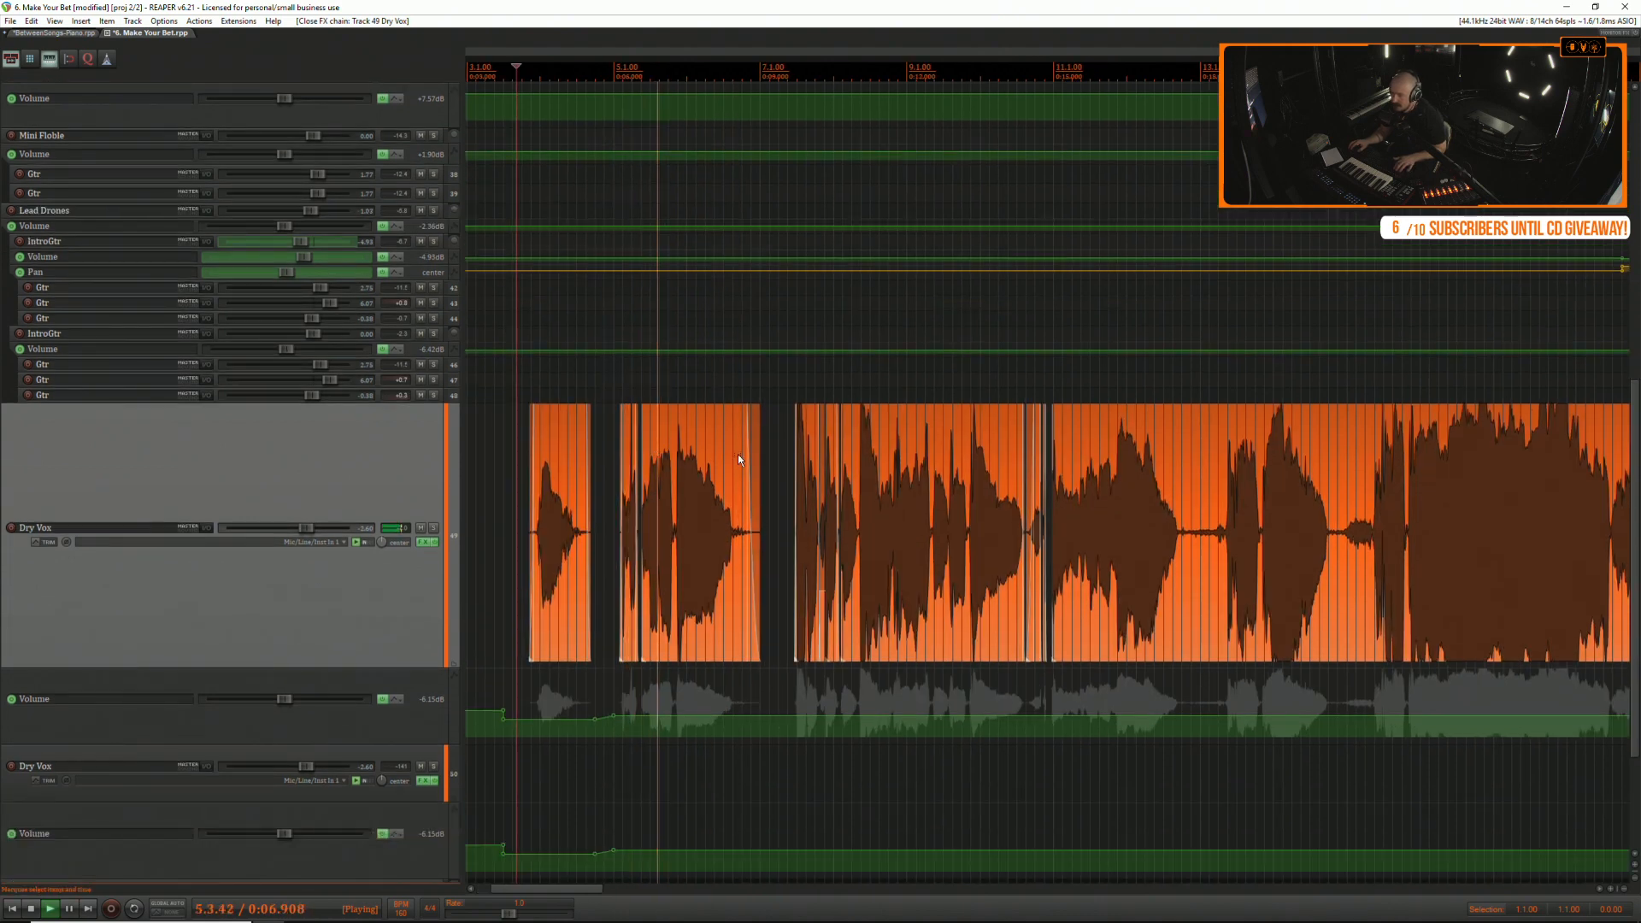
{"action": "left_click", "coordinate": [916, 450]}
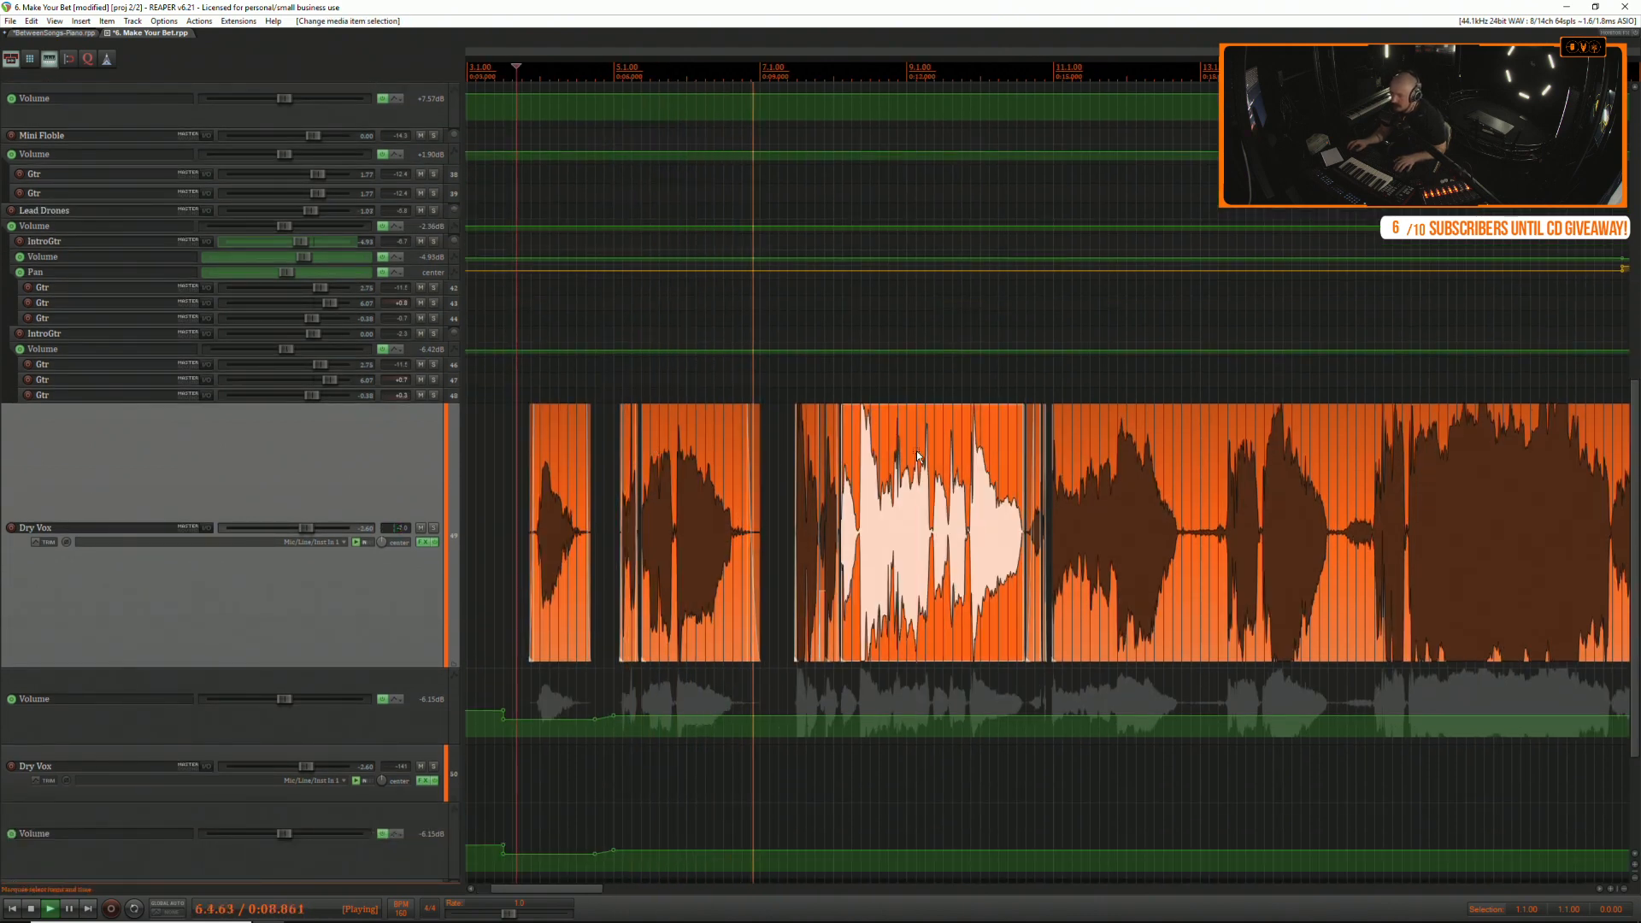
{"action": "scroll", "coordinate": [916, 449], "scroll_direction": "up", "scroll_amount": 3}
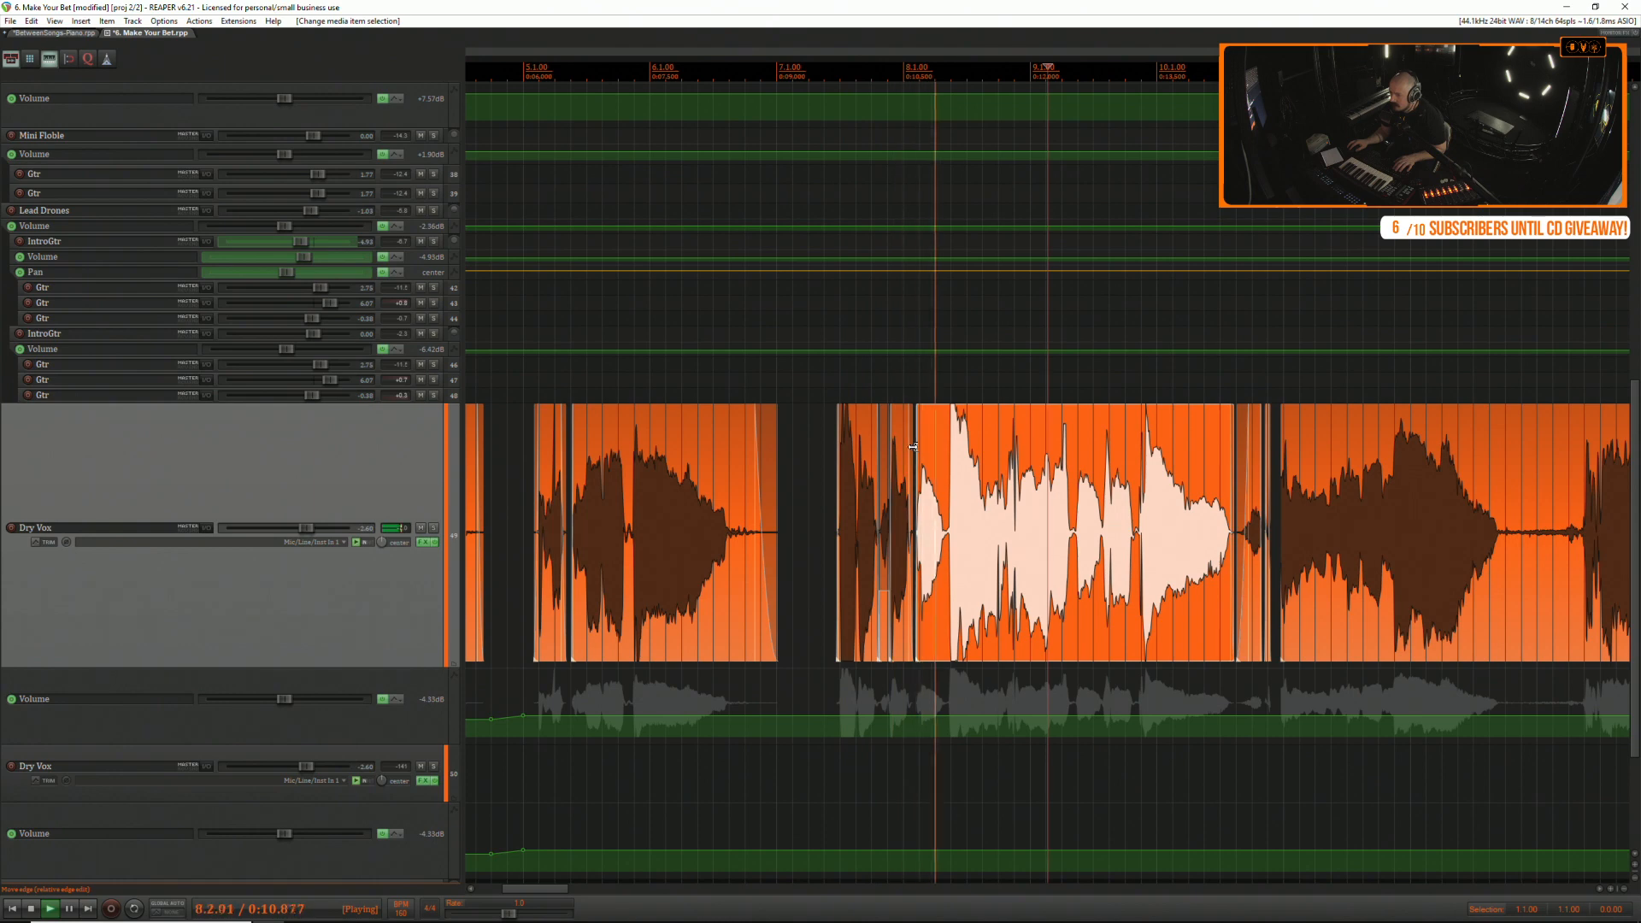
{"action": "left_click", "coordinate": [829, 451]}
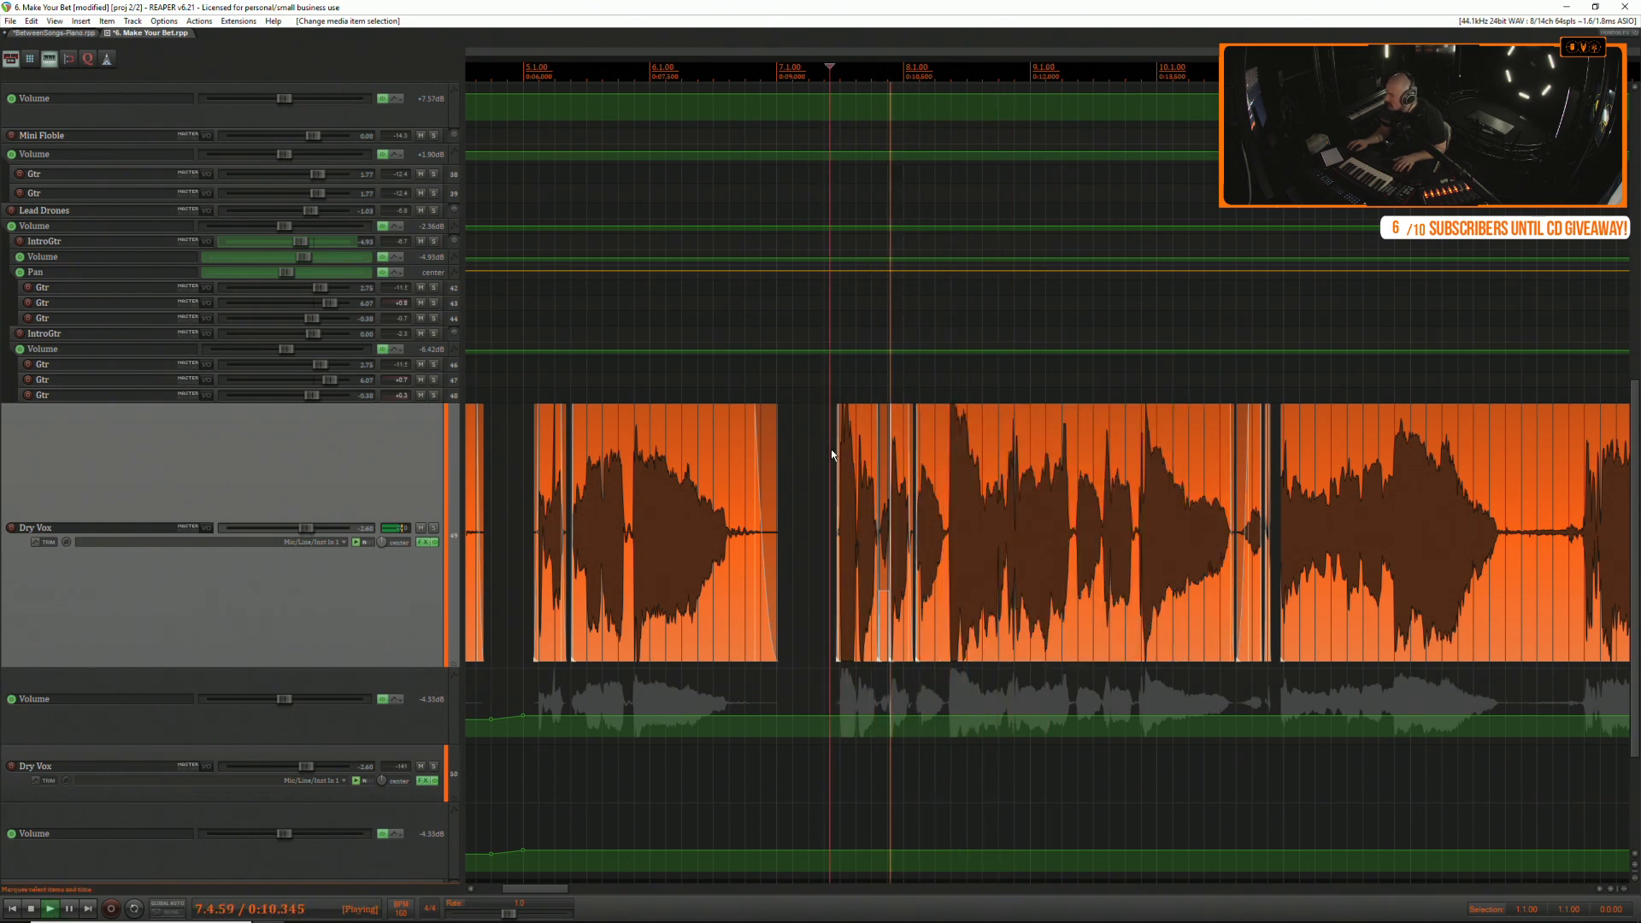
{"action": "key", "text": "space"}
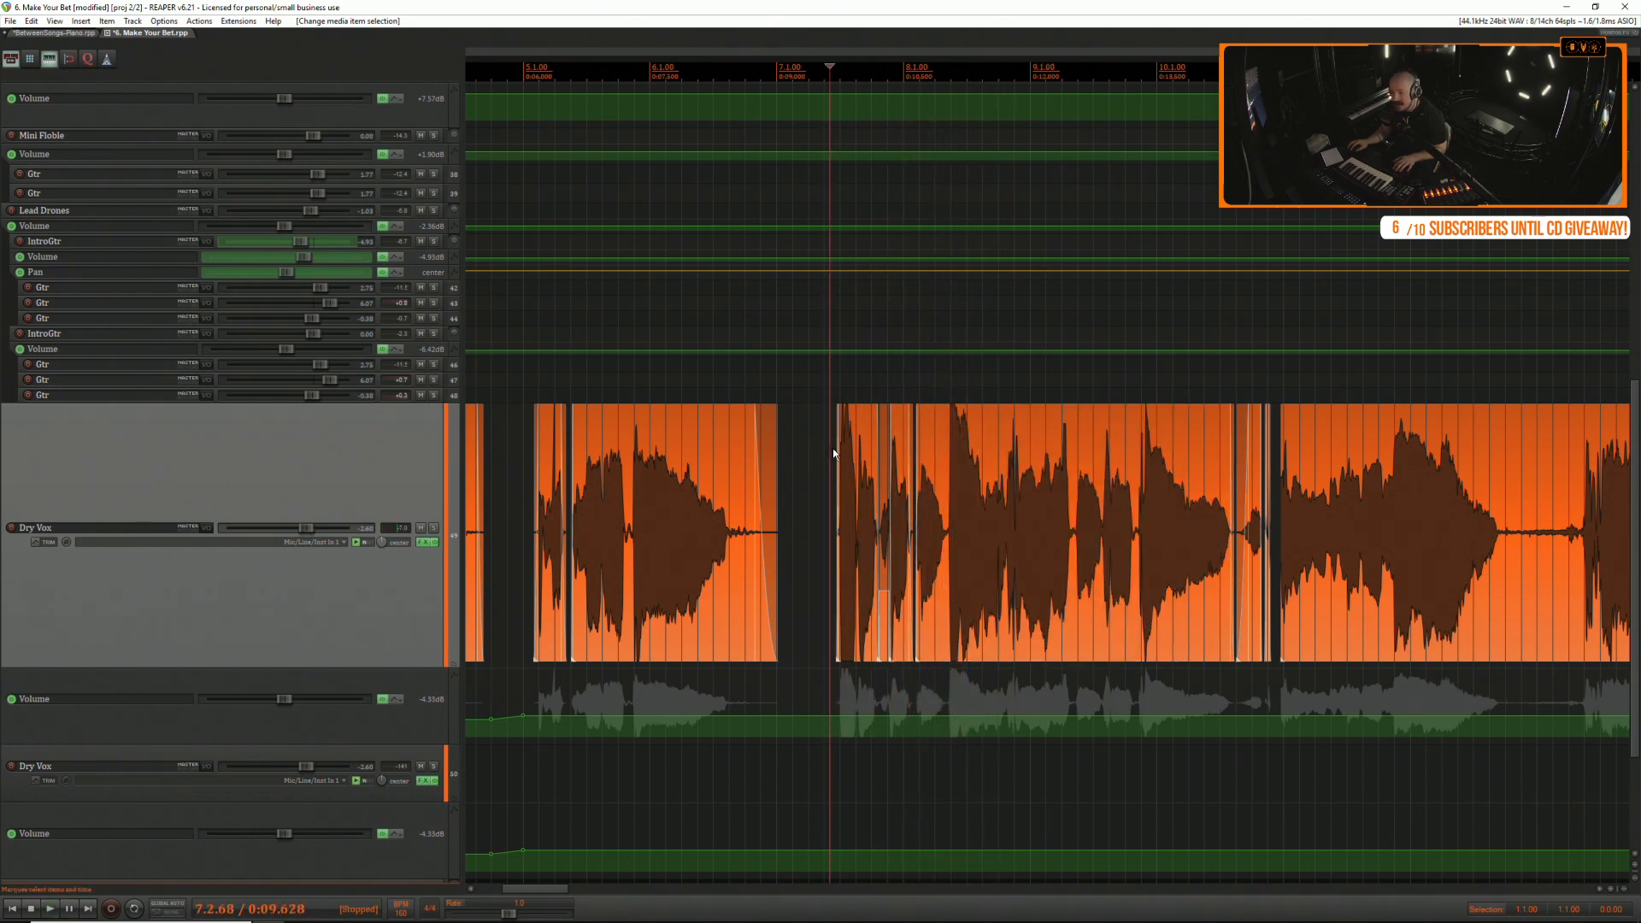
{"action": "left_click", "coordinate": [833, 448]}
{"action": "key", "text": "space"}
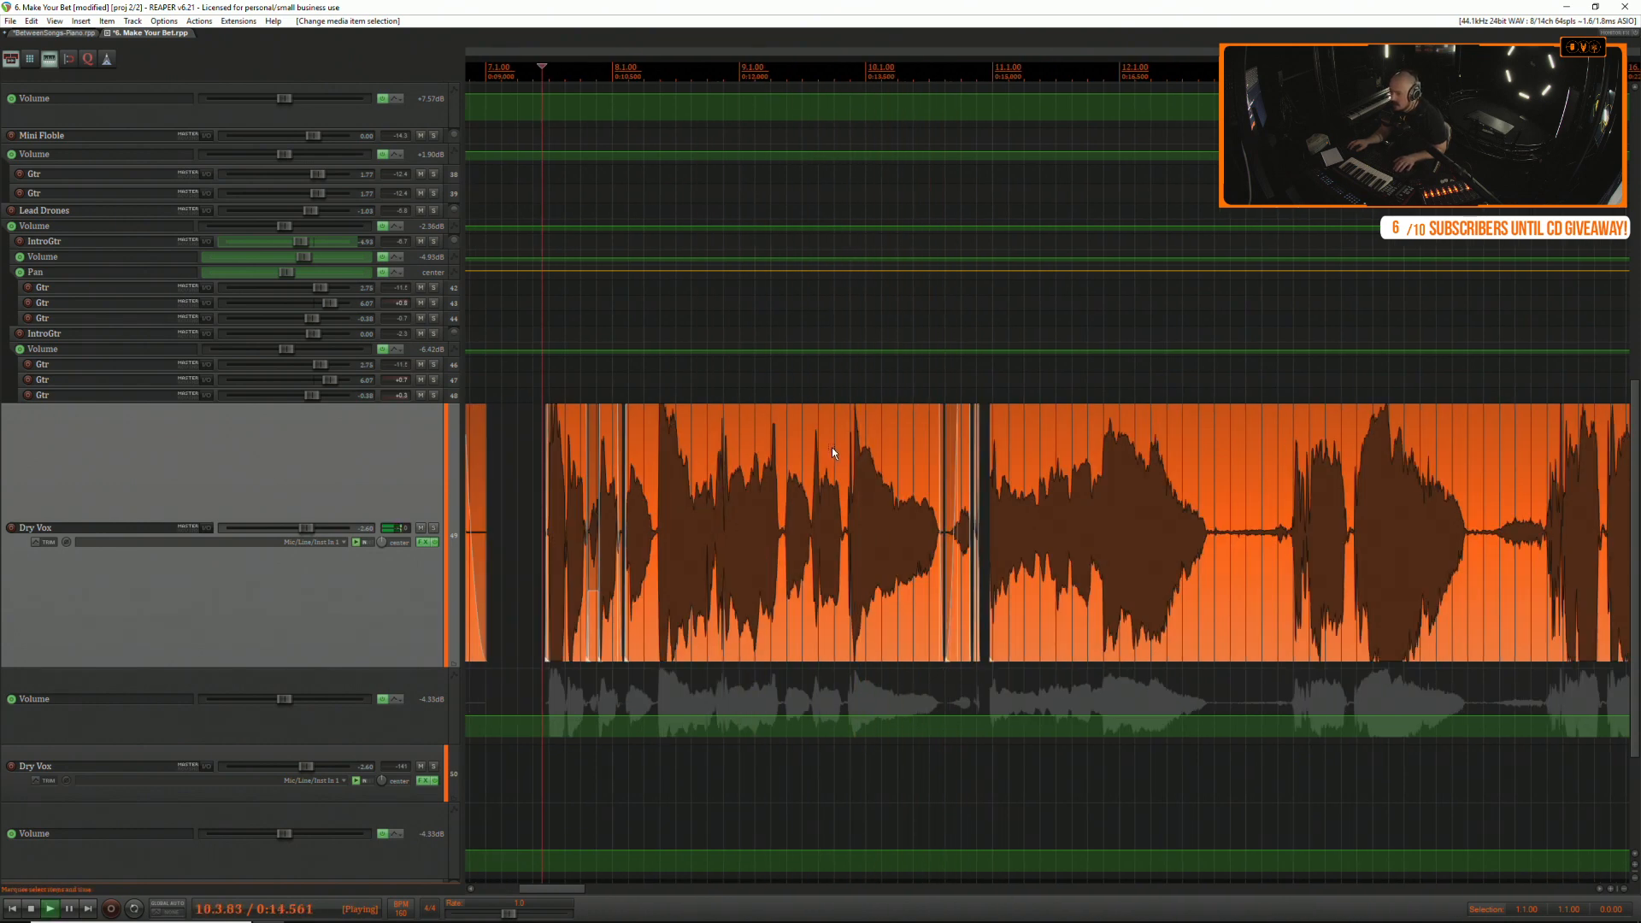
Zoom in on the Dry Vox phrase at bar 11 and audition it repeatedly from 11.2.34 and from just before its start.
{"action": "scroll", "coordinate": [832, 449], "scroll_direction": "right", "scroll_amount": 3}
{"action": "left_click", "coordinate": [875, 451]}
{"action": "scroll", "coordinate": [877, 451], "scroll_direction": "up", "scroll_amount": 3}
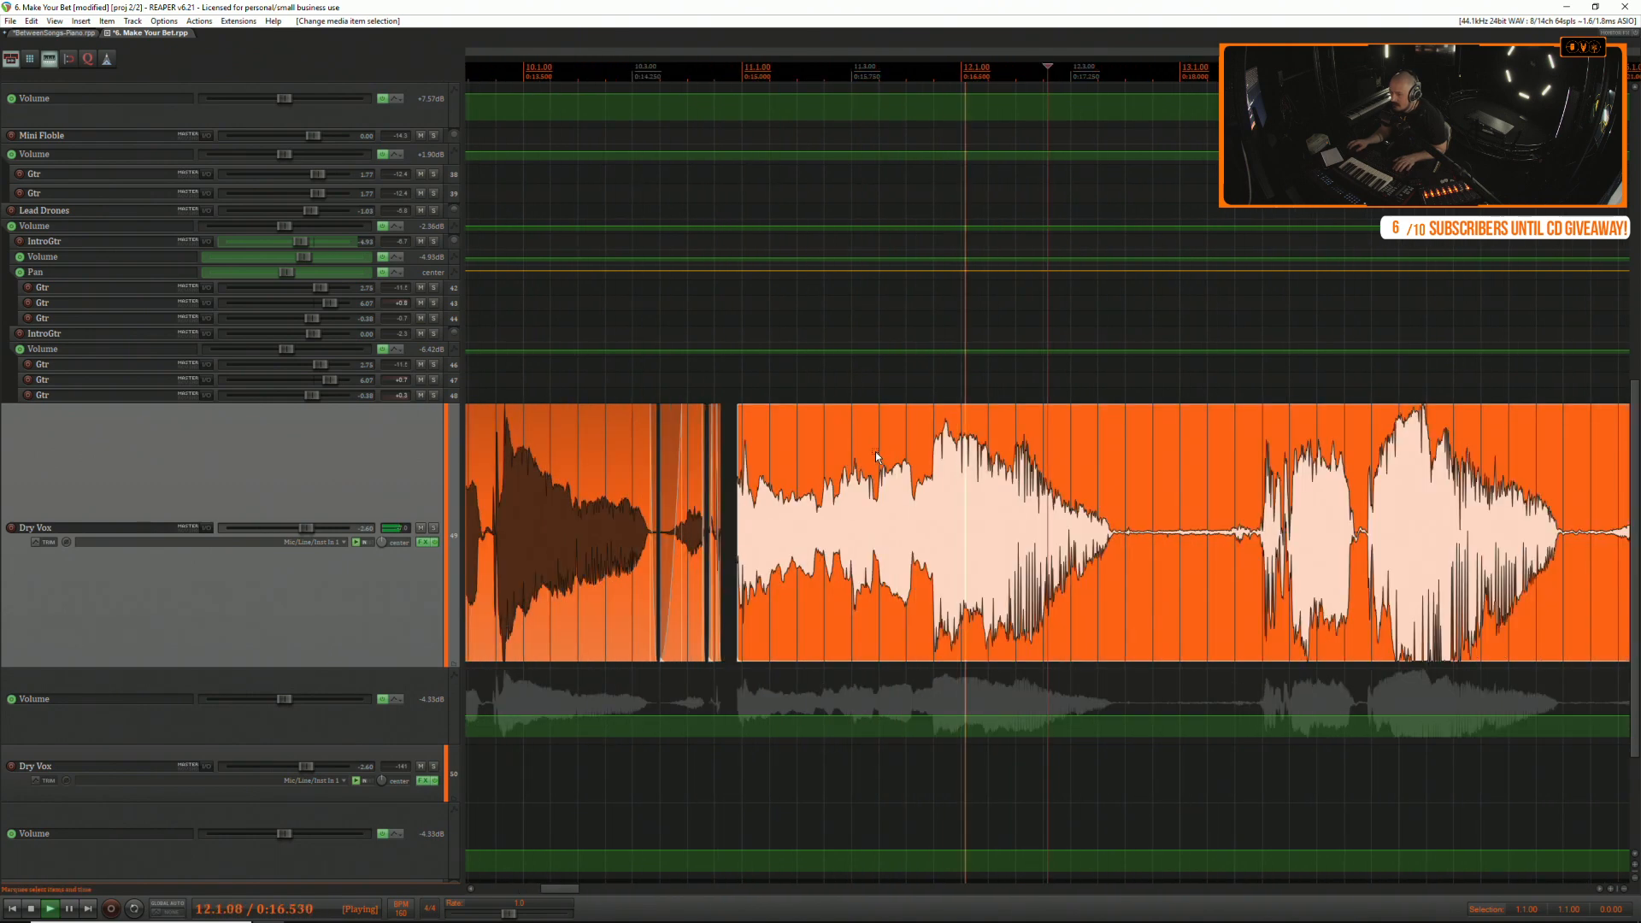
{"action": "key", "text": "space"}
{"action": "left_click", "coordinate": [816, 462]}
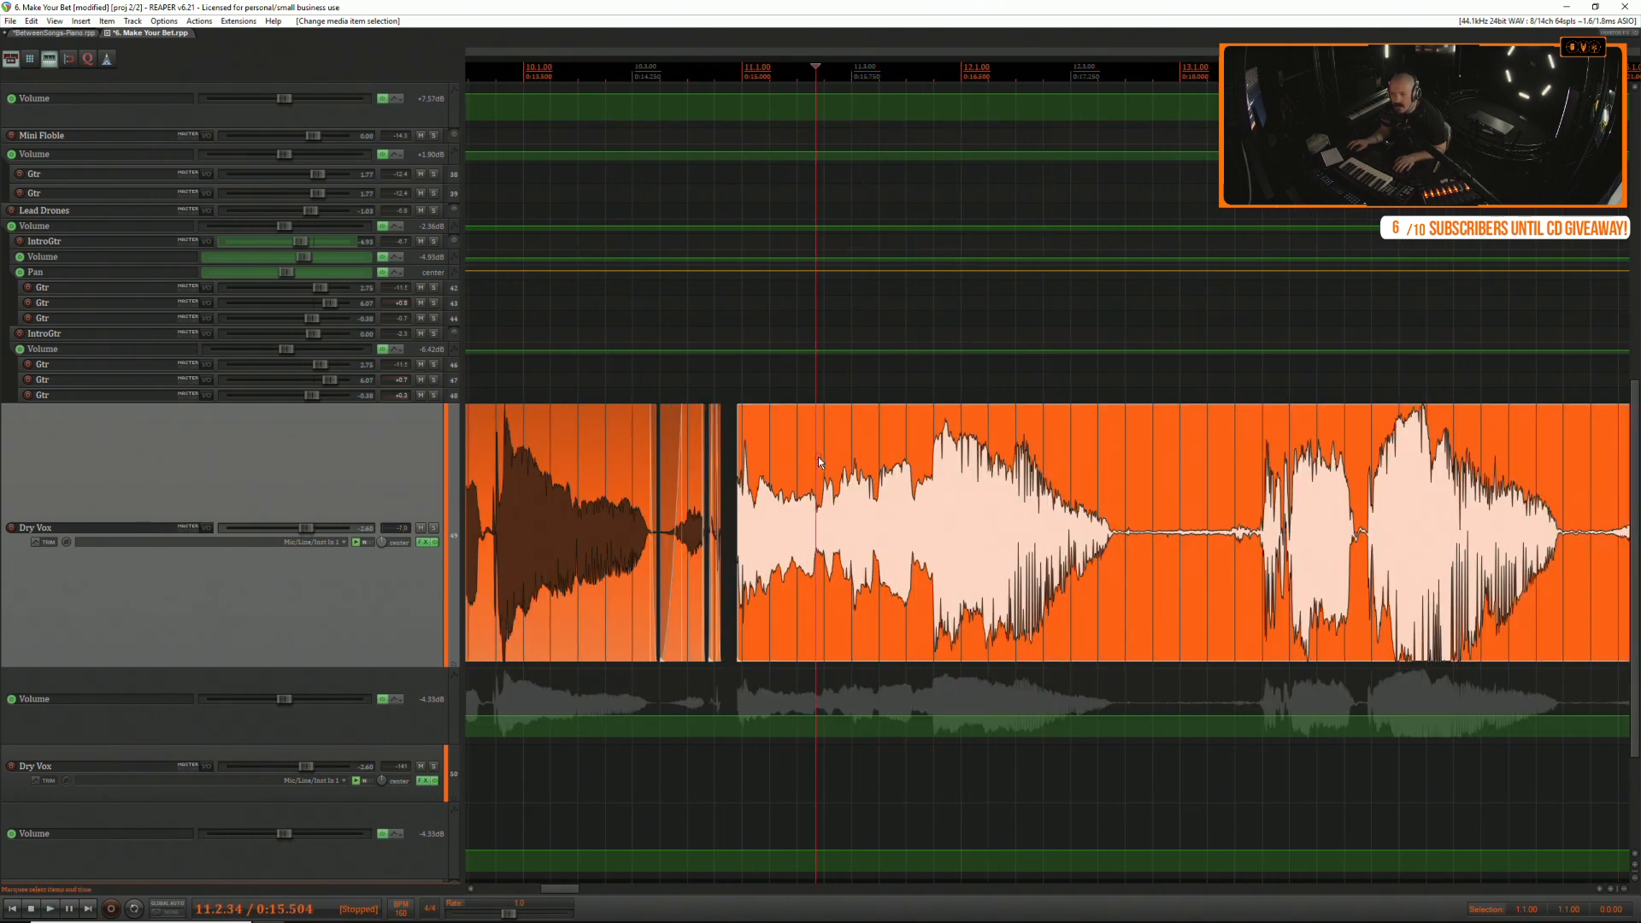
{"action": "key", "text": "space"}
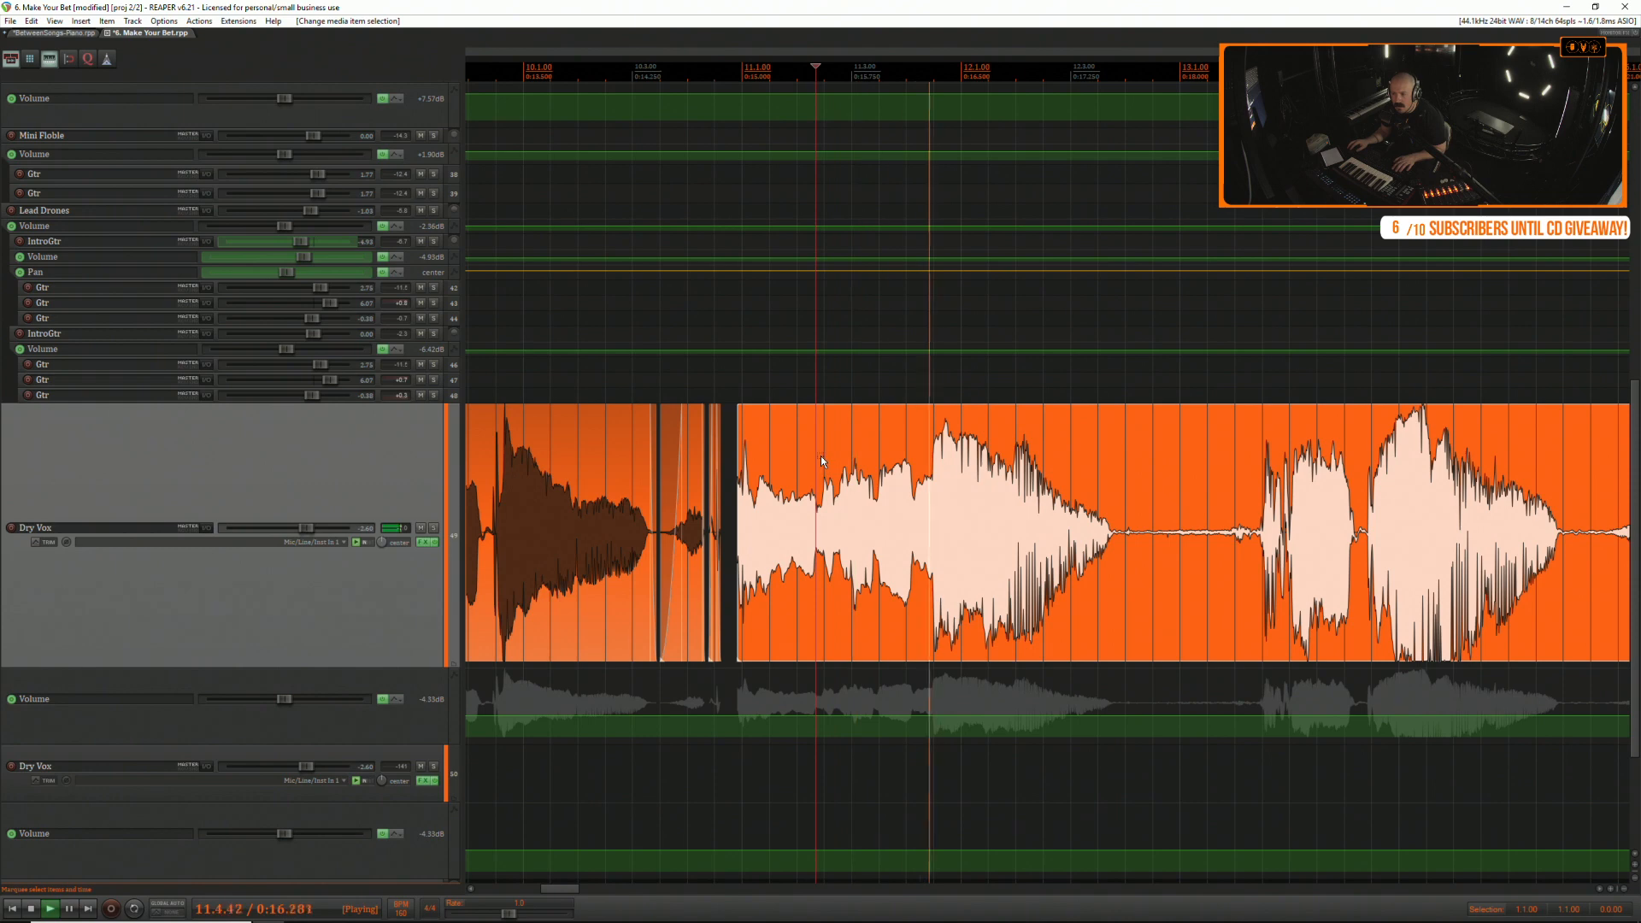
{"action": "key", "text": "space"}
{"action": "key", "text": "space"}
{"action": "left_click", "coordinate": [731, 463]}
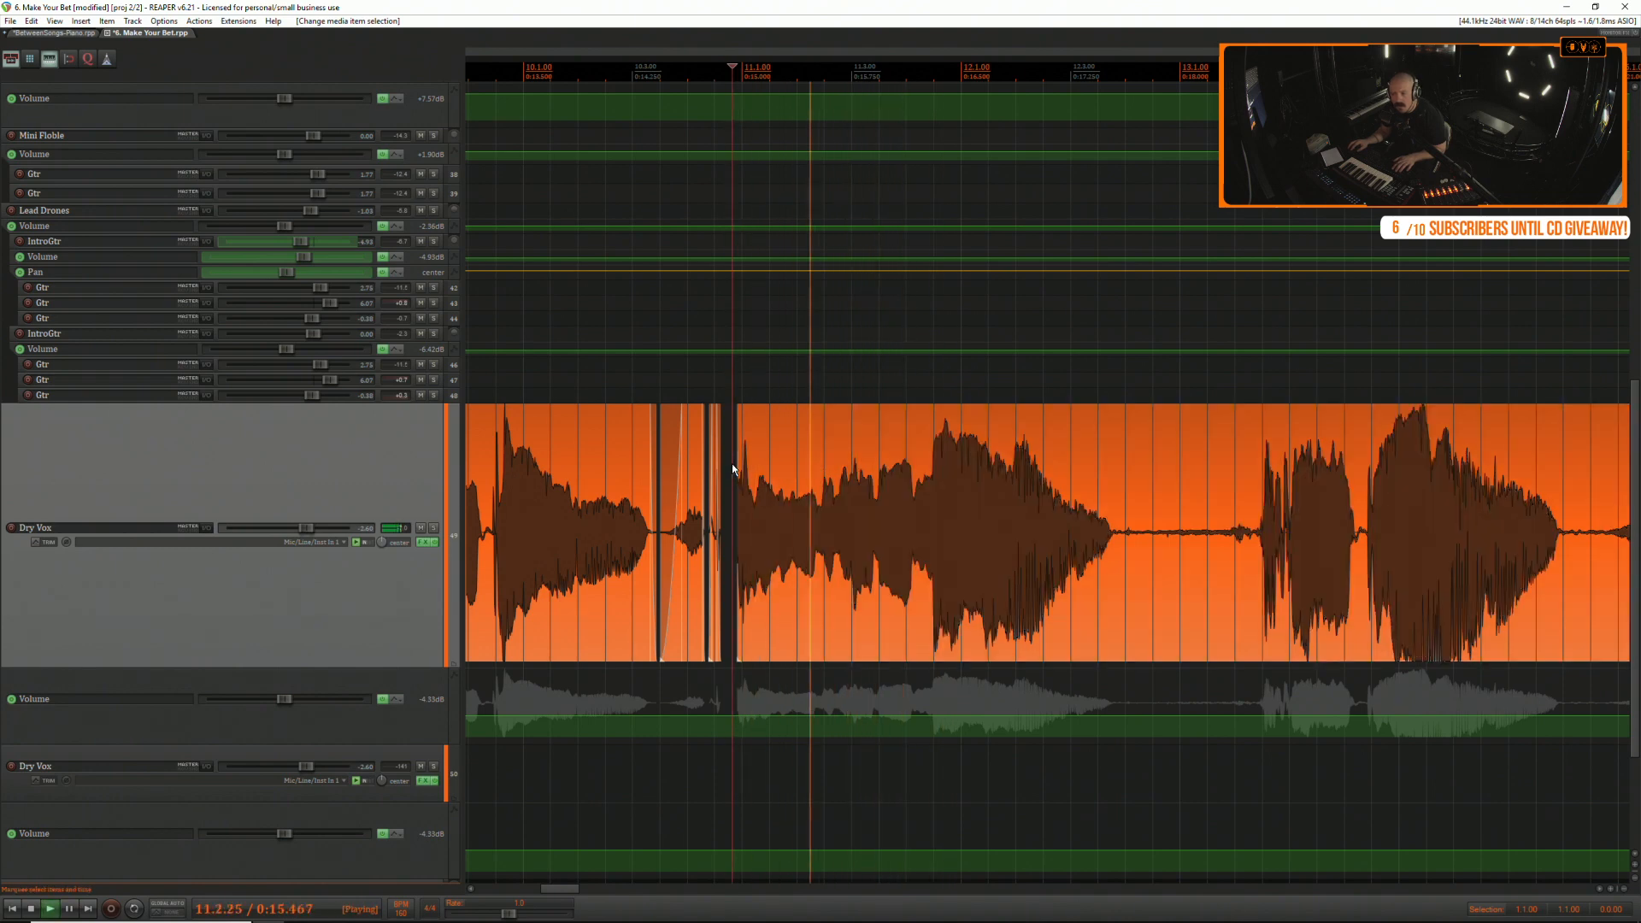
{"action": "key", "text": "space"}
{"action": "key", "text": "space"}
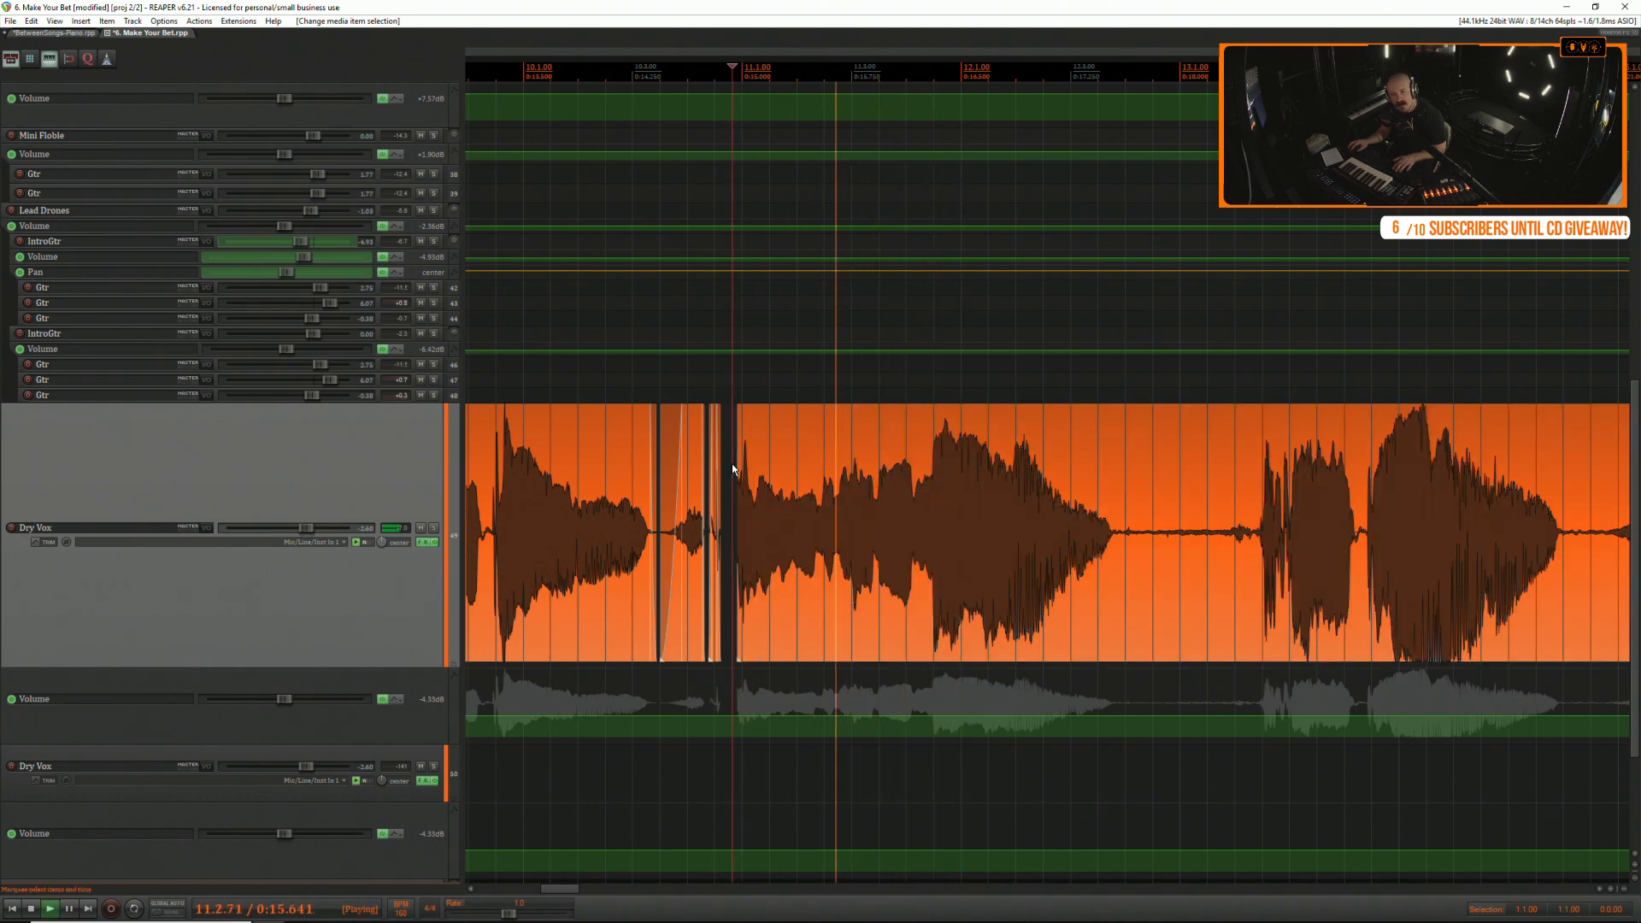
{"action": "key", "text": "space"}
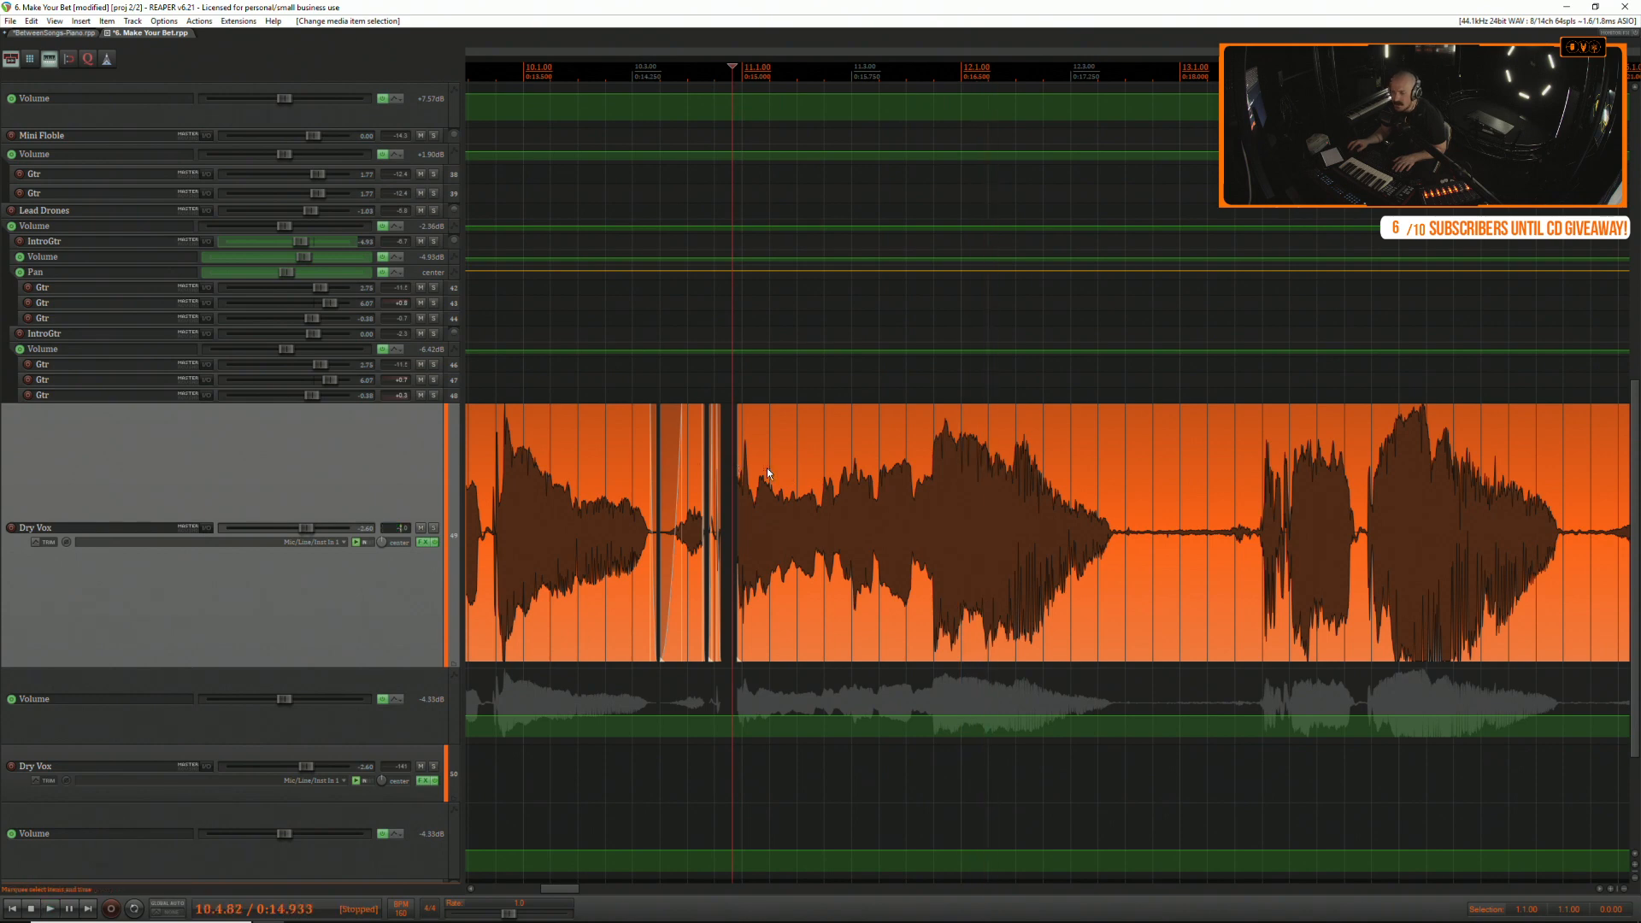
Open Melodyne on the Dry Vox track and locate the long C note of the phrase starting at bar 11.
{"action": "left_click", "coordinate": [427, 542]}
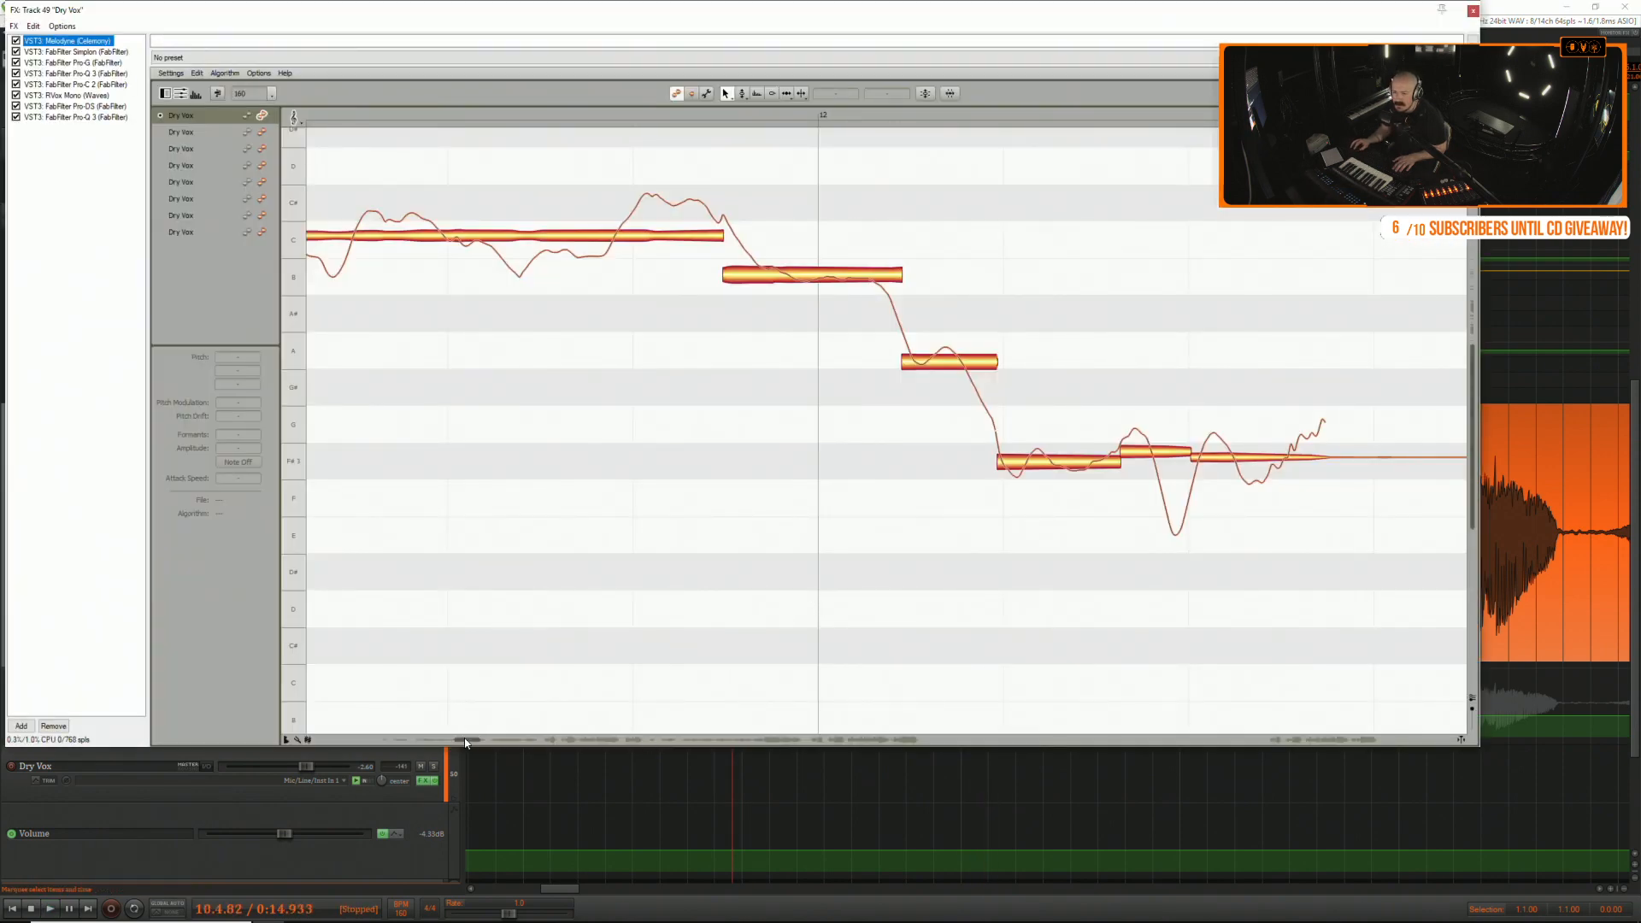
{"action": "left_click_drag", "start_coordinate": [465, 742], "coordinate": [500, 744]}
{"action": "scroll", "coordinate": [644, 501], "scroll_direction": "down", "scroll_amount": 8}
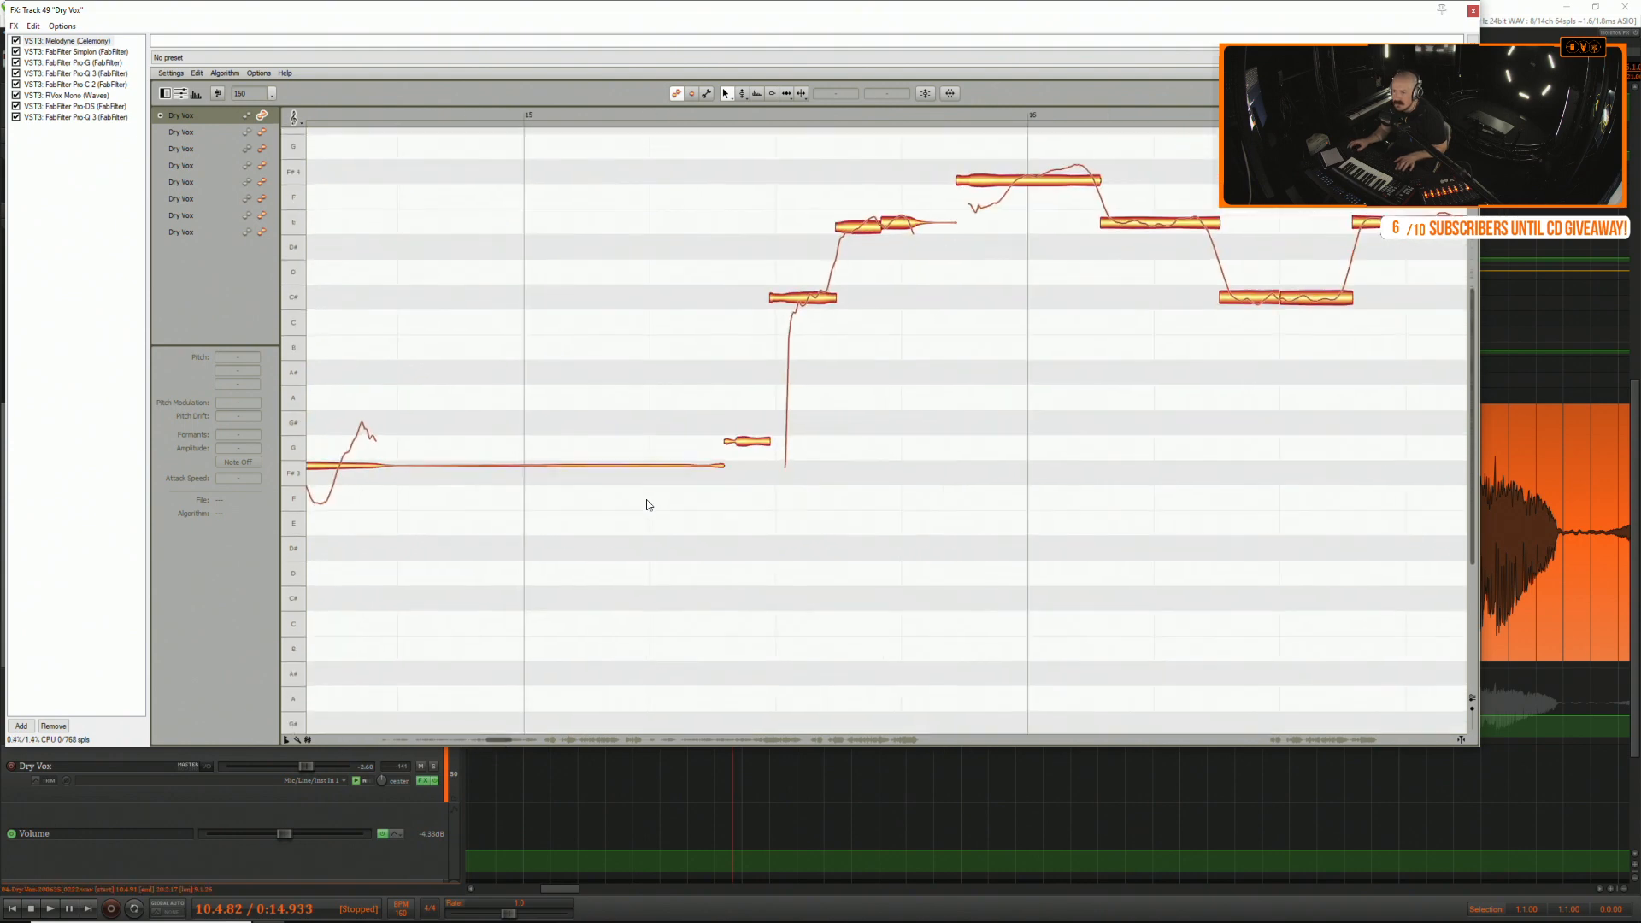
{"action": "scroll", "coordinate": [637, 504], "scroll_direction": "down", "scroll_amount": 1}
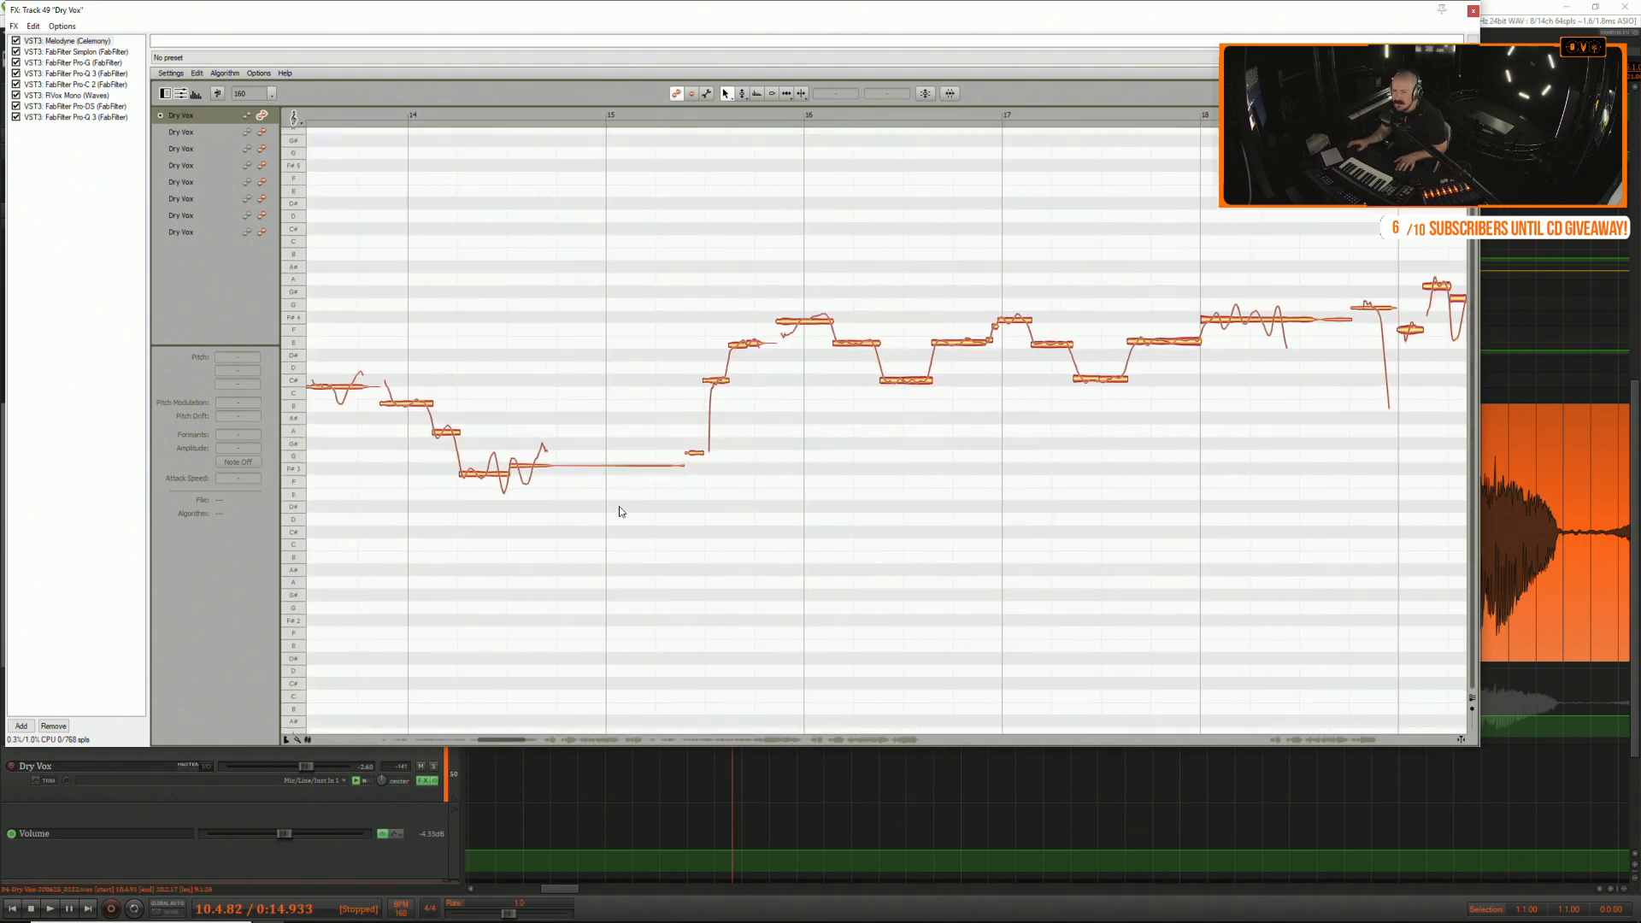
{"action": "left_click_drag", "start_coordinate": [513, 742], "coordinate": [467, 744]}
{"action": "key", "text": "space"}
{"action": "key", "text": "space"}
{"action": "key", "text": "space"}
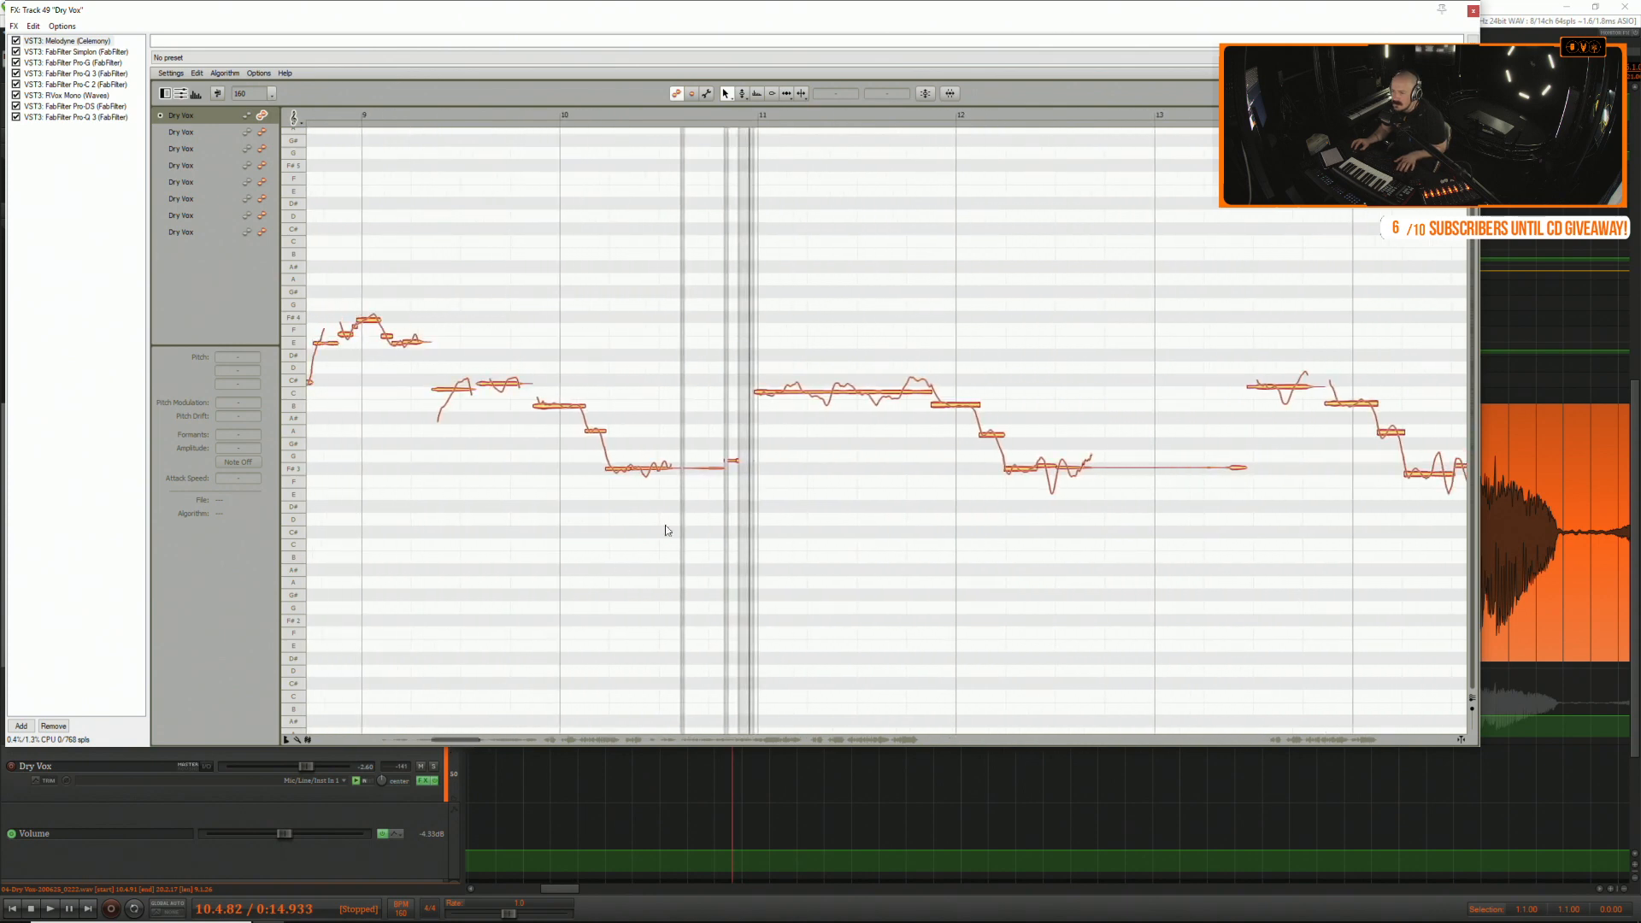
{"action": "scroll", "coordinate": [795, 426], "scroll_direction": "up", "scroll_amount": 1}
{"action": "scroll", "coordinate": [795, 426], "scroll_direction": "up", "scroll_amount": 4}
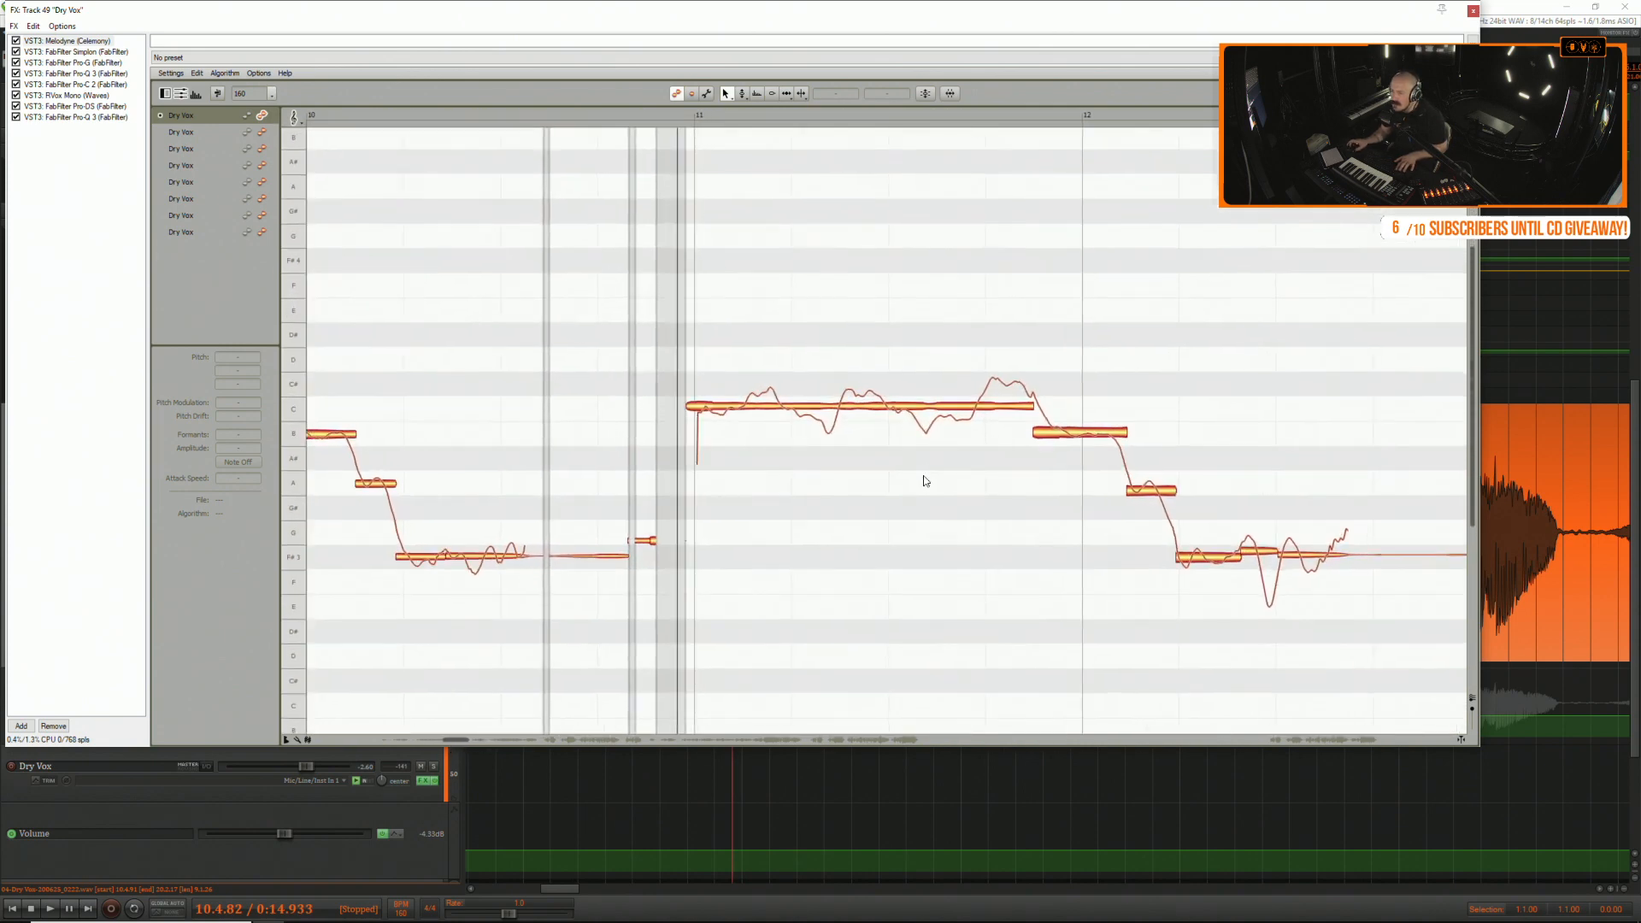
Audition the phrase at bar 11 and split the second half of its long C4 note at two pitch bends.
{"action": "key", "text": "space"}
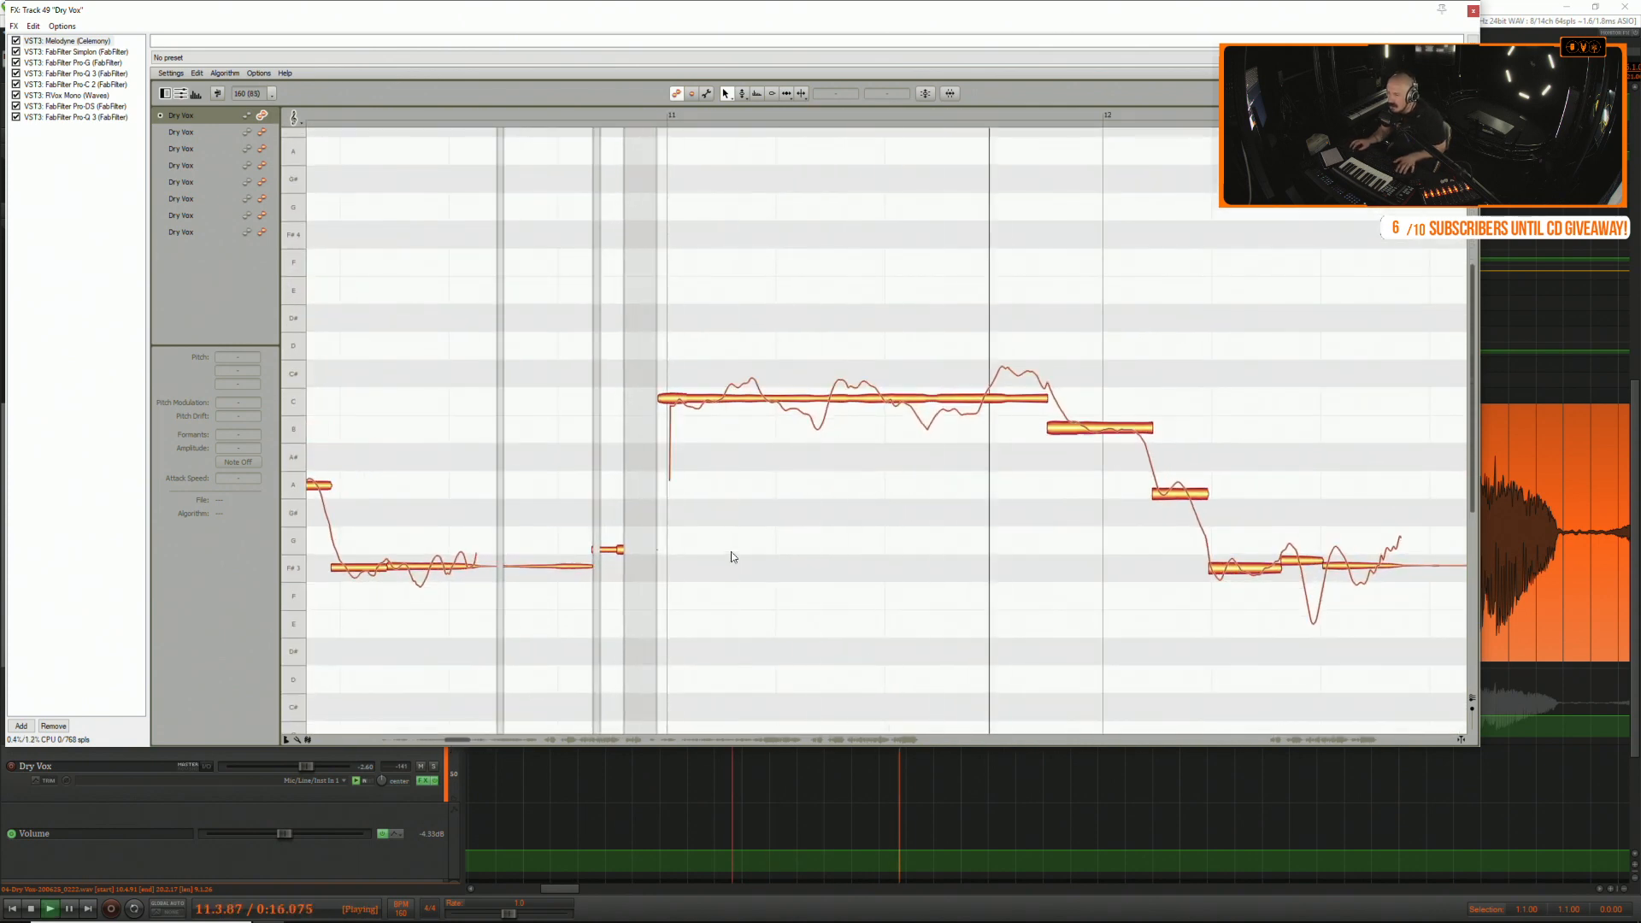
{"action": "key", "text": "space"}
{"action": "key", "text": "space"}
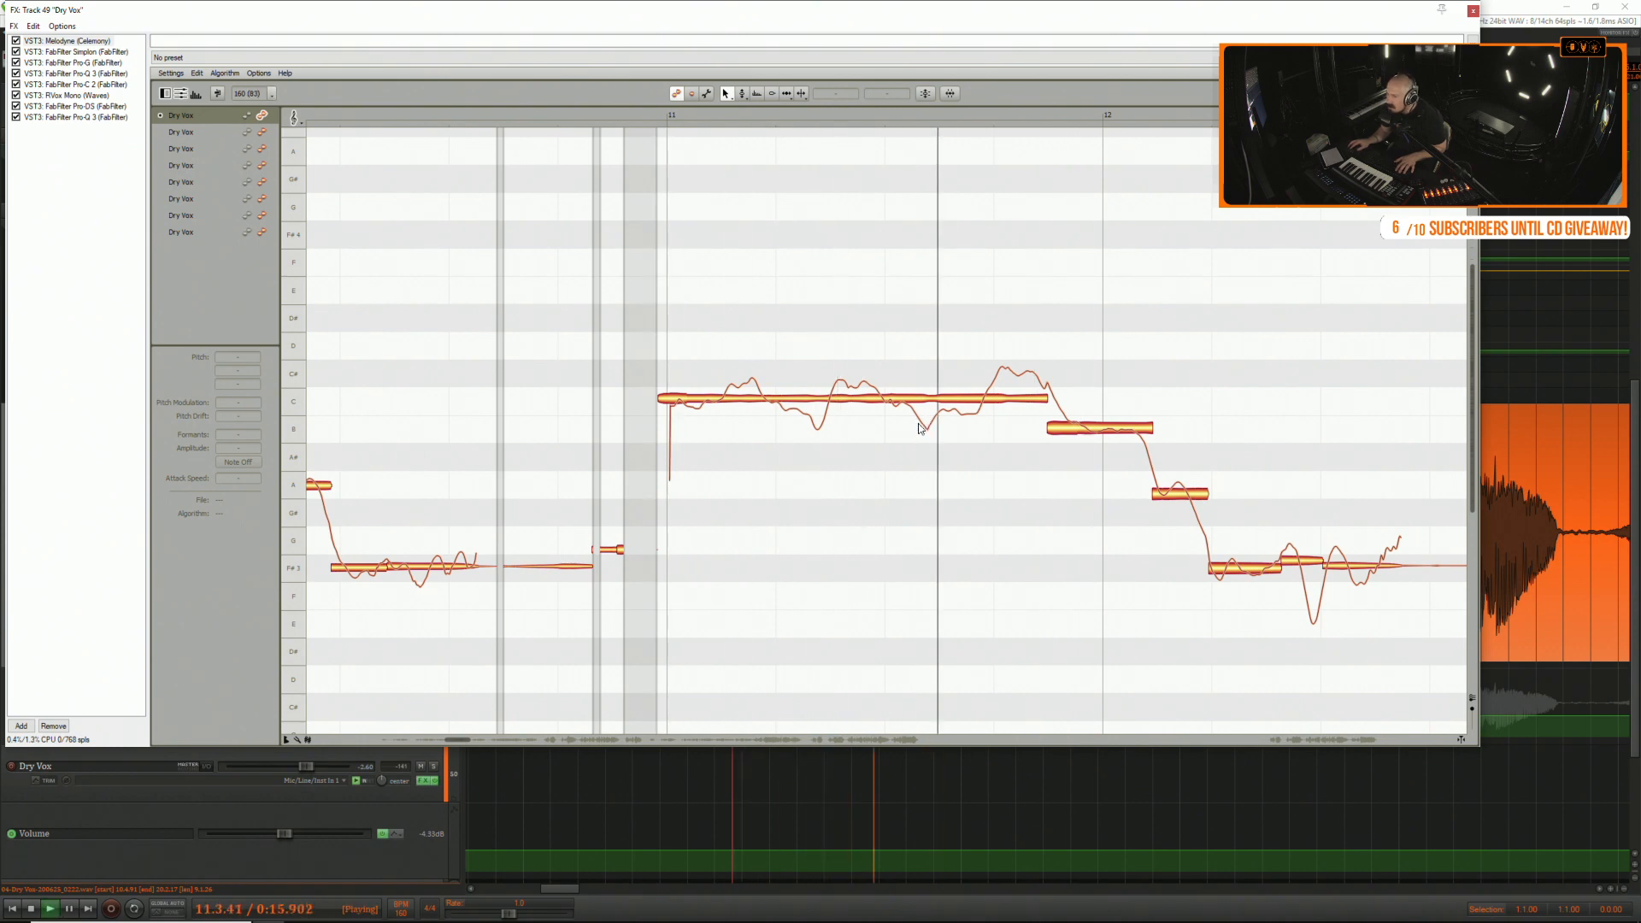
{"action": "key", "text": "space"}
{"action": "key", "text": "space"}
{"action": "key", "text": "space"}
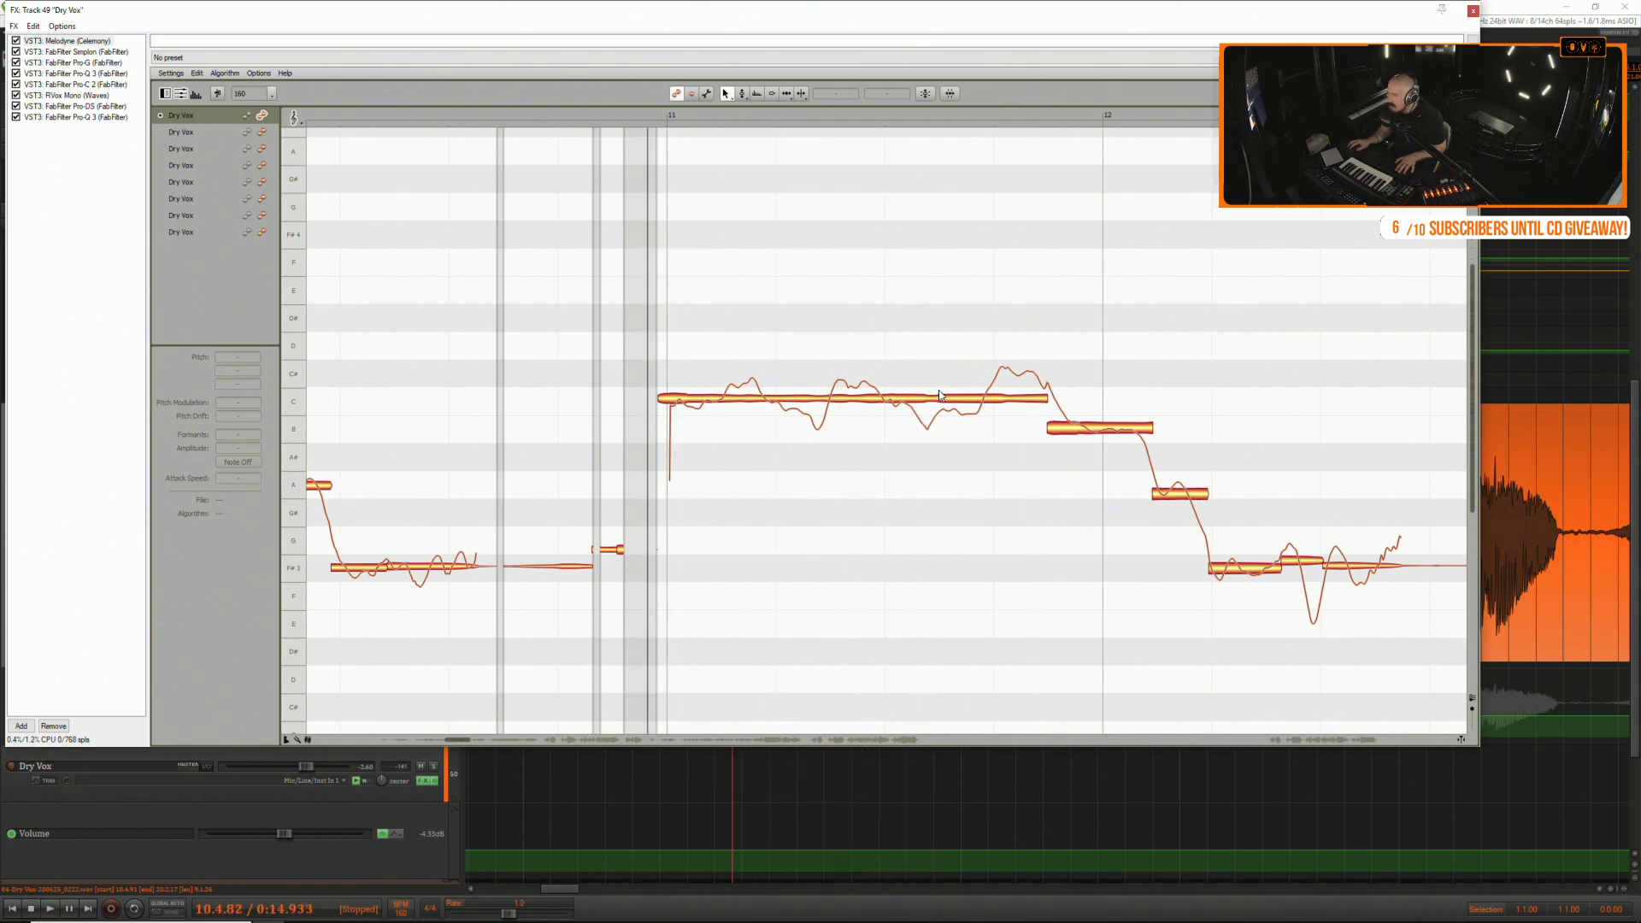
{"action": "double_click", "coordinate": [940, 387]}
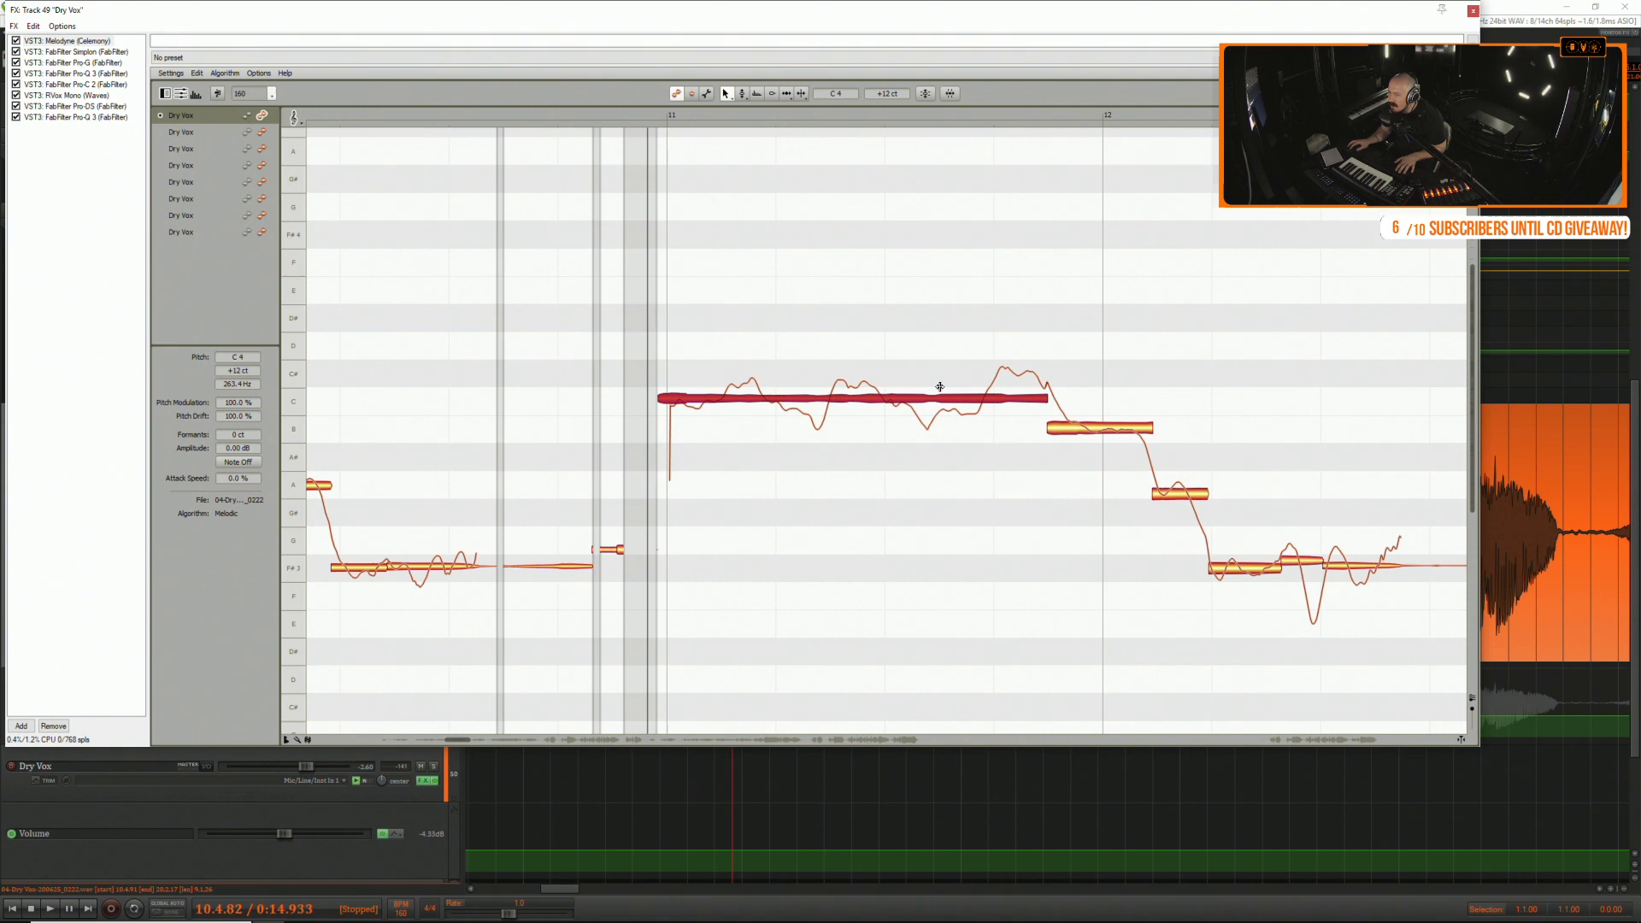
{"action": "double_click", "coordinate": [982, 375]}
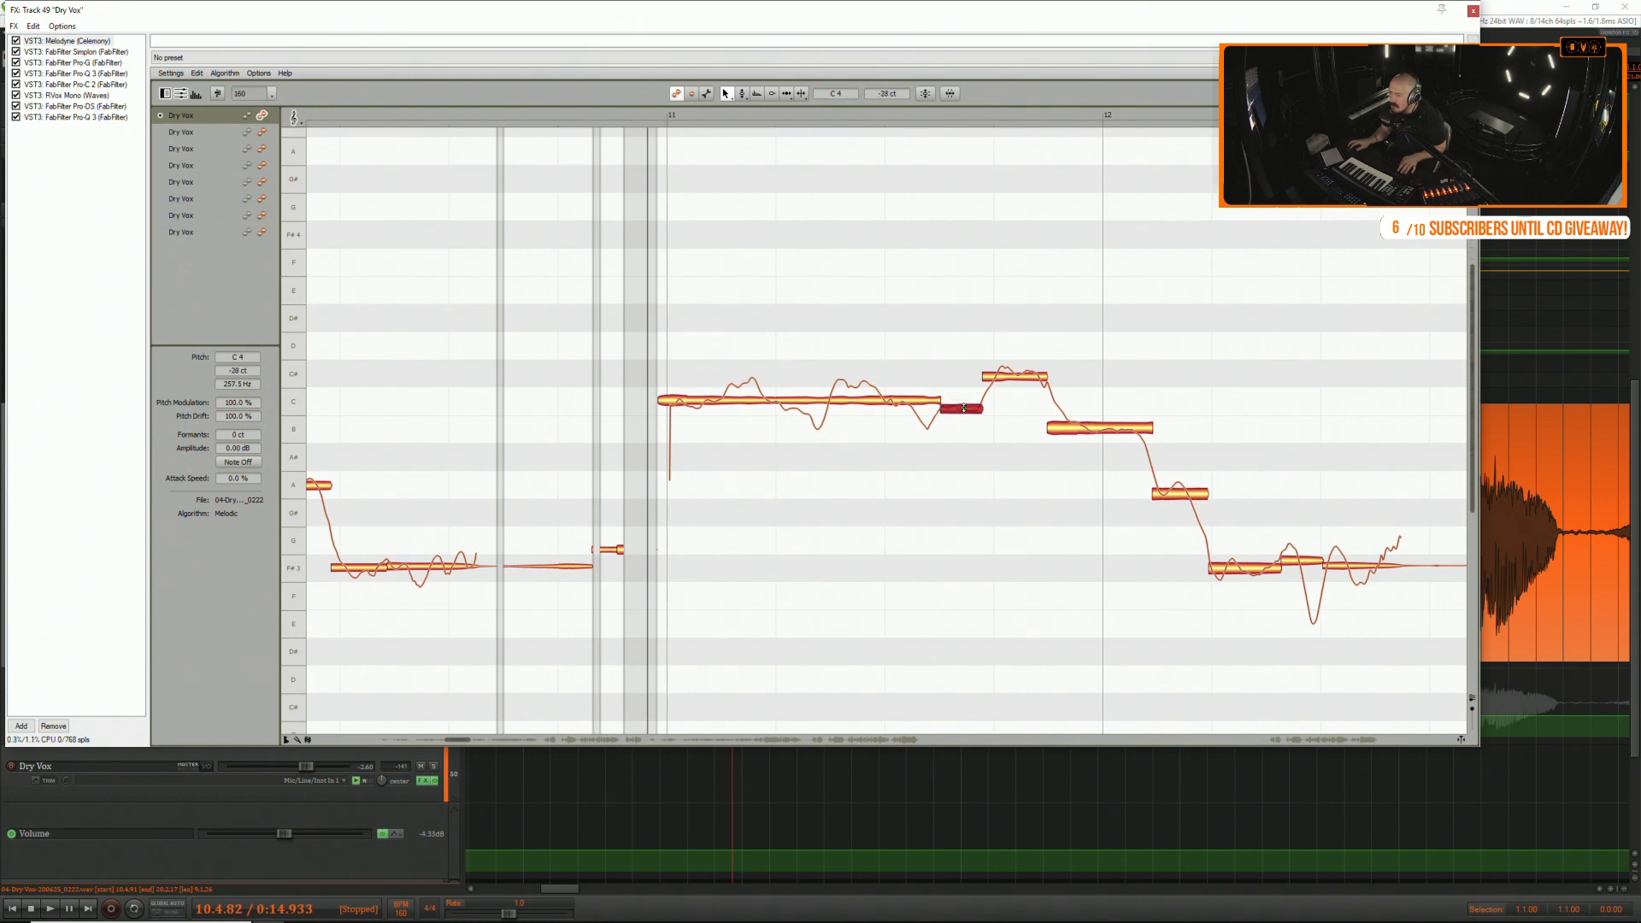
Try raising the short middle segment to C#4 -10 ct and splitting around it while auditioning, and undo these changes.
{"action": "key", "text": "space"}
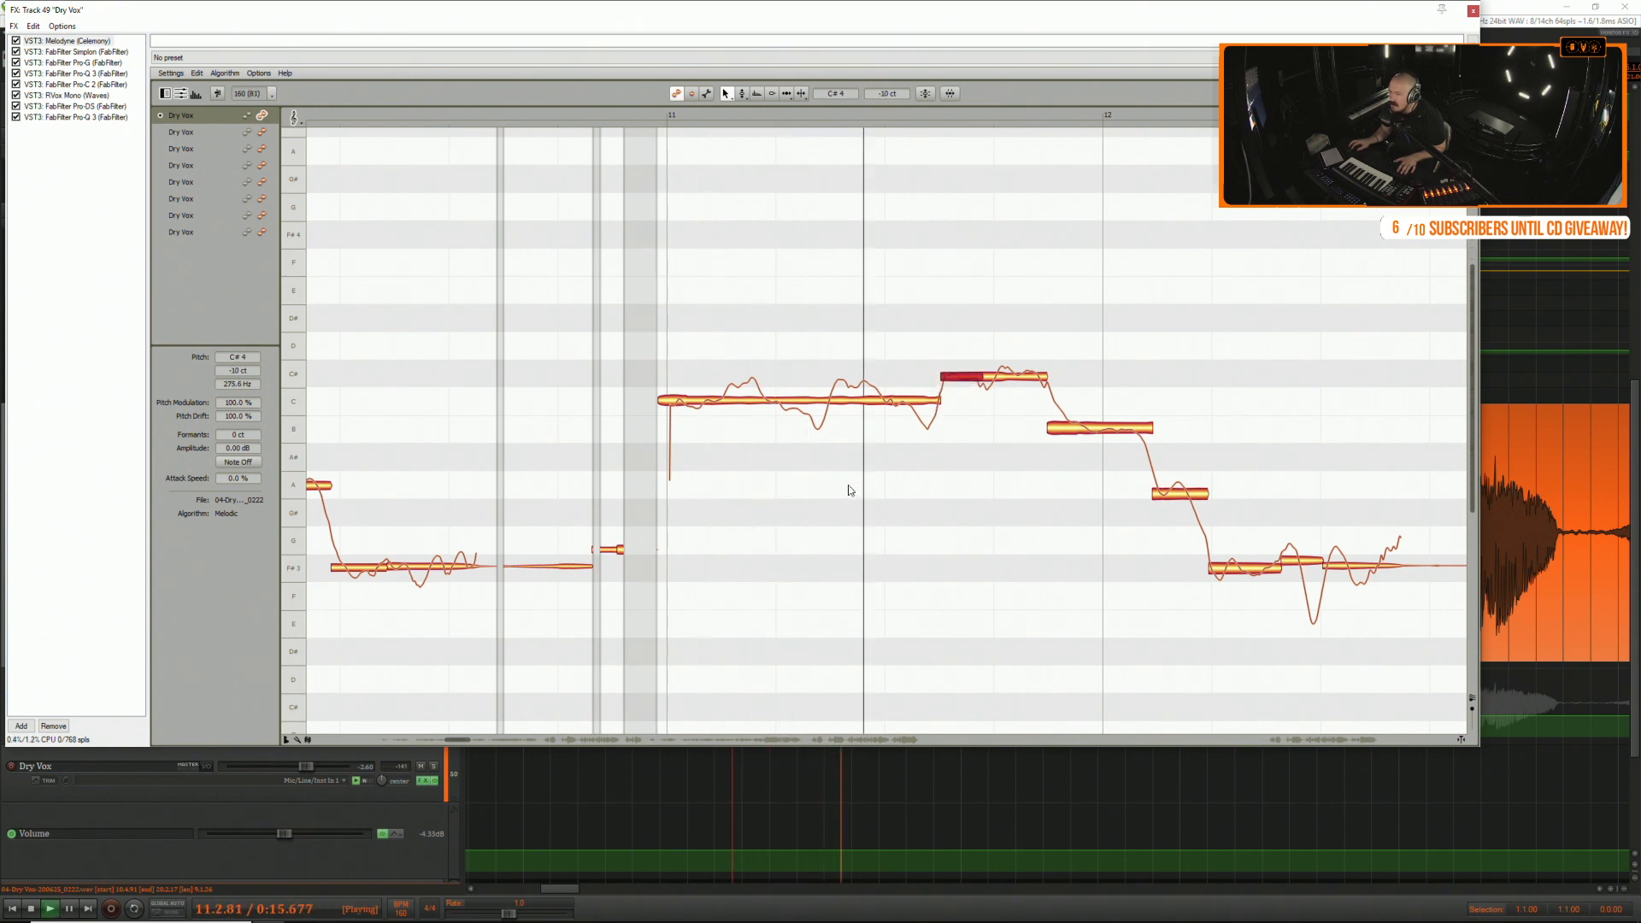
{"action": "double_click", "coordinate": [912, 396]}
{"action": "key", "text": "space"}
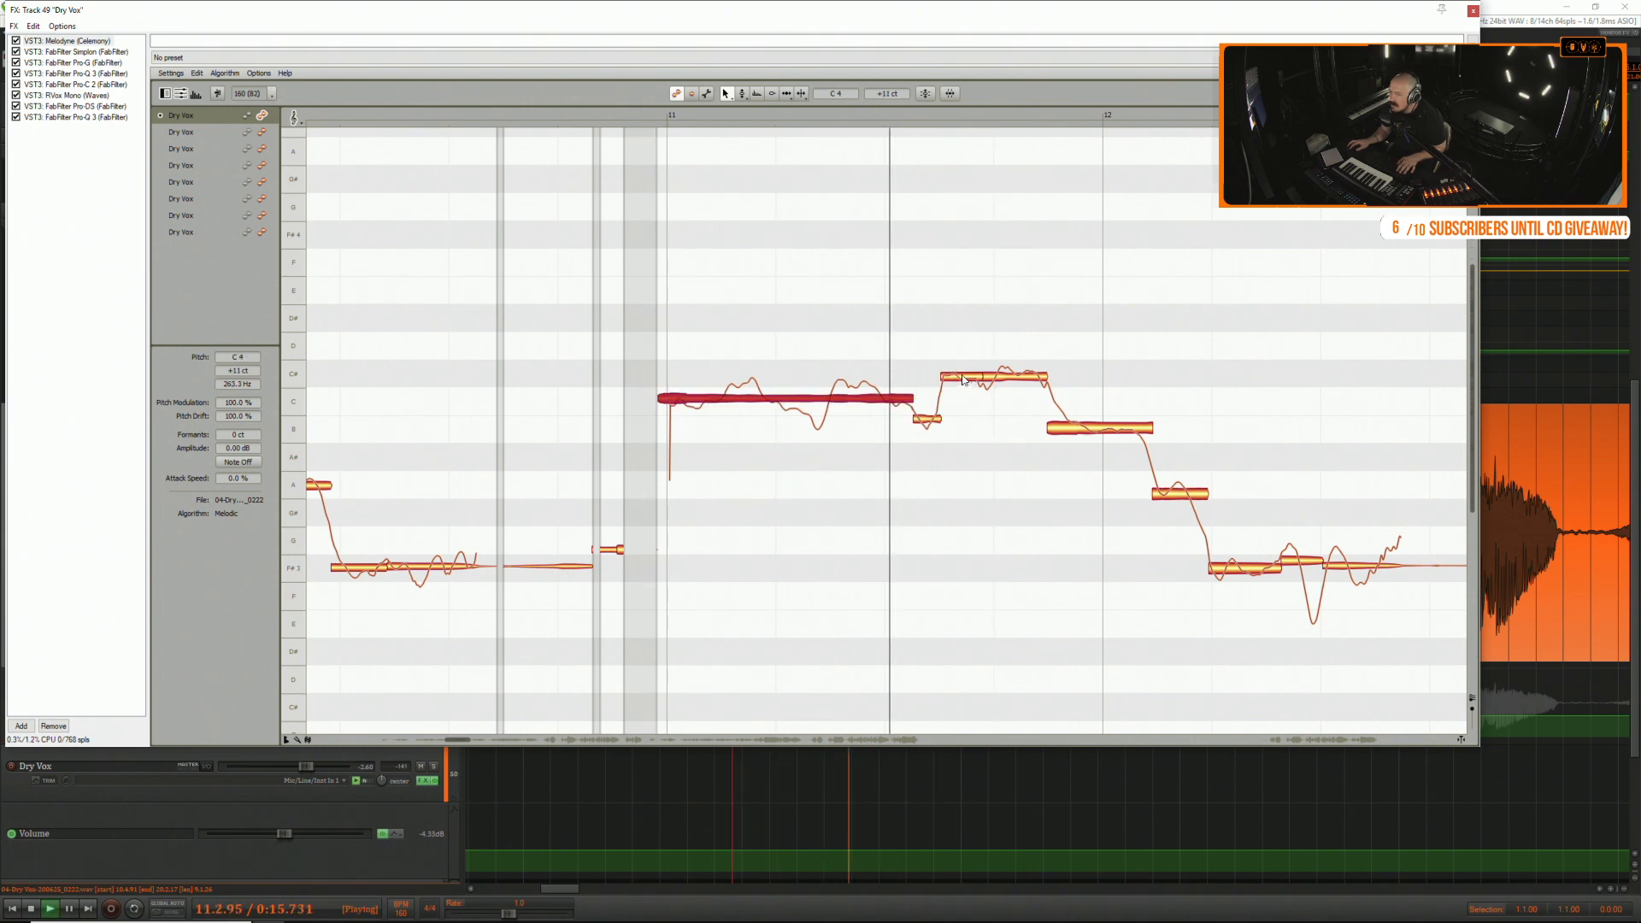
{"action": "left_click", "coordinate": [959, 366]}
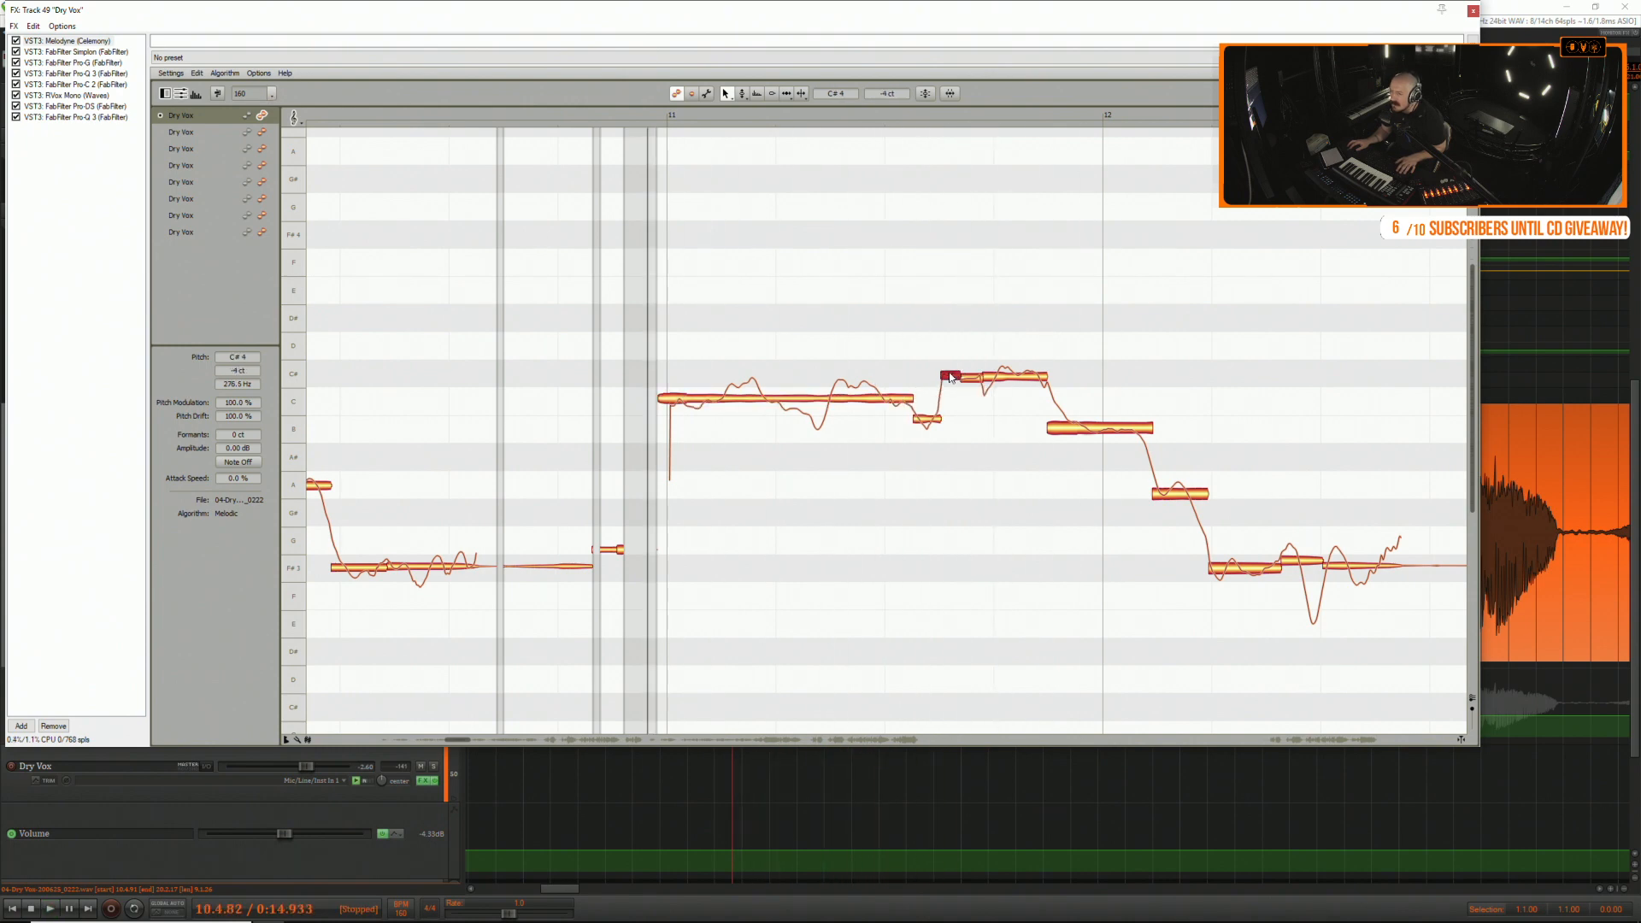
{"action": "key", "text": "ctrl+z"}
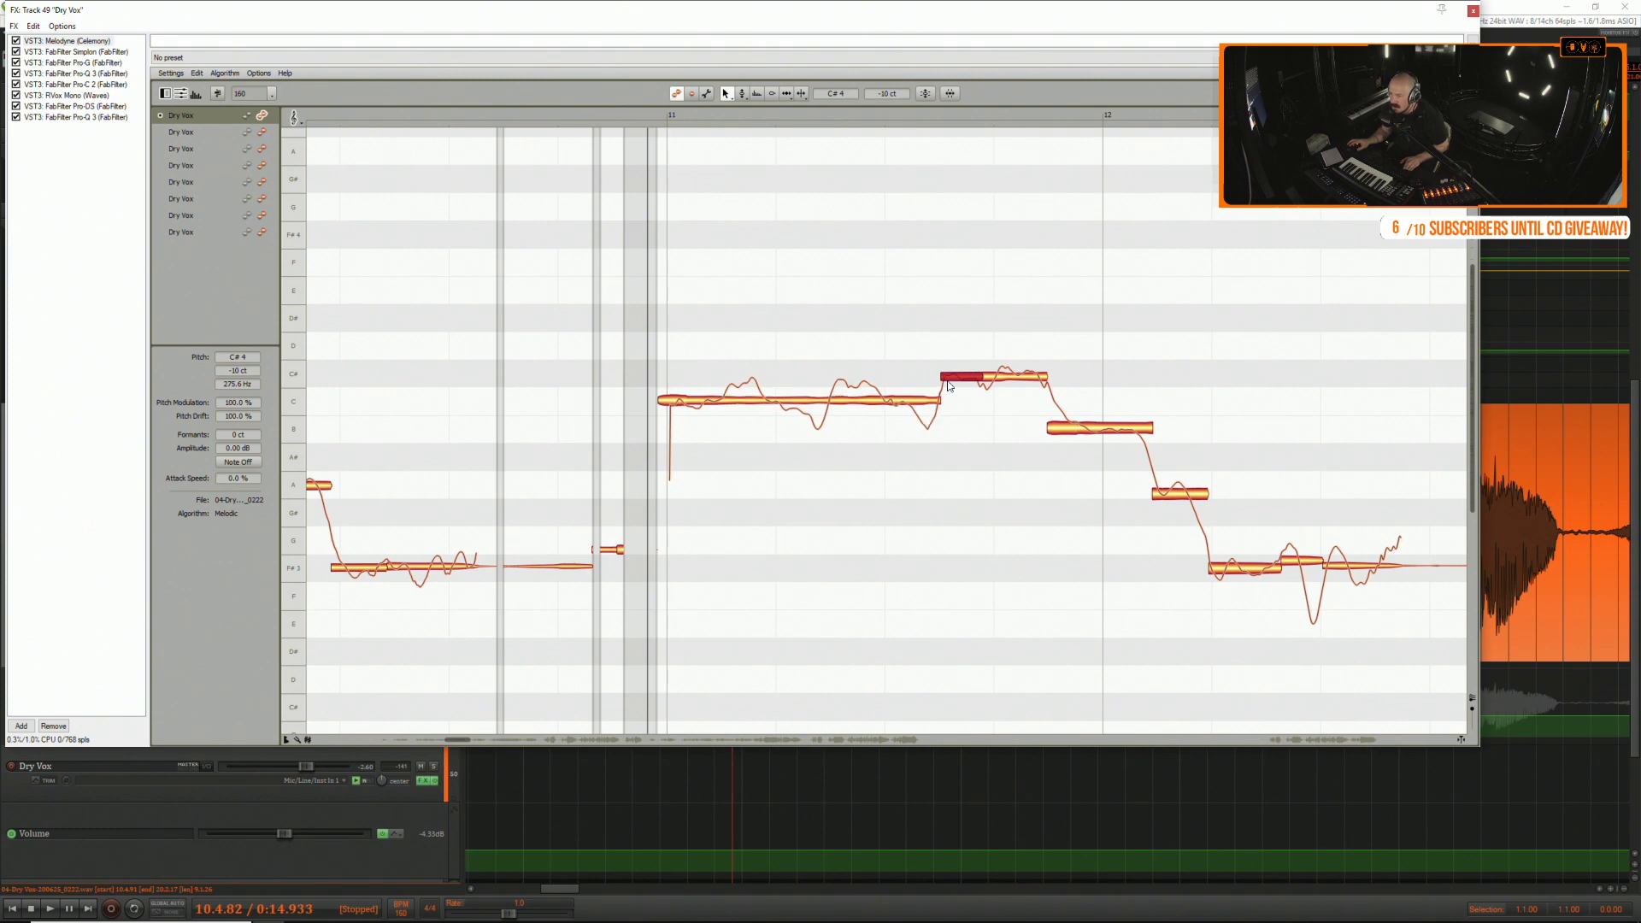
Split the remaining long C4 note at bar 11 into six short segments following its pitch bends, and deselect everything.
{"action": "double_click", "coordinate": [881, 388]}
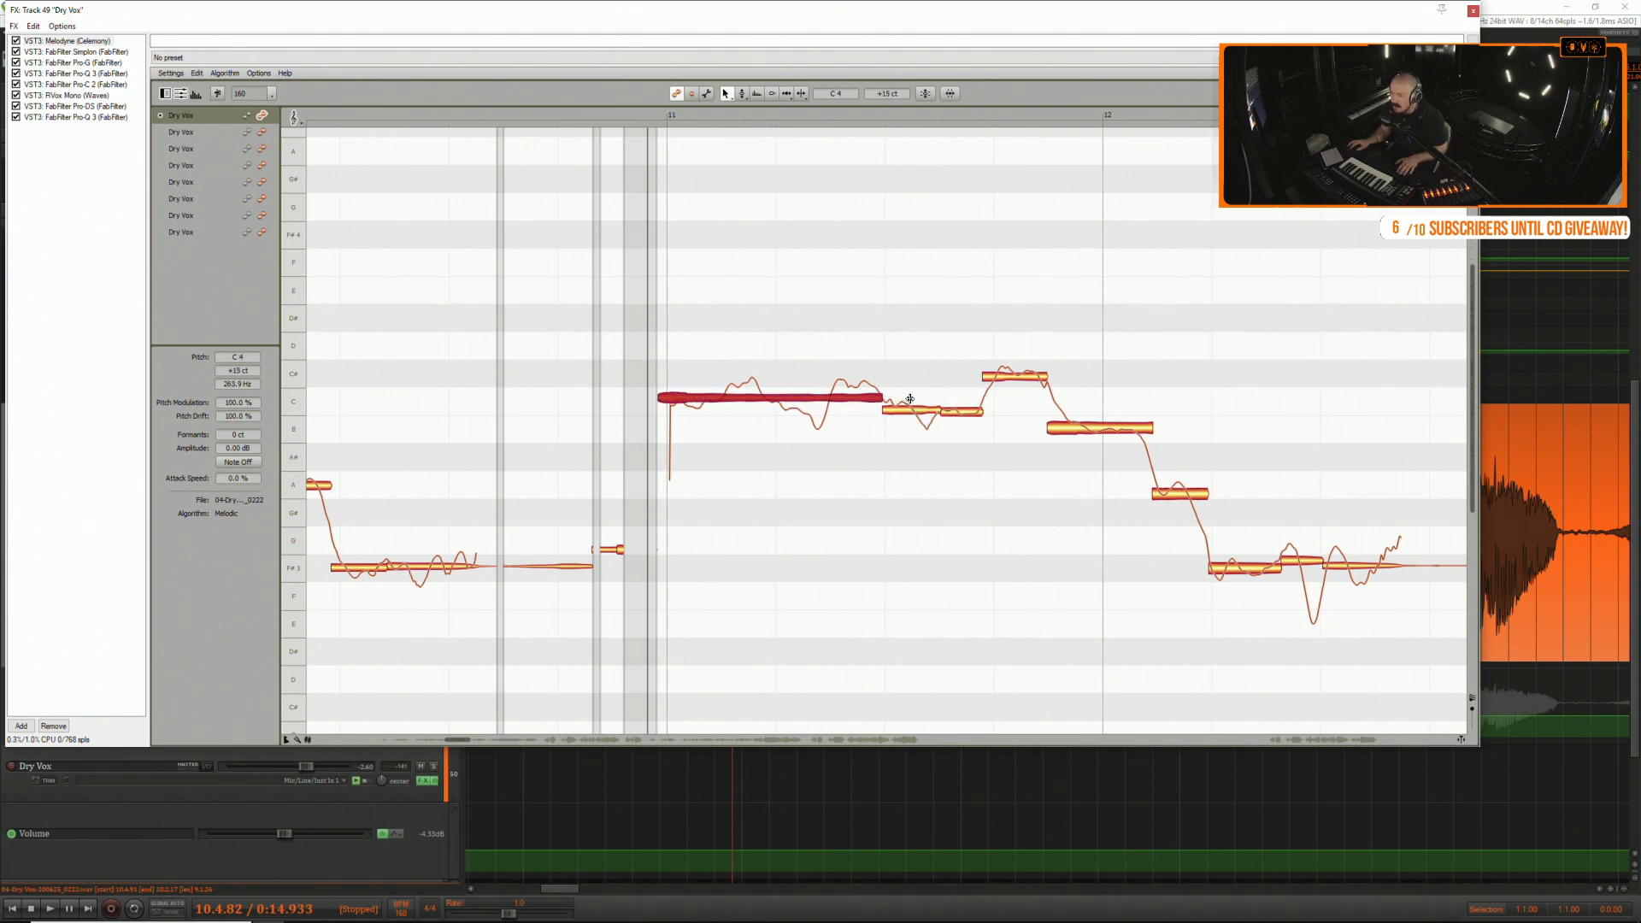
{"action": "double_click", "coordinate": [910, 399]}
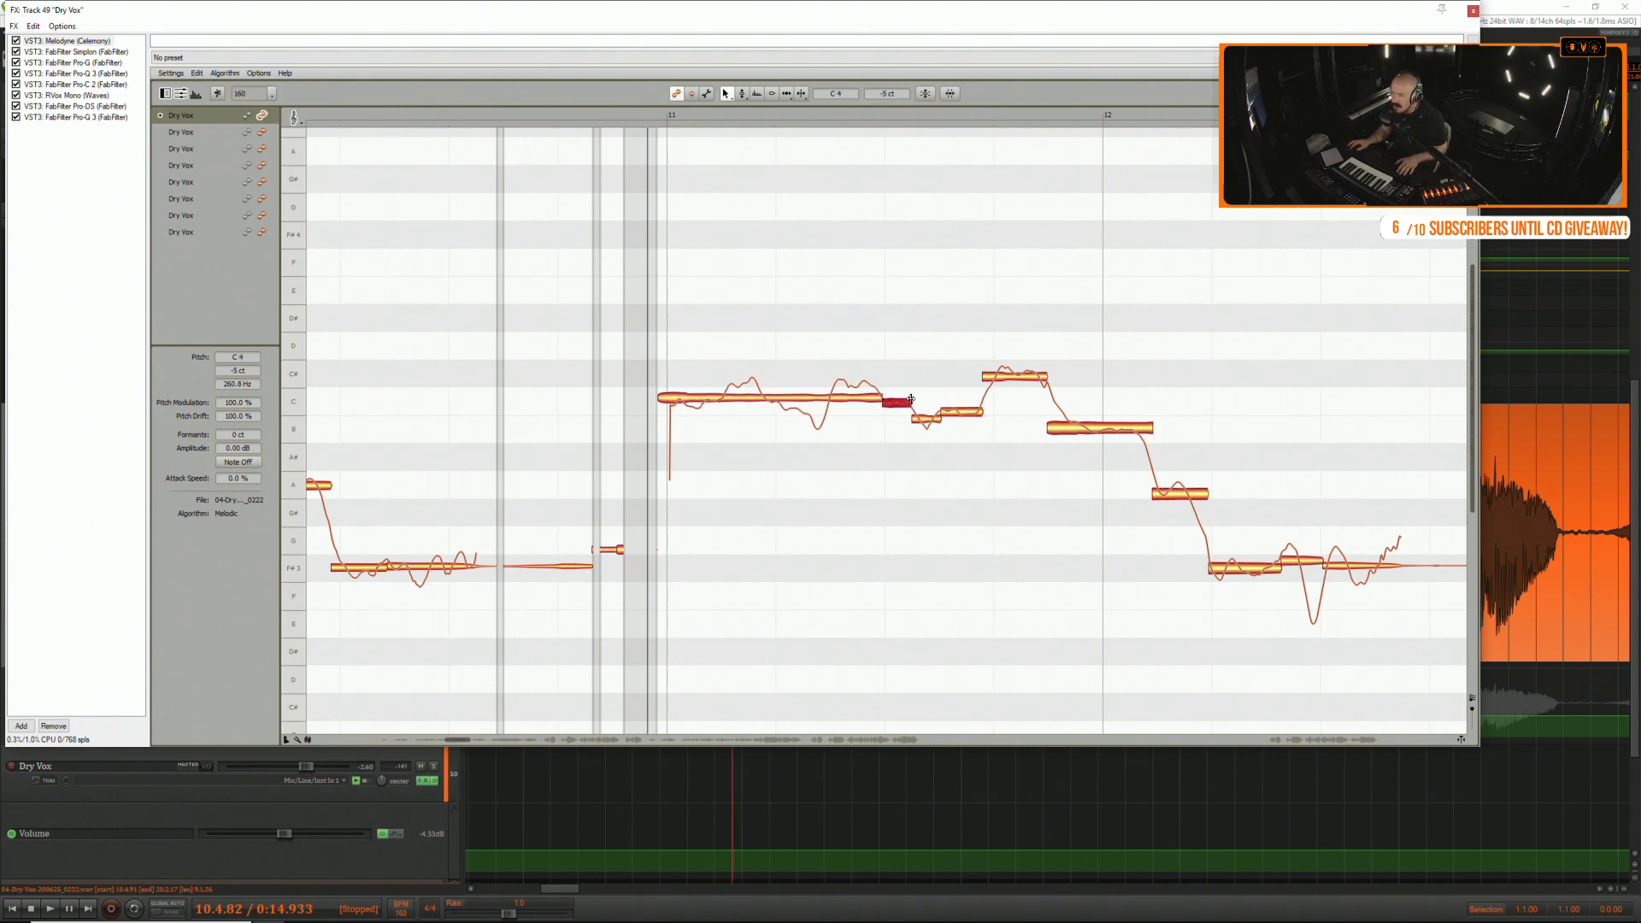
{"action": "double_click", "coordinate": [830, 384]}
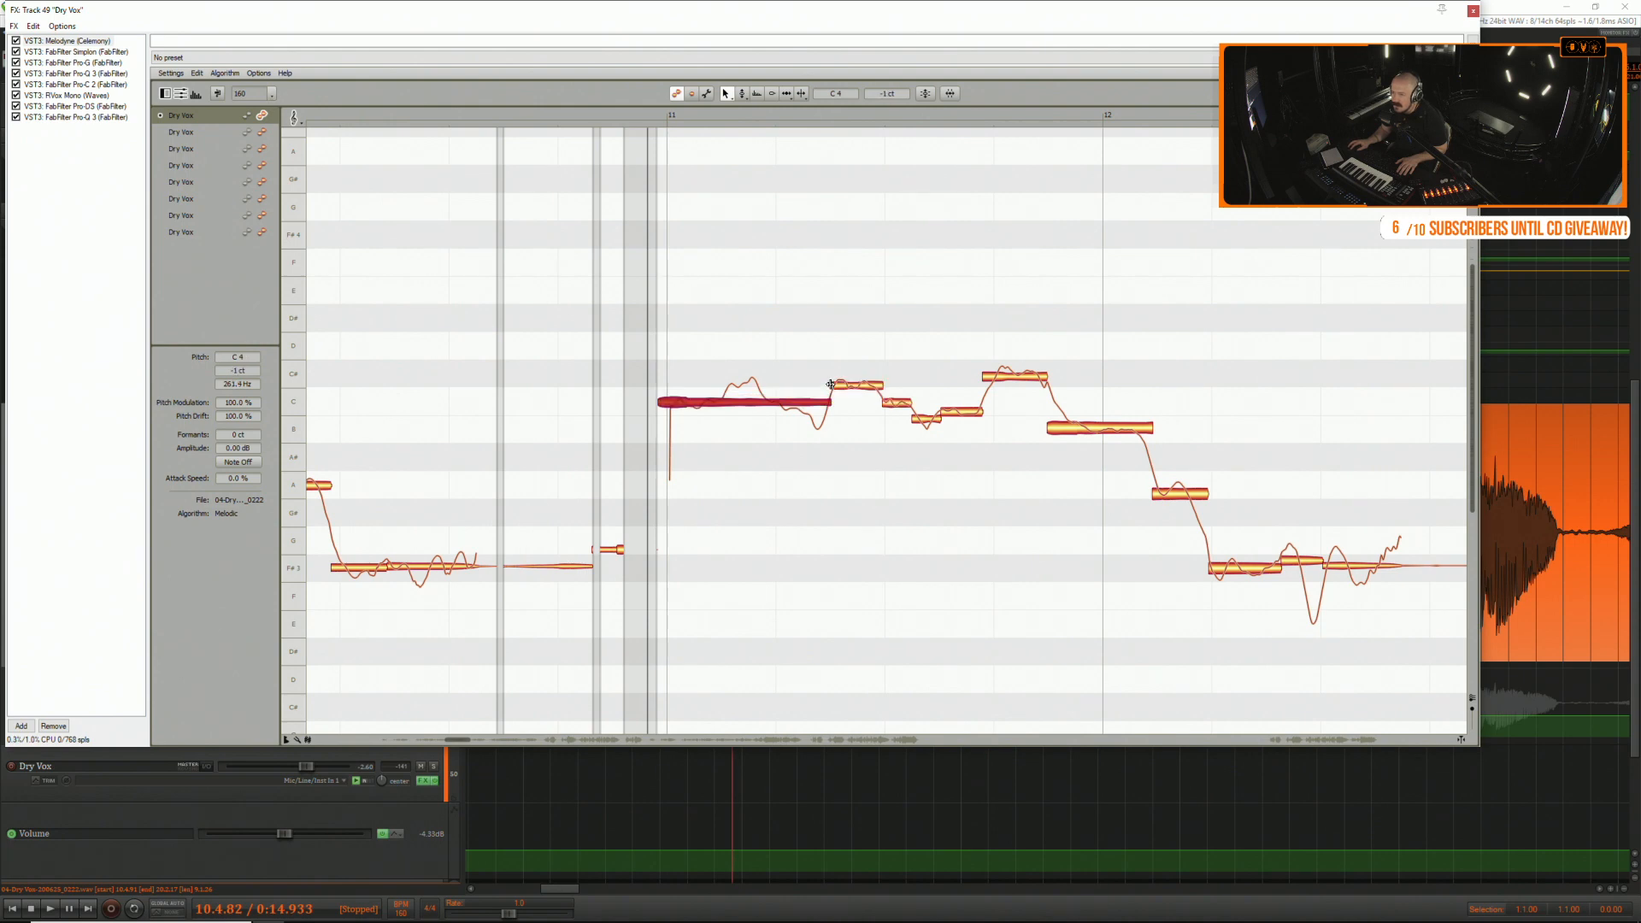
{"action": "double_click", "coordinate": [772, 386]}
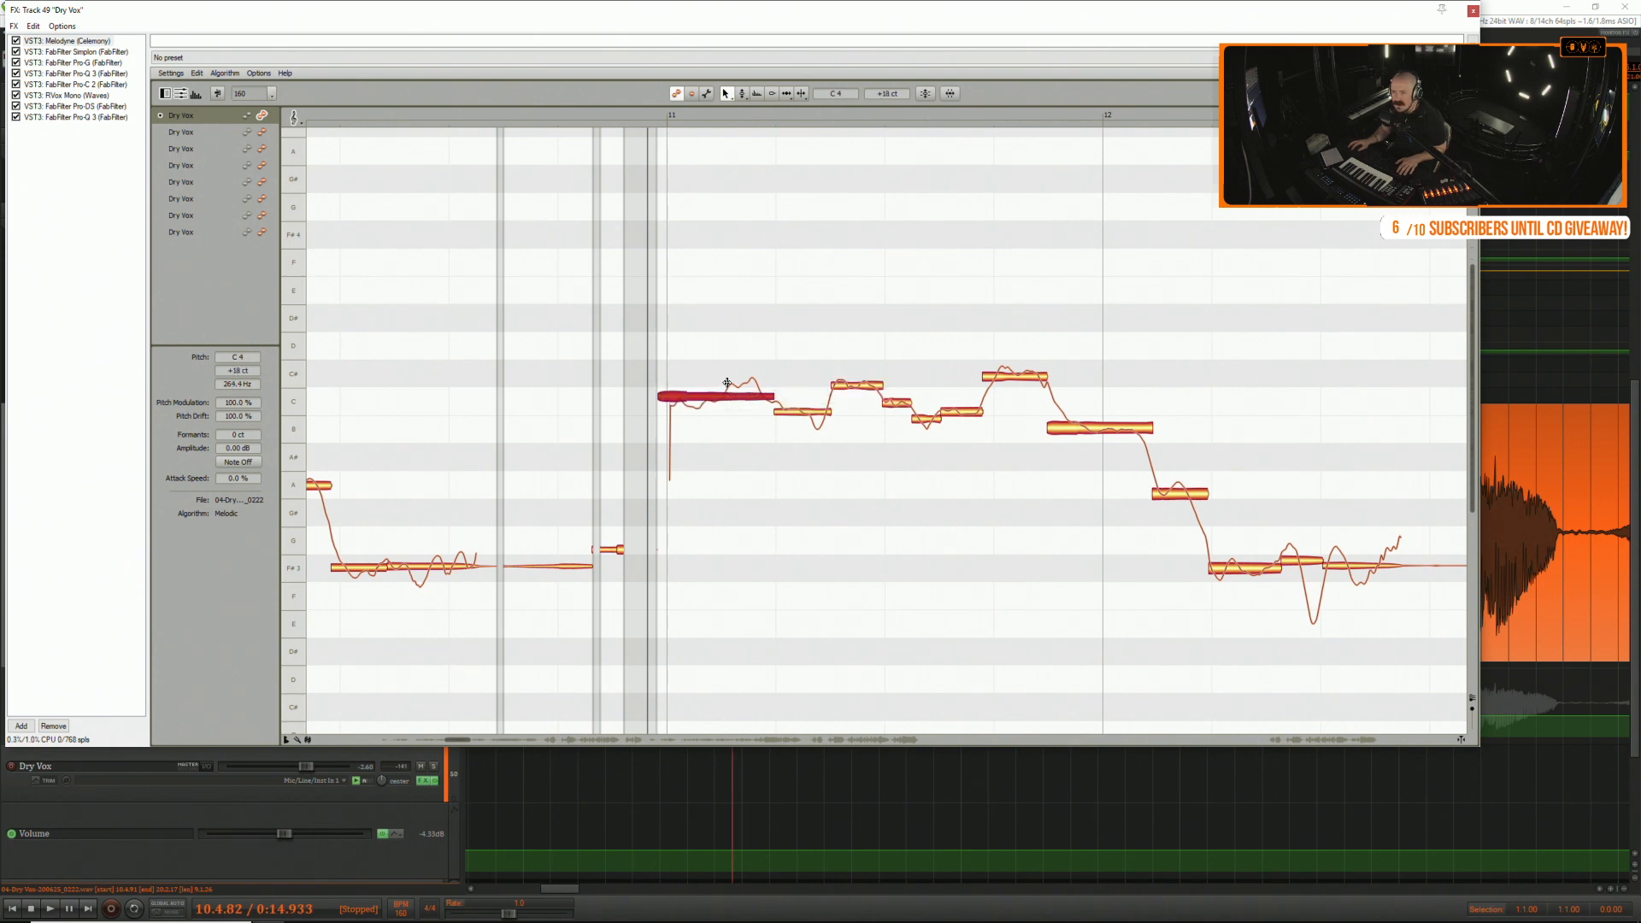
{"action": "double_click", "coordinate": [727, 386]}
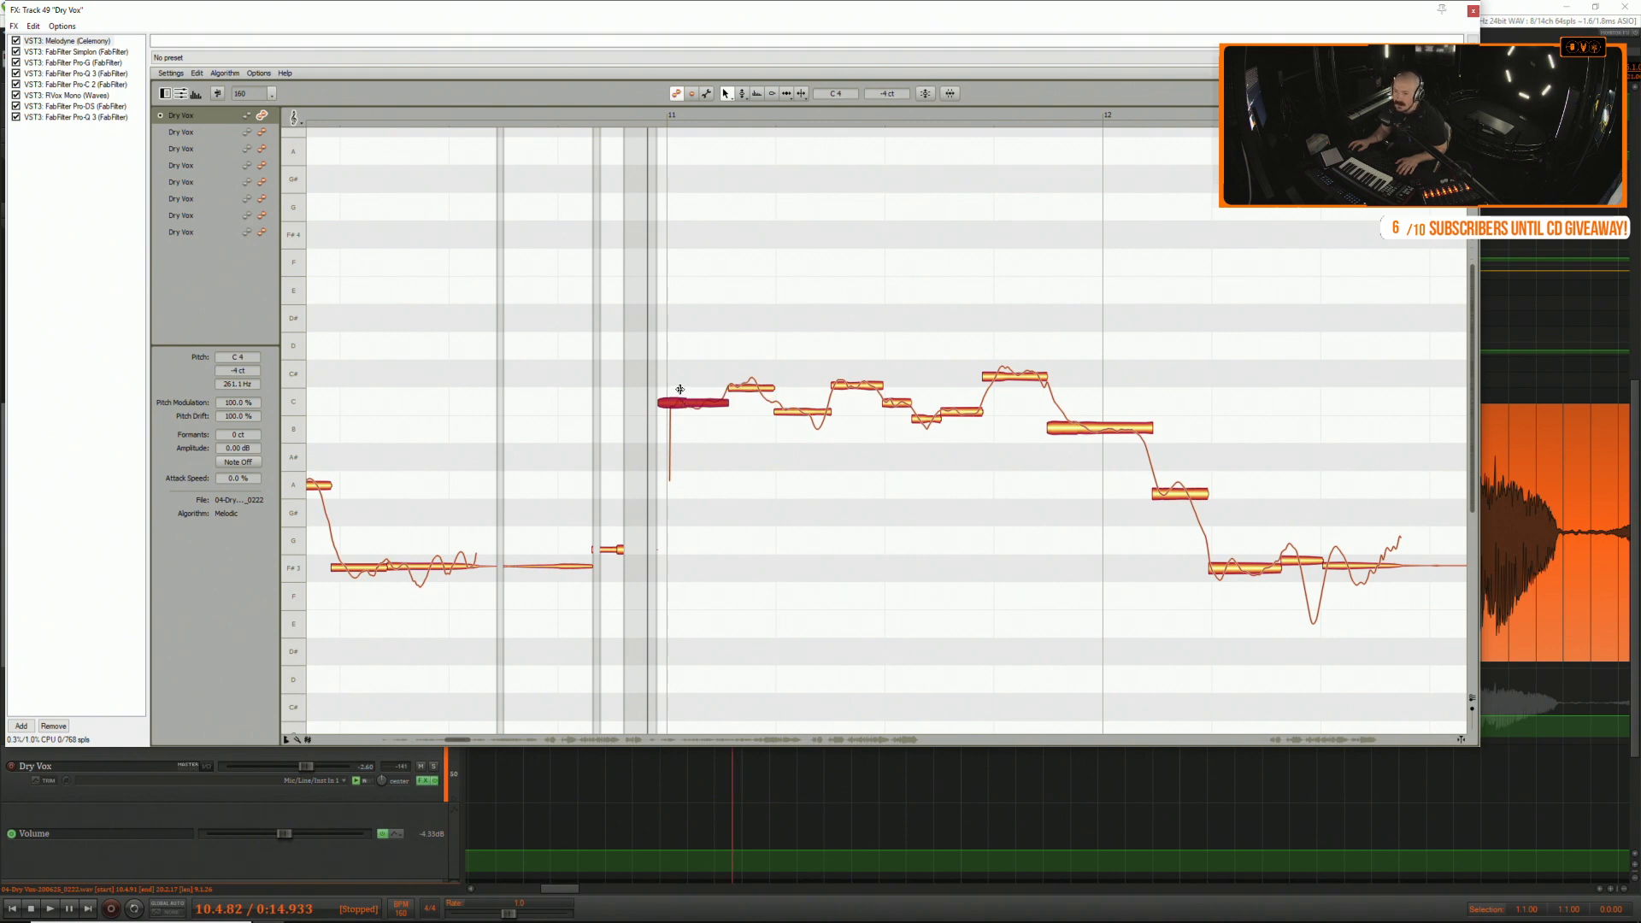
{"action": "left_click", "coordinate": [699, 373]}
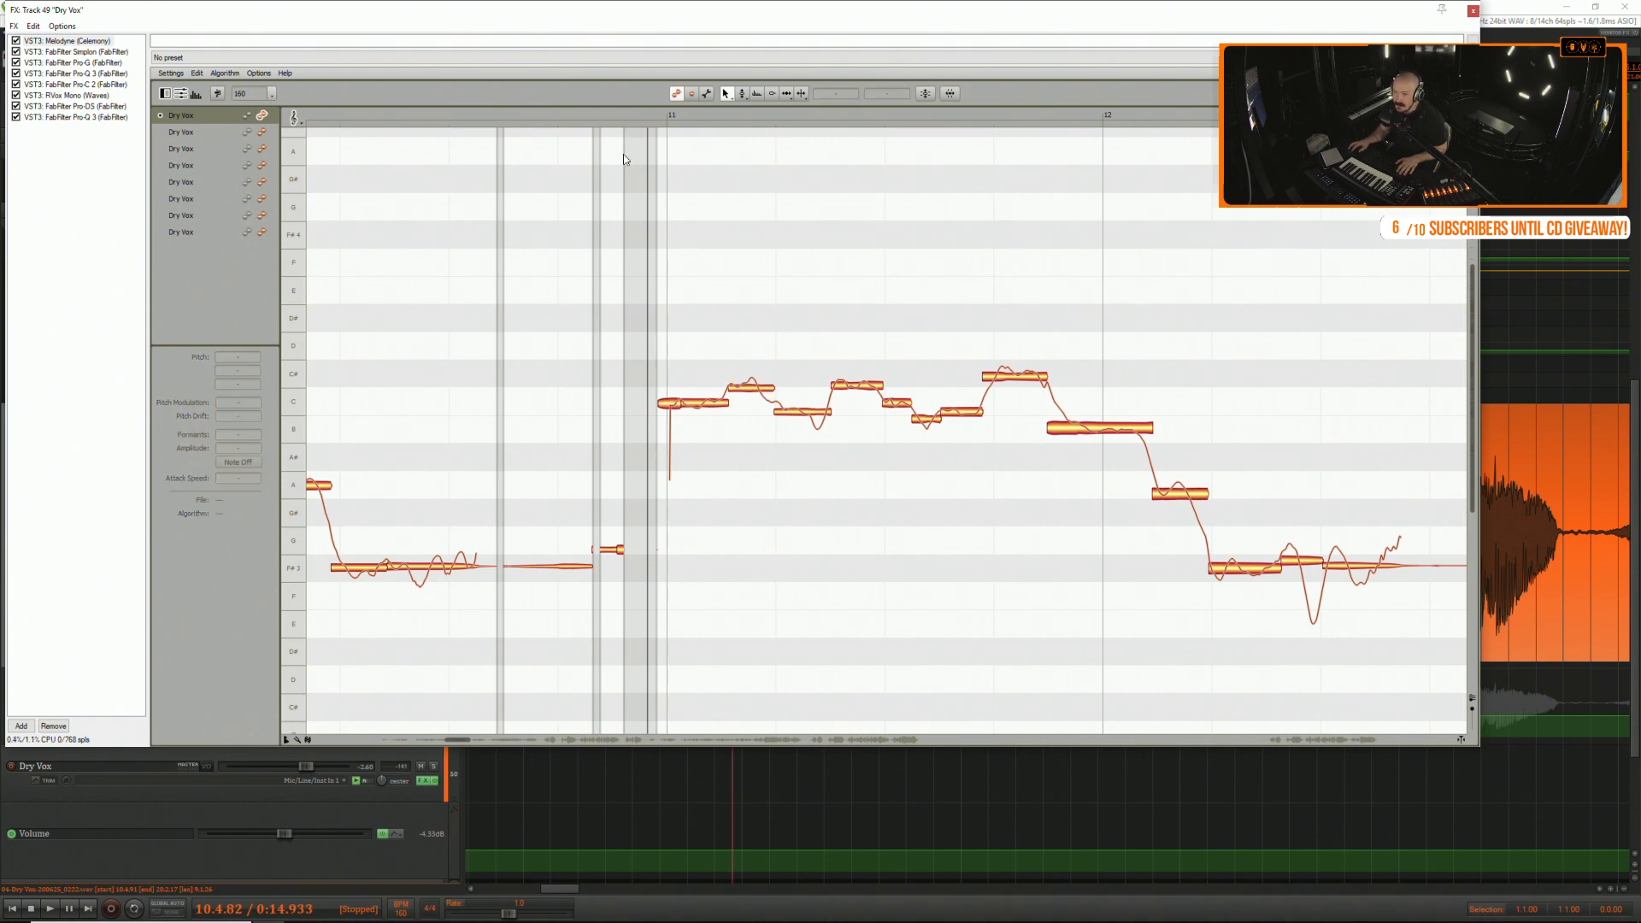
Audition the bar 11 phrase, raise its sixth segment closer to C4 and set the seventh segment to C#4 -28 ct.
{"action": "left_click", "coordinate": [525, 115]}
{"action": "key", "text": "space"}
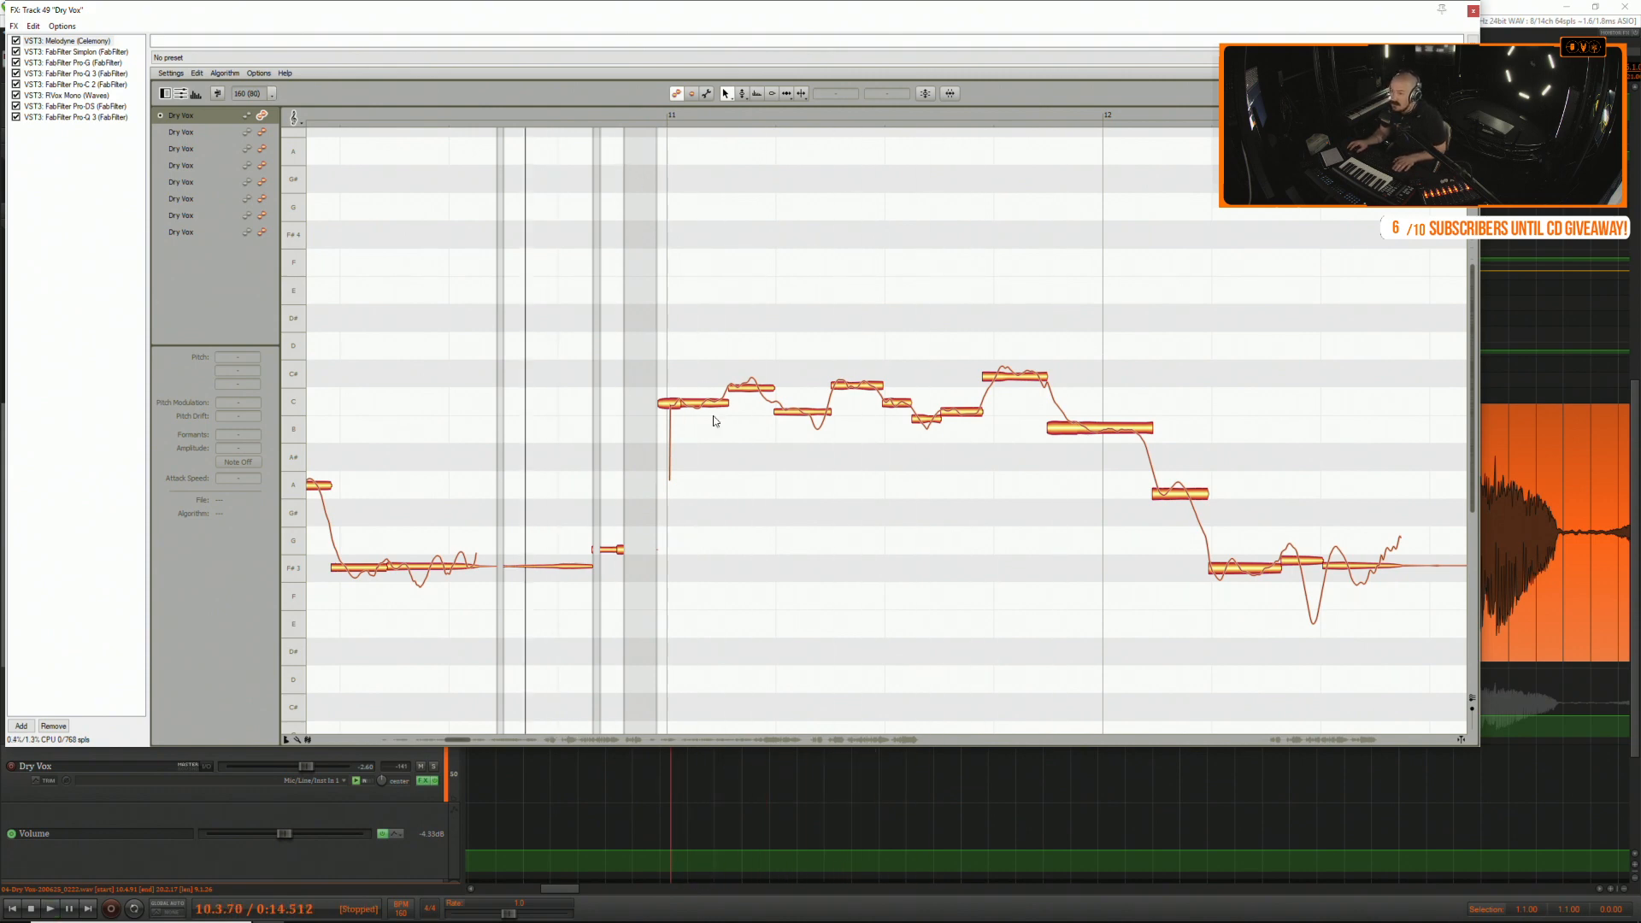
{"action": "key", "text": "space"}
{"action": "left_click", "coordinate": [927, 421]}
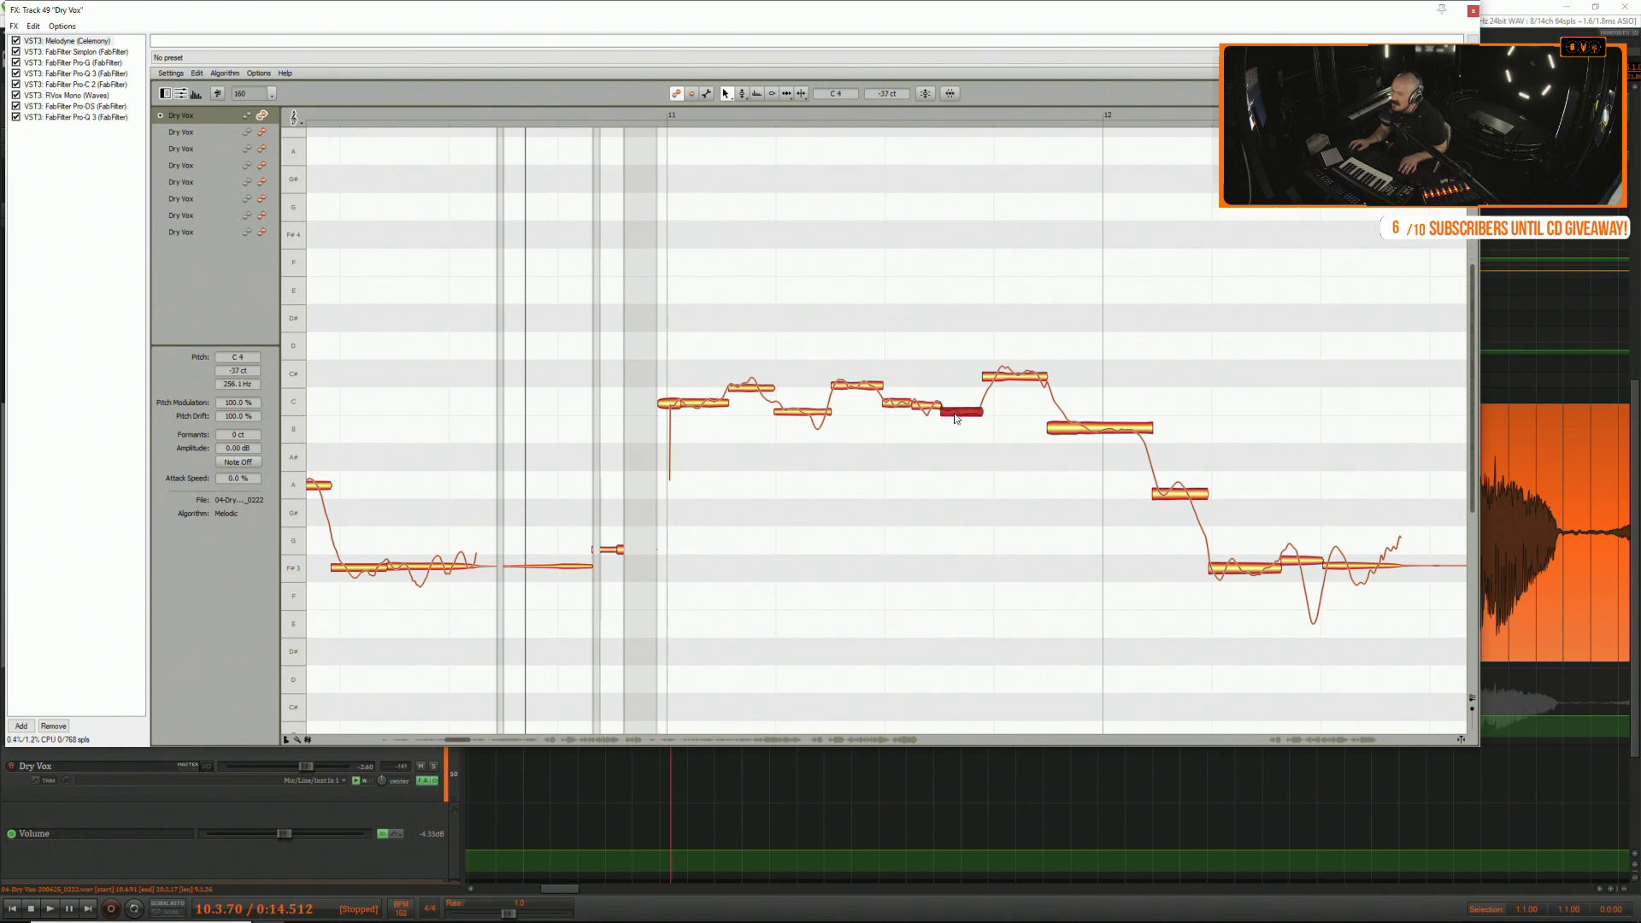
{"action": "key", "text": "space"}
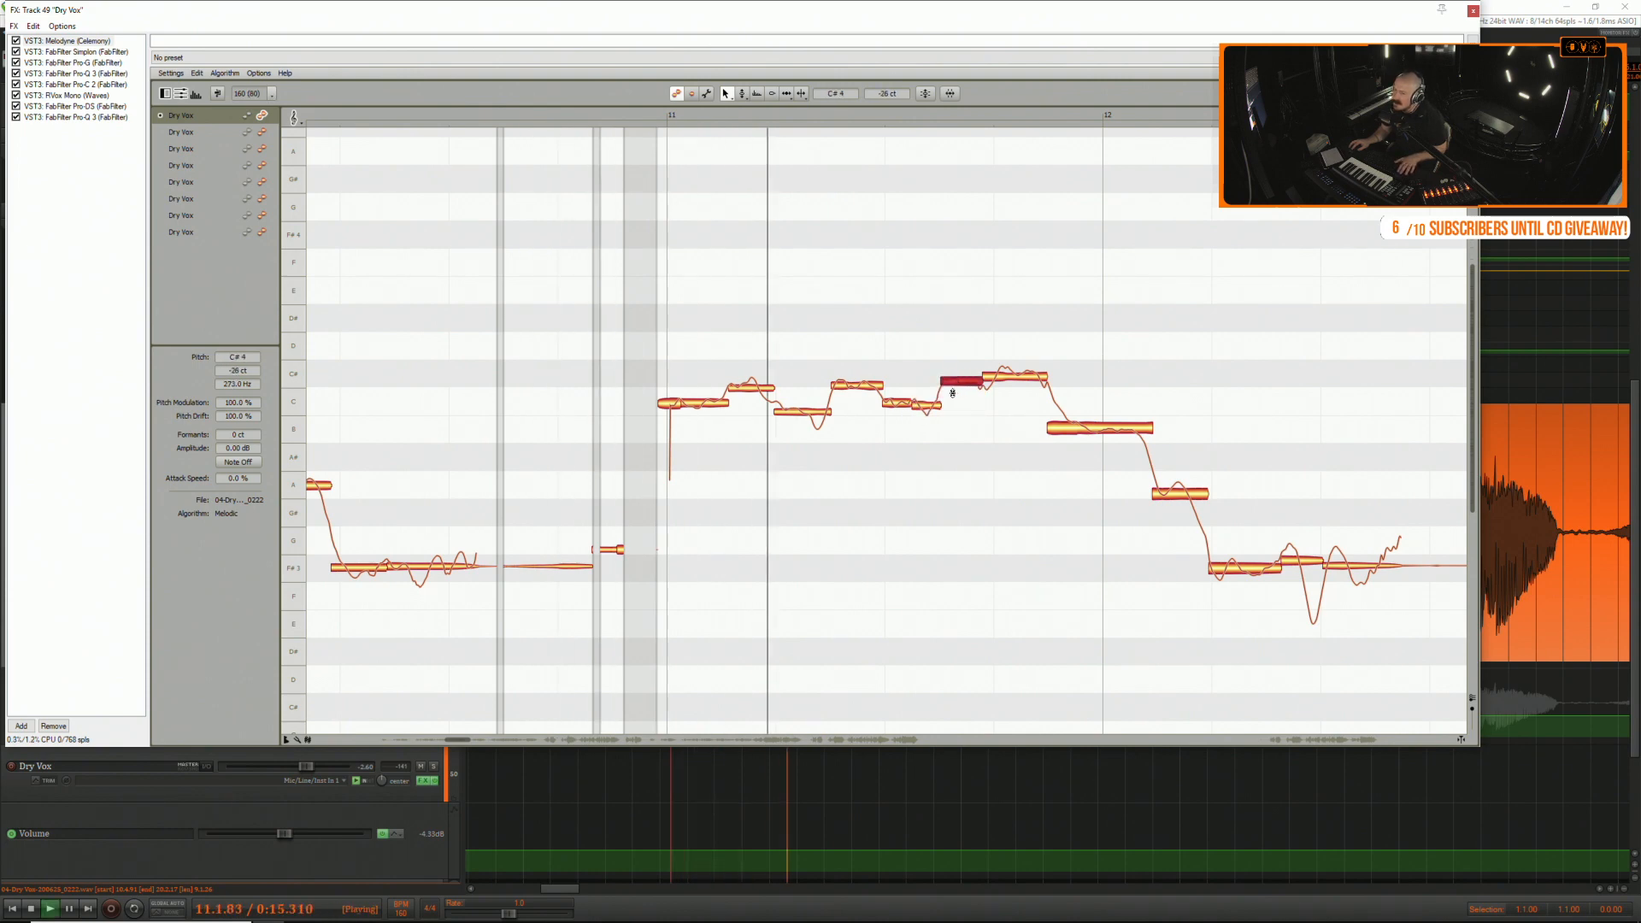
{"action": "key", "text": "space"}
Lower the eighth segment of the bar 11 phrase to C#4 -39 ct while auditioning the result.
{"action": "left_click", "coordinate": [1013, 381]}
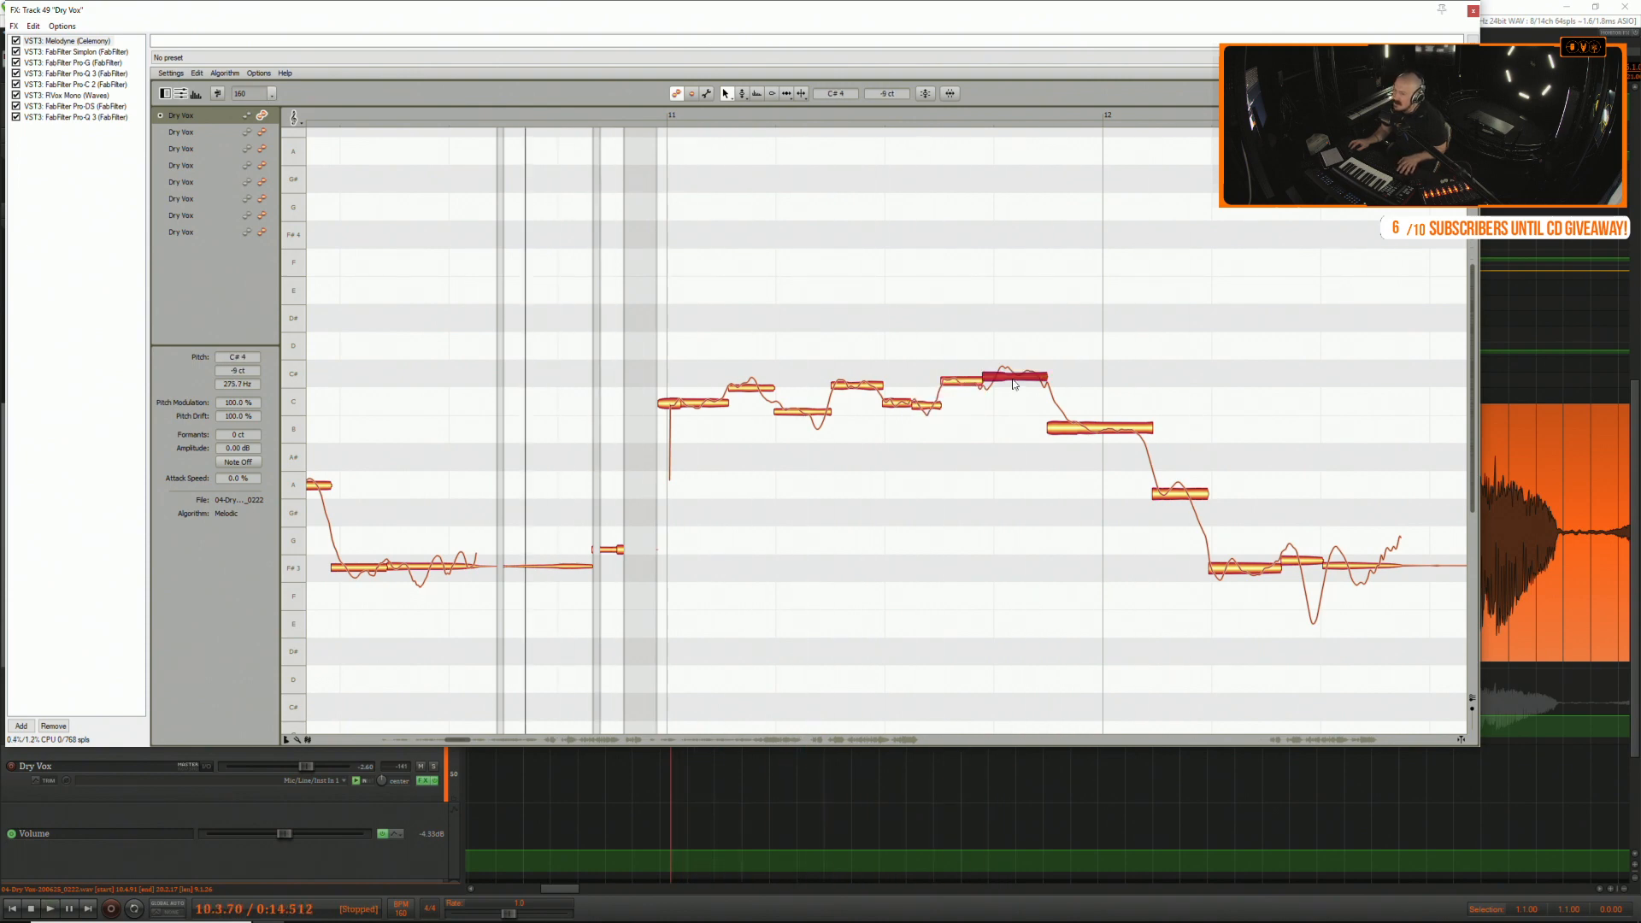
{"action": "key", "text": "space"}
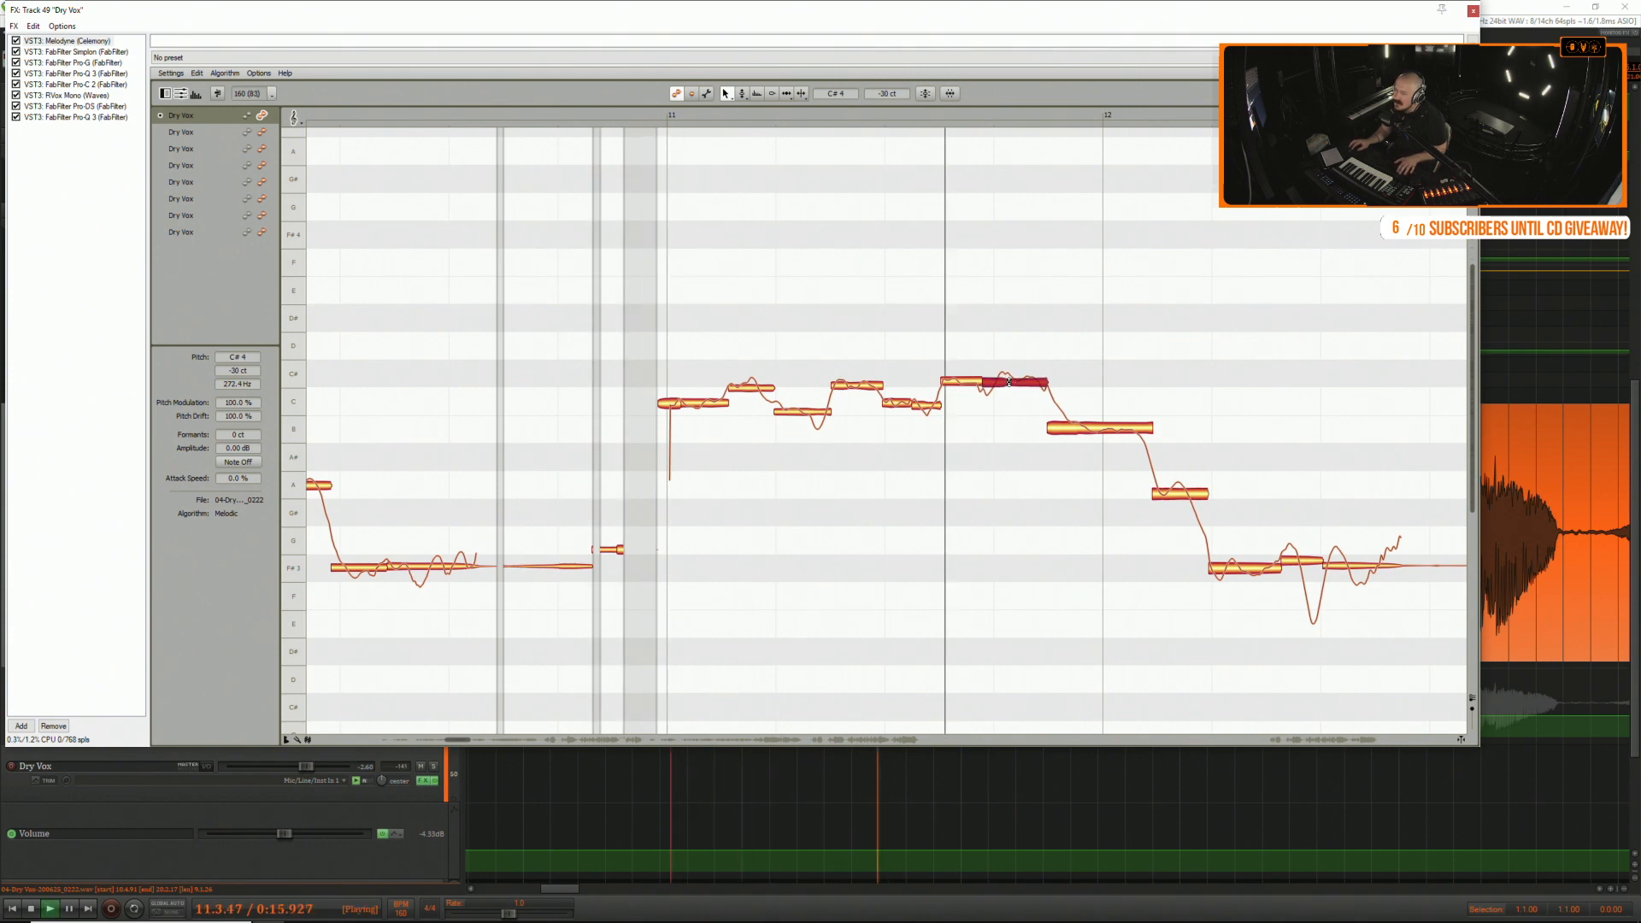
{"action": "left_click_drag", "start_coordinate": [1007, 383], "coordinate": [1022, 386]}
{"action": "key", "text": "space"}
{"action": "key", "text": "space"}
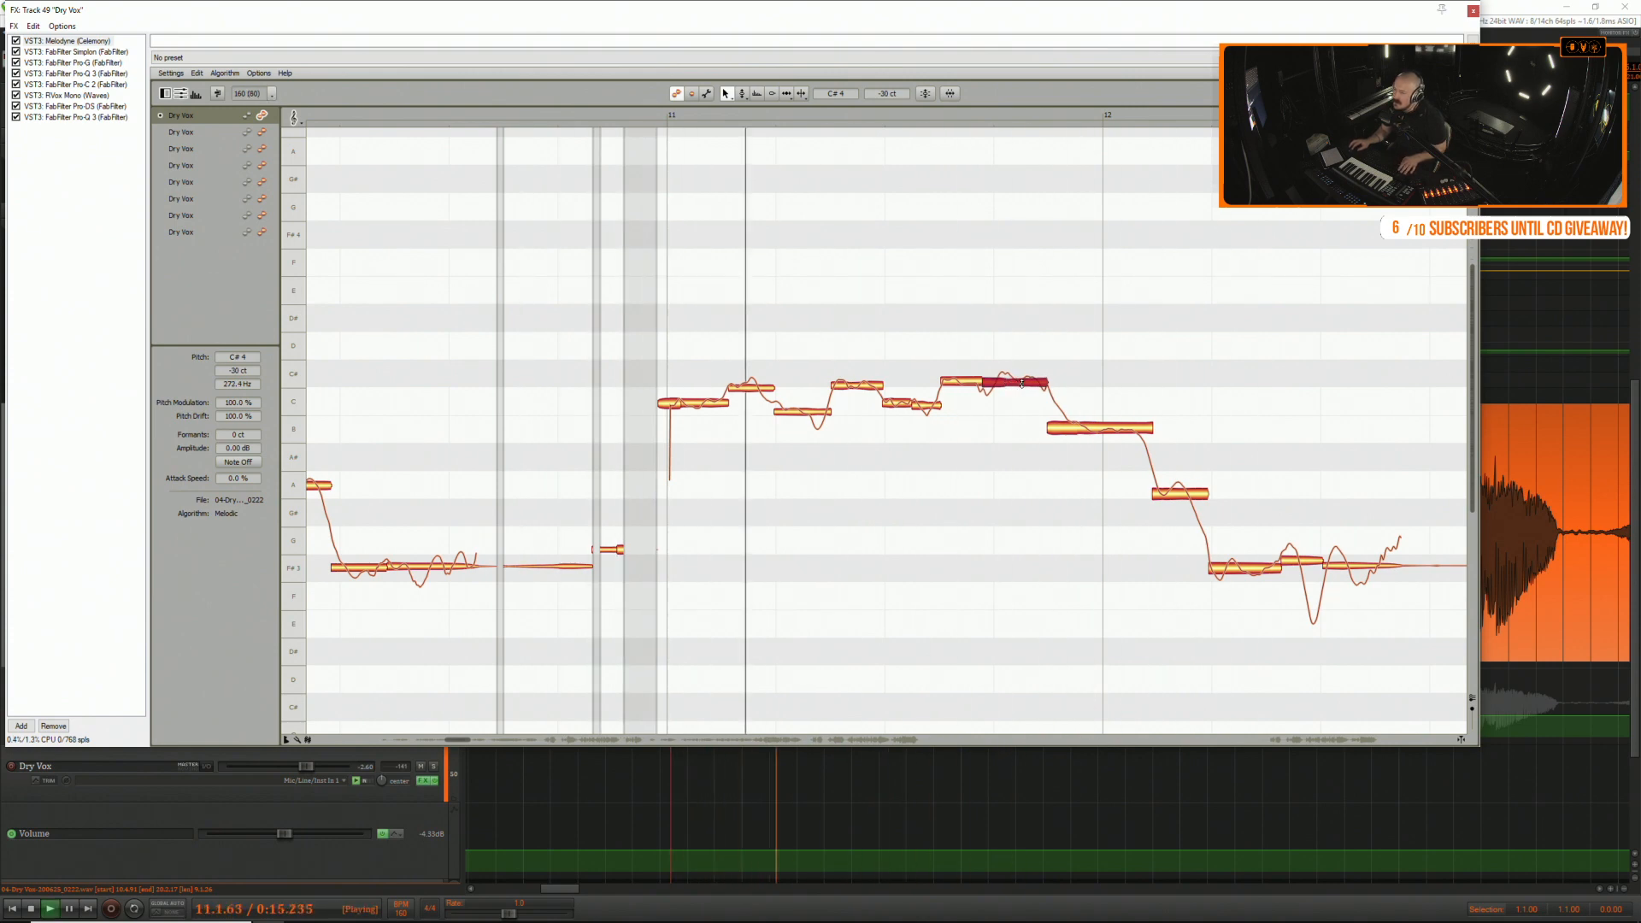
{"action": "key", "text": "space"}
{"action": "key", "text": "space"}
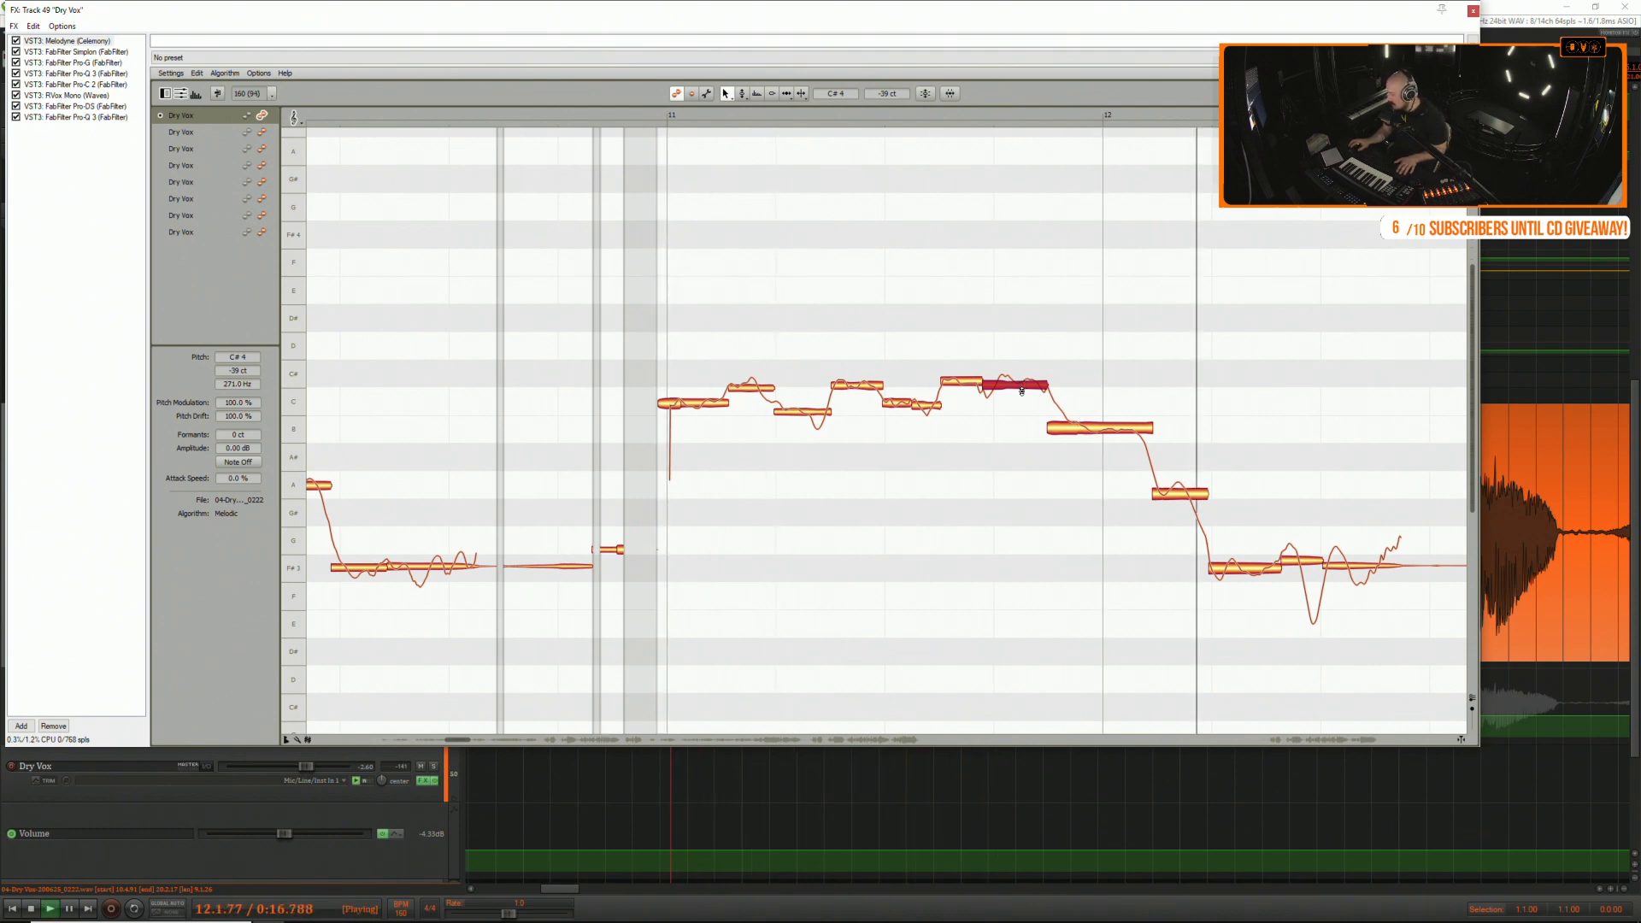
{"action": "key", "text": "space"}
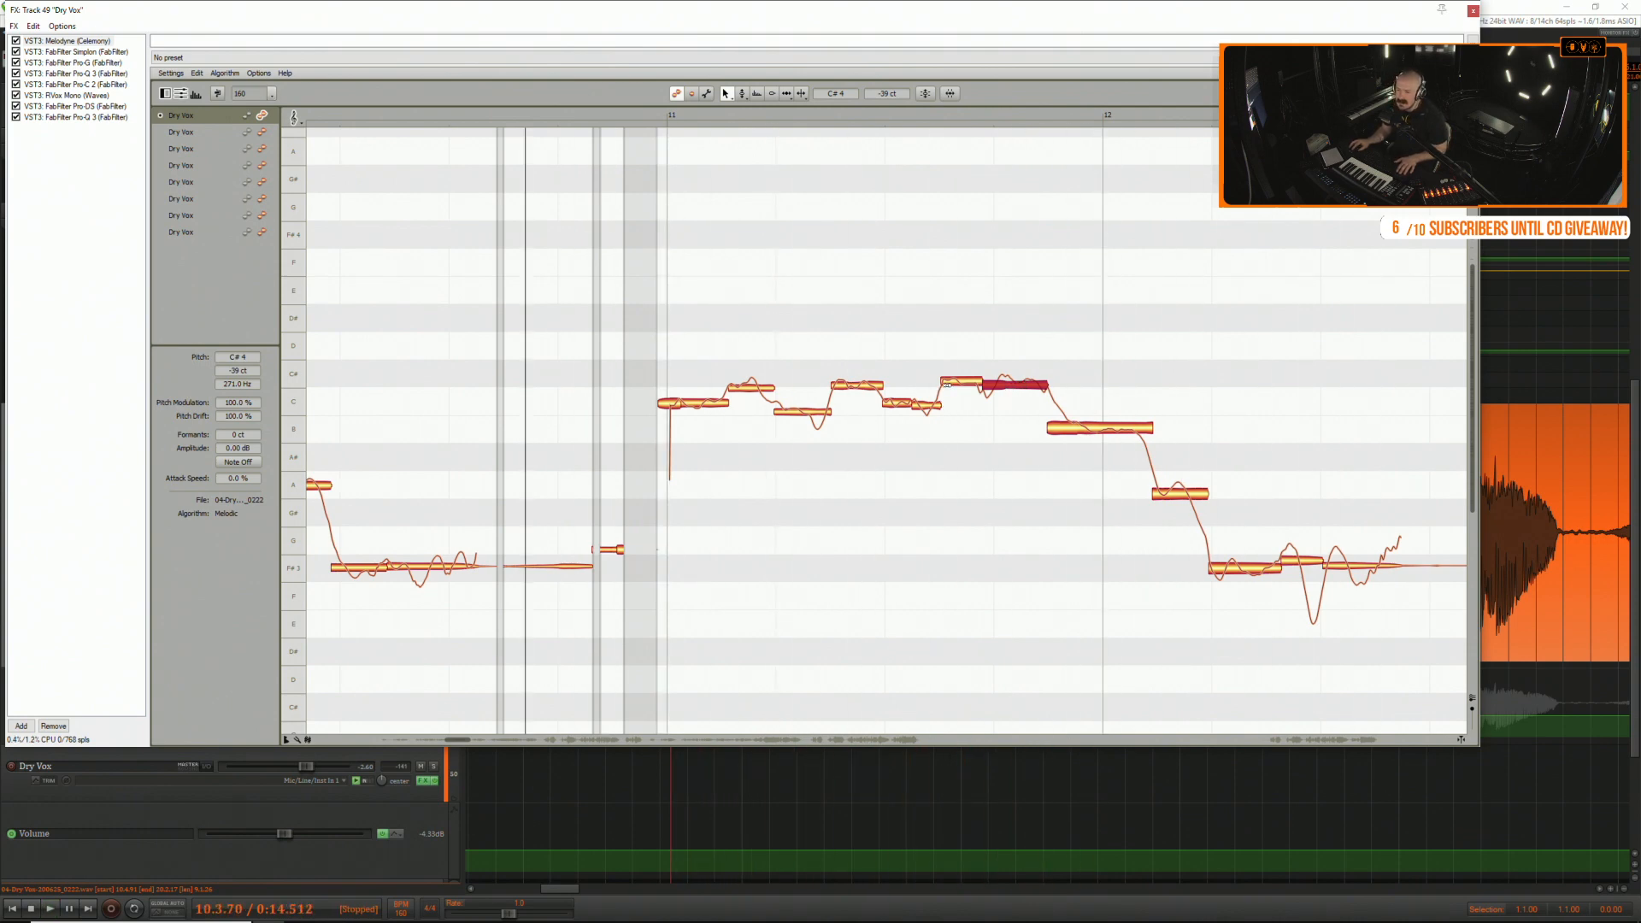
{"action": "key", "text": "space"}
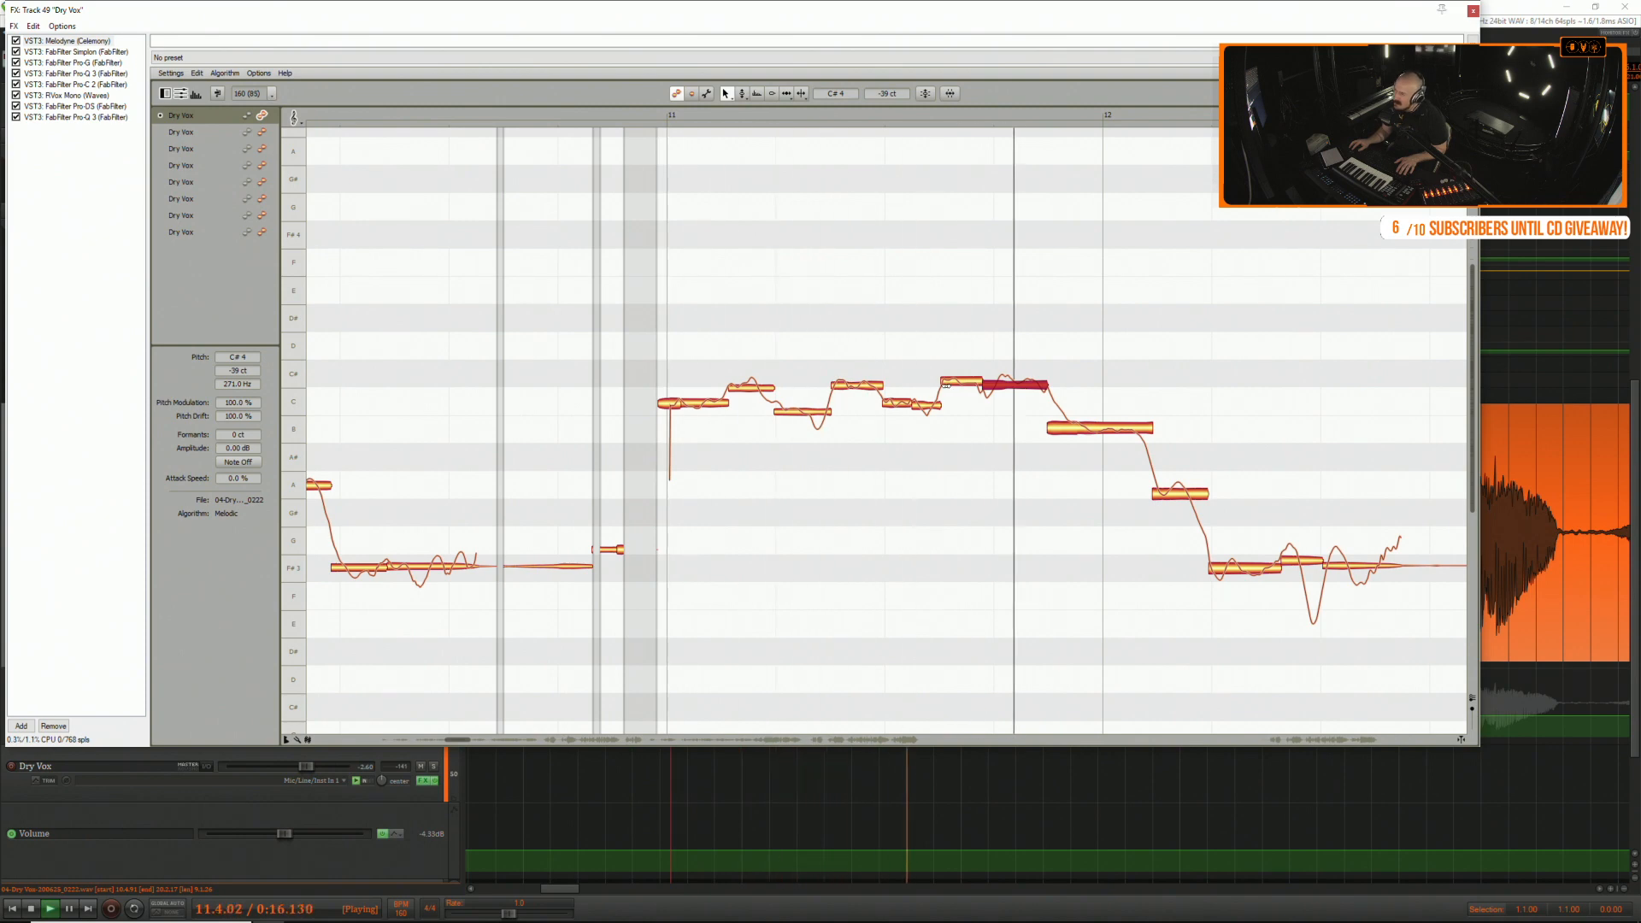
{"action": "key", "text": "space"}
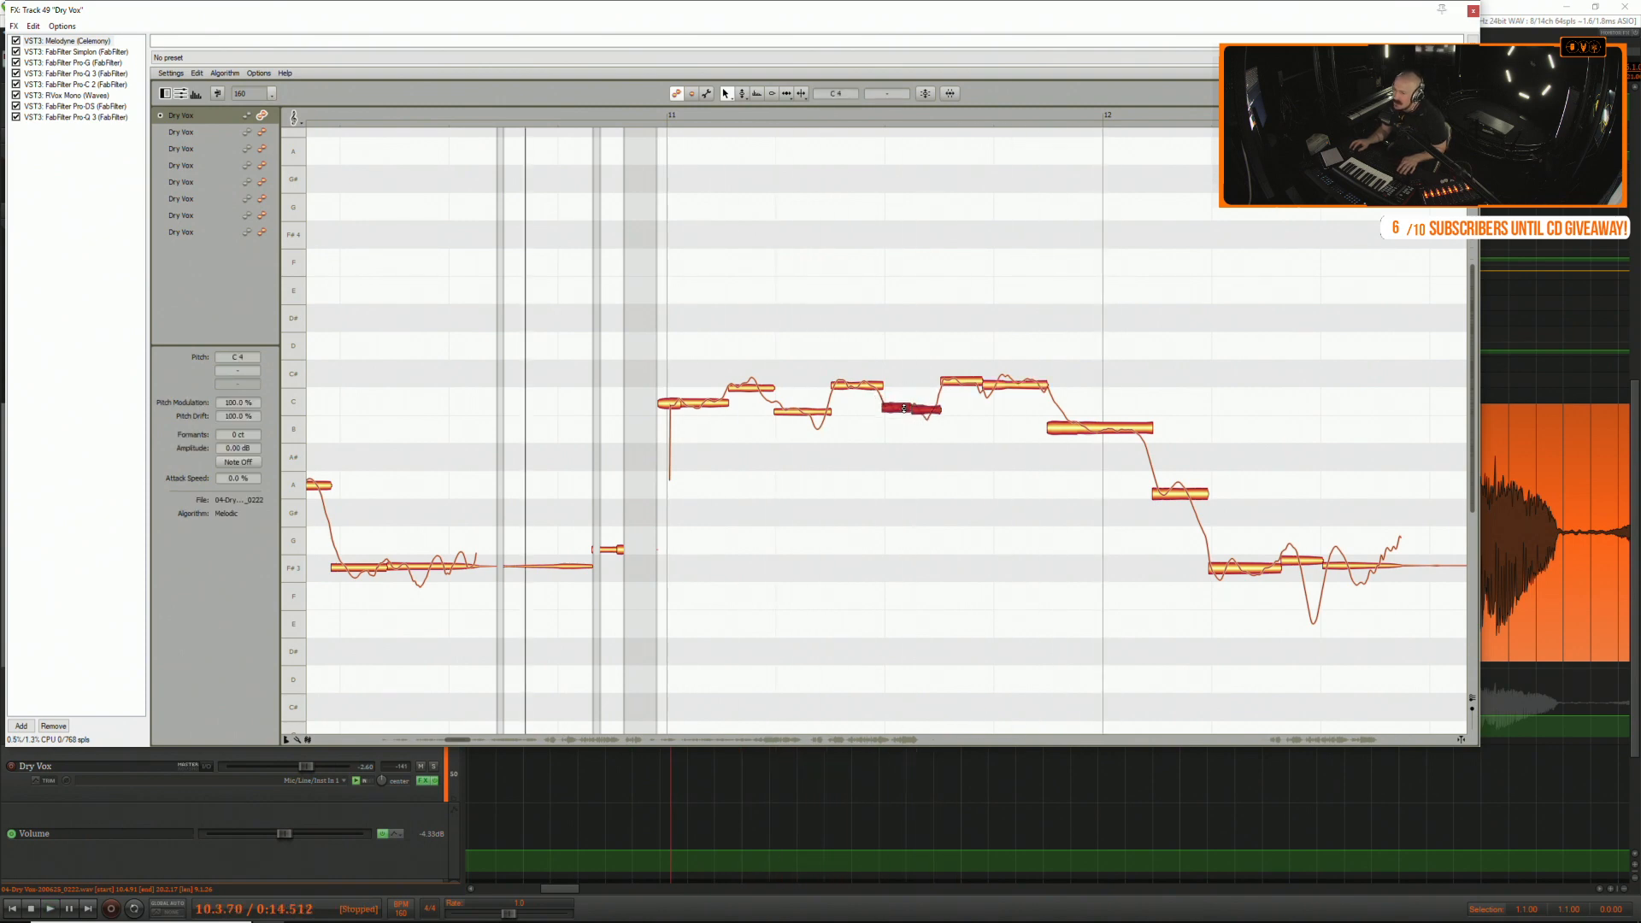
Try the adjoining fifth and sixth segments slightly lower within C4 while auditioning, and raise them back.
{"action": "key", "text": "space"}
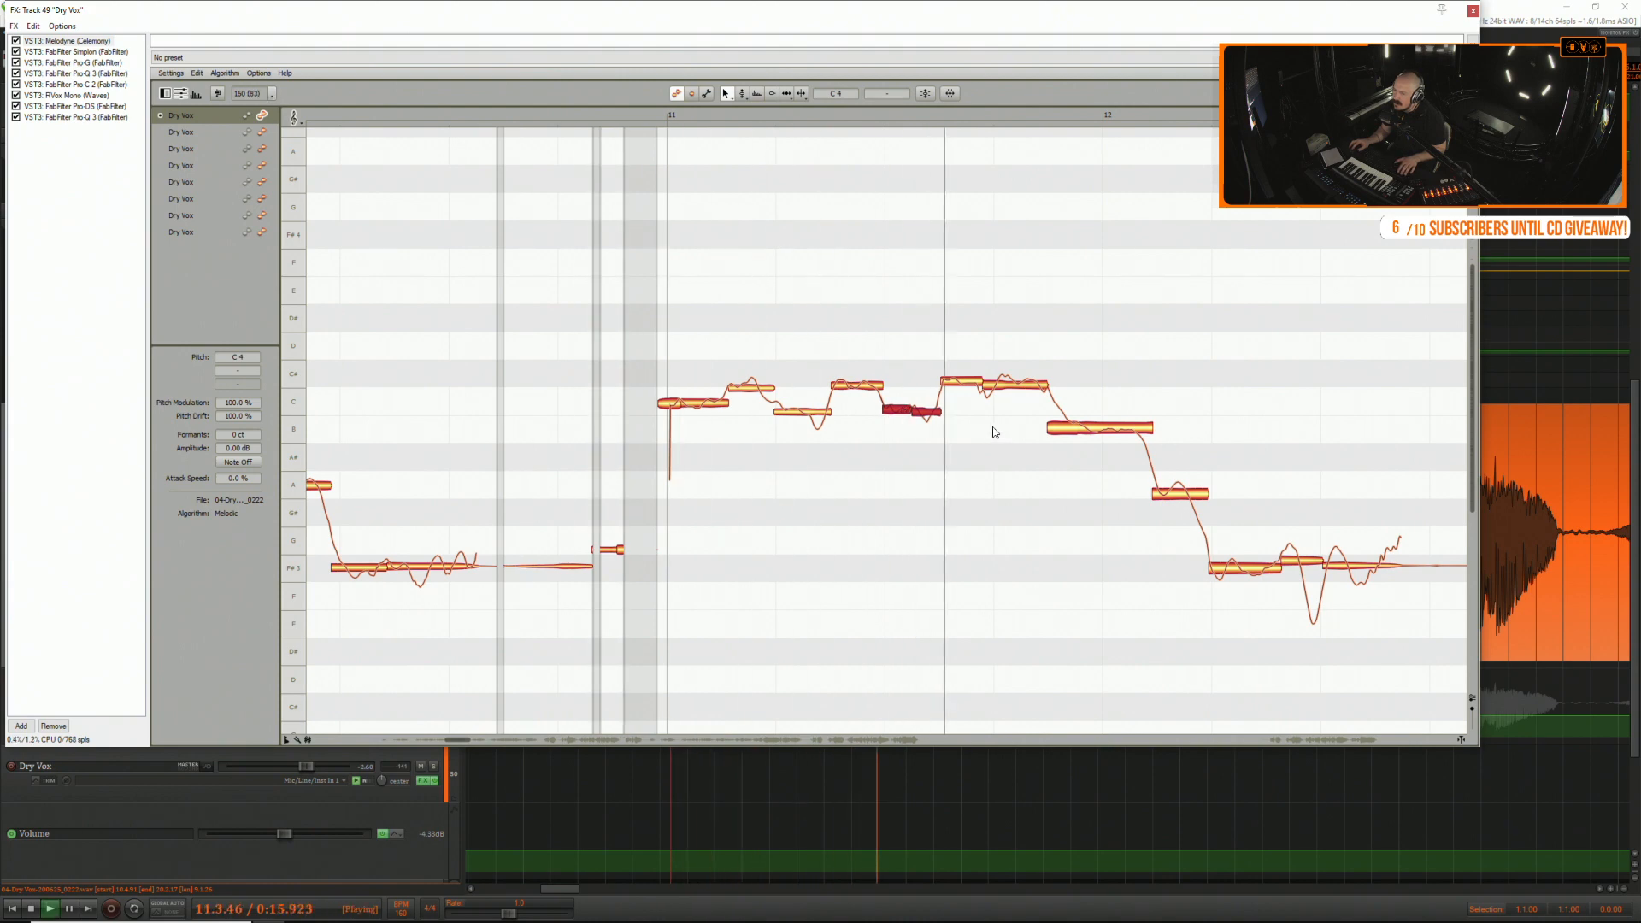
{"action": "key", "text": "space"}
{"action": "key", "text": "space"}
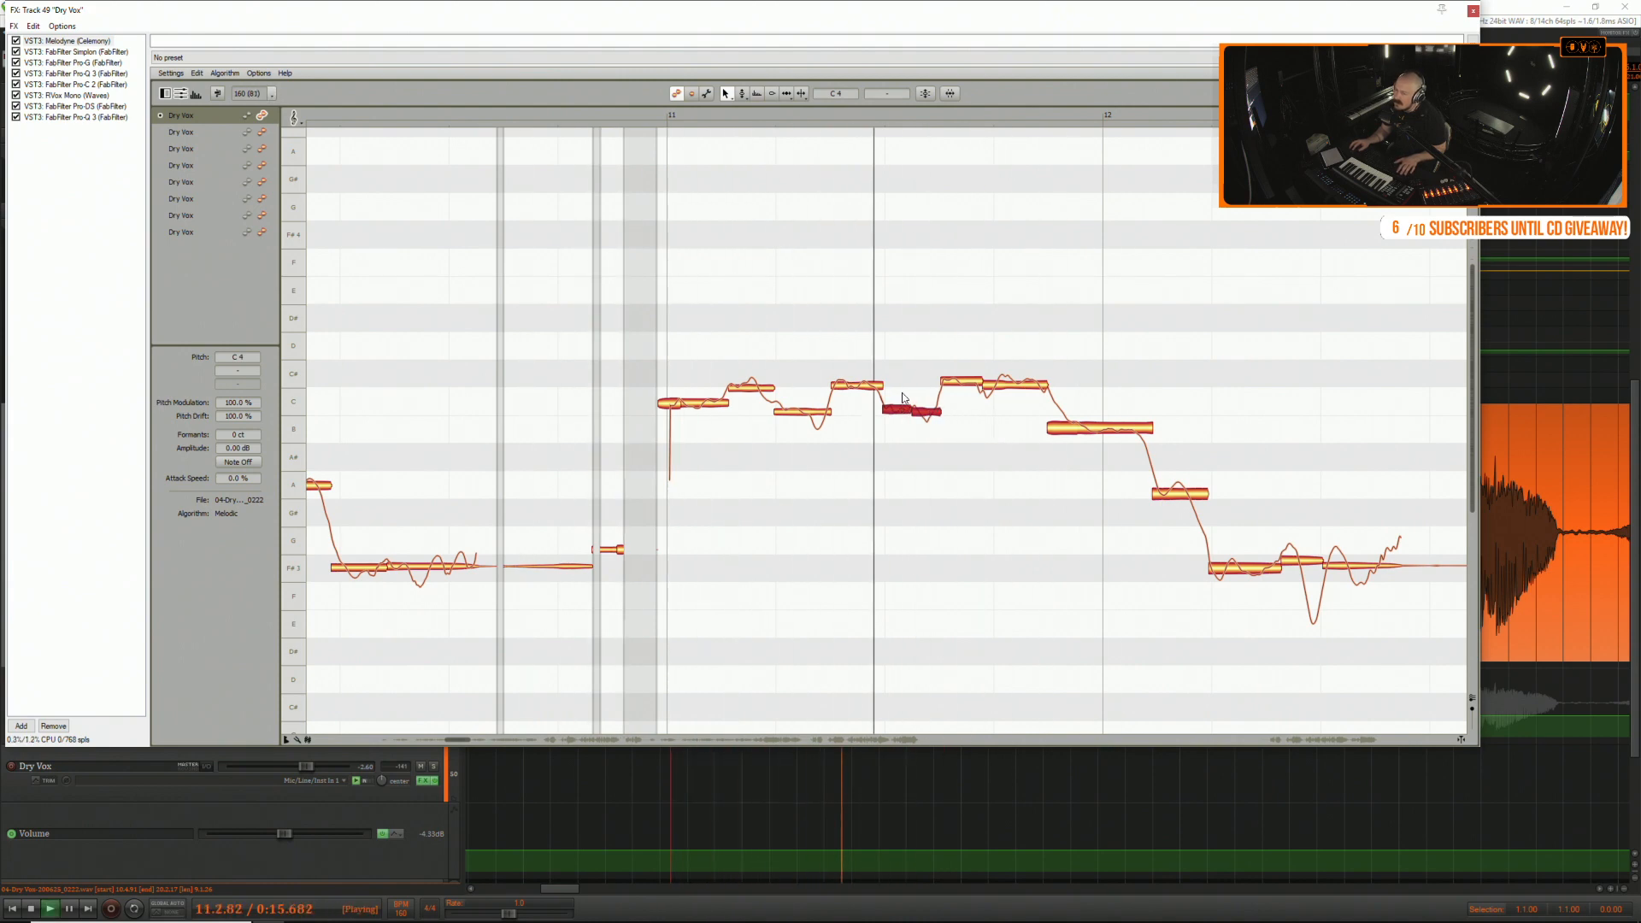
{"action": "key", "text": "space"}
{"action": "left_click_drag", "start_coordinate": [912, 401], "coordinate": [908, 391]}
{"action": "key", "text": "space"}
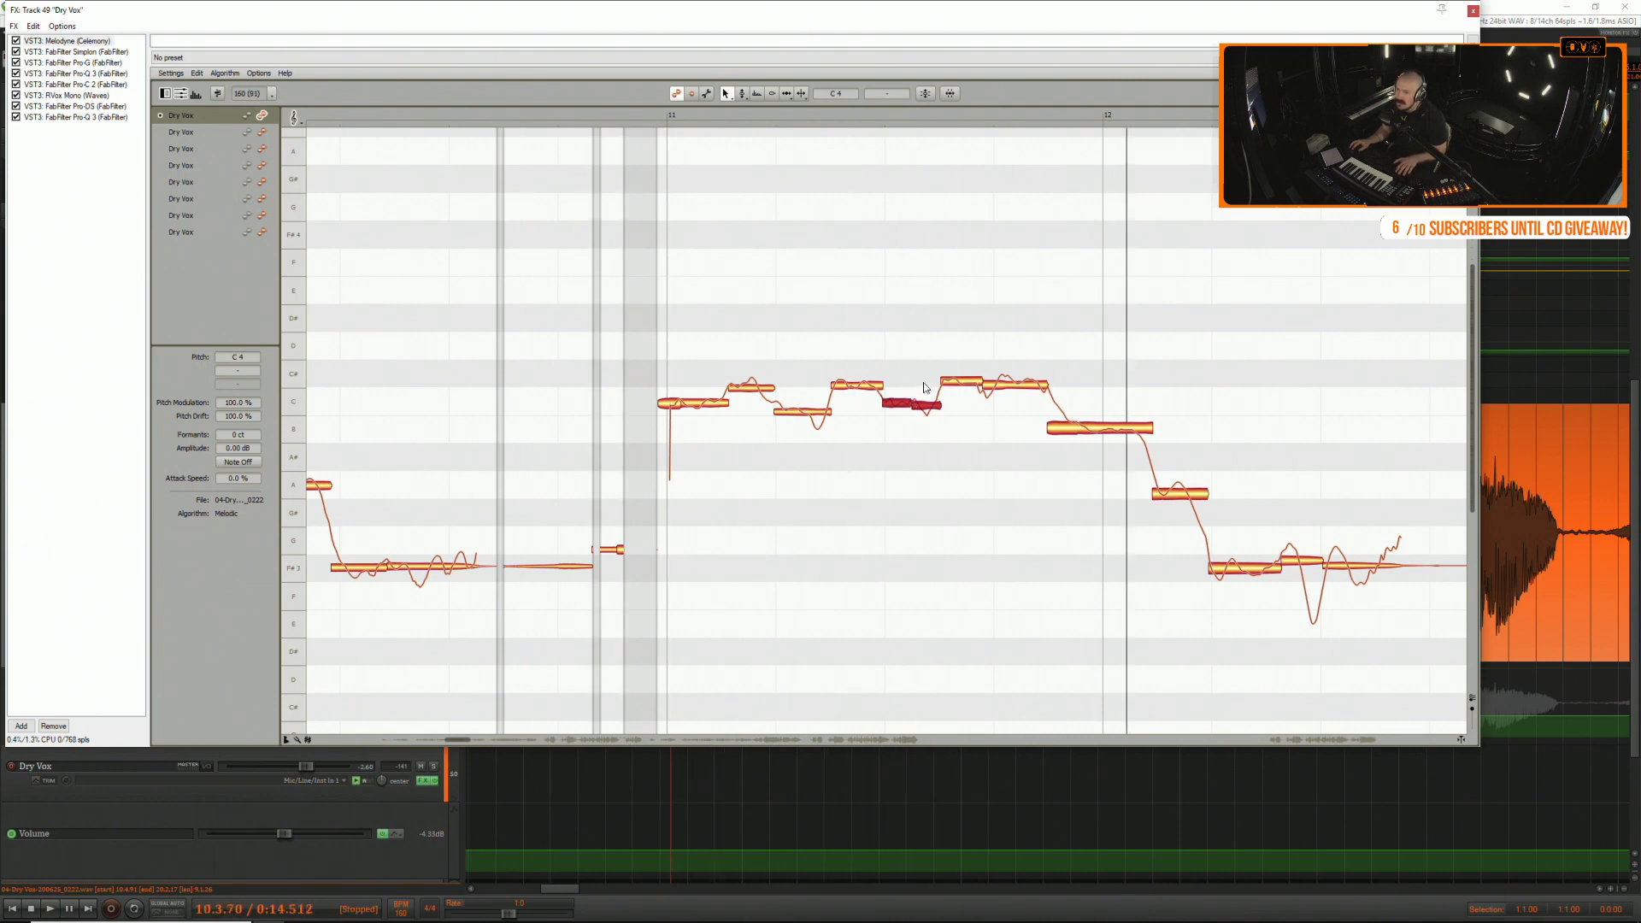
{"action": "key", "text": "space"}
Set the short sixth segment of the phrase to C4 -3 ct and audition it.
{"action": "left_click", "coordinate": [926, 407]}
{"action": "key", "text": "space"}
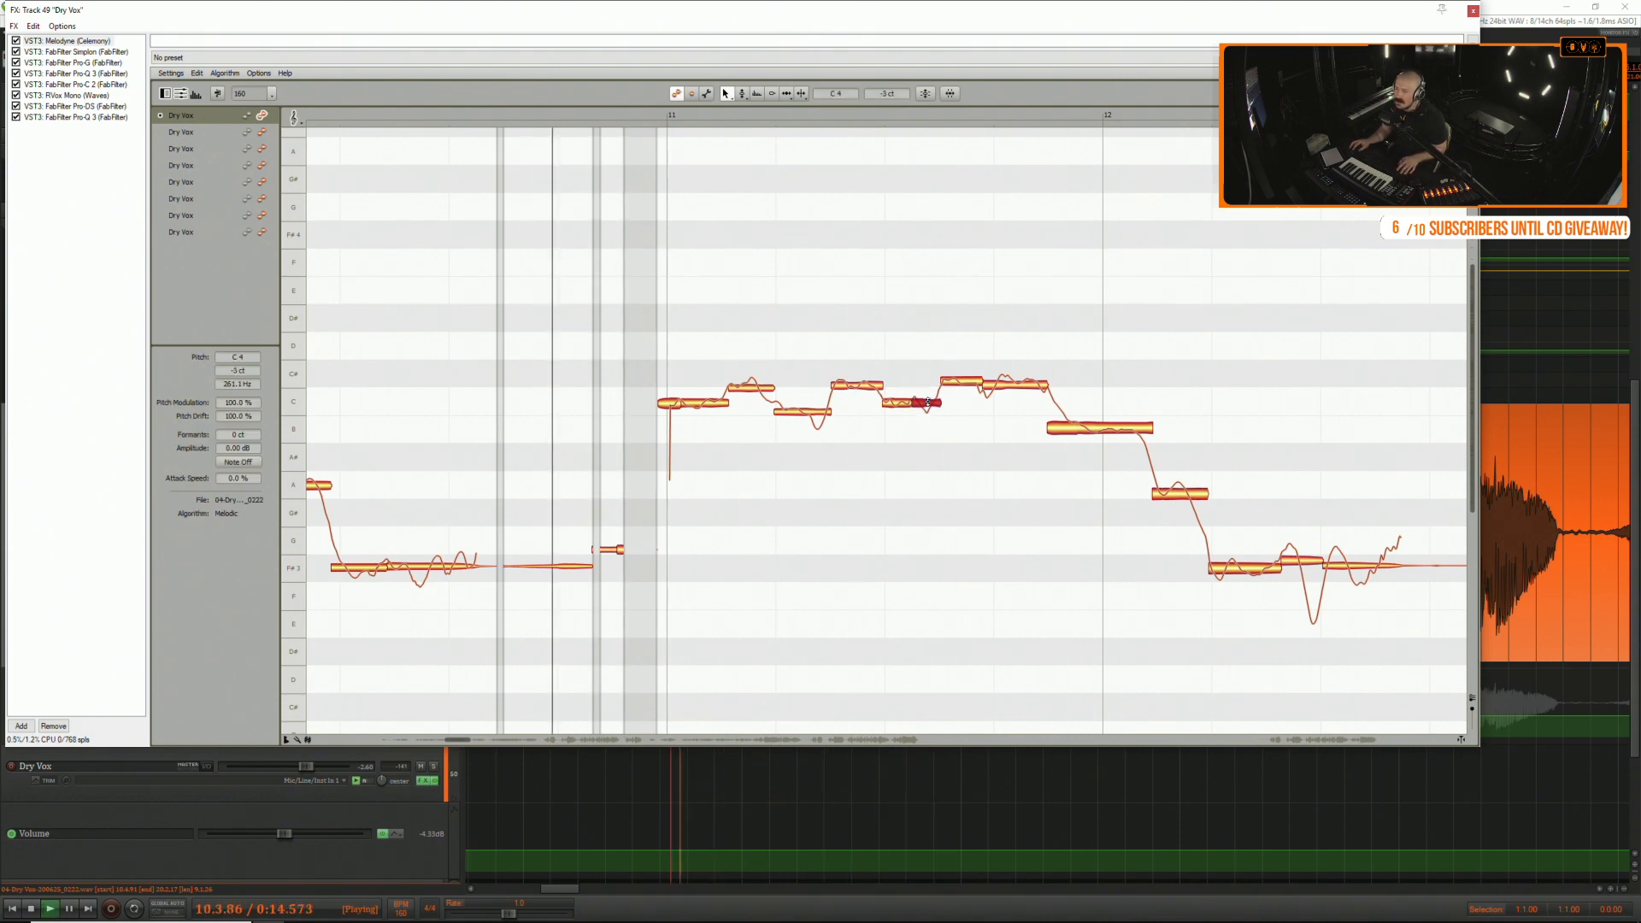
{"action": "key", "text": "space"}
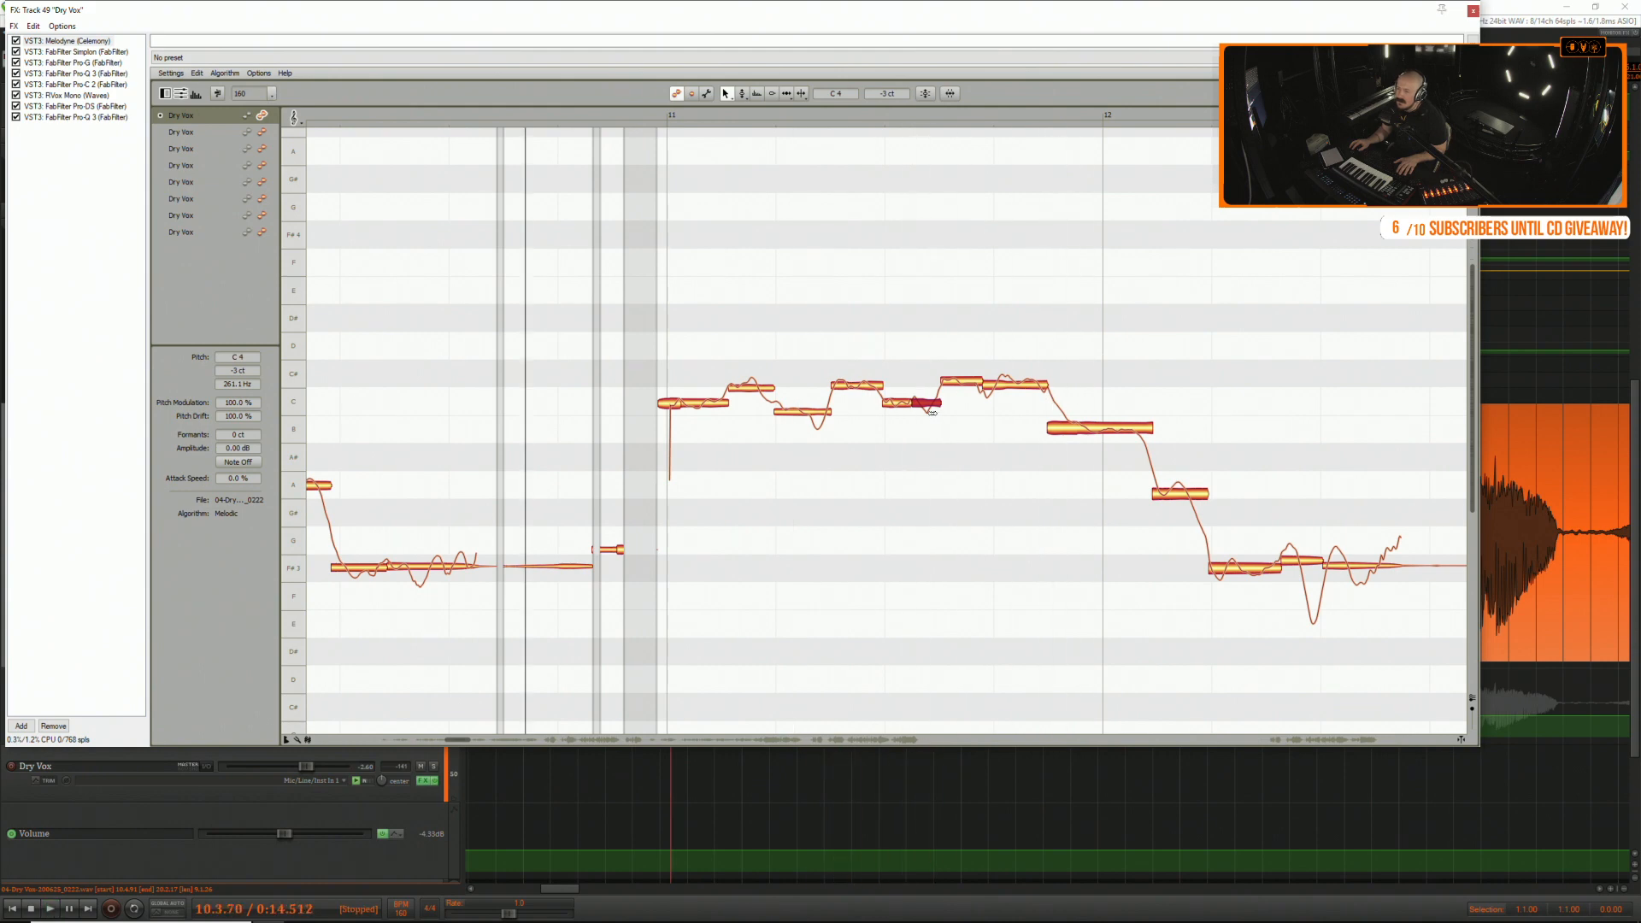
{"action": "key", "text": "space"}
{"action": "key", "text": "space"}
Lower the phrase's first, third, fifth and sixth segments from bar 11 to B3.
{"action": "left_click_drag", "start_coordinate": [698, 408], "coordinate": [800, 423]}
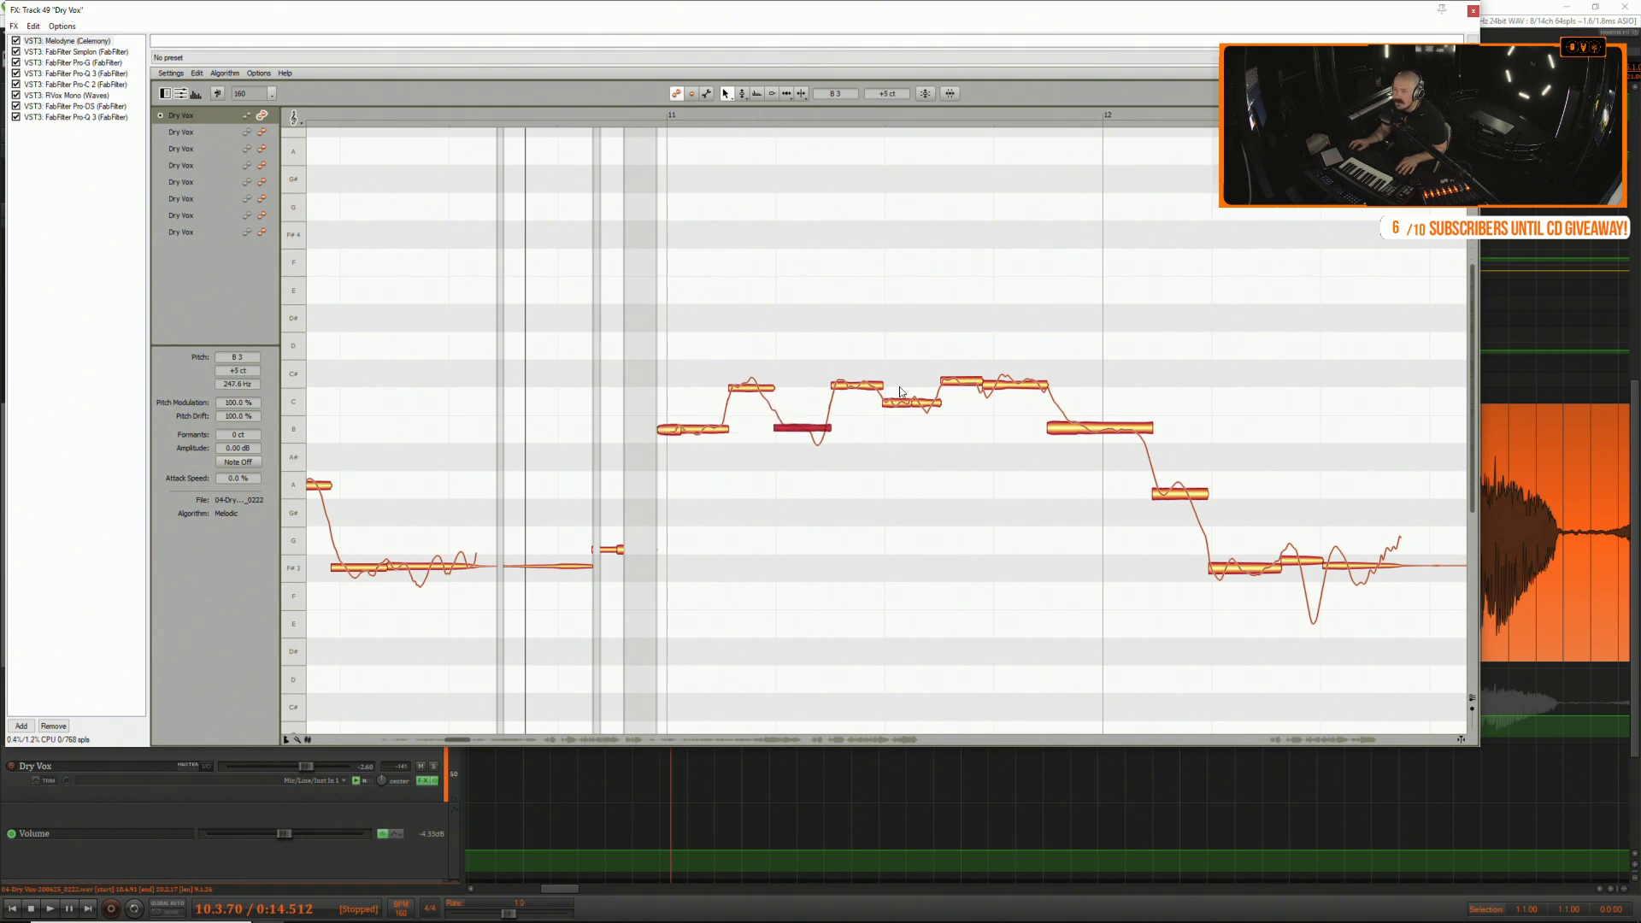
{"action": "left_click", "coordinate": [915, 402]}
{"action": "left_click_drag", "start_coordinate": [904, 411], "coordinate": [903, 431]}
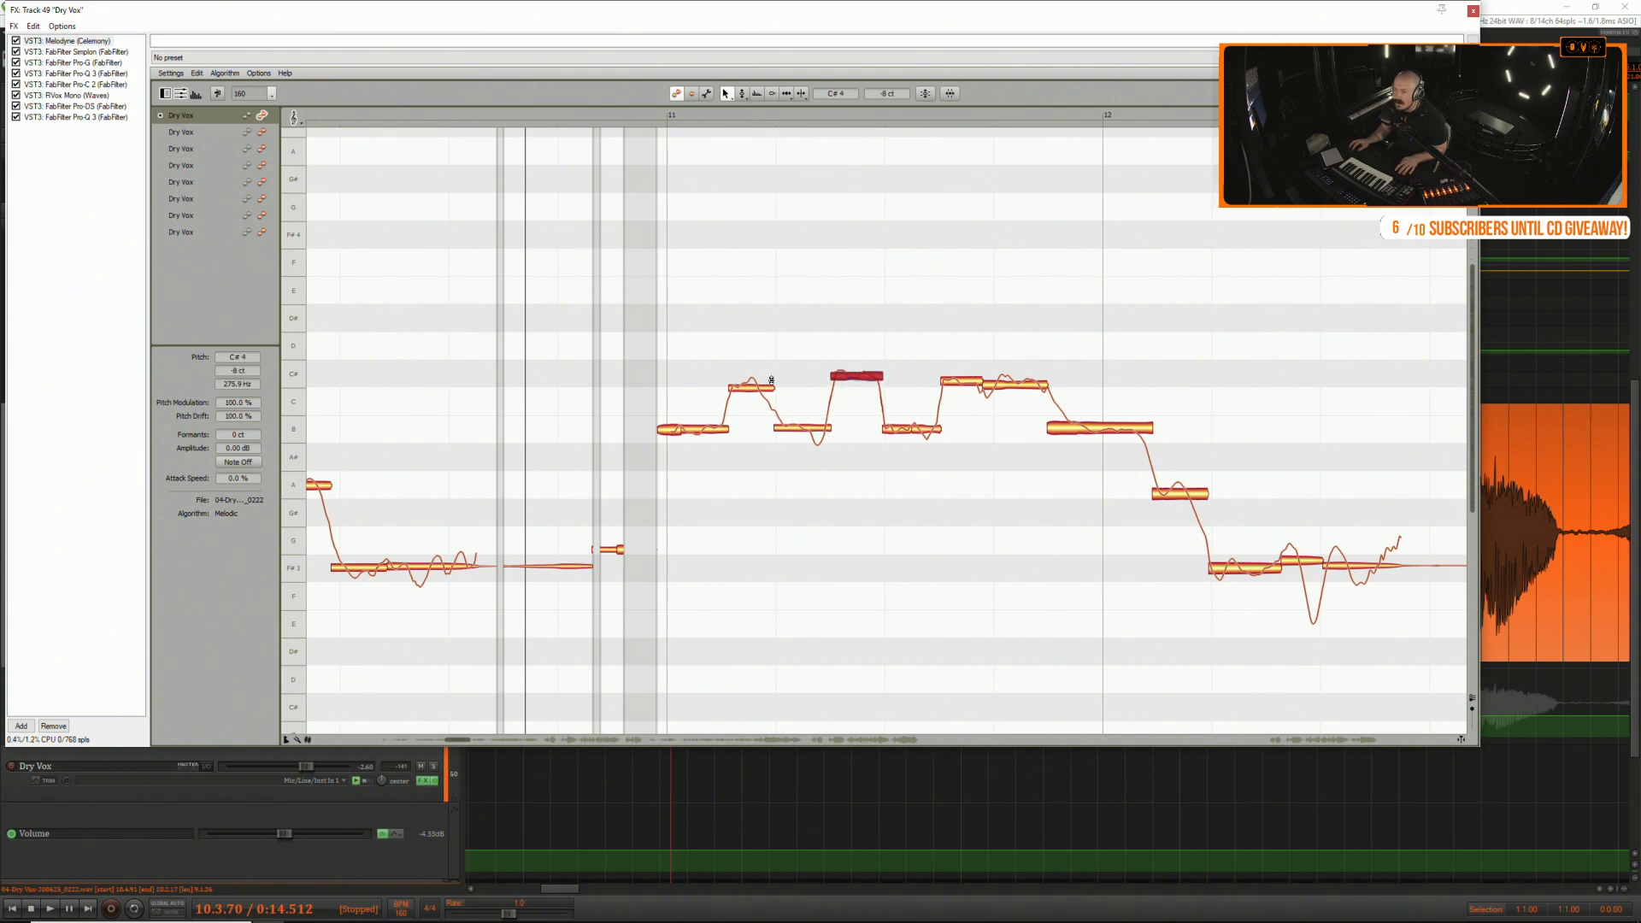
Raise the fourth segment of the phrase to C#4 -8 ct and the second segment to C#4 -18 ct.
{"action": "left_click", "coordinate": [761, 350]}
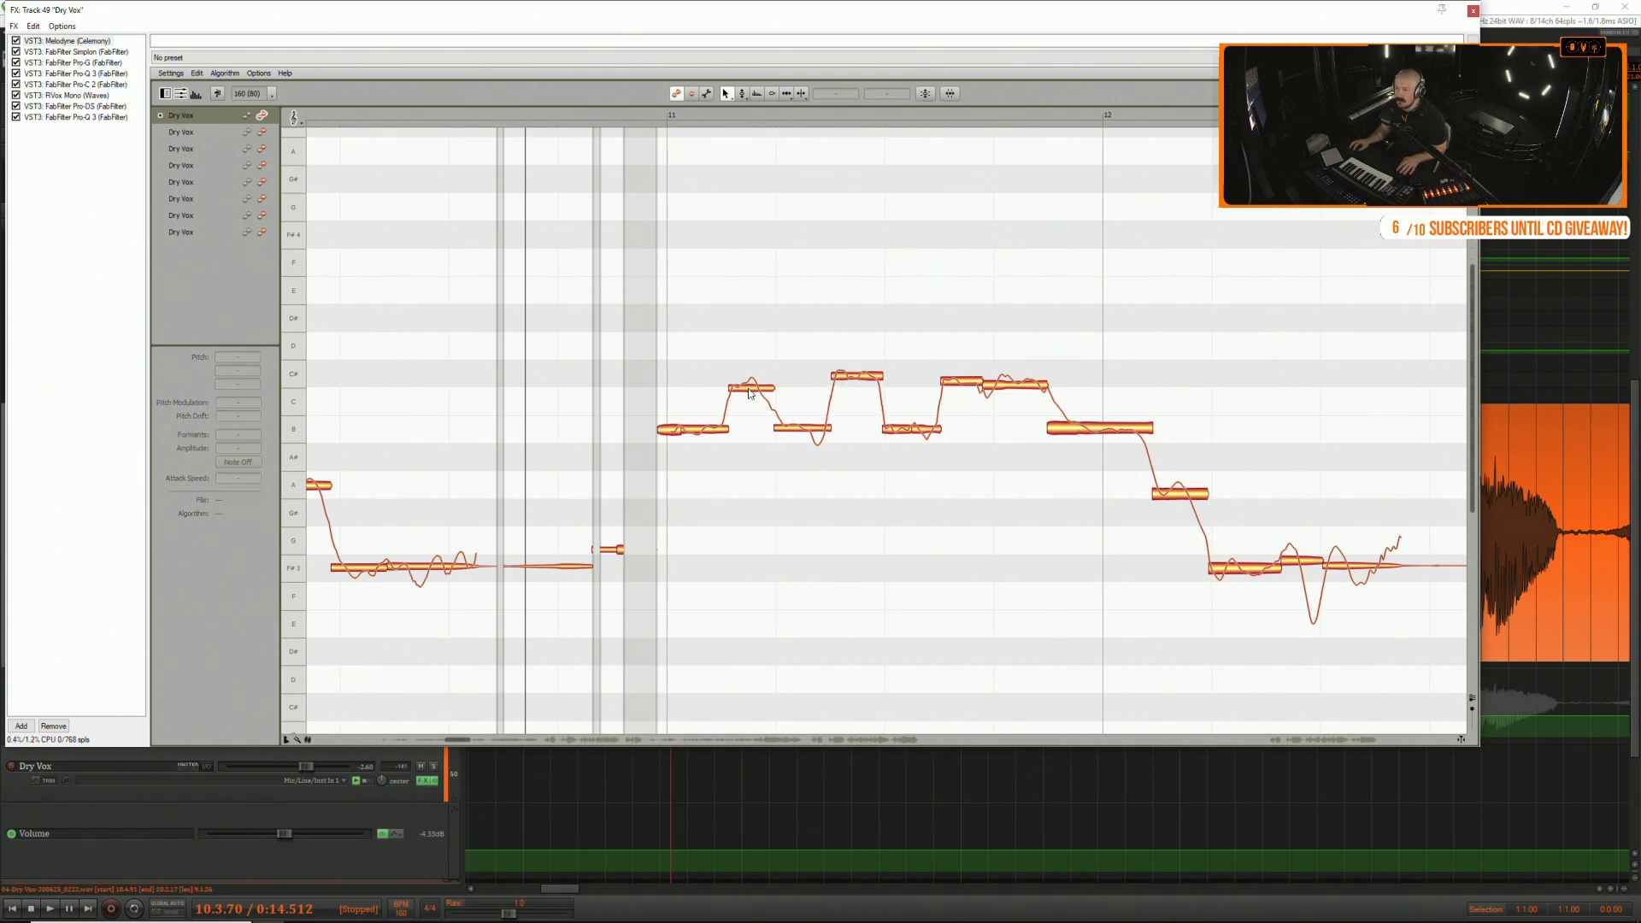
{"action": "left_click_drag", "start_coordinate": [749, 392], "coordinate": [751, 379]}
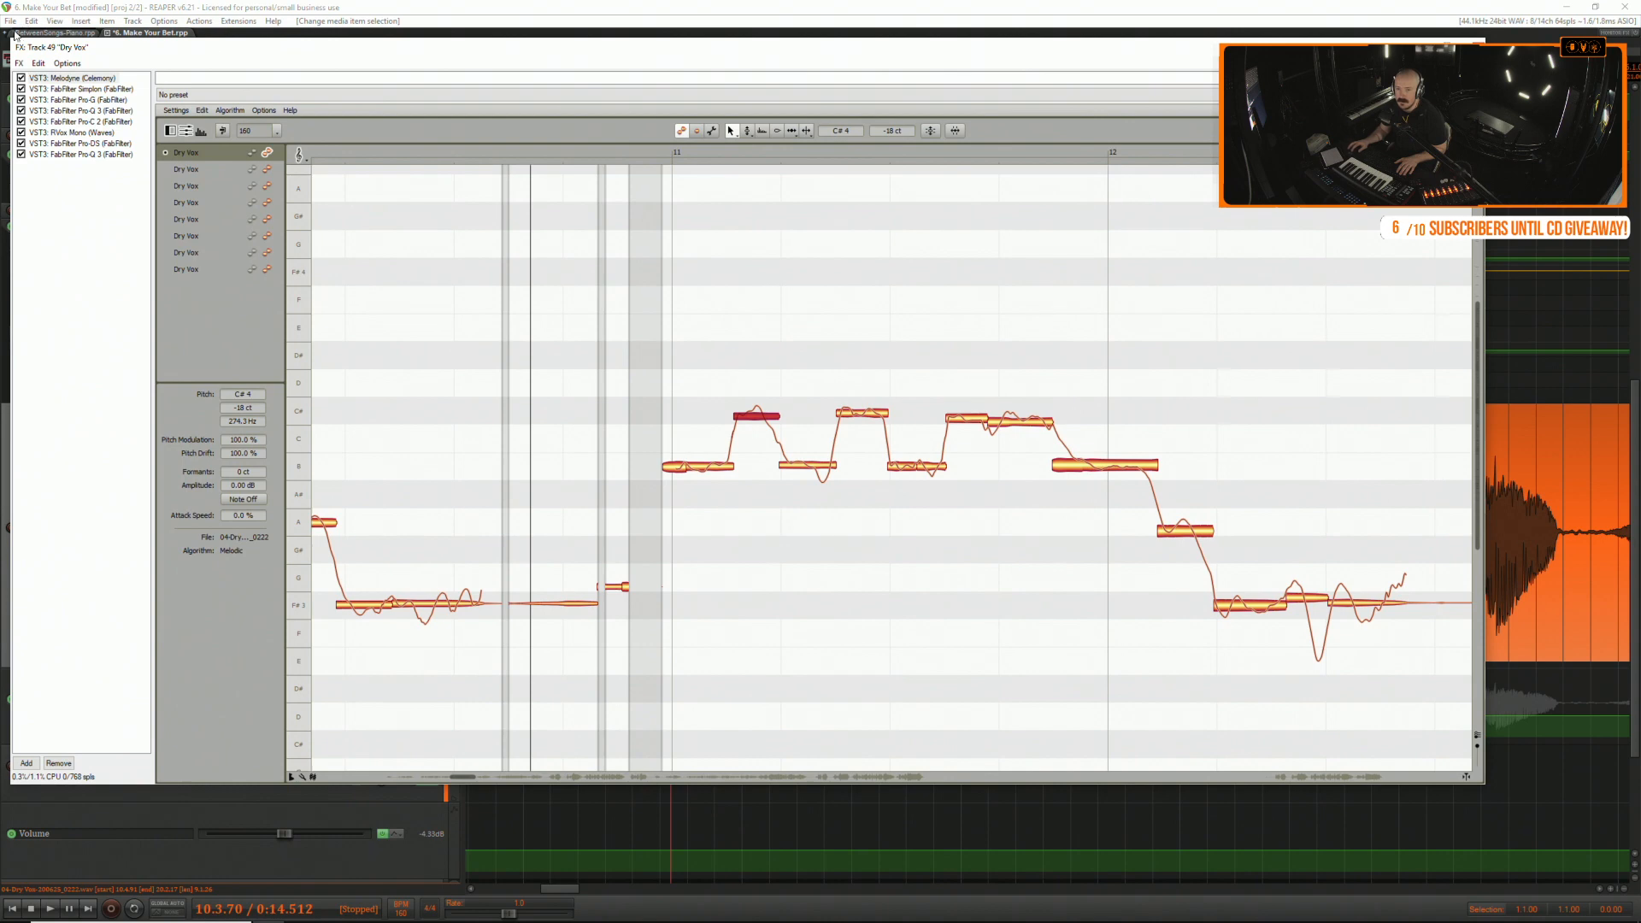
Save the project and audition the retuned phrase at bar 11.
{"action": "left_click", "coordinate": [10, 21]}
{"action": "left_click", "coordinate": [41, 78]}
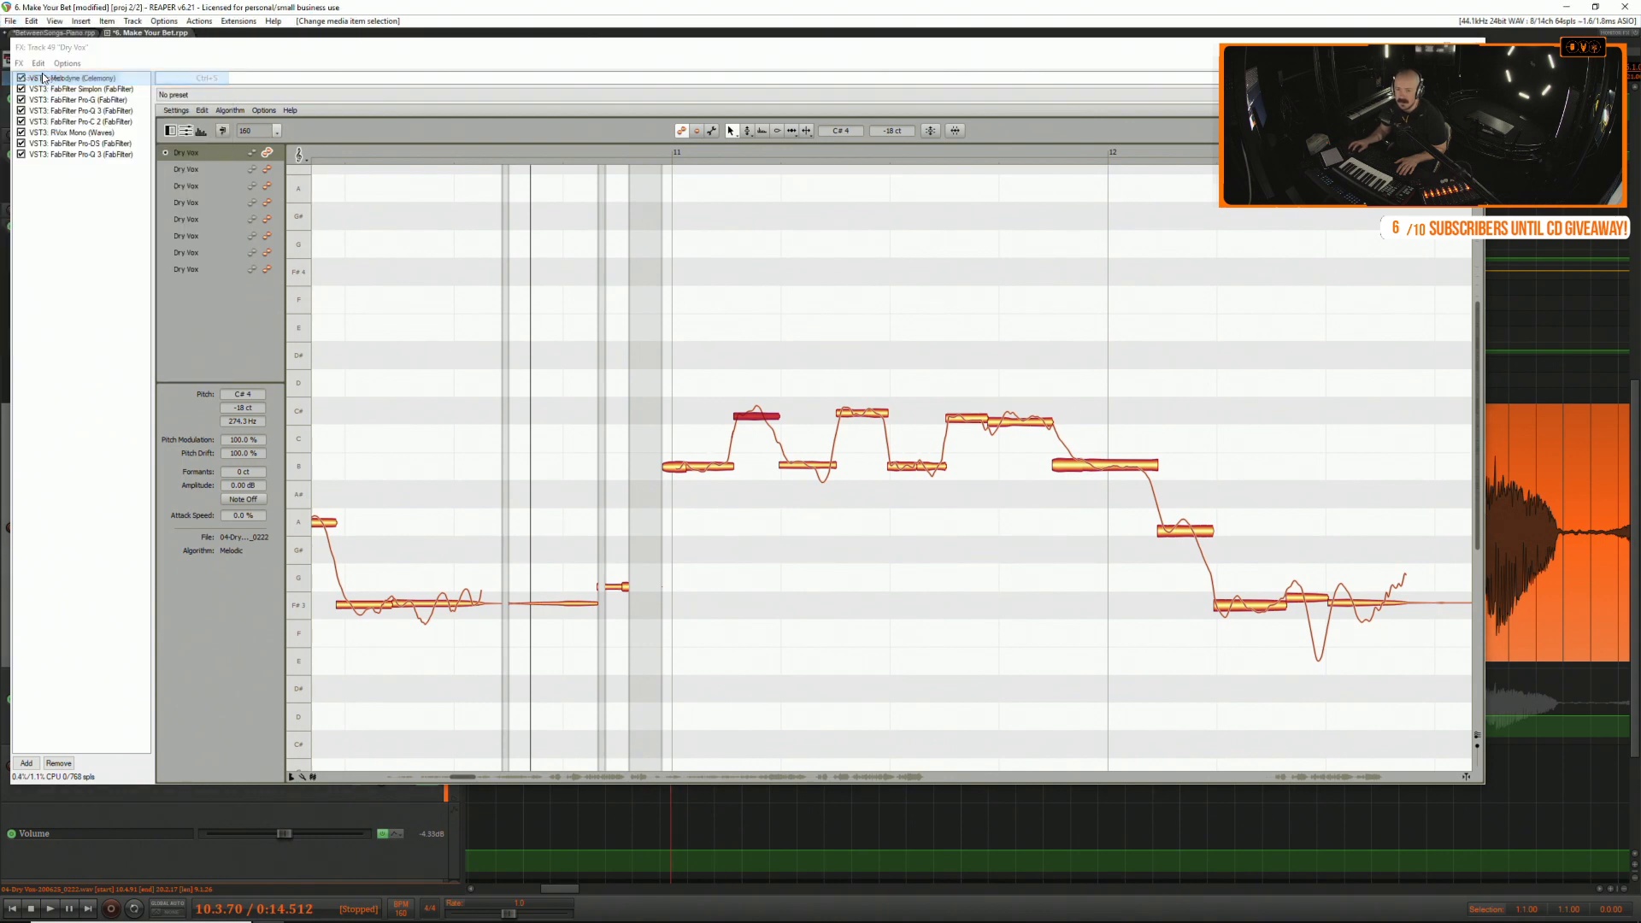
{"action": "key", "text": "space"}
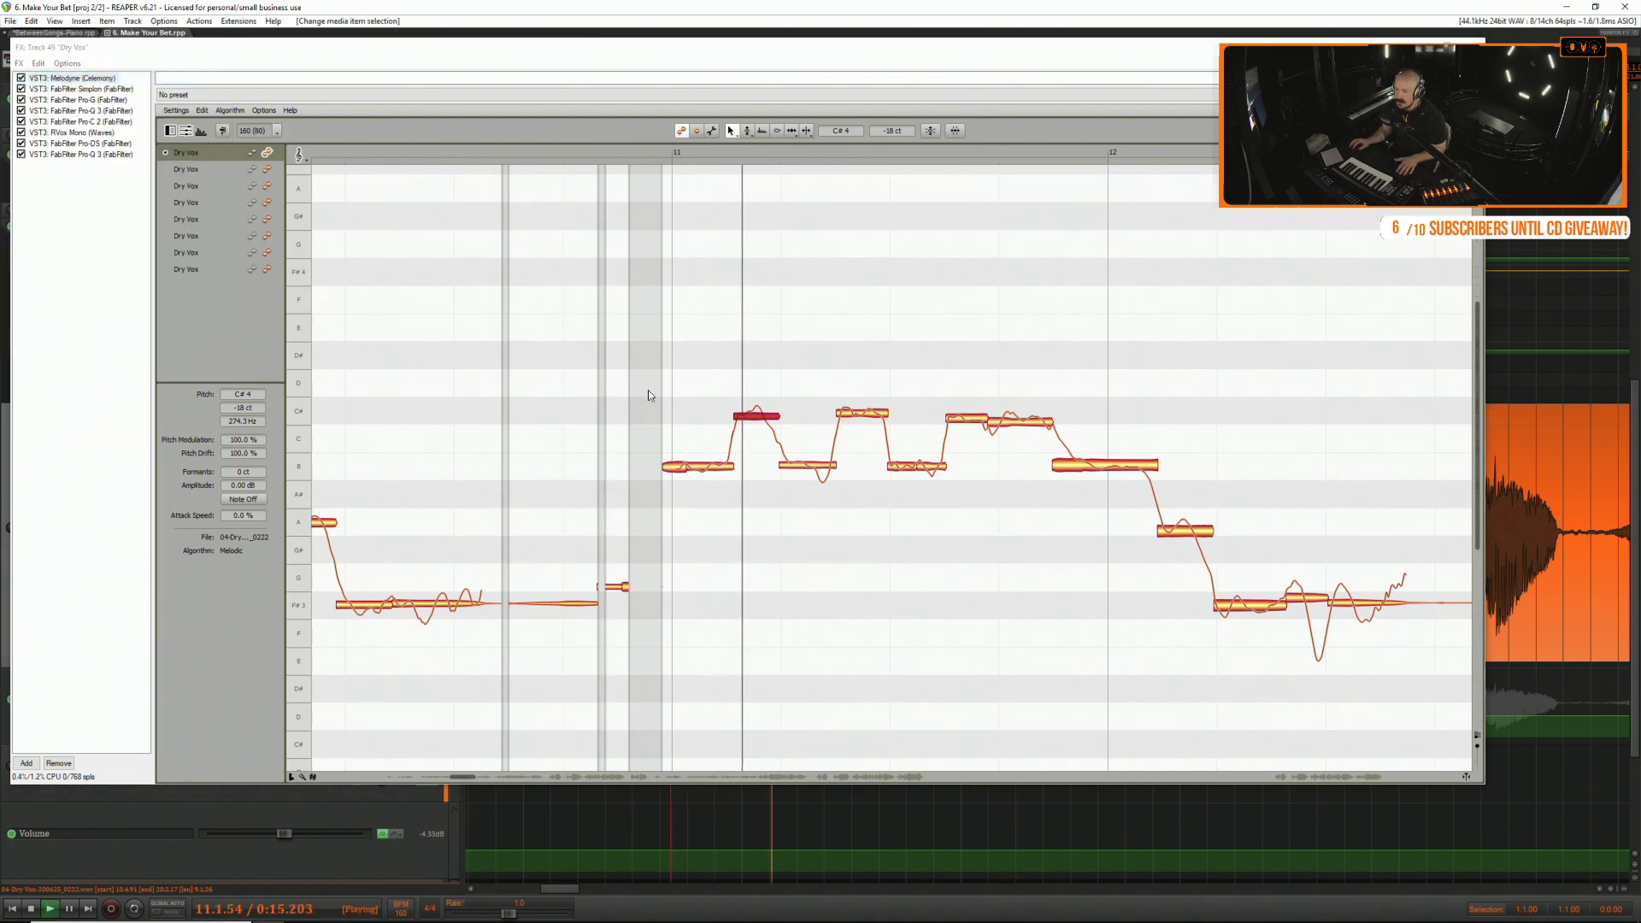
{"action": "key", "text": "space"}
Raise the seventh segment closer to C#4, set the eighth to C#4 -7 ct and audition the phrase.
{"action": "left_click_drag", "start_coordinate": [929, 381], "coordinate": [1027, 412]}
{"action": "left_click", "coordinate": [1024, 388]}
{"action": "left_click", "coordinate": [1024, 418]}
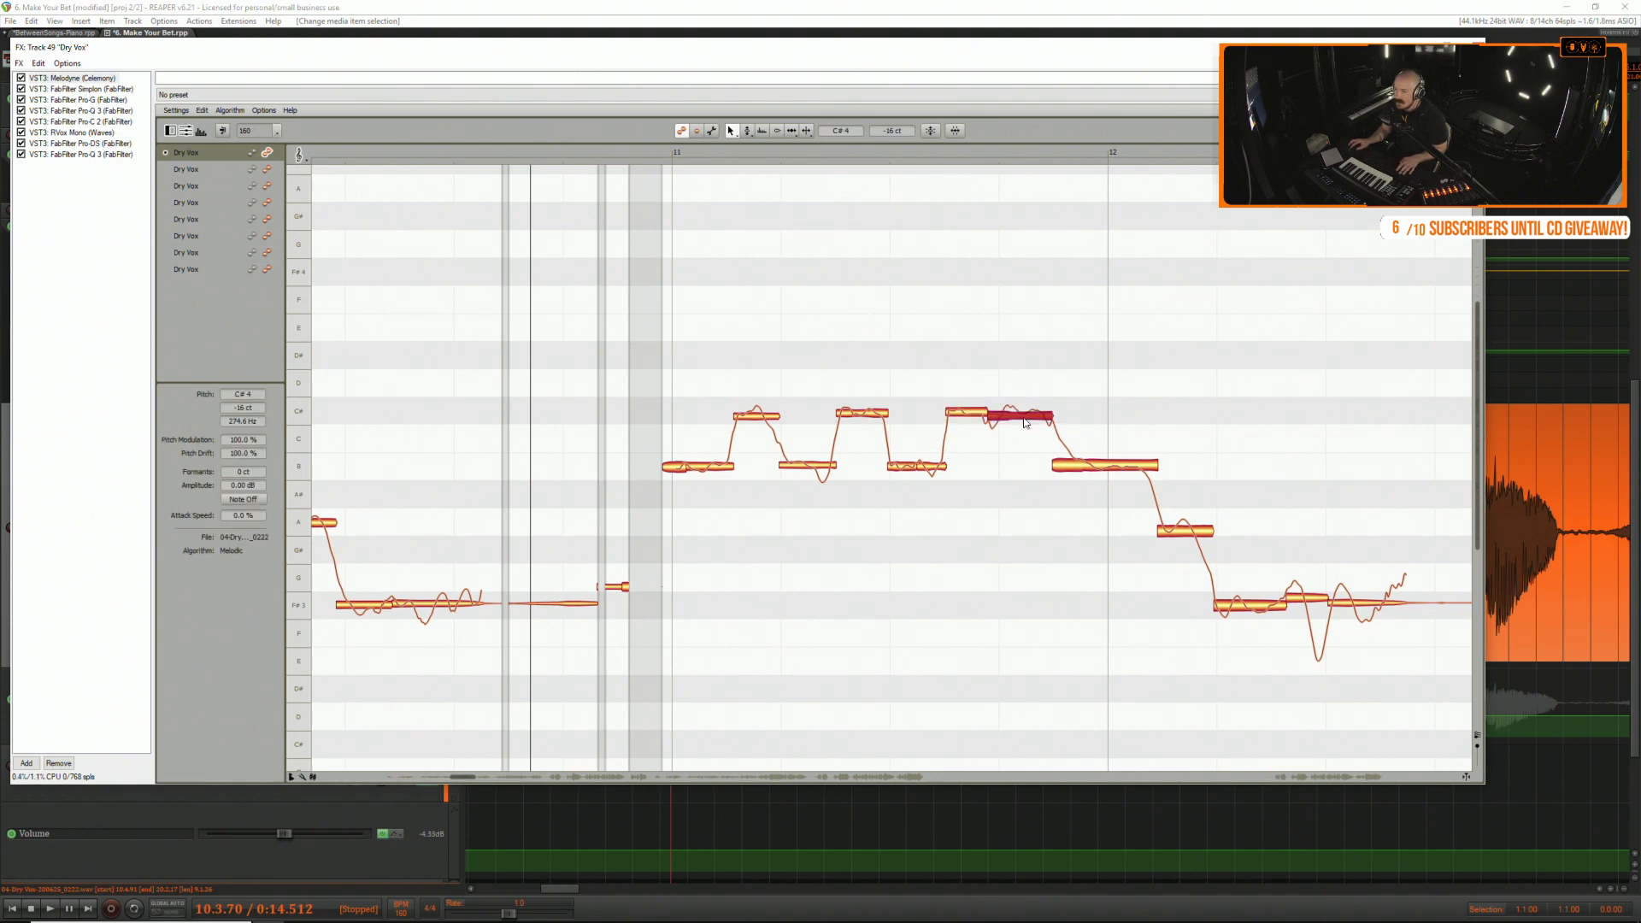
{"action": "key", "text": "space"}
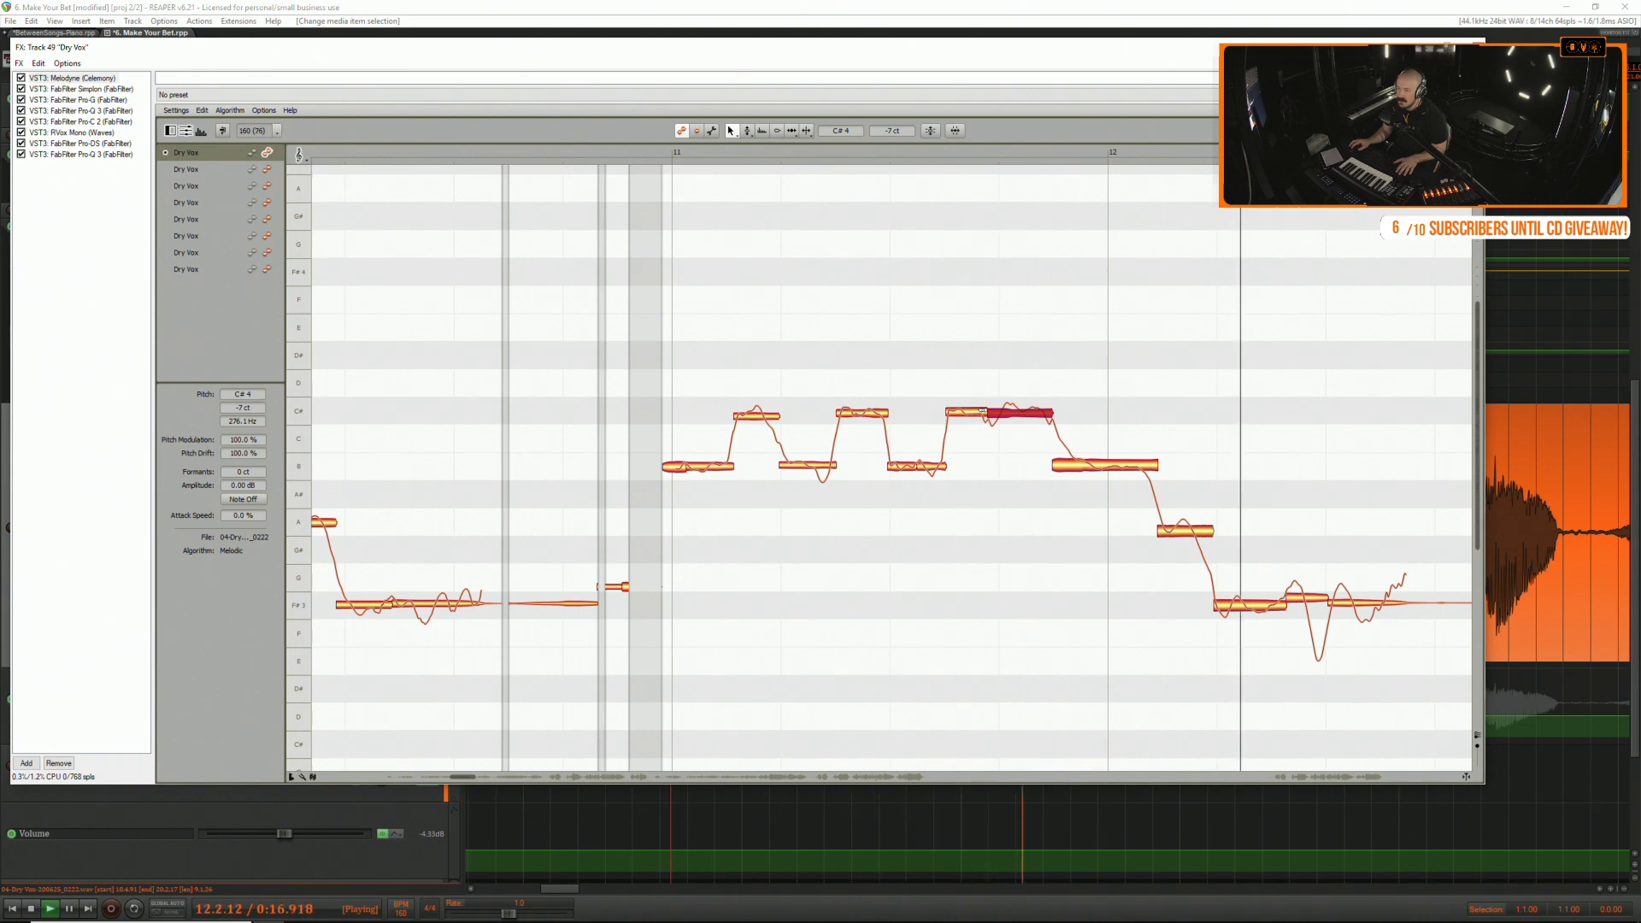
{"action": "key", "text": "space"}
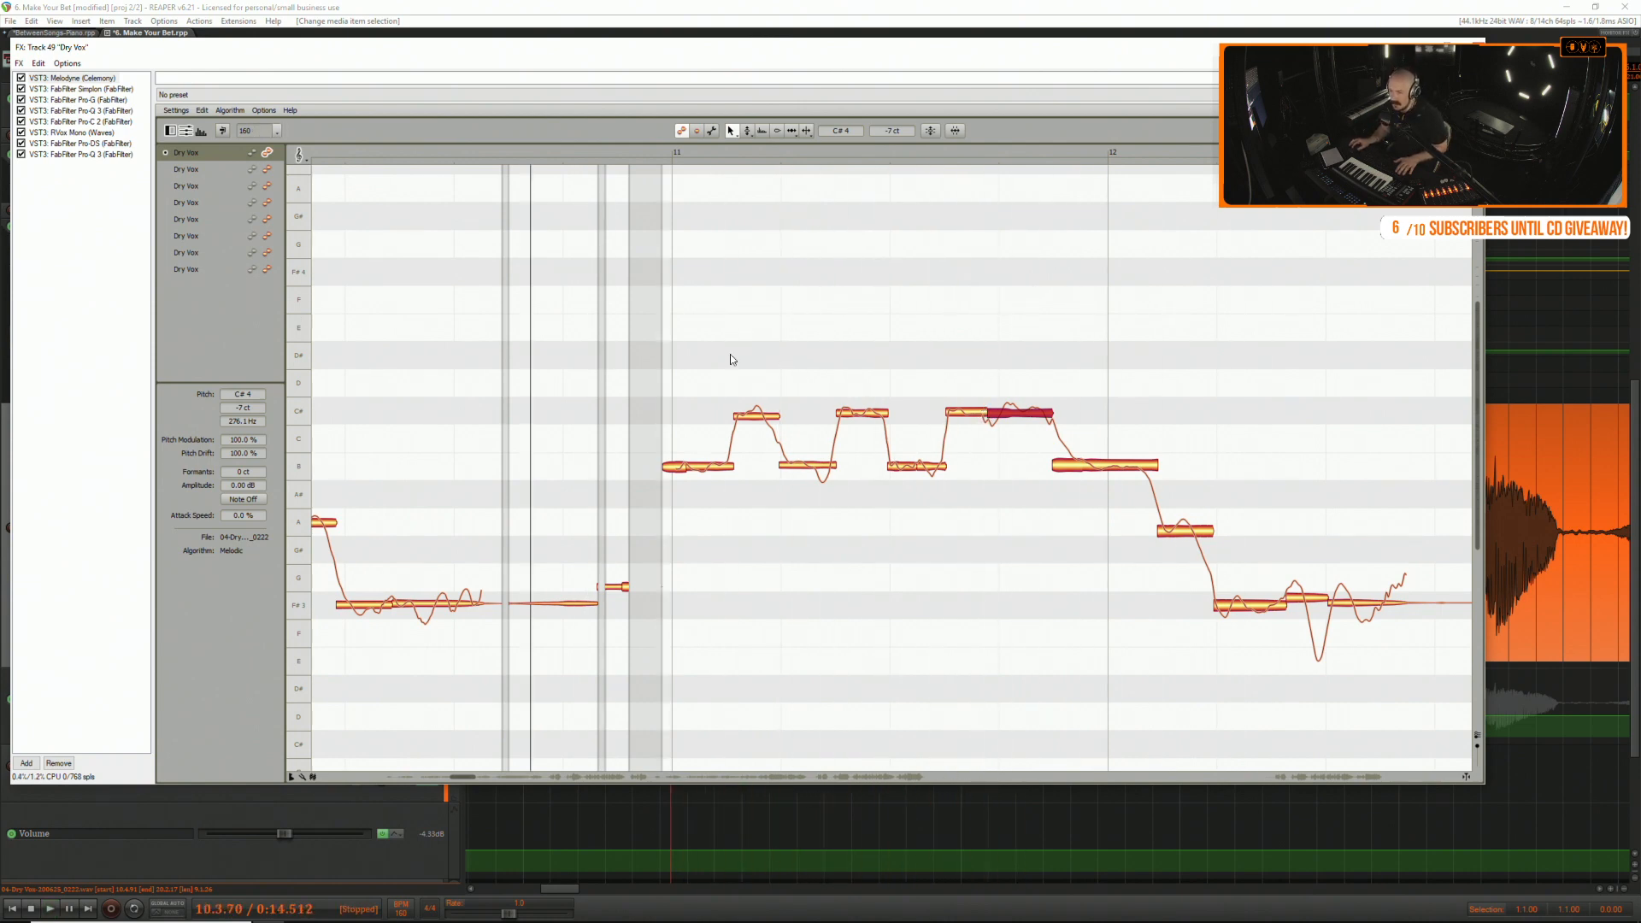
Reduce the pitch modulation of the phrase's B3 and C#4 segments in bar 11 to 26% and audition it.
{"action": "left_click_drag", "start_coordinate": [696, 367], "coordinate": [1079, 507]}
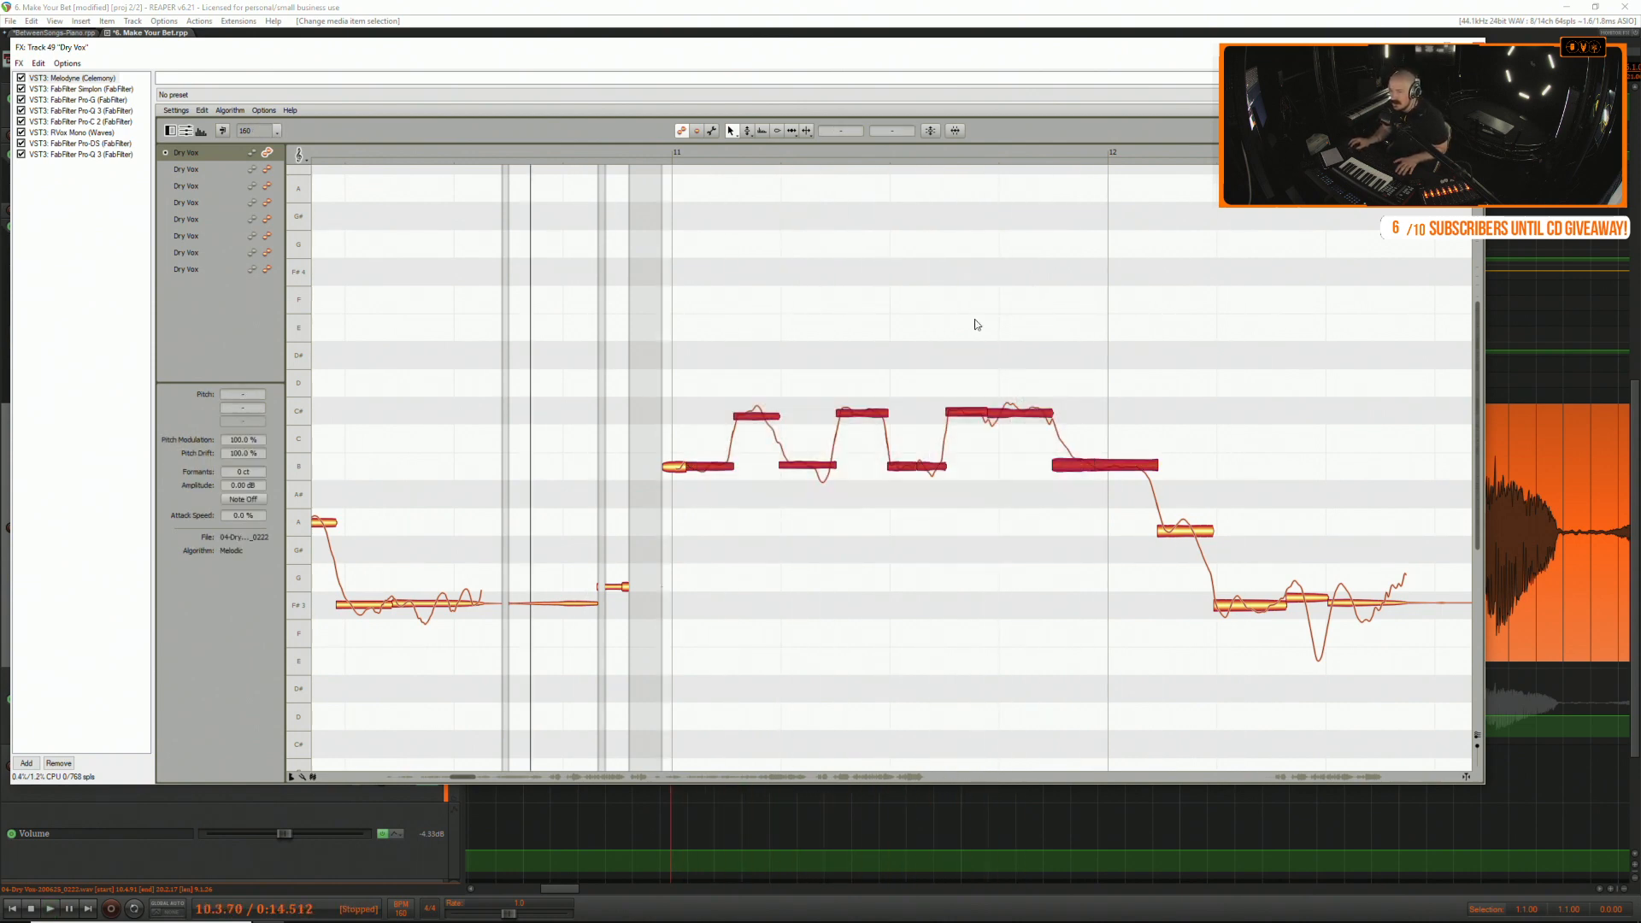
{"action": "left_click_drag", "start_coordinate": [708, 349], "coordinate": [1018, 566]}
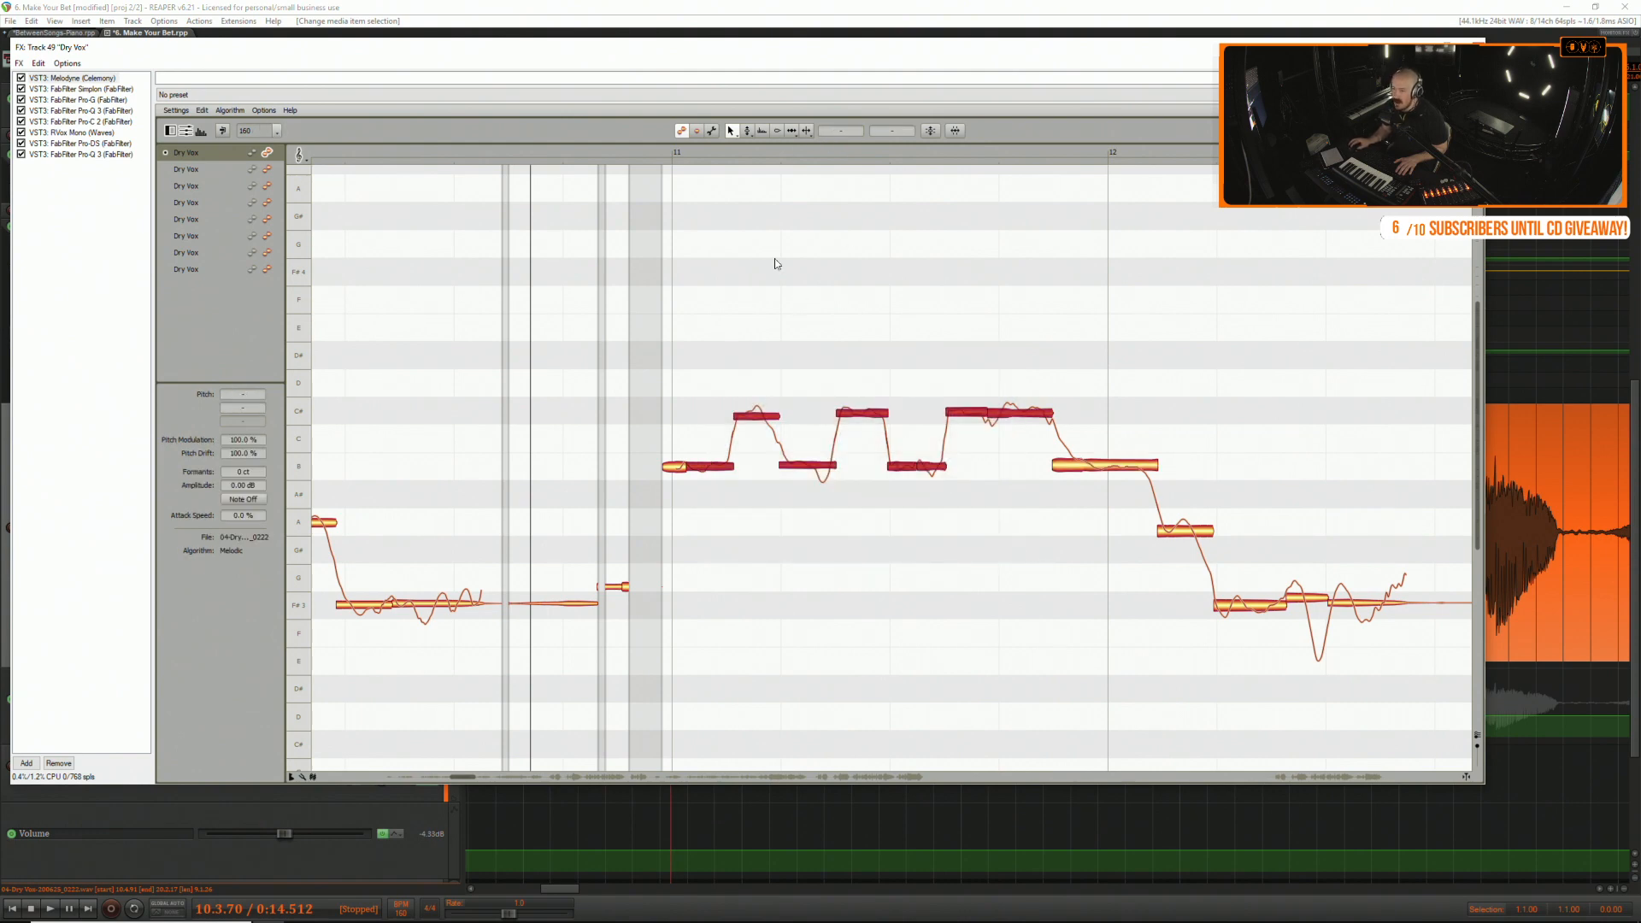
{"action": "left_click", "coordinate": [747, 133]}
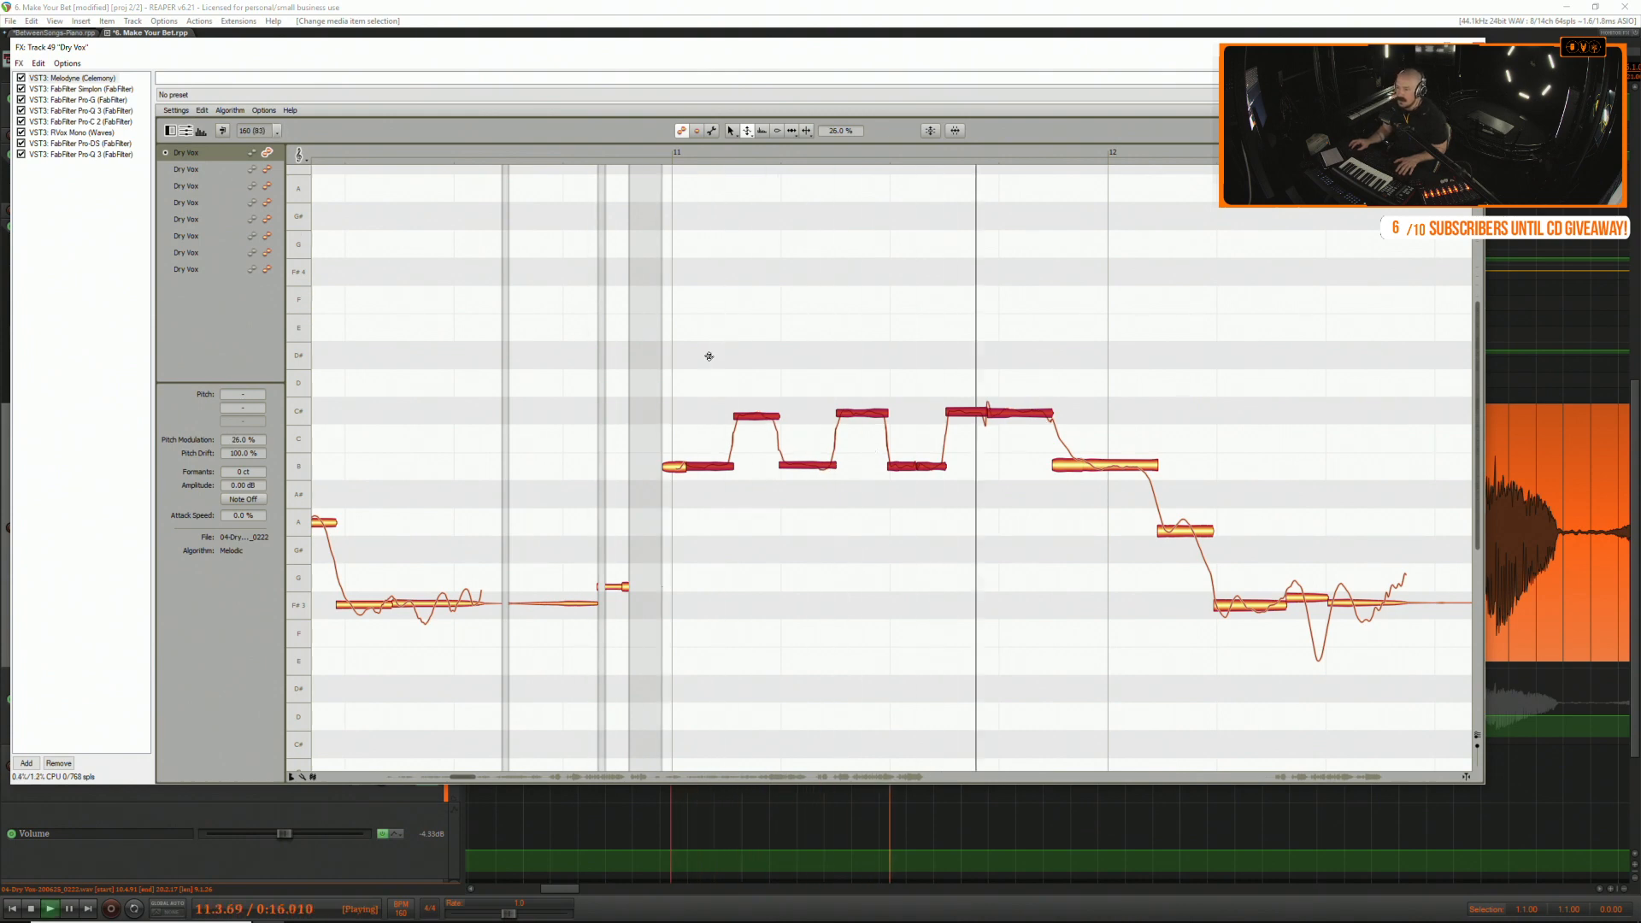
{"action": "key", "text": "space"}
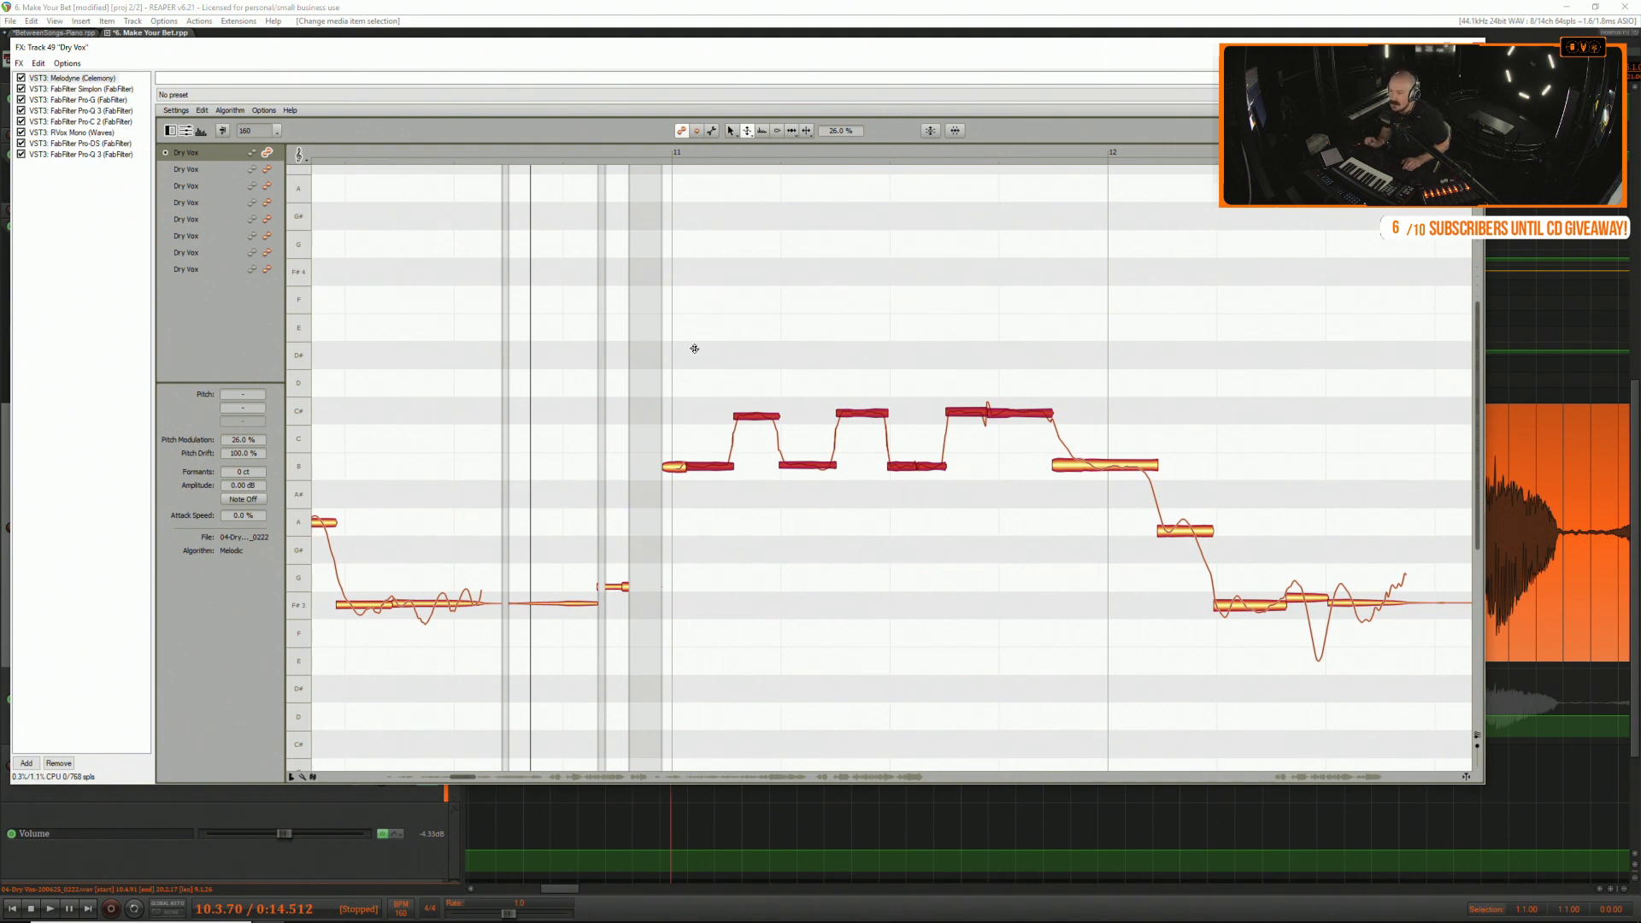
{"action": "key", "text": "space"}
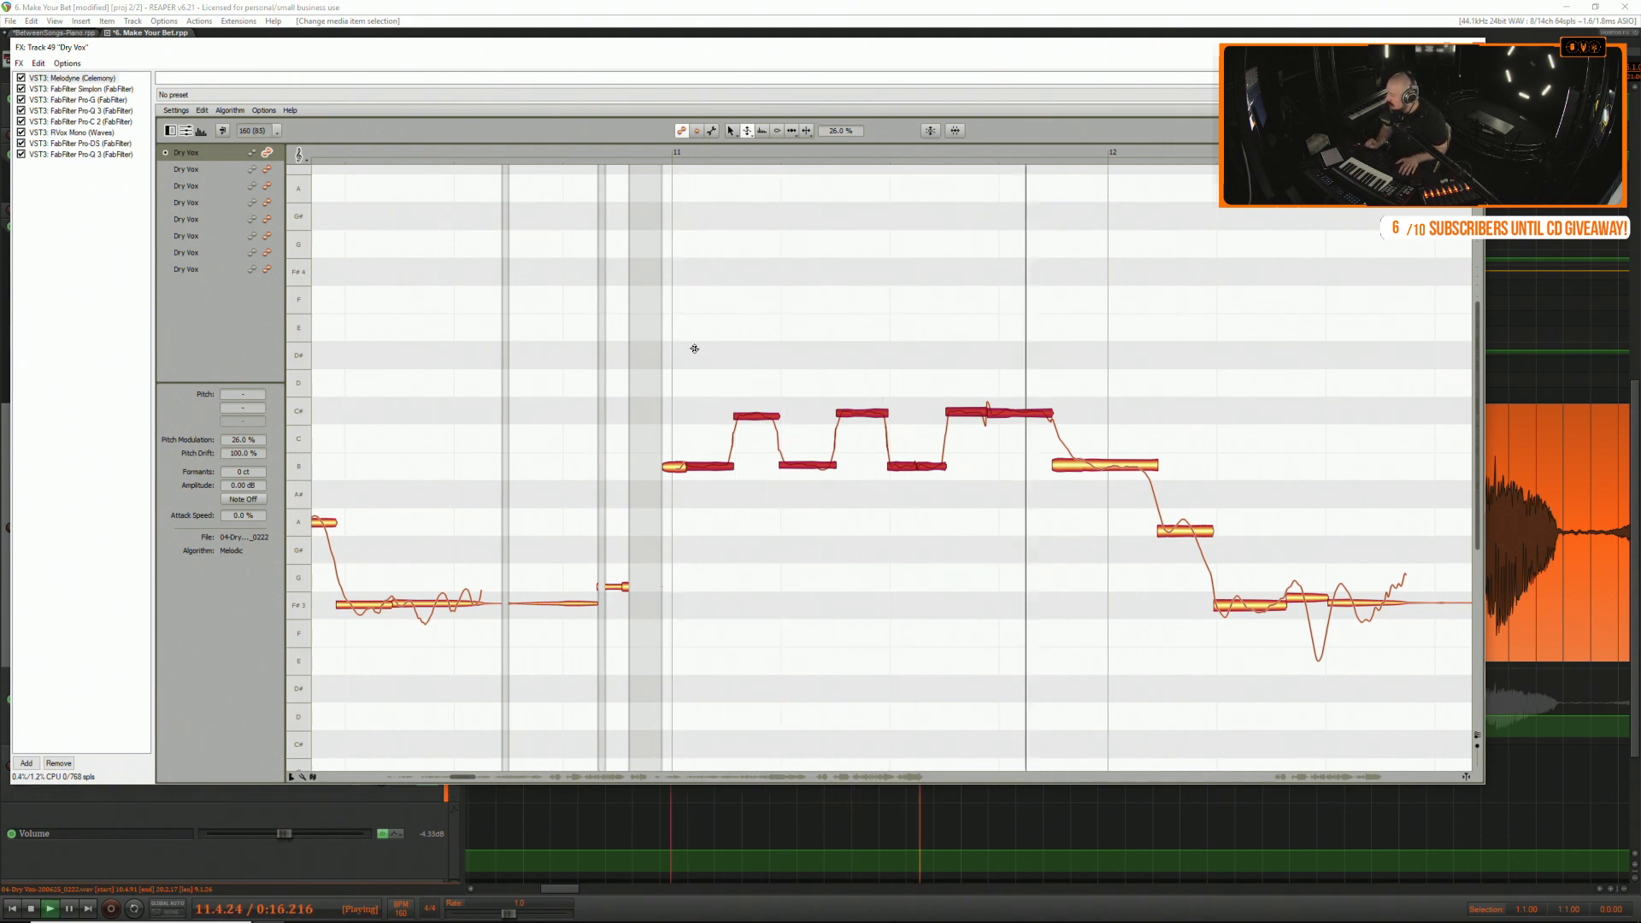
{"action": "key", "text": "space"}
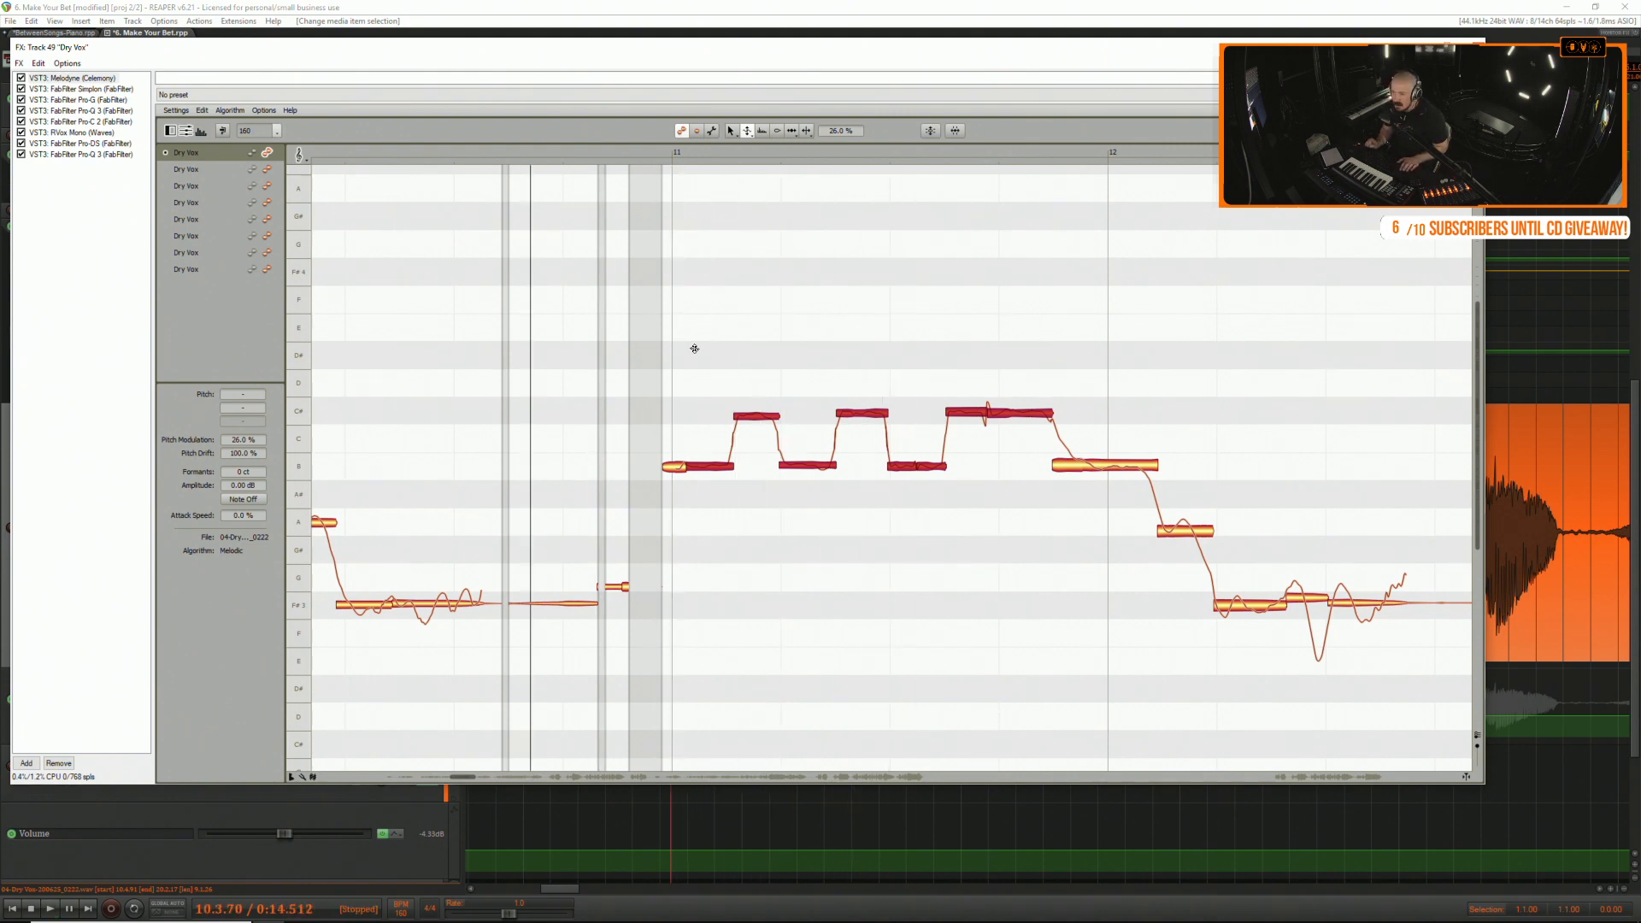
Try raising the phrase's B3 segments in bar 11 to C4 and audition the alternative melody.
{"action": "left_click", "coordinate": [974, 453]}
{"action": "left_click_drag", "start_coordinate": [974, 441], "coordinate": [709, 447]}
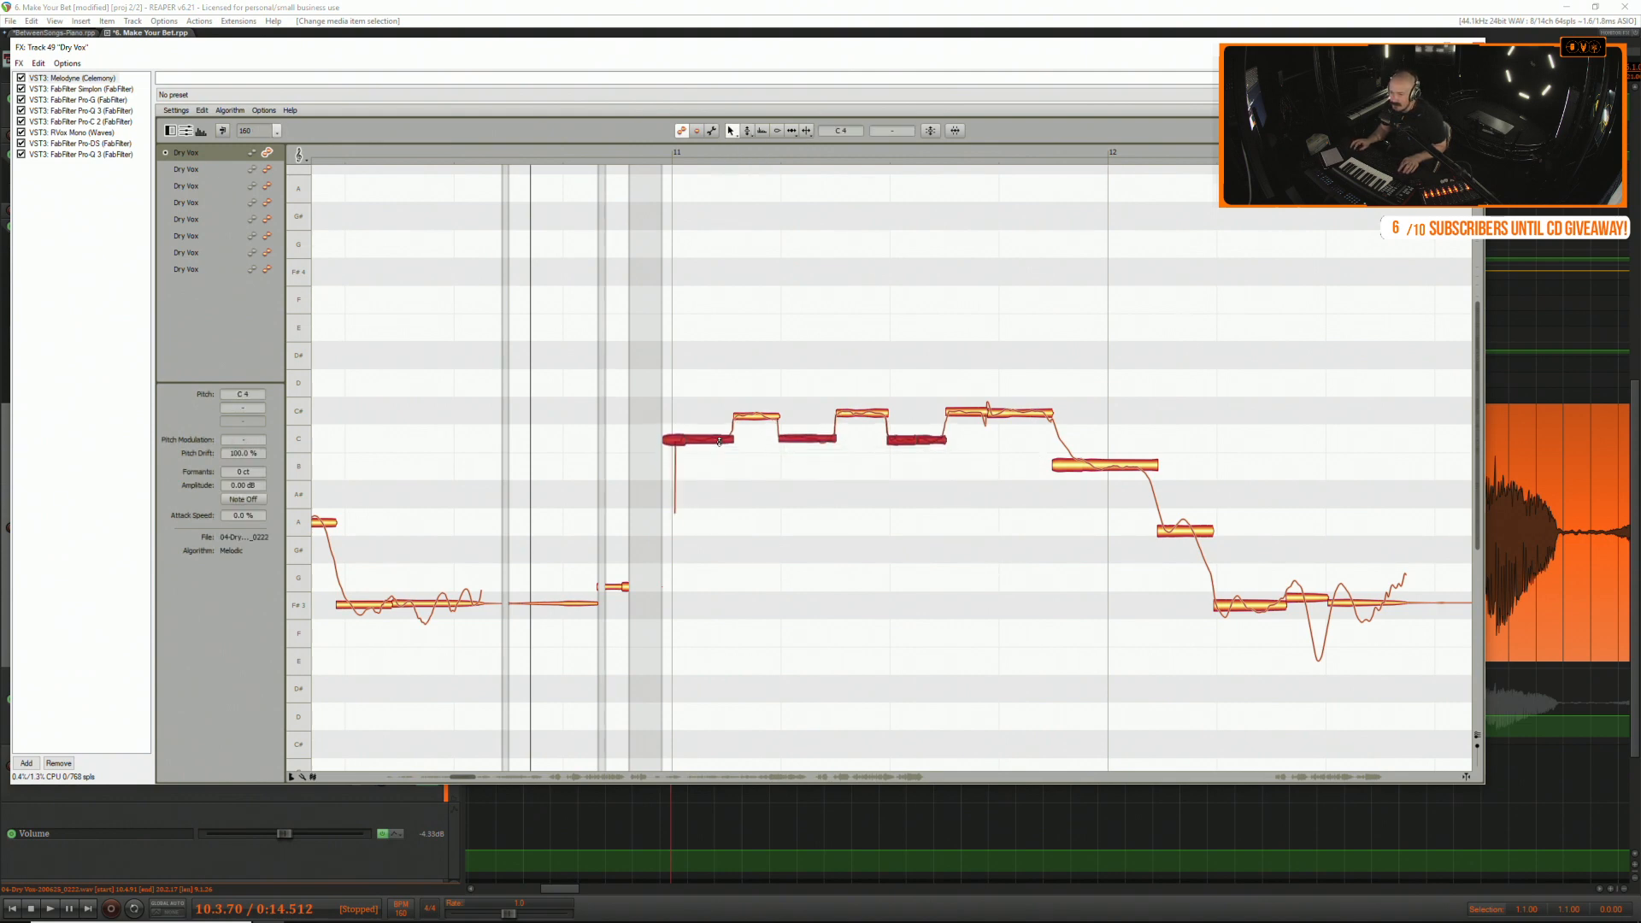
{"action": "key", "text": "space"}
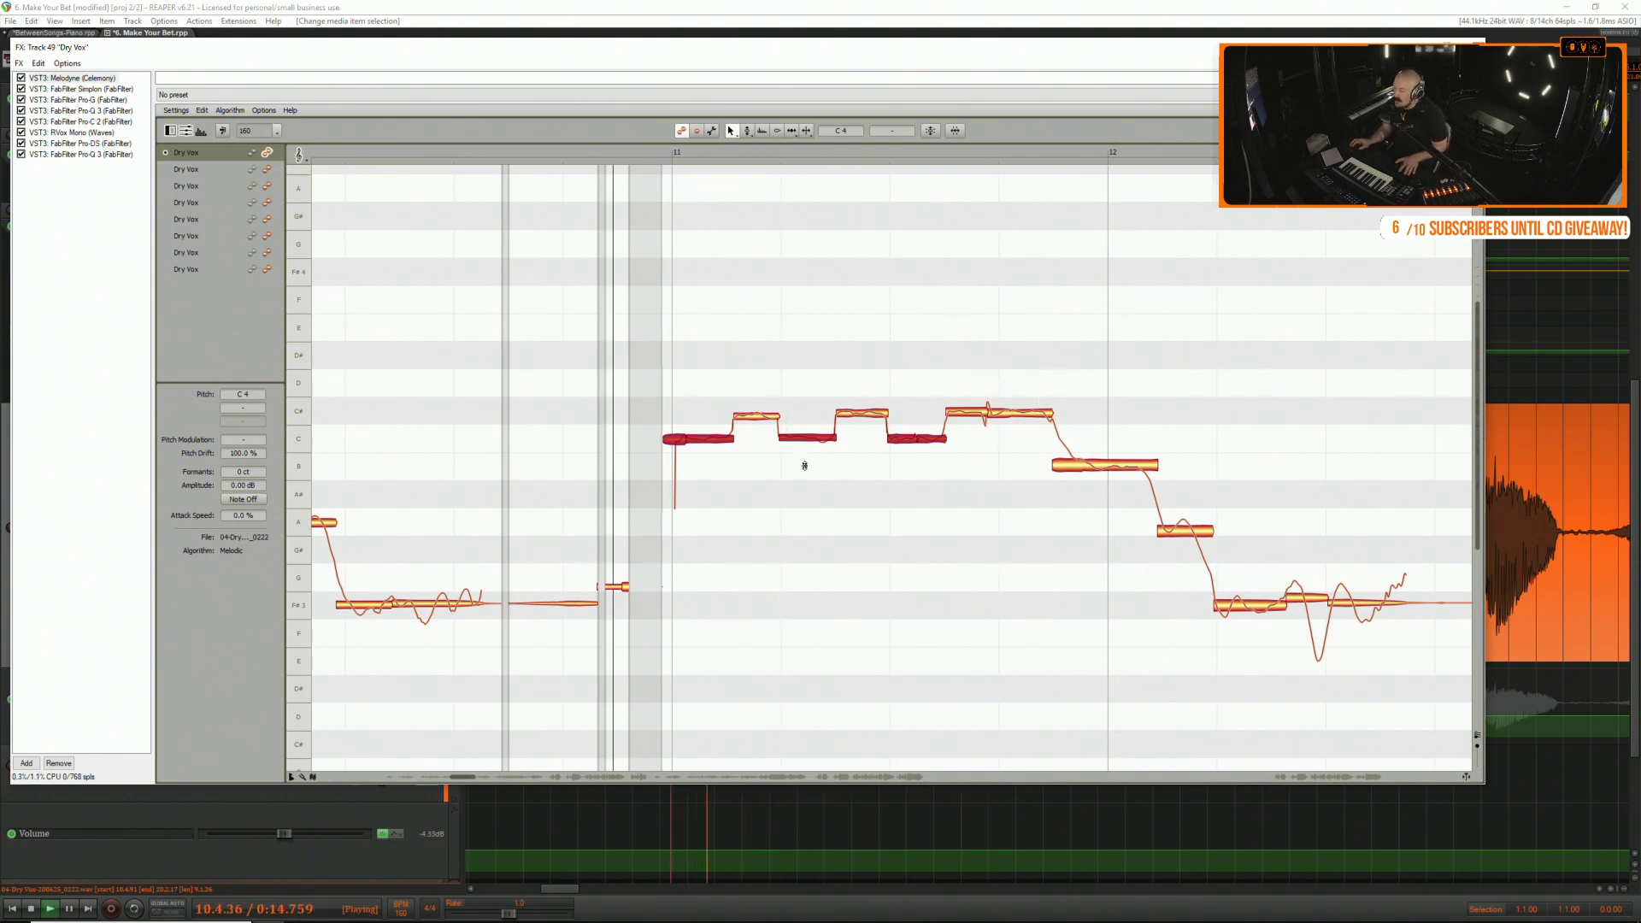
{"action": "key", "text": "space"}
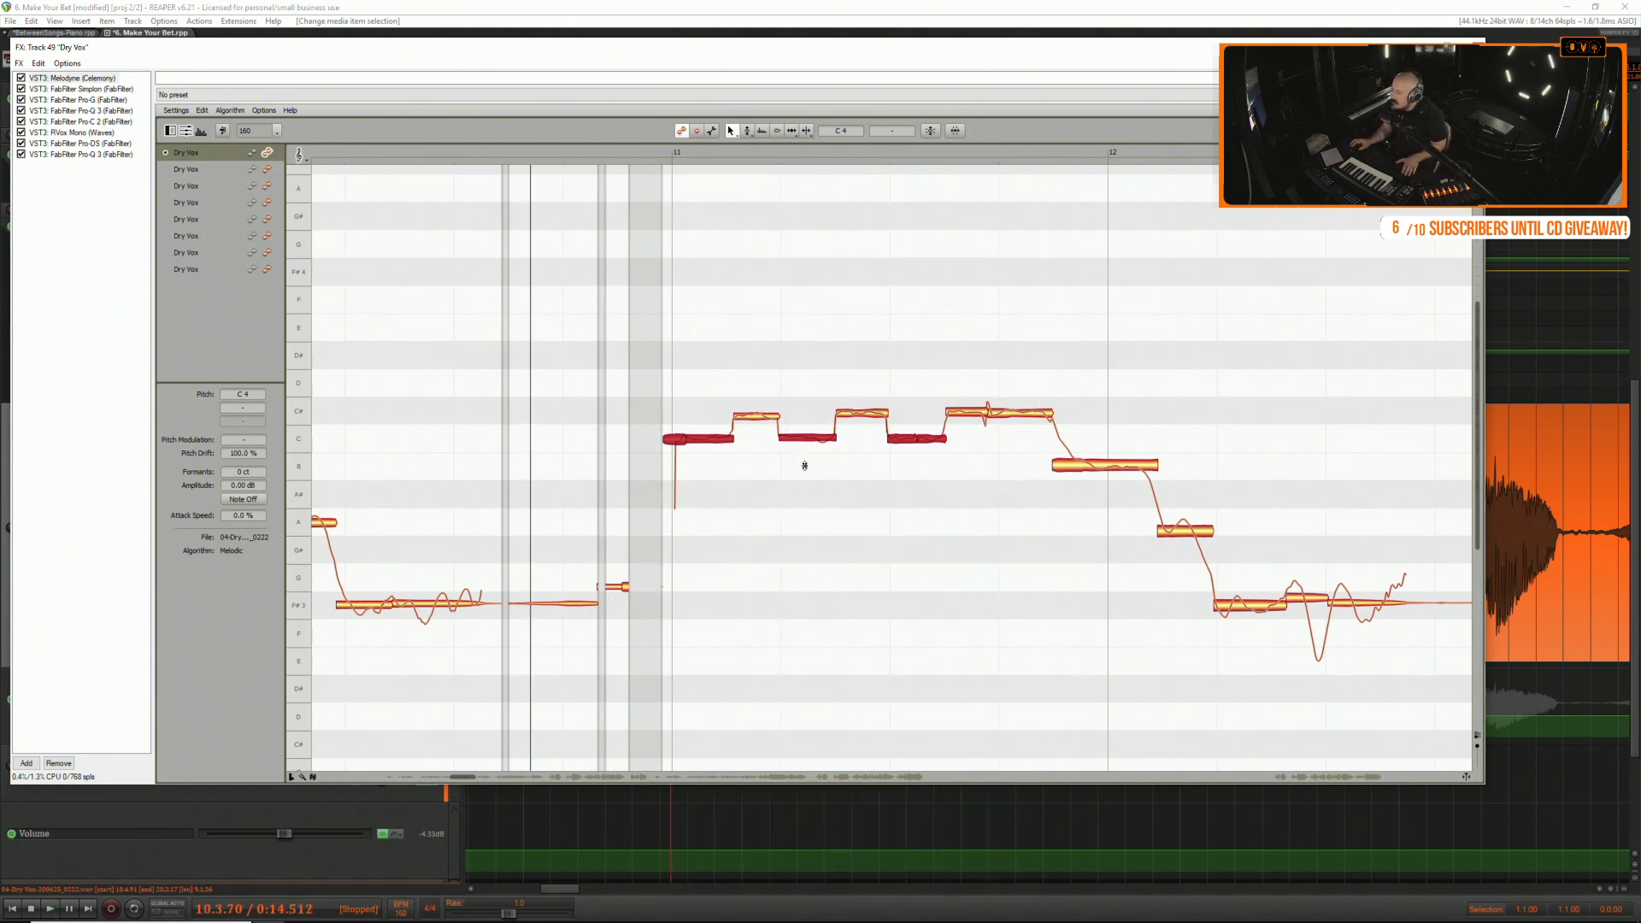
Undo the bar 11 phrase edits back to before its upper segments were raised toward C#4, keeping the lower segments at B3.
{"action": "key", "text": "ctrl+z"}
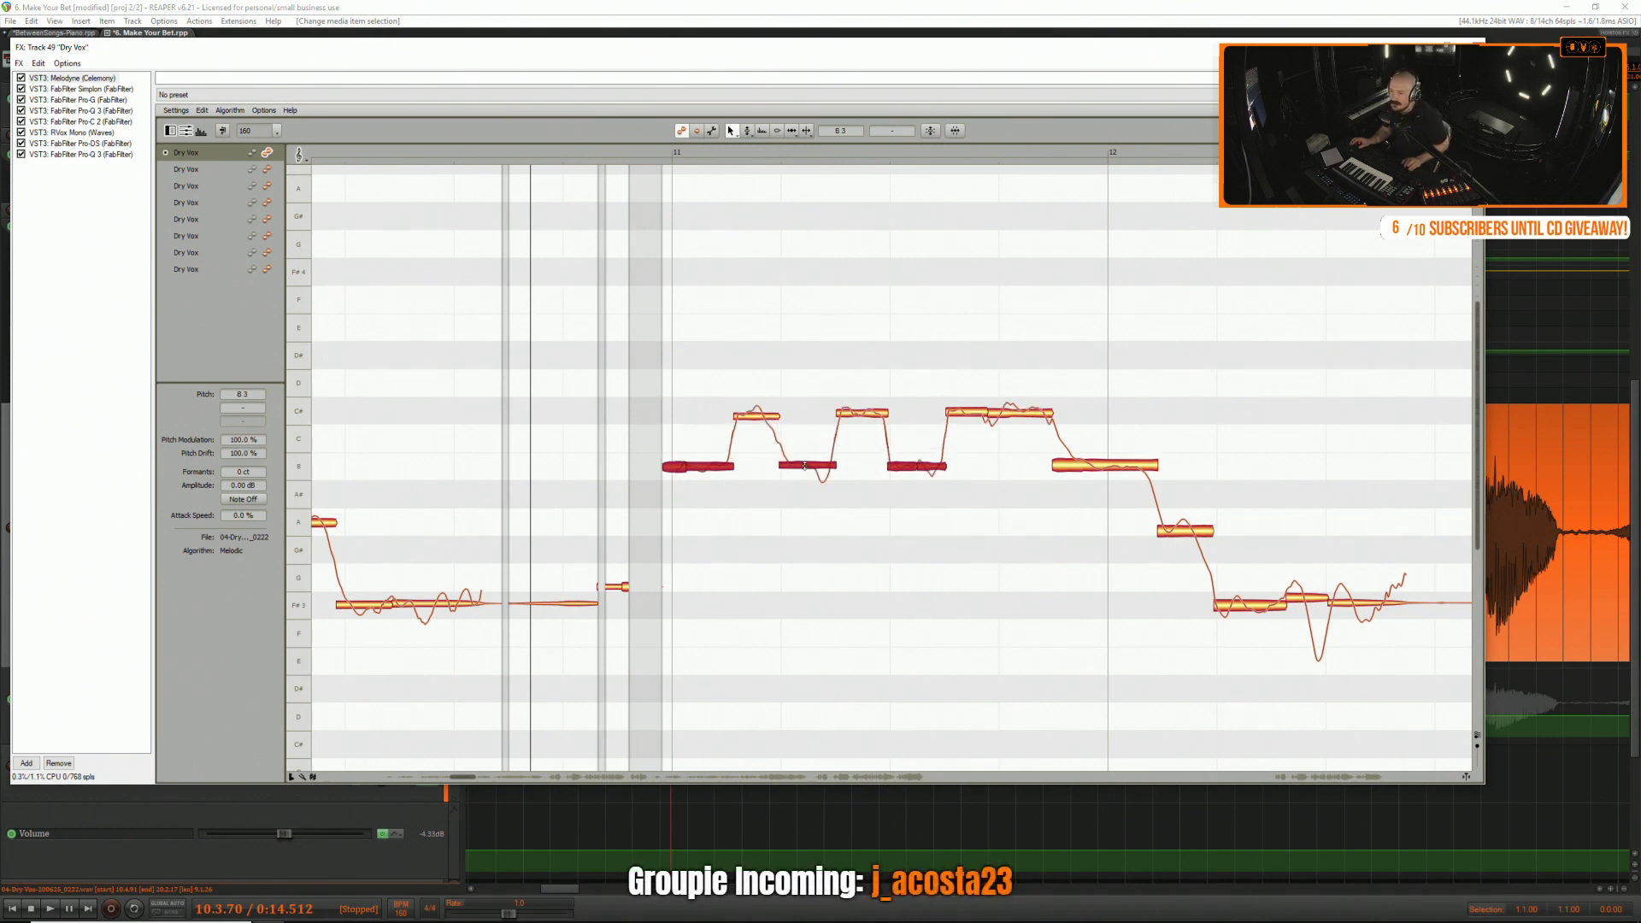
{"action": "key", "text": "ctrl+z"}
{"action": "key", "text": "ctrl+z"}
{"action": "key", "text": "ctrl+z"}
{"action": "key", "text": "ctrl+z"}
{"action": "key", "text": "ctrl+z"}
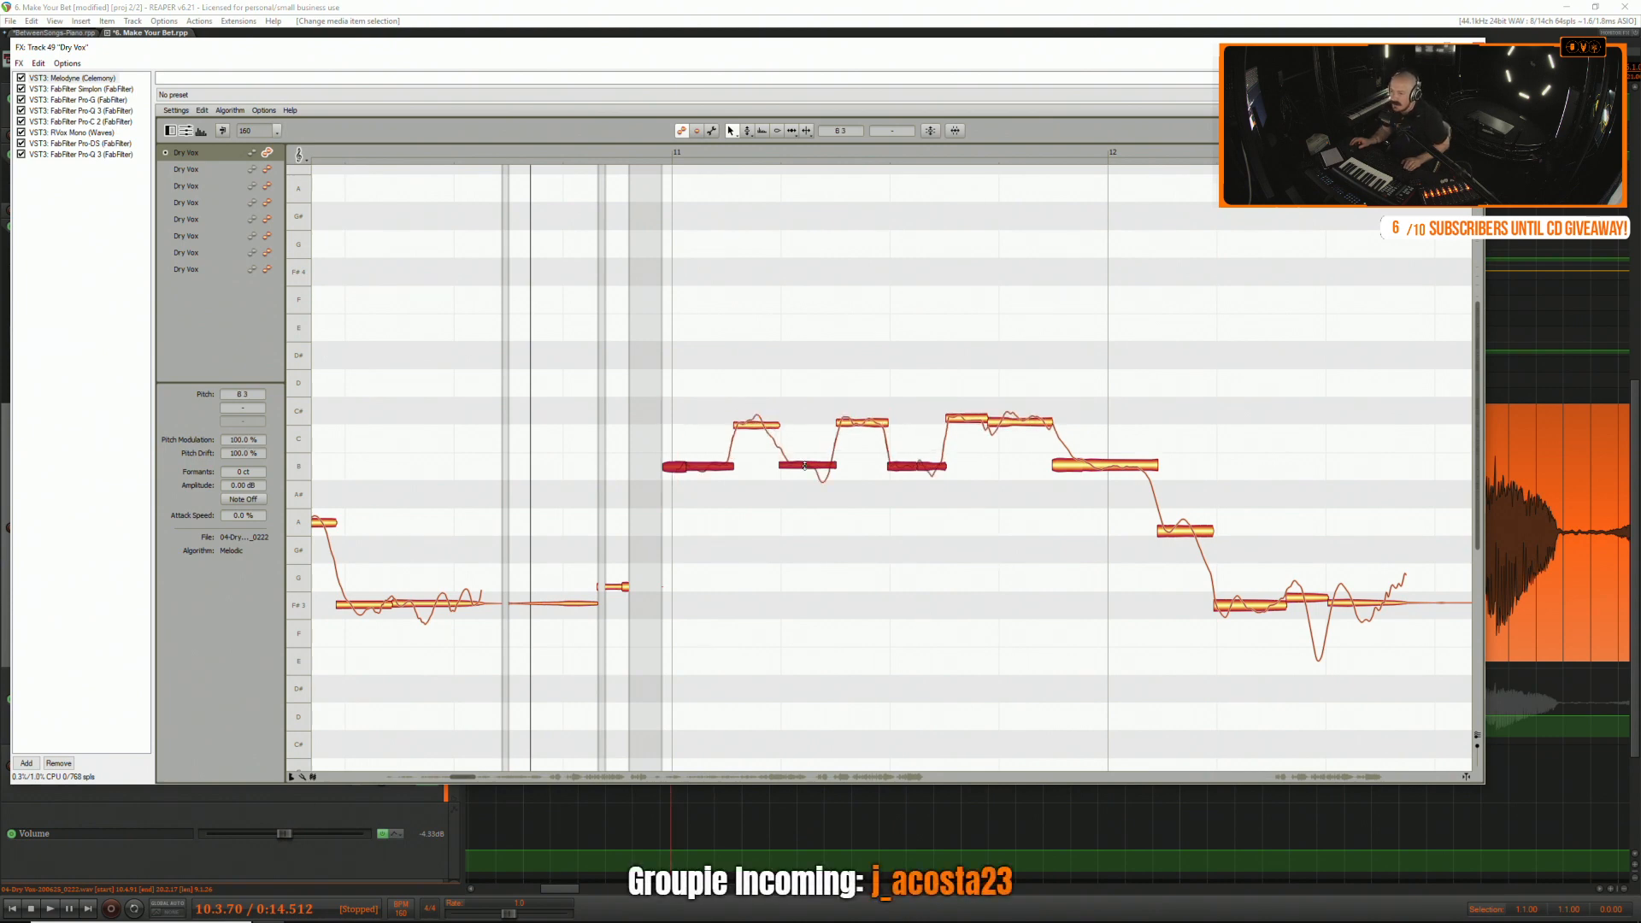
Restore the lower segments of the bar 11 phrase to around C4 and set the third segment to C4 -8 ct.
{"action": "key", "text": "ctrl+z"}
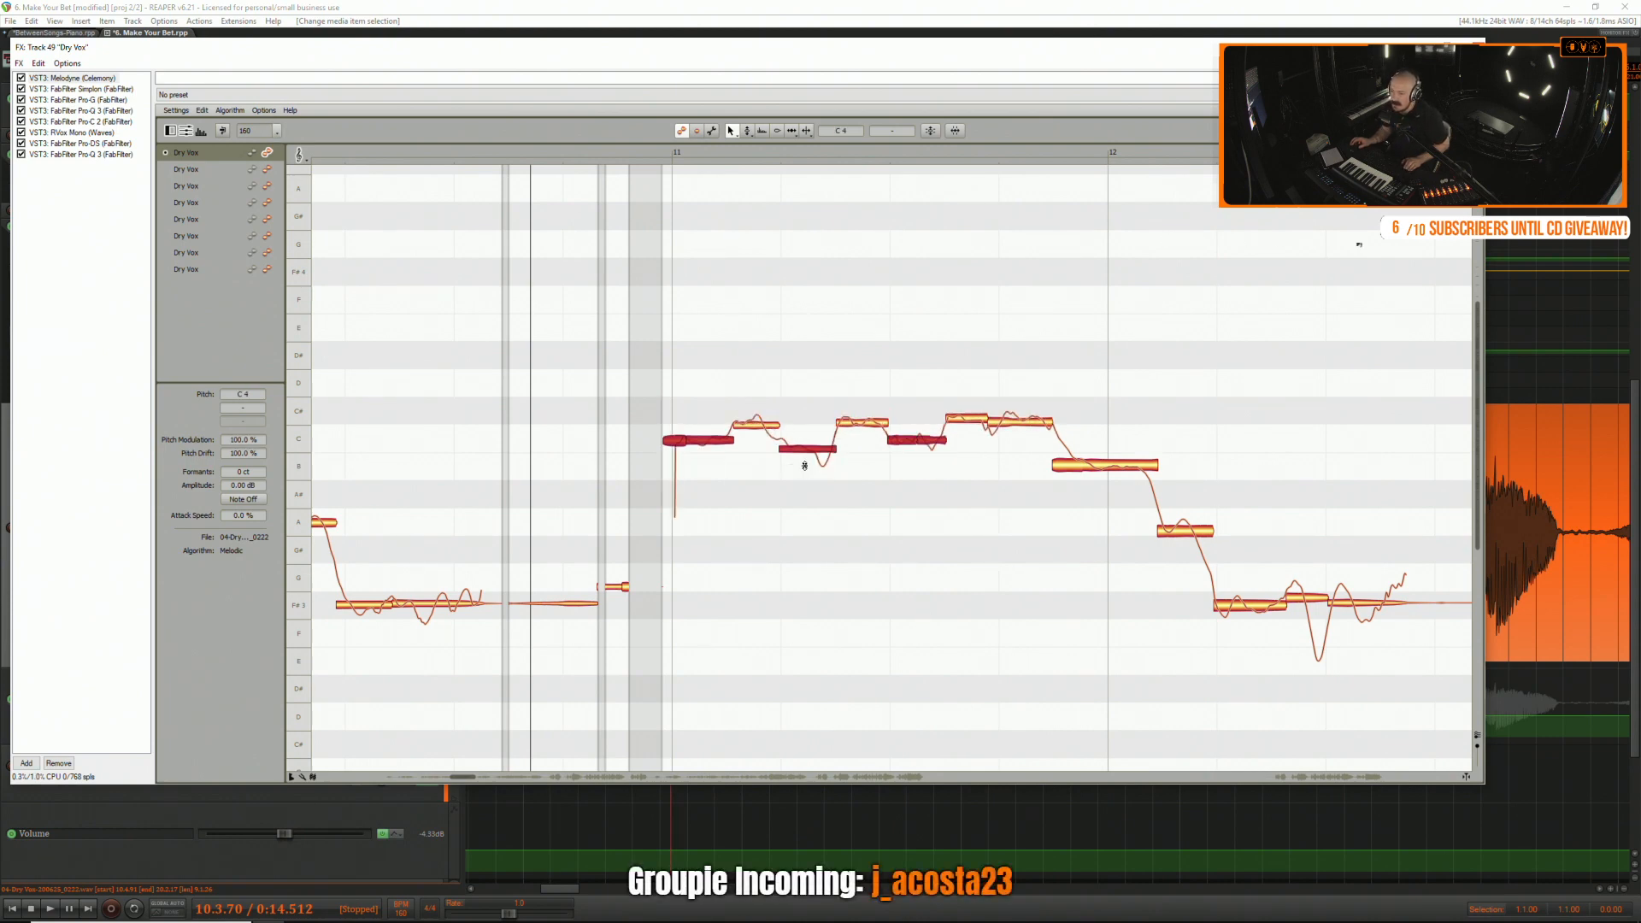
{"action": "left_click", "coordinate": [817, 484]}
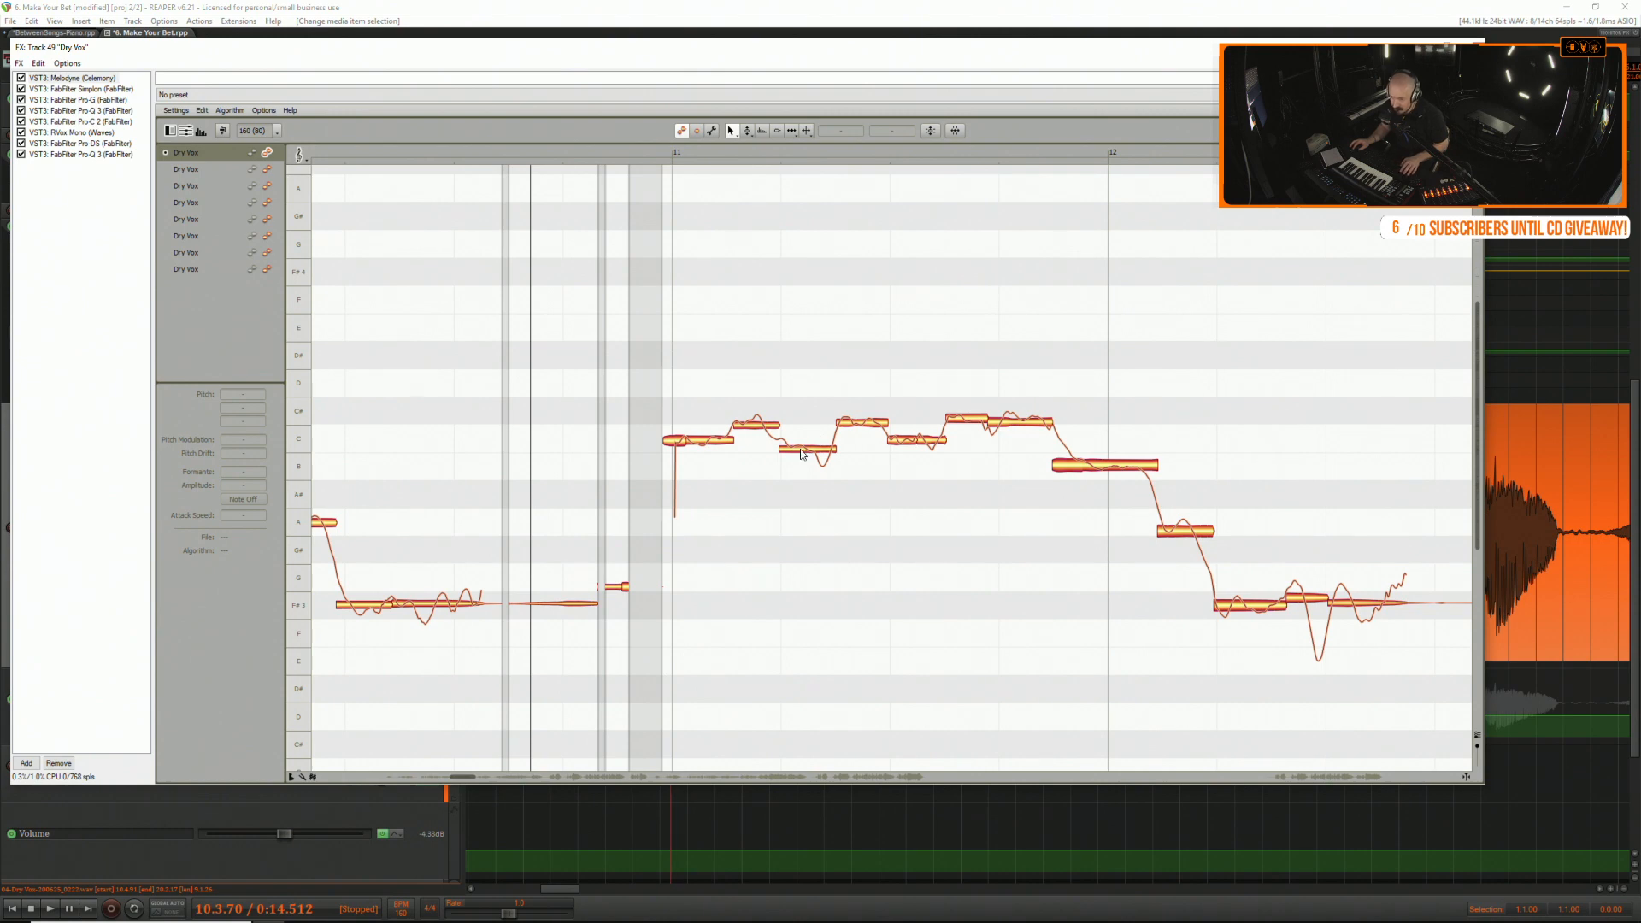
{"action": "left_click_drag", "start_coordinate": [802, 453], "coordinate": [803, 445]}
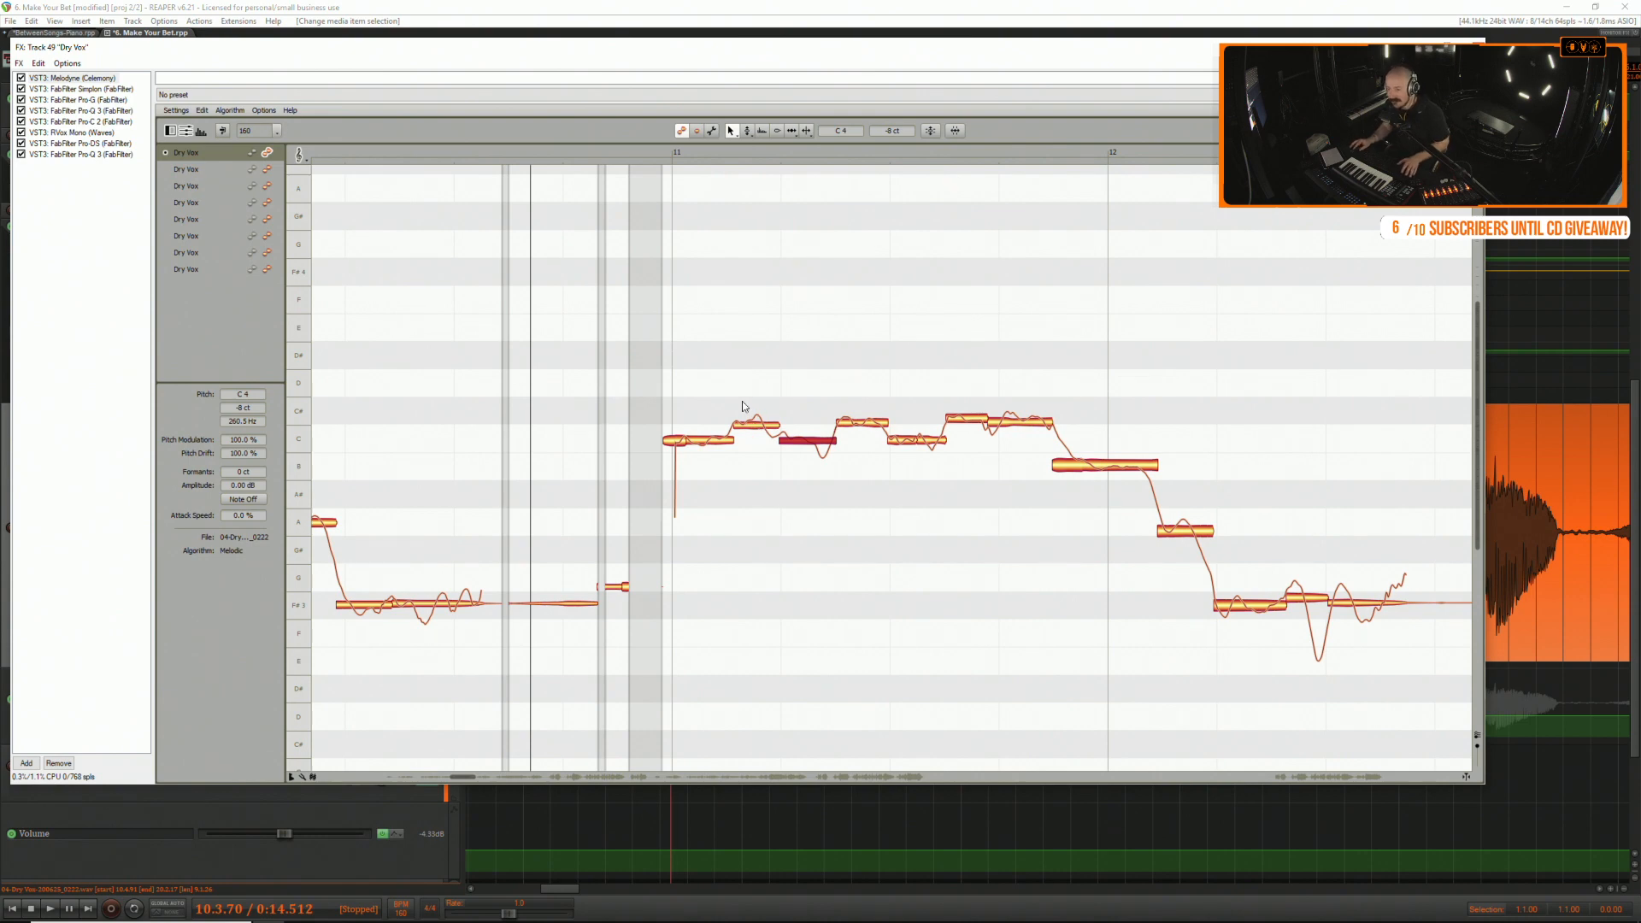
Raise the second and fourth segments of the bar 11 phrase slightly toward C#4 and audition the phrase.
{"action": "left_click_drag", "start_coordinate": [741, 402], "coordinate": [853, 418]}
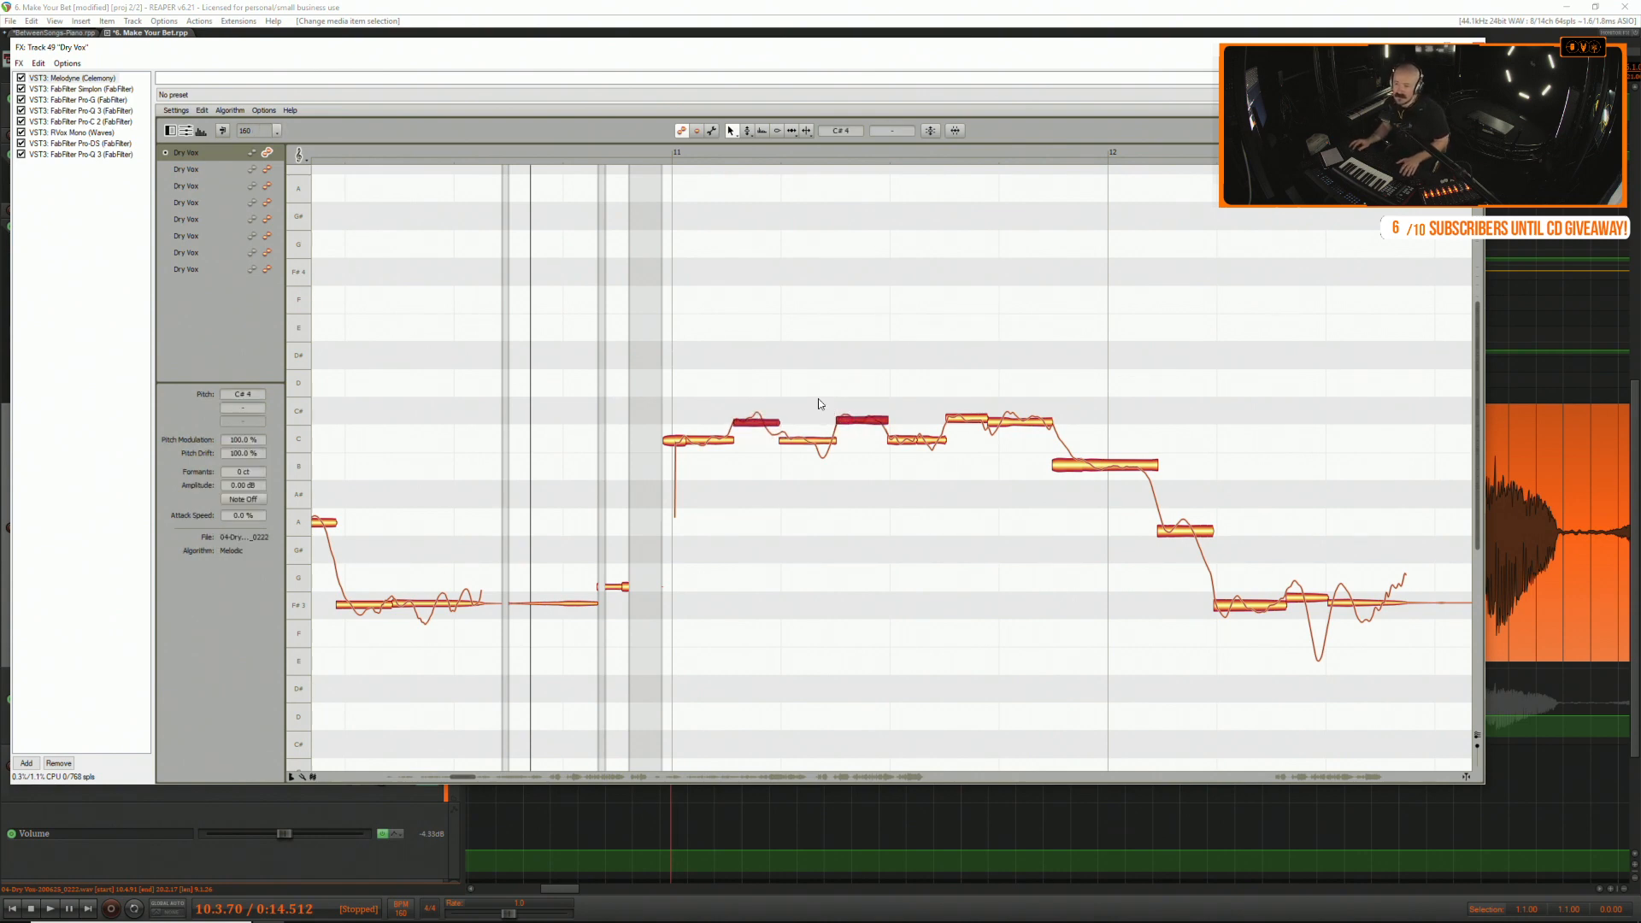
{"action": "left_click", "coordinate": [722, 400]}
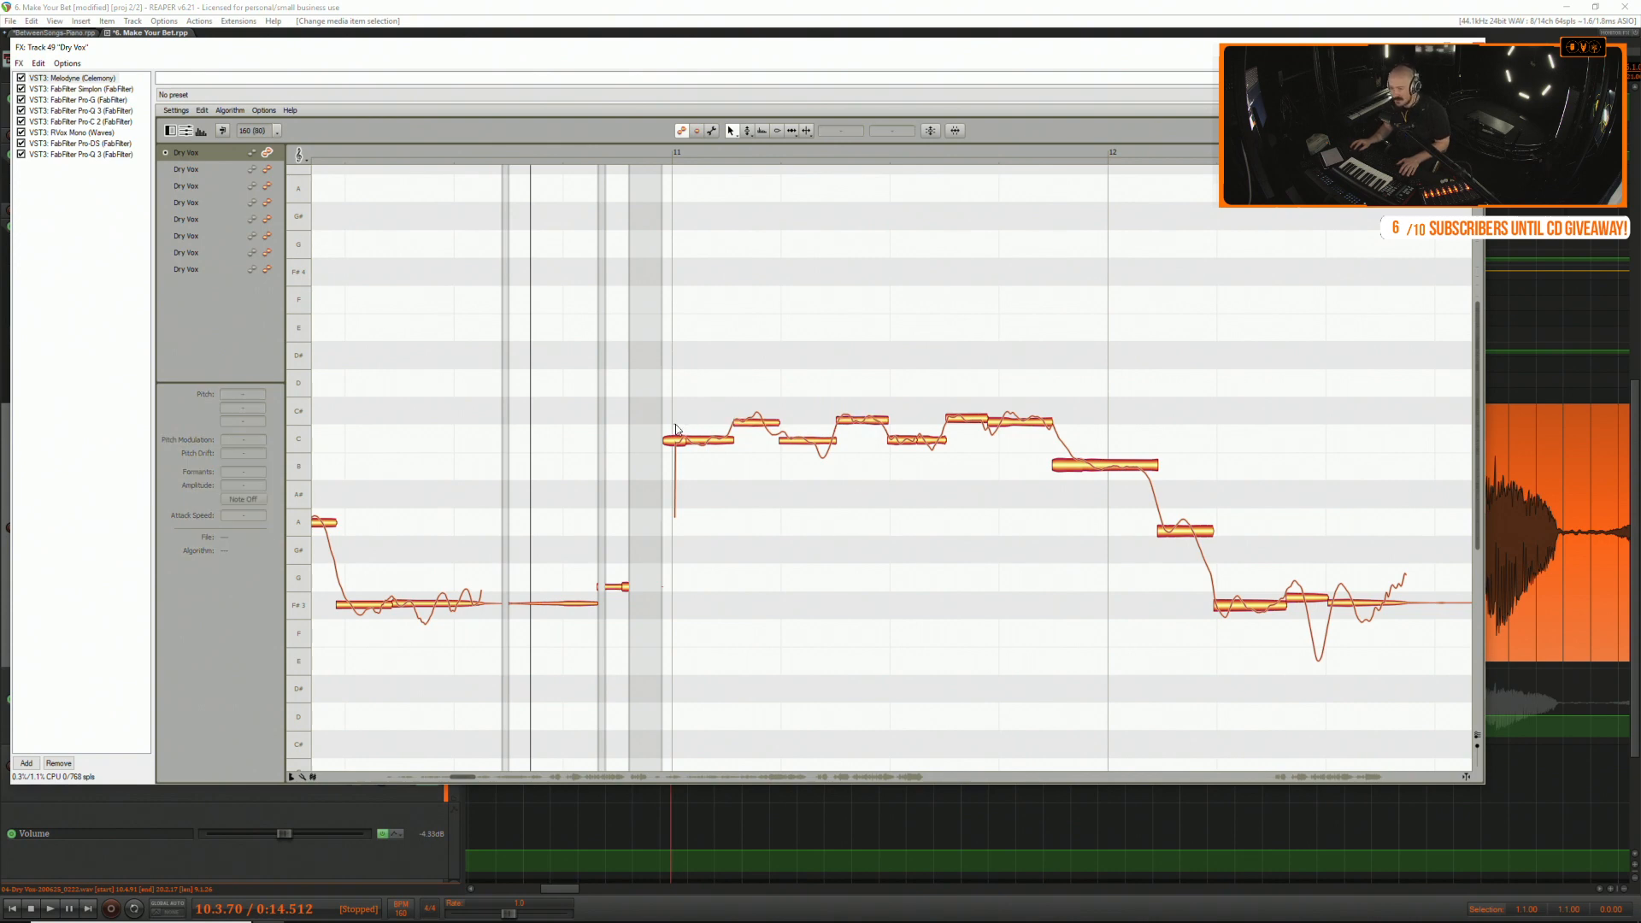
{"action": "left_click", "coordinate": [699, 441]}
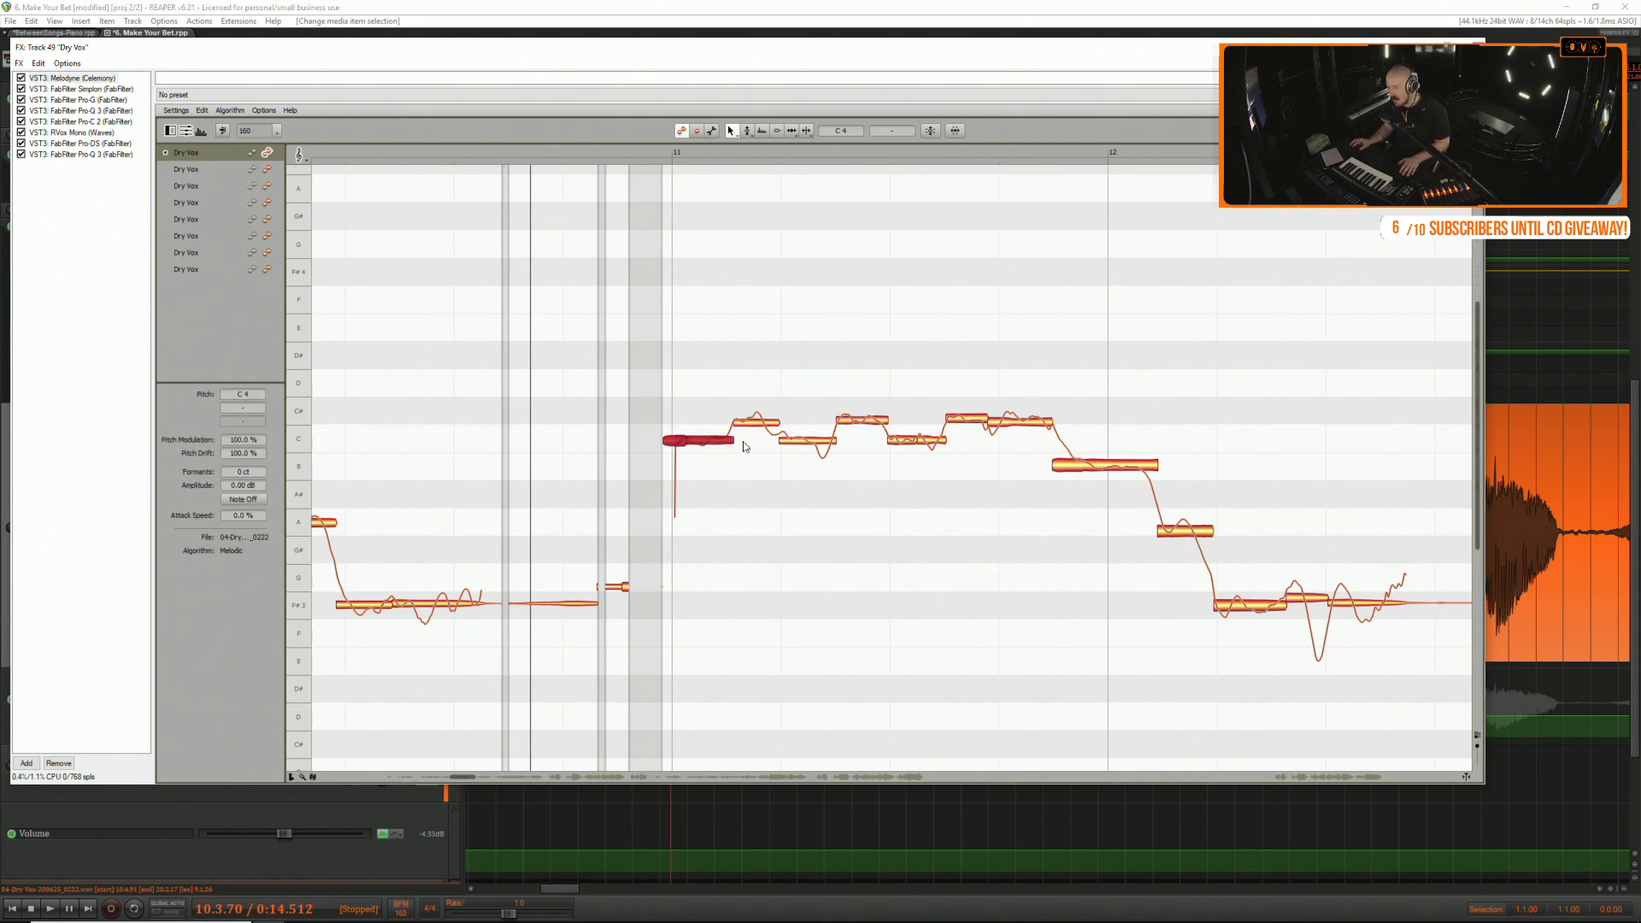
{"action": "left_click", "coordinate": [811, 401]}
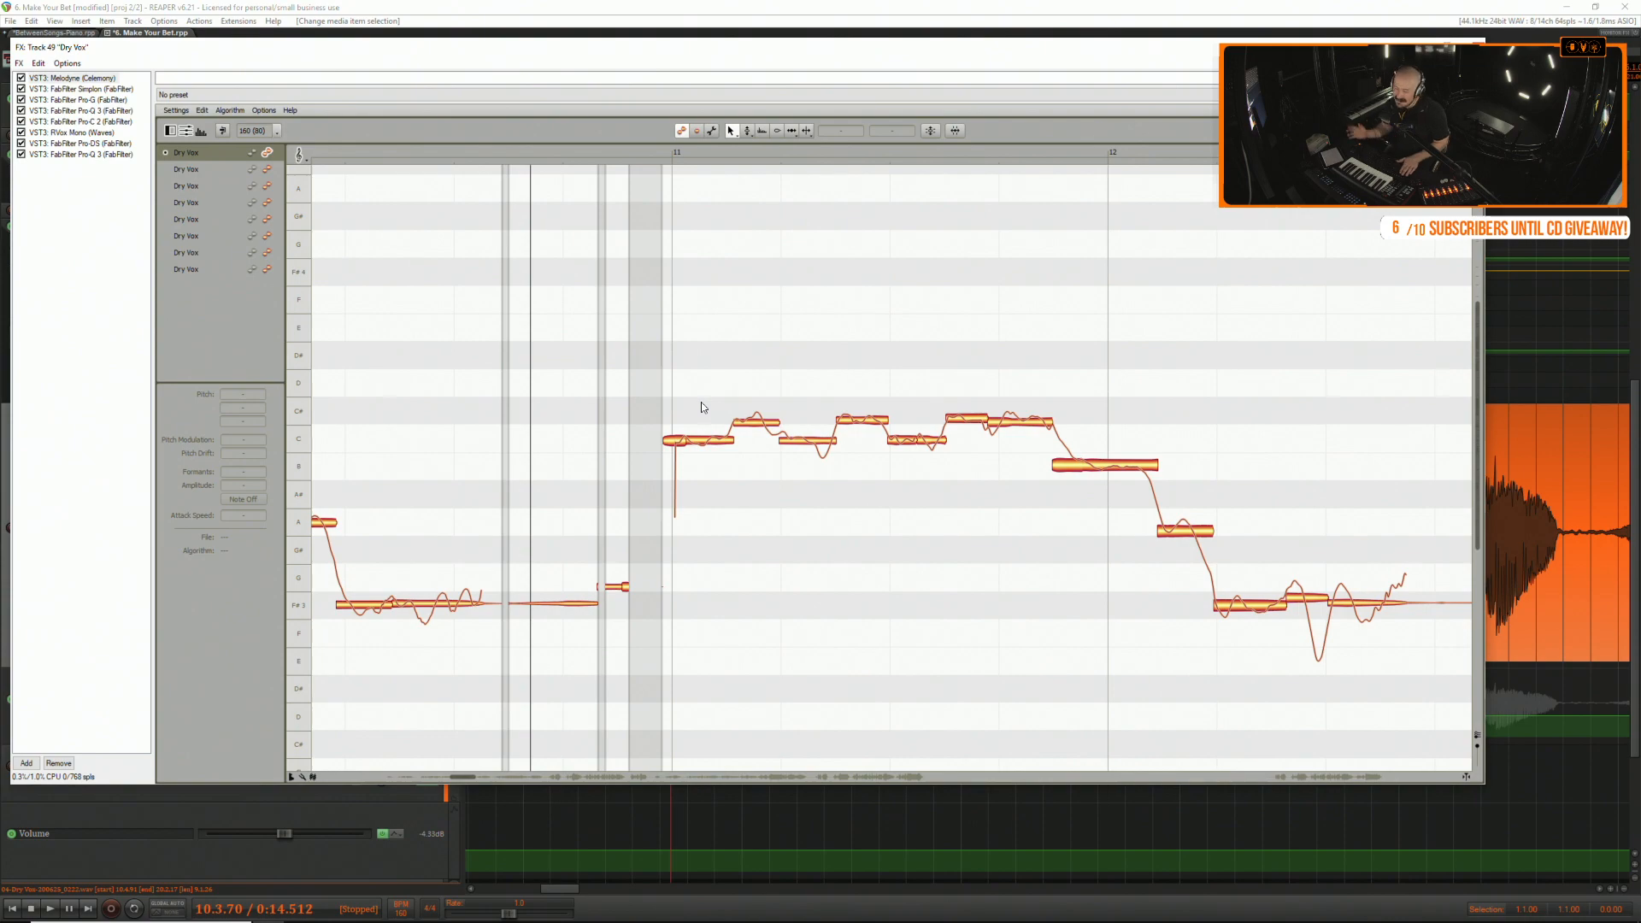
{"action": "key", "text": "space"}
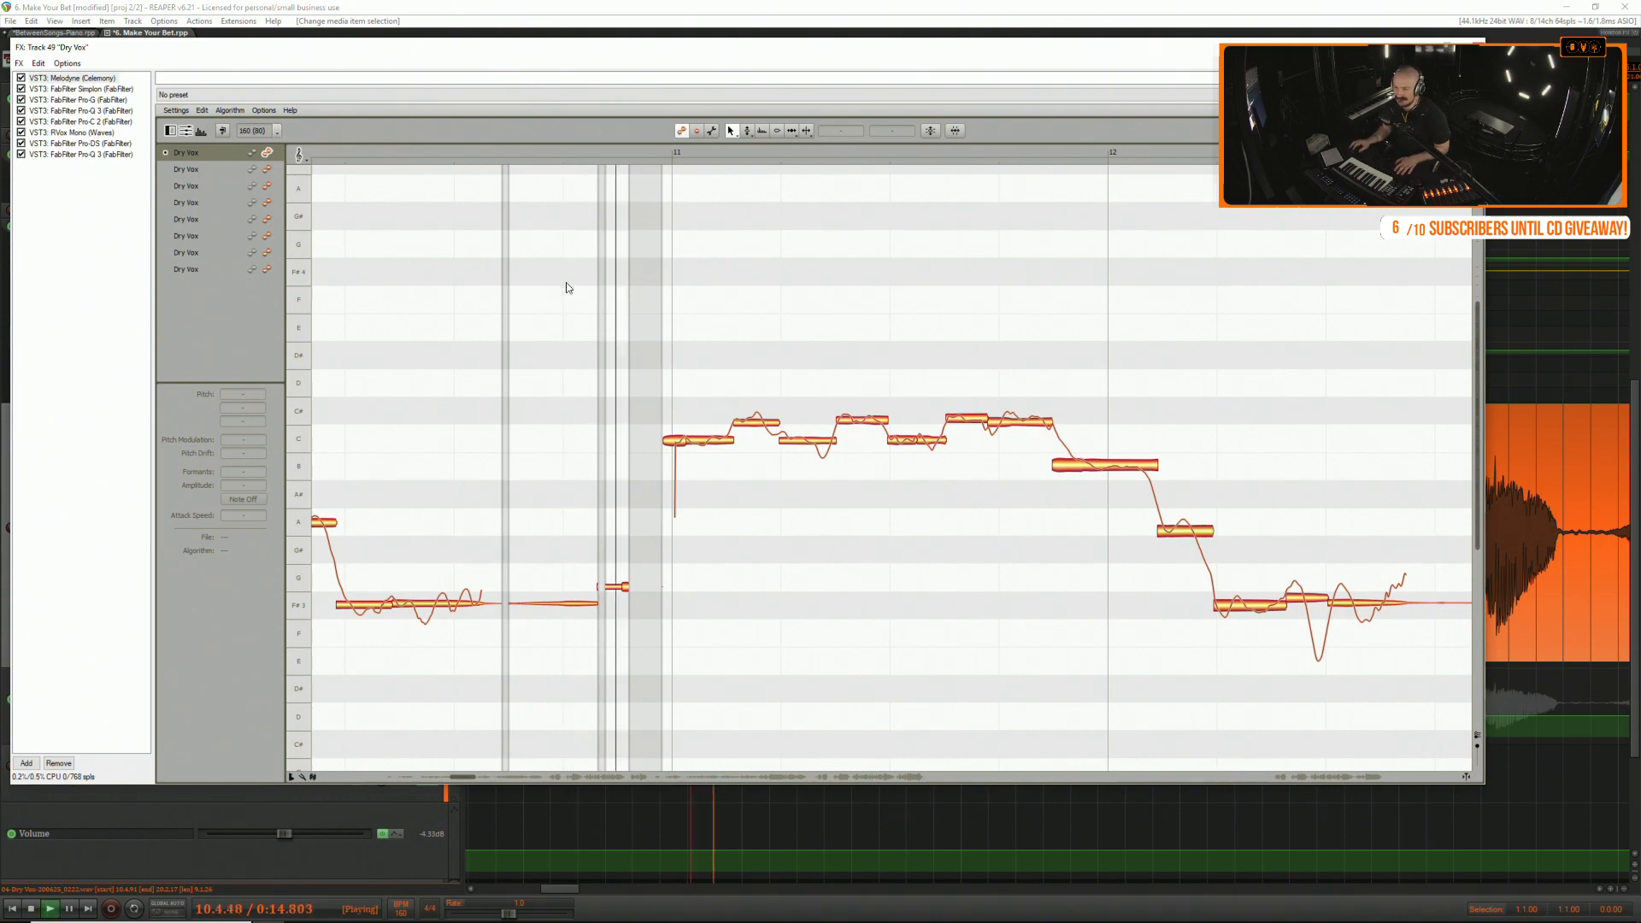
{"action": "key", "text": "space"}
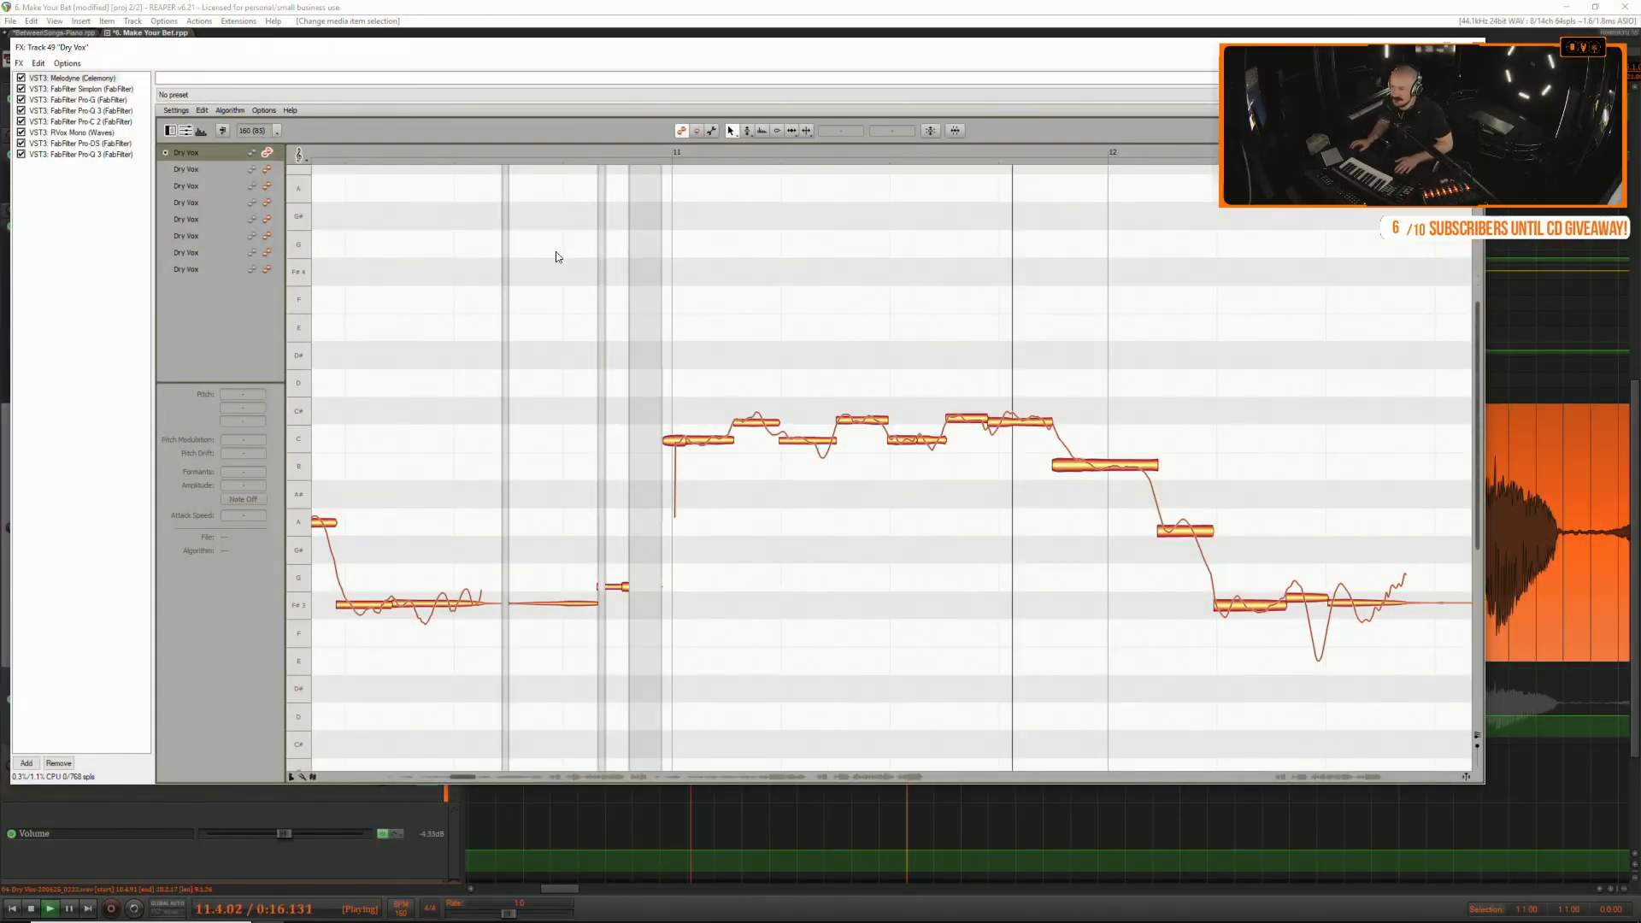
{"action": "key", "text": "space"}
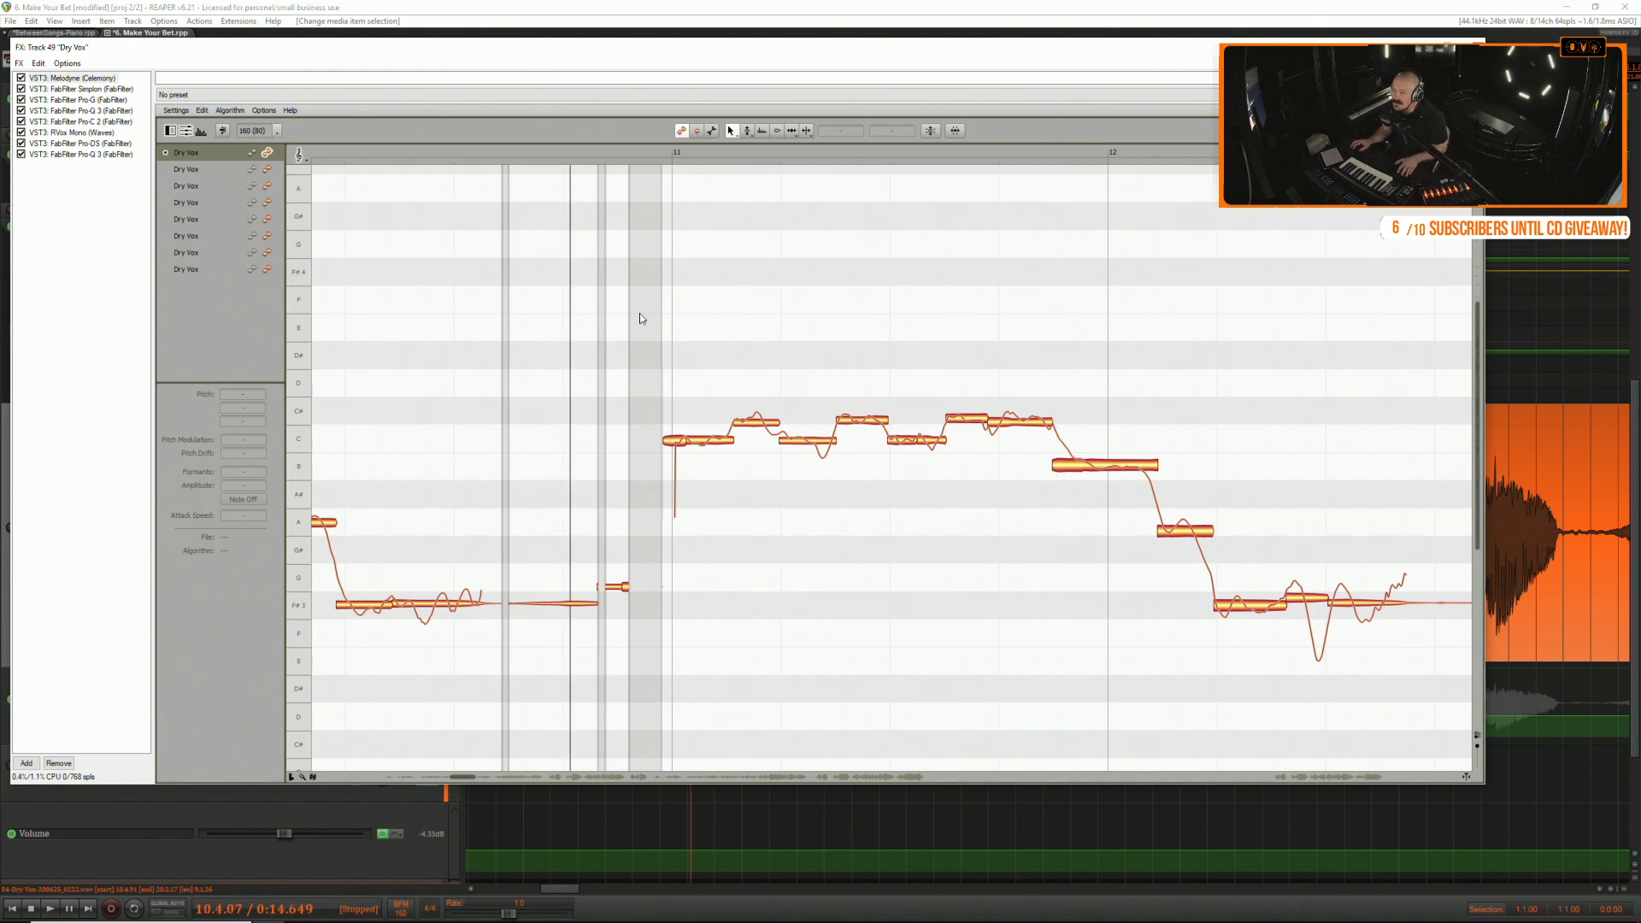
{"action": "key", "text": "space"}
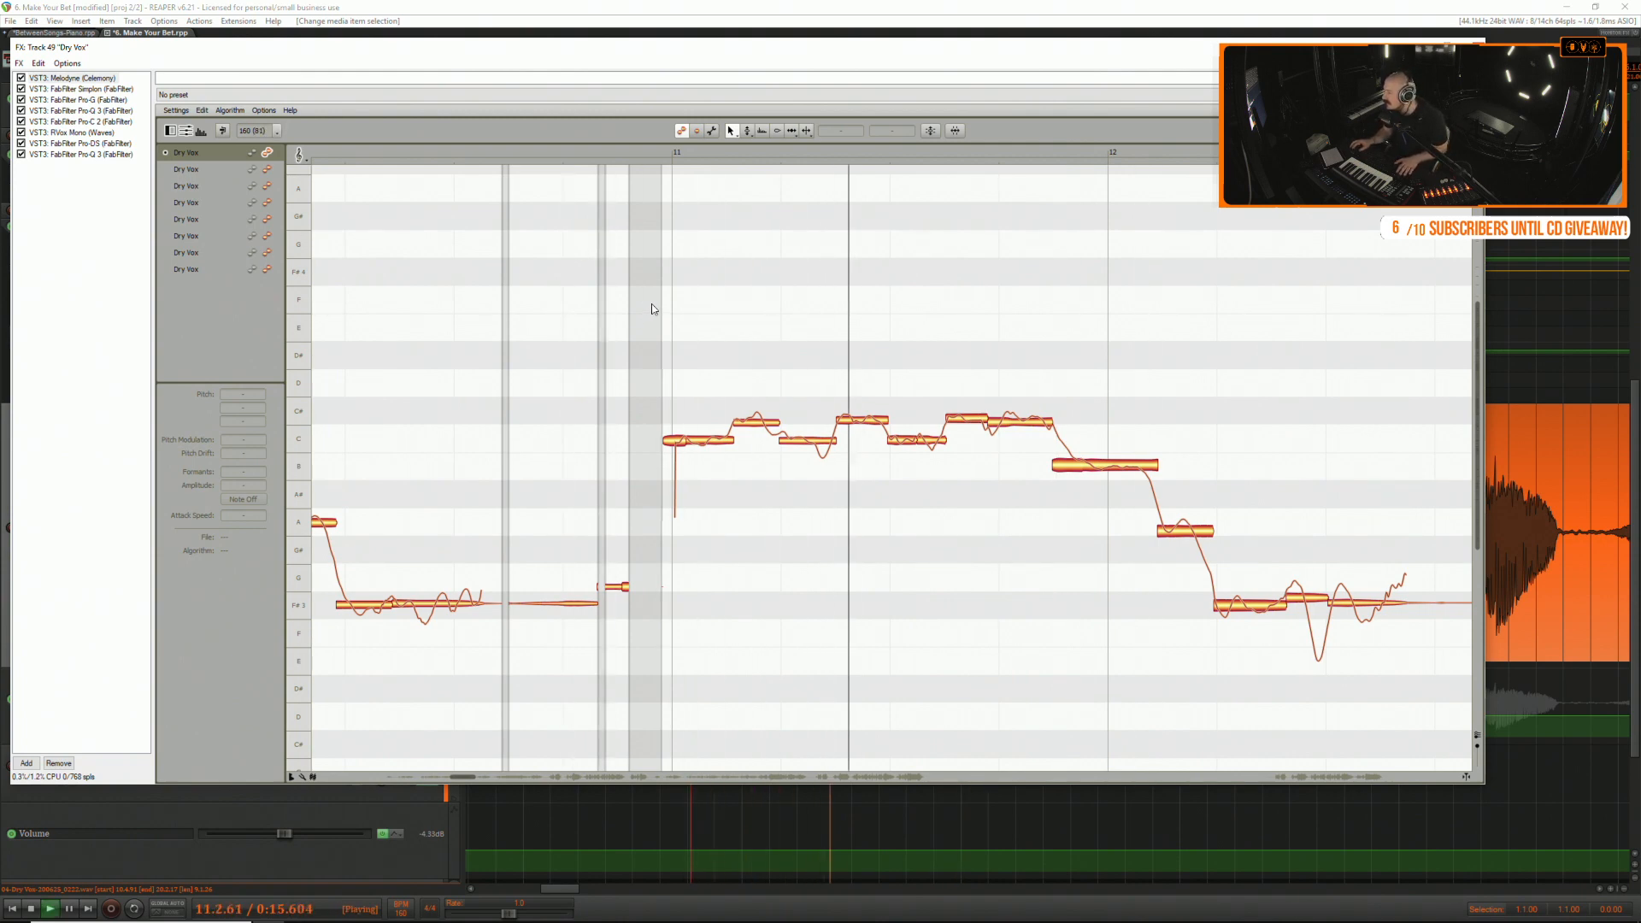
{"action": "key", "text": "space"}
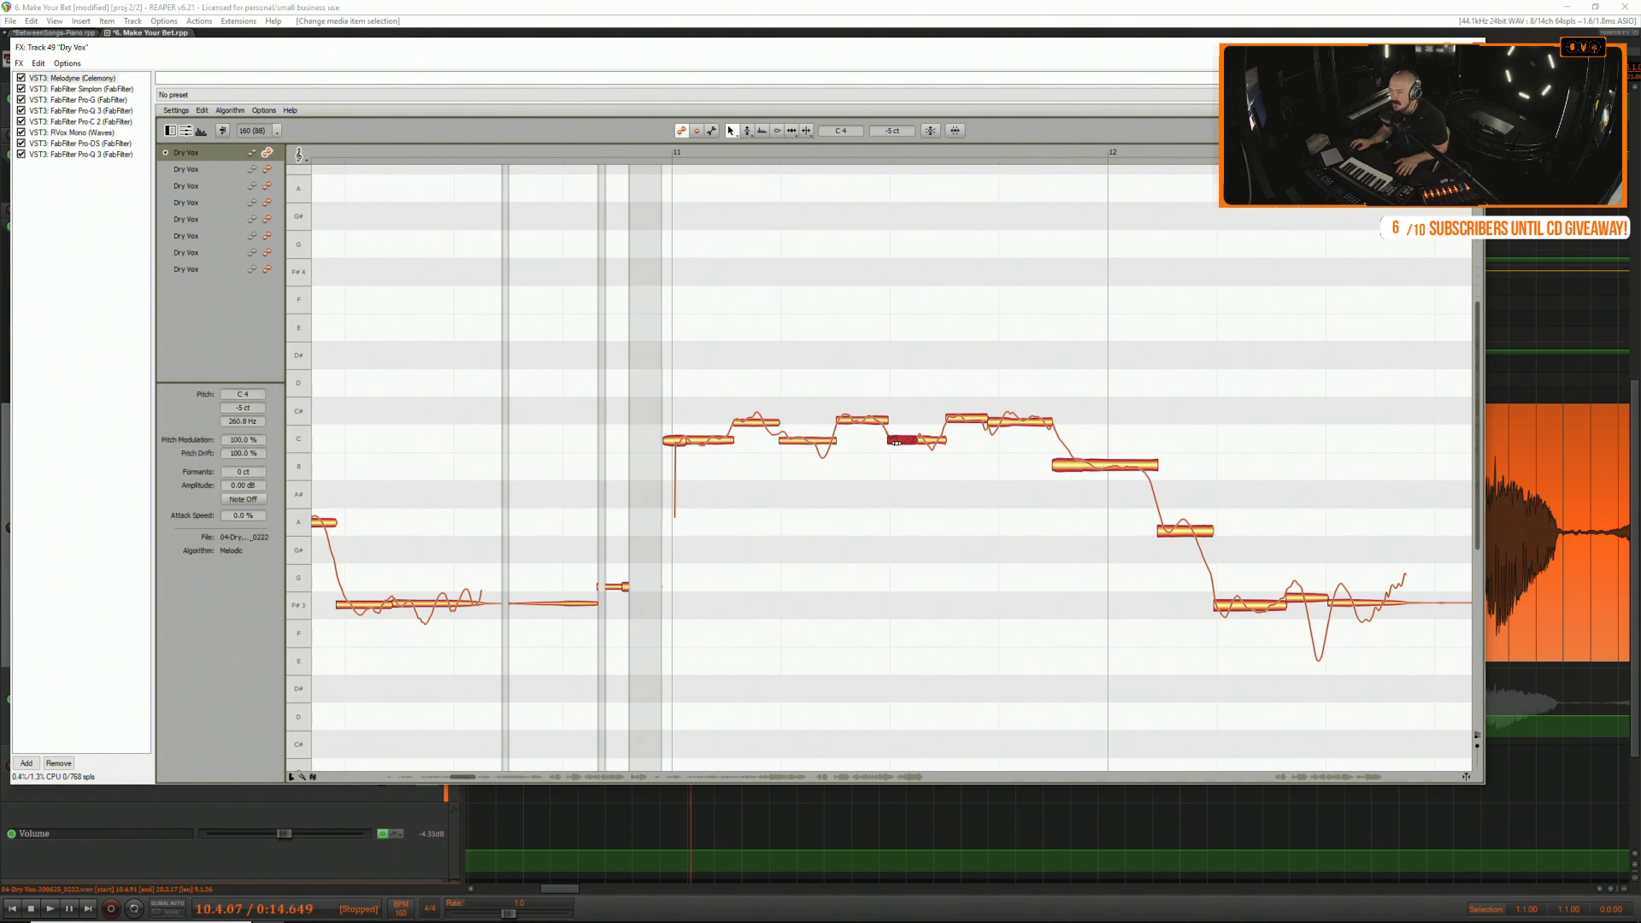
Lower the fifth segment of the bar 11 phrase slightly within C4 and audition the result.
{"action": "left_click", "coordinate": [925, 439]}
{"action": "left_click_drag", "start_coordinate": [924, 441], "coordinate": [929, 456]}
{"action": "key", "text": "space"}
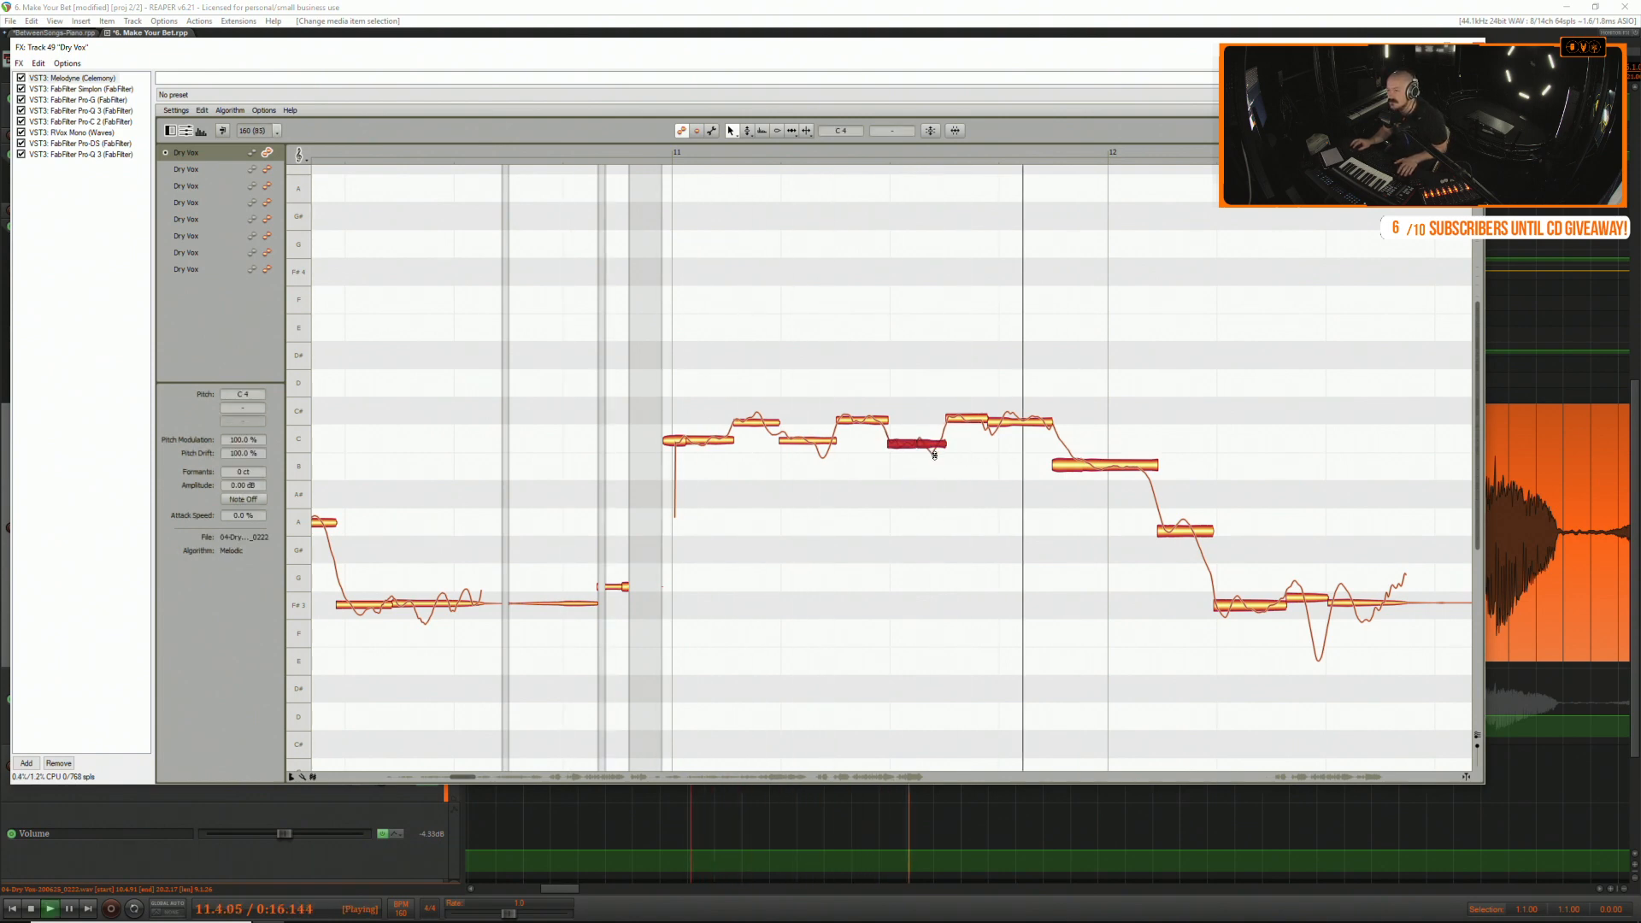
{"action": "key", "text": "space"}
Select the two adjoining C#4 segments at the end of bar 11 for pitch editing.
{"action": "left_click", "coordinate": [971, 417]}
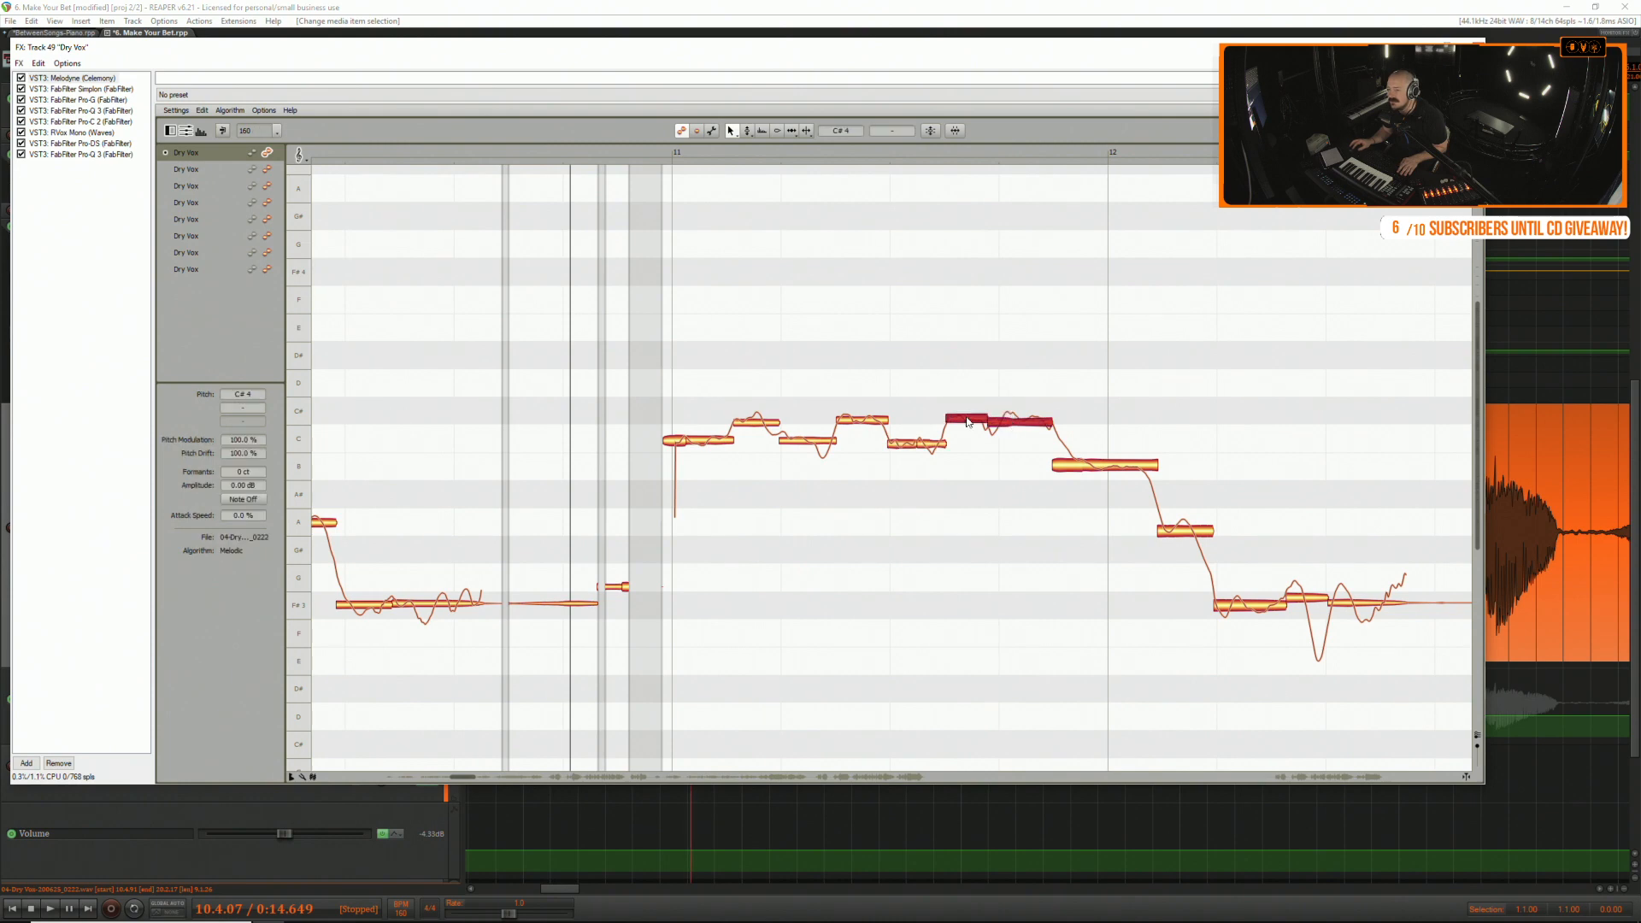
Try raising the two selected C#4 notes just before bar 12 slightly in pitch and play them back.
{"action": "left_click_drag", "start_coordinate": [971, 417], "coordinate": [972, 409]}
{"action": "key", "text": "space"}
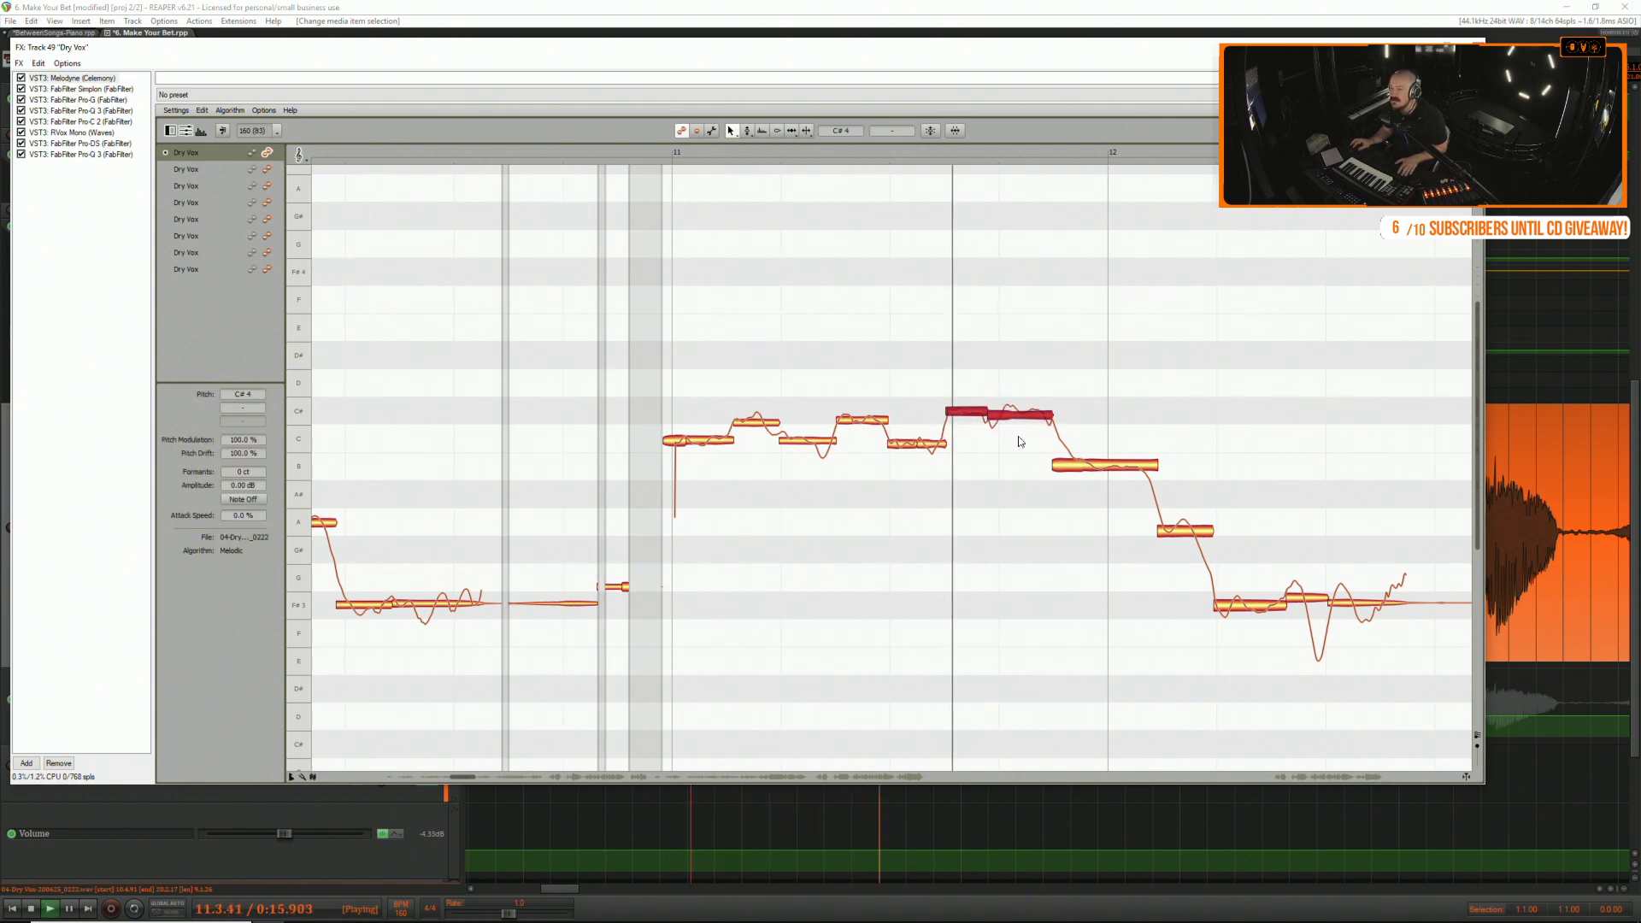
{"action": "key", "text": "space"}
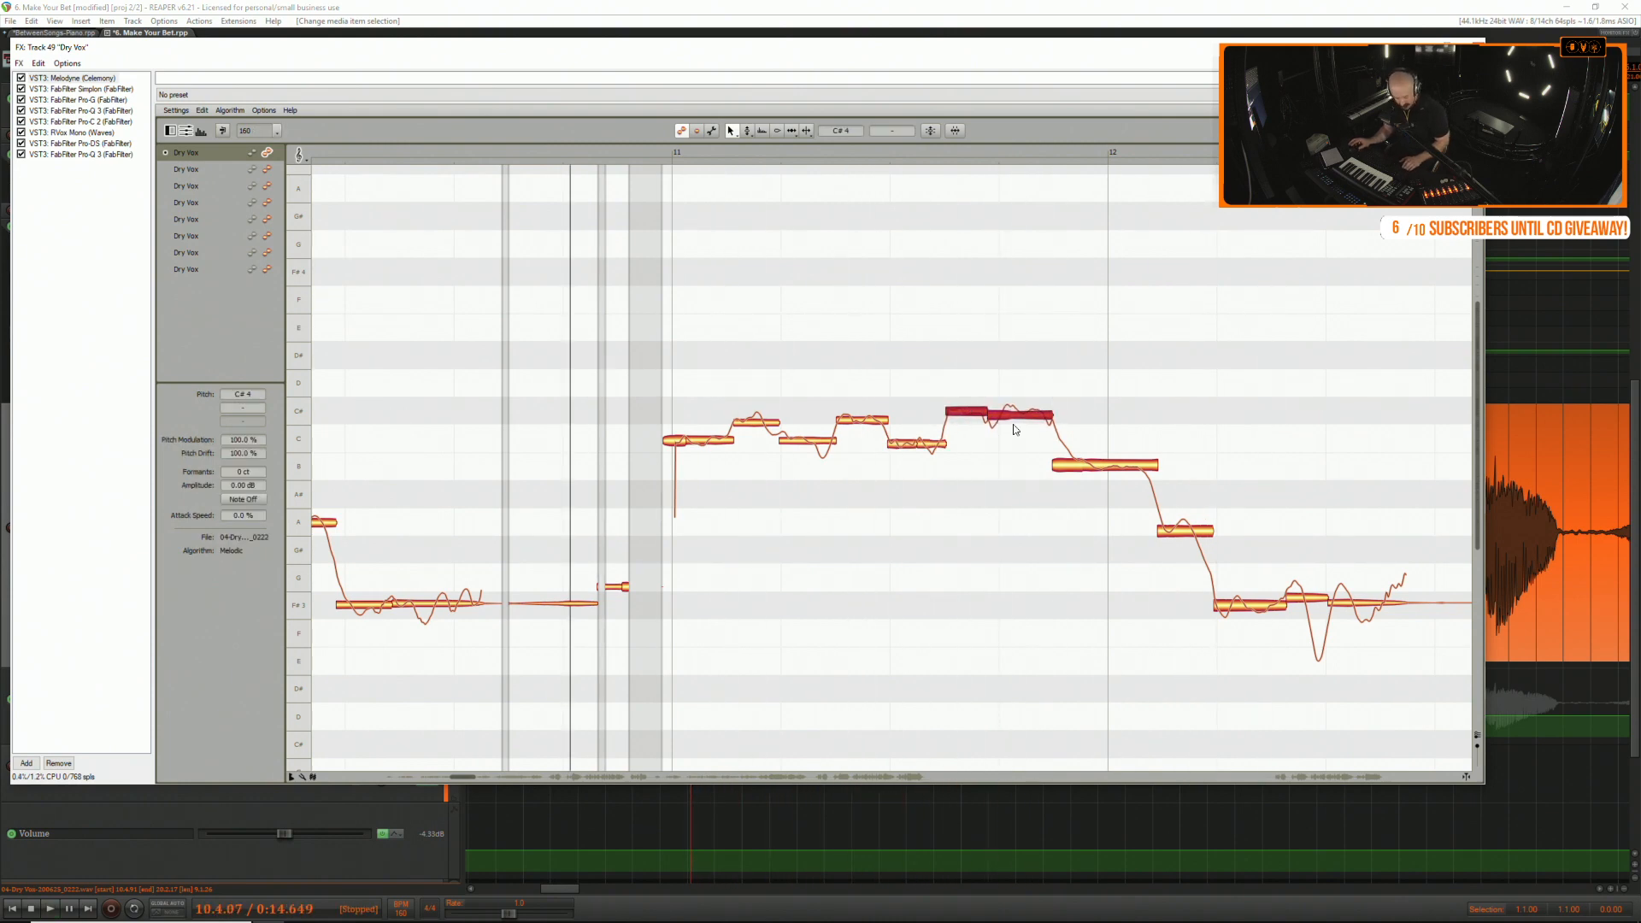
Undo the recent pitch and note-separation edits across the bar 11 phrase, then clear the note selection.
{"action": "key", "text": "ctrl+z"}
{"action": "key", "text": "ctrl+z"}
{"action": "key", "text": "ctrl+z"}
{"action": "key", "text": "ctrl+z"}
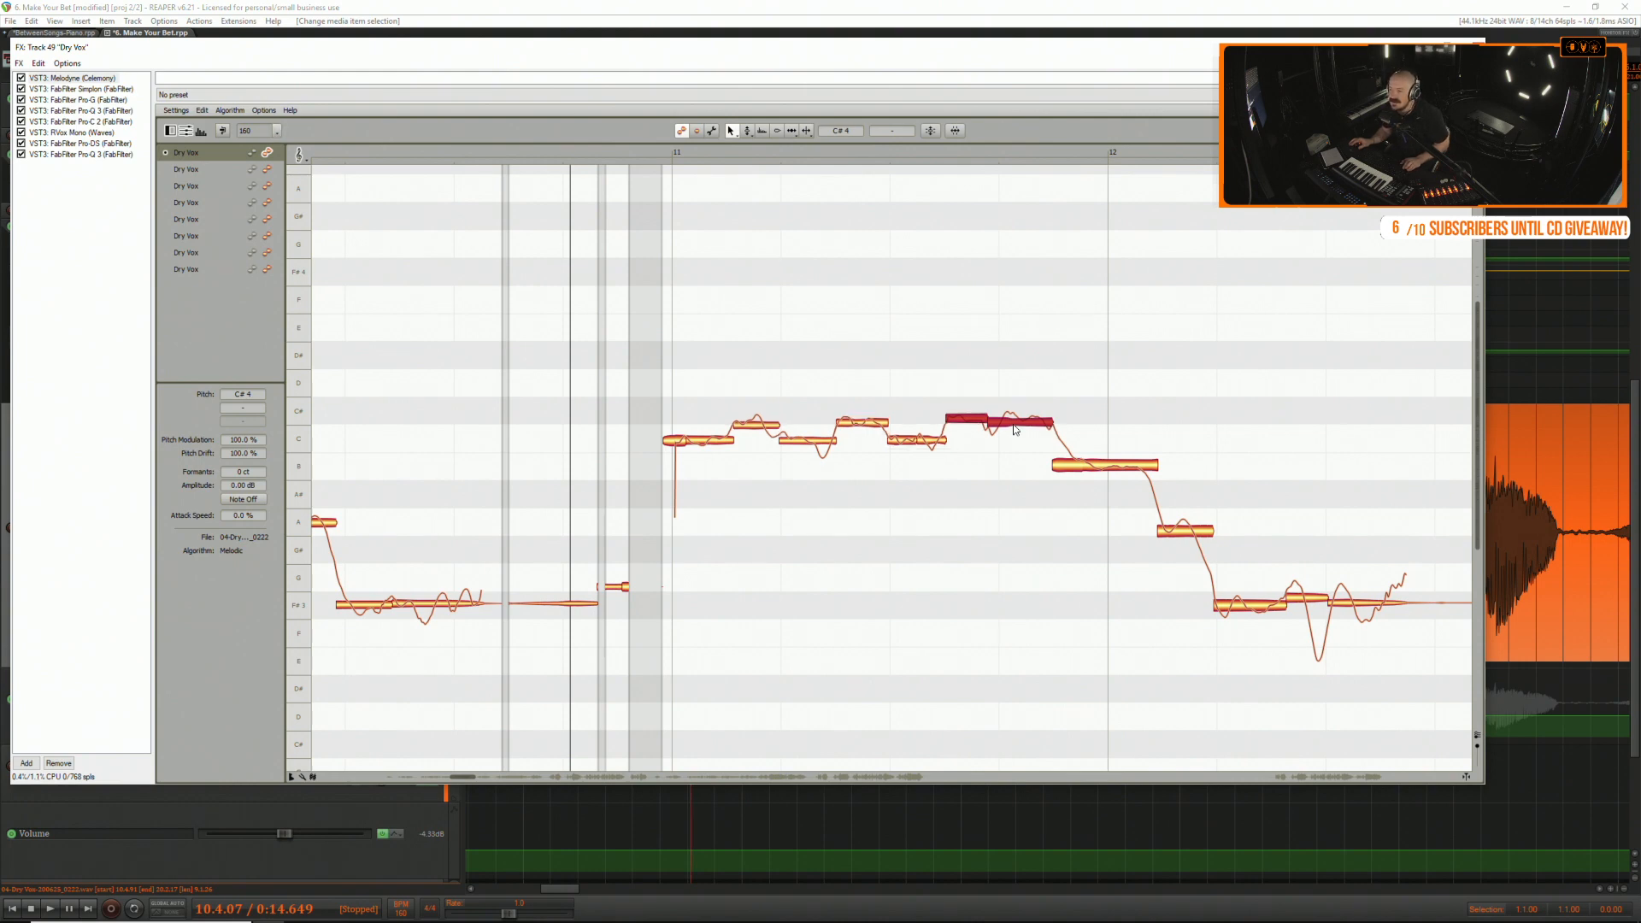
{"action": "key", "text": "ctrl+z"}
{"action": "key", "text": "ctrl+z"}
{"action": "key", "text": "ctrl+z"}
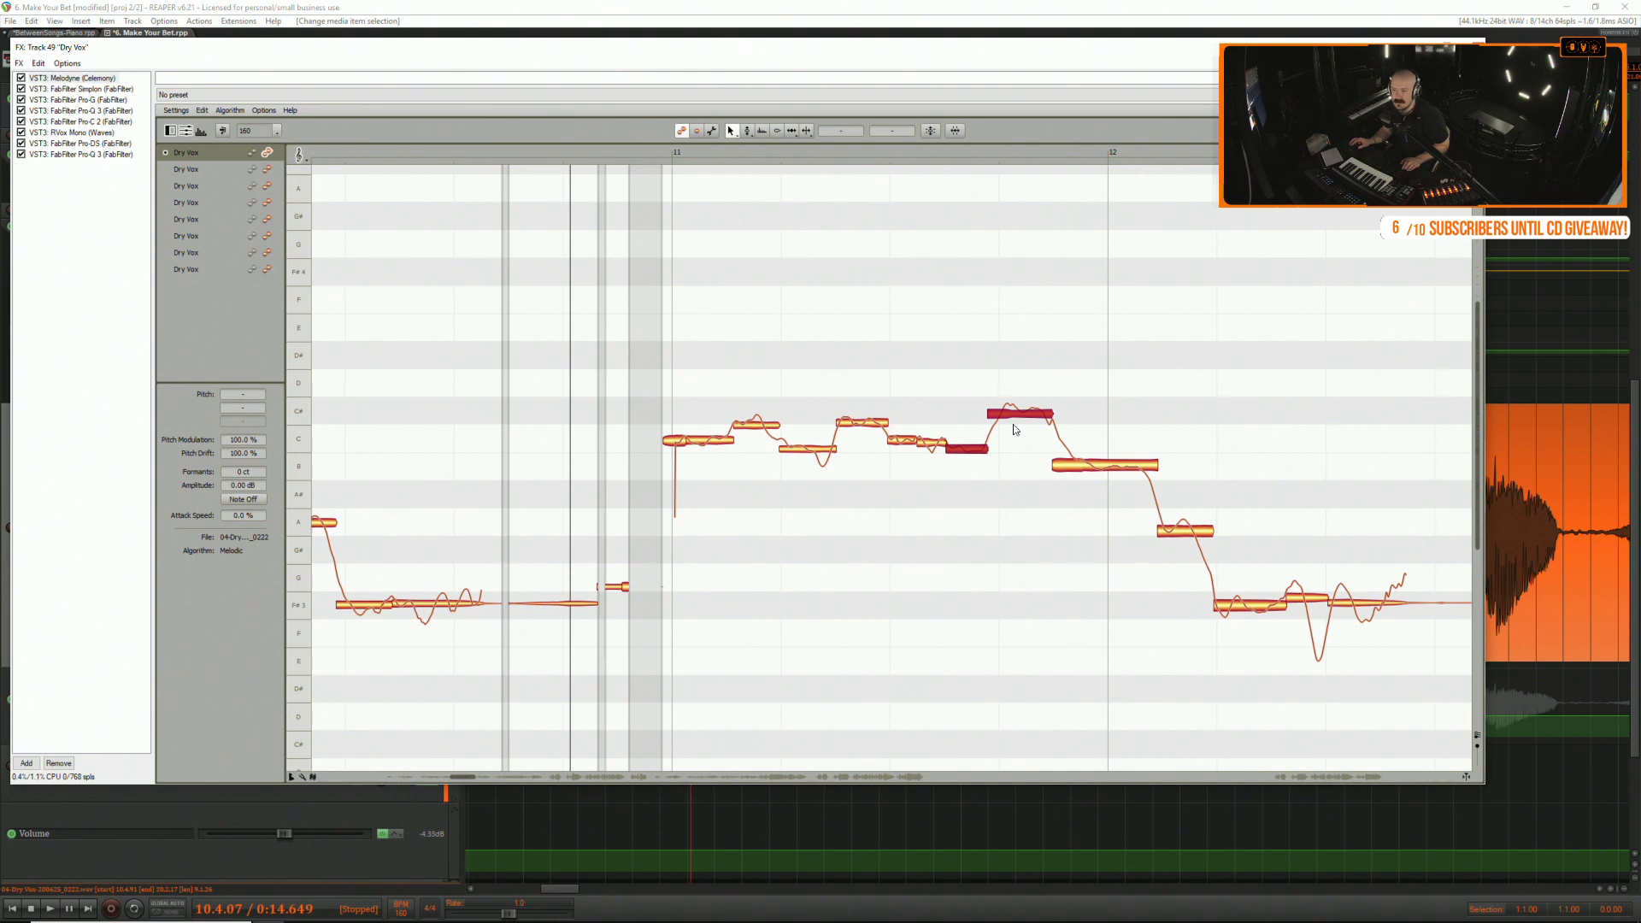
{"action": "key", "text": "ctrl+z"}
{"action": "key", "text": "ctrl+z"}
{"action": "key", "text": "ctrl+z"}
{"action": "left_click", "coordinate": [737, 395]}
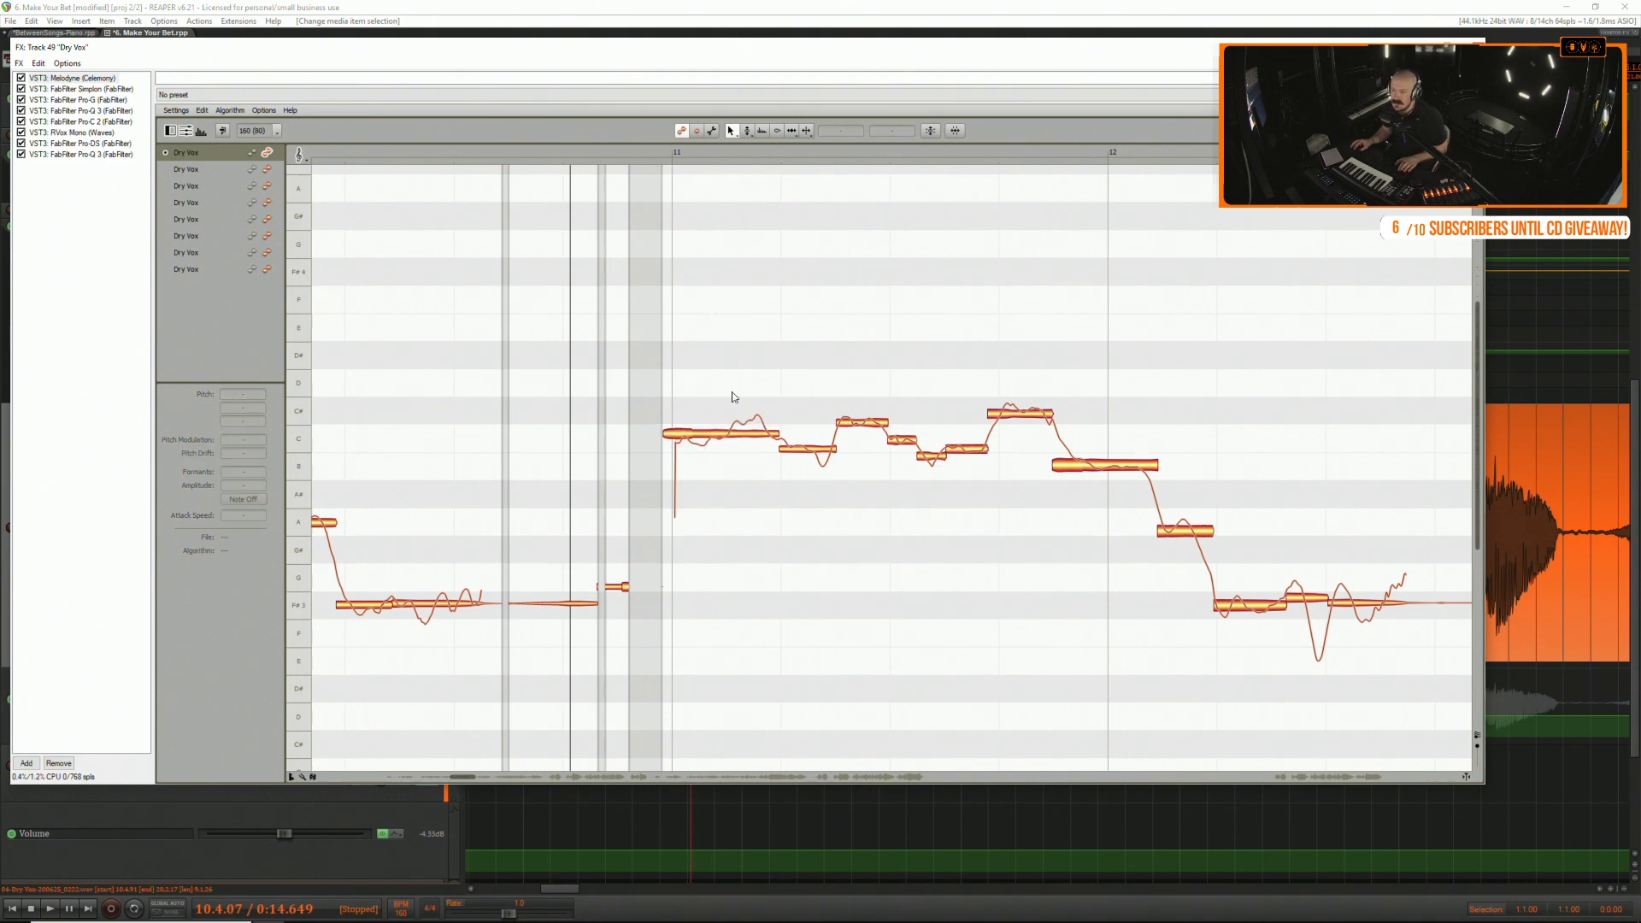
Split the long opening note of bar 11 into three notes where its pitch rises and falls, and play the phrase.
{"action": "double_click", "coordinate": [729, 420]}
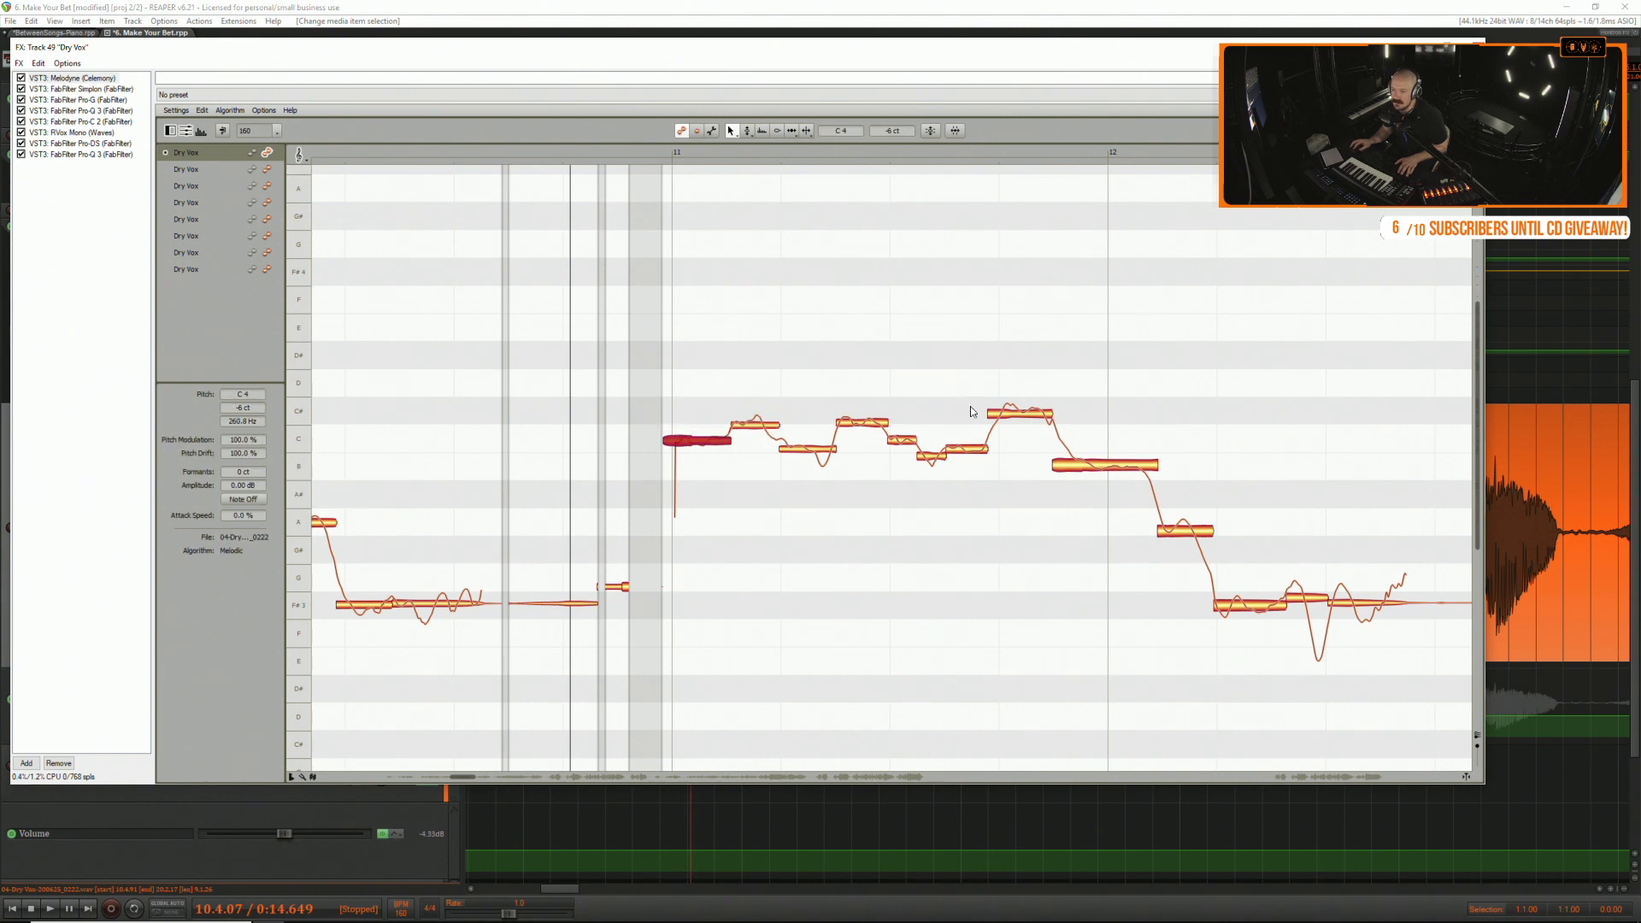
{"action": "double_click", "coordinate": [763, 416]}
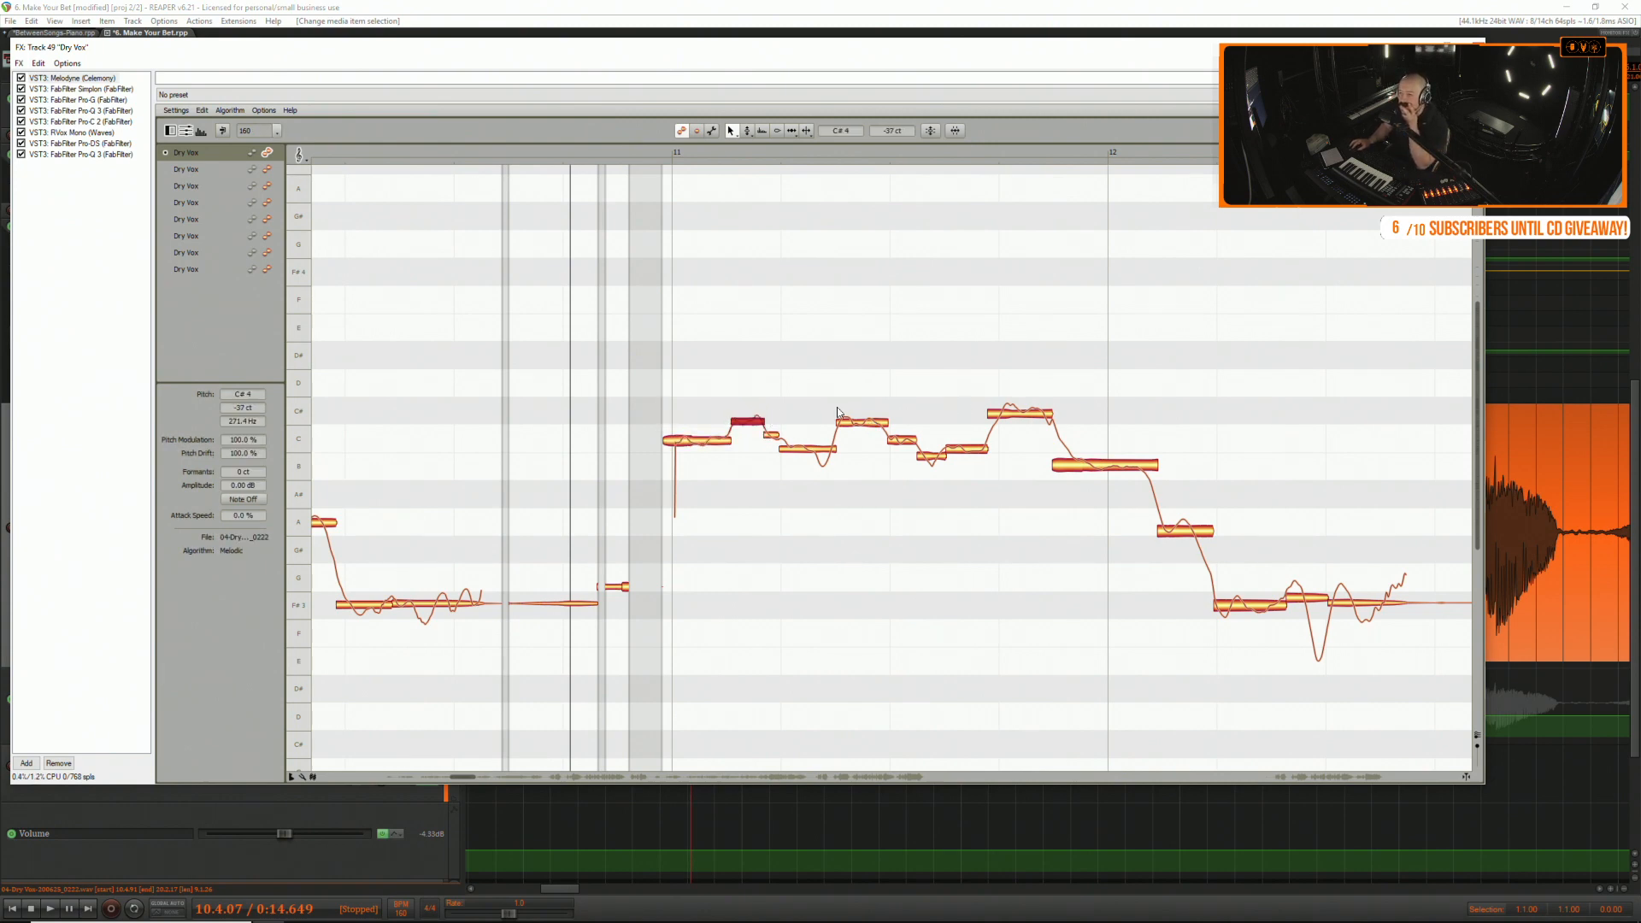
{"action": "key", "text": "space"}
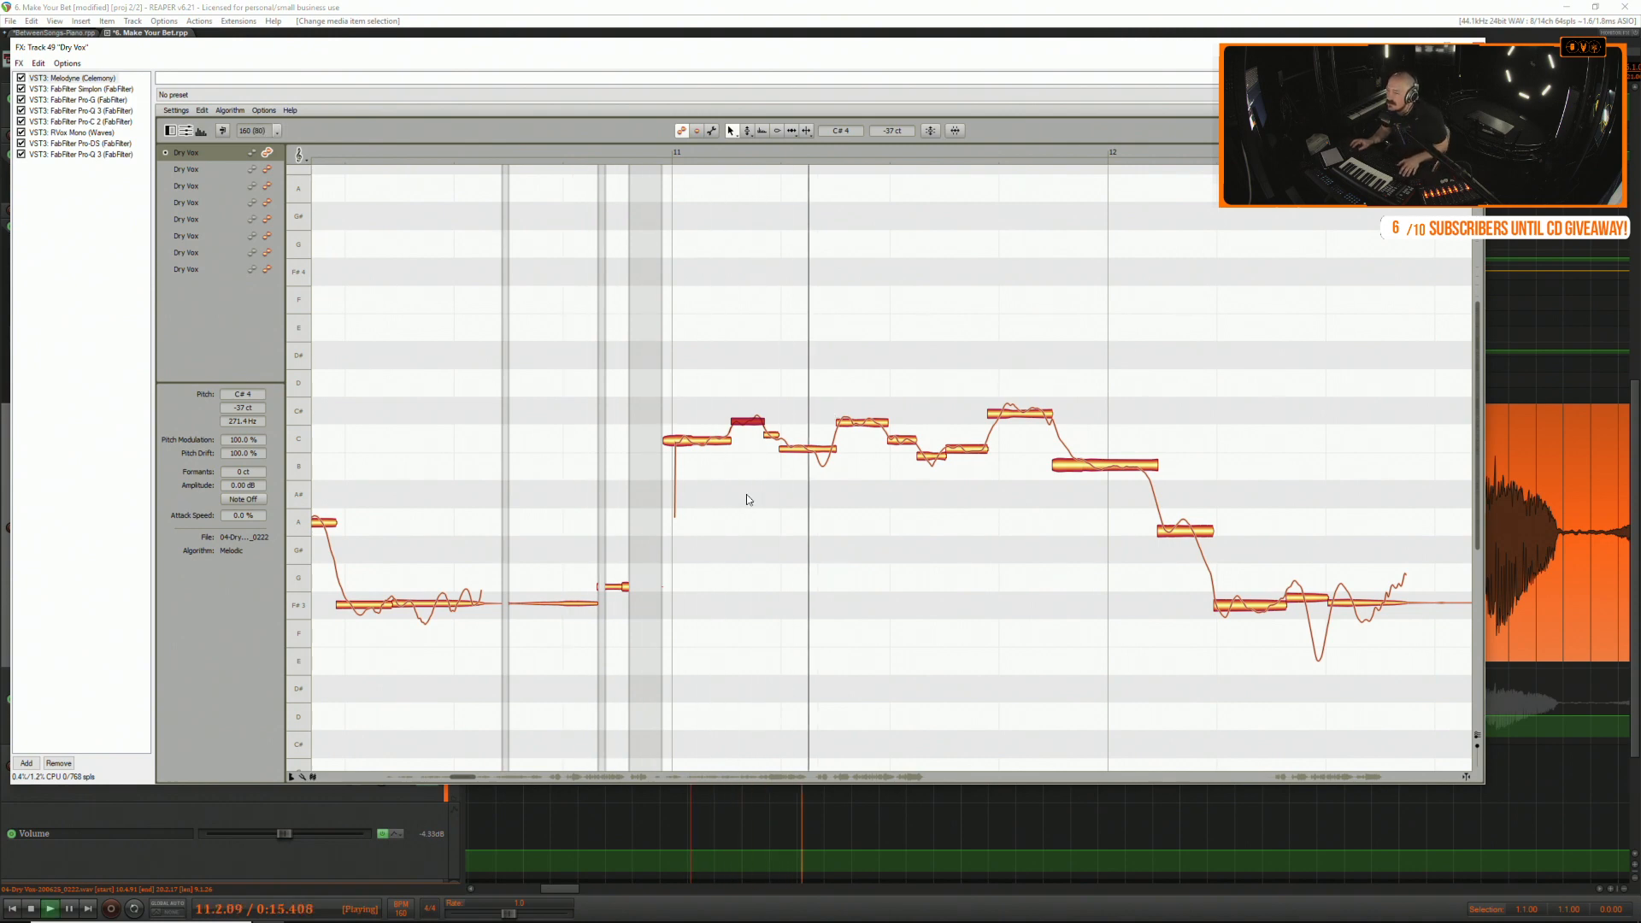
{"action": "key", "text": "space"}
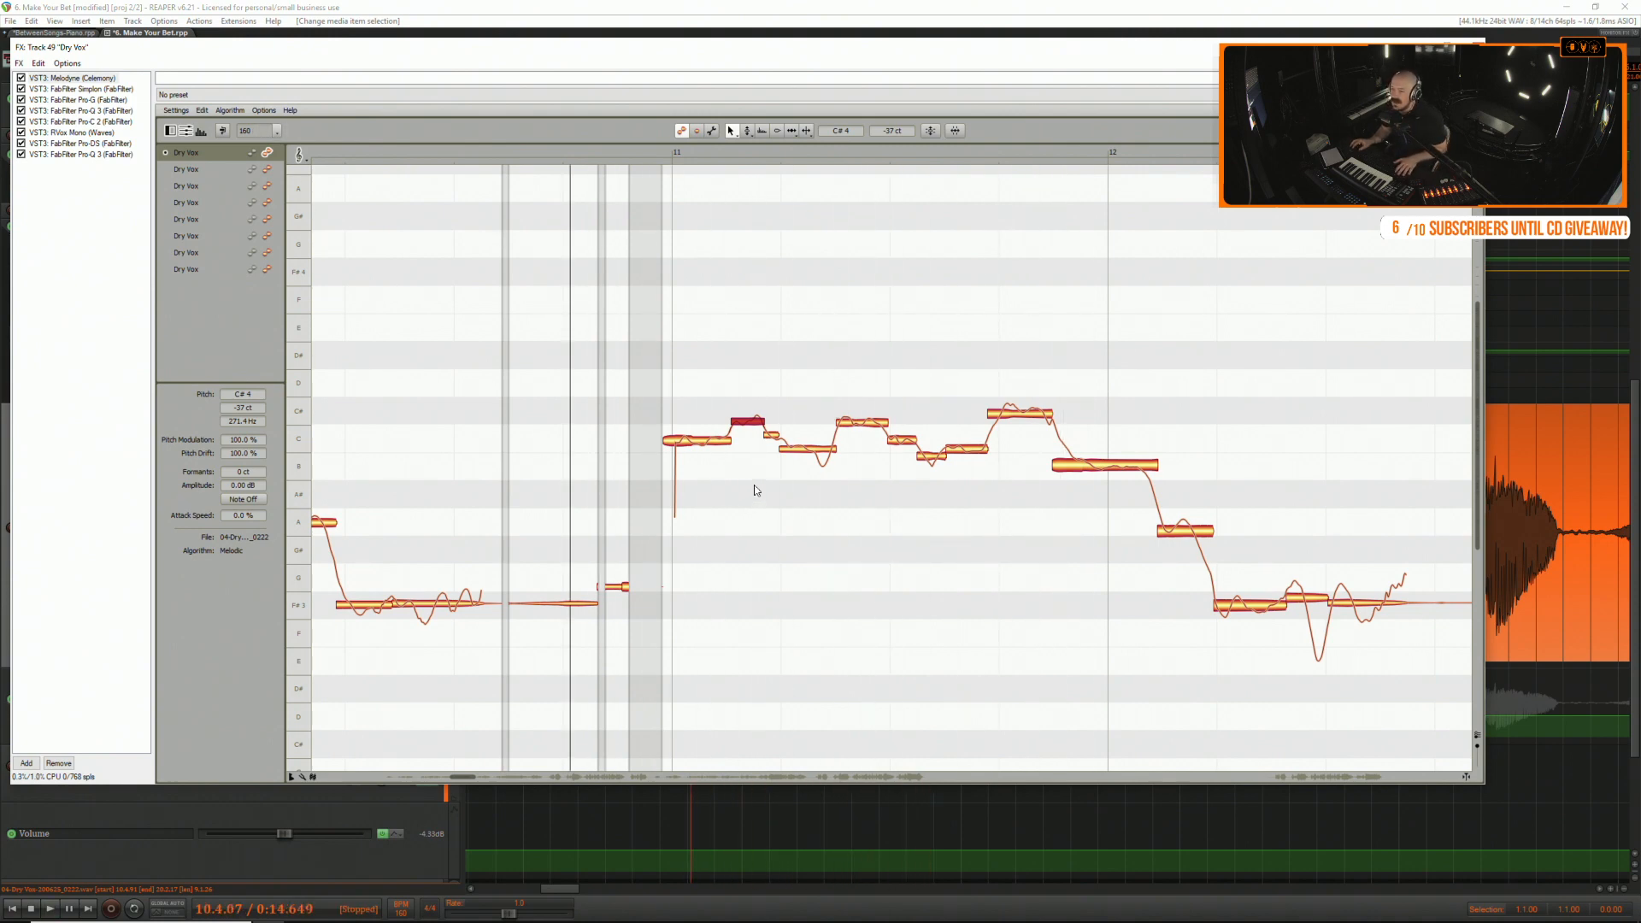
{"action": "key", "text": "space"}
{"action": "key", "text": "space"}
{"action": "left_click", "coordinate": [824, 521]}
{"action": "key", "text": "space"}
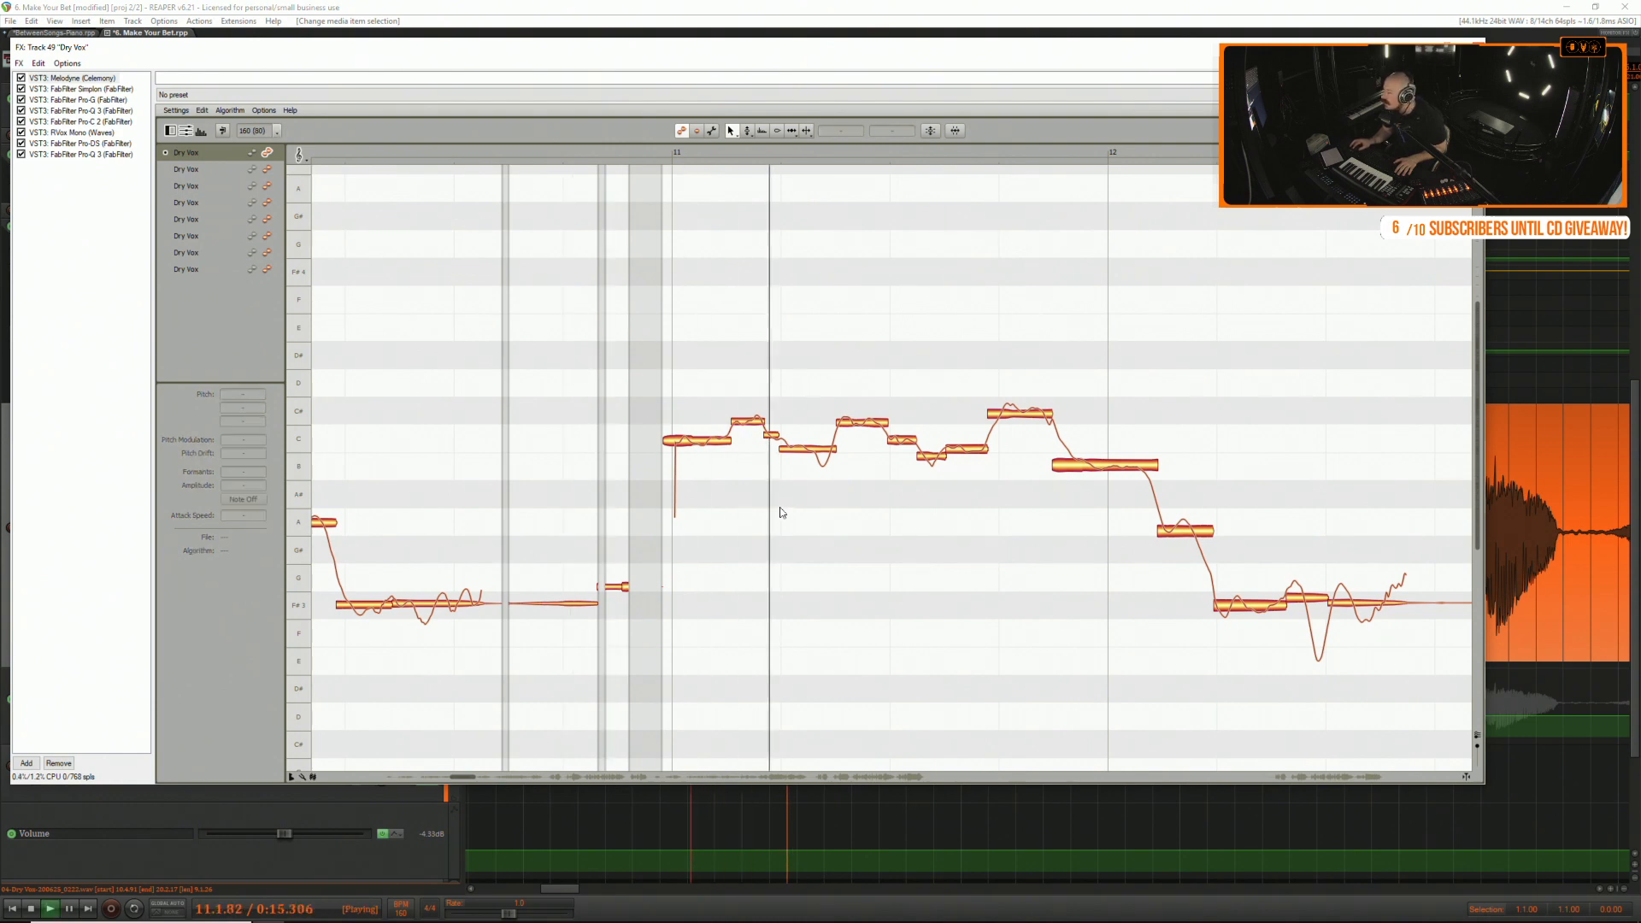
{"action": "key", "text": "space"}
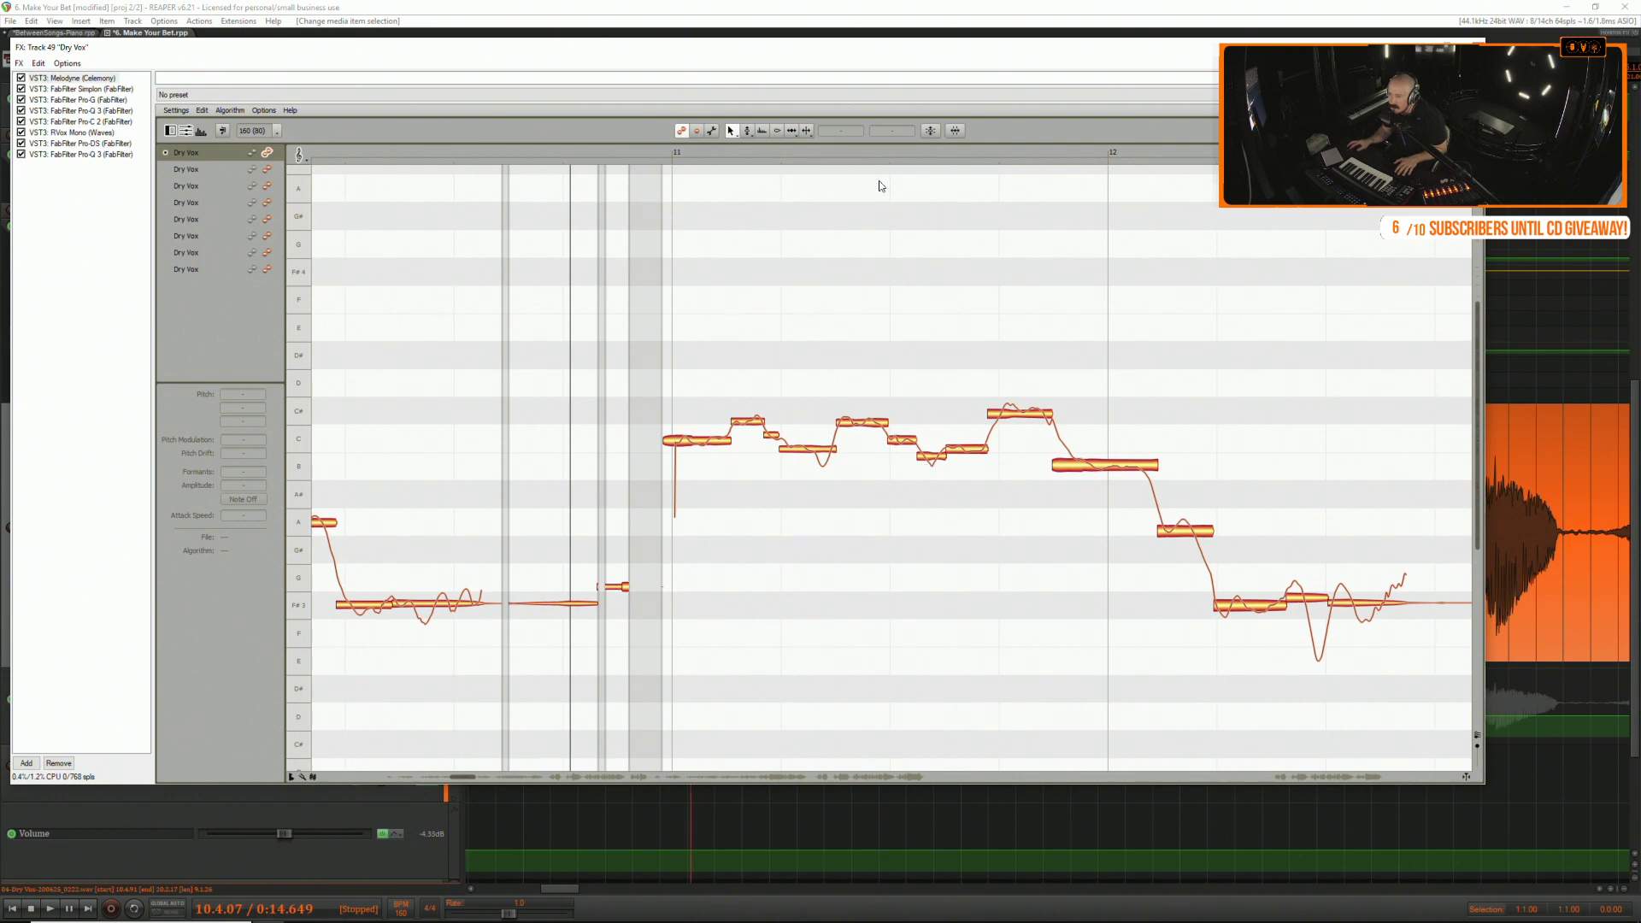
Play from the middle of bar 11 and try raising the three low notes in its second half slightly.
{"action": "left_click", "coordinate": [890, 152]}
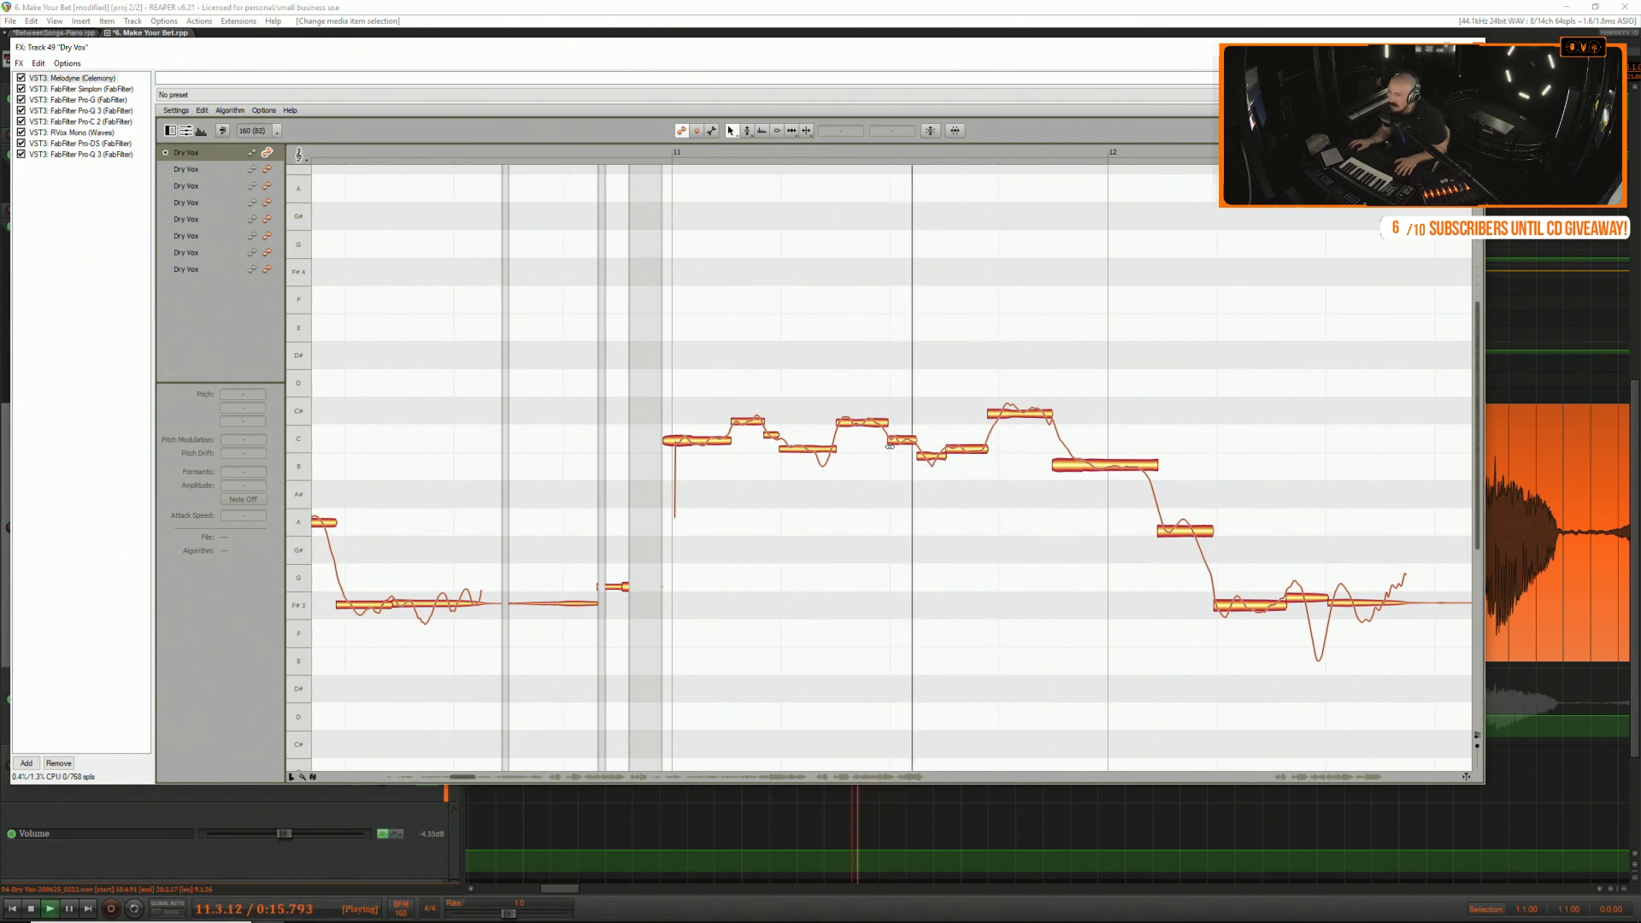
{"action": "key", "text": "space"}
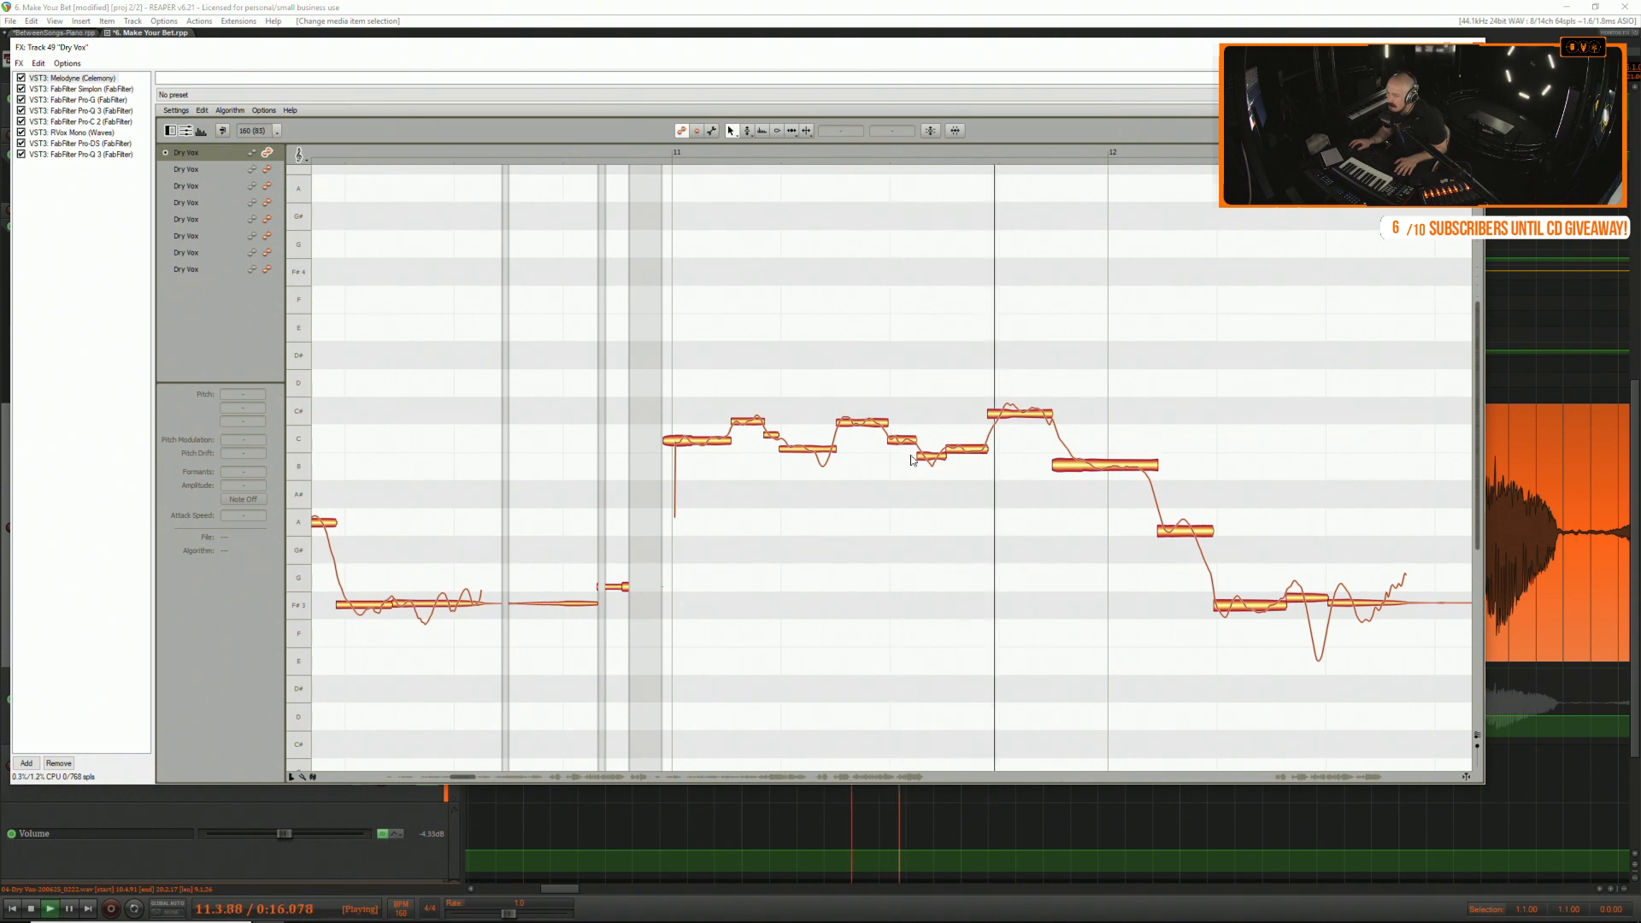
{"action": "left_click_drag", "start_coordinate": [907, 474], "coordinate": [973, 442]}
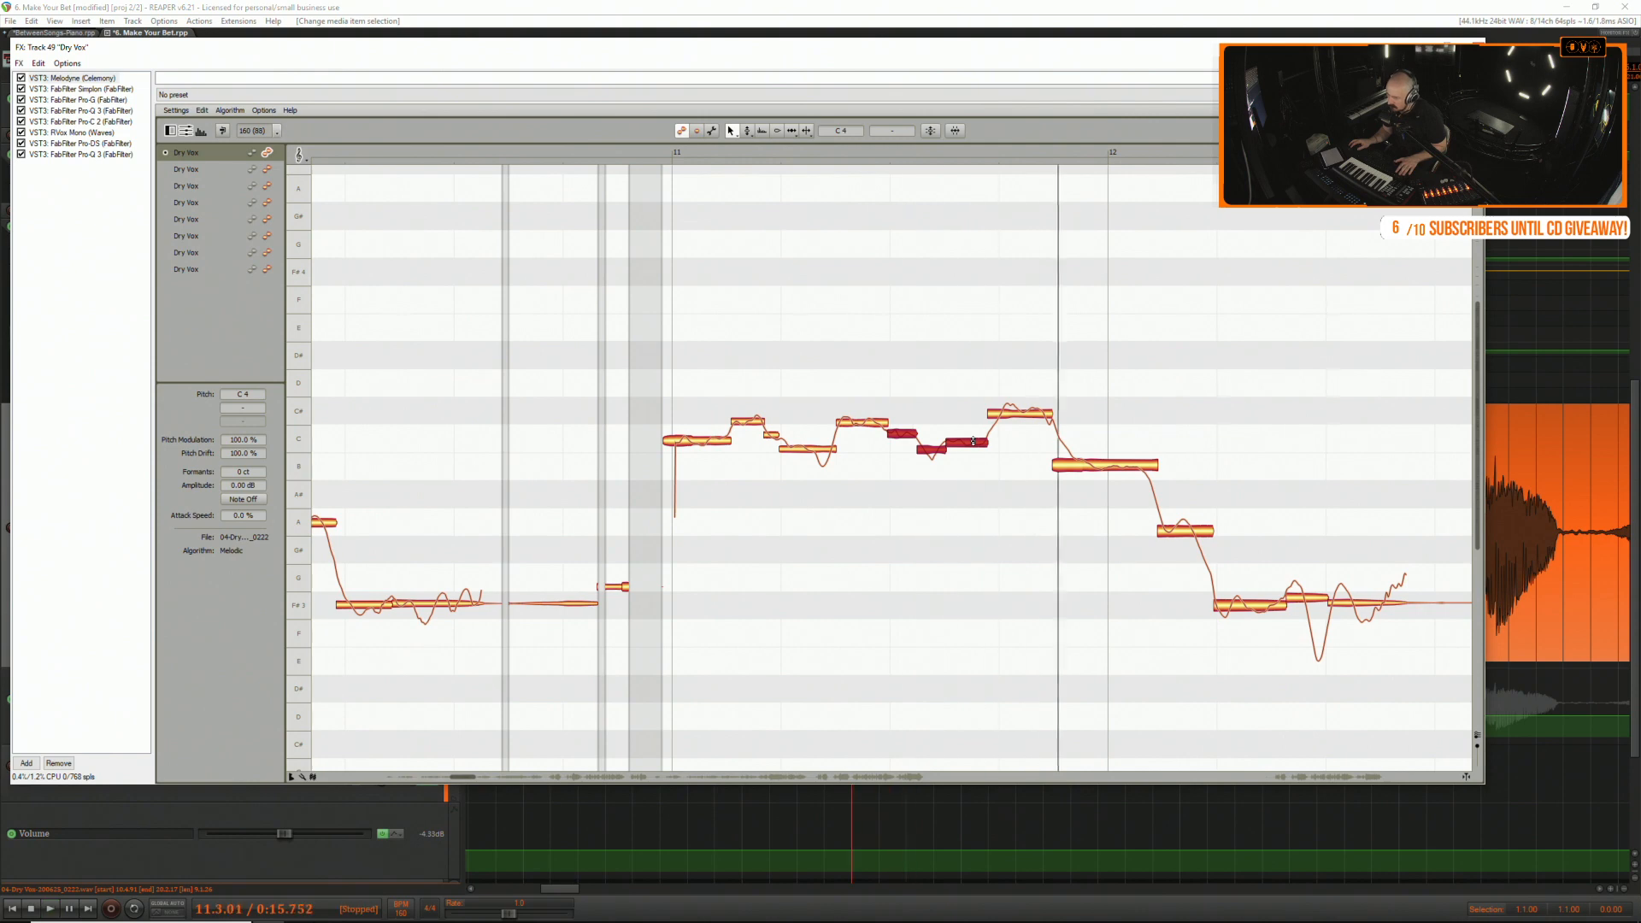
{"action": "key", "text": "ctrl+z"}
{"action": "key", "text": "space"}
{"action": "key", "text": "space"}
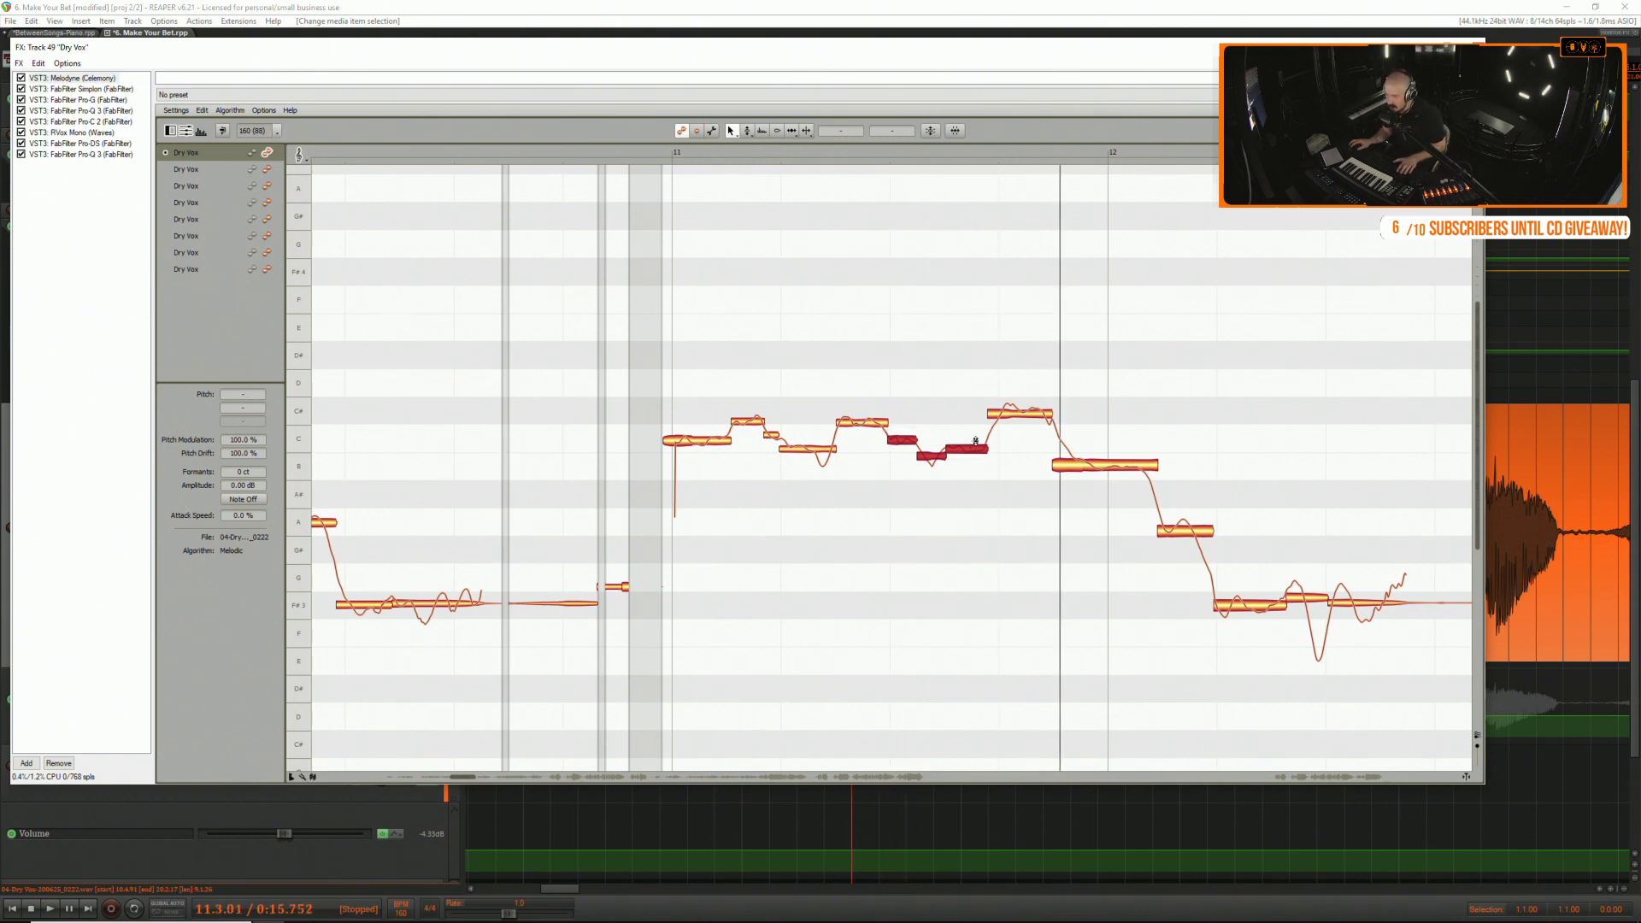
Lower the C#4 note just before bar 12 to C4 +49 ct and play back the phrase.
{"action": "left_click", "coordinate": [1004, 415]}
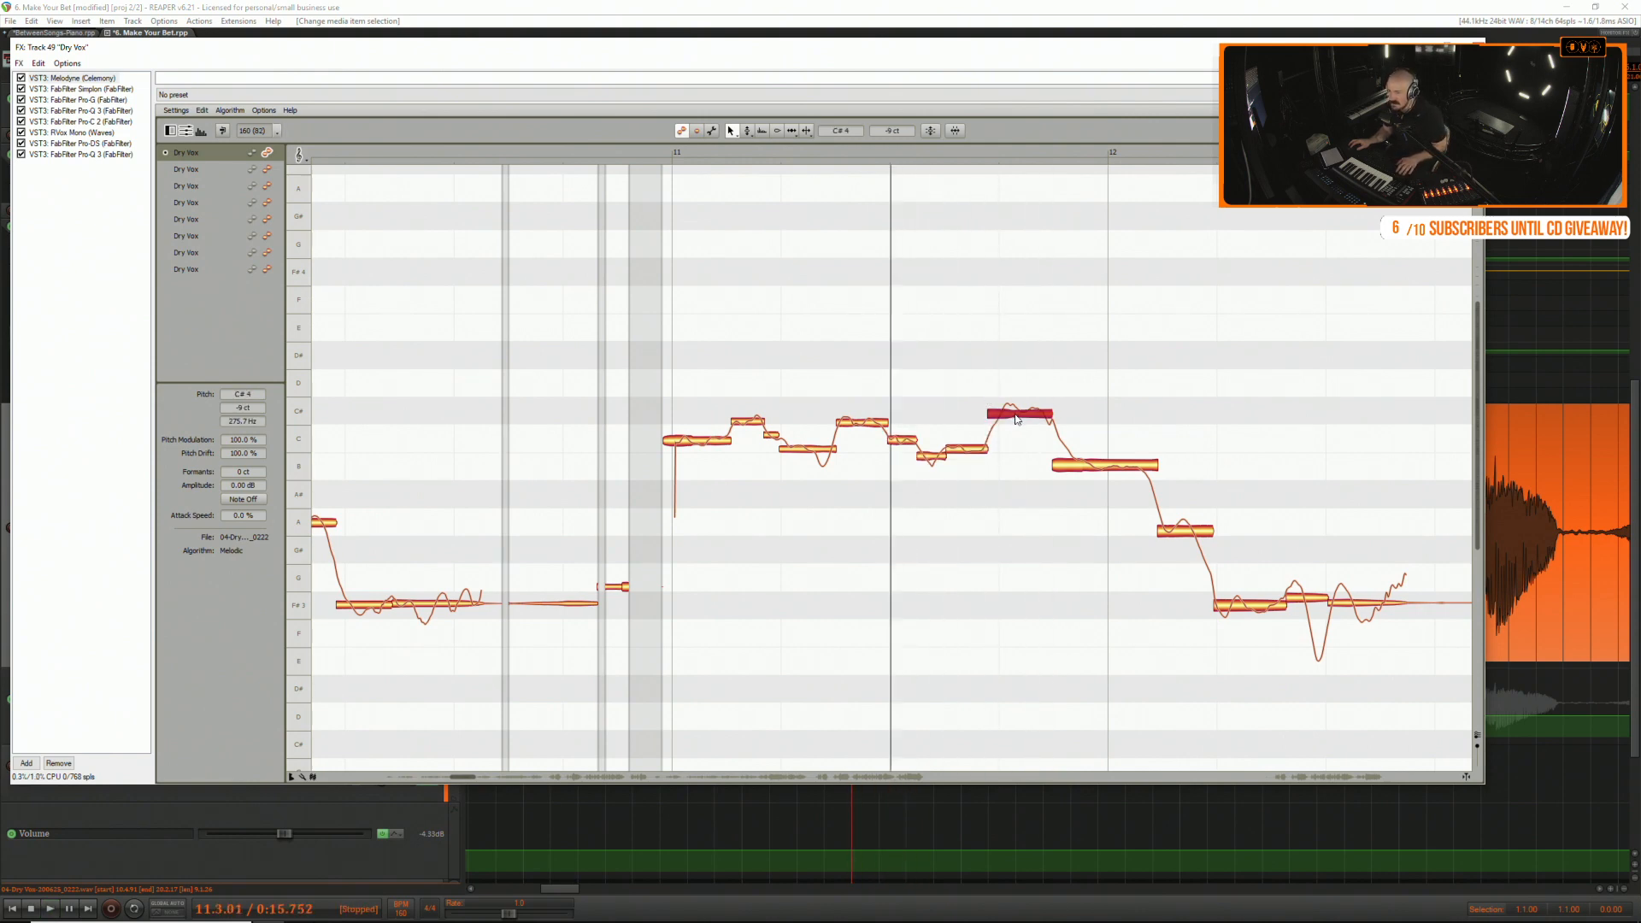
{"action": "left_click_drag", "start_coordinate": [1016, 418], "coordinate": [1017, 425]}
{"action": "key", "text": "space"}
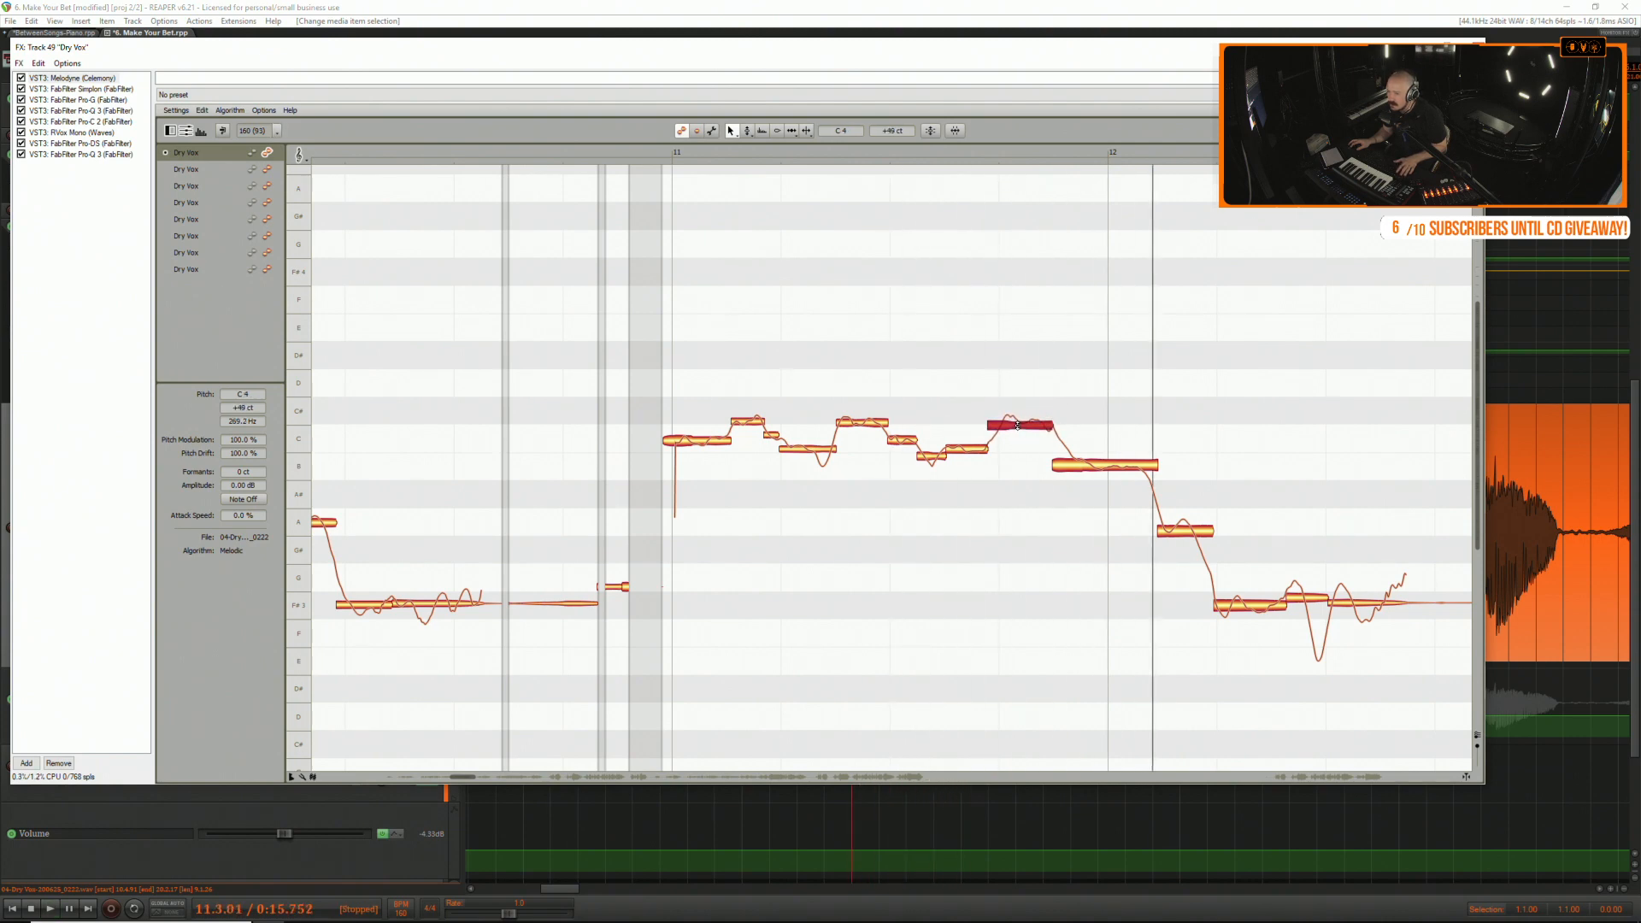
{"action": "key", "text": "space"}
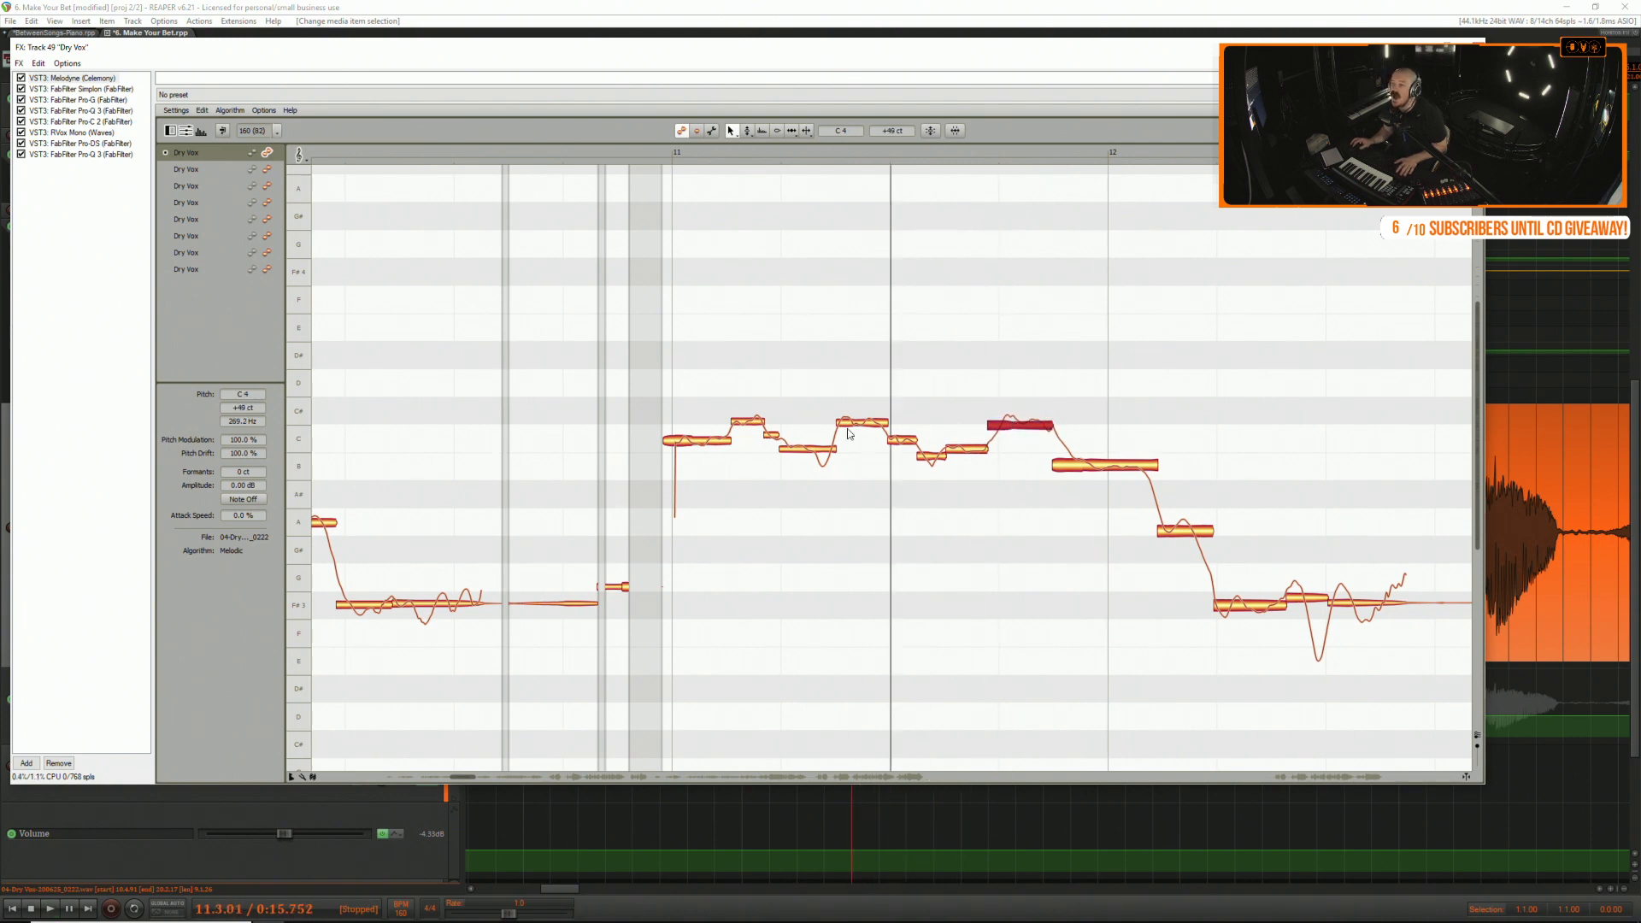
{"action": "left_click", "coordinate": [641, 152]}
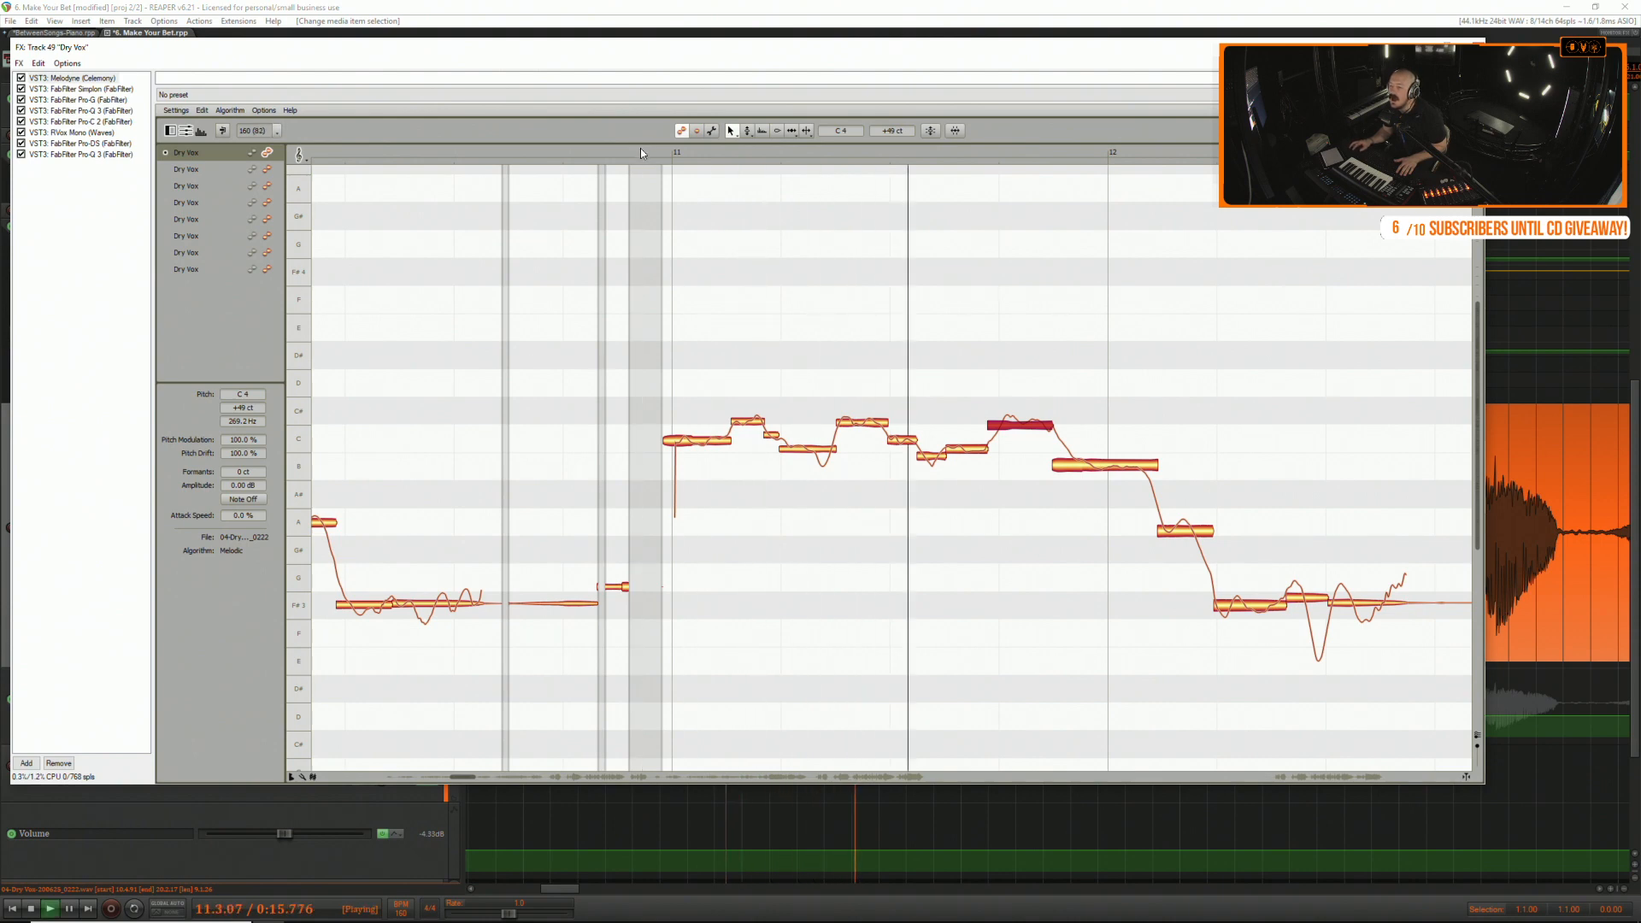
{"action": "key", "text": "space"}
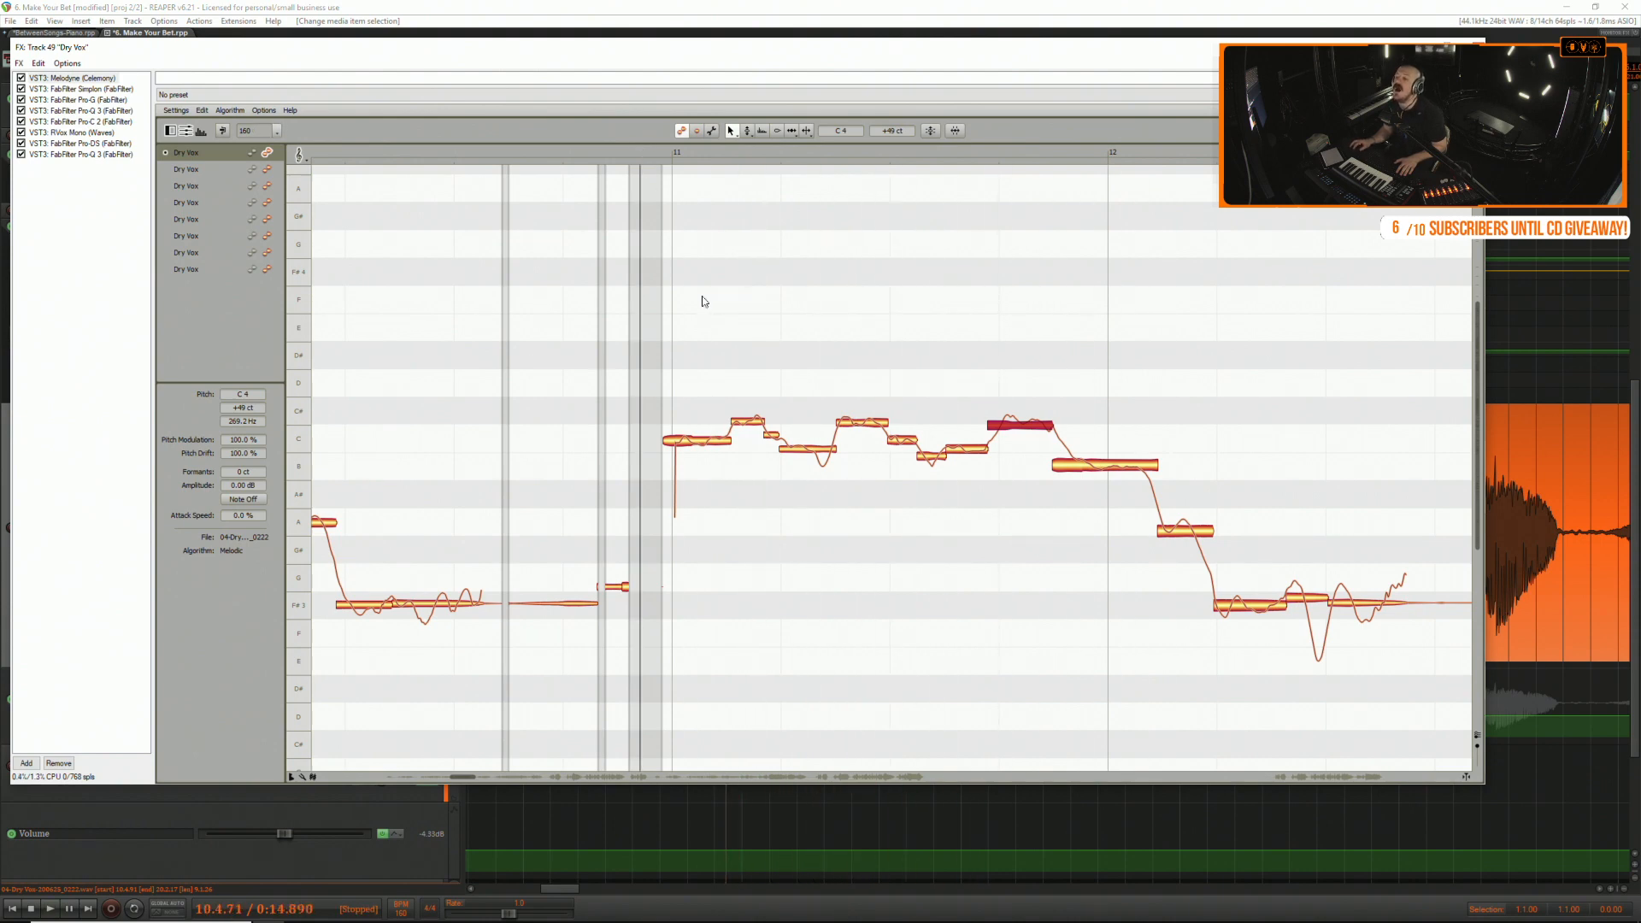
{"action": "key", "text": "space"}
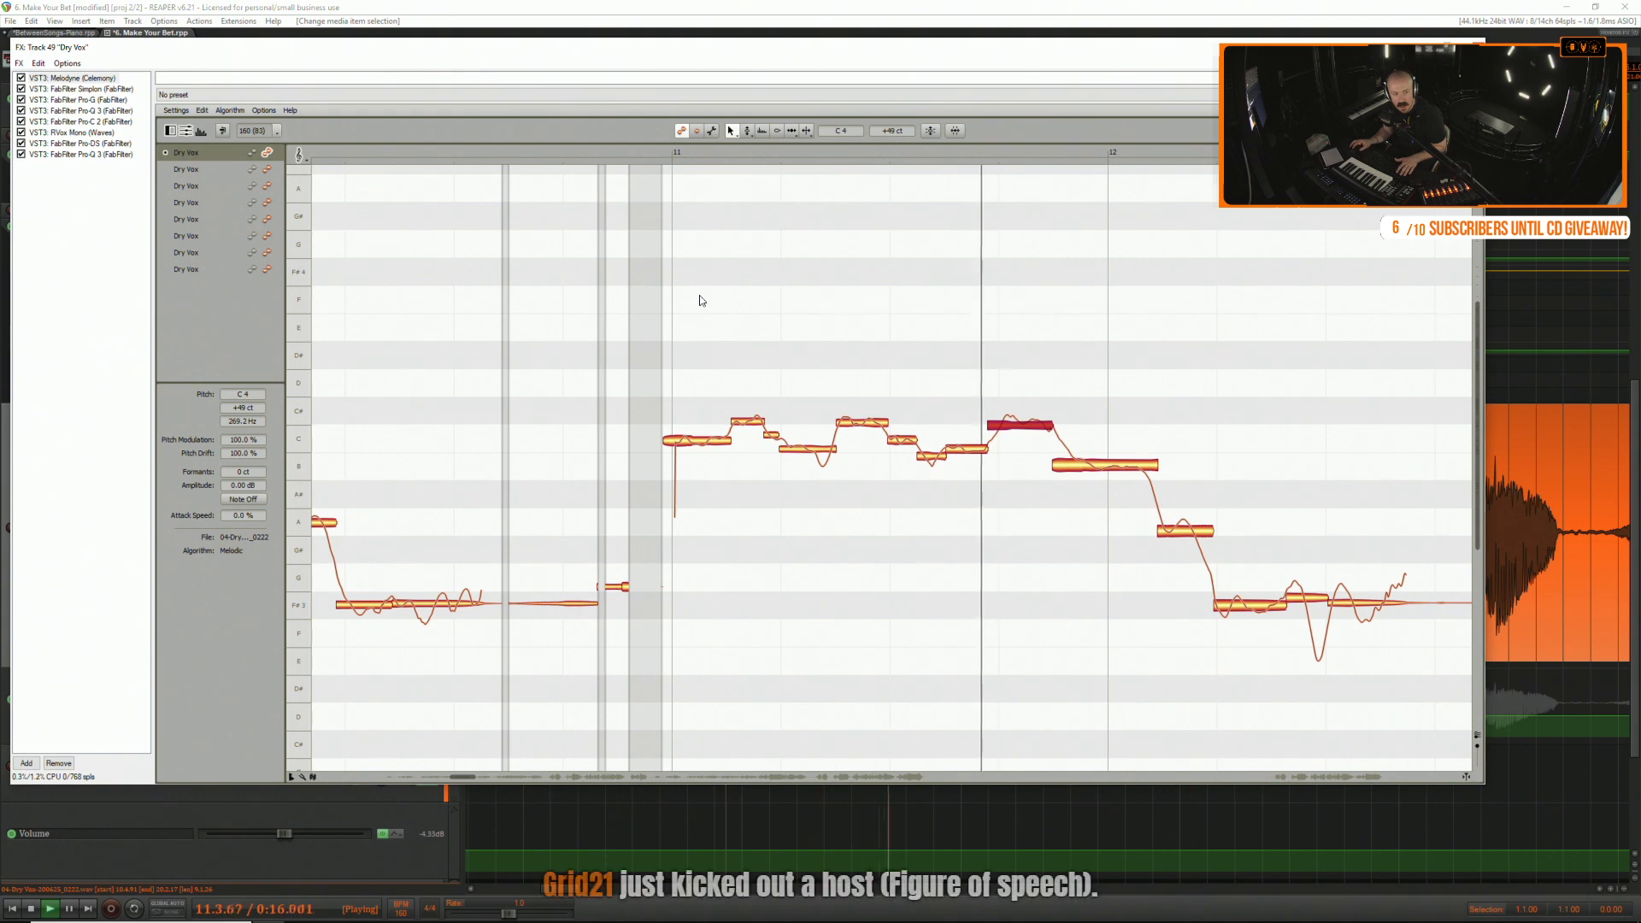
{"action": "key", "text": "space"}
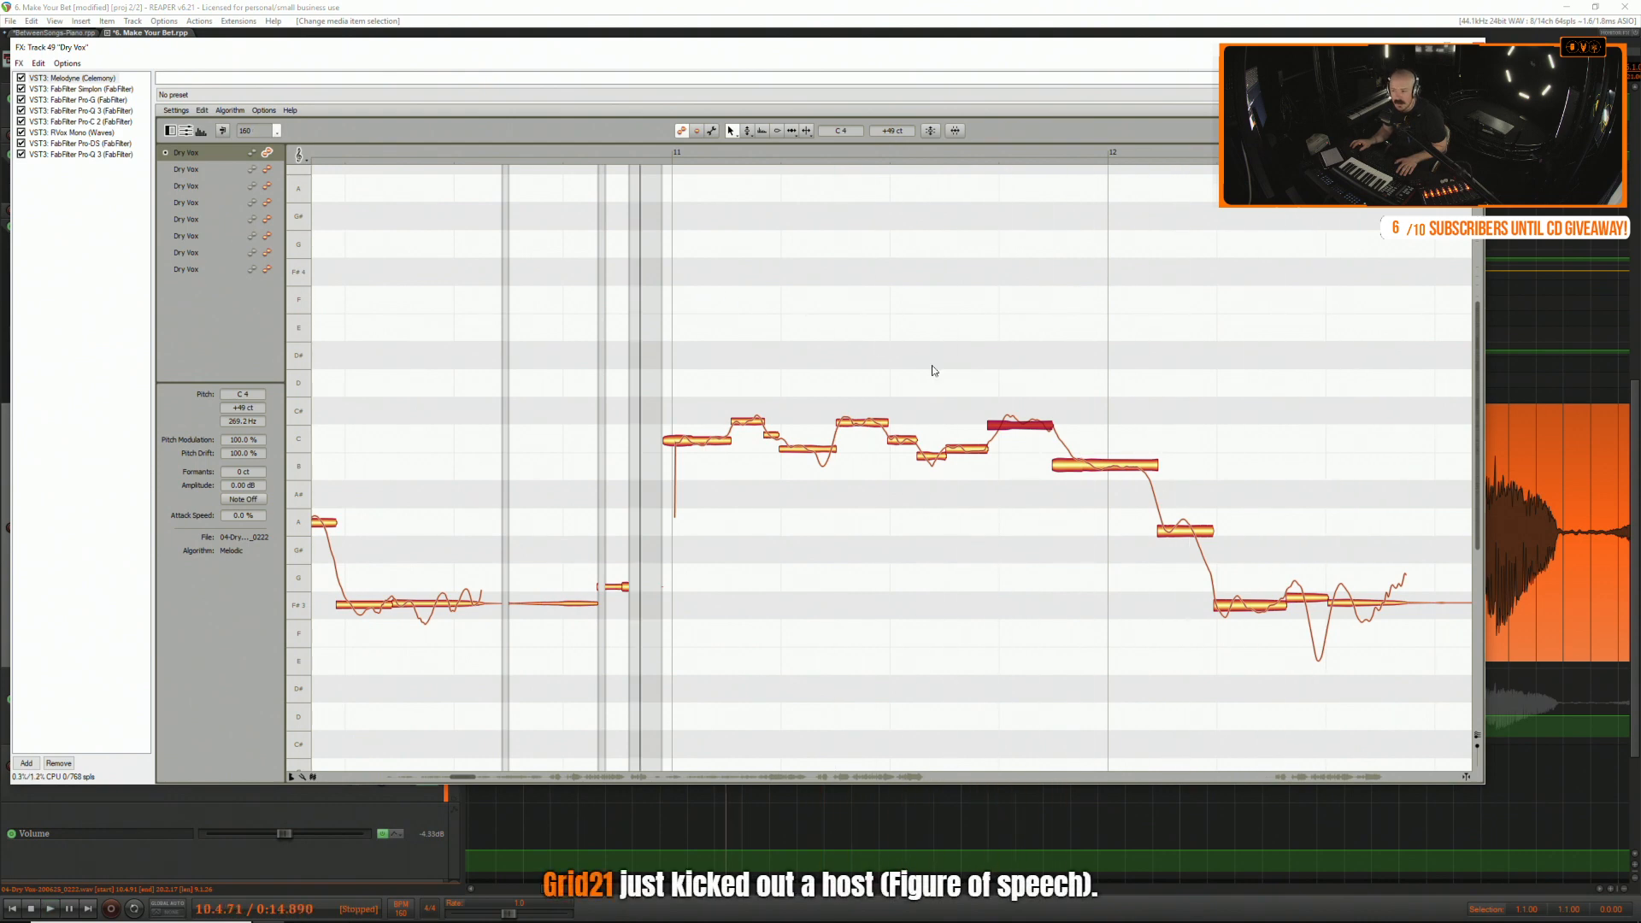
Split the last high note before bar 12 near its start and play the phrase from before bar 11.
{"action": "double_click", "coordinate": [1002, 415]}
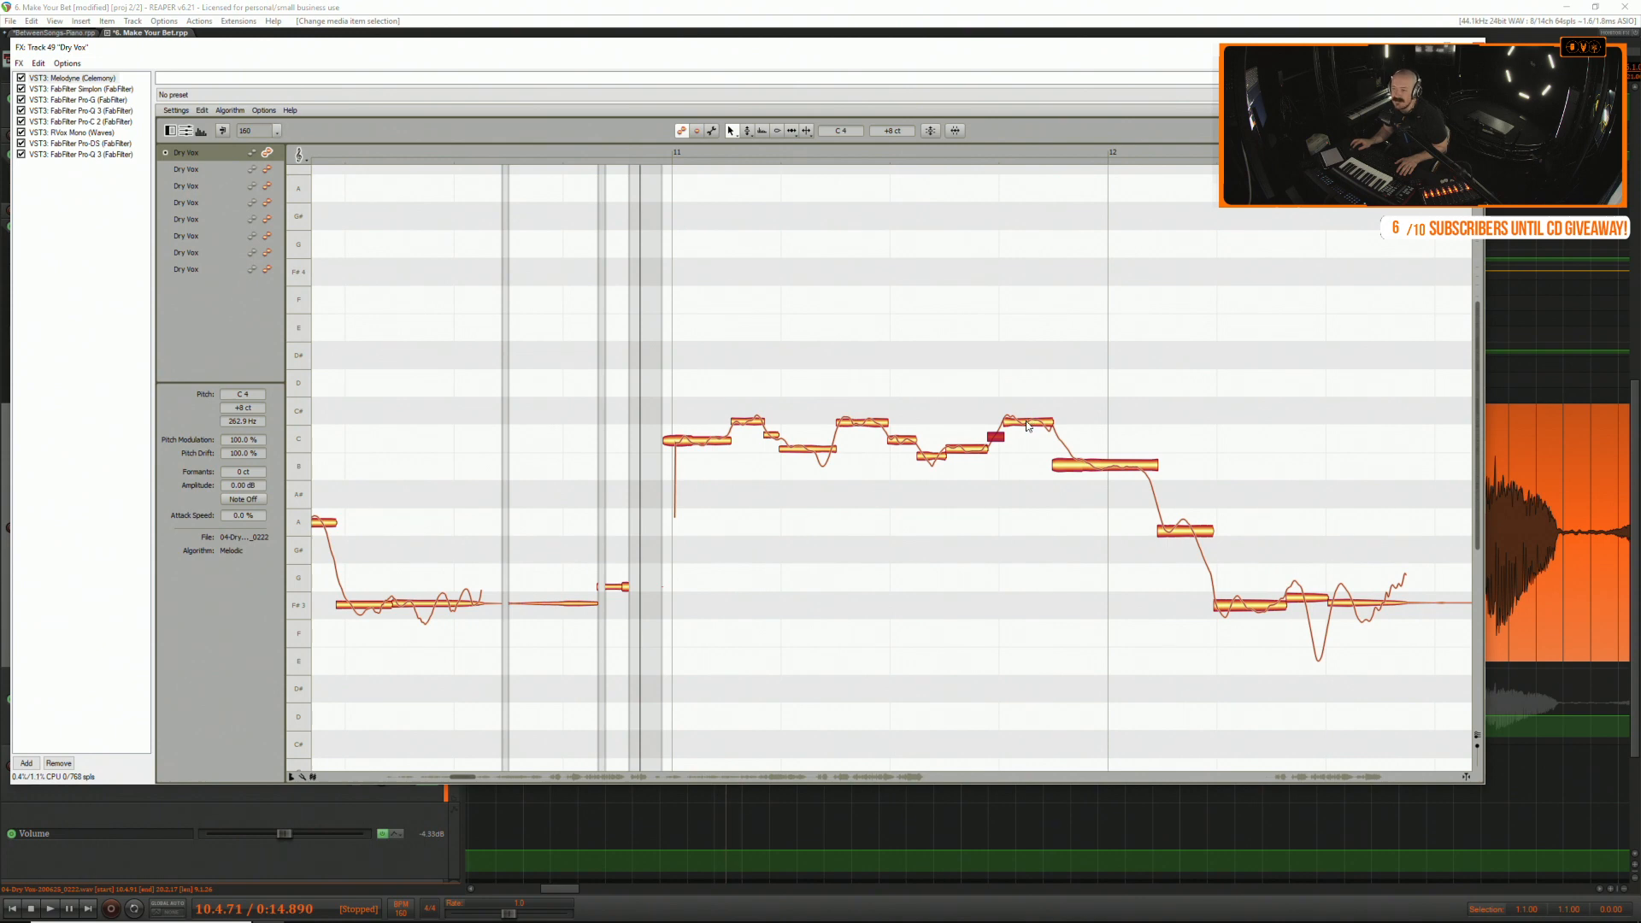
{"action": "left_click", "coordinate": [609, 152]}
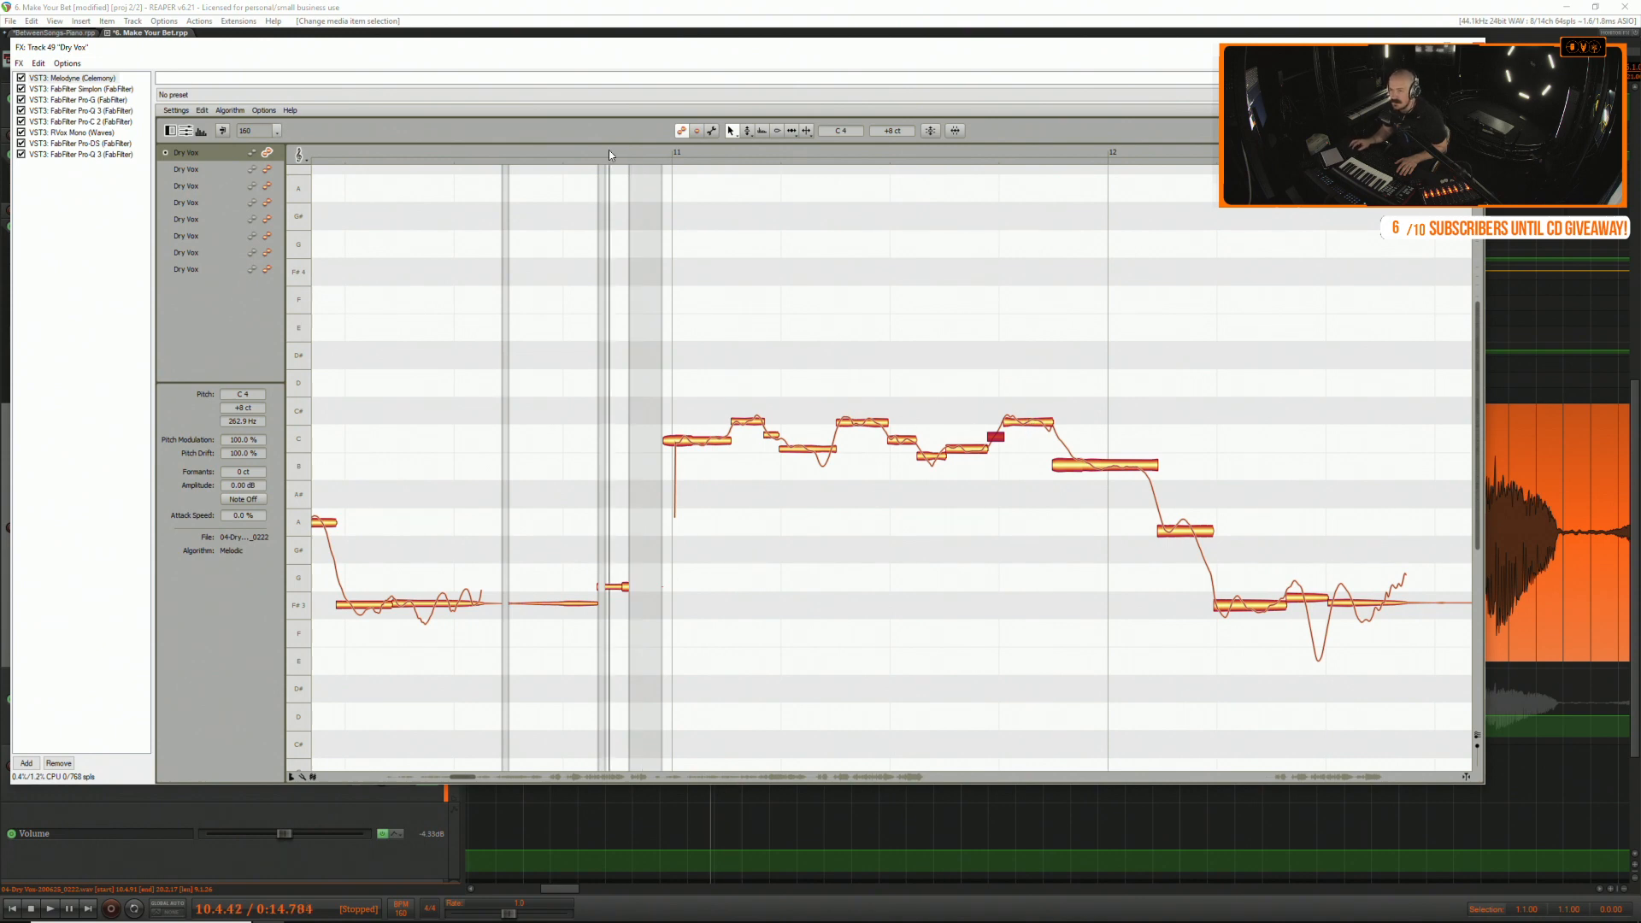
{"action": "left_click", "coordinate": [578, 153]}
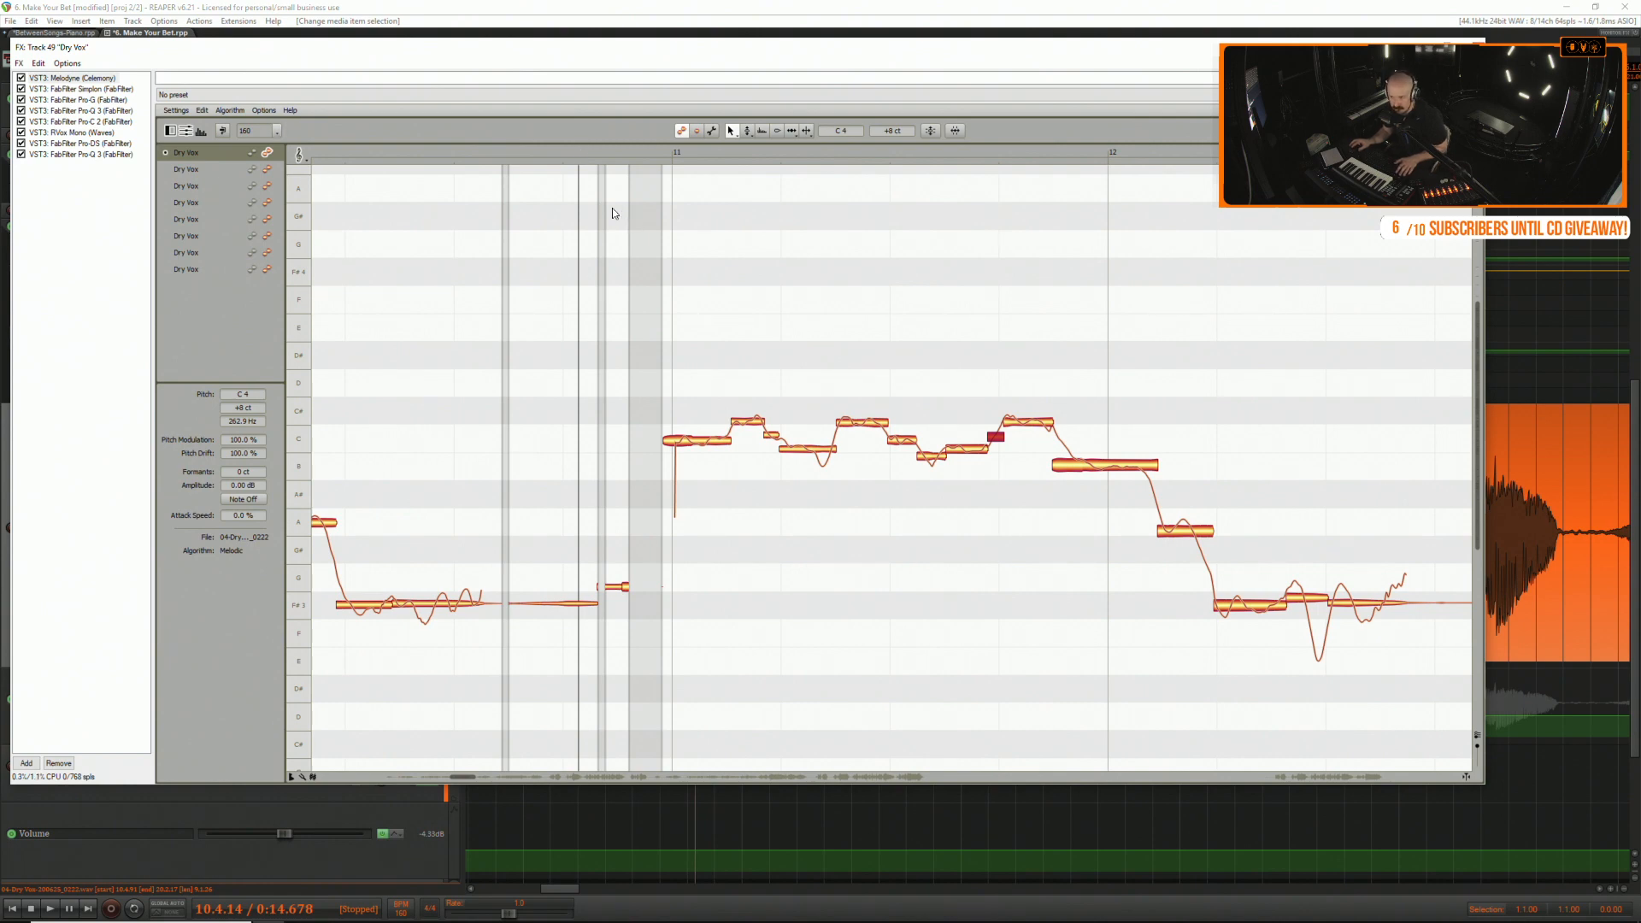
{"action": "key", "text": "space"}
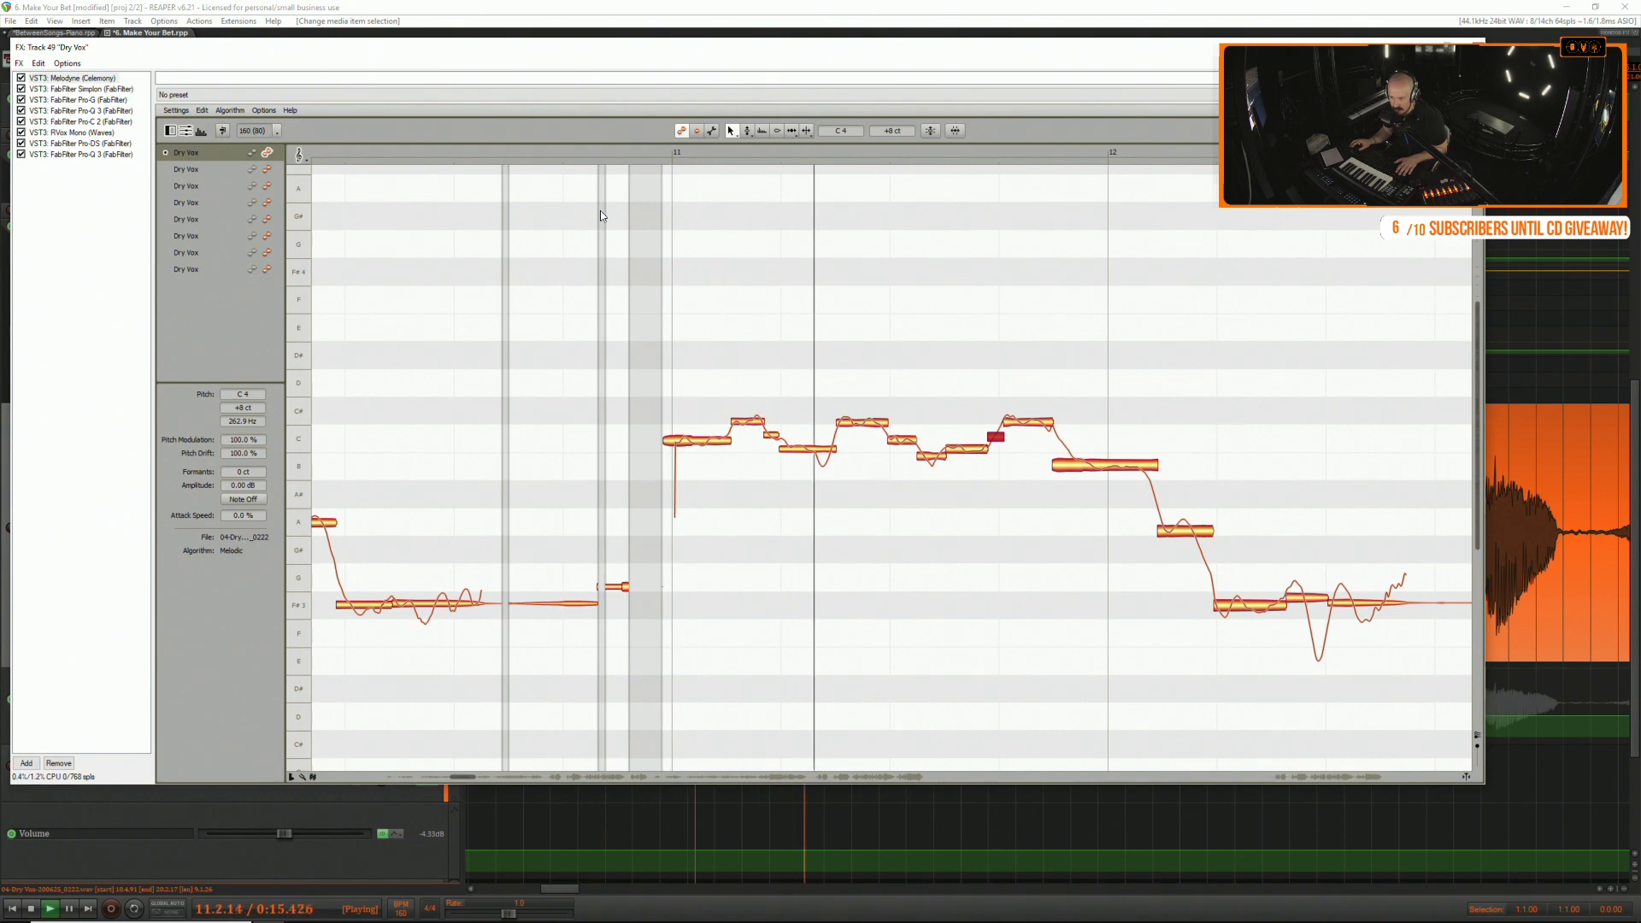
{"action": "key", "text": "space"}
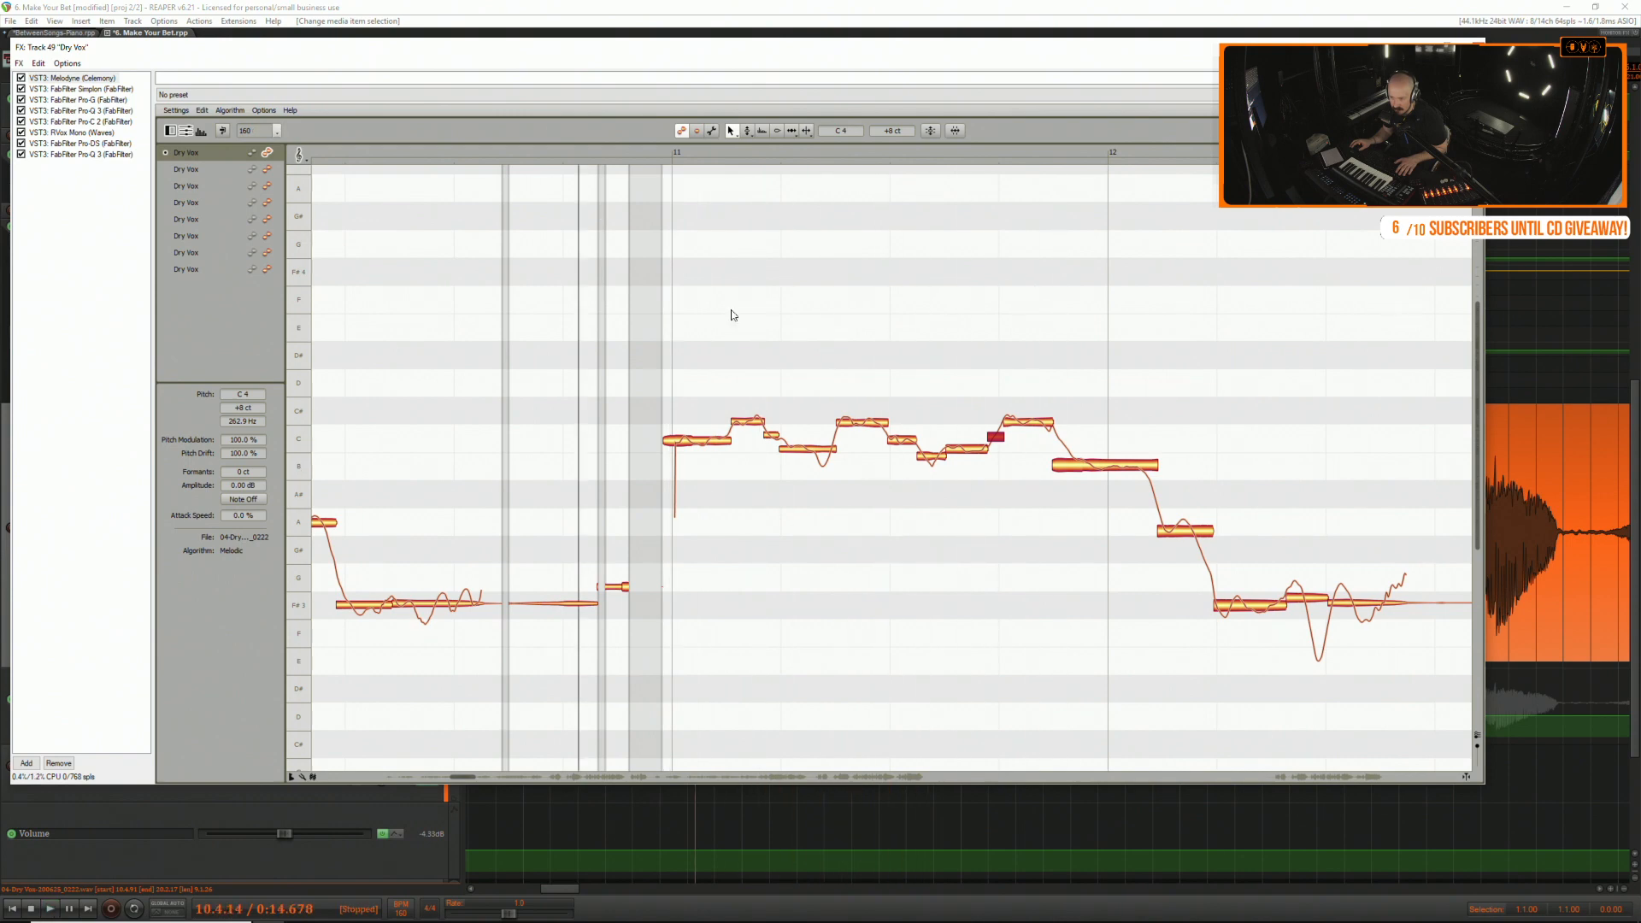
Raise the two lowest adjoining notes in the second half of bar 11 slightly towards C4 and play the phrase.
{"action": "left_click", "coordinate": [921, 458]}
{"action": "left_click", "coordinate": [962, 454], "text": "shift"}
{"action": "left_click_drag", "start_coordinate": [971, 455], "coordinate": [972, 445]}
{"action": "key", "text": "space"}
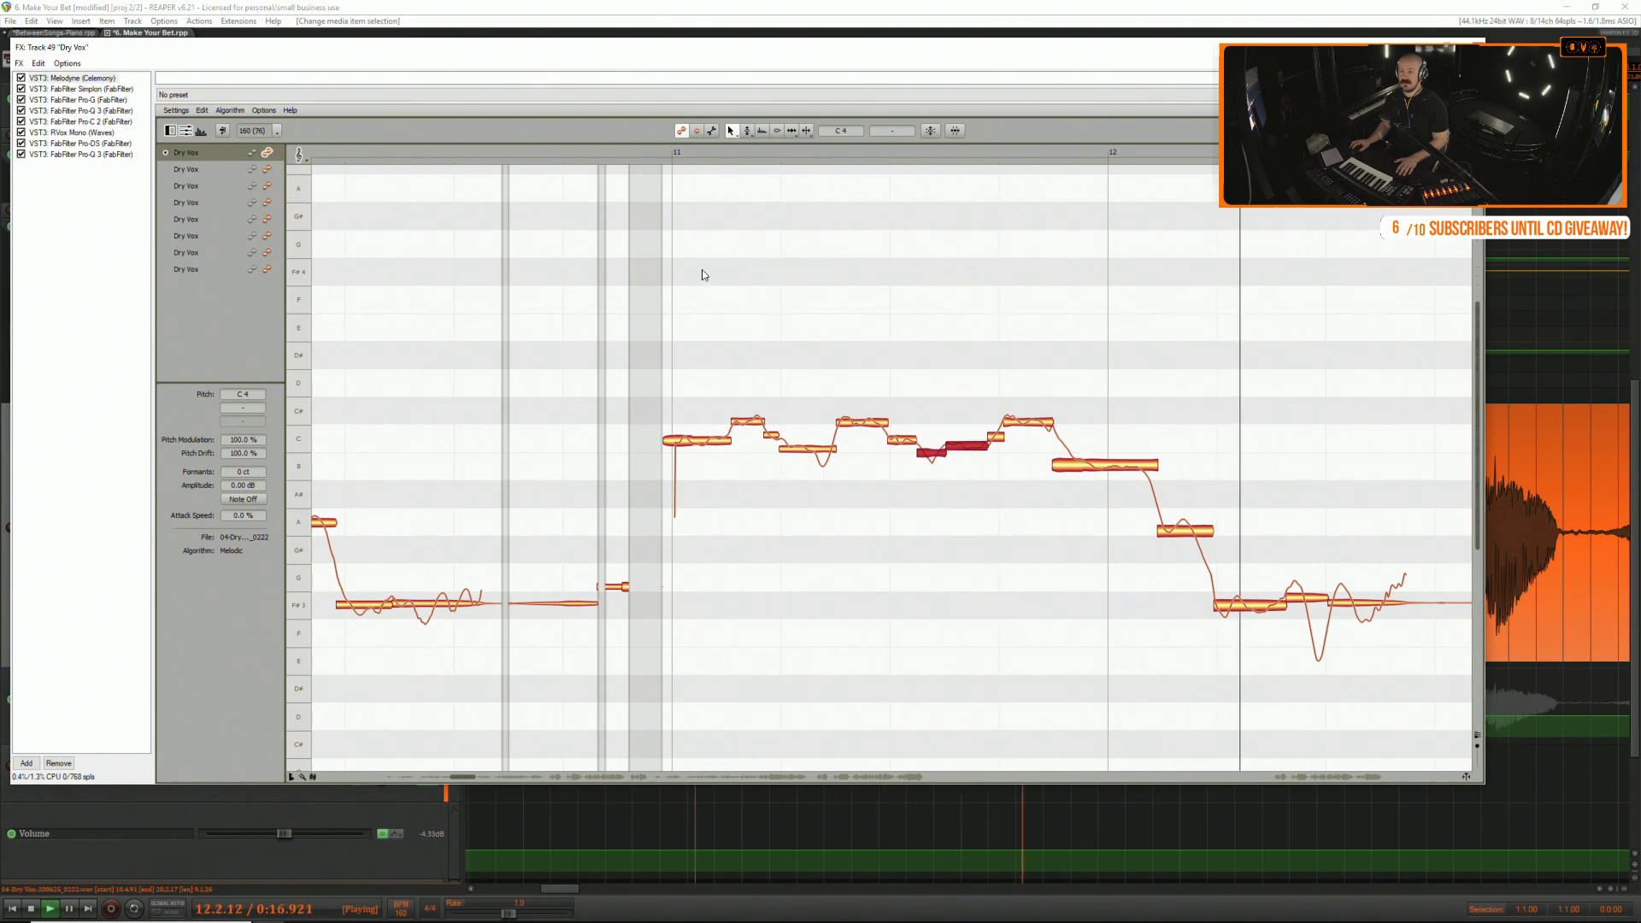
{"action": "key", "text": "space"}
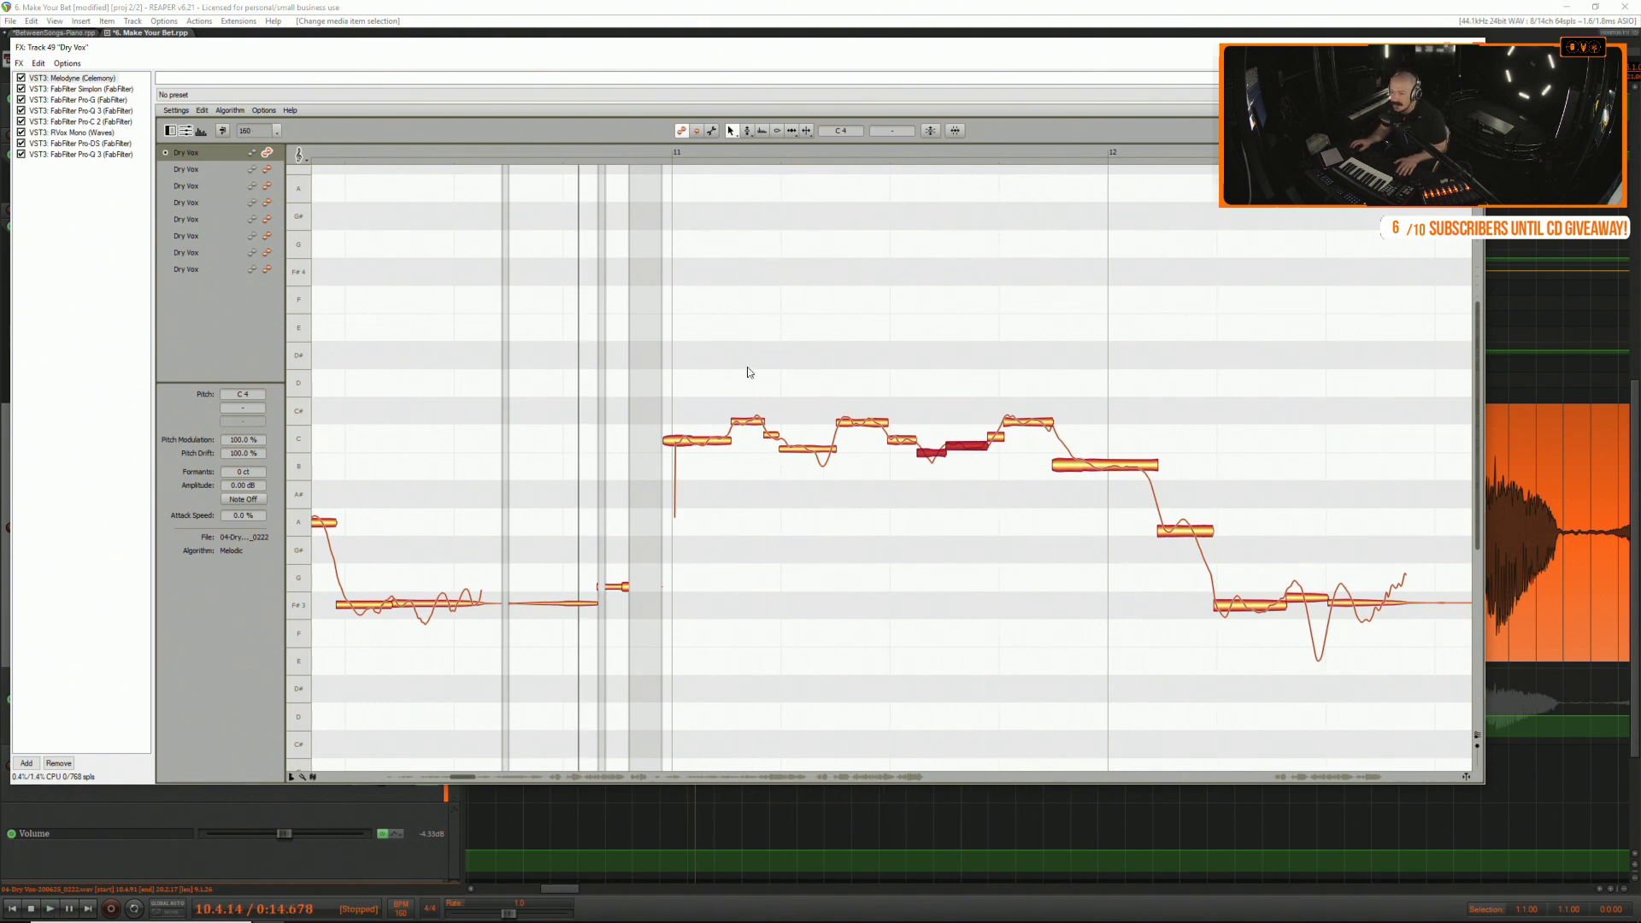
Examine the bar 11 notes up close with nothing selected, and play the phrase from just before its first note.
{"action": "scroll", "coordinate": [948, 463], "scroll_direction": "up", "scroll_amount": 3}
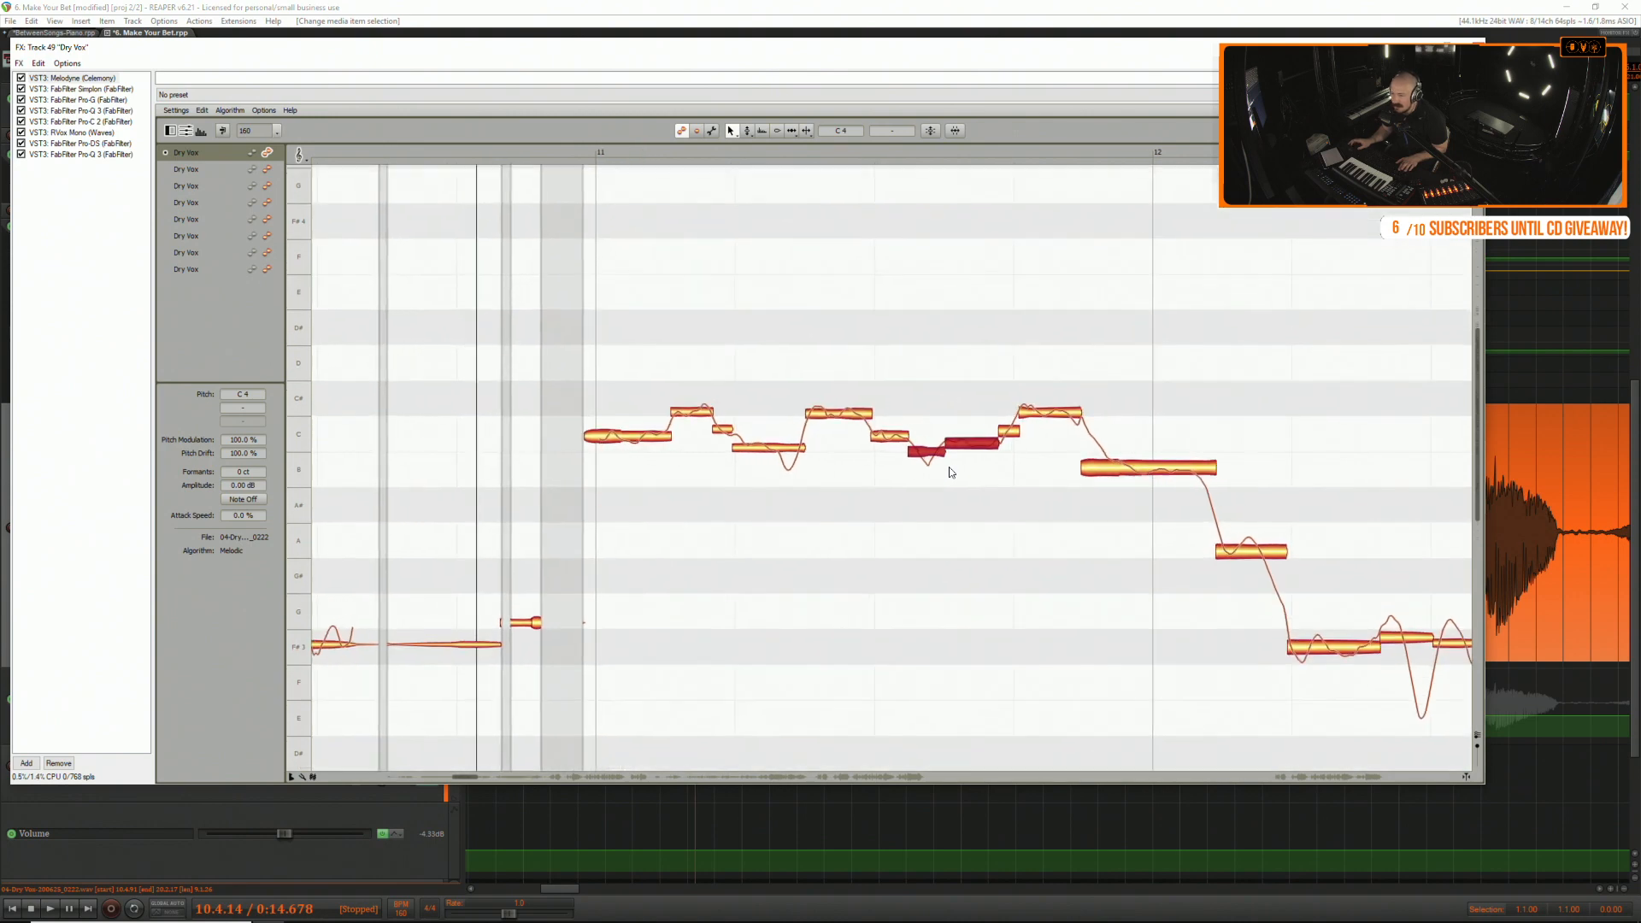
{"action": "scroll", "coordinate": [948, 472], "scroll_direction": "up", "scroll_amount": 5}
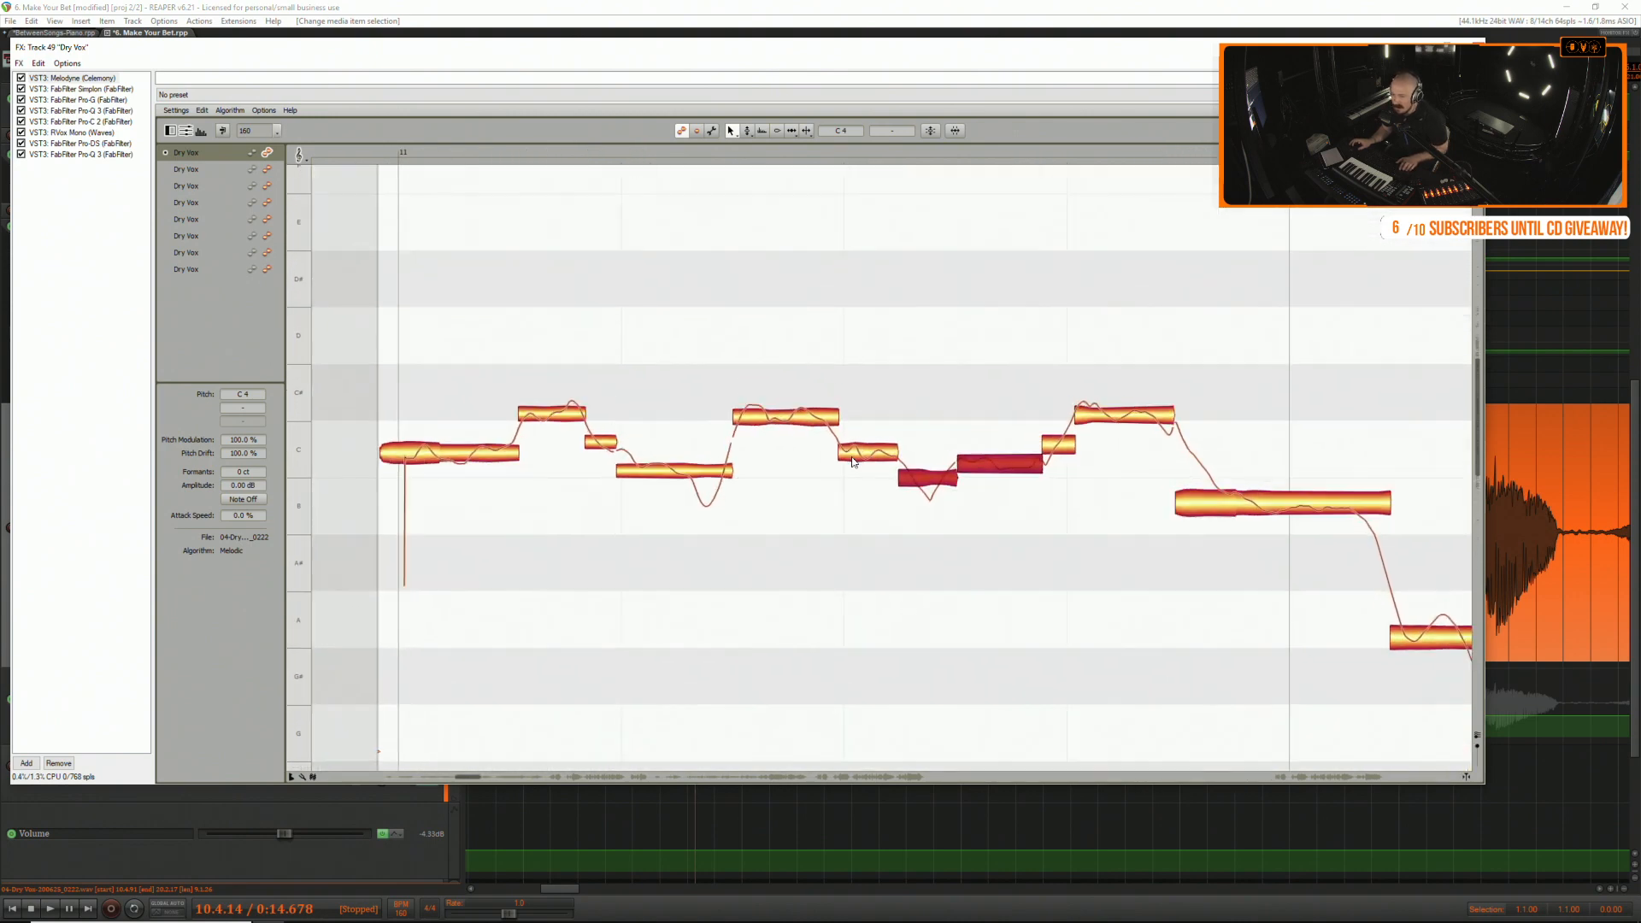
{"action": "left_click_drag", "start_coordinate": [768, 490], "coordinate": [854, 495]}
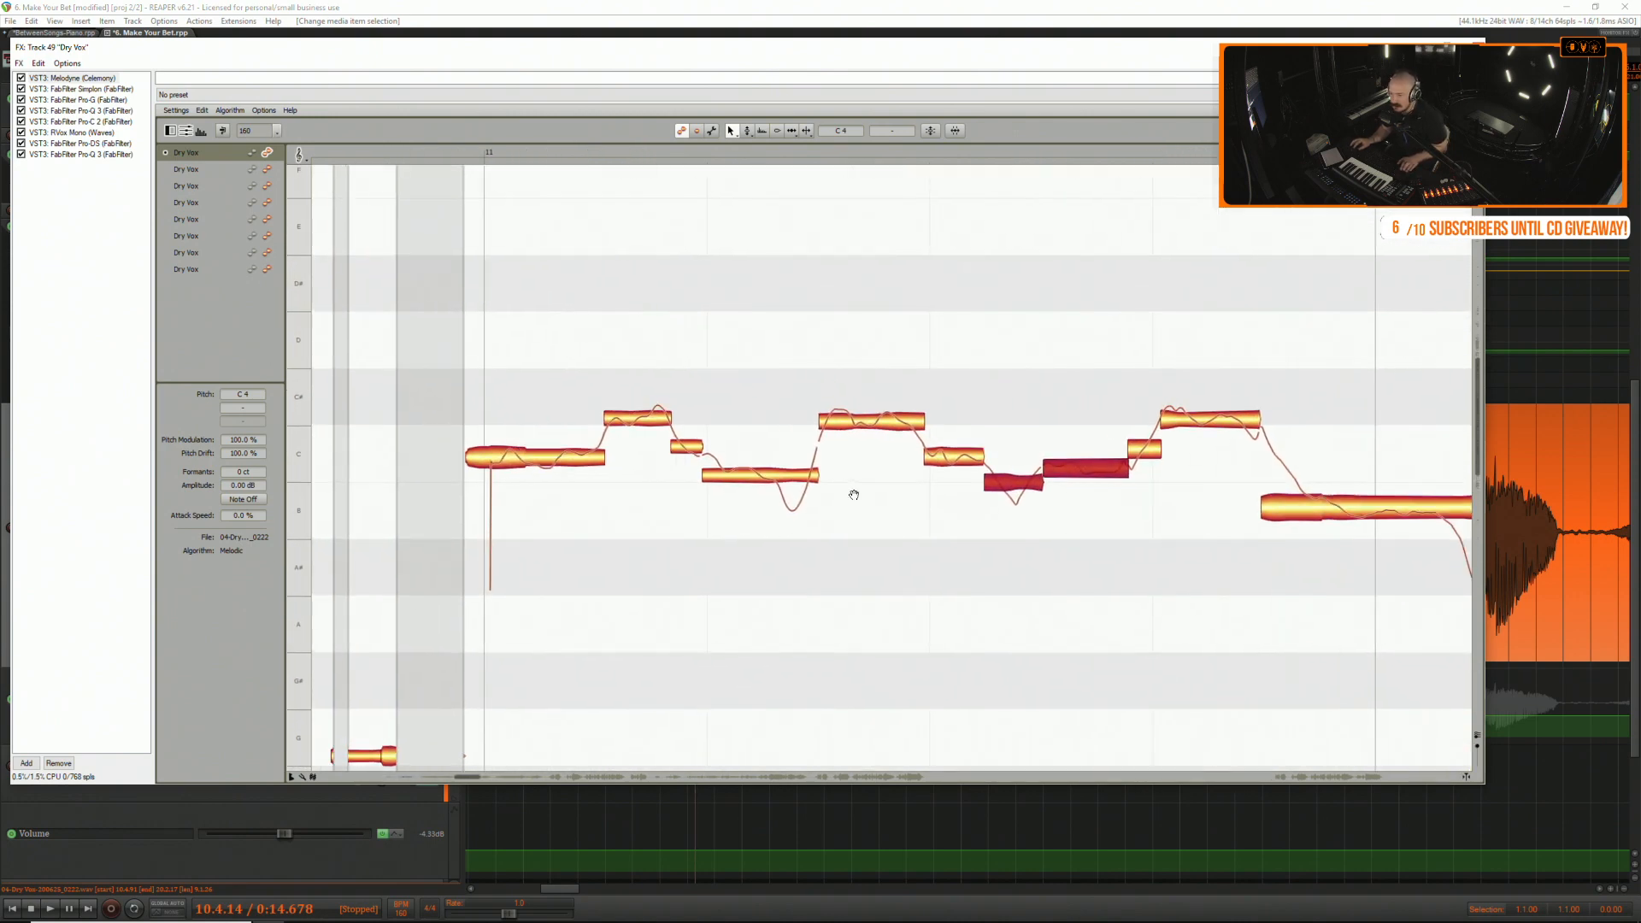
{"action": "left_click", "coordinate": [893, 511]}
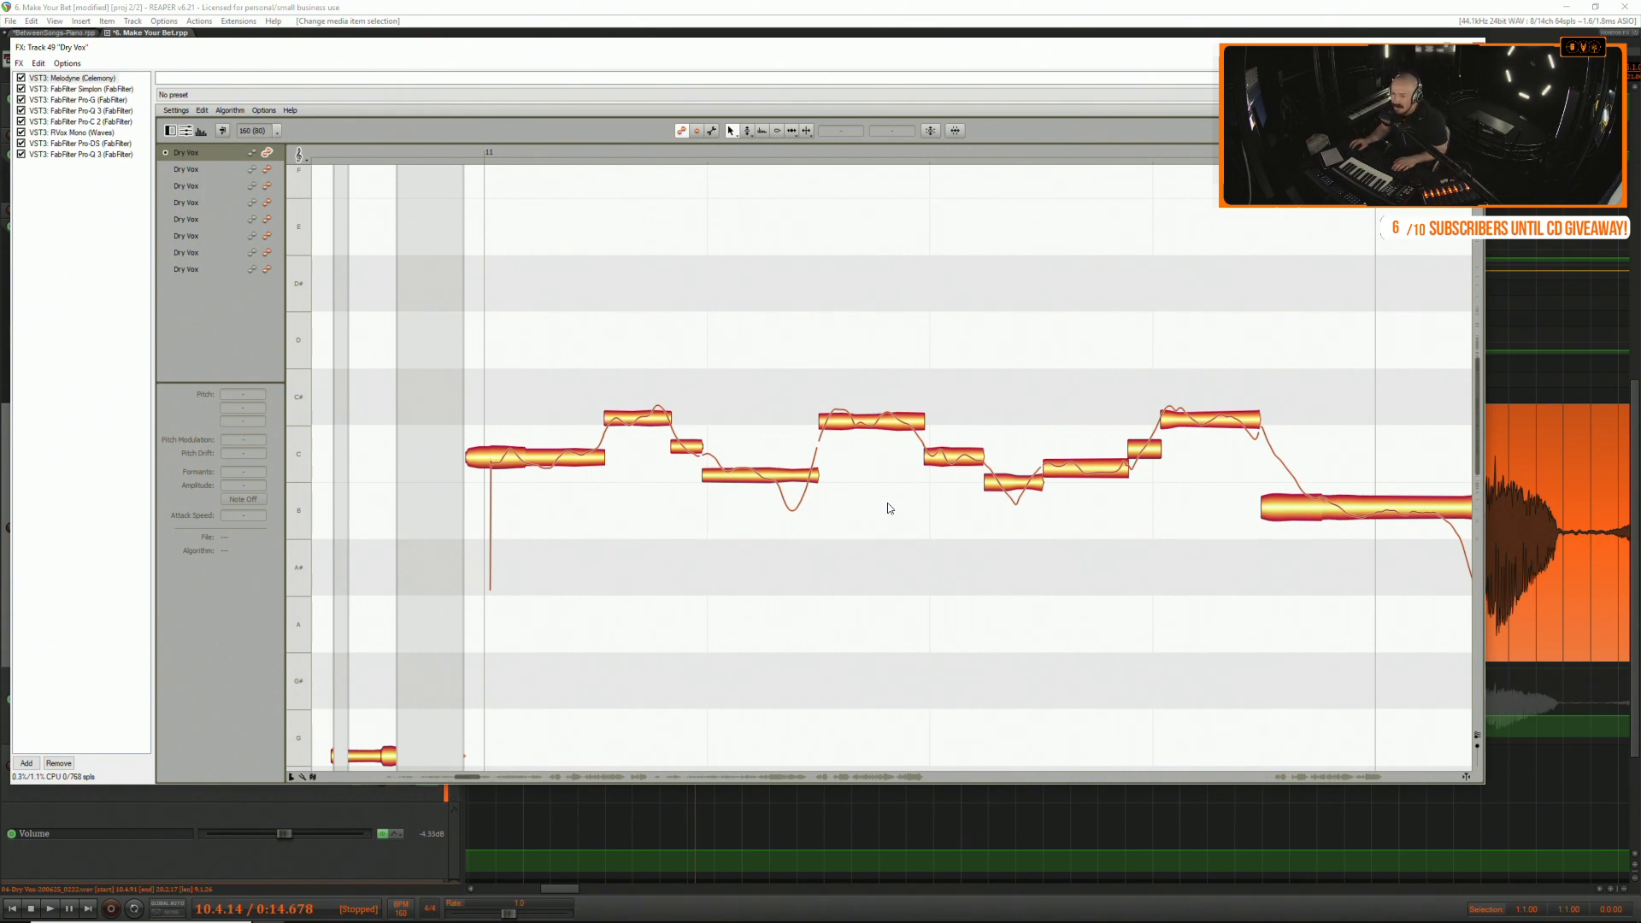
{"action": "left_click", "coordinate": [446, 149]}
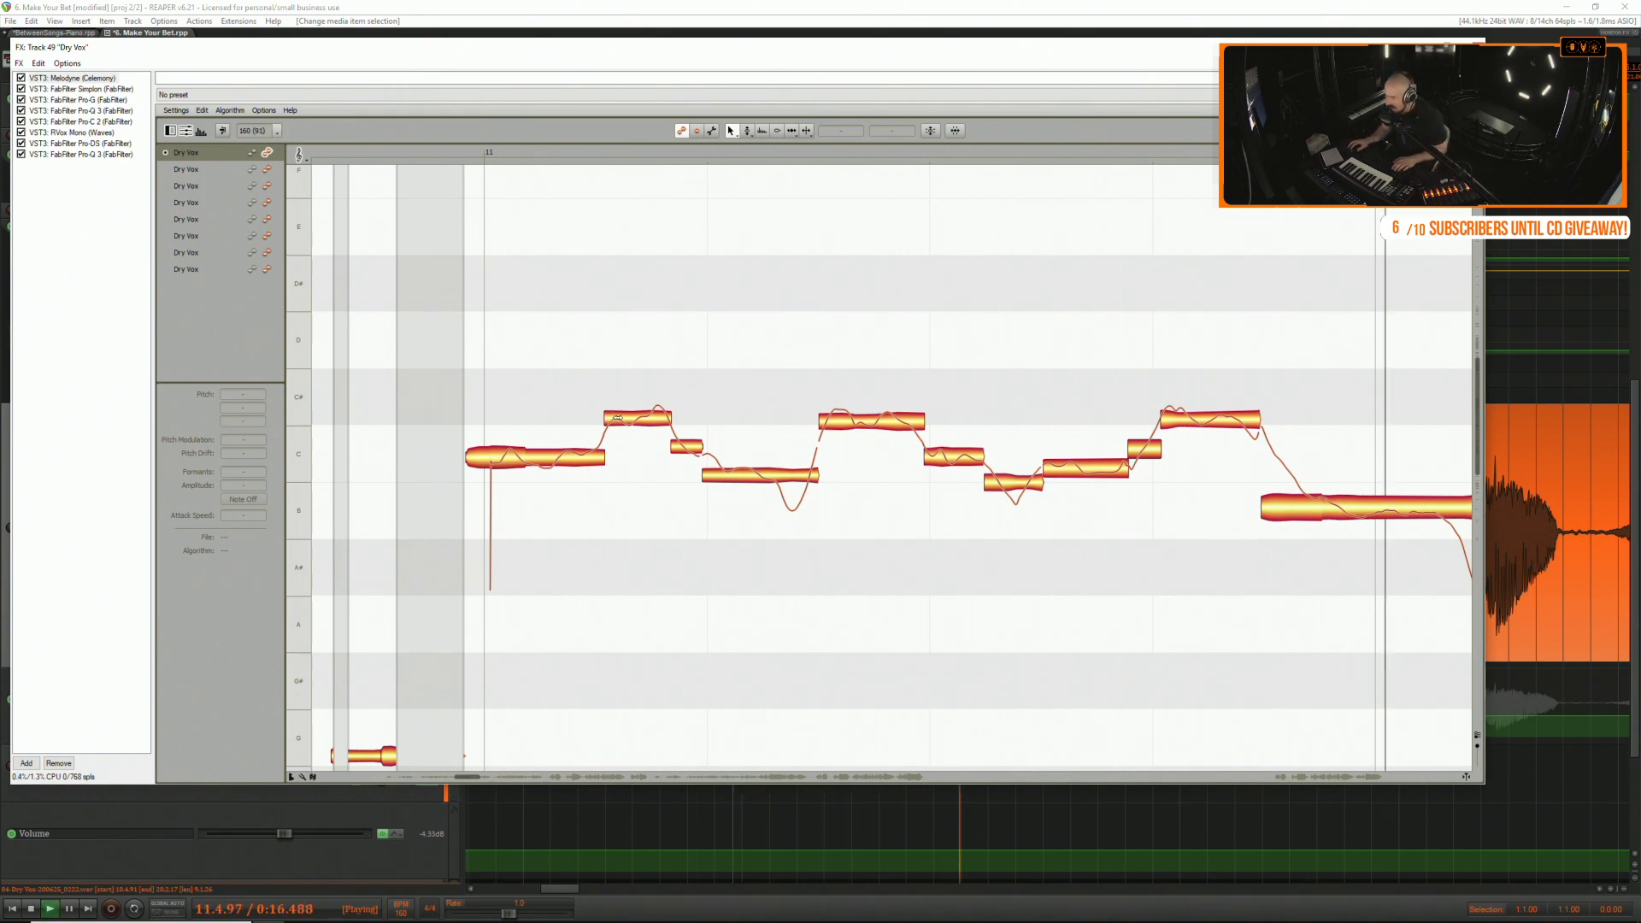
{"action": "key", "text": "space"}
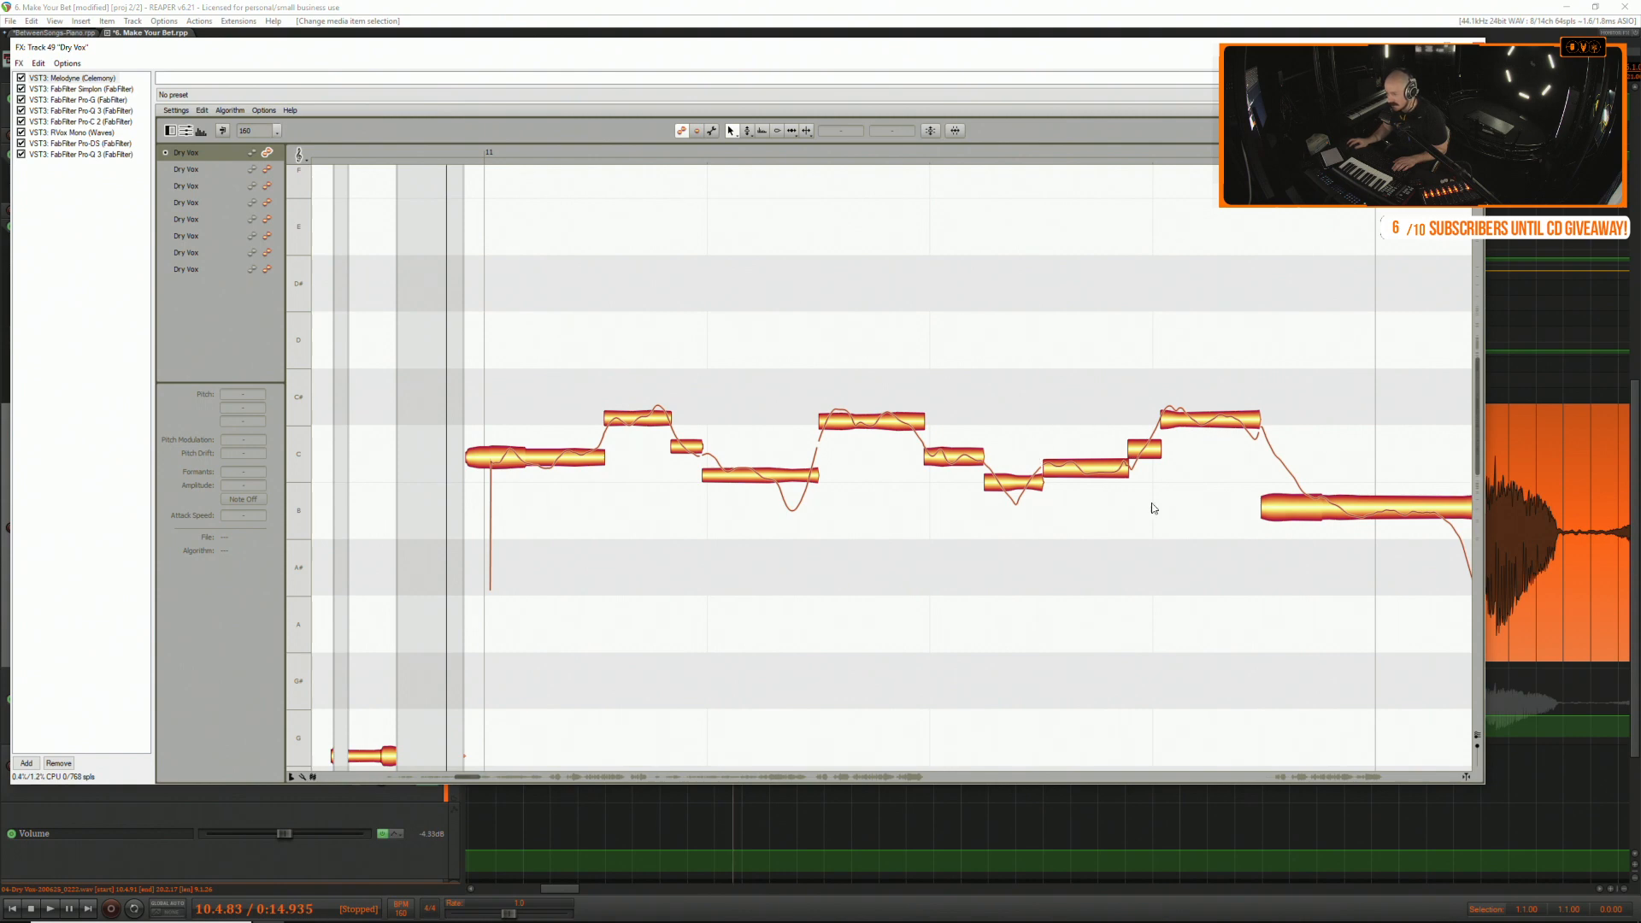
Close the Dry Vox effects window and play the retuned phrase from bar 11 in the arrangement.
{"action": "scroll", "coordinate": [845, 624], "scroll_direction": "right", "scroll_amount": 1}
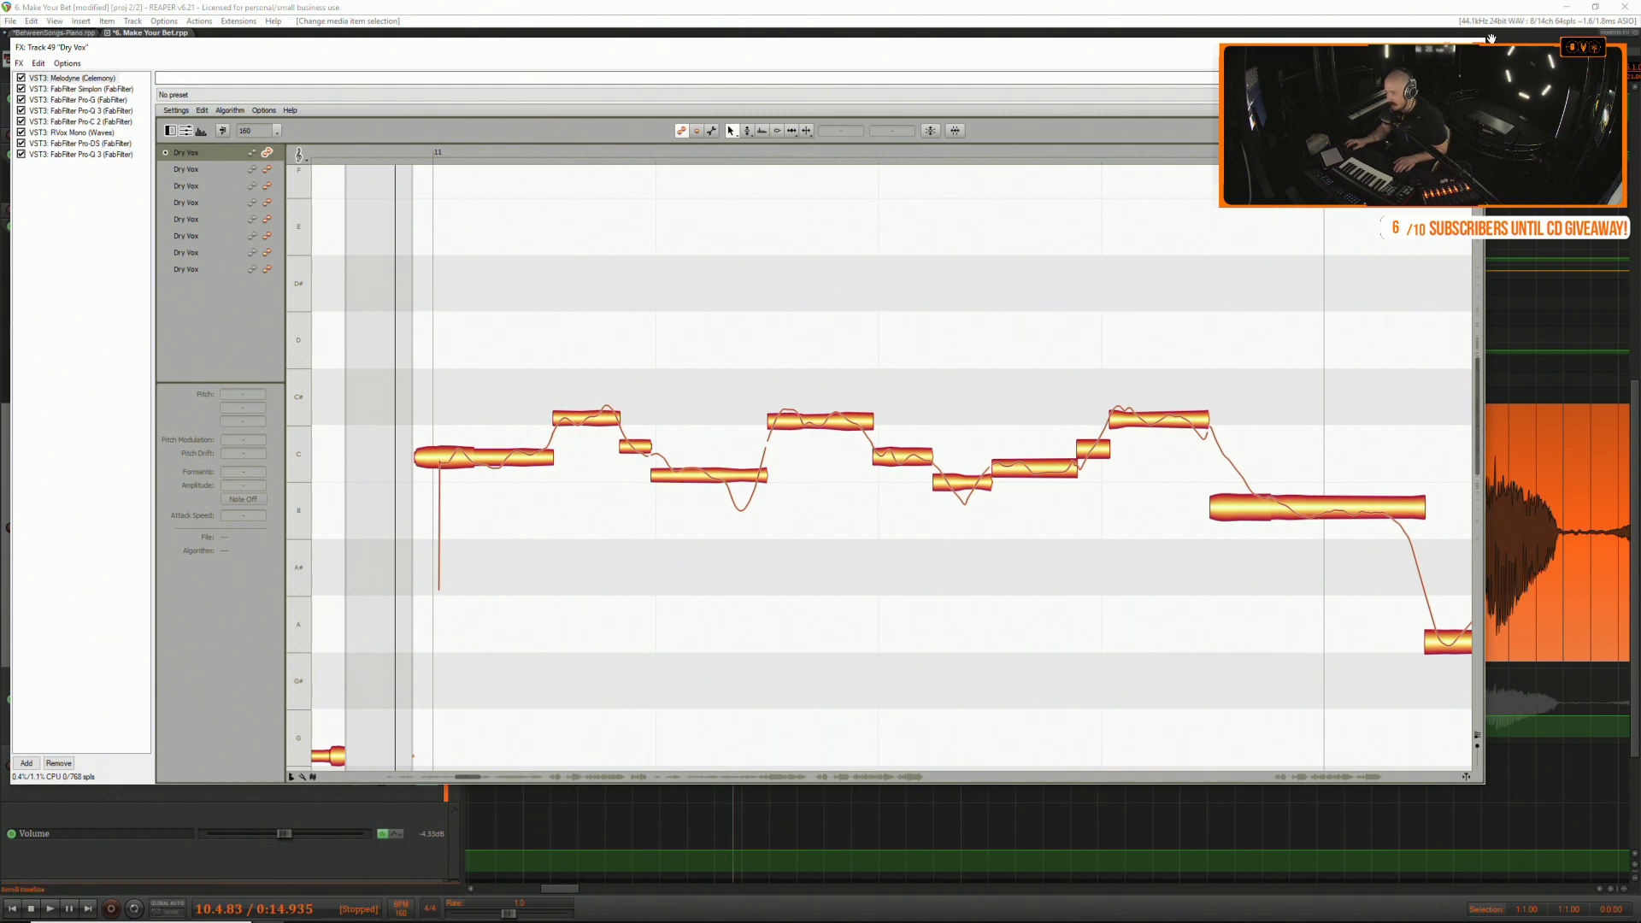
{"action": "left_click", "coordinate": [1472, 47]}
{"action": "key", "text": "space"}
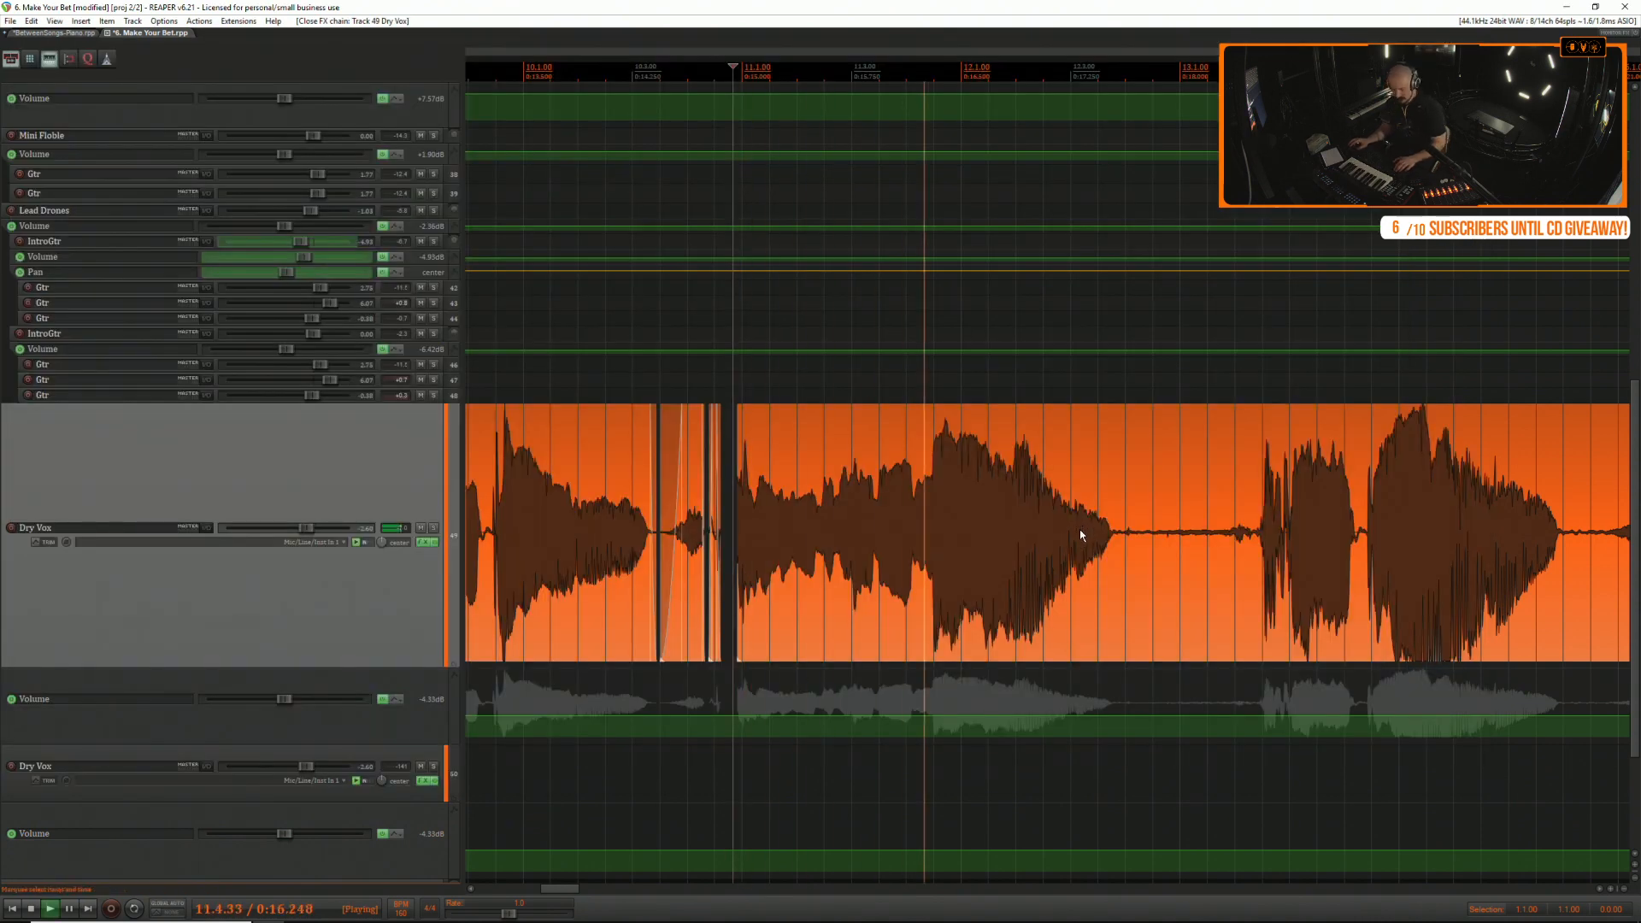
{"action": "left_click", "coordinate": [917, 453]}
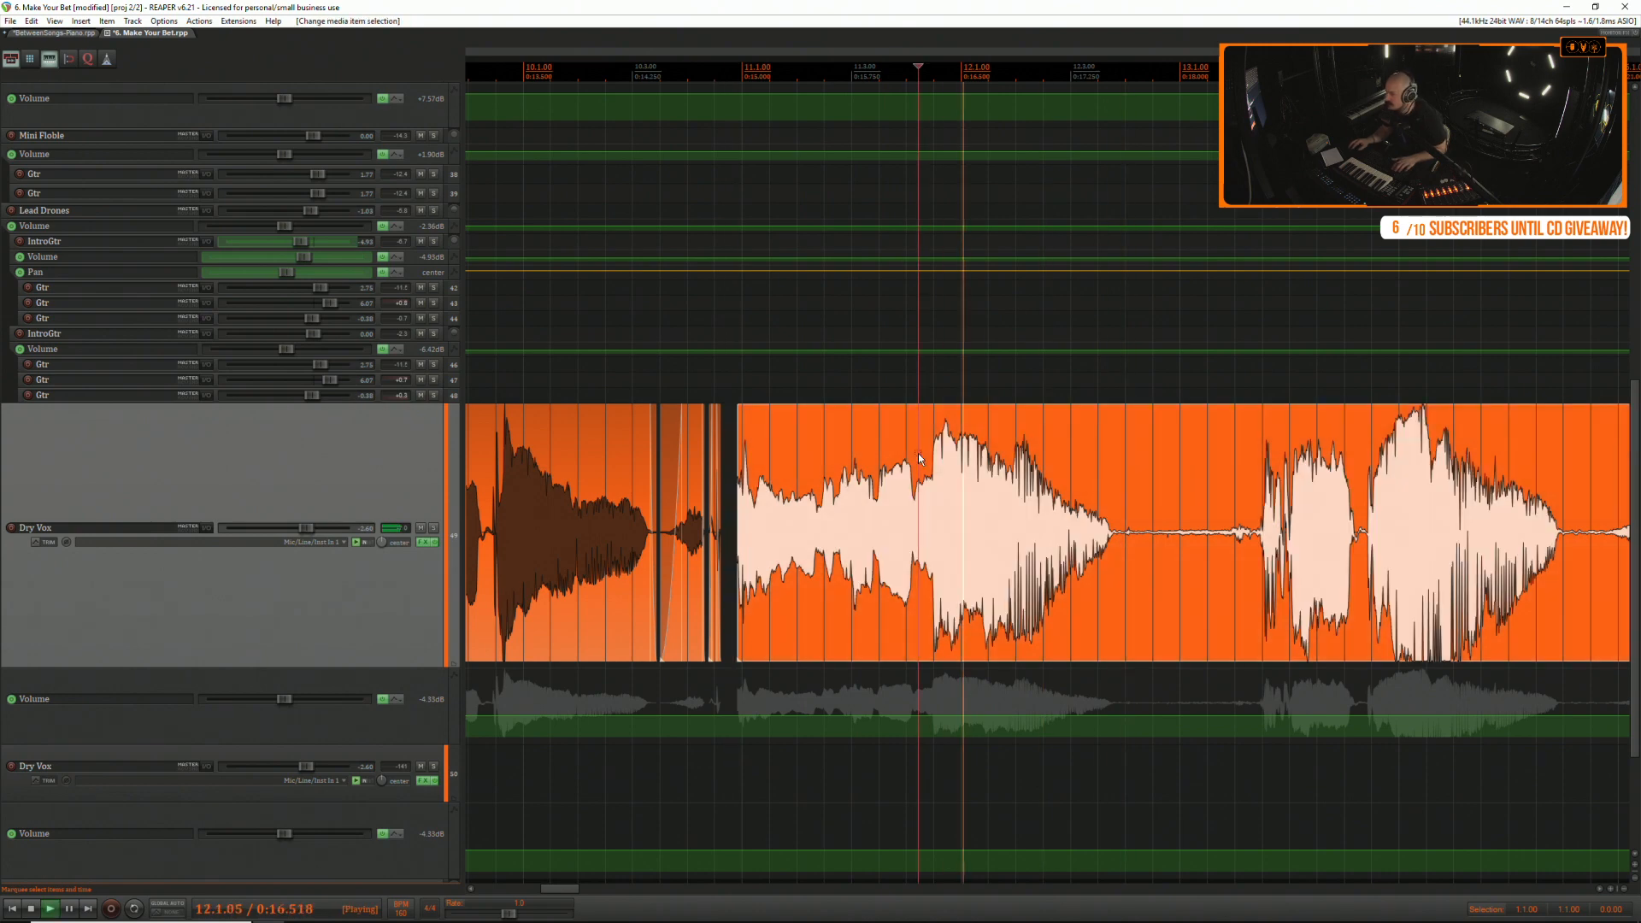
{"action": "scroll", "coordinate": [919, 453], "scroll_direction": "down", "scroll_amount": 3}
{"action": "scroll", "coordinate": [932, 465], "scroll_direction": "right", "scroll_amount": 3}
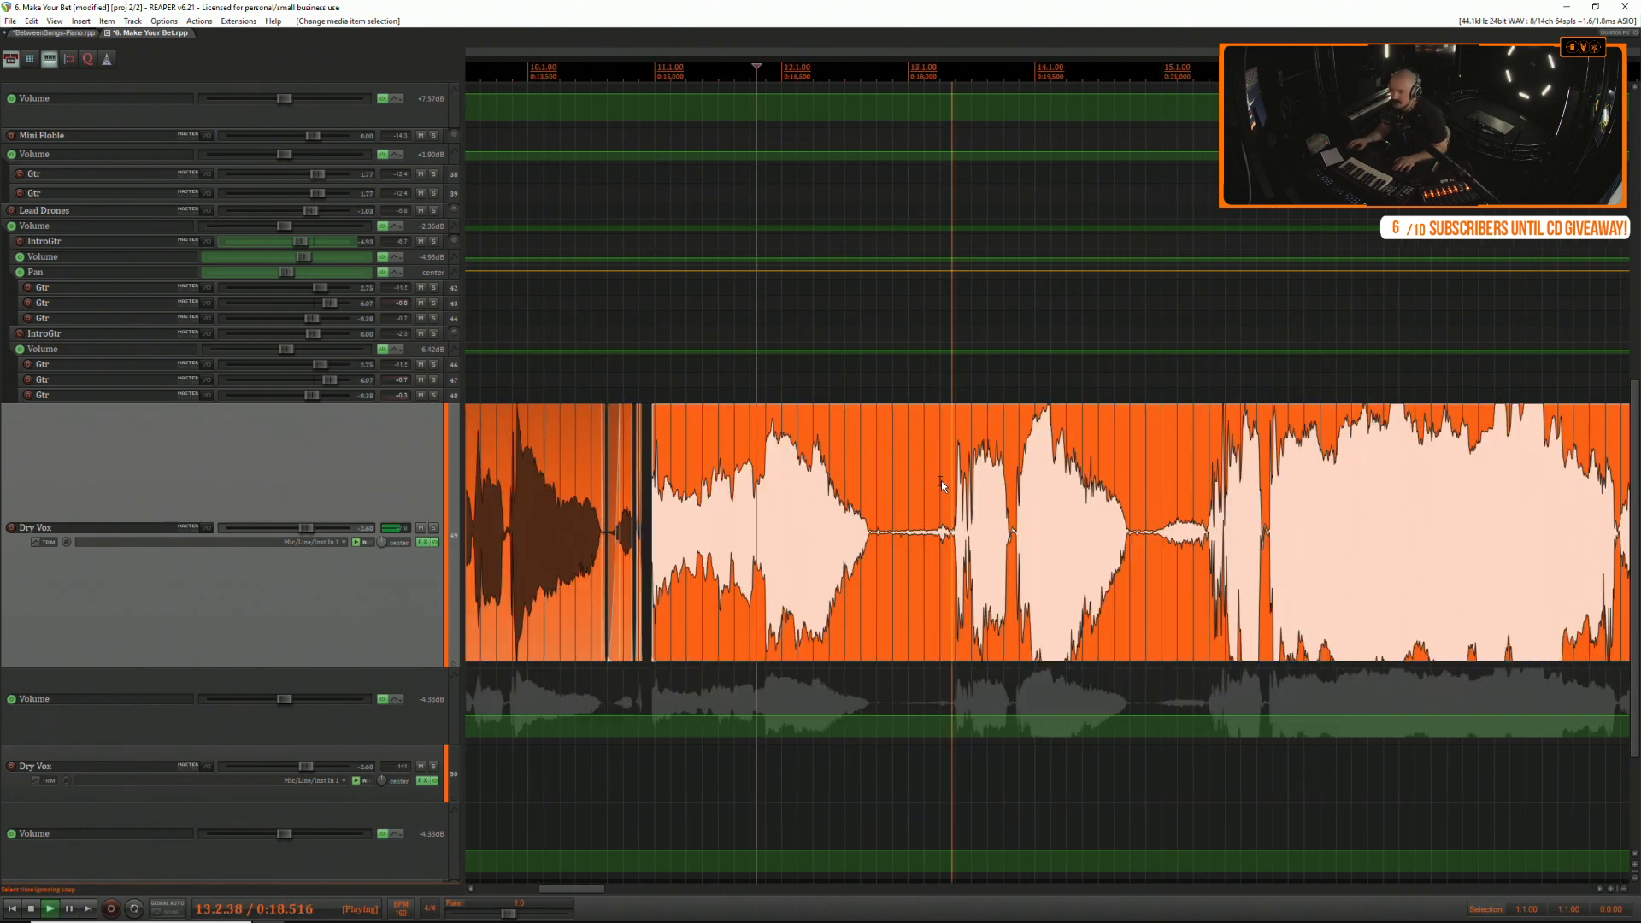
{"action": "left_click", "coordinate": [645, 371]}
{"action": "scroll", "coordinate": [670, 439], "scroll_direction": "up", "scroll_amount": 5}
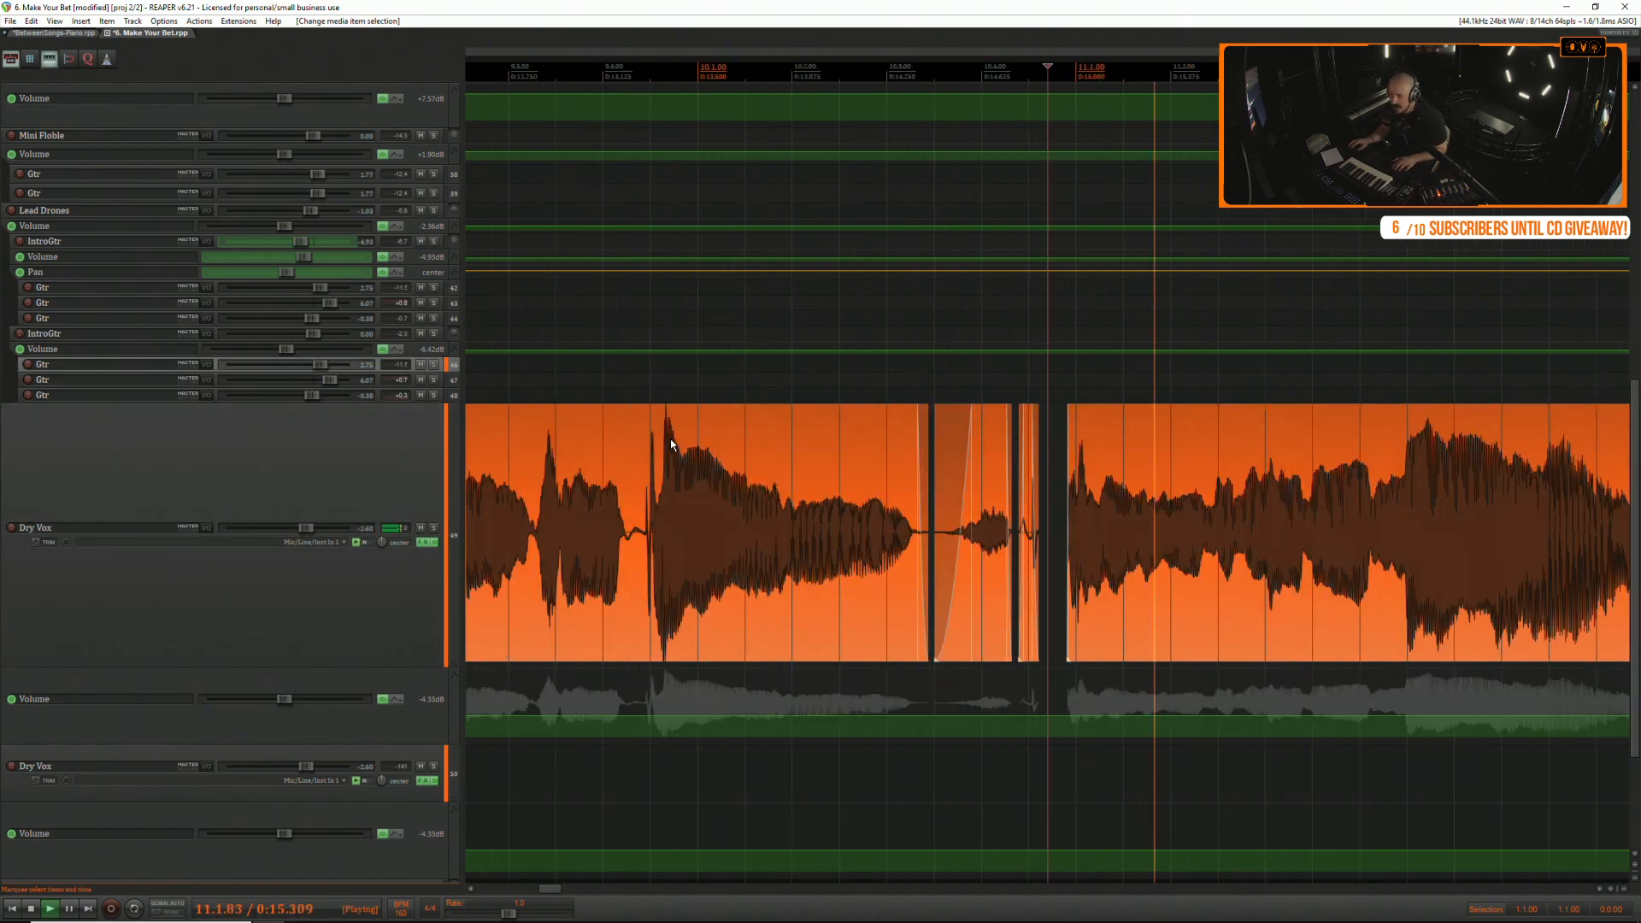
{"action": "scroll", "coordinate": [671, 442], "scroll_direction": "down", "scroll_amount": 3}
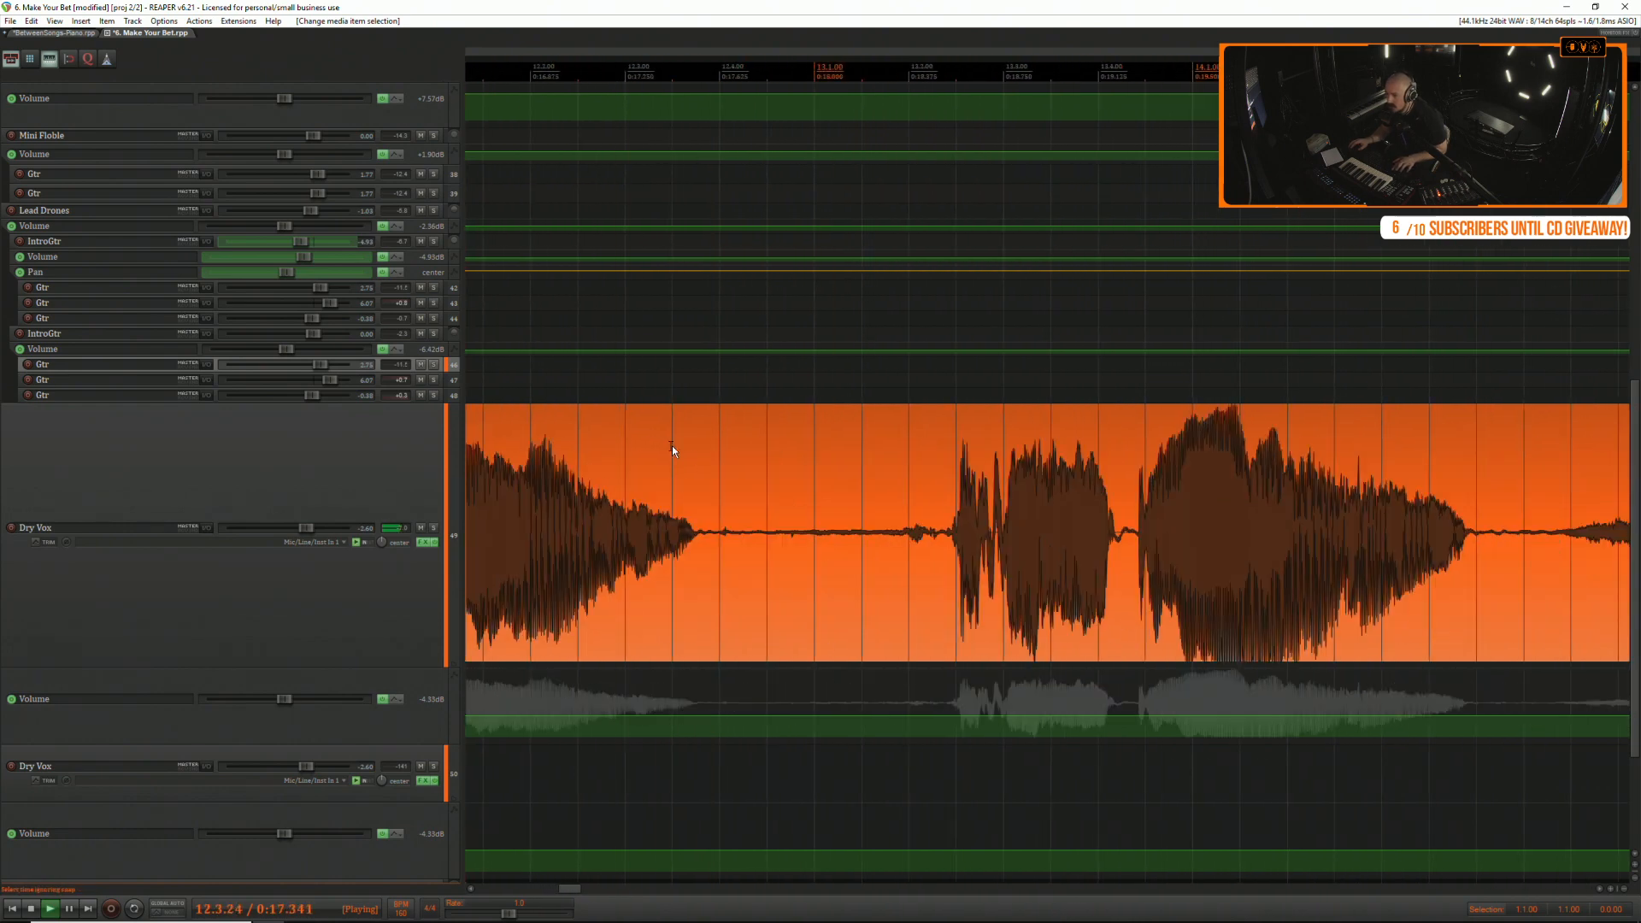
Delete the quiet stretch between the two Dry Vox phrases around bar 13 and add short fades at both cut edges.
{"action": "key", "text": "space"}
{"action": "left_click_drag", "start_coordinate": [715, 483], "coordinate": [905, 484]}
{"action": "key", "text": "Delete"}
{"action": "left_click_drag", "start_coordinate": [905, 415], "coordinate": [916, 415]}
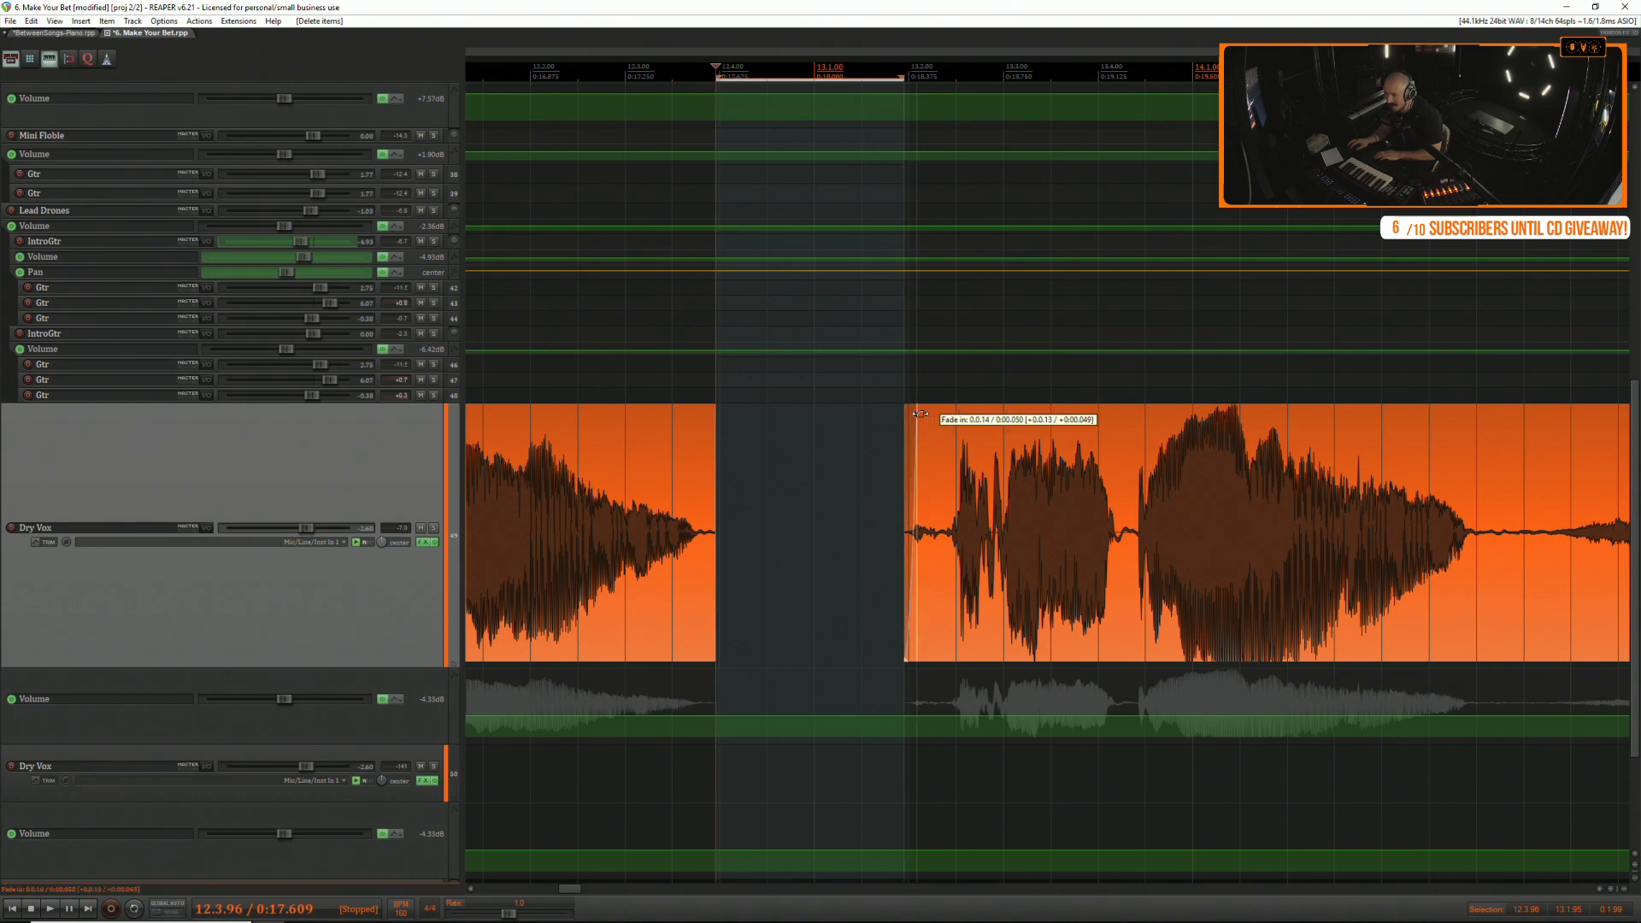
{"action": "left_click", "coordinate": [714, 417]}
{"action": "left_click_drag", "start_coordinate": [714, 417], "coordinate": [702, 417]}
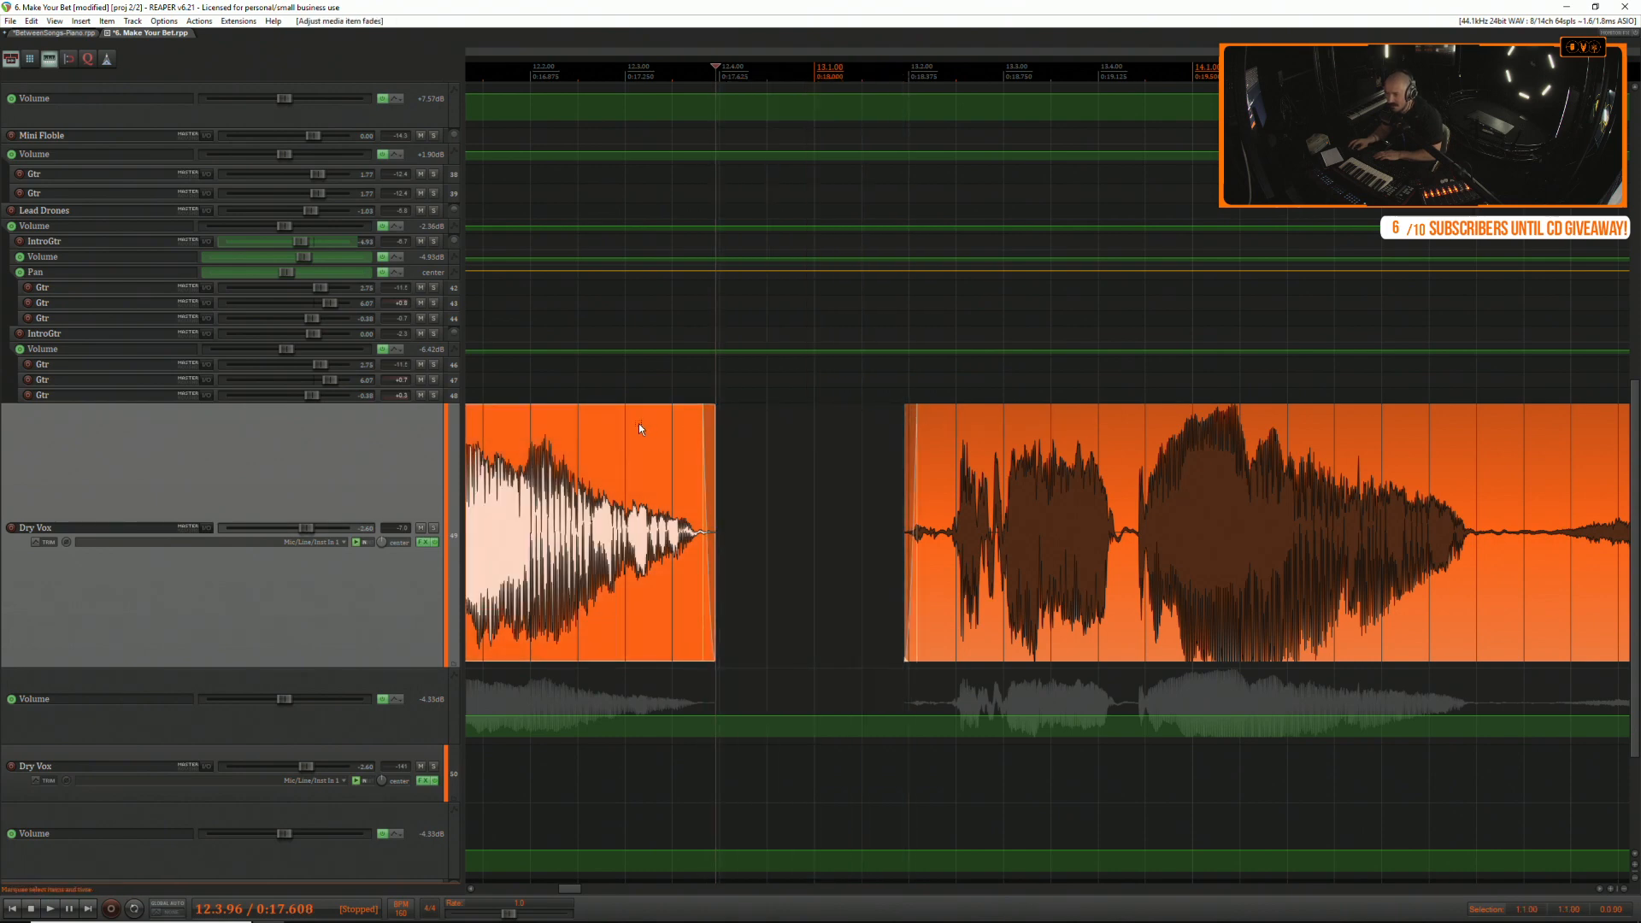
Play across the new gap around bar 13 and examine the start of the following vocal phrase up close.
{"action": "left_click", "coordinate": [638, 424]}
{"action": "key", "text": "space"}
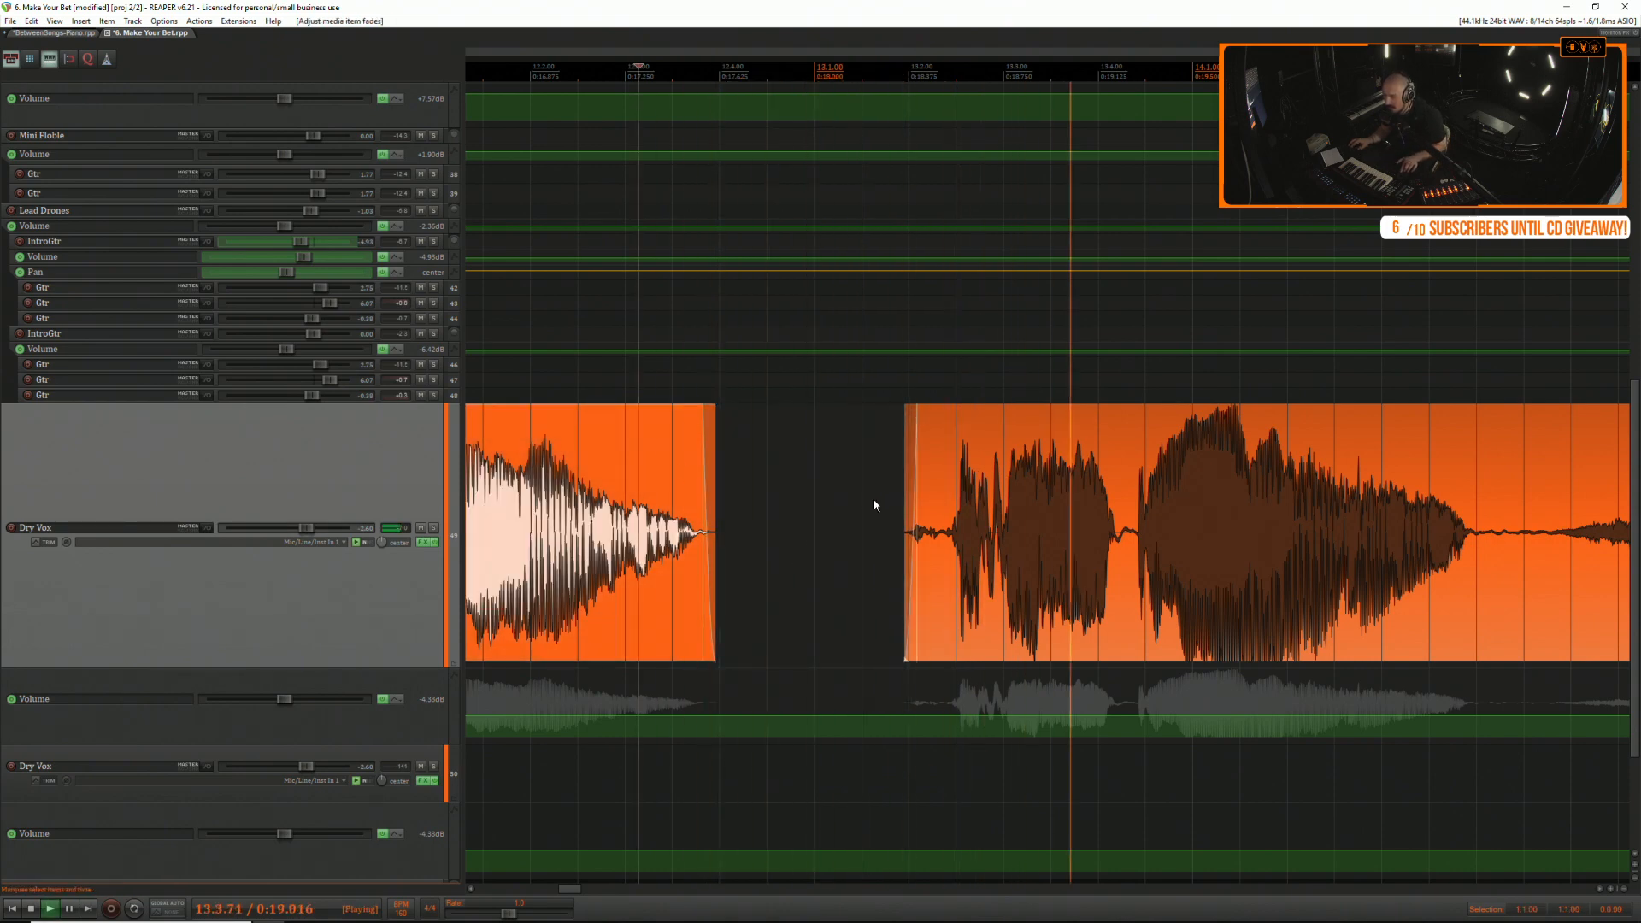
{"action": "key", "text": "space"}
{"action": "key", "text": "space"}
{"action": "left_click", "coordinate": [946, 466]}
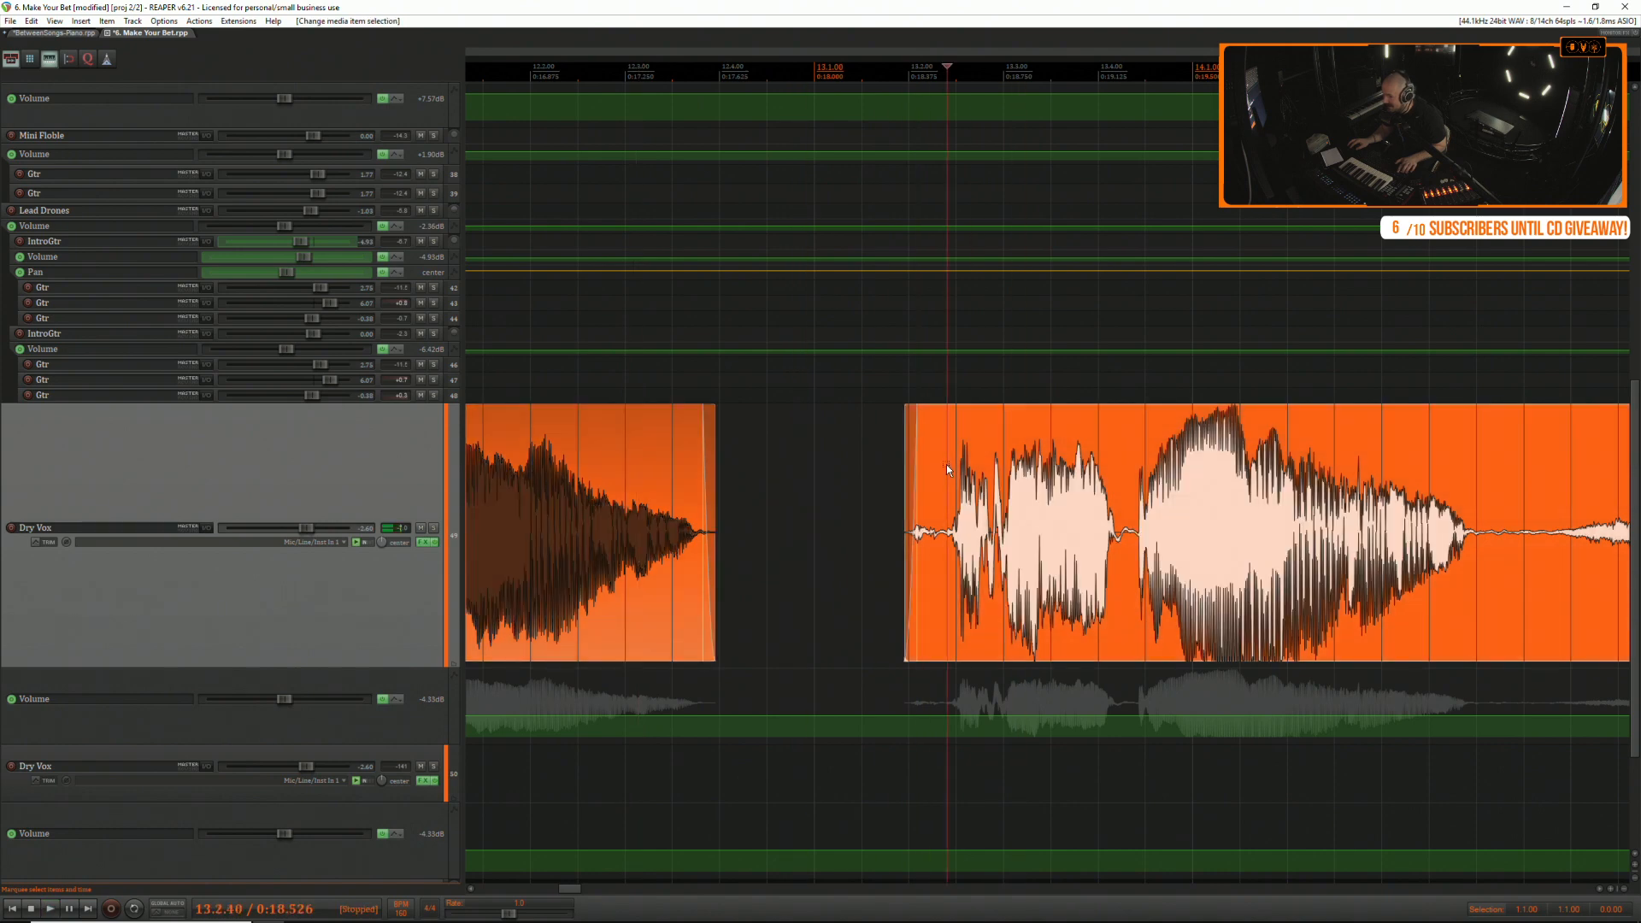
{"action": "key", "text": "space"}
{"action": "scroll", "coordinate": [940, 472], "scroll_direction": "up", "scroll_amount": 5}
{"action": "left_click", "coordinate": [799, 465]}
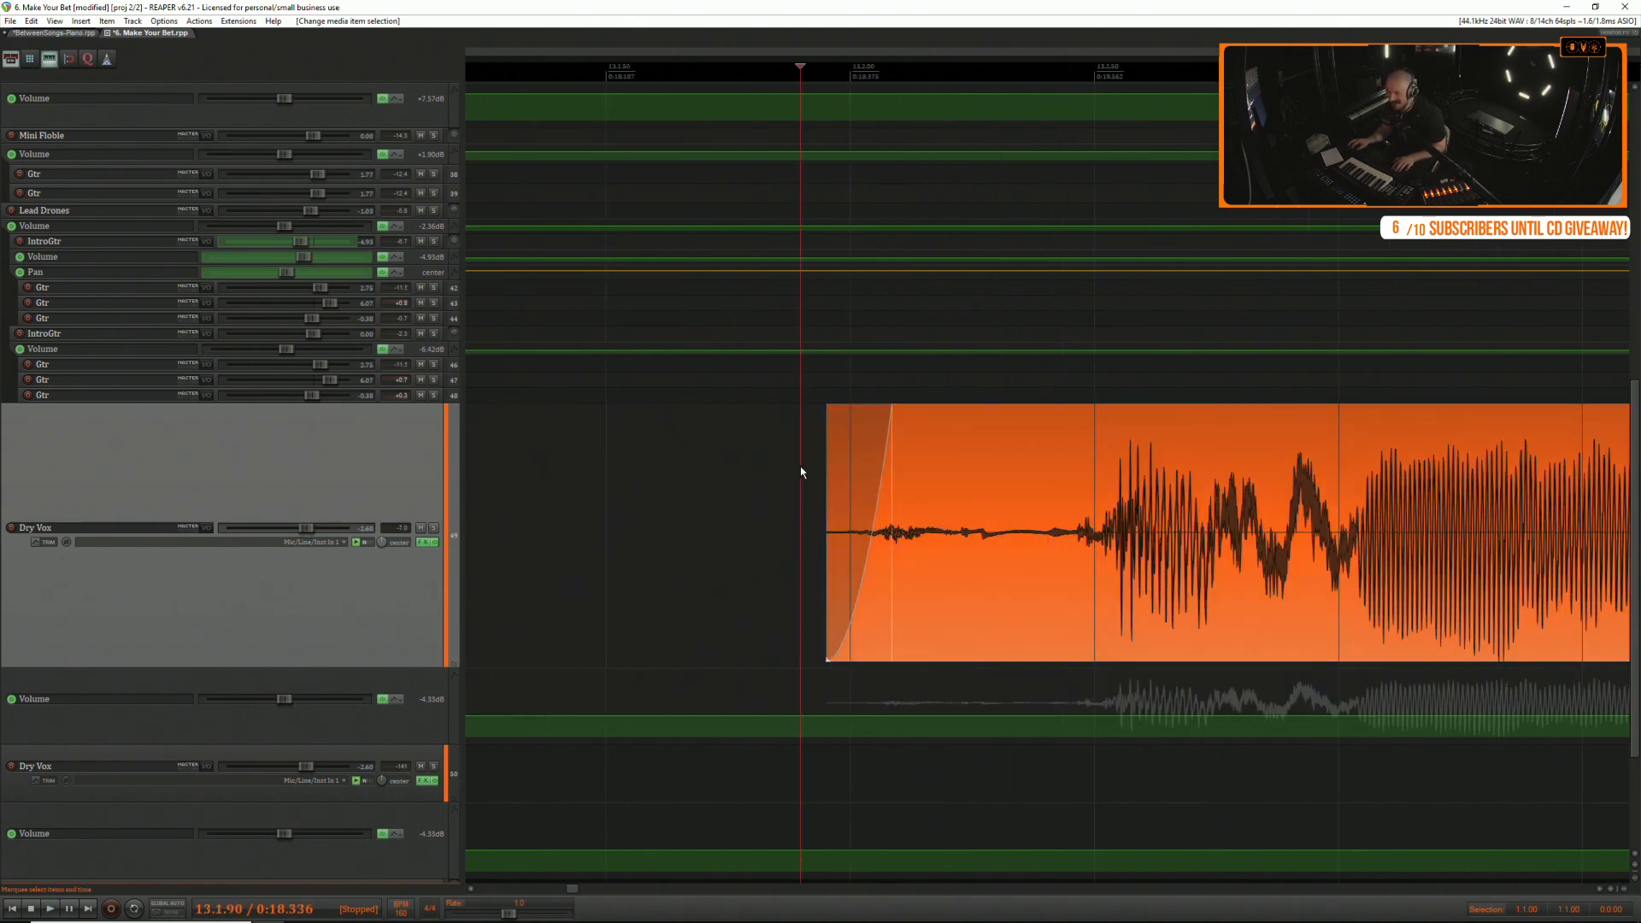
{"action": "key", "text": "space"}
Slow the playback rate to about half speed and listen to the Dry Vox phrase from bar 13 onward.
{"action": "left_click_drag", "start_coordinate": [509, 913], "coordinate": [474, 914]}
{"action": "key", "text": "space"}
{"action": "key", "text": "space"}
{"action": "scroll", "coordinate": [581, 912], "scroll_direction": "down", "scroll_amount": 4}
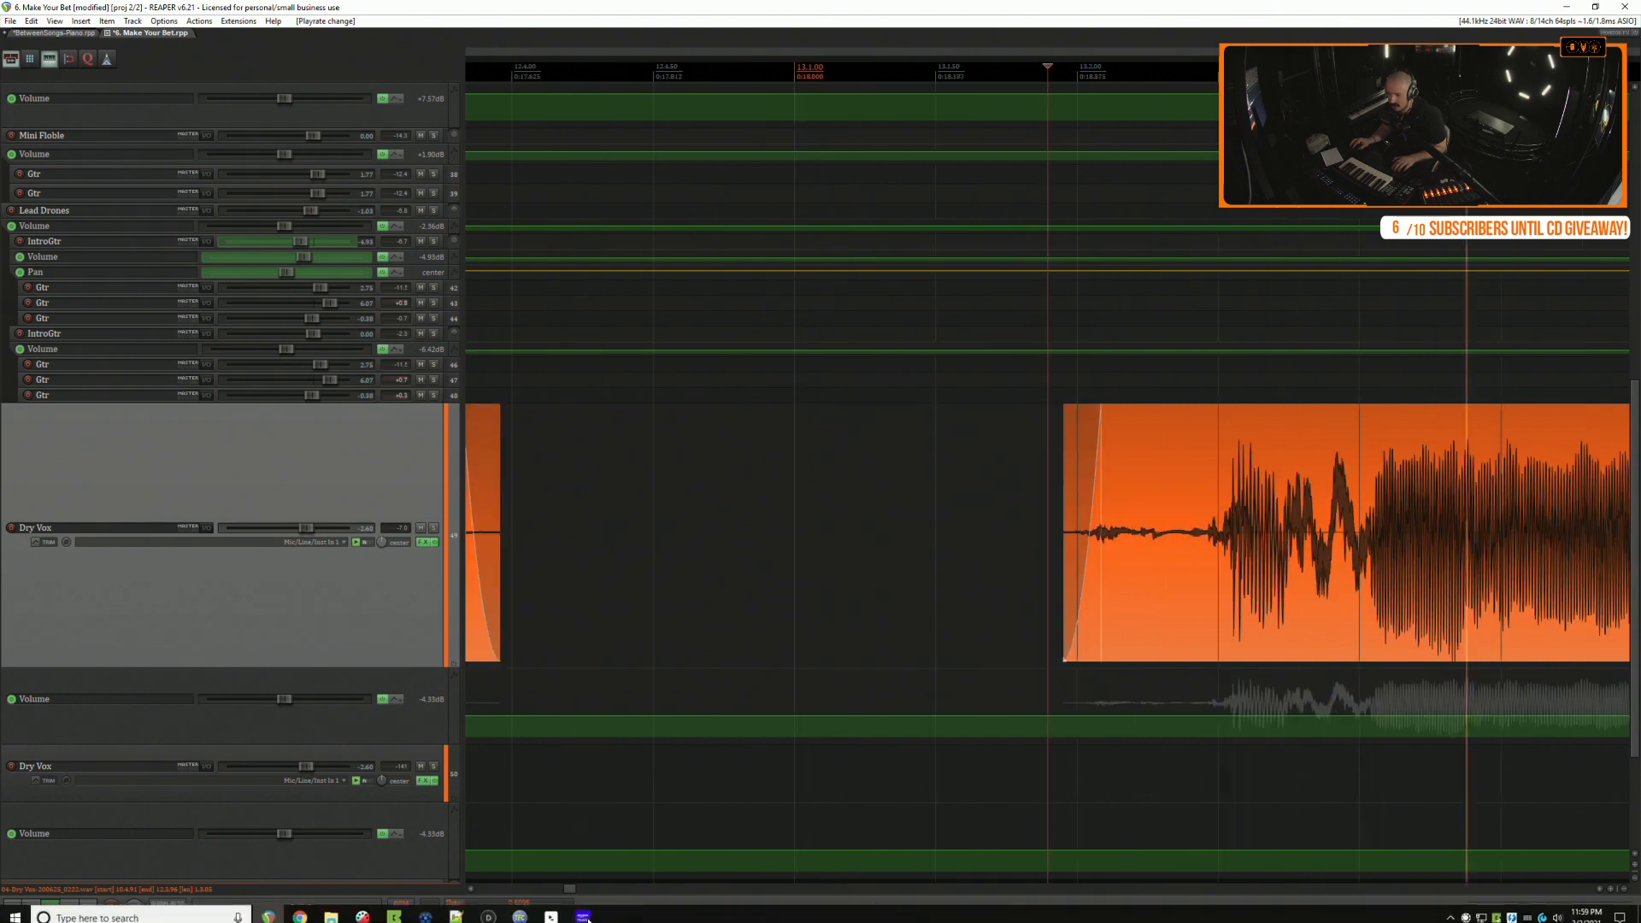
{"action": "scroll", "coordinate": [615, 740], "scroll_direction": "down", "scroll_amount": 6}
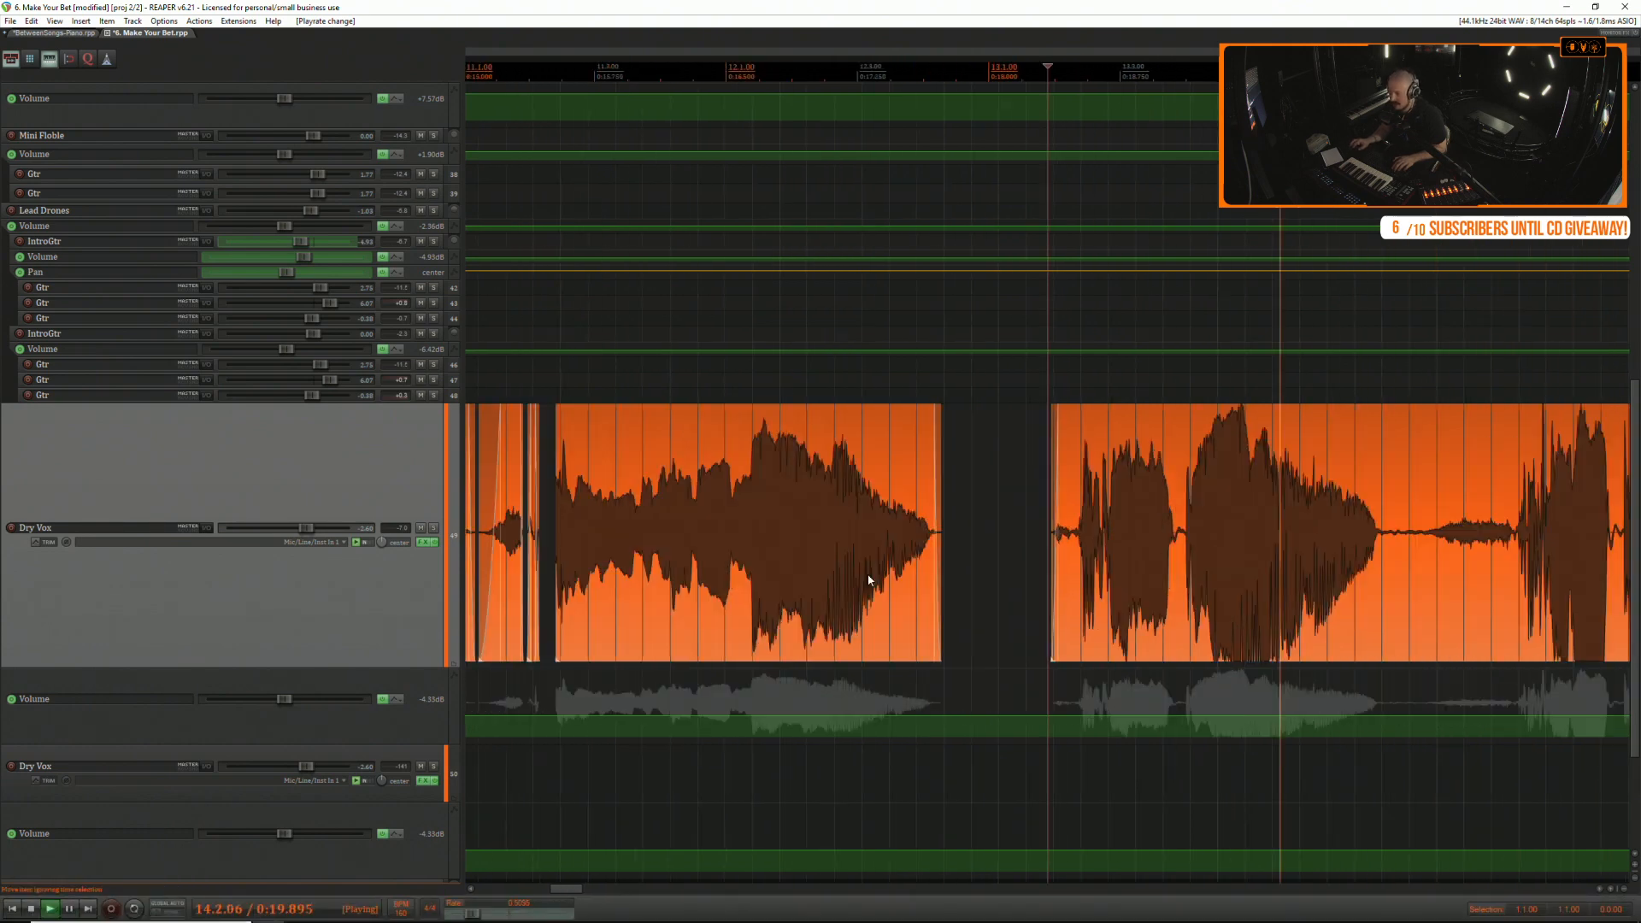
{"action": "scroll", "coordinate": [1038, 573], "scroll_direction": "down", "scroll_amount": 3}
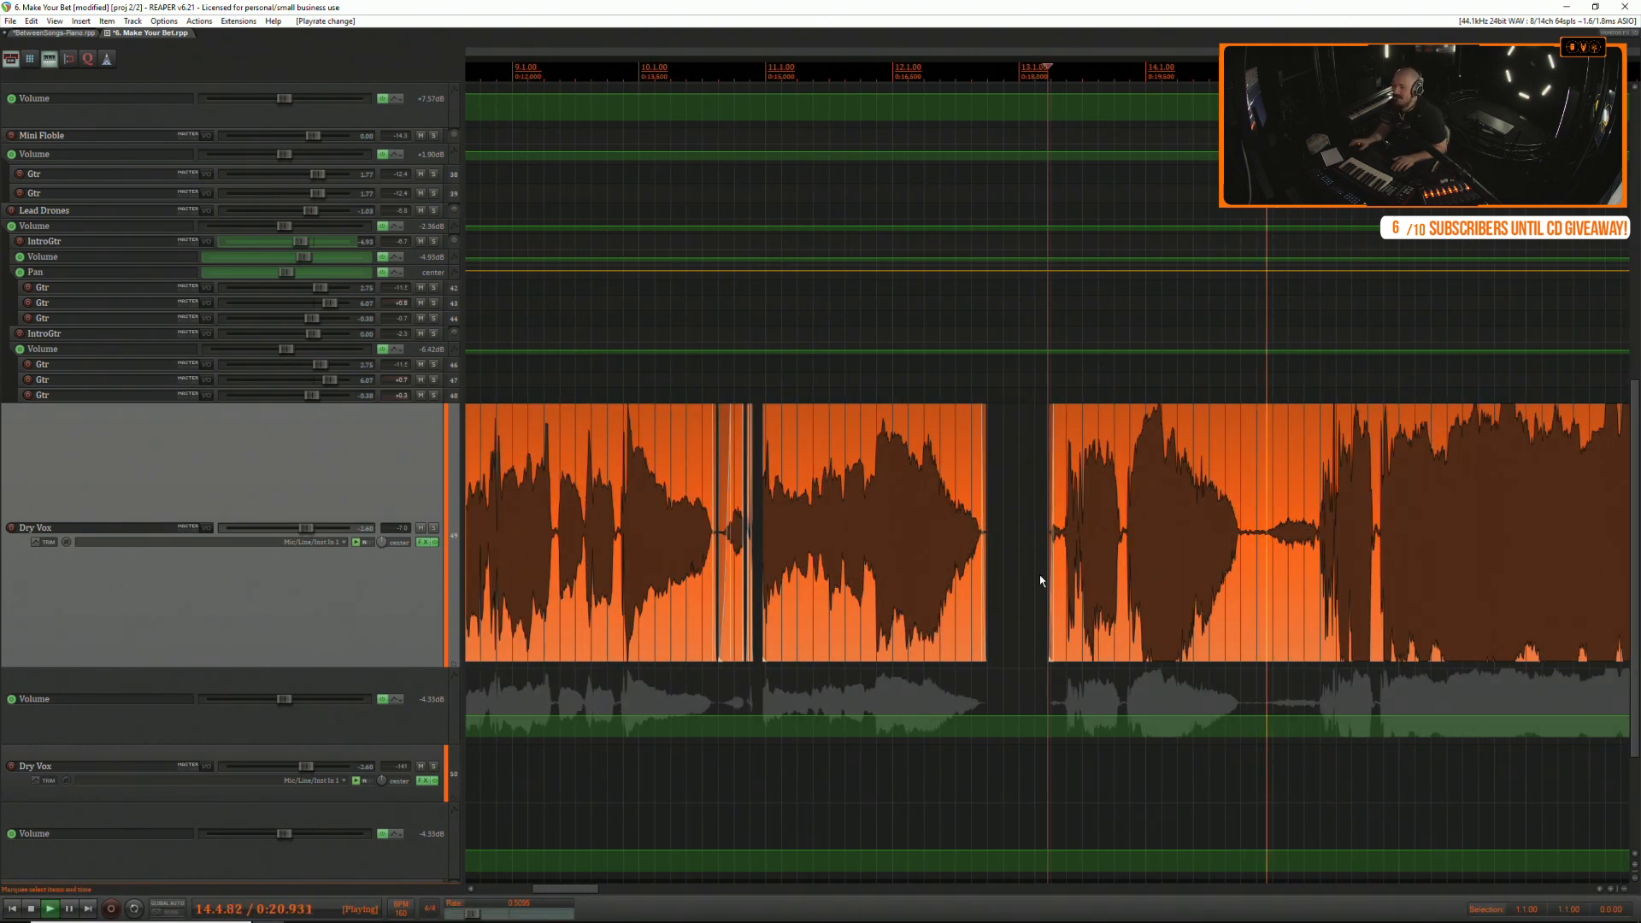
{"action": "scroll", "coordinate": [1036, 577], "scroll_direction": "down", "scroll_amount": 3}
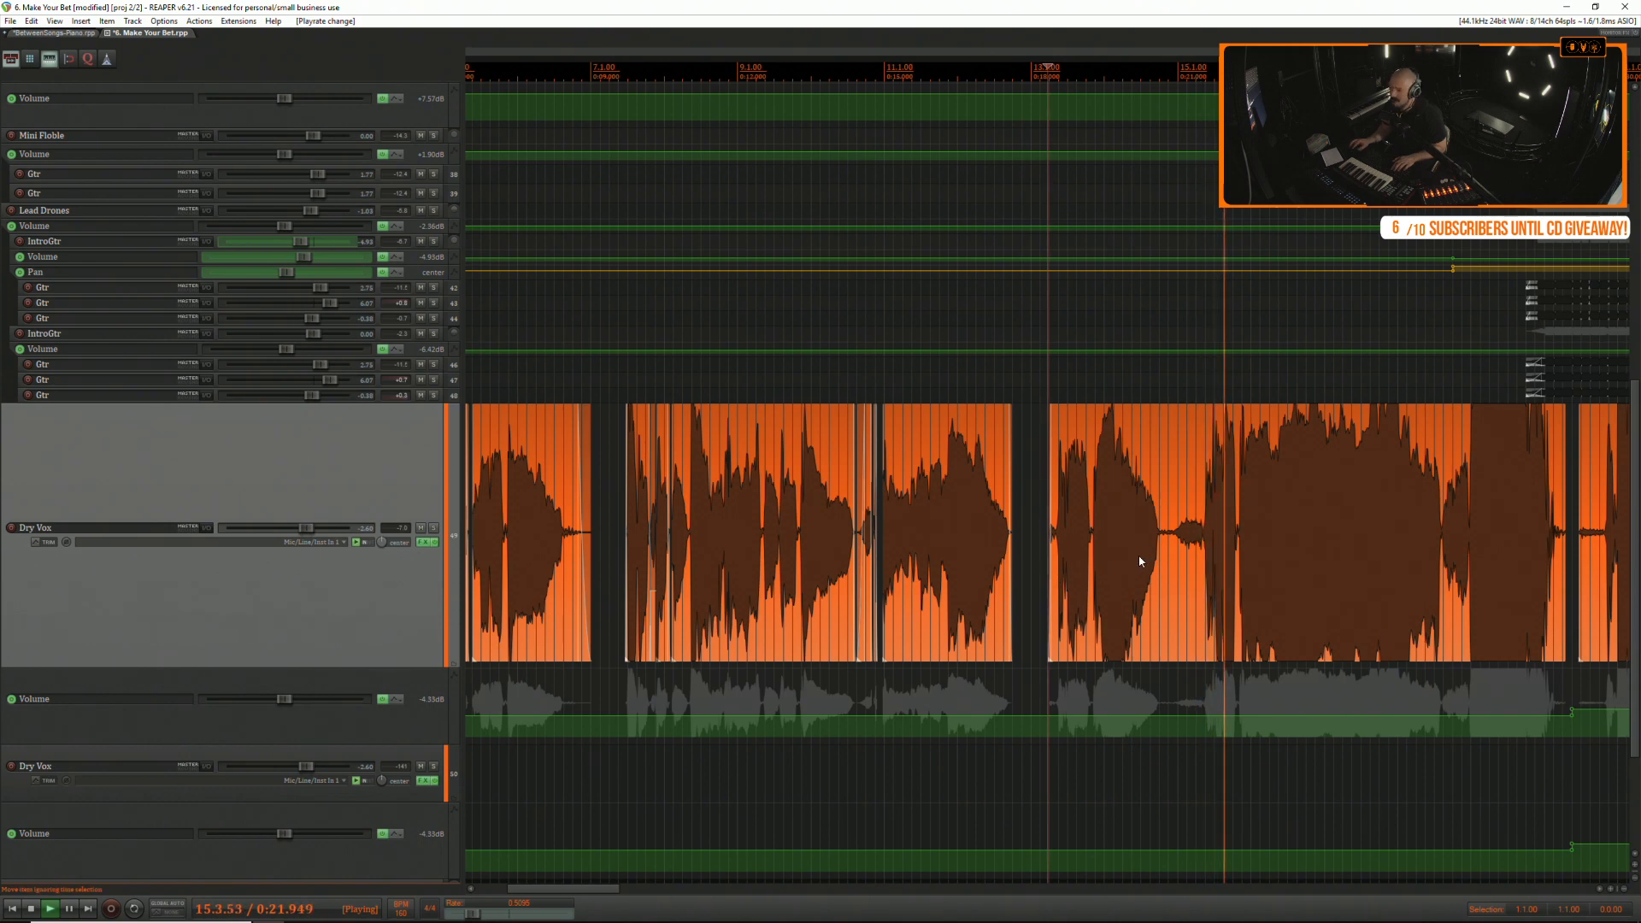
{"action": "left_click", "coordinate": [1418, 463]}
{"action": "scroll", "coordinate": [1423, 459], "scroll_direction": "down", "scroll_amount": 2}
{"action": "scroll", "coordinate": [1422, 463], "scroll_direction": "up", "scroll_amount": 1}
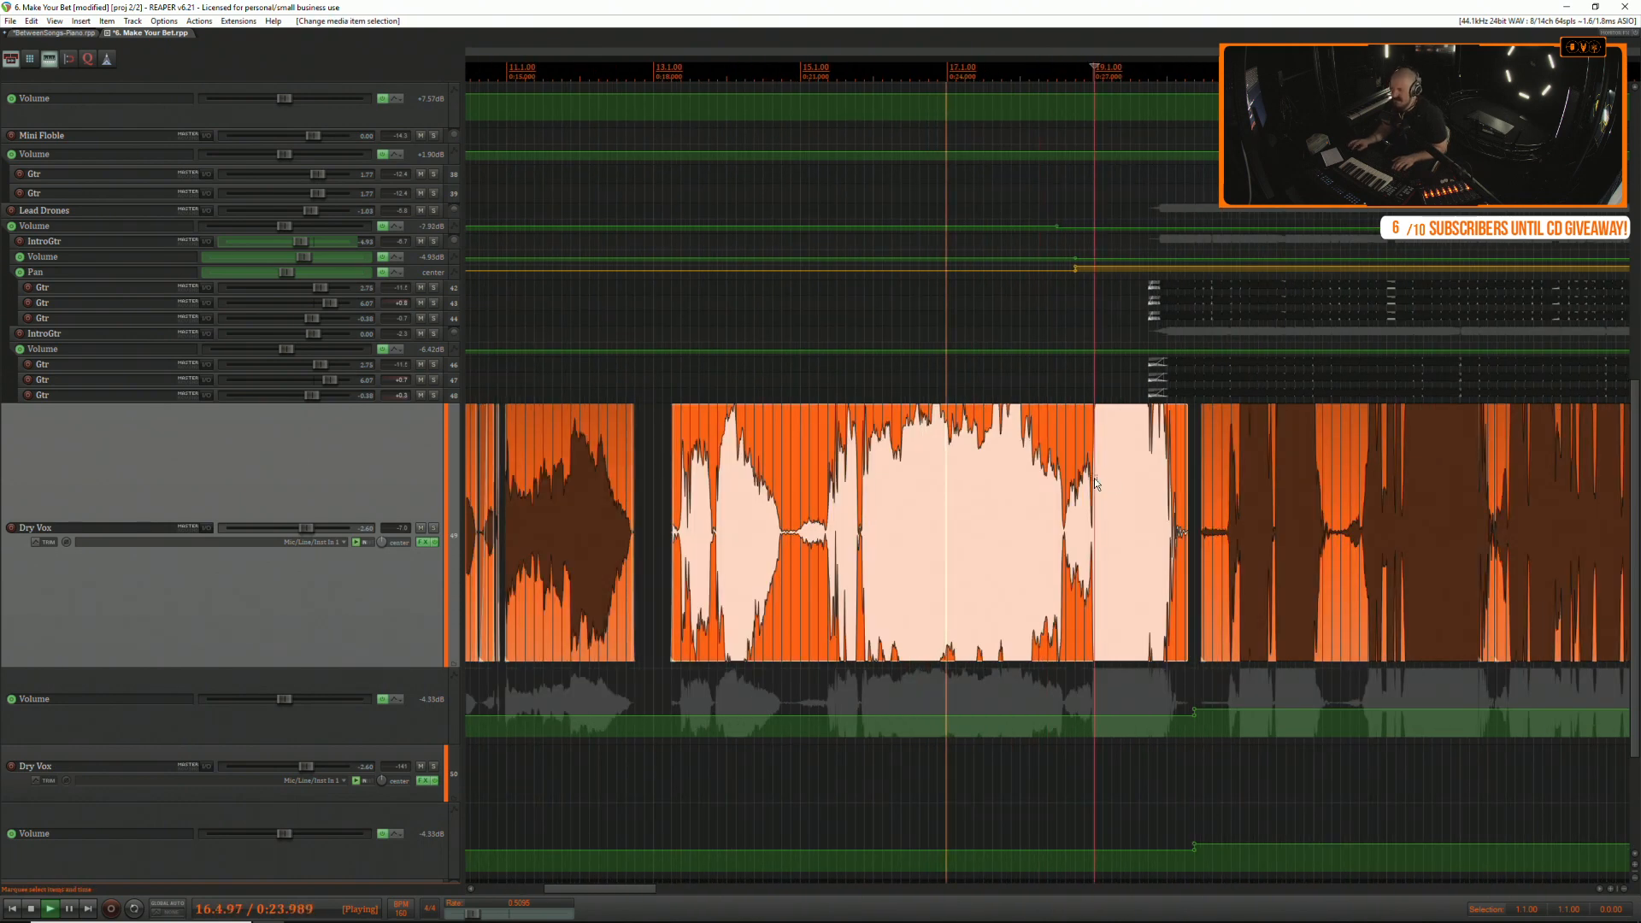
{"action": "scroll", "coordinate": [1094, 478], "scroll_direction": "up", "scroll_amount": 1}
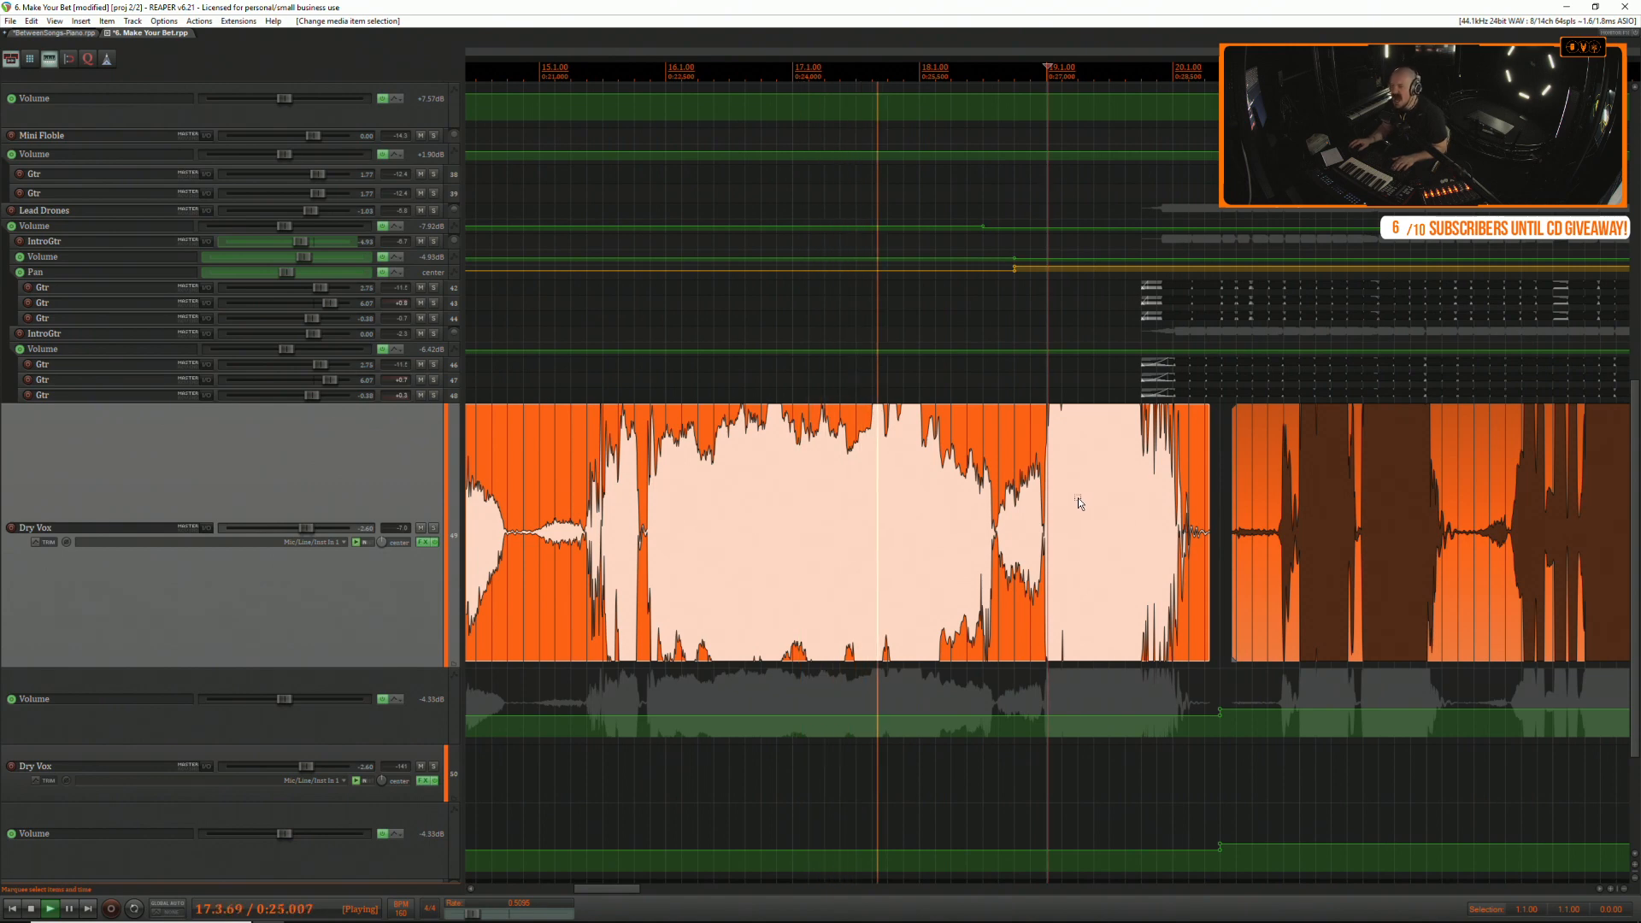
{"action": "left_click", "coordinate": [1105, 489]}
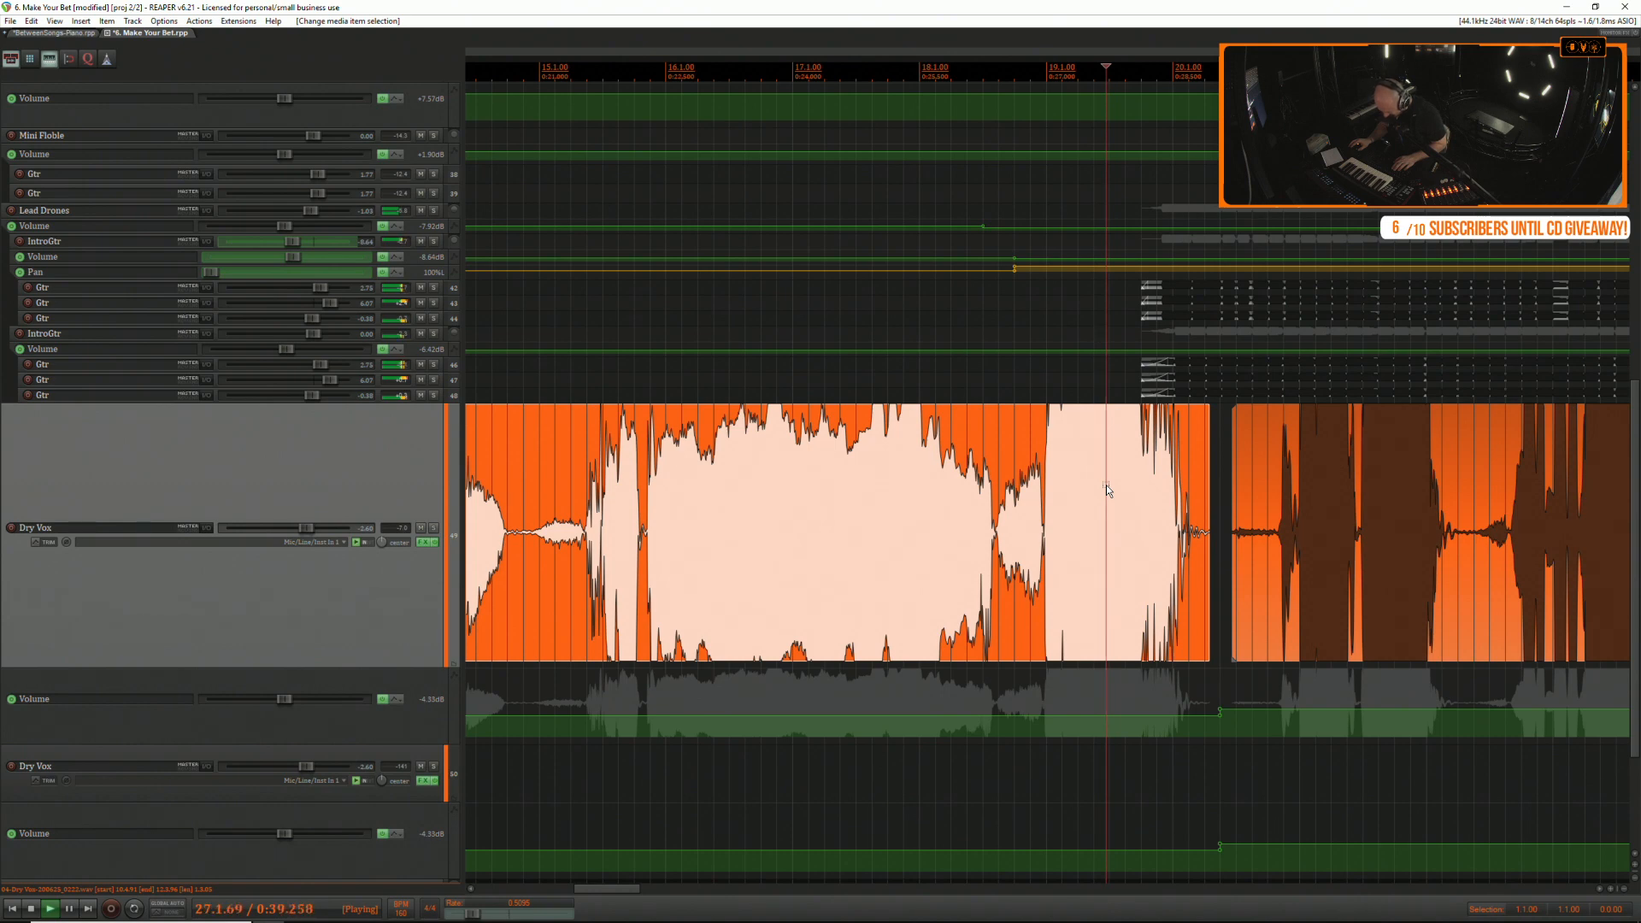
{"action": "key", "text": "space"}
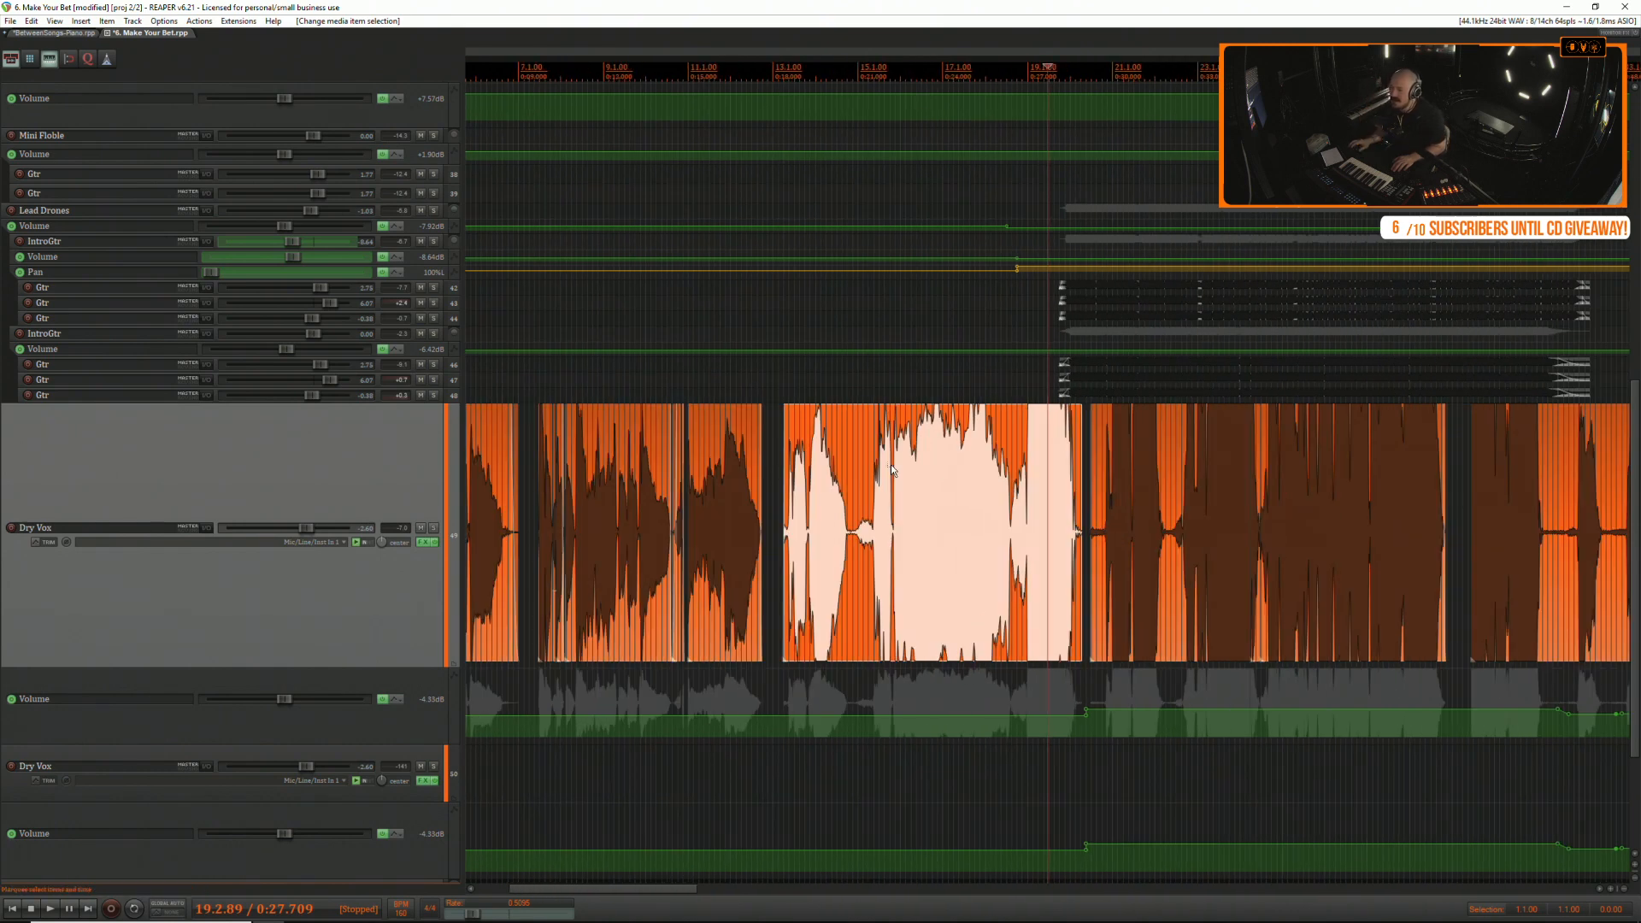
Reset the playback rate to 1.0 and play the Dry Vox phrase from bar 13.
{"action": "left_click", "coordinate": [783, 374]}
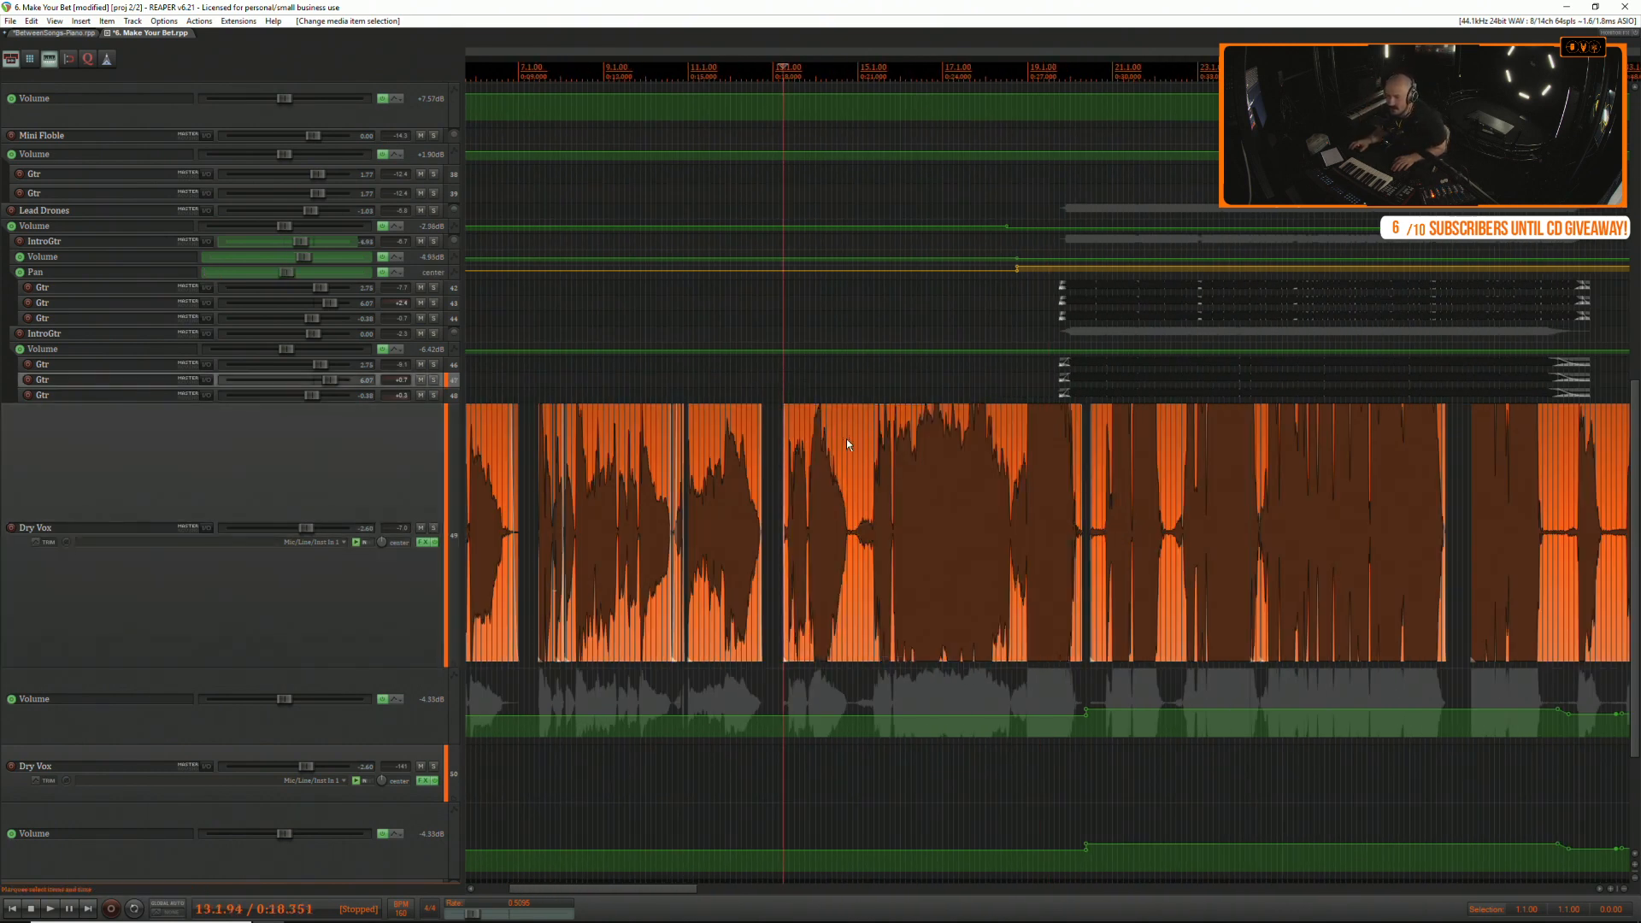
{"action": "double_click", "coordinate": [473, 912]}
{"action": "key", "text": "space"}
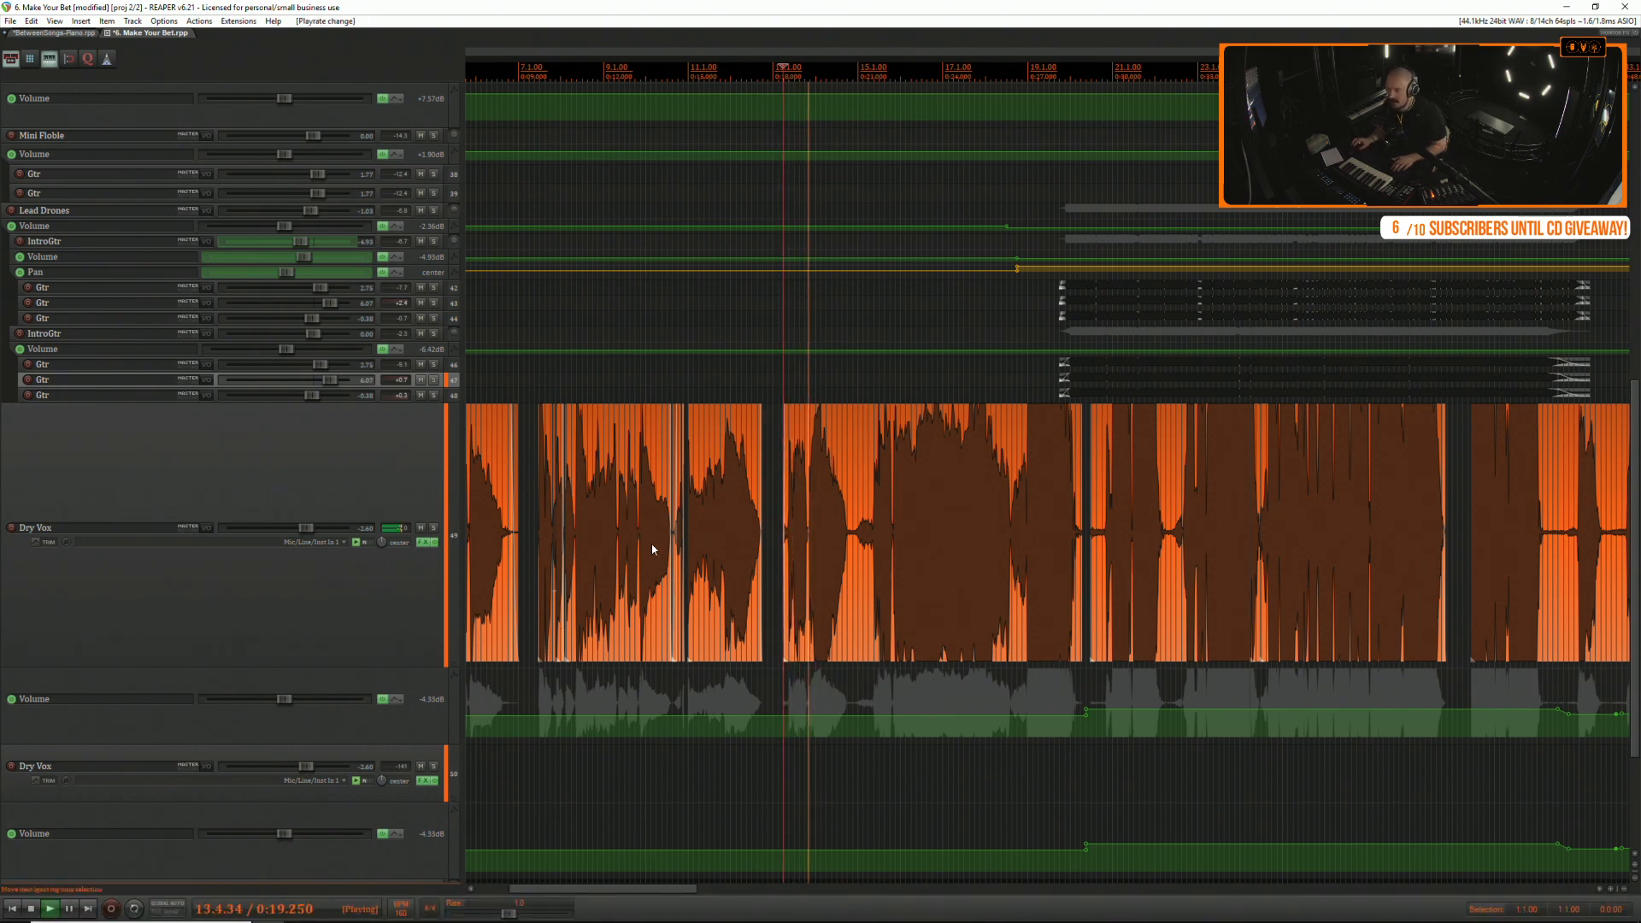
{"action": "left_click", "coordinate": [988, 440]}
{"action": "scroll", "coordinate": [988, 440], "scroll_direction": "up", "scroll_amount": 3}
{"action": "scroll", "coordinate": [983, 441], "scroll_direction": "down", "scroll_amount": 2}
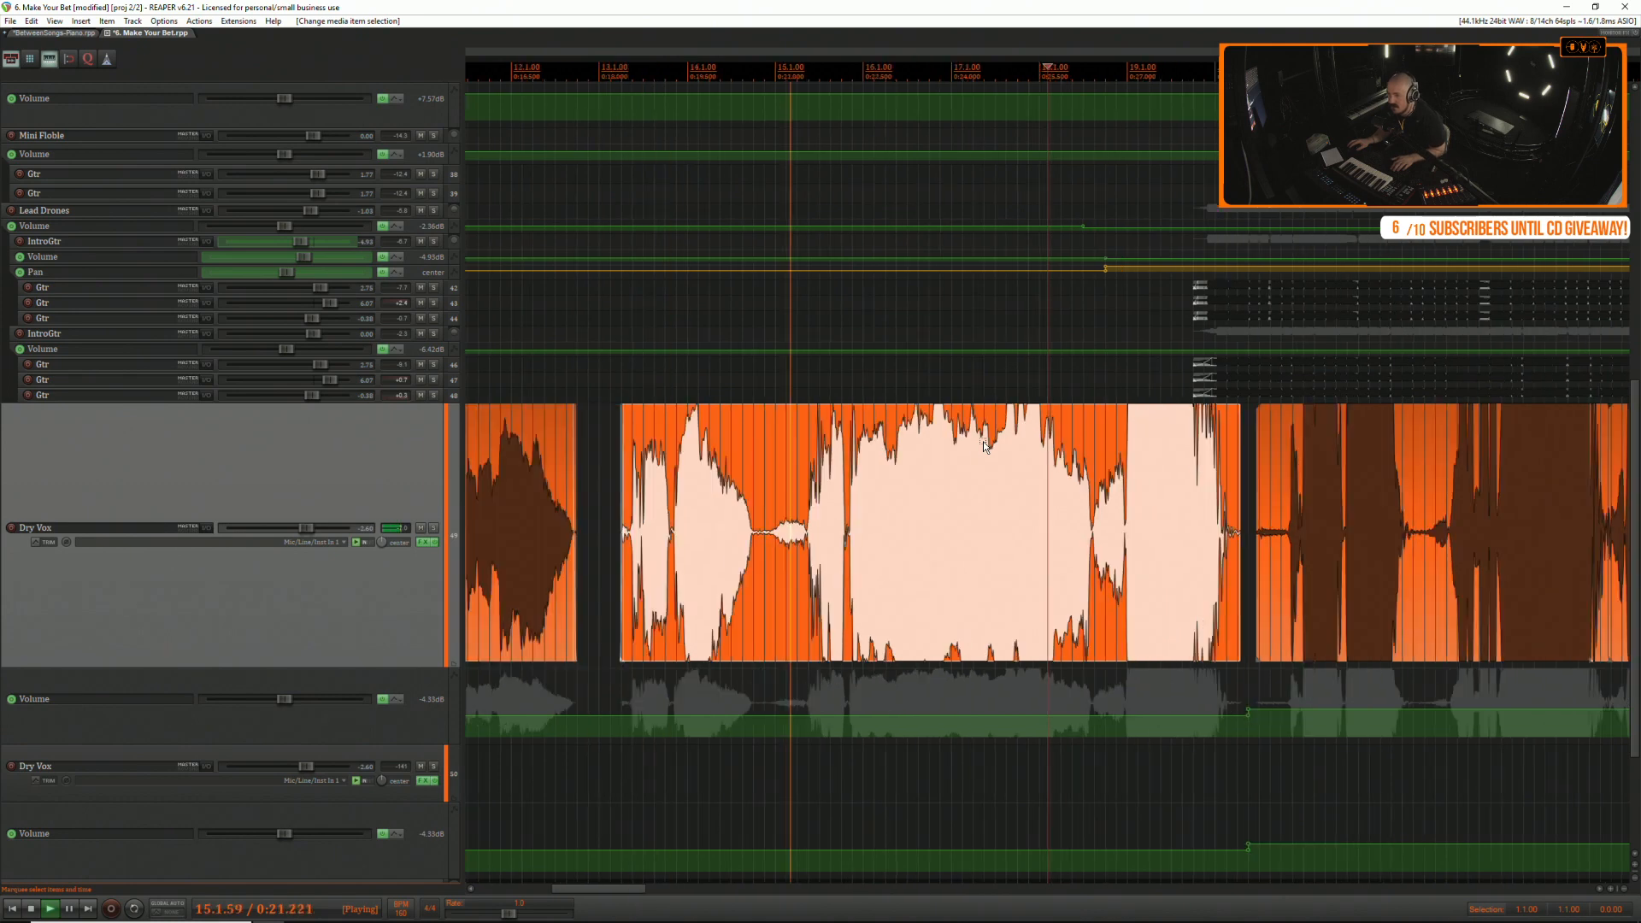
{"action": "key", "text": "space"}
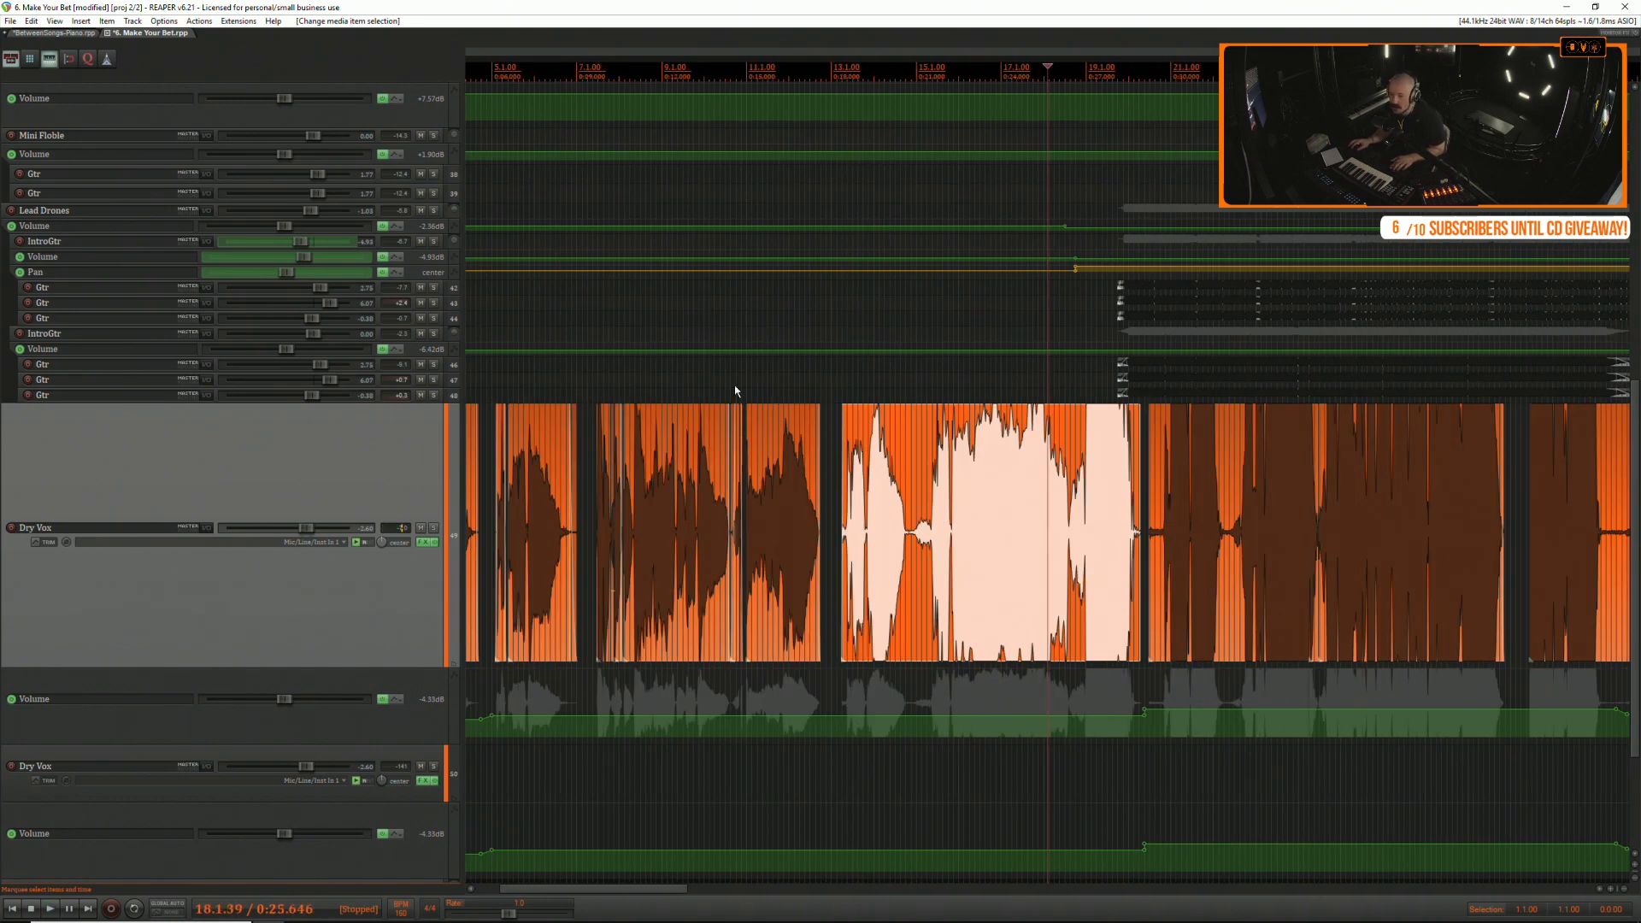
Play the Dry Vox from just before bar 11, and listen to the gap and the phrase start around bar 13.
{"action": "left_click", "coordinate": [740, 378]}
{"action": "scroll", "coordinate": [807, 491], "scroll_direction": "up", "scroll_amount": 4}
{"action": "key", "text": "space"}
{"action": "scroll", "coordinate": [858, 493], "scroll_direction": "down", "scroll_amount": 1}
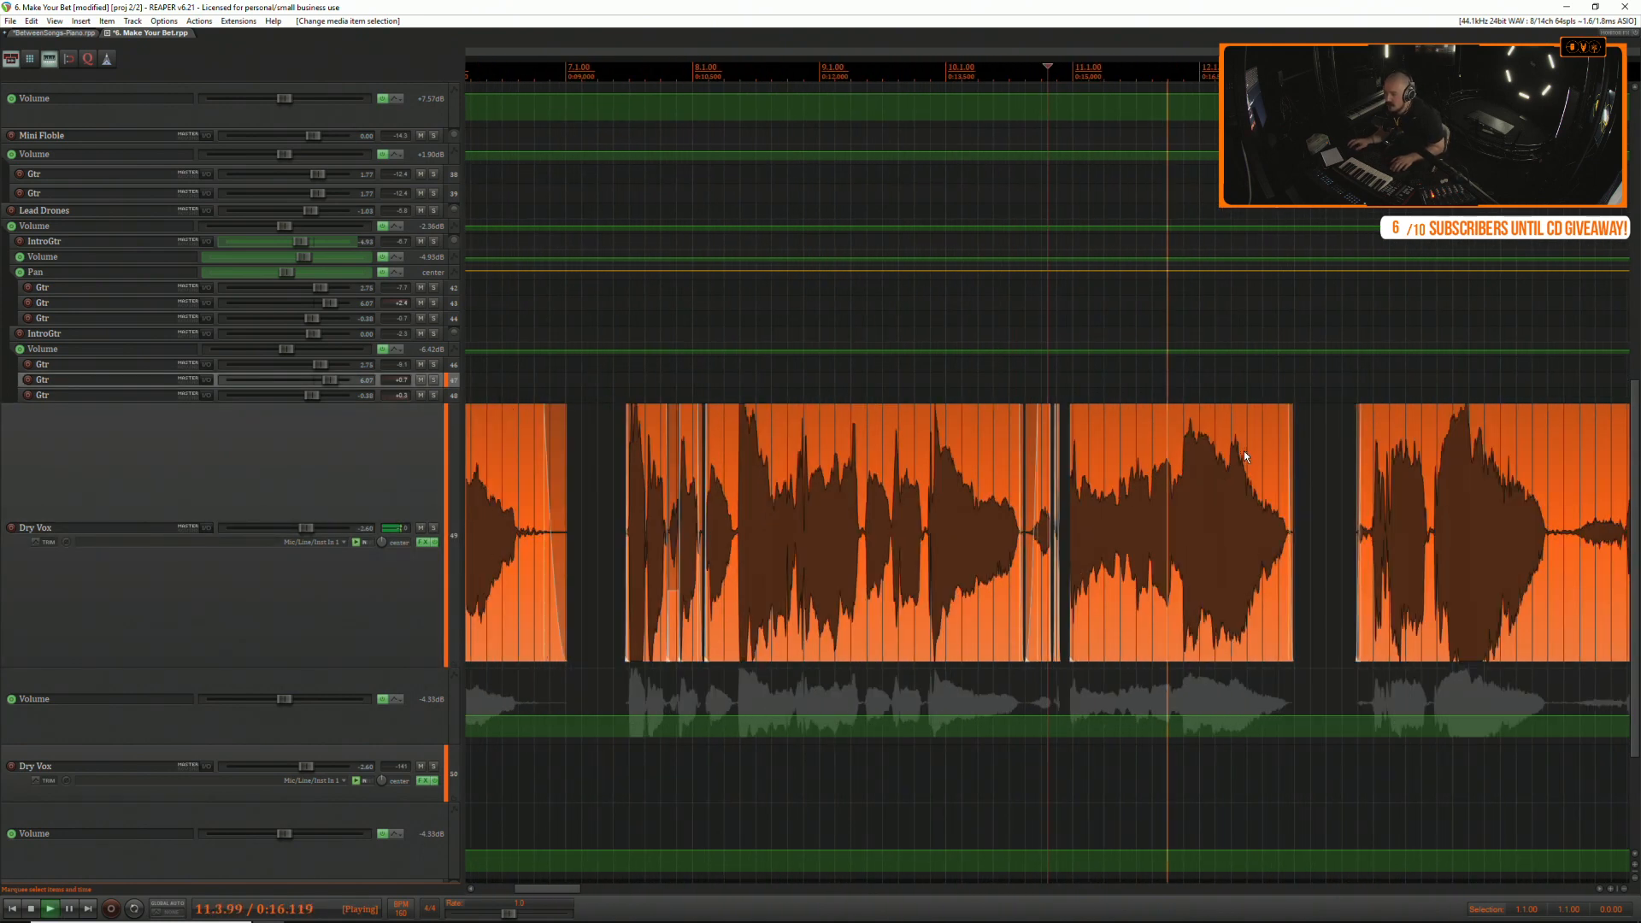
{"action": "left_click", "coordinate": [1335, 441]}
{"action": "scroll", "coordinate": [1331, 441], "scroll_direction": "up", "scroll_amount": 3}
{"action": "scroll", "coordinate": [1242, 448], "scroll_direction": "down", "scroll_amount": 3}
{"action": "scroll", "coordinate": [1240, 438], "scroll_direction": "up", "scroll_amount": 3}
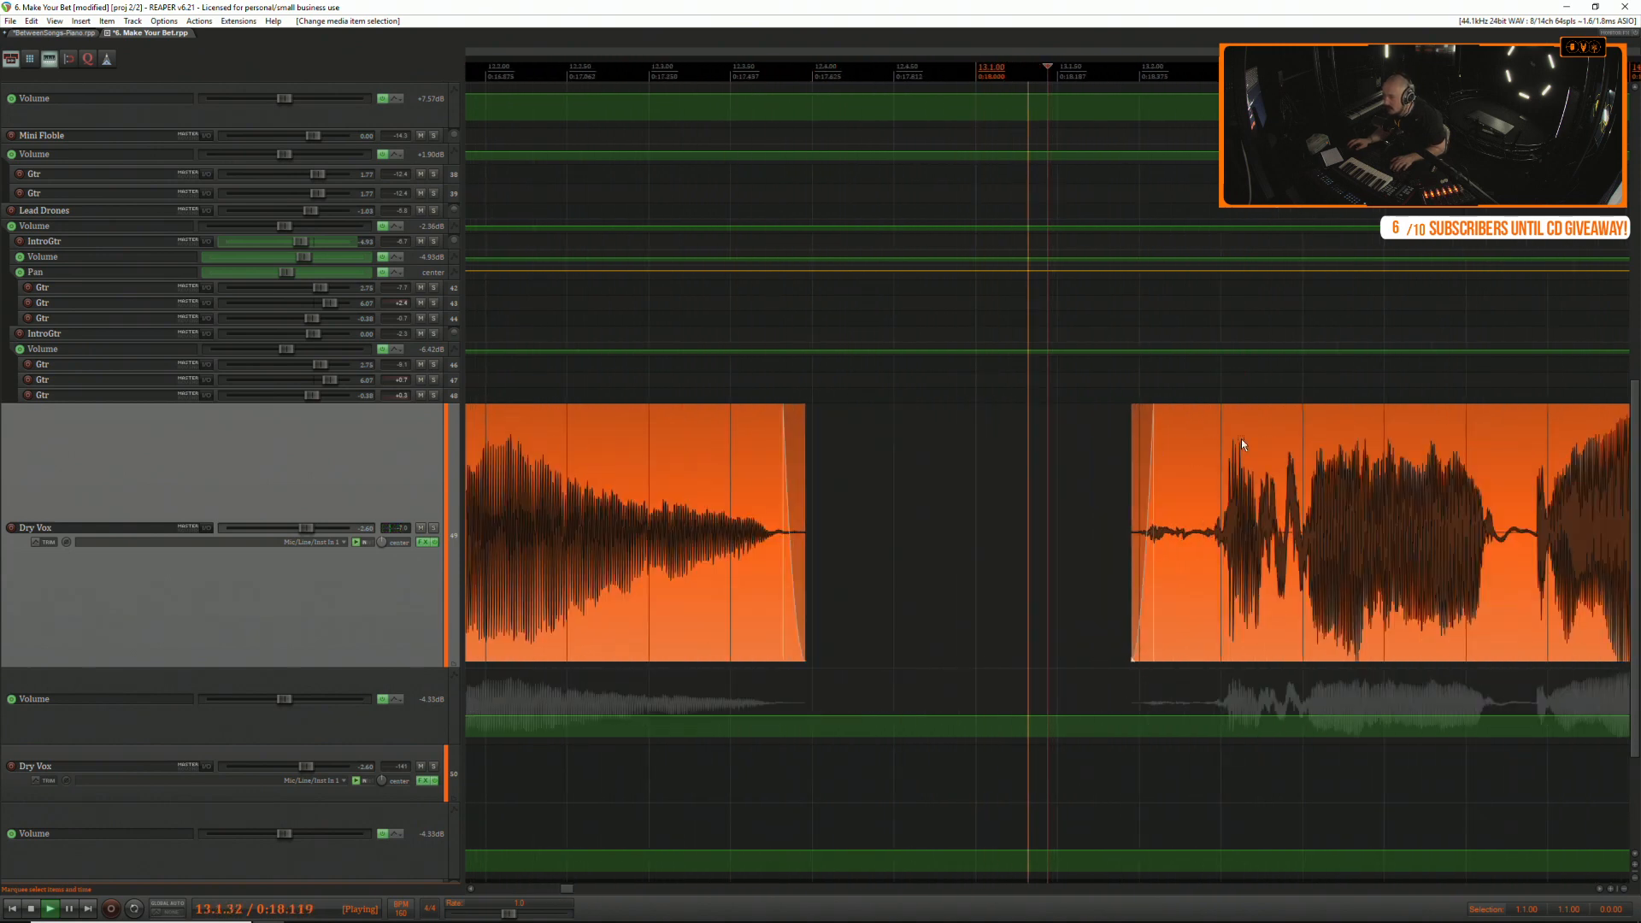
{"action": "left_click", "coordinate": [1359, 438]}
{"action": "scroll", "coordinate": [1357, 438], "scroll_direction": "down", "scroll_amount": 3}
{"action": "scroll", "coordinate": [1357, 438], "scroll_direction": "up", "scroll_amount": 3}
{"action": "key", "text": "space"}
Delete the quiet stretch just before the first word in bar 13 and add short fades at both cut edges.
{"action": "left_click", "coordinate": [863, 455]}
{"action": "scroll", "coordinate": [863, 455], "scroll_direction": "up", "scroll_amount": 3}
{"action": "scroll", "coordinate": [863, 454], "scroll_direction": "up", "scroll_amount": 2}
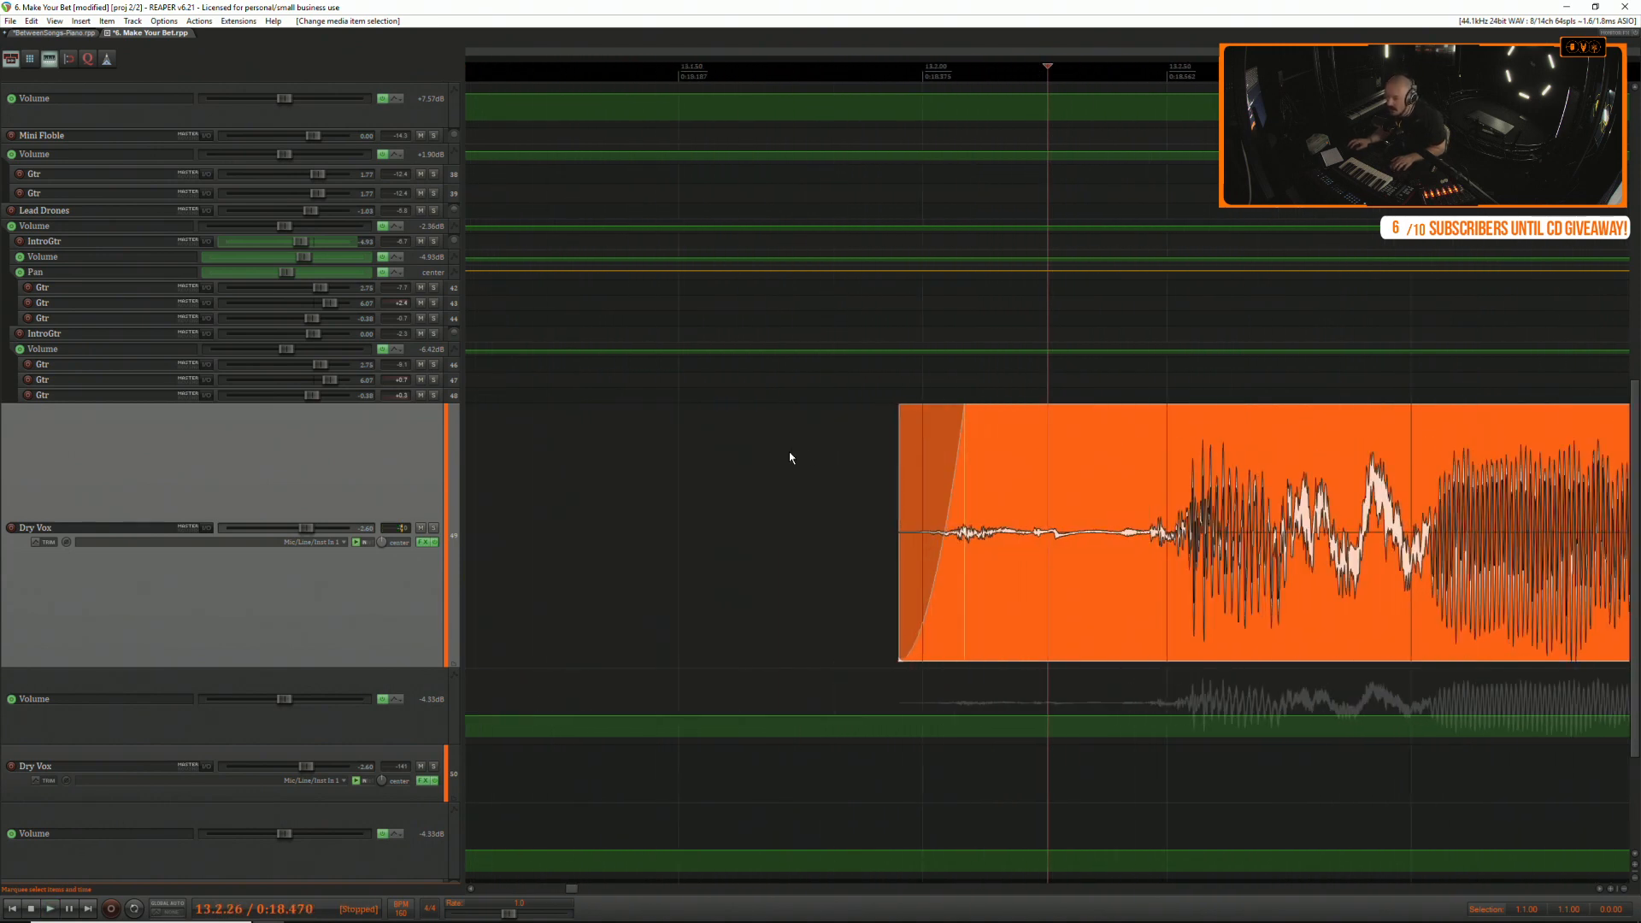
{"action": "left_click", "coordinate": [788, 451]}
{"action": "key", "text": "space"}
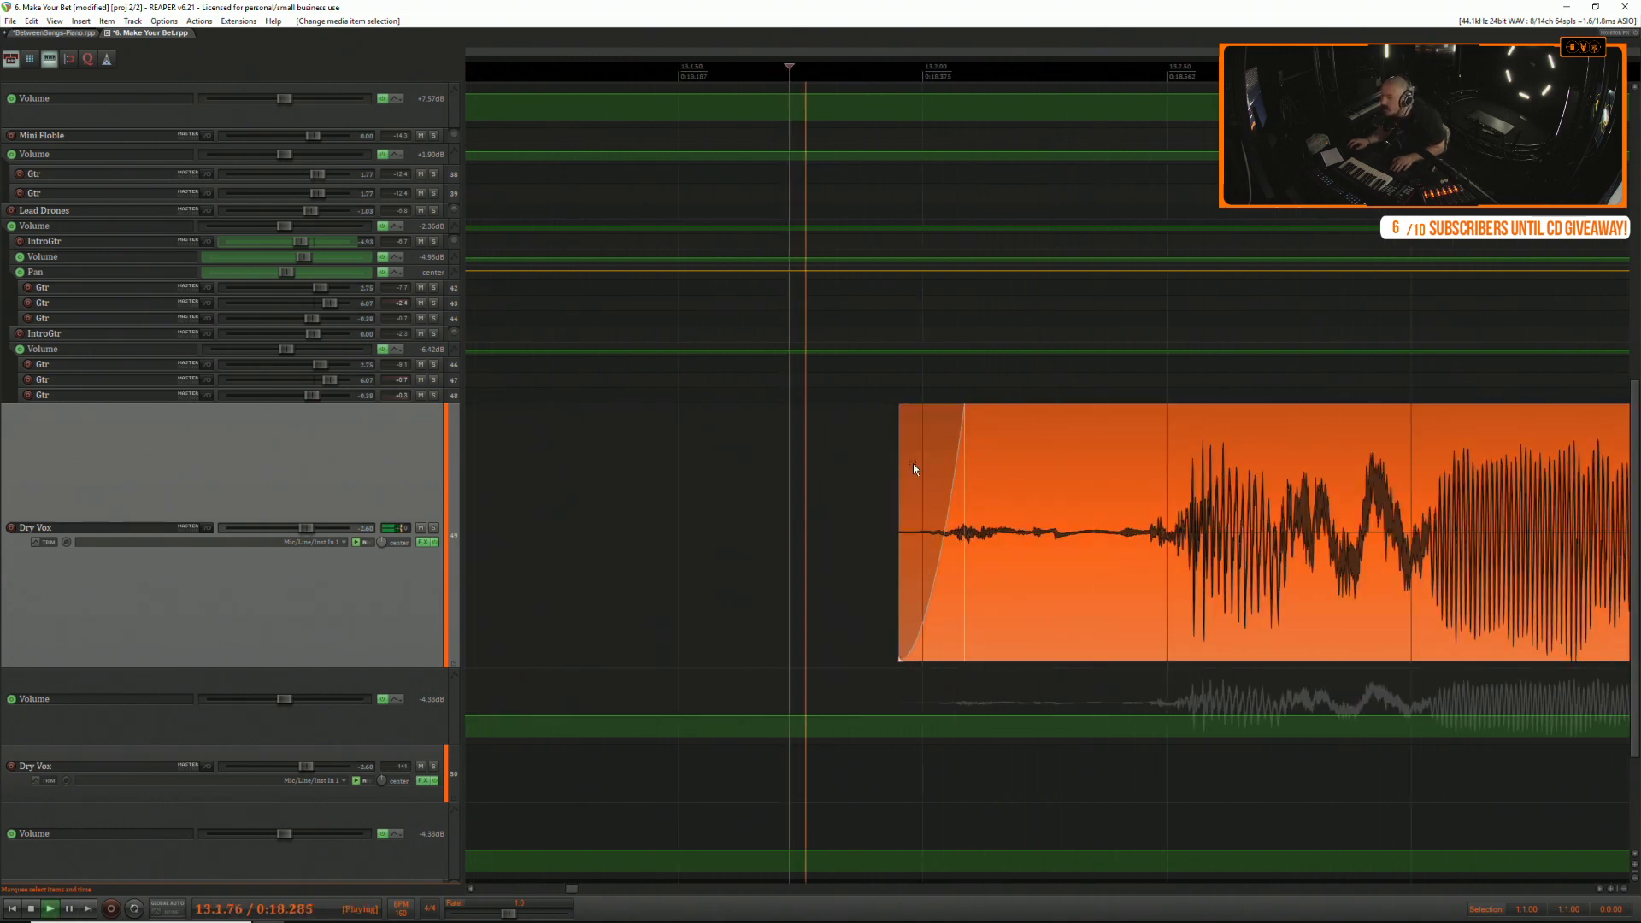
{"action": "key", "text": "space"}
{"action": "left_click_drag", "start_coordinate": [1022, 464], "coordinate": [1164, 418]}
{"action": "key", "text": "Delete"}
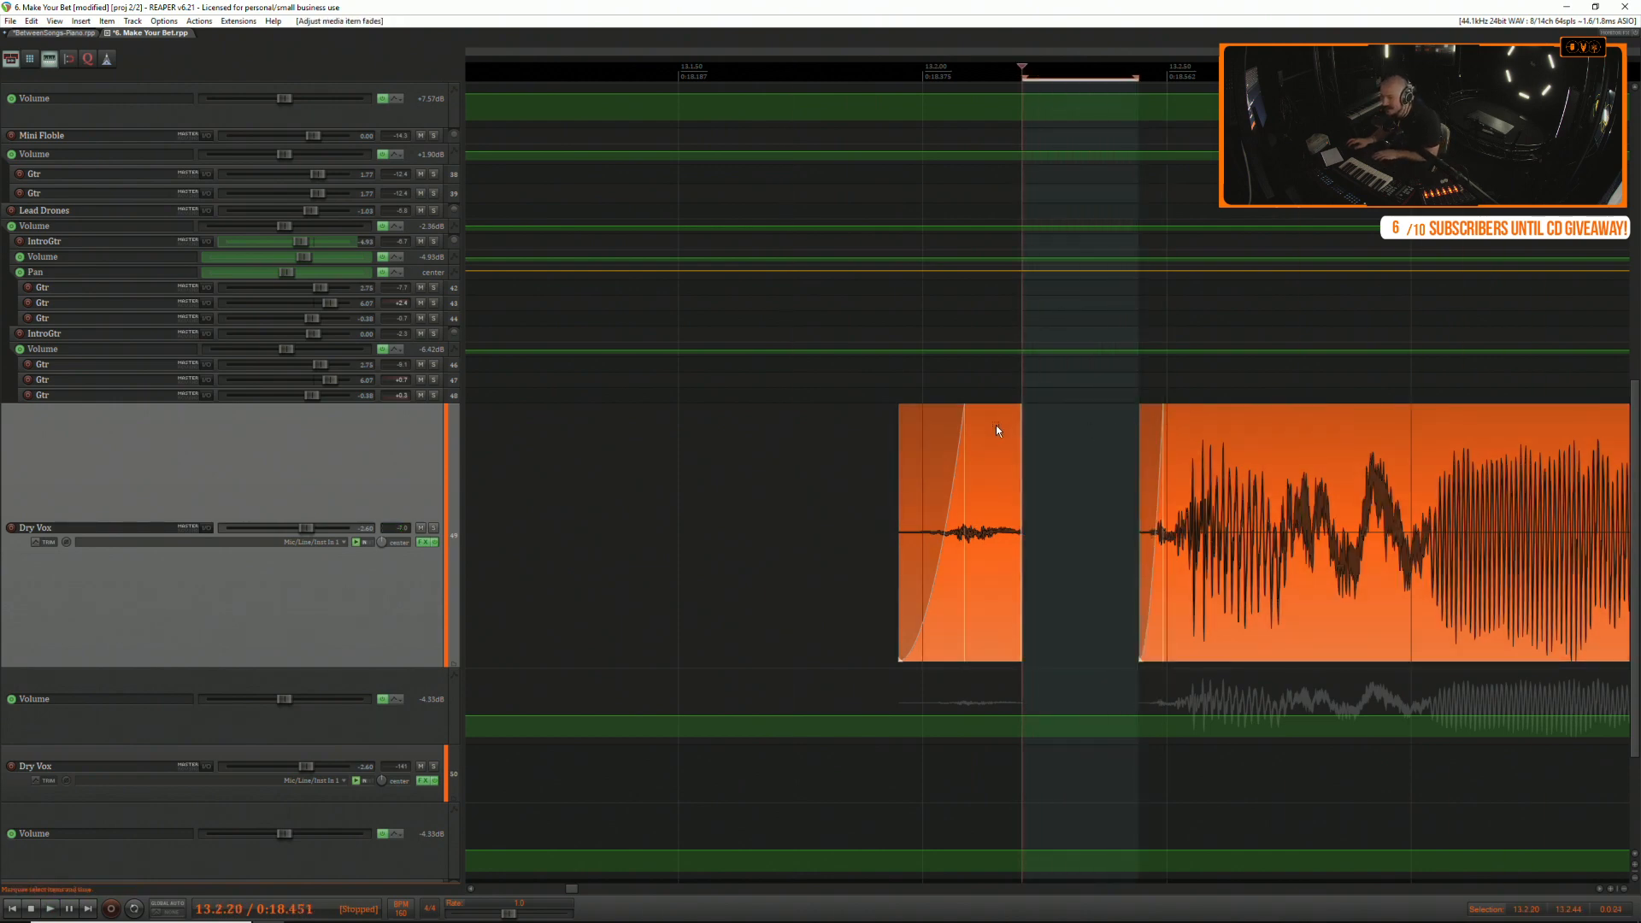
{"action": "left_click_drag", "start_coordinate": [1021, 417], "coordinate": [998, 419]}
Delete the small leftover fragment before the first word in bar 13 and play back the cleaned phrase start.
{"action": "left_click", "coordinate": [740, 429]}
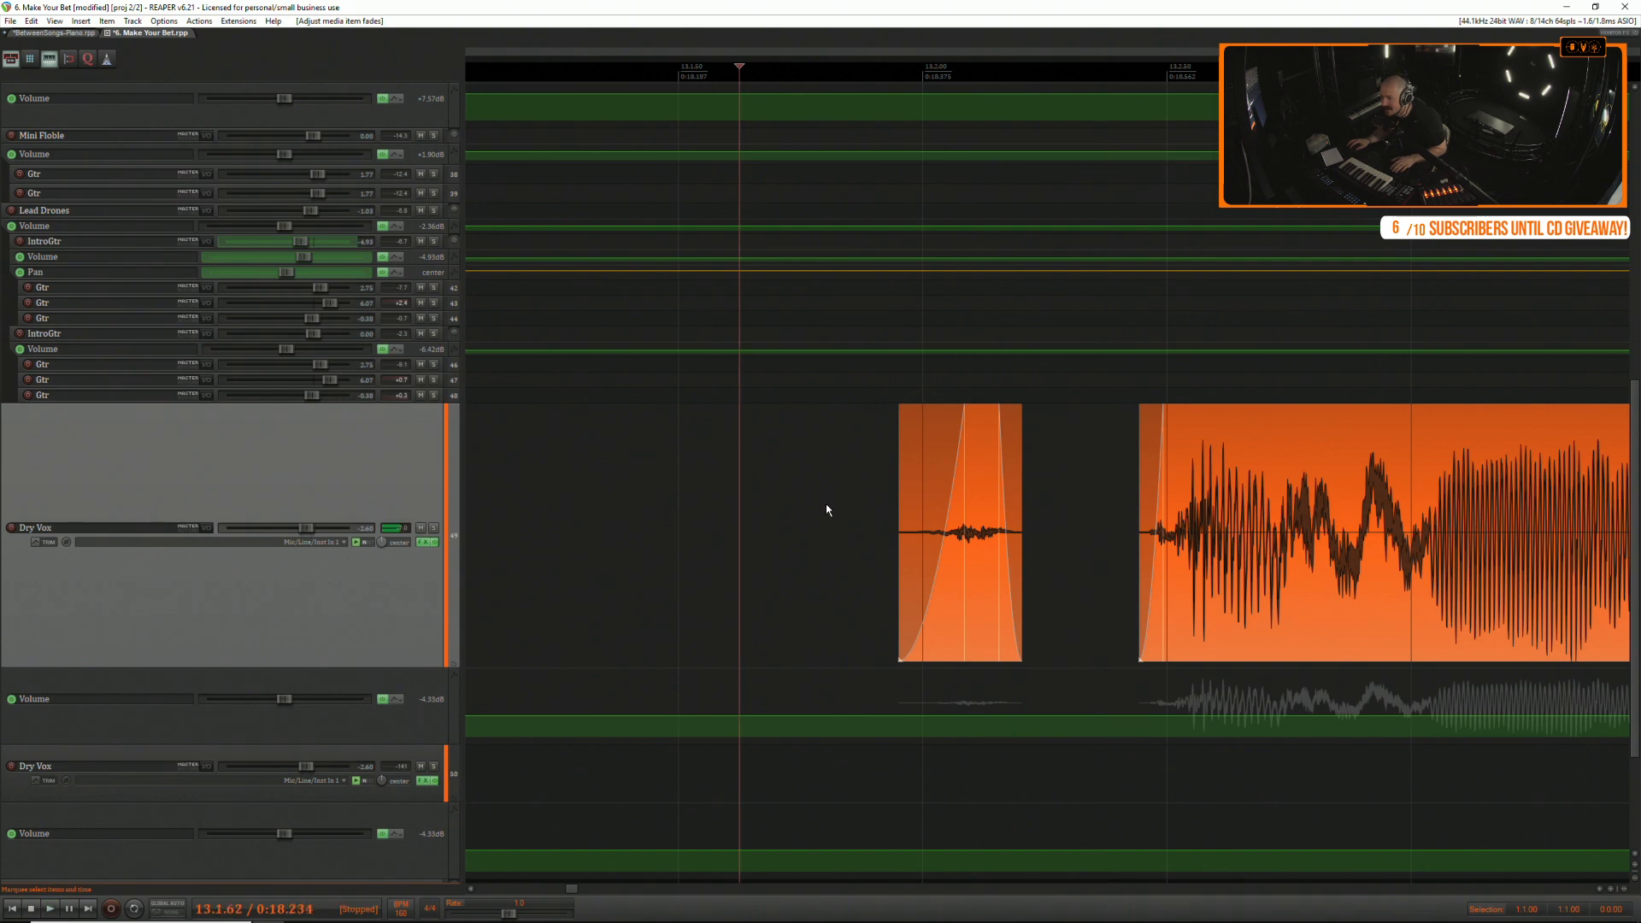
{"action": "key", "text": "space"}
{"action": "key", "text": "space"}
{"action": "left_click_drag", "start_coordinate": [786, 472], "coordinate": [1109, 475]}
{"action": "key", "text": "Delete"}
{"action": "left_click", "coordinate": [706, 475]}
{"action": "key", "text": "space"}
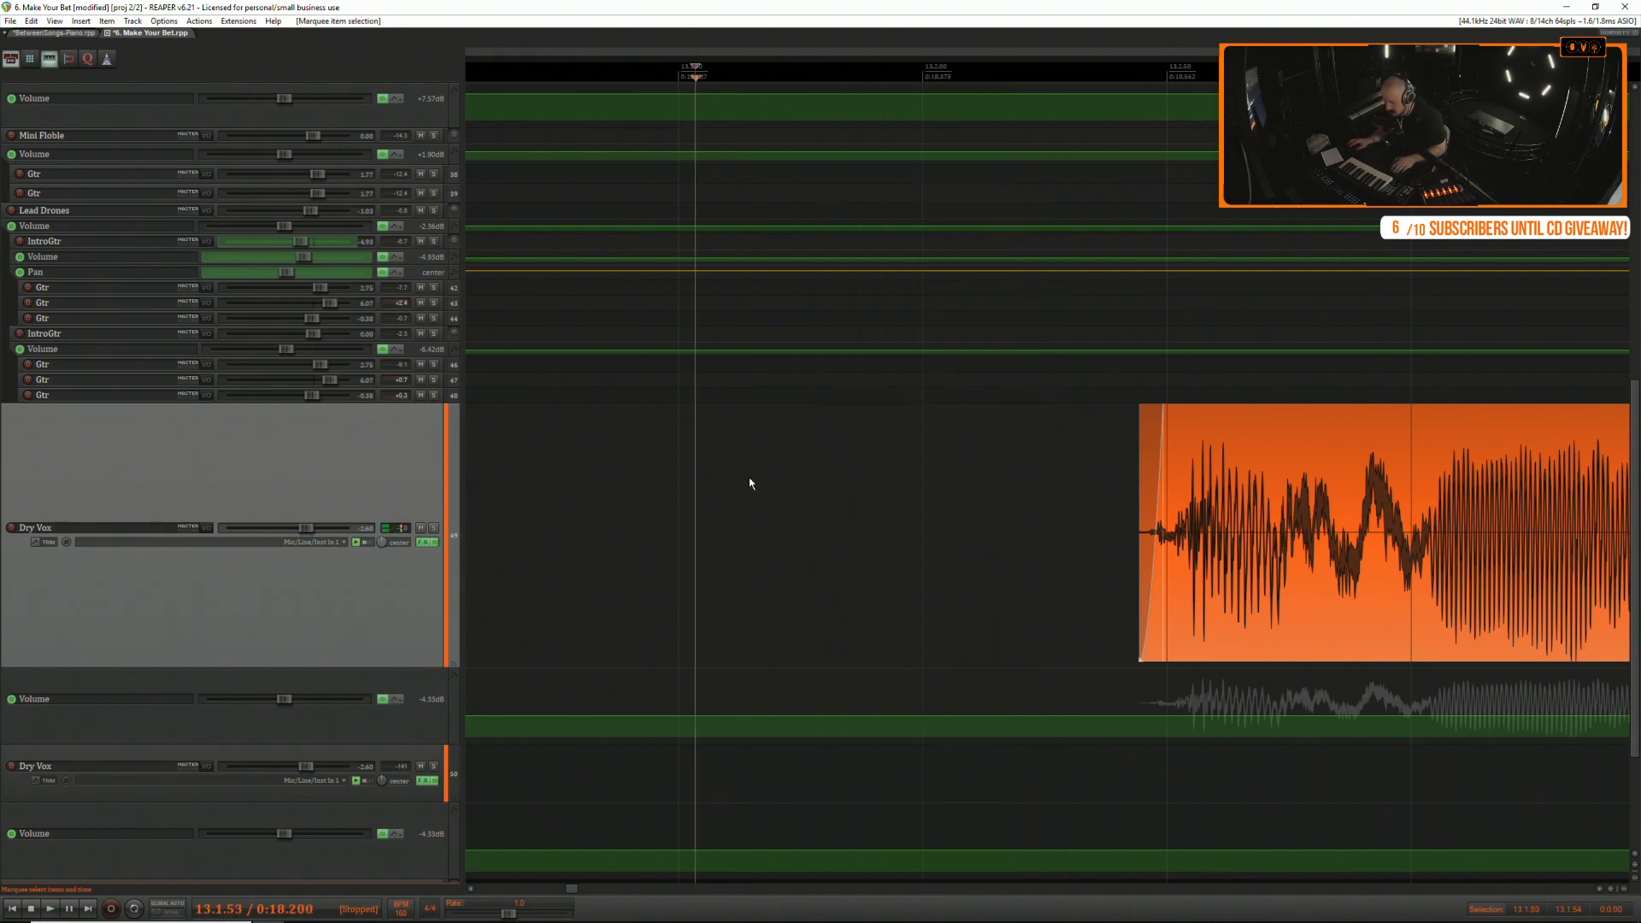
{"action": "scroll", "coordinate": [749, 478], "scroll_direction": "down", "scroll_amount": 6}
{"action": "key", "text": "space"}
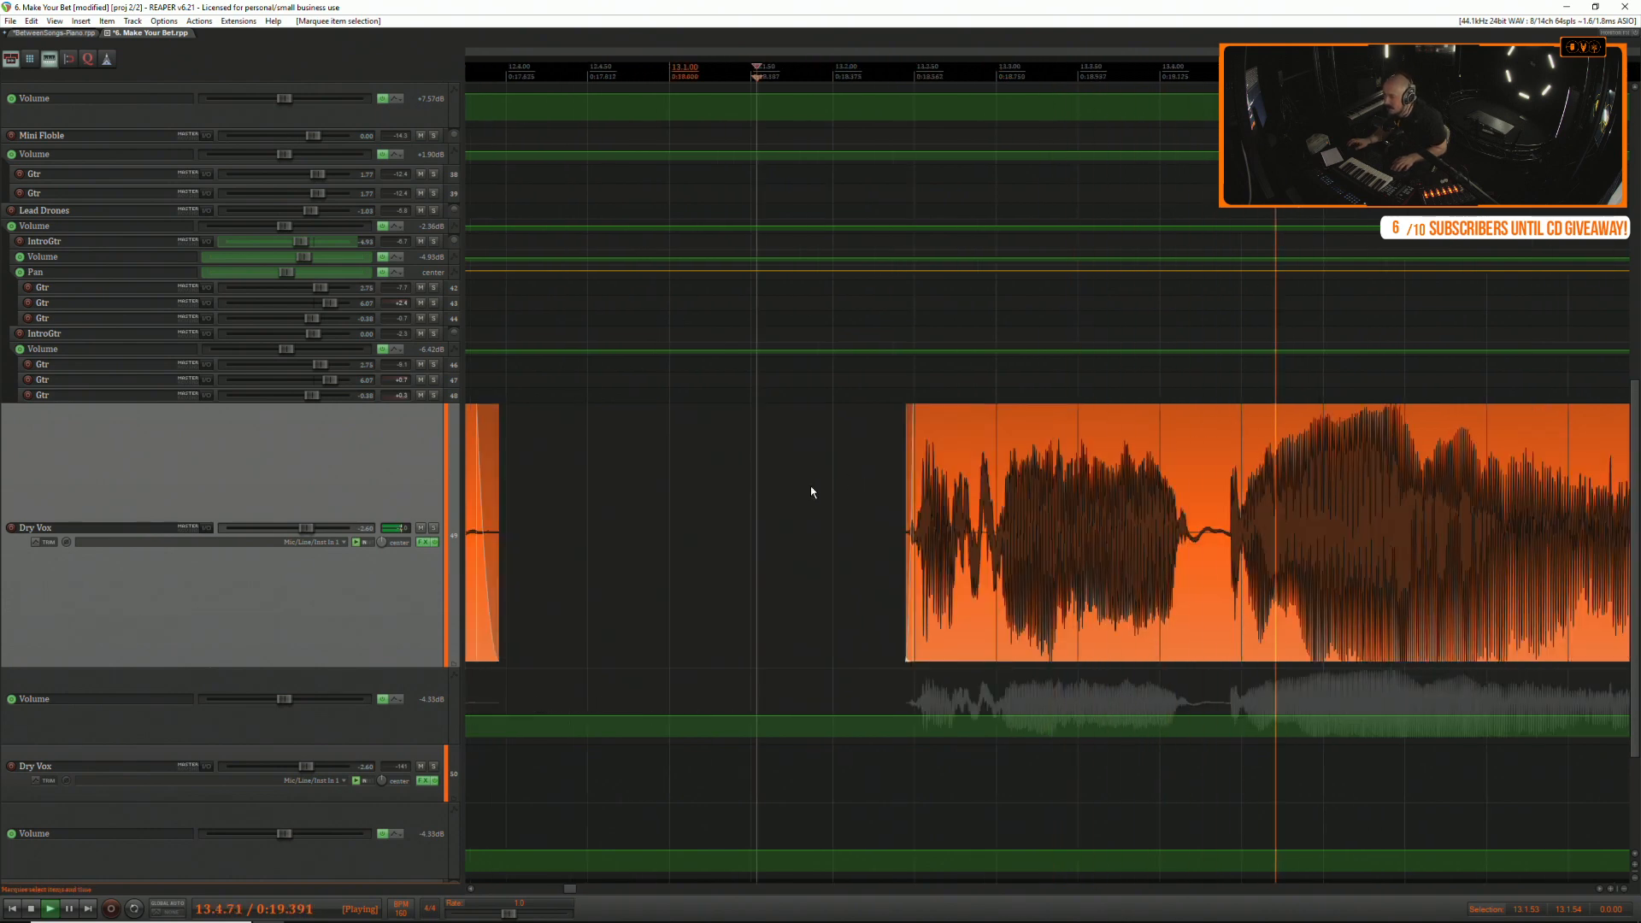
Delete the near-silent stretch between the end of the bar 14 phrase and the breath leading into bar 15.
{"action": "scroll", "coordinate": [811, 484], "scroll_direction": "down", "scroll_amount": 3}
{"action": "left_click", "coordinate": [1092, 462]}
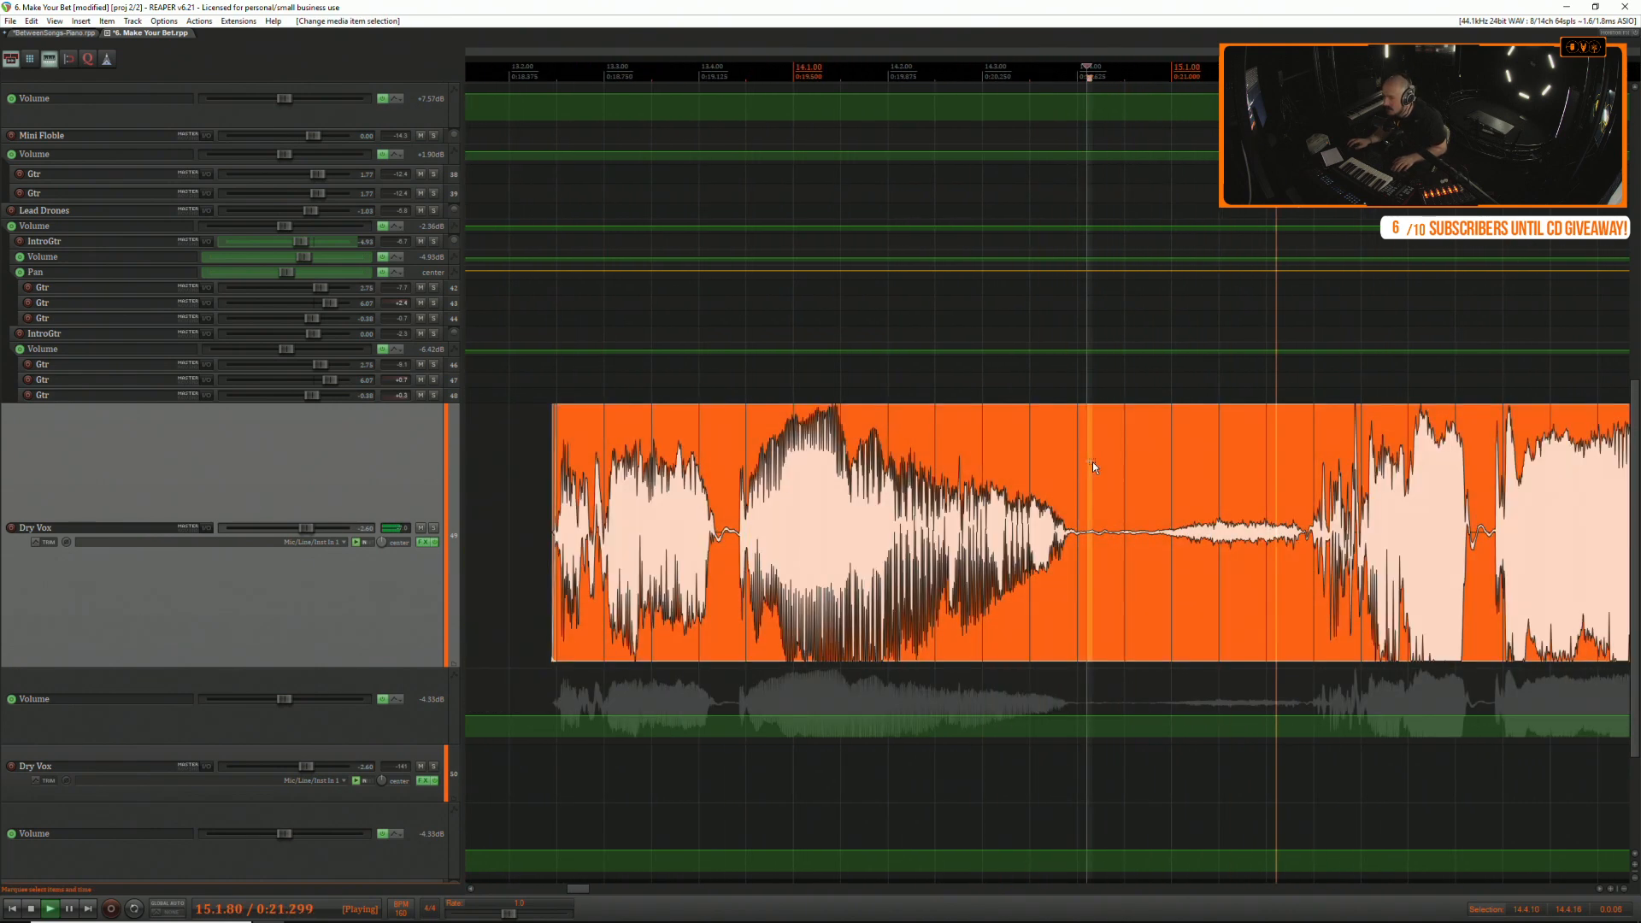
{"action": "left_click_drag", "start_coordinate": [1092, 461], "coordinate": [1157, 470]}
{"action": "key", "text": "Delete"}
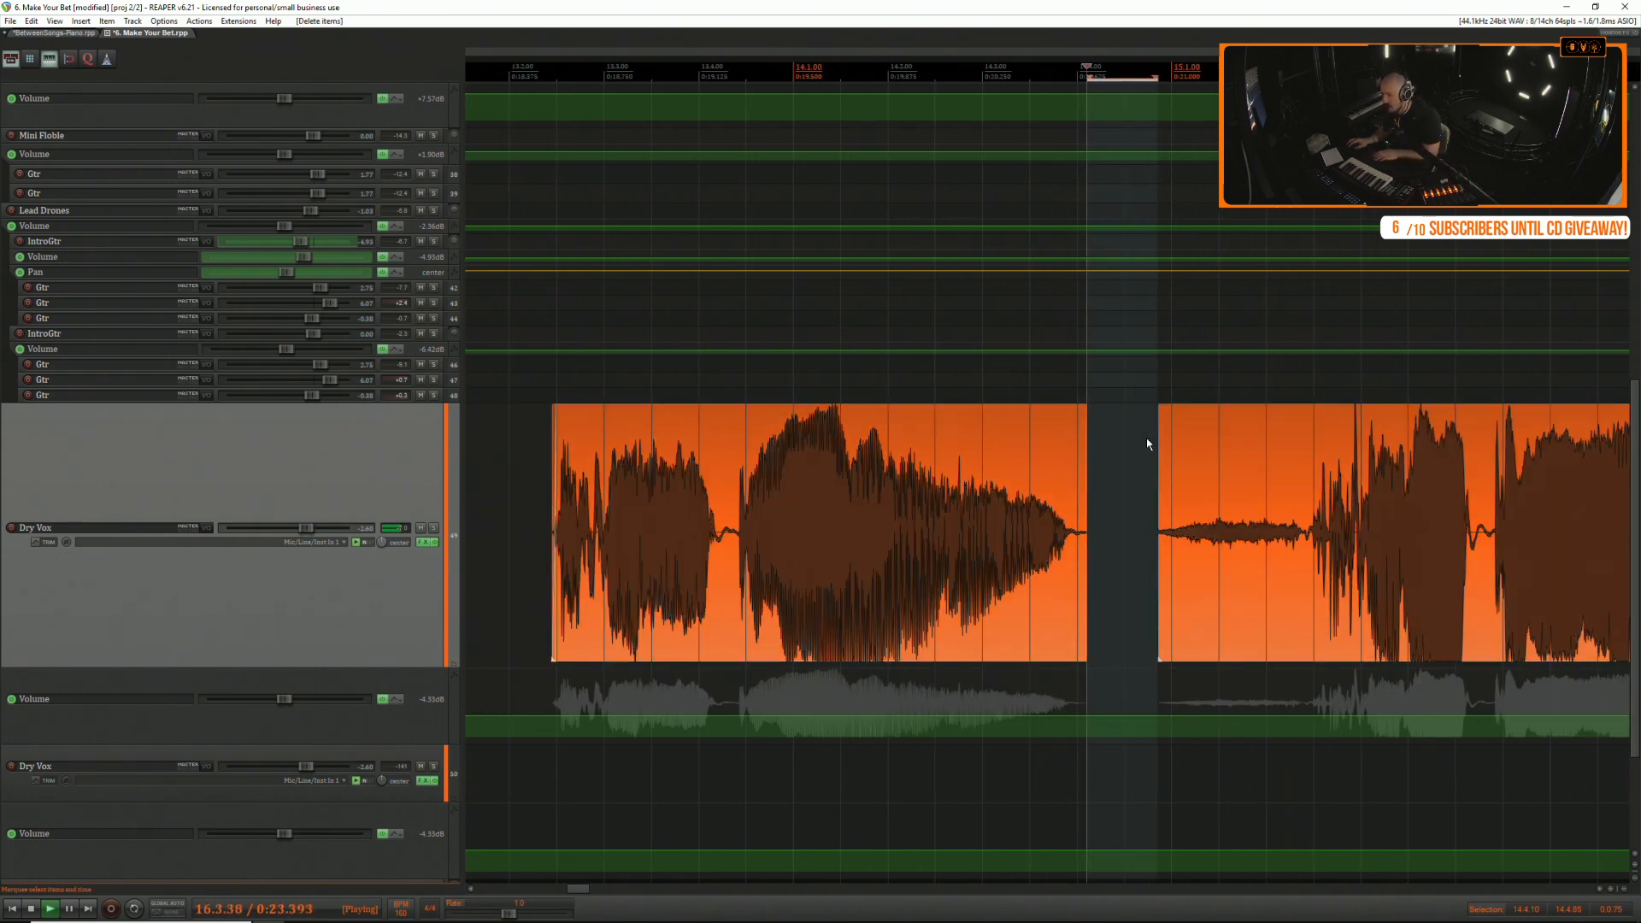
{"action": "key", "text": "space"}
Split the breath in bar 15 from the following words and lower its volume, with short fades at the gap before it.
{"action": "left_click", "coordinate": [1307, 448]}
{"action": "key", "text": "s"}
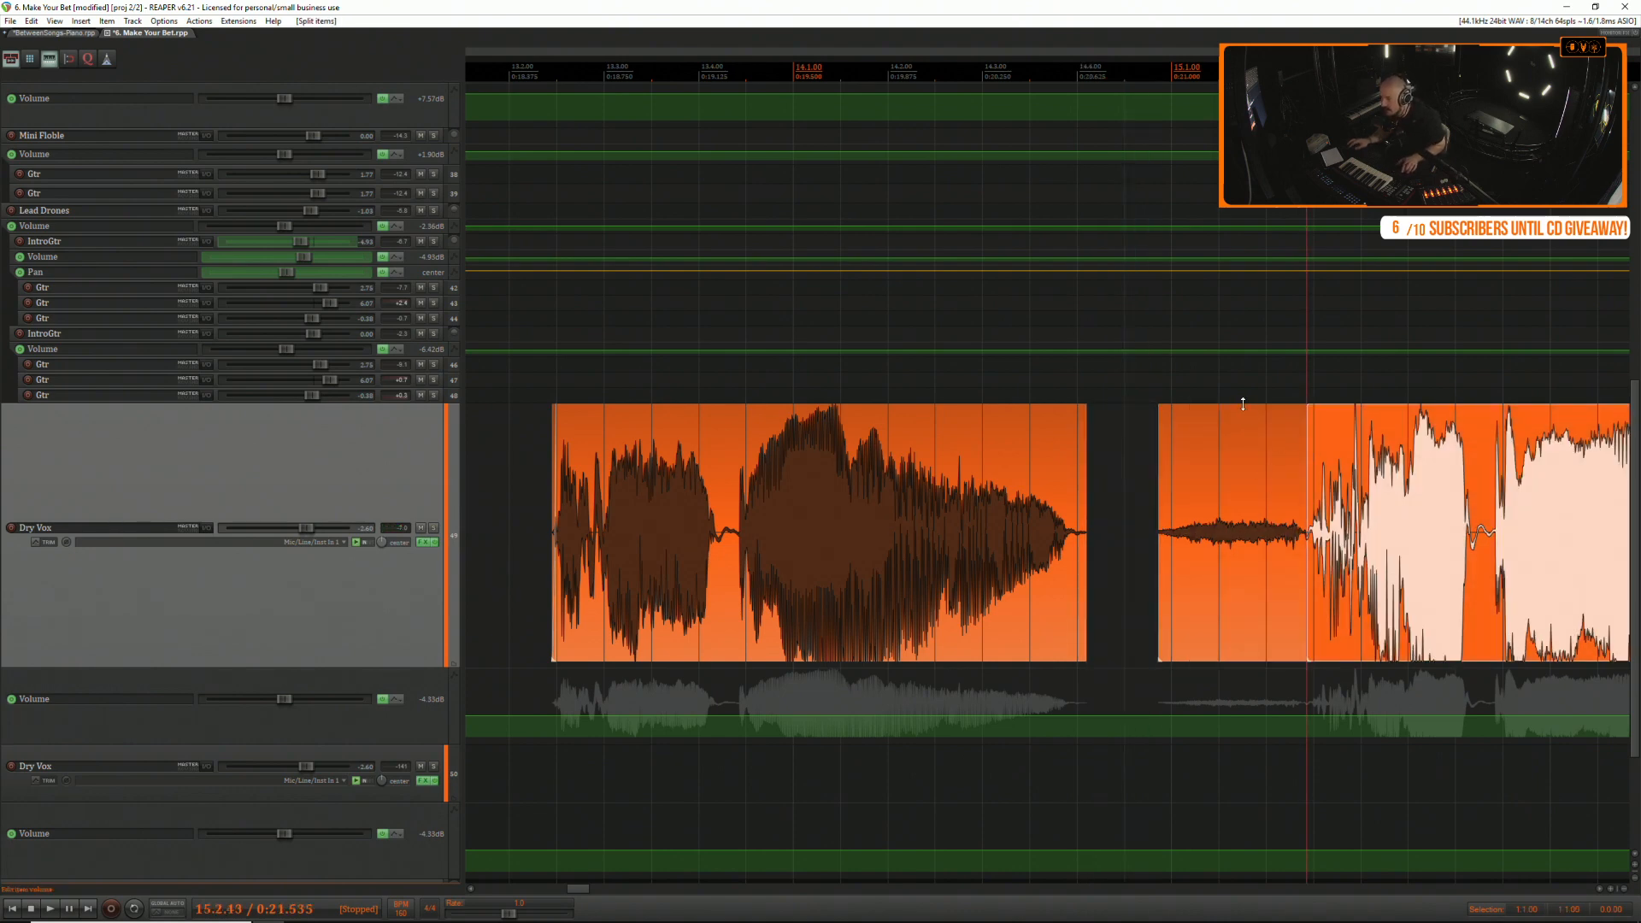
{"action": "left_click_drag", "start_coordinate": [1243, 405], "coordinate": [1215, 492]}
{"action": "left_click_drag", "start_coordinate": [1087, 418], "coordinate": [1167, 414]}
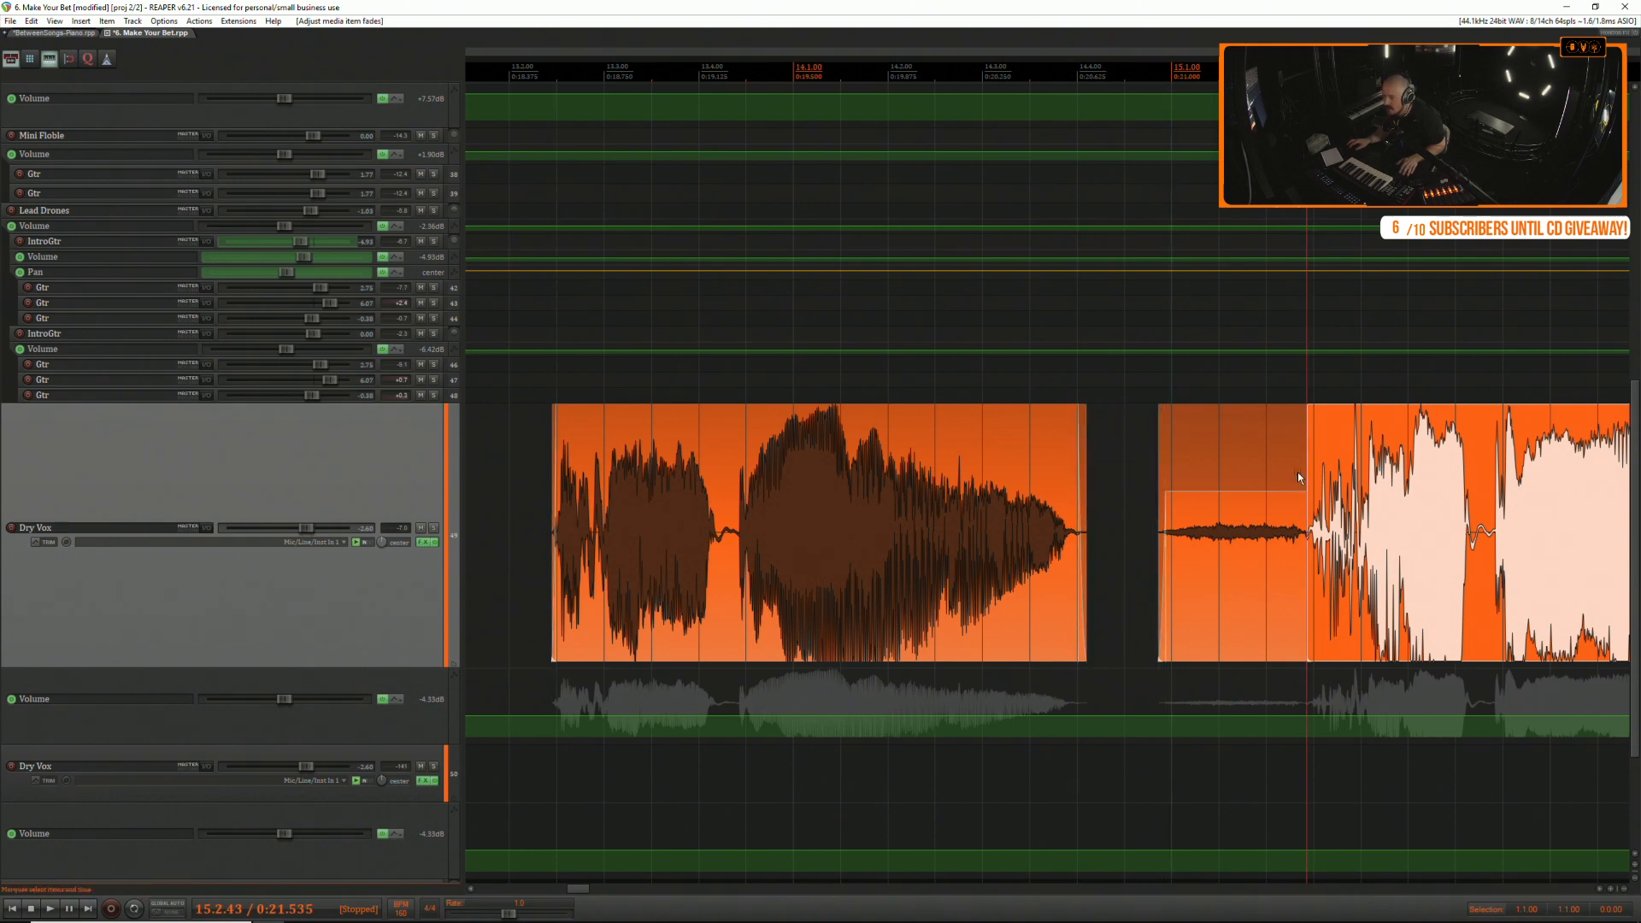
Play back the breath in bar 15 from the gap just before it.
{"action": "left_click", "coordinate": [1145, 477]}
{"action": "scroll", "coordinate": [1144, 475], "scroll_direction": "right", "scroll_amount": 2}
{"action": "left_click", "coordinate": [1126, 449]}
{"action": "scroll", "coordinate": [1123, 448], "scroll_direction": "up", "scroll_amount": 2}
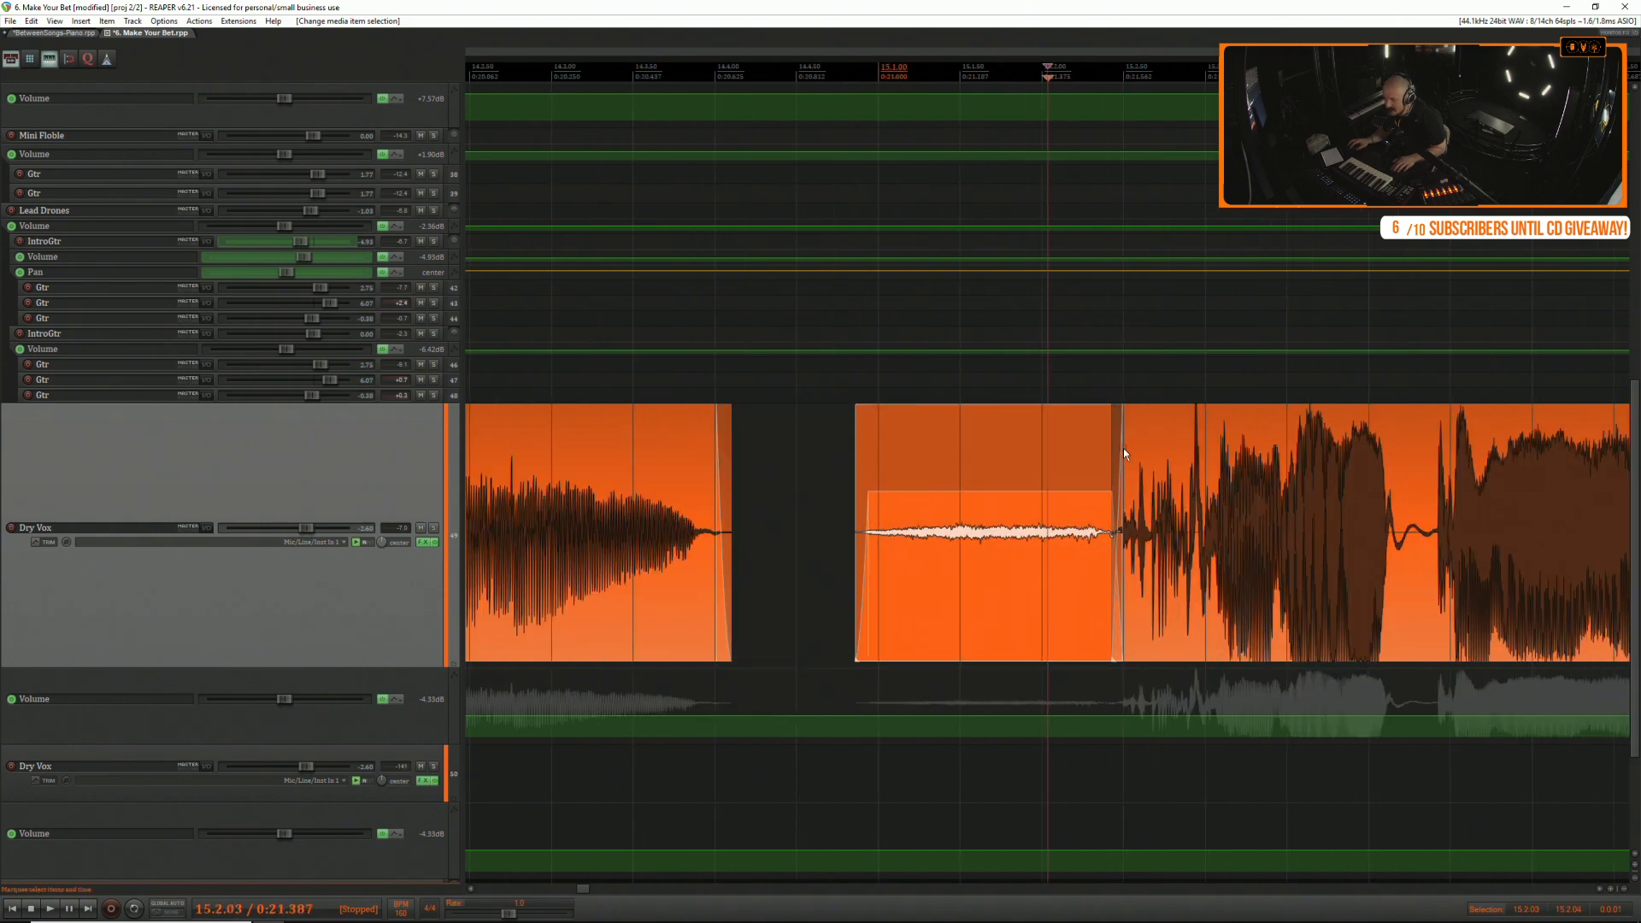
{"action": "left_click", "coordinate": [641, 446]}
{"action": "left_click", "coordinate": [611, 447]}
{"action": "key", "text": "space"}
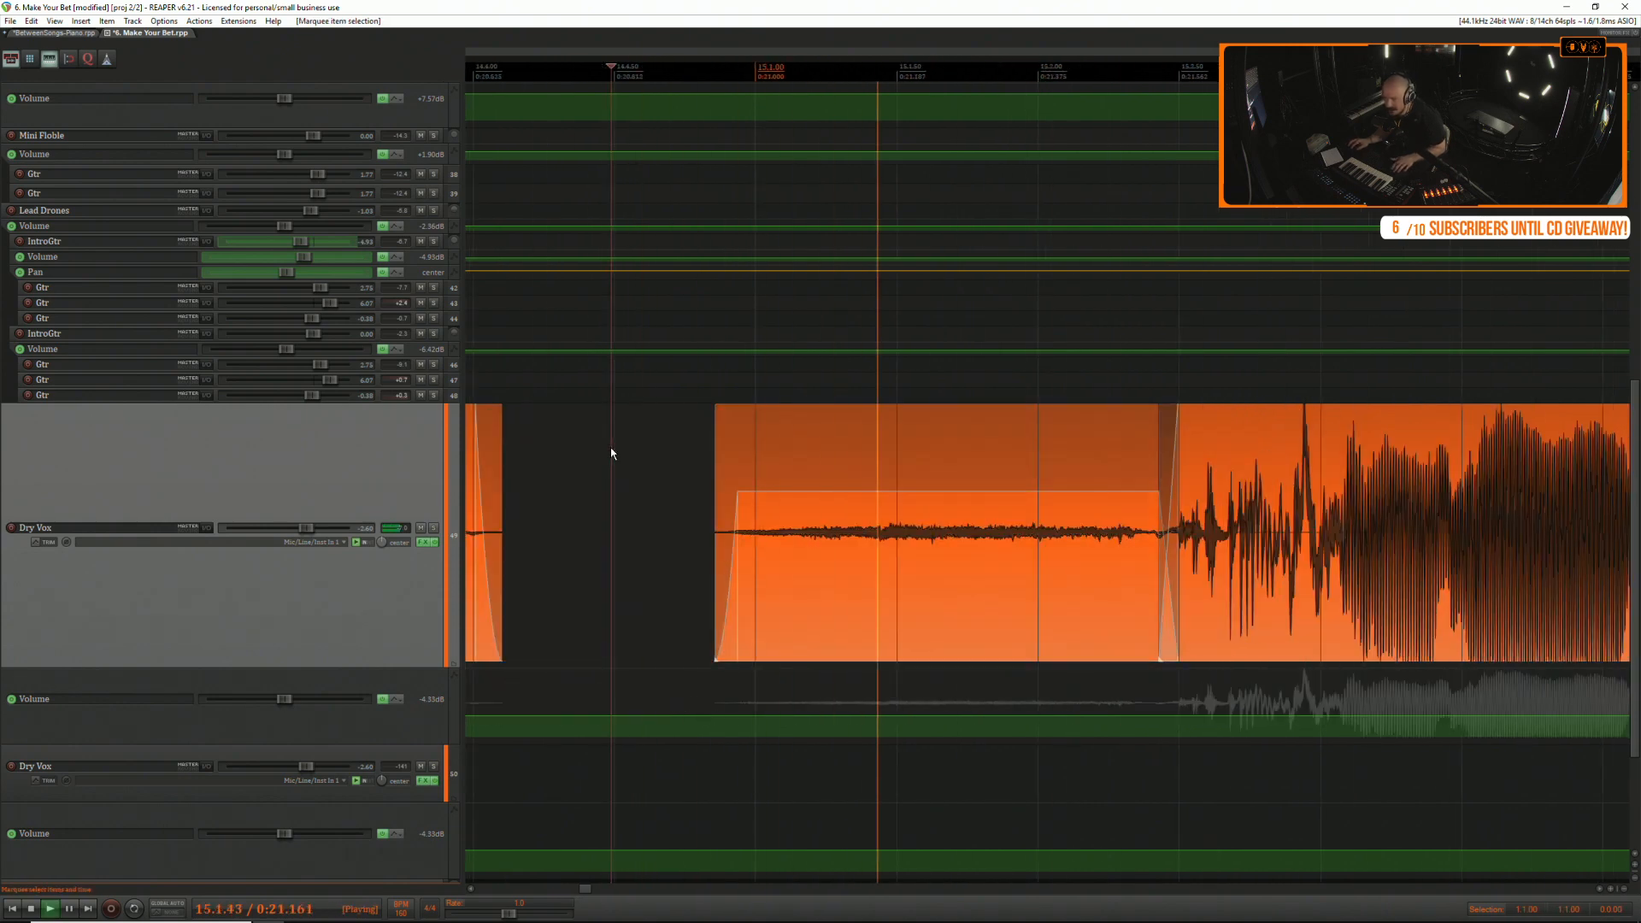
Lower the breath item's volume in bar 15 further and audition it from the gap before it.
{"action": "left_click_drag", "start_coordinate": [938, 492], "coordinate": [941, 531]}
{"action": "left_click", "coordinate": [685, 495]}
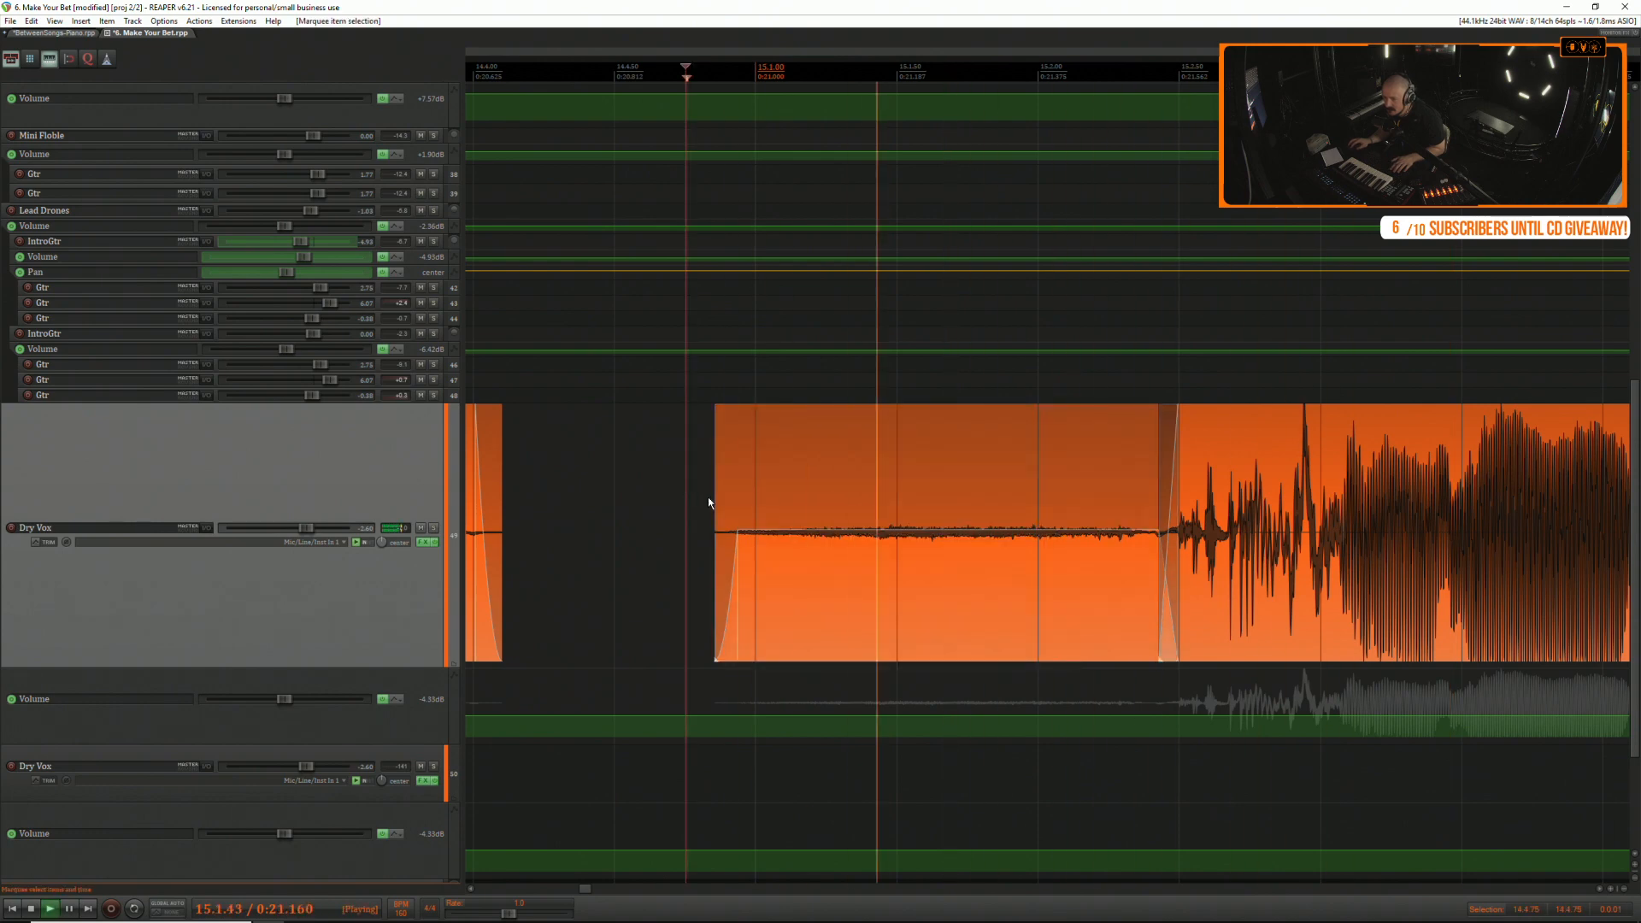
{"action": "key", "text": "space"}
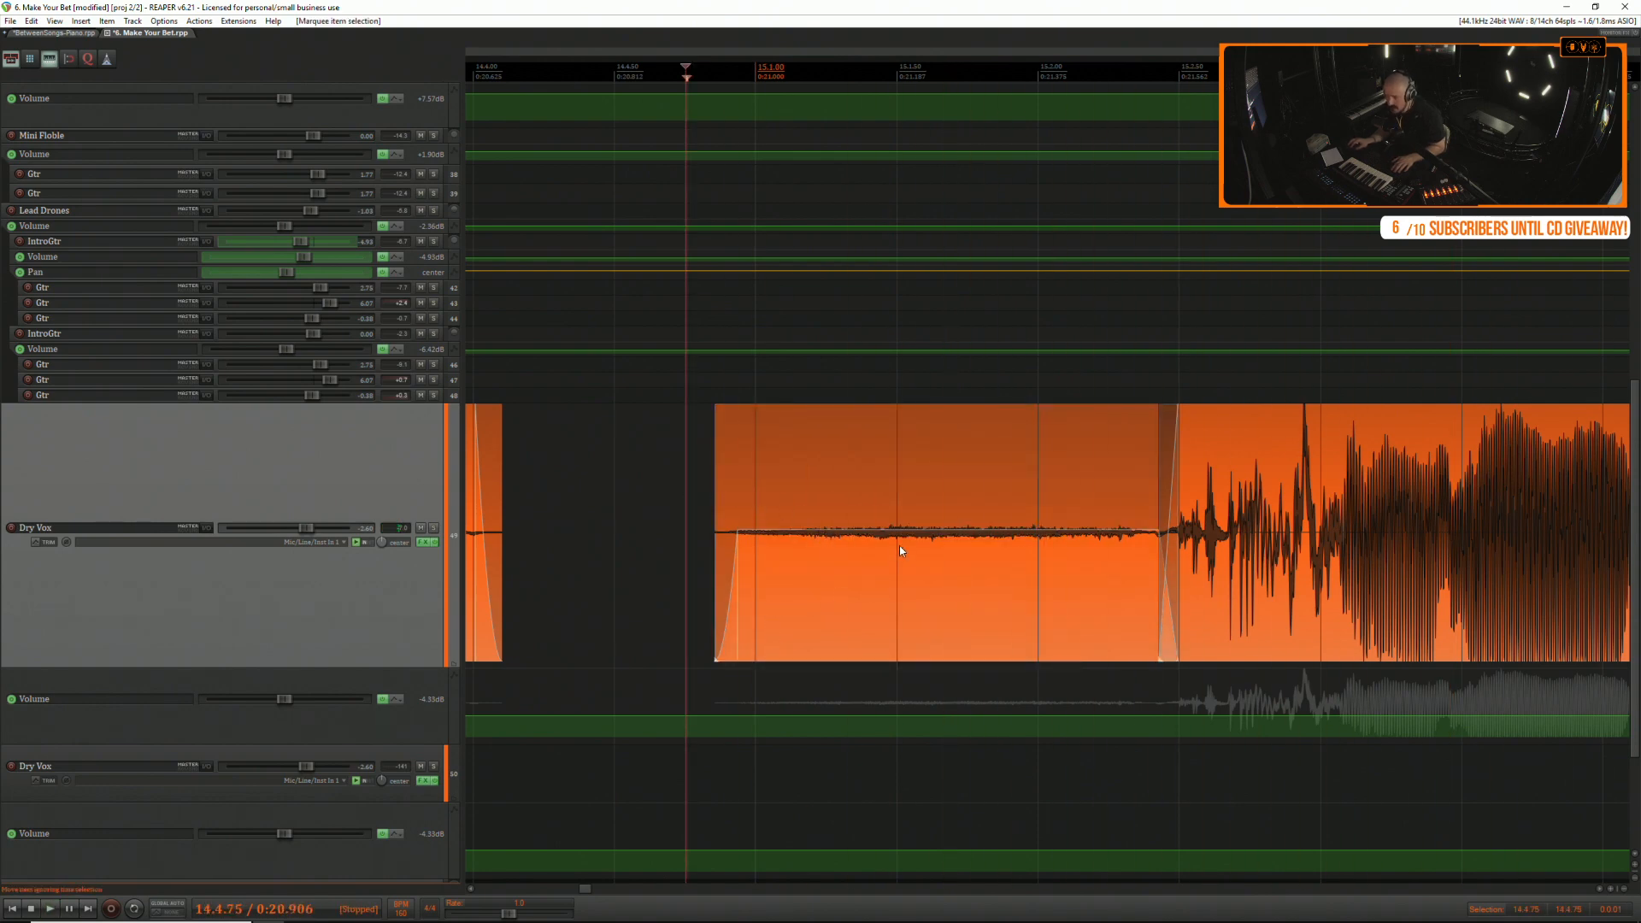
Raise the breath item in bar 15 back to its full item volume.
{"action": "left_click_drag", "start_coordinate": [913, 531], "coordinate": [945, 378]}
{"action": "scroll", "coordinate": [875, 480], "scroll_direction": "down", "scroll_amount": 3}
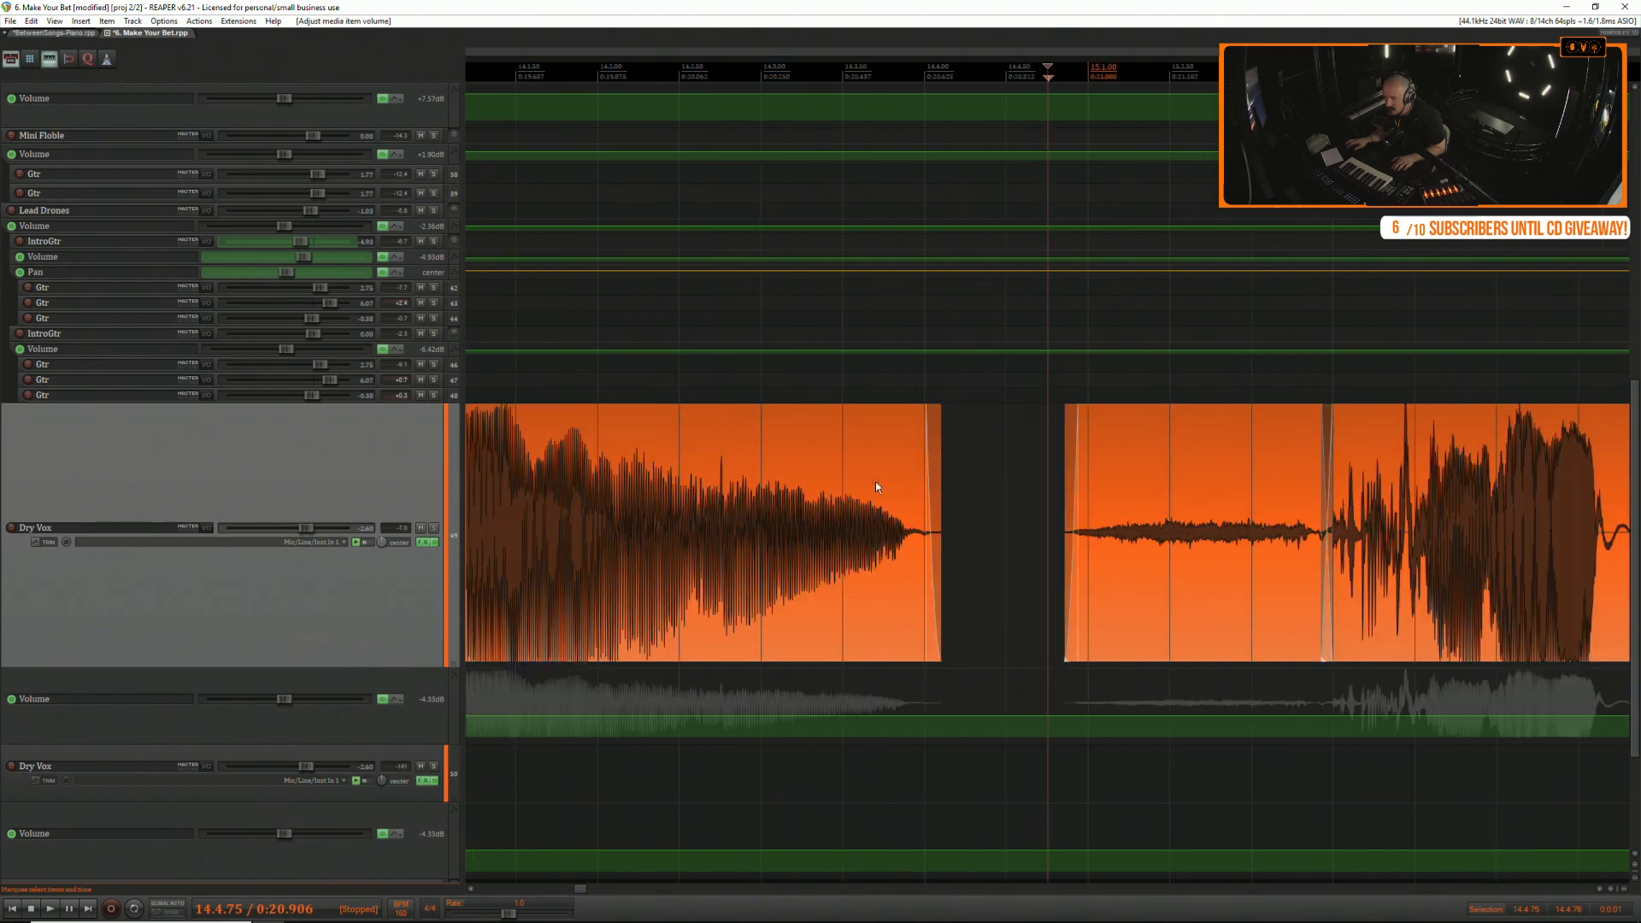
{"action": "left_click", "coordinate": [1180, 484]}
{"action": "scroll", "coordinate": [1044, 552], "scroll_direction": "up", "scroll_amount": 2}
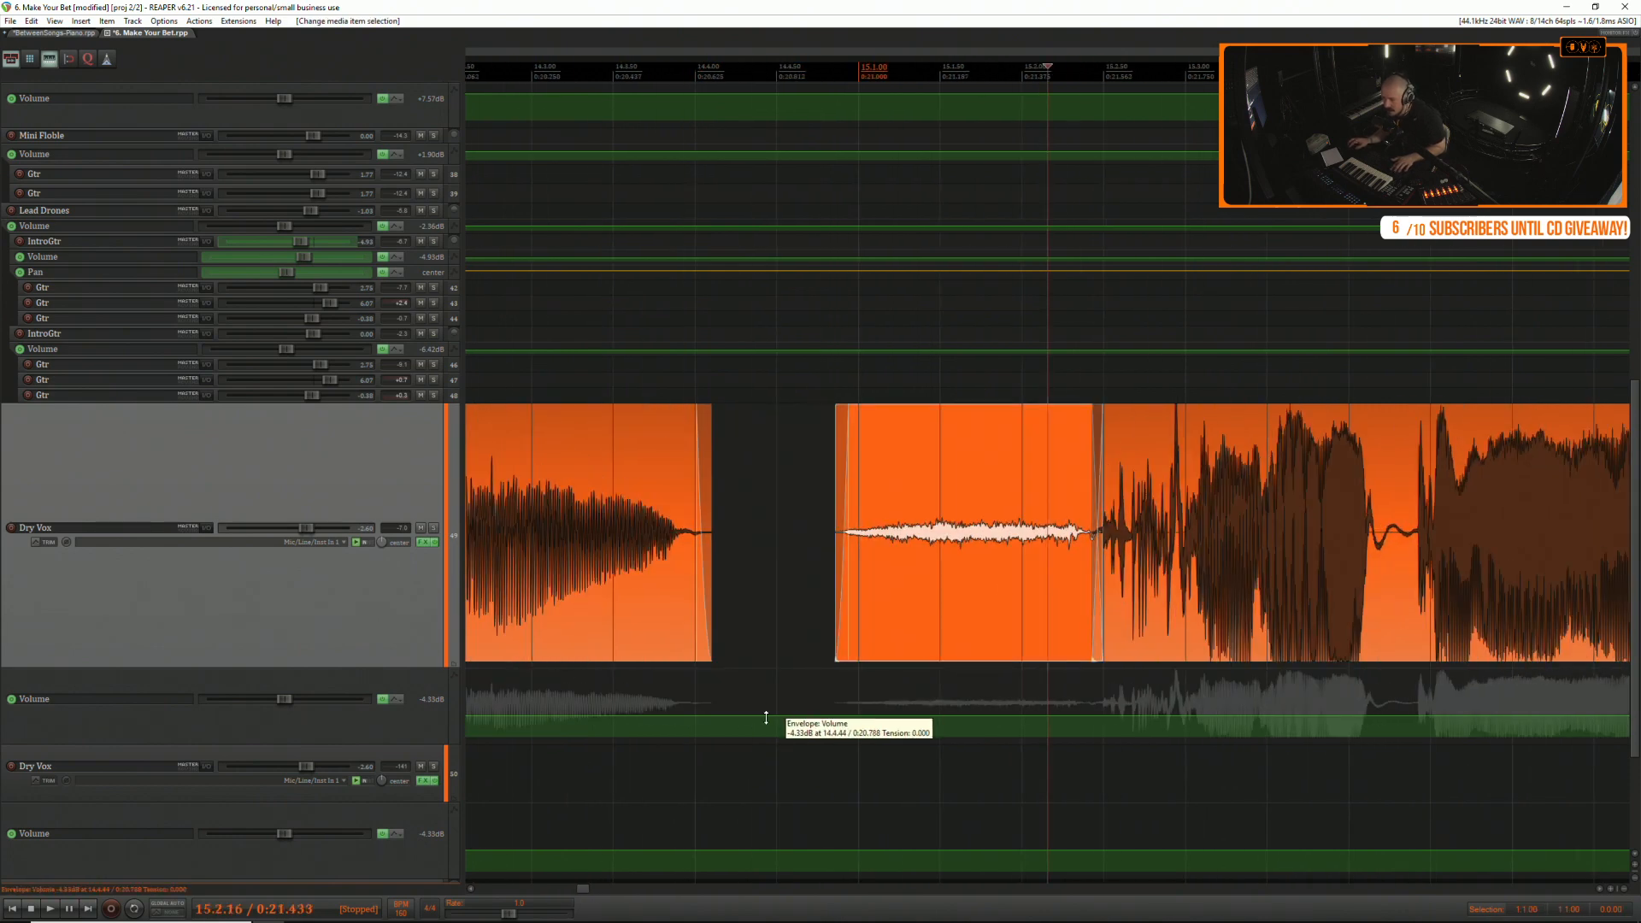
Enlarge the Dry Vox volume envelope lane and add a pair of envelope points on each side of the bar 15 breath.
{"action": "left_click_drag", "start_coordinate": [423, 747], "coordinate": [422, 775]}
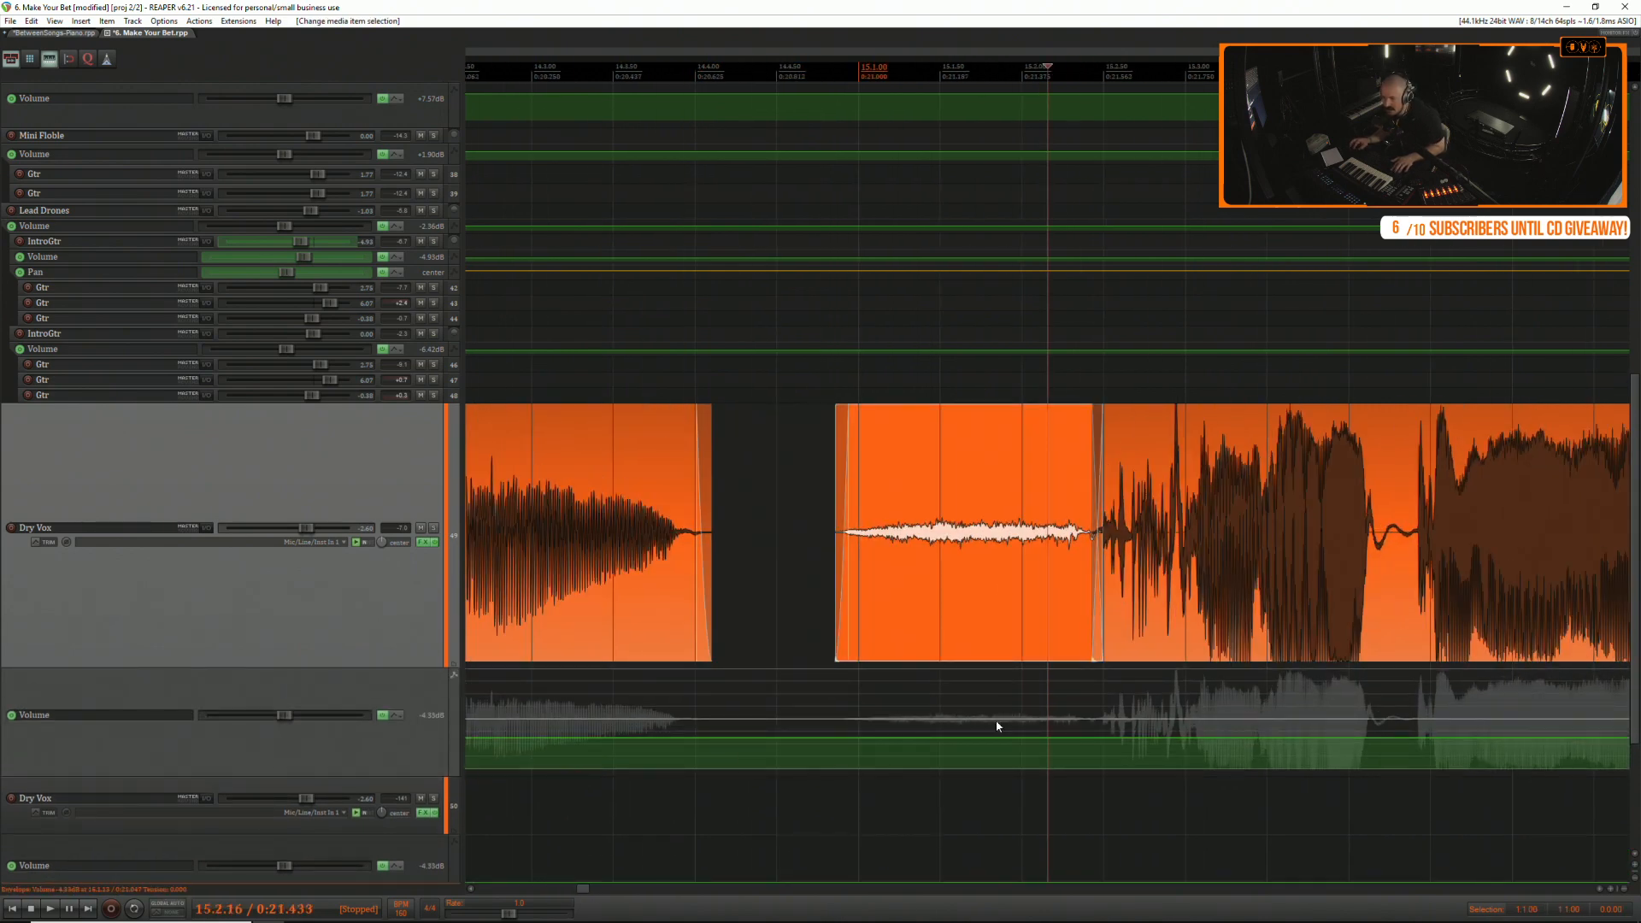
{"action": "left_click", "coordinate": [1084, 703]}
{"action": "scroll", "coordinate": [1094, 713], "scroll_direction": "up", "scroll_amount": 2}
{"action": "left_click", "coordinate": [1079, 740], "text": "shift"}
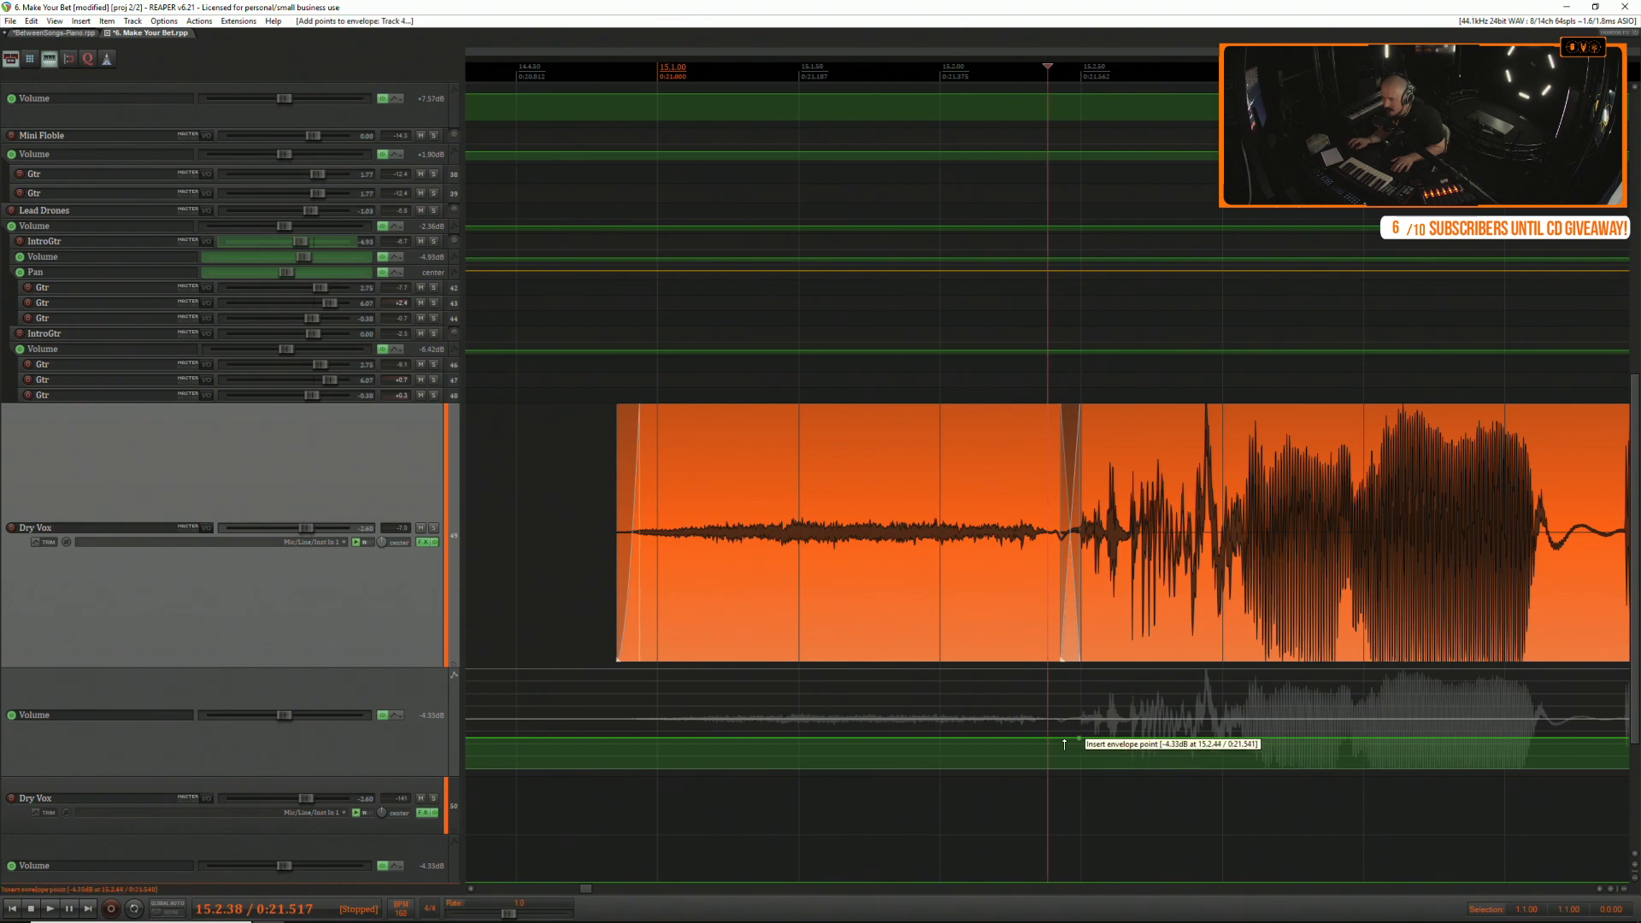
{"action": "left_click", "coordinate": [1065, 740], "text": "shift"}
{"action": "left_click", "coordinate": [596, 740], "text": "shift"}
{"action": "left_click", "coordinate": [605, 740], "text": "shift"}
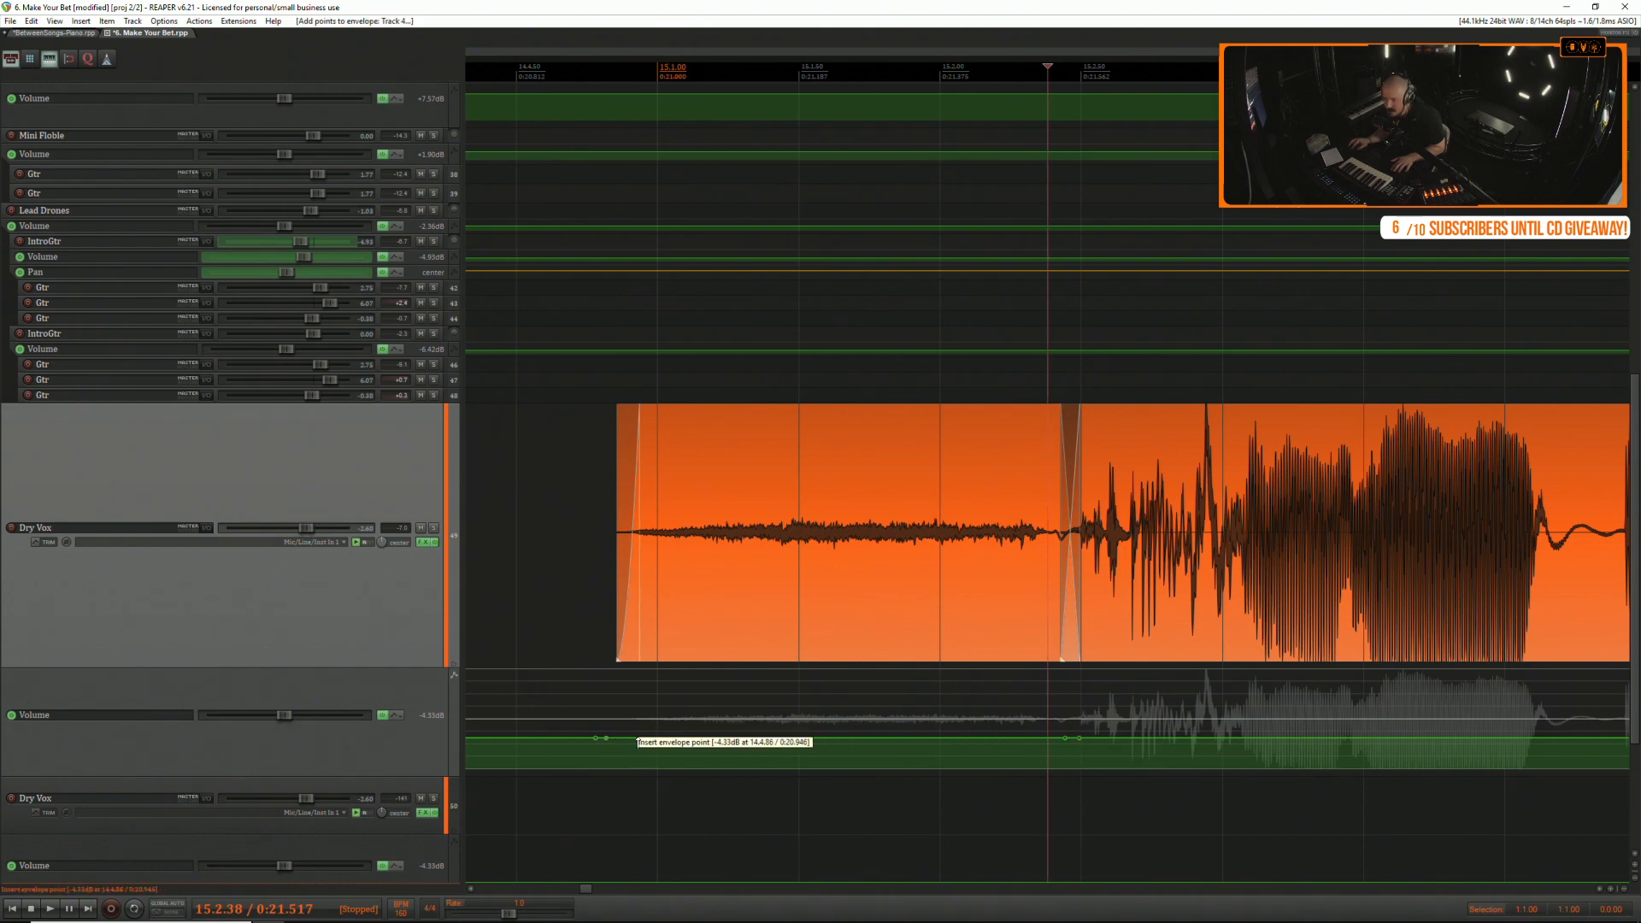
Lower the volume envelope segment across the bar 15 breath and play back the passage into the following words.
{"action": "left_click", "coordinate": [586, 718]}
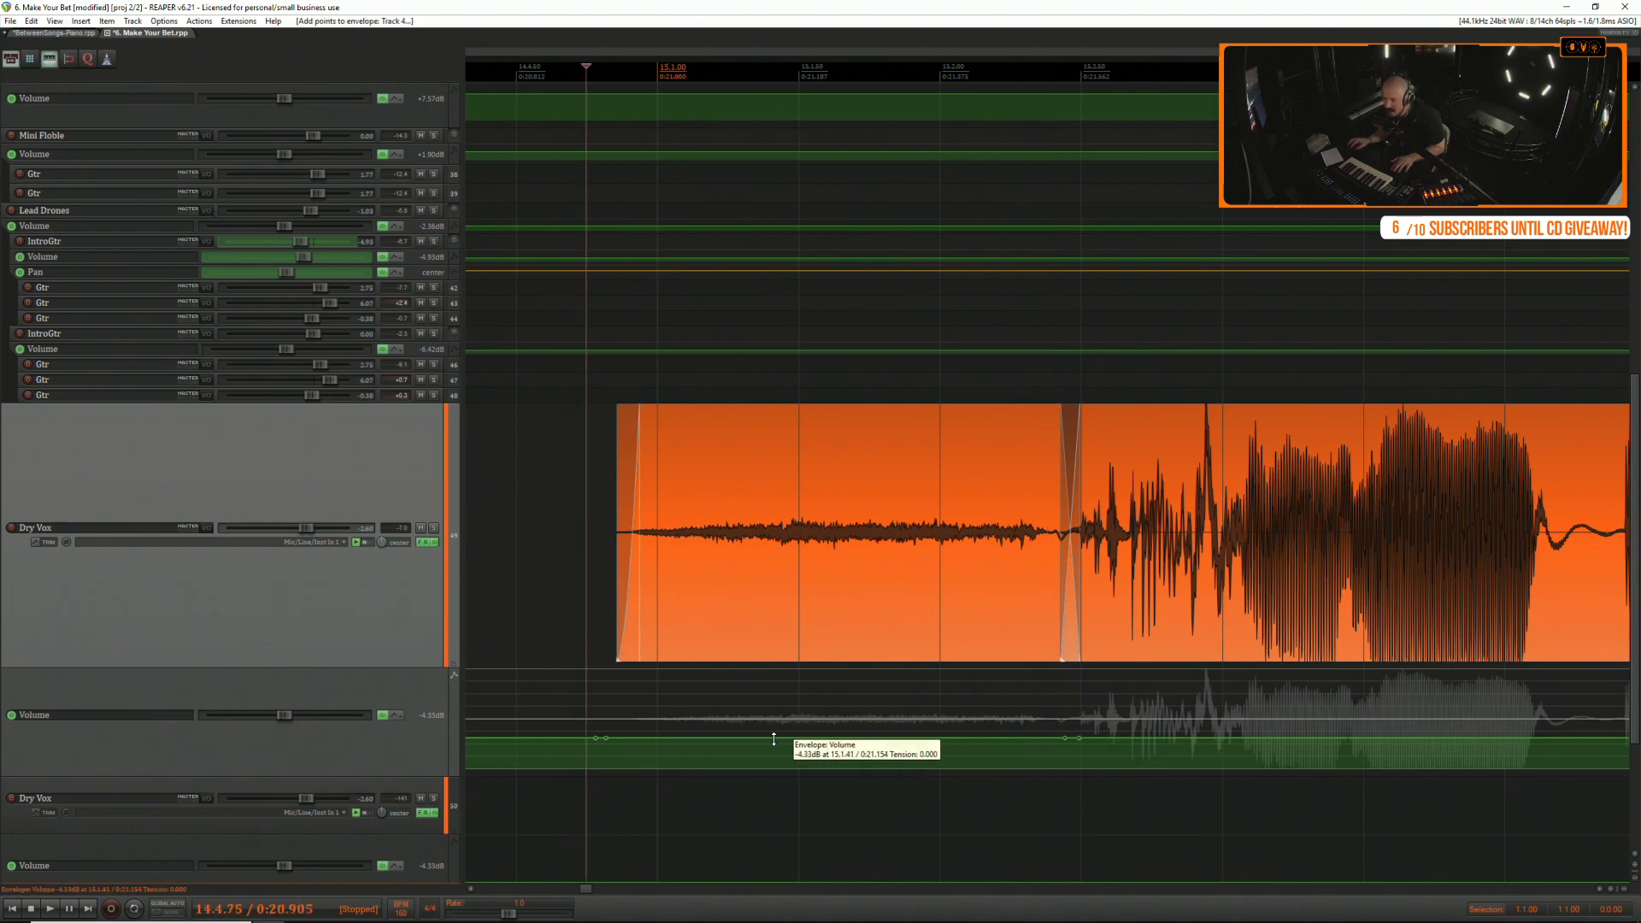
{"action": "left_click_drag", "start_coordinate": [776, 740], "coordinate": [782, 750]}
{"action": "key", "text": "space"}
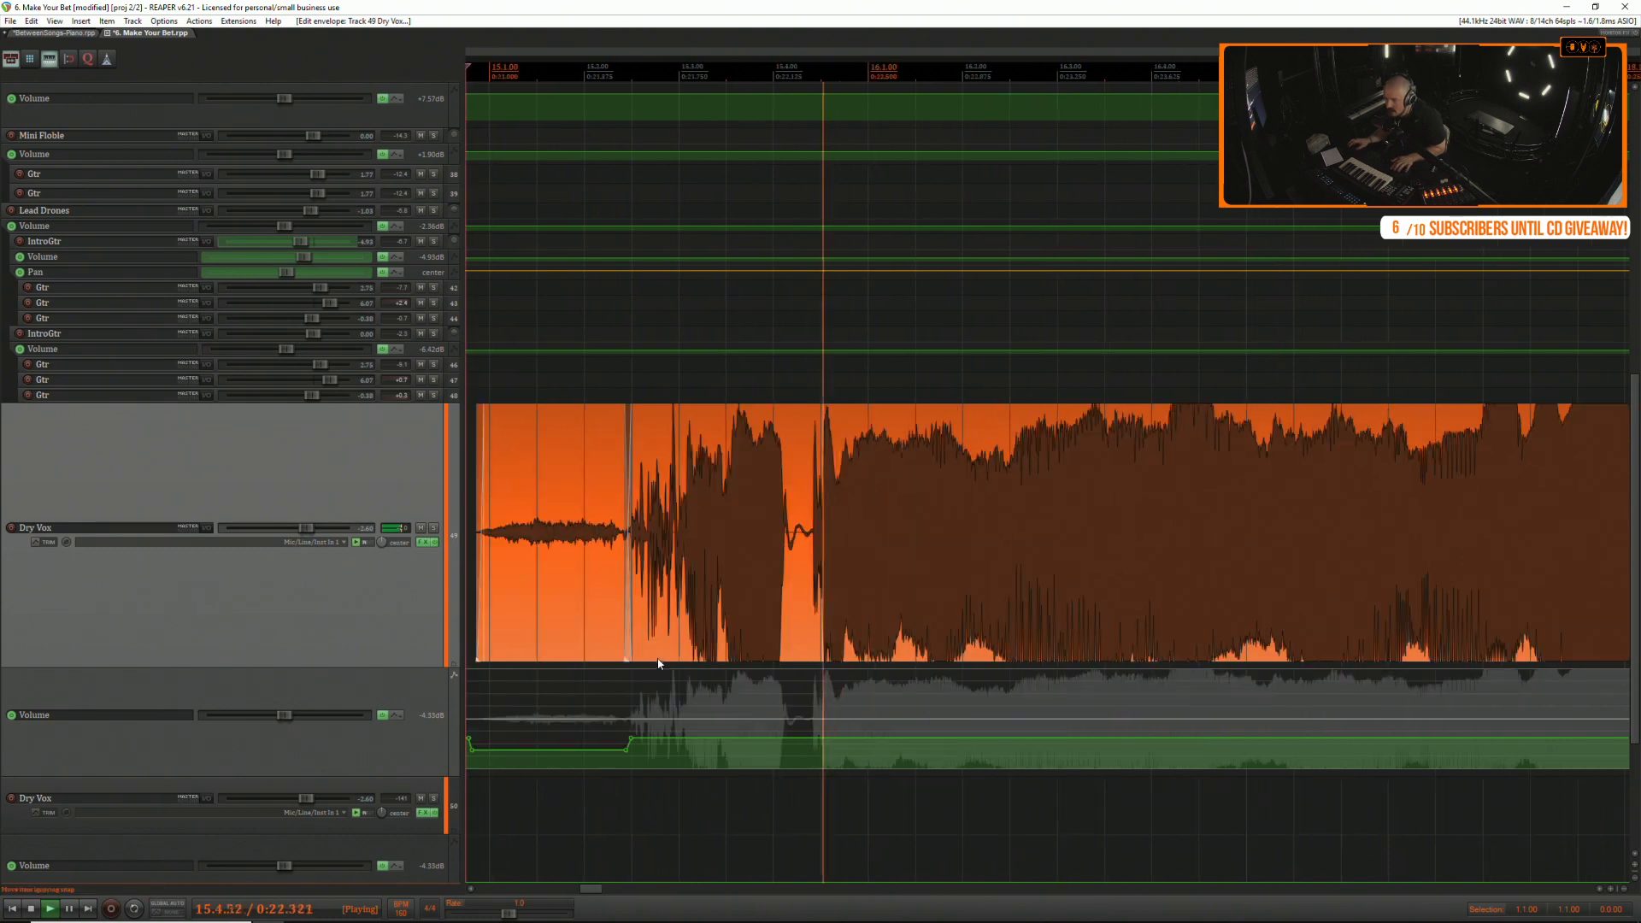
{"action": "scroll", "coordinate": [679, 655], "scroll_direction": "down", "scroll_amount": 3}
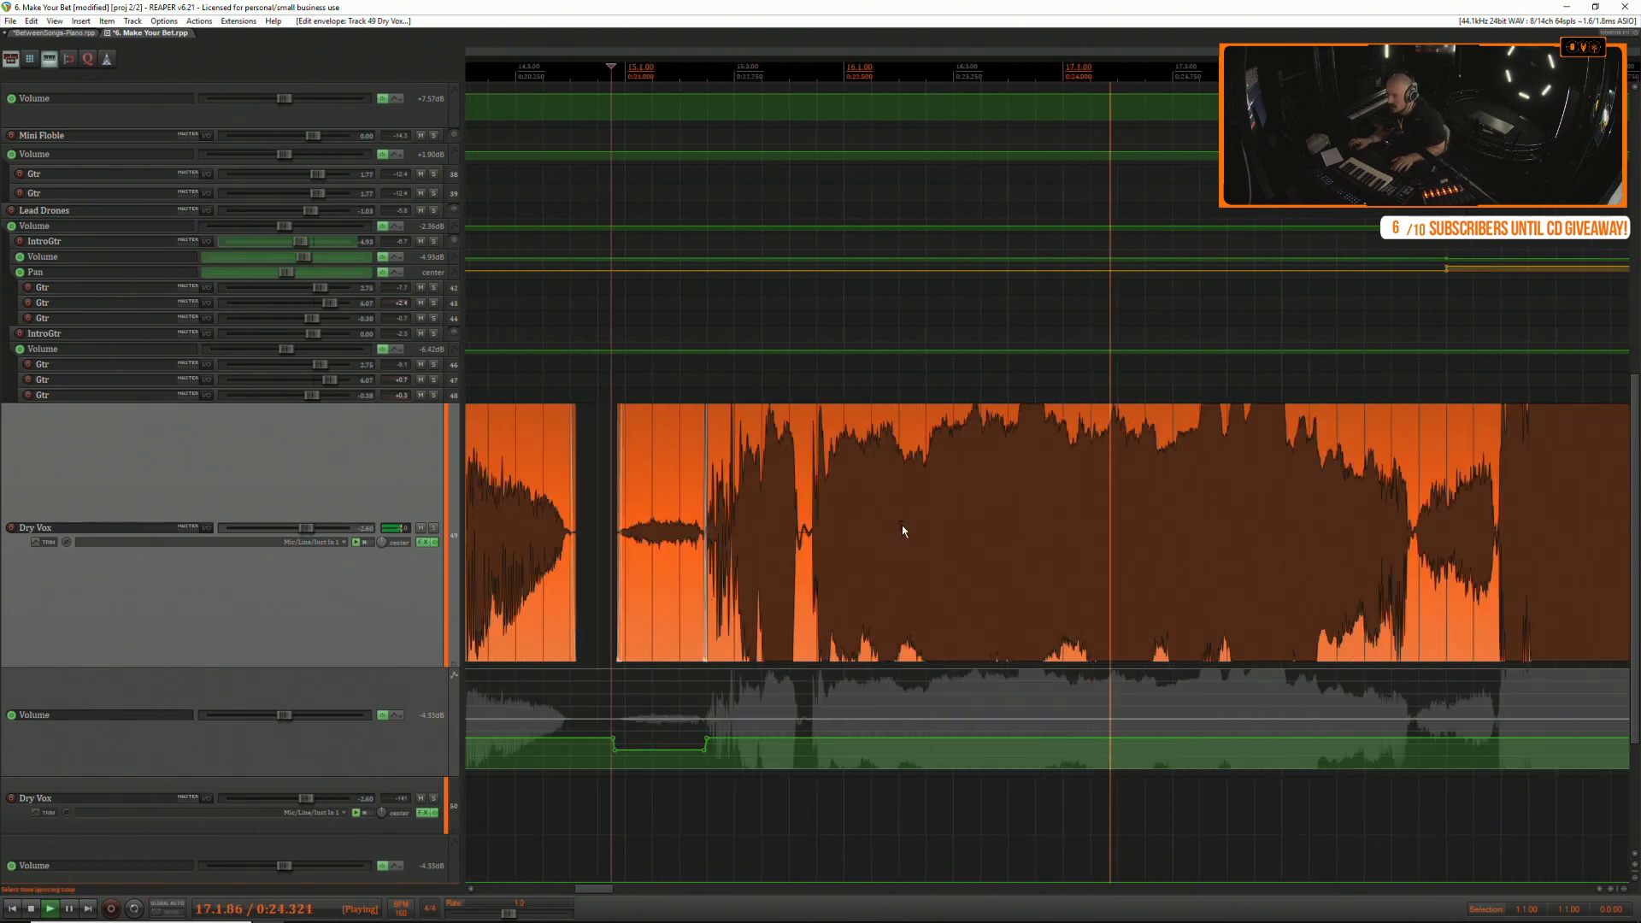
Play back the long sung phrase in bar 16 to check its pitch.
{"action": "left_click", "coordinate": [895, 459]}
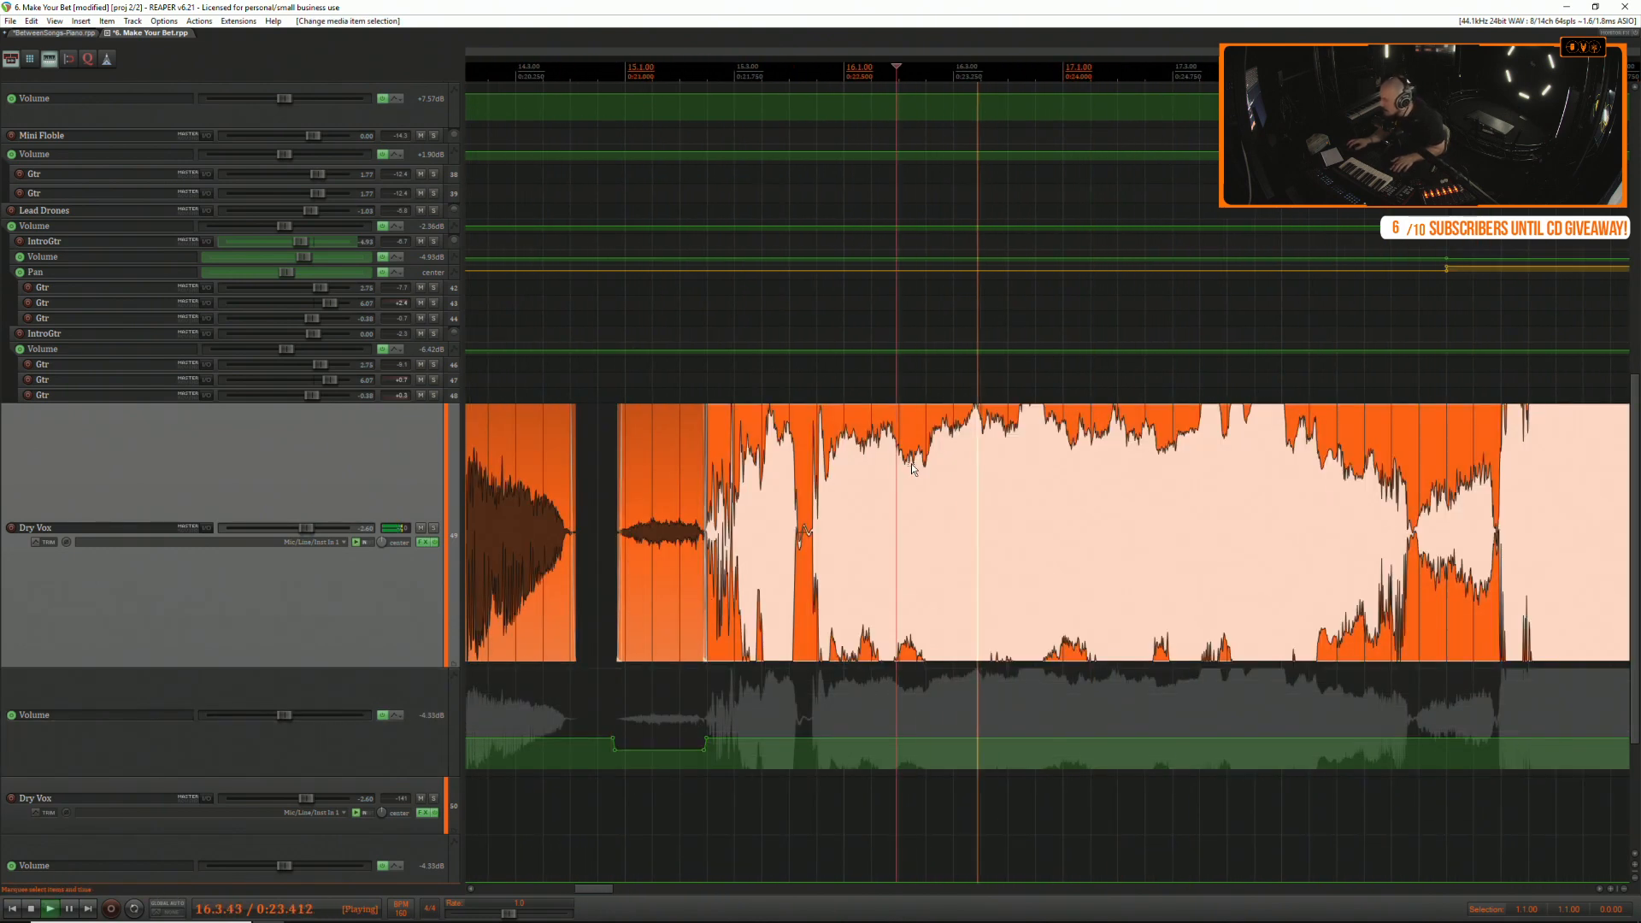
{"action": "key", "text": "space"}
{"action": "key", "text": "space"}
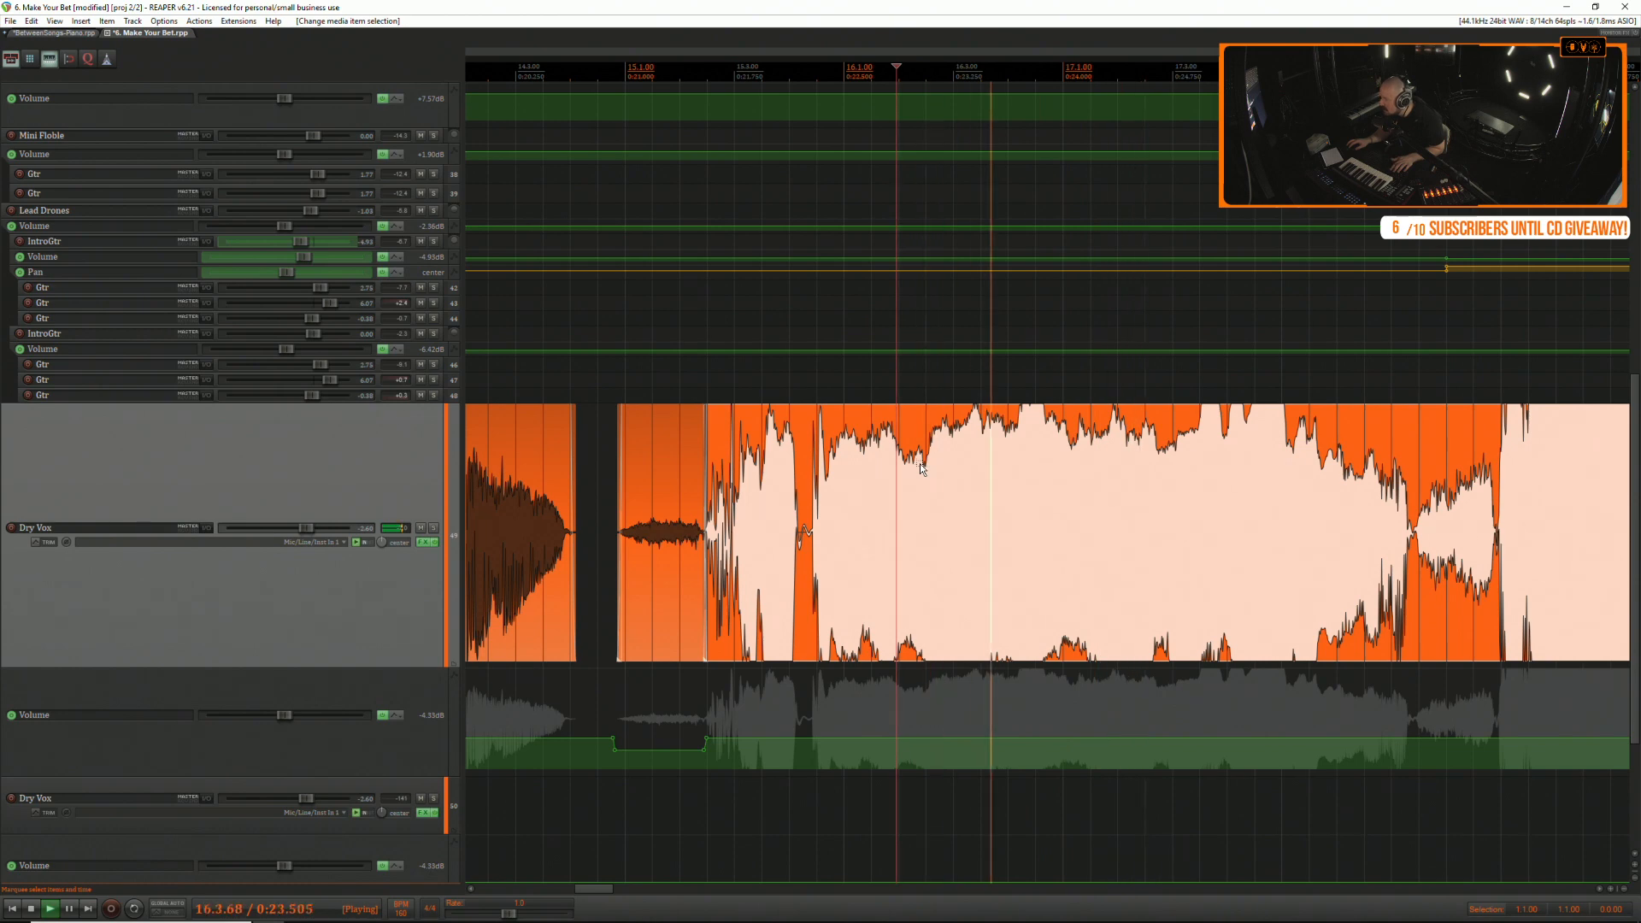
{"action": "key", "text": "space"}
Open the Dry Vox track's Melodyne editor and bring the notes around bar 17 into view.
{"action": "left_click", "coordinate": [998, 439]}
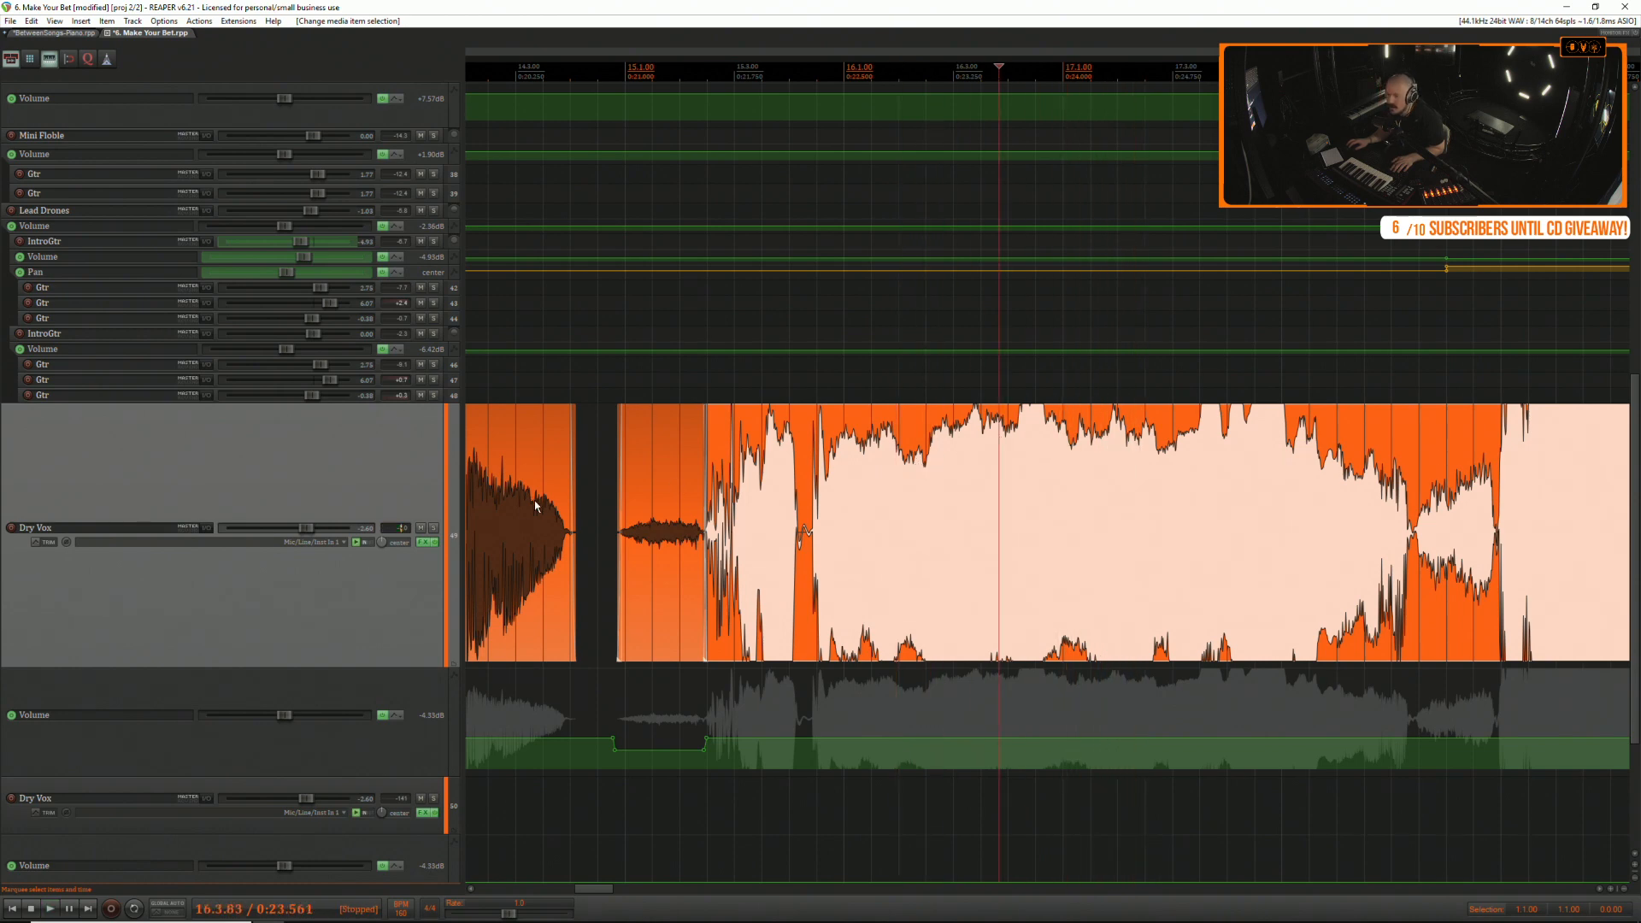
{"action": "key", "text": "f"}
{"action": "scroll", "coordinate": [576, 333], "scroll_direction": "up", "scroll_amount": 2}
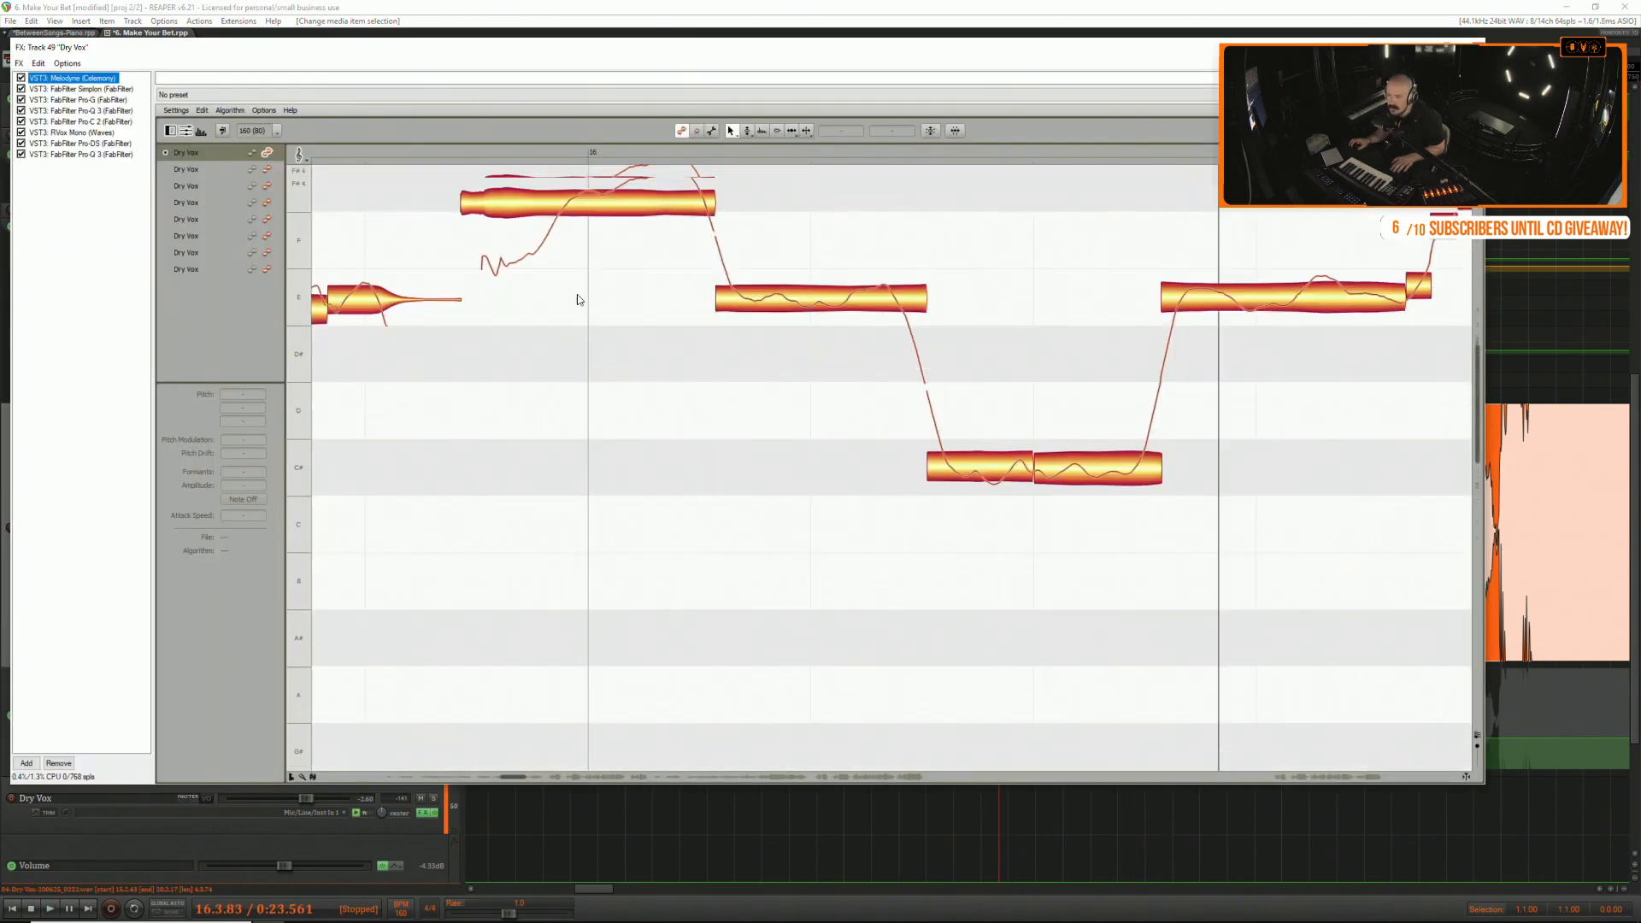
{"action": "key", "text": "space"}
{"action": "key", "text": "space"}
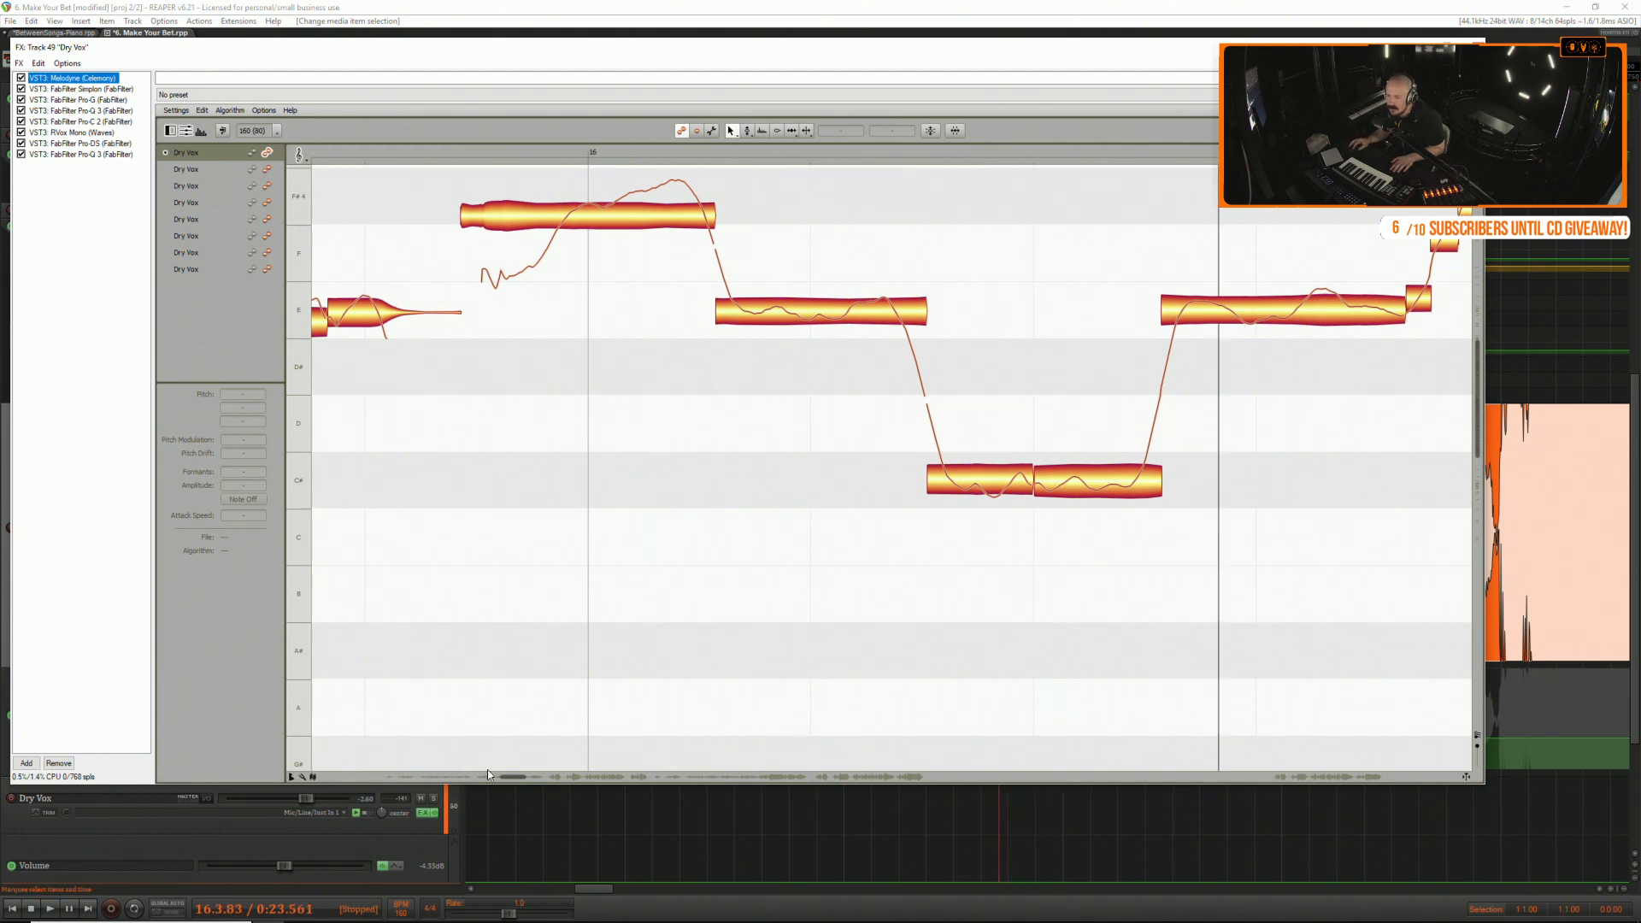
{"action": "left_click_drag", "start_coordinate": [487, 775], "coordinate": [525, 778]}
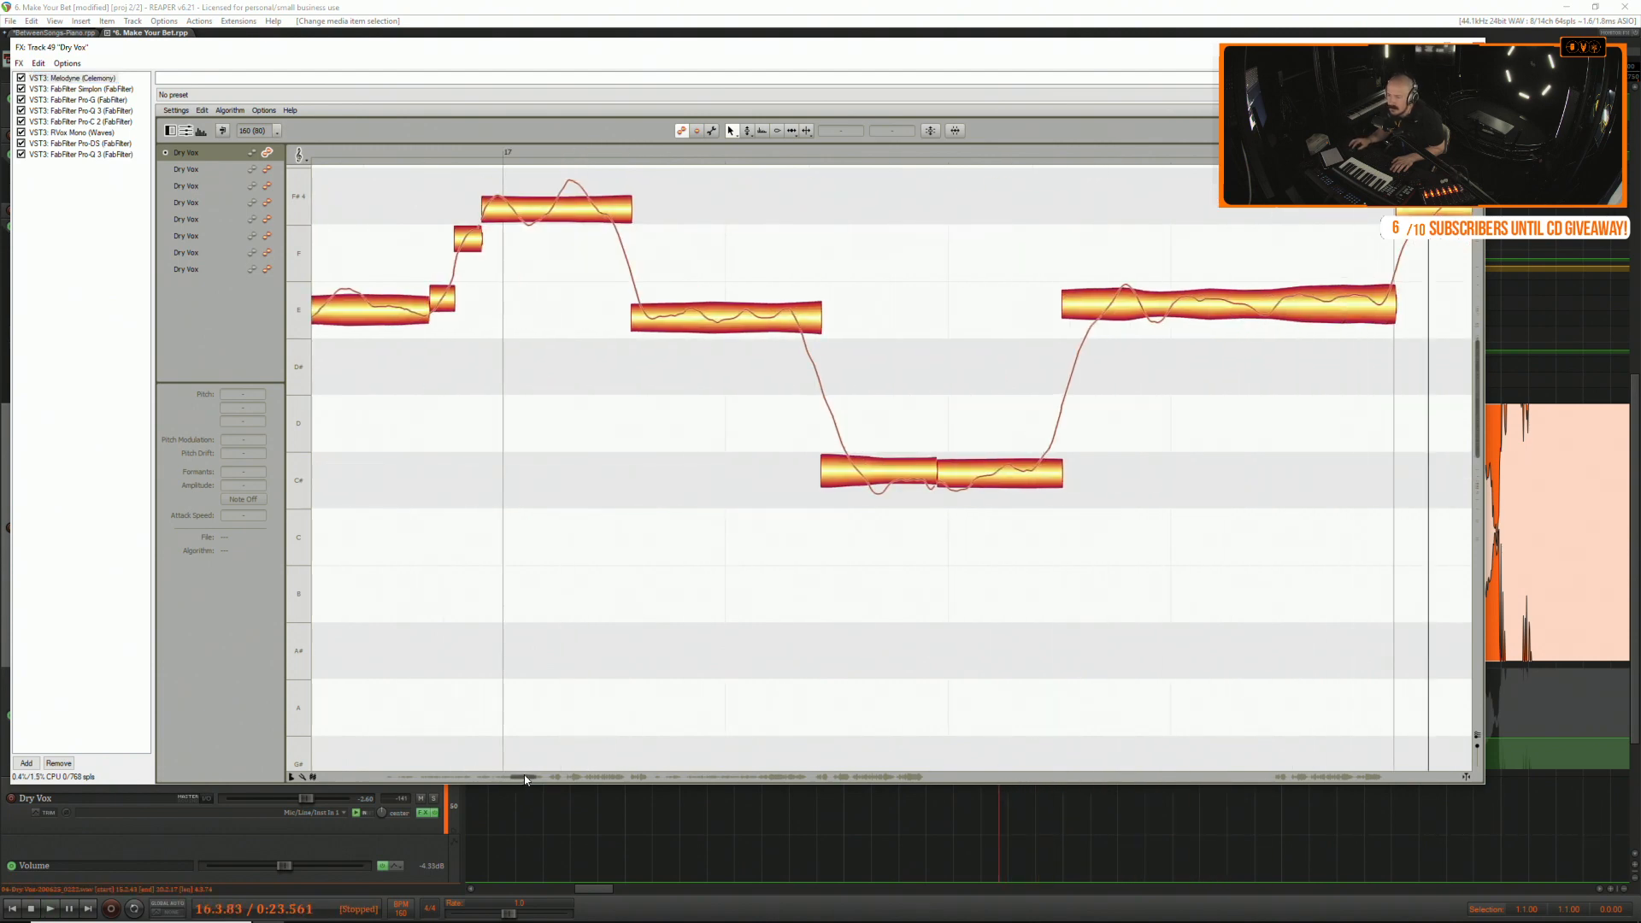
Play the phrase through bars 16 and 17 in Melodyne and compare the notes' pitch curves with what is heard.
{"action": "key", "text": "space"}
{"action": "scroll", "coordinate": [501, 547], "scroll_direction": "up", "scroll_amount": 2}
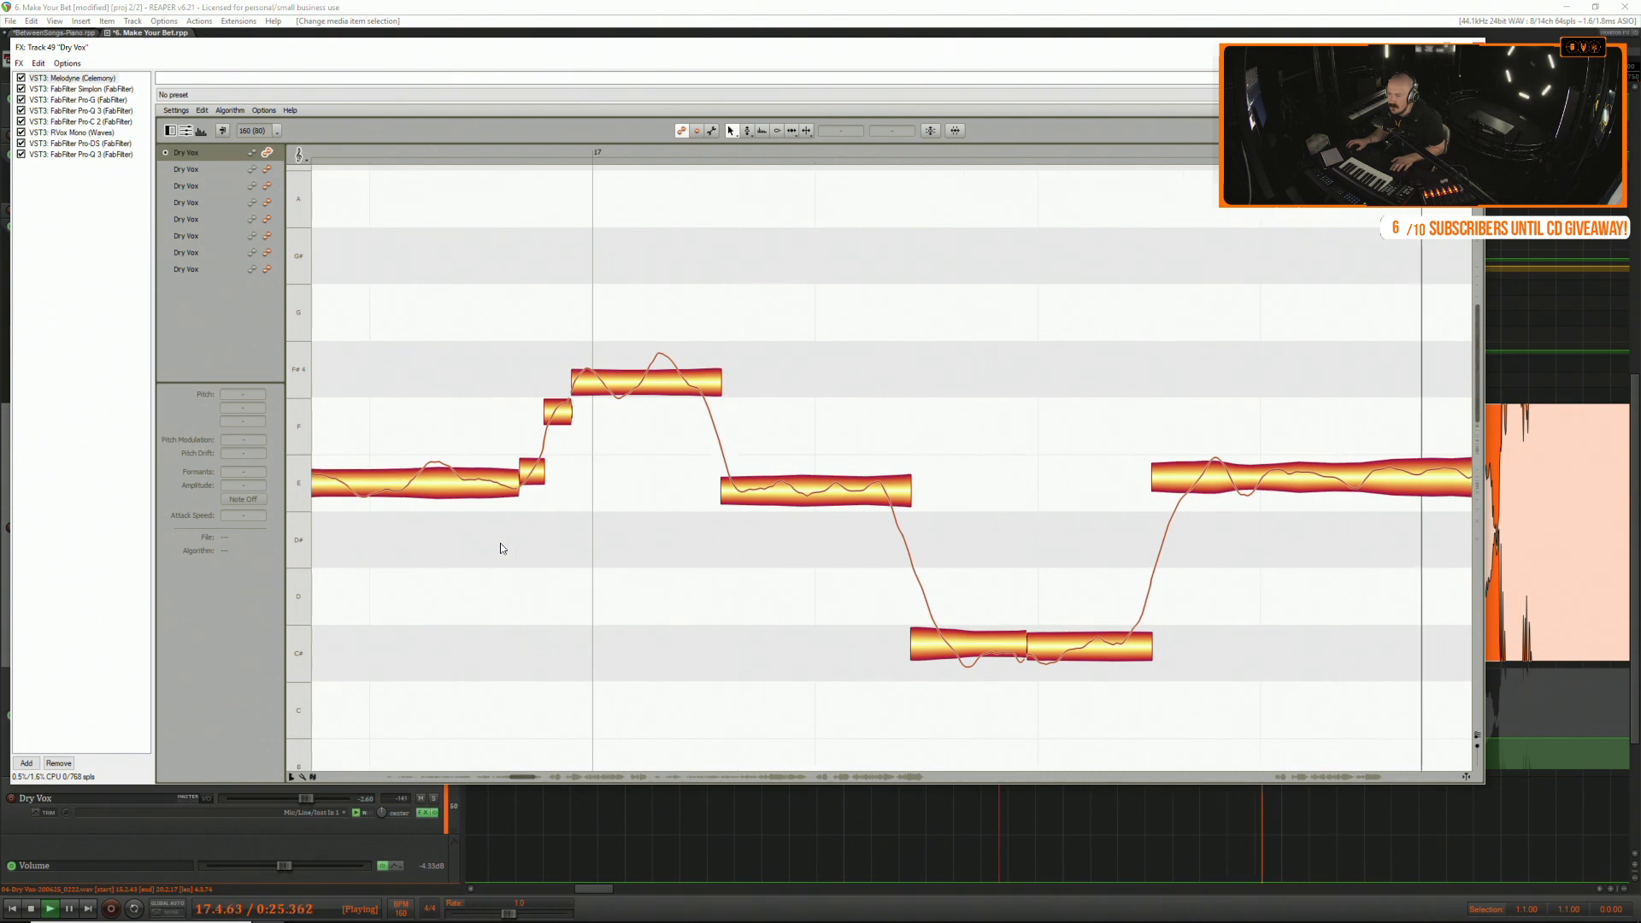
{"action": "scroll", "coordinate": [499, 545], "scroll_direction": "down", "scroll_amount": 5}
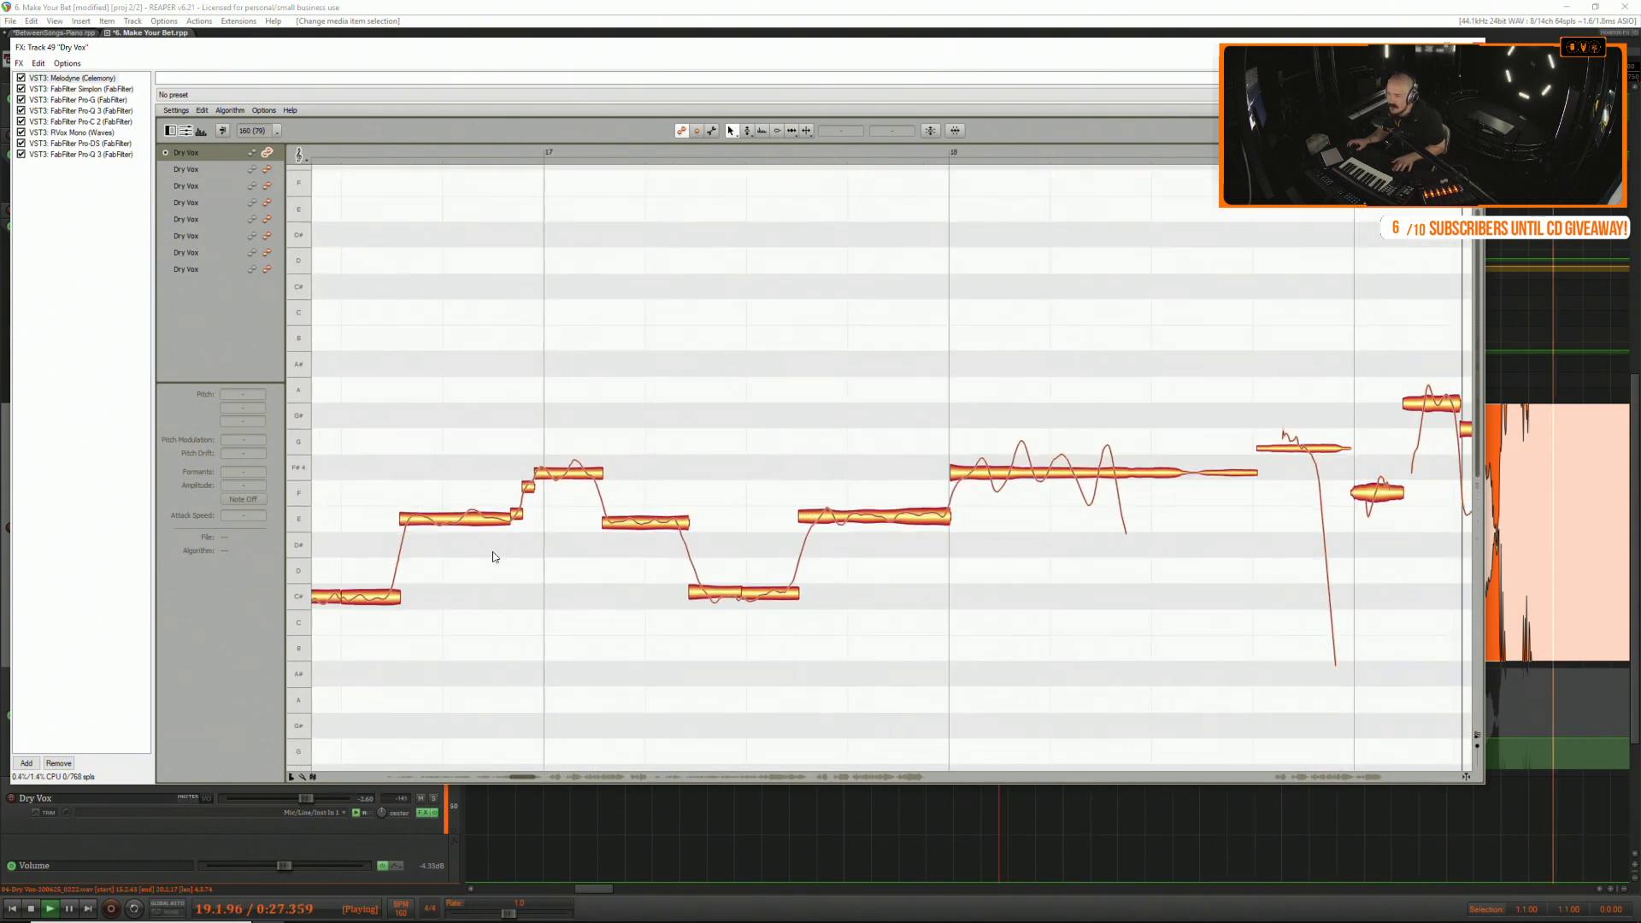
{"action": "key", "text": "space"}
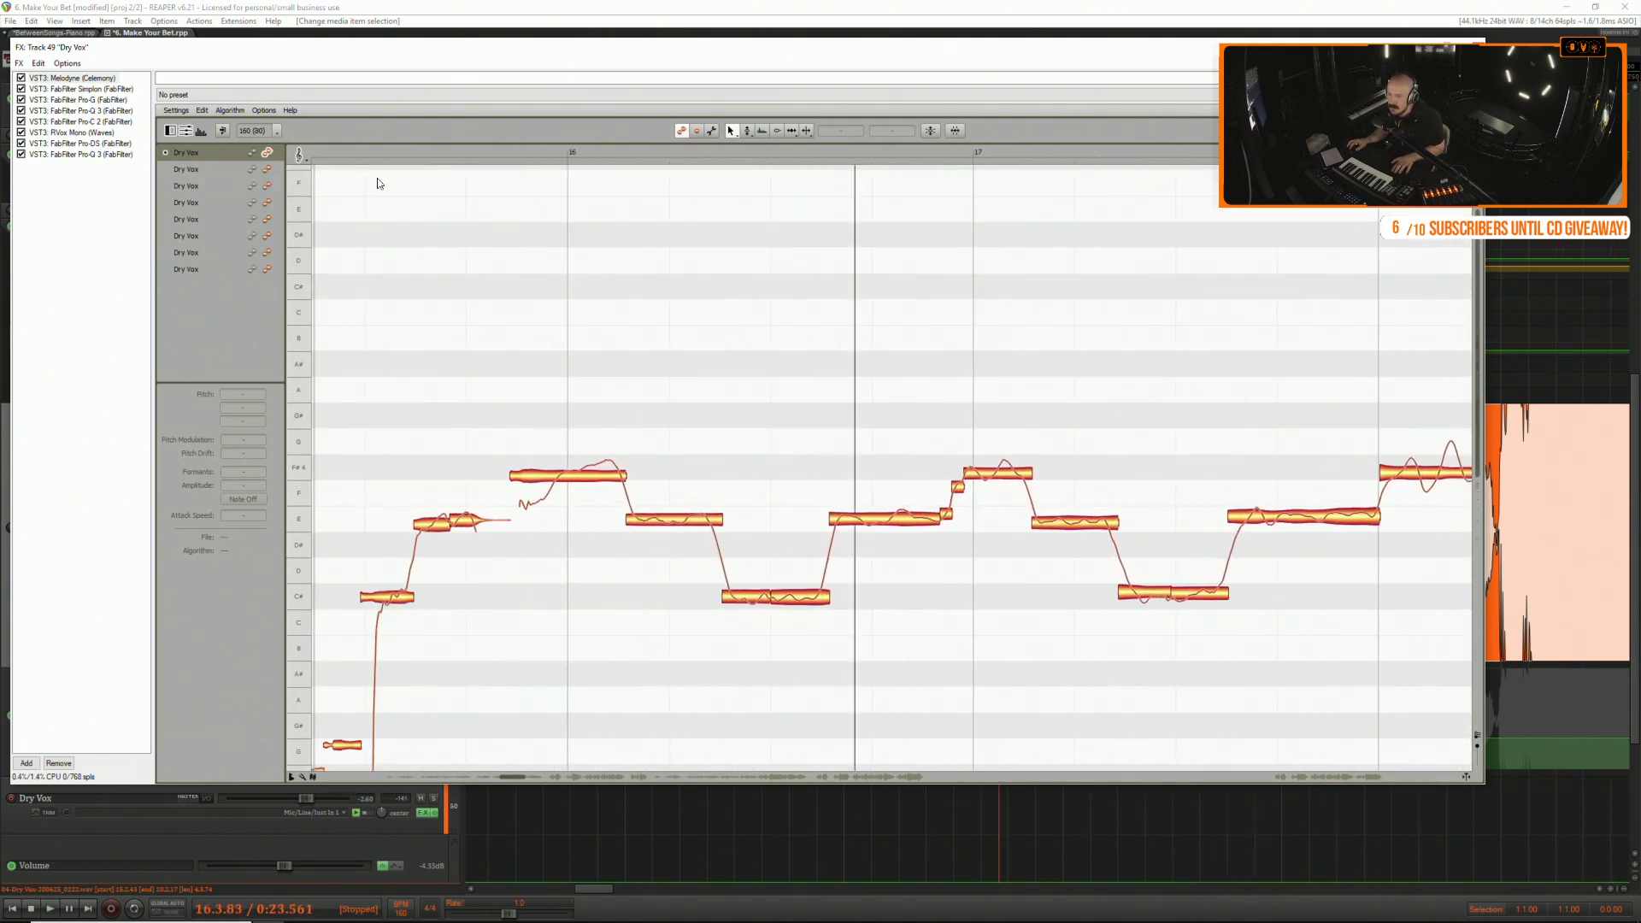
{"action": "left_click", "coordinate": [356, 150]}
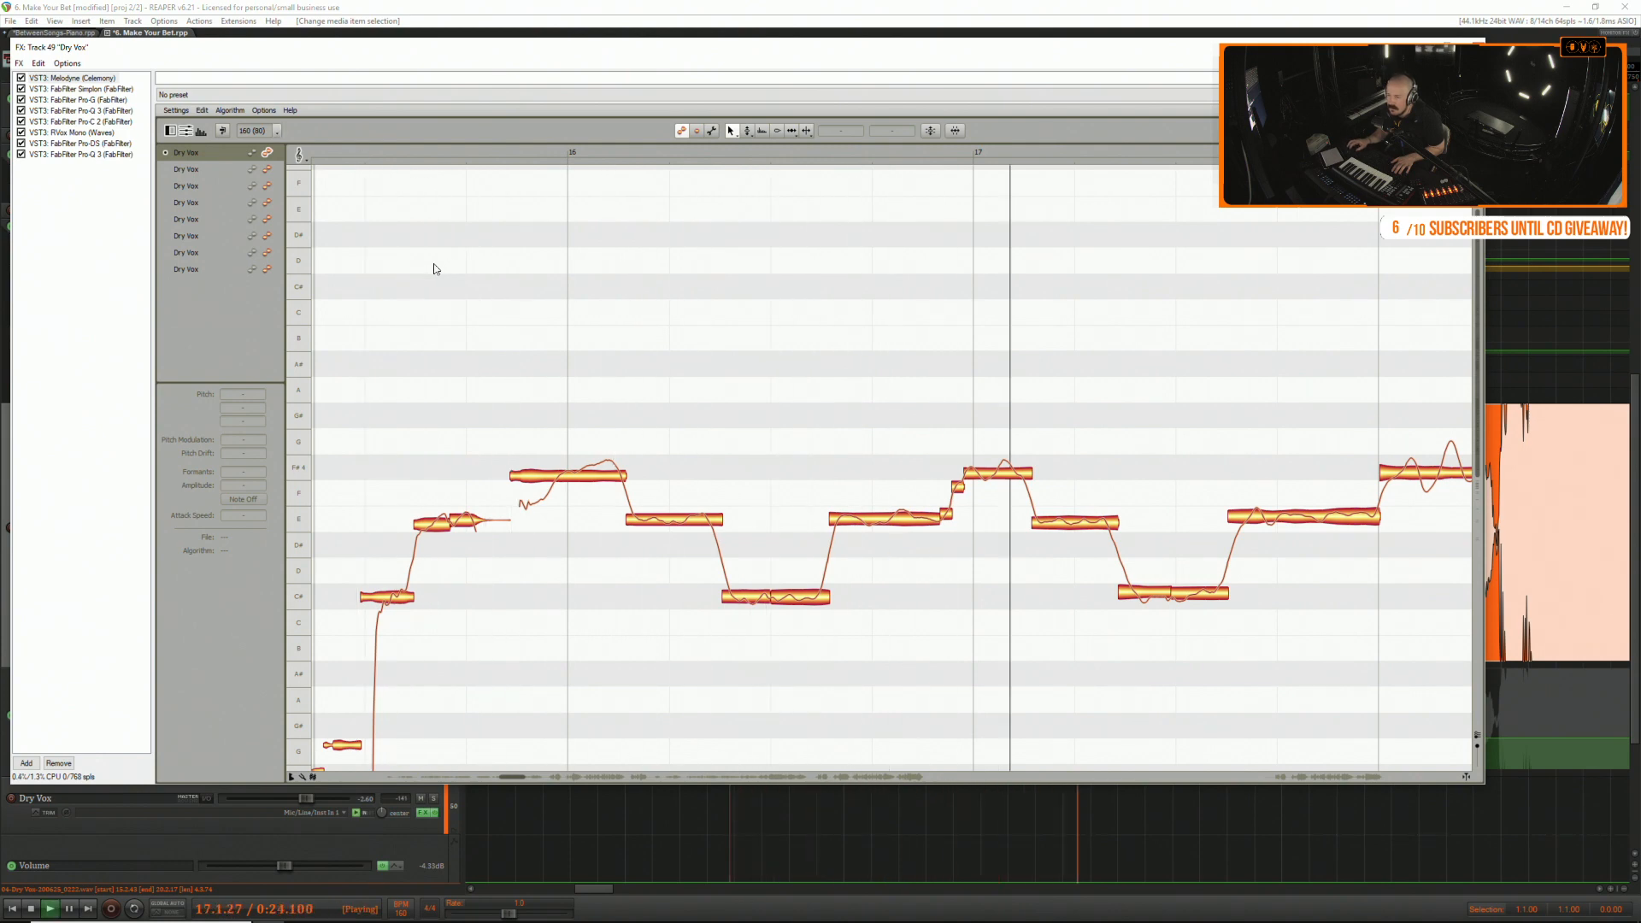
{"action": "key", "text": "space"}
{"action": "key", "text": "space"}
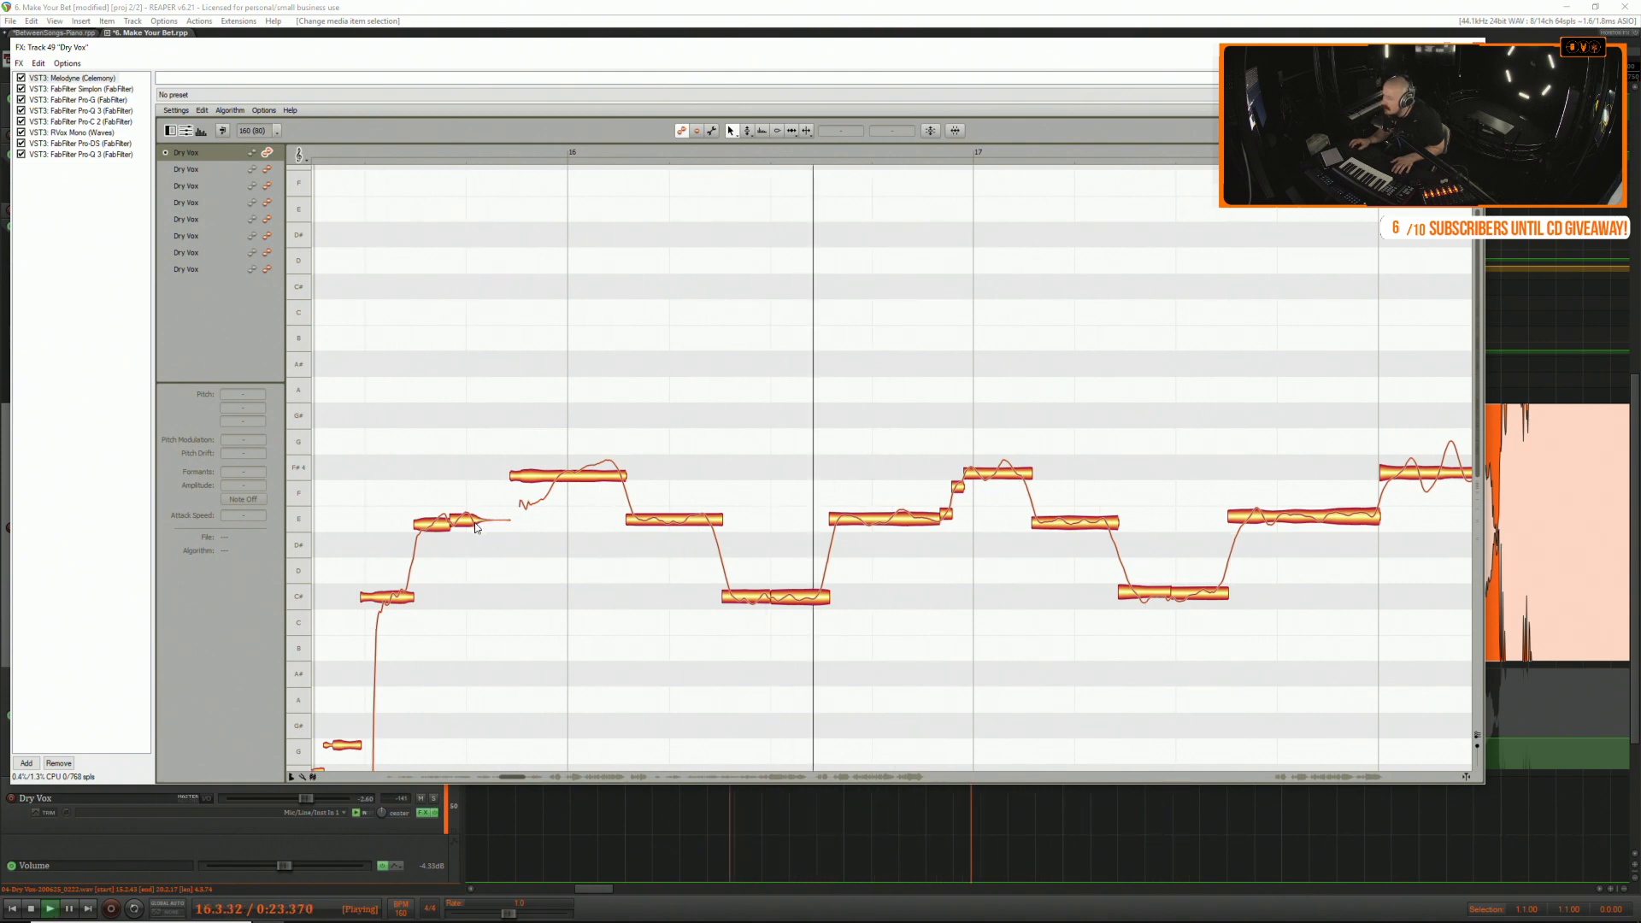
{"action": "key", "text": "space"}
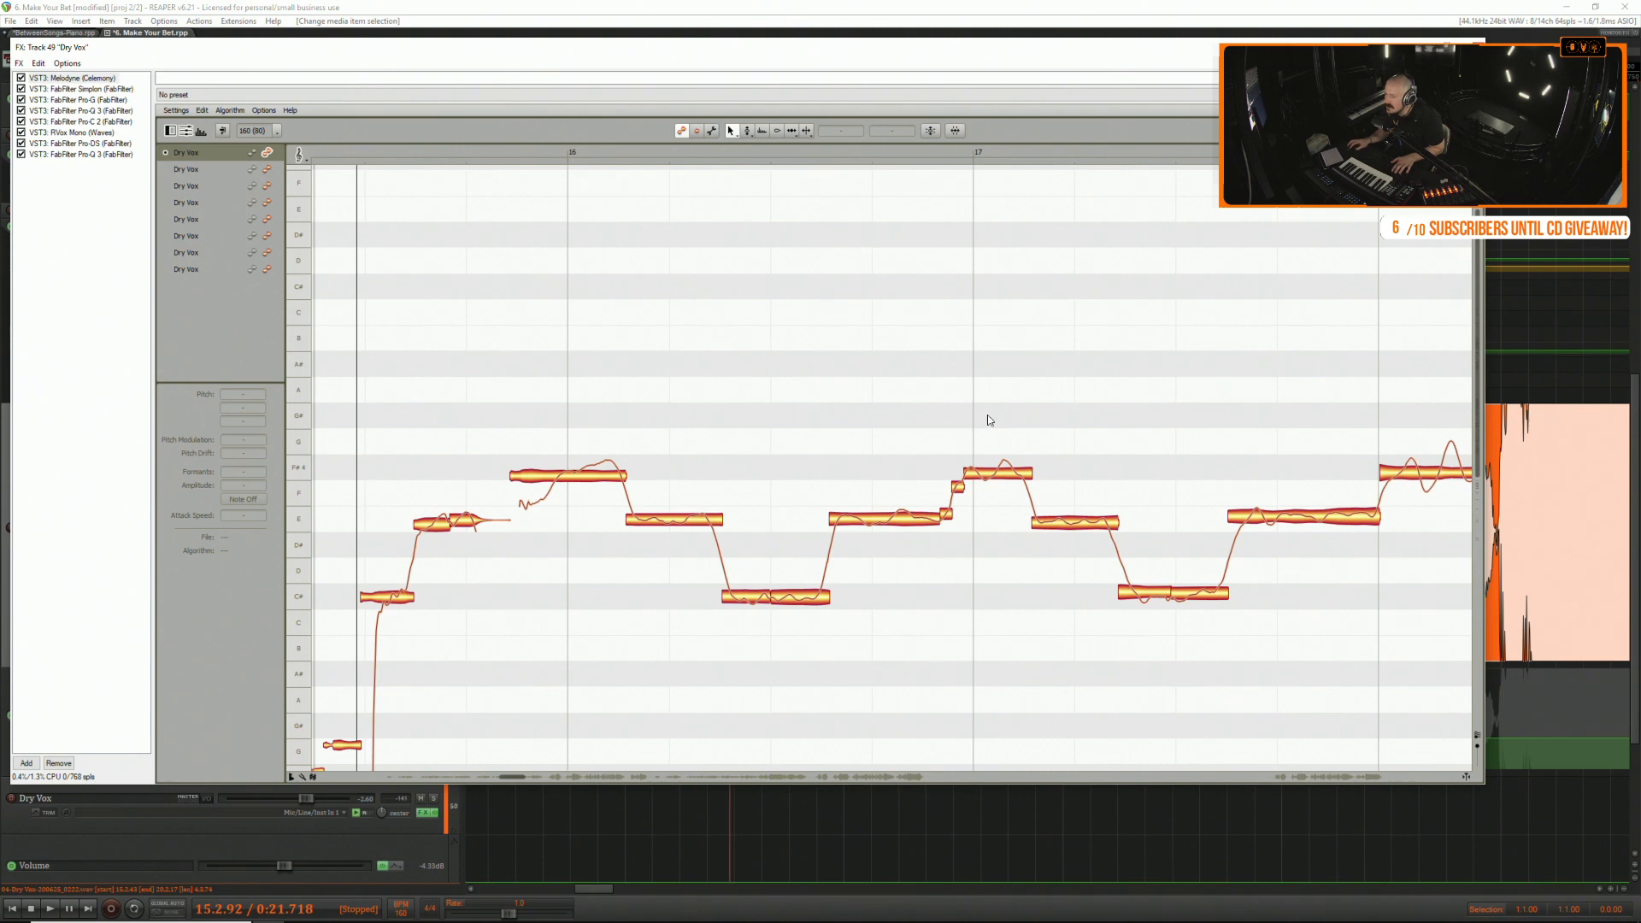
Split the F#4 note at the start of bar 17 into three parts in Melodyne.
{"action": "scroll", "coordinate": [996, 464], "scroll_direction": "up", "scroll_amount": 6}
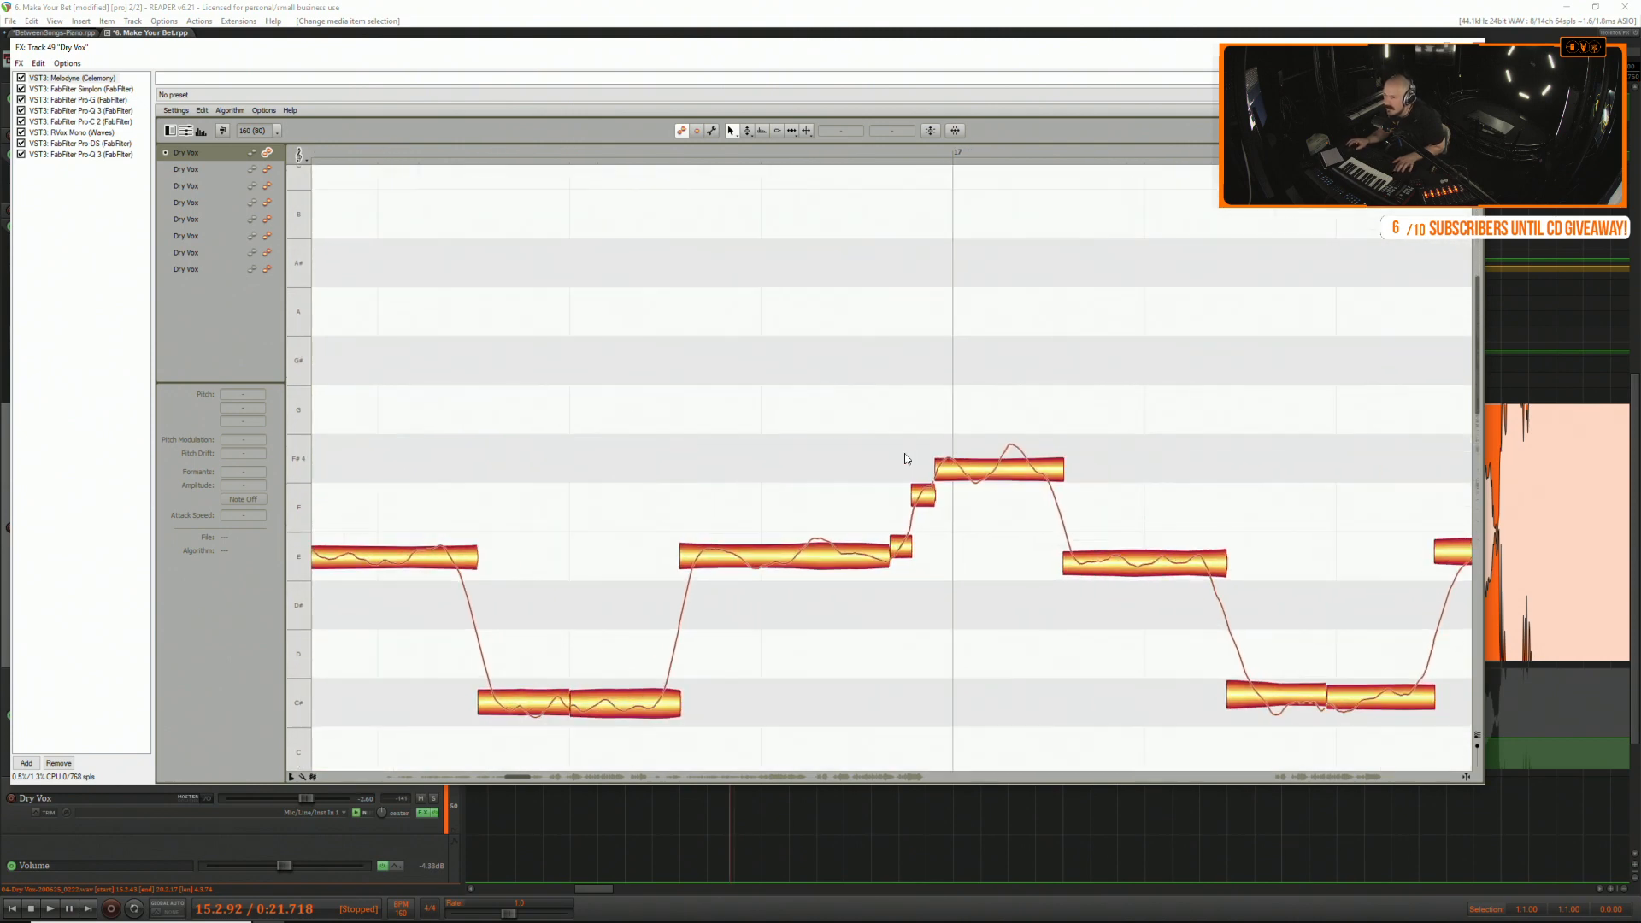
{"action": "left_click", "coordinate": [969, 461]}
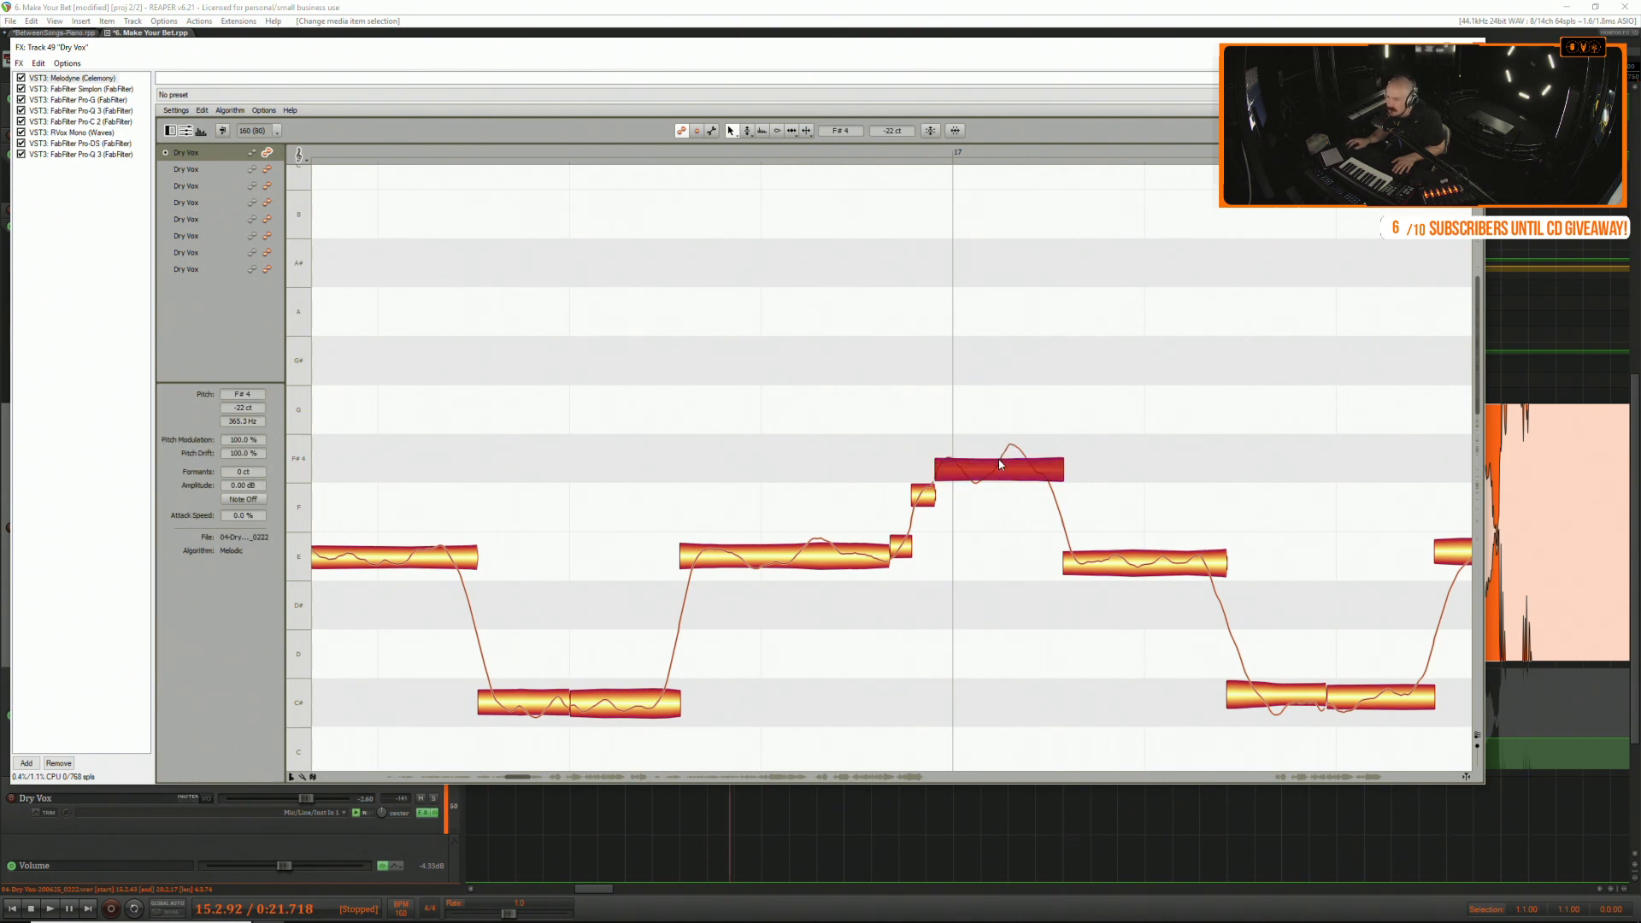
{"action": "double_click", "coordinate": [1001, 450]}
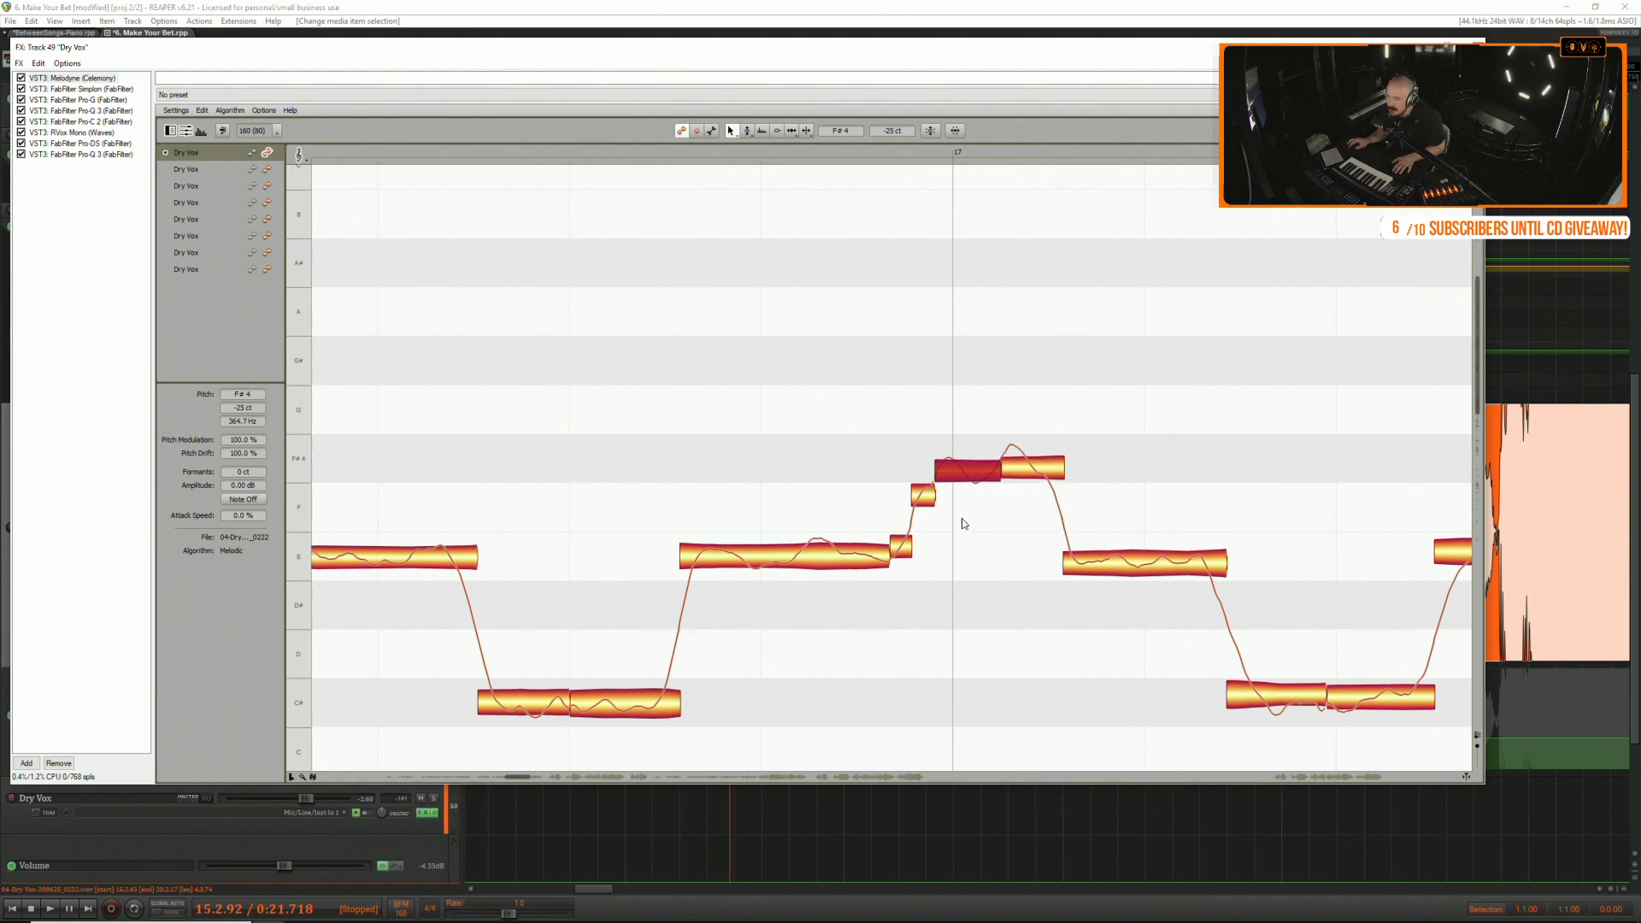
{"action": "left_click", "coordinate": [947, 359]}
{"action": "left_click", "coordinate": [922, 424]}
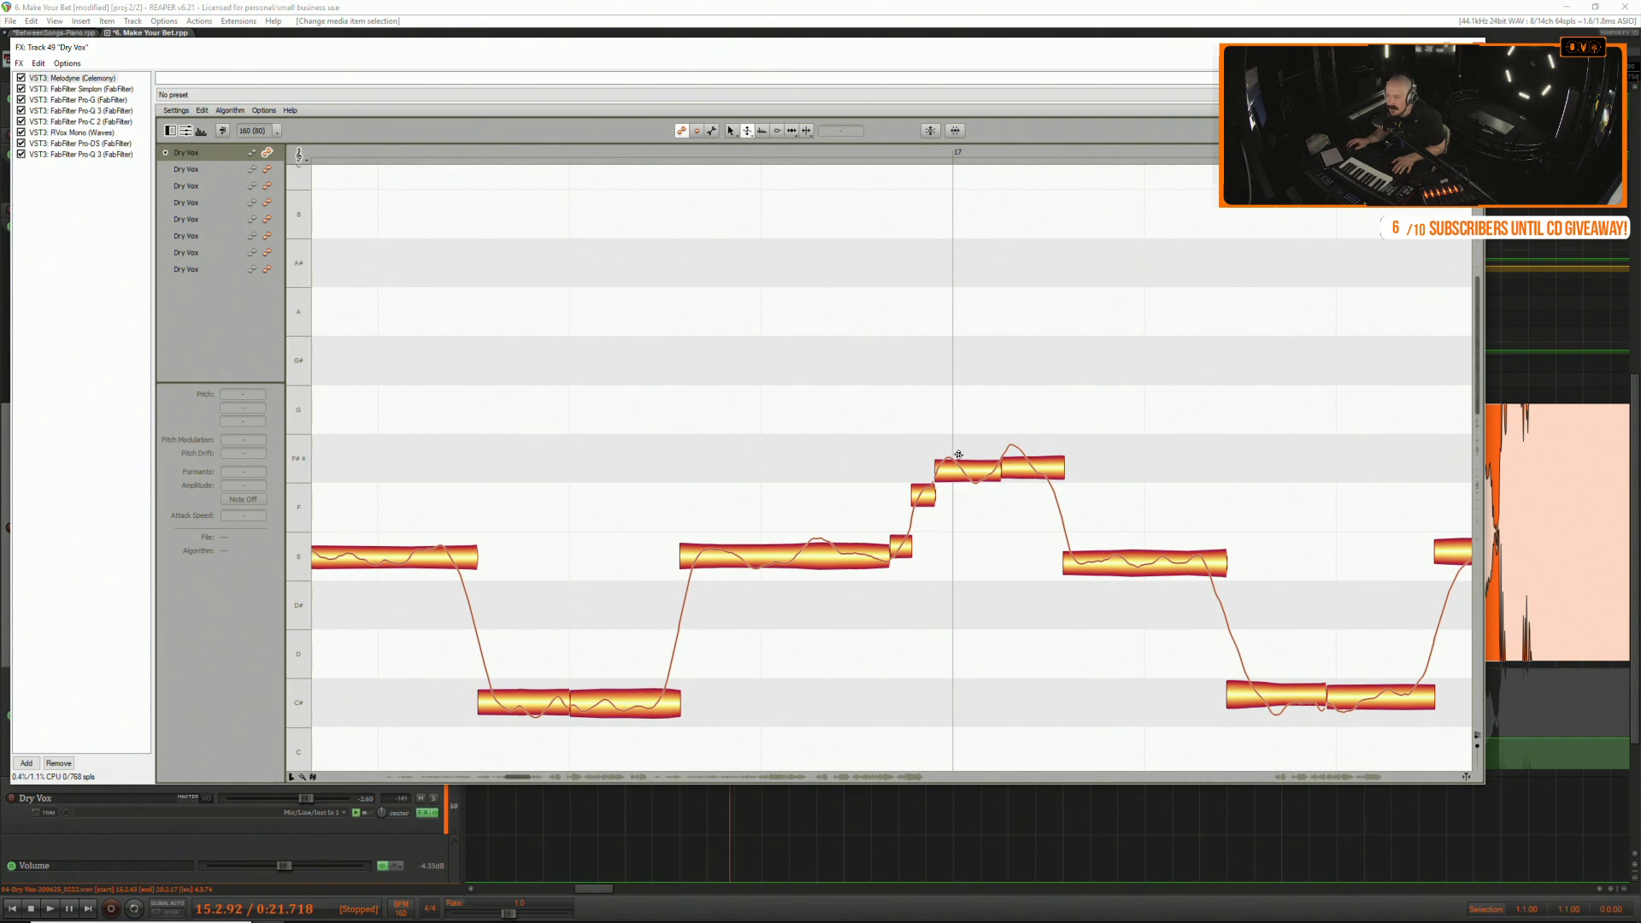
{"action": "right_click", "coordinate": [963, 434]}
{"action": "left_click", "coordinate": [960, 460]}
{"action": "left_click", "coordinate": [957, 452]}
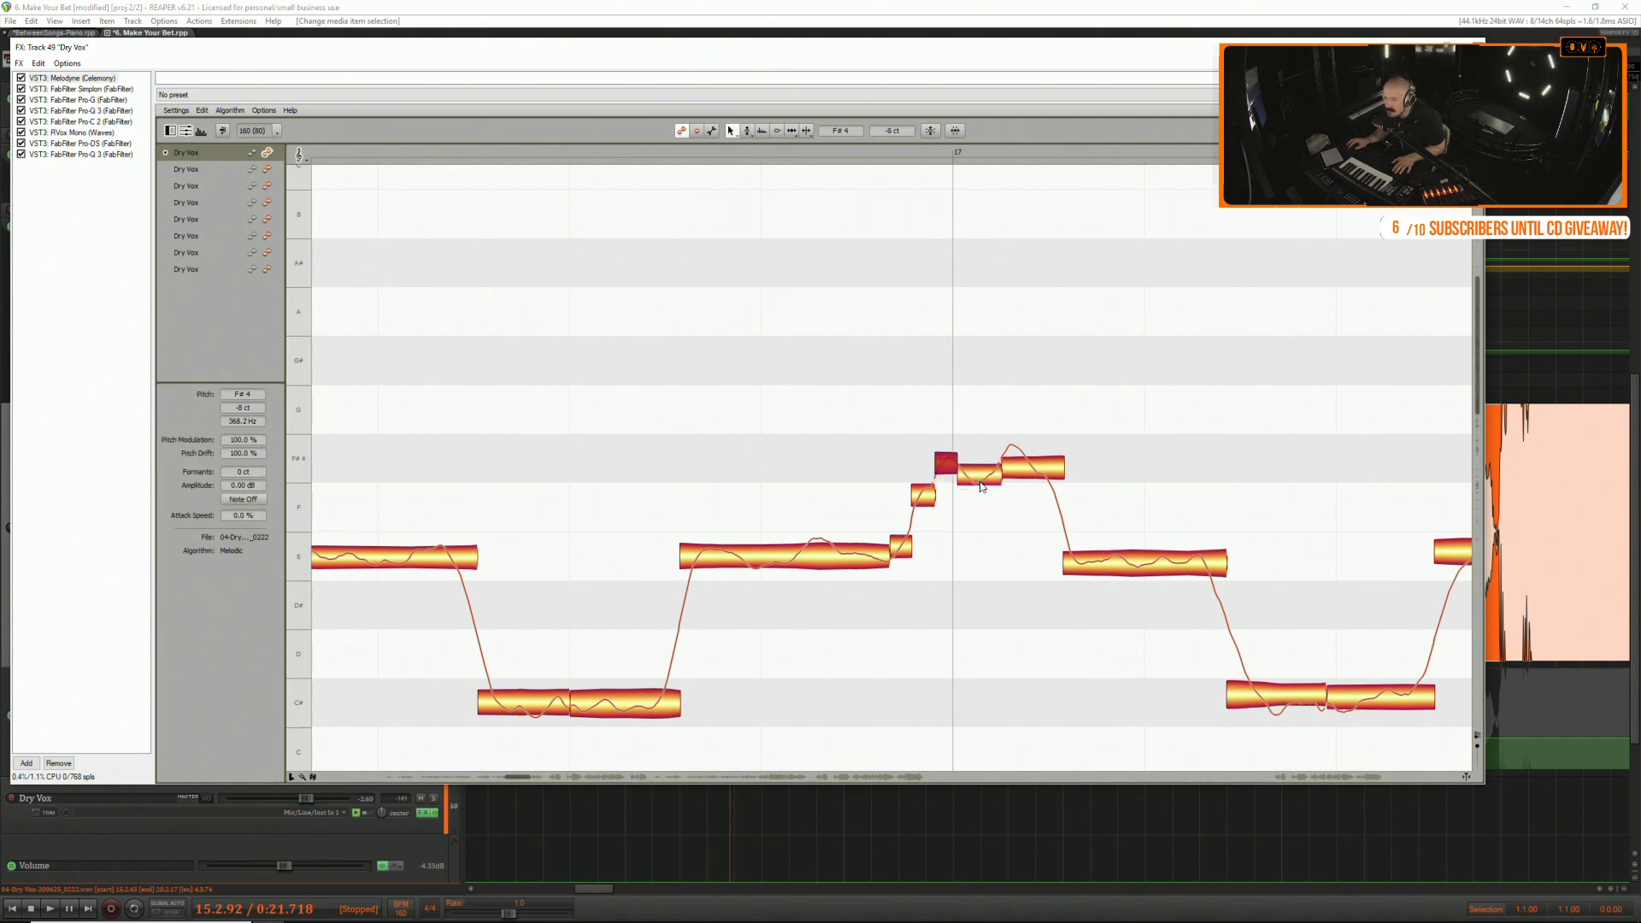
Reduce the middle F#4 part's pitch modulation to 21% and raise its pitch to line up with the part before it.
{"action": "right_click", "coordinate": [980, 483]}
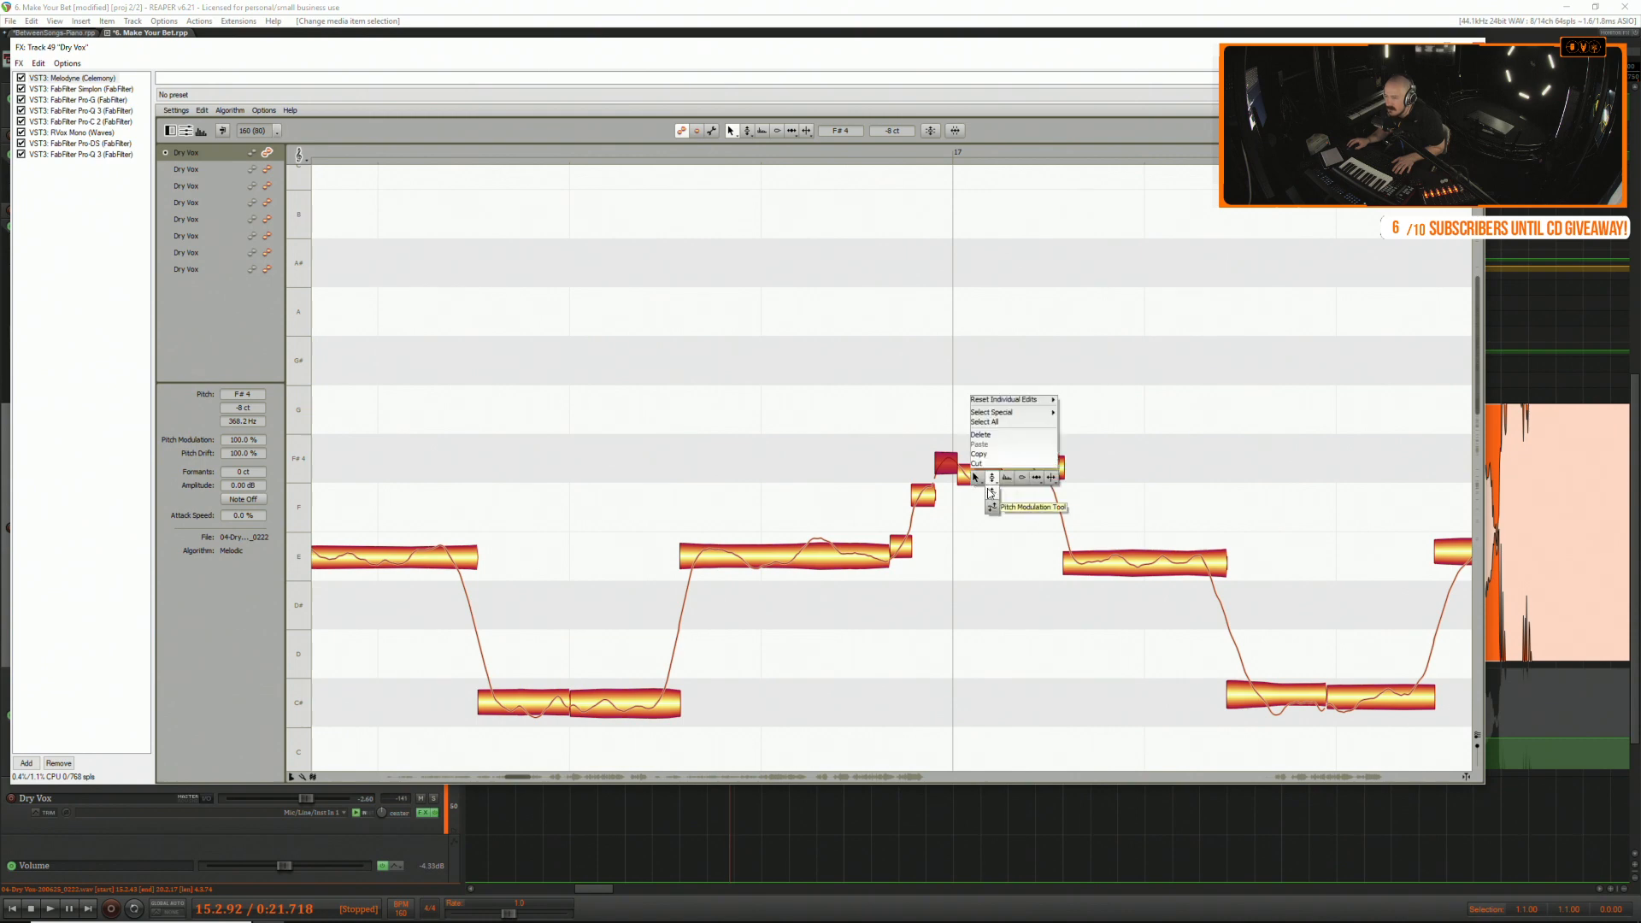
{"action": "left_click", "coordinate": [983, 482]}
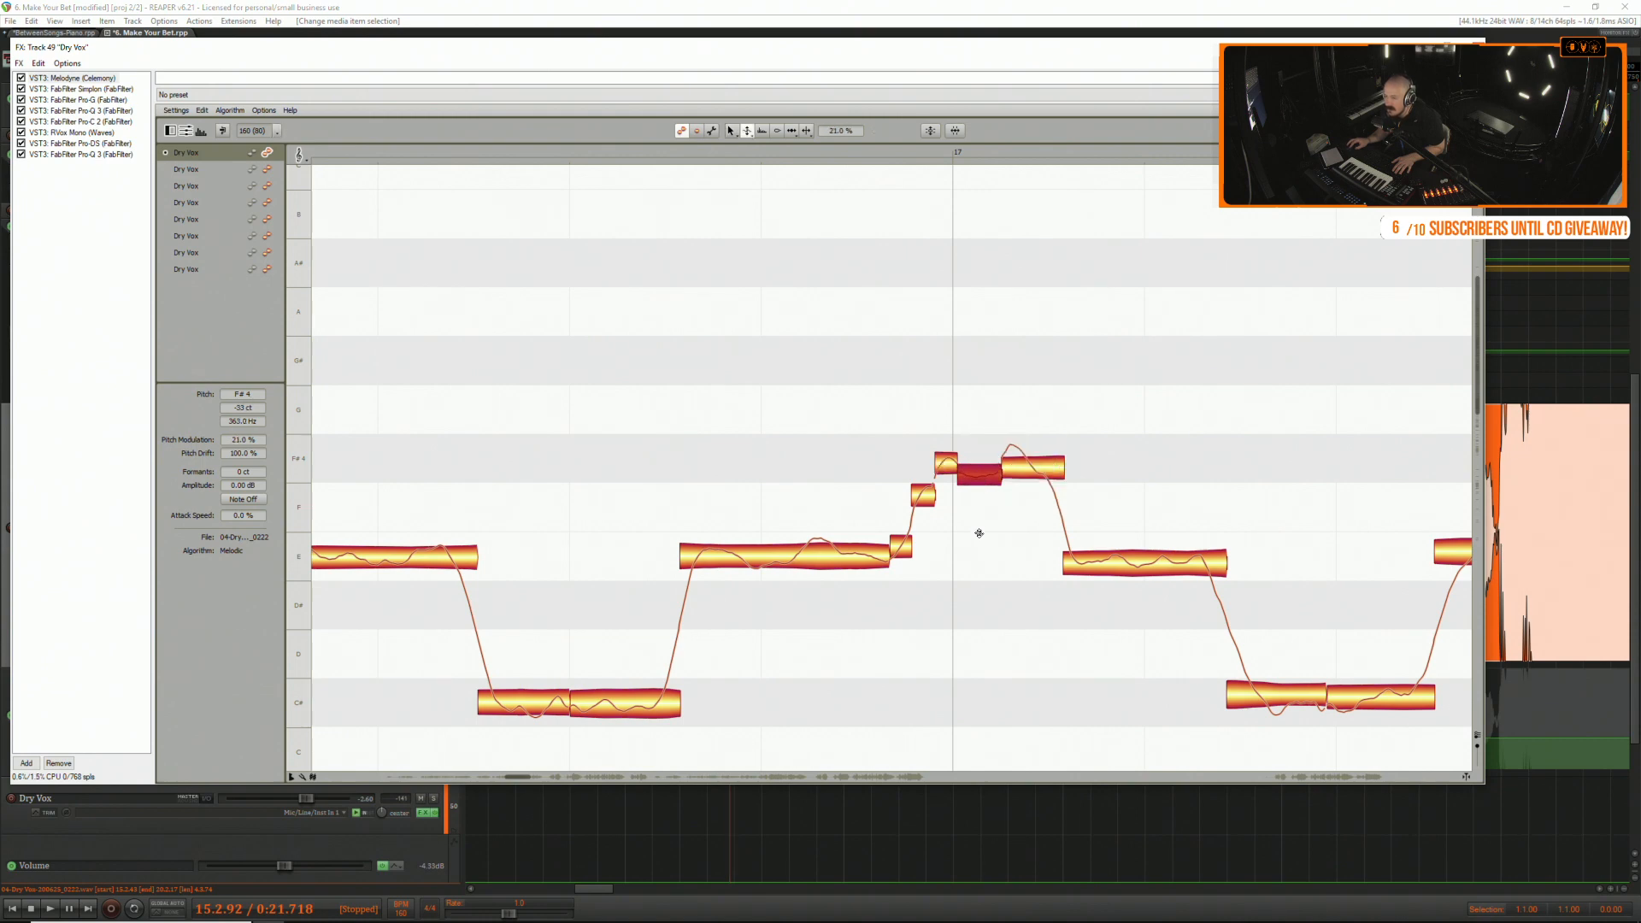
{"action": "right_click", "coordinate": [975, 437]}
{"action": "left_click", "coordinate": [975, 449]}
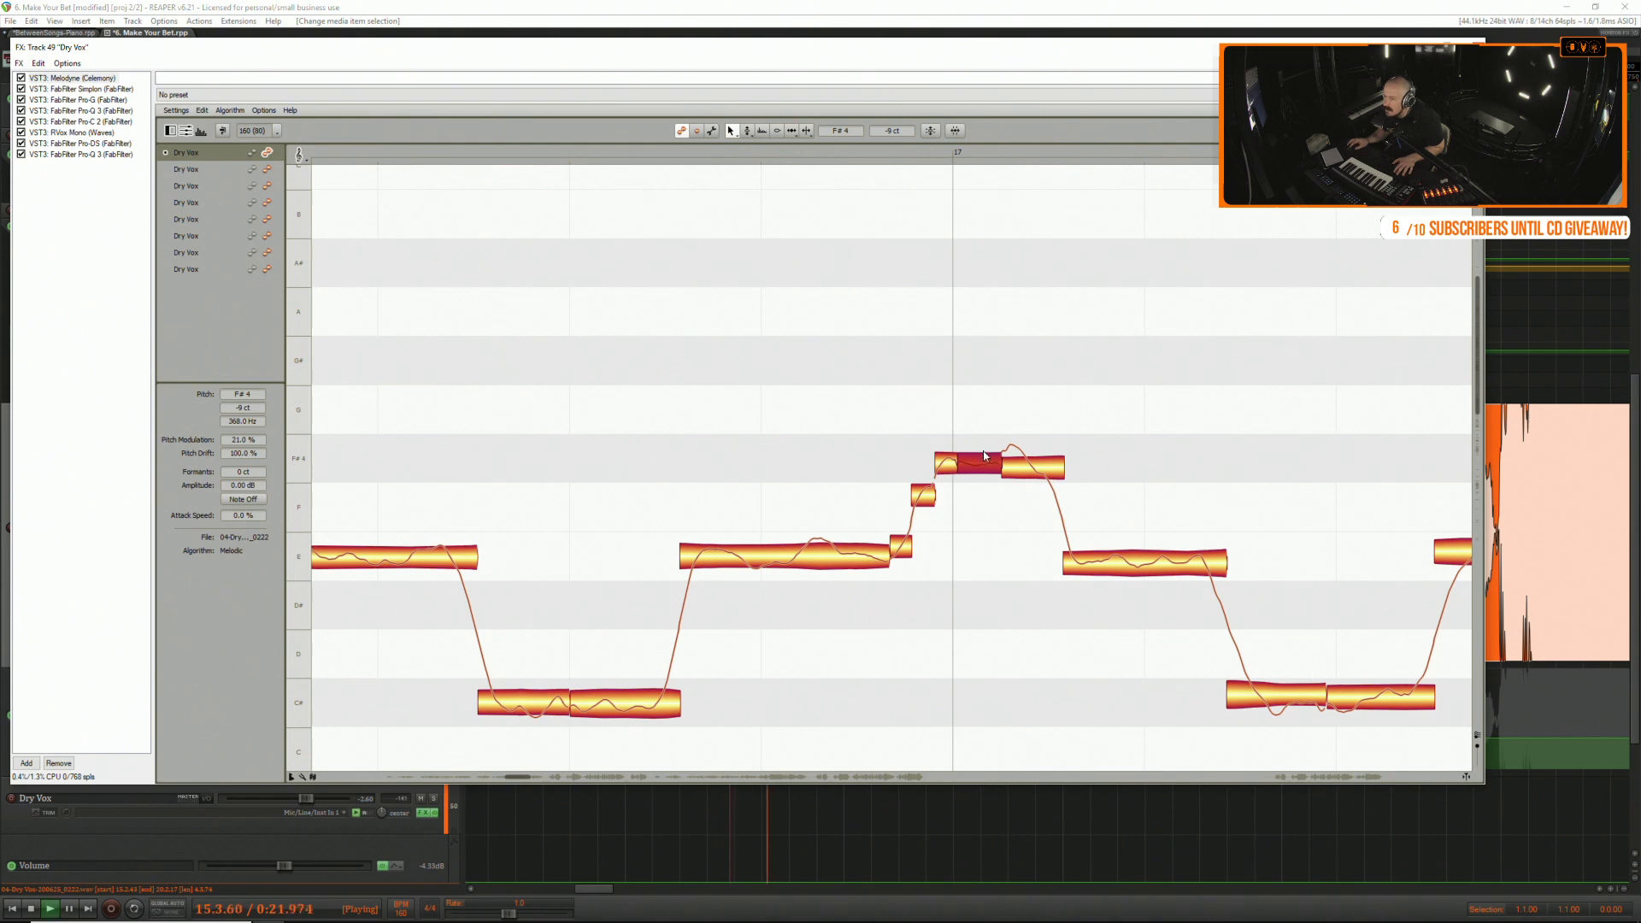
Split off the tail of the last F#4 part in bar 17 and raise all of the note's parts slightly in pitch.
{"action": "double_click", "coordinate": [1028, 445]}
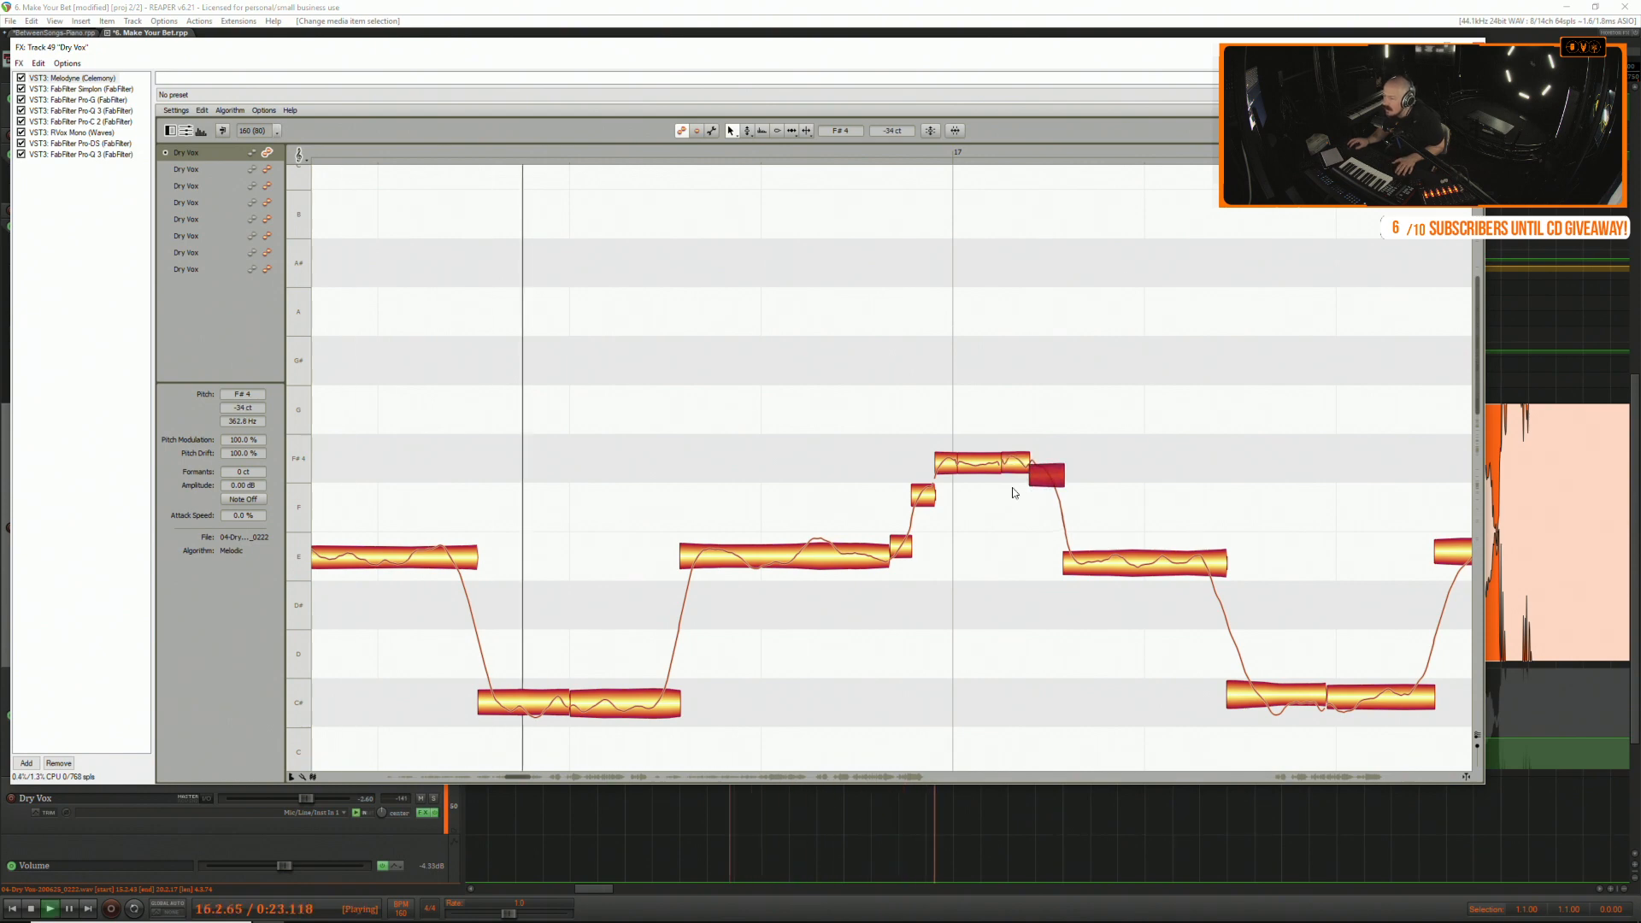
{"action": "key", "text": "space"}
{"action": "left_click_drag", "start_coordinate": [931, 422], "coordinate": [1053, 471]}
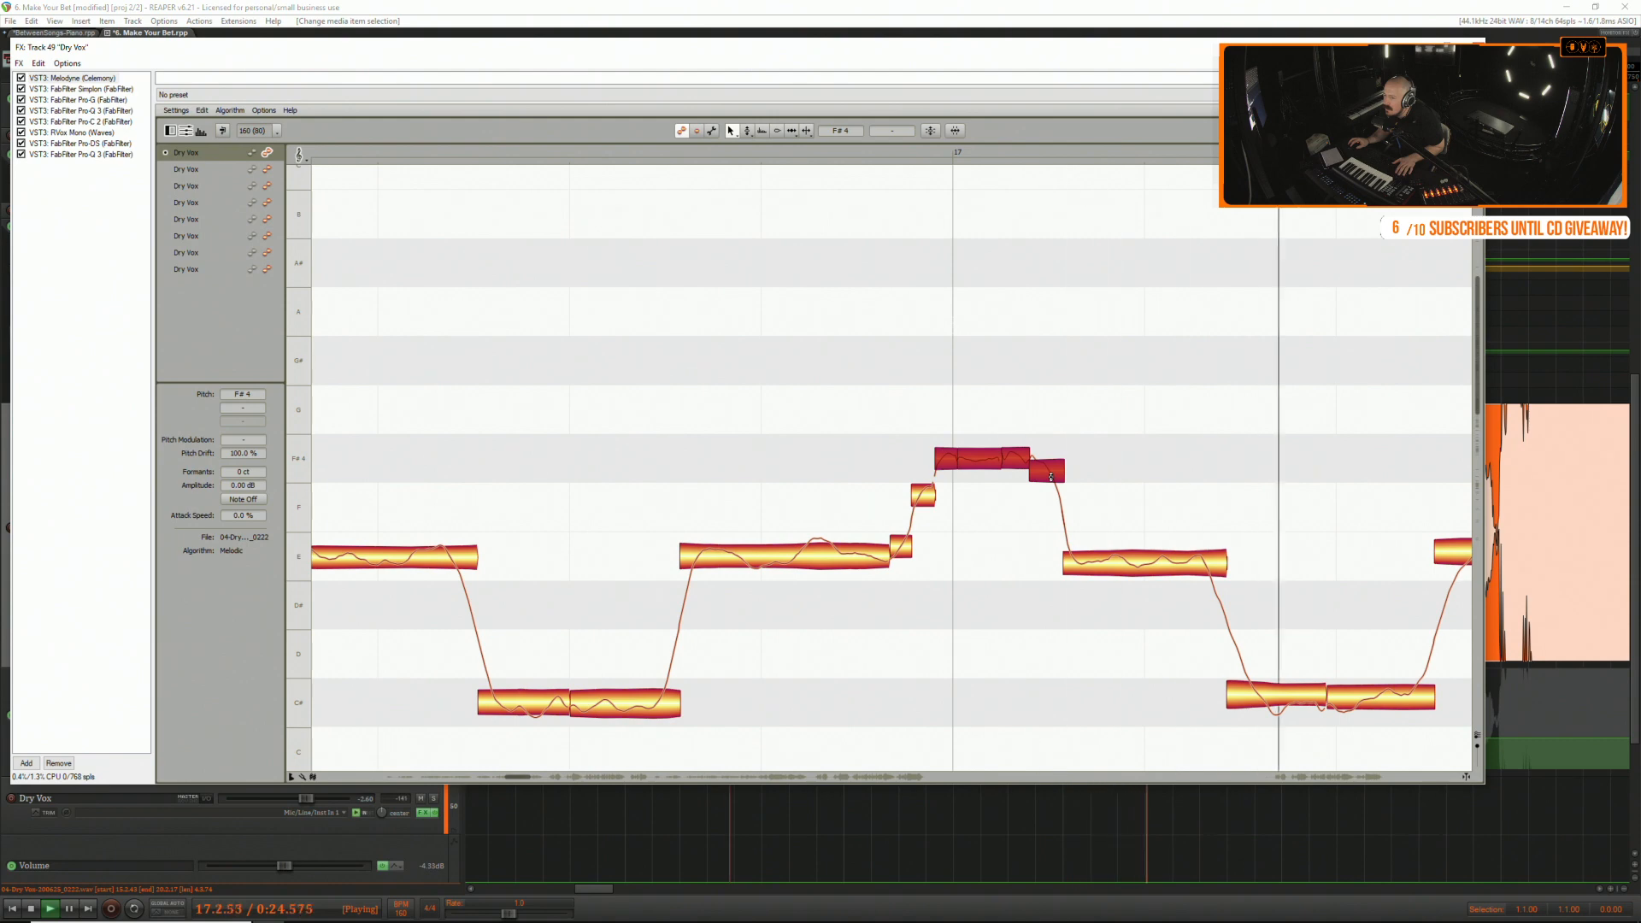
{"action": "left_click", "coordinate": [955, 431]}
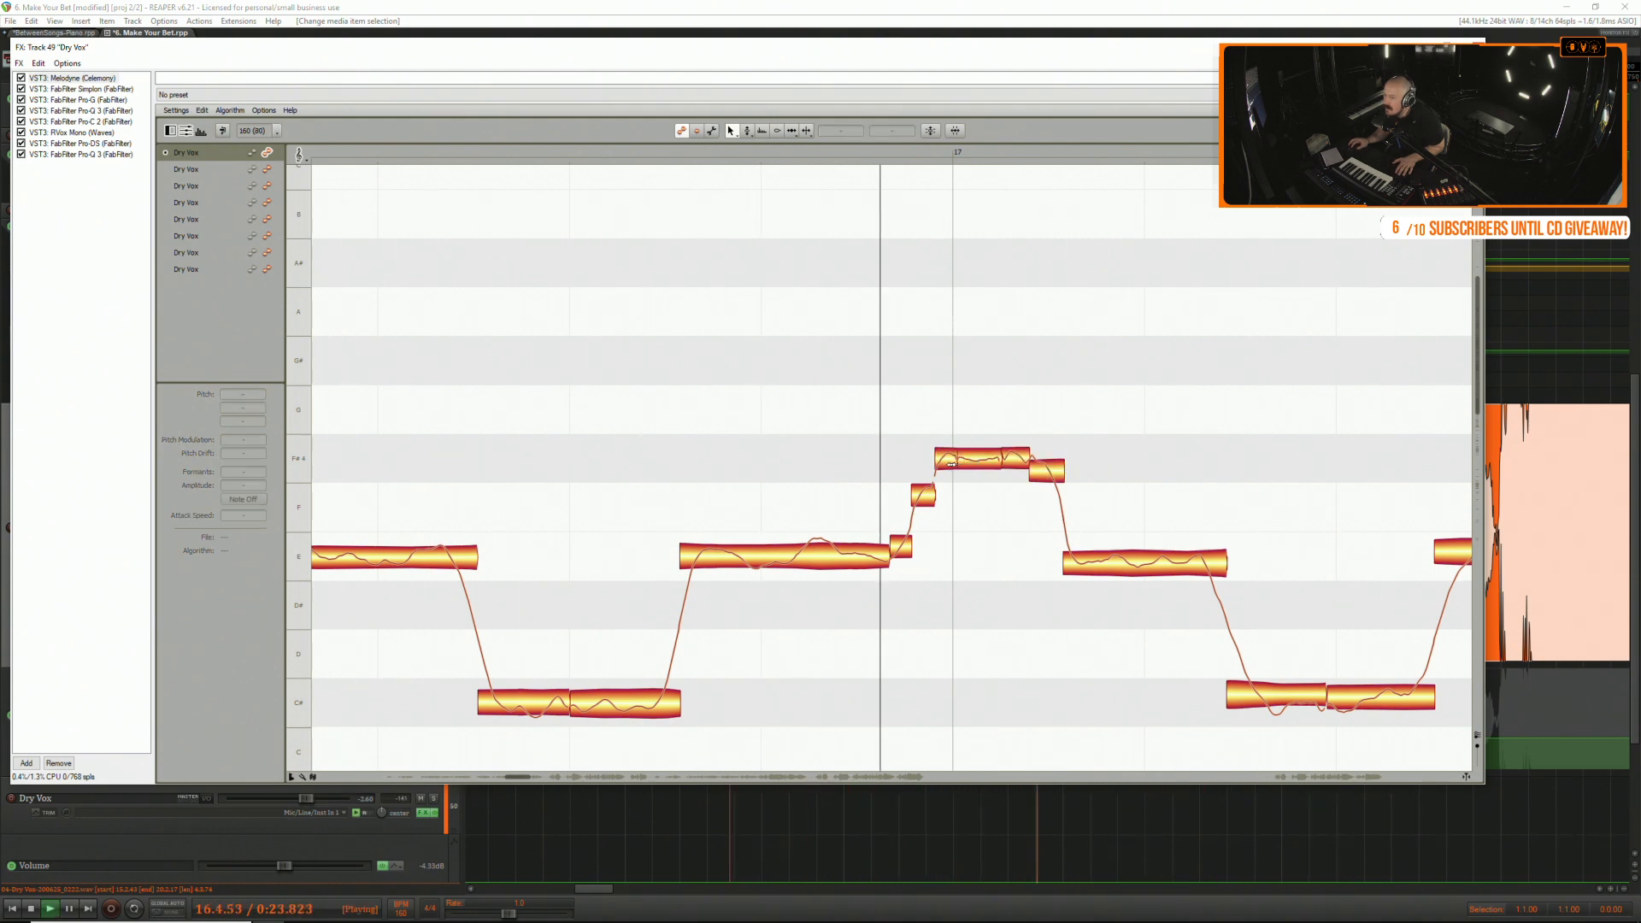
Split off the start of the F#4 note at bar 17, lower it slightly to -18 ct, and play it back.
{"action": "key", "text": "space"}
{"action": "left_click", "coordinate": [945, 464]}
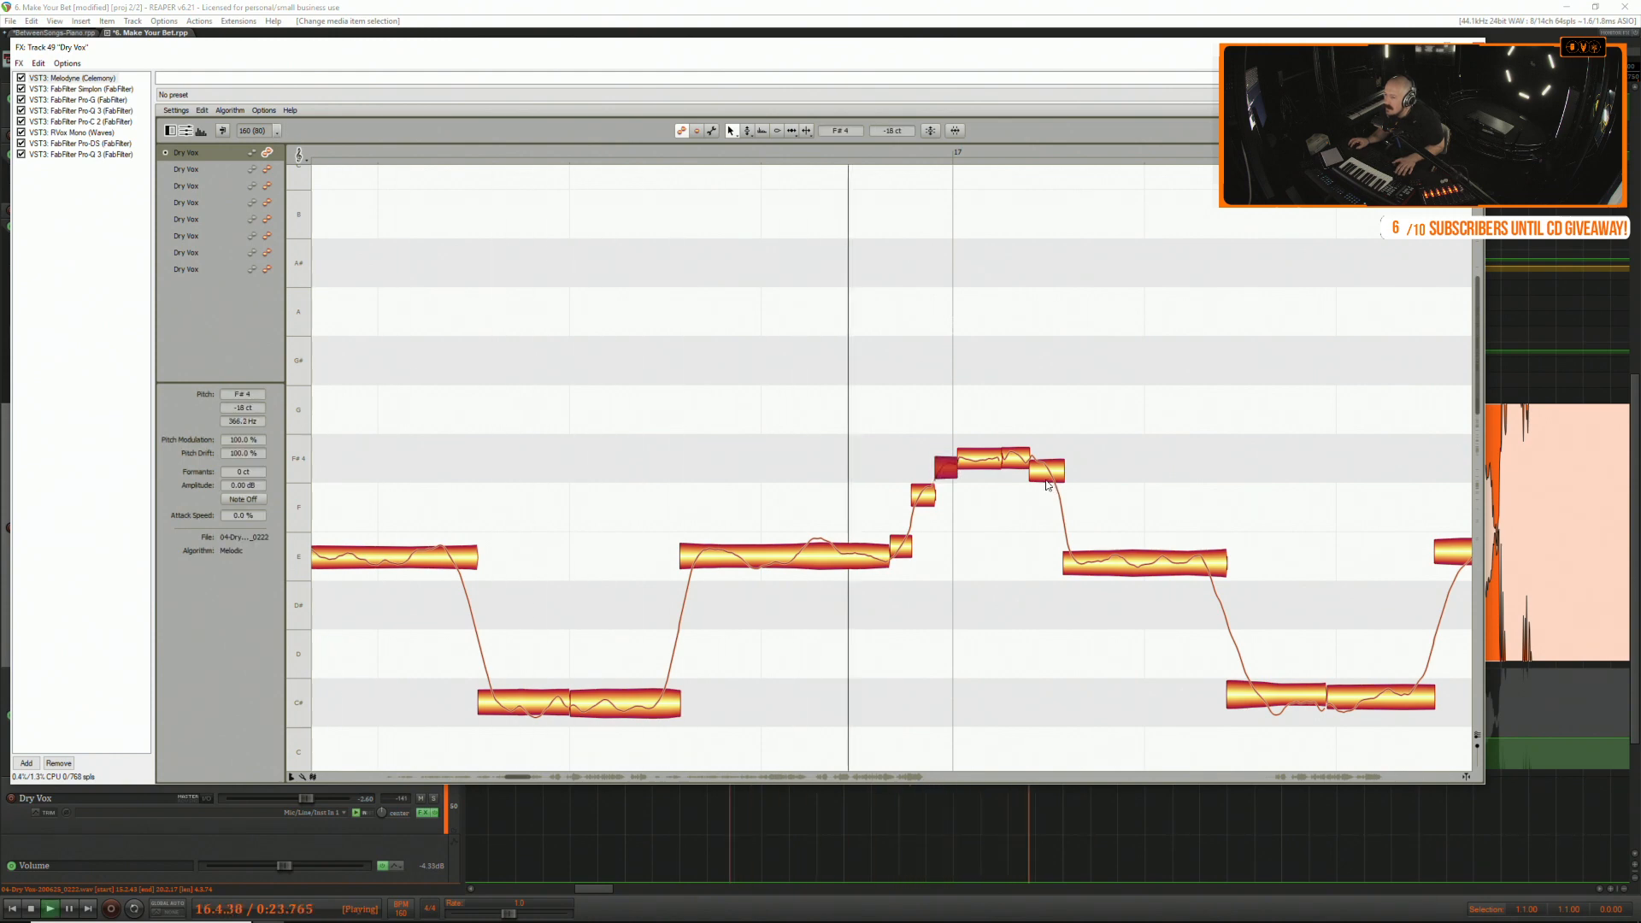
{"action": "key", "text": "space"}
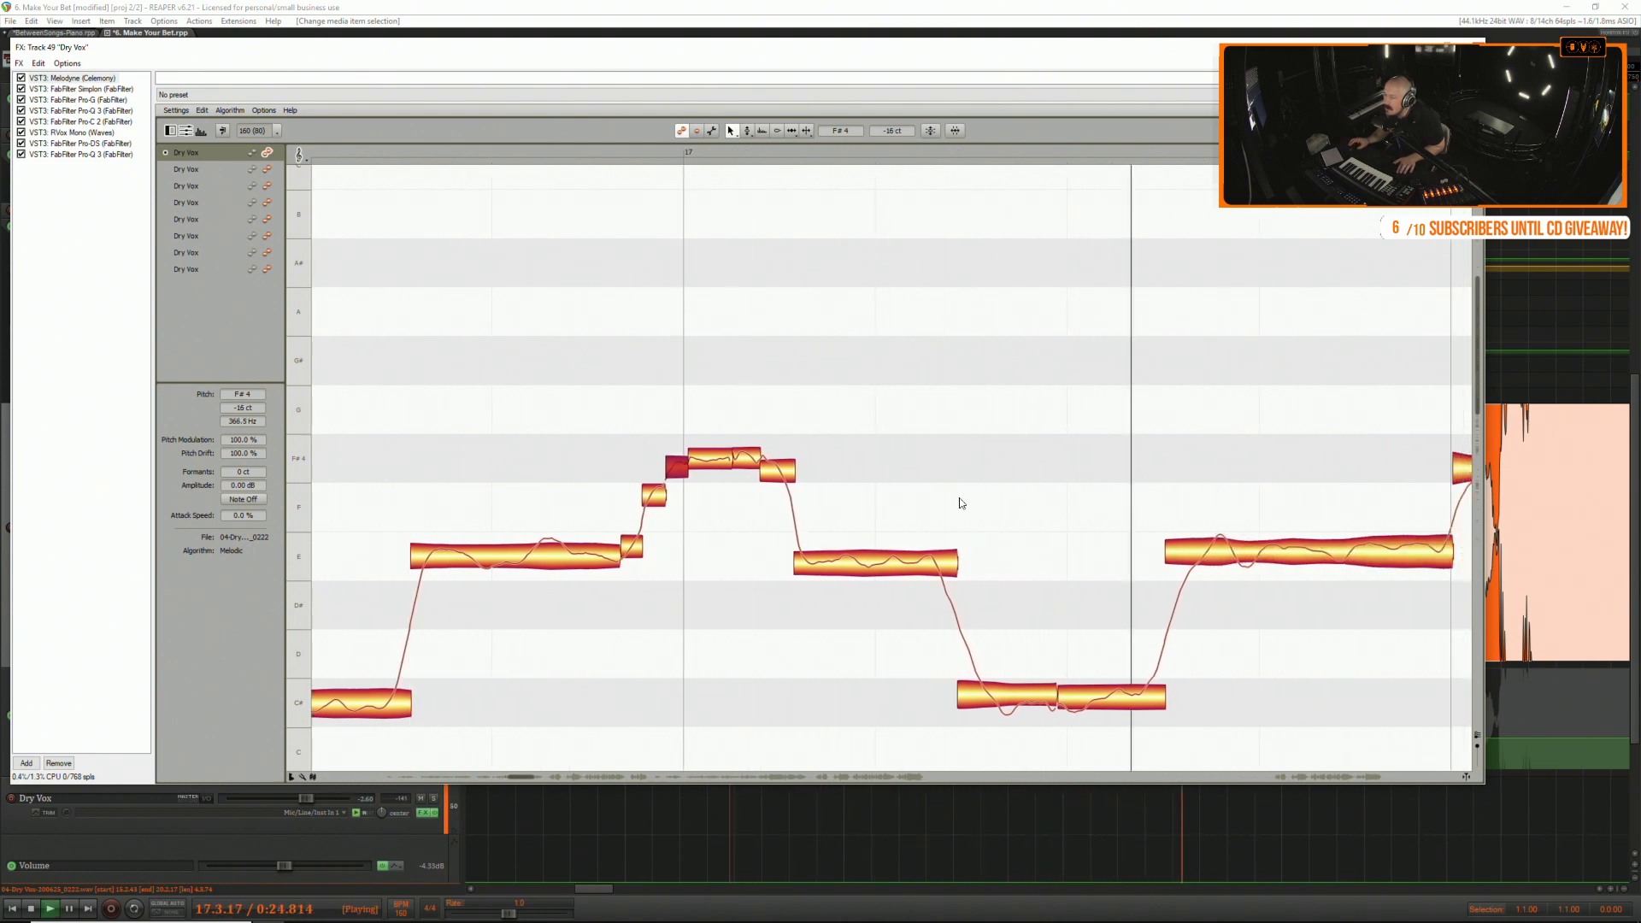
Try splitting off the start of the C#4 note in bar 17 and raising it to D4, and undo it.
{"action": "key", "text": "space"}
{"action": "double_click", "coordinate": [982, 672]}
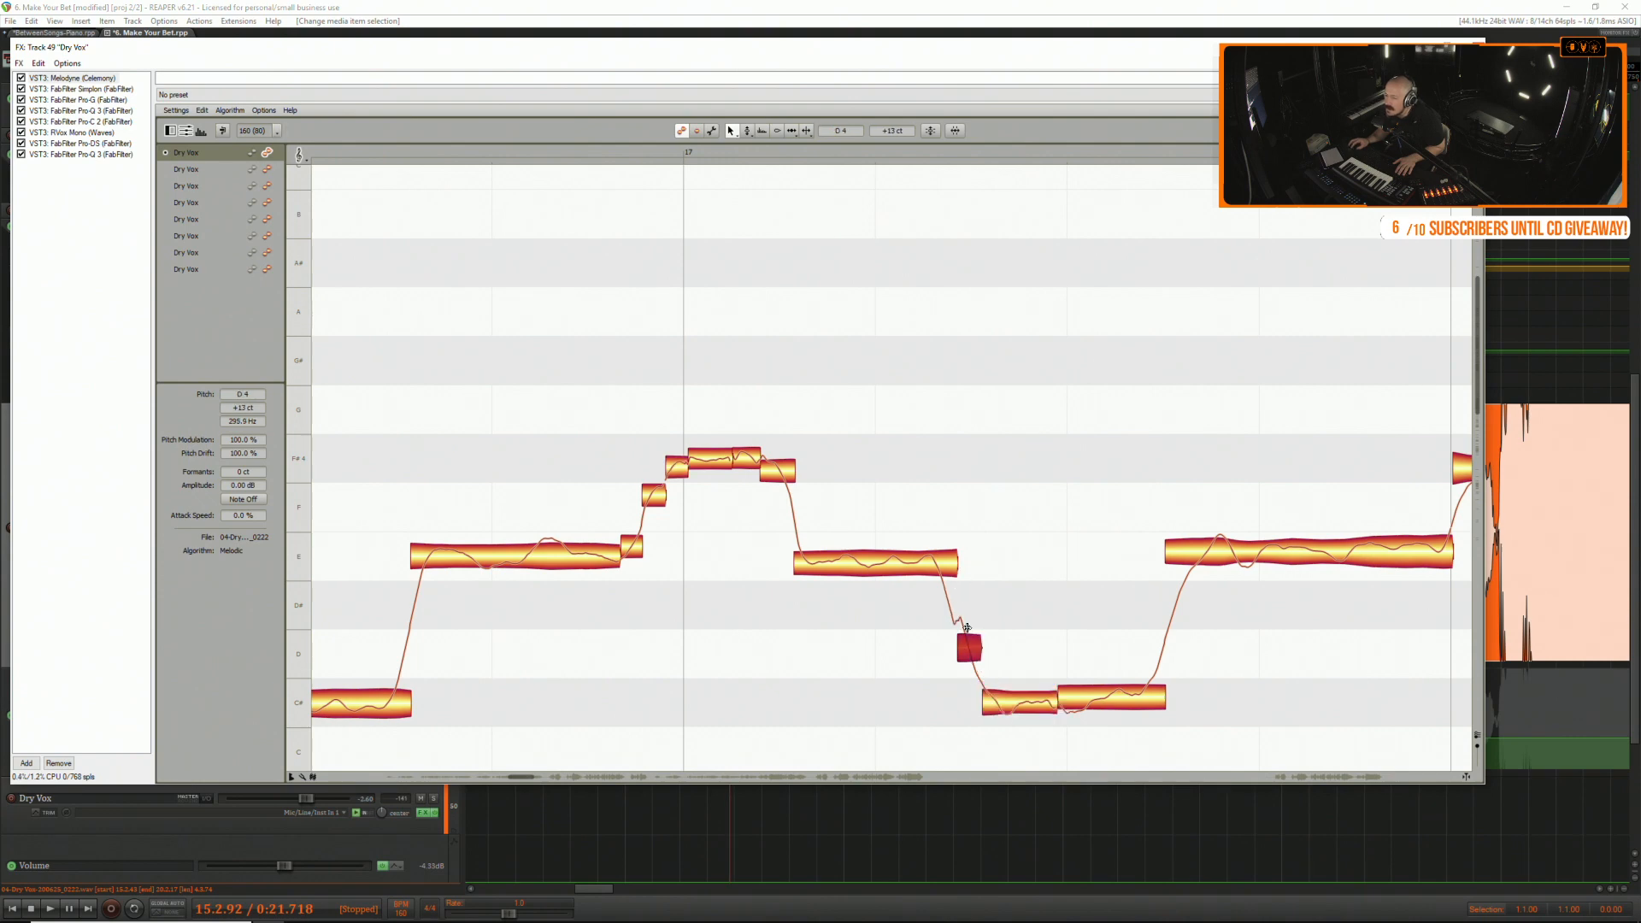
{"action": "left_click", "coordinate": [966, 627]}
{"action": "left_click", "coordinate": [966, 629]}
{"action": "left_click", "coordinate": [966, 629]}
{"action": "left_click", "coordinate": [967, 632]}
{"action": "left_click", "coordinate": [966, 628]}
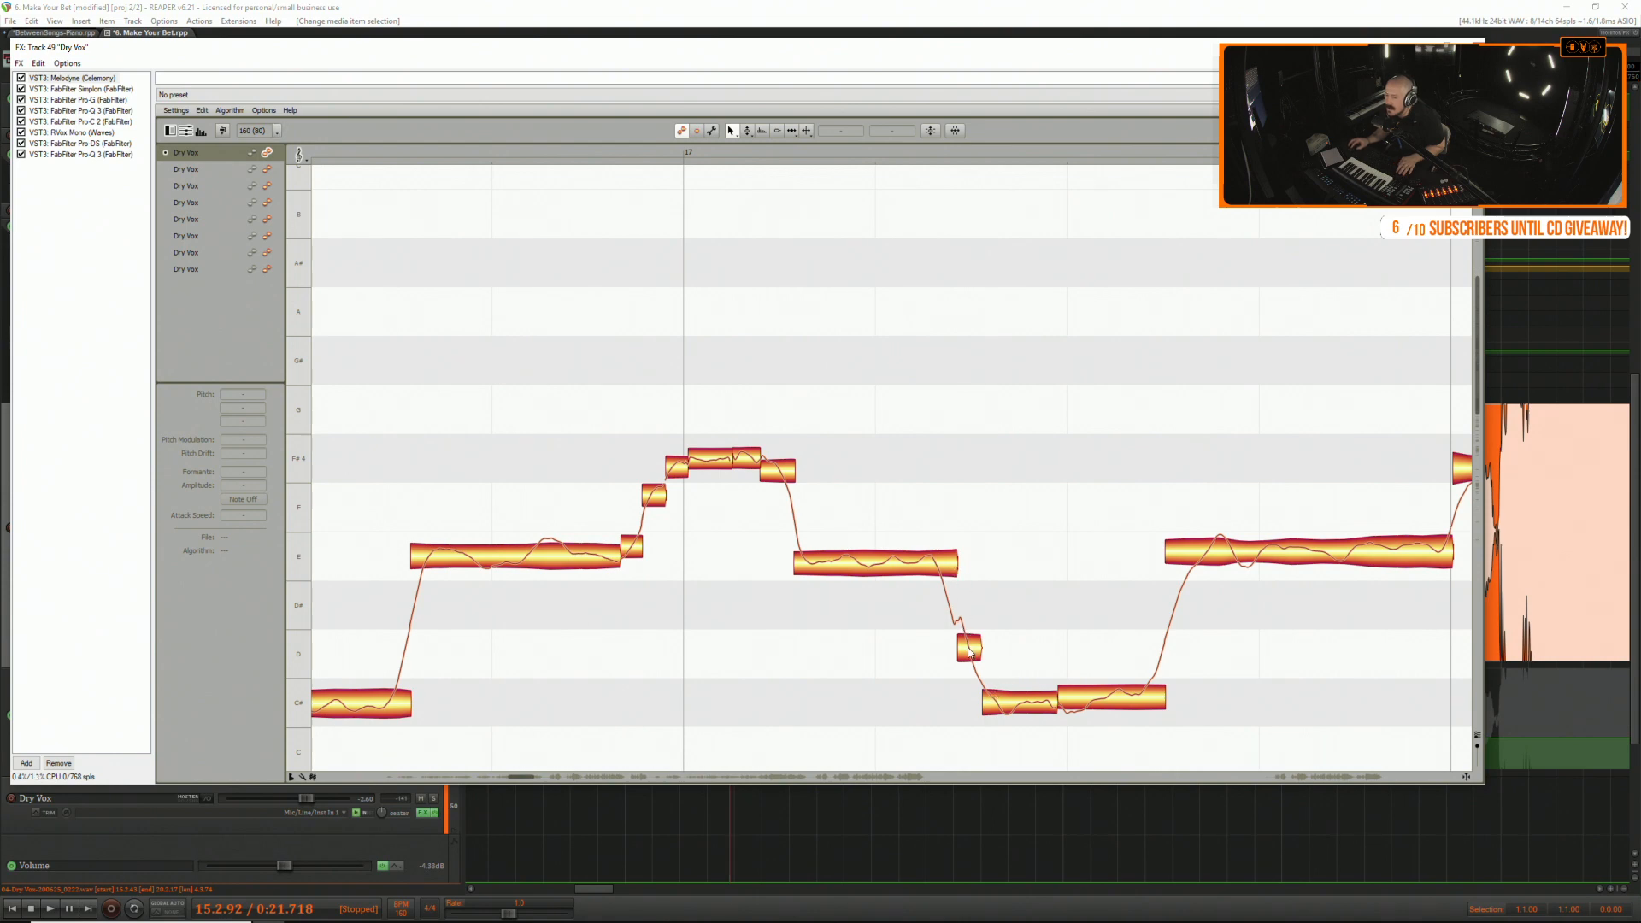
{"action": "key", "text": "ctrl+z"}
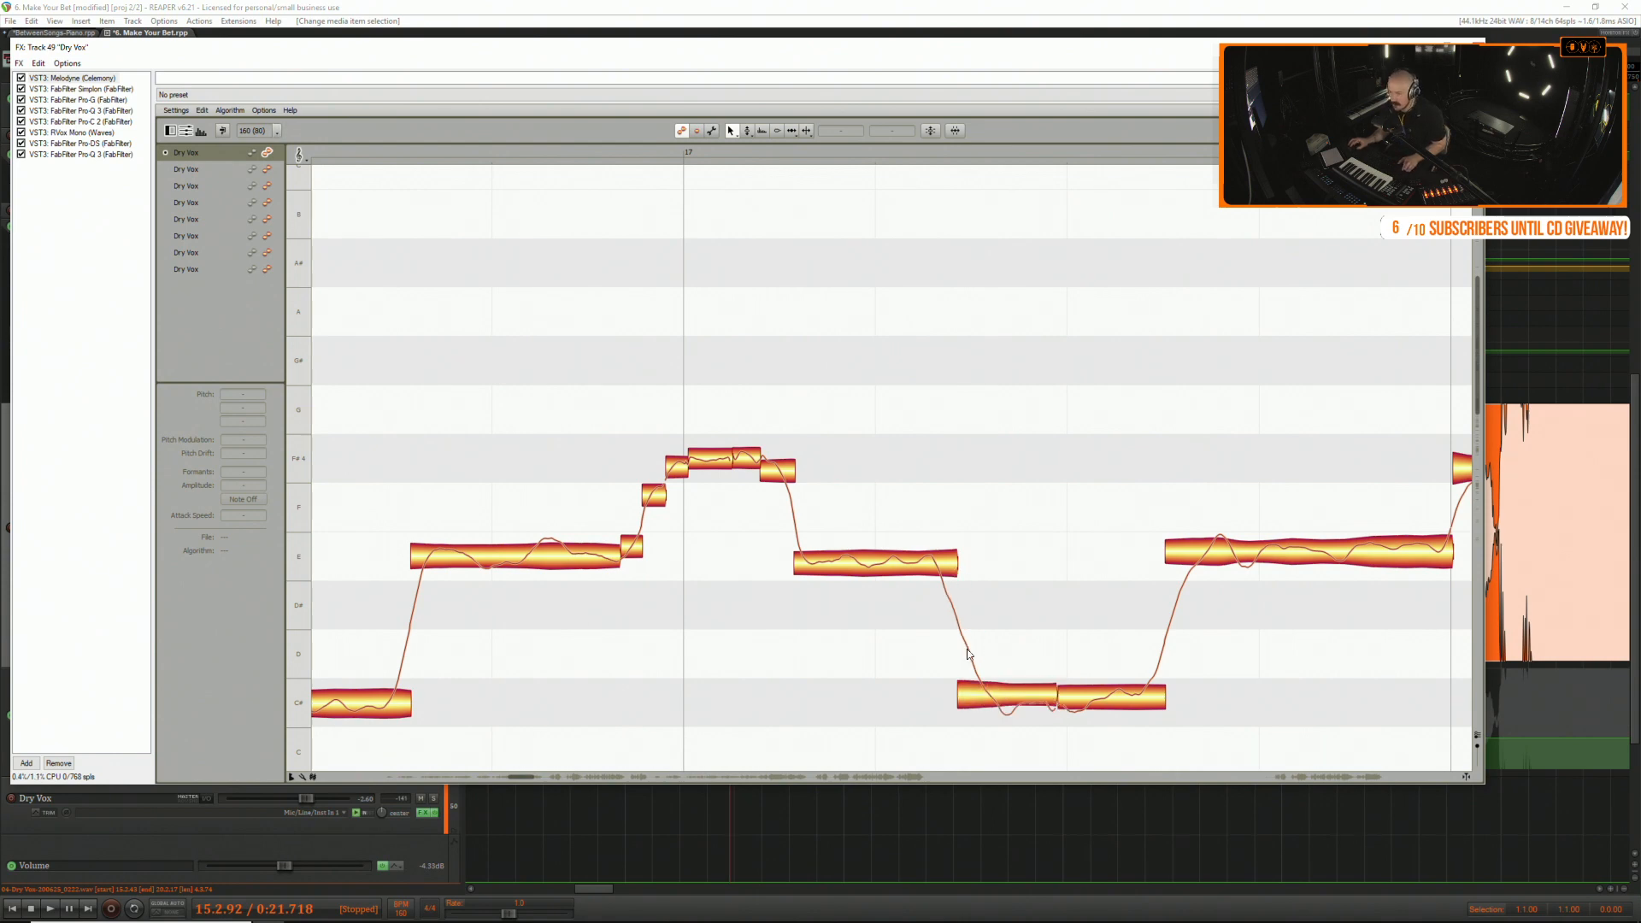
Move the boundary between the E4 note and the following C#4 note in bar 17 later, checking the transition by playback.
{"action": "left_click", "coordinate": [959, 697]}
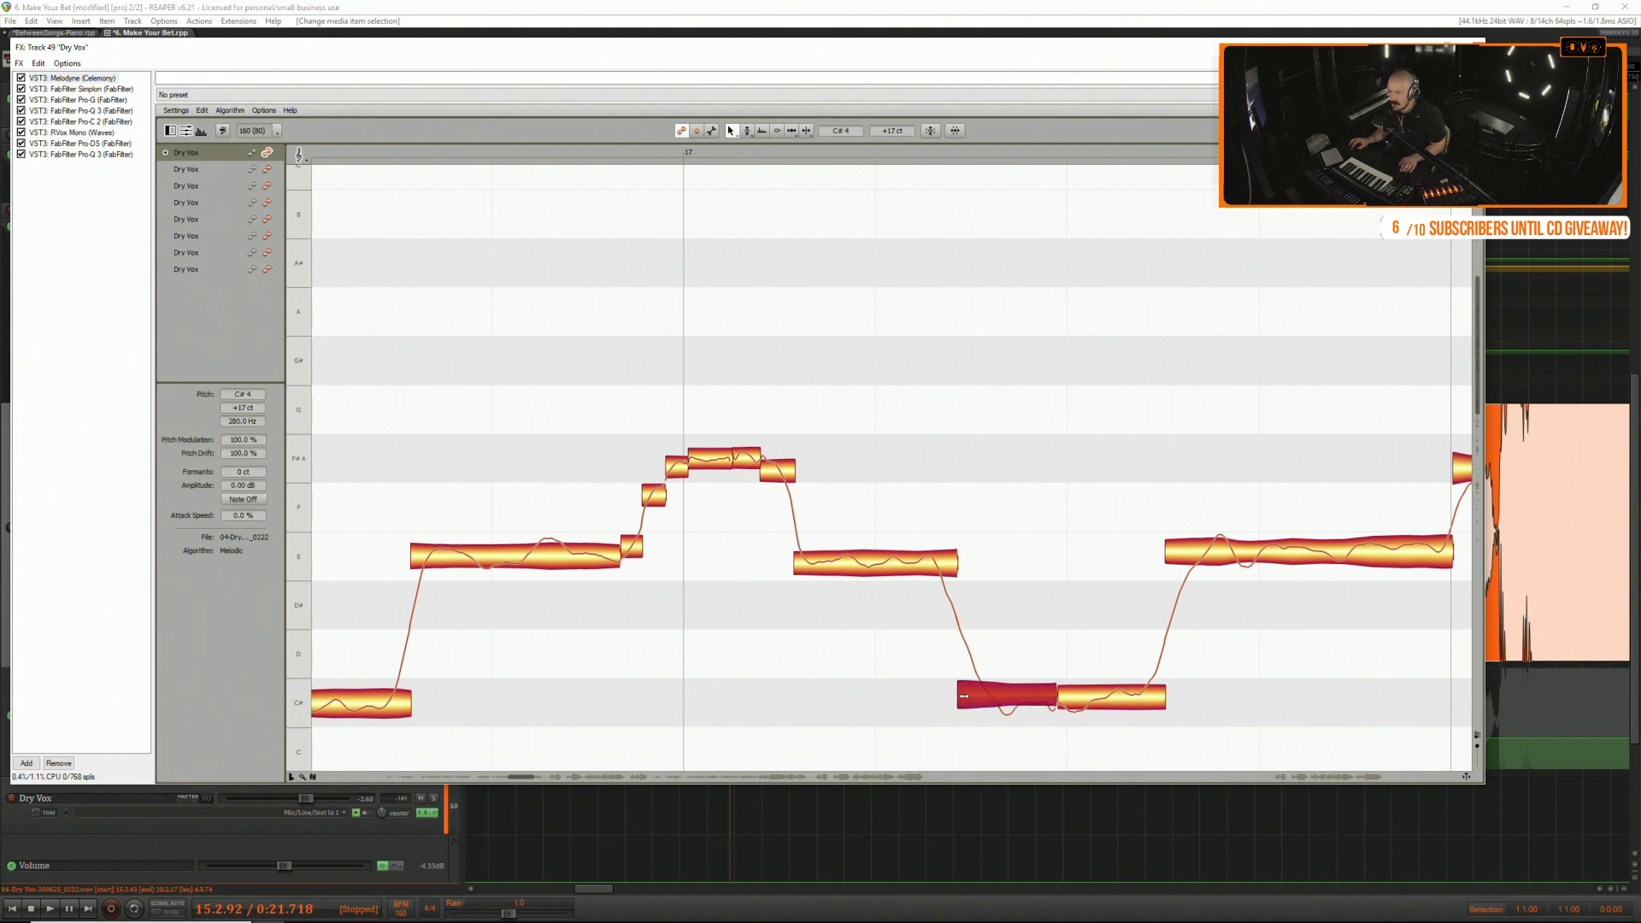
{"action": "left_click_drag", "start_coordinate": [963, 696], "coordinate": [973, 697]}
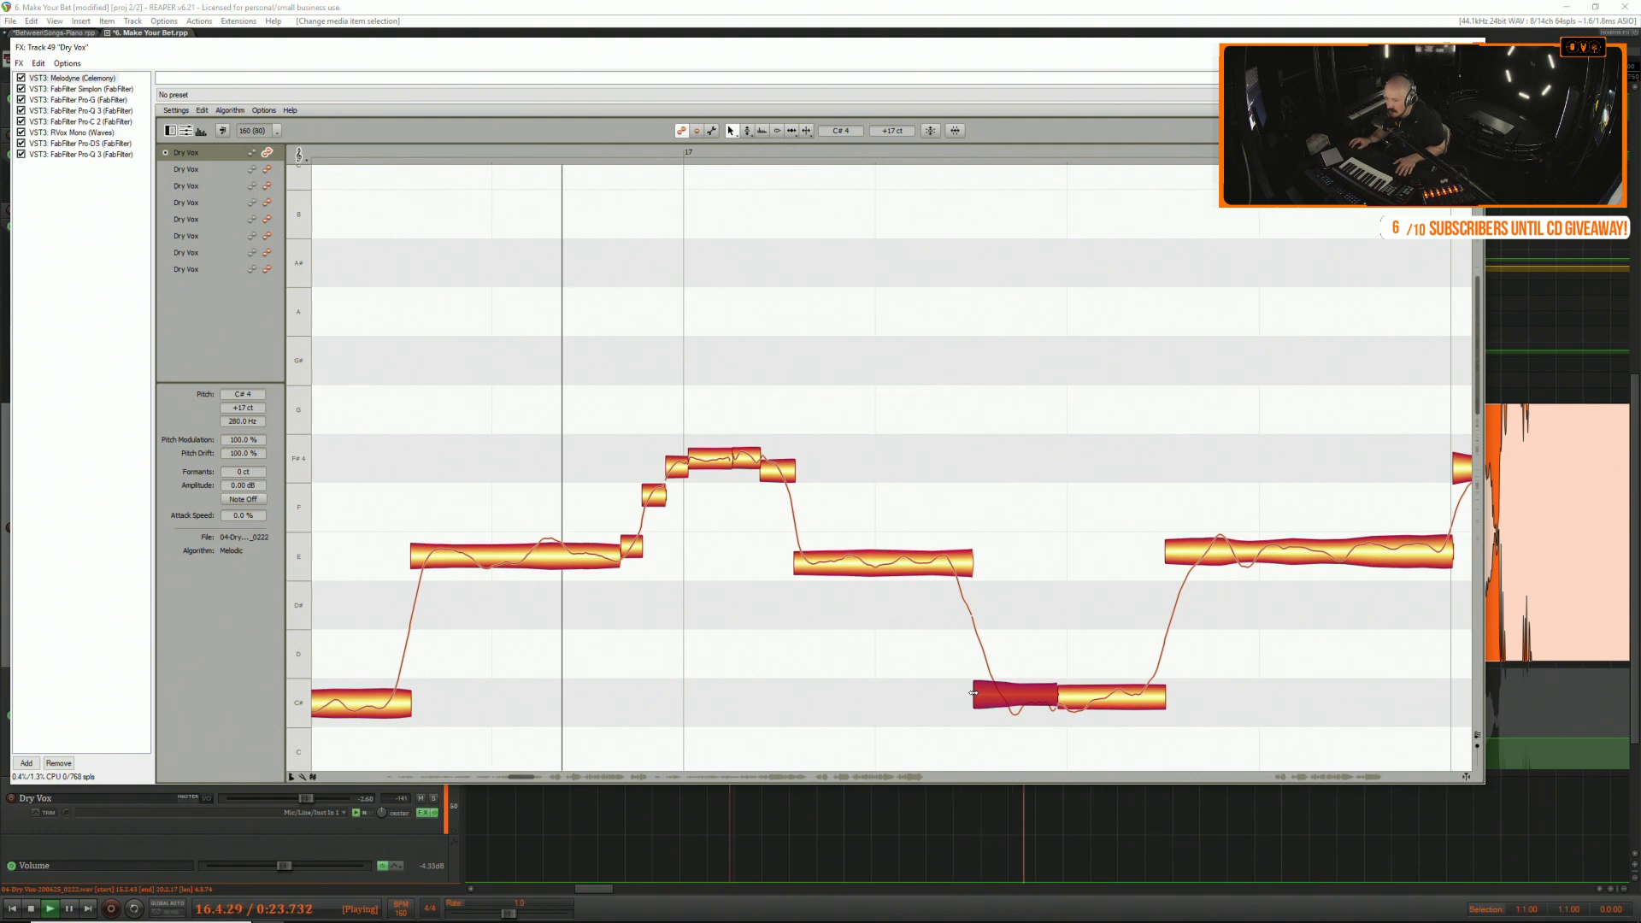
{"action": "key", "text": "space"}
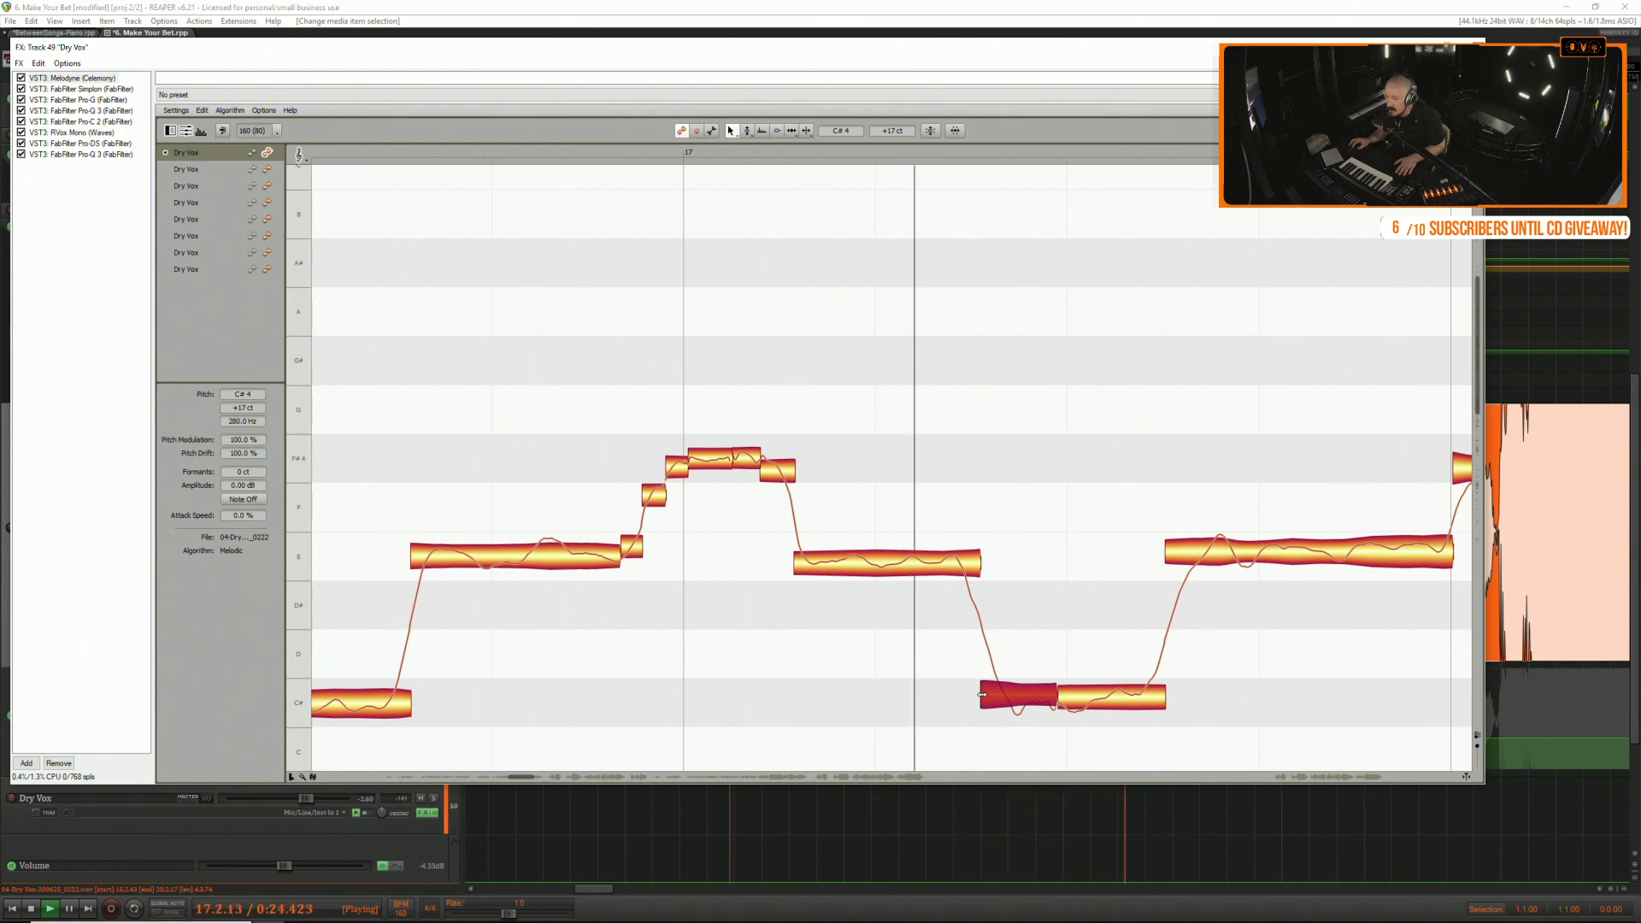
{"action": "key", "text": "space"}
{"action": "left_click_drag", "start_coordinate": [984, 695], "coordinate": [992, 695]}
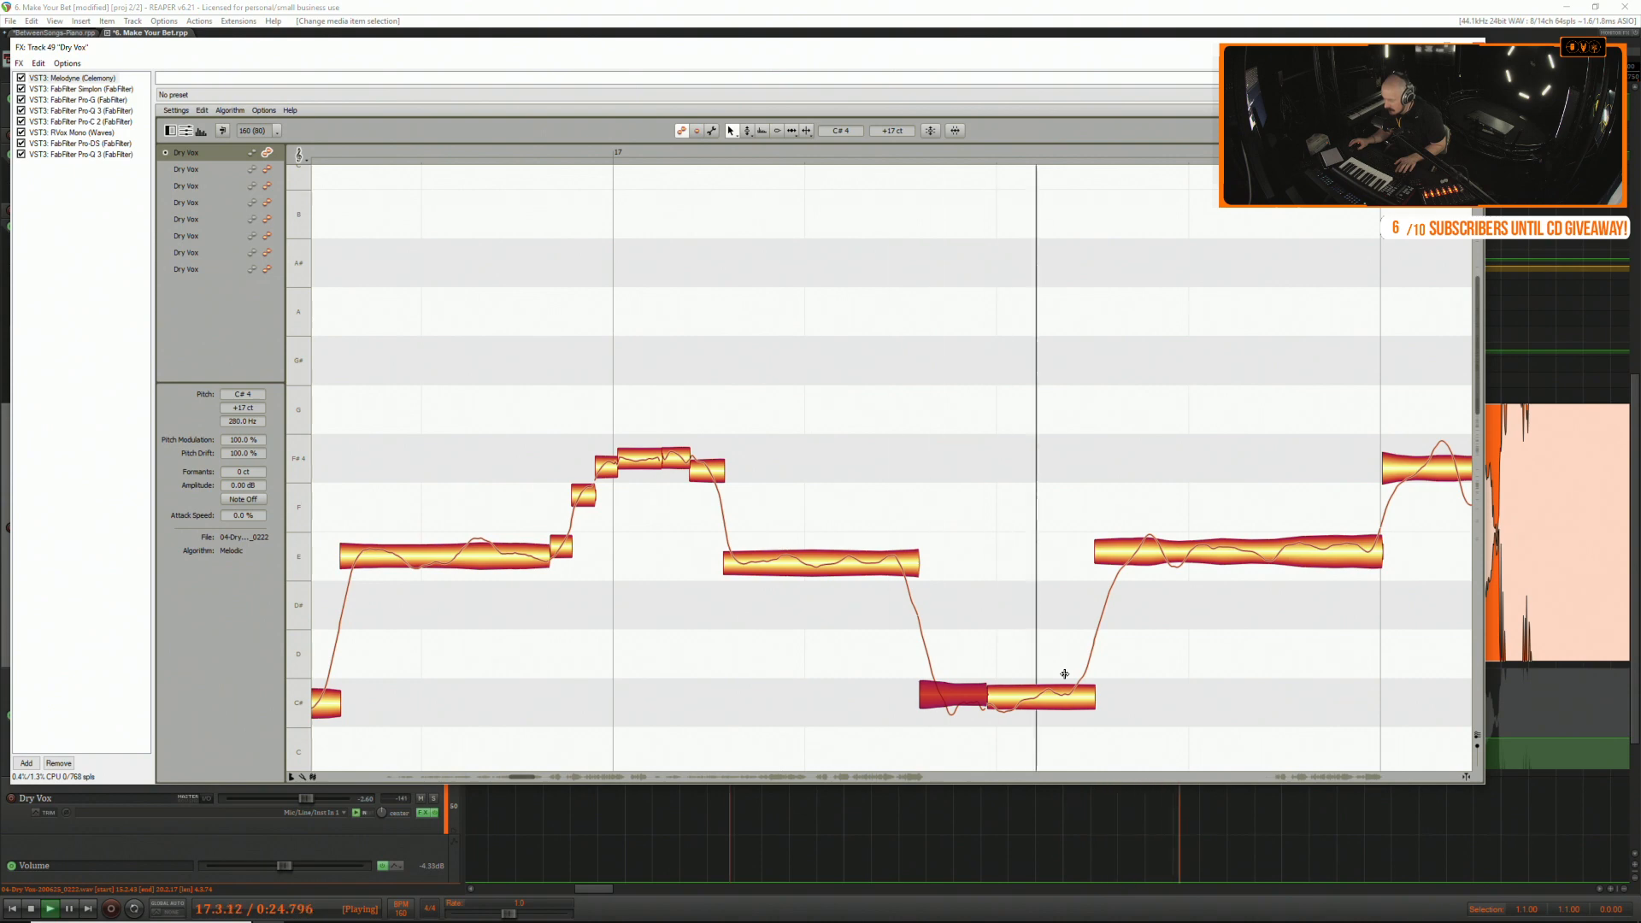
{"action": "key", "text": "space"}
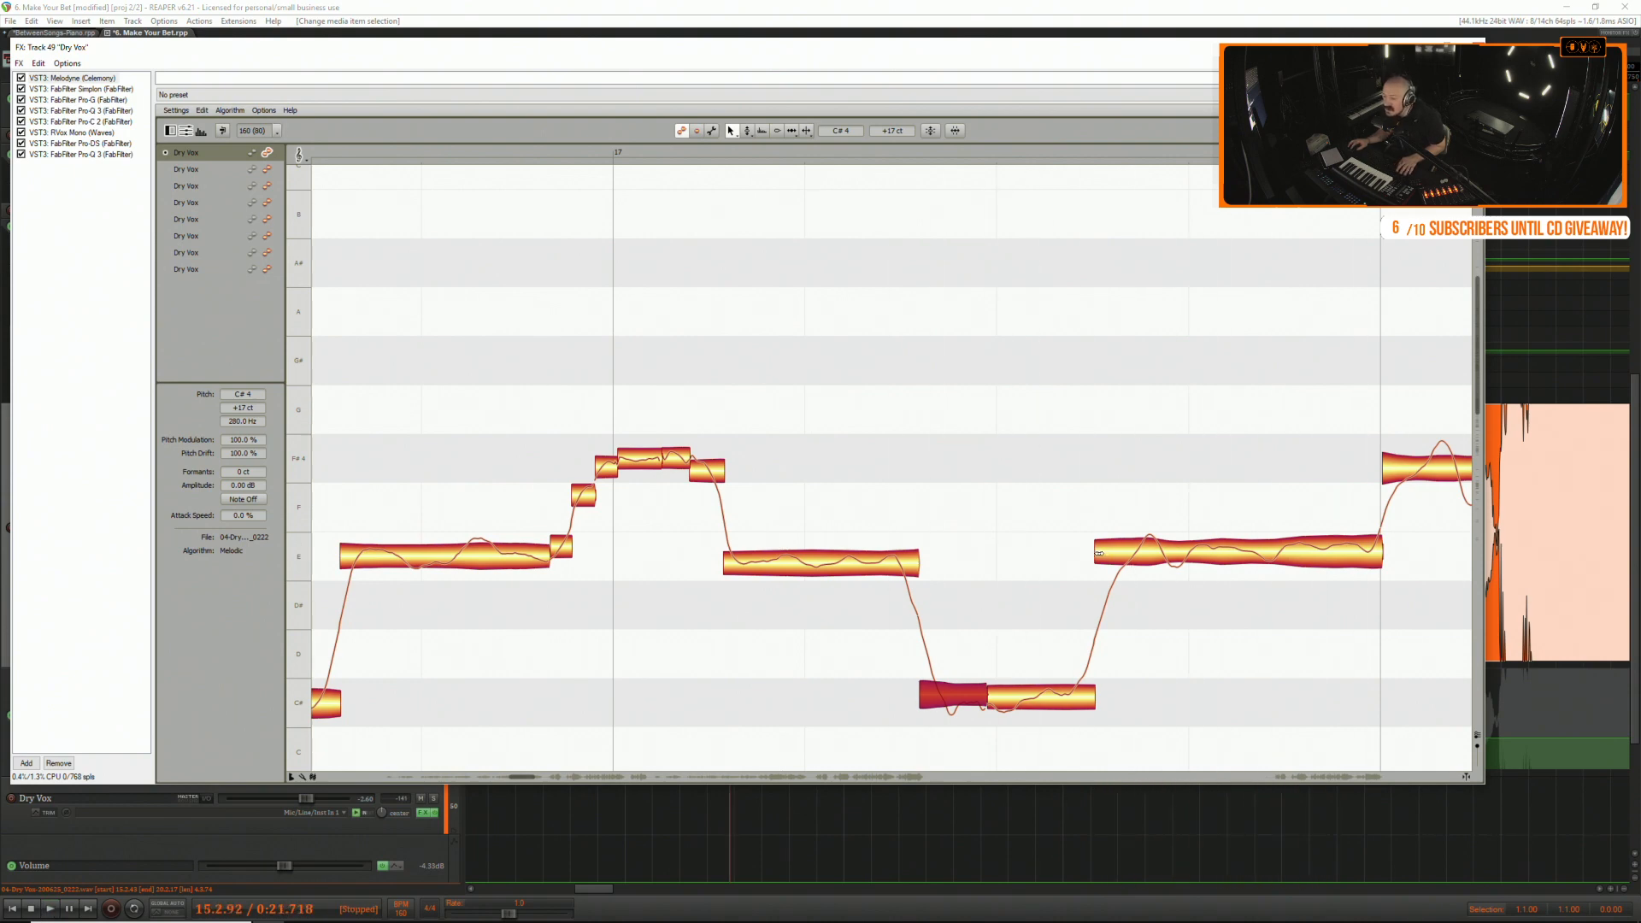
Start the last E4 note of bar 17 slightly later and the C#4 note before it slightly earlier, checking by playback.
{"action": "left_click_drag", "start_coordinate": [1103, 554], "coordinate": [1104, 554]}
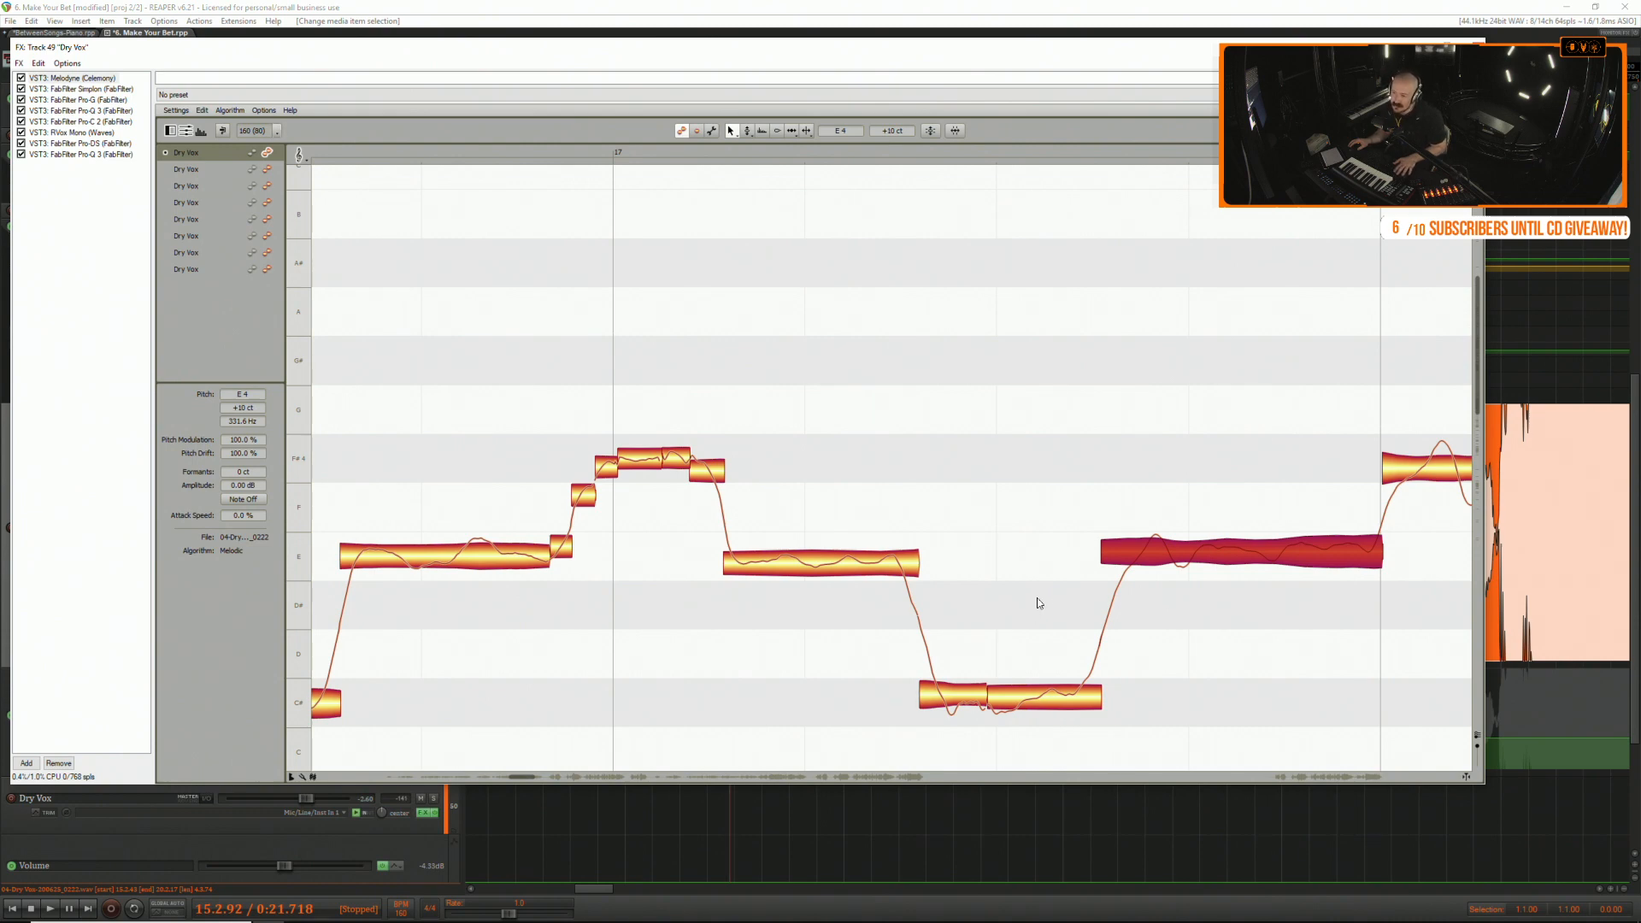
{"action": "scroll", "coordinate": [1038, 600], "scroll_direction": "down", "scroll_amount": 2}
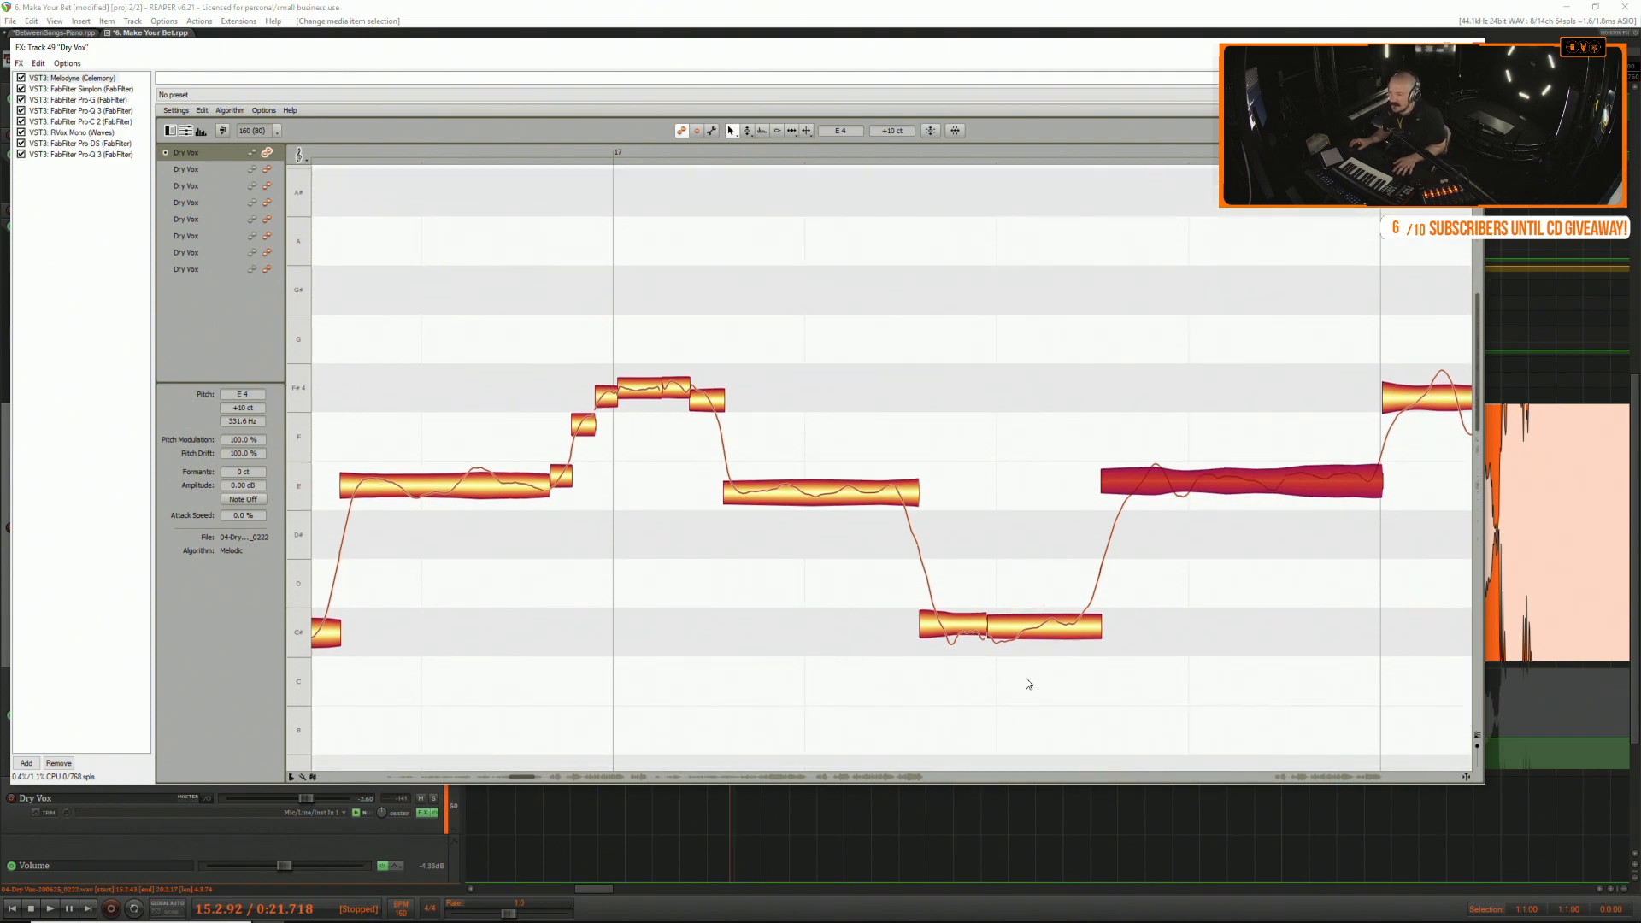
{"action": "scroll", "coordinate": [1028, 683], "scroll_direction": "up", "scroll_amount": 1}
{"action": "scroll", "coordinate": [1034, 671], "scroll_direction": "down", "scroll_amount": 1}
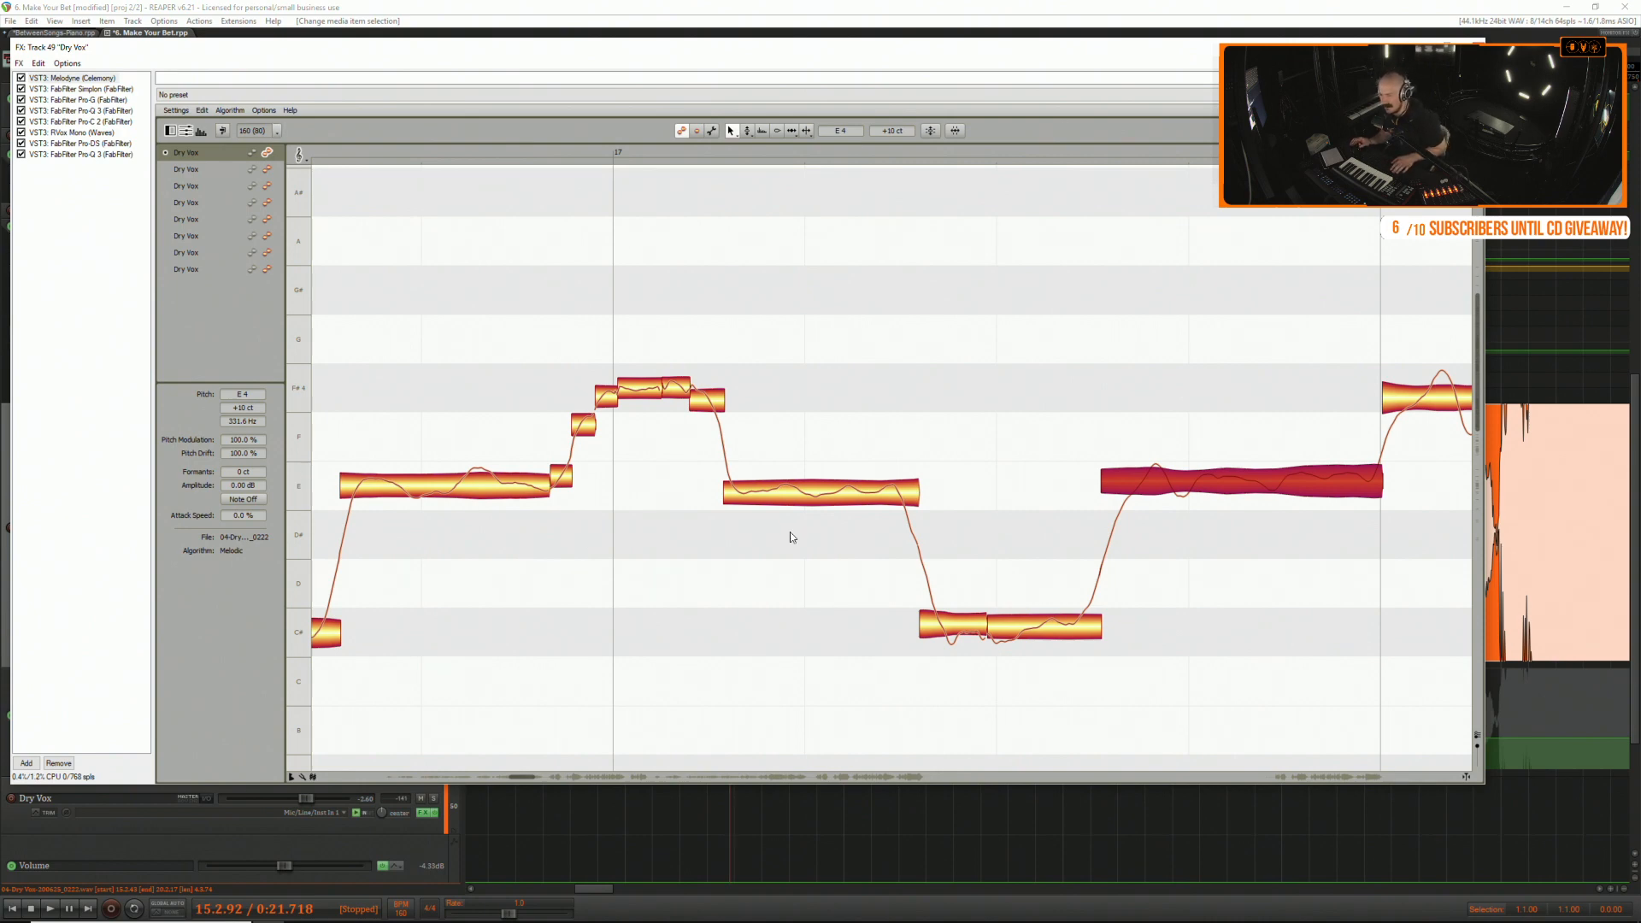
{"action": "key", "text": "space"}
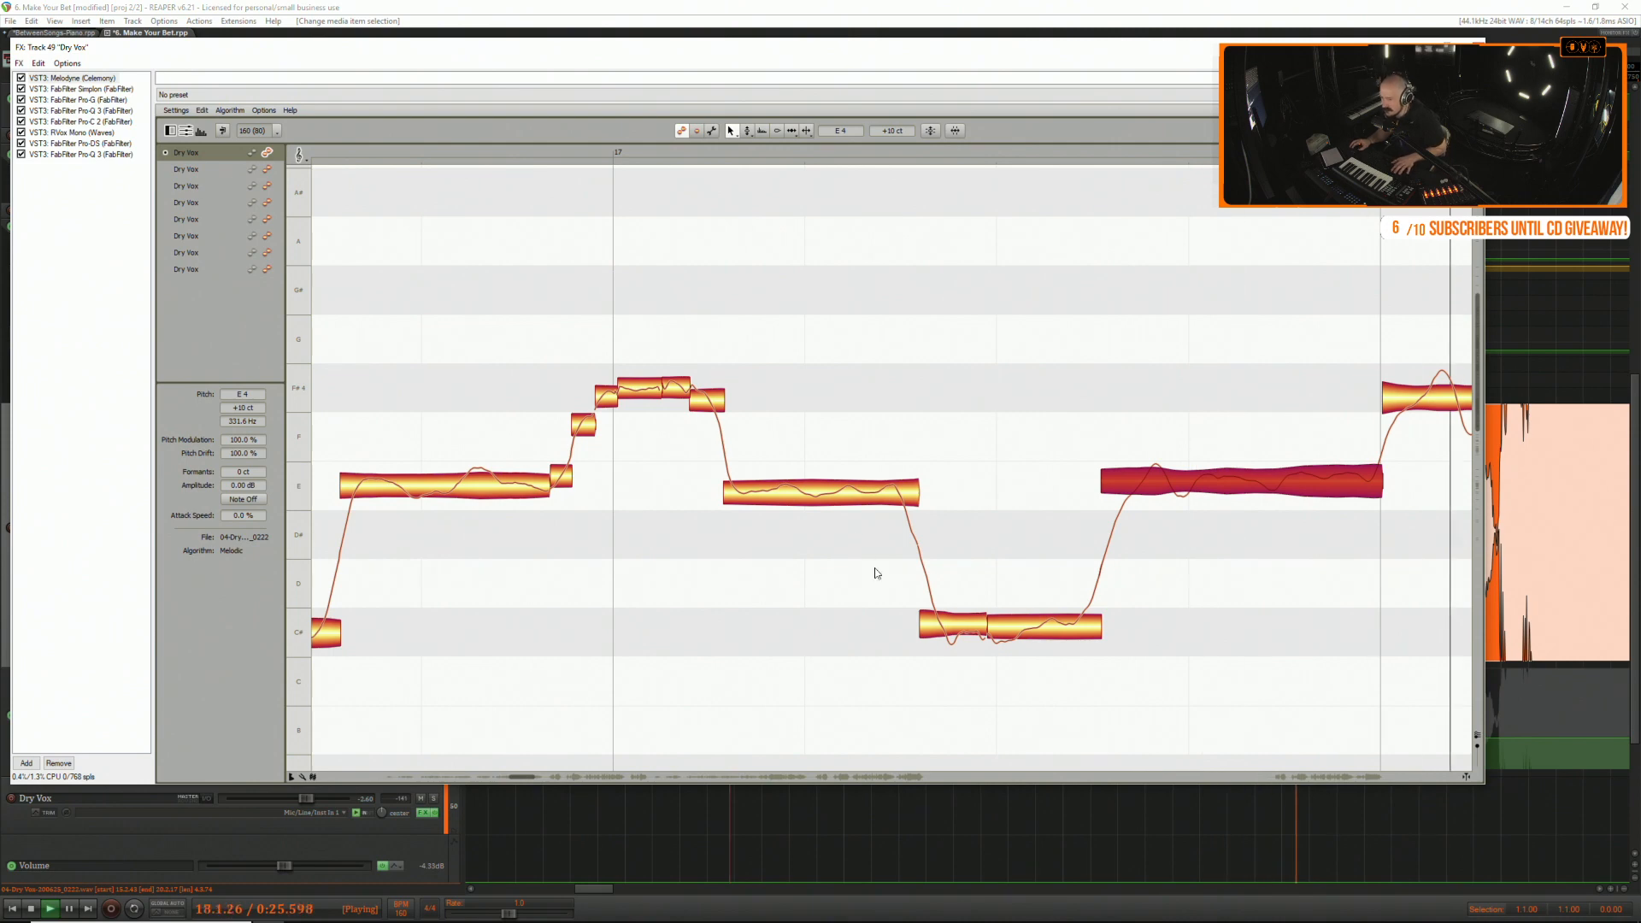
{"action": "key", "text": "space"}
{"action": "left_click_drag", "start_coordinate": [919, 626], "coordinate": [914, 626]}
{"action": "key", "text": "space"}
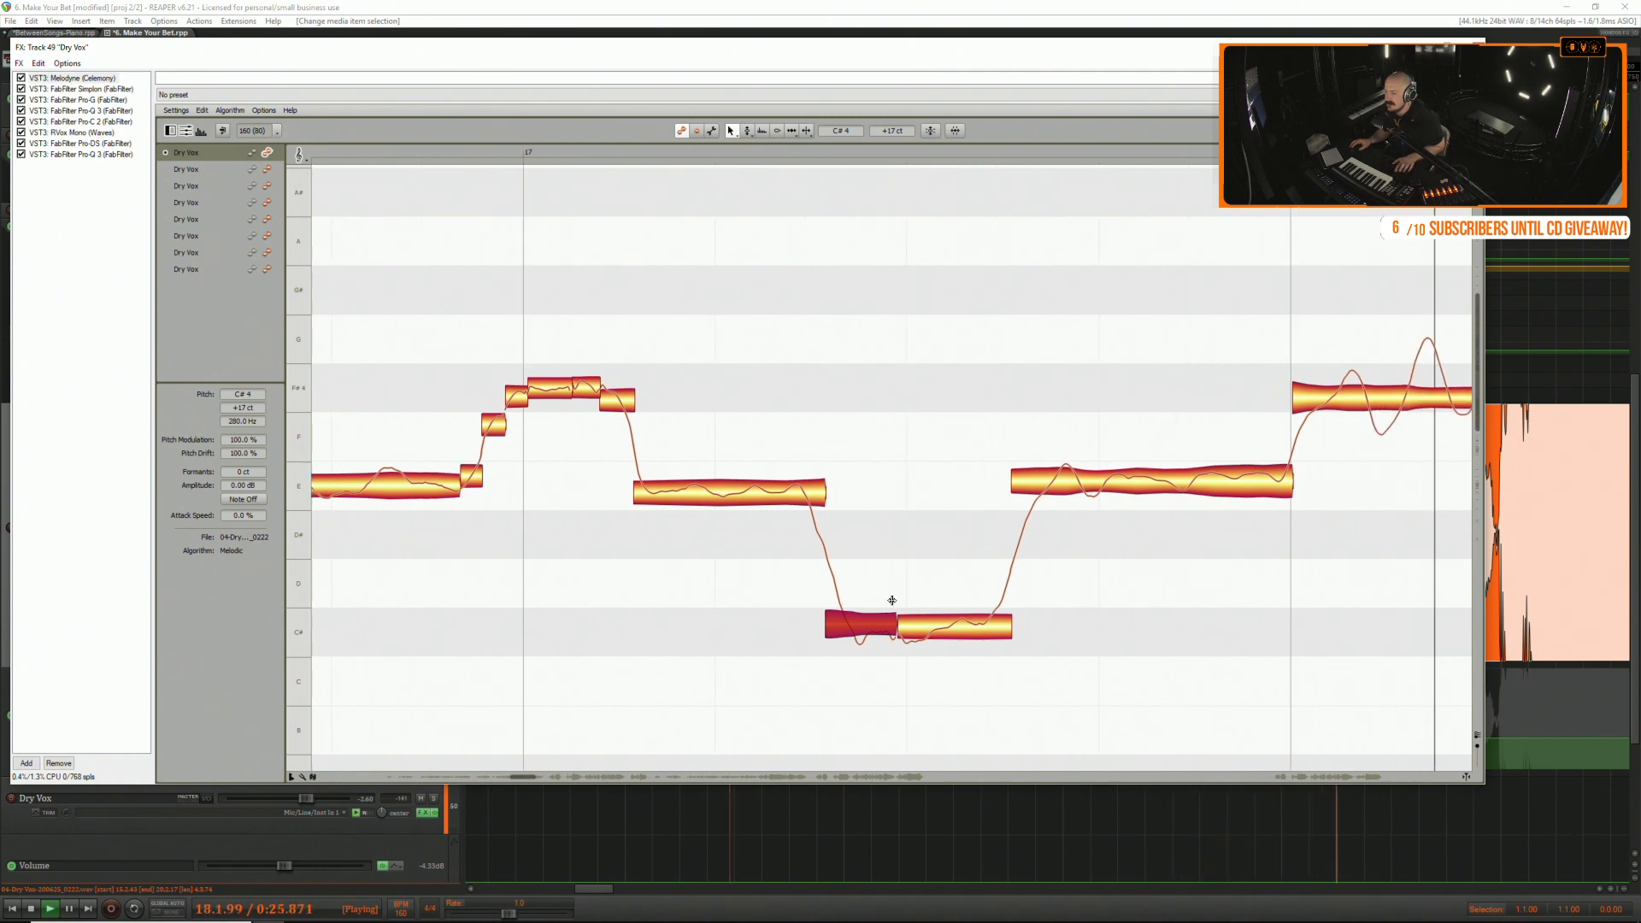
Raise the long F#4 note at bar 18 slightly to -7 ct, reduce its pitch modulation to 66%, and audition it.
{"action": "left_click", "coordinate": [609, 150]}
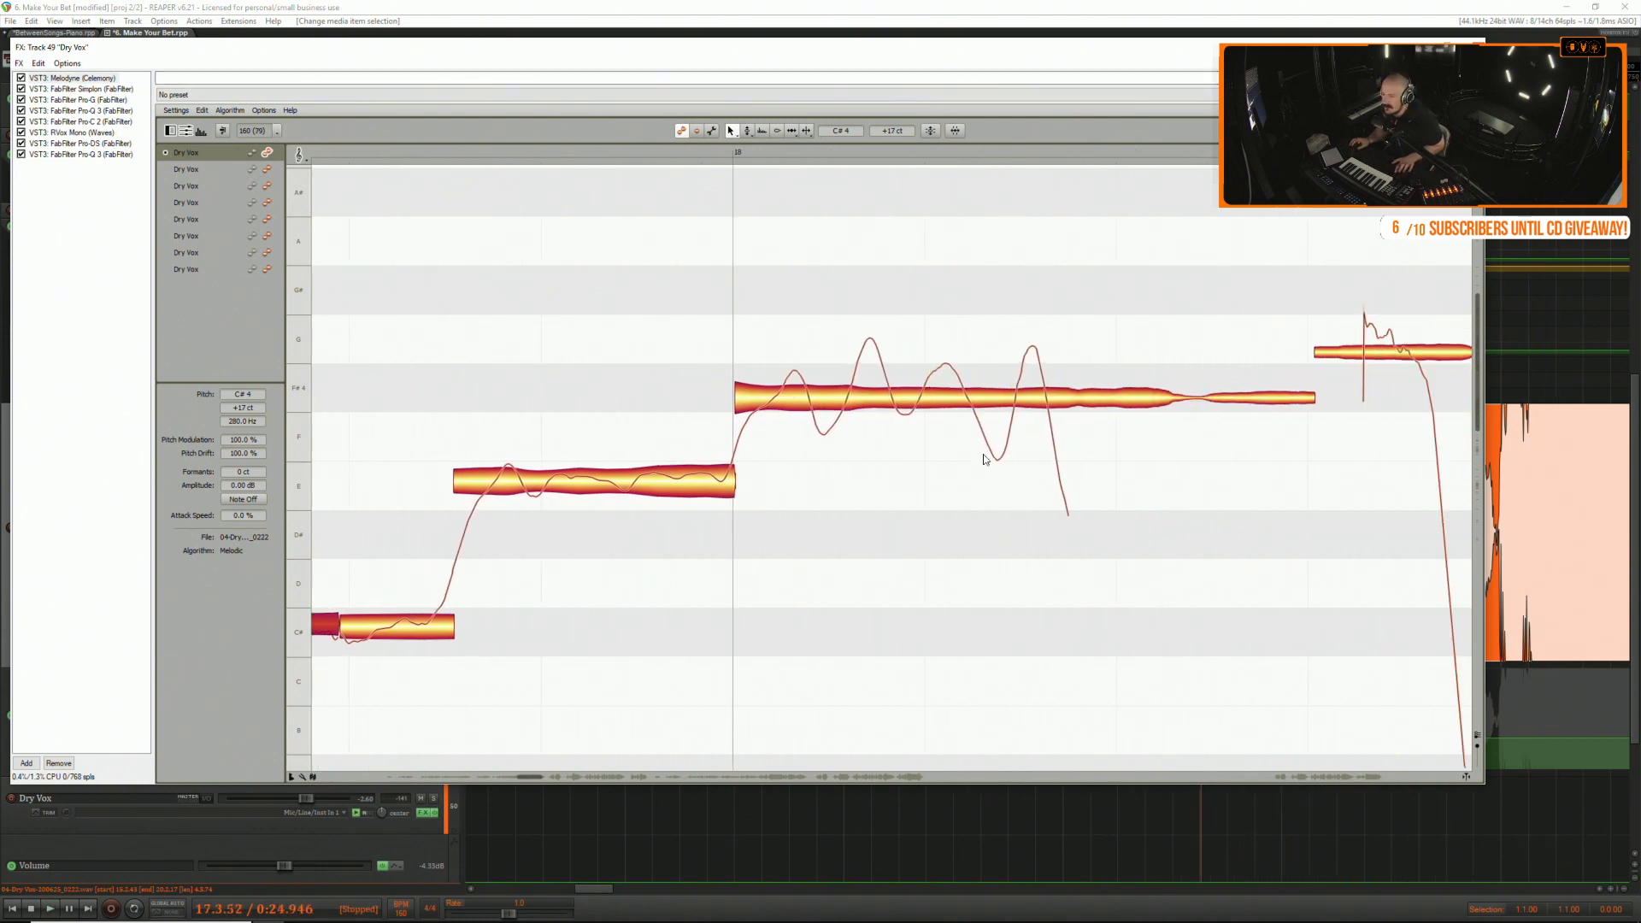
{"action": "key", "text": "space"}
{"action": "left_click", "coordinate": [942, 395]}
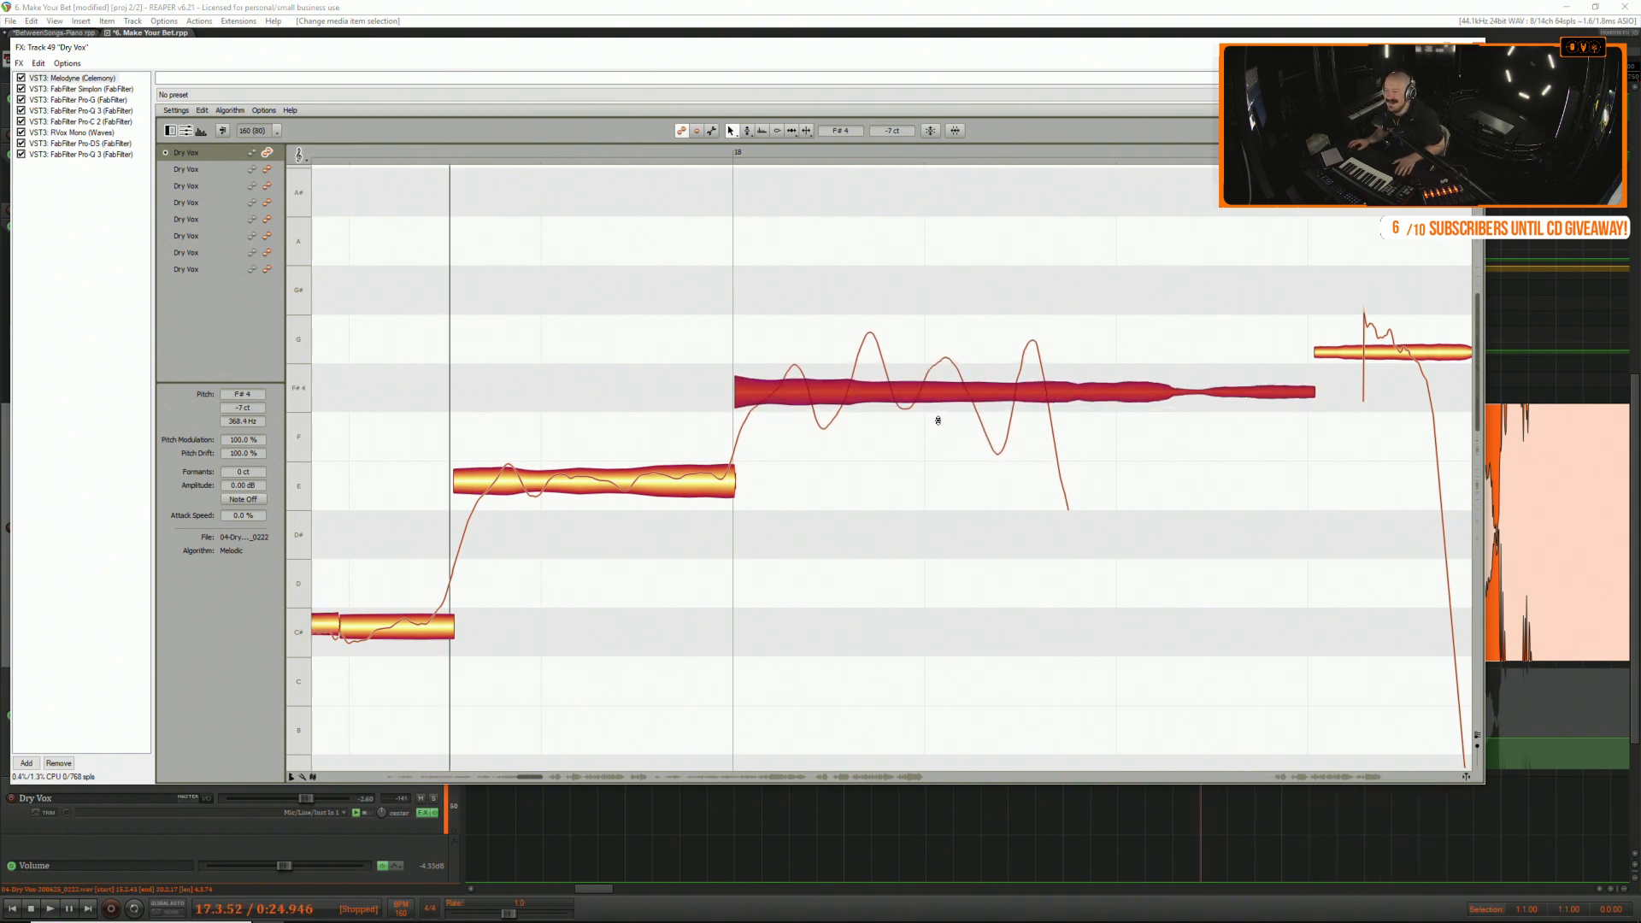
{"action": "right_click", "coordinate": [894, 386]}
{"action": "left_click", "coordinate": [910, 401]}
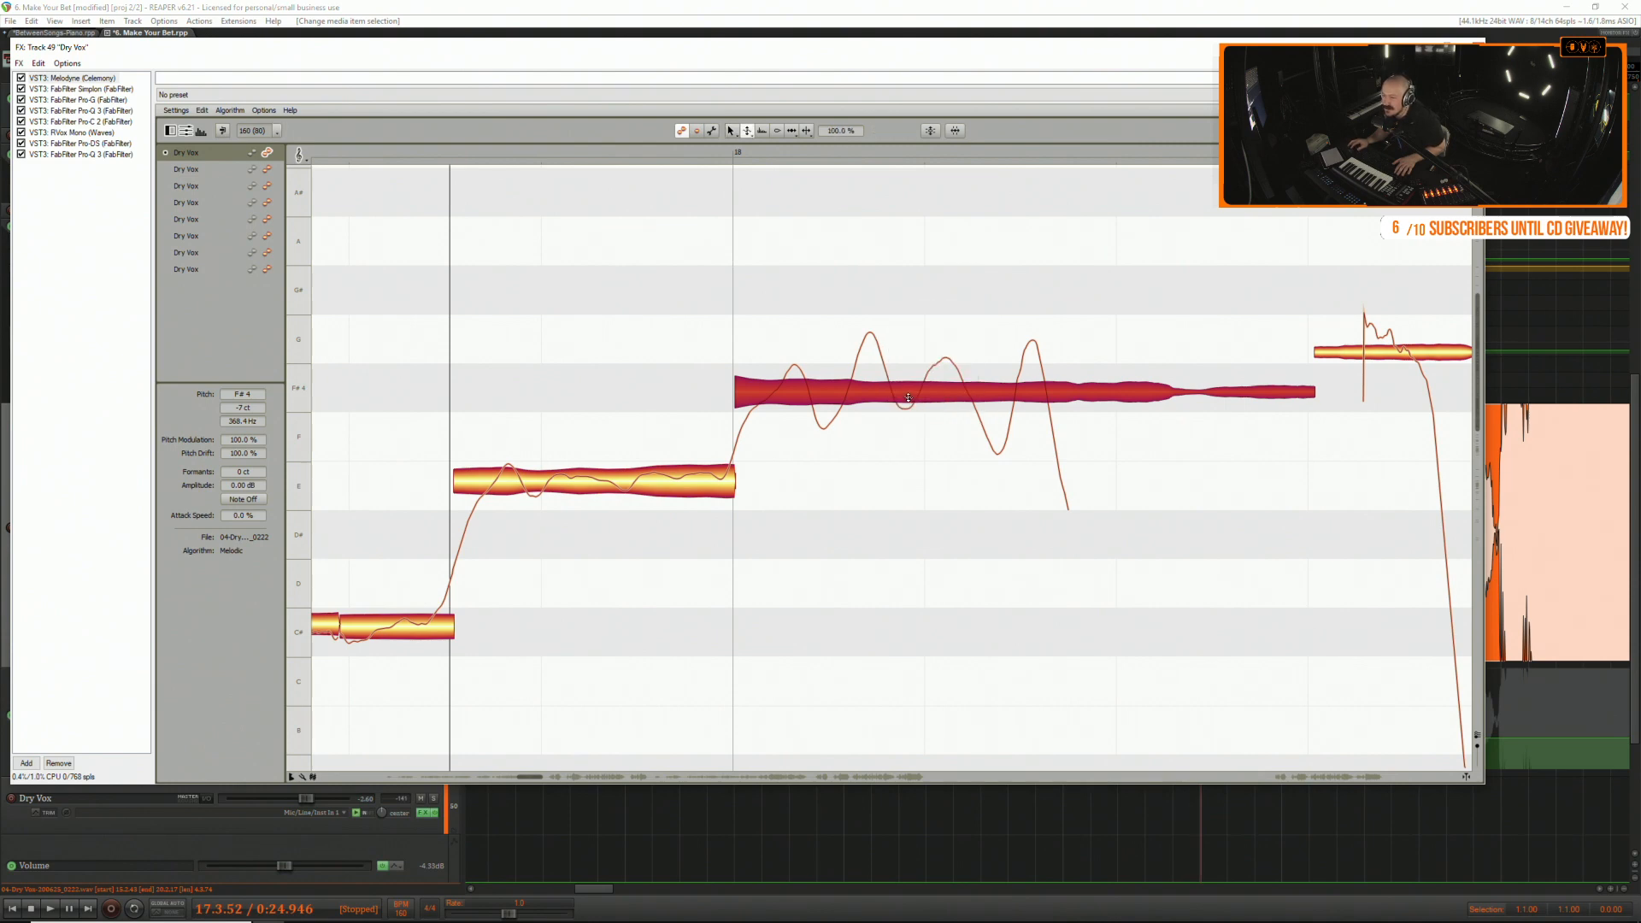
{"action": "left_click_drag", "start_coordinate": [908, 402], "coordinate": [907, 417]}
{"action": "key", "text": "space"}
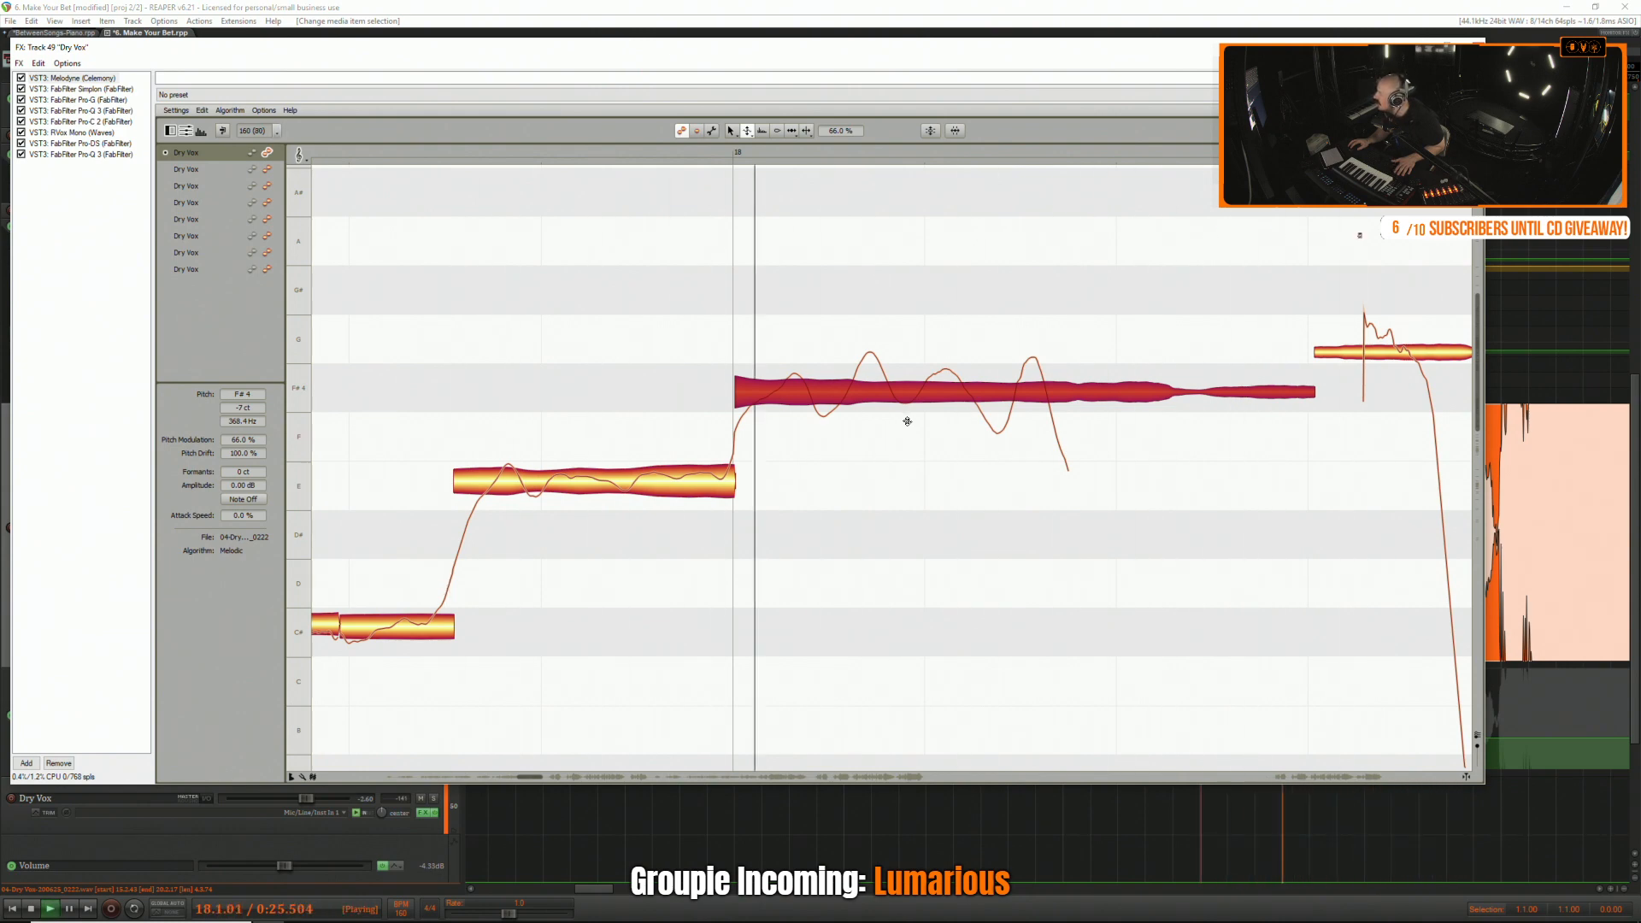
{"action": "key", "text": "space"}
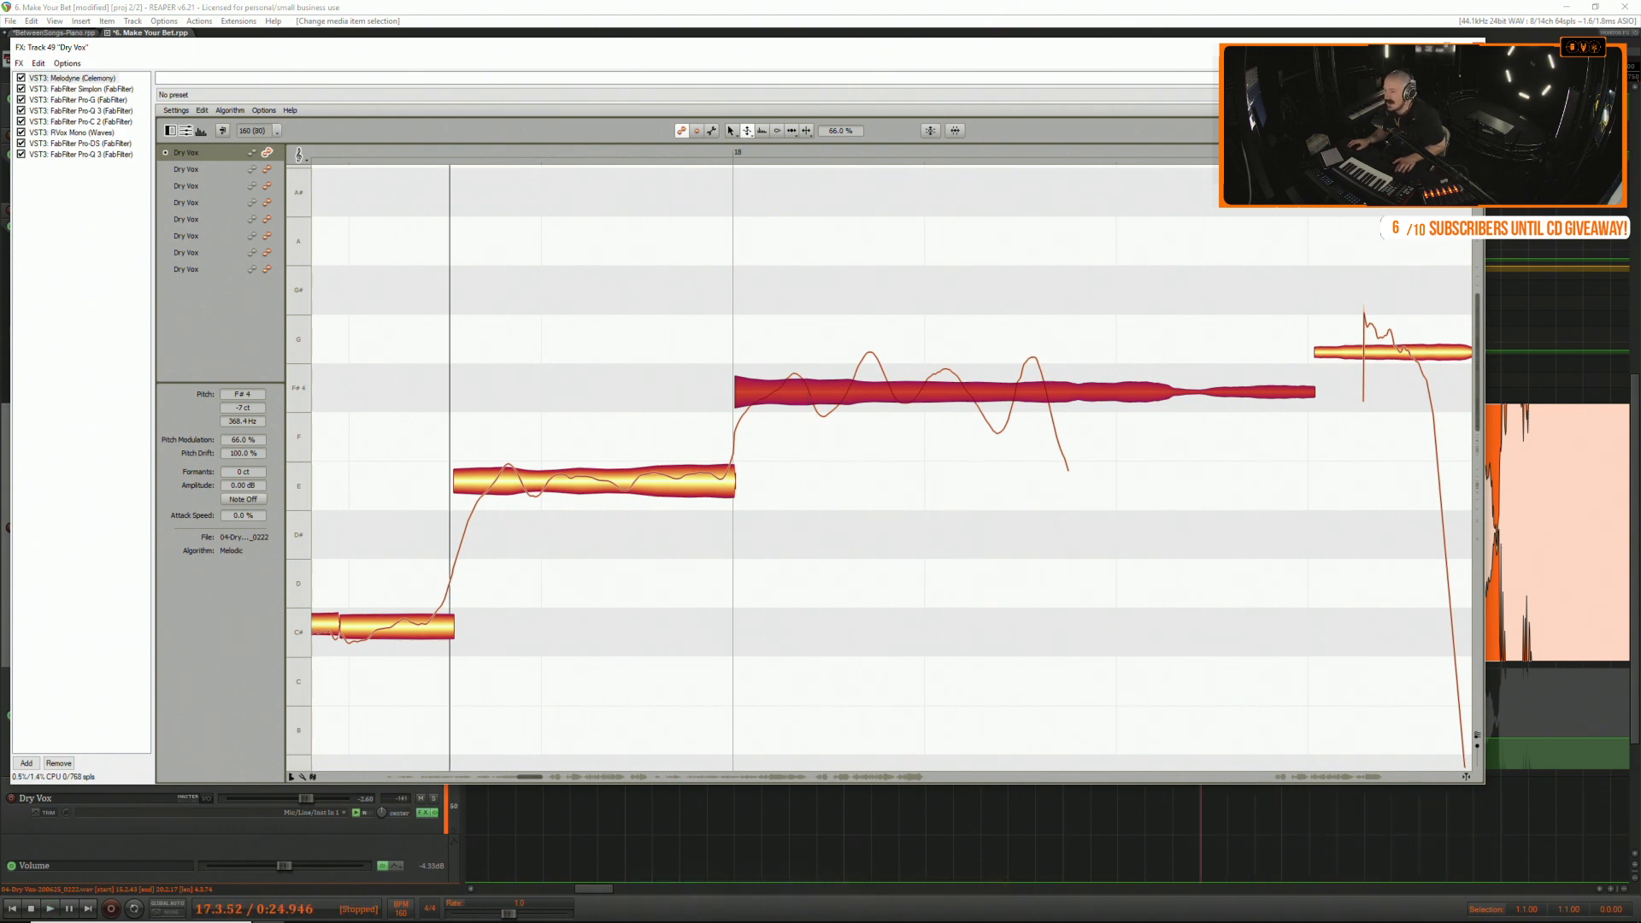
Close the Dry Vox FX window and play the arrangement from the vocal phrase in bar 13 past bar 20.
{"action": "left_click", "coordinate": [1475, 46]}
{"action": "scroll", "coordinate": [1079, 468], "scroll_direction": "down", "scroll_amount": 4}
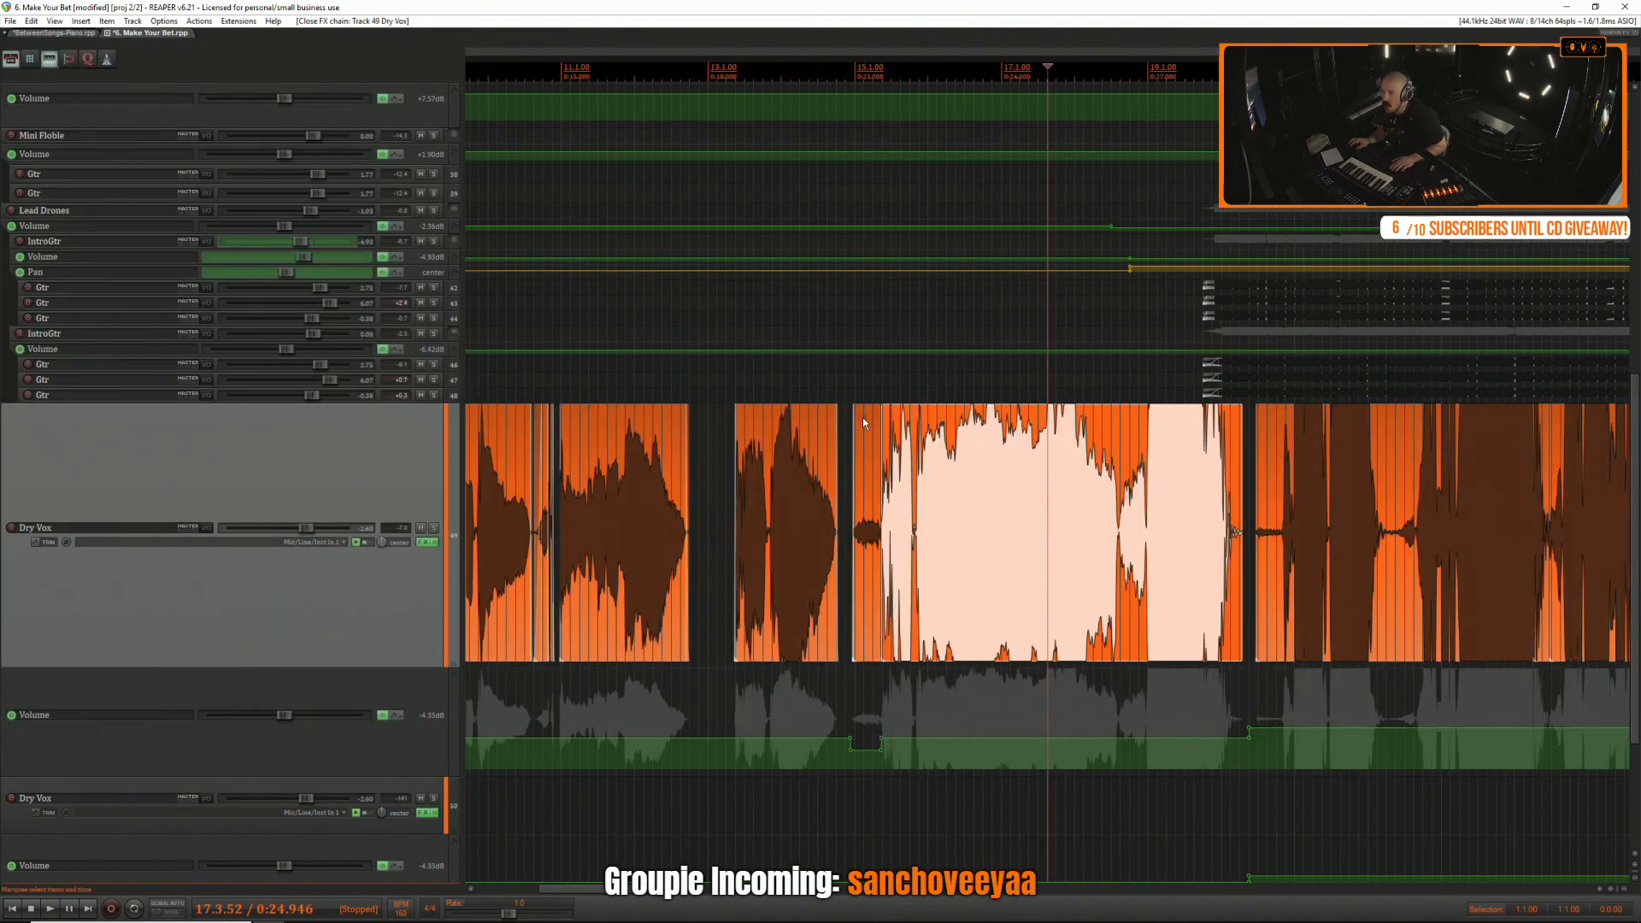
{"action": "left_click", "coordinate": [734, 371]}
{"action": "key", "text": "space"}
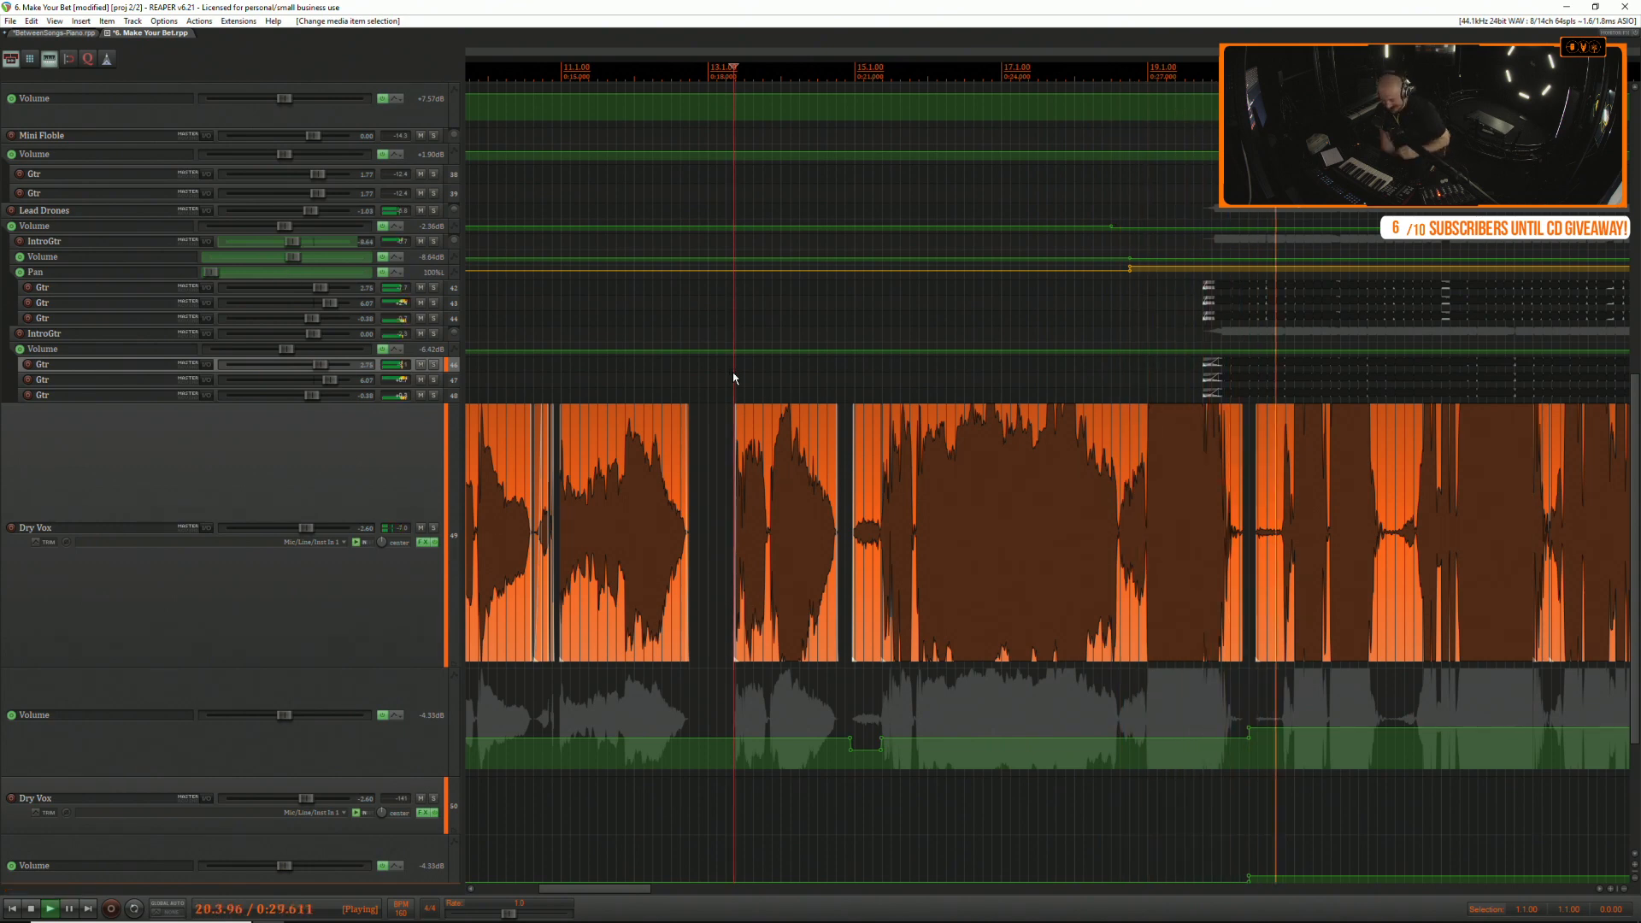
{"action": "key", "text": "space"}
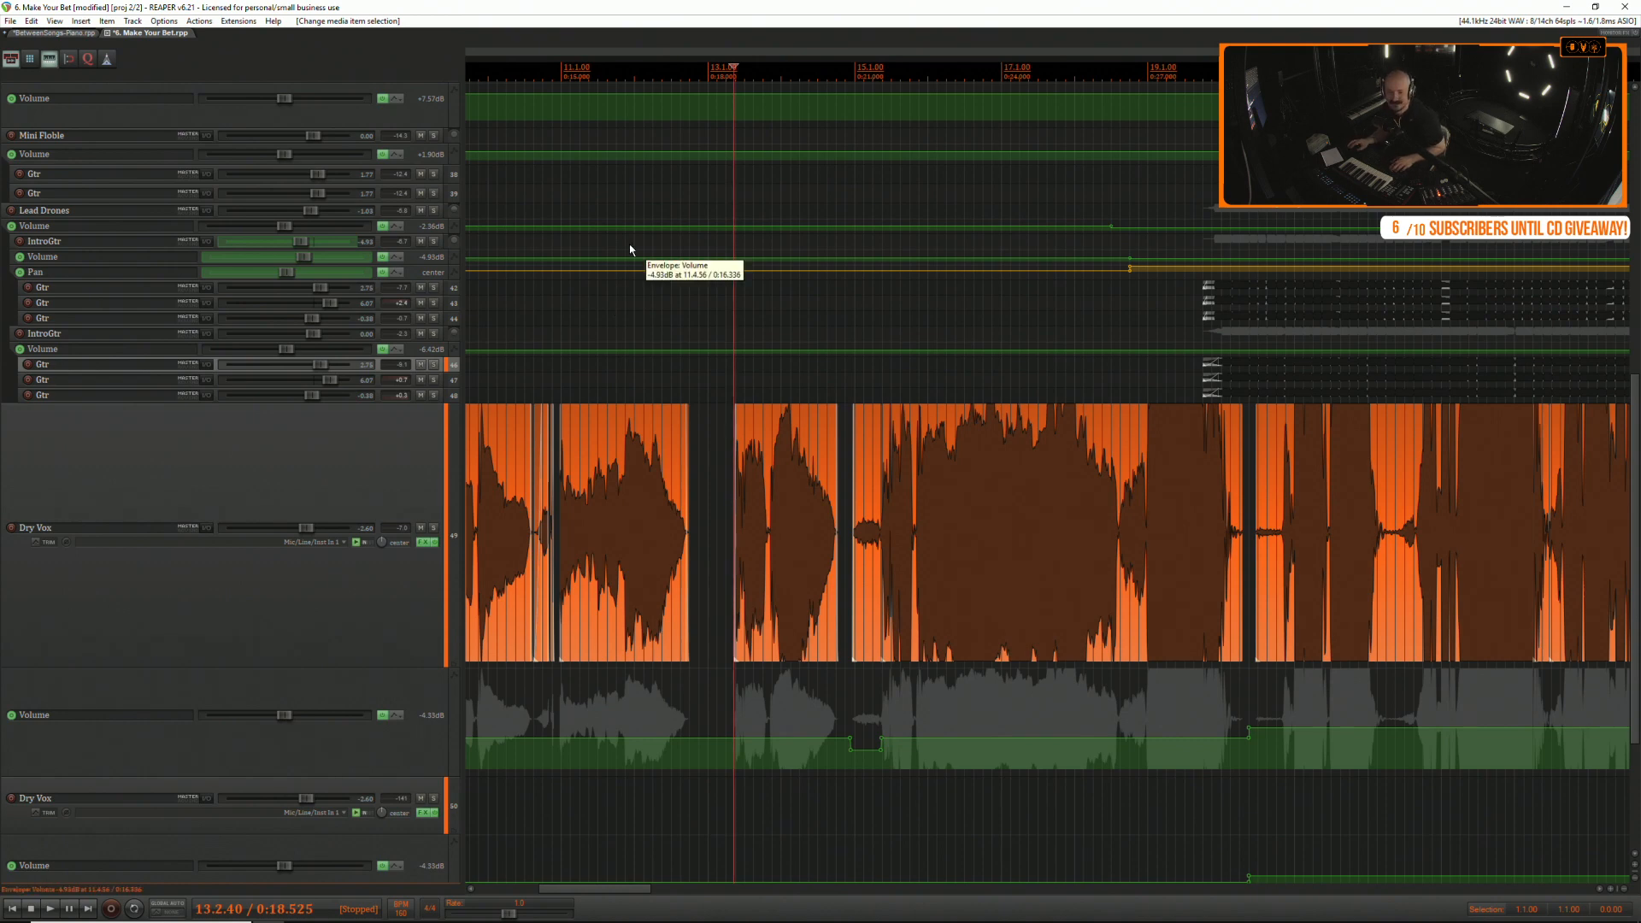
Place the edit cursor in bar 3 just before the first vocal phrase and play the edited vocal from there.
{"action": "left_click", "coordinate": [579, 368]}
{"action": "scroll", "coordinate": [576, 372], "scroll_direction": "down", "scroll_amount": 2}
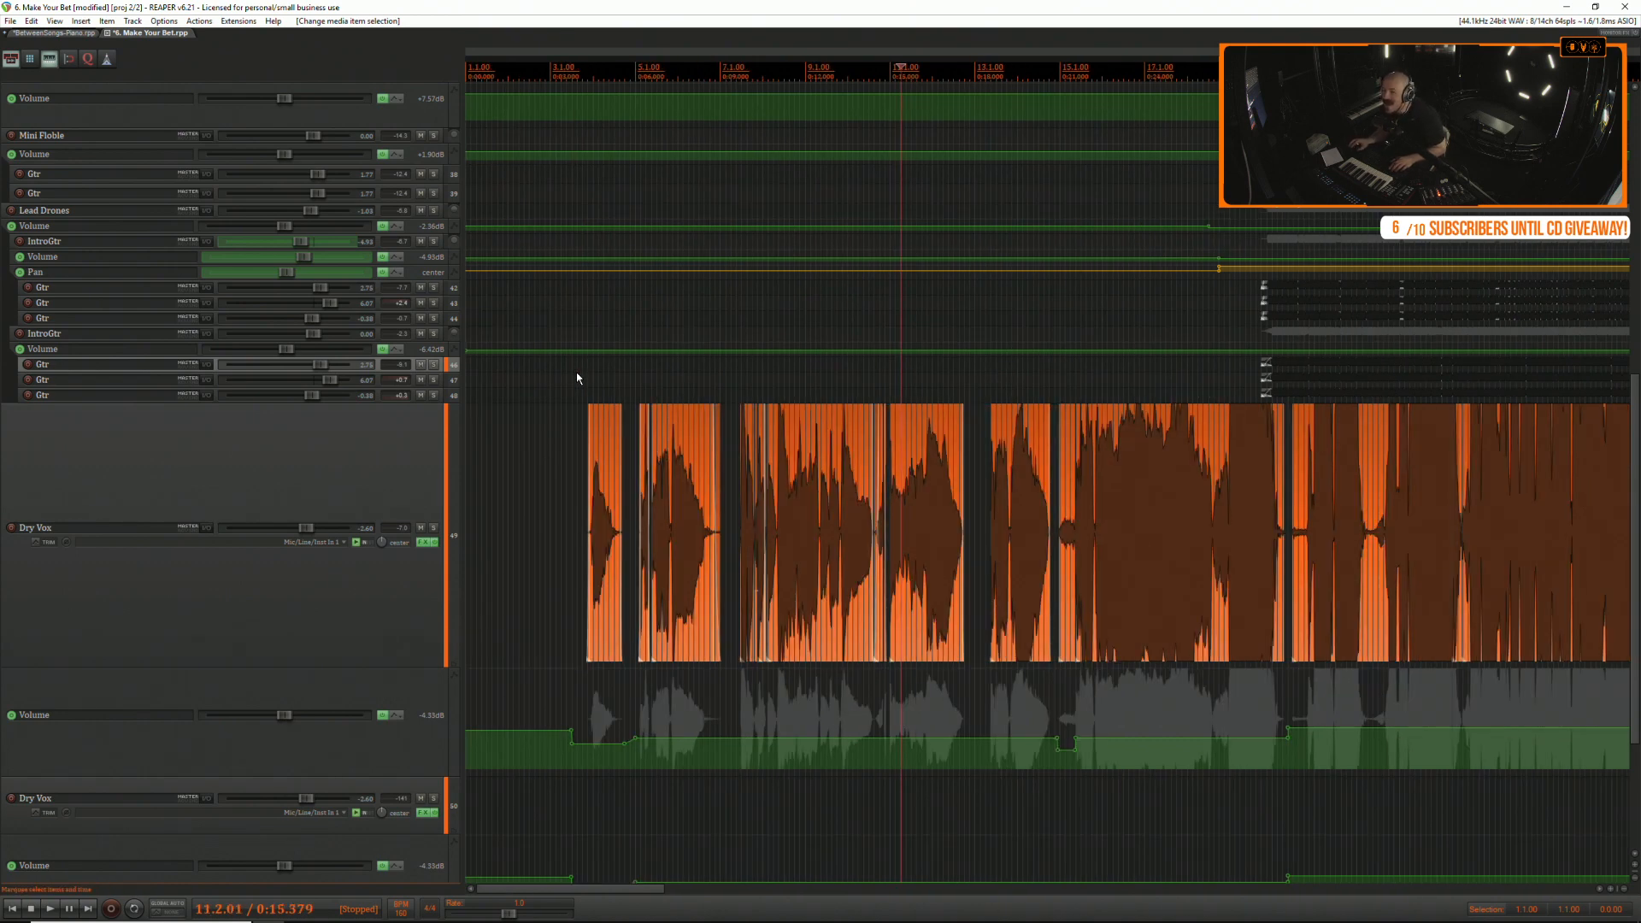
{"action": "left_click", "coordinate": [555, 426]}
{"action": "scroll", "coordinate": [556, 424], "scroll_direction": "down", "scroll_amount": 1}
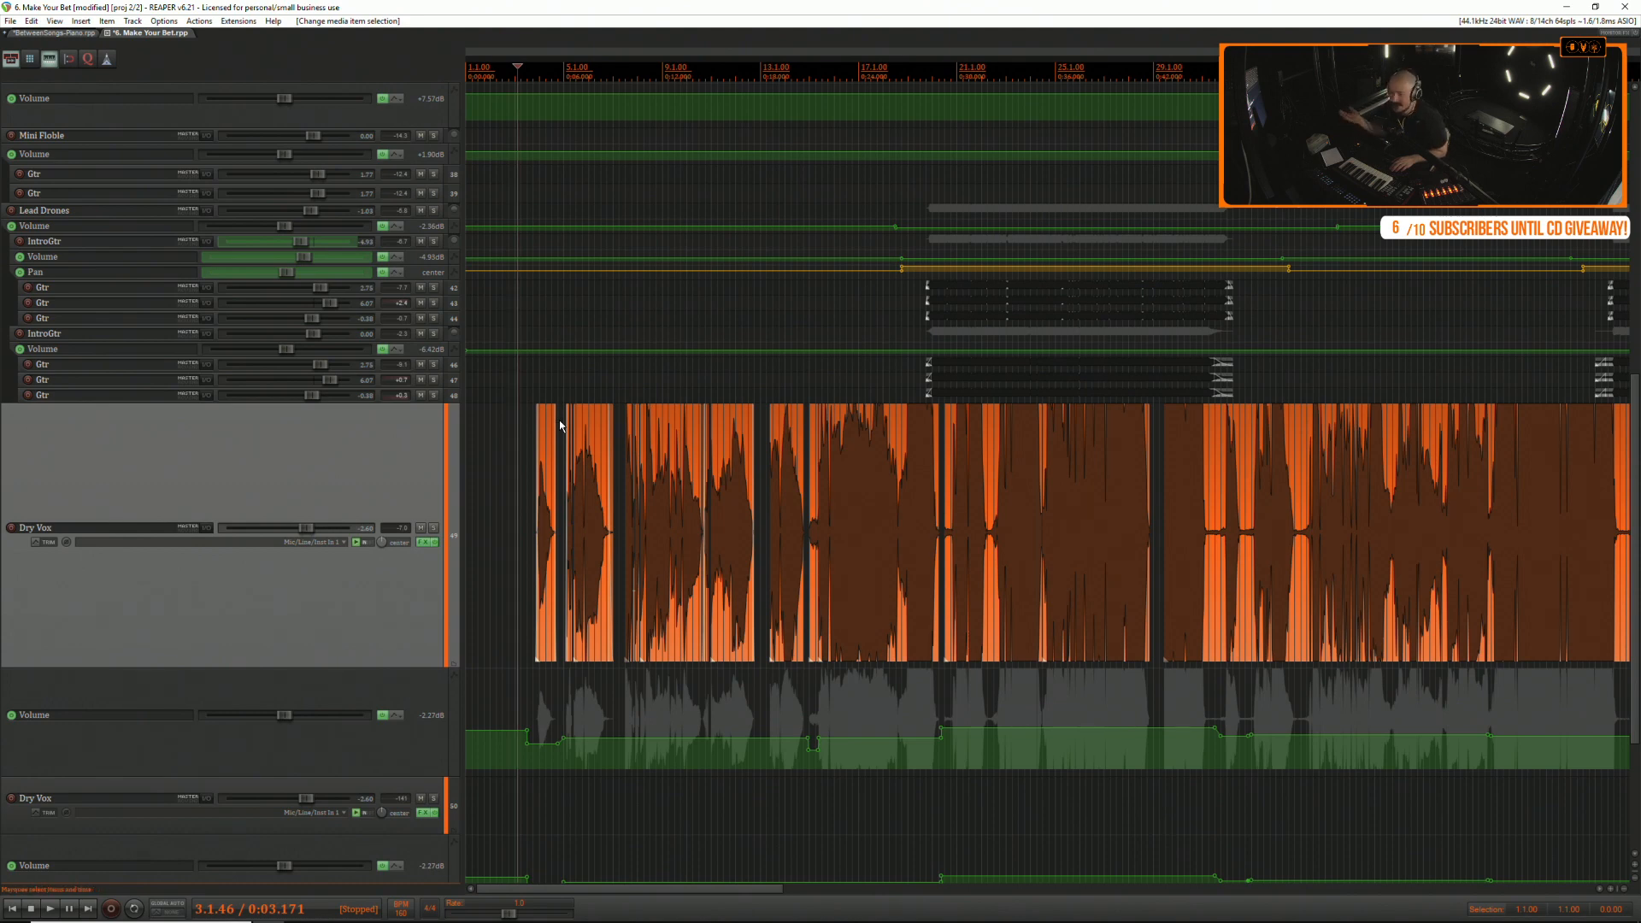
{"action": "left_click", "coordinate": [530, 458]}
{"action": "scroll", "coordinate": [530, 458], "scroll_direction": "up", "scroll_amount": 4}
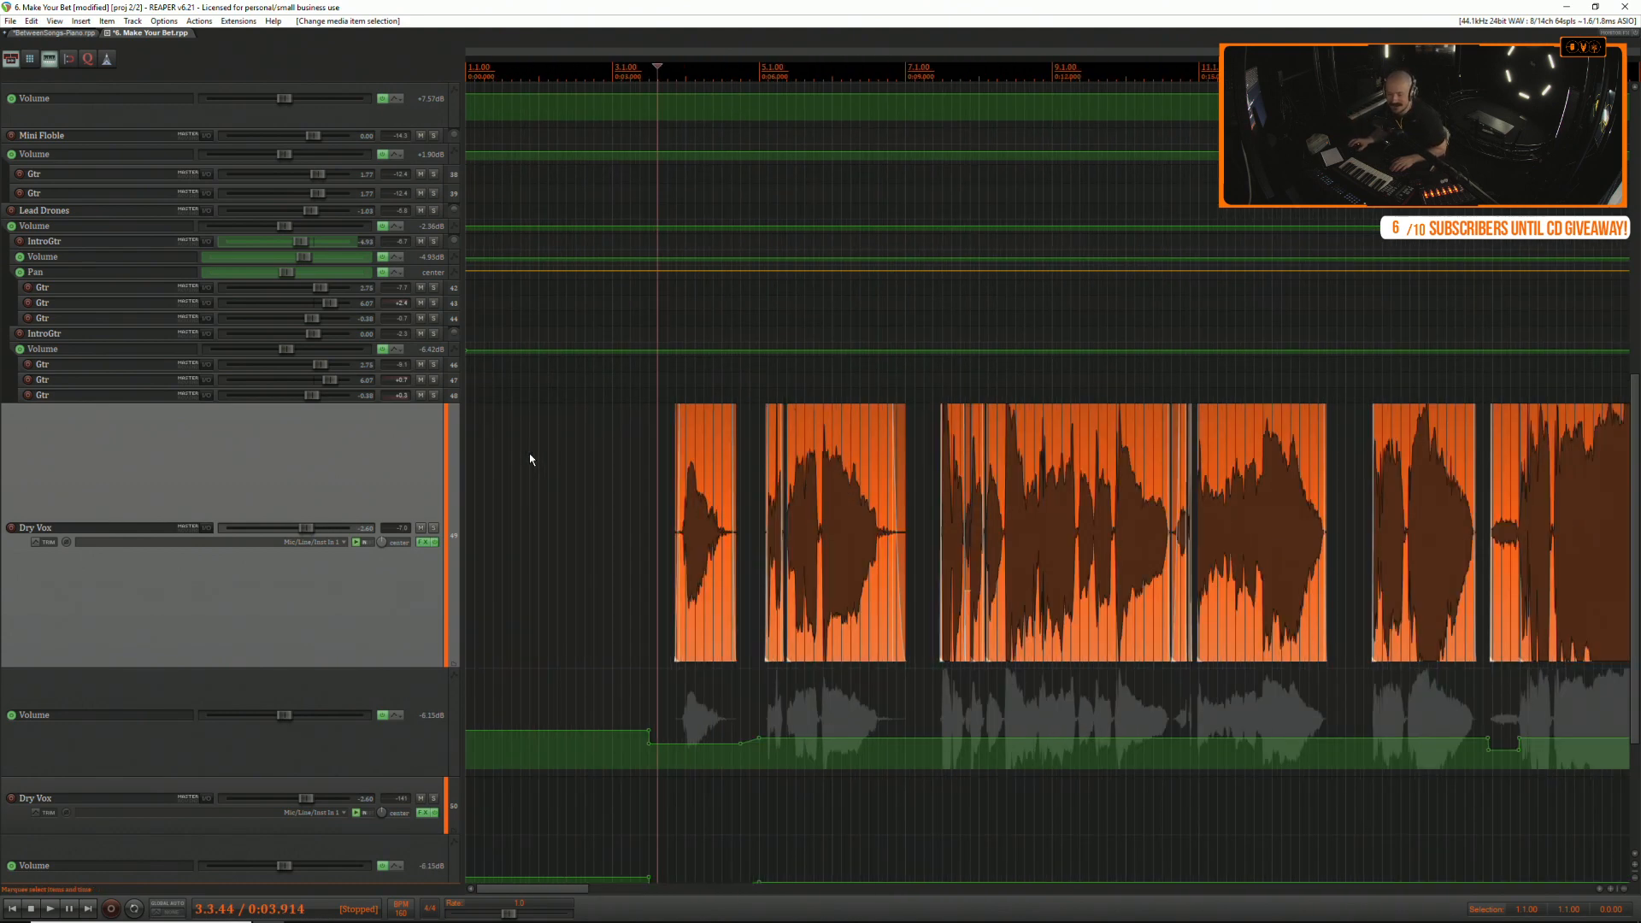
{"action": "scroll", "coordinate": [569, 442], "scroll_direction": "down", "scroll_amount": 2}
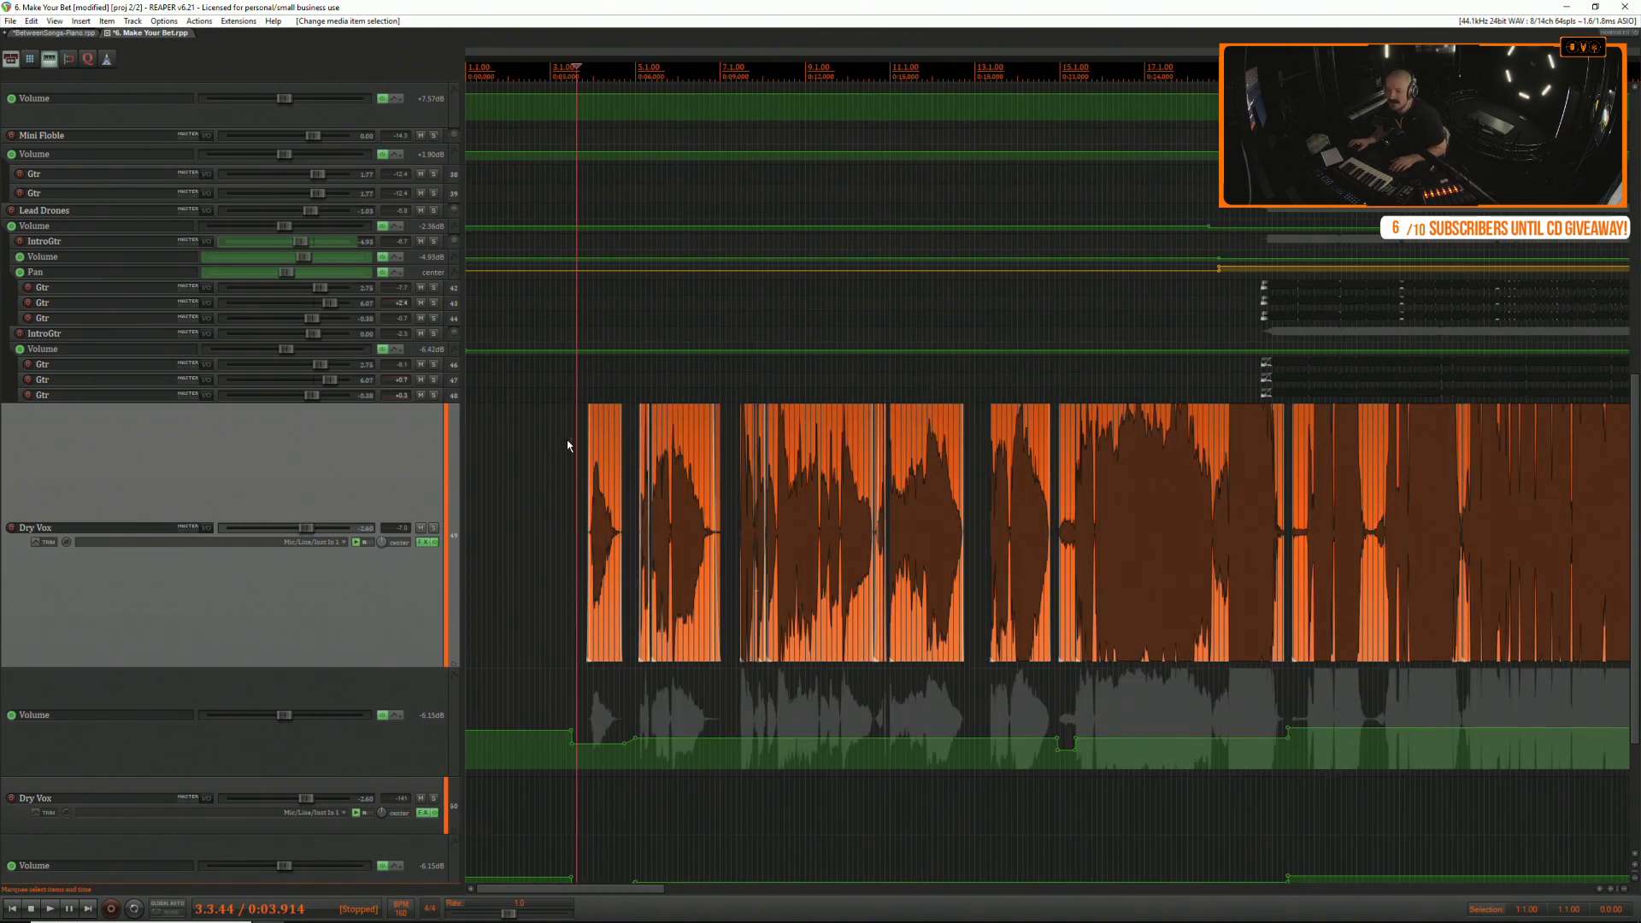
{"action": "scroll", "coordinate": [556, 451], "scroll_direction": "down", "scroll_amount": 2}
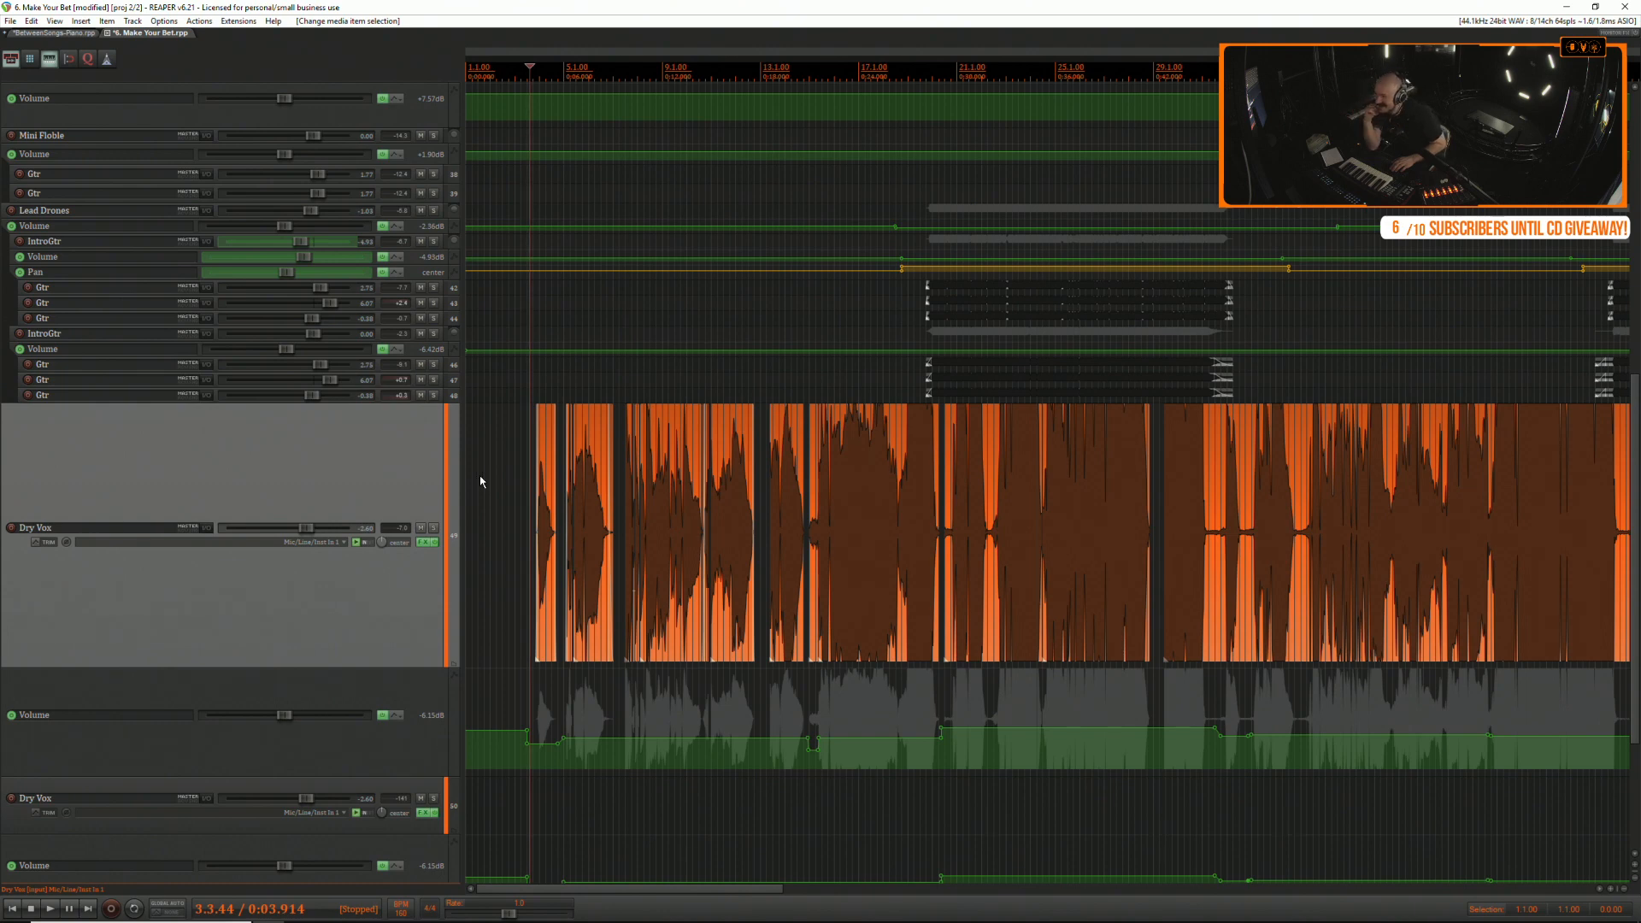
{"action": "key", "text": "space"}
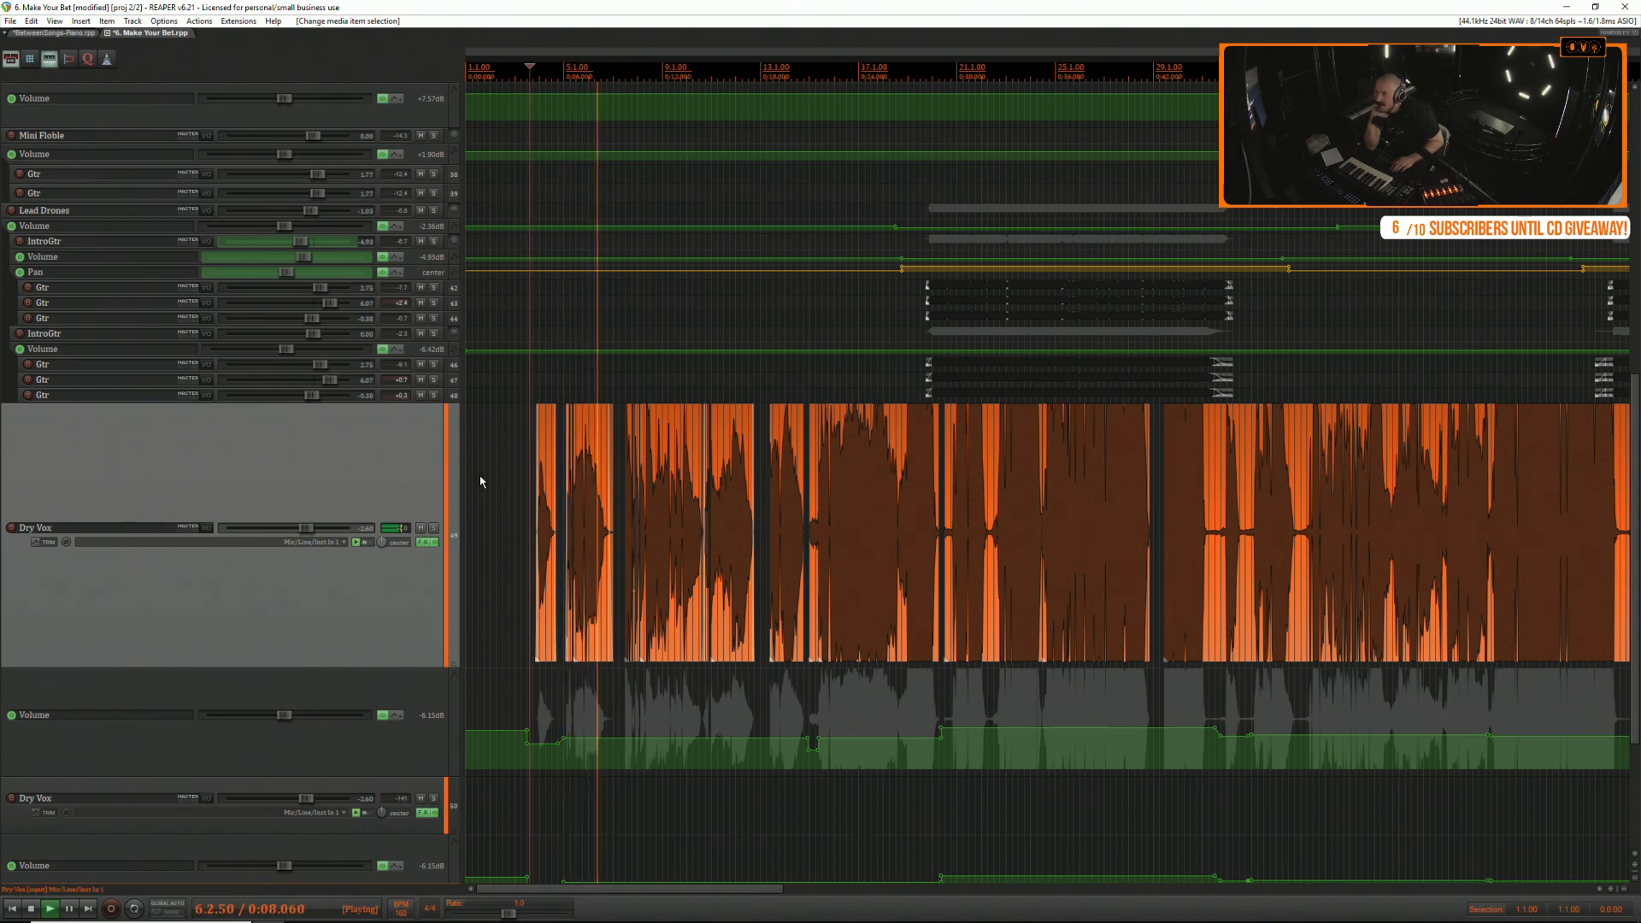
{"action": "key", "text": "space"}
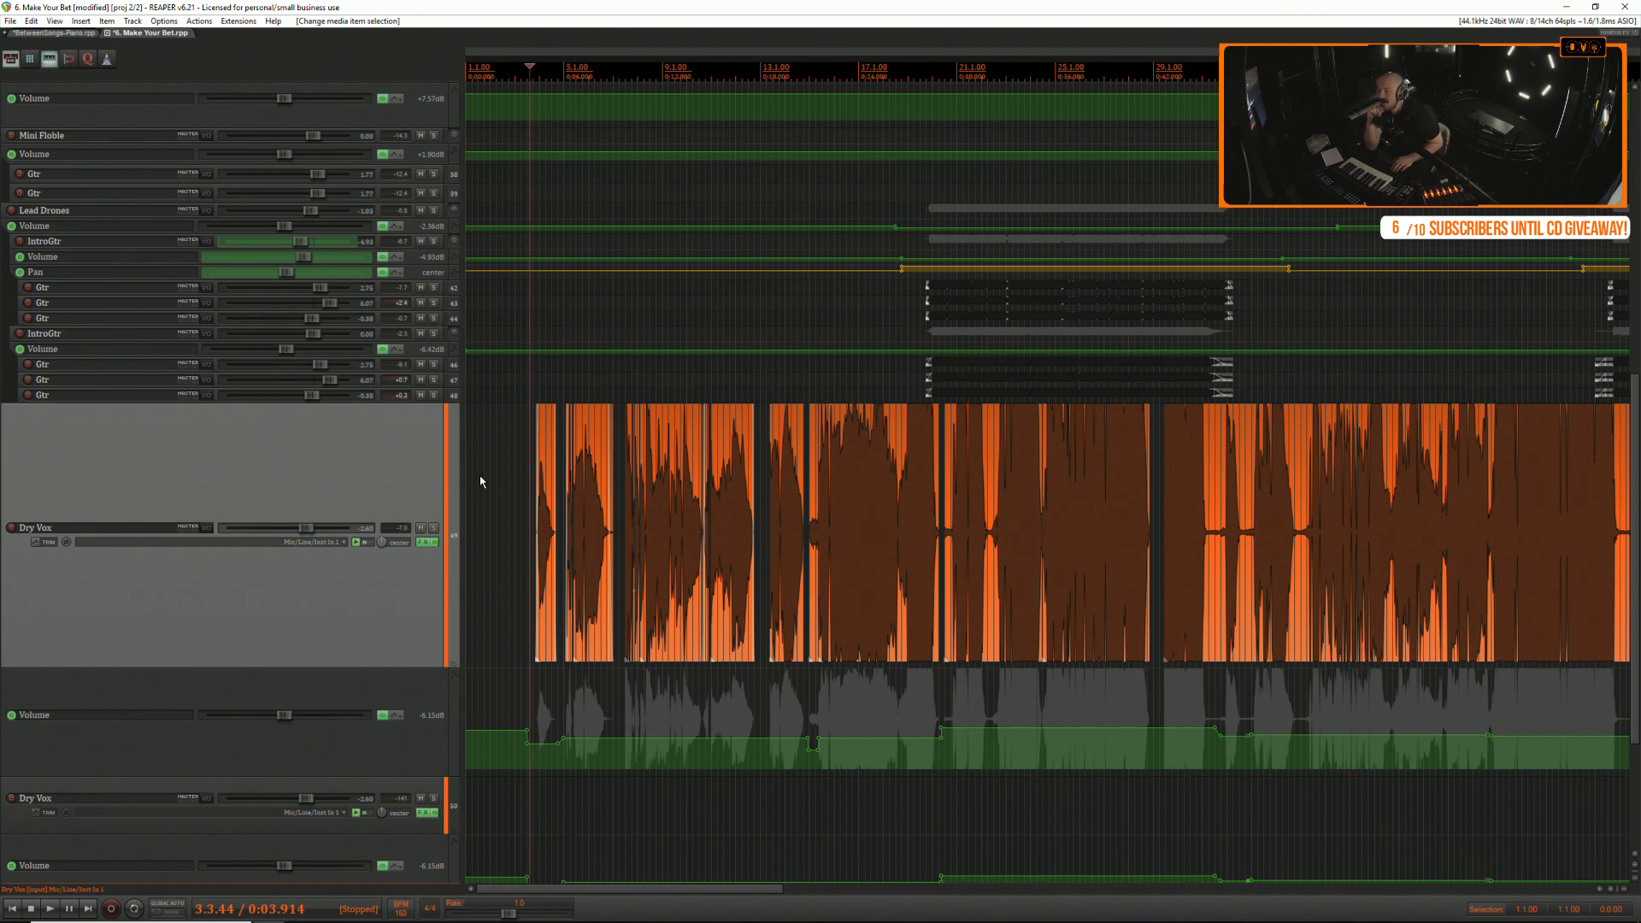
{"action": "left_click", "coordinate": [163, 21]}
{"action": "mouse_move", "coordinate": [247, 81]}
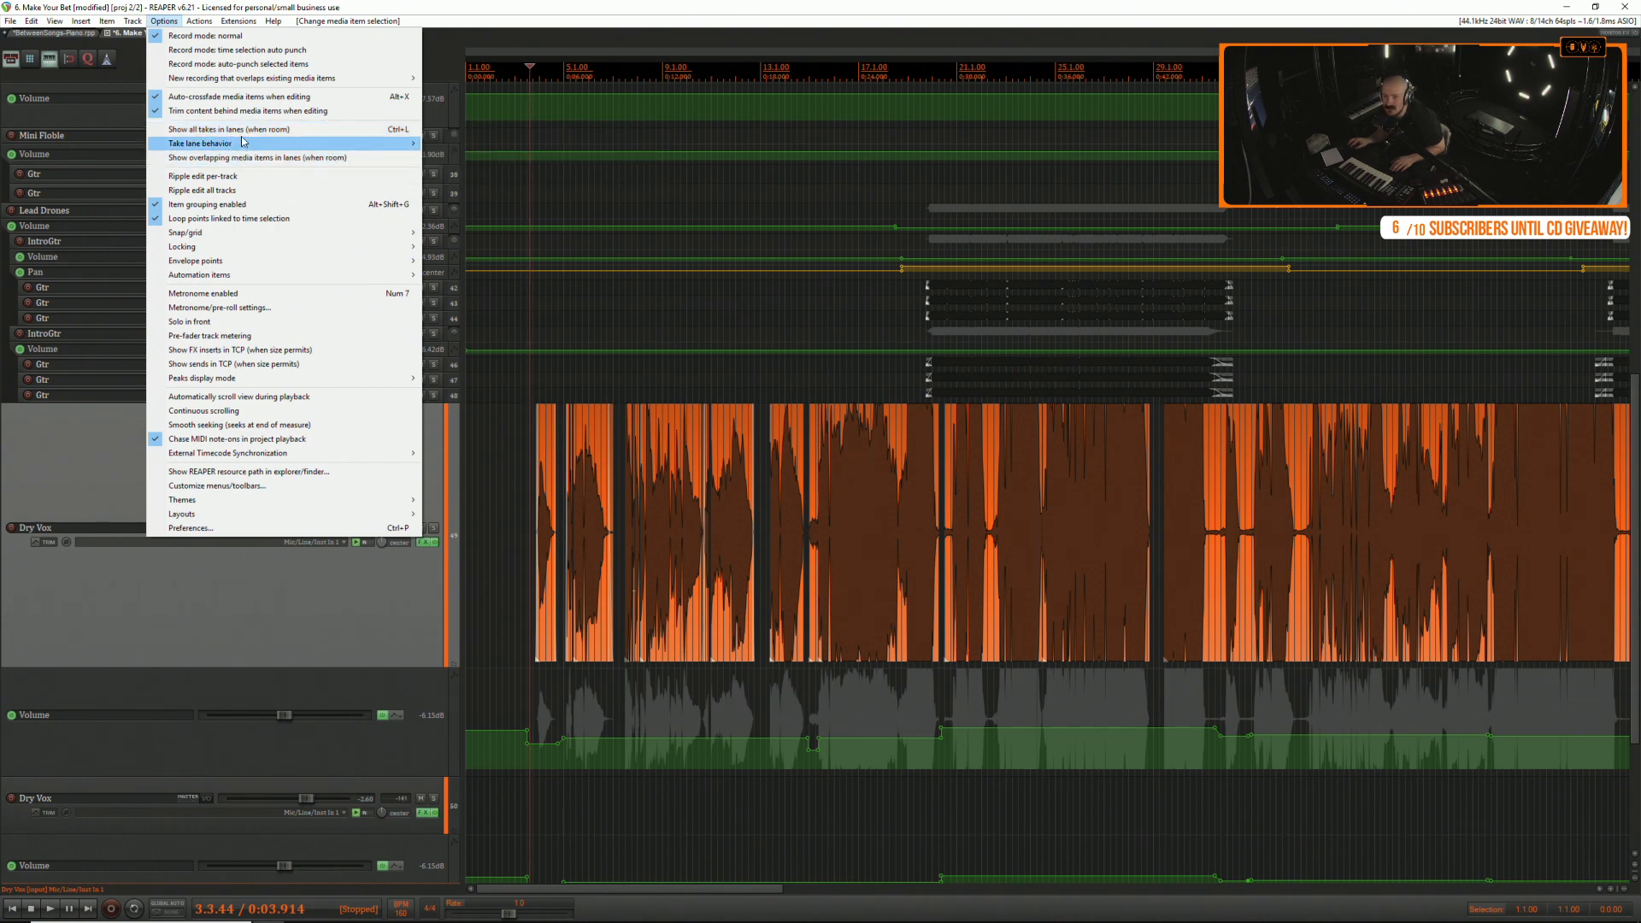
{"action": "left_click", "coordinate": [163, 23]}
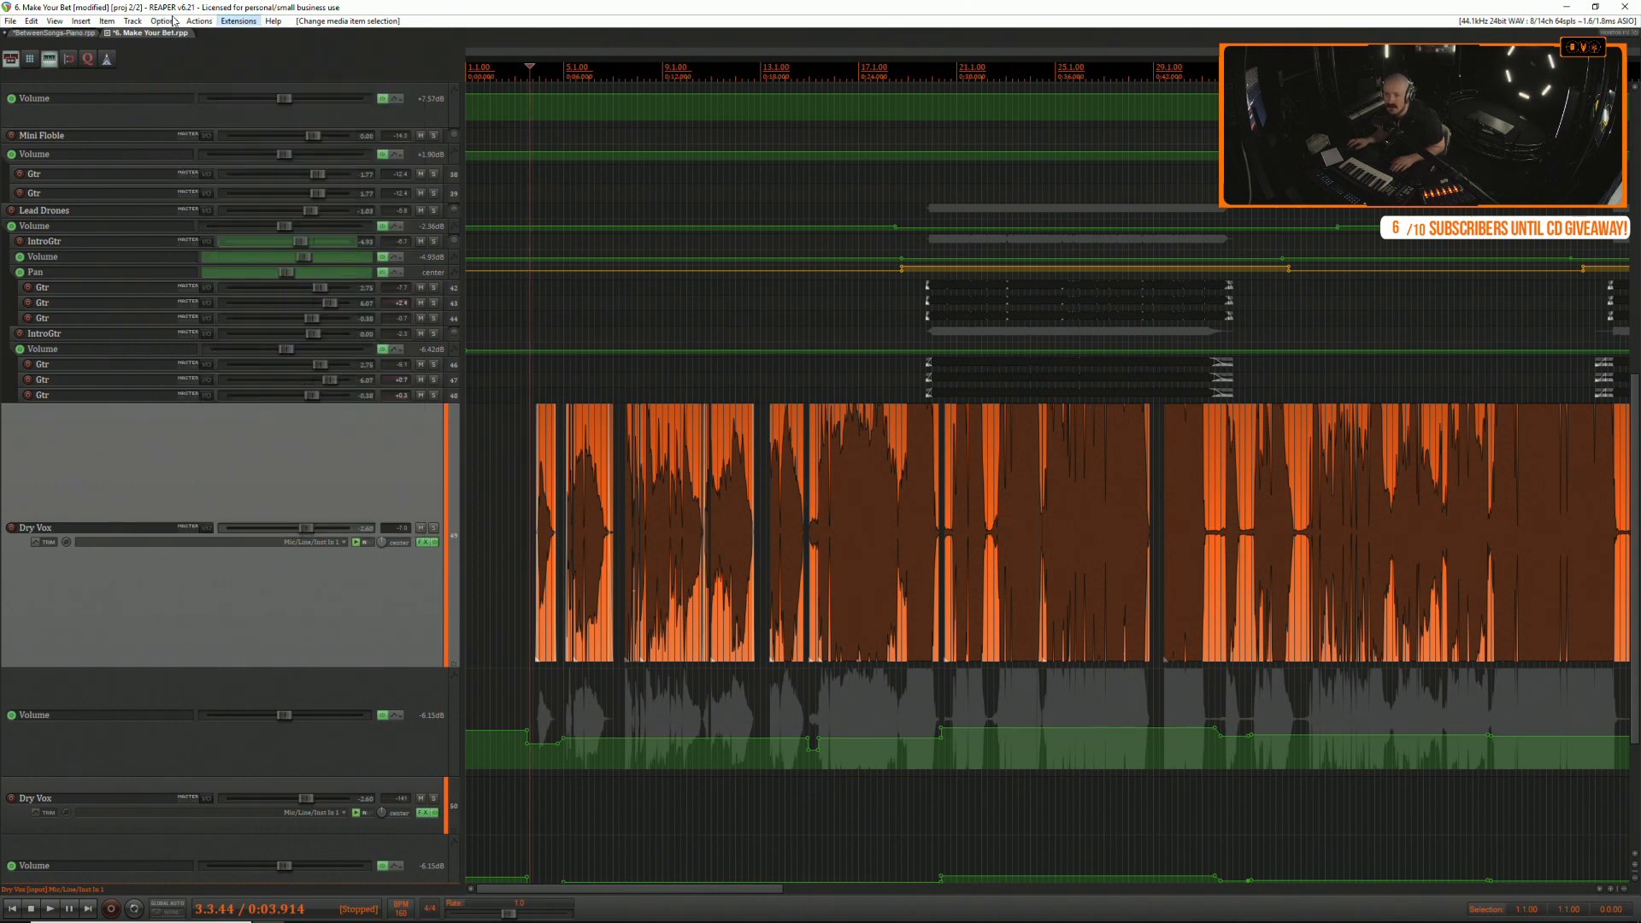
{"action": "left_click", "coordinate": [162, 22]}
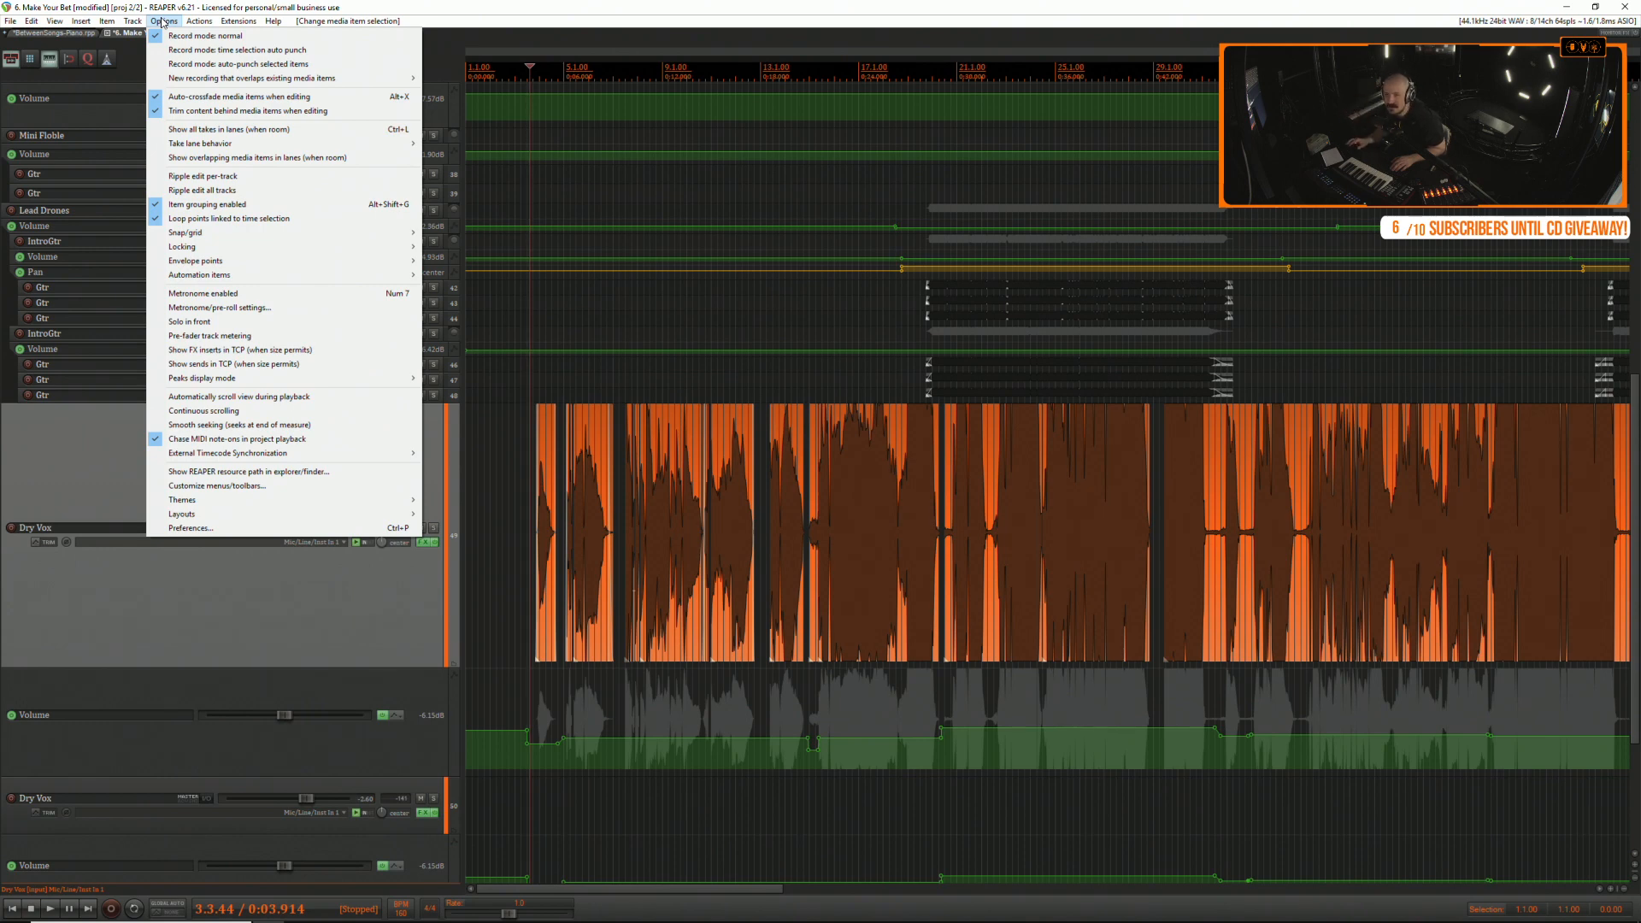
{"action": "left_click", "coordinate": [162, 23]}
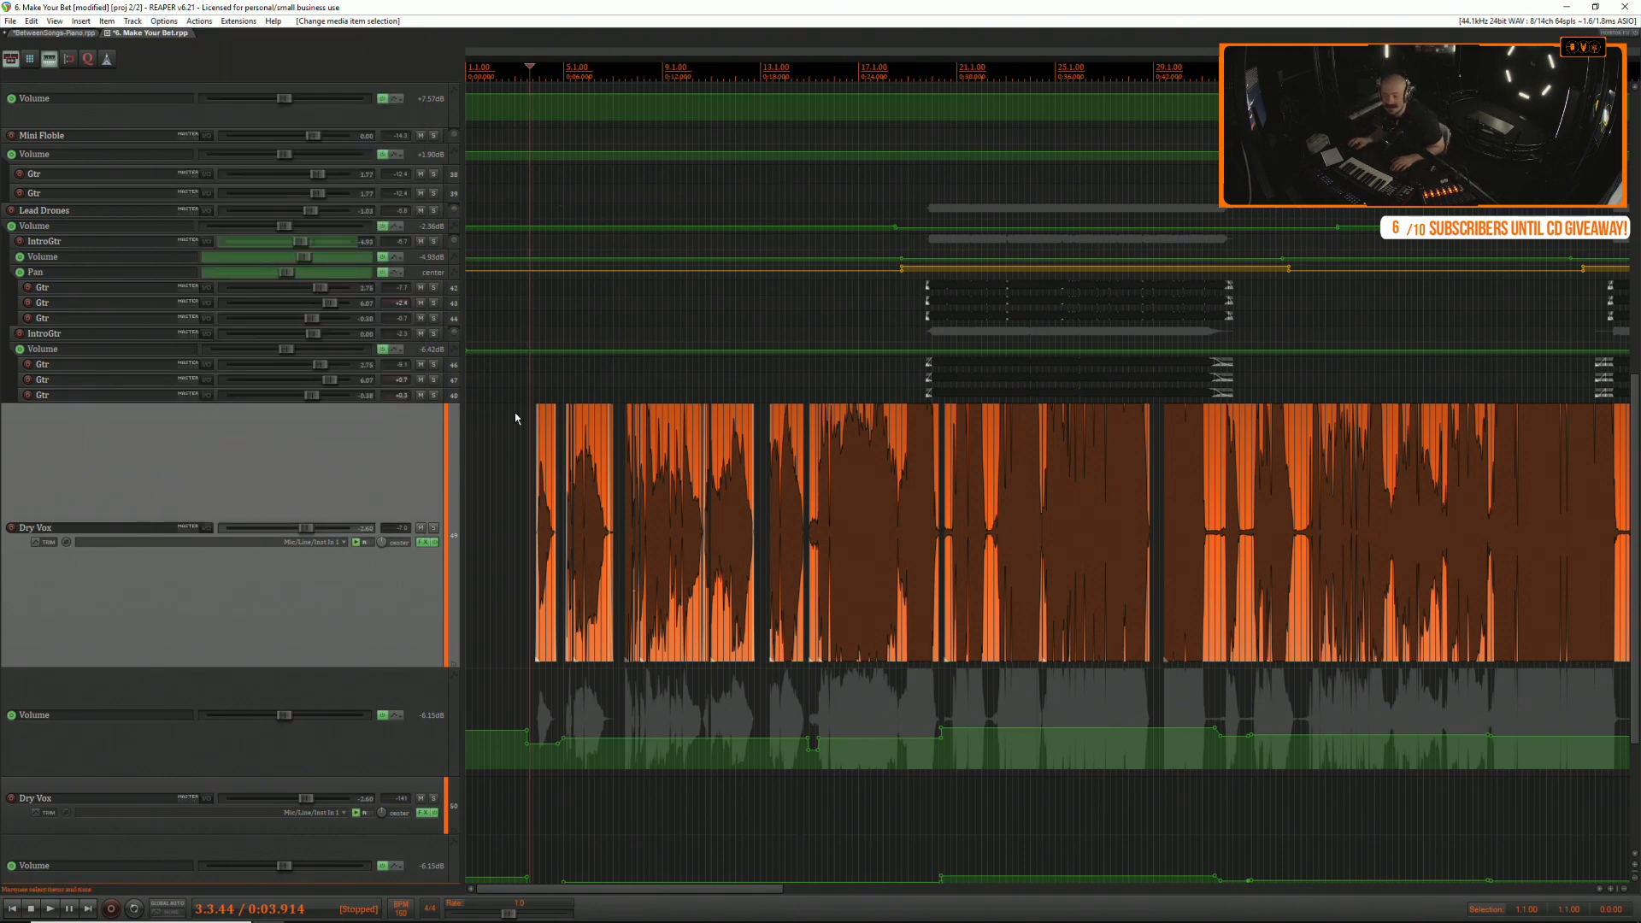
{"action": "left_click", "coordinate": [526, 438]}
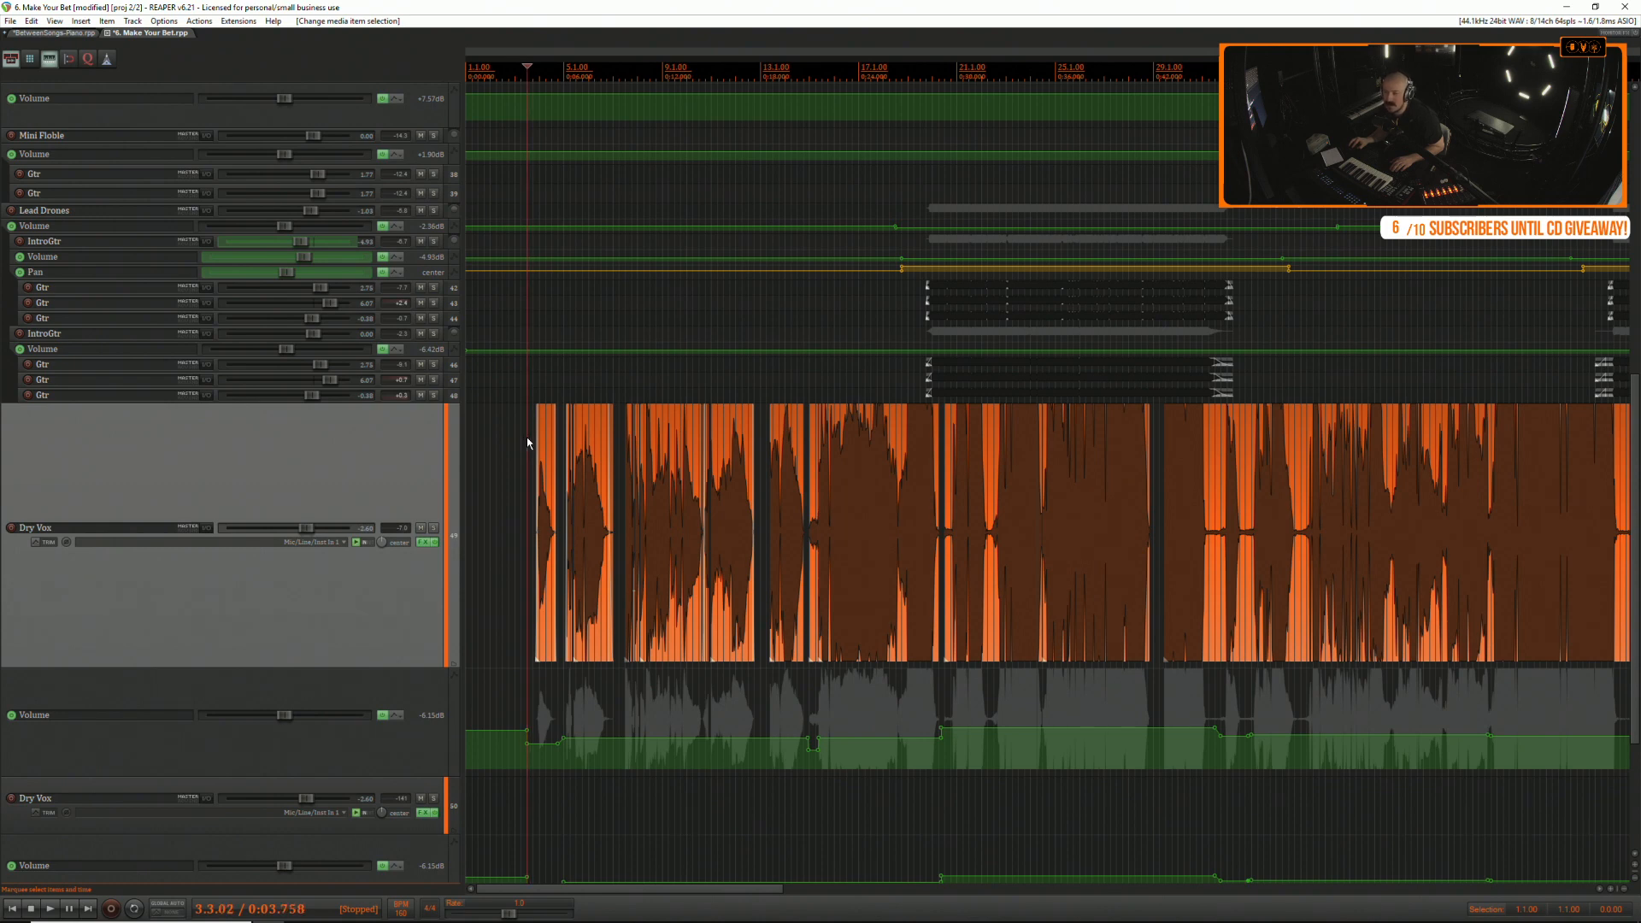
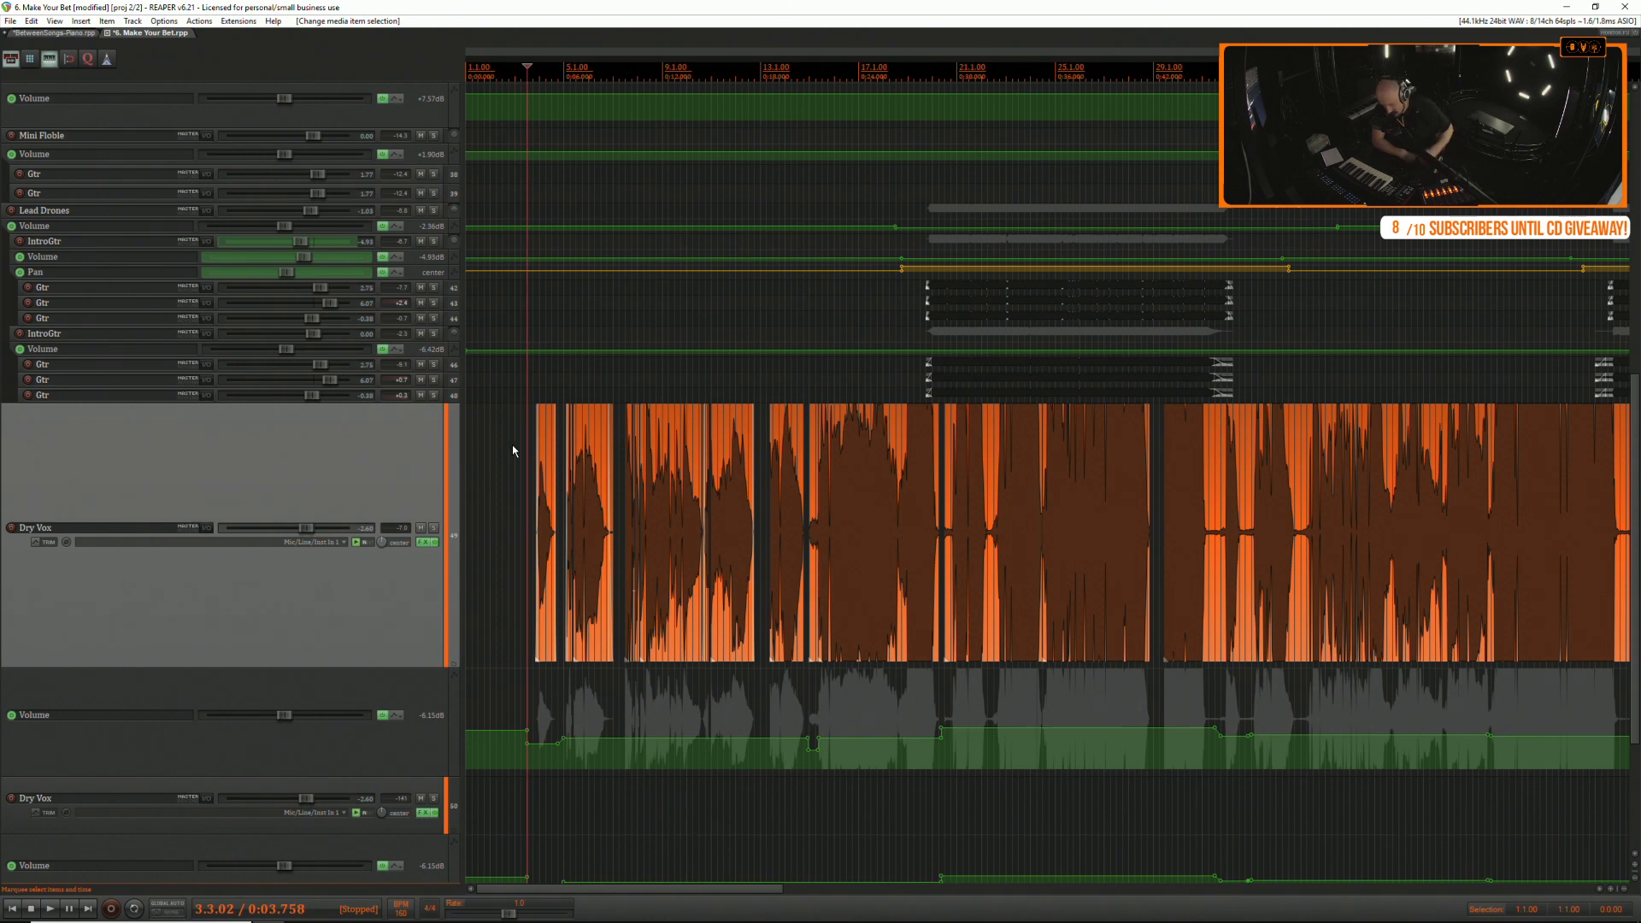
Switch to the BetweenSongs-Piano project and briefly play the Scene of Action track from bar 405.
{"action": "left_click", "coordinate": [55, 33]}
{"action": "left_click", "coordinate": [1407, 669]}
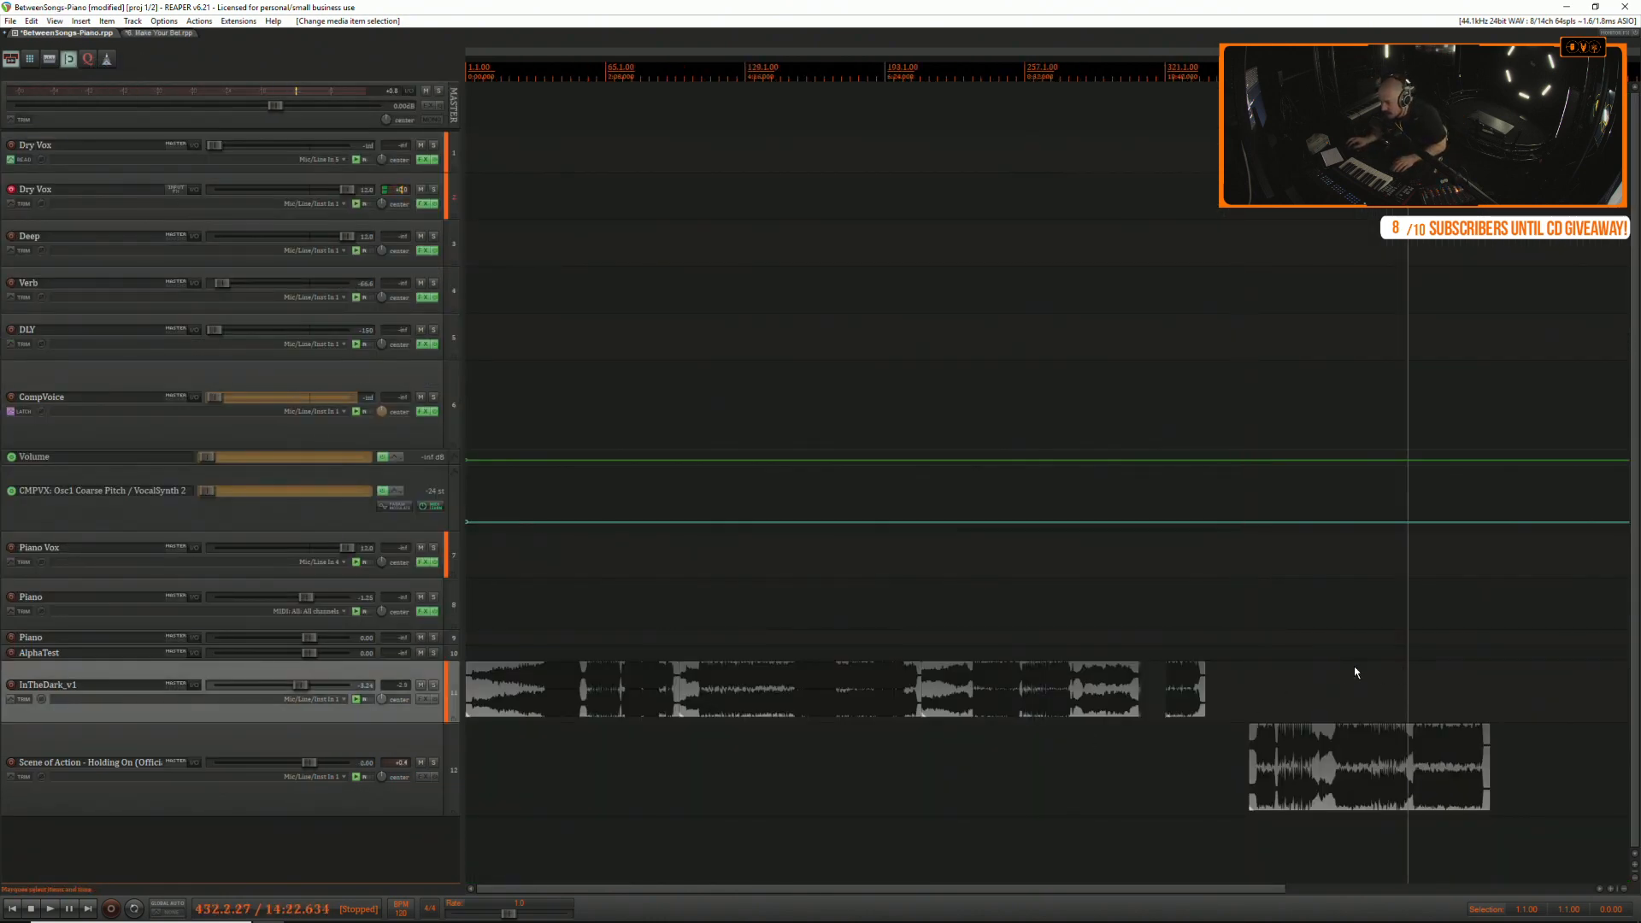
{"action": "left_click", "coordinate": [1348, 664]}
{"action": "key", "text": "space"}
{"action": "scroll", "coordinate": [1330, 675], "scroll_direction": "up", "scroll_amount": 1}
{"action": "scroll", "coordinate": [1282, 680], "scroll_direction": "up", "scroll_amount": 1}
{"action": "scroll", "coordinate": [1128, 681], "scroll_direction": "down", "scroll_amount": 1}
{"action": "key", "text": "space"}
{"action": "scroll", "coordinate": [1104, 682], "scroll_direction": "down", "scroll_amount": 2}
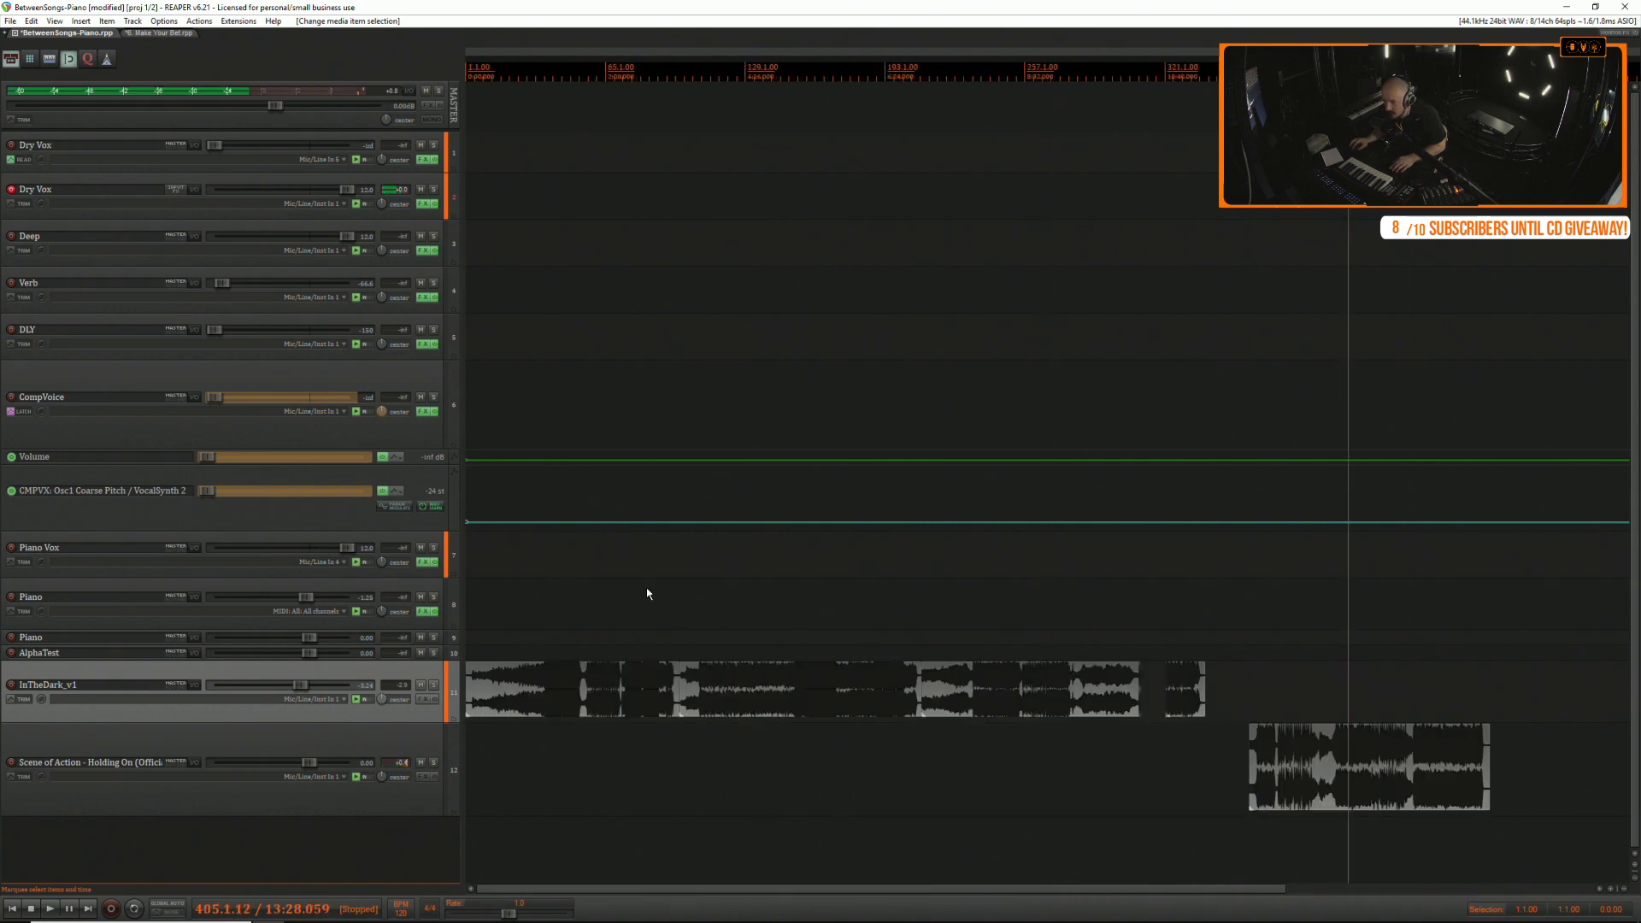
Play the InTheDark_v1 track from bar 327 to about bar 334.
{"action": "left_click_drag", "start_coordinate": [1189, 615], "coordinate": [1185, 615]}
{"action": "scroll", "coordinate": [1179, 617], "scroll_direction": "up", "scroll_amount": 8}
{"action": "scroll", "coordinate": [1085, 632], "scroll_direction": "up", "scroll_amount": 3}
{"action": "left_click", "coordinate": [935, 616]}
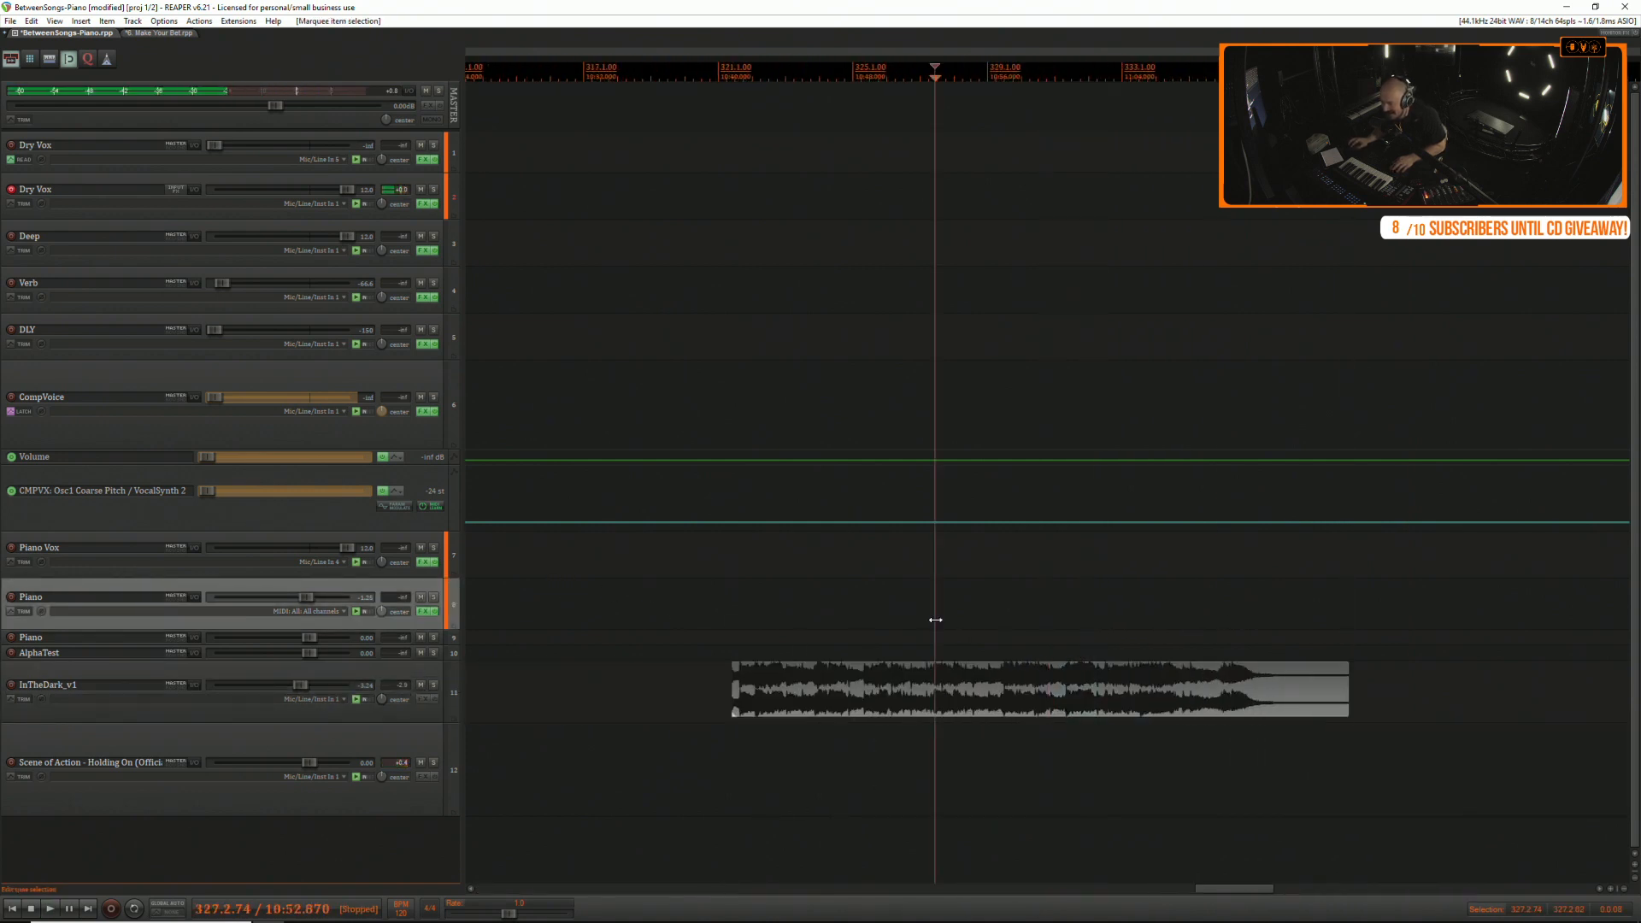
{"action": "key", "text": "space"}
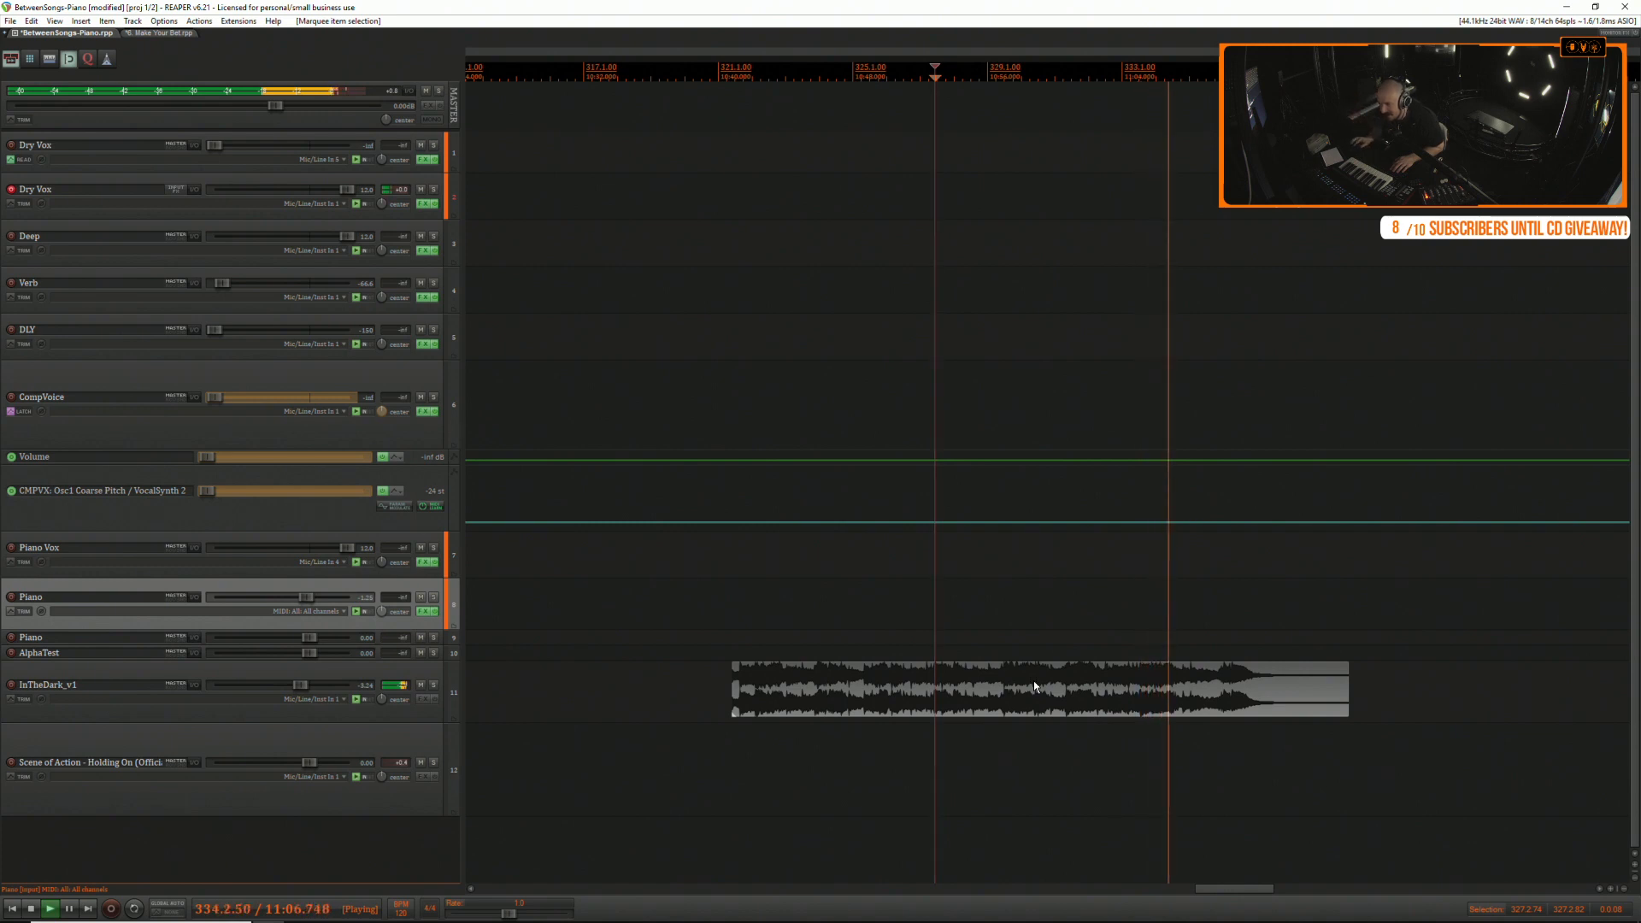
{"action": "key", "text": "space"}
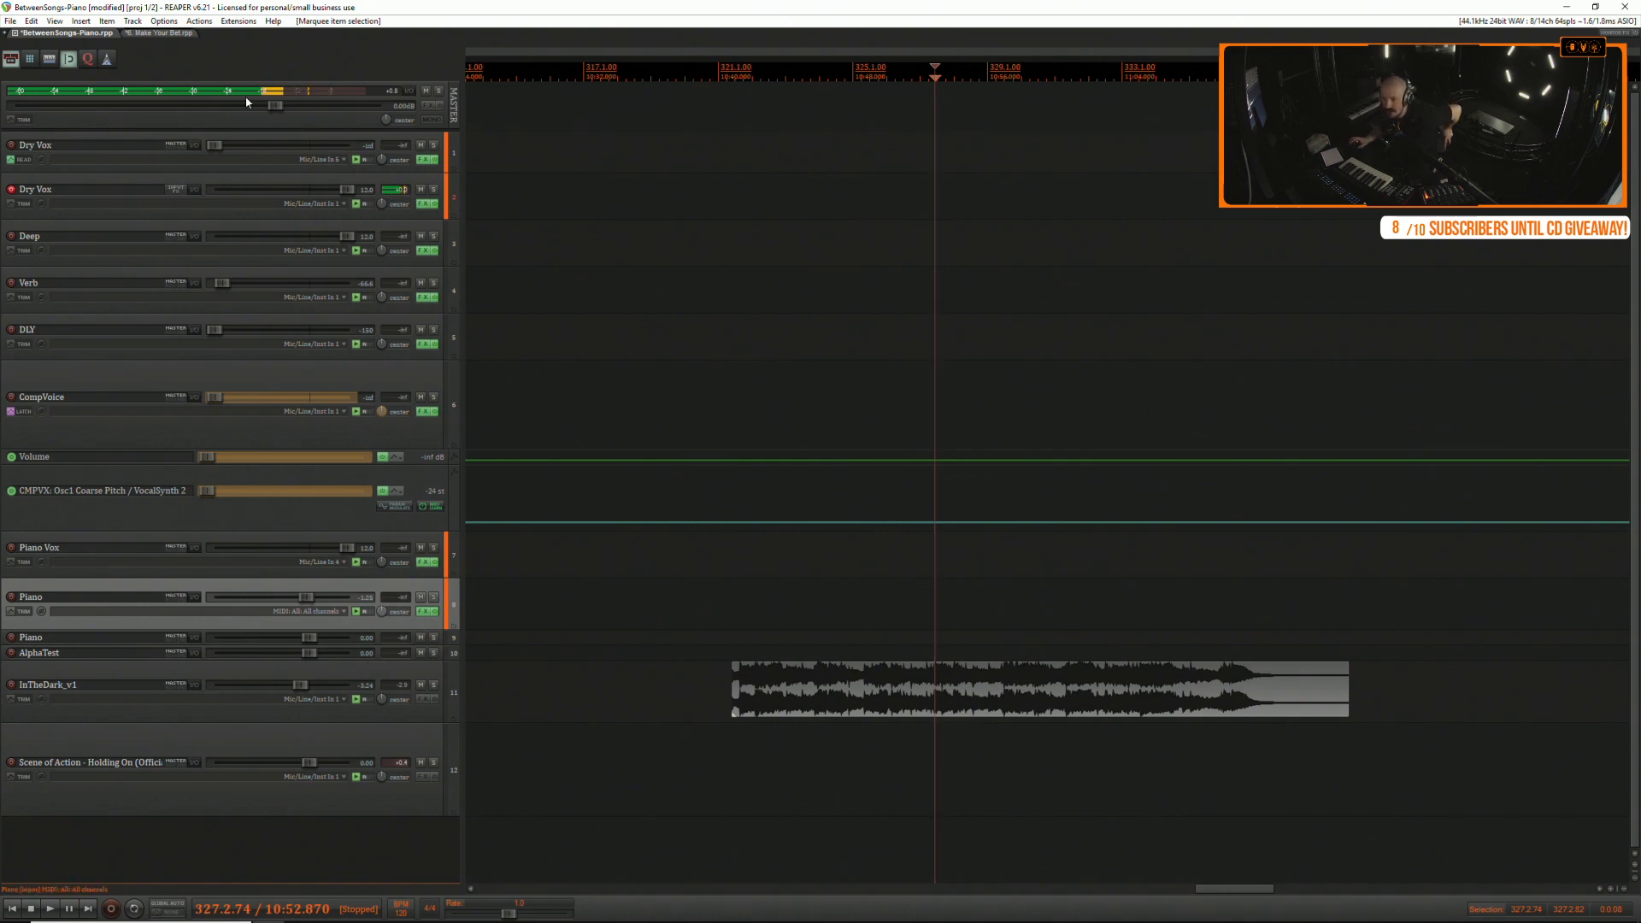
Return to the Make Your Bet project and play the Dry Vox track from just before its first phrase in bar 3.
{"action": "key", "text": "ctrl+Tab"}
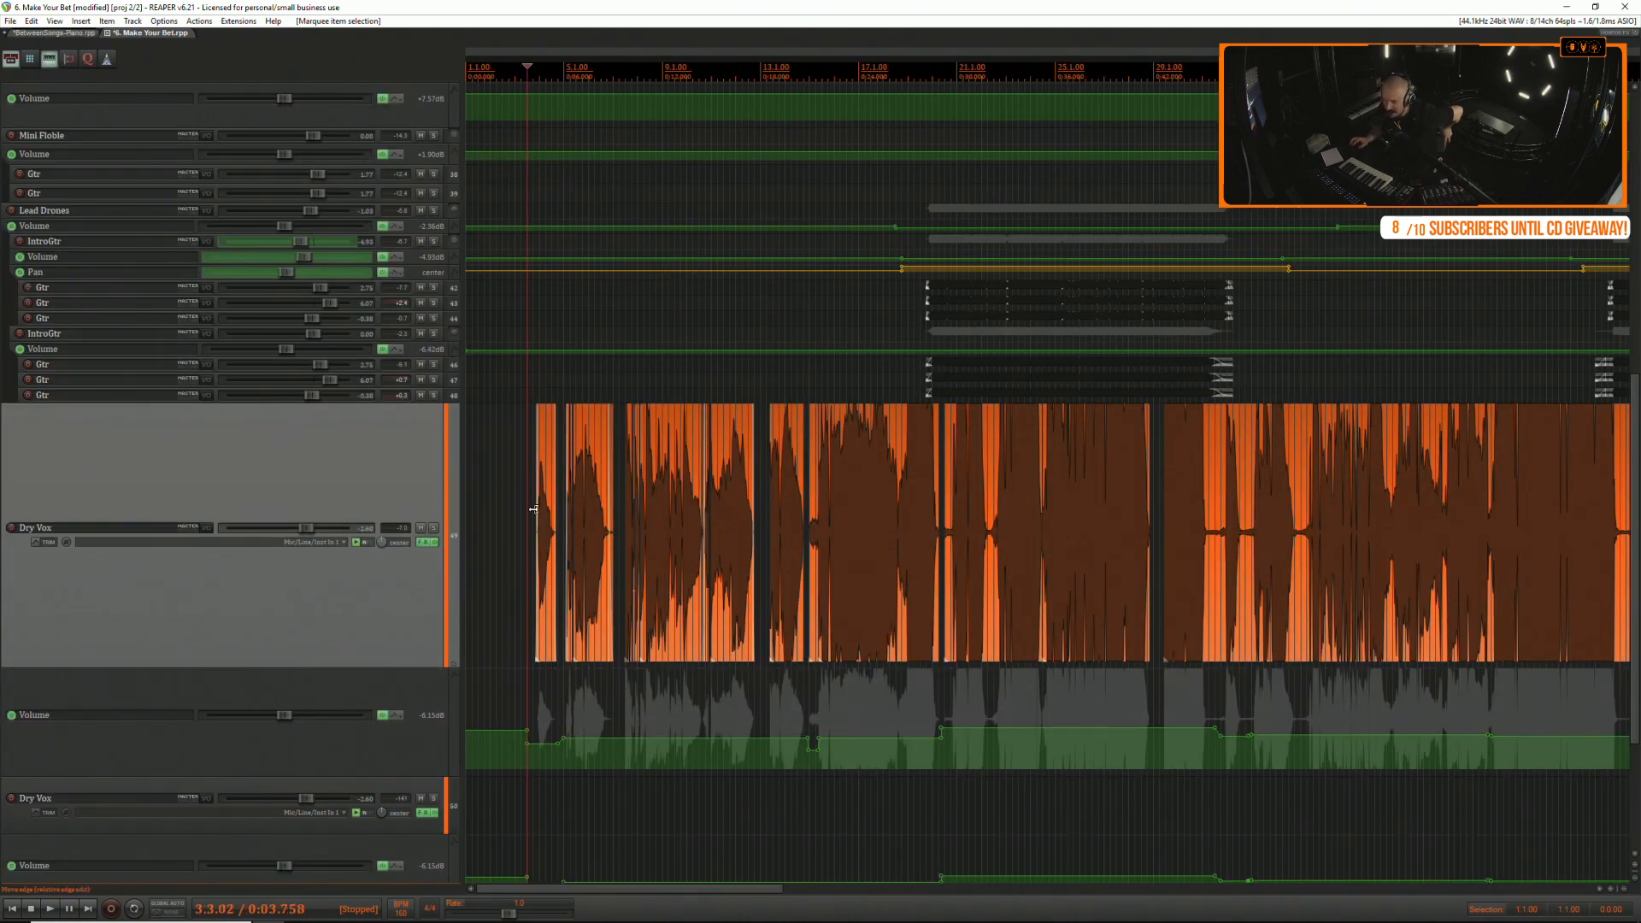
{"action": "left_click", "coordinate": [512, 479]}
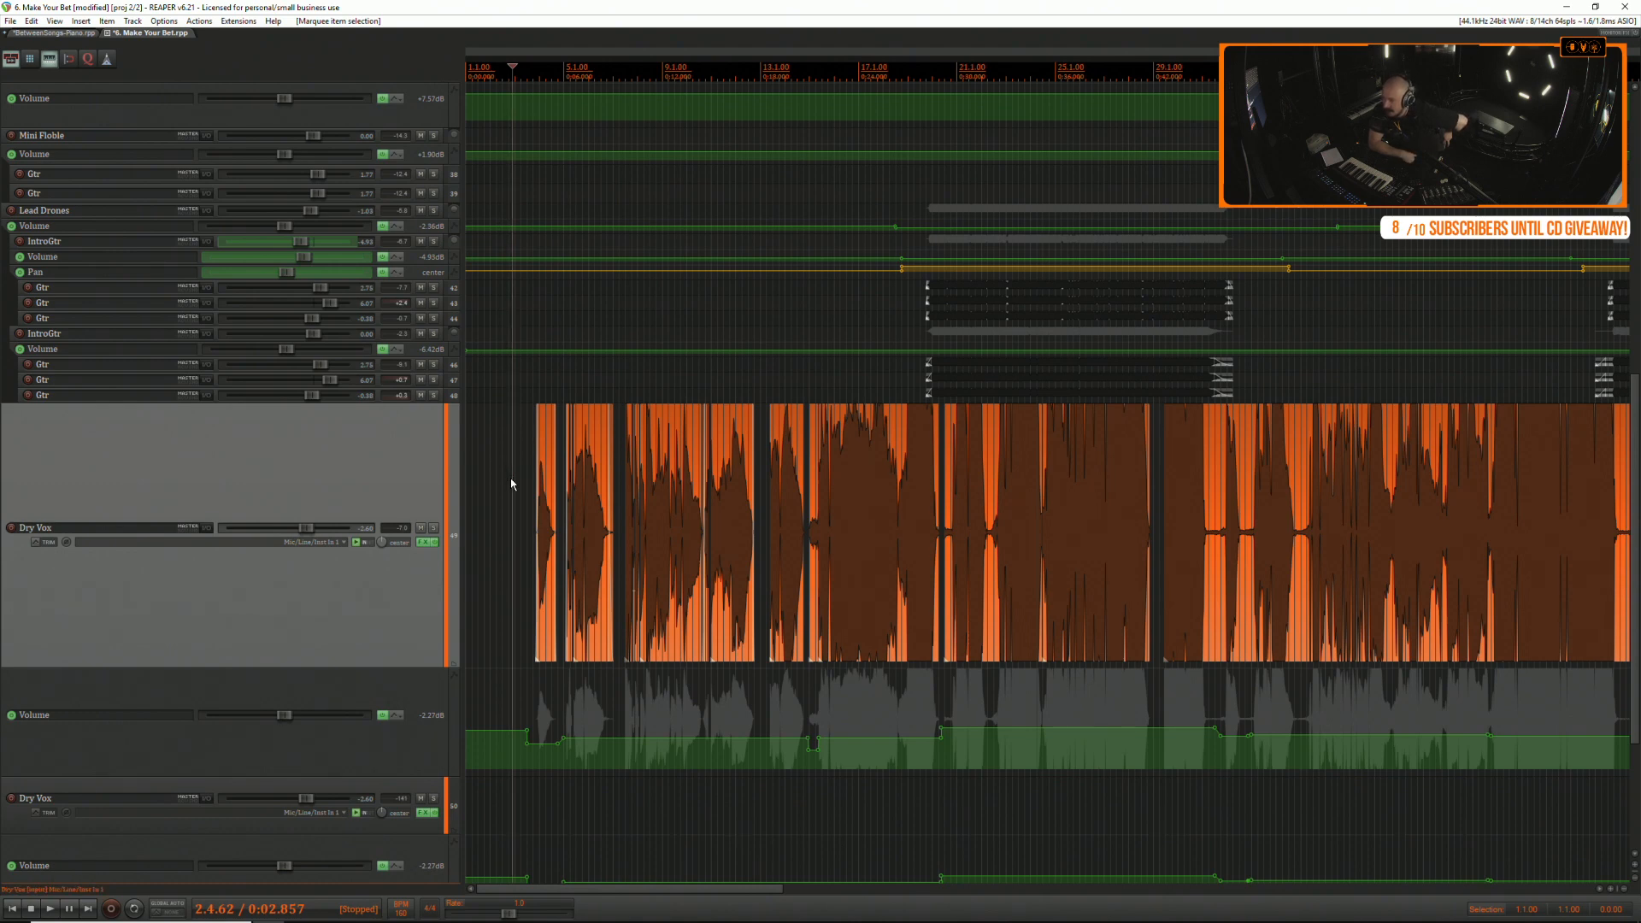
{"action": "scroll", "coordinate": [510, 483], "scroll_direction": "down", "scroll_amount": 3}
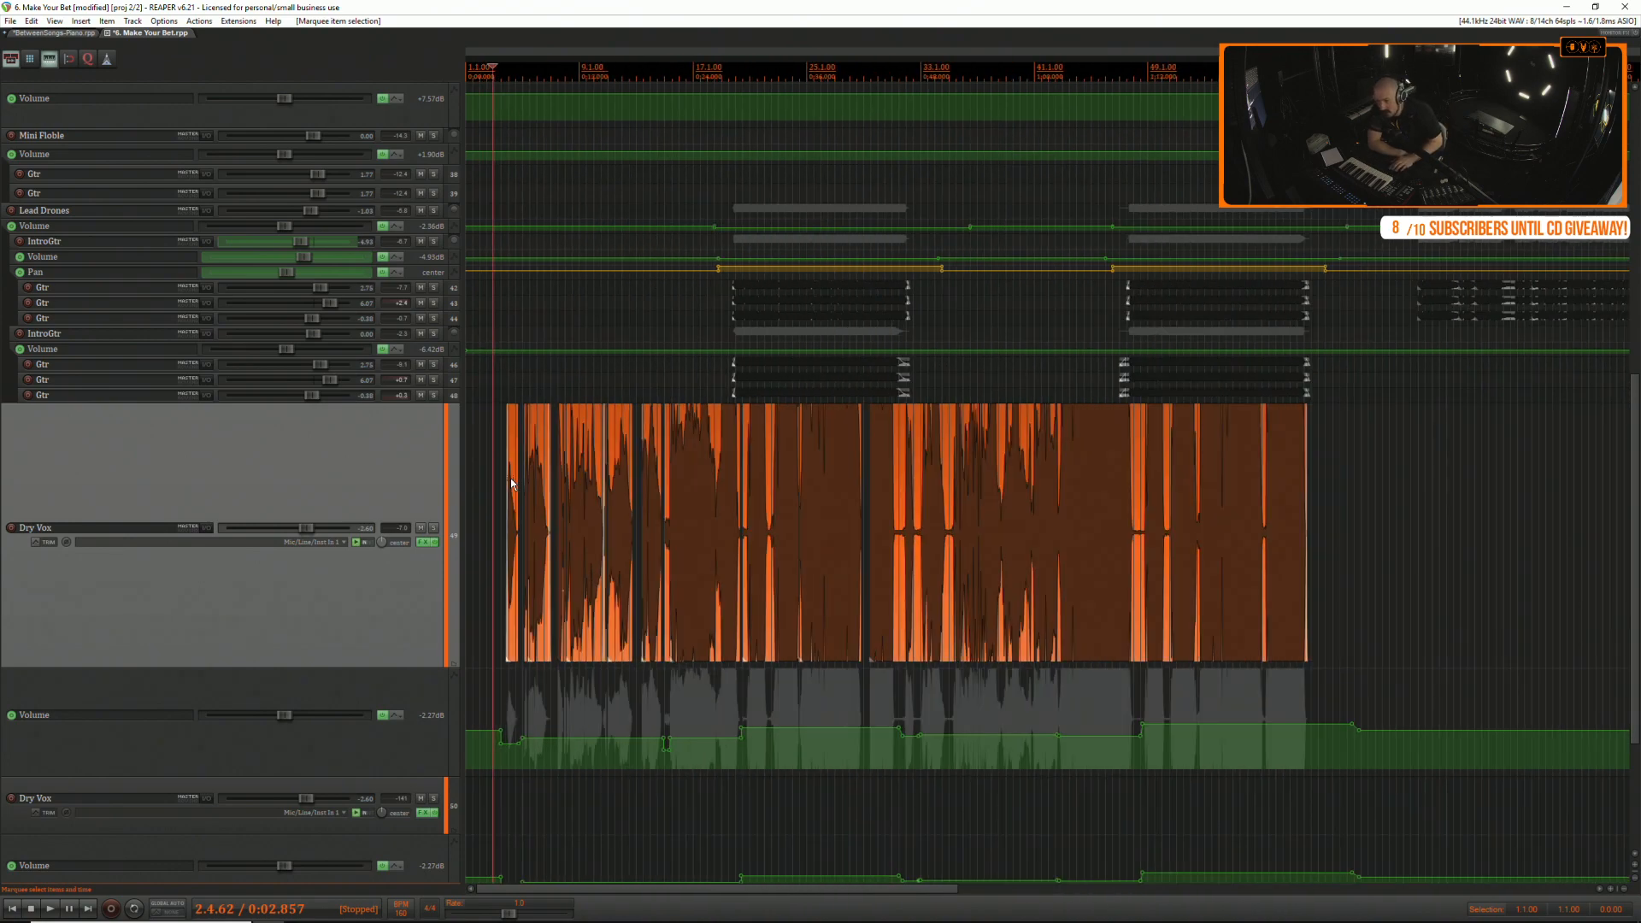
{"action": "scroll", "coordinate": [511, 483], "scroll_direction": "up", "scroll_amount": 5}
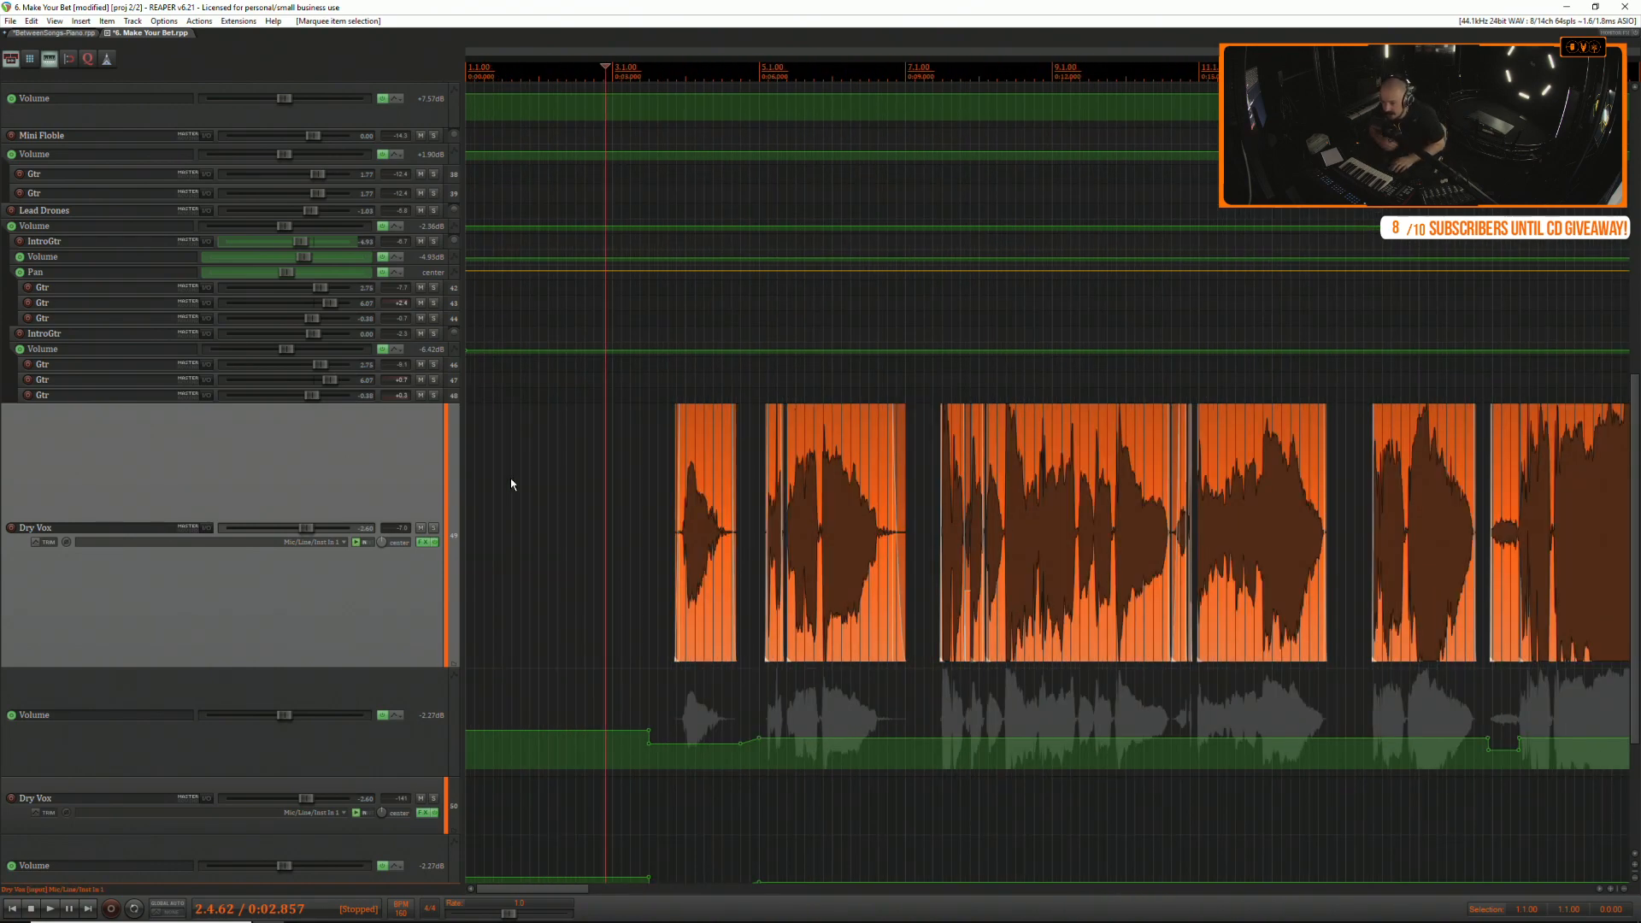
{"action": "left_click", "coordinate": [670, 484]}
{"action": "key", "text": "space"}
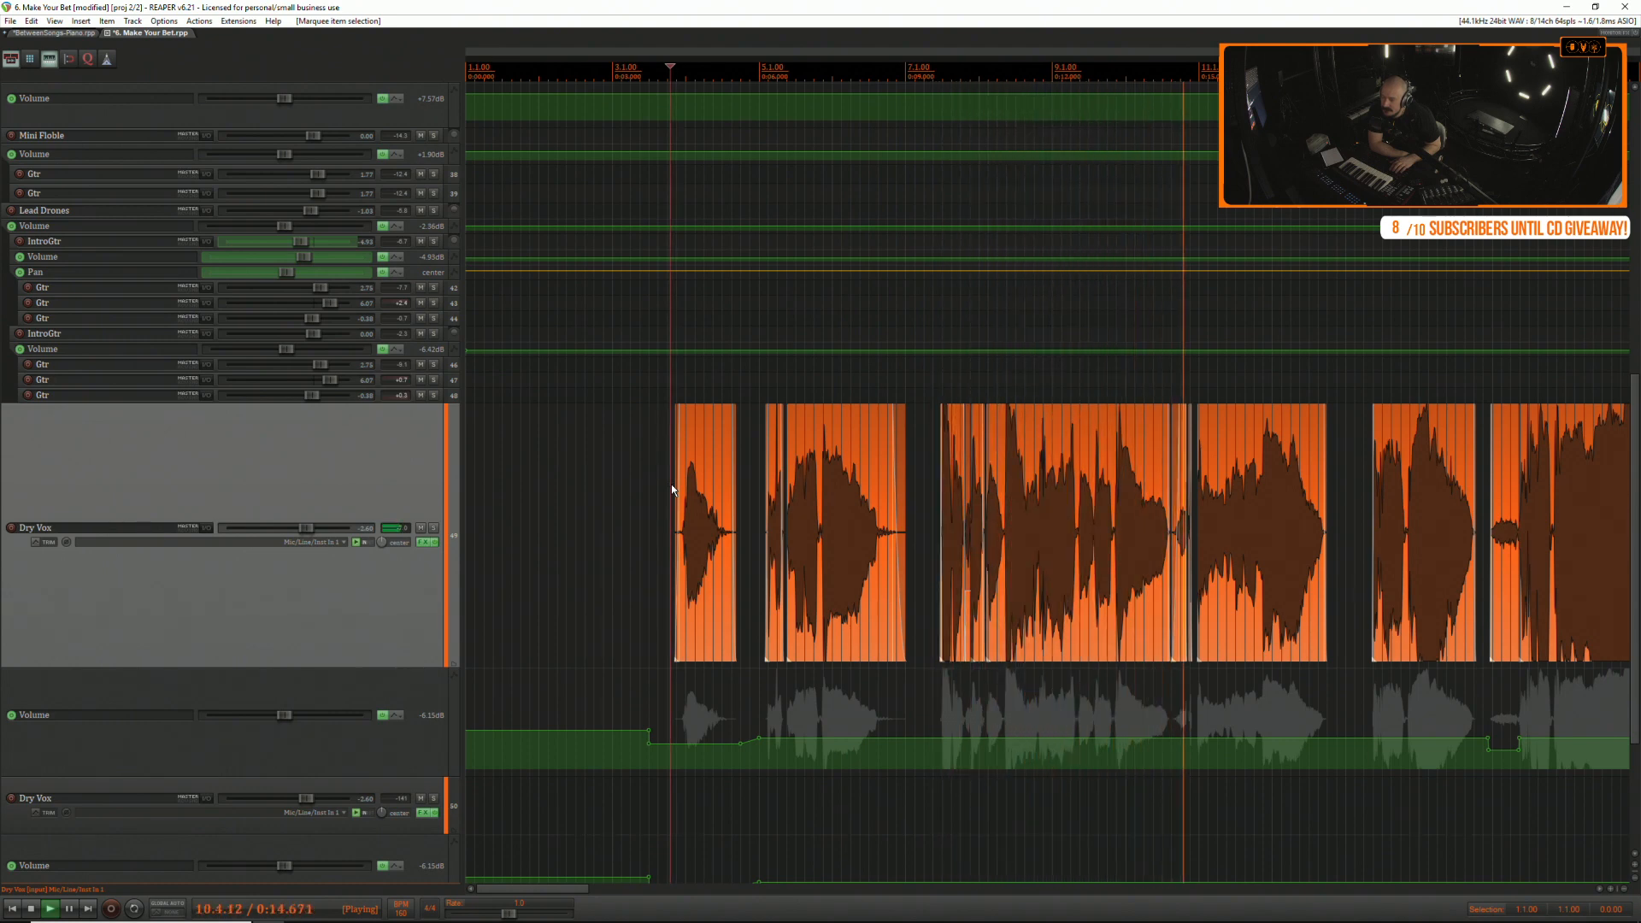
Skip playback ahead to the Dry Vox phrase in bar 13 and on to the long phrase after bar 15.
{"action": "scroll", "coordinate": [669, 484], "scroll_direction": "down", "scroll_amount": 2}
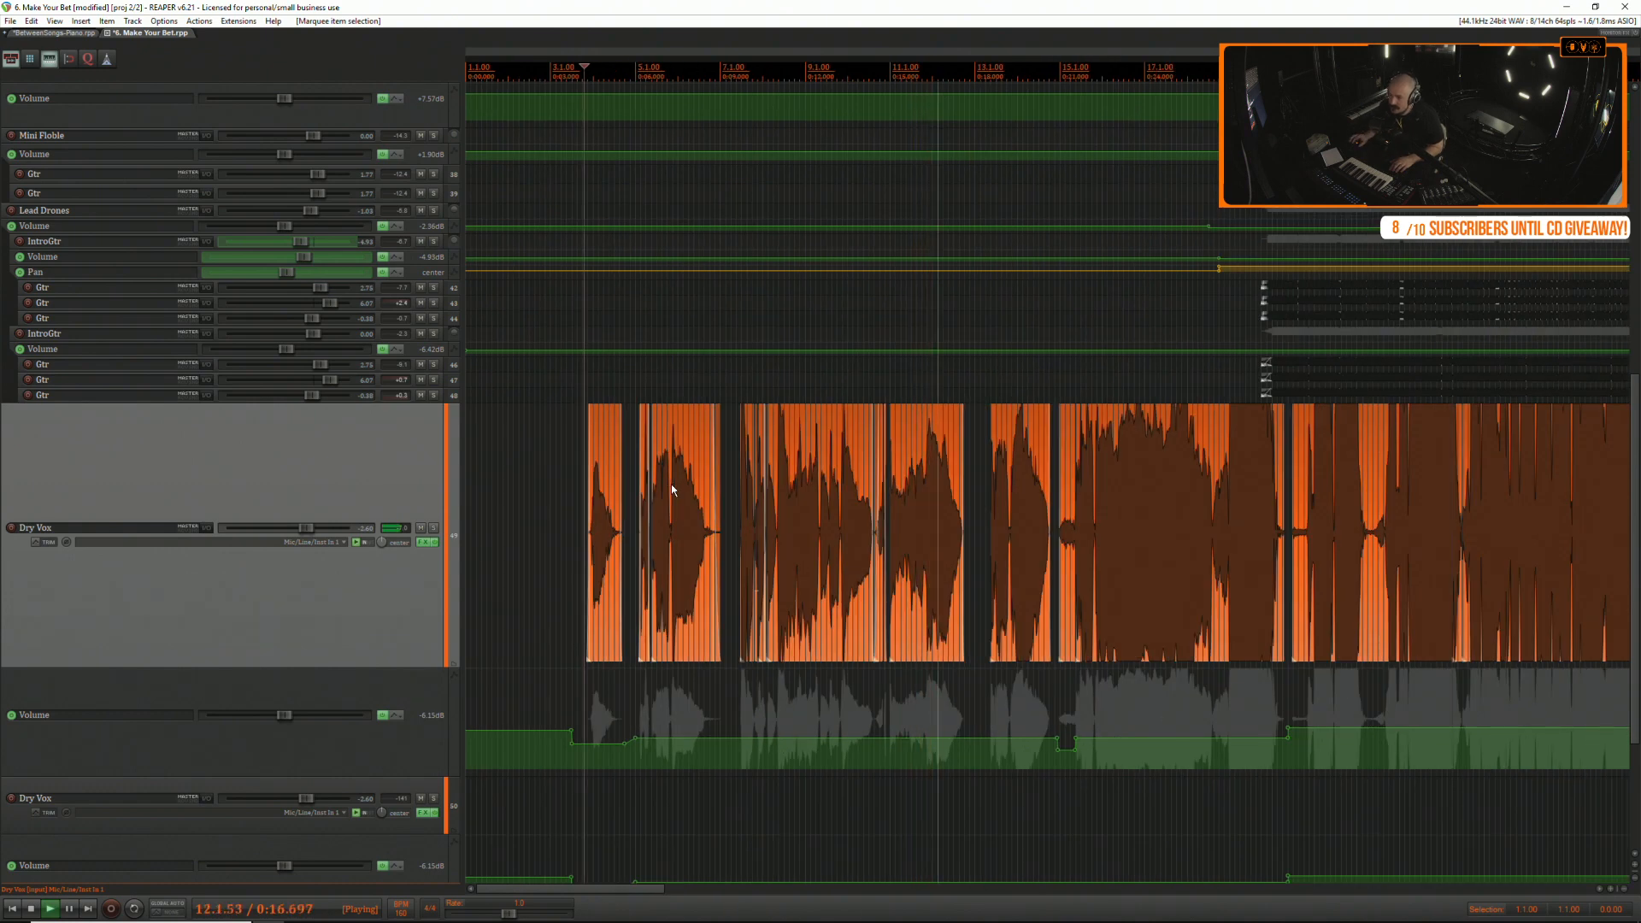
{"action": "left_click", "coordinate": [1018, 454]}
{"action": "scroll", "coordinate": [1018, 454], "scroll_direction": "up", "scroll_amount": 3}
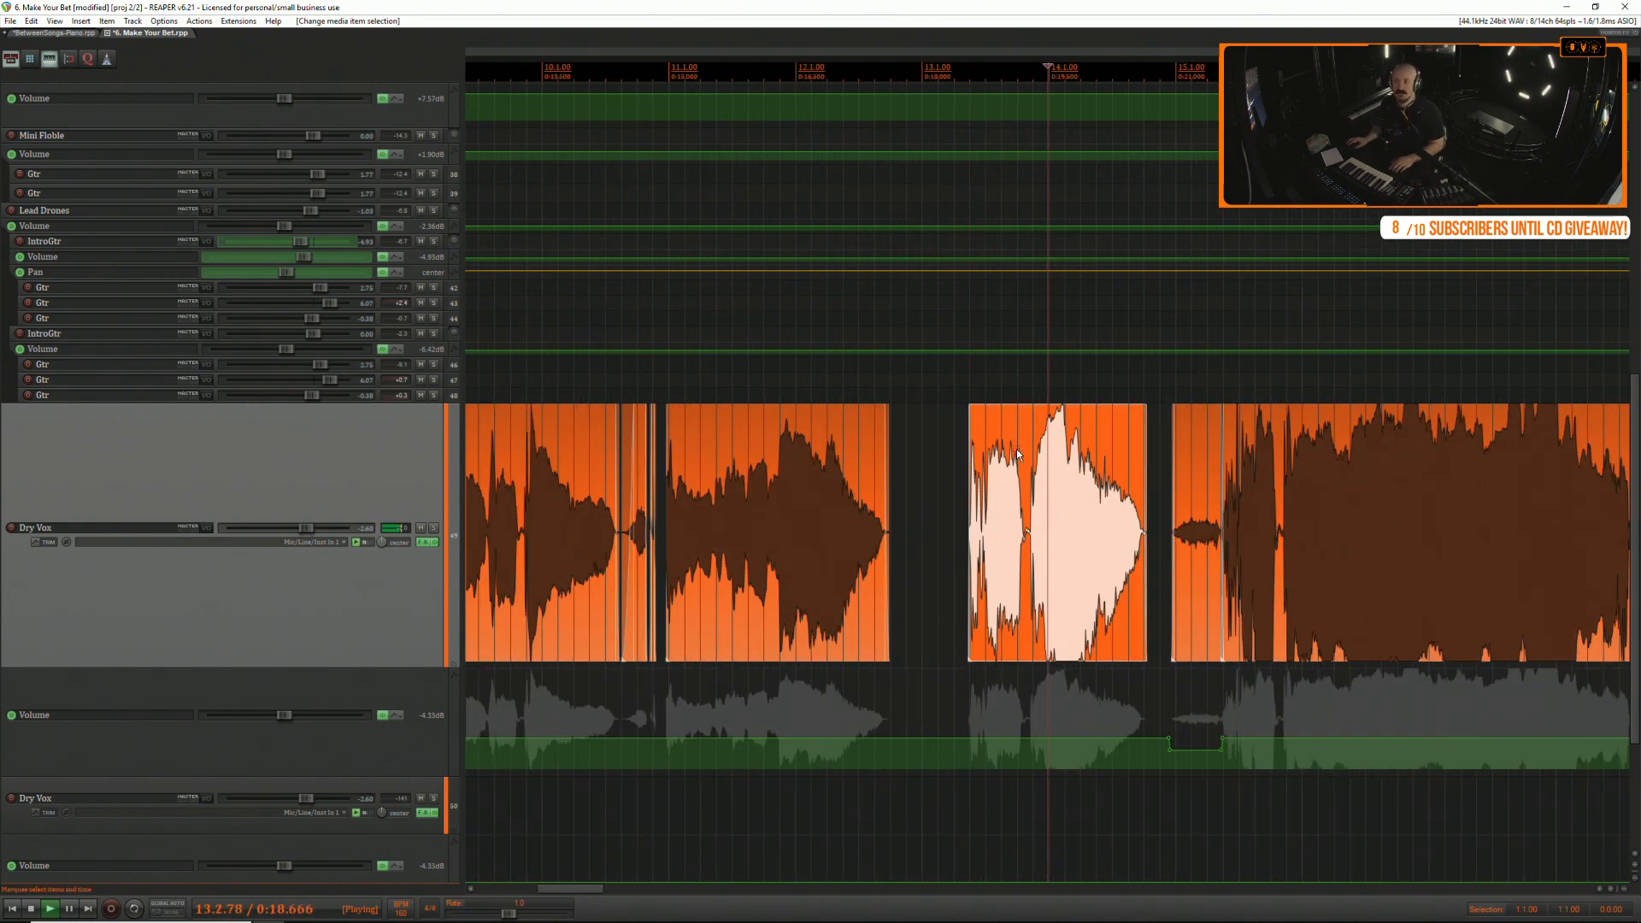
{"action": "left_click", "coordinate": [1256, 443]}
{"action": "scroll", "coordinate": [1254, 447], "scroll_direction": "down", "scroll_amount": 2}
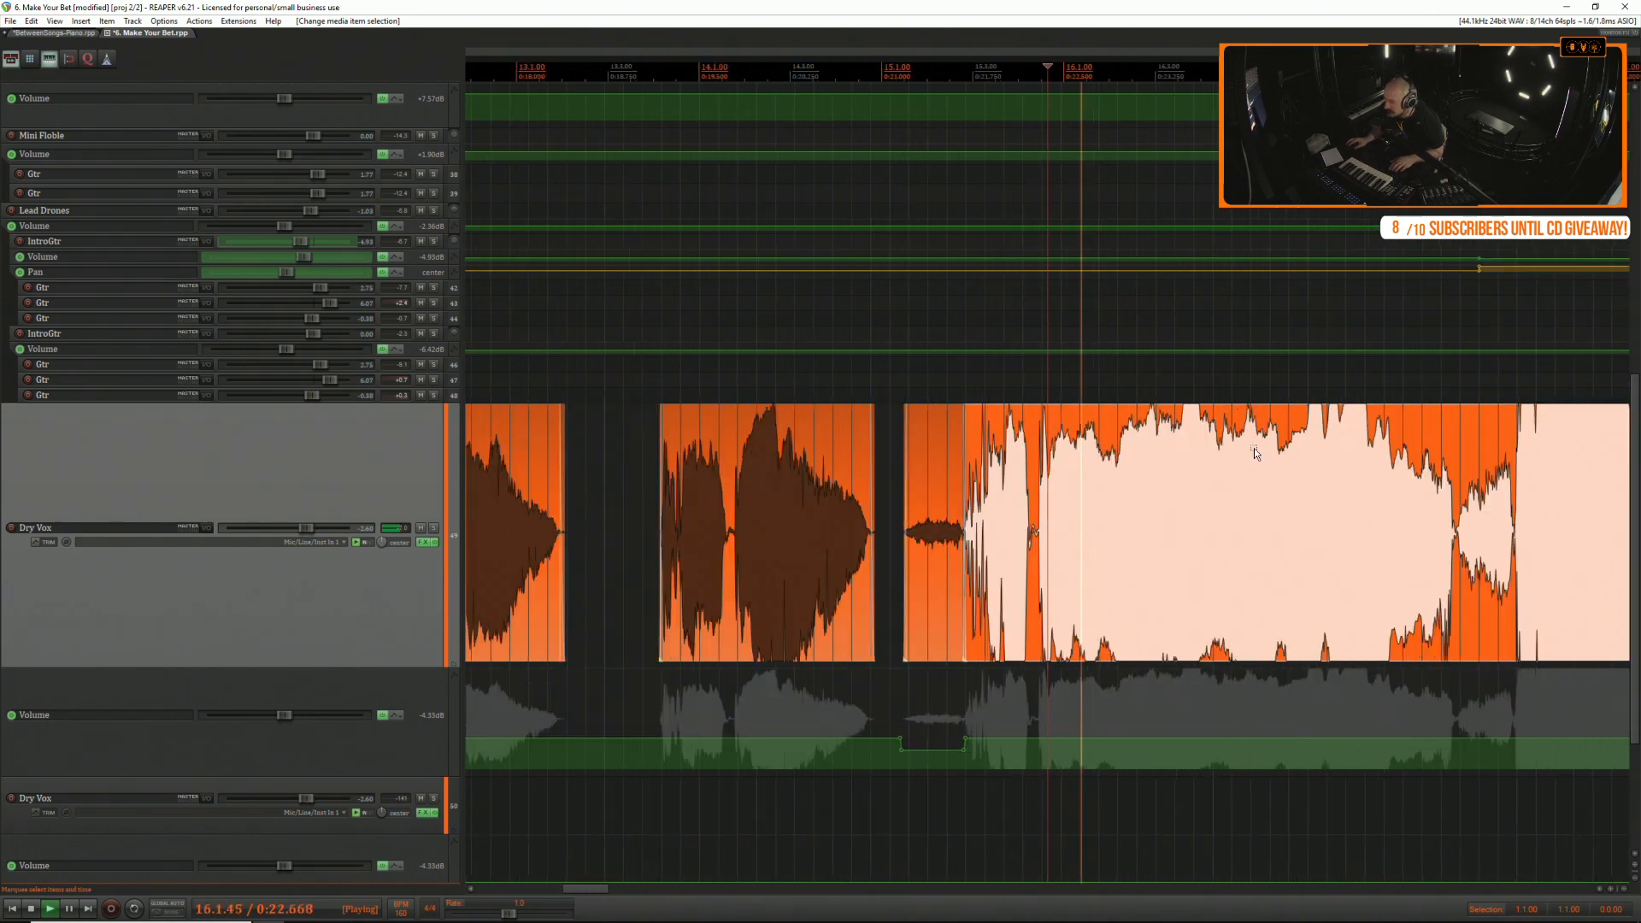
{"action": "key", "text": "space"}
Raise the Dry Vox volume envelope to -3.51 dB between bar 15 and a new point in bar 18, and play it back.
{"action": "left_click", "coordinate": [840, 697]}
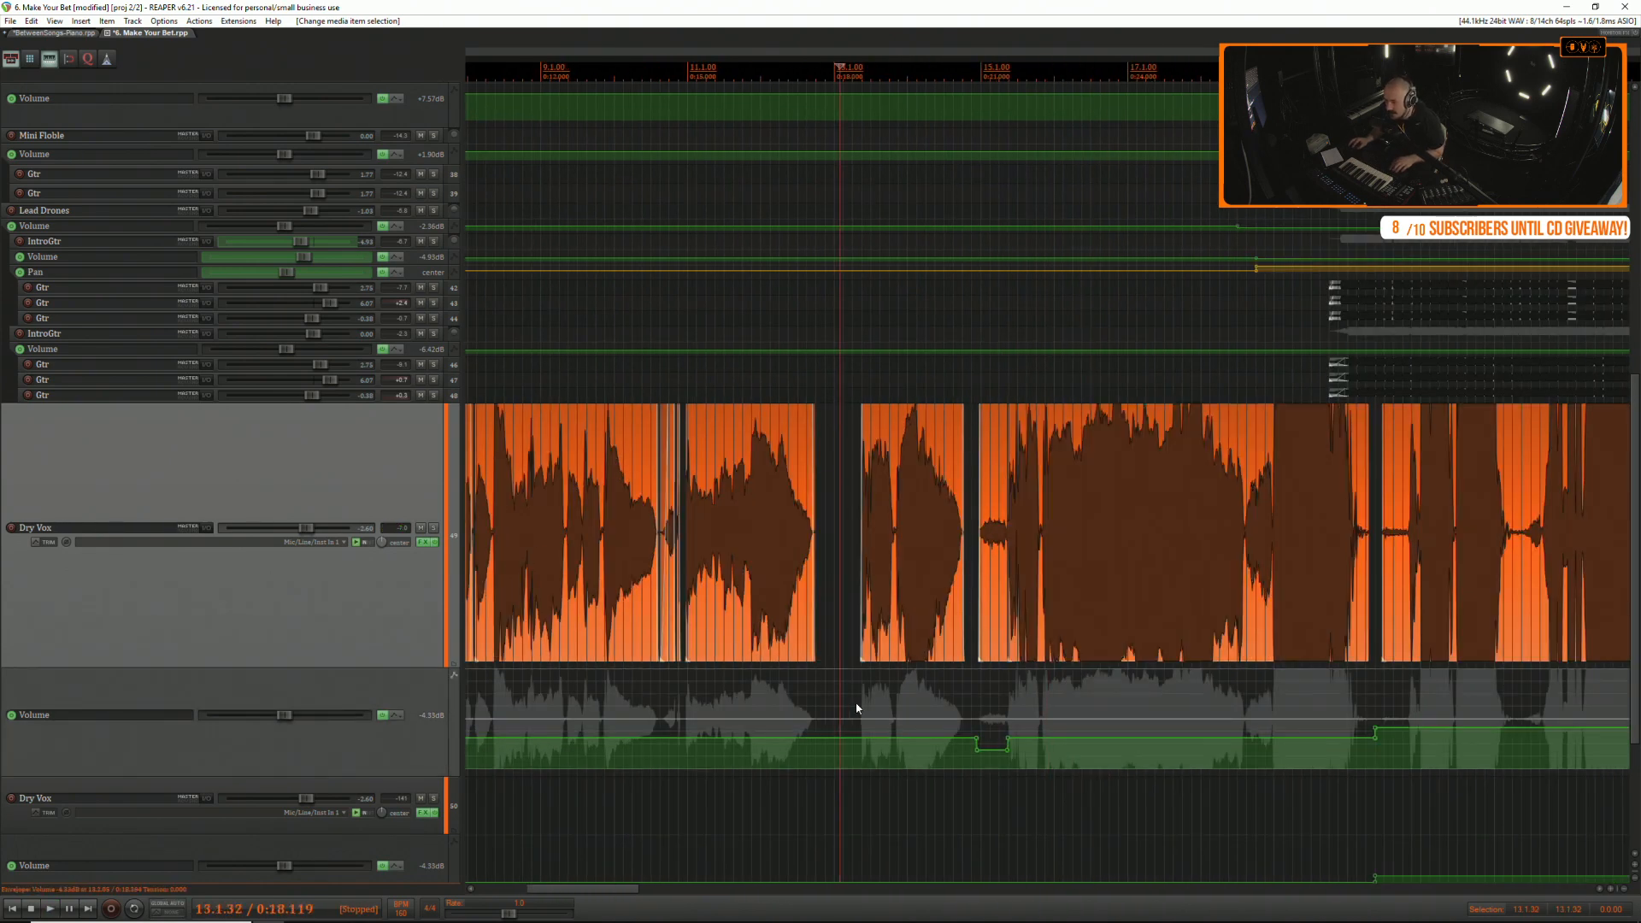
{"action": "key", "text": "space"}
{"action": "scroll", "coordinate": [1191, 696], "scroll_direction": "up", "scroll_amount": 2}
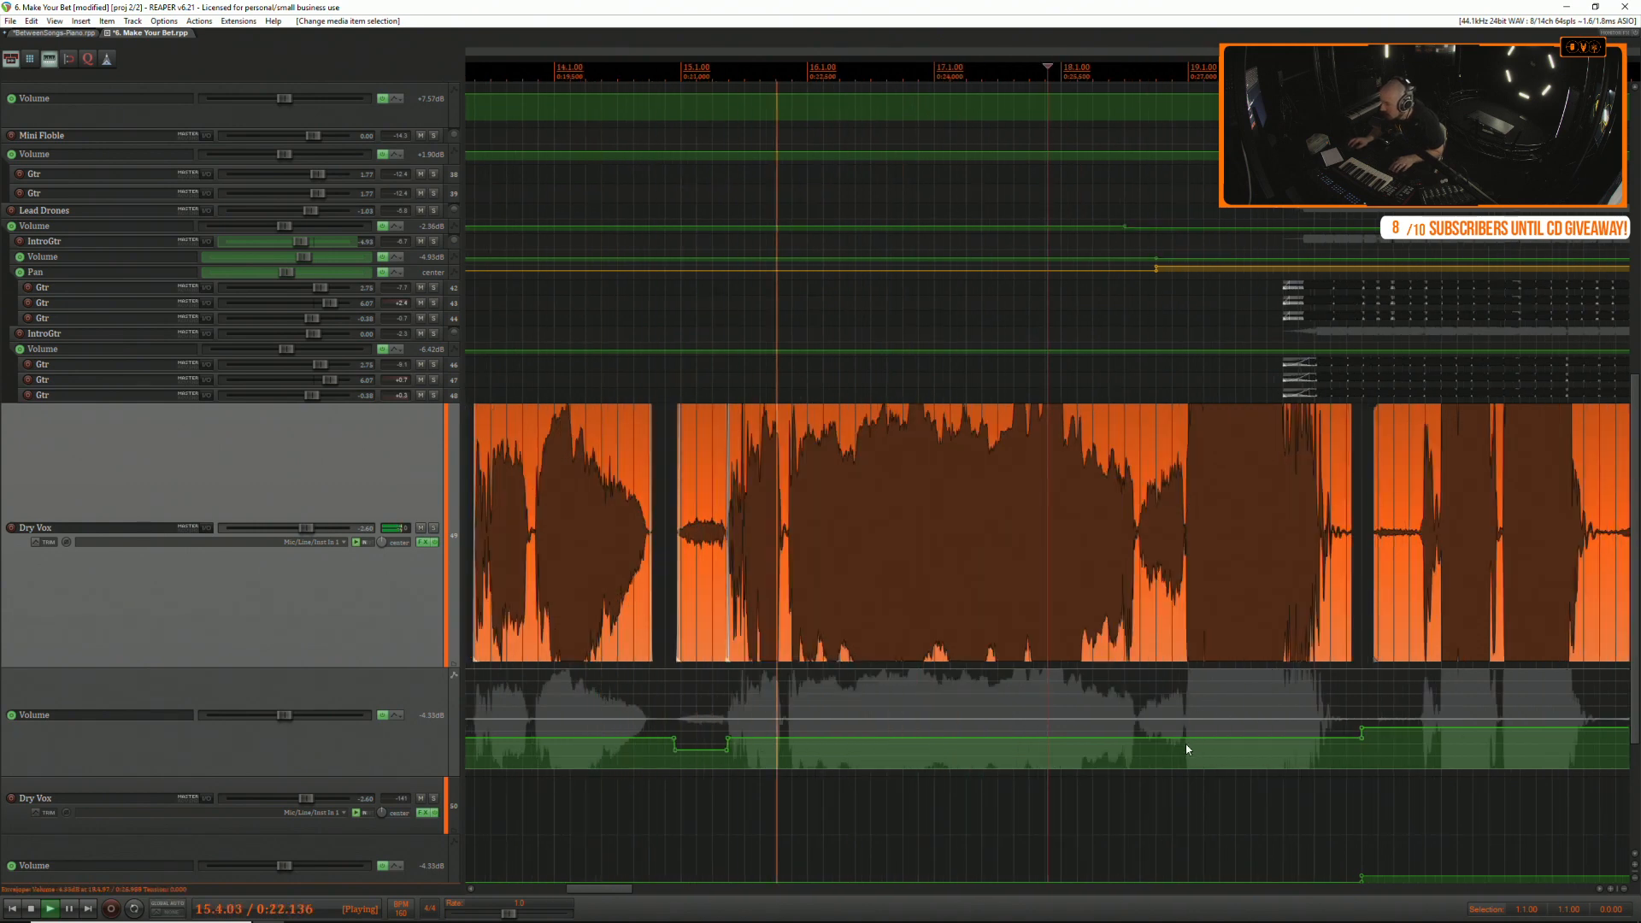
{"action": "left_click", "coordinate": [1137, 739], "text": "shift"}
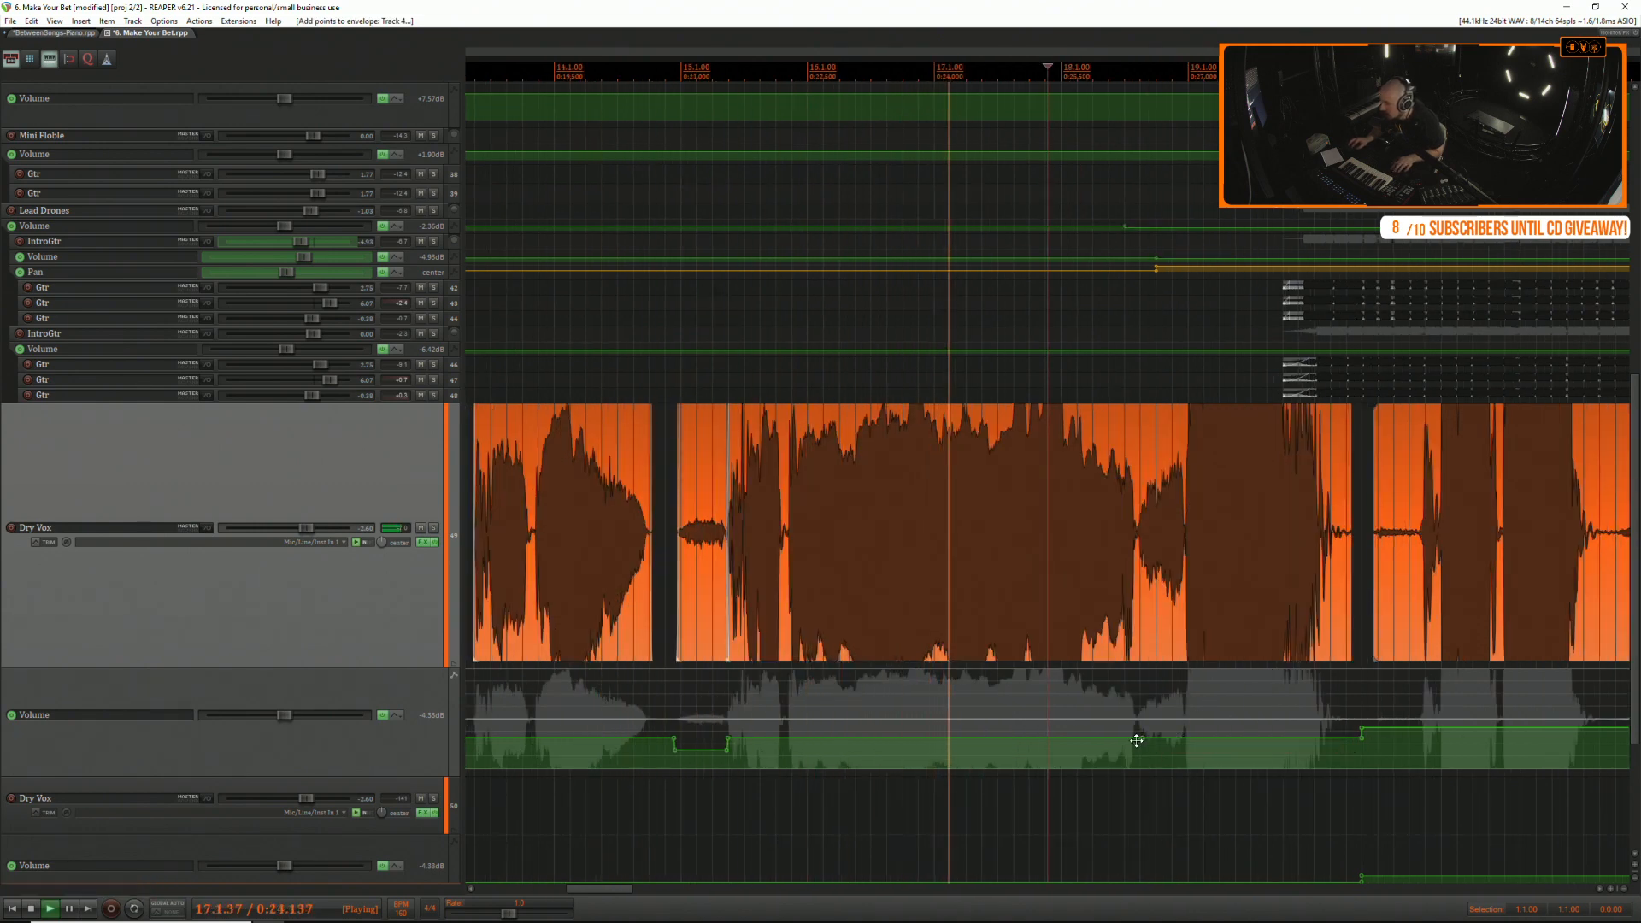
{"action": "left_click_drag", "start_coordinate": [1110, 738], "coordinate": [1110, 736]}
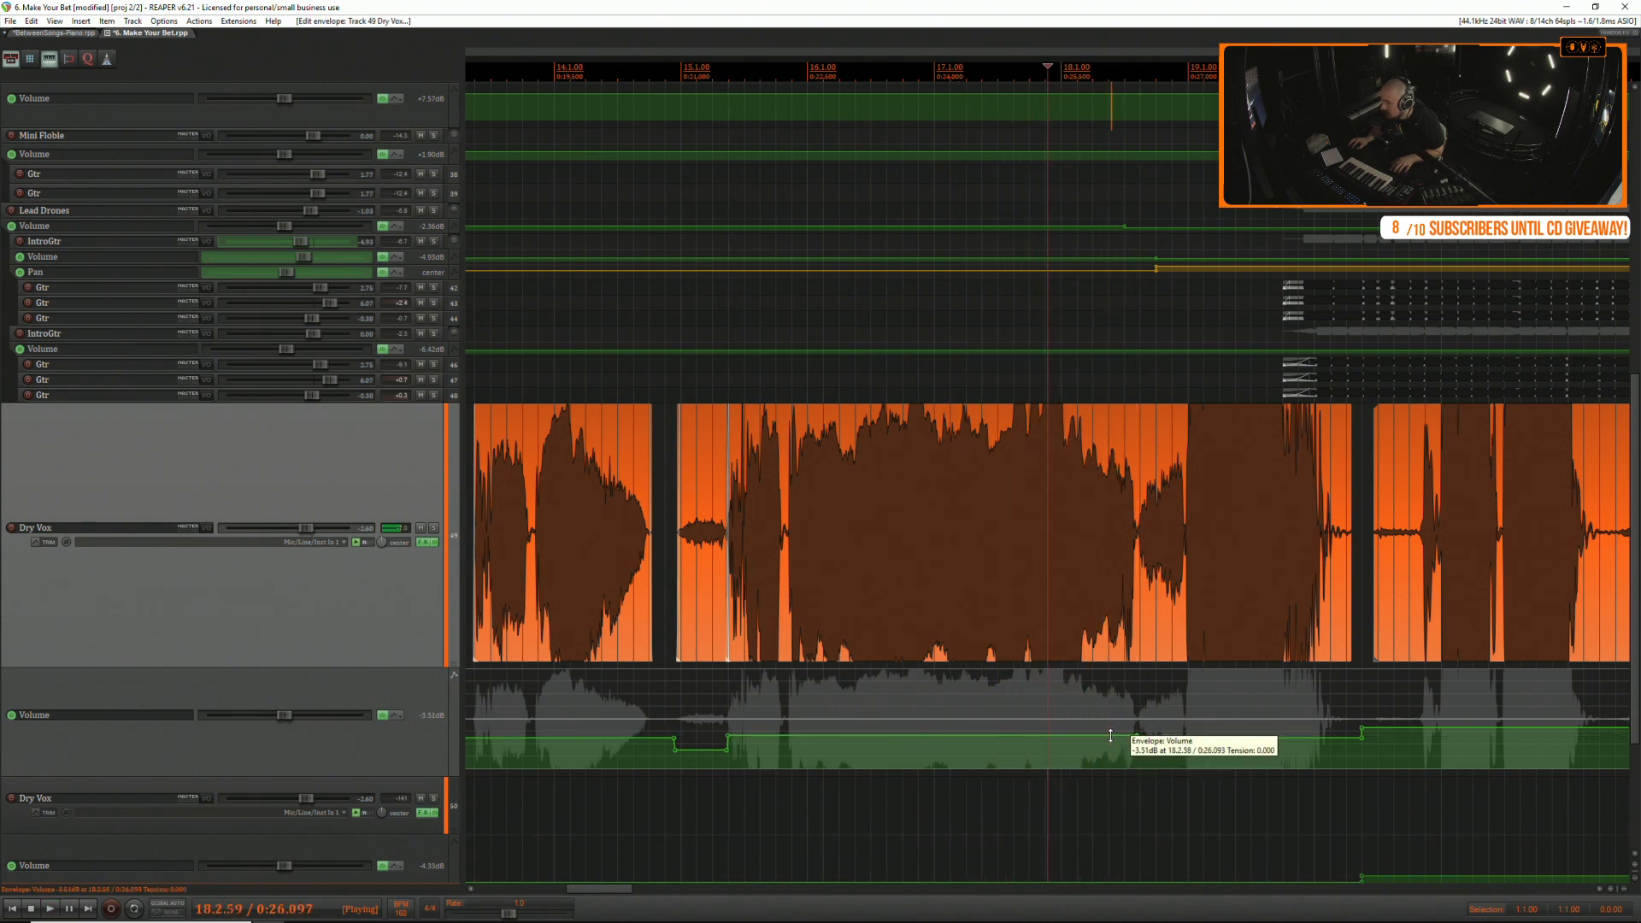
{"action": "left_click", "coordinate": [704, 699]}
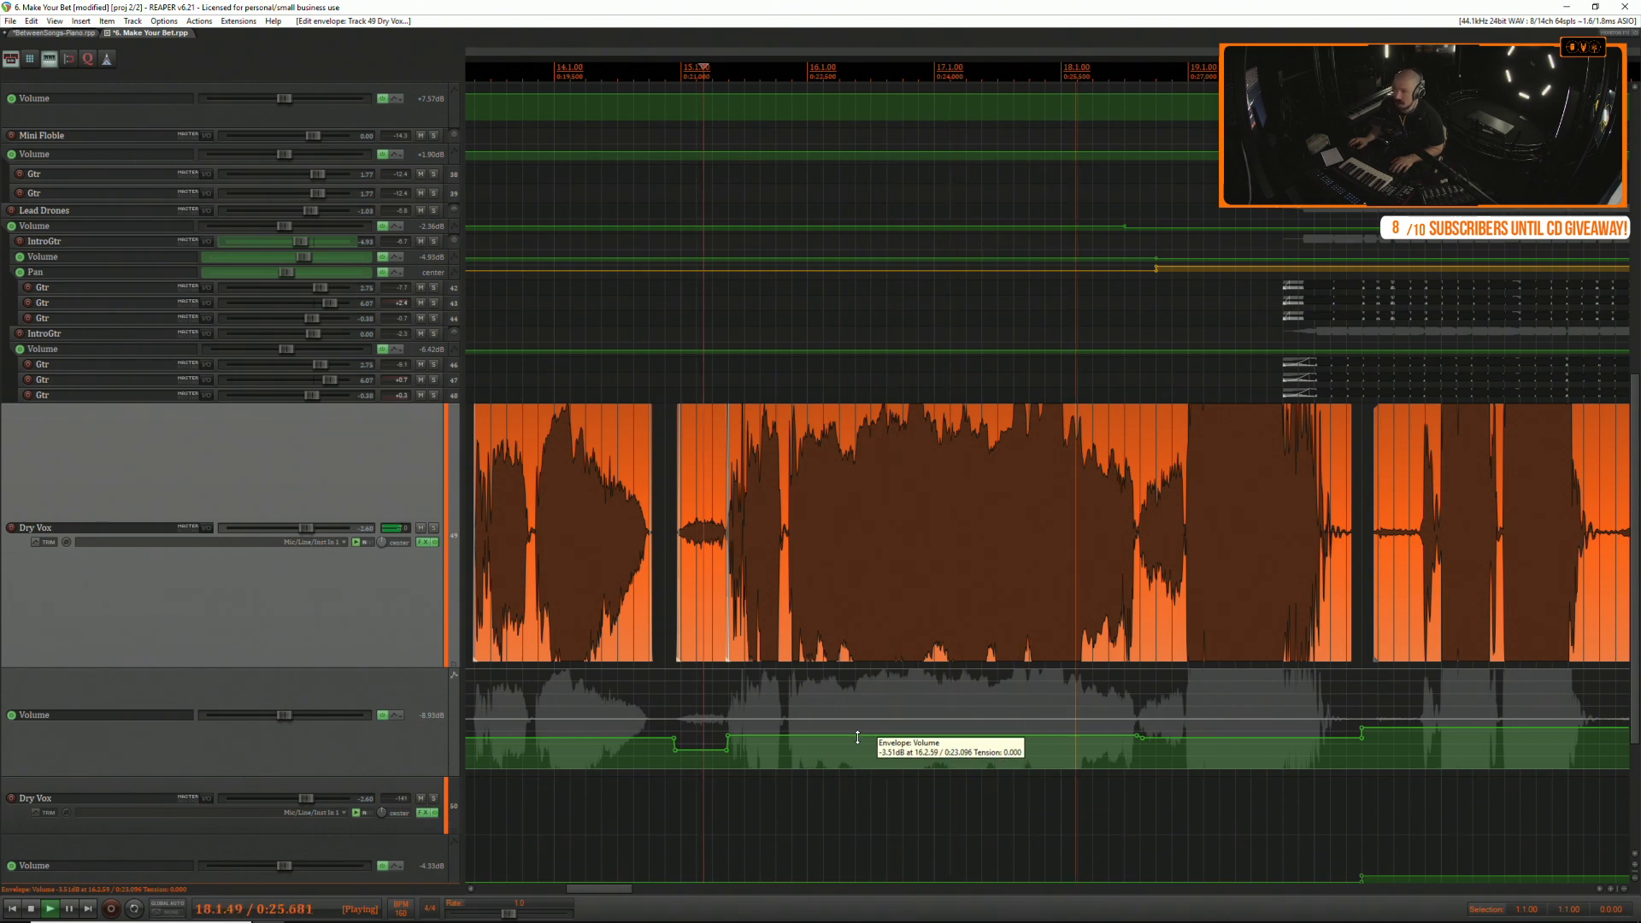
{"action": "scroll", "coordinate": [857, 737], "scroll_direction": "down", "scroll_amount": 3}
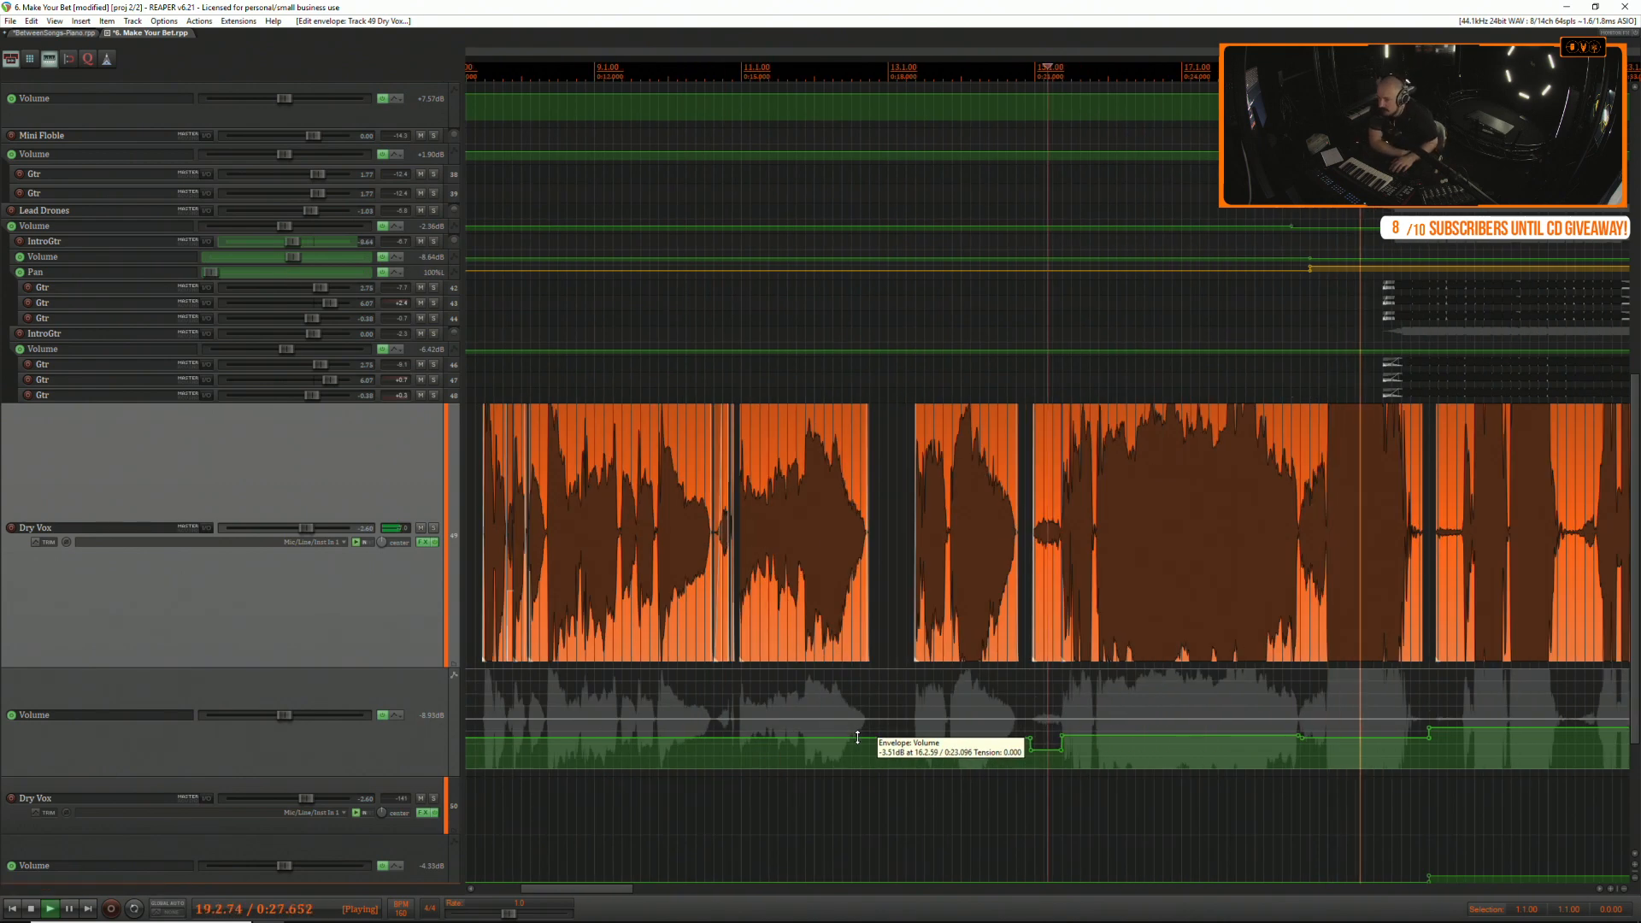
{"action": "key", "text": "space"}
Select the long Dry Vox phrase before bar 20 and audition its ending twice from 18.3.42.
{"action": "left_click", "coordinate": [1369, 453]}
{"action": "scroll", "coordinate": [1365, 495], "scroll_direction": "up", "scroll_amount": 3}
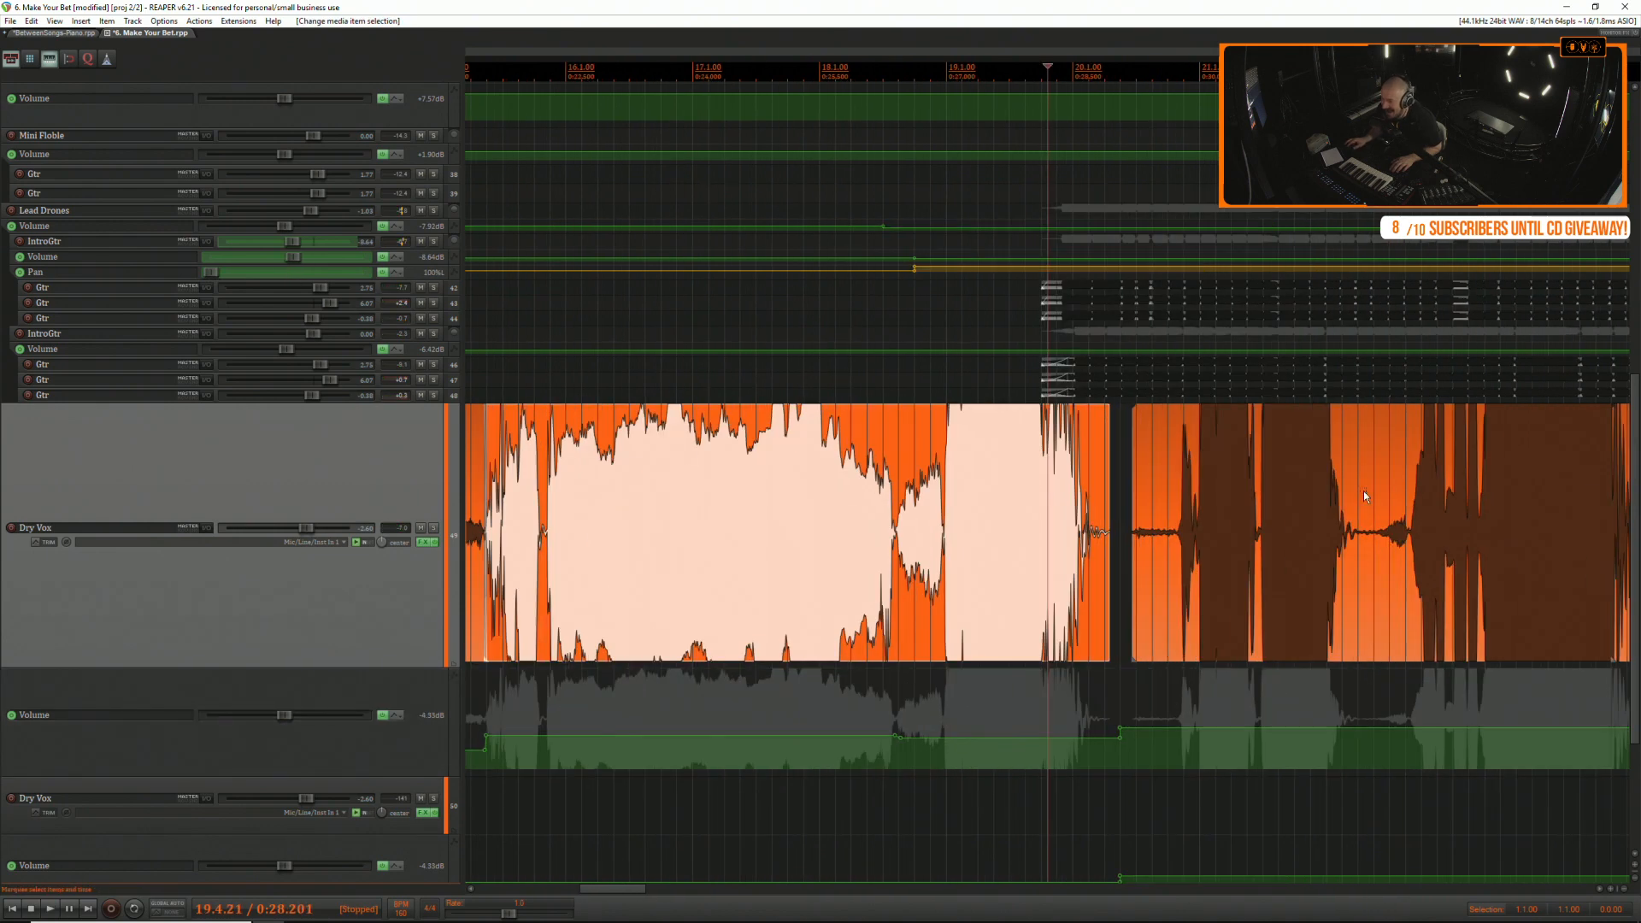
{"action": "scroll", "coordinate": [835, 539], "scroll_direction": "up", "scroll_amount": 2}
{"action": "left_click", "coordinate": [785, 460]}
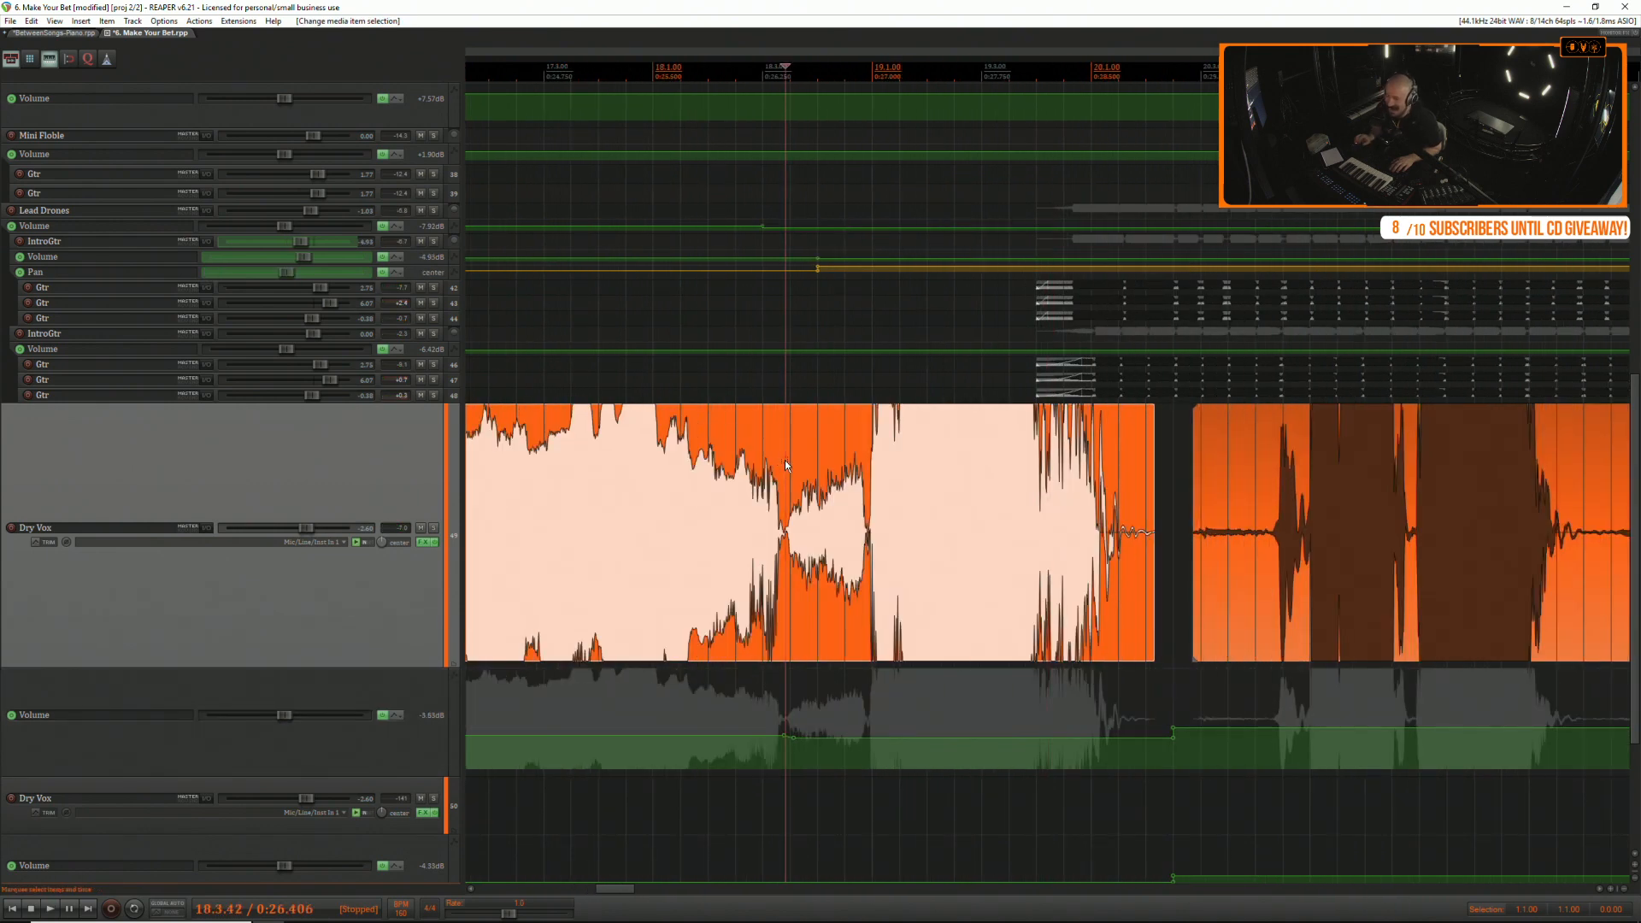
{"action": "key", "text": "space"}
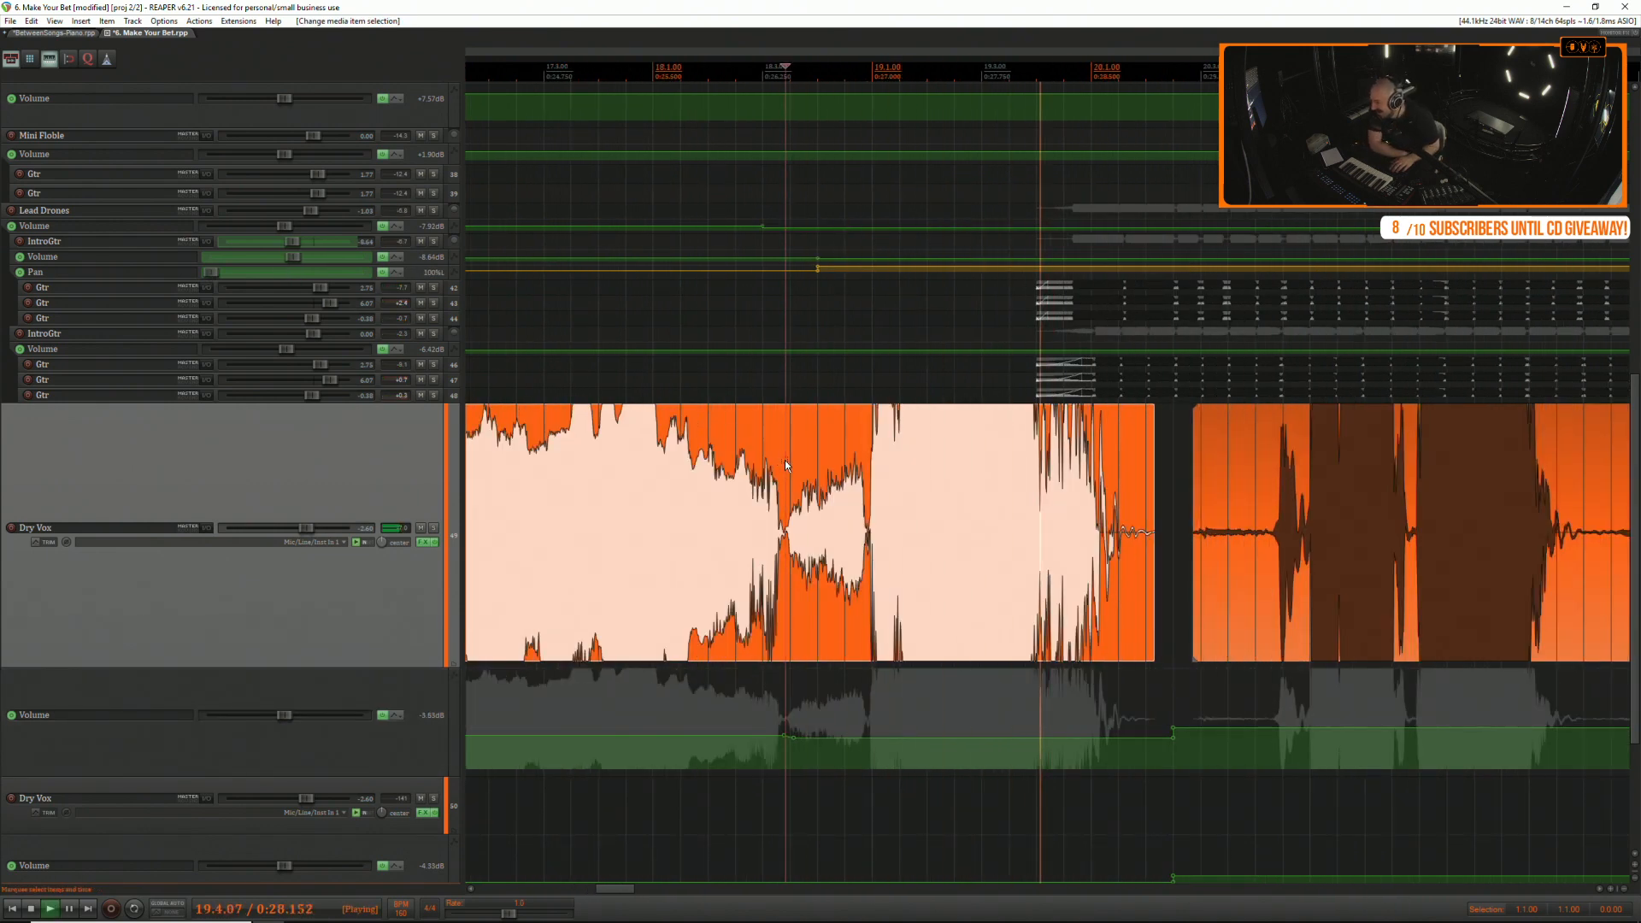
{"action": "key", "text": "space"}
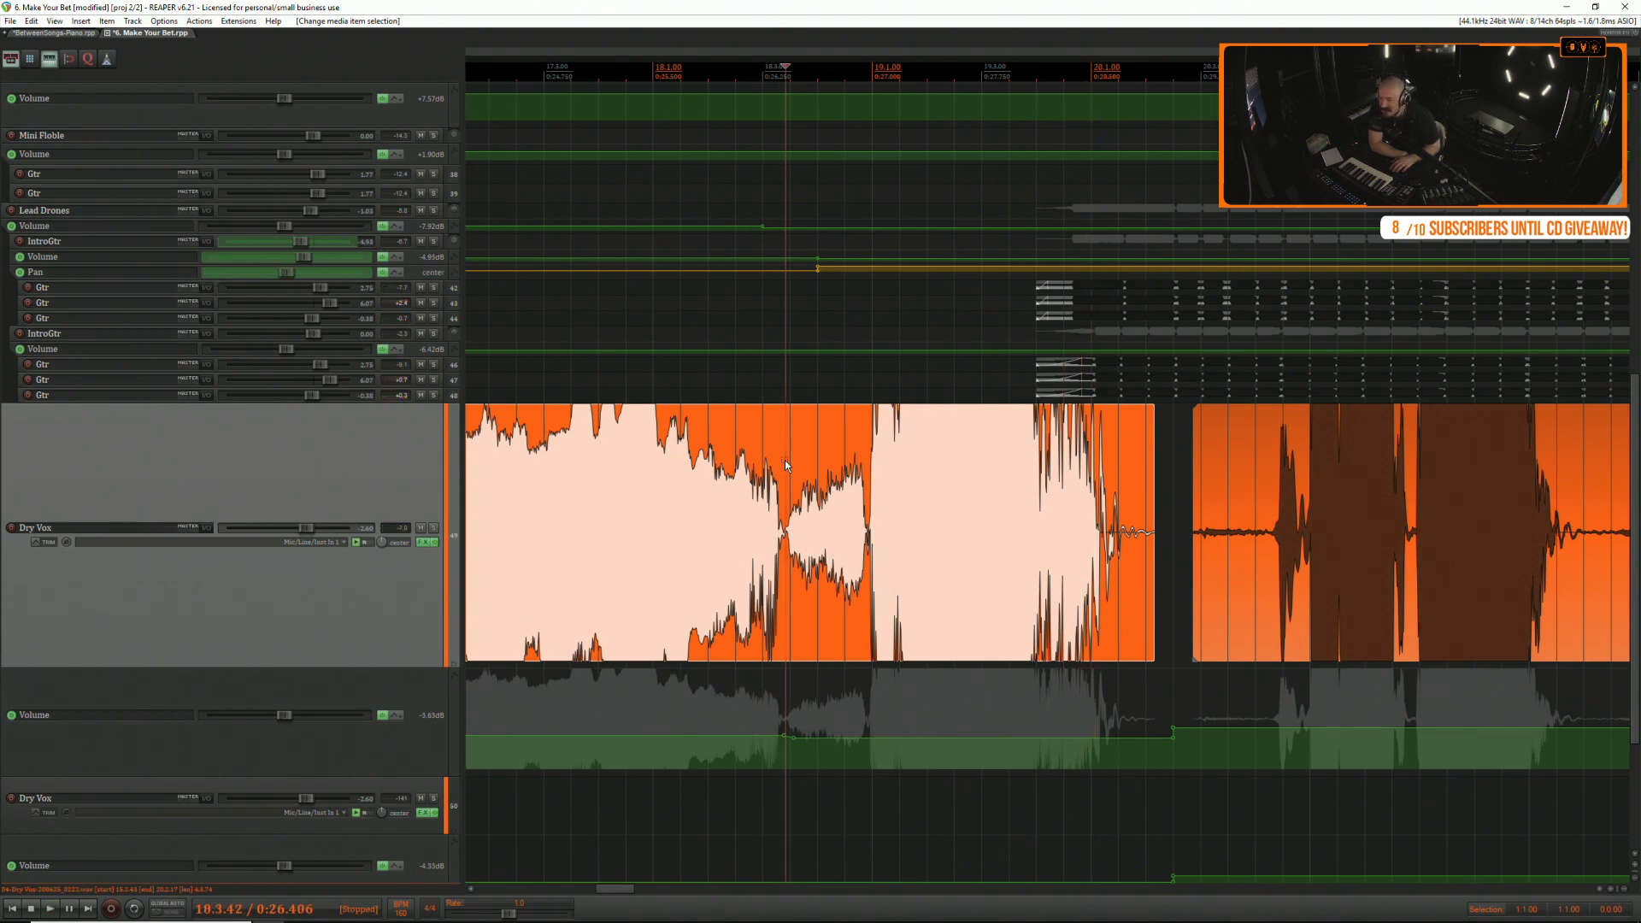
{"action": "key", "text": "space"}
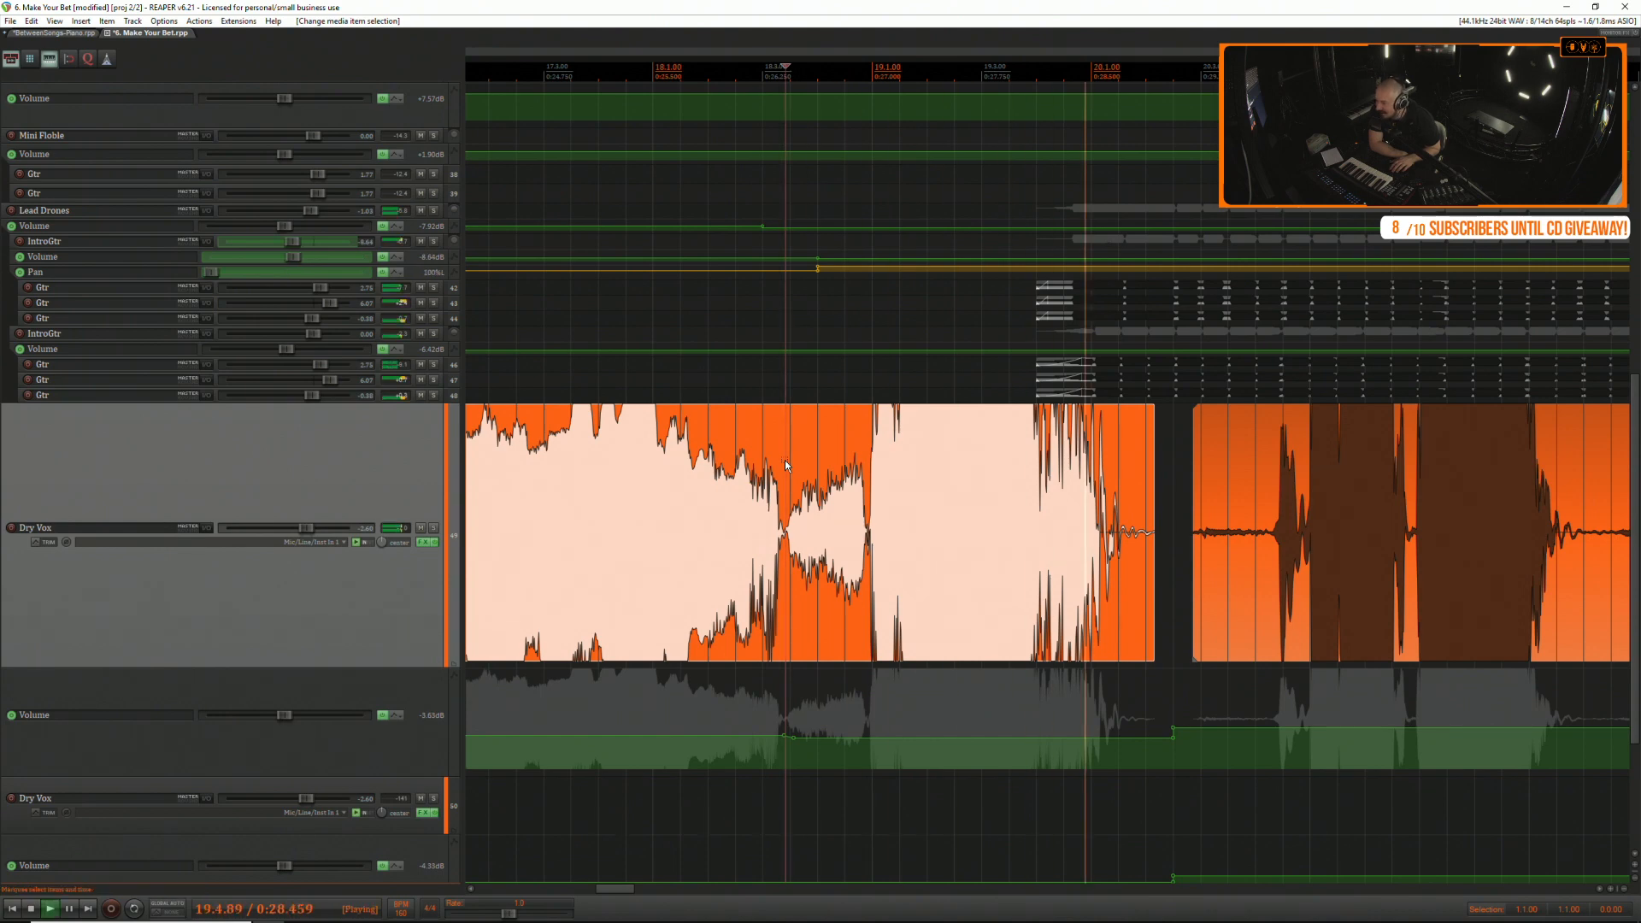
{"action": "key", "text": "space"}
Trim the end of the long phrase back to the edit cursor in bar 18 and play the transition from bar 13.
{"action": "scroll", "coordinate": [784, 460], "scroll_direction": "down", "scroll_amount": 3}
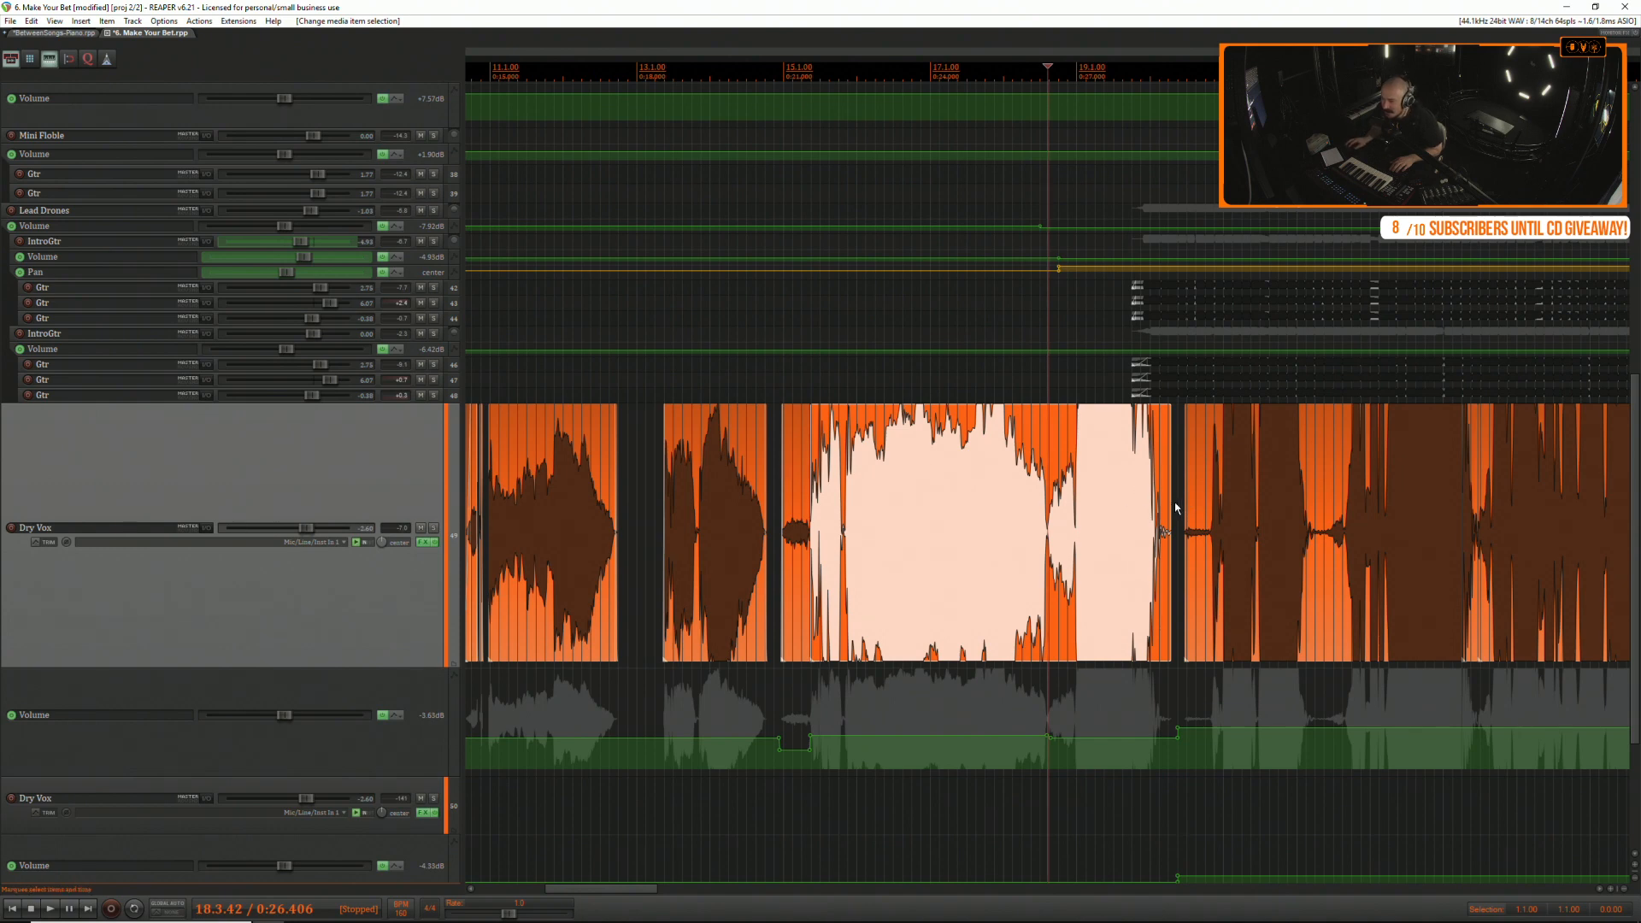
{"action": "left_click_drag", "start_coordinate": [1175, 508], "coordinate": [1045, 505]}
{"action": "left_click", "coordinate": [649, 478]}
{"action": "key", "text": "space"}
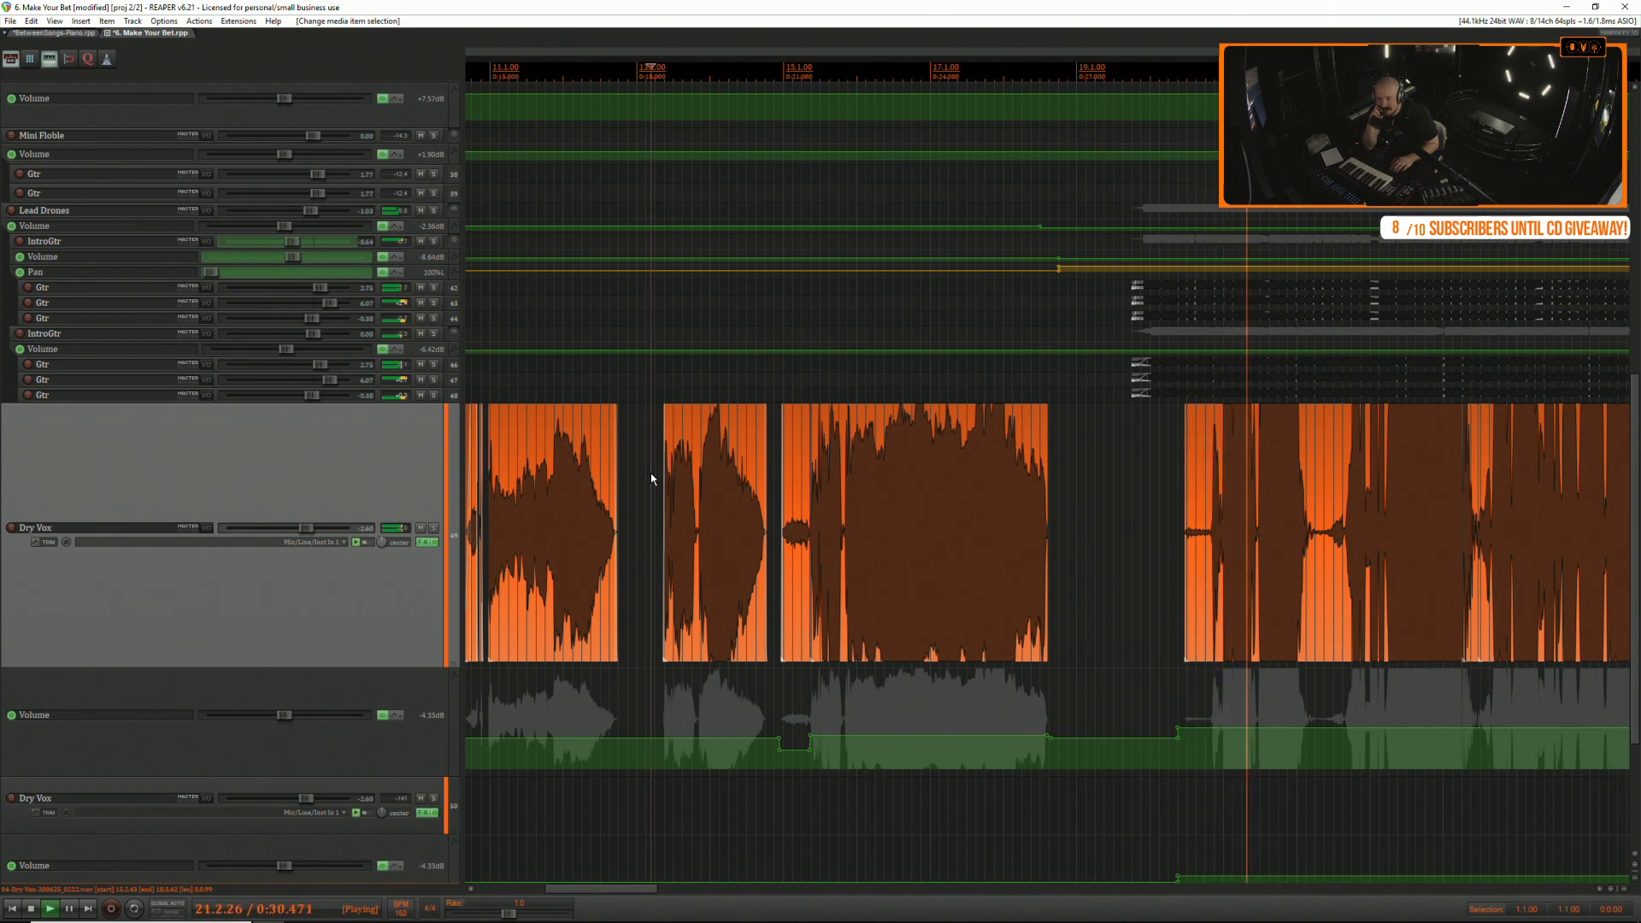
{"action": "key", "text": "space"}
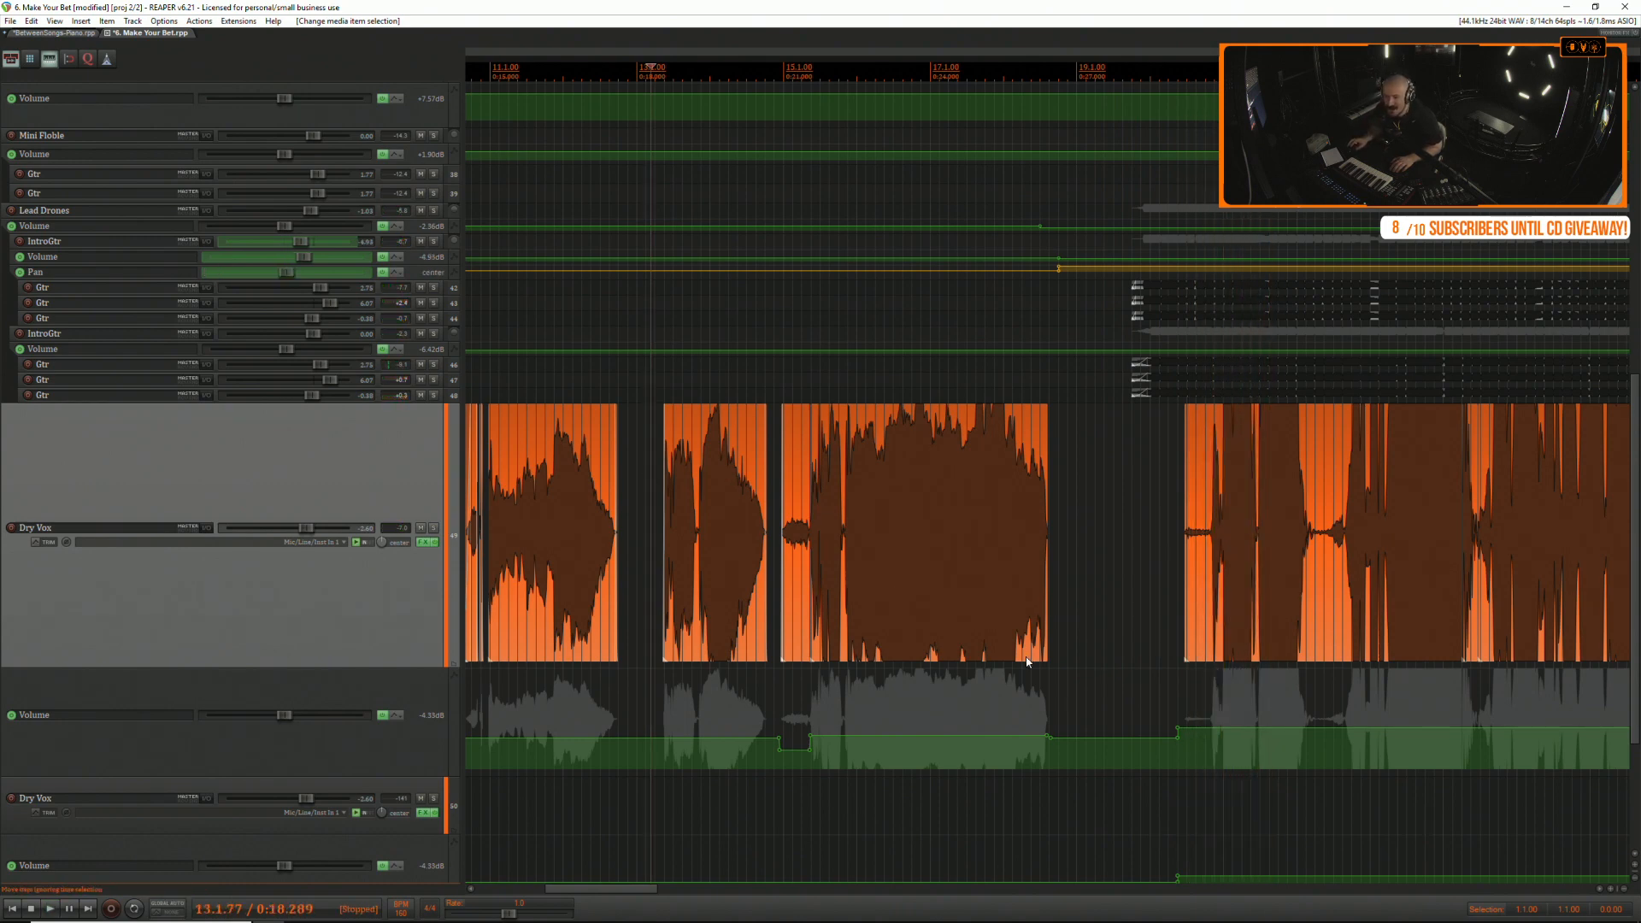
Examine the Dry Vox tracks and volume envelopes below the main vocal, with the edit cursor placed in bar 20.
{"action": "scroll", "coordinate": [1026, 661], "scroll_direction": "down", "scroll_amount": 2}
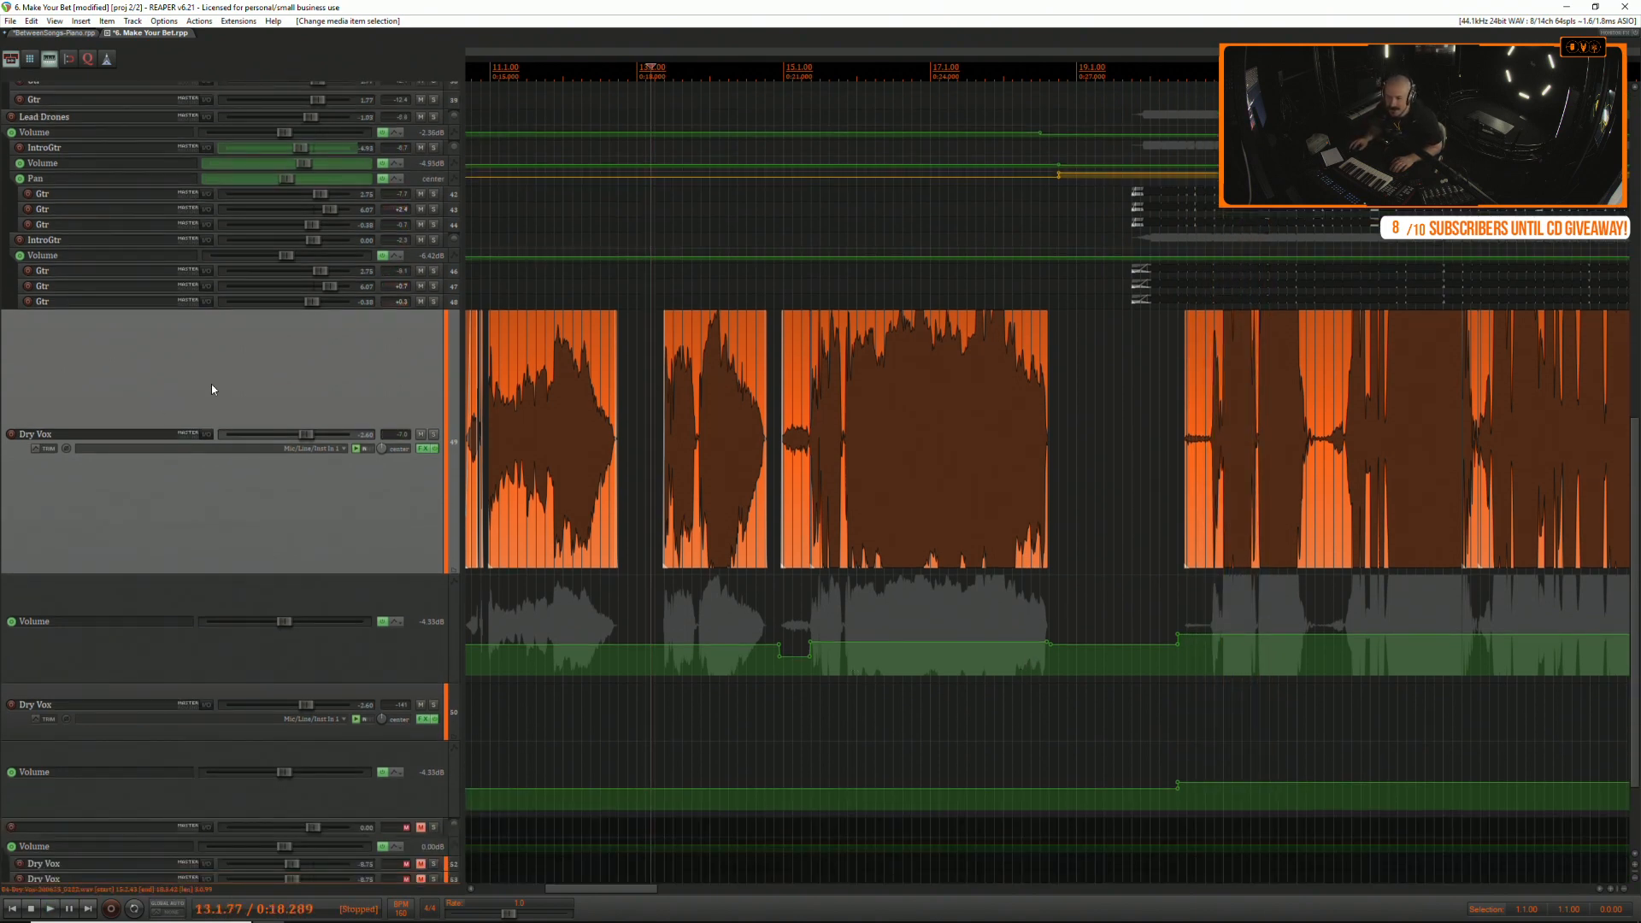
{"action": "scroll", "coordinate": [209, 394], "scroll_direction": "down", "scroll_amount": 3}
{"action": "key", "text": "minus"}
{"action": "key", "text": "minus"}
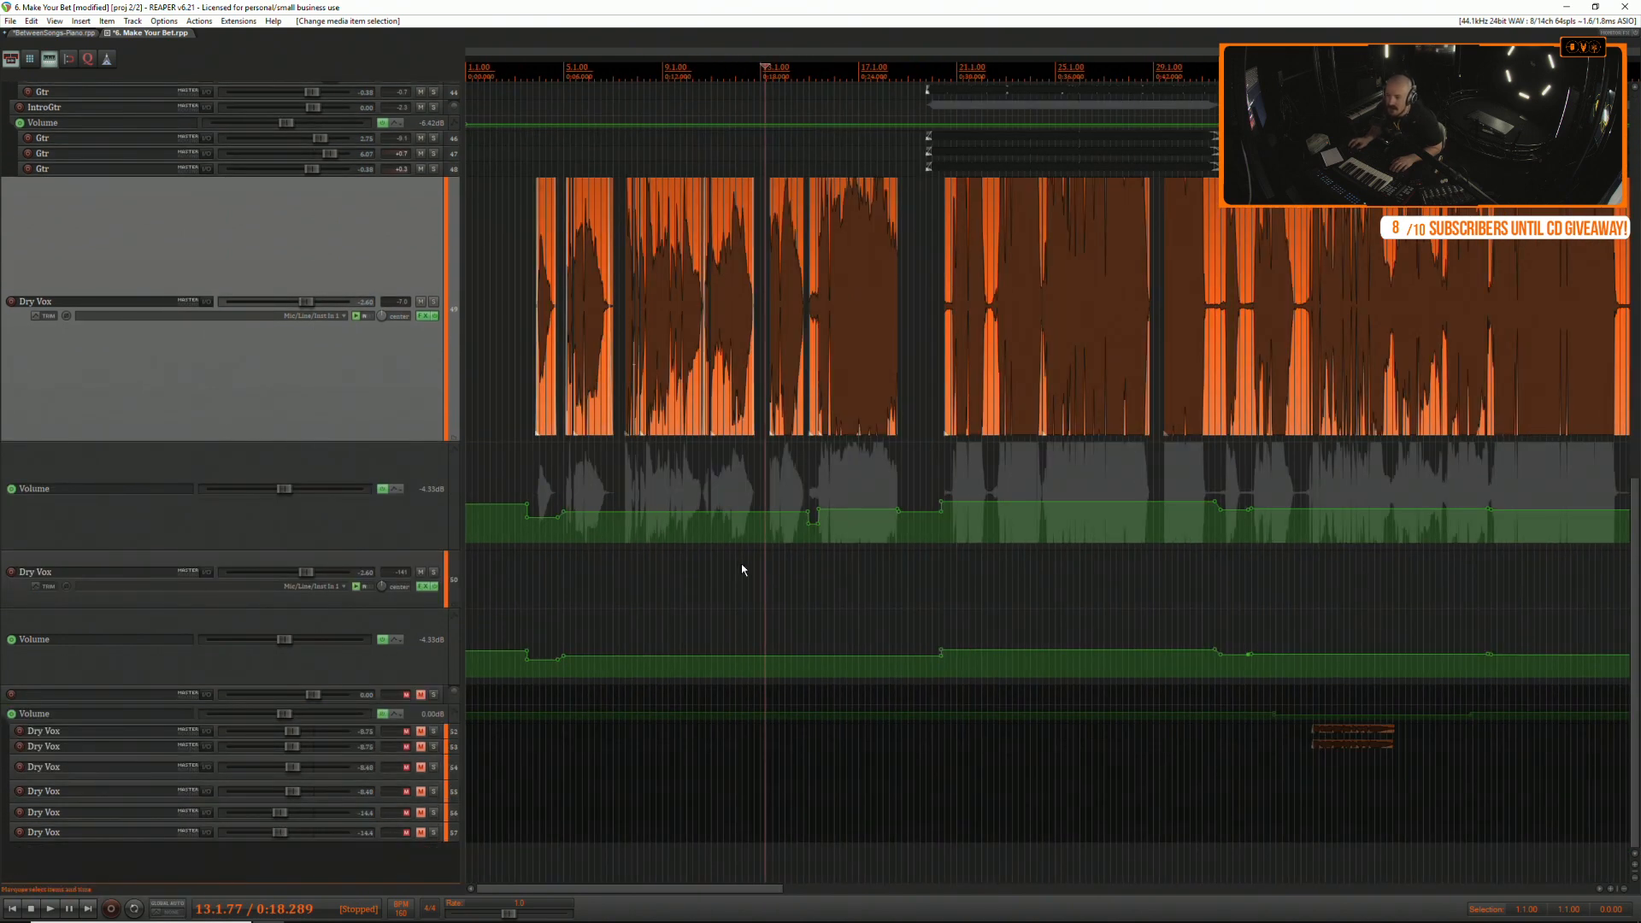
{"action": "left_click", "coordinate": [944, 566]}
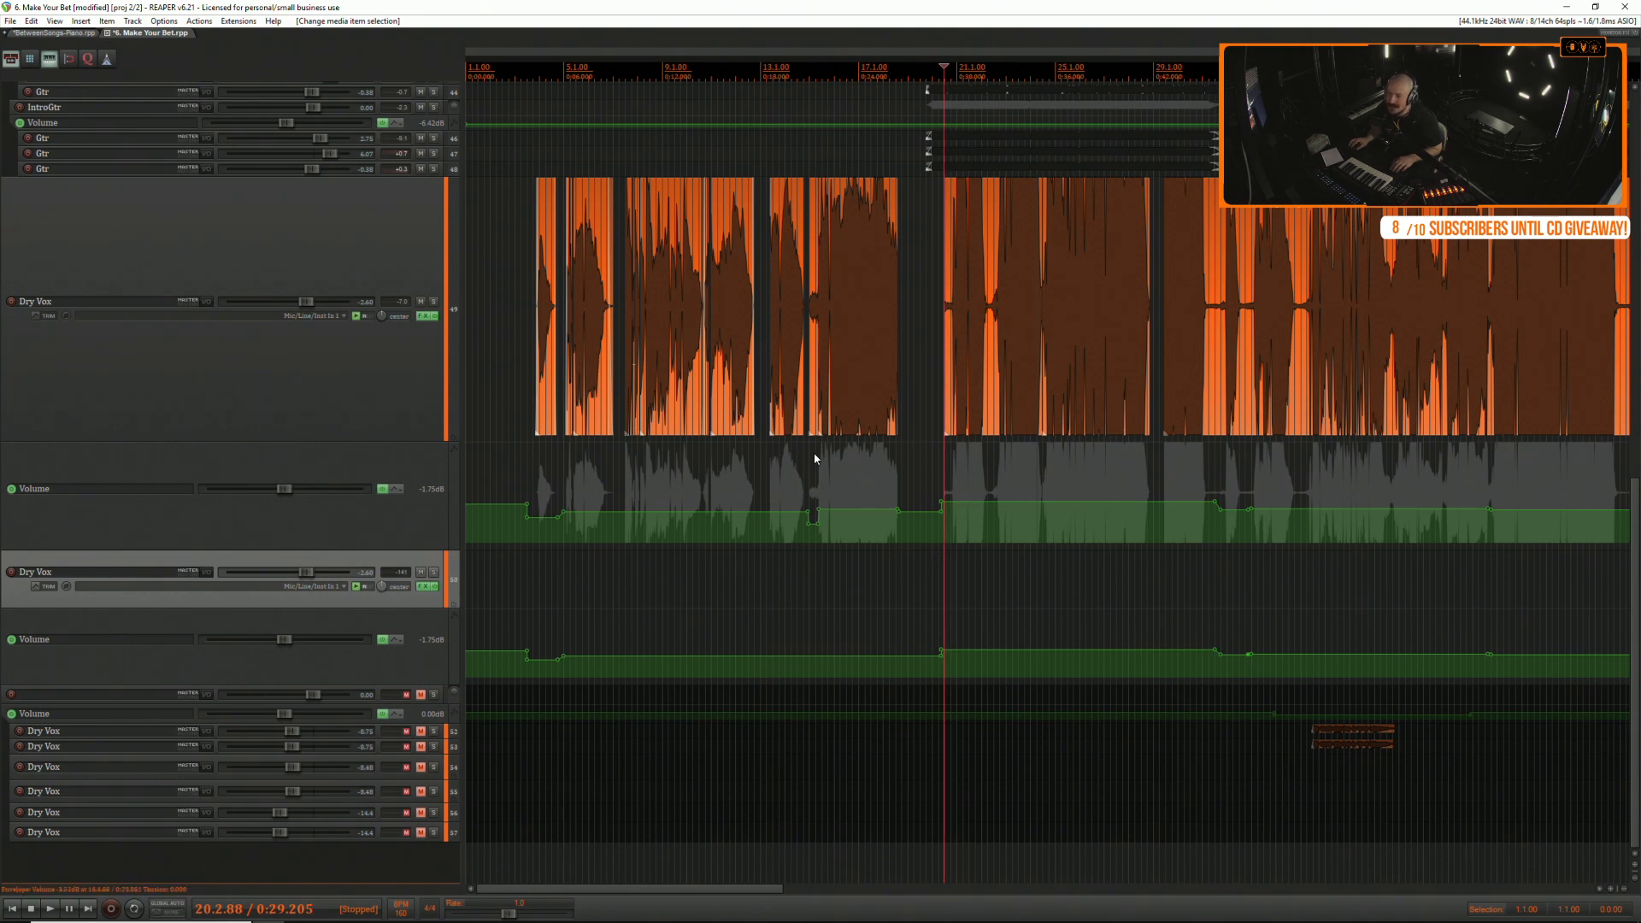
{"action": "scroll", "coordinate": [964, 464], "scroll_direction": "up", "scroll_amount": 1}
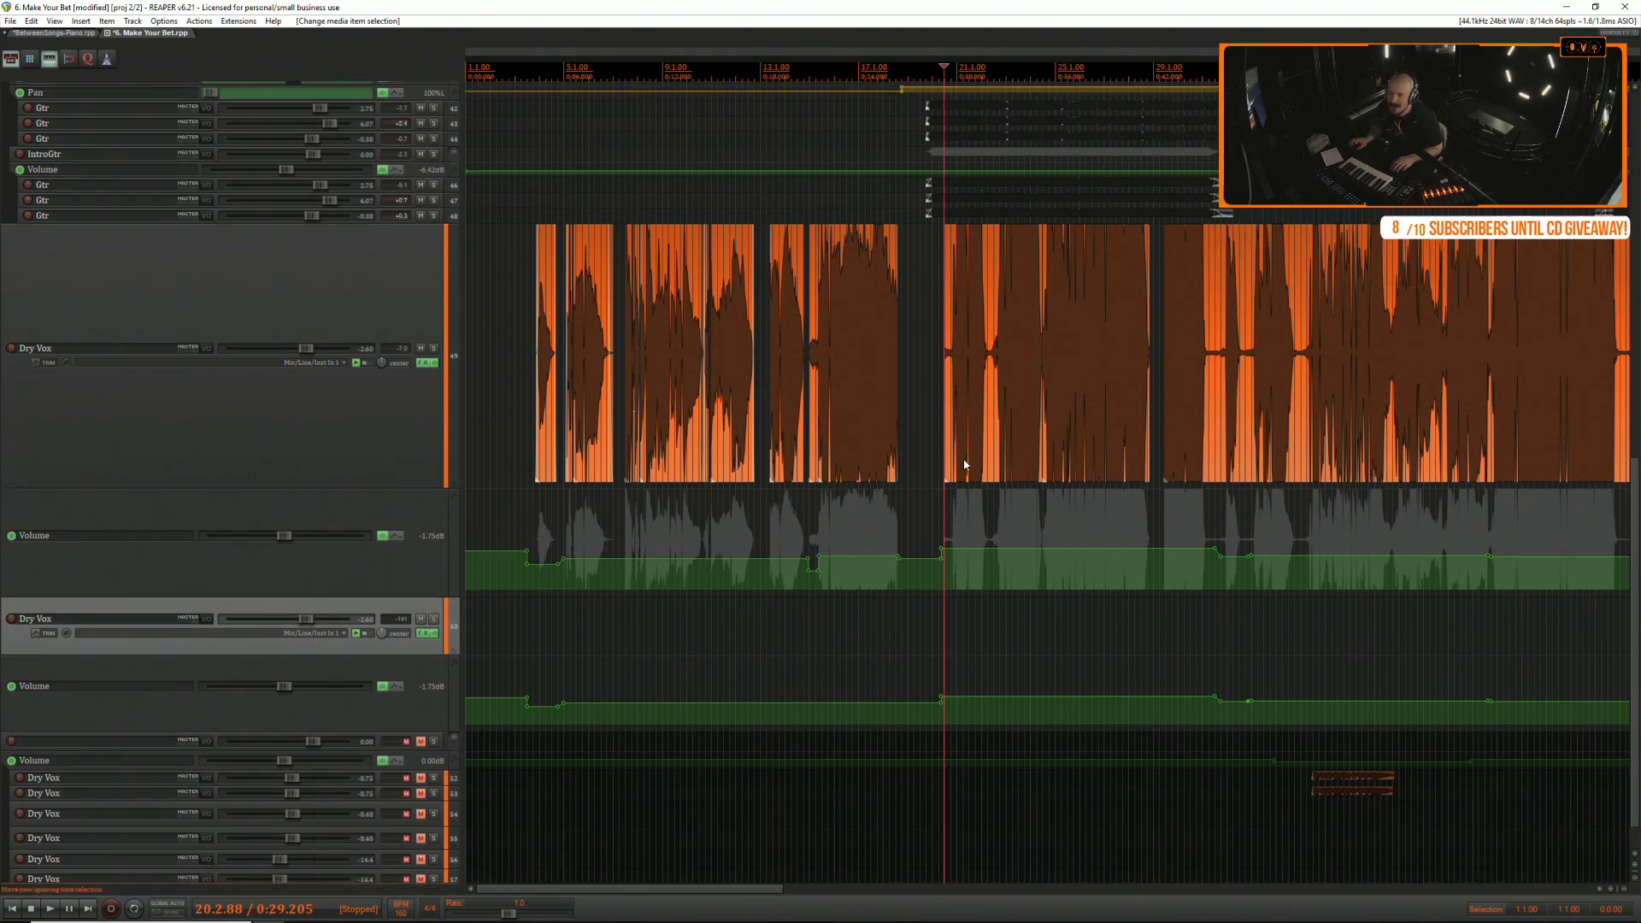
Select the trimmed Dry Vox phrase in bars 15 to 18 and view it within the whole vocal arrangement.
{"action": "left_click", "coordinate": [936, 278]}
{"action": "scroll", "coordinate": [936, 278], "scroll_direction": "up", "scroll_amount": 3}
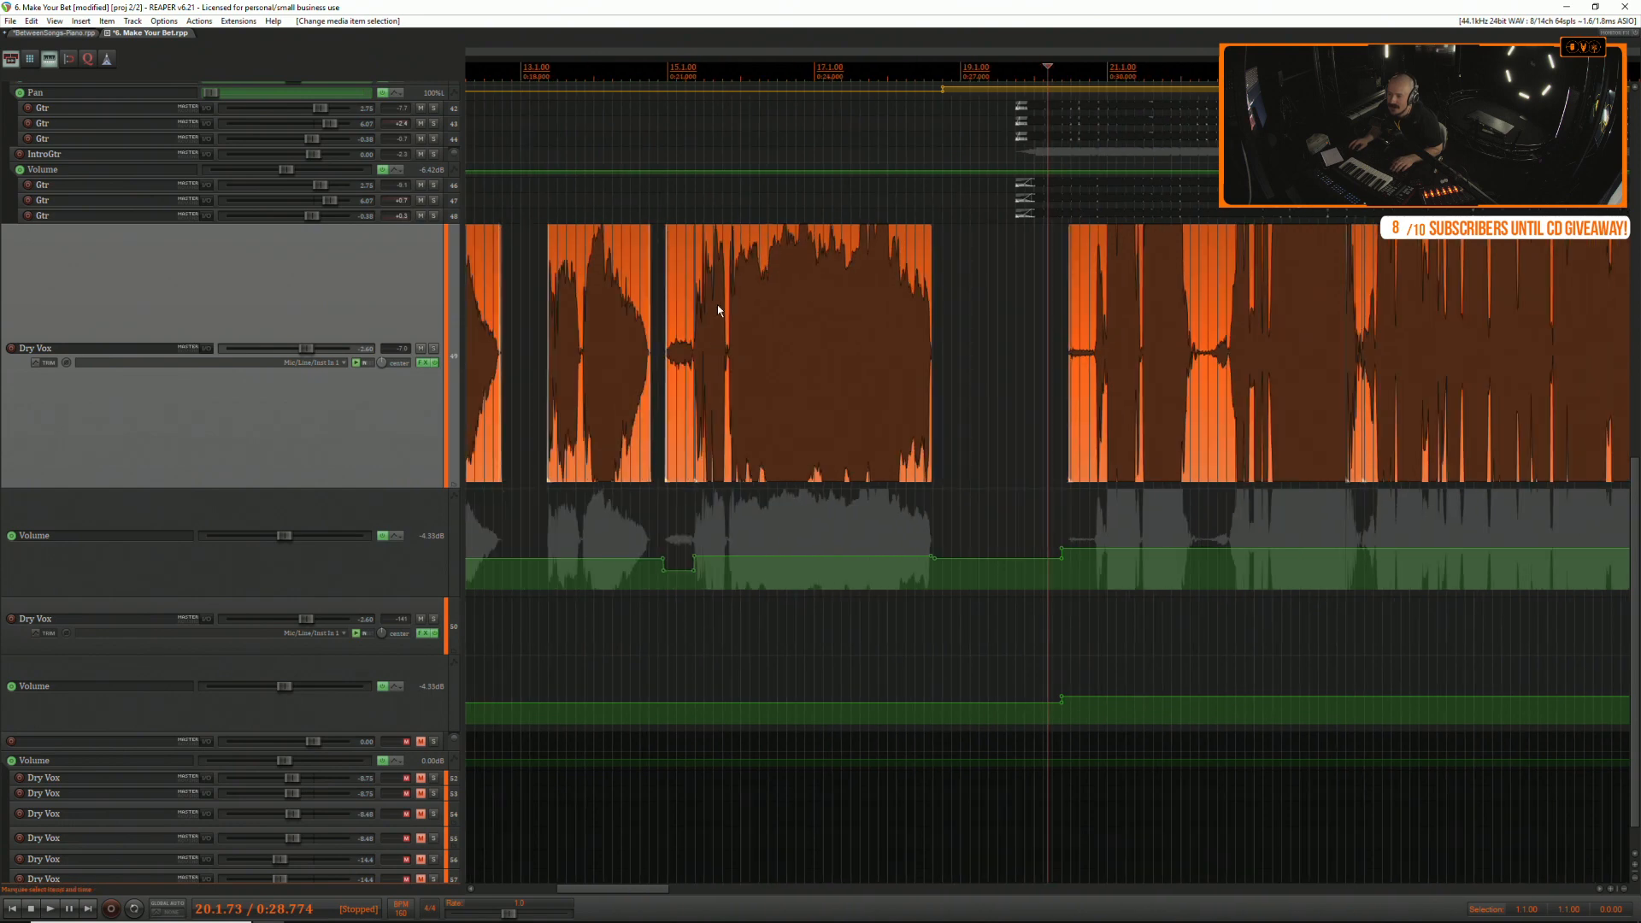
{"action": "left_click", "coordinate": [720, 306]}
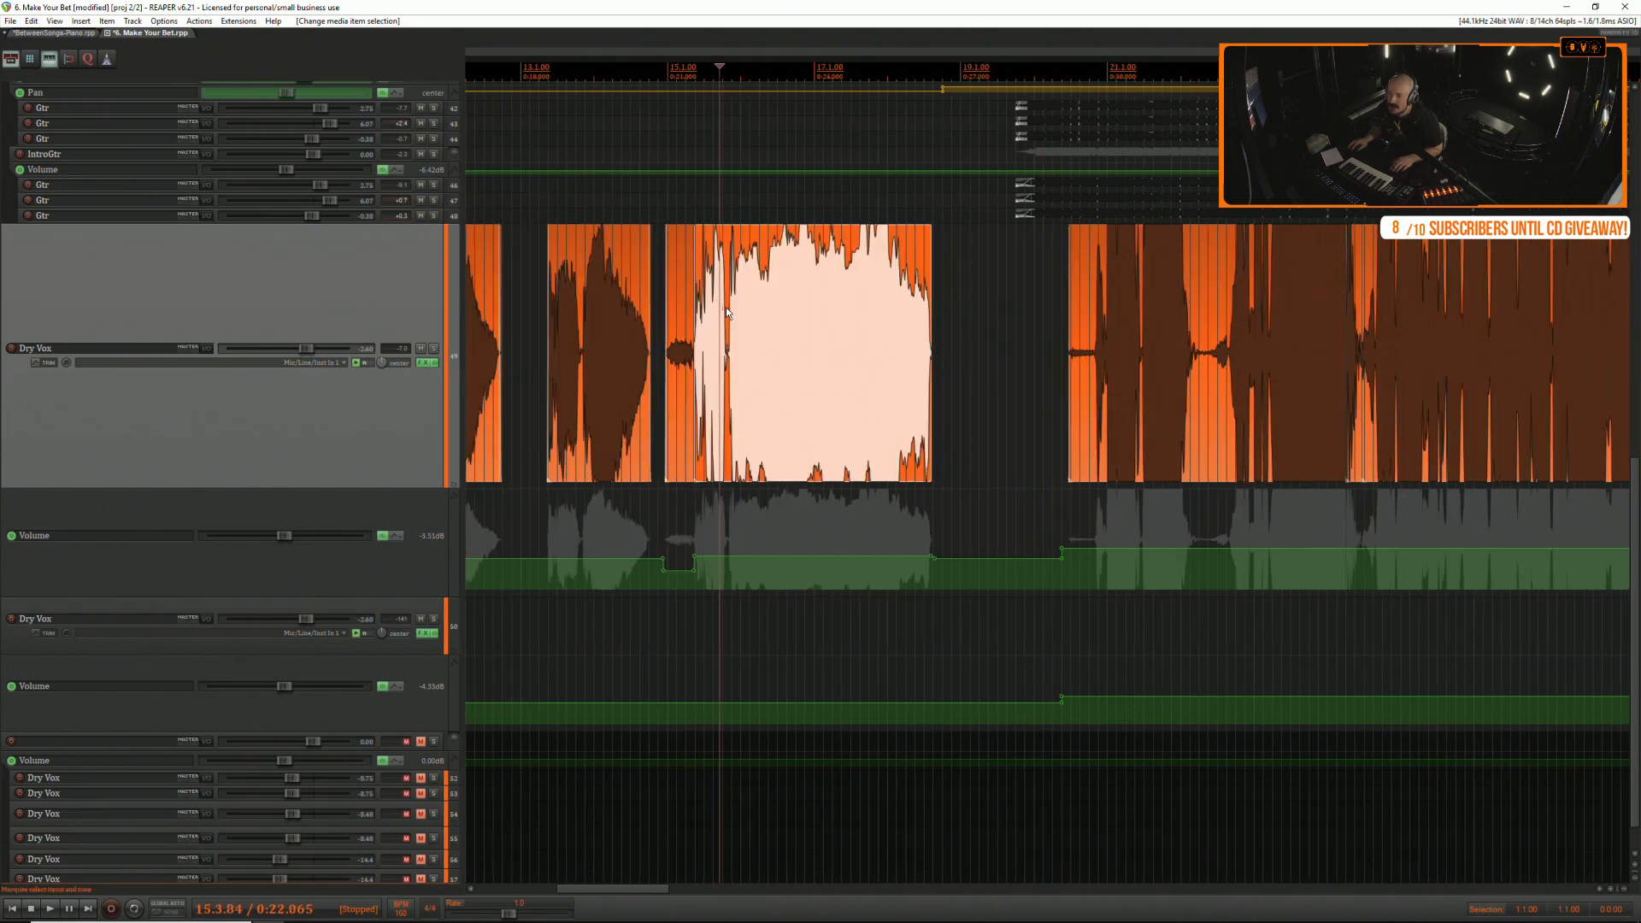
{"action": "scroll", "coordinate": [930, 513], "scroll_direction": "down", "scroll_amount": 2}
{"action": "scroll", "coordinate": [971, 558], "scroll_direction": "down", "scroll_amount": 3}
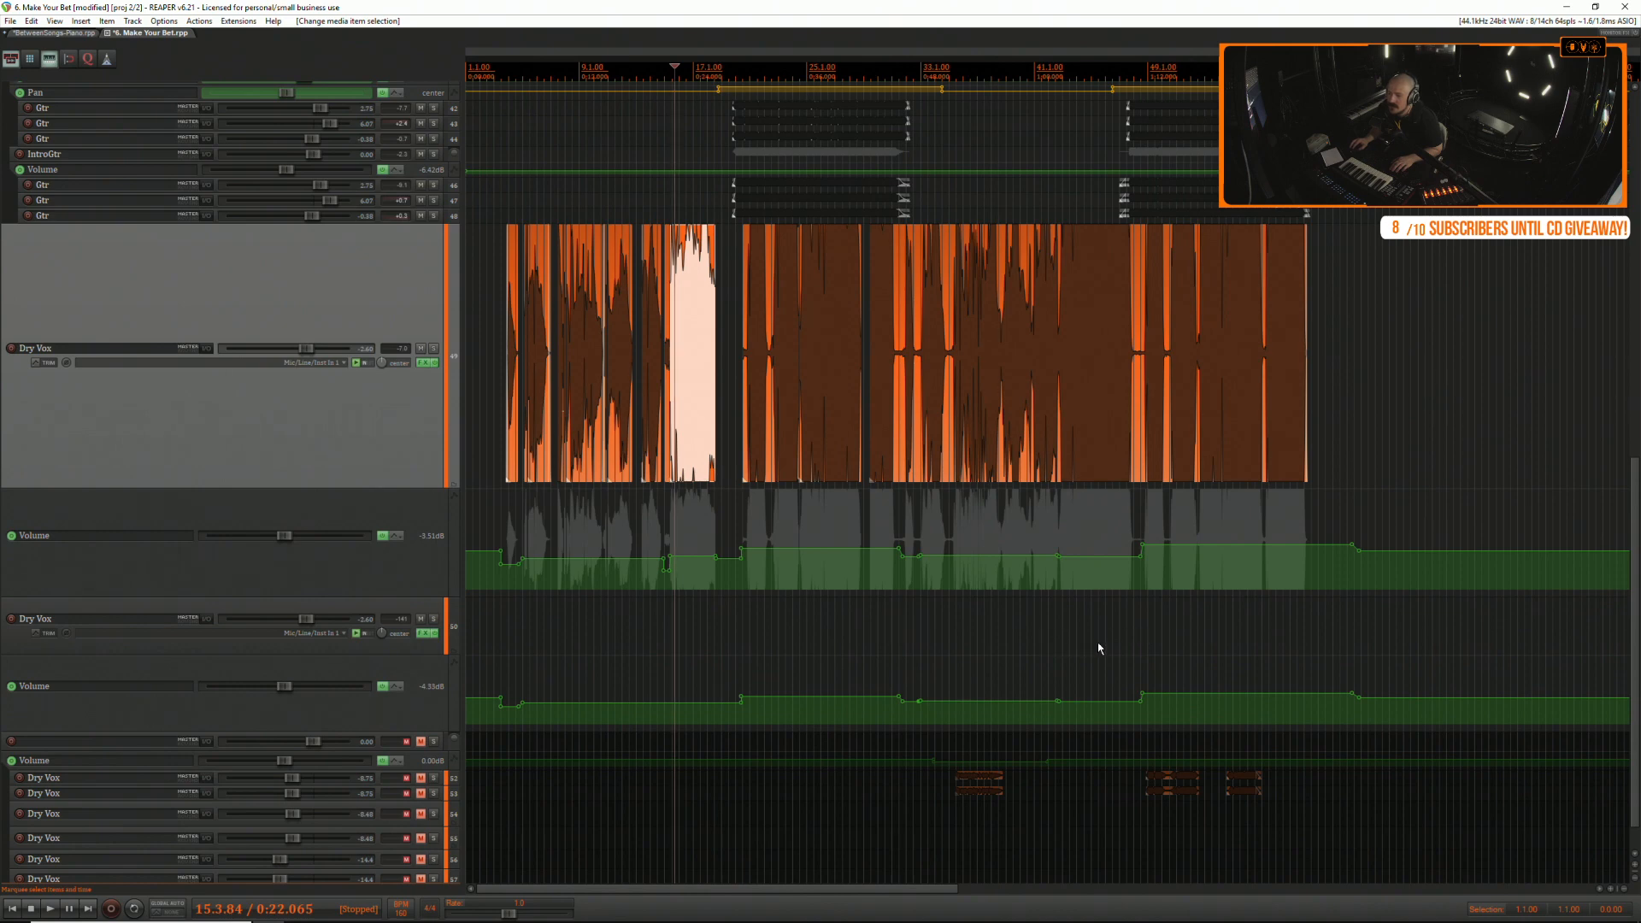
Audition the long Dry Vox phrase from around bar 31 to find where its section ends.
{"action": "left_click", "coordinate": [747, 503]}
{"action": "scroll", "coordinate": [747, 503], "scroll_direction": "up", "scroll_amount": 5}
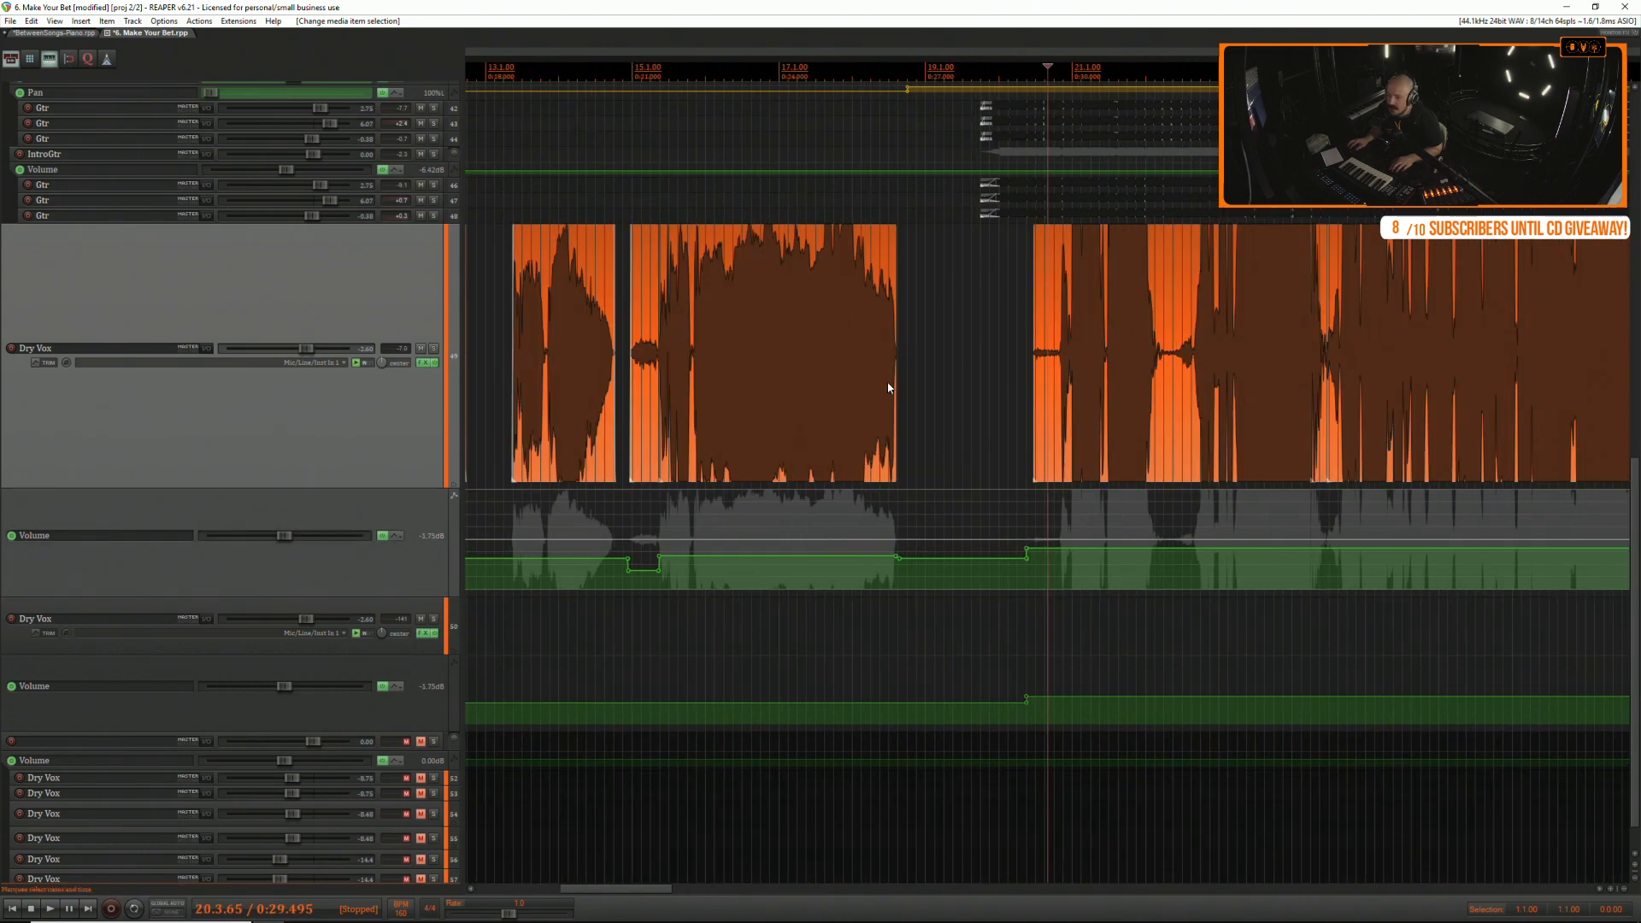
{"action": "left_click", "coordinate": [1022, 295]}
{"action": "scroll", "coordinate": [949, 547], "scroll_direction": "down", "scroll_amount": 3}
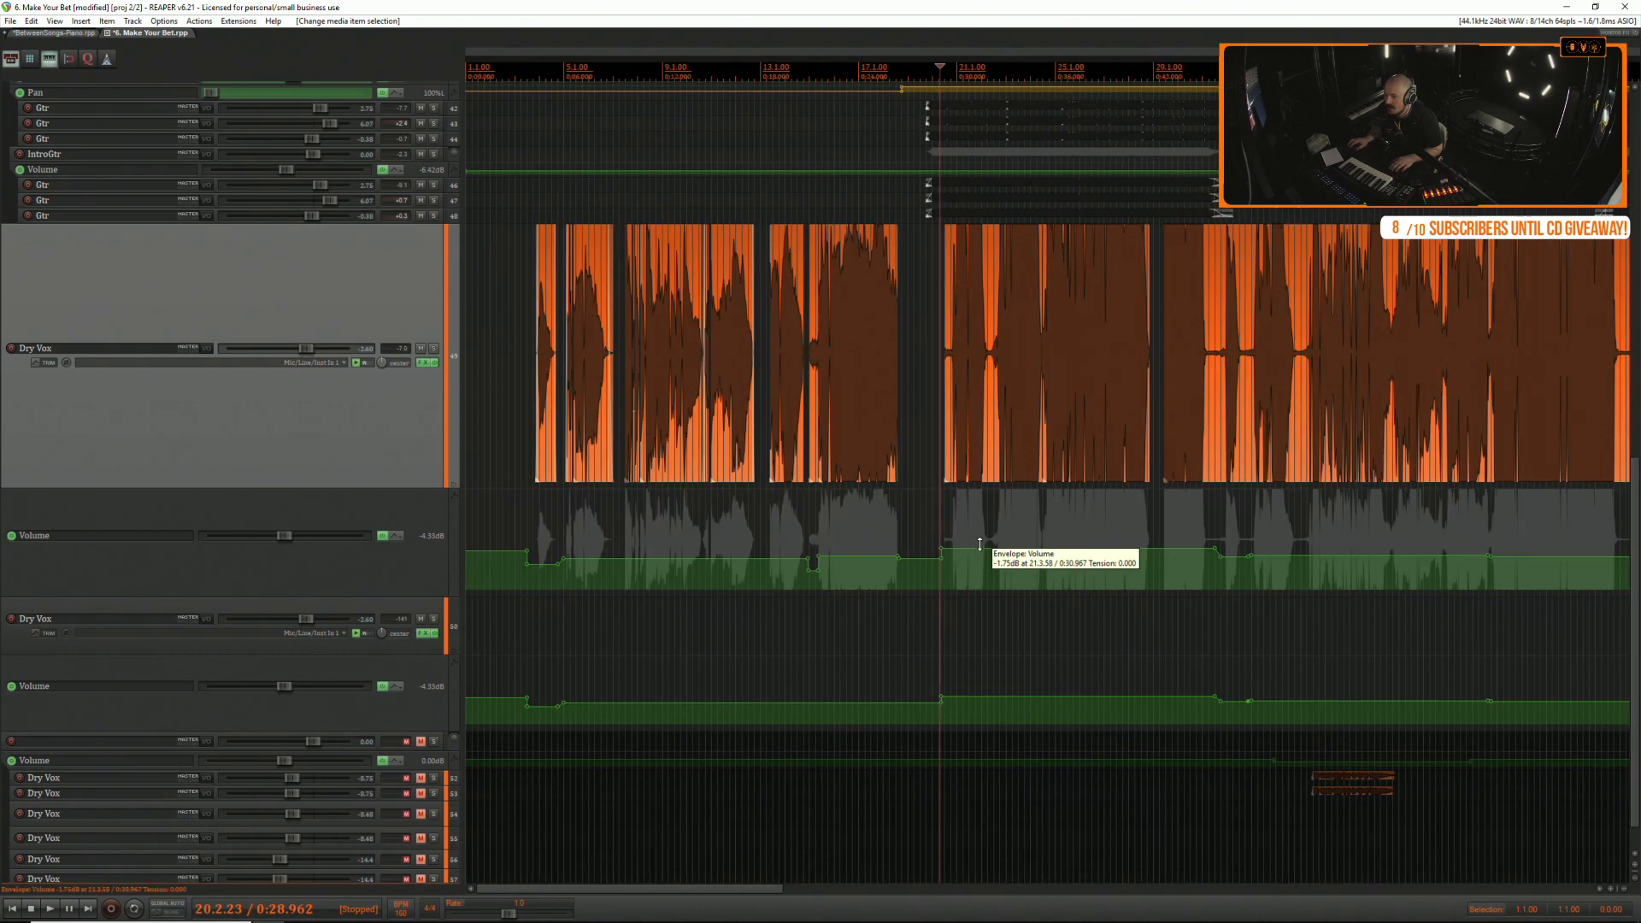
{"action": "scroll", "coordinate": [1158, 376], "scroll_direction": "up", "scroll_amount": 4}
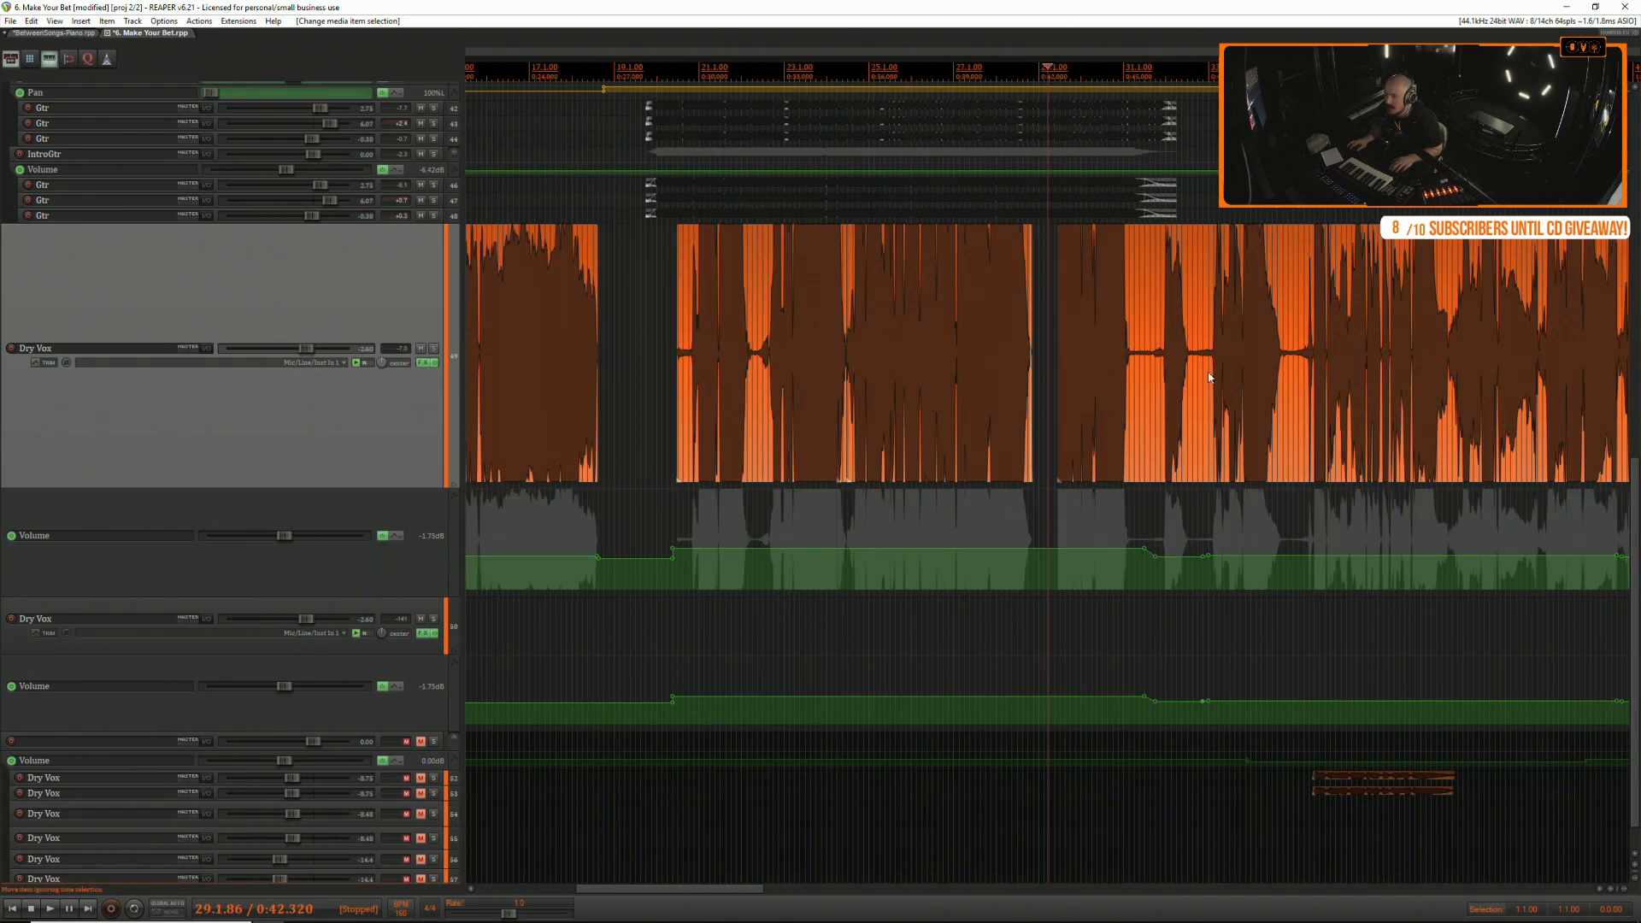
{"action": "left_click", "coordinate": [1241, 304]}
{"action": "key", "text": "space"}
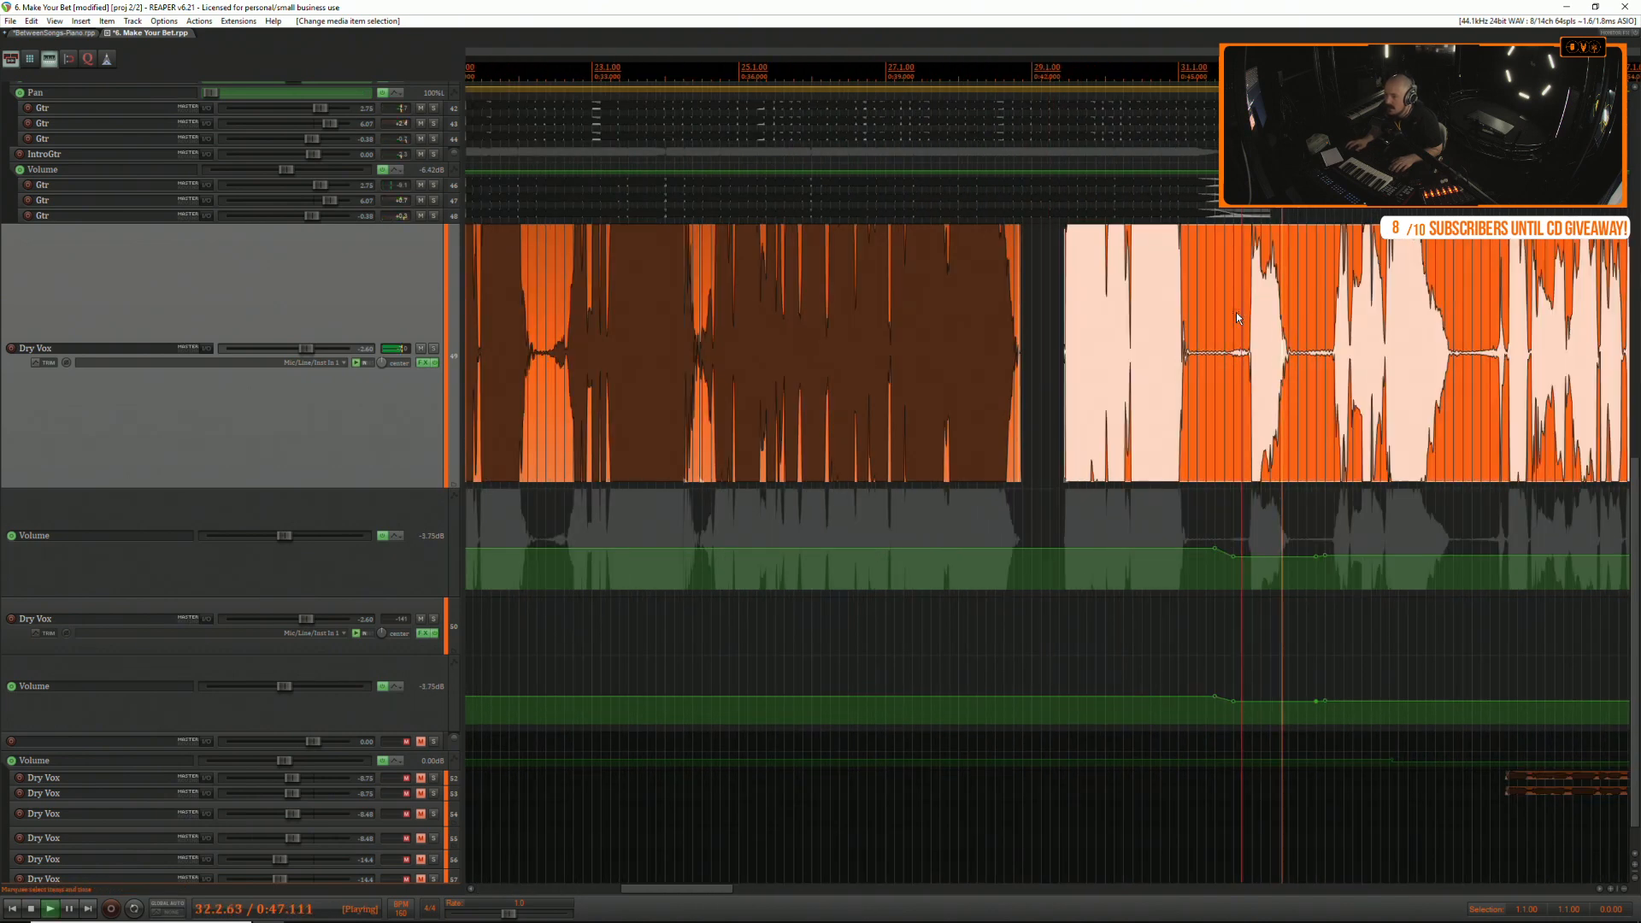
{"action": "key", "text": "space"}
Split the long Dry Vox phrase at 31.3.30 and move the phrases from bar 20 up to that cut onto the second Dry Vox track.
{"action": "left_click", "coordinate": [1220, 311]}
{"action": "left_click_drag", "start_coordinate": [1221, 309], "coordinate": [1067, 405]}
{"action": "scroll", "coordinate": [1150, 441], "scroll_direction": "down", "scroll_amount": 3}
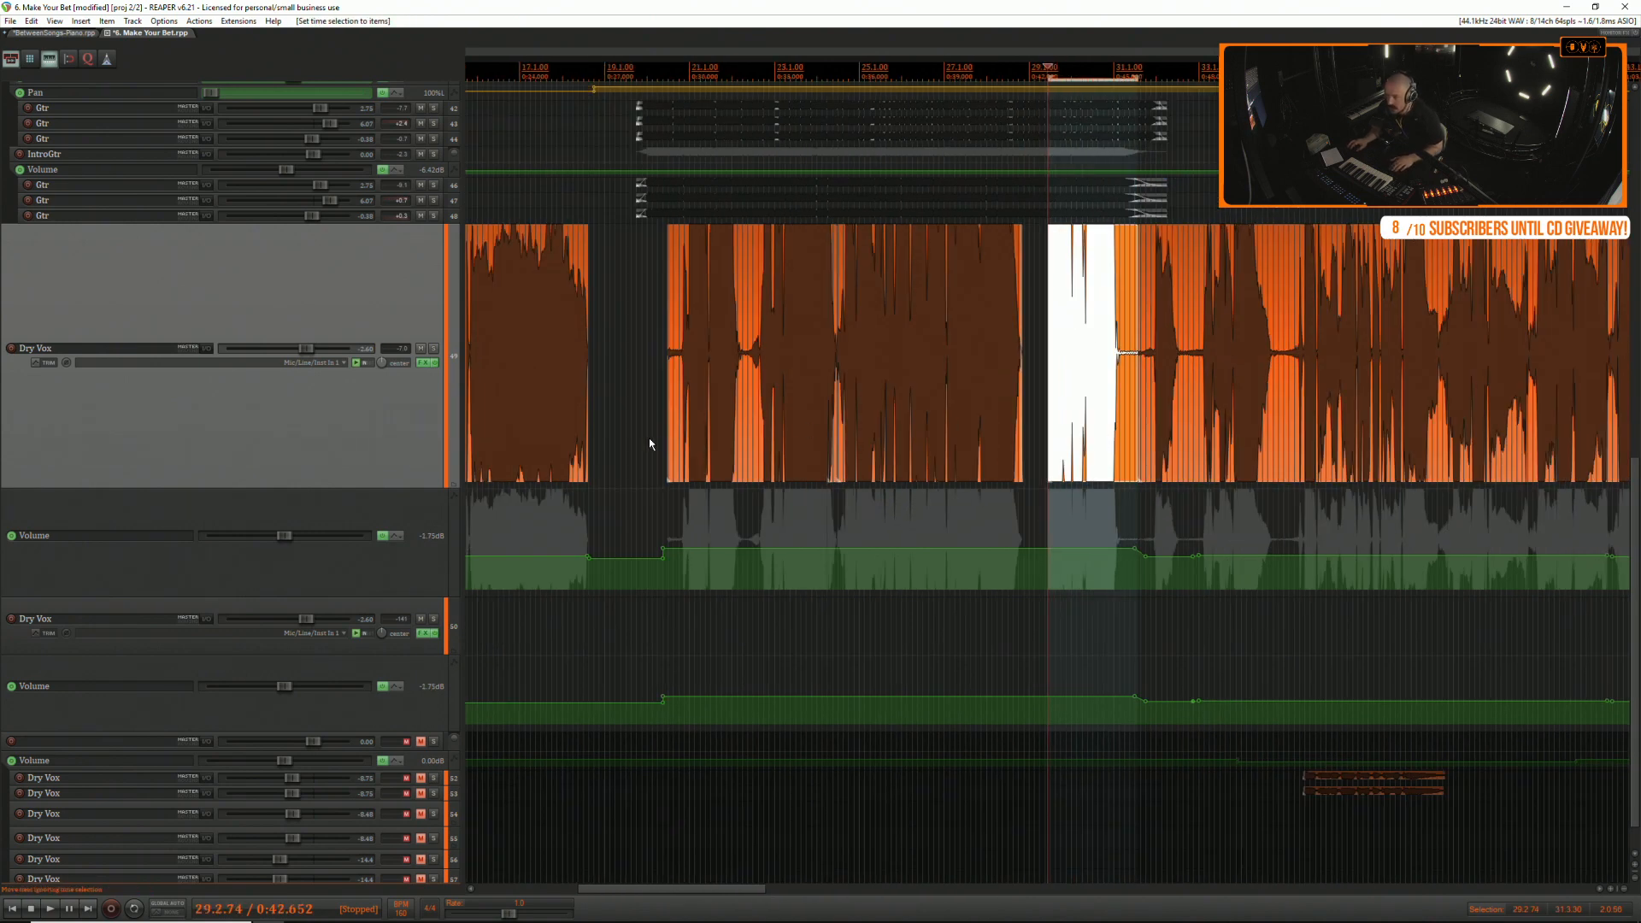
{"action": "left_click_drag", "start_coordinate": [648, 437], "coordinate": [1071, 633]}
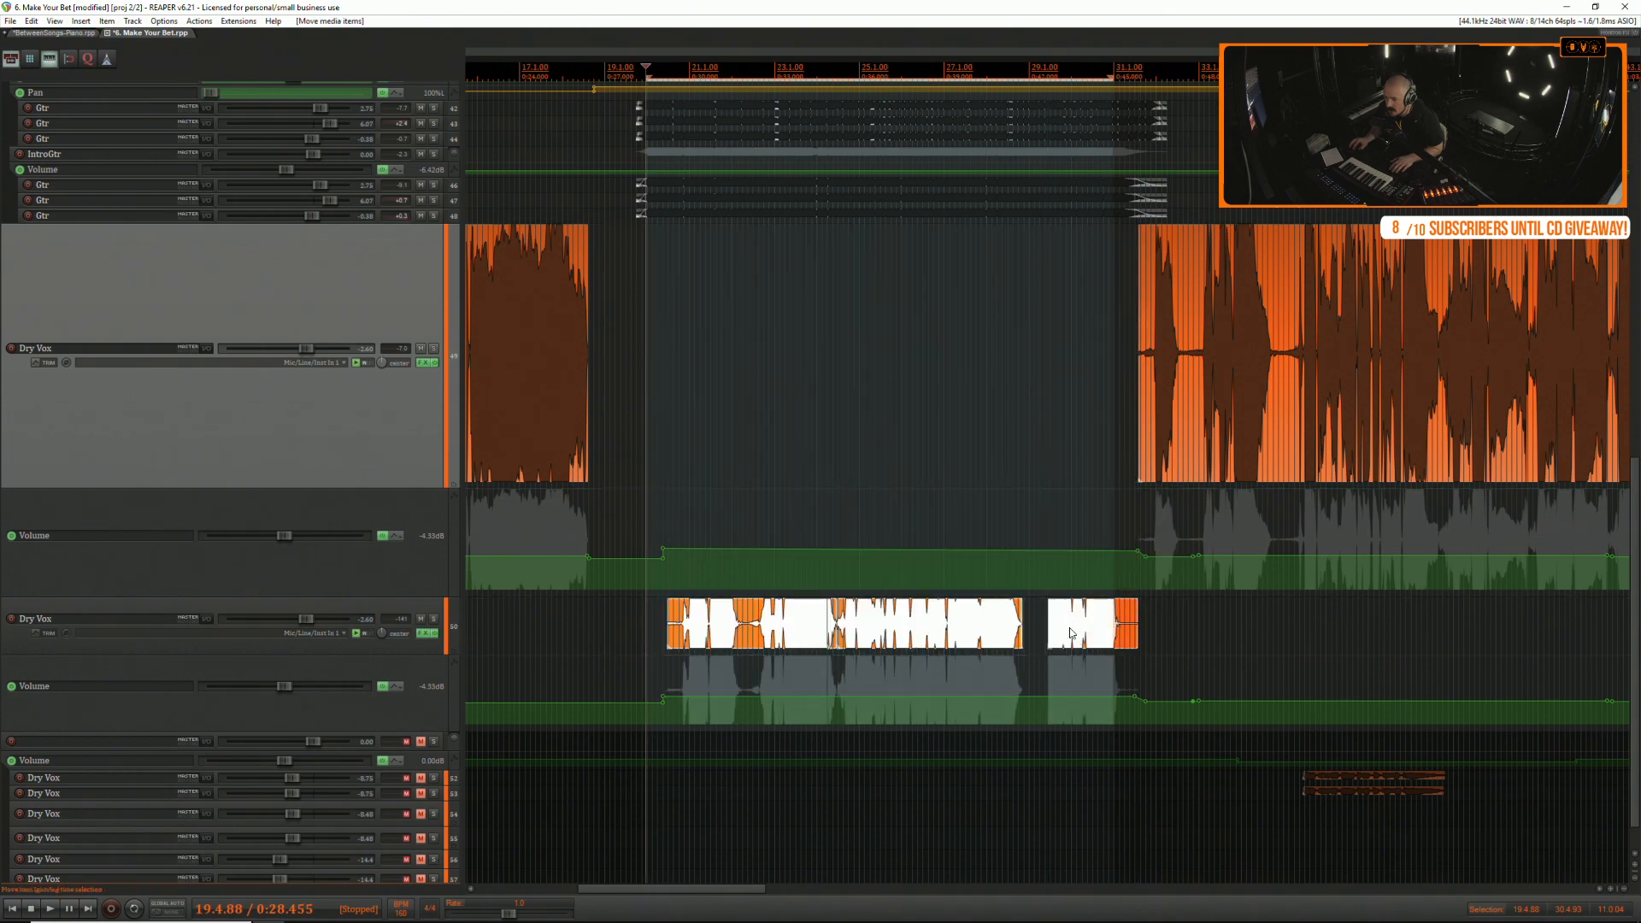
Play the moved phrases and raise the second Dry Vox track's volume envelope across bars 20 to 31 to about -0.38 dB.
{"action": "left_click", "coordinate": [657, 432]}
{"action": "key", "text": "space"}
{"action": "scroll", "coordinate": [660, 427], "scroll_direction": "up", "scroll_amount": 3}
{"action": "scroll", "coordinate": [1159, 398], "scroll_direction": "down", "scroll_amount": 1}
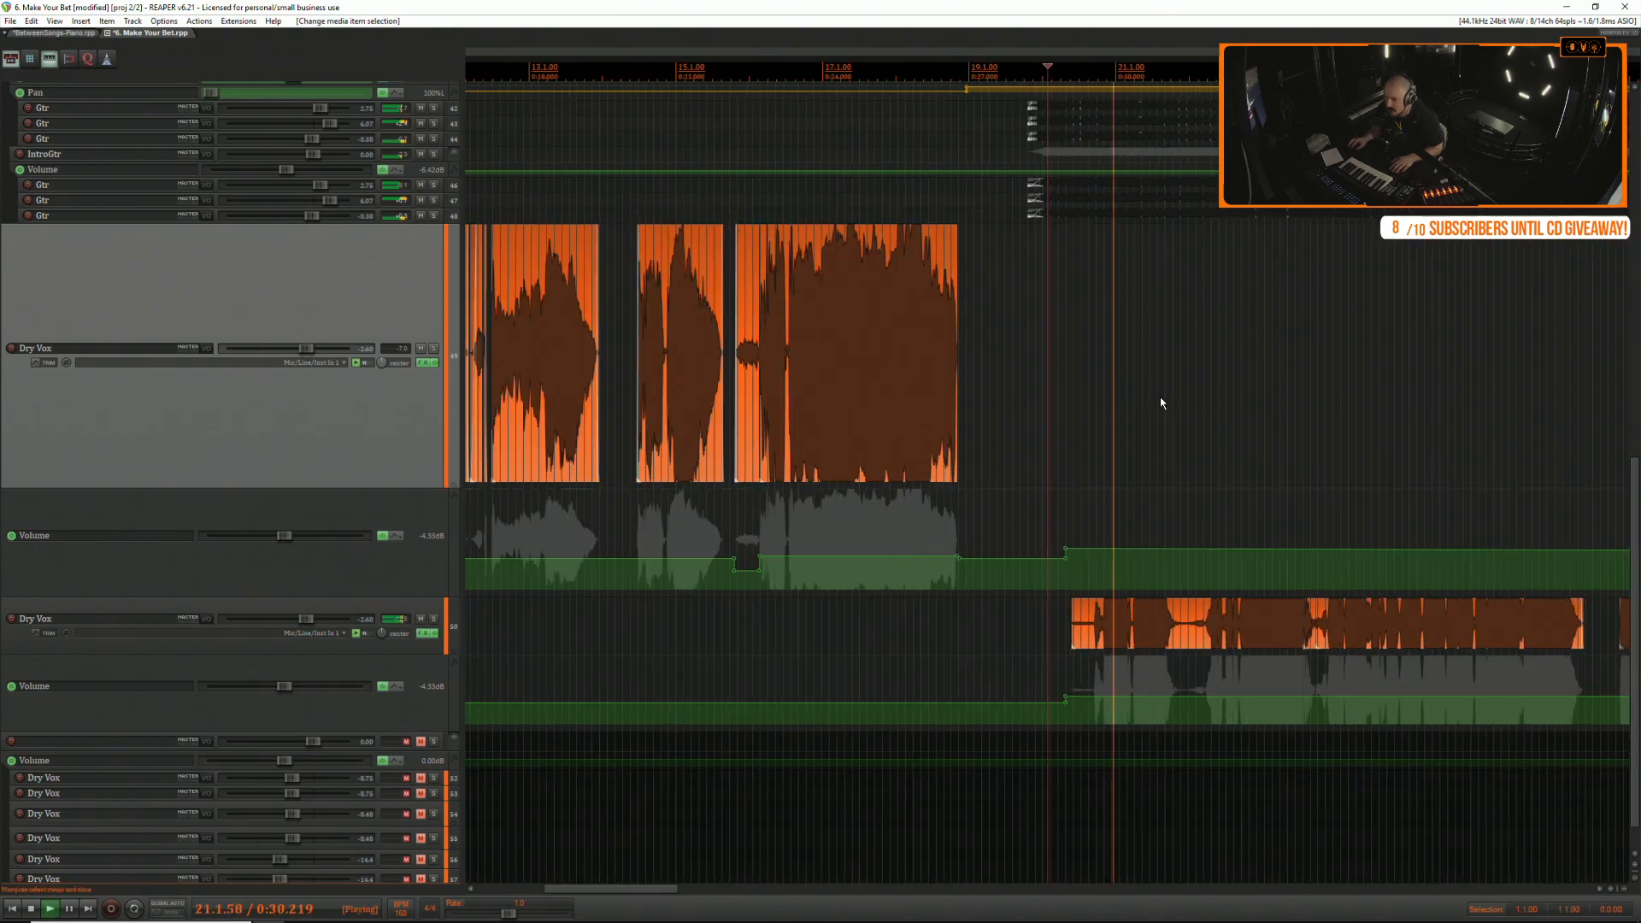
{"action": "scroll", "coordinate": [1160, 399], "scroll_direction": "down", "scroll_amount": 2}
{"action": "left_click", "coordinate": [1330, 376]}
{"action": "scroll", "coordinate": [1330, 376], "scroll_direction": "up", "scroll_amount": 3}
{"action": "left_click_drag", "start_coordinate": [1141, 696], "coordinate": [1141, 690]}
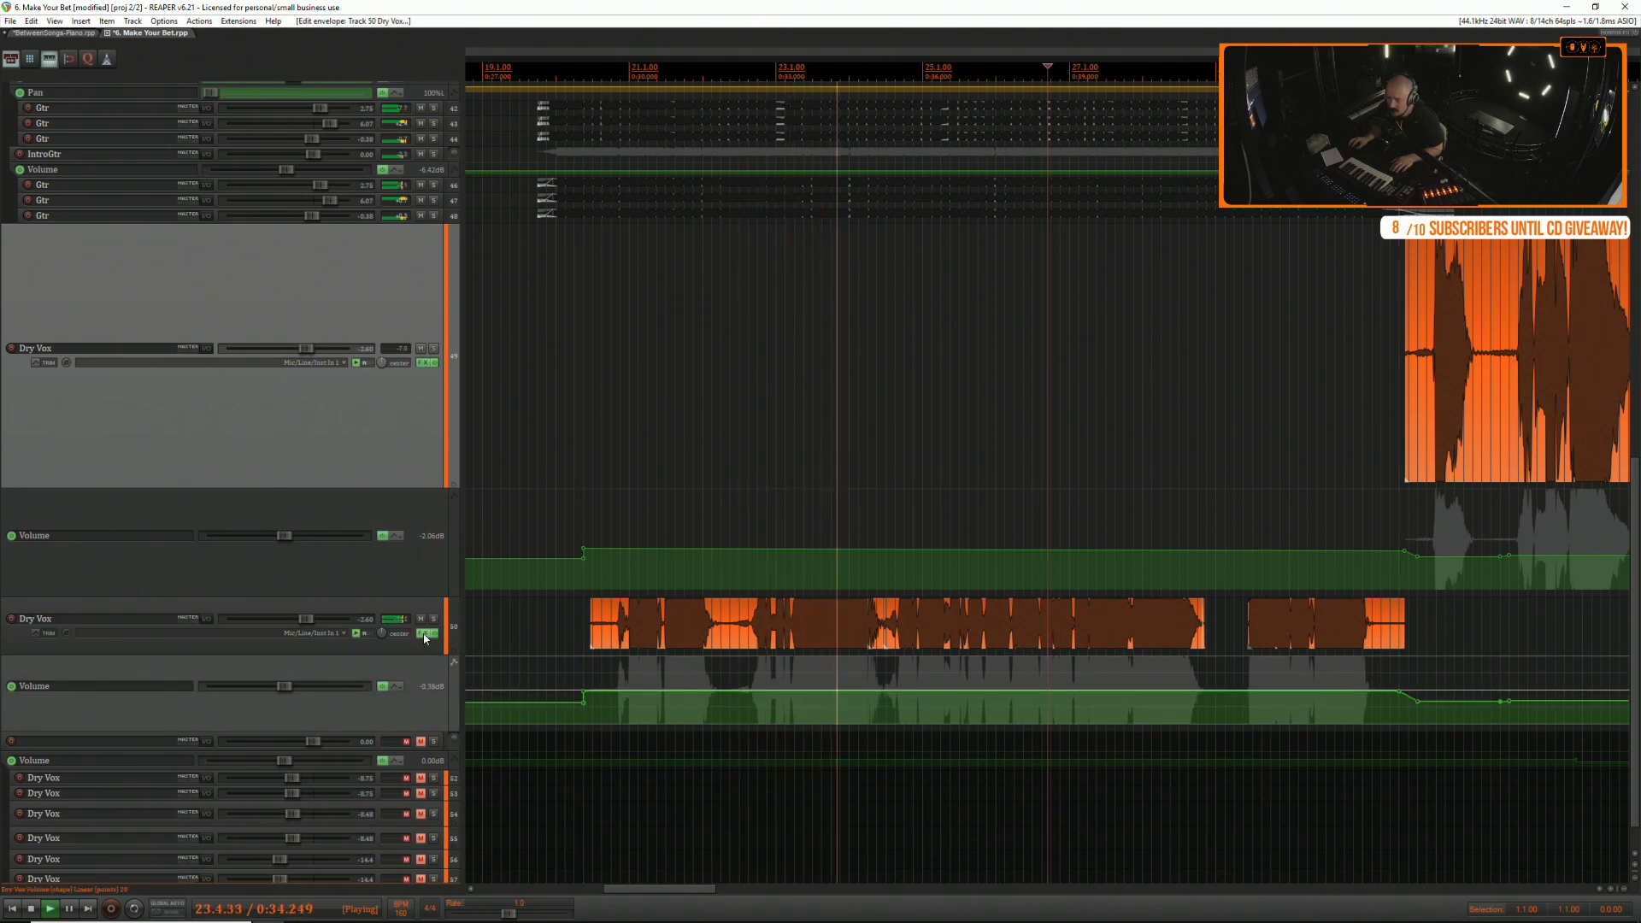
In the second Dry Vox track's Pro-Q 3, set the 263 Hz band to +1.45 dB and the 7.9 kHz band to about -3.5 dB.
{"action": "left_click", "coordinate": [425, 634]}
{"action": "left_click_drag", "start_coordinate": [573, 368], "coordinate": [576, 313]}
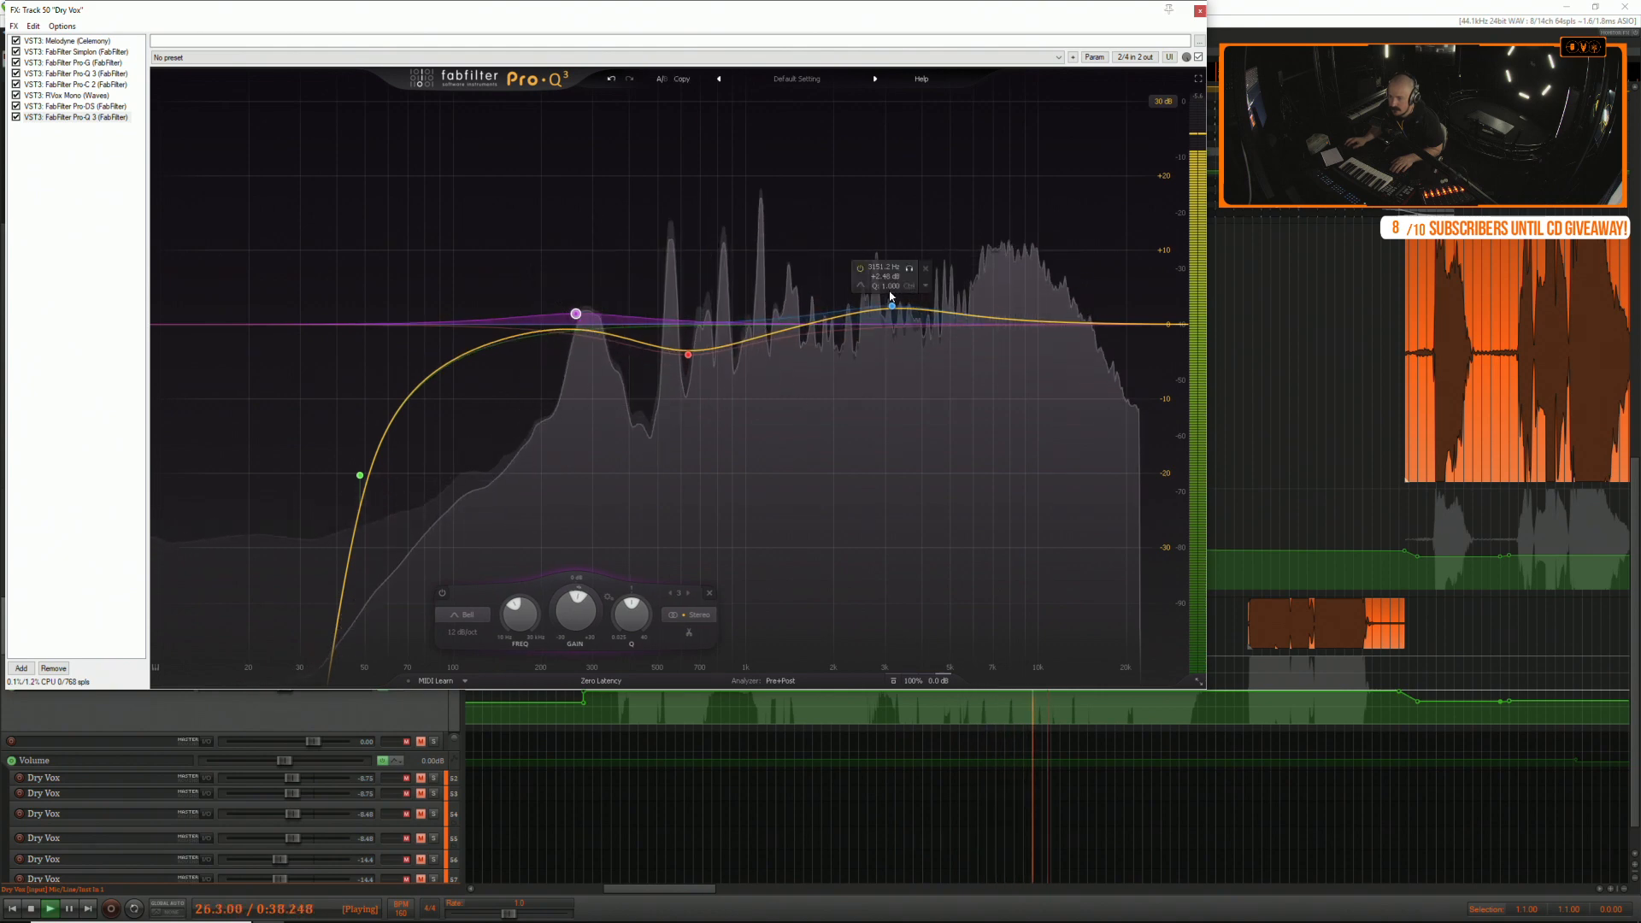
{"action": "left_click_drag", "start_coordinate": [891, 306], "coordinate": [887, 320]}
{"action": "left_click_drag", "start_coordinate": [1013, 325], "coordinate": [1007, 351]}
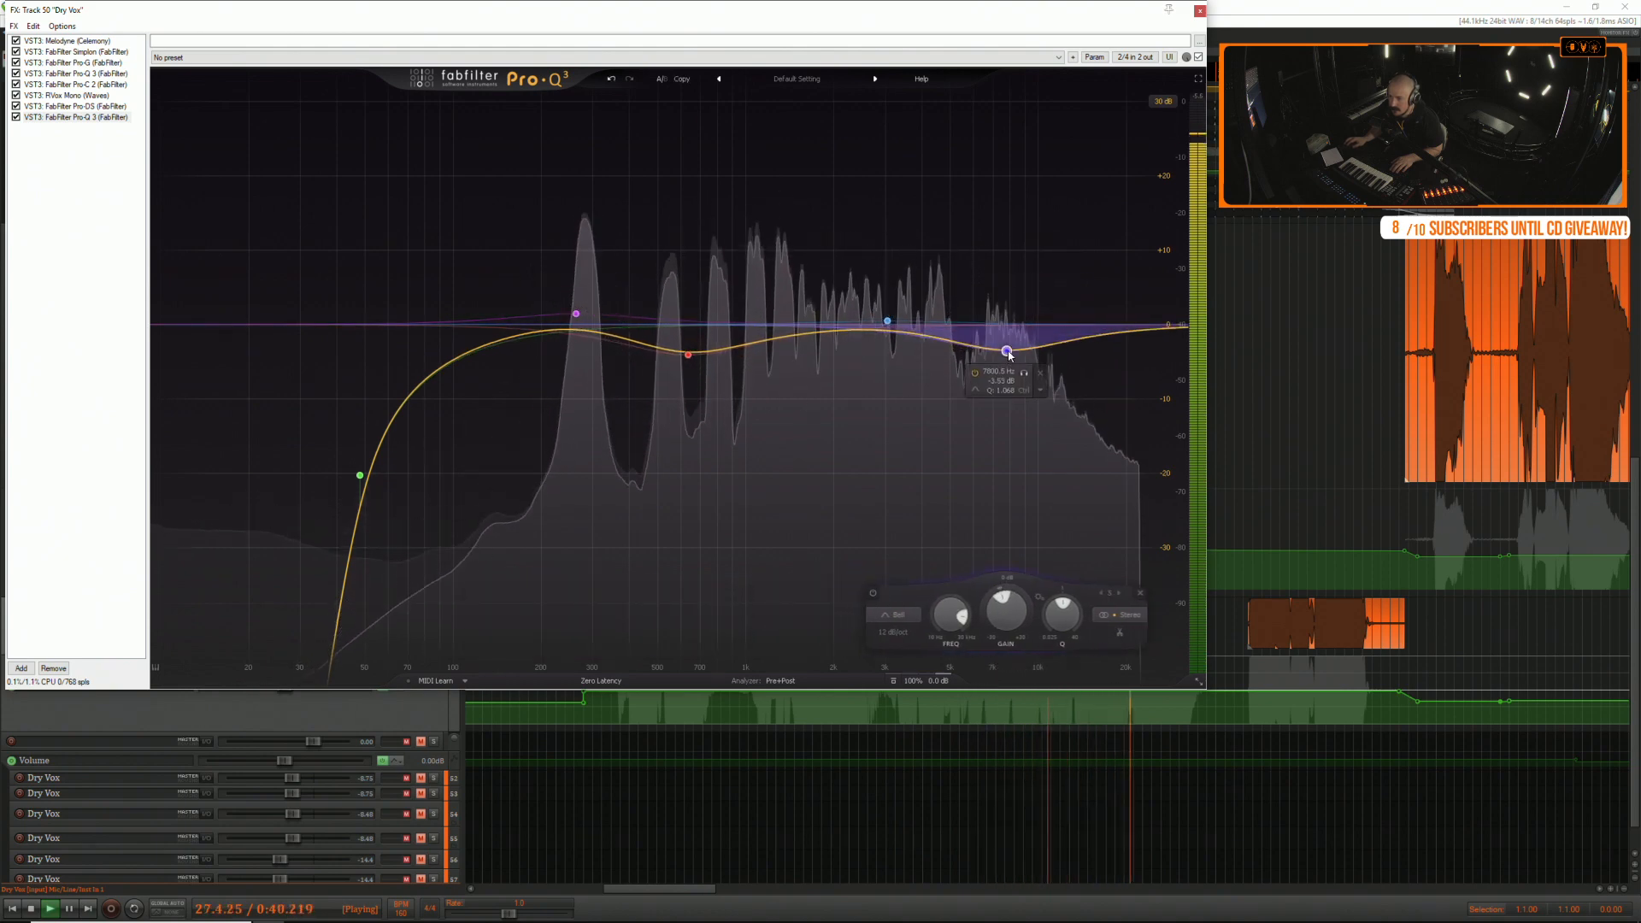
Raise the upper-mid EQ band to about +6 dB near 3.5 kHz and lower the low-mid band to -0.36 dB near 267 Hz.
{"action": "left_click_drag", "start_coordinate": [887, 320], "coordinate": [897, 292]}
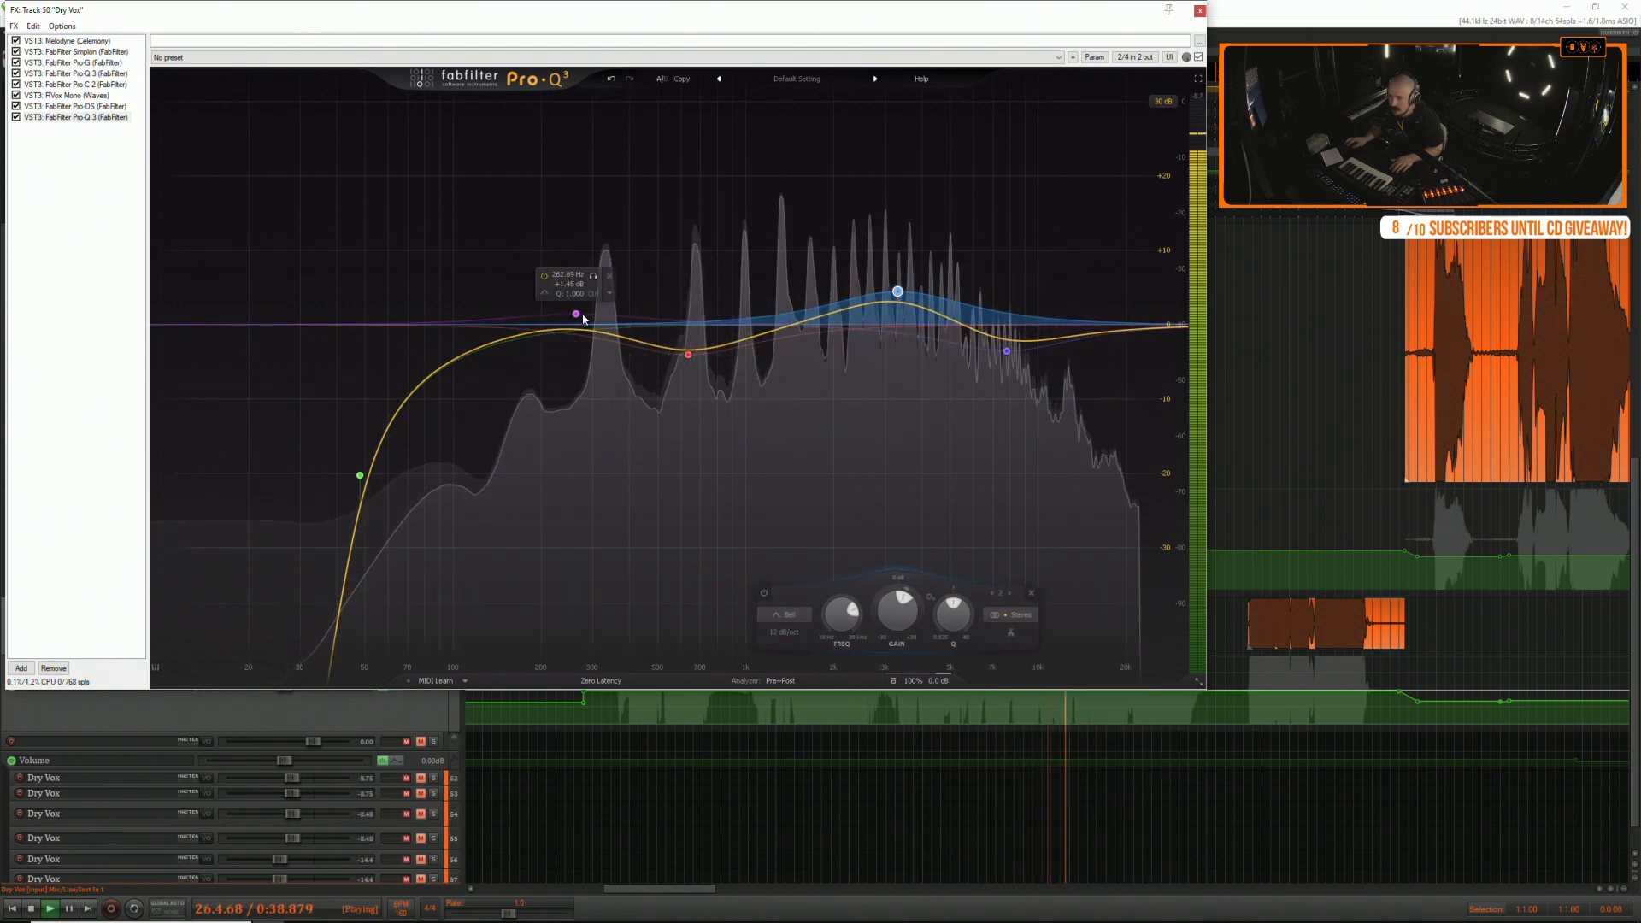
{"action": "mouse_move", "coordinate": [584, 319]}
{"action": "left_mouse_down"}
{"action": "mouse_move", "coordinate": [585, 352]}
{"action": "mouse_move", "coordinate": [586, 332]}
{"action": "left_mouse_up"}
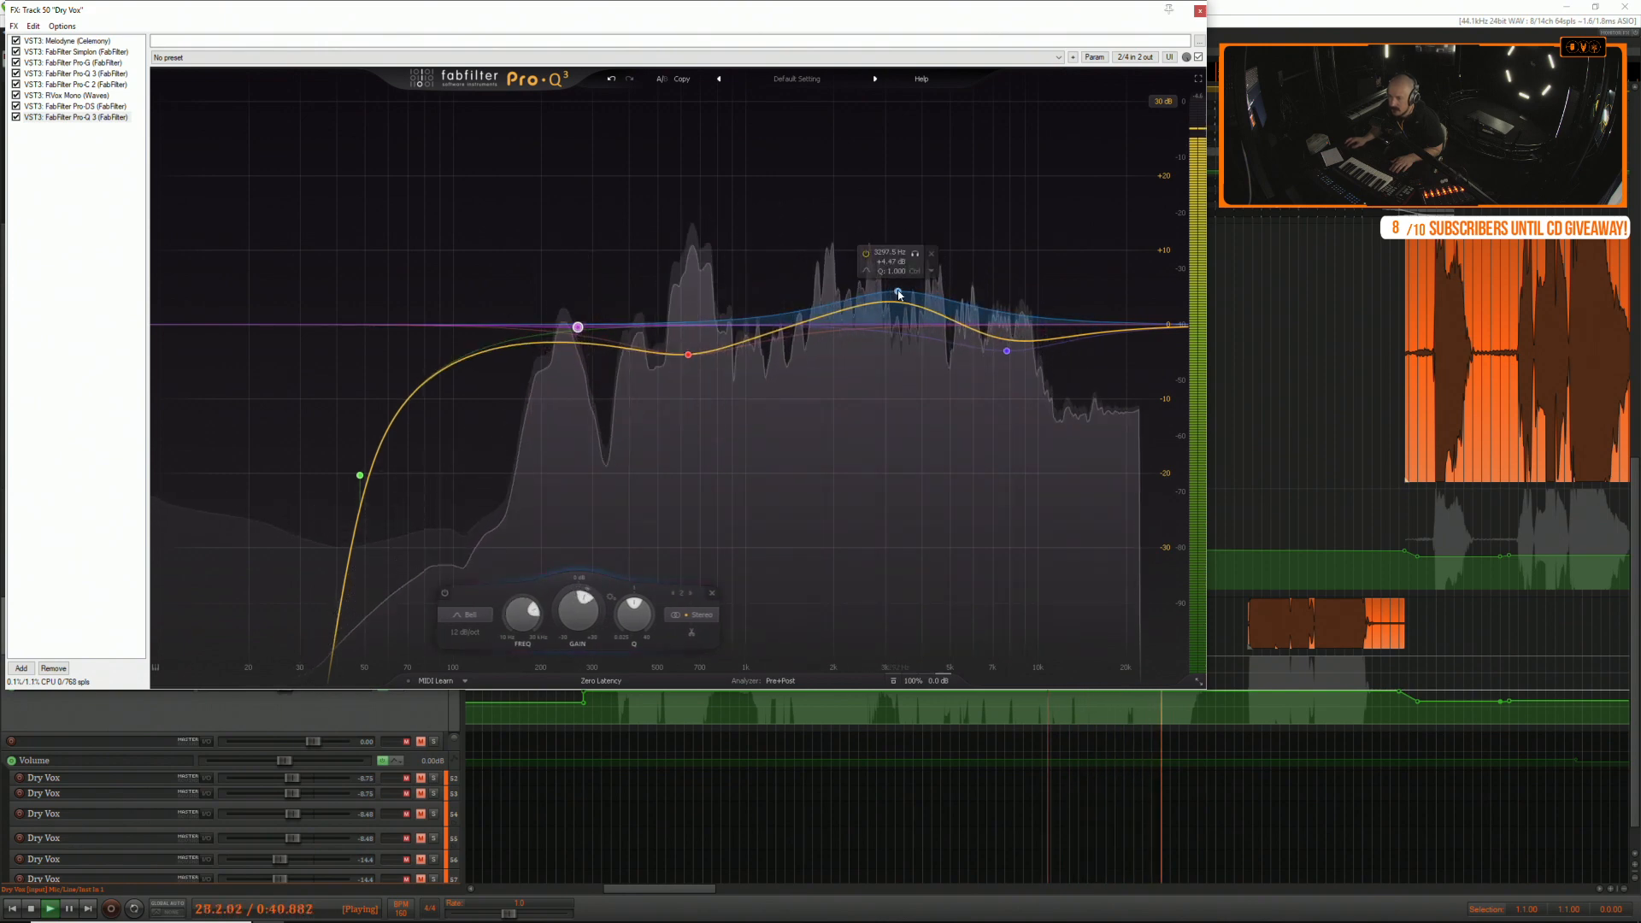
{"action": "left_click_drag", "start_coordinate": [897, 293], "coordinate": [907, 279]}
Replay the moved phrases from 20.3.70 and raise the EQ's low cut to about 60 Hz.
{"action": "key", "text": "space"}
{"action": "key", "text": "space"}
{"action": "left_click", "coordinate": [604, 794]}
{"action": "key", "text": "space"}
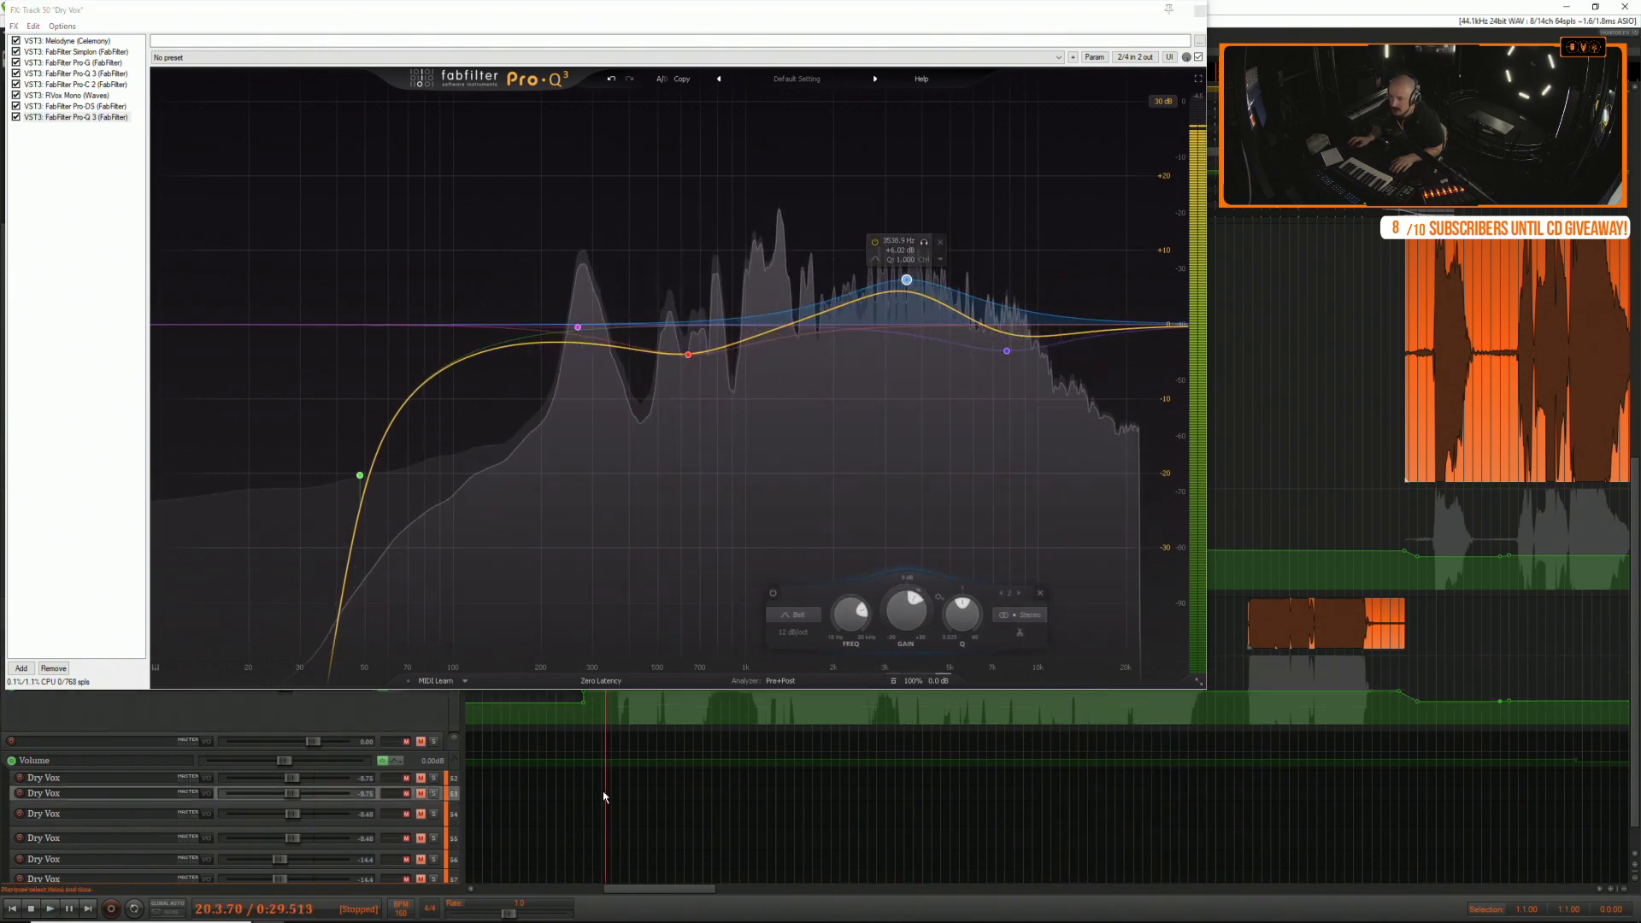
{"action": "key", "text": "space"}
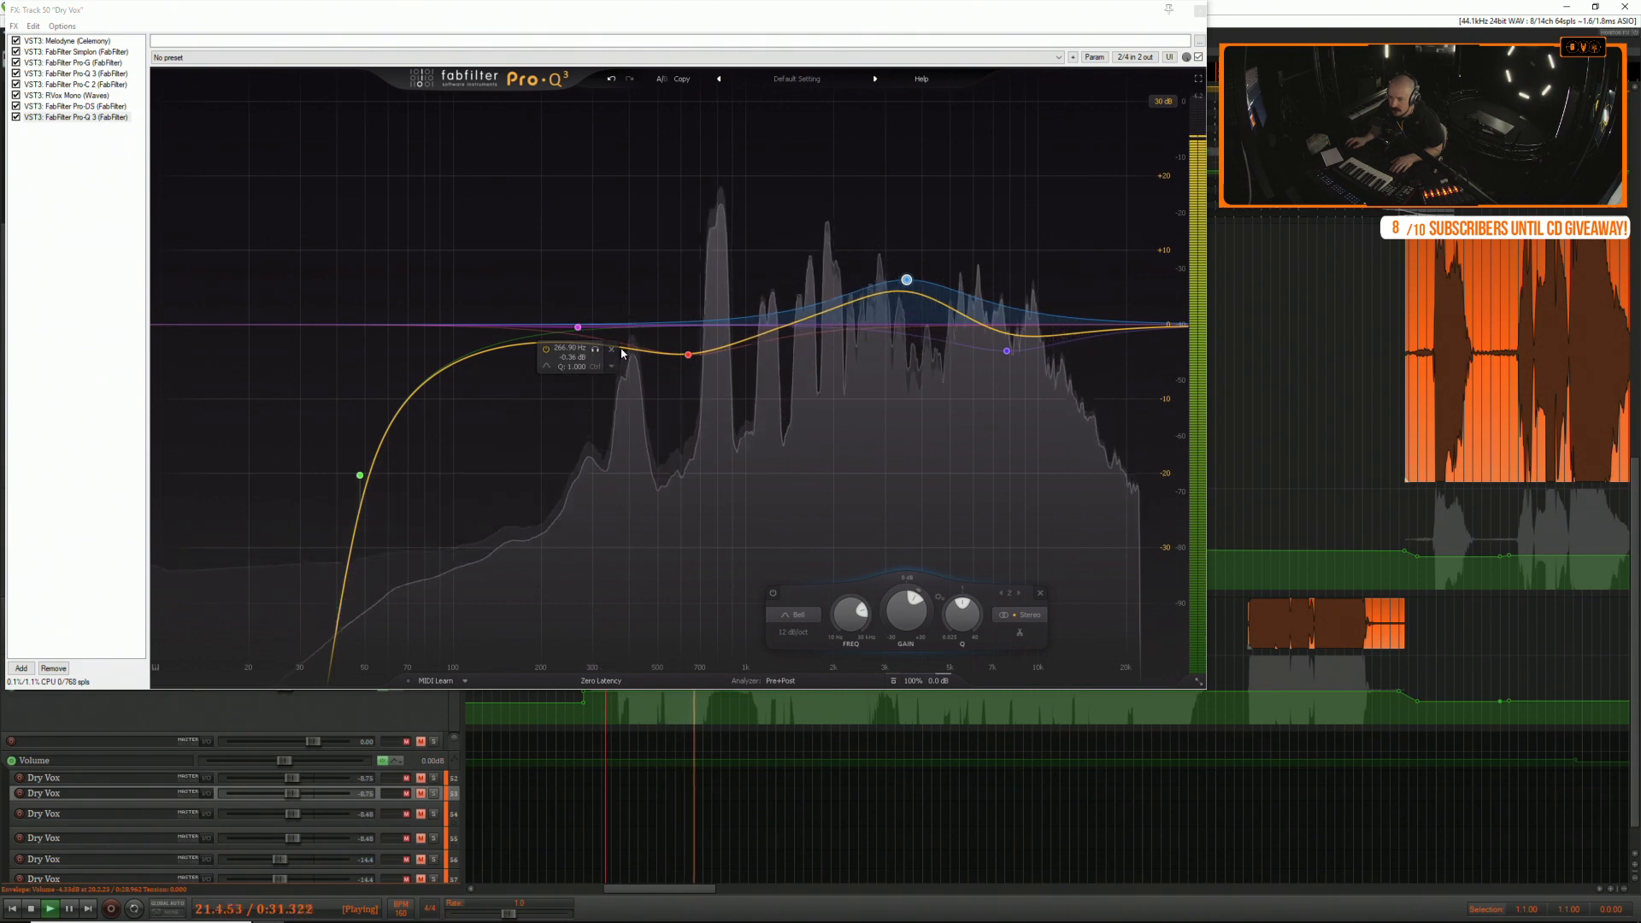
{"action": "left_click_drag", "start_coordinate": [360, 475], "coordinate": [395, 494]}
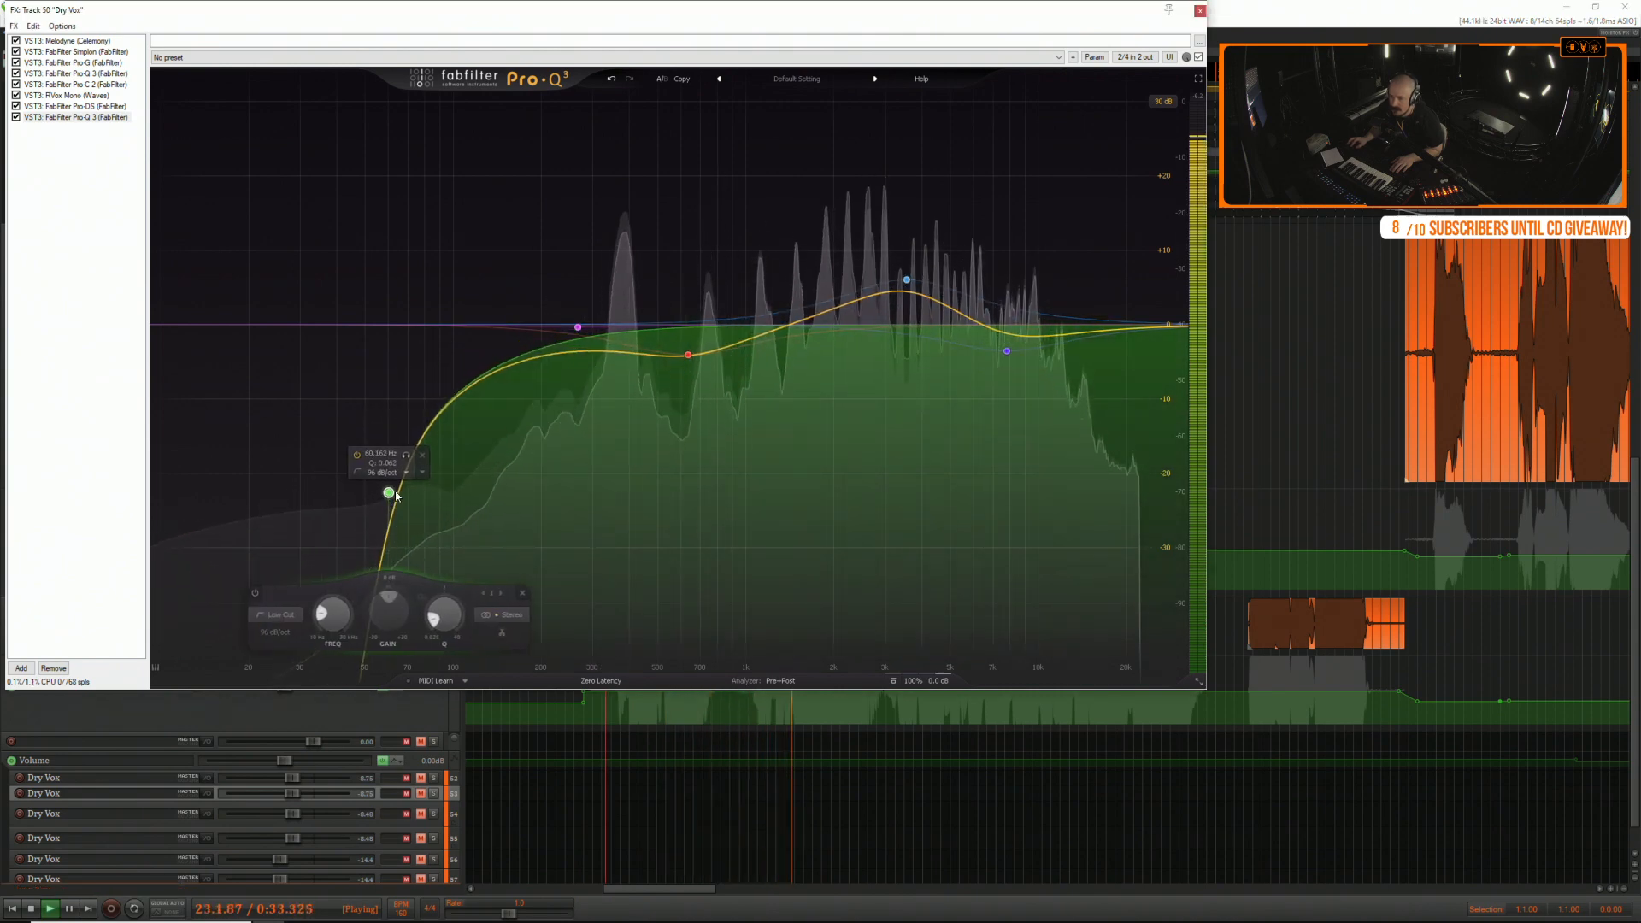
Add a bell cut of about 2.67 dB near 368 Hz and slightly reduce the boost near 3.5 kHz.
{"action": "left_click", "coordinate": [616, 358]}
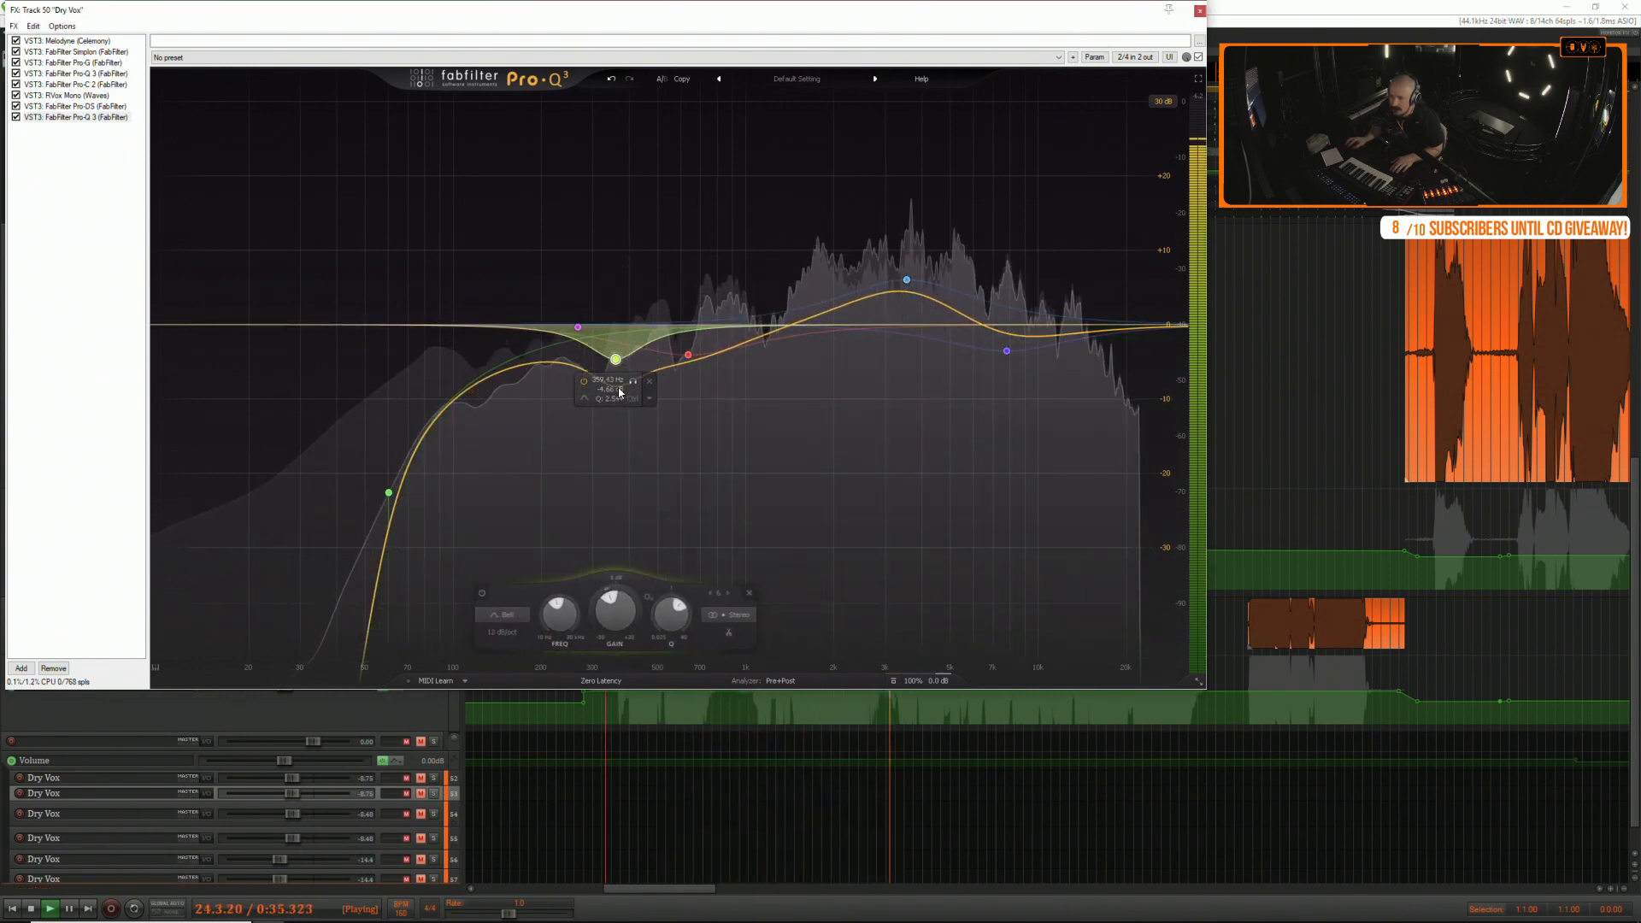
{"action": "left_click_drag", "start_coordinate": [620, 392], "coordinate": [623, 376]}
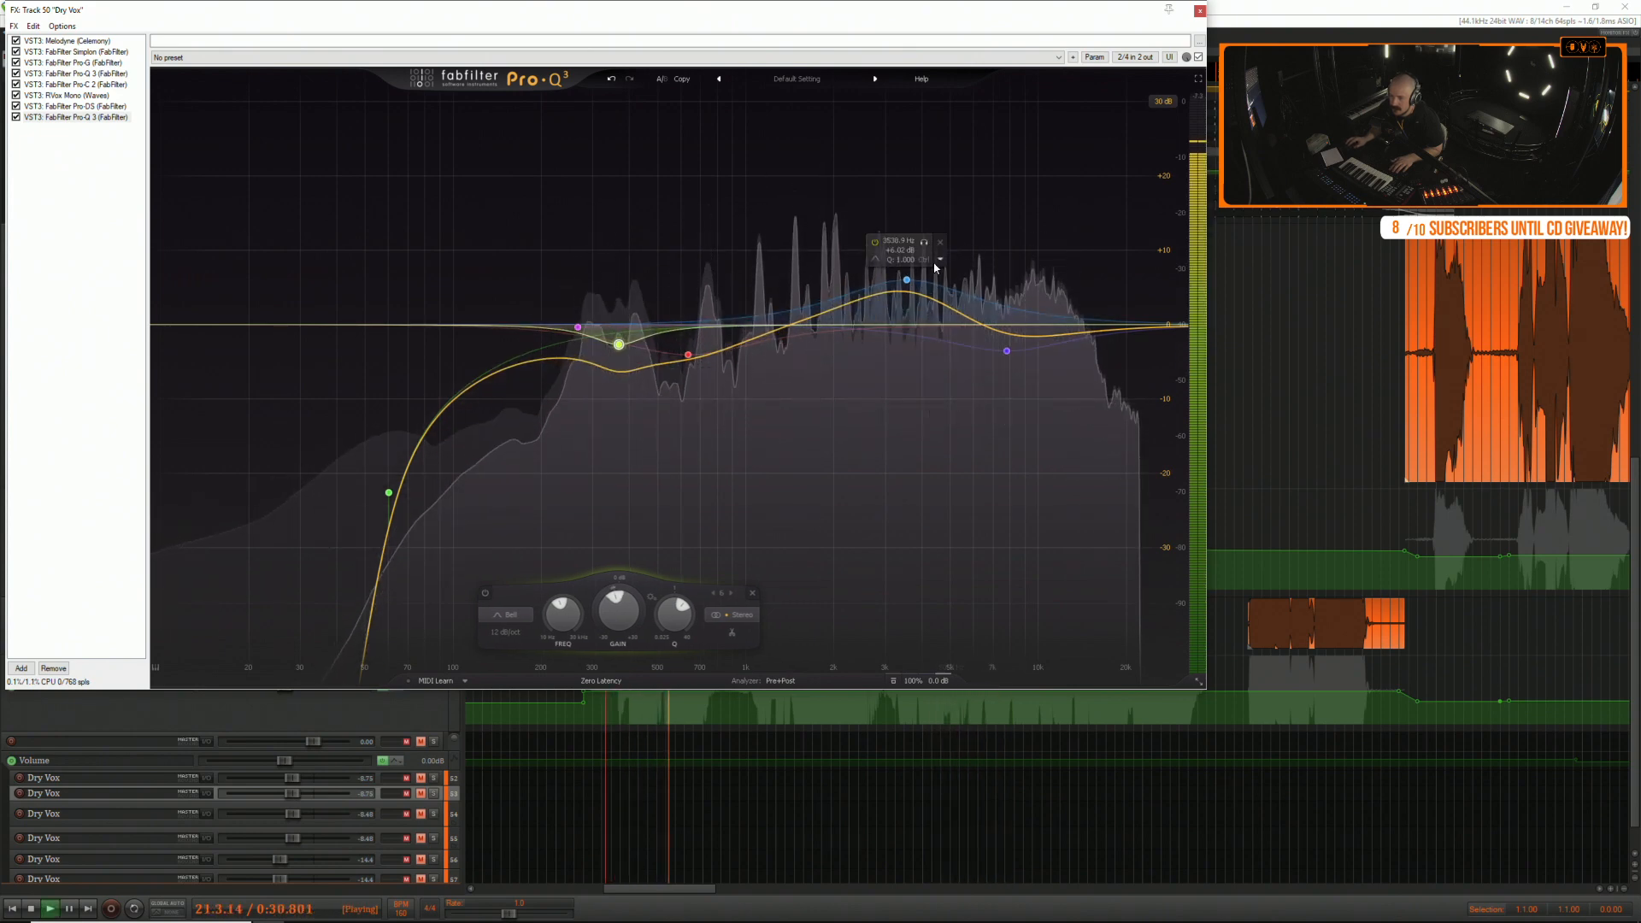
{"action": "left_click_drag", "start_coordinate": [906, 282], "coordinate": [907, 286]}
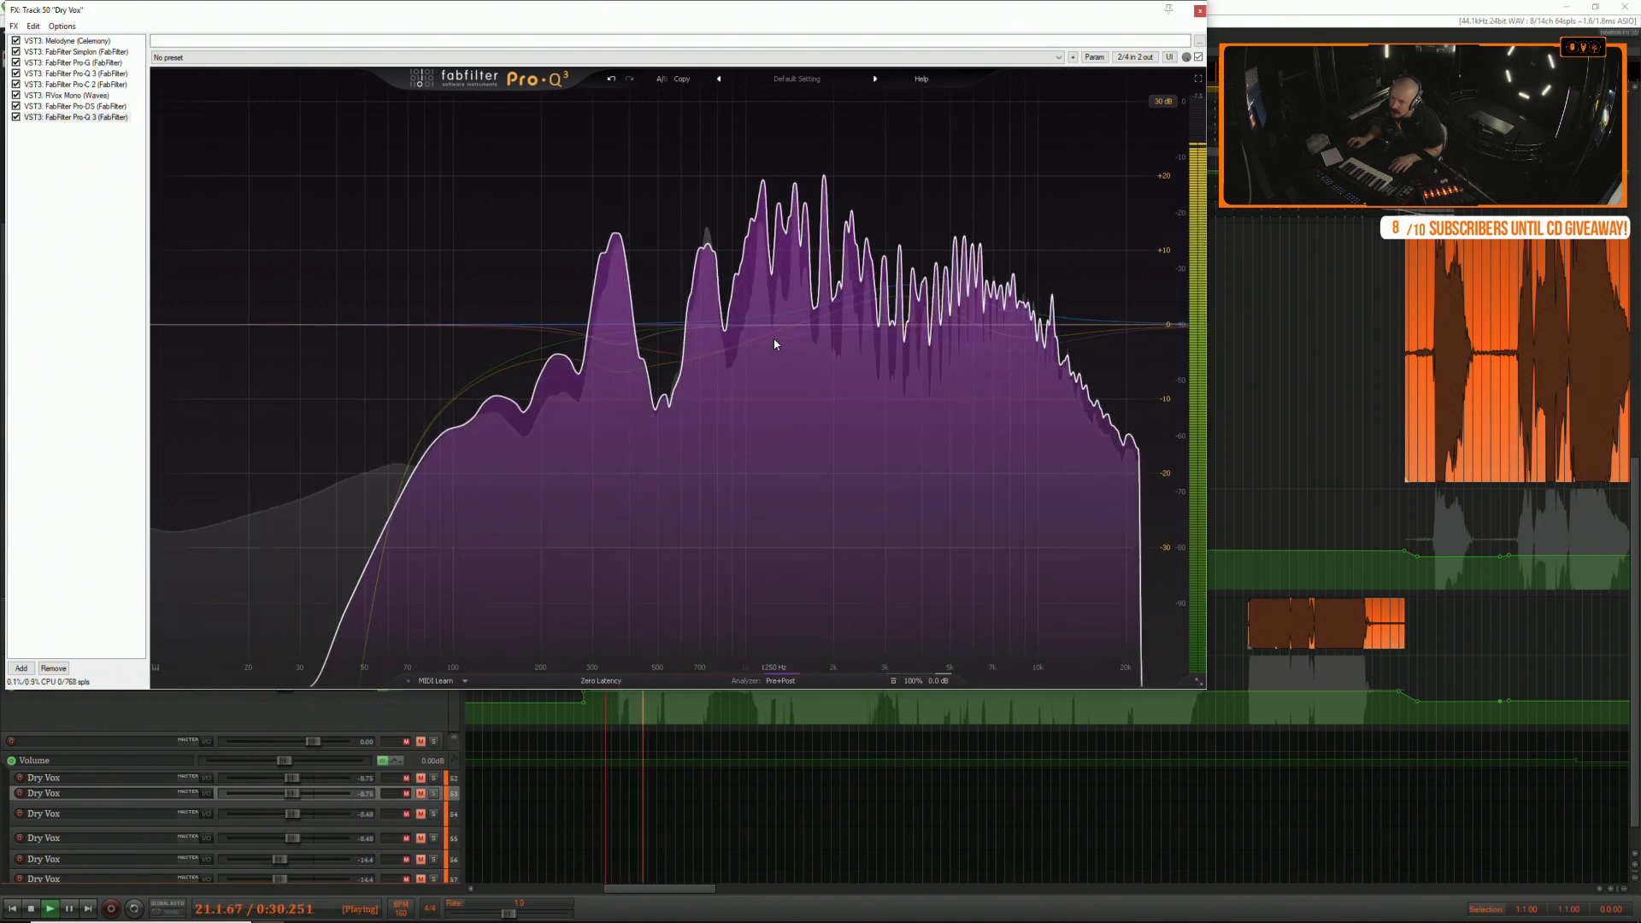
Solo the bell cut near 368 Hz during playback, narrow it and deepen it to about -7.8 dB.
{"action": "key", "text": "space"}
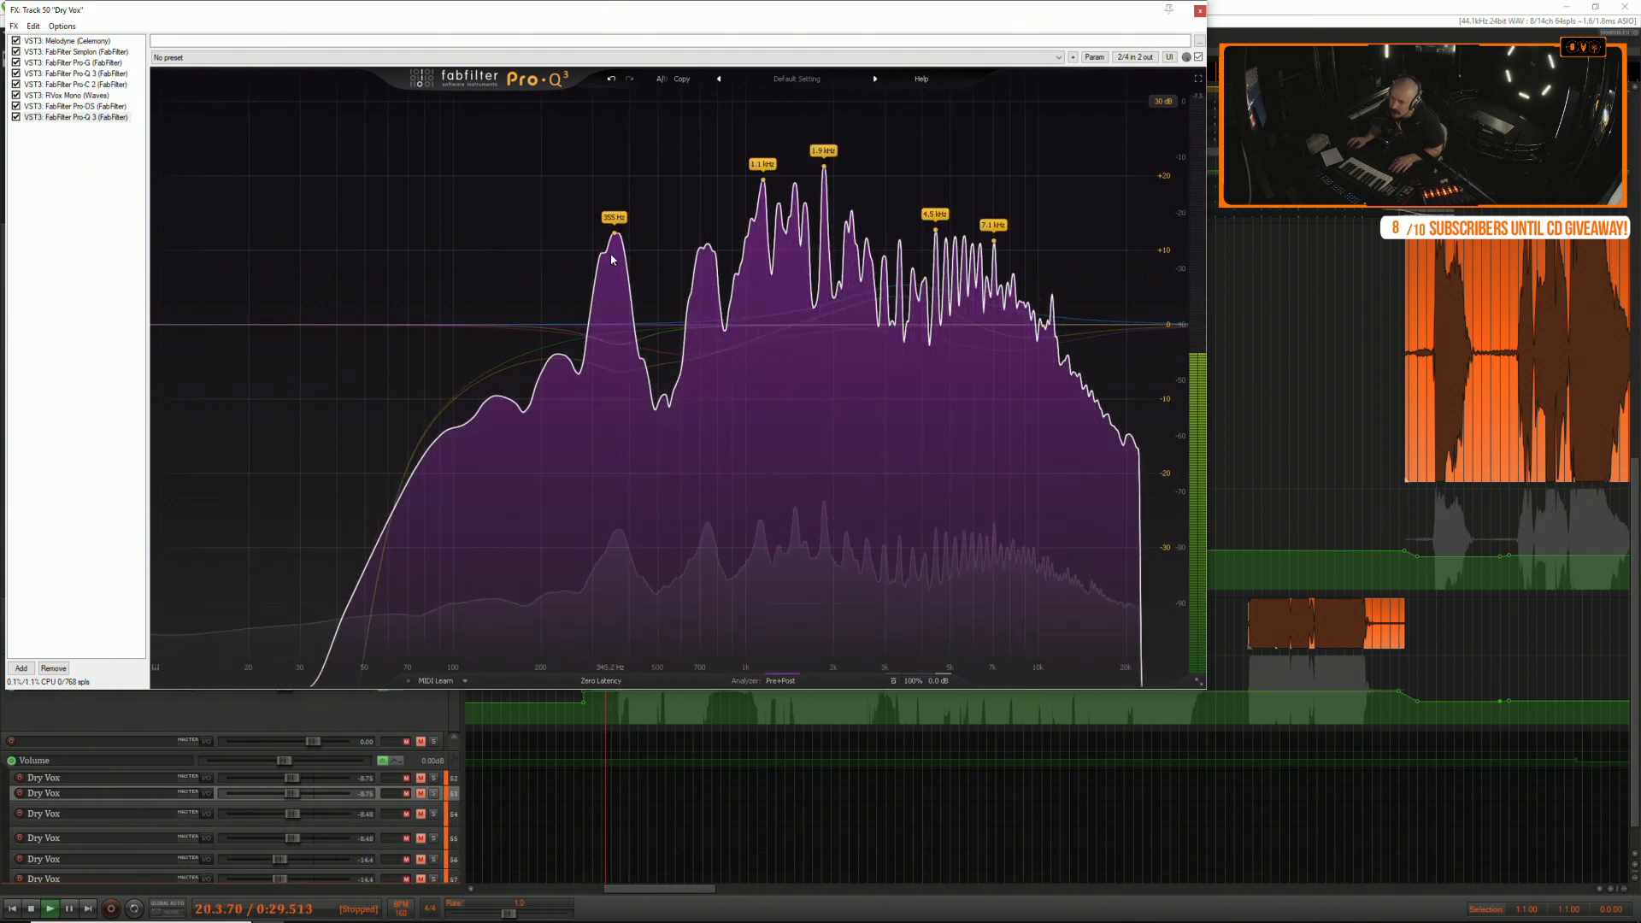
{"action": "key", "text": "space"}
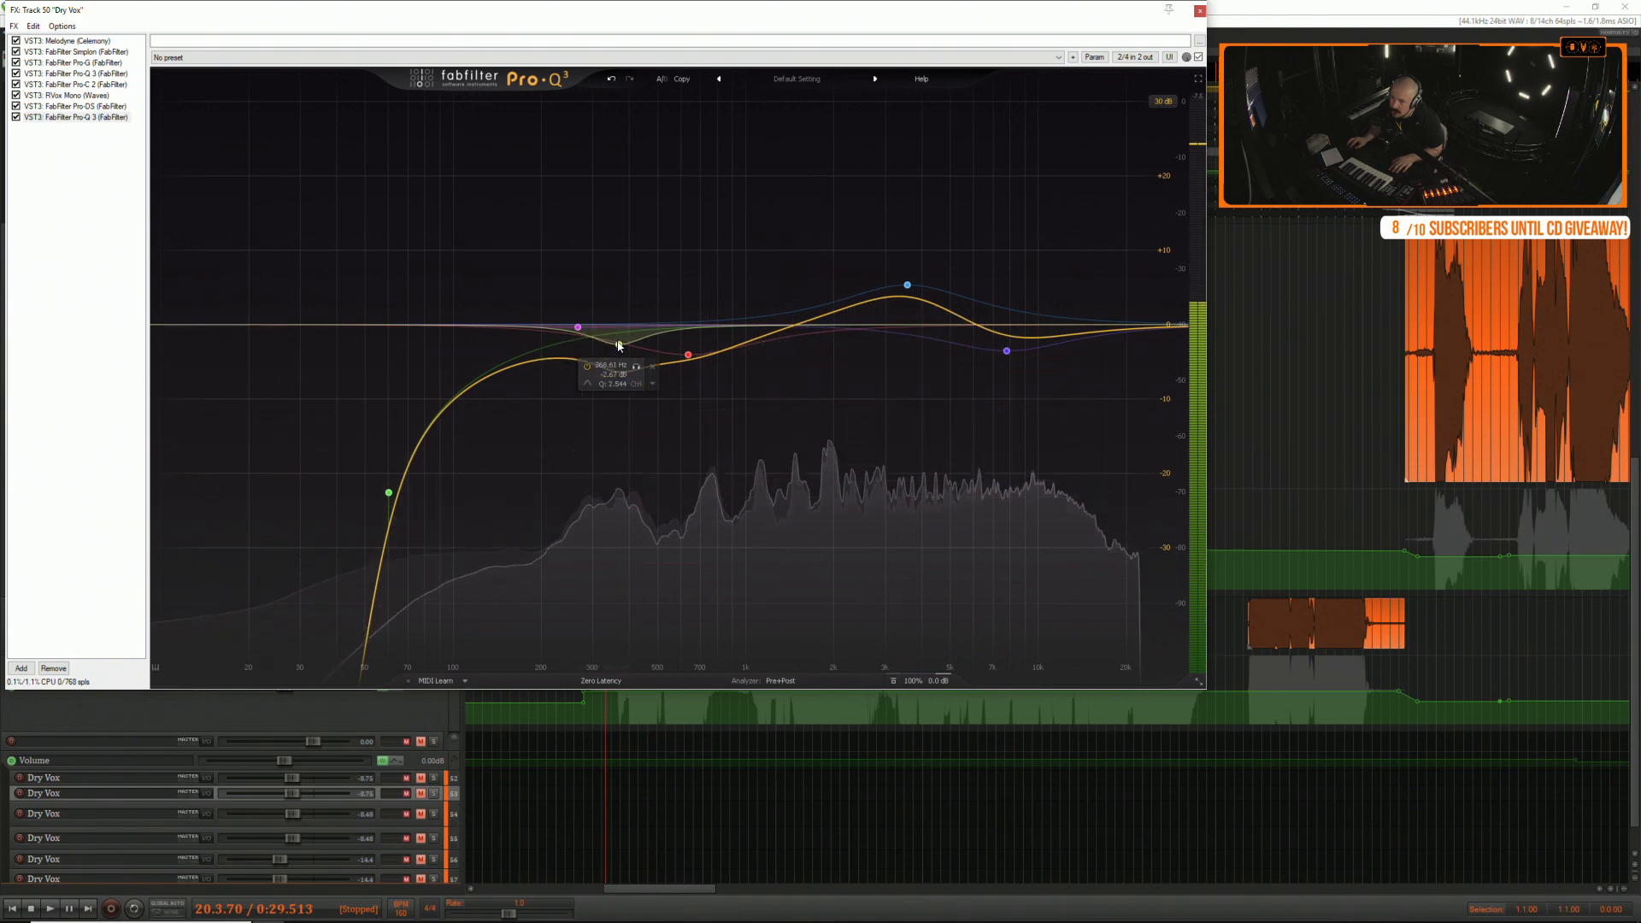
{"action": "left_click", "coordinate": [636, 367]}
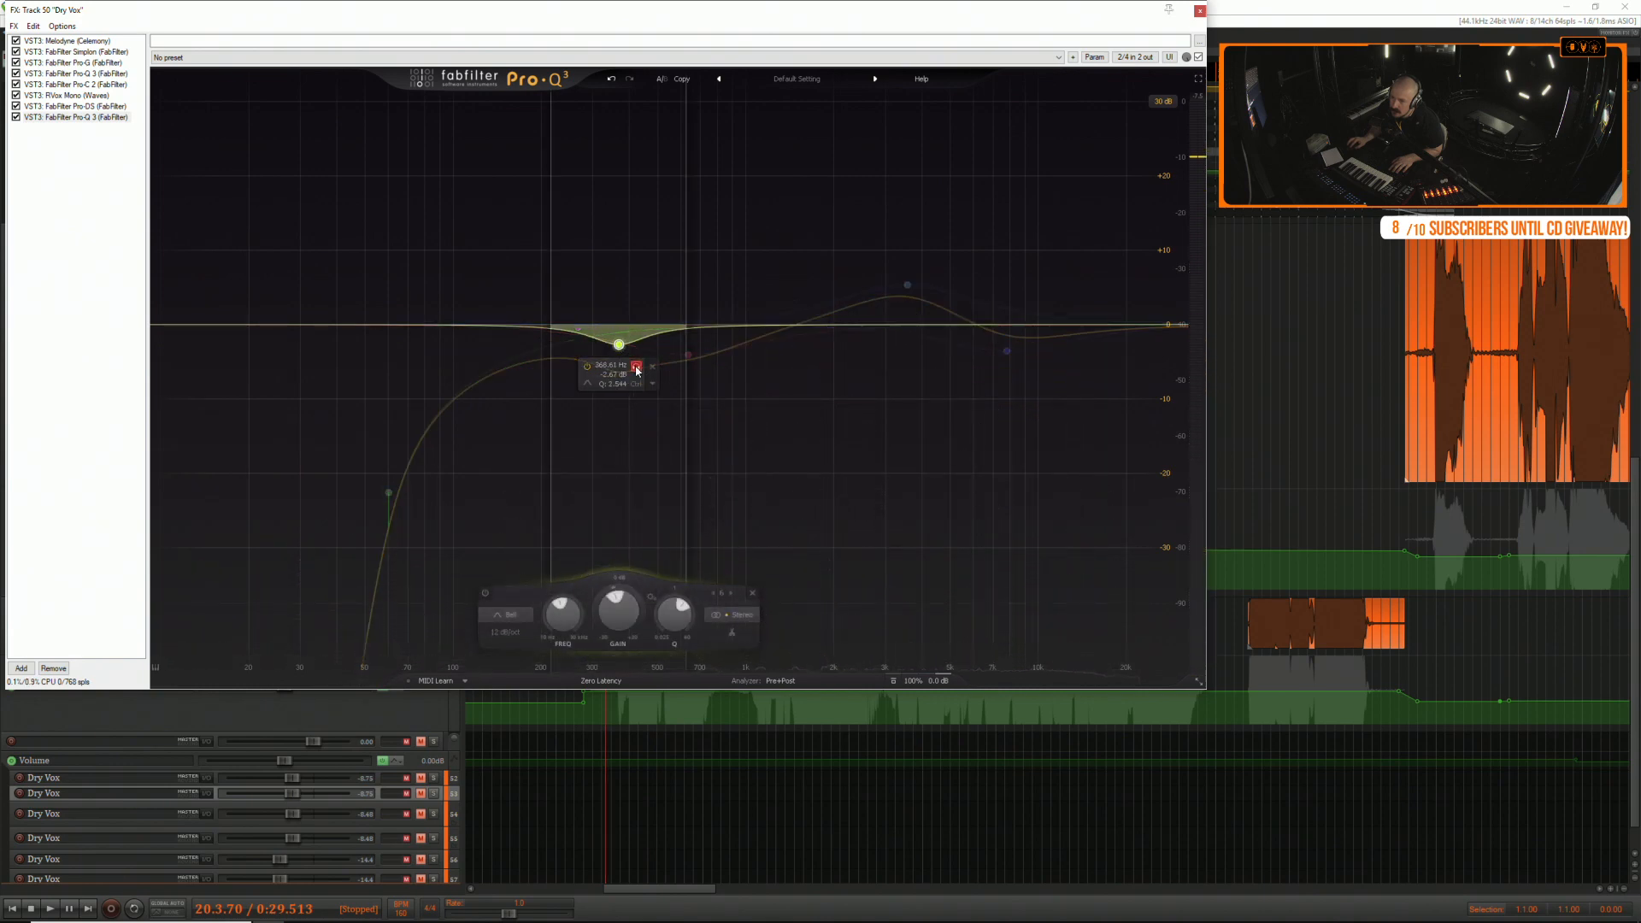
{"action": "key", "text": "space"}
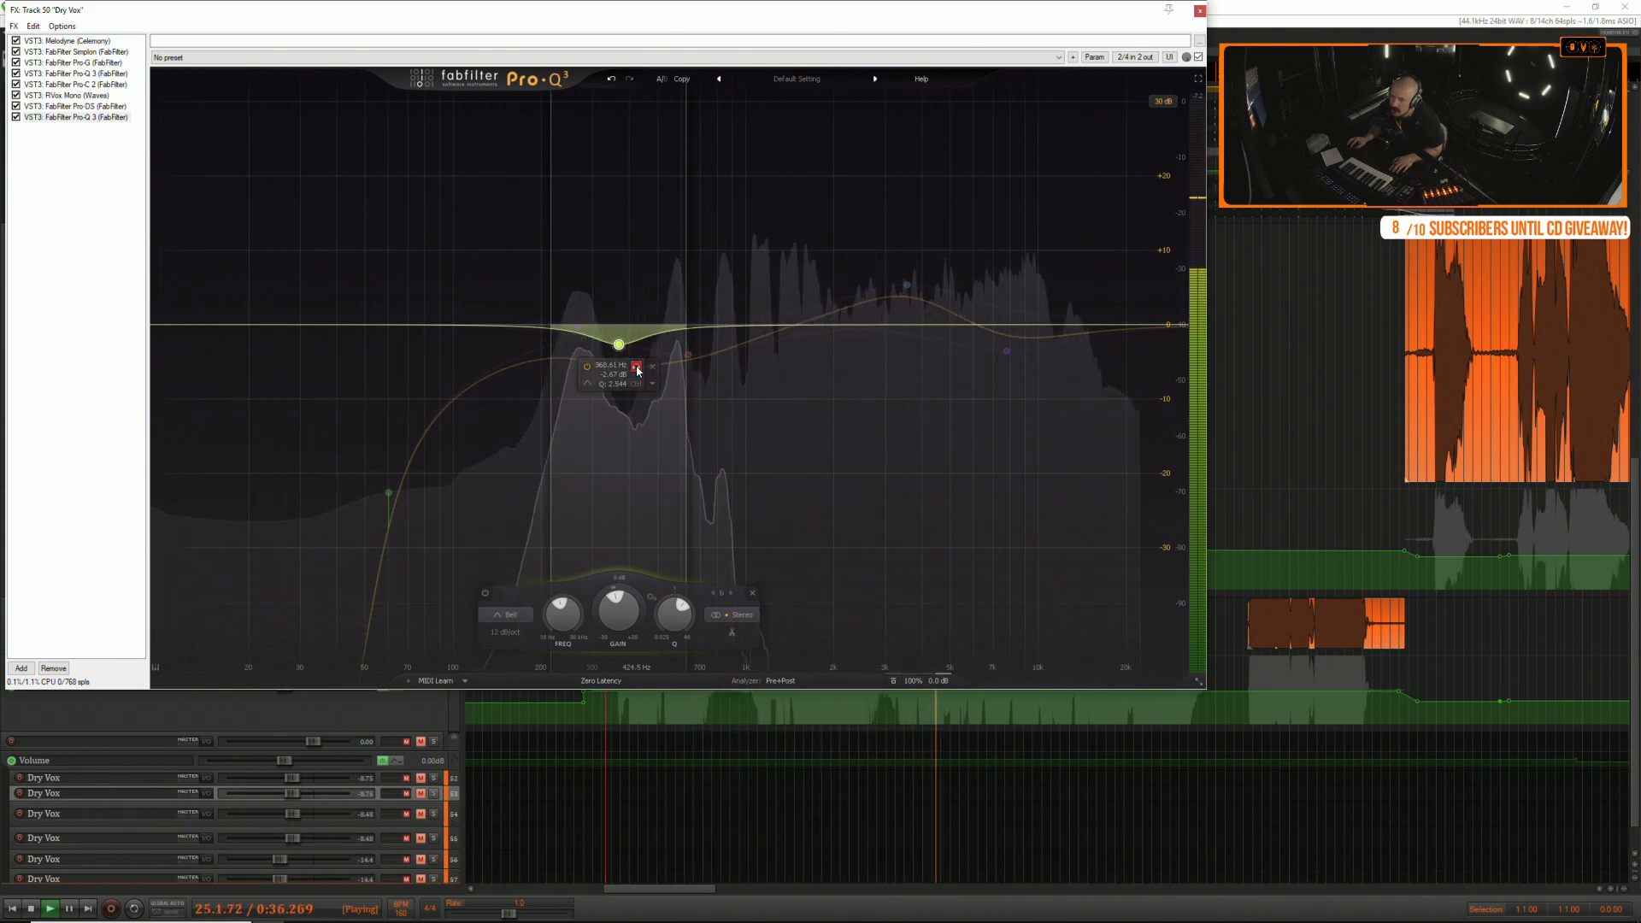
{"action": "scroll", "coordinate": [620, 347], "scroll_direction": "up", "scroll_amount": 5}
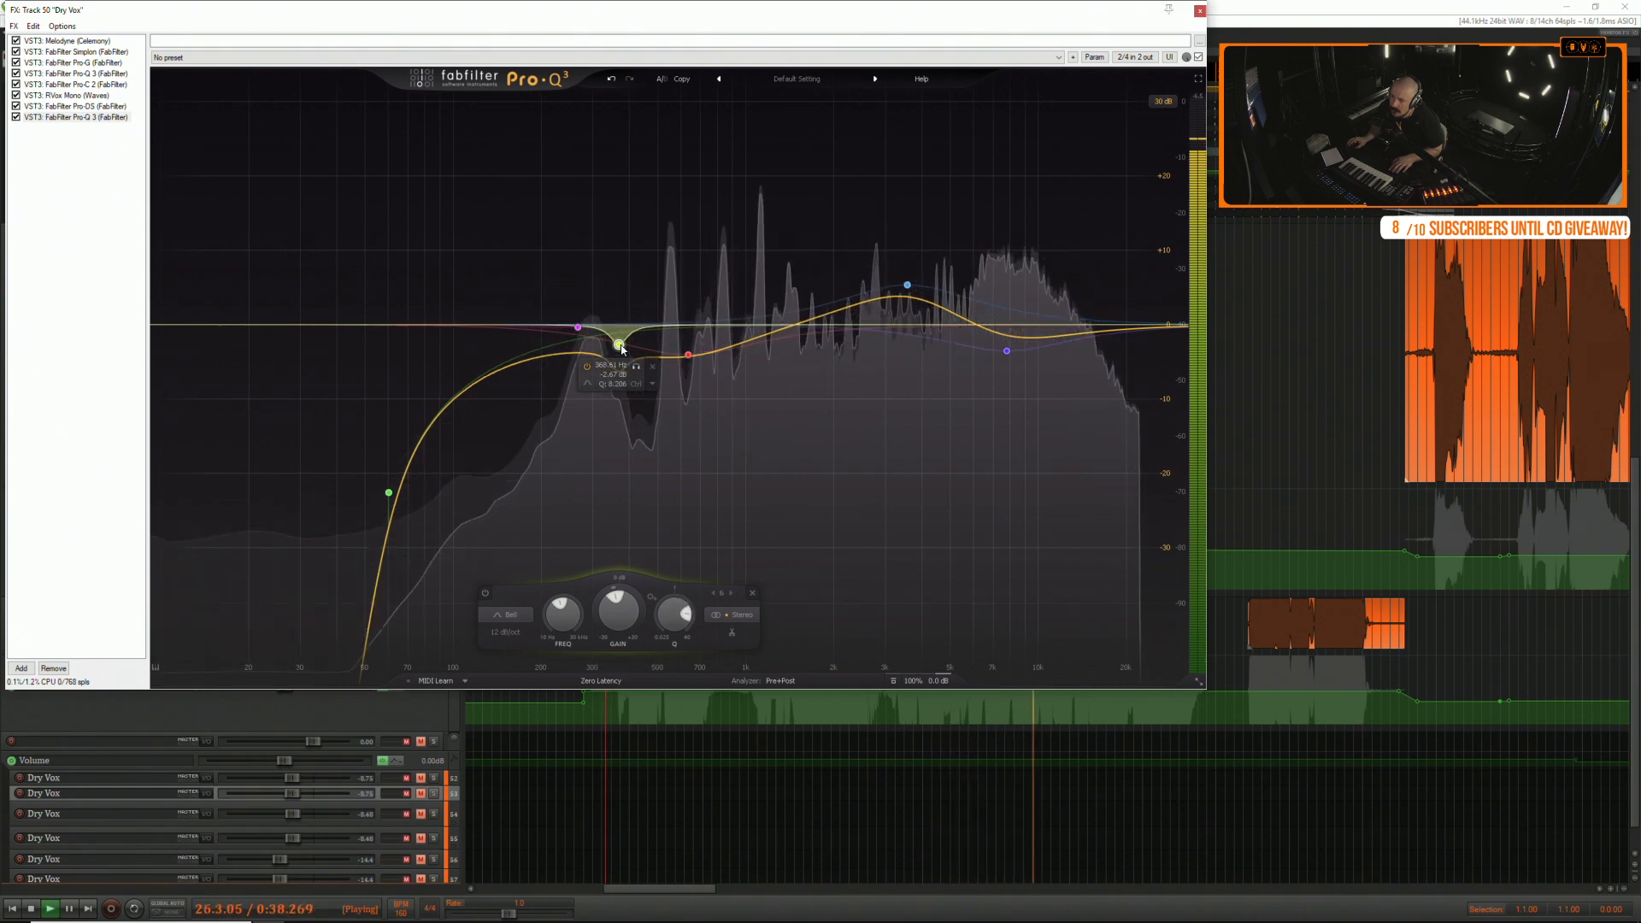
{"action": "left_click_drag", "start_coordinate": [621, 349], "coordinate": [618, 382]}
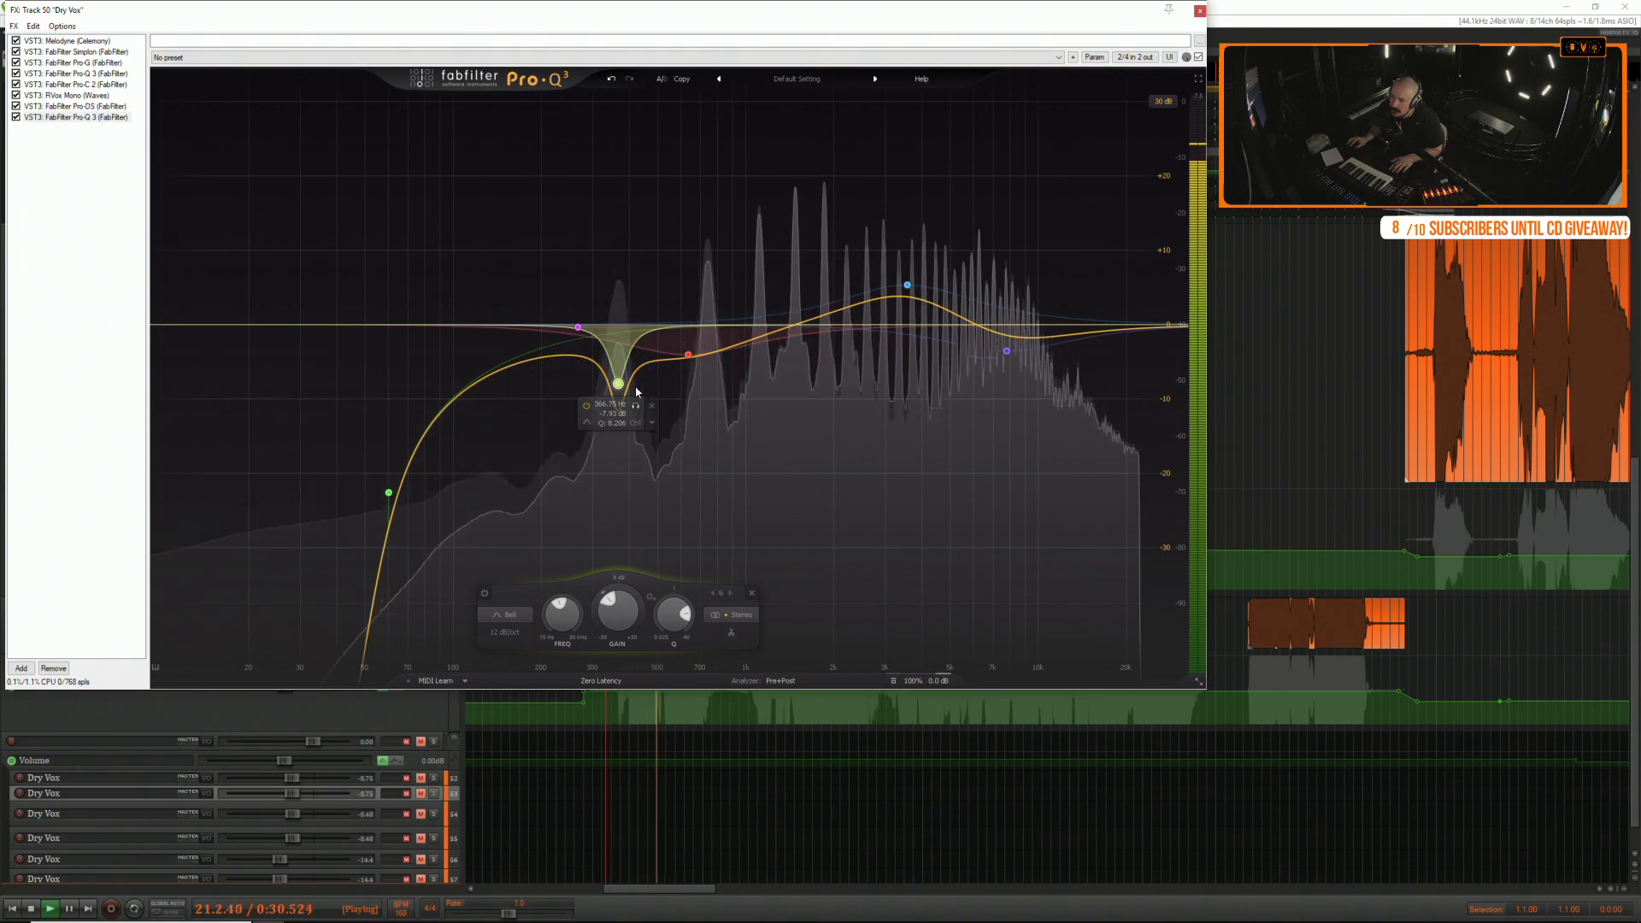
{"action": "key", "text": "space"}
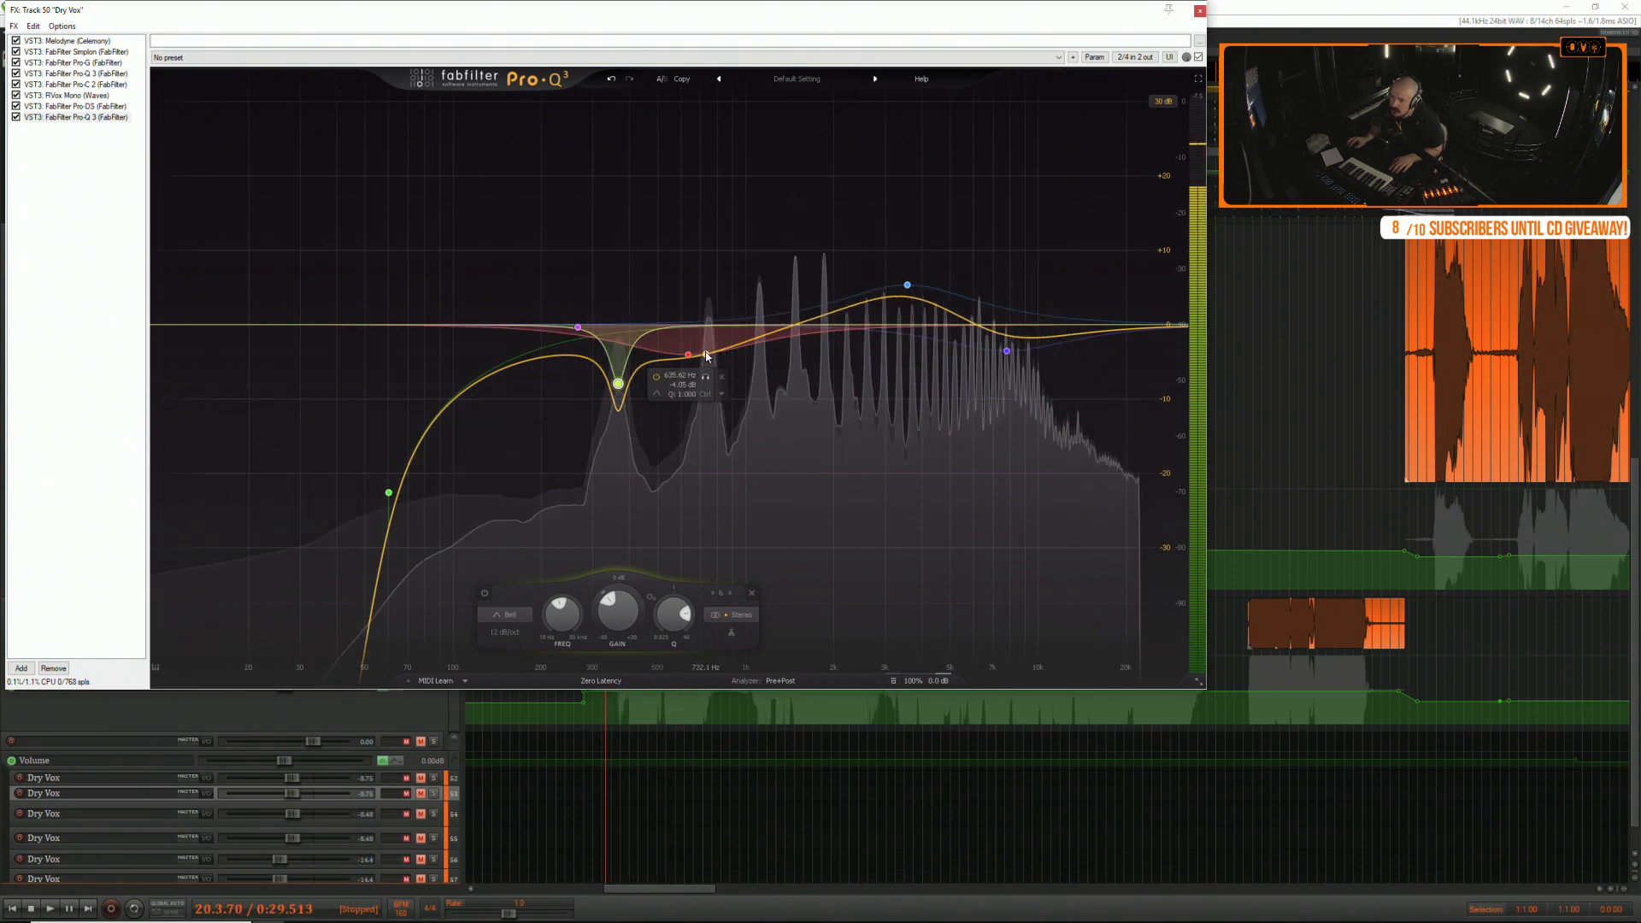
Add a narrow bell cut of about 2 dB near 725 Hz, checking it in solo, and close the effect window.
{"action": "double_click", "coordinate": [706, 334]}
{"action": "key", "text": "space"}
{"action": "left_click", "coordinate": [724, 352]}
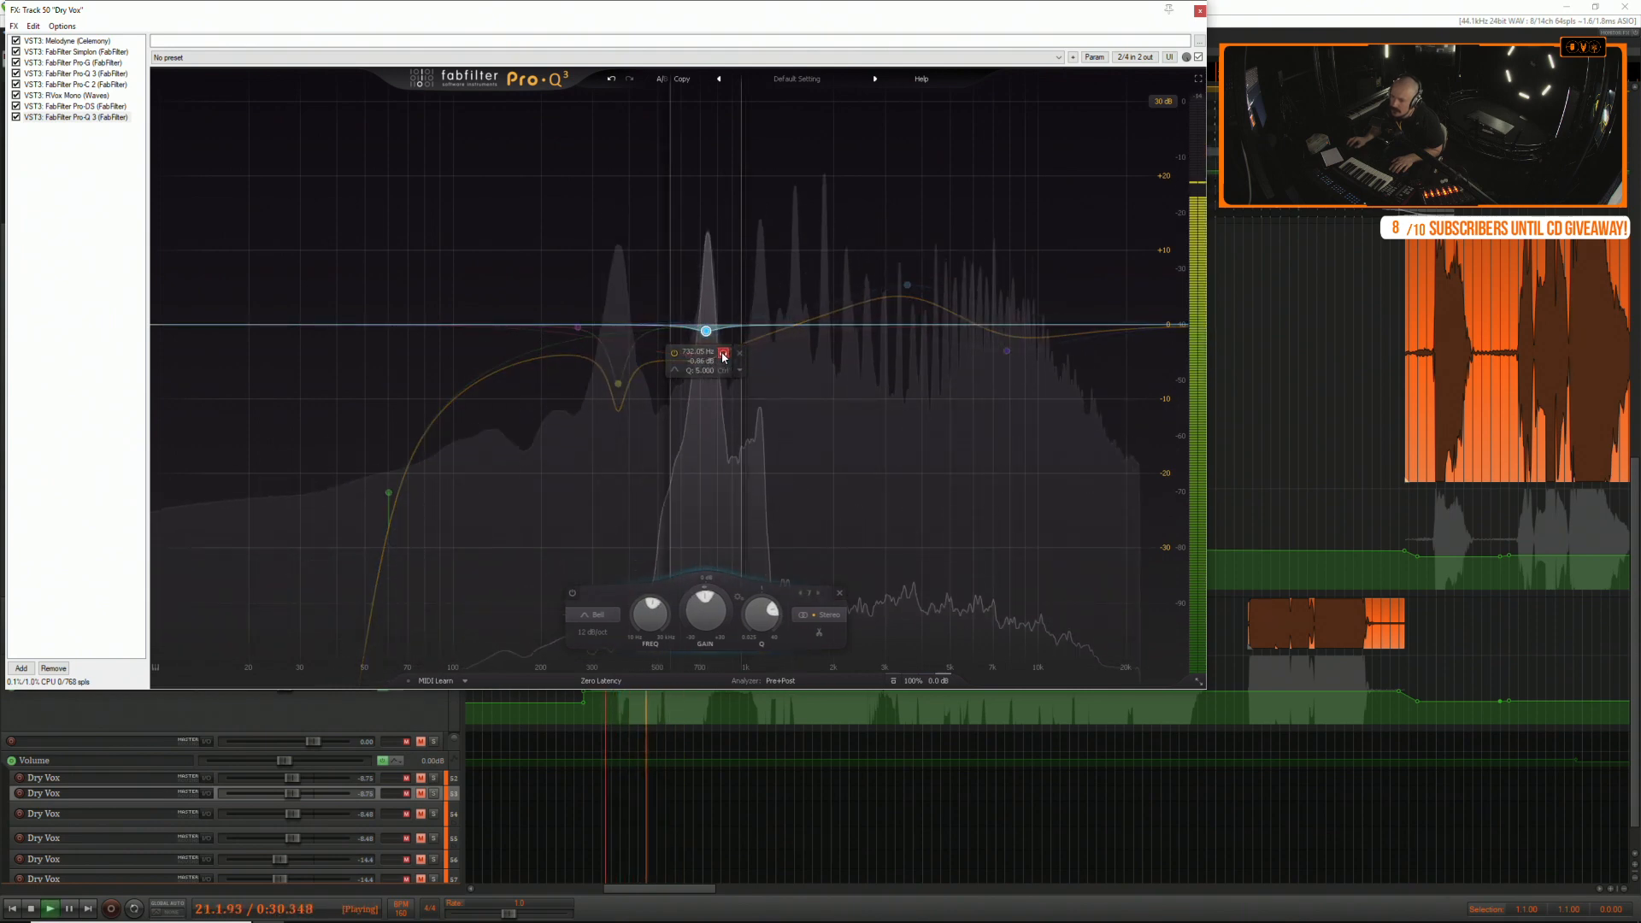
{"action": "key", "text": "space"}
{"action": "key", "text": "space"}
{"action": "left_click_drag", "start_coordinate": [707, 332], "coordinate": [707, 343]}
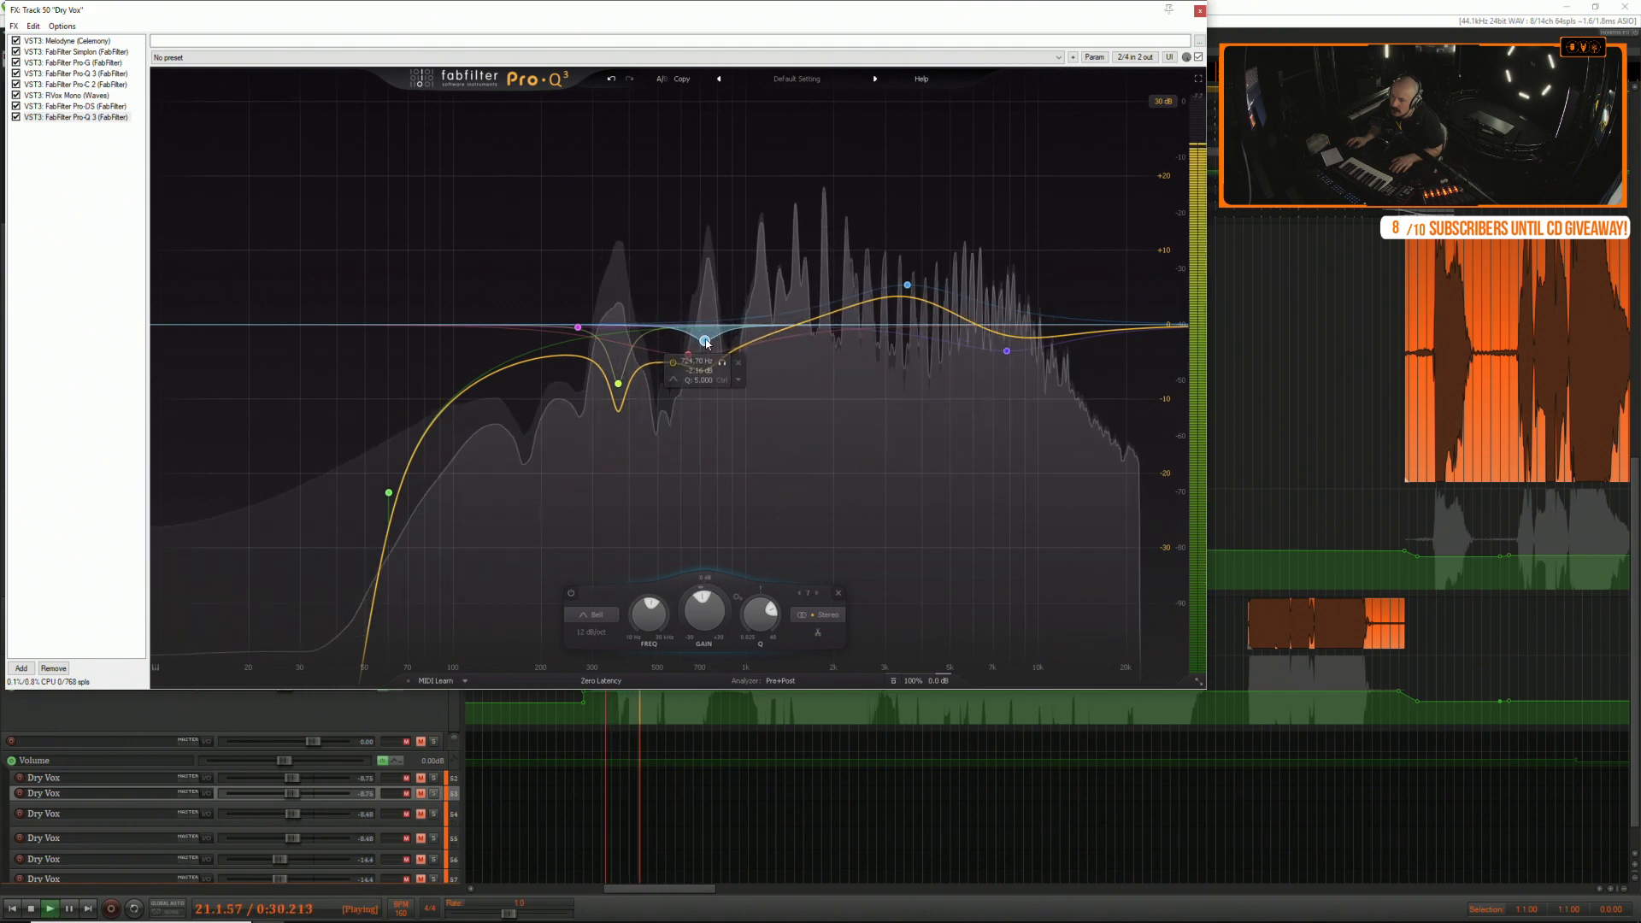
{"action": "left_click", "coordinate": [1199, 12]}
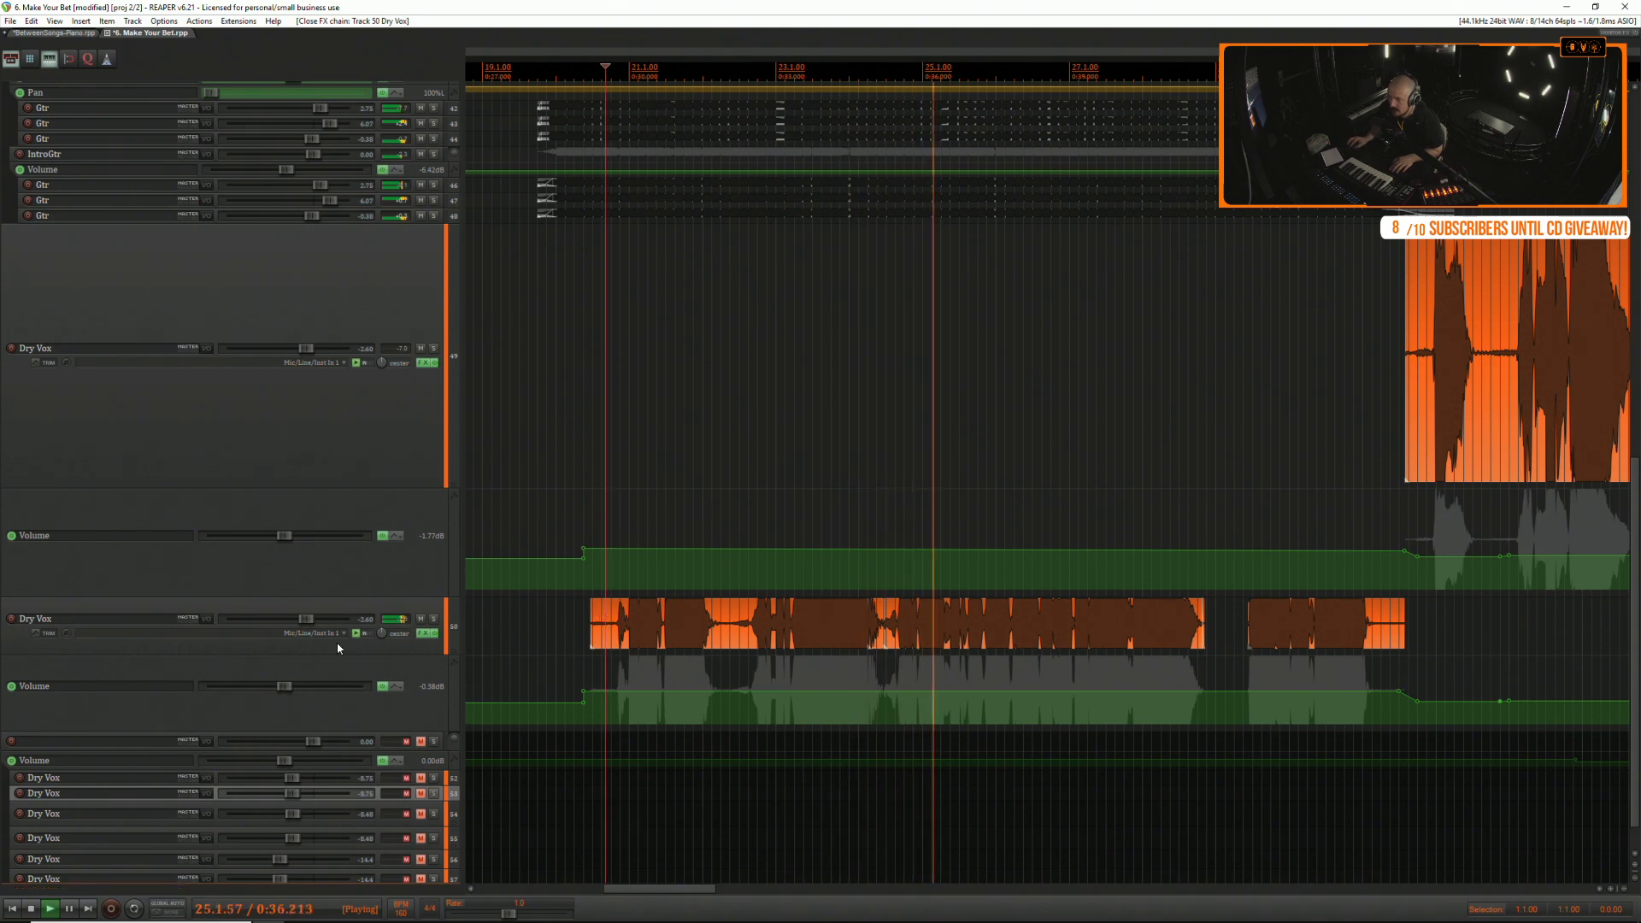
{"action": "key", "text": "space"}
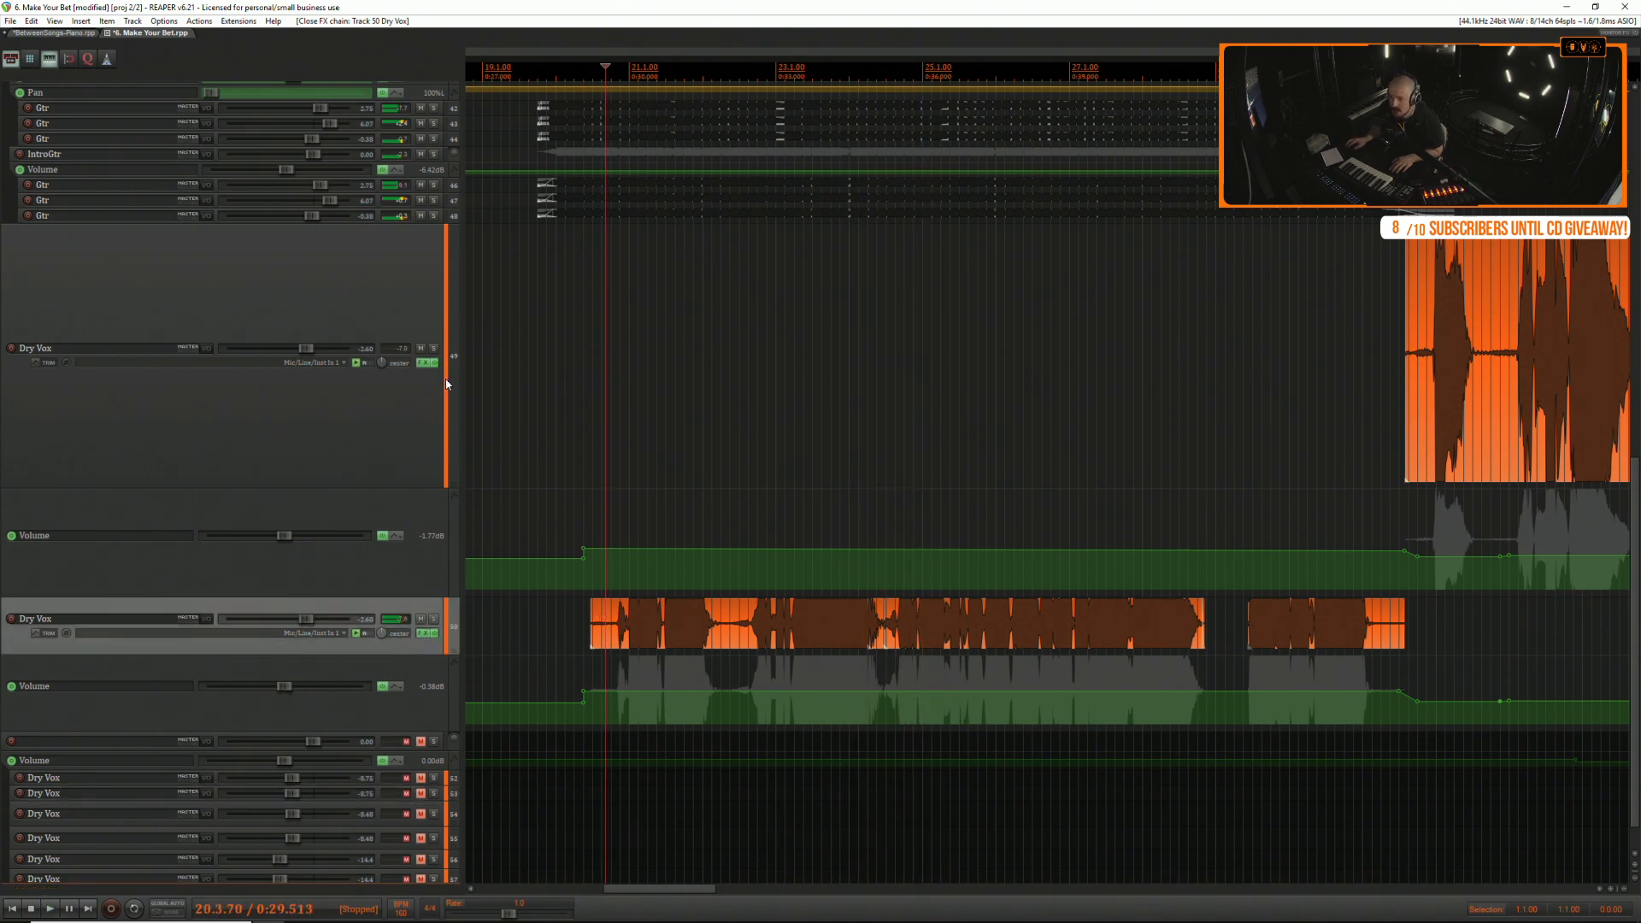
Open the Melodyne effect chains of the main and second Dry Vox tracks for inspection and close them.
{"action": "left_click", "coordinate": [427, 362]}
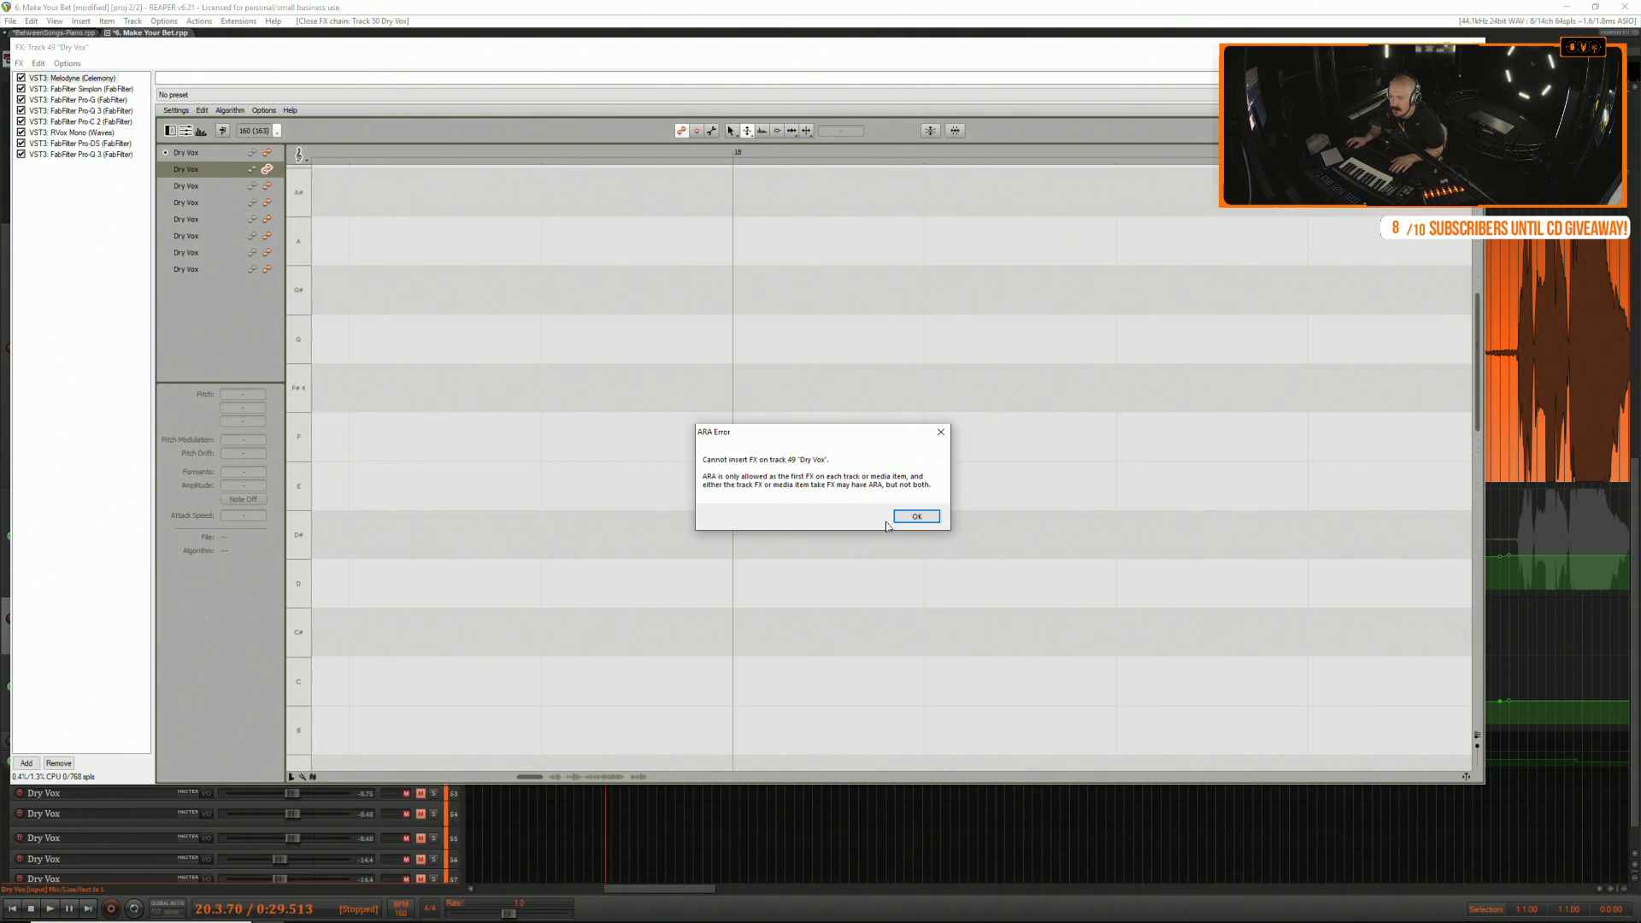
{"action": "left_click", "coordinate": [915, 516]}
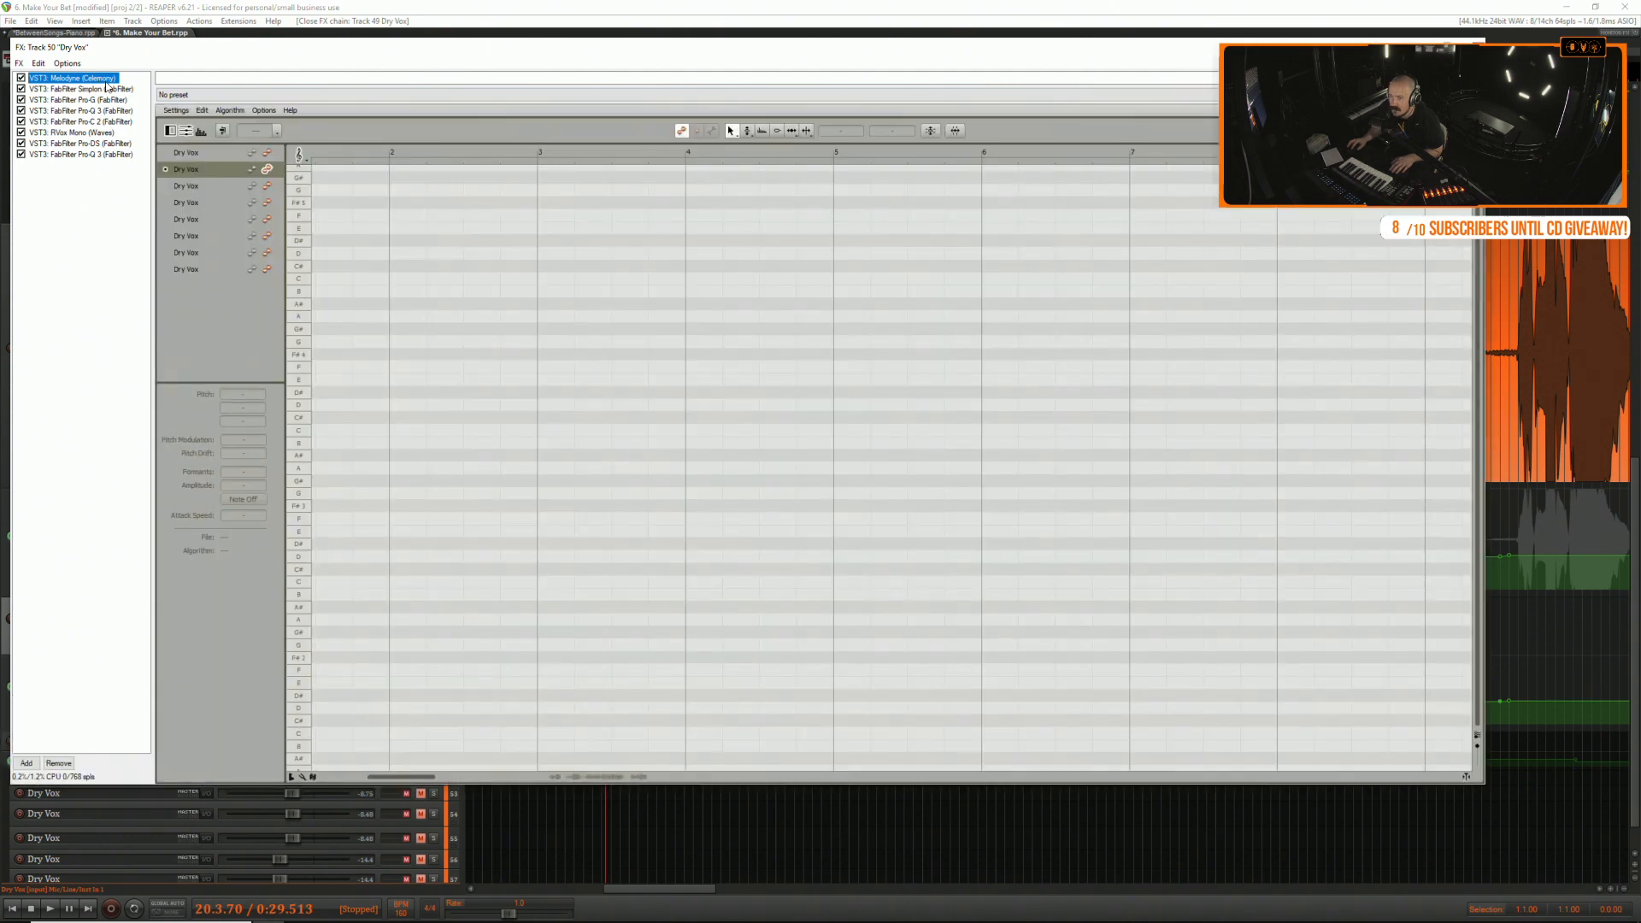
{"action": "left_click", "coordinate": [1471, 46]}
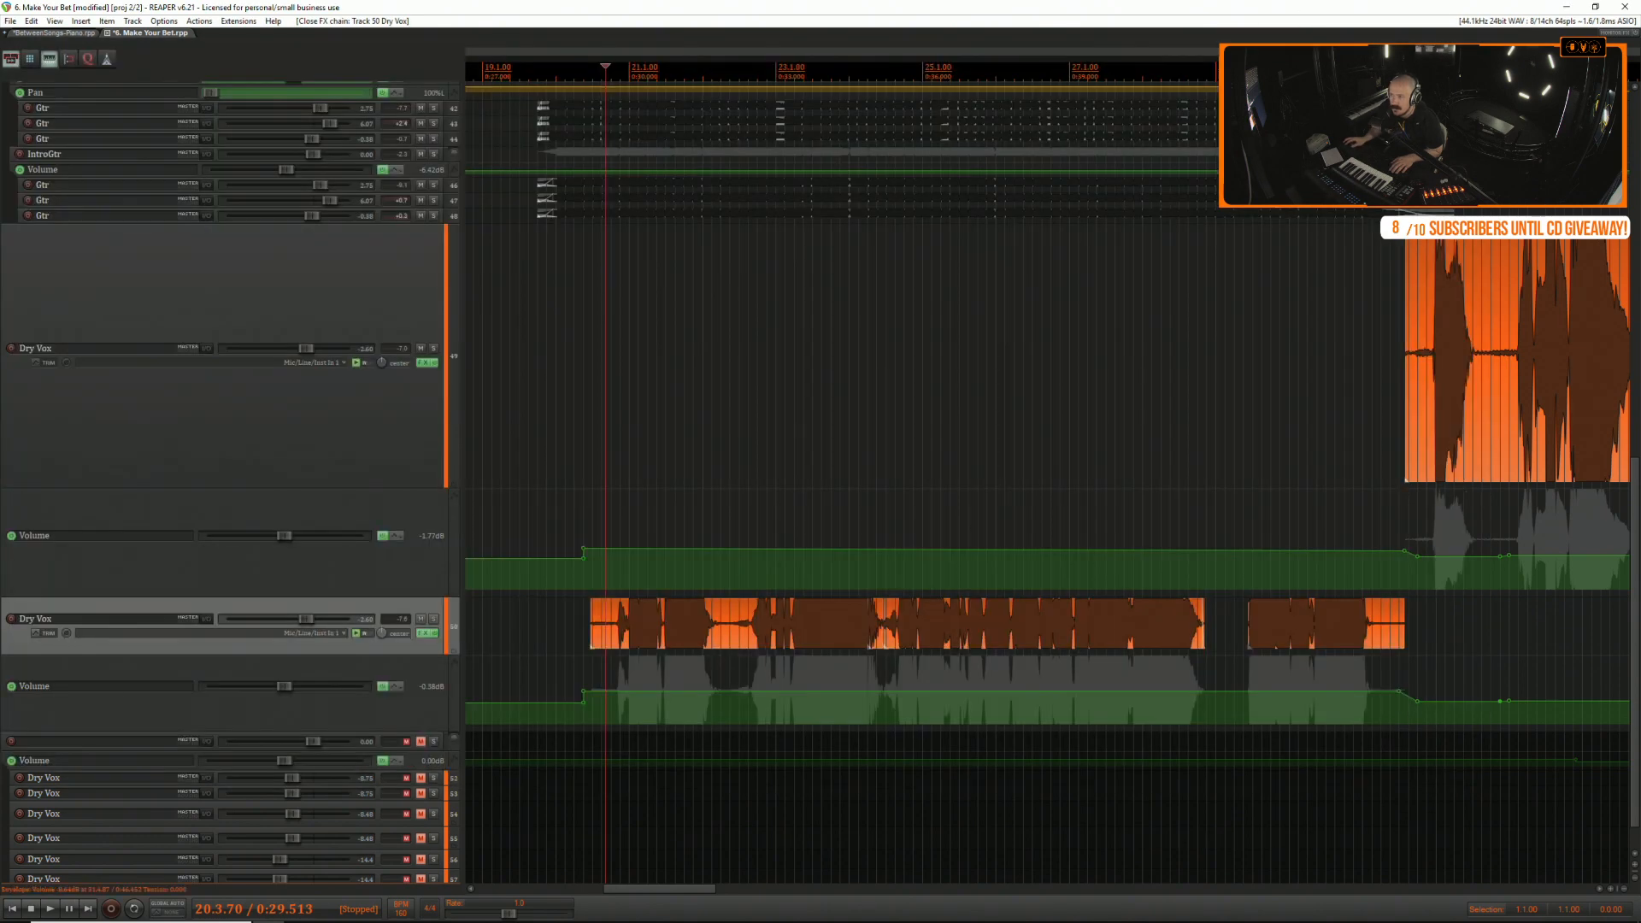
Play the main Dry Vox track from just before its first phrase in bar 3.
{"action": "scroll", "coordinate": [611, 460], "scroll_direction": "down", "scroll_amount": 5}
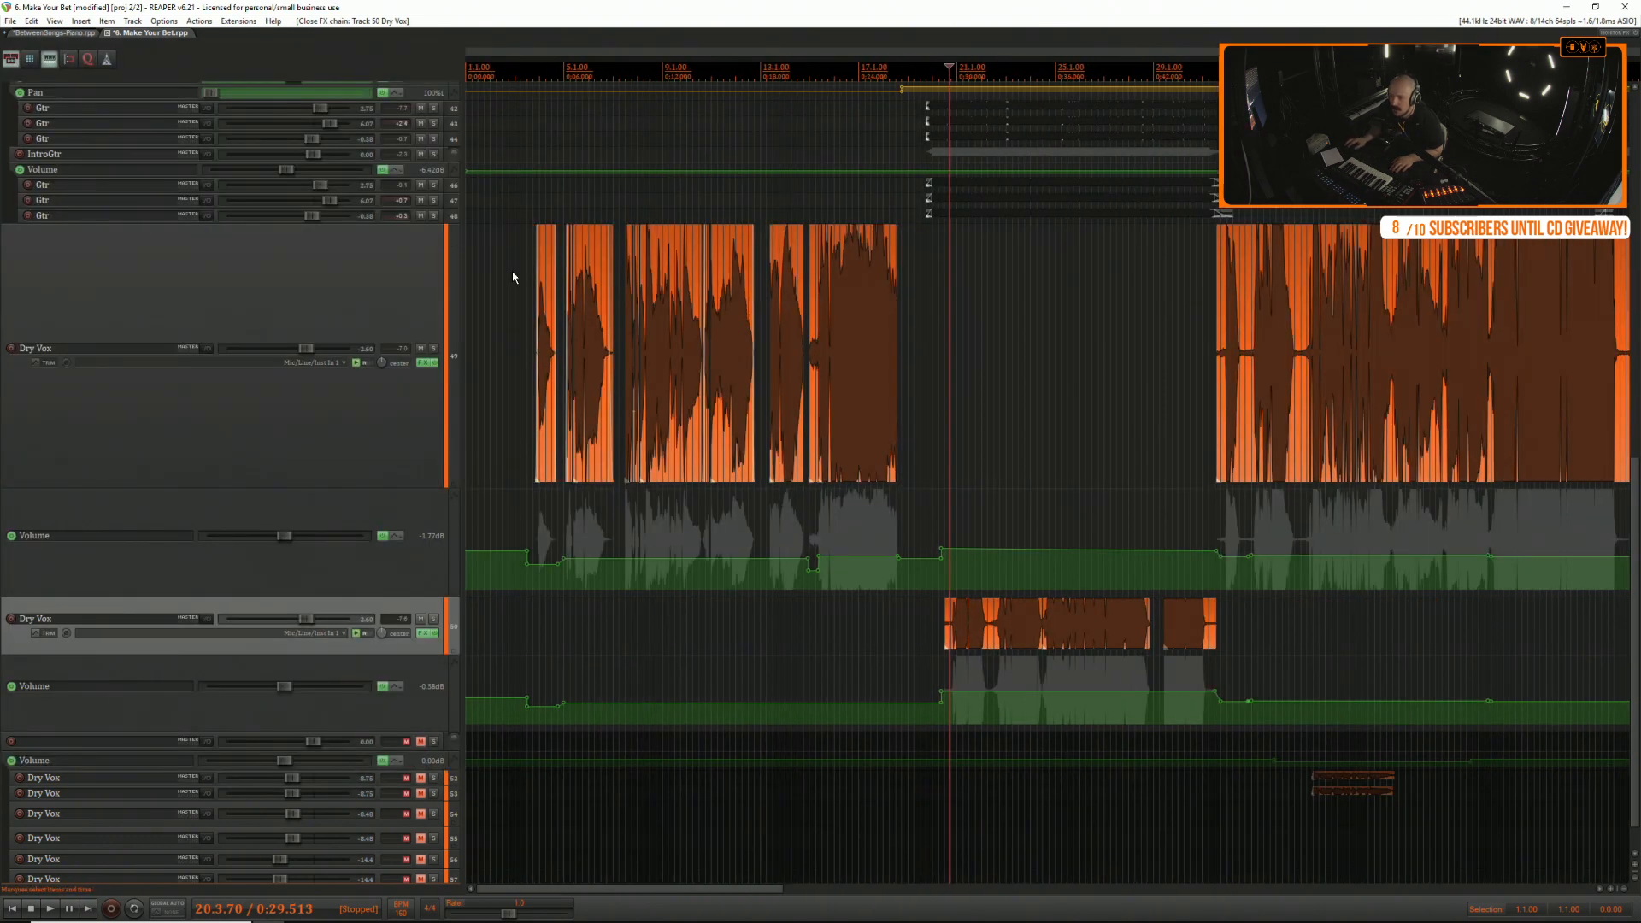
{"action": "left_click", "coordinate": [512, 272]}
{"action": "scroll", "coordinate": [546, 275], "scroll_direction": "up", "scroll_amount": 4}
{"action": "left_click", "coordinate": [661, 272]}
{"action": "key", "text": "space"}
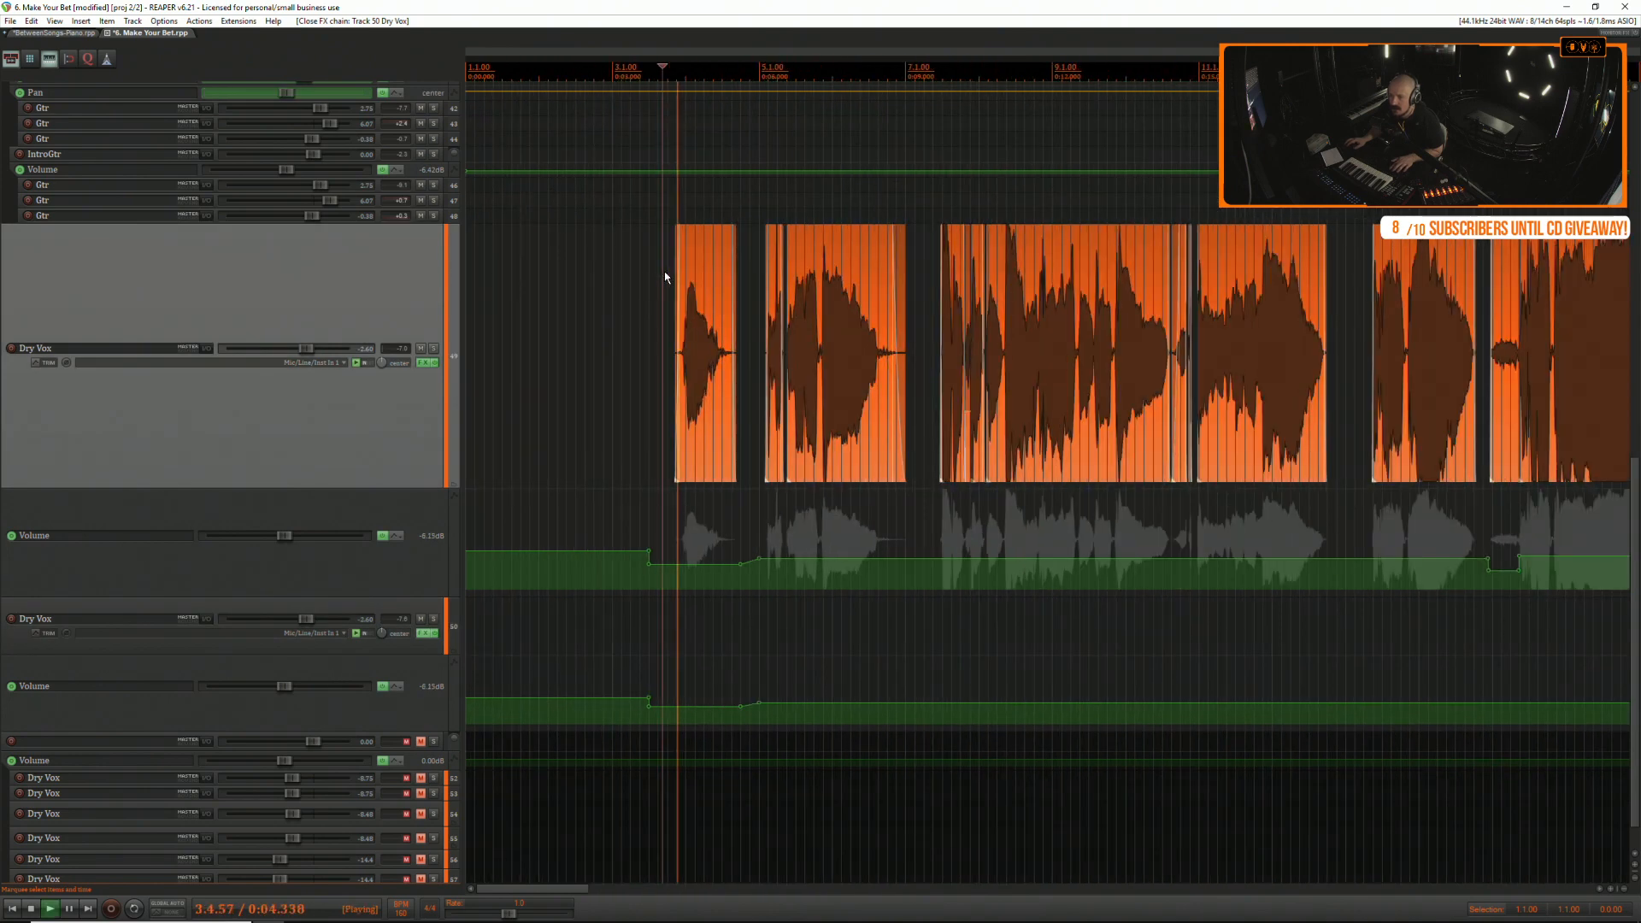
{"action": "scroll", "coordinate": [664, 270], "scroll_direction": "down", "scroll_amount": 2}
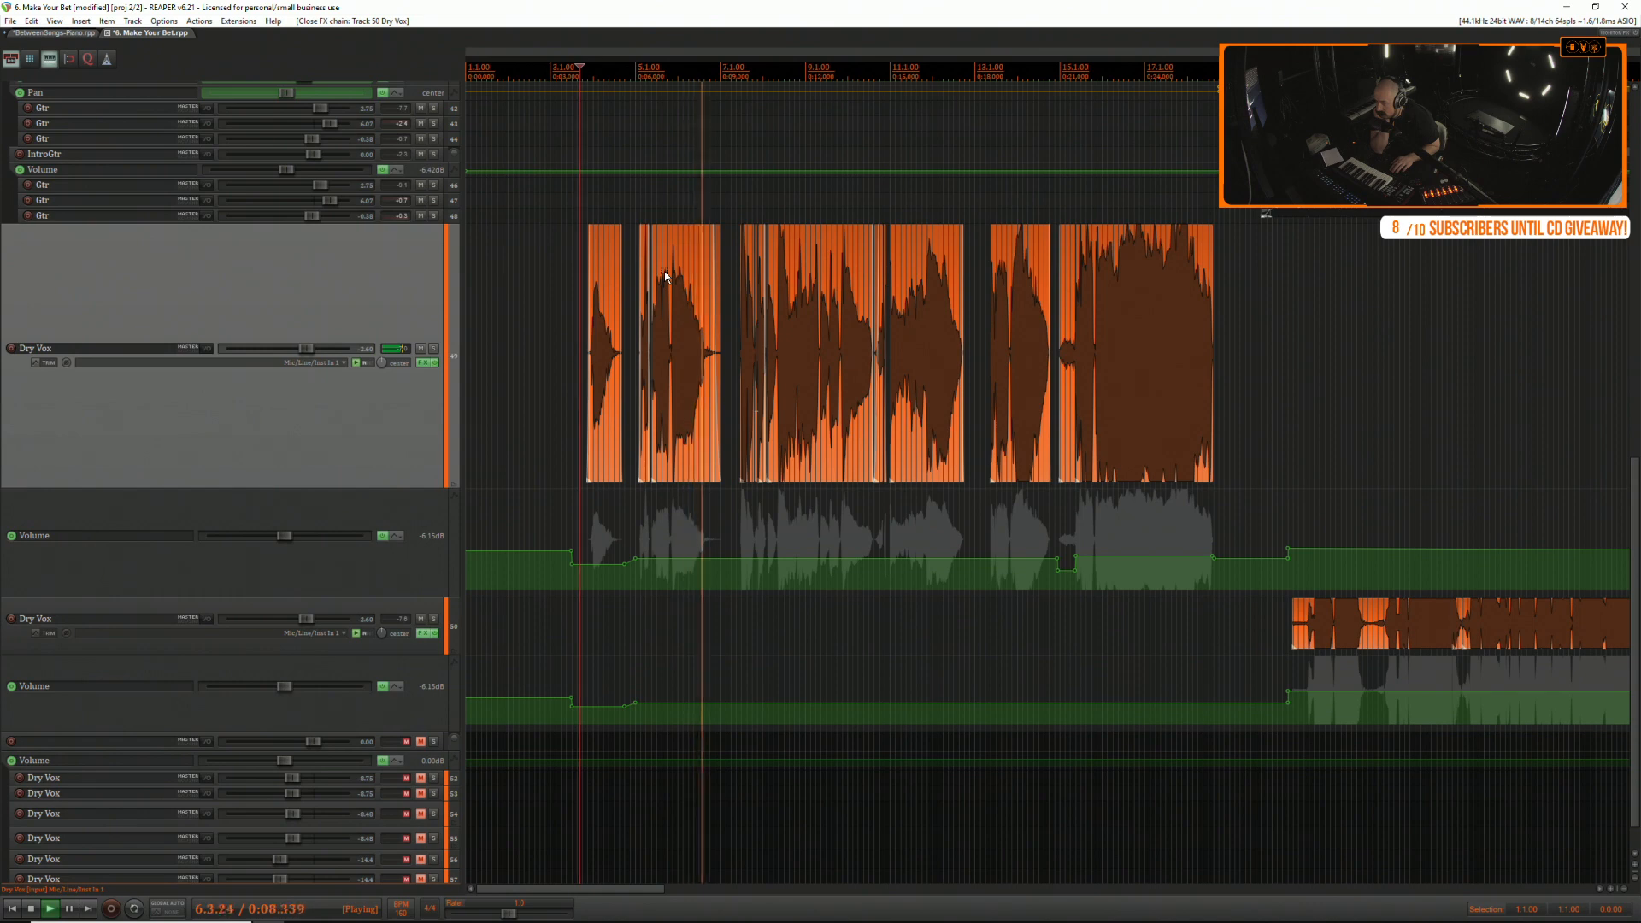
Remove the duplicated second set of effects, from Simplon through the last Pro-Q 3, from the main Dry Vox track's chain.
{"action": "key", "text": "space"}
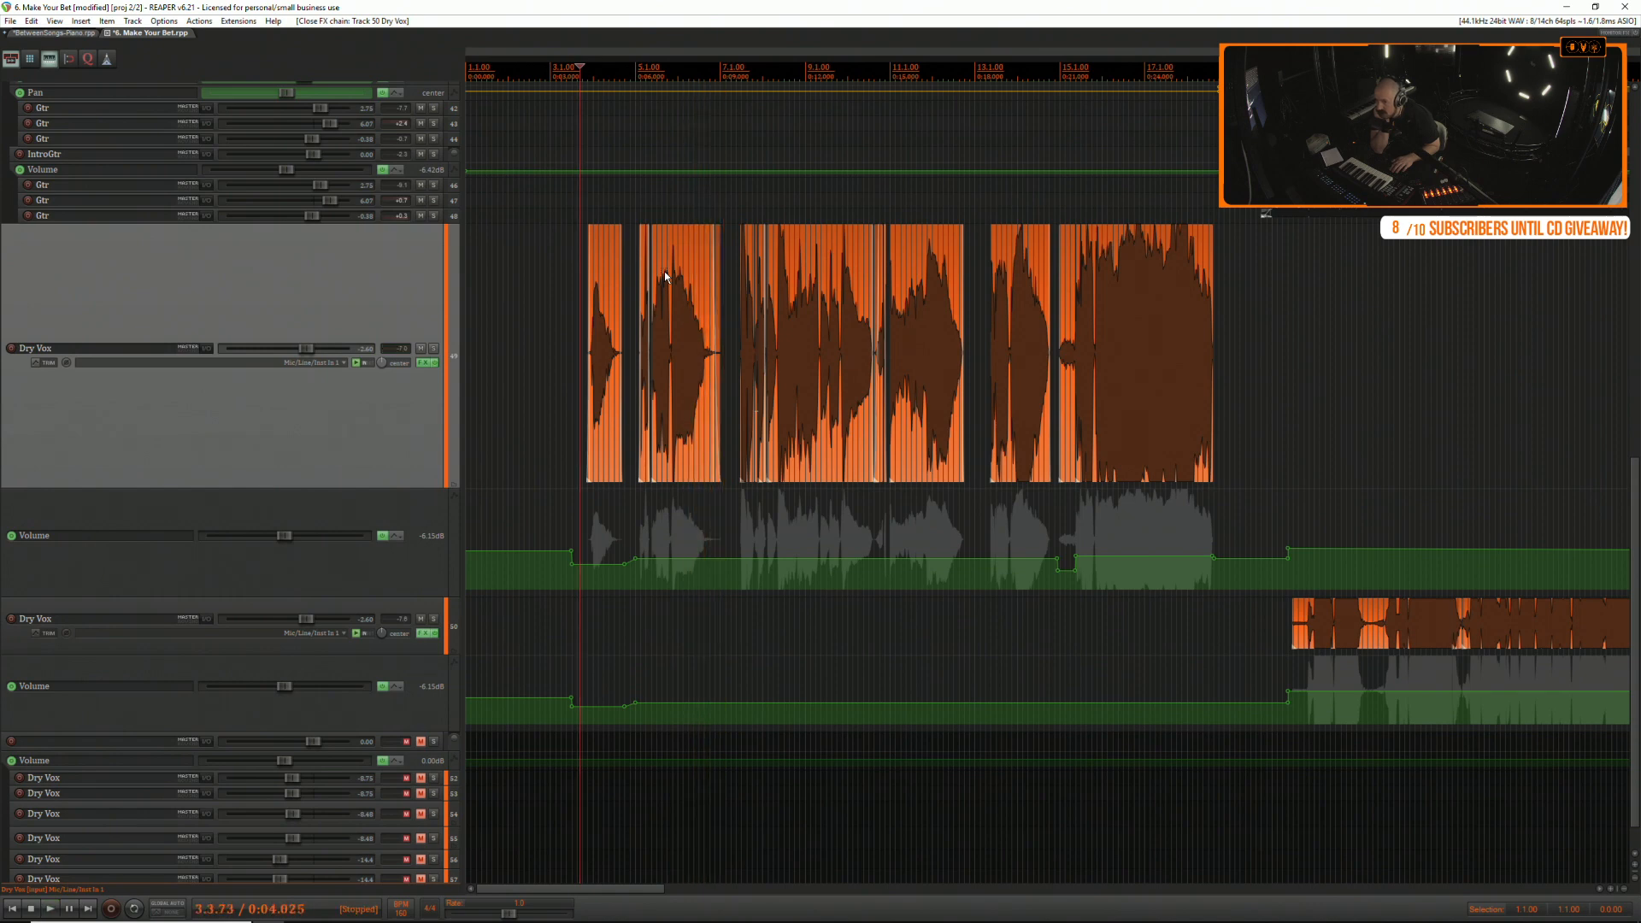
{"action": "left_click", "coordinate": [421, 364]}
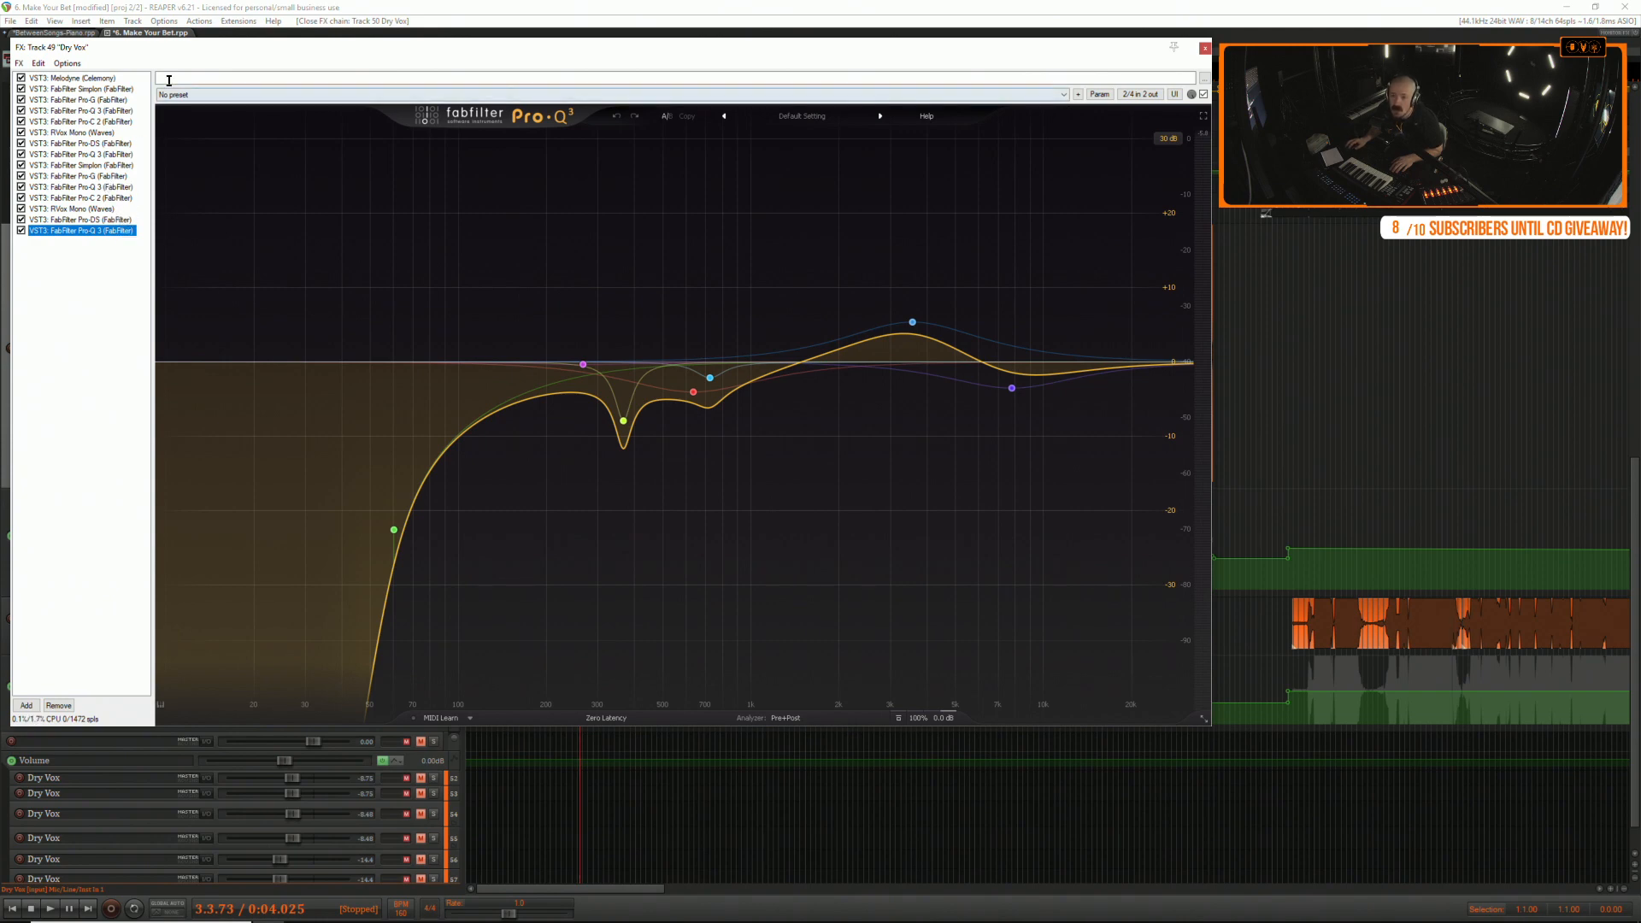
{"action": "left_click_drag", "start_coordinate": [169, 47], "coordinate": [662, 121]}
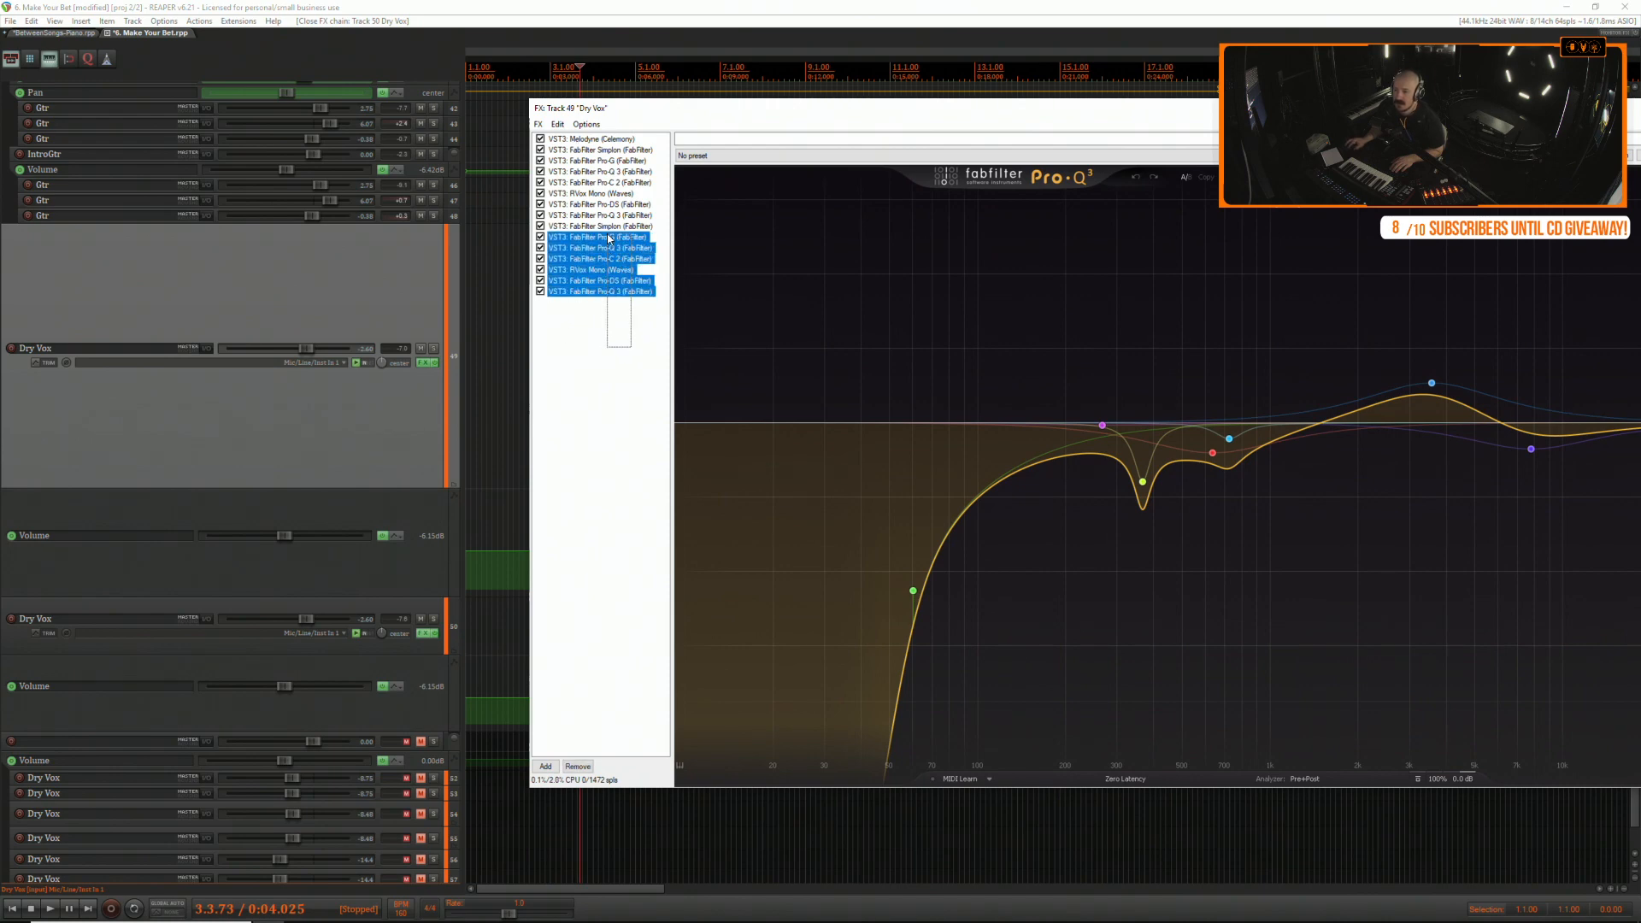
{"action": "left_click_drag", "start_coordinate": [607, 234], "coordinate": [609, 226]}
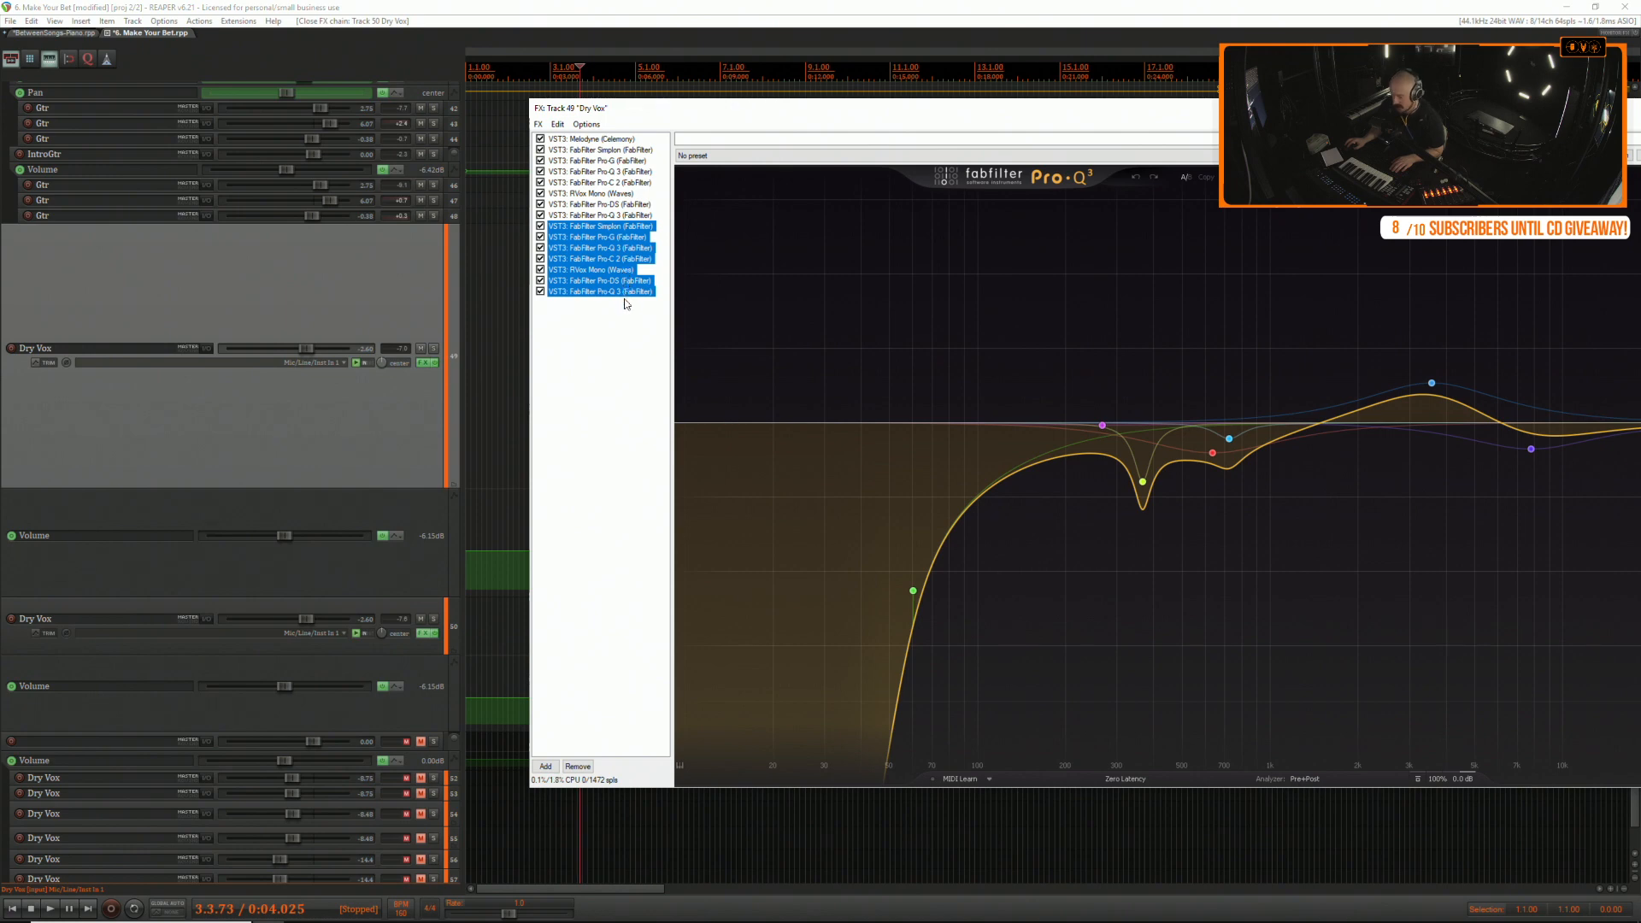
{"action": "key", "text": "Delete"}
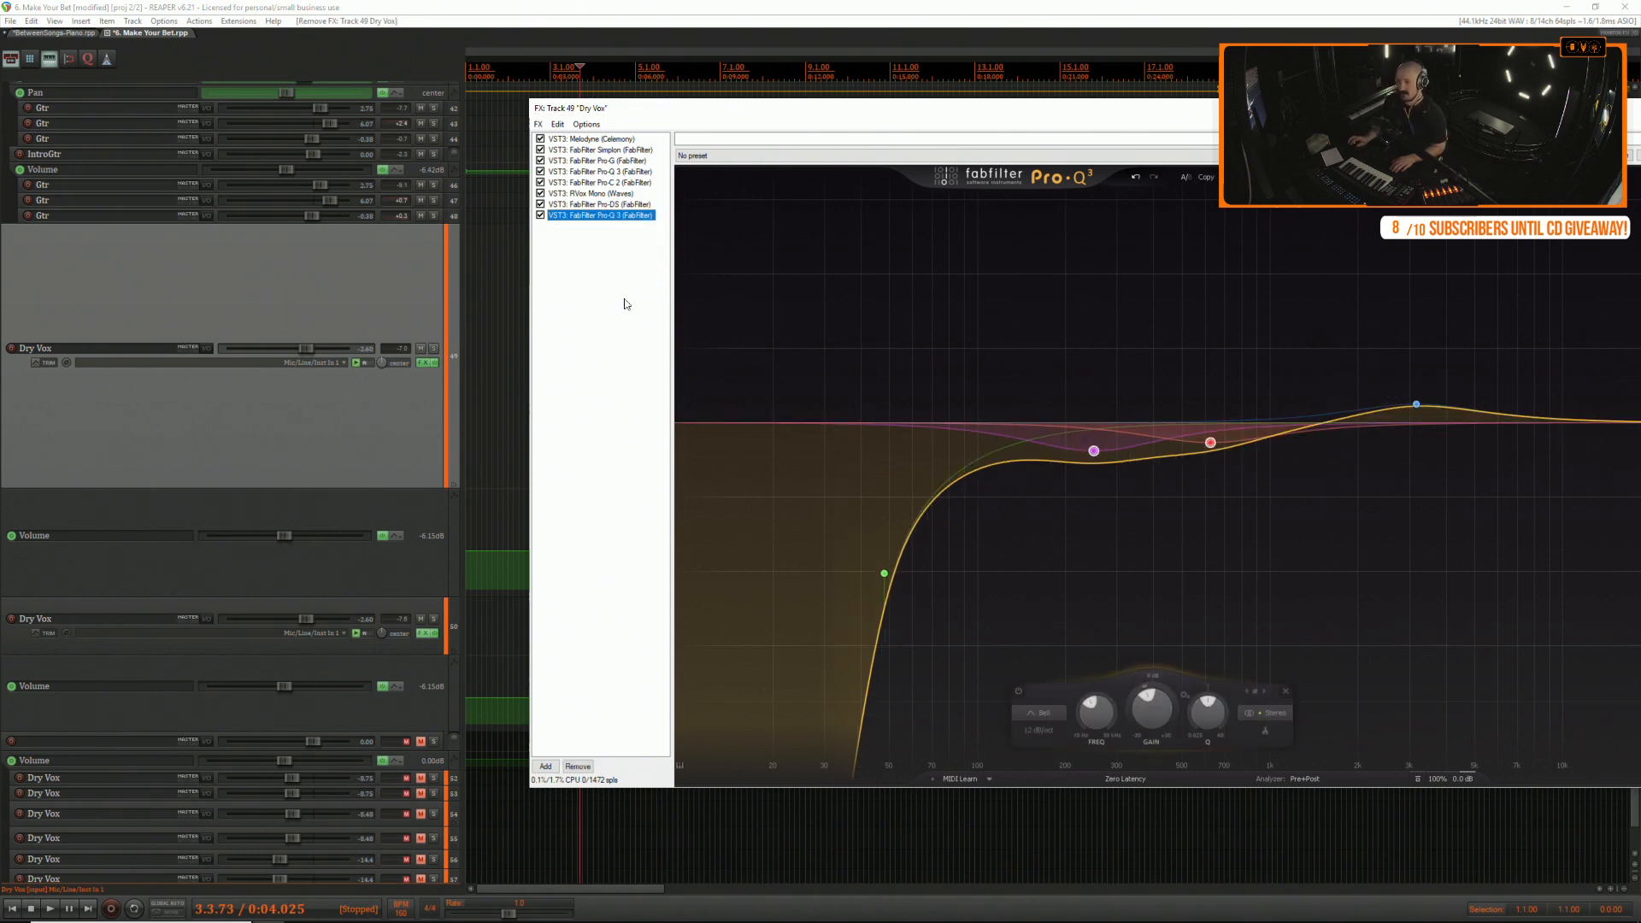
Play the main Dry Vox phrases through the shortened effect chain into the chorus and close the effect window.
{"action": "key", "text": "space"}
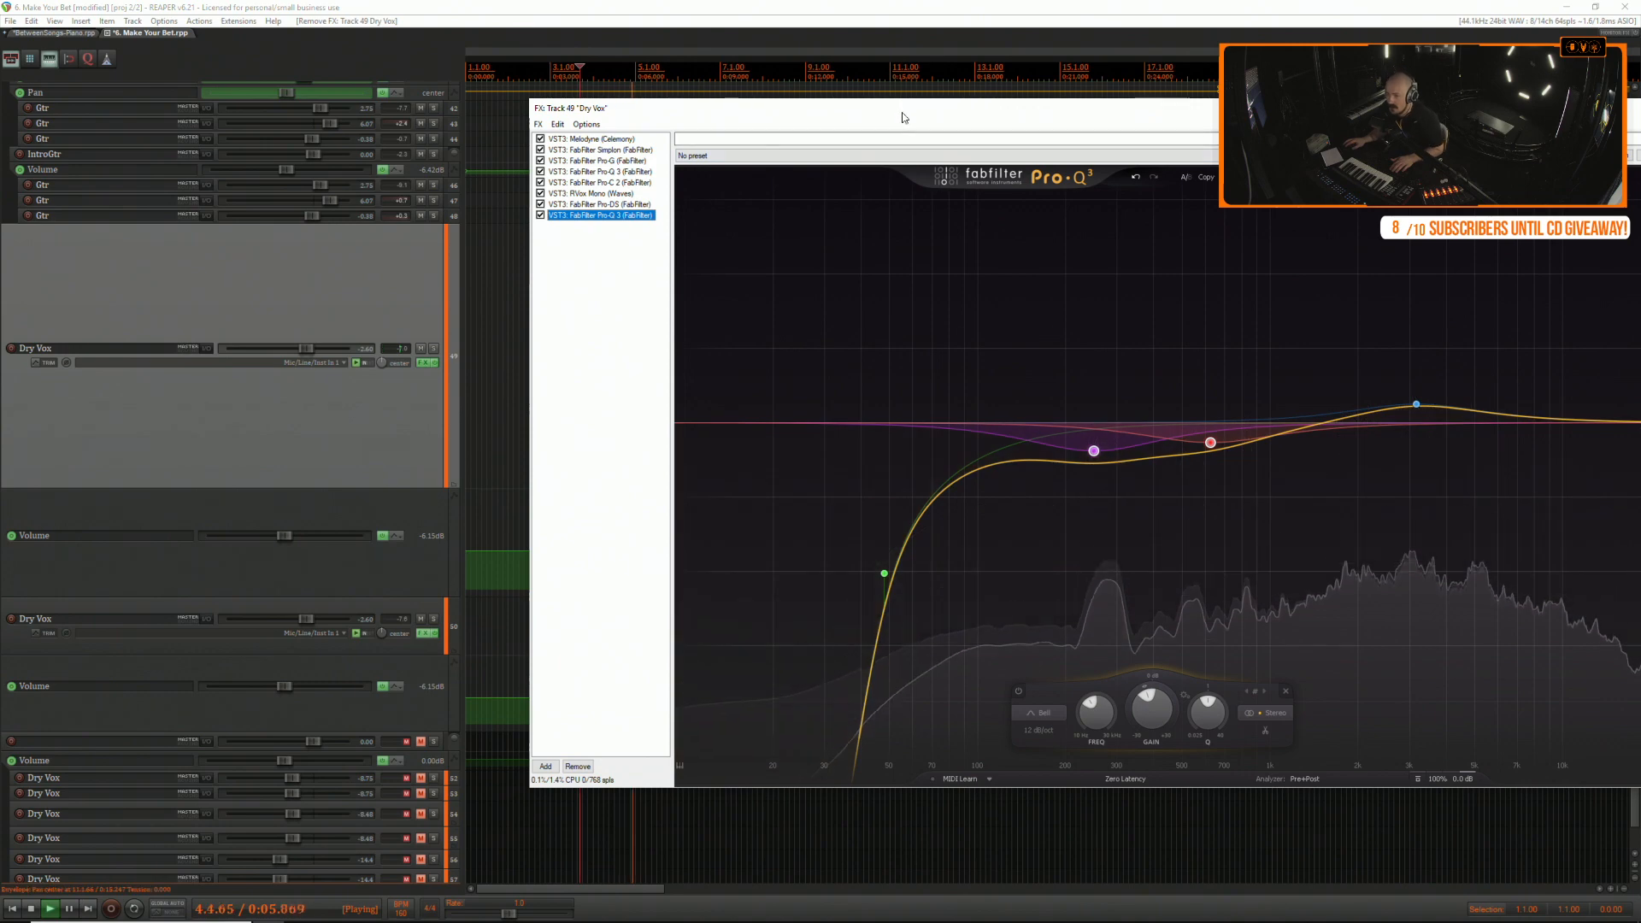
{"action": "left_click_drag", "start_coordinate": [903, 114], "coordinate": [410, 126]}
{"action": "left_click", "coordinate": [1222, 120]}
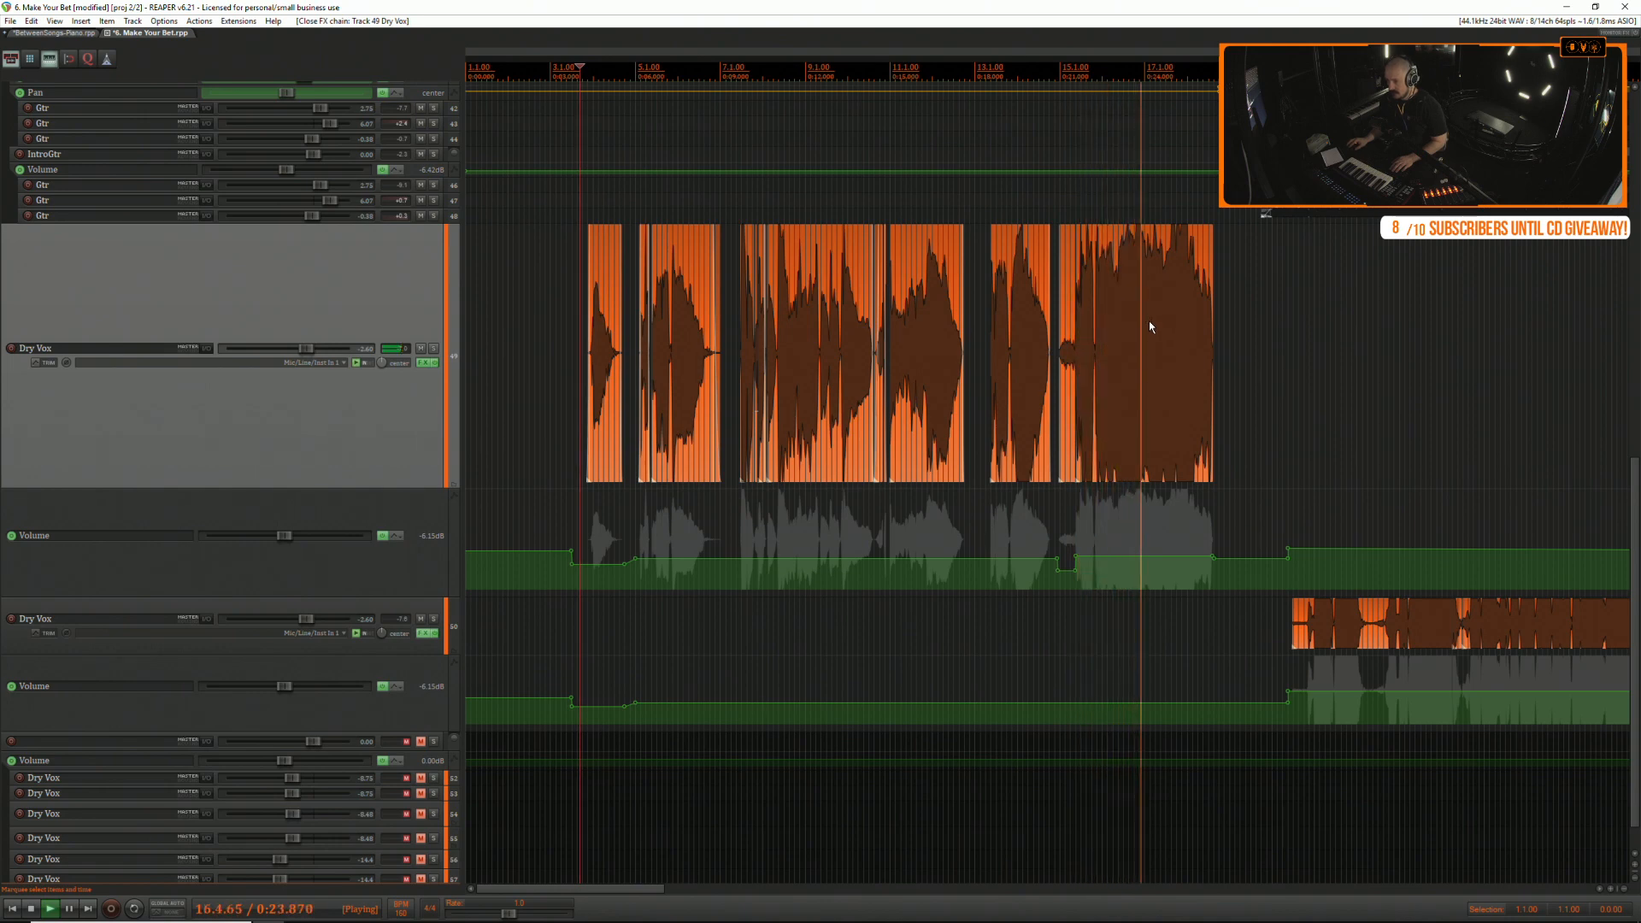
{"action": "scroll", "coordinate": [1351, 311], "scroll_direction": "up", "scroll_amount": 3}
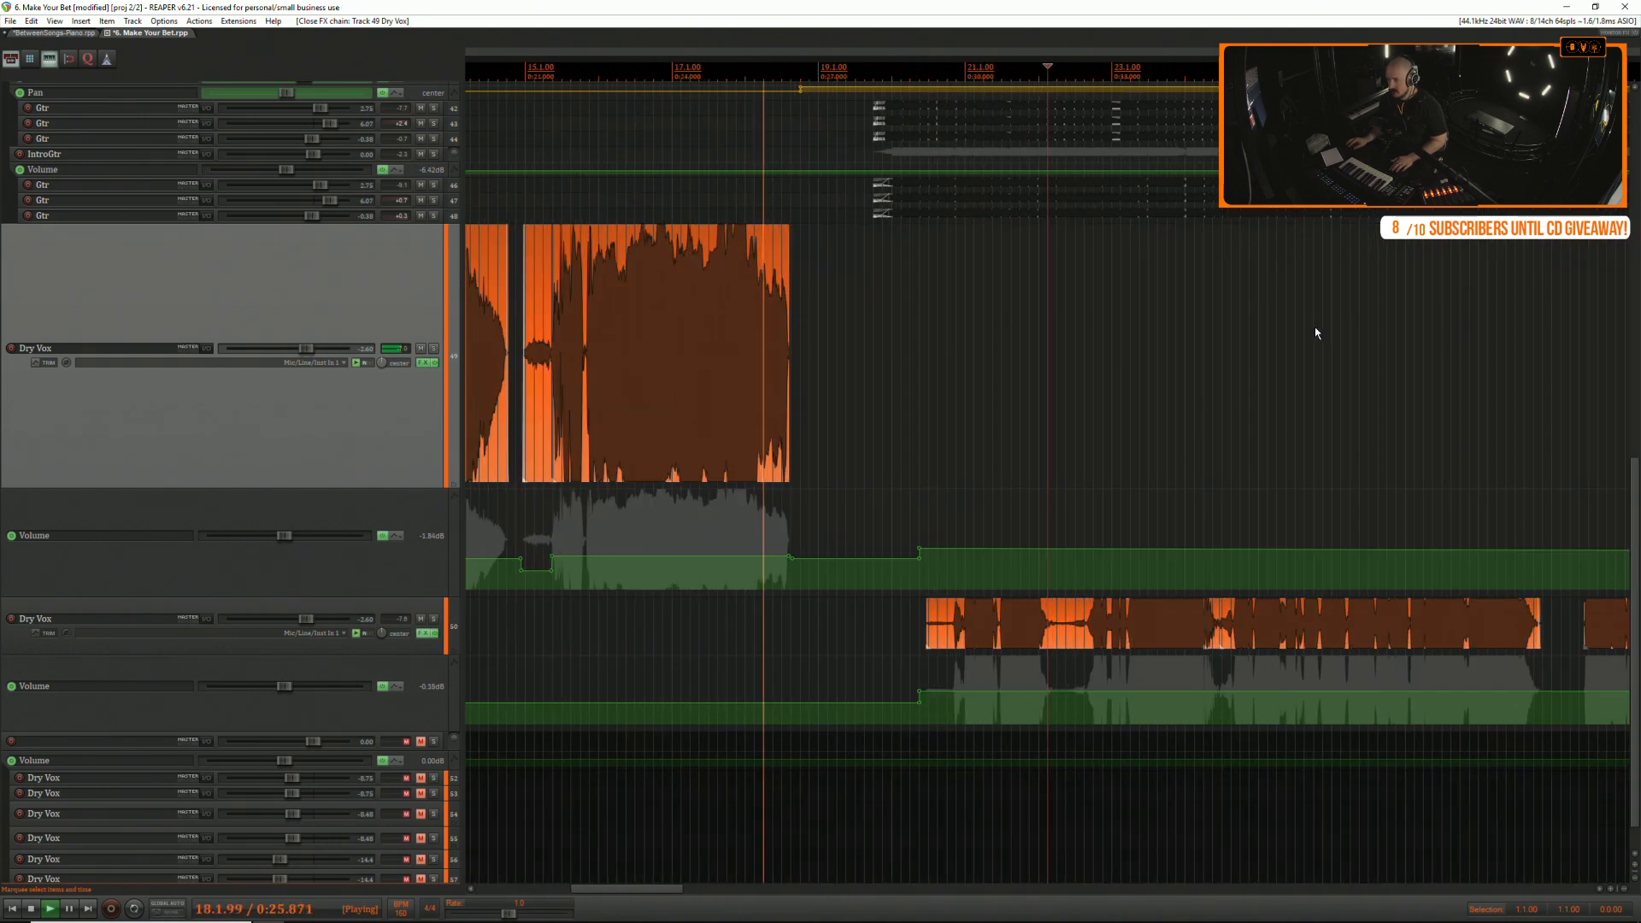
{"action": "key", "text": "-"}
{"action": "key", "text": "="}
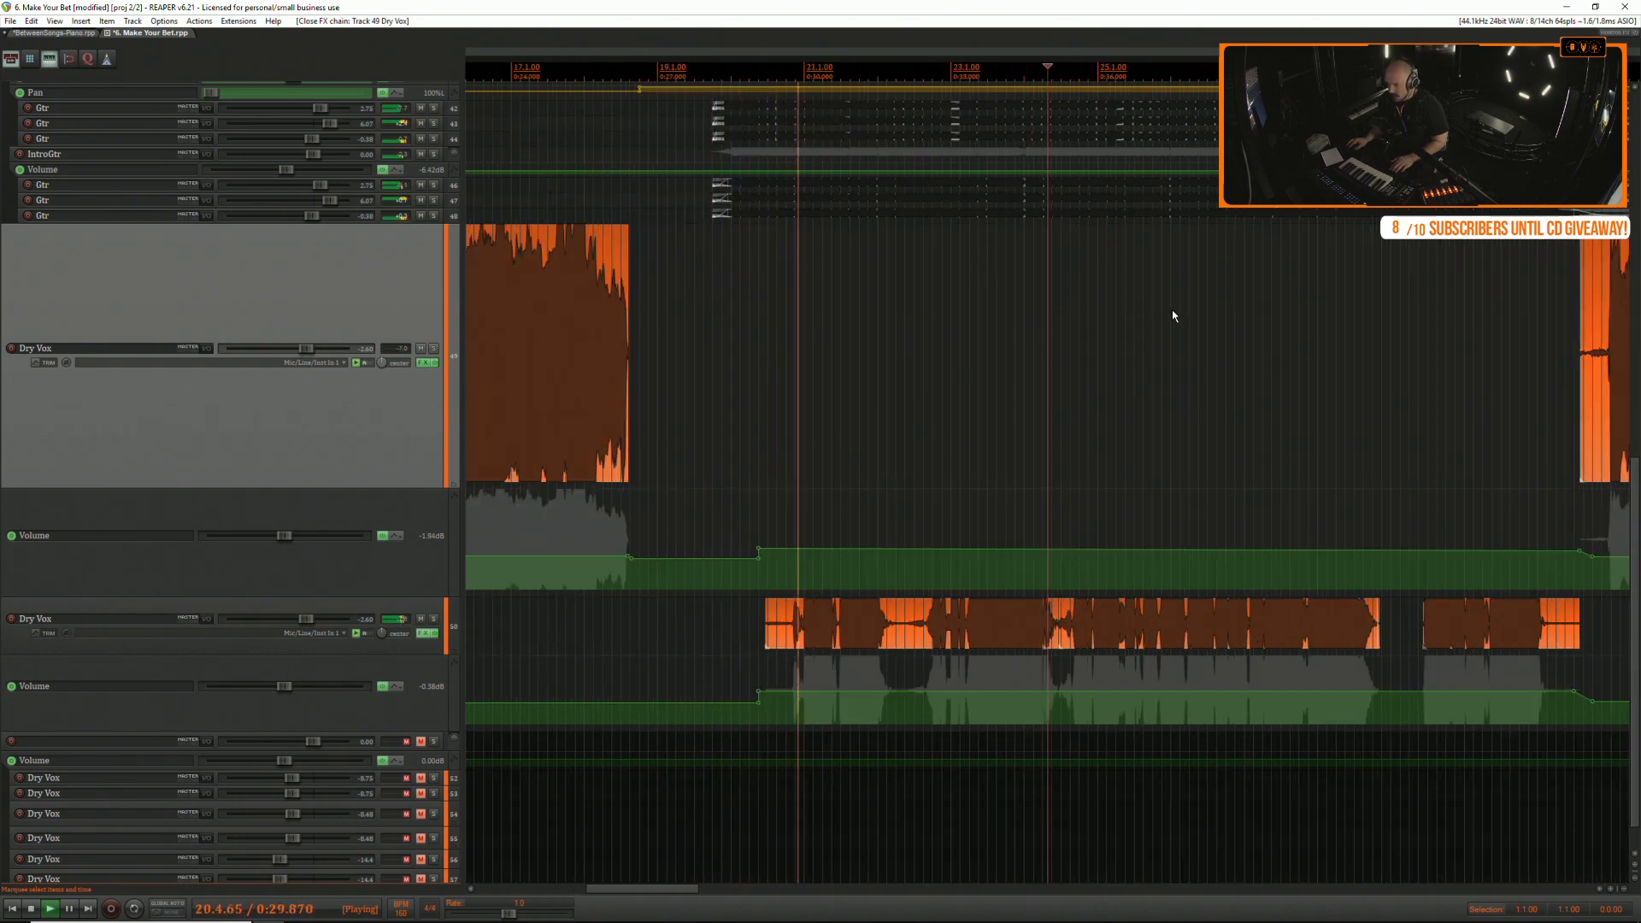
Add another FabFilter Pro-Q 3 to the end of the second Dry Vox track's effect chain.
{"action": "left_click", "coordinate": [475, 617]}
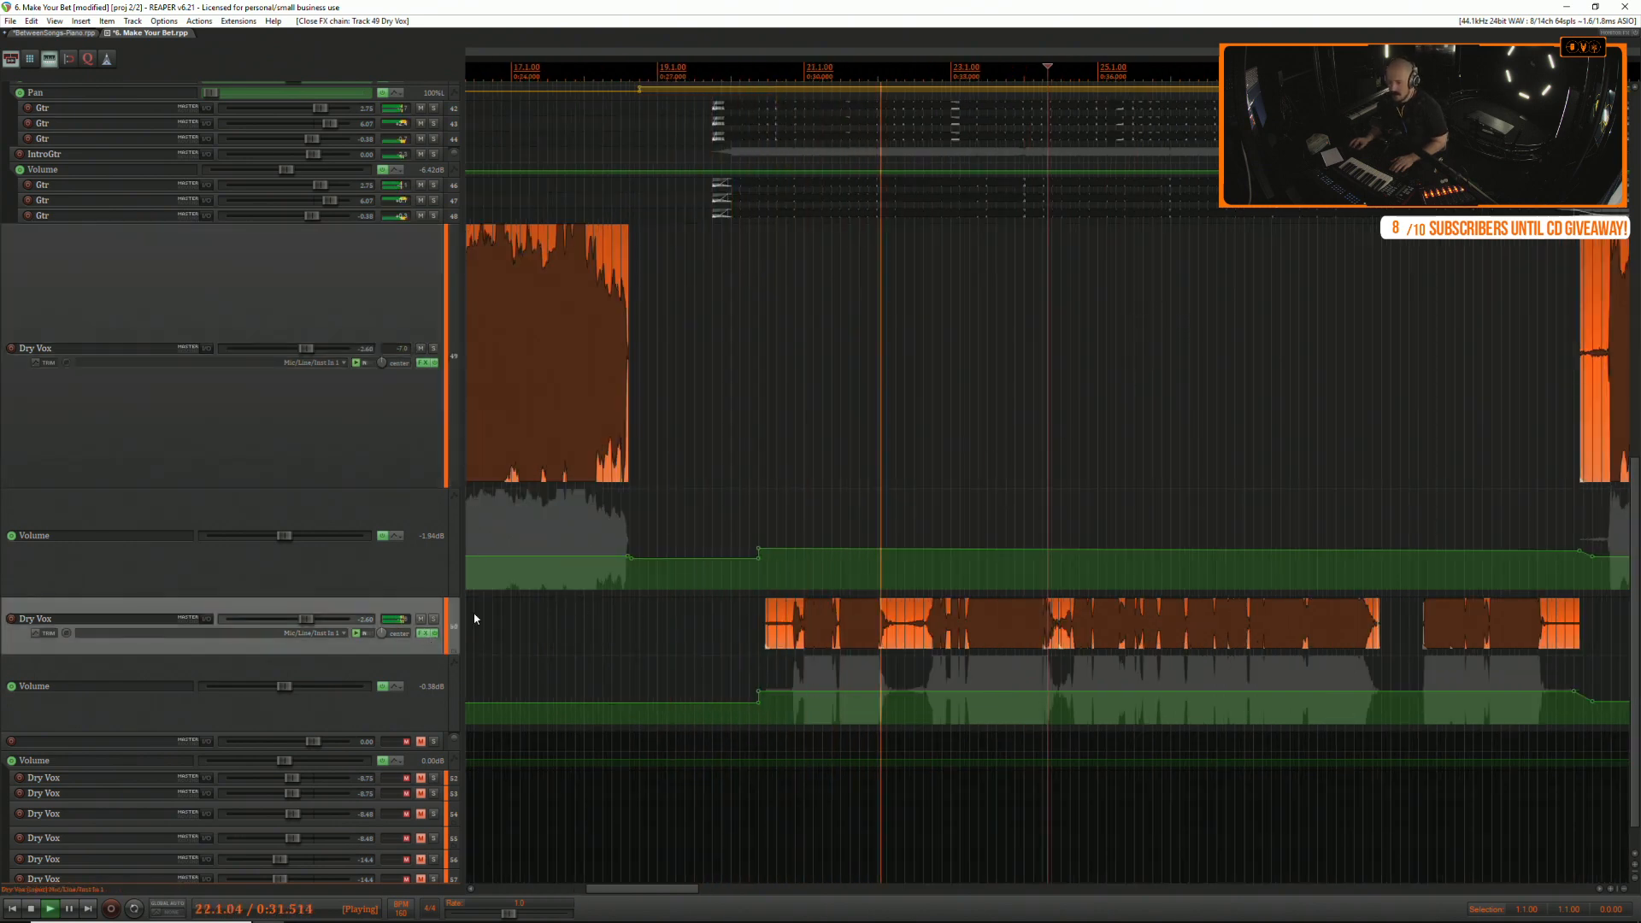
{"action": "key", "text": "f"}
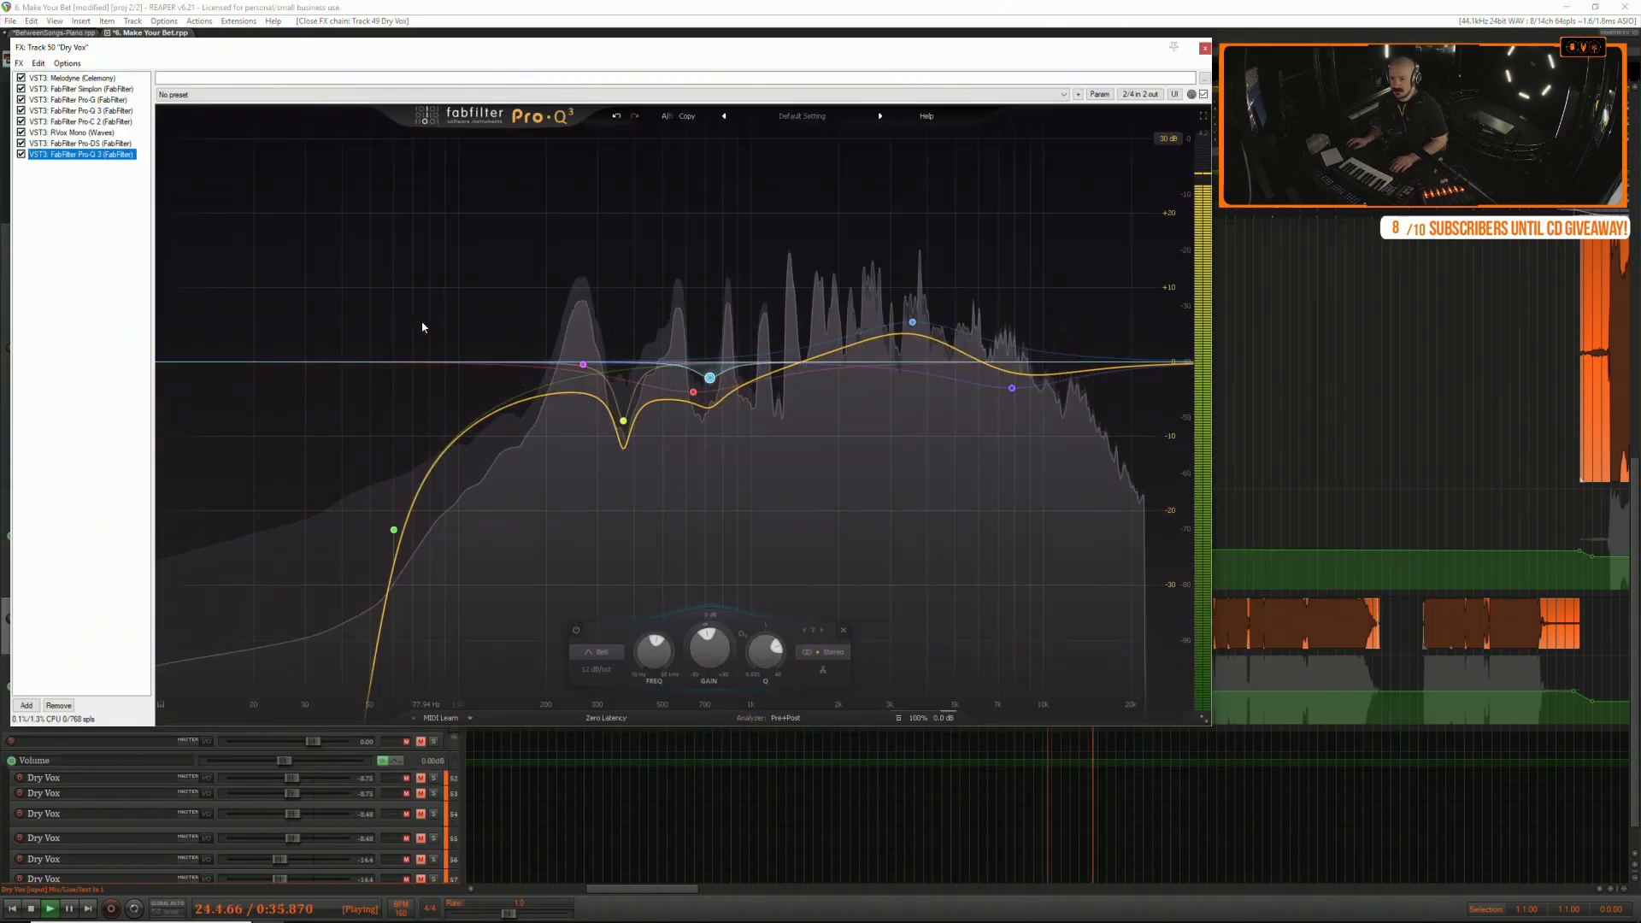
{"action": "left_click", "coordinate": [26, 705]}
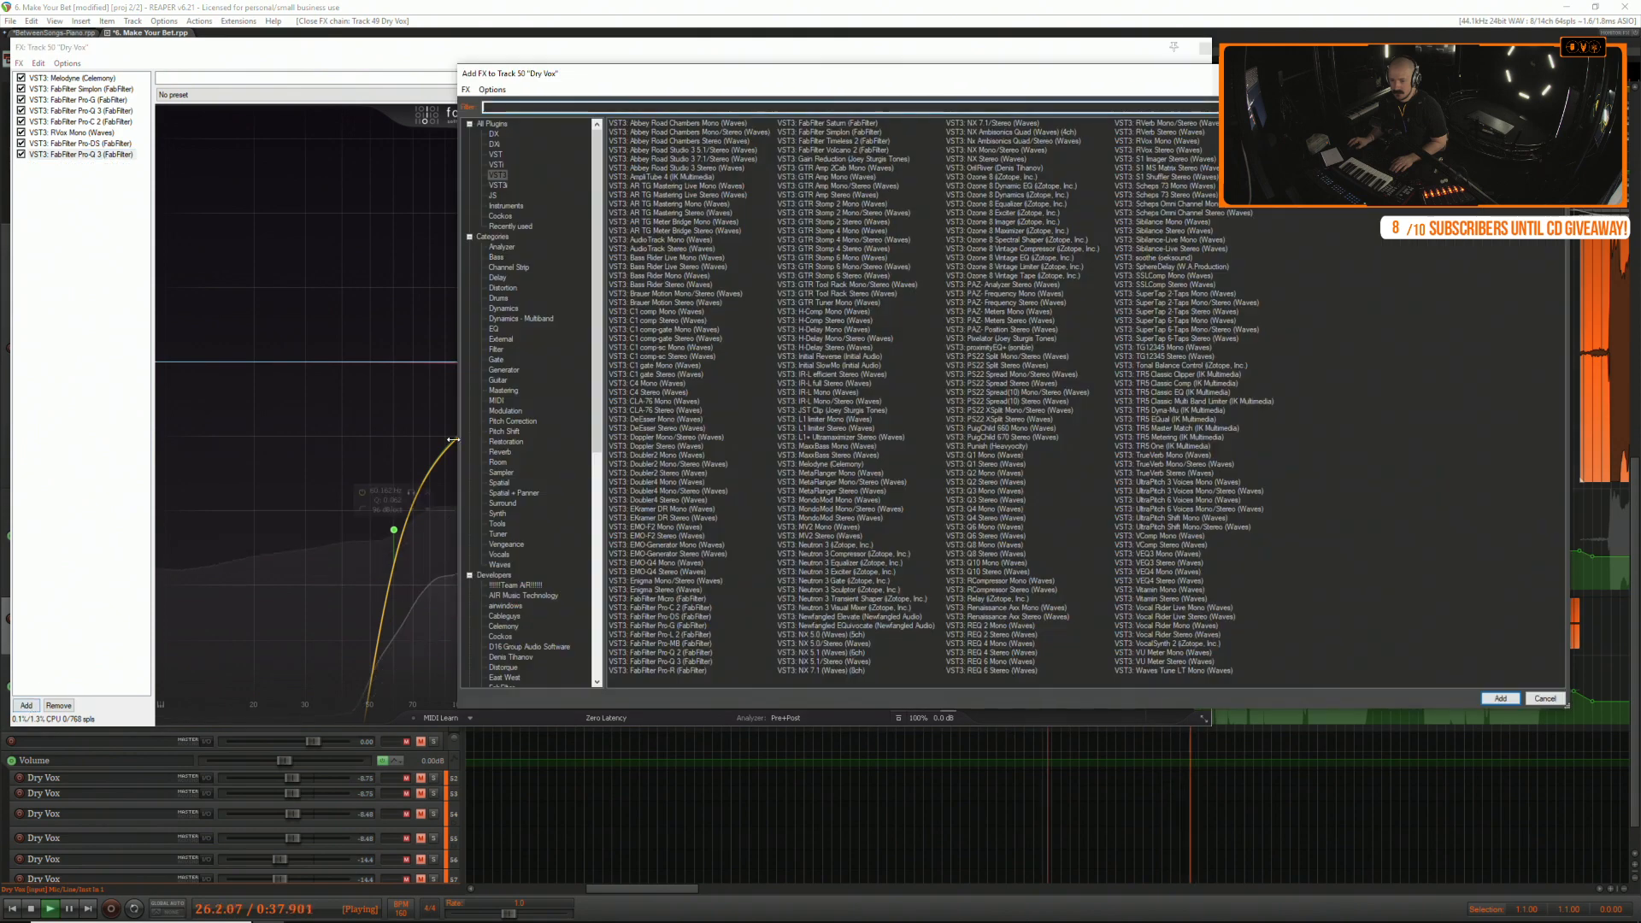
{"action": "double_click", "coordinate": [655, 661]}
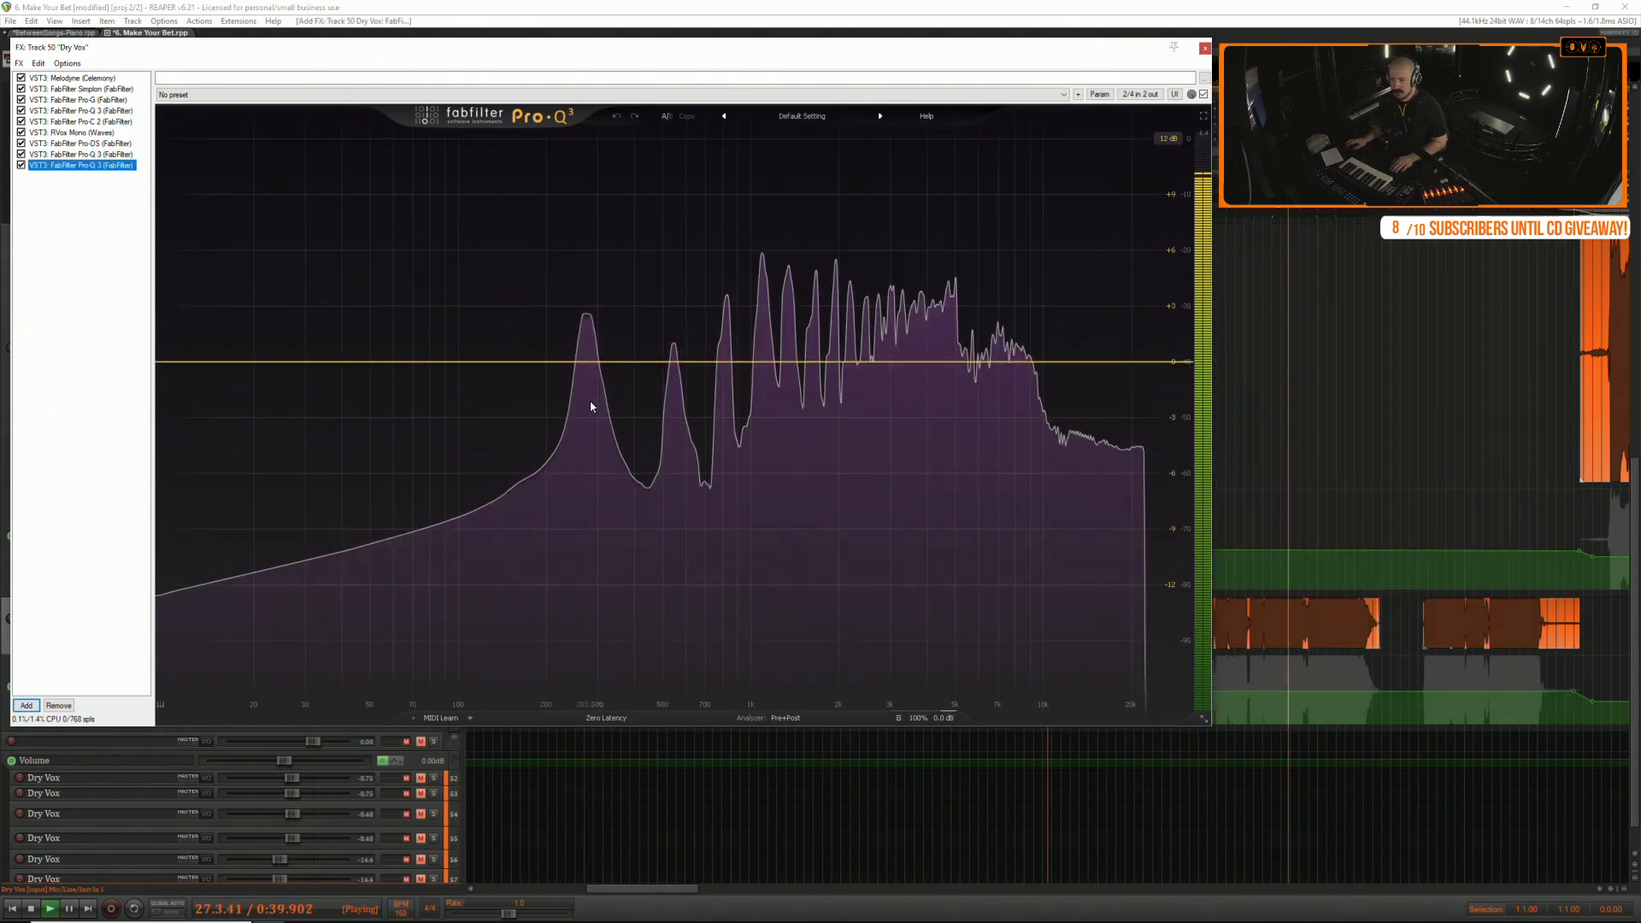
Add a wide bell boost of about 2.9 dB near 282 Hz and a narrow 0.8 dB cut near 216 Hz, then close the effect window.
{"action": "left_click_drag", "start_coordinate": [534, 362], "coordinate": [590, 311]}
{"action": "scroll", "coordinate": [590, 311], "scroll_direction": "down", "scroll_amount": 5}
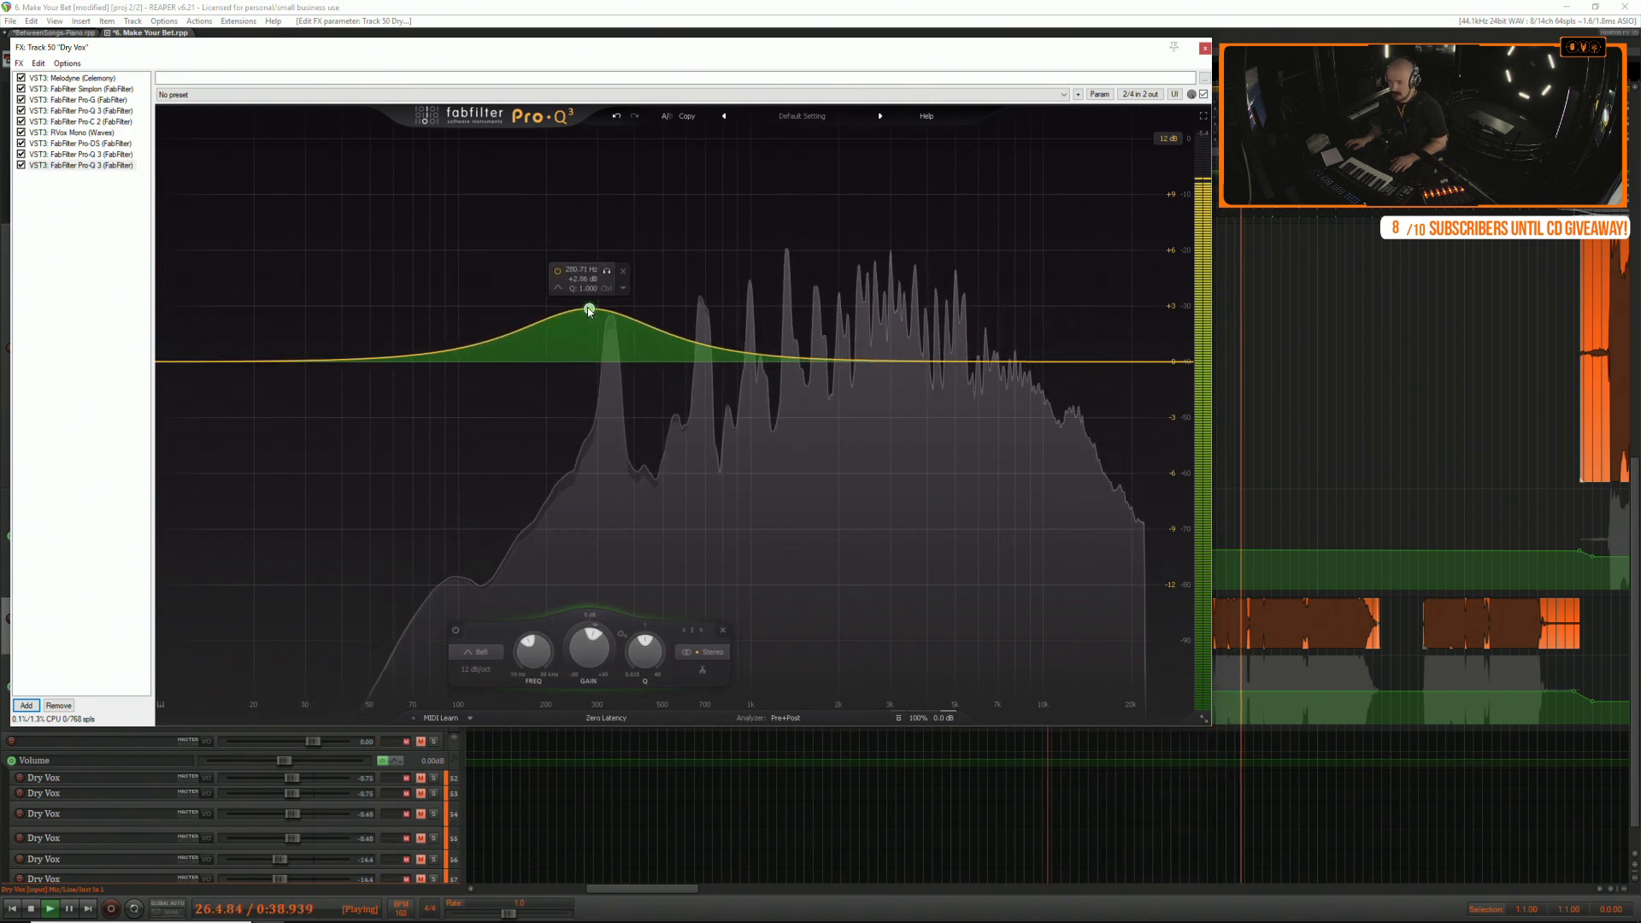
{"action": "scroll", "coordinate": [590, 311], "scroll_direction": "up", "scroll_amount": 2}
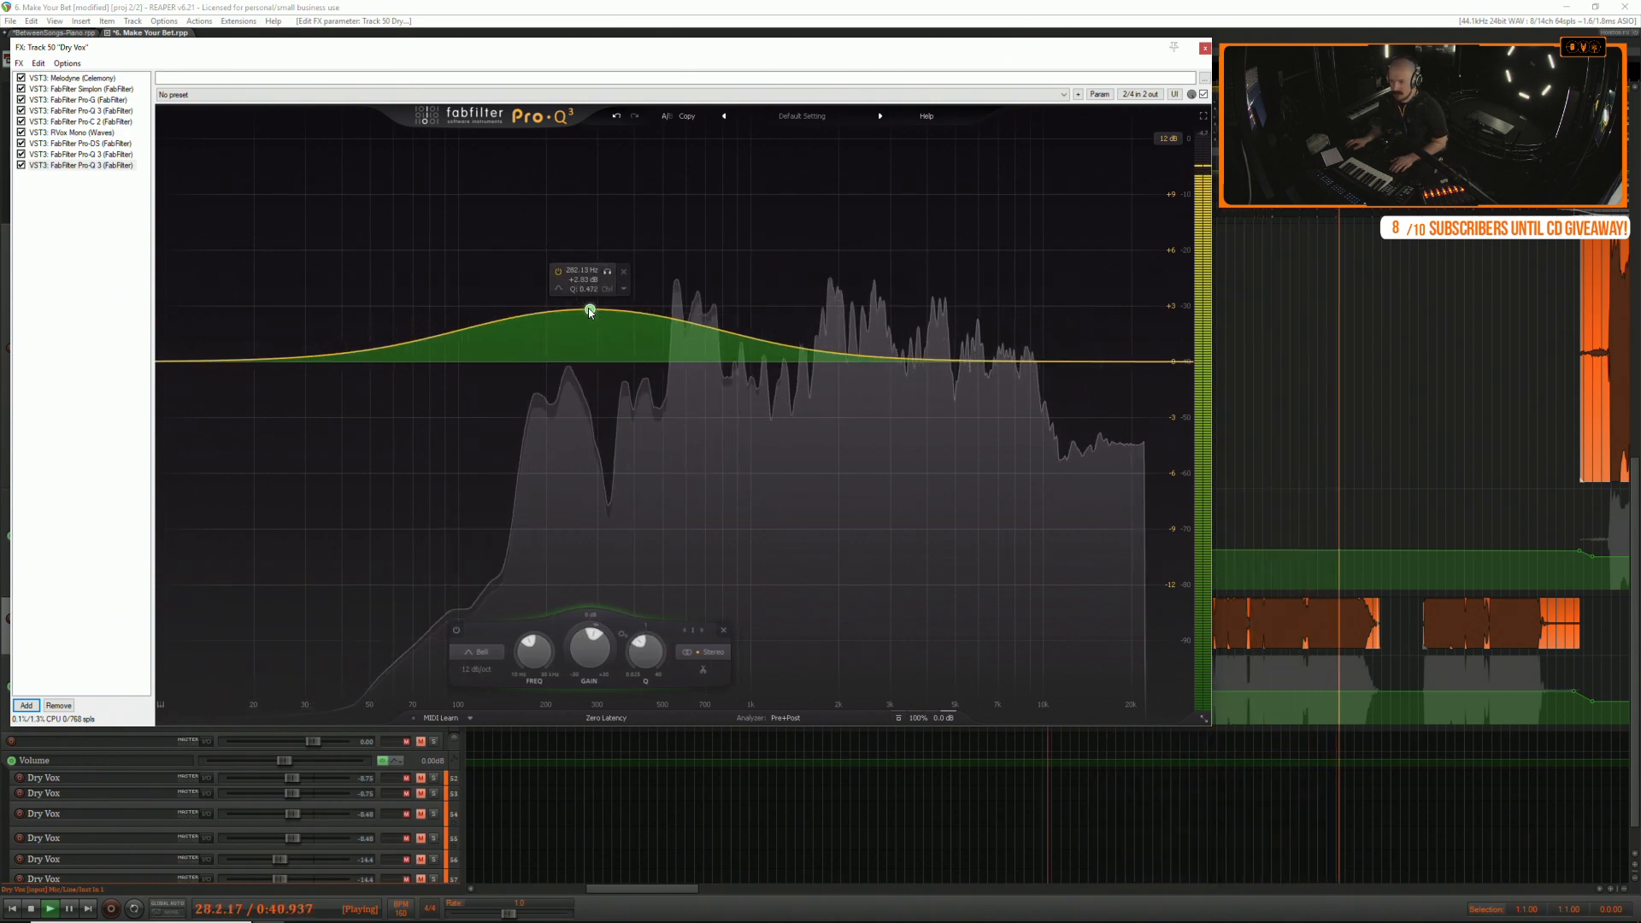
{"action": "key", "text": "space"}
{"action": "left_click_drag", "start_coordinate": [554, 317], "coordinate": [557, 332]}
{"action": "scroll", "coordinate": [554, 332], "scroll_direction": "up", "scroll_amount": 5}
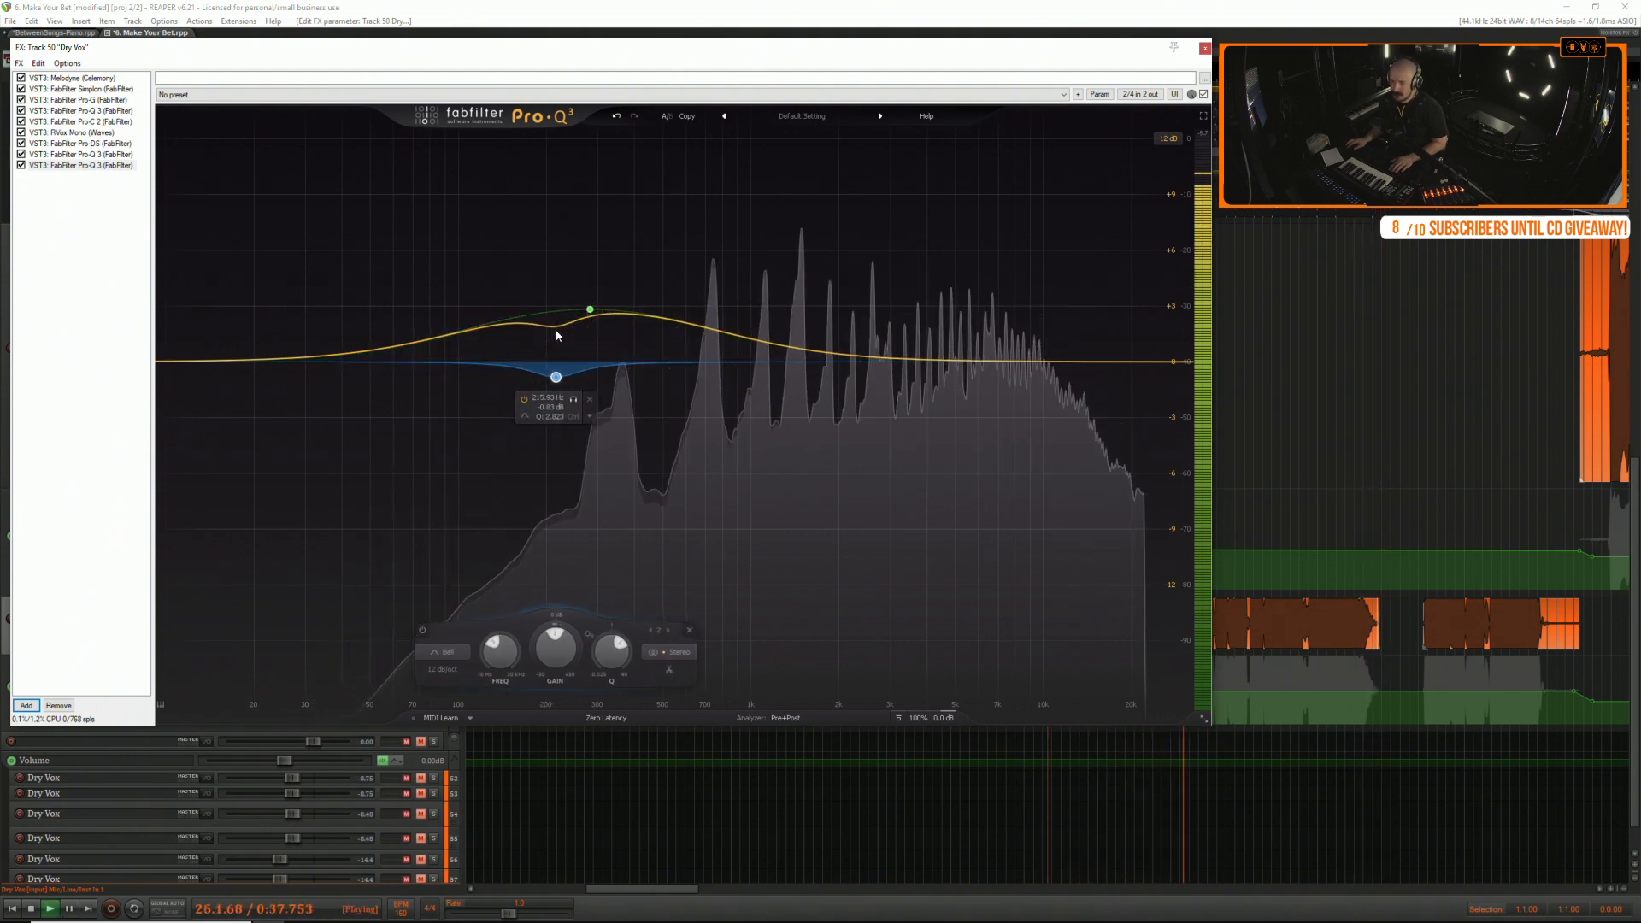
{"action": "left_click", "coordinate": [1205, 49]}
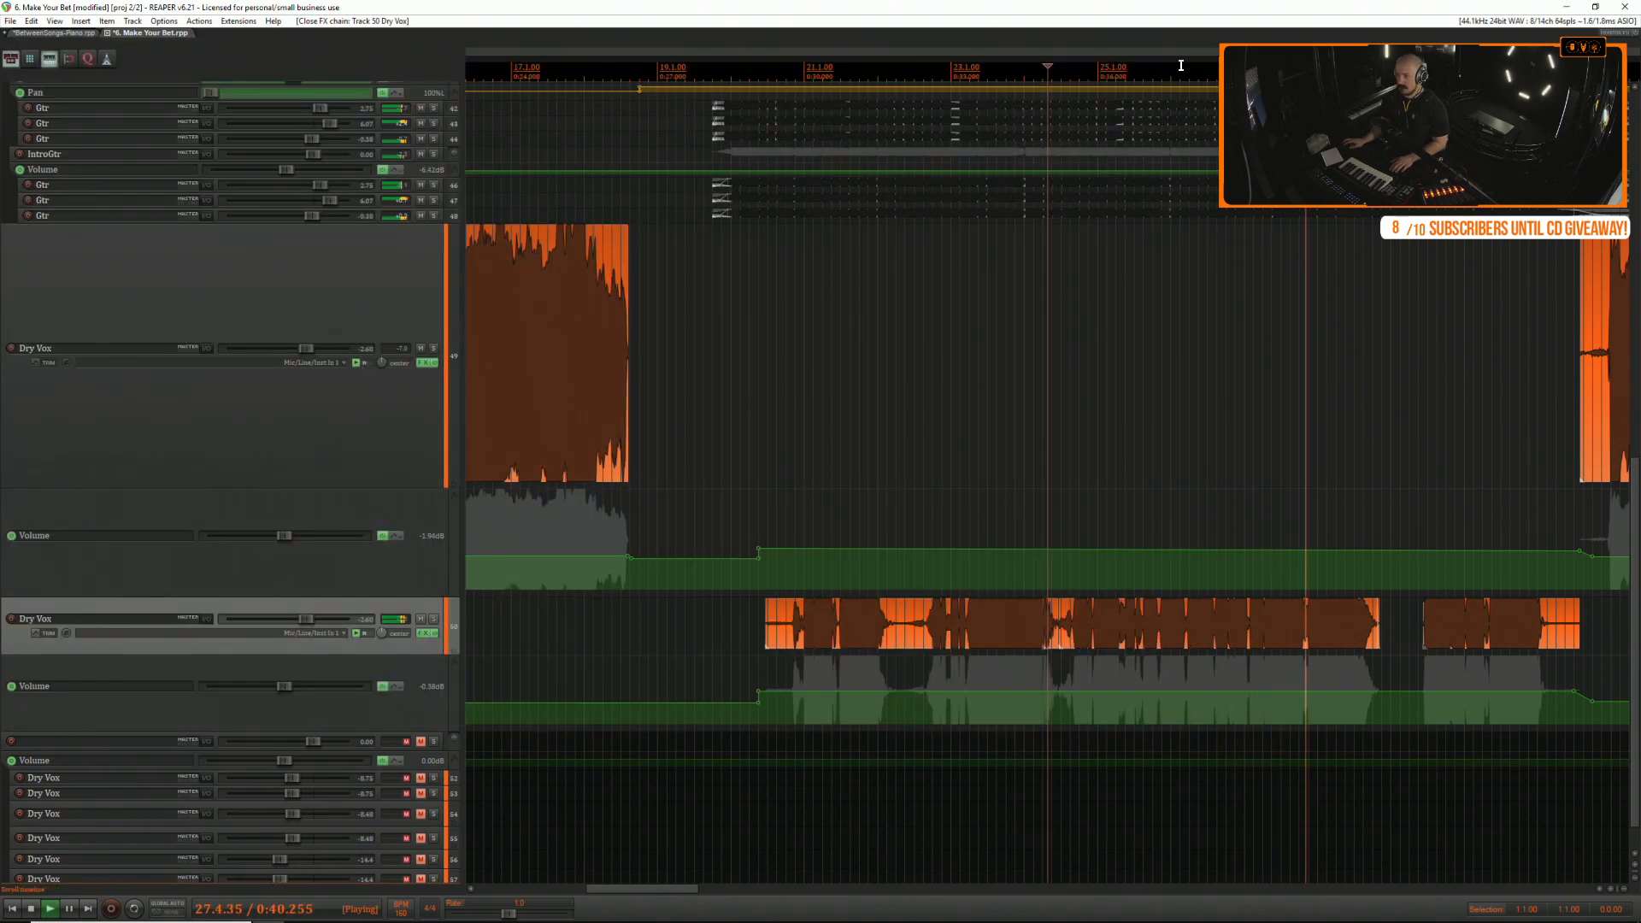
Add a short fade-in at the start of the second Dry Vox track's first chorus phrase, near bar 20.
{"action": "left_click", "coordinate": [769, 458]}
{"action": "key", "text": "space"}
{"action": "left_click_drag", "start_coordinate": [763, 598], "coordinate": [781, 600]}
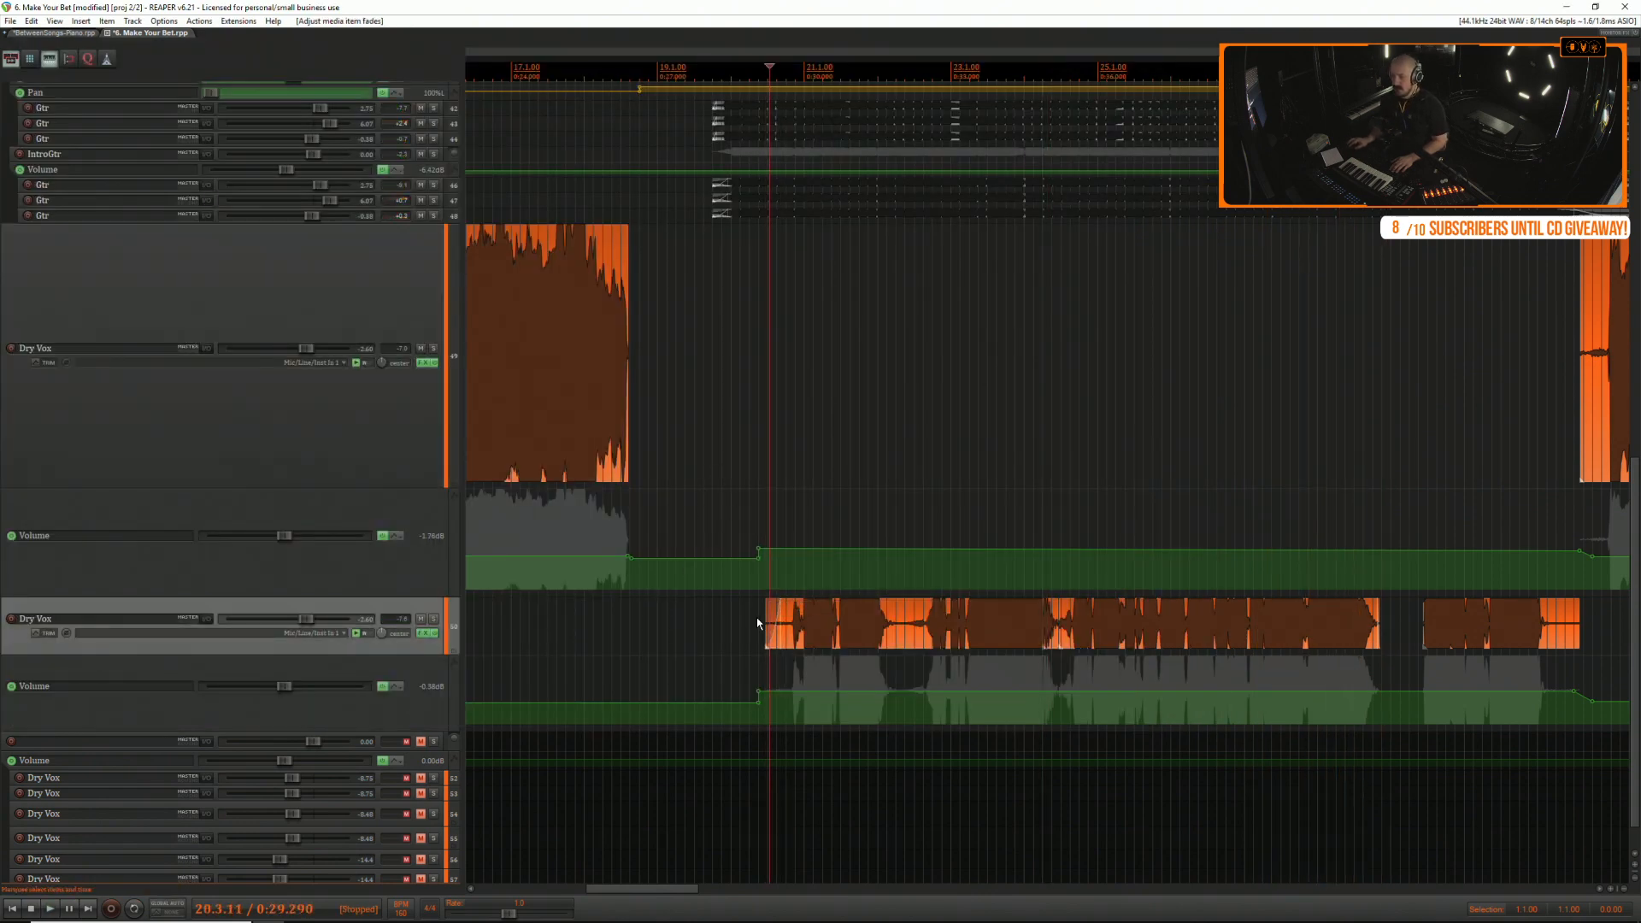
Play the chorus from just before its first phrase and fade out the second Dry Vox track's last phrase before bar 32.
{"action": "scroll", "coordinate": [758, 622], "scroll_direction": "down", "scroll_amount": 2}
{"action": "left_click", "coordinate": [1411, 414]}
{"action": "scroll", "coordinate": [1411, 415], "scroll_direction": "down", "scroll_amount": 2}
{"action": "scroll", "coordinate": [1412, 415], "scroll_direction": "up", "scroll_amount": 2}
{"action": "left_click", "coordinate": [651, 400]}
{"action": "key", "text": "space"}
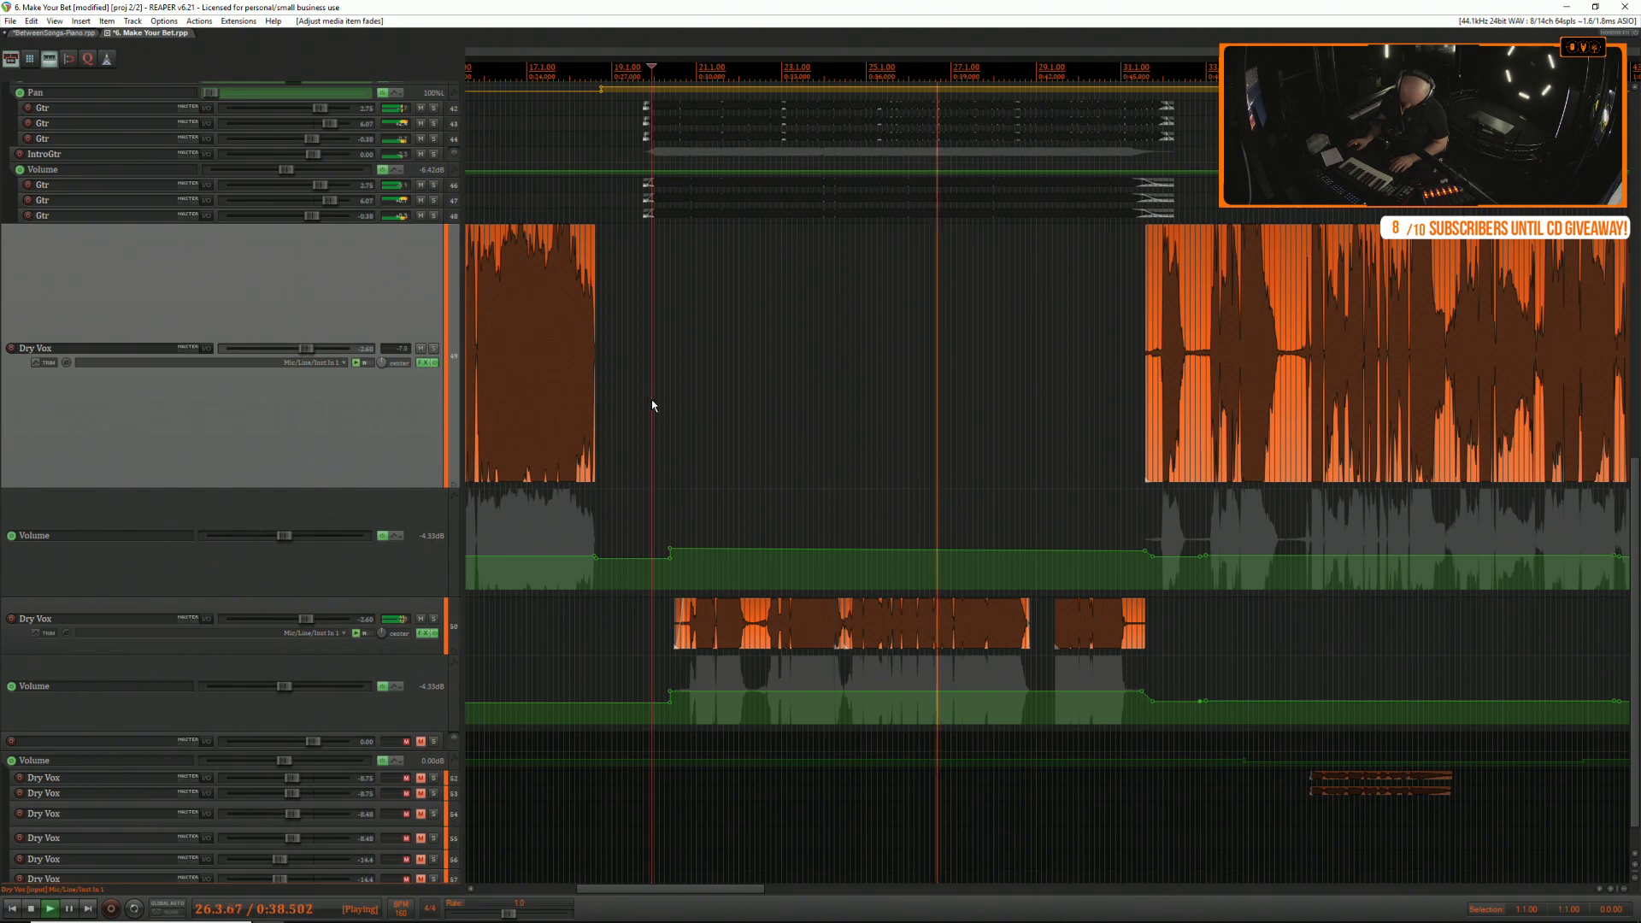
{"action": "left_click", "coordinate": [1099, 308]}
{"action": "scroll", "coordinate": [1100, 308], "scroll_direction": "up", "scroll_amount": 4}
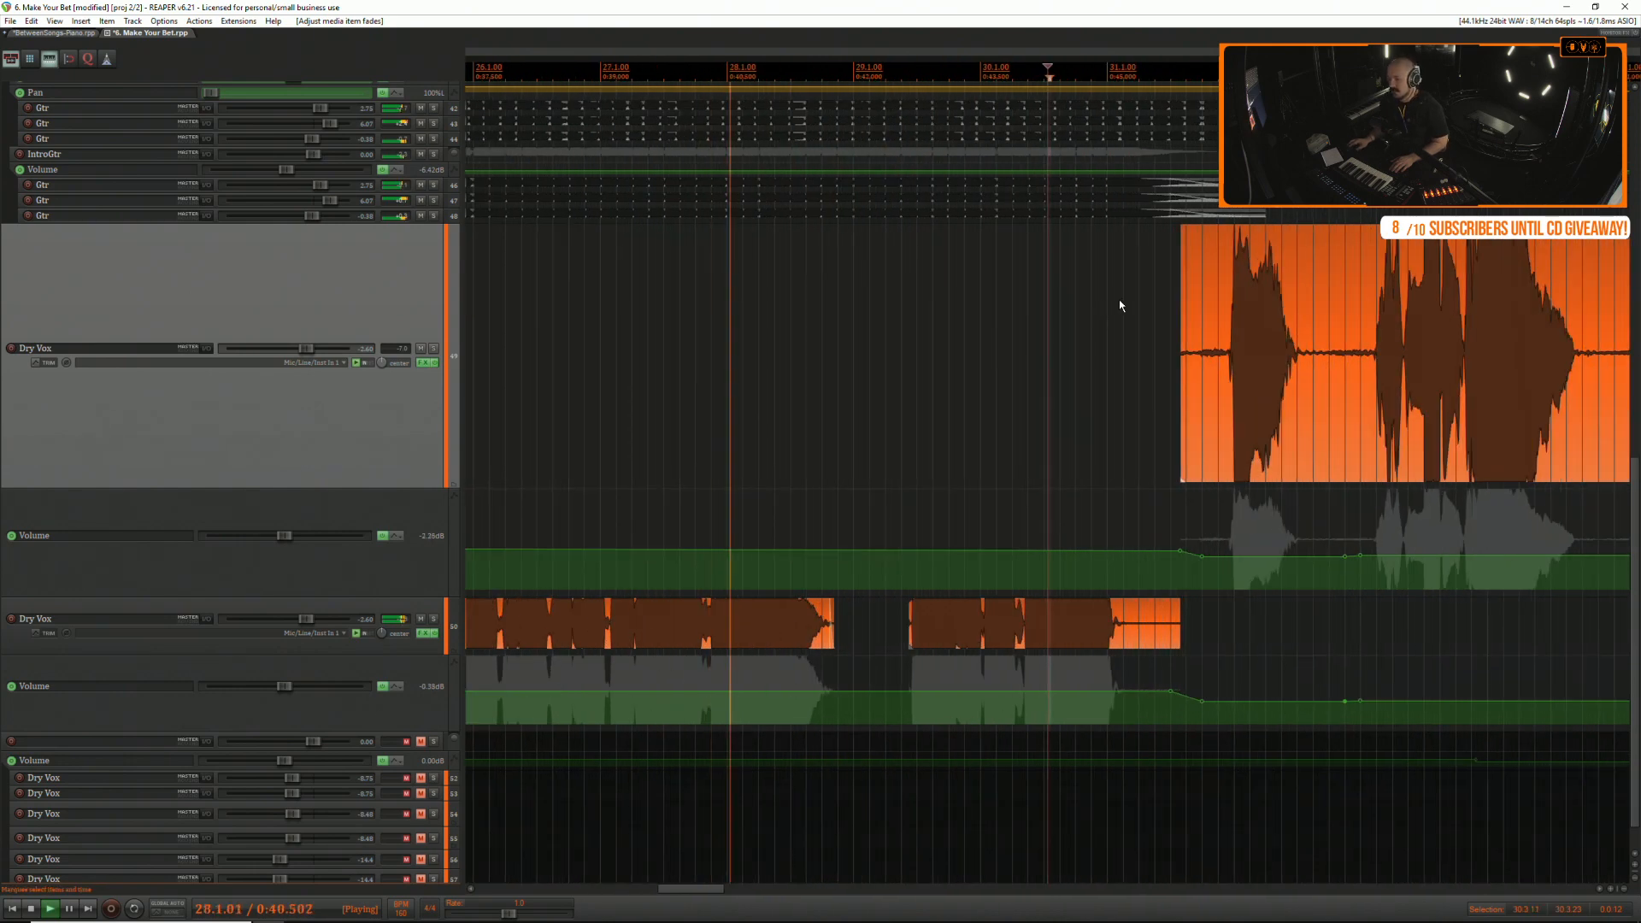
{"action": "left_click", "coordinate": [1174, 601]}
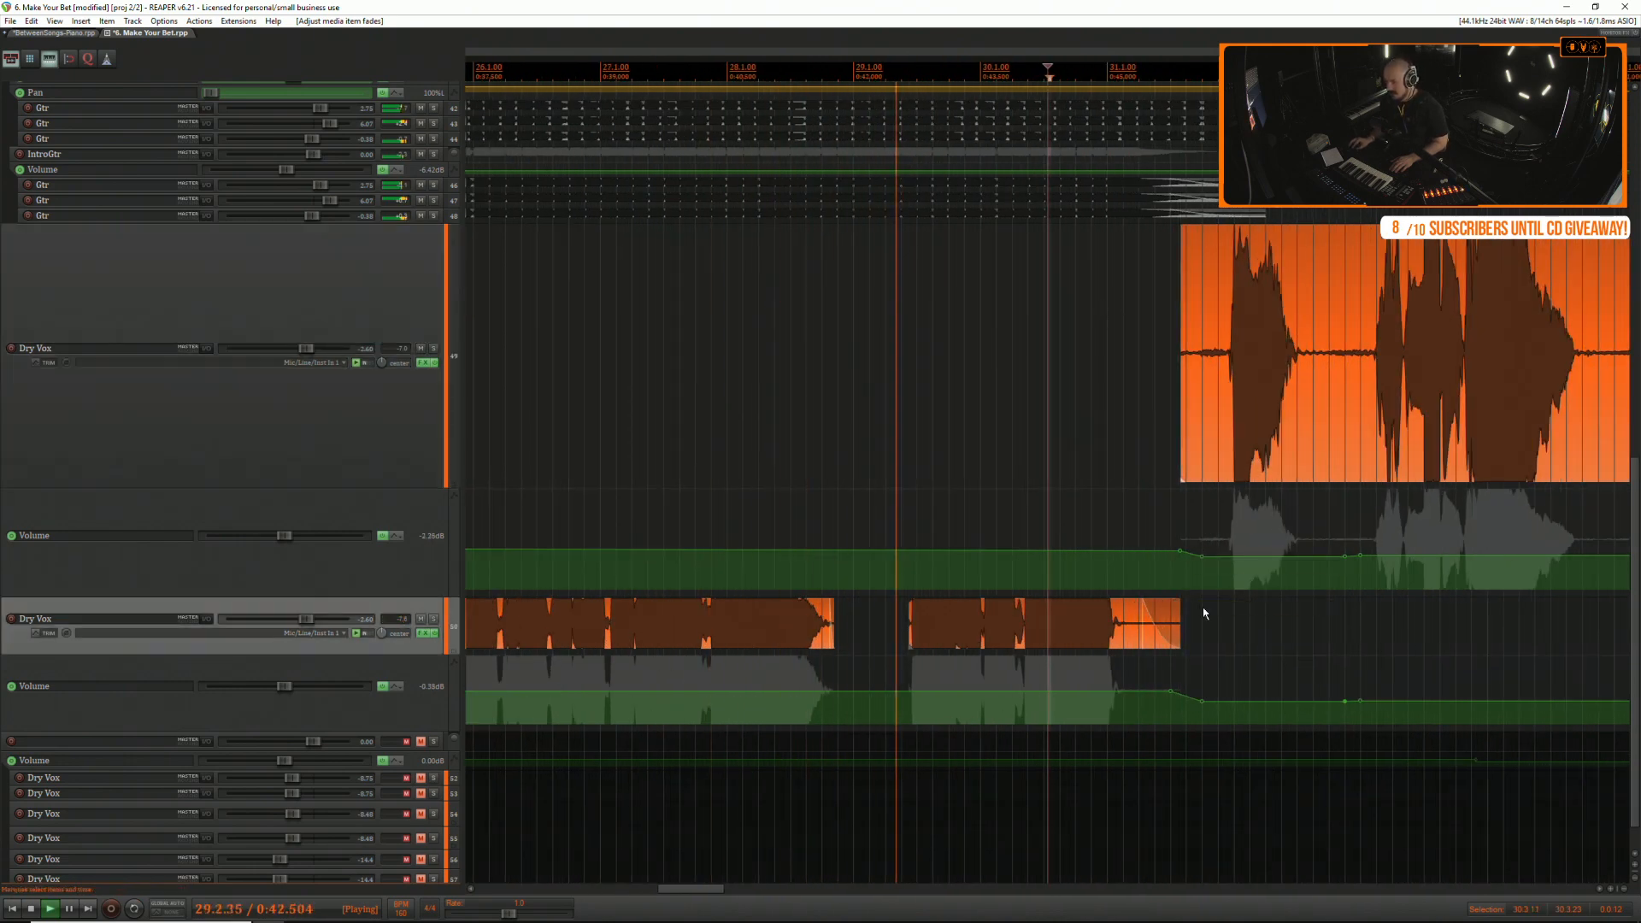
Listen to the transition from the chorus into the second verse, and replay the opening verse phrase for comparison.
{"action": "scroll", "coordinate": [1202, 607], "scroll_direction": "up", "scroll_amount": 2}
{"action": "scroll", "coordinate": [1204, 609], "scroll_direction": "down", "scroll_amount": 2}
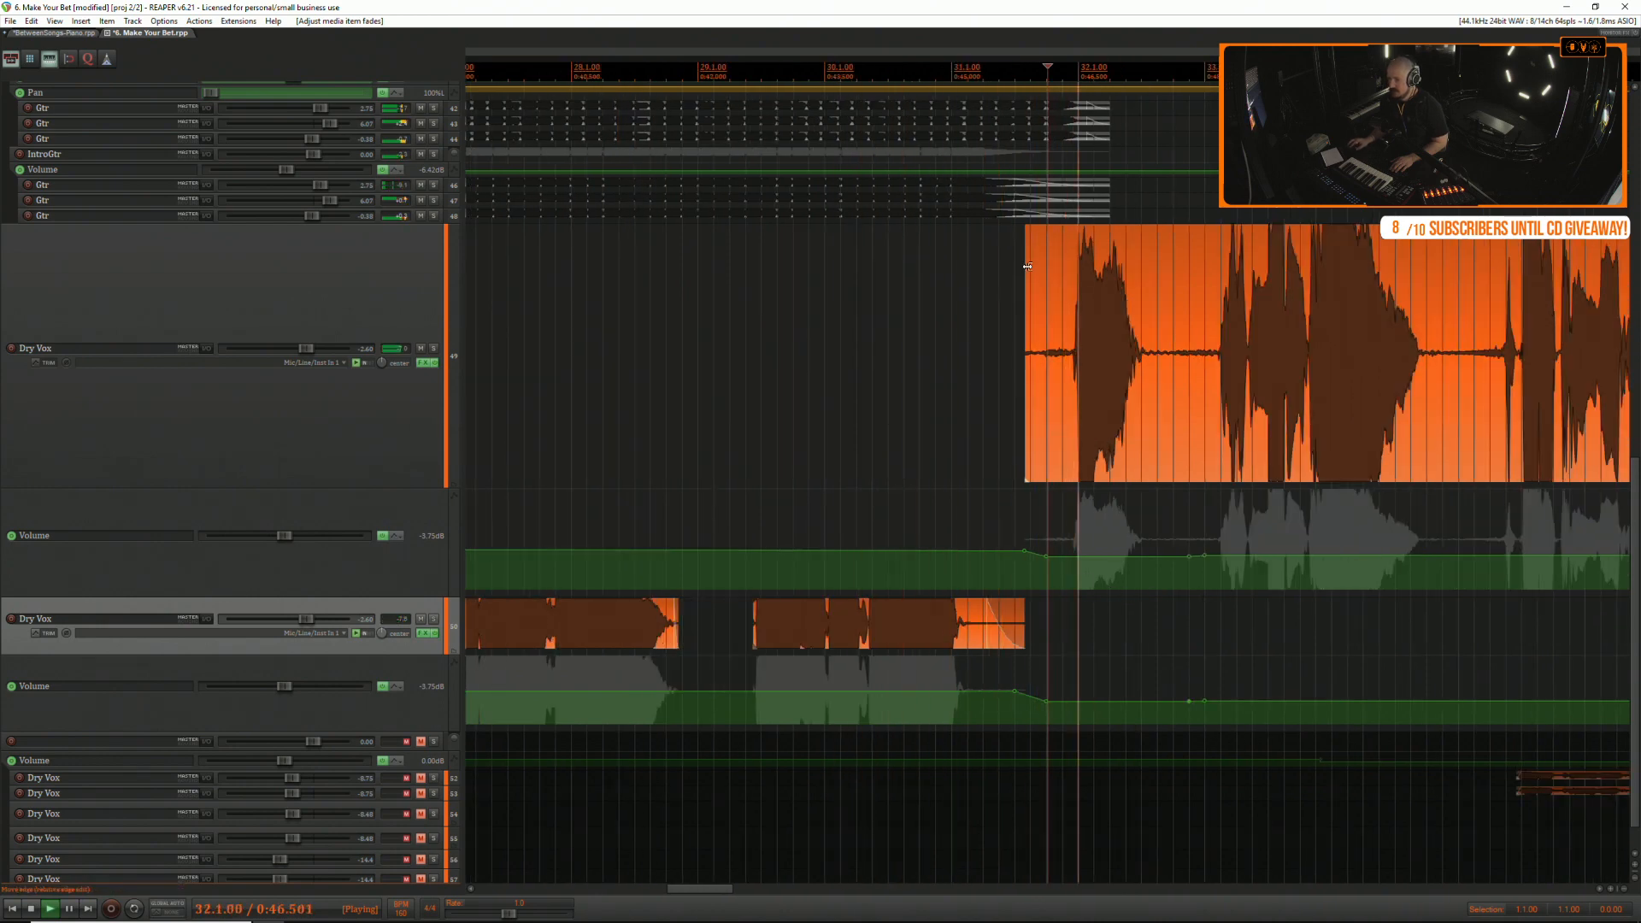
{"action": "scroll", "coordinate": [1040, 321], "scroll_direction": "down", "scroll_amount": 3}
{"action": "scroll", "coordinate": [1041, 320], "scroll_direction": "down", "scroll_amount": 2}
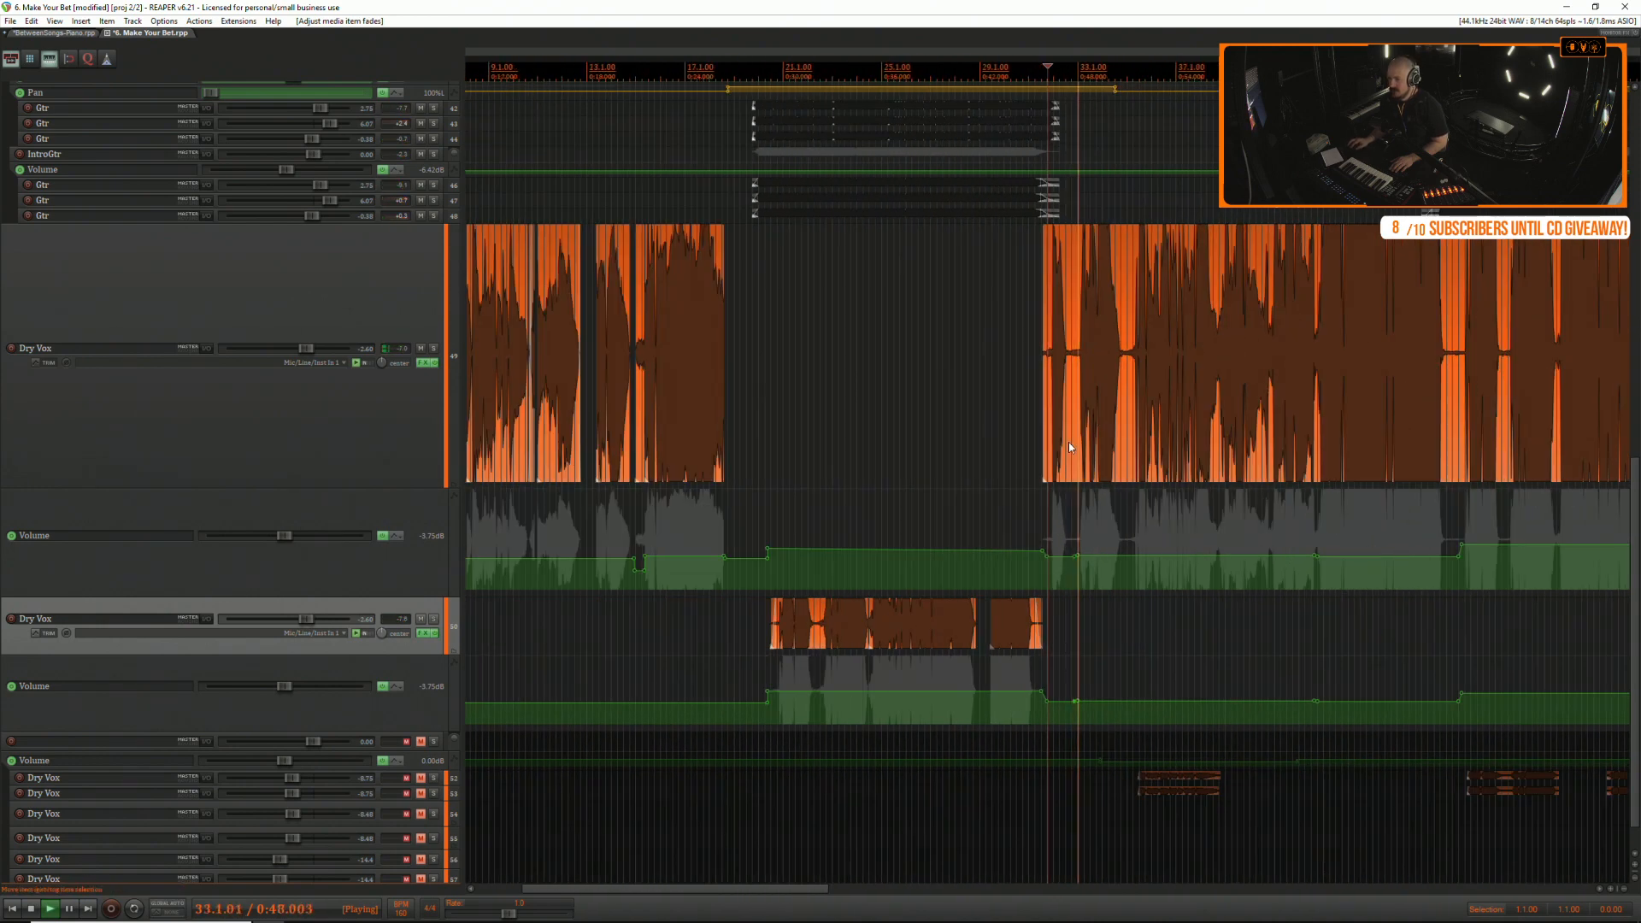
{"action": "left_click", "coordinate": [1117, 516]}
{"action": "scroll", "coordinate": [1117, 515], "scroll_direction": "up", "scroll_amount": 4}
{"action": "scroll", "coordinate": [941, 432], "scroll_direction": "down", "scroll_amount": 5}
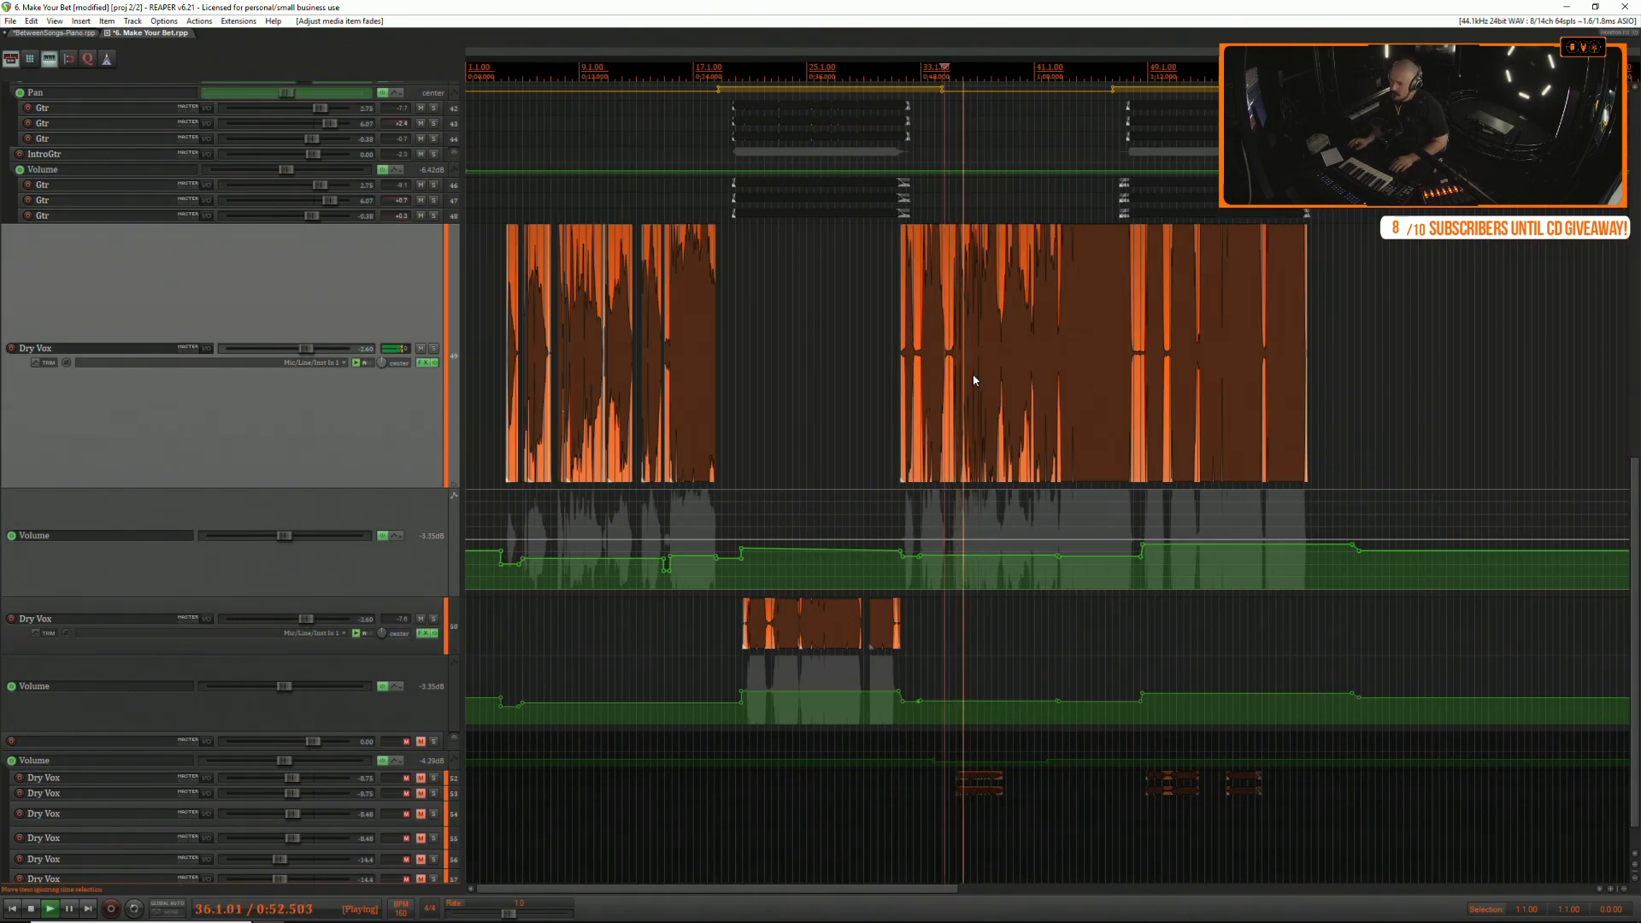
{"action": "left_click", "coordinate": [499, 196]}
{"action": "key", "text": "space"}
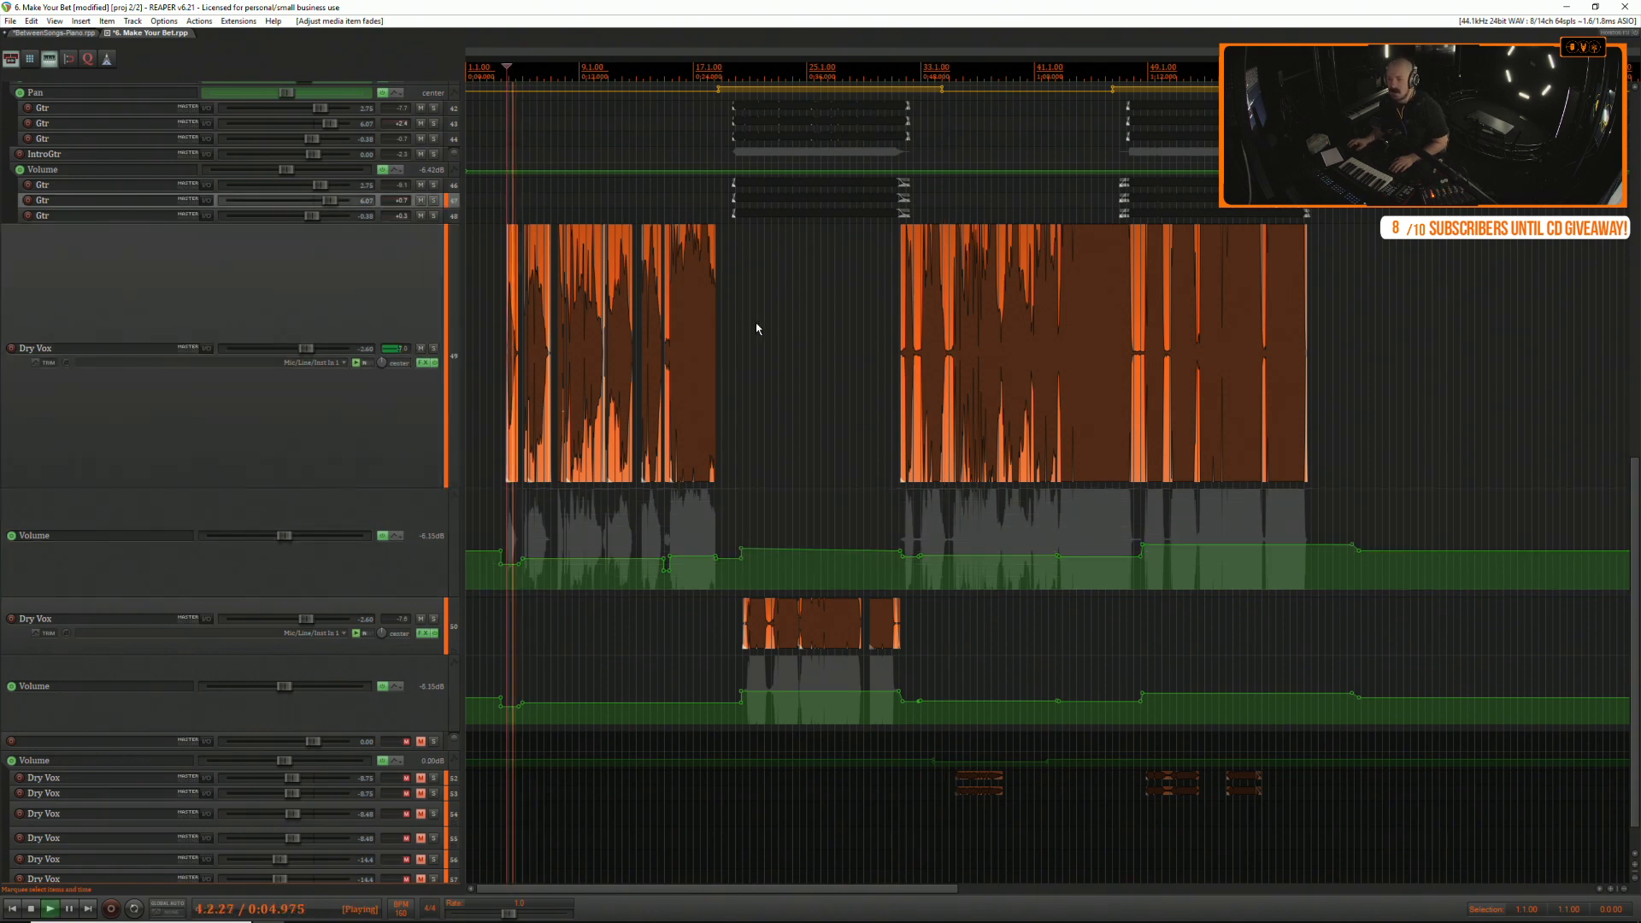
Raise the main Dry Vox volume envelope under the first word of the second verse, around bar 32.
{"action": "left_click", "coordinate": [947, 263]}
{"action": "scroll", "coordinate": [899, 269], "scroll_direction": "up", "scroll_amount": 4}
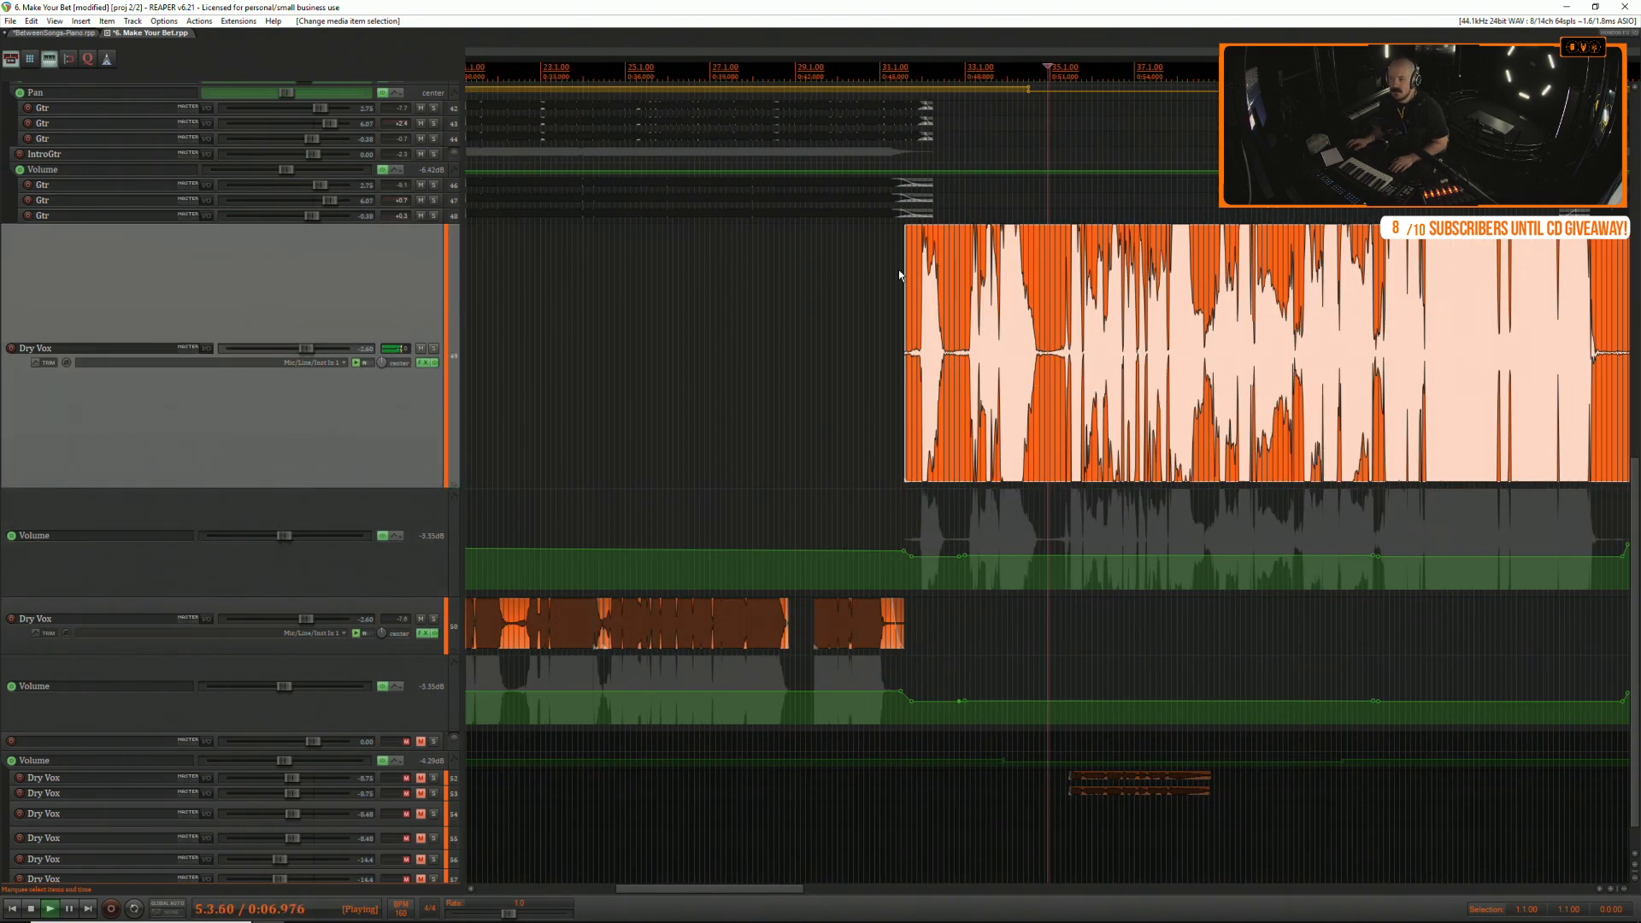
{"action": "left_click", "coordinate": [899, 269]}
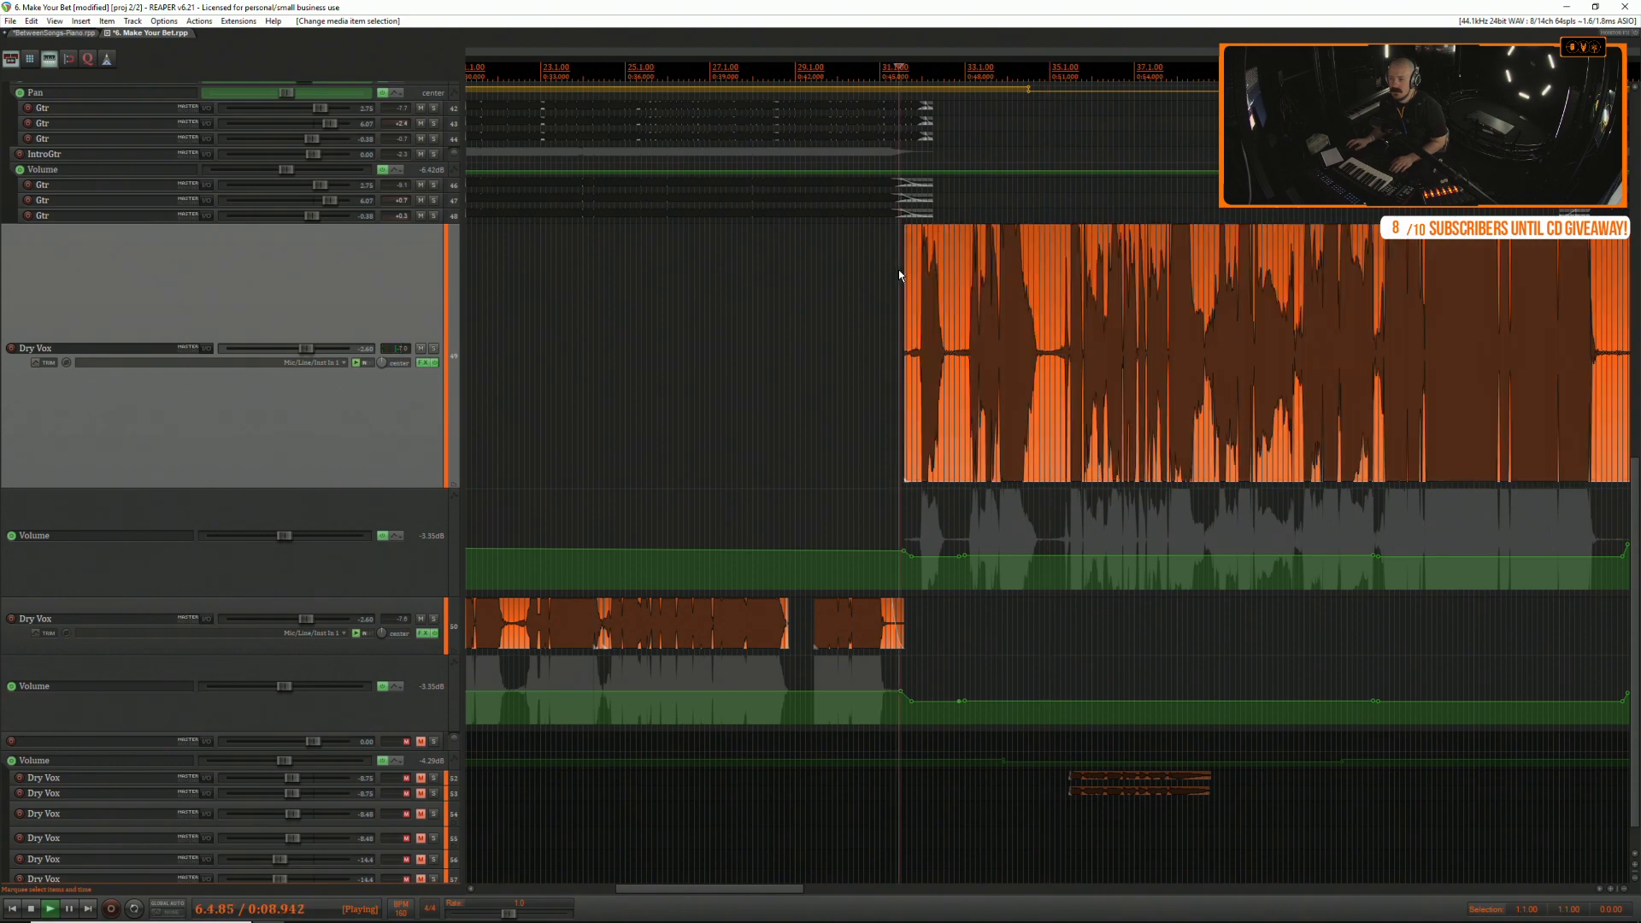
{"action": "scroll", "coordinate": [936, 526], "scroll_direction": "up", "scroll_amount": 2}
{"action": "scroll", "coordinate": [938, 523], "scroll_direction": "up", "scroll_amount": 2}
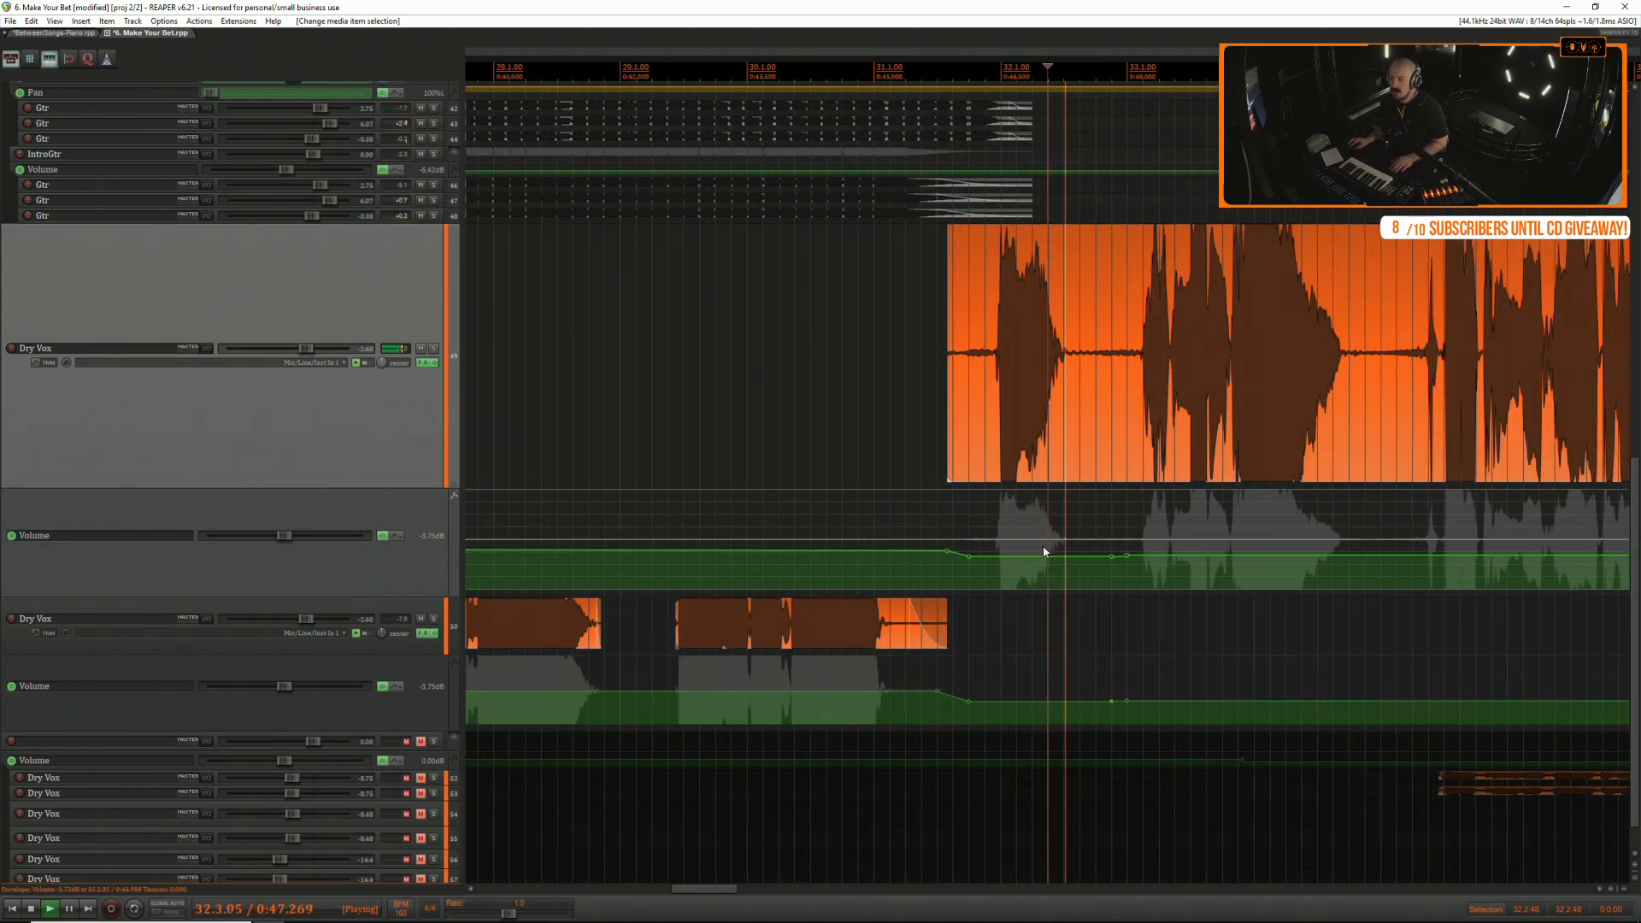
{"action": "key", "text": "space"}
{"action": "key", "text": "space"}
{"action": "left_click_drag", "start_coordinate": [1043, 550], "coordinate": [1042, 542]}
{"action": "key", "text": "space"}
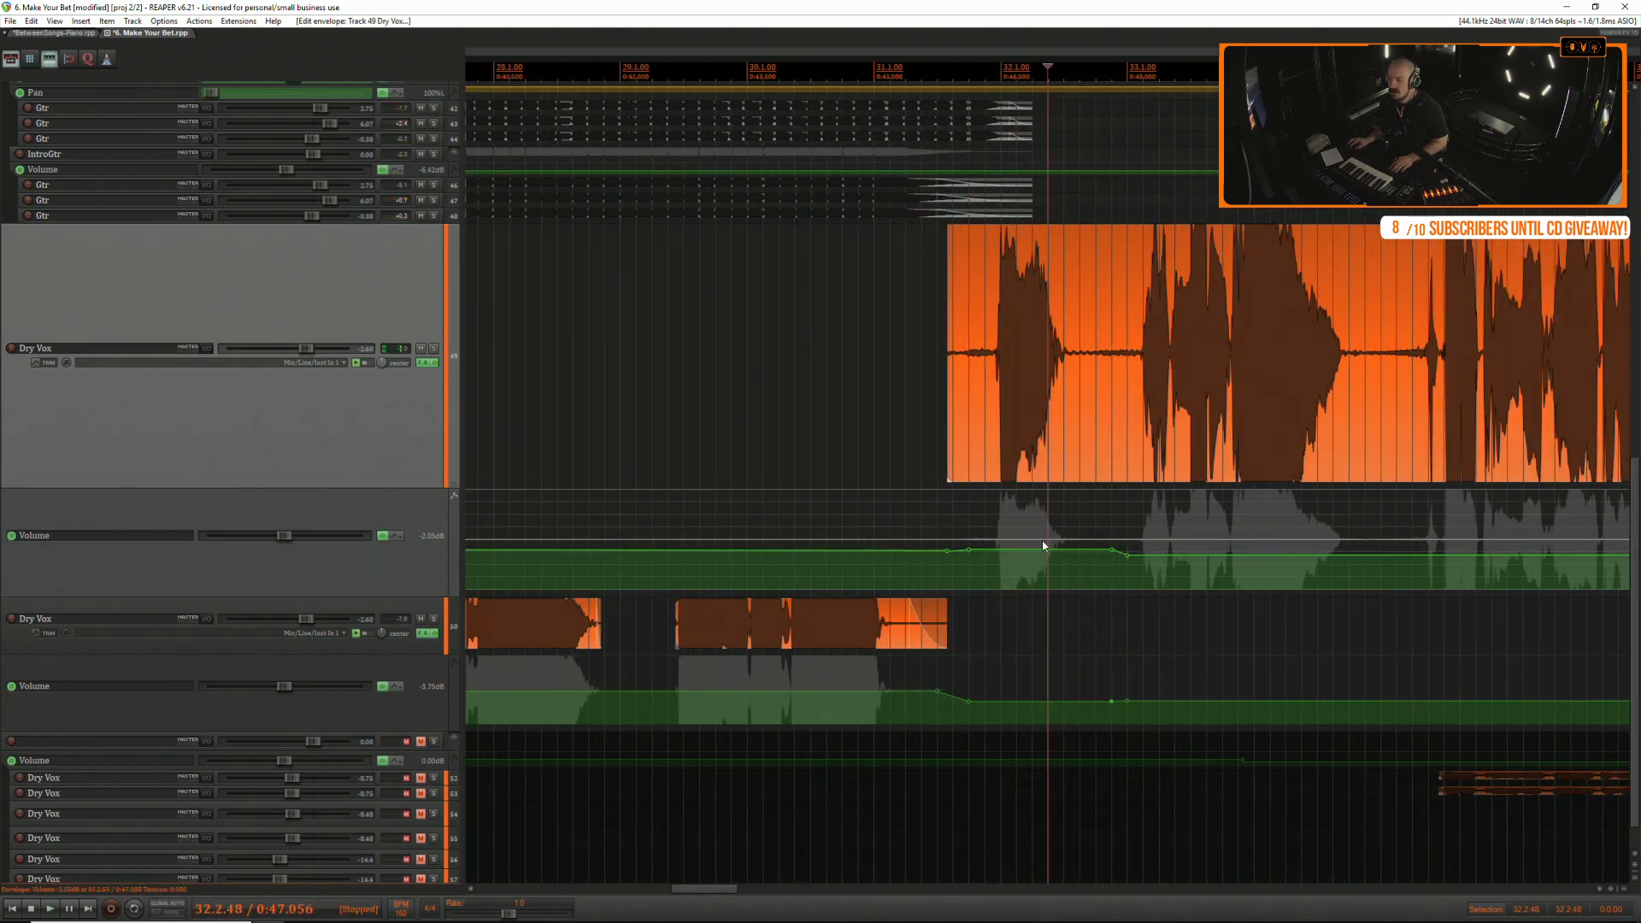
Raise the main Dry Vox volume envelope from bar 33 onward to about -1.72 dB, replaying the verse entry to check it.
{"action": "left_click", "coordinate": [935, 497]}
{"action": "key", "text": "space"}
{"action": "key", "text": "space"}
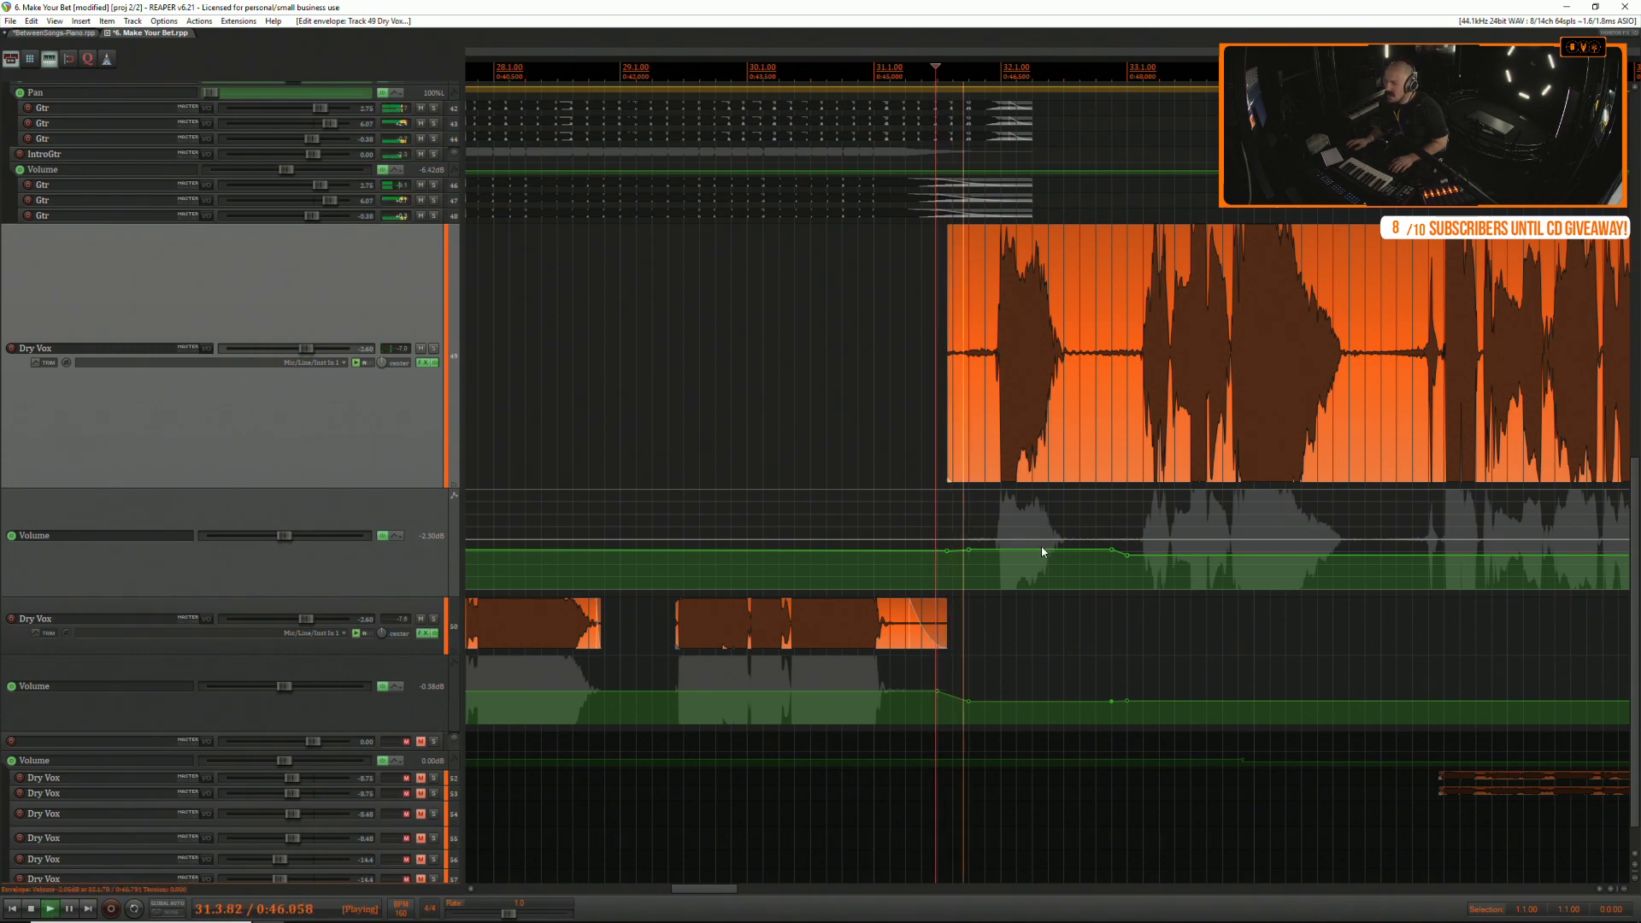
{"action": "left_click_drag", "start_coordinate": [1201, 567], "coordinate": [1209, 546]}
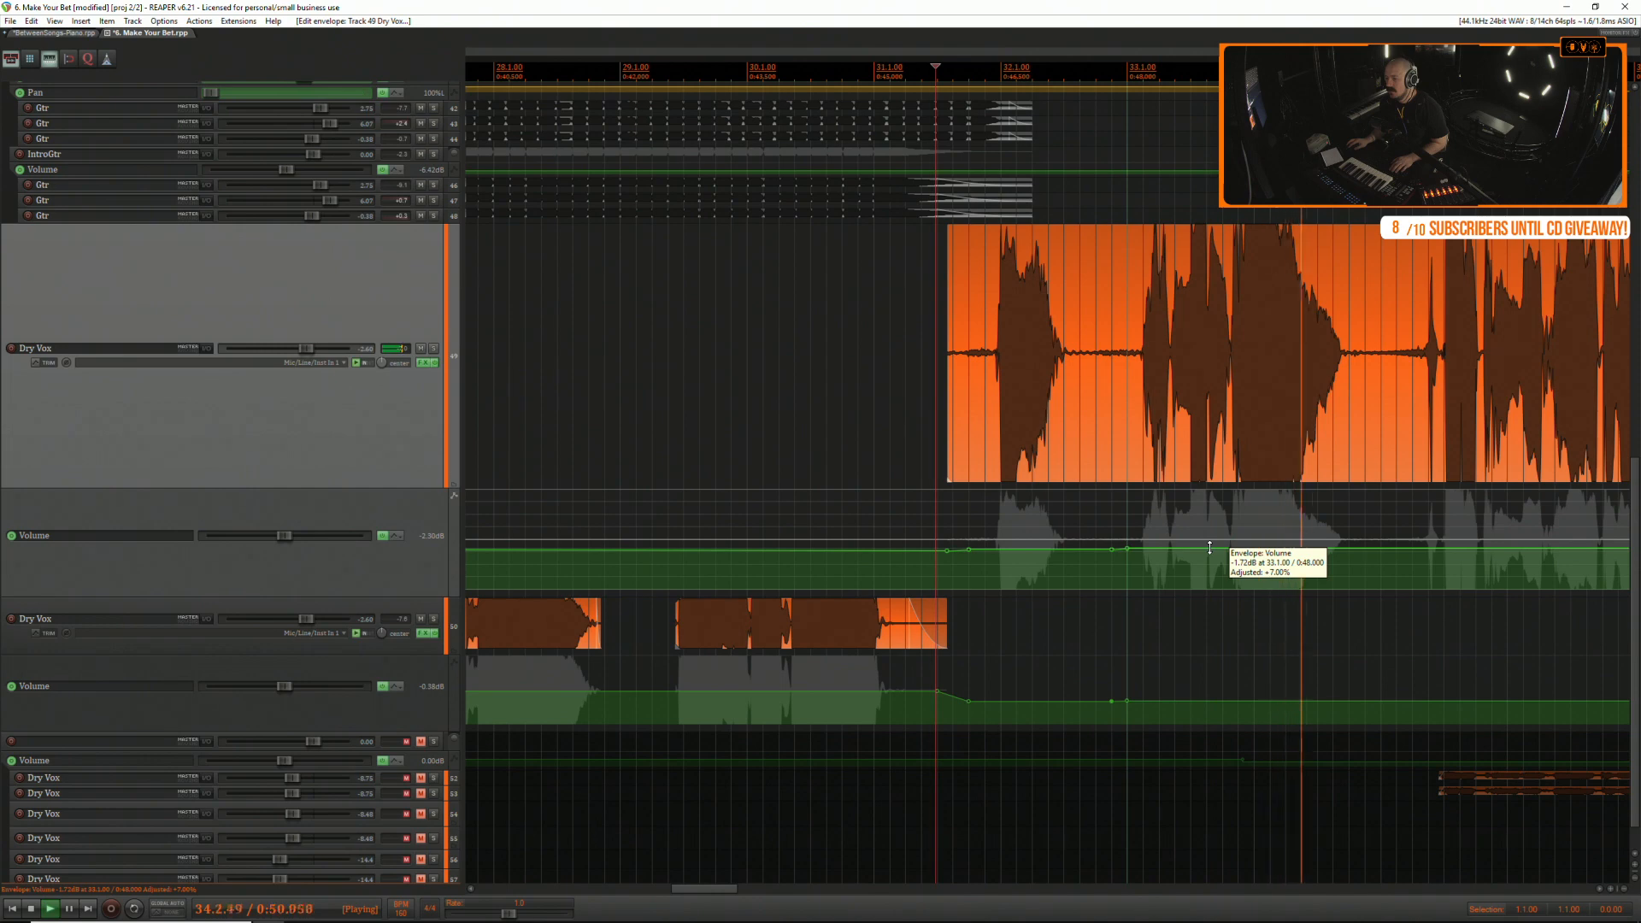
{"action": "key", "text": "space"}
{"action": "key", "text": "space"}
Solo the main Dry Vox track and replay the second verse's phrase leading into bar 34.
{"action": "left_click", "coordinate": [1131, 284]}
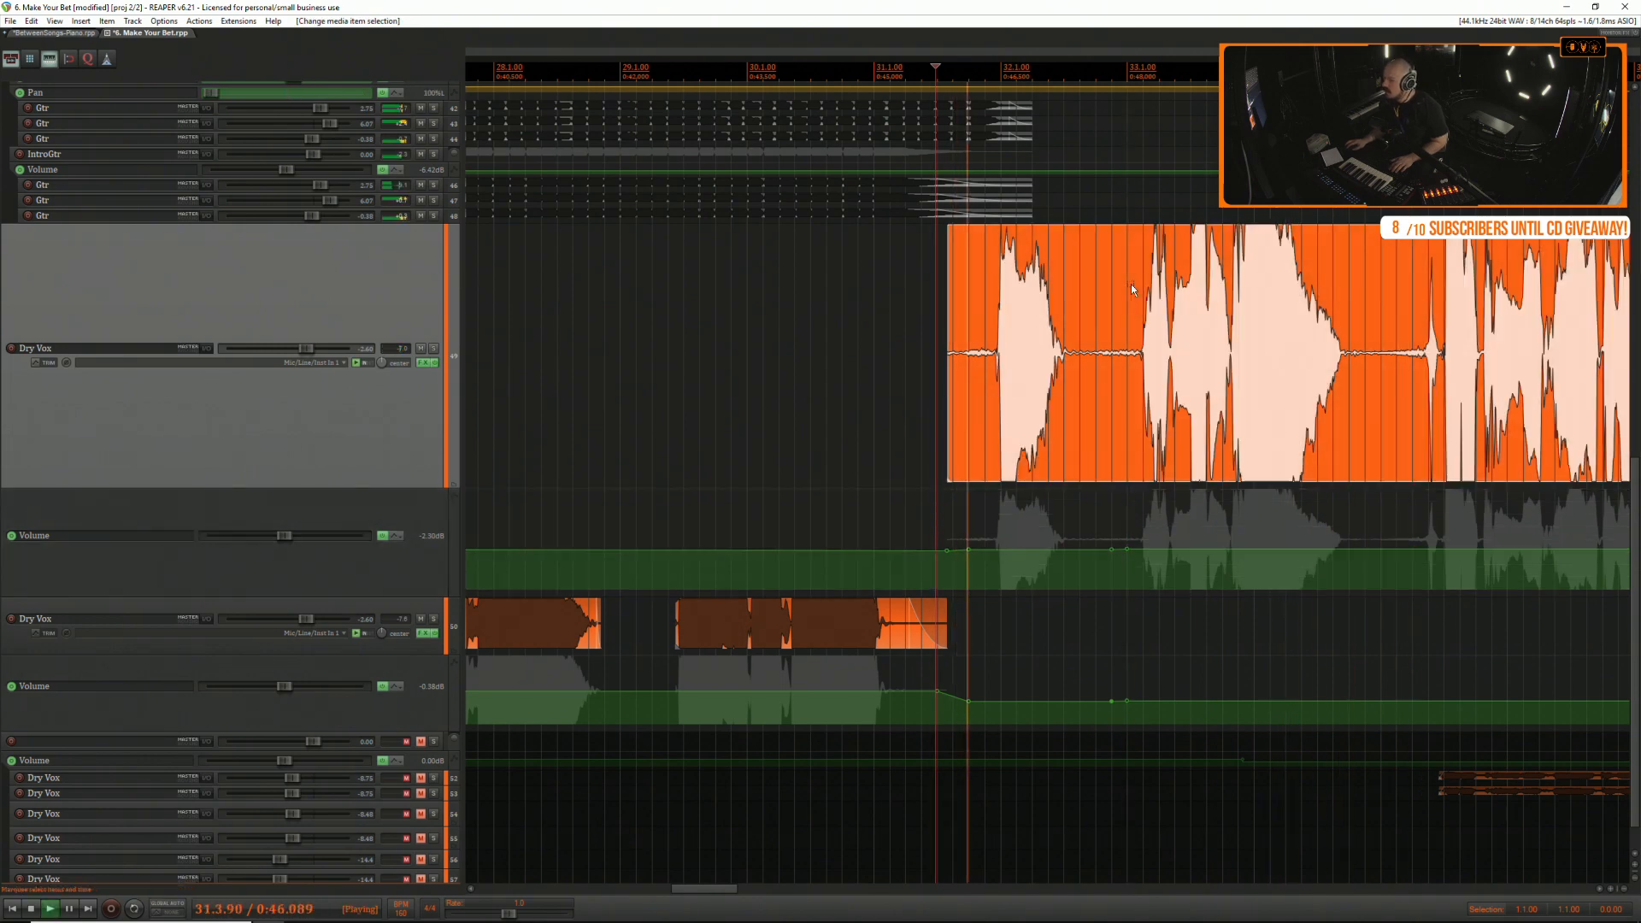
{"action": "left_click", "coordinate": [1285, 306]}
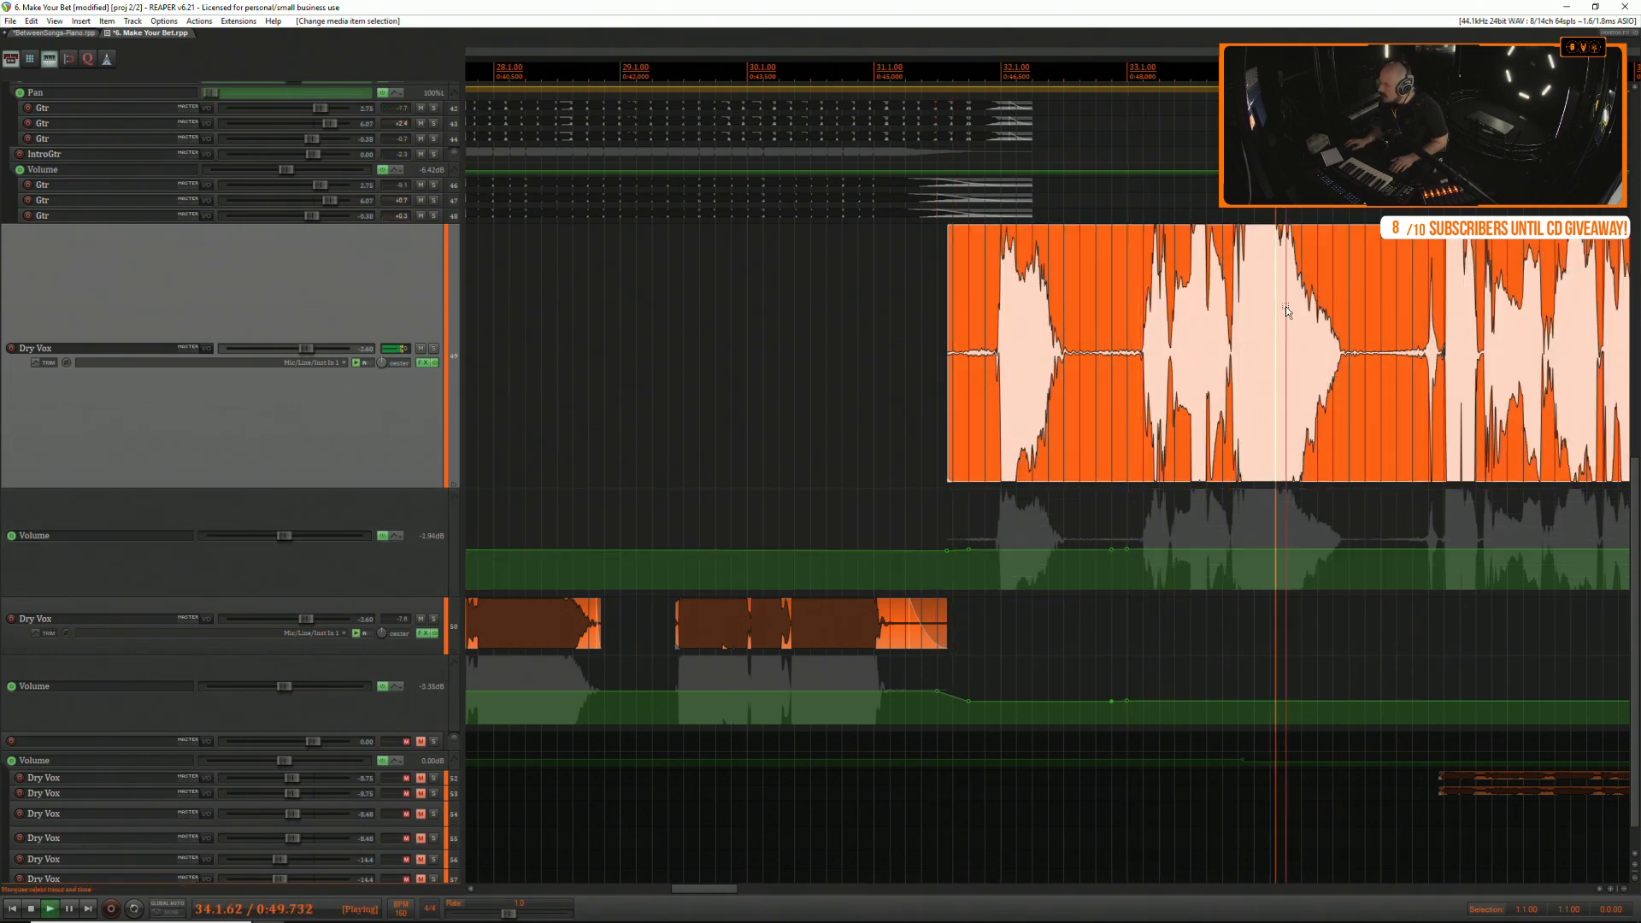
{"action": "scroll", "coordinate": [1285, 306], "scroll_direction": "up", "scroll_amount": 4}
{"action": "key", "text": "space"}
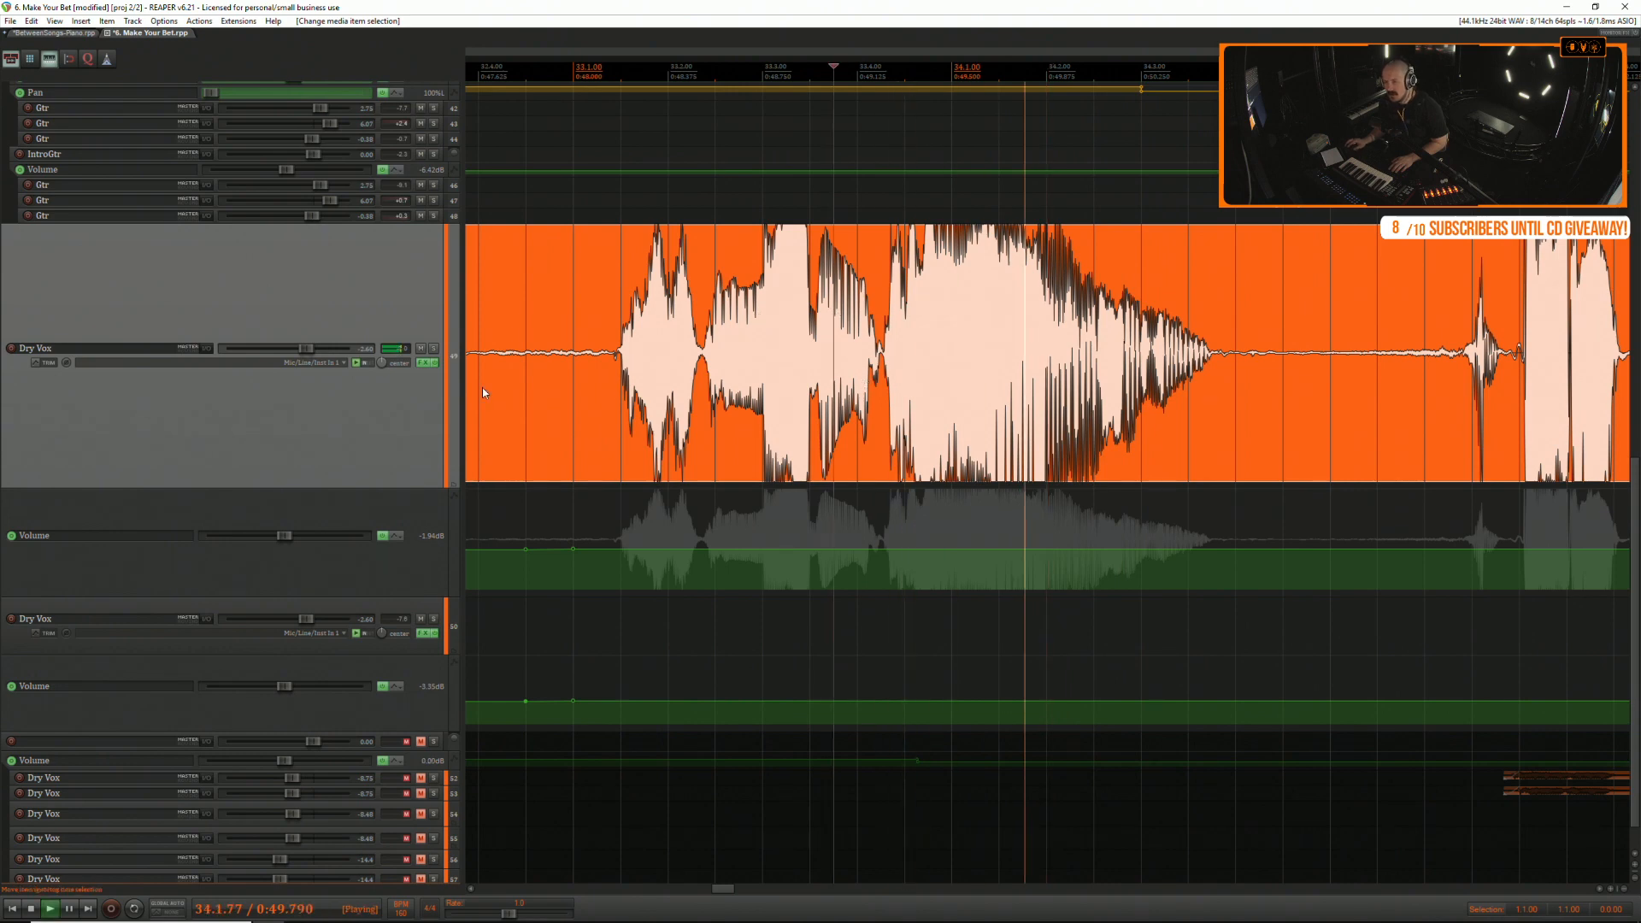
{"action": "left_click", "coordinate": [433, 349]}
{"action": "key", "text": "space"}
{"action": "key", "text": "space"}
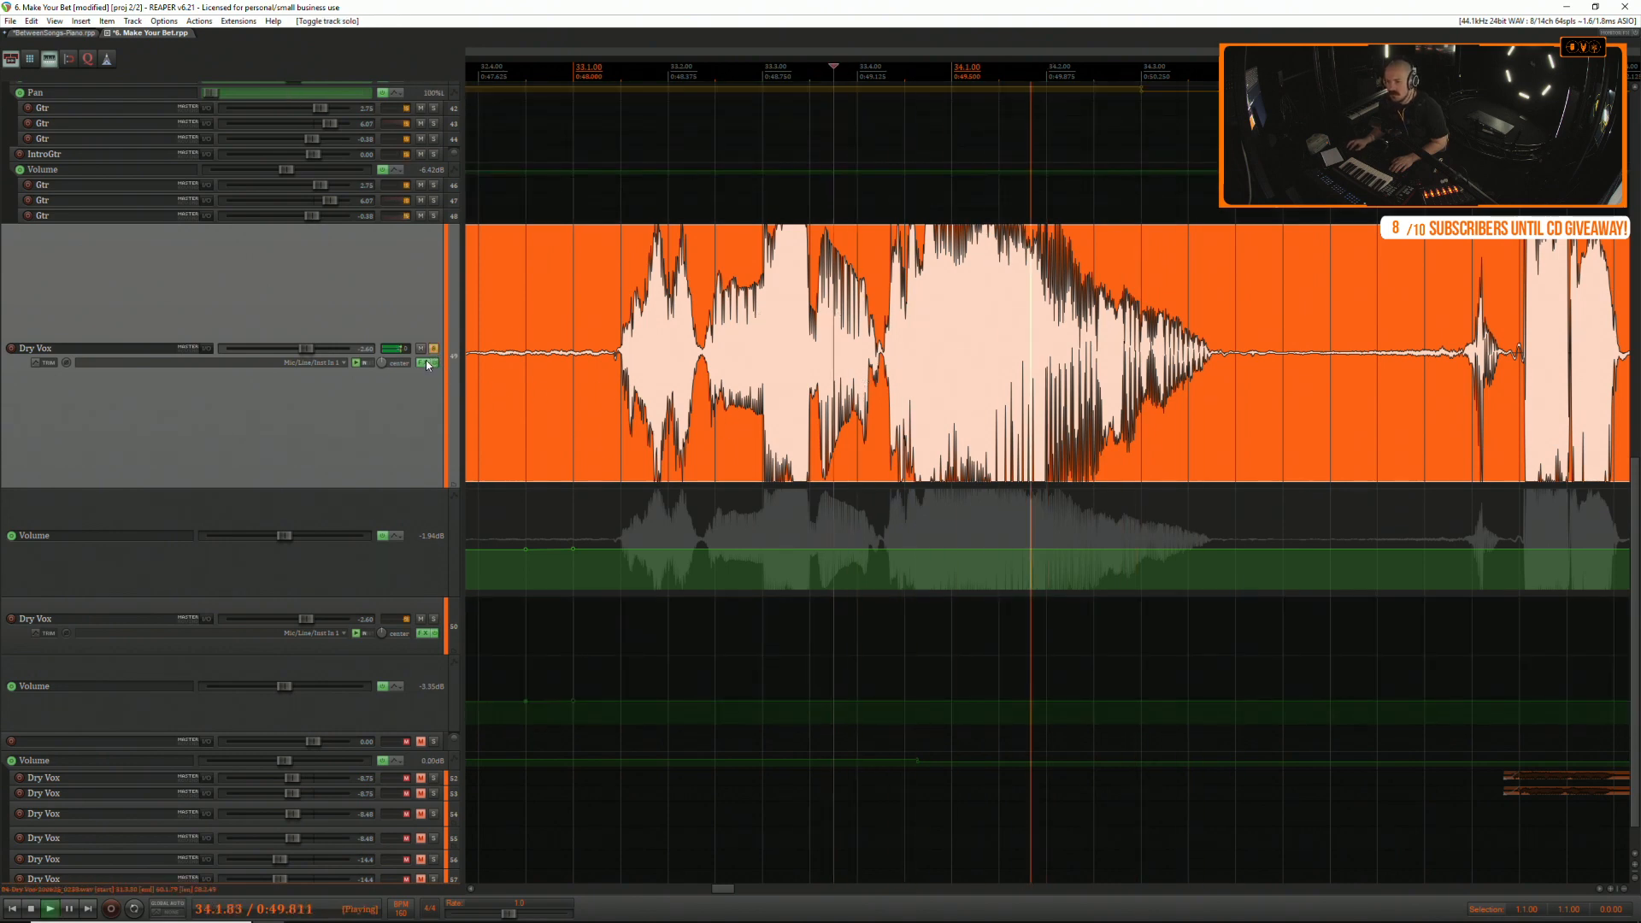
Unsolo the main Dry Vox track and replay the second verse's opening phrase before bar 34 in the full mix.
{"action": "key", "text": "space"}
{"action": "left_click", "coordinate": [426, 362]}
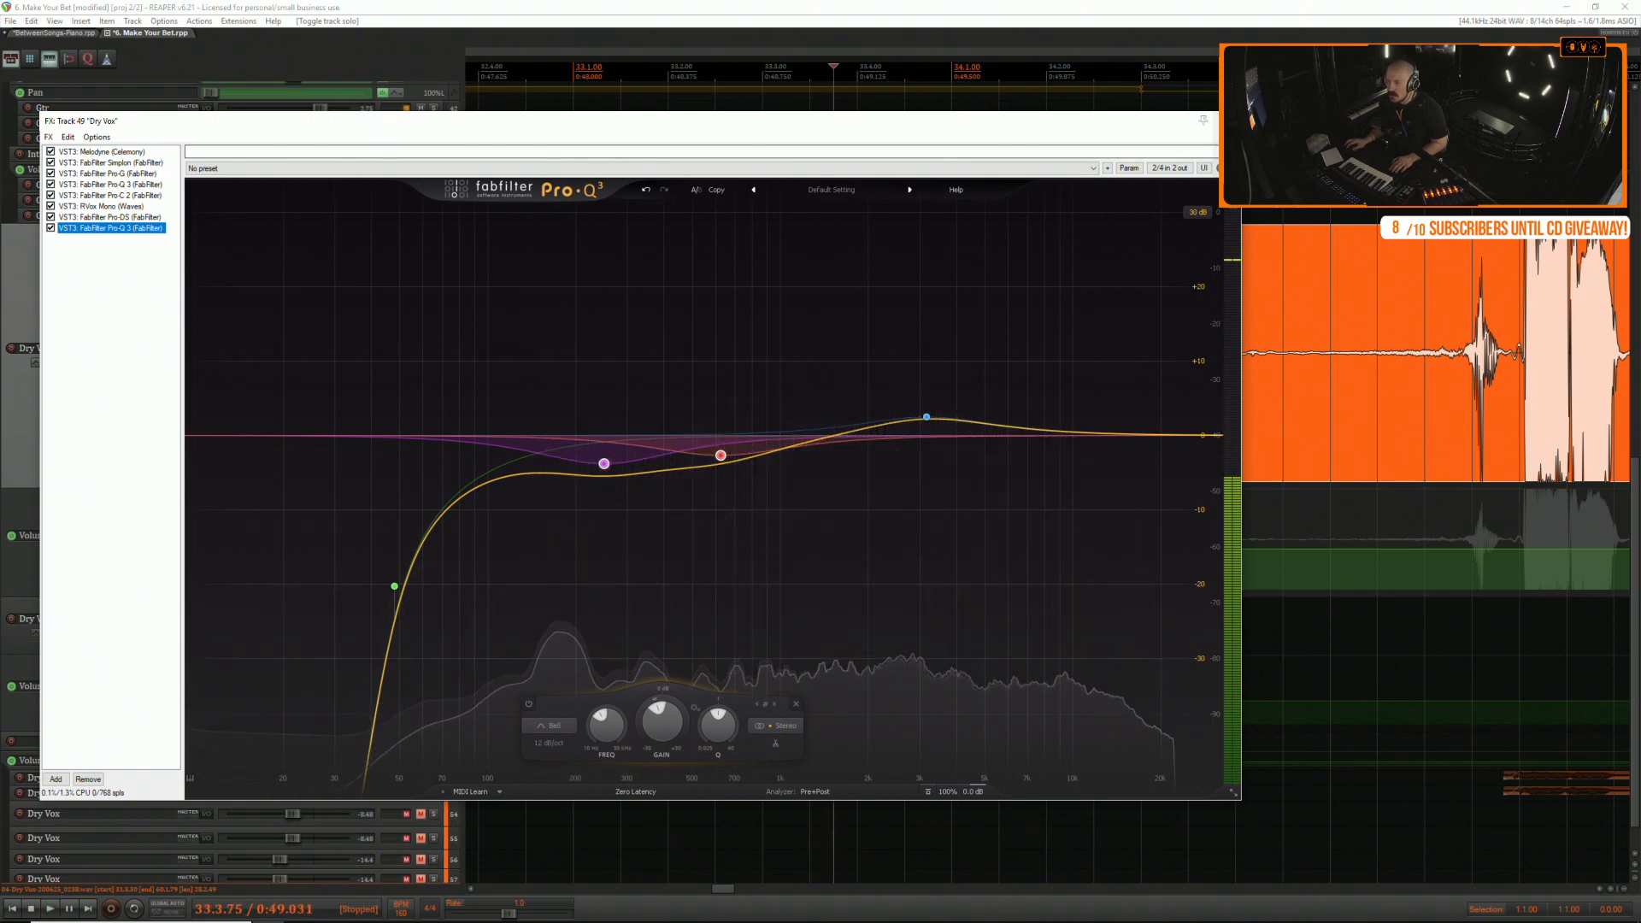
{"action": "key", "text": "Escape"}
{"action": "left_click", "coordinate": [433, 349]}
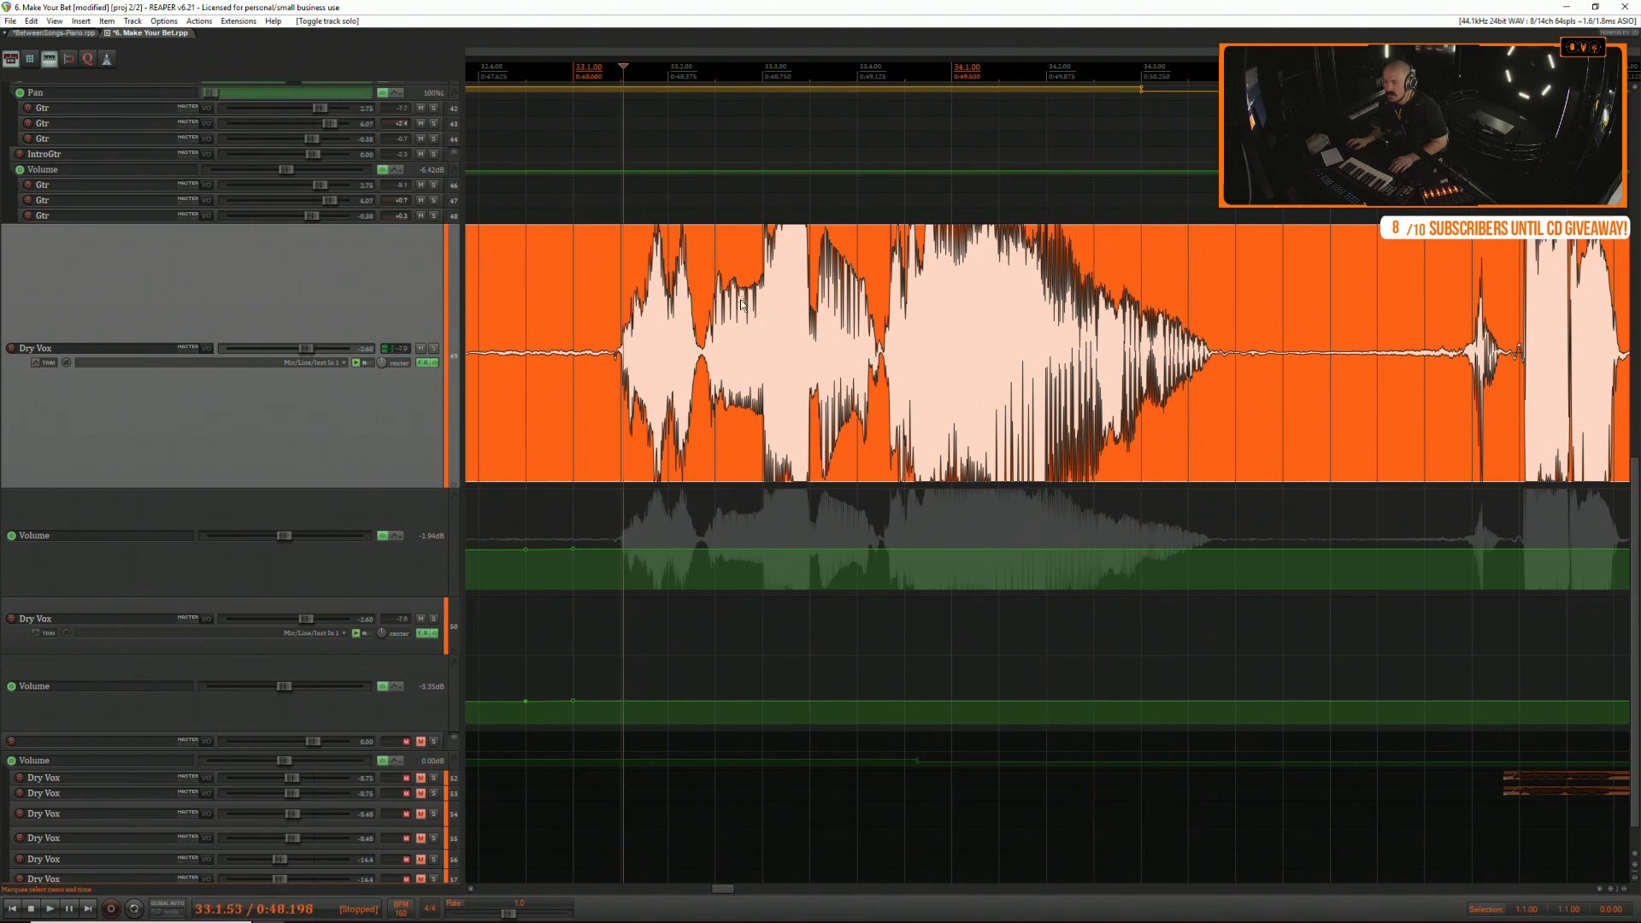
{"action": "left_click", "coordinate": [875, 304]}
{"action": "key", "text": "space"}
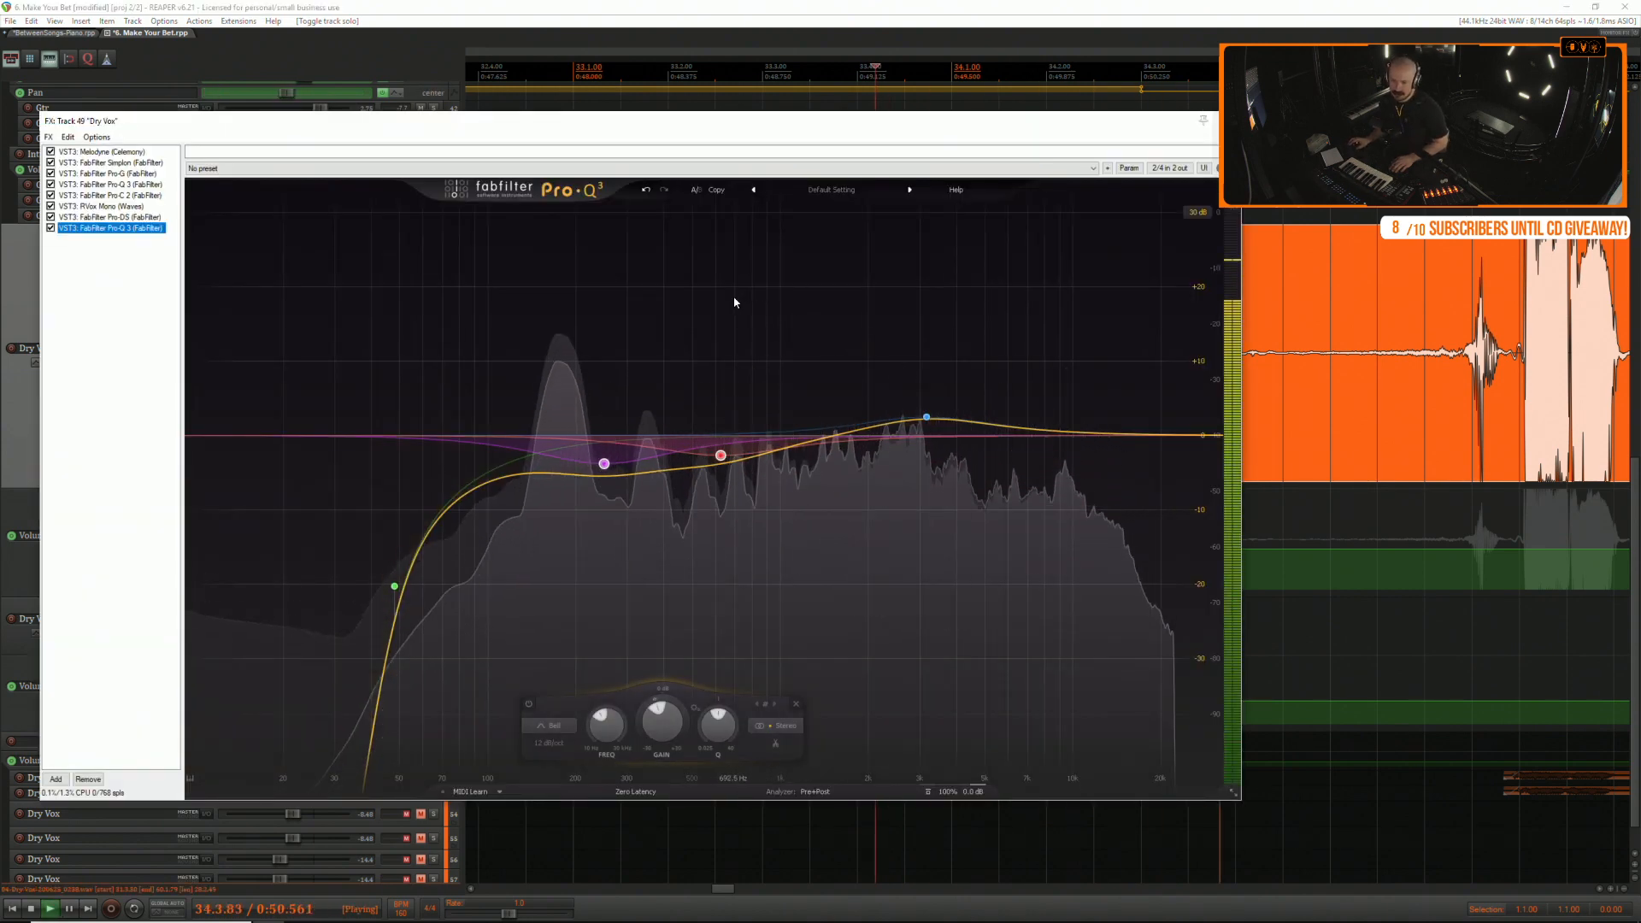
Add a narrow cut of about 8 dB near 175 Hz in the main Dry Vox track's last Pro-Q 3 and audition it.
{"action": "left_click", "coordinate": [558, 449]}
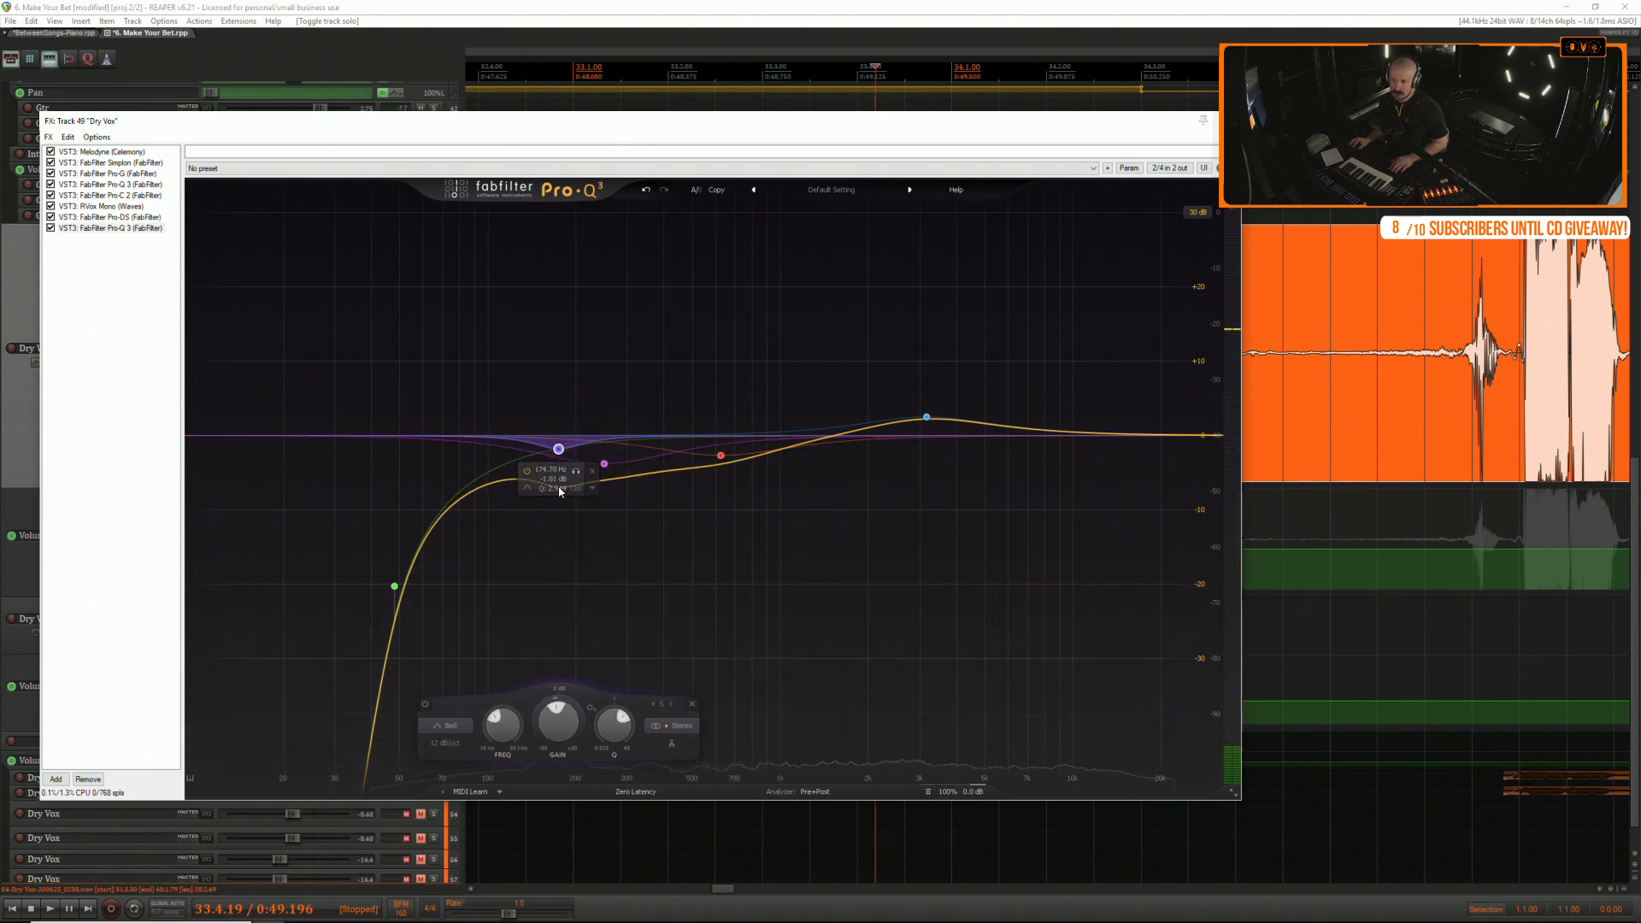
{"action": "scroll", "coordinate": [558, 525], "scroll_direction": "up", "scroll_amount": 5}
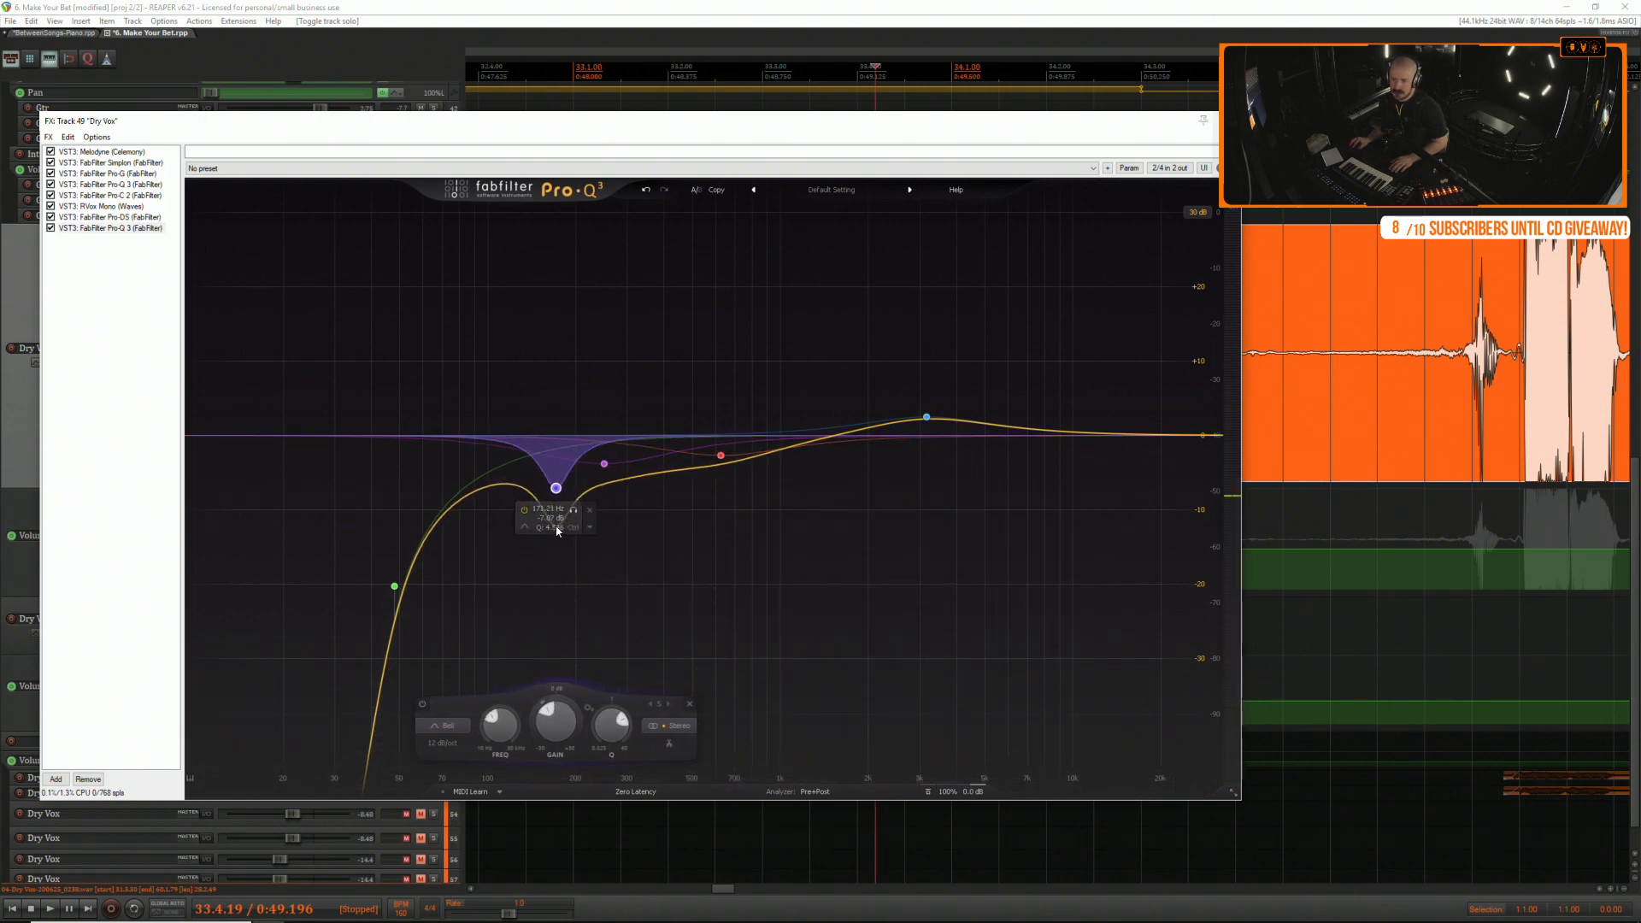
{"action": "key", "text": "space"}
{"action": "left_click_drag", "start_coordinate": [556, 489], "coordinate": [558, 498]}
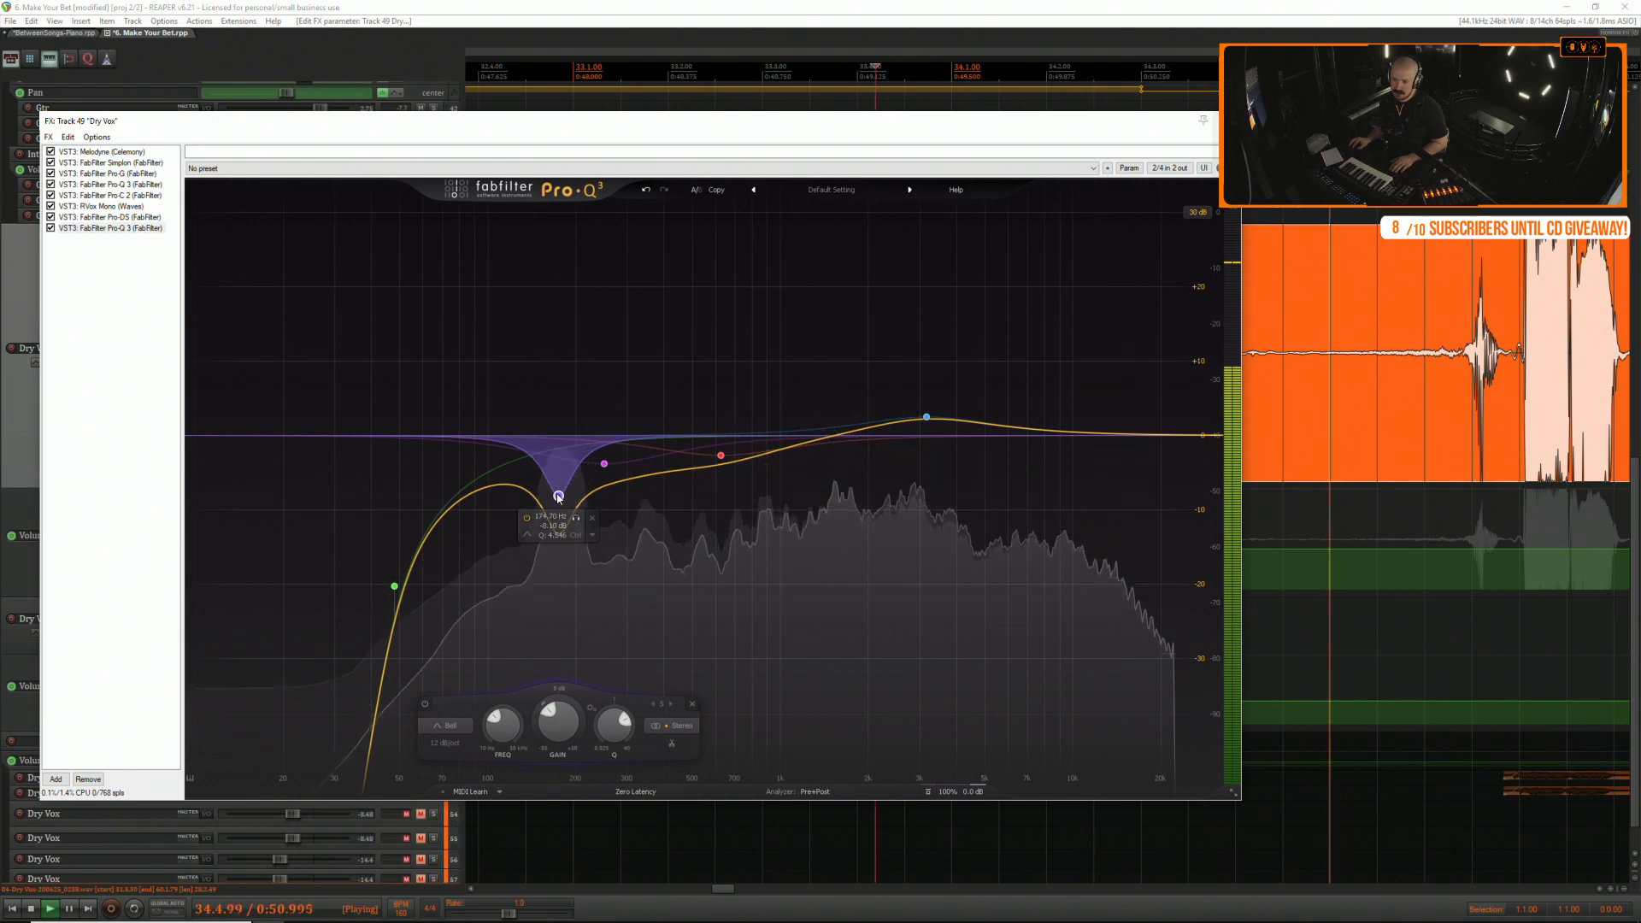
{"action": "key", "text": "space"}
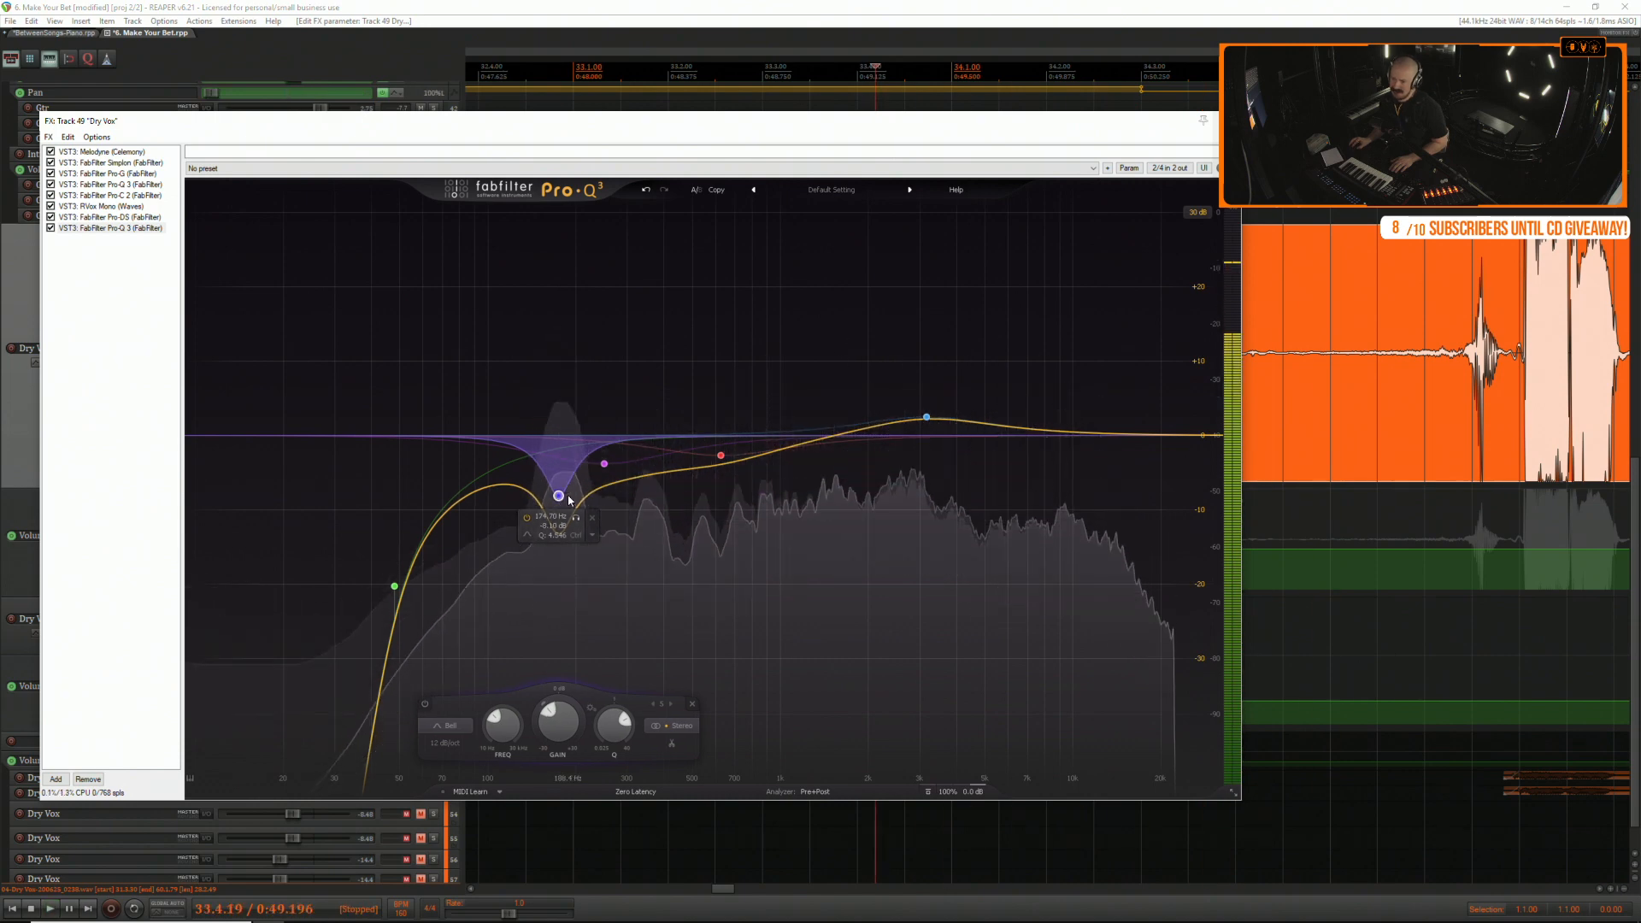
{"action": "key", "text": "space"}
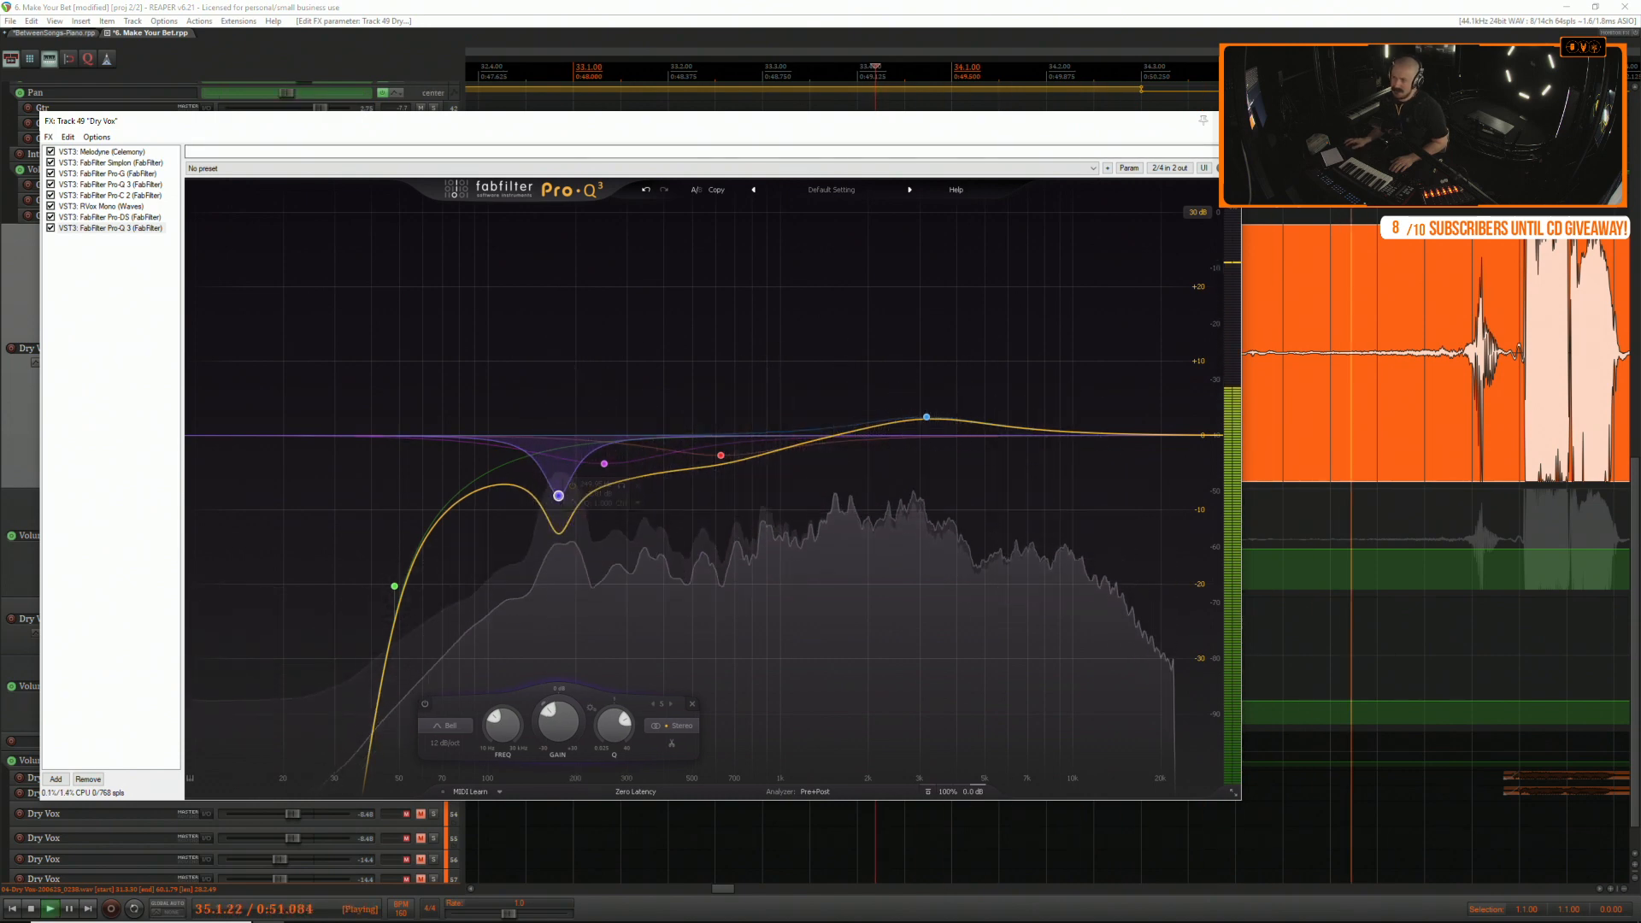
{"action": "key", "text": "Escape"}
Replay the entry into the second verse from bar 31 in the full mix.
{"action": "key", "text": "space"}
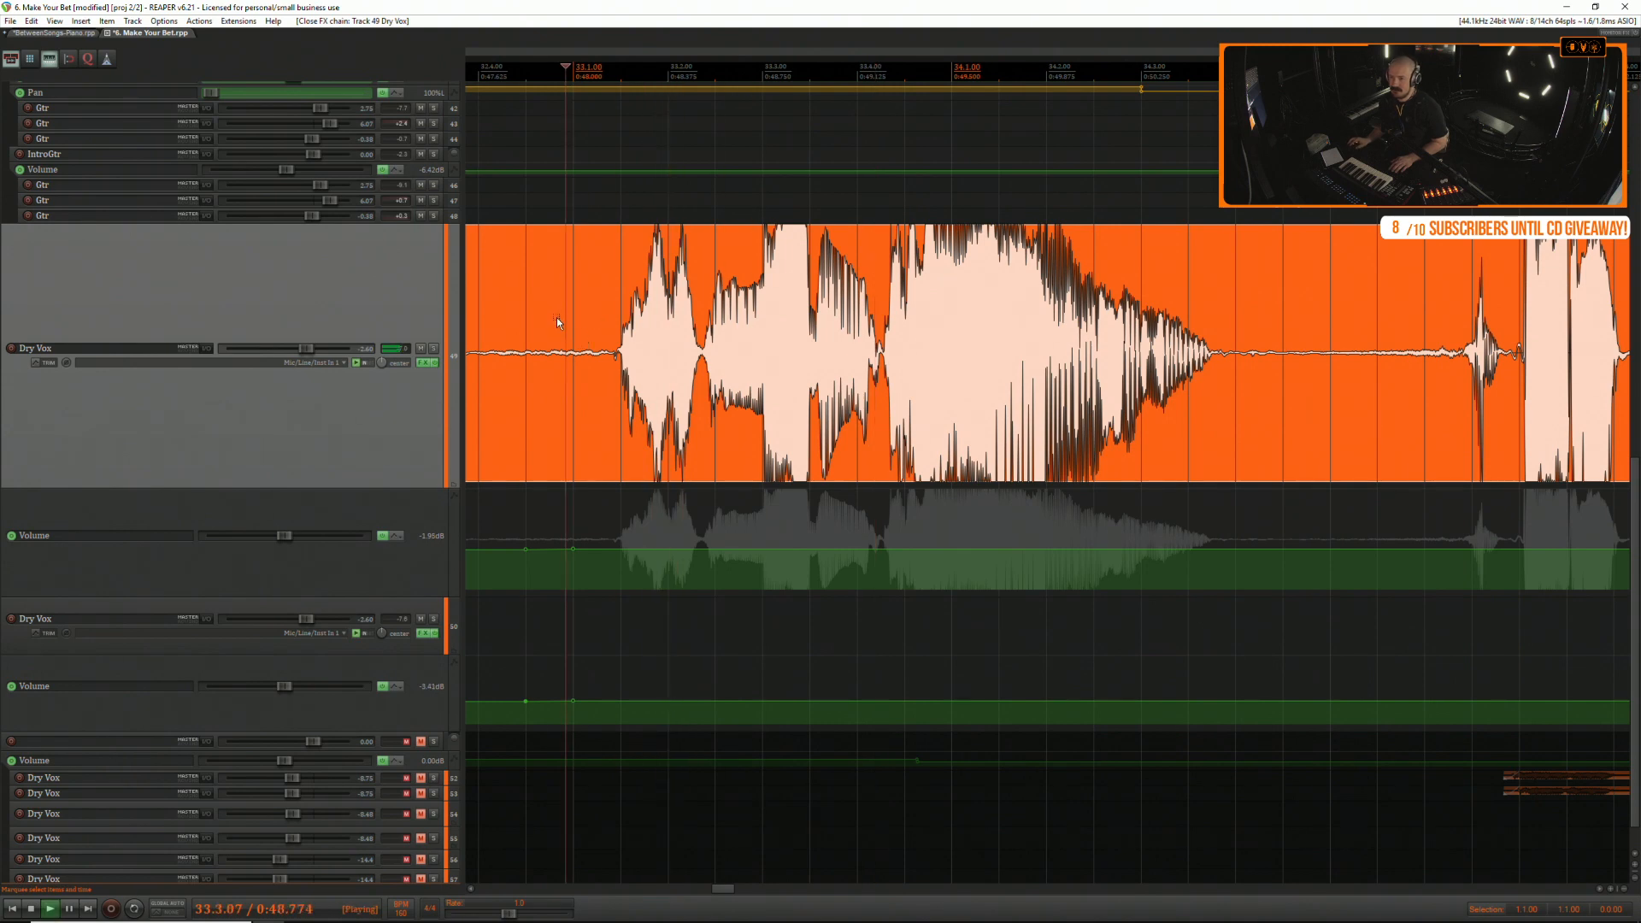
{"action": "key", "text": "space"}
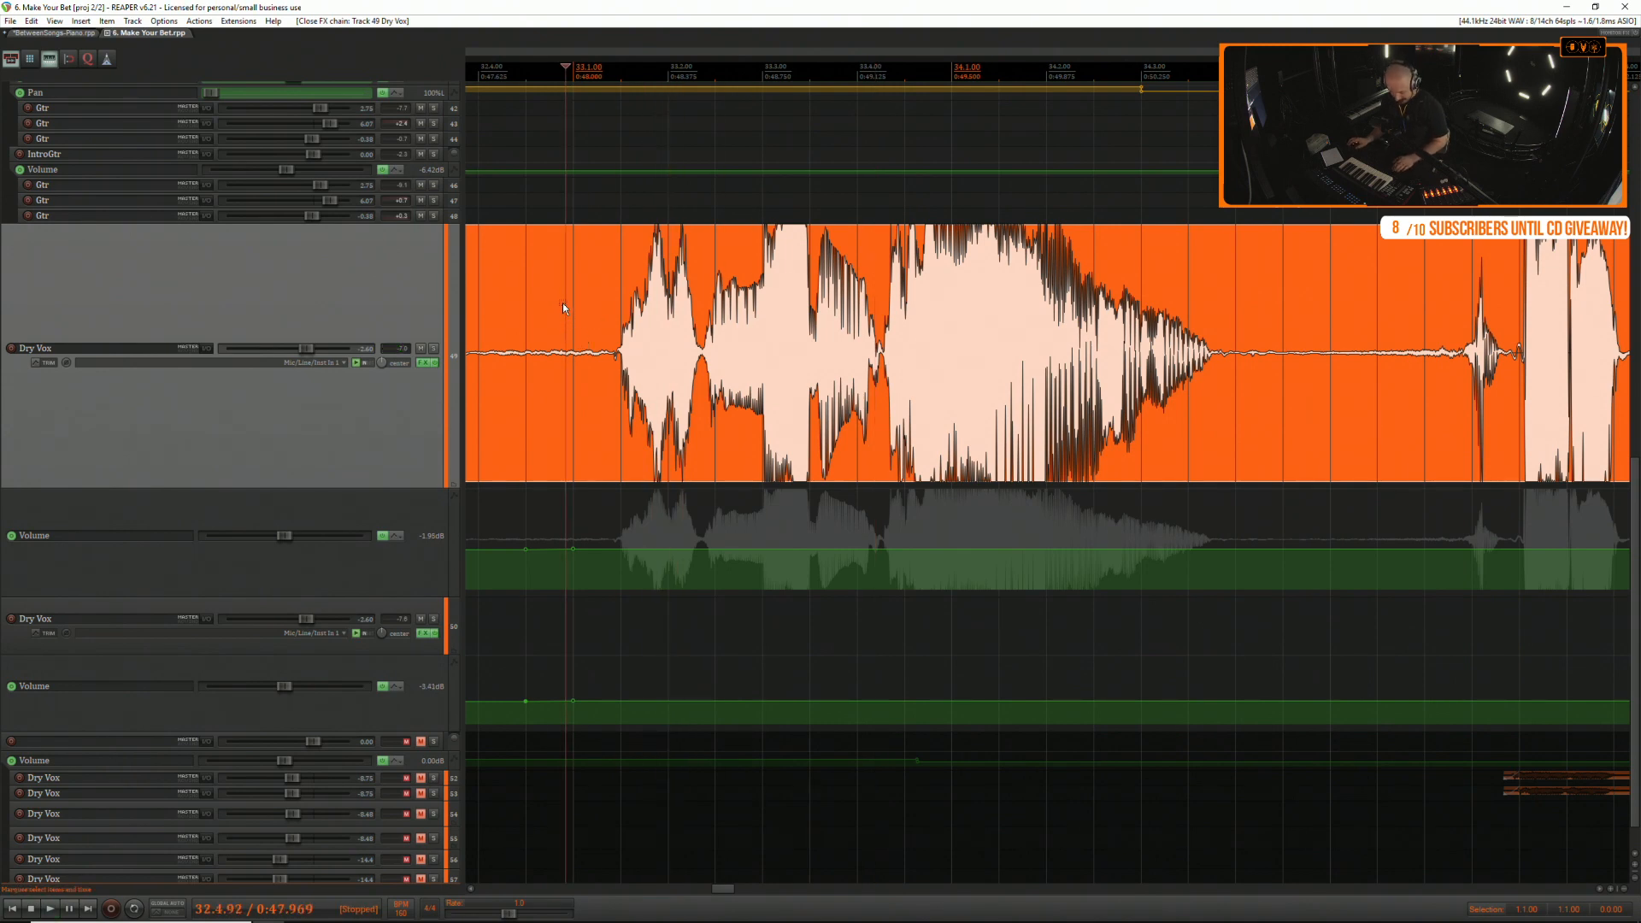
{"action": "scroll", "coordinate": [574, 311], "scroll_direction": "down", "scroll_amount": 3}
{"action": "left_click", "coordinate": [716, 281]}
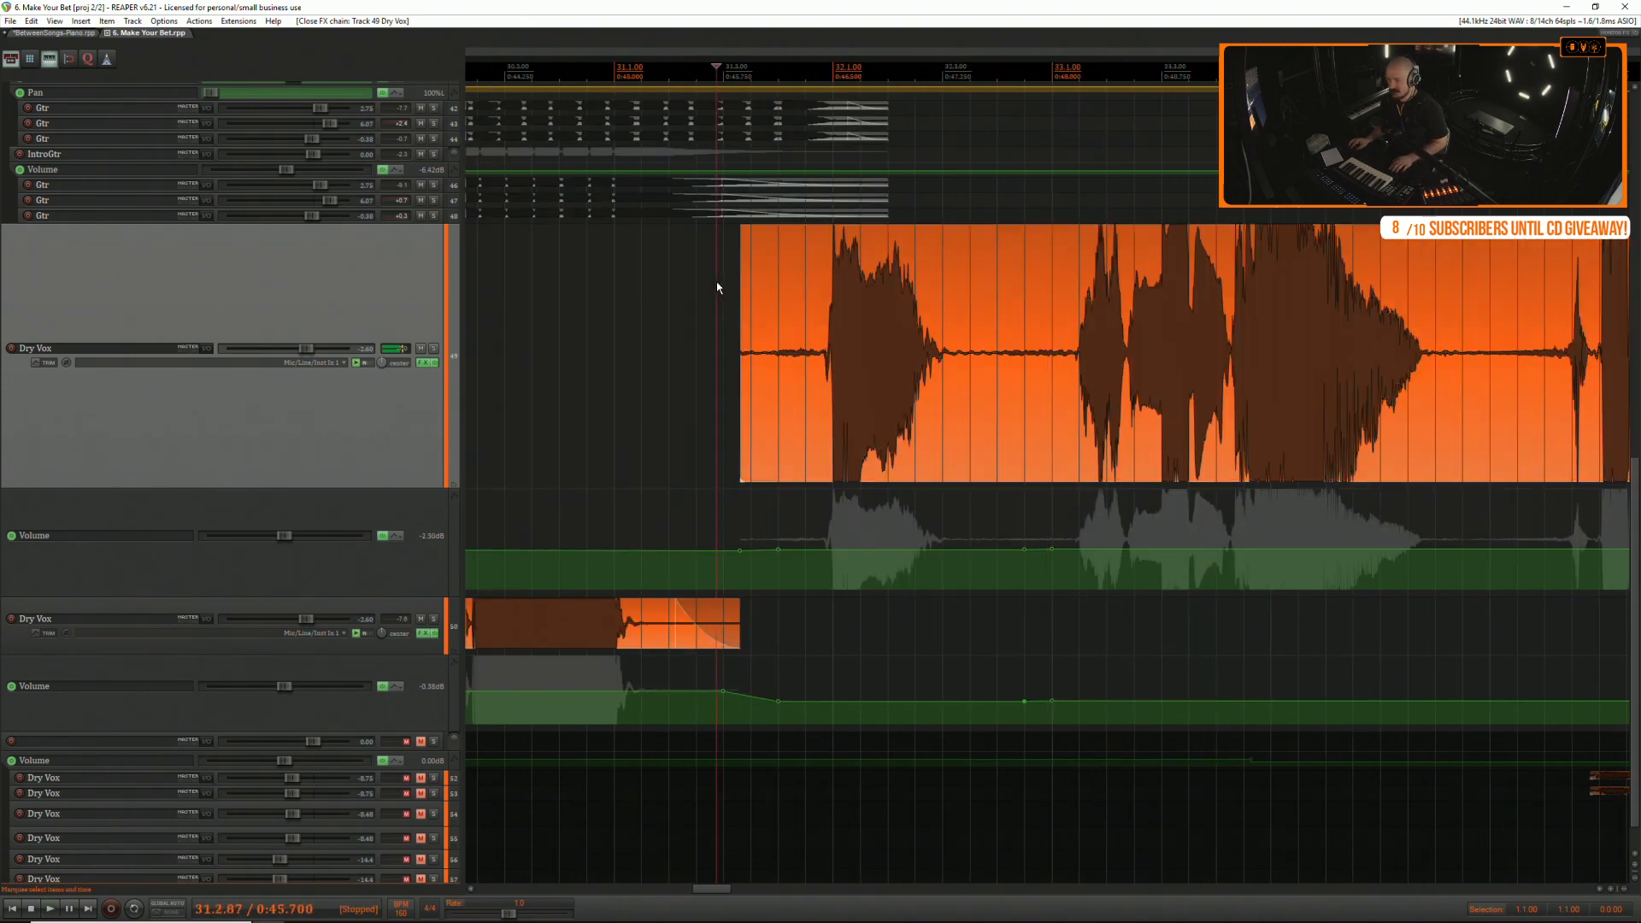
{"action": "key", "text": "space"}
{"action": "scroll", "coordinate": [794, 295], "scroll_direction": "down", "scroll_amount": 3}
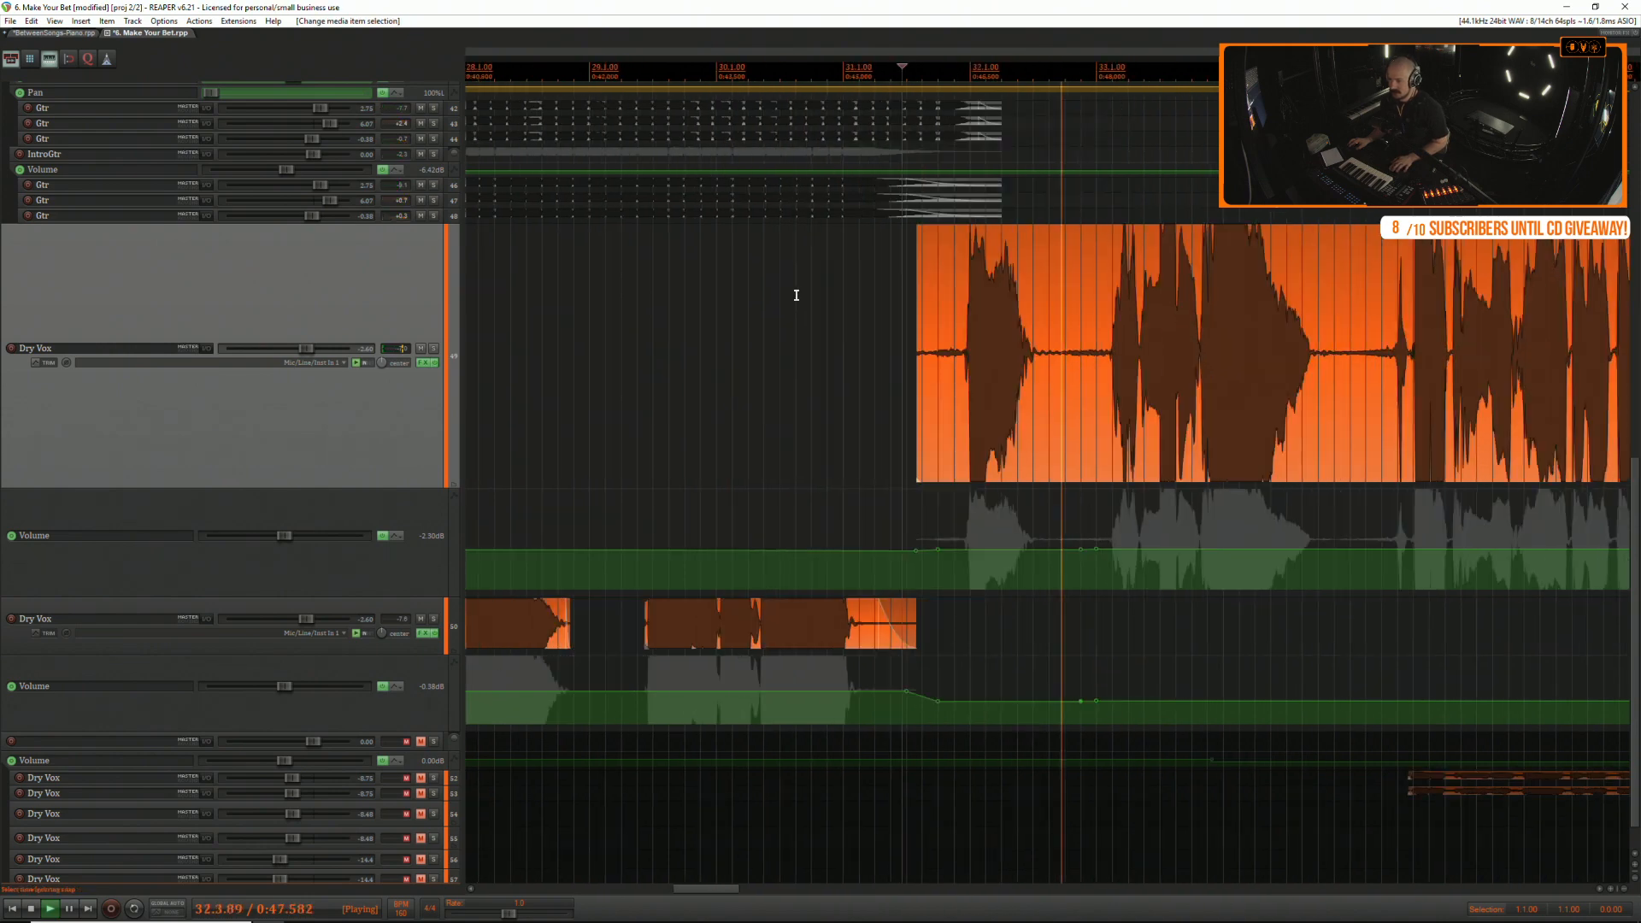
{"action": "scroll", "coordinate": [793, 298], "scroll_direction": "right", "scroll_amount": 2}
Delete the quiet stretch just after bar 35 between the two verse phrases on the main Dry Vox track.
{"action": "left_click", "coordinate": [1166, 279]}
{"action": "scroll", "coordinate": [1116, 275], "scroll_direction": "up", "scroll_amount": 3}
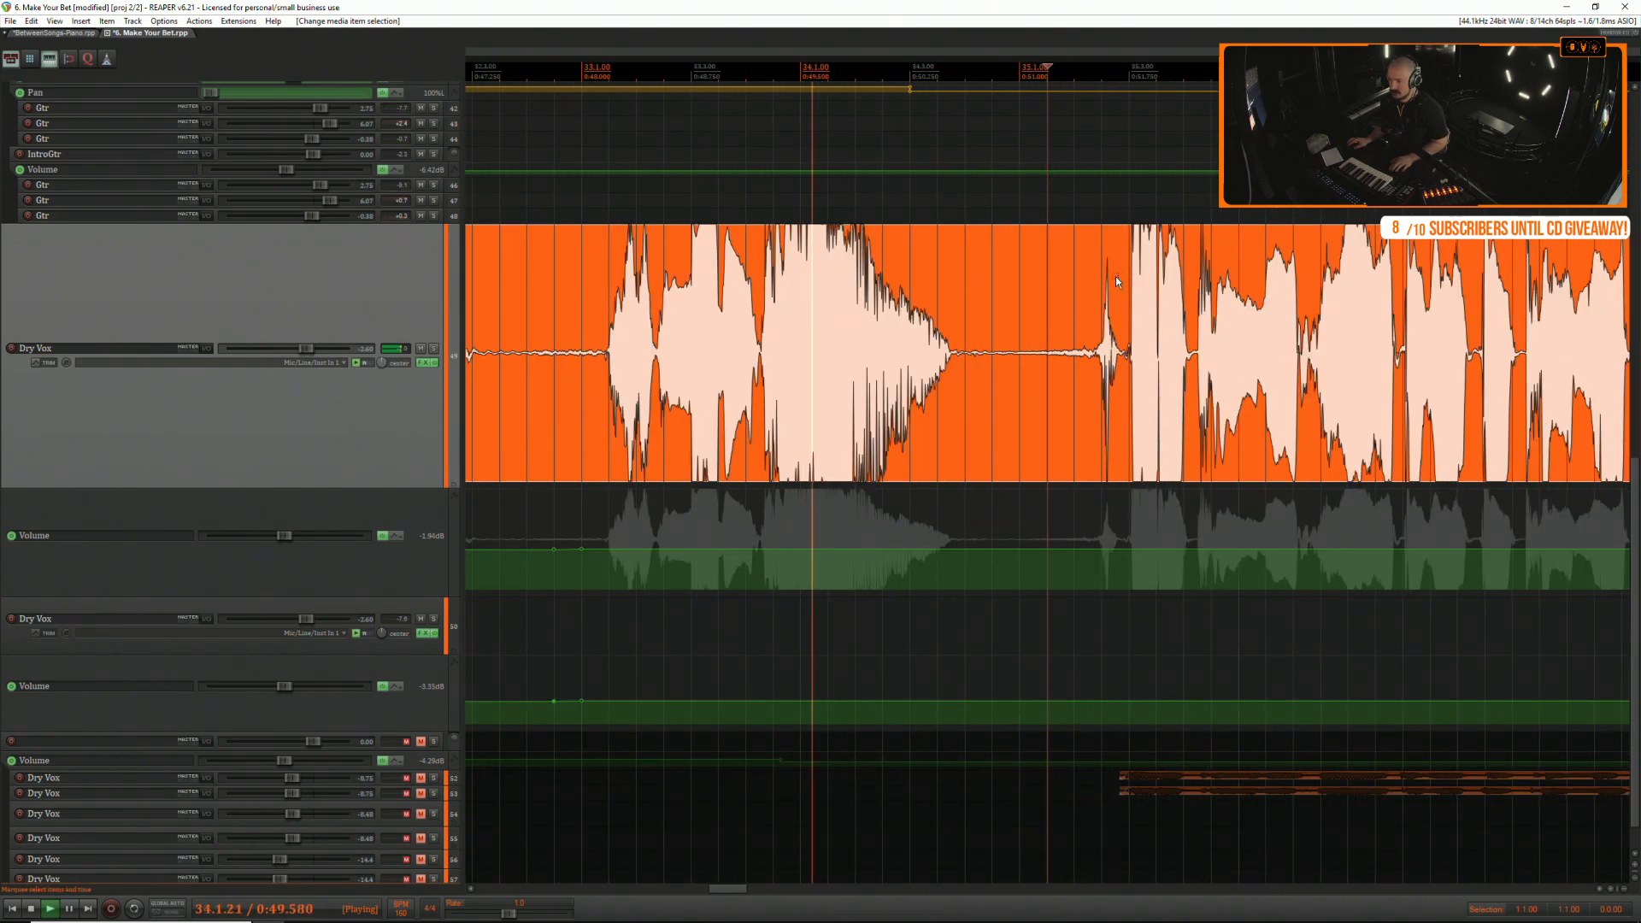
{"action": "scroll", "coordinate": [1115, 275], "scroll_direction": "up", "scroll_amount": 2}
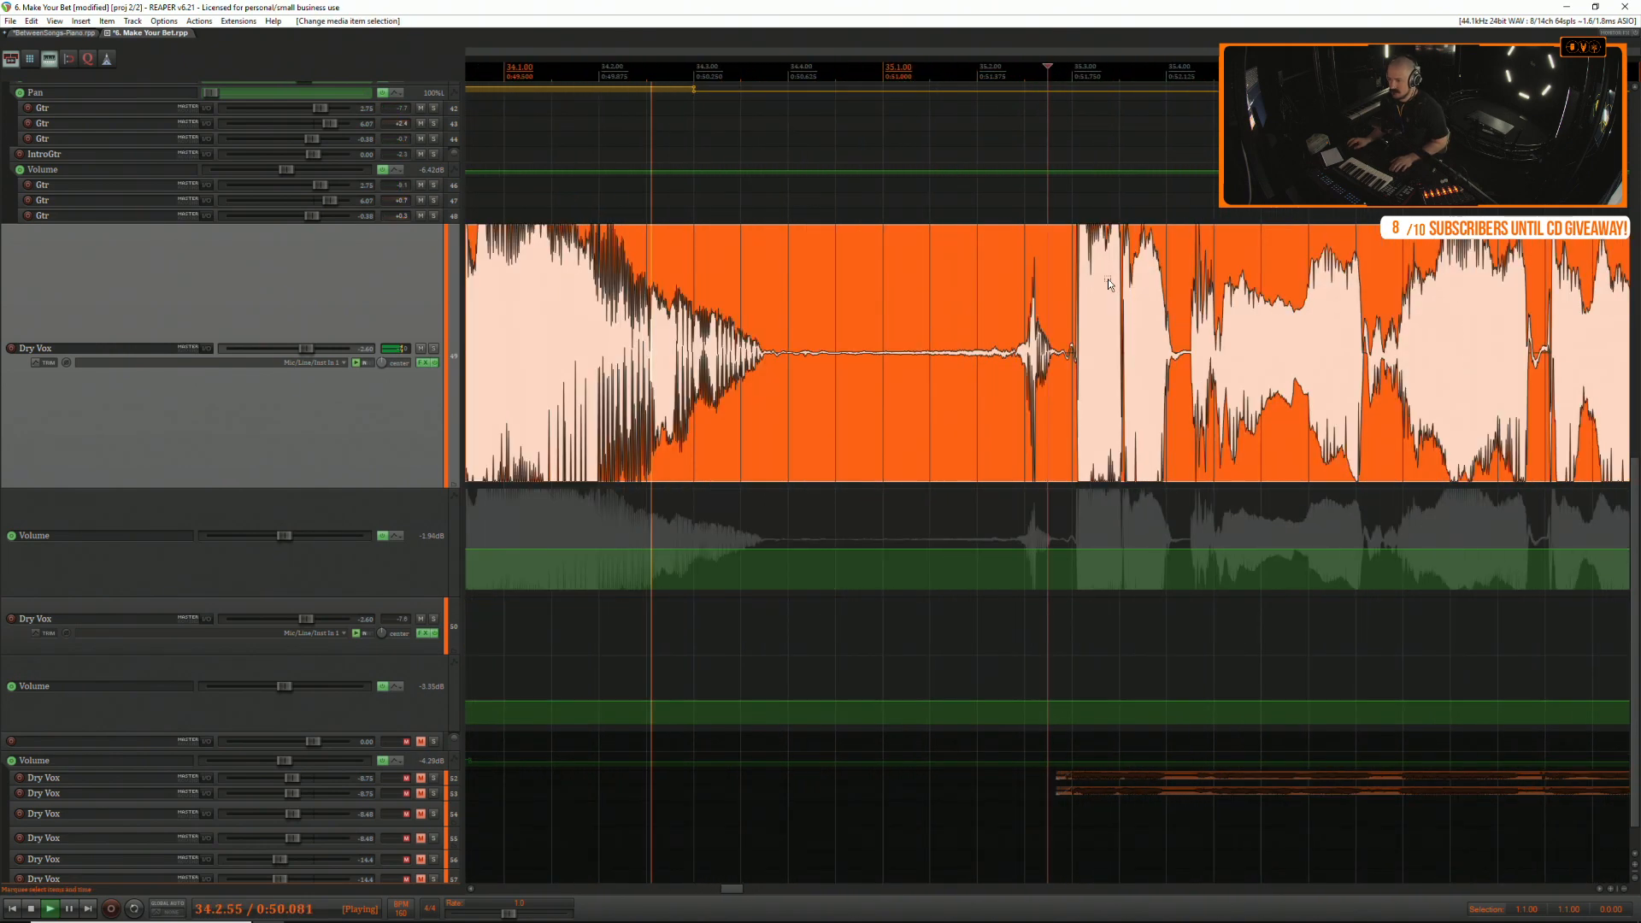
{"action": "left_click", "coordinate": [900, 309]}
{"action": "key", "text": "space"}
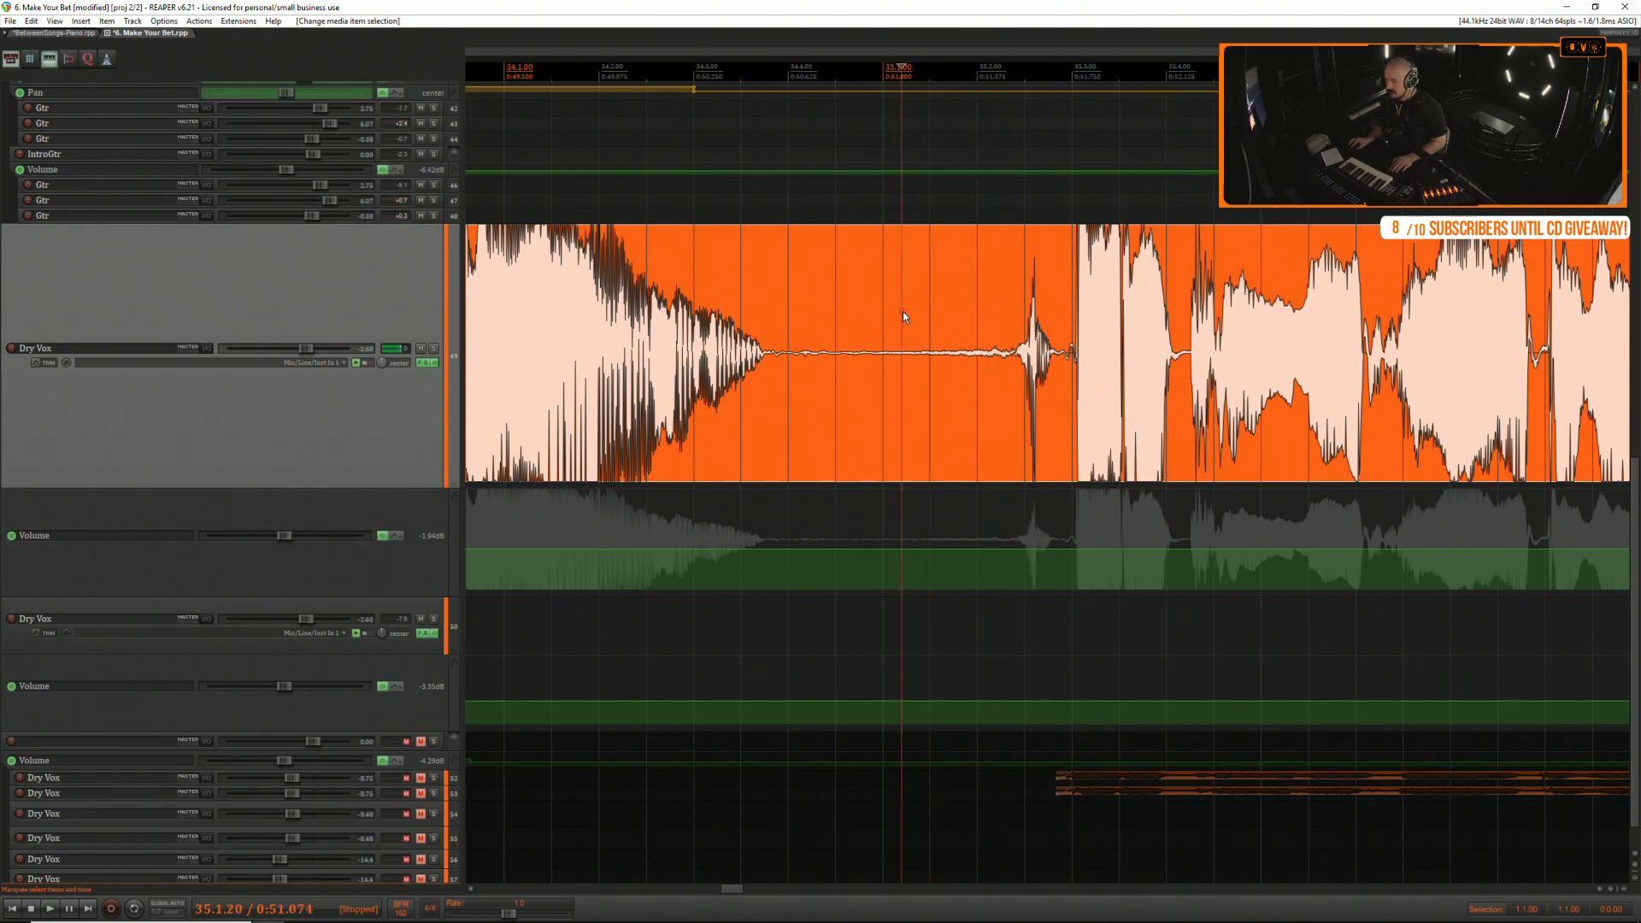
{"action": "left_click_drag", "start_coordinate": [902, 311], "coordinate": [1015, 311]}
{"action": "key", "text": "Delete"}
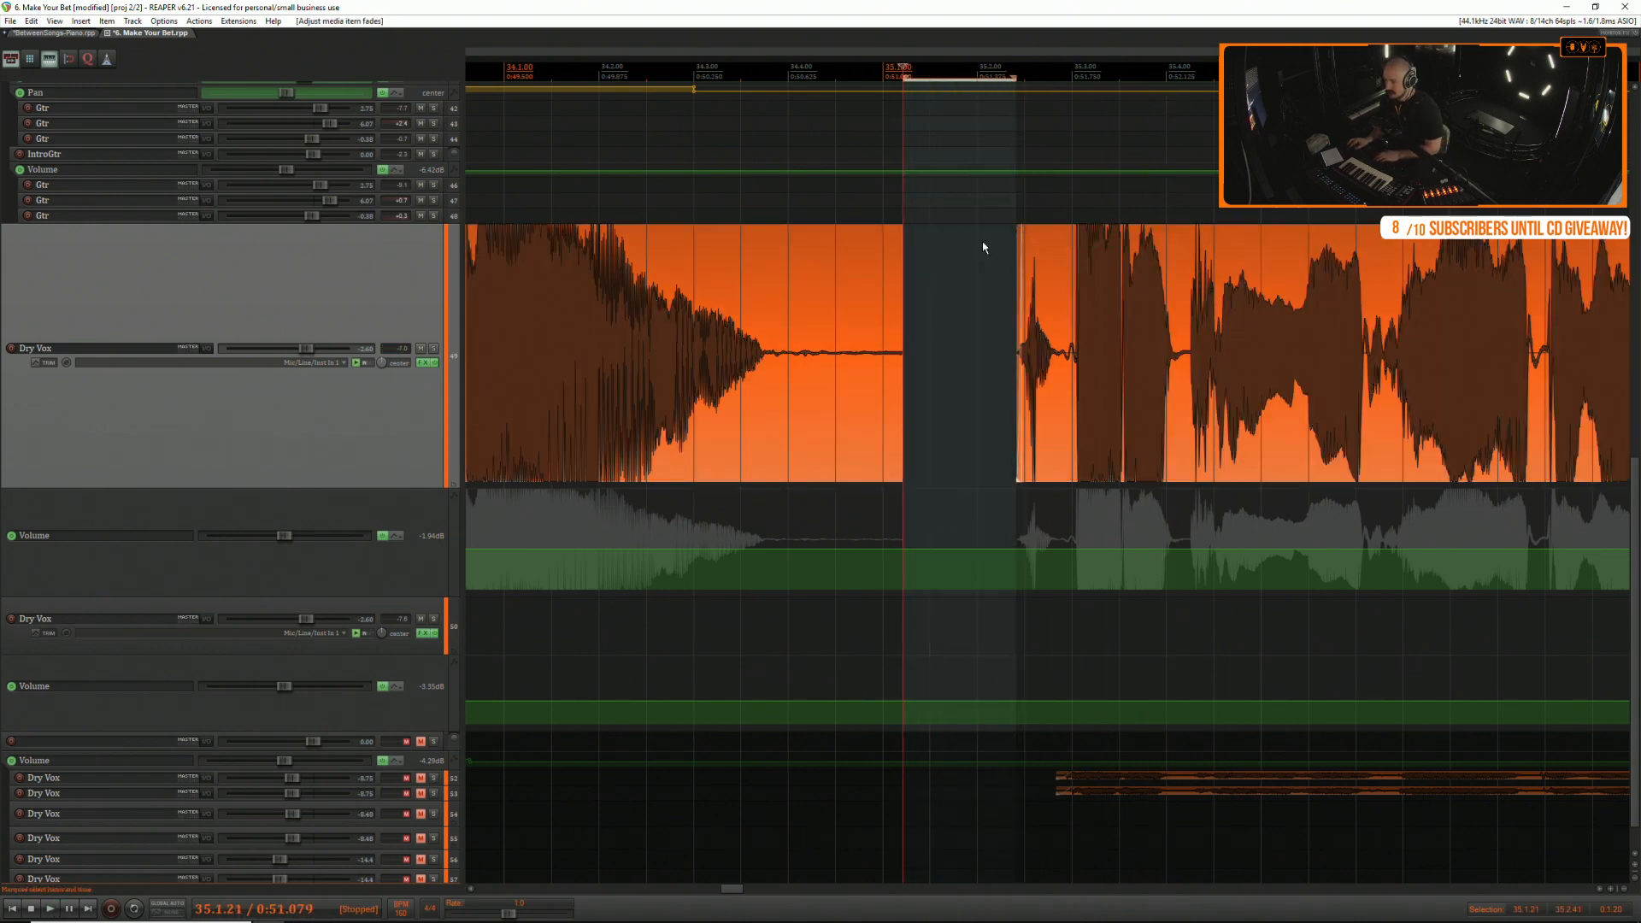
Add a short fade-out to the end of the verse's first phrase at bar 35 and replay its tail.
{"action": "left_click_drag", "start_coordinate": [906, 244], "coordinate": [836, 246]}
{"action": "left_click", "coordinate": [729, 265]}
{"action": "key", "text": "space"}
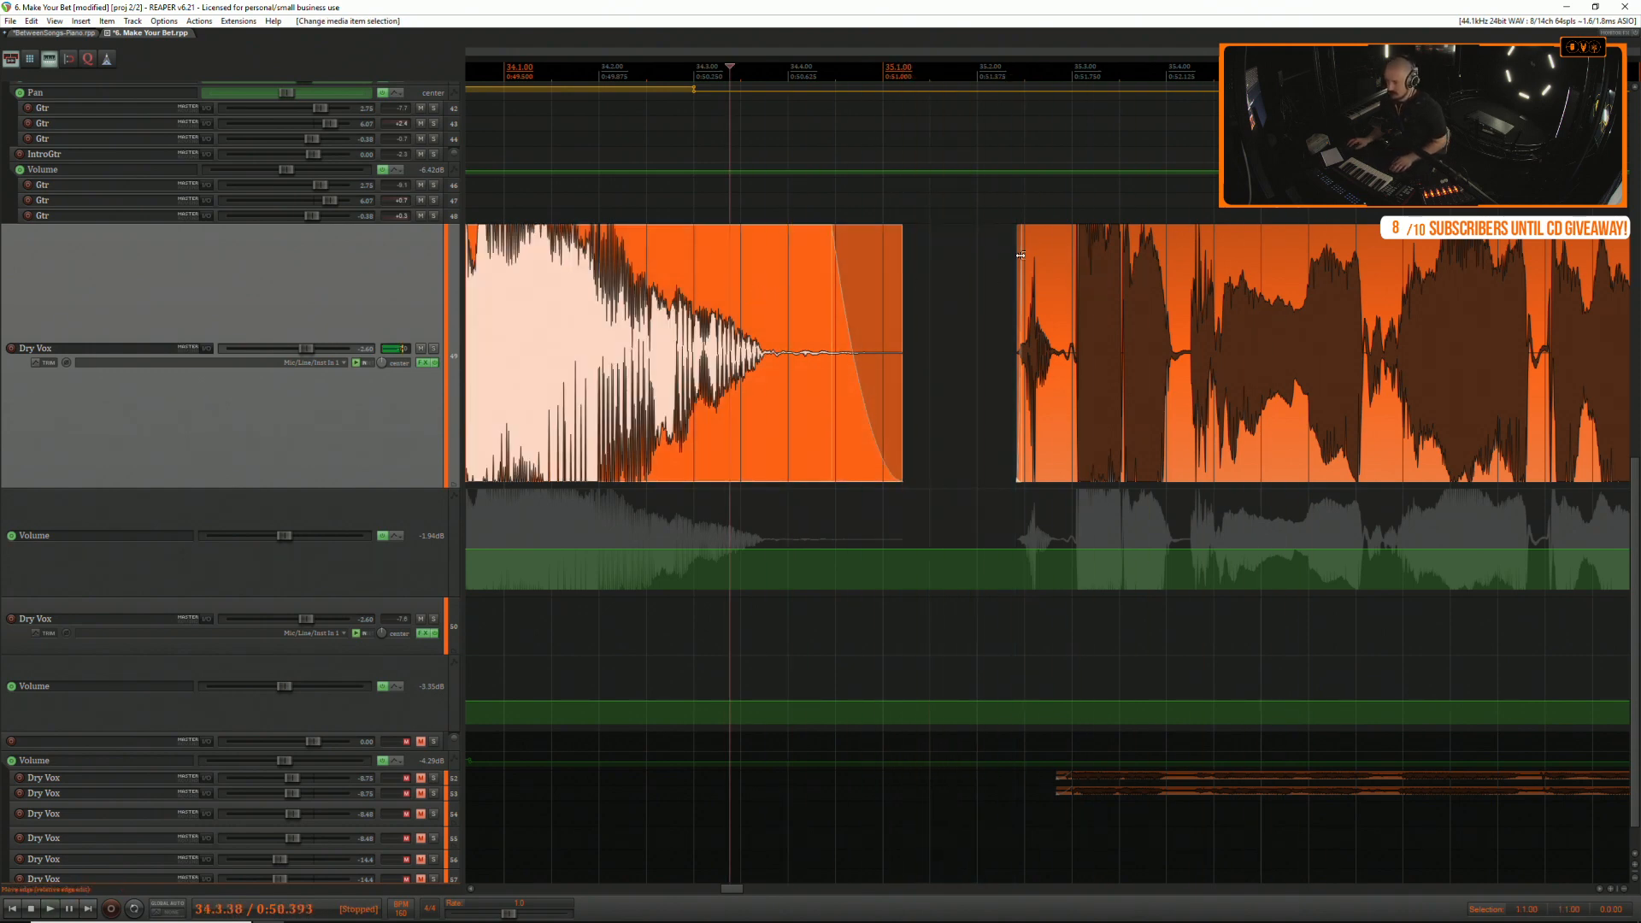
Try to cut away the short transient before the phrase following bar 35, and replay the transition.
{"action": "left_click_drag", "start_coordinate": [1005, 255], "coordinate": [1061, 254]}
{"action": "left_click", "coordinate": [962, 250]}
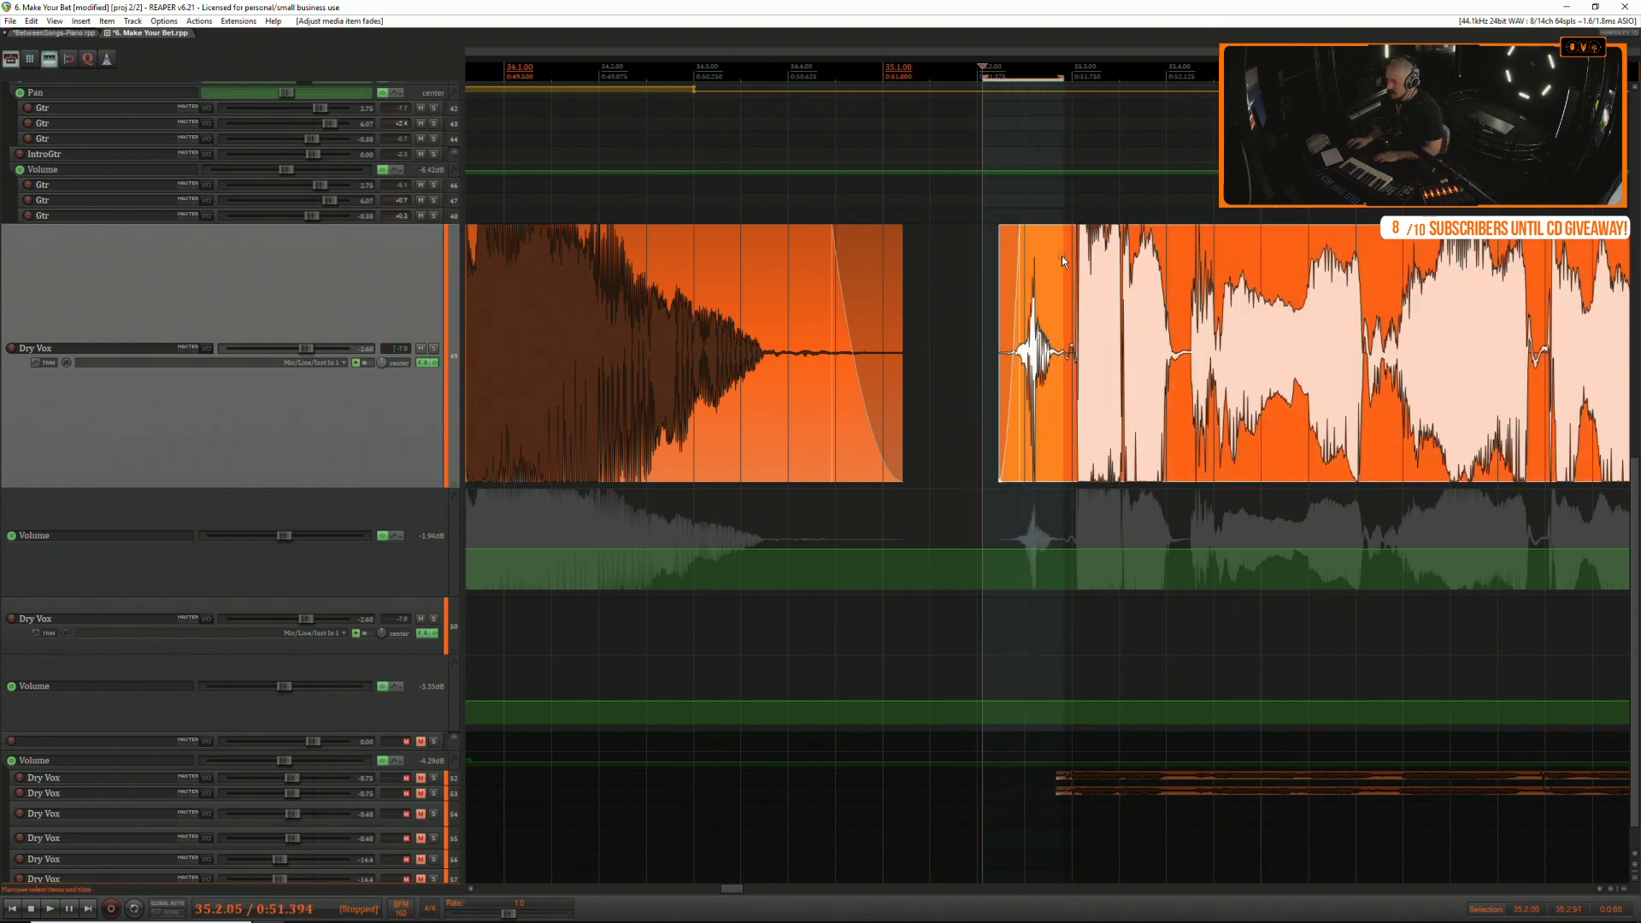
{"action": "key", "text": "Delete"}
{"action": "left_click", "coordinate": [834, 282]}
{"action": "key", "text": "space"}
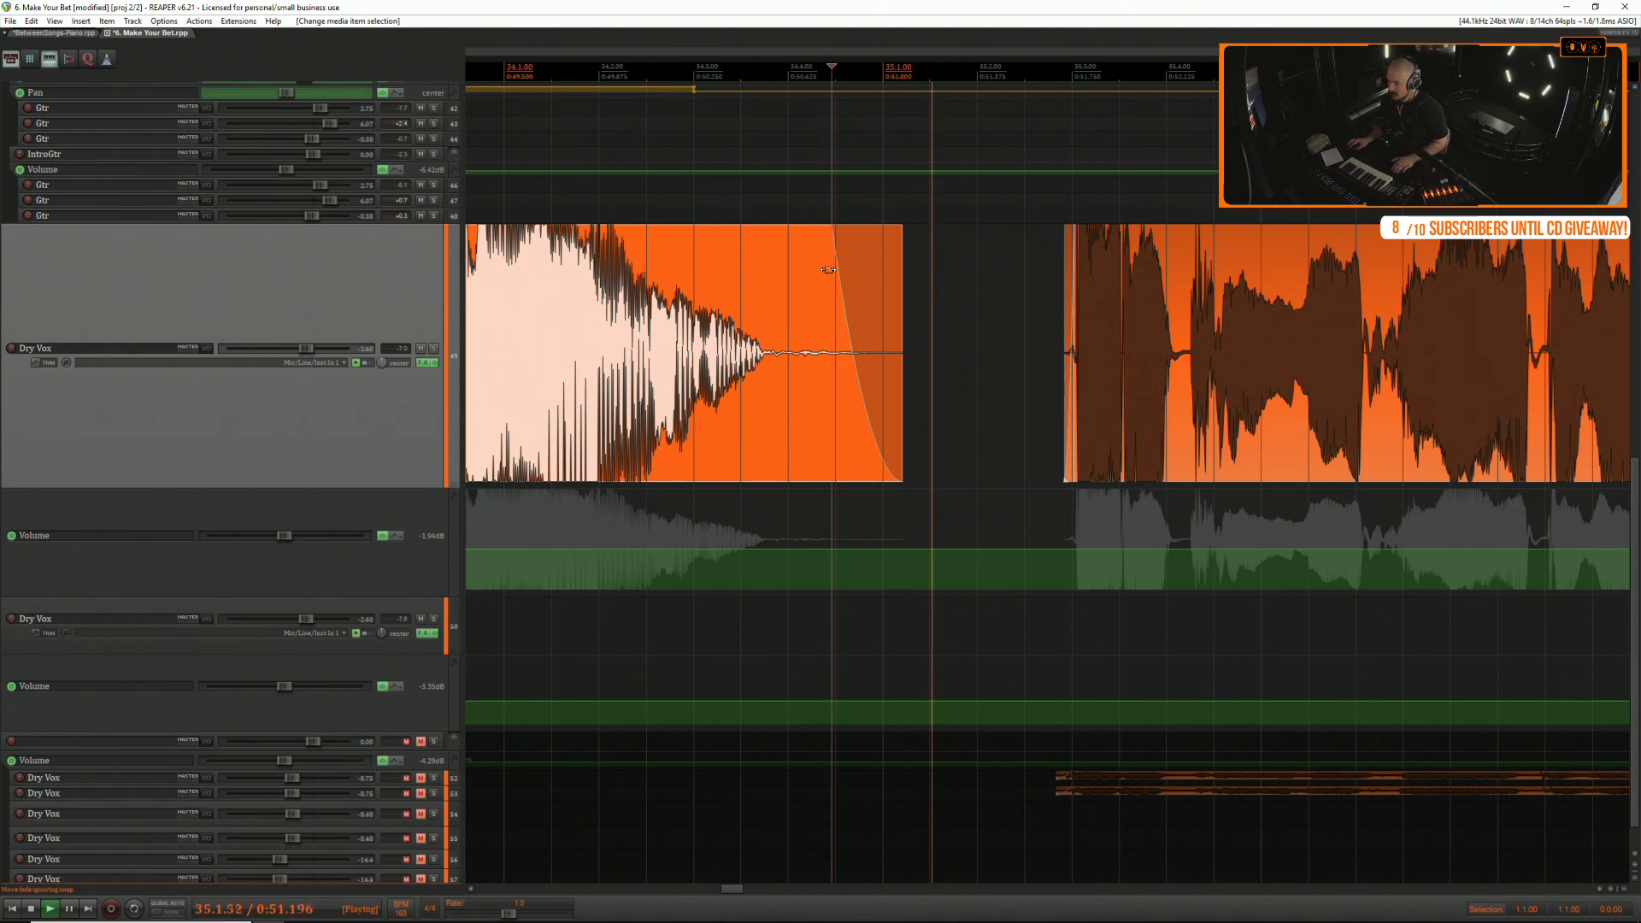
{"action": "scroll", "coordinate": [769, 282], "scroll_direction": "down", "scroll_amount": 3}
{"action": "left_click", "coordinate": [667, 282]}
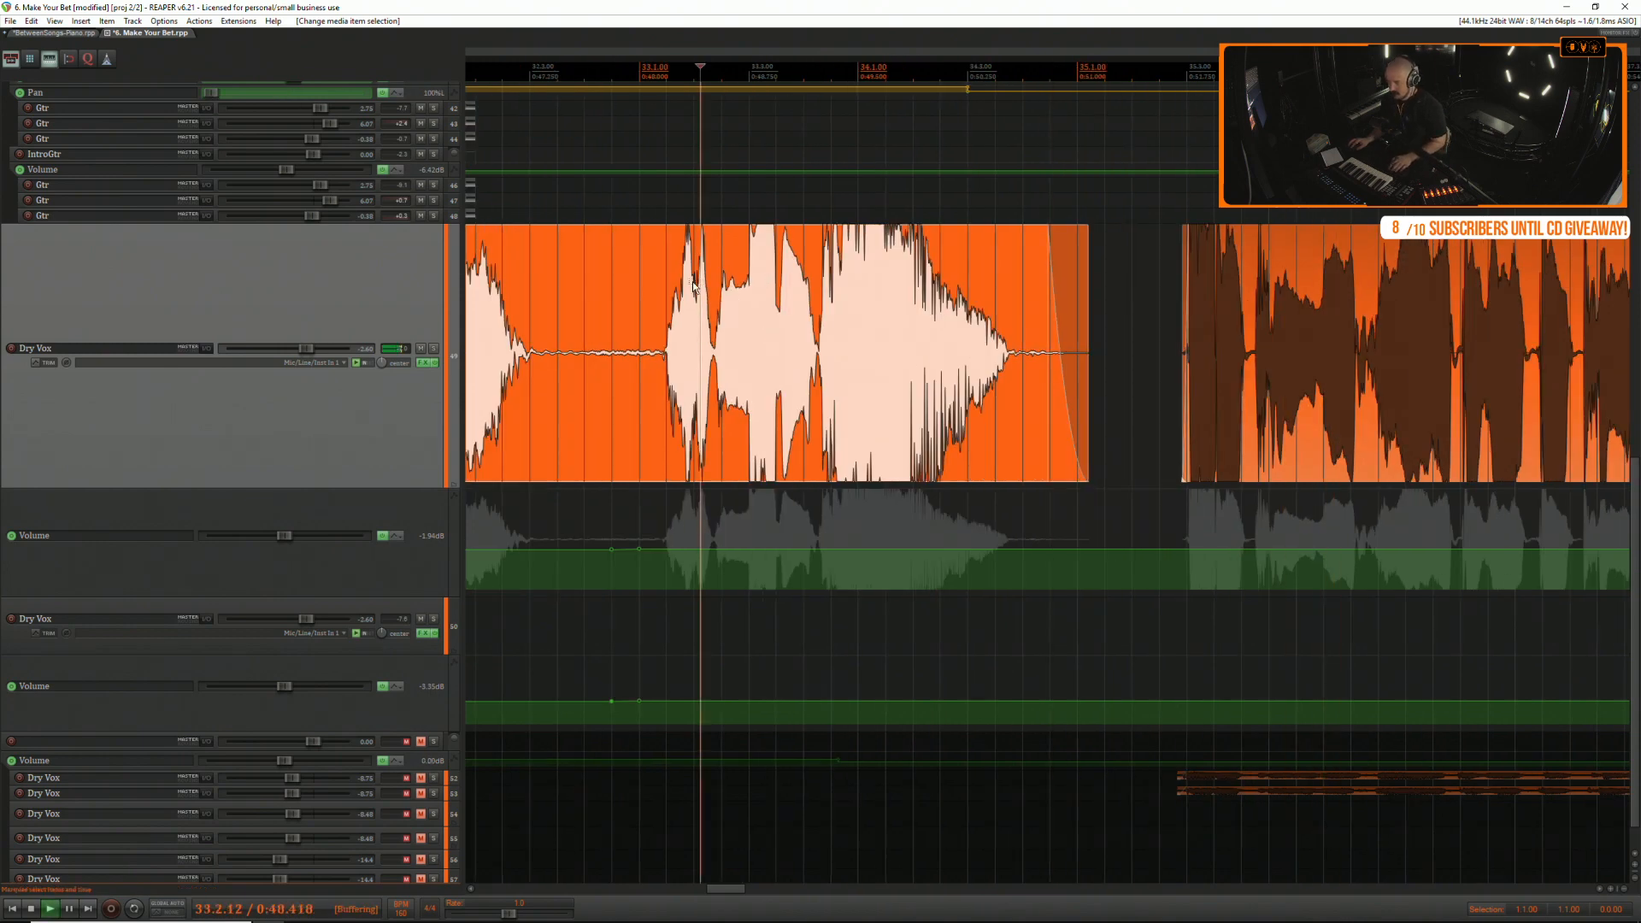
Extend the start of the phrase after bar 35 back to include its leading transient, and shape a short fade-in there while replaying it.
{"action": "left_click", "coordinate": [1175, 256]}
{"action": "scroll", "coordinate": [1126, 265], "scroll_direction": "up", "scroll_amount": 5}
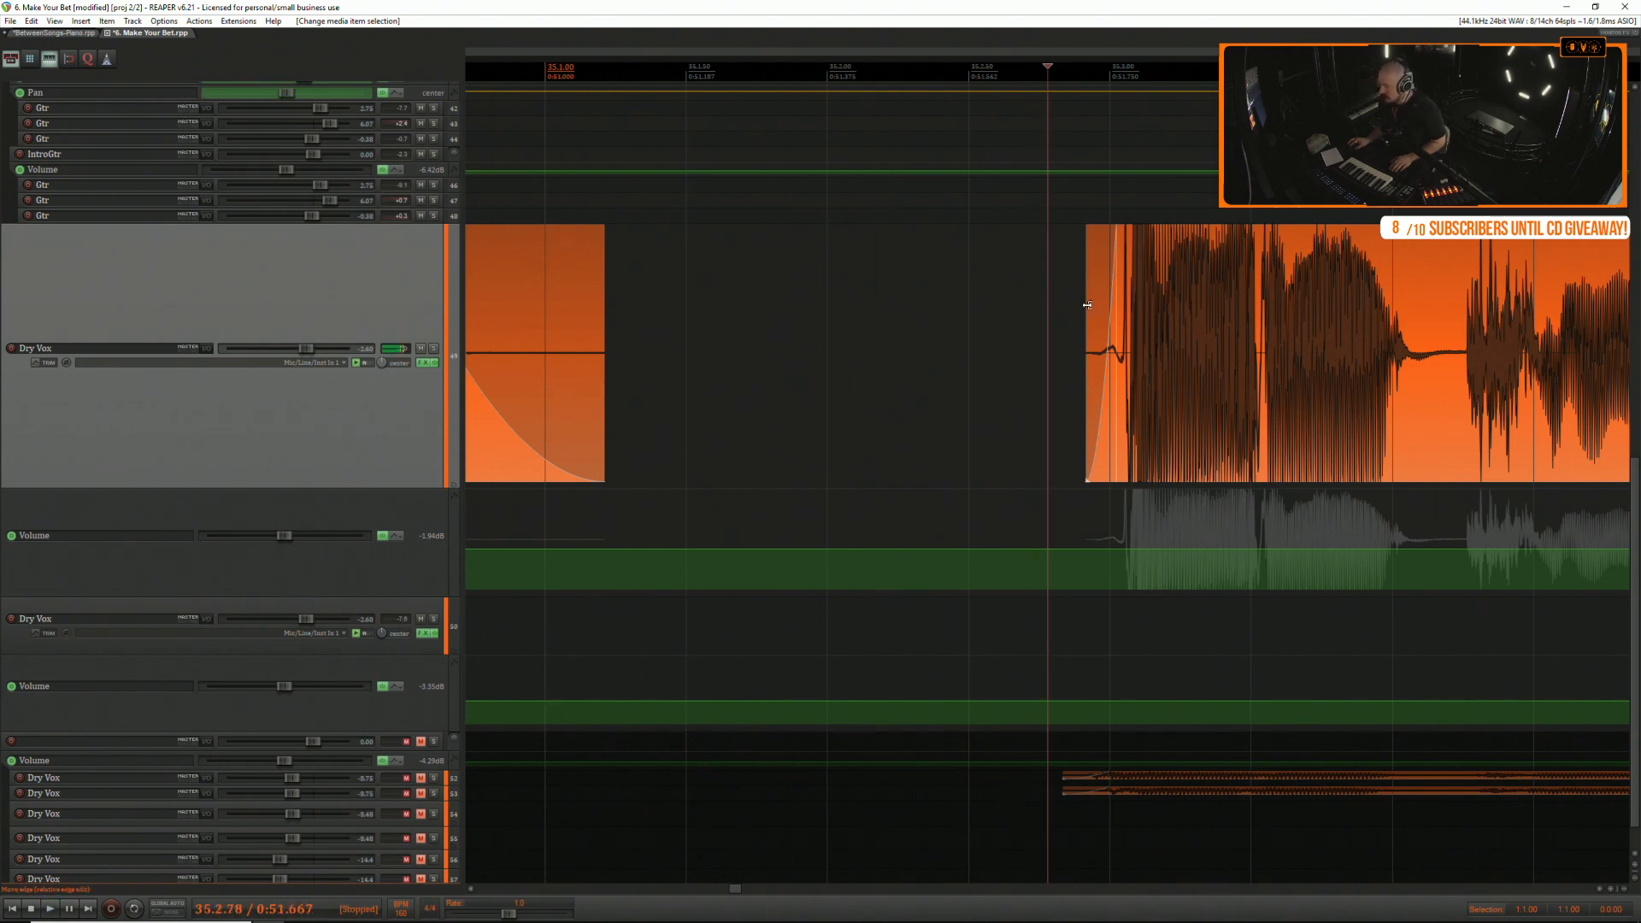
{"action": "left_click_drag", "start_coordinate": [1087, 304], "coordinate": [699, 312]}
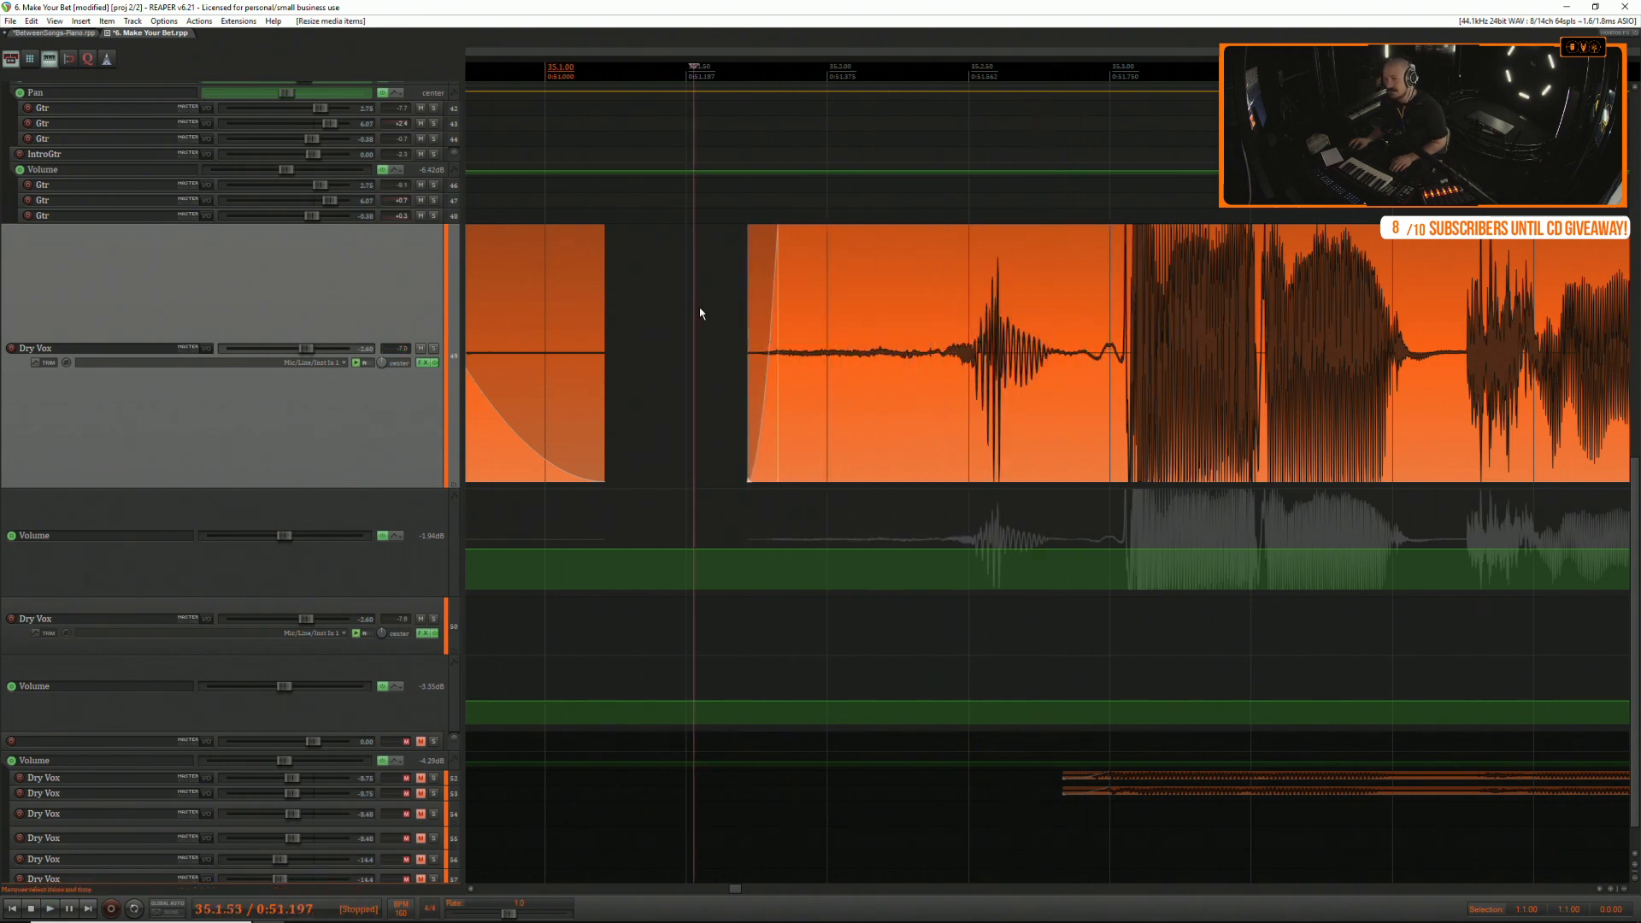
{"action": "key", "text": "space"}
{"action": "key", "text": "space"}
{"action": "left_click_drag", "start_coordinate": [774, 286], "coordinate": [994, 234]}
{"action": "key", "text": "space"}
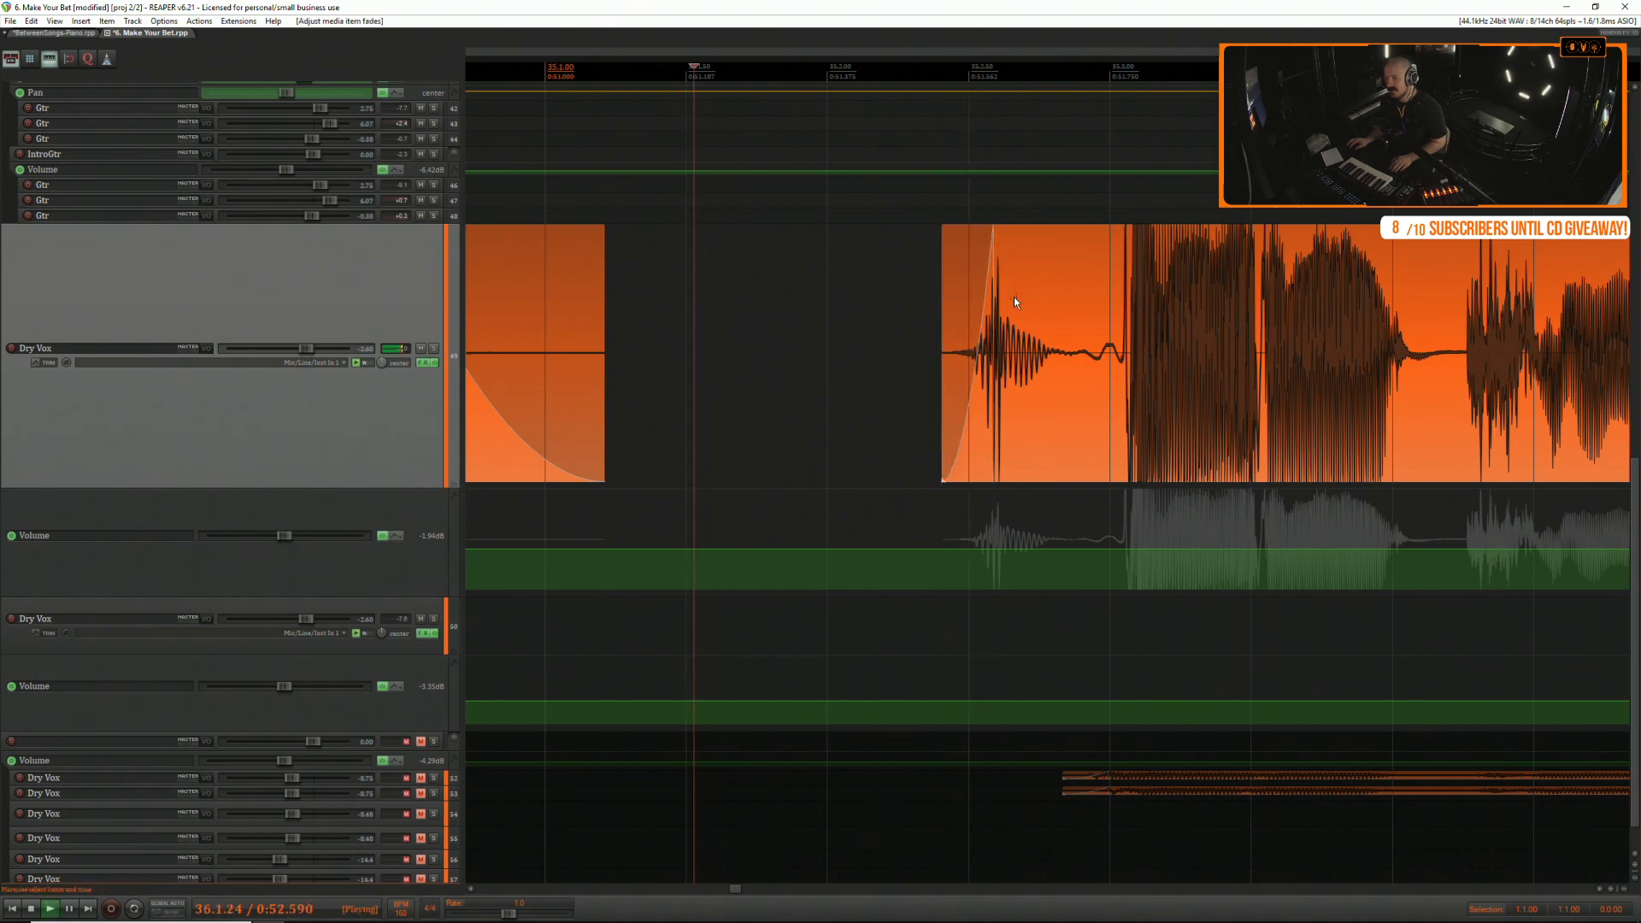
{"action": "key", "text": "space"}
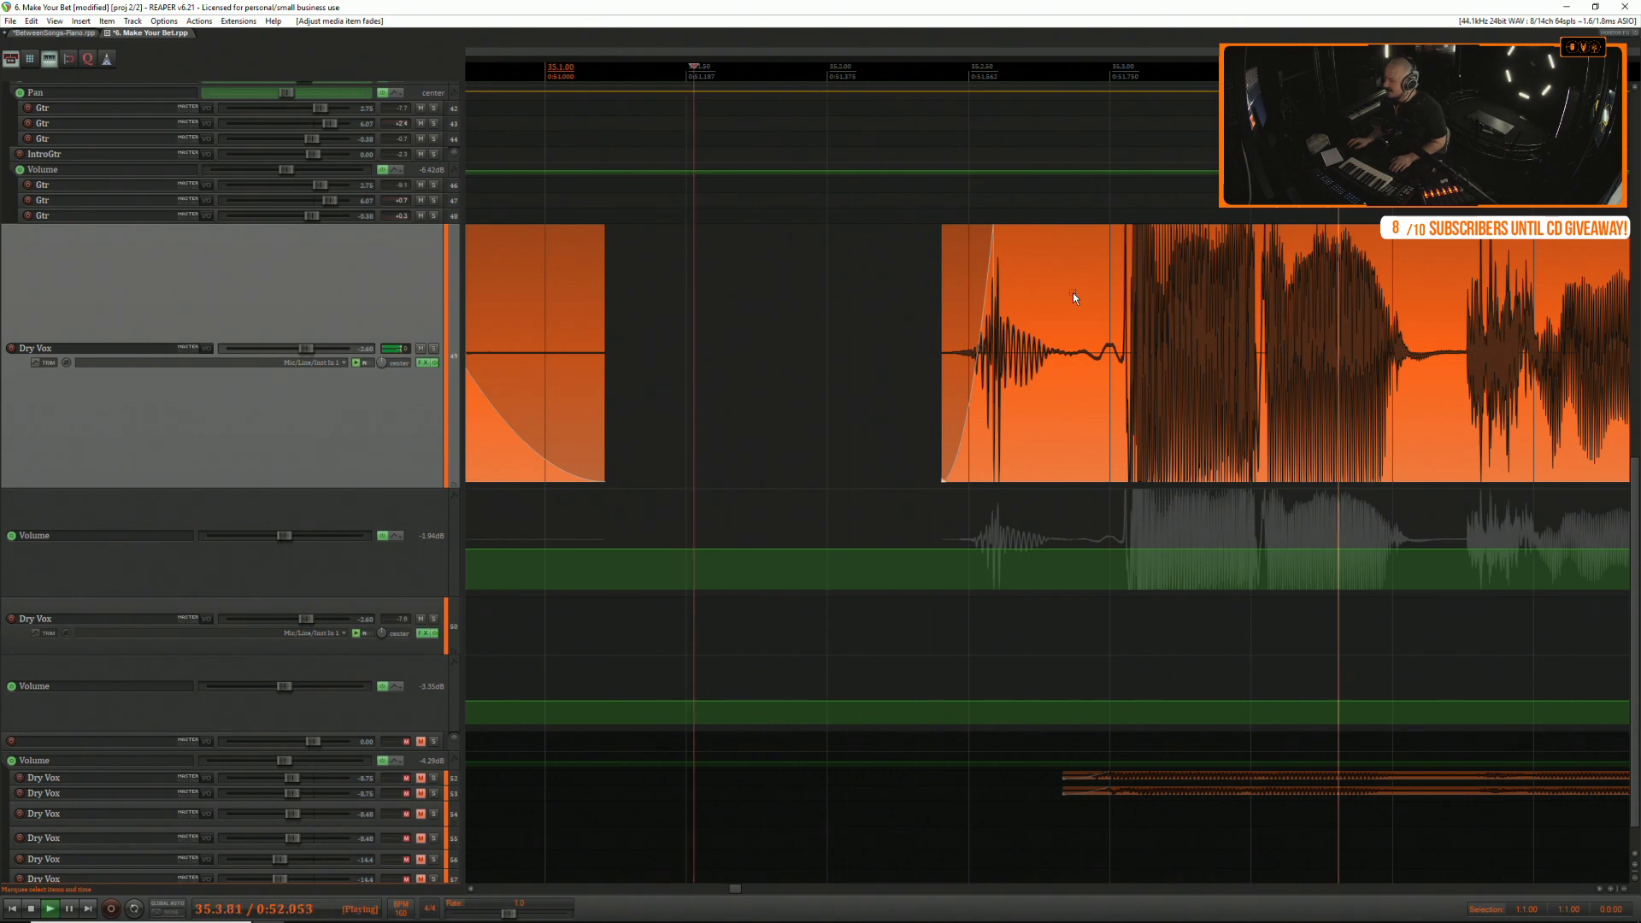
{"action": "key", "text": "space"}
{"action": "key", "text": "space"}
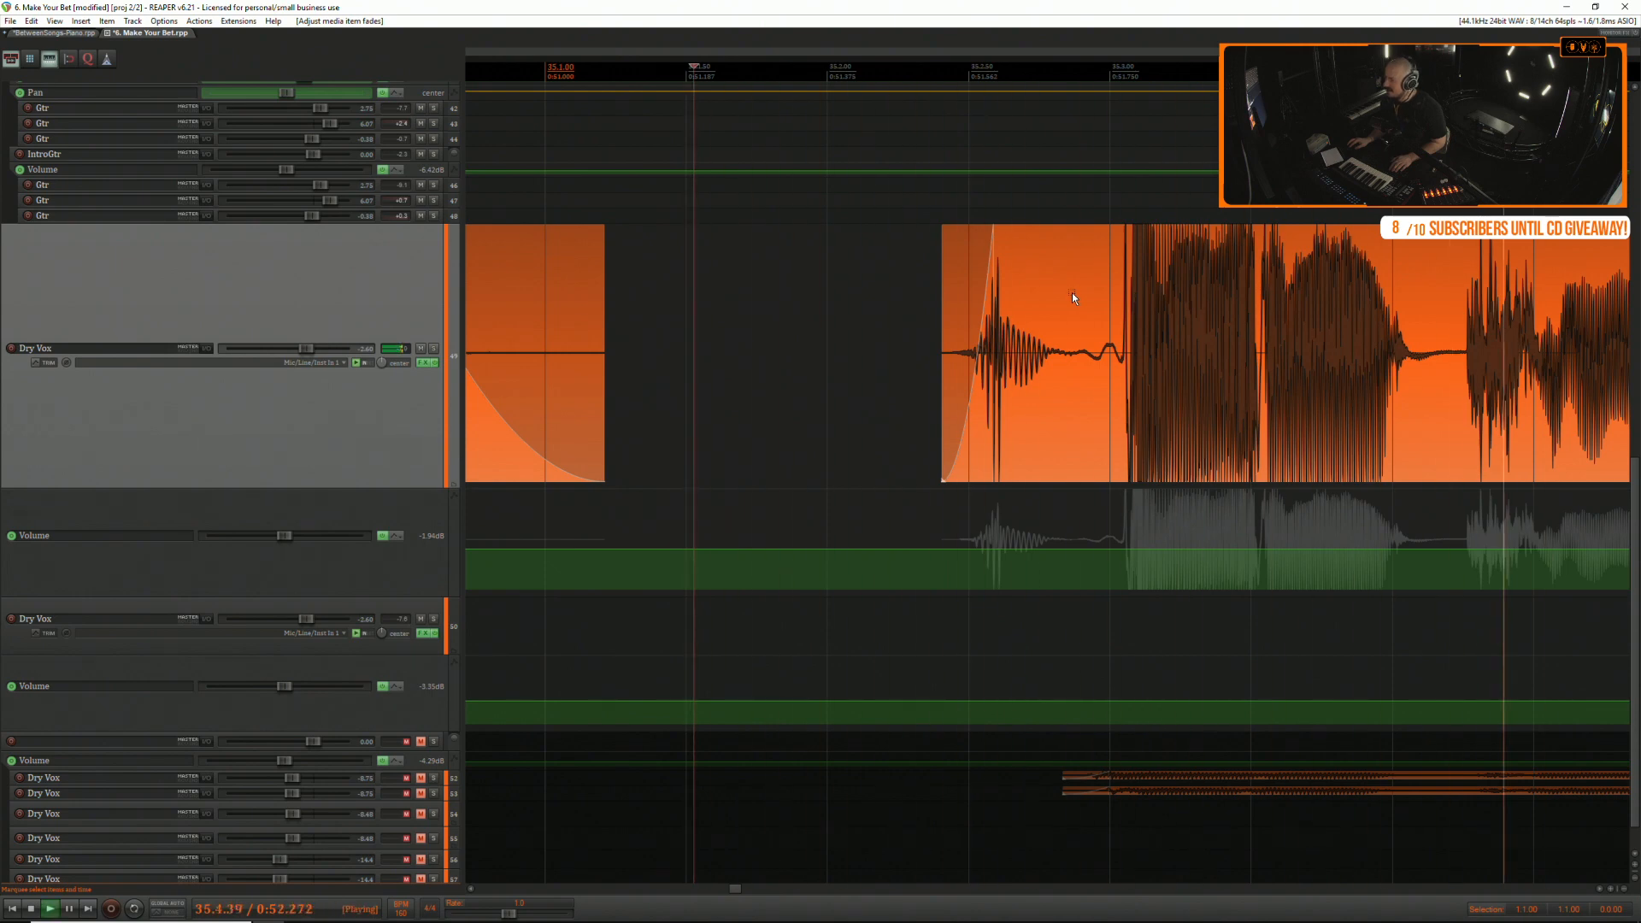
Replay the words leading into bar 36 on the main Dry Vox track.
{"action": "scroll", "coordinate": [1071, 293], "scroll_direction": "down", "scroll_amount": 8}
{"action": "left_click", "coordinate": [1126, 284]}
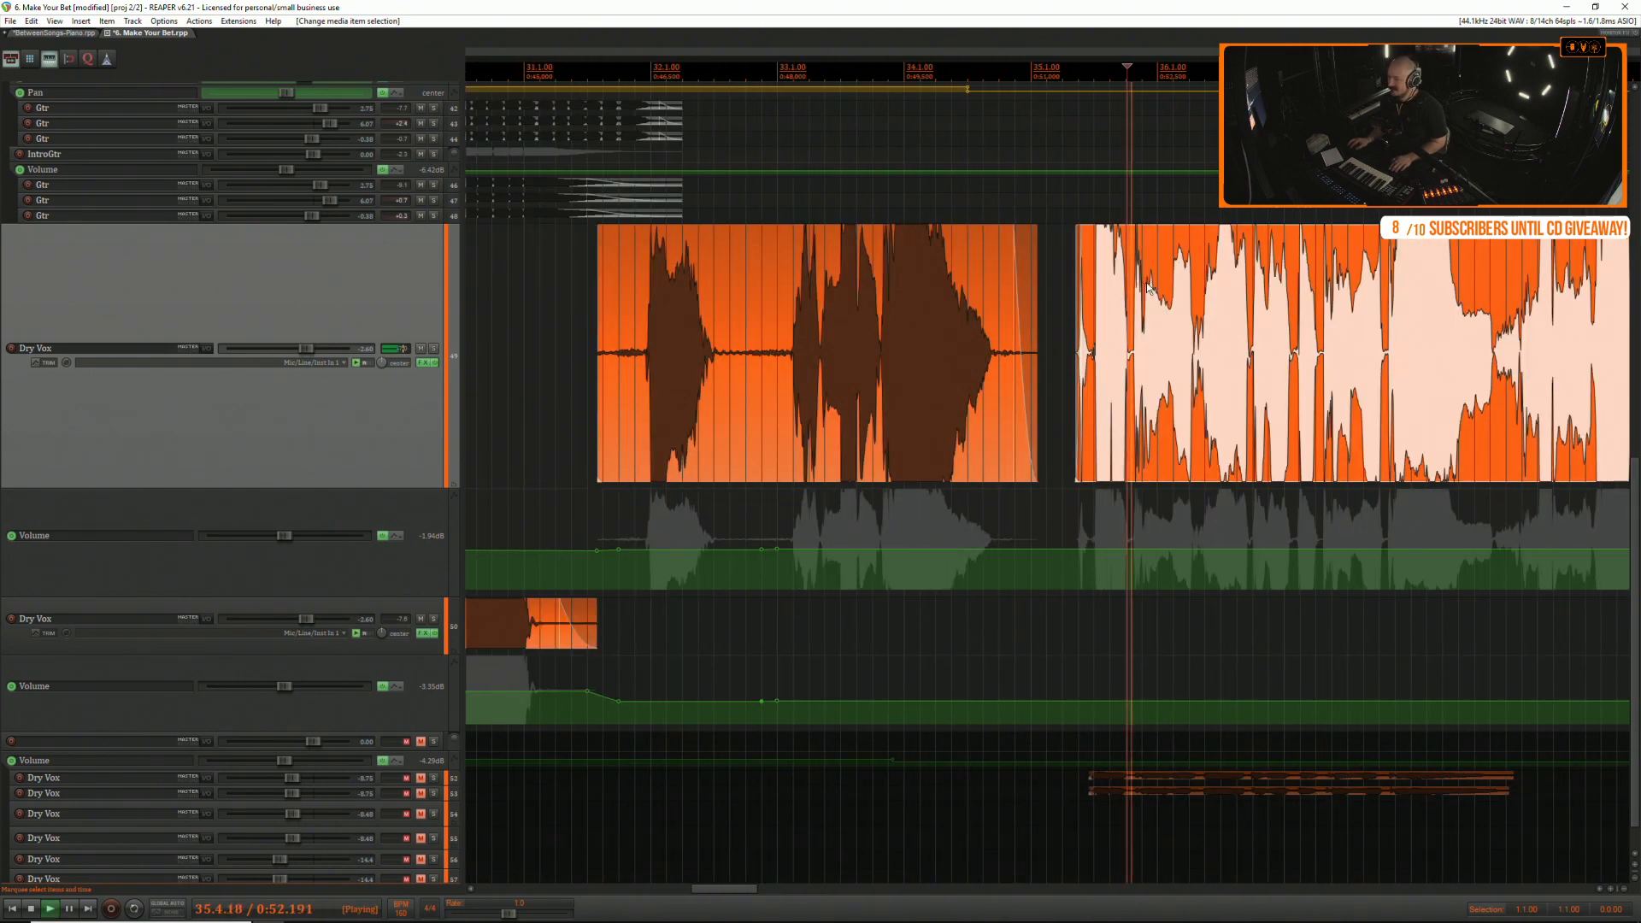
{"action": "scroll", "coordinate": [1007, 297], "scroll_direction": "up", "scroll_amount": 3}
{"action": "left_click", "coordinate": [939, 295]}
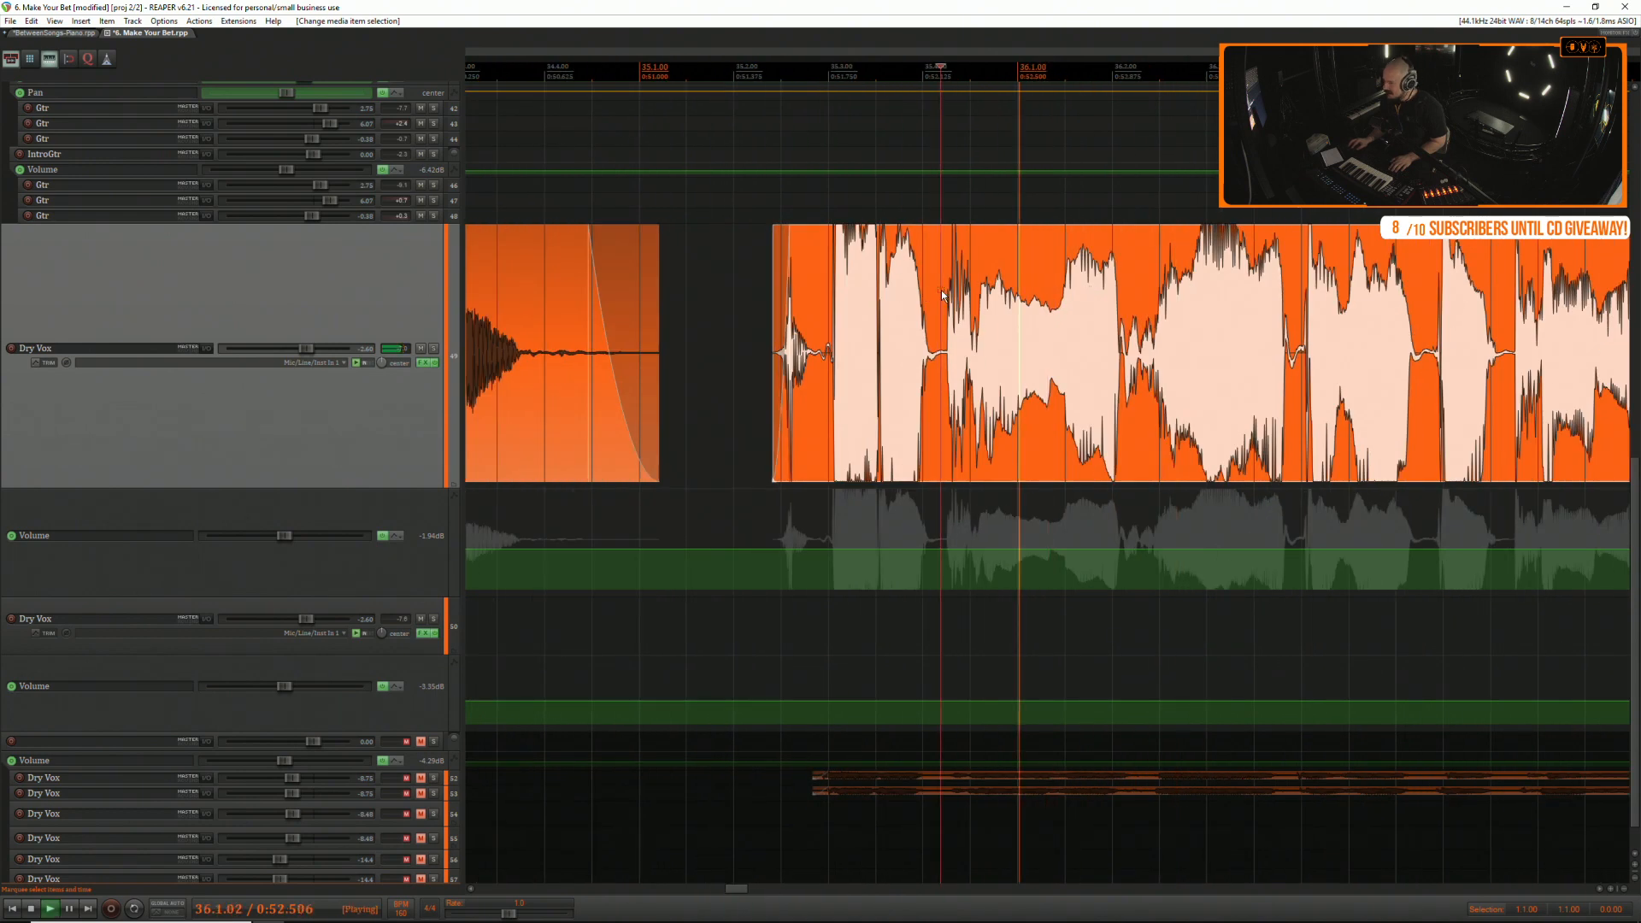
{"action": "left_click", "coordinate": [939, 295]}
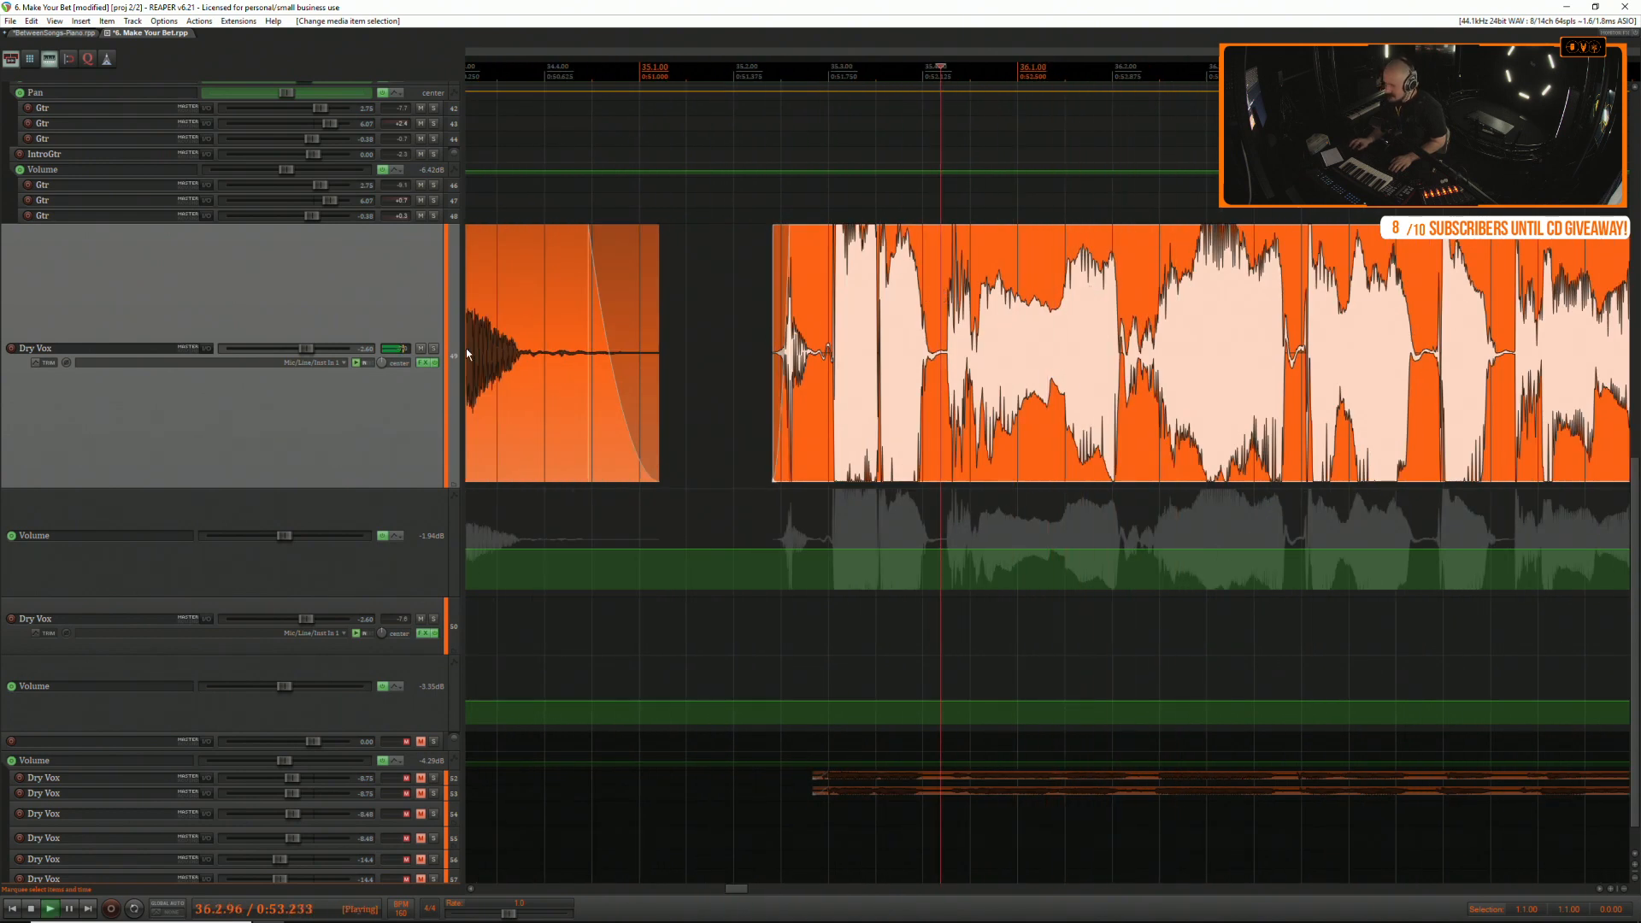
Lower the Melodyne note just after bar 36 on the main Dry Vox track to F#4 at -15 ct, auditioning several pitches.
{"action": "left_click", "coordinate": [423, 365]}
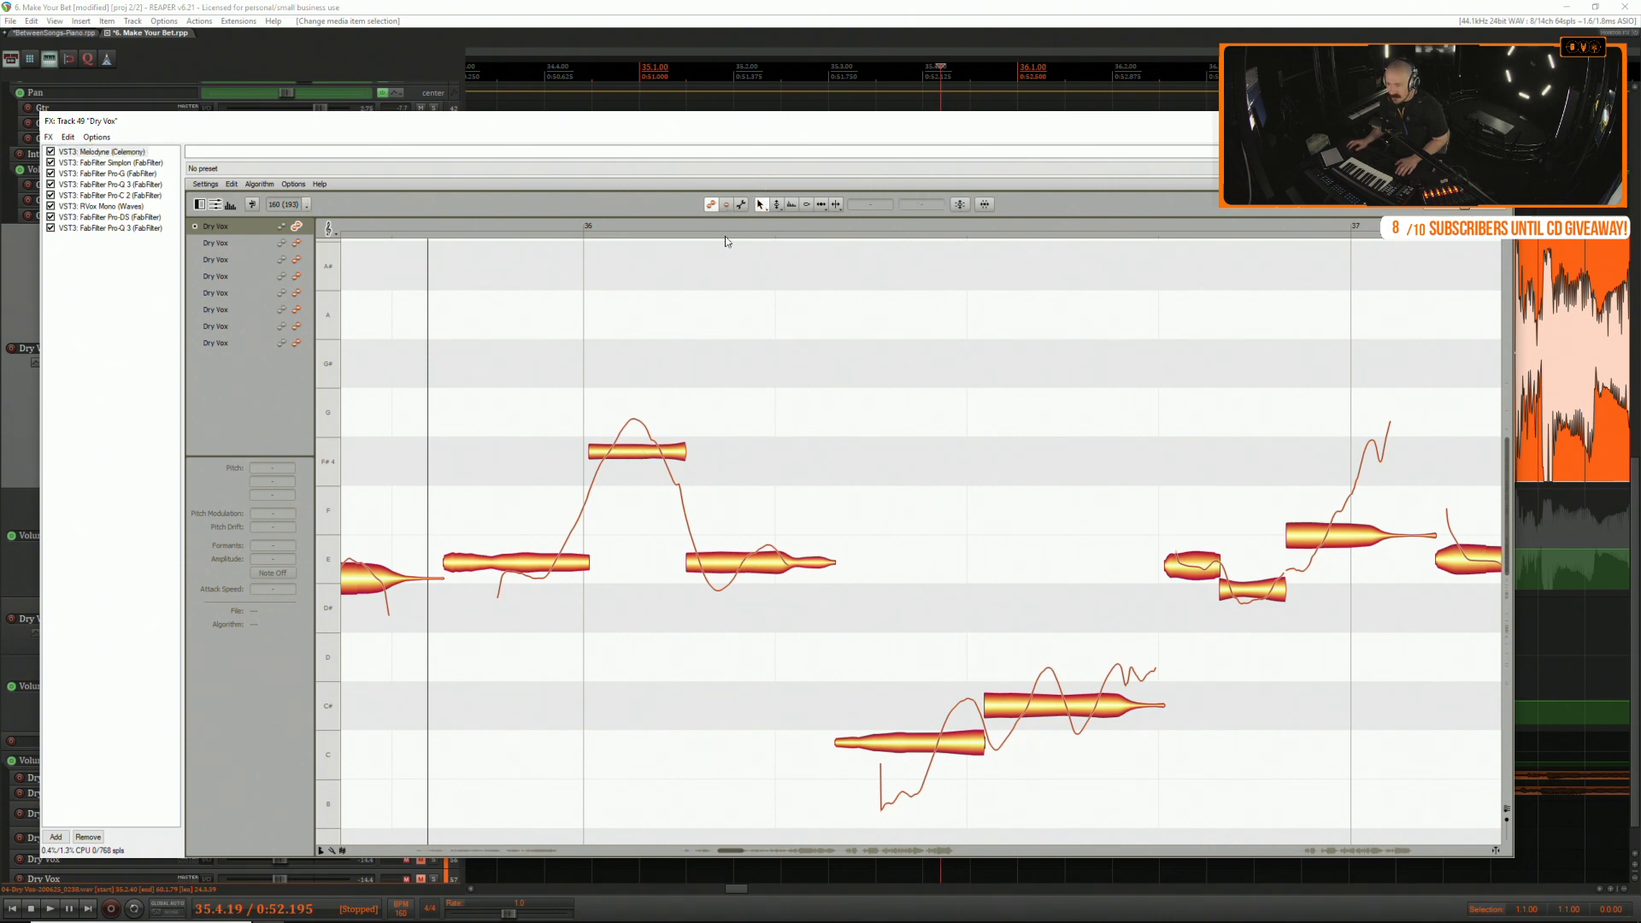
{"action": "left_click_drag", "start_coordinate": [636, 445], "coordinate": [640, 487]}
{"action": "key", "text": "space"}
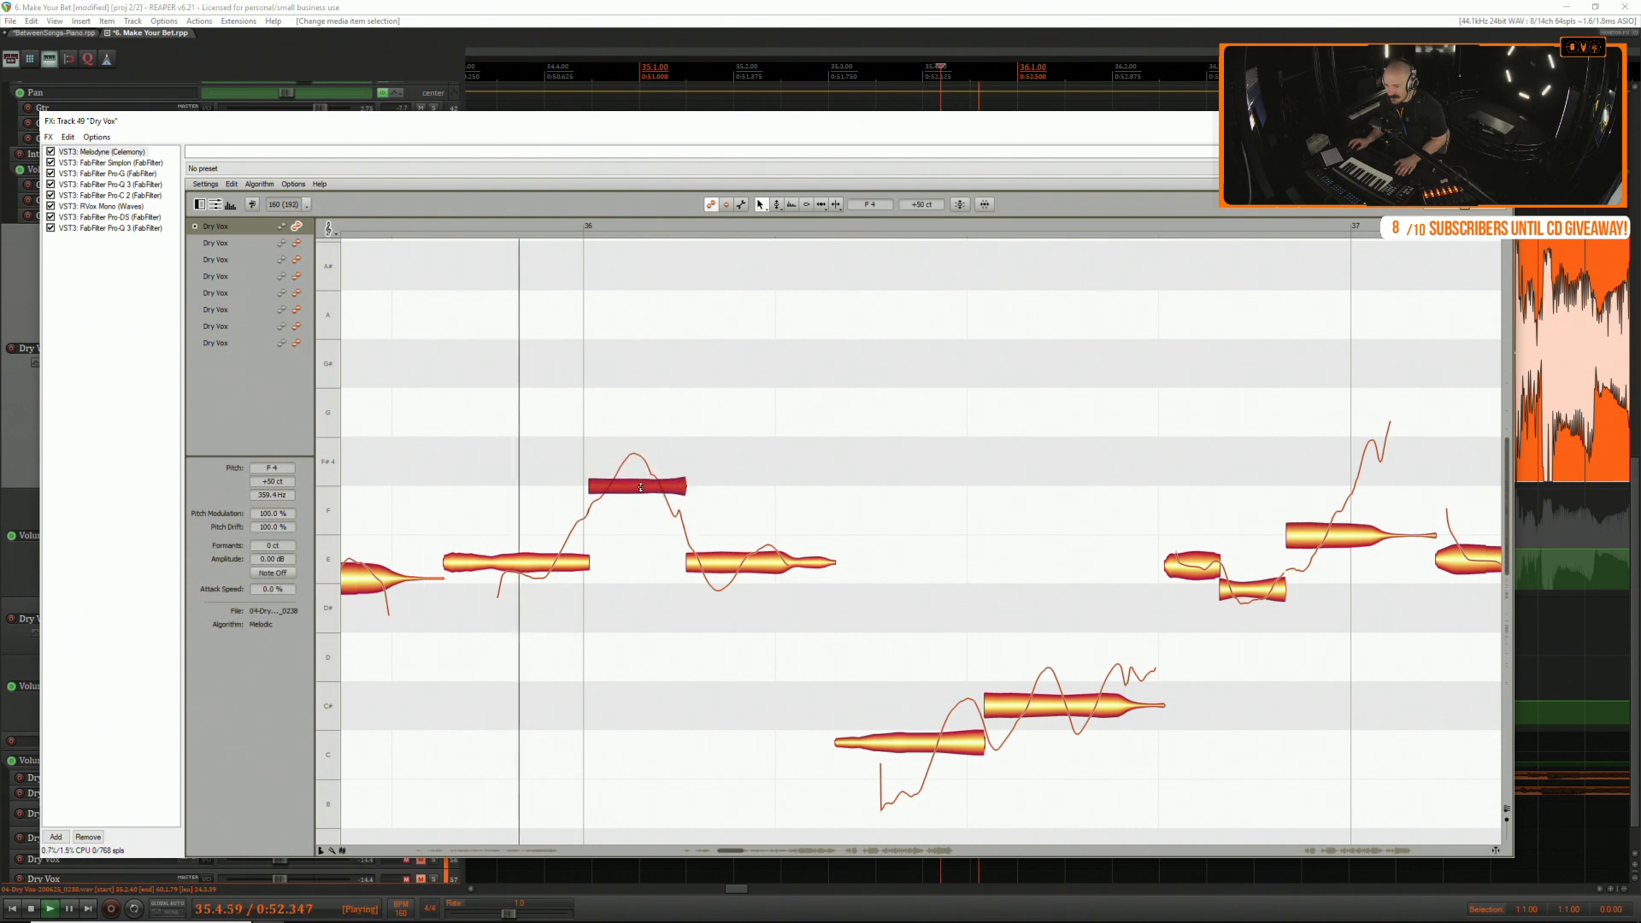
{"action": "key", "text": "space"}
{"action": "key", "text": "space"}
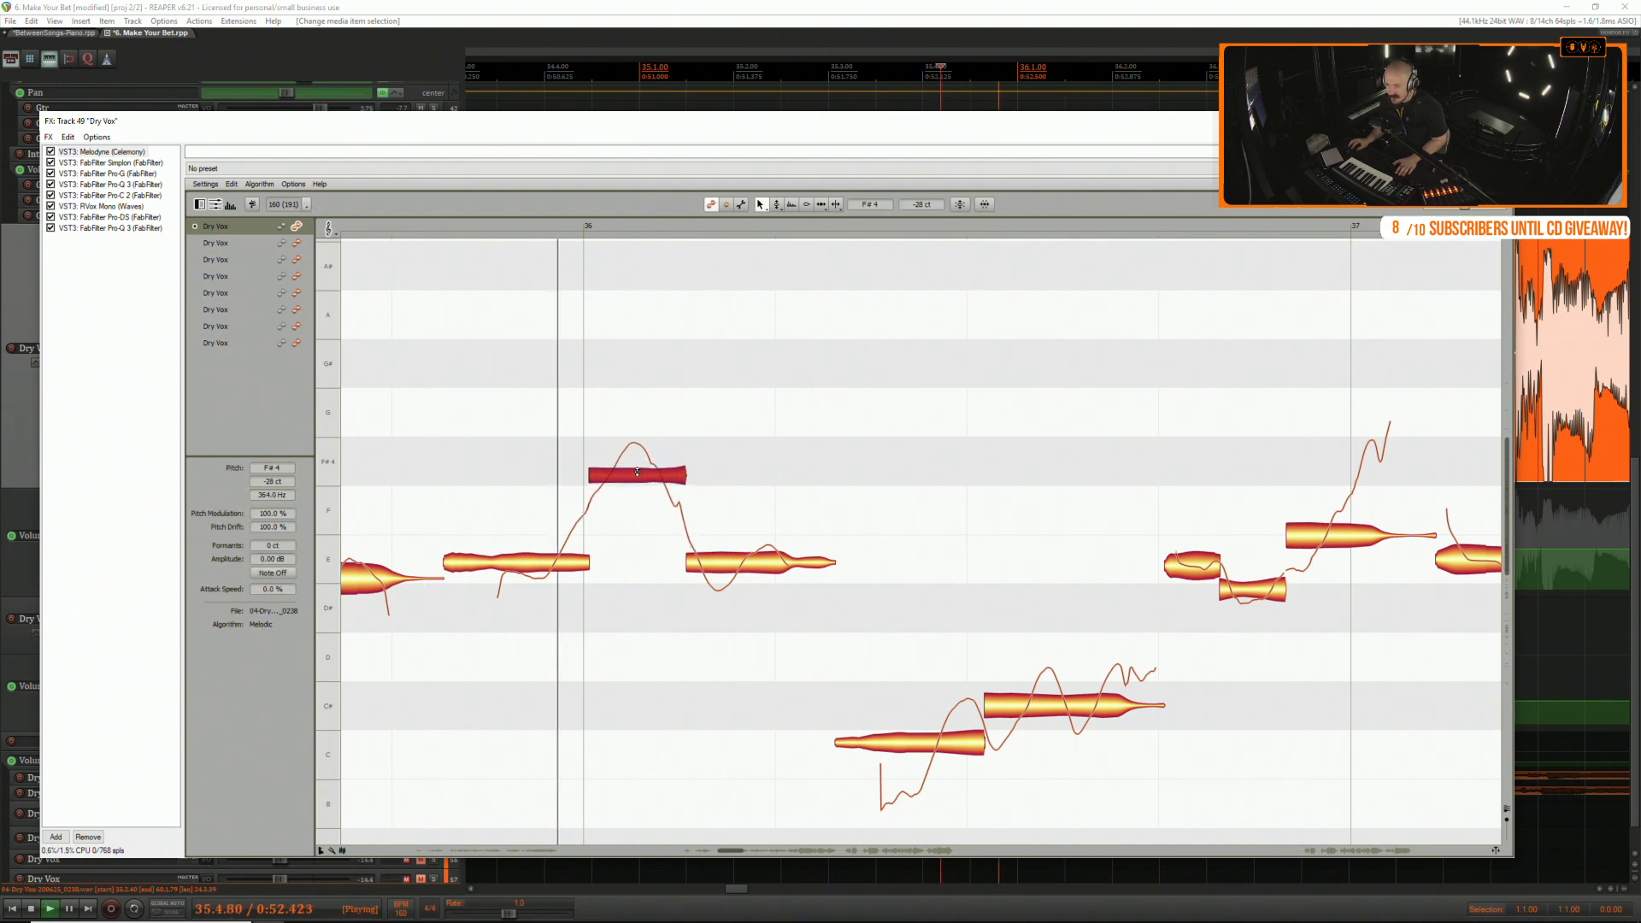
{"action": "key", "text": "space"}
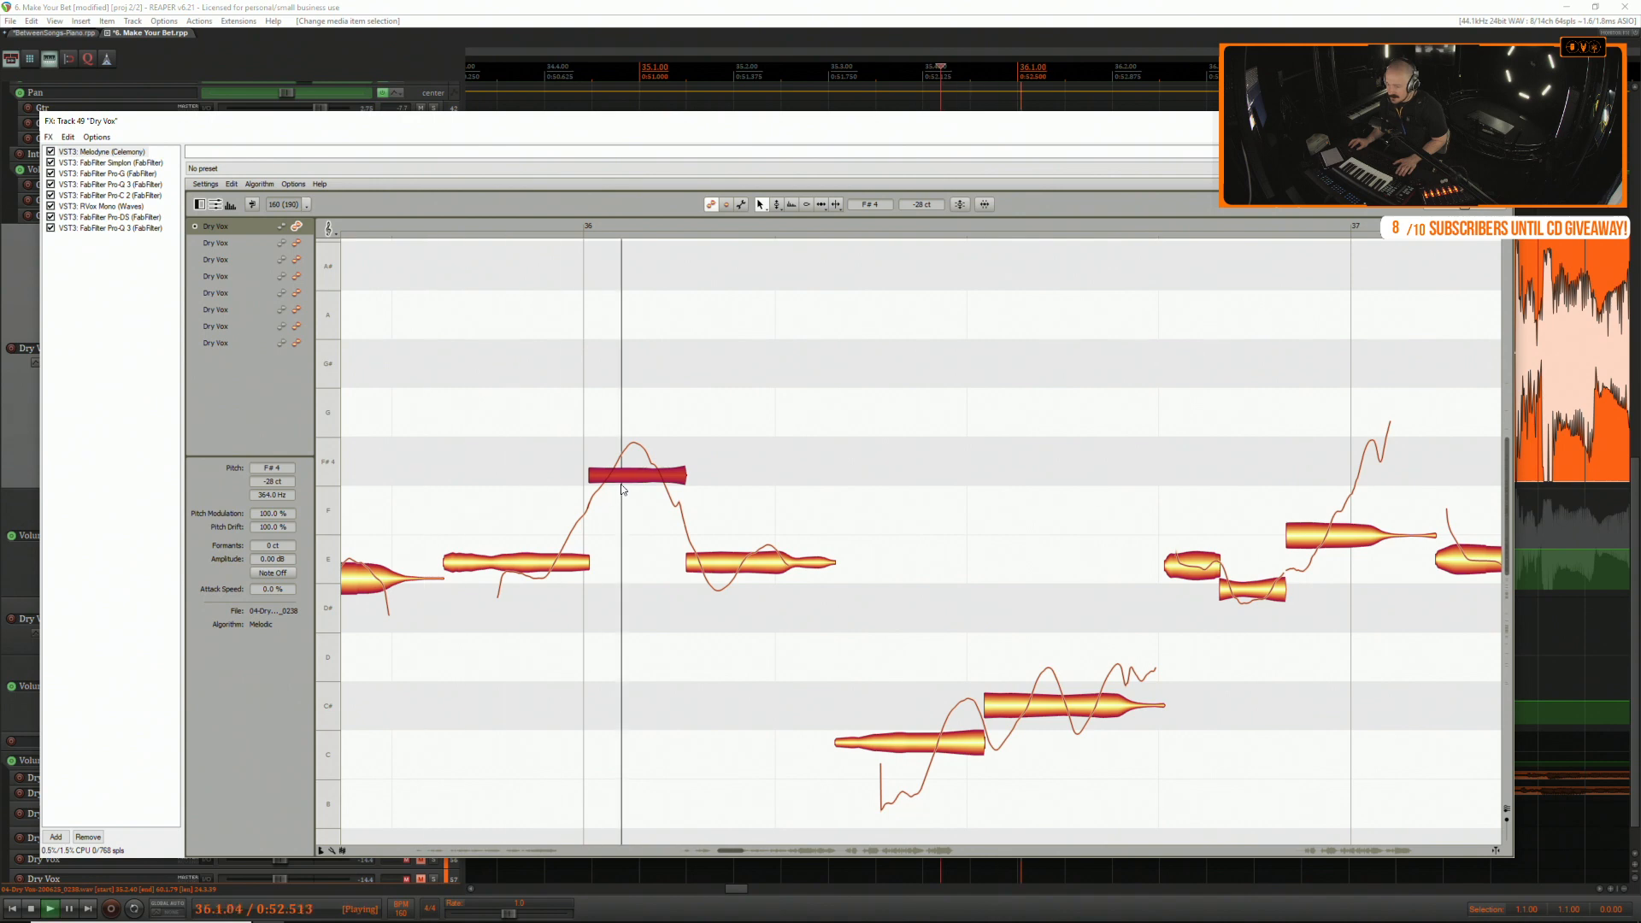
{"action": "key", "text": "space"}
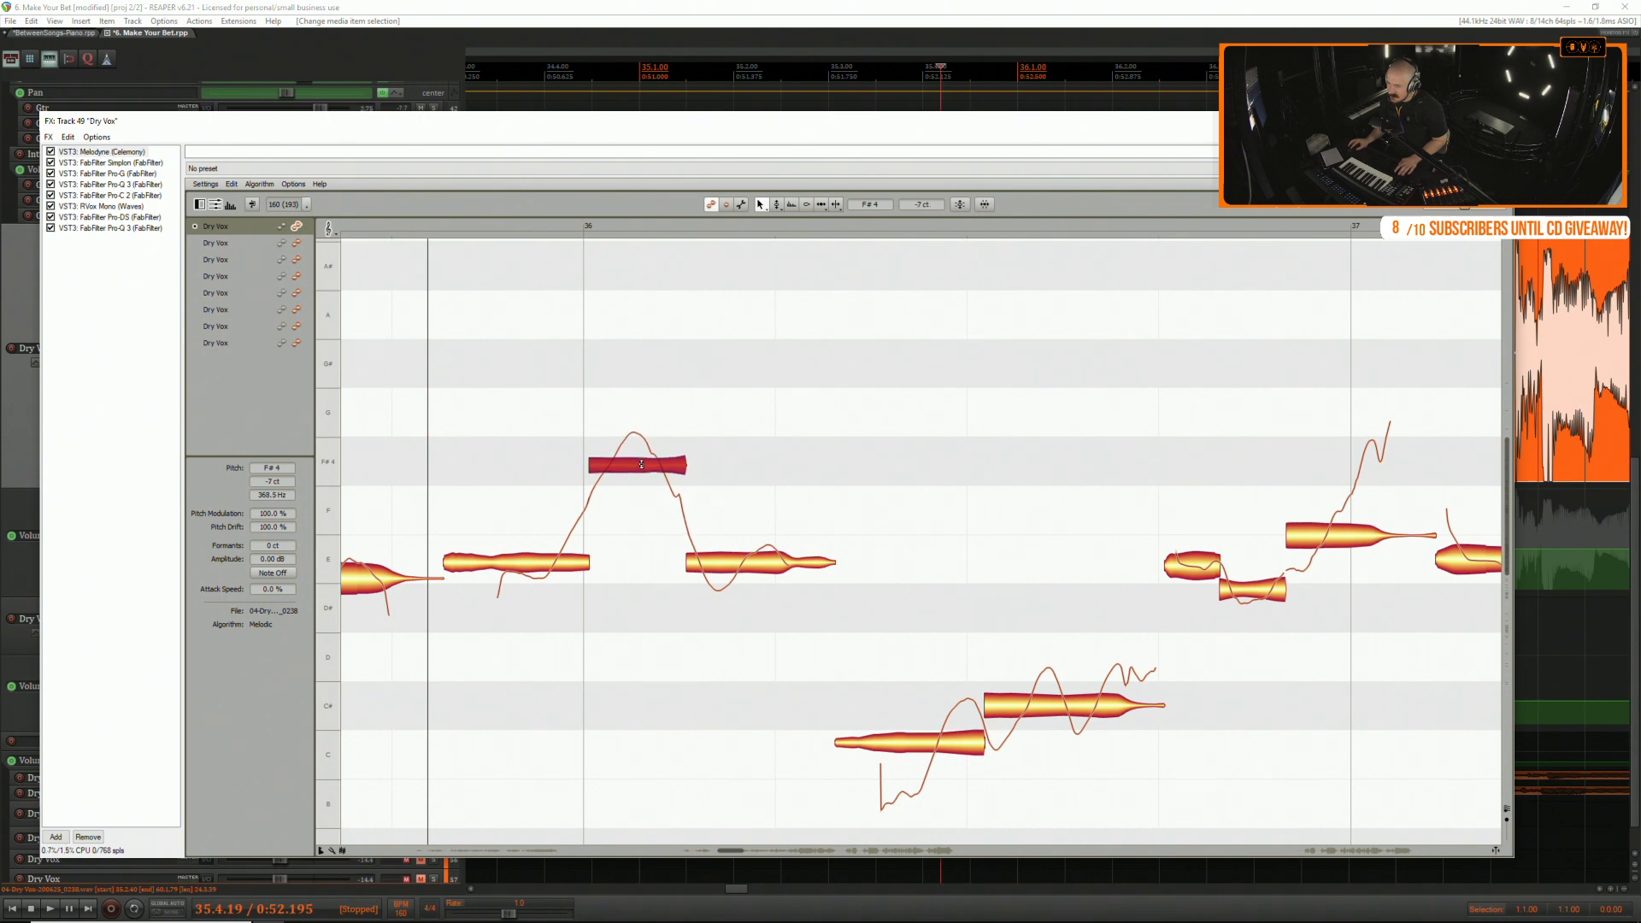
{"action": "key", "text": "space"}
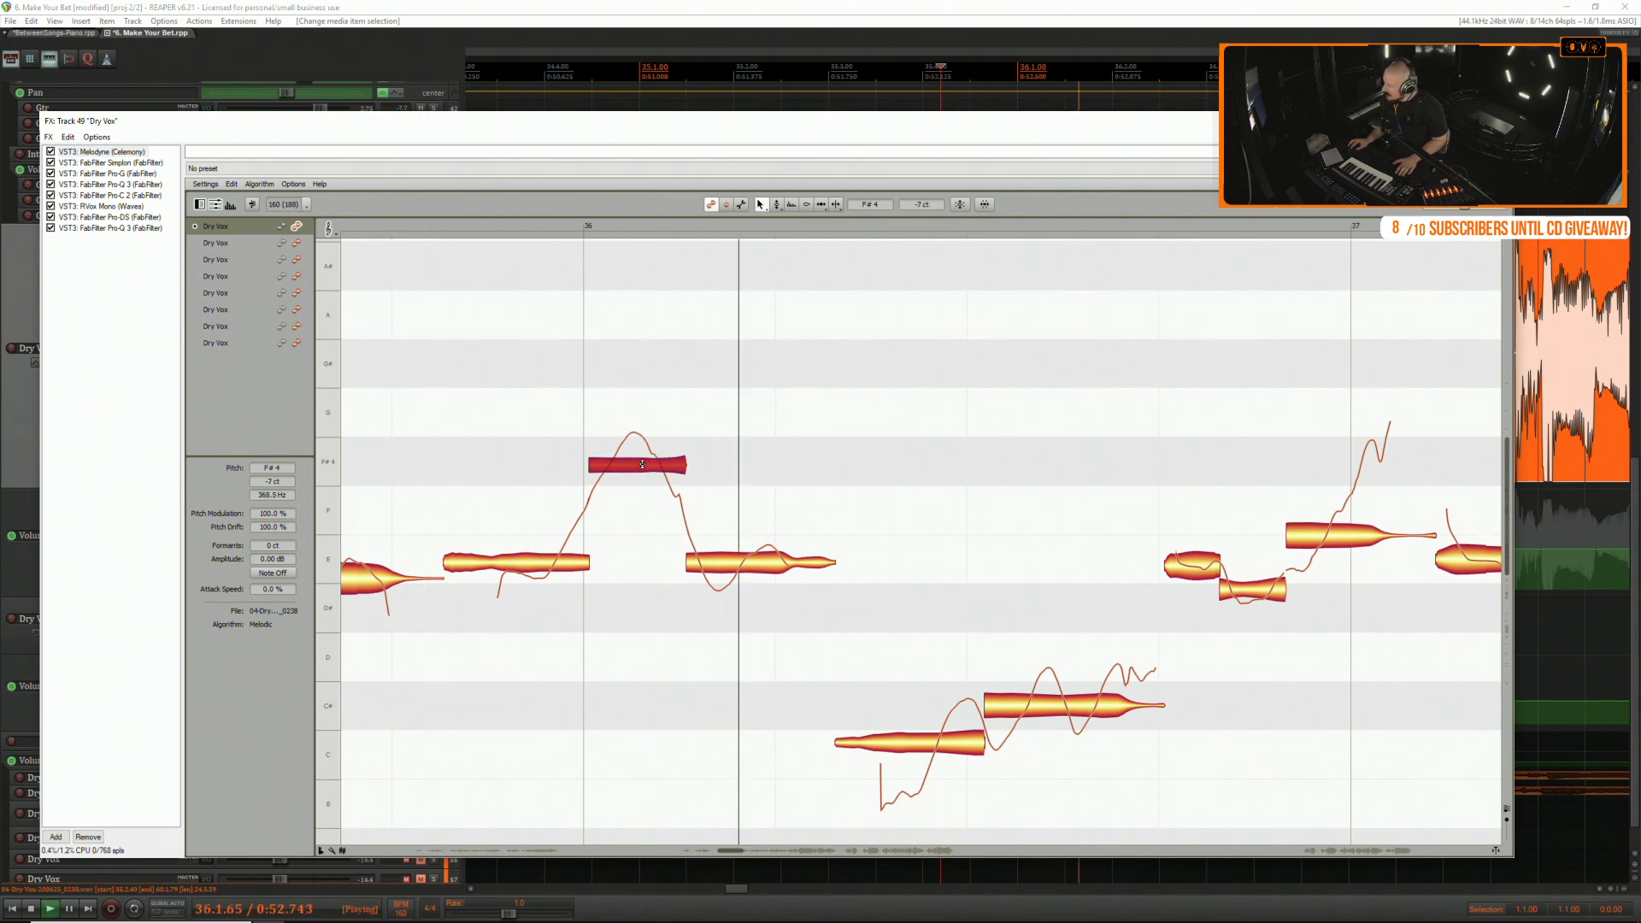
{"action": "key", "text": "space"}
{"action": "key", "text": "space"}
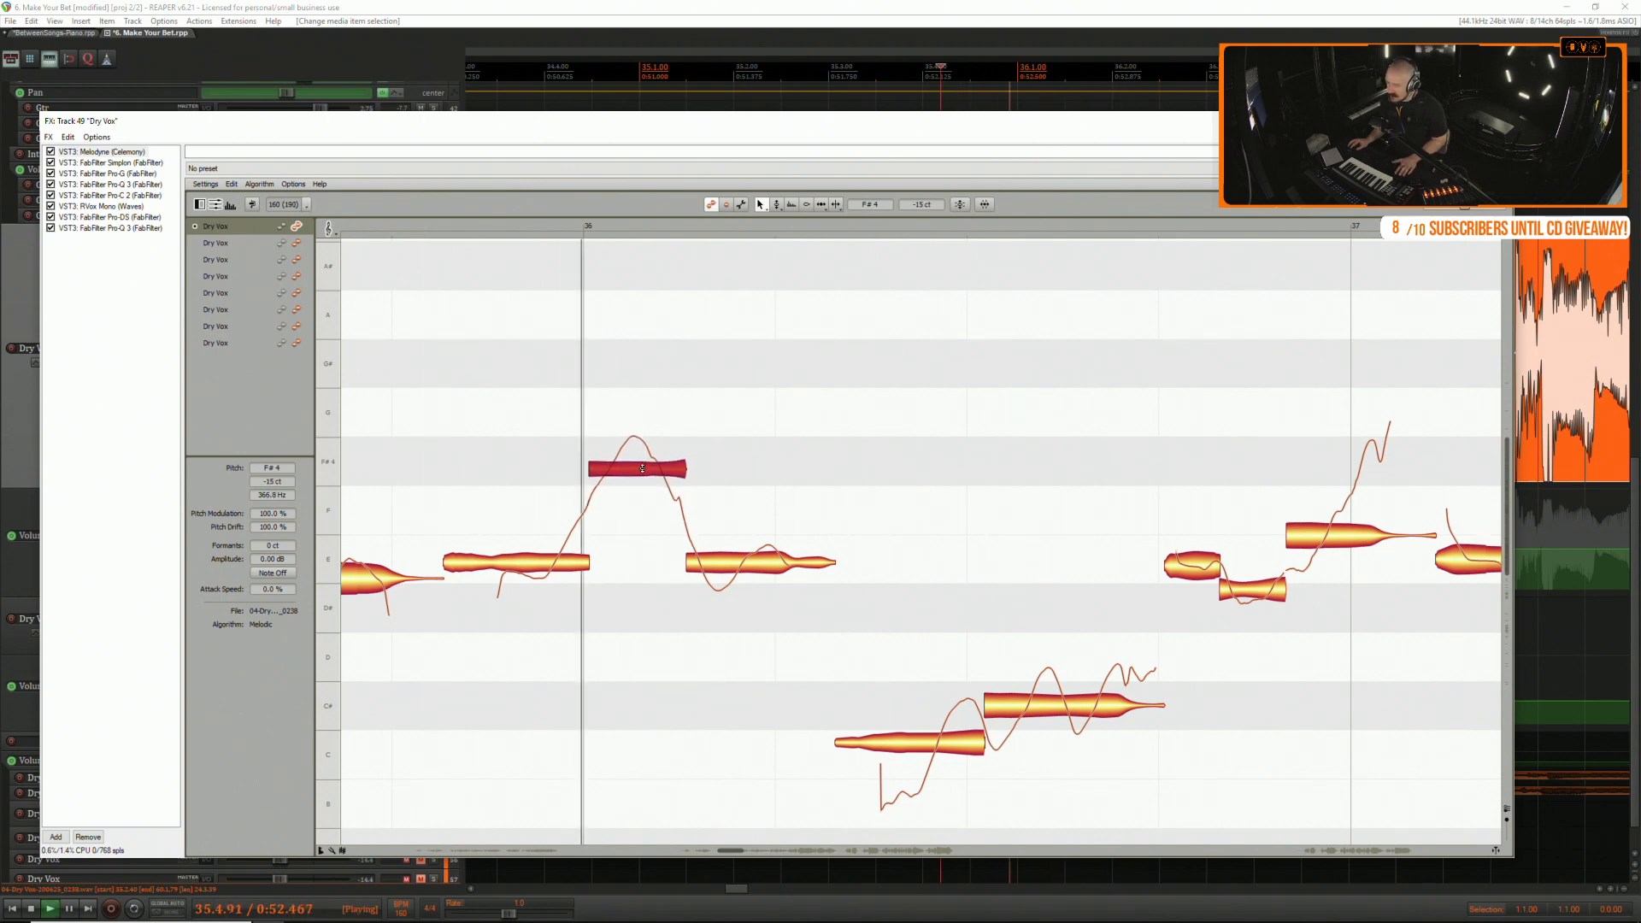
Try the Melodyne note just after bar 36 at F#4 -22 ct and F4 +43 ct, auditioning each pitch.
{"action": "key", "text": "space"}
{"action": "key", "text": "space"}
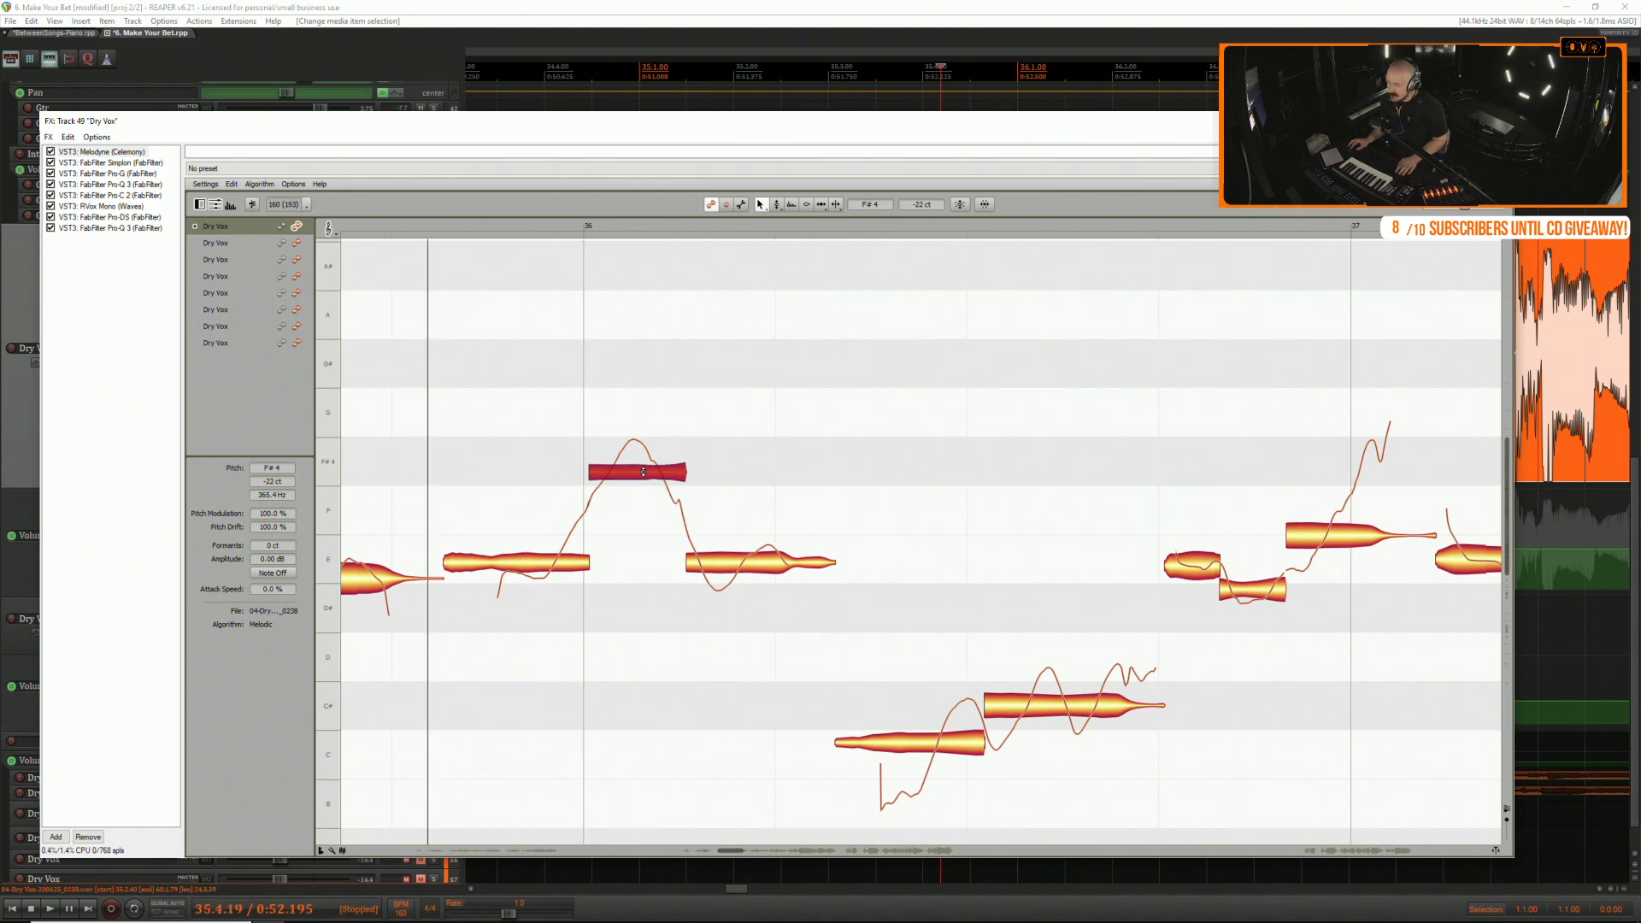
{"action": "key", "text": "space"}
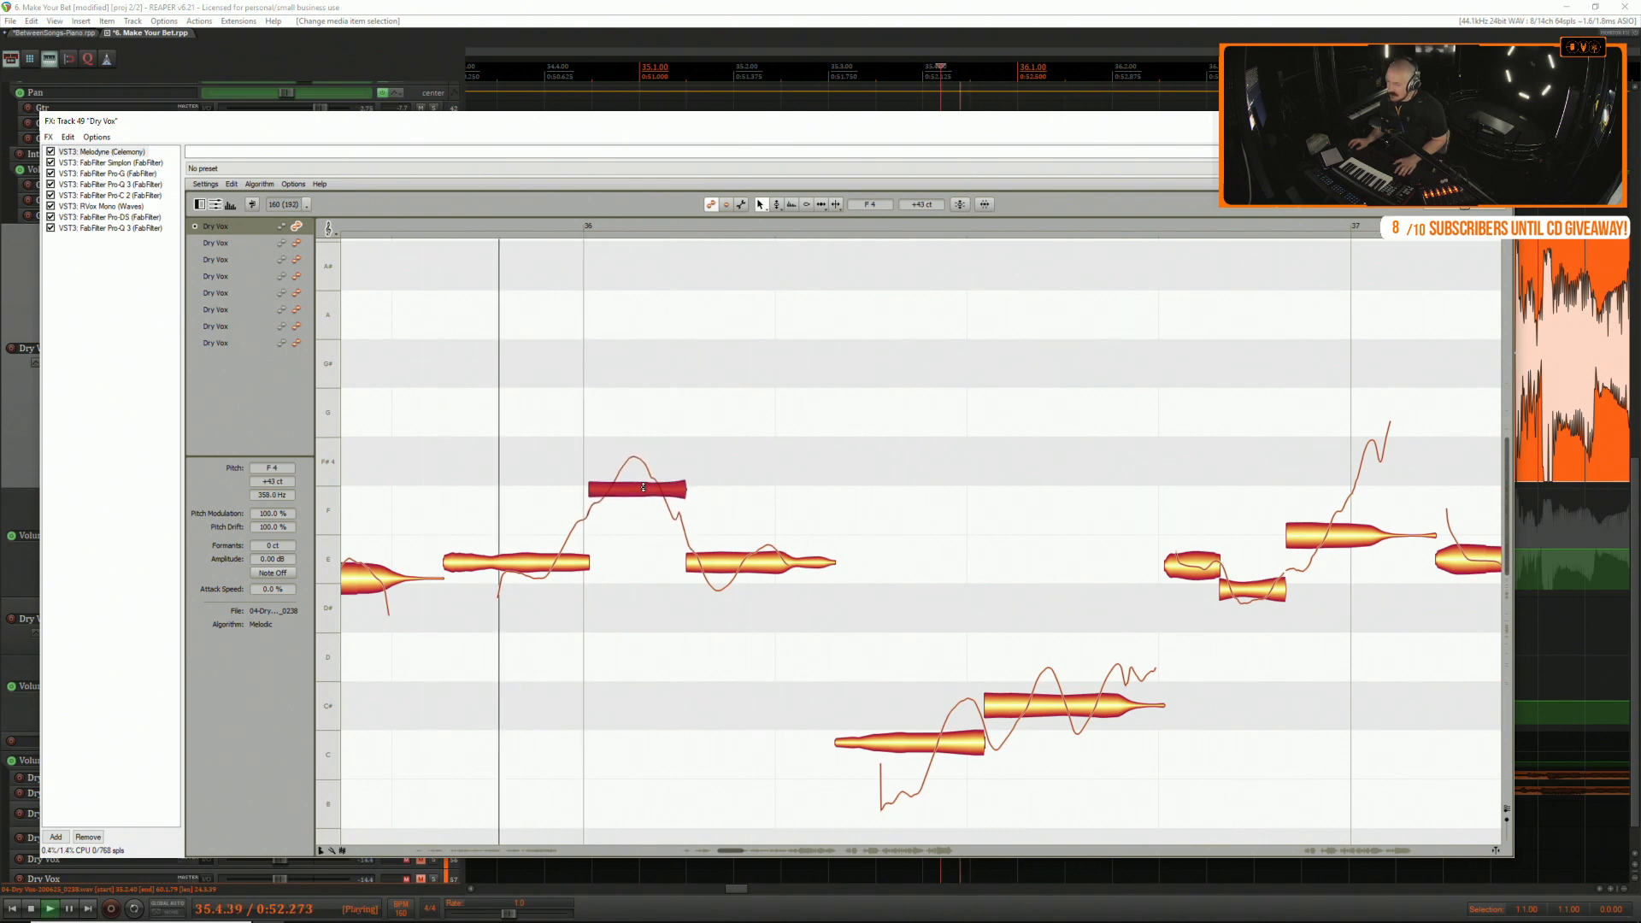
{"action": "key", "text": "space"}
{"action": "key", "text": "space"}
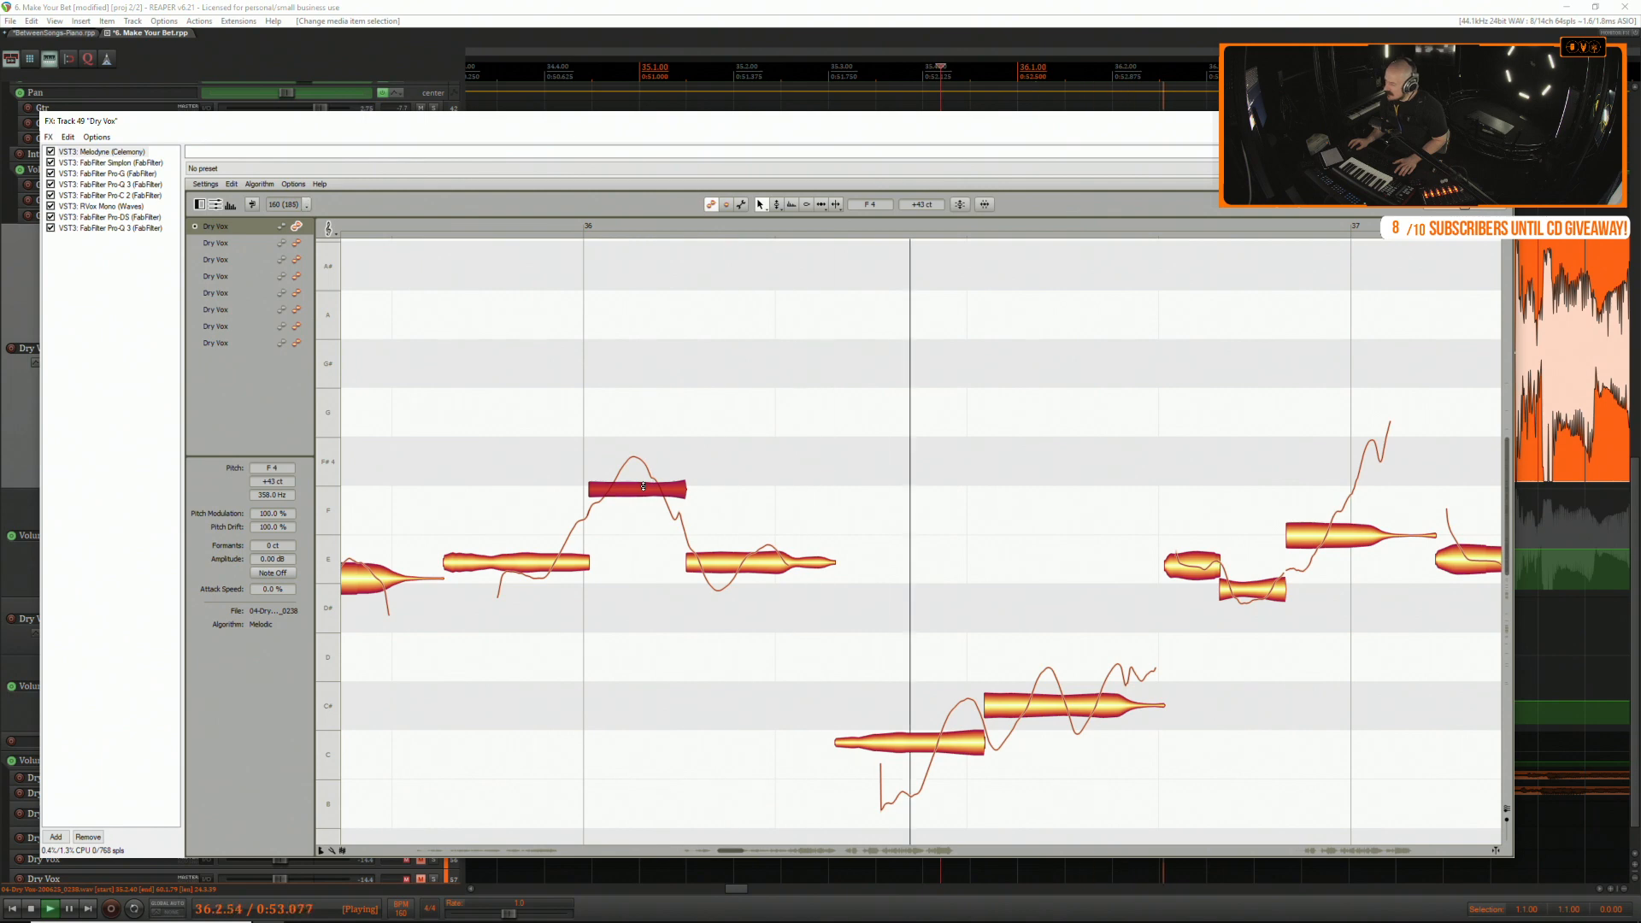
{"action": "key", "text": "space"}
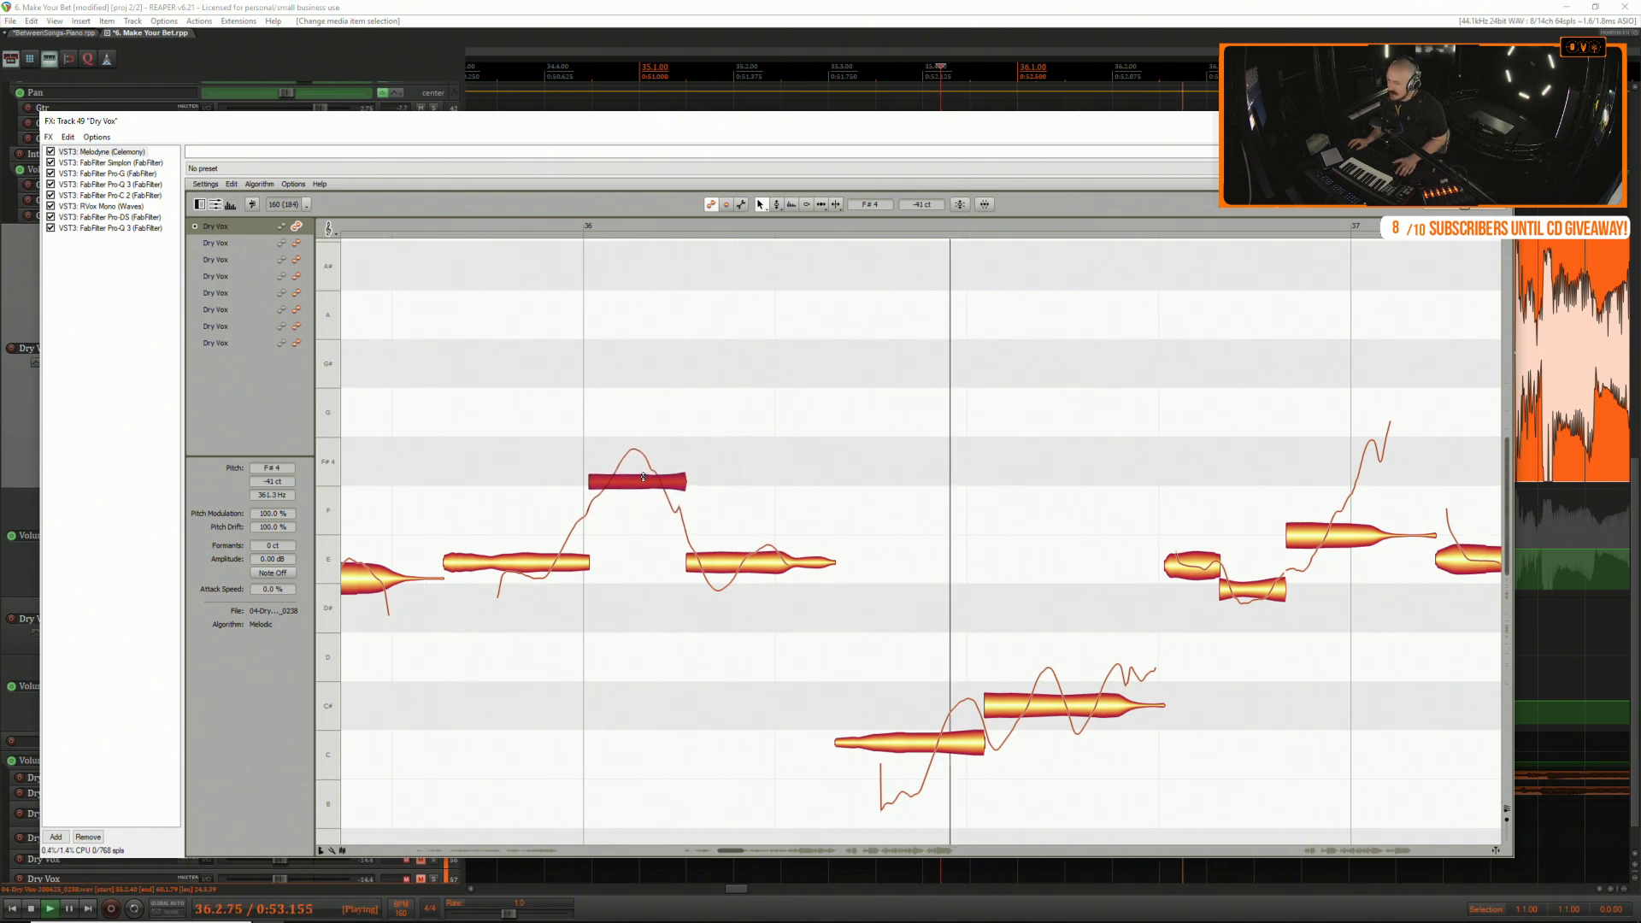
Set the Melodyne note just after bar 36 to F#4 at -31 ct, comparing nearby pitches by replaying, and close the effects window.
{"action": "key", "text": "space"}
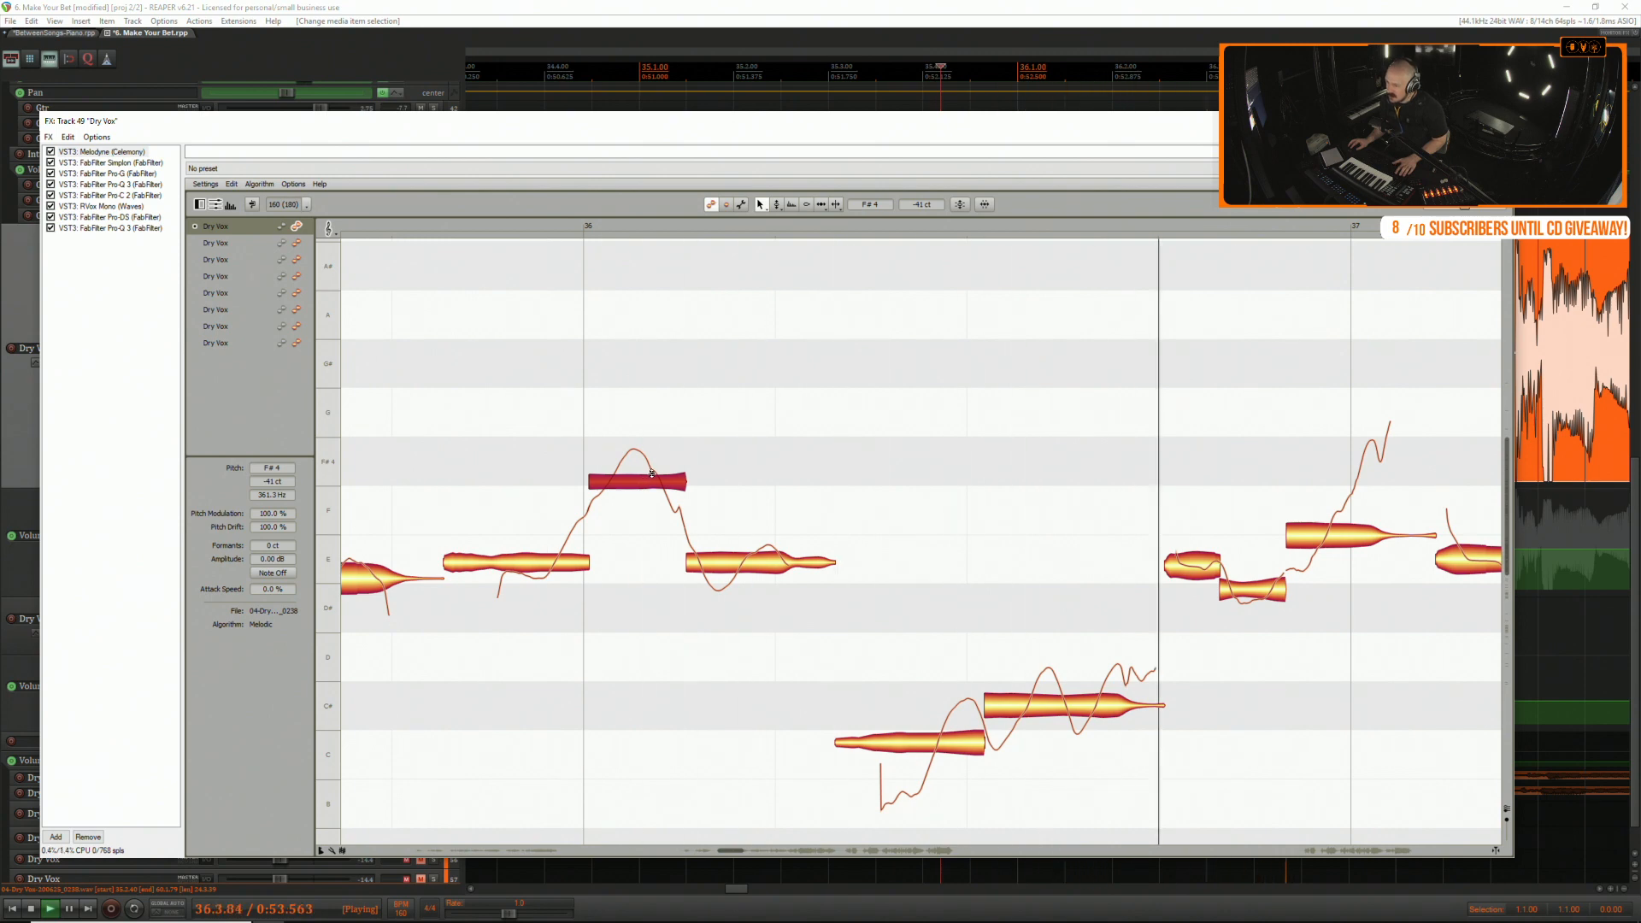
{"action": "key", "text": "space"}
{"action": "key", "text": "space"}
{"action": "key", "text": "space"}
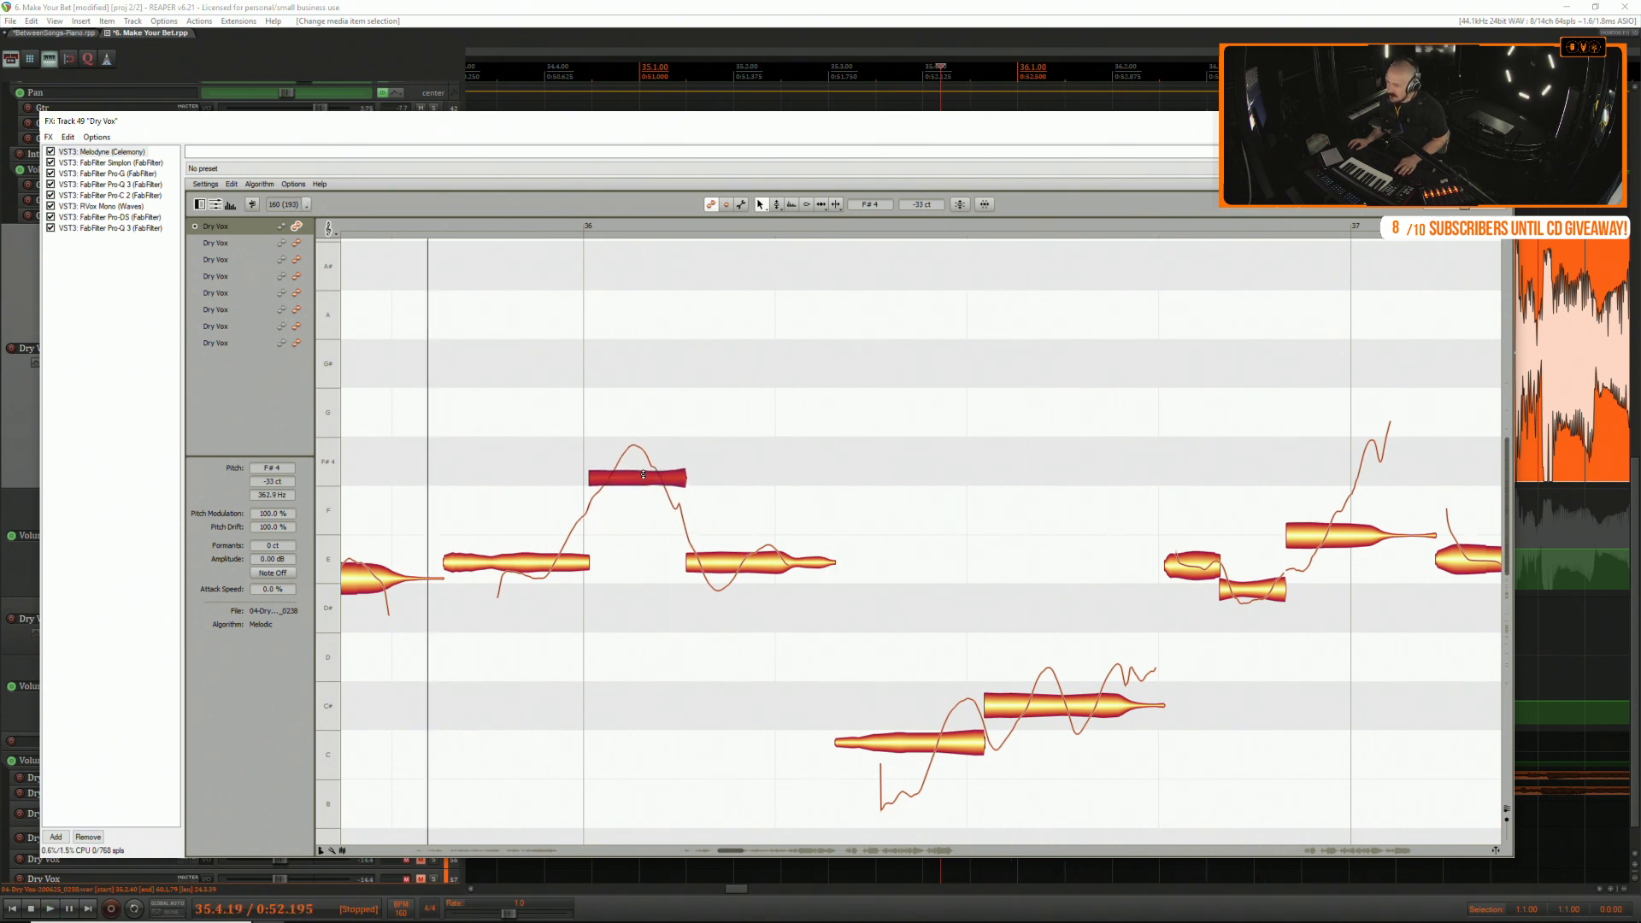
{"action": "left_click_drag", "start_coordinate": [643, 474], "coordinate": [645, 475]}
{"action": "key", "text": "space"}
{"action": "key", "text": "space"}
{"action": "key", "text": "space"}
{"action": "key", "text": "space"}
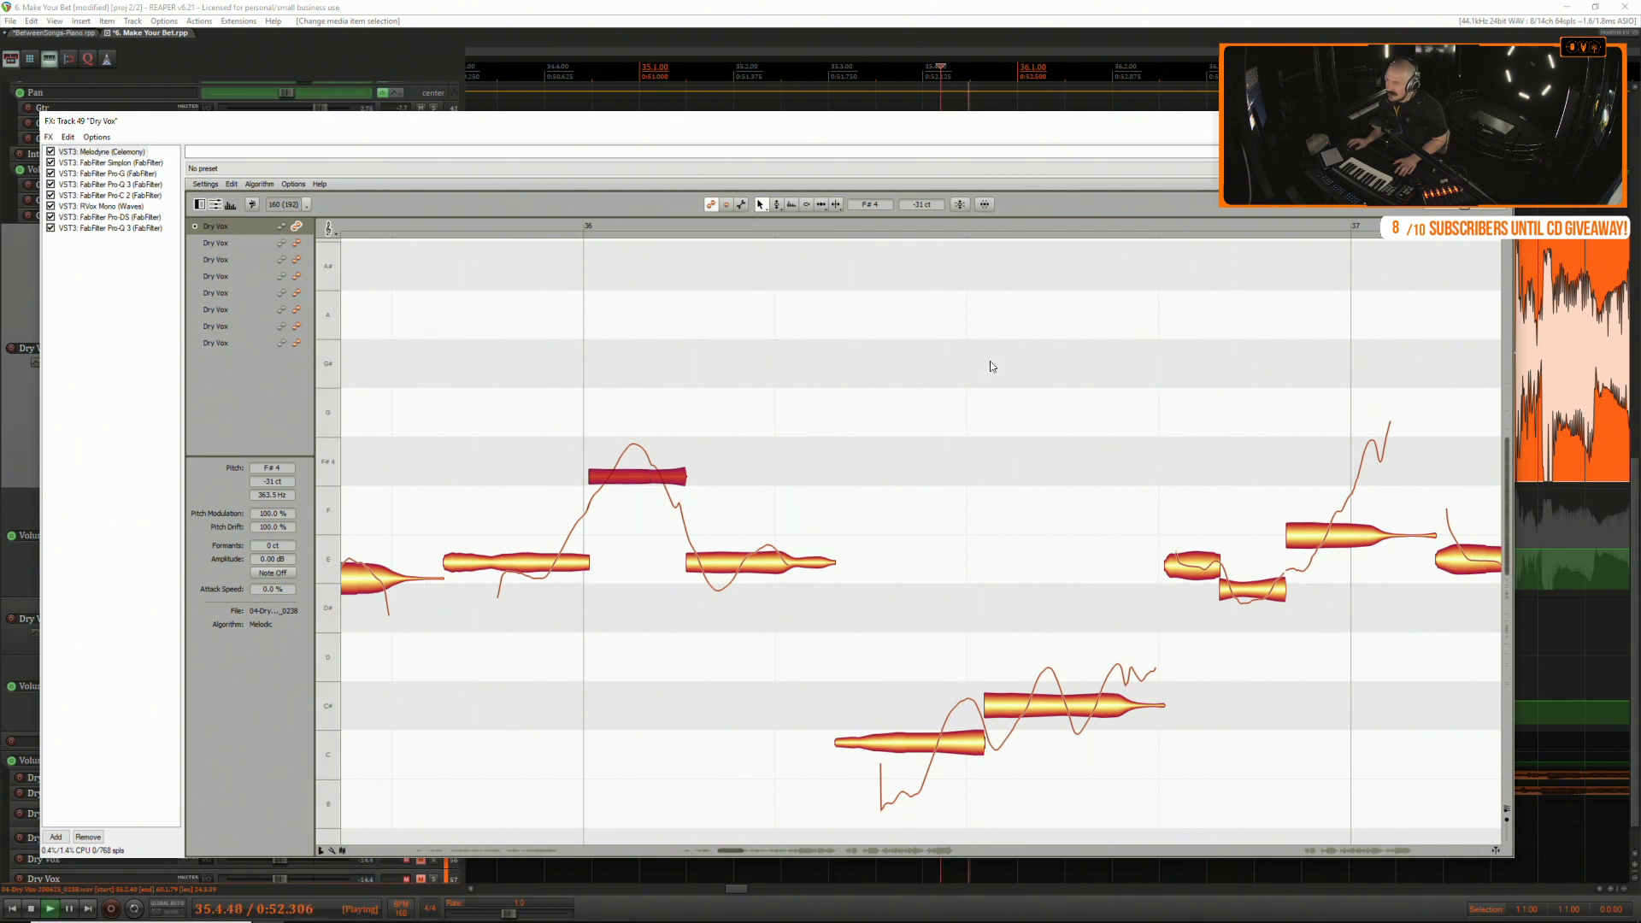
{"action": "key", "text": "space"}
{"action": "key", "text": "space"}
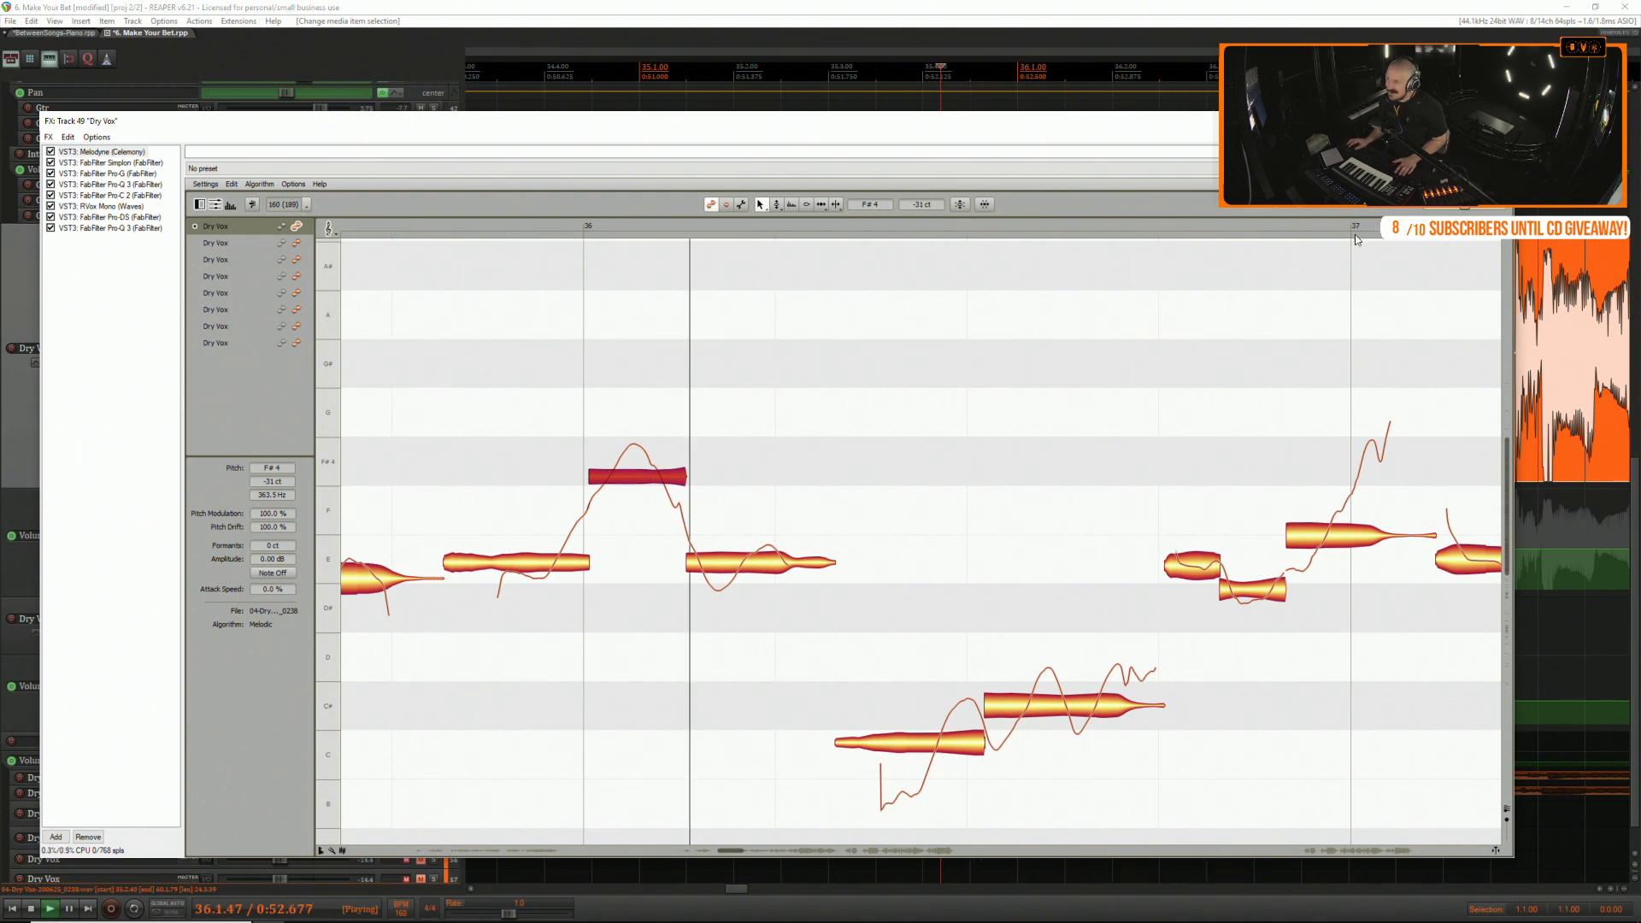
{"action": "key", "text": "space"}
{"action": "key", "text": "Escape"}
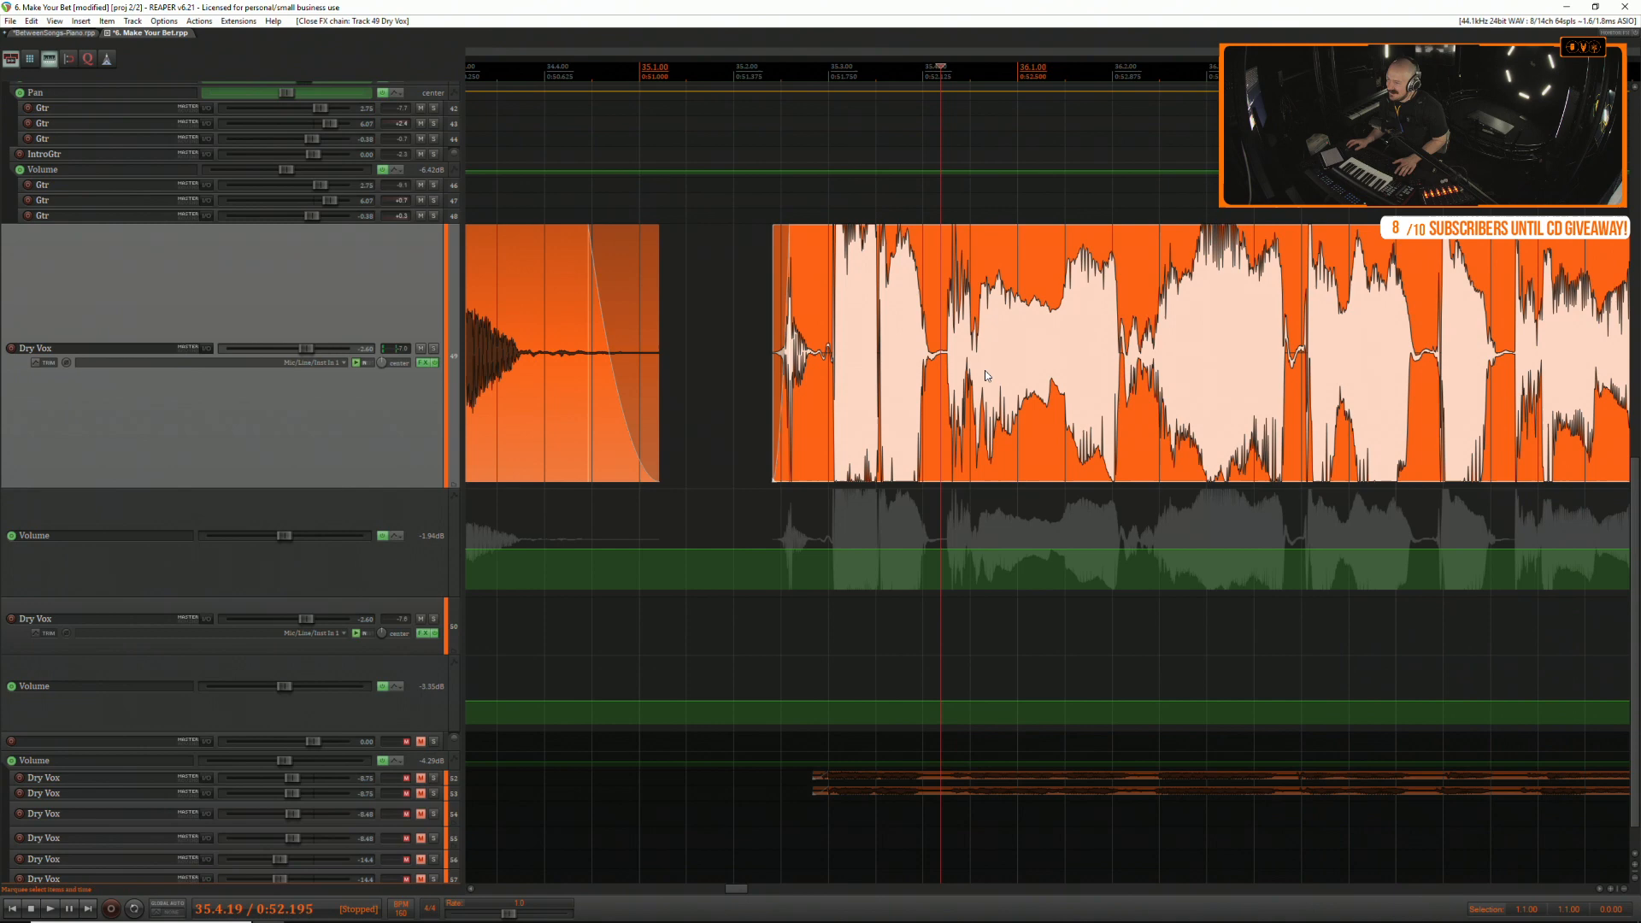
Play through the main Dry Vox phrases from the gap after bar 35 to bar 38, skipping ahead between them.
{"action": "left_click", "coordinate": [753, 301]}
{"action": "key", "text": "space"}
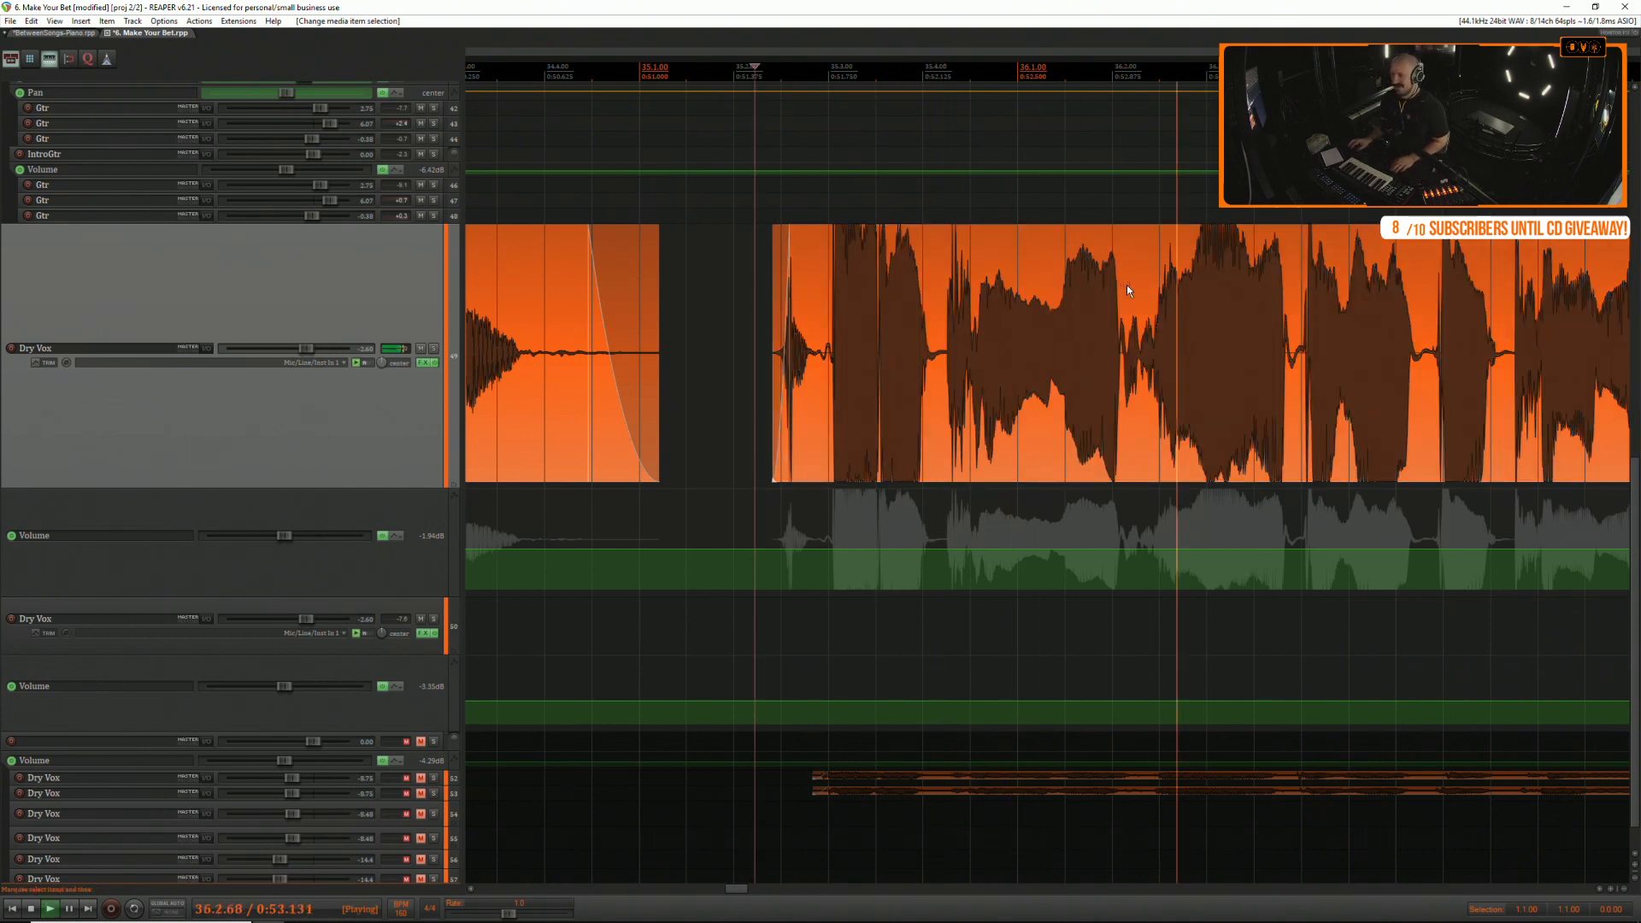
{"action": "left_click", "coordinate": [1350, 277]}
{"action": "scroll", "coordinate": [1342, 278], "scroll_direction": "down", "scroll_amount": 1}
{"action": "scroll", "coordinate": [1337, 280], "scroll_direction": "up", "scroll_amount": 1}
{"action": "scroll", "coordinate": [1273, 294], "scroll_direction": "down", "scroll_amount": 1}
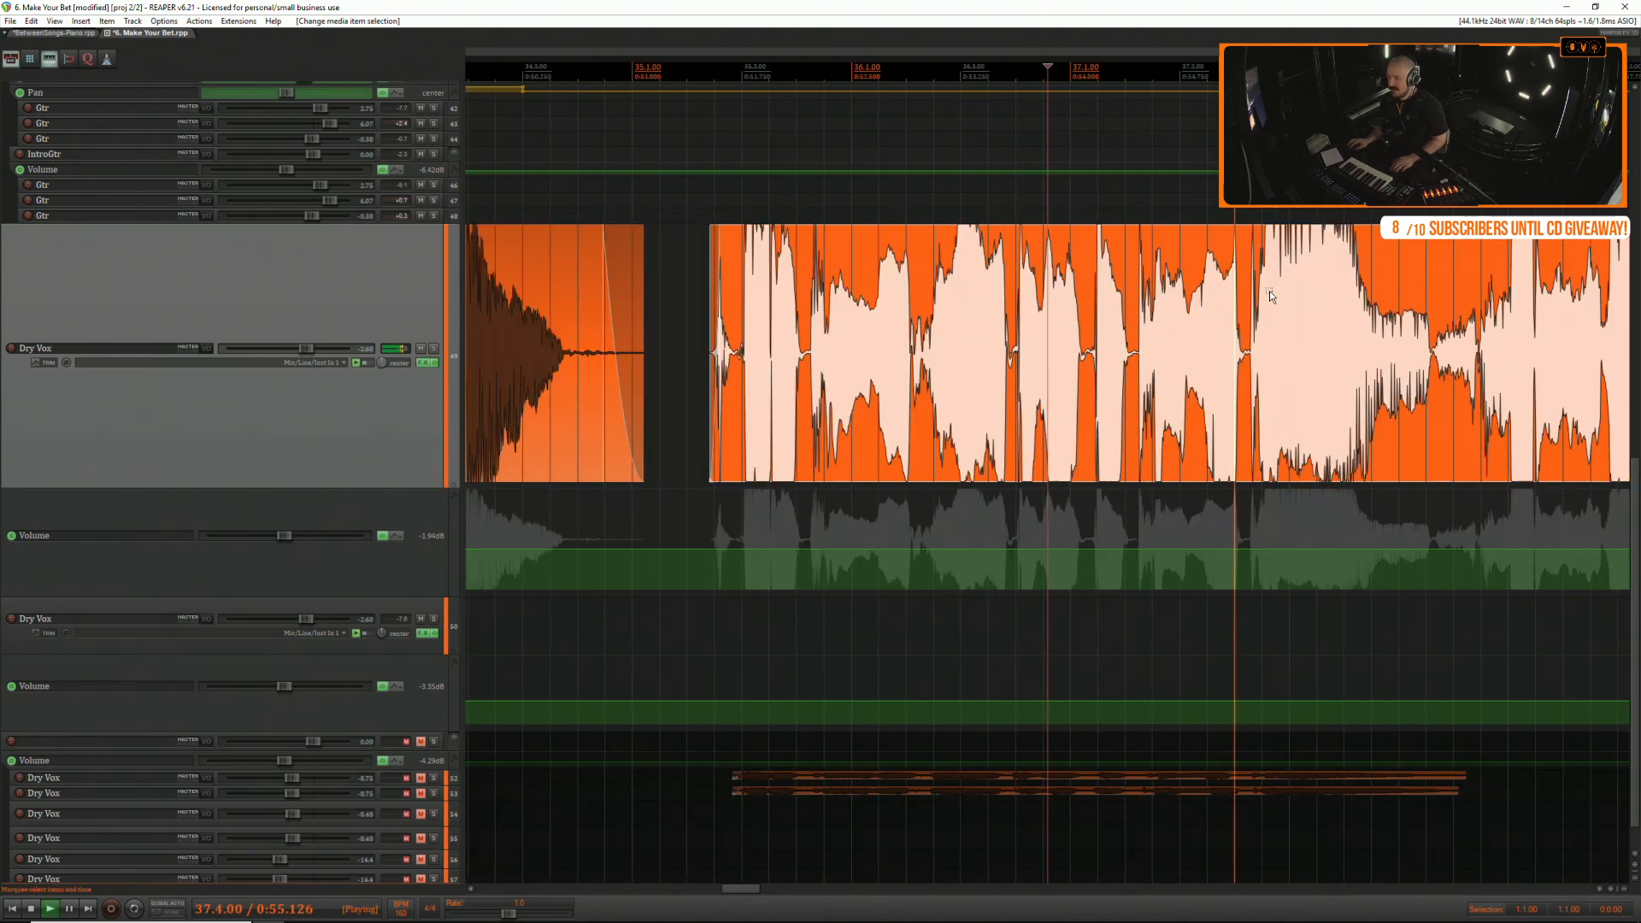
{"action": "scroll", "coordinate": [1269, 291], "scroll_direction": "down", "scroll_amount": 1}
{"action": "left_click", "coordinate": [1269, 291]}
Lower the main Dry Vox volume envelope slightly over the quiet breath late in bar 38, and replay the passage.
{"action": "scroll", "coordinate": [1259, 291], "scroll_direction": "up", "scroll_amount": 3}
{"action": "scroll", "coordinate": [889, 292], "scroll_direction": "down", "scroll_amount": 1}
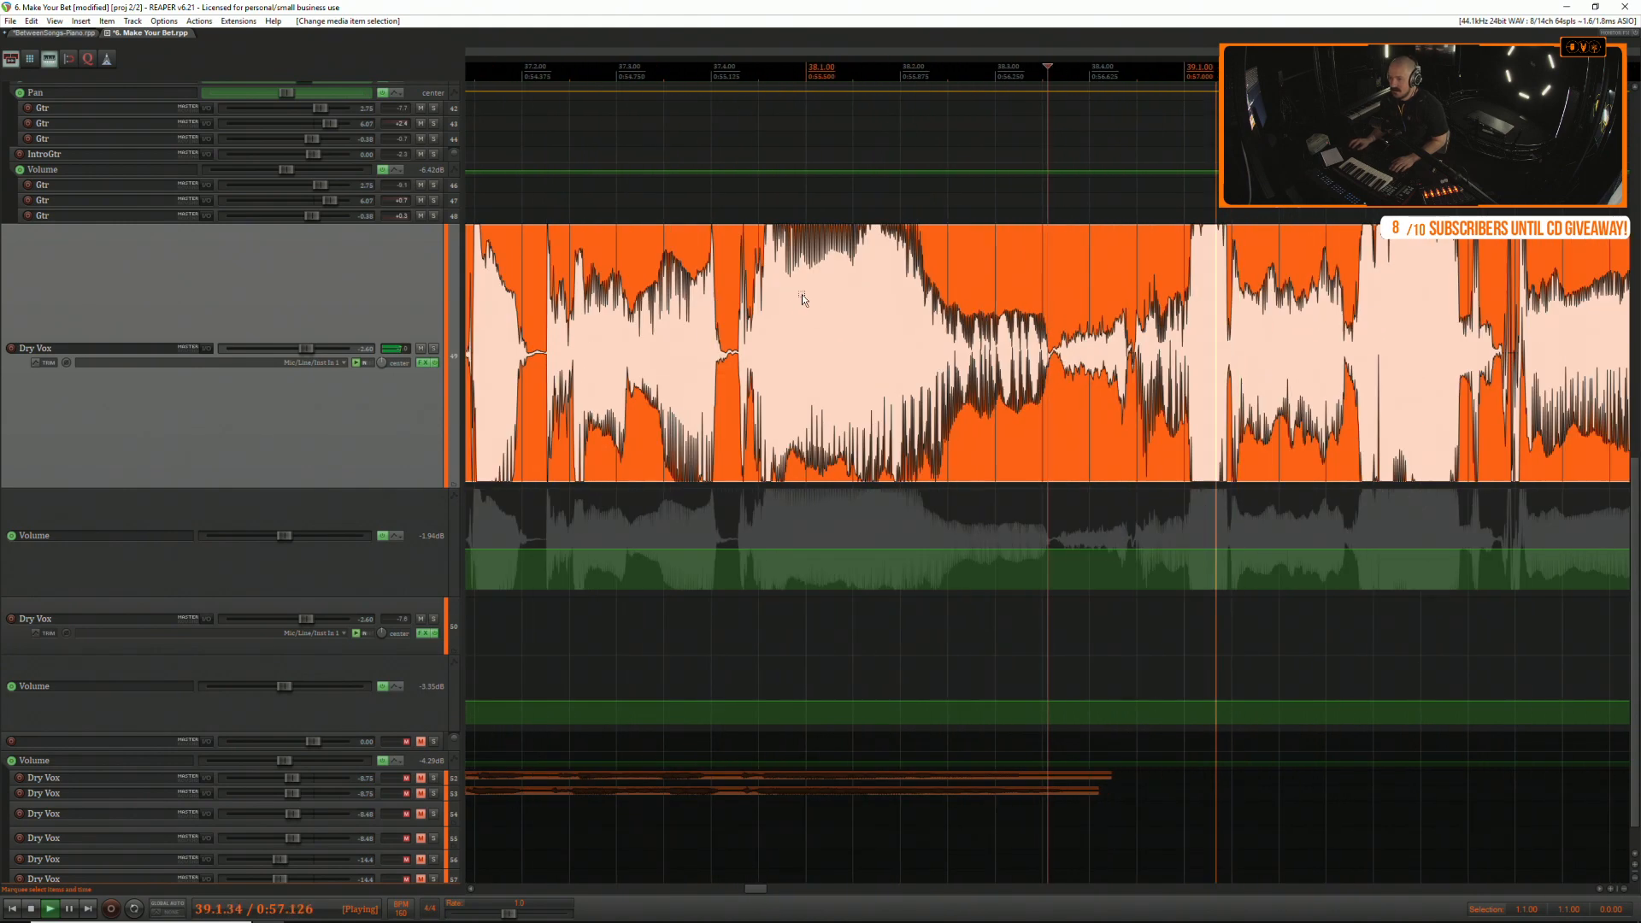
{"action": "scroll", "coordinate": [1054, 284], "scroll_direction": "up", "scroll_amount": 1}
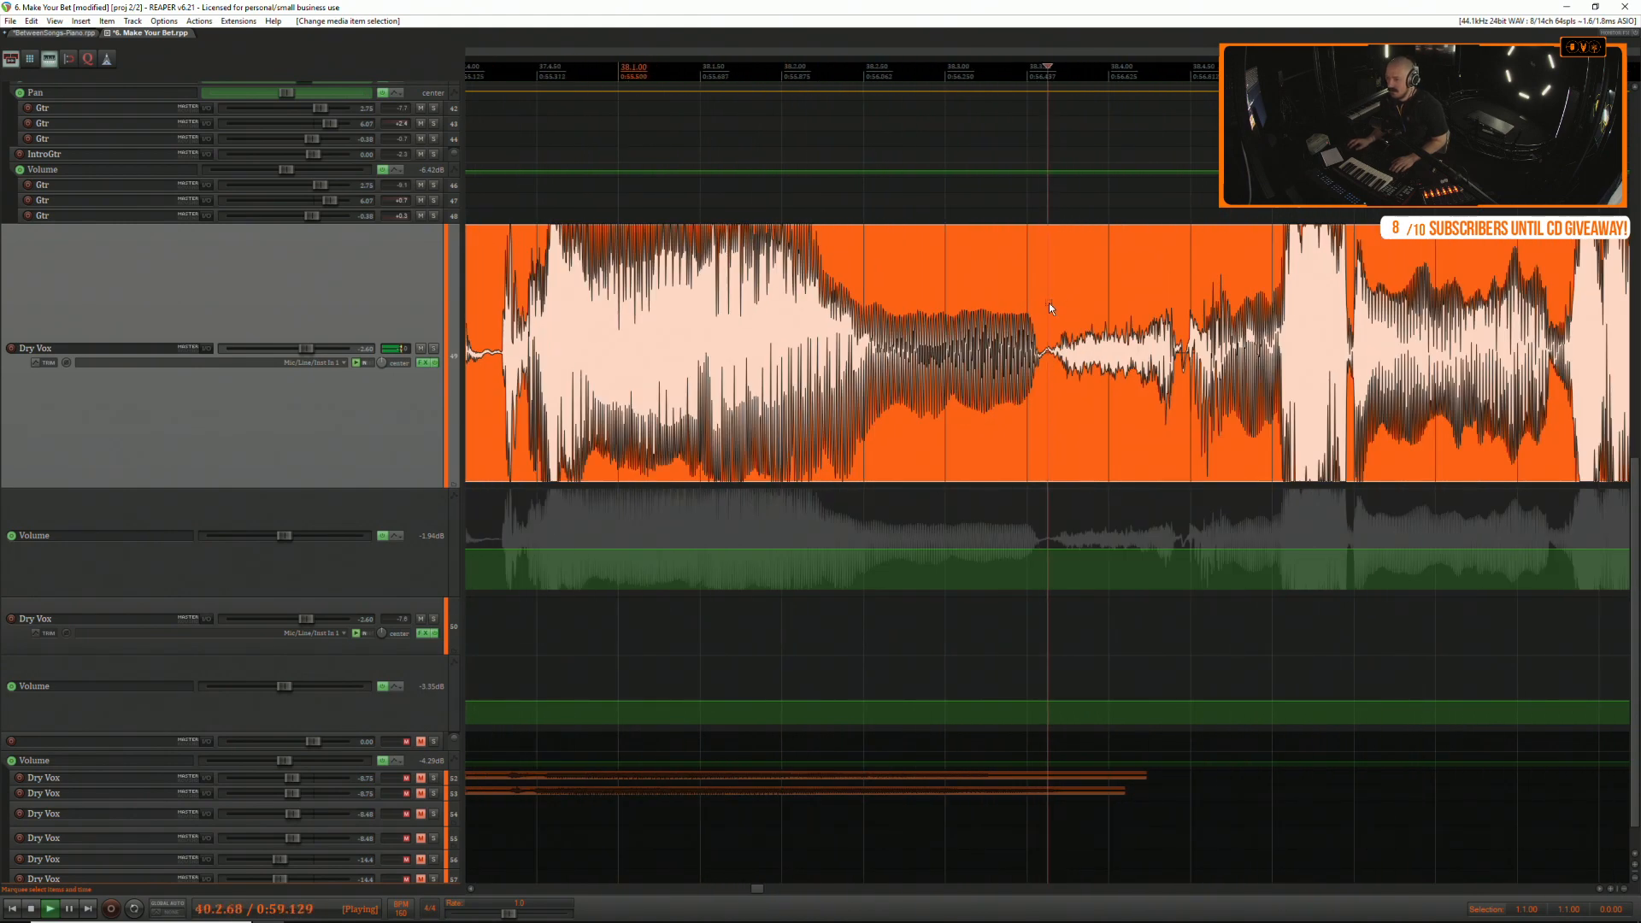
{"action": "left_click_drag", "start_coordinate": [1049, 303], "coordinate": [1186, 294]}
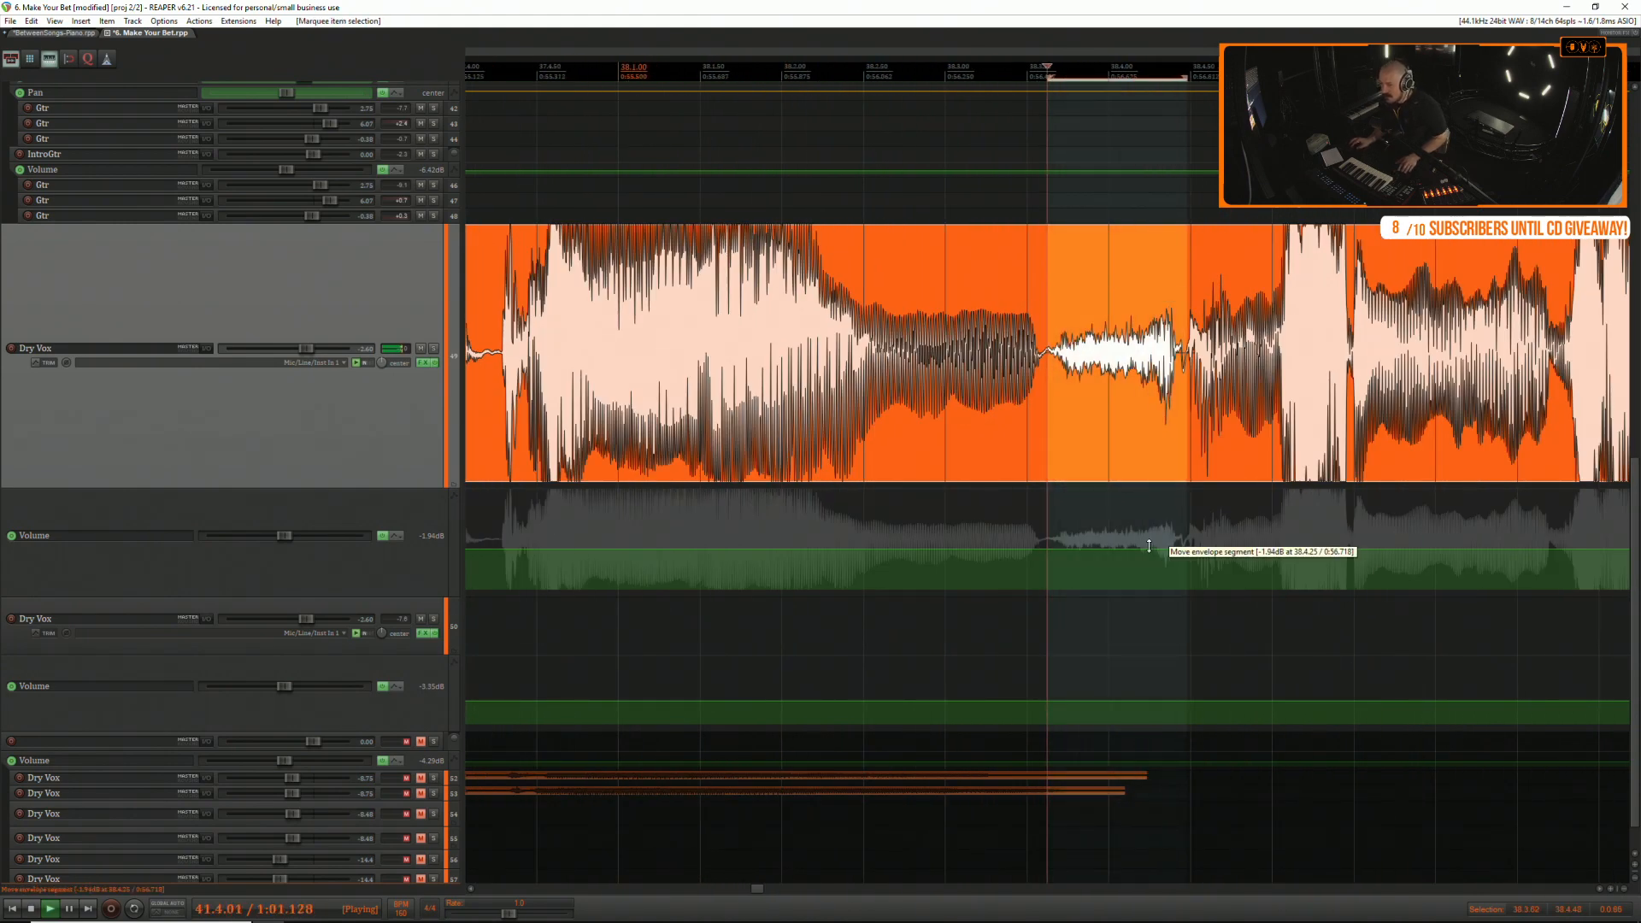
{"action": "left_click_drag", "start_coordinate": [1148, 545], "coordinate": [1148, 552]}
{"action": "left_click", "coordinate": [878, 523]}
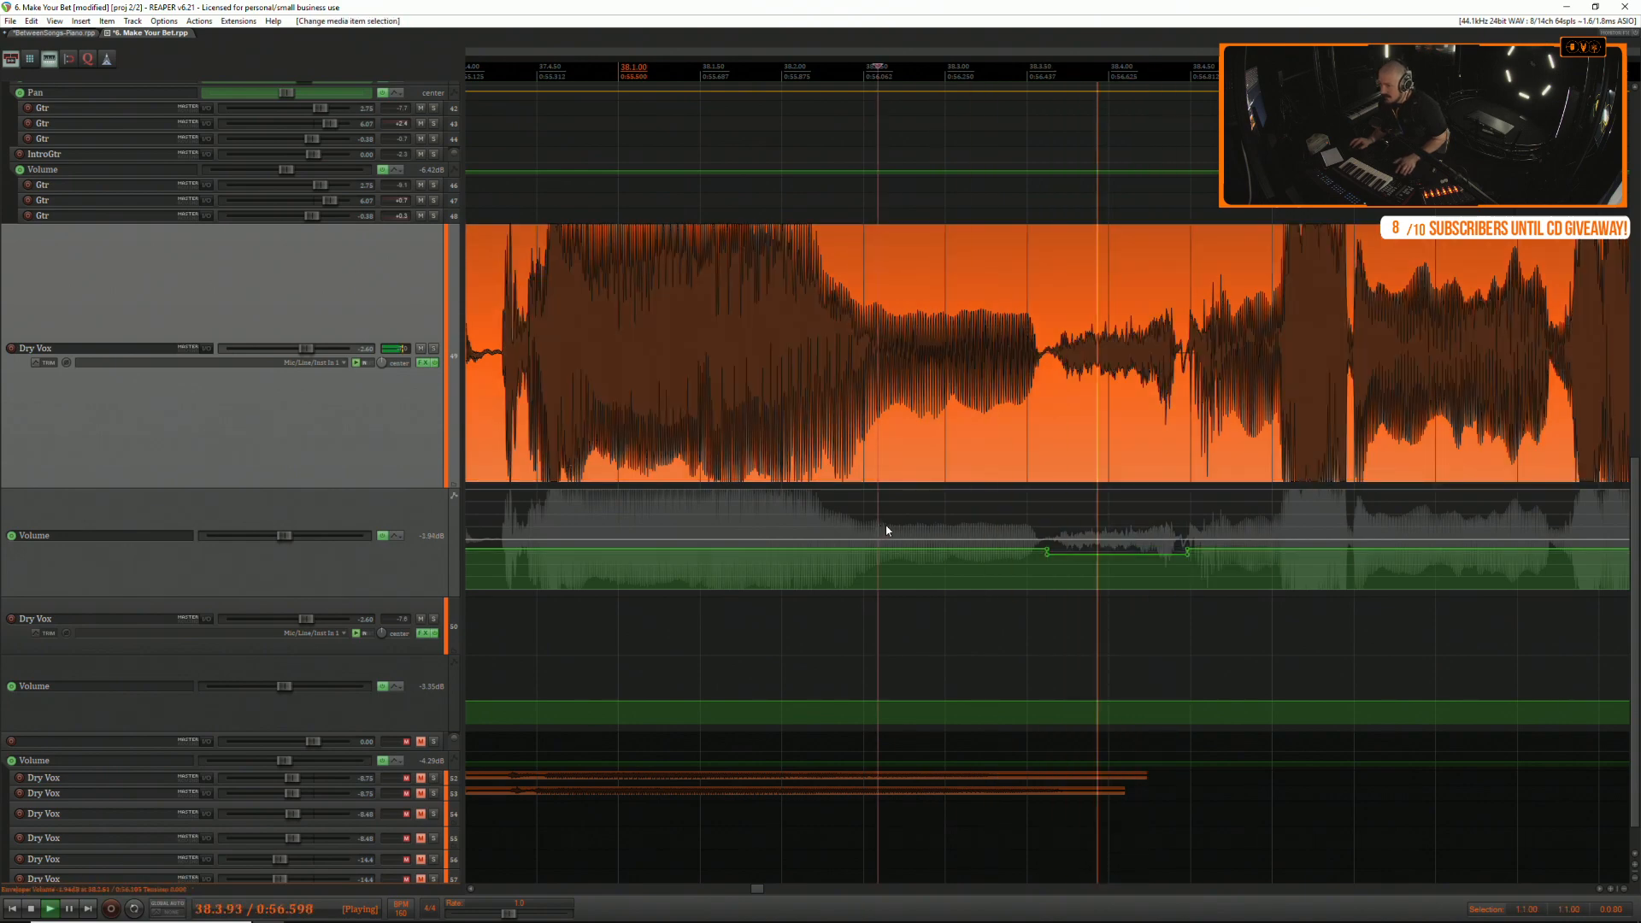
Replay the main Dry Vox from the end of bar 39 and review the following phrases up to about bar 44.
{"action": "scroll", "coordinate": [1041, 472], "scroll_direction": "down", "scroll_amount": 5}
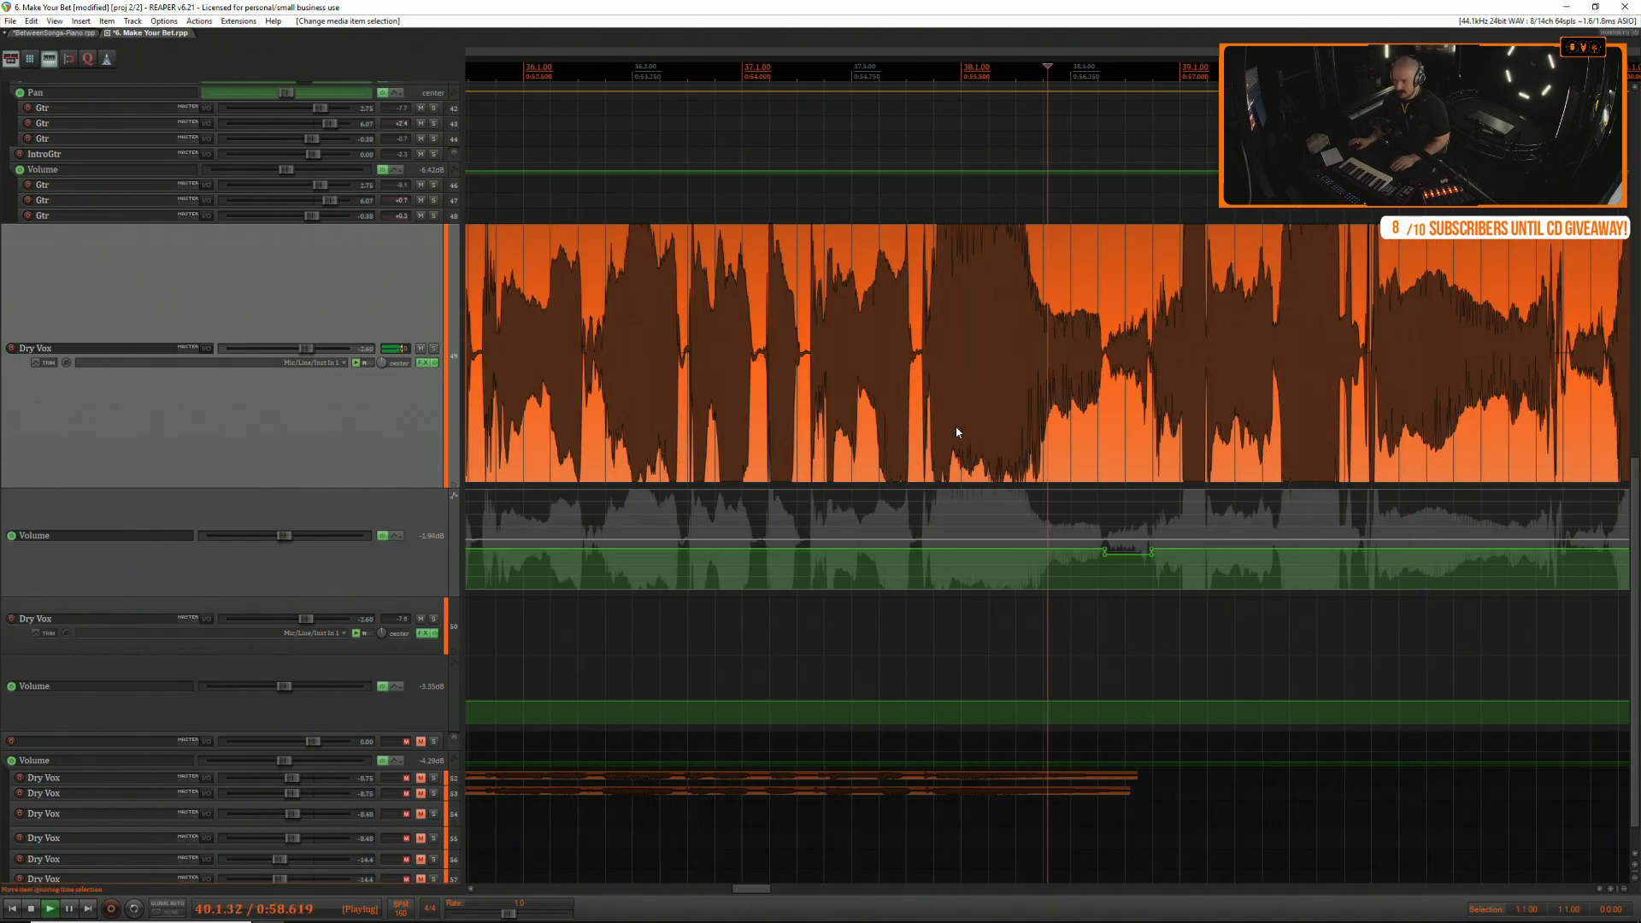
{"action": "scroll", "coordinate": [906, 318], "scroll_direction": "up", "scroll_amount": 5}
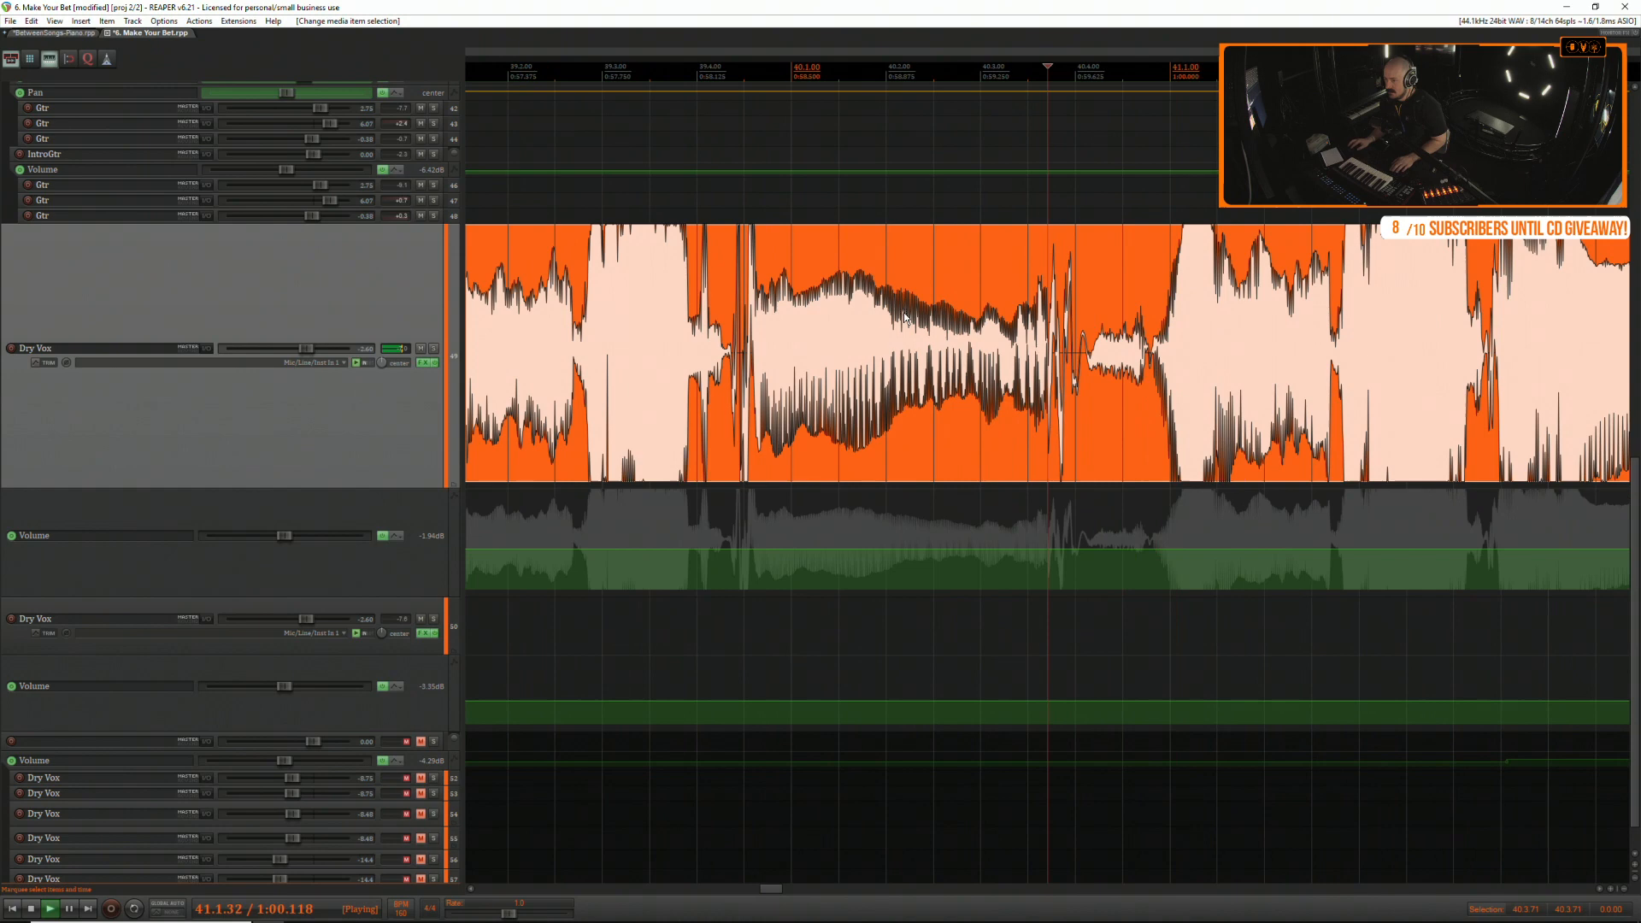
{"action": "left_click", "coordinate": [728, 301]}
{"action": "key", "text": "space"}
{"action": "left_click", "coordinate": [728, 300]}
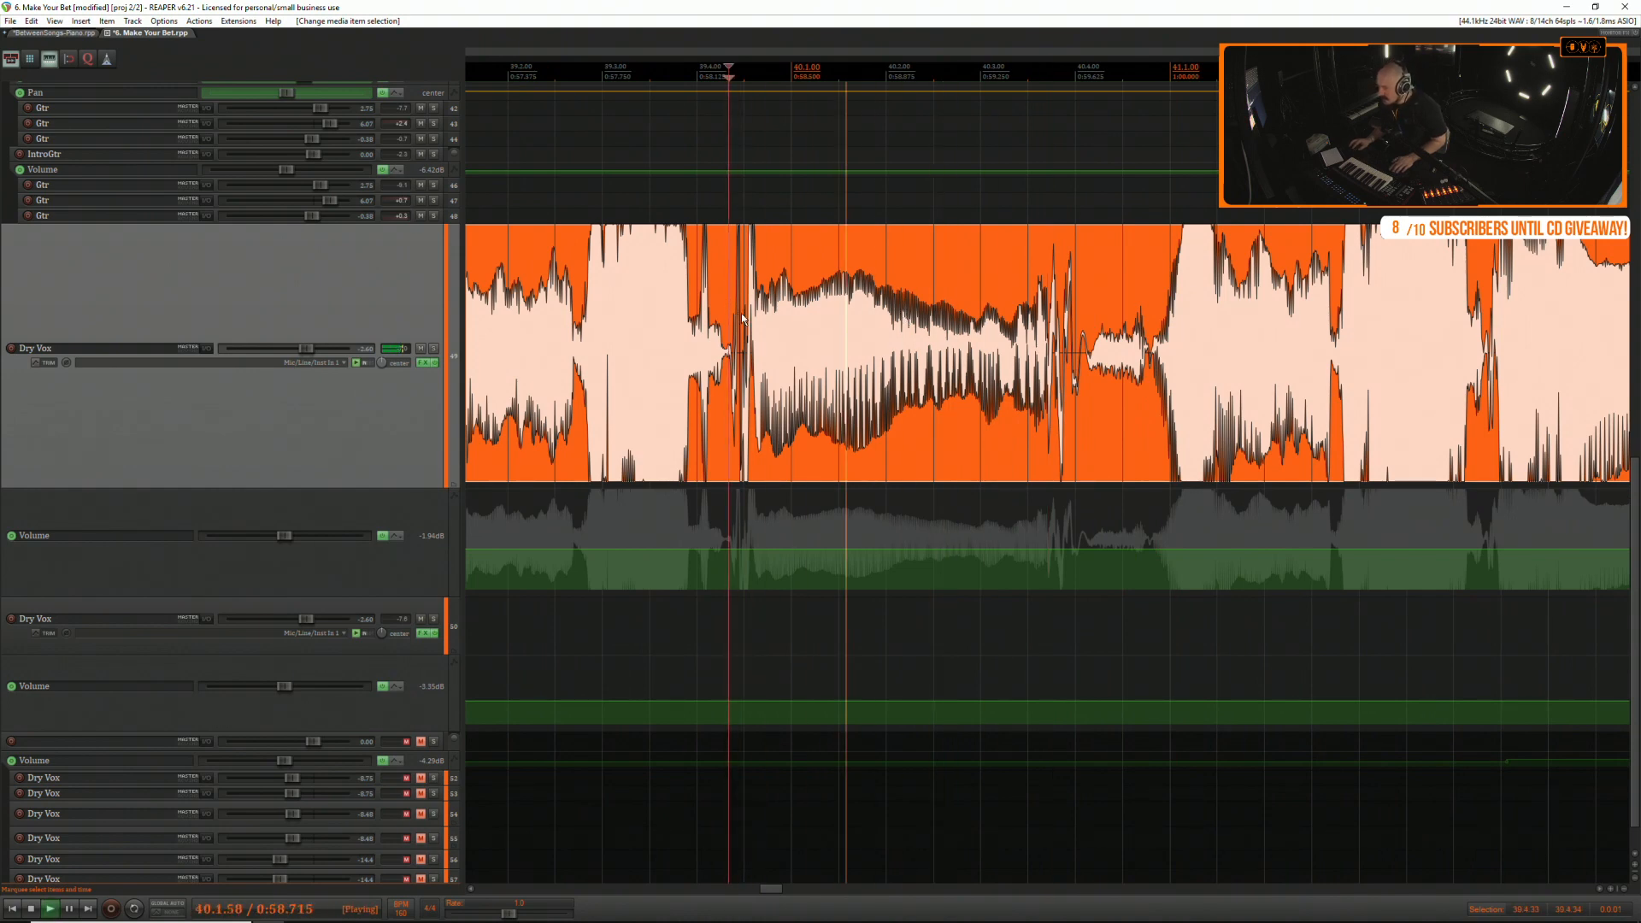
{"action": "scroll", "coordinate": [815, 354], "scroll_direction": "down", "scroll_amount": 4}
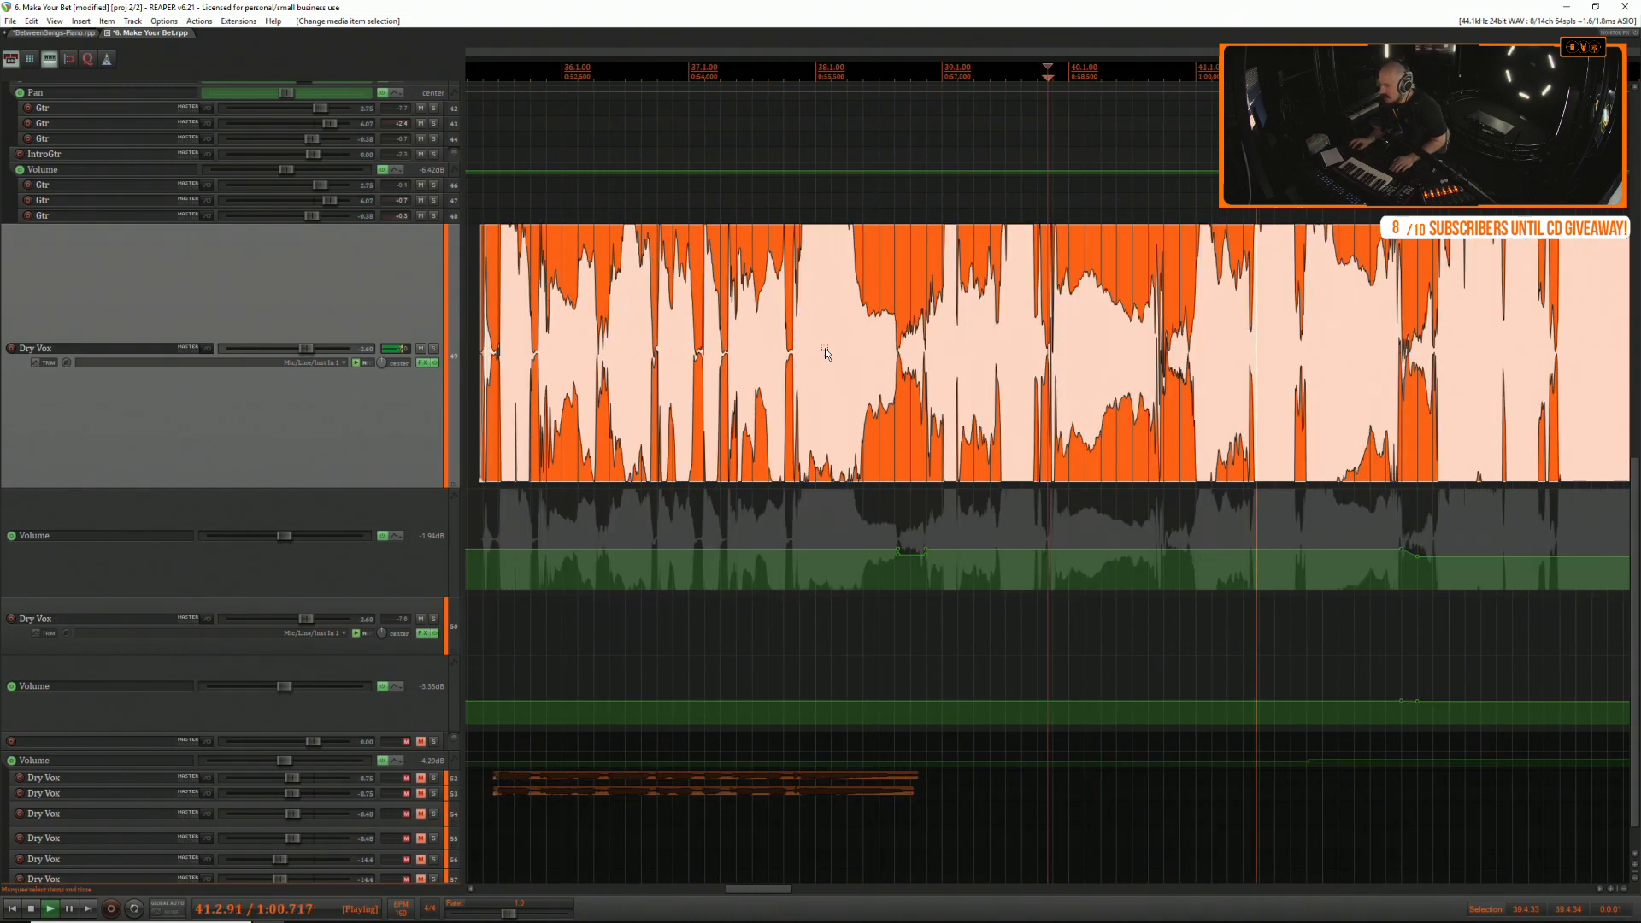
{"action": "scroll", "coordinate": [829, 347], "scroll_direction": "down", "scroll_amount": 5}
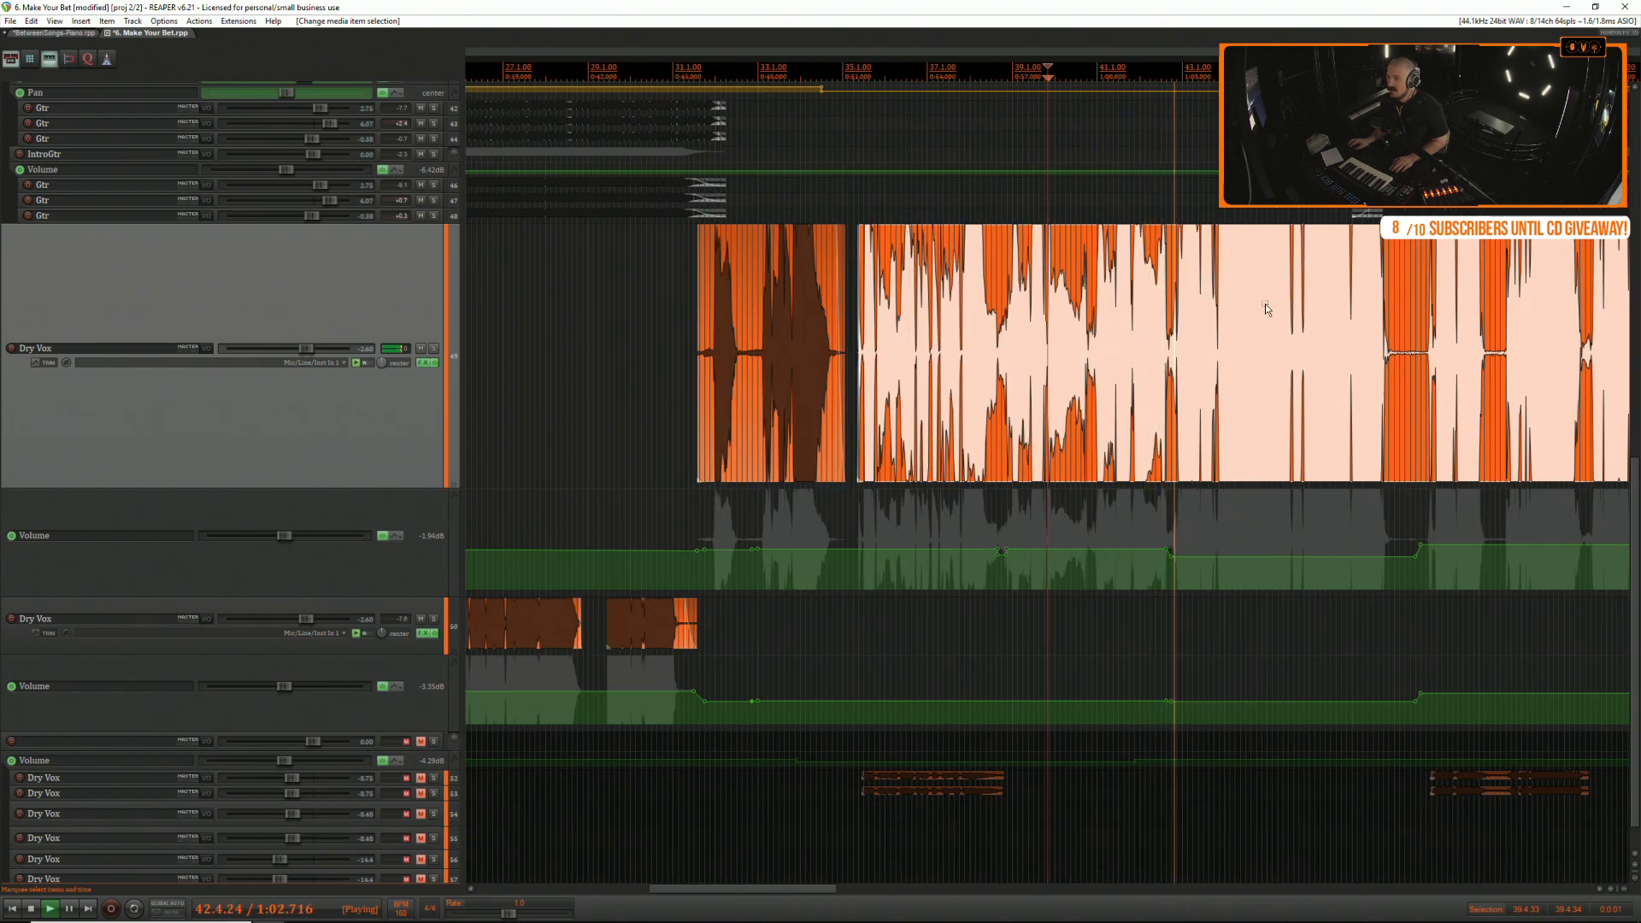
{"action": "scroll", "coordinate": [1263, 302], "scroll_direction": "up", "scroll_amount": 3}
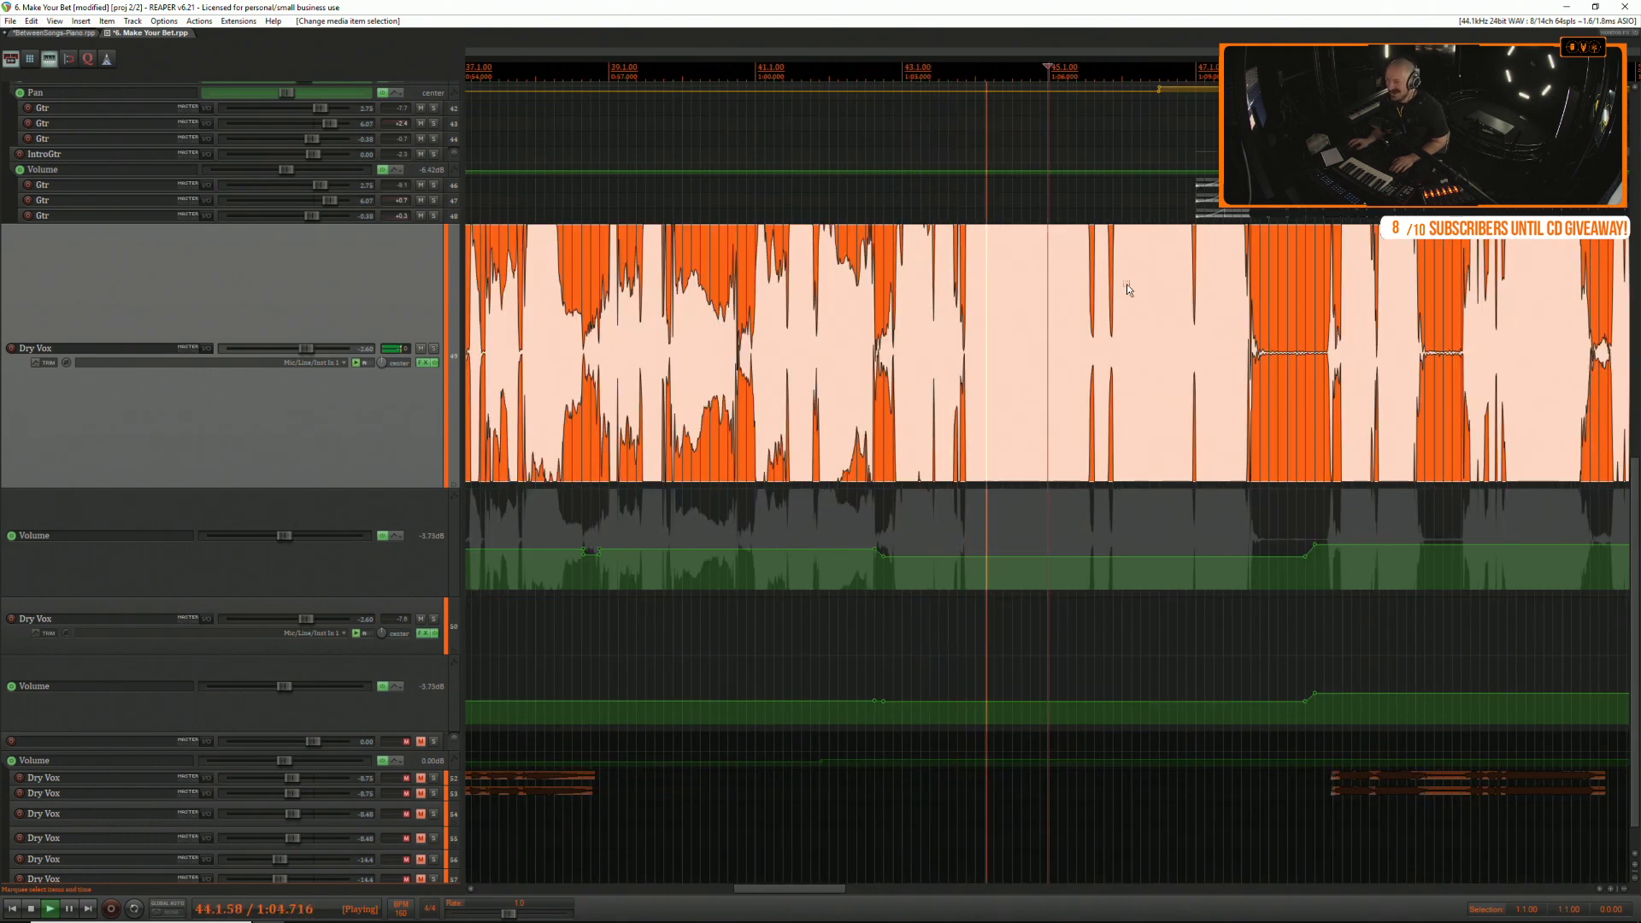
Raise the lowered main Dry Vox volume envelope section beginning just before bar 43 to -2.14 dB while listening.
{"action": "left_click", "coordinate": [880, 291]}
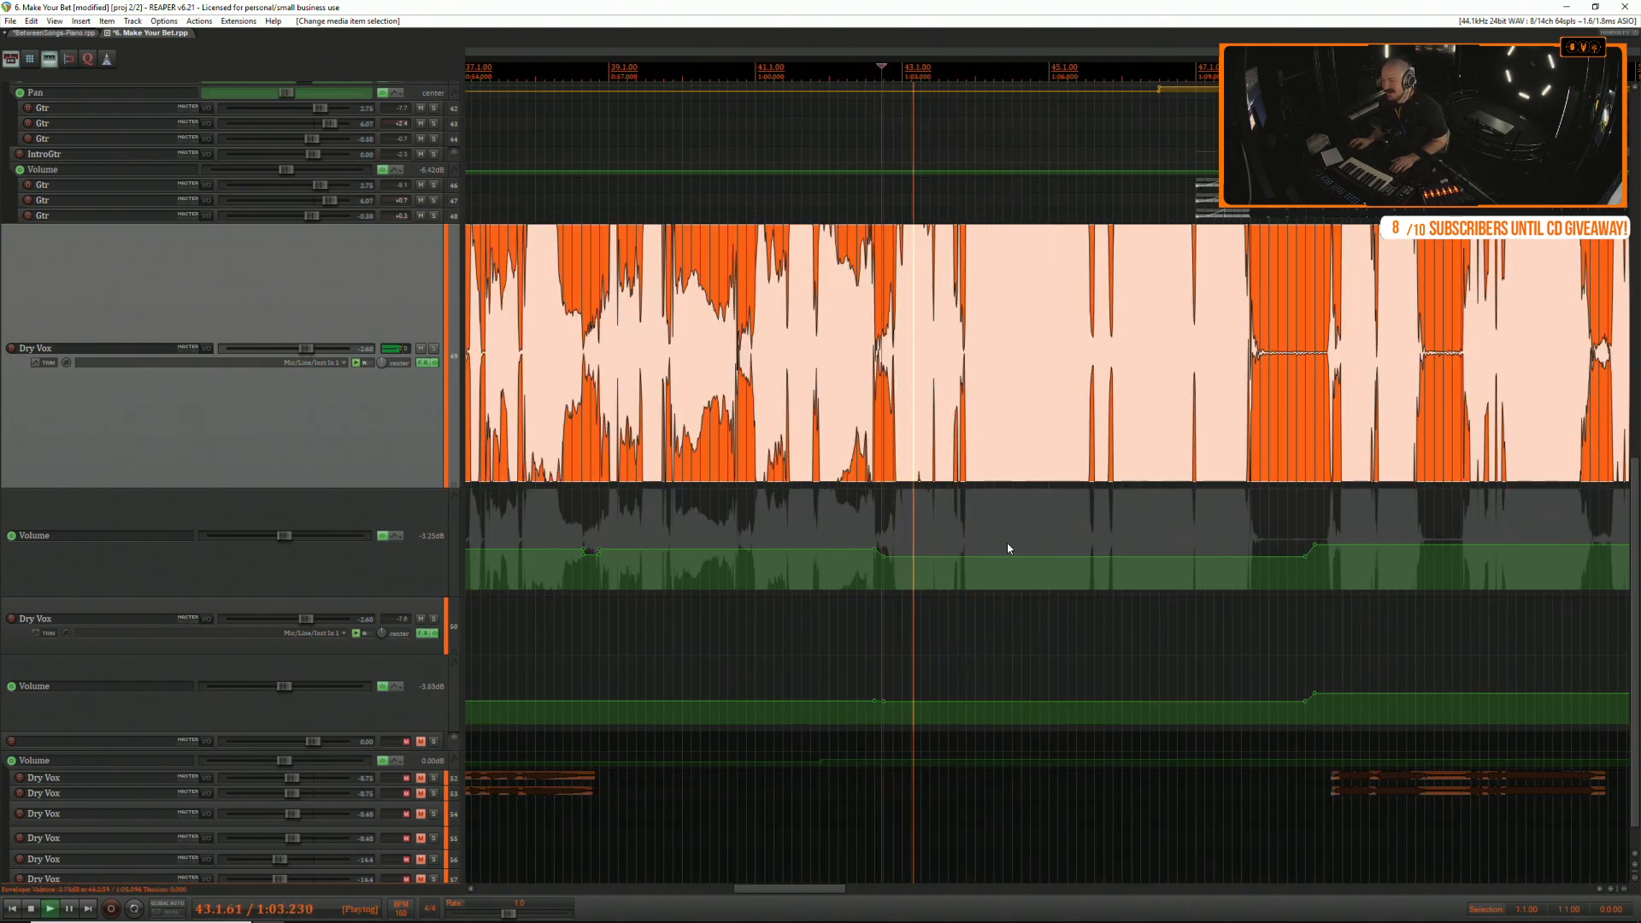
{"action": "left_click_drag", "start_coordinate": [1011, 557], "coordinate": [1020, 546]}
{"action": "scroll", "coordinate": [892, 294], "scroll_direction": "up", "scroll_amount": 5}
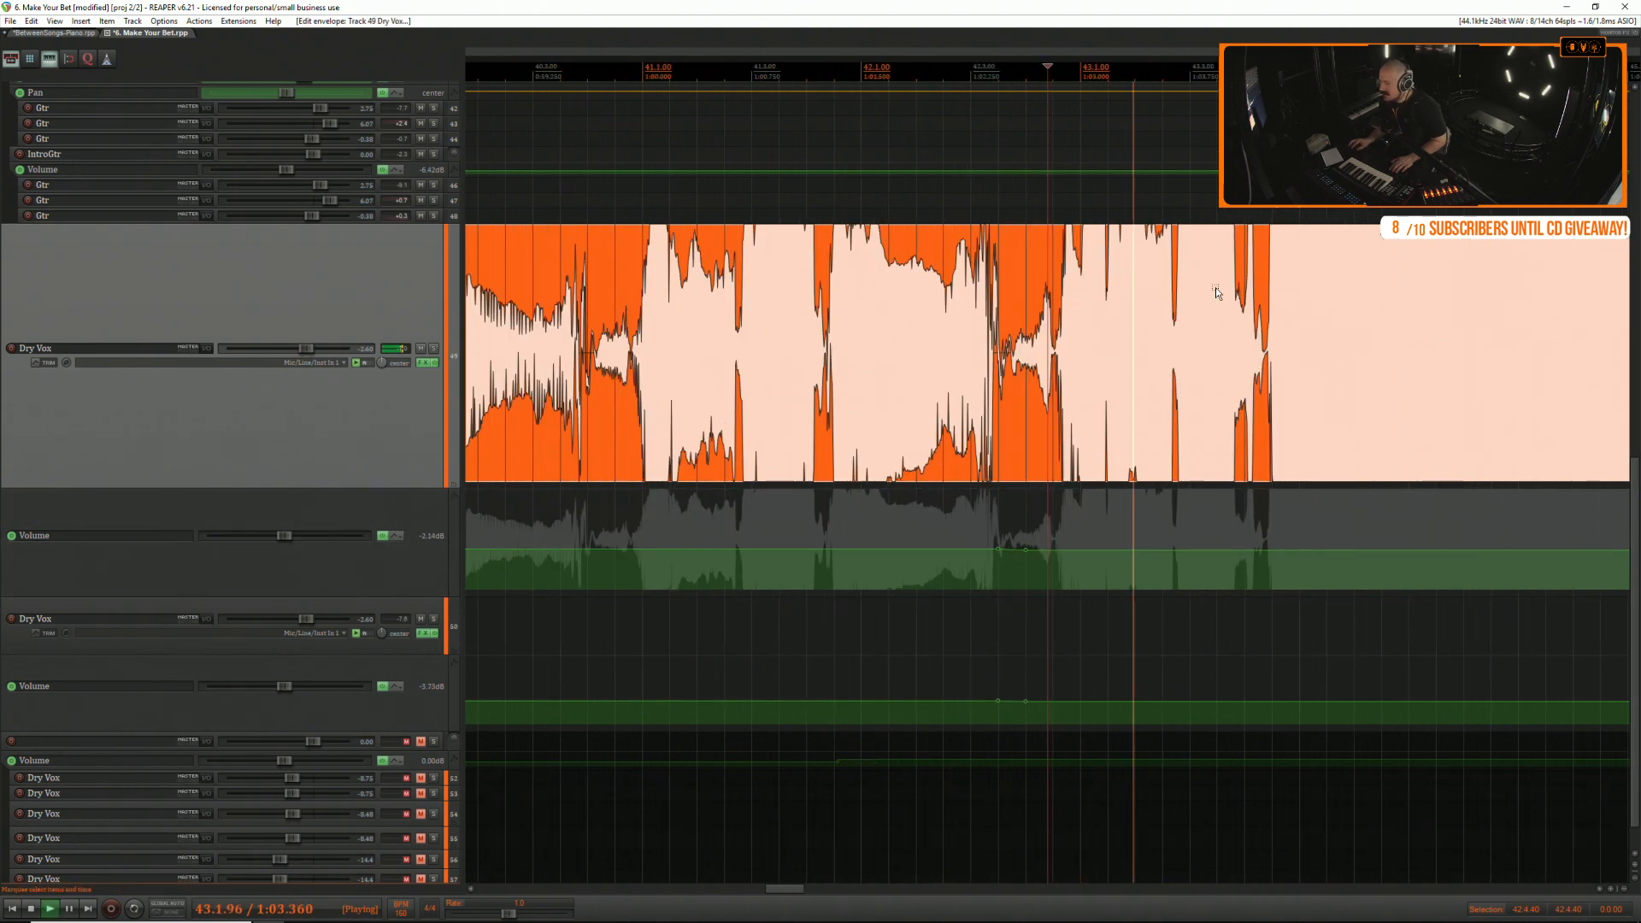
In Melodyne on the main Dry Vox, raise the note at bar 44 to F#4 -15 ct and lower the preceding note to E4 +14 ct.
{"action": "left_click", "coordinate": [1256, 286]}
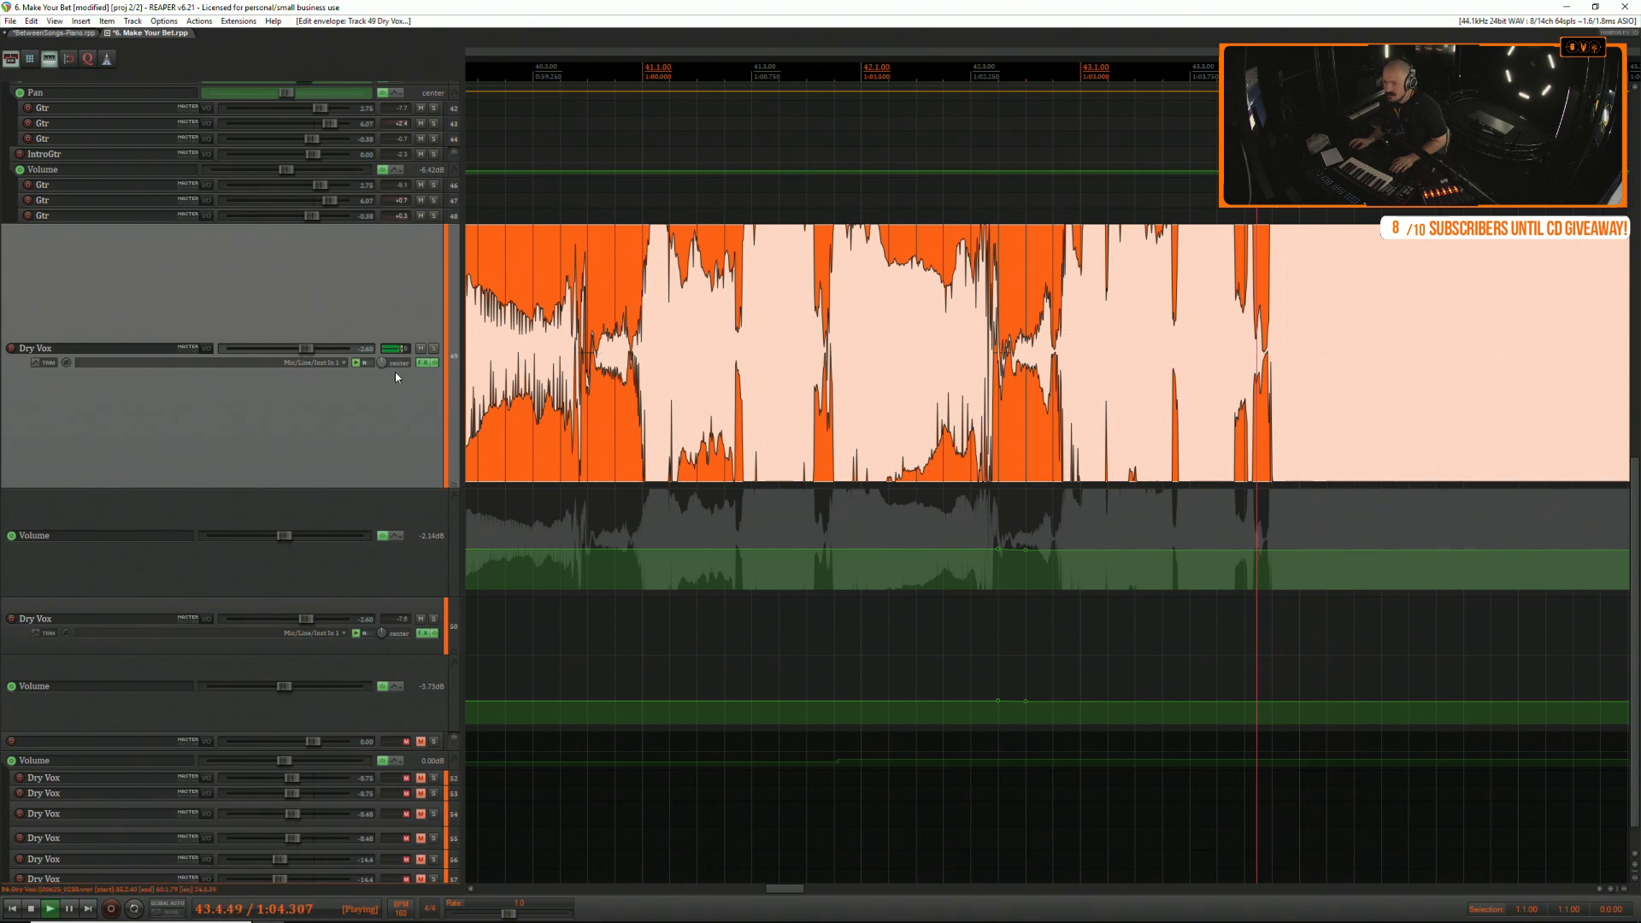
{"action": "left_click", "coordinate": [422, 363]}
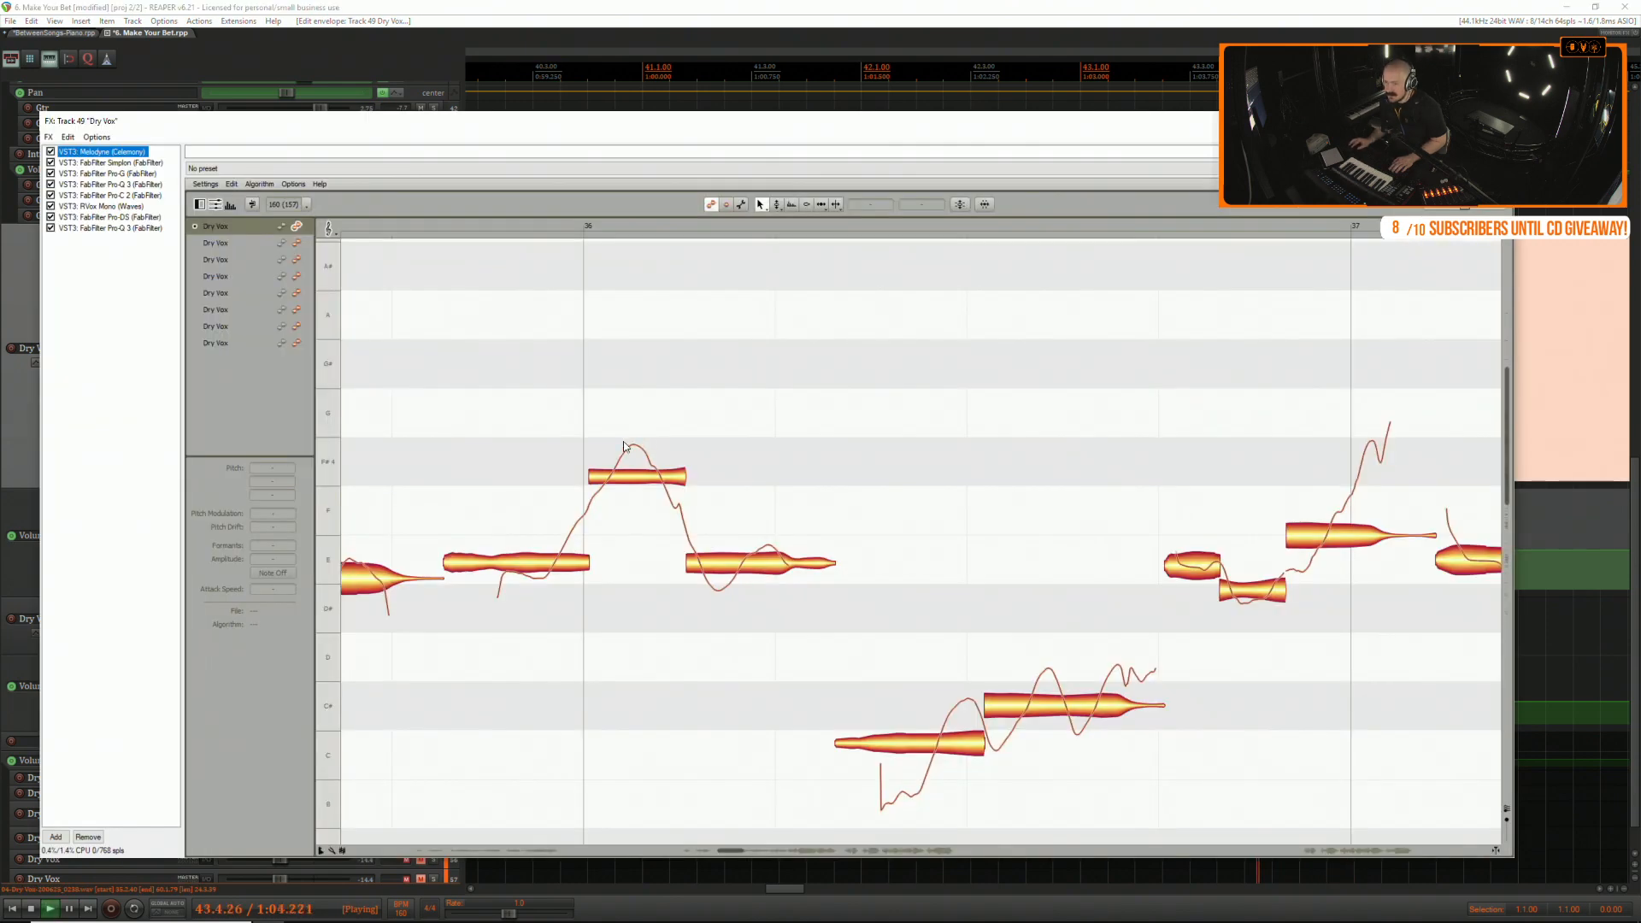
{"action": "scroll", "coordinate": [682, 510], "scroll_direction": "right", "scroll_amount": 5}
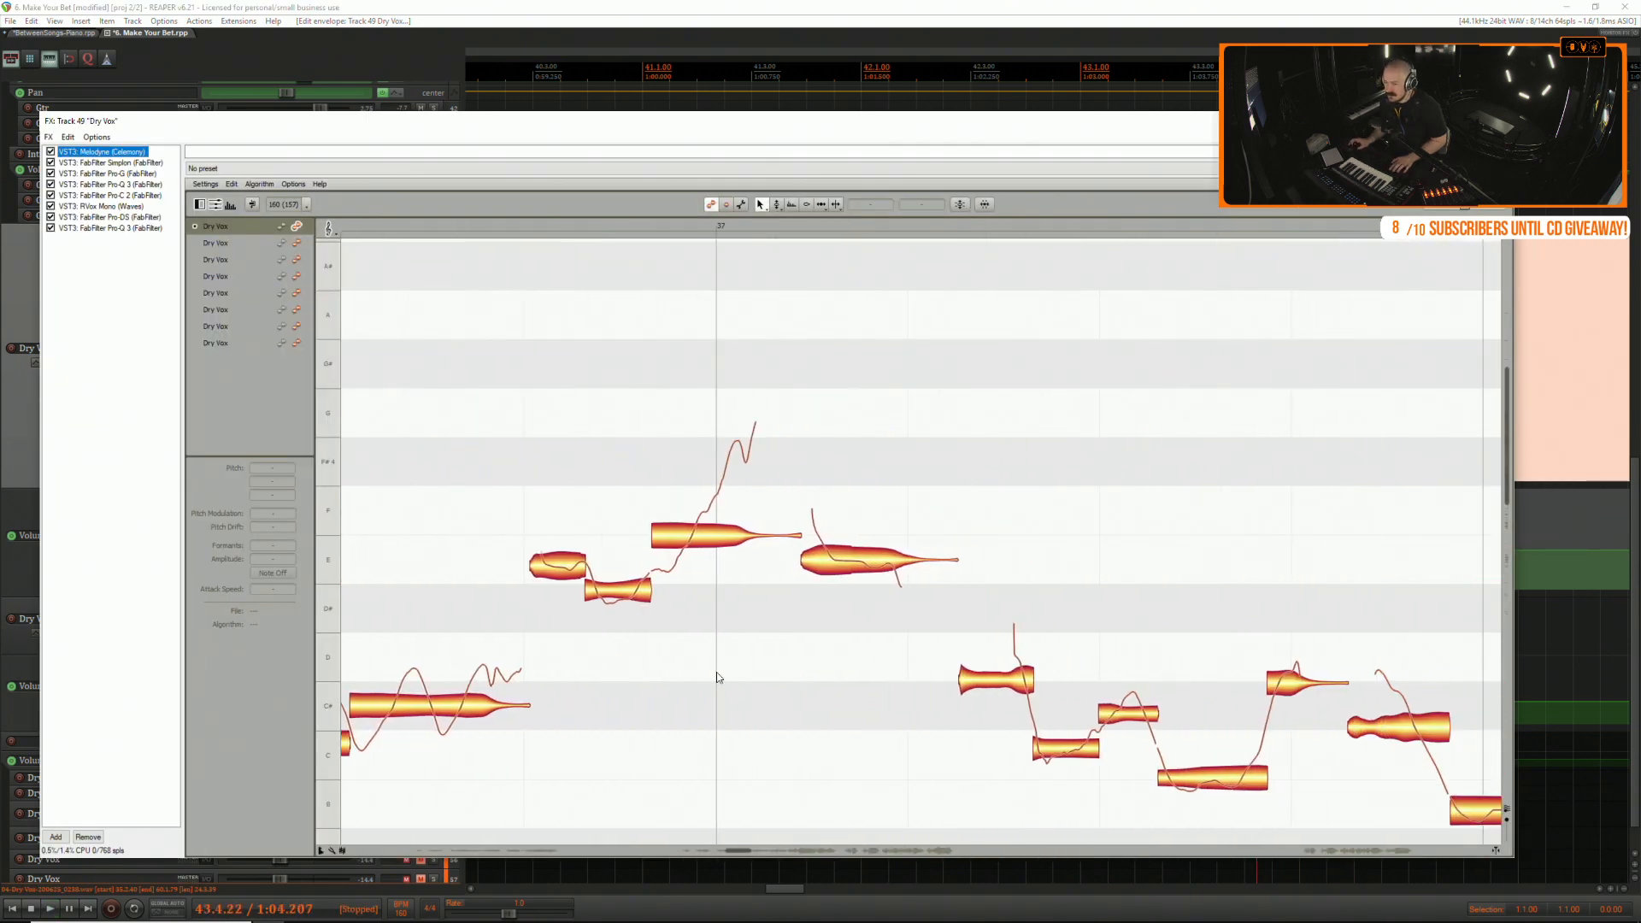
{"action": "left_click_drag", "start_coordinate": [743, 853], "coordinate": [806, 852]}
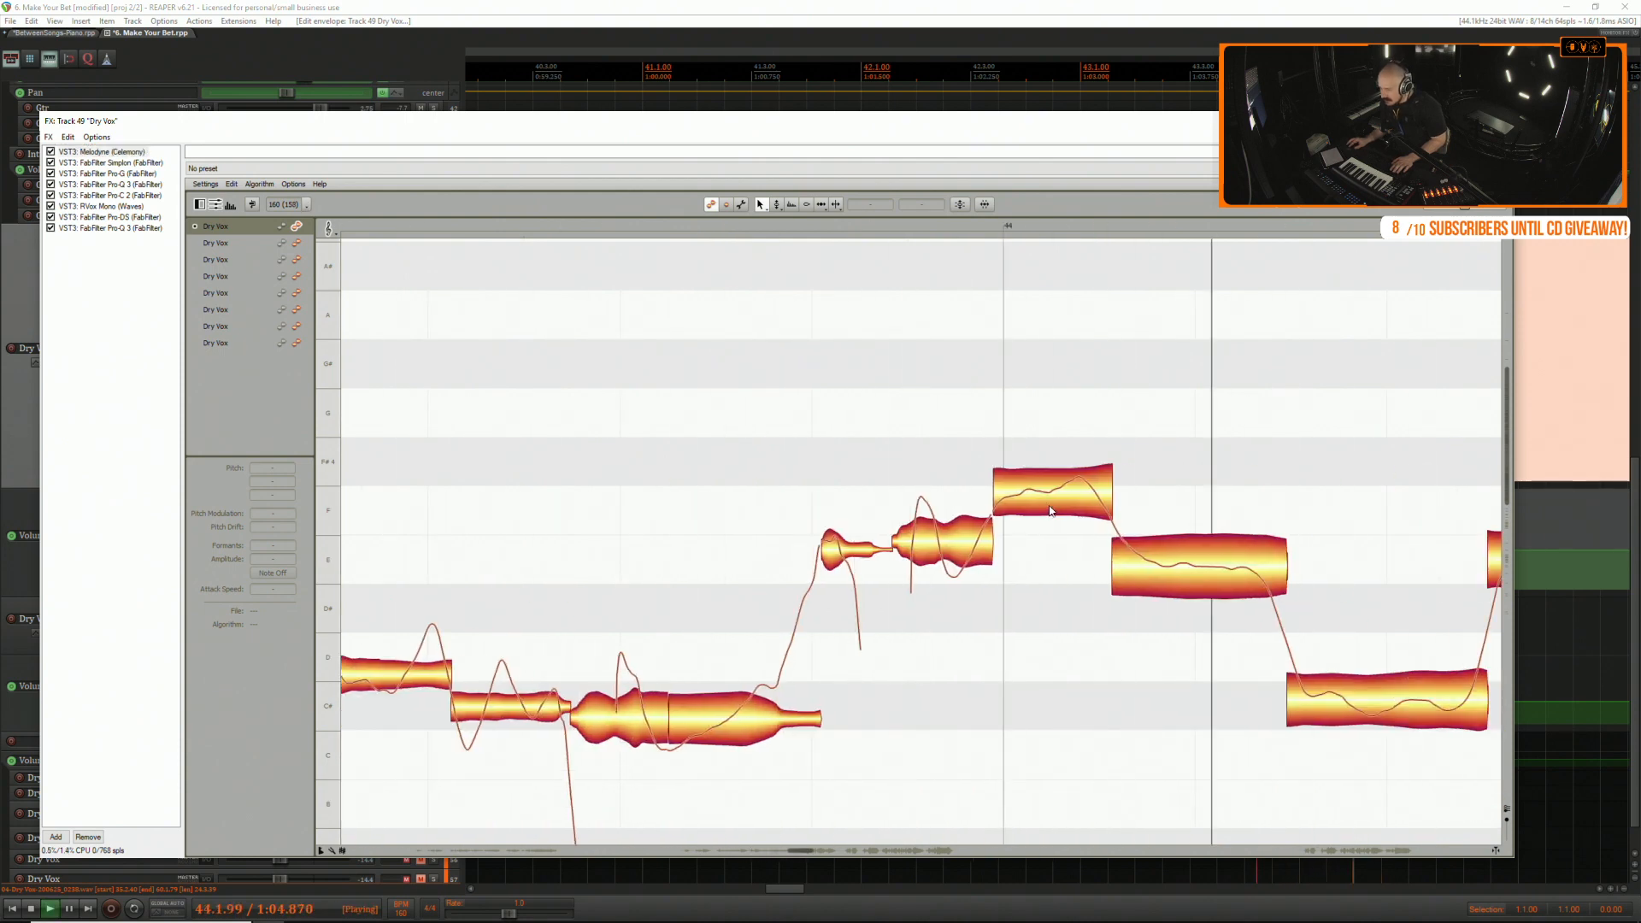
{"action": "left_click_drag", "start_coordinate": [1050, 510], "coordinate": [1052, 479]}
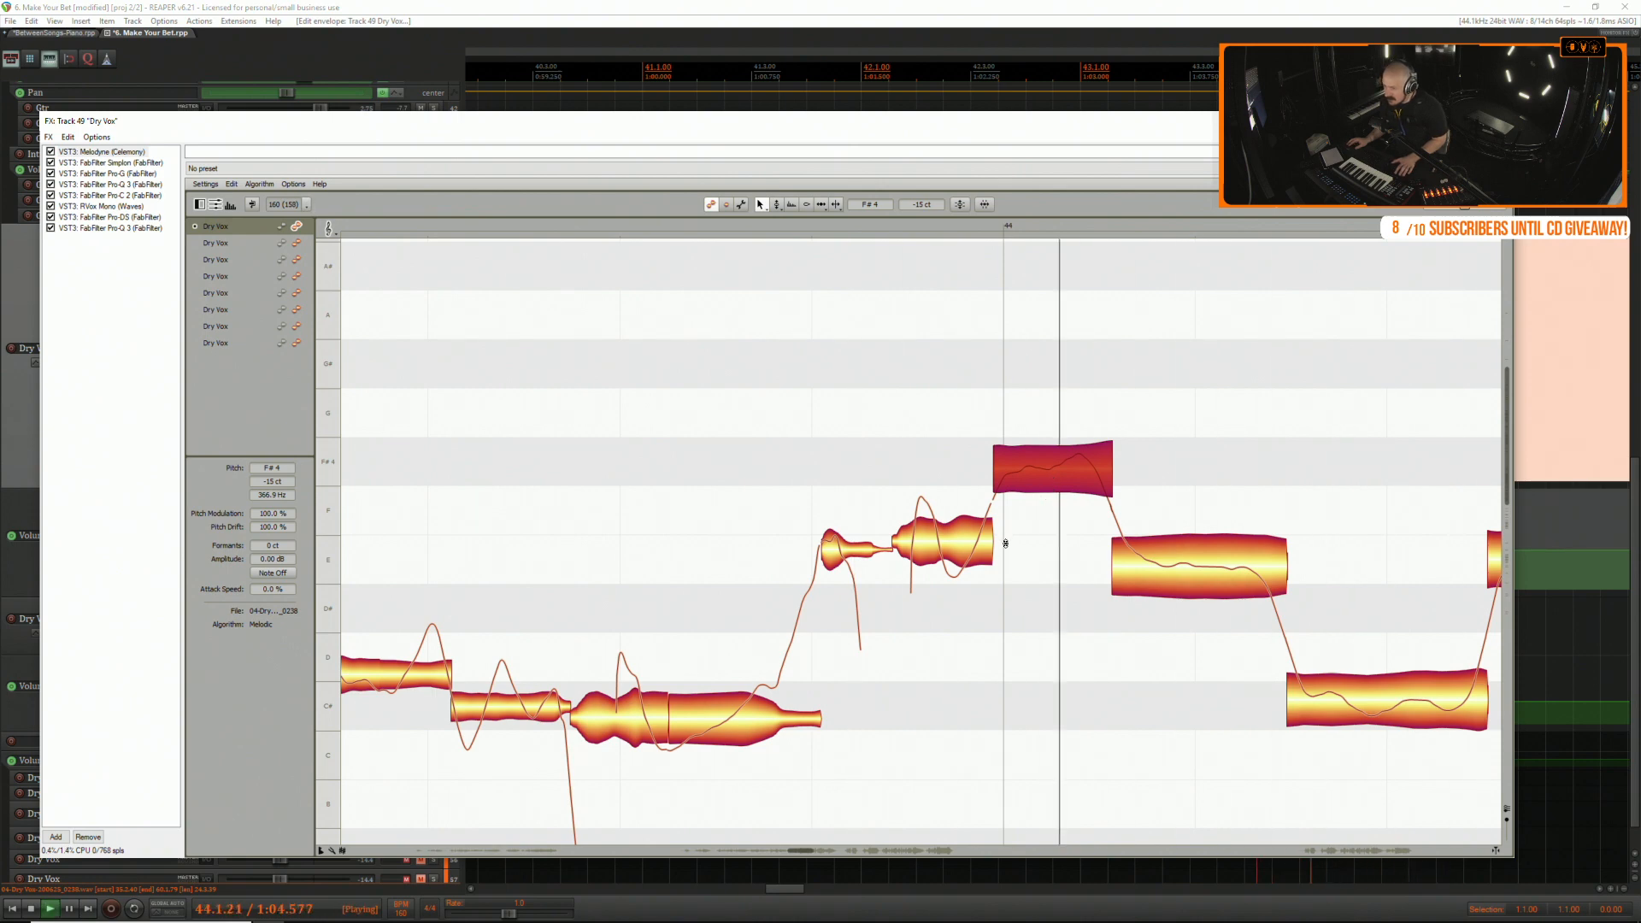
{"action": "left_click", "coordinate": [938, 561]}
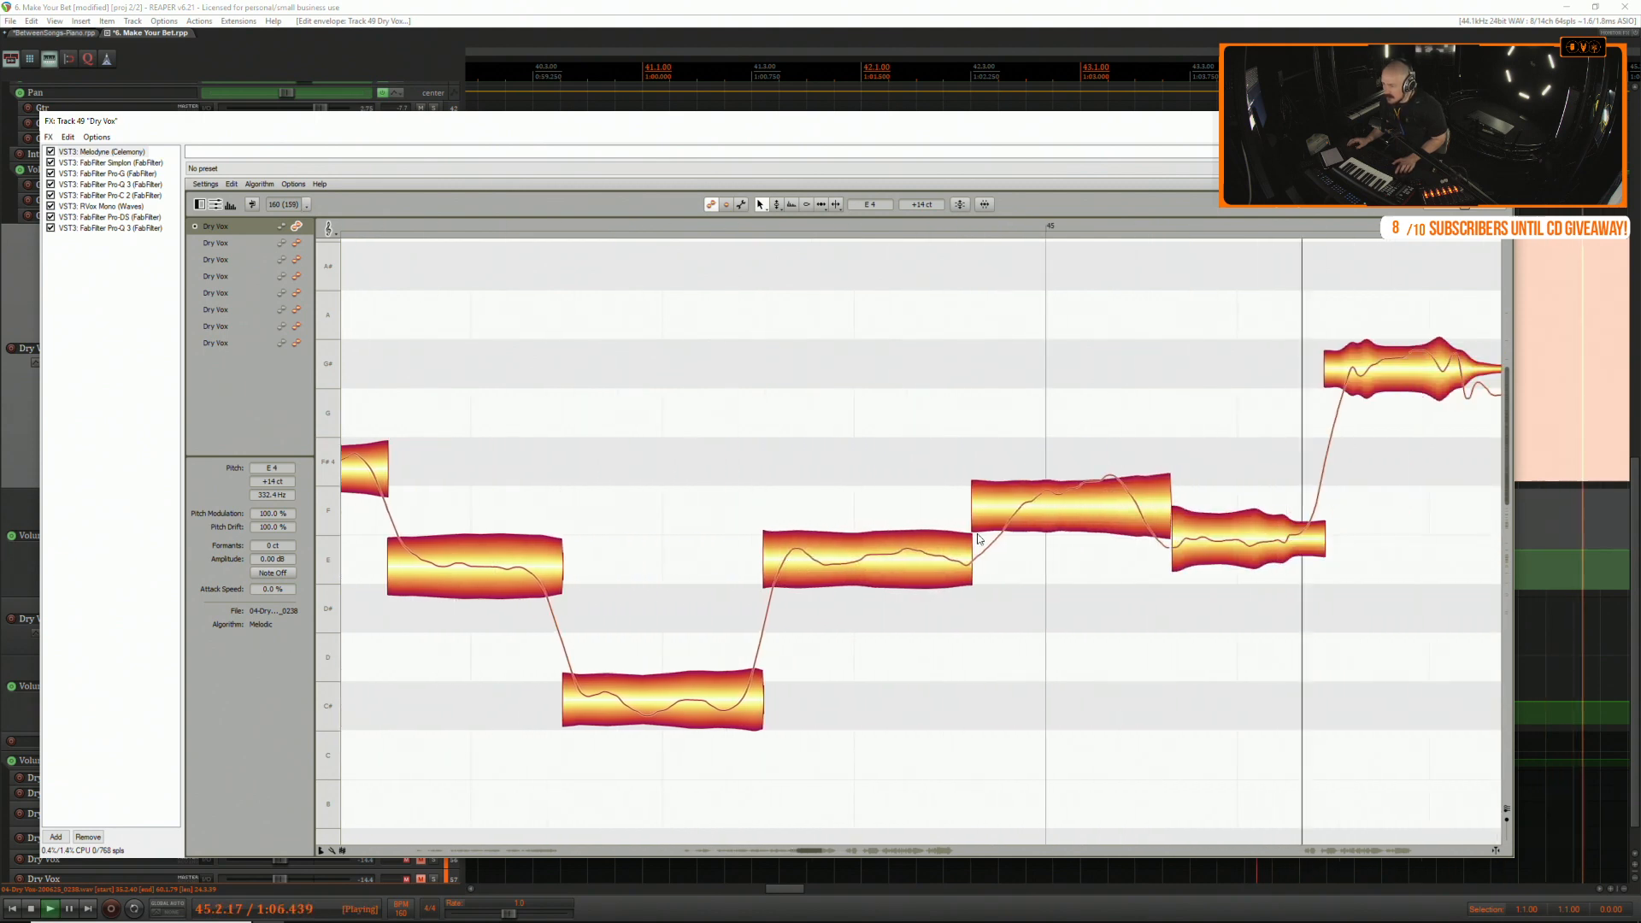
Raise the Melodyne note spanning bar 45 to F4 at +40 ct, comparing it with F#4 at -41 ct.
{"action": "left_click_drag", "start_coordinate": [1135, 510], "coordinate": [1107, 491]}
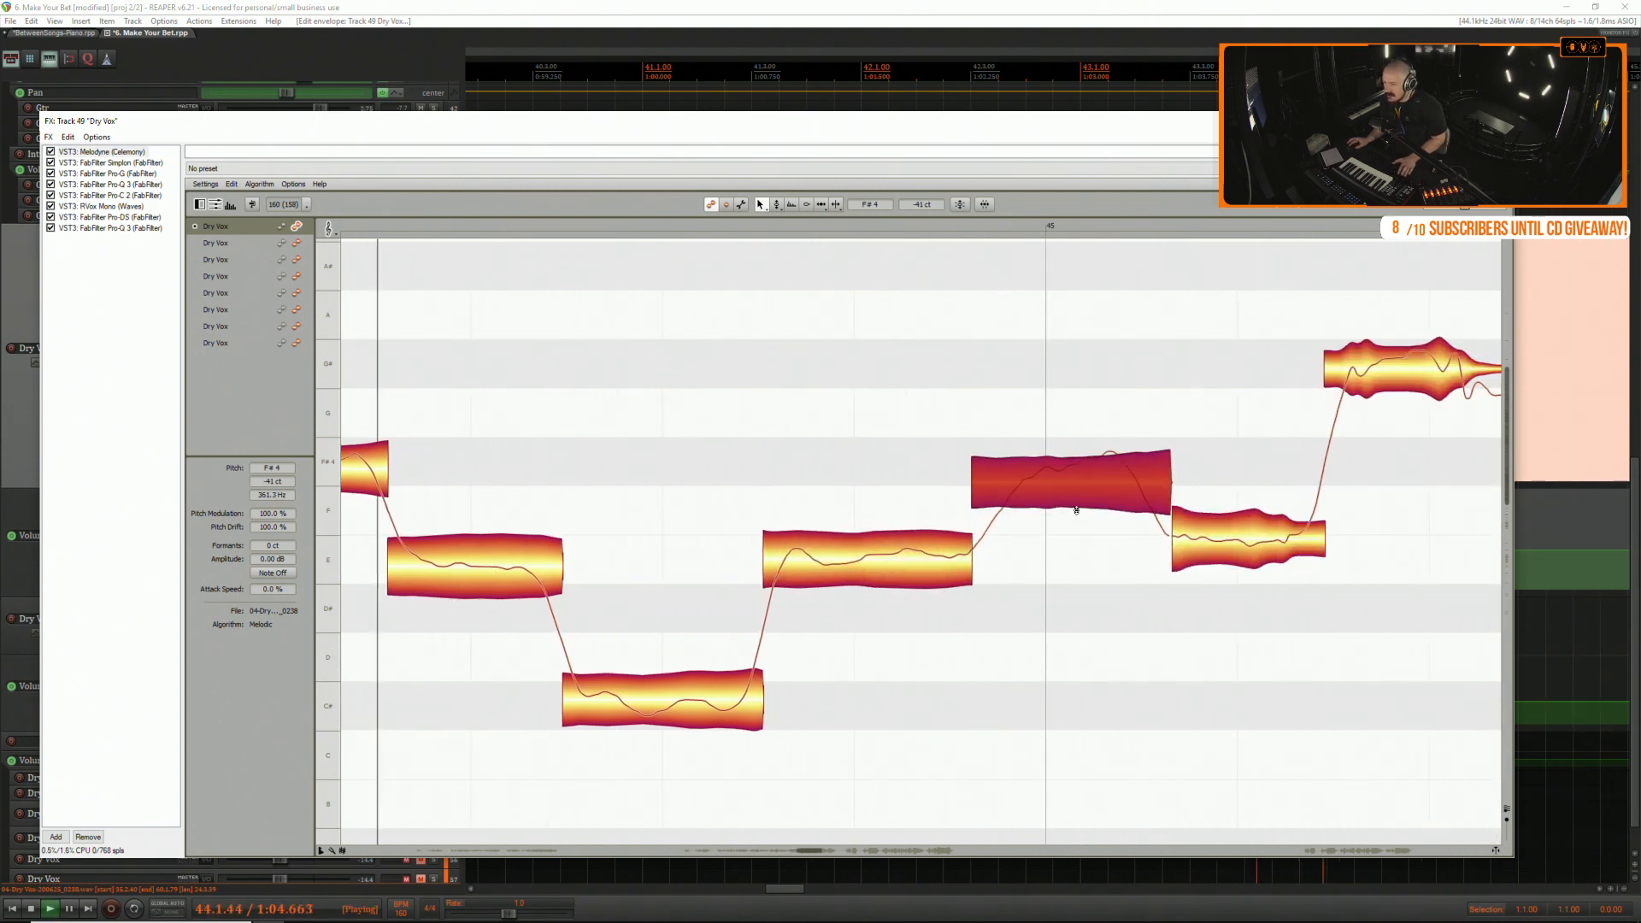
{"action": "key", "text": "space"}
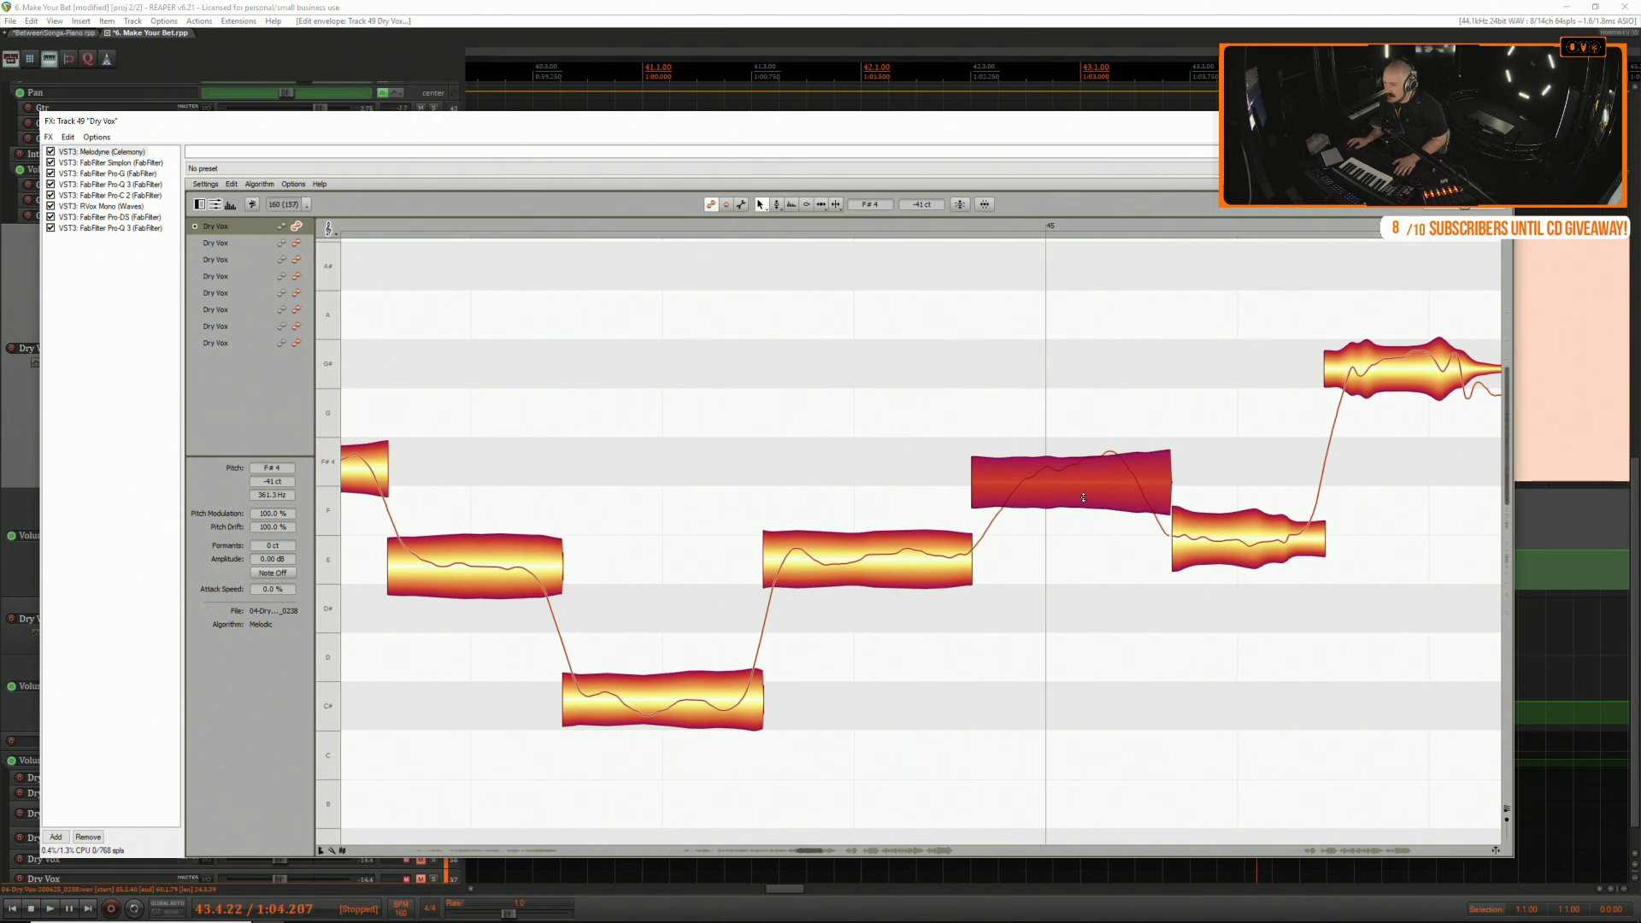
{"action": "left_click_drag", "start_coordinate": [1084, 497], "coordinate": [1084, 504]}
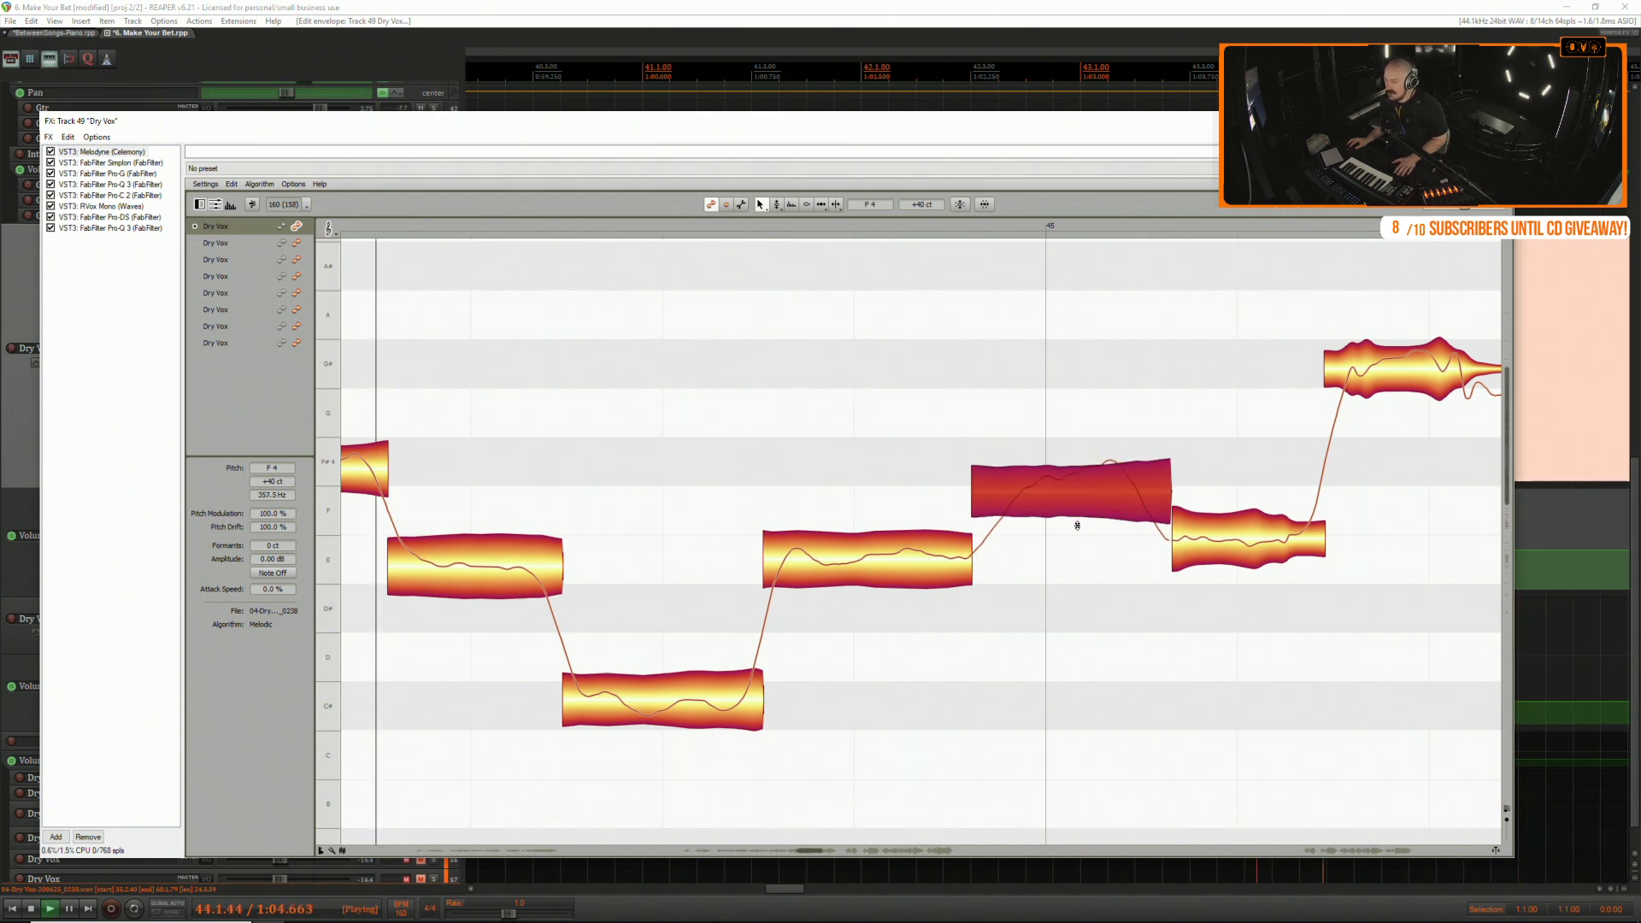
{"action": "key", "text": "space"}
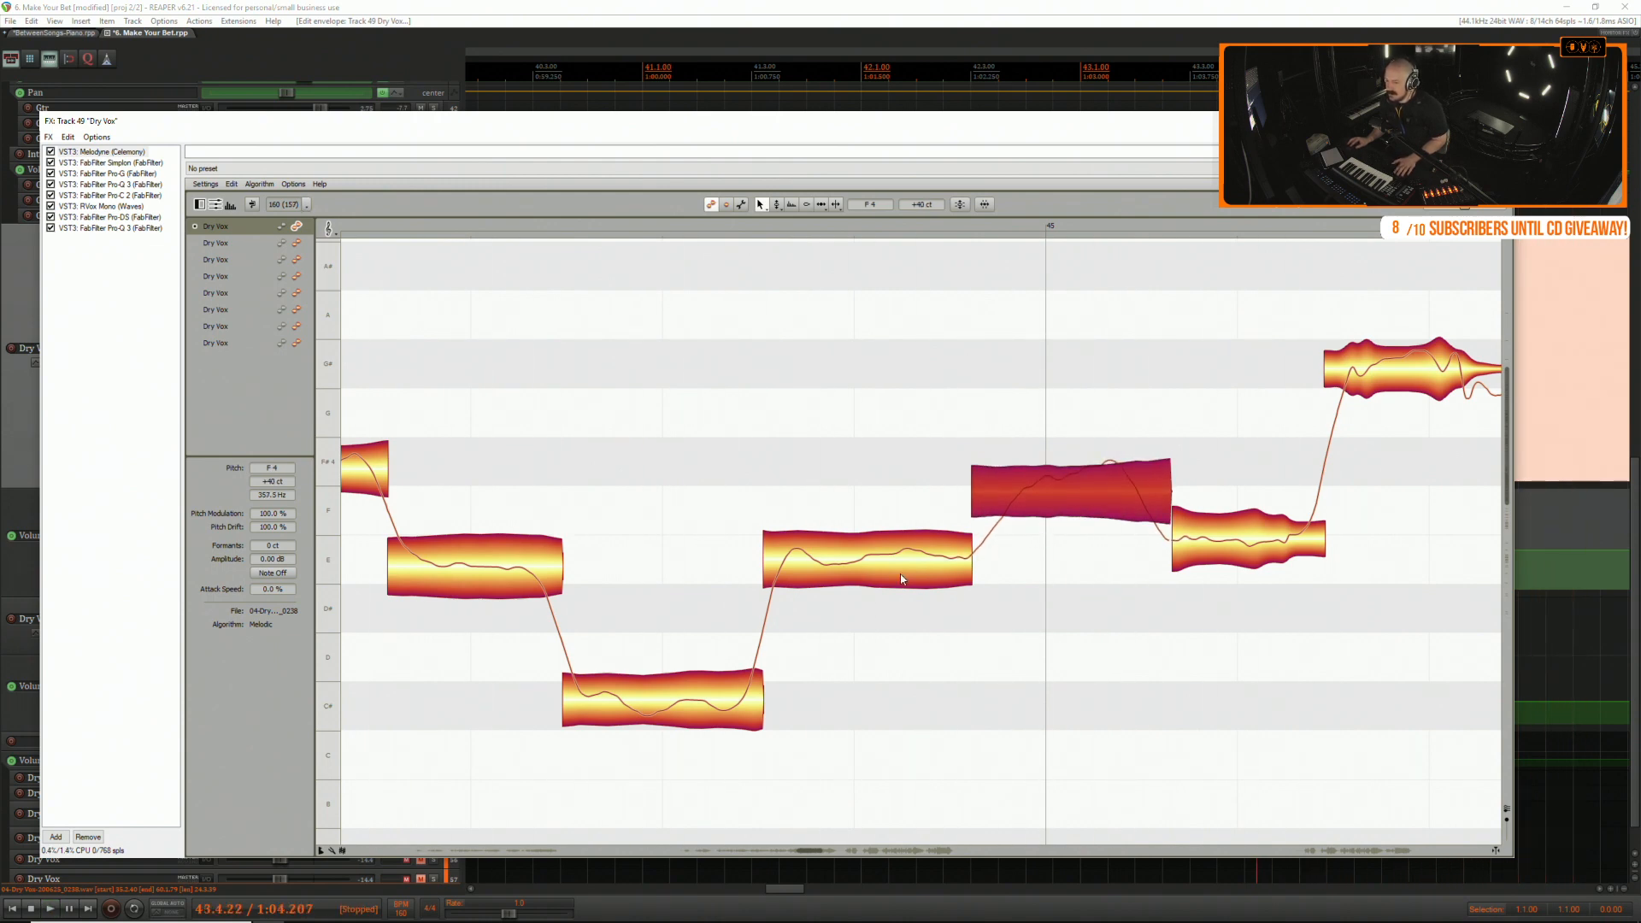
Lower the E4 note just before bar 45 to -8 ct, and select the G#4 note following bar 45.
{"action": "left_click", "coordinate": [881, 574]}
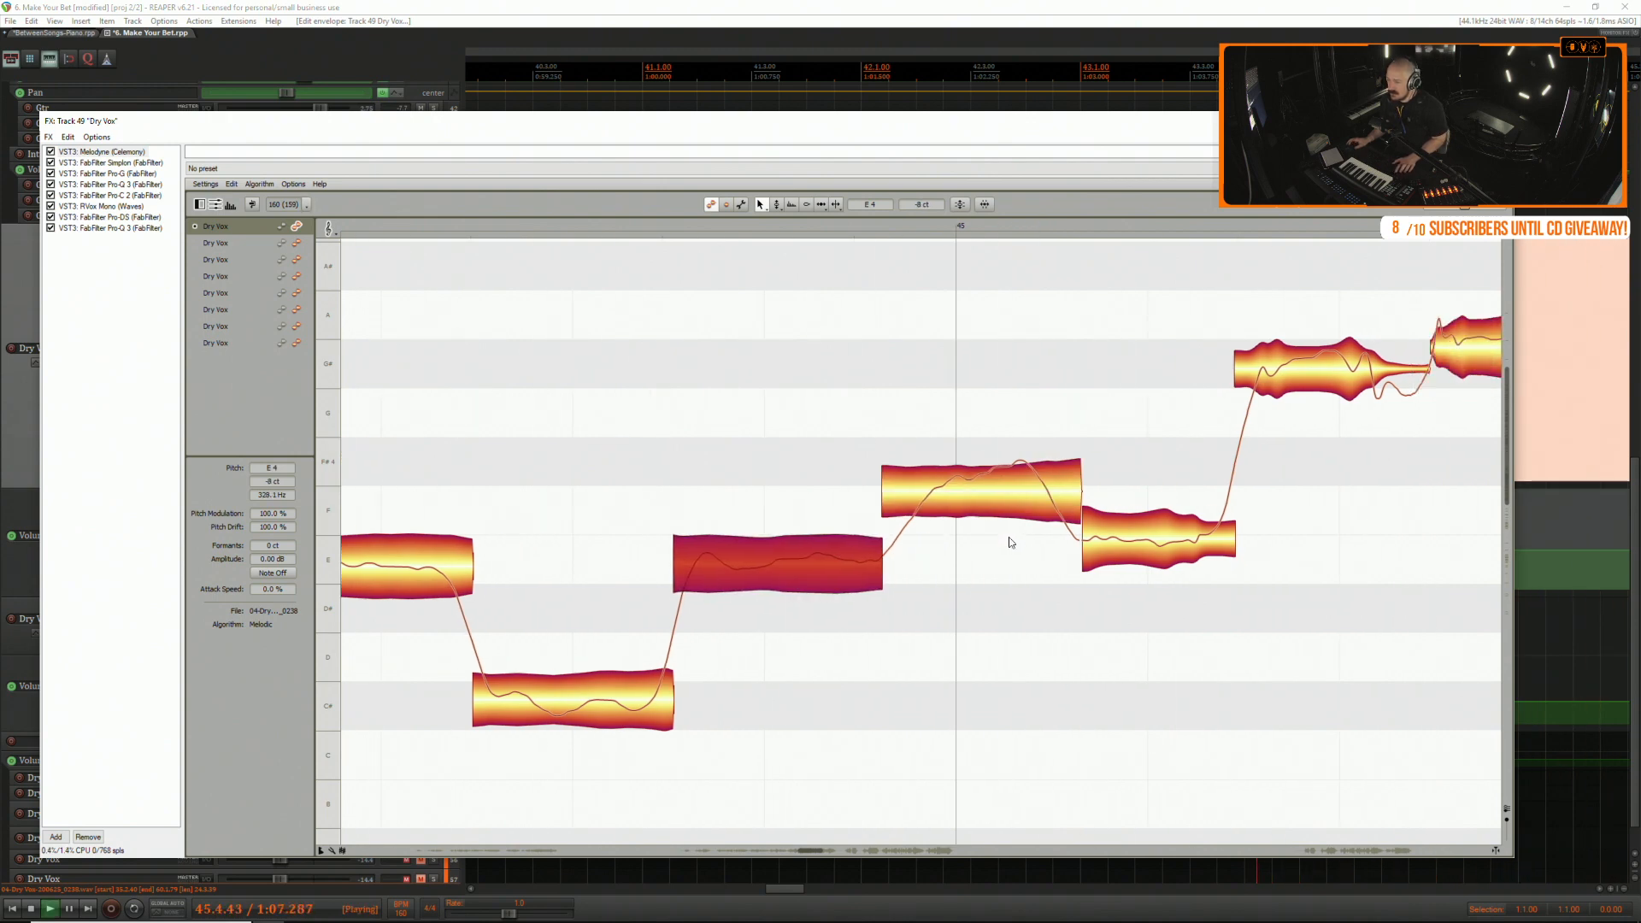
{"action": "key", "text": "space"}
{"action": "left_click", "coordinate": [816, 371]}
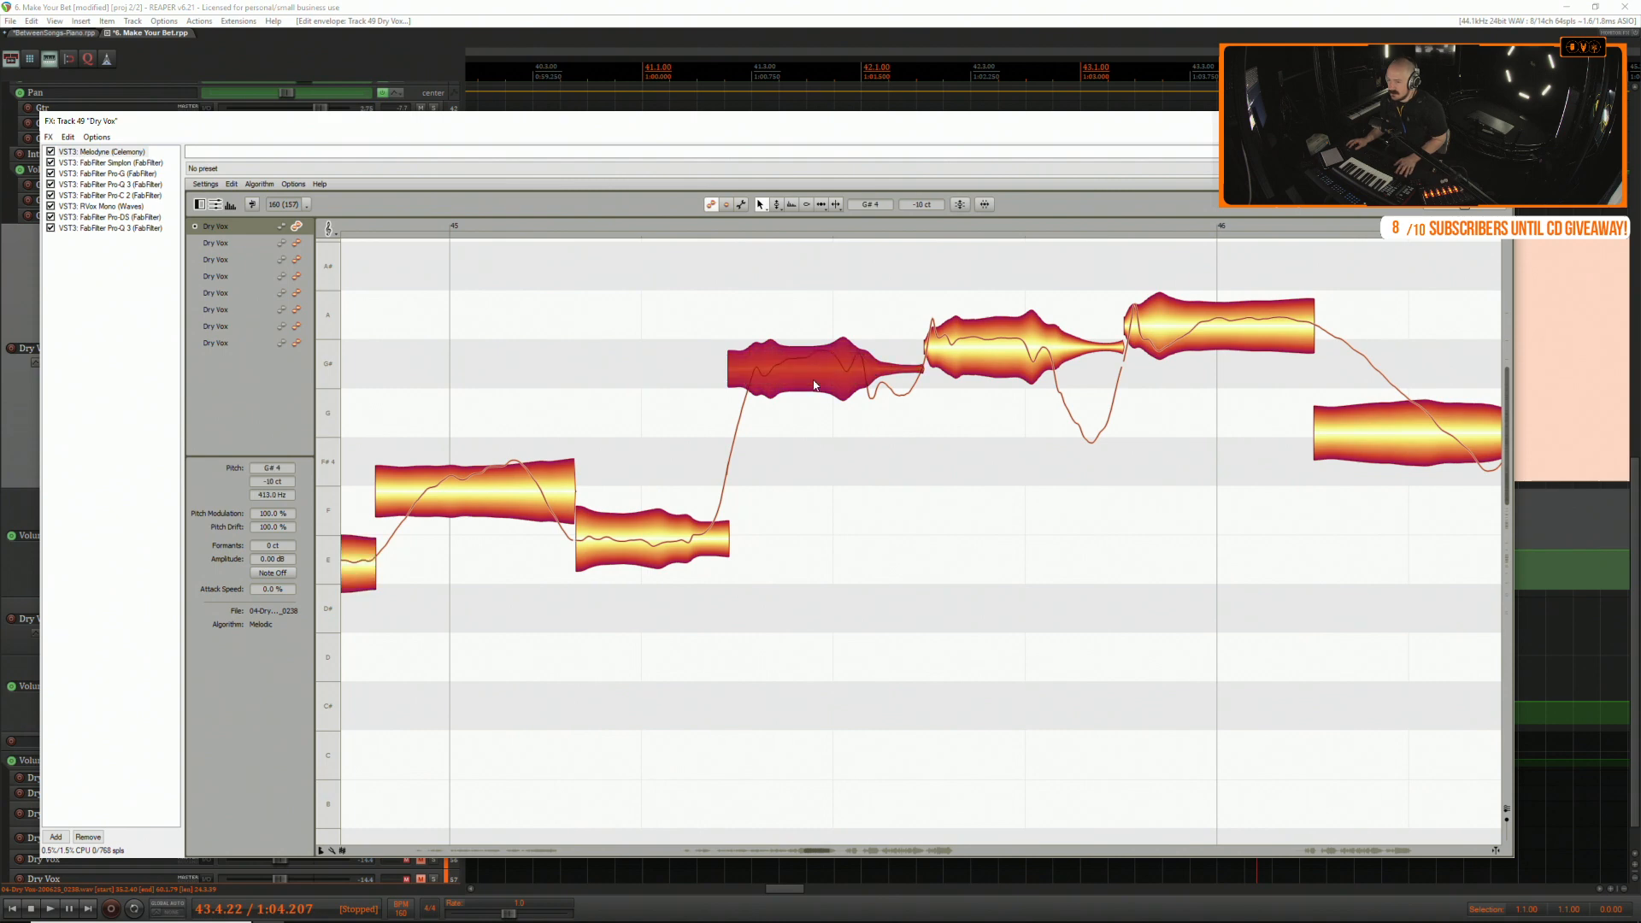
Raise the three consecutive Melodyne notes leading up to bar 46 to A4 -36 ct, A4 -32 ct and A4 -6 ct during playback.
{"action": "left_click_drag", "start_coordinate": [816, 372], "coordinate": [821, 344]}
{"action": "key", "text": "space"}
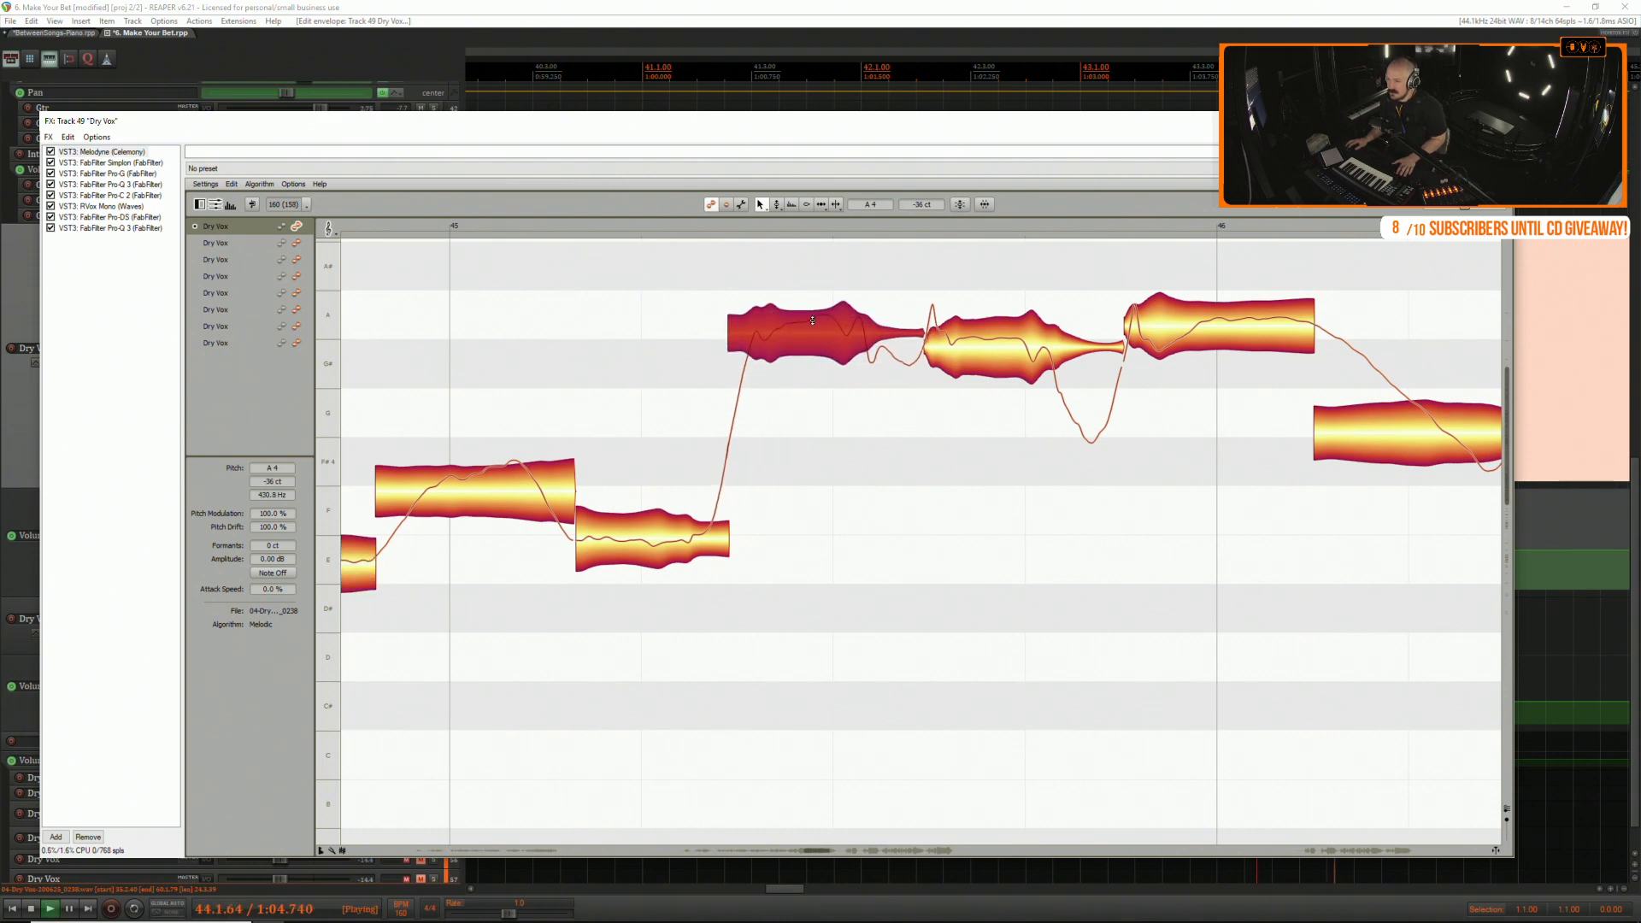
{"action": "left_click_drag", "start_coordinate": [1001, 355], "coordinate": [1005, 348]}
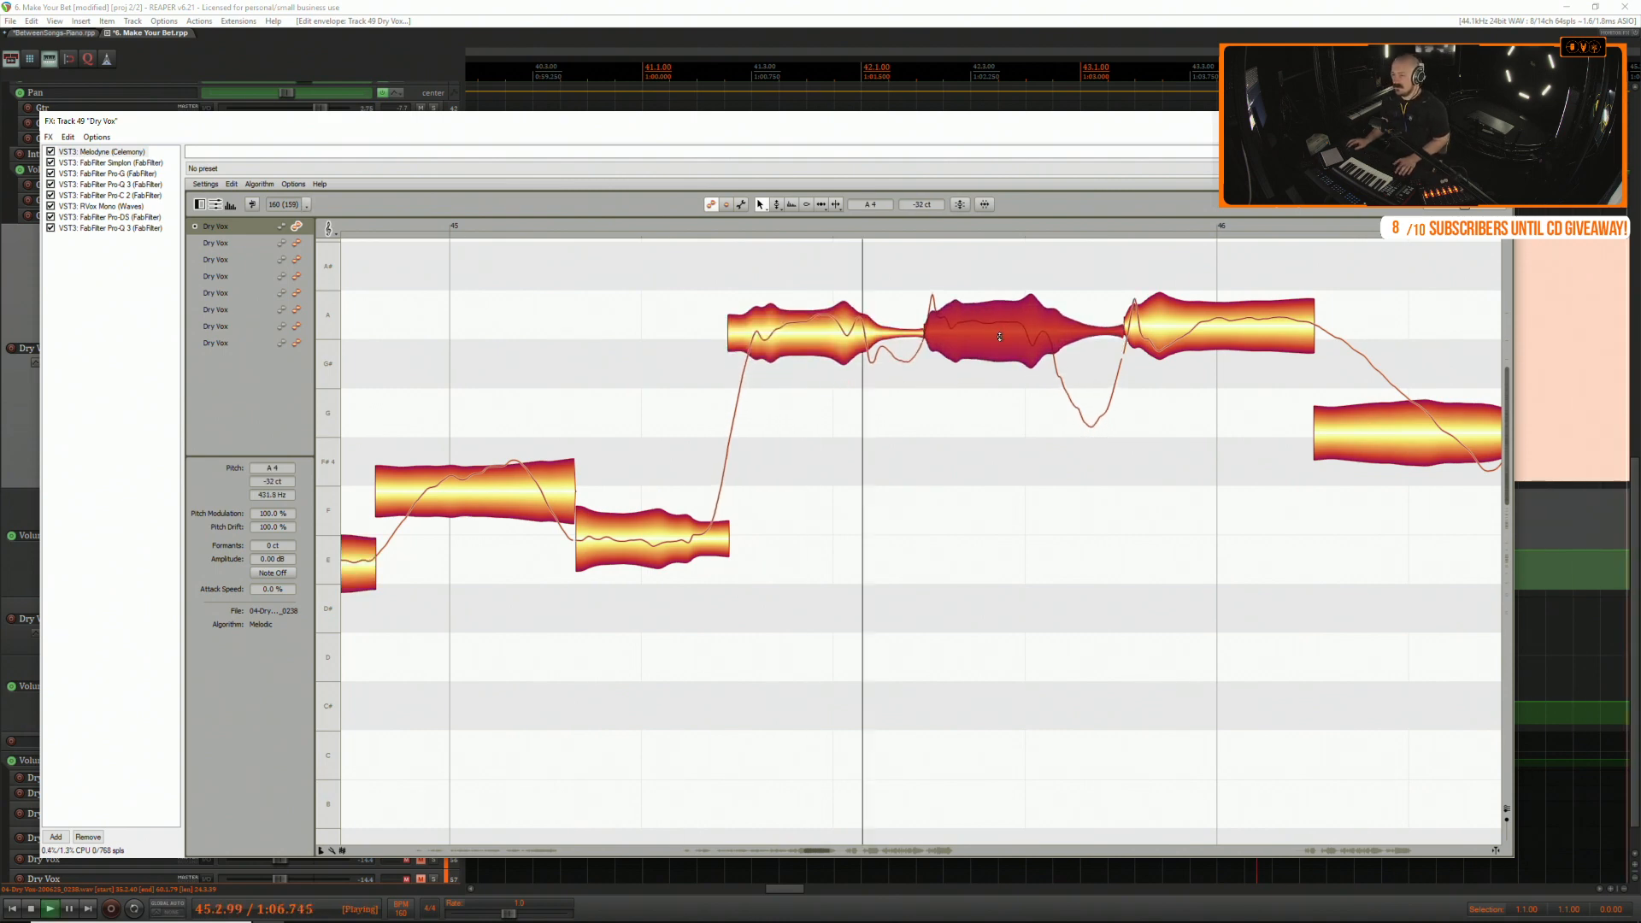
{"action": "left_click_drag", "start_coordinate": [1195, 346], "coordinate": [1233, 325]}
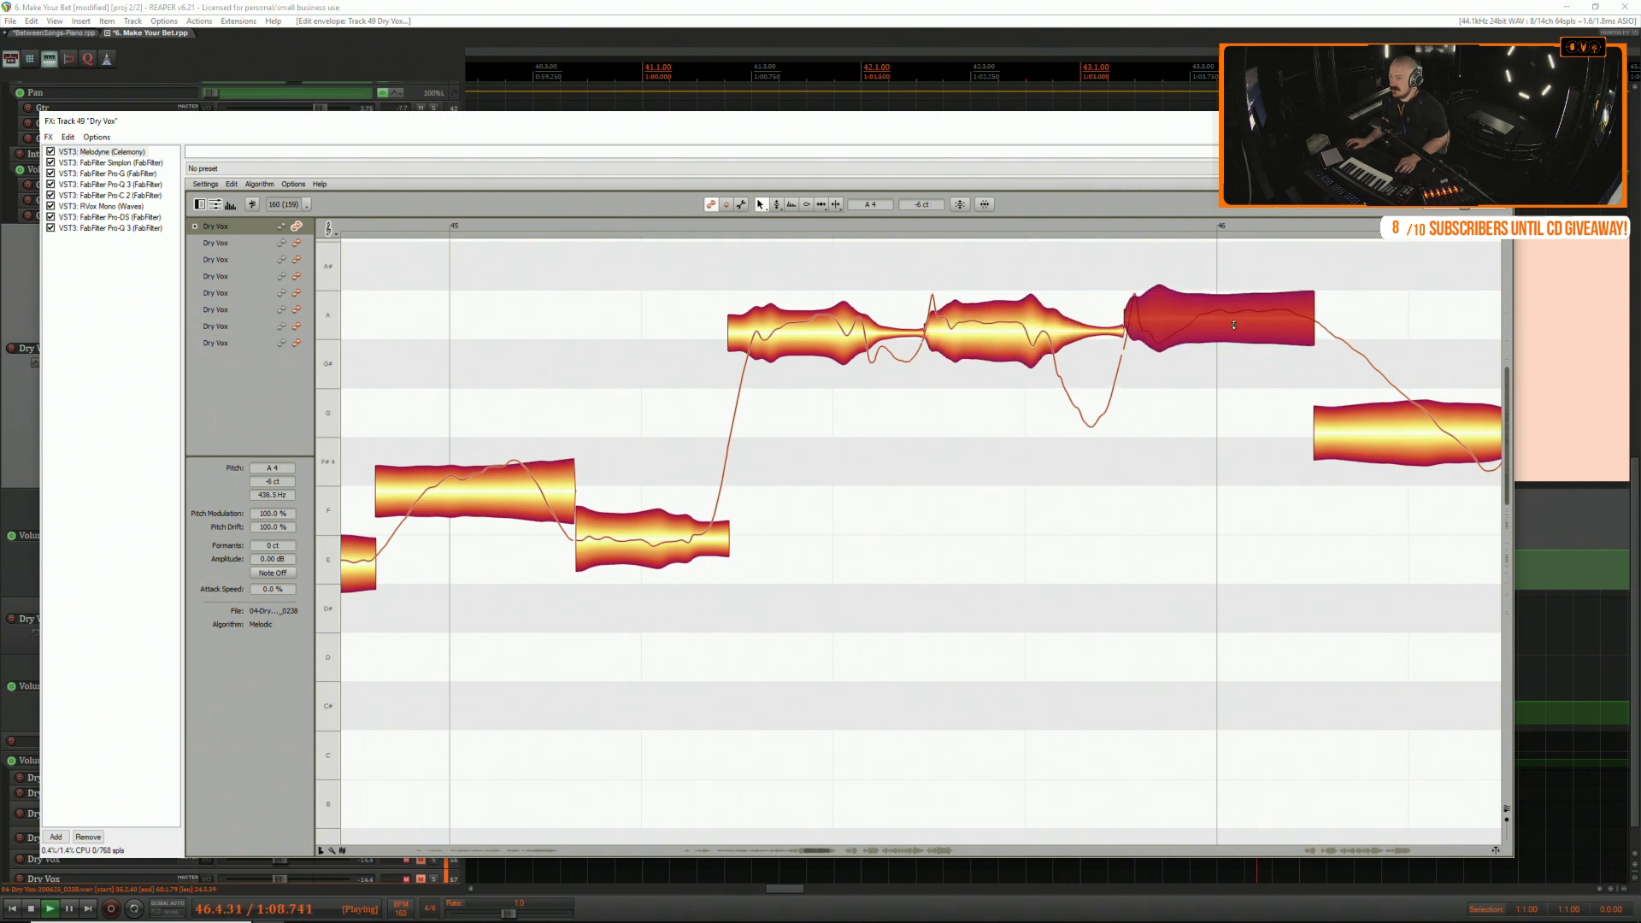
{"action": "key", "text": "space"}
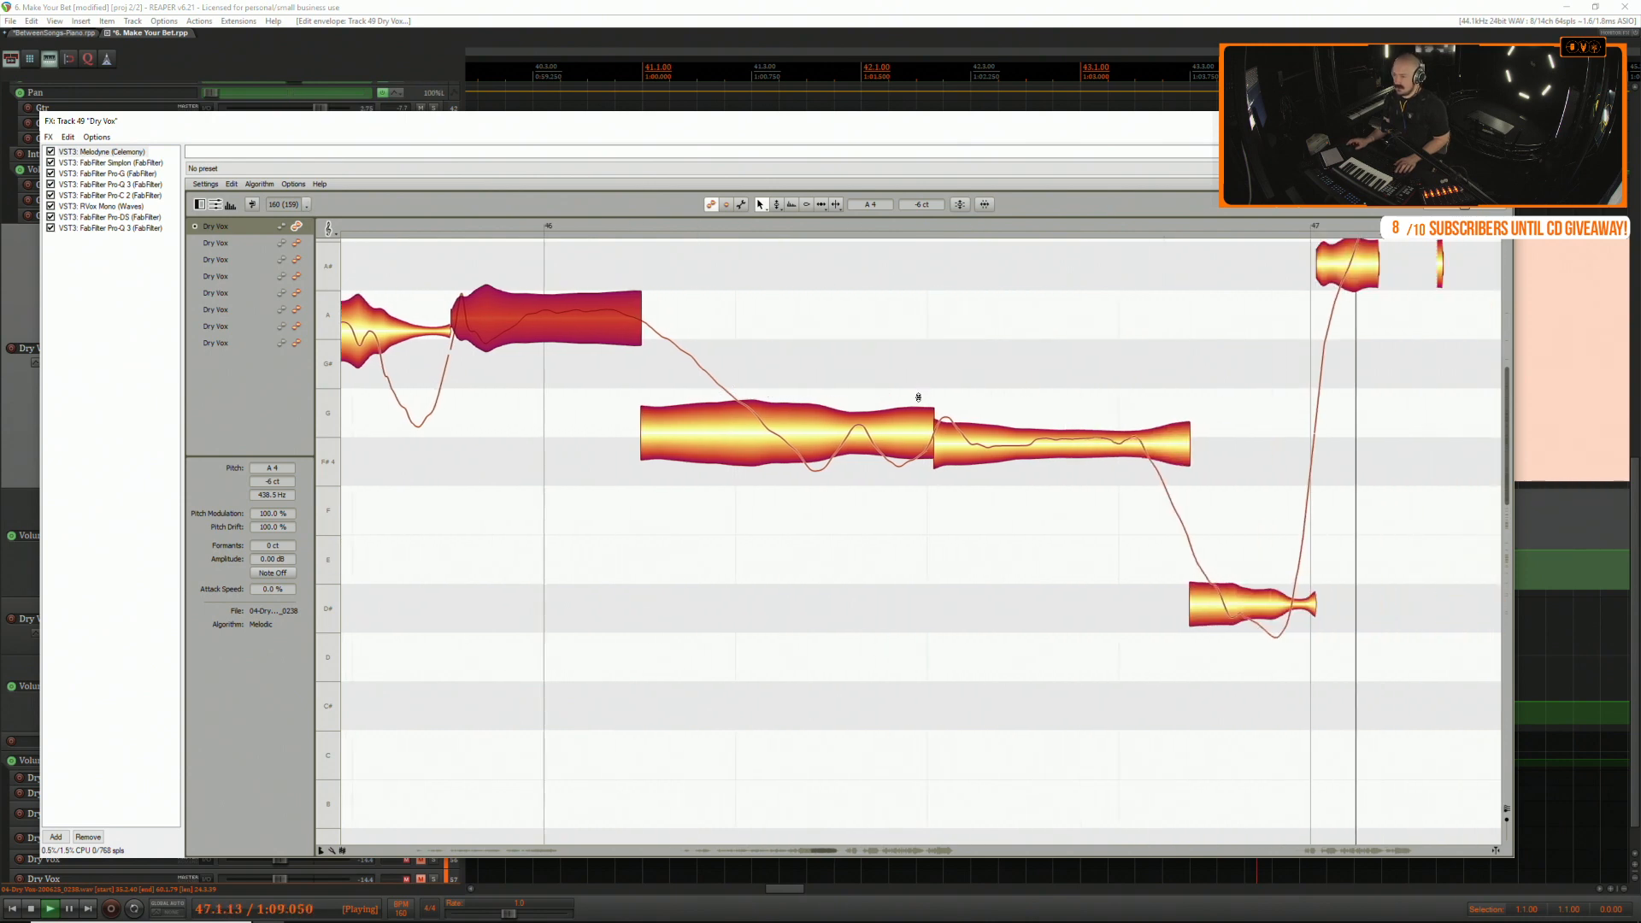
Replay from bar 46 and lower the two adjoining long notes after it together to around F#4.
{"action": "key", "text": "space"}
{"action": "left_click", "coordinate": [516, 224]}
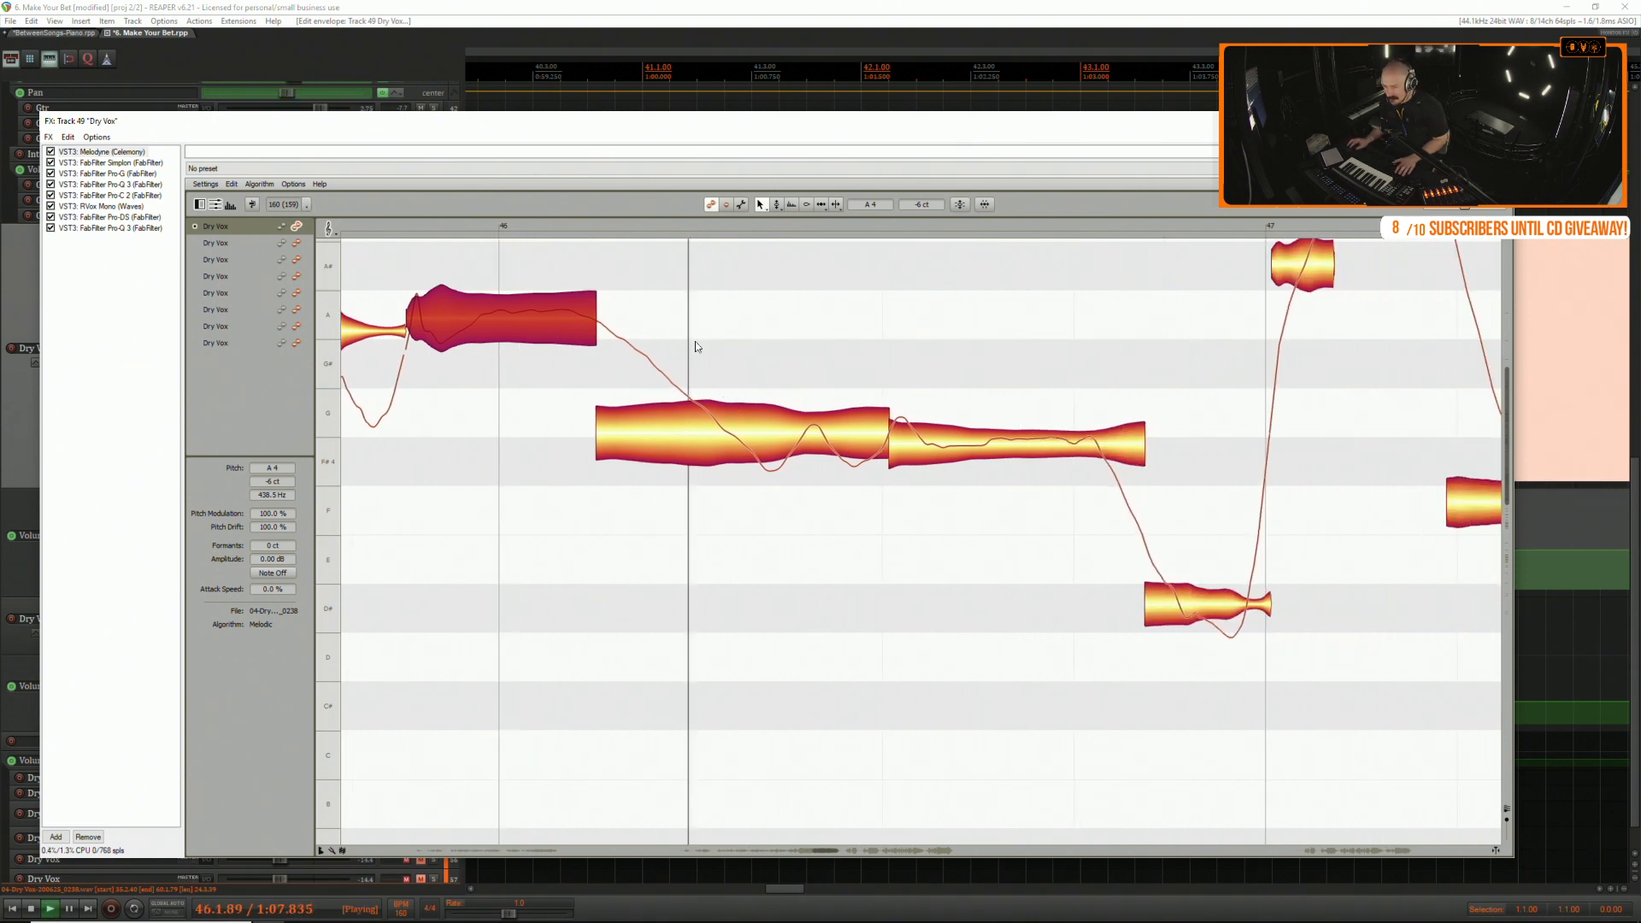
{"action": "left_click_drag", "start_coordinate": [797, 365], "coordinate": [989, 458]}
{"action": "left_click_drag", "start_coordinate": [978, 453], "coordinate": [984, 465]}
{"action": "key", "text": "space"}
{"action": "left_click", "coordinate": [891, 432]}
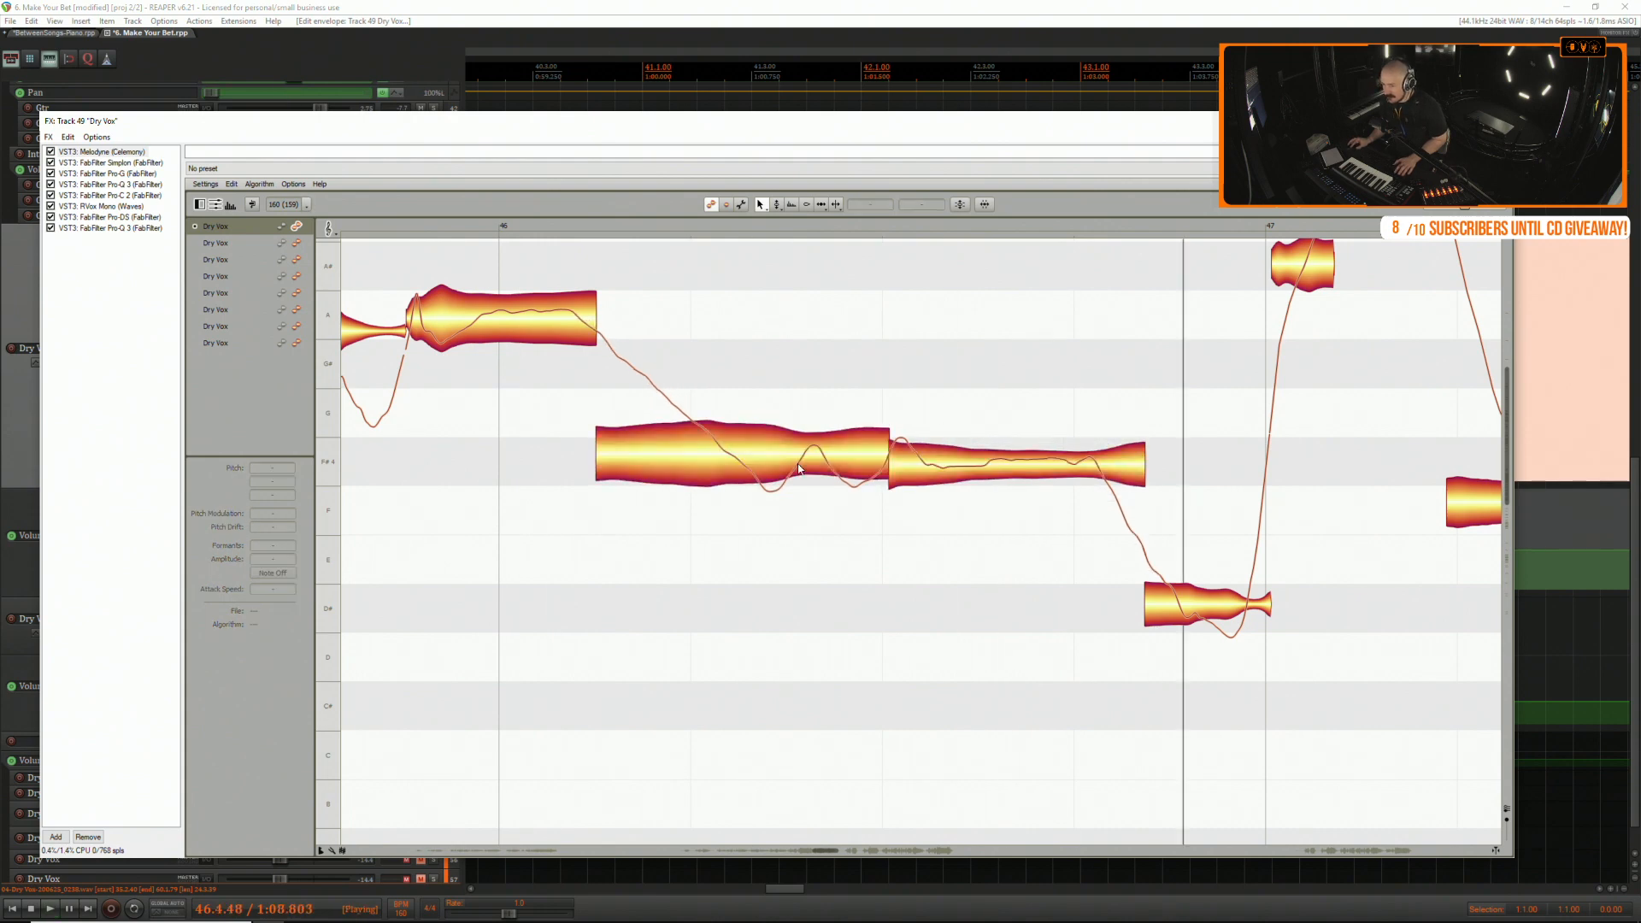
Raise the first long note after bar 46 to F#4 +28 ct and close the Dry Vox FX window.
{"action": "left_click", "coordinate": [774, 476]}
{"action": "key", "text": "space"}
{"action": "left_click_drag", "start_coordinate": [767, 473], "coordinate": [771, 462]}
{"action": "key", "text": "space"}
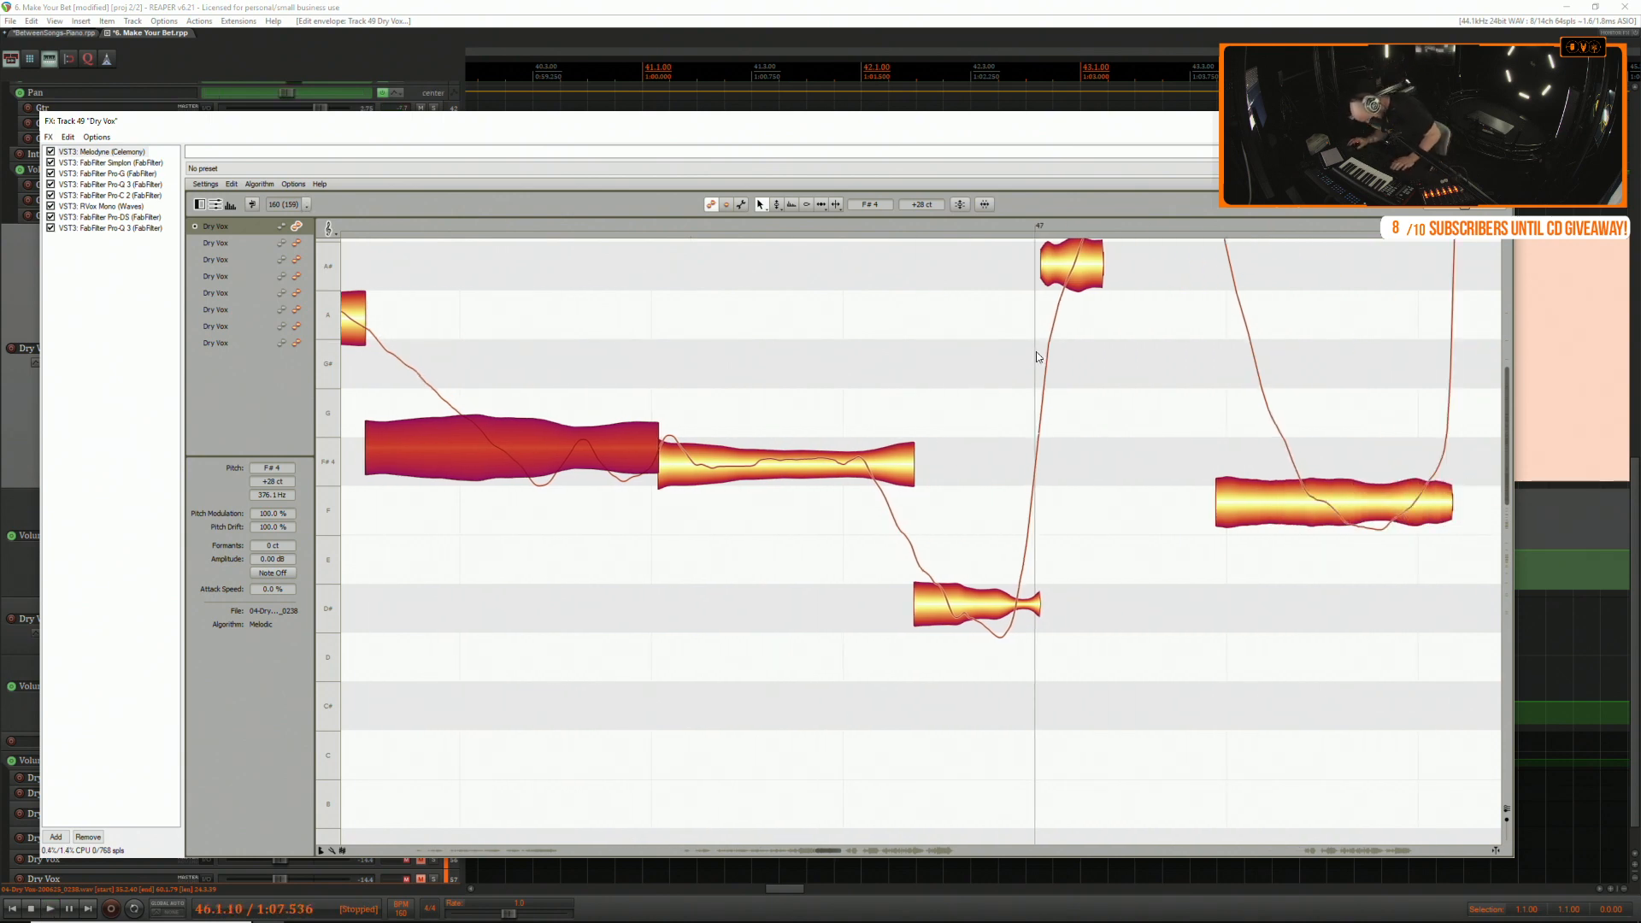
{"action": "left_click", "coordinate": [1497, 120]}
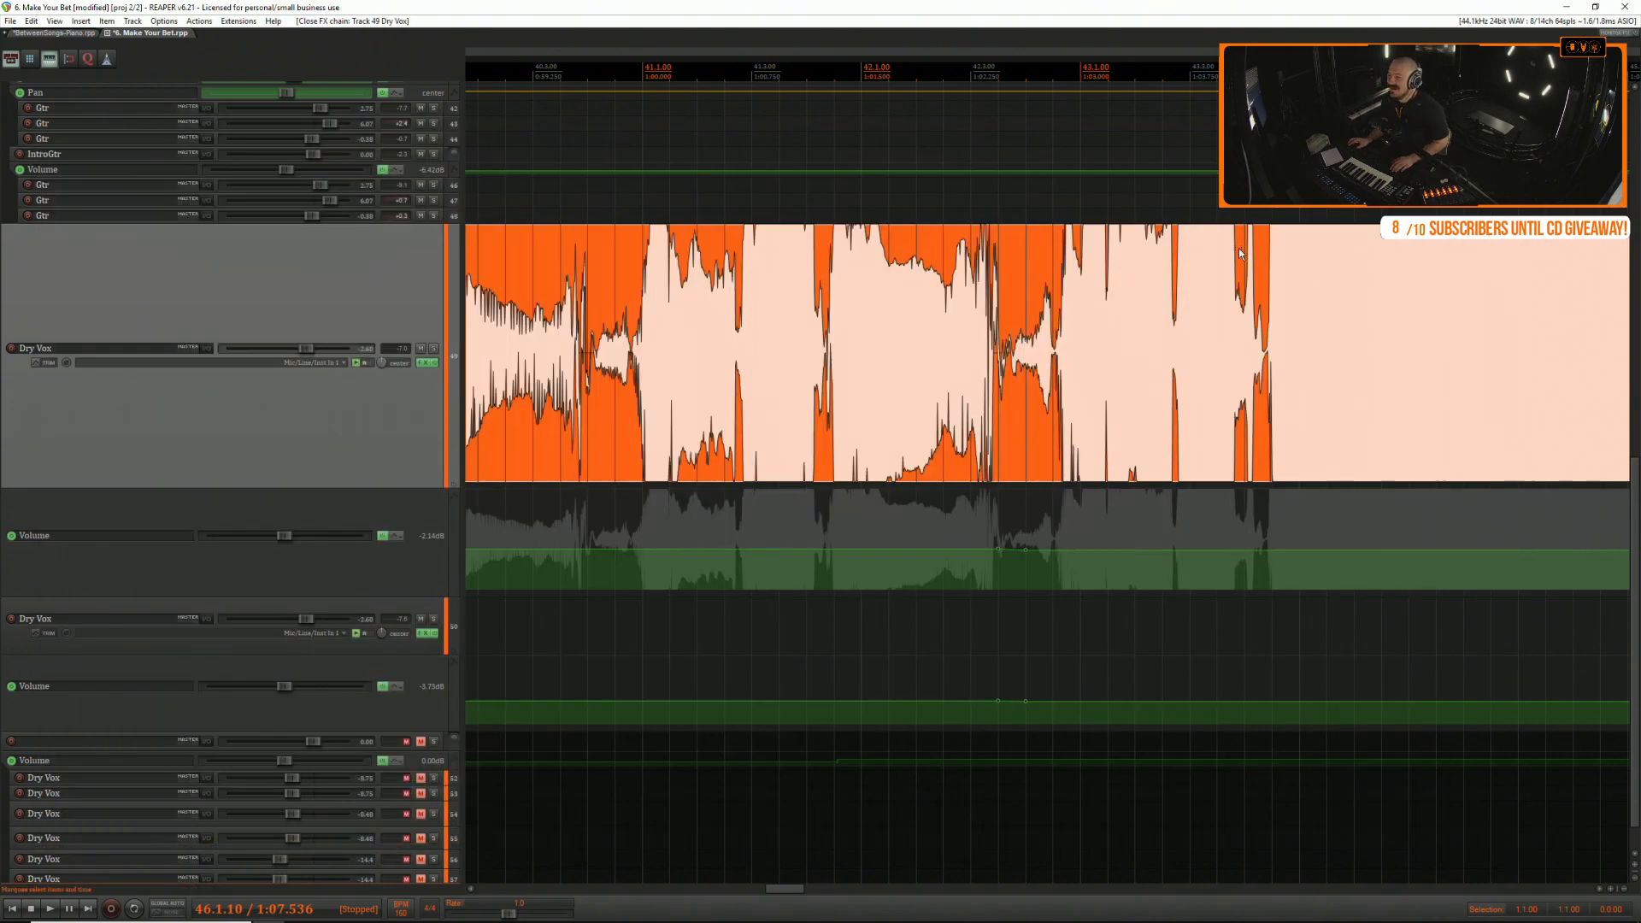
Listen to the tuned main Dry Vox verse within the mix from several points between bars 31 and 43.
{"action": "scroll", "coordinate": [769, 280], "scroll_direction": "down", "scroll_amount": 7}
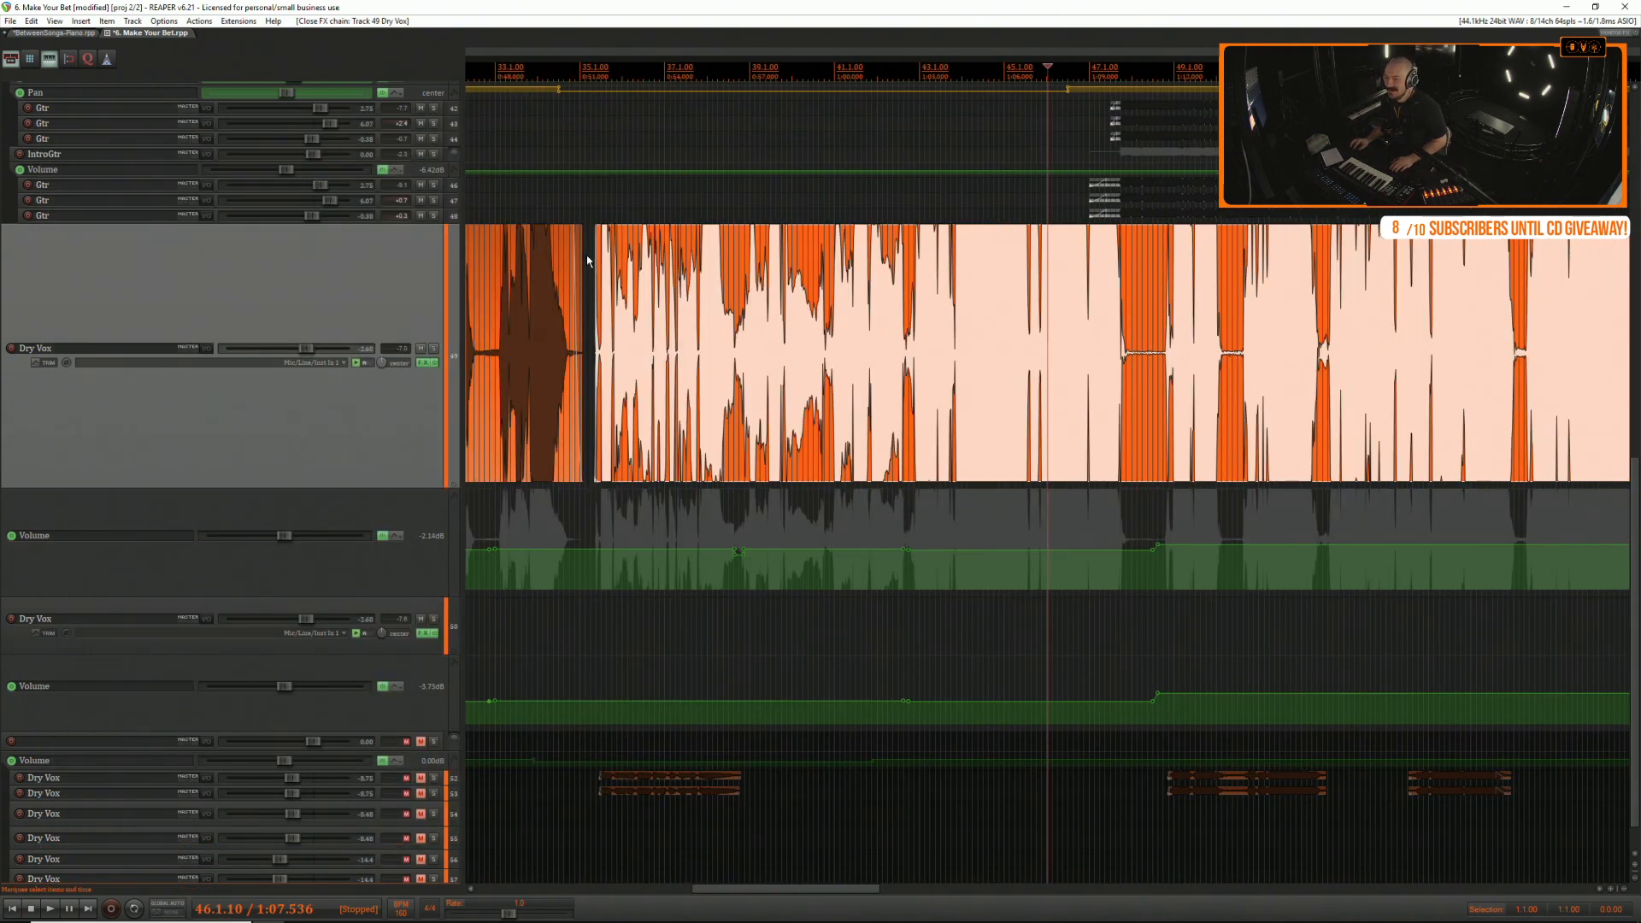
{"action": "left_click", "coordinate": [586, 255]}
{"action": "key", "text": "space"}
{"action": "scroll", "coordinate": [598, 260], "scroll_direction": "down", "scroll_amount": 3}
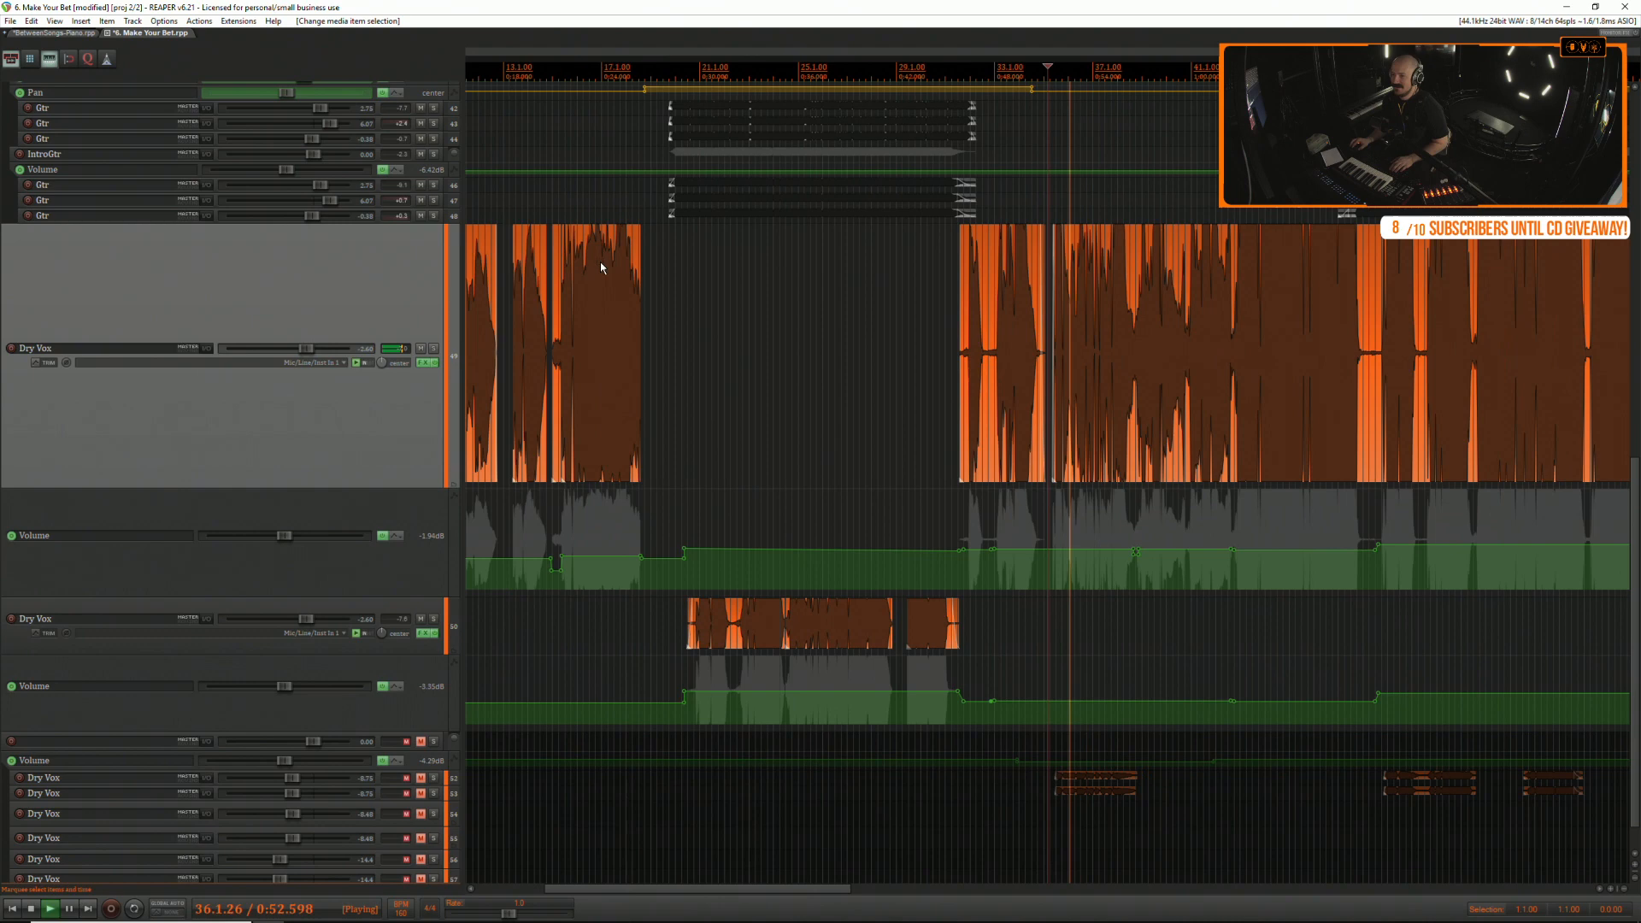
{"action": "left_click", "coordinate": [941, 234]}
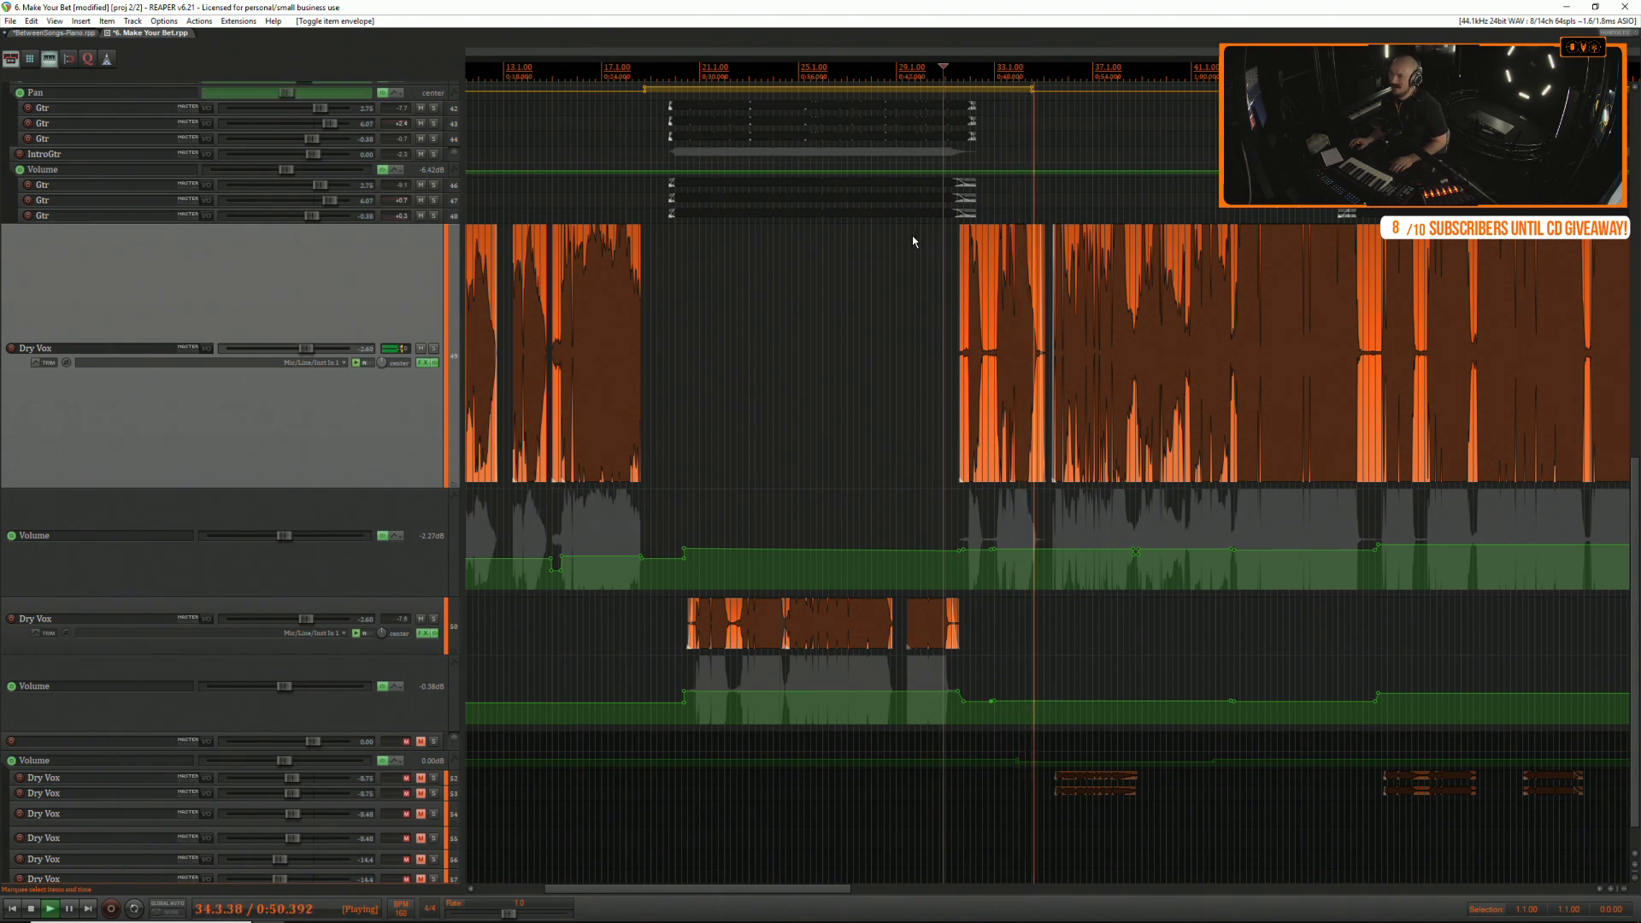
{"action": "left_click", "coordinate": [1172, 270]}
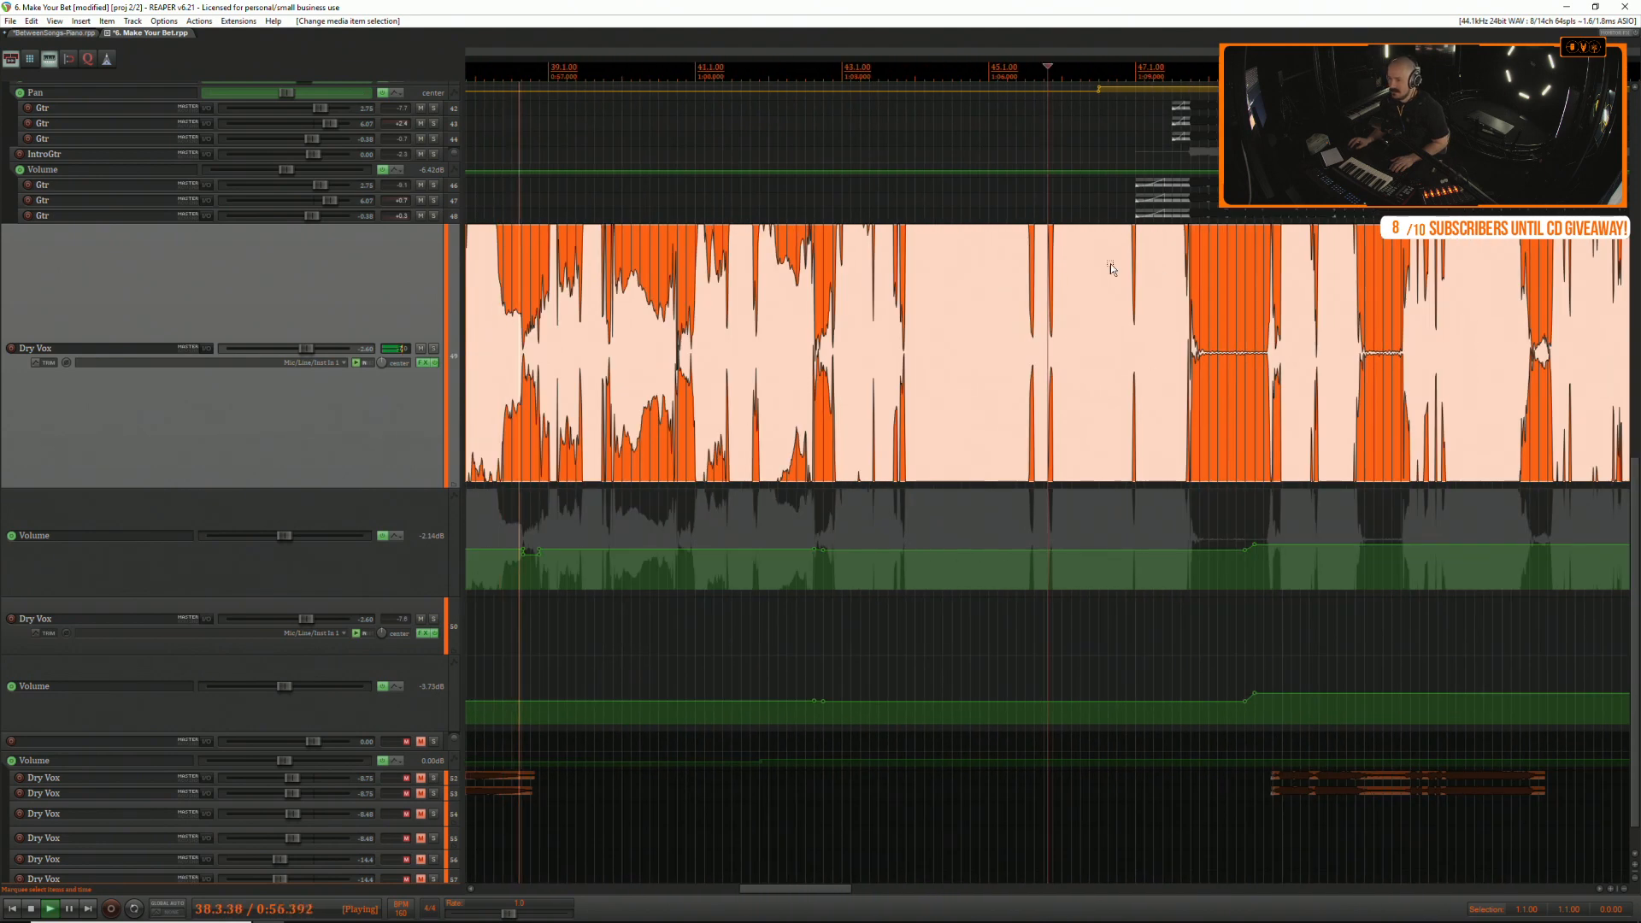
{"action": "scroll", "coordinate": [689, 440], "scroll_direction": "down", "scroll_amount": 2}
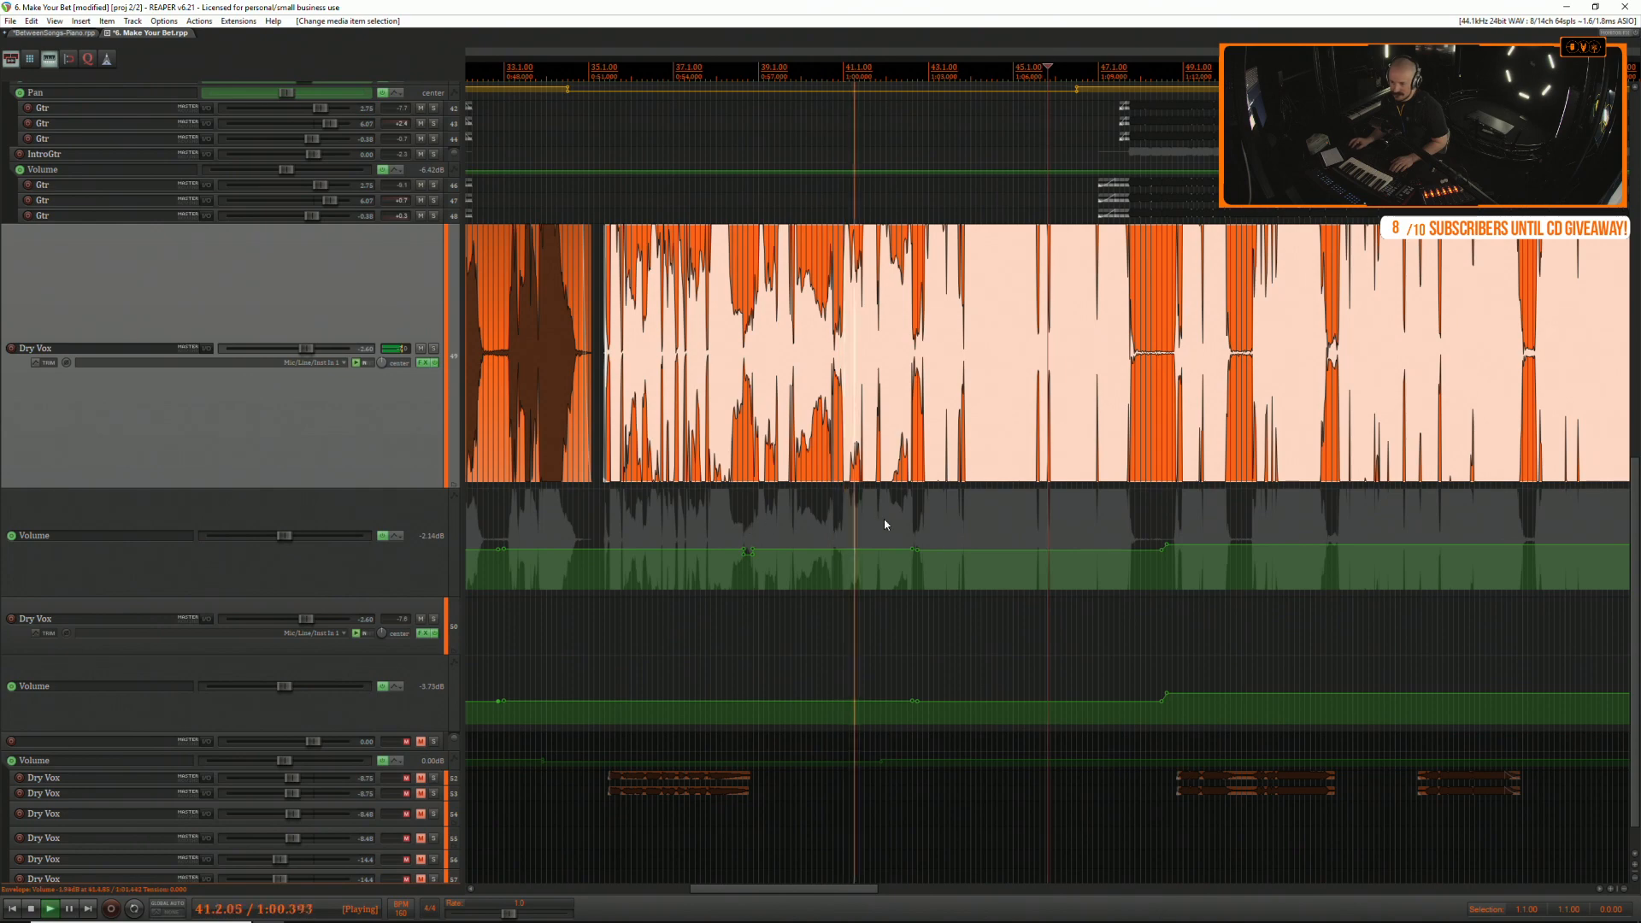
{"action": "left_click", "coordinate": [1083, 507]}
{"action": "scroll", "coordinate": [1084, 507], "scroll_direction": "down", "scroll_amount": 3}
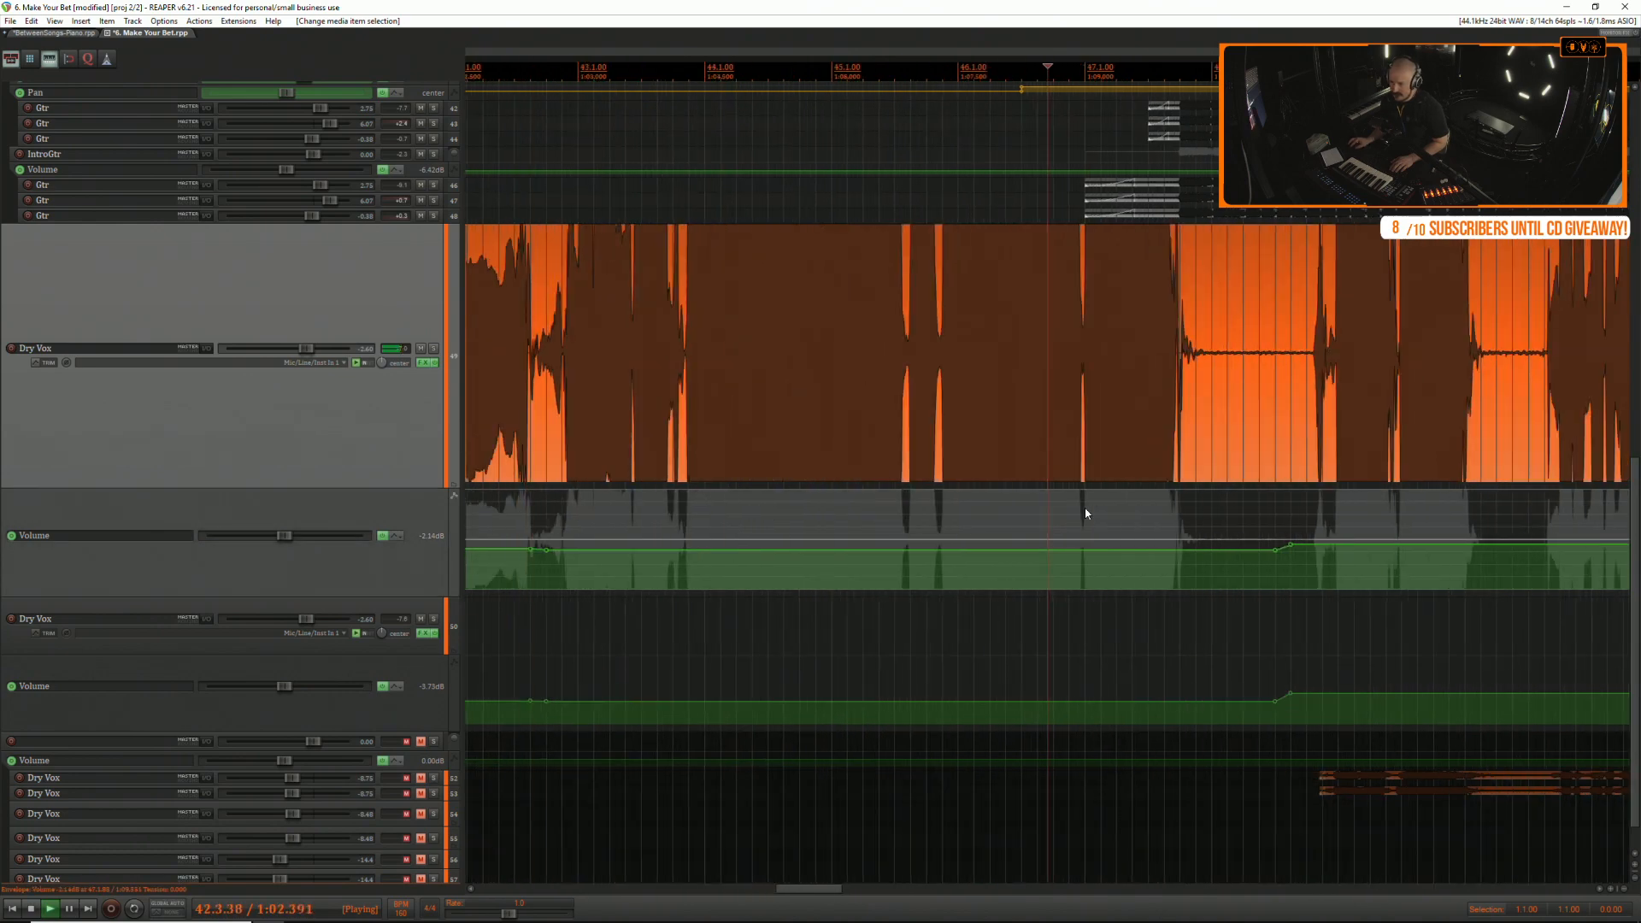
Expand the Vrs2 Gtr folder, enlarge its volume envelope lane and lower the level before the final ramp to -1.21 dB.
{"action": "scroll", "coordinate": [843, 537], "scroll_direction": "up", "scroll_amount": 15}
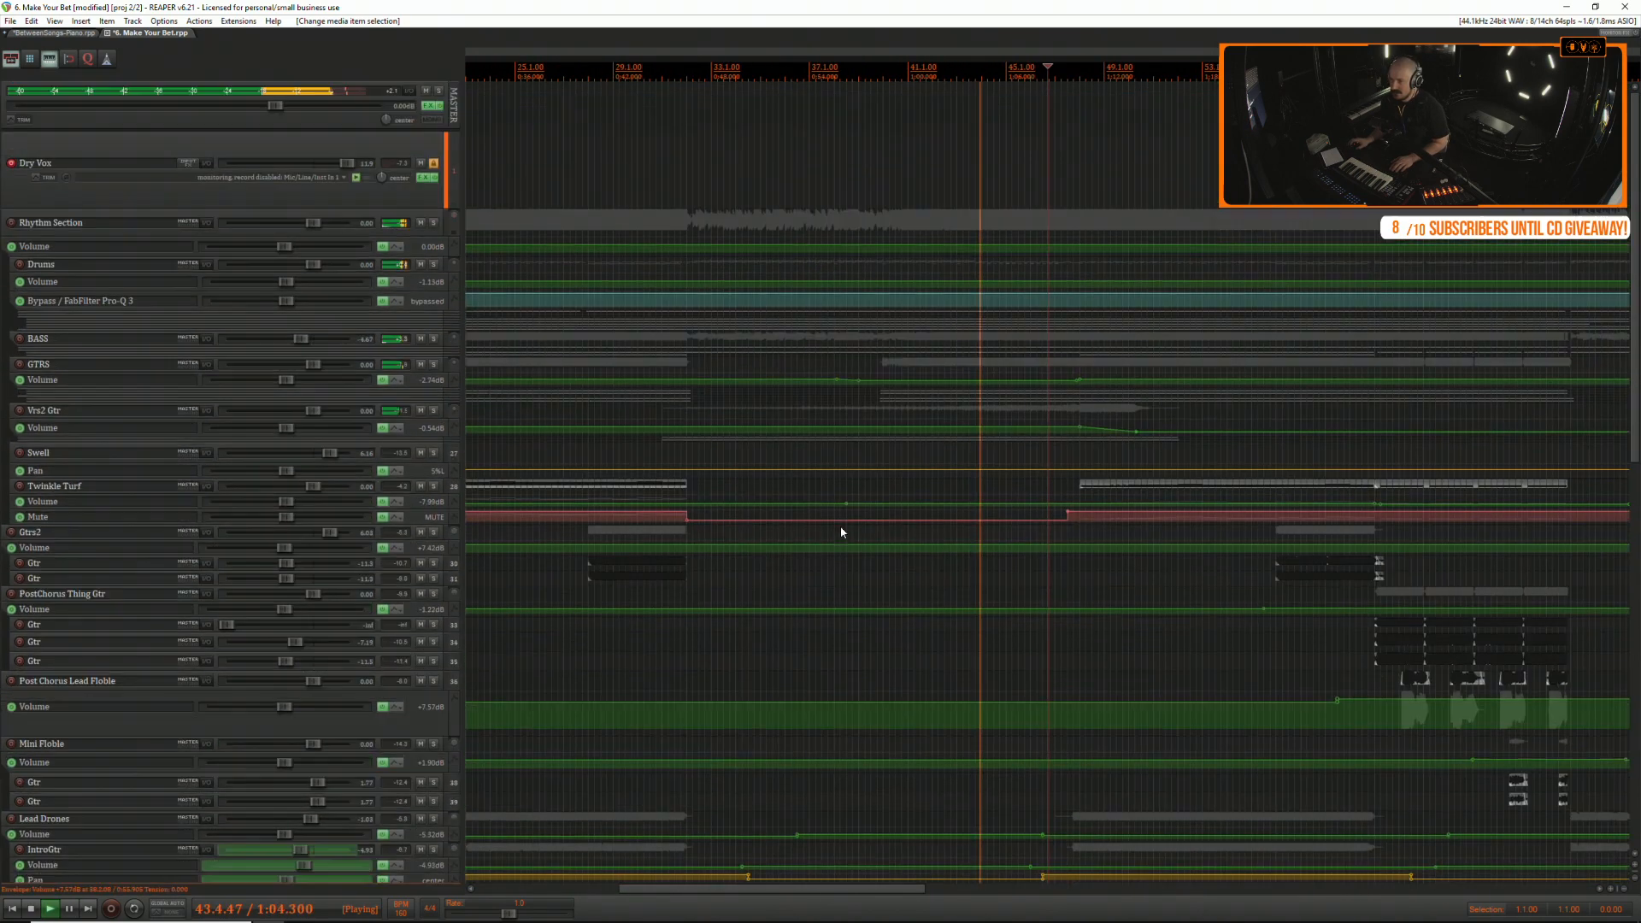
{"action": "left_click", "coordinate": [450, 414]}
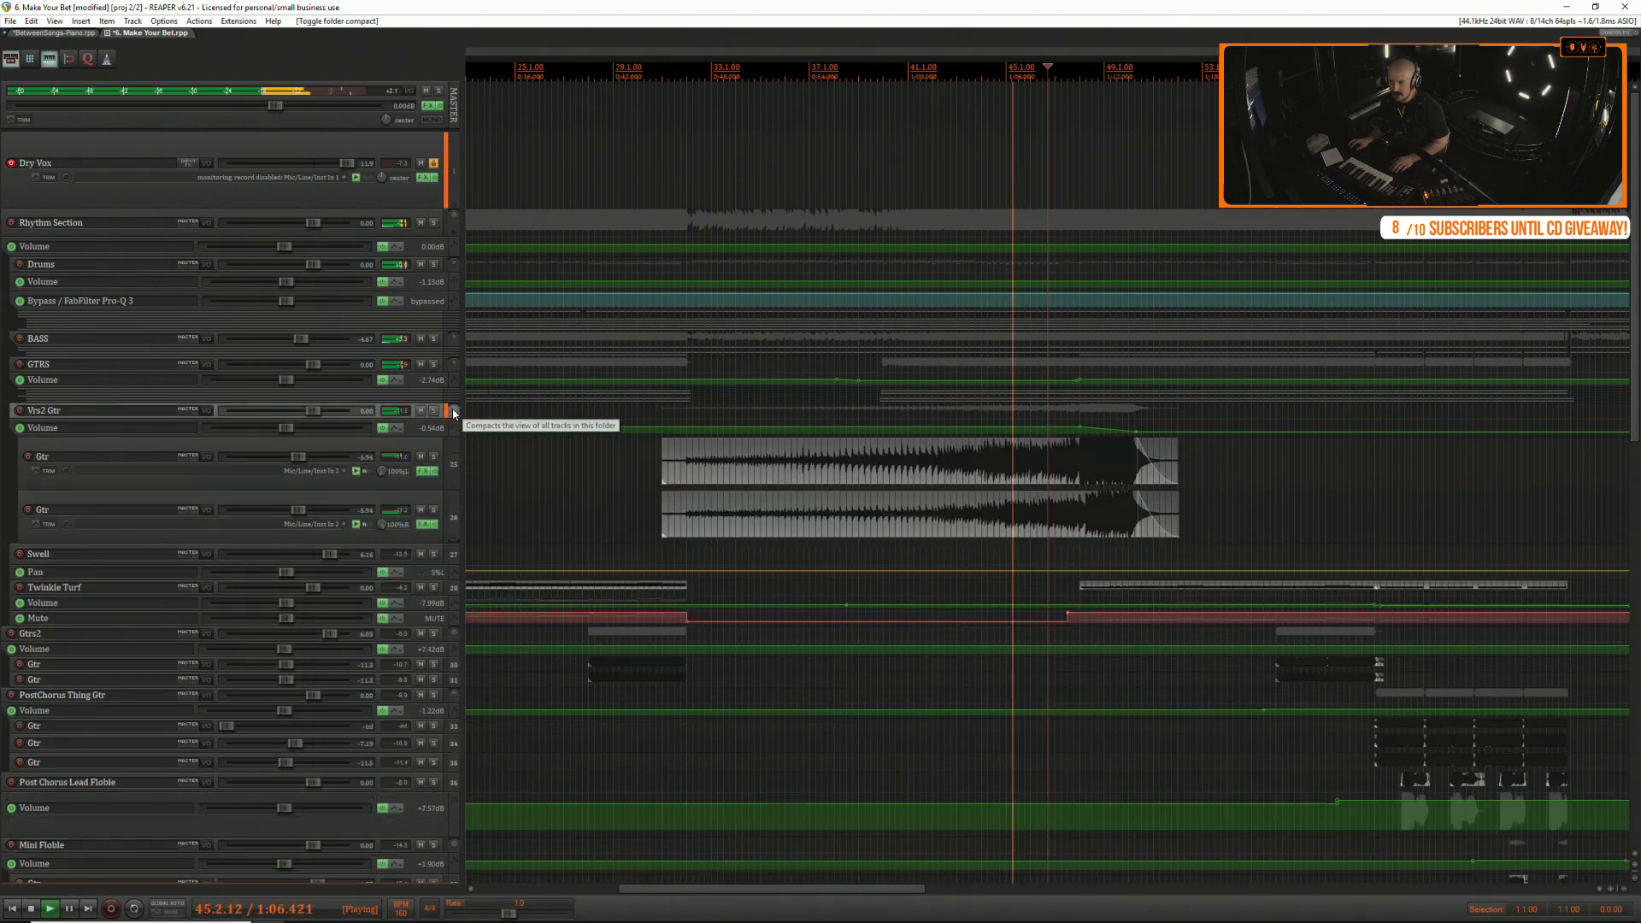
{"action": "left_click_drag", "start_coordinate": [444, 440], "coordinate": [496, 509]}
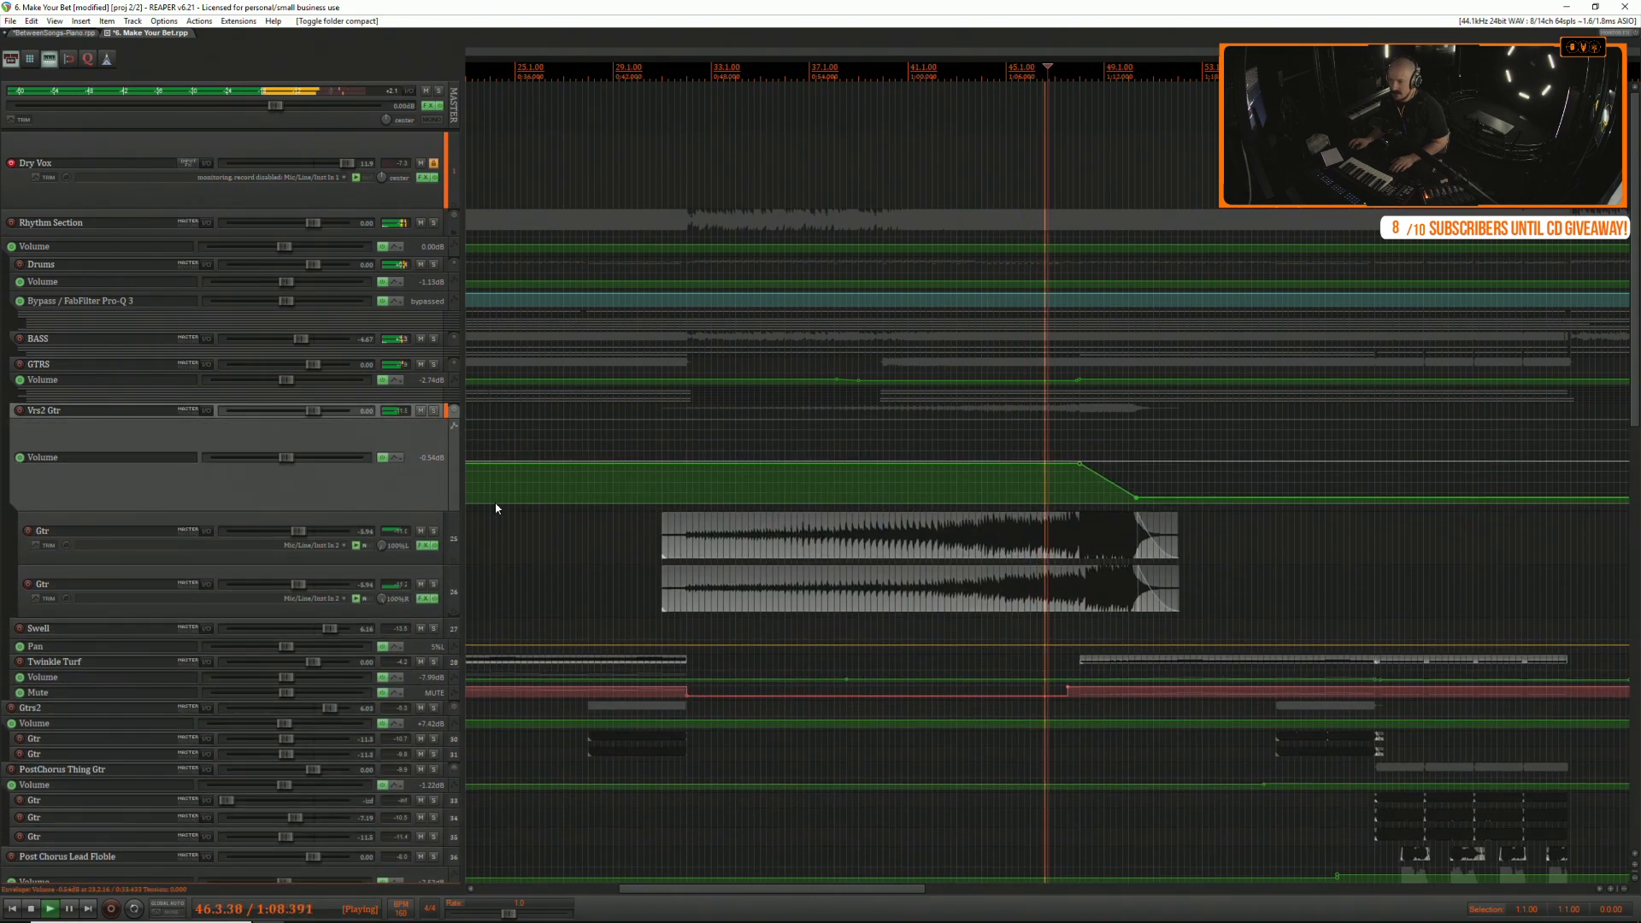
{"action": "left_click", "coordinate": [658, 440]}
{"action": "key", "text": "space"}
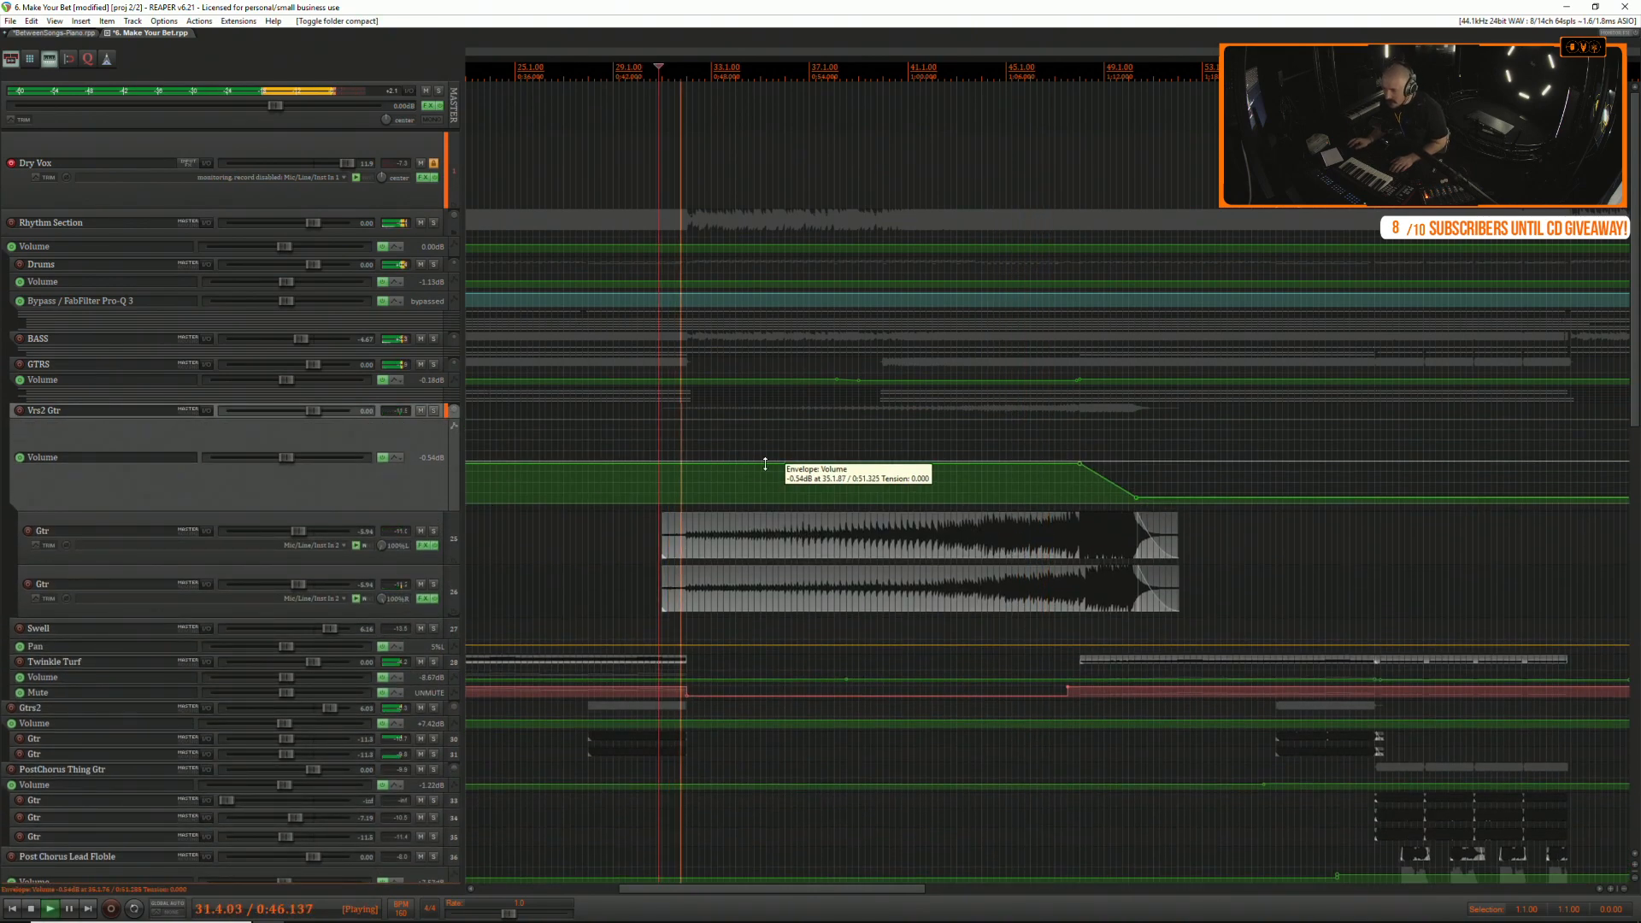
{"action": "left_click_drag", "start_coordinate": [765, 464], "coordinate": [766, 468]}
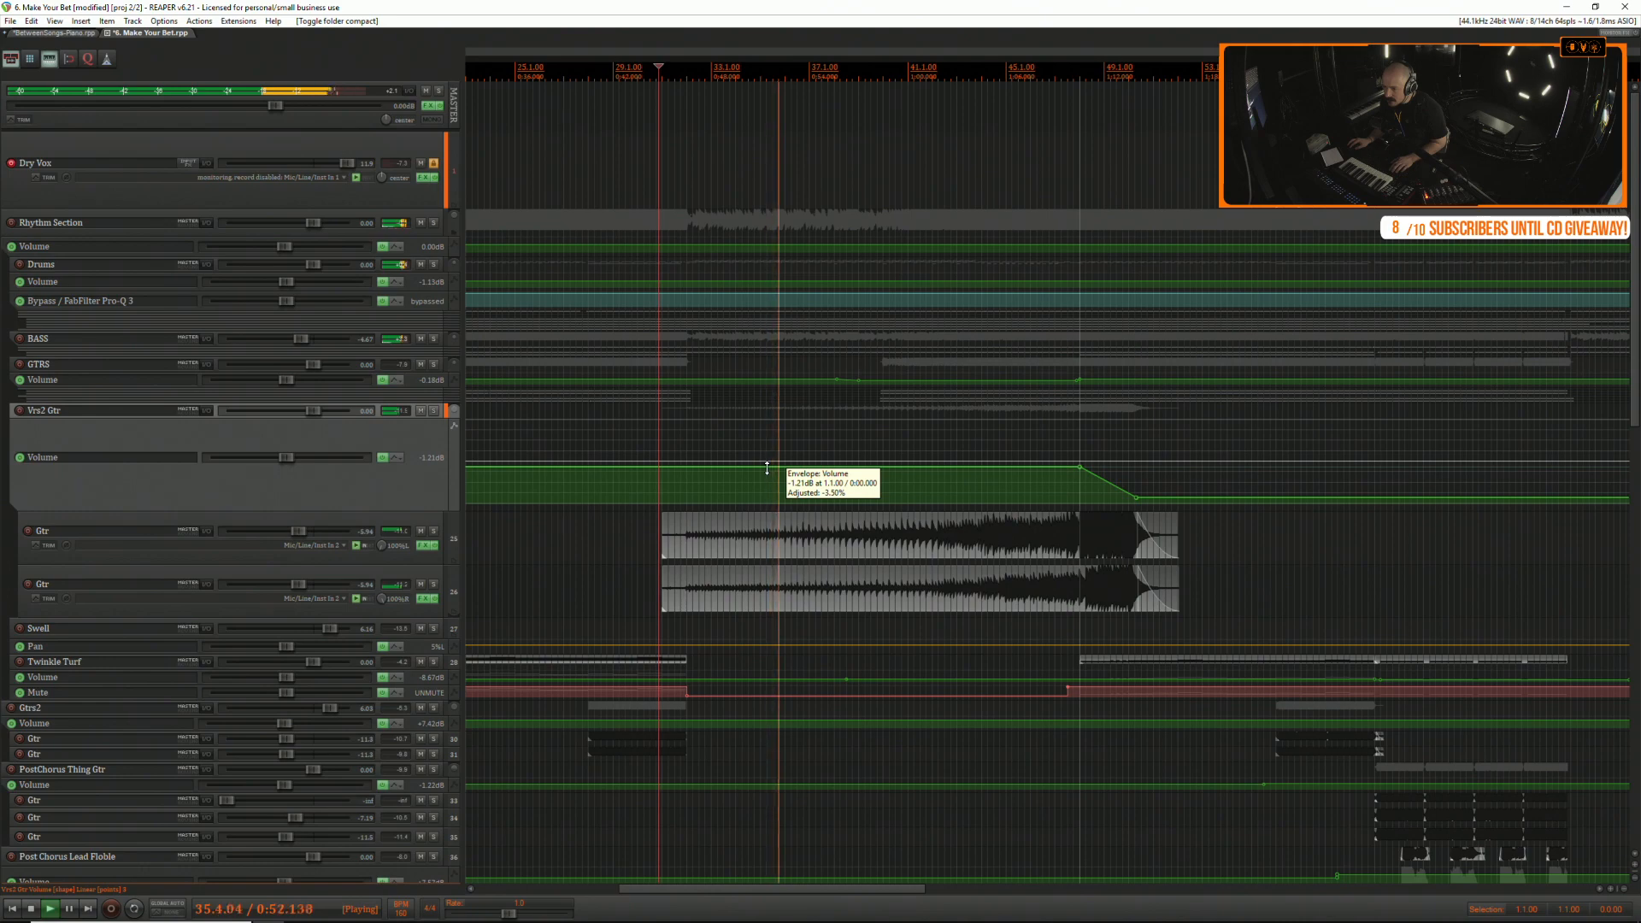
Enlarge the Vrs2 Gtr volume envelope lane for detailed editing and replay the guitar build around bar 33.
{"action": "scroll", "coordinate": [767, 468], "scroll_direction": "down", "scroll_amount": 3}
{"action": "scroll", "coordinate": [761, 463], "scroll_direction": "up", "scroll_amount": 2}
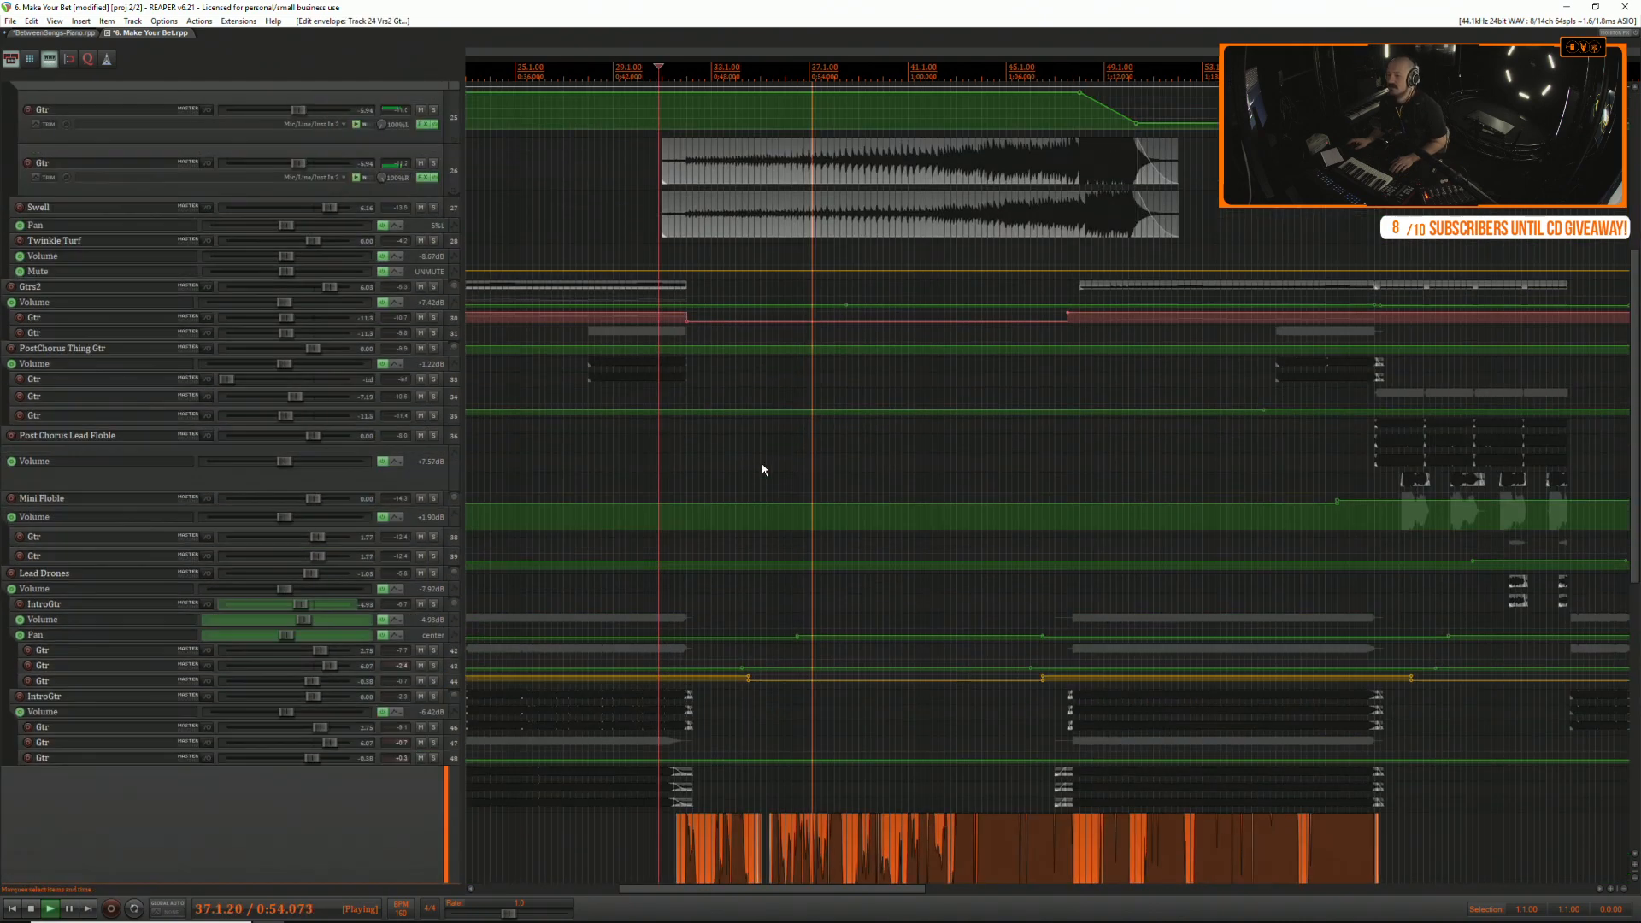
{"action": "scroll", "coordinate": [433, 199], "scroll_direction": "down", "scroll_amount": 1}
{"action": "left_click_drag", "start_coordinate": [433, 199], "coordinate": [435, 149]}
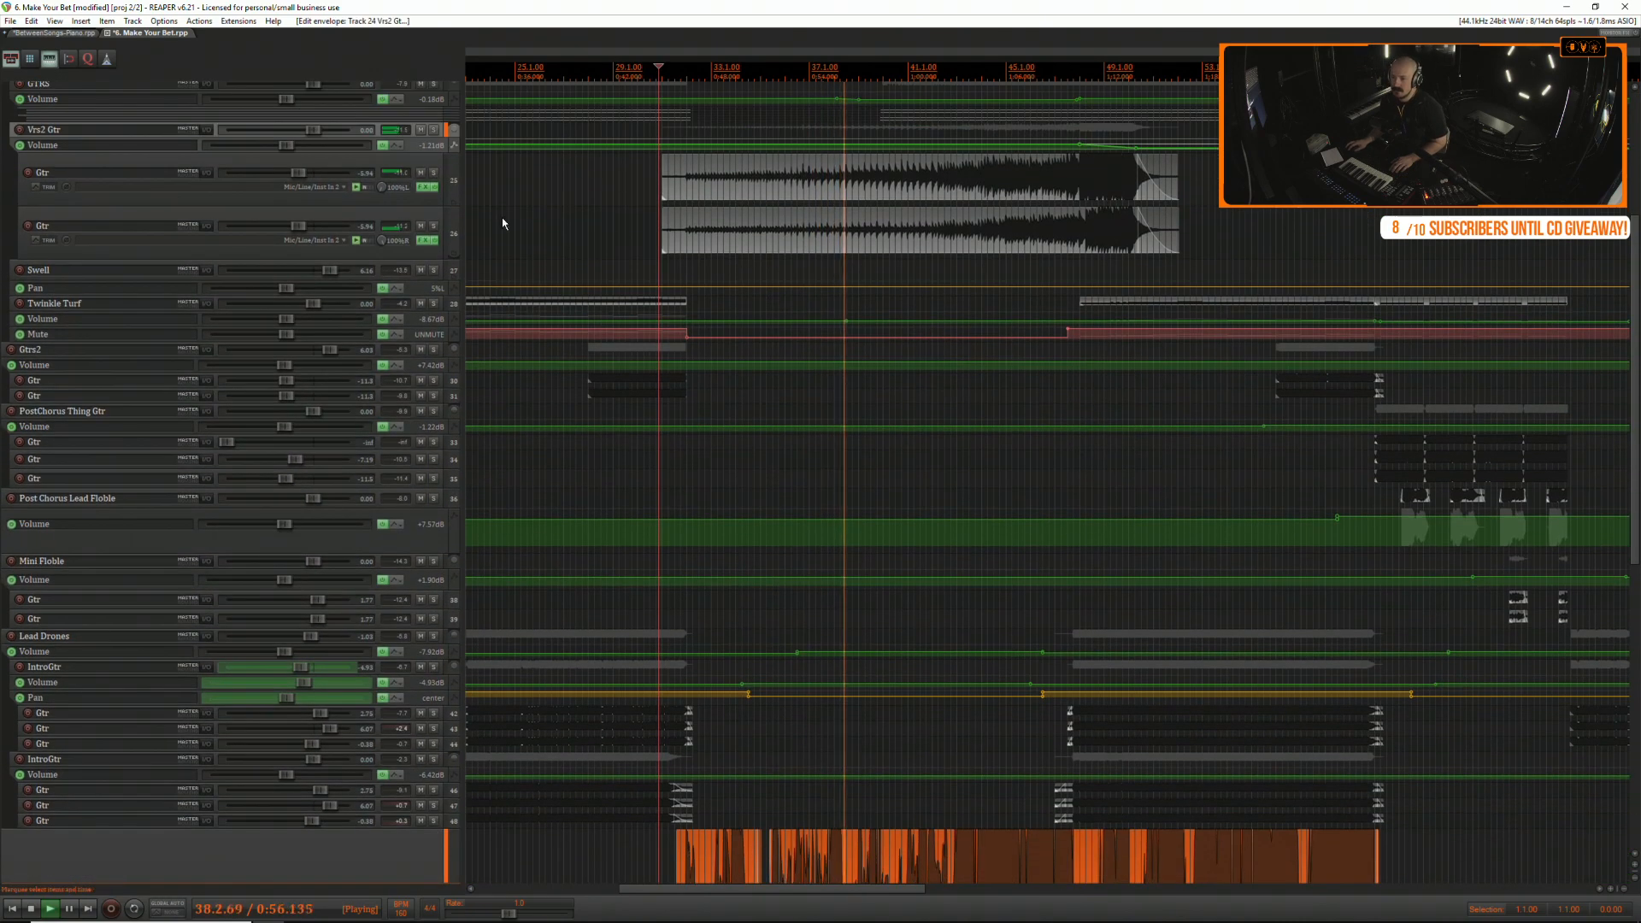
{"action": "left_click", "coordinate": [455, 130]}
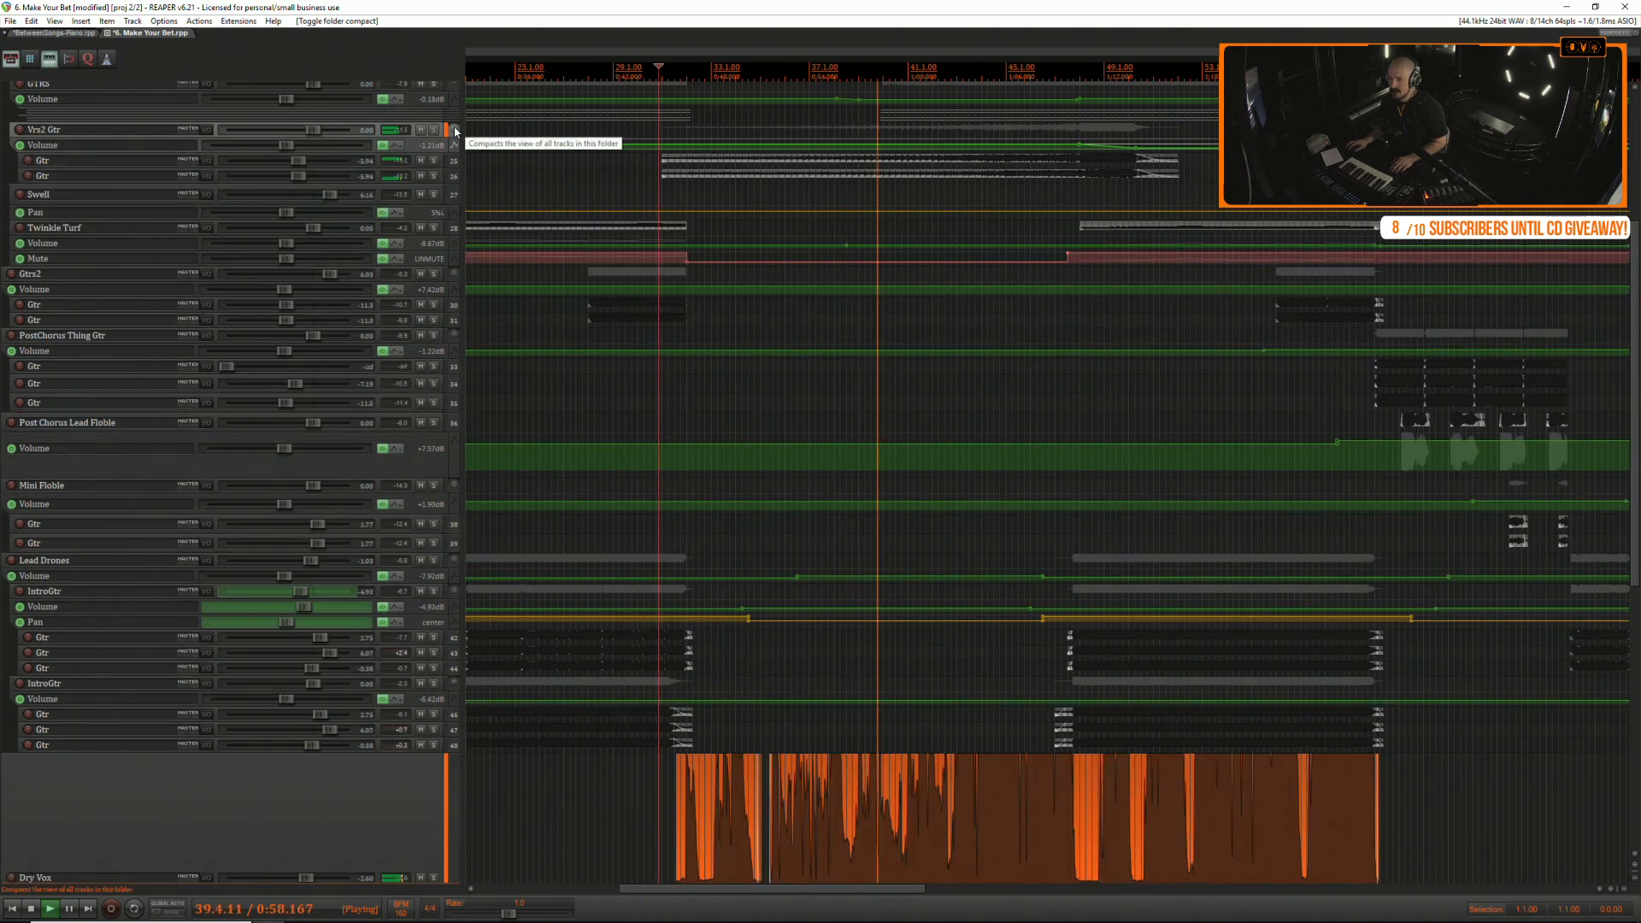
{"action": "left_click_drag", "start_coordinate": [449, 152], "coordinate": [448, 226]}
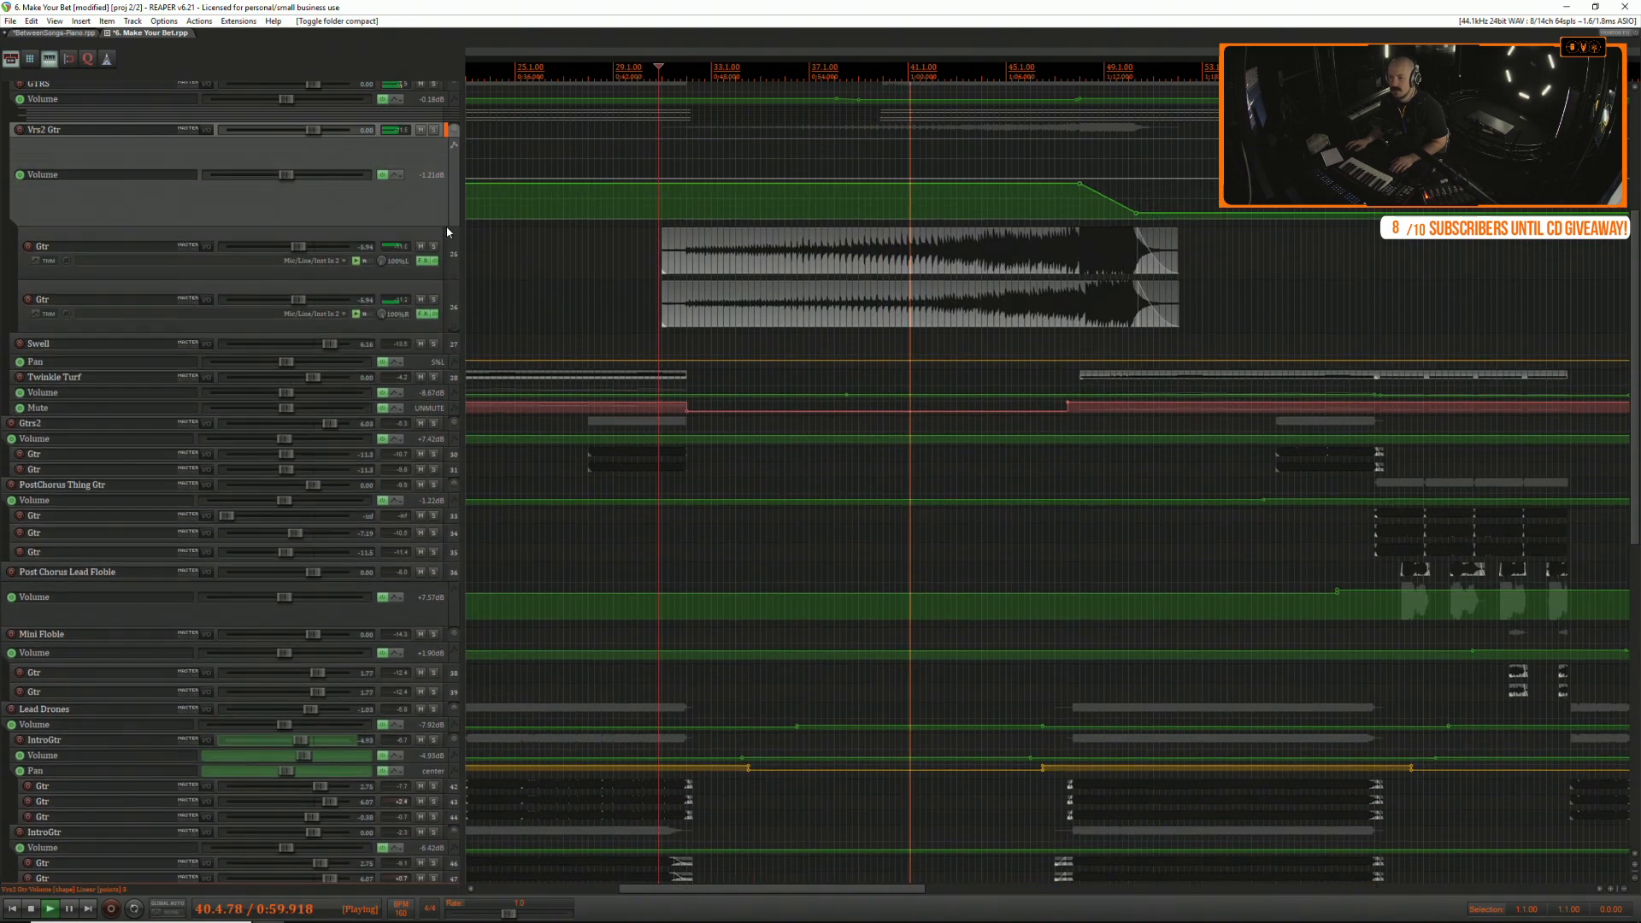
{"action": "key", "text": "space"}
{"action": "key", "text": "space"}
{"action": "scroll", "coordinate": [824, 212], "scroll_direction": "up", "scroll_amount": 4}
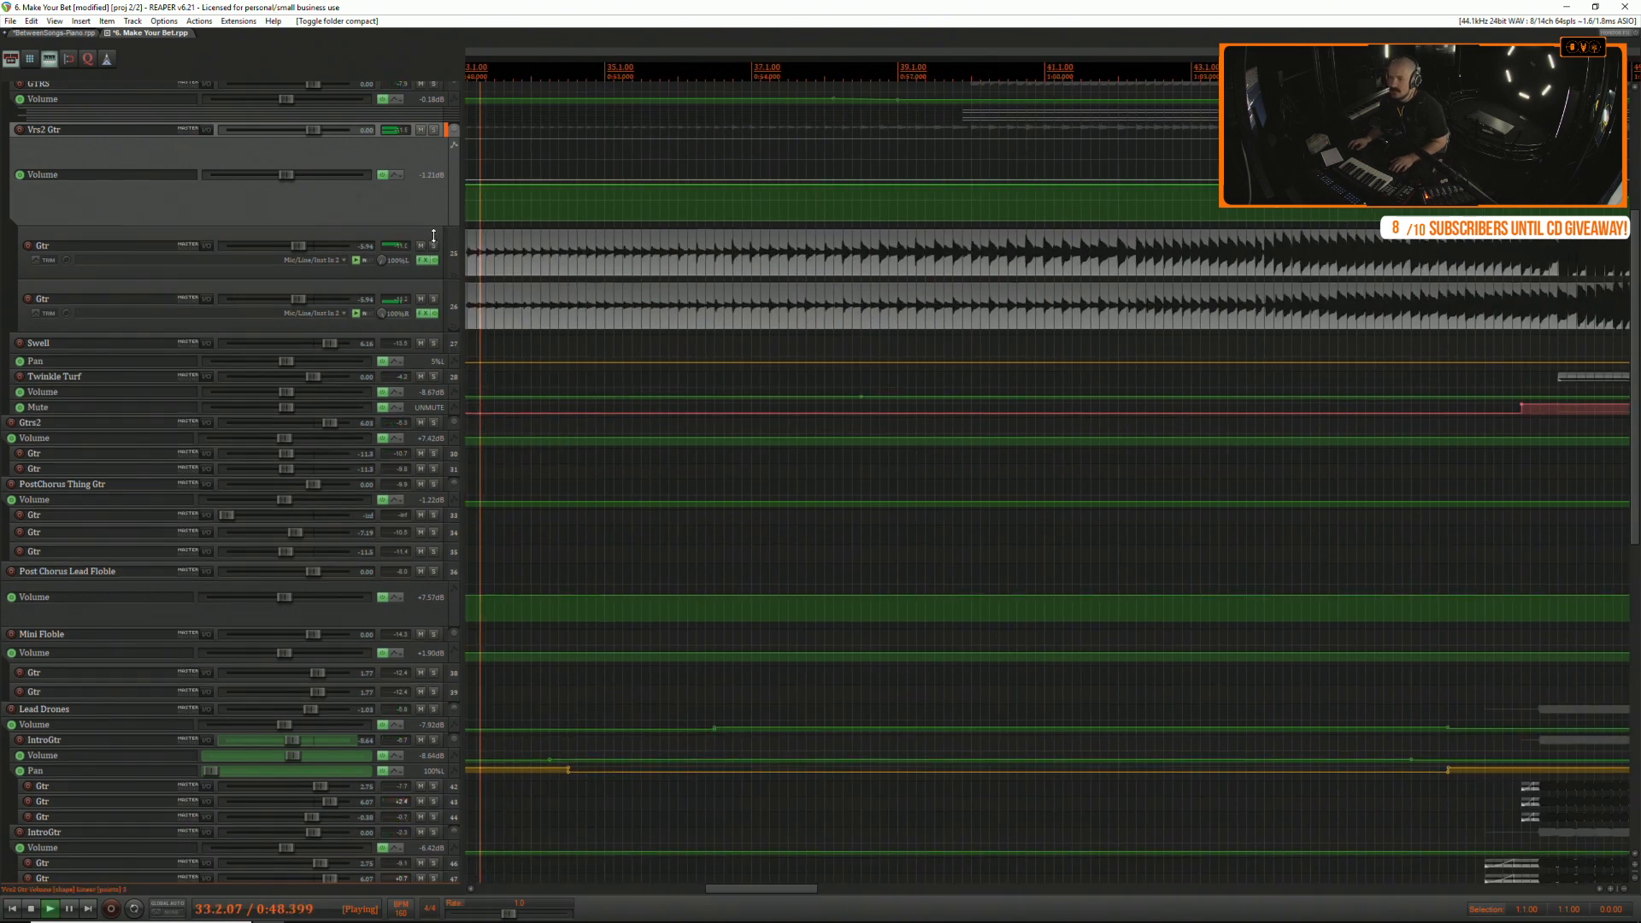
{"action": "left_click_drag", "start_coordinate": [434, 229], "coordinate": [434, 283]}
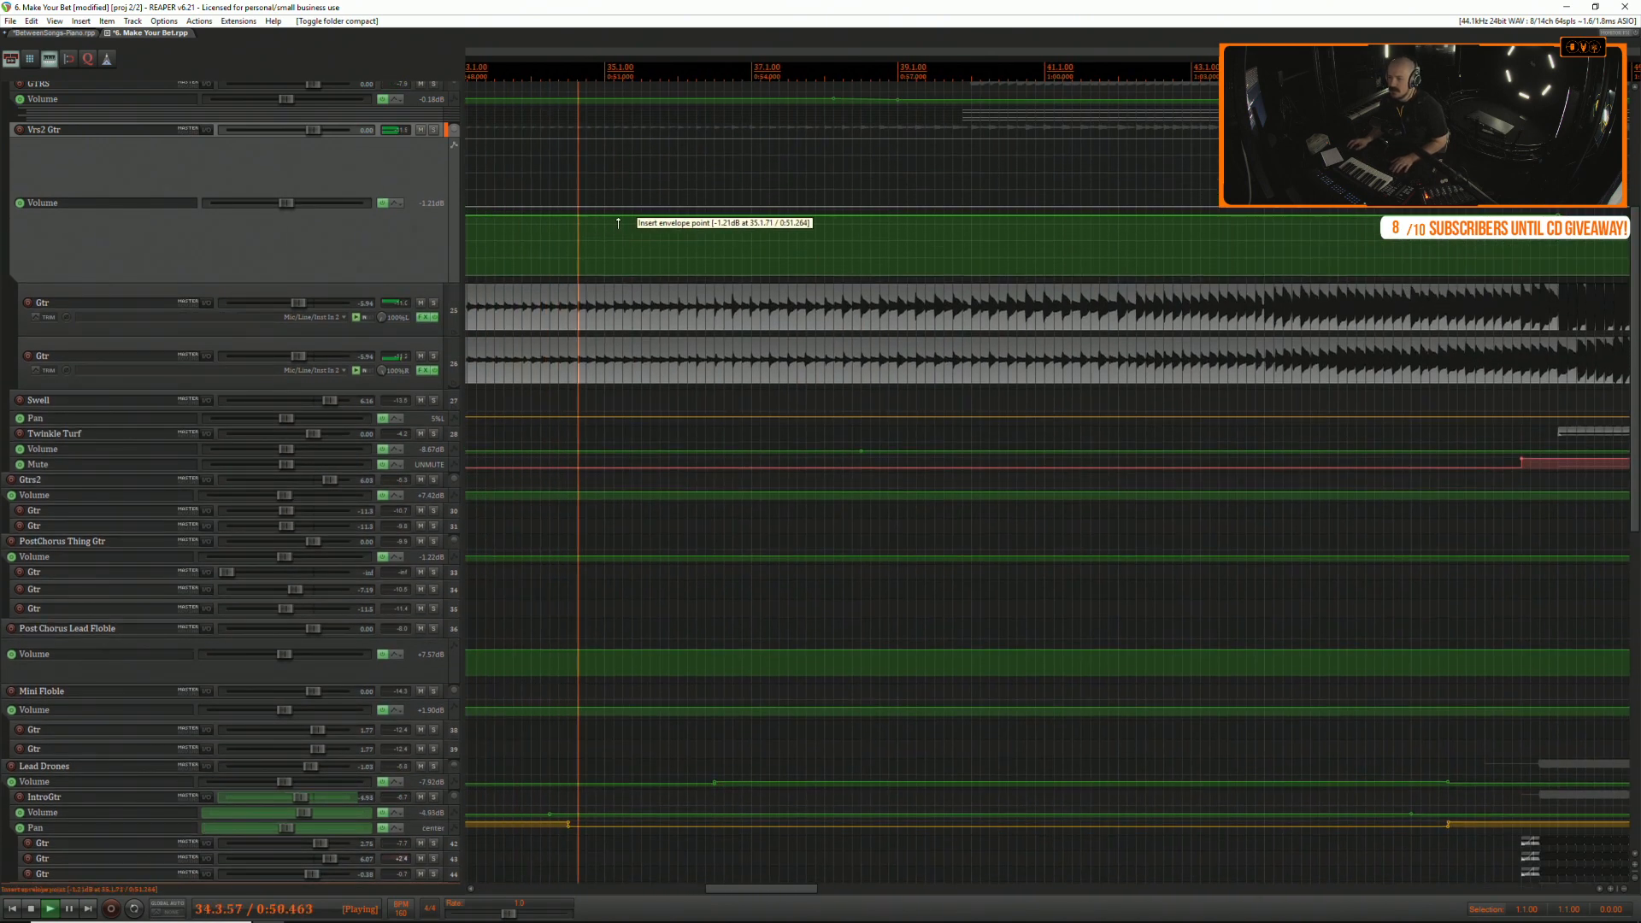
Step the Vrs2 Gtr volume envelope down to -1.70 dB near bar 36, -2.21 dB near bar 38 and -2.65 dB near bar 42.
{"action": "left_click", "coordinate": [677, 216]}
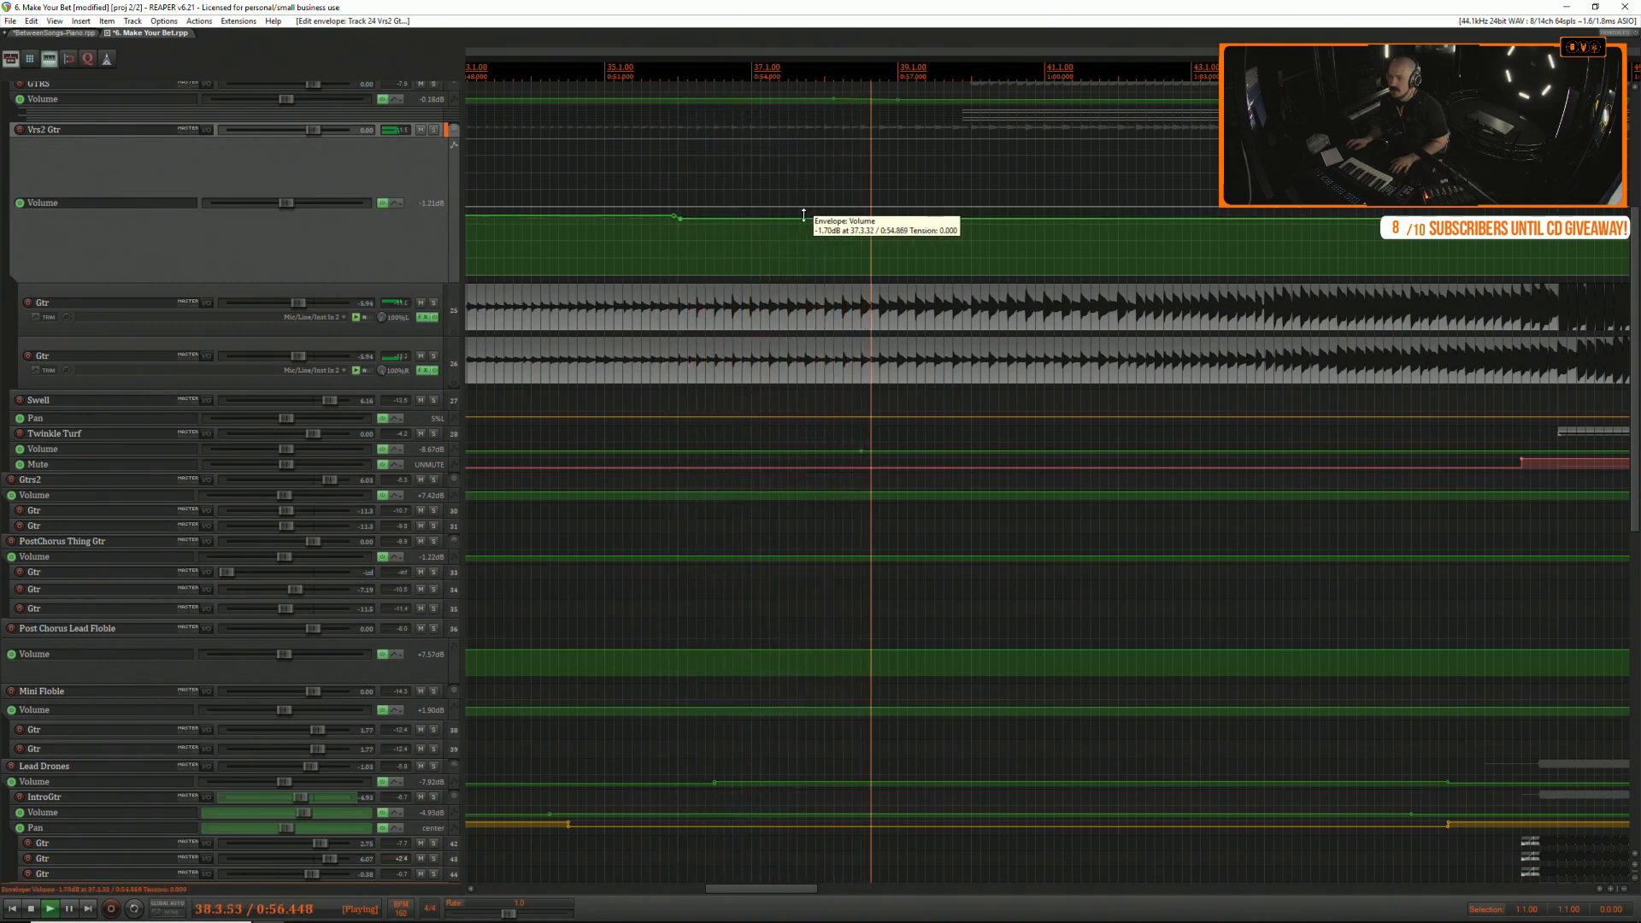
{"action": "left_click", "coordinate": [830, 219]}
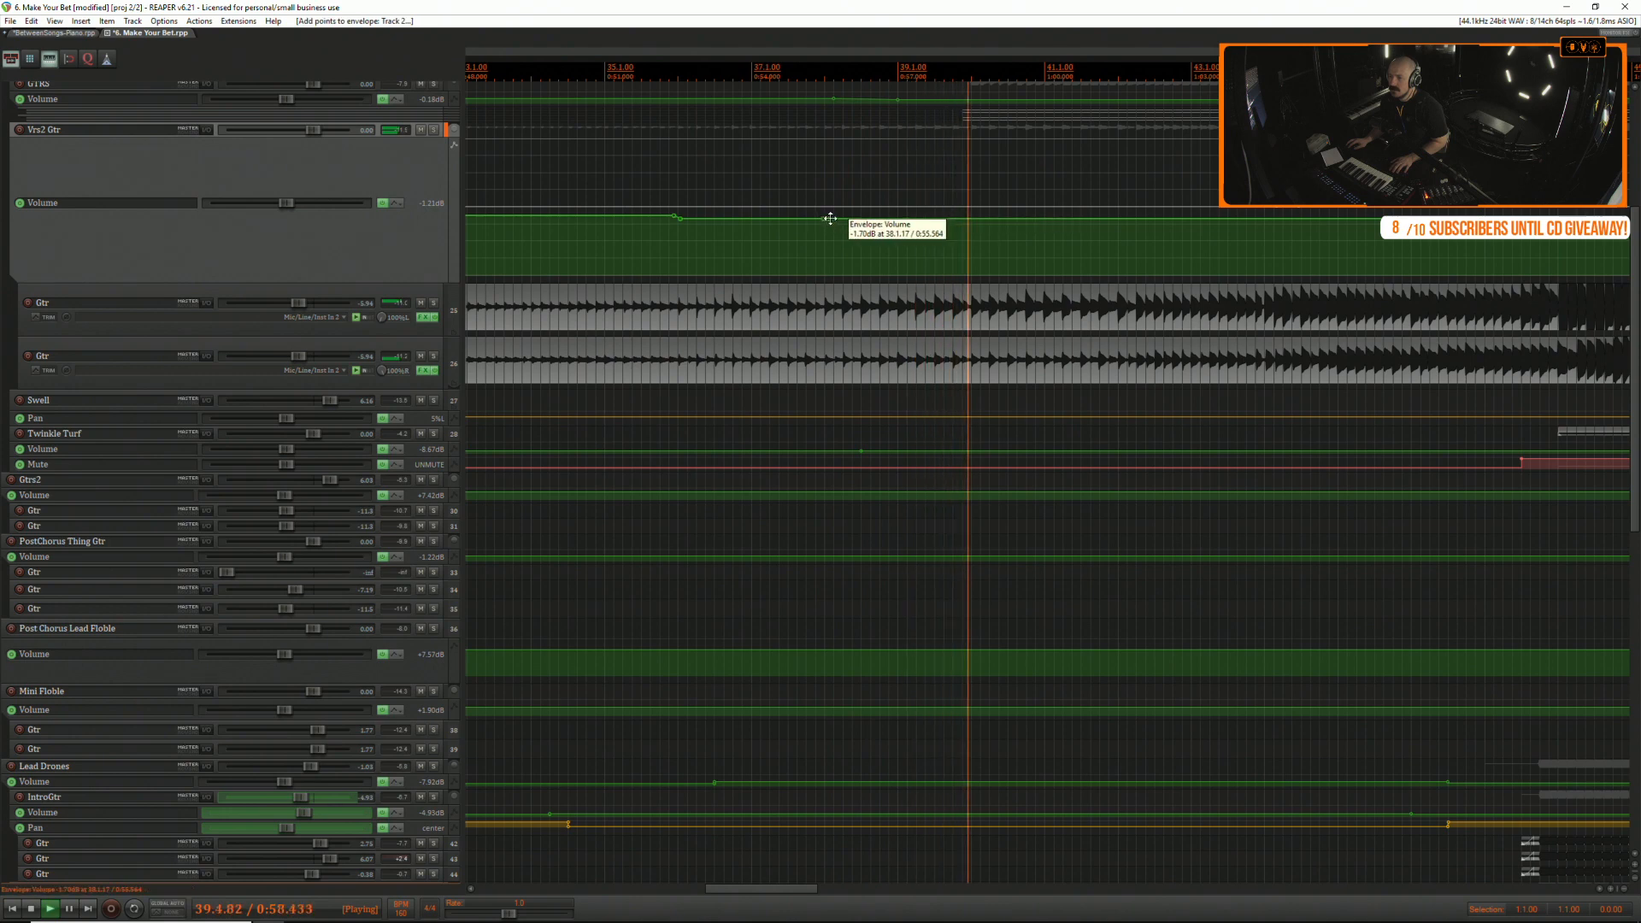
{"action": "left_click_drag", "start_coordinate": [830, 219], "coordinate": [846, 222]}
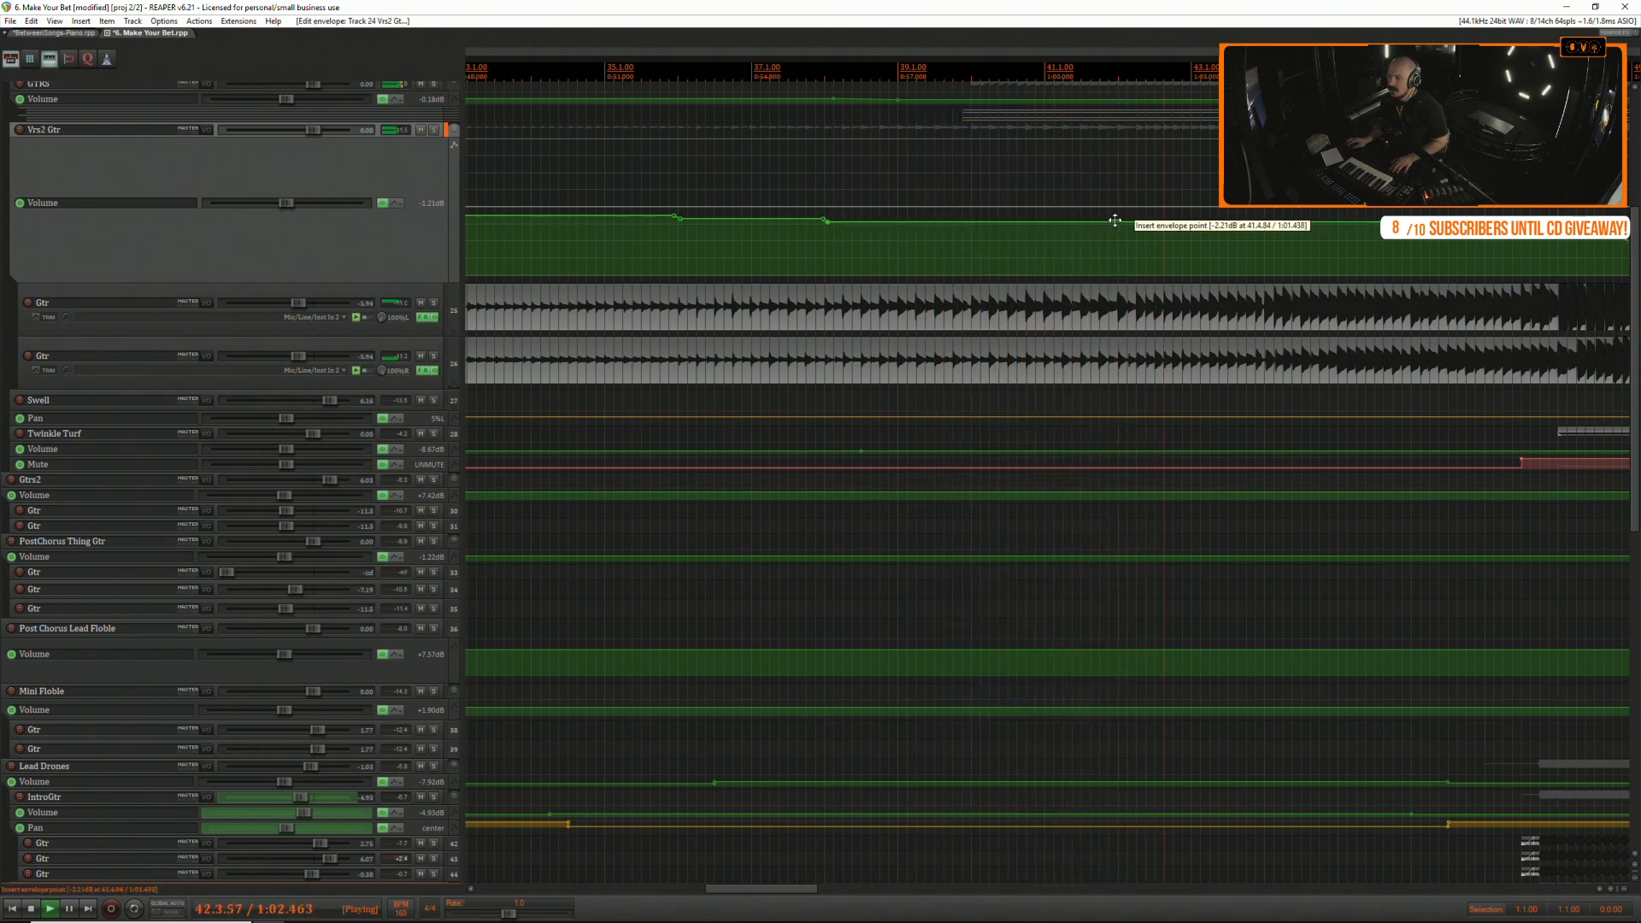
{"action": "left_click_drag", "start_coordinate": [1114, 220], "coordinate": [1135, 224]}
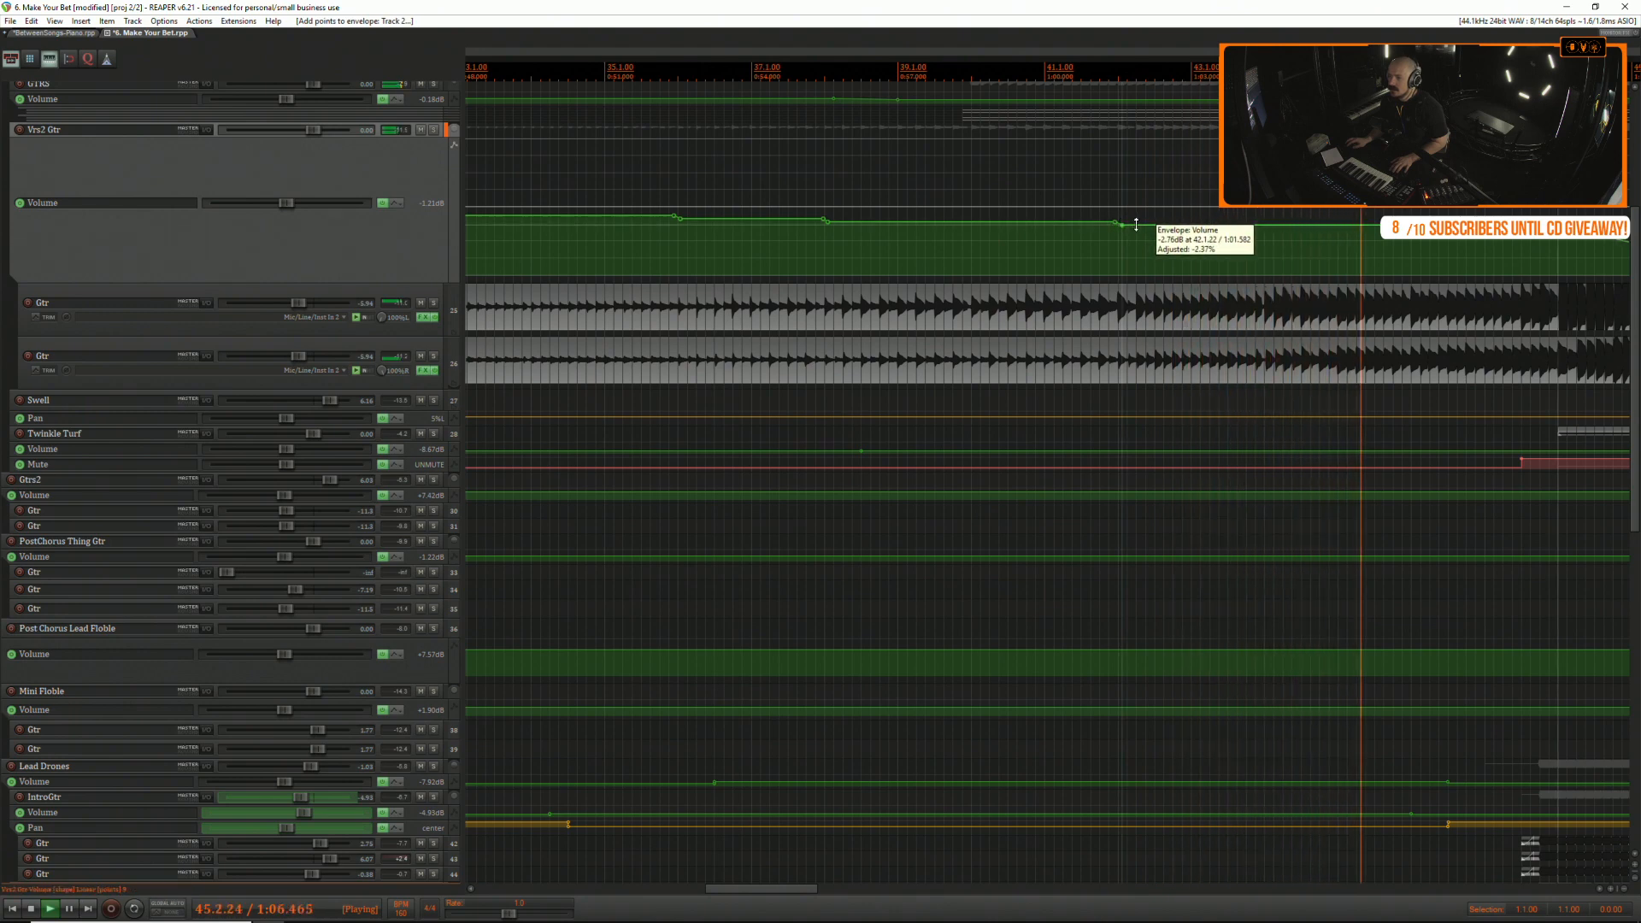
{"action": "left_click_drag", "start_coordinate": [1136, 224], "coordinate": [1137, 224]}
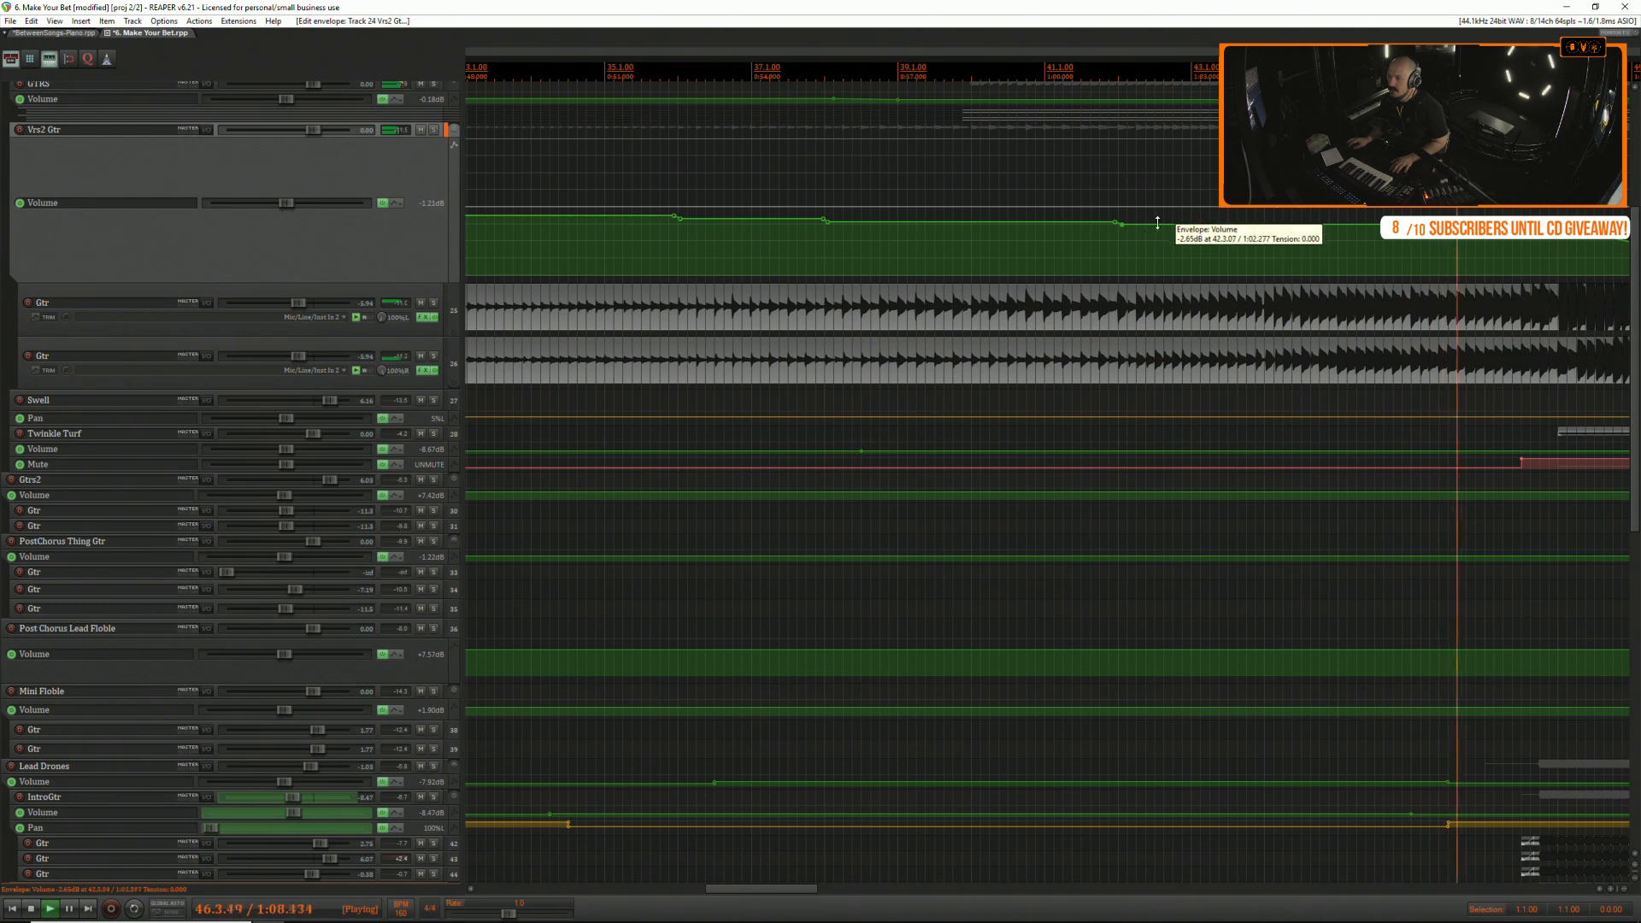
Trim the beginnings of both Gtr items in the Vrs2 Gtr folder to start just before bar 32.
{"action": "scroll", "coordinate": [1326, 216], "scroll_direction": "down", "scroll_amount": 2}
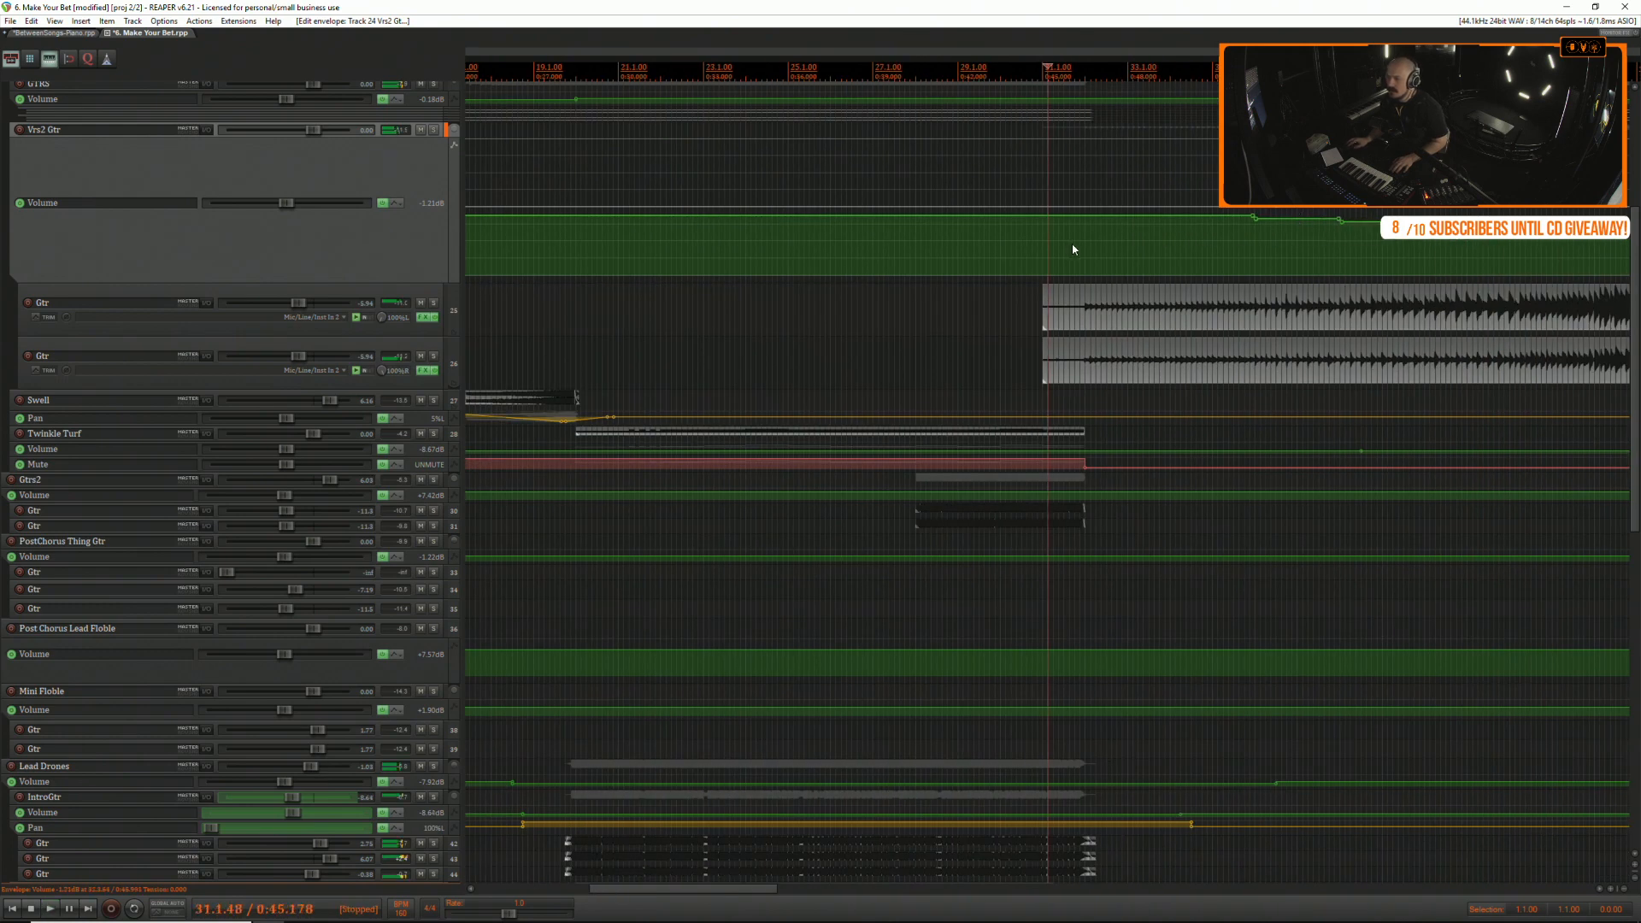
{"action": "left_click_drag", "start_coordinate": [1025, 315], "coordinate": [1077, 372]}
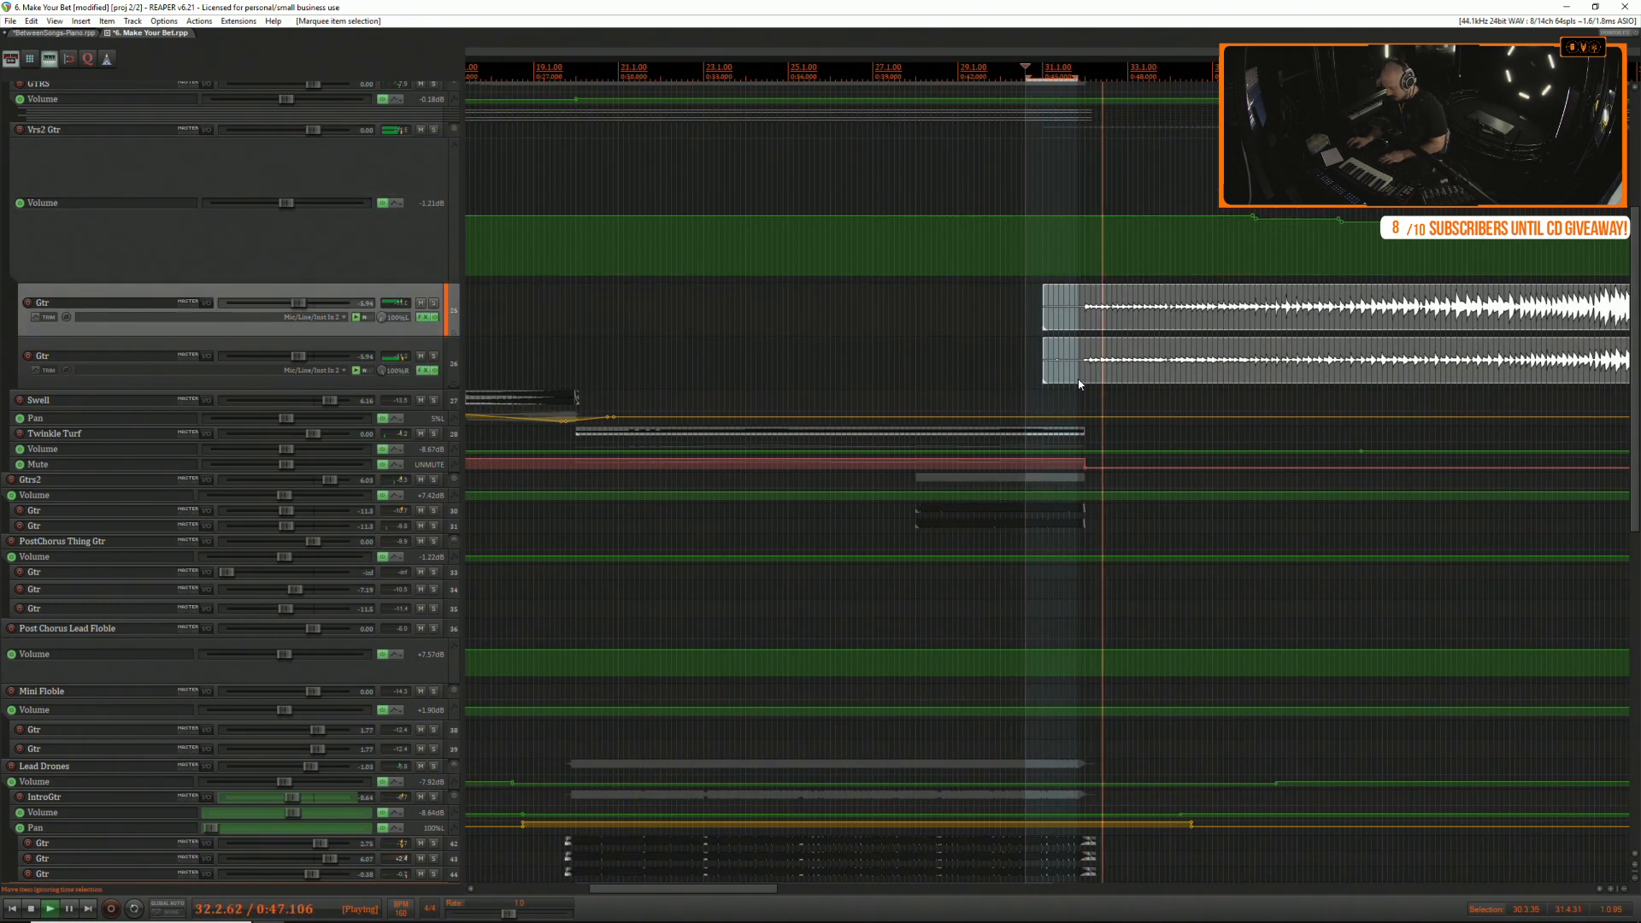
{"action": "key", "text": "Delete"}
{"action": "left_click_drag", "start_coordinate": [1043, 300], "coordinate": [1088, 367]}
{"action": "key", "text": "f"}
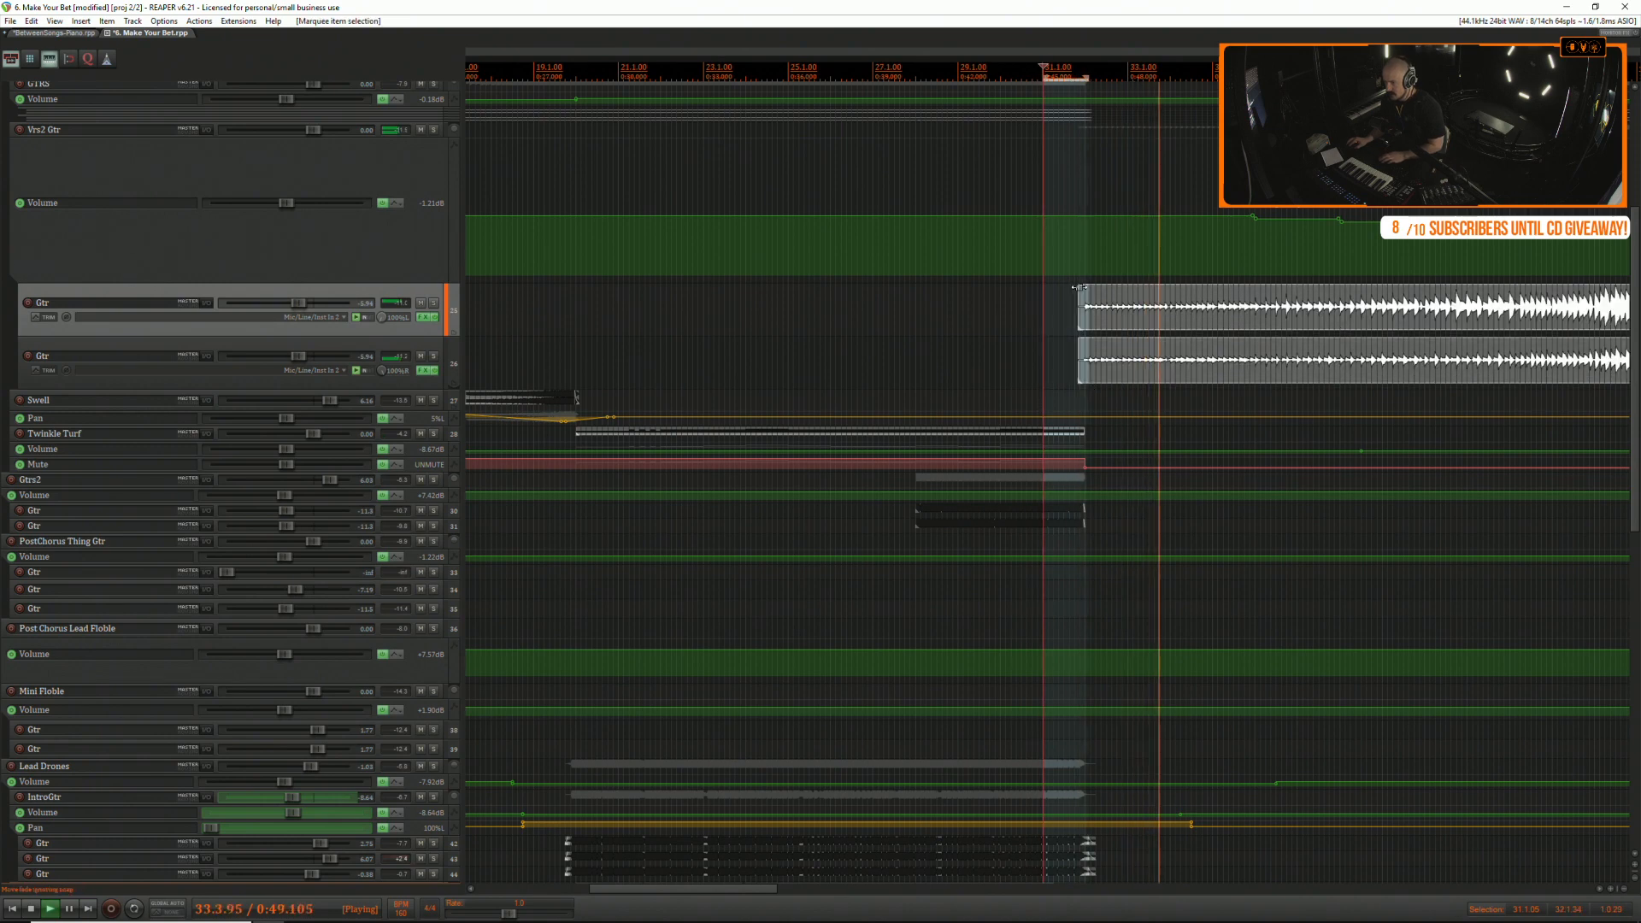
{"action": "left_click", "coordinate": [1073, 292]}
Listen to the Vrs2 guitar build with its stepped volume through bar 43 while checking the tracks below.
{"action": "scroll", "coordinate": [1076, 292], "scroll_direction": "down", "scroll_amount": 2}
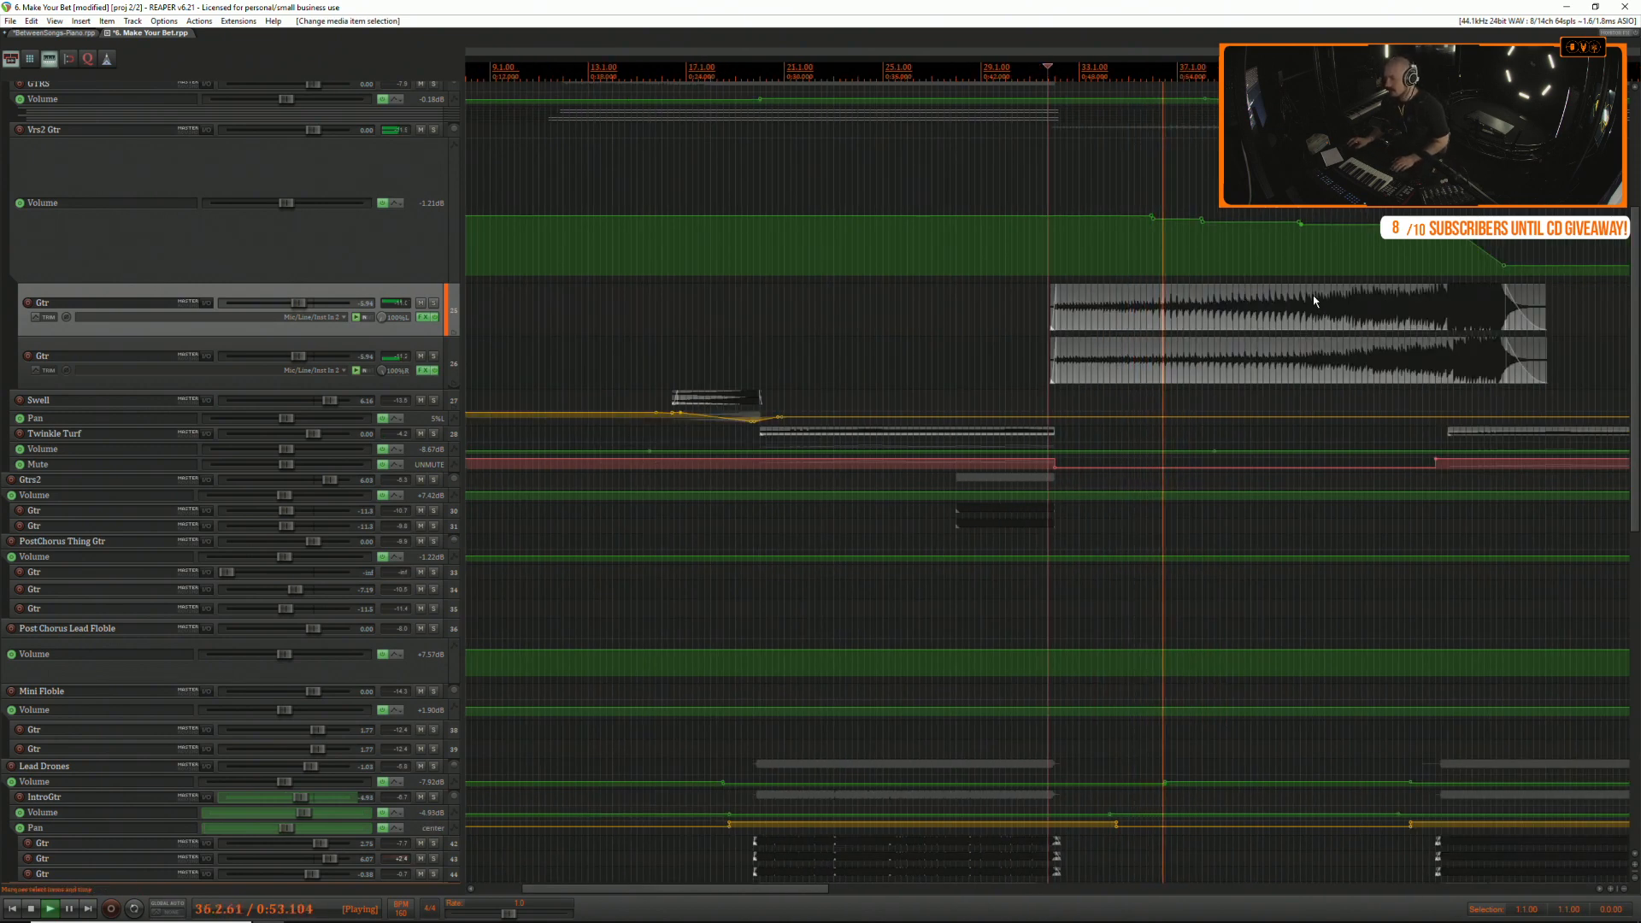
{"action": "scroll", "coordinate": [1312, 295], "scroll_direction": "down", "scroll_amount": 2}
{"action": "scroll", "coordinate": [1313, 295], "scroll_direction": "up", "scroll_amount": 3}
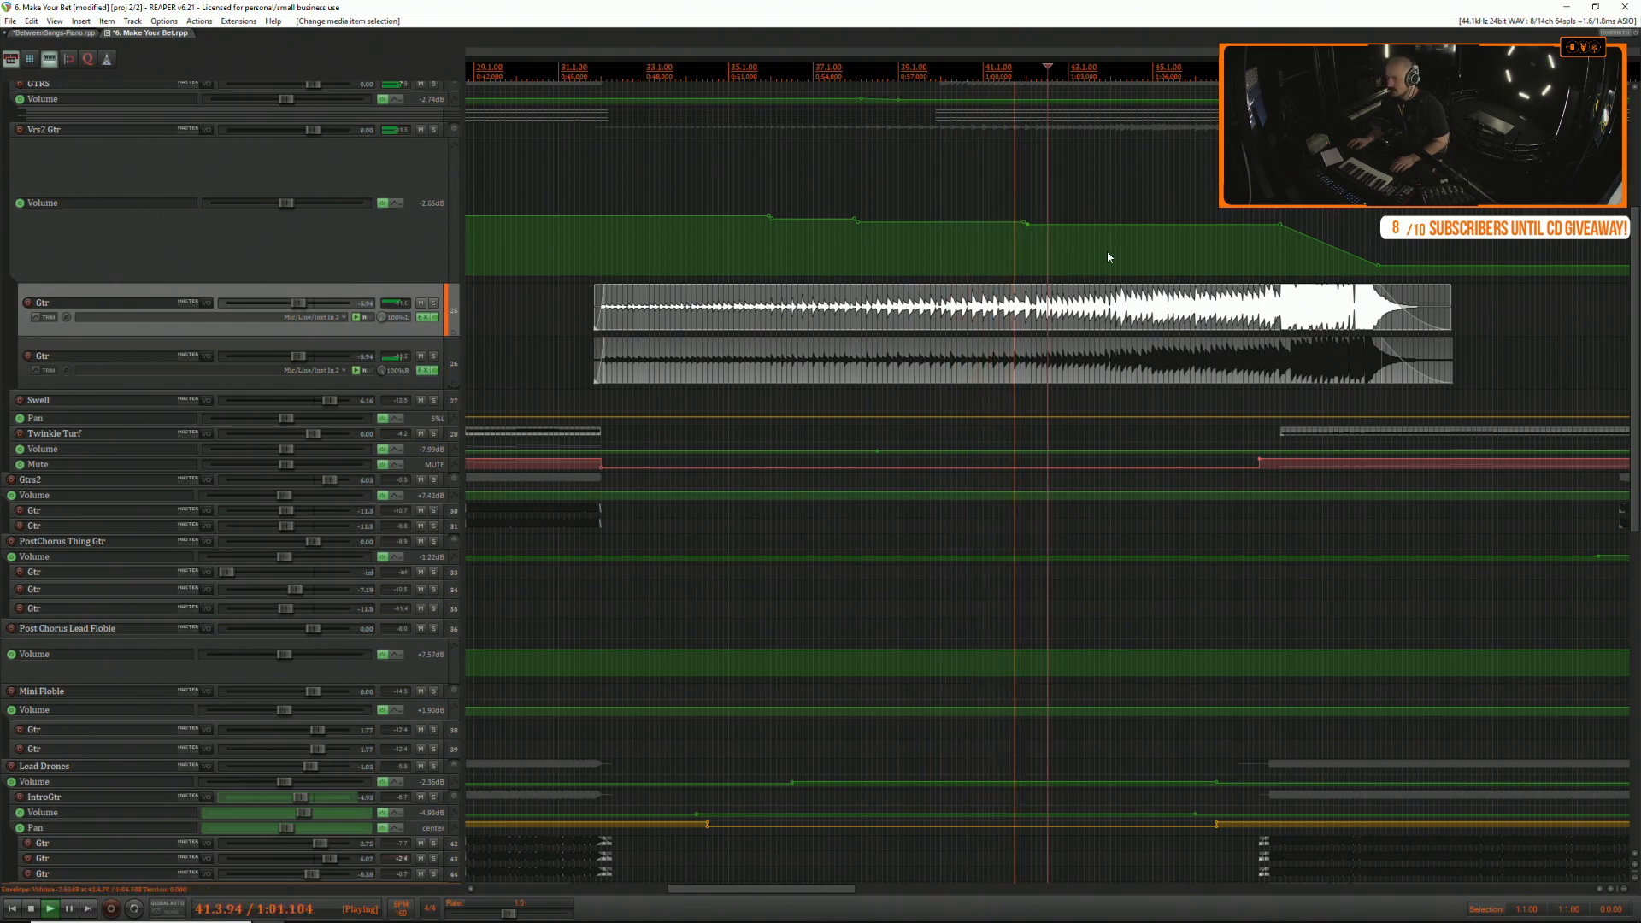
{"action": "scroll", "coordinate": [1102, 299], "scroll_direction": "down", "scroll_amount": 3}
{"action": "scroll", "coordinate": [1105, 314], "scroll_direction": "down", "scroll_amount": 3}
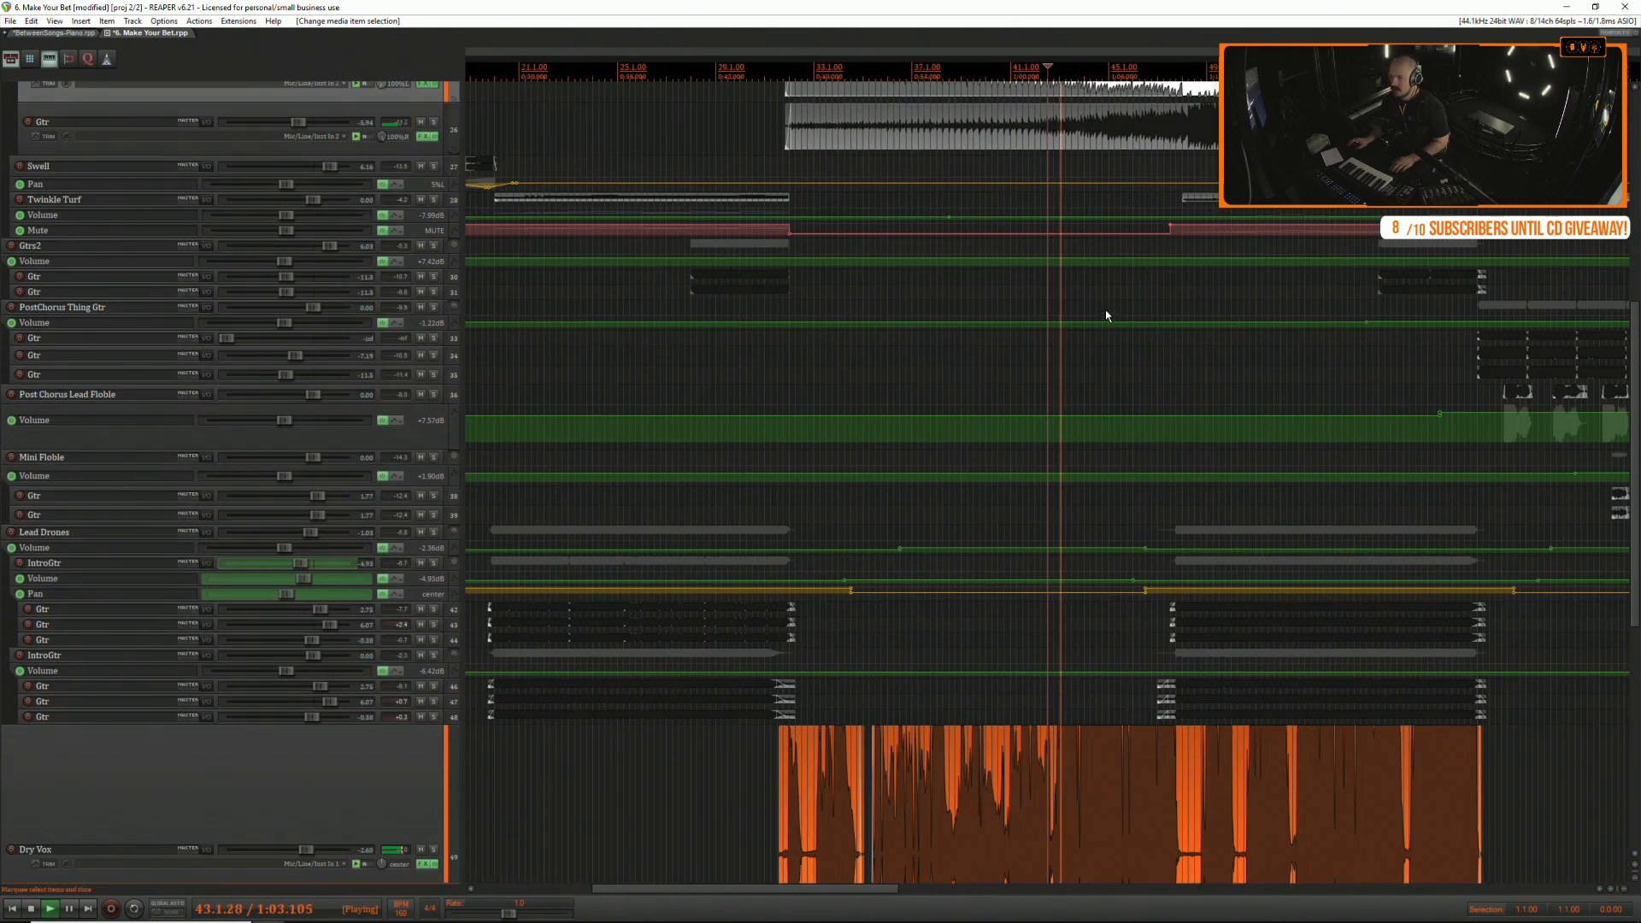
{"action": "scroll", "coordinate": [1105, 314], "scroll_direction": "down", "scroll_amount": 5}
Play the main Dry Vox through bars 45 to 51 and examine its waveform and volume envelope around the gap near bar 48.
{"action": "left_click", "coordinate": [1138, 531]}
{"action": "scroll", "coordinate": [1131, 531], "scroll_direction": "up", "scroll_amount": 4}
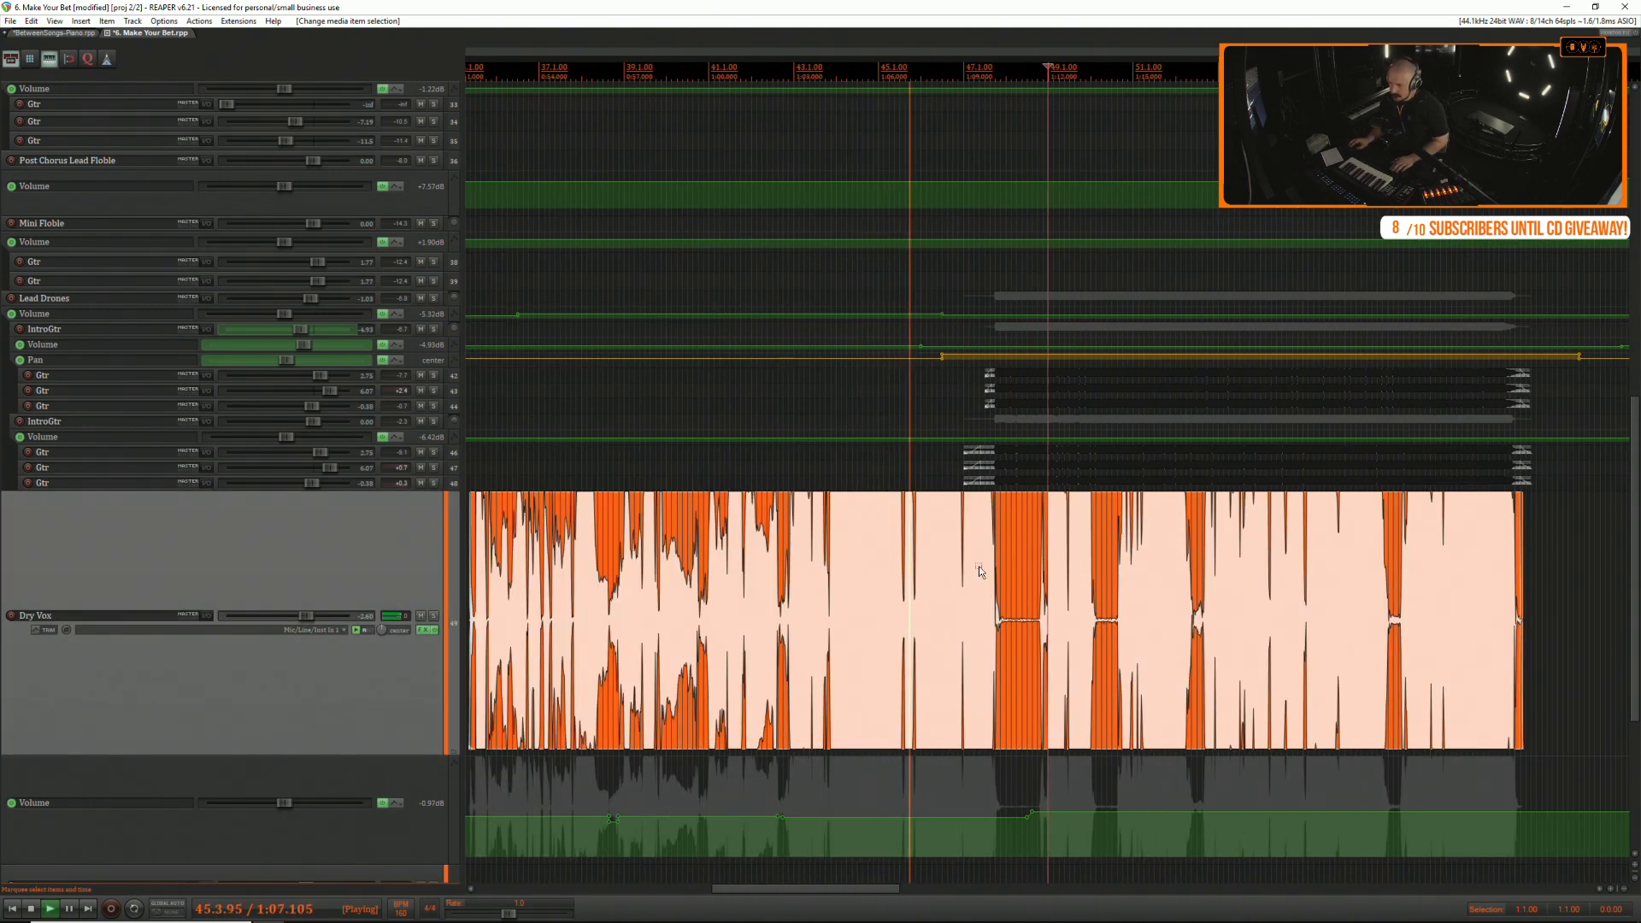
{"action": "left_click", "coordinate": [1015, 532]}
{"action": "scroll", "coordinate": [1015, 531], "scroll_direction": "up", "scroll_amount": 2}
{"action": "scroll", "coordinate": [1073, 544], "scroll_direction": "down", "scroll_amount": 2}
{"action": "scroll", "coordinate": [1078, 548], "scroll_direction": "down", "scroll_amount": 2}
{"action": "scroll", "coordinate": [1073, 546], "scroll_direction": "down", "scroll_amount": 3}
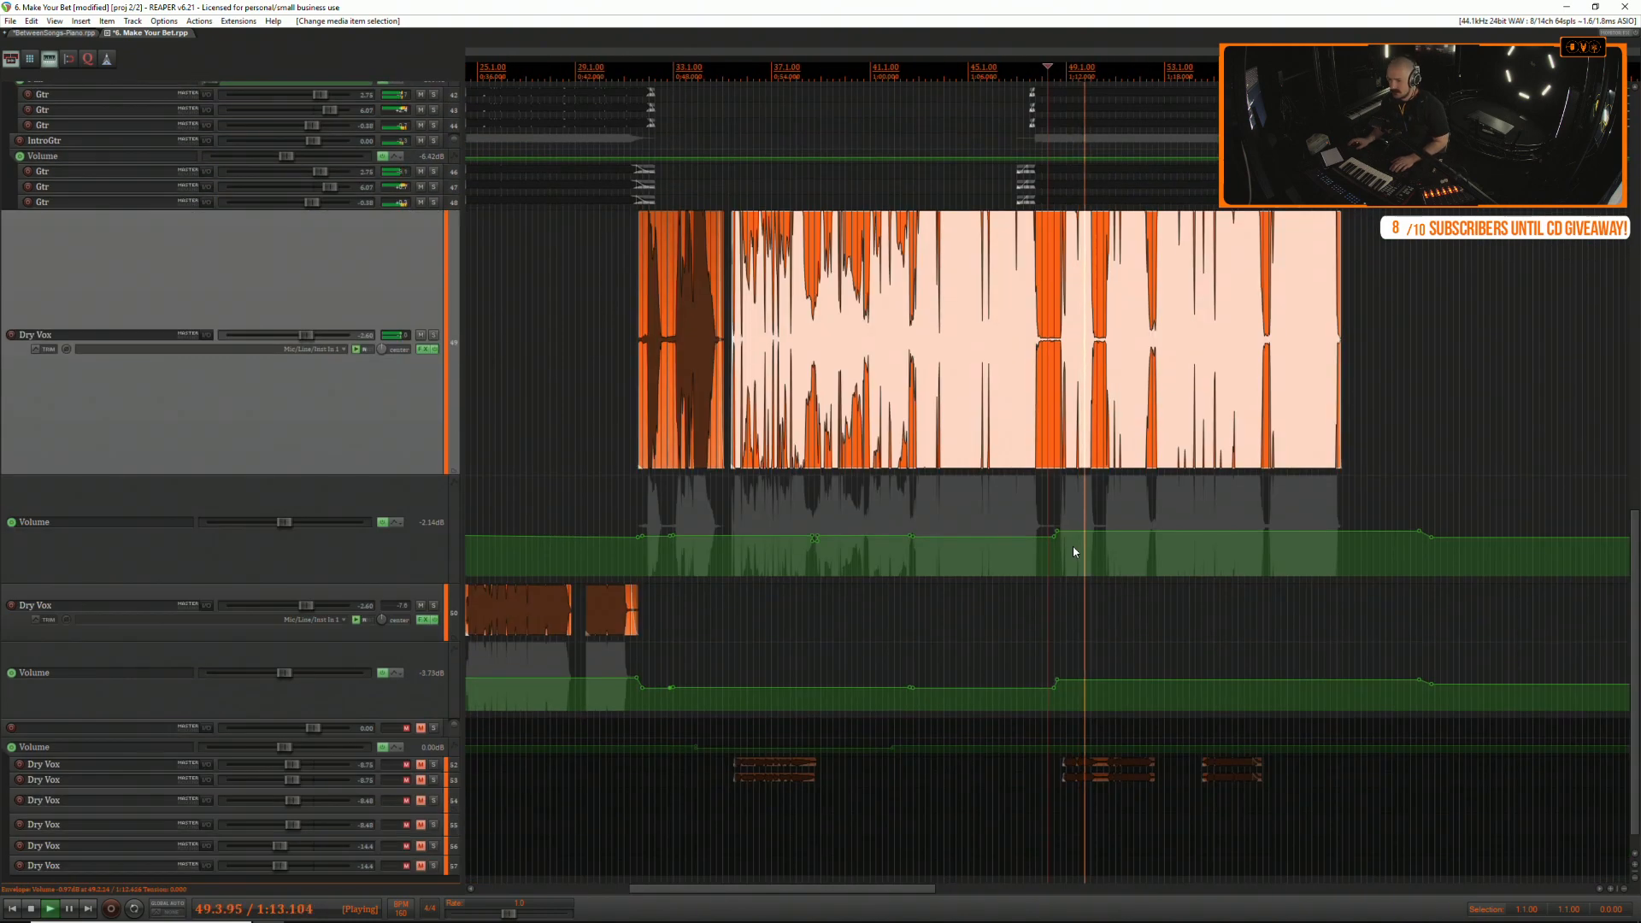
{"action": "scroll", "coordinate": [1054, 271], "scroll_direction": "up", "scroll_amount": 4}
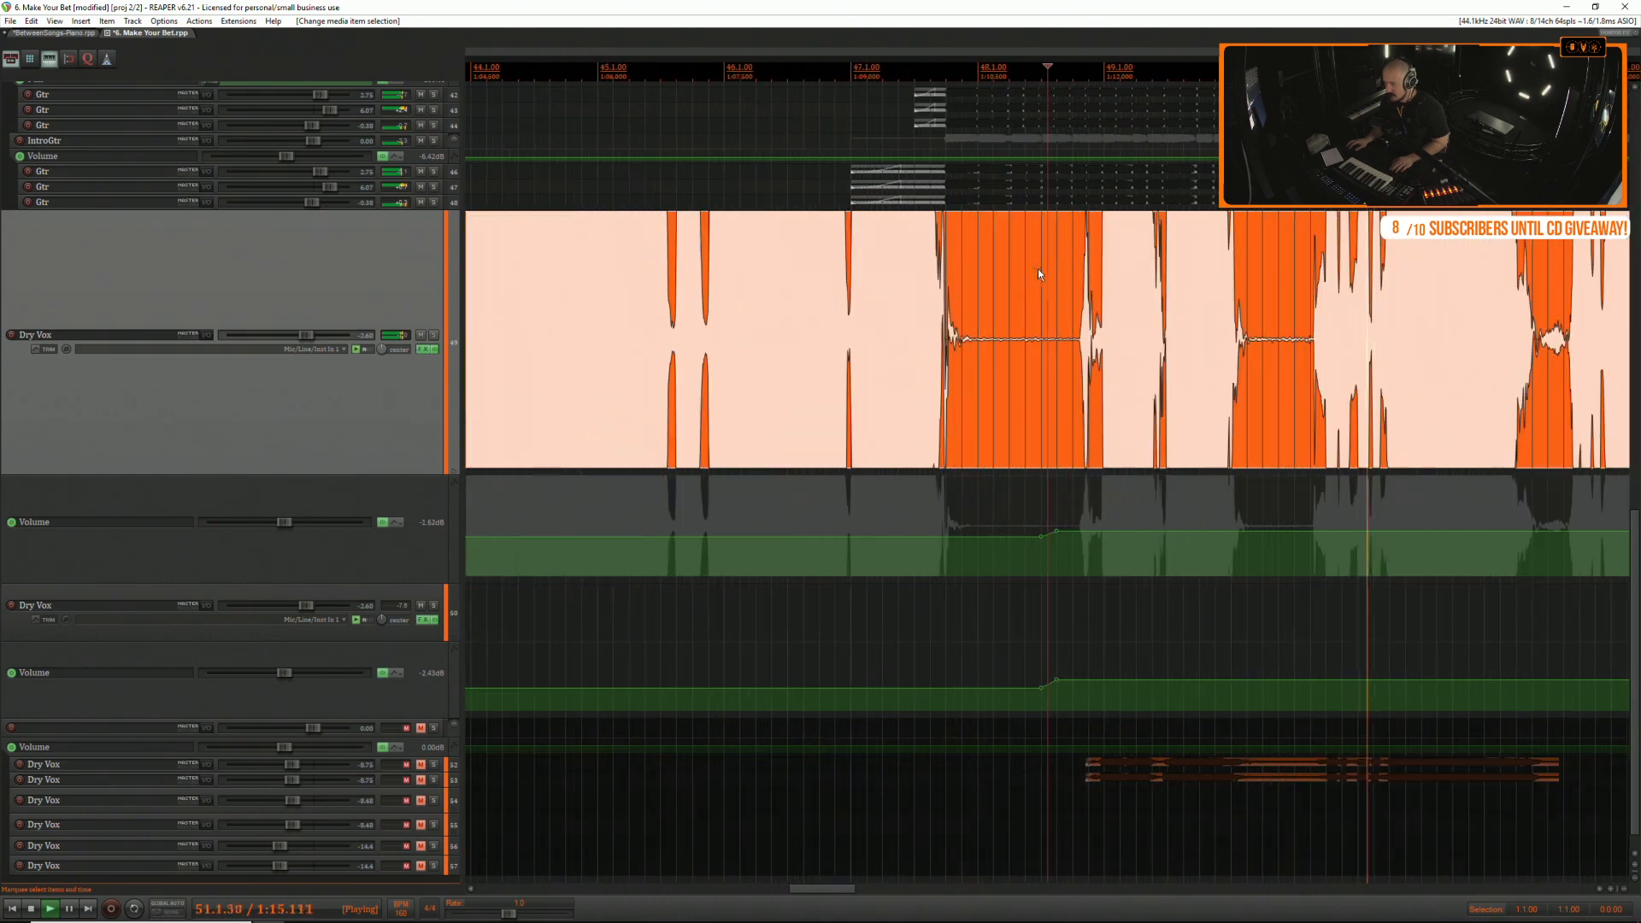
Split the tall Dry Vox item at 48.2.58, then shorten the end of the earlier part and fade it out.
{"action": "key", "text": "s"}
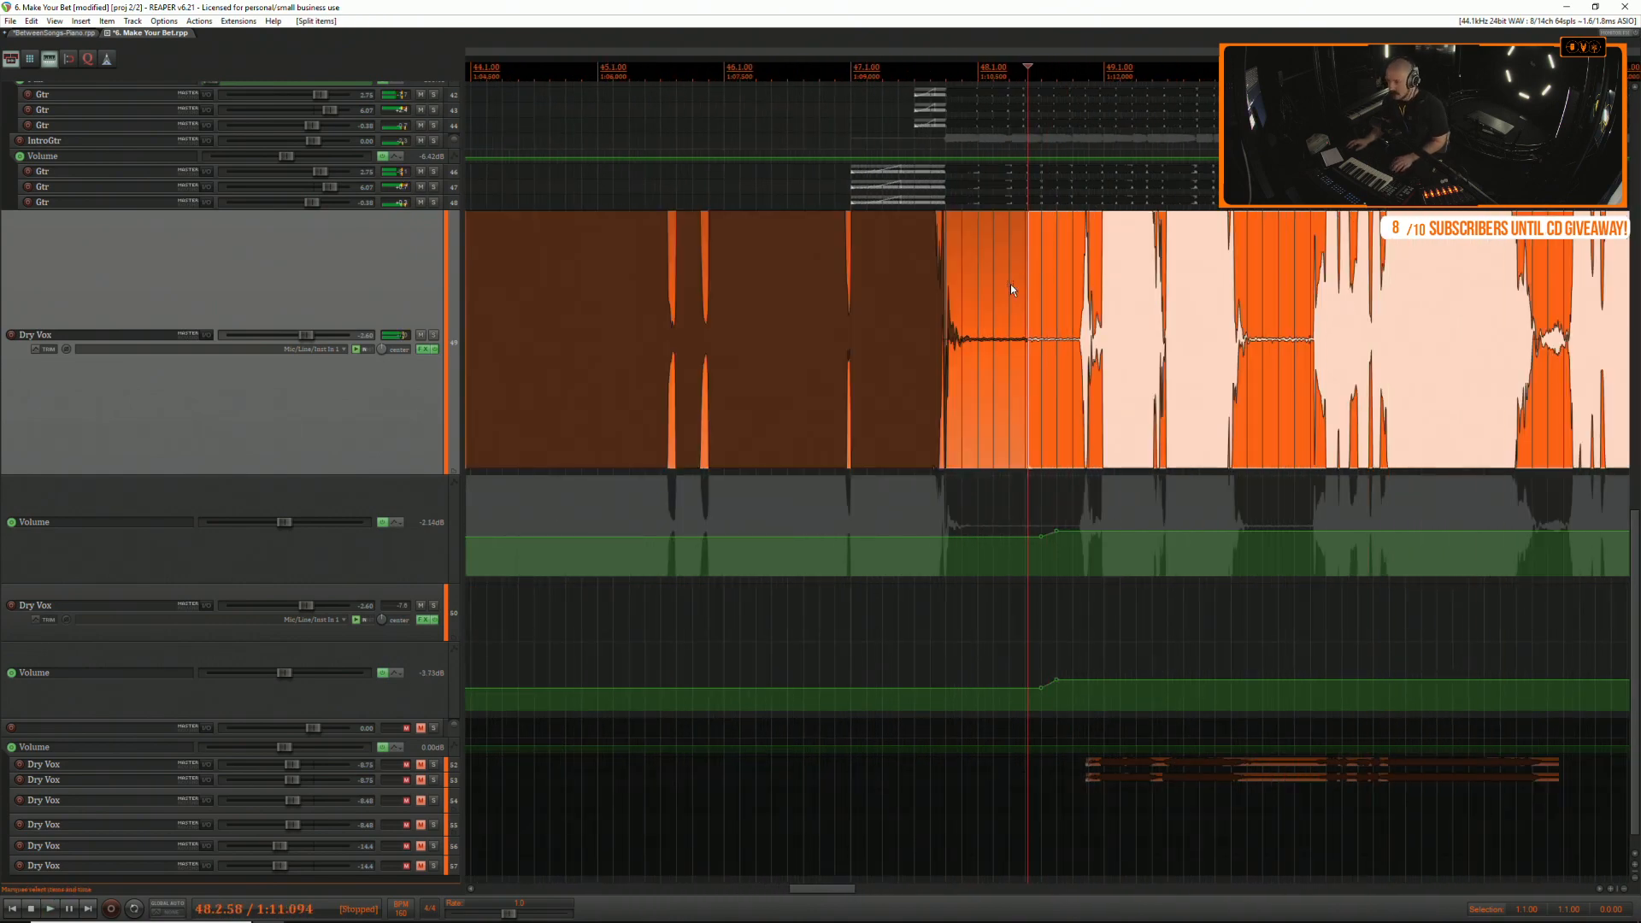
{"action": "left_click_drag", "start_coordinate": [1022, 284], "coordinate": [981, 282]}
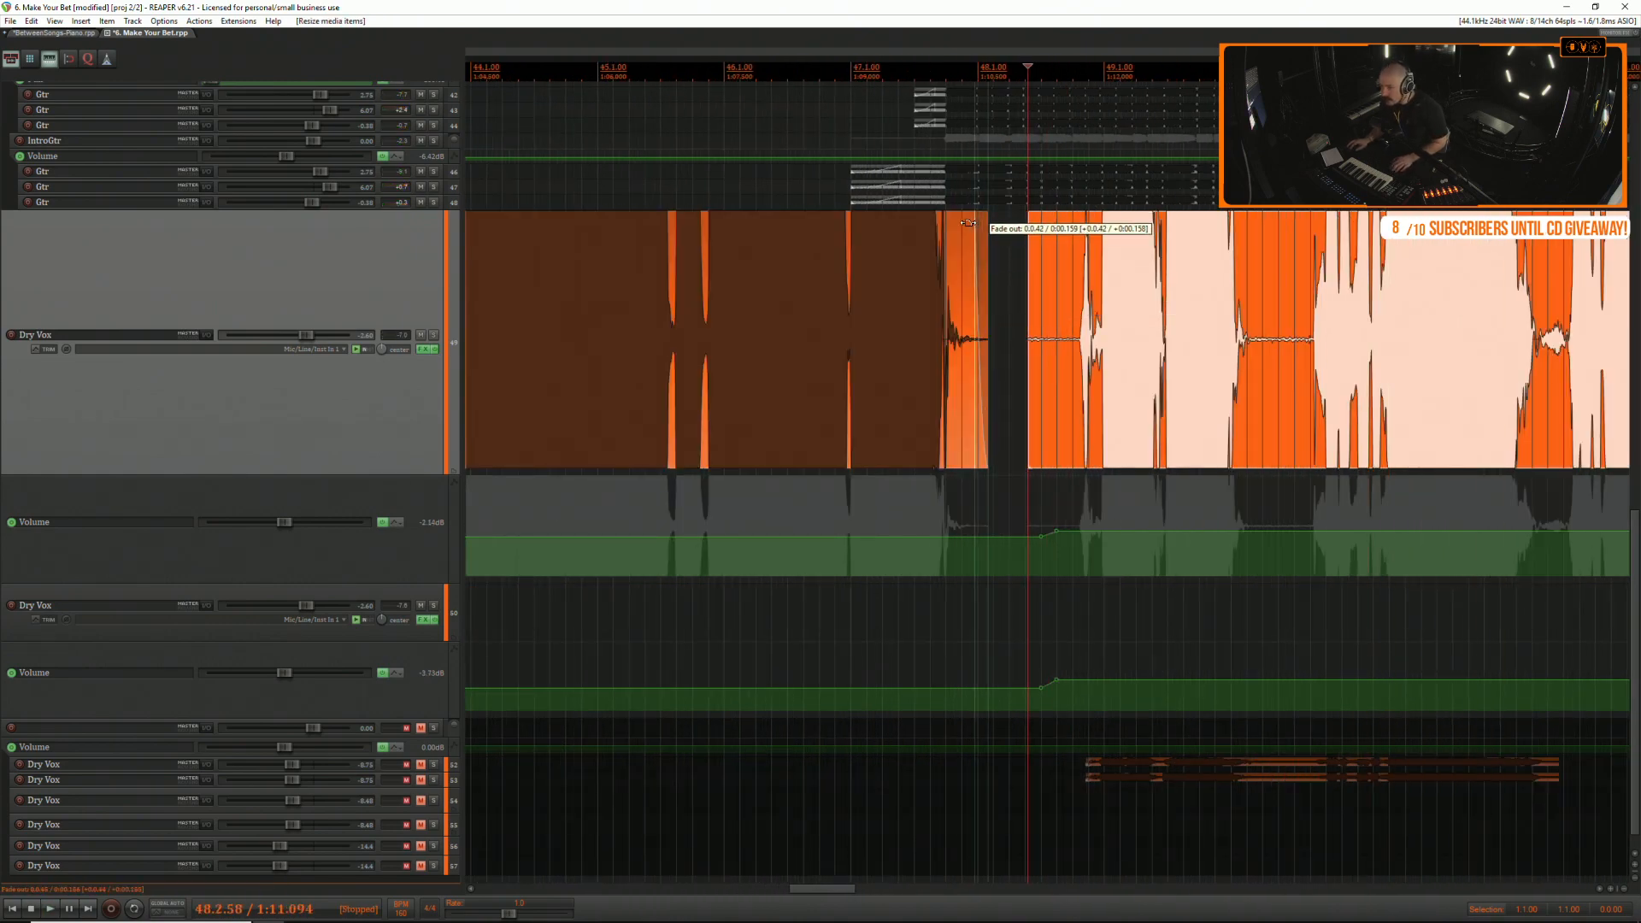
{"action": "scroll", "coordinate": [1250, 415], "scroll_direction": "down", "scroll_amount": 3}
{"action": "scroll", "coordinate": [1250, 416], "scroll_direction": "down", "scroll_amount": 1}
Move the vocal item starting at 48.2.58 to the Dry Vox track below, keeping its timing, and play it back.
{"action": "left_click_drag", "start_coordinate": [1158, 469], "coordinate": [1103, 496]}
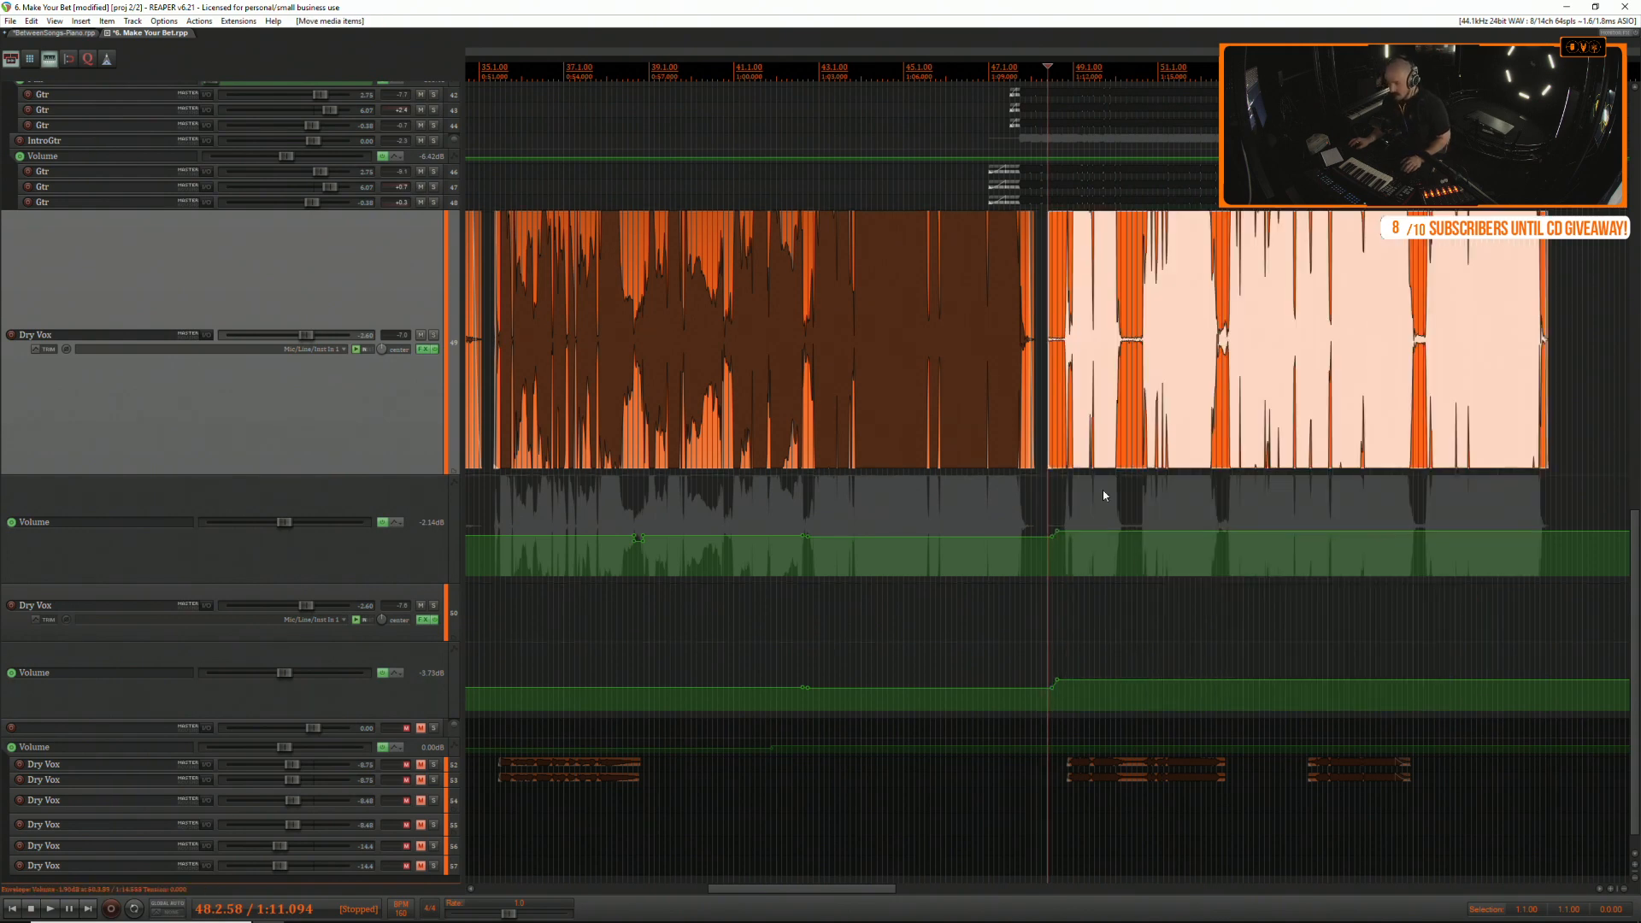
{"action": "scroll", "coordinate": [1101, 437], "scroll_direction": "up", "scroll_amount": 7}
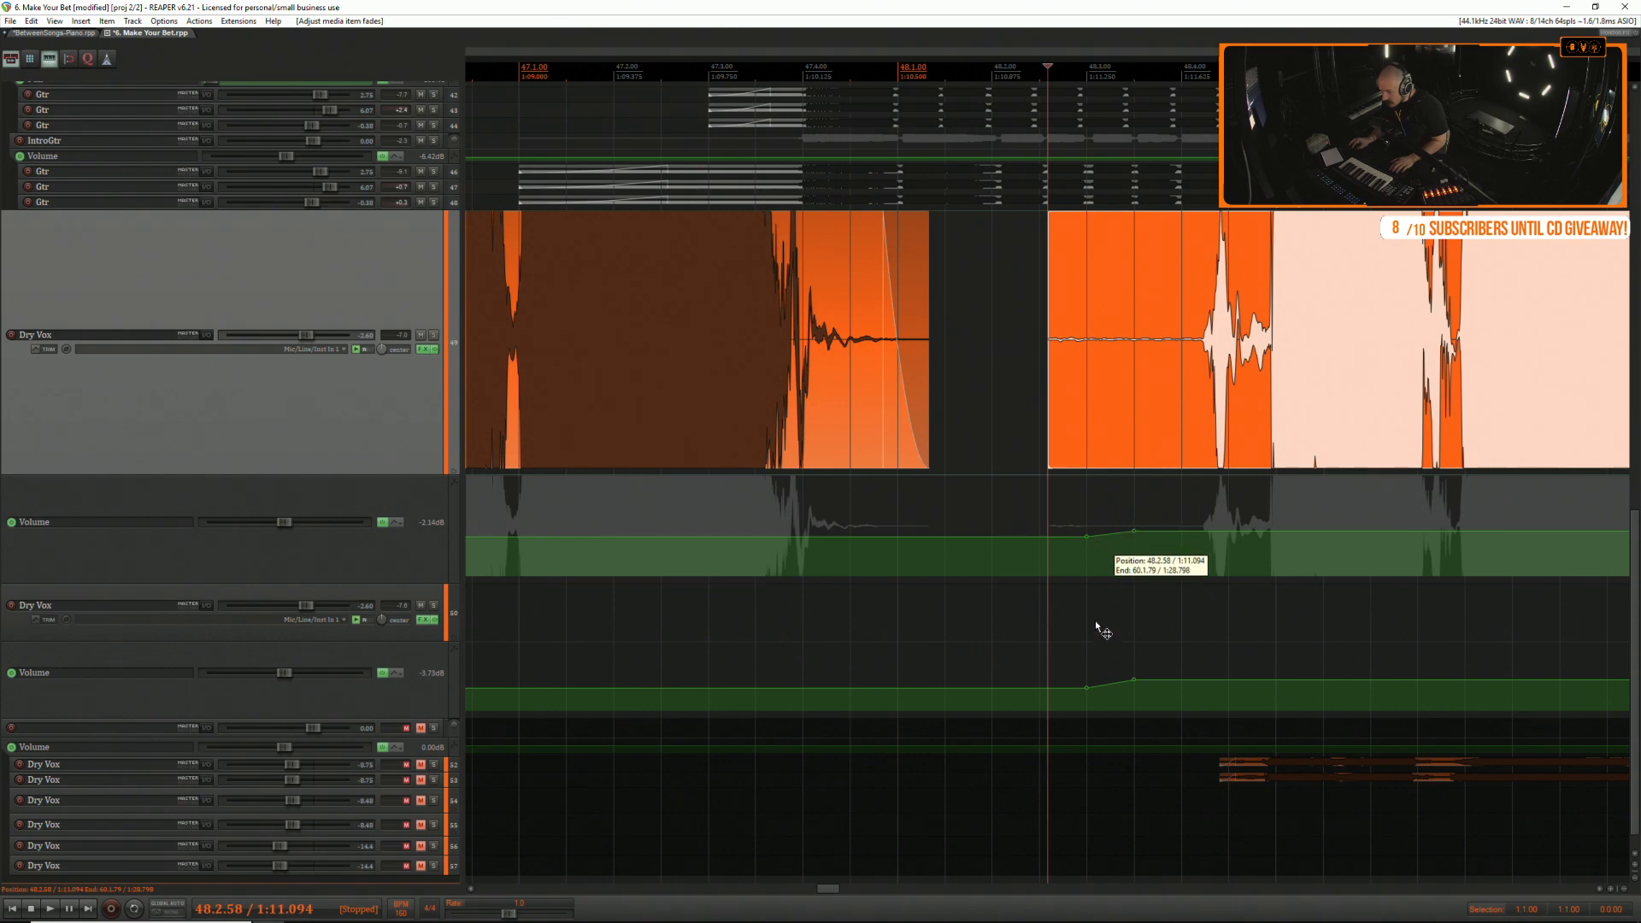
{"action": "key", "text": "ctrl+z"}
{"action": "key", "text": "space"}
{"action": "scroll", "coordinate": [1120, 470], "scroll_direction": "down", "scroll_amount": 2}
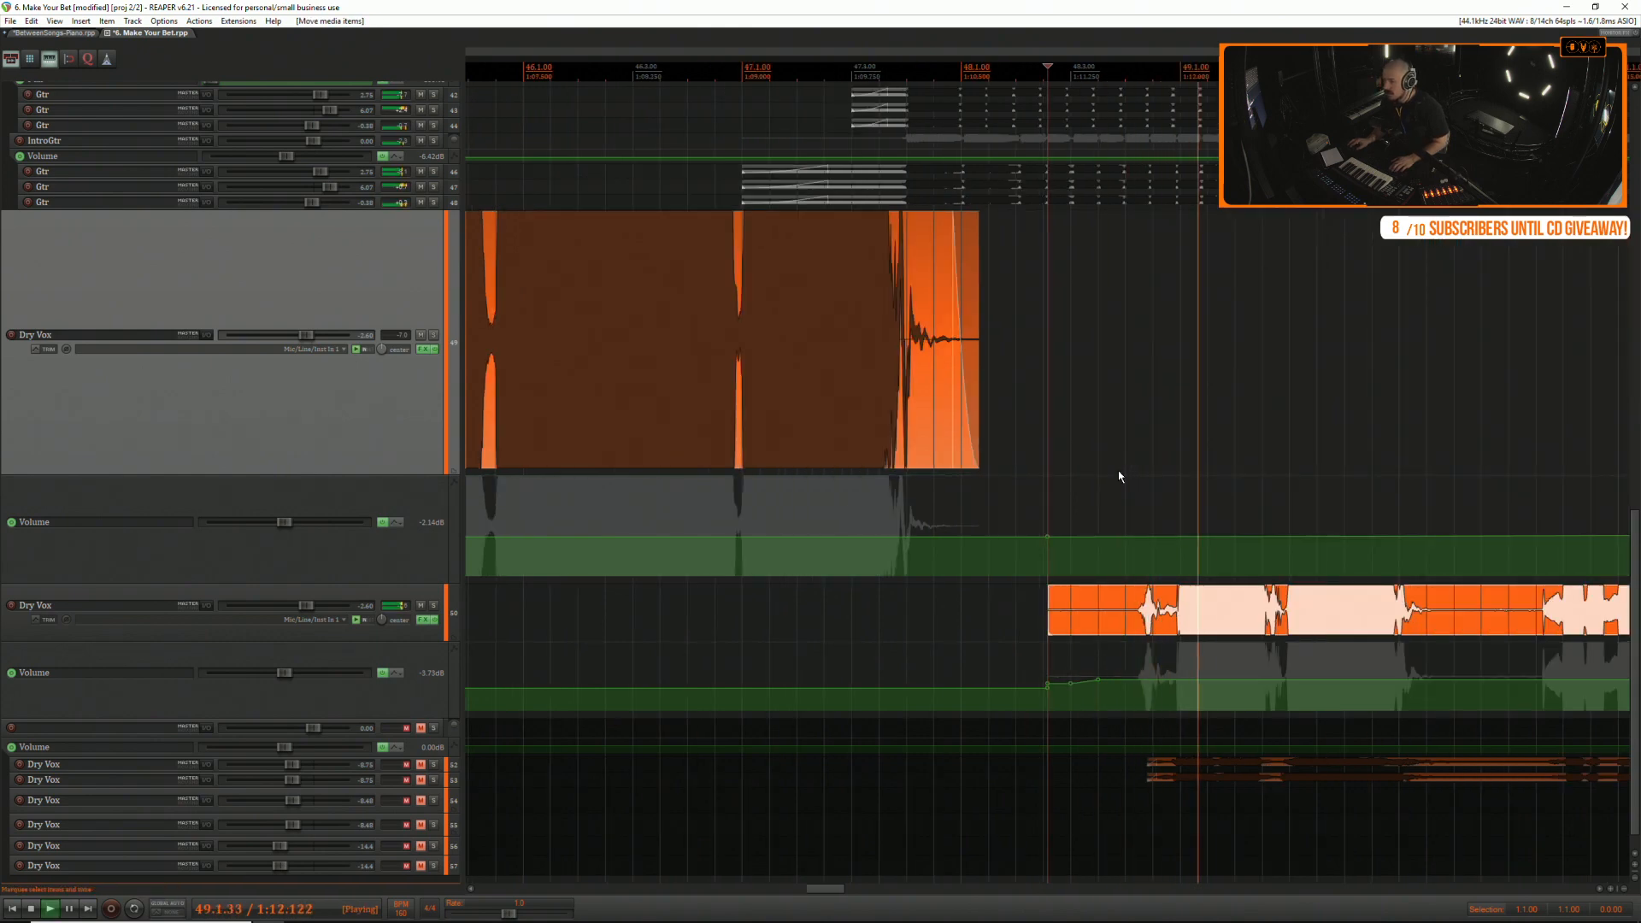
{"action": "key", "text": "space"}
{"action": "key", "text": "space"}
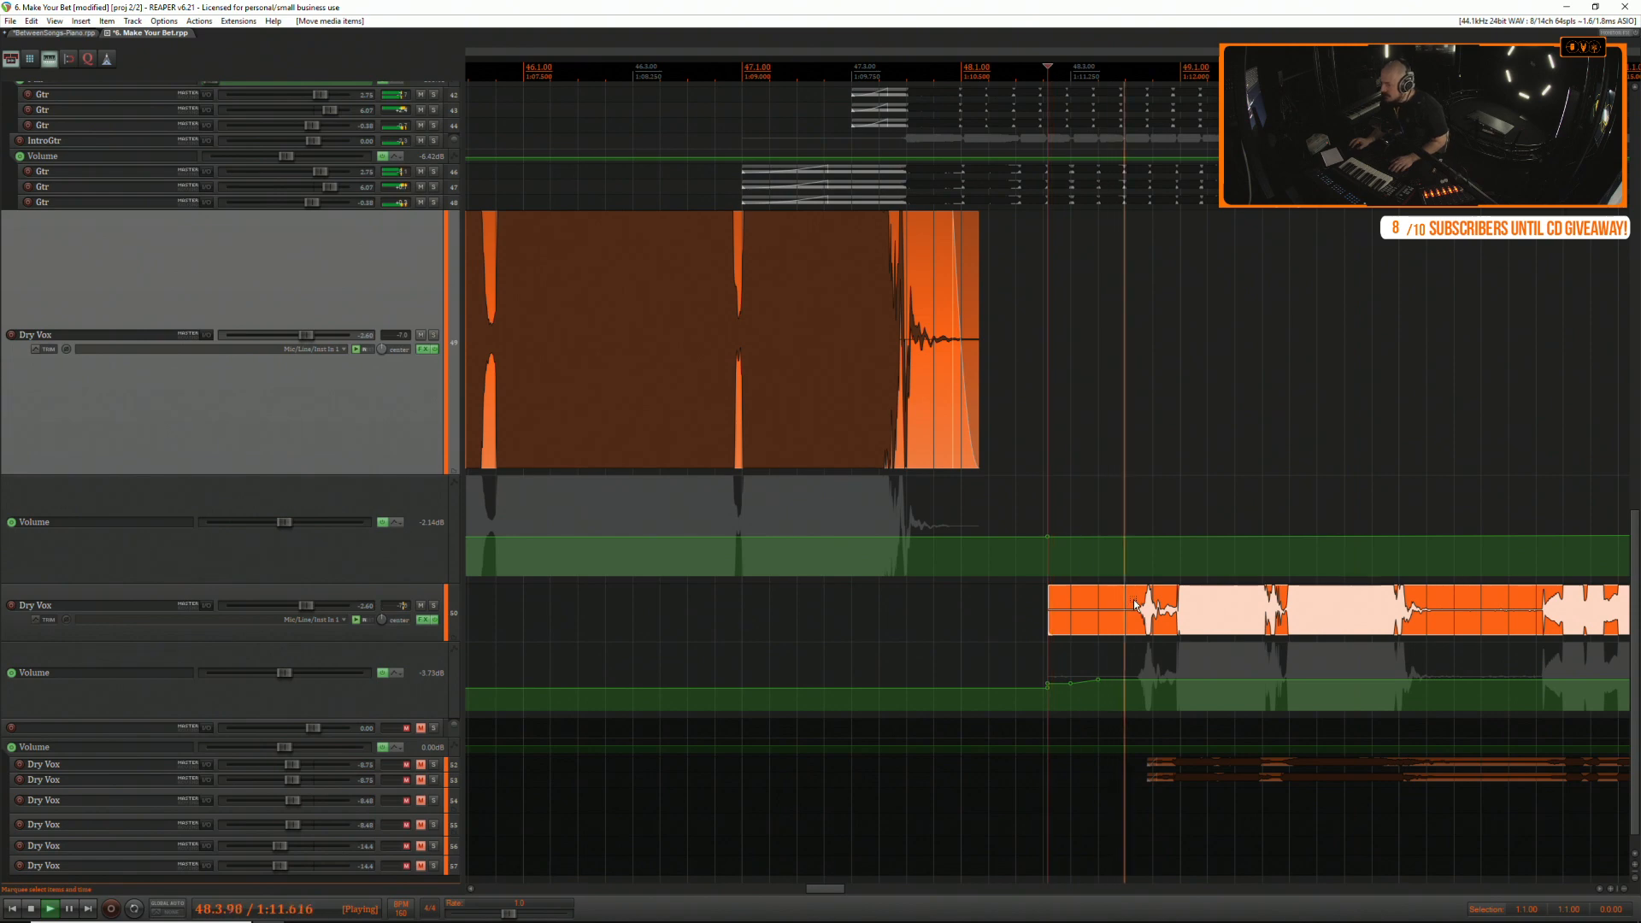
Split the moved vocal item at 48.4.81 and shift its short first piece slightly later.
{"action": "left_click", "coordinate": [1237, 597]}
{"action": "scroll", "coordinate": [944, 633], "scroll_direction": "up", "scroll_amount": 2}
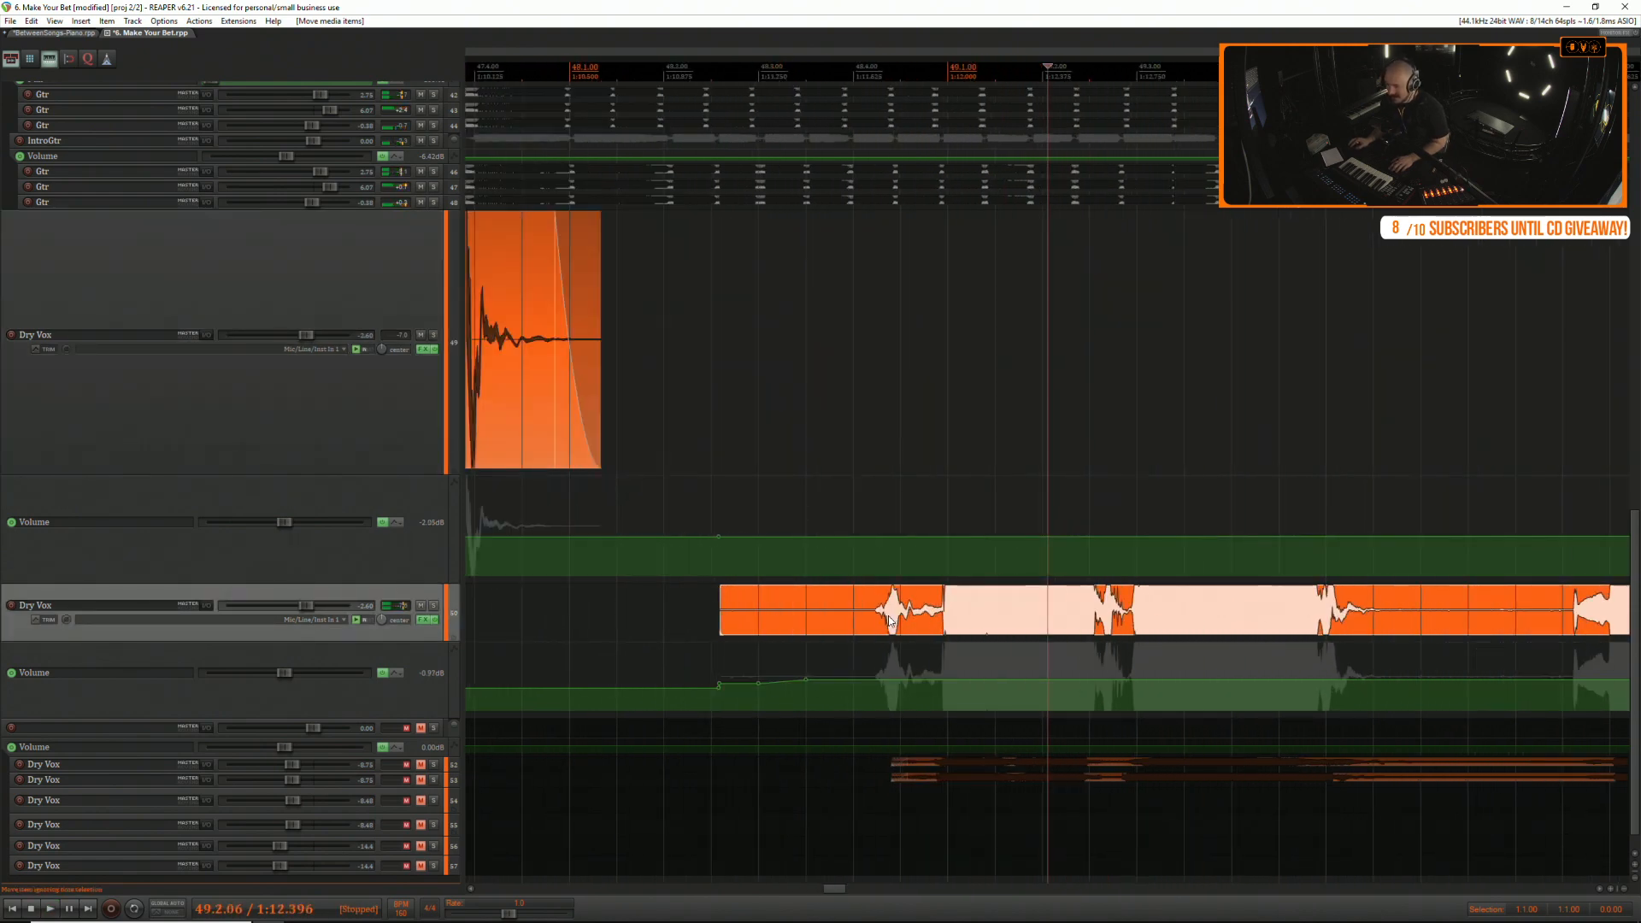
{"action": "left_click", "coordinate": [930, 598]}
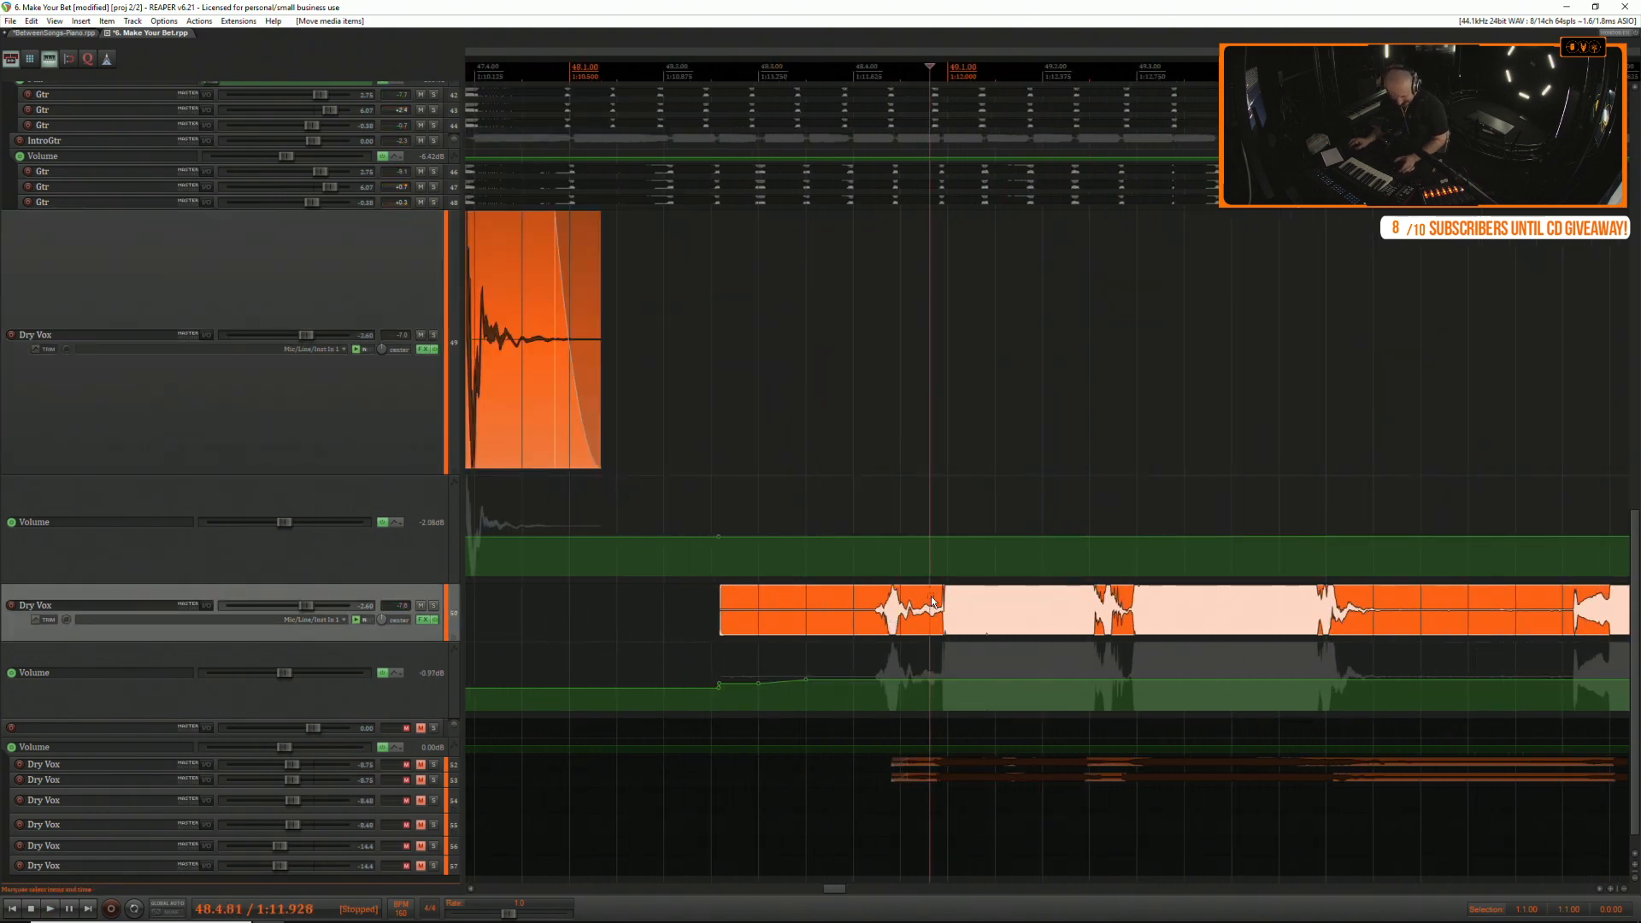
{"action": "key", "text": "s"}
{"action": "left_click_drag", "start_coordinate": [894, 610], "coordinate": [907, 610]}
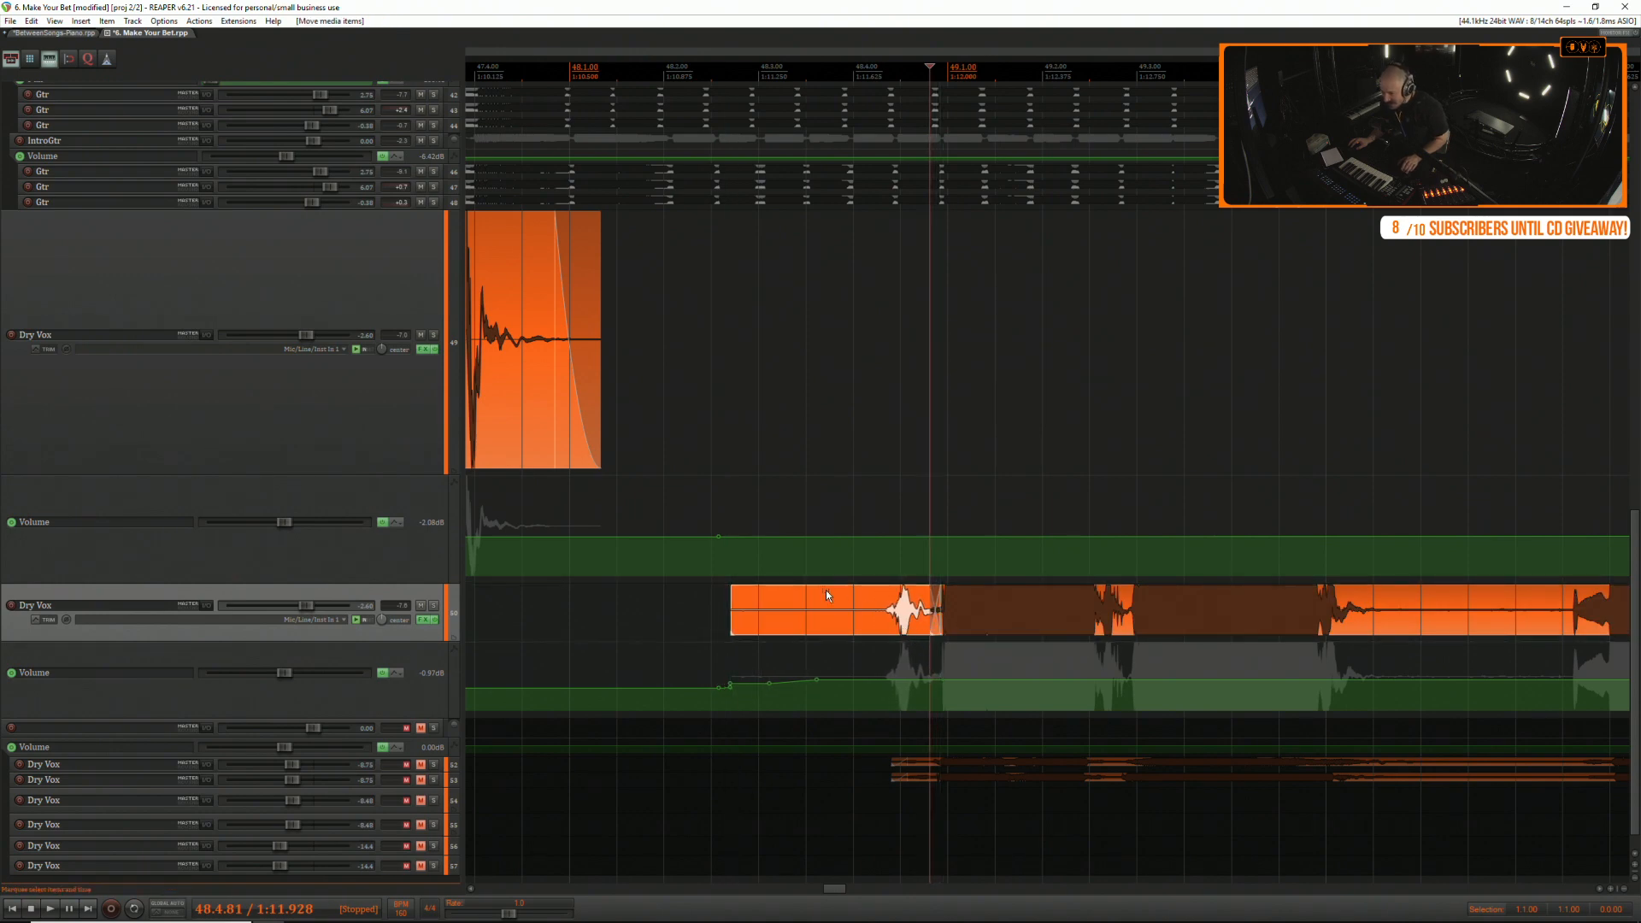
Trim the silence before the first word of the short Dry Vox piece and adjust its fade-in while listening.
{"action": "left_click", "coordinate": [821, 590]}
{"action": "key", "text": "space"}
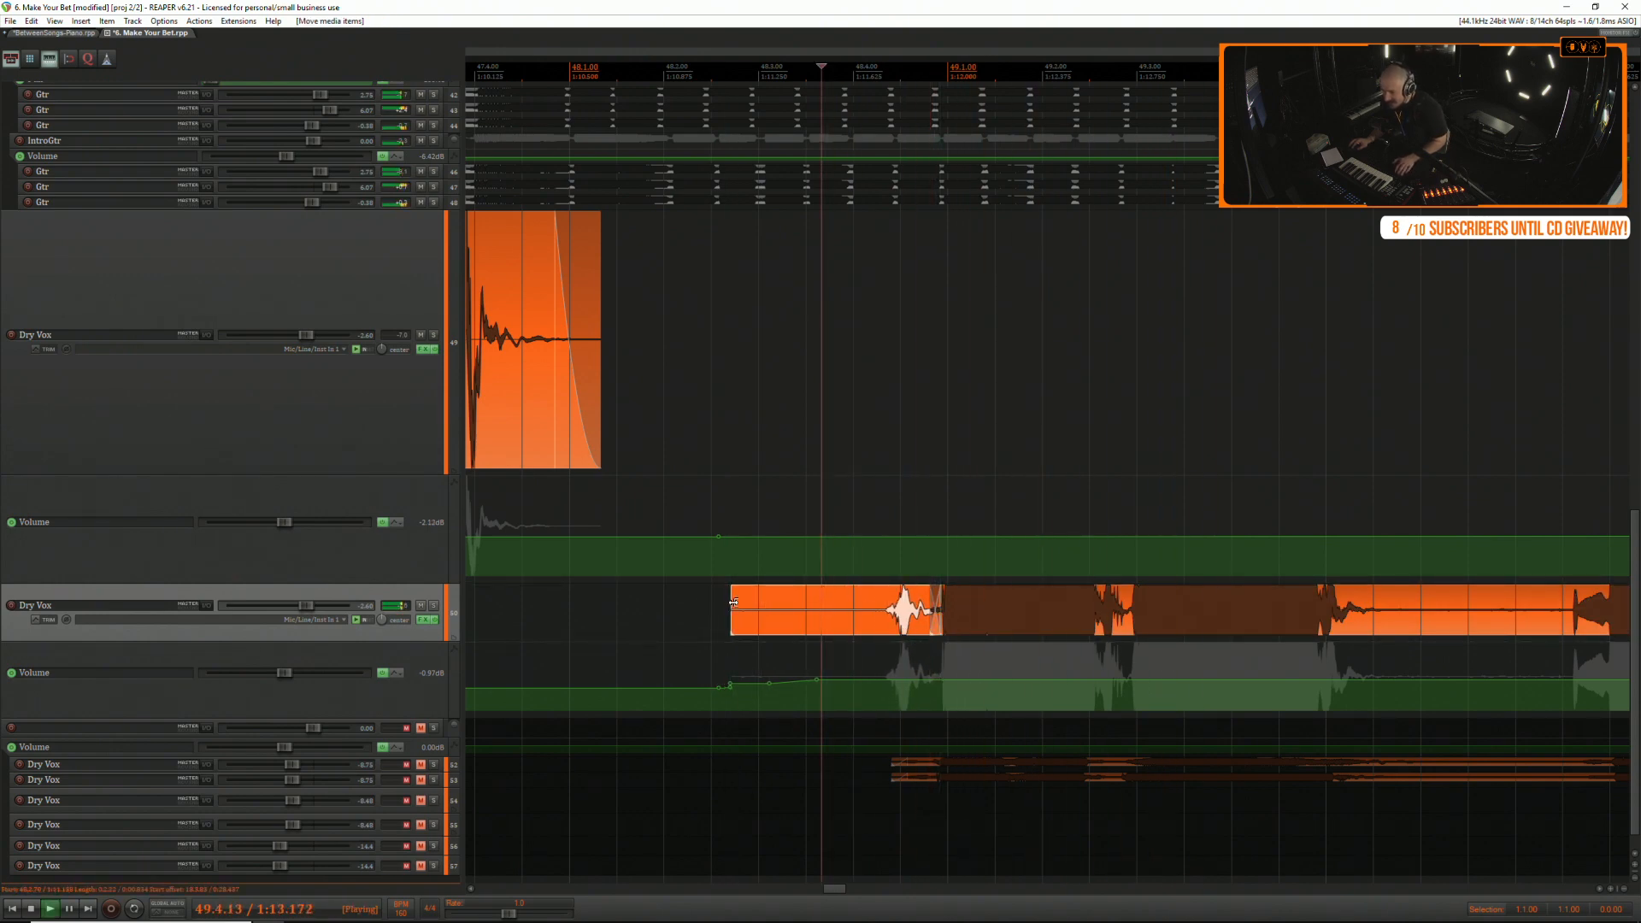
{"action": "left_click_drag", "start_coordinate": [733, 602], "coordinate": [885, 588]}
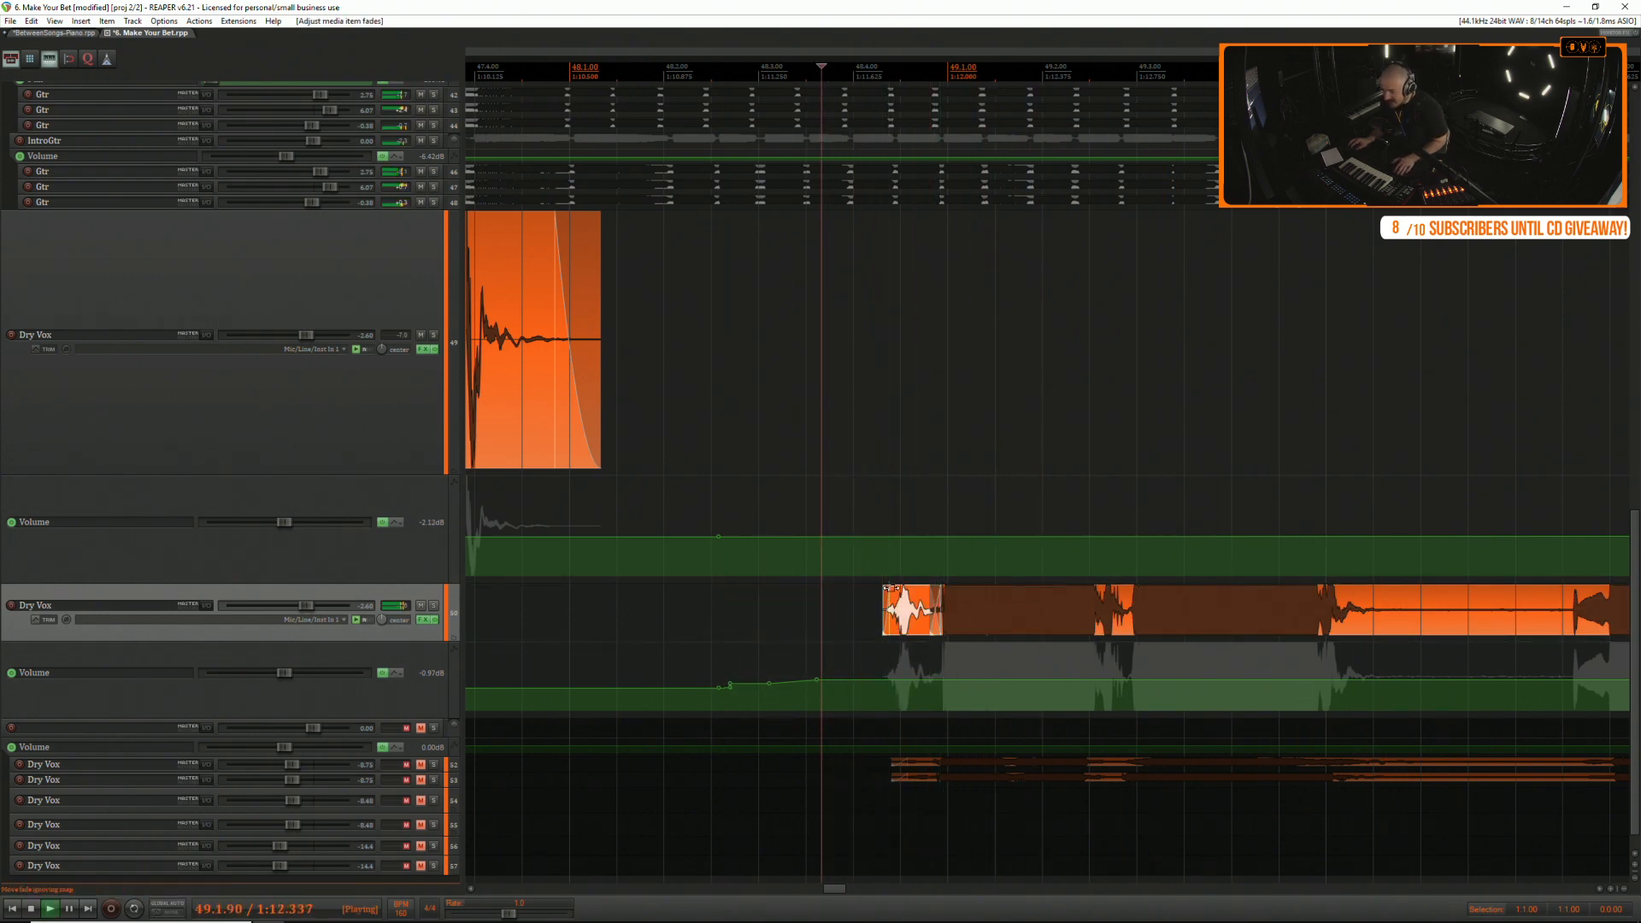
{"action": "key", "text": "space"}
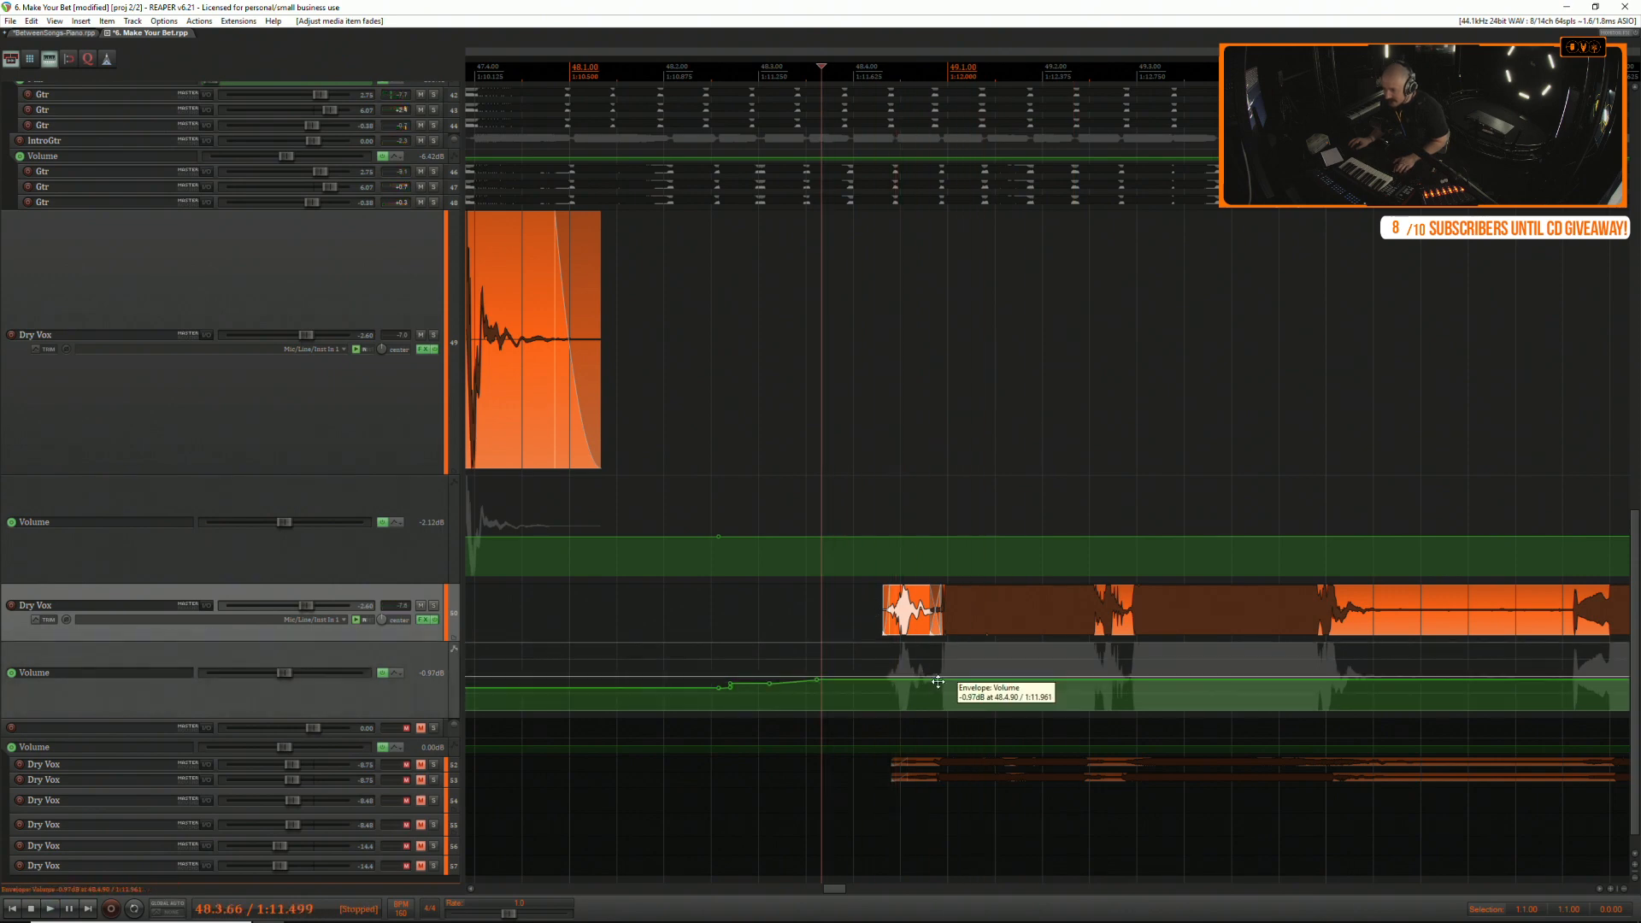
Lower the track 50 Dry Vox volume envelope to -6.29 dB under the short first piece and check it in playback.
{"action": "left_click_drag", "start_coordinate": [889, 686], "coordinate": [894, 697]}
{"action": "key", "text": "space"}
{"action": "key", "text": "space"}
{"action": "key", "text": "space"}
{"action": "key", "text": "space"}
{"action": "key", "text": "space"}
{"action": "key", "text": "space"}
{"action": "key", "text": "space"}
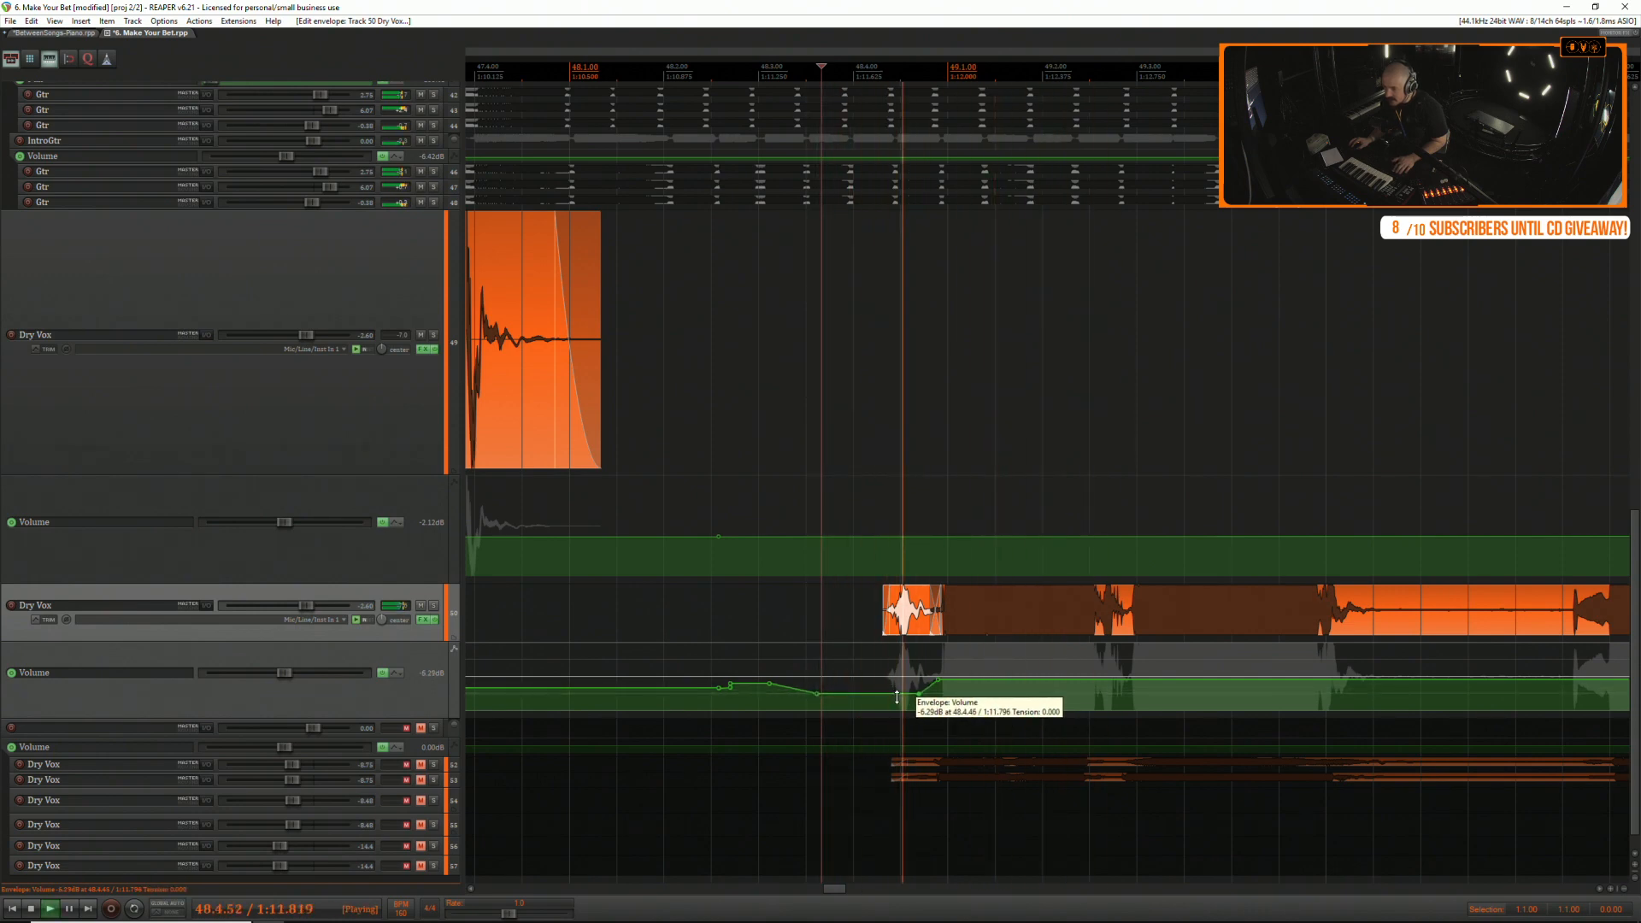
{"action": "key", "text": "space"}
{"action": "key", "text": "space"}
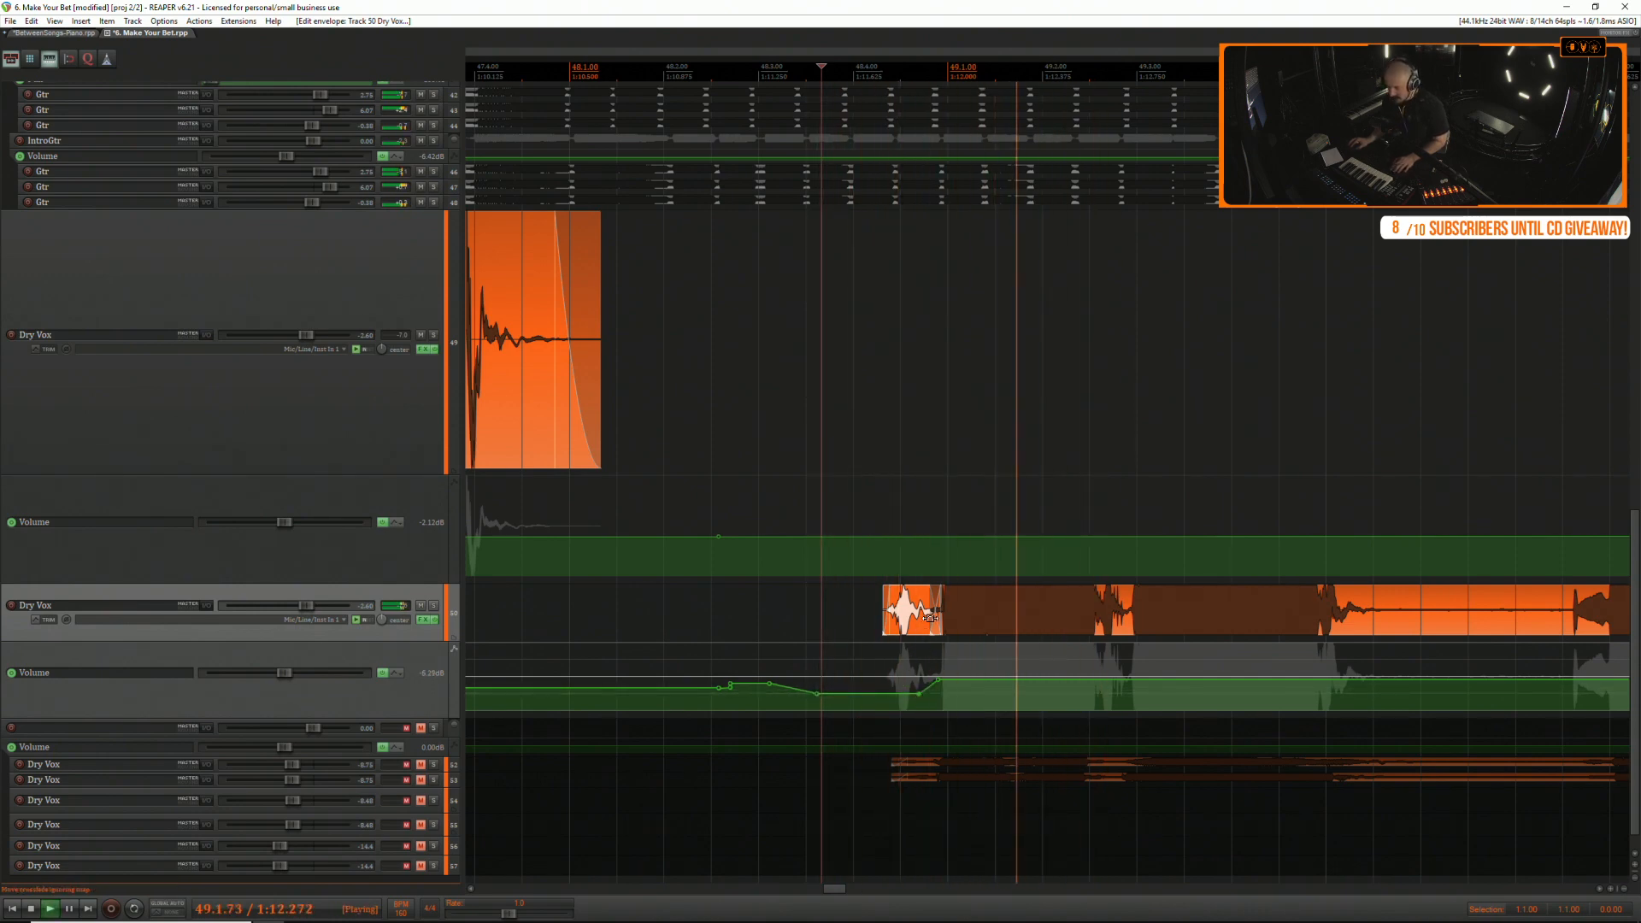
Adjust the crossfade between the short first piece and the following vocal item, and replay the transition.
{"action": "left_click_drag", "start_coordinate": [929, 618], "coordinate": [923, 614]}
{"action": "key", "text": "space"}
{"action": "key", "text": "space"}
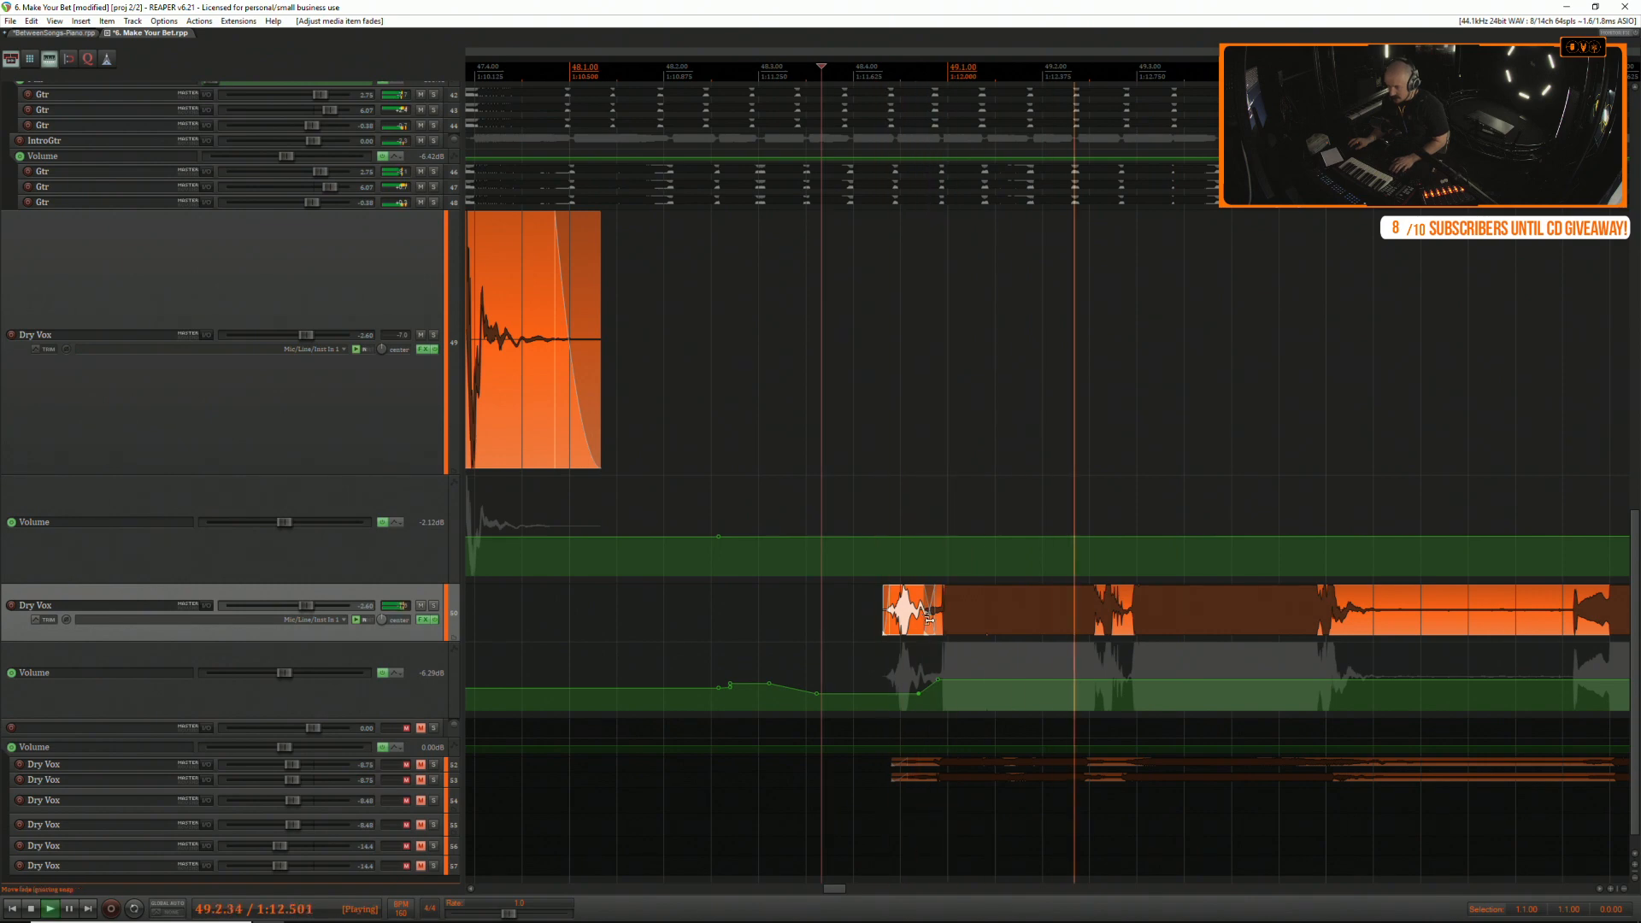
Raise the track 50 Dry Vox volume envelope to 0.00 dB for the phrases after the short first piece.
{"action": "scroll", "coordinate": [931, 679], "scroll_direction": "down", "scroll_amount": 3}
{"action": "left_click_drag", "start_coordinate": [1203, 678], "coordinate": [1204, 672]}
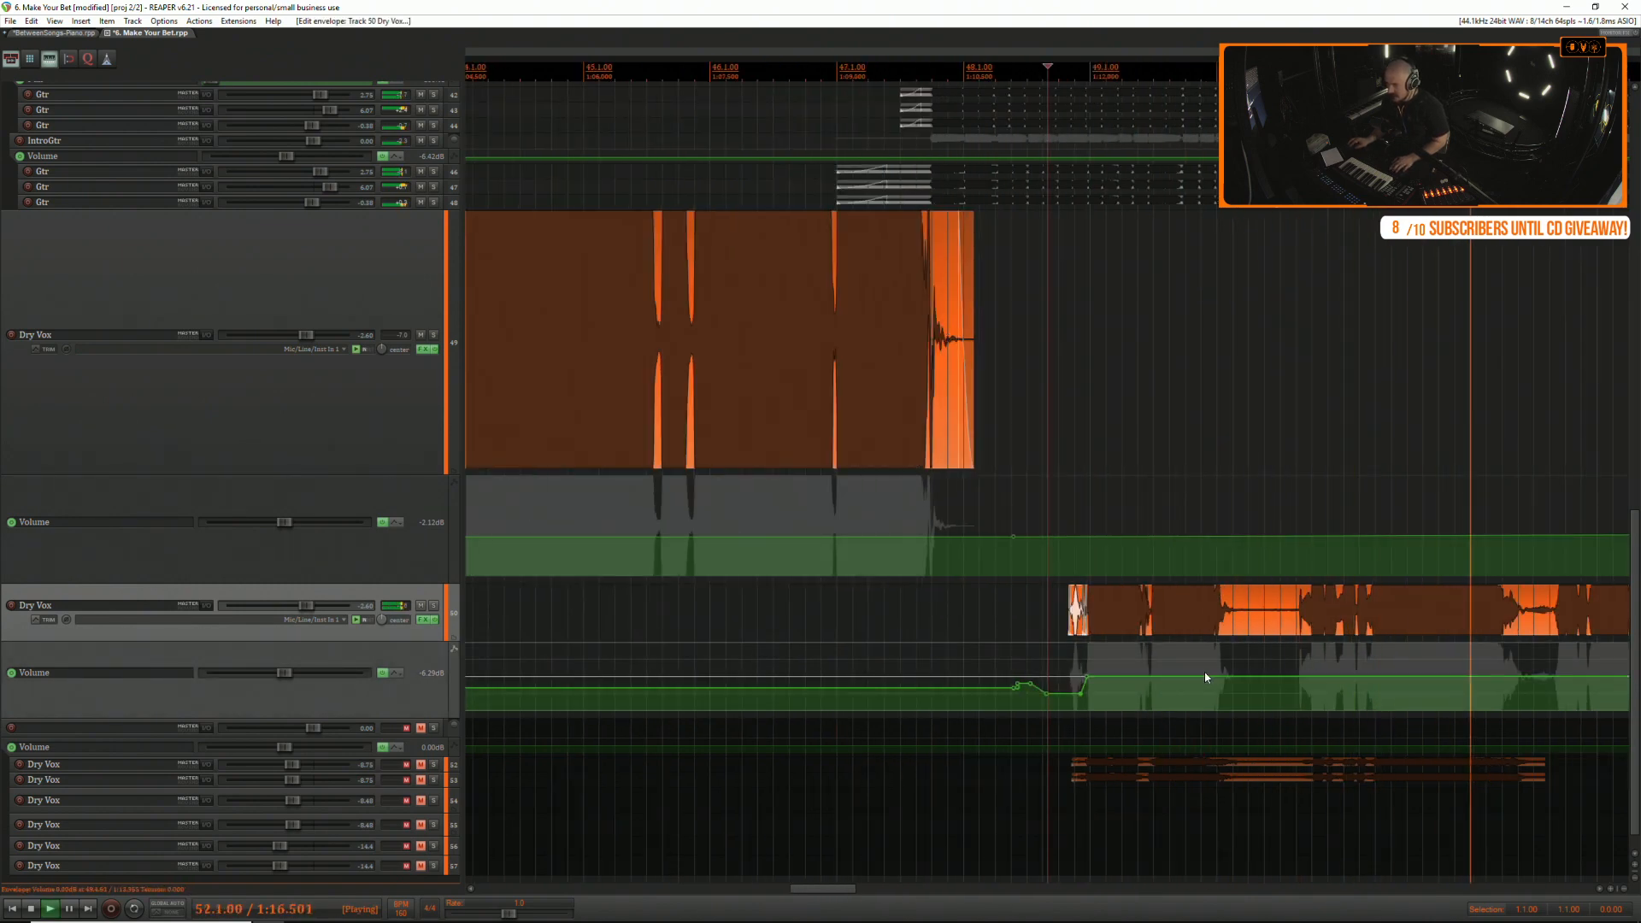
{"action": "scroll", "coordinate": [1187, 671], "scroll_direction": "down", "scroll_amount": 3}
Lower the track 50 Dry Vox volume envelope over the quiet gap between phrases from about 52.2.50 to 52.3.74.
{"action": "left_click", "coordinate": [1062, 655]}
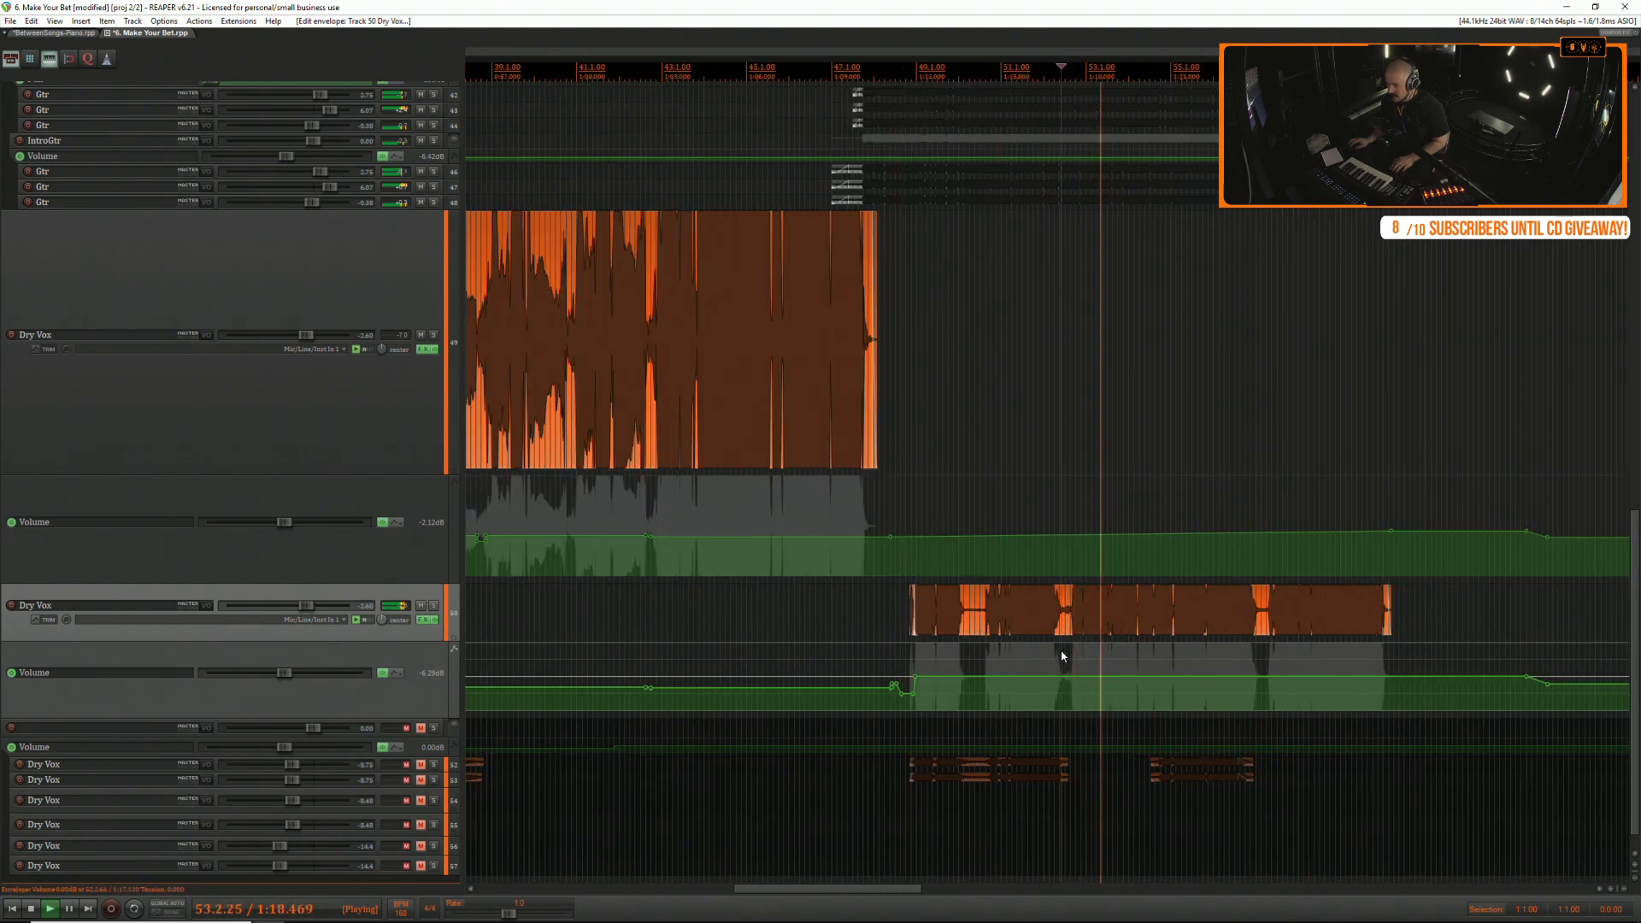
{"action": "scroll", "coordinate": [1054, 661], "scroll_direction": "up", "scroll_amount": 8}
{"action": "left_click_drag", "start_coordinate": [1024, 664], "coordinate": [1209, 702]}
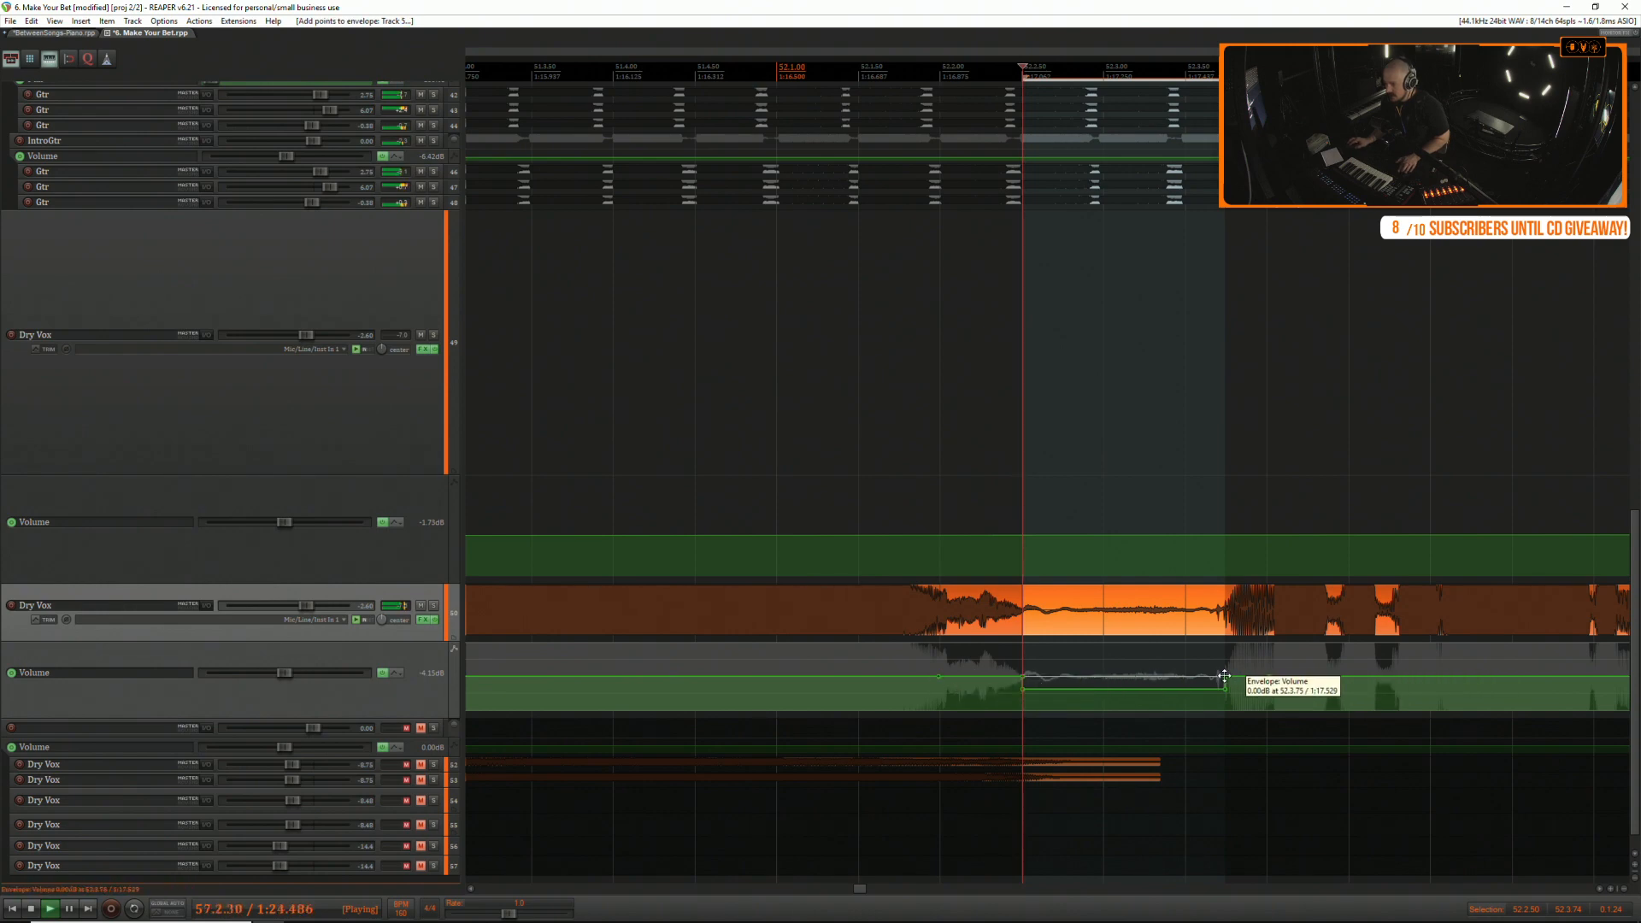
Delete the abrupt envelope points at both edges of the volume dip so the level ramps gradually in and out.
{"action": "left_click_drag", "start_coordinate": [1207, 678], "coordinate": [1235, 687]}
{"action": "key", "text": "Delete"}
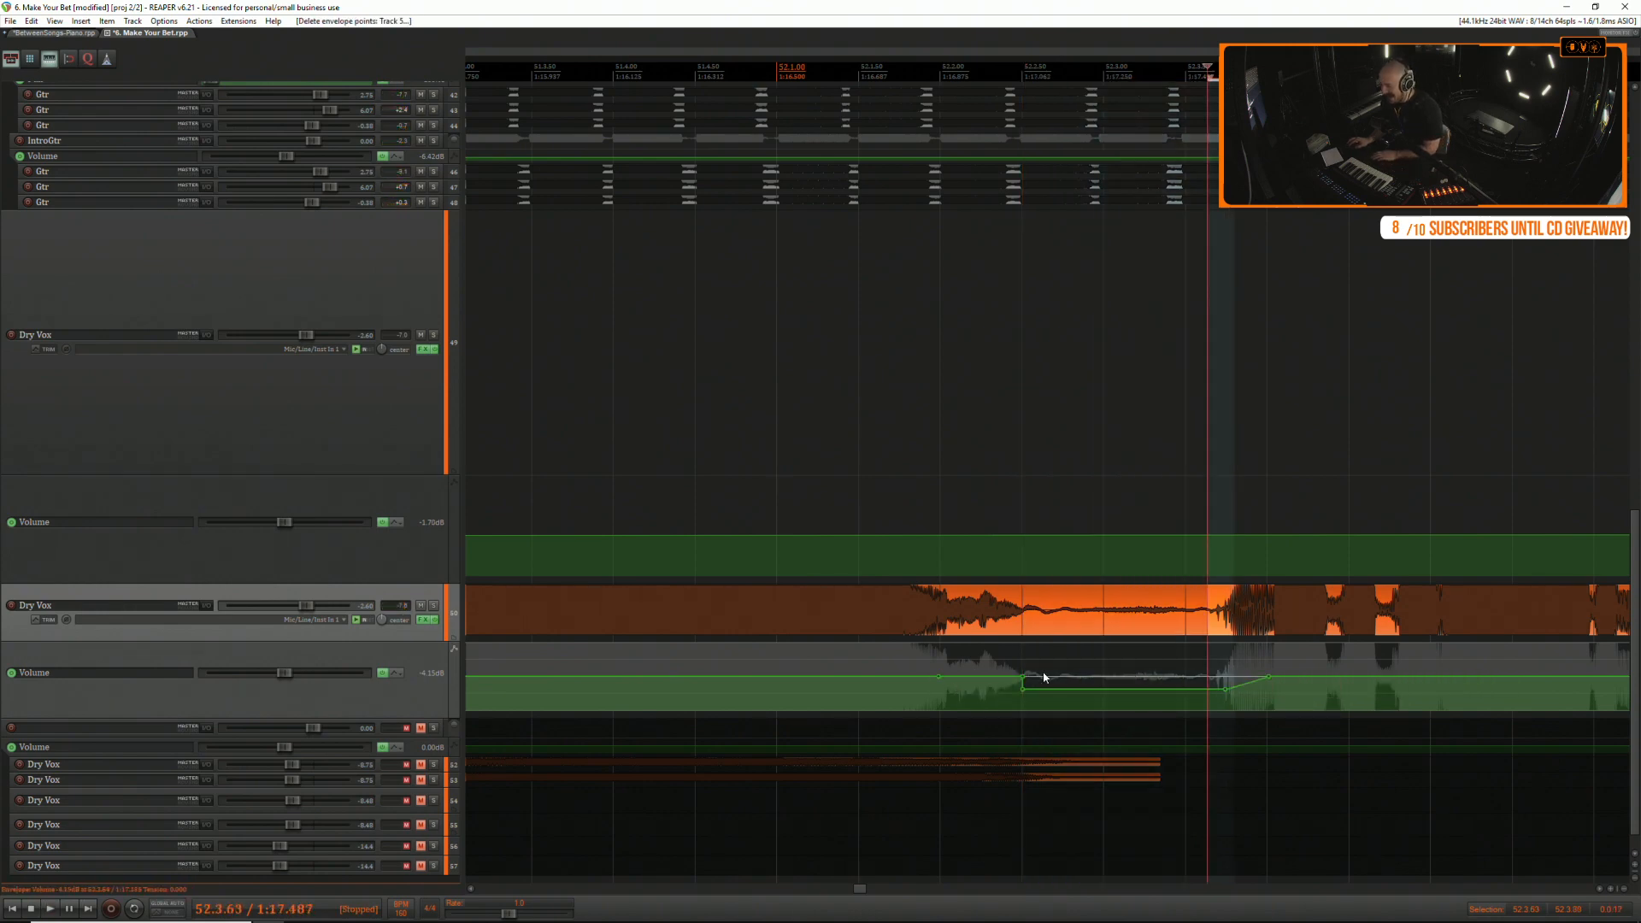
{"action": "left_click_drag", "start_coordinate": [1038, 681], "coordinate": [1017, 681]}
Play the track 50 vocal from just before the volume dip and listen on through the following phrases.
{"action": "left_click", "coordinate": [856, 656]}
{"action": "key", "text": "space"}
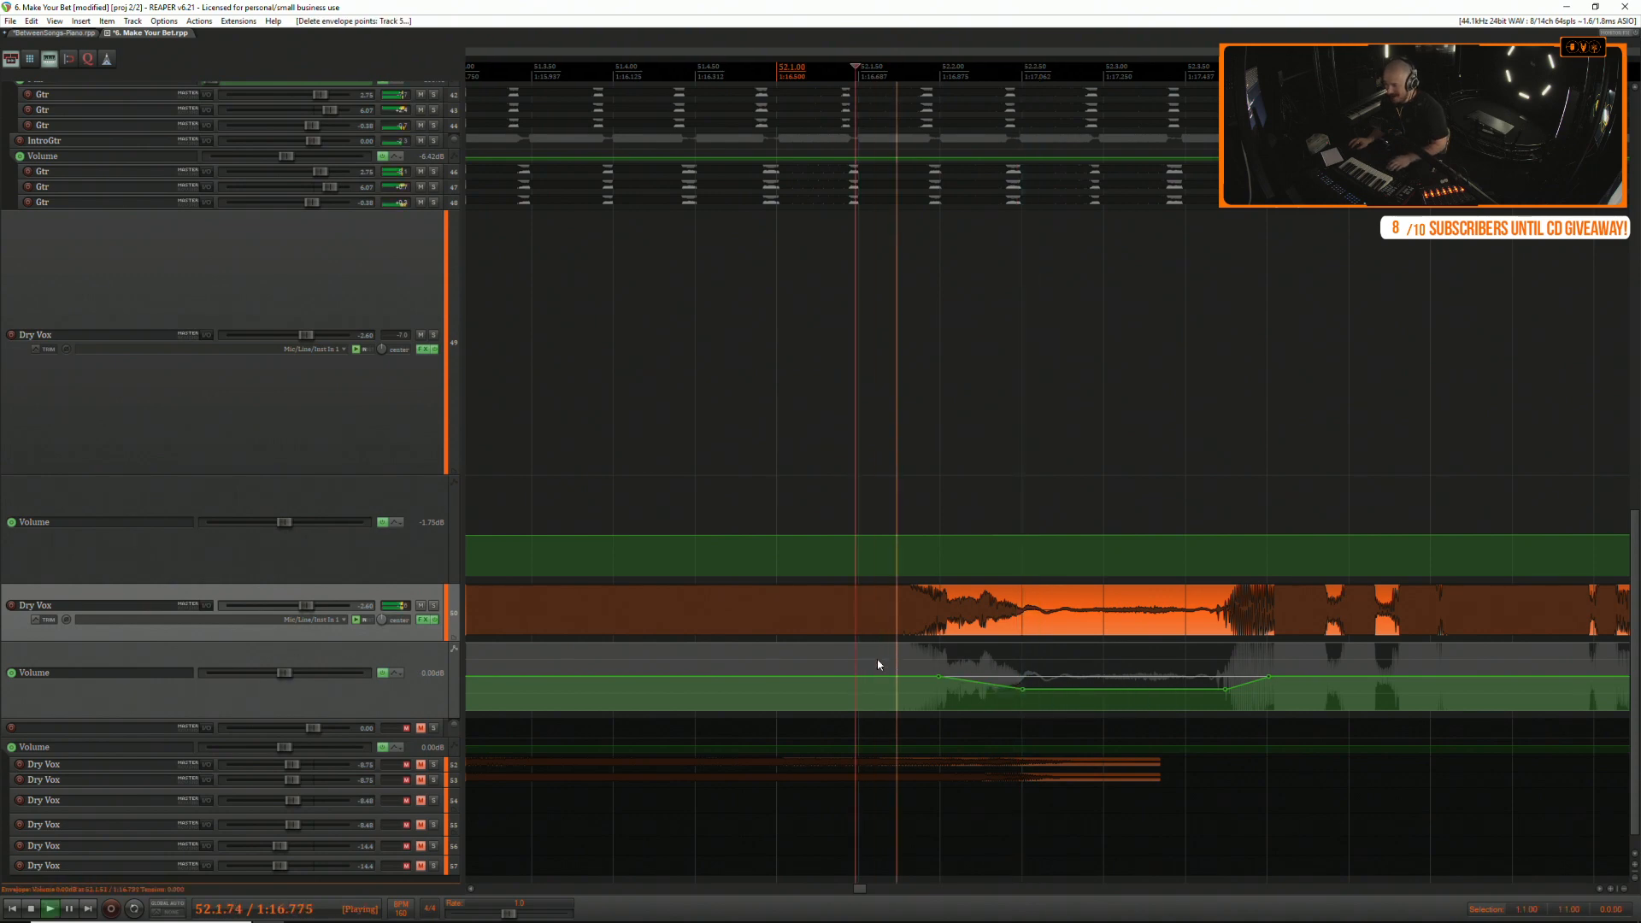
{"action": "scroll", "coordinate": [897, 662], "scroll_direction": "down", "scroll_amount": 8}
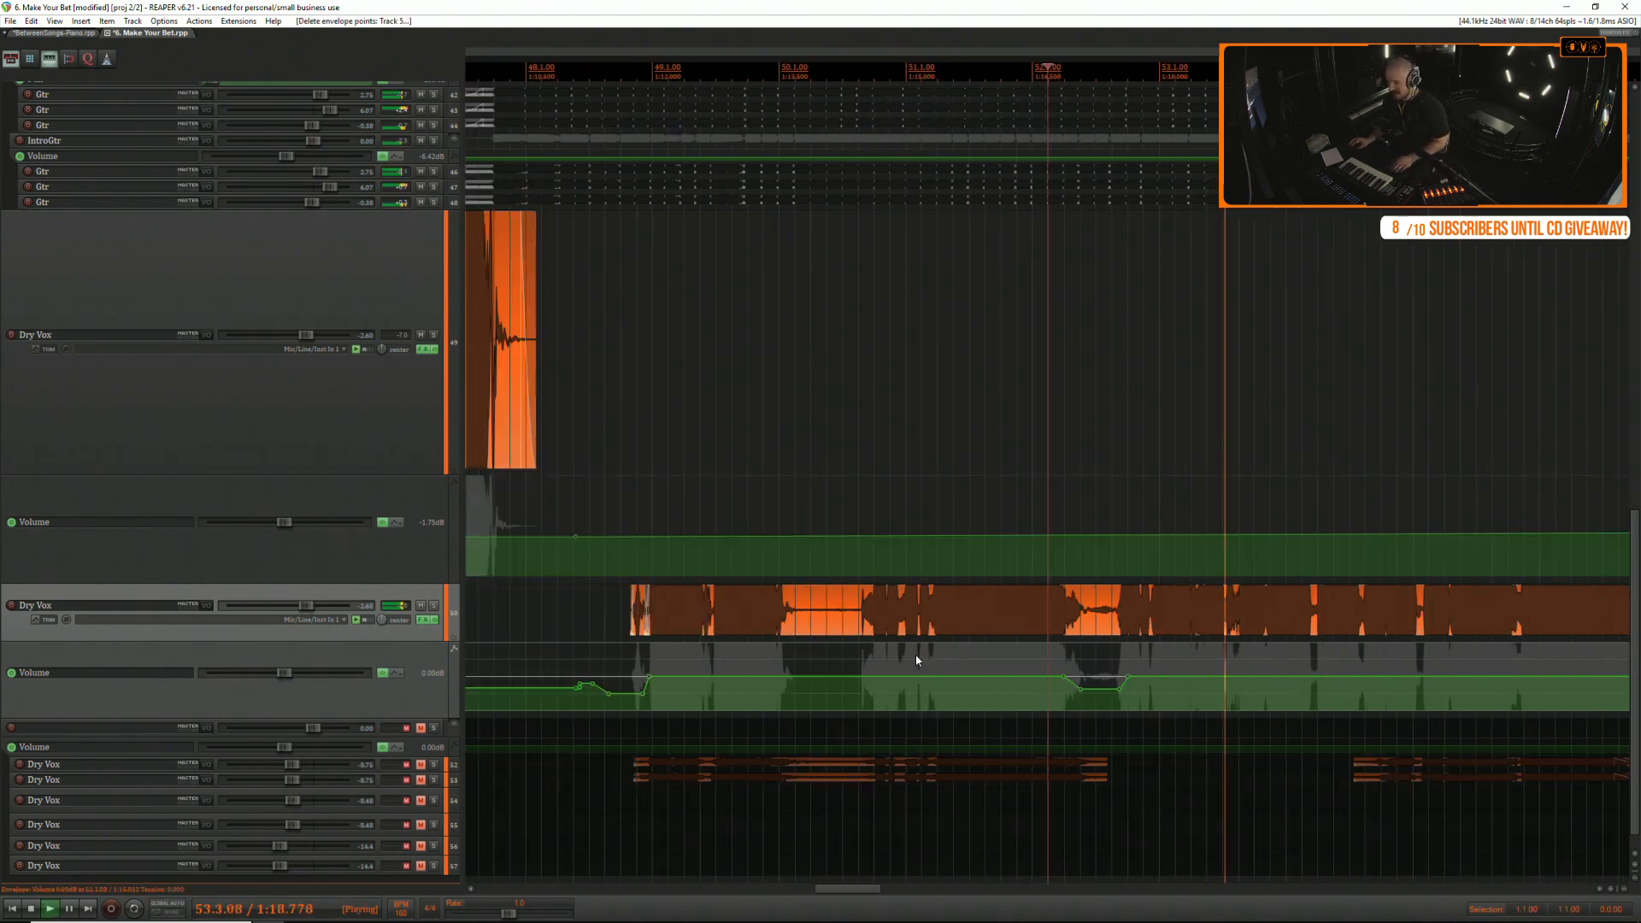
{"action": "scroll", "coordinate": [1281, 666], "scroll_direction": "down", "scroll_amount": 3}
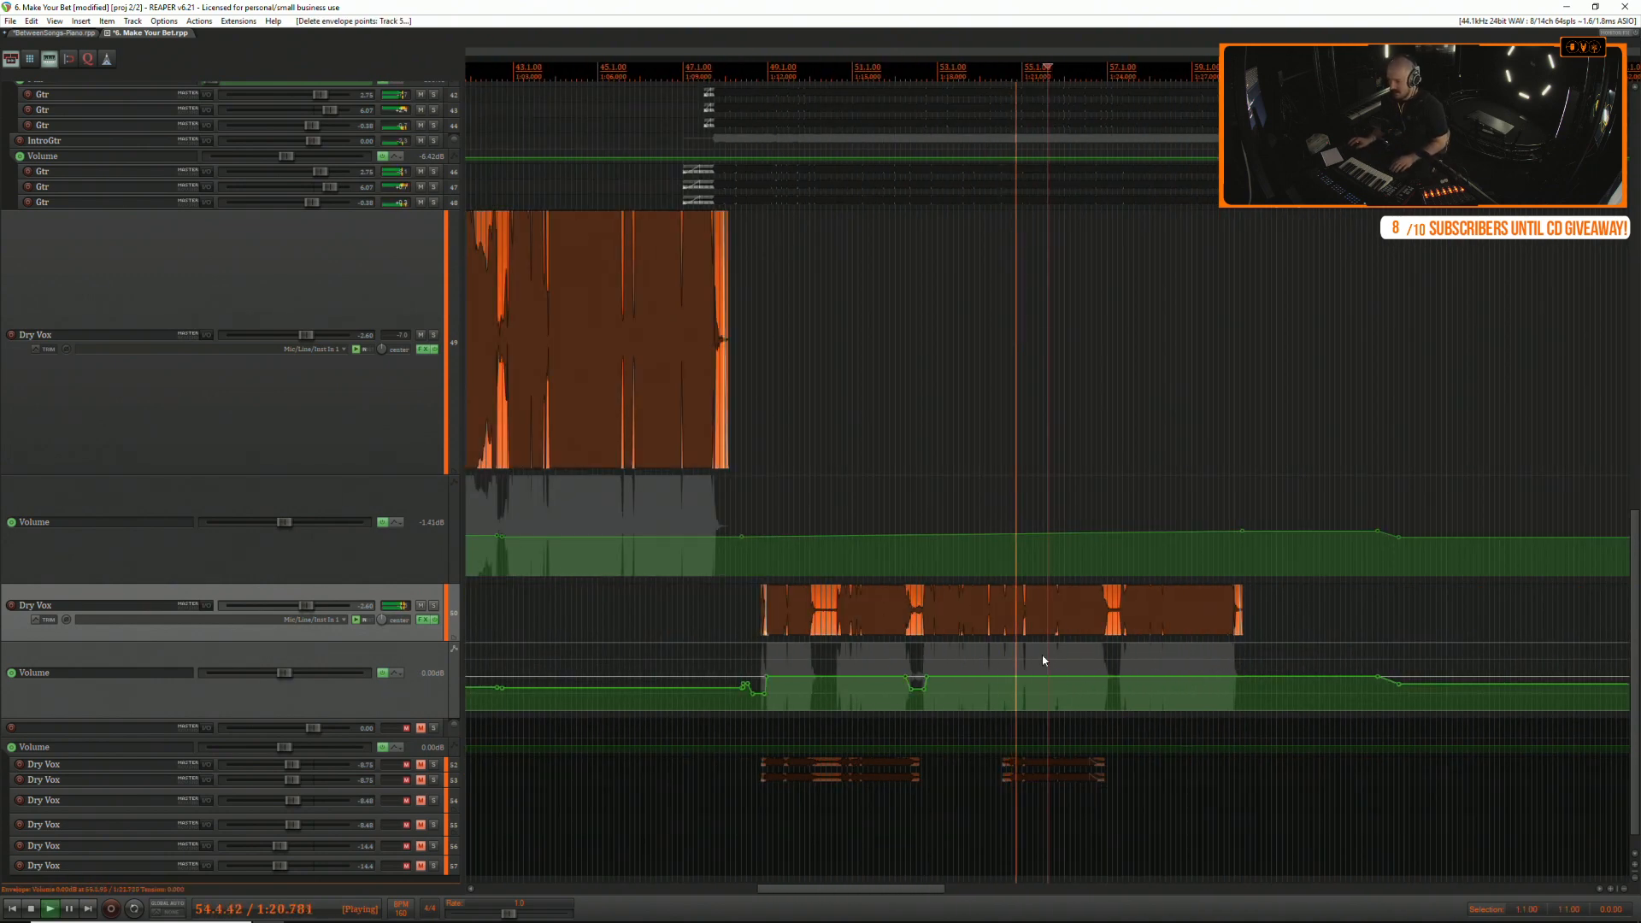
{"action": "left_click", "coordinate": [751, 603]}
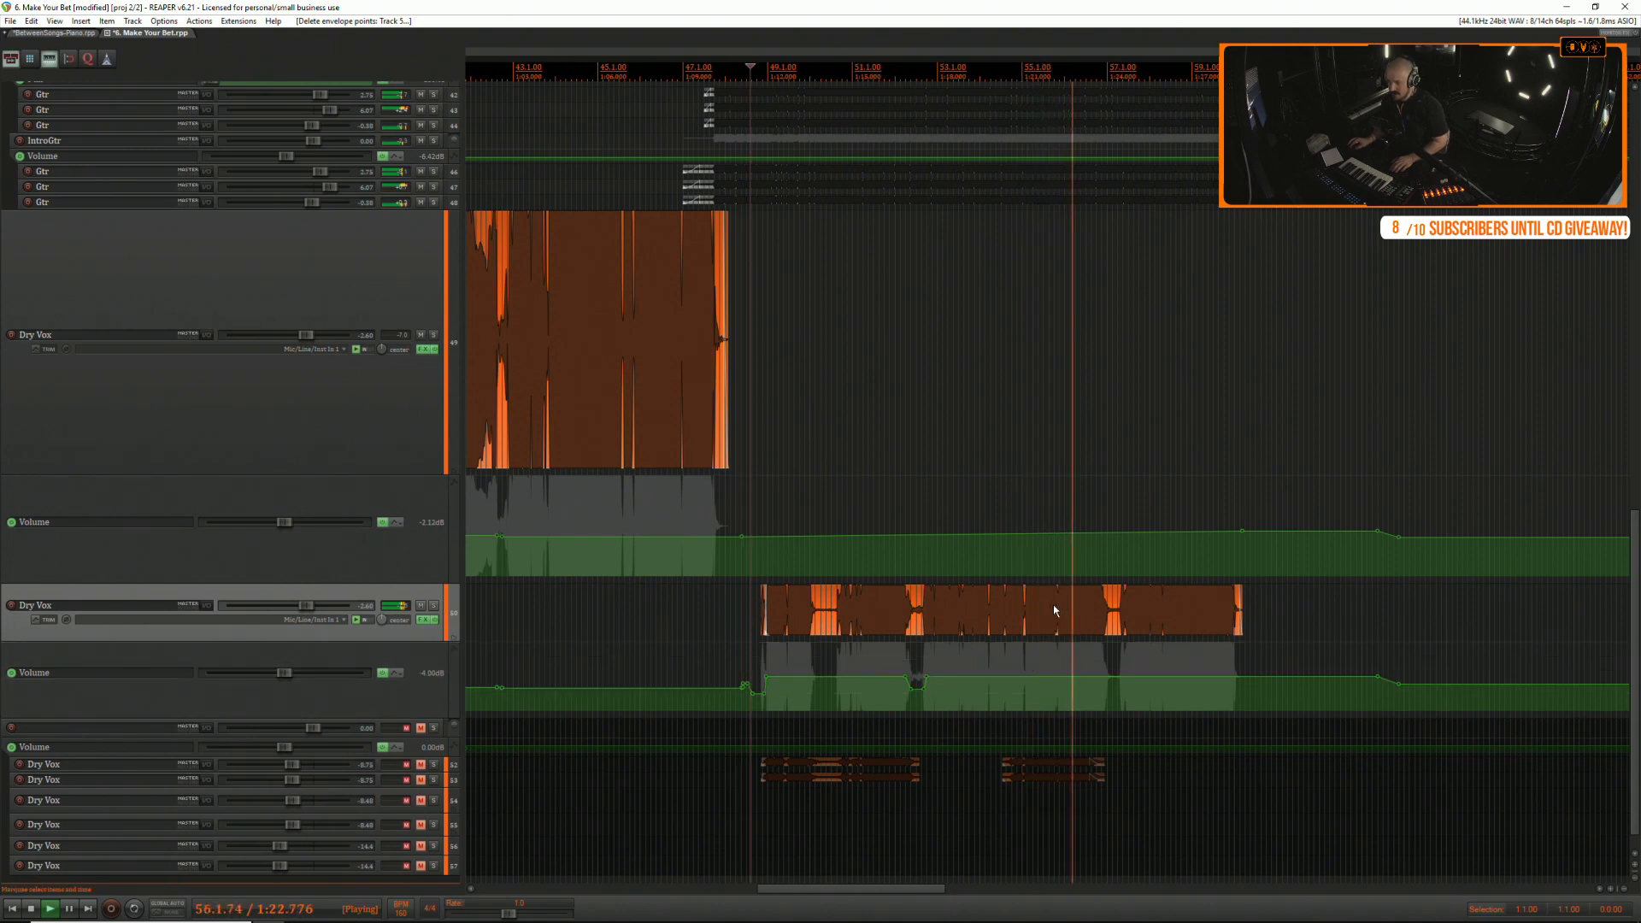
Cut the quiet section of the track 50 vocal from 57.1.40 to 57.2.14 and fade out the item before the gap.
{"action": "left_click", "coordinate": [1115, 594]}
{"action": "scroll", "coordinate": [1111, 598], "scroll_direction": "up", "scroll_amount": 9}
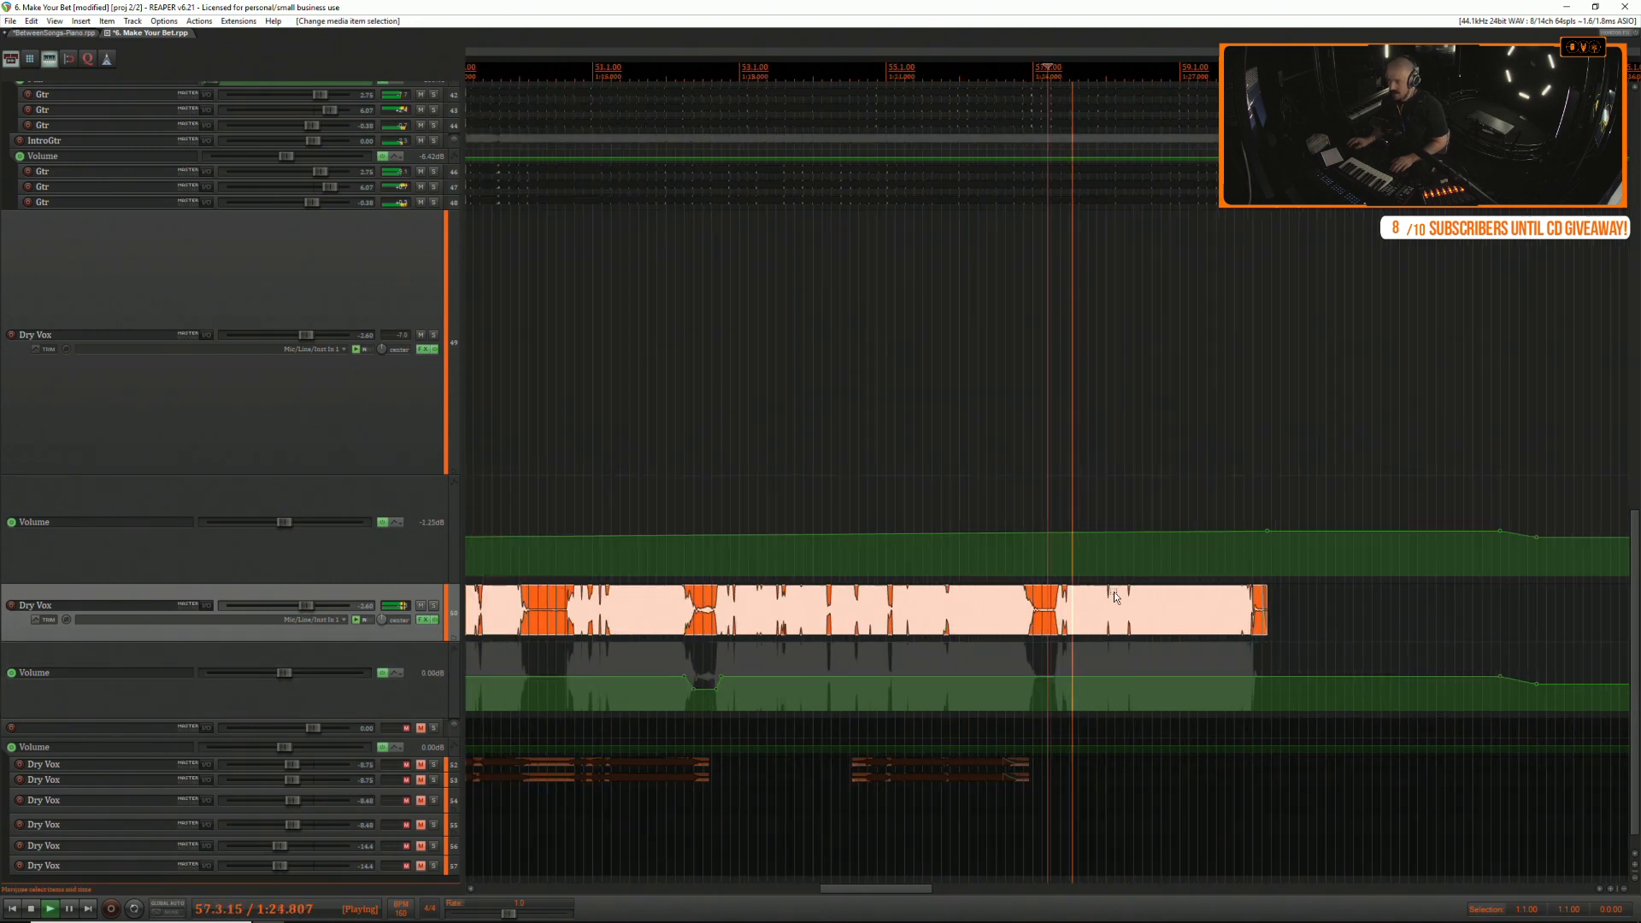
{"action": "left_click_drag", "start_coordinate": [1010, 604], "coordinate": [1080, 595]}
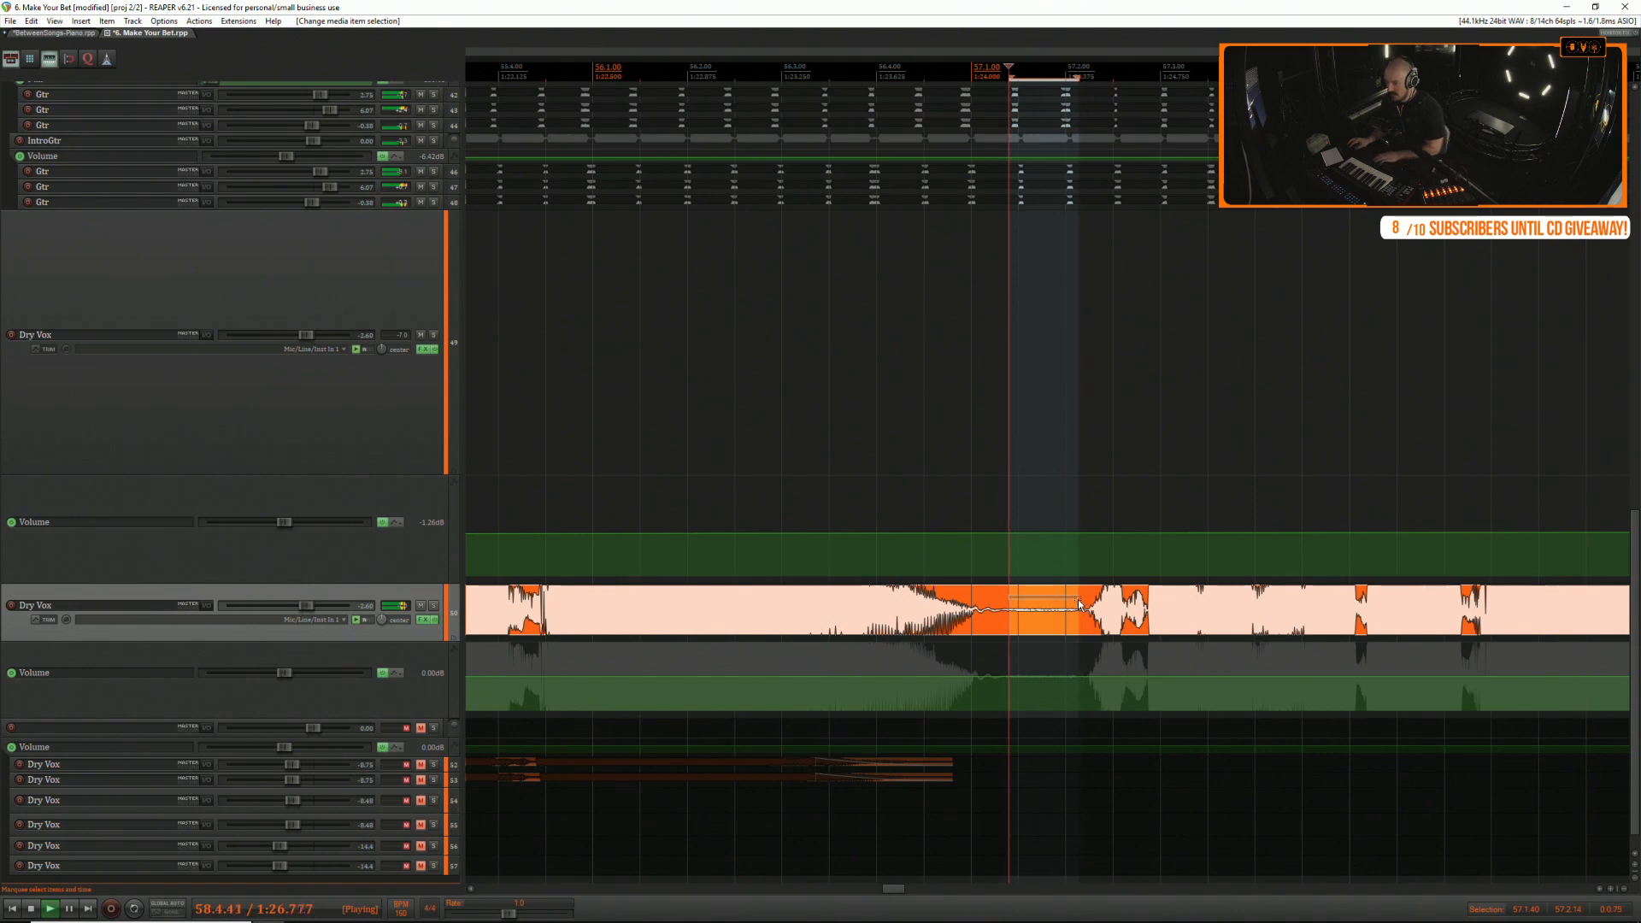
{"action": "key", "text": "Delete"}
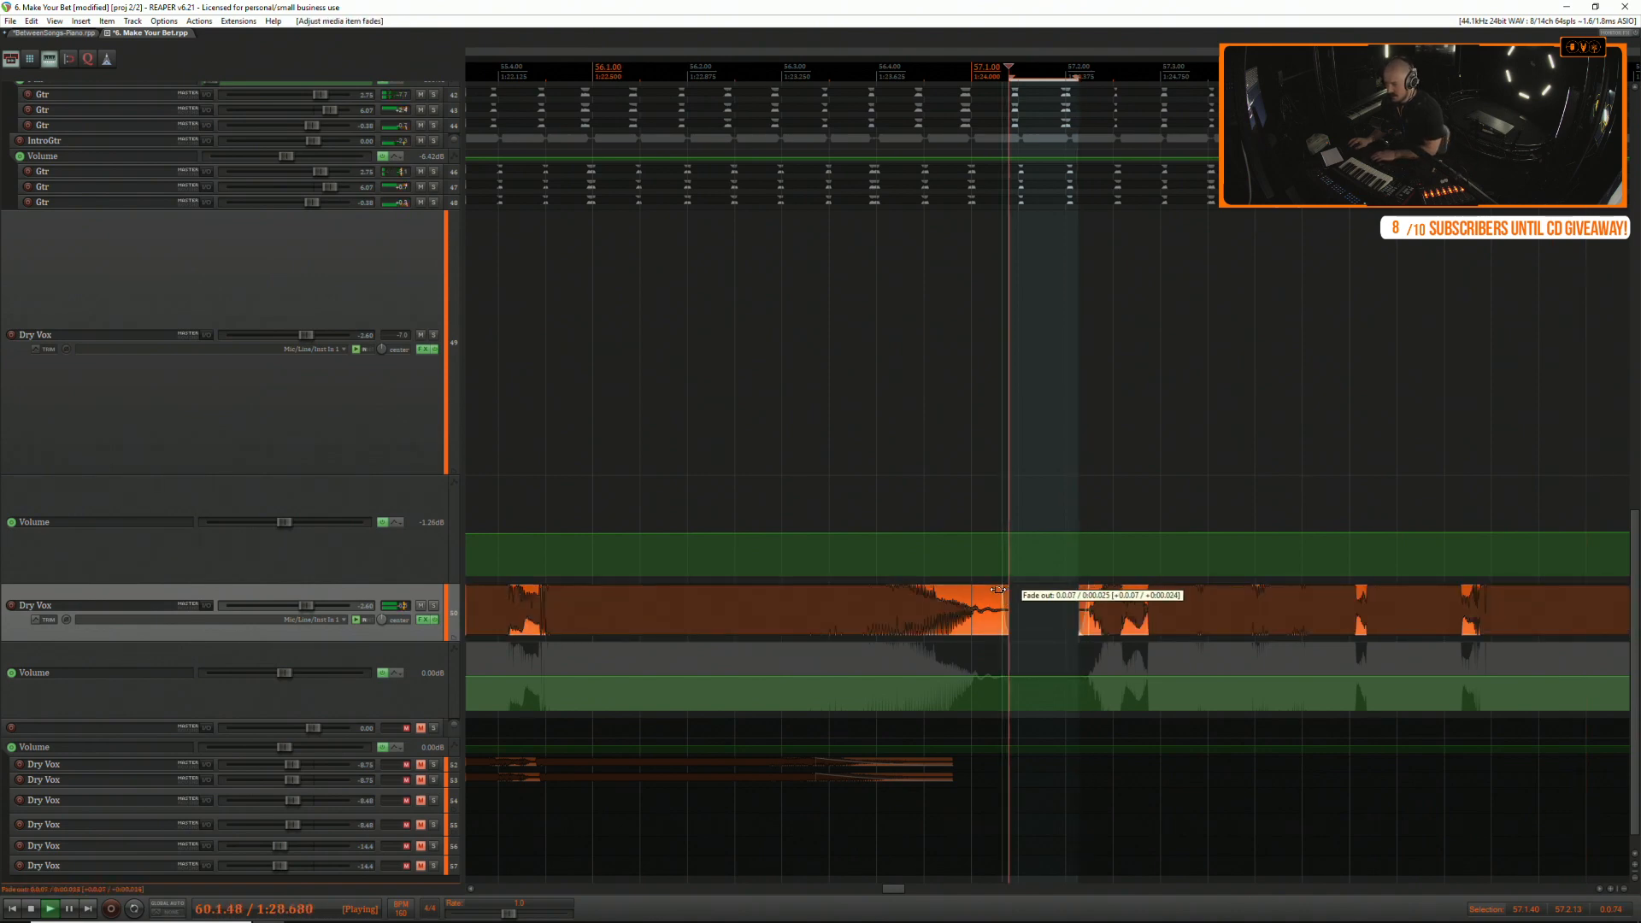
{"action": "scroll", "coordinate": [994, 598], "scroll_direction": "down", "scroll_amount": 7}
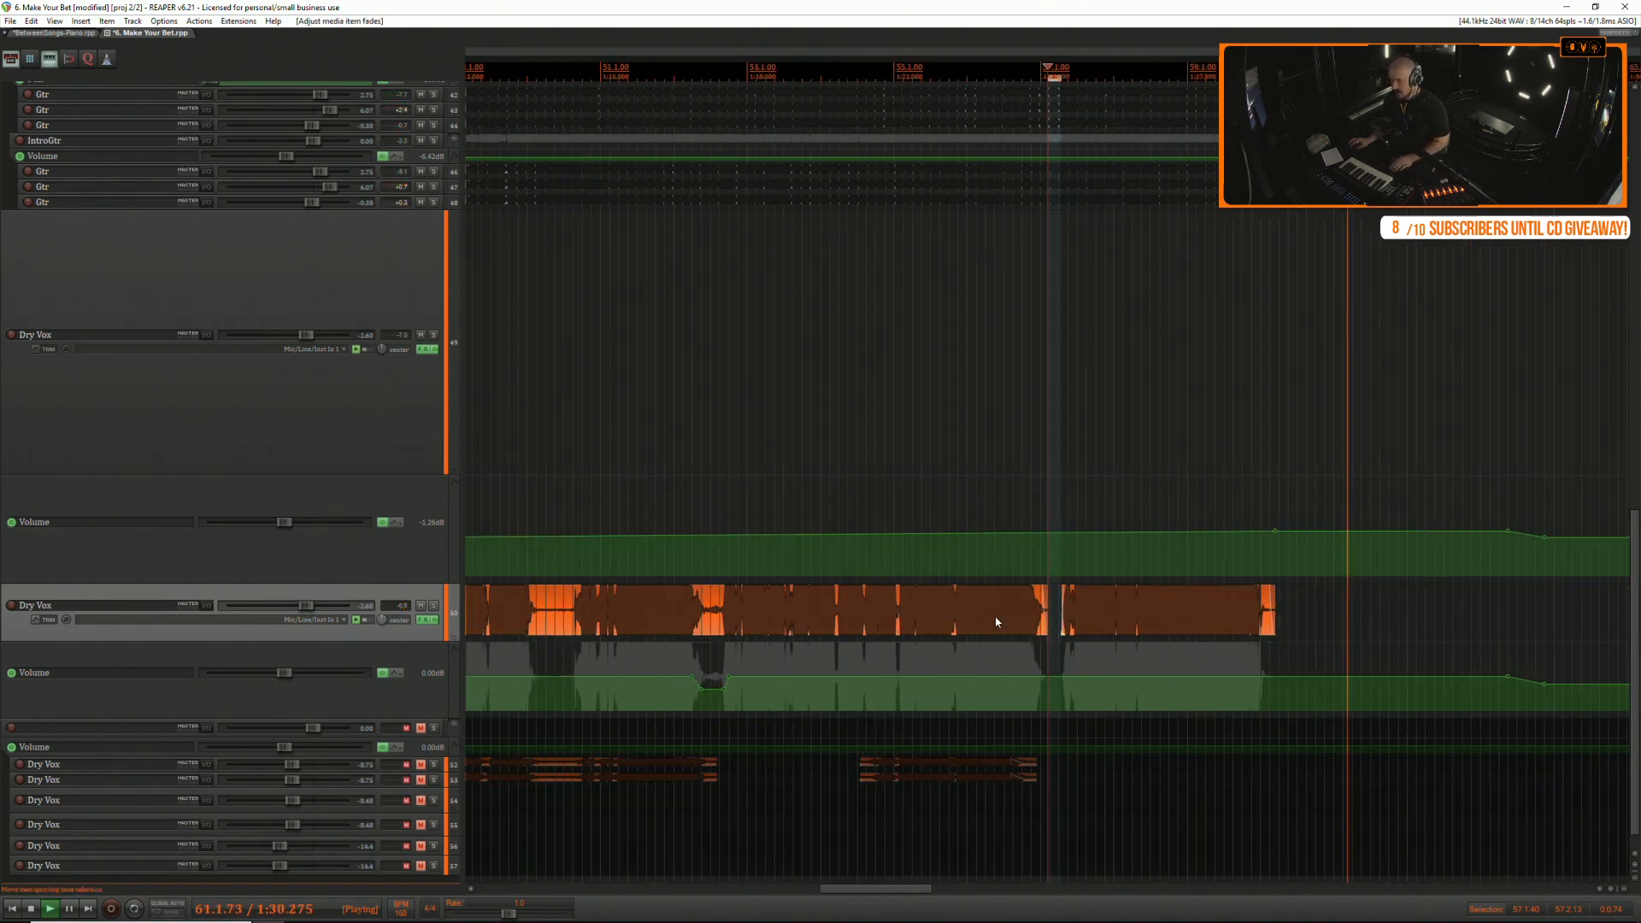
Arm the track 50 Dry Vox and record a short new vocal take from 60.2.11, after the last phrase.
{"action": "left_click", "coordinate": [1208, 597]}
{"action": "scroll", "coordinate": [1222, 596], "scroll_direction": "up", "scroll_amount": 5}
{"action": "left_click", "coordinate": [1274, 601]}
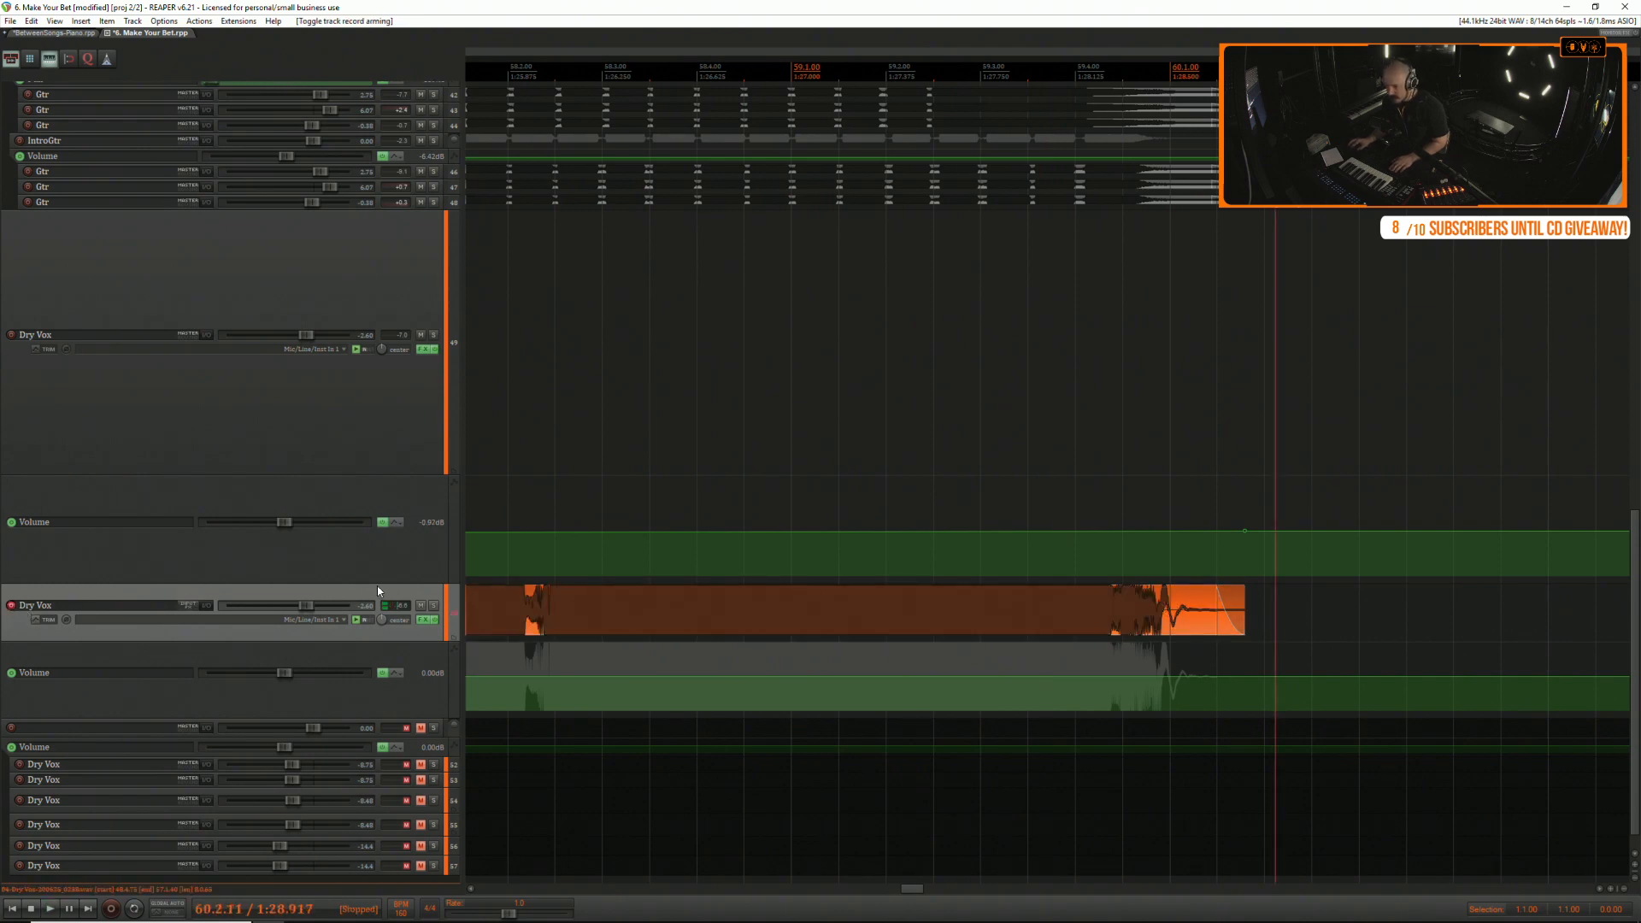
{"action": "key", "text": "ctrl+r"}
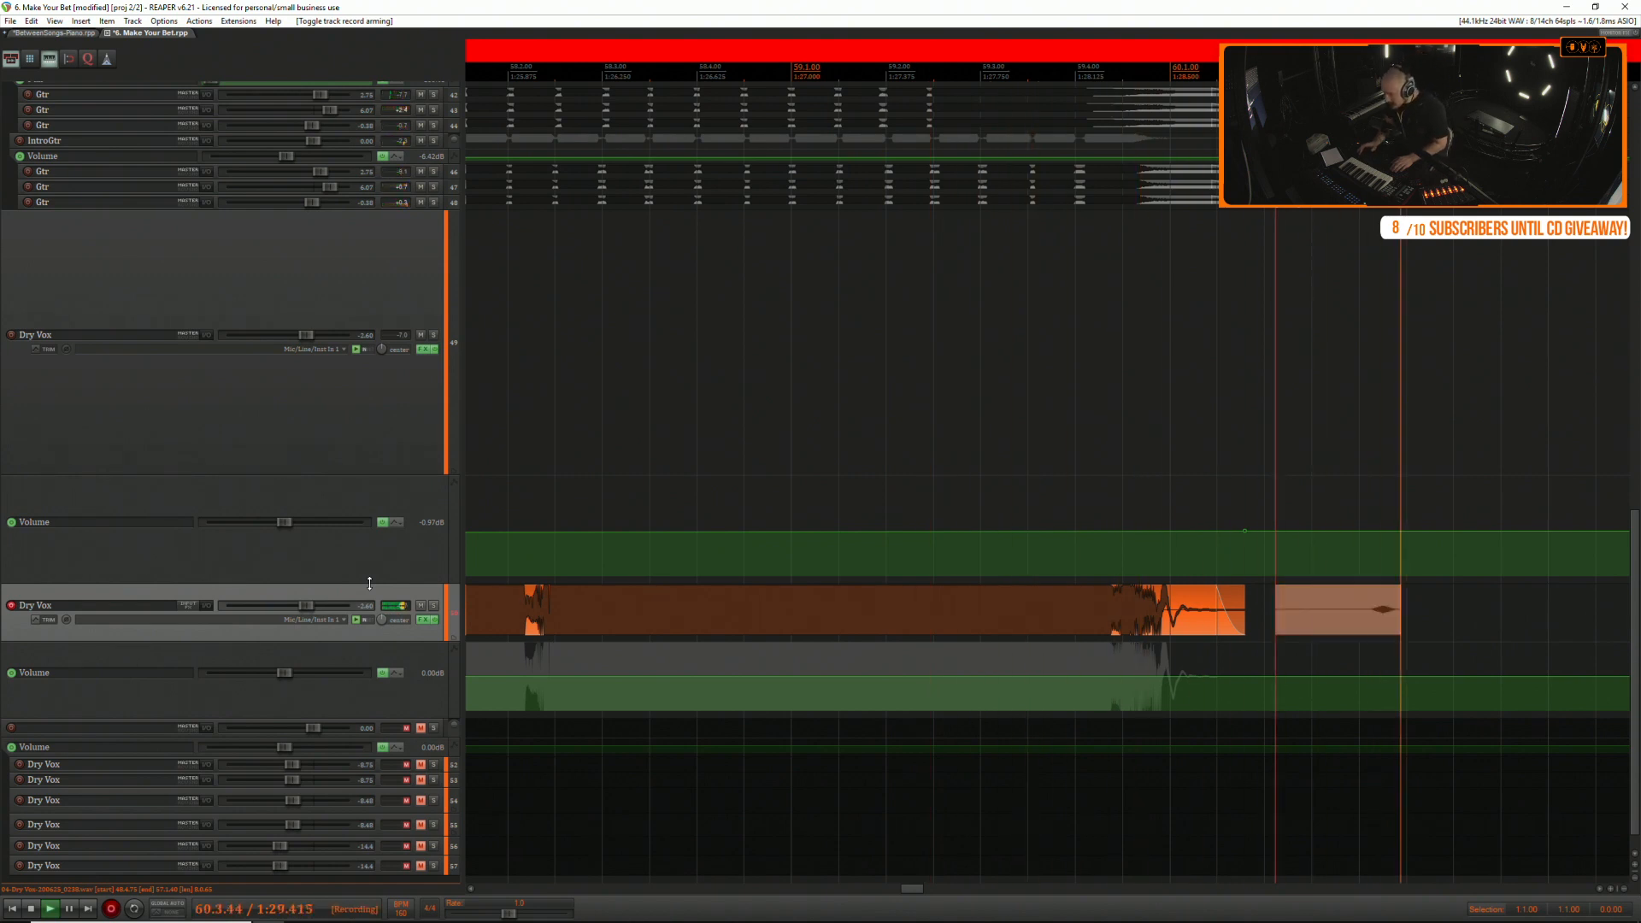
{"action": "key", "text": "space"}
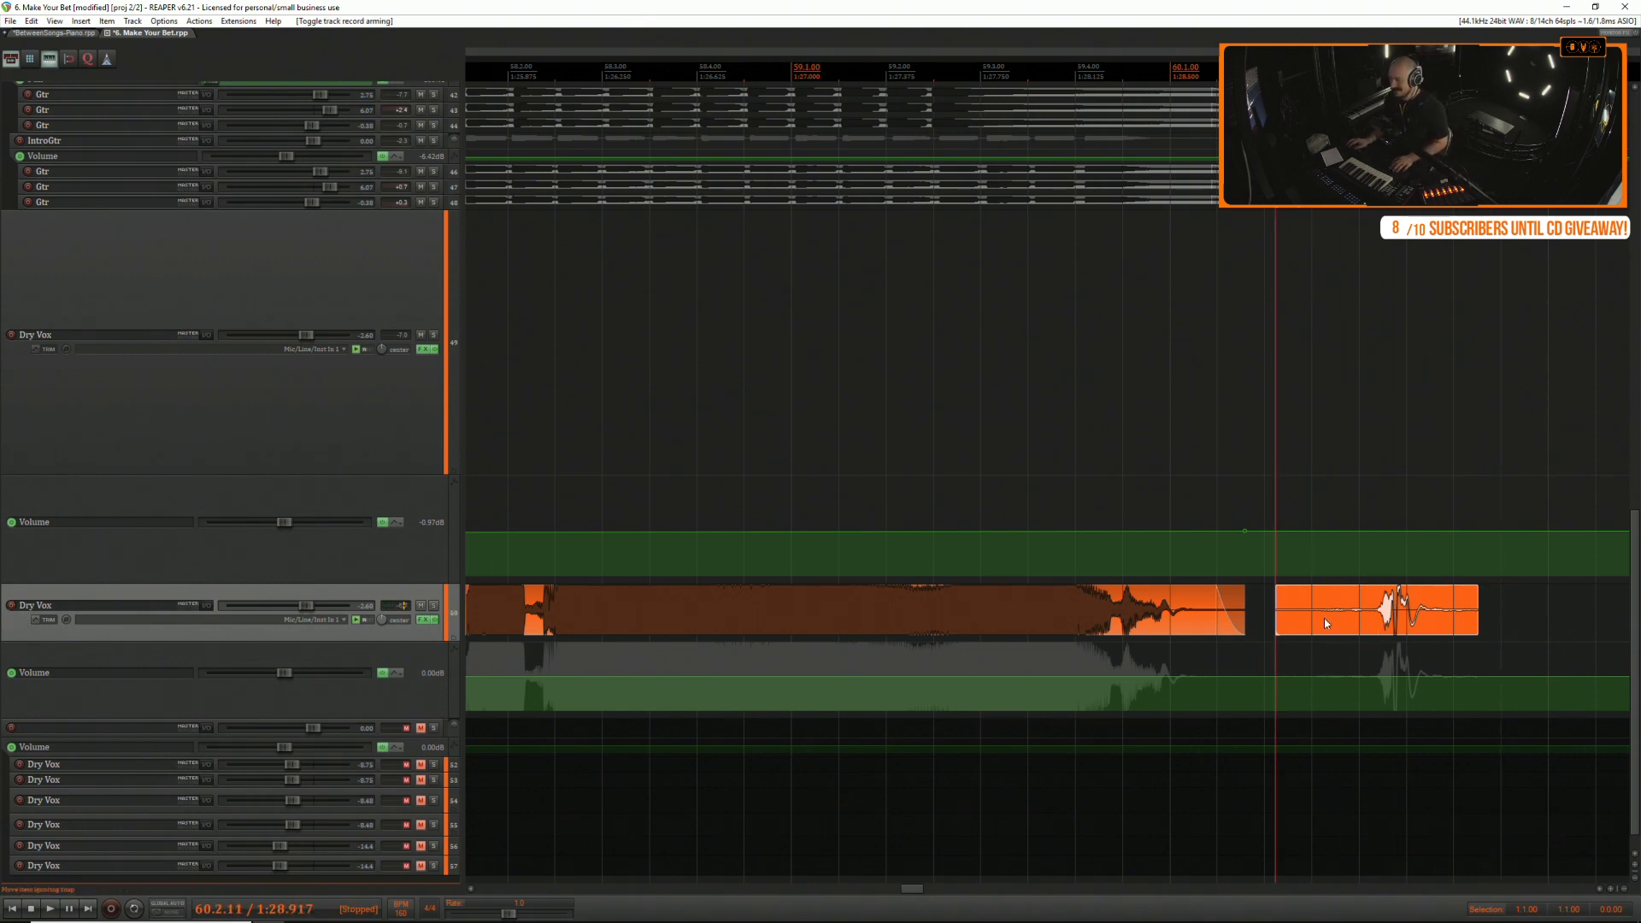
Trim the start and end of the new vocal take tightly around its sound.
{"action": "left_click_drag", "start_coordinate": [1276, 608], "coordinate": [1370, 608]}
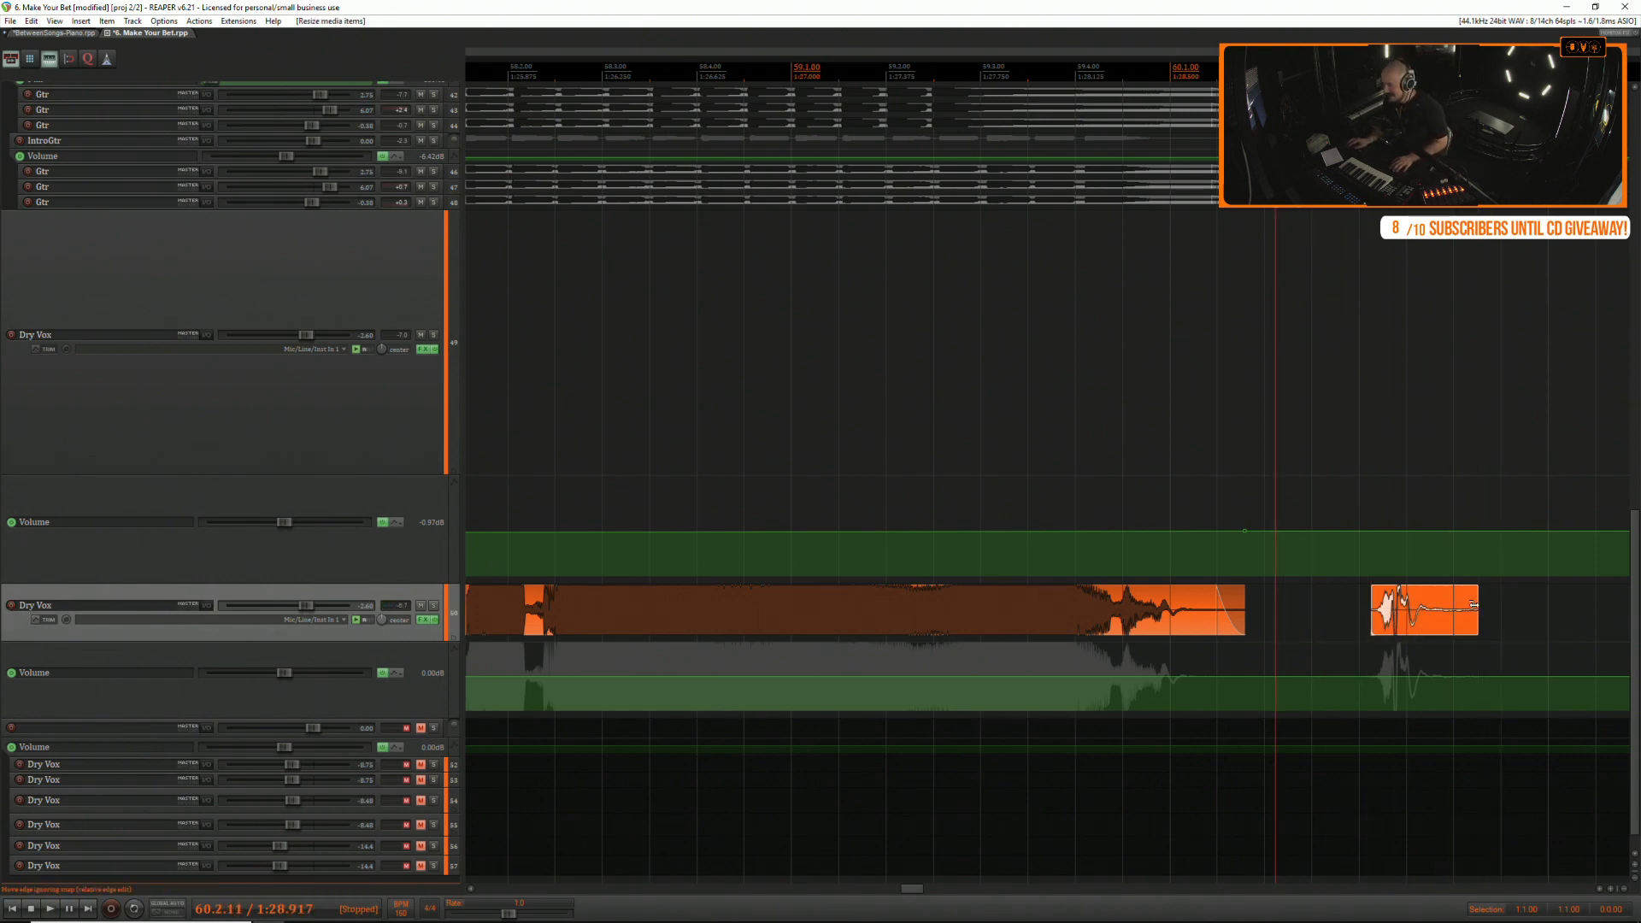
{"action": "left_click_drag", "start_coordinate": [1474, 605], "coordinate": [1384, 602]}
{"action": "left_click", "coordinate": [1347, 605]}
{"action": "key", "text": "space"}
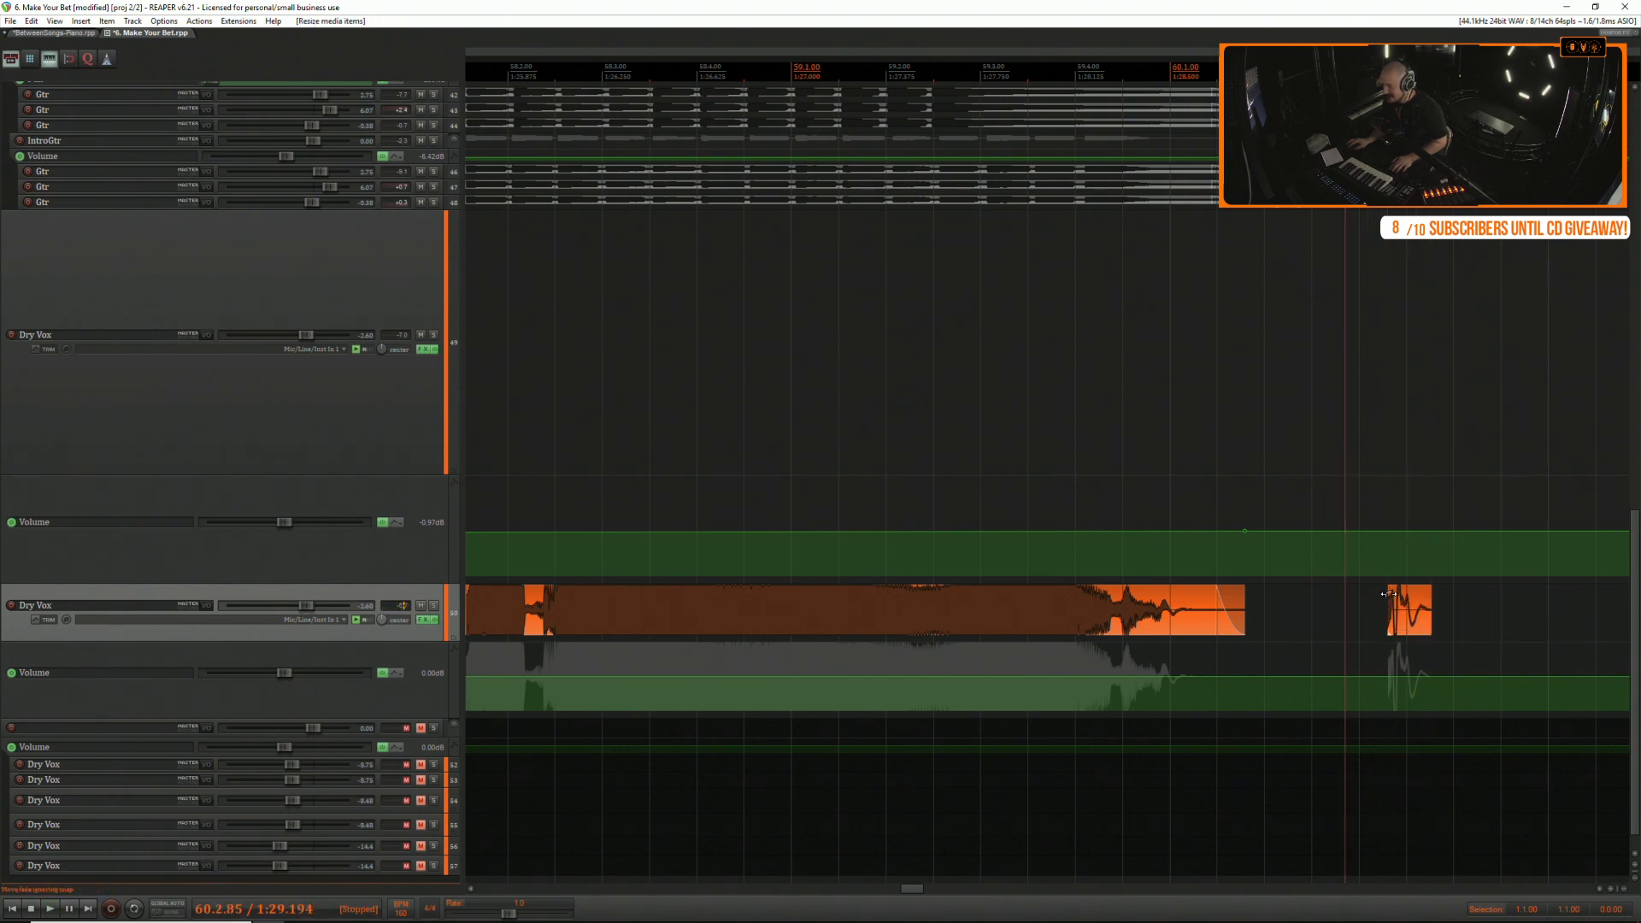
Extend the new take's start slightly and lower its item volume to -12.04 dB while checking playback.
{"action": "mouse_move", "coordinate": [1388, 593]}
{"action": "left_mouse_down"}
{"action": "mouse_move", "coordinate": [1372, 605]}
{"action": "mouse_move", "coordinate": [1398, 622]}
{"action": "left_mouse_up"}
{"action": "key", "text": "space"}
{"action": "key", "text": "space"}
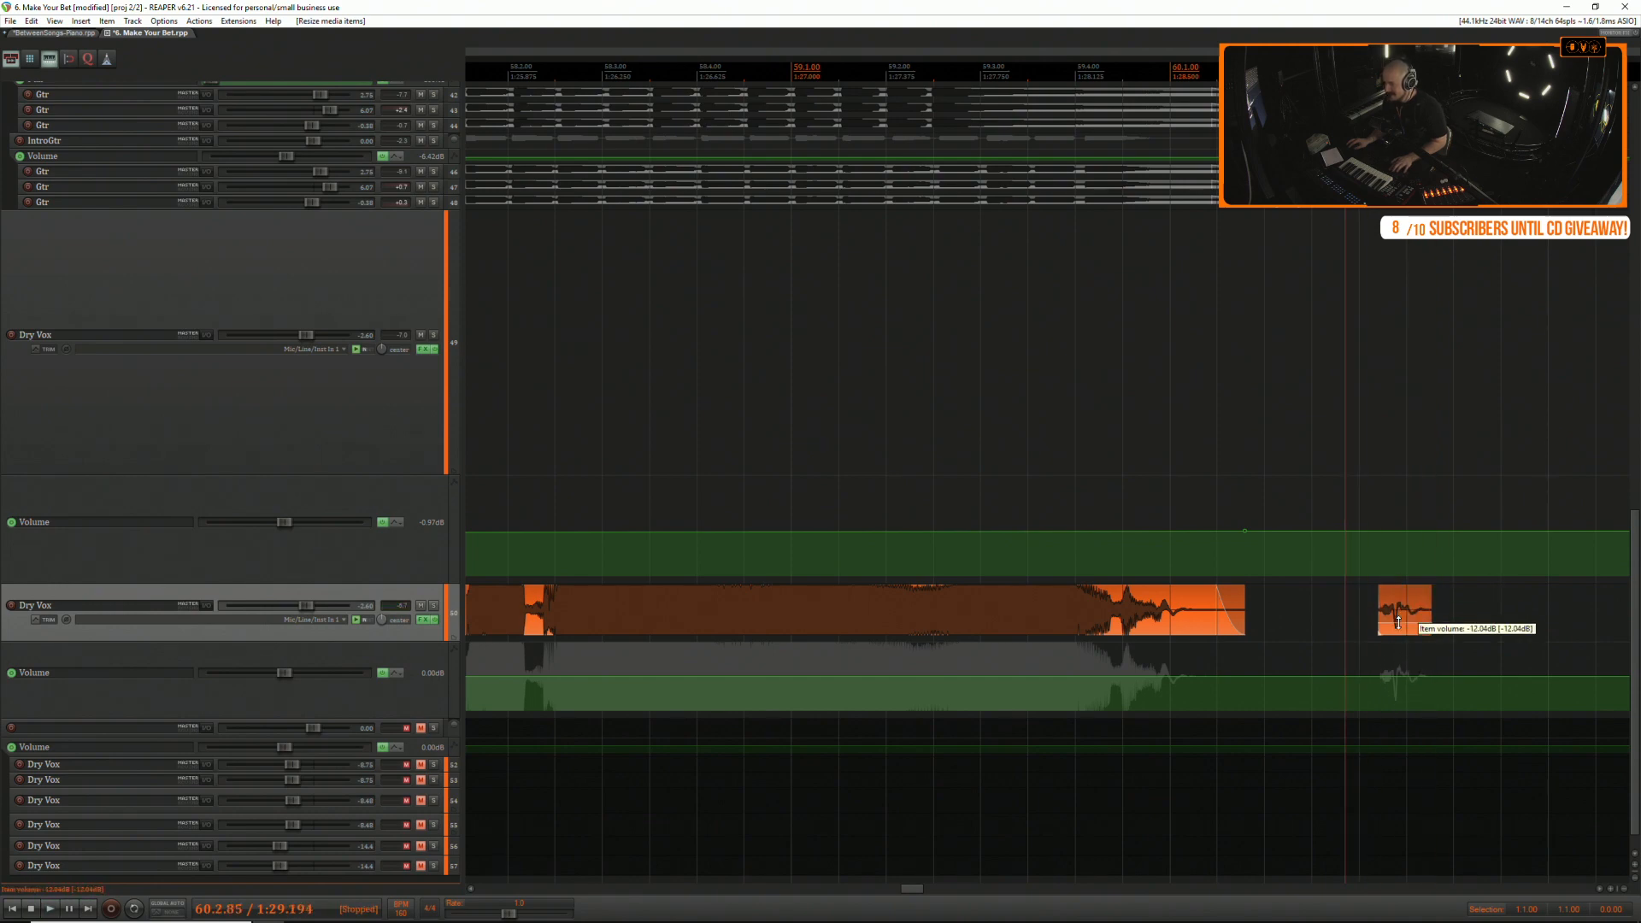
Listen to the end of the last sung phrase and delete its tail from 59.4.61 onward.
{"action": "left_click", "coordinate": [983, 593]}
{"action": "key", "text": "space"}
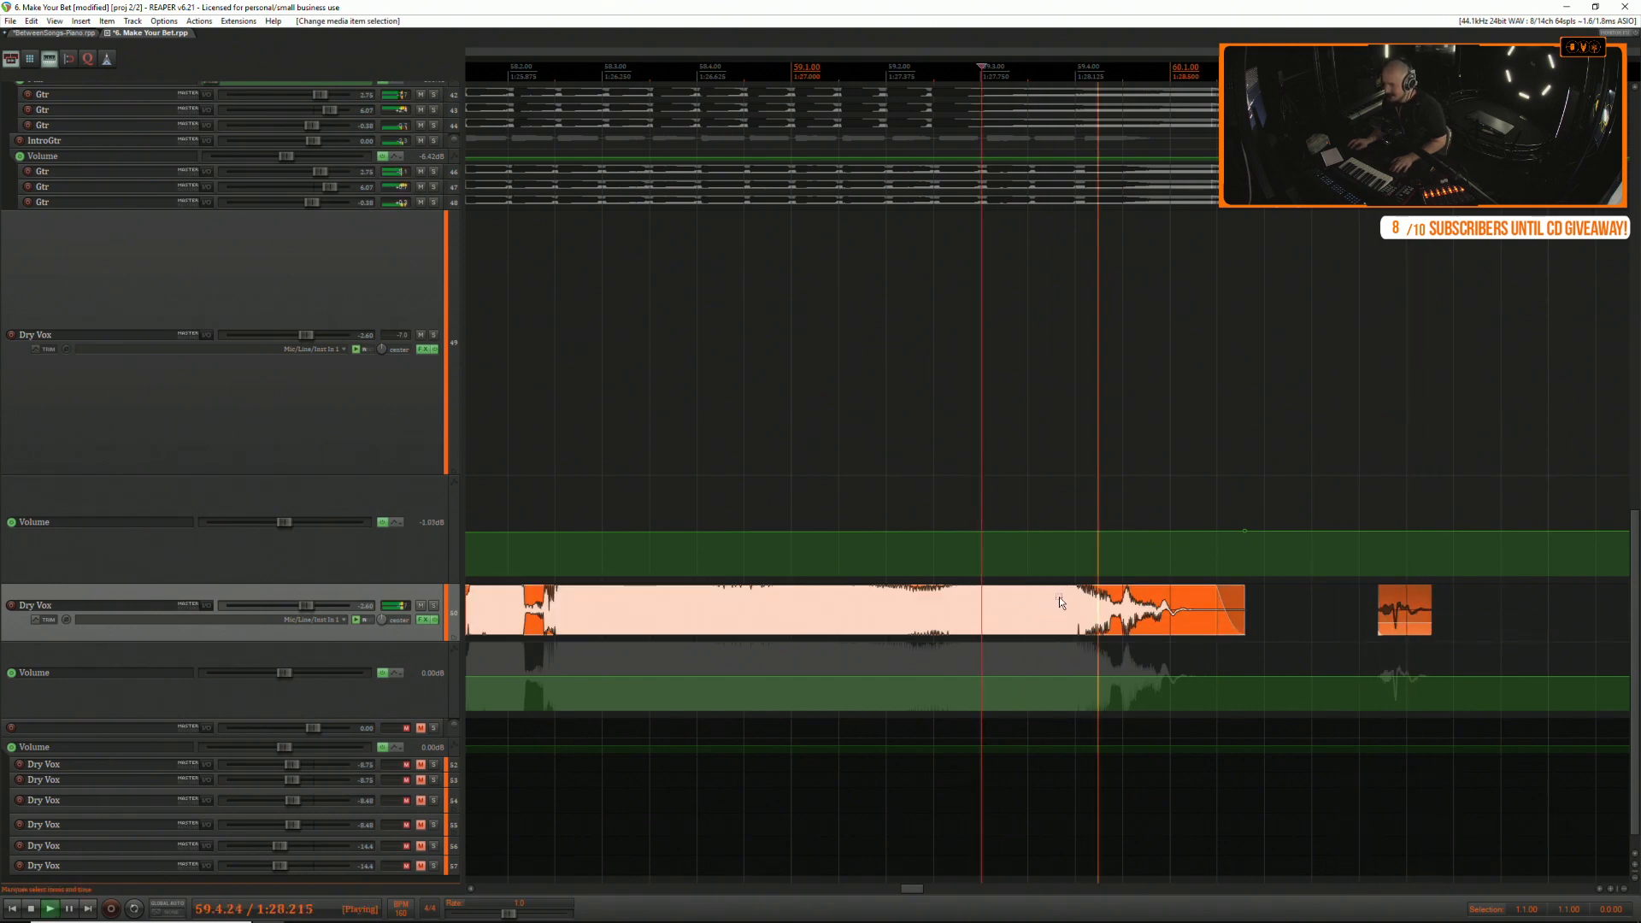
{"action": "key", "text": "space"}
{"action": "left_click_drag", "start_coordinate": [1257, 602], "coordinate": [1134, 605]}
{"action": "key", "text": "Delete"}
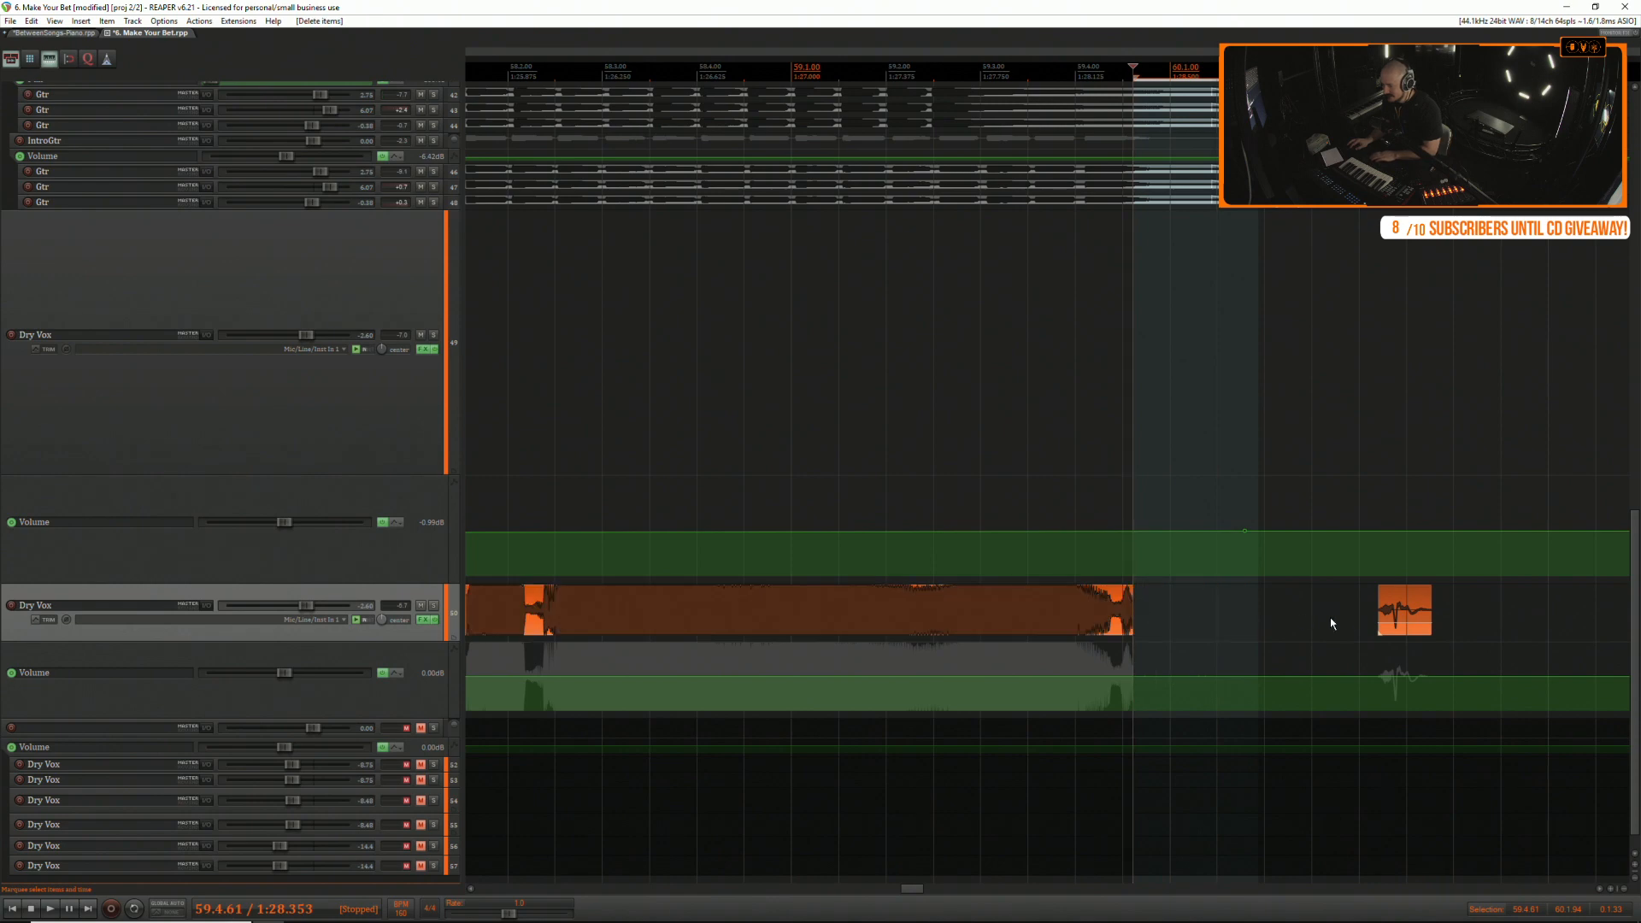
Try moving the new vocal take against the end of the last sung phrase, then slightly right, and listen to the transition.
{"action": "left_click_drag", "start_coordinate": [1399, 625], "coordinate": [1138, 622]}
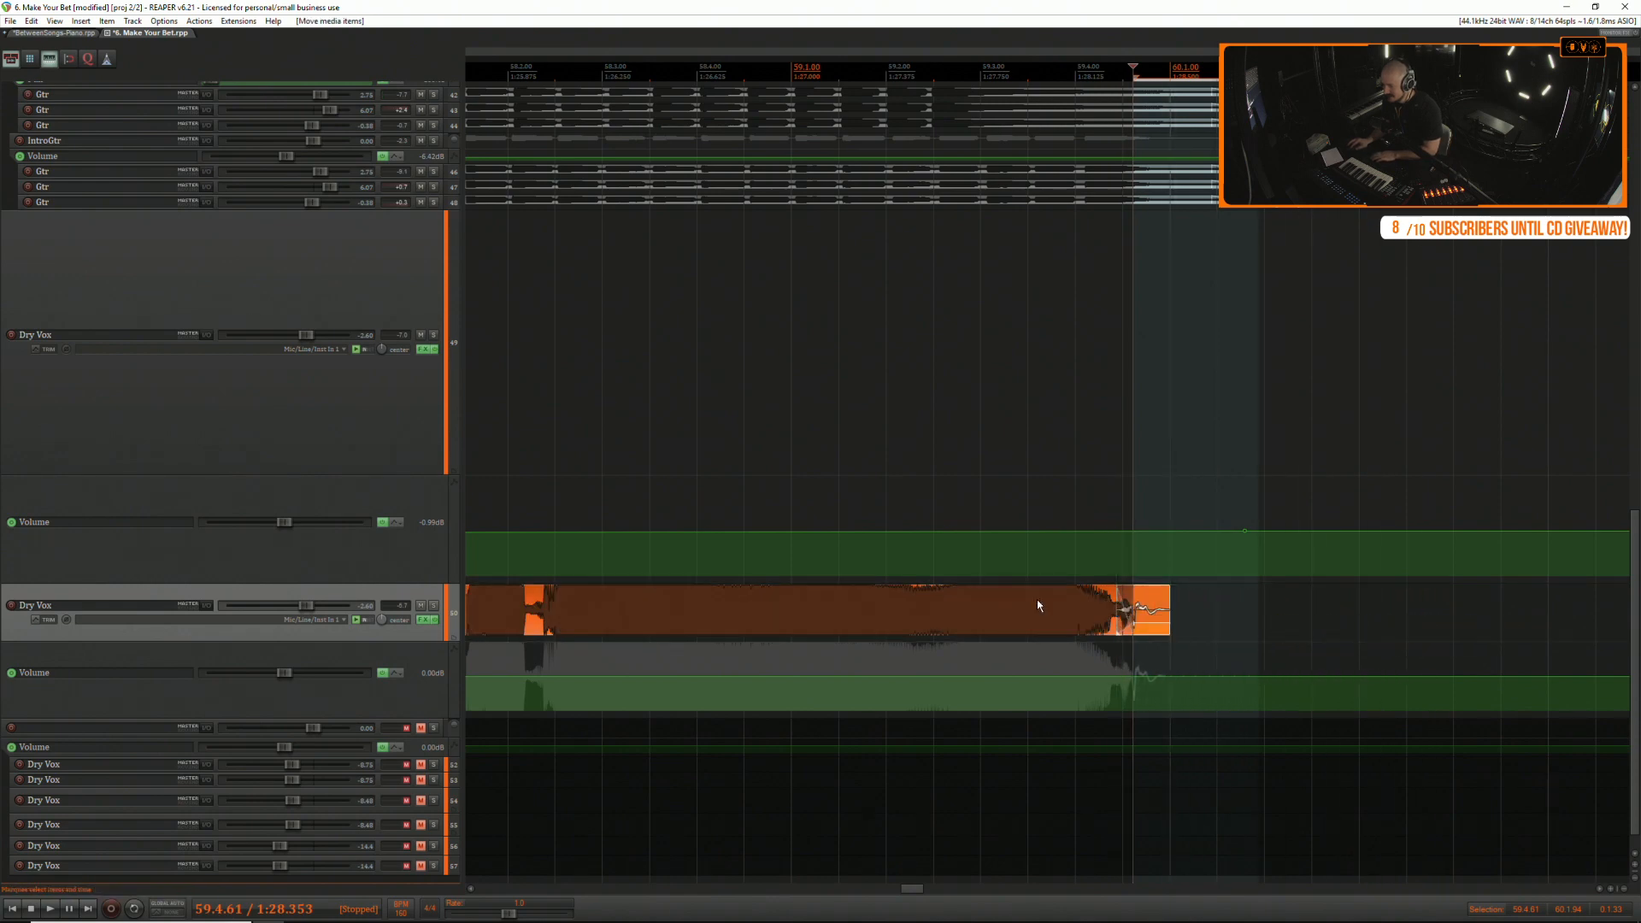
{"action": "left_click", "coordinate": [873, 590]}
{"action": "key", "text": "space"}
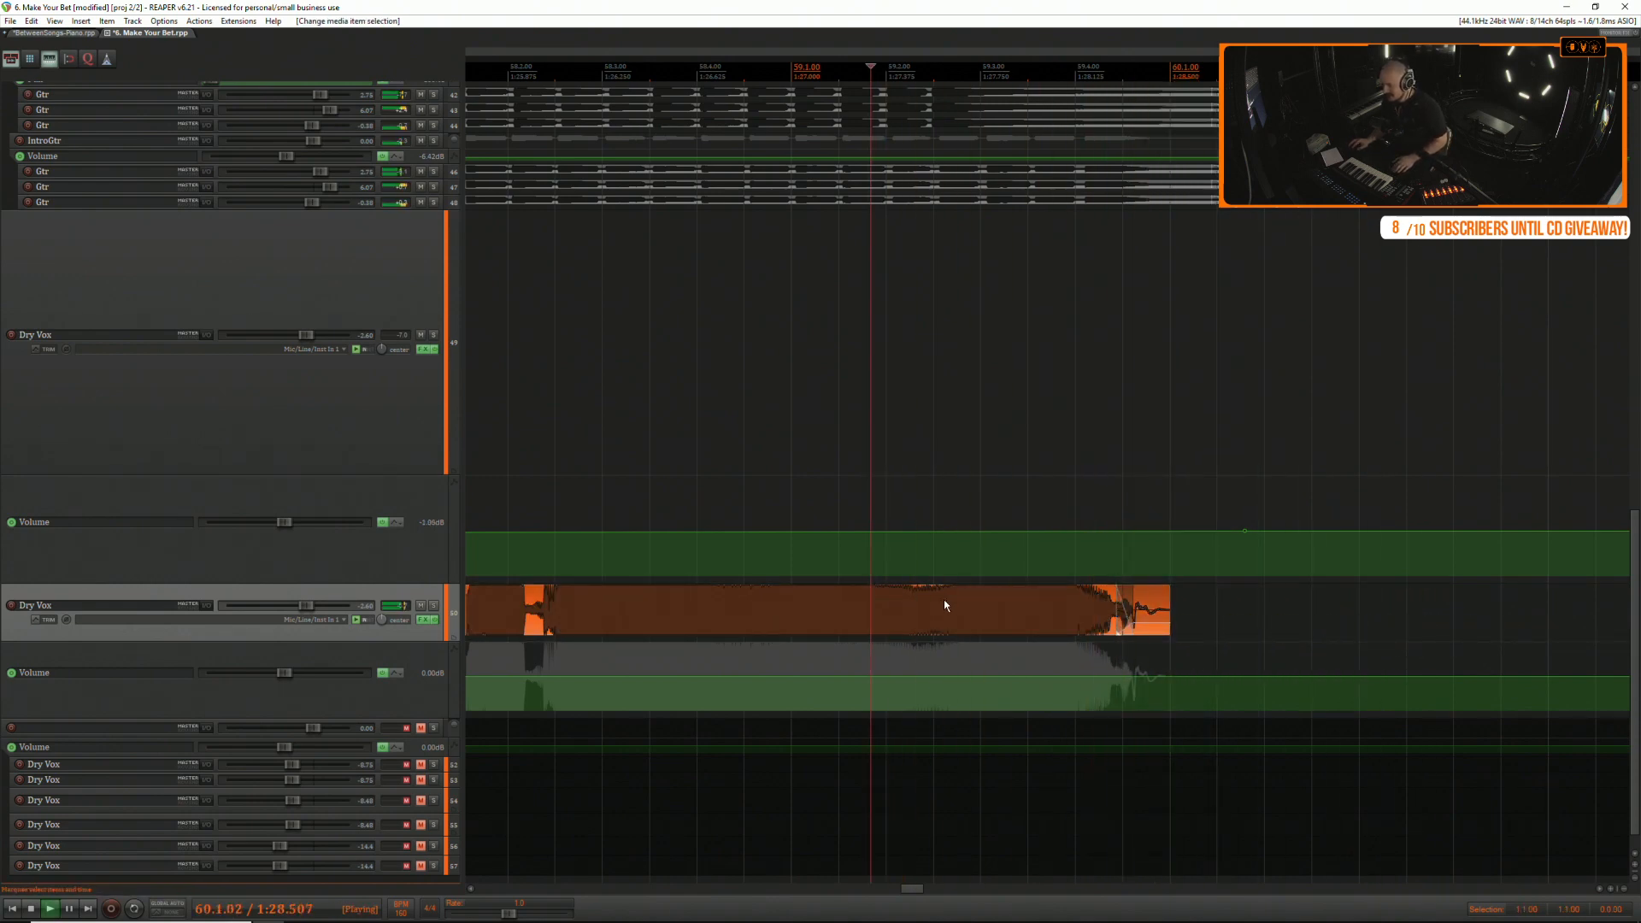
{"action": "key", "text": "space"}
{"action": "left_click_drag", "start_coordinate": [1108, 625], "coordinate": [1155, 625]}
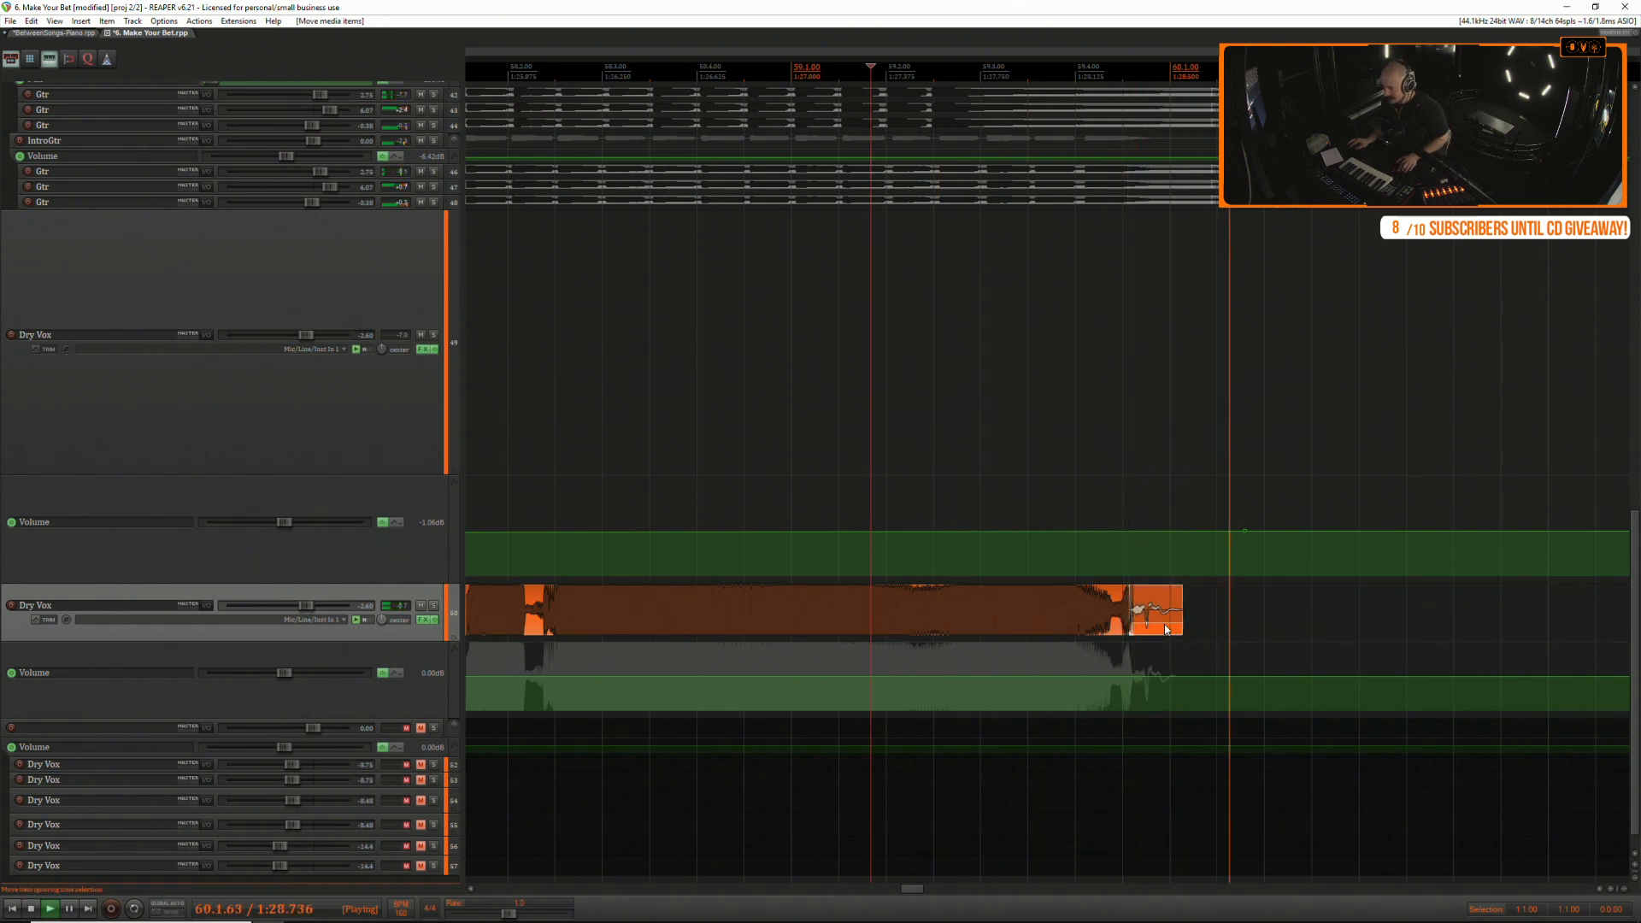
{"action": "key", "text": "space"}
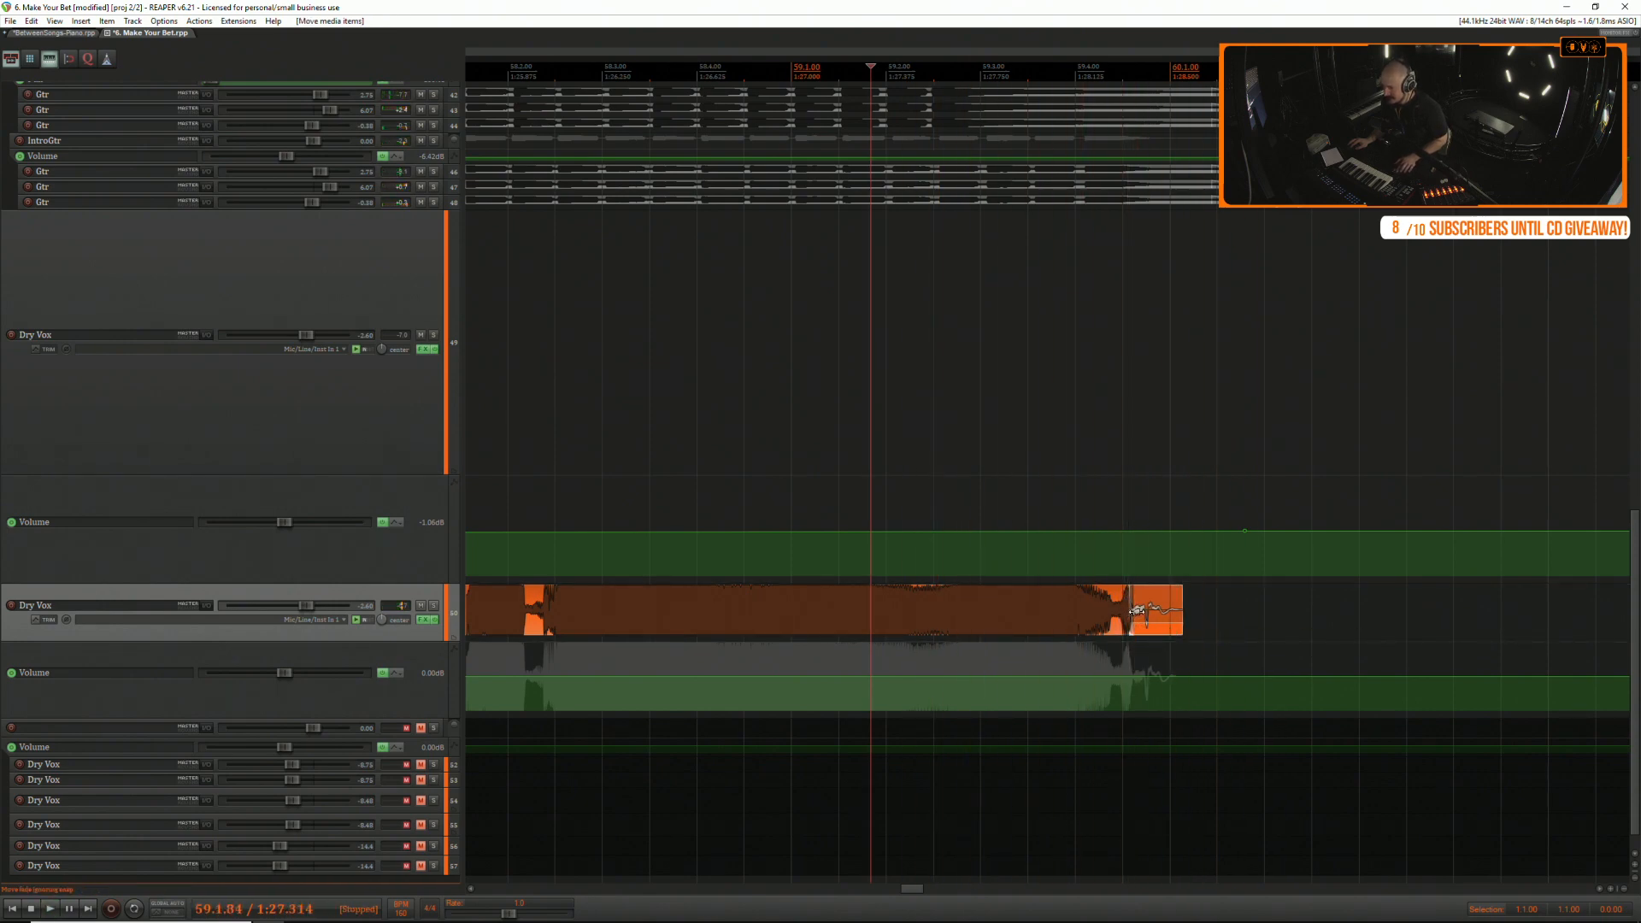
Try moving the new take slightly earlier so it overlaps the phrase's end, and listen to the transition again.
{"action": "mouse_move", "coordinate": [1151, 631]}
{"action": "left_mouse_down"}
{"action": "mouse_move", "coordinate": [1177, 631]}
{"action": "mouse_move", "coordinate": [1114, 611]}
{"action": "mouse_move", "coordinate": [1145, 629]}
{"action": "mouse_move", "coordinate": [1120, 629]}
{"action": "left_mouse_up"}
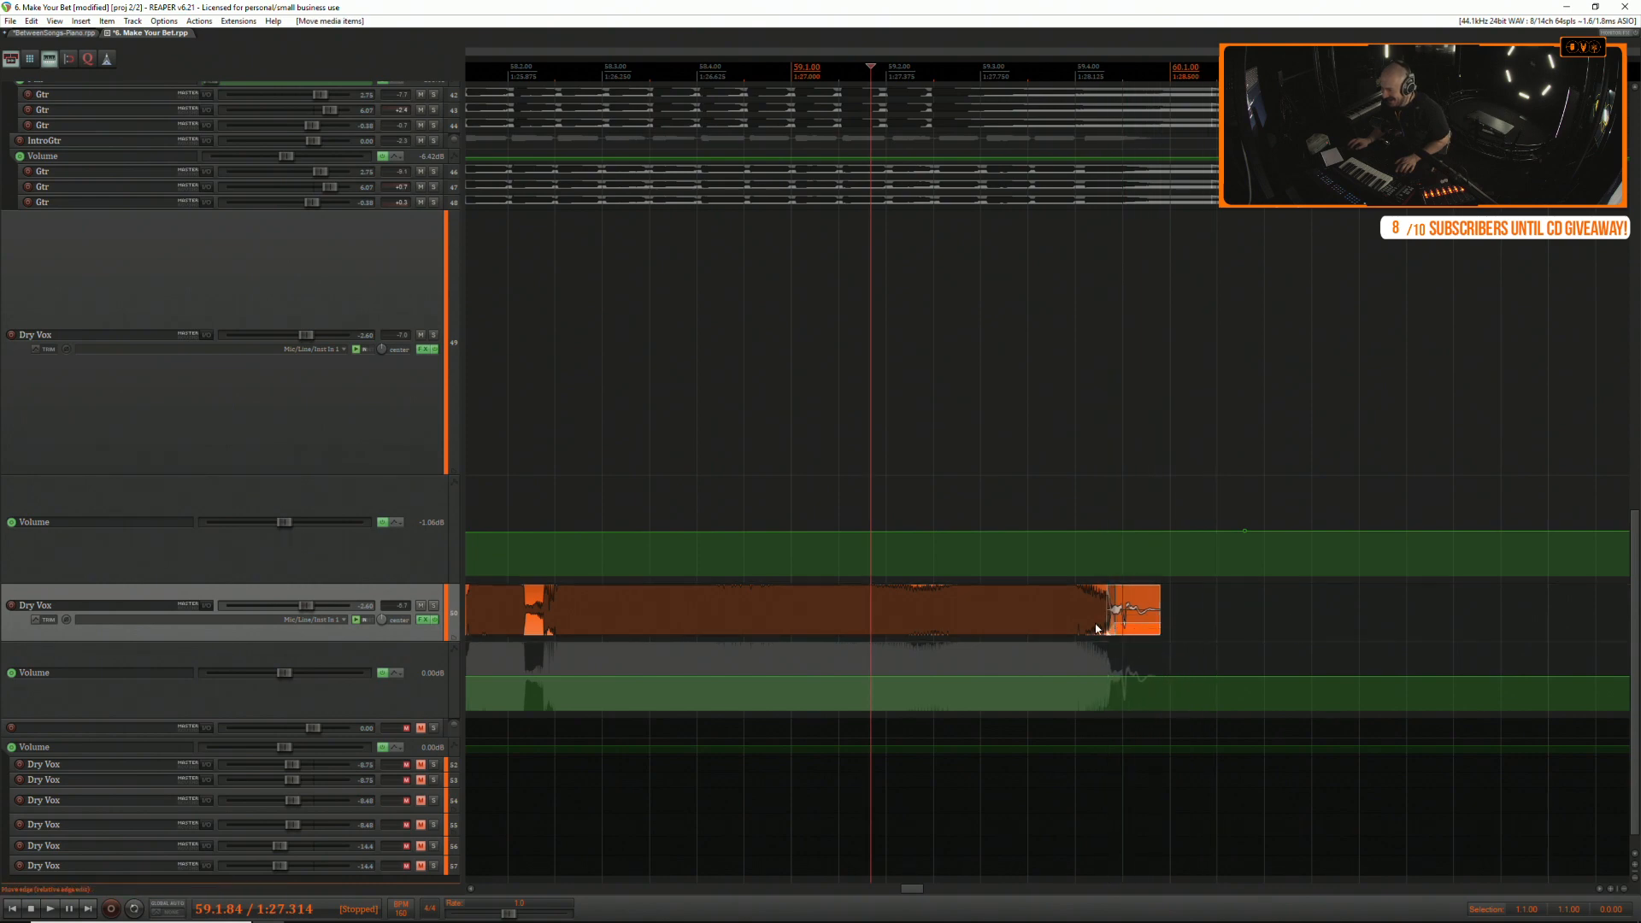
{"action": "key", "text": "space"}
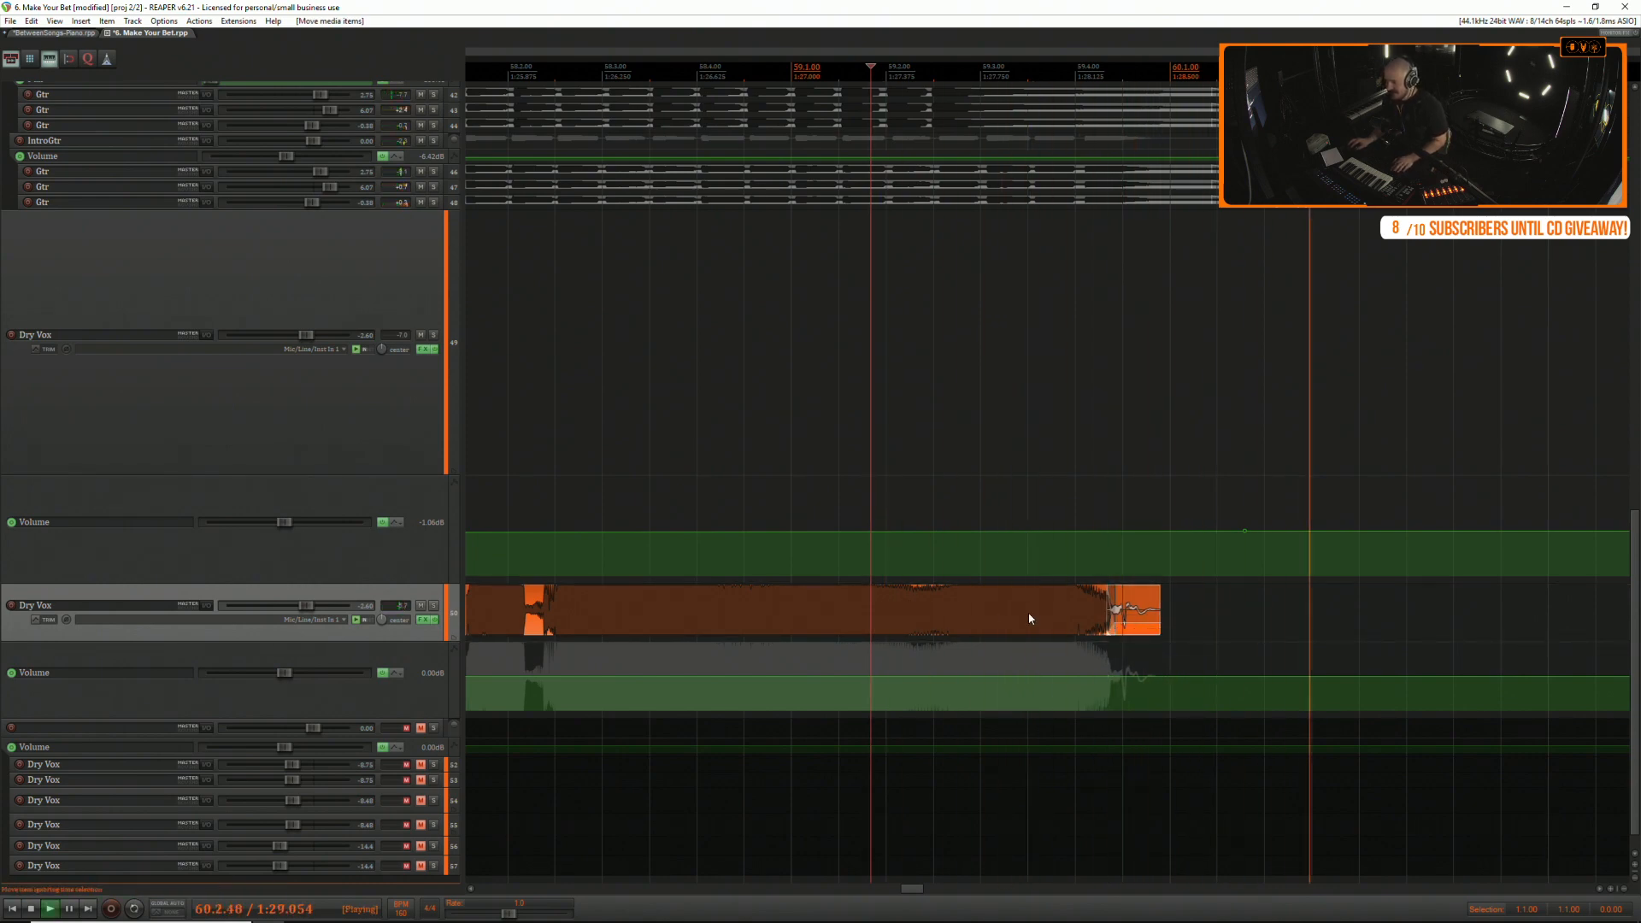
{"action": "key", "text": "space"}
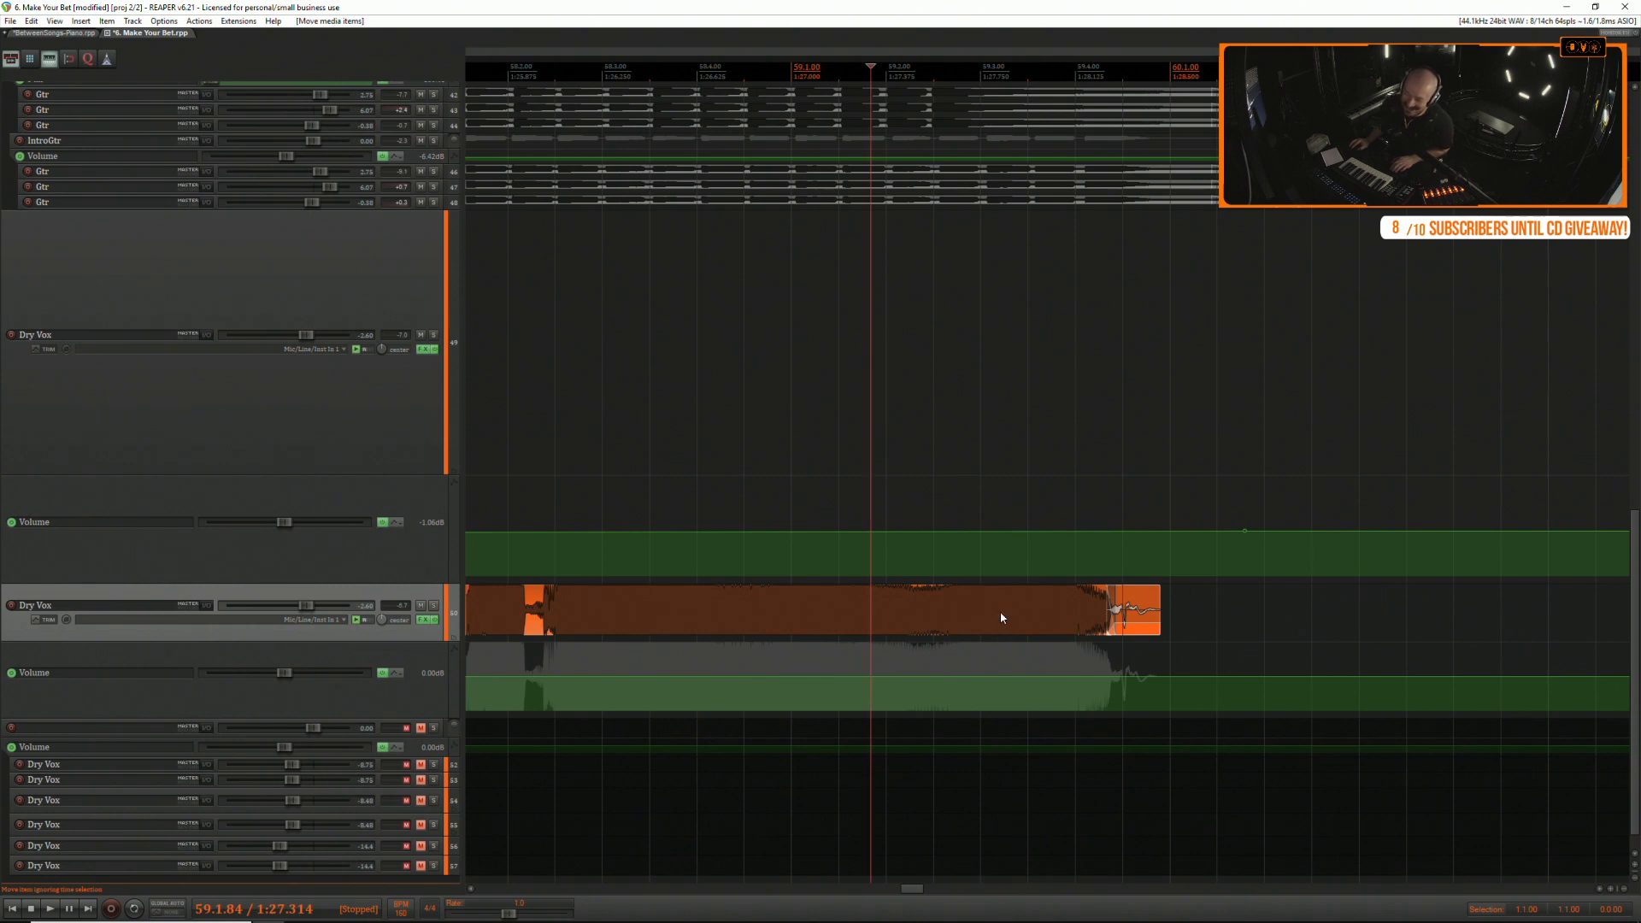
{"action": "key", "text": "space"}
{"action": "key", "text": "space"}
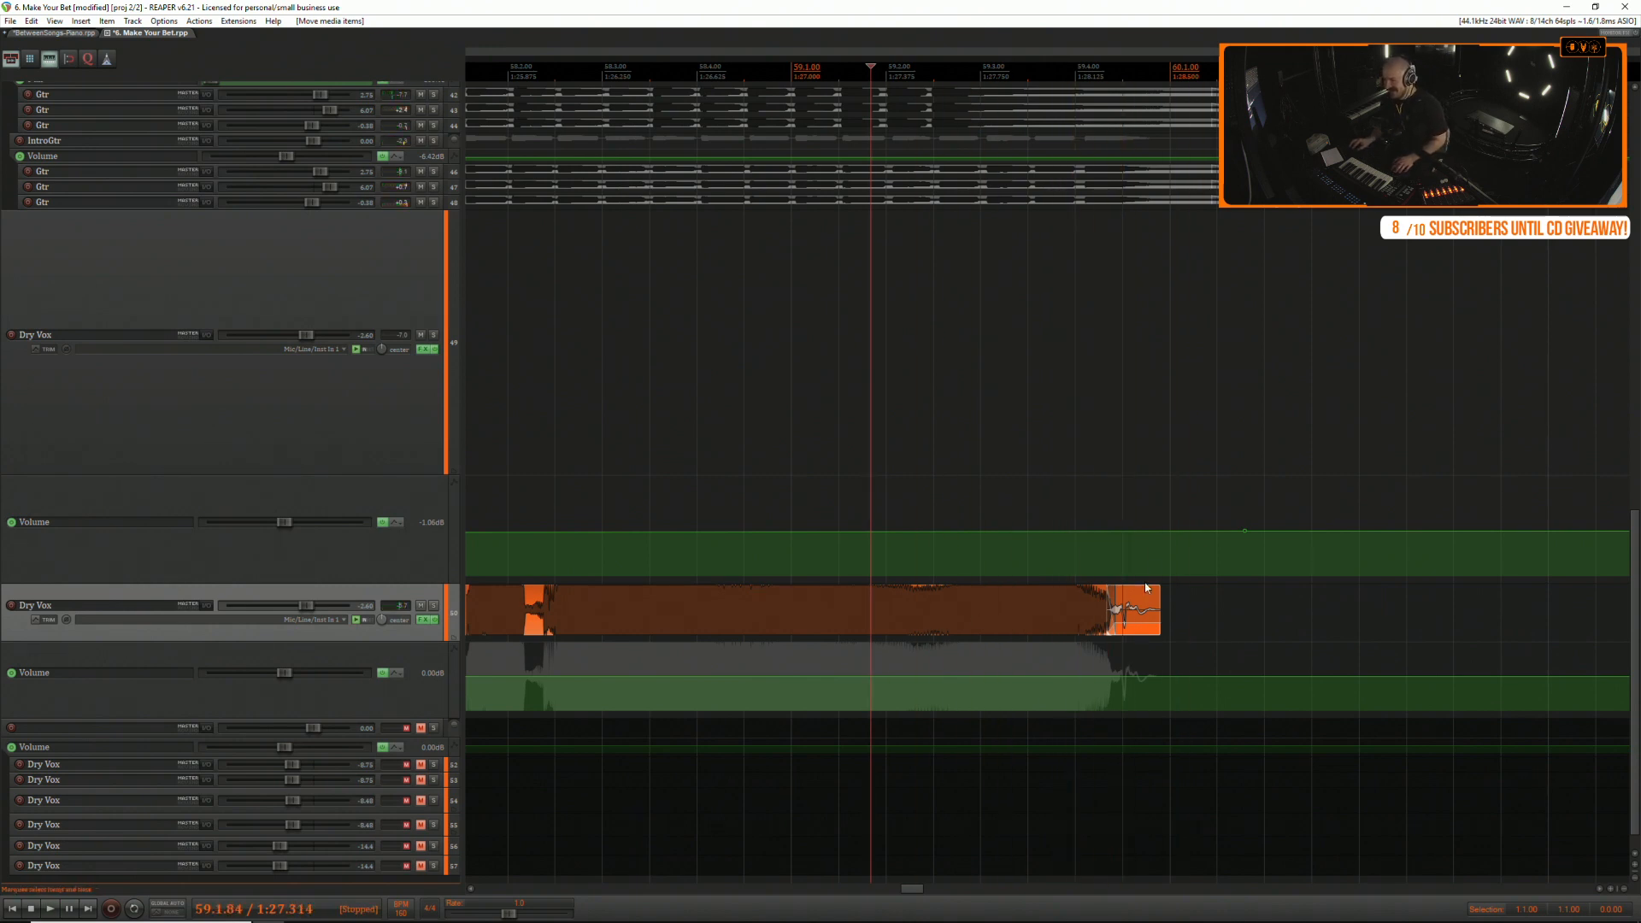
Try lowering the track 50 Dry Vox volume envelope across the new take to -2.38 dB and listen to it.
{"action": "left_click", "coordinate": [1110, 681]}
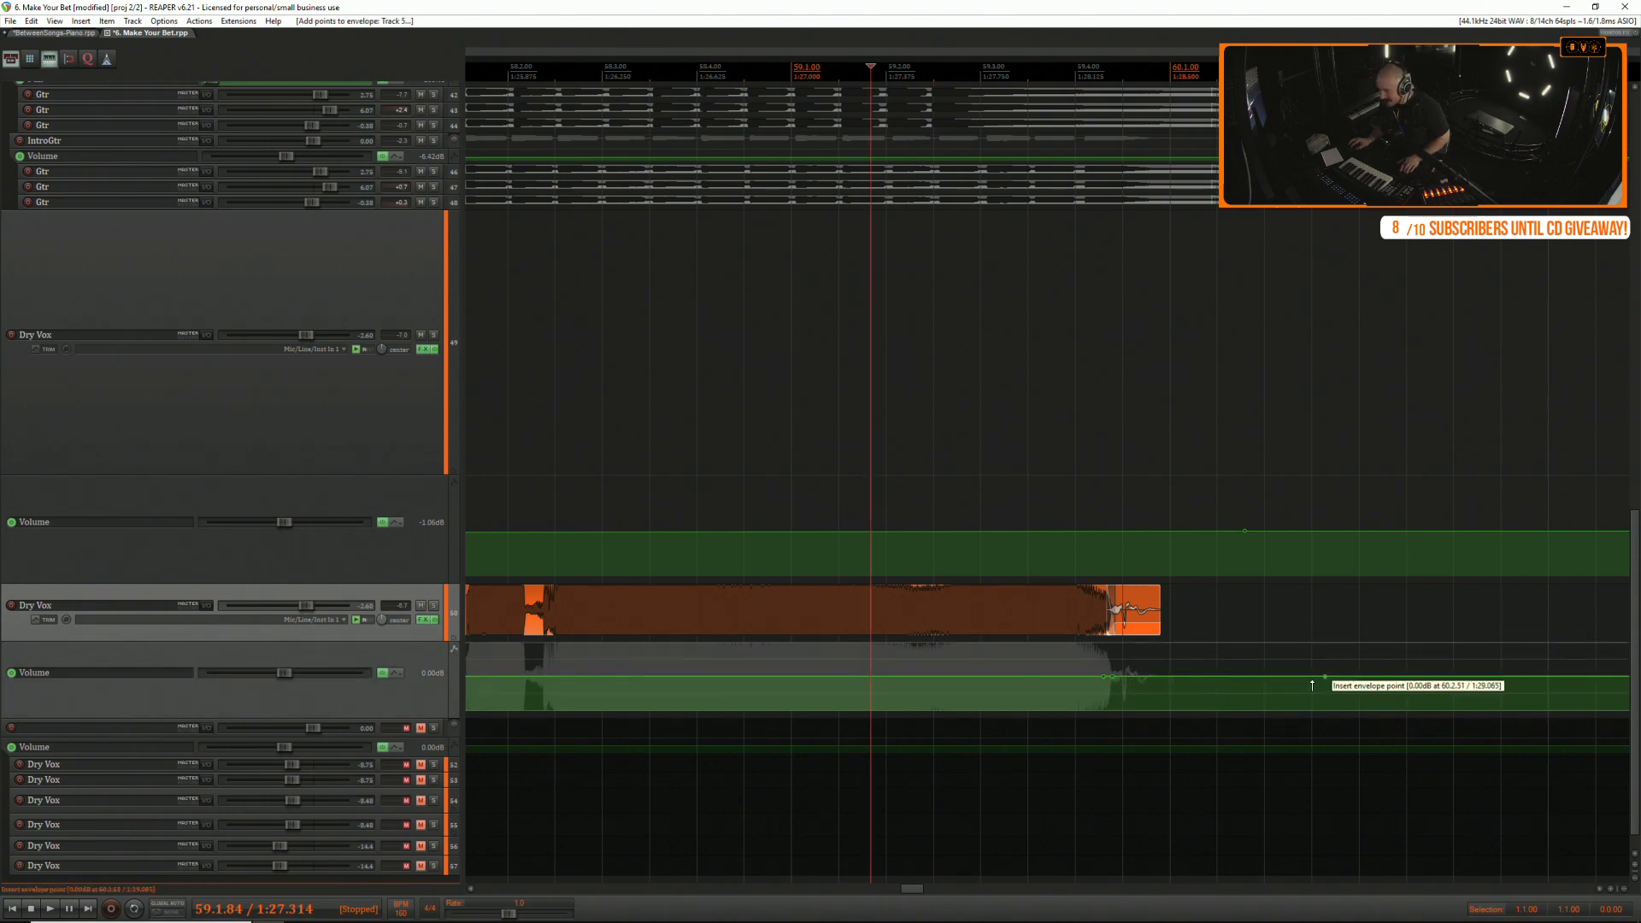
{"action": "left_click_drag", "start_coordinate": [1257, 679], "coordinate": [1263, 695]}
{"action": "key", "text": "space"}
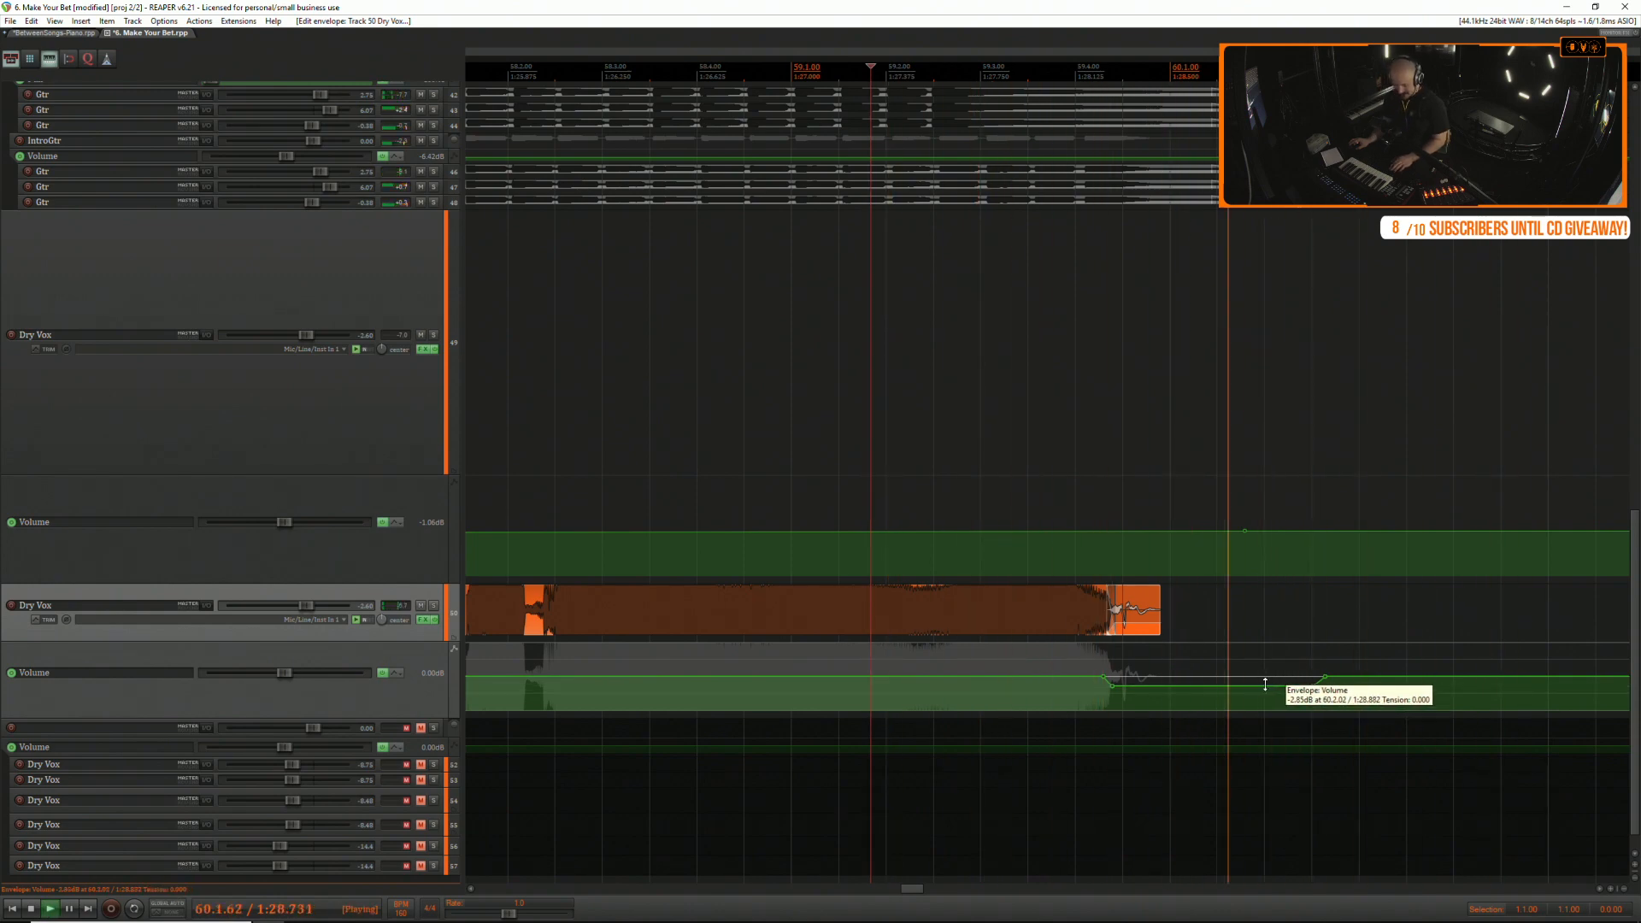
{"action": "scroll", "coordinate": [986, 637], "scroll_direction": "down", "scroll_amount": 3}
{"action": "left_click", "coordinate": [783, 484]}
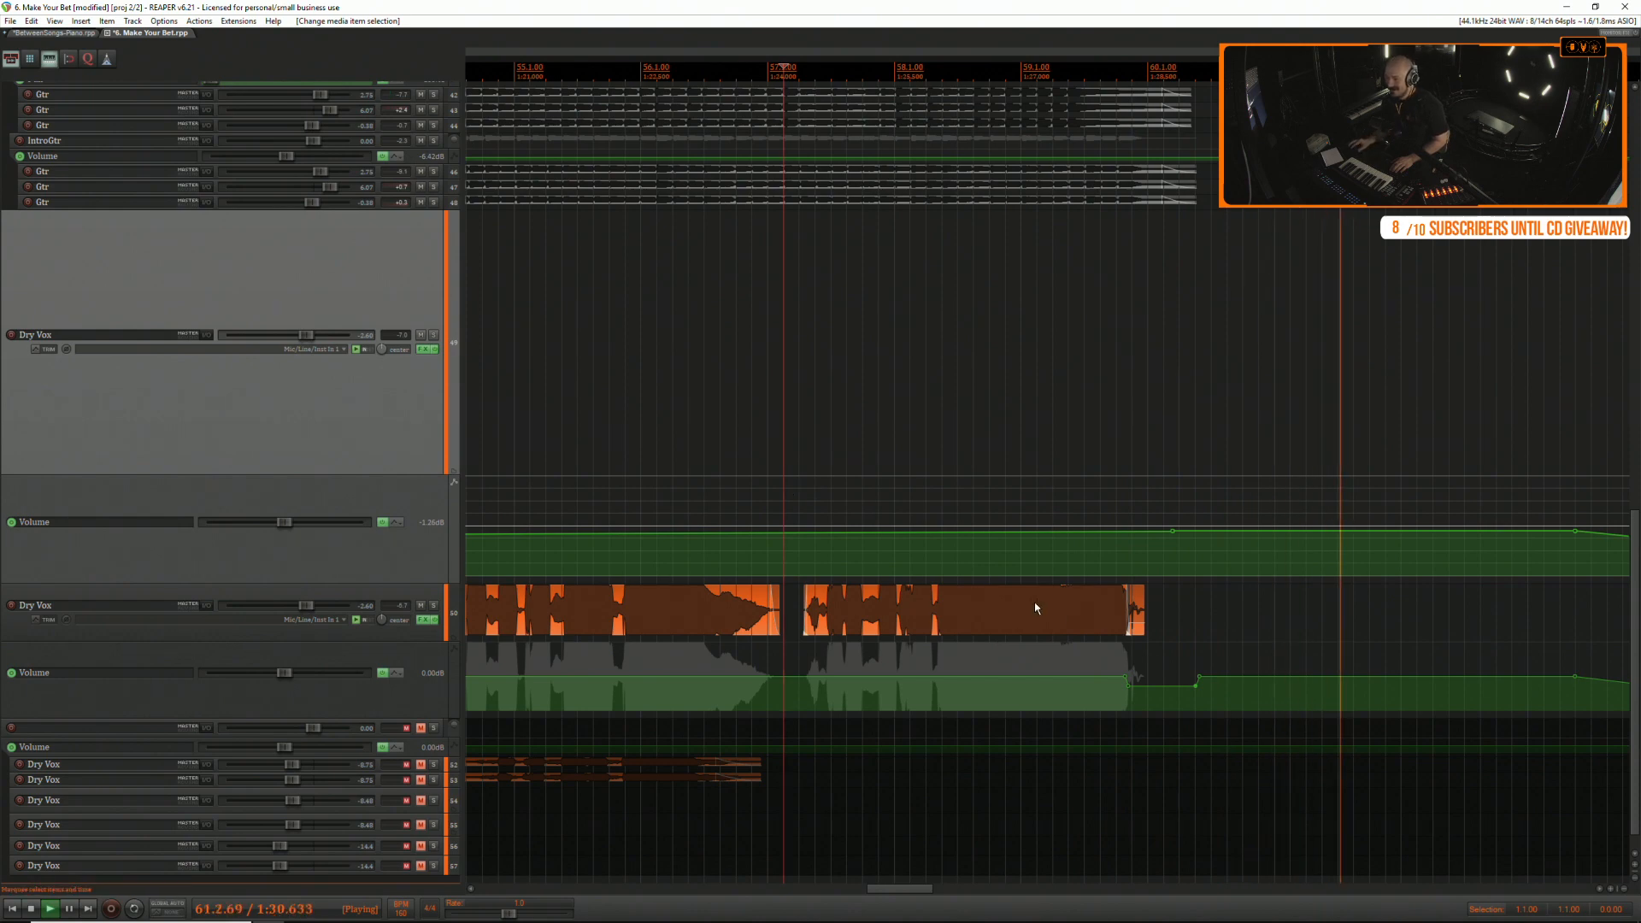
{"action": "left_click", "coordinate": [1155, 681]}
{"action": "key", "text": "space"}
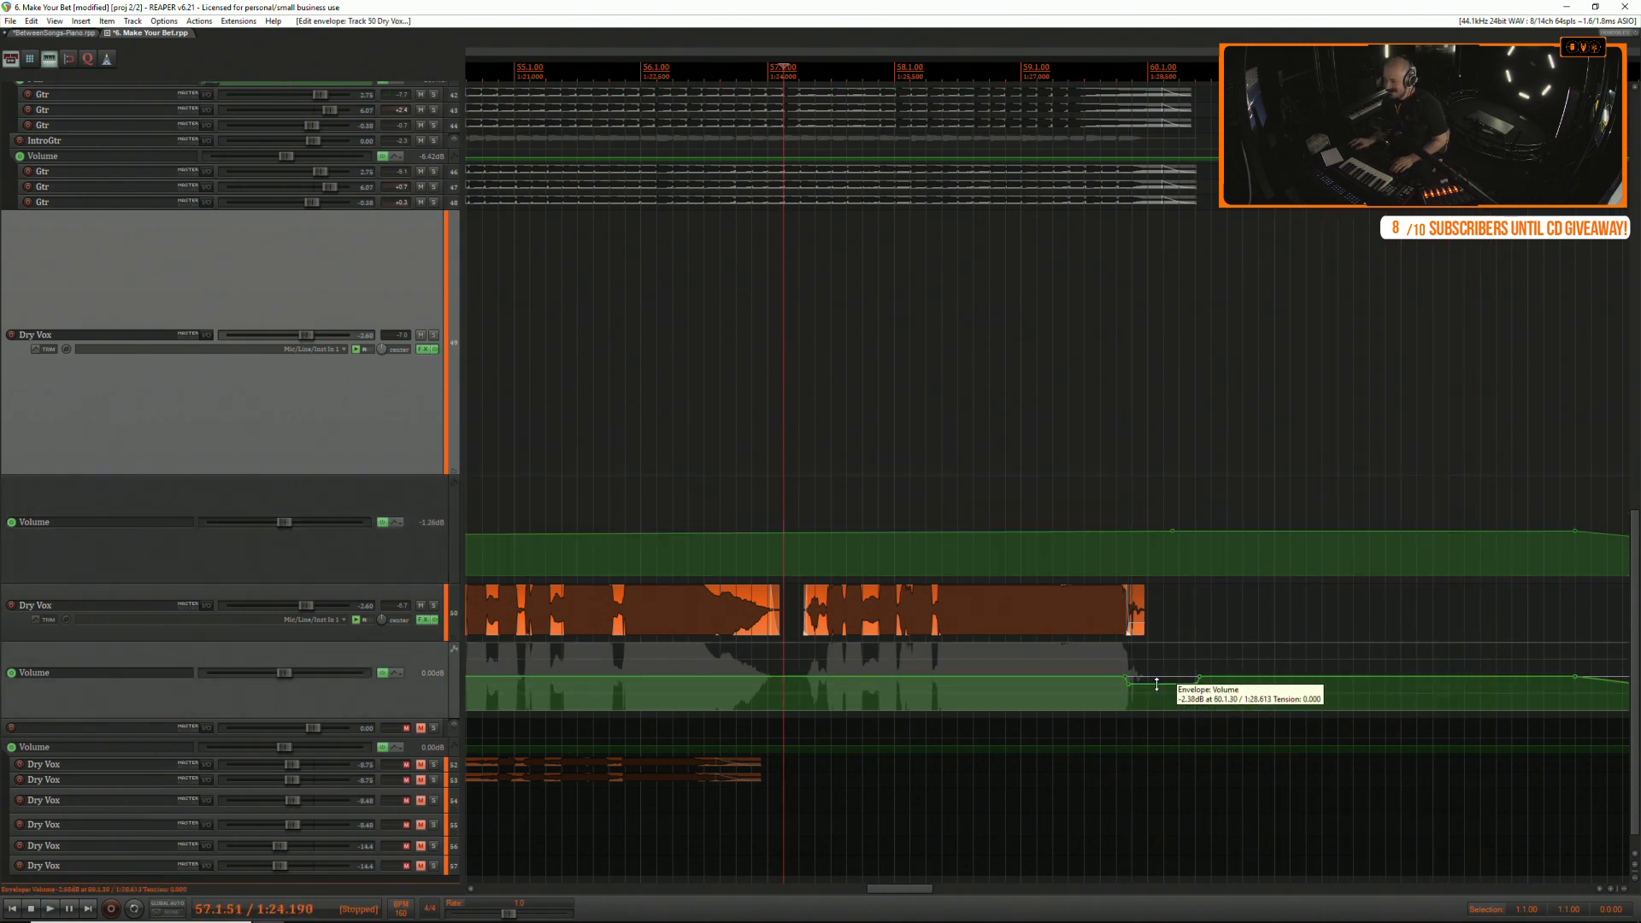
{"action": "key", "text": "space"}
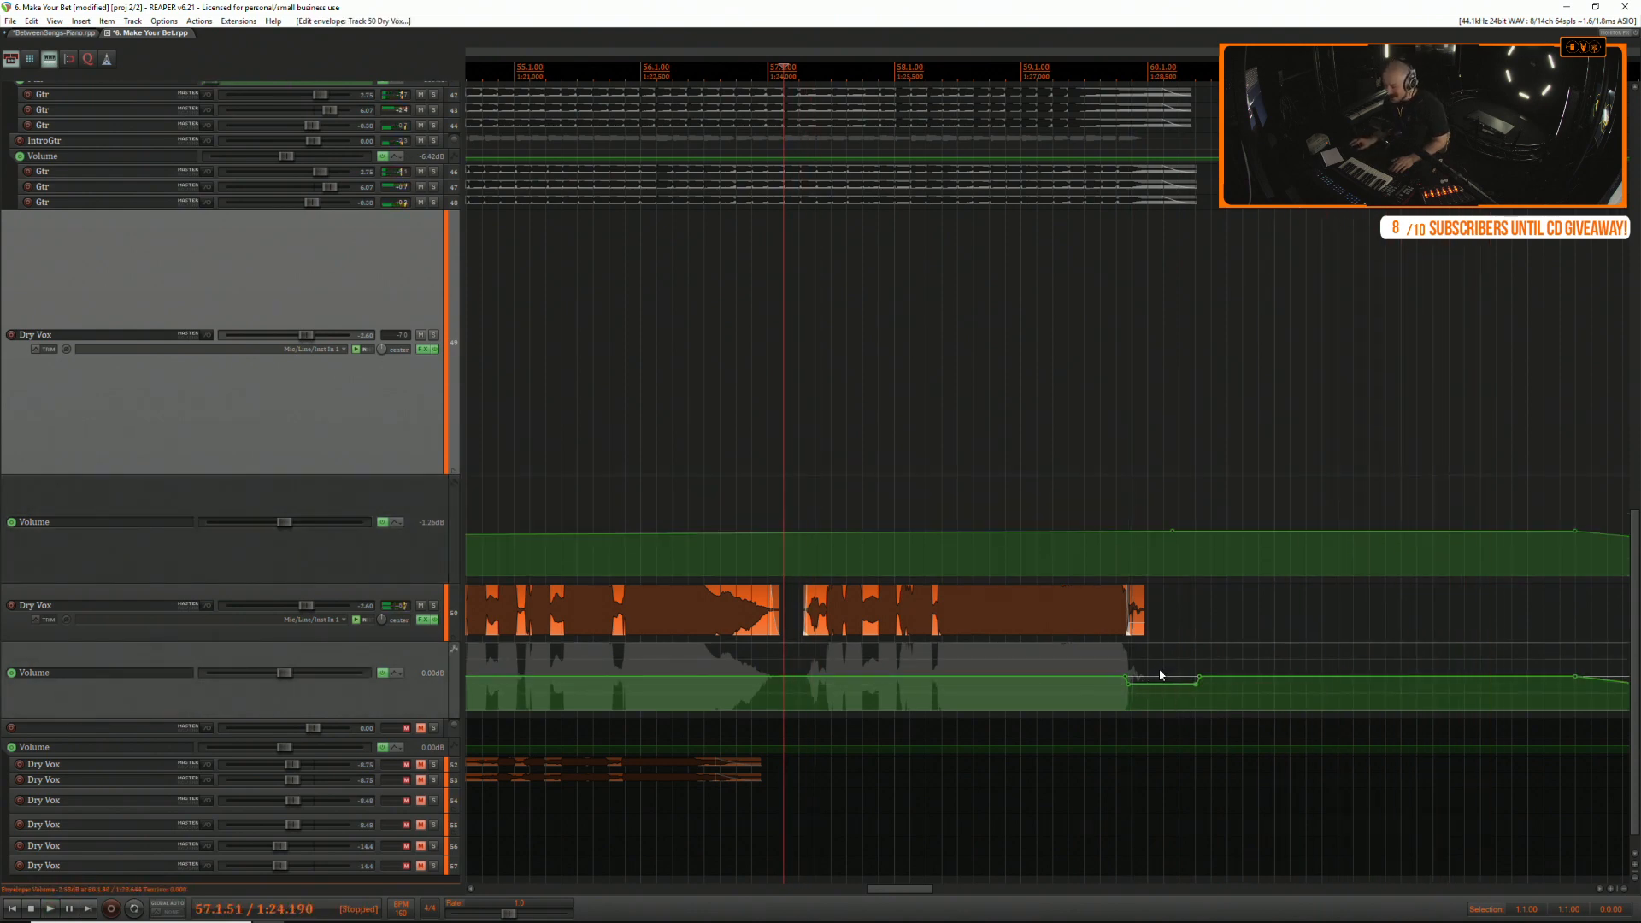
{"action": "key", "text": "space"}
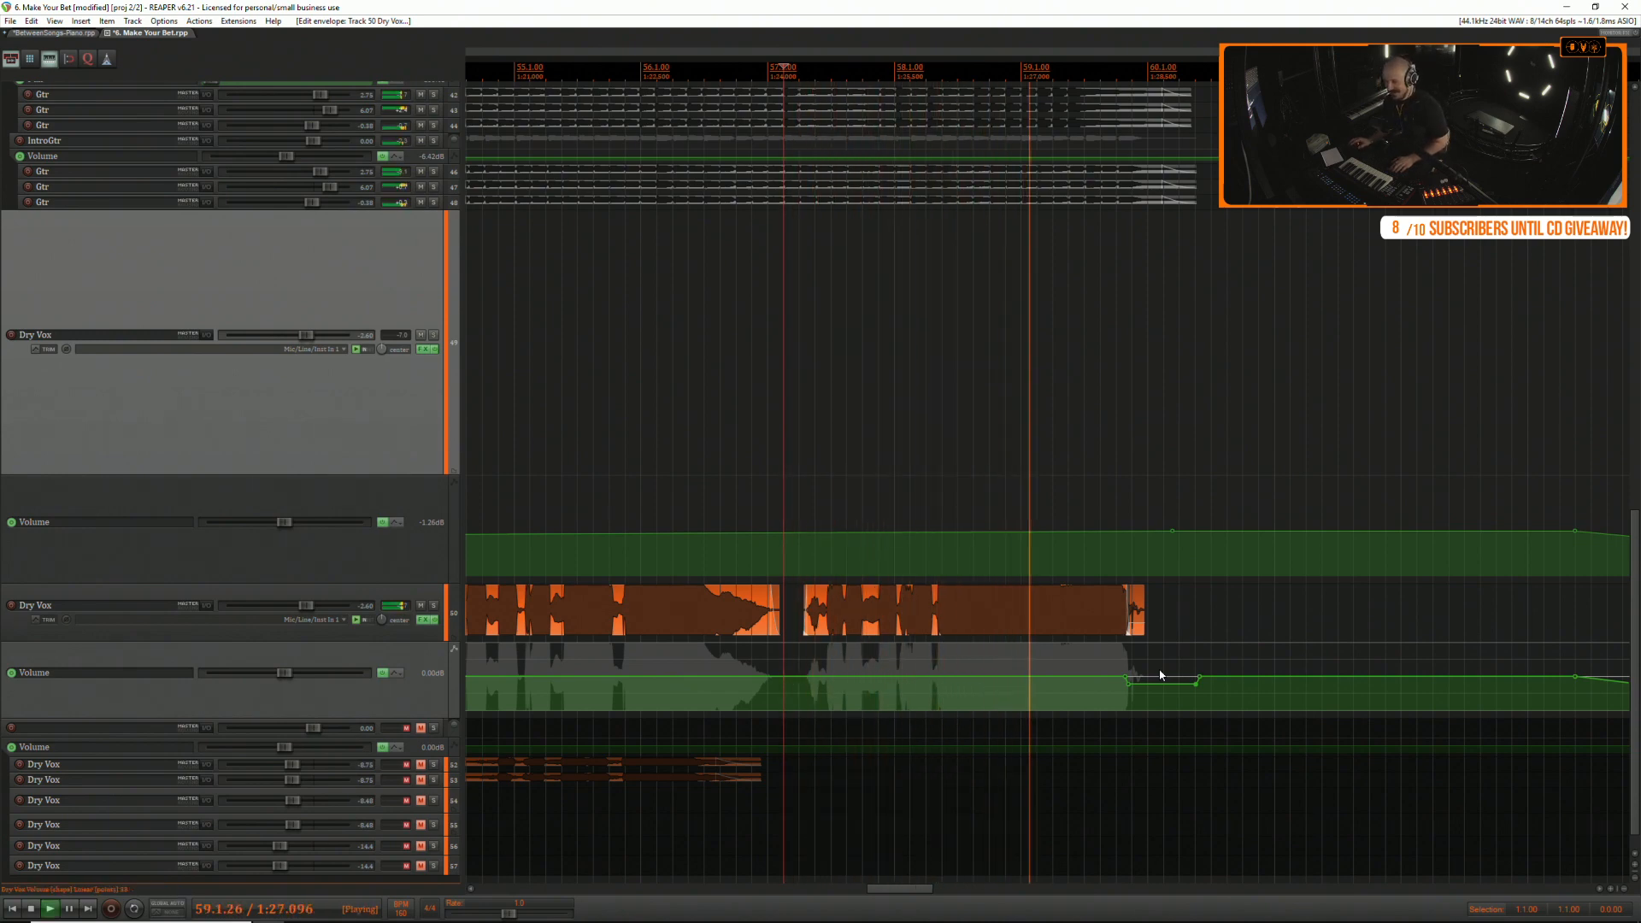
{"action": "key", "text": "space"}
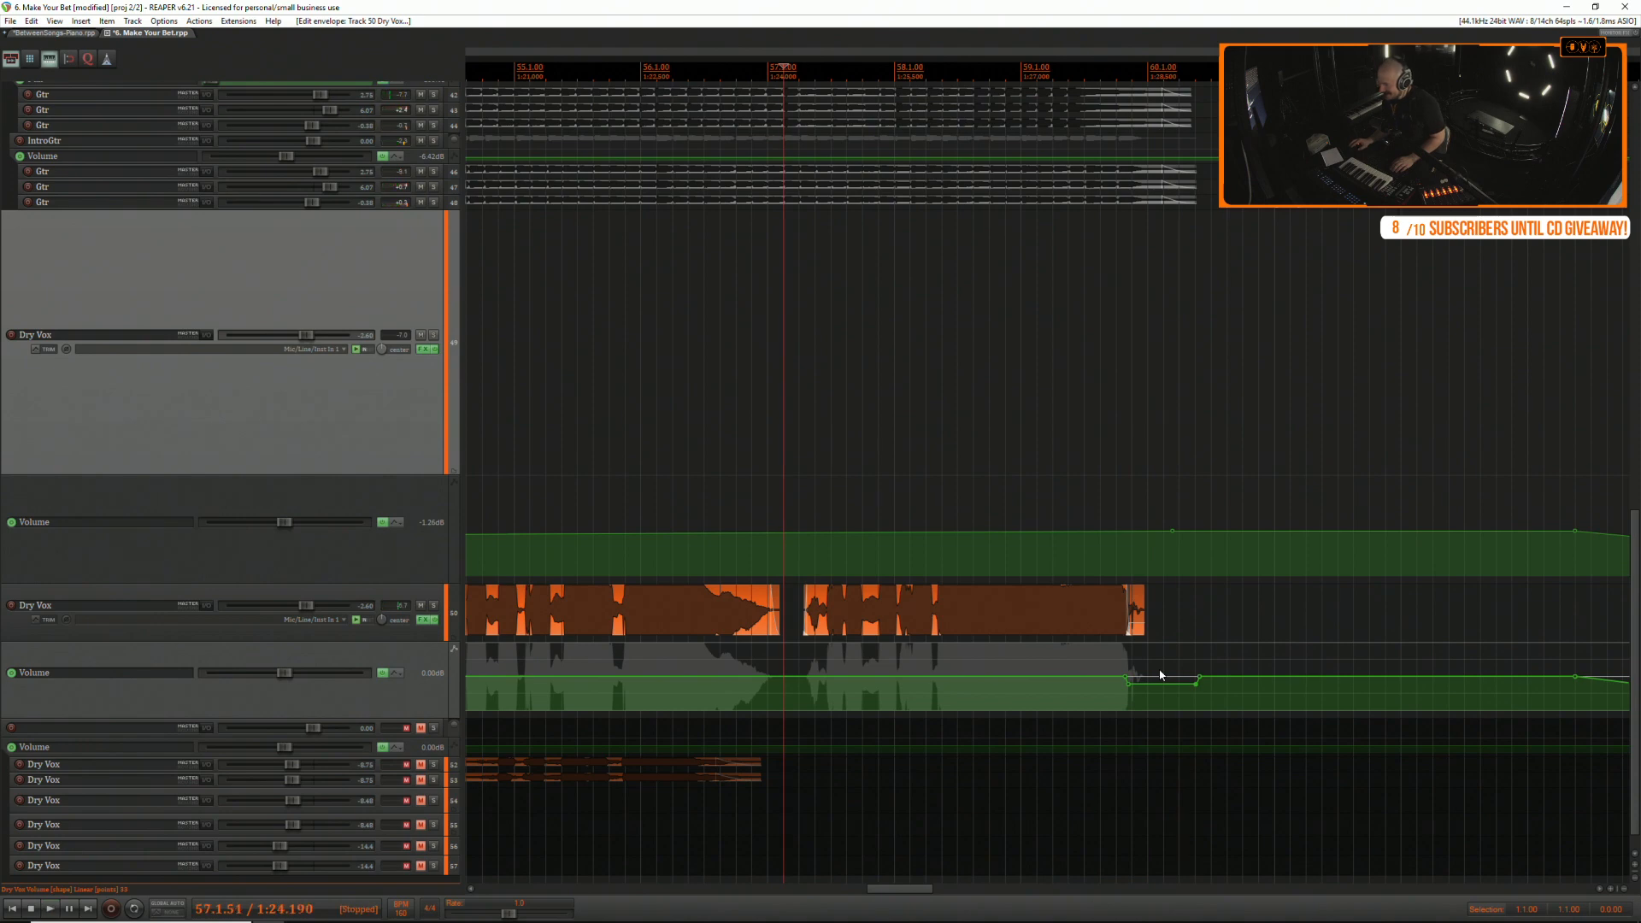
Undo the envelope, move, trim and recording edits on track 50 Dry Vox back to the original phrase without the new take.
{"action": "left_click", "coordinate": [1157, 612]}
{"action": "scroll", "coordinate": [1157, 612], "scroll_direction": "up", "scroll_amount": 4}
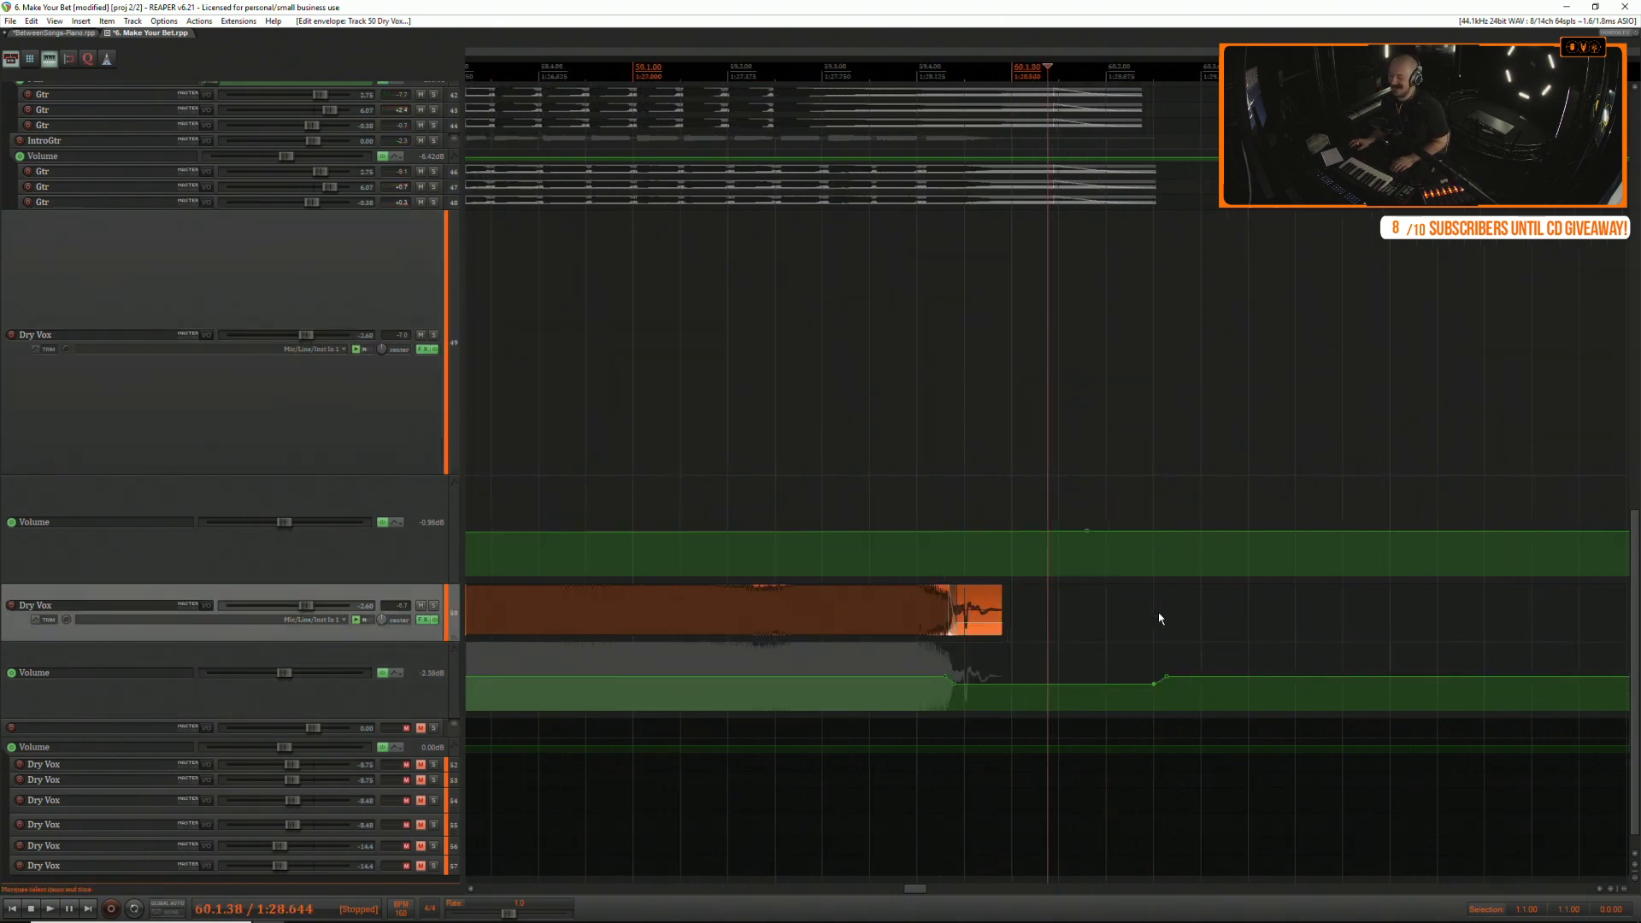
{"action": "key", "text": "ctrl+z"}
{"action": "key", "text": "ctrl+z"}
{"action": "key", "text": "ctrl+z"}
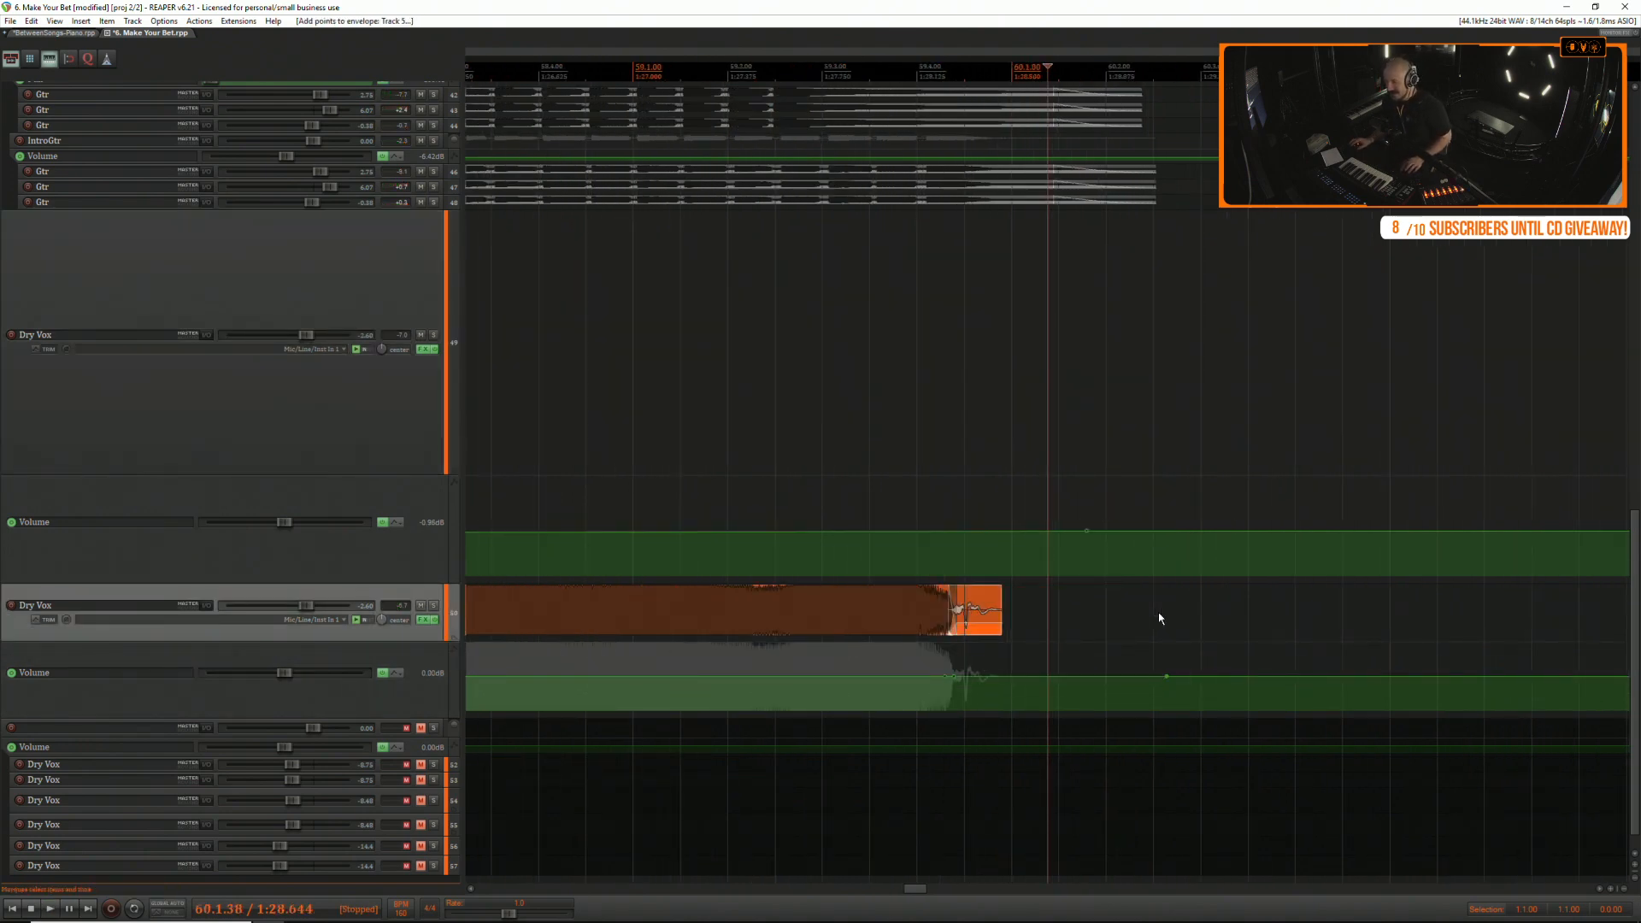
{"action": "key", "text": "ctrl+z"}
{"action": "key", "text": "ctrl+z"}
{"action": "key", "text": "ctrl+z"}
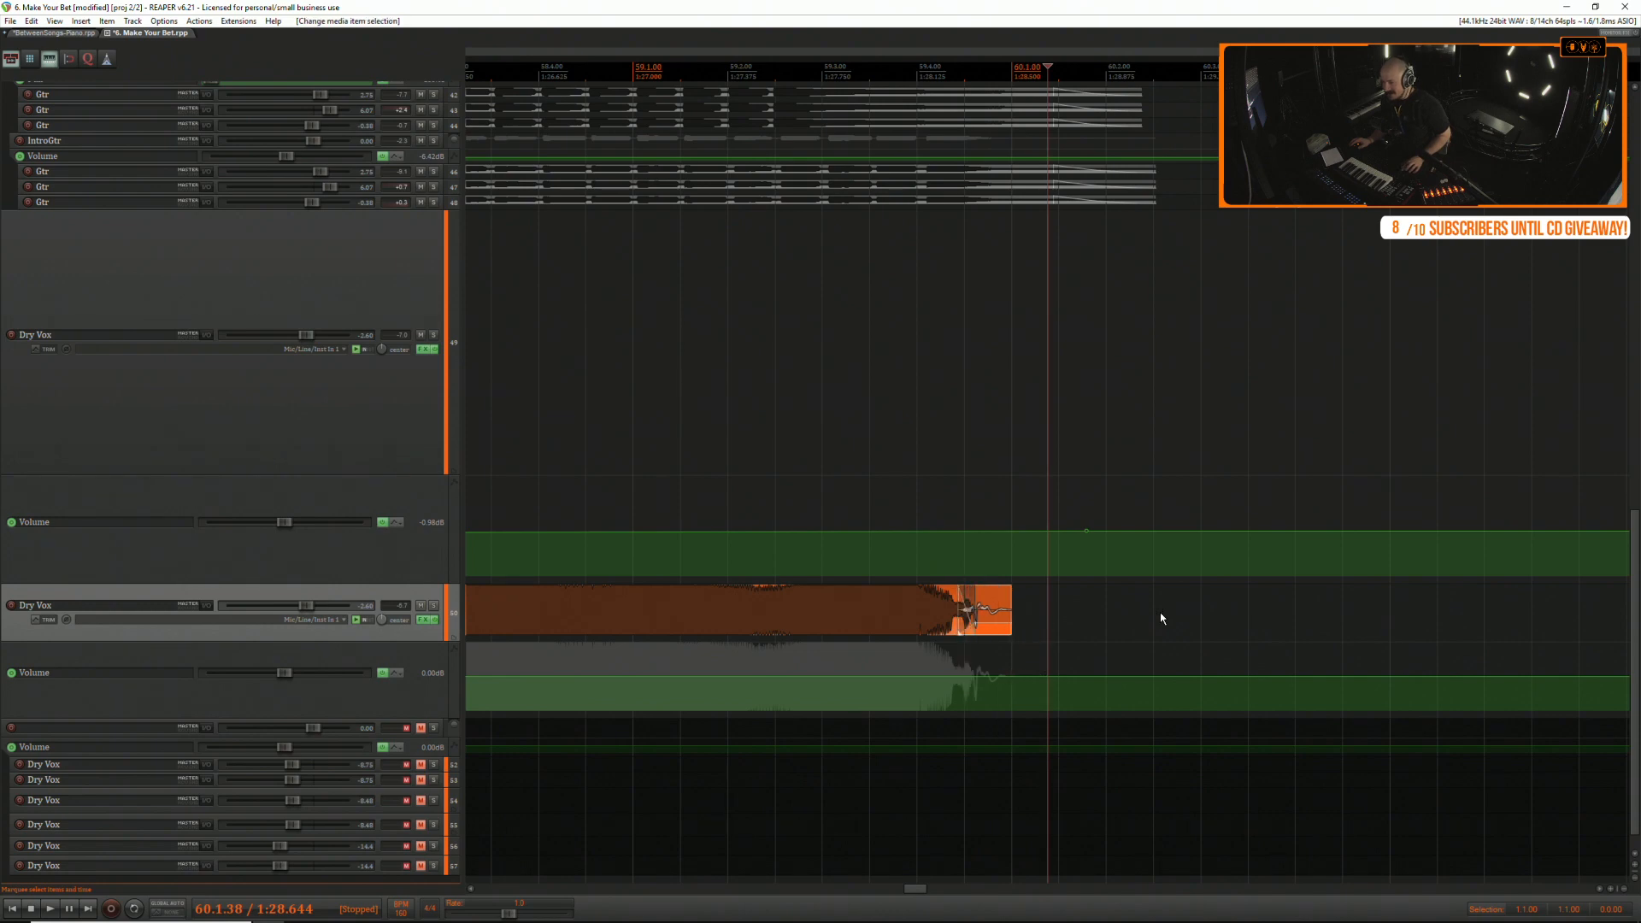
{"action": "key", "text": "ctrl+z"}
{"action": "key", "text": "ctrl+z"}
{"action": "key", "text": "ctrl+z"}
{"action": "key", "text": "ctrl+z"}
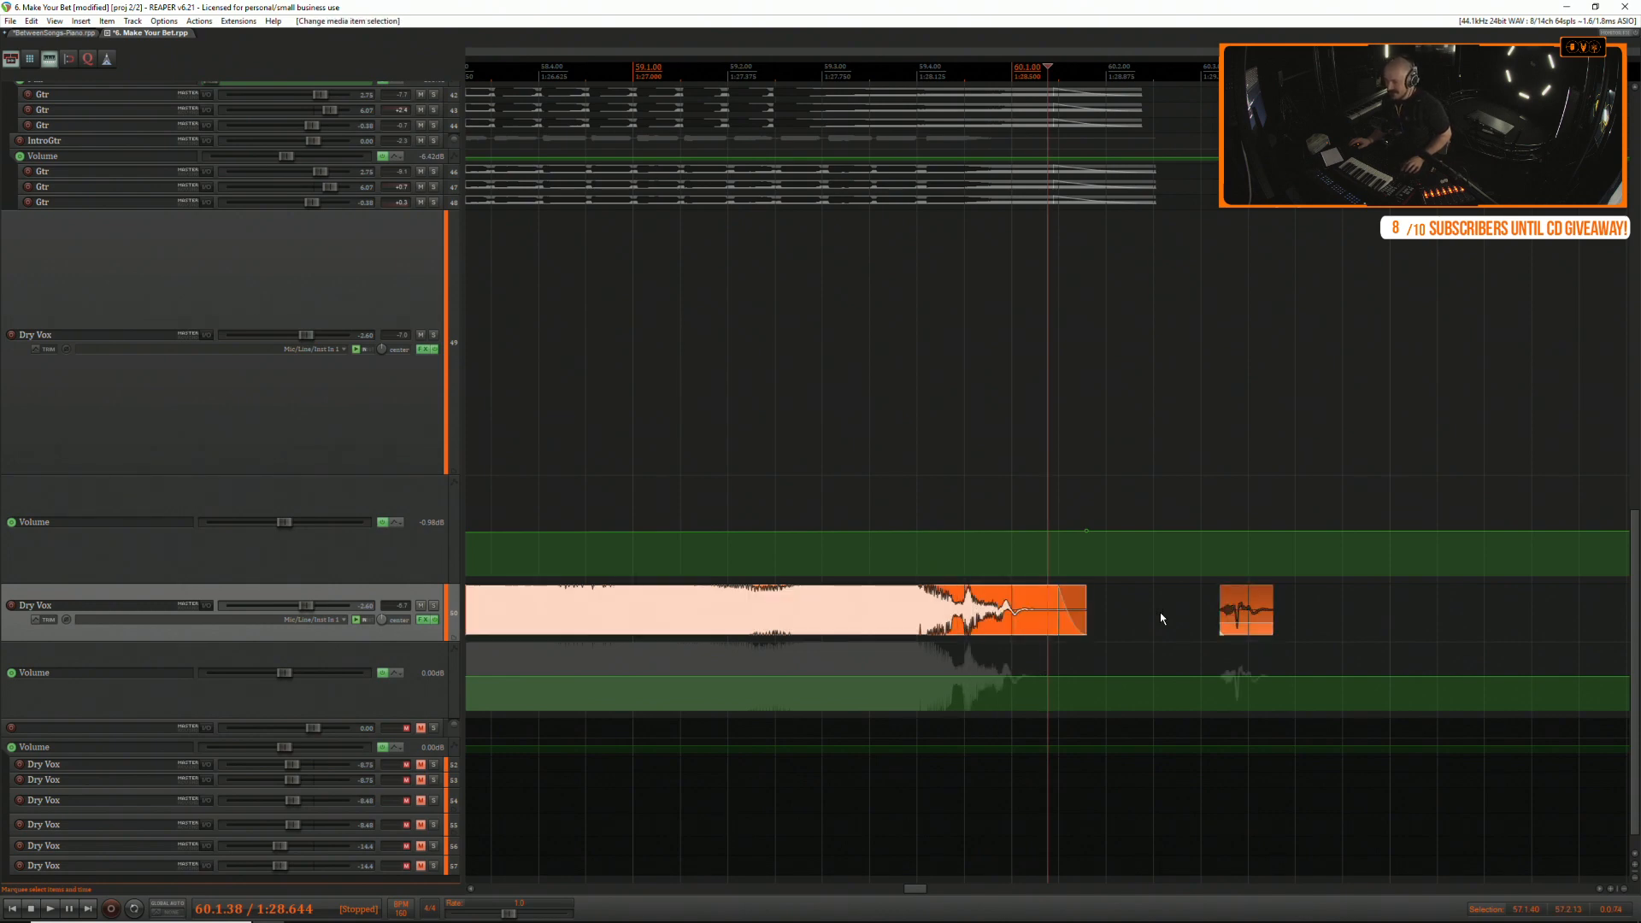
{"action": "key", "text": "ctrl+z"}
{"action": "key", "text": "ctrl+z"}
{"action": "key", "text": "ctrl+z"}
{"action": "key", "text": "ctrl+z"}
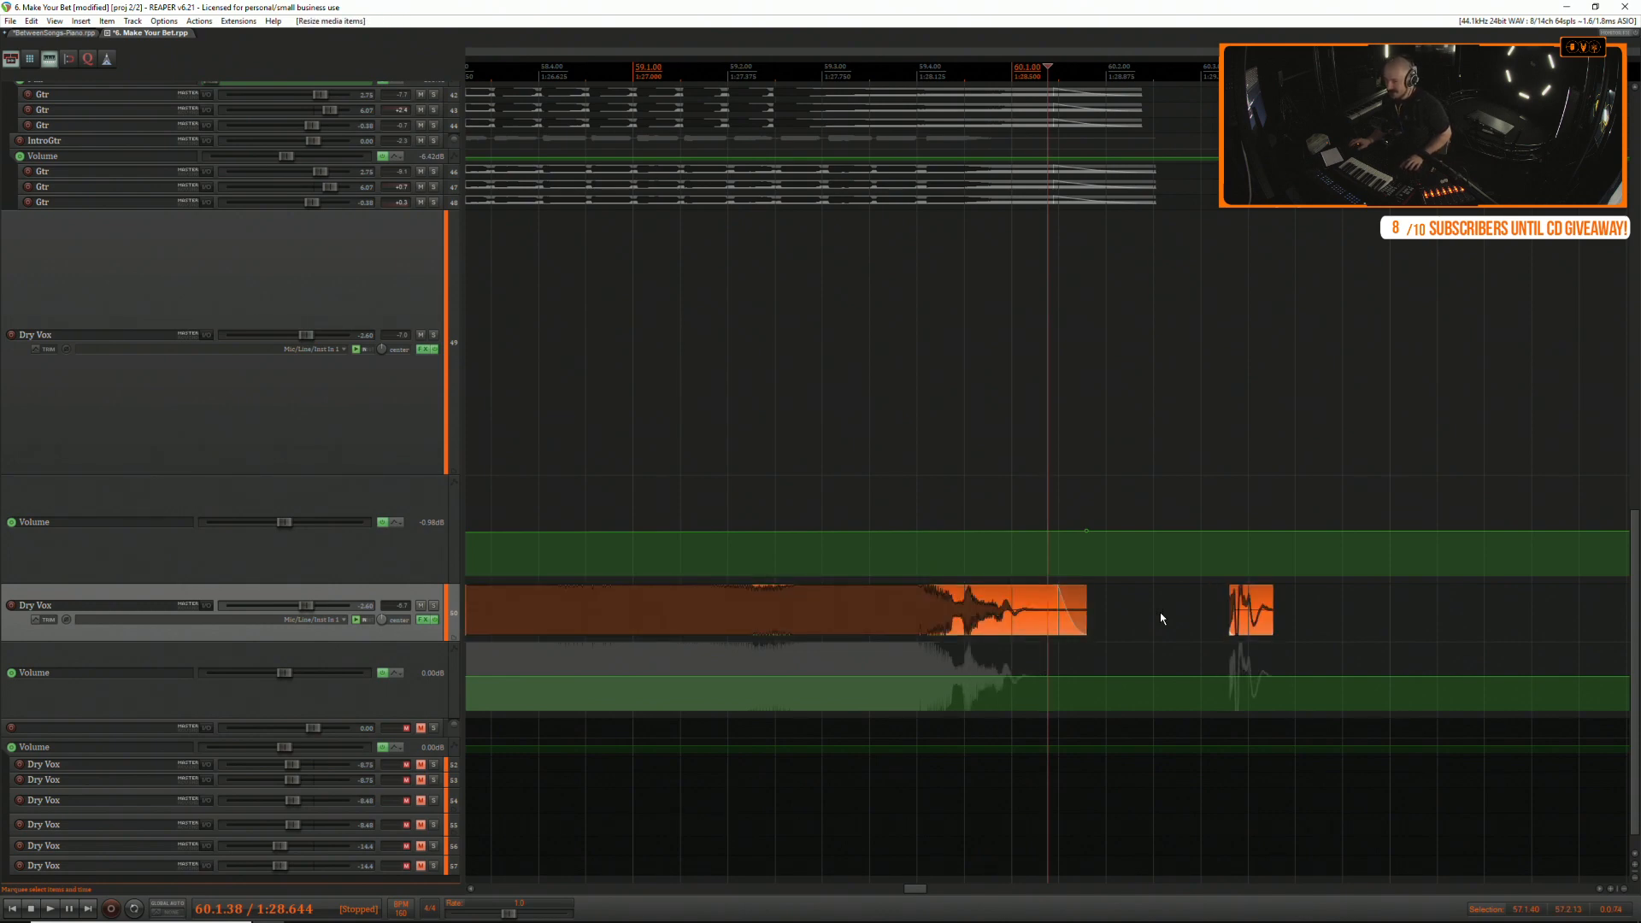
{"action": "key", "text": "ctrl+z"}
{"action": "key", "text": "ctrl+z"}
{"action": "key", "text": "ctrl+z"}
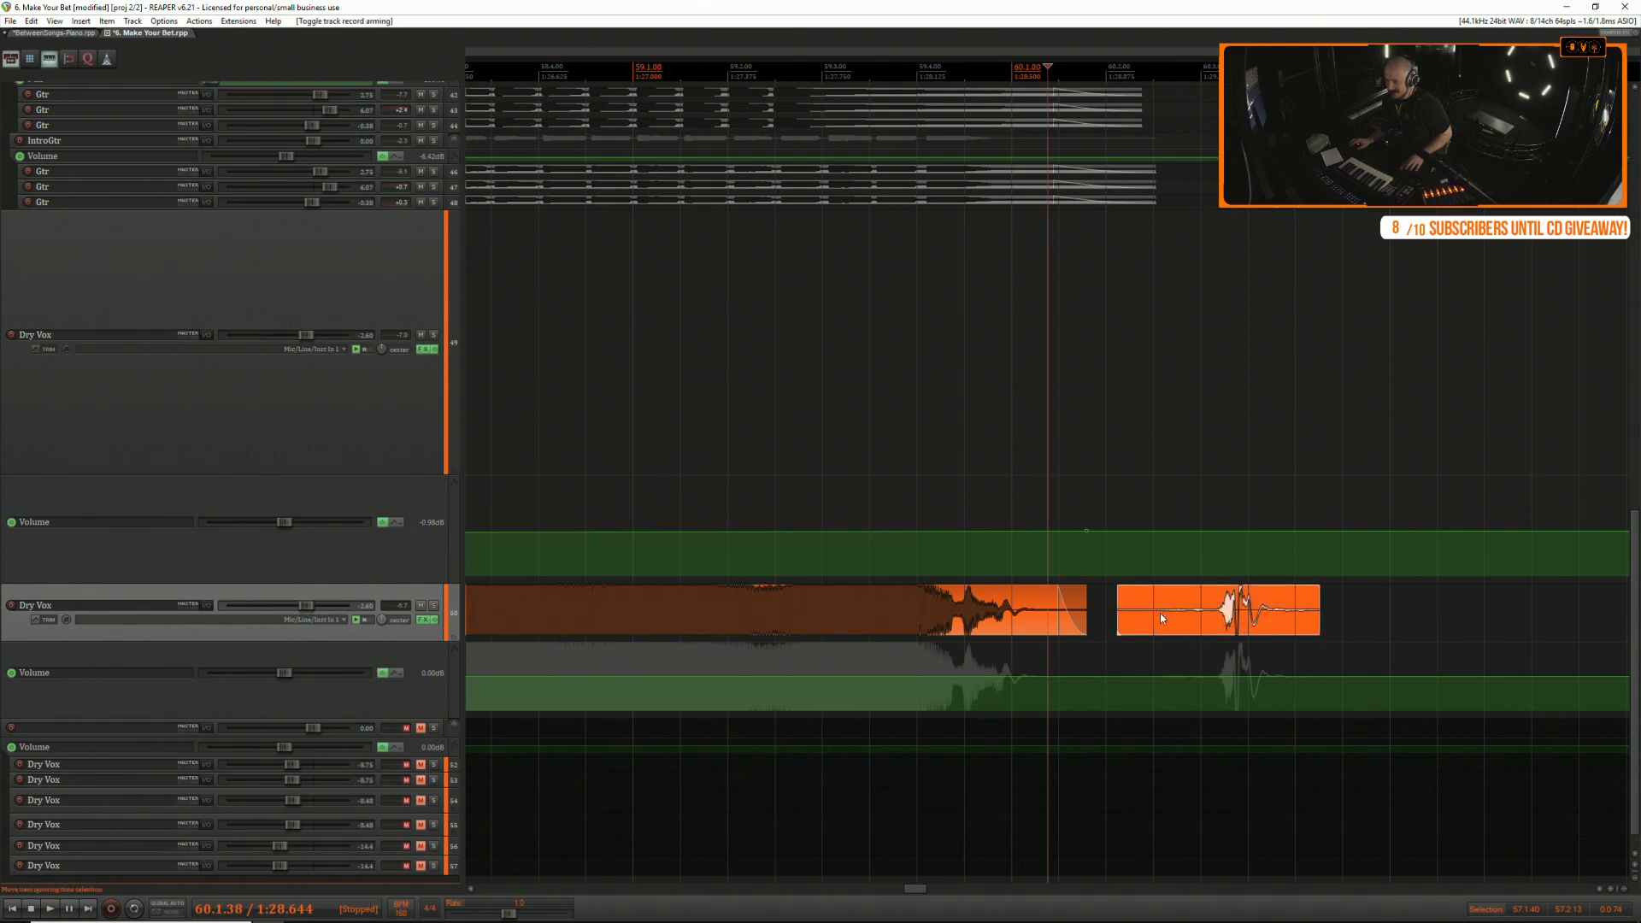
{"action": "key", "text": "ctrl+z"}
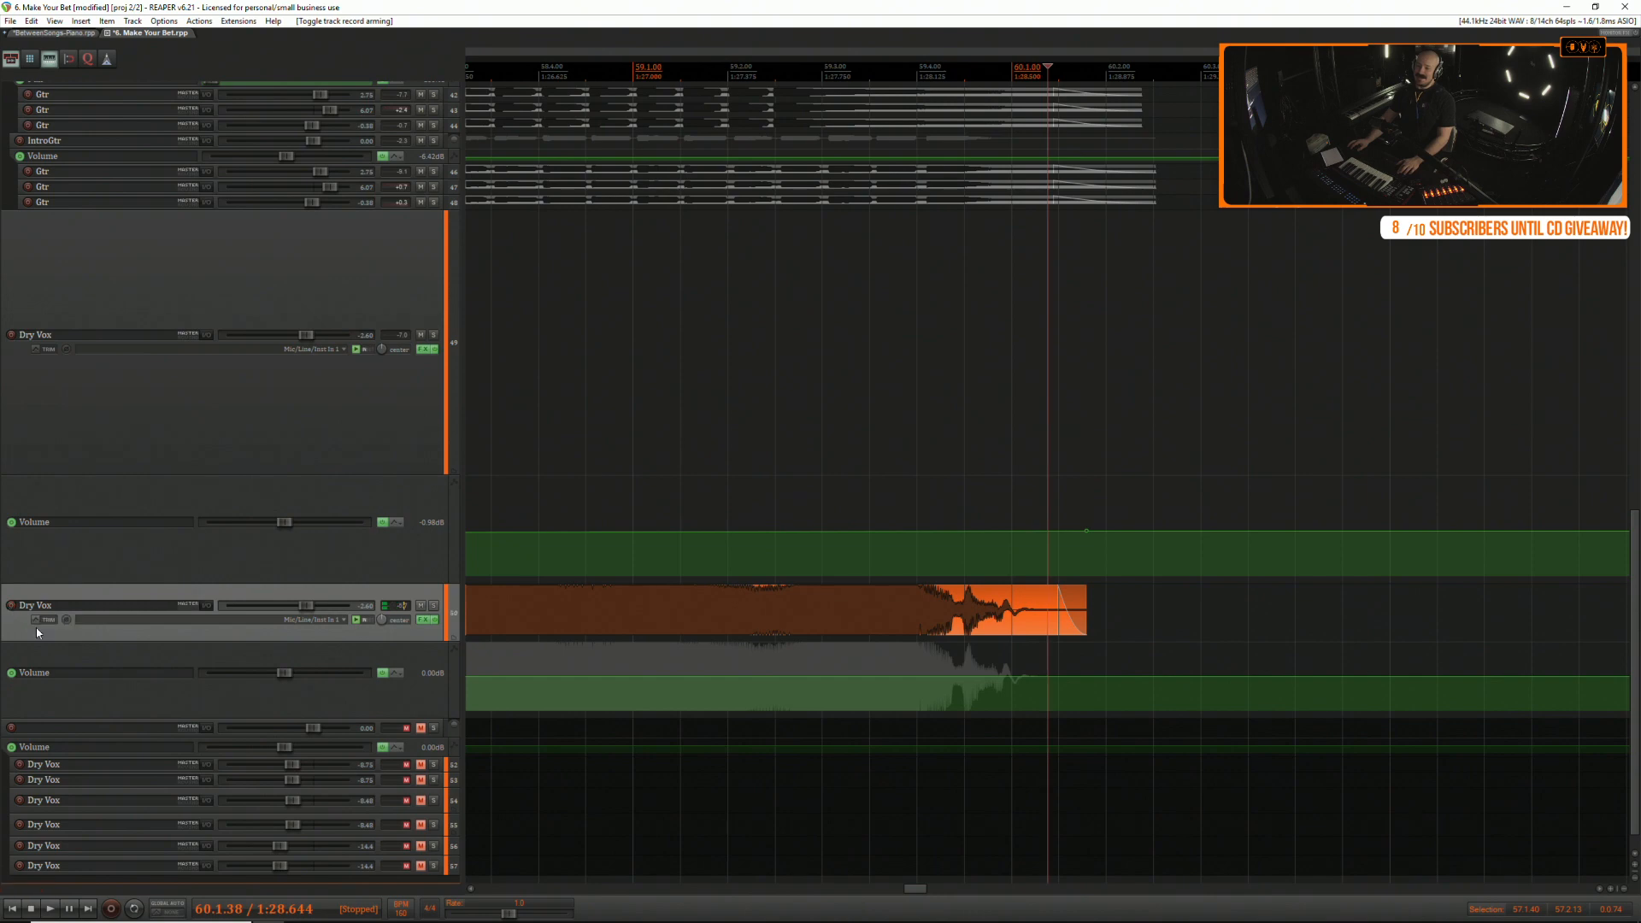
Lengthen the fade-out at the end of the last sung phrase slightly and play it from 58.2.09.
{"action": "scroll", "coordinate": [929, 625], "scroll_direction": "down", "scroll_amount": 3}
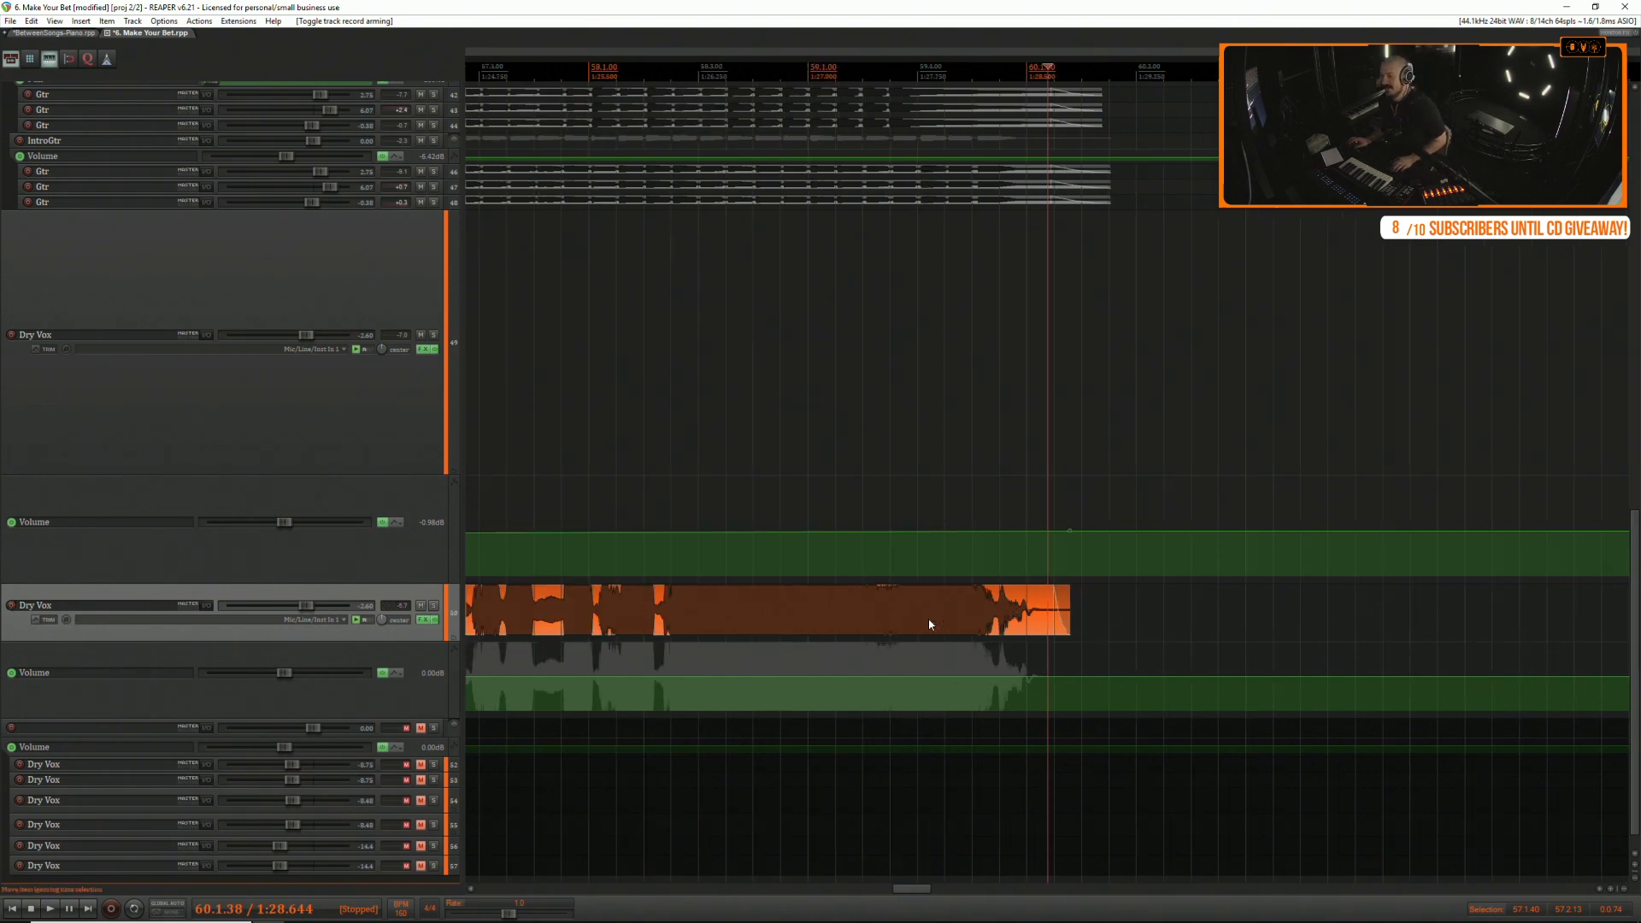
{"action": "left_click_drag", "start_coordinate": [1055, 592], "coordinate": [1045, 594]}
{"action": "left_click", "coordinate": [648, 605]}
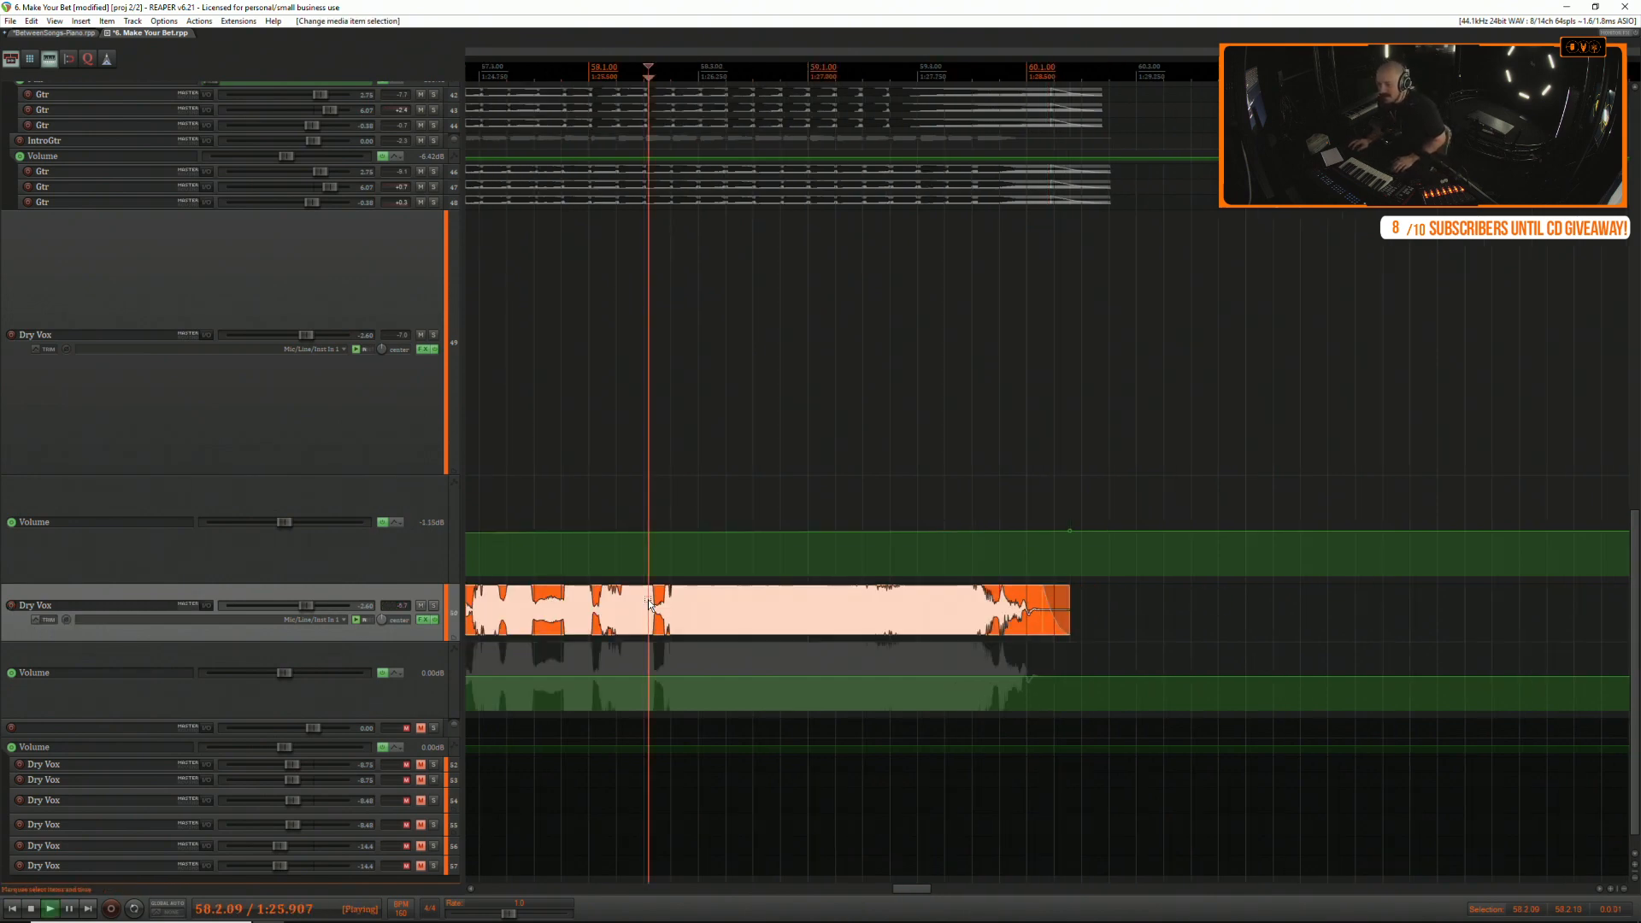
{"action": "key", "text": "space"}
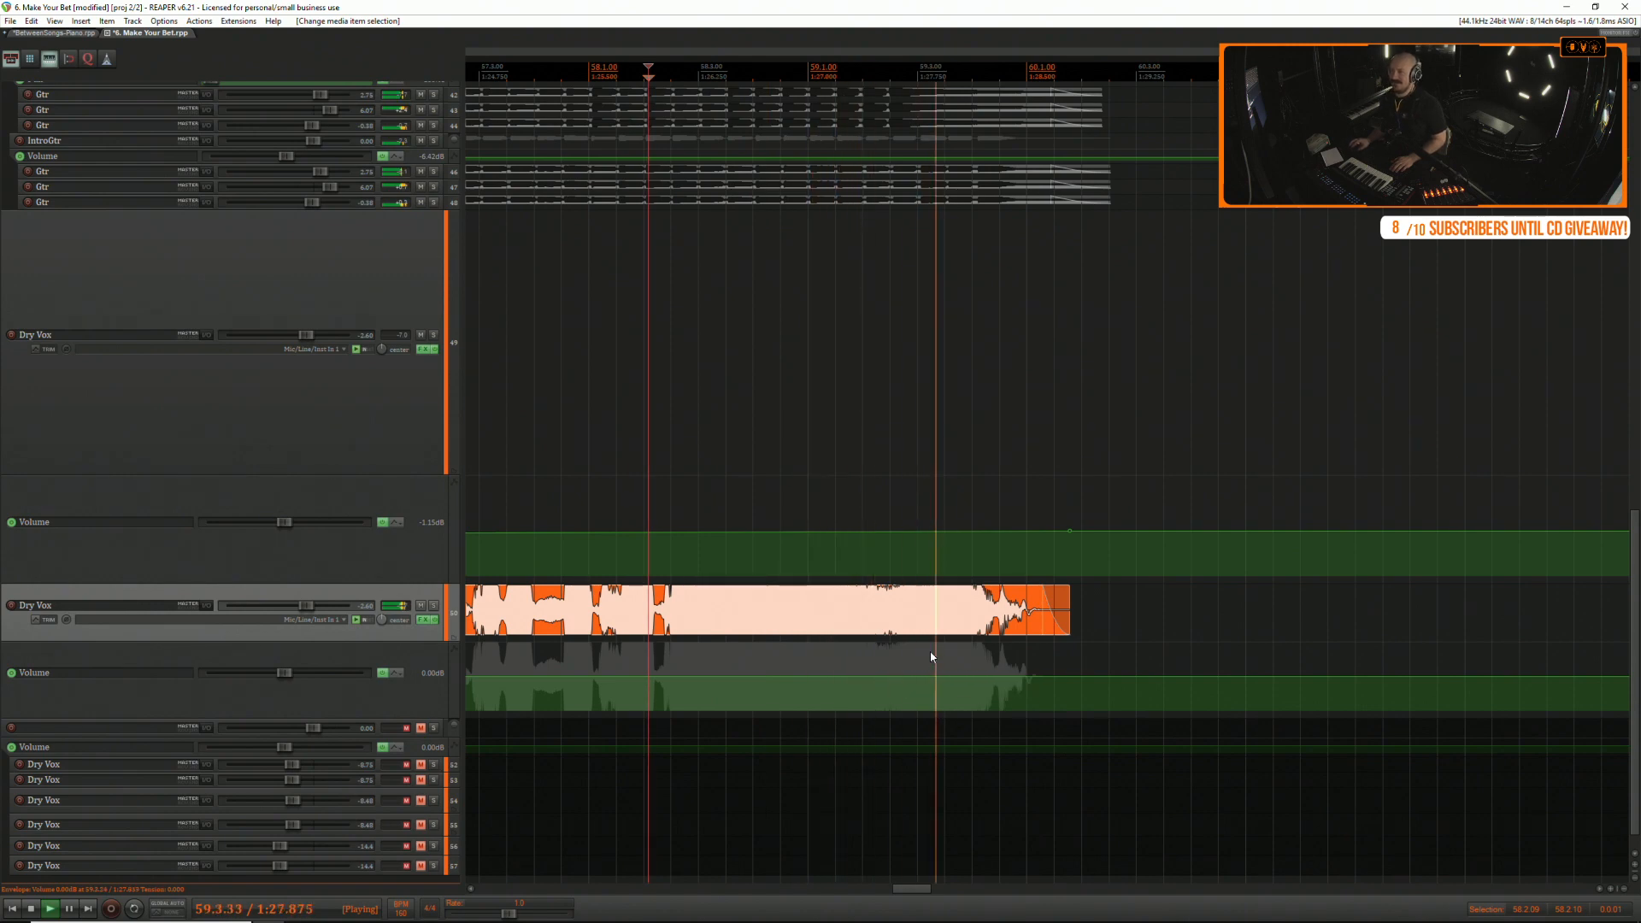
Select the upper Dry Vox items between 92.2.97 and 119.2.31 and try to move them to the Dry Vox track below.
{"action": "scroll", "coordinate": [931, 656], "scroll_direction": "down", "scroll_amount": 4}
{"action": "scroll", "coordinate": [1124, 617], "scroll_direction": "down", "scroll_amount": 5}
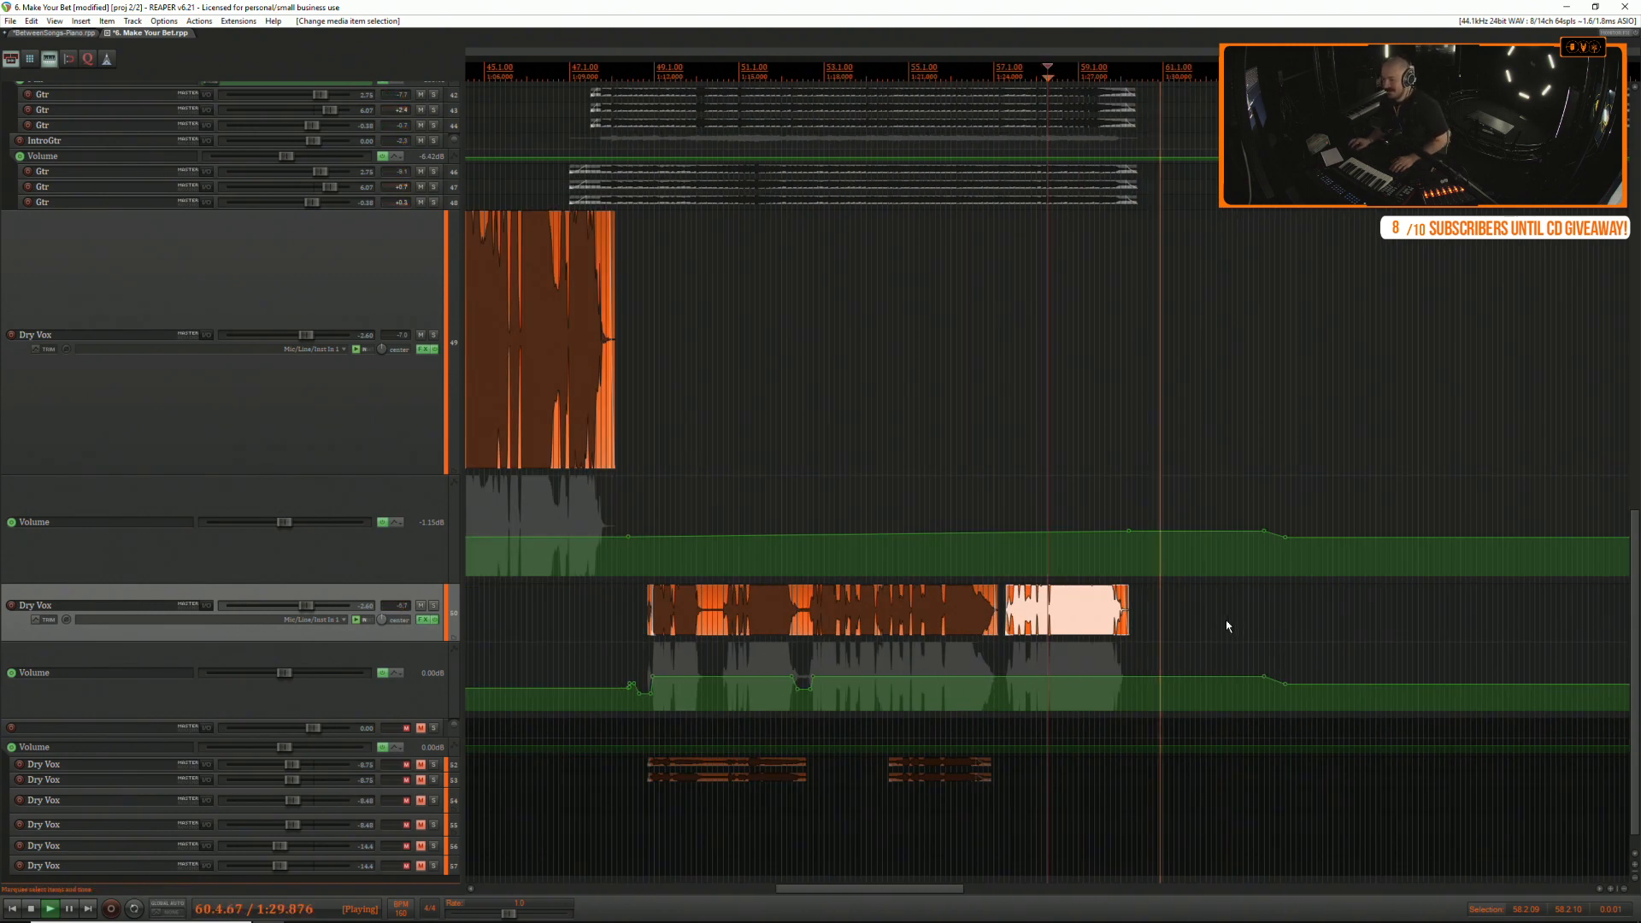
{"action": "left_click", "coordinate": [1192, 598]}
{"action": "scroll", "coordinate": [1194, 602], "scroll_direction": "down", "scroll_amount": 3}
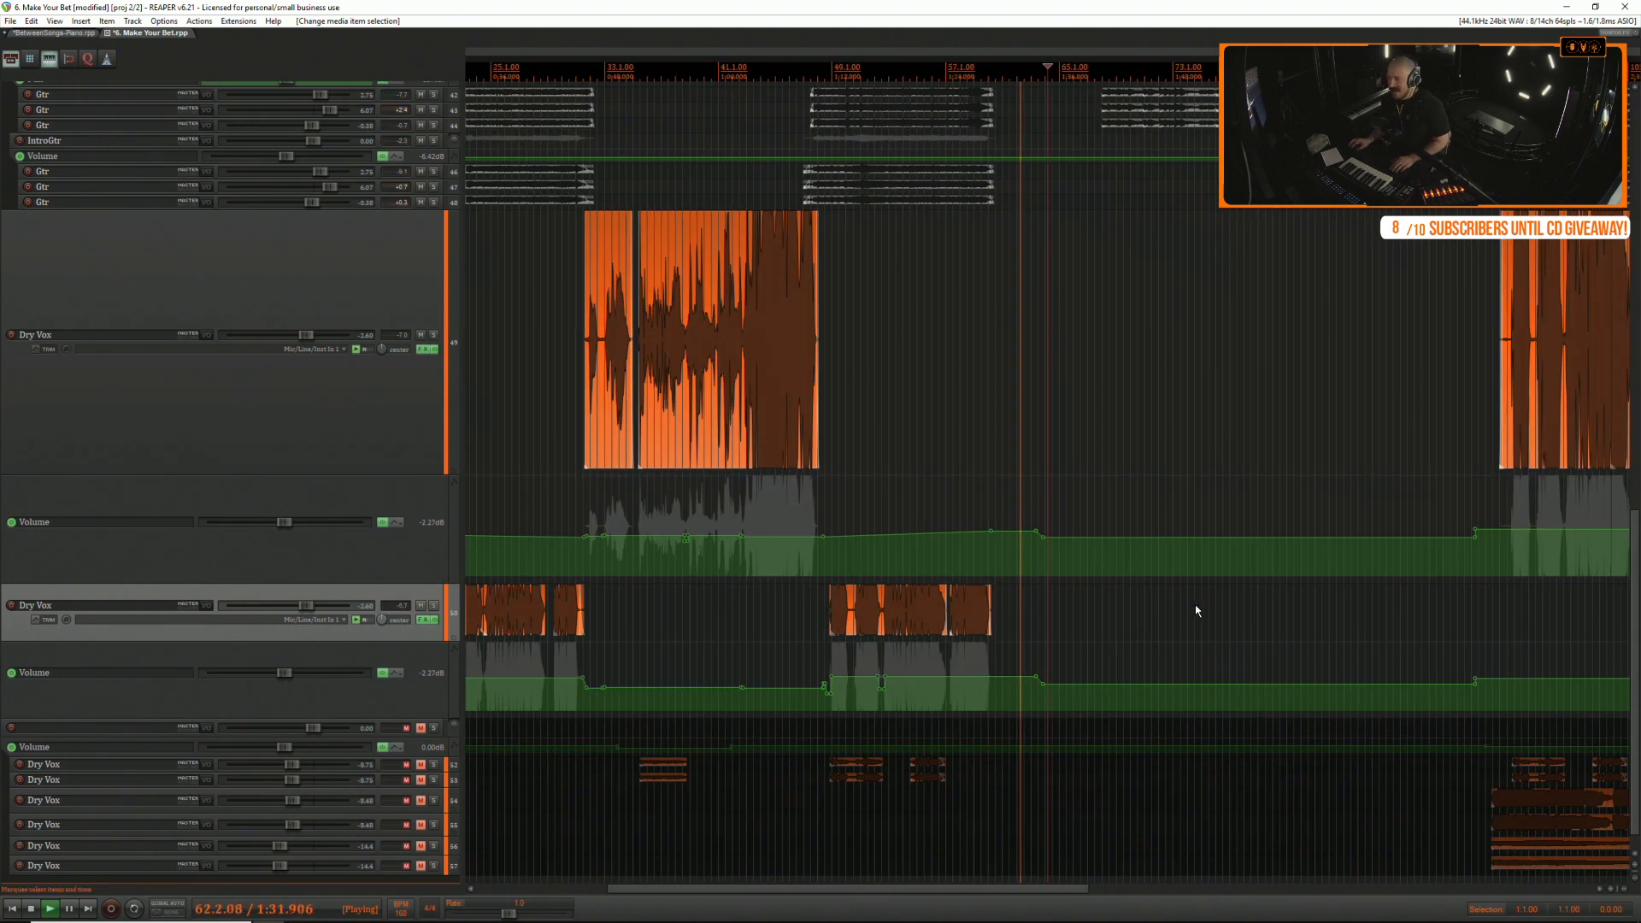
{"action": "scroll", "coordinate": [1188, 630], "scroll_direction": "down", "scroll_amount": 2}
{"action": "scroll", "coordinate": [1180, 627], "scroll_direction": "up", "scroll_amount": 2}
{"action": "scroll", "coordinate": [1181, 626], "scroll_direction": "down", "scroll_amount": 3}
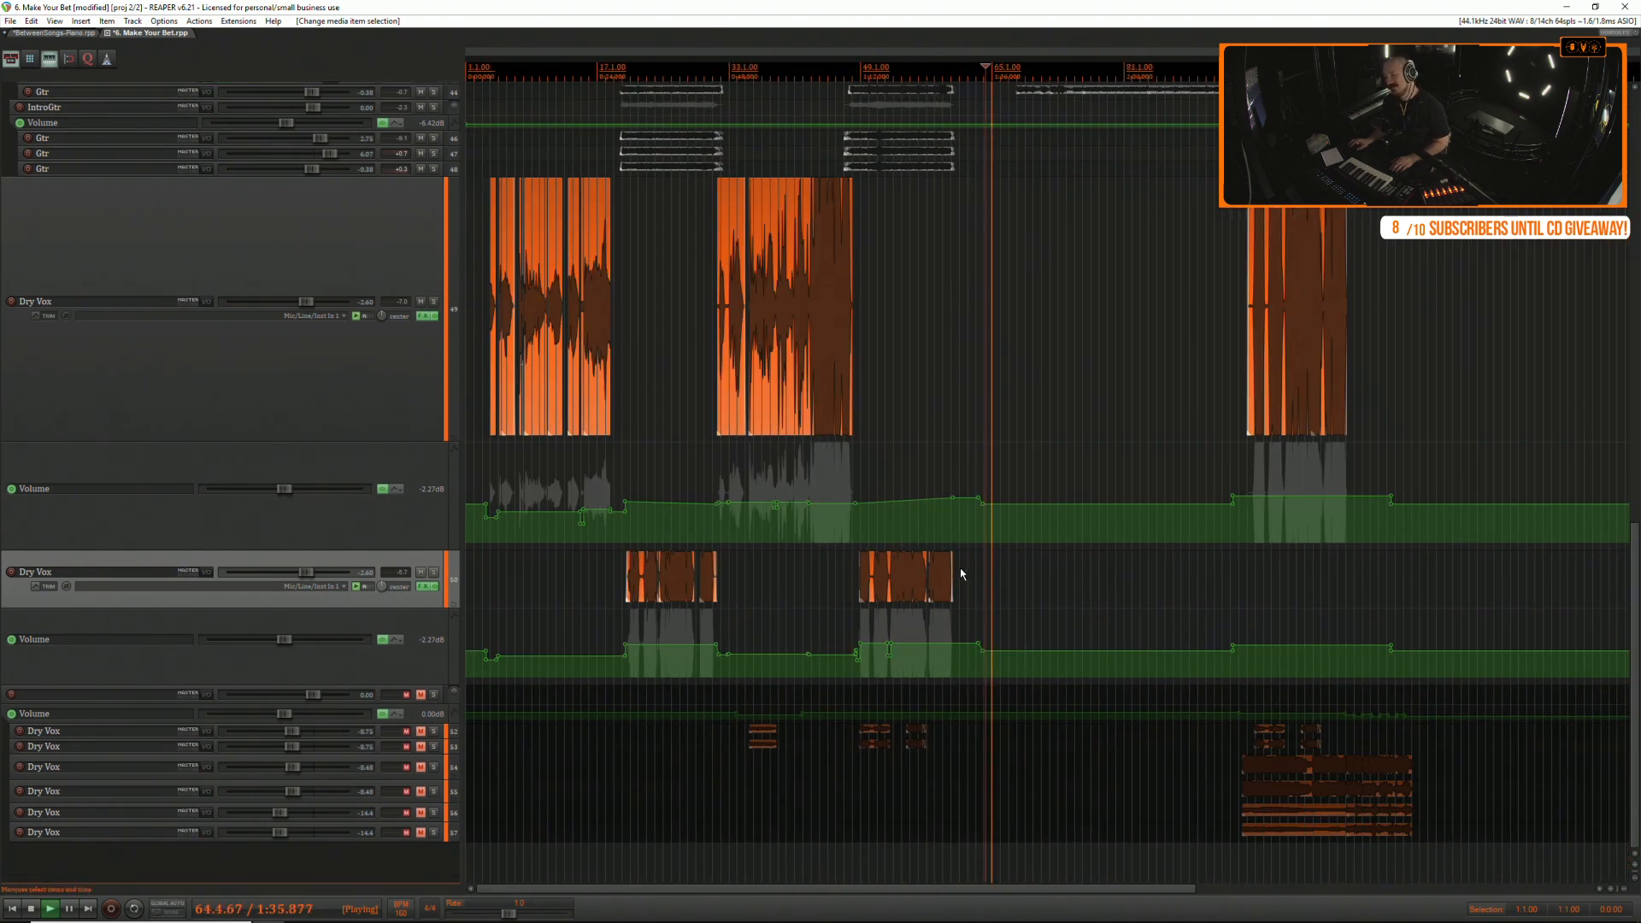
{"action": "left_click_drag", "start_coordinate": [1218, 367], "coordinate": [1401, 376]}
{"action": "scroll", "coordinate": [1389, 457], "scroll_direction": "up", "scroll_amount": 3}
{"action": "scroll", "coordinate": [1388, 457], "scroll_direction": "up", "scroll_amount": 3}
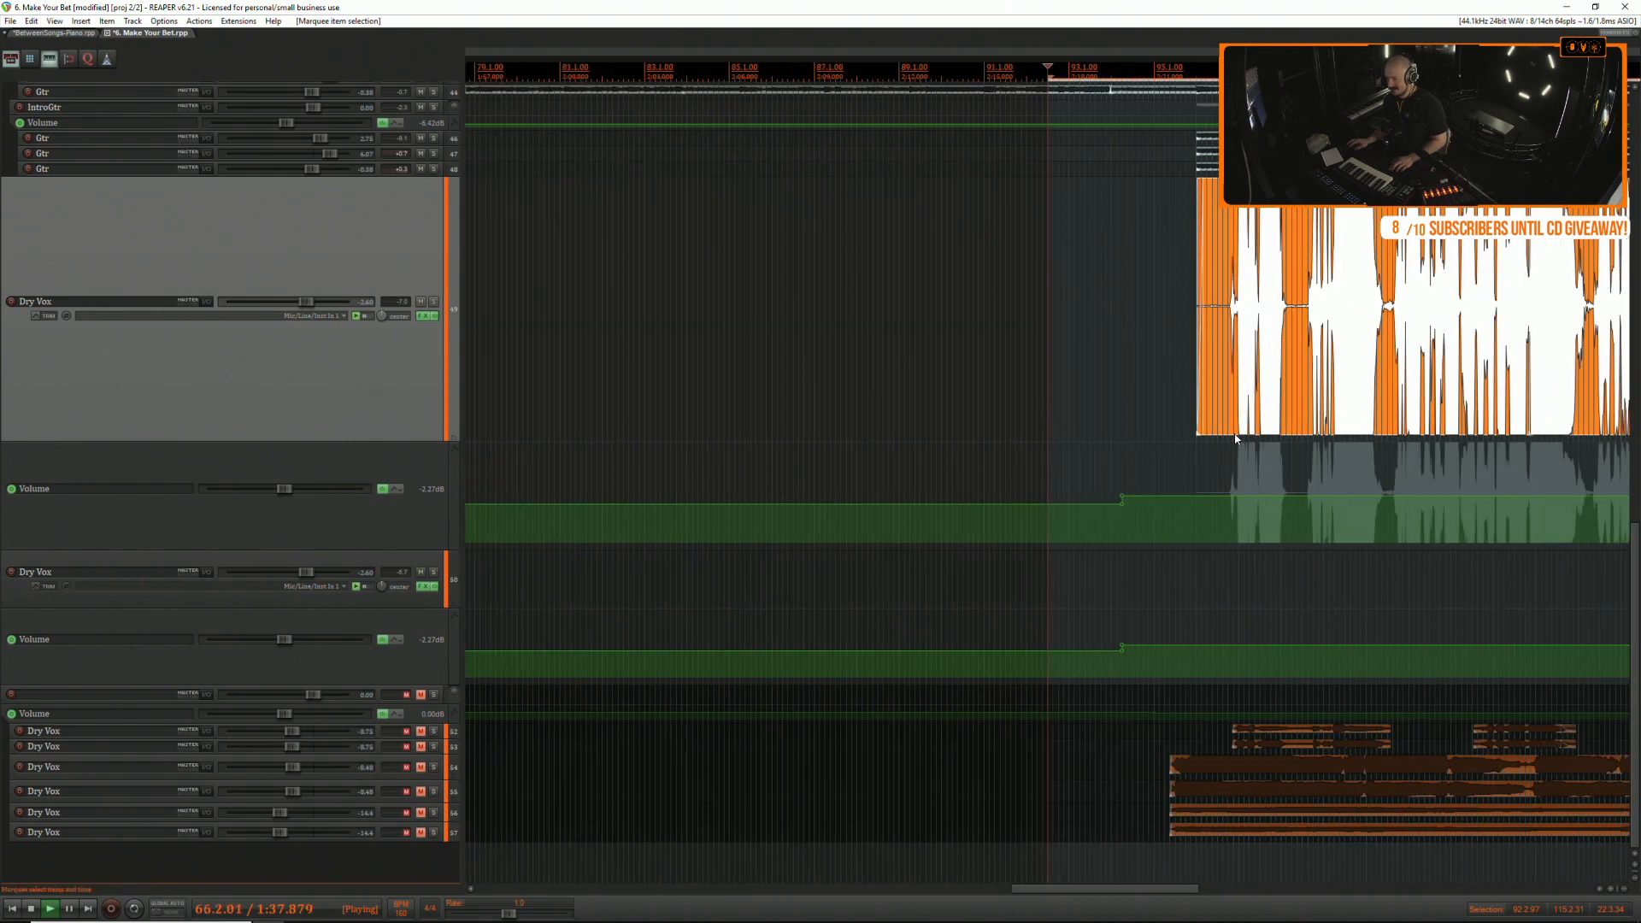
{"action": "left_click_drag", "start_coordinate": [1238, 503], "coordinate": [1232, 576]}
{"action": "key", "text": "ctrl+z"}
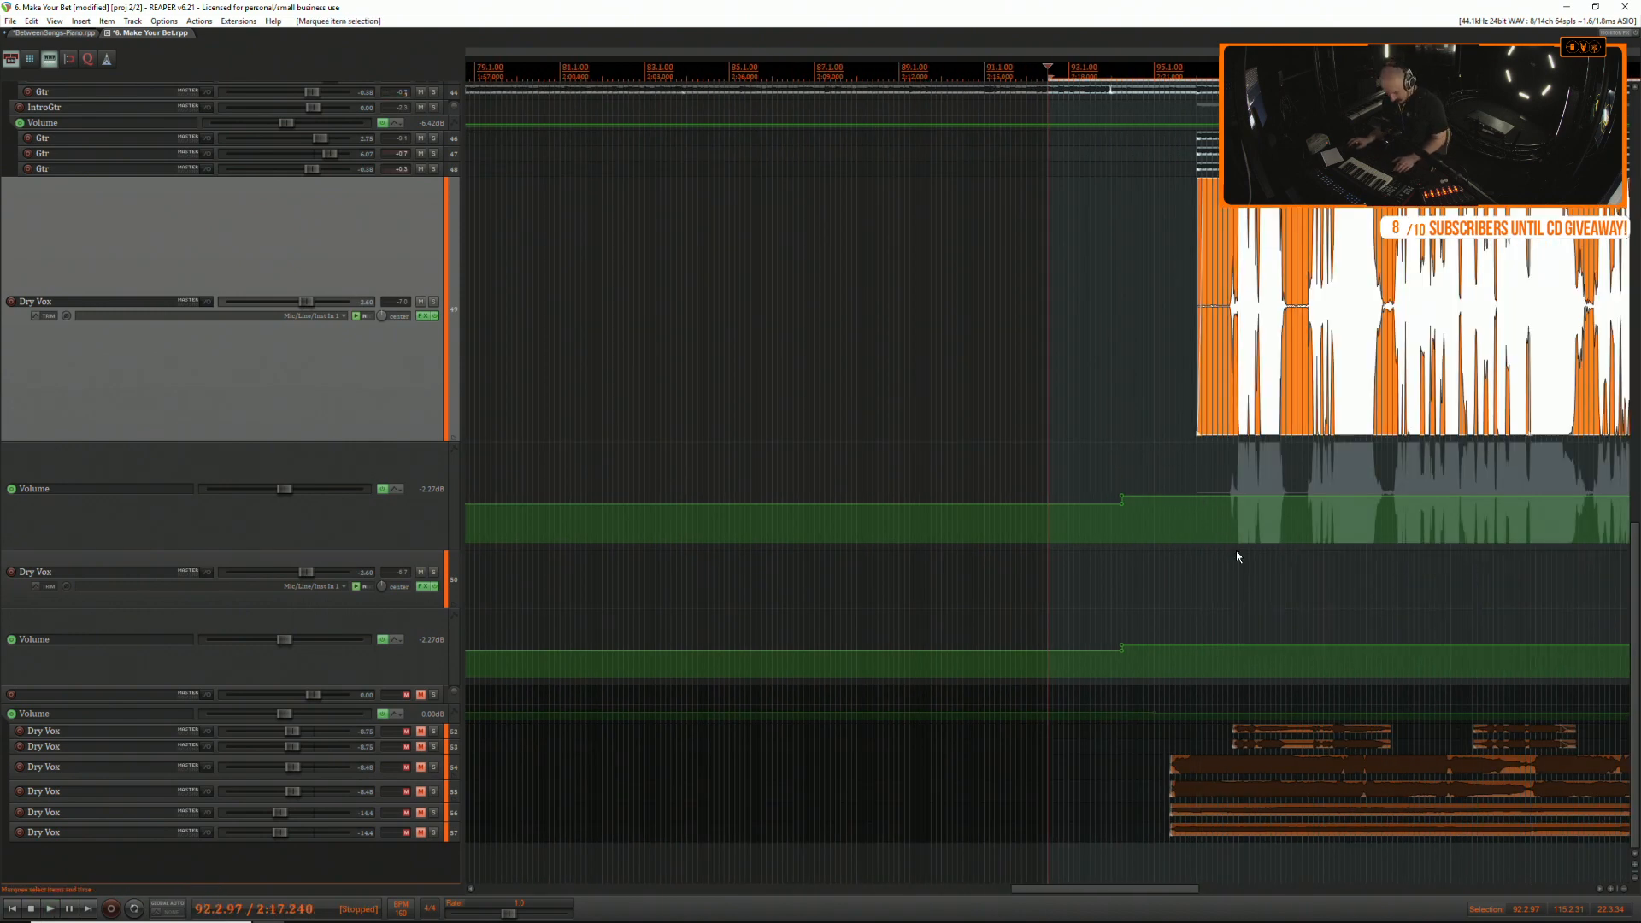
Select the upper Dry Vox item within 95.1.57 to 108.3.26 and move it to the Dry Vox track below at the same time position.
{"action": "scroll", "coordinate": [1298, 442], "scroll_direction": "down", "scroll_amount": 3}
{"action": "scroll", "coordinate": [1232, 374], "scroll_direction": "up", "scroll_amount": 3}
{"action": "left_click_drag", "start_coordinate": [1012, 313], "coordinate": [1273, 479]}
{"action": "scroll", "coordinate": [1265, 475], "scroll_direction": "up", "scroll_amount": 5}
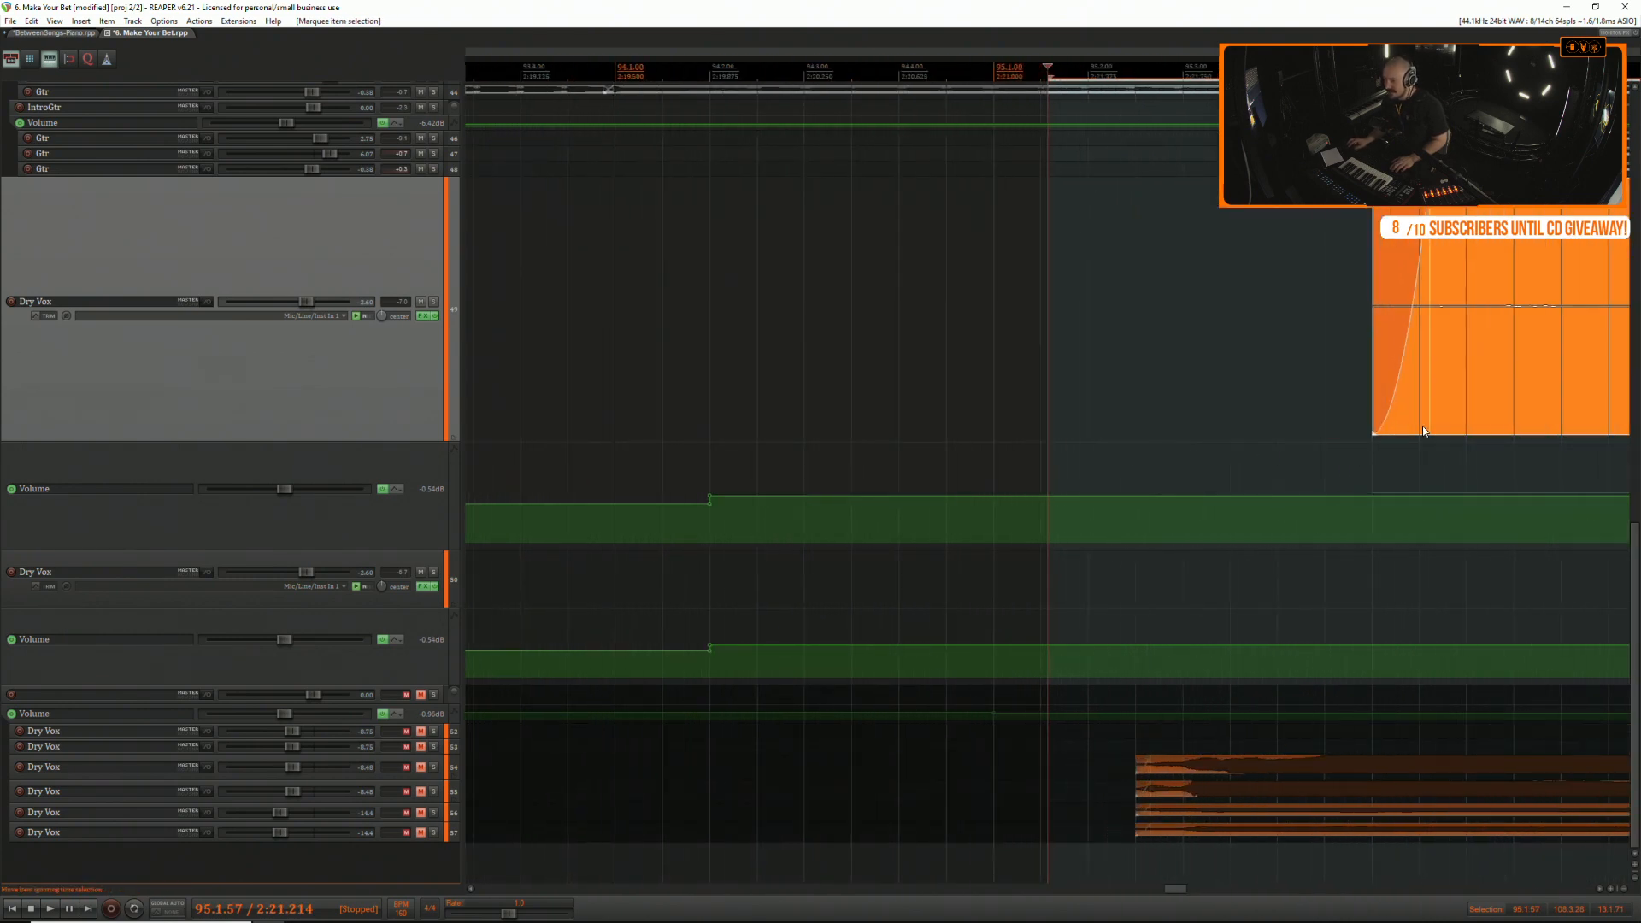
{"action": "scroll", "coordinate": [1445, 434], "scroll_direction": "up", "scroll_amount": 3}
{"action": "scroll", "coordinate": [1271, 412], "scroll_direction": "down", "scroll_amount": 3}
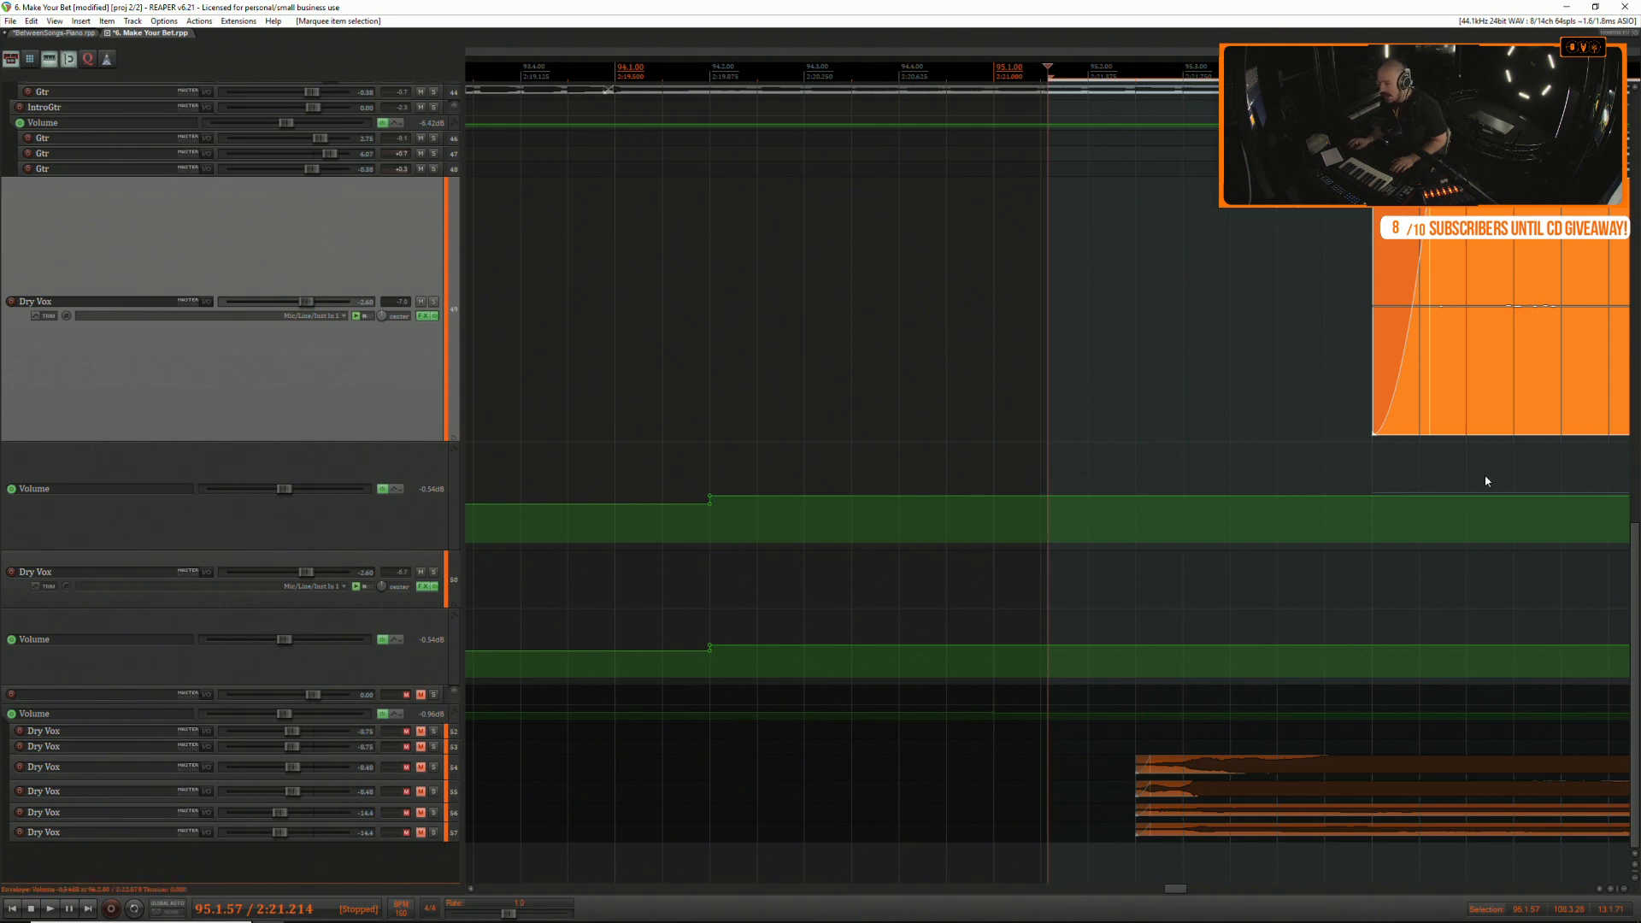
{"action": "left_click_drag", "start_coordinate": [1492, 540], "coordinate": [1479, 572]}
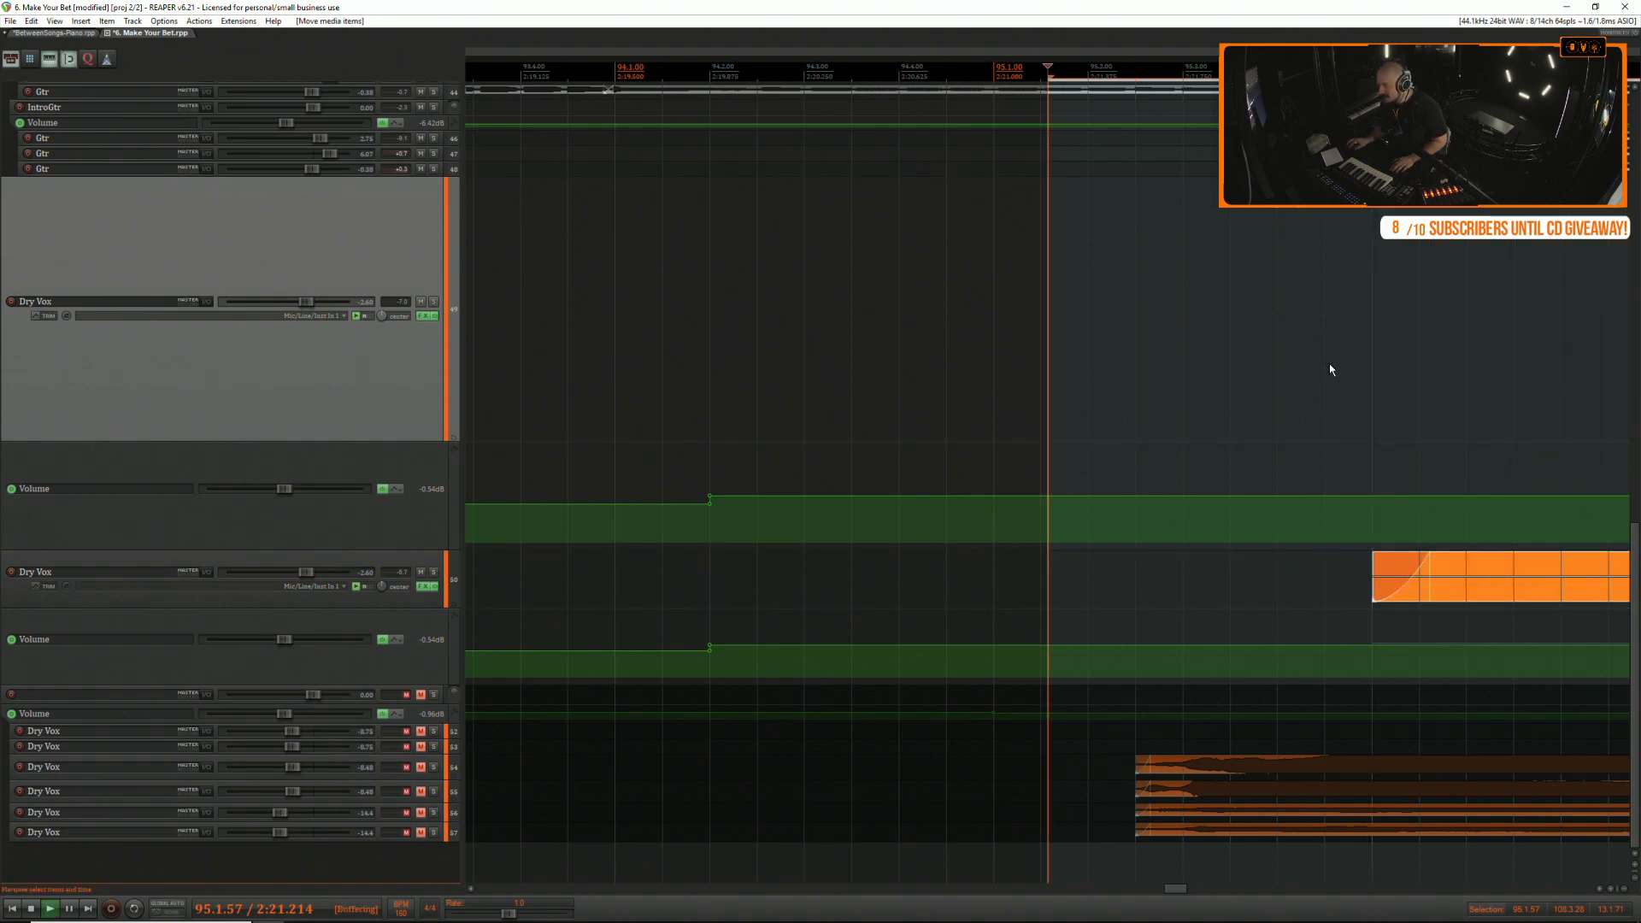
Play back the moved vocal from the start of its first sung phrase near 97.1.
{"action": "left_click", "coordinate": [1334, 323]}
{"action": "scroll", "coordinate": [1331, 328], "scroll_direction": "down", "scroll_amount": 3}
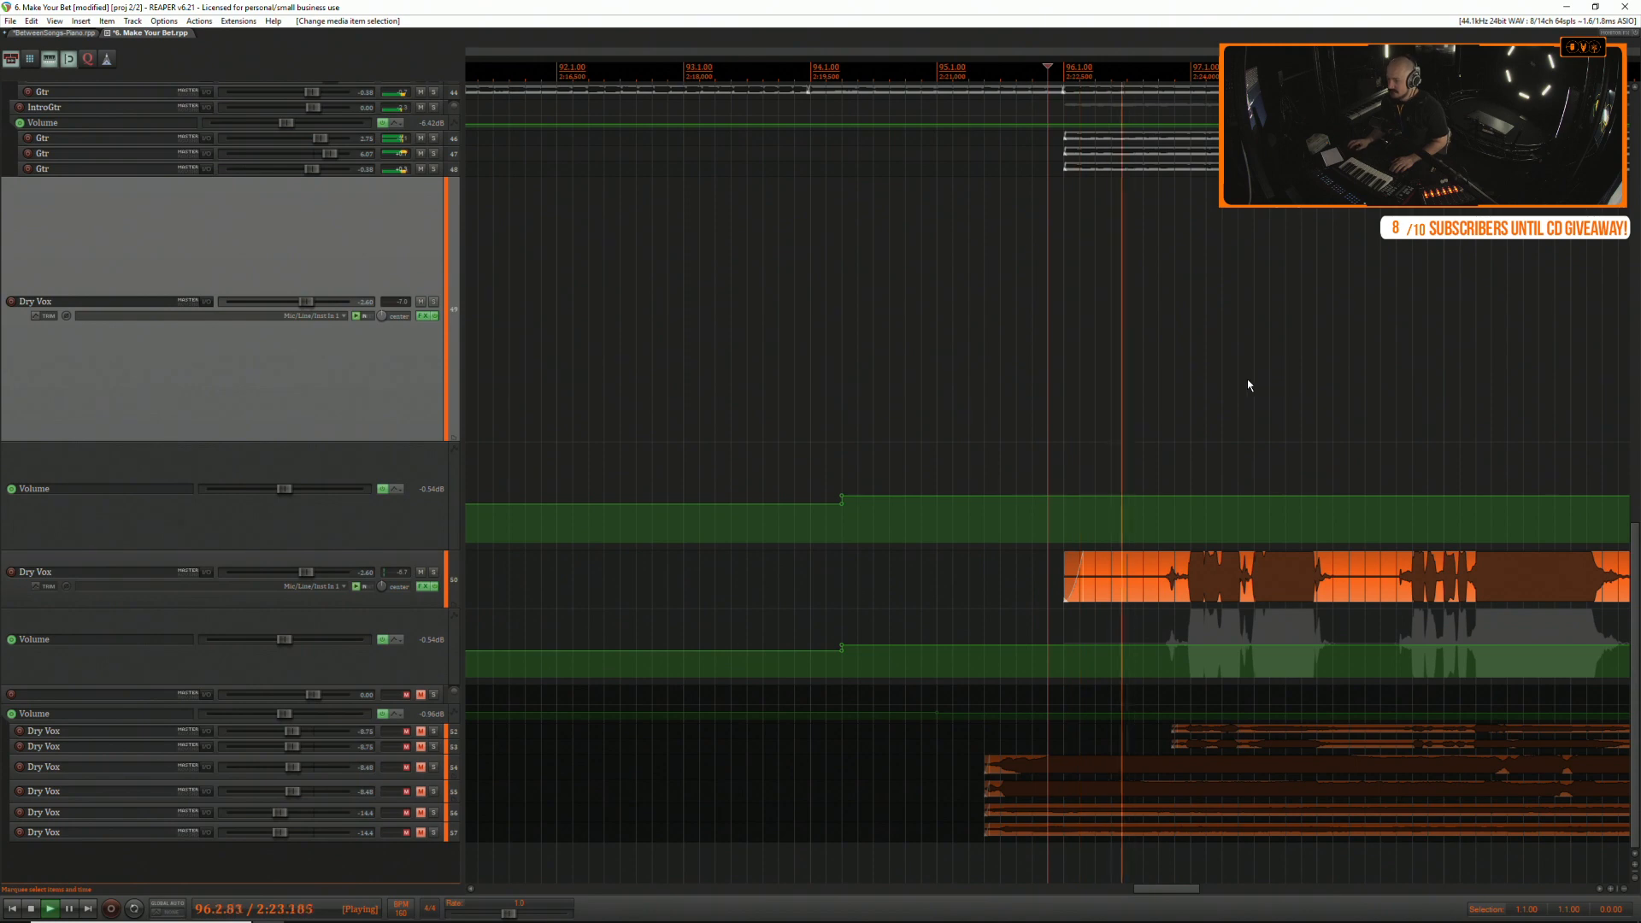
{"action": "left_click", "coordinate": [1185, 563]}
{"action": "scroll", "coordinate": [1180, 566], "scroll_direction": "up", "scroll_amount": 2}
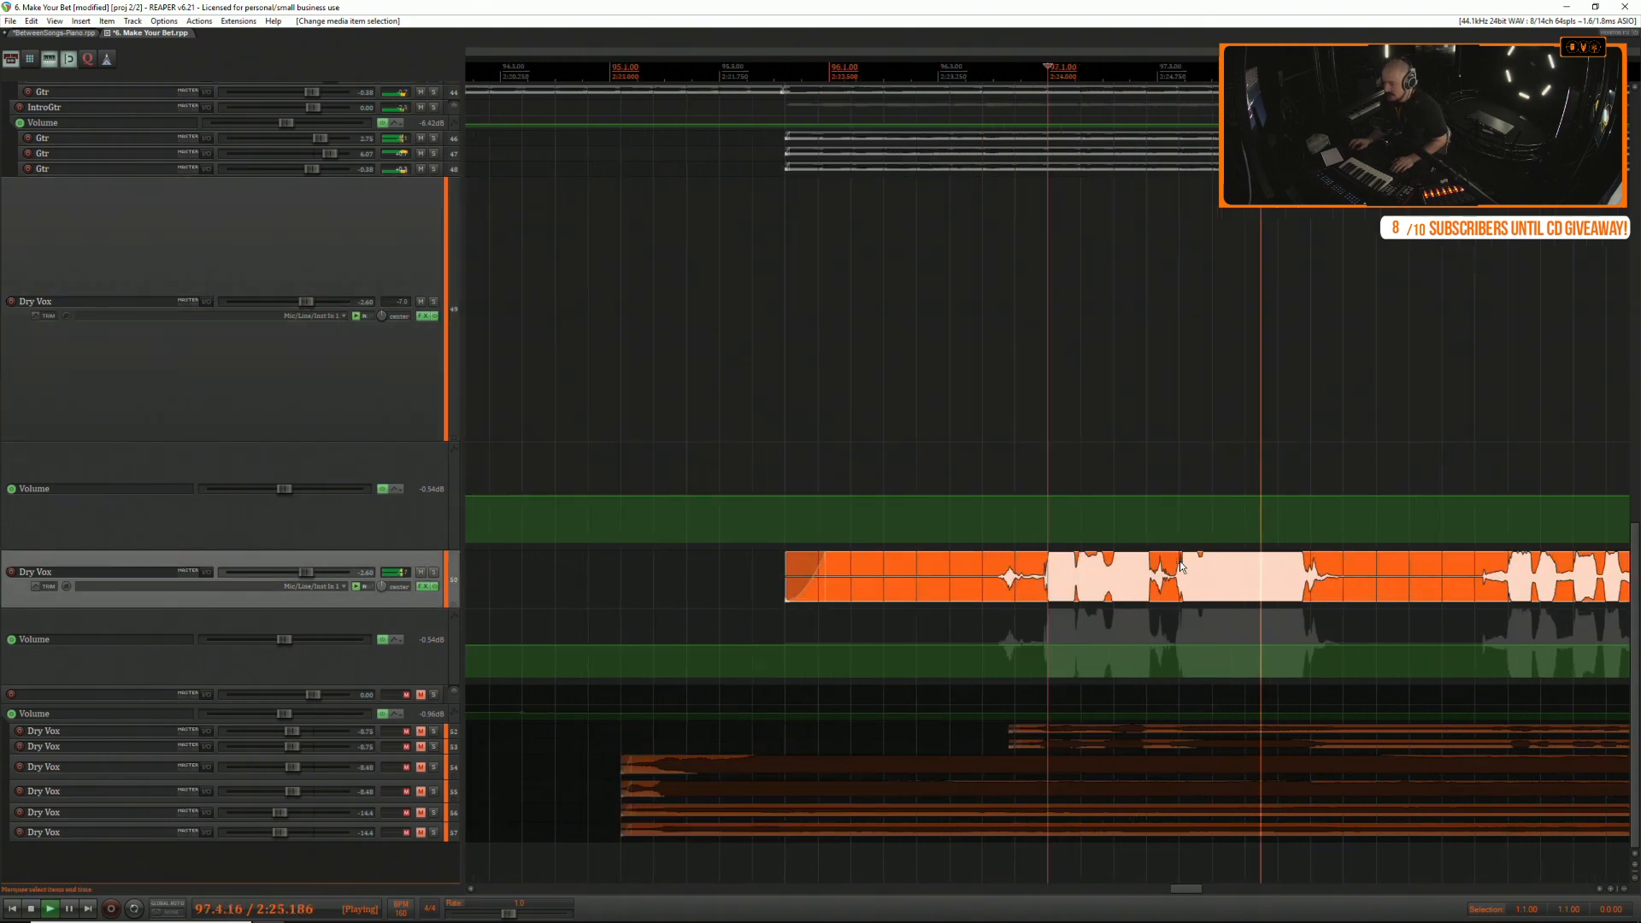
Split the lower Dry Vox item at about 96.4.74, nudge the breath slightly later into the phrase, and play the overlap from 96.3.52.
{"action": "scroll", "coordinate": [1003, 574], "scroll_direction": "up", "scroll_amount": 3}
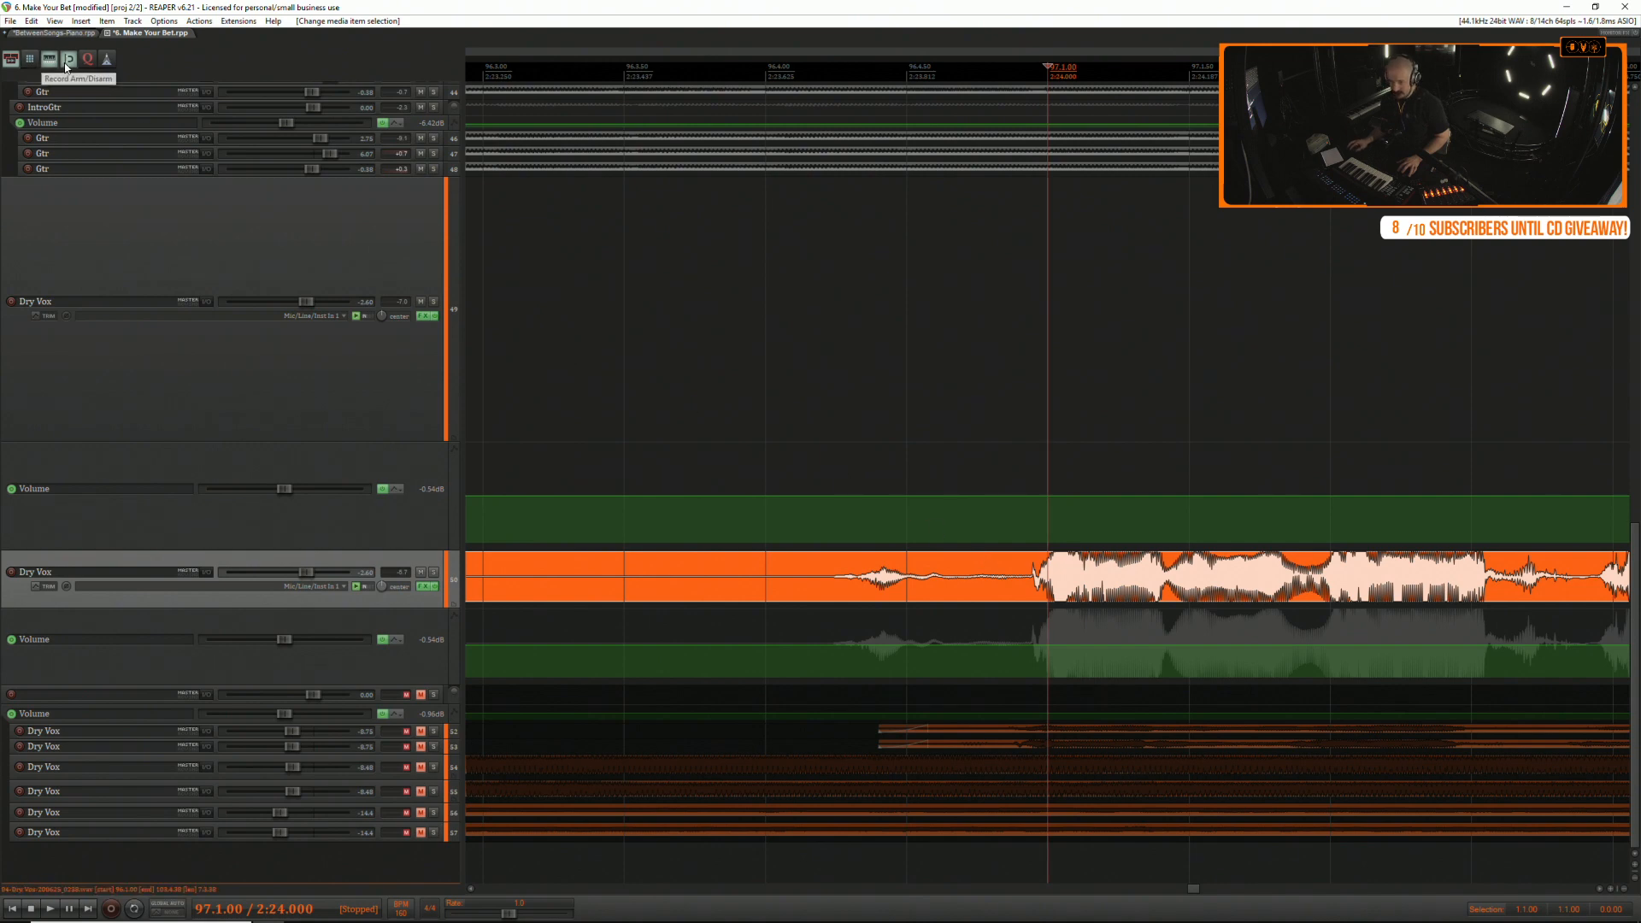
{"action": "left_click", "coordinate": [974, 563]}
{"action": "key", "text": "s"}
{"action": "left_click_drag", "start_coordinate": [940, 587], "coordinate": [976, 585]}
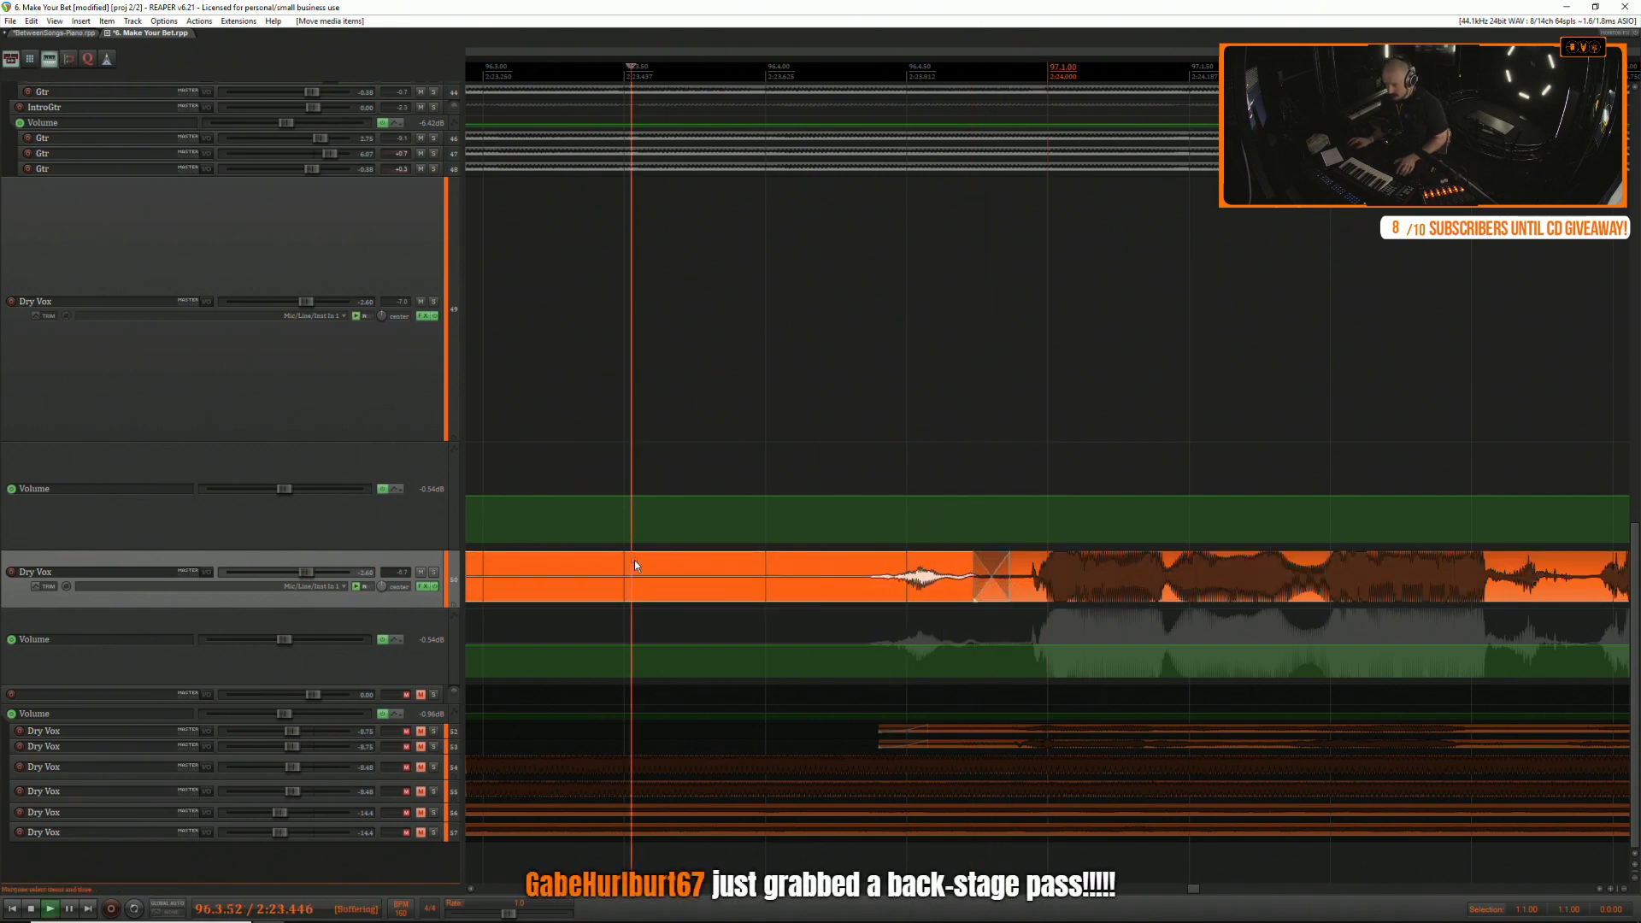
{"action": "key", "text": "space"}
{"action": "key", "text": "space"}
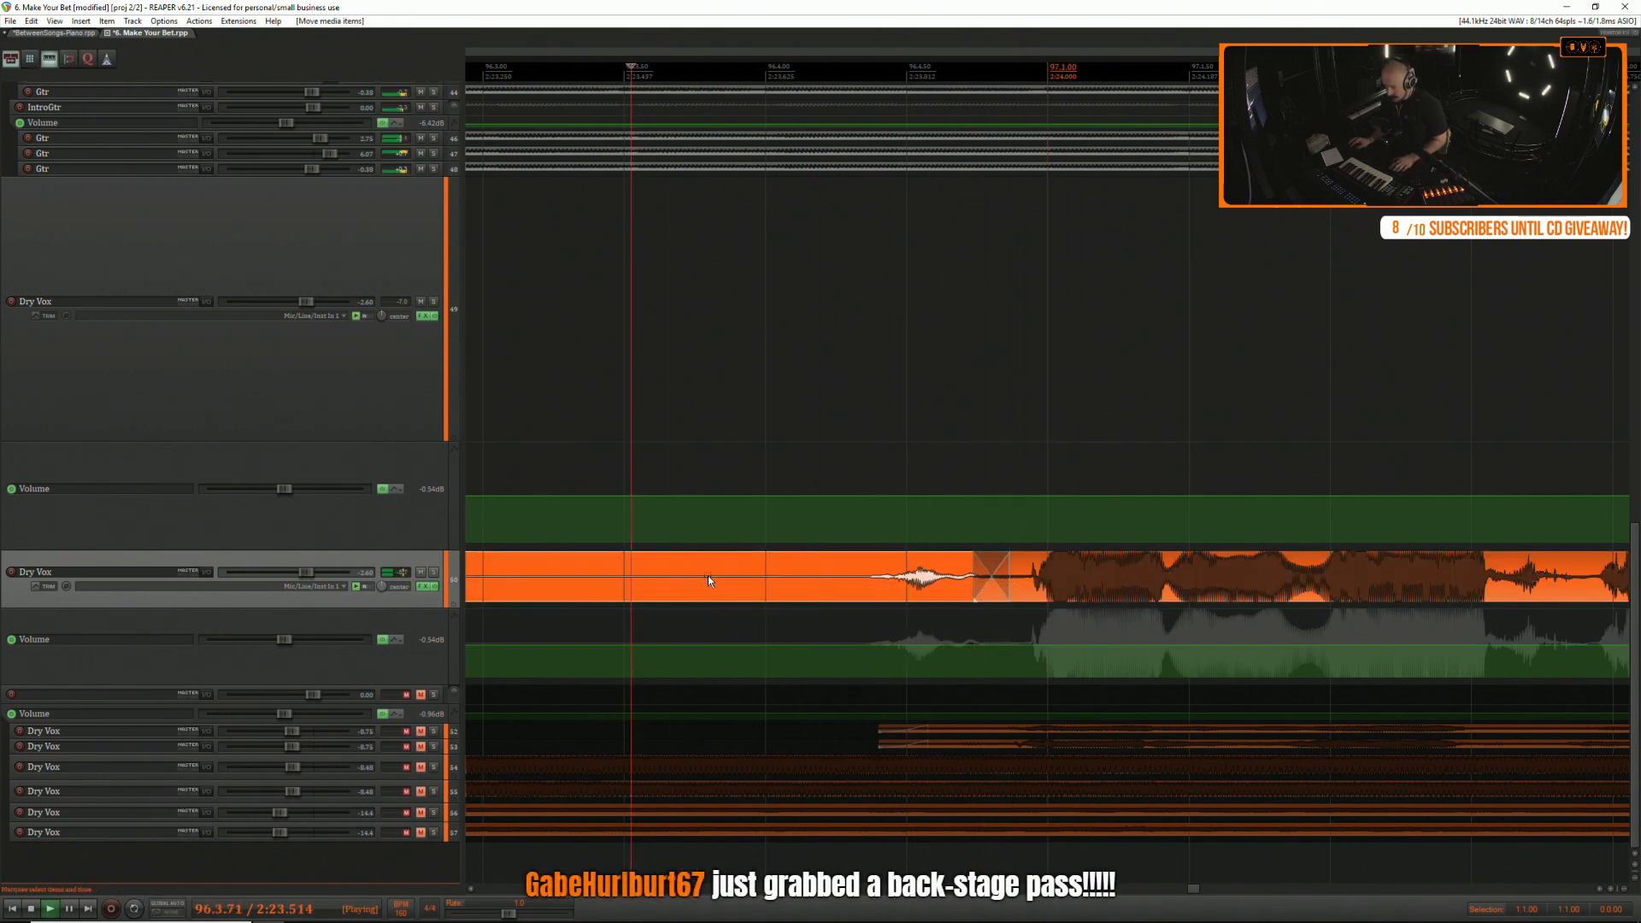
Trim the empty start of the breath item on the lower Dry Vox track to about 96.4.1.
{"action": "scroll", "coordinate": [706, 569], "scroll_direction": "down", "scroll_amount": 2}
{"action": "scroll", "coordinate": [705, 571], "scroll_direction": "down", "scroll_amount": 1}
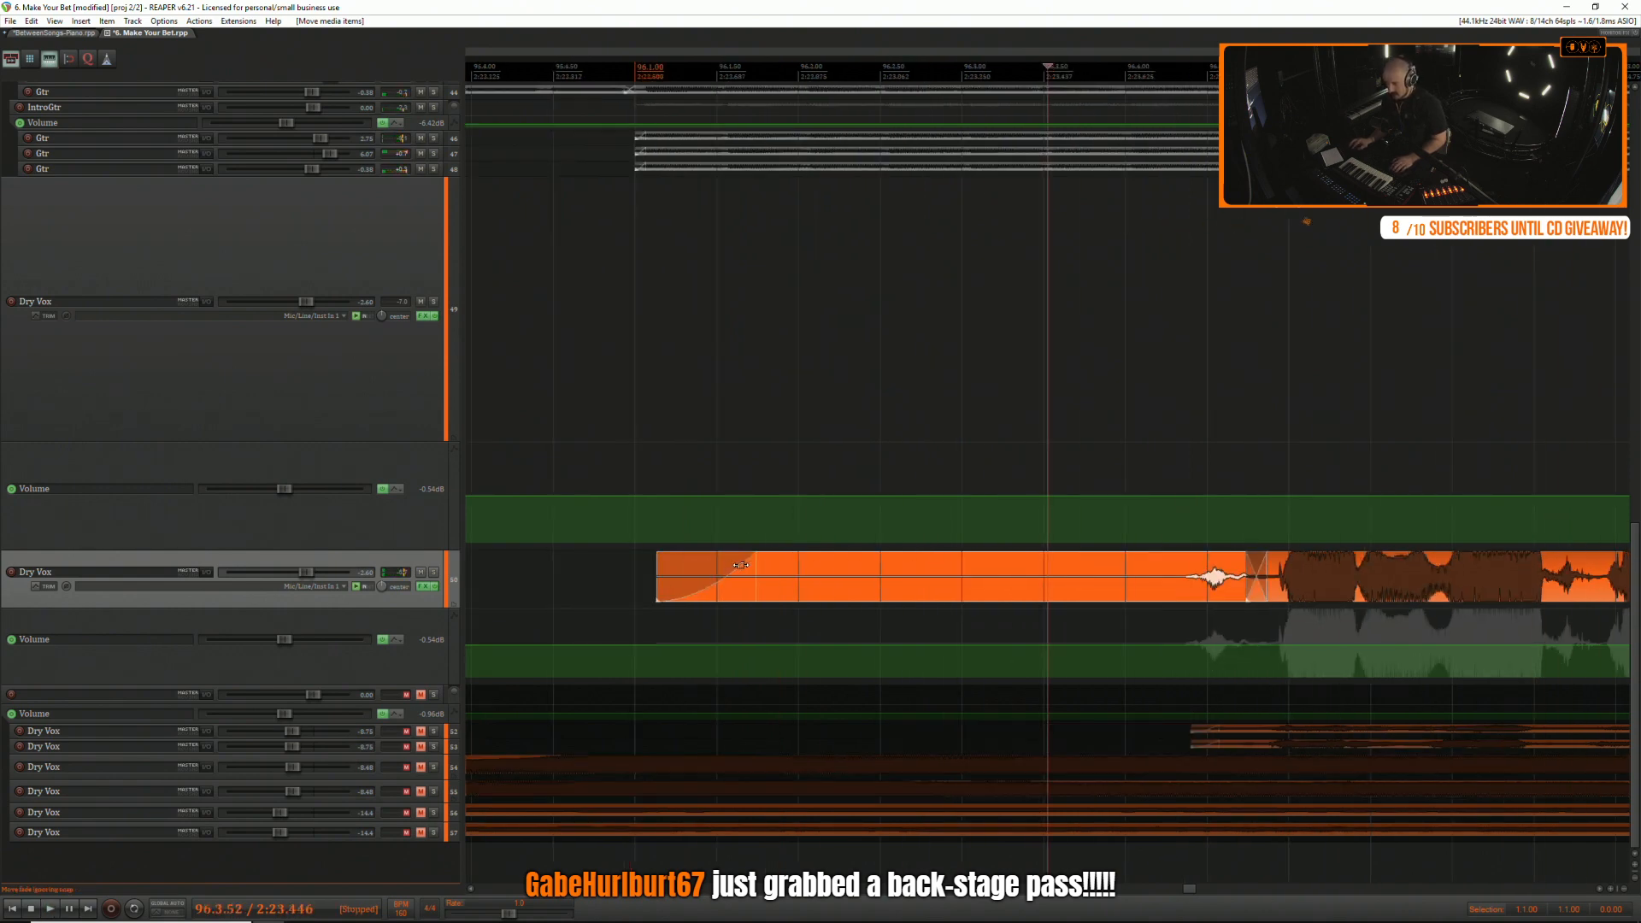
{"action": "left_click_drag", "start_coordinate": [657, 588], "coordinate": [1140, 587]}
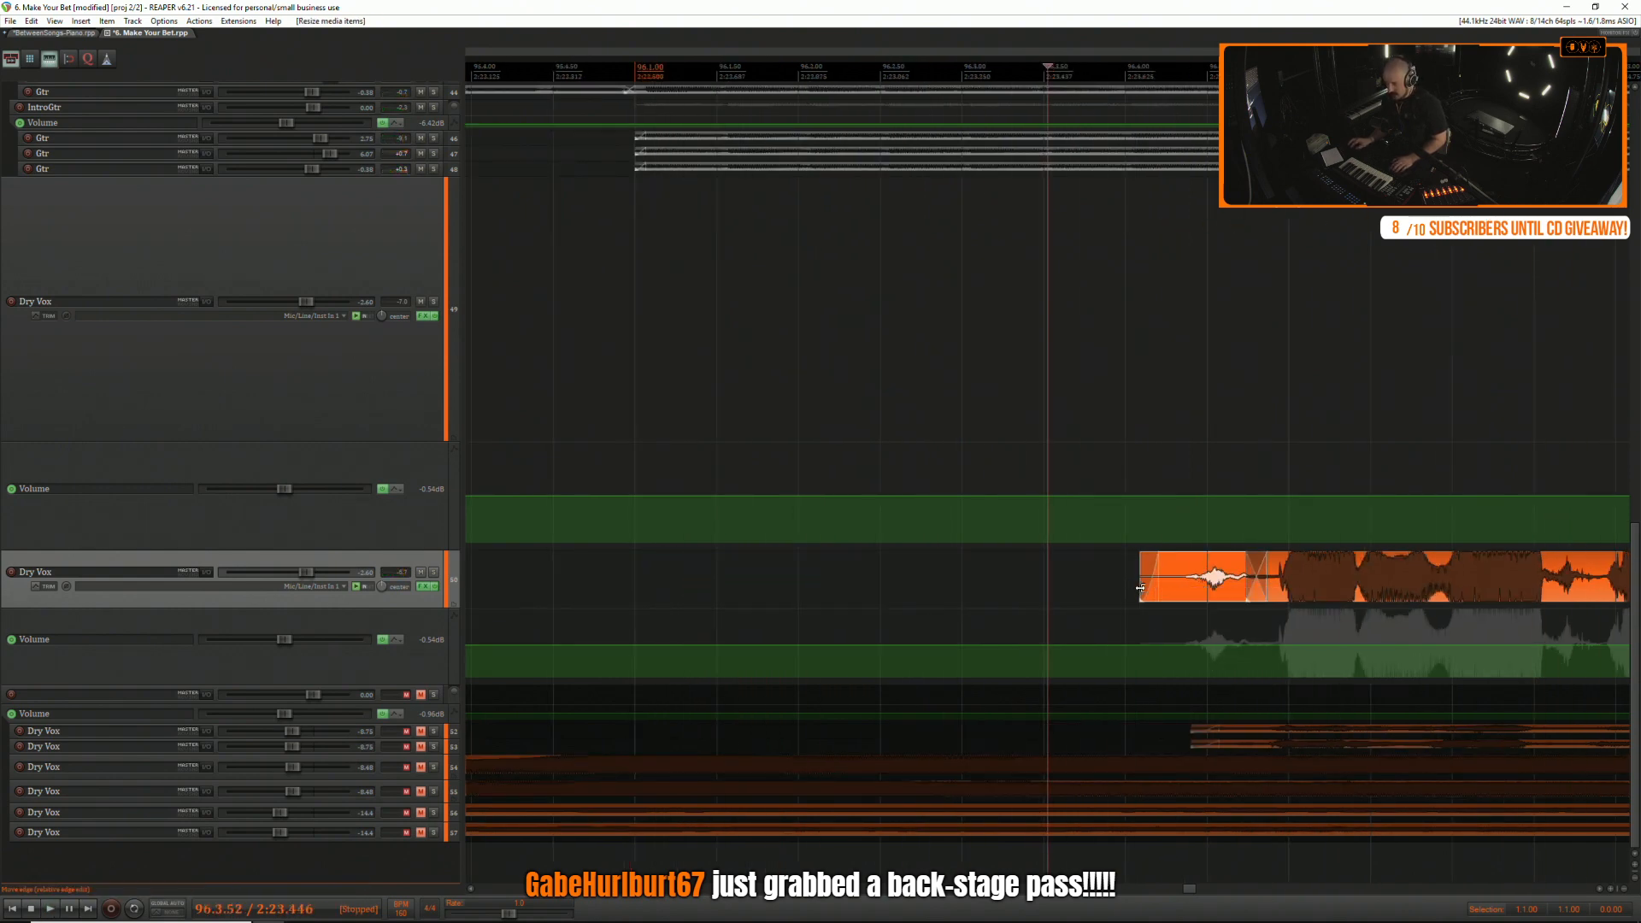
Add volume envelope points around the breath before 97.1 on the lower Dry Vox track, lower the level between them and play it.
{"action": "left_click_drag", "start_coordinate": [1287, 644], "coordinate": [1275, 647]}
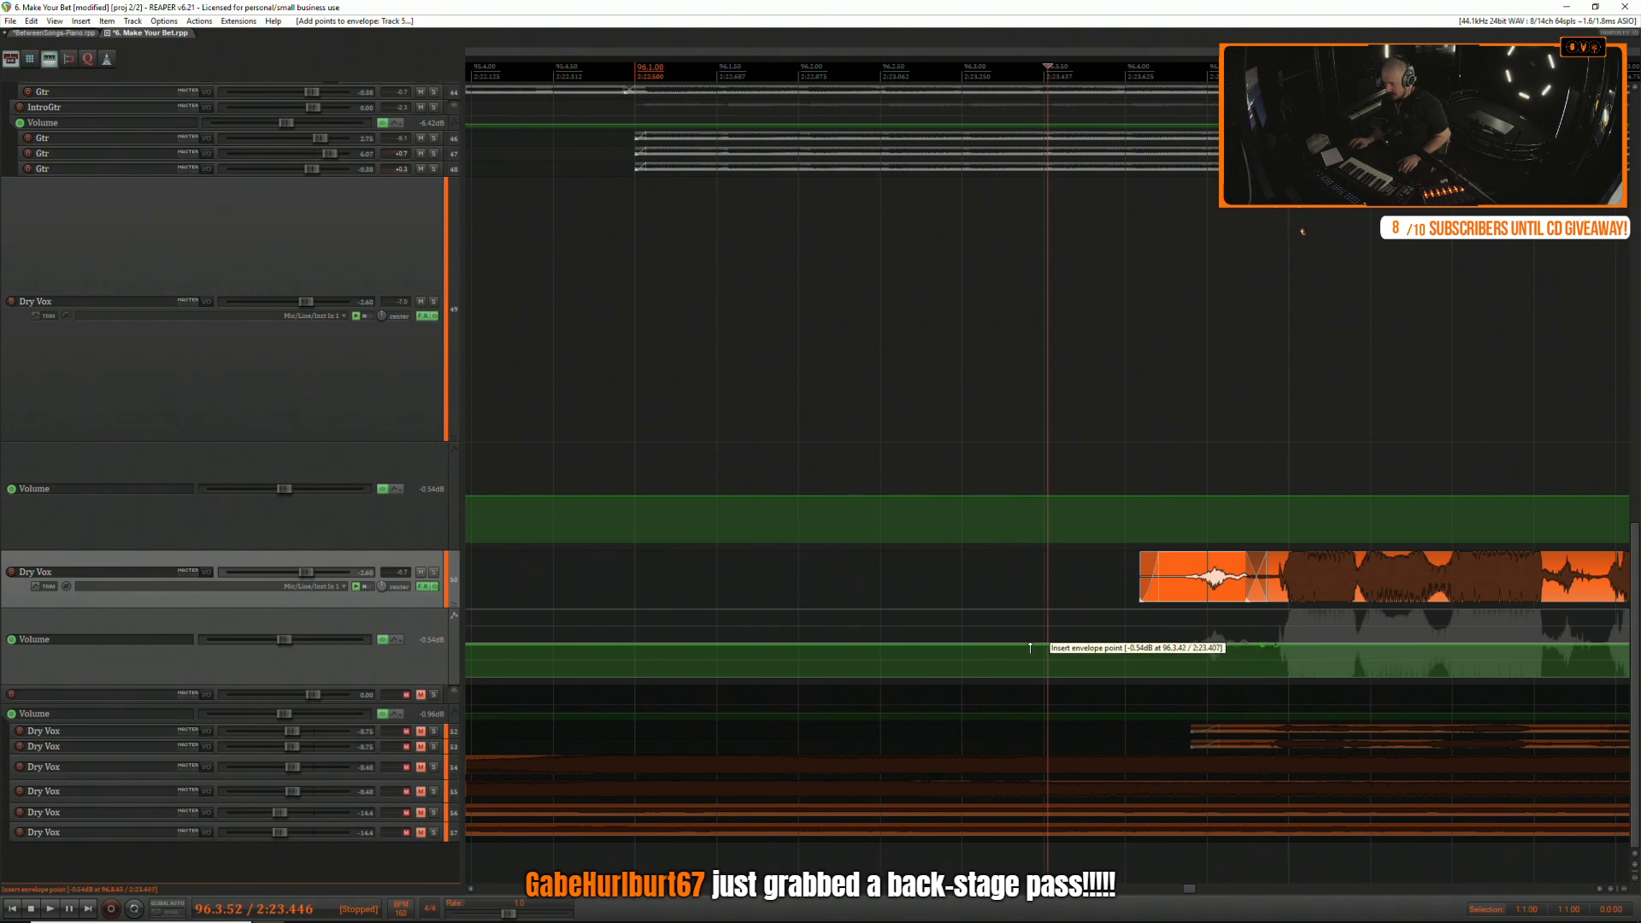
{"action": "left_click_drag", "start_coordinate": [1135, 647], "coordinate": [1146, 667]}
{"action": "key", "text": "space"}
{"action": "scroll", "coordinate": [1102, 658], "scroll_direction": "down", "scroll_amount": 5}
{"action": "key", "text": "space"}
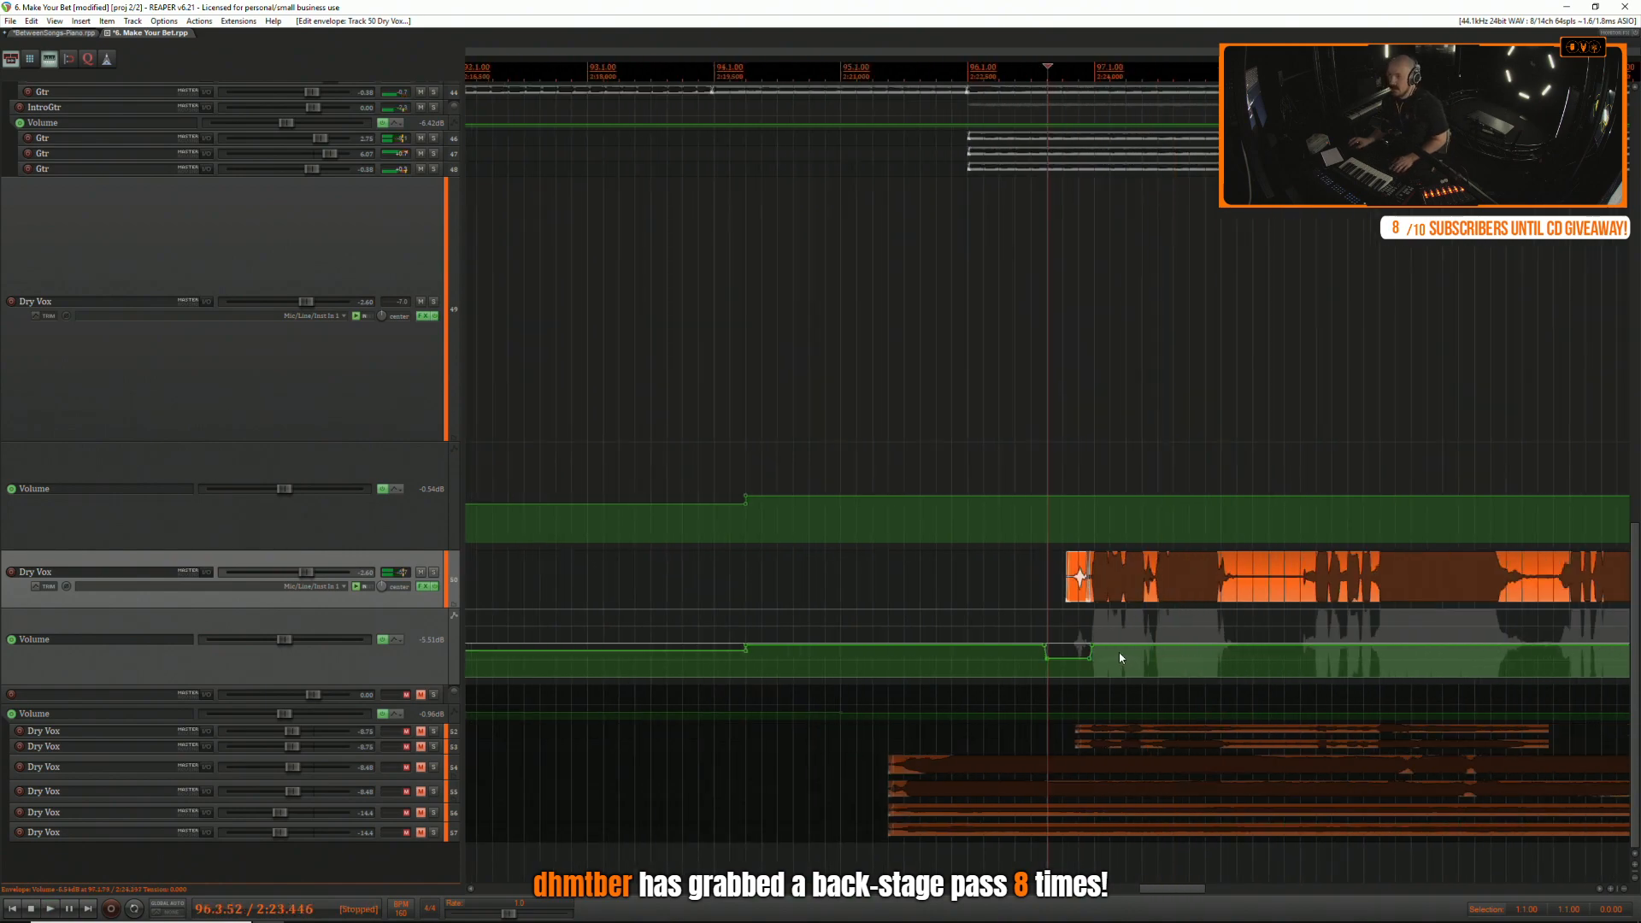
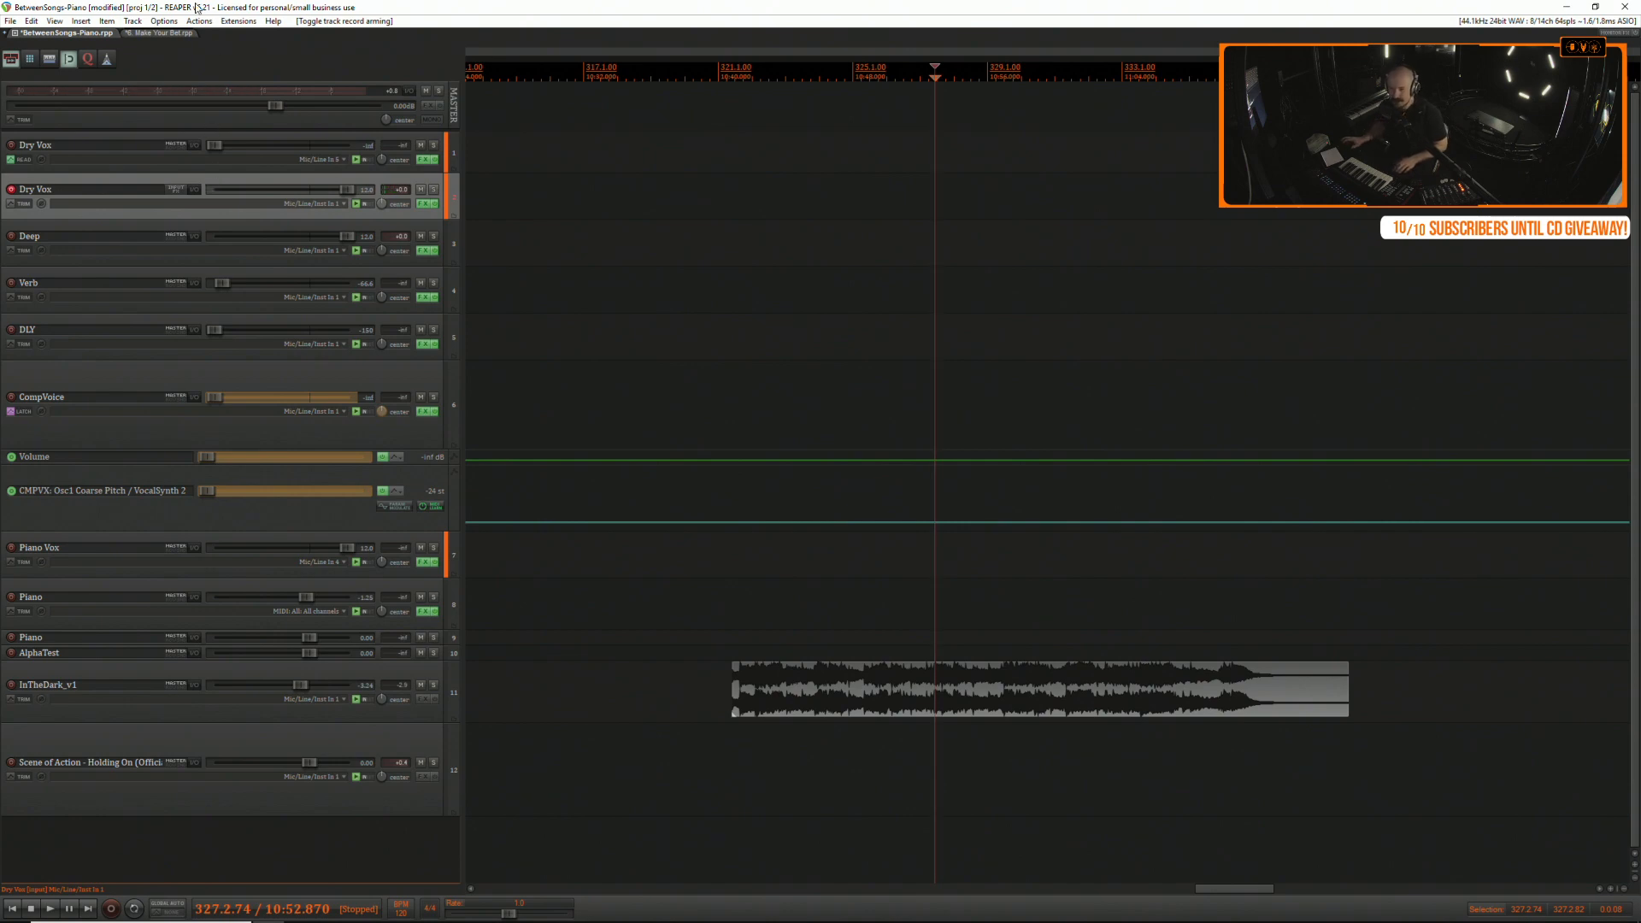
Switch back to the 6. Make Your Bet project and play the edited vocal from just before the breath at about 96.3.52.
{"action": "left_click", "coordinate": [167, 32]}
{"action": "scroll", "coordinate": [473, 258], "scroll_direction": "down", "scroll_amount": 1}
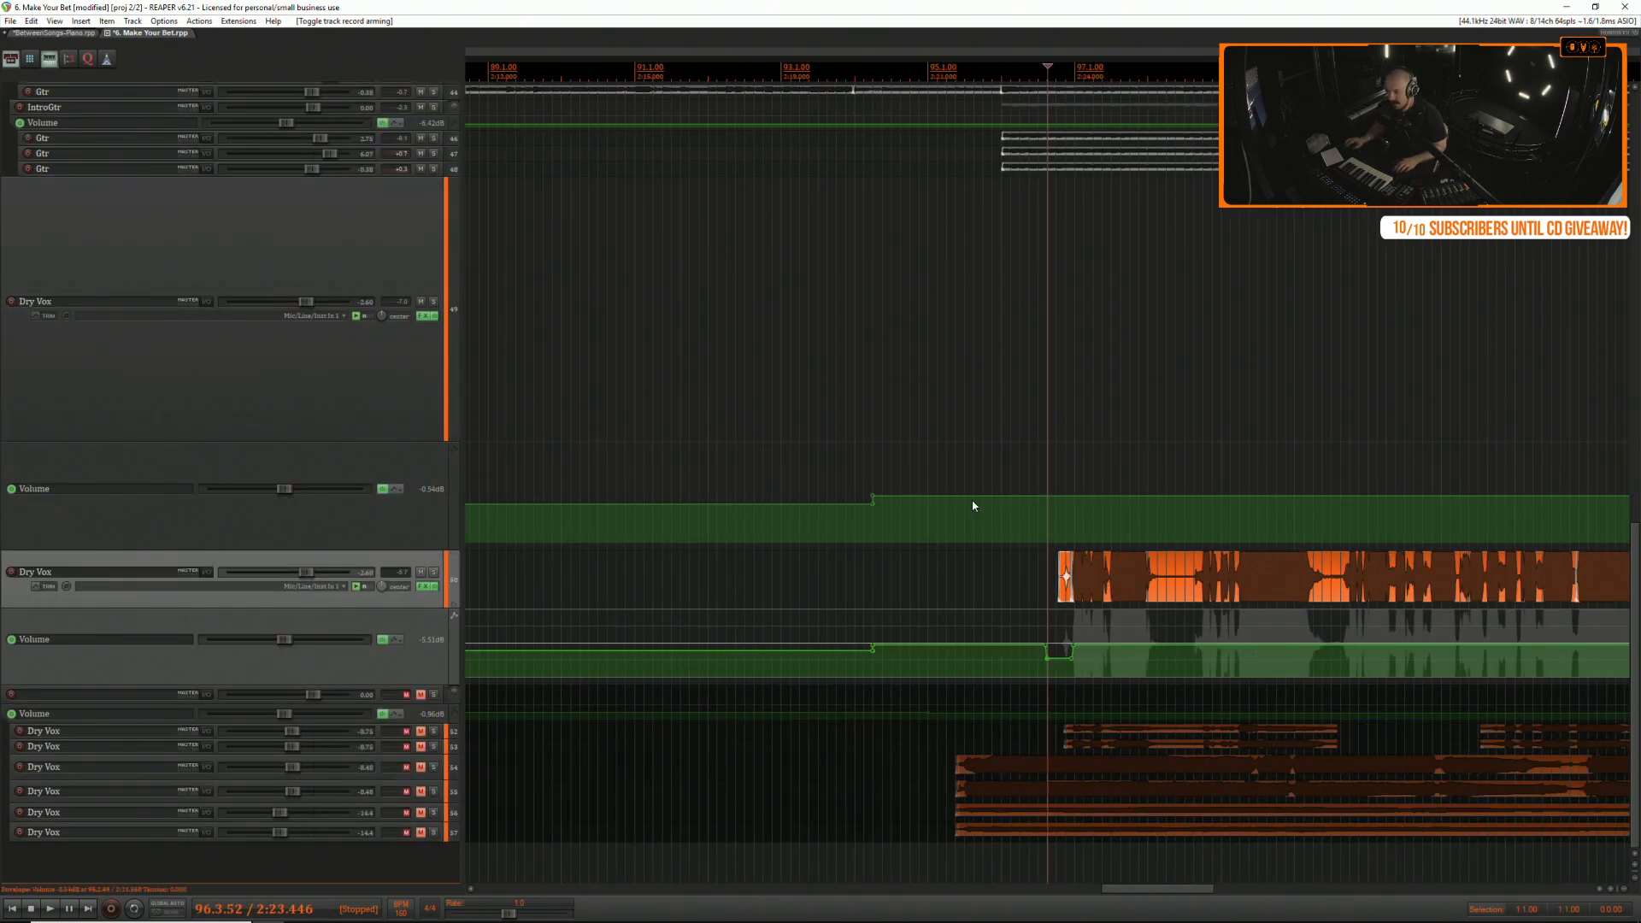
{"action": "left_click", "coordinate": [1049, 417]}
{"action": "key", "text": "space"}
{"action": "scroll", "coordinate": [1109, 435], "scroll_direction": "down", "scroll_amount": 1}
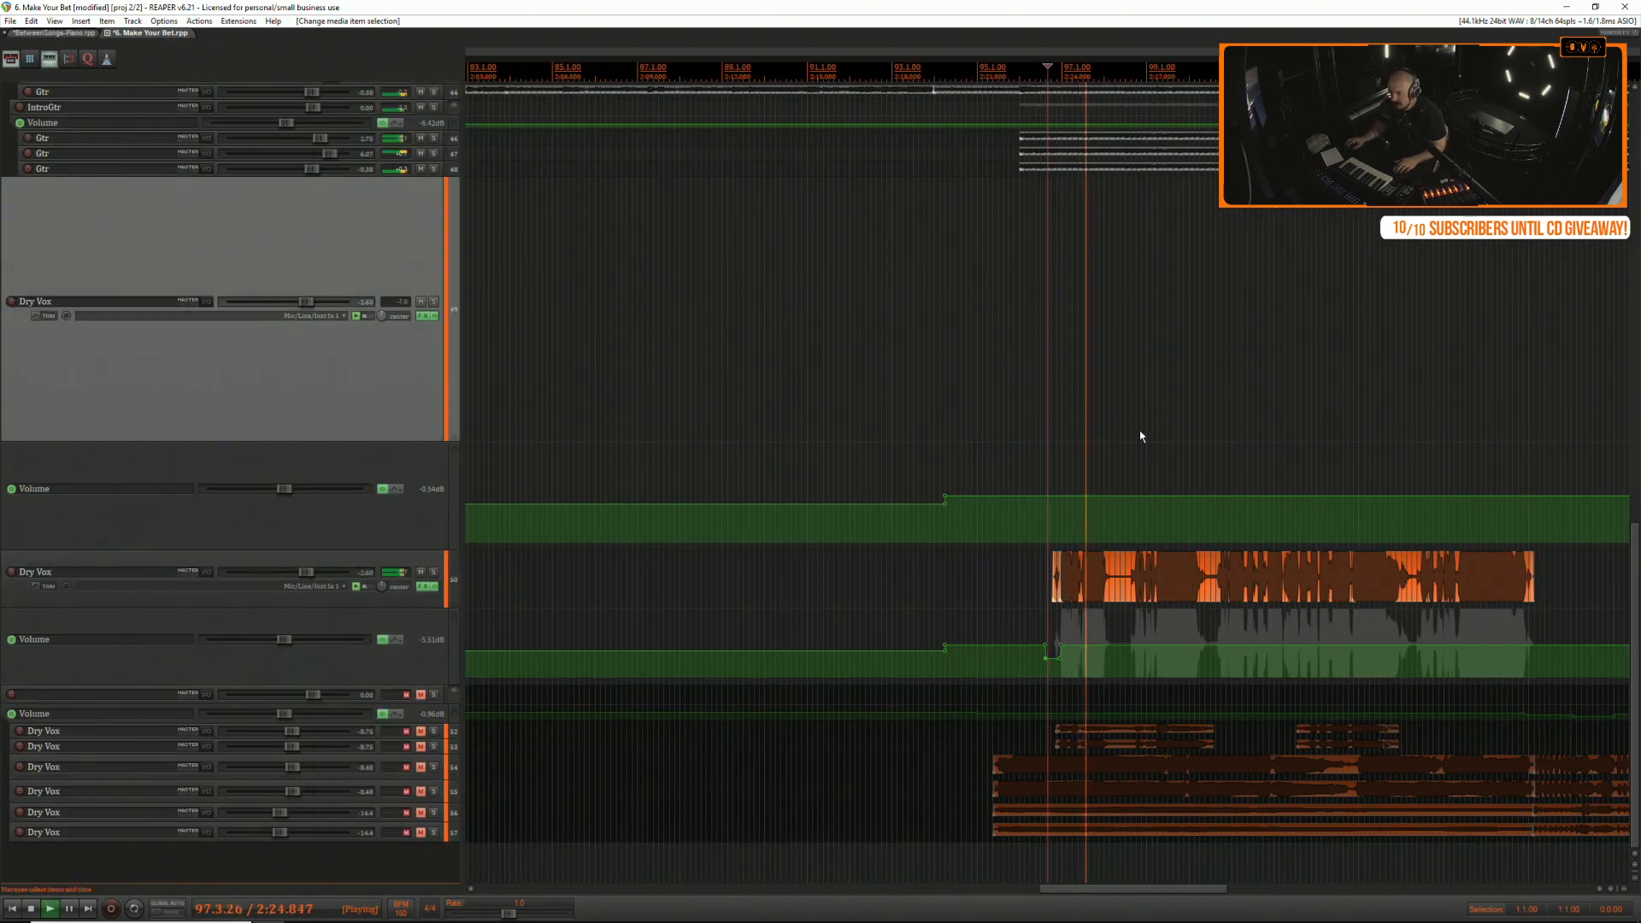
Raise the lower Dry Vox track's volume envelope after 97.1 to about +0.98 dB and continue playback from near 105.1.
{"action": "scroll", "coordinate": [1122, 434], "scroll_direction": "down", "scroll_amount": 2}
{"action": "left_click_drag", "start_coordinate": [1138, 645], "coordinate": [1140, 638]}
{"action": "left_click", "coordinate": [1249, 567]}
{"action": "scroll", "coordinate": [1248, 566], "scroll_direction": "up", "scroll_amount": 3}
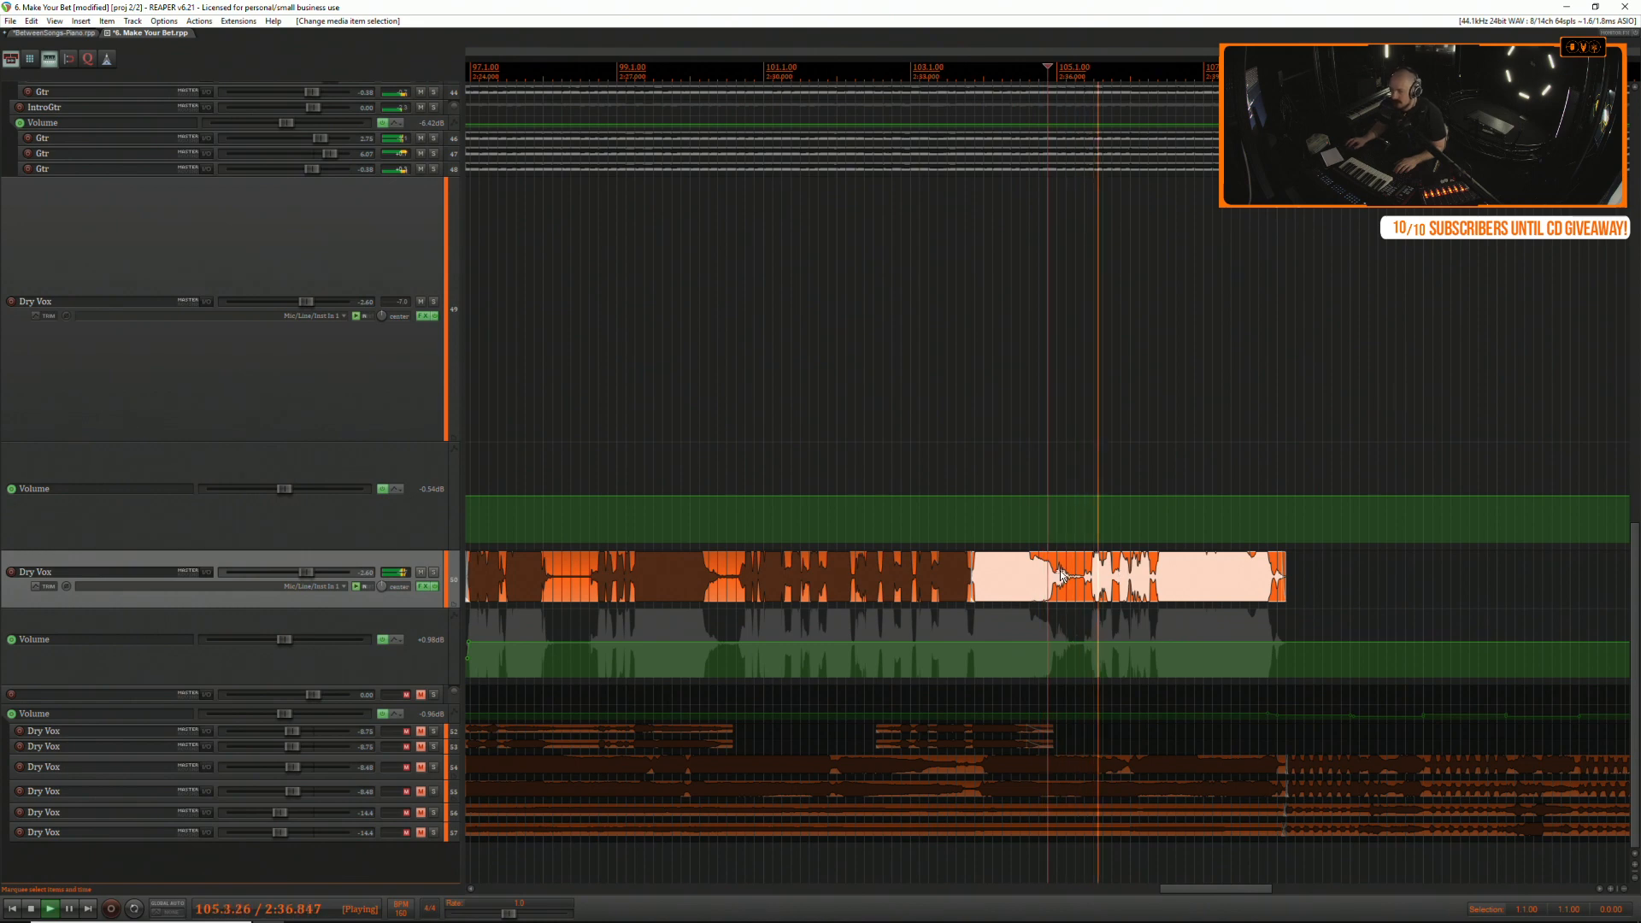
Add four volume envelope points between about 104.4.8 and 105.2.7 on the lower Dry Vox track, lower the segment over the breath, and play it.
{"action": "scroll", "coordinate": [1070, 560], "scroll_direction": "up", "scroll_amount": 8}
{"action": "key", "text": "space"}
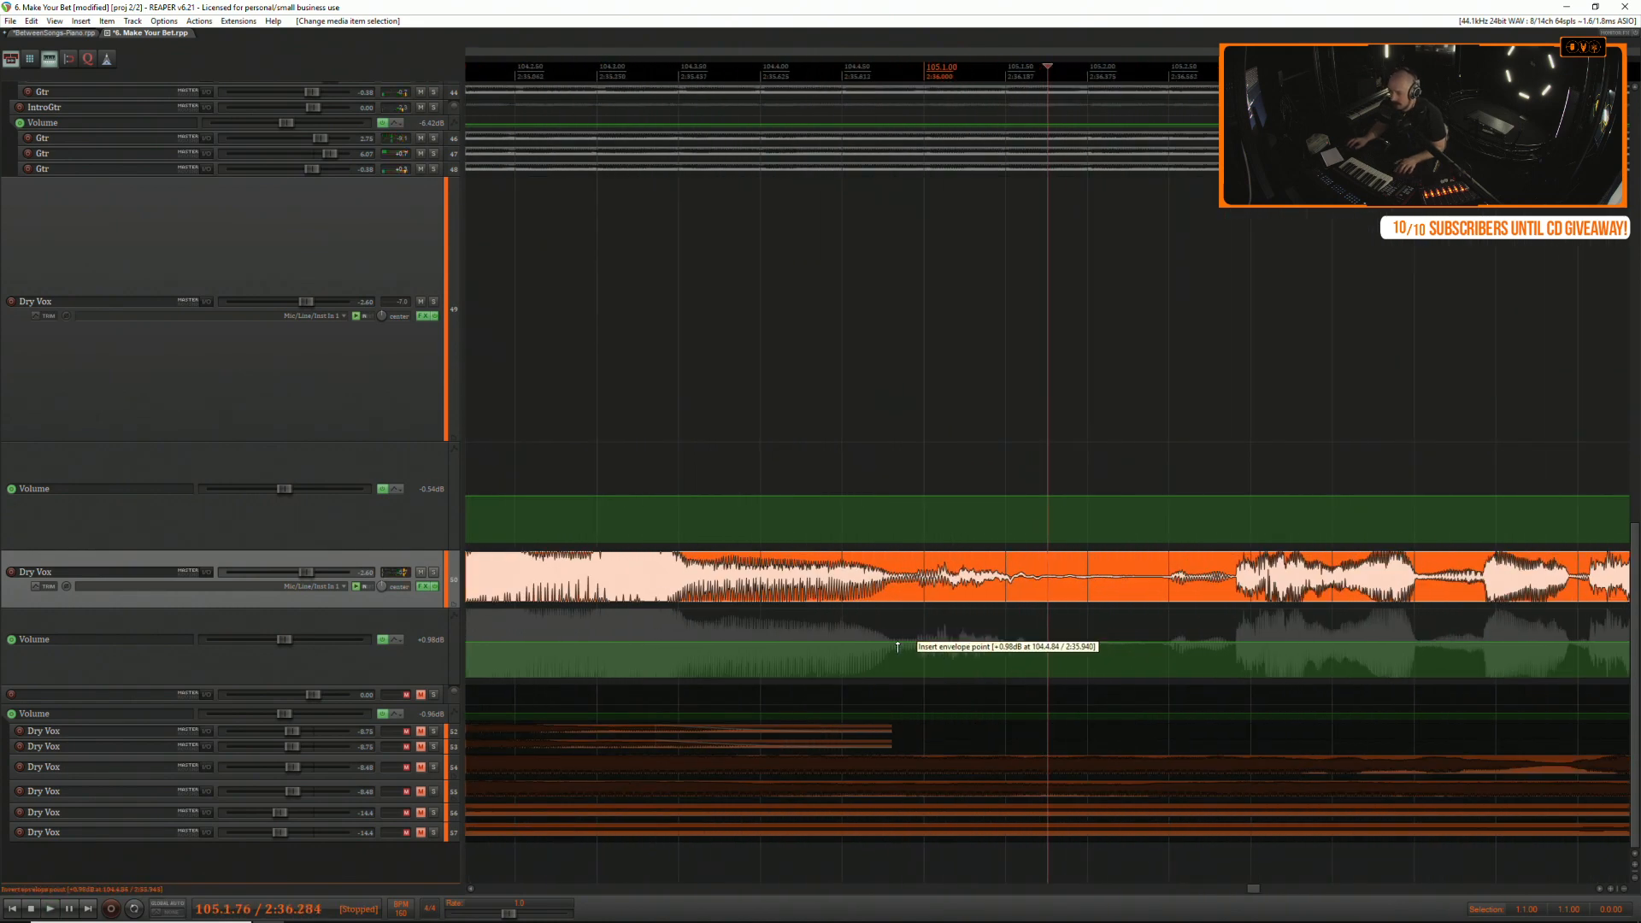
{"action": "left_click", "coordinate": [898, 642], "text": "shift"}
{"action": "left_click", "coordinate": [908, 642], "text": "shift"}
{"action": "left_click", "coordinate": [1196, 643], "text": "shift"}
{"action": "left_click", "coordinate": [1208, 642], "text": "shift"}
{"action": "left_click_drag", "start_coordinate": [991, 642], "coordinate": [991, 653]}
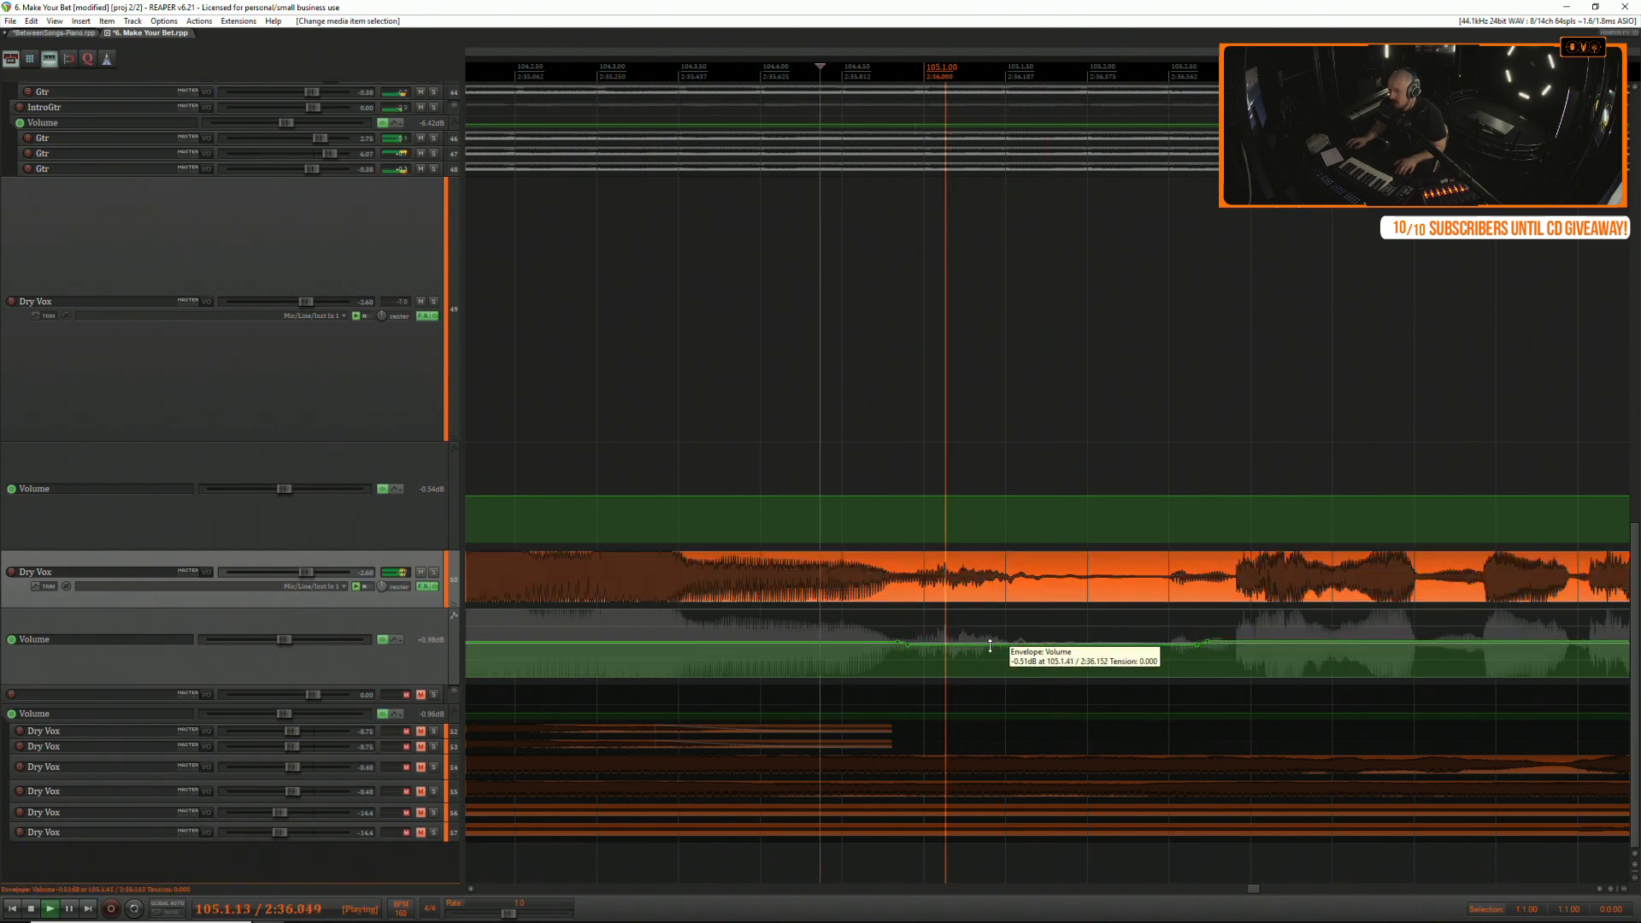
{"action": "key", "text": "space"}
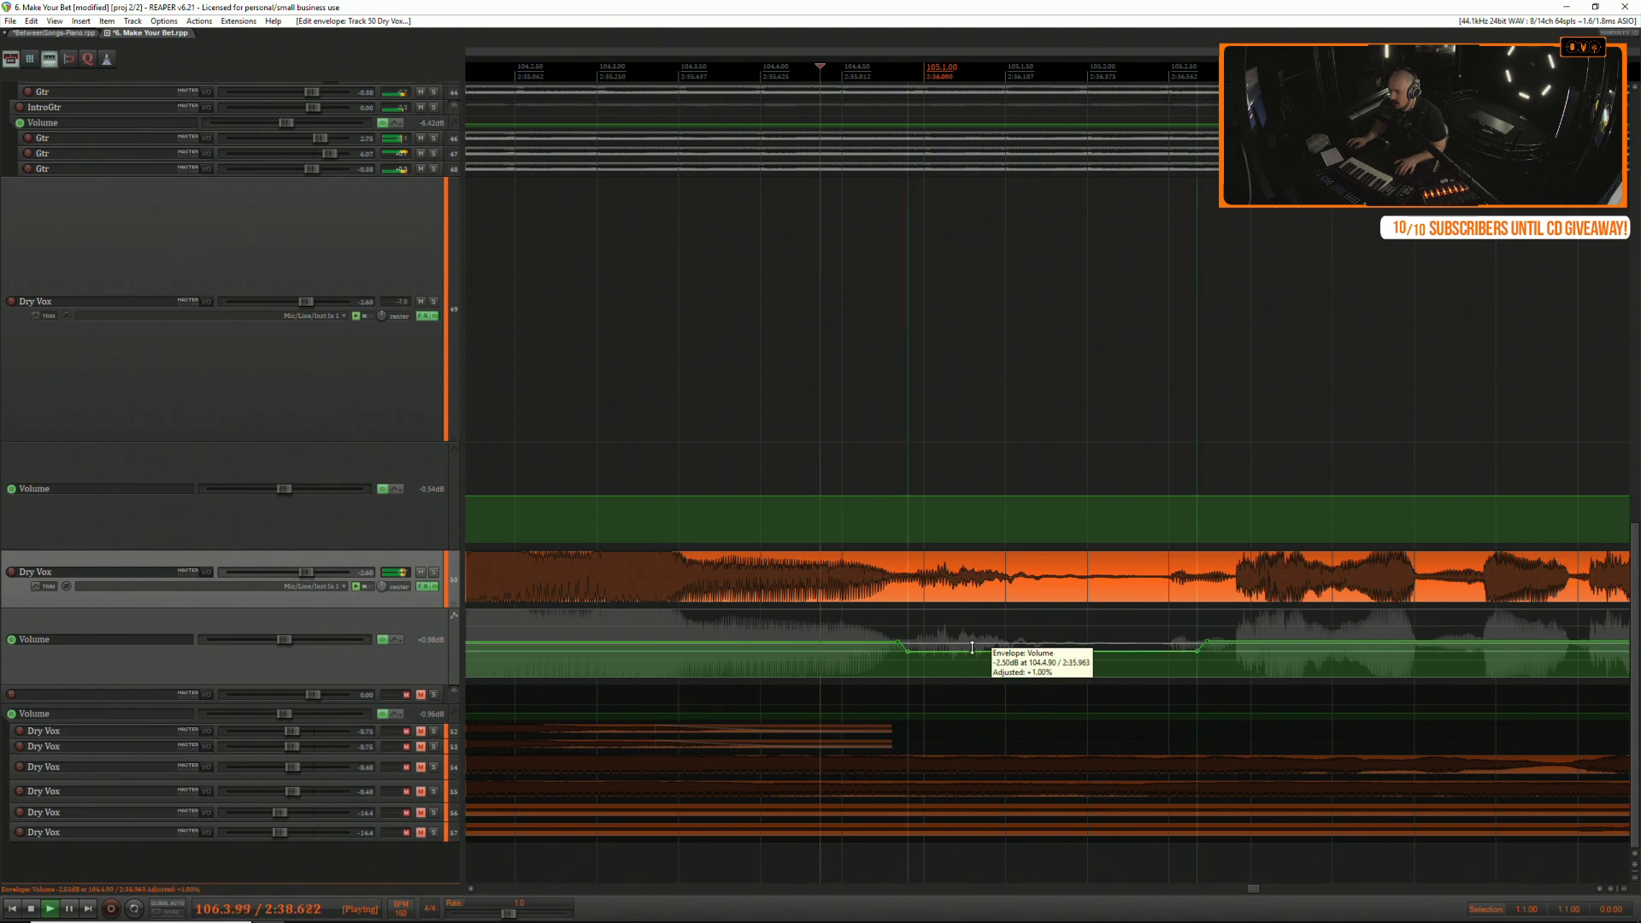
Listen through the end of the last lower Dry Vox phrase near 108 and look over the whole song's vocal arrangement.
{"action": "scroll", "coordinate": [966, 651], "scroll_direction": "down", "scroll_amount": 3}
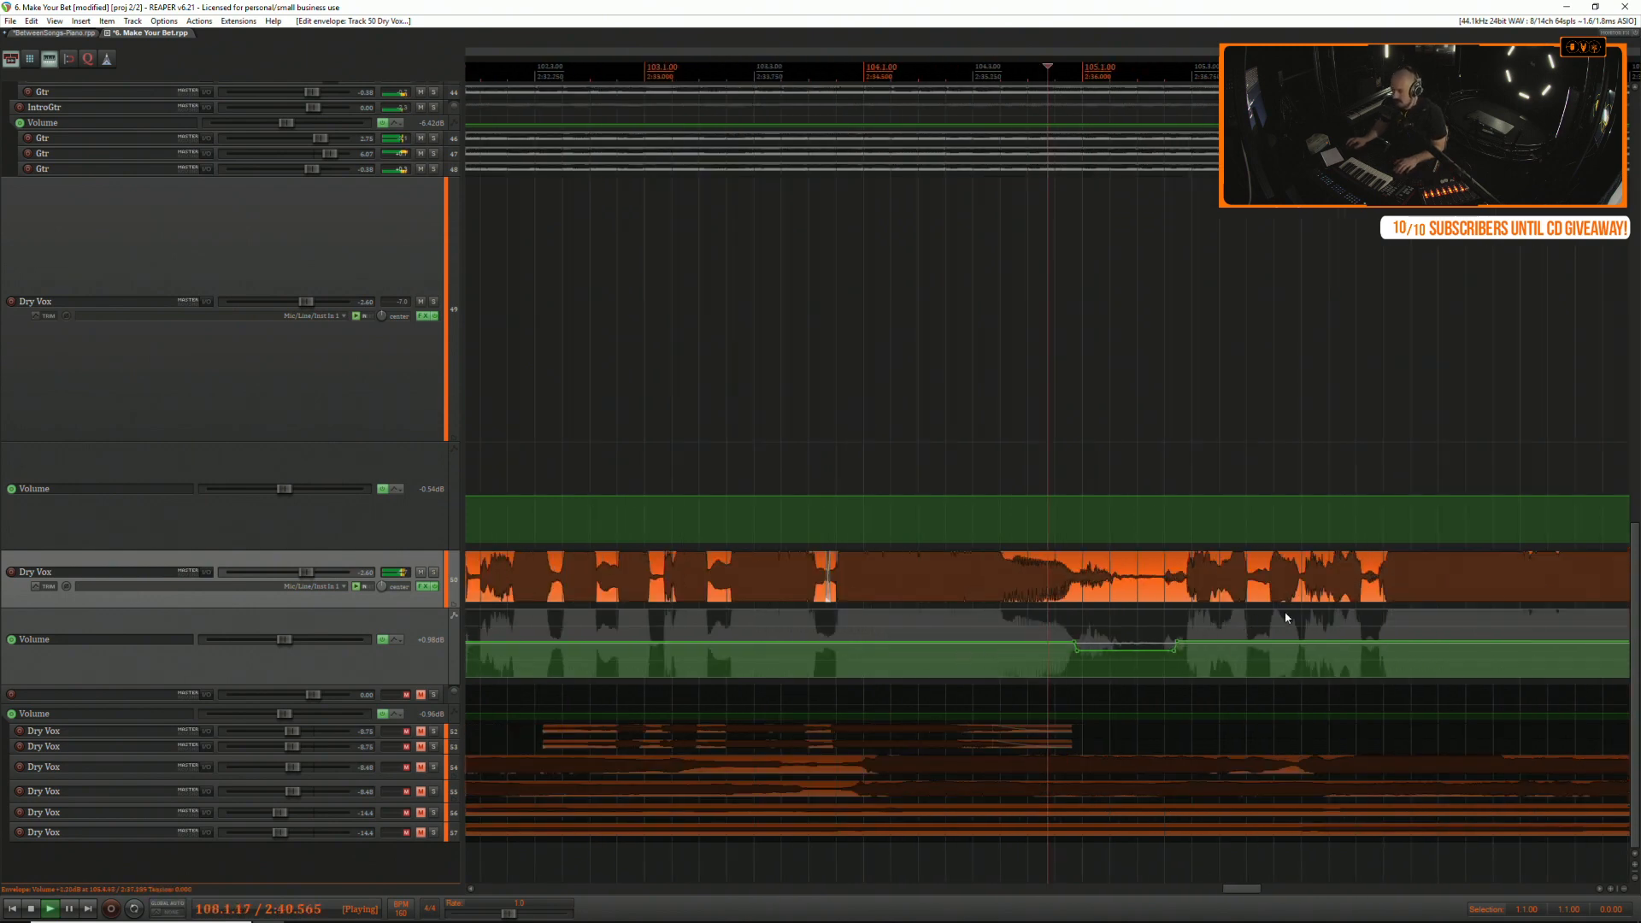
{"action": "scroll", "coordinate": [1358, 607], "scroll_direction": "down", "scroll_amount": 1}
{"action": "scroll", "coordinate": [1200, 572], "scroll_direction": "down", "scroll_amount": 3}
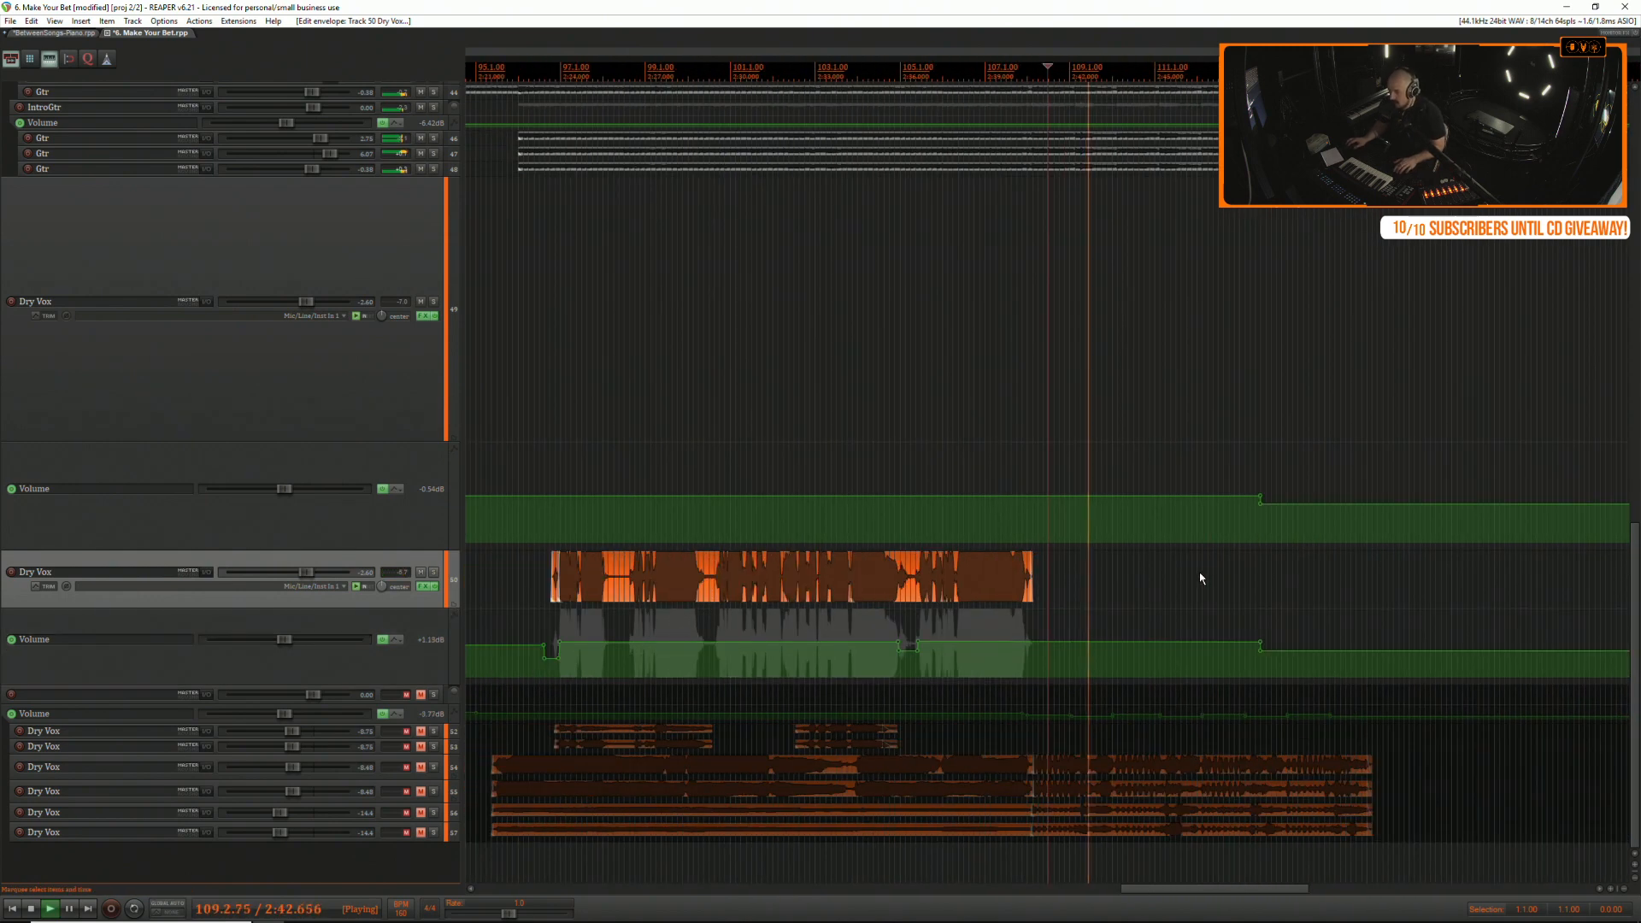
{"action": "scroll", "coordinate": [1208, 586], "scroll_direction": "up", "scroll_amount": 1}
{"action": "scroll", "coordinate": [1187, 589], "scroll_direction": "down", "scroll_amount": 1}
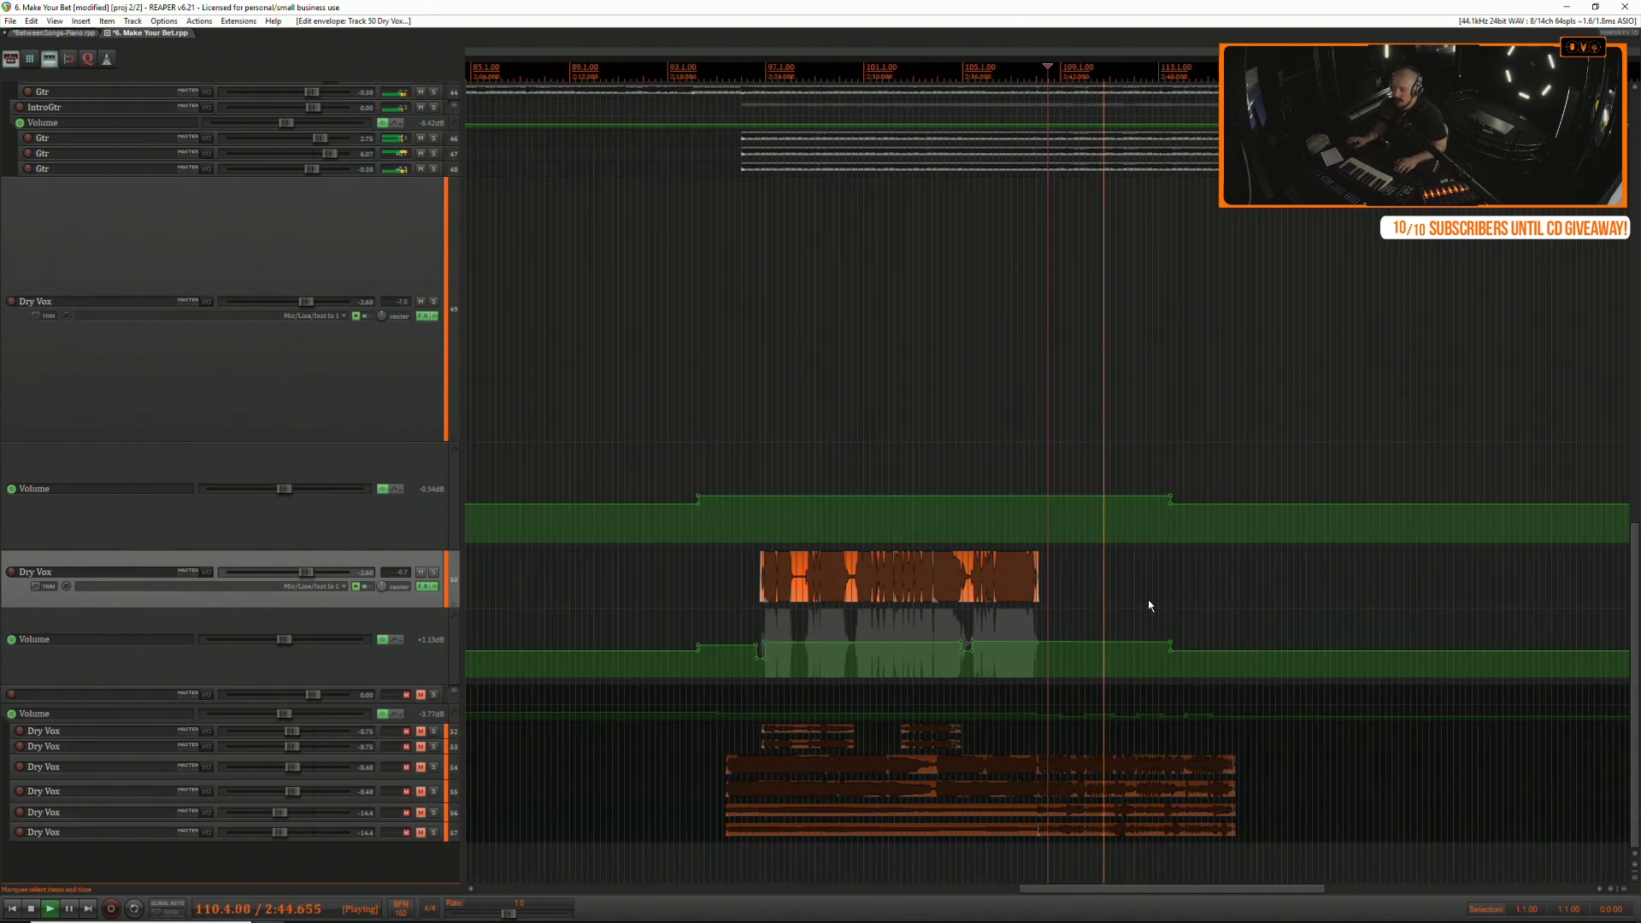
{"action": "scroll", "coordinate": [1154, 598], "scroll_direction": "down", "scroll_amount": 1}
{"action": "scroll", "coordinate": [1146, 600], "scroll_direction": "down", "scroll_amount": 2}
{"action": "key", "text": "space"}
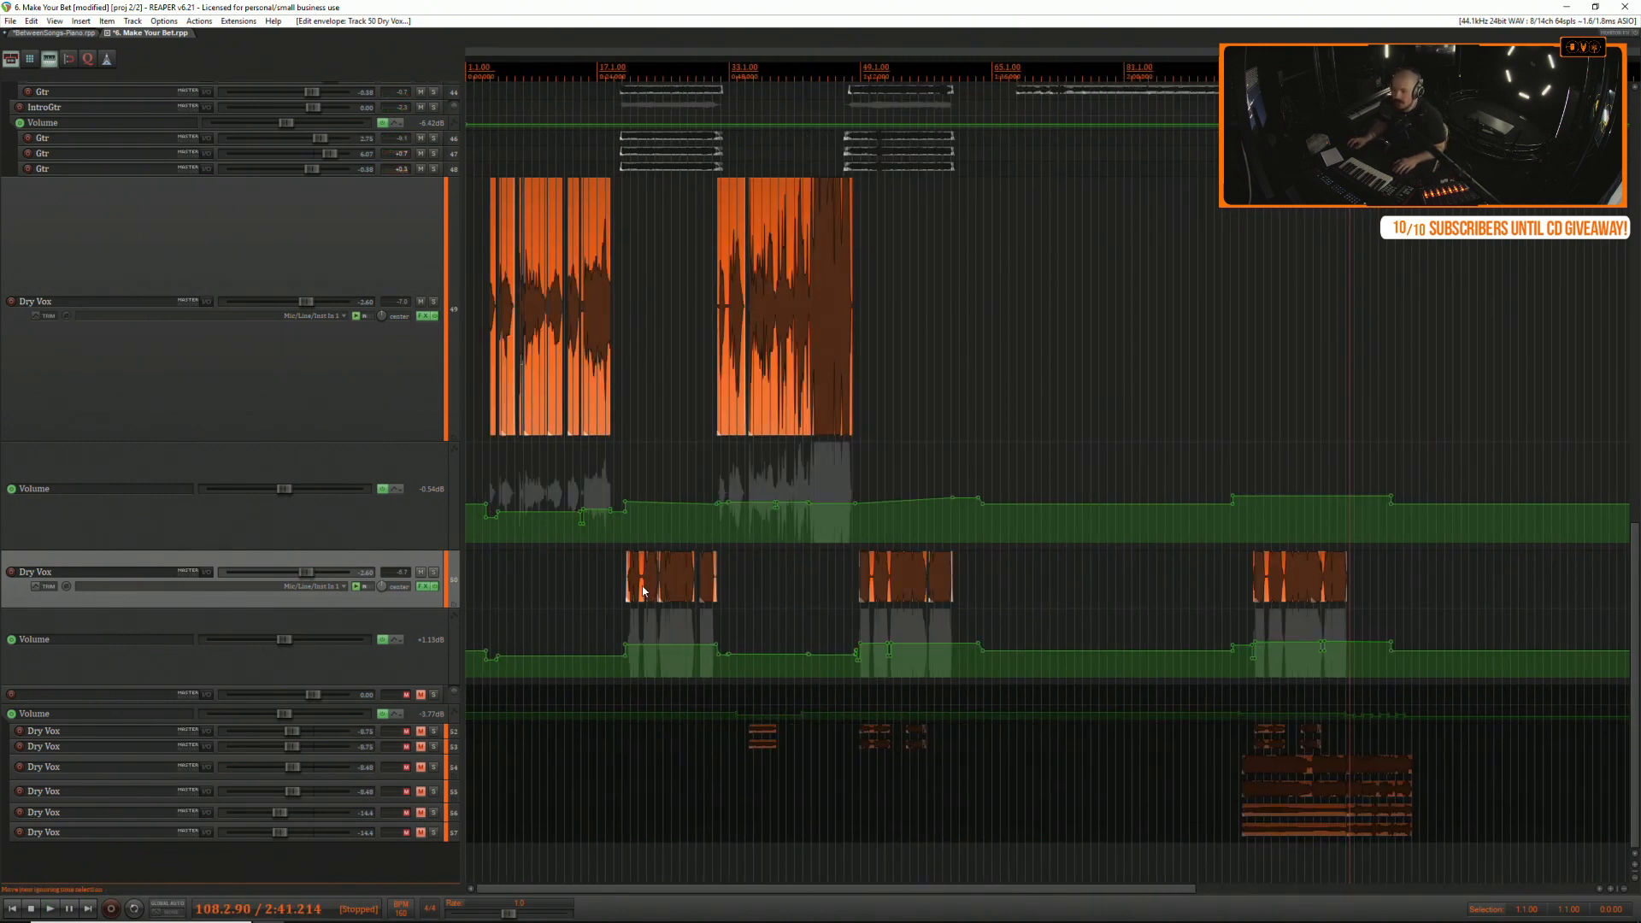
Unmute the unnamed vocal folder track and its first two Dry Vox tracks, playing the harmonies from 34.2.11.
{"action": "left_click", "coordinate": [740, 732]}
{"action": "scroll", "coordinate": [748, 740], "scroll_direction": "up", "scroll_amount": 3}
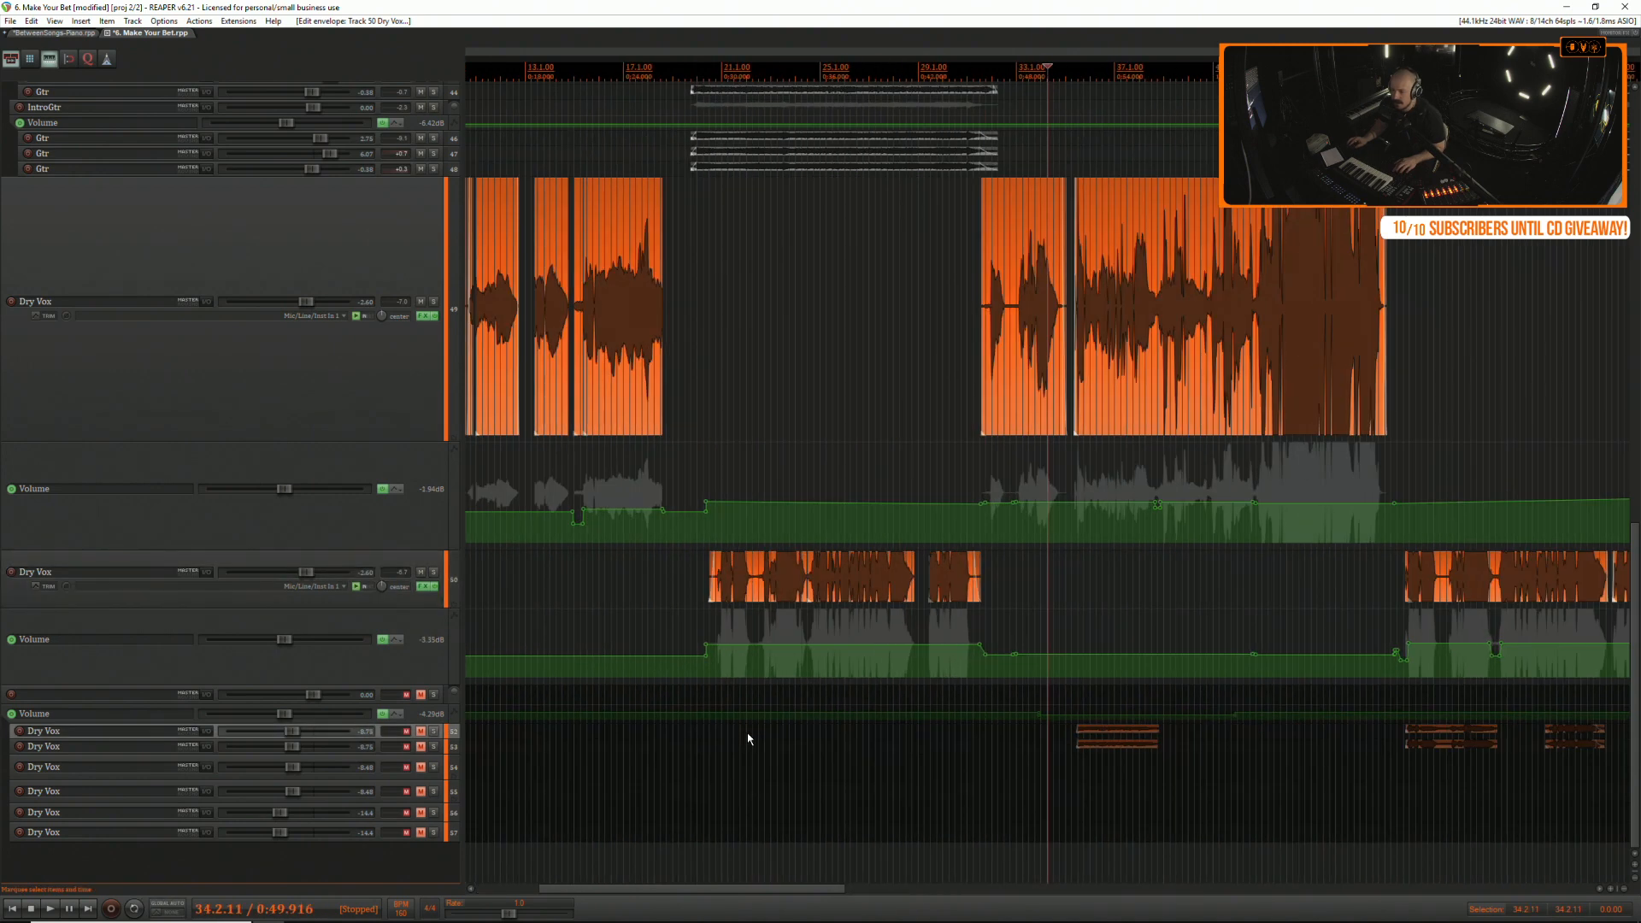
{"action": "left_click", "coordinate": [422, 746]}
{"action": "key", "text": "space"}
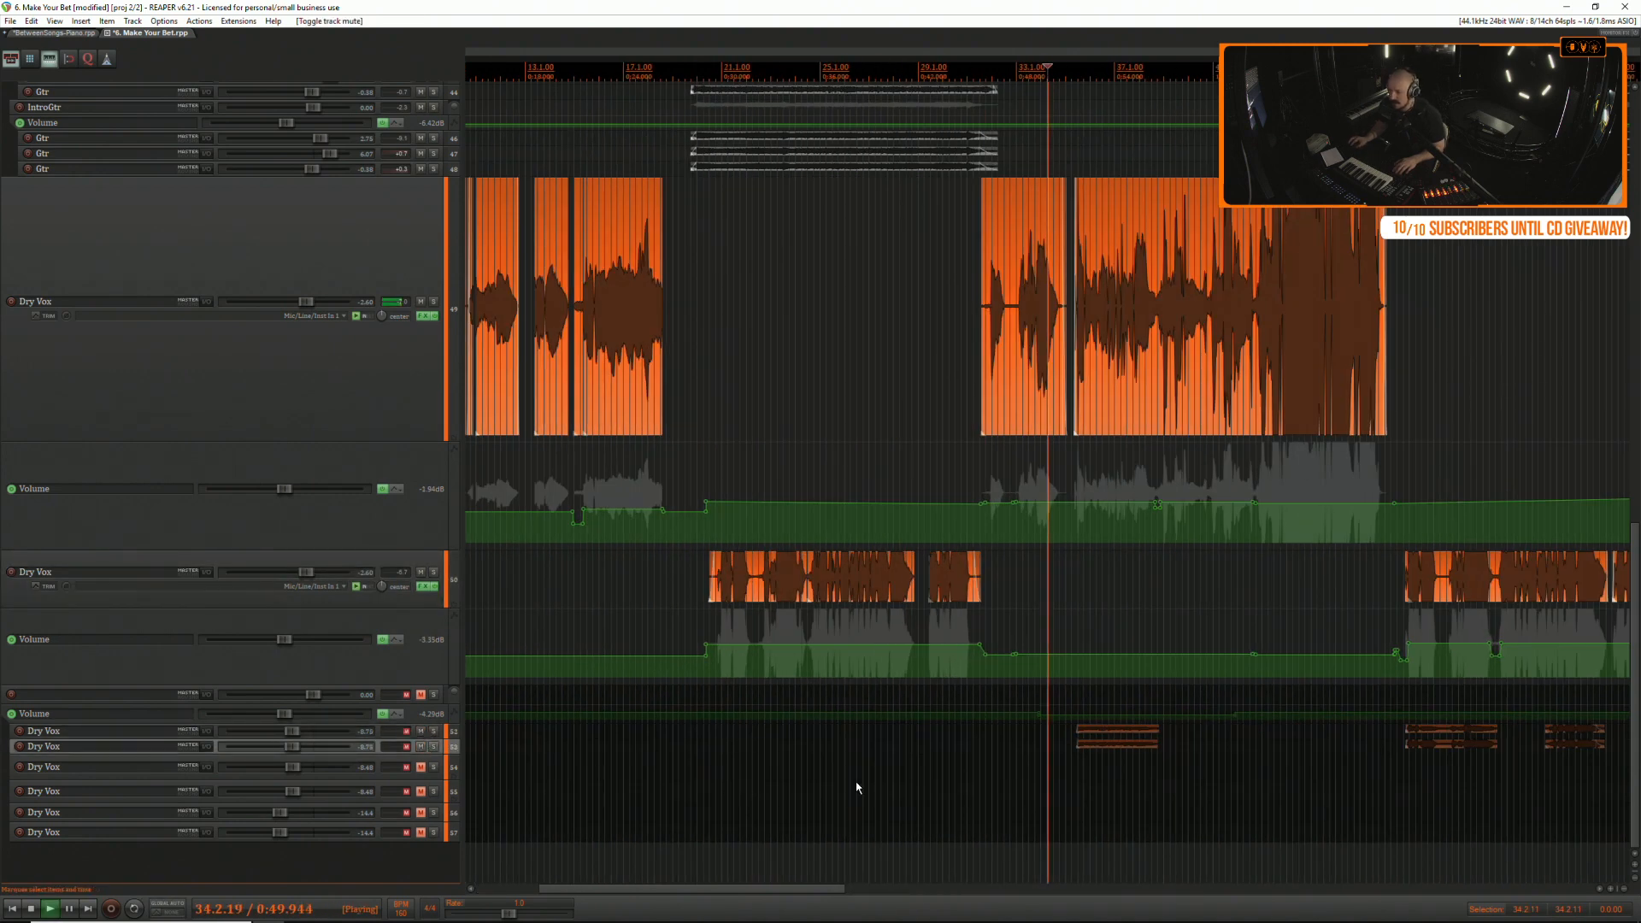
{"action": "key", "text": "space"}
{"action": "left_click", "coordinate": [421, 695]}
{"action": "key", "text": "space"}
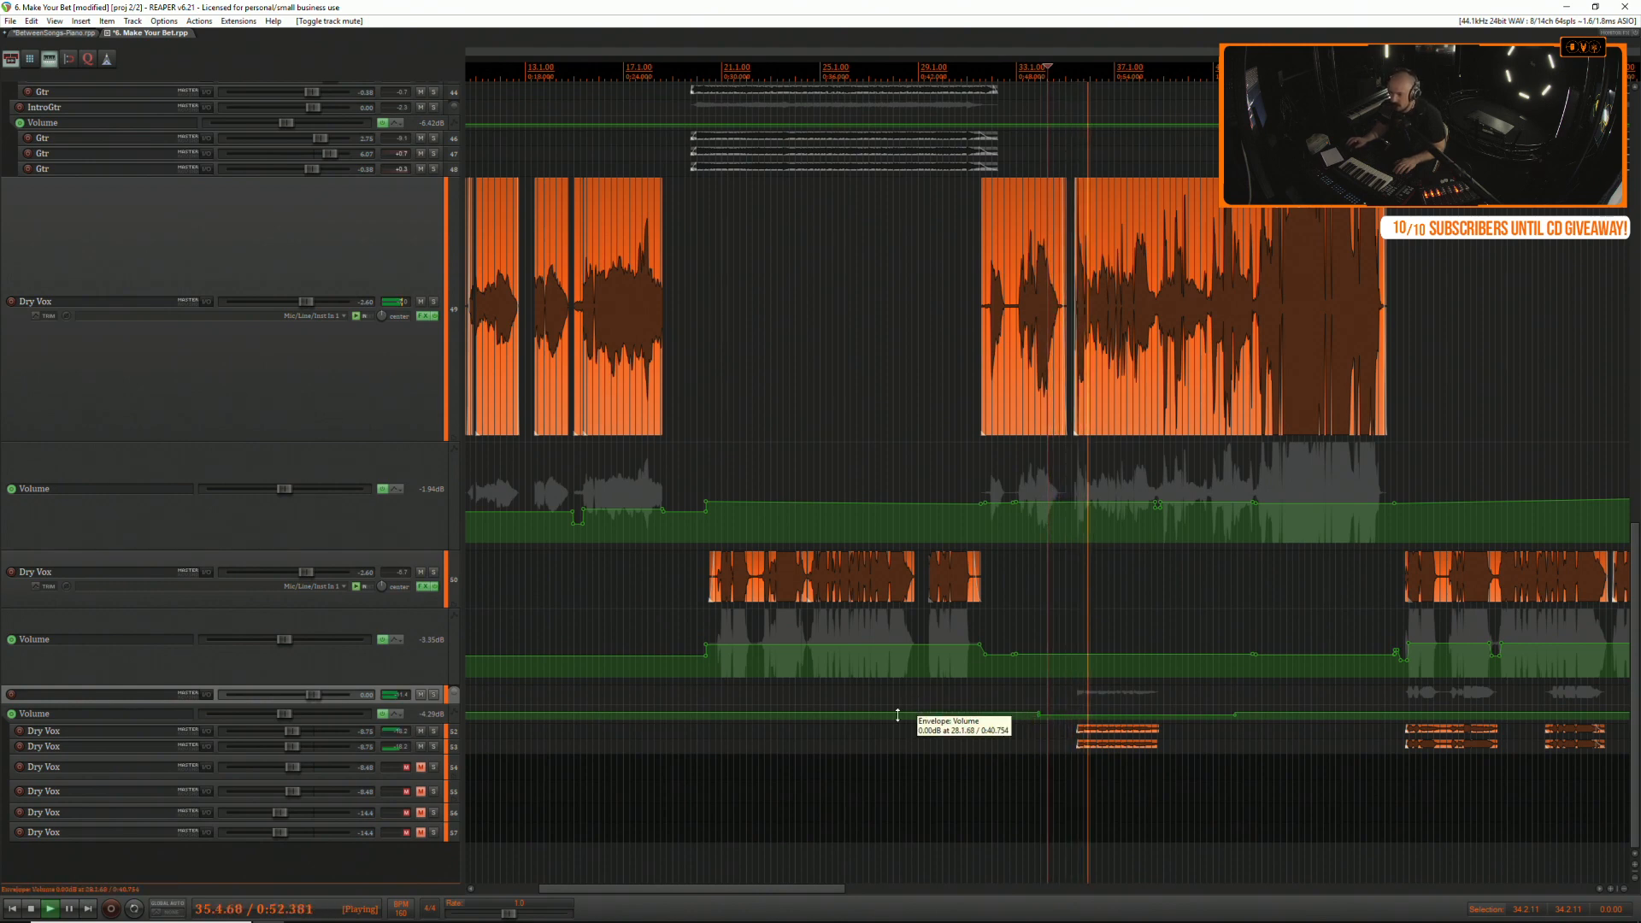
{"action": "left_click_drag", "start_coordinate": [419, 722], "coordinate": [421, 747]}
Raise the folder track's volume envelope segment over the first harmony phrase to about -3.22 dB and make the folder track taller.
{"action": "left_click_drag", "start_coordinate": [1085, 730], "coordinate": [1088, 727]}
{"action": "key", "text": "space"}
{"action": "left_click_drag", "start_coordinate": [405, 701], "coordinate": [408, 726]}
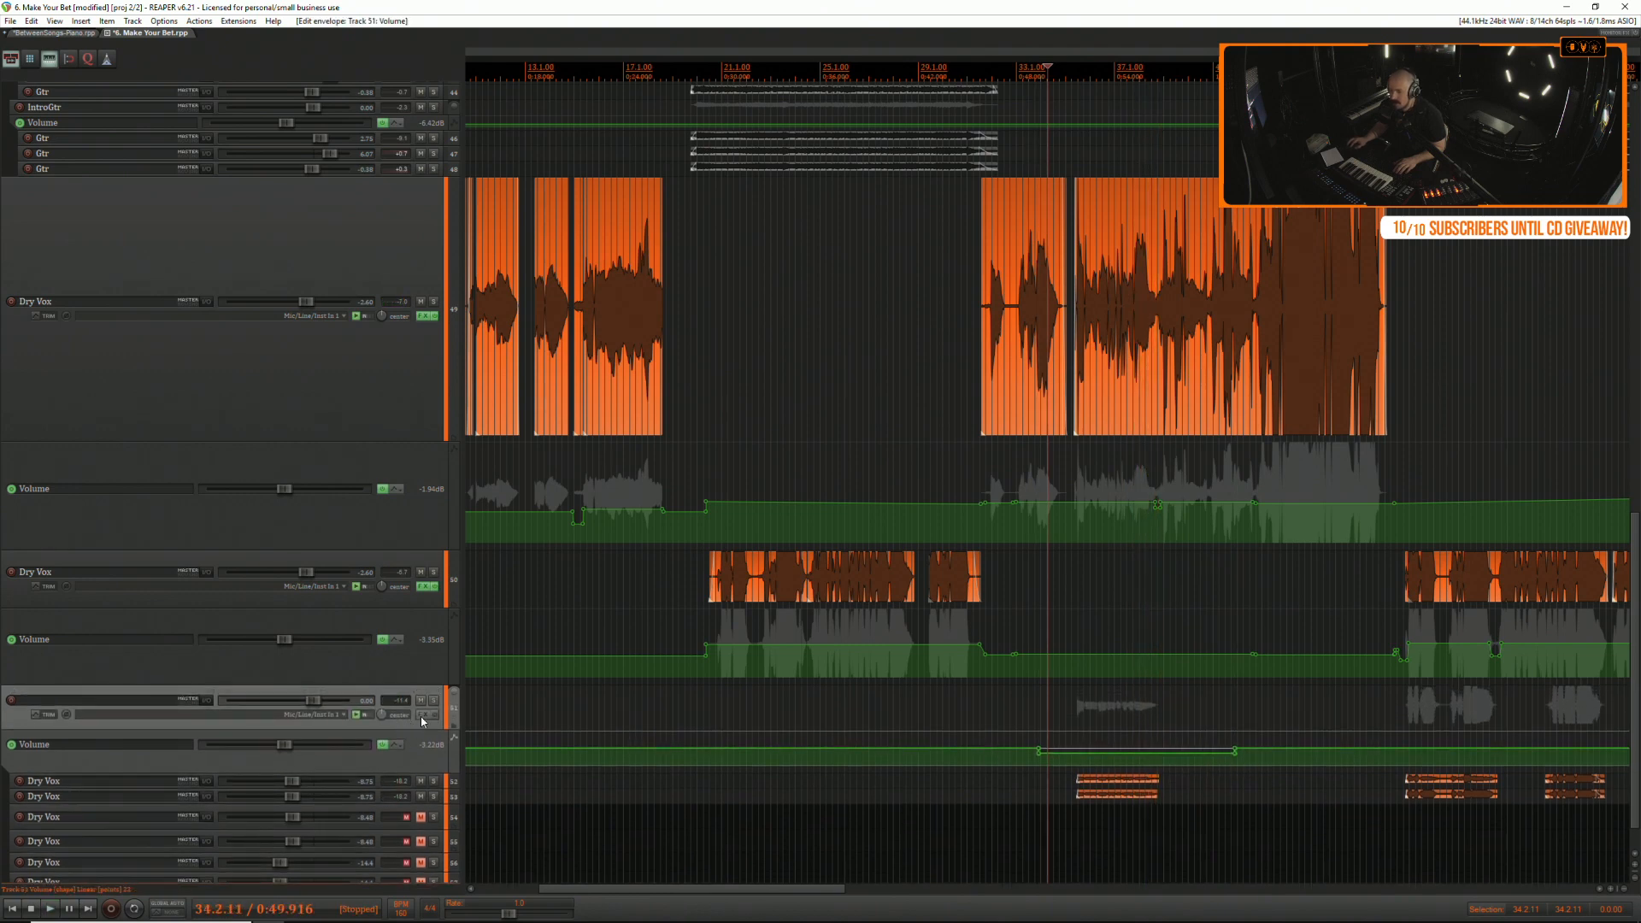
Add FabFilter Pro-Q 3 to the vocal folder track and create a 12 dB/oct low cut at about 82 Hz.
{"action": "left_click", "coordinate": [423, 716]}
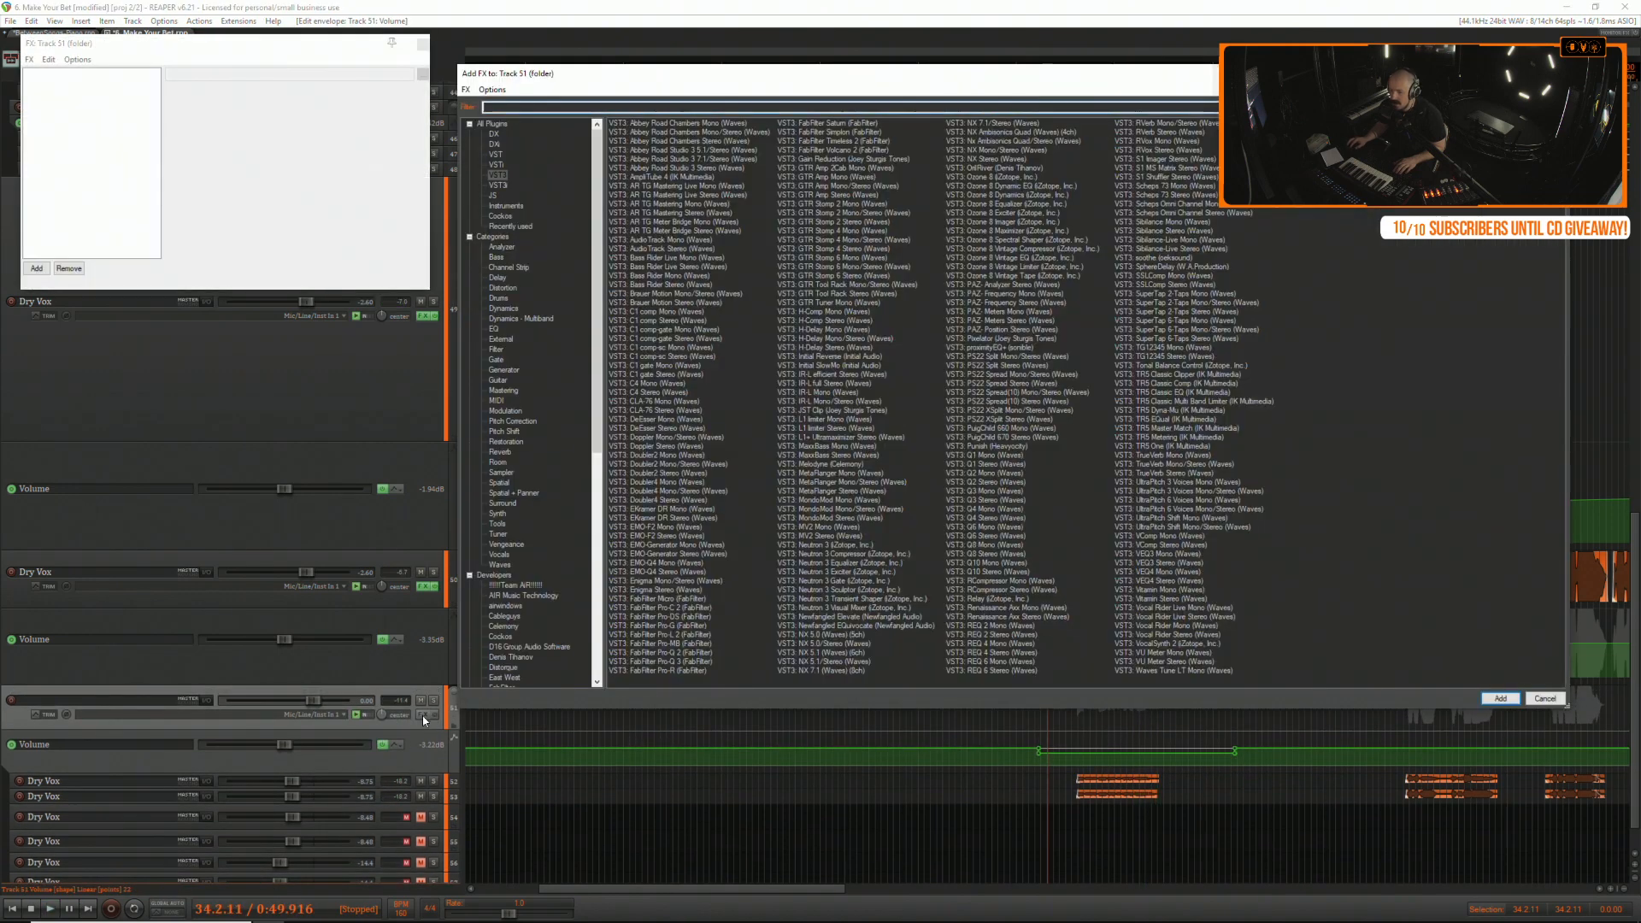
{"action": "double_click", "coordinate": [675, 662]}
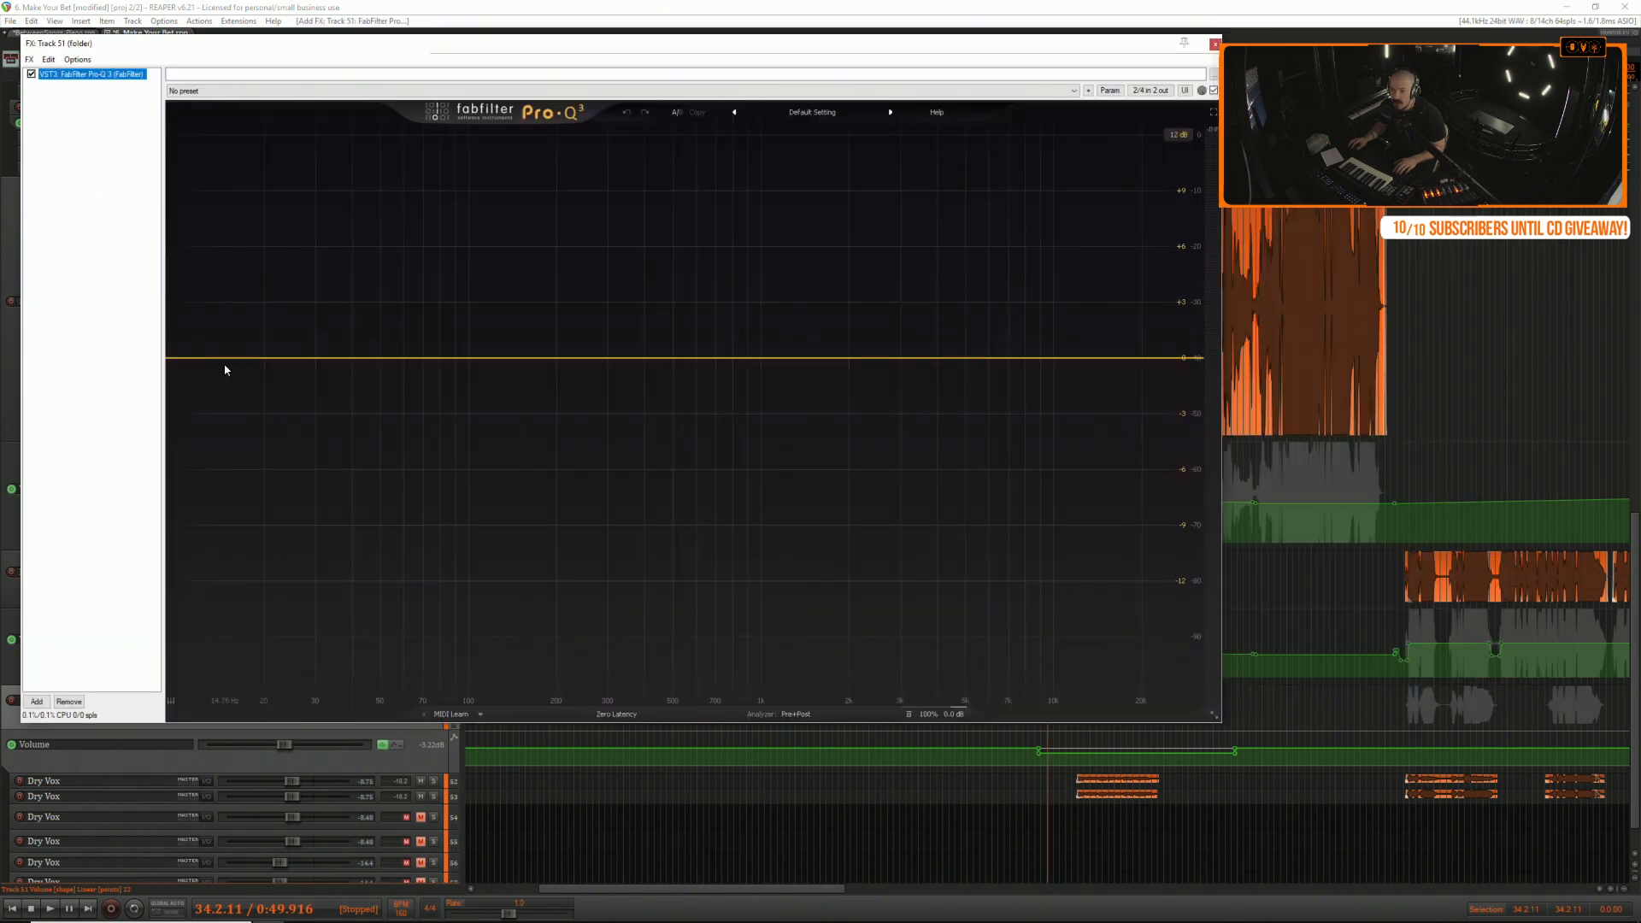
{"action": "left_click_drag", "start_coordinate": [198, 359], "coordinate": [444, 541]}
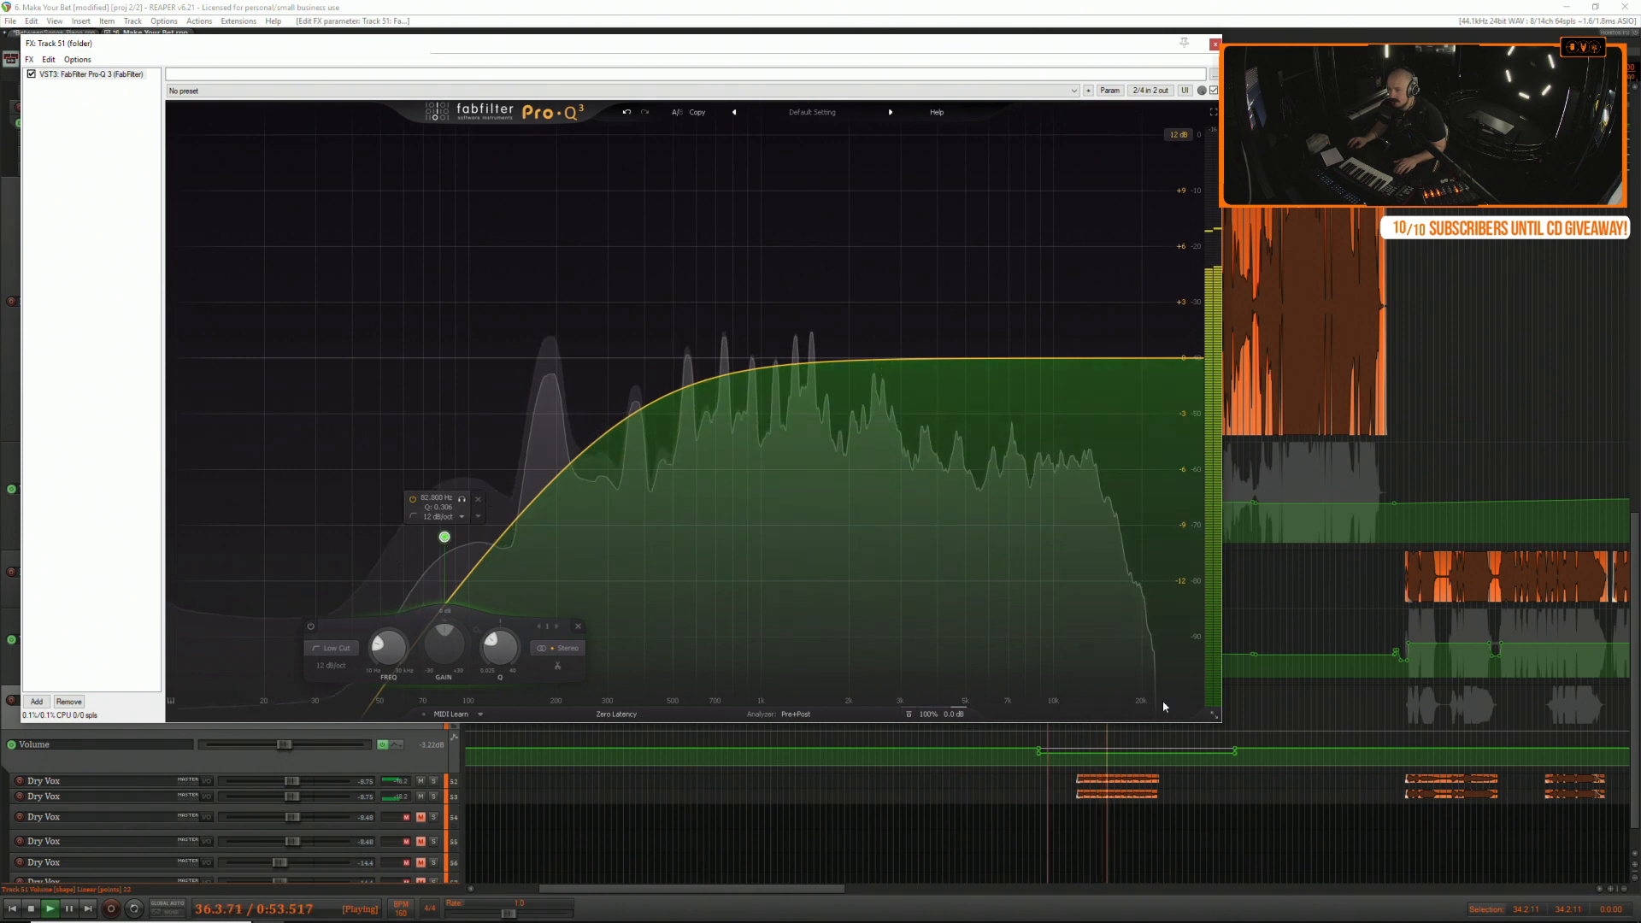
Set the folder track's volume envelope segment over the first harmony phrase to +1.44 dB, closing the effects window and replaying the harmonies.
{"action": "left_click_drag", "start_coordinate": [1185, 750], "coordinate": [1191, 726]}
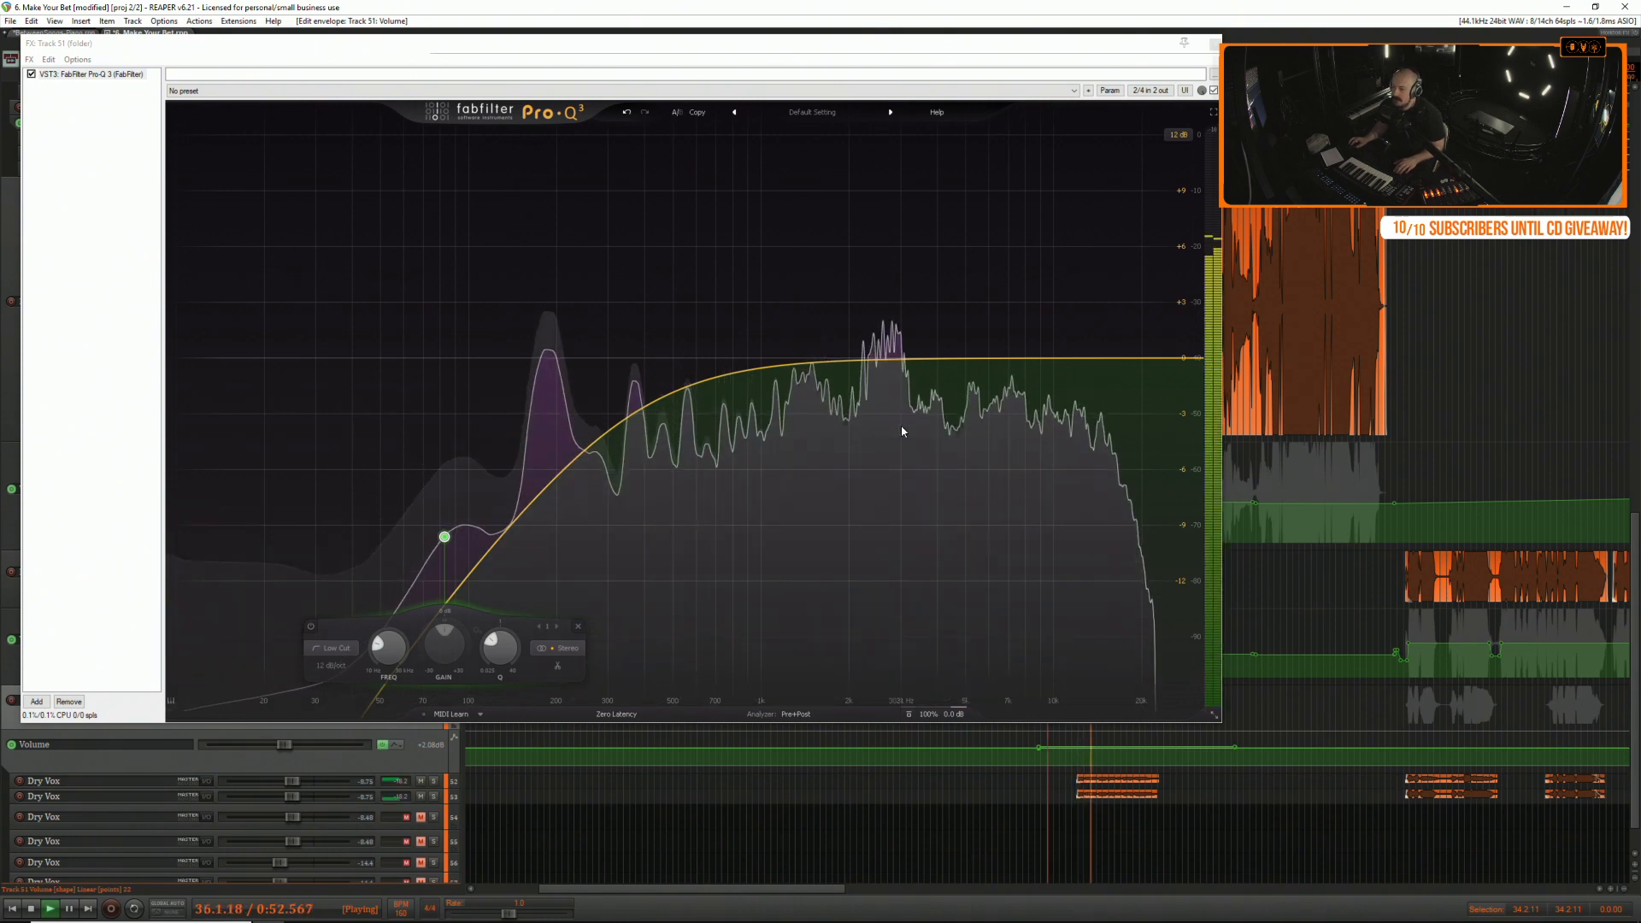
{"action": "left_click", "coordinate": [1214, 43]}
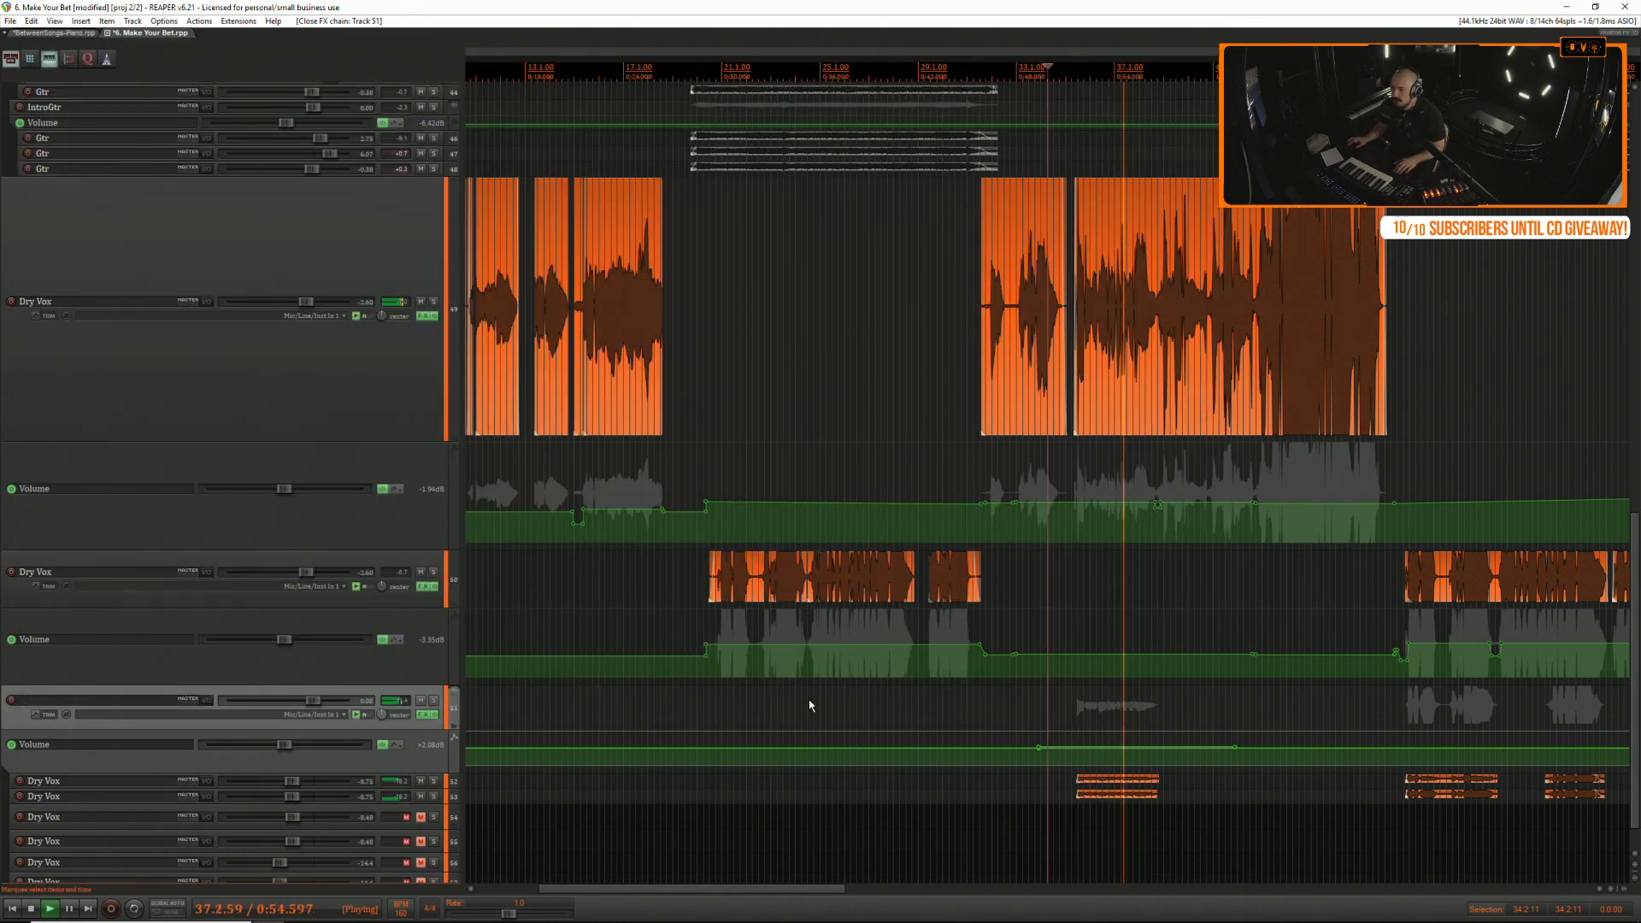
{"action": "left_click_drag", "start_coordinate": [442, 778], "coordinate": [442, 798]}
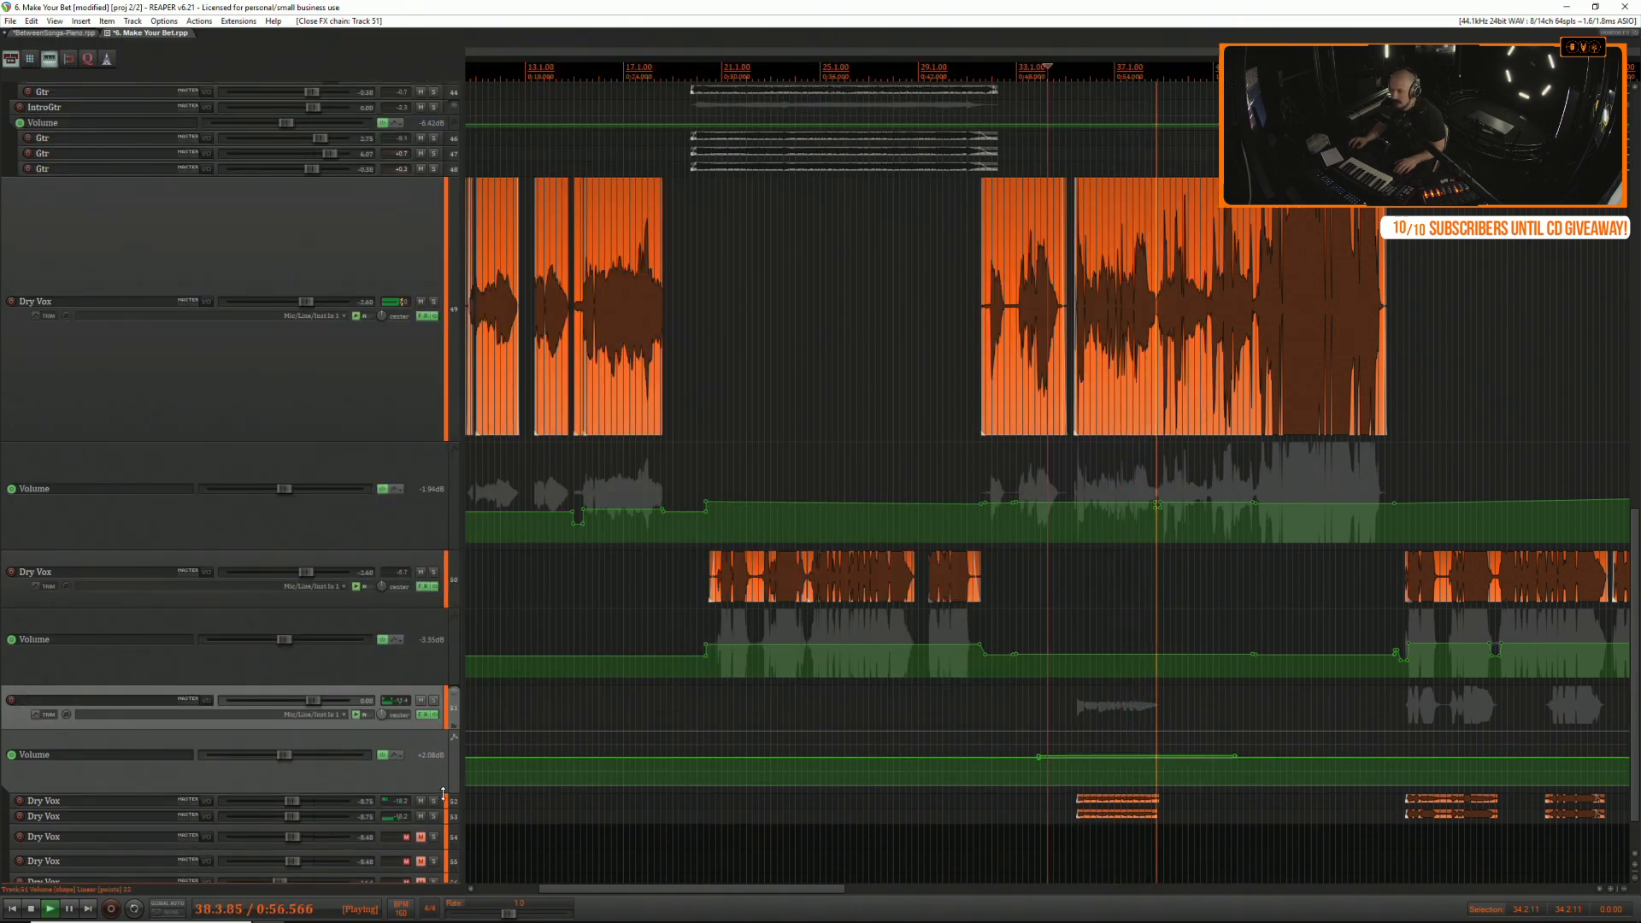
{"action": "left_click_drag", "start_coordinate": [1131, 756], "coordinate": [1130, 758]}
{"action": "key", "text": "space"}
{"action": "key", "text": "space"}
Play back the harmony phrase with the lead vocal repeatedly, starting from 37.1.28, 35.1.50 and 35.2.16.
{"action": "left_click", "coordinate": [1116, 701]}
{"action": "scroll", "coordinate": [1115, 701], "scroll_direction": "up", "scroll_amount": 4}
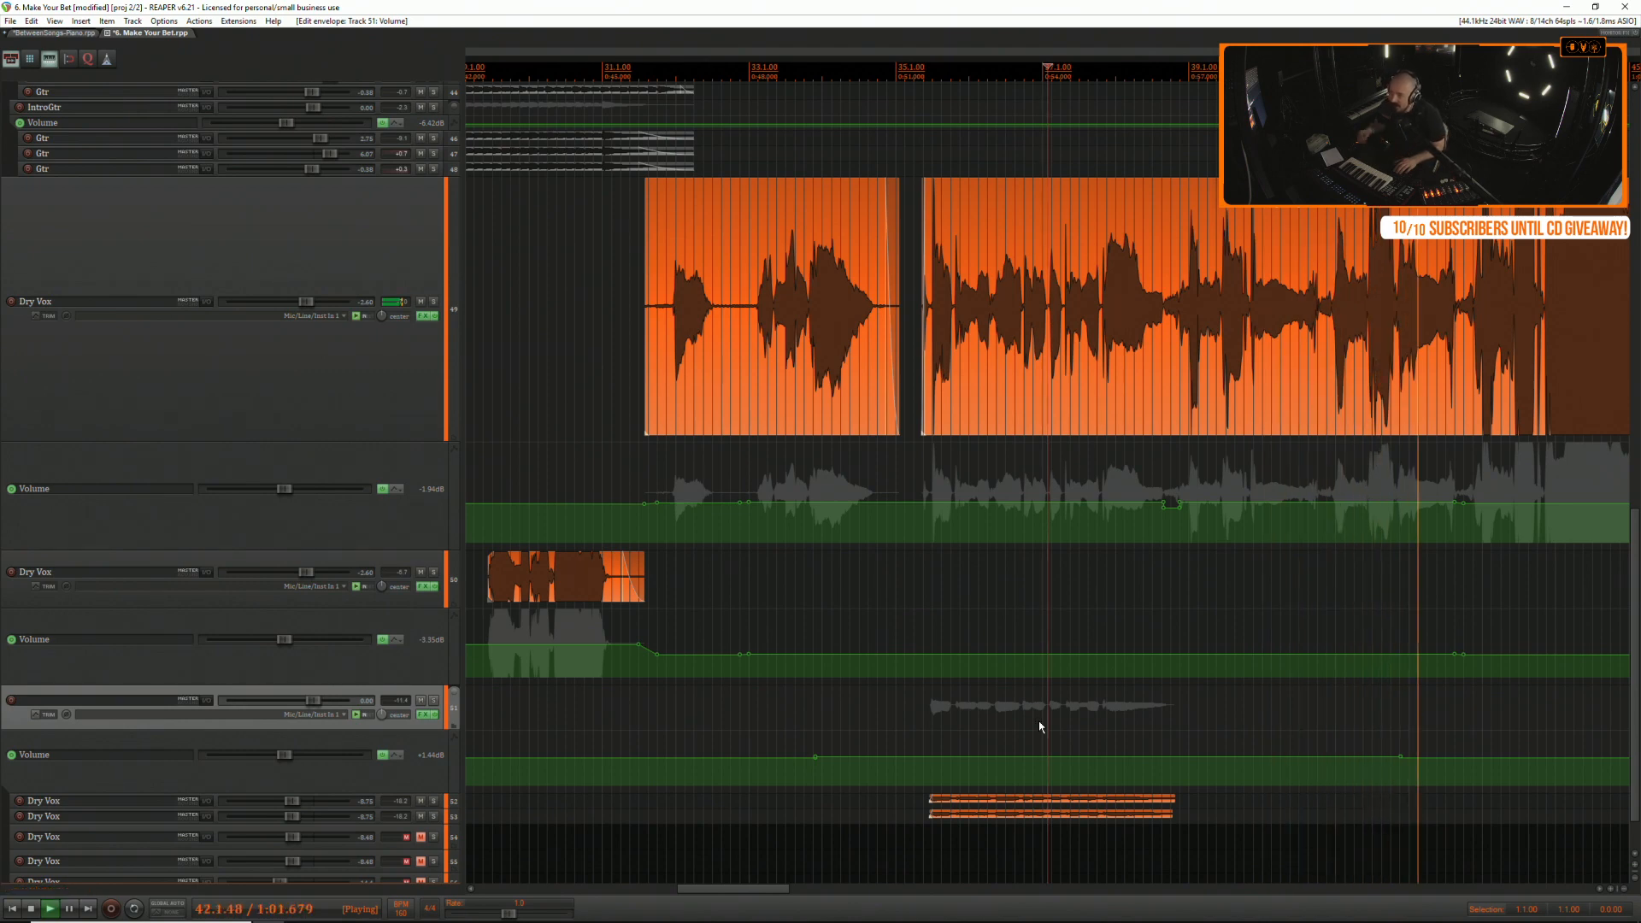
{"action": "key", "text": "space"}
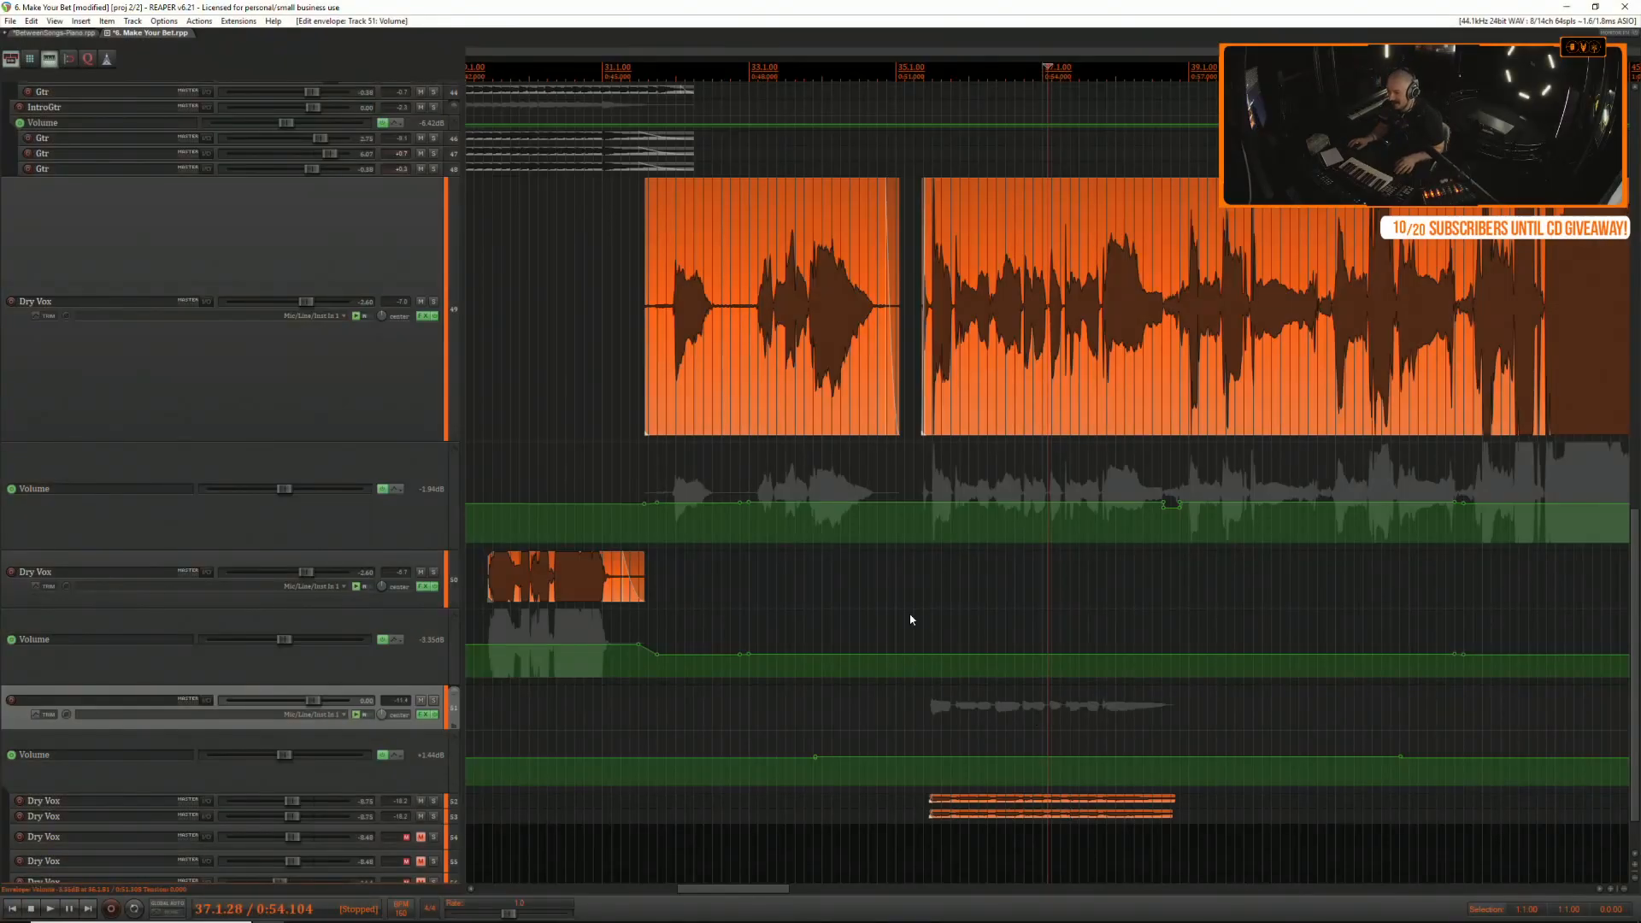
{"action": "left_click", "coordinate": [906, 624]}
{"action": "key", "text": "space"}
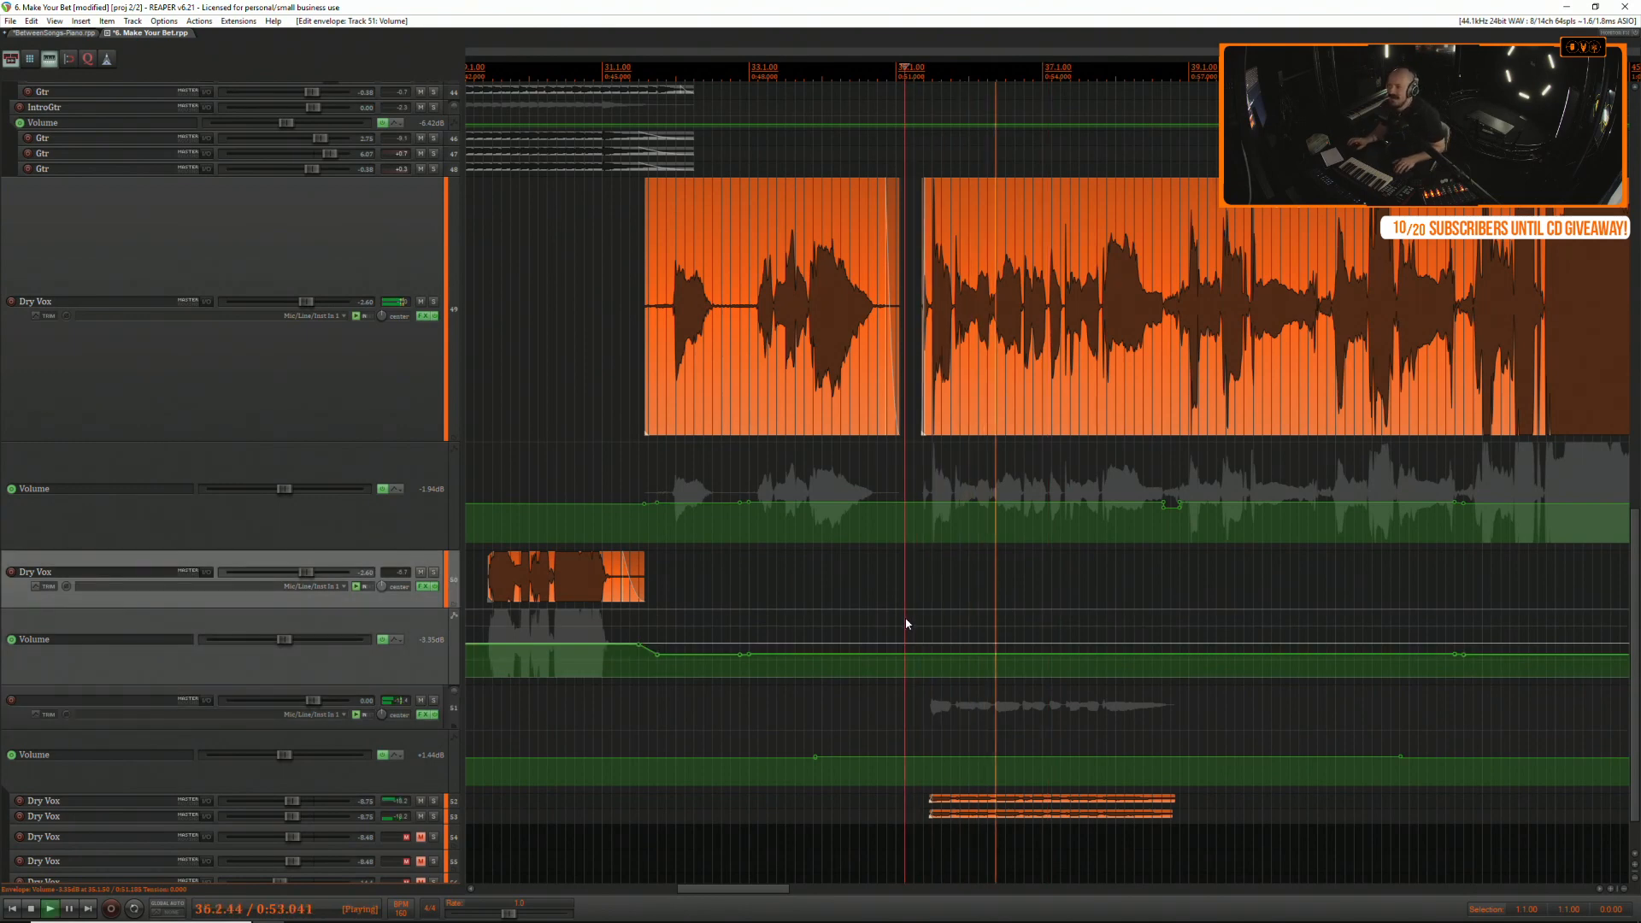
{"action": "key", "text": "space"}
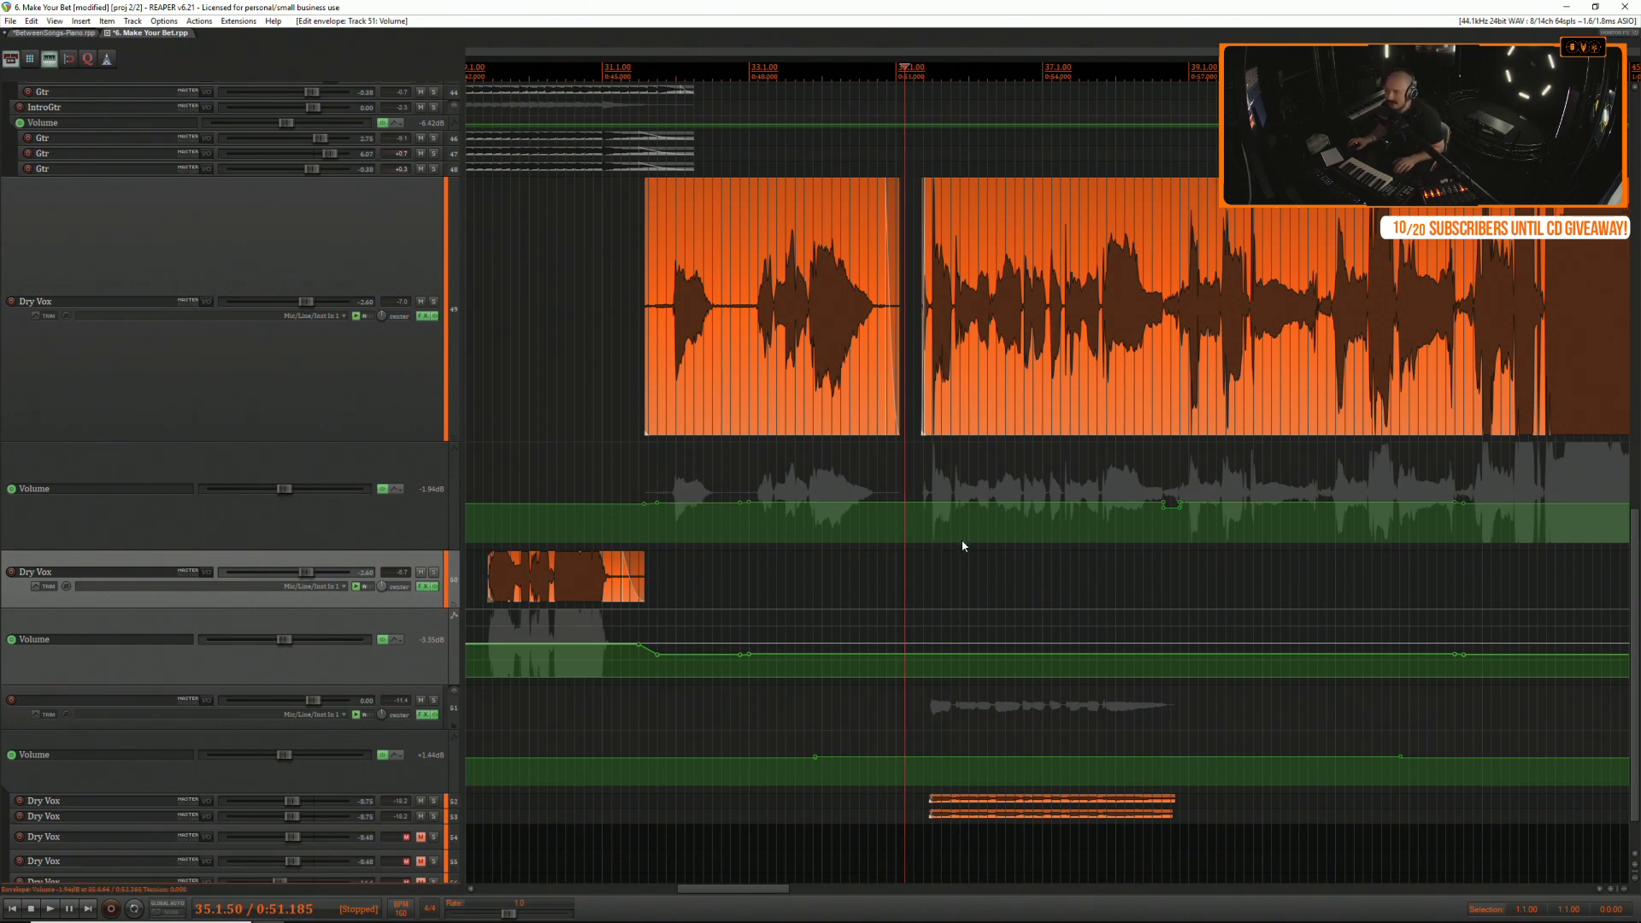
{"action": "key", "text": "space"}
{"action": "left_click", "coordinate": [917, 571]}
{"action": "key", "text": "space"}
{"action": "key", "text": "space"}
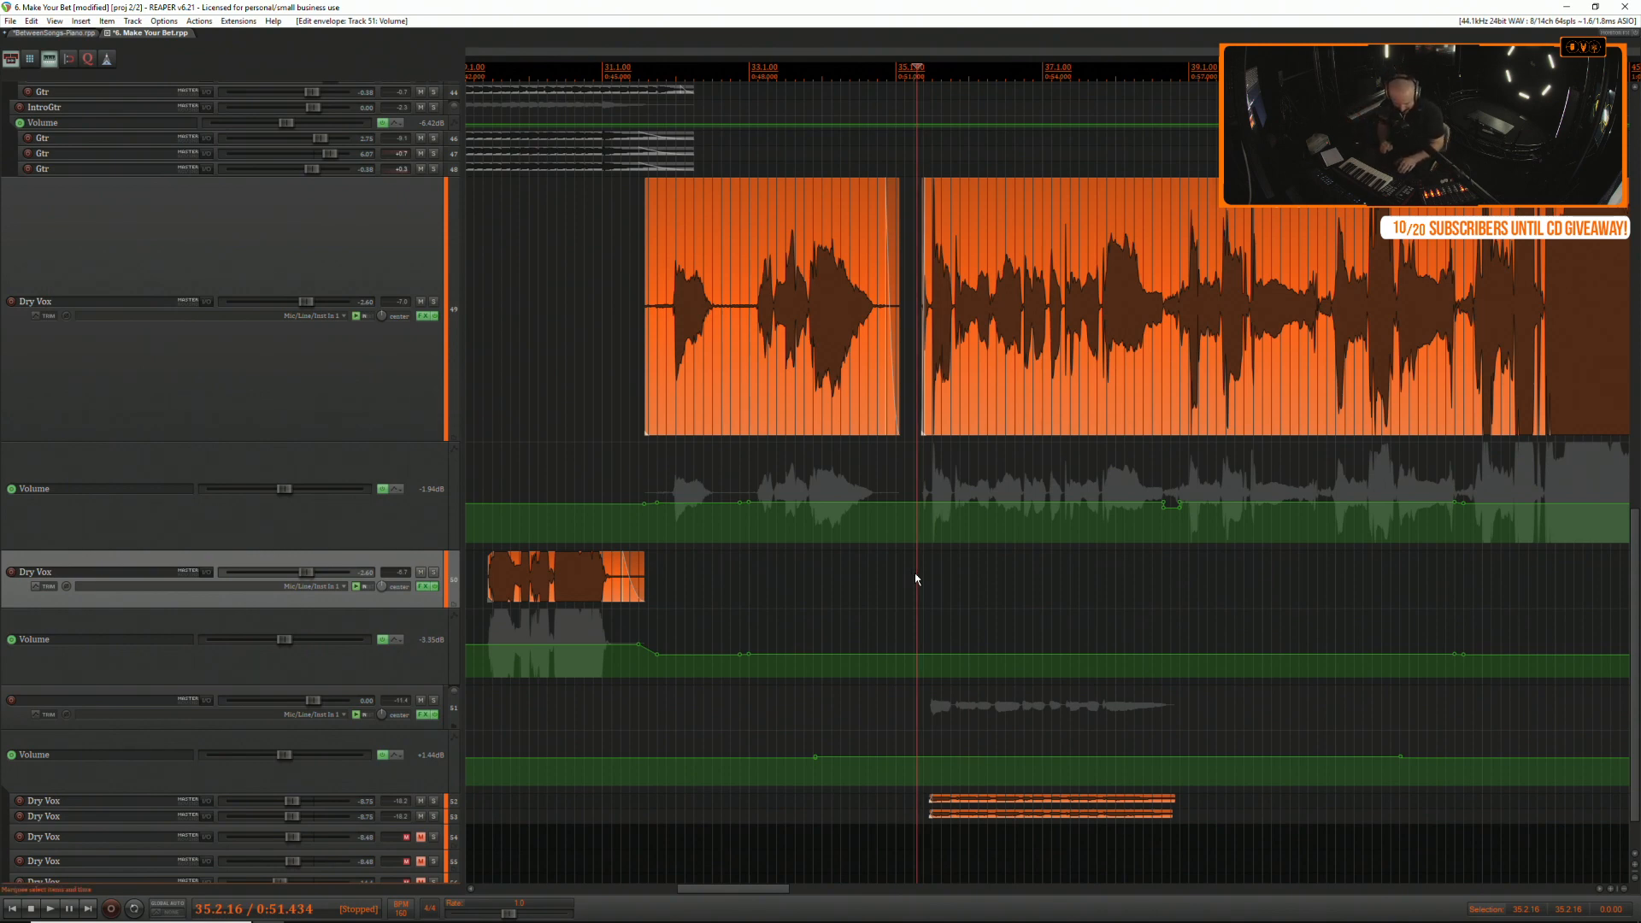
{"action": "key", "text": "space"}
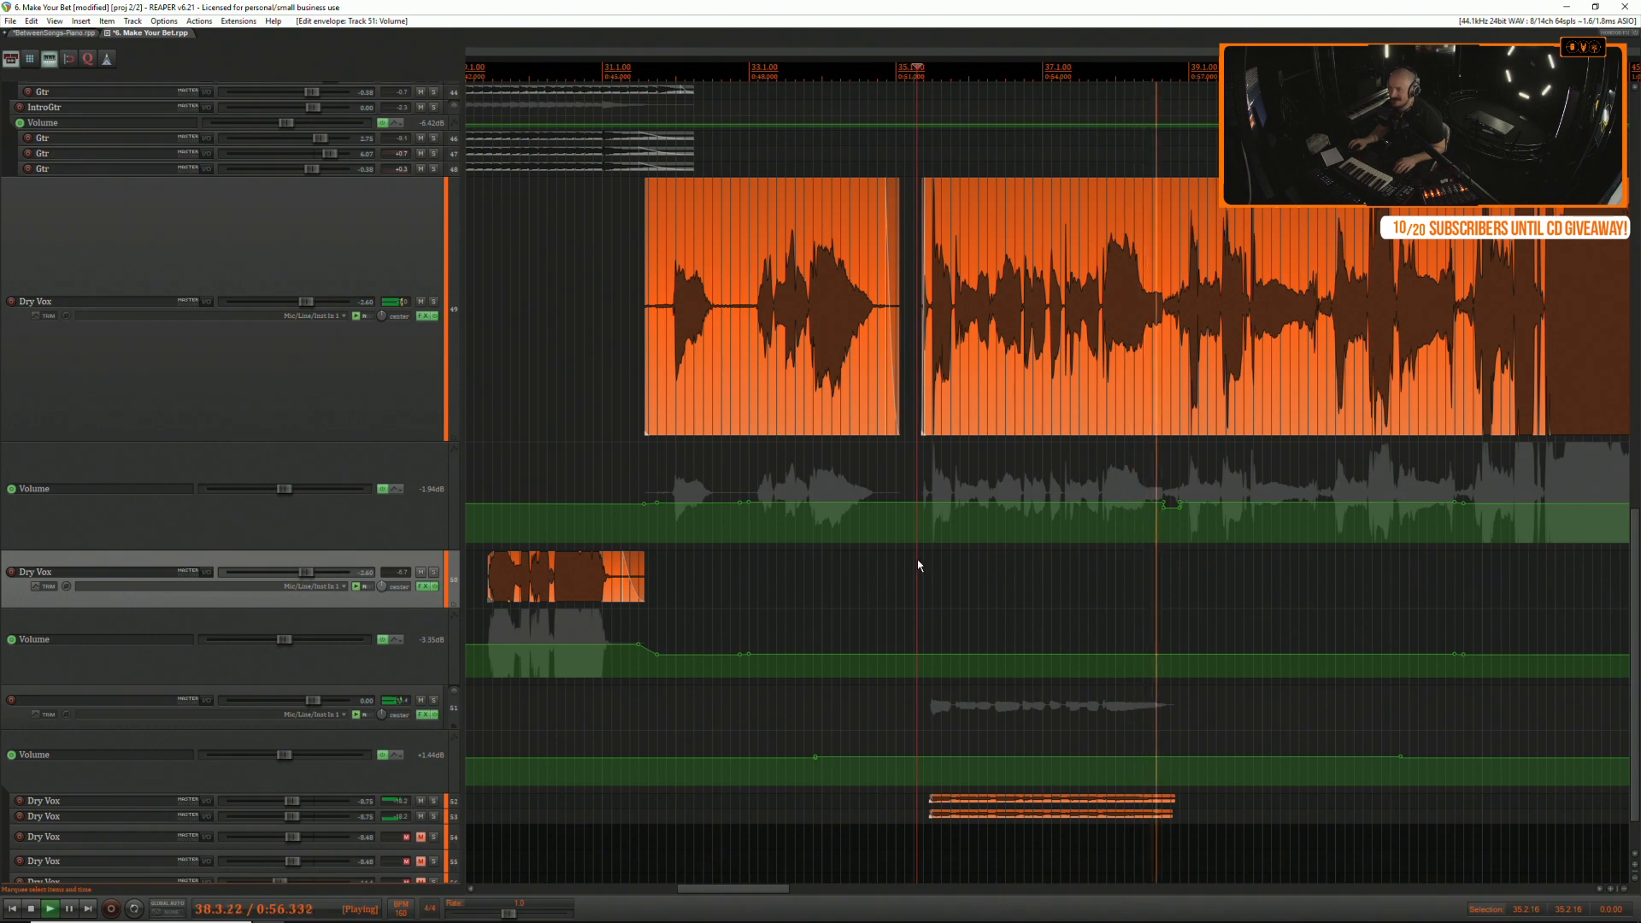
{"action": "key", "text": "space"}
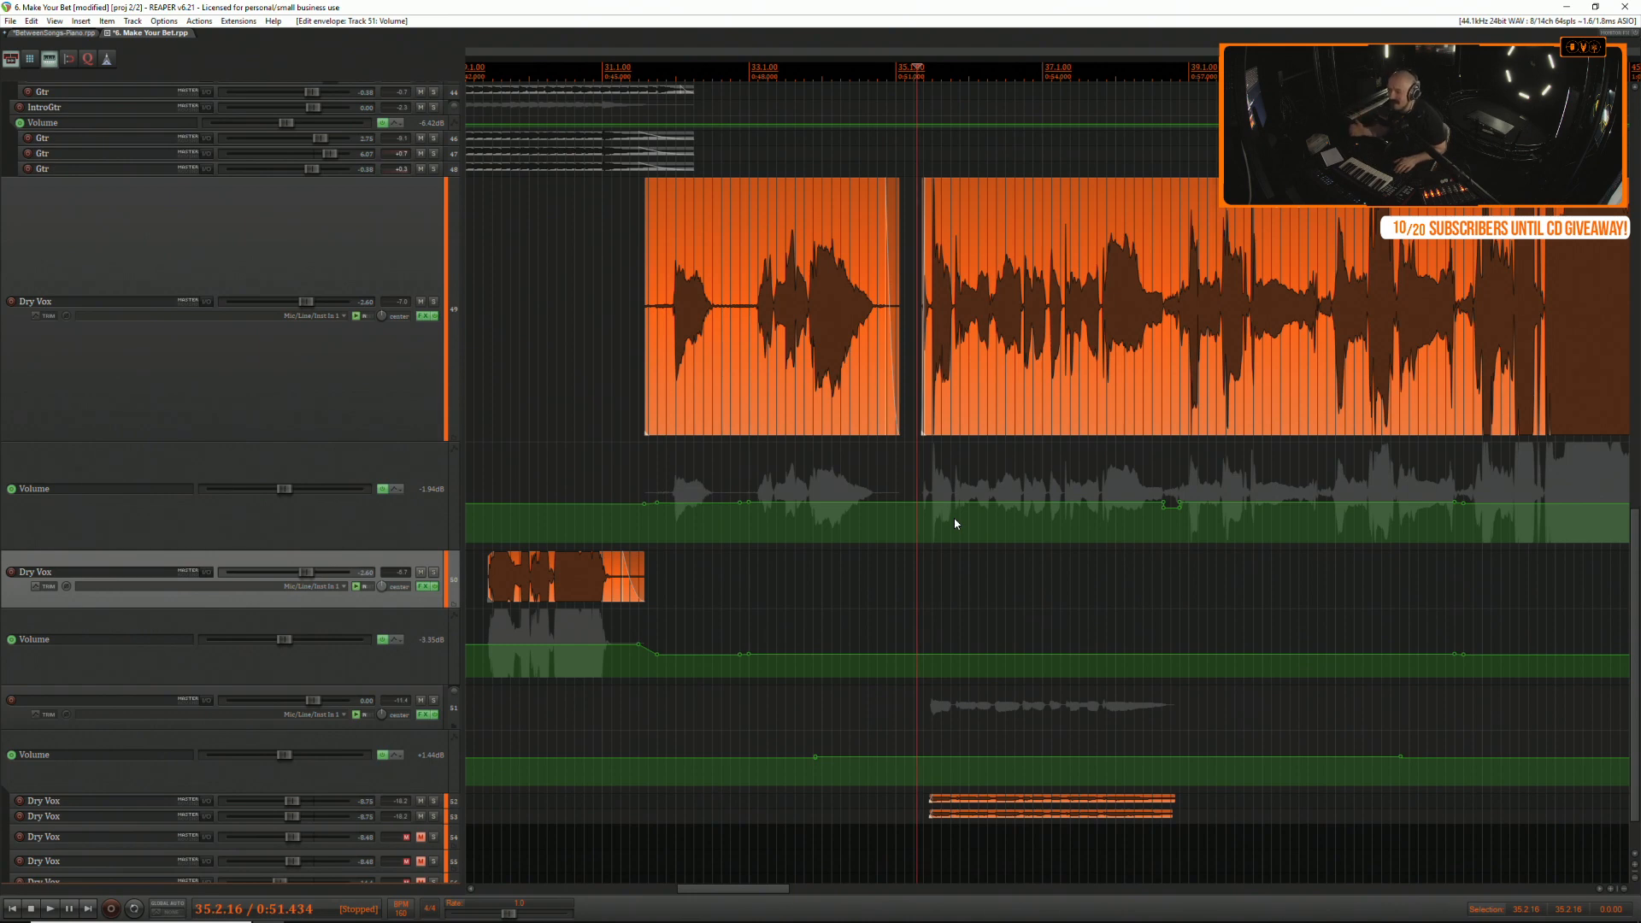
Play back the first harmony phrase with the lead vocal from 35.2.54.
{"action": "scroll", "coordinate": [1146, 598], "scroll_direction": "down", "scroll_amount": 1}
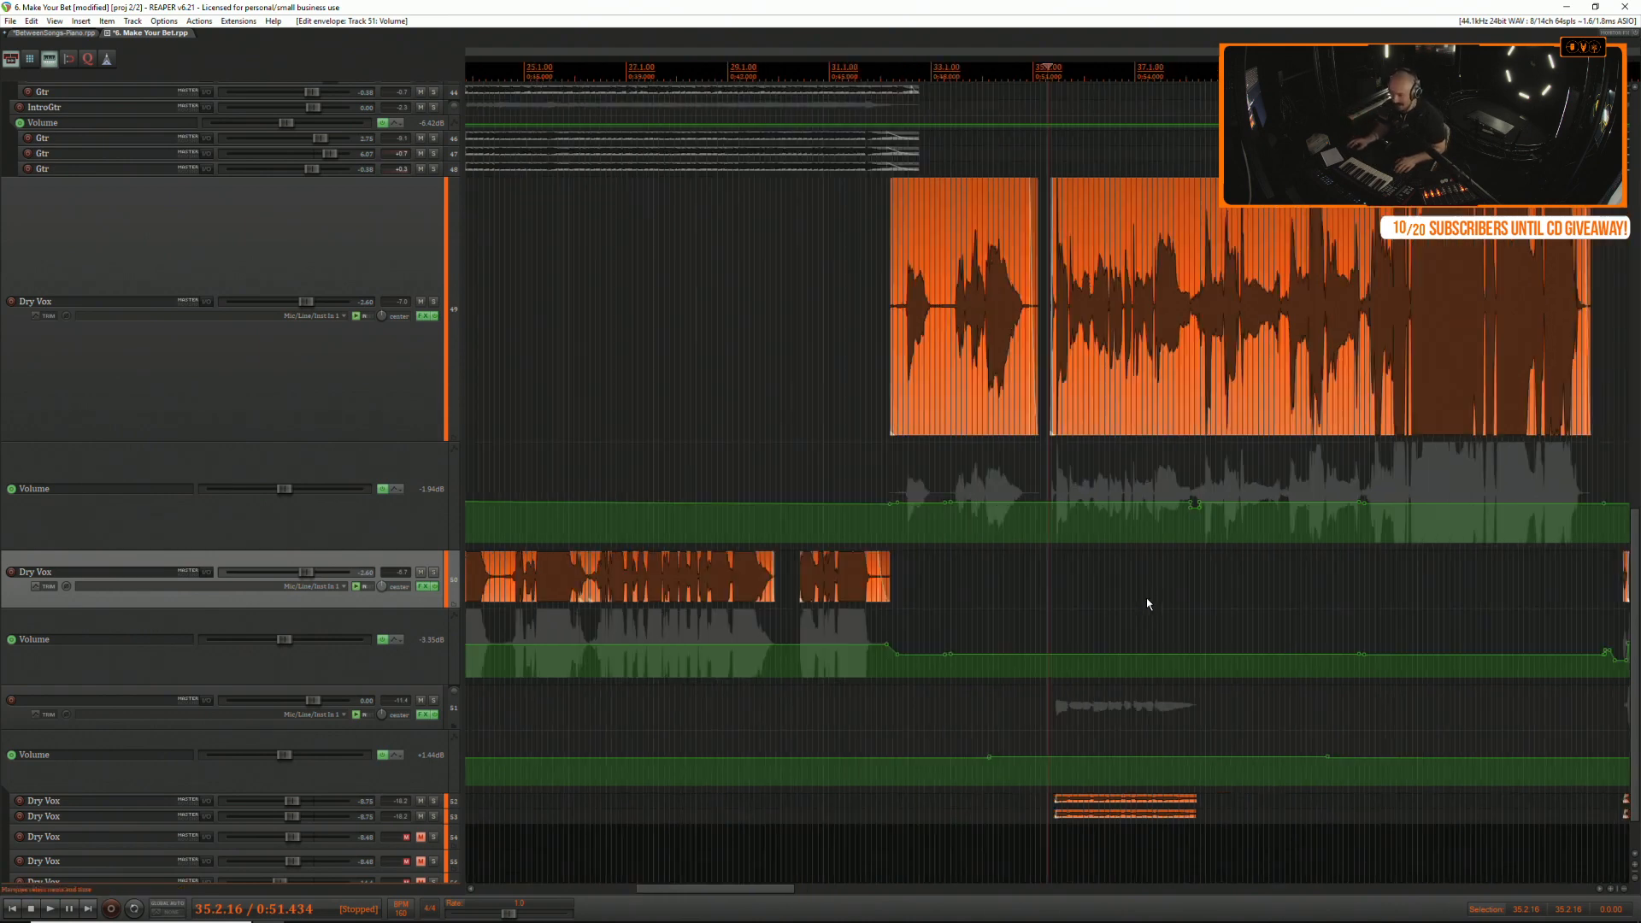
{"action": "left_click", "coordinate": [1281, 559]}
{"action": "scroll", "coordinate": [1273, 555], "scroll_direction": "up", "scroll_amount": 2}
{"action": "scroll", "coordinate": [940, 558], "scroll_direction": "down", "scroll_amount": 1}
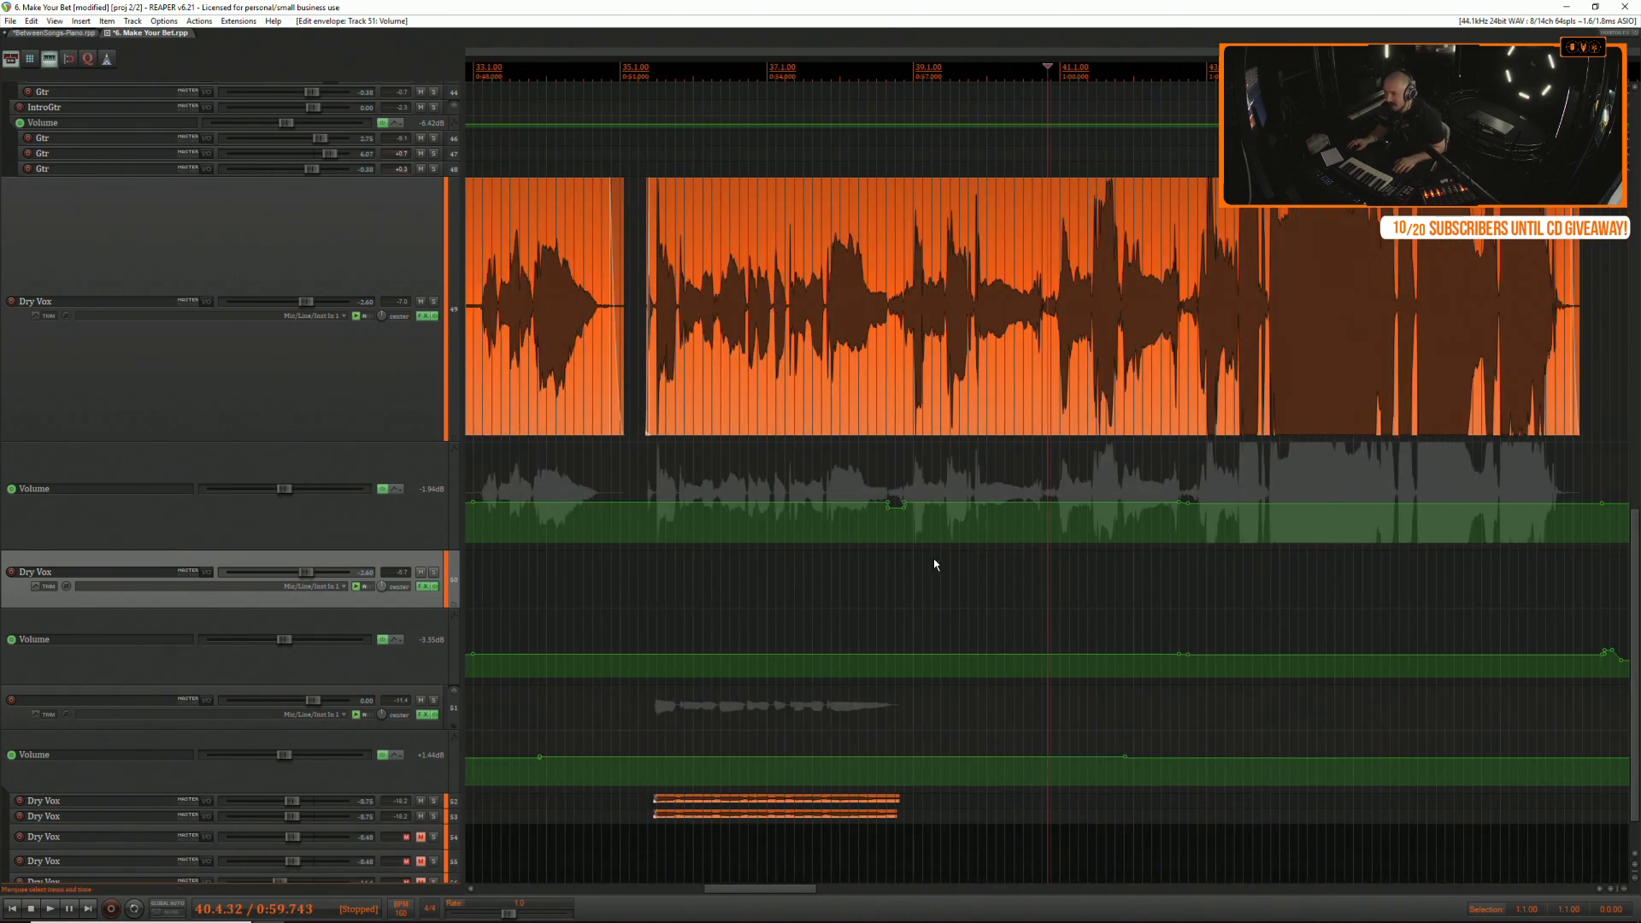
{"action": "left_click", "coordinate": [647, 566]}
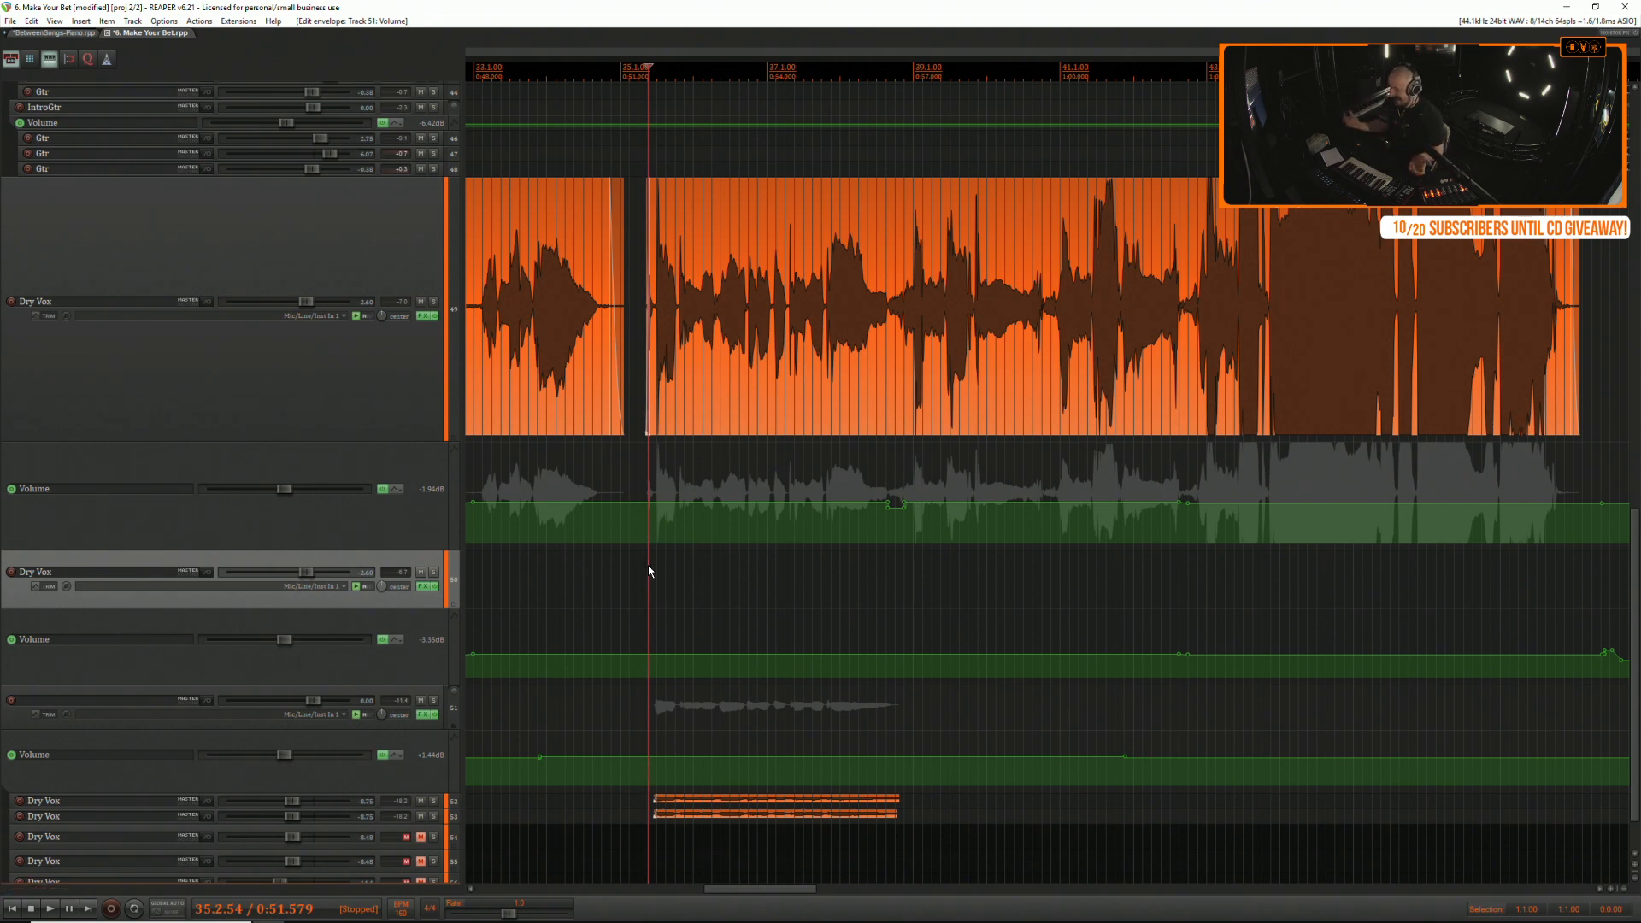
{"action": "key", "text": "space"}
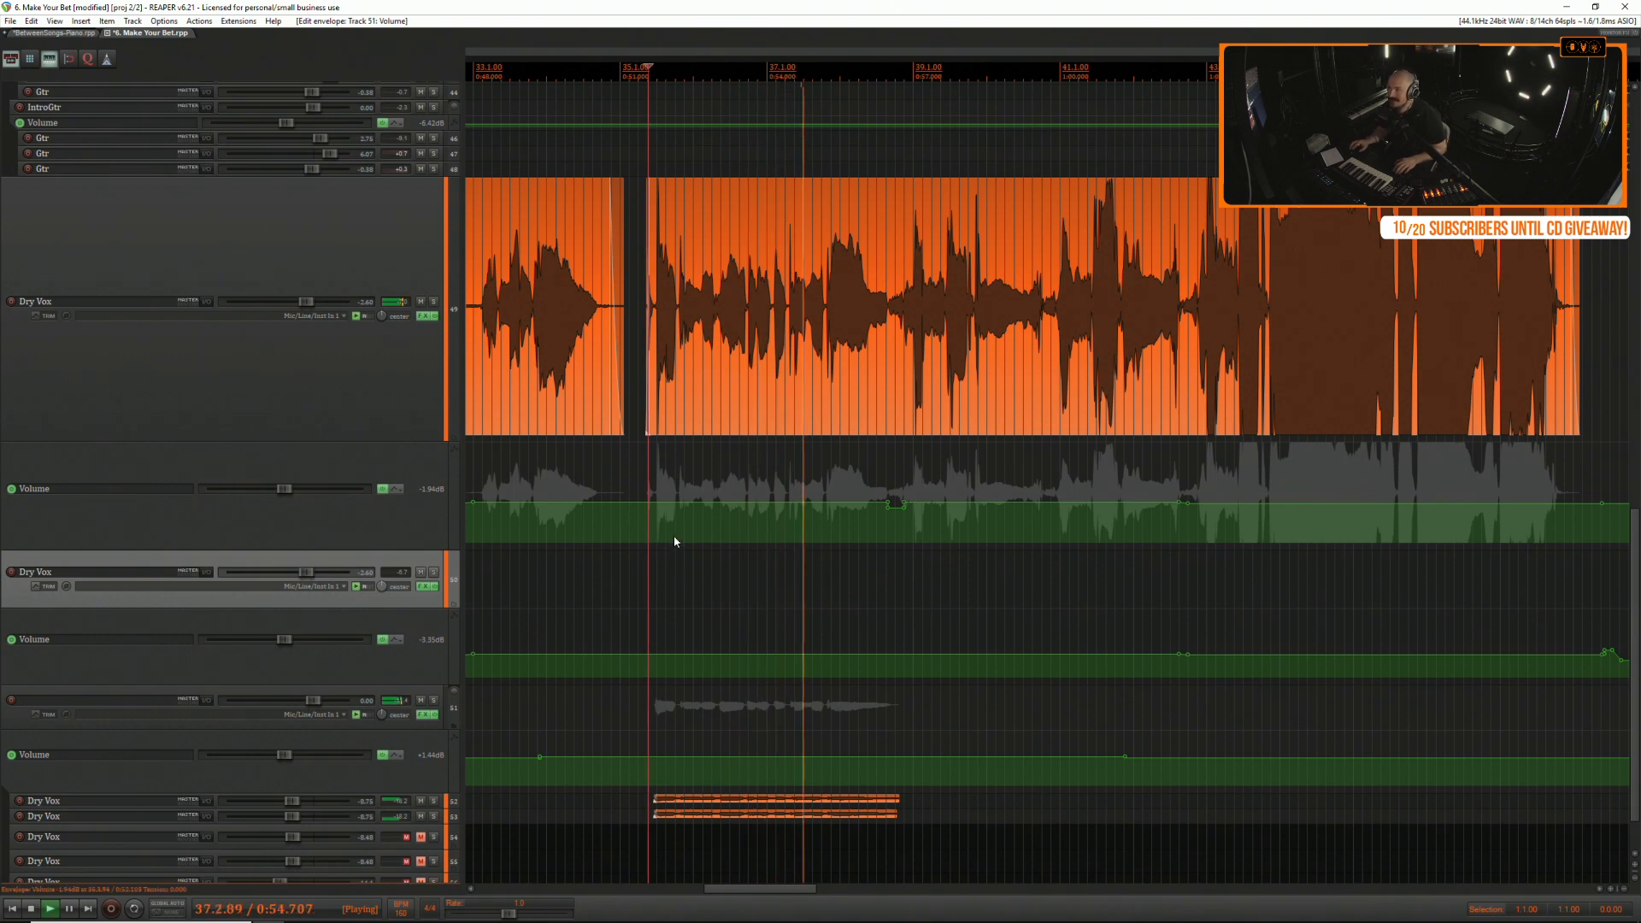
{"action": "key", "text": "space"}
Set the folder track's volume envelope to +0.51 dB over the harmonies from about 48.2.34 to bar 53 and replay them.
{"action": "scroll", "coordinate": [939, 555], "scroll_direction": "down", "scroll_amount": 6}
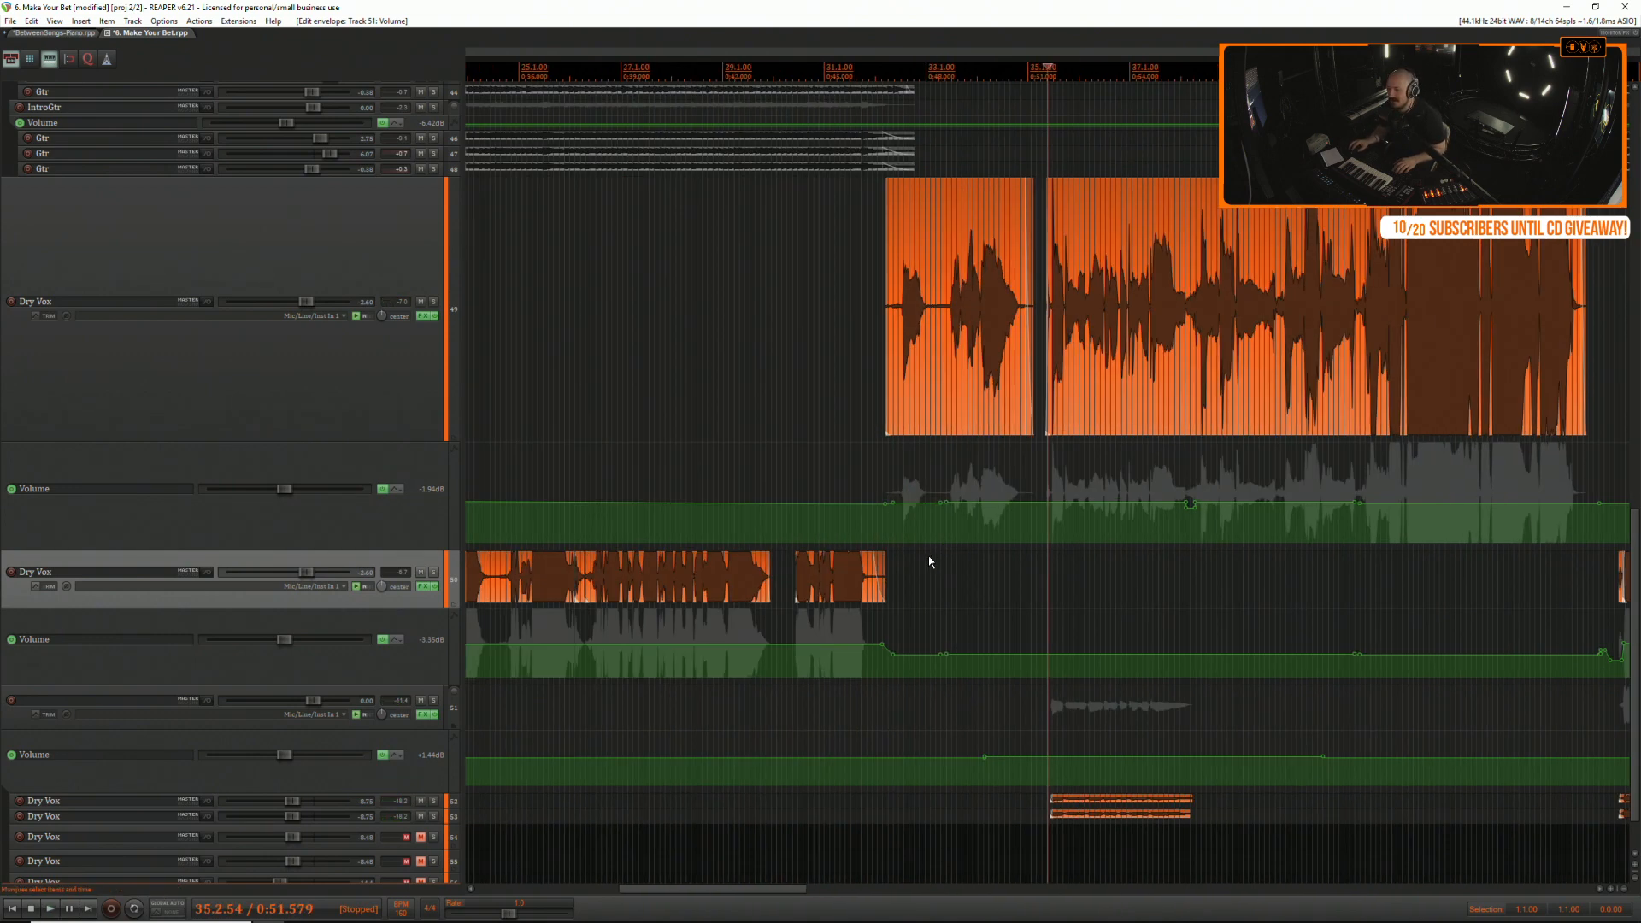
{"action": "scroll", "coordinate": [1300, 588], "scroll_direction": "right", "scroll_amount": 5}
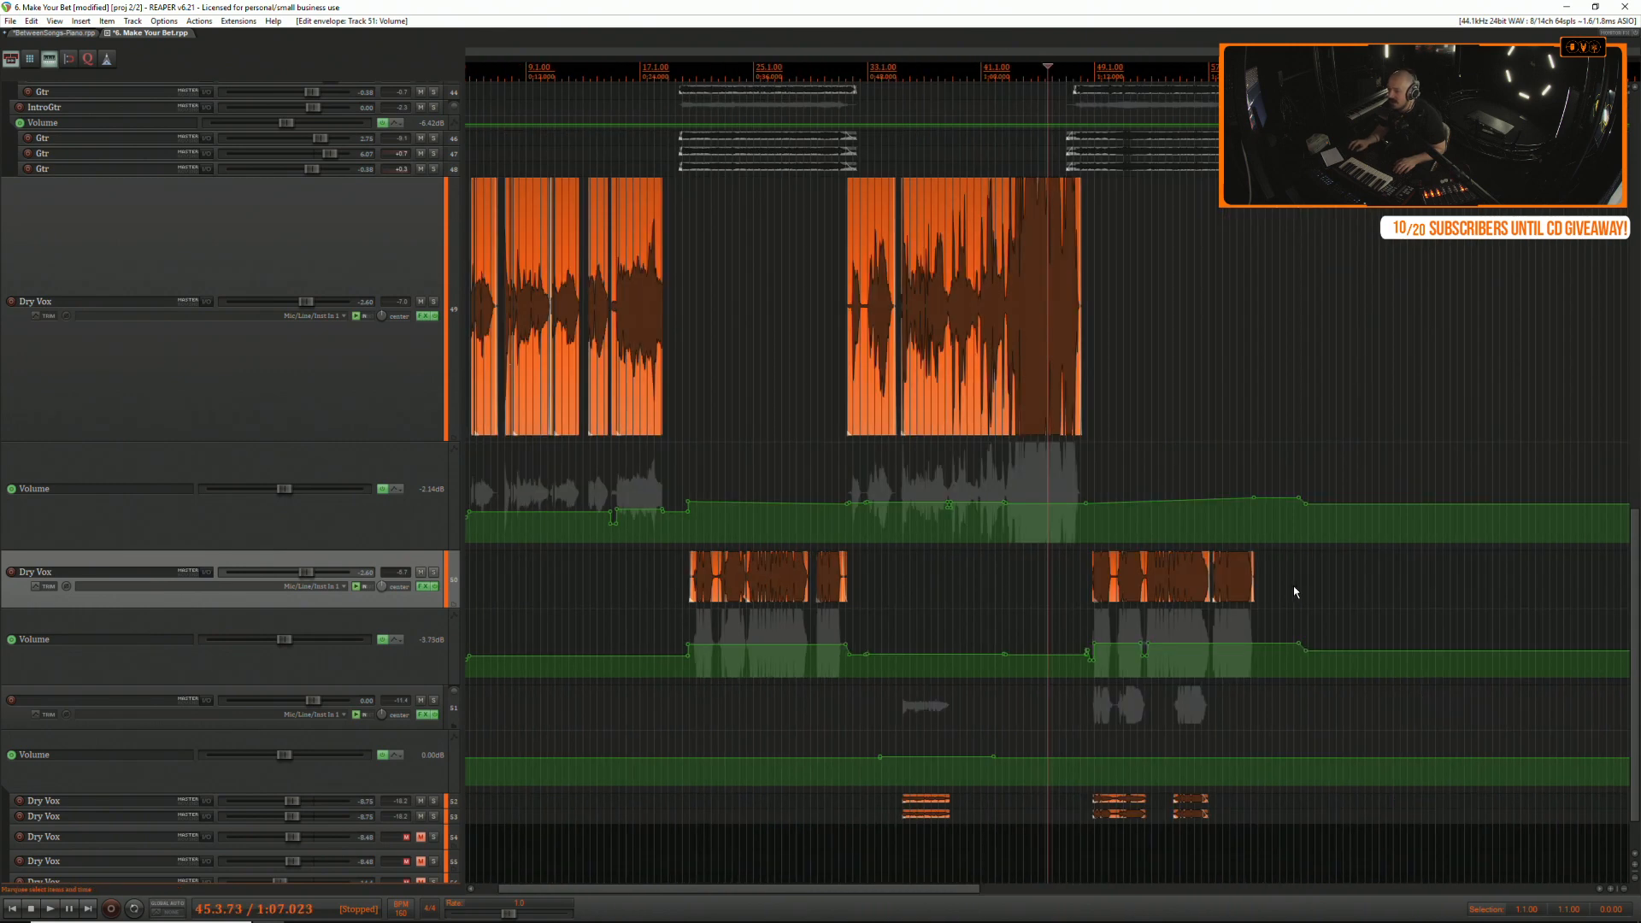
{"action": "left_click", "coordinate": [1120, 570]}
{"action": "key", "text": "space"}
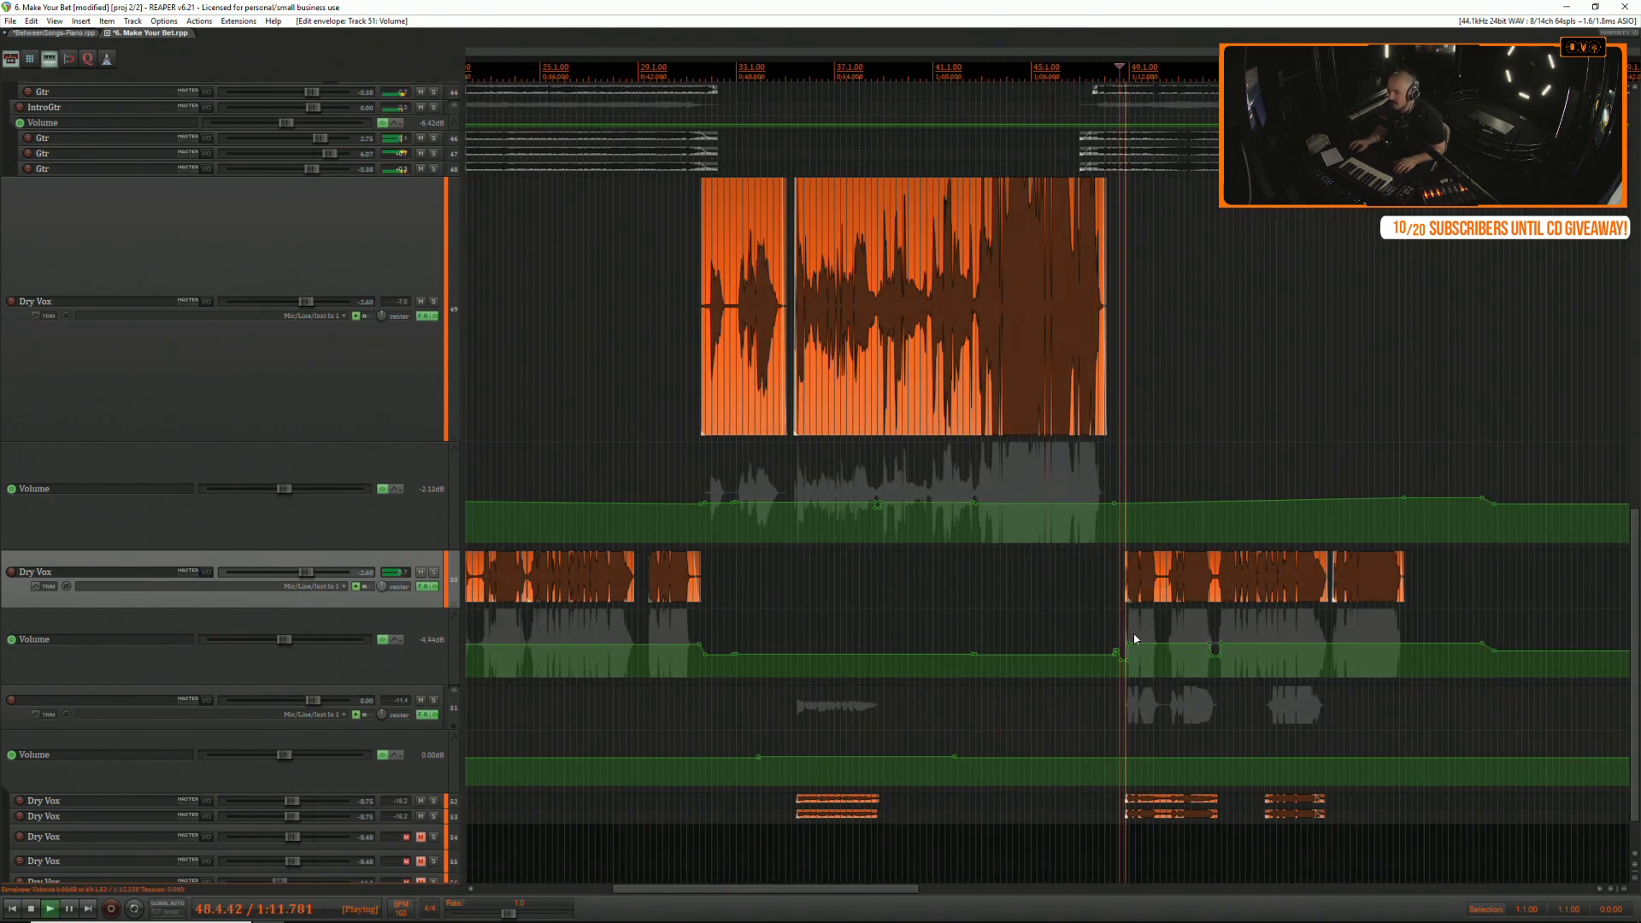
{"action": "left_click", "coordinate": [1244, 800]}
{"action": "scroll", "coordinate": [1197, 807], "scroll_direction": "up", "scroll_amount": 3}
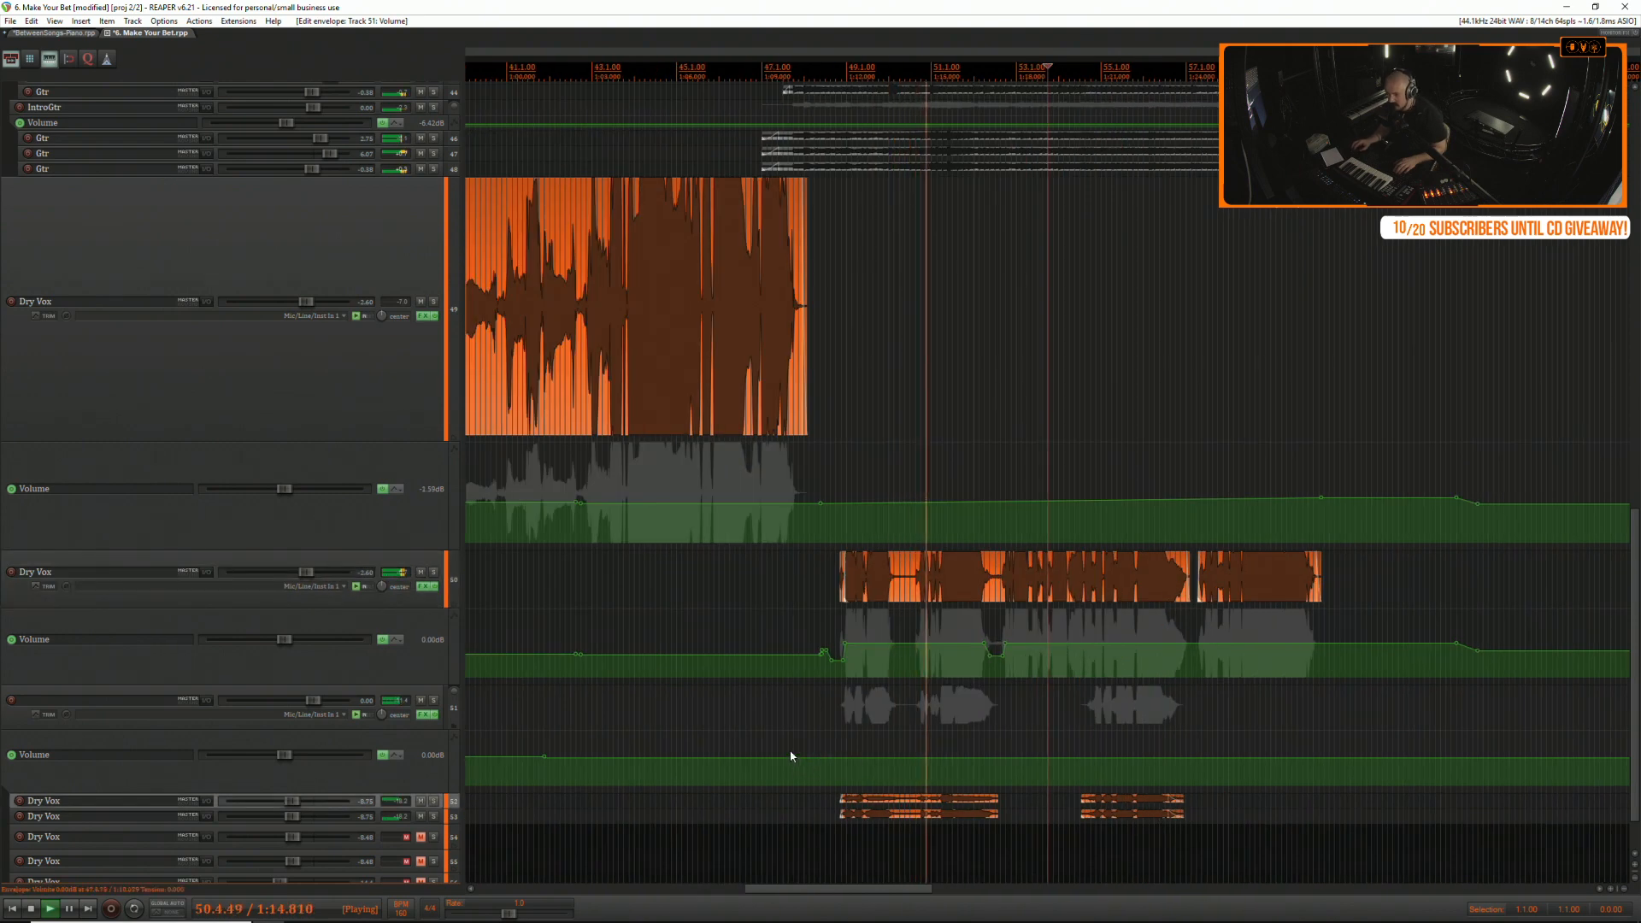
{"action": "left_click_drag", "start_coordinate": [791, 757], "coordinate": [1247, 767]}
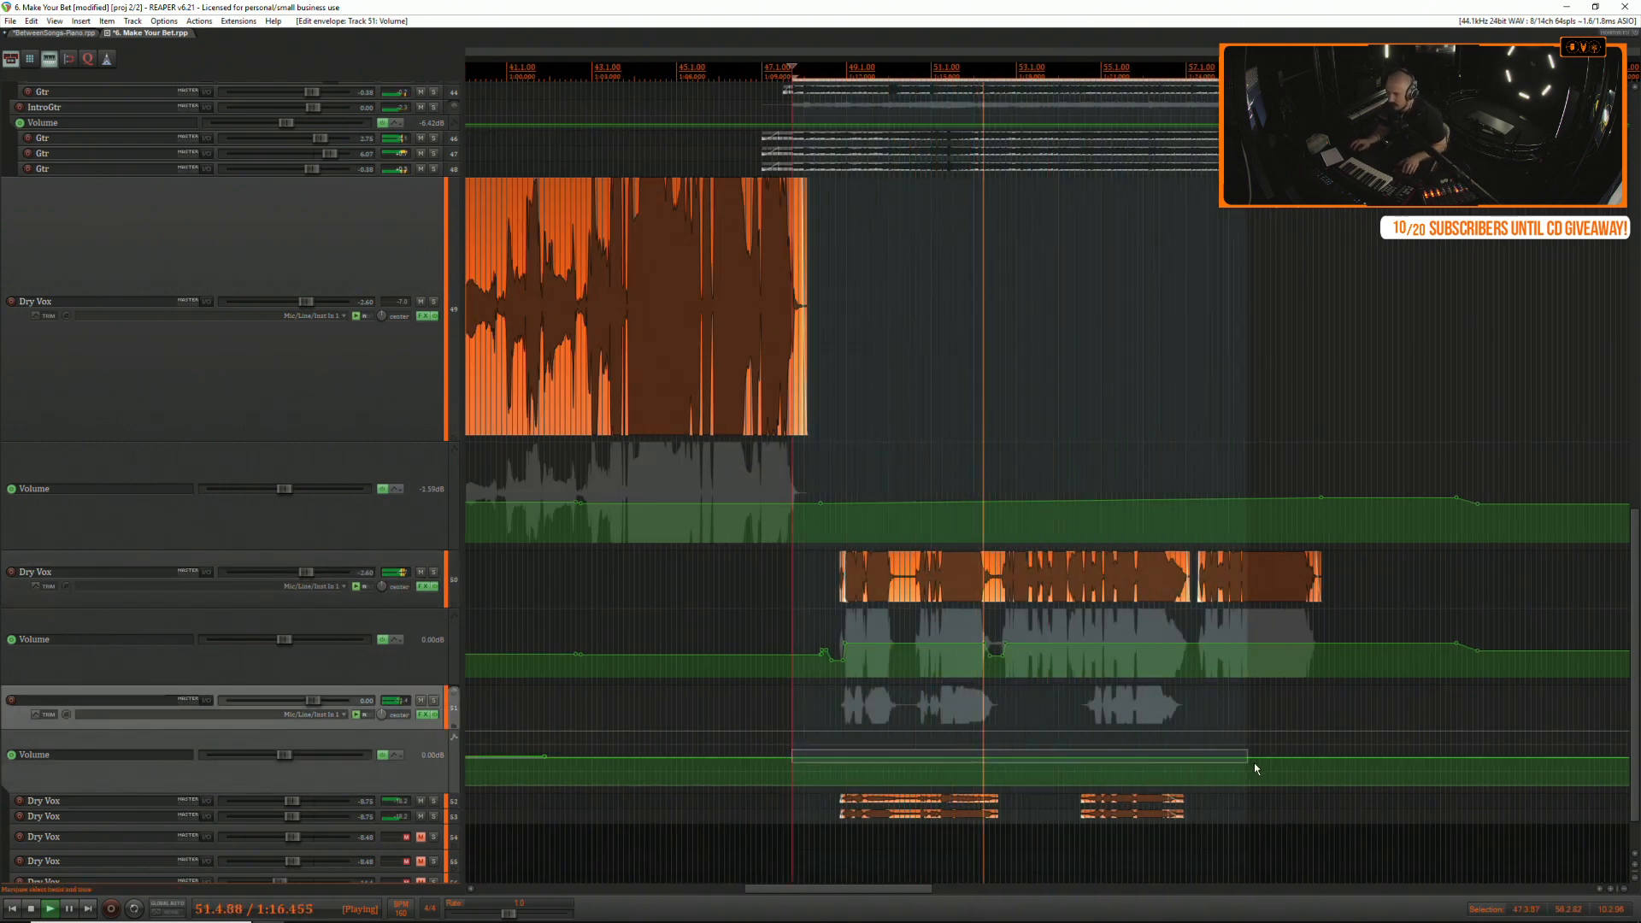
{"action": "left_click_drag", "start_coordinate": [819, 750], "coordinate": [1037, 753]}
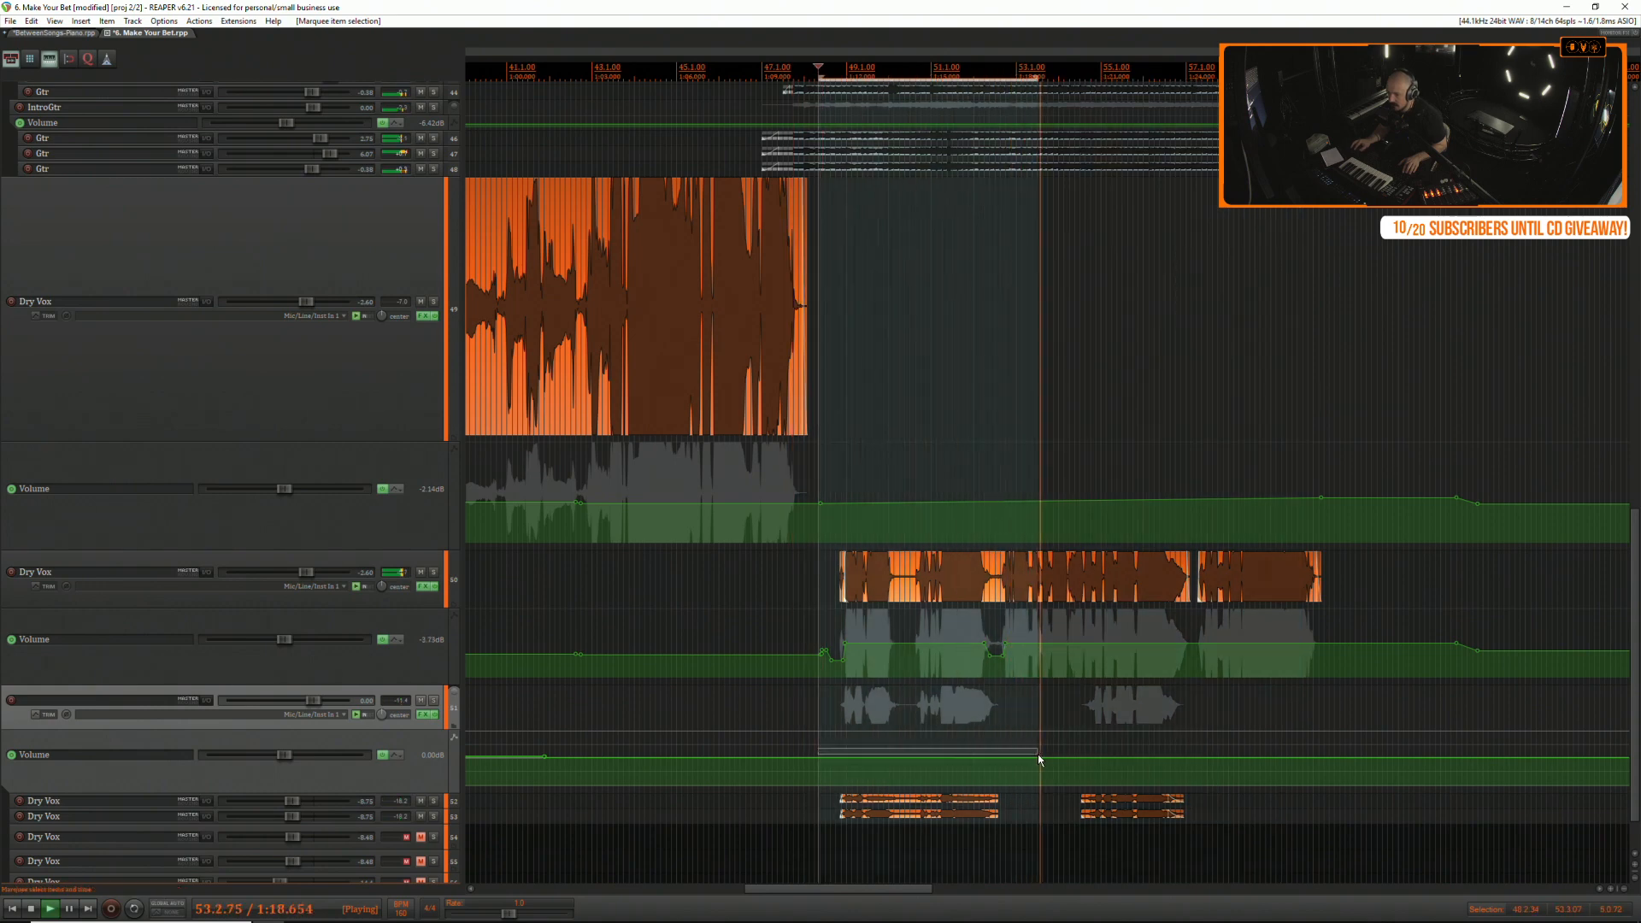
{"action": "left_click_drag", "start_coordinate": [1002, 756], "coordinate": [1002, 756]}
{"action": "key", "text": "space"}
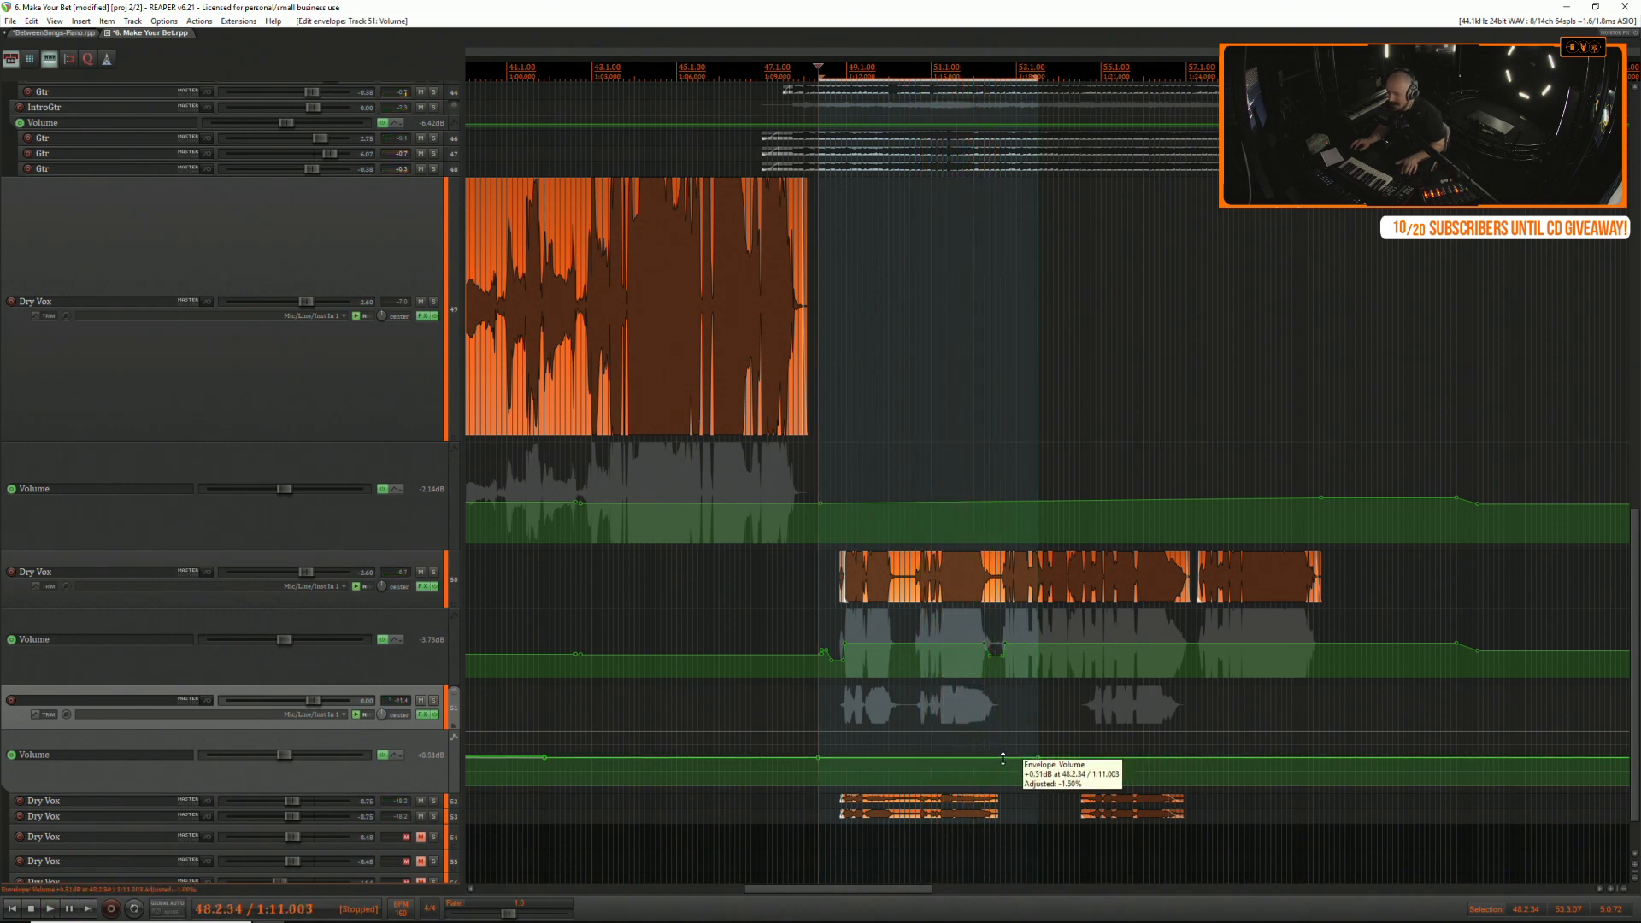
{"action": "left_click", "coordinate": [829, 755]}
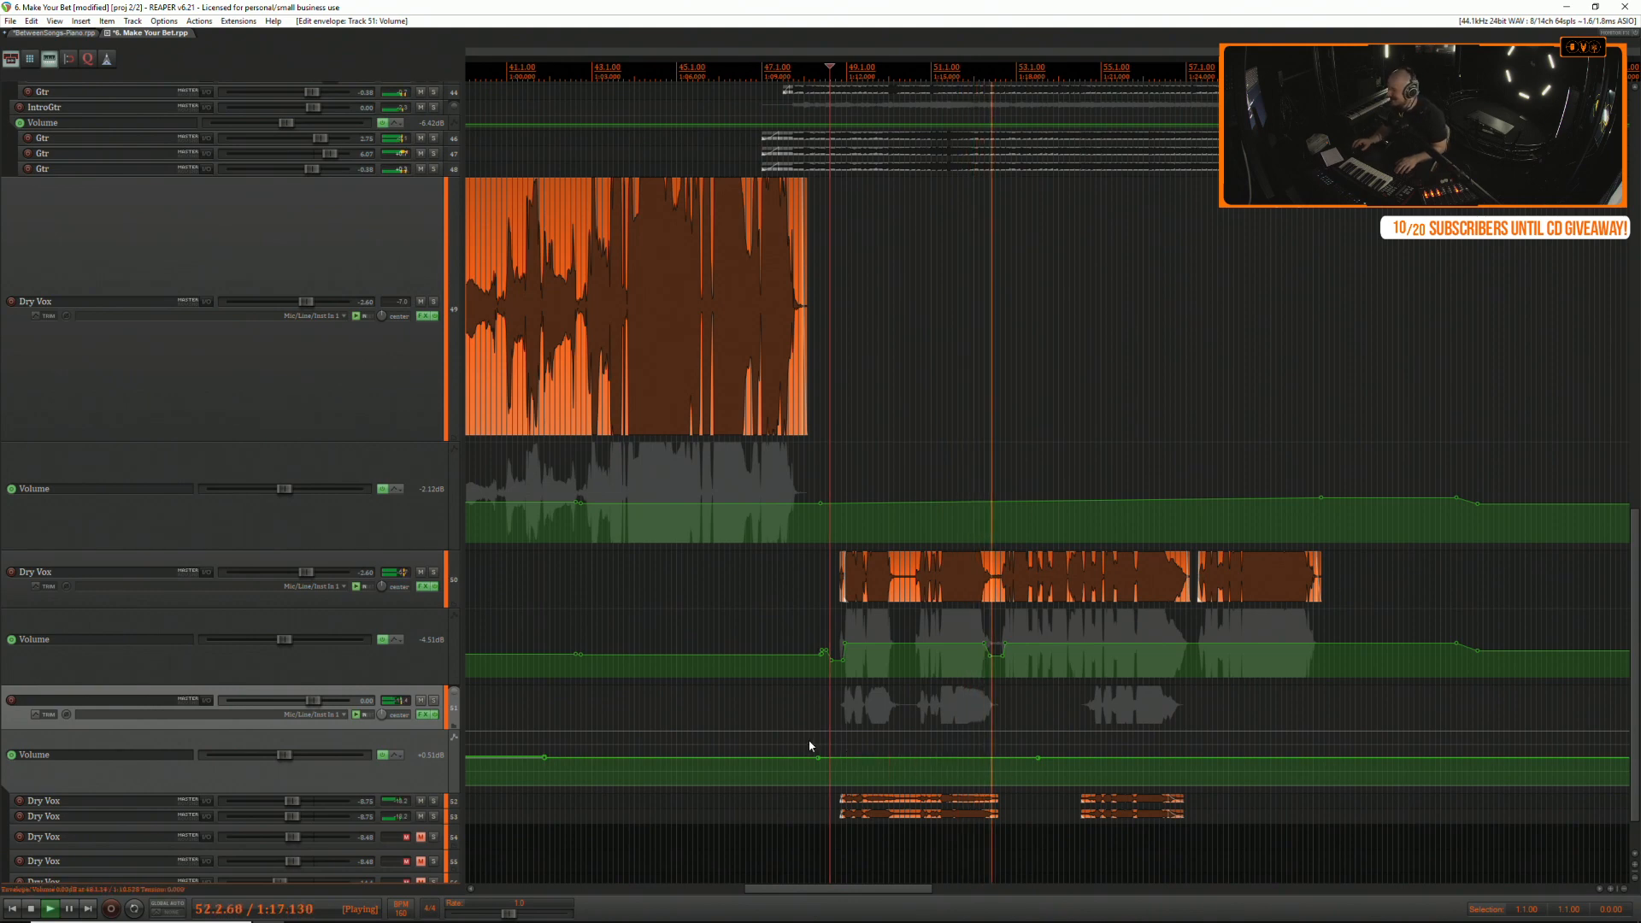
Raise the folder track's volume envelope over the harmony phrase around bar 55 to +3.41 dB and replay the phrase.
{"action": "left_click", "coordinate": [1172, 701]}
{"action": "scroll", "coordinate": [1161, 700], "scroll_direction": "up", "scroll_amount": 3}
{"action": "left_click", "coordinate": [890, 701]}
{"action": "key", "text": "space"}
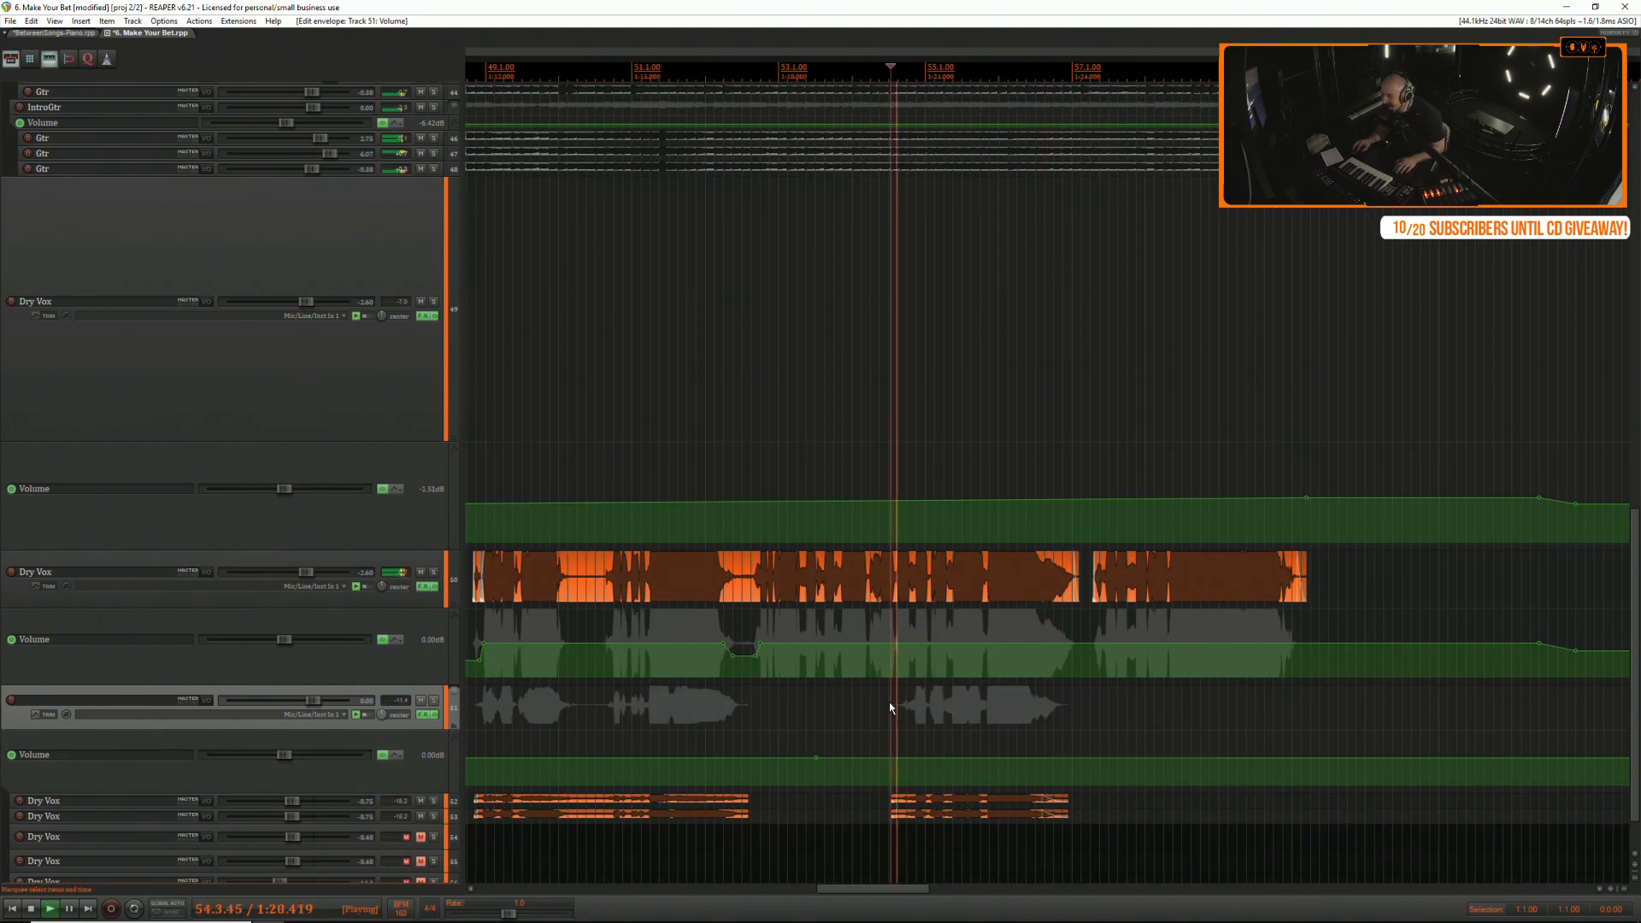
{"action": "key", "text": "space"}
{"action": "left_click_drag", "start_coordinate": [870, 736], "coordinate": [1079, 754]}
{"action": "key", "text": "space"}
{"action": "key", "text": "space"}
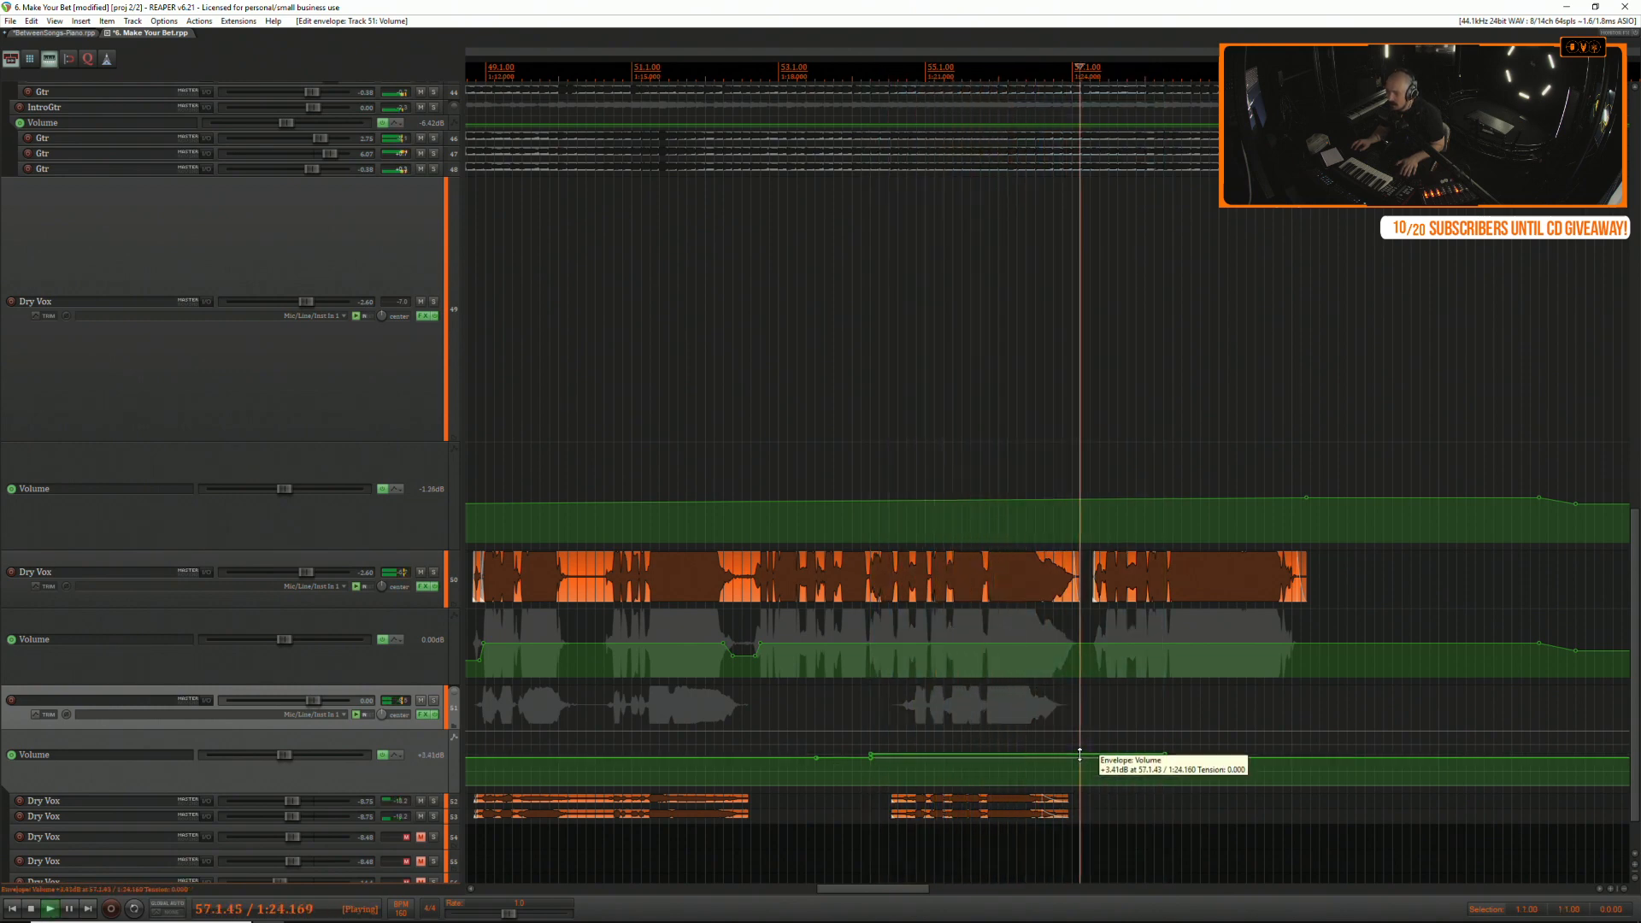
{"action": "left_click", "coordinate": [898, 742]}
{"action": "key", "text": "space"}
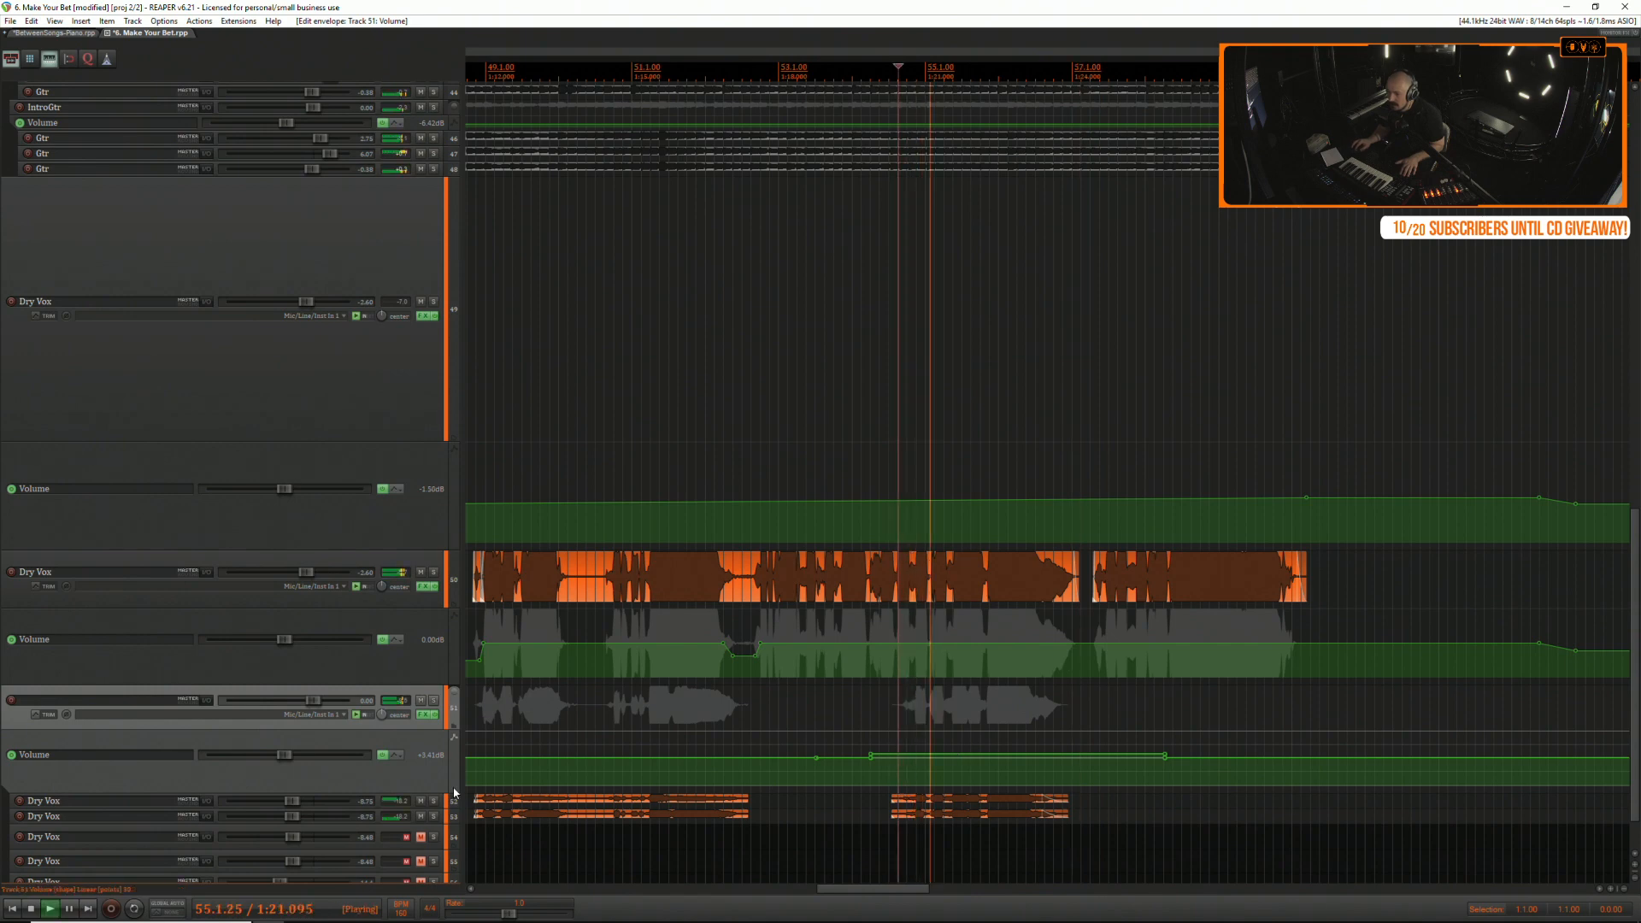
Make the two unmuted Dry Vox harmony tracks taller.
{"action": "left_click_drag", "start_coordinate": [404, 807], "coordinate": [405, 836]}
{"action": "scroll", "coordinate": [409, 825], "scroll_direction": "down", "scroll_amount": 2}
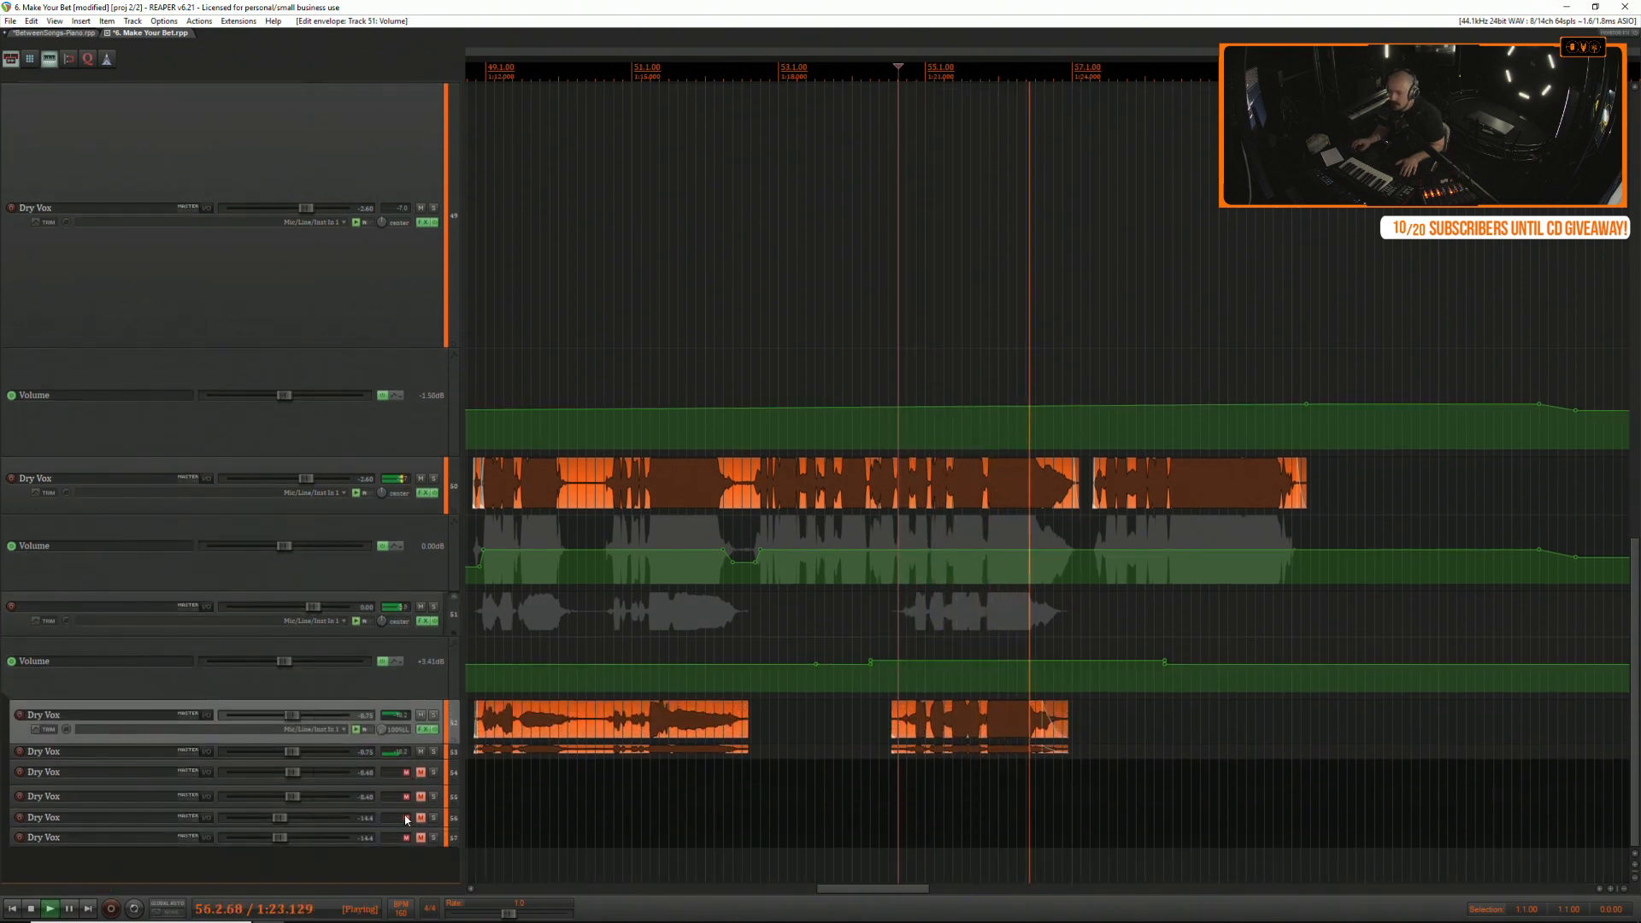
{"action": "left_click_drag", "start_coordinate": [400, 757], "coordinate": [400, 790]}
Adjust the start of the two harmony clips just after bar 54 and save the project.
{"action": "key", "text": "space"}
{"action": "left_click_drag", "start_coordinate": [838, 710], "coordinate": [911, 784]}
{"action": "left_click_drag", "start_coordinate": [897, 709], "coordinate": [907, 712]}
{"action": "left_click", "coordinate": [856, 721]}
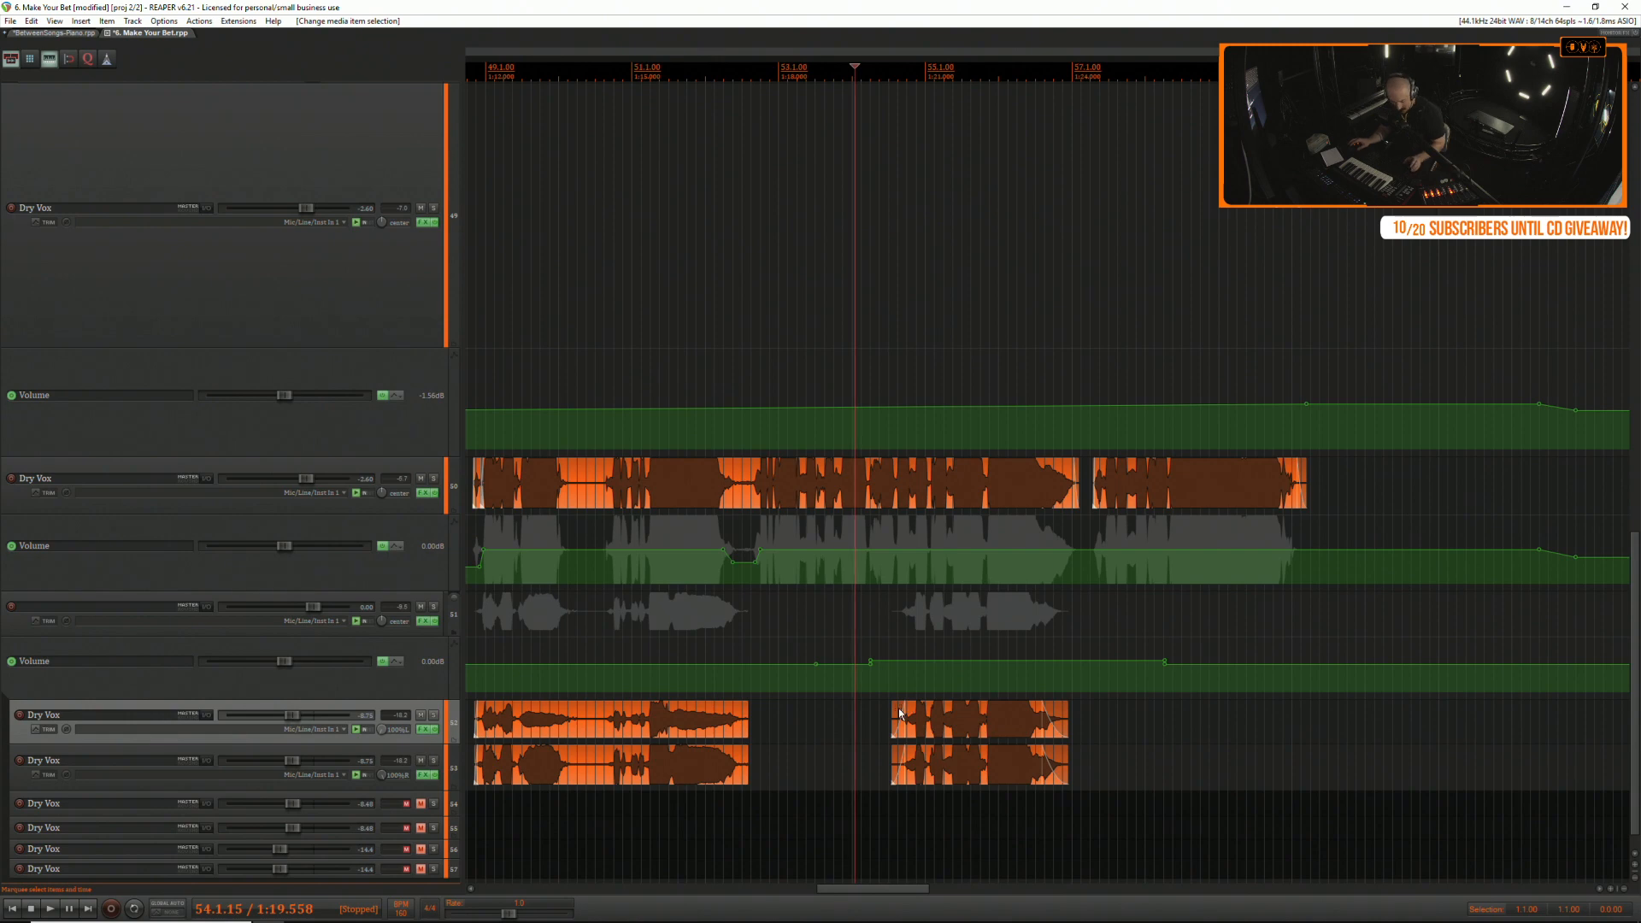
{"action": "key", "text": "ctrl+s"}
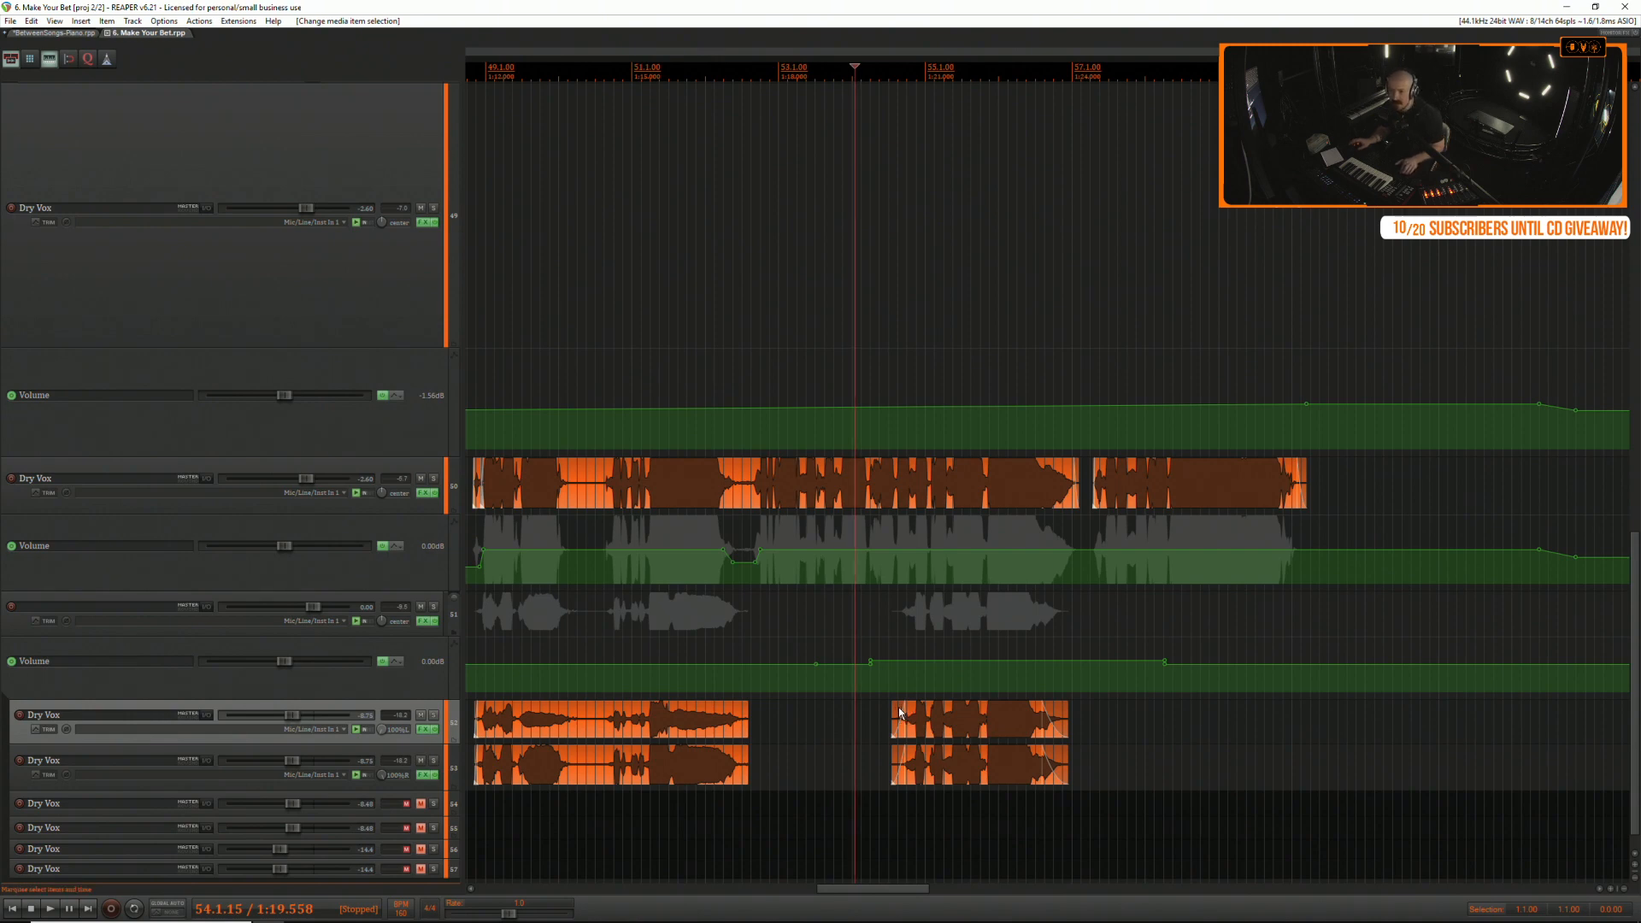
Play back the harmony phrase from 54.2.10.
{"action": "left_click", "coordinate": [872, 710]}
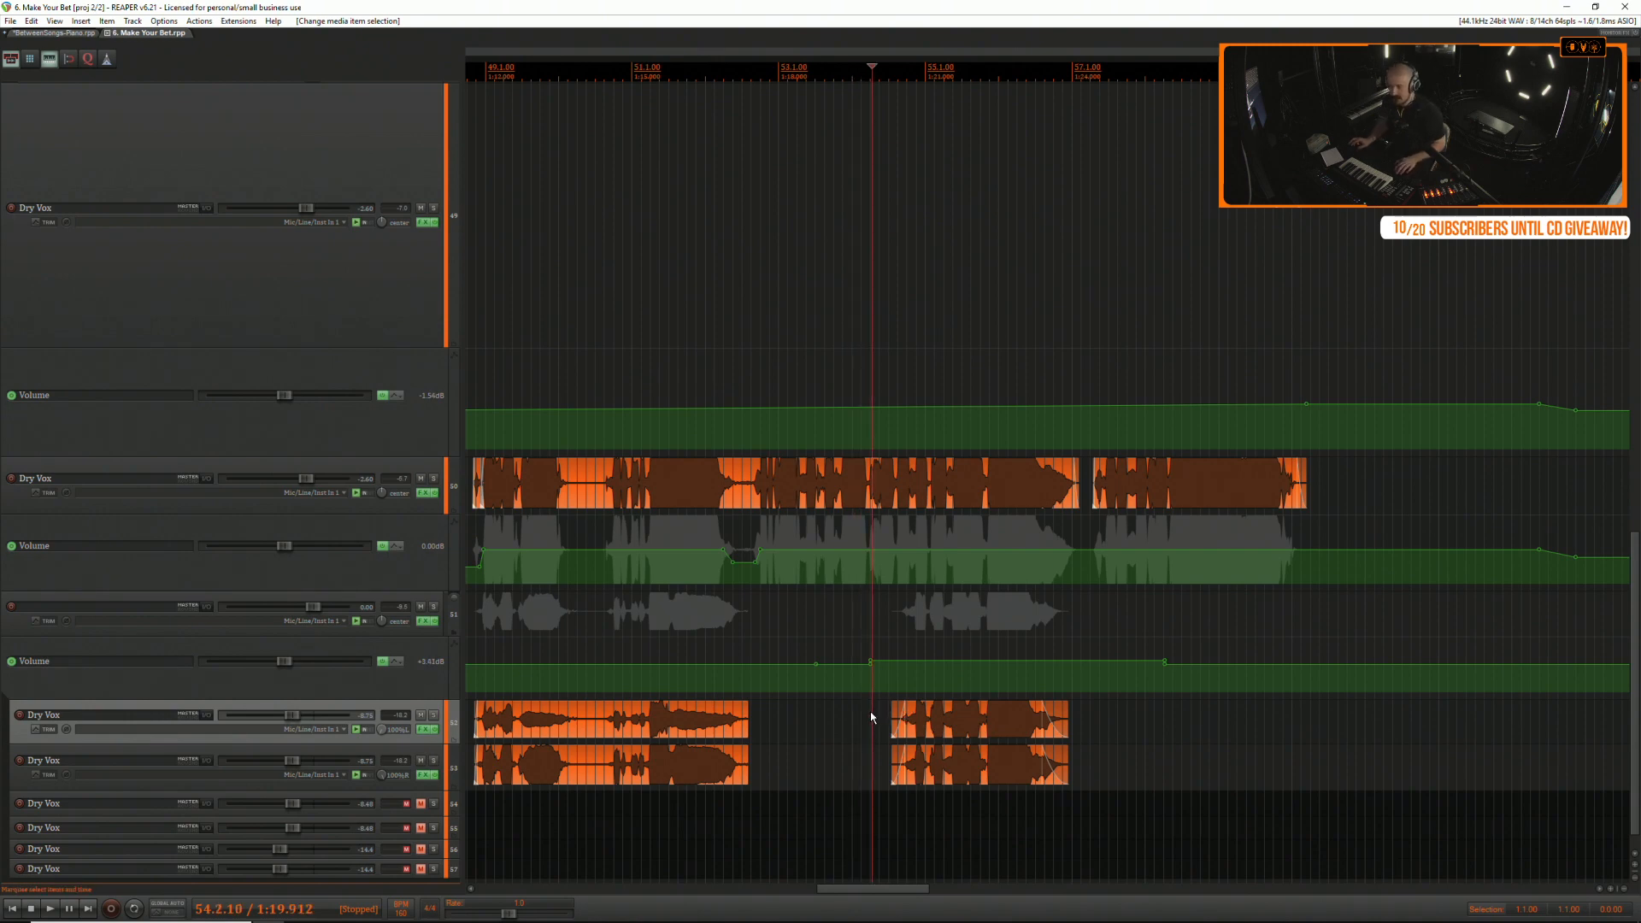
{"action": "key", "text": "space"}
{"action": "key", "text": "space"}
{"action": "key", "text": "space"}
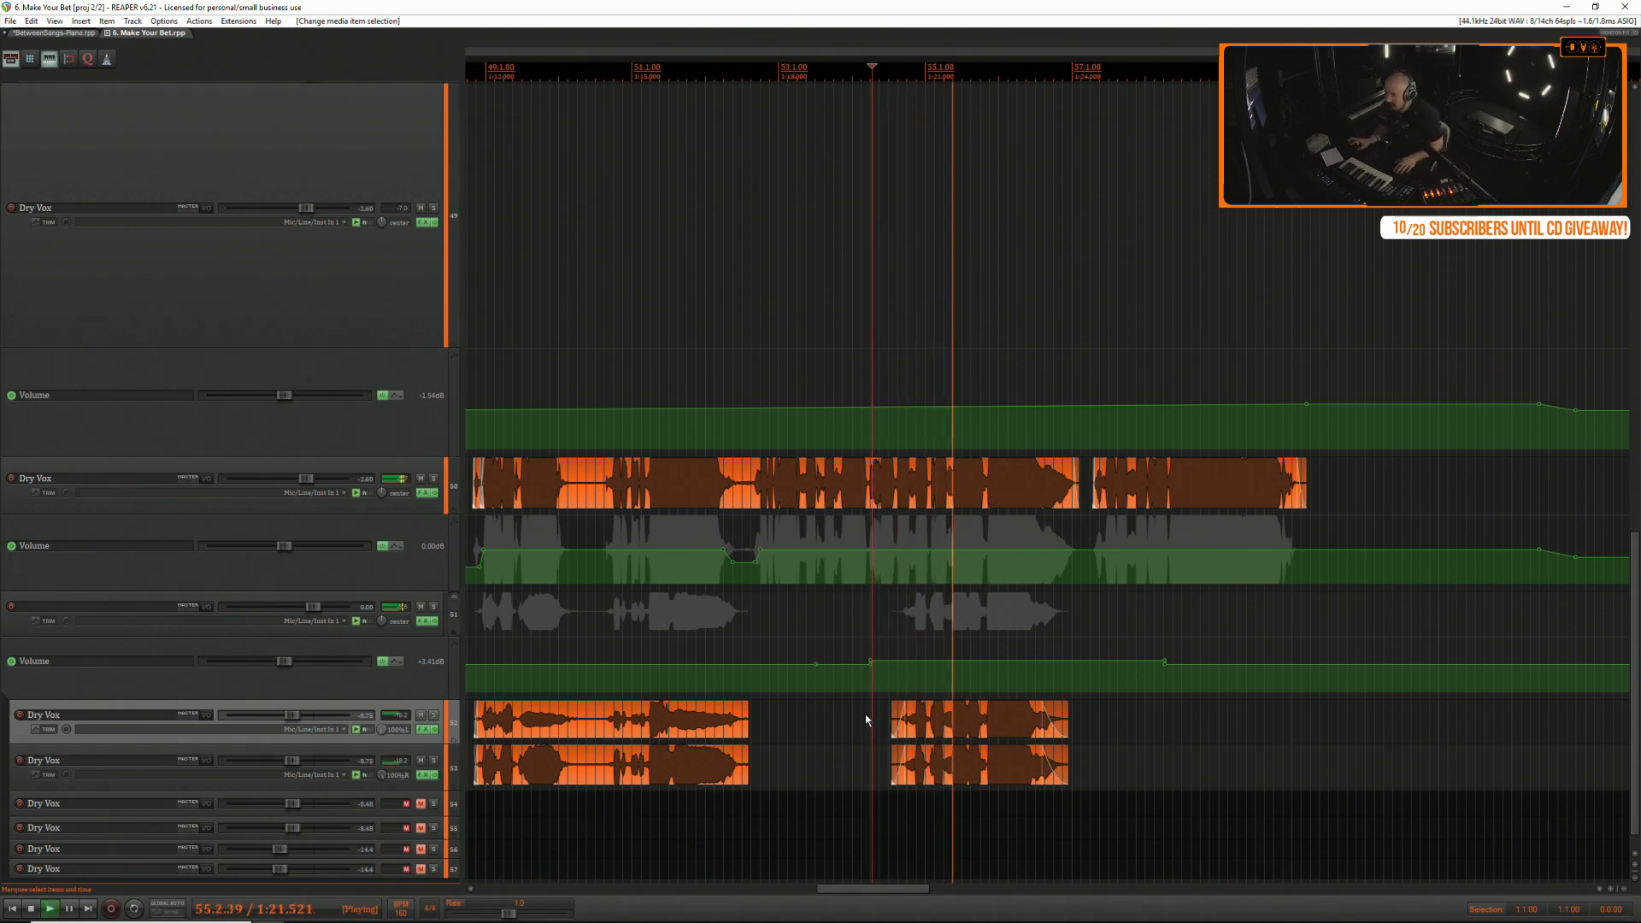
Raise the folder track's volume envelope segment over the harmonies starting around bar 97 to +1.21 dB.
{"action": "scroll", "coordinate": [865, 715], "scroll_direction": "down", "scroll_amount": 10}
{"action": "left_click", "coordinate": [910, 714]}
{"action": "scroll", "coordinate": [1084, 721], "scroll_direction": "up", "scroll_amount": 8}
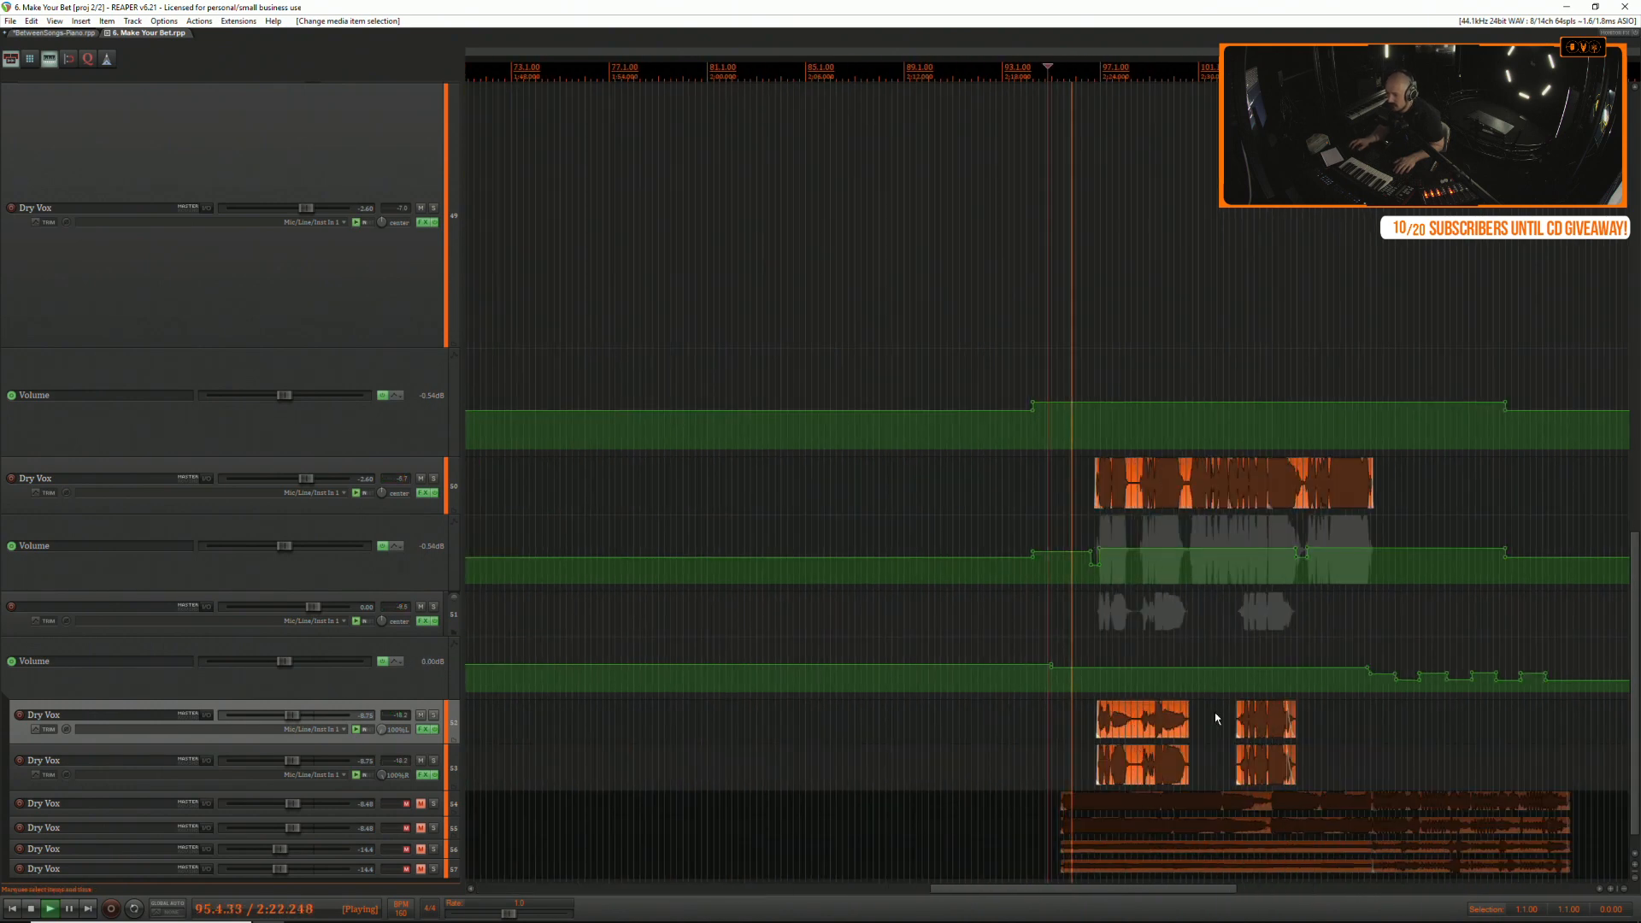
{"action": "scroll", "coordinate": [1213, 711], "scroll_direction": "up", "scroll_amount": 5}
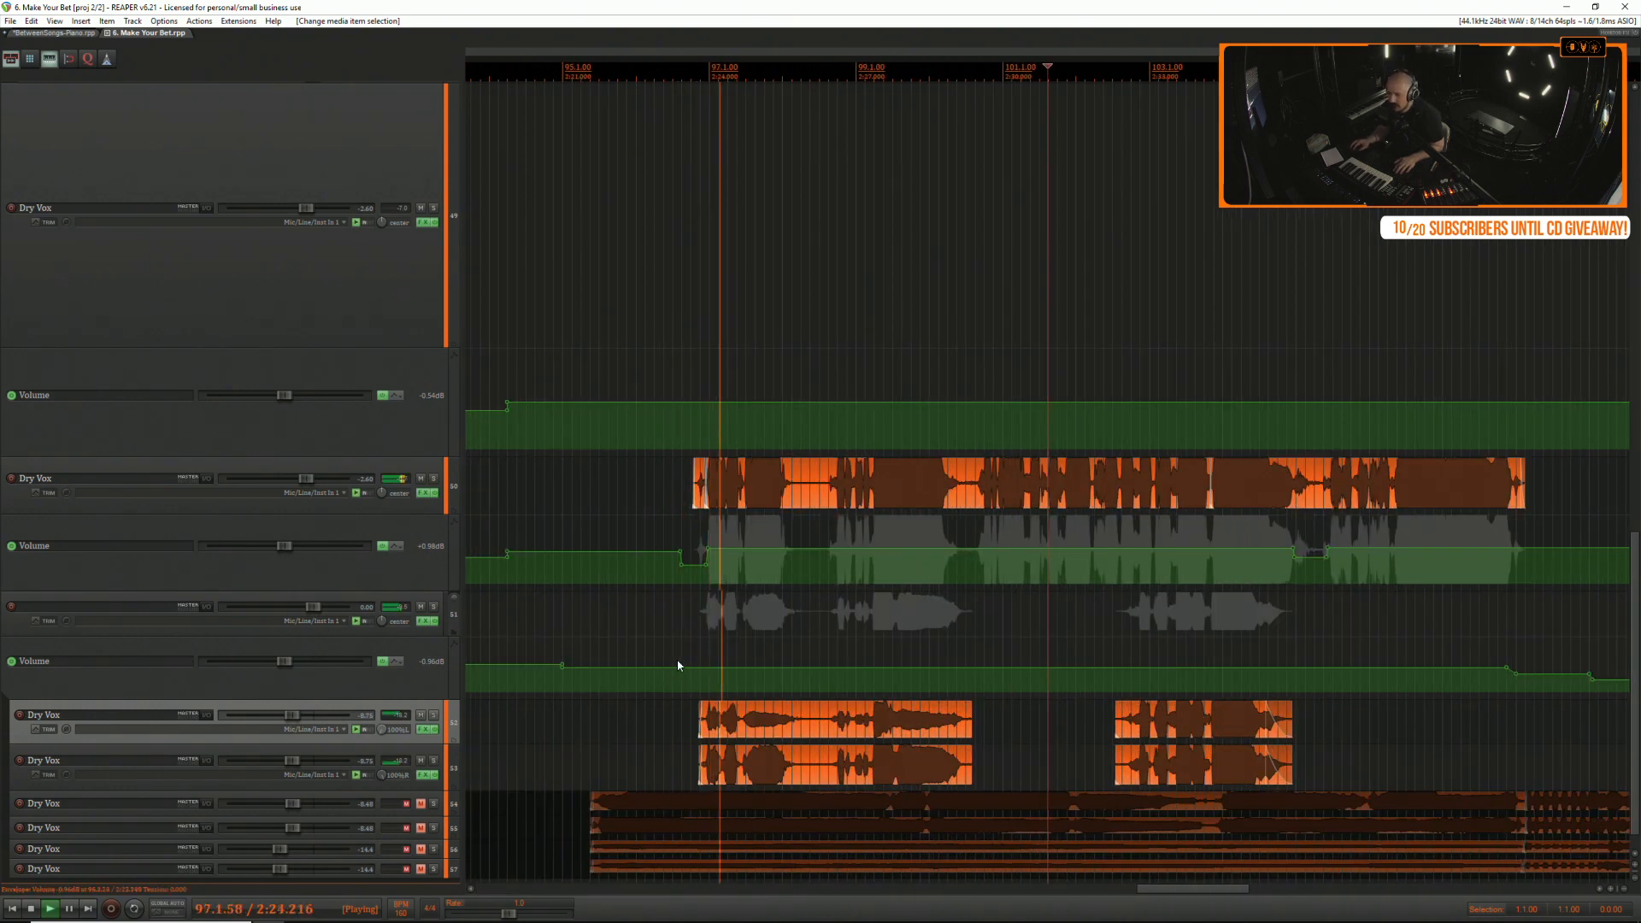
{"action": "left_click_drag", "start_coordinate": [688, 667], "coordinate": [691, 658]}
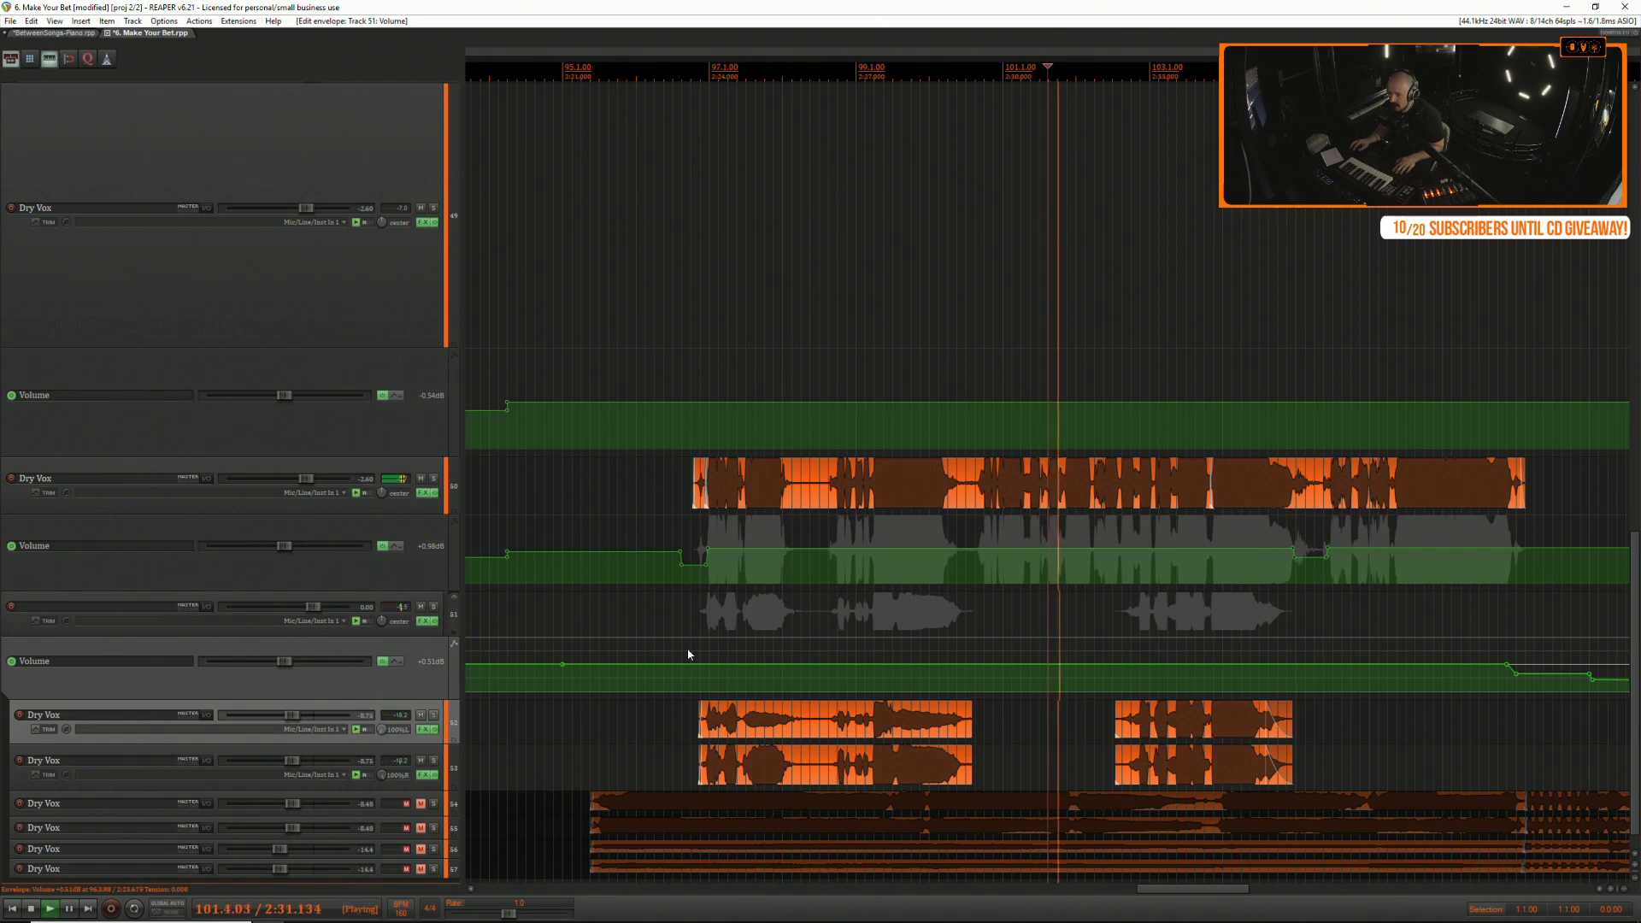
{"action": "left_click", "coordinate": [689, 659]}
{"action": "left_click_drag", "start_coordinate": [744, 667], "coordinate": [743, 664]}
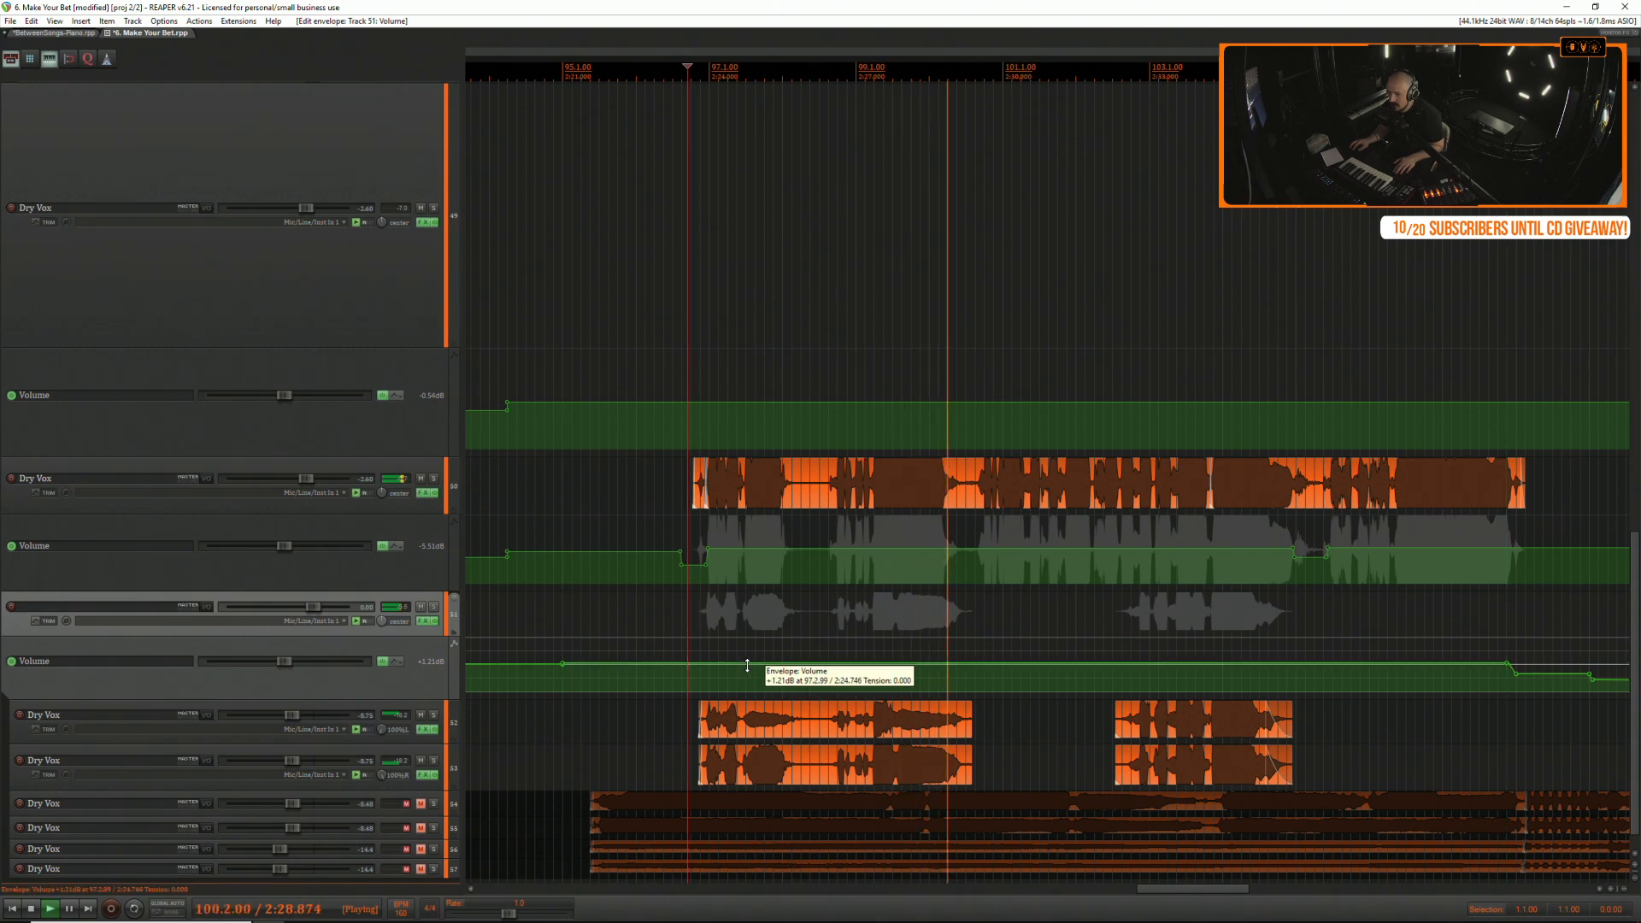
Add a dip in the lead Dry Vox volume envelope over the breath between the phrases just after bar 100 and replay it.
{"action": "left_click", "coordinate": [927, 474]}
{"action": "scroll", "coordinate": [926, 474], "scroll_direction": "up", "scroll_amount": 4}
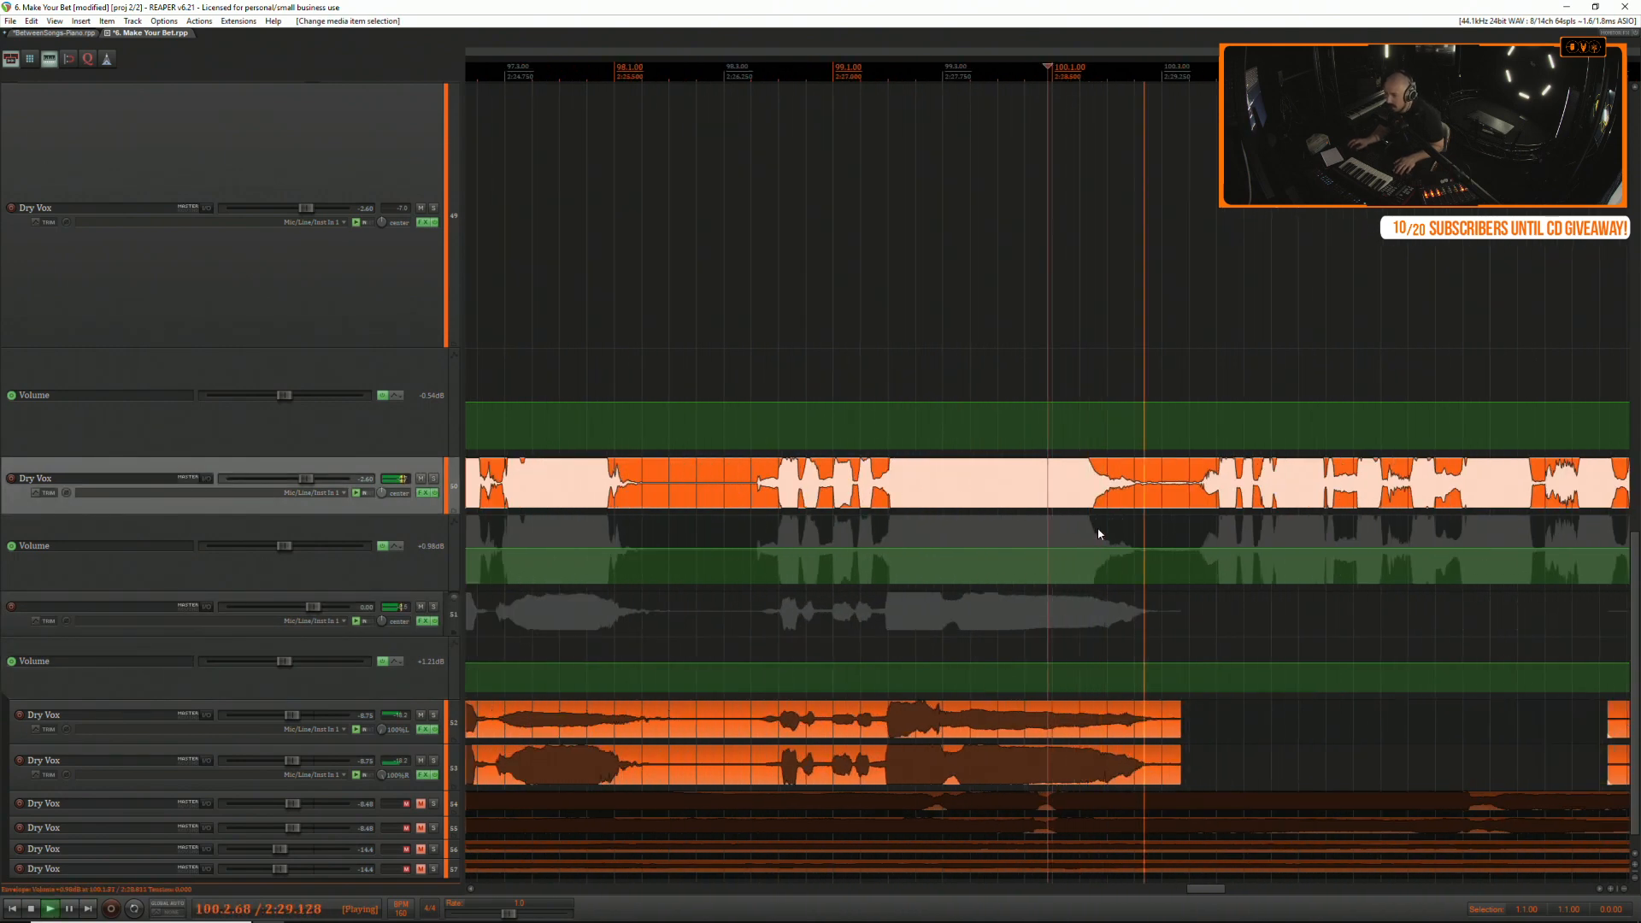
{"action": "key", "text": "space"}
{"action": "left_click", "coordinate": [1110, 549]}
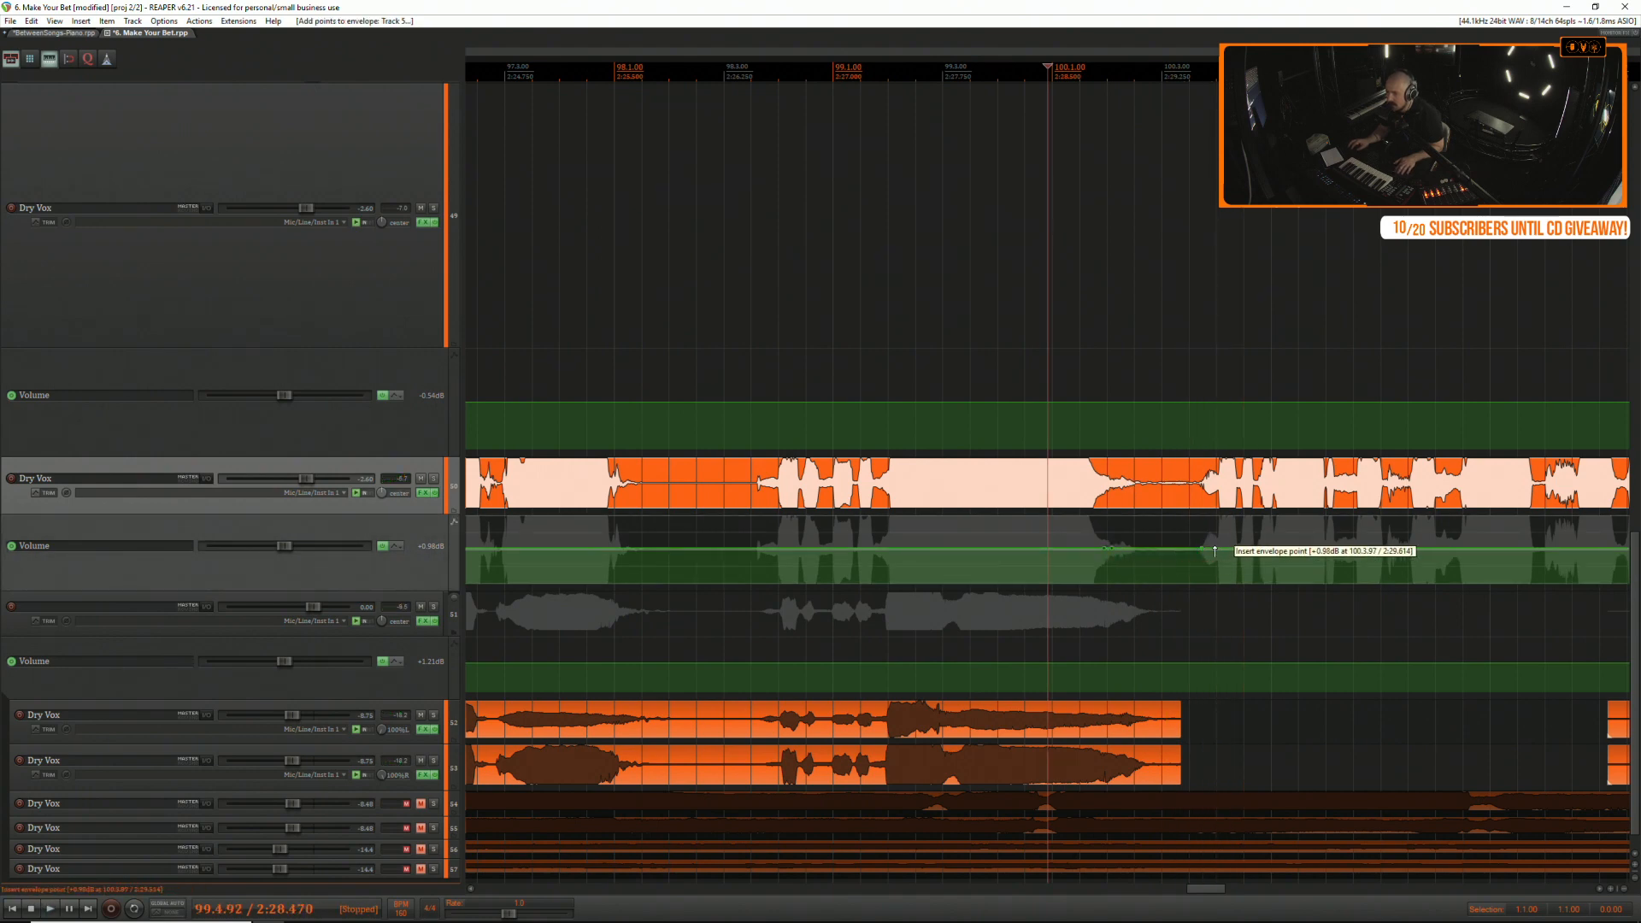
{"action": "left_click_drag", "start_coordinate": [1196, 551], "coordinate": [1166, 561]}
{"action": "key", "text": "space"}
{"action": "key", "text": "space"}
{"action": "key", "text": "space"}
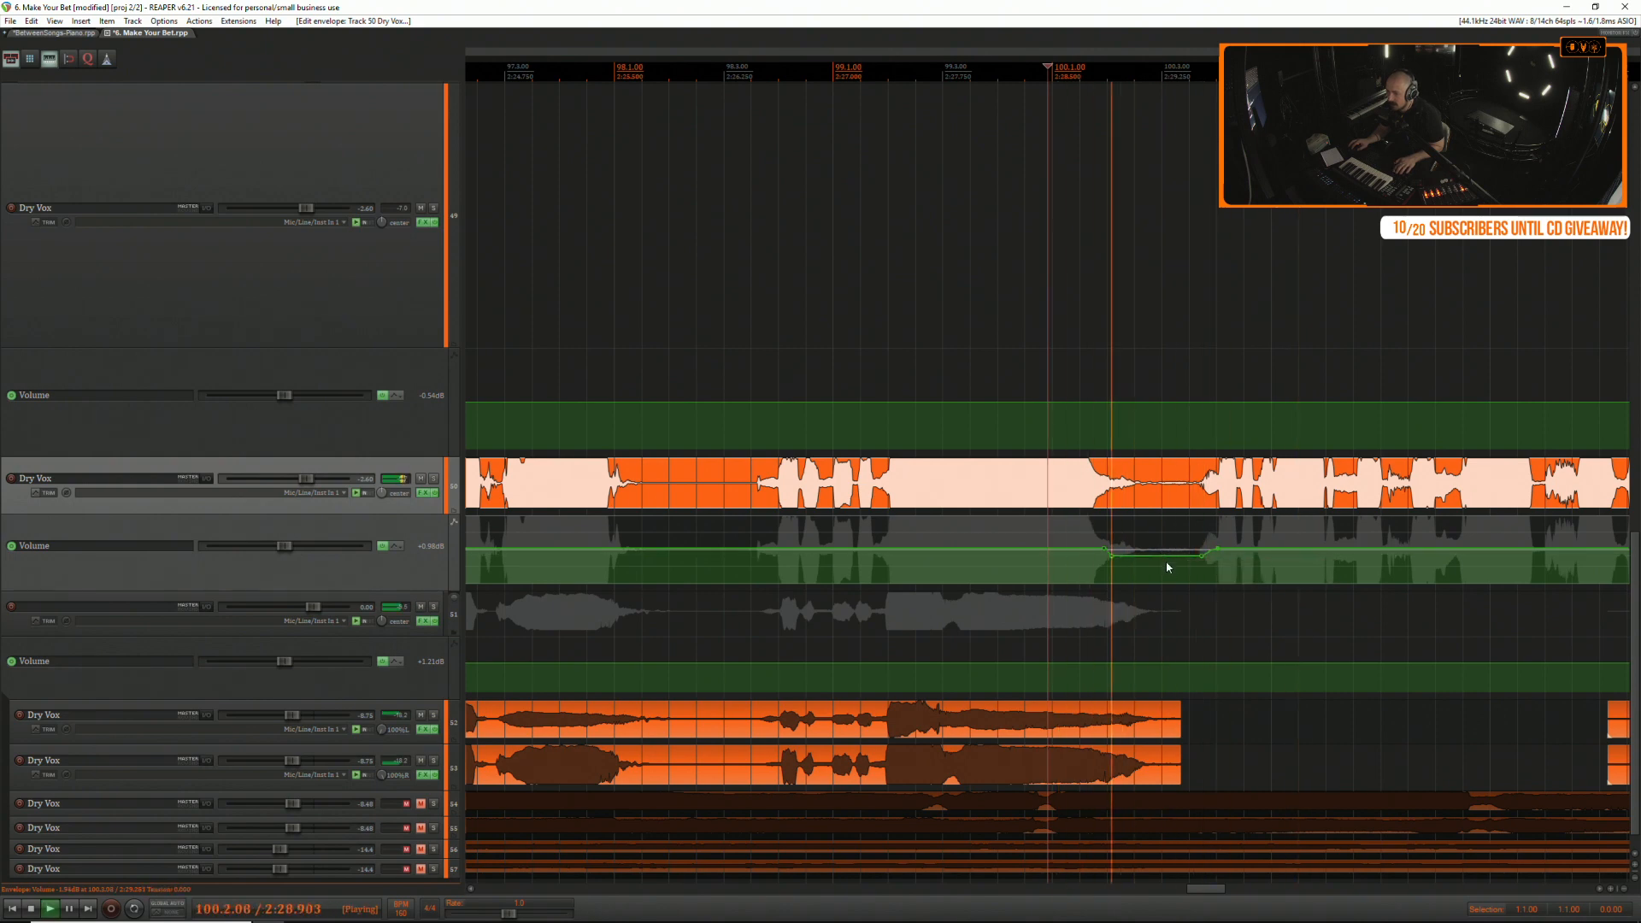
Raise the folder track's volume envelope over the harmony phrase from 102.1.70 to bar 105 to +3.75 dB and replay it.
{"action": "scroll", "coordinate": [1165, 582], "scroll_direction": "down", "scroll_amount": 3}
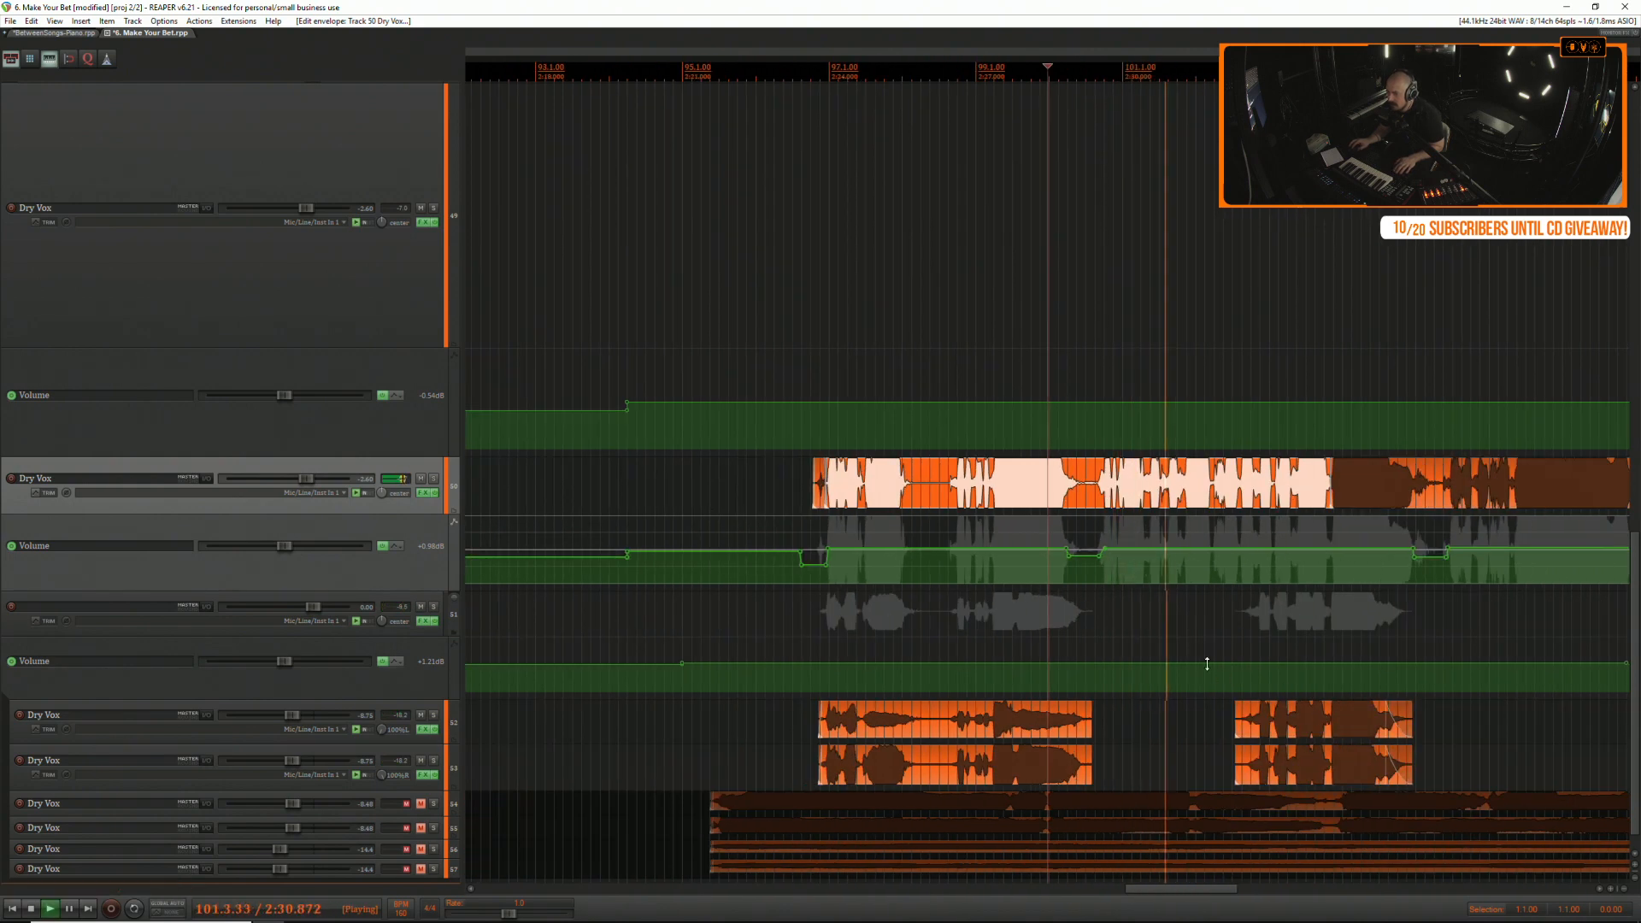
{"action": "left_click_drag", "start_coordinate": [1208, 650], "coordinate": [1464, 656]}
{"action": "key", "text": "space"}
{"action": "key", "text": "space"}
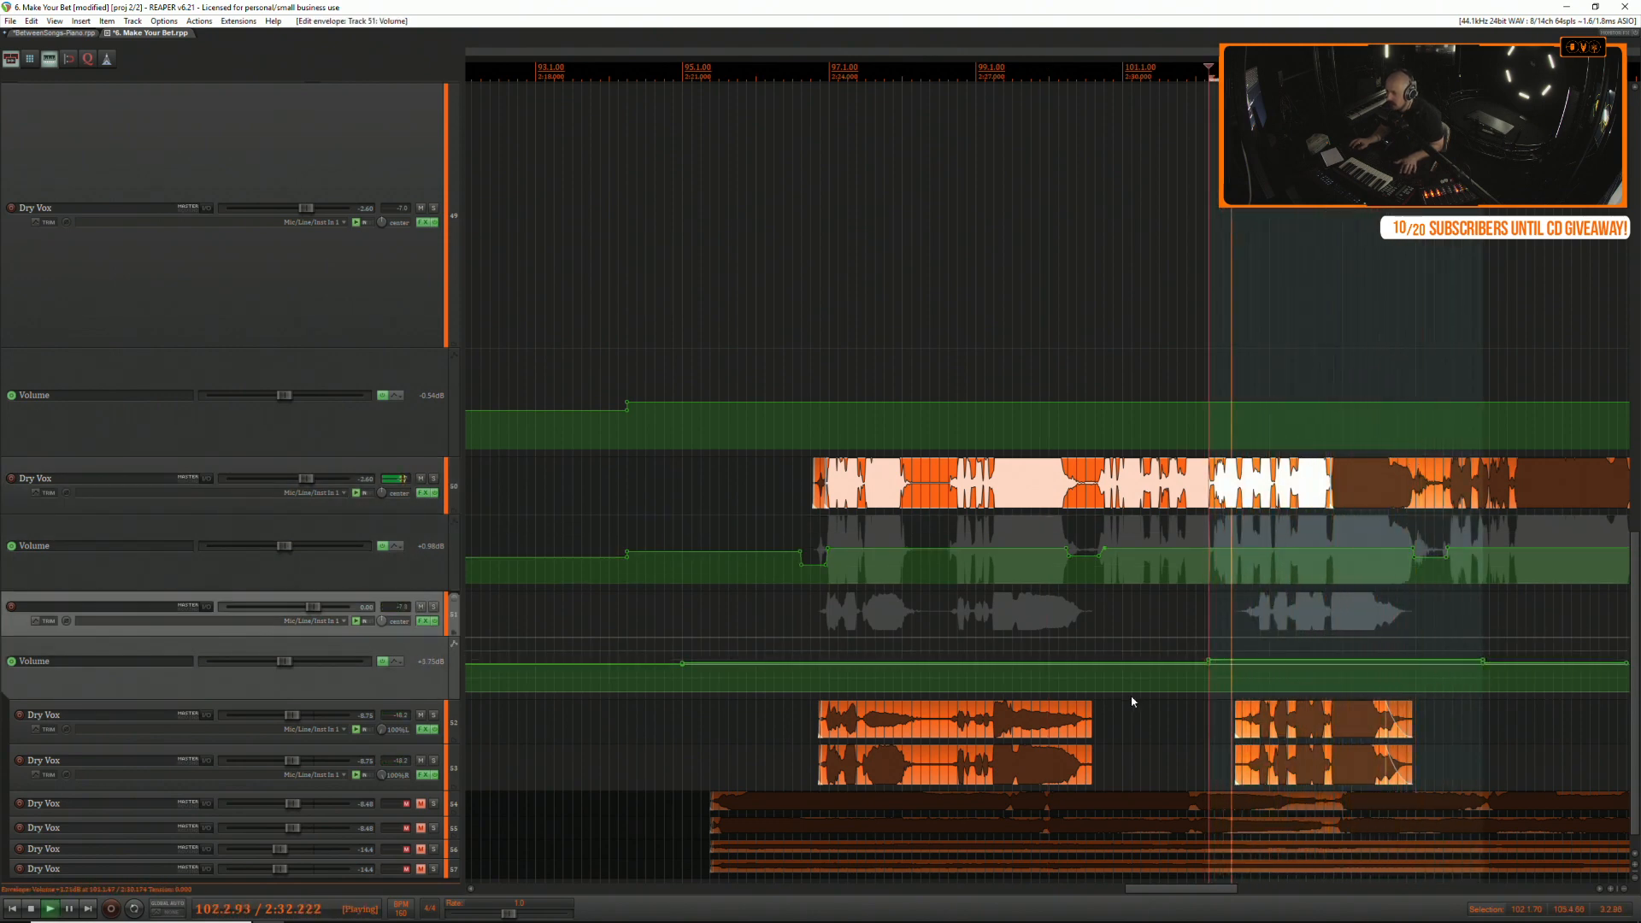
{"action": "scroll", "coordinate": [1119, 702], "scroll_direction": "right", "scroll_amount": 3}
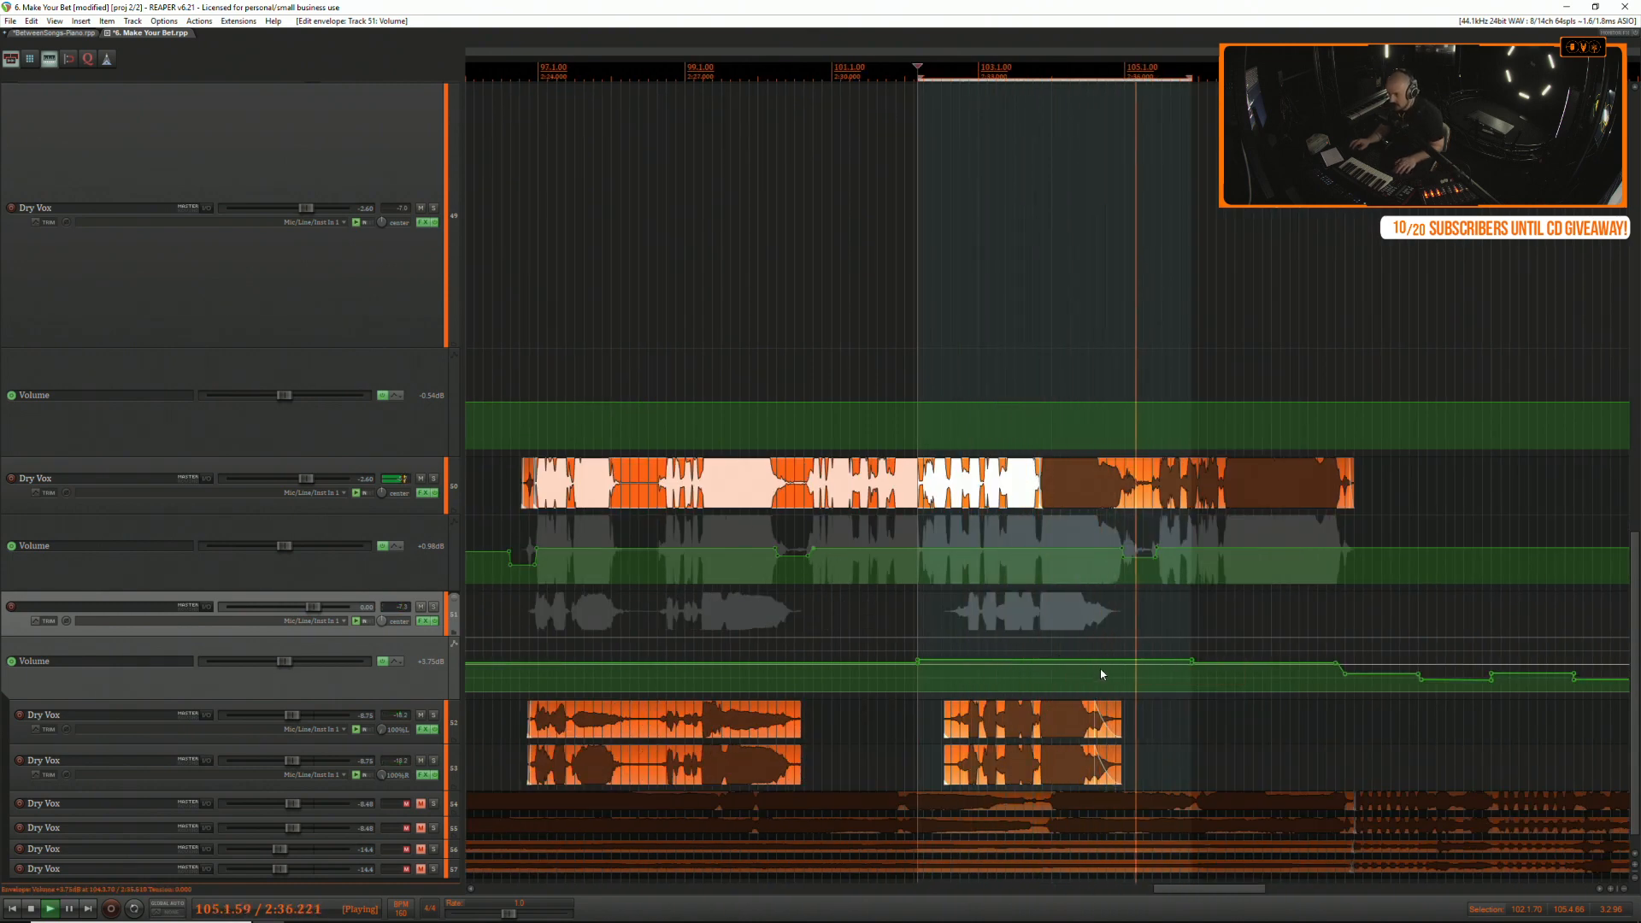
Unmute the four muted Dry Vox tracks in the vocal folder and move the edit cursor to 92.2.40 for playback.
{"action": "left_click", "coordinate": [1213, 721]}
{"action": "scroll", "coordinate": [1213, 721], "scroll_direction": "down", "scroll_amount": 1}
{"action": "scroll", "coordinate": [1111, 709], "scroll_direction": "down", "scroll_amount": 1}
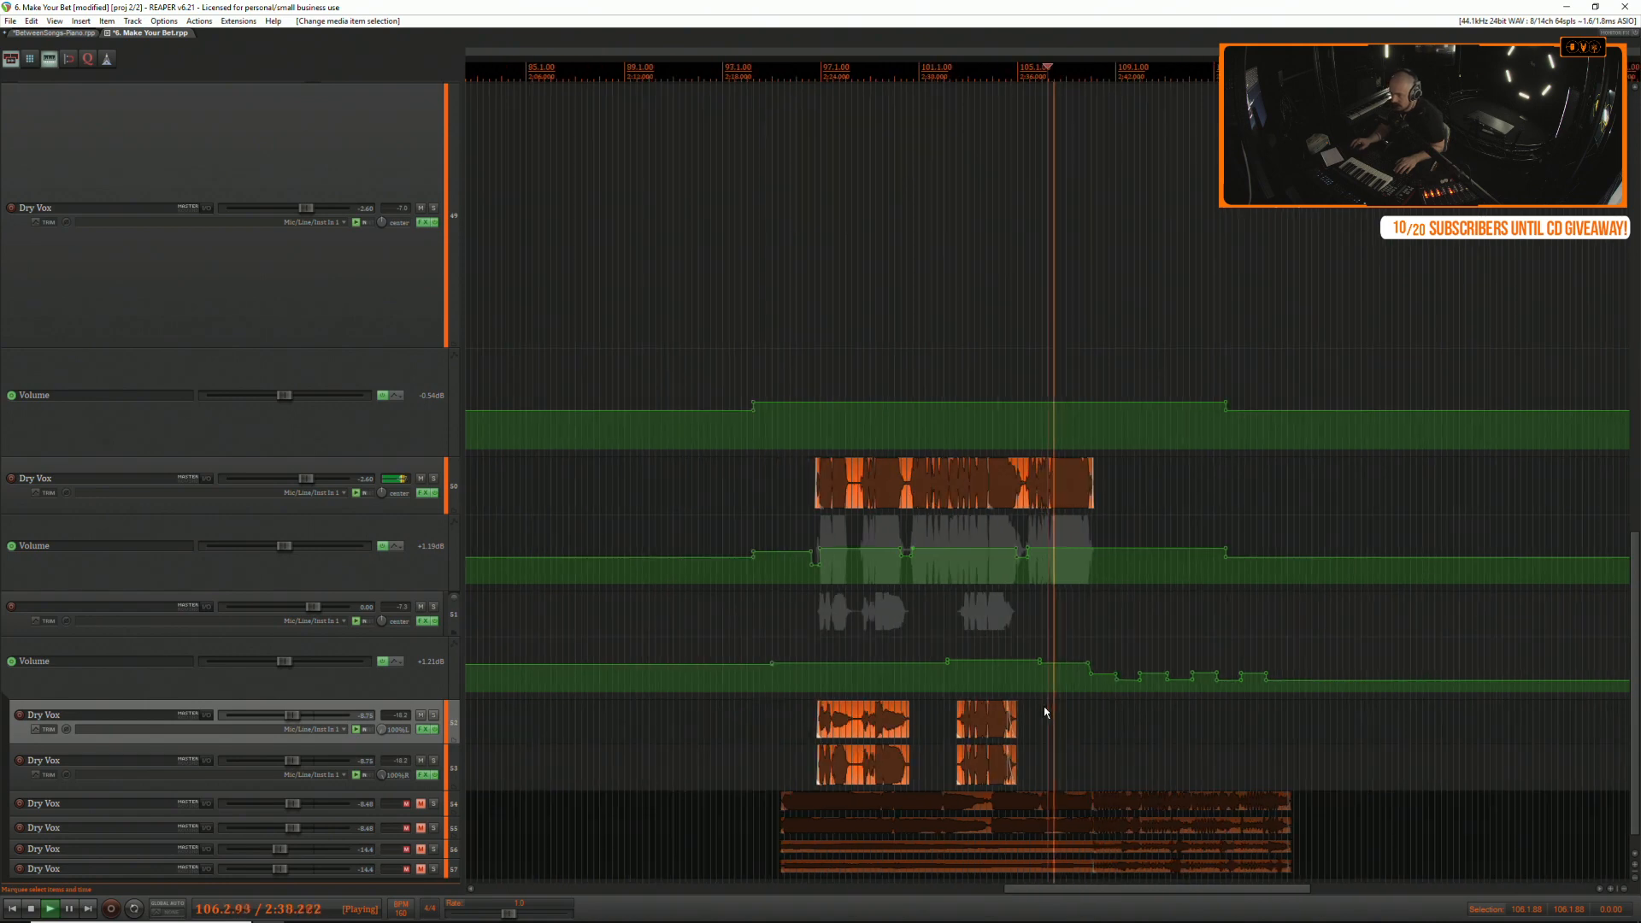
{"action": "scroll", "coordinate": [1017, 699], "scroll_direction": "down", "scroll_amount": 1}
{"action": "left_click", "coordinate": [757, 675]}
{"action": "key", "text": "space"}
{"action": "left_click", "coordinate": [420, 768]}
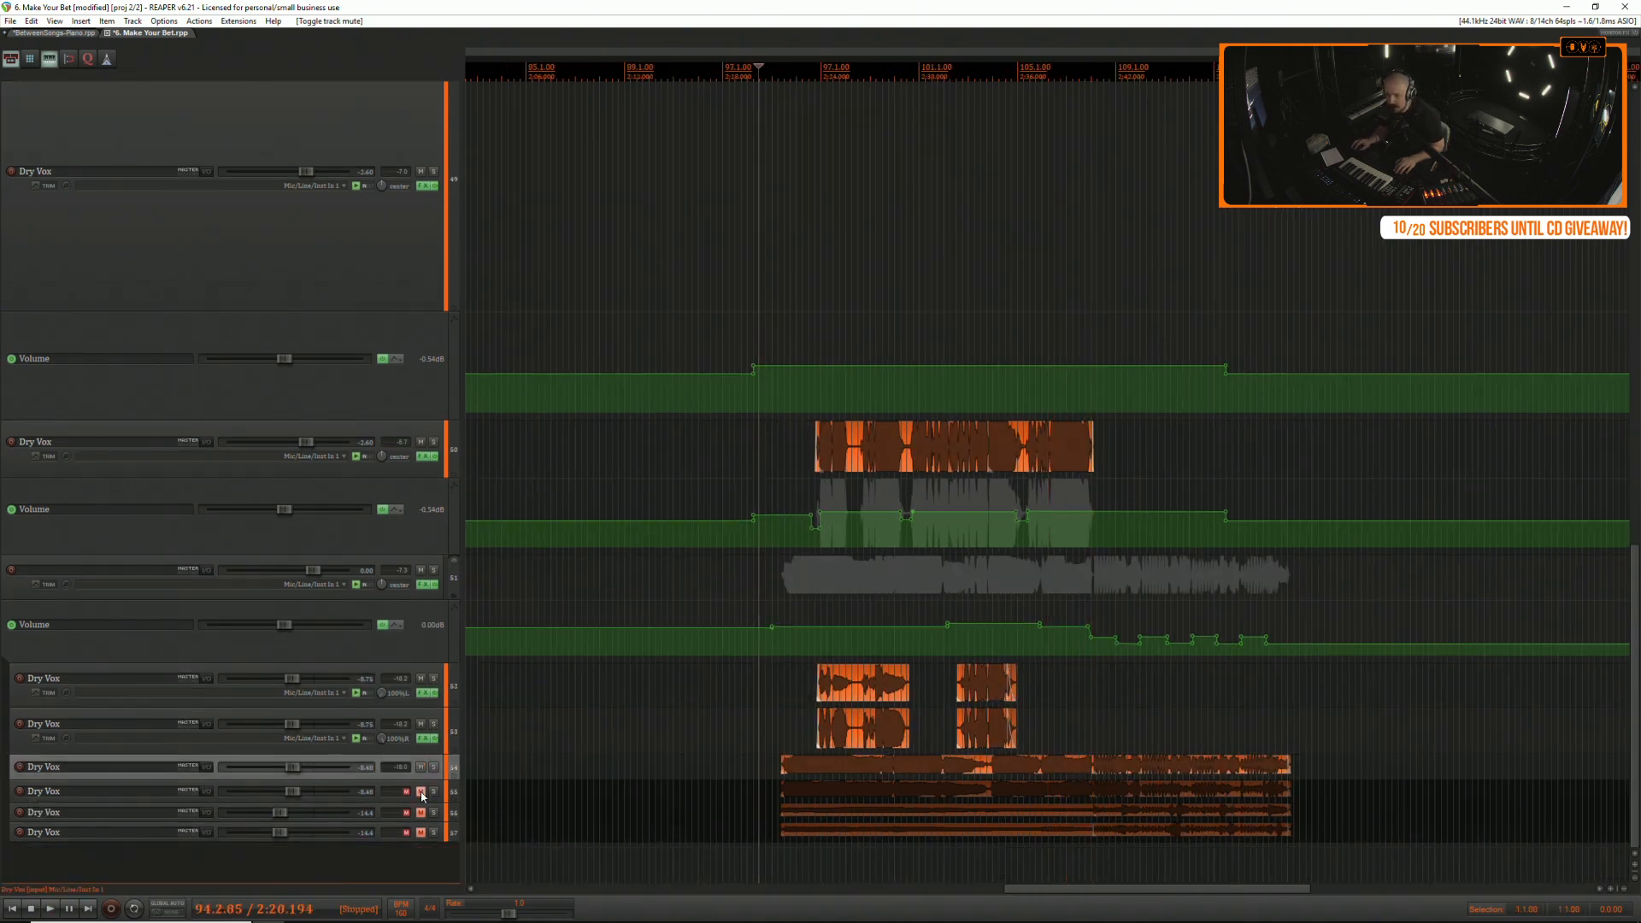
{"action": "left_click", "coordinate": [421, 792]}
{"action": "left_click", "coordinate": [421, 812]}
{"action": "left_click", "coordinate": [420, 832]}
{"action": "left_click", "coordinate": [706, 728]}
{"action": "key", "text": "space"}
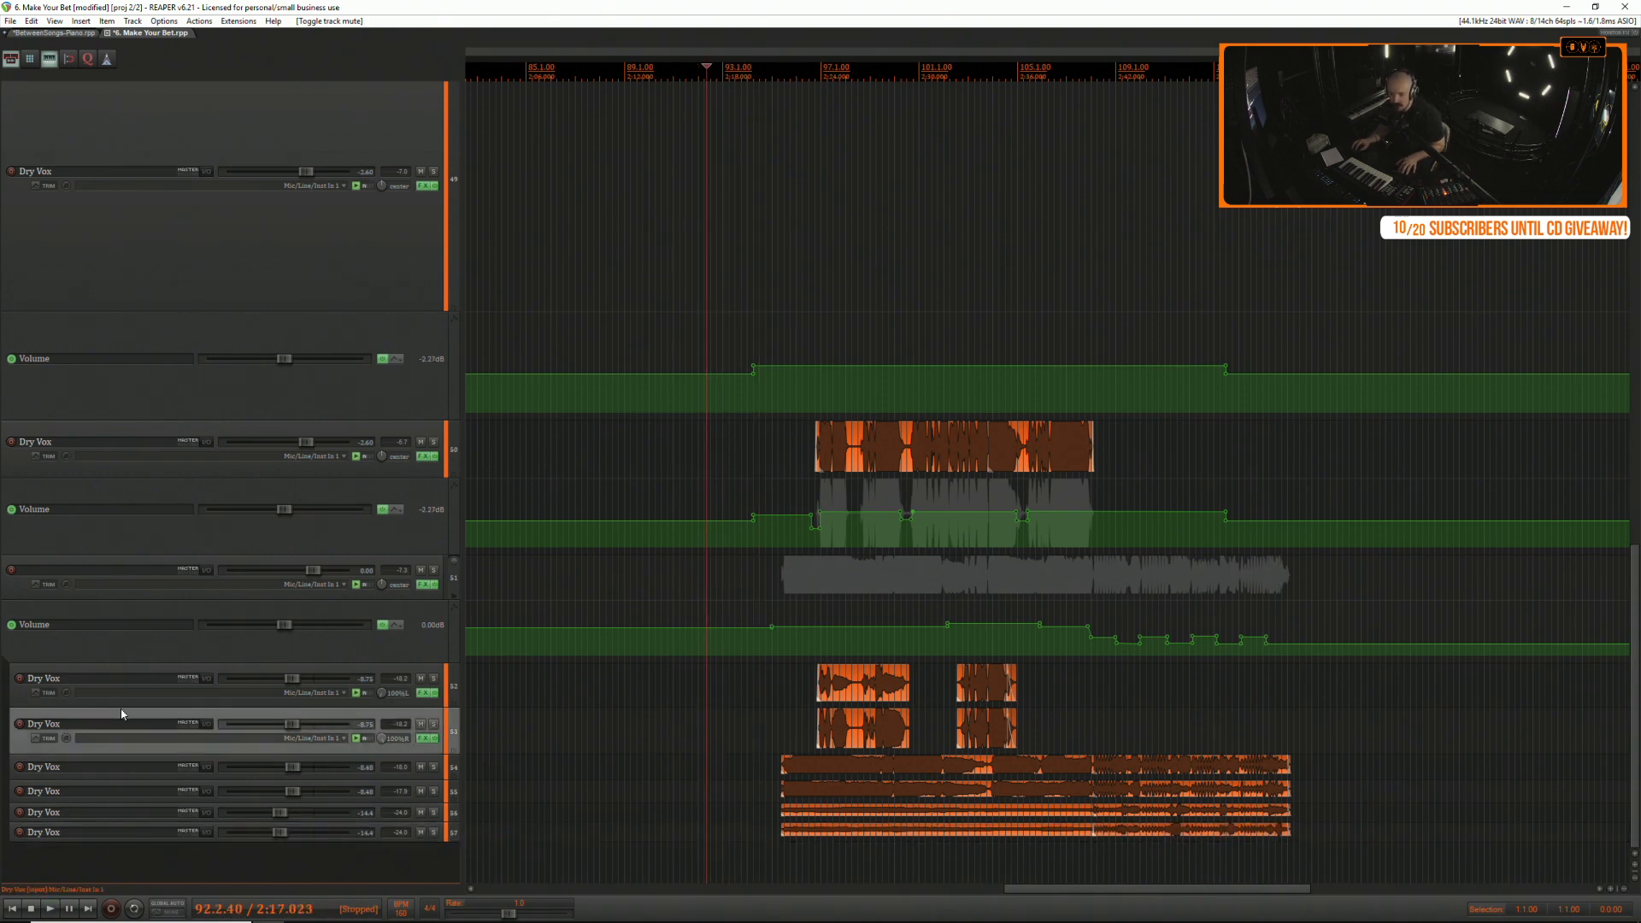
Insert a new track and move it out of the vocal folder, below the last Dry Vox track.
{"action": "key", "text": "ctrl+t"}
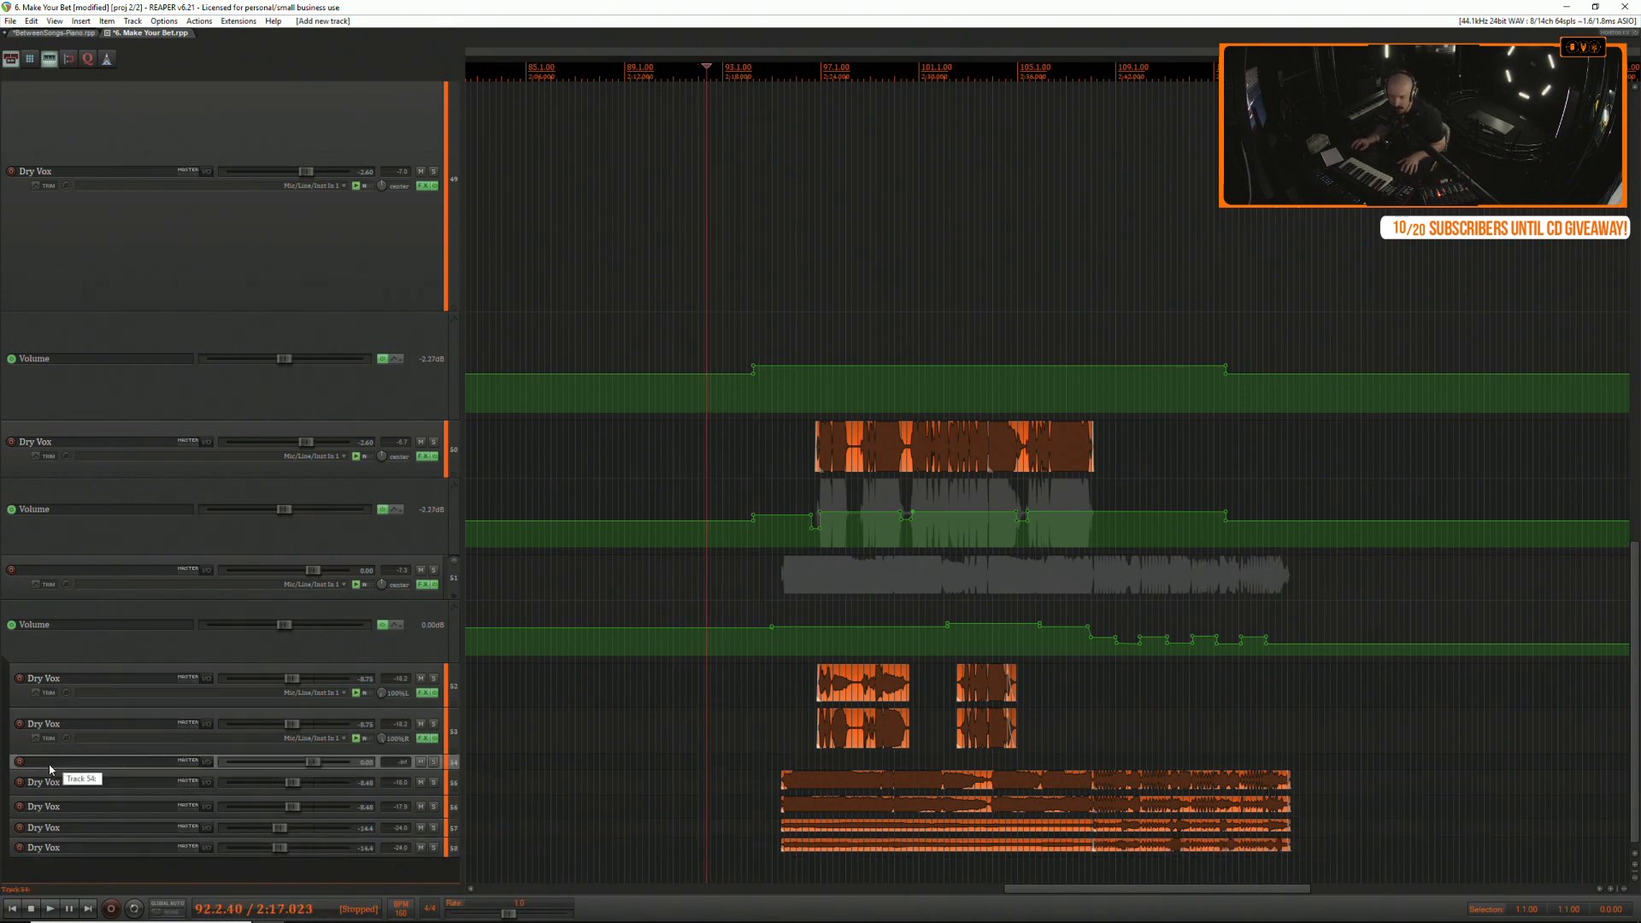
{"action": "left_click_drag", "start_coordinate": [59, 761], "coordinate": [57, 480]}
{"action": "scroll", "coordinate": [48, 716], "scroll_direction": "down", "scroll_amount": 2}
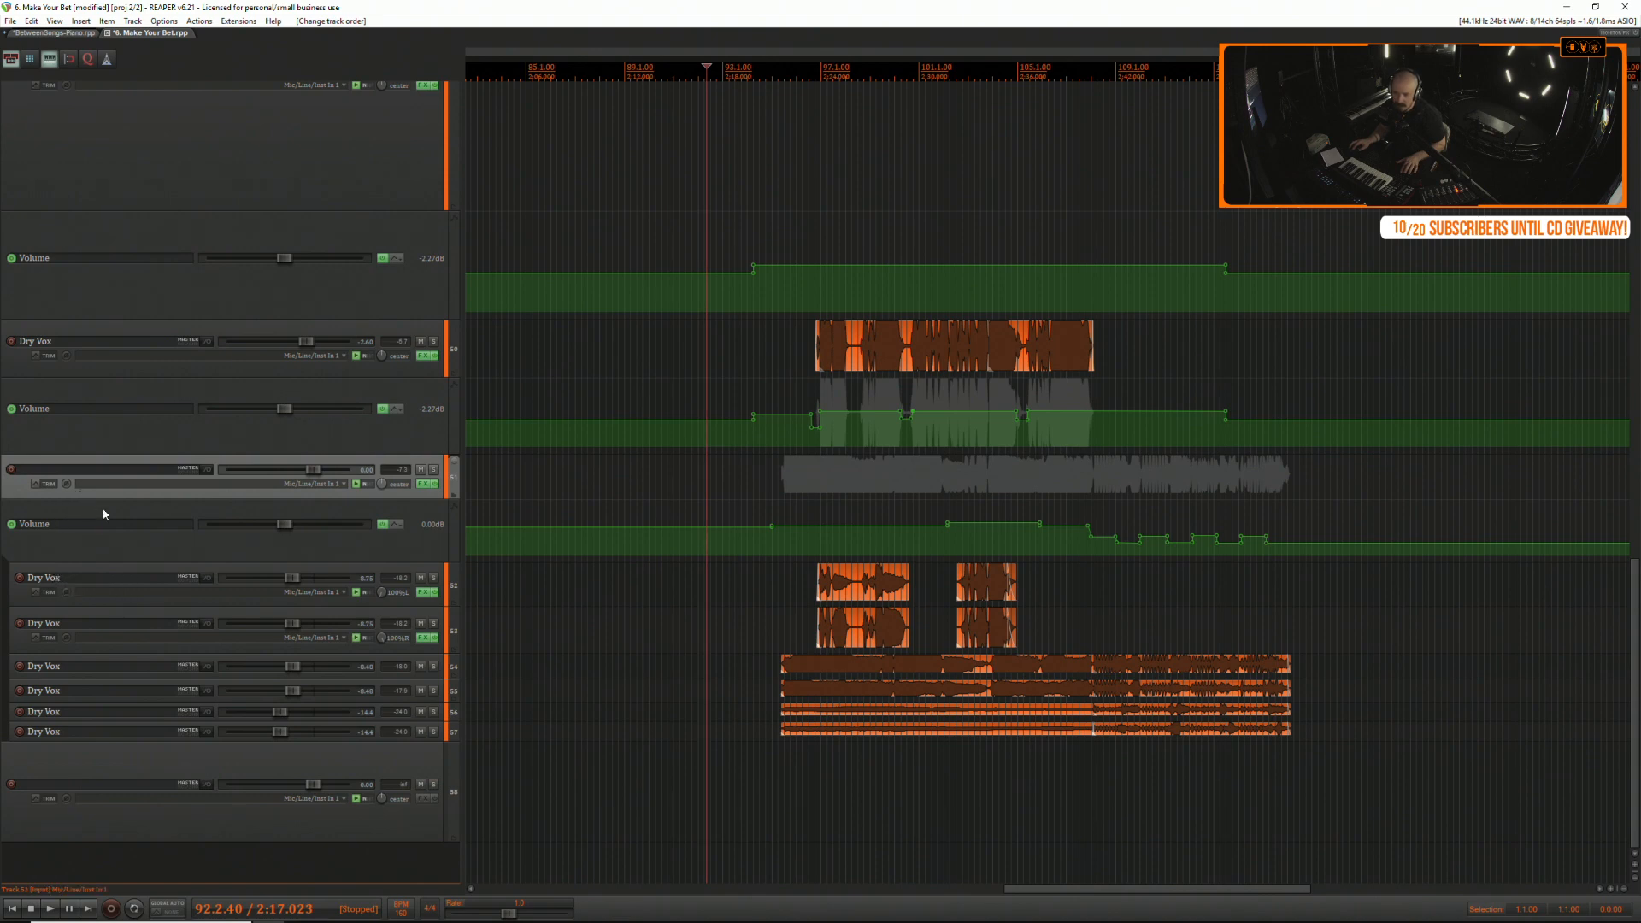
Move the four lowest Dry Vox tracks out of the harmony folder and into the new track below as its folder children.
{"action": "left_click", "coordinate": [119, 665]}
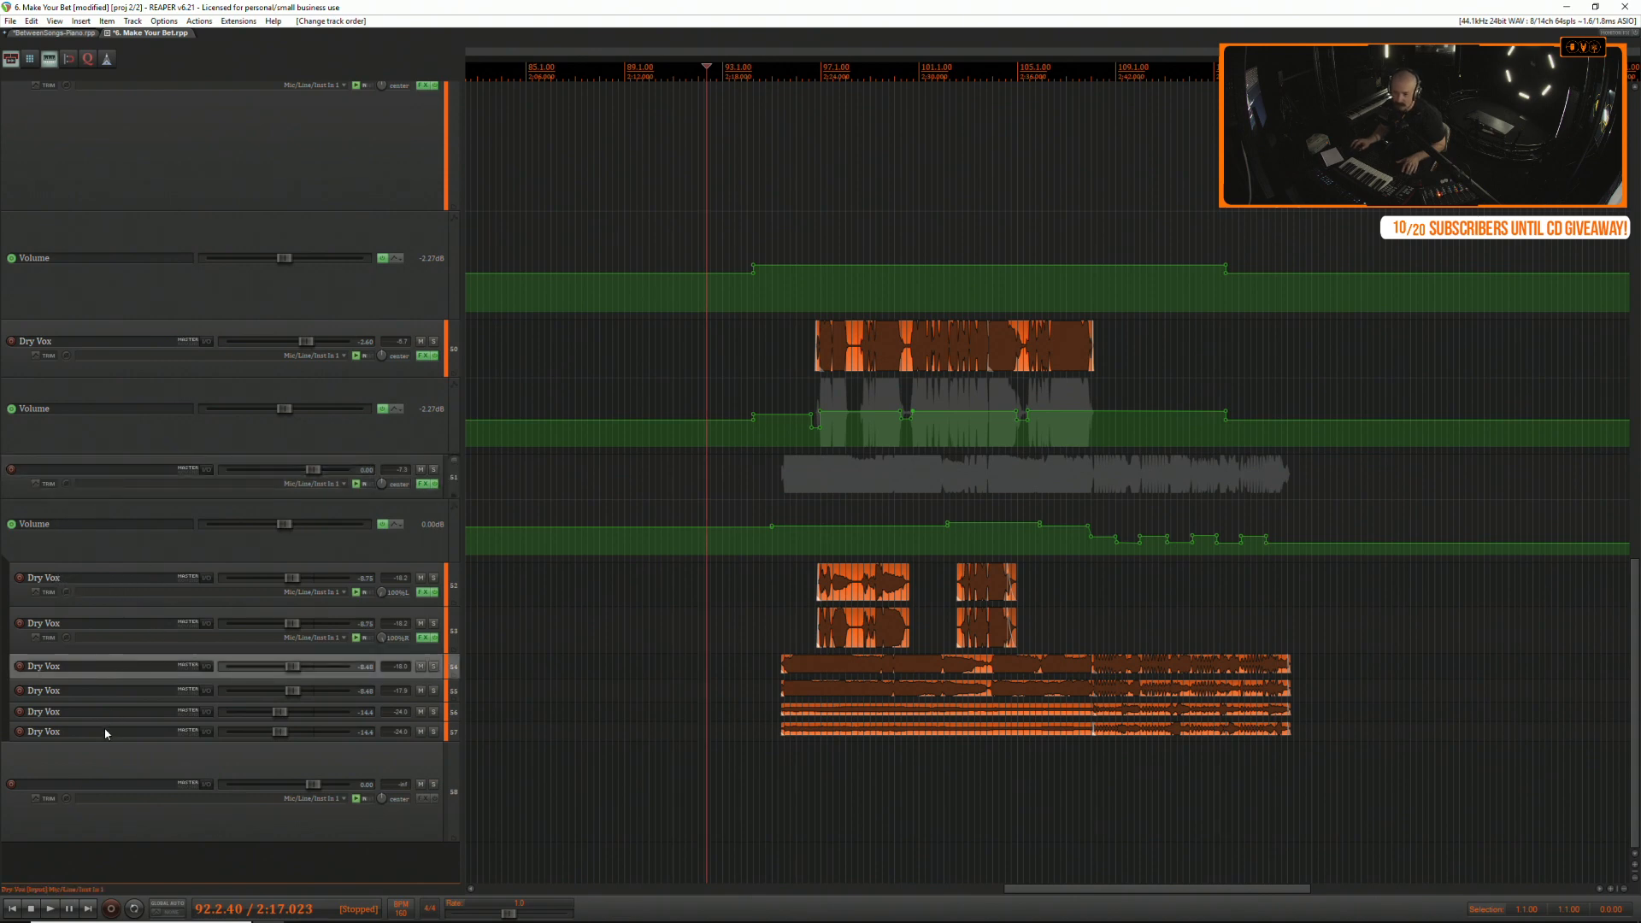
{"action": "left_click", "coordinate": [106, 733], "text": "shift"}
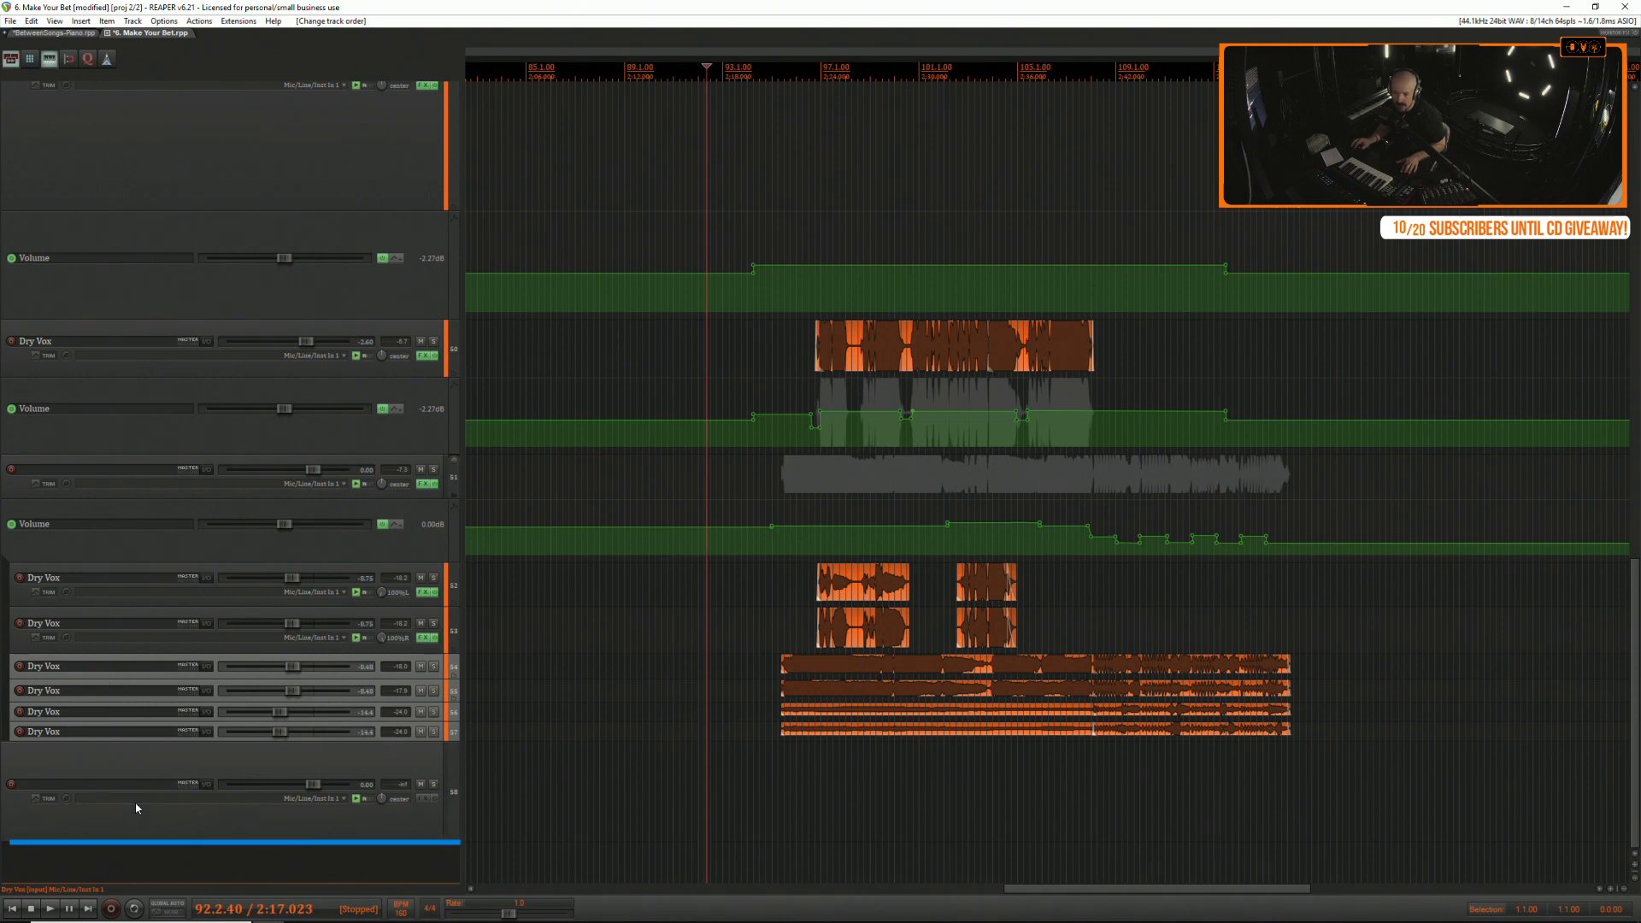
{"action": "left_click_drag", "start_coordinate": [137, 808], "coordinate": [135, 802]}
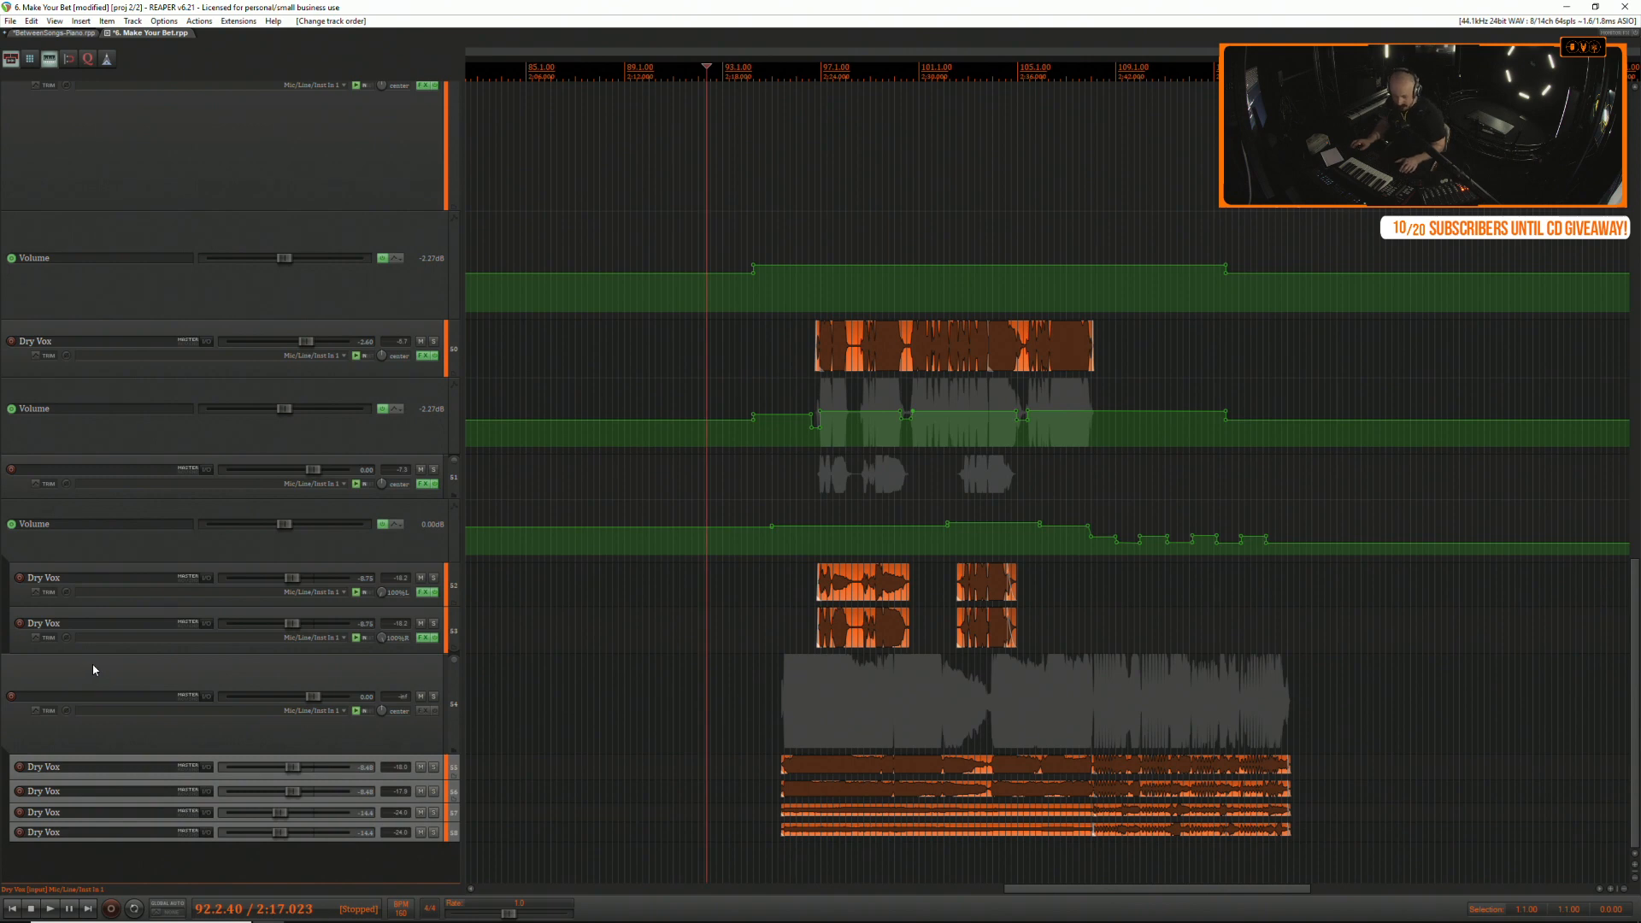
Raise the new folder track's volume to about +2.83 dB during playback from 94.4.94 and replay it soloed.
{"action": "left_click", "coordinate": [771, 622]}
{"action": "key", "text": "space"}
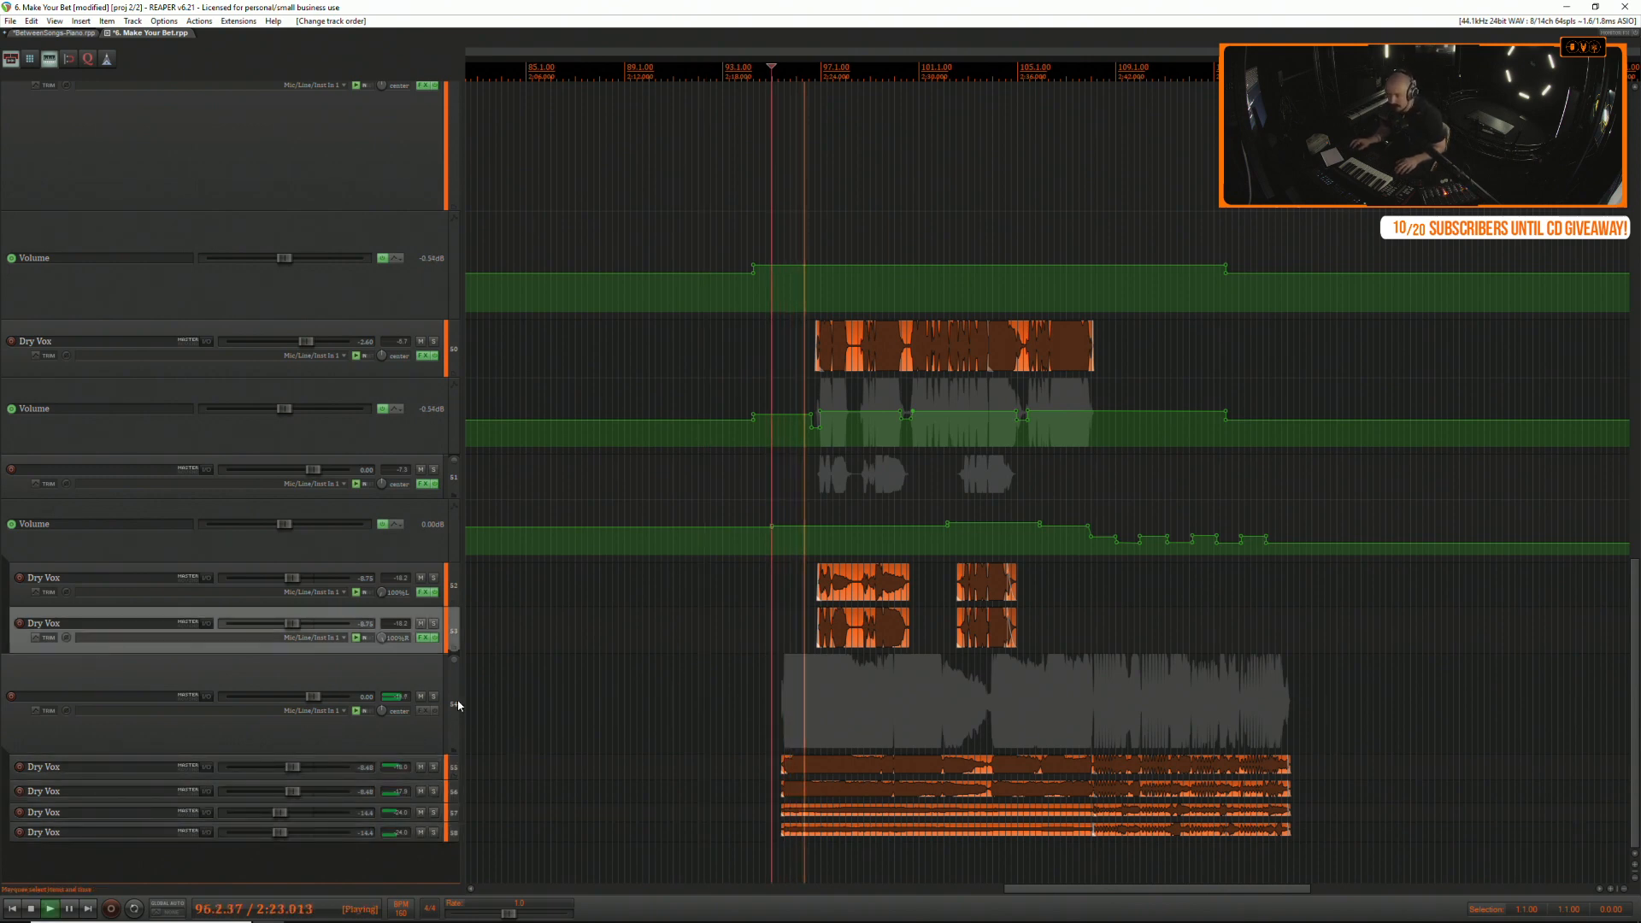
{"action": "left_click_drag", "start_coordinate": [313, 696], "coordinate": [324, 702]}
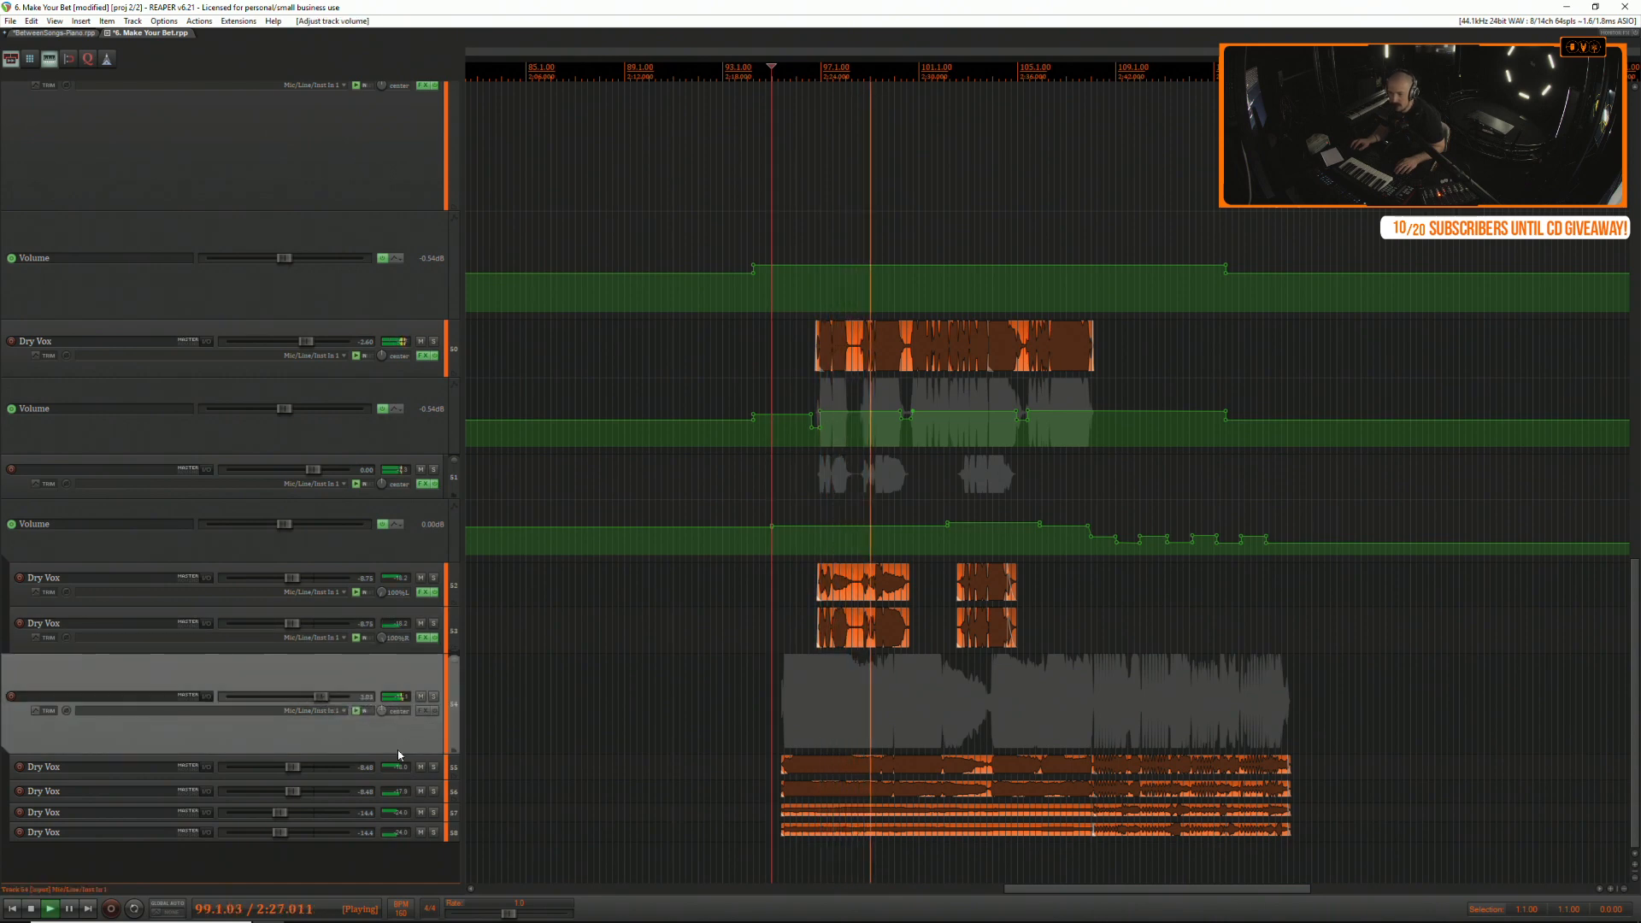
{"action": "left_click", "coordinate": [433, 697]}
{"action": "key", "text": "space"}
{"action": "key", "text": "space"}
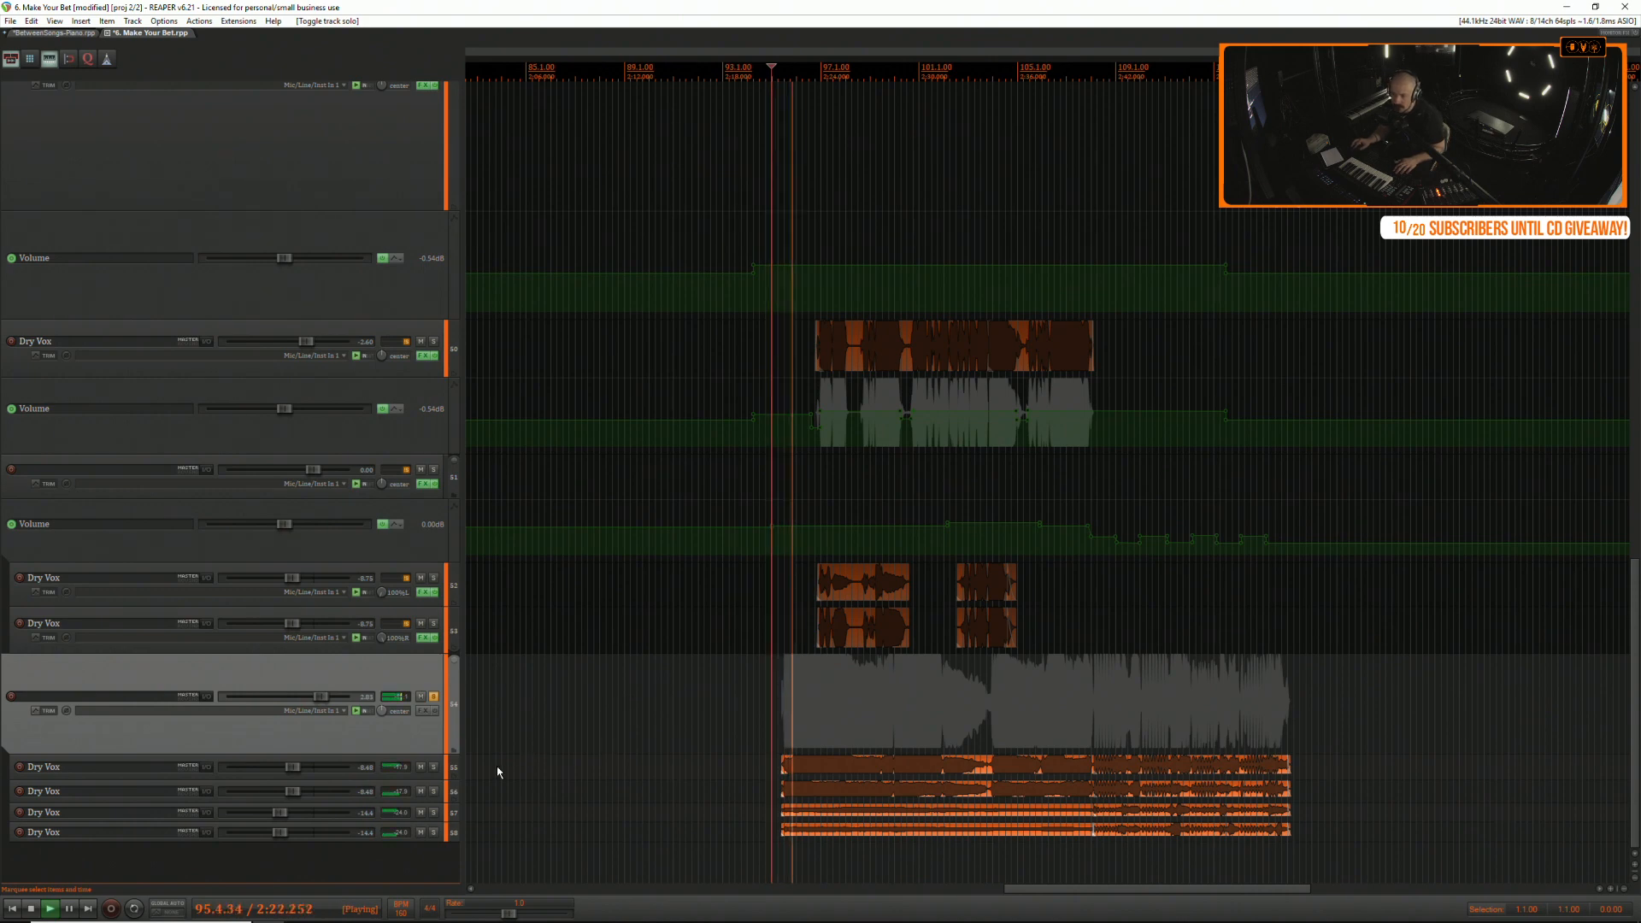
Insert FabFilter Pro-Q 3 on the new folder track with a 72 dB/oct low cut at about 171 Hz.
{"action": "left_click", "coordinate": [425, 710]}
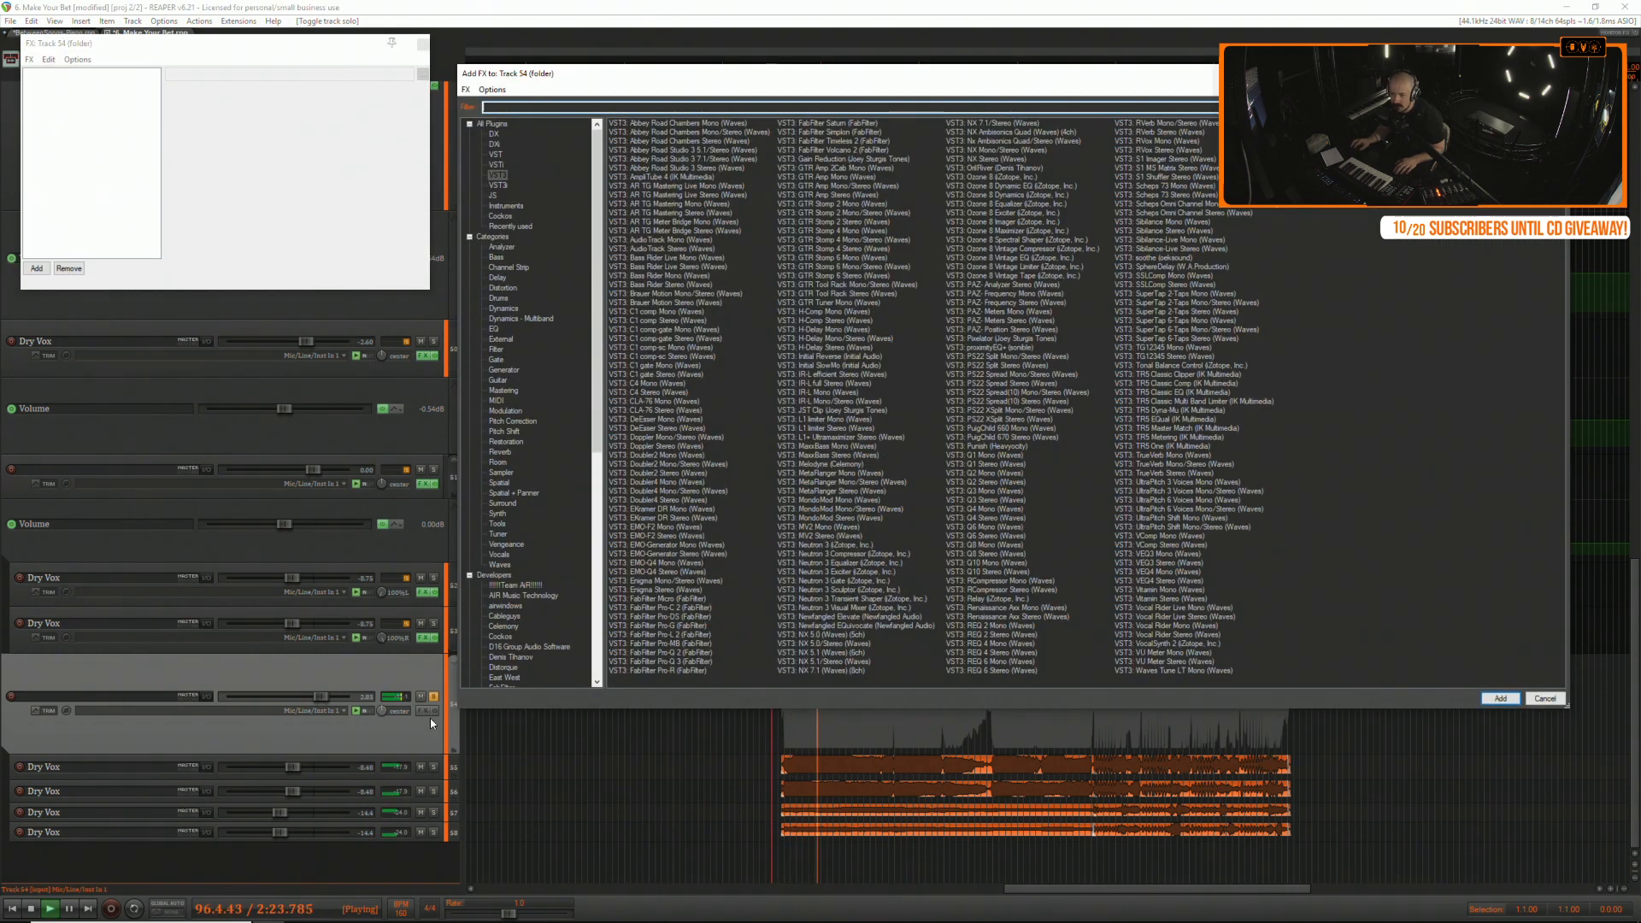
{"action": "double_click", "coordinate": [659, 661]}
{"action": "double_click", "coordinate": [189, 358]}
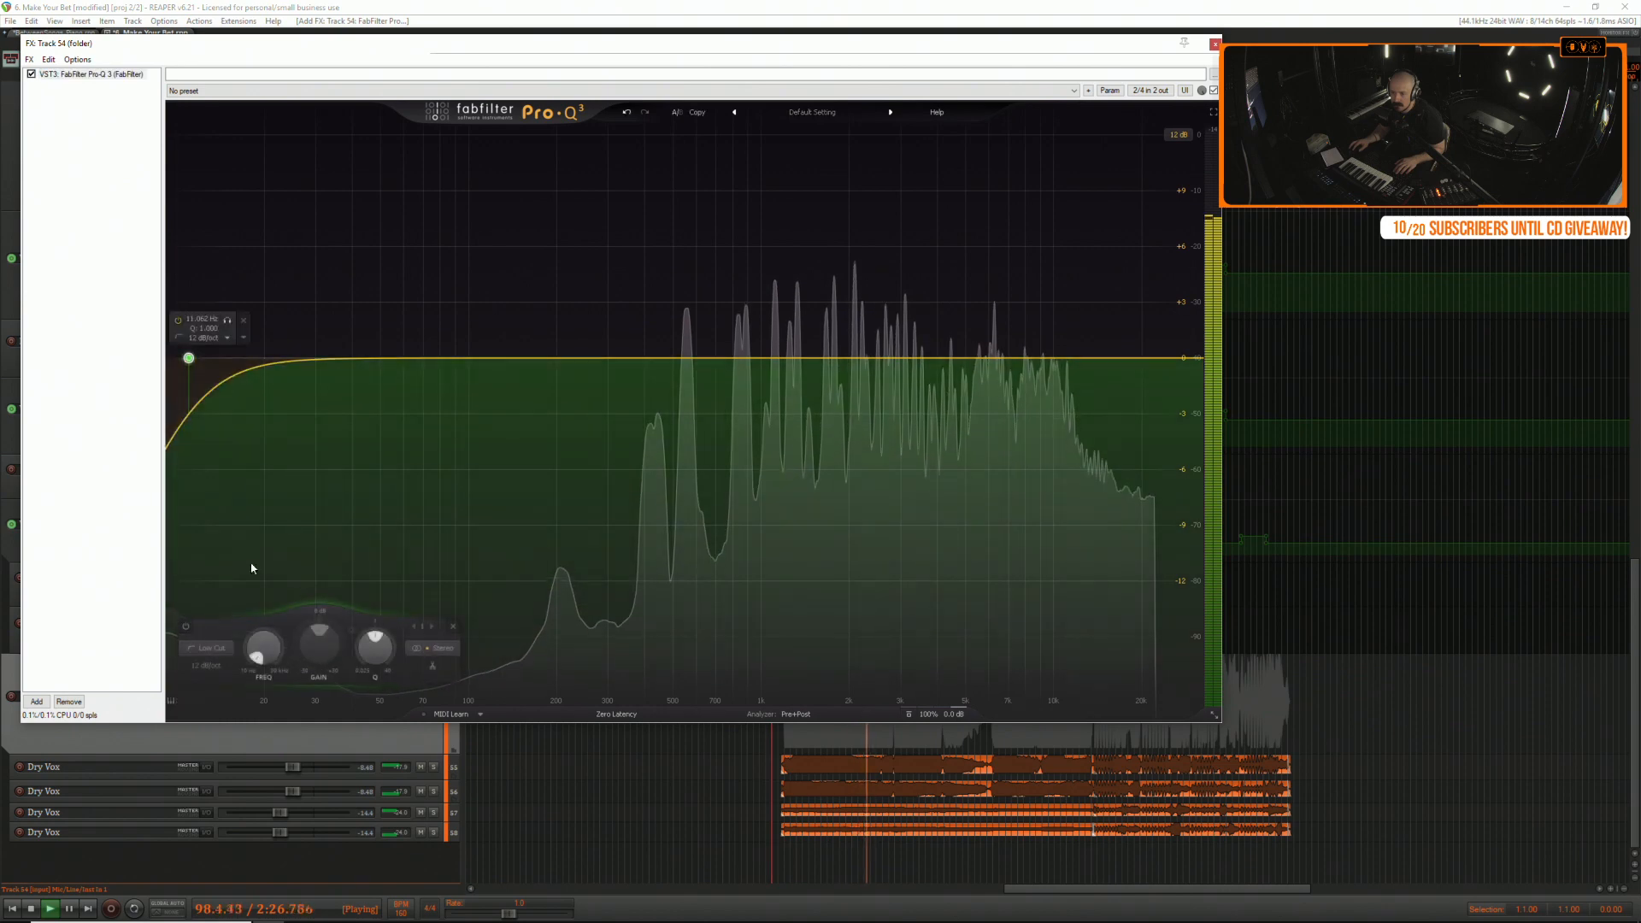
{"action": "left_click", "coordinate": [205, 665]}
{"action": "left_click", "coordinate": [224, 780]}
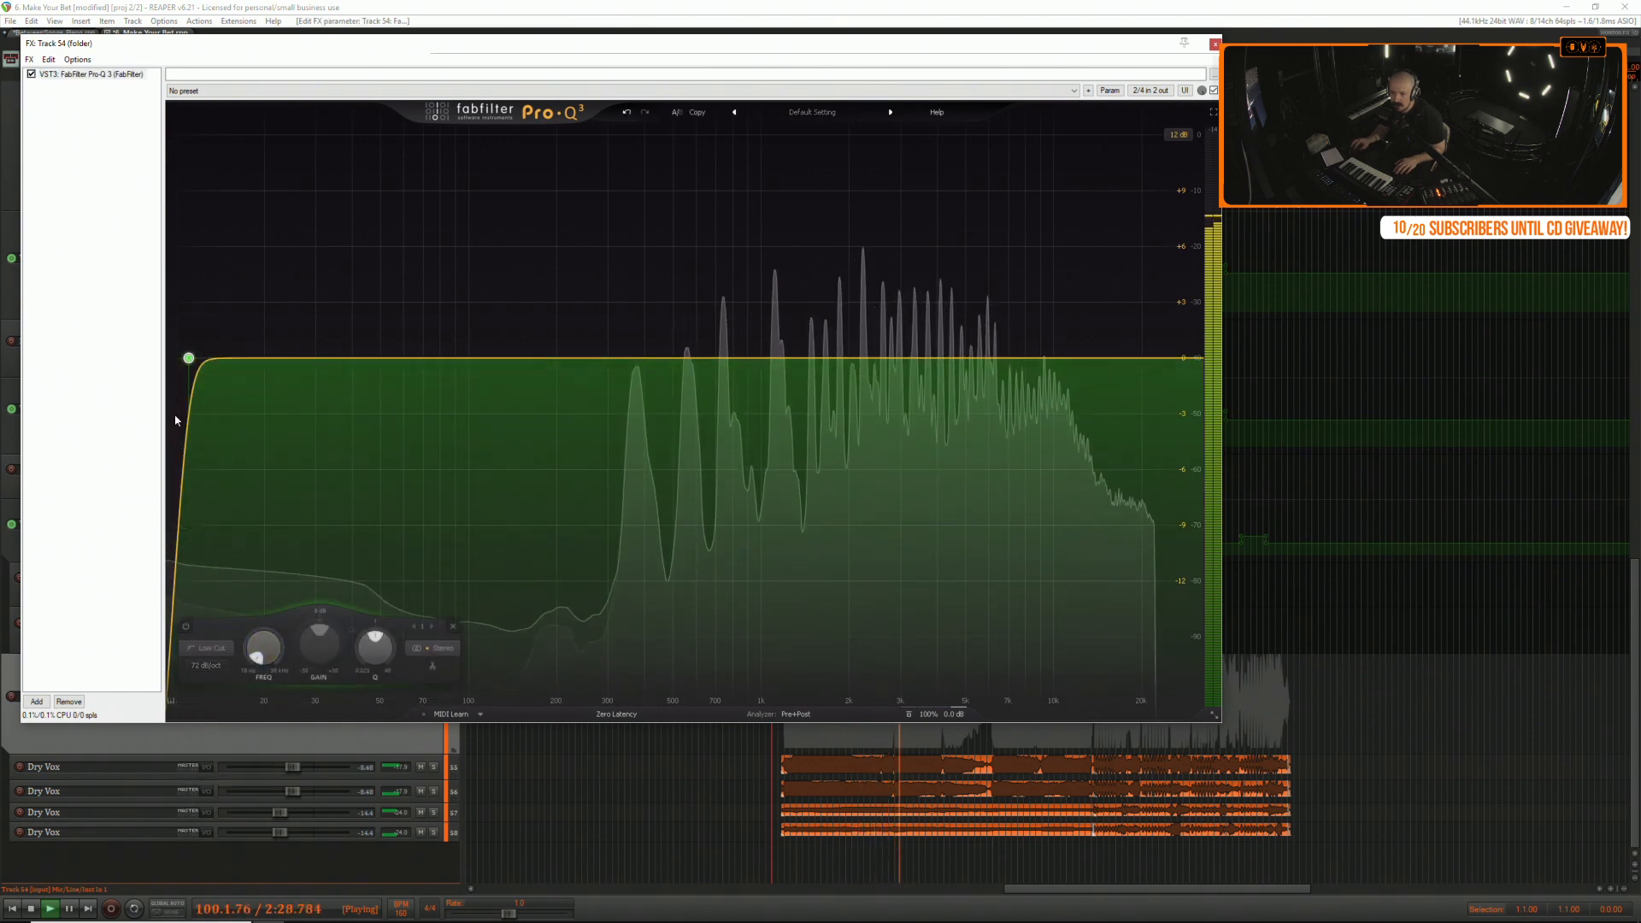
{"action": "left_click_drag", "start_coordinate": [189, 357], "coordinate": [536, 567]}
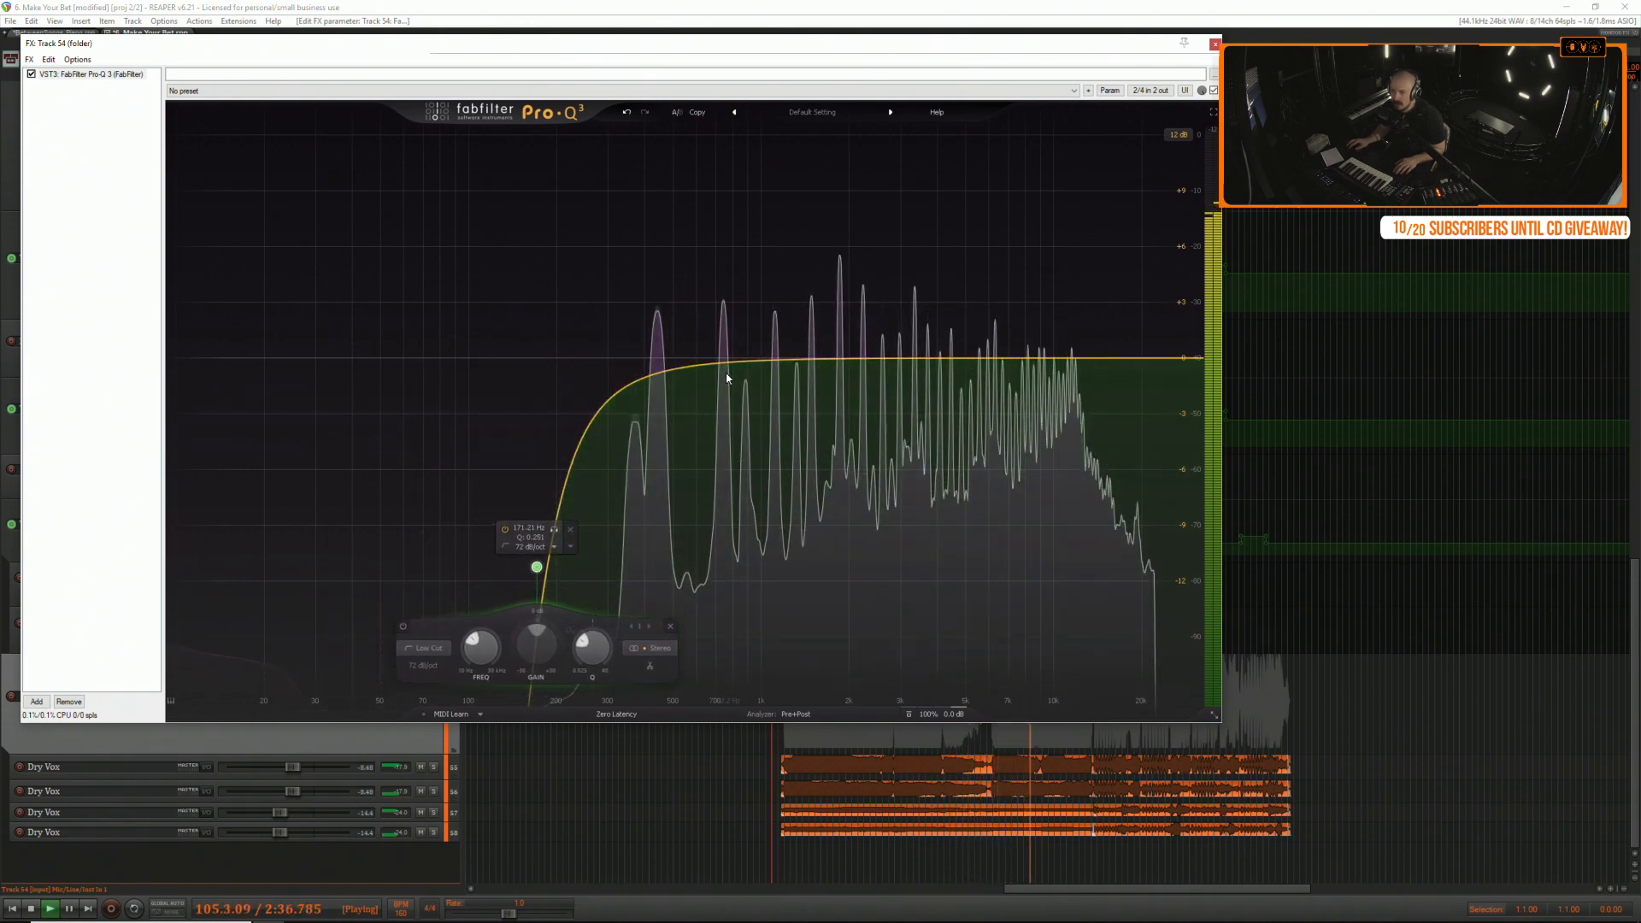
Add a slight bell cut of about -0.76 dB near 629 Hz in the folder's EQ and replay the mix with the folder unsoloed.
{"action": "left_click", "coordinate": [701, 373]}
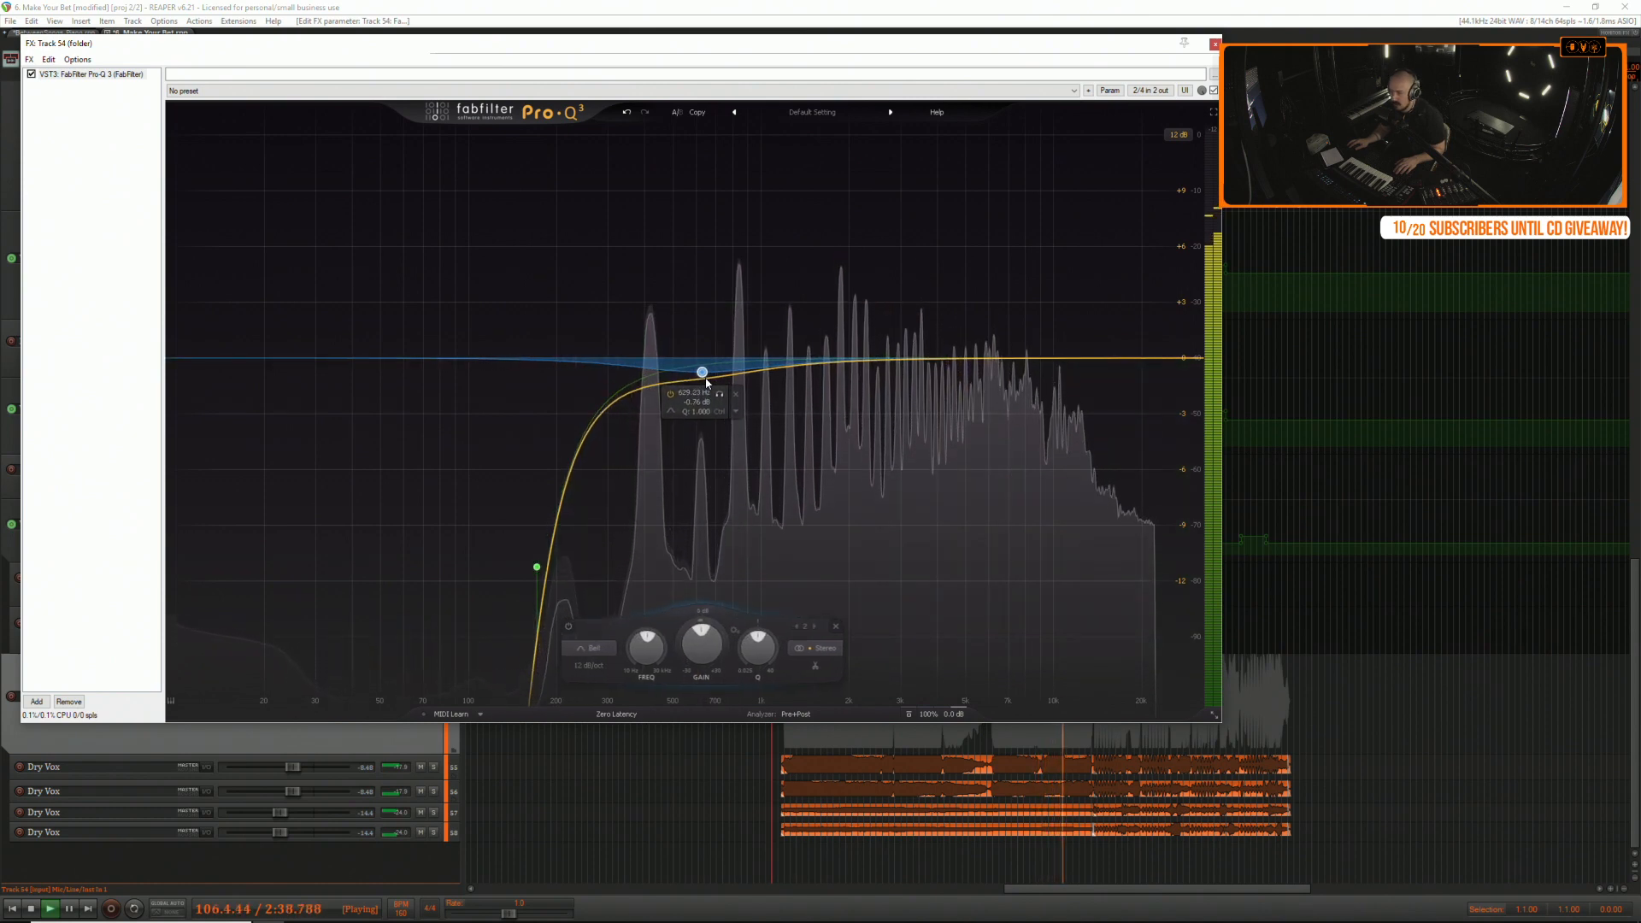
{"action": "left_click", "coordinate": [1215, 44]}
{"action": "key", "text": "space"}
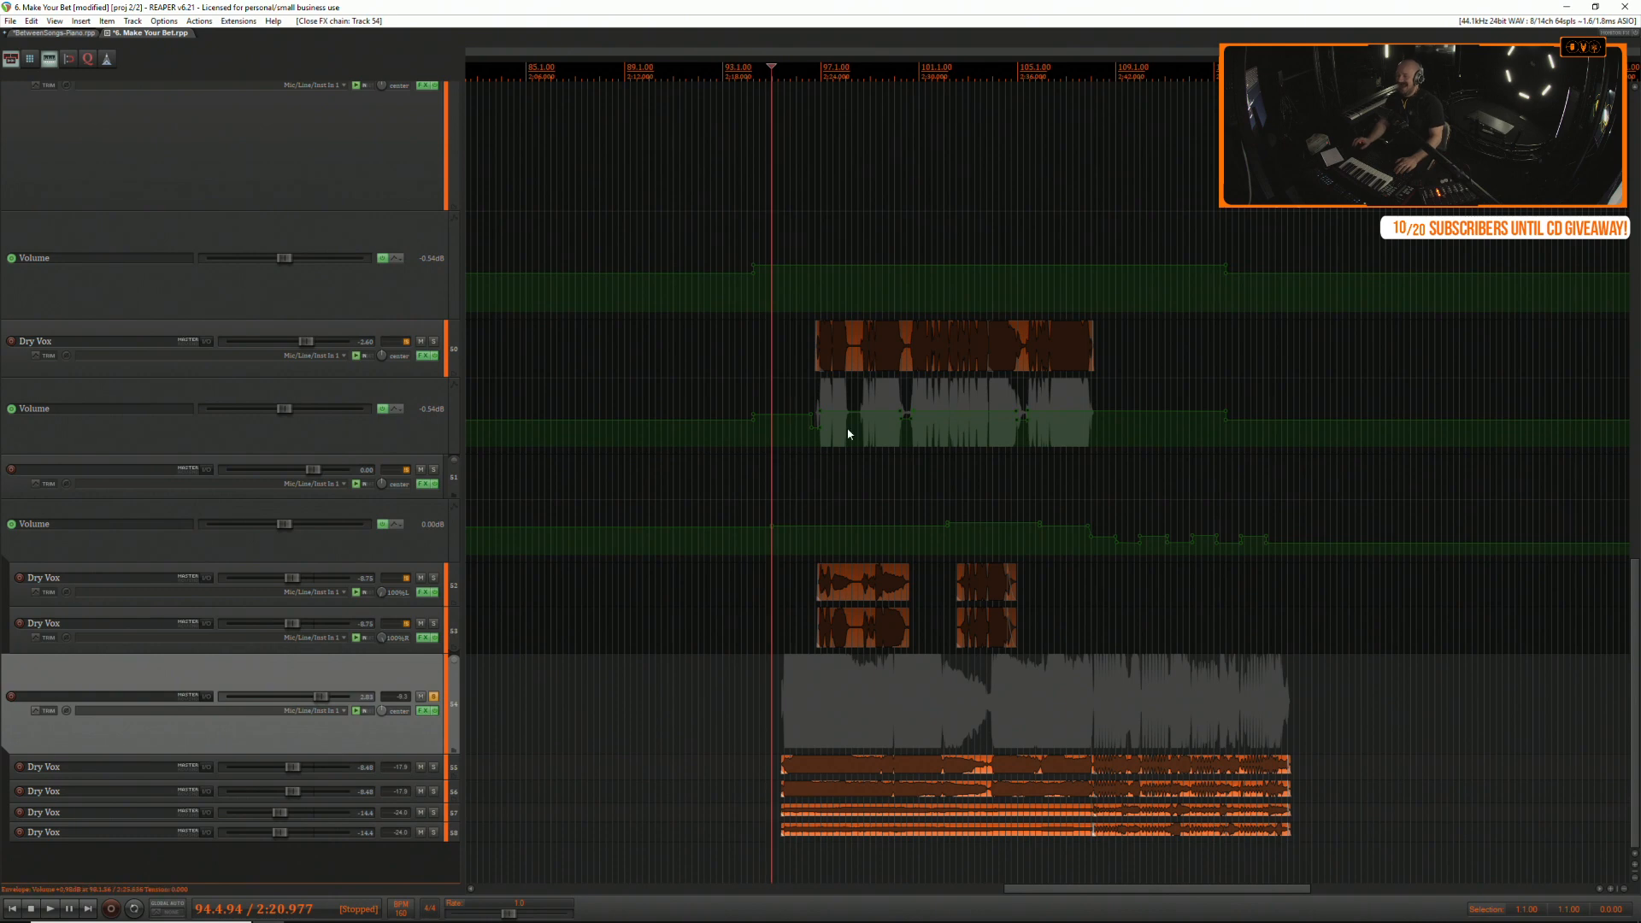
{"action": "left_click", "coordinate": [434, 696]}
{"action": "key", "text": "space"}
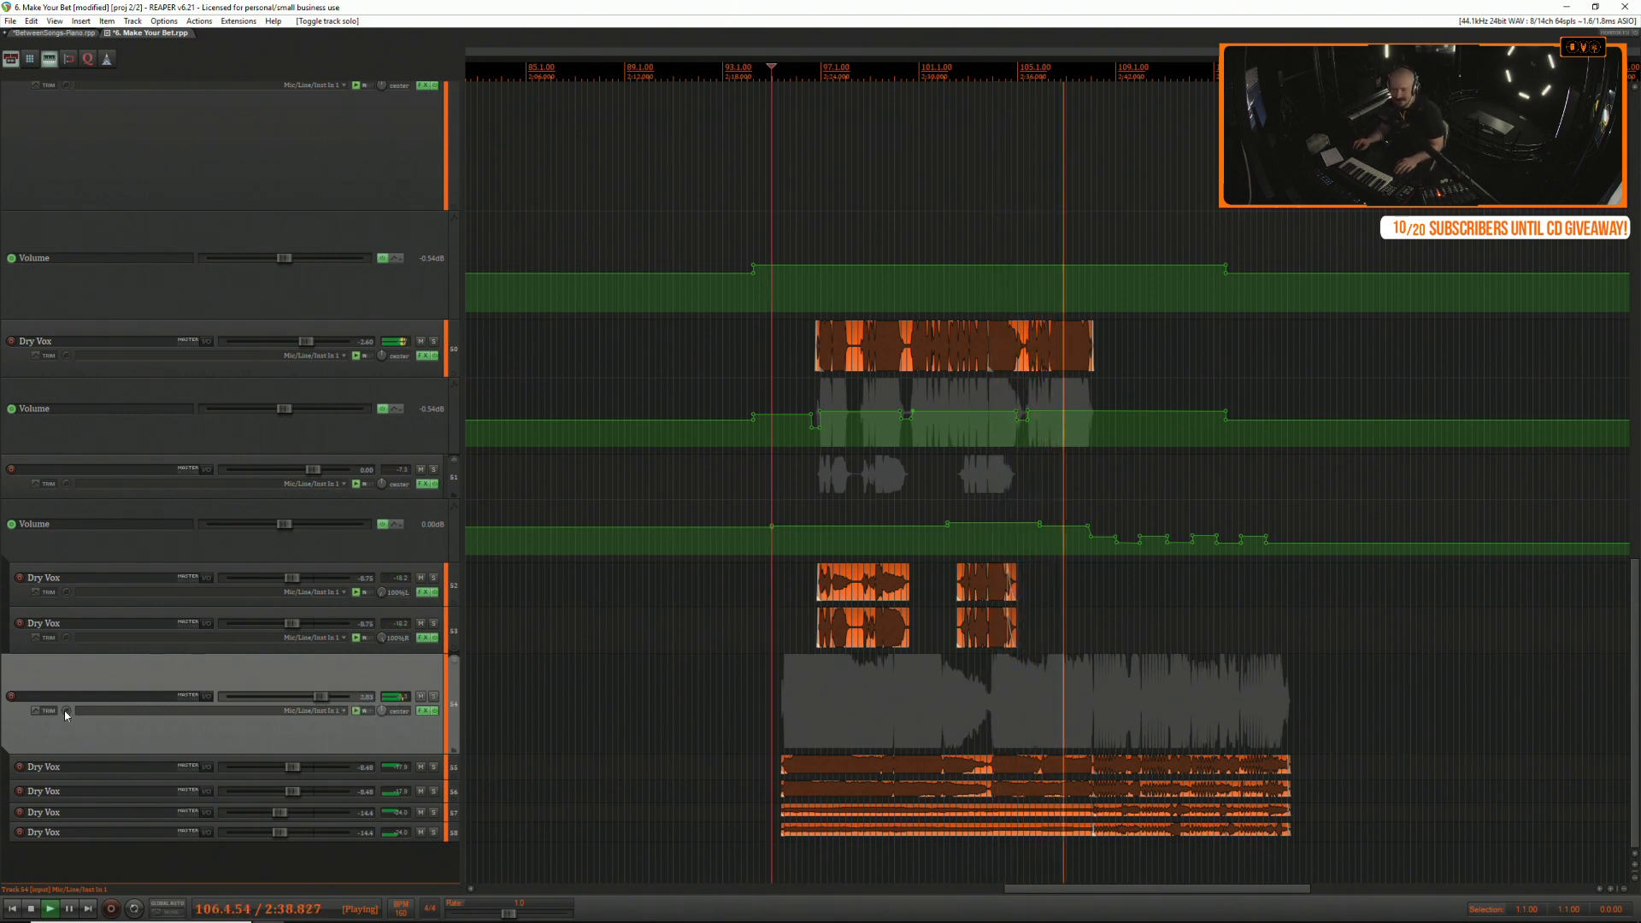
Show the new folder track's volume envelope and lower it to about -1.21 dB from just after bar 108 onward.
{"action": "left_click", "coordinate": [39, 710]}
{"action": "left_click", "coordinate": [66, 402]}
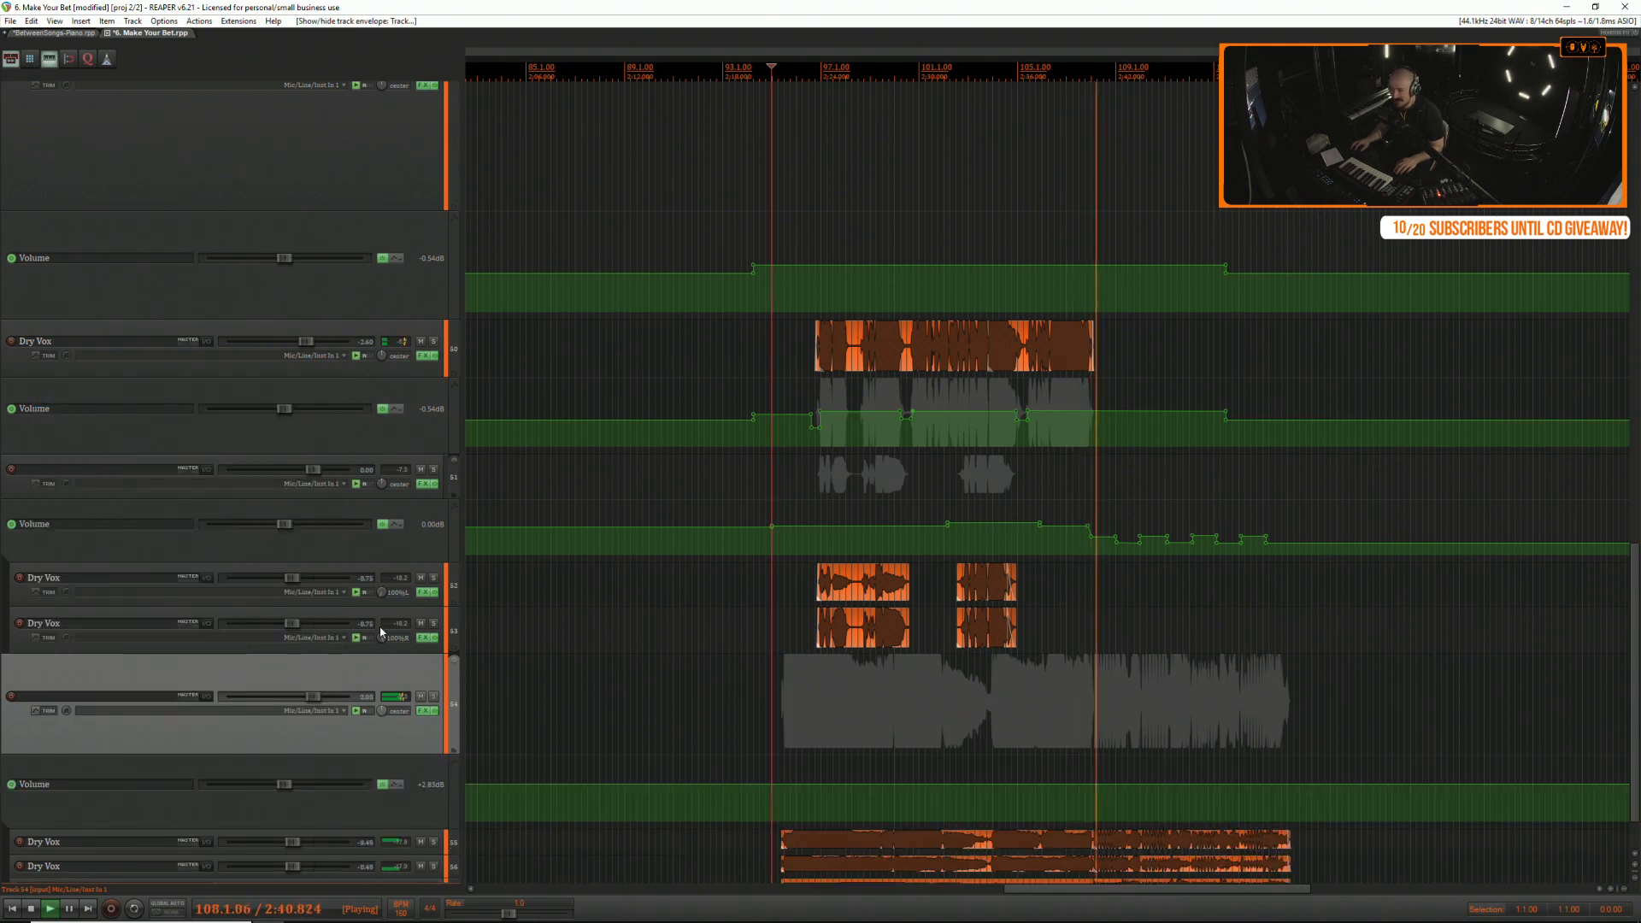
{"action": "scroll", "coordinate": [1111, 765], "scroll_direction": "up", "scroll_amount": 5}
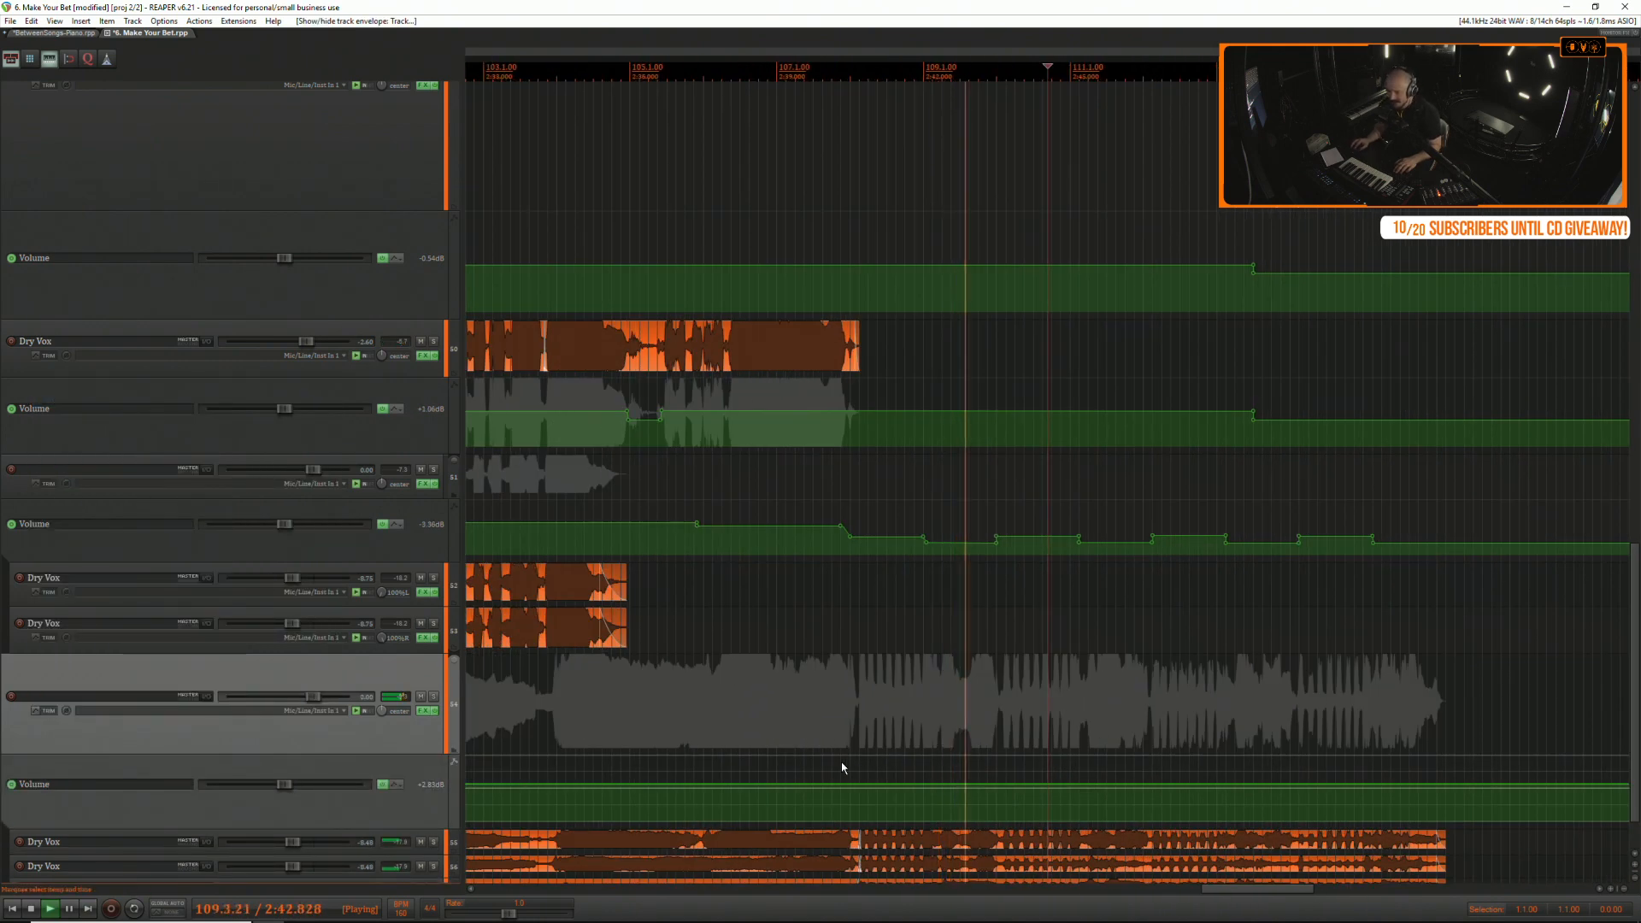
{"action": "scroll", "coordinate": [863, 767], "scroll_direction": "up", "scroll_amount": 3}
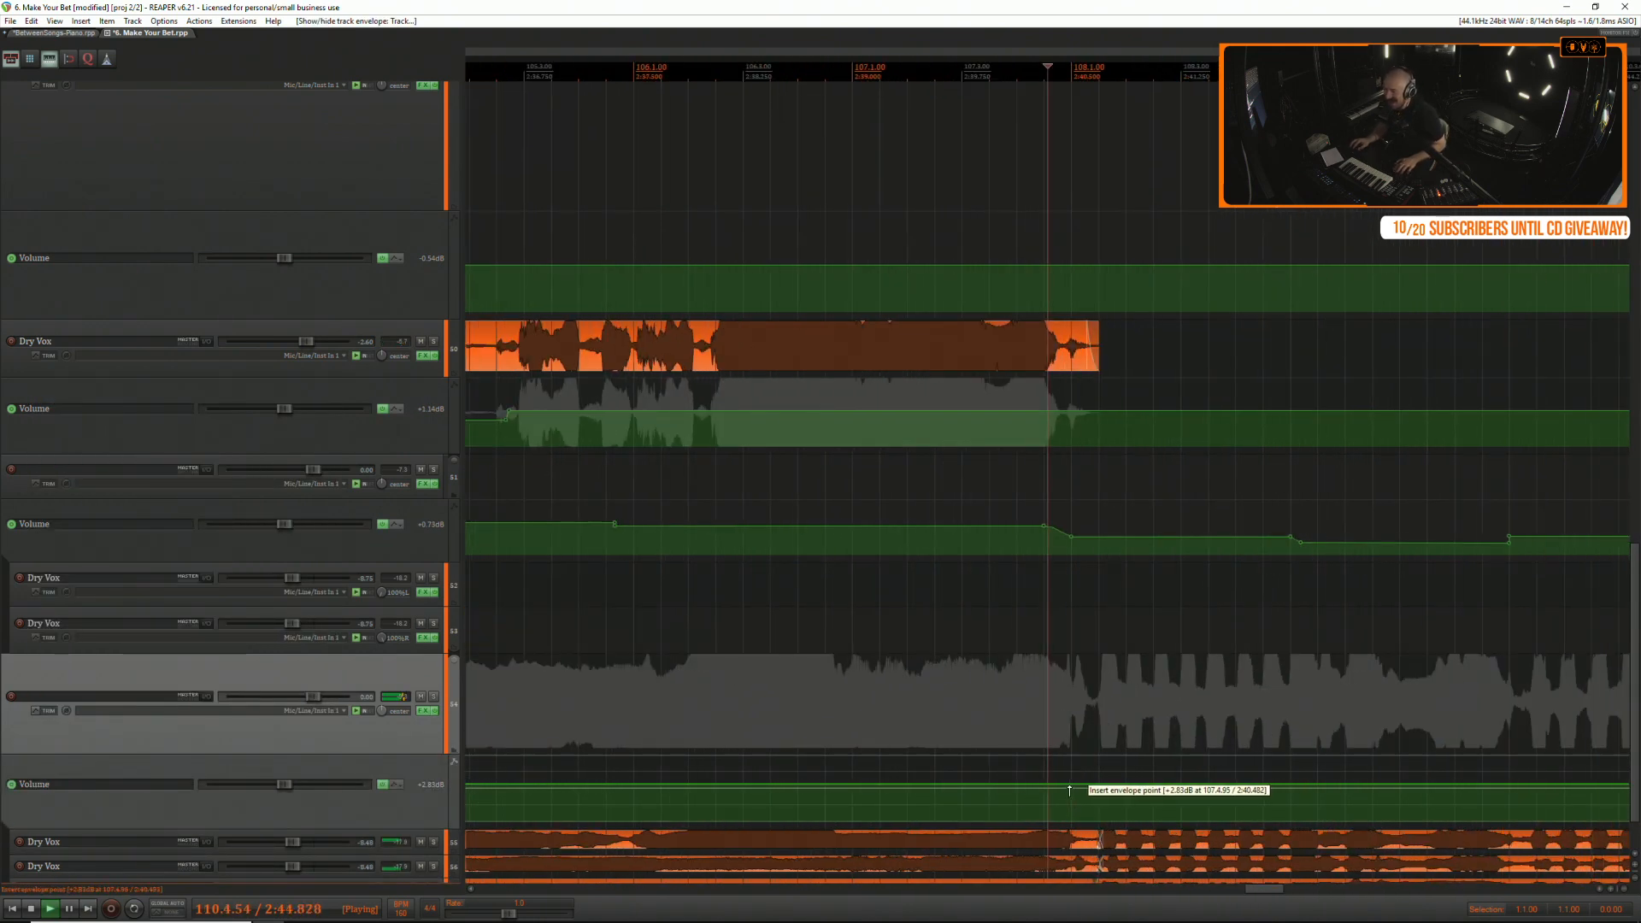
{"action": "left_click_drag", "start_coordinate": [1123, 781], "coordinate": [1125, 799]}
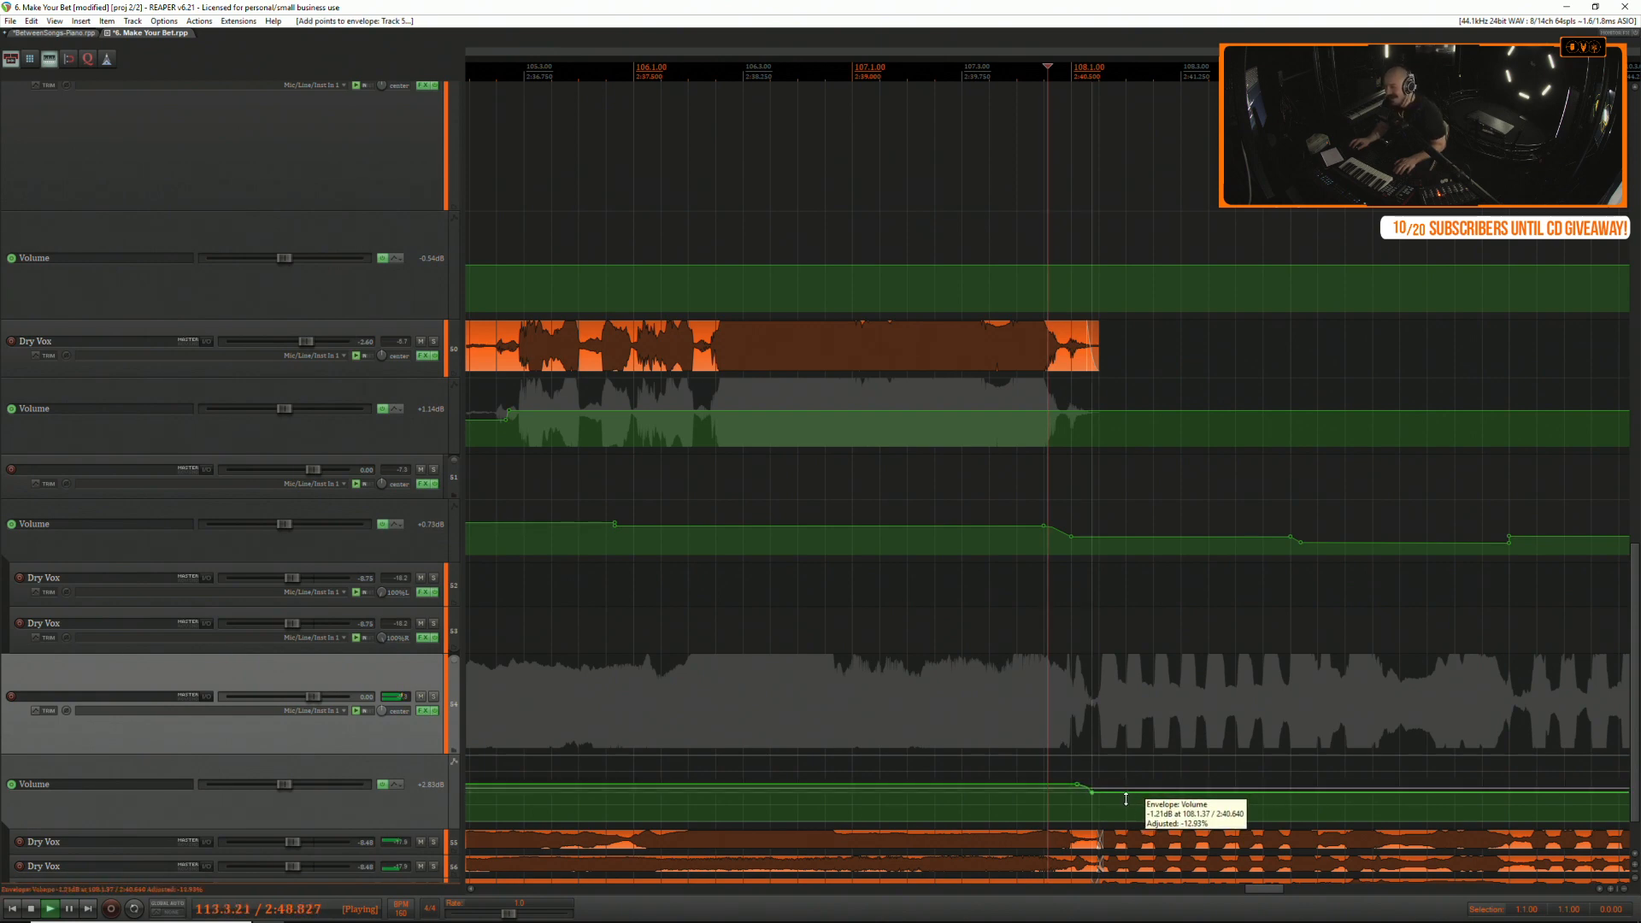
{"action": "scroll", "coordinate": [1125, 799], "scroll_direction": "down", "scroll_amount": 5}
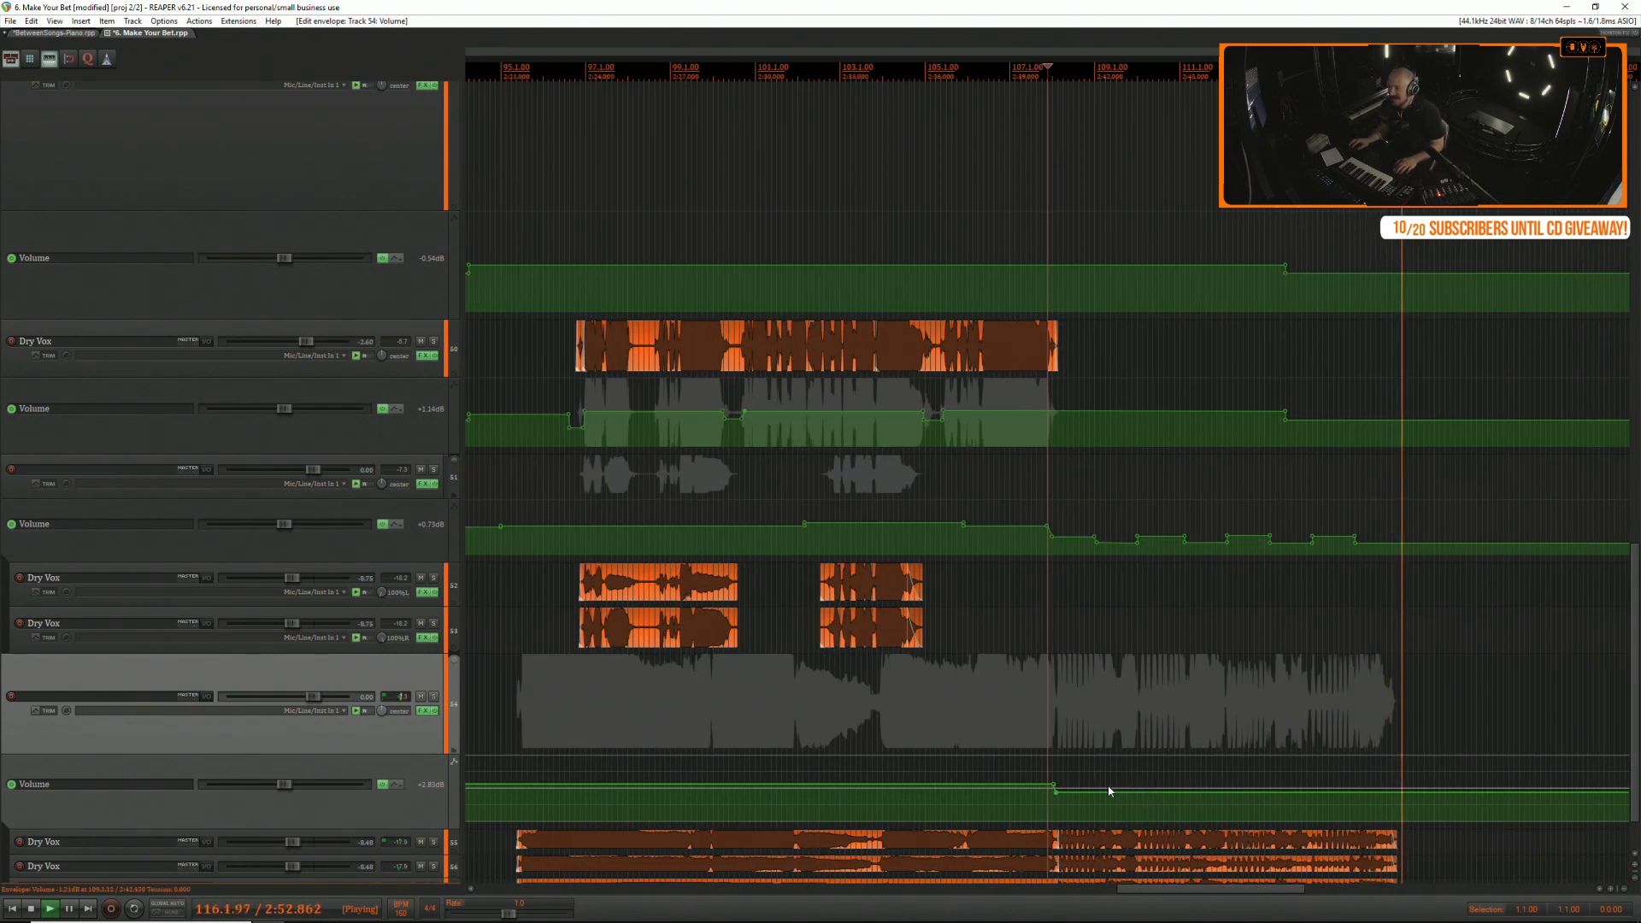
{"action": "key", "text": "space"}
Reduce the height of the new vocal folder's lanes and of the first Dry Vox track in the track list.
{"action": "scroll", "coordinate": [1008, 783], "scroll_direction": "down", "scroll_amount": 3}
{"action": "scroll", "coordinate": [863, 726], "scroll_direction": "down", "scroll_amount": 1}
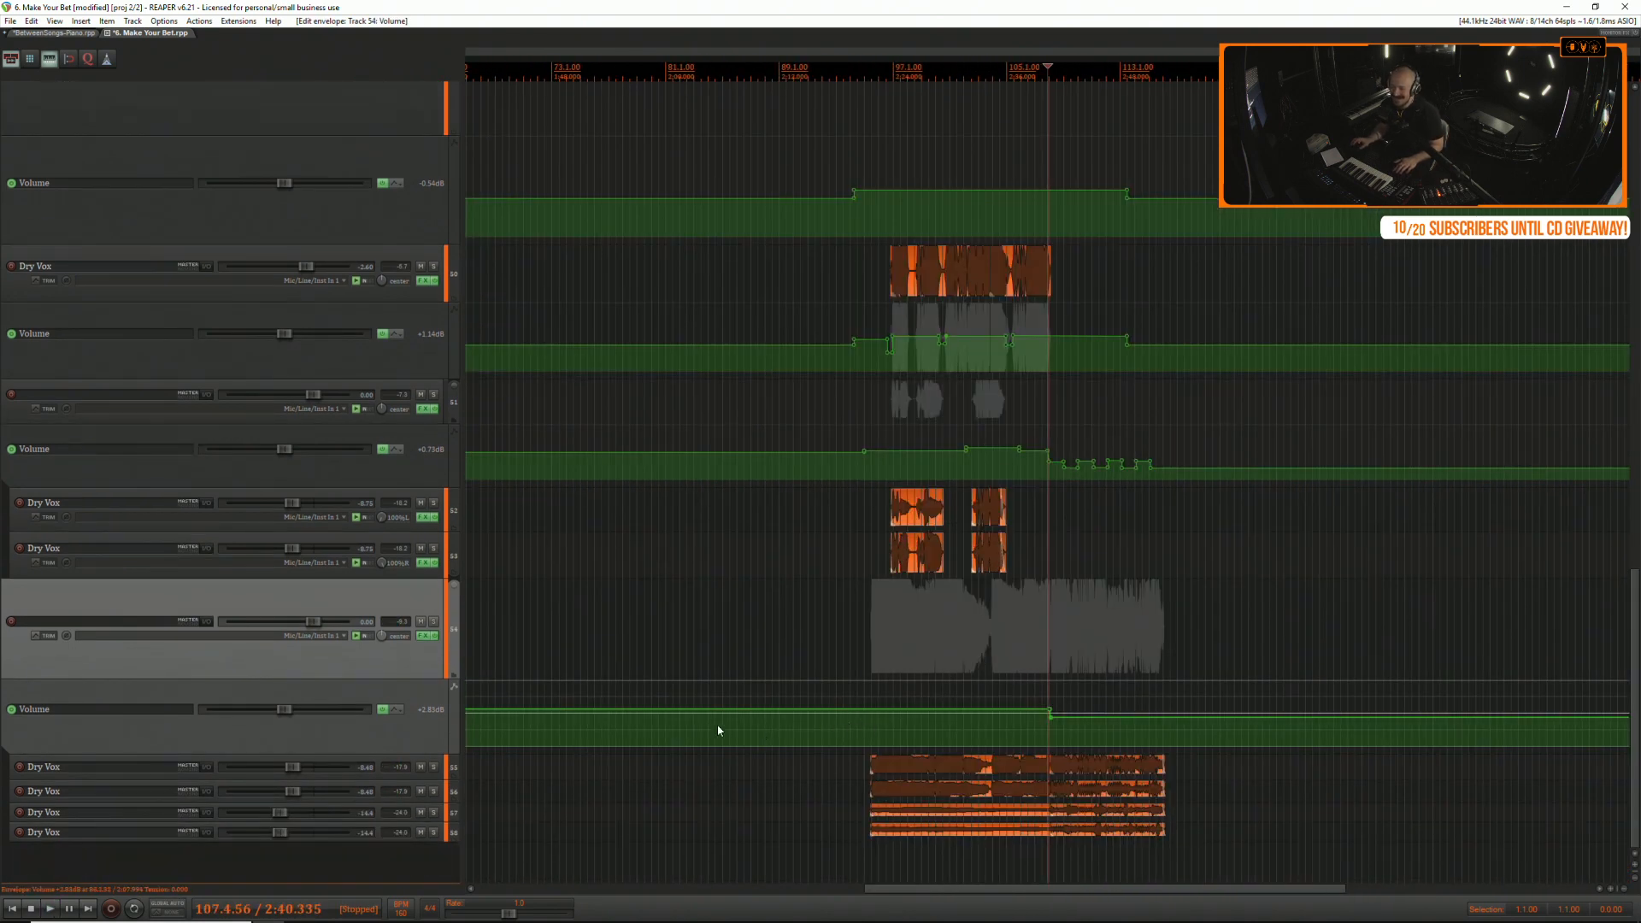
{"action": "left_click_drag", "start_coordinate": [438, 753], "coordinate": [424, 615]}
{"action": "scroll", "coordinate": [432, 628], "scroll_direction": "up", "scroll_amount": 10}
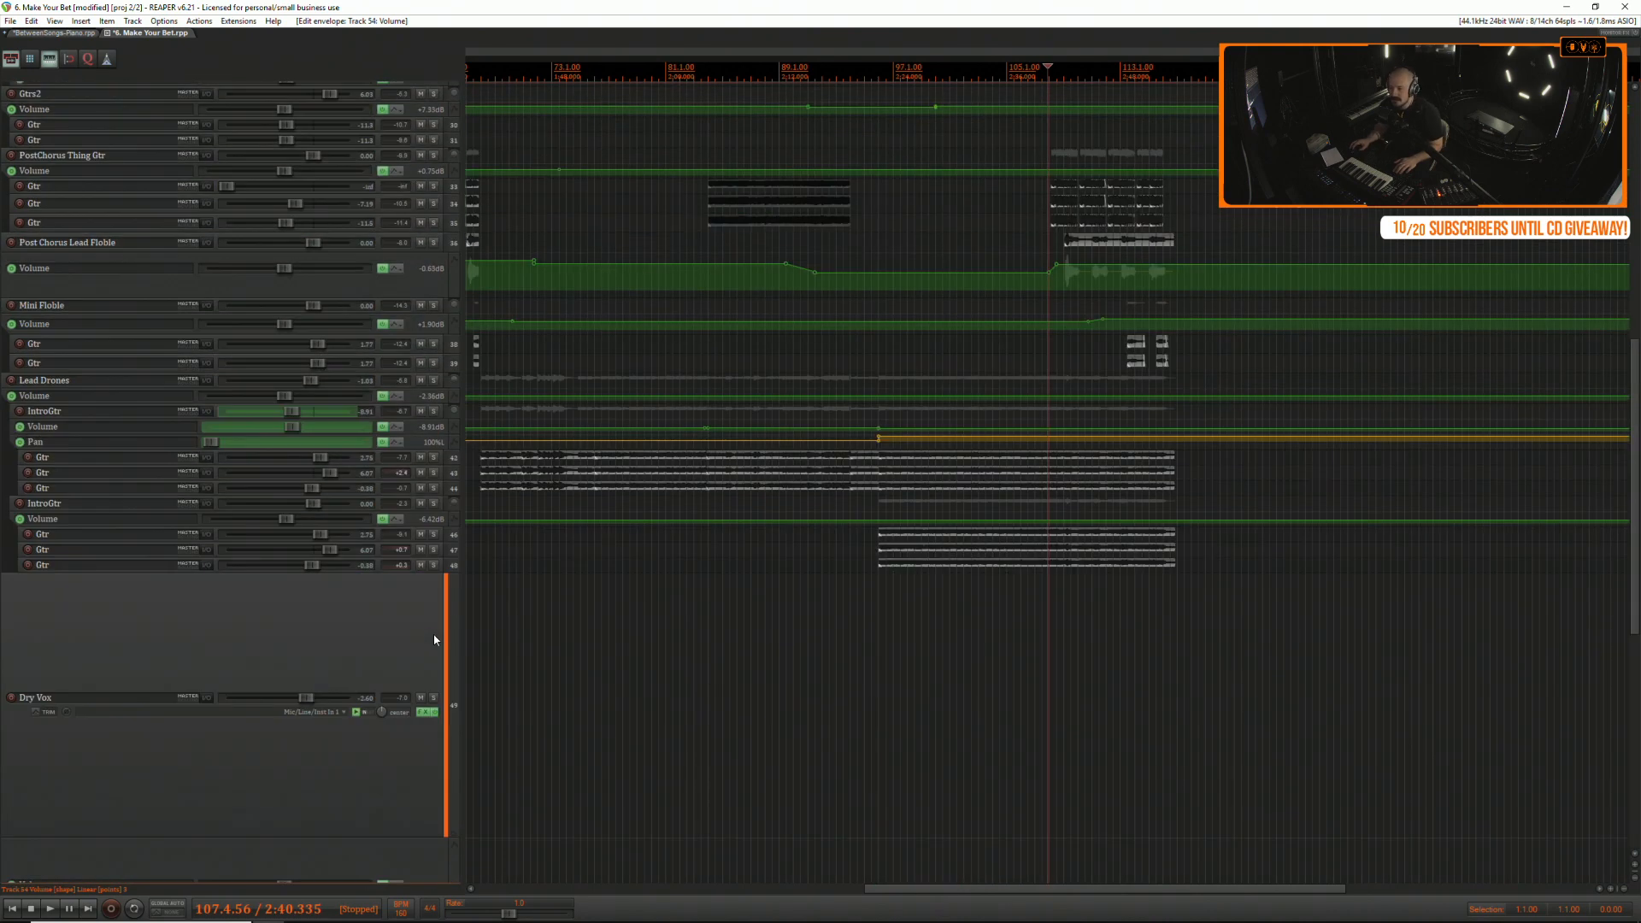
{"action": "scroll", "coordinate": [434, 639], "scroll_direction": "down", "scroll_amount": 5}
{"action": "left_click_drag", "start_coordinate": [391, 610], "coordinate": [386, 420]}
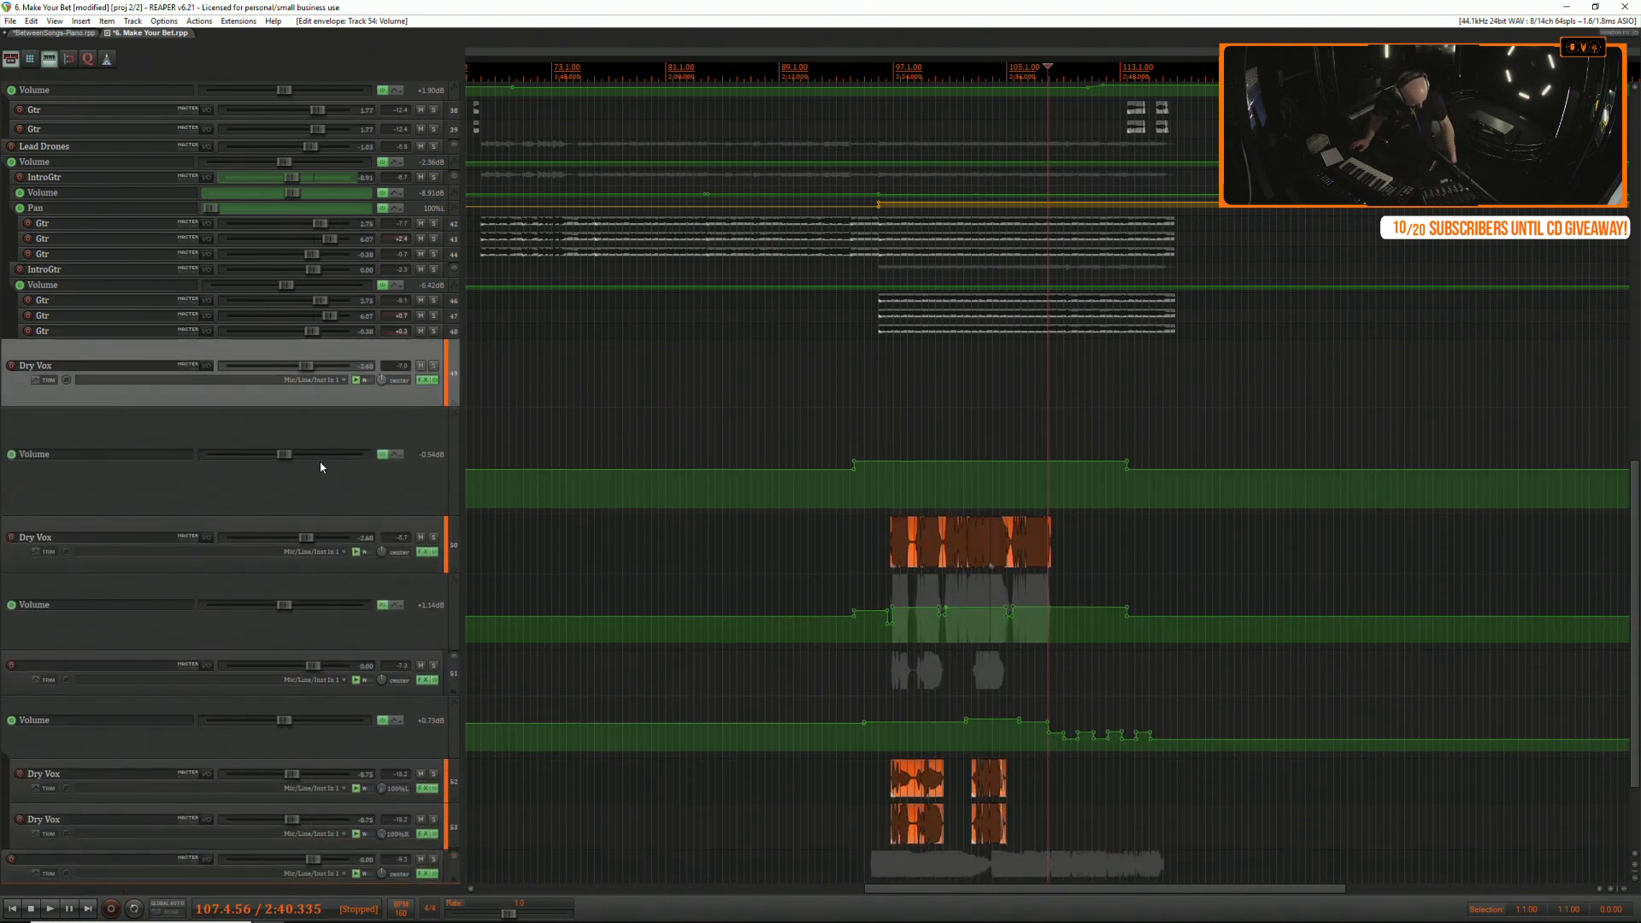
Shorten the volume envelope lanes of both lead Dry Vox tracks and the first harmony folder with the whole song in view.
{"action": "key", "text": "ctrl+Page_Down"}
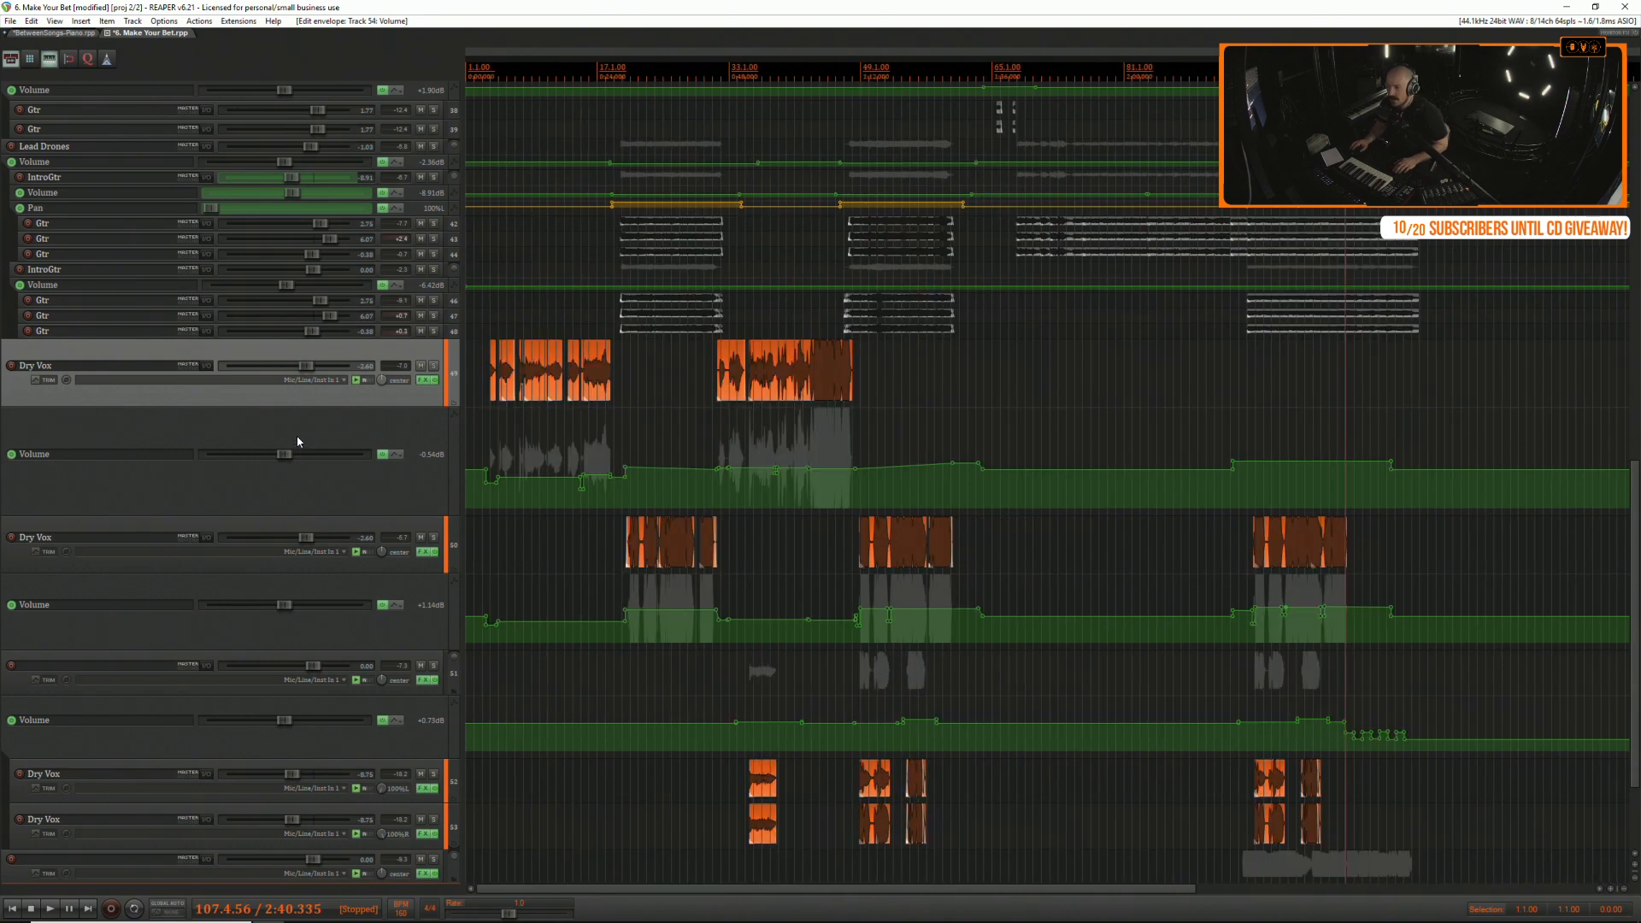
{"action": "left_click_drag", "start_coordinate": [337, 515], "coordinate": [336, 442]}
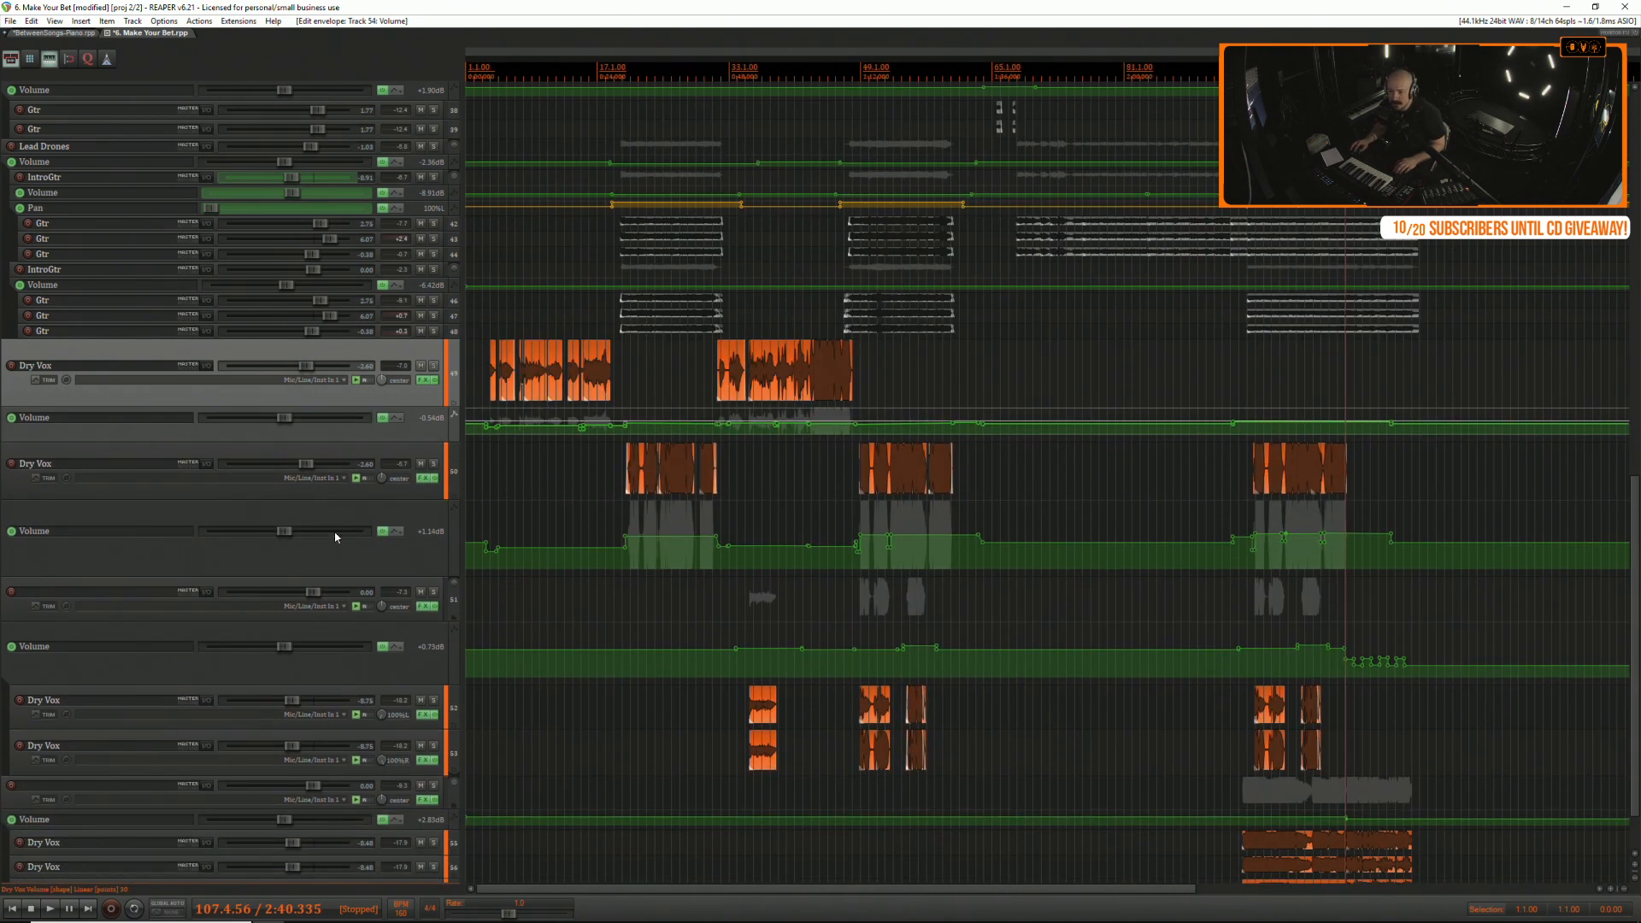
{"action": "left_click_drag", "start_coordinate": [361, 575], "coordinate": [361, 525]}
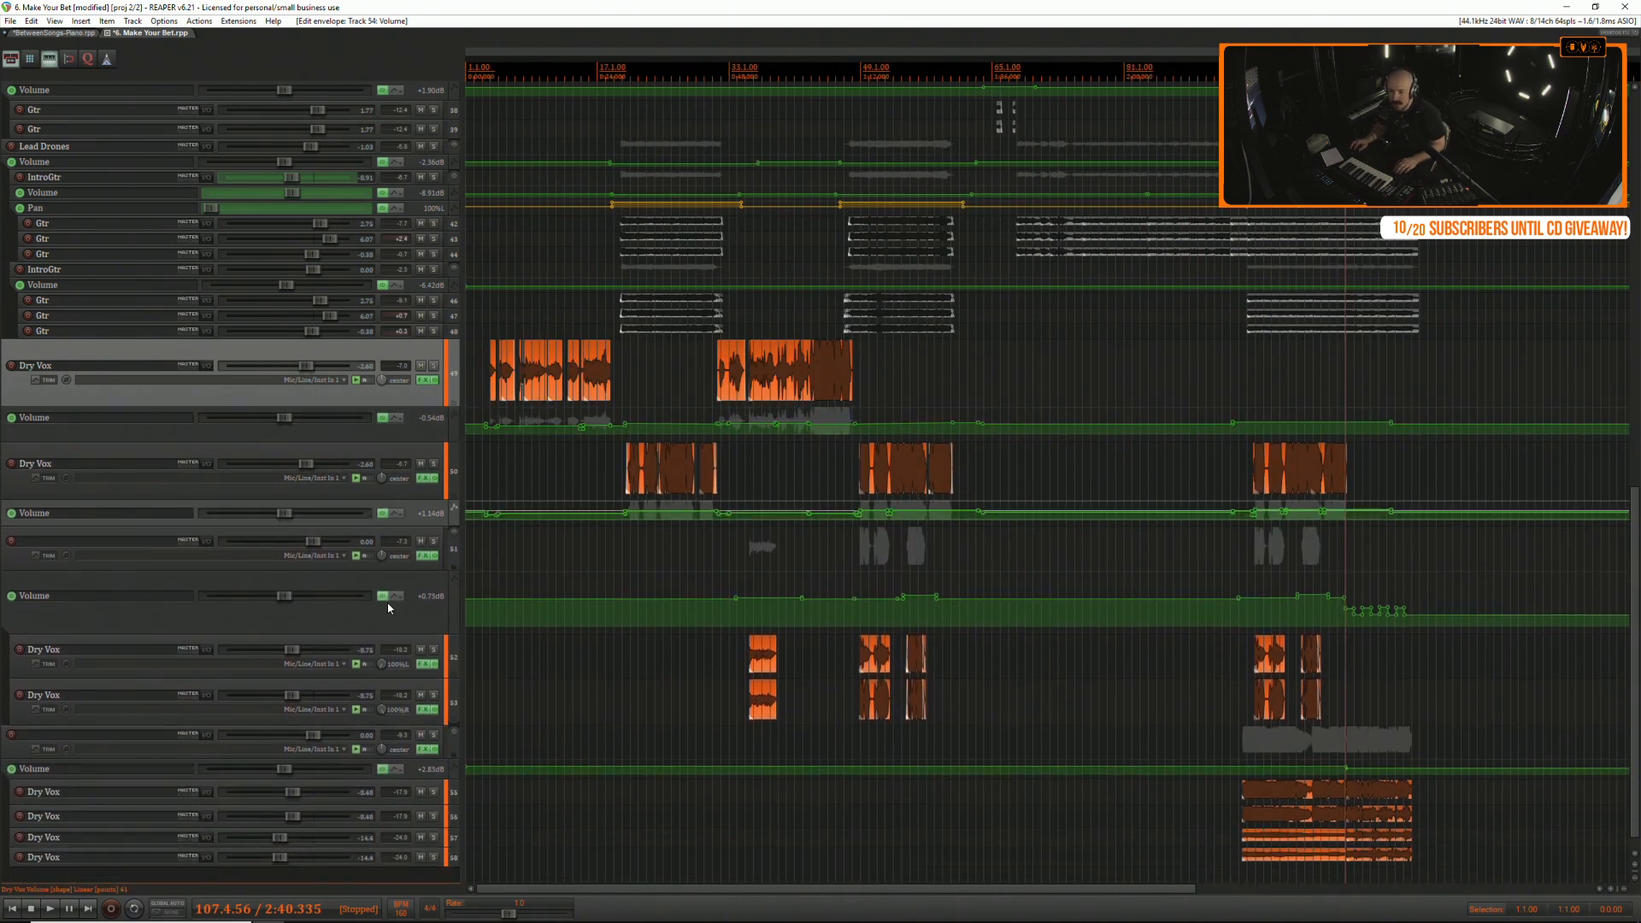
{"action": "left_click_drag", "start_coordinate": [403, 636], "coordinate": [422, 492]}
Shorten the volume envelope lanes of the Post Chorus Lead Floble and Vrs2 Gtr tracks.
{"action": "scroll", "coordinate": [408, 598], "scroll_direction": "up", "scroll_amount": 3}
{"action": "scroll", "coordinate": [505, 599], "scroll_direction": "up", "scroll_amount": 10}
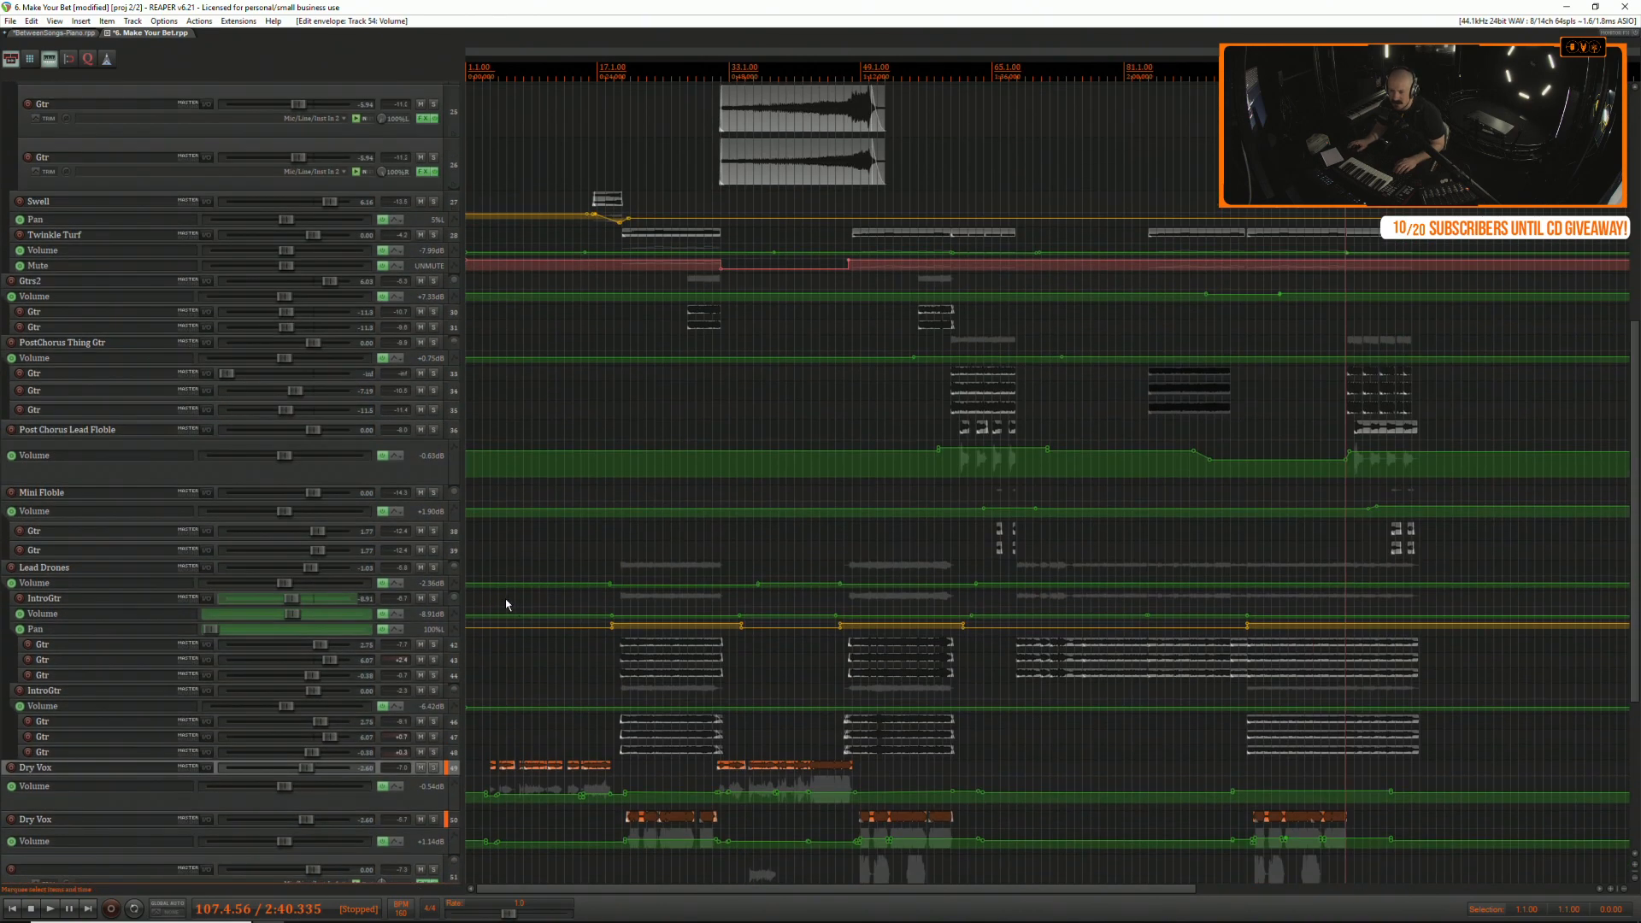
{"action": "left_click_drag", "start_coordinate": [424, 717], "coordinate": [421, 658]}
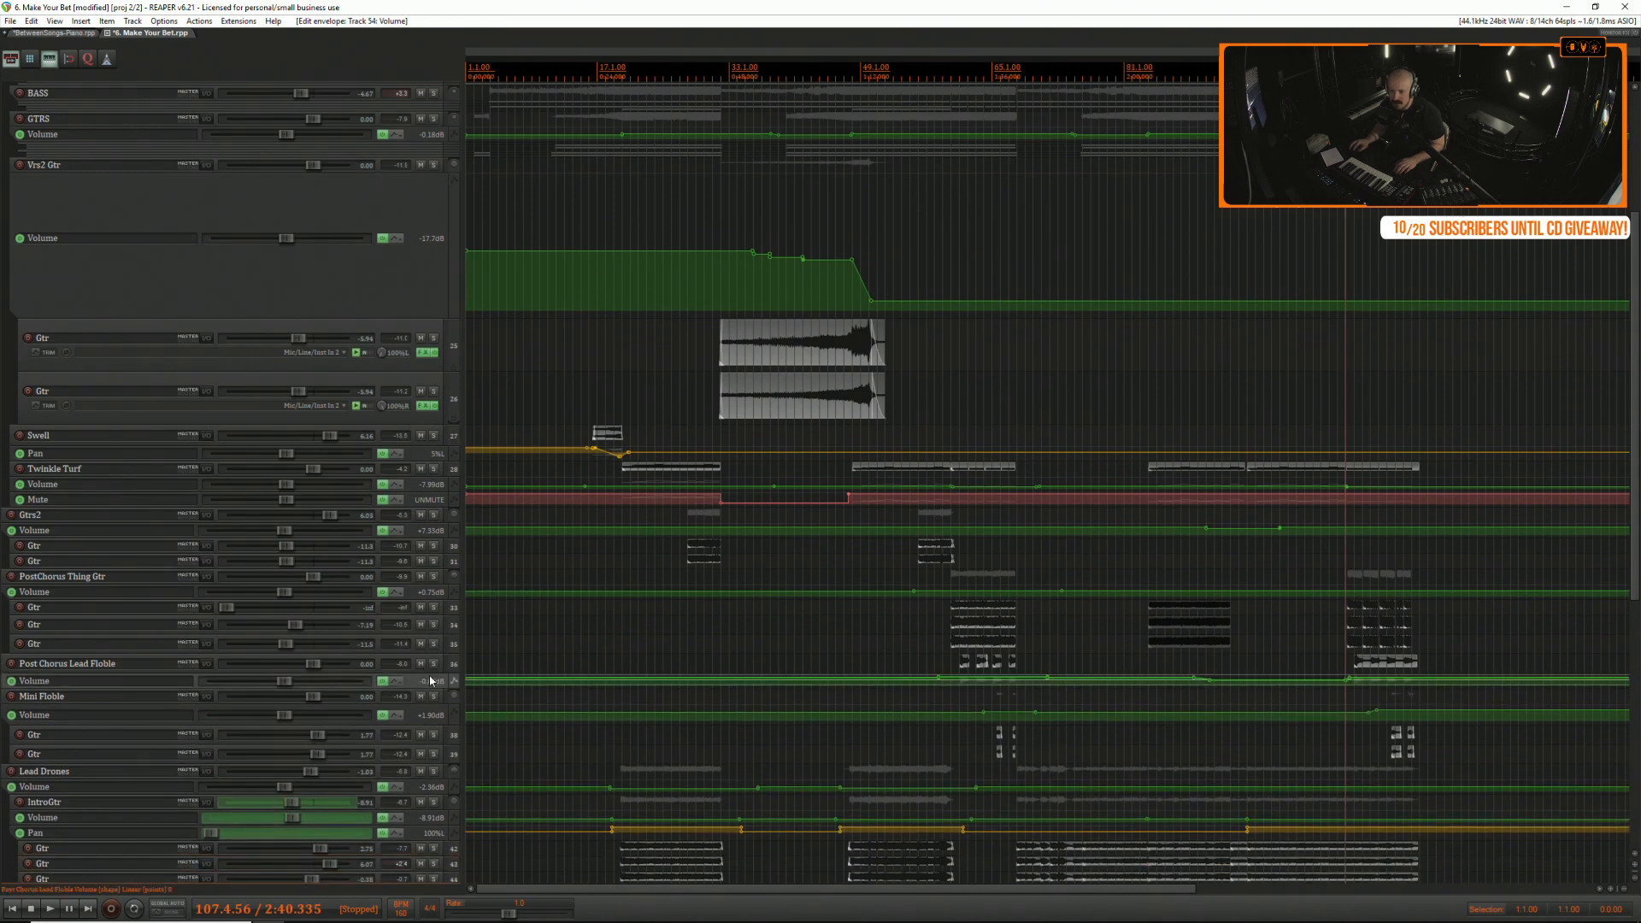
{"action": "left_click_drag", "start_coordinate": [418, 316], "coordinate": [419, 232]}
{"action": "scroll", "coordinate": [598, 726], "scroll_direction": "up", "scroll_amount": 3}
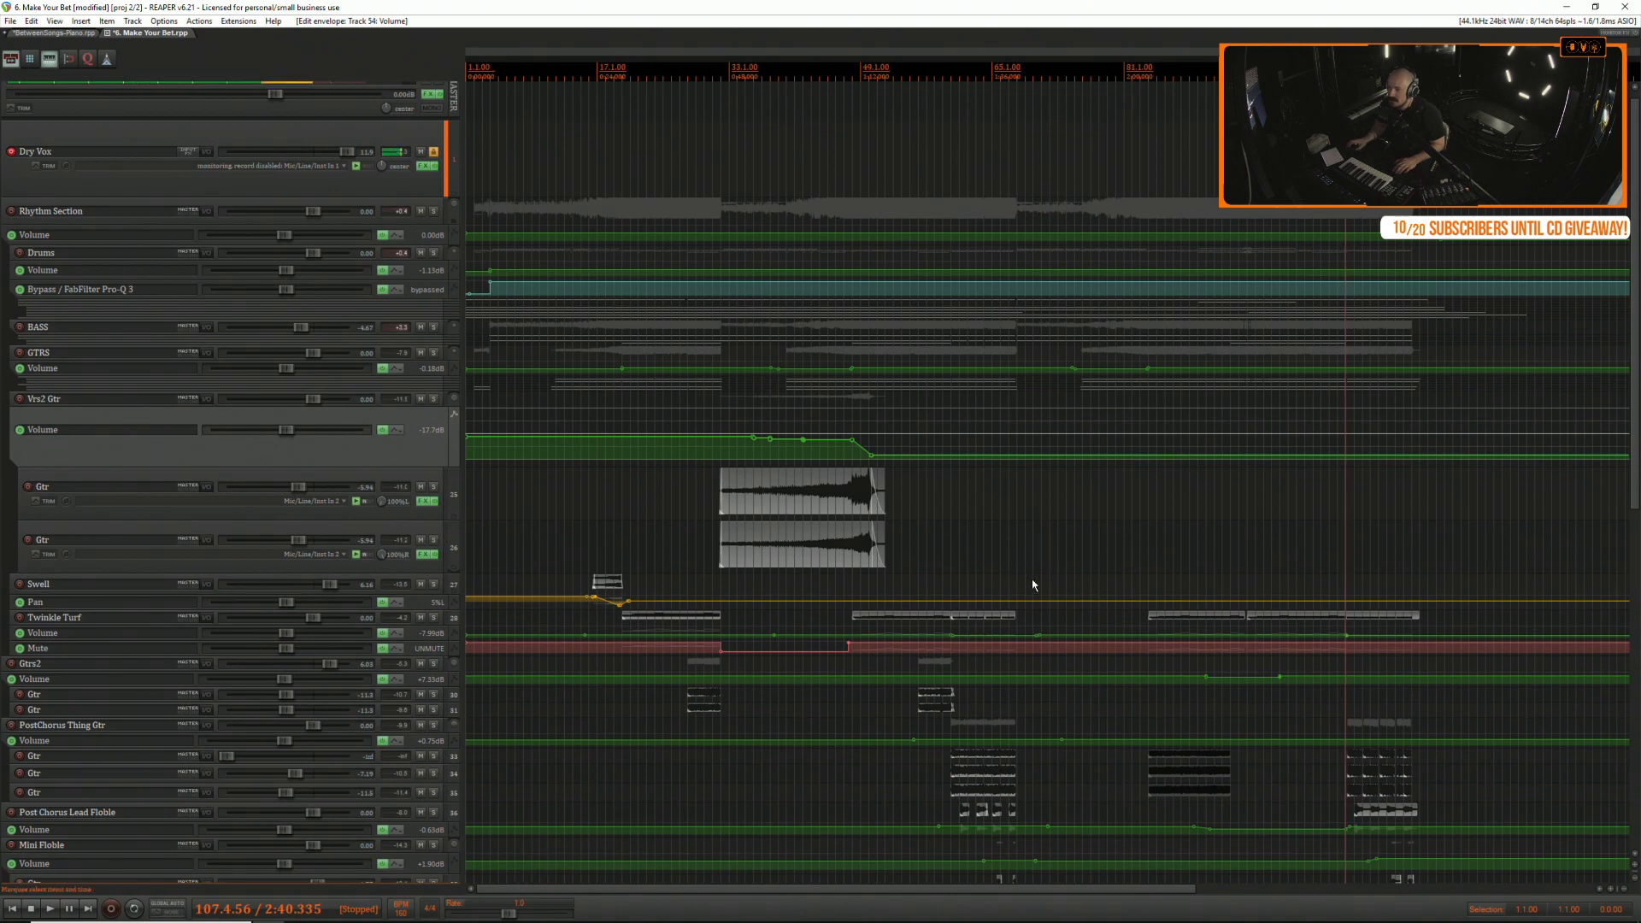
Play the song's ending from 115.3.21 to check the fade-out on the Rhythm Section volume envelope.
{"action": "left_click", "coordinate": [1469, 209]}
{"action": "scroll", "coordinate": [1469, 210], "scroll_direction": "up", "scroll_amount": 4}
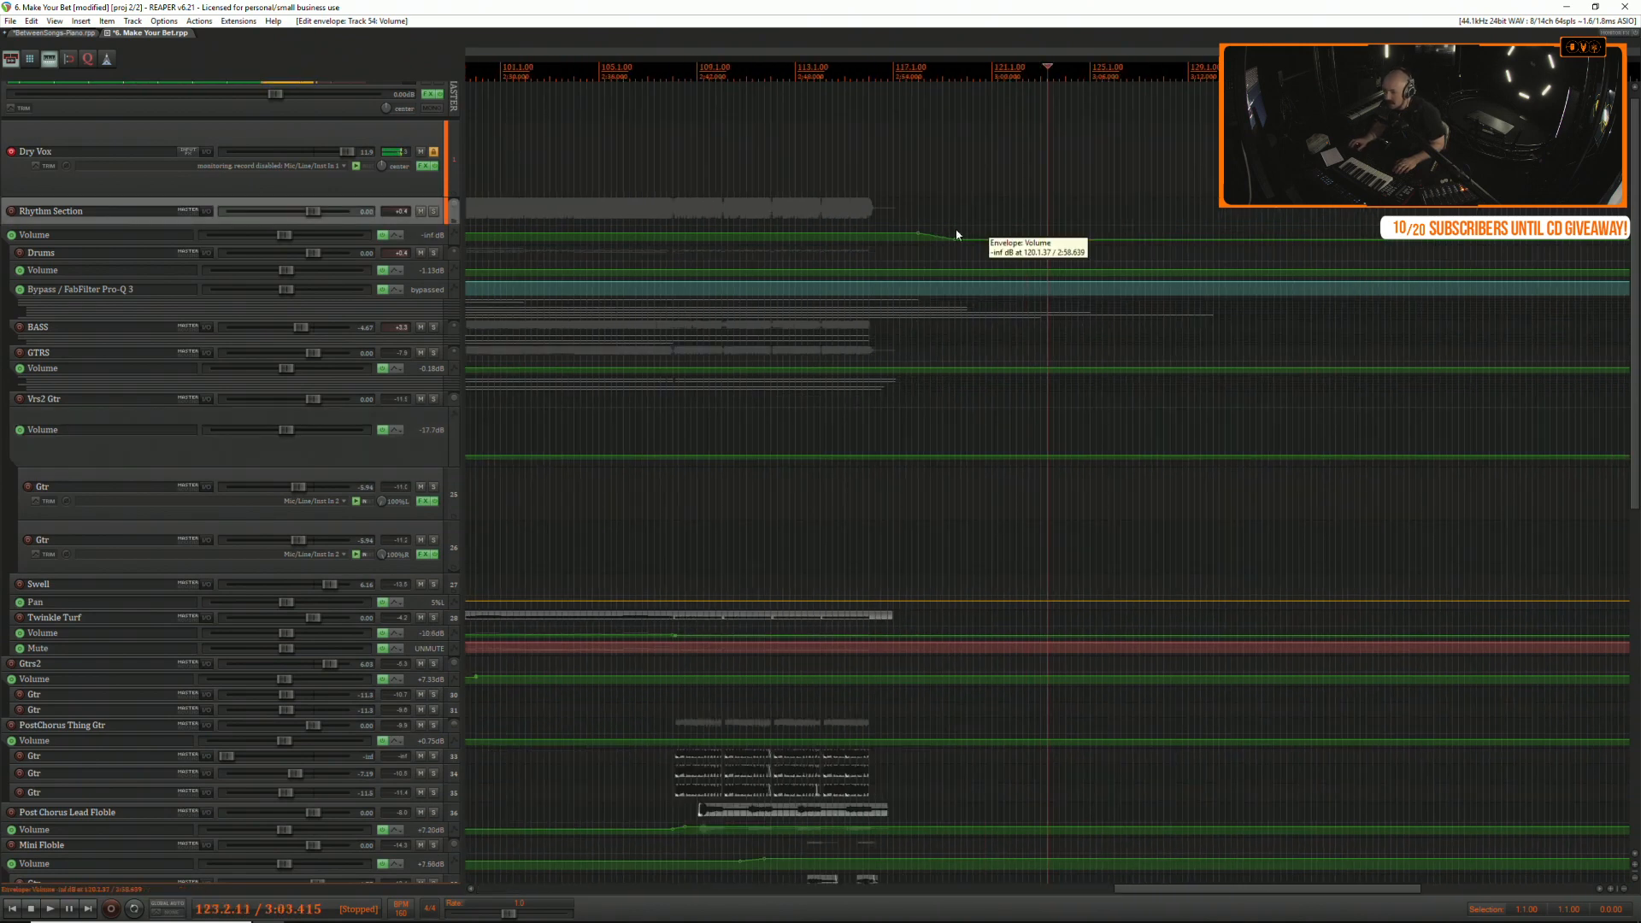
{"action": "left_click", "coordinate": [857, 147]}
{"action": "key", "text": "space"}
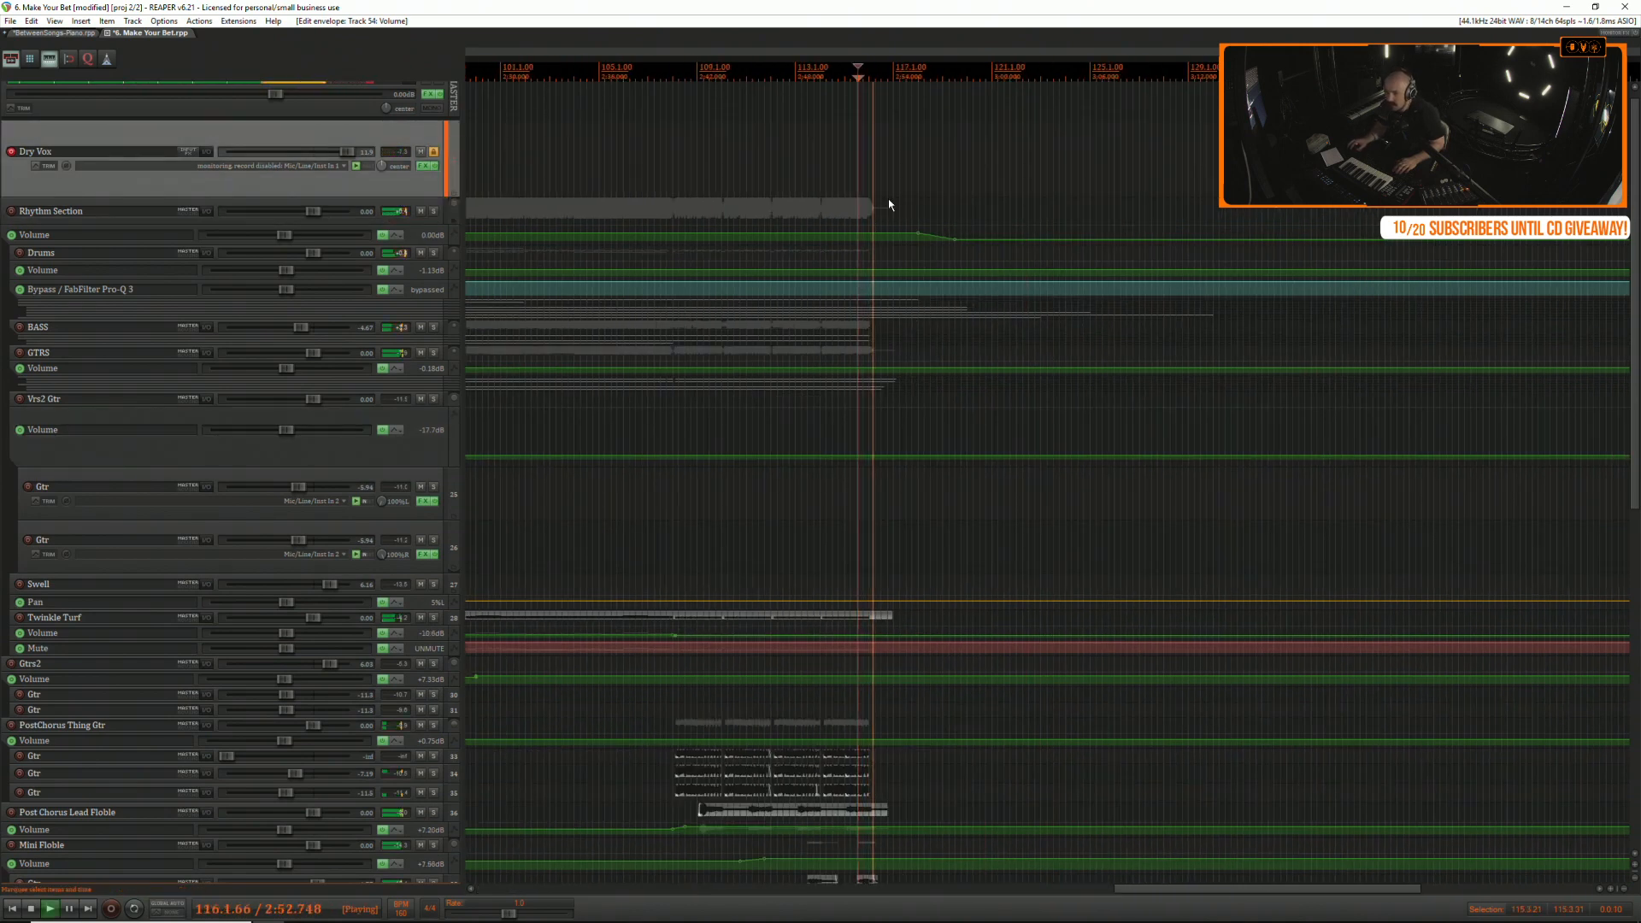
{"action": "scroll", "coordinate": [908, 141], "scroll_direction": "up", "scroll_amount": 1}
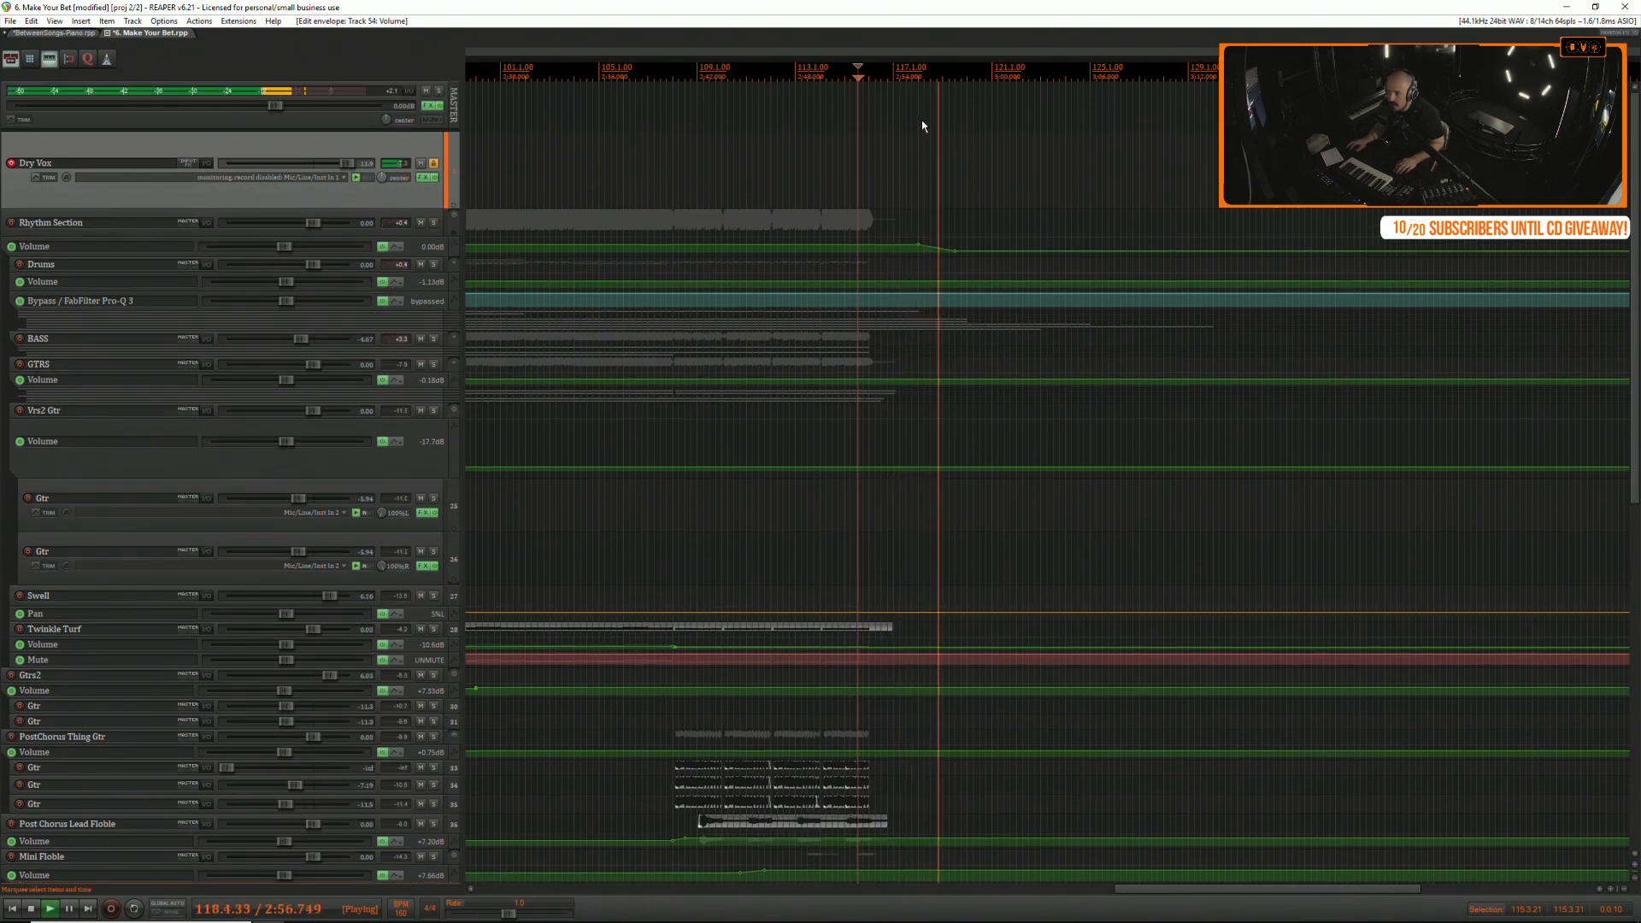
{"action": "key", "text": "space"}
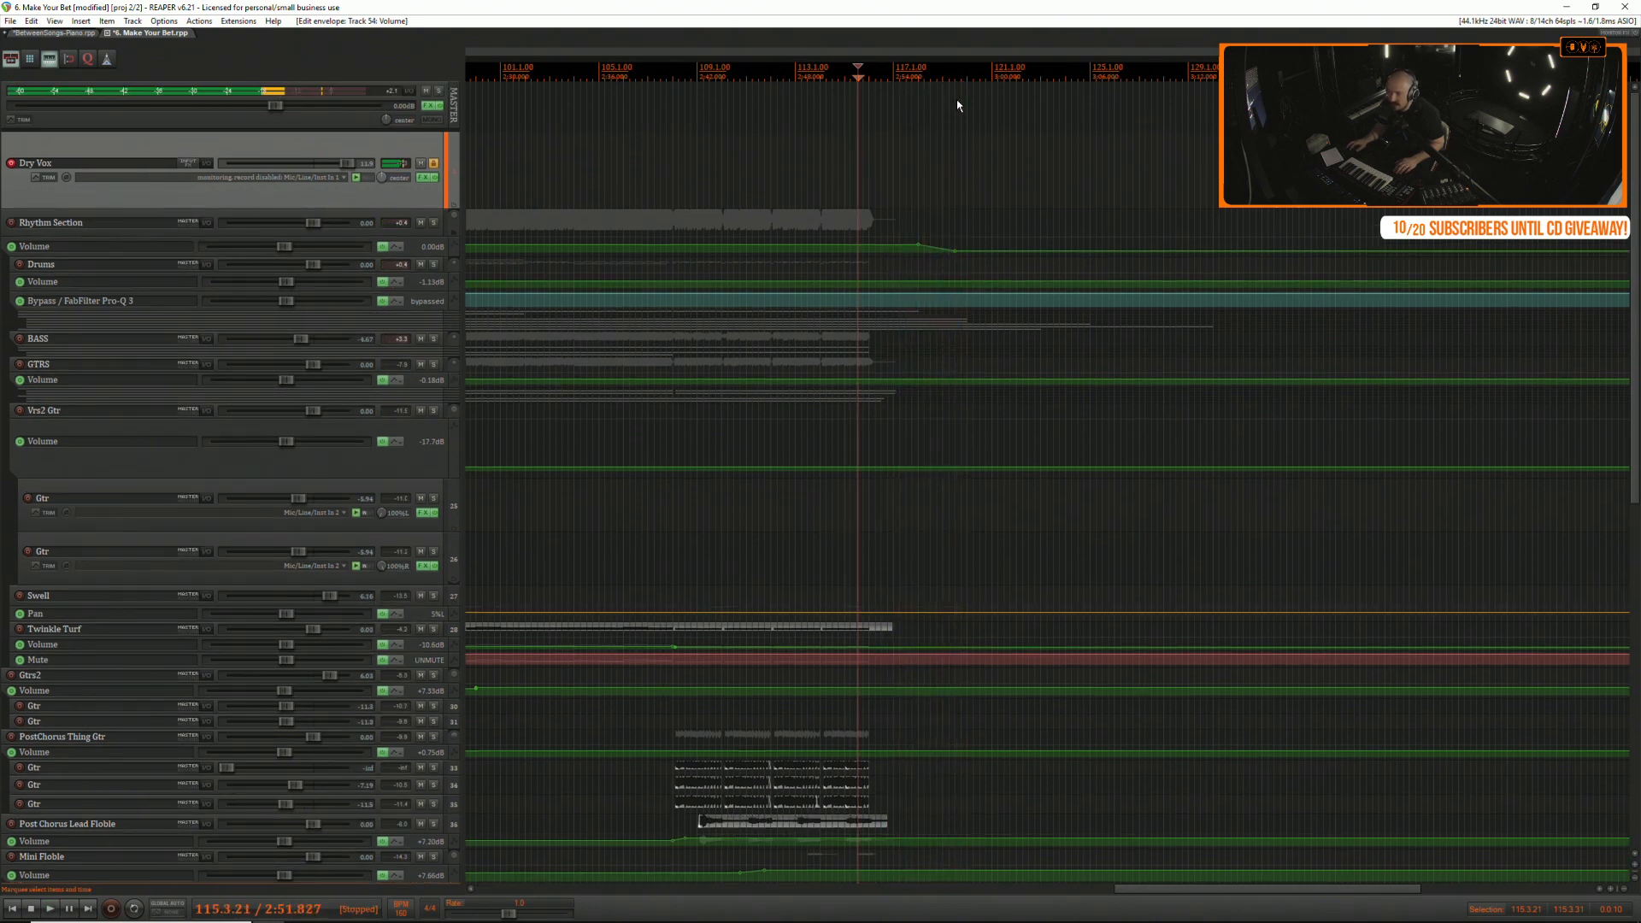
Clear the time selection and return the edit cursor to the project start at 1.1.00 with the full song in view.
{"action": "scroll", "coordinate": [957, 99], "scroll_direction": "up", "scroll_amount": 2}
{"action": "scroll", "coordinate": [957, 99], "scroll_direction": "up", "scroll_amount": 3}
{"action": "scroll", "coordinate": [956, 99], "scroll_direction": "up", "scroll_amount": 3}
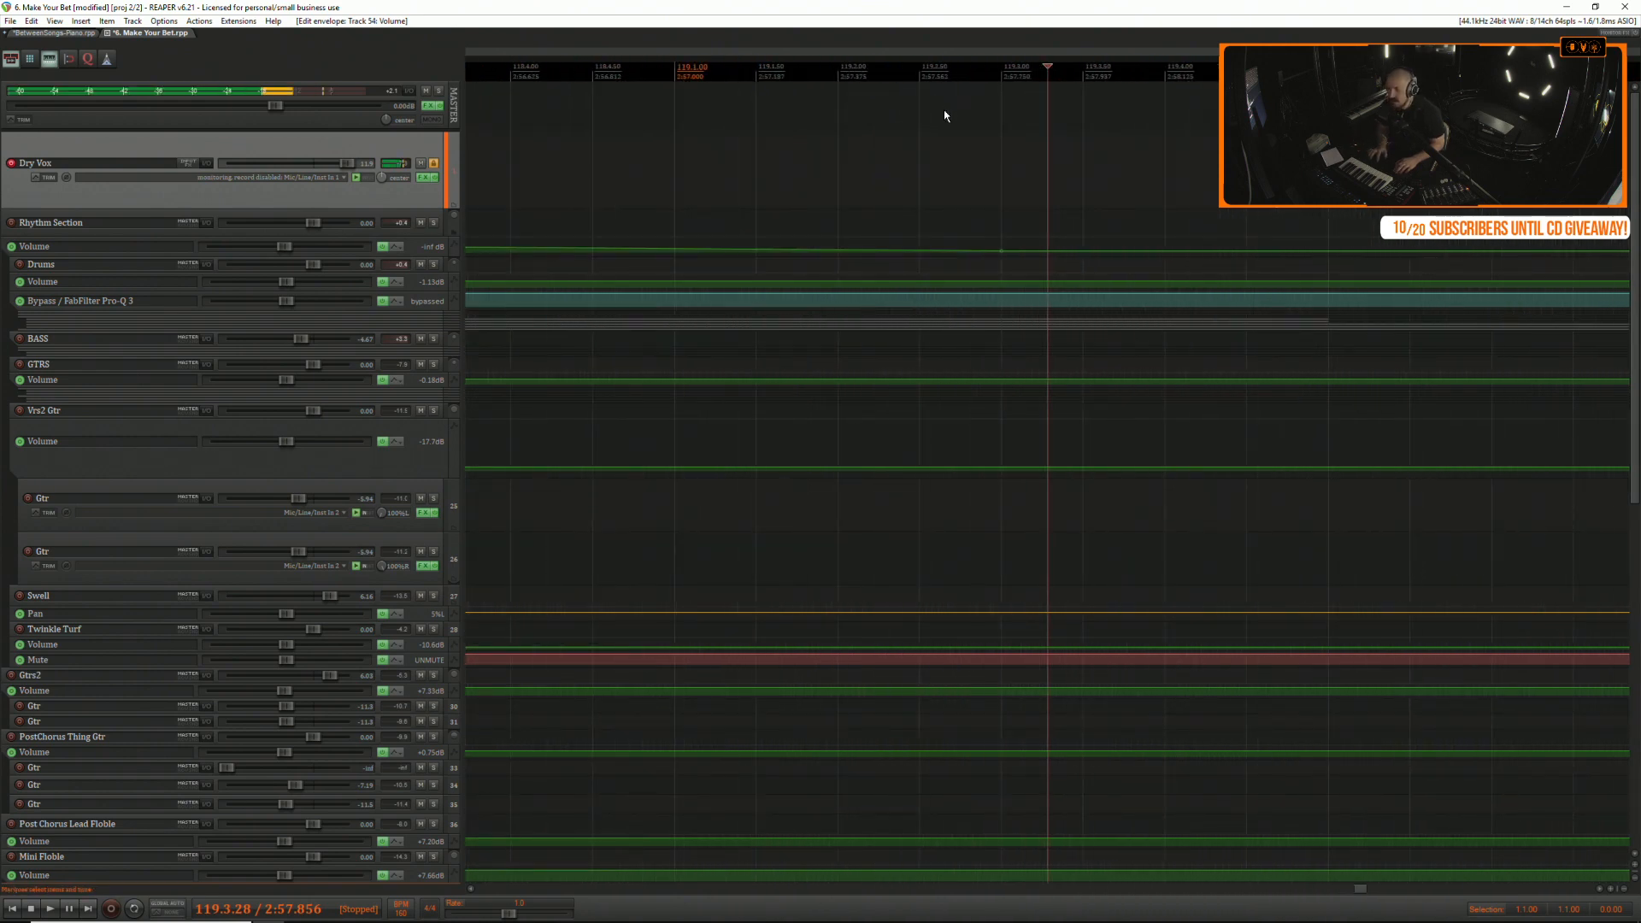
{"action": "left_click", "coordinate": [765, 102]}
{"action": "key", "text": "Home"}
{"action": "scroll", "coordinate": [765, 108], "scroll_direction": "down", "scroll_amount": 3}
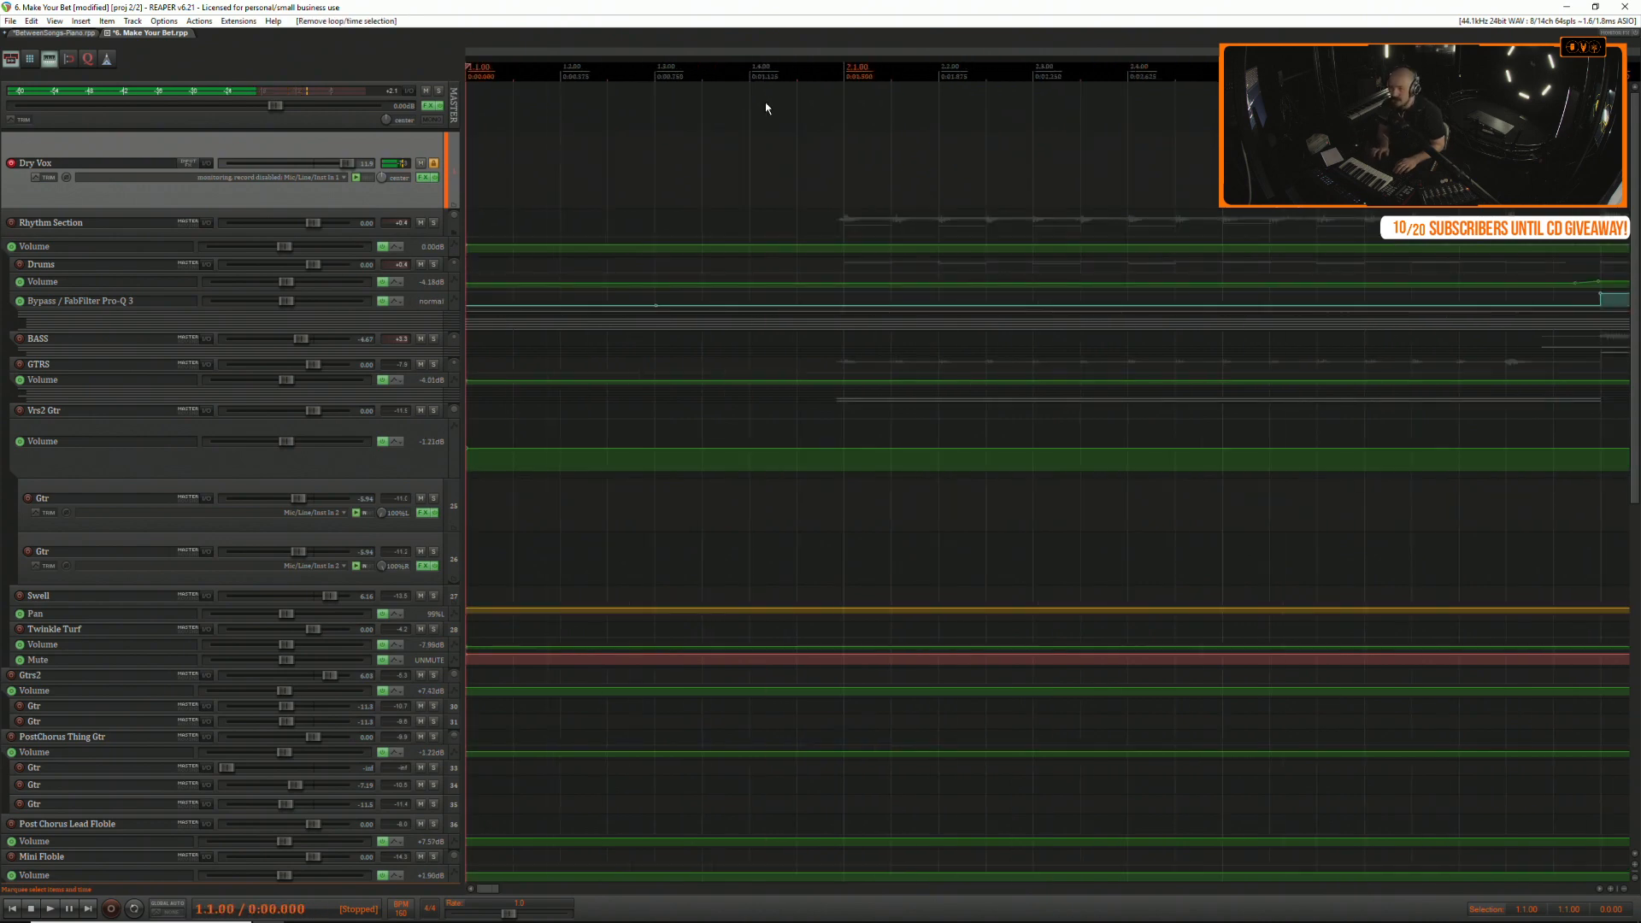
{"action": "scroll", "coordinate": [766, 101], "scroll_direction": "down", "scroll_amount": 6}
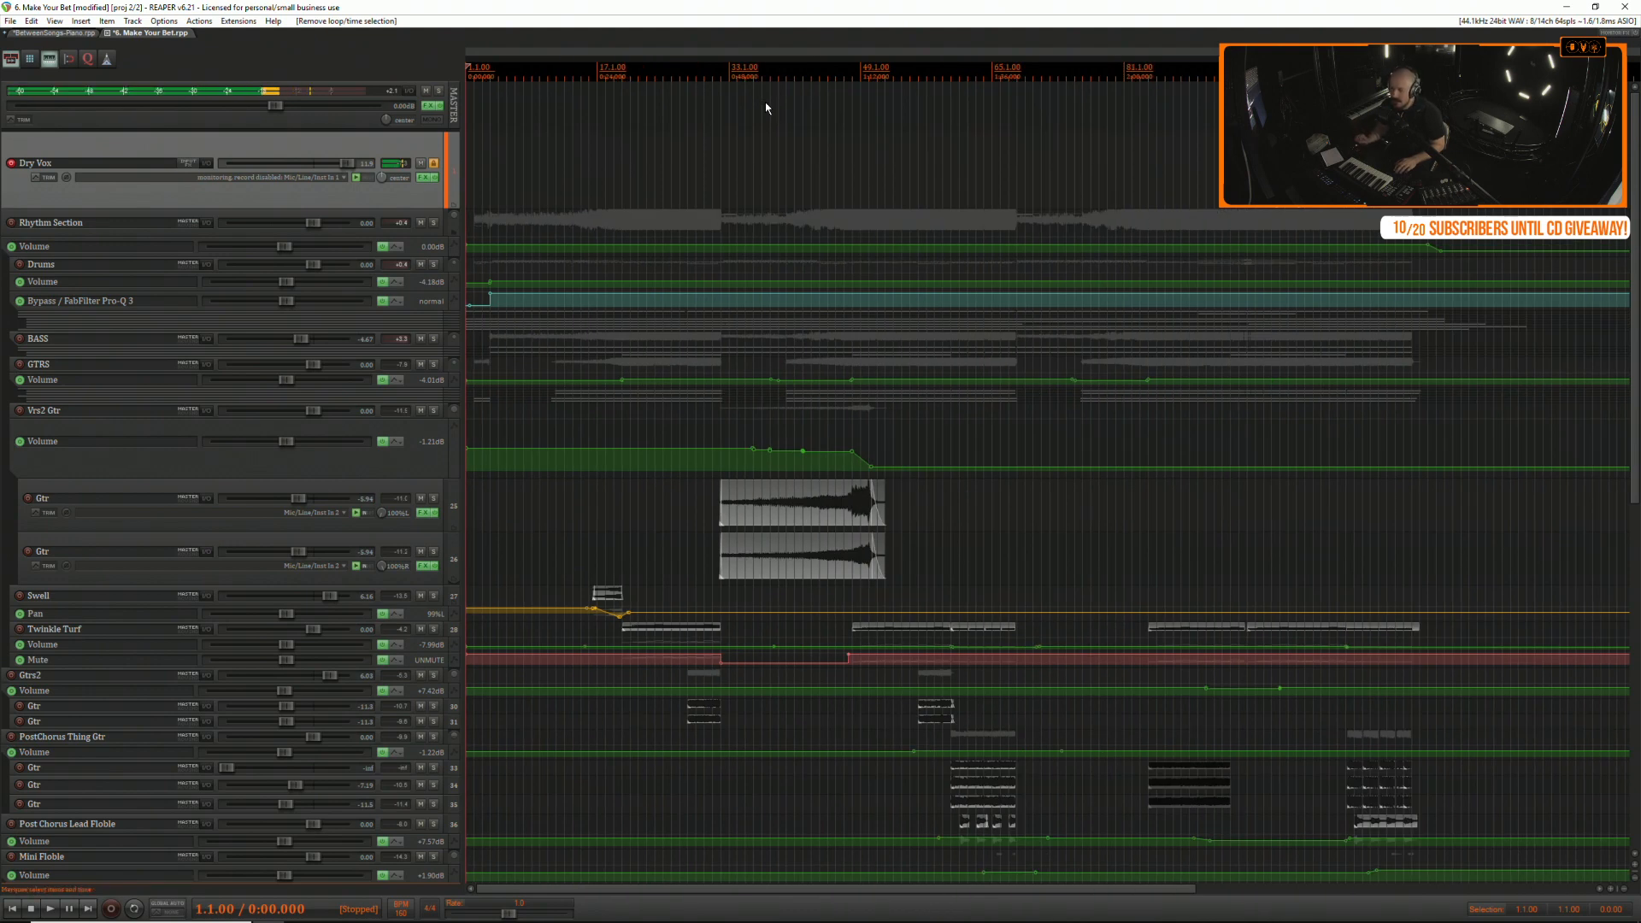
Reduce the height of the two Gtr tracks inside the Vrs2 Gtr folder.
{"action": "left_click_drag", "start_coordinate": [433, 530], "coordinate": [441, 432]}
{"action": "left_click_drag", "start_coordinate": [425, 501], "coordinate": [428, 465]}
{"action": "scroll", "coordinate": [594, 505], "scroll_direction": "down", "scroll_amount": 3}
{"action": "scroll", "coordinate": [594, 505], "scroll_direction": "down", "scroll_amount": 3}
{"action": "scroll", "coordinate": [586, 495], "scroll_direction": "down", "scroll_amount": 6}
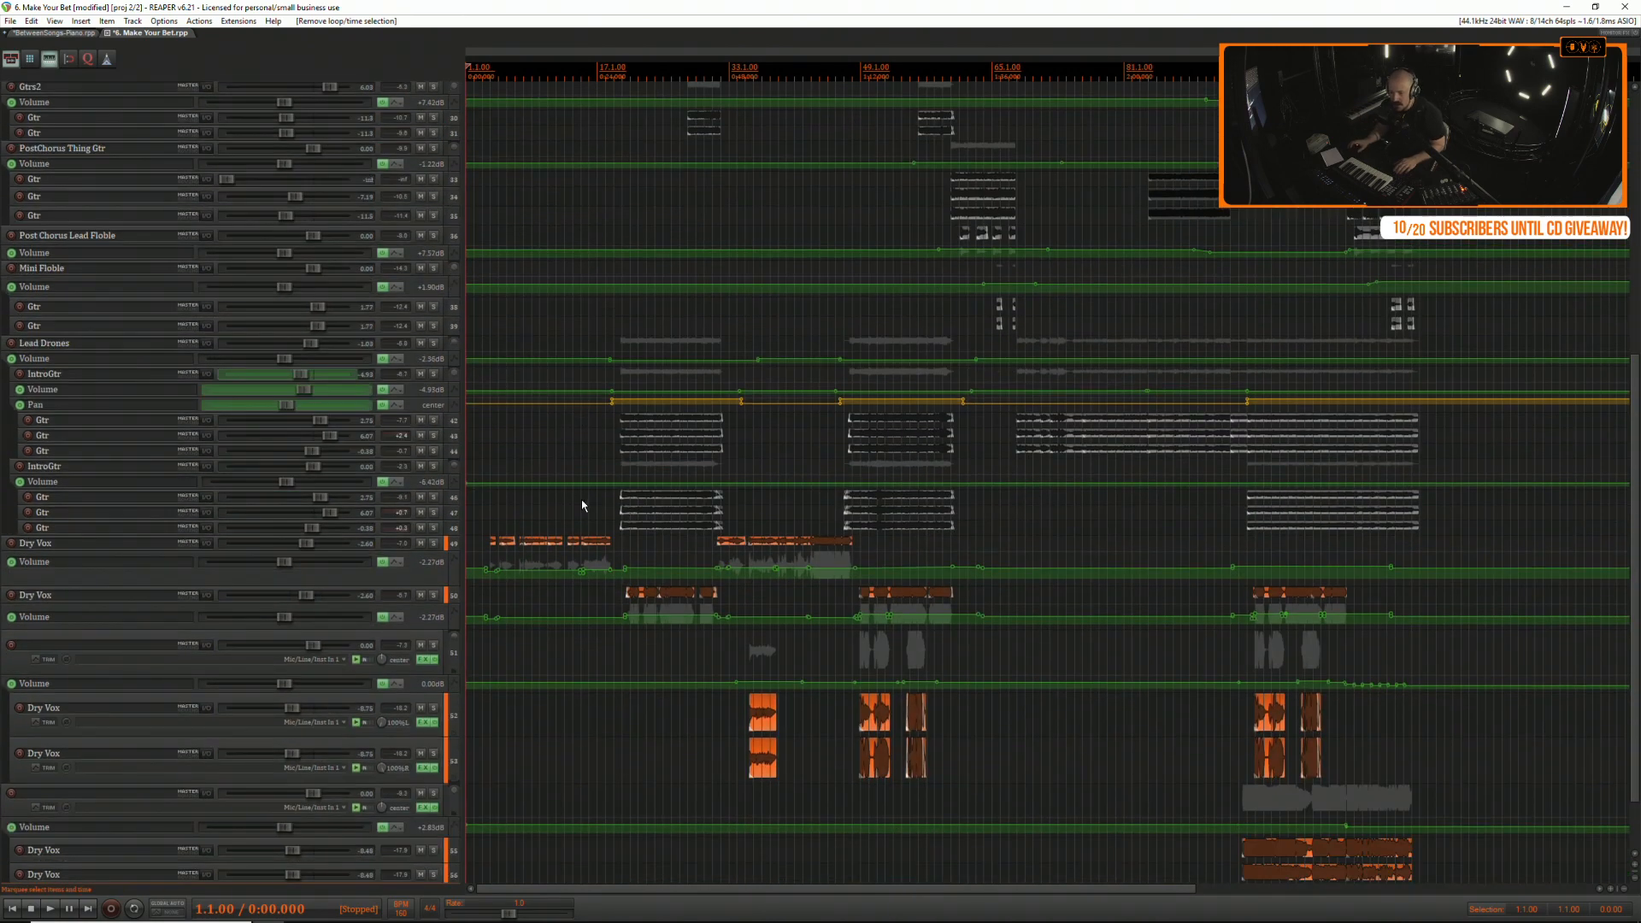
Reduce the heights of the Dry Vox tracks, their unnamed folder tracks and volume envelope lanes below the IntroGtr folders.
{"action": "left_click_drag", "start_coordinate": [431, 651], "coordinate": [450, 480]}
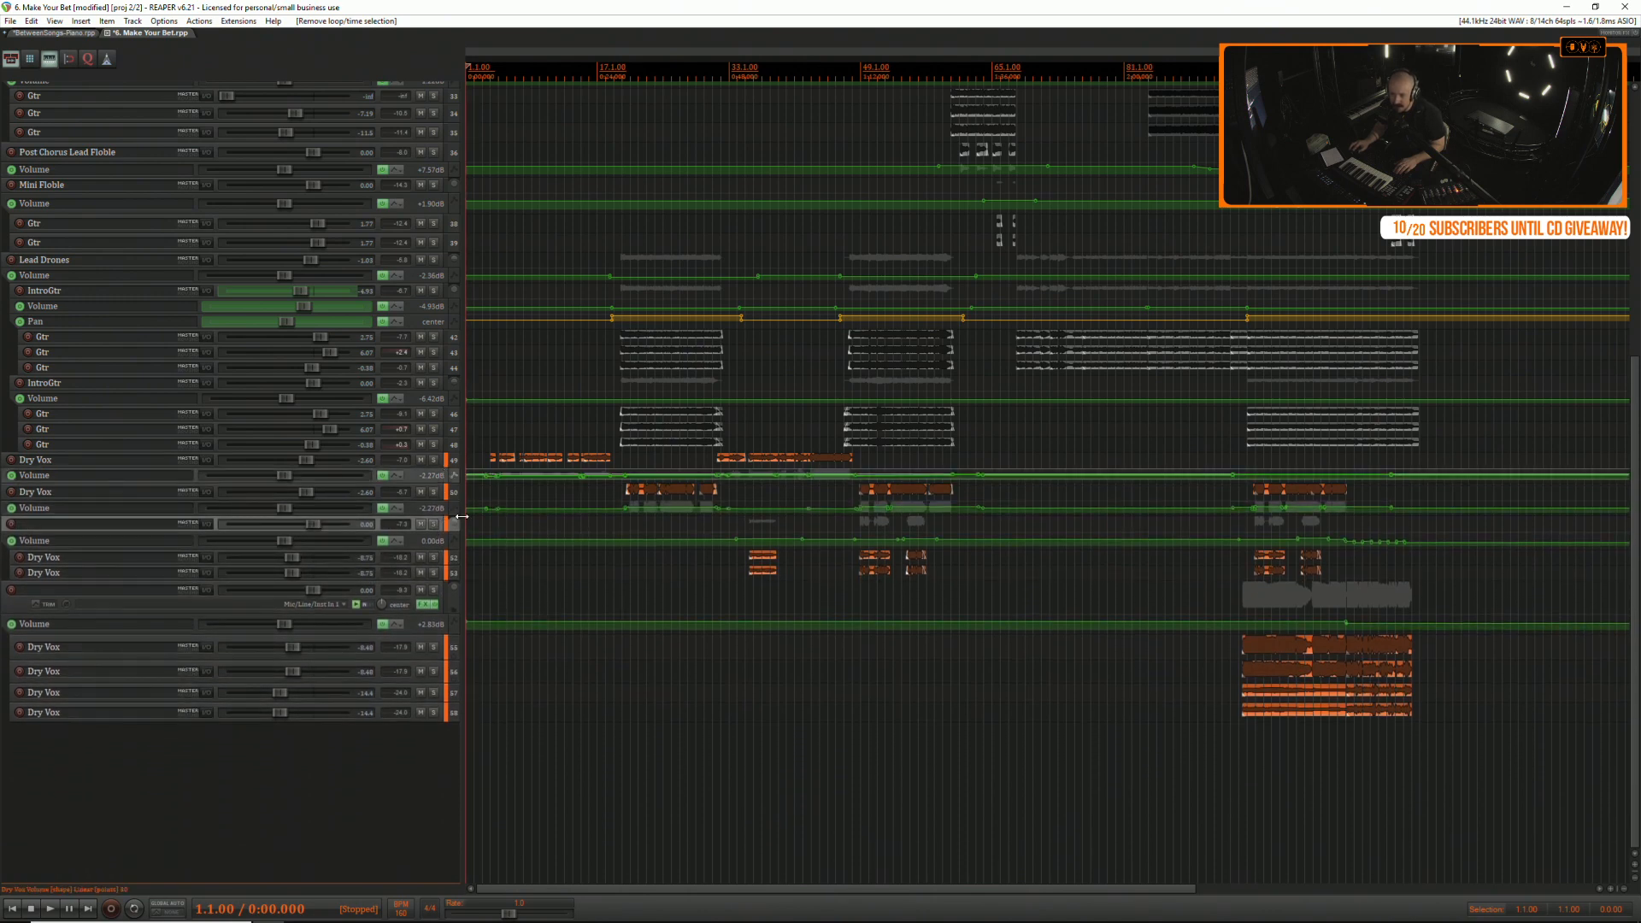
{"action": "left_click_drag", "start_coordinate": [434, 612], "coordinate": [409, 676]}
{"action": "scroll", "coordinate": [466, 725], "scroll_direction": "up", "scroll_amount": 3}
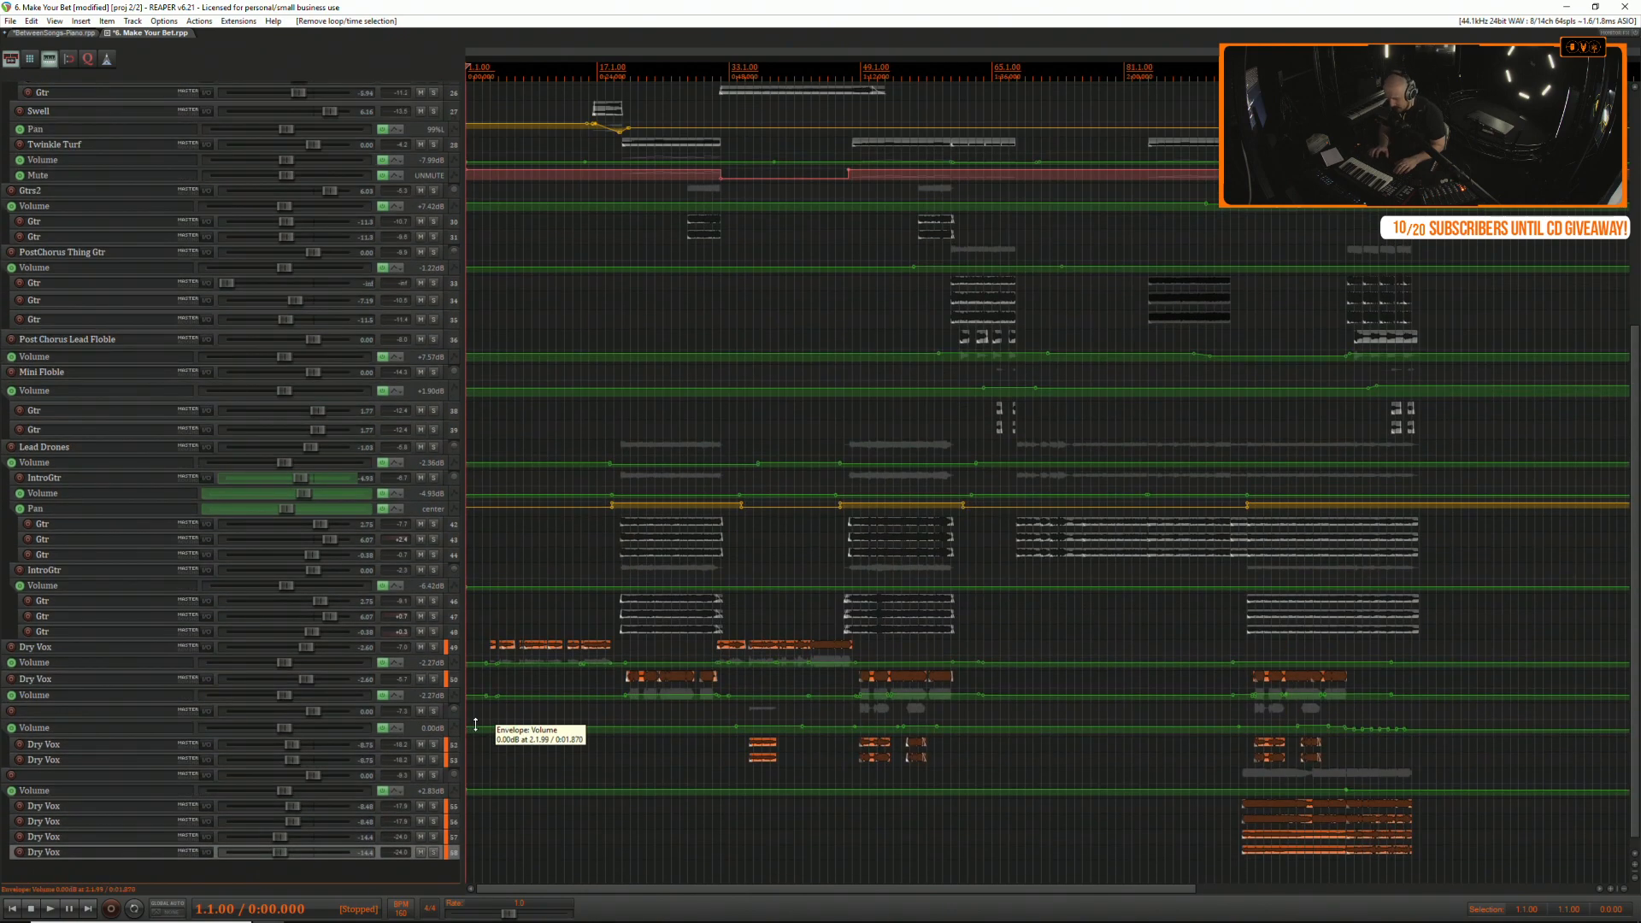
Fine-tune the threshold of SSLComp Stereo on the master track while the song plays from the start.
{"action": "scroll", "coordinate": [475, 724], "scroll_direction": "up", "scroll_amount": 4}
{"action": "scroll", "coordinate": [630, 547], "scroll_direction": "up", "scroll_amount": 6}
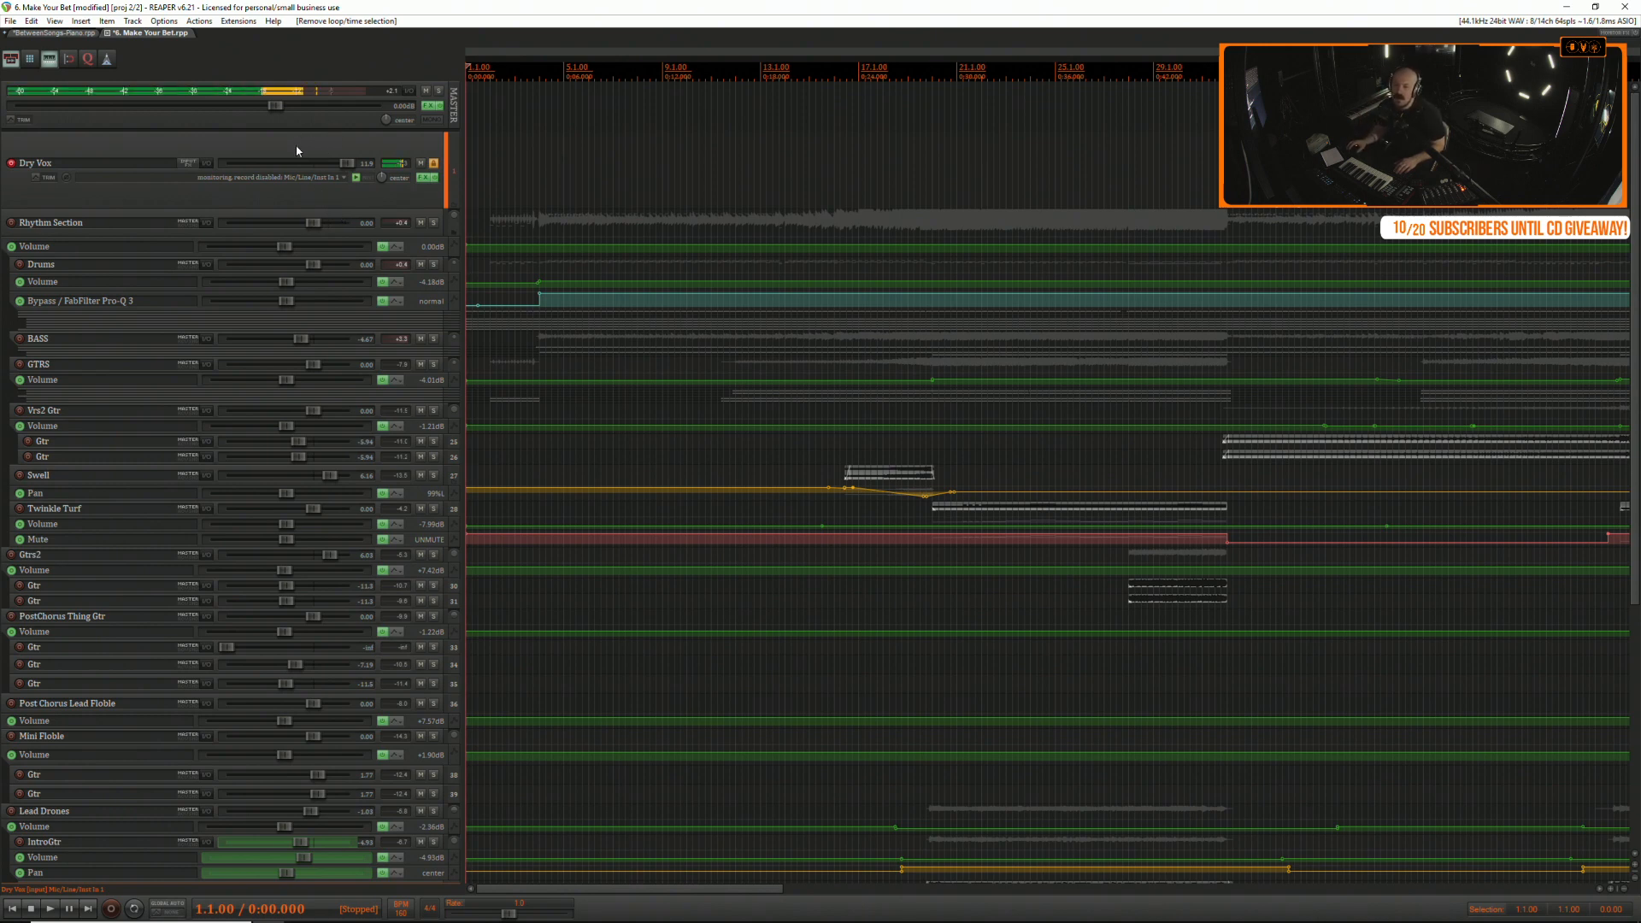
{"action": "left_click", "coordinate": [431, 106]}
{"action": "left_click_drag", "start_coordinate": [184, 17], "coordinate": [475, 110]}
{"action": "left_click", "coordinate": [384, 134]}
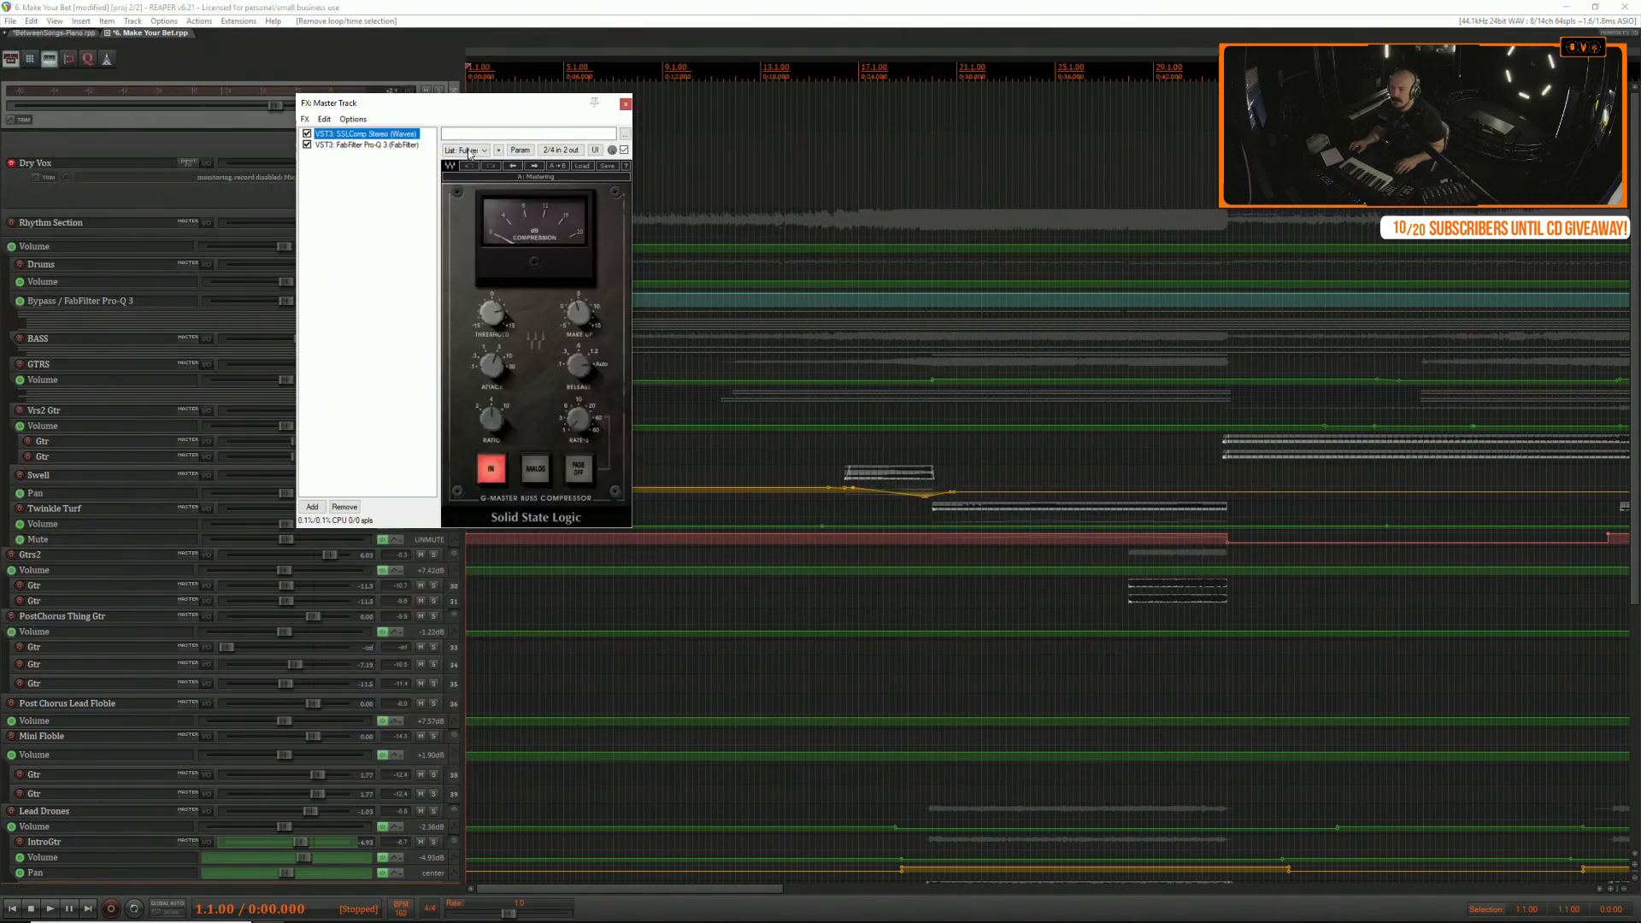
{"action": "key", "text": "space"}
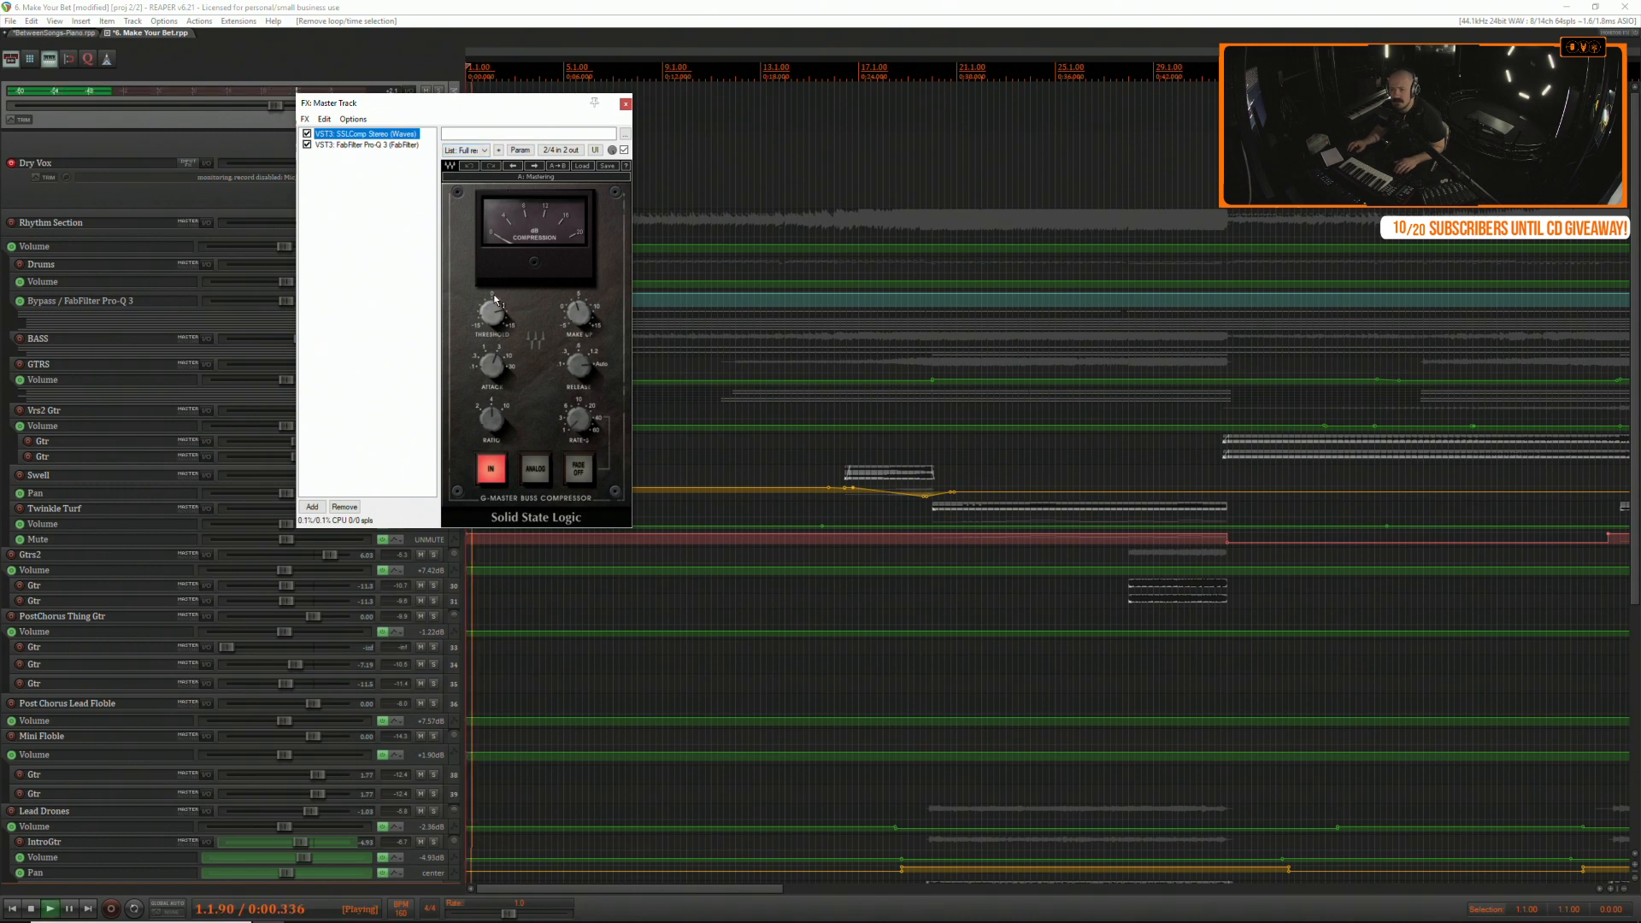
{"action": "left_click_drag", "start_coordinate": [494, 314], "coordinate": [492, 319]}
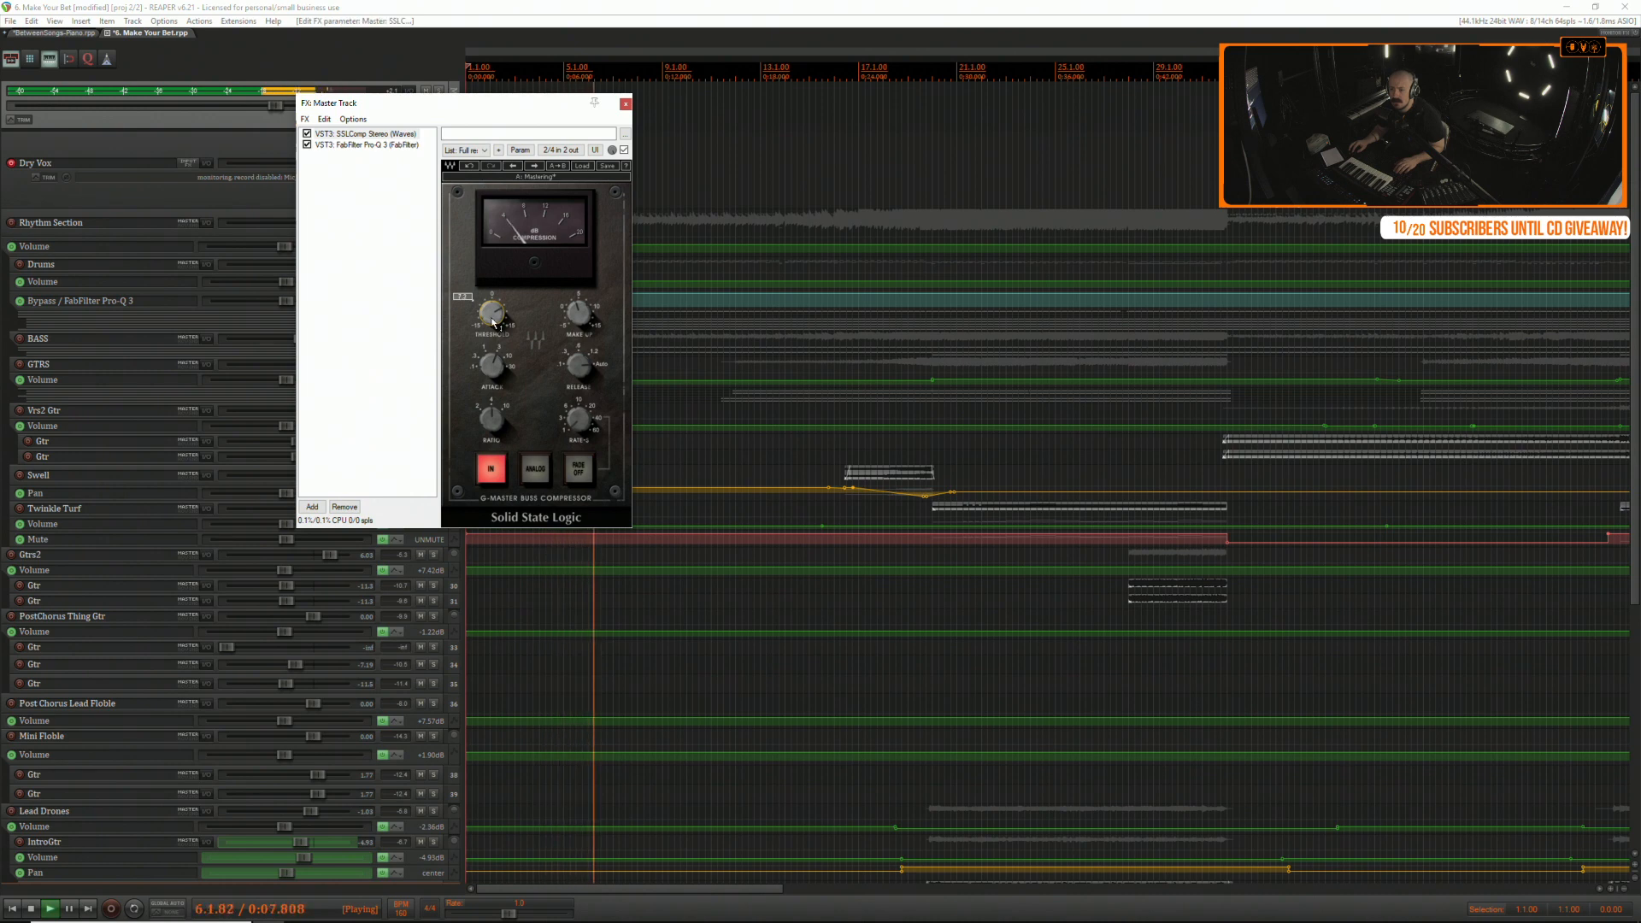
Recheck the master compressor during playback, then stop, close the master effects chain and save the project.
{"action": "left_click", "coordinate": [626, 104]}
{"action": "left_click", "coordinate": [430, 107]}
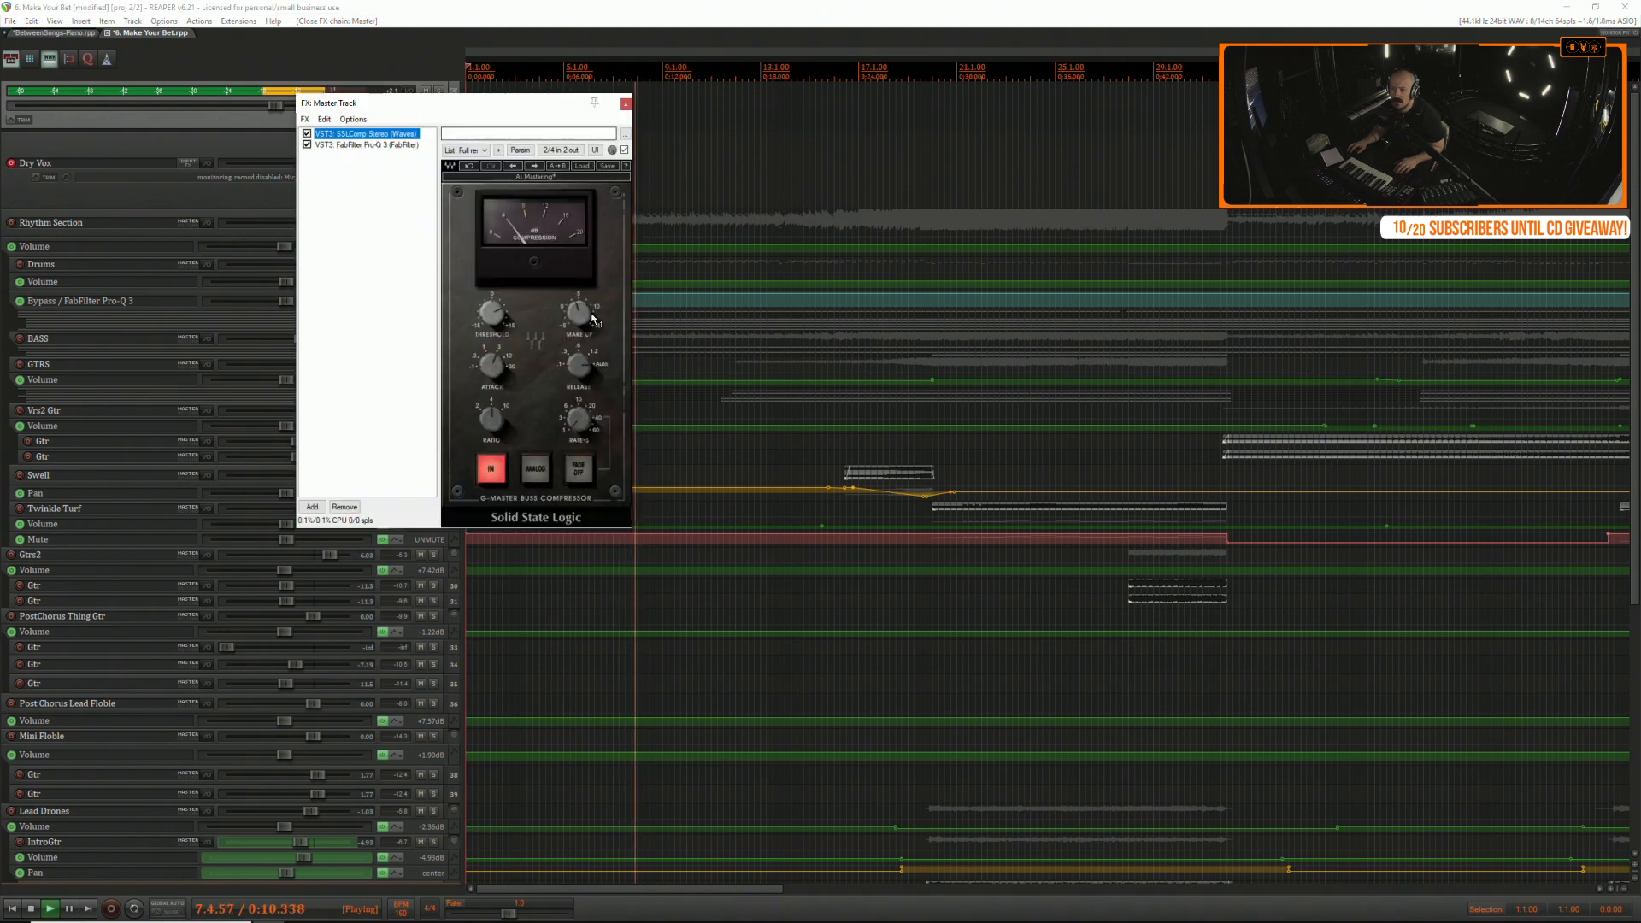
{"action": "key", "text": "space"}
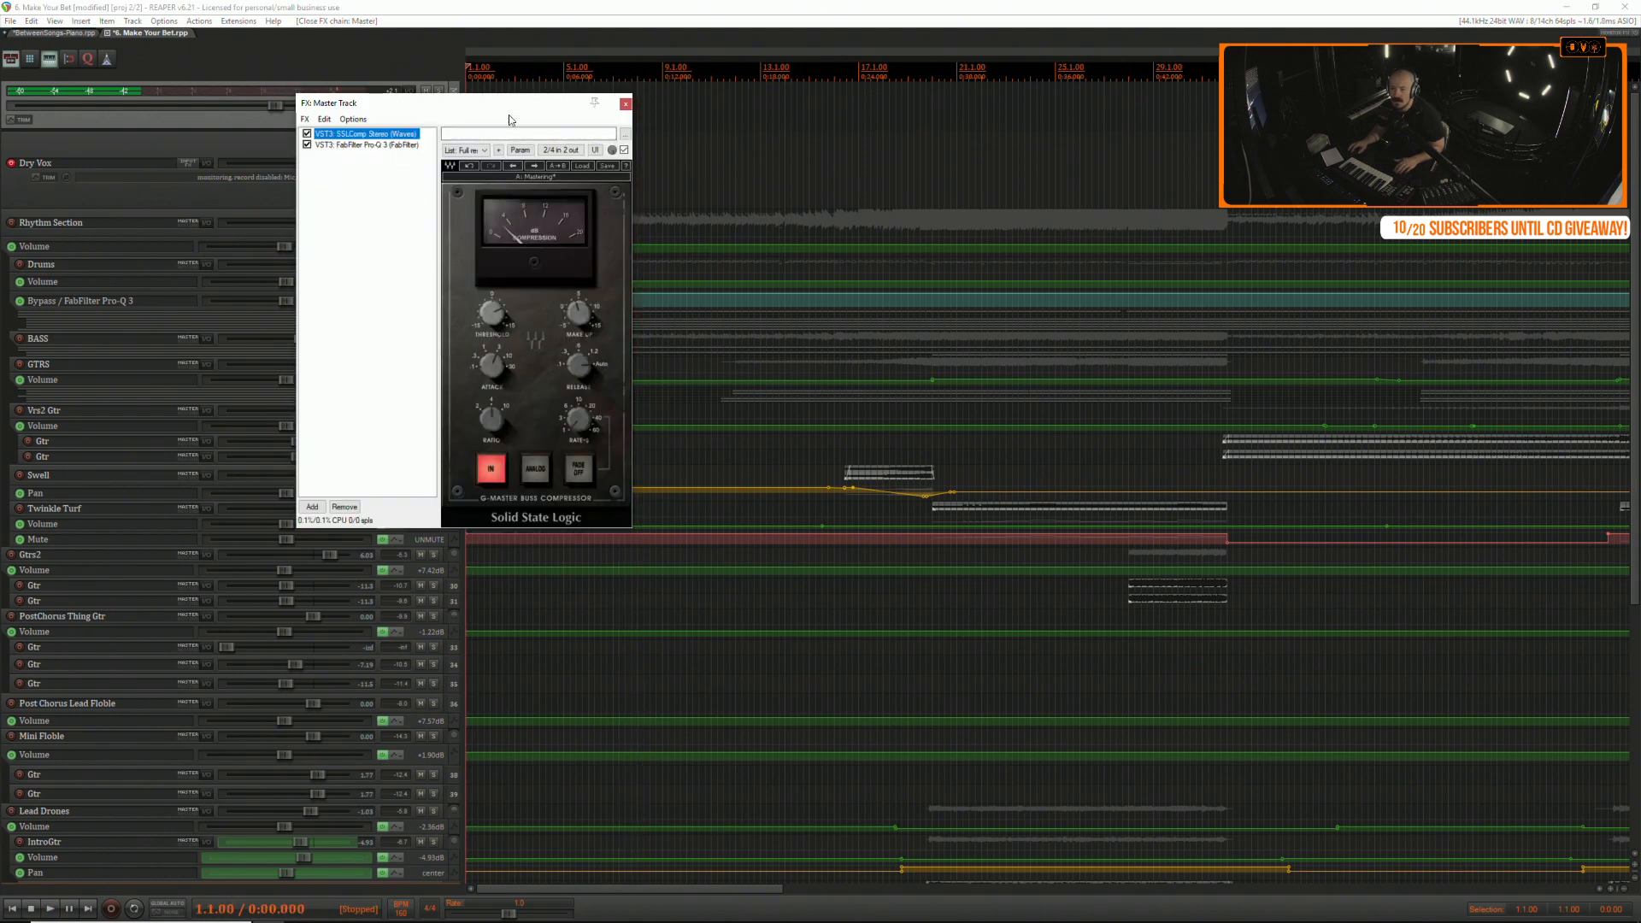
{"action": "left_click", "coordinate": [626, 104]}
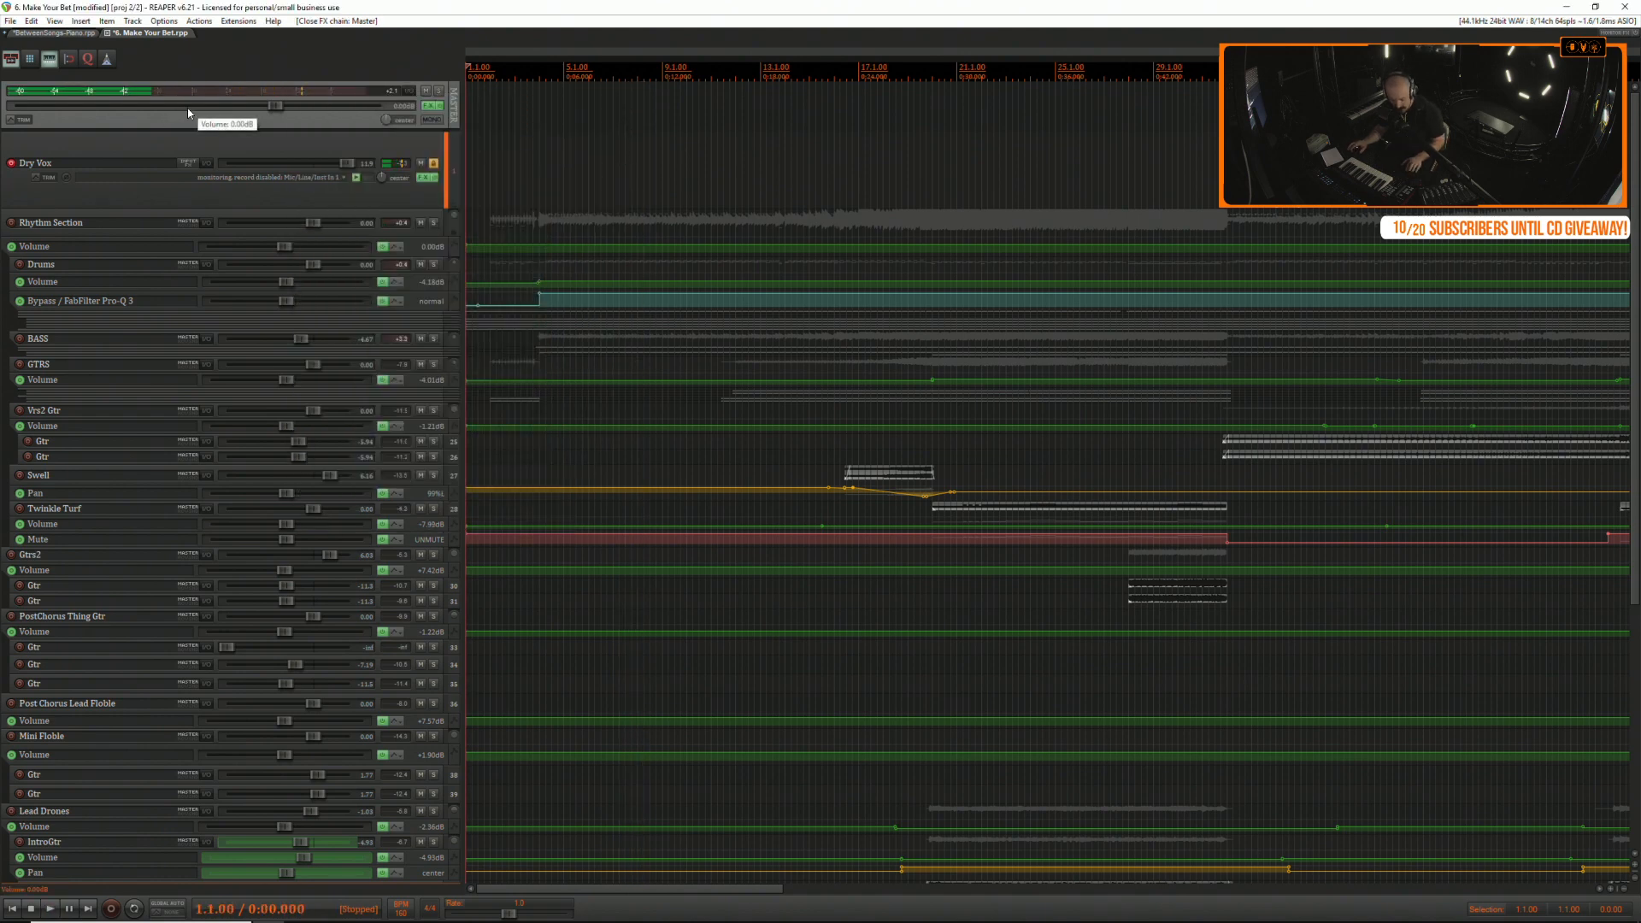
{"action": "key", "text": "ctrl+s"}
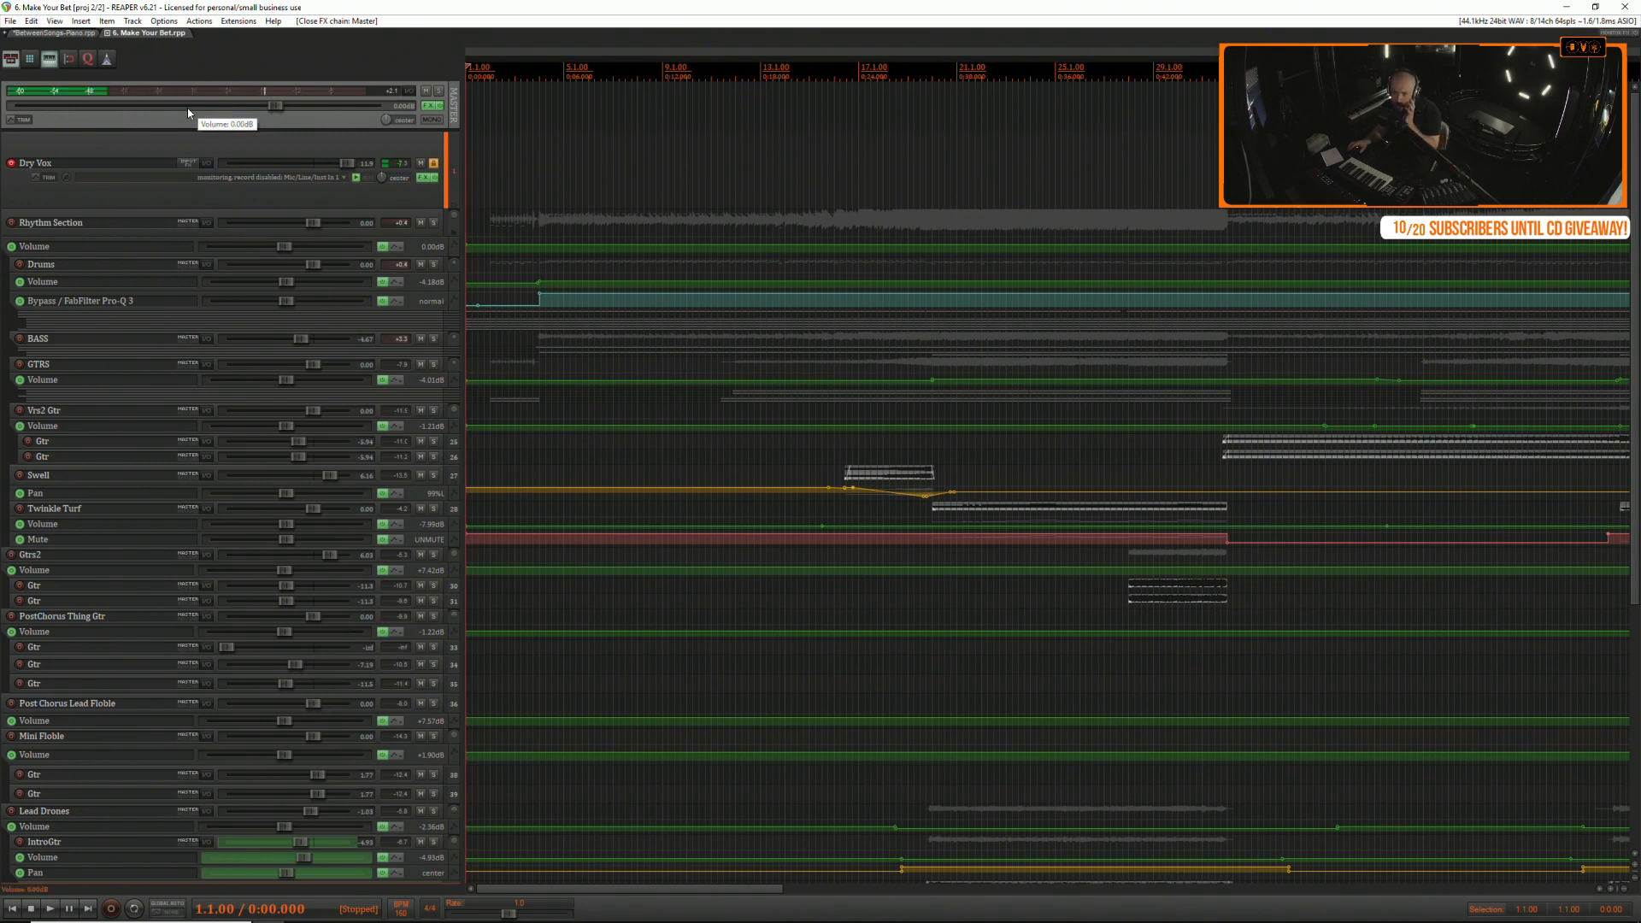
Disarm the Dry Vox track, switch to the BetweenSongs-Piano project and toggle solo on its second Dry Vox track.
{"action": "left_click", "coordinate": [12, 163]}
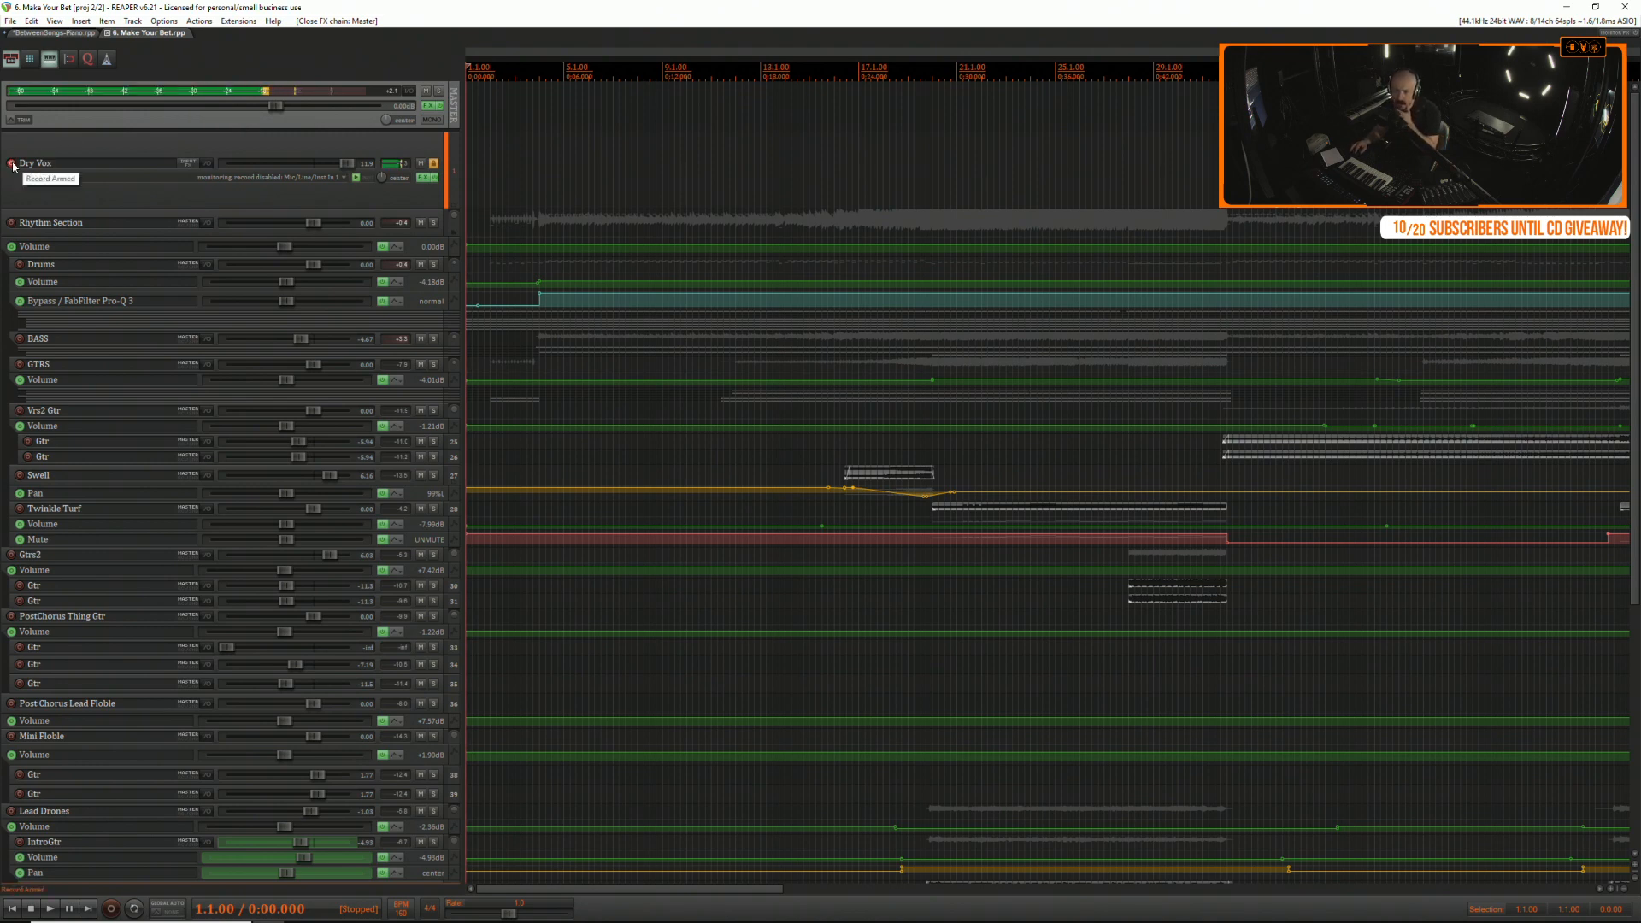
{"action": "left_click", "coordinate": [67, 34]}
{"action": "scroll", "coordinate": [167, 230], "scroll_direction": "down", "scroll_amount": 6}
{"action": "left_click", "coordinate": [435, 190]}
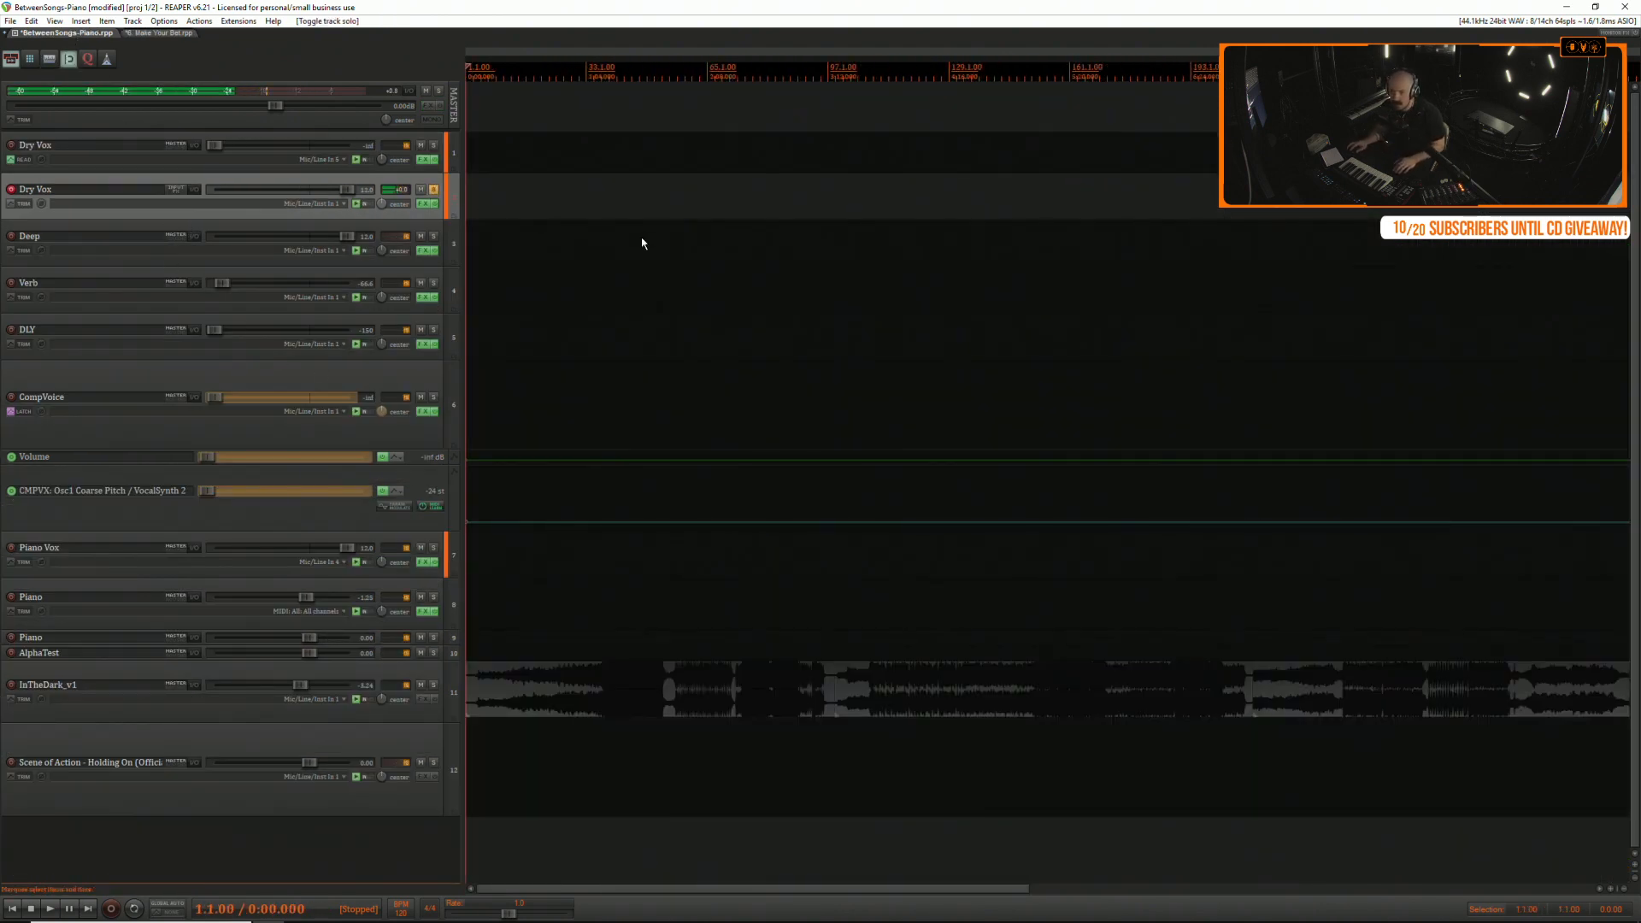
Play the BetweenSongs-Piano project and raise its master volume.
{"action": "scroll", "coordinate": [625, 246], "scroll_direction": "down", "scroll_amount": 2}
{"action": "key", "text": "space"}
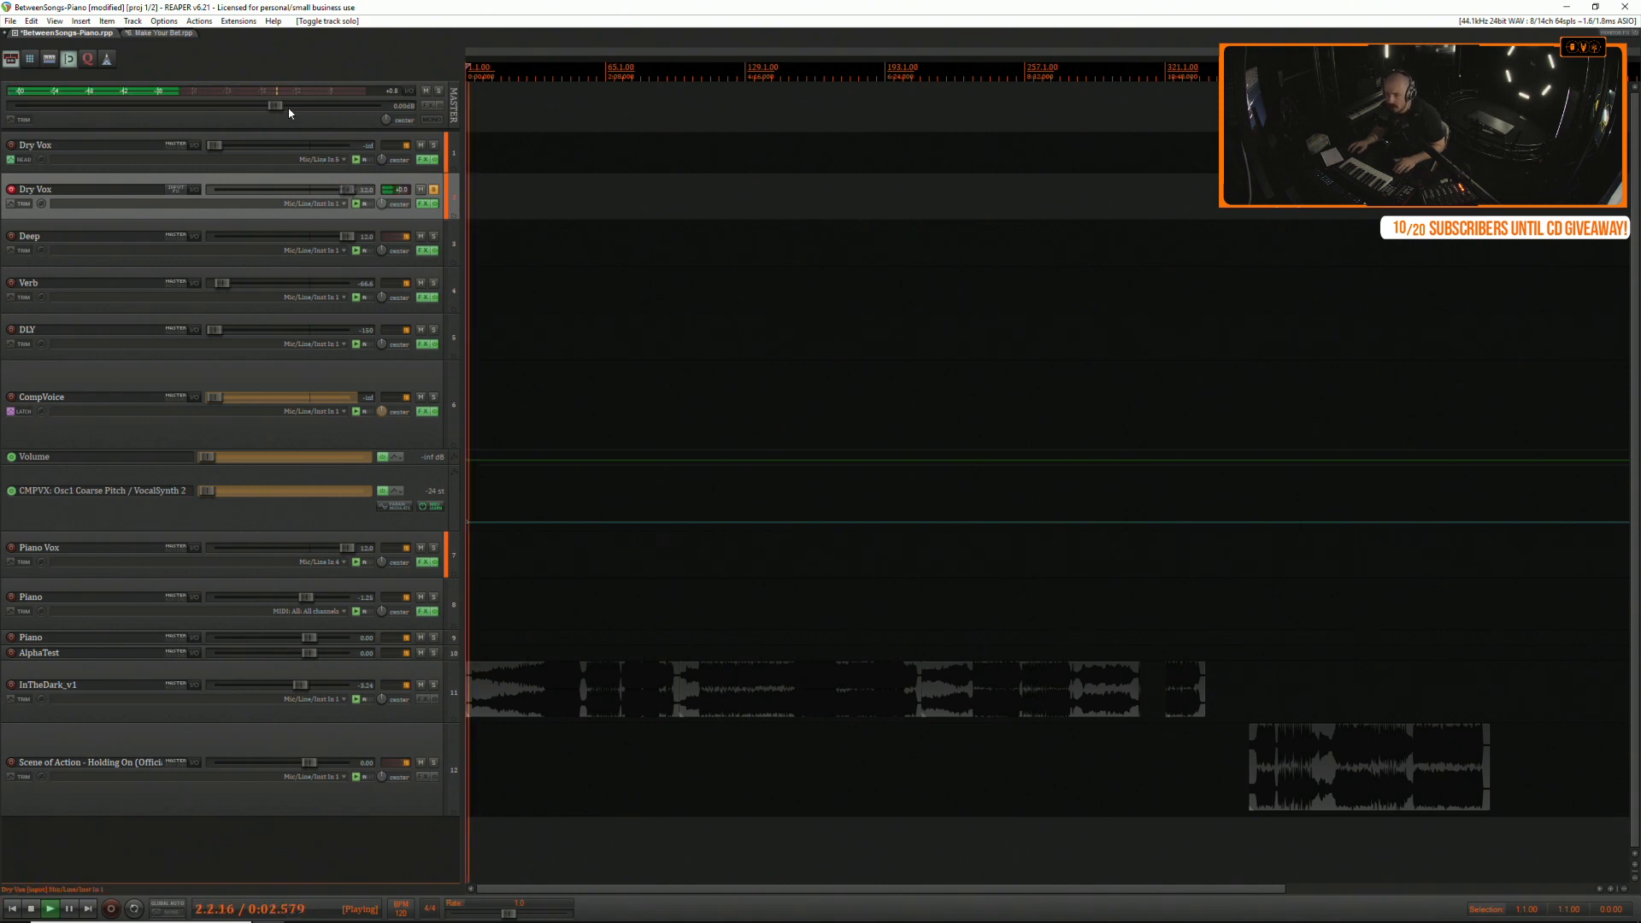
{"action": "left_click_drag", "start_coordinate": [274, 105], "coordinate": [322, 108]}
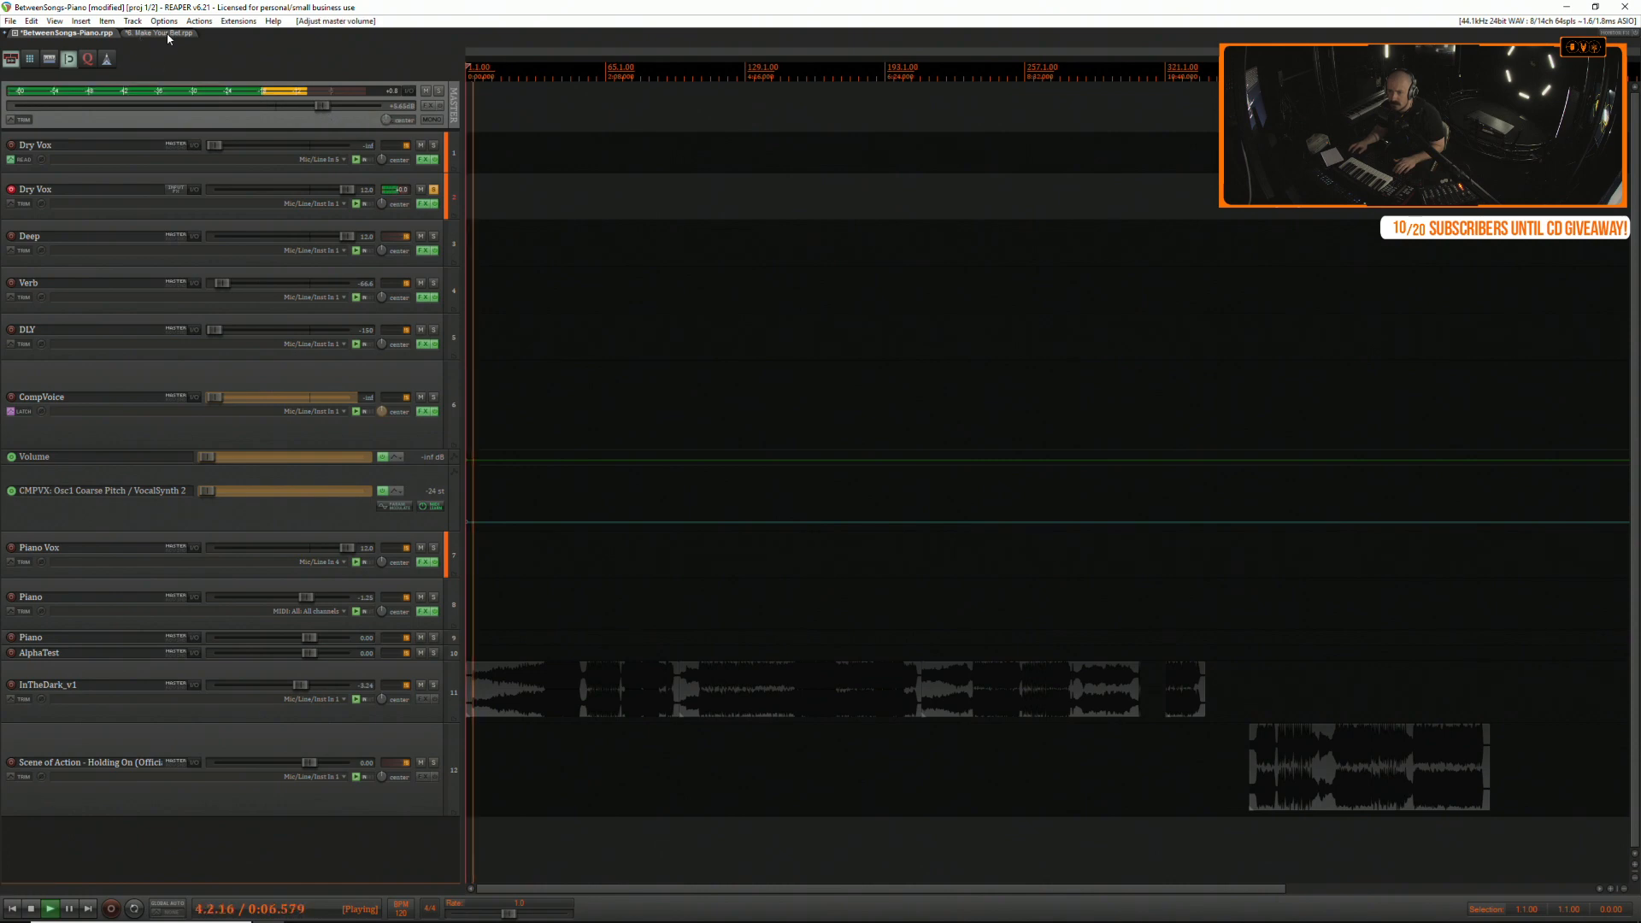
Return to the Make Your Bet project, save it and reduce the height of its first Dry Vox track.
{"action": "left_click", "coordinate": [164, 33]}
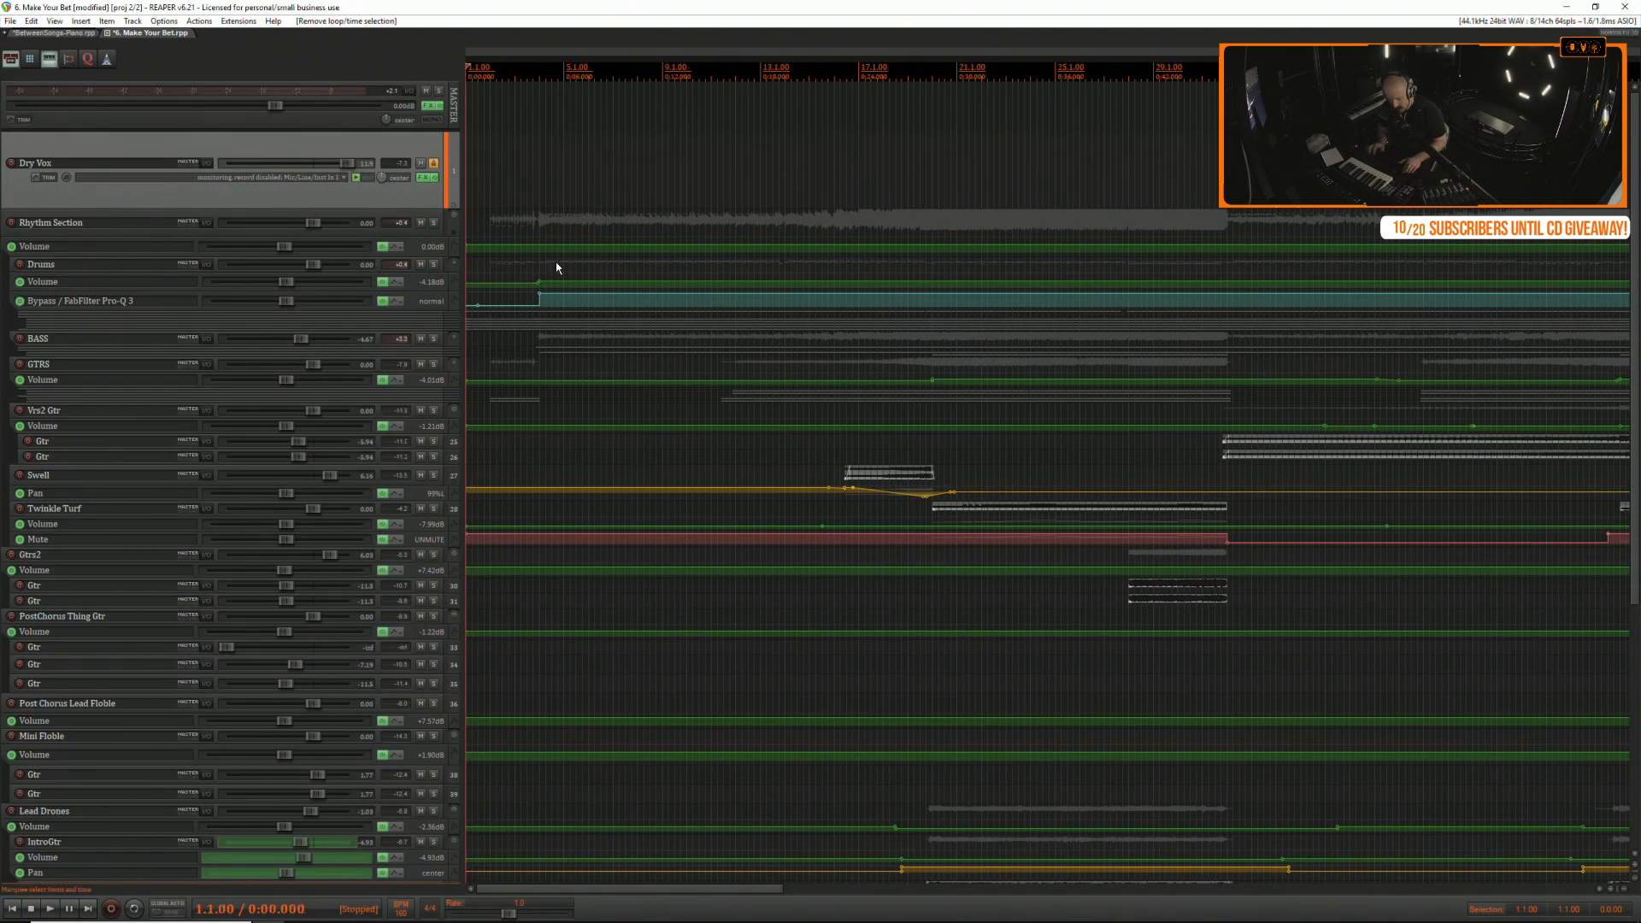
{"action": "key", "text": "ctrl+s"}
{"action": "left_click_drag", "start_coordinate": [353, 209], "coordinate": [359, 161]}
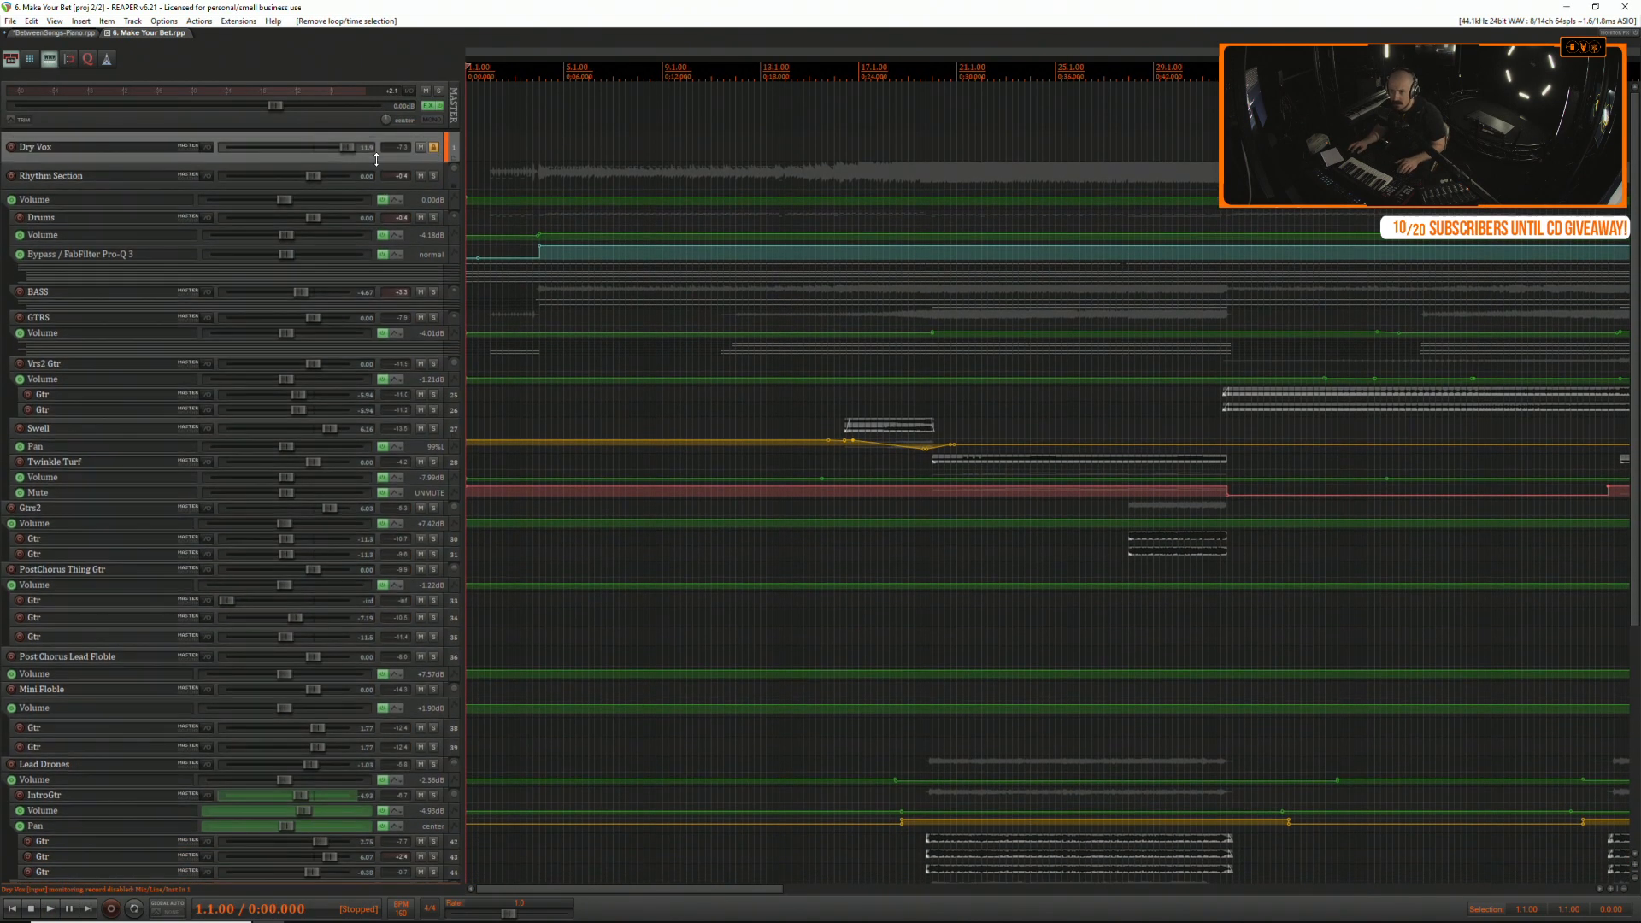
Add the soothe plug-in after FabFilter Pro-Q 3 in the master track's effects chain.
{"action": "left_click", "coordinate": [429, 105]}
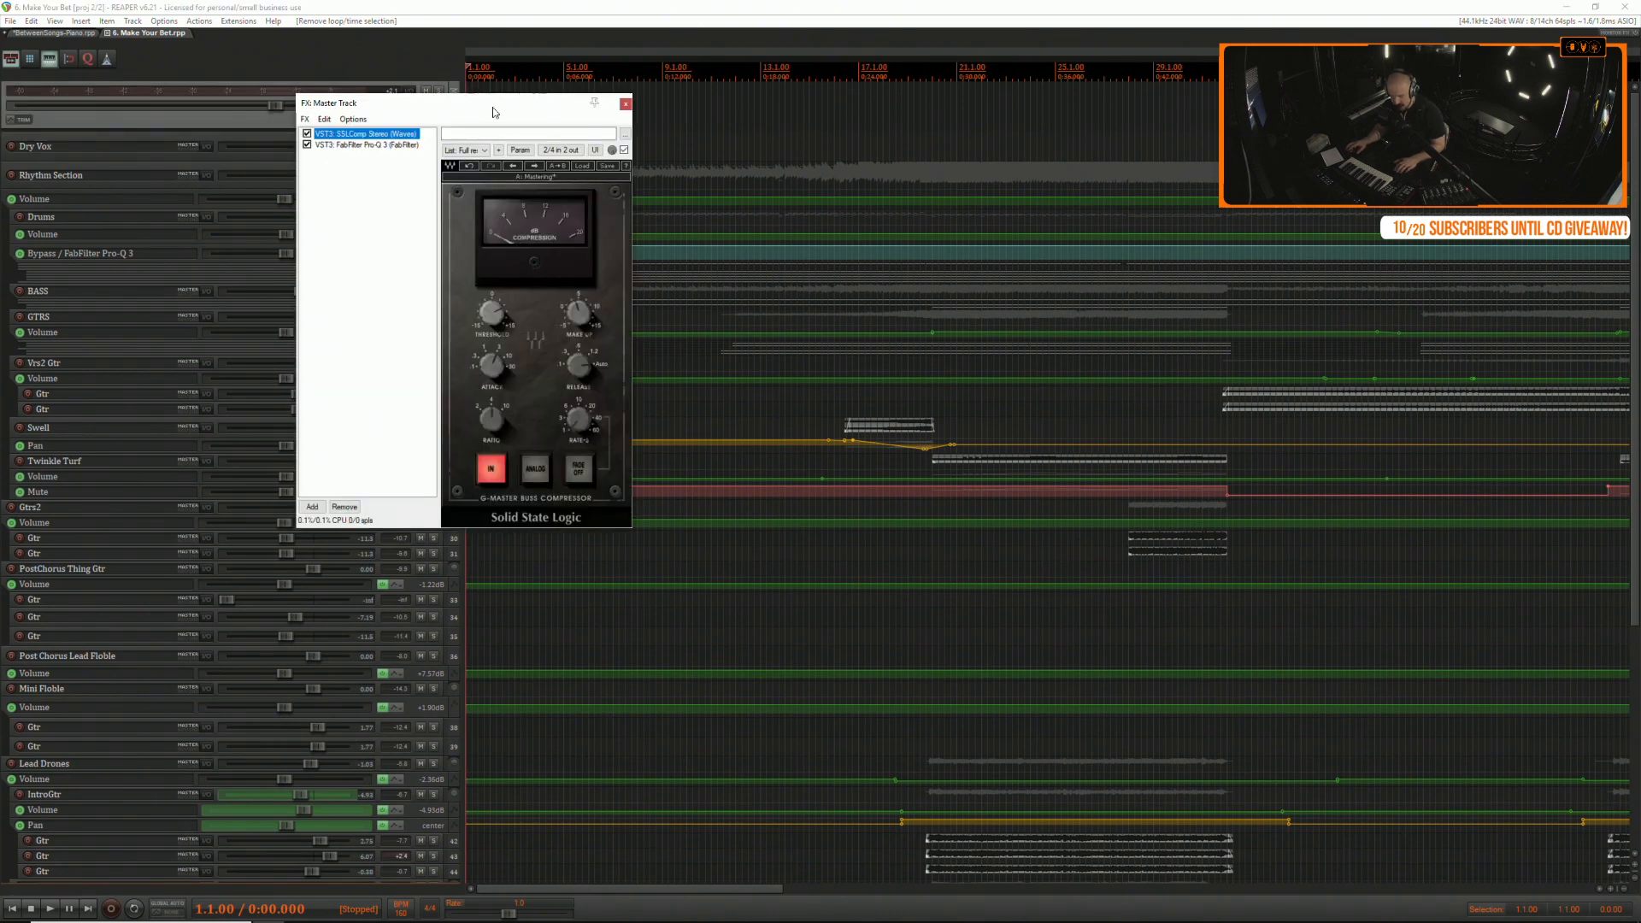
{"action": "left_click_drag", "start_coordinate": [476, 111], "coordinate": [524, 112]}
{"action": "left_click", "coordinate": [460, 146]}
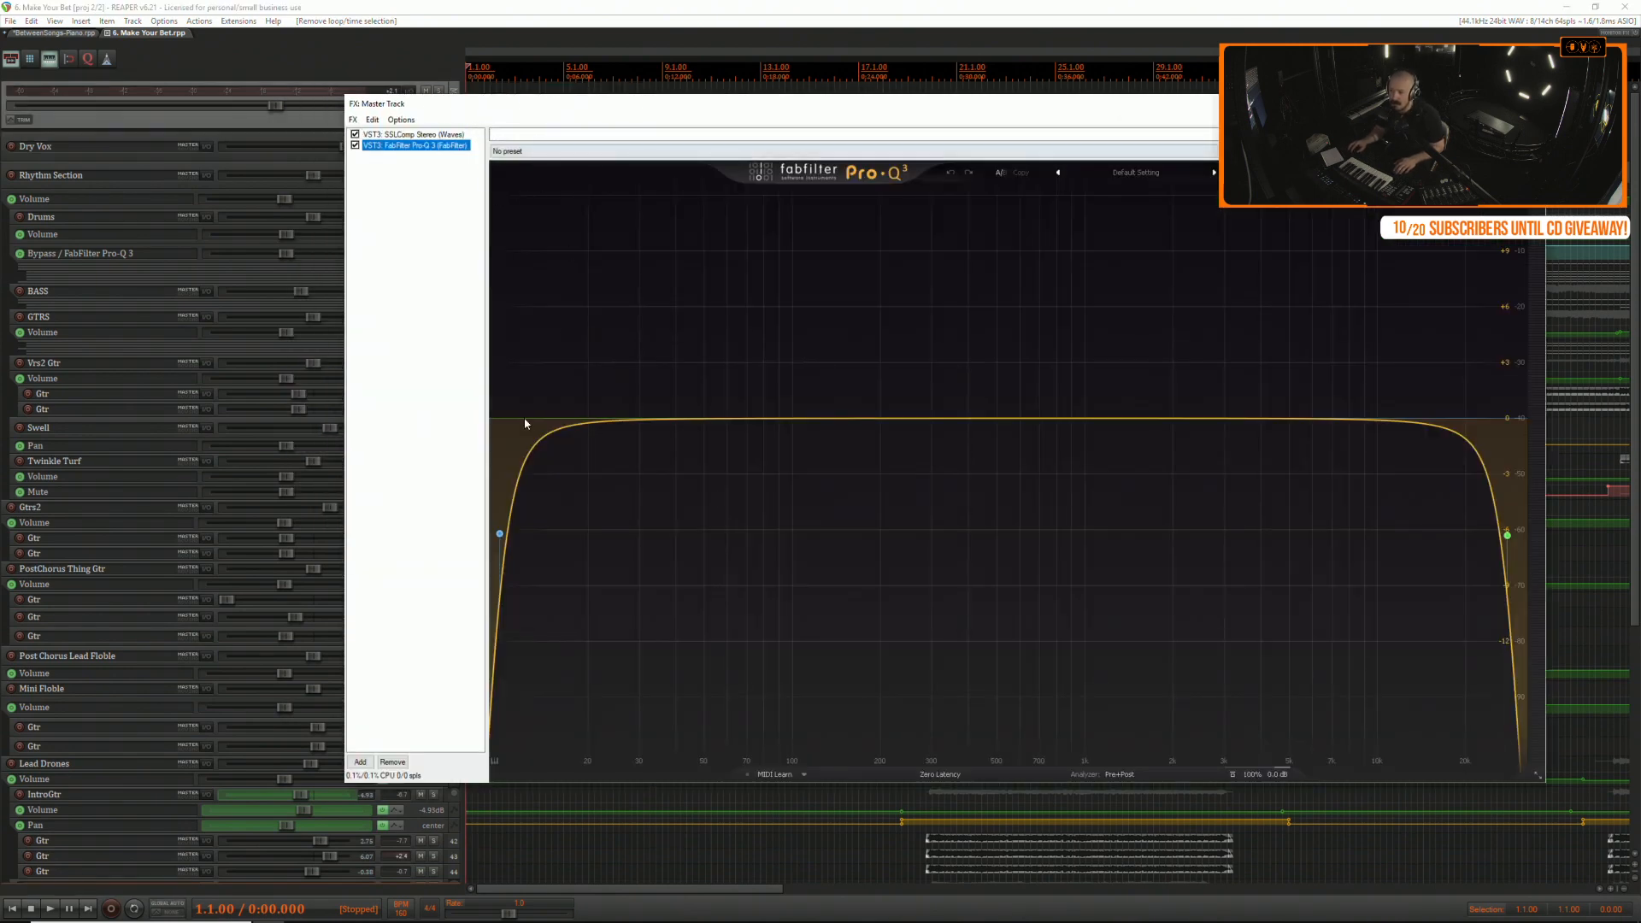
{"action": "left_click", "coordinate": [360, 761]}
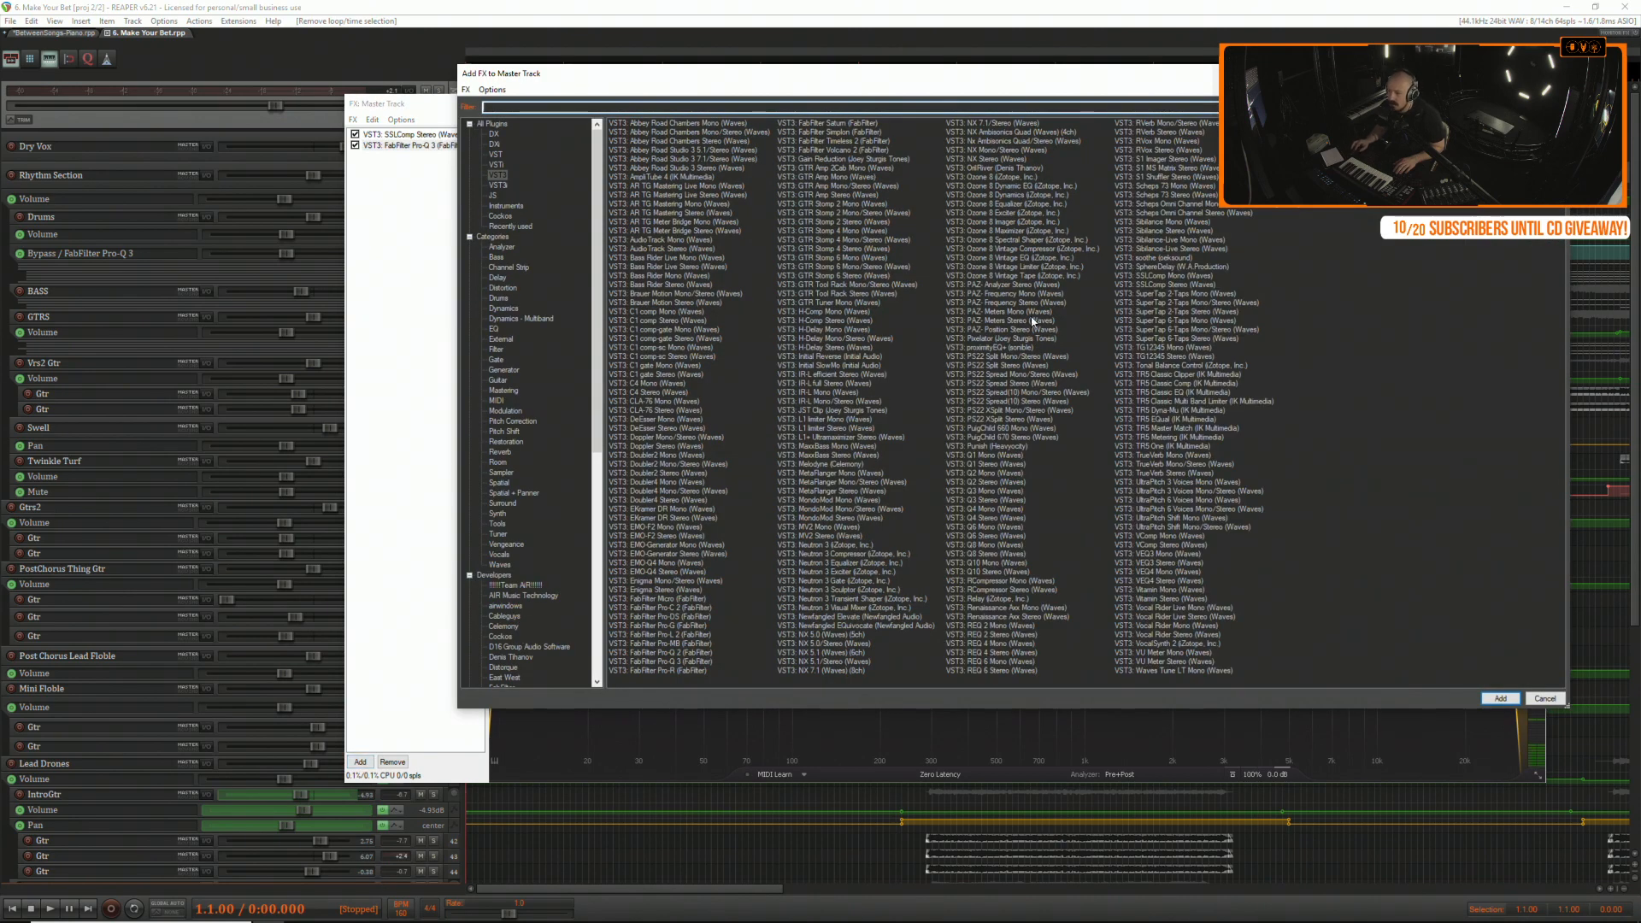
{"action": "double_click", "coordinate": [1148, 256]}
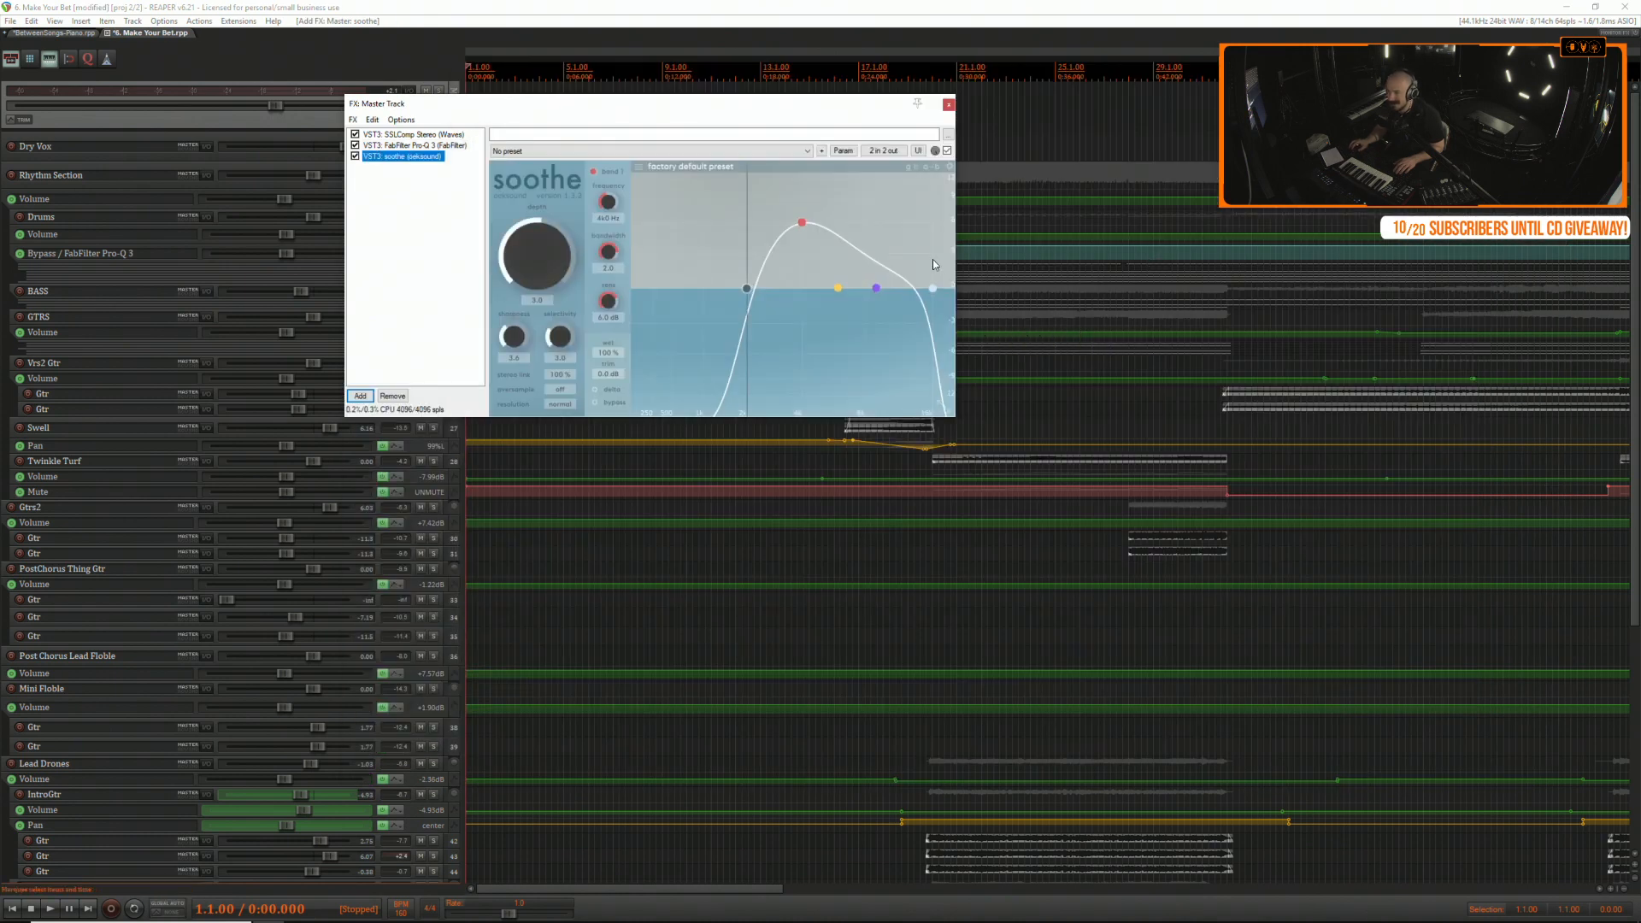
Stop playback in the BetweenSongs-Piano project and set the audio device's requested block size to 1024.
{"action": "left_click", "coordinate": [1598, 21]}
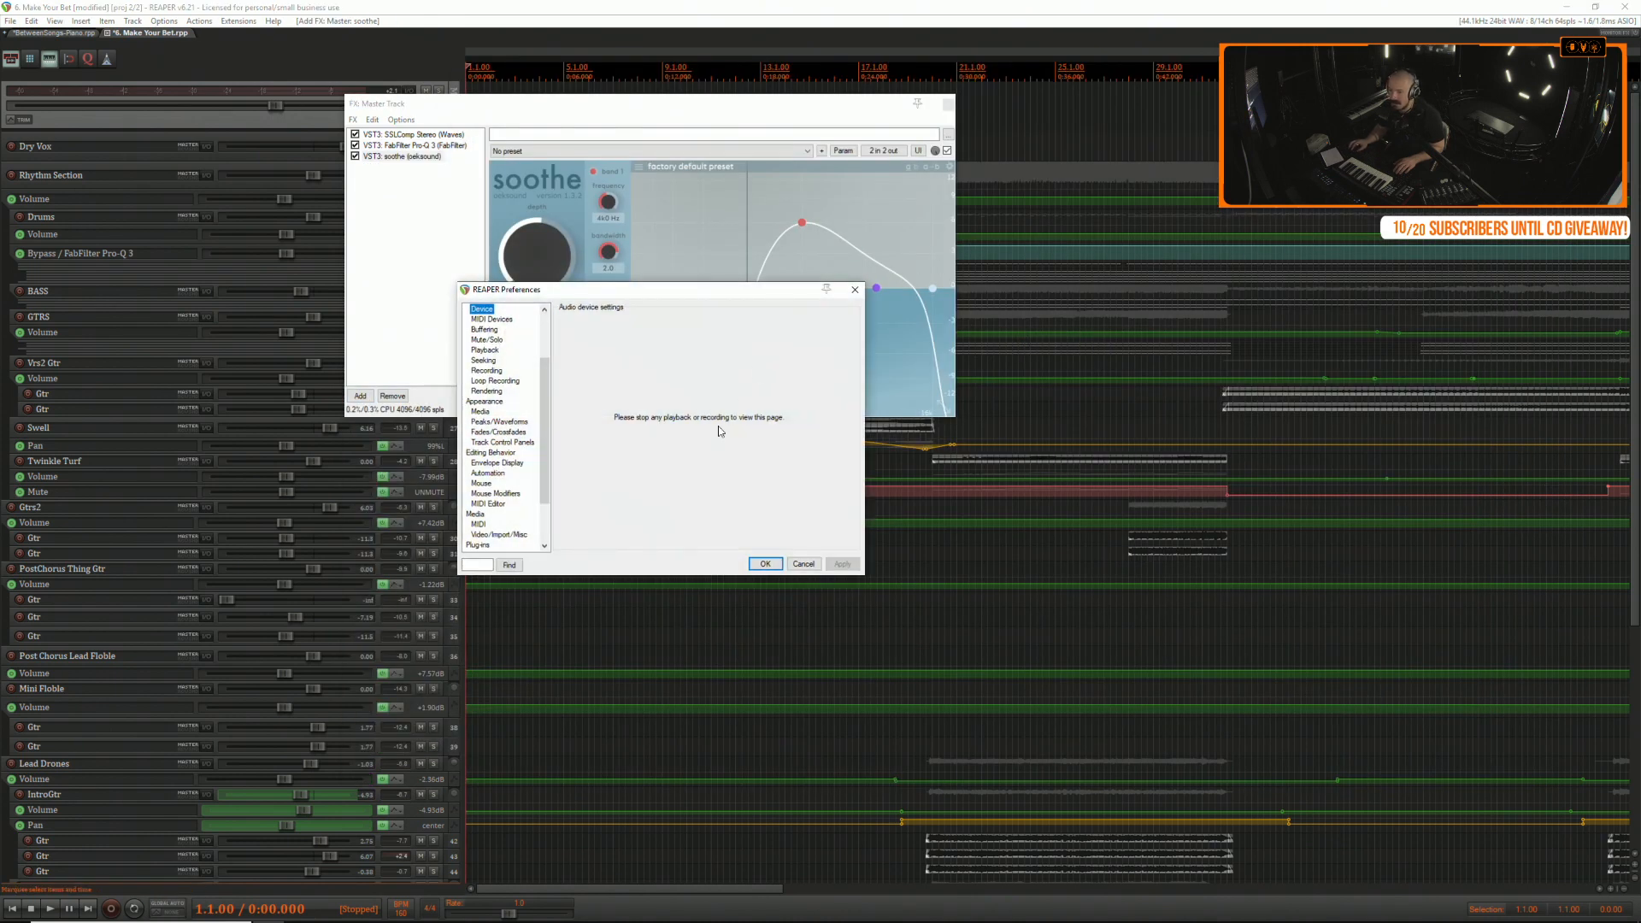
{"action": "left_click", "coordinate": [800, 568]}
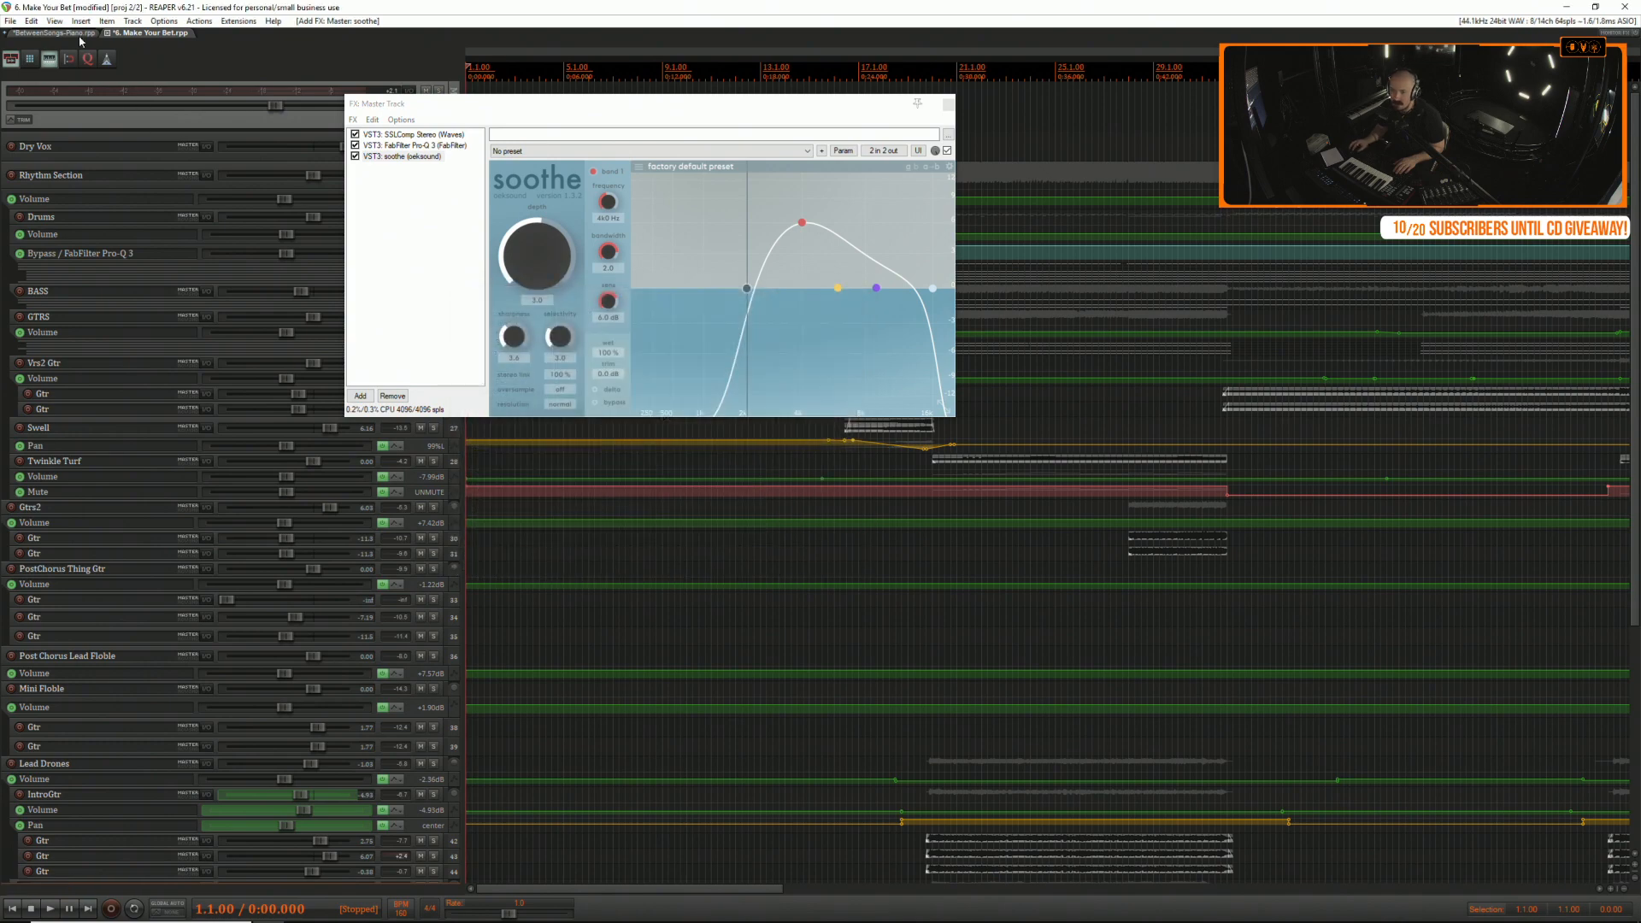
{"action": "left_click", "coordinate": [77, 33]}
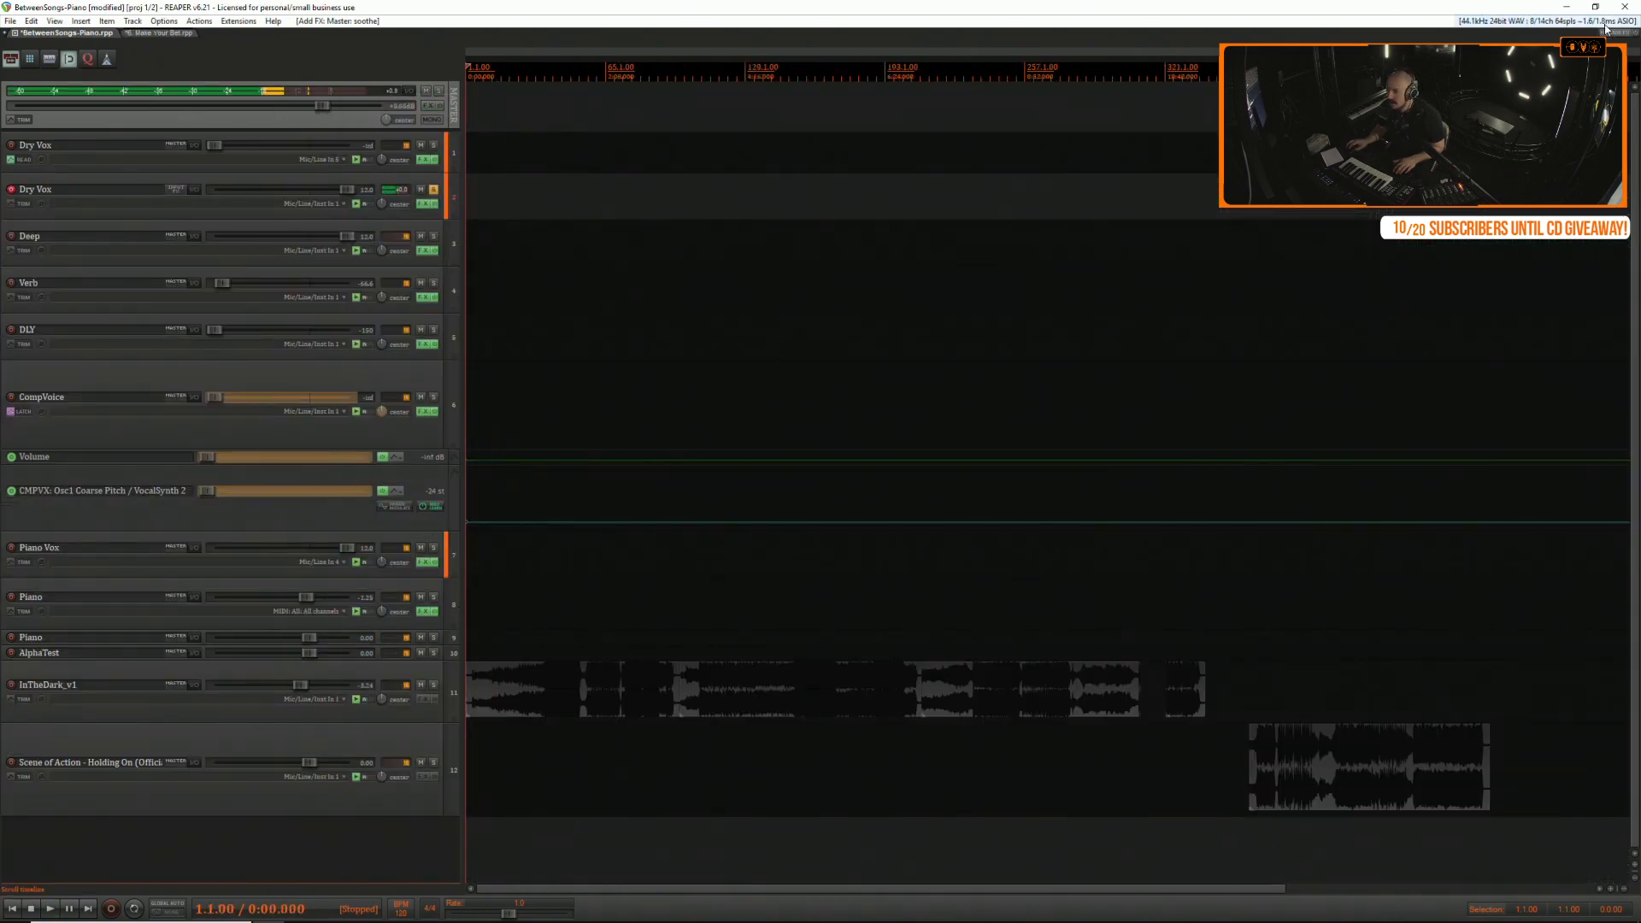
{"action": "key", "text": "ctrl+p"}
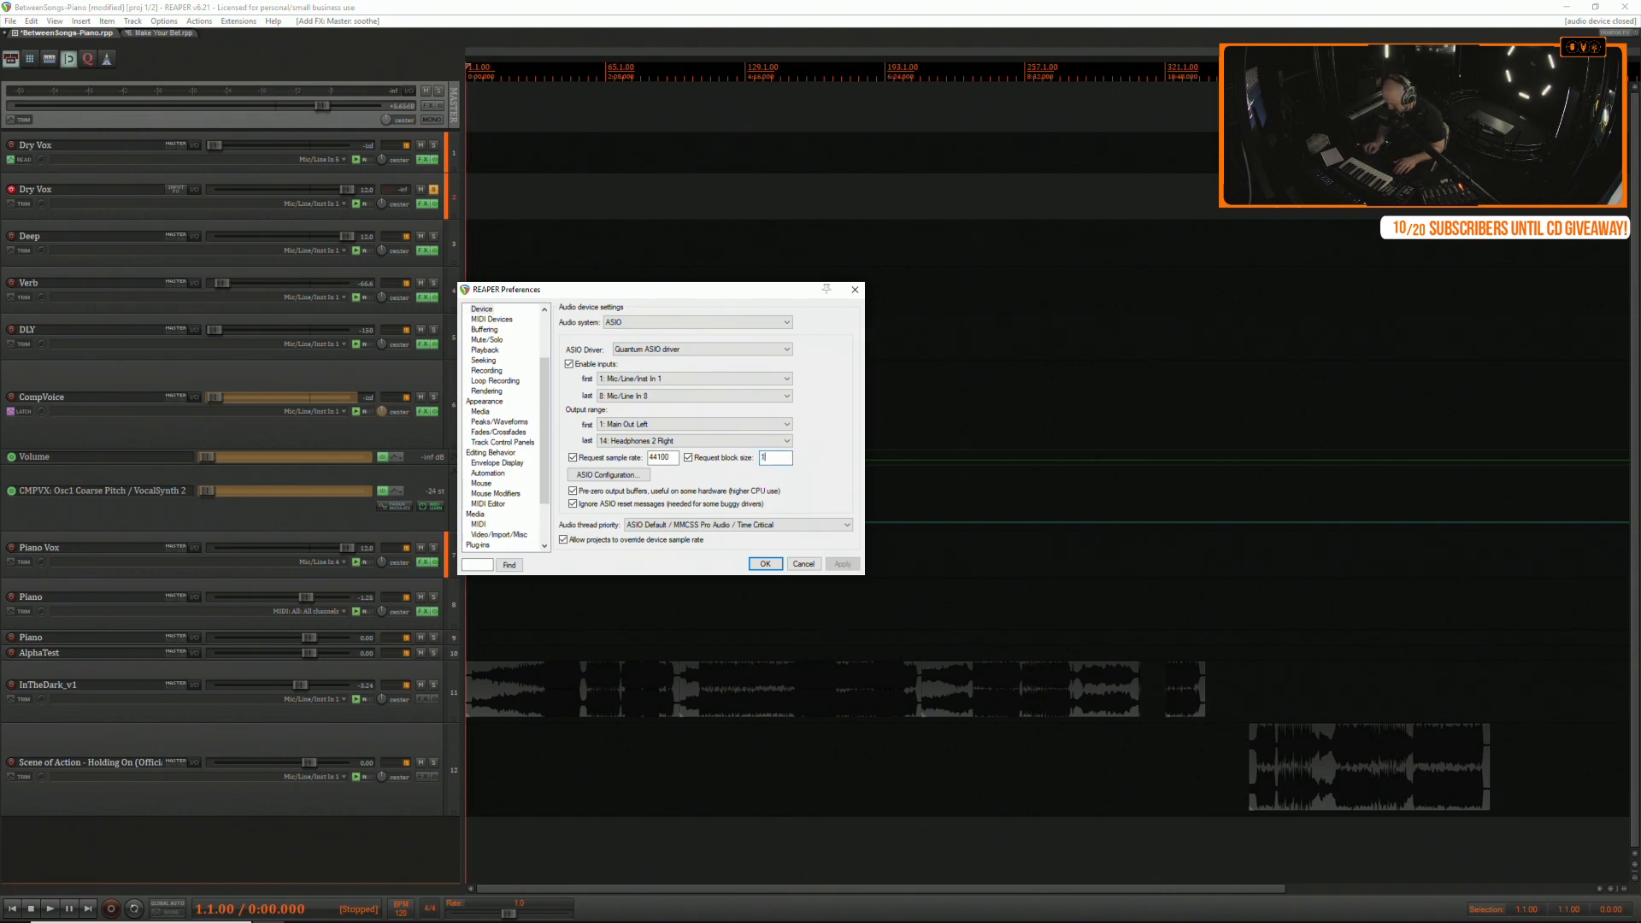
{"action": "key", "text": "Return"}
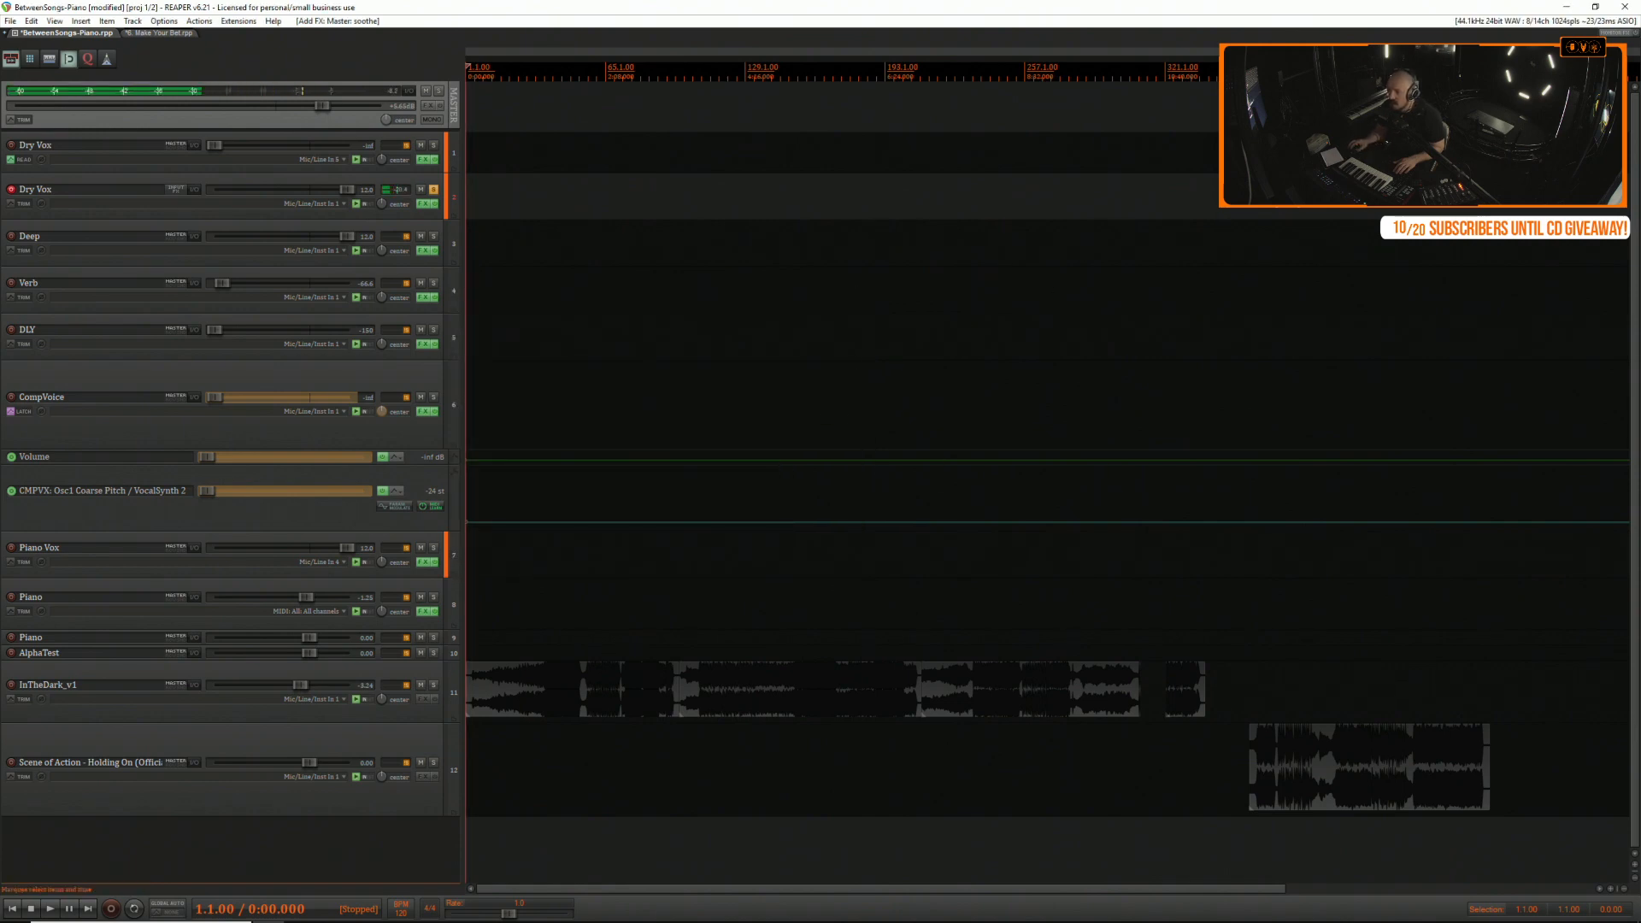
Set the audio device's requested block size to 512.
{"action": "key", "text": "ctrl+p"}
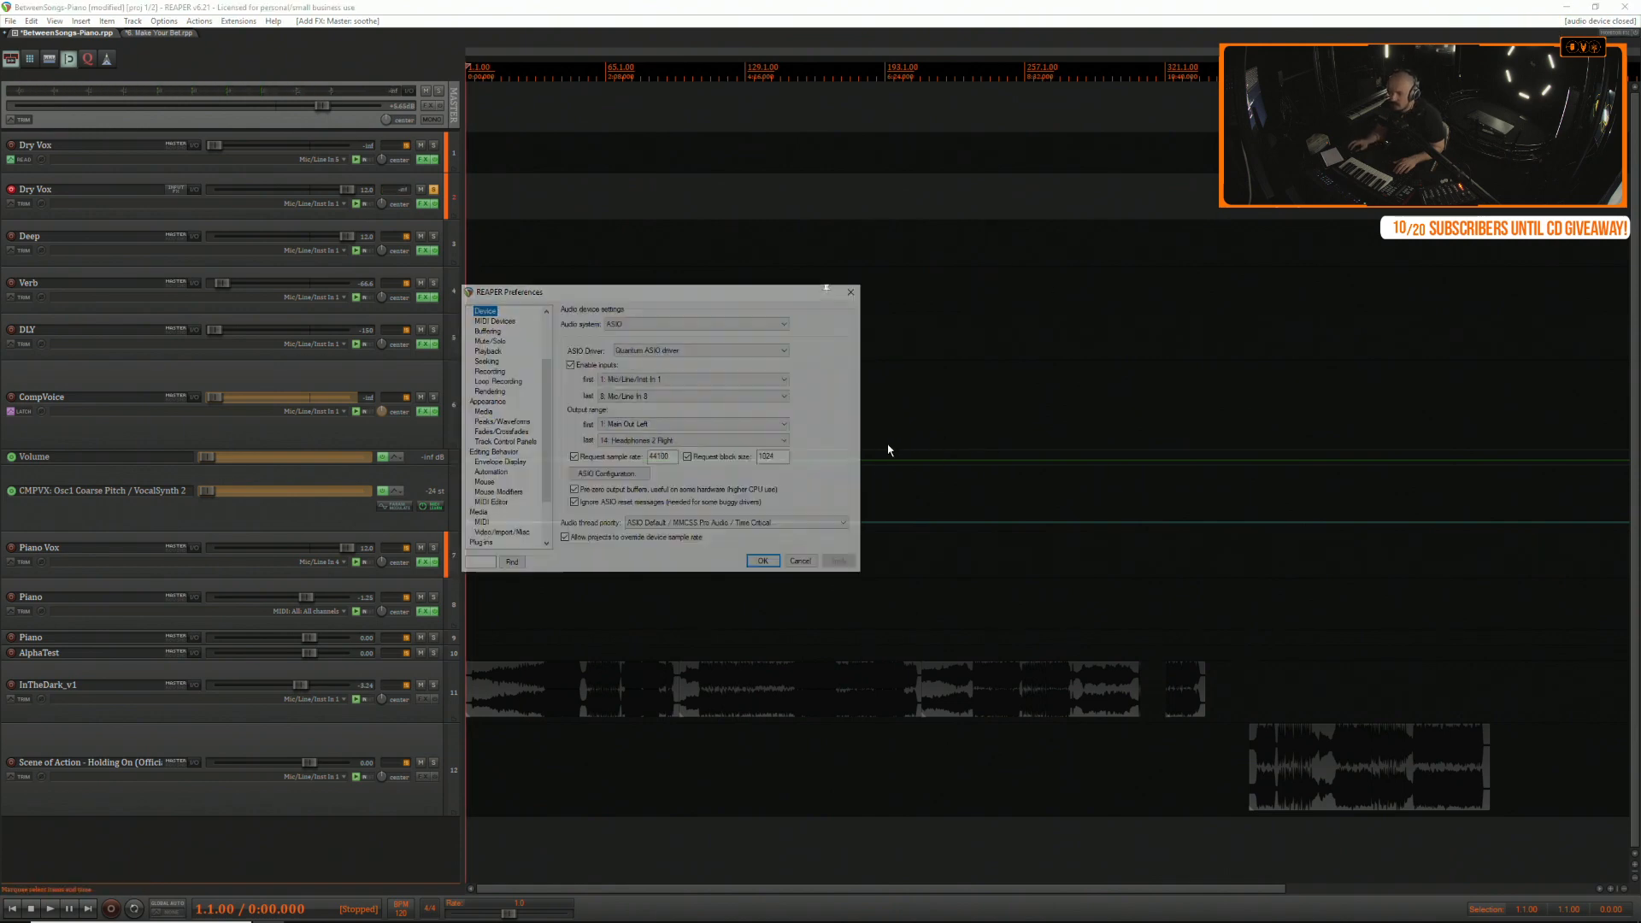
{"action": "left_click", "coordinate": [771, 457]}
{"action": "type", "text": "512"}
{"action": "key", "text": "Return"}
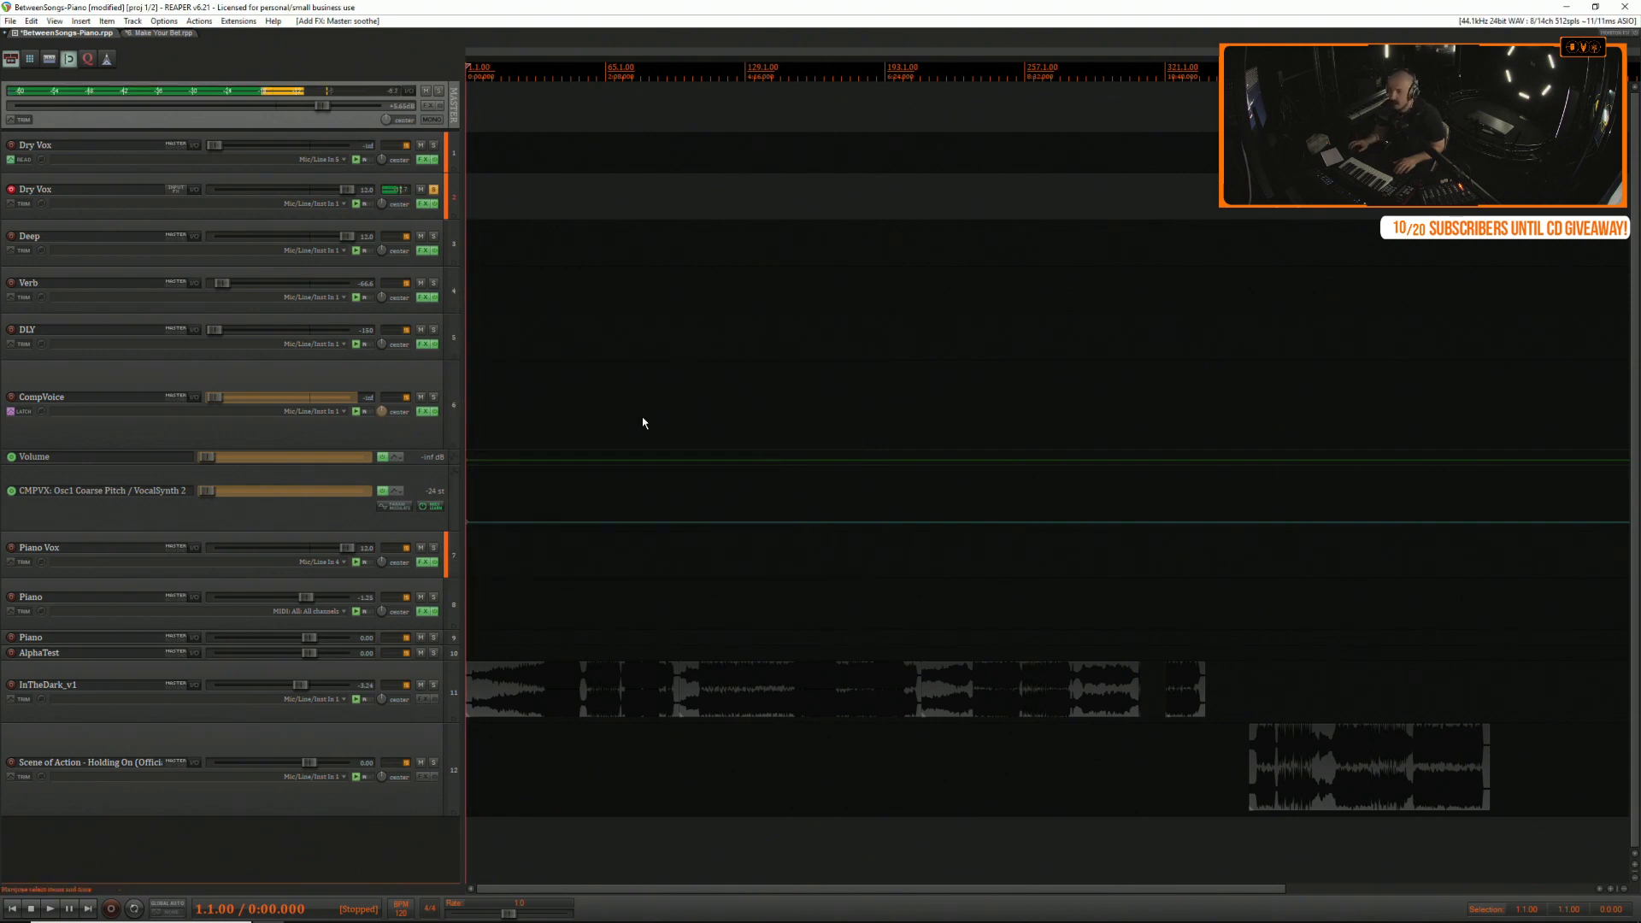
In Make Your Bet, widen soothe's active range by moving its low and high cut nodes outward and flatten the red band.
{"action": "left_click", "coordinate": [154, 32]}
{"action": "left_click_drag", "start_coordinate": [751, 108], "coordinate": [913, 180]}
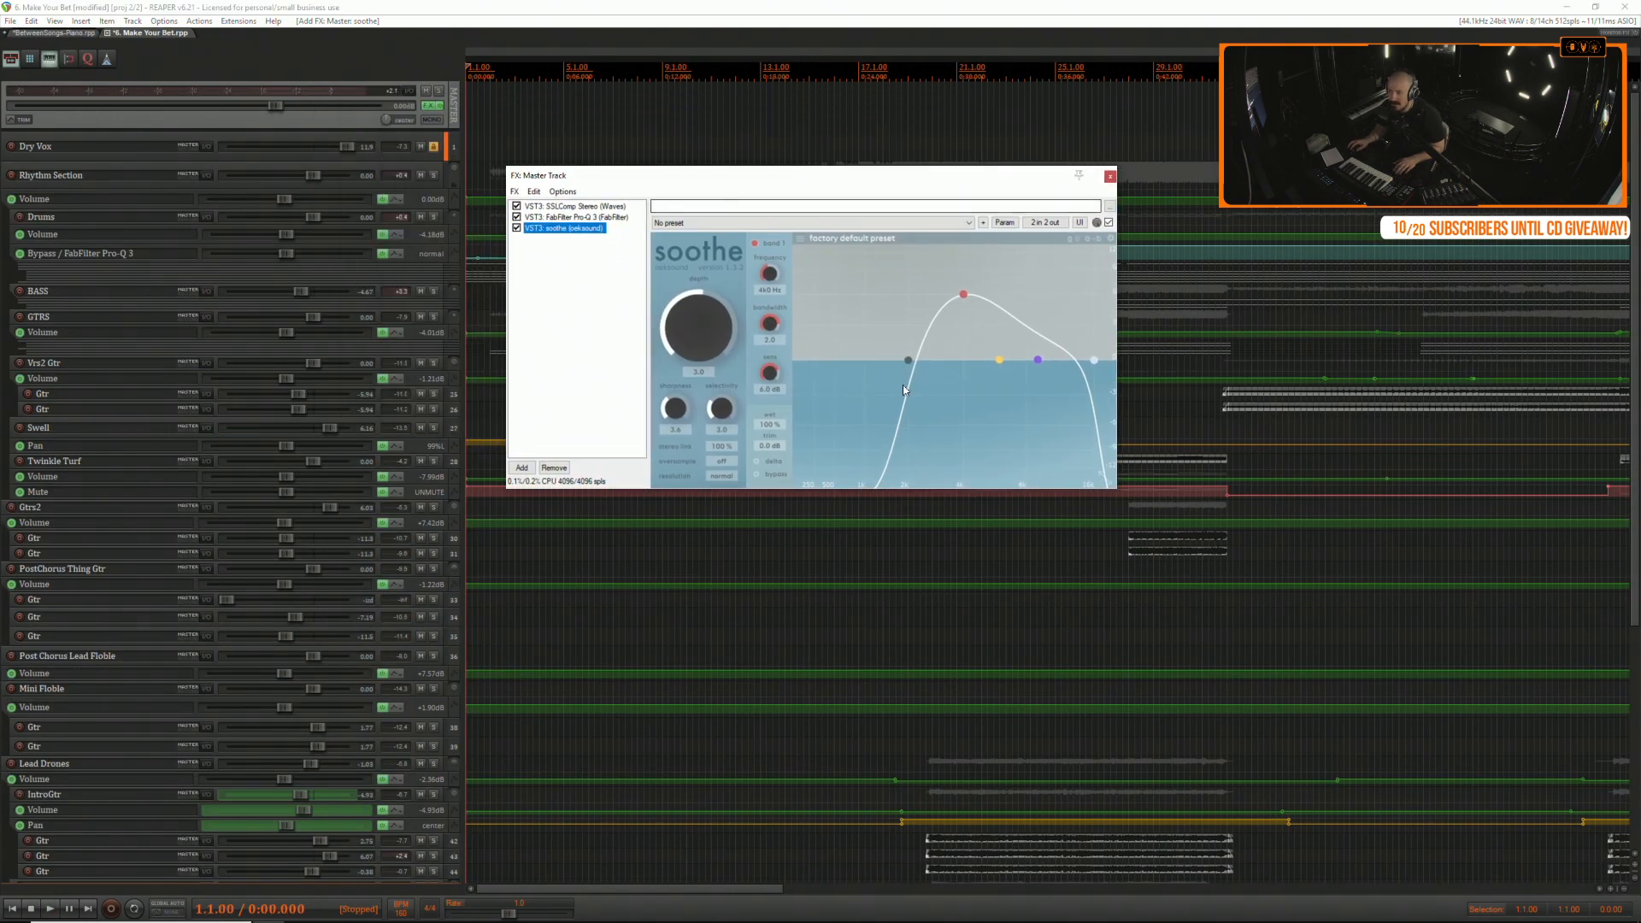
{"action": "left_click_drag", "start_coordinate": [912, 363], "coordinate": [819, 365]}
{"action": "left_click_drag", "start_coordinate": [964, 294], "coordinate": [960, 359]}
{"action": "left_click_drag", "start_coordinate": [1093, 360], "coordinate": [1109, 359]}
Play the song from the start and adjust soothe's sharpness, selectivity and depth by ear.
{"action": "key", "text": "space"}
{"action": "left_click_drag", "start_coordinate": [675, 408], "coordinate": [678, 331]}
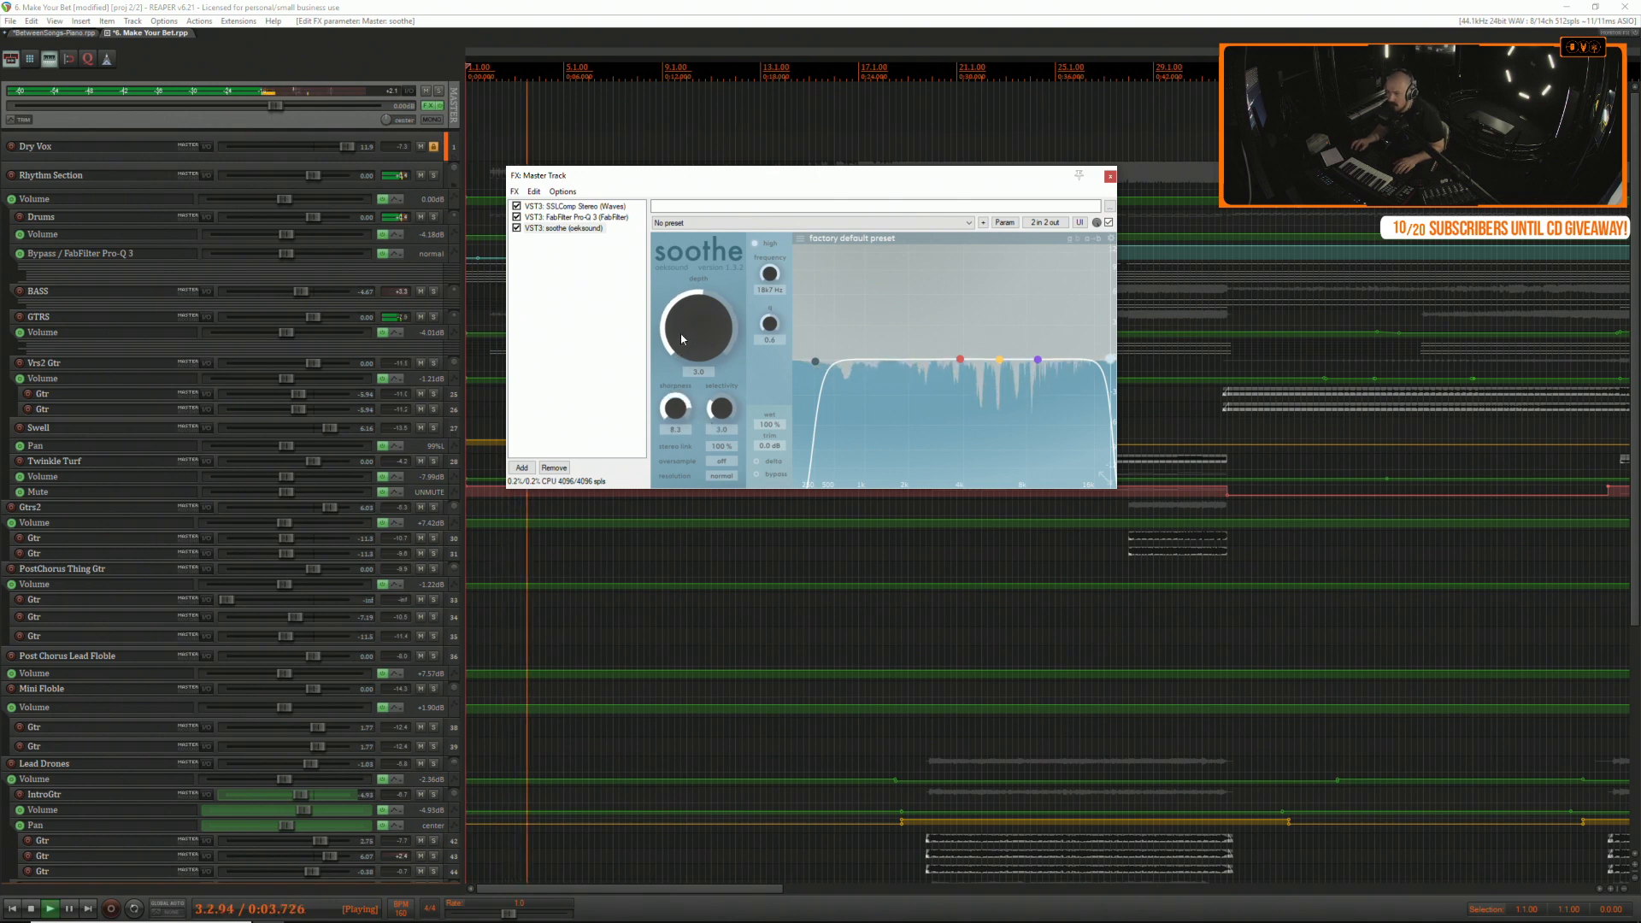
{"action": "mouse_move", "coordinate": [723, 410]}
{"action": "left_mouse_down"}
{"action": "mouse_move", "coordinate": [710, 264]}
{"action": "mouse_move", "coordinate": [711, 429]}
{"action": "left_mouse_up"}
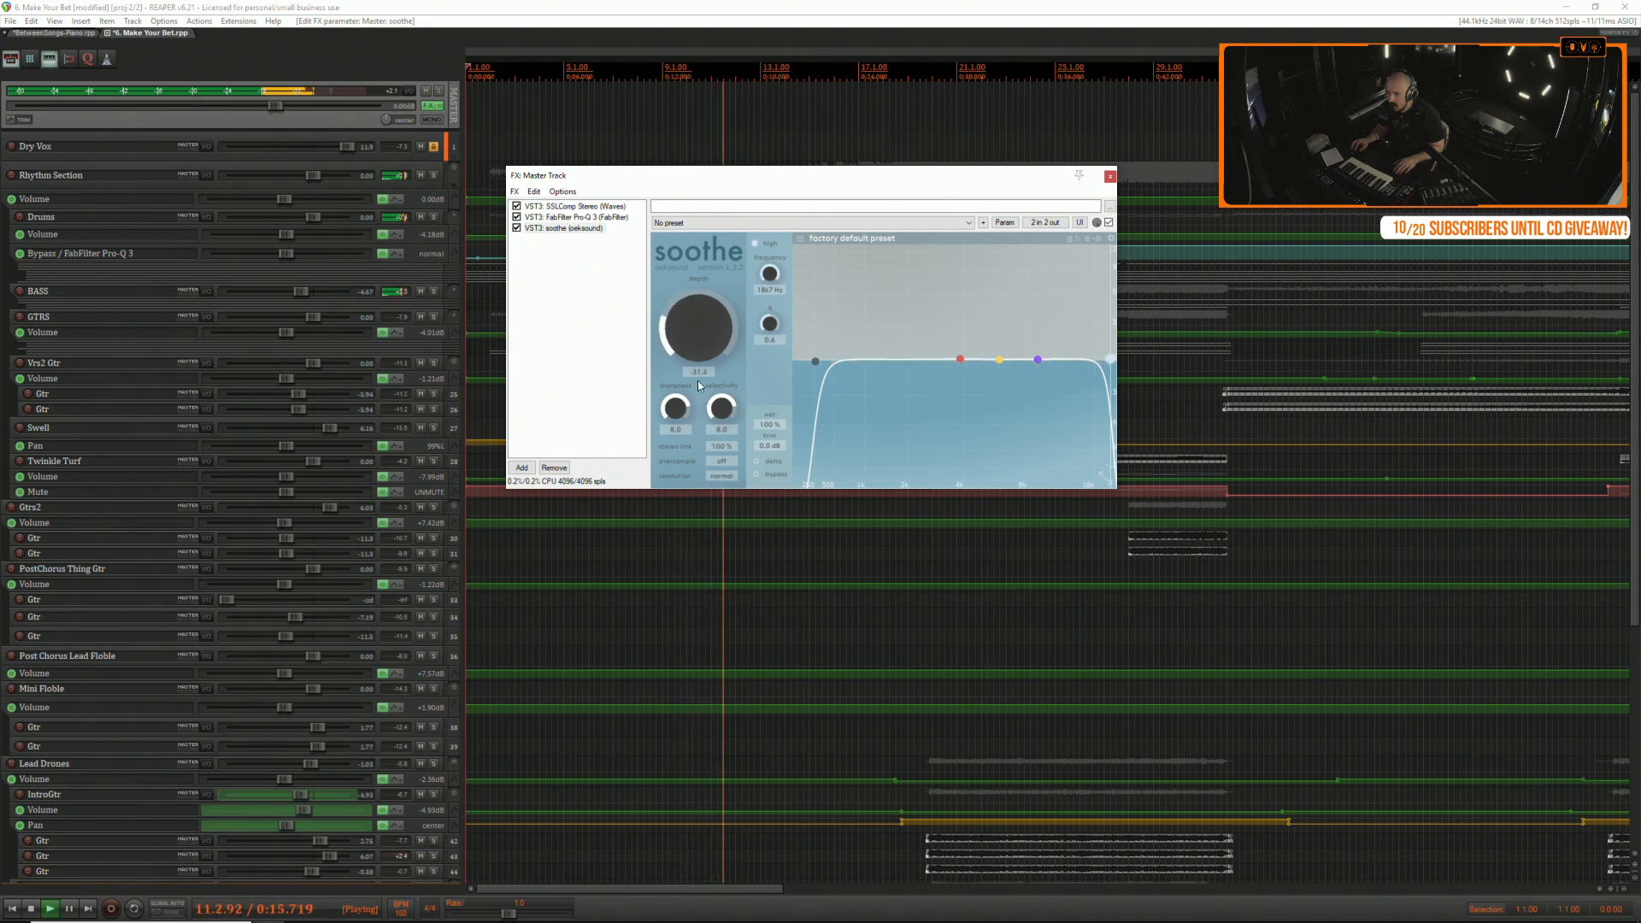
Play the song from bar 21 and raise soothe's purple high-frequency band while adjusting the depth.
{"action": "left_click_drag", "start_coordinate": [777, 174], "coordinate": [769, 418]}
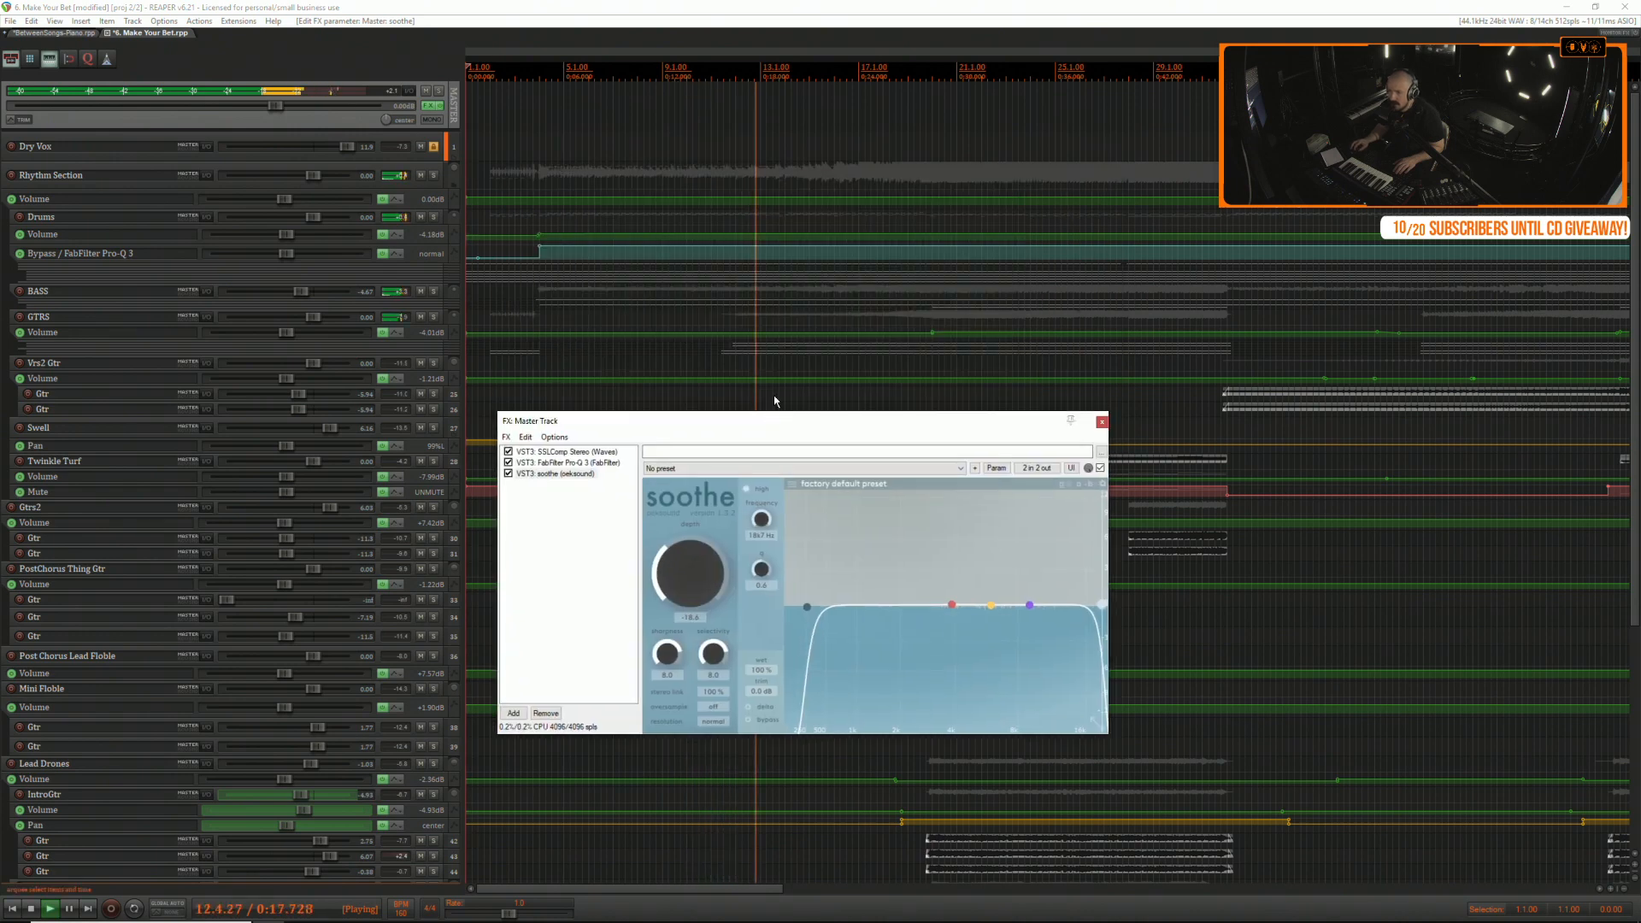
{"action": "left_click", "coordinate": [969, 137]}
{"action": "key", "text": "space"}
{"action": "mouse_move", "coordinate": [689, 573]}
{"action": "left_mouse_down"}
{"action": "mouse_move", "coordinate": [685, 530]}
{"action": "mouse_move", "coordinate": [683, 566]}
{"action": "left_mouse_up"}
{"action": "left_click_drag", "start_coordinate": [1029, 605], "coordinate": [1047, 563]}
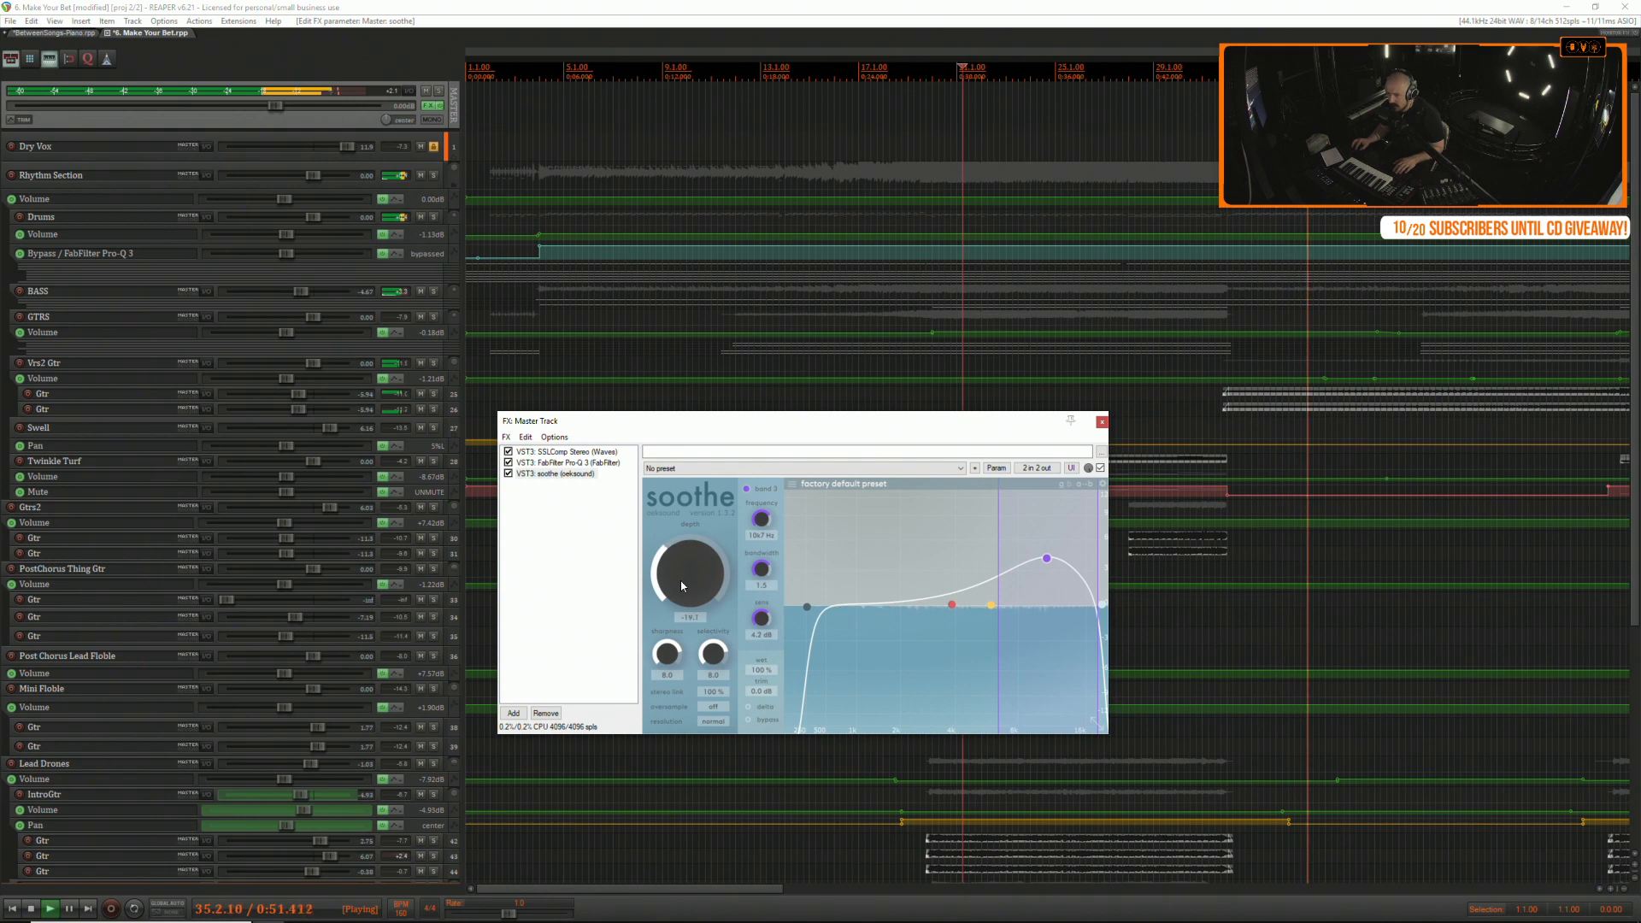
Fine-tune soothe's depth and compare the playing mix with the plug-in bypassed and enabled.
{"action": "left_click_drag", "start_coordinate": [682, 588], "coordinate": [666, 557]}
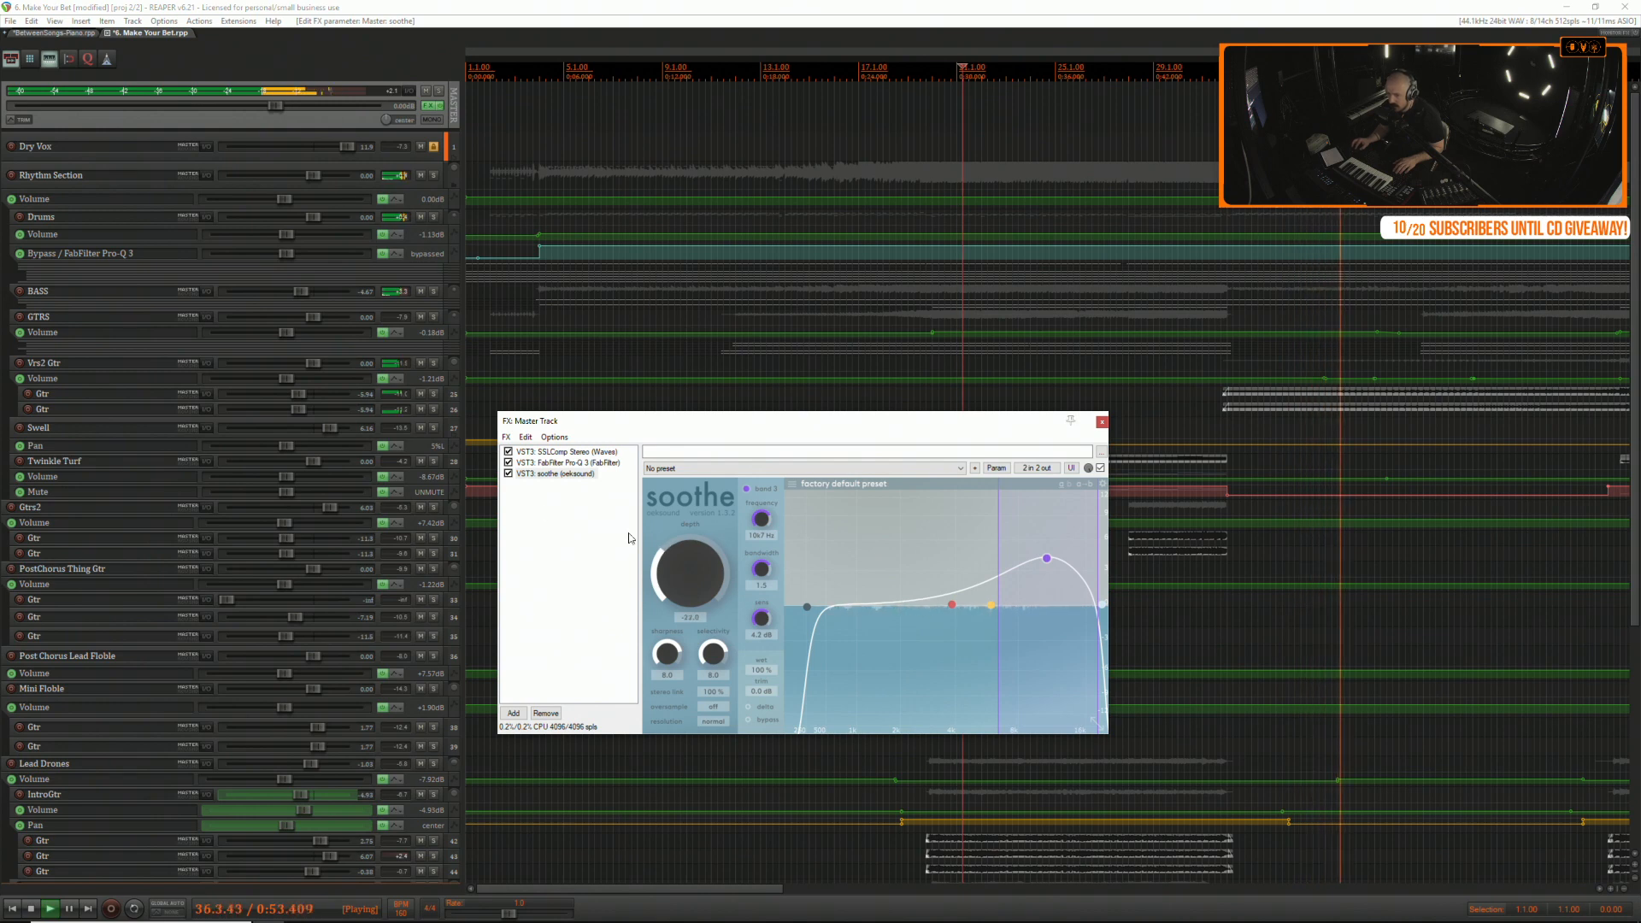
{"action": "left_click", "coordinate": [508, 474]}
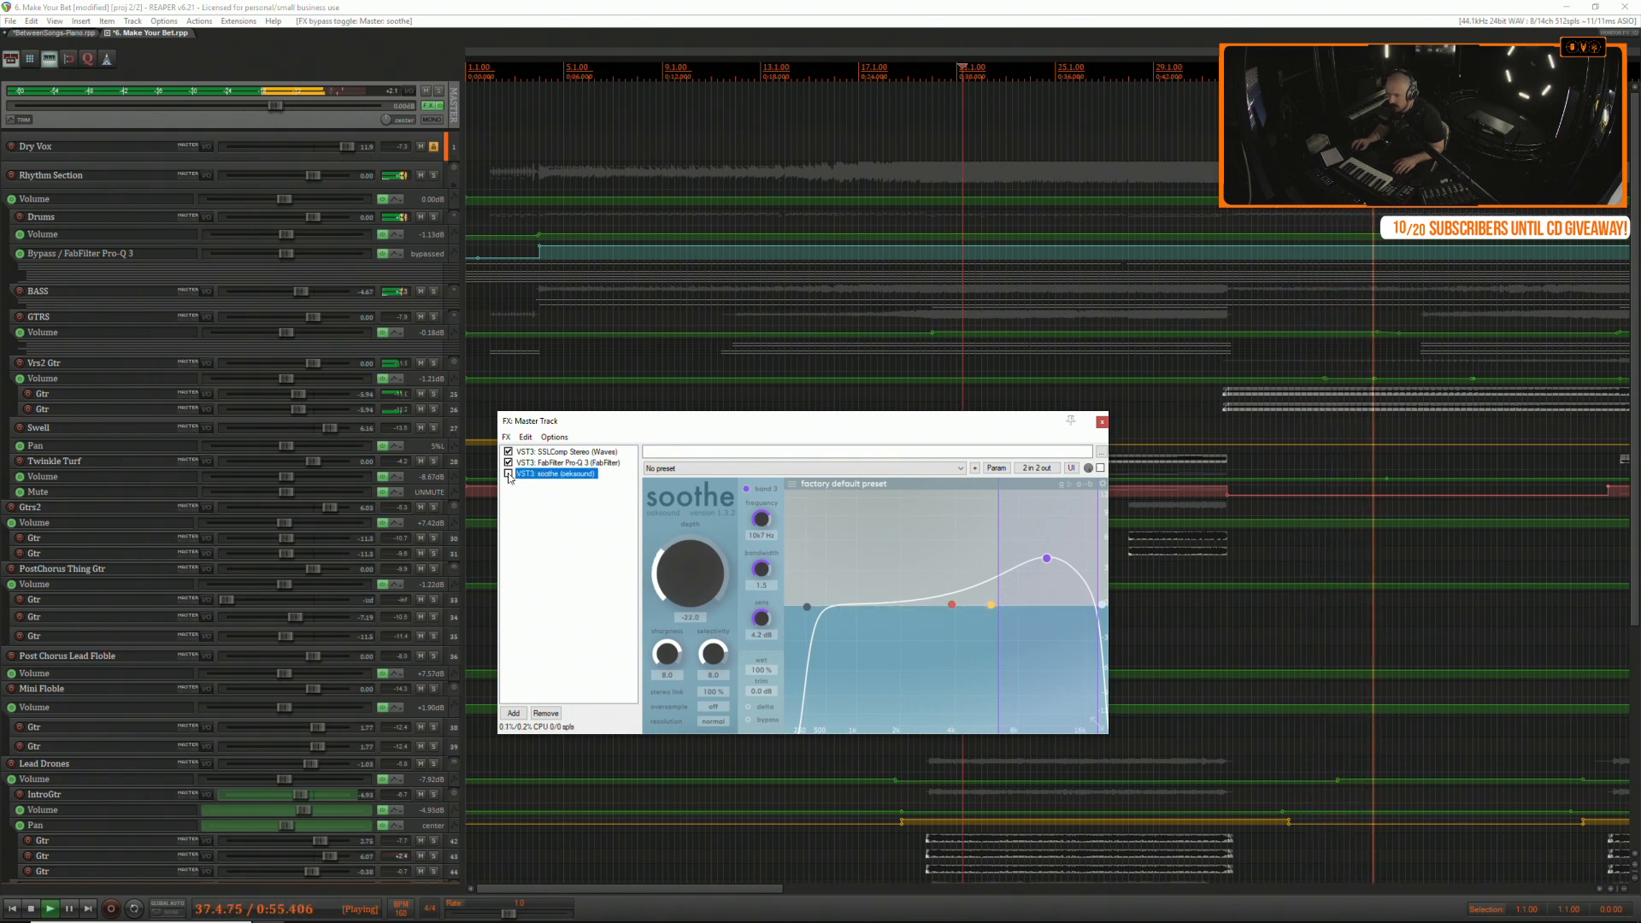
{"action": "left_click", "coordinate": [508, 474]}
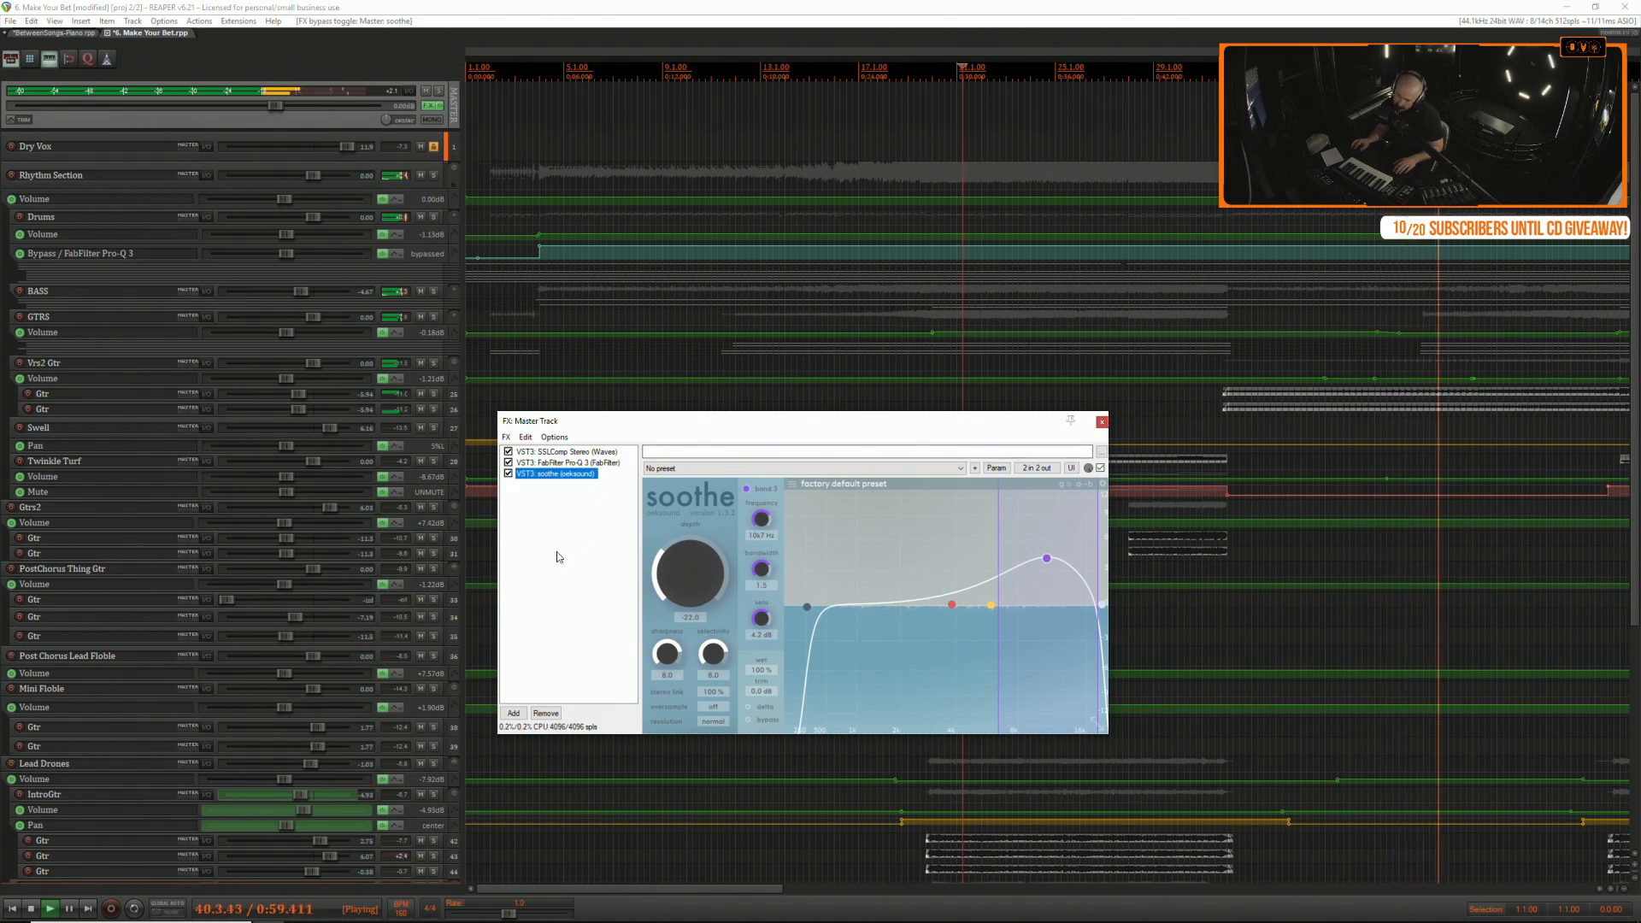
Move FabFilter Pro-Q 3 below soothe in the master track's effects chain and add Newfangled Elevate at the end.
{"action": "left_click_drag", "start_coordinate": [576, 466], "coordinate": [576, 481]}
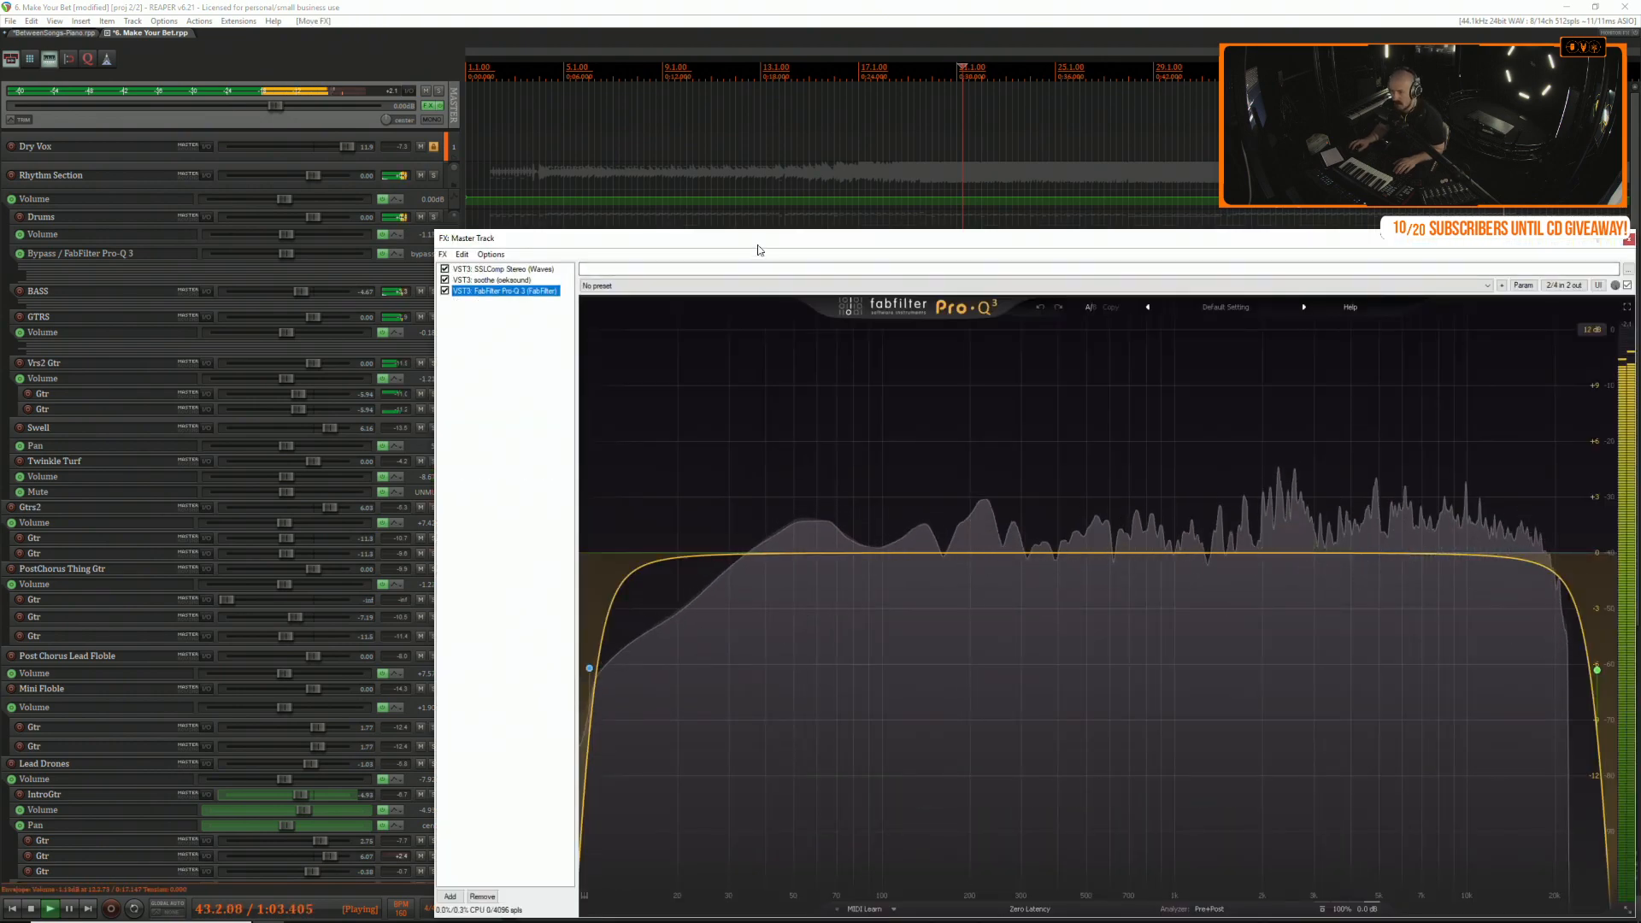
{"action": "left_click_drag", "start_coordinate": [761, 240], "coordinate": [603, 158]}
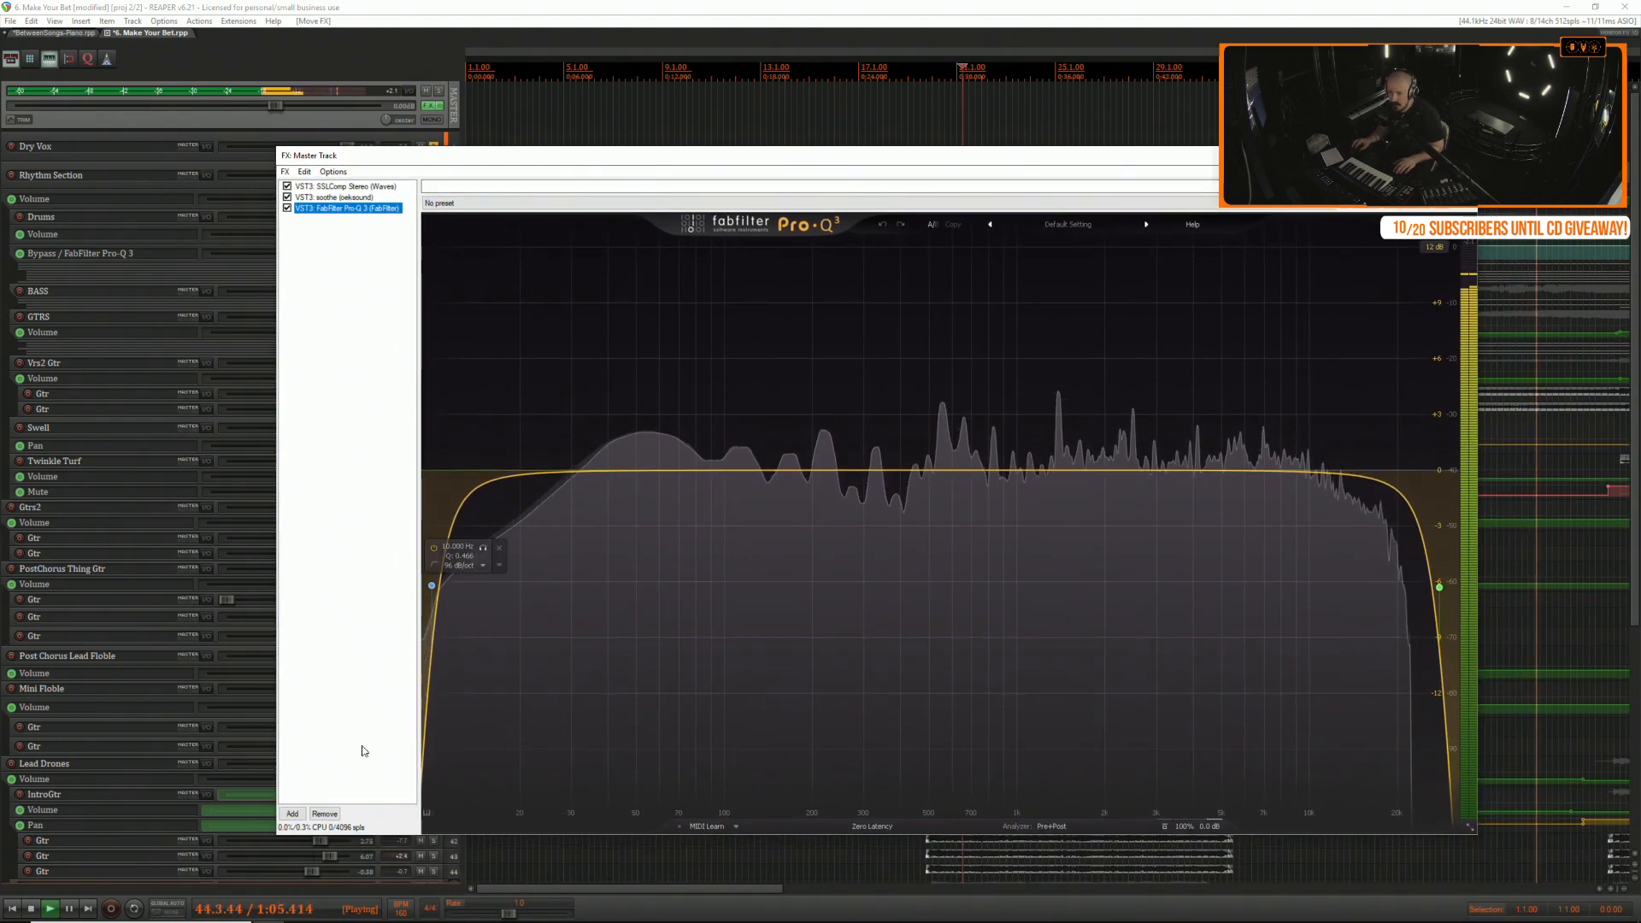
{"action": "left_click", "coordinate": [293, 813]}
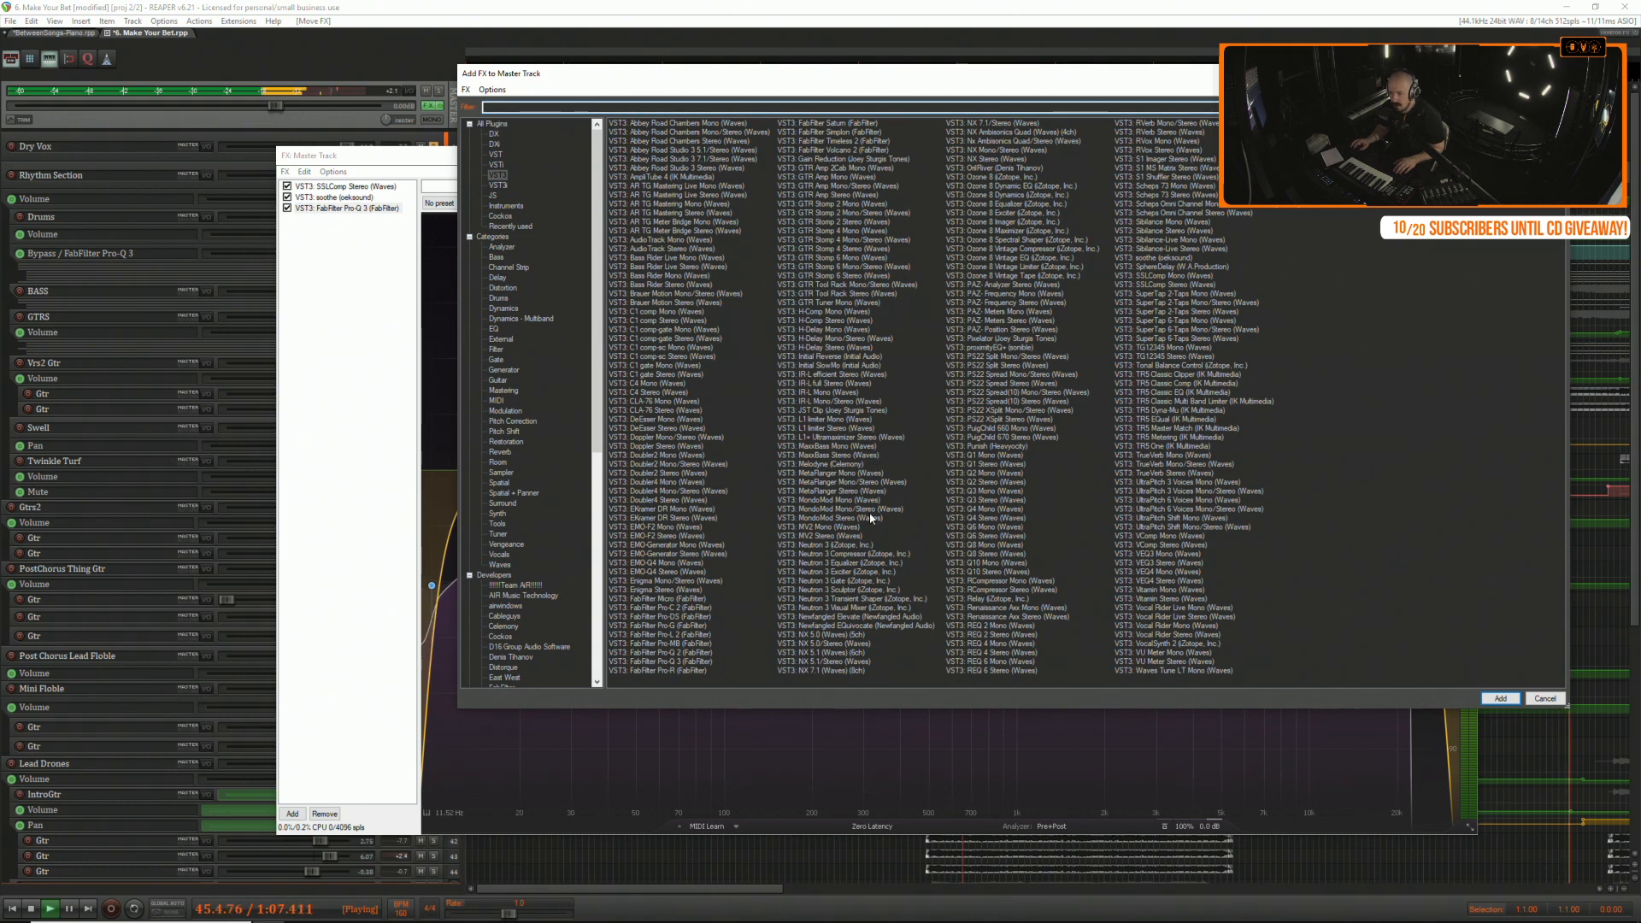
{"action": "double_click", "coordinate": [860, 617]}
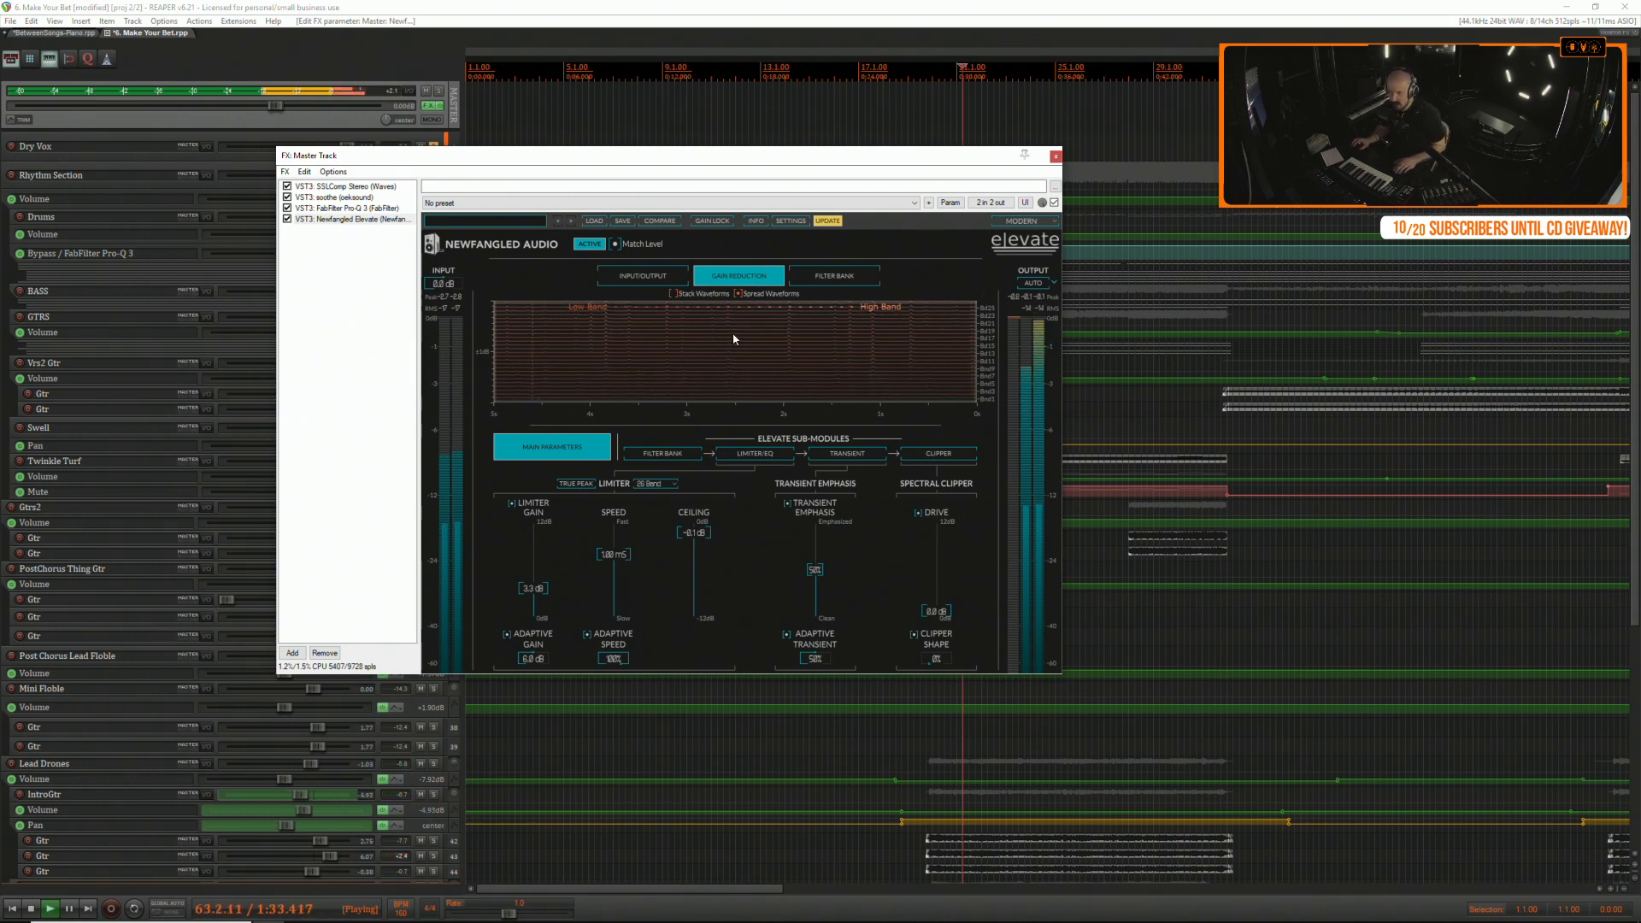
{"action": "left_click_drag", "start_coordinate": [808, 176], "coordinate": [1012, 172]}
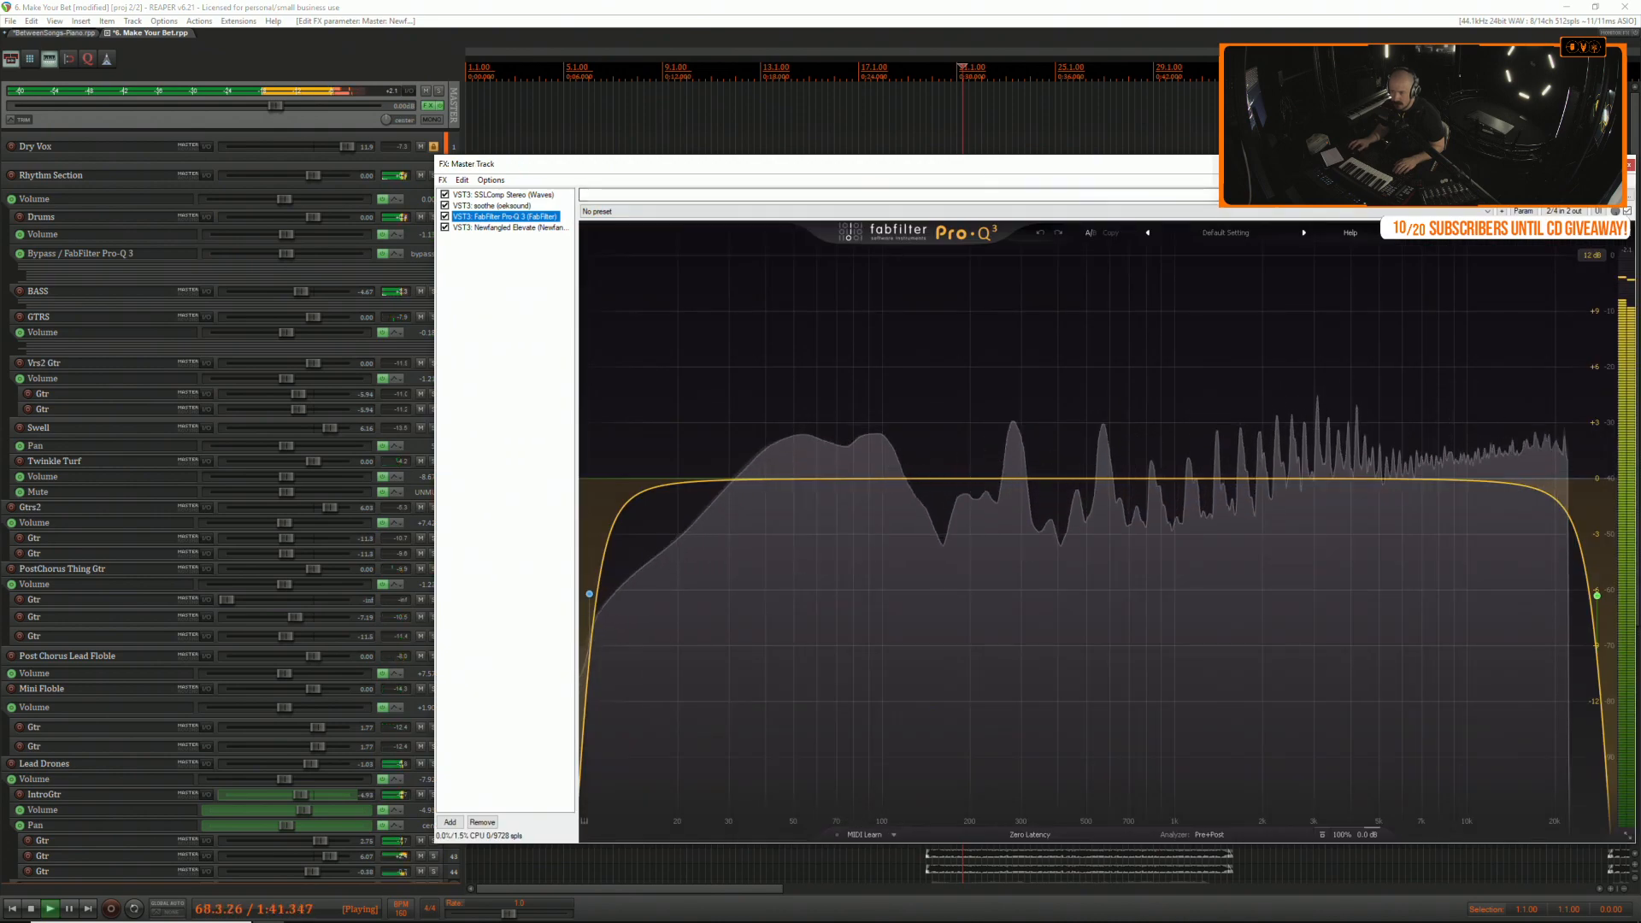
{"action": "left_click_drag", "start_coordinate": [989, 170], "coordinate": [810, 178]}
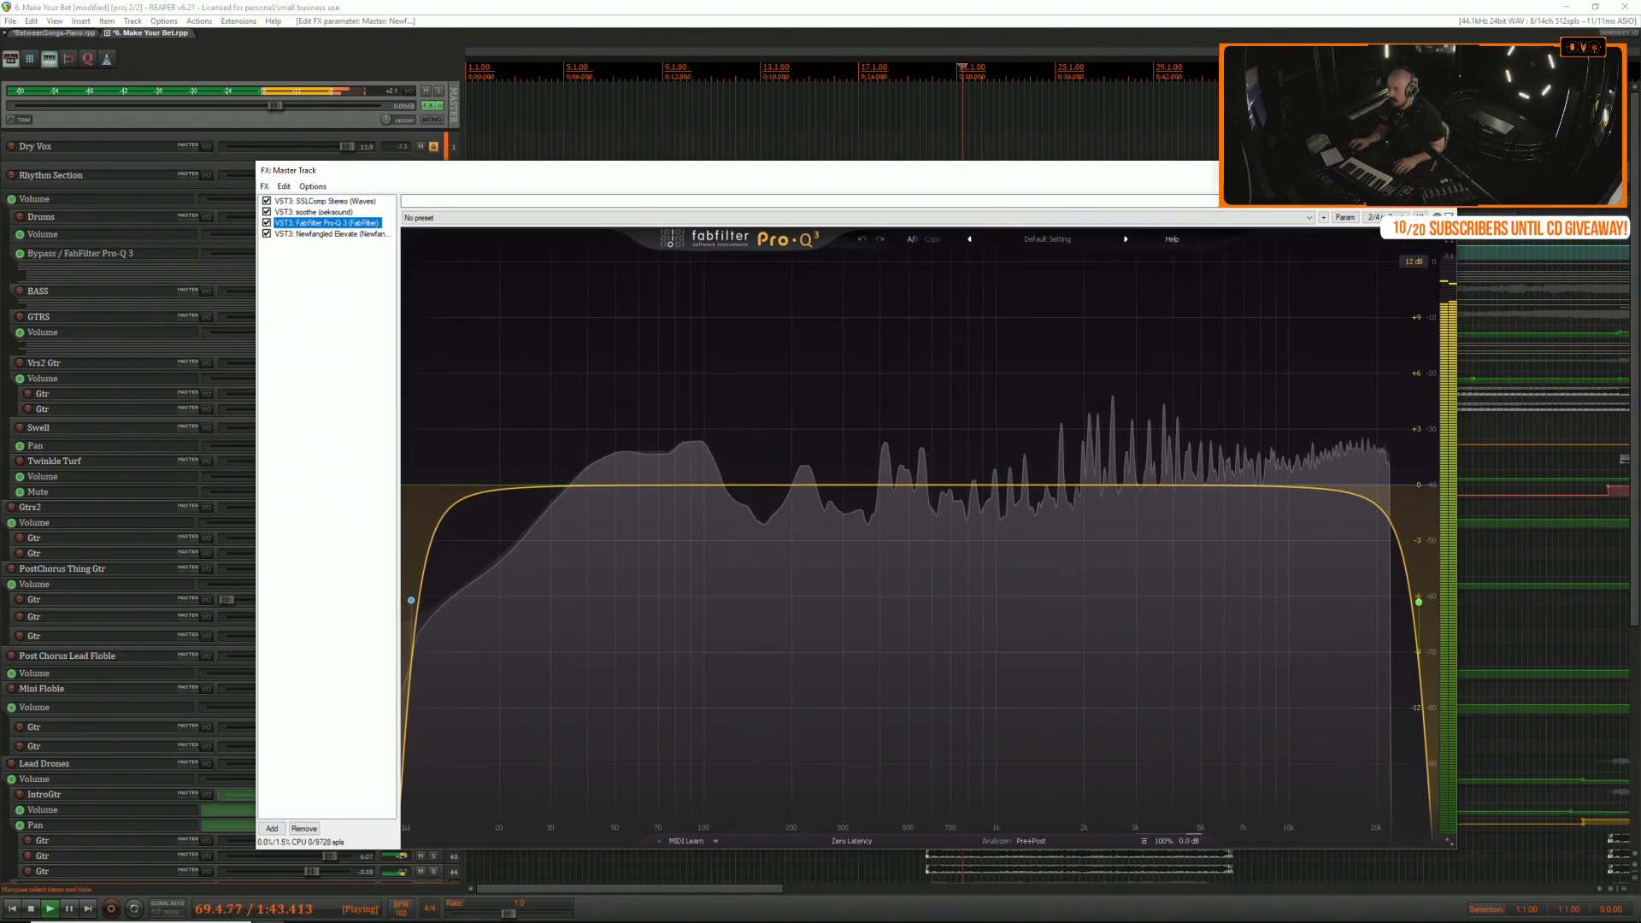
{"action": "key", "text": "Escape"}
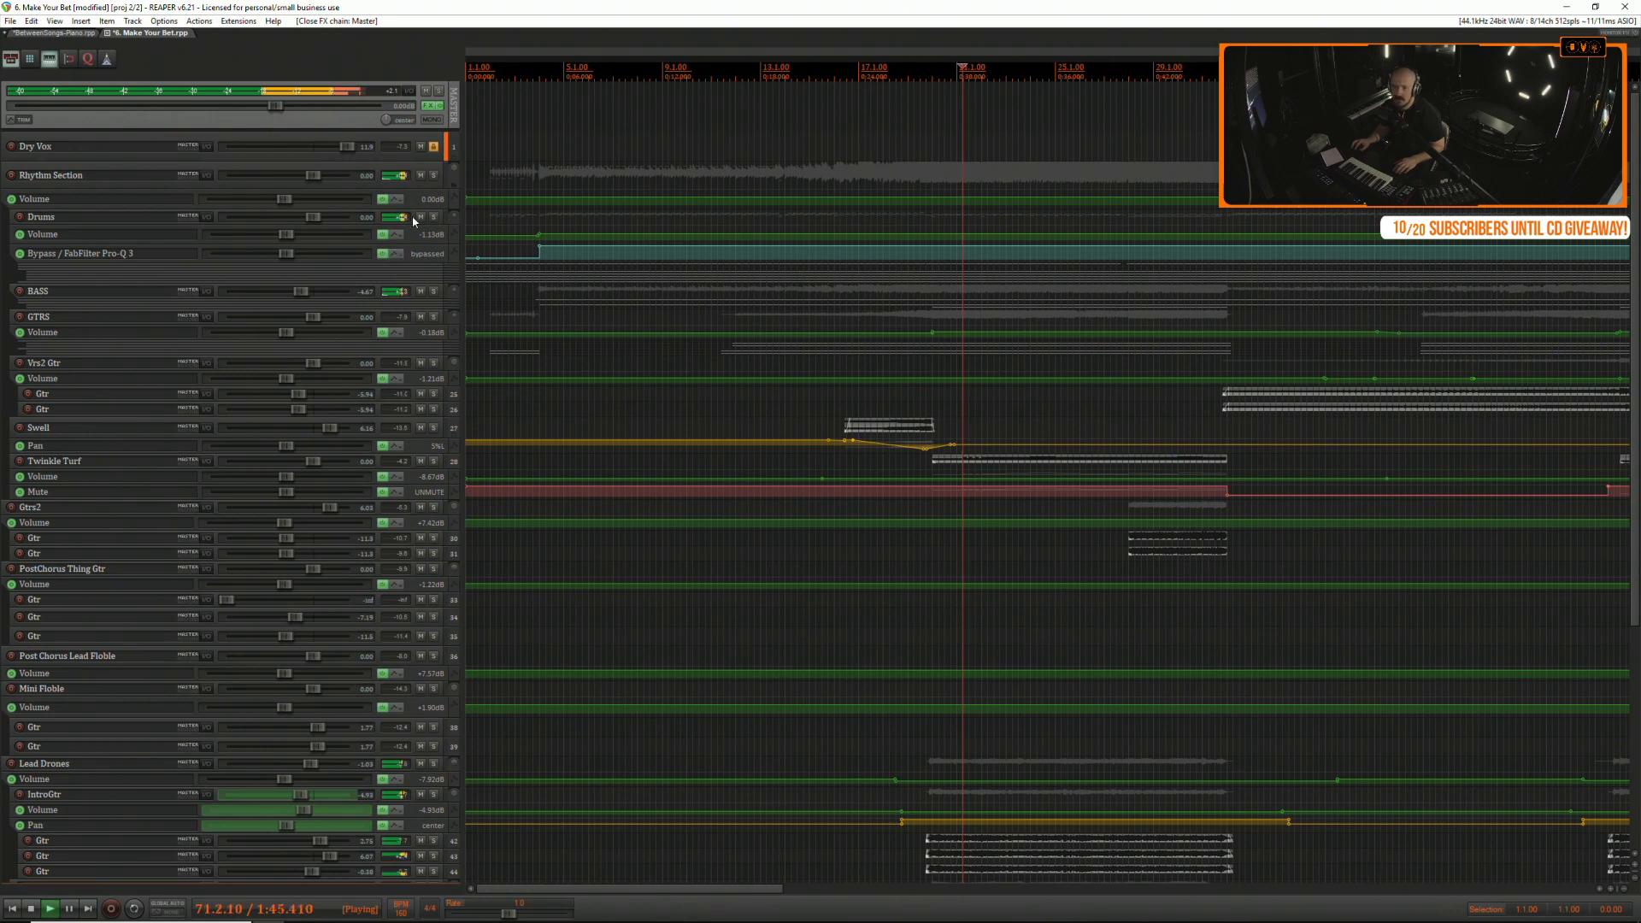
In the Snare folder's Pro-Q 3, move the bell cut to about 186 Hz and -3 dB and add a low cut.
{"action": "left_click", "coordinate": [448, 218]}
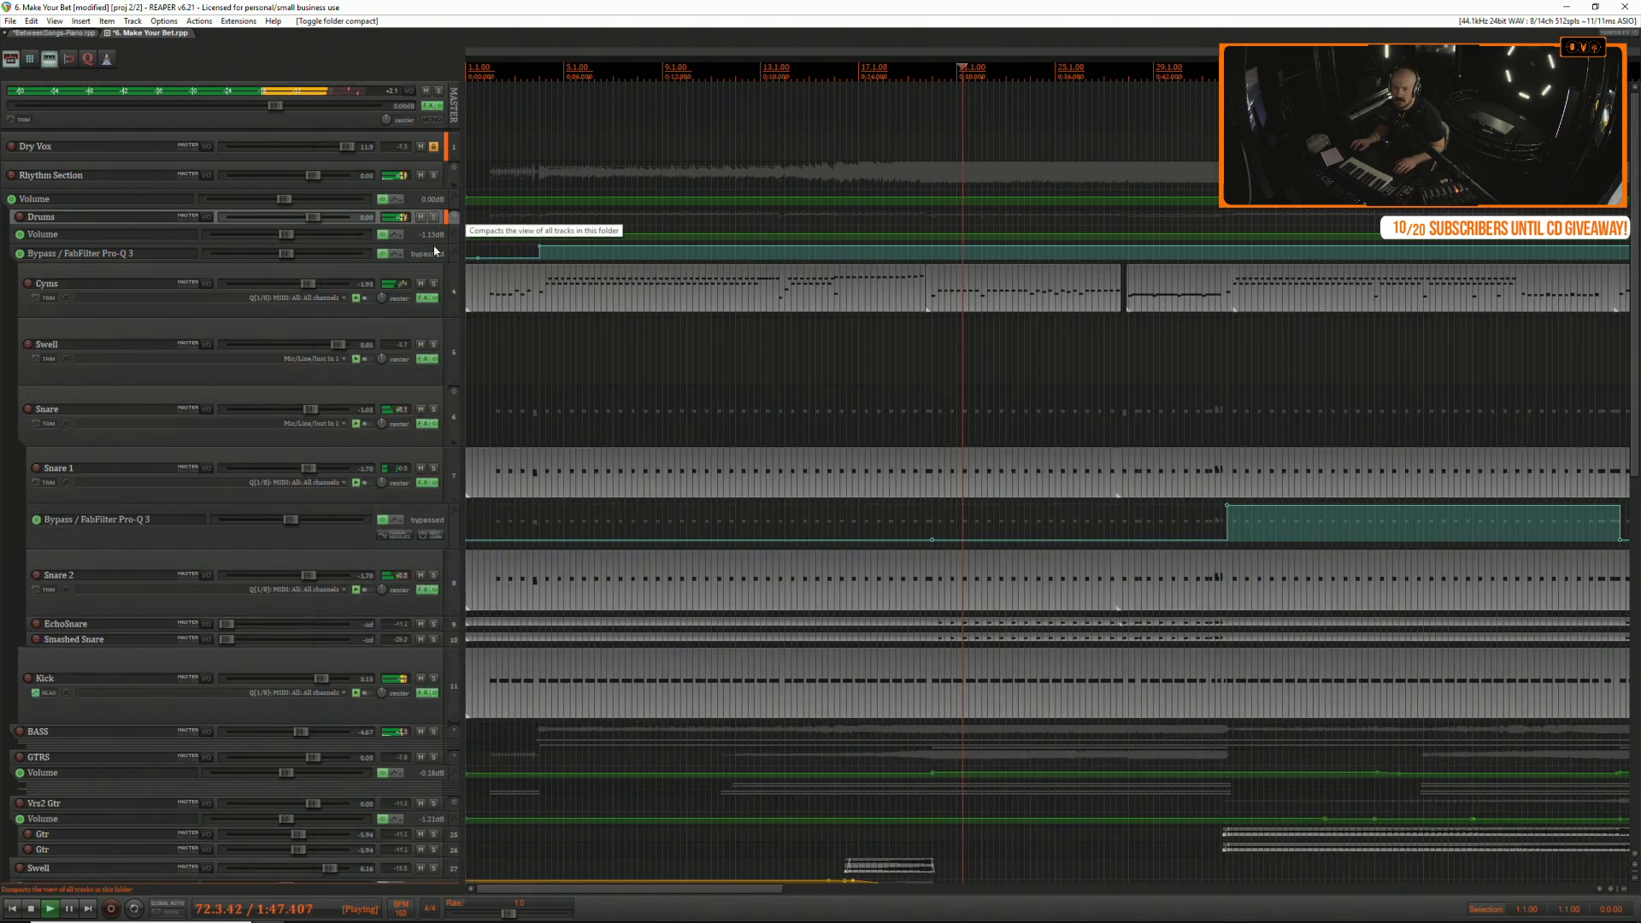
{"action": "left_click", "coordinate": [420, 424]}
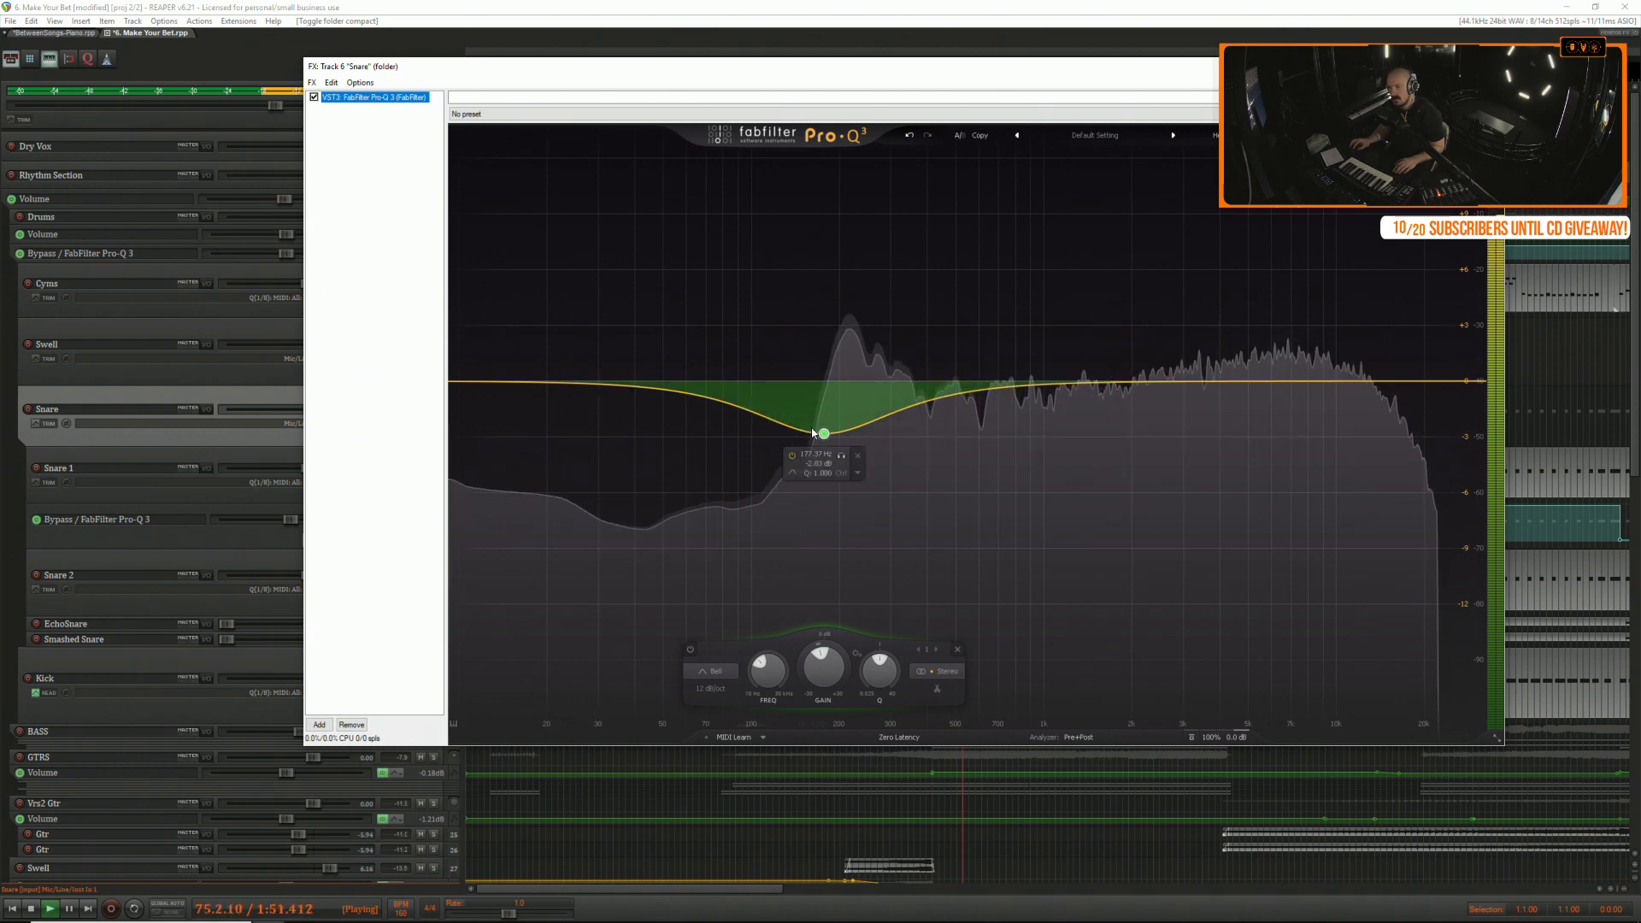
{"action": "left_click_drag", "start_coordinate": [826, 434], "coordinate": [835, 442]}
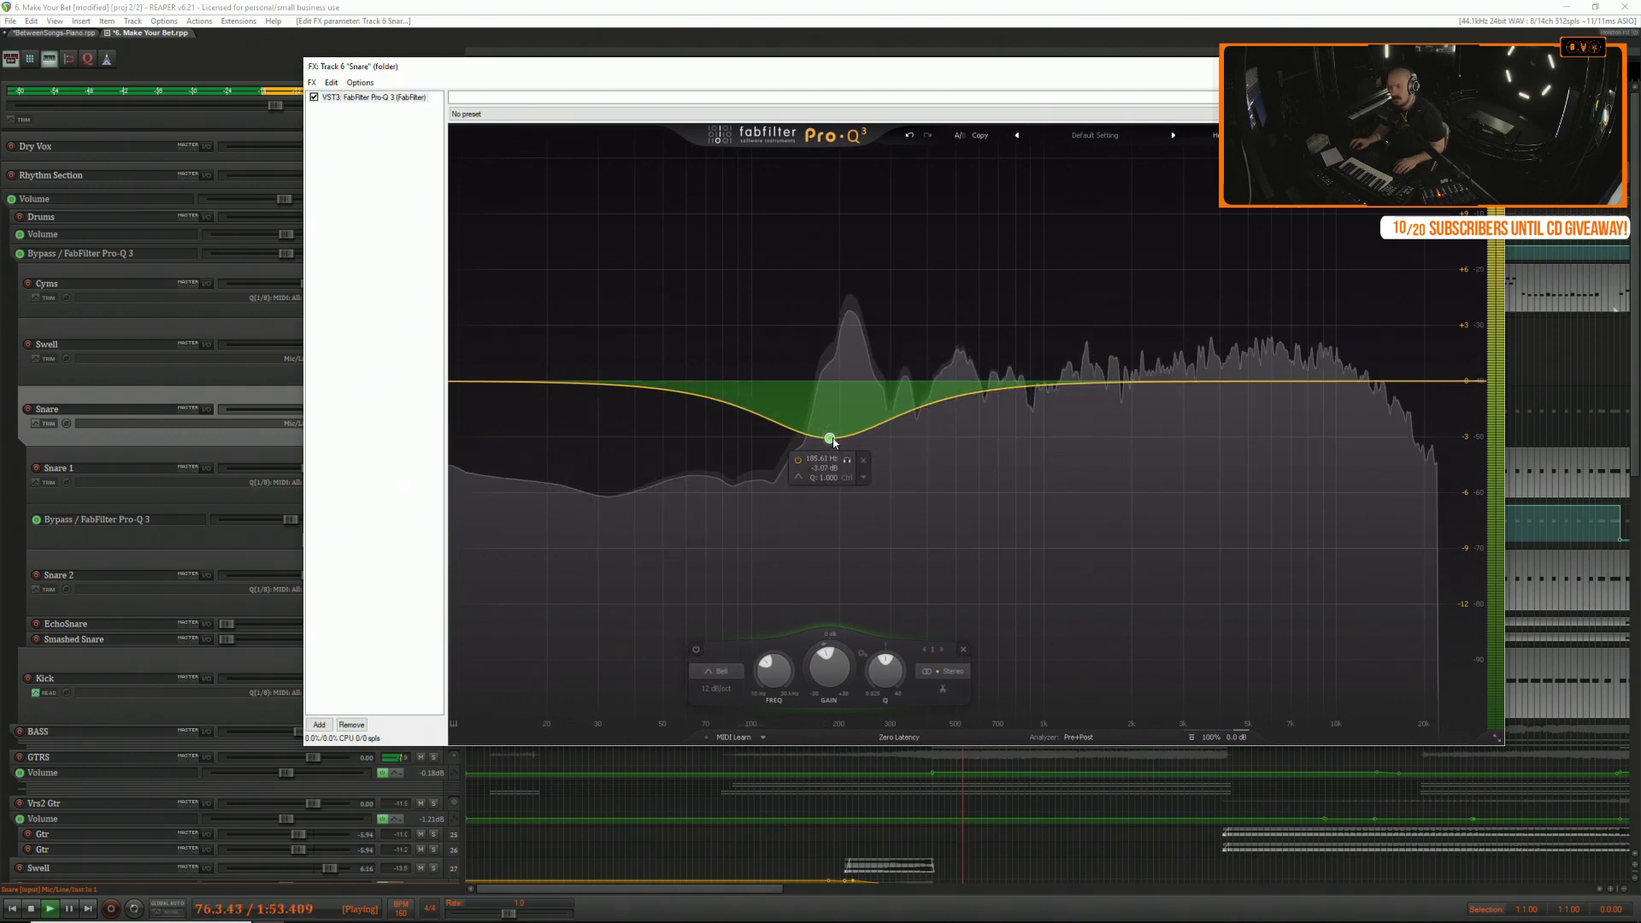
{"action": "left_click", "coordinate": [466, 381]}
{"action": "left_click_drag", "start_coordinate": [466, 381], "coordinate": [528, 423]}
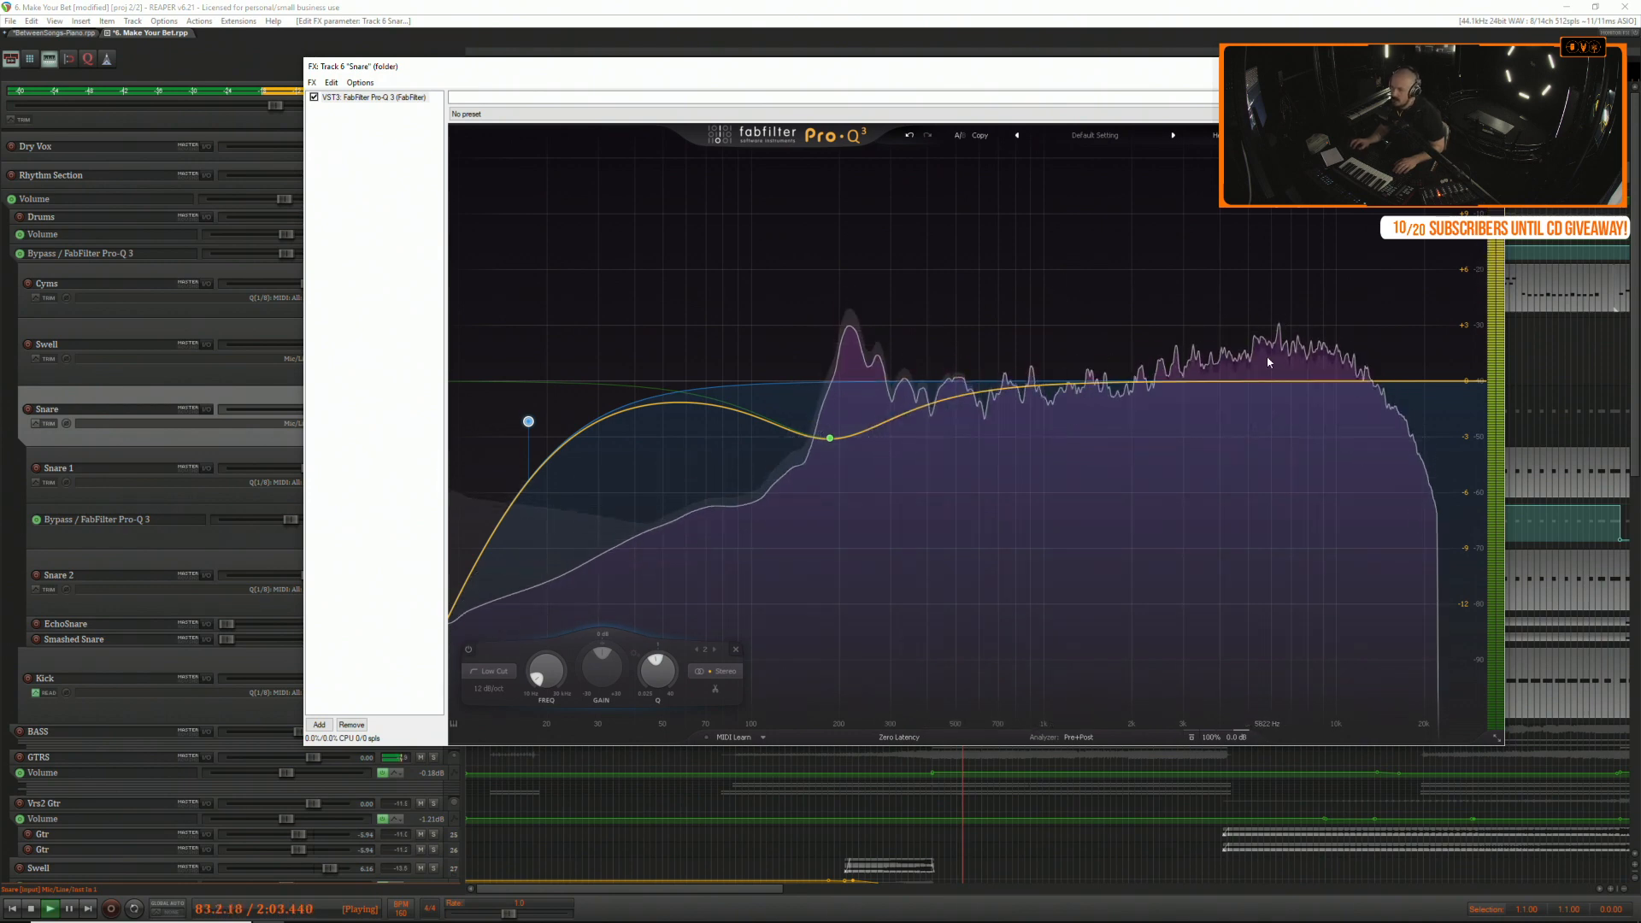
{"action": "left_click", "coordinate": [1489, 66]}
Enlarge the first IntroGtr folder's volume envelope lane and slightly raise its segment between about bars 84 and 96.
{"action": "scroll", "coordinate": [1028, 438], "scroll_direction": "down", "scroll_amount": 4}
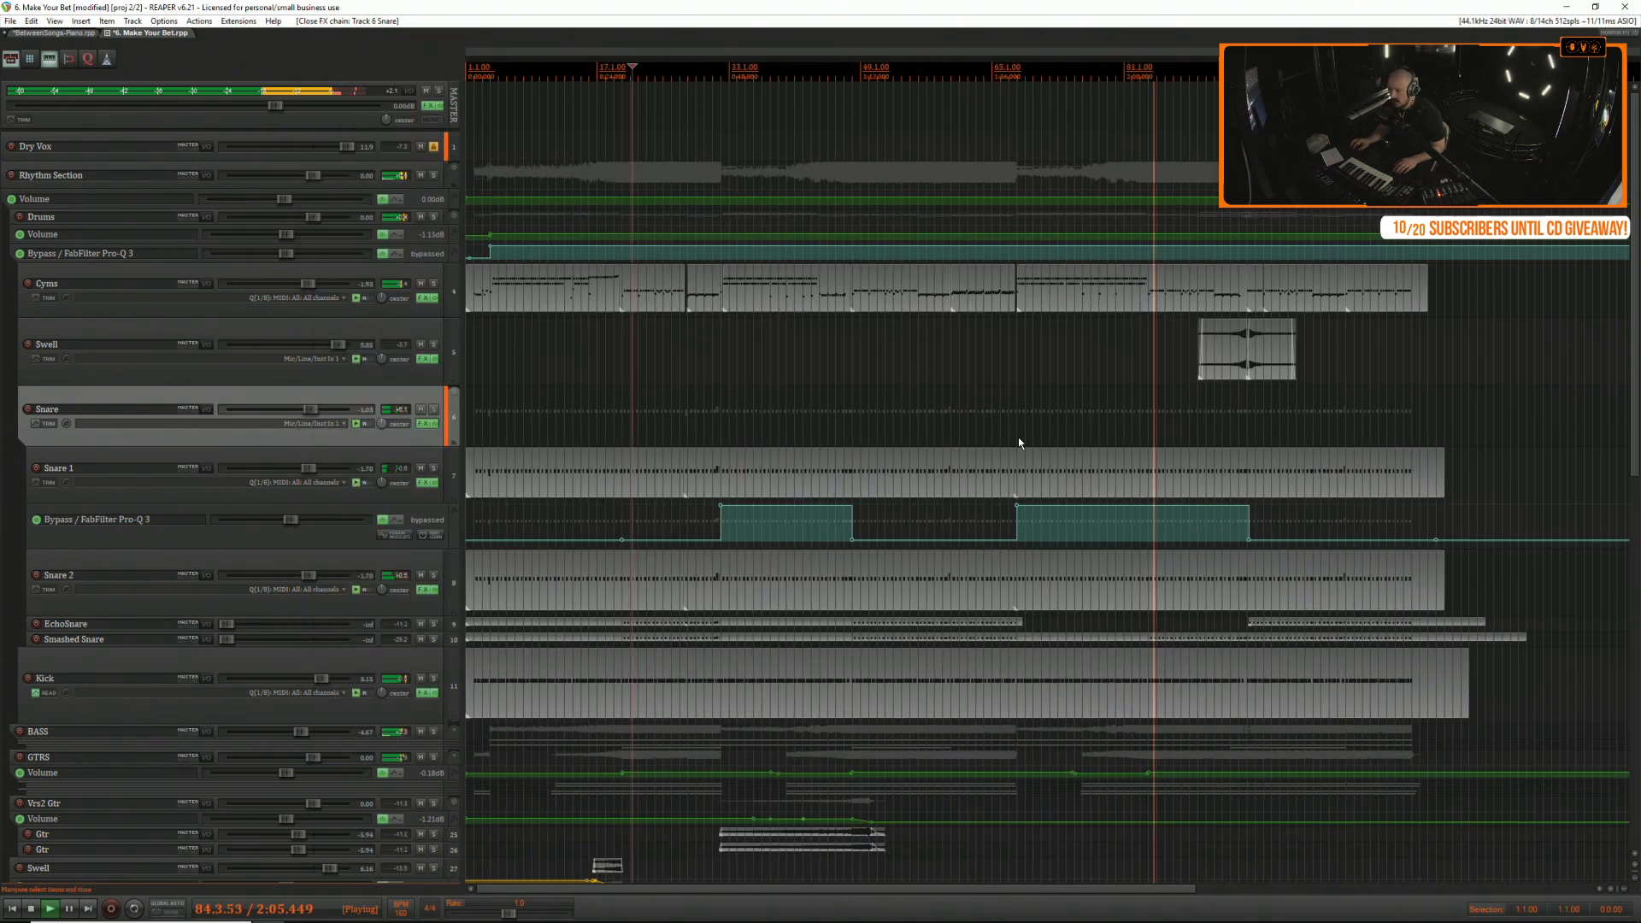
{"action": "scroll", "coordinate": [996, 422], "scroll_direction": "down", "scroll_amount": 10}
{"action": "scroll", "coordinate": [989, 433], "scroll_direction": "down", "scroll_amount": 5}
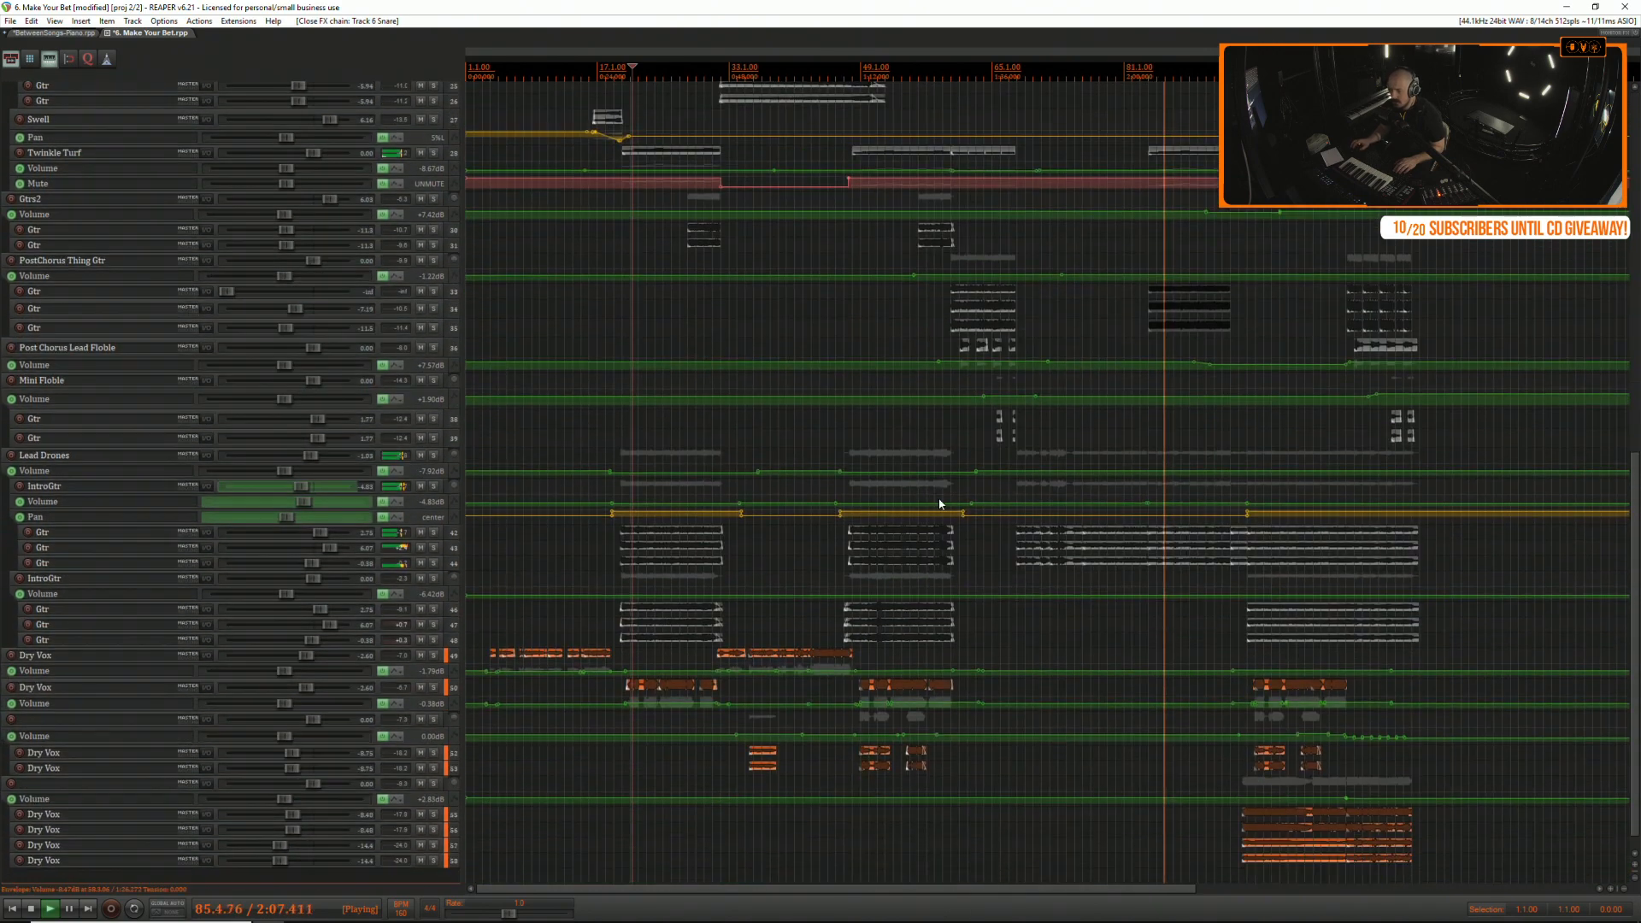
{"action": "left_click_drag", "start_coordinate": [435, 509], "coordinate": [436, 619]}
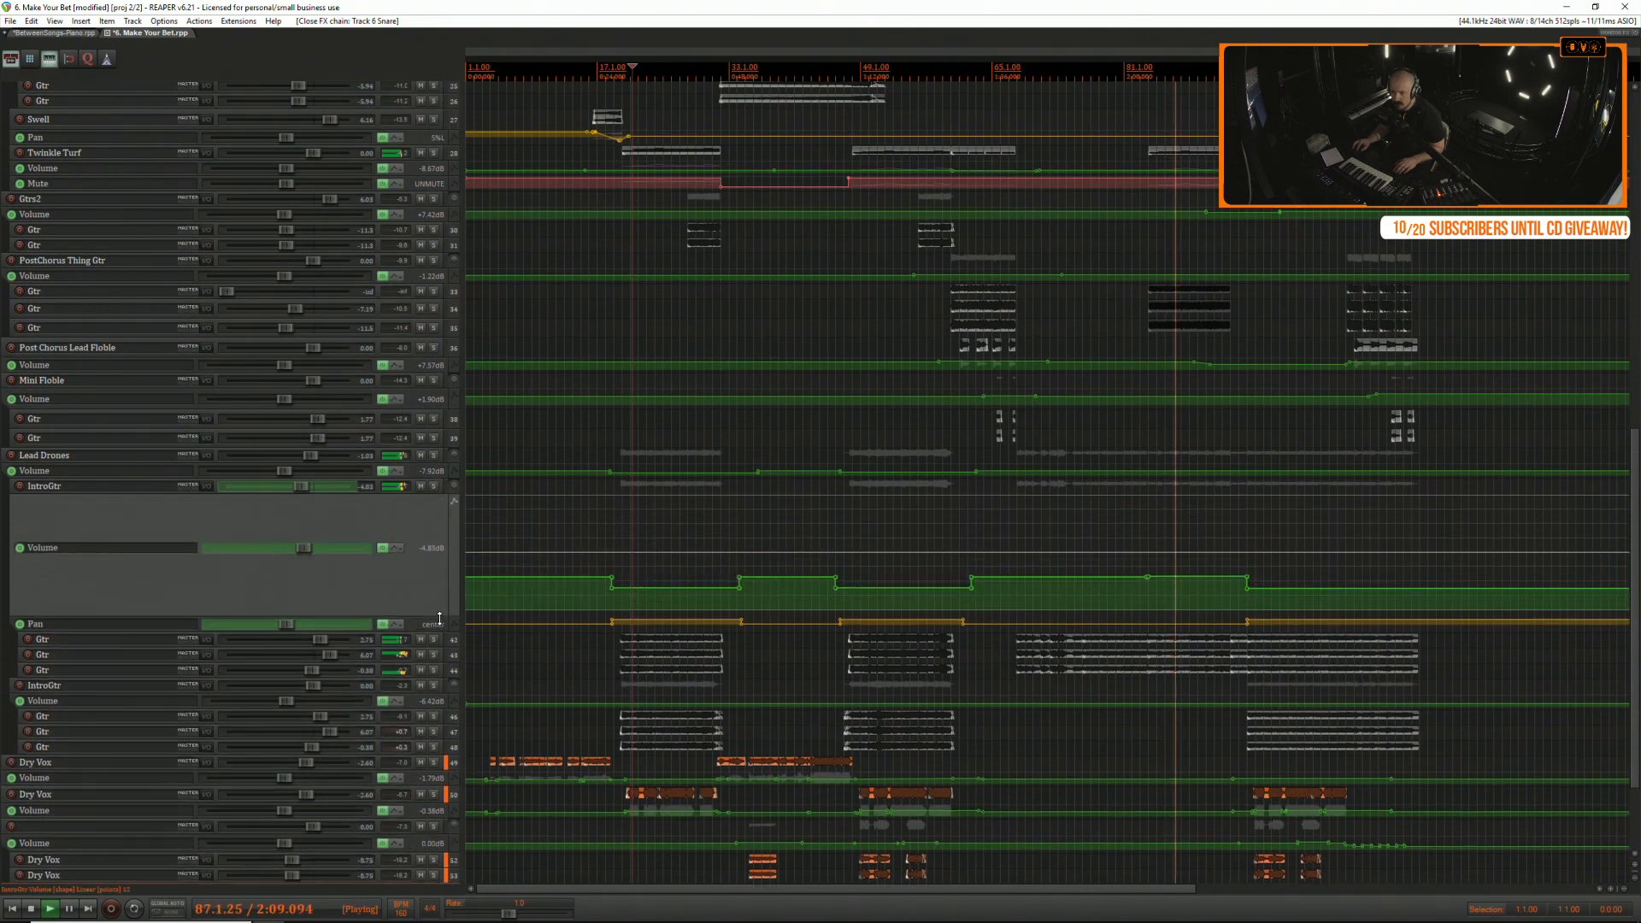
{"action": "scroll", "coordinate": [1162, 537], "scroll_direction": "up", "scroll_amount": 5}
{"action": "left_click_drag", "start_coordinate": [1097, 574], "coordinate": [1099, 571]}
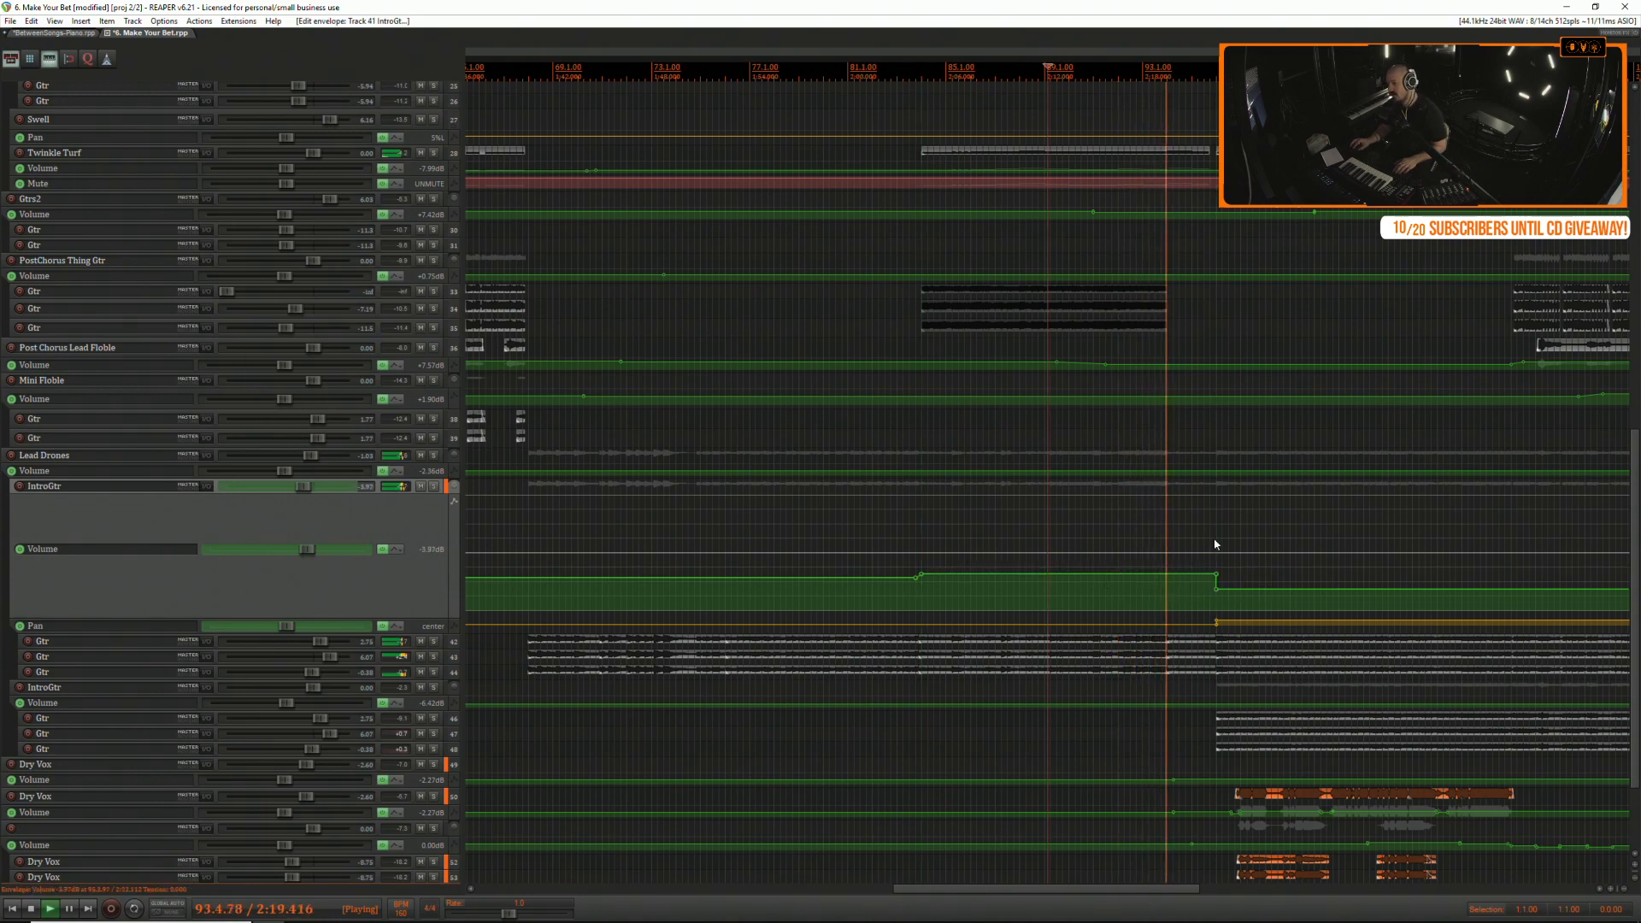
Enlarge the last vocal folder's volume envelope lane and lower its level before the existing drop to about -0.2 dB.
{"action": "scroll", "coordinate": [1213, 535], "scroll_direction": "down", "scroll_amount": 3}
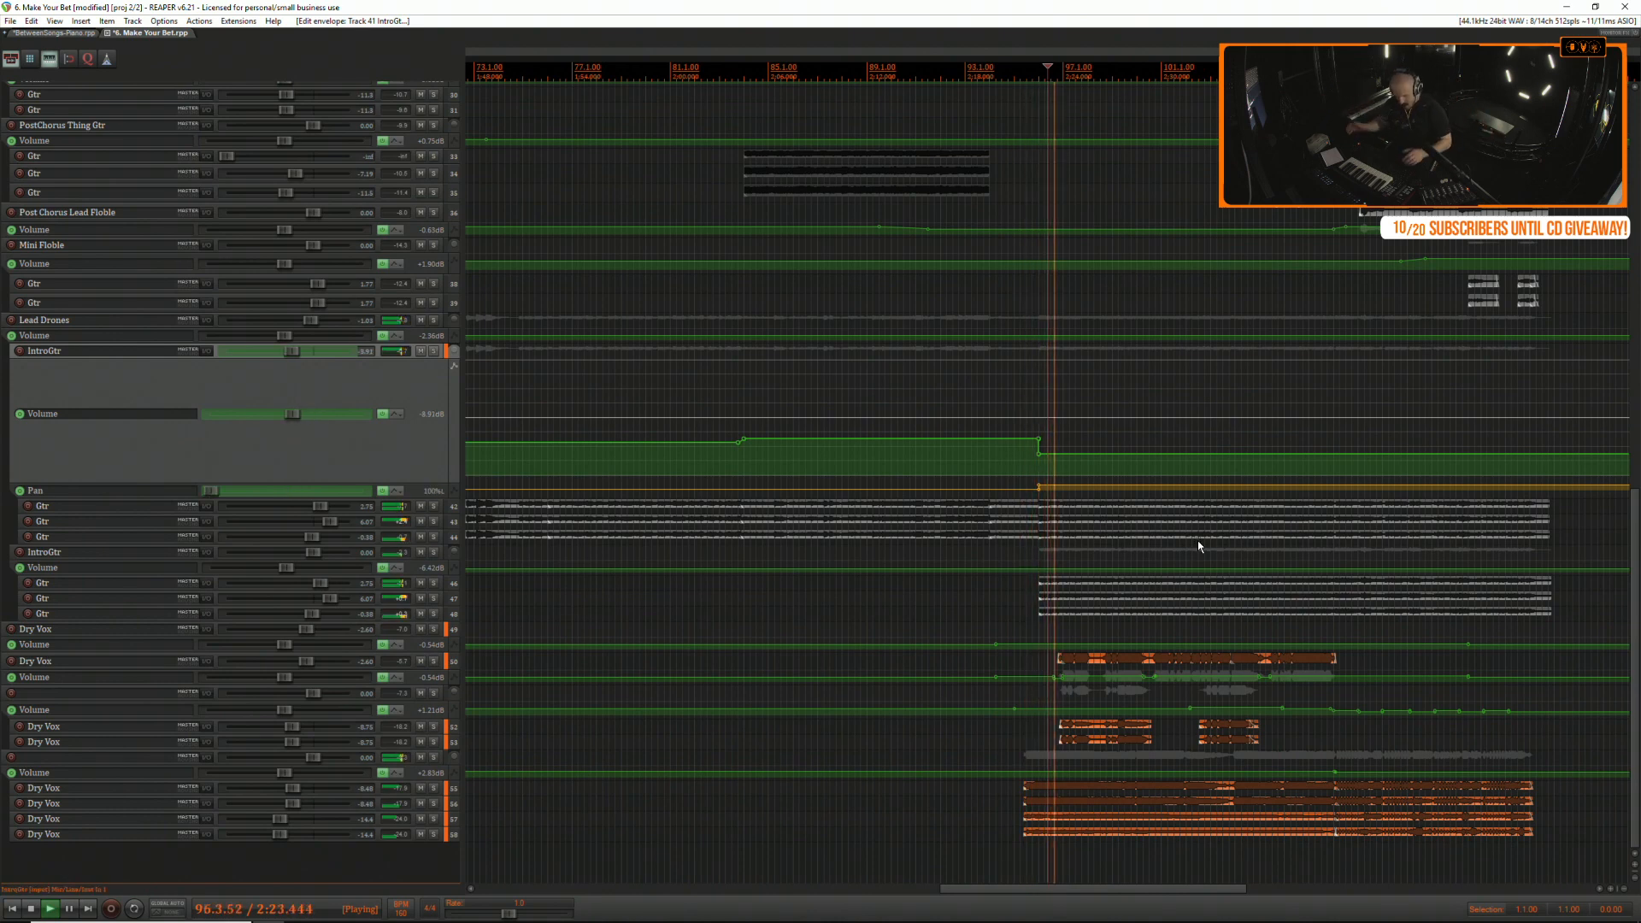
{"action": "left_click_drag", "start_coordinate": [437, 780], "coordinate": [435, 837]}
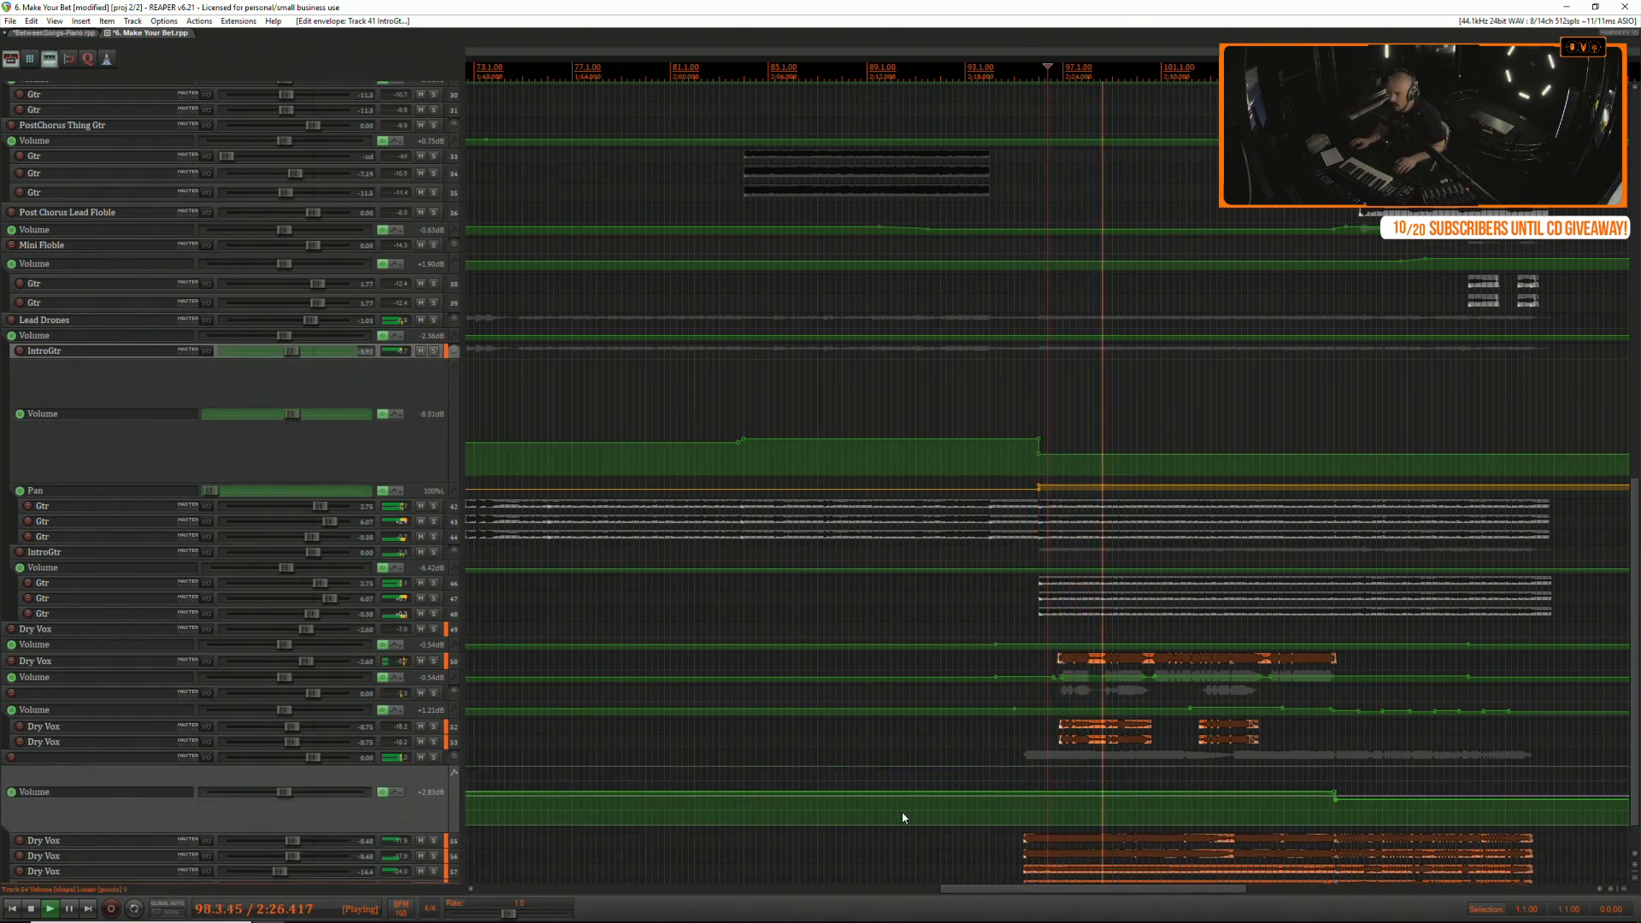
{"action": "left_click", "coordinate": [1005, 788]}
{"action": "left_click_drag", "start_coordinate": [1089, 795], "coordinate": [1092, 803]}
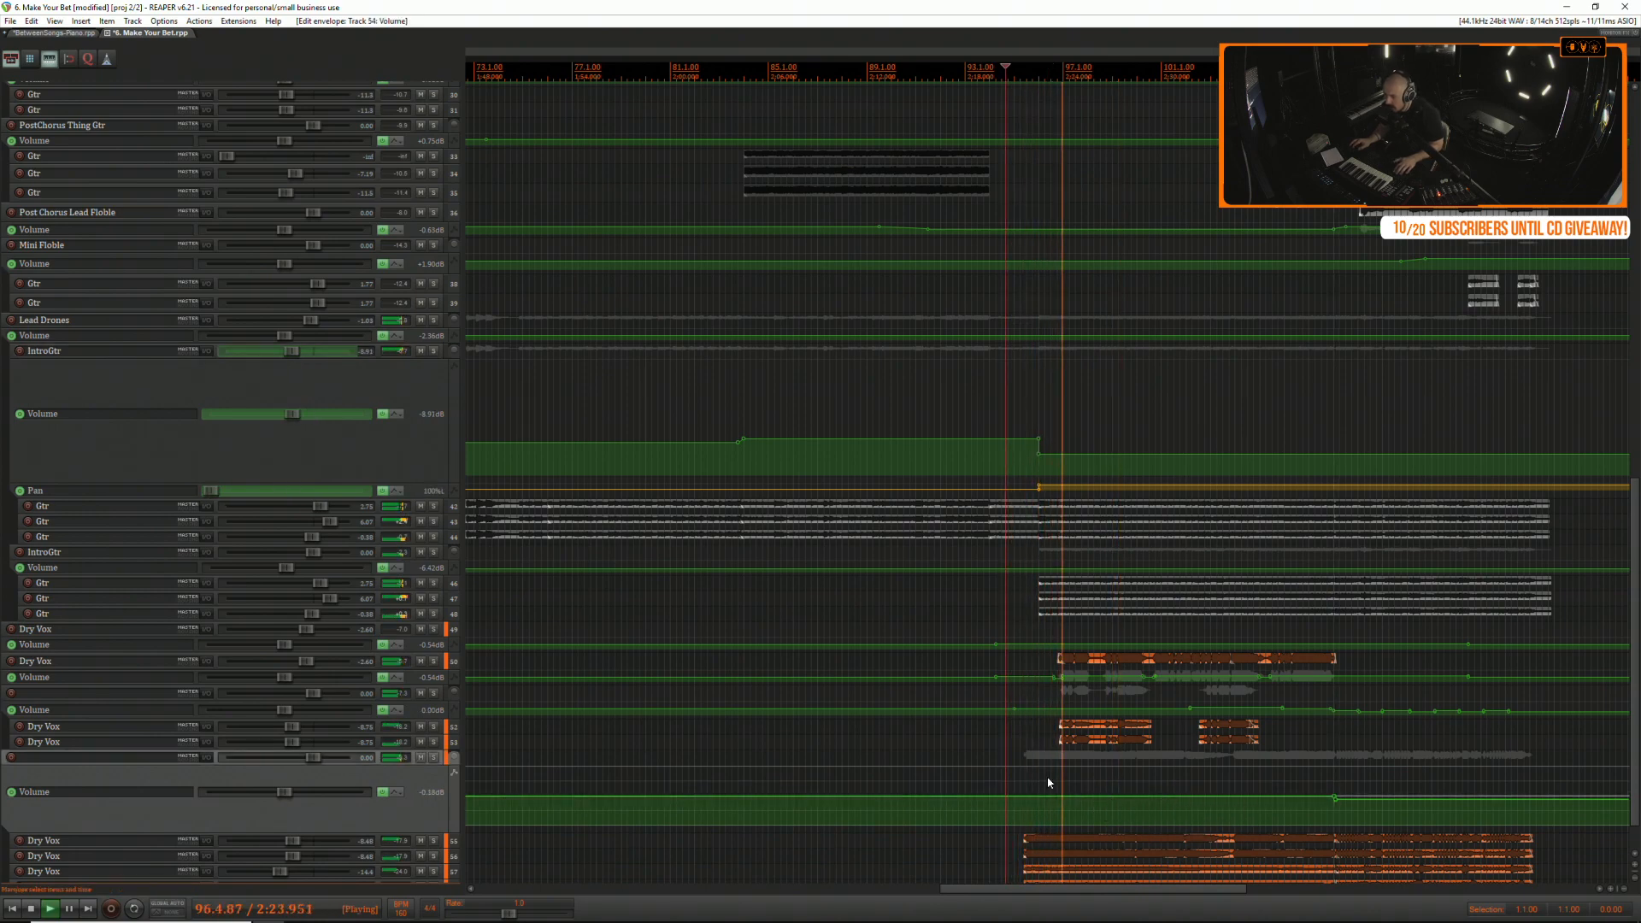
Add a ramp around bar 95 on the last vocal folder's volume envelope and lower the part before it to -2.05 dB.
{"action": "scroll", "coordinate": [1051, 794], "scroll_direction": "up", "scroll_amount": 3}
{"action": "scroll", "coordinate": [1051, 795], "scroll_direction": "up", "scroll_amount": 3}
{"action": "left_click", "coordinate": [977, 796], "text": "shift"}
{"action": "key", "text": "space"}
{"action": "key", "text": "space"}
{"action": "left_click", "coordinate": [814, 782]}
{"action": "left_click_drag", "start_coordinate": [848, 796], "coordinate": [850, 807]}
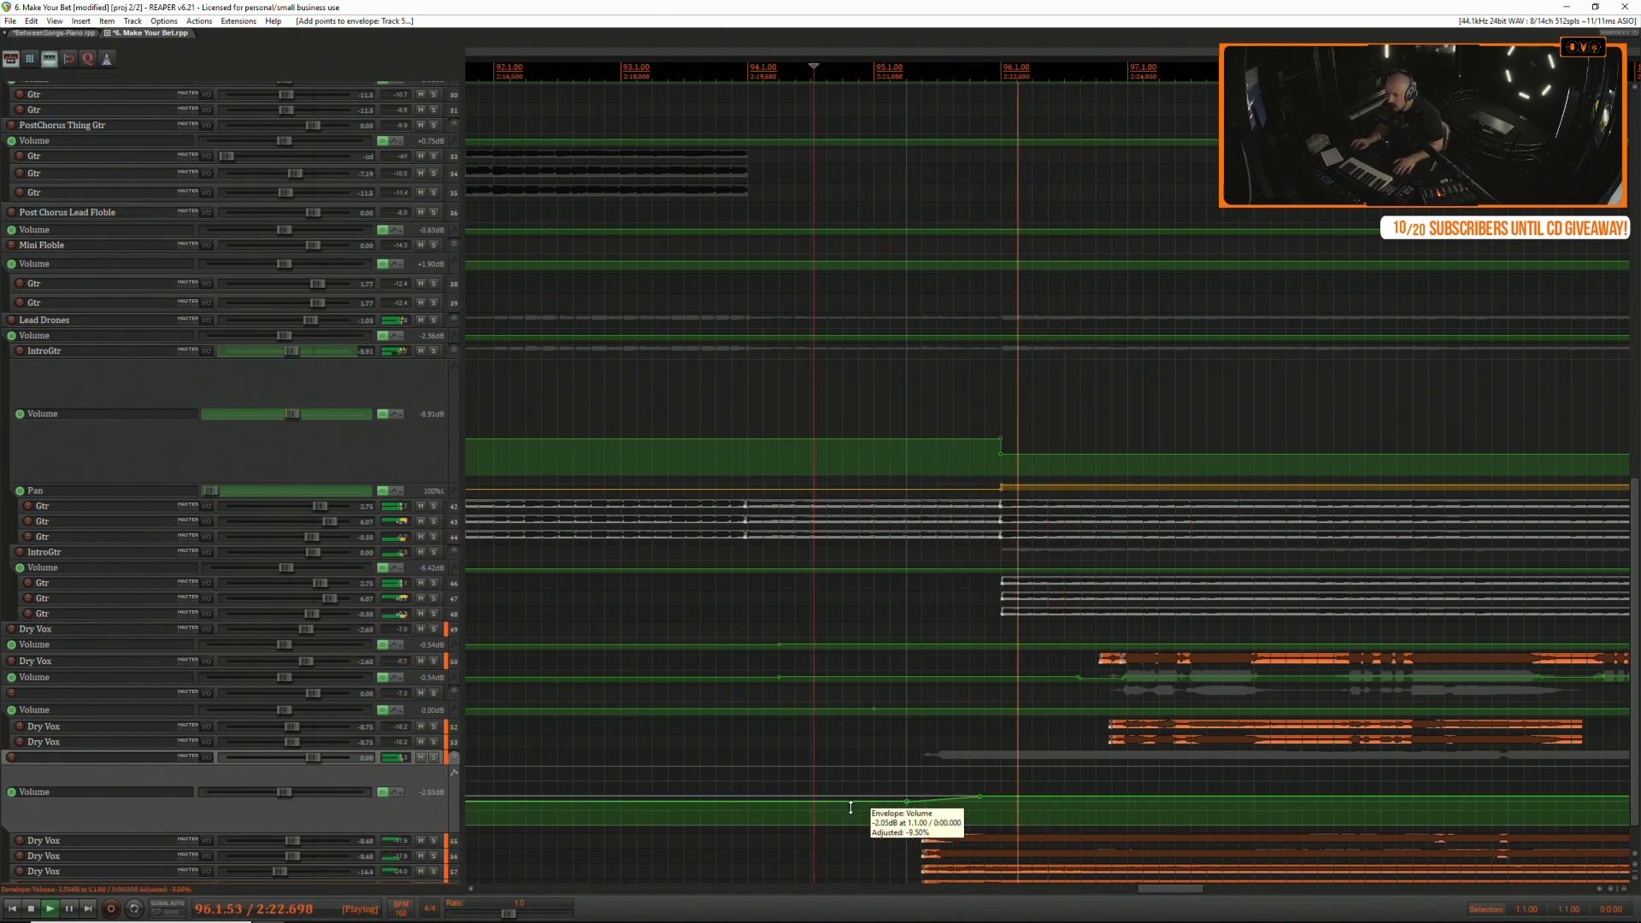
{"action": "scroll", "coordinate": [888, 786], "scroll_direction": "down", "scroll_amount": 4}
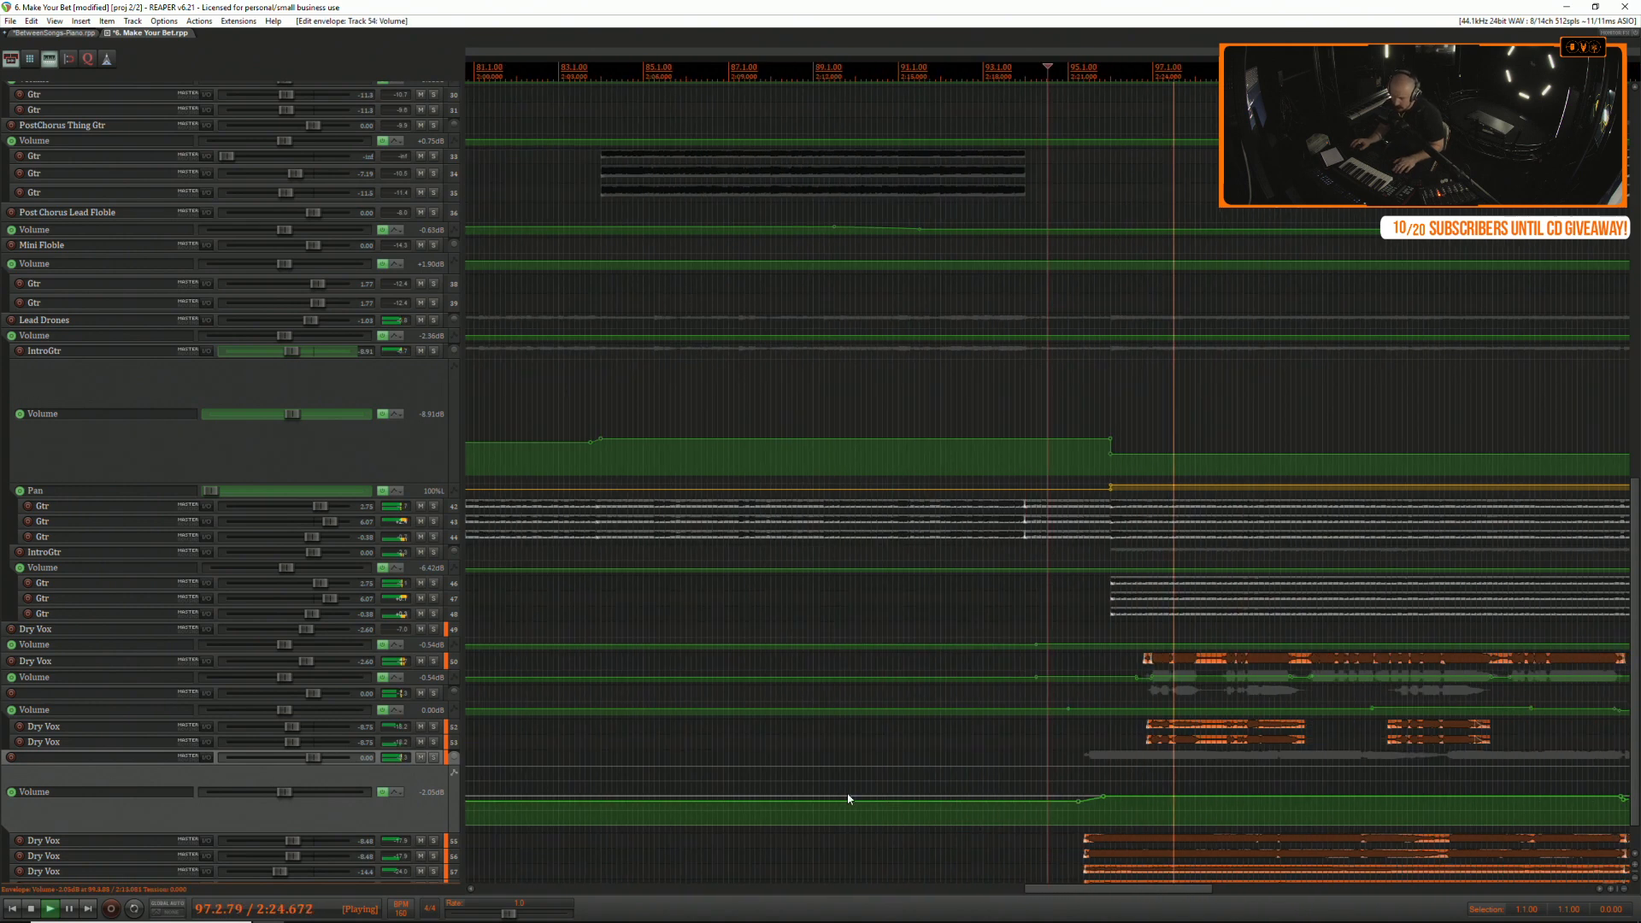
{"action": "scroll", "coordinate": [889, 784], "scroll_direction": "down", "scroll_amount": 2}
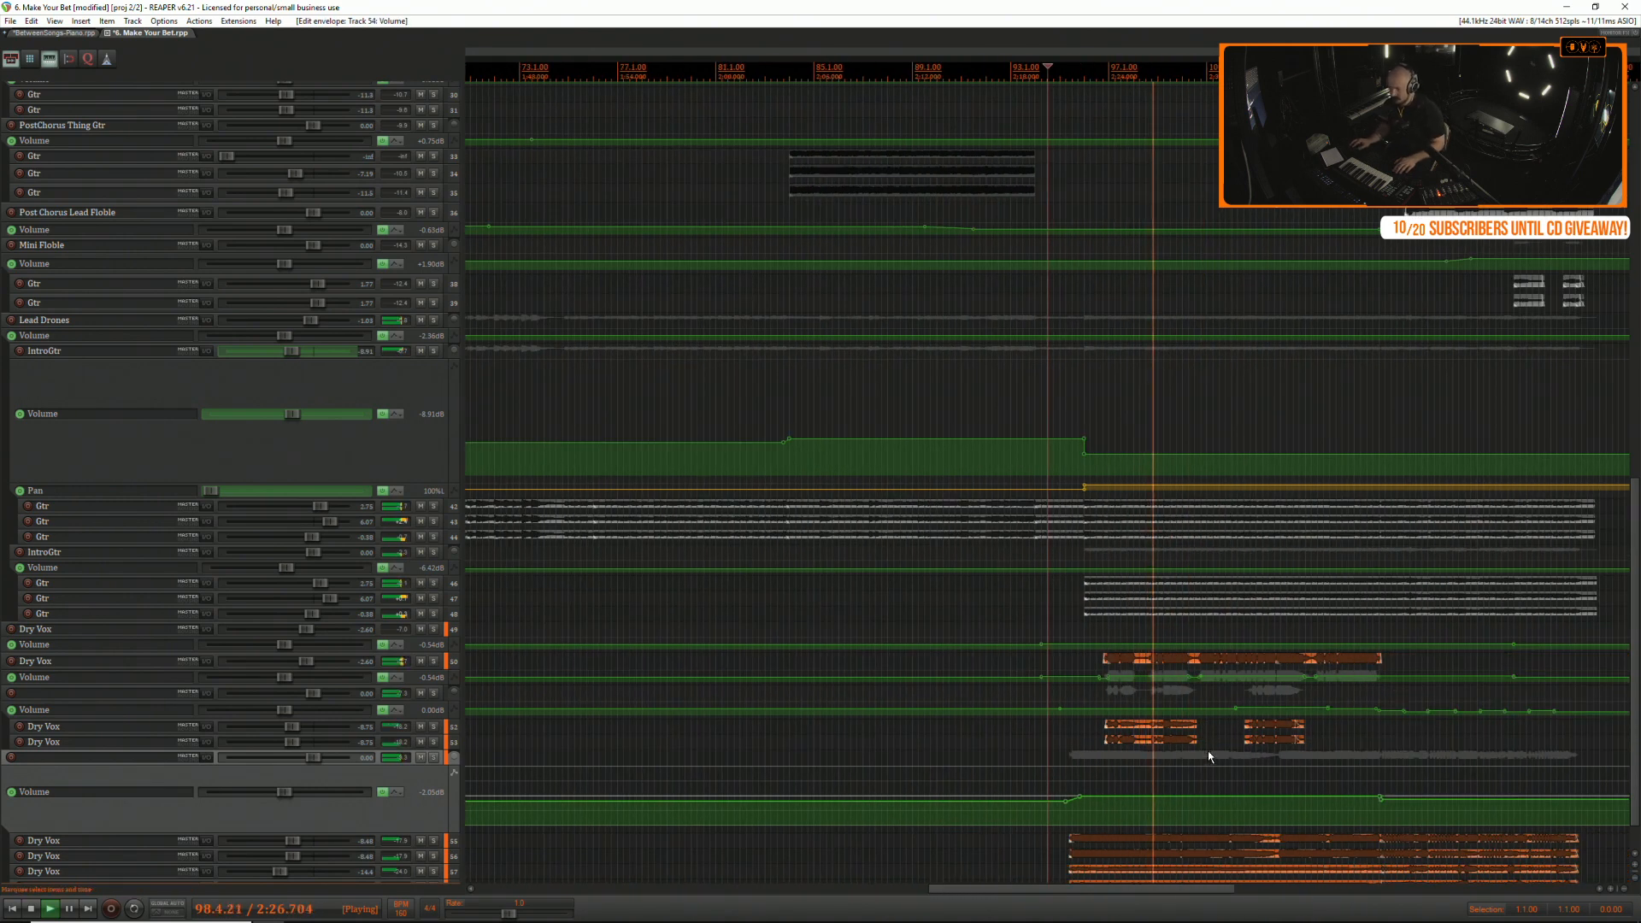
{"action": "scroll", "coordinate": [1100, 784], "scroll_direction": "down", "scroll_amount": 3}
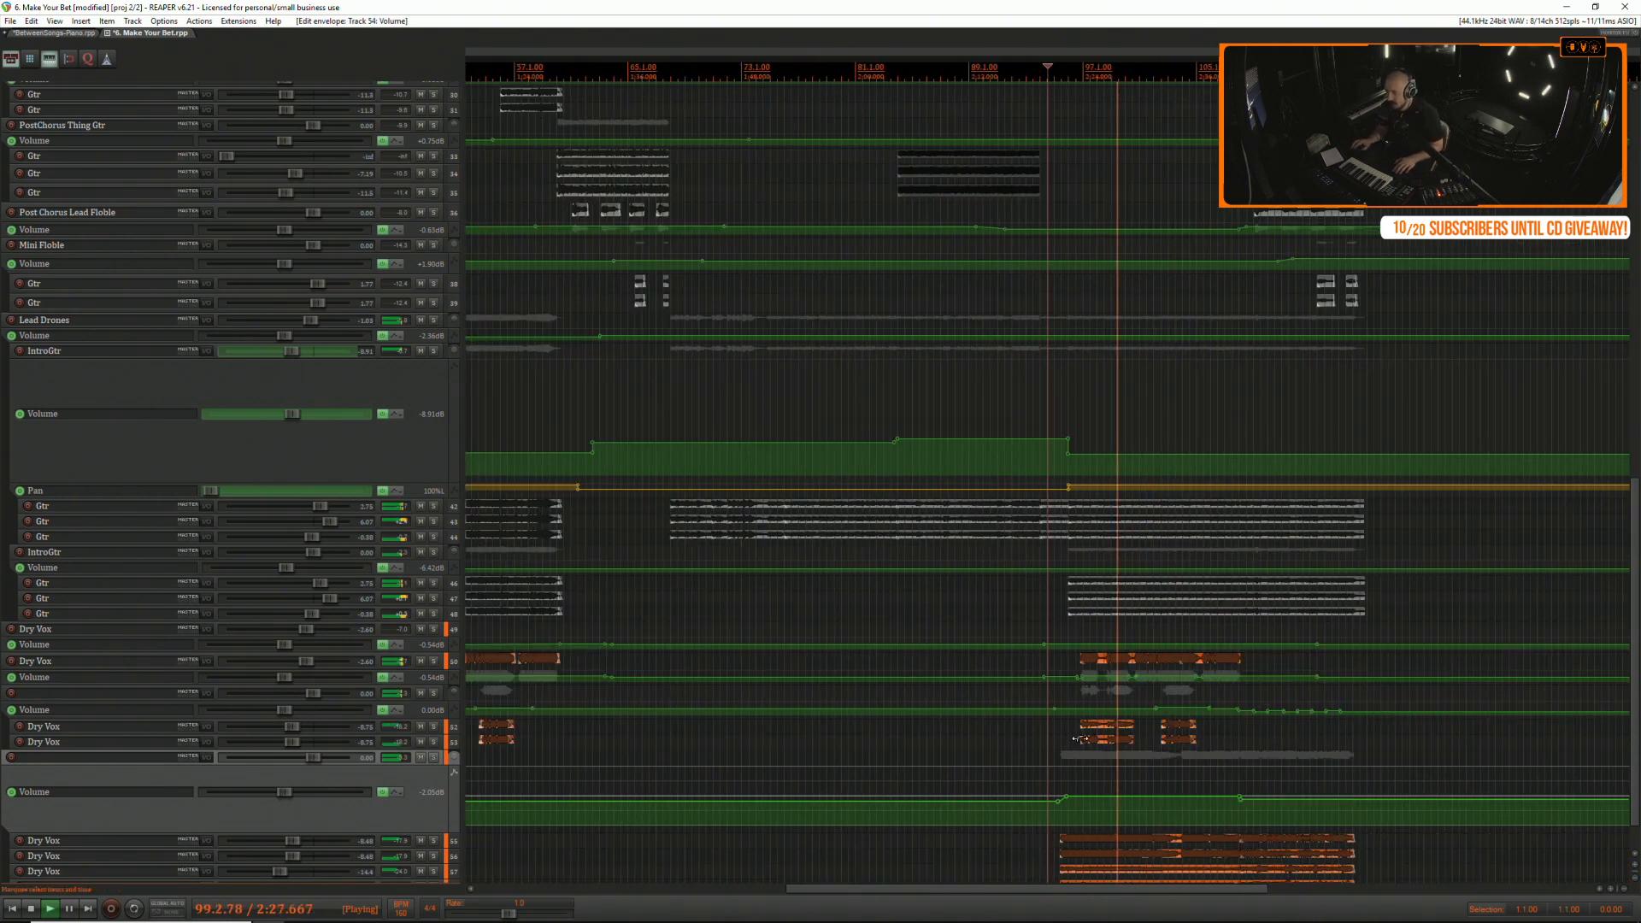
Look over the vocal sections along the timeline and shrink the last vocal folder's volume envelope lane to minimum height.
{"action": "left_click", "coordinate": [1232, 782]}
{"action": "scroll", "coordinate": [1229, 783], "scroll_direction": "up", "scroll_amount": 2}
{"action": "scroll", "coordinate": [1051, 736], "scroll_direction": "down", "scroll_amount": 2}
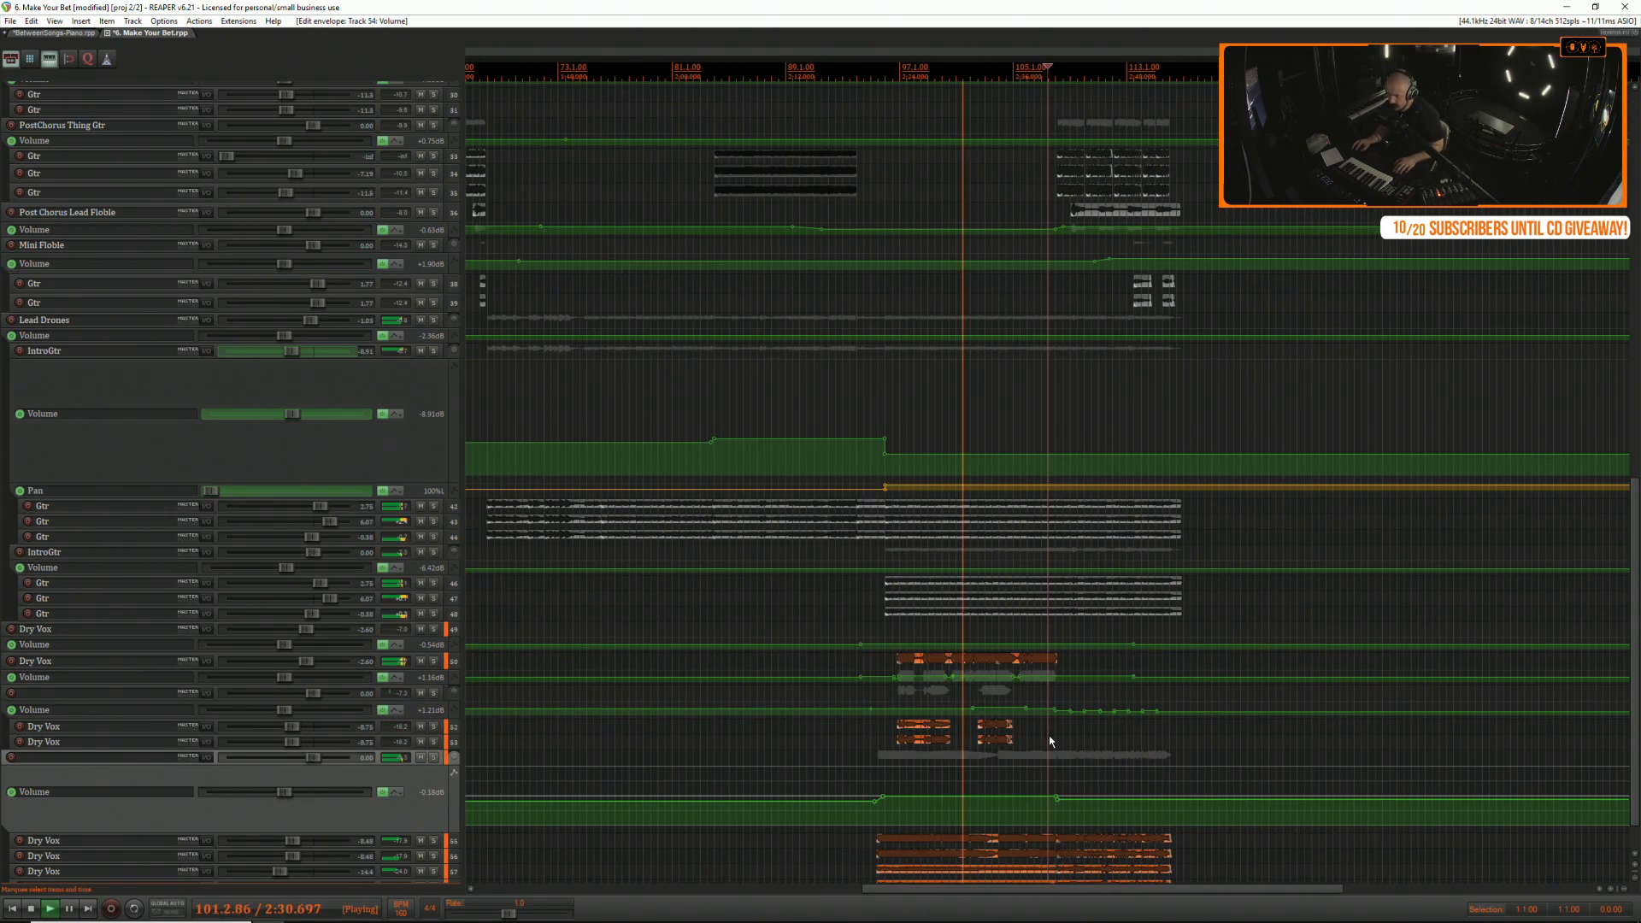
{"action": "scroll", "coordinate": [1049, 735], "scroll_direction": "down", "scroll_amount": 3}
{"action": "left_click", "coordinate": [726, 725]}
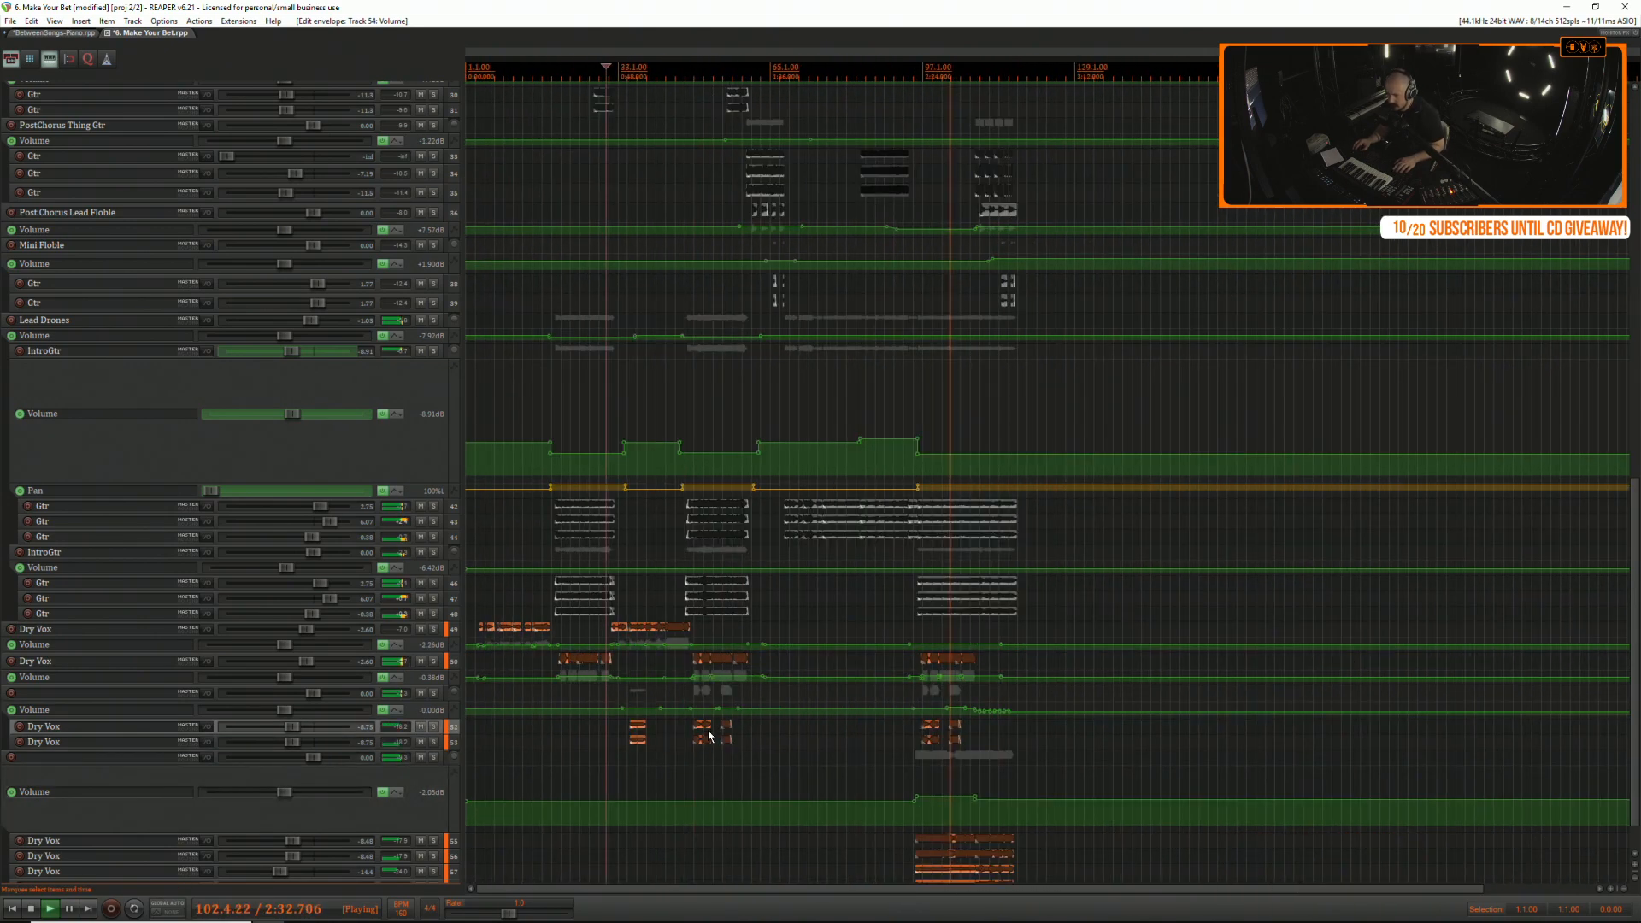
{"action": "scroll", "coordinate": [707, 730], "scroll_direction": "up", "scroll_amount": 2}
{"action": "scroll", "coordinate": [707, 730], "scroll_direction": "down", "scroll_amount": 1}
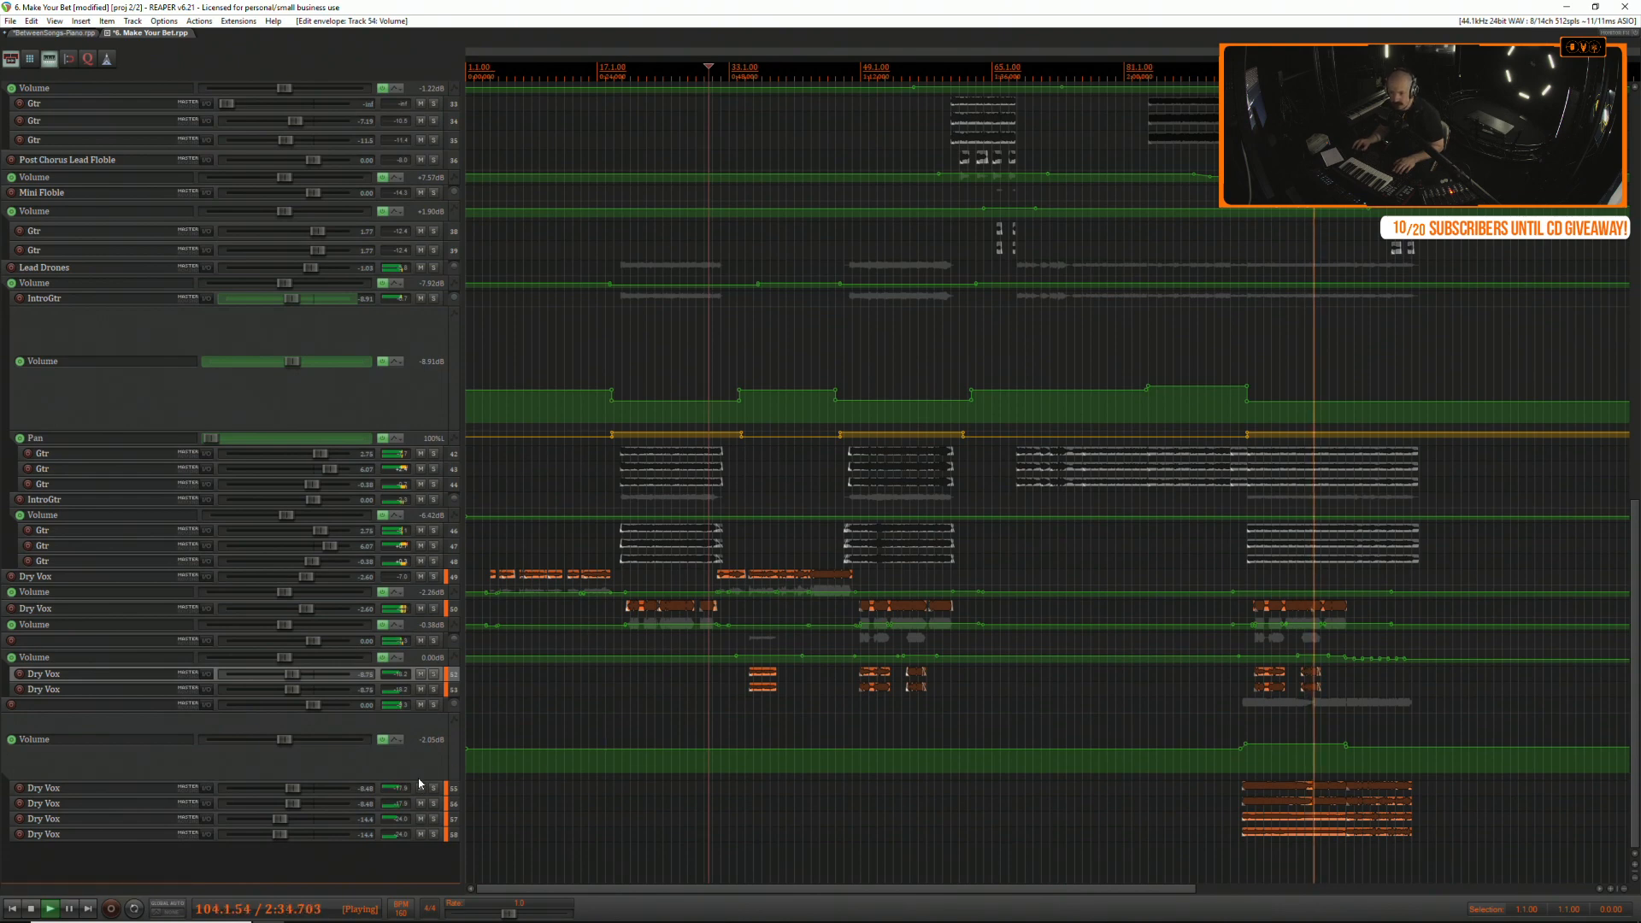
{"action": "left_click_drag", "start_coordinate": [413, 778], "coordinate": [407, 703]}
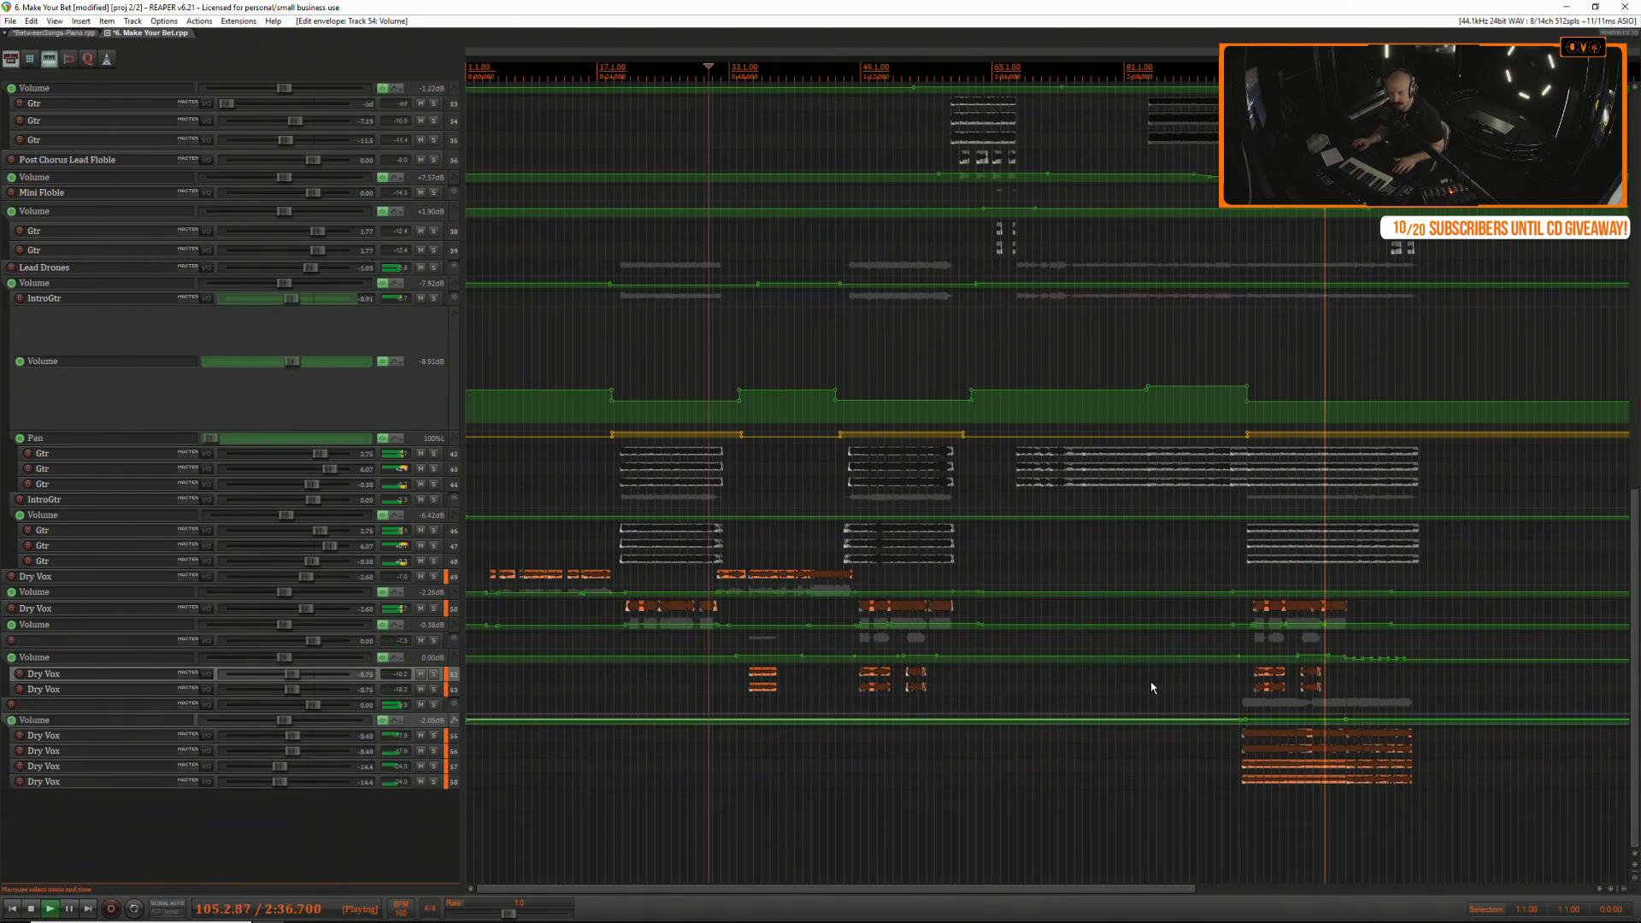
Enlarge the Post Chorus Lead Floble volume envelope lane and raise its level over the final post-chorus section.
{"action": "scroll", "coordinate": [1372, 674], "scroll_direction": "up", "scroll_amount": 4}
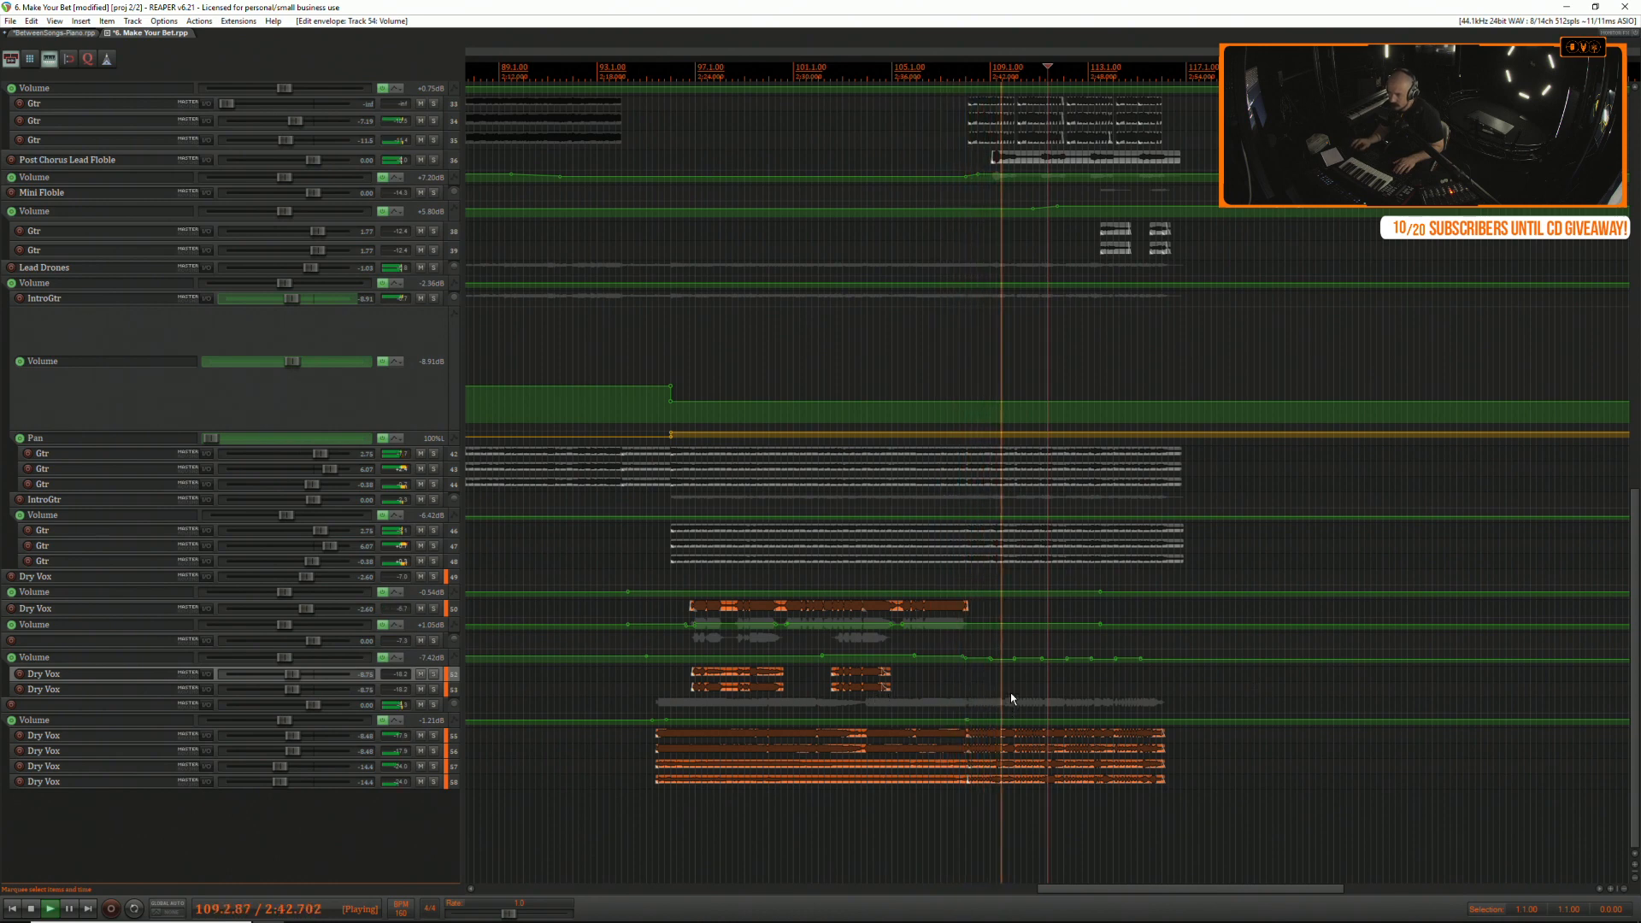
{"action": "scroll", "coordinate": [1010, 696], "scroll_direction": "up", "scroll_amount": 3}
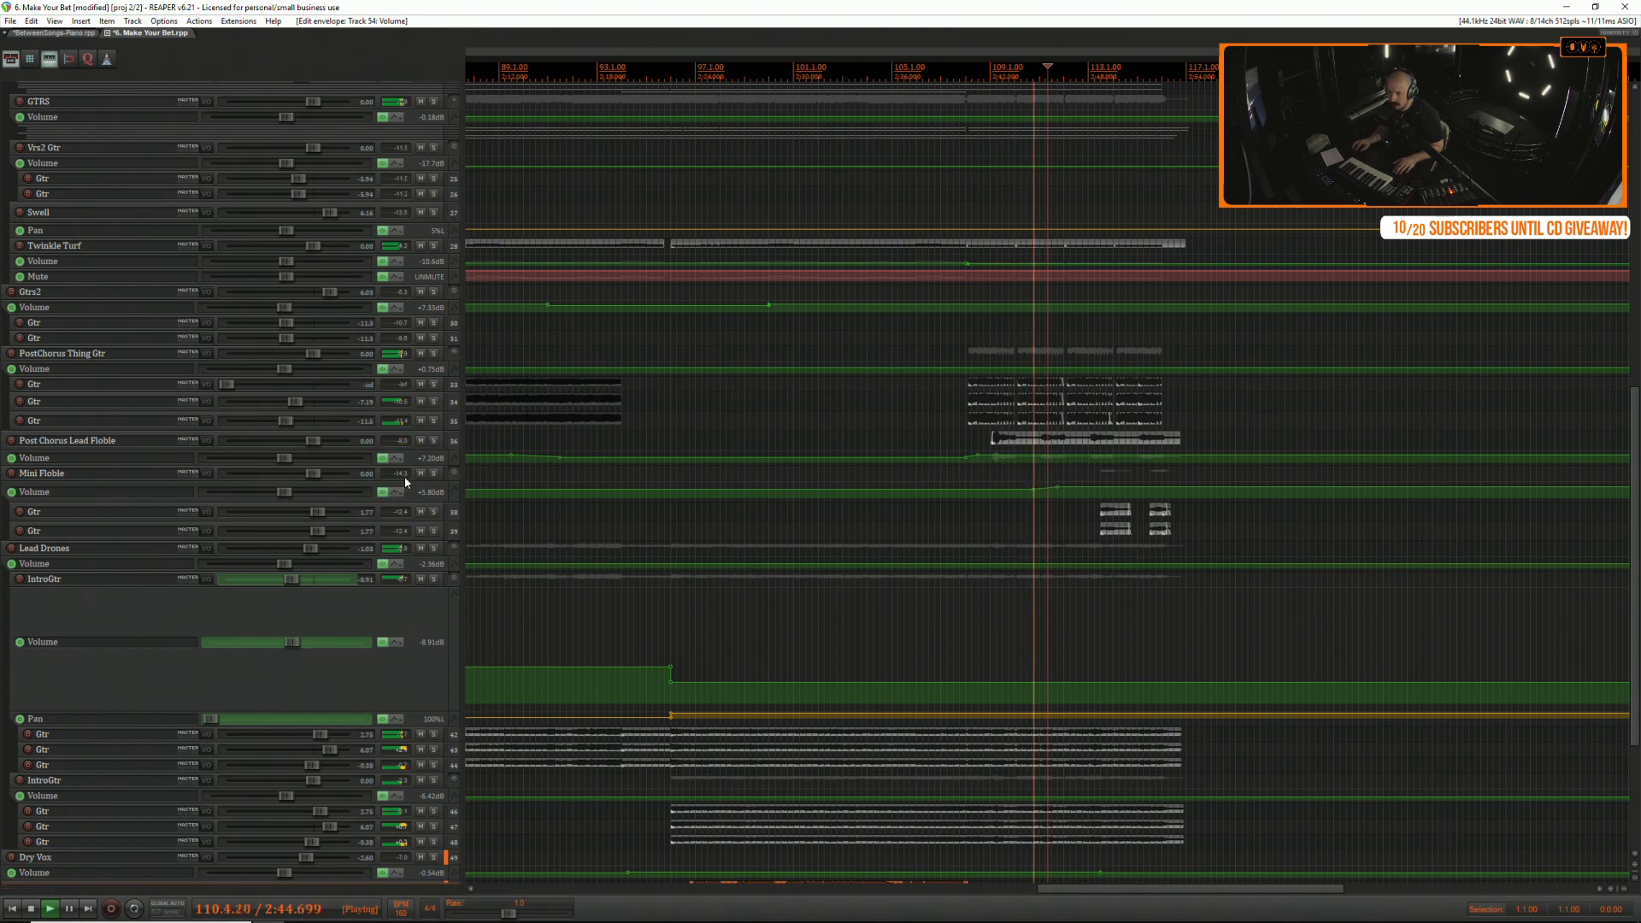
{"action": "left_click_drag", "start_coordinate": [422, 466], "coordinate": [422, 501]}
{"action": "left_click_drag", "start_coordinate": [1099, 463], "coordinate": [1103, 452]}
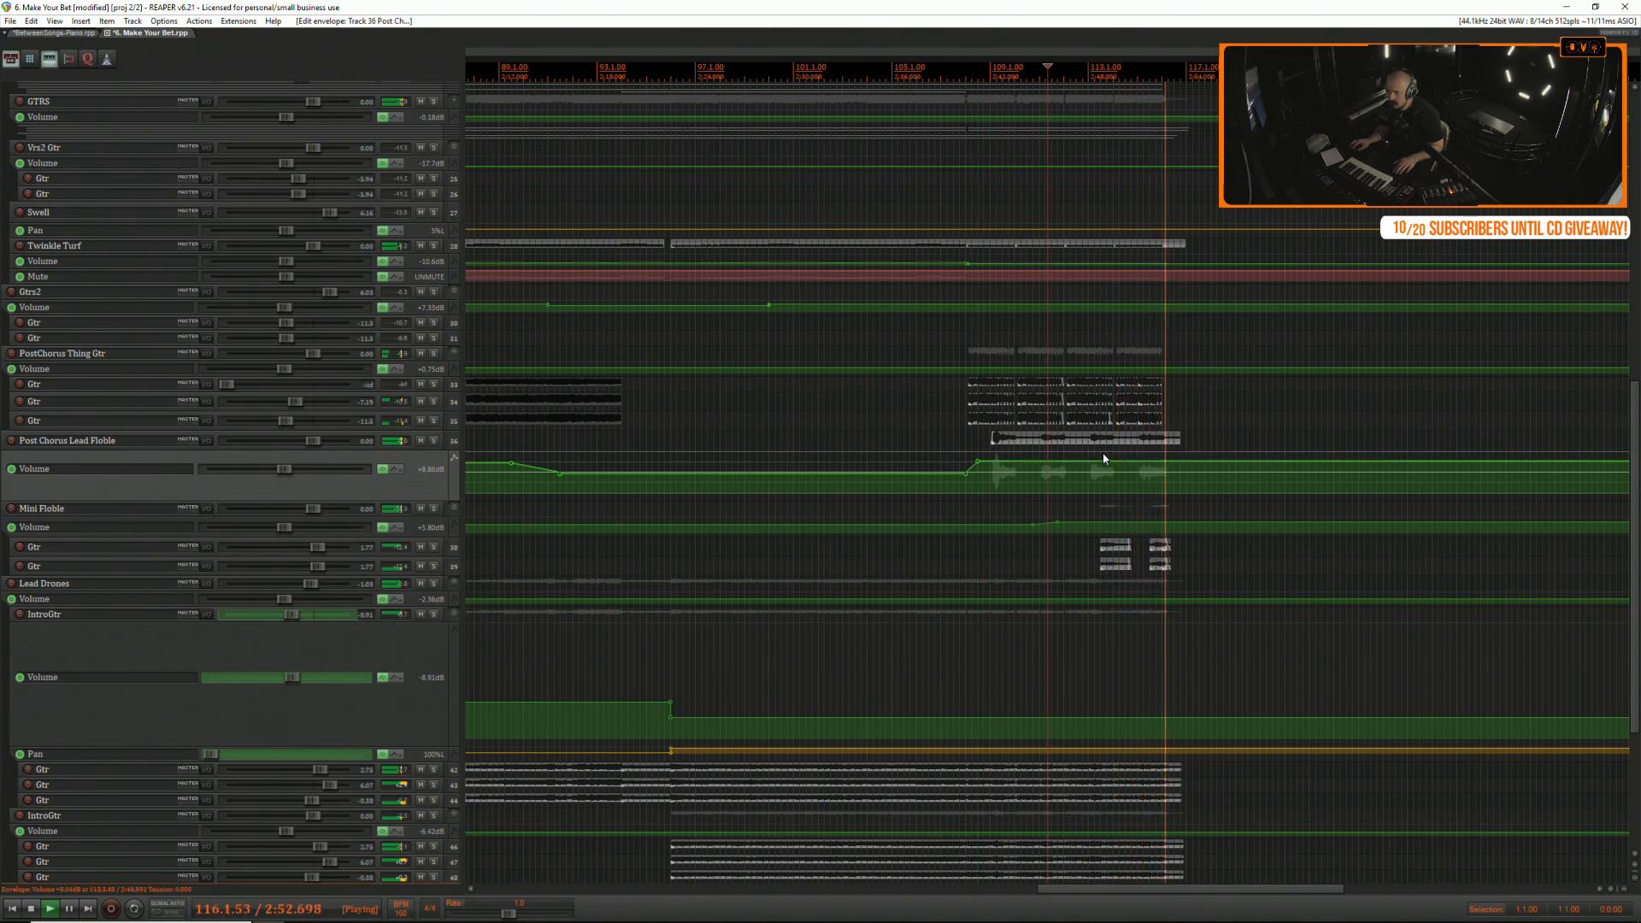
Play the song from about bar 4 and solo the Kick track.
{"action": "key", "text": "Home"}
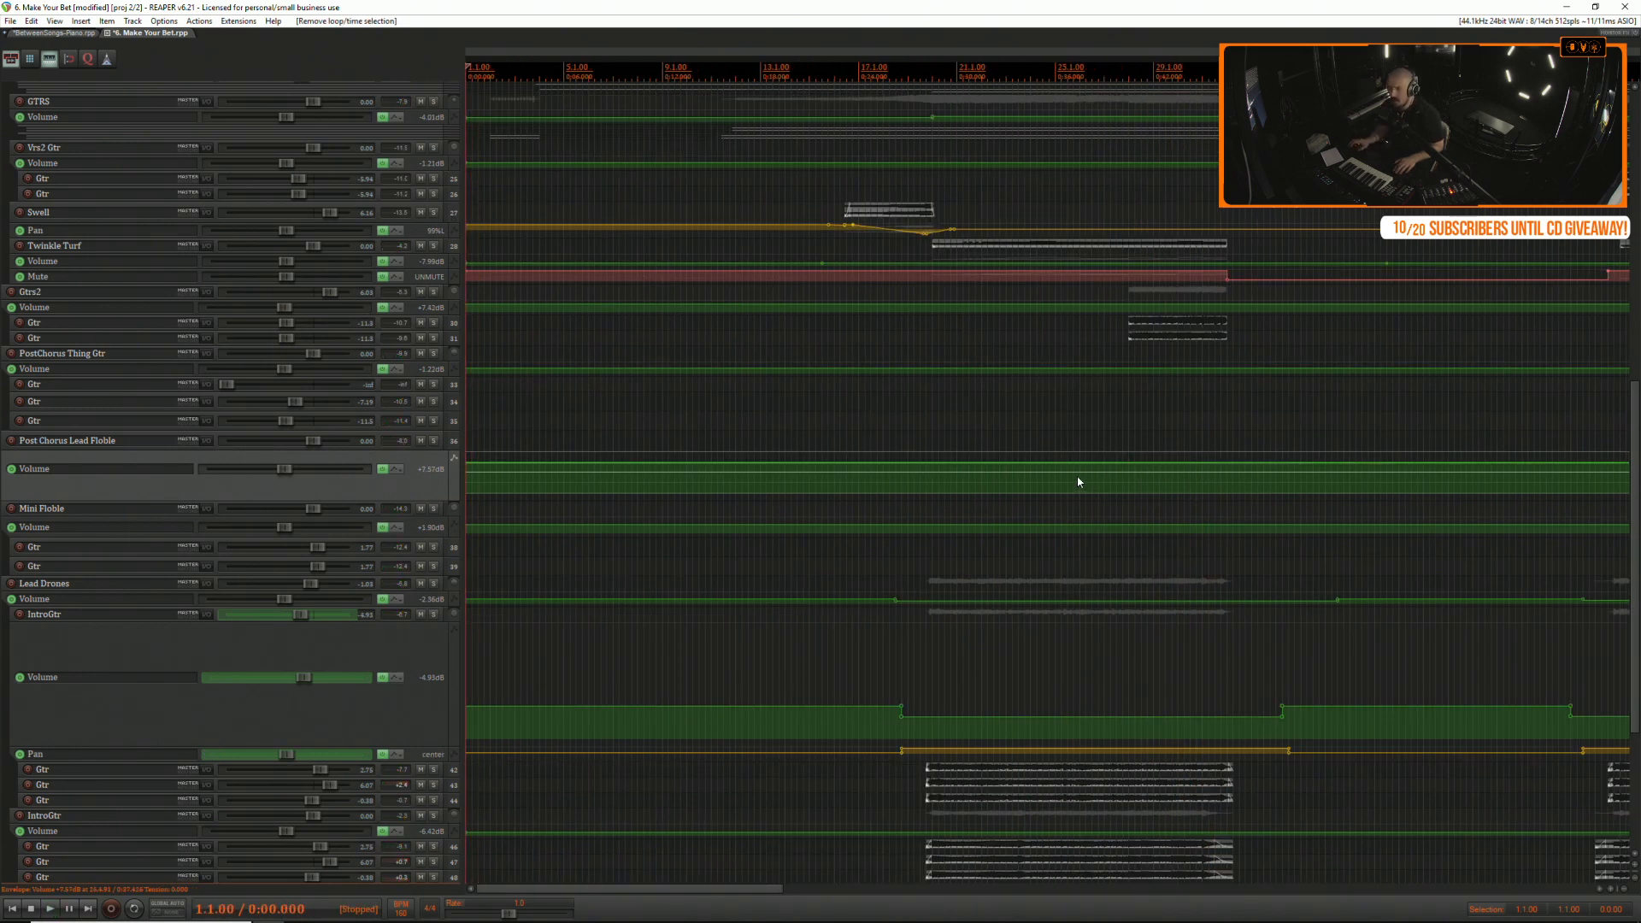
{"action": "scroll", "coordinate": [955, 443], "scroll_direction": "down", "scroll_amount": 3}
{"action": "scroll", "coordinate": [969, 407], "scroll_direction": "up", "scroll_amount": 4}
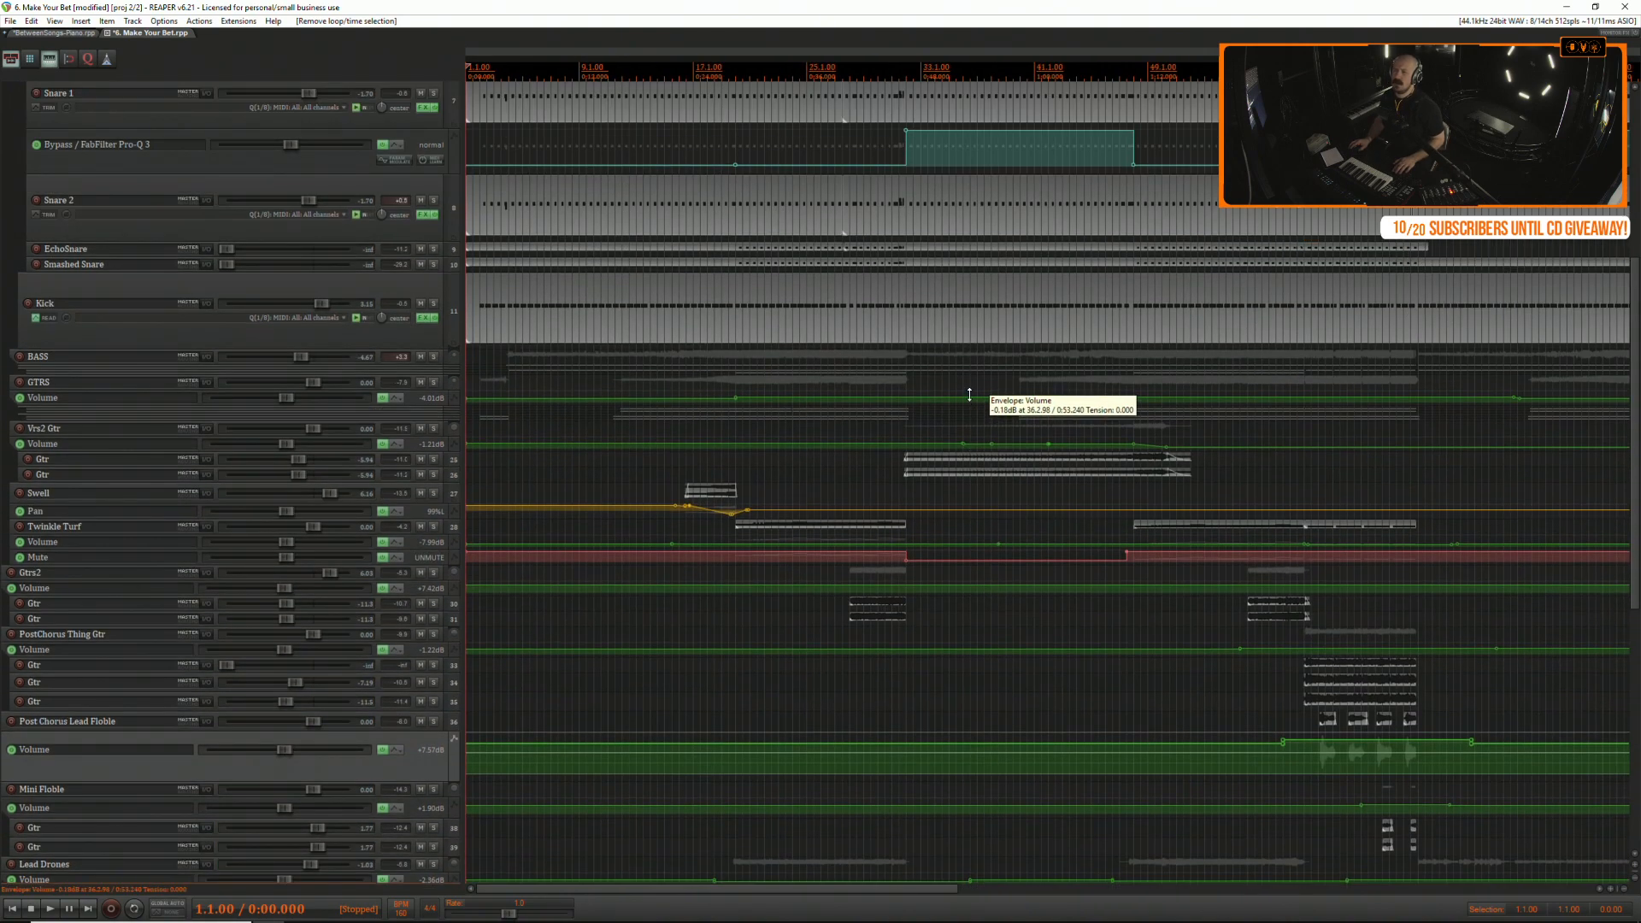
{"action": "scroll", "coordinate": [969, 395], "scroll_direction": "up", "scroll_amount": 3}
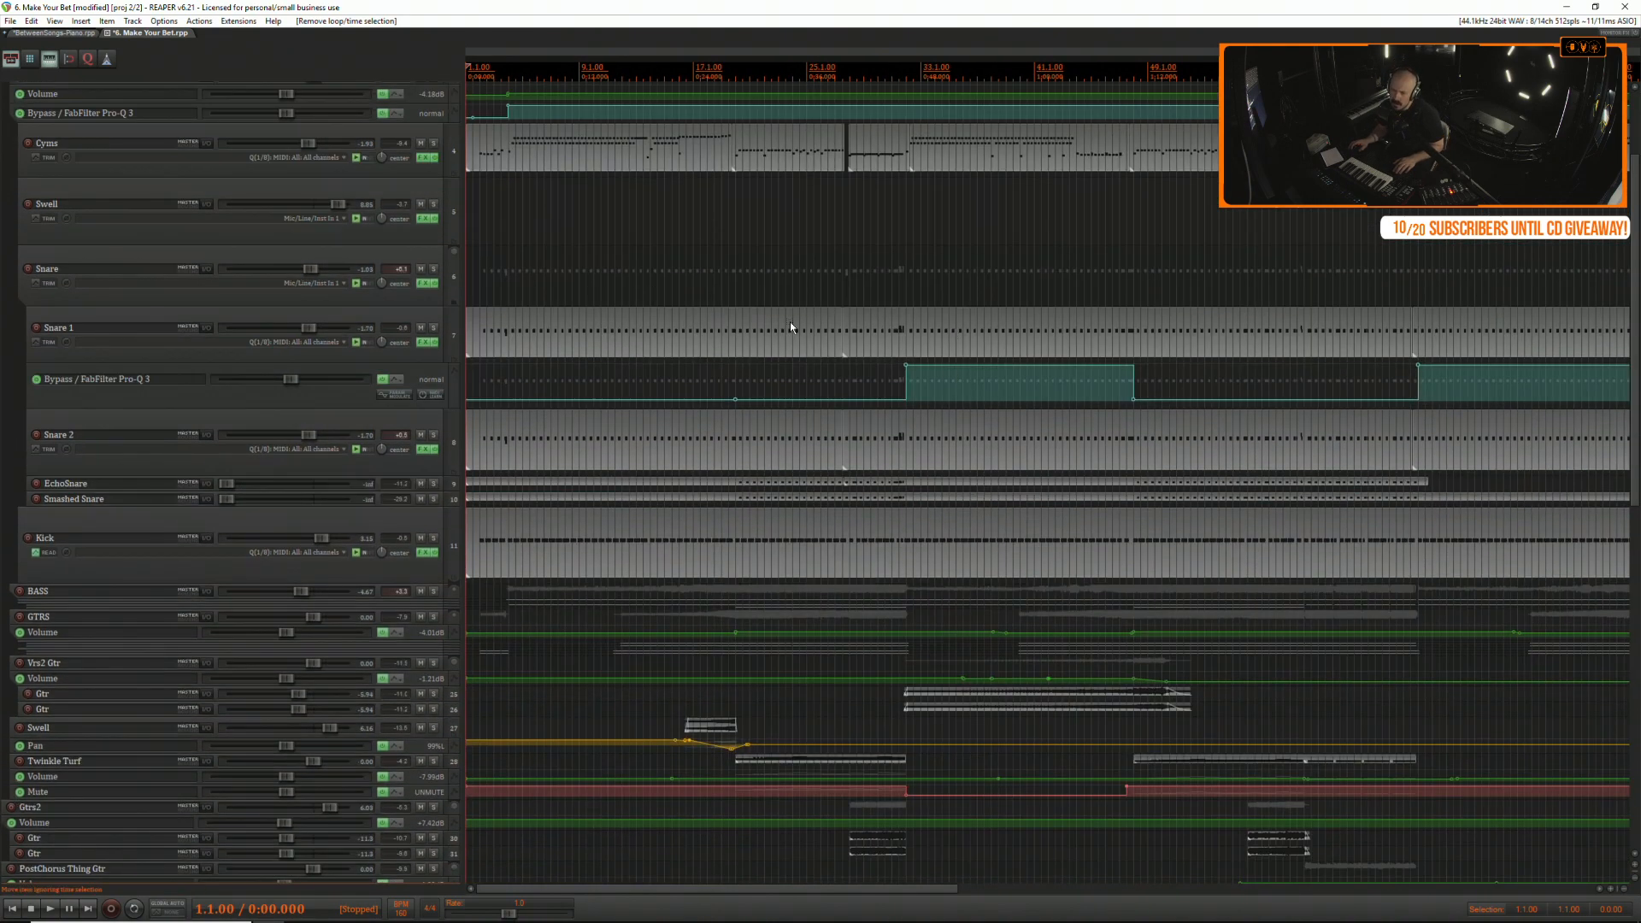
{"action": "scroll", "coordinate": [458, 250], "scroll_direction": "up", "scroll_amount": 1}
{"action": "left_click", "coordinate": [509, 249]}
{"action": "key", "text": "space"}
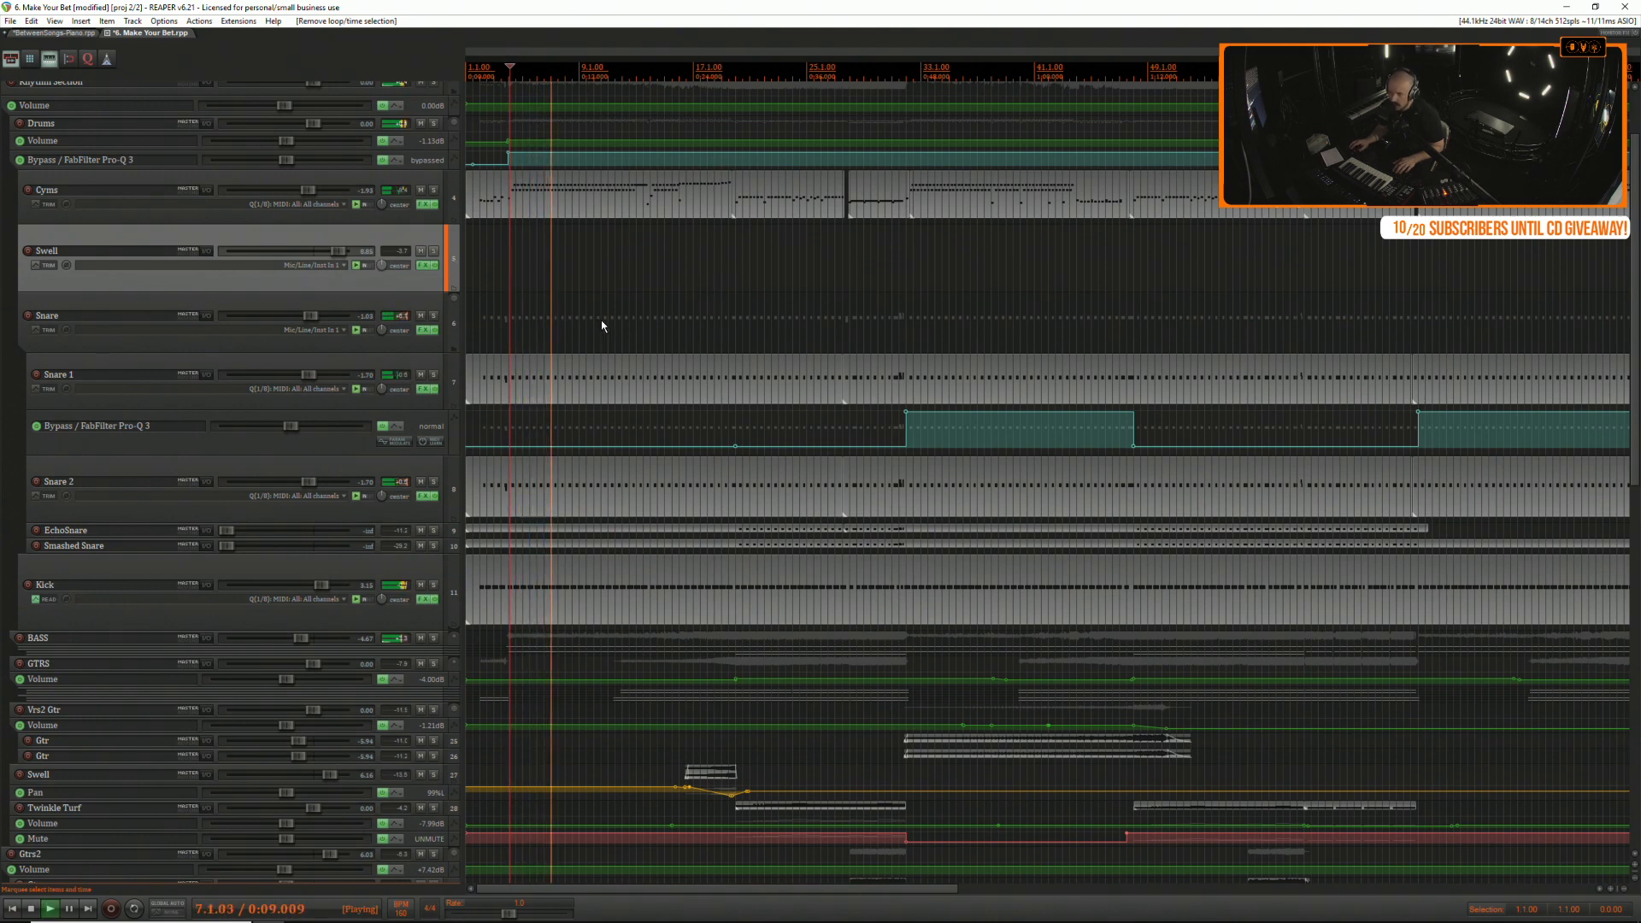
{"action": "left_click", "coordinate": [442, 589]}
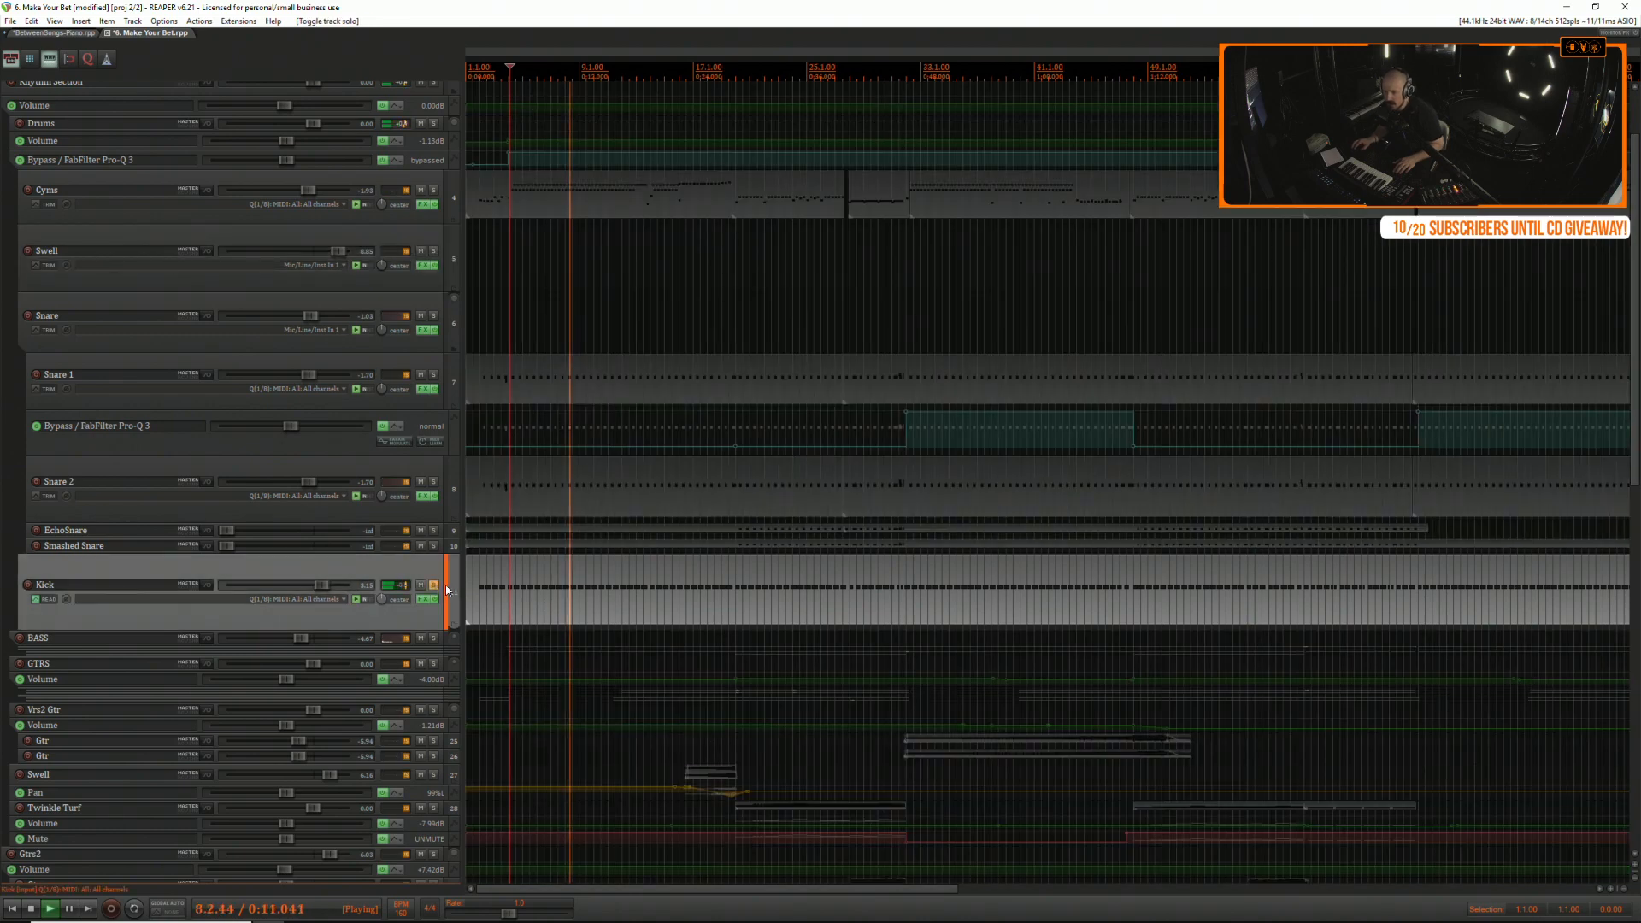
{"action": "scroll", "coordinate": [444, 585], "scroll_direction": "down", "scroll_amount": 5}
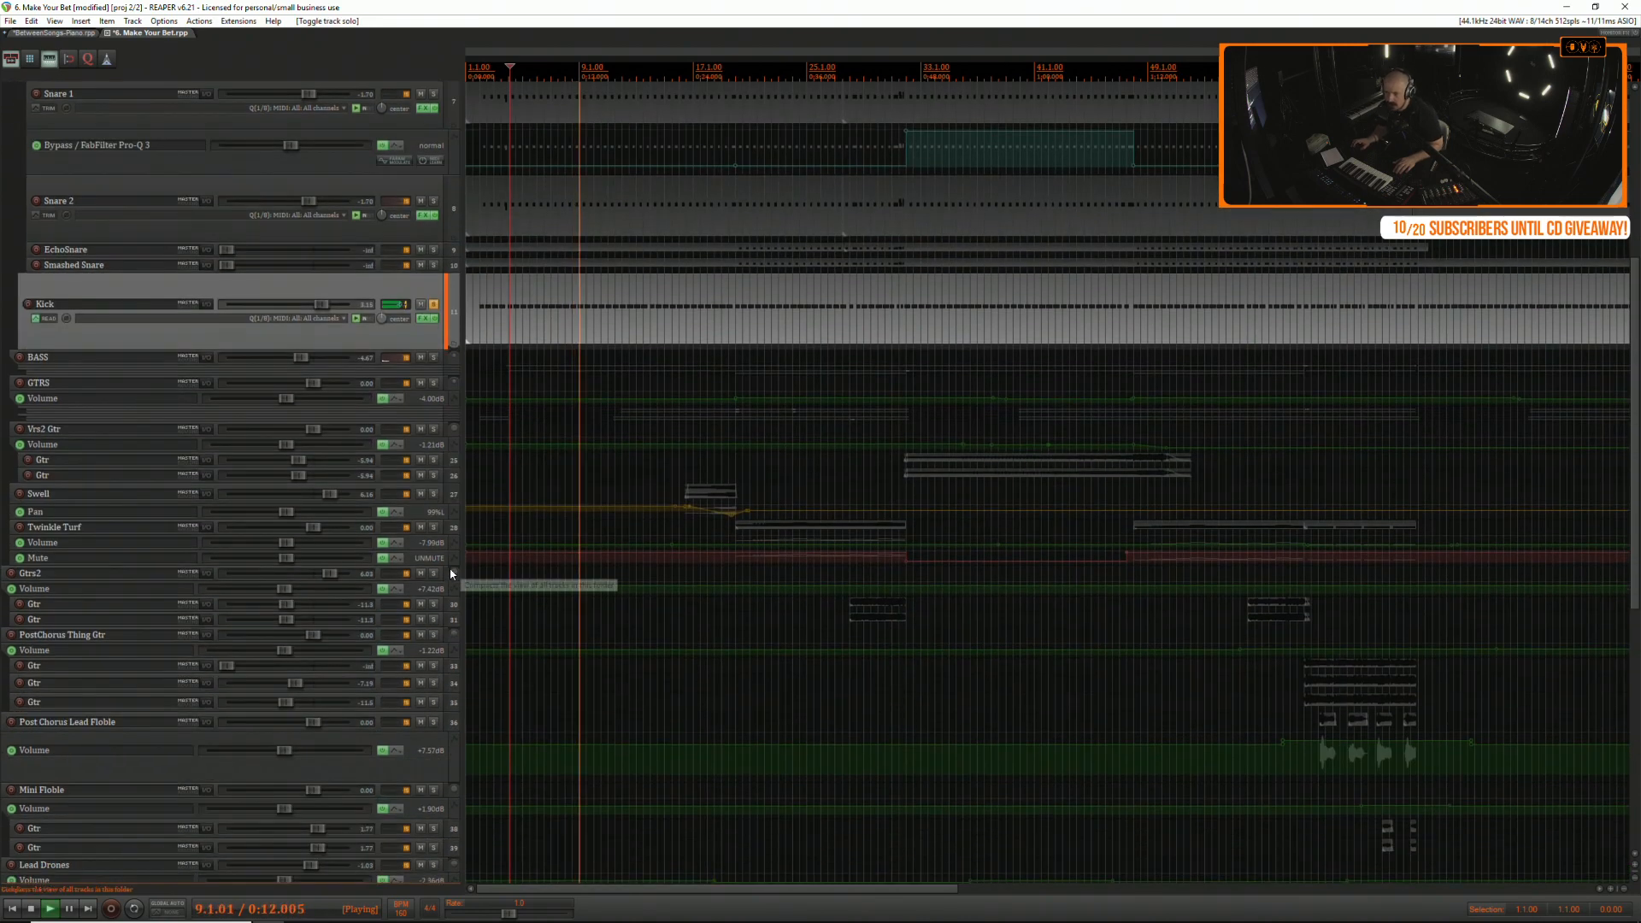
Solo the BASS folder along with the Kick, expand its child tracks and enlarge the folder's lane.
{"action": "left_click", "coordinate": [433, 358]}
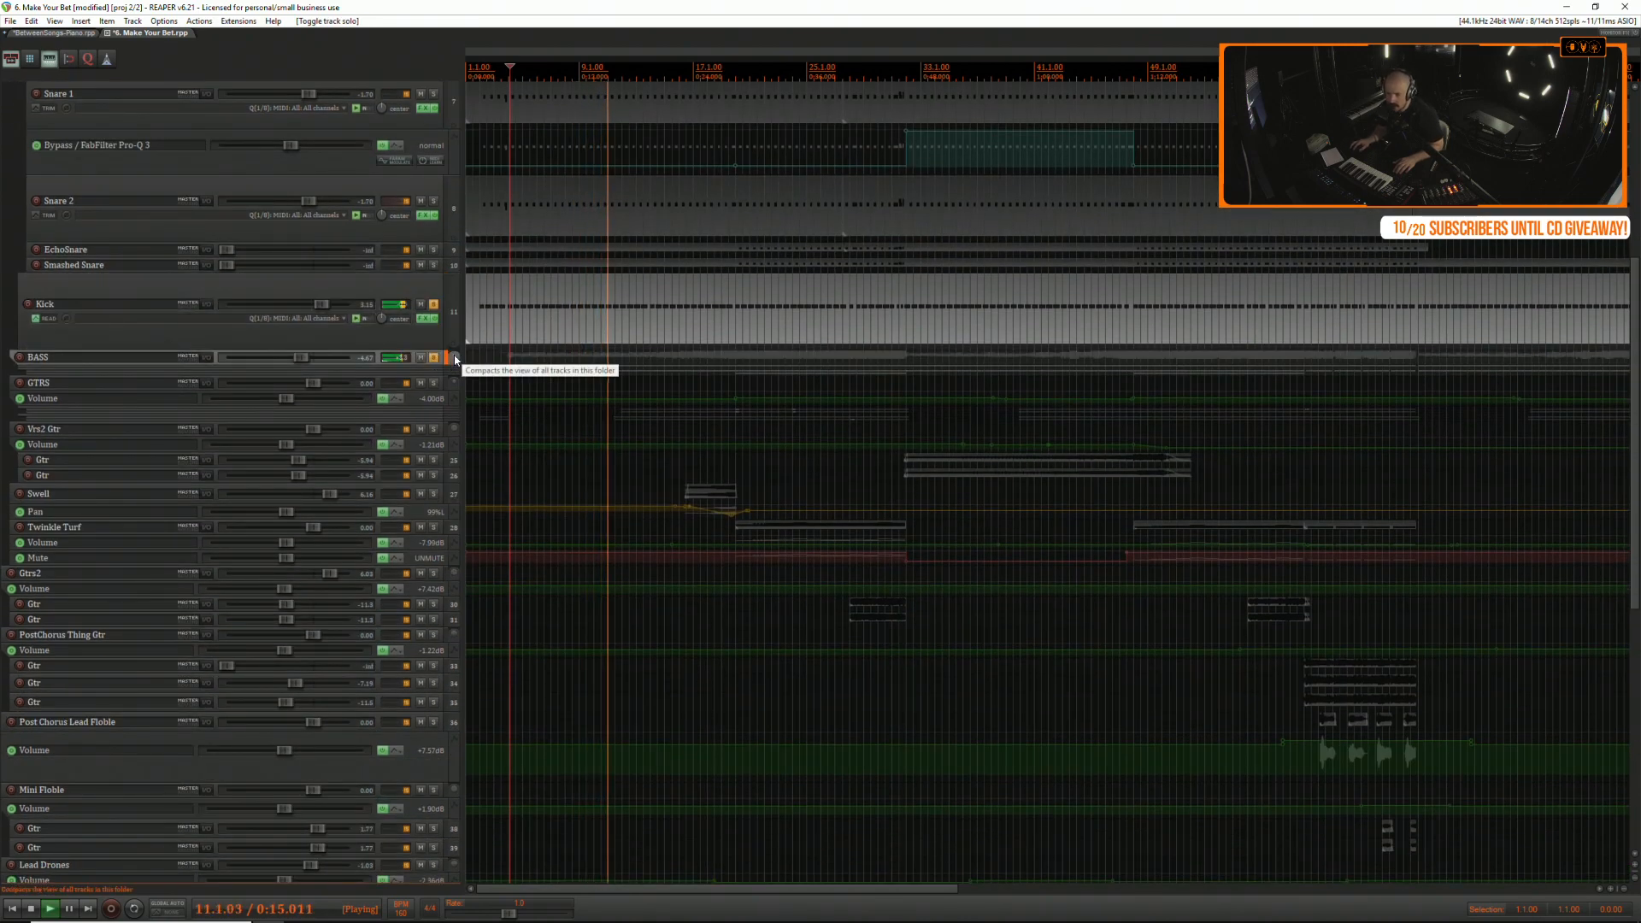
{"action": "left_click", "coordinate": [452, 360]}
{"action": "left_click_drag", "start_coordinate": [441, 363], "coordinate": [441, 437]}
Add a second FabFilter Pro-Q 3 to the end of the BASS folder's effects chain.
{"action": "left_click", "coordinate": [425, 402]}
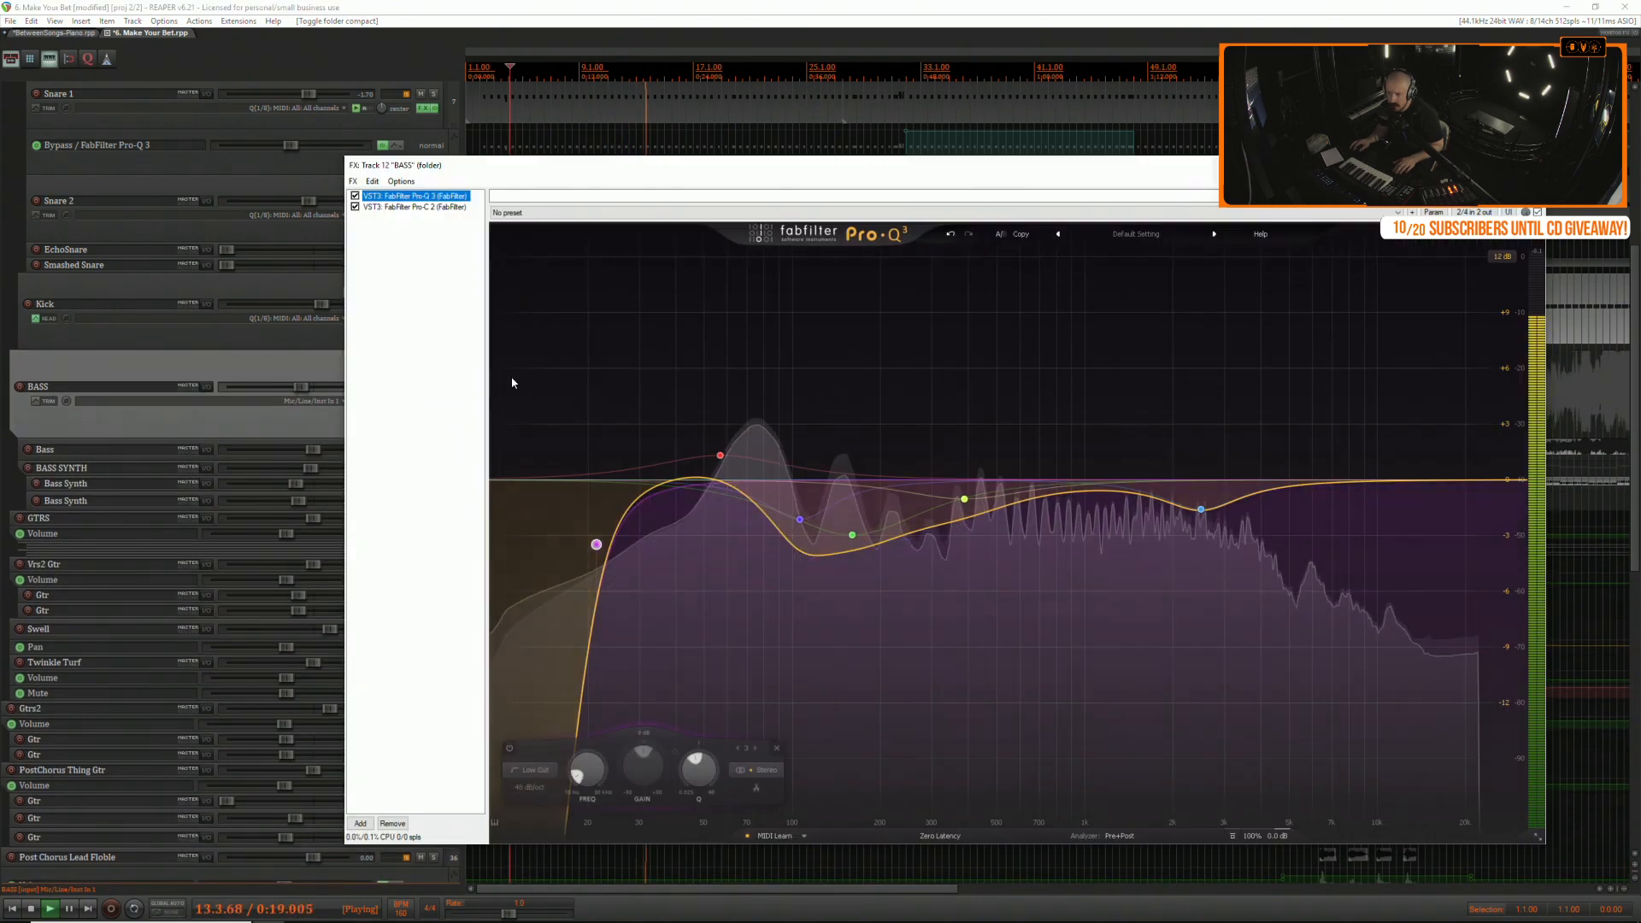
{"action": "left_click", "coordinate": [359, 823]}
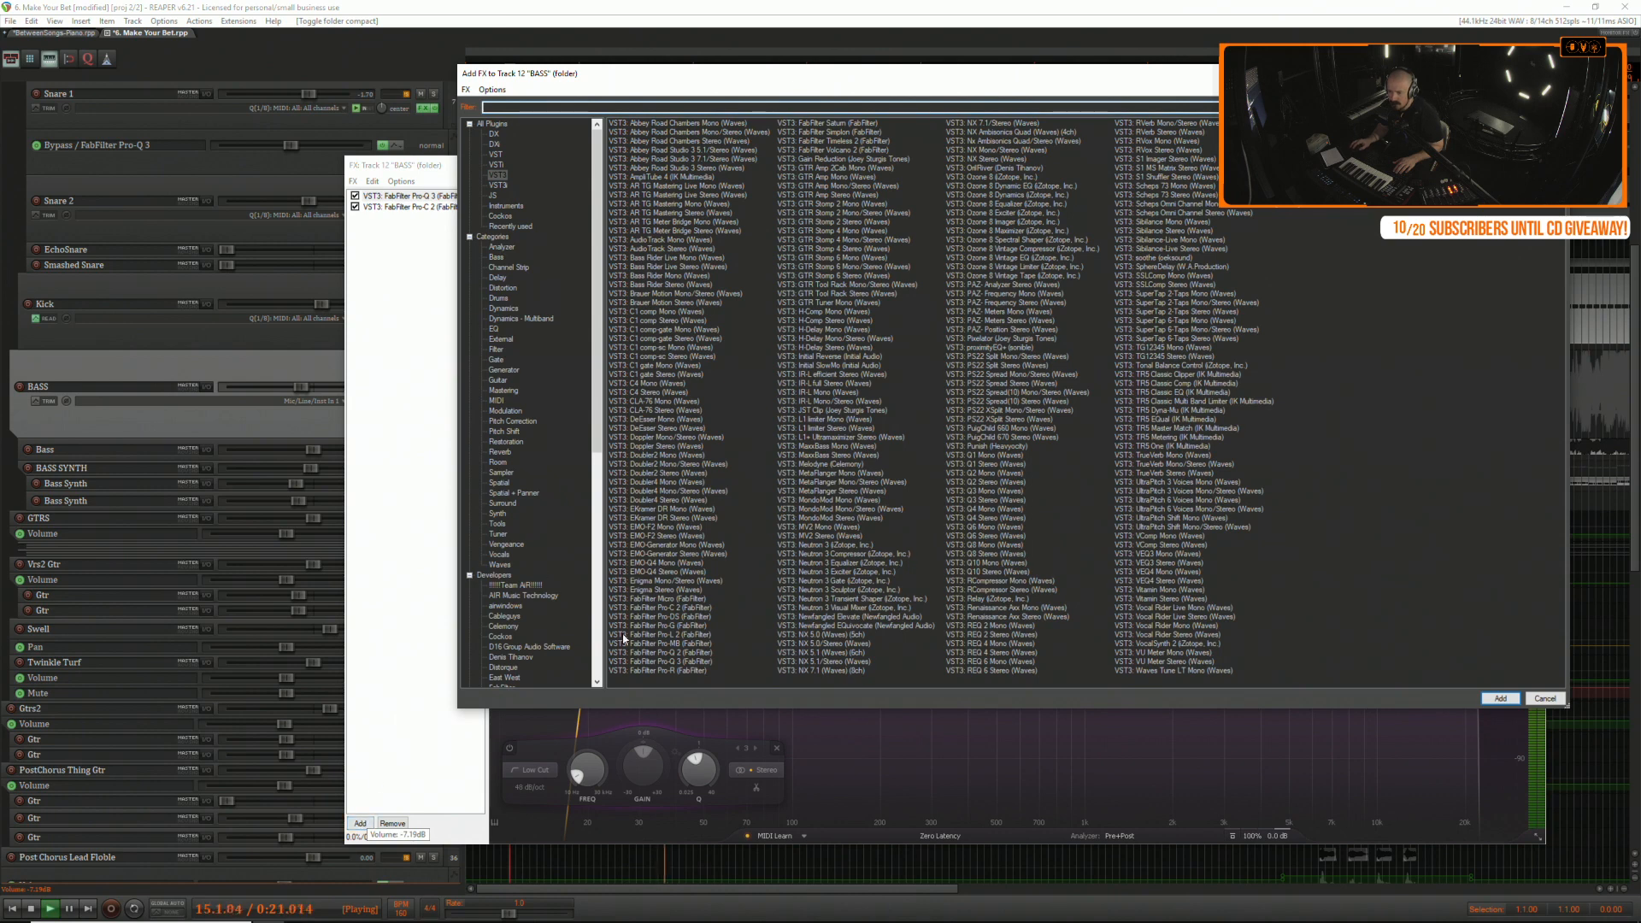
{"action": "double_click", "coordinate": [668, 662]}
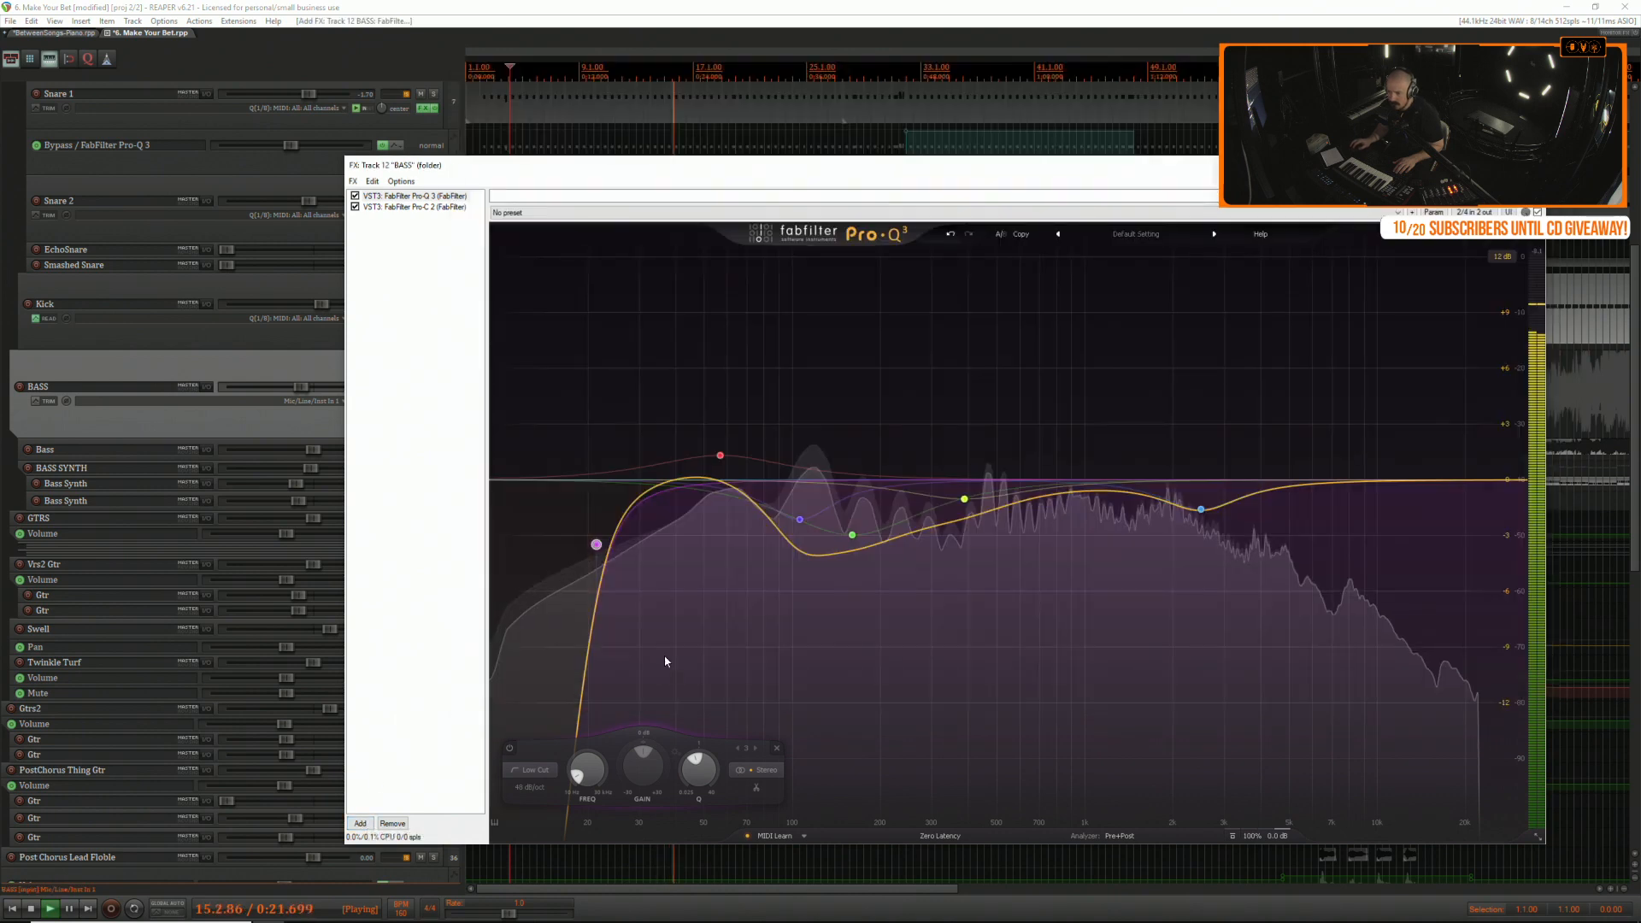
Create a 36 dB/oct low cut at about 37.7 Hz in the new BASS Pro-Q 3 and close the chain.
{"action": "left_click", "coordinate": [503, 482]}
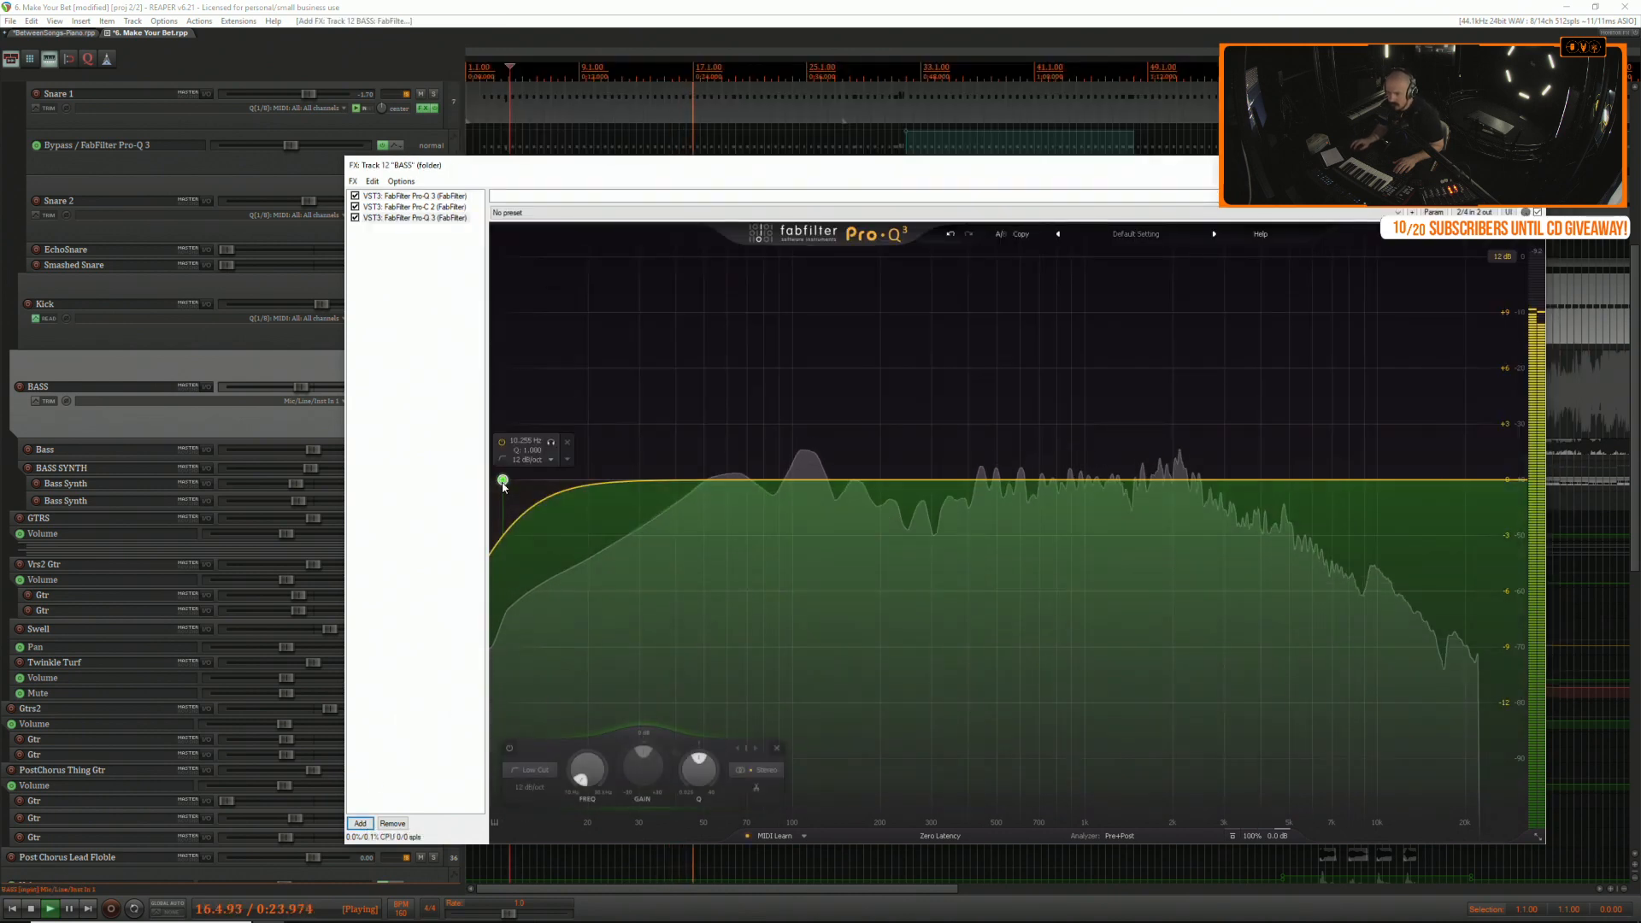
{"action": "left_click", "coordinate": [529, 786]}
{"action": "left_click", "coordinate": [549, 733]}
{"action": "left_click_drag", "start_coordinate": [520, 483], "coordinate": [678, 560]}
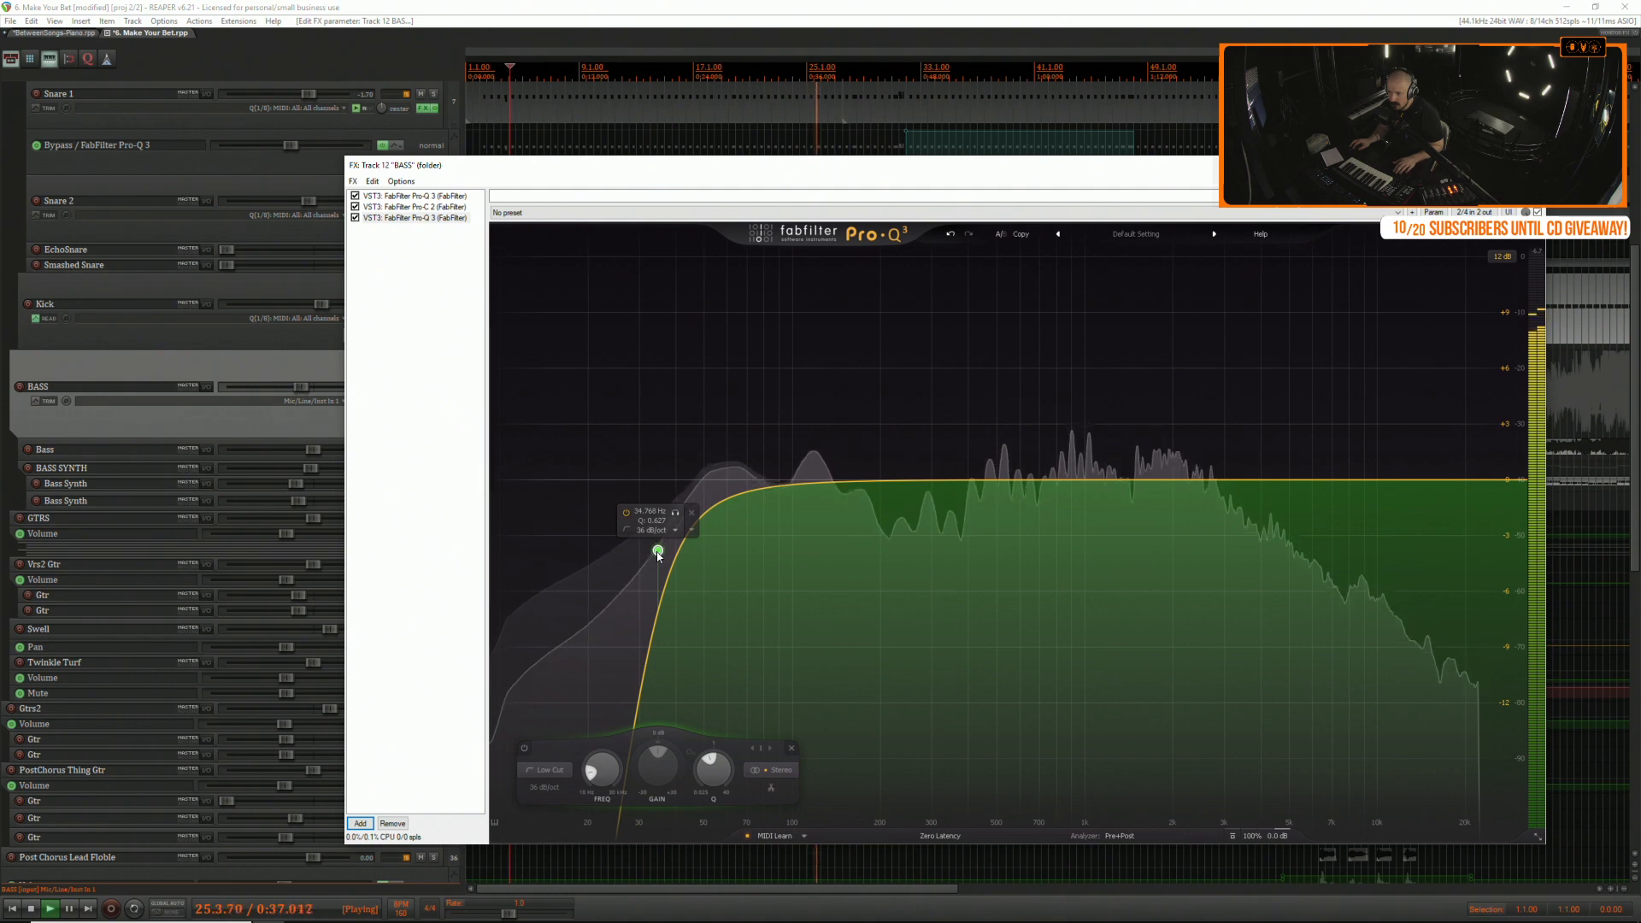
{"action": "mouse_move", "coordinate": [657, 553]}
{"action": "left_mouse_down"}
{"action": "mouse_move", "coordinate": [609, 540]}
{"action": "mouse_move", "coordinate": [666, 563]}
{"action": "left_mouse_up"}
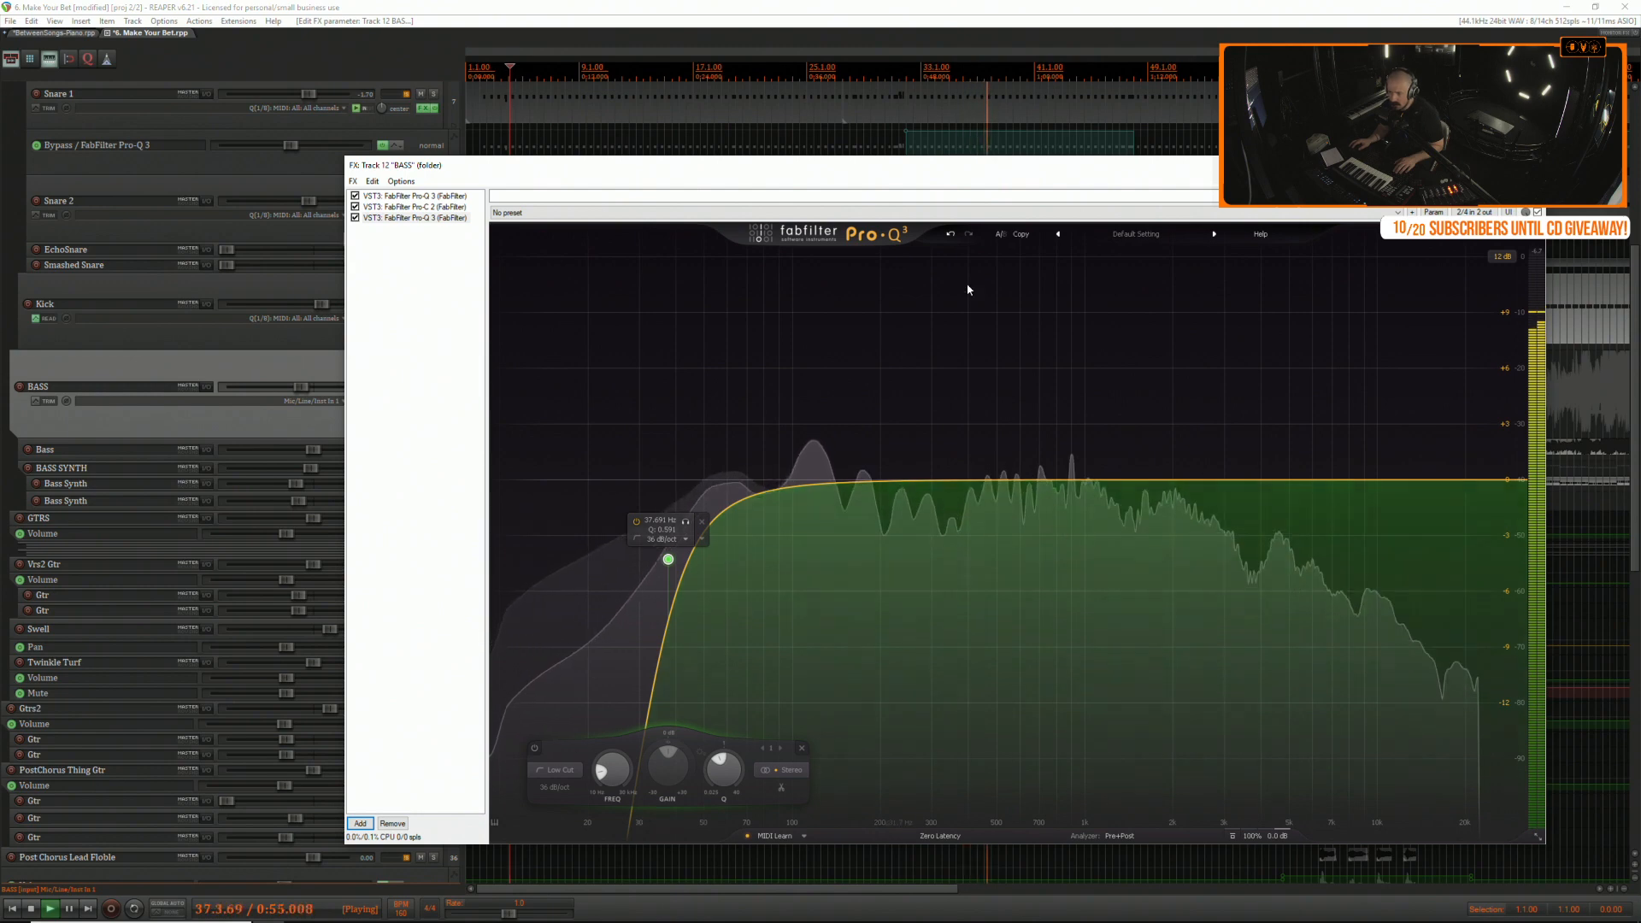
{"action": "left_click", "coordinate": [1531, 165]}
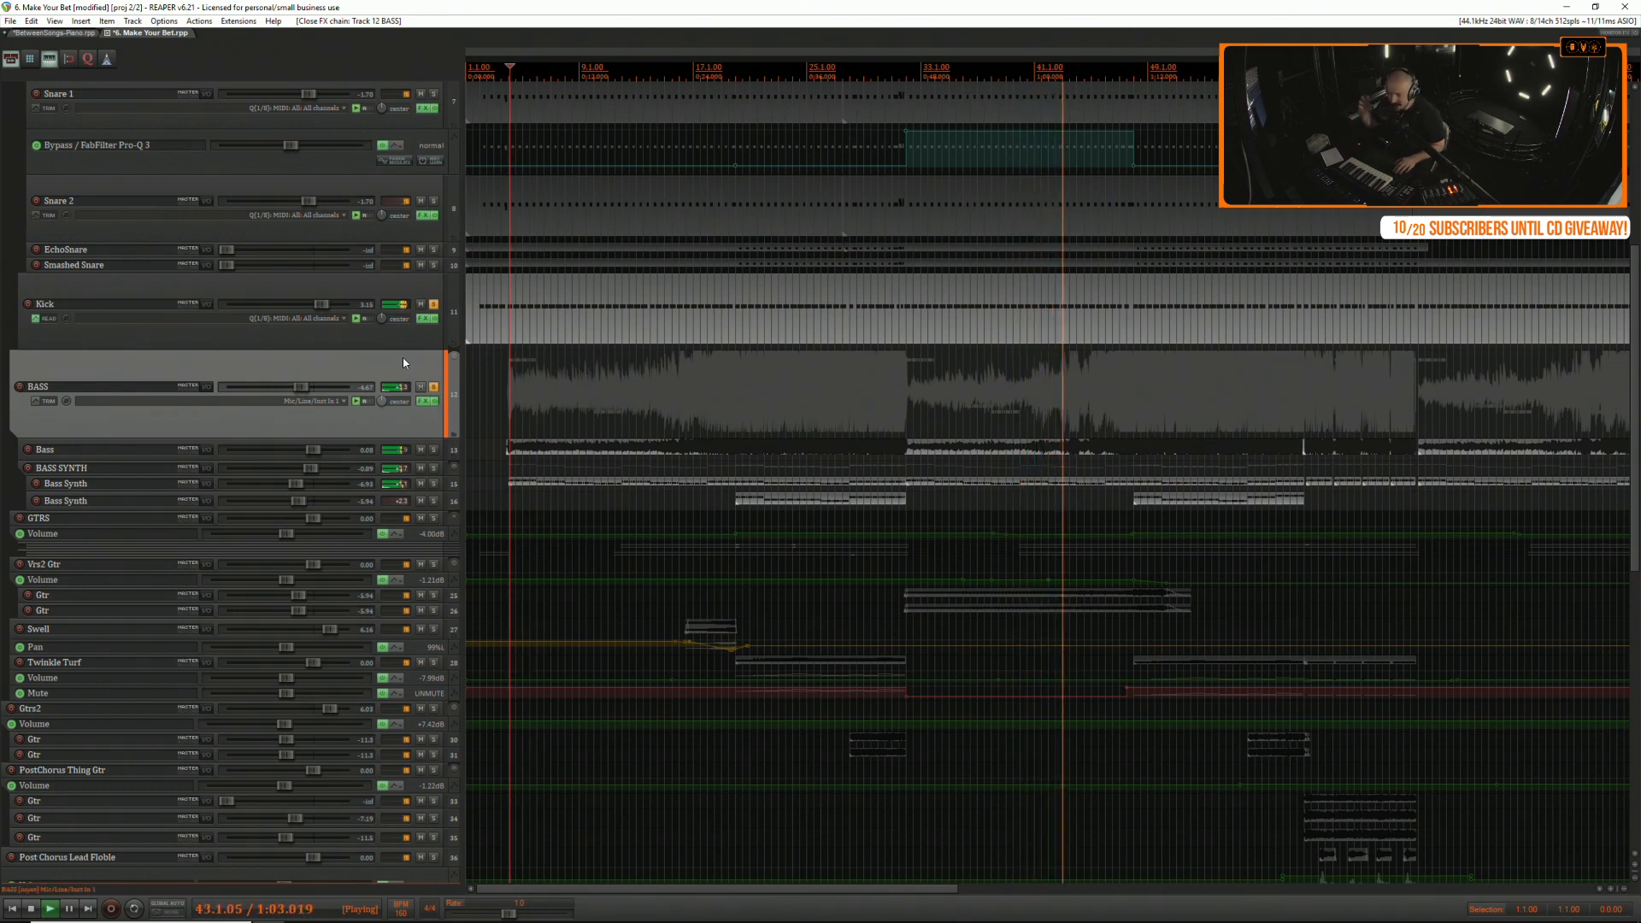
Unsolo the BASS folder and the Kick so they play within the full mix.
{"action": "left_click", "coordinate": [434, 389]}
{"action": "left_click", "coordinate": [434, 303]}
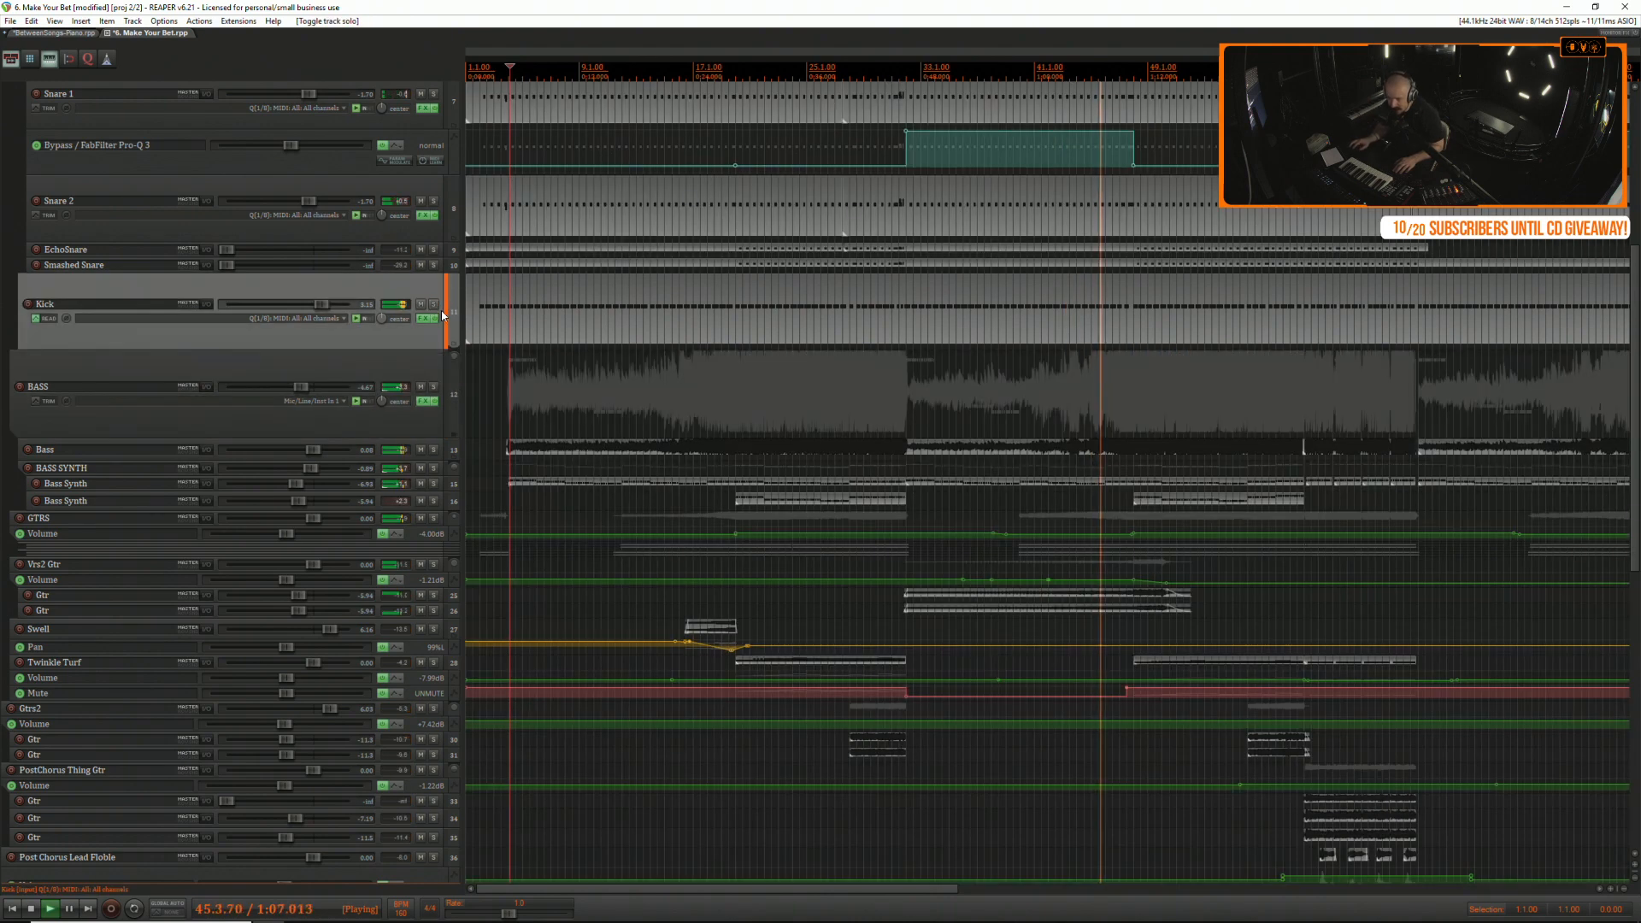
{"action": "left_click", "coordinate": [499, 380]}
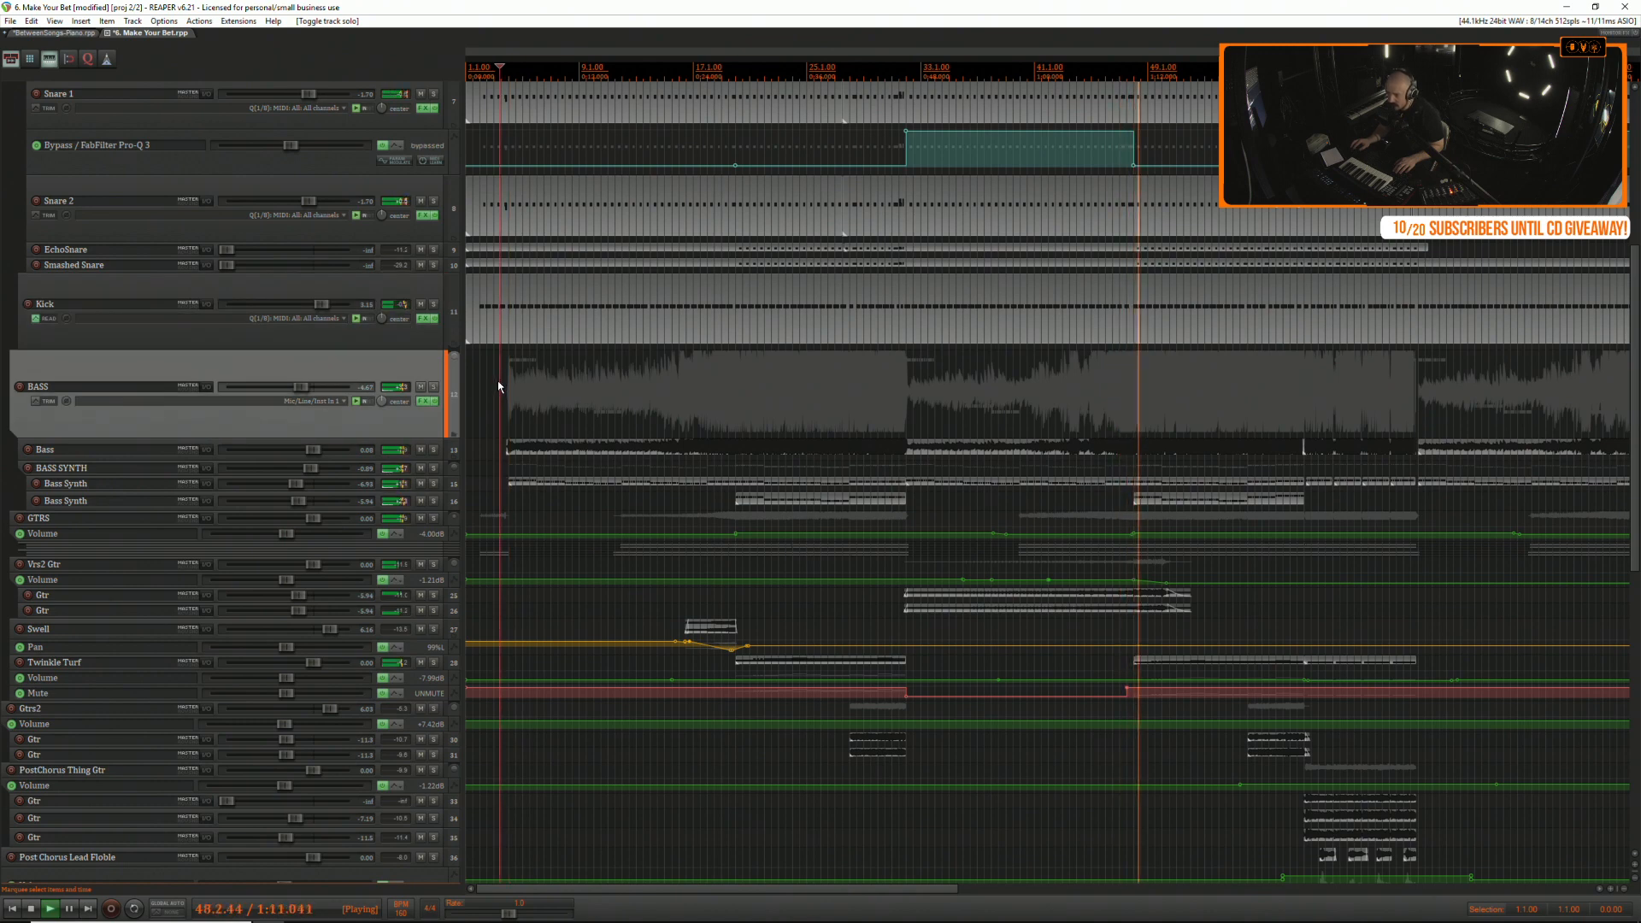
{"action": "left_click", "coordinate": [402, 285]}
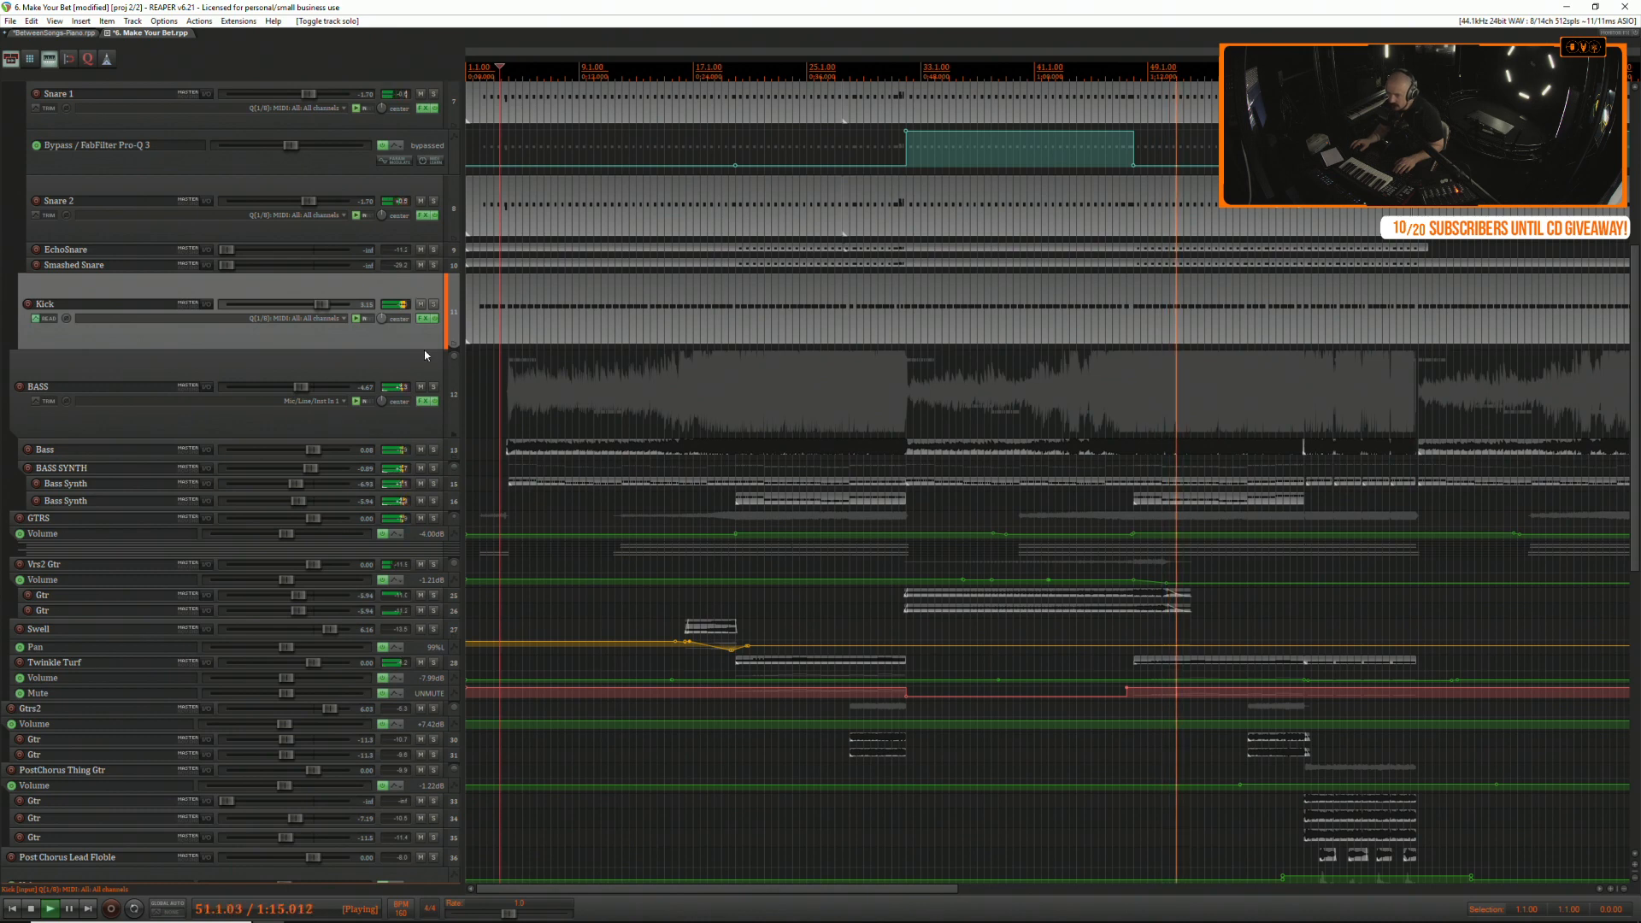
Try a much lower low-cut frequency in the BASS folder's last Pro-Q 3, and undo that move.
{"action": "left_click", "coordinate": [423, 400]}
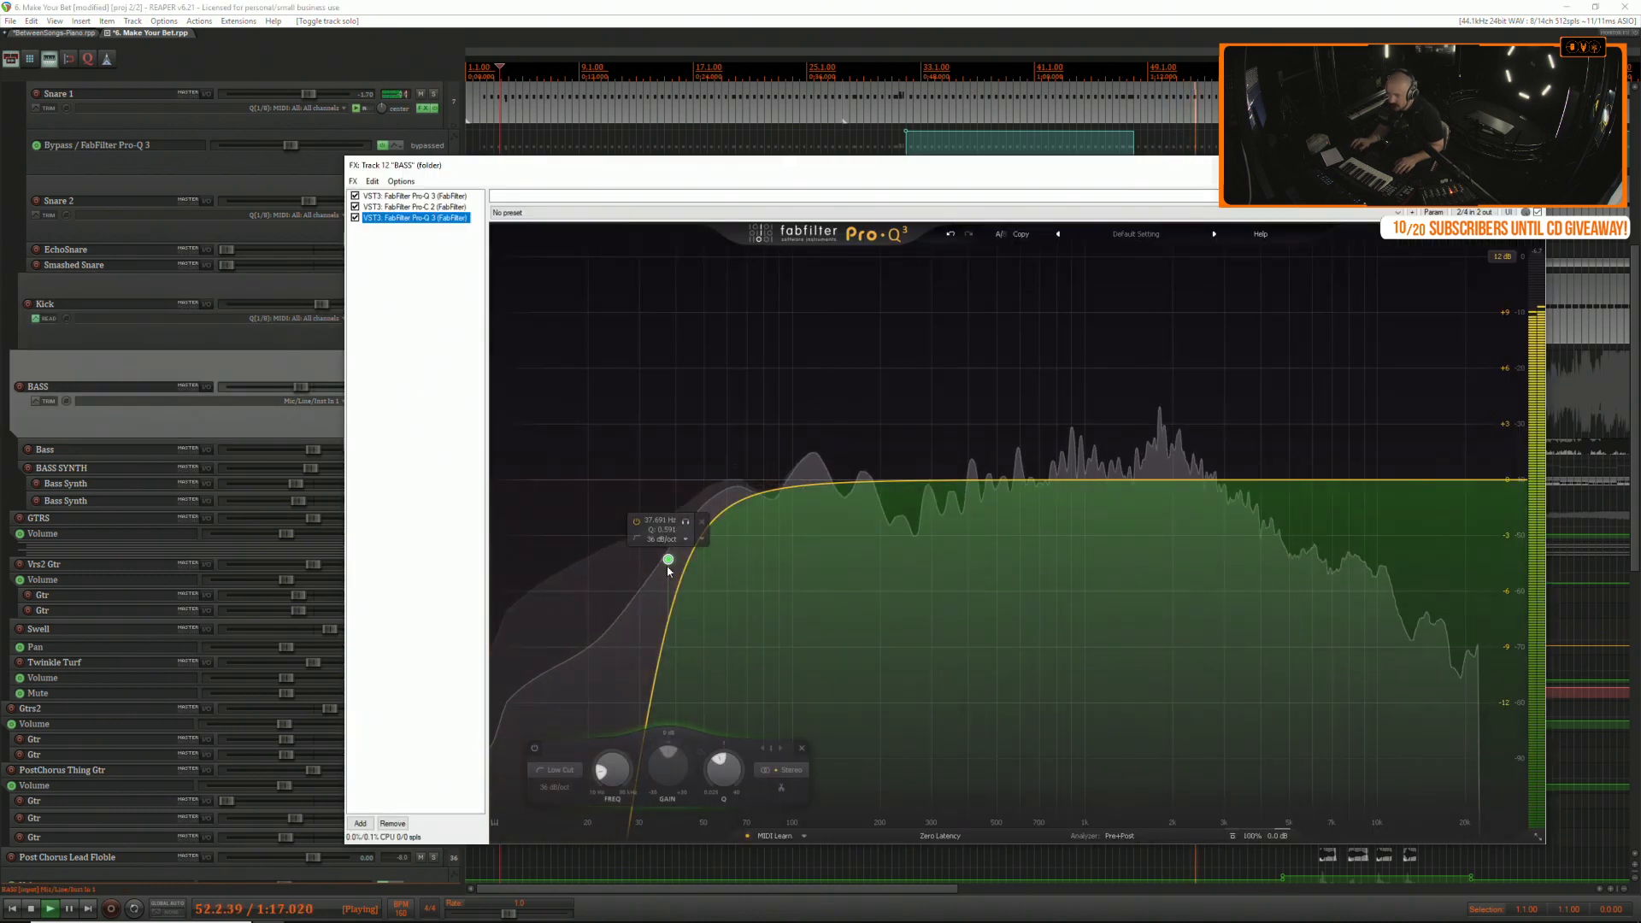
{"action": "left_click_drag", "start_coordinate": [667, 559], "coordinate": [580, 557]}
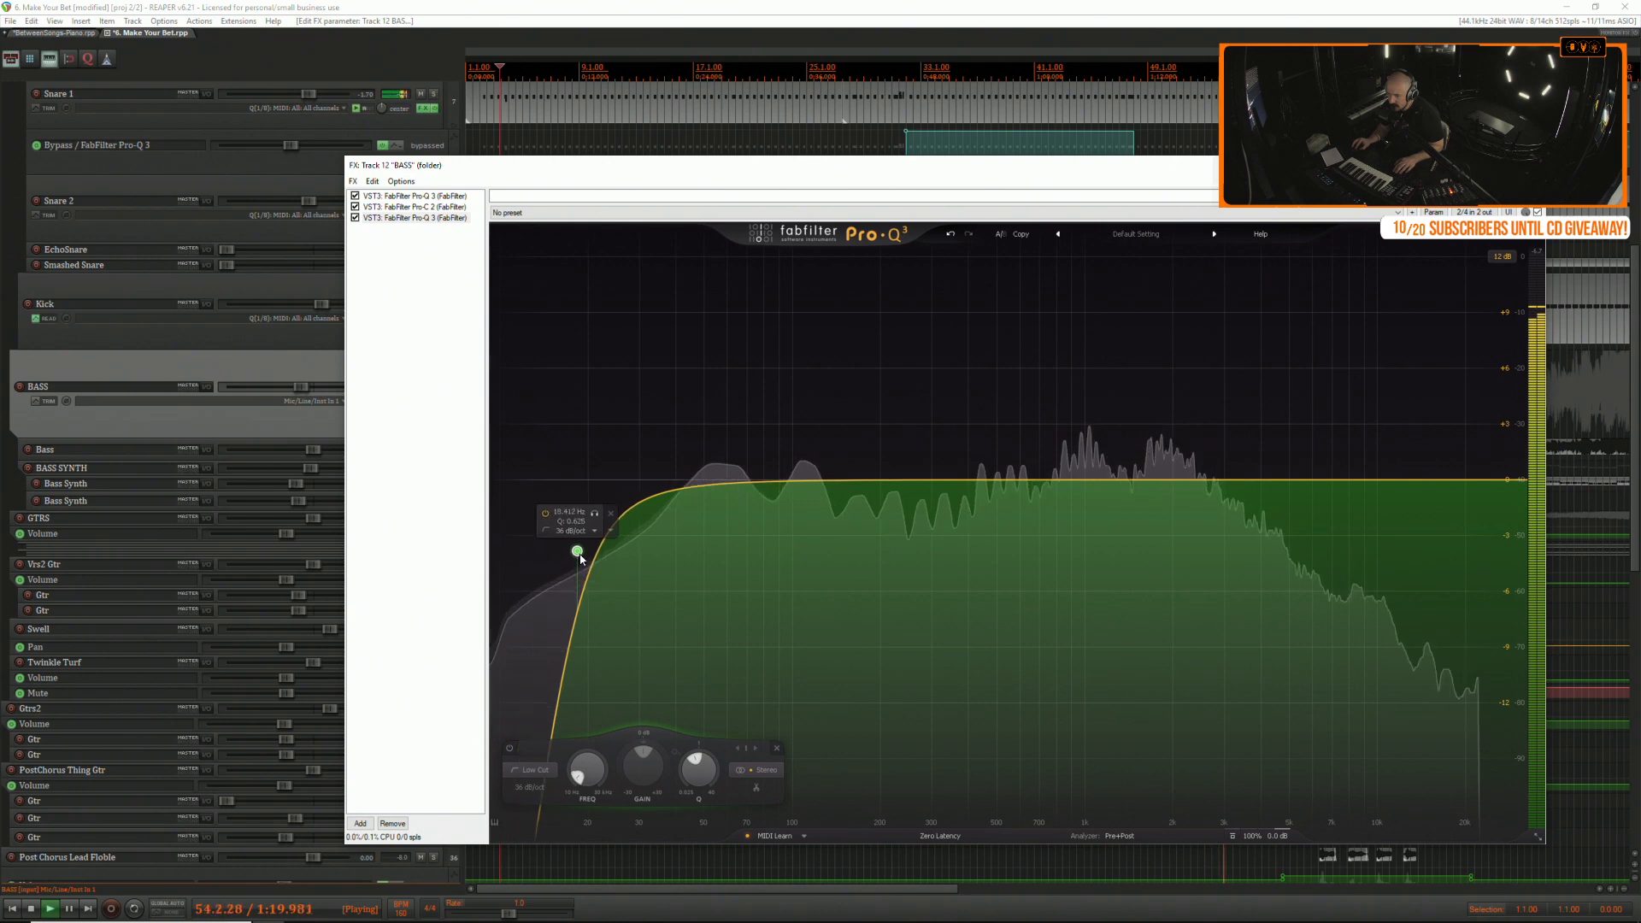
{"action": "left_click", "coordinate": [949, 233]}
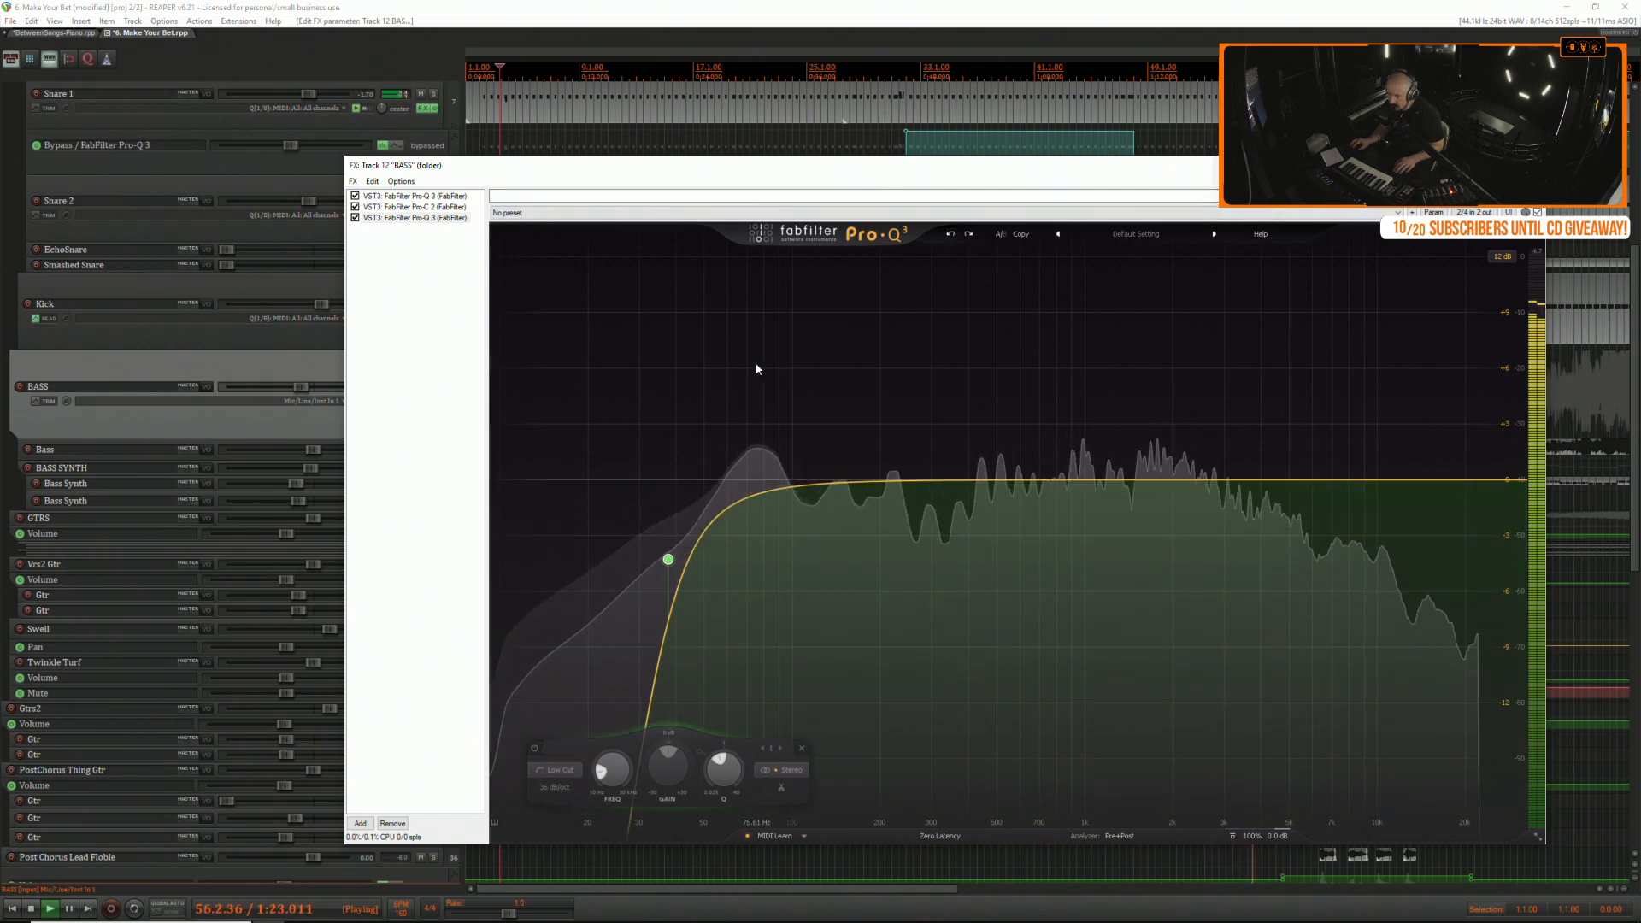
{"action": "left_click", "coordinate": [1529, 165]}
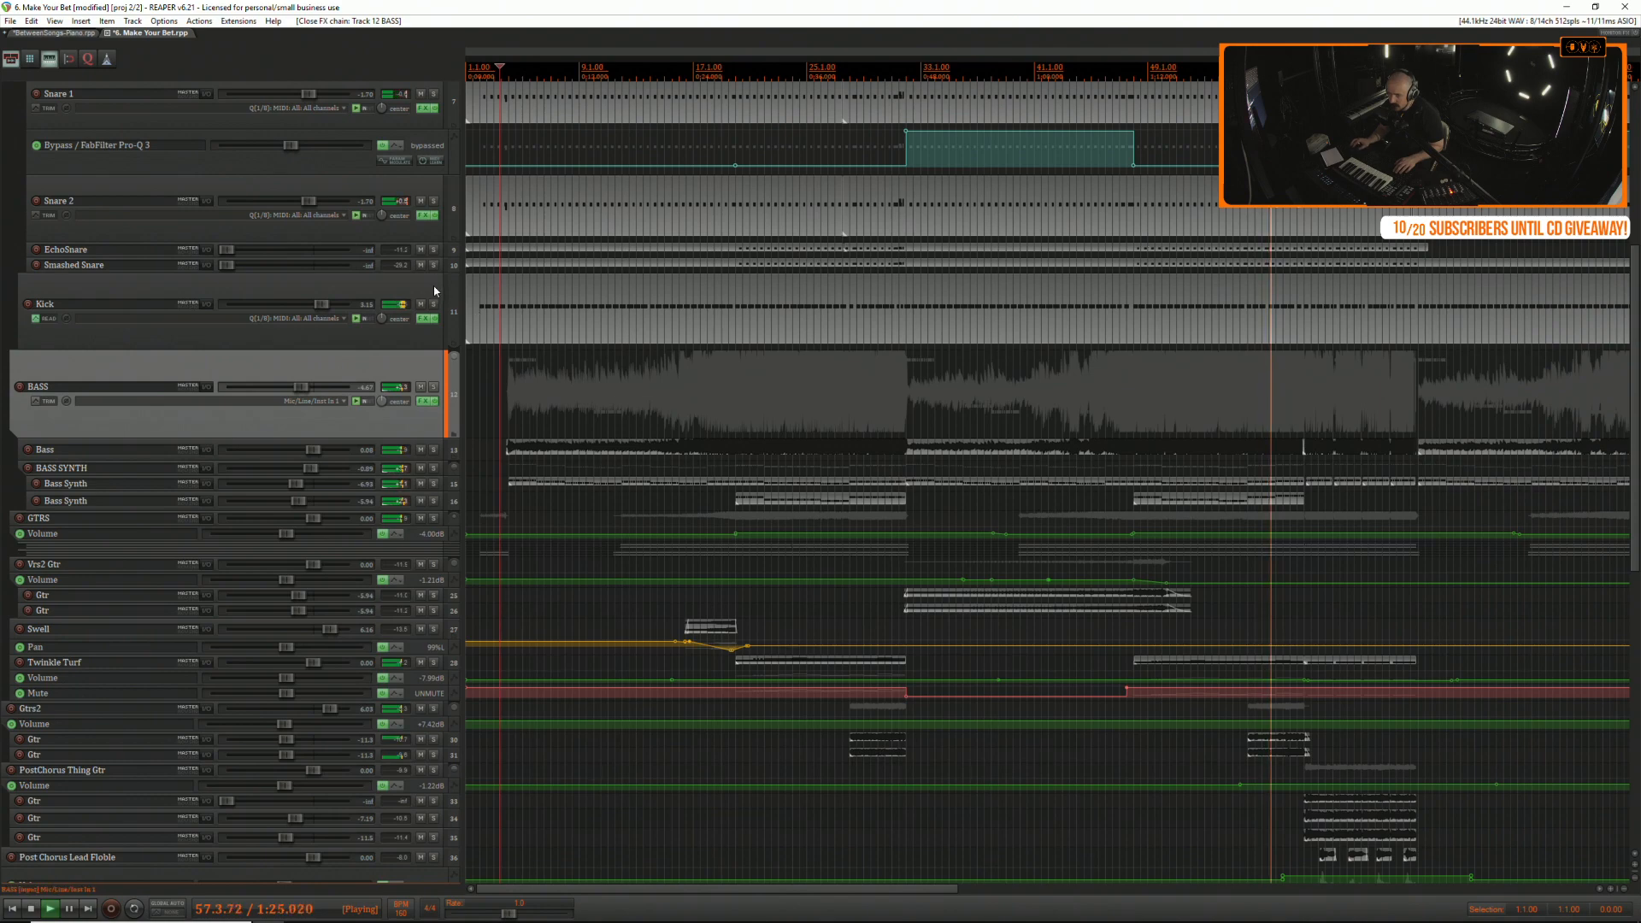
Add a bell cut of about -2.4 dB near 715 Hz to the master track's Pro-Q 3, auditioning the lows first.
{"action": "scroll", "coordinate": [432, 291], "scroll_direction": "up", "scroll_amount": 5}
{"action": "left_click", "coordinate": [432, 106]}
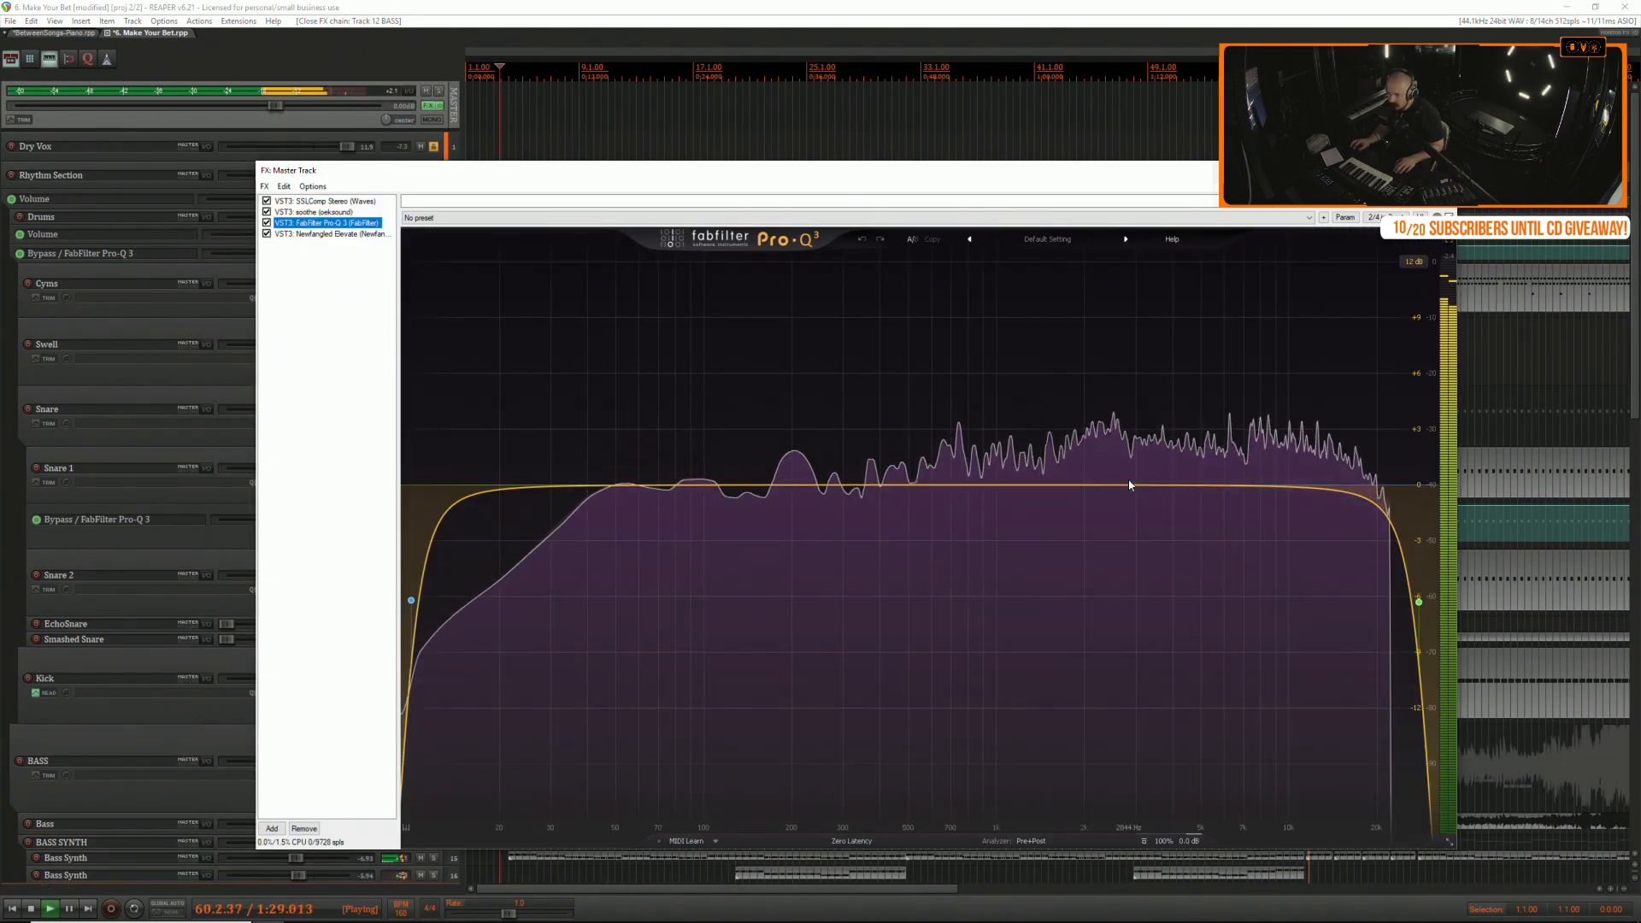
{"action": "left_click_drag", "start_coordinate": [1135, 490], "coordinate": [611, 473]}
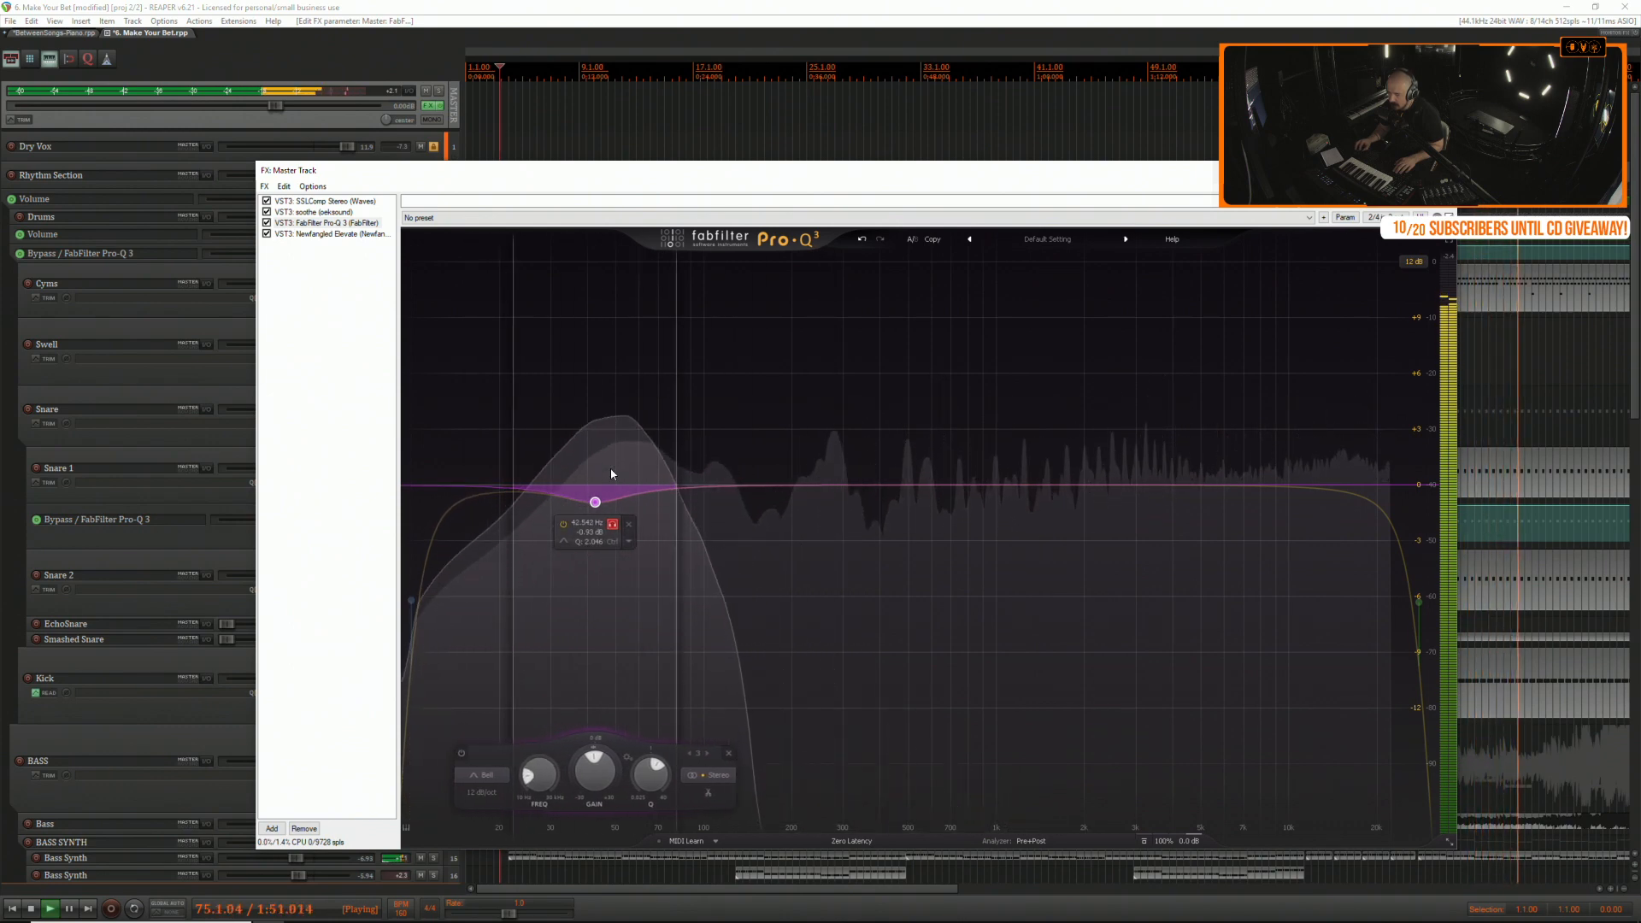
{"action": "left_click_drag", "start_coordinate": [611, 473], "coordinate": [613, 474]}
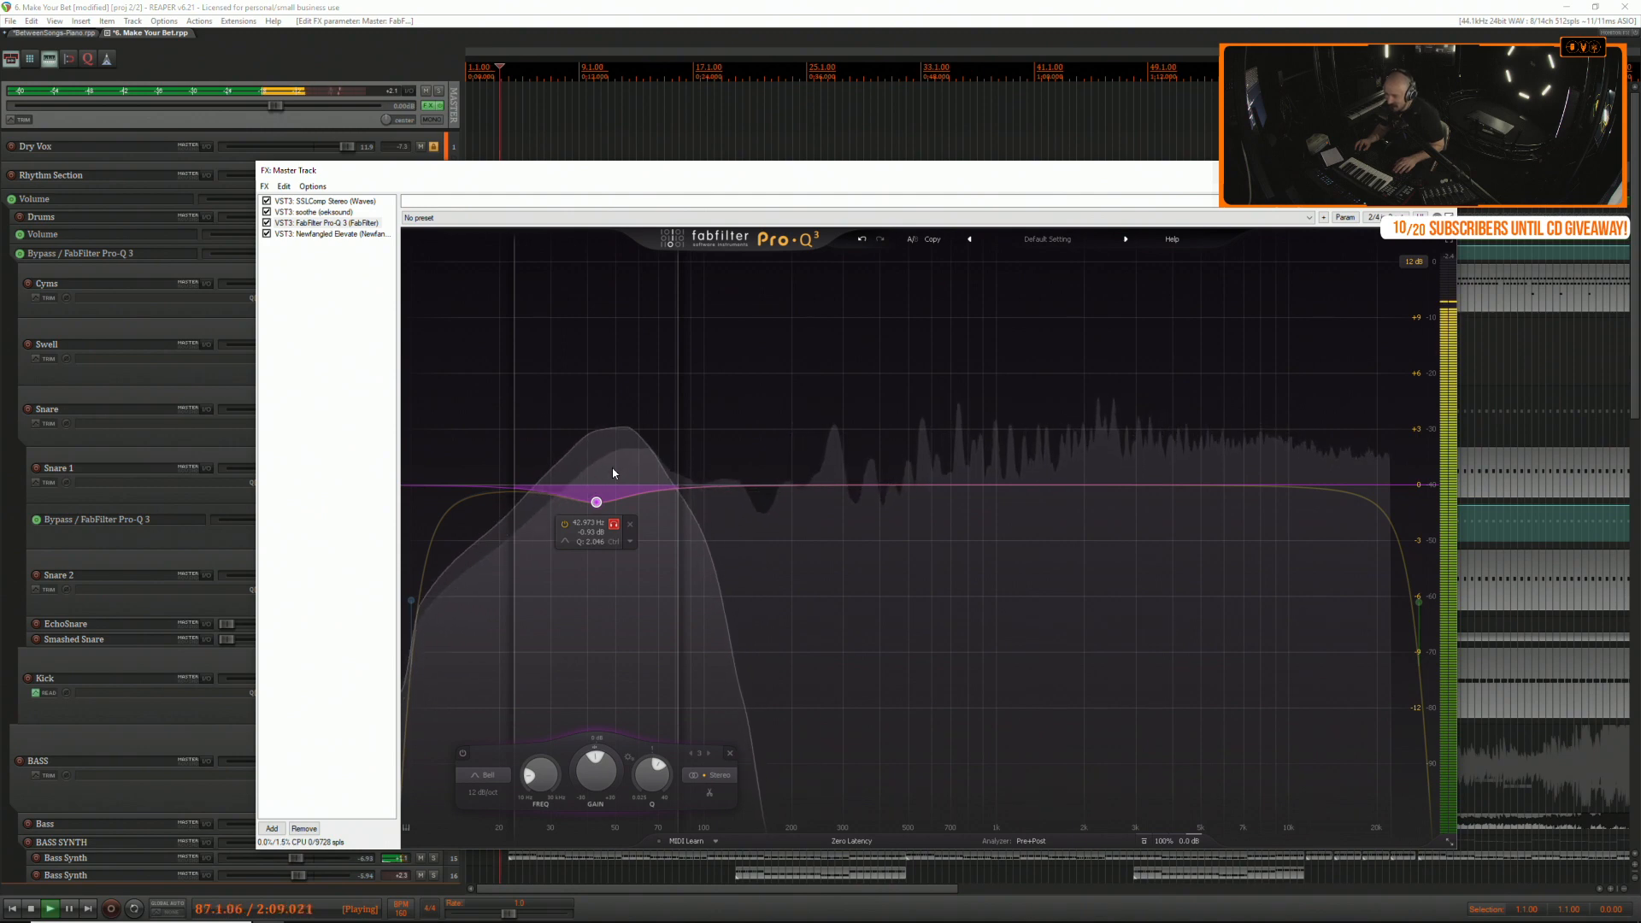
{"action": "left_click_drag", "start_coordinate": [613, 472], "coordinate": [973, 489]}
{"action": "scroll", "coordinate": [828, 483], "scroll_direction": "down", "scroll_amount": 3}
{"action": "scroll", "coordinate": [973, 489], "scroll_direction": "up", "scroll_amount": 6}
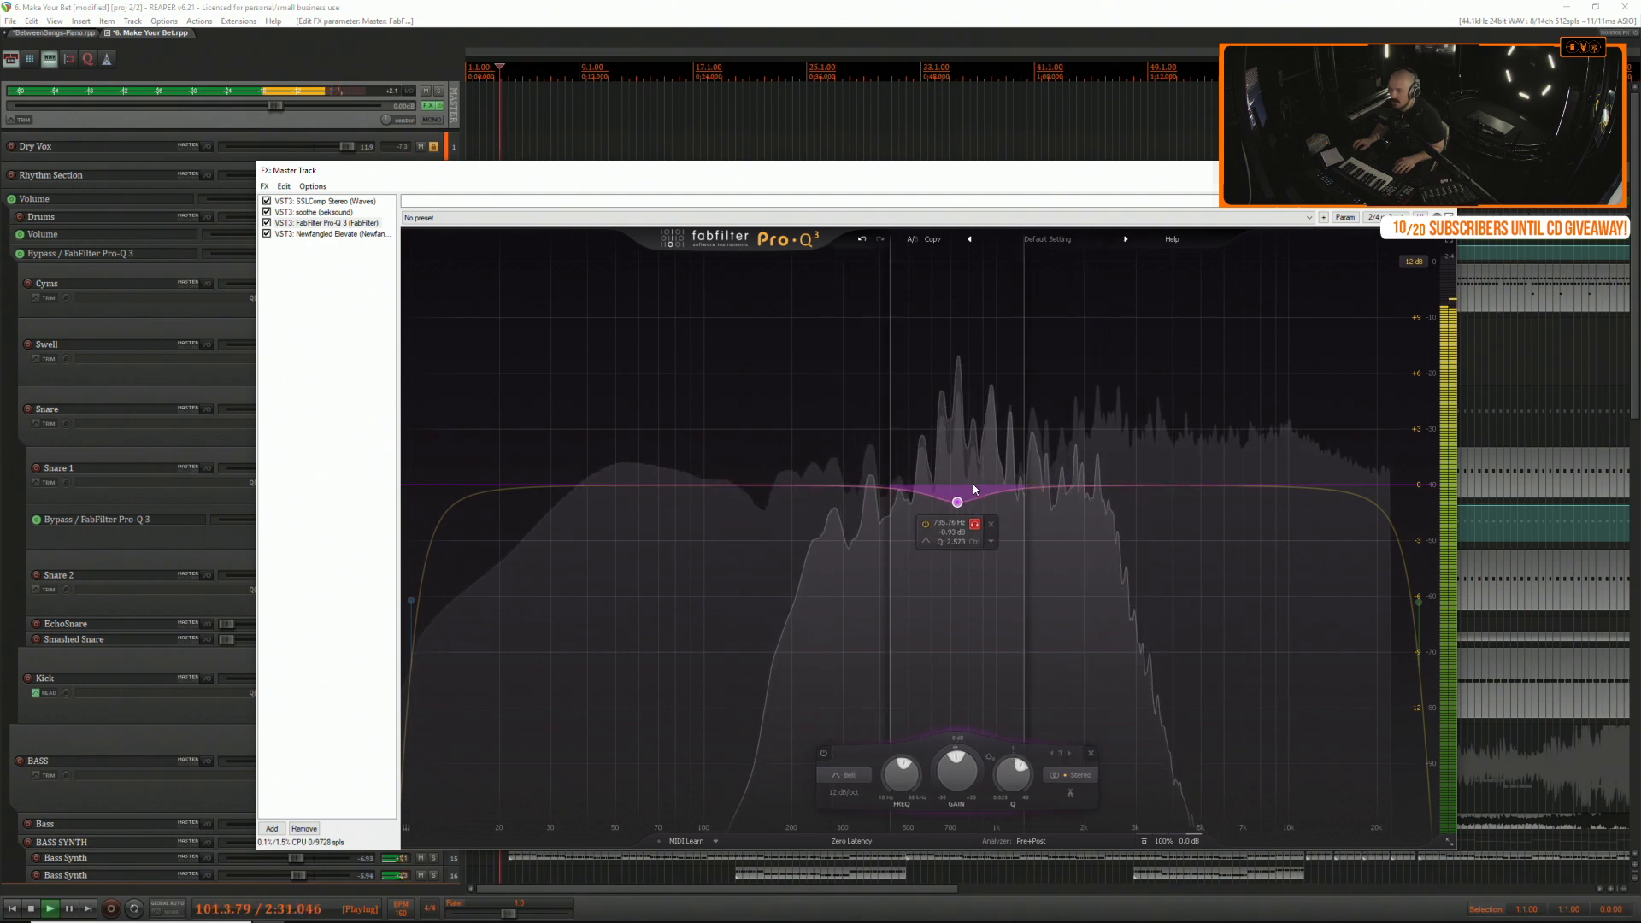
{"action": "left_click_drag", "start_coordinate": [976, 489], "coordinate": [969, 490]}
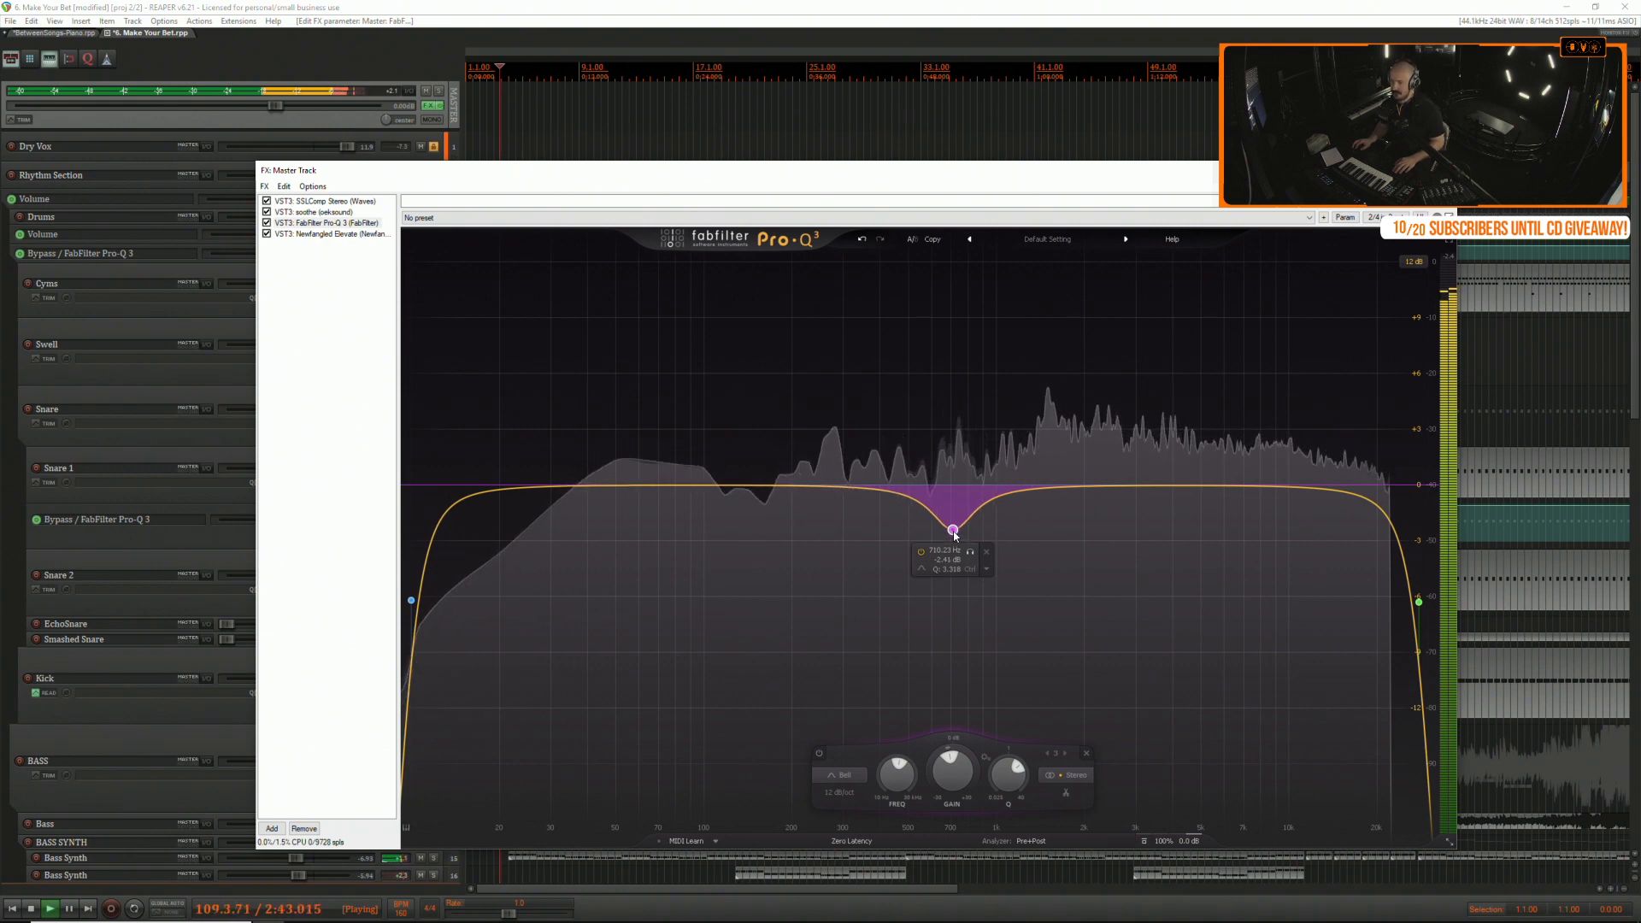
Add a second bell cut of about -1.4 dB near 3.4 kHz to the master Pro-Q 3, and check it from the start.
{"action": "left_click_drag", "start_coordinate": [1078, 488], "coordinate": [1151, 515]}
{"action": "scroll", "coordinate": [1220, 516], "scroll_direction": "up", "scroll_amount": 3}
{"action": "key", "text": "space"}
{"action": "key", "text": "space"}
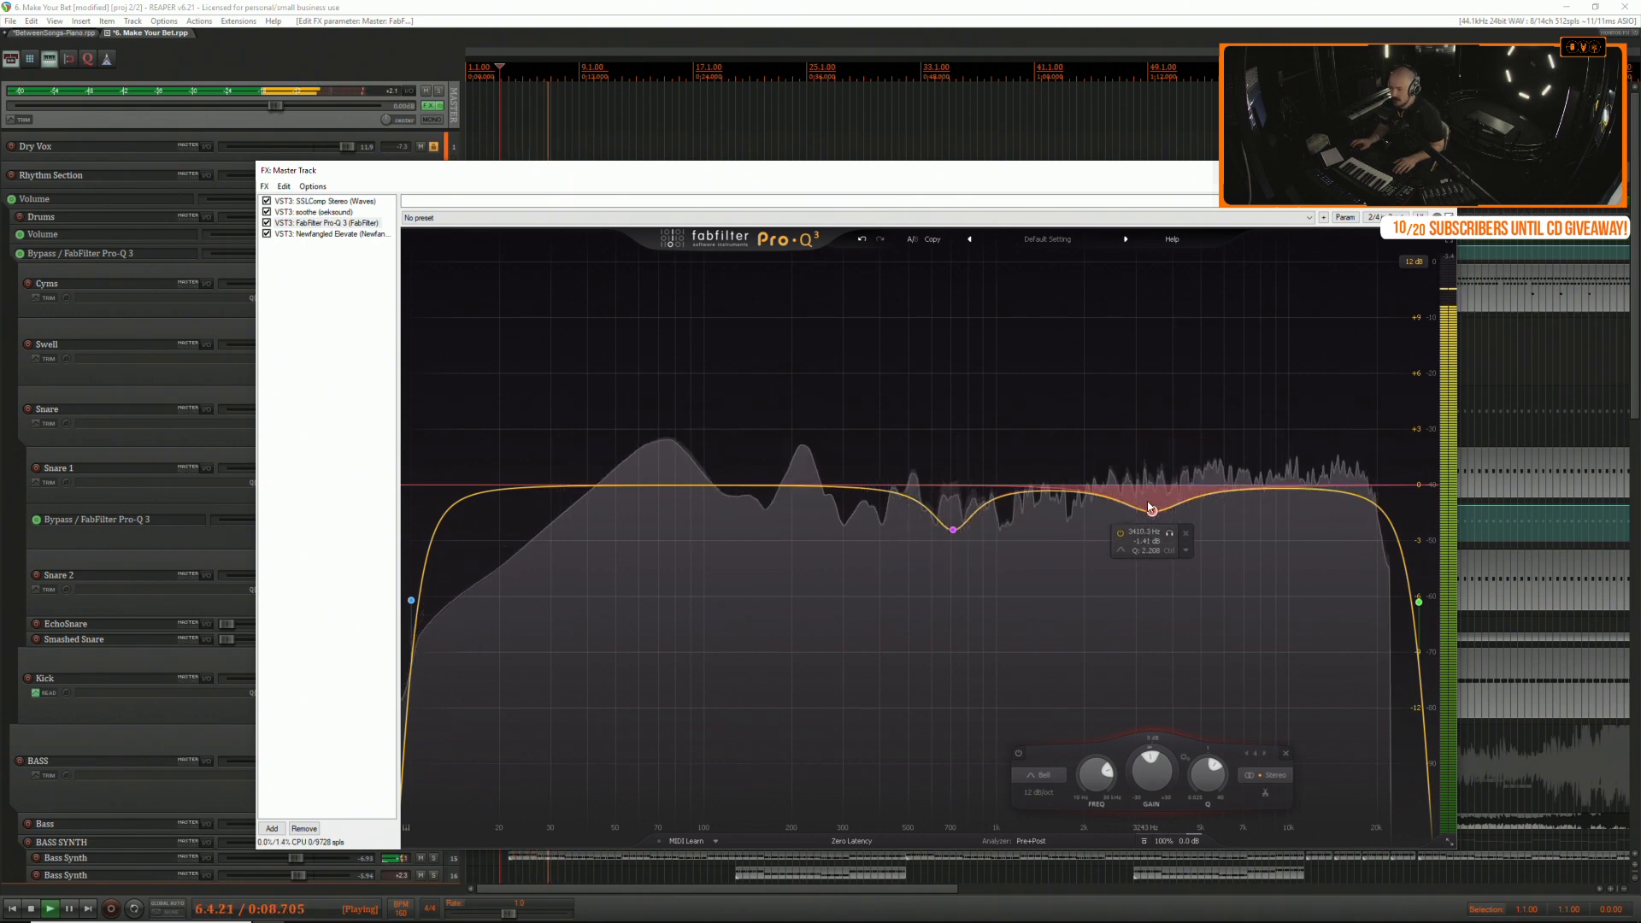
{"action": "key", "text": "Escape"}
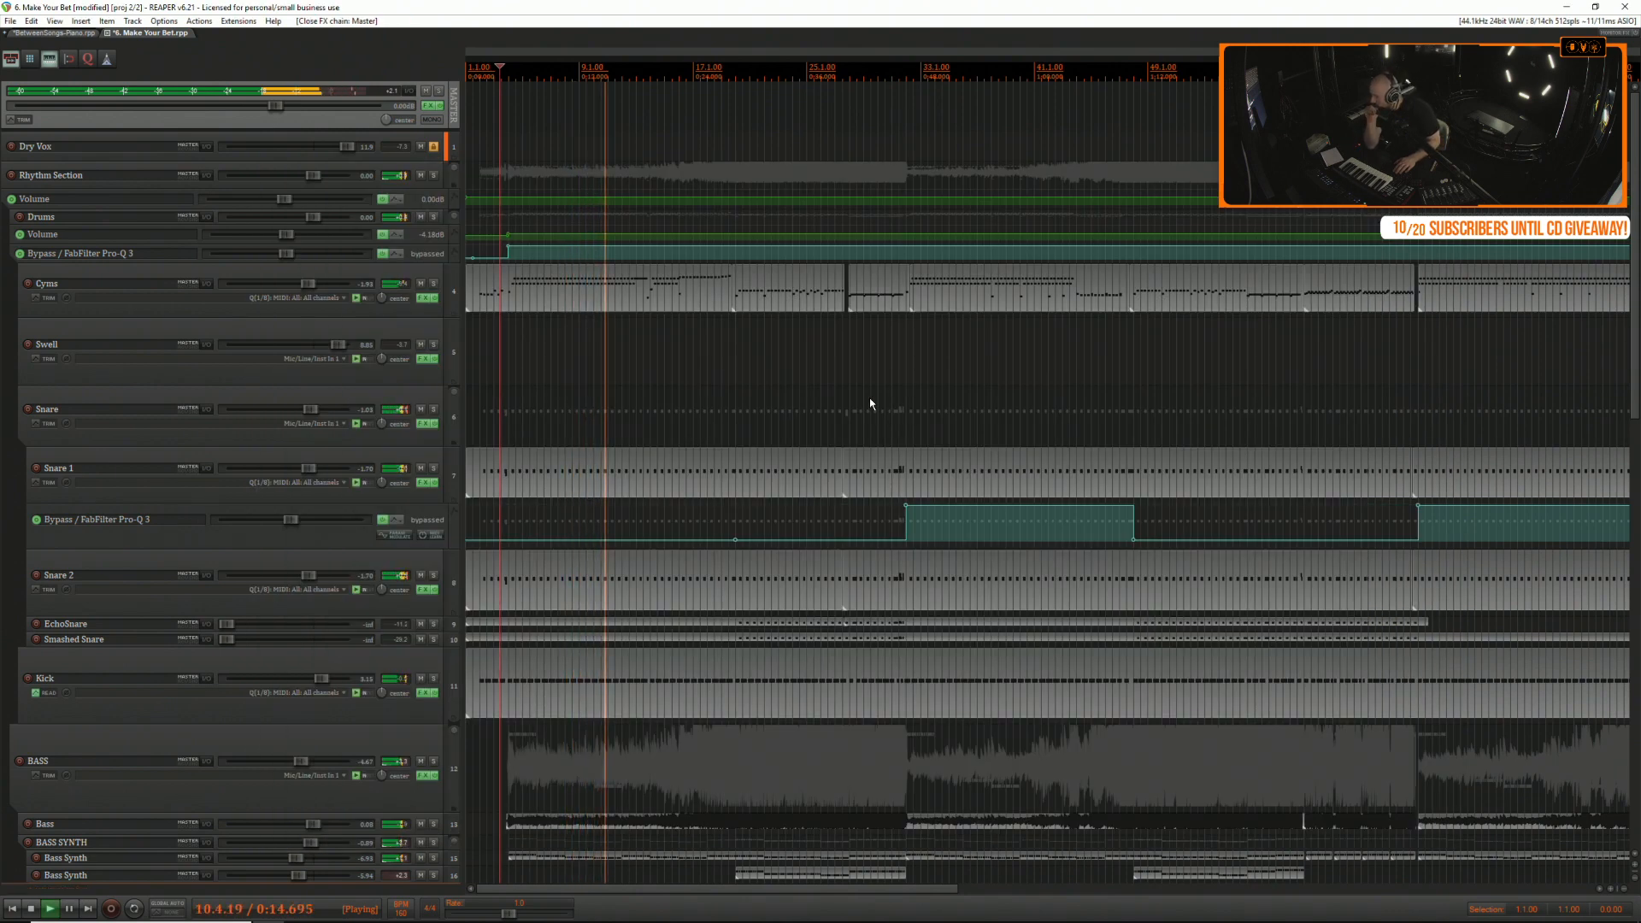
{"action": "key", "text": "space"}
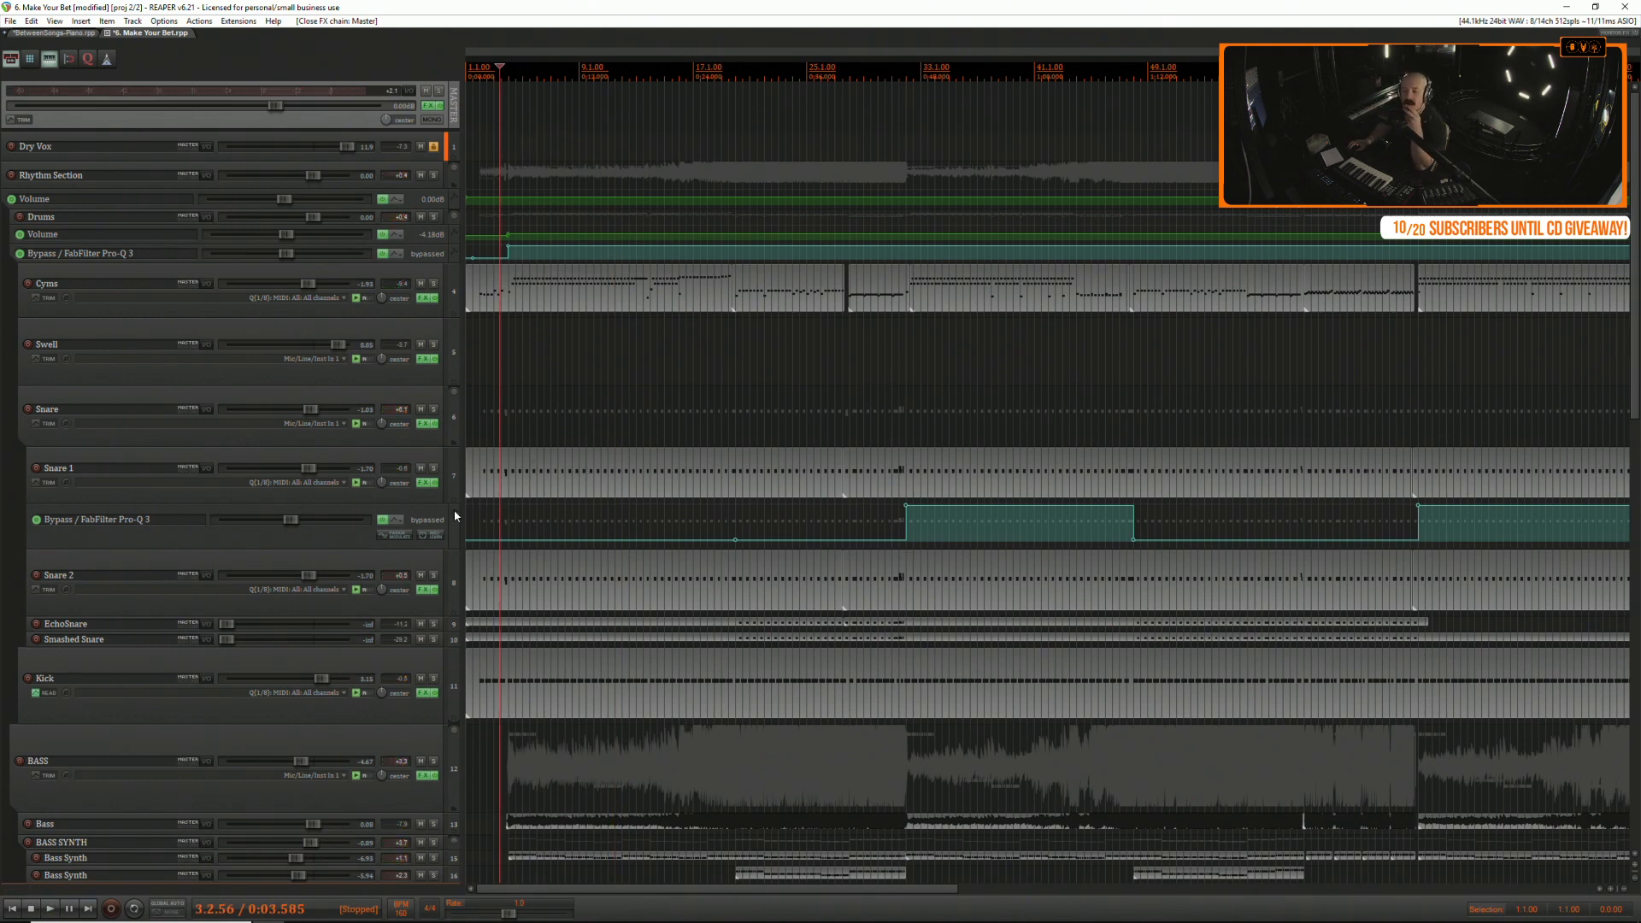
Solo Snare 1 to check its sound and effects chain, then return to full-mix playback.
{"action": "left_click", "coordinate": [433, 469]}
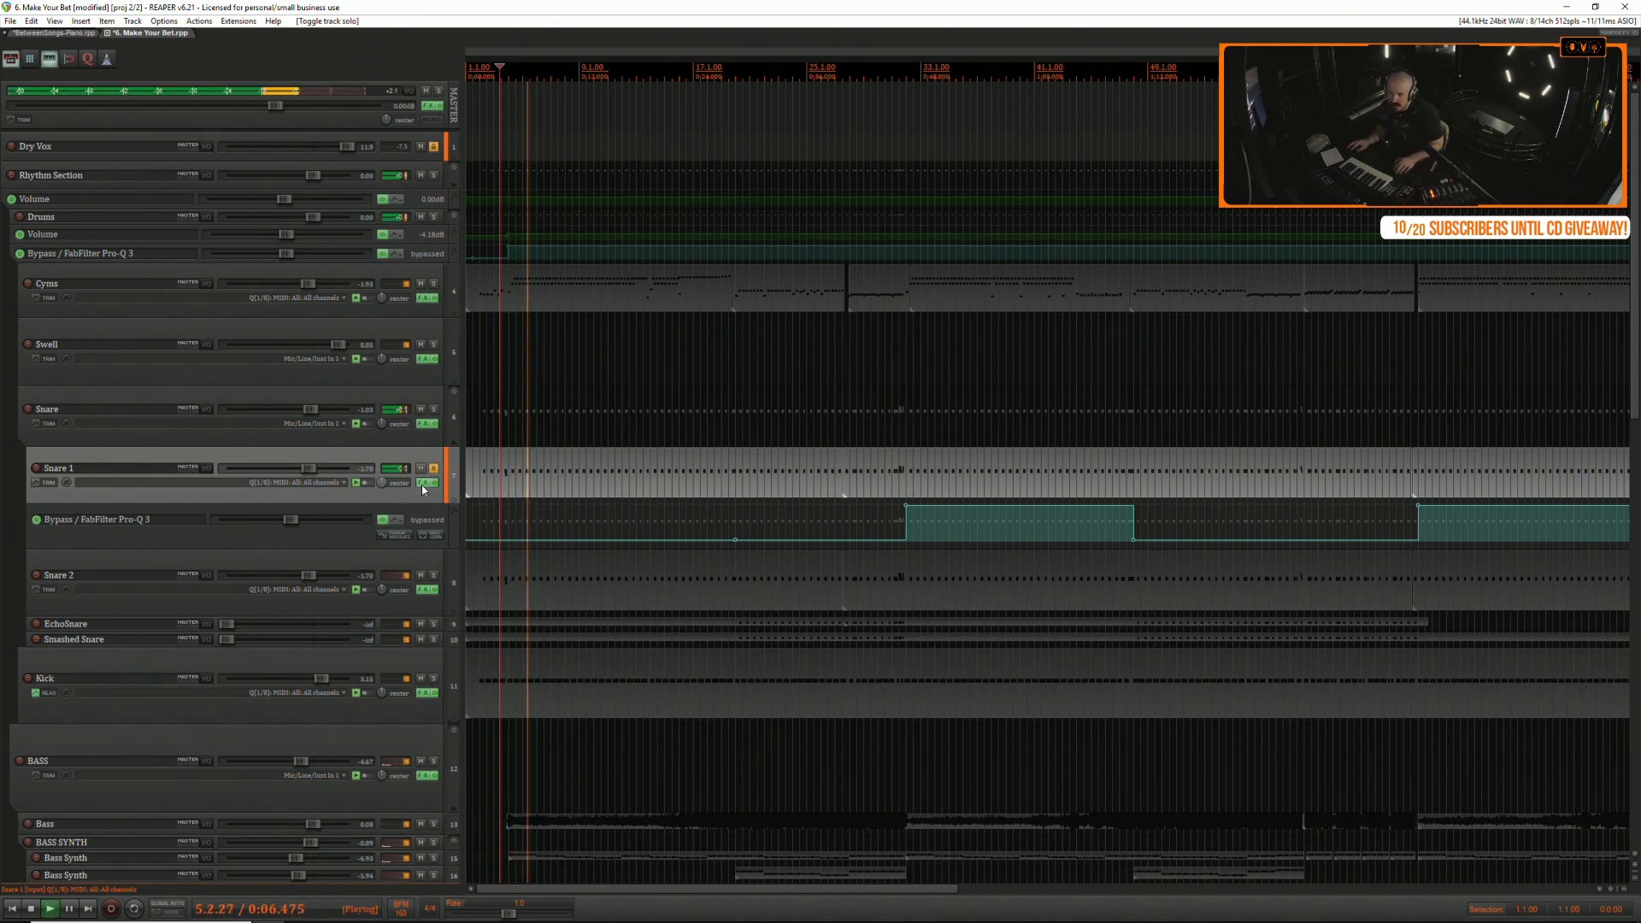
{"action": "left_click", "coordinate": [423, 484]}
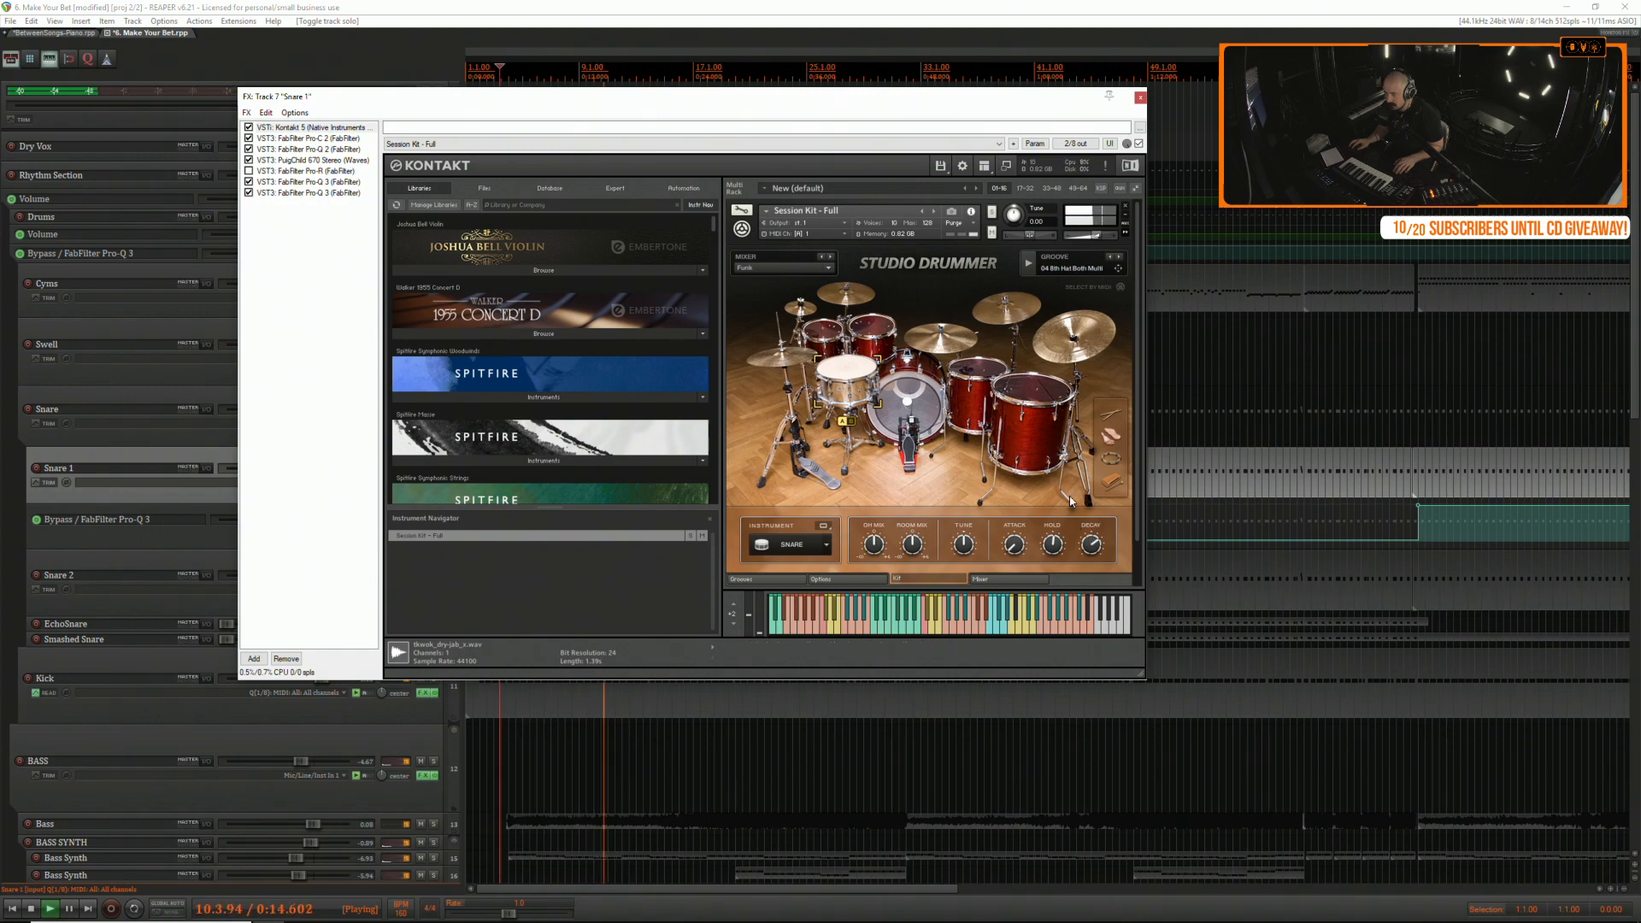
{"action": "left_click", "coordinate": [1140, 98]}
{"action": "key", "text": "space"}
{"action": "left_click", "coordinate": [434, 469]}
{"action": "key", "text": "space"}
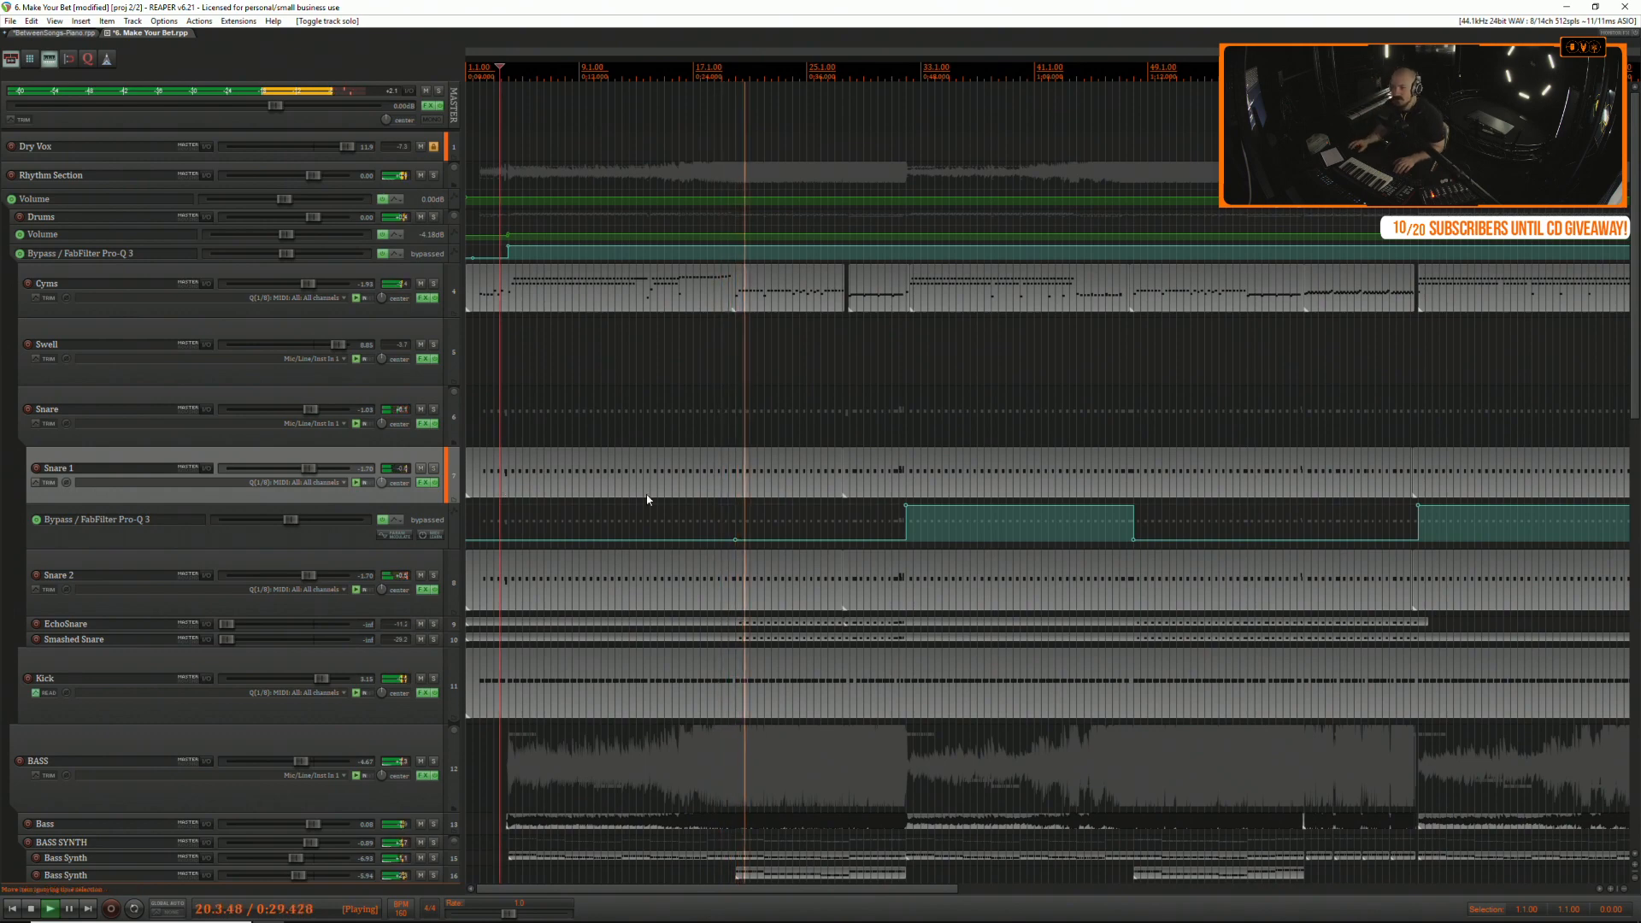
Play the main Dry Vox track from about bar 14, enlarge its lane and focus on the phrase before bar 20.
{"action": "scroll", "coordinate": [690, 510], "scroll_direction": "down", "scroll_amount": 10}
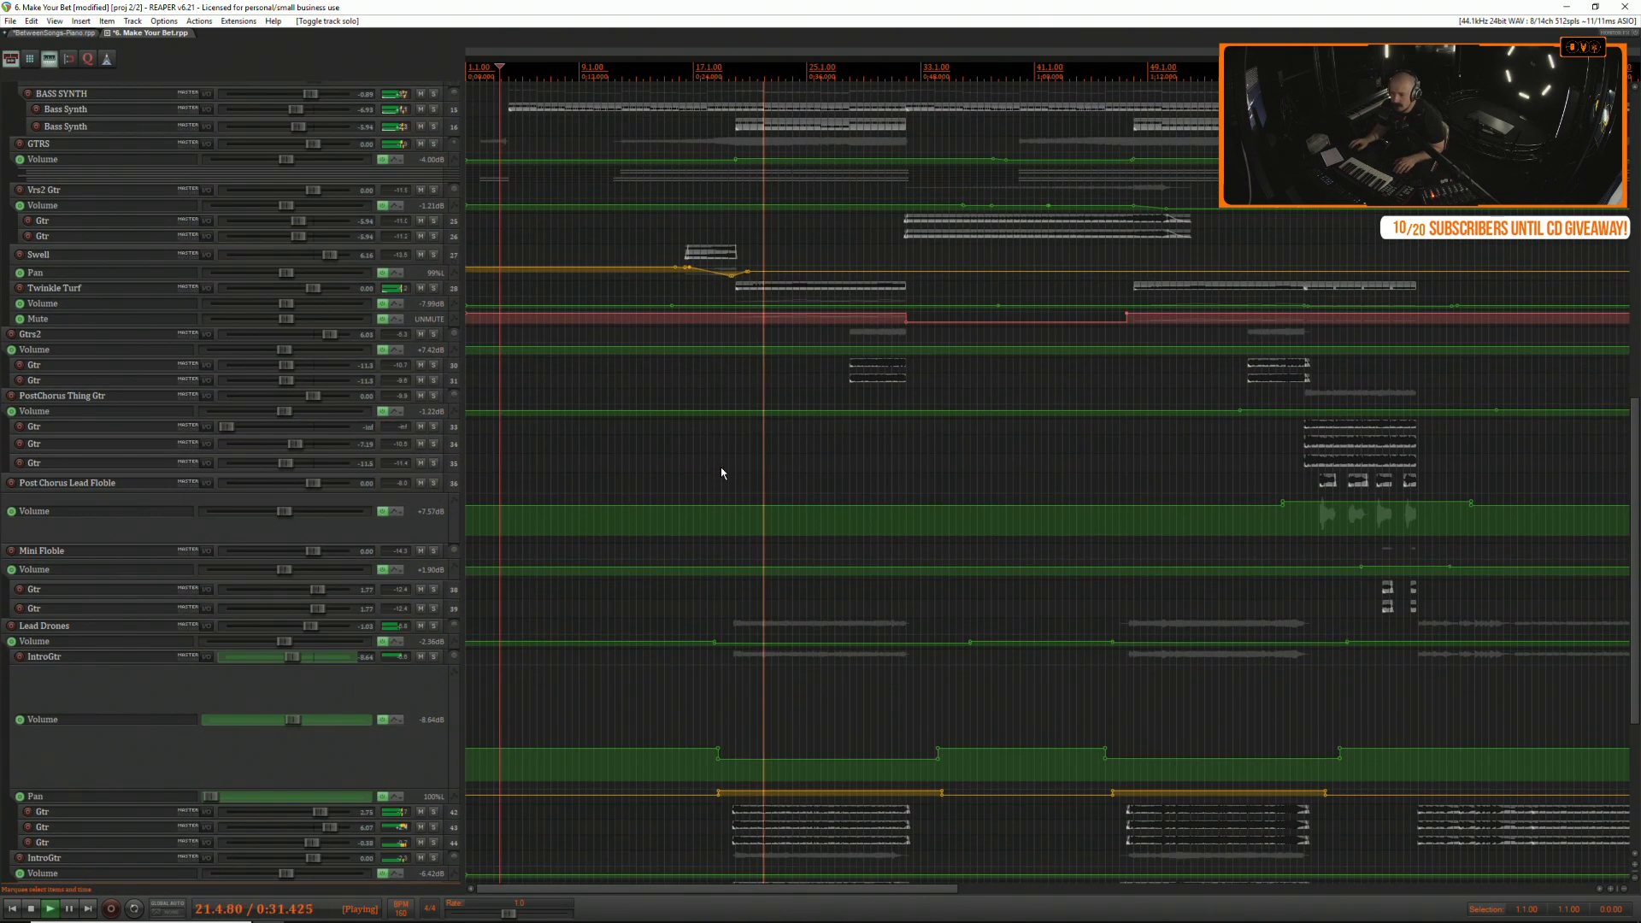
{"action": "scroll", "coordinate": [721, 472], "scroll_direction": "down", "scroll_amount": 8}
{"action": "left_click", "coordinate": [672, 588]}
{"action": "key", "text": "space"}
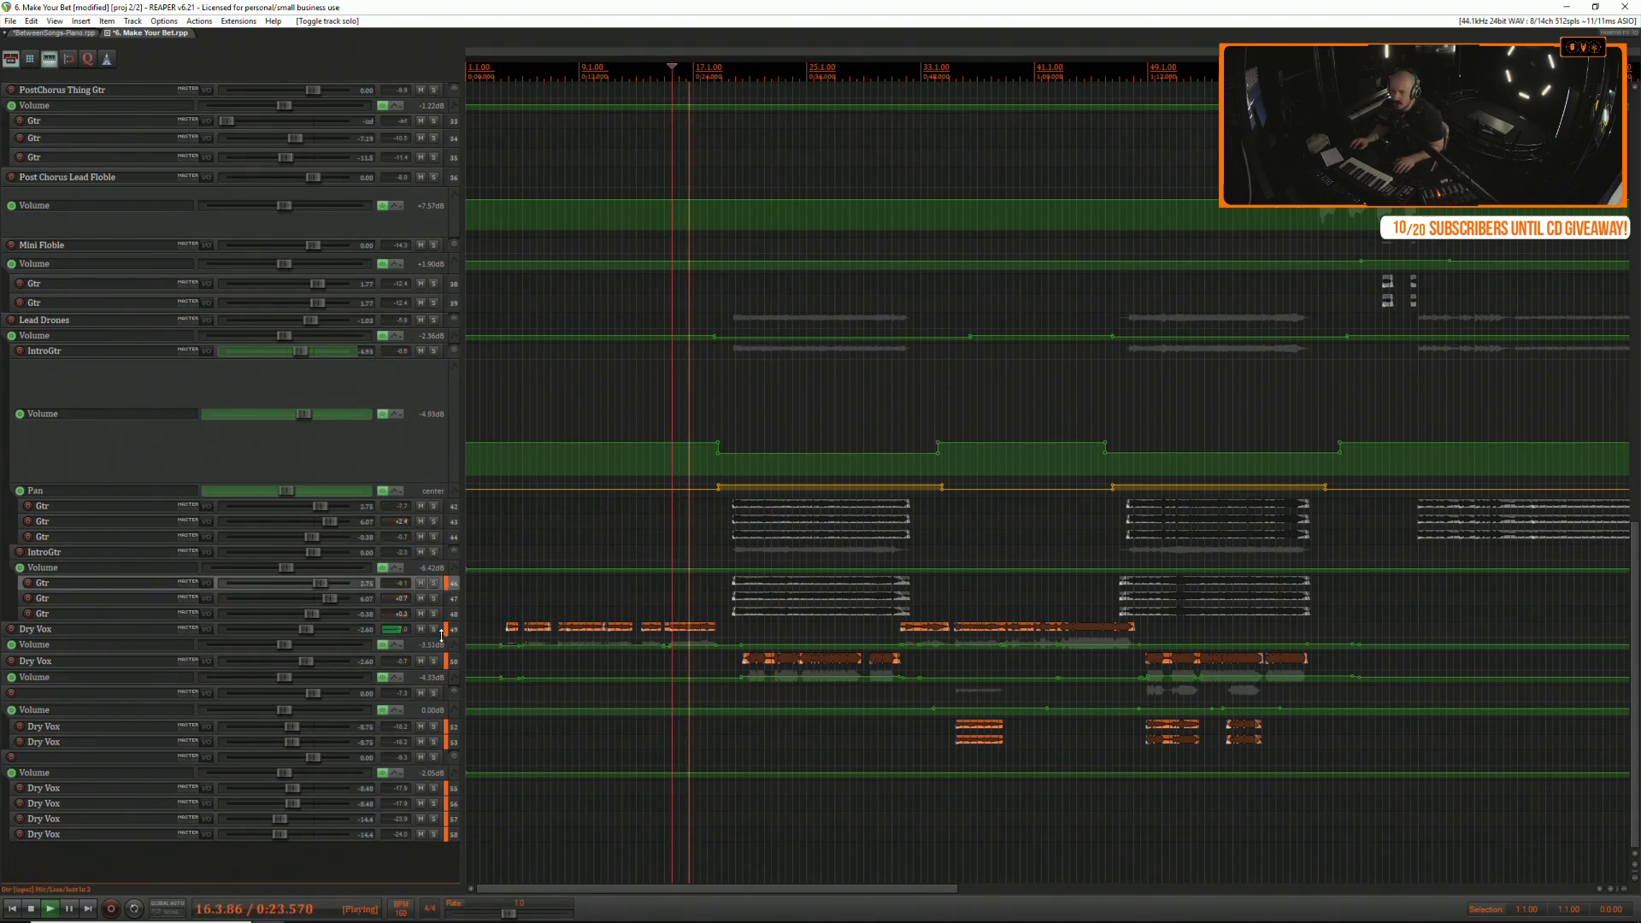
{"action": "left_click_drag", "start_coordinate": [441, 635], "coordinate": [441, 723]}
{"action": "left_click", "coordinate": [726, 668]}
{"action": "scroll", "coordinate": [728, 669], "scroll_direction": "up", "scroll_amount": 6}
Enlarge the main Dry Vox volume envelope and lower it over the phrase from about bar 18.3 to bar 20.
{"action": "left_click_drag", "start_coordinate": [992, 665], "coordinate": [1112, 665]}
{"action": "key", "text": "space"}
{"action": "left_click", "coordinate": [992, 642]}
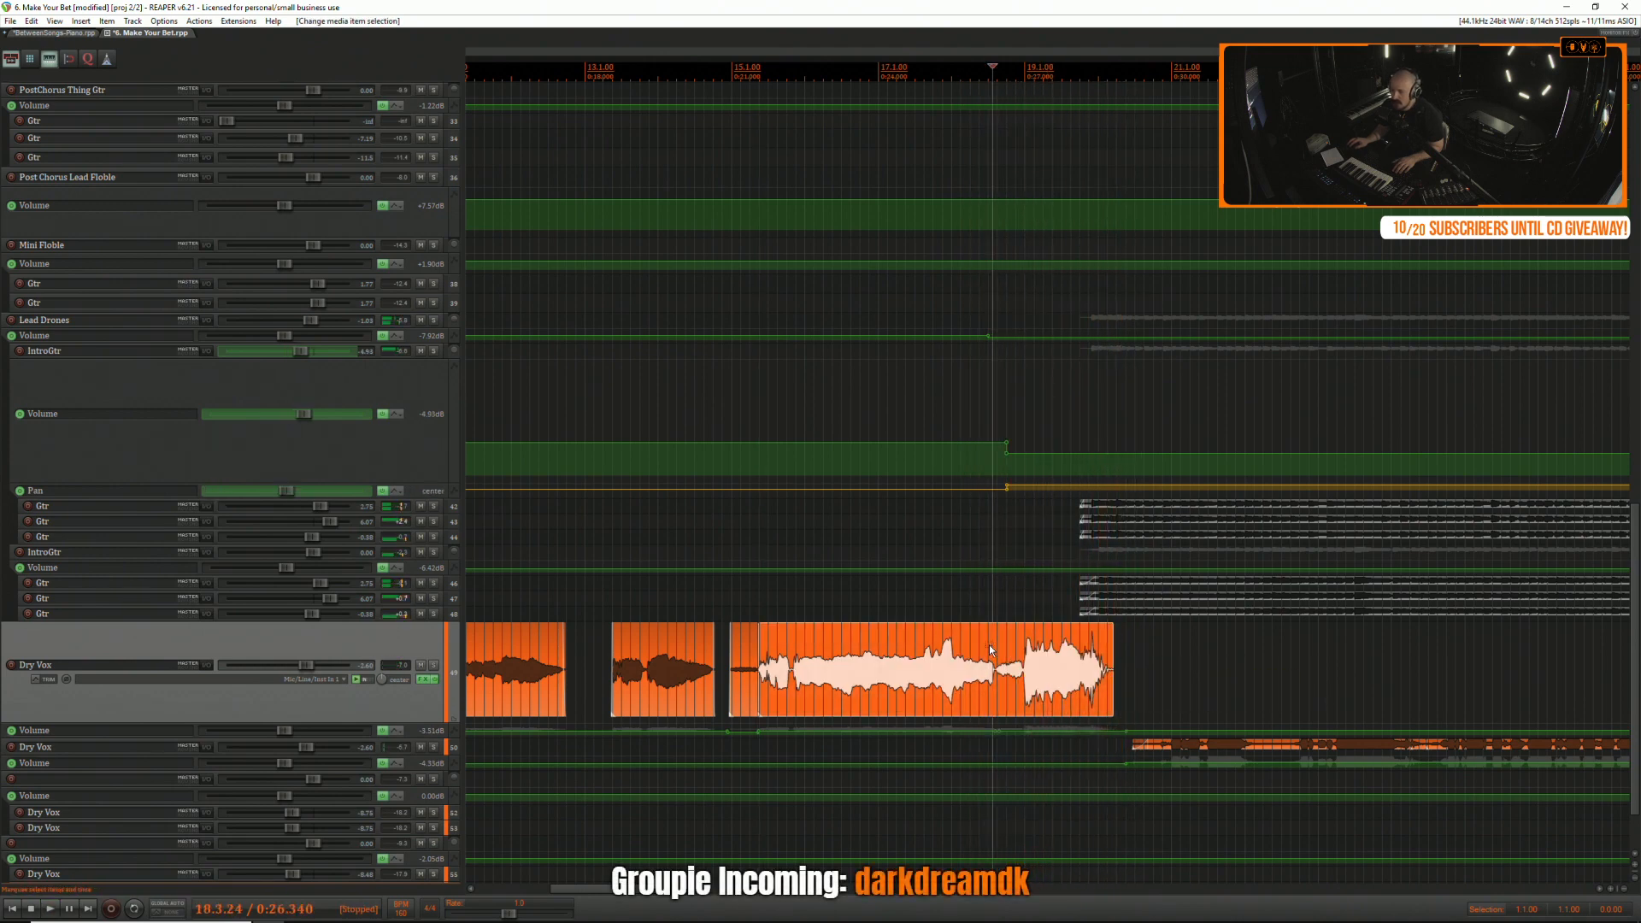
{"action": "left_click_drag", "start_coordinate": [434, 739], "coordinate": [434, 876]}
{"action": "left_click_drag", "start_coordinate": [1059, 823], "coordinate": [1036, 849]}
{"action": "key", "text": "space"}
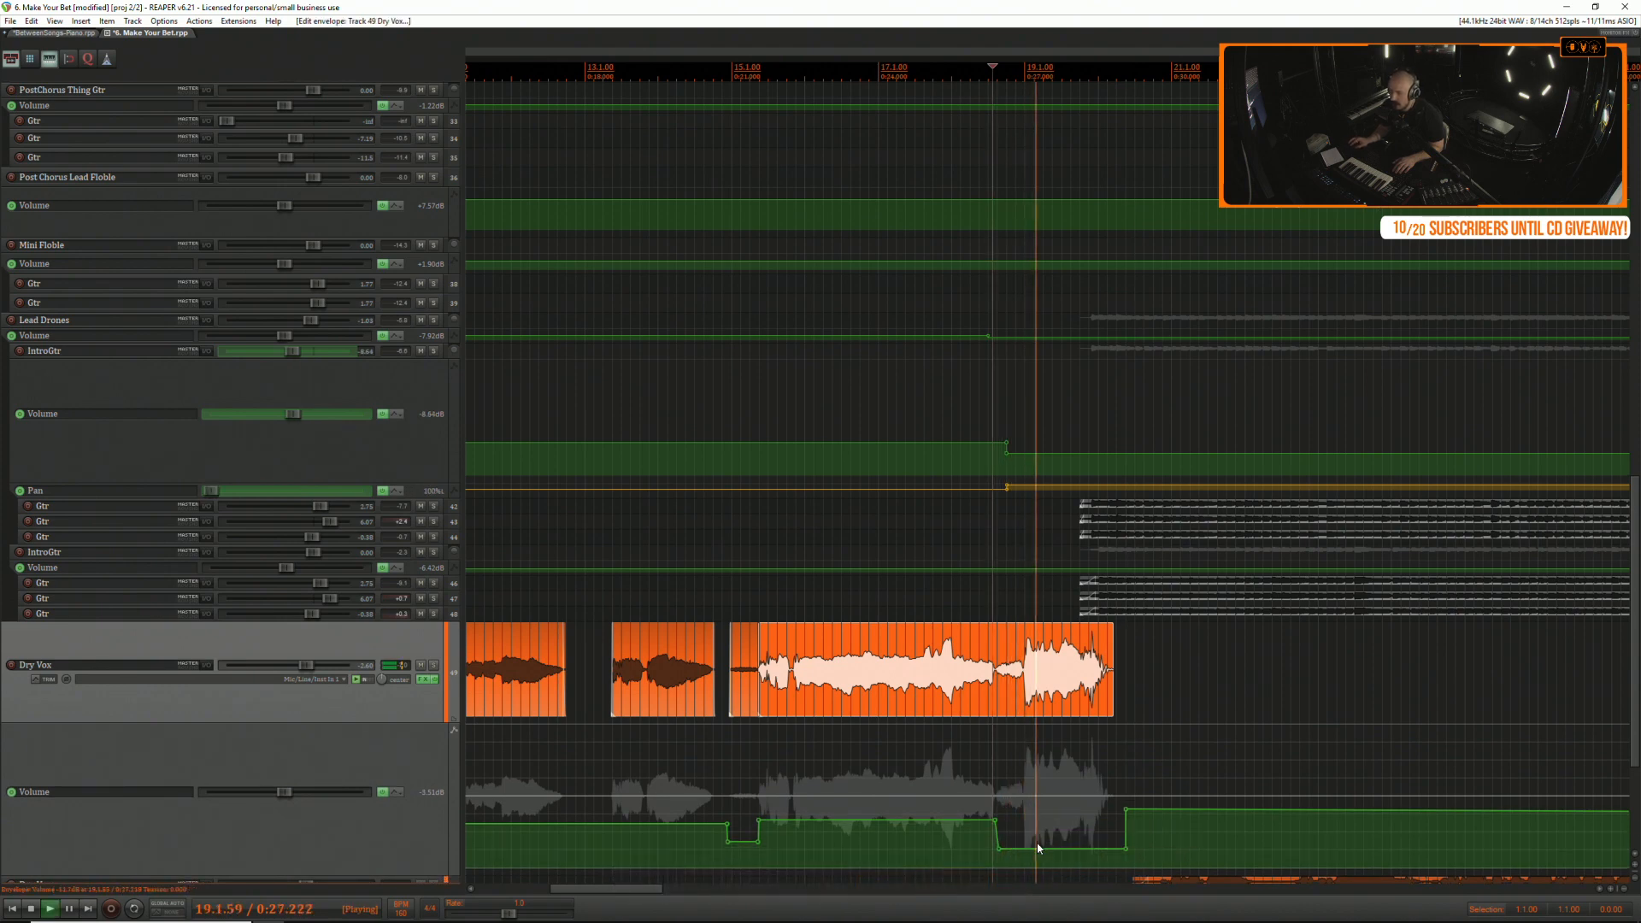
Shape the Dry Vox volume drop before bar 19 into a ramp and raise the lowered section to about -6.5 dB.
{"action": "left_click", "coordinate": [884, 762]}
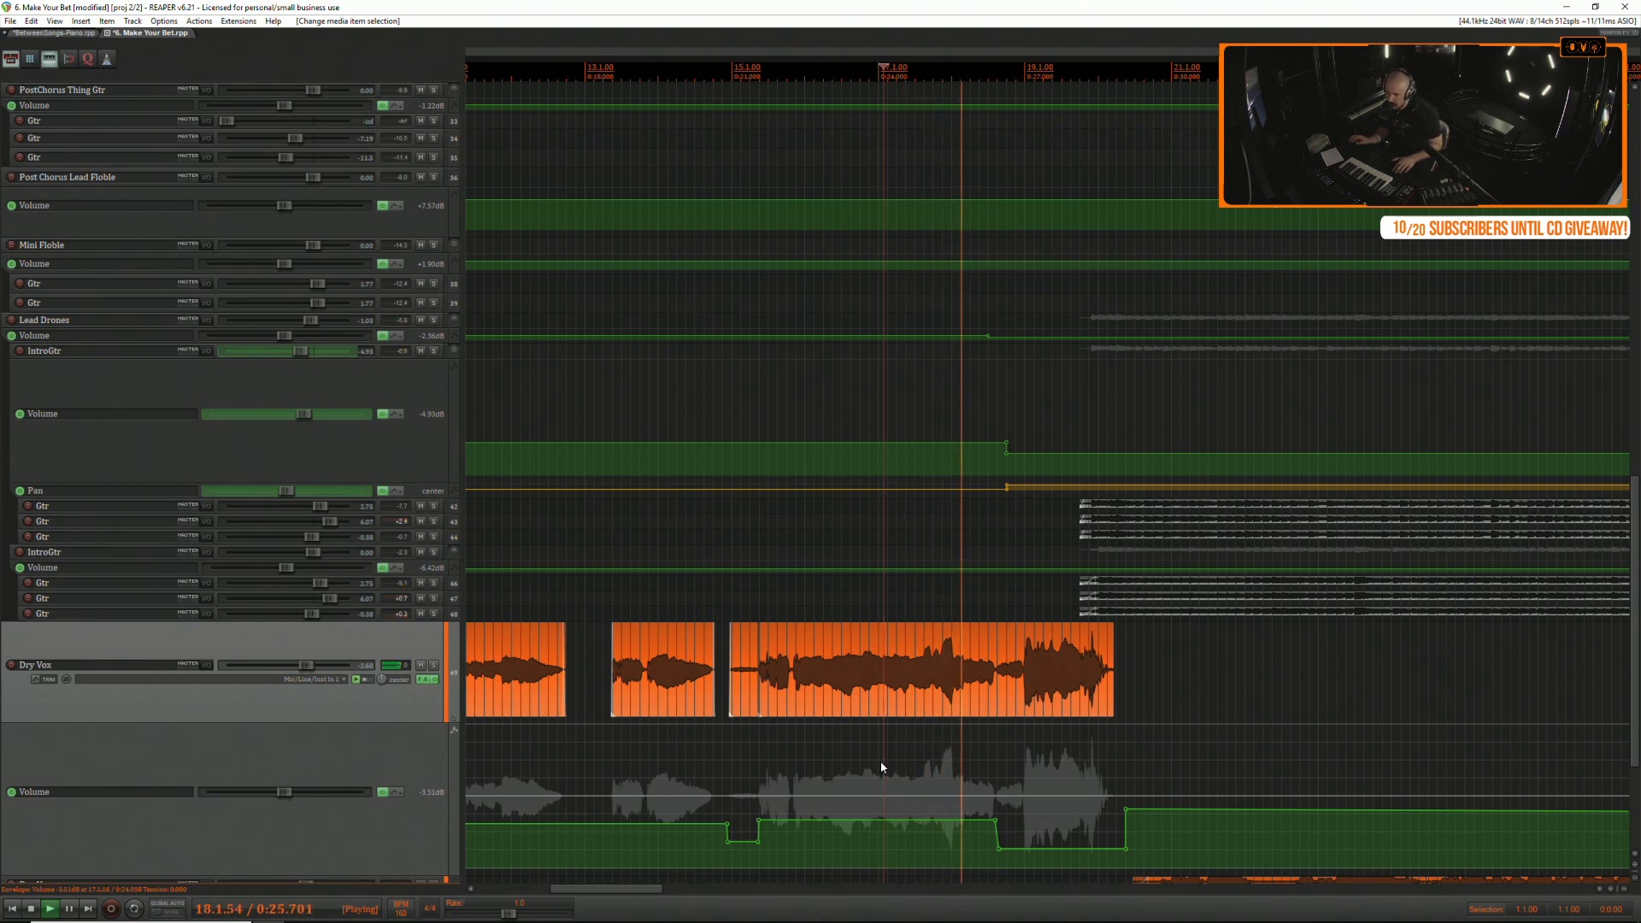
{"action": "left_click_drag", "start_coordinate": [1025, 845], "coordinate": [1023, 843]}
{"action": "key", "text": "space"}
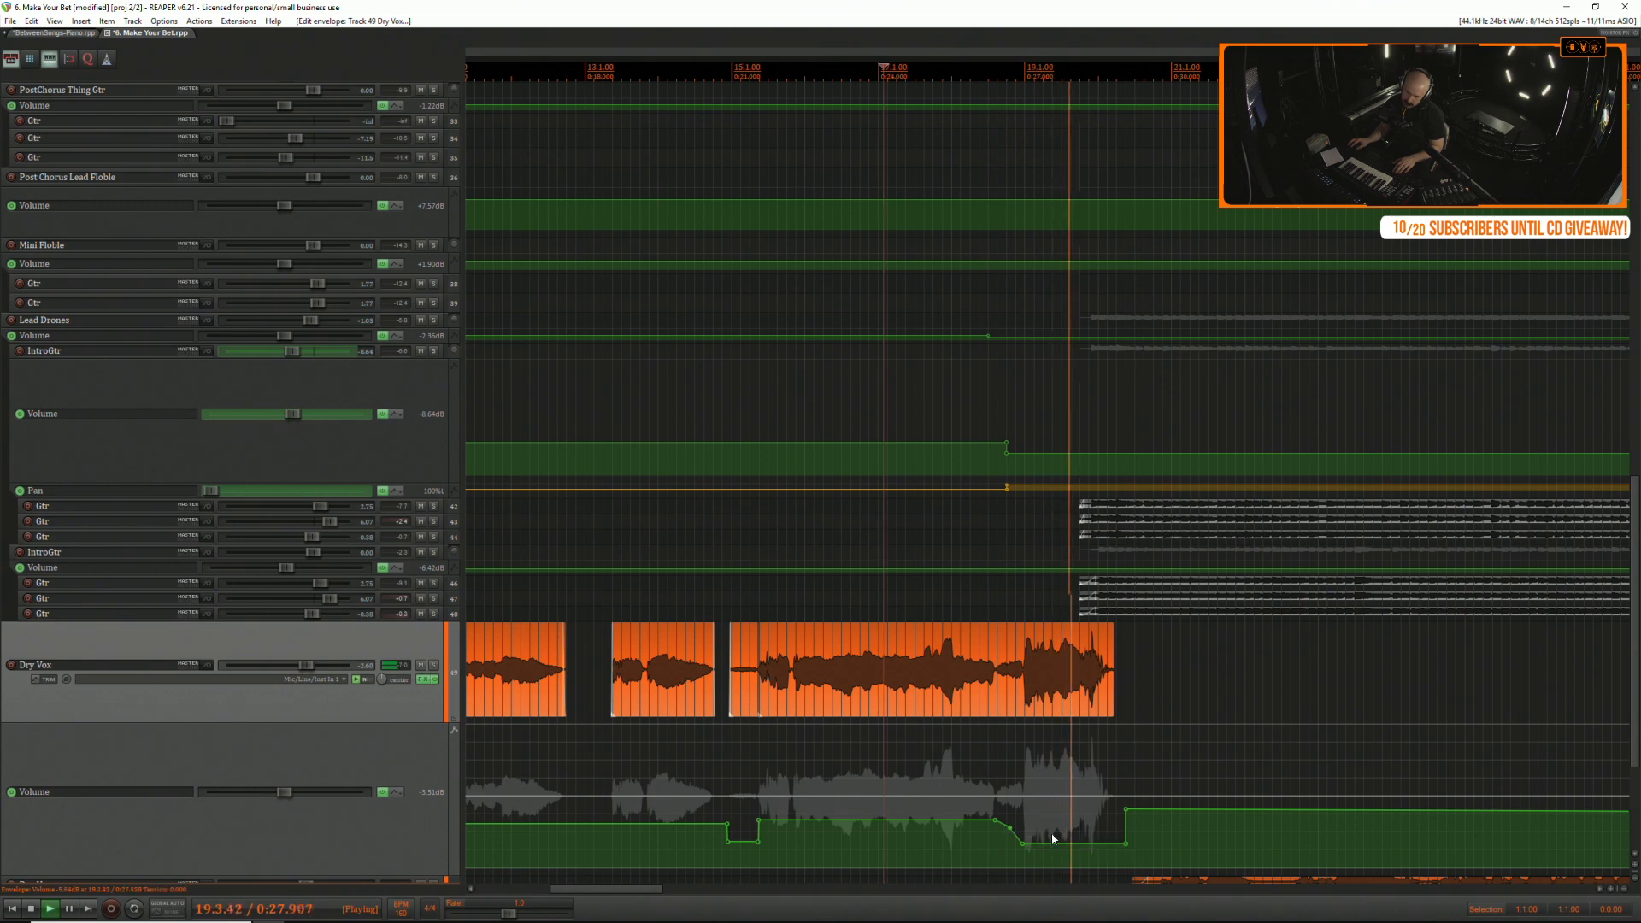
{"action": "left_click_drag", "start_coordinate": [1051, 843], "coordinate": [1051, 835]}
{"action": "key", "text": "space"}
{"action": "key", "text": "space"}
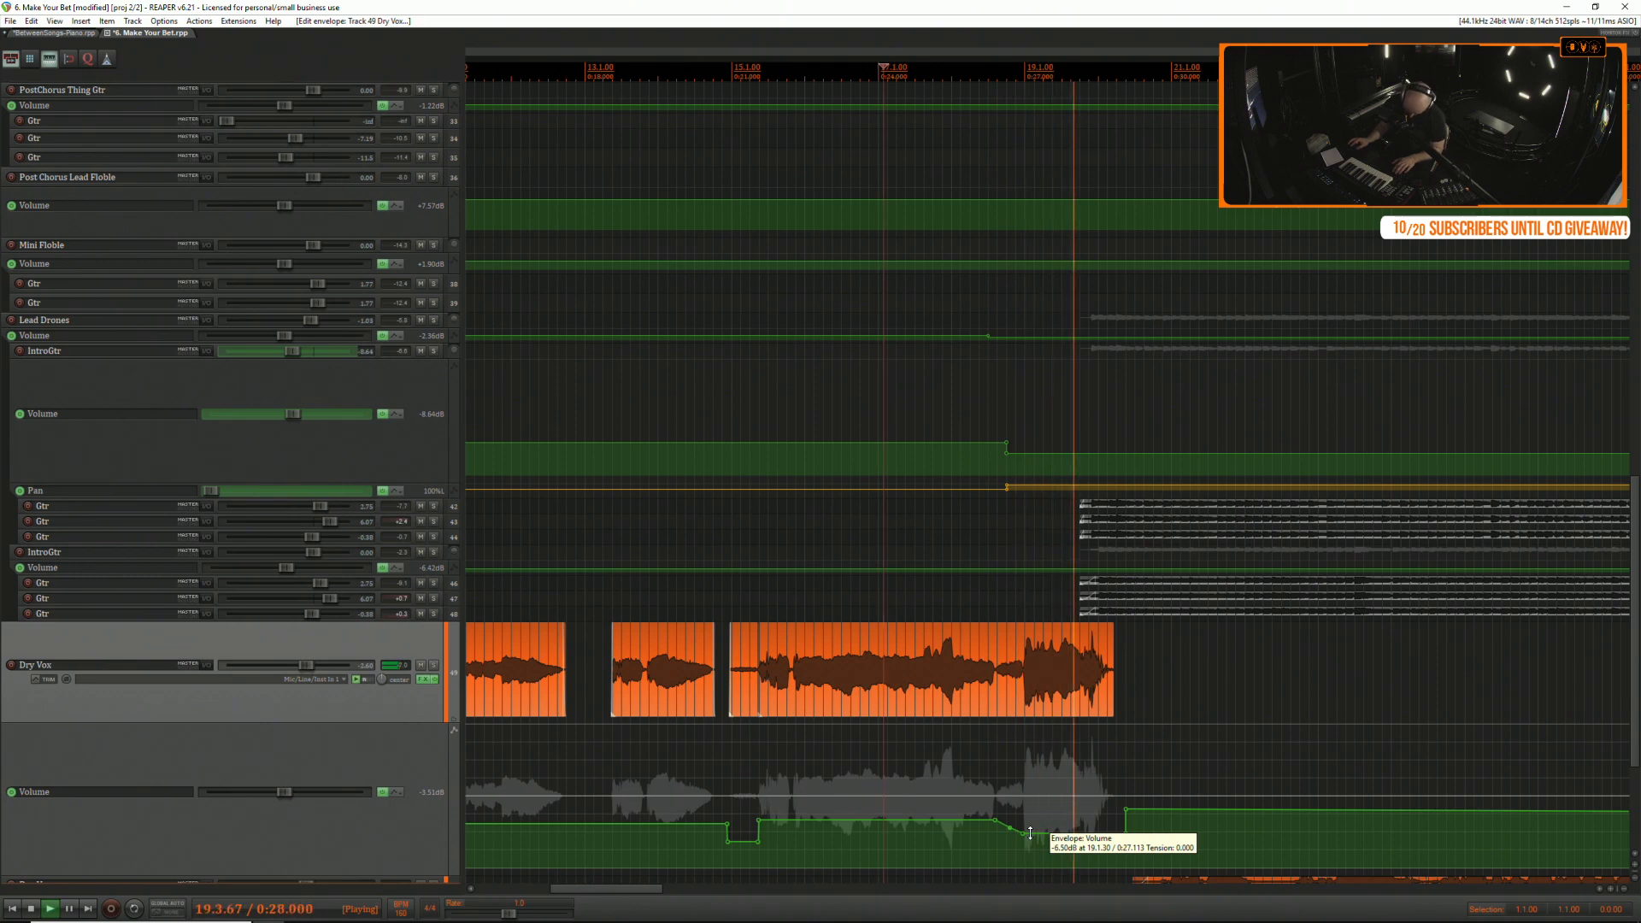
{"action": "key", "text": "space"}
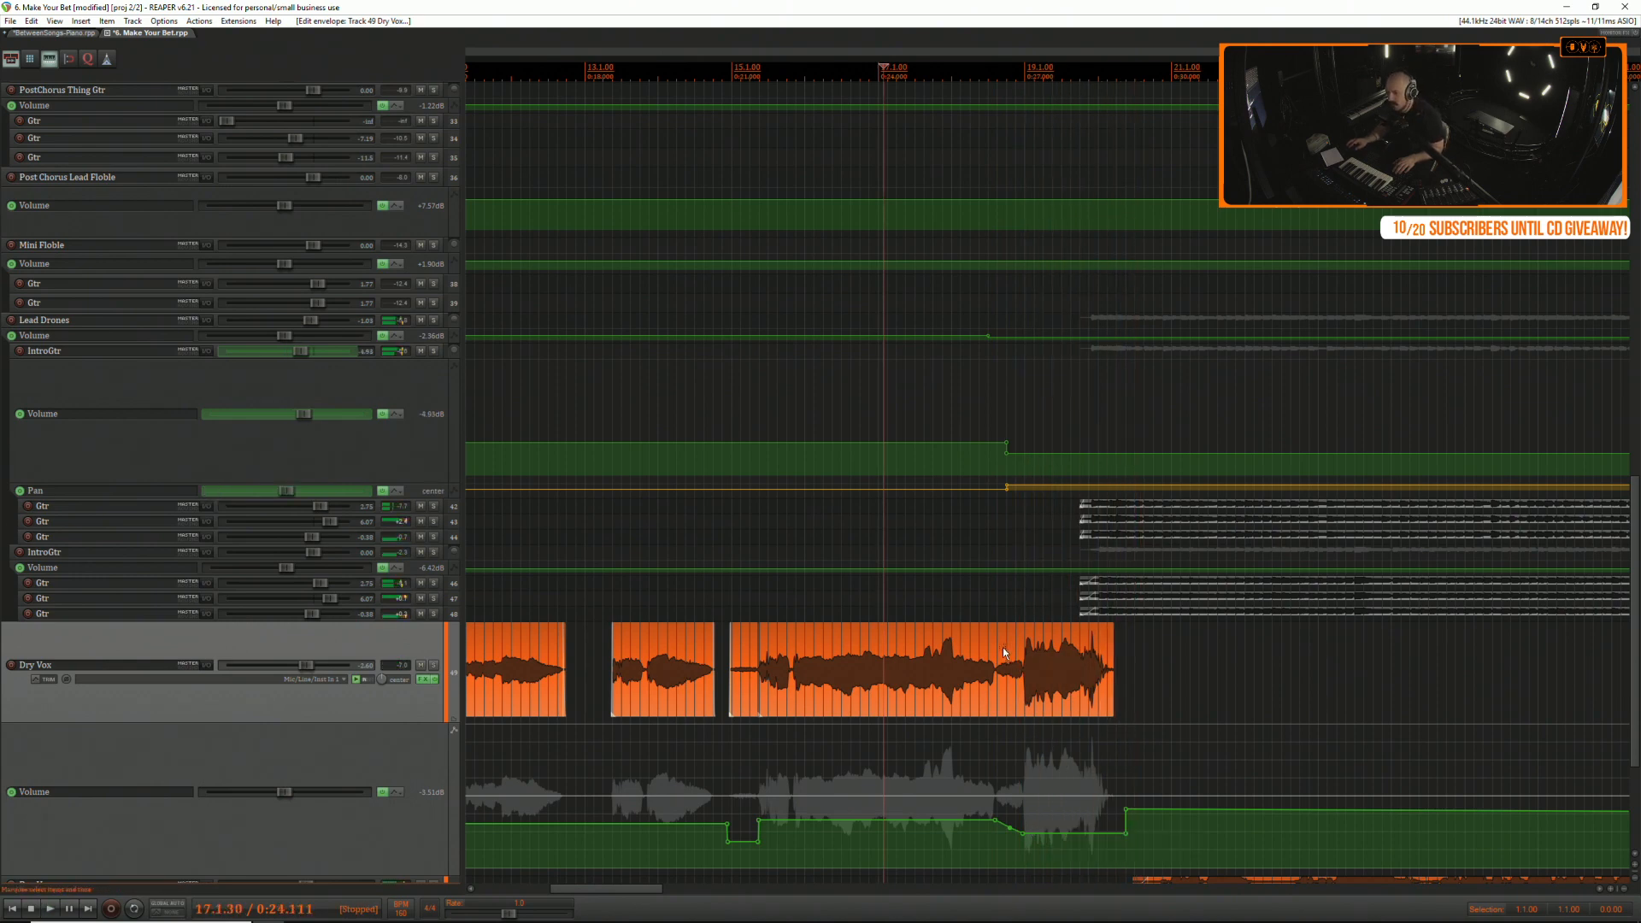
Open Melodyne on the main Dry Vox track, try lowering the second note after bar 19 to F#4, and undo it.
{"action": "left_click", "coordinate": [1003, 644]}
{"action": "scroll", "coordinate": [1002, 644], "scroll_direction": "up", "scroll_amount": 4}
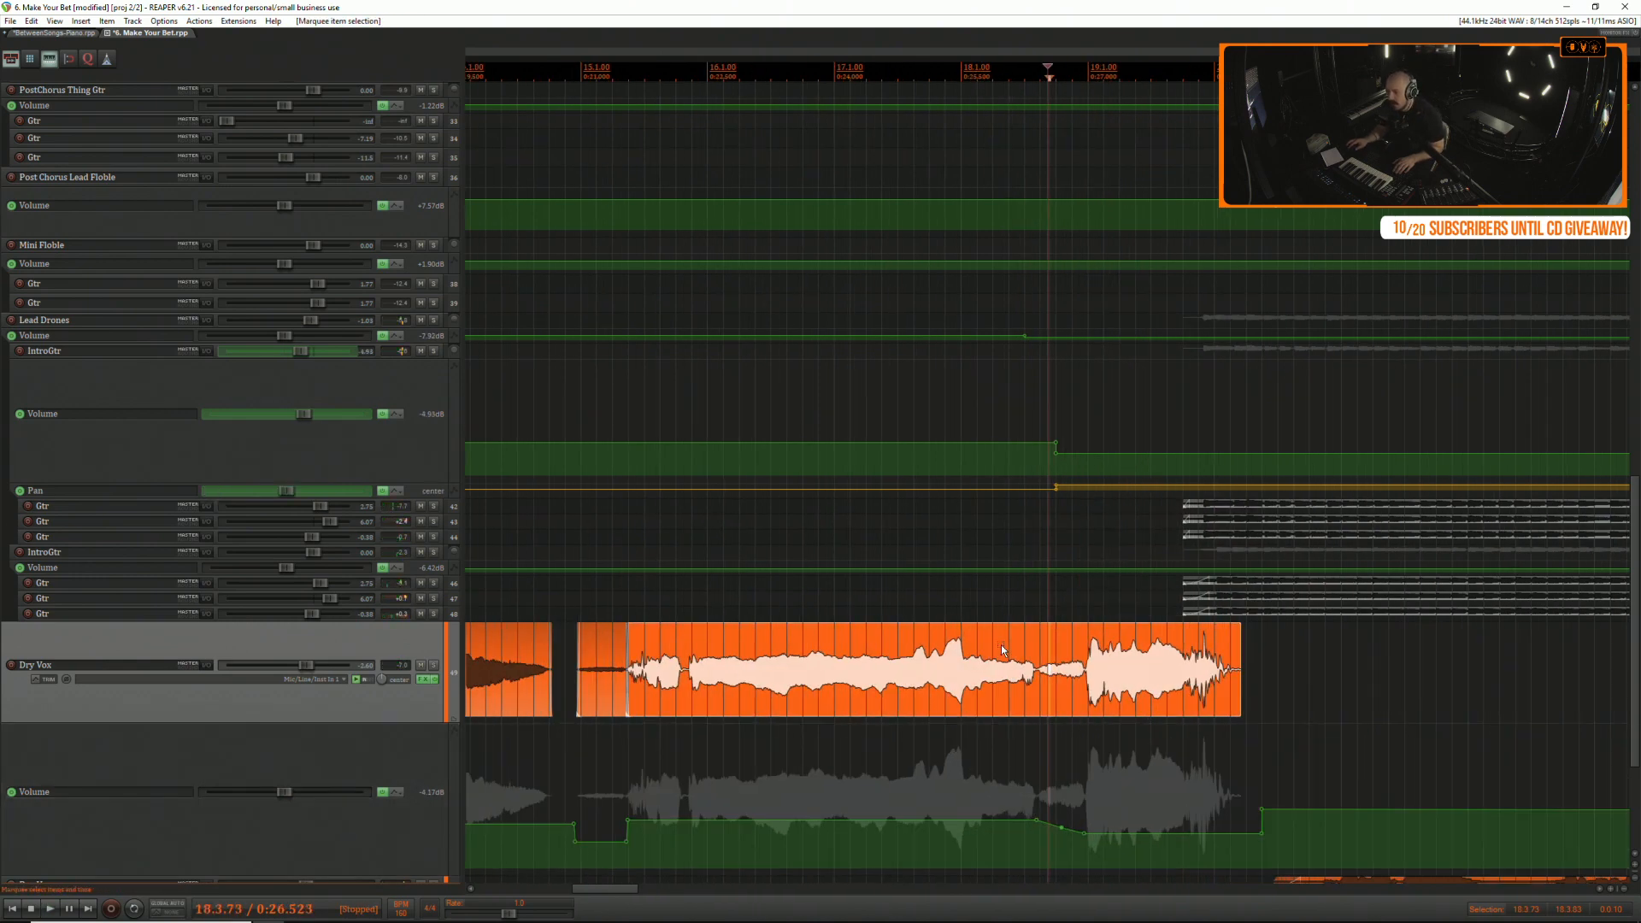
{"action": "left_click", "coordinate": [427, 677]}
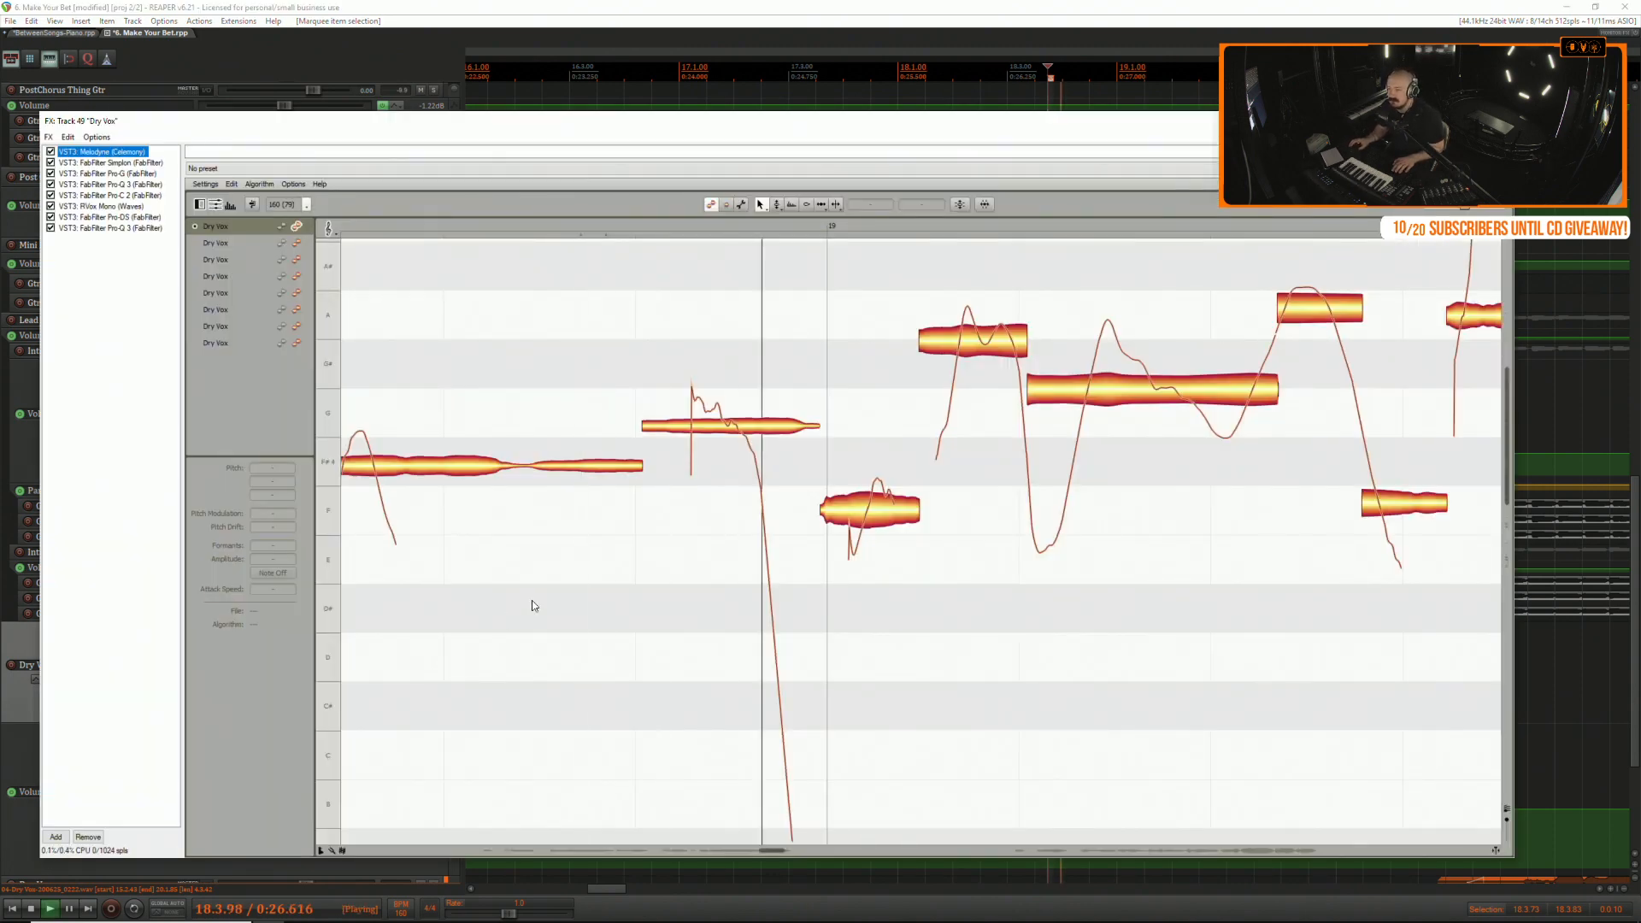
{"action": "key", "text": "space"}
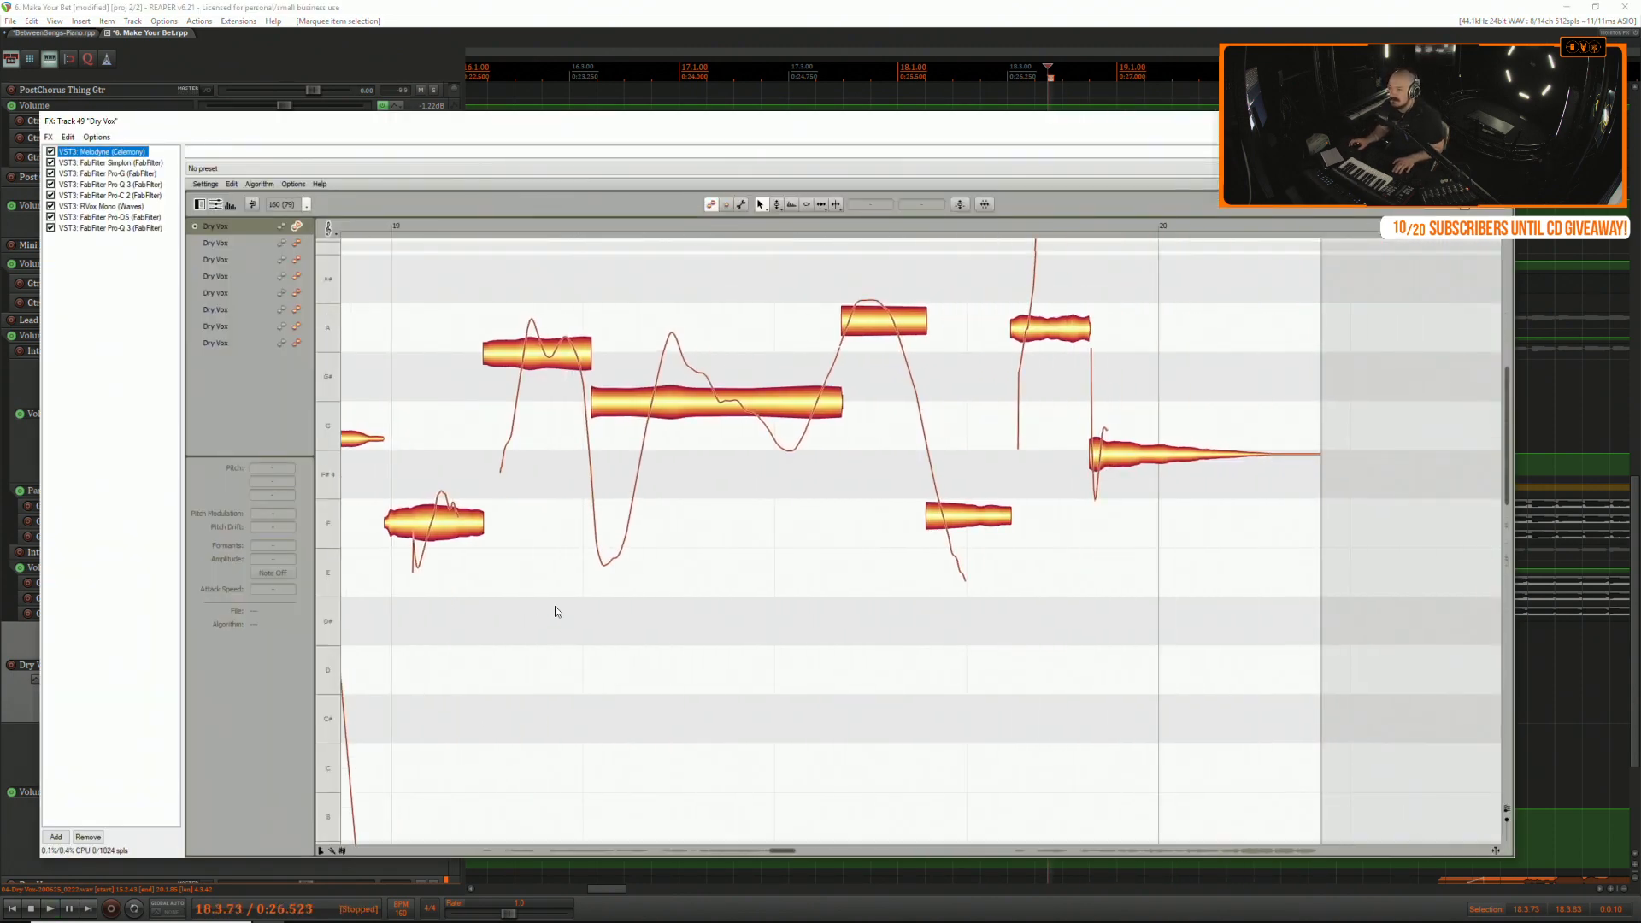
{"action": "scroll", "coordinate": [554, 608], "scroll_direction": "up", "scroll_amount": 3}
{"action": "scroll", "coordinate": [554, 613], "scroll_direction": "down", "scroll_amount": 1}
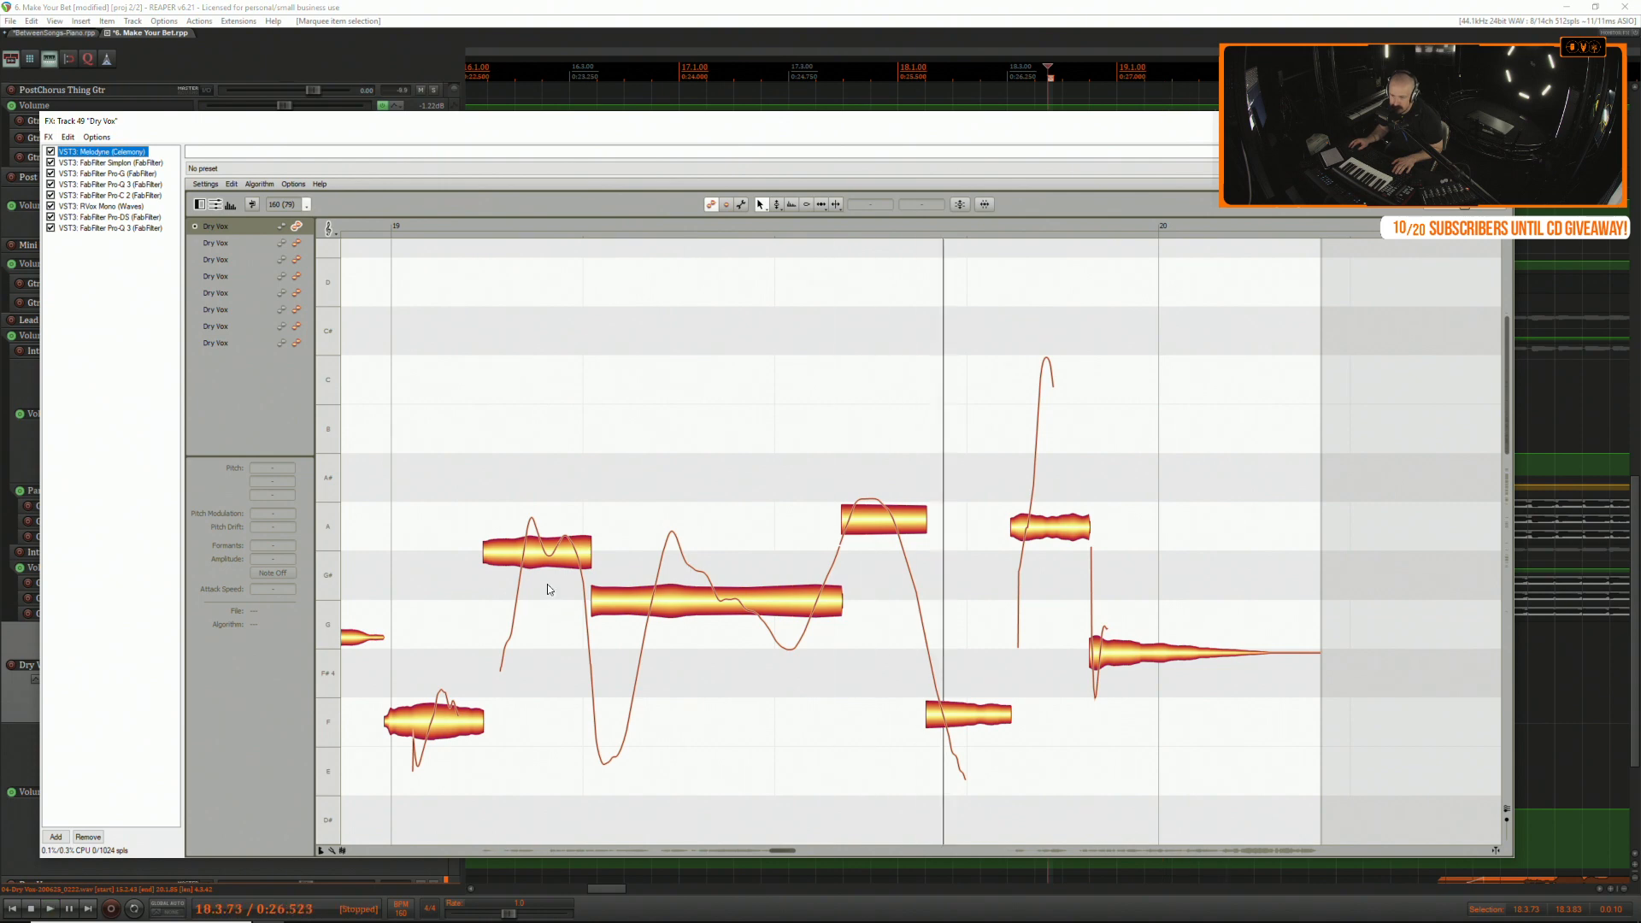
{"action": "left_click_drag", "start_coordinate": [550, 562], "coordinate": [554, 675]}
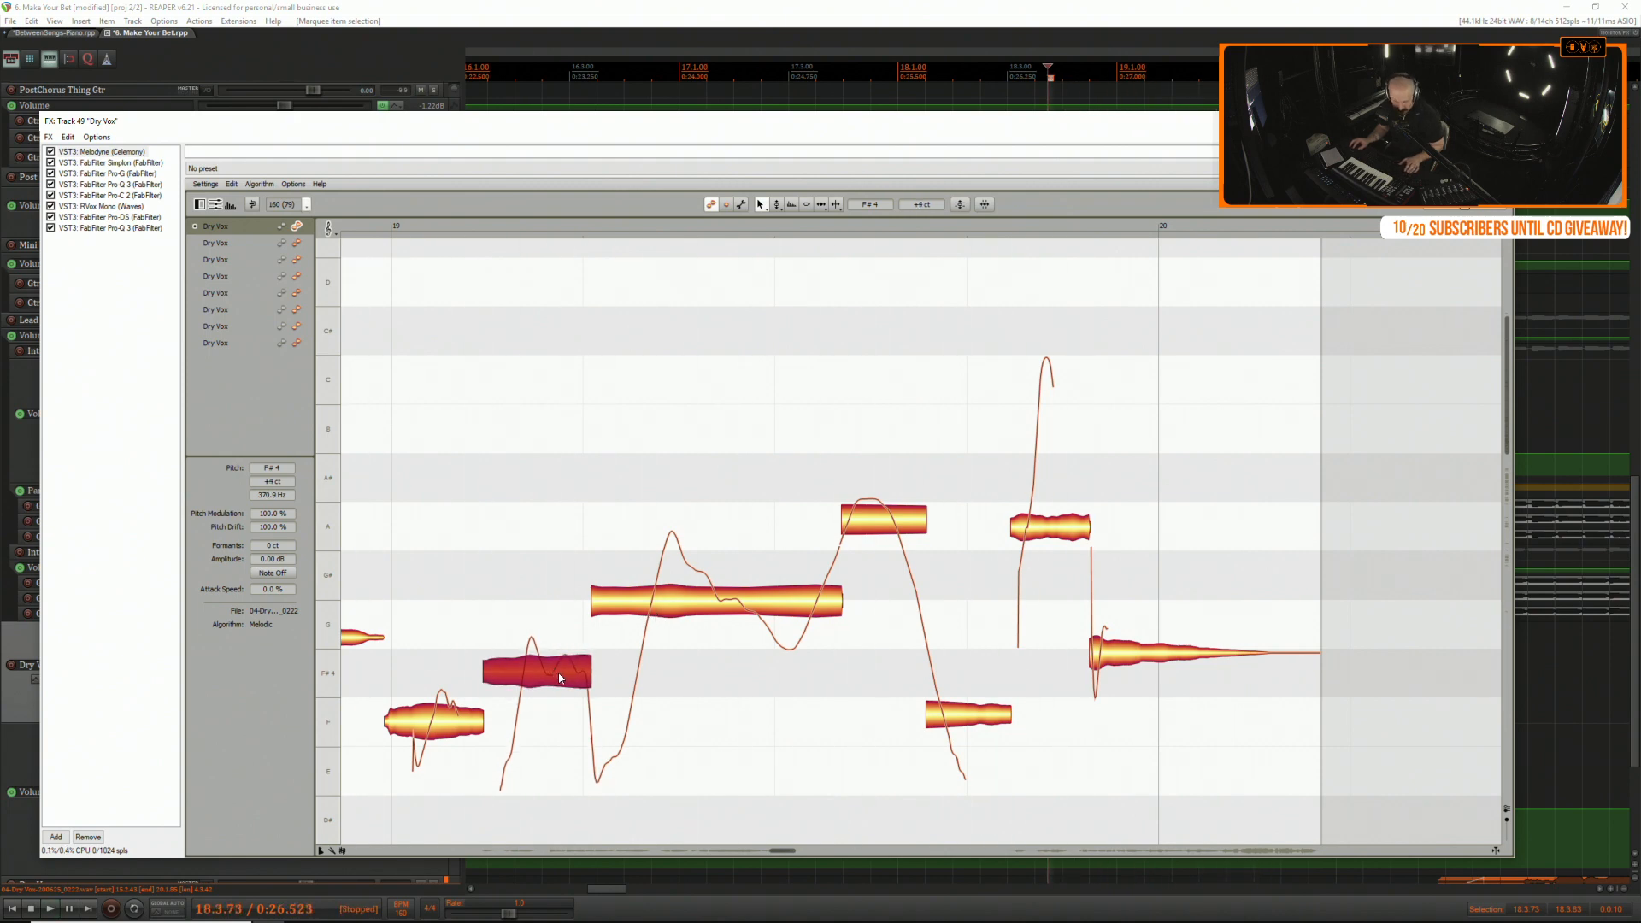
{"action": "key", "text": "ctrl+z"}
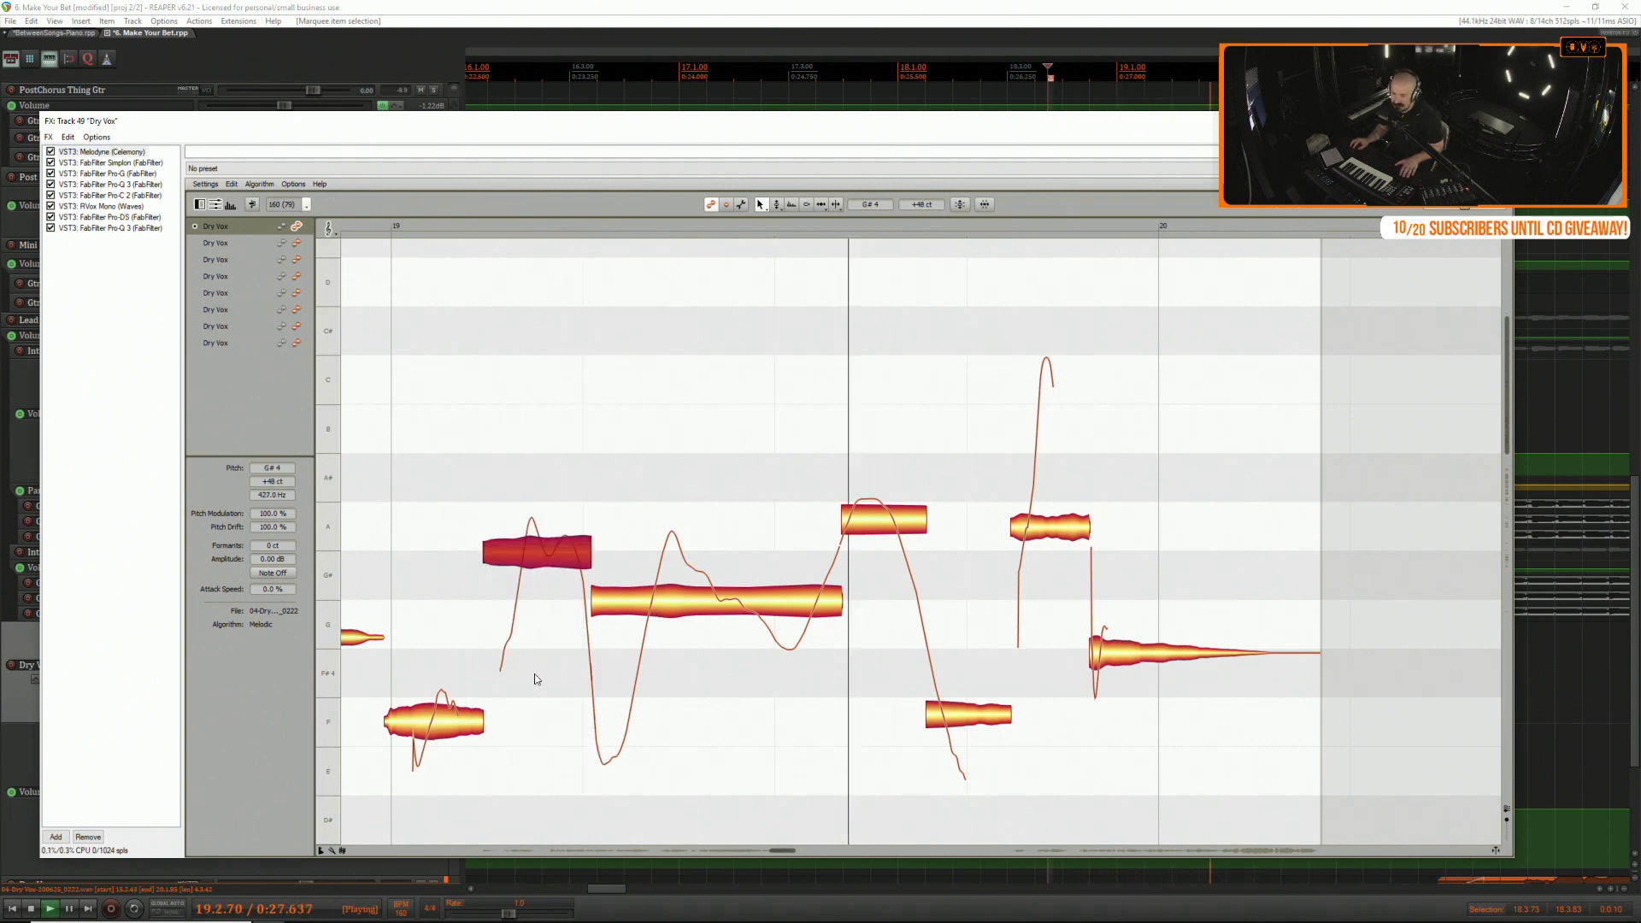
Split the long Dry Vox note after bar 19 into three notes in Melodyne and start playback just before them.
{"action": "left_click", "coordinate": [717, 579]}
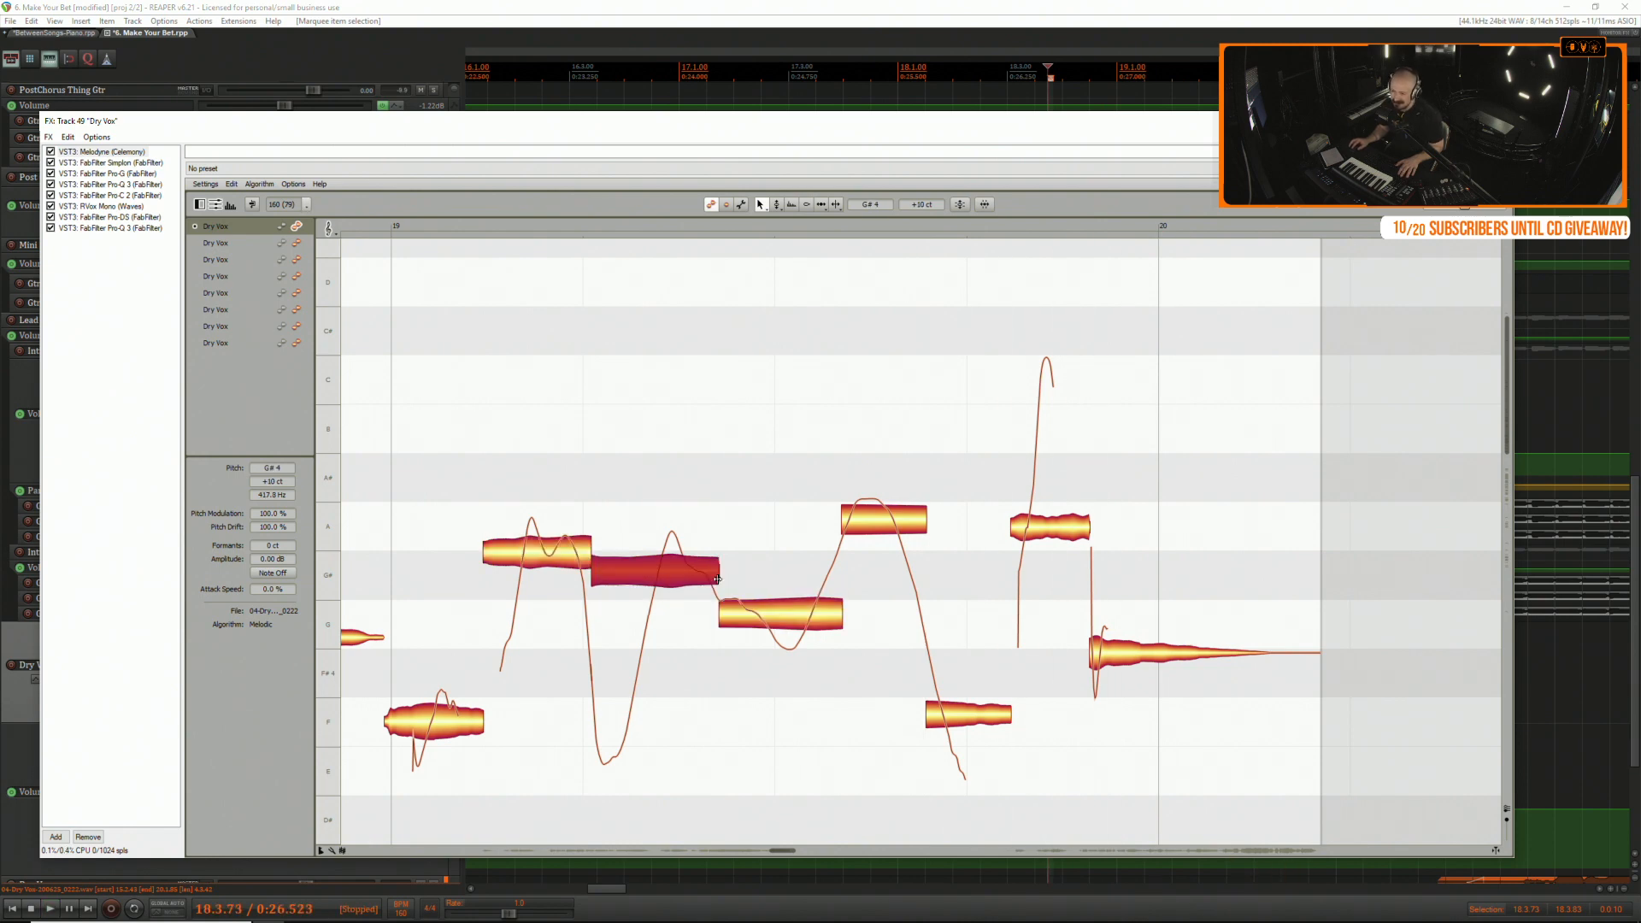
{"action": "left_click", "coordinate": [814, 589]}
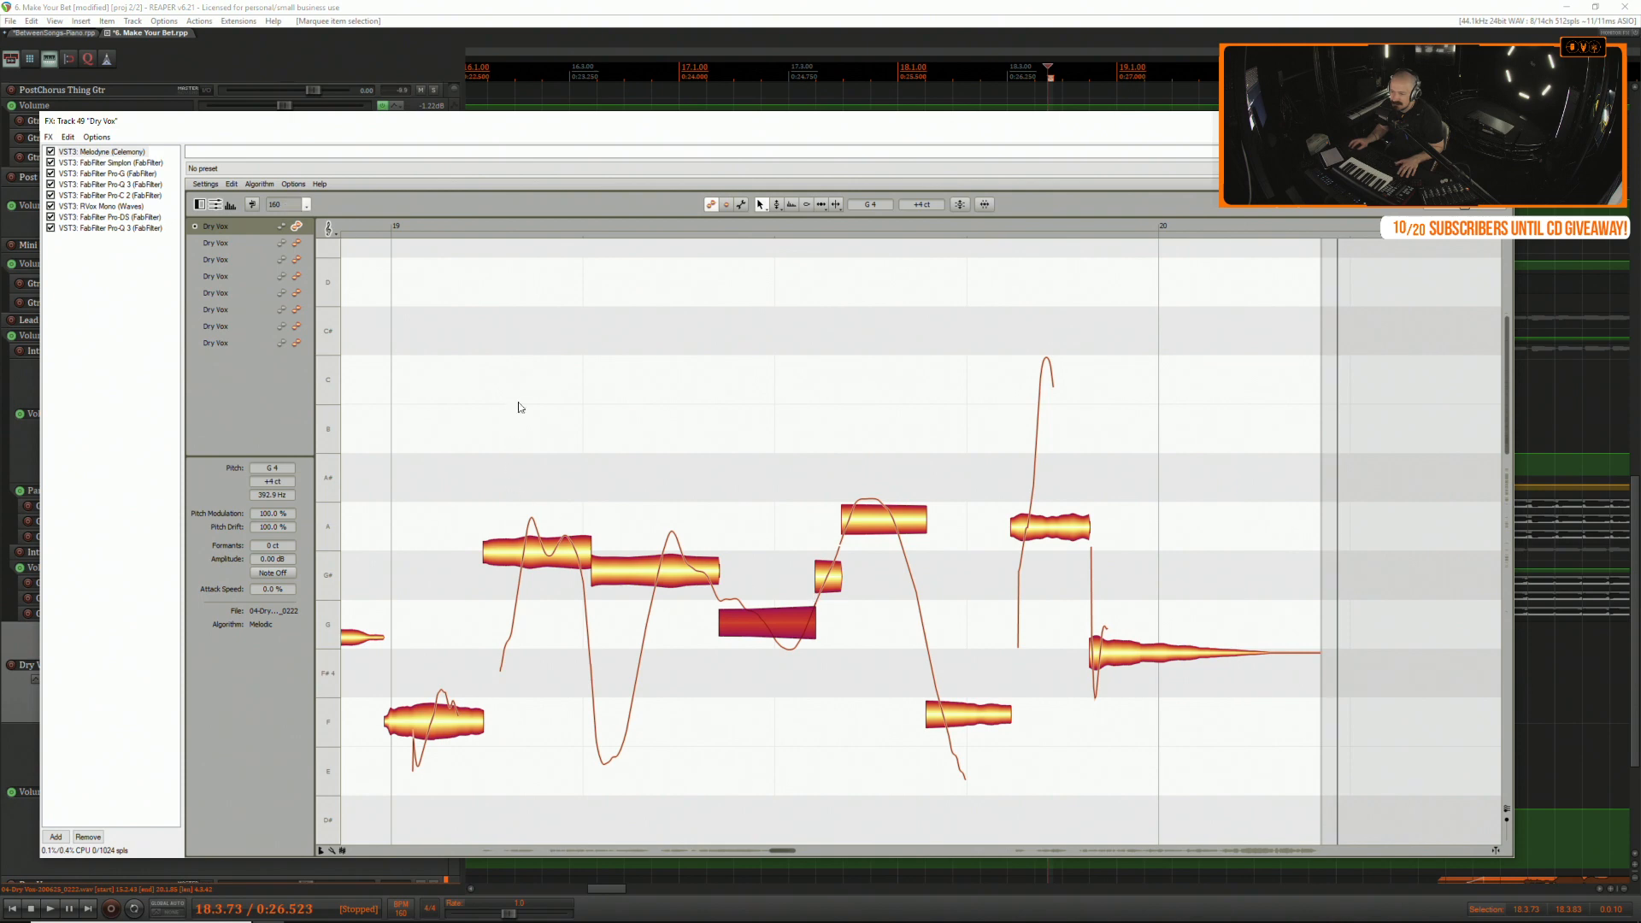
{"action": "left_click", "coordinate": [461, 228]}
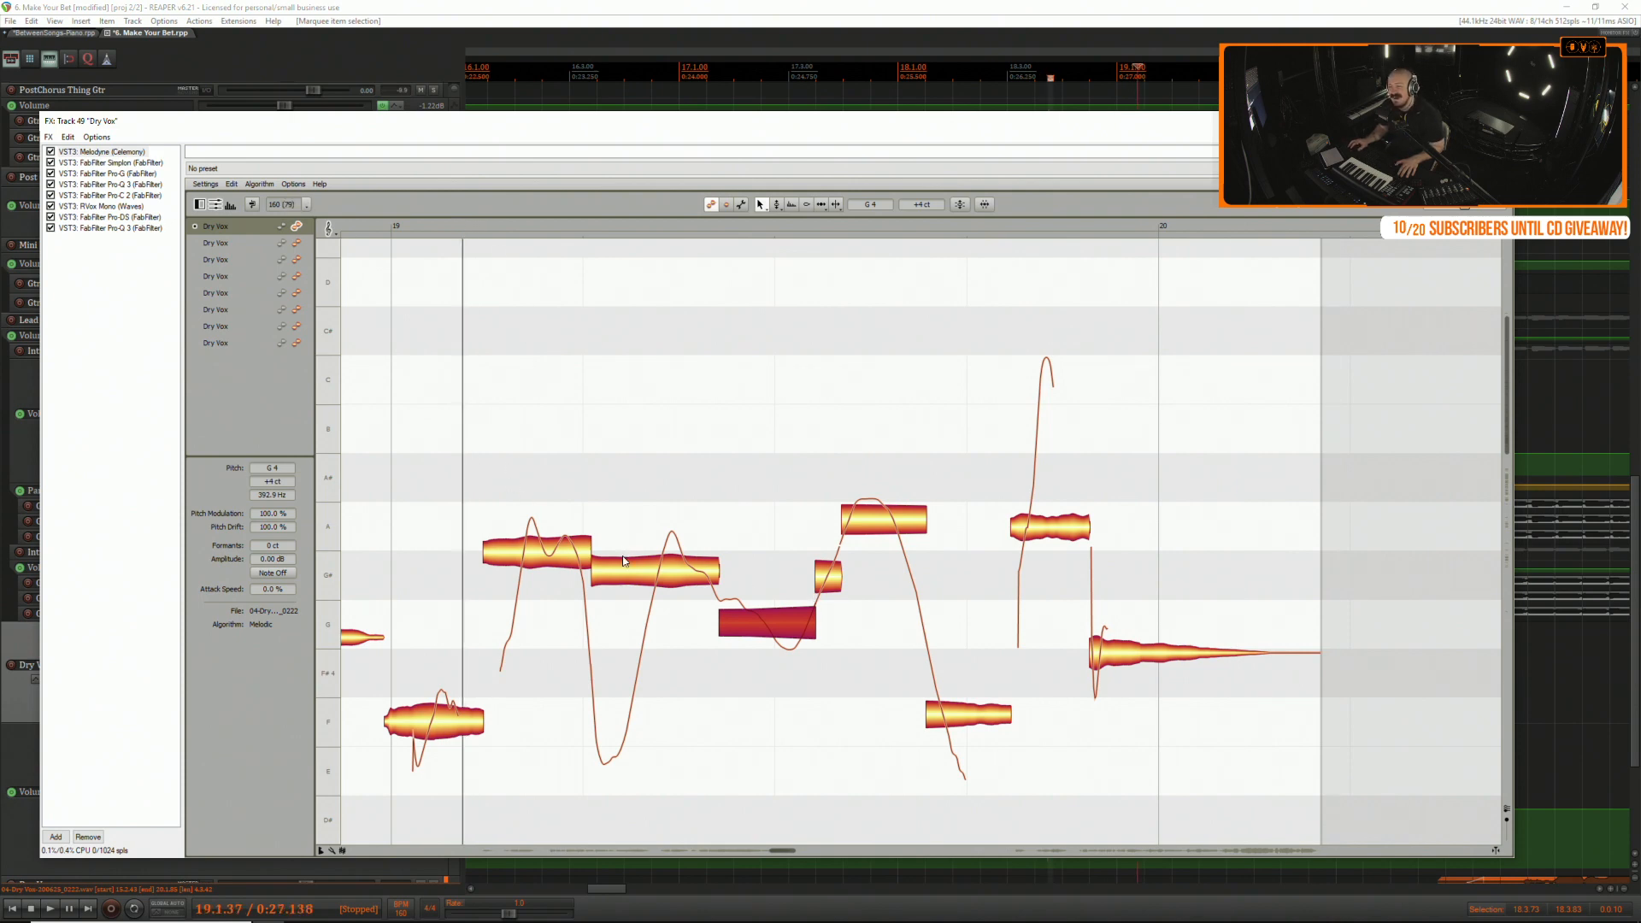
{"action": "key", "text": "space"}
{"action": "key", "text": "space"}
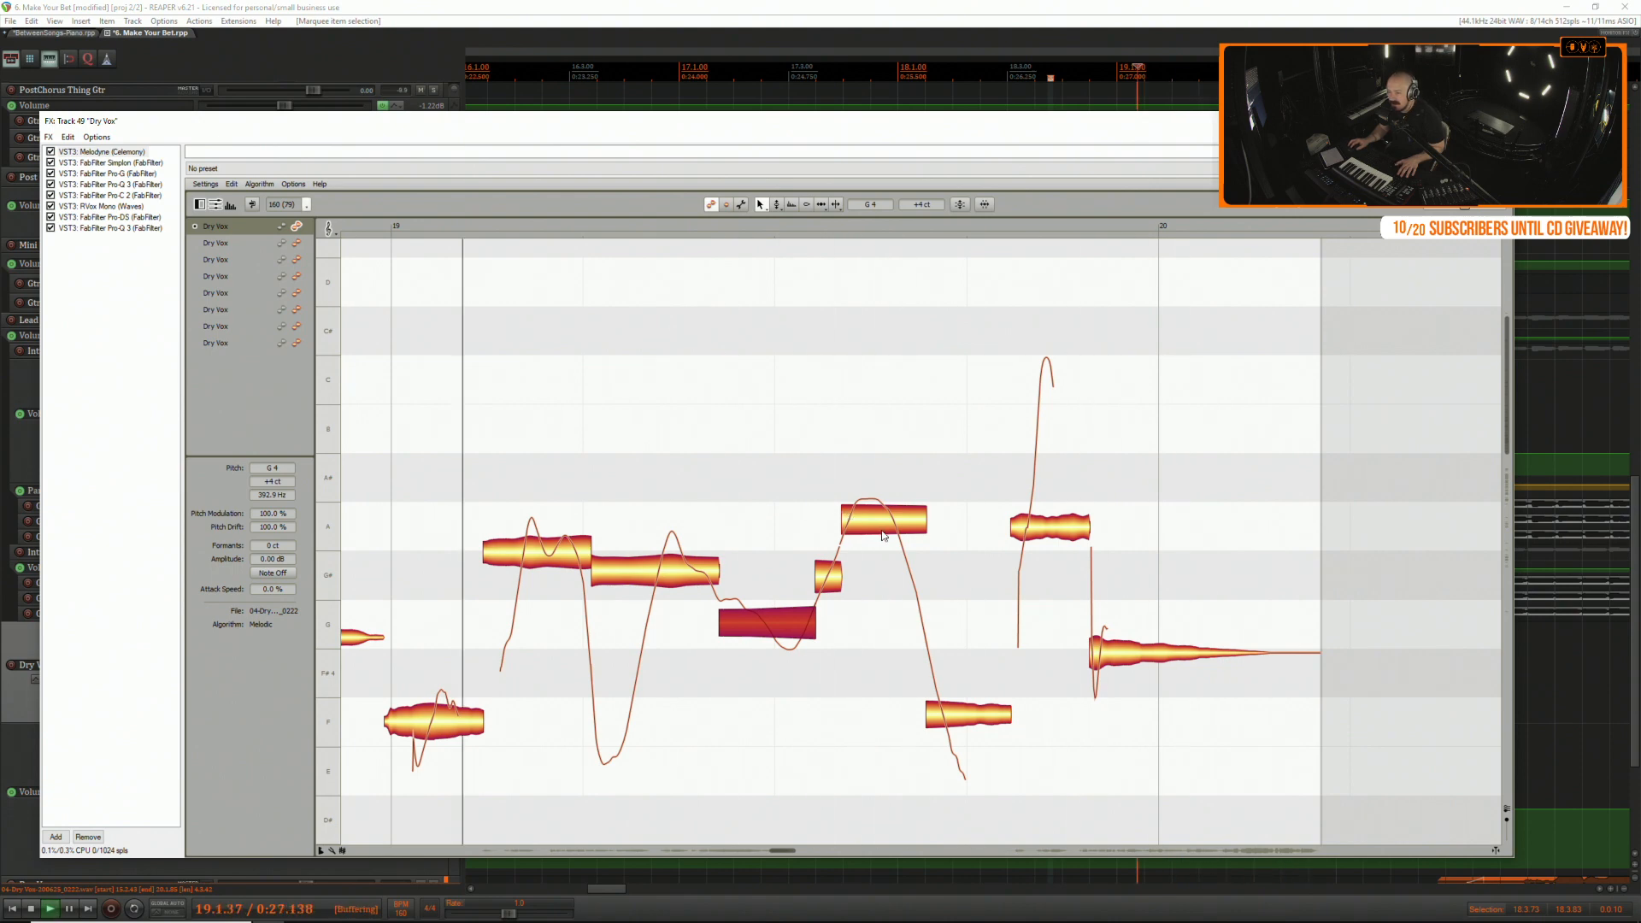
Try lowering the A4 note in the middle of bar 19 to G4, return it to A4, and close Melodyne.
{"action": "left_click_drag", "start_coordinate": [881, 529], "coordinate": [855, 461]}
{"action": "key", "text": "space"}
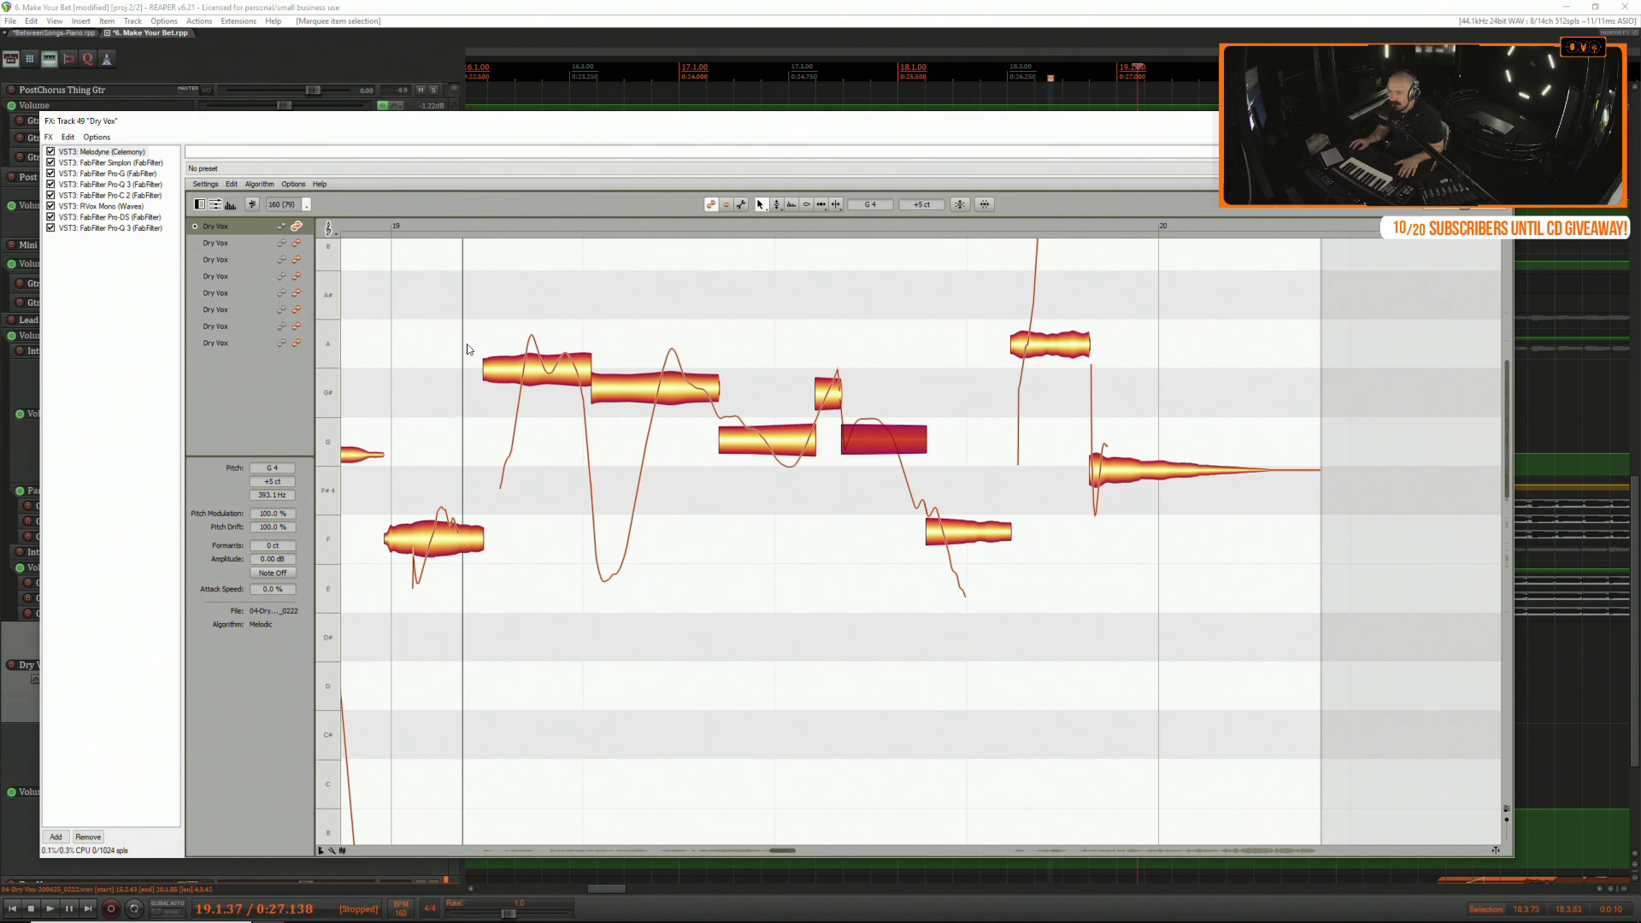
{"action": "key", "text": "Up"}
{"action": "key", "text": "Up"}
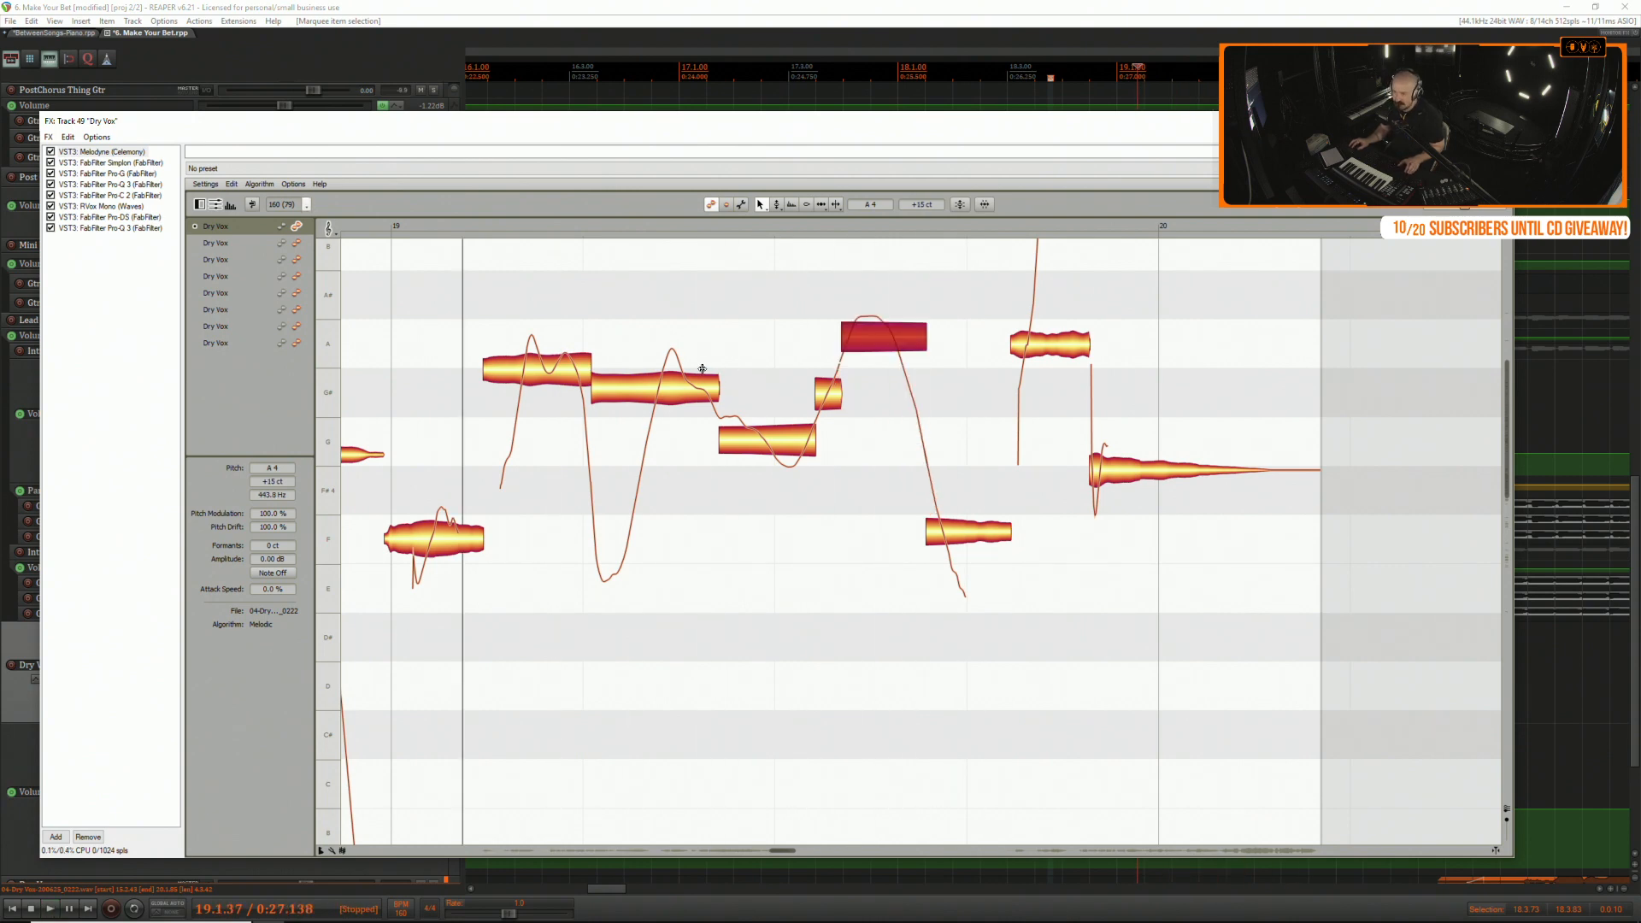
{"action": "key", "text": "space"}
{"action": "key", "text": "Escape"}
Trim the end of the main Dry Vox phrase back to about bar 18.3, adjust its fade-out, and play the ending.
{"action": "left_click_drag", "start_coordinate": [1378, 656], "coordinate": [1023, 634]}
{"action": "left_click", "coordinate": [564, 656]}
{"action": "key", "text": "space"}
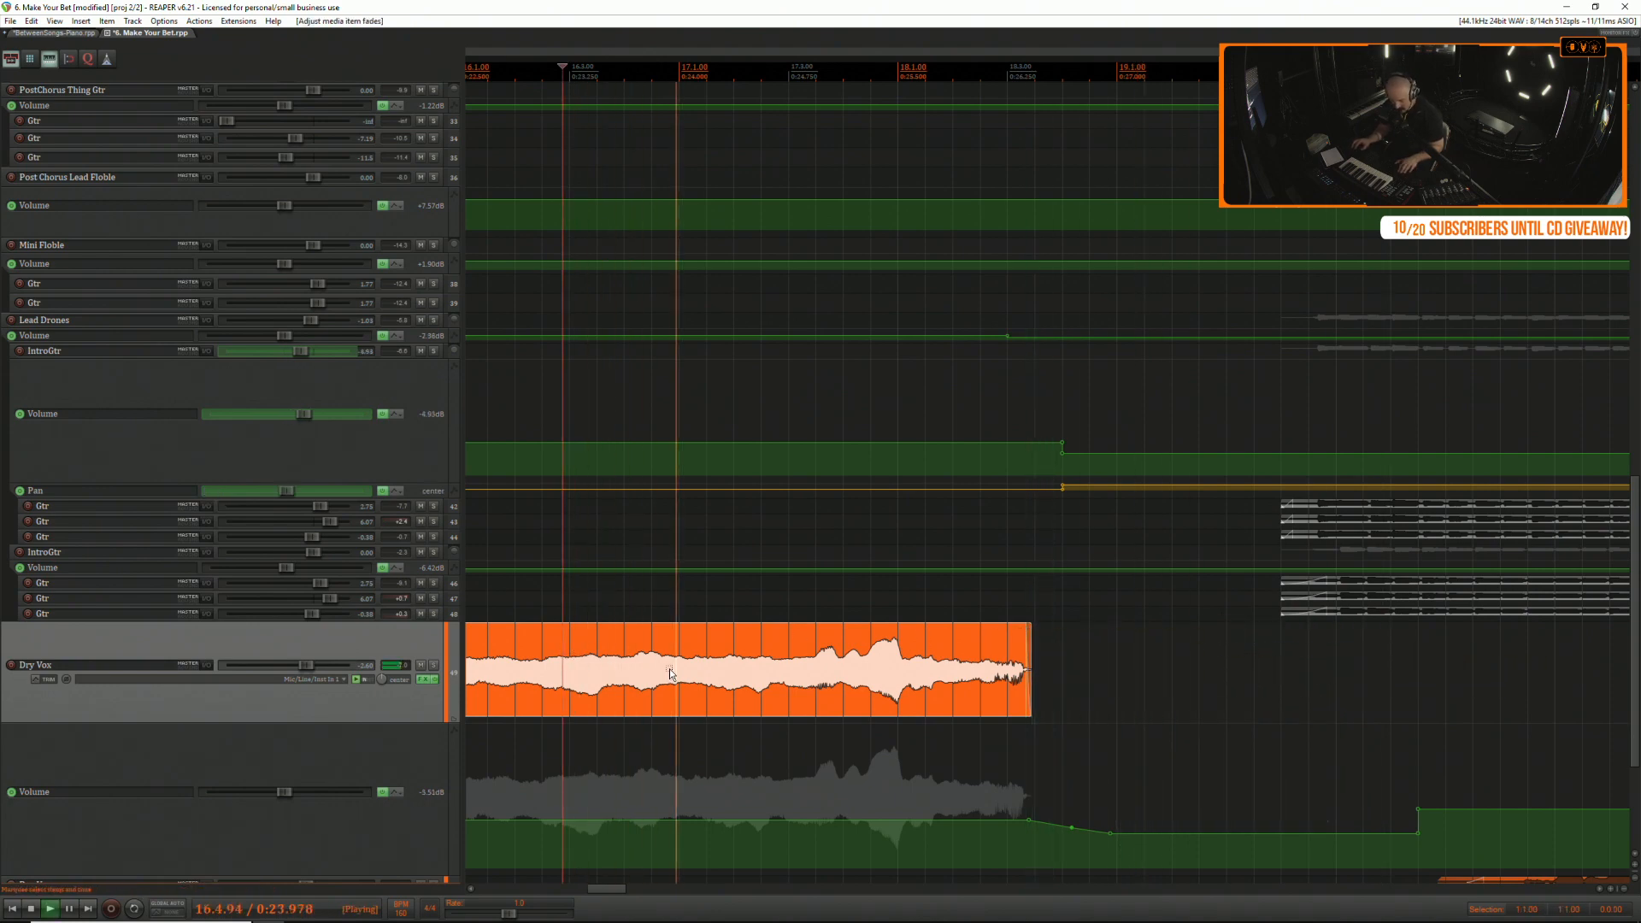
{"action": "left_click", "coordinate": [1121, 643]}
{"action": "scroll", "coordinate": [1090, 637], "scroll_direction": "down", "scroll_amount": 2}
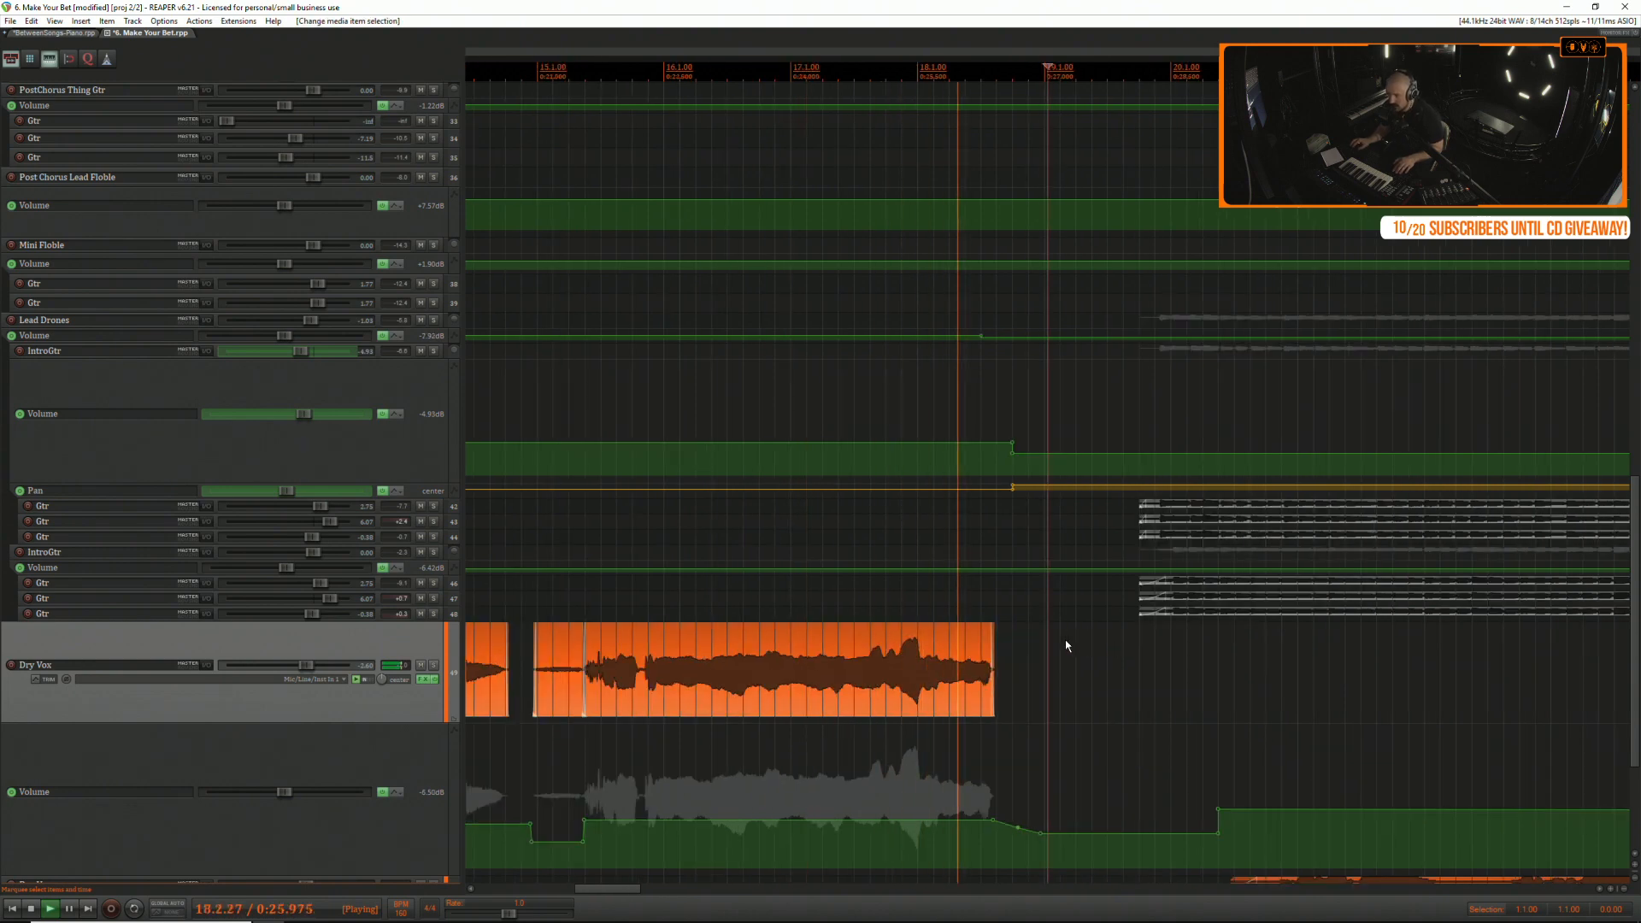
{"action": "left_click_drag", "start_coordinate": [990, 640], "coordinate": [997, 630]}
{"action": "left_click", "coordinate": [990, 629]}
{"action": "left_click", "coordinate": [925, 651]}
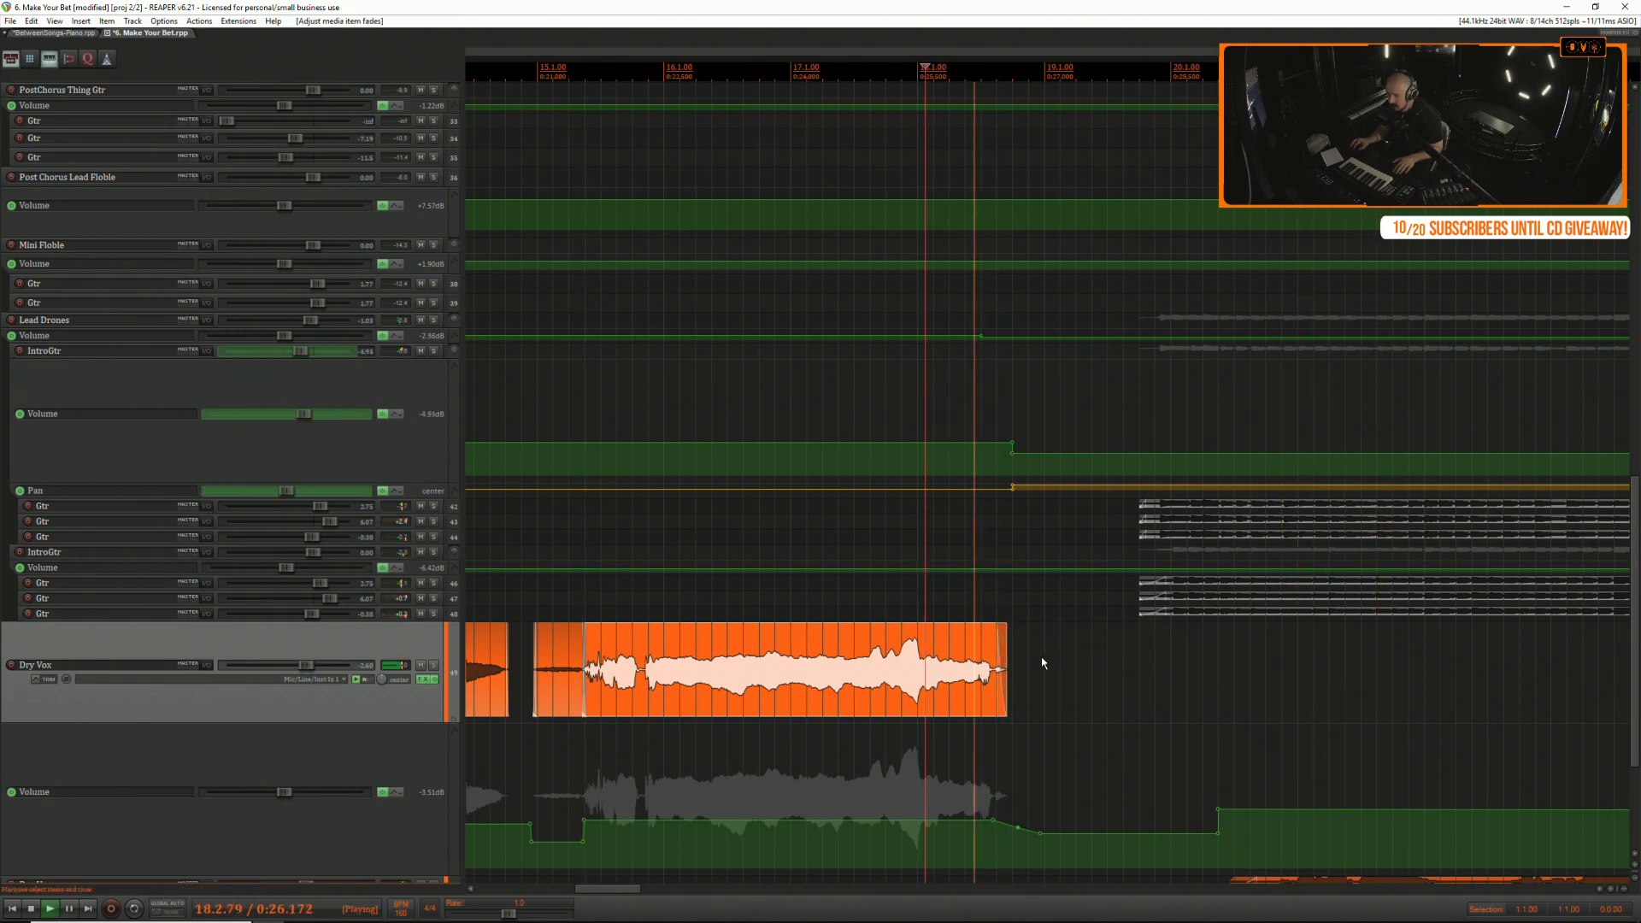
Shorten the Dry Vox item slightly to end just before bar 18.4, refine its fade-out, and audition the cut.
{"action": "key", "text": "space"}
{"action": "left_click", "coordinate": [1013, 637]}
{"action": "scroll", "coordinate": [1010, 641], "scroll_direction": "up", "scroll_amount": 5}
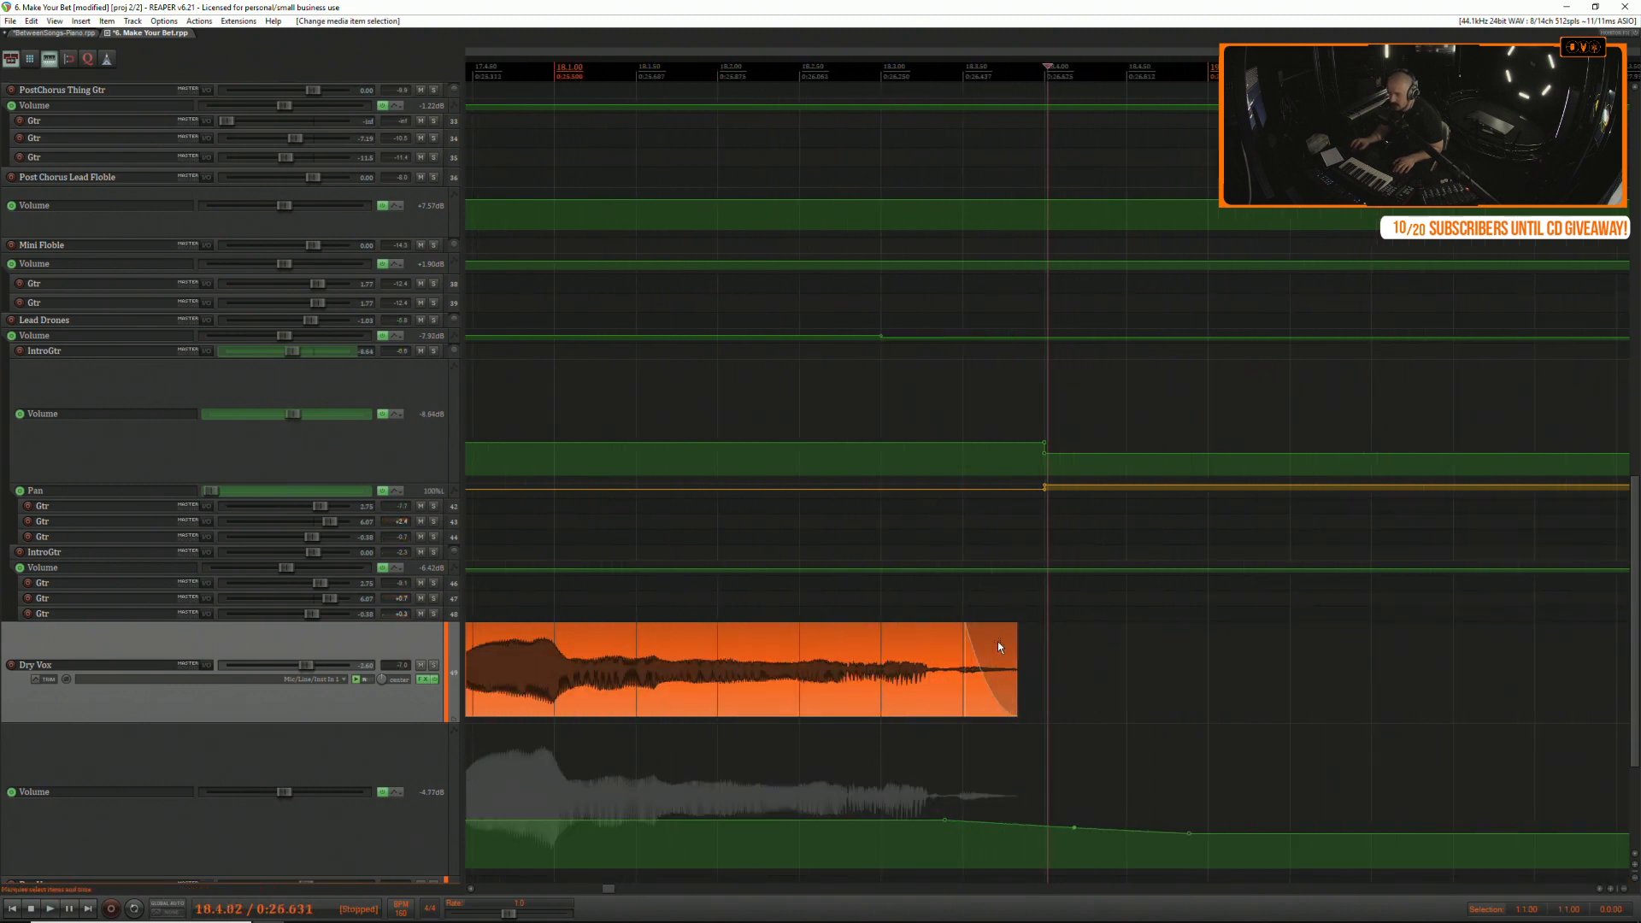
{"action": "mouse_move", "coordinate": [968, 633]}
{"action": "left_mouse_down"}
{"action": "mouse_move", "coordinate": [1015, 632]}
{"action": "mouse_move", "coordinate": [960, 634]}
{"action": "mouse_move", "coordinate": [1013, 634]}
{"action": "mouse_move", "coordinate": [973, 634]}
{"action": "mouse_move", "coordinate": [992, 635]}
{"action": "left_mouse_up"}
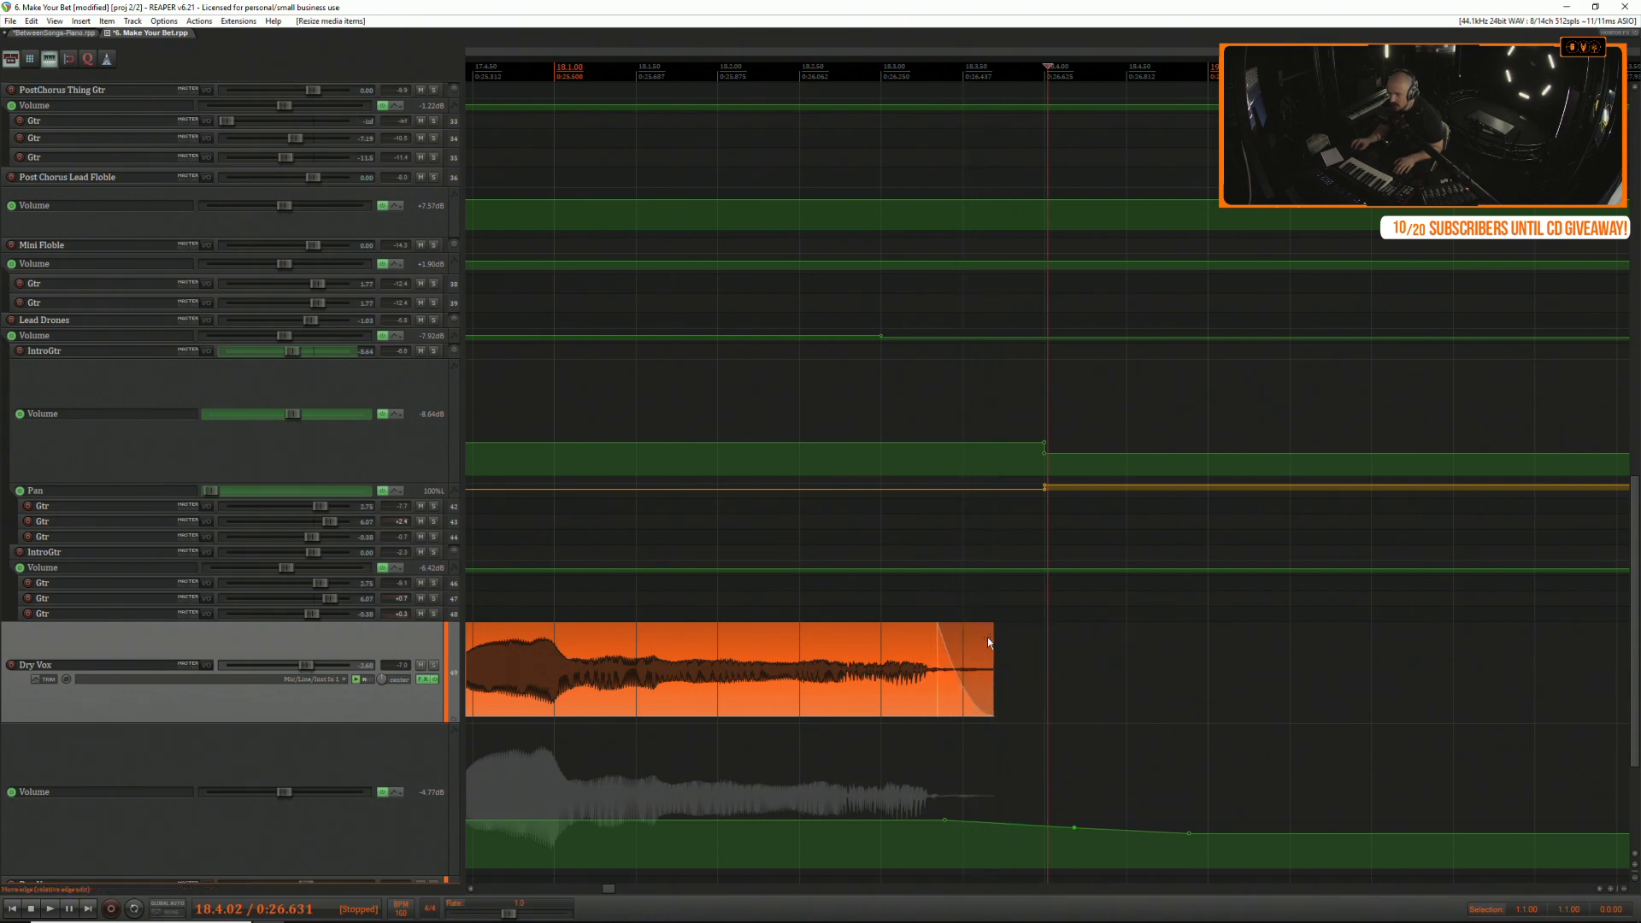
{"action": "left_click", "coordinate": [660, 642]}
{"action": "key", "text": "space"}
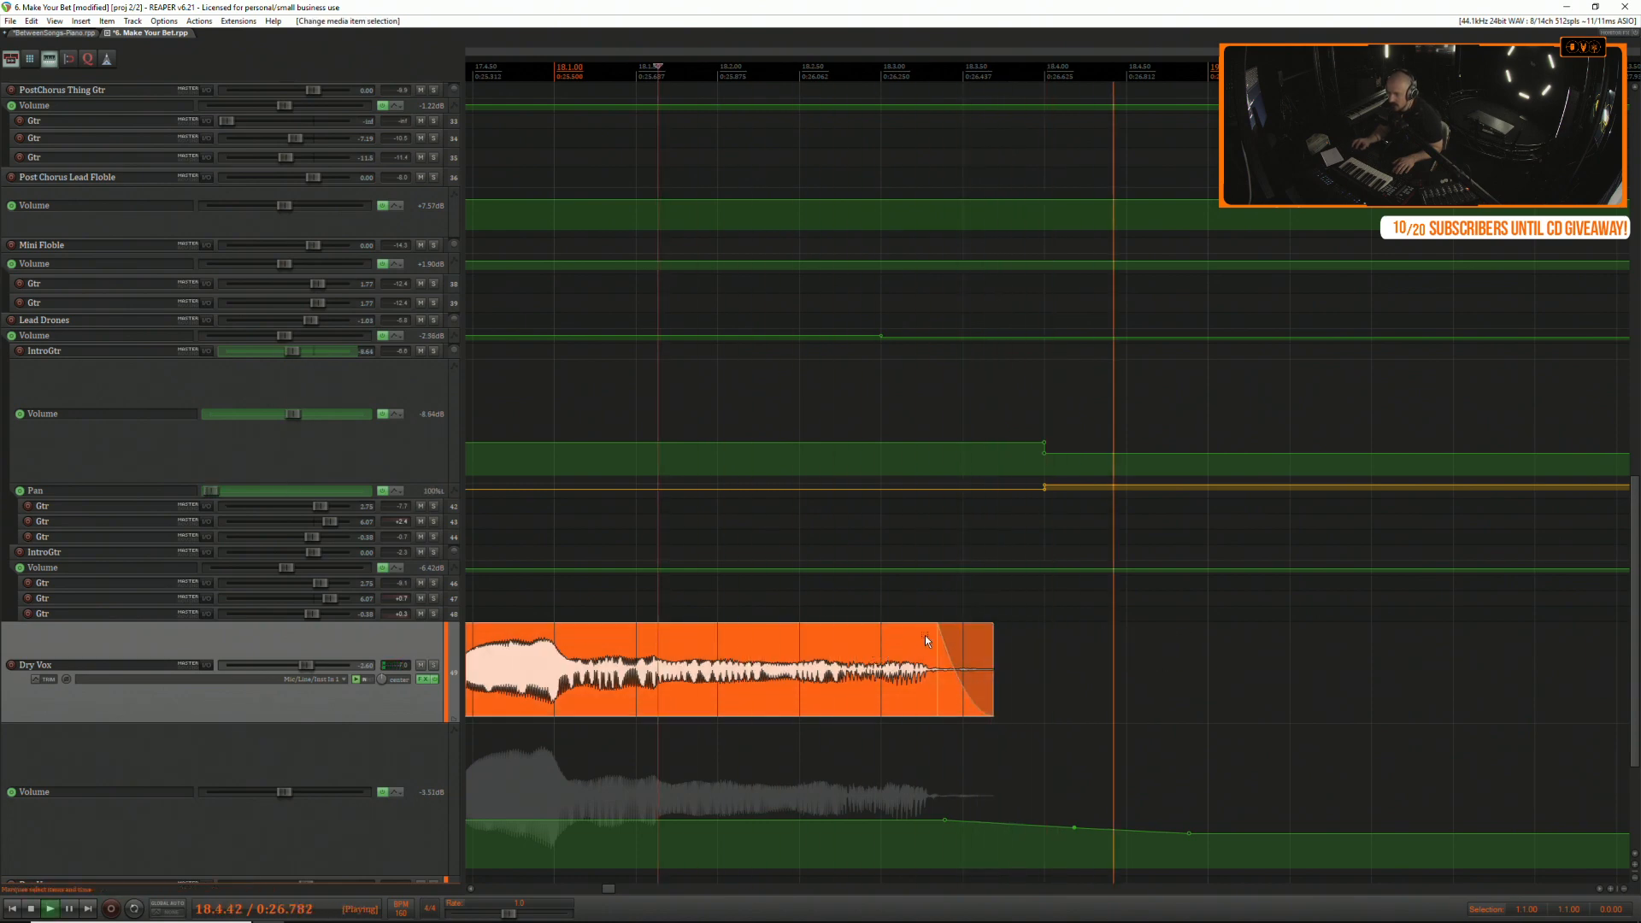
{"action": "mouse_move", "coordinate": [938, 634]}
{"action": "left_mouse_down"}
{"action": "mouse_move", "coordinate": [997, 643]}
{"action": "mouse_move", "coordinate": [935, 633]}
{"action": "left_mouse_up"}
{"action": "key", "text": "space"}
Play the trimmed Dry Vox phrase from about bar 13 and listen to the transition around bar 20.
{"action": "scroll", "coordinate": [957, 638], "scroll_direction": "down", "scroll_amount": 3}
{"action": "scroll", "coordinate": [988, 659], "scroll_direction": "down", "scroll_amount": 4}
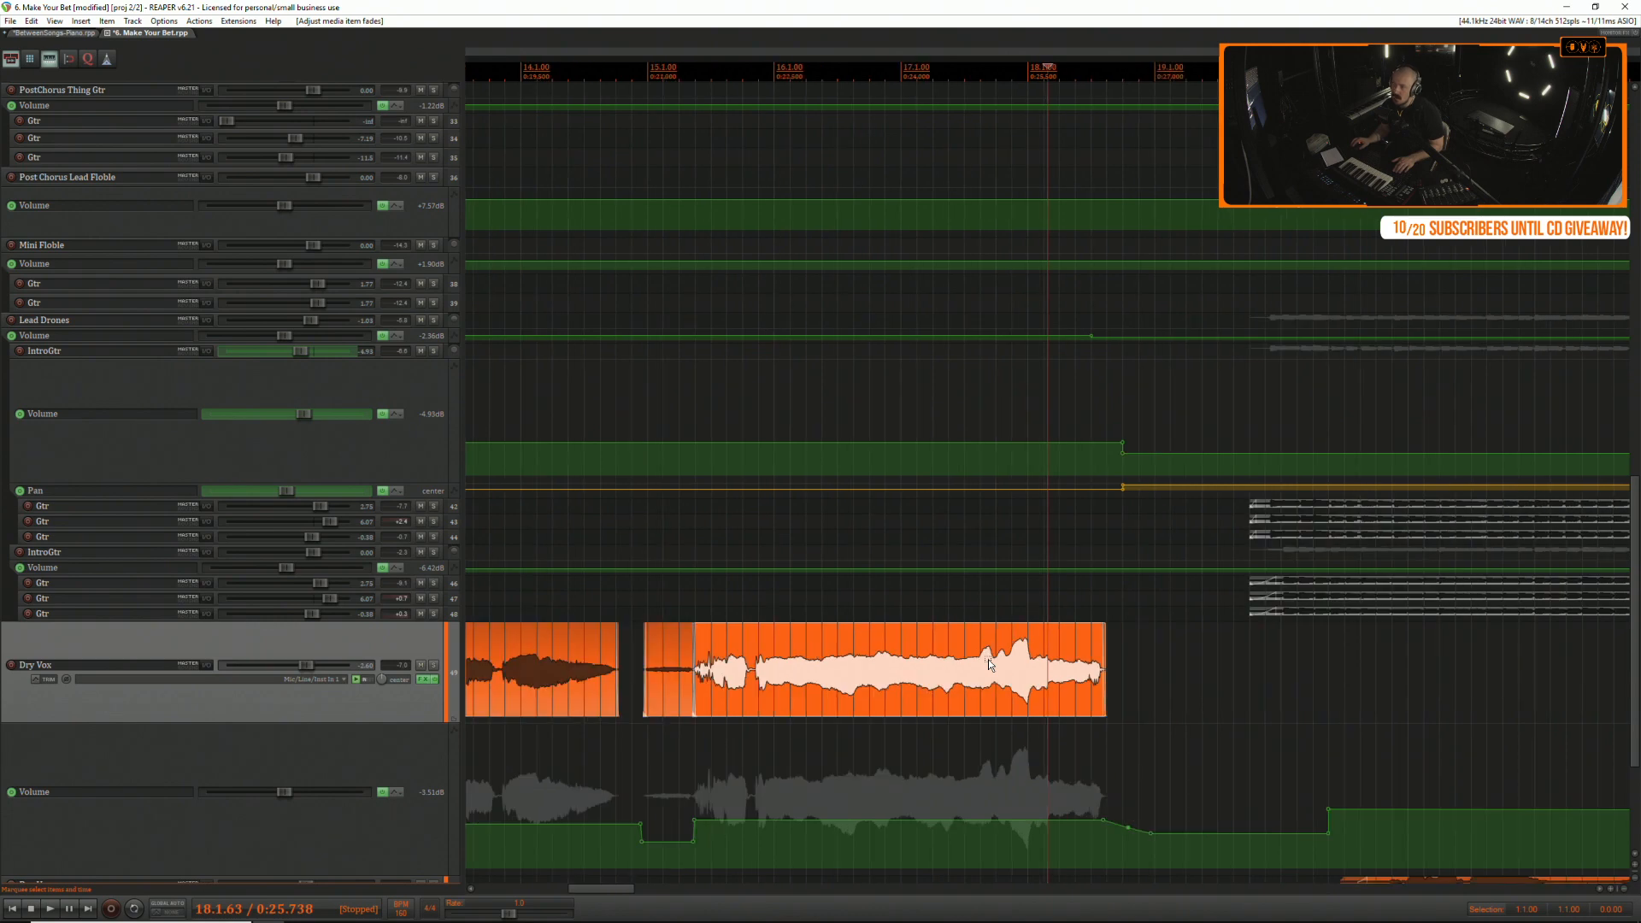
{"action": "left_click", "coordinate": [685, 603]}
{"action": "key", "text": "space"}
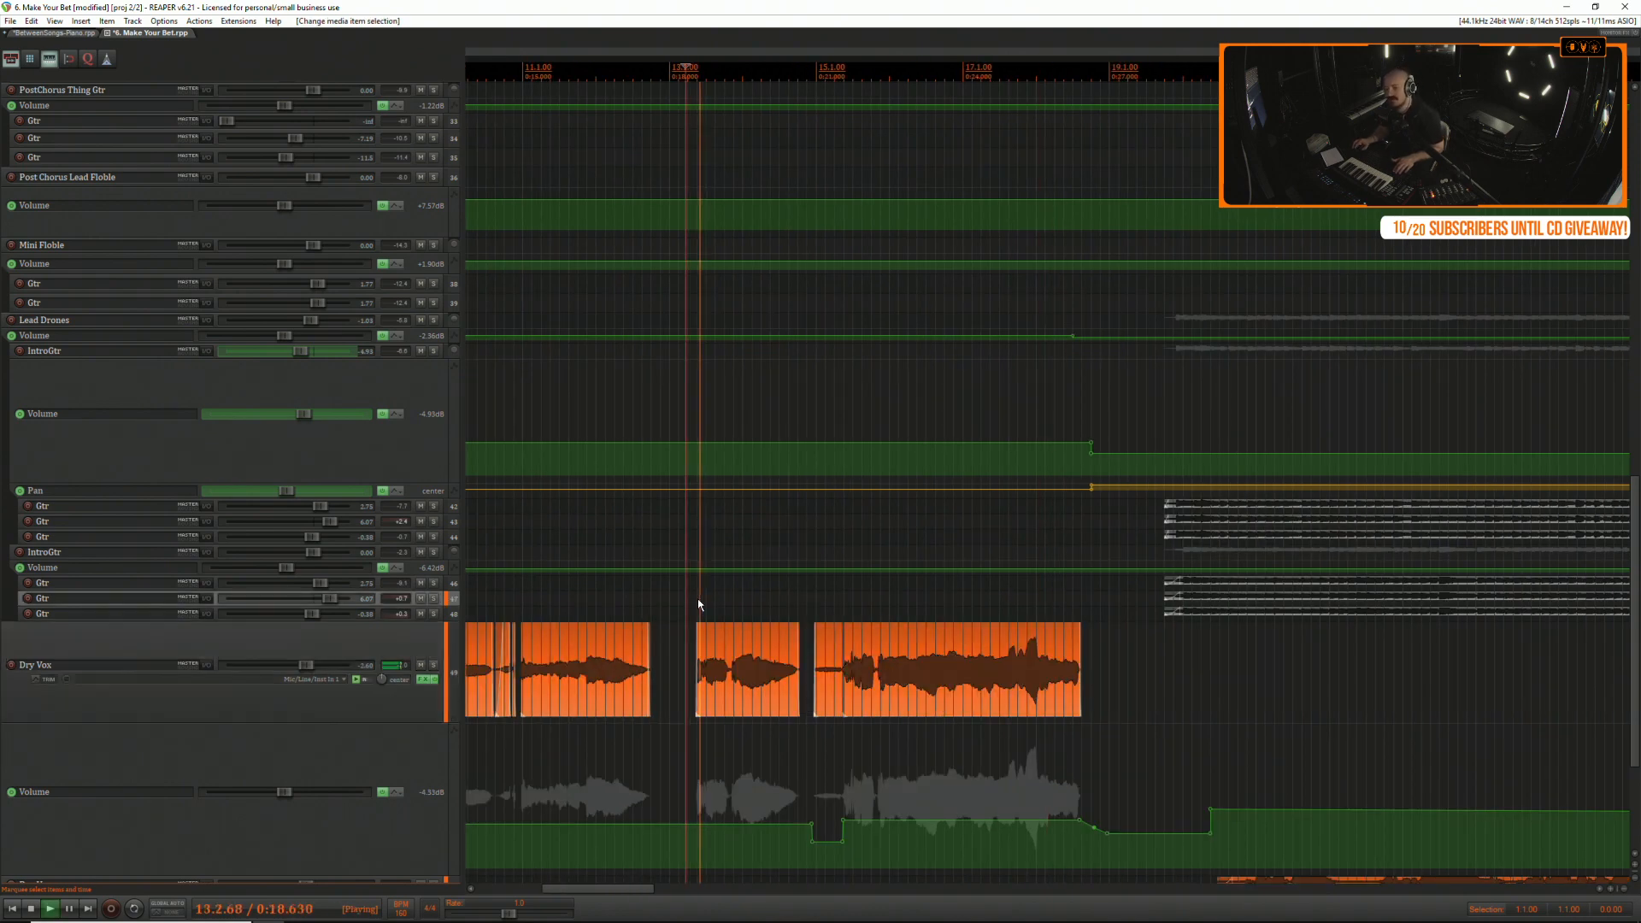
{"action": "left_click", "coordinate": [1123, 646]}
{"action": "scroll", "coordinate": [1121, 645], "scroll_direction": "down", "scroll_amount": 3}
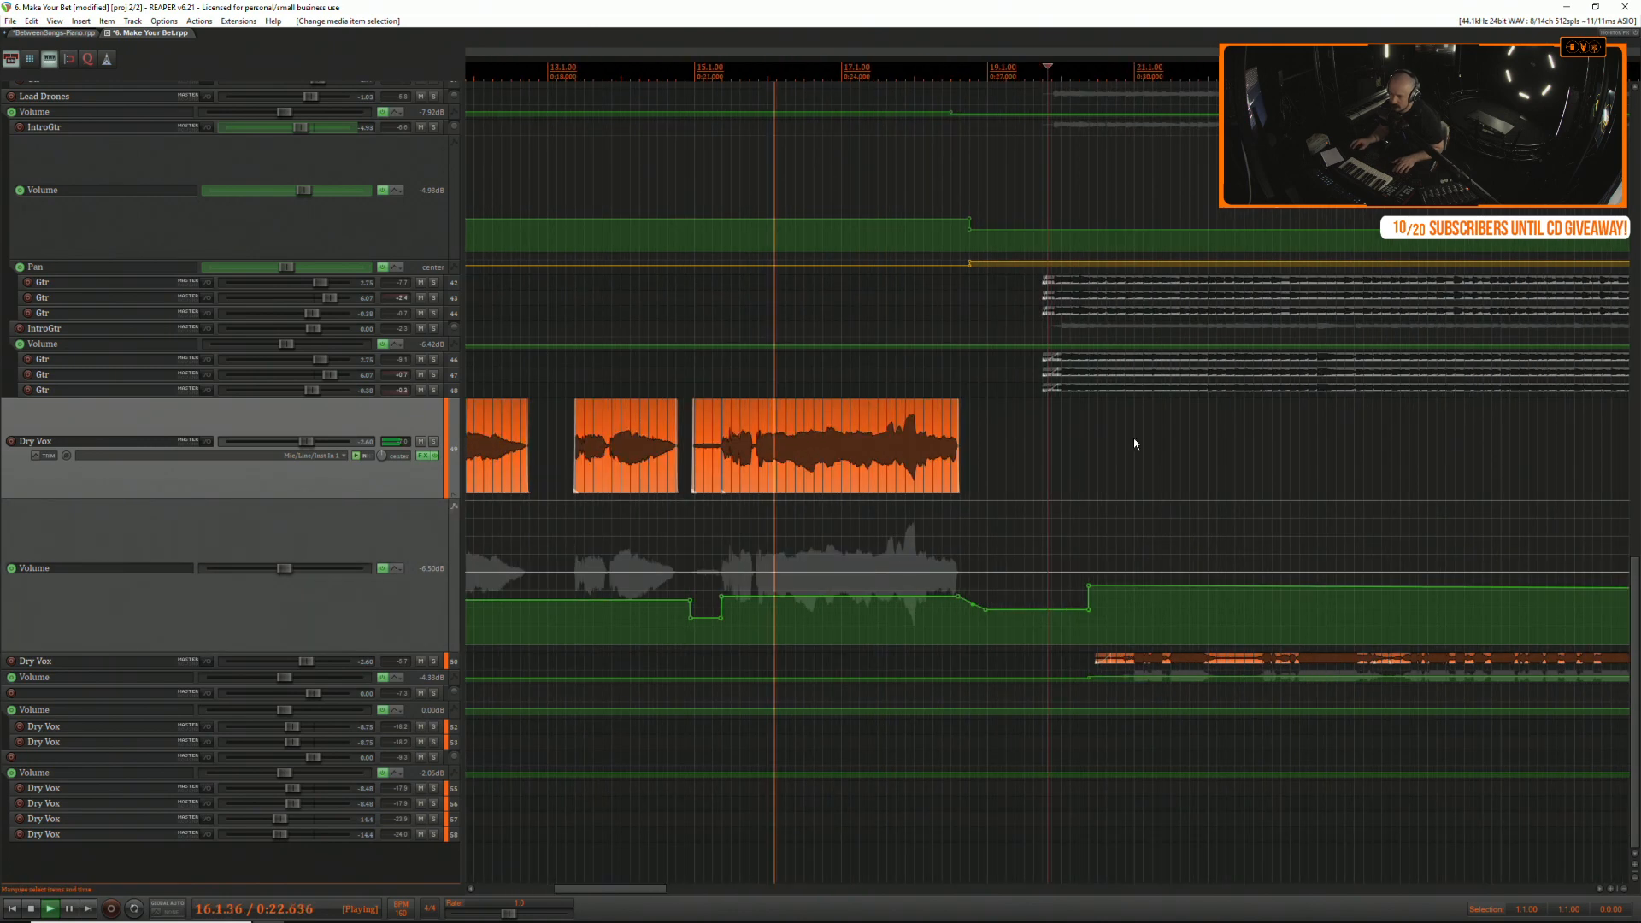
{"action": "scroll", "coordinate": [1106, 417], "scroll_direction": "down", "scroll_amount": 3}
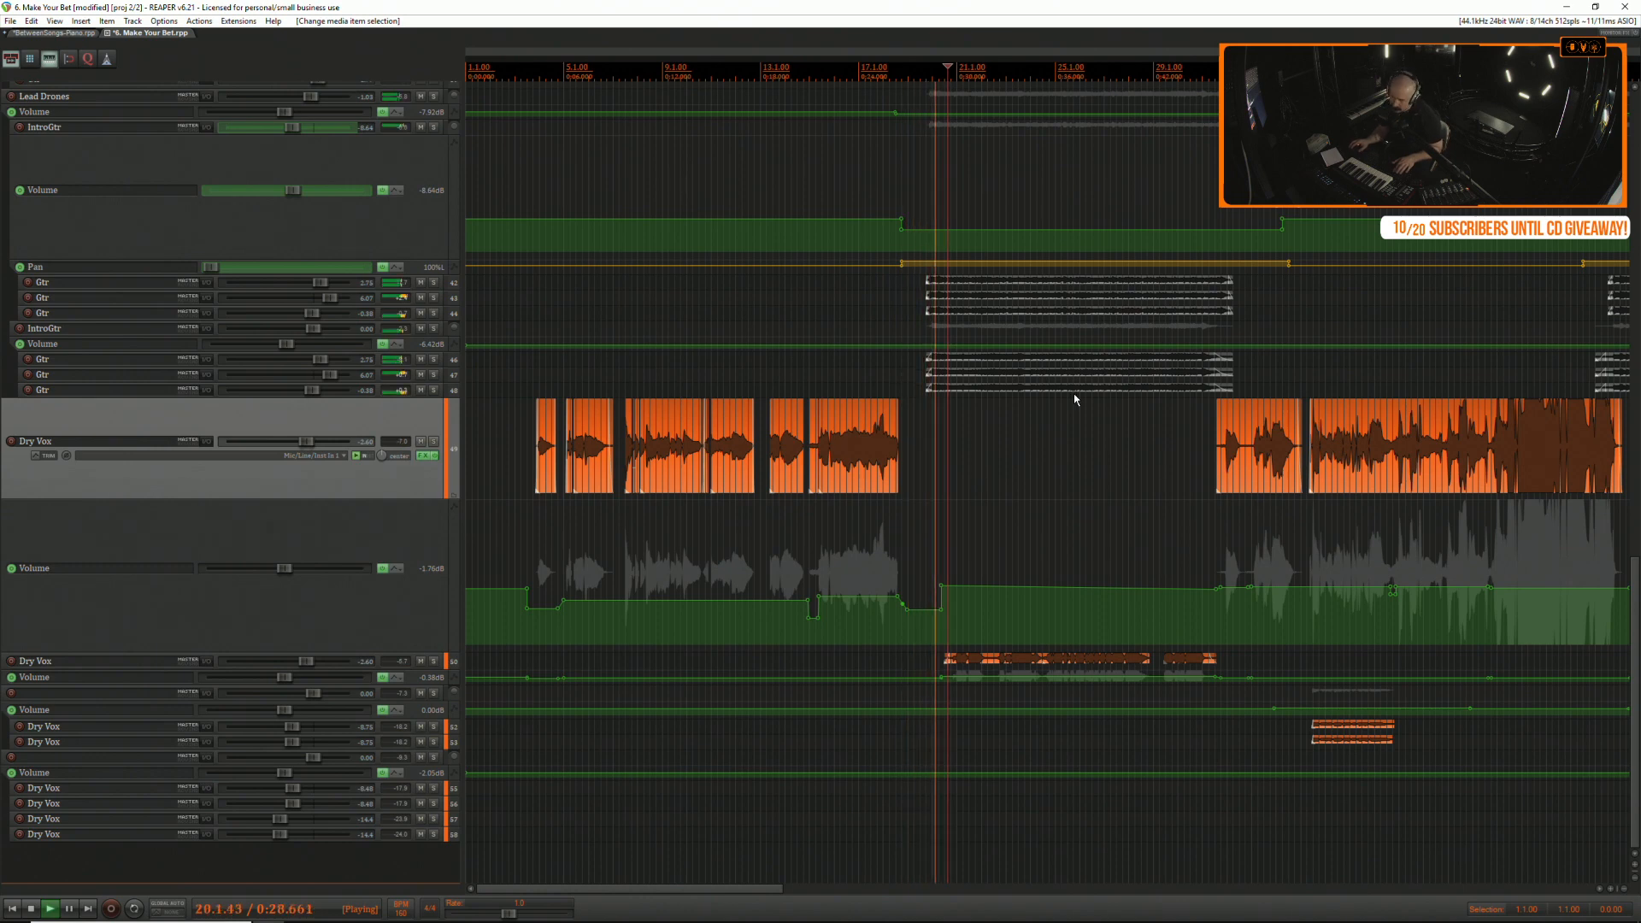
{"action": "key", "text": "space"}
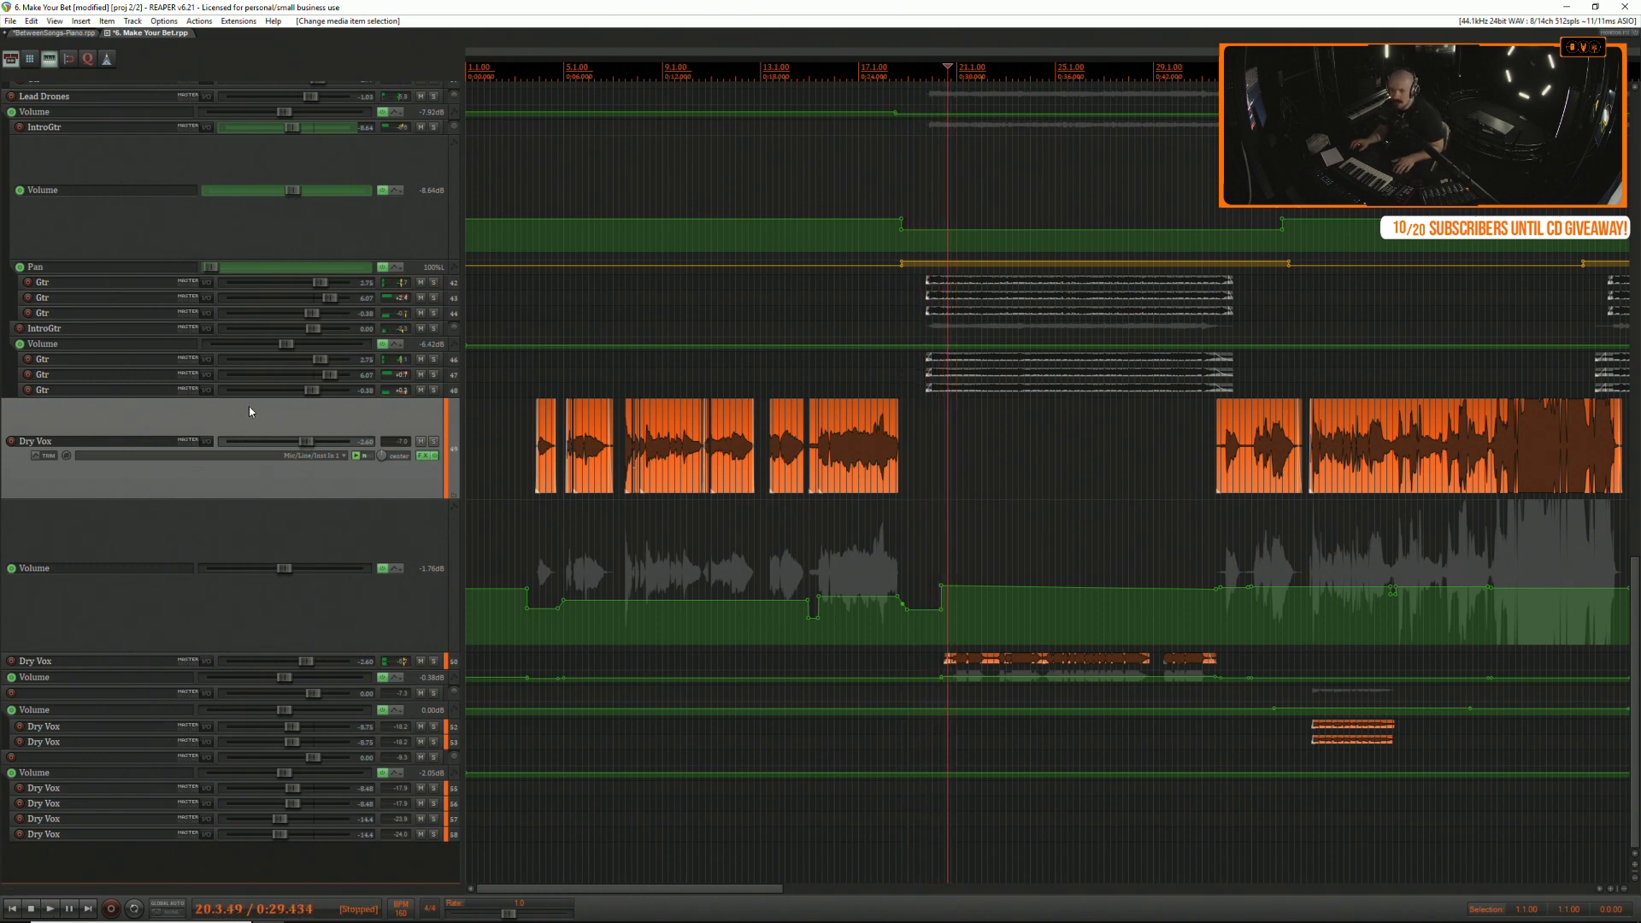
Insert the Vocal Setup template from the 2021 Album templates below the main Dry Vox track and mute the new Vocal track.
{"action": "right_click", "coordinate": [68, 418]}
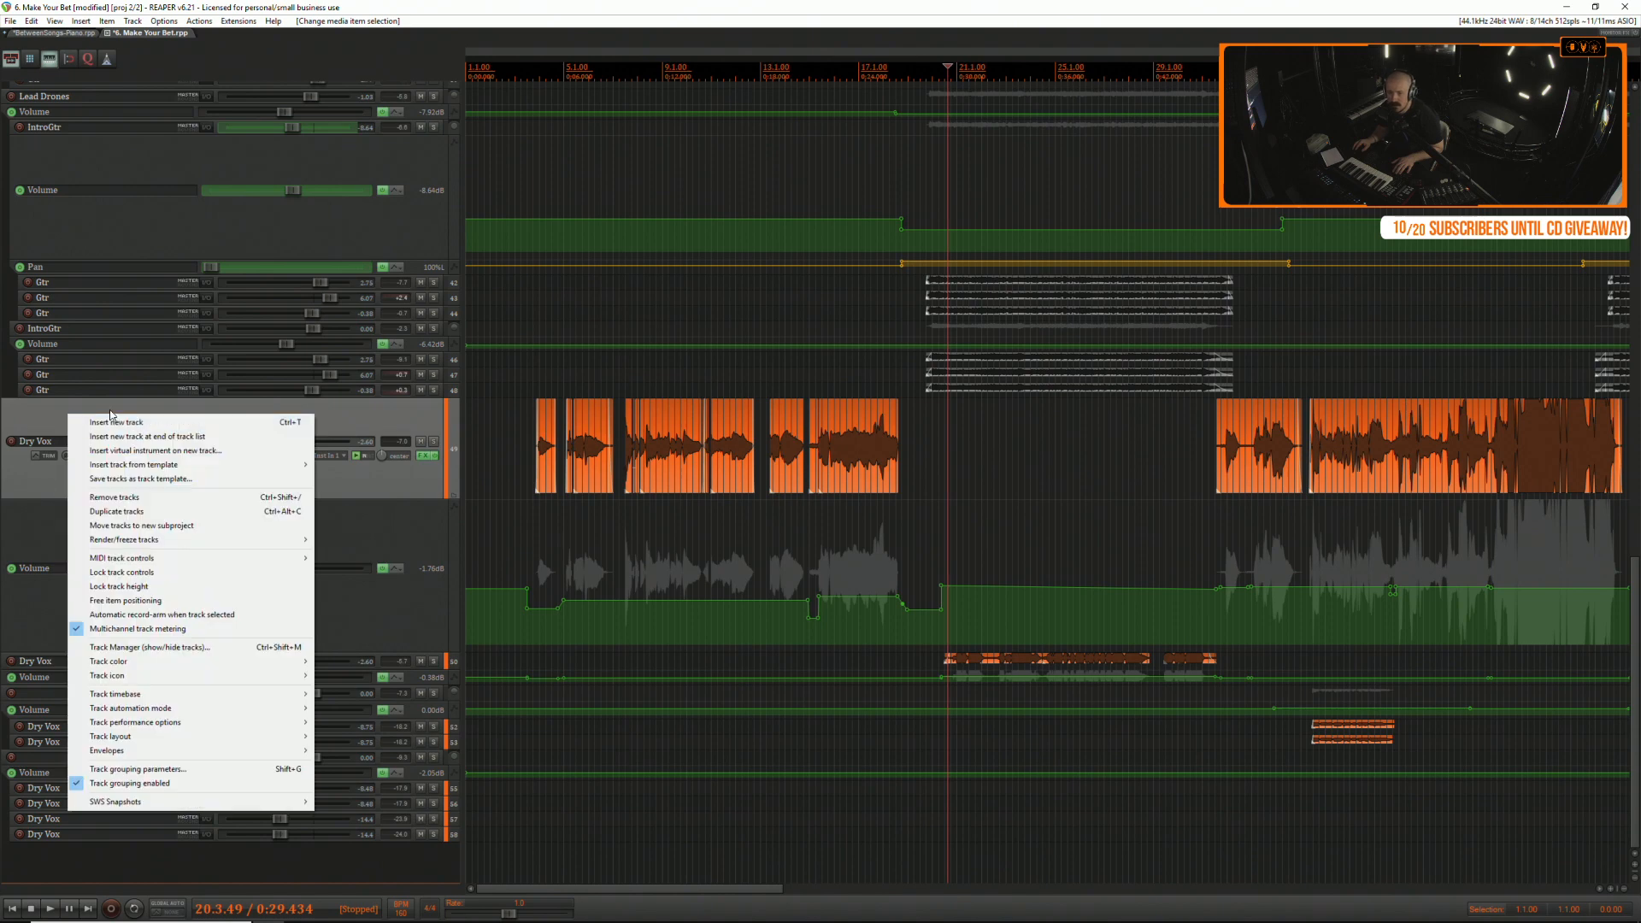
{"action": "left_click", "coordinate": [54, 417]}
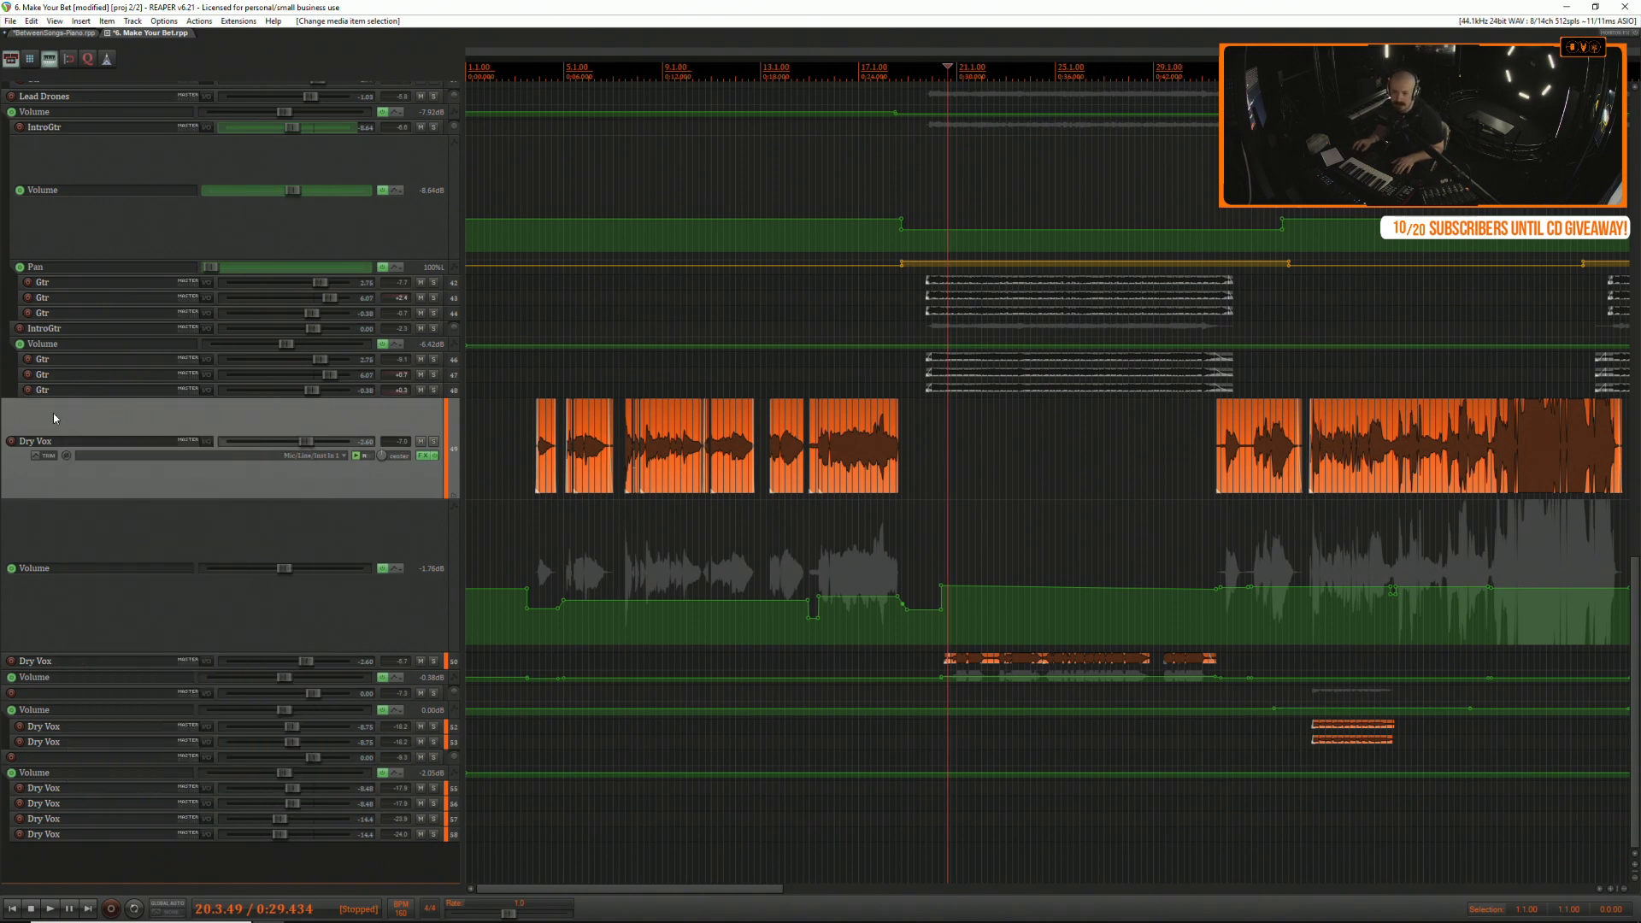
{"action": "right_click", "coordinate": [56, 421]}
{"action": "mouse_move", "coordinate": [272, 468]}
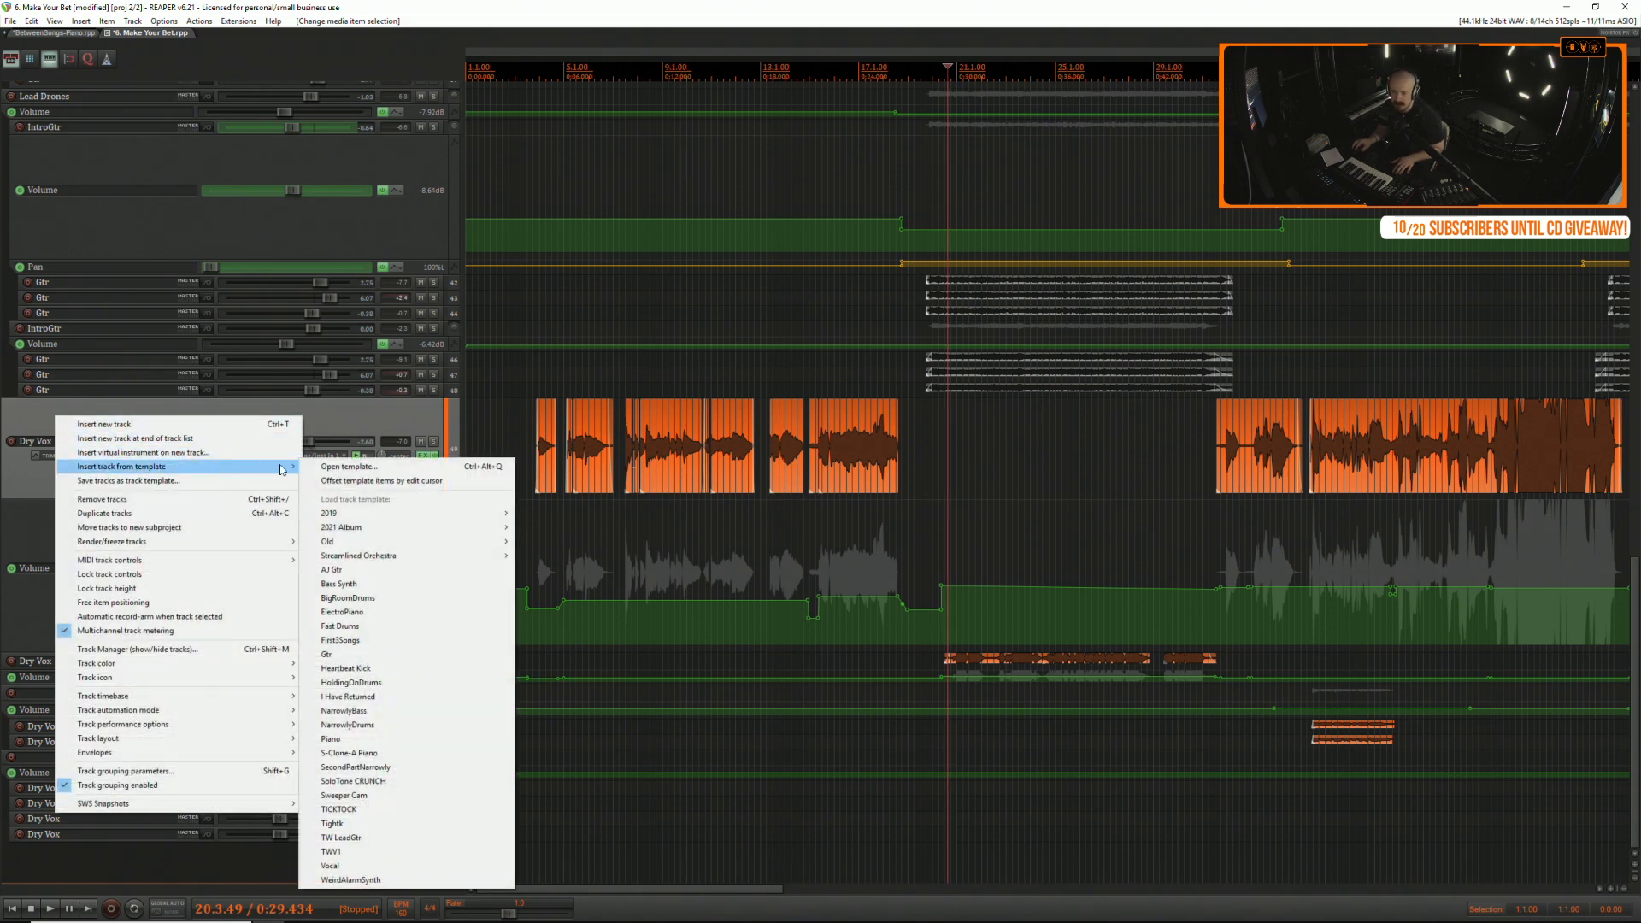
{"action": "mouse_move", "coordinate": [453, 527]}
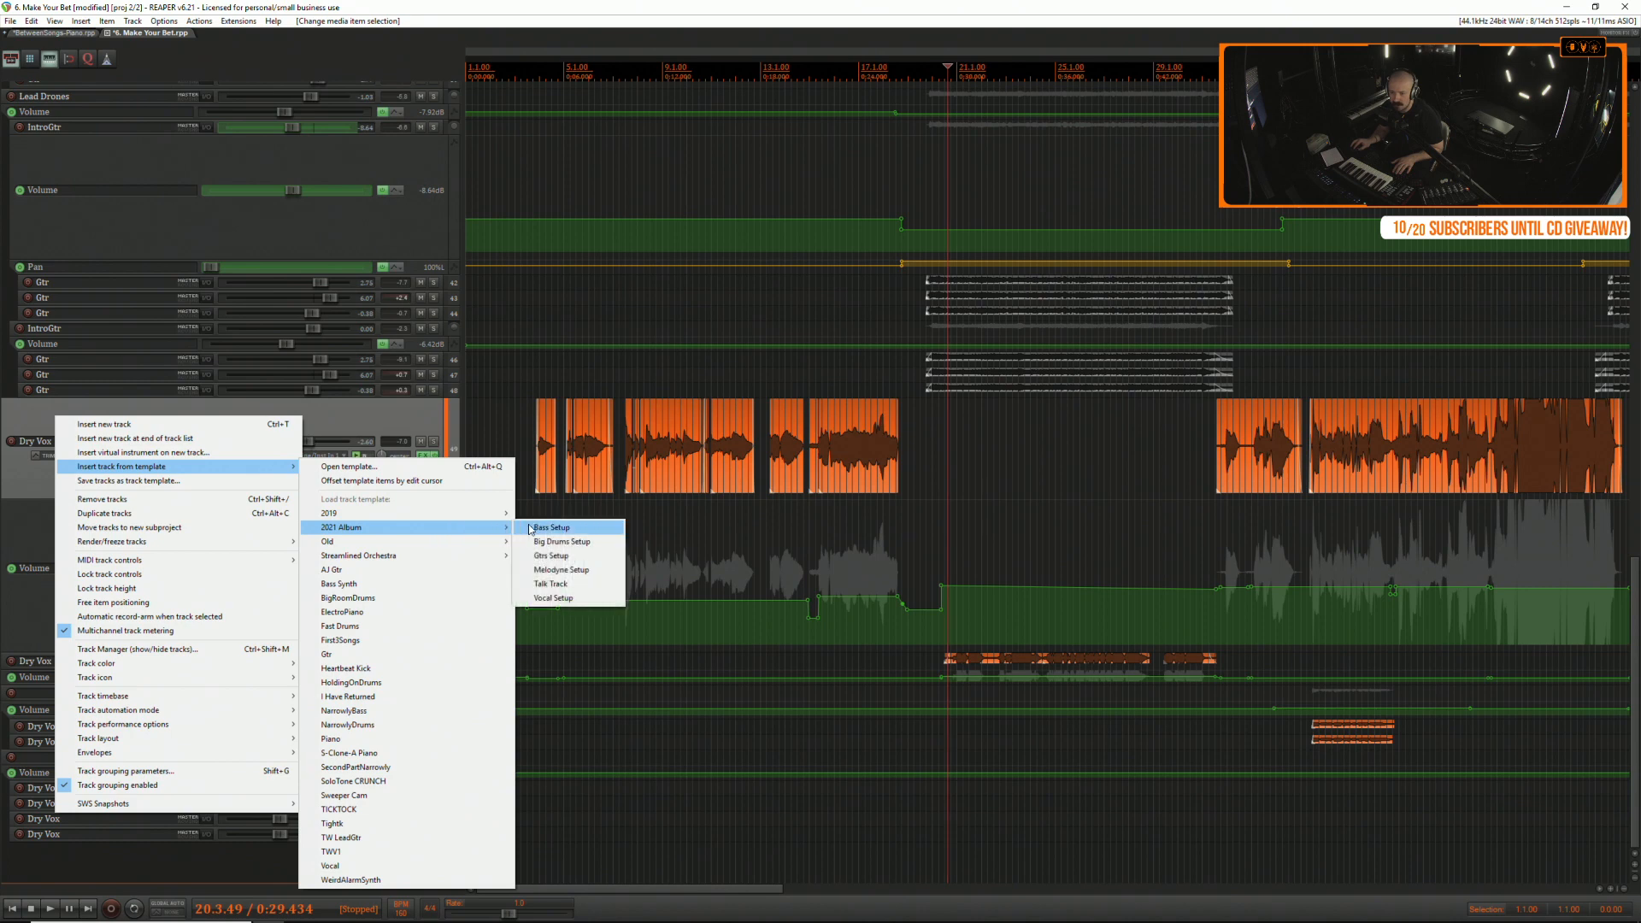
{"action": "left_click", "coordinate": [561, 599]}
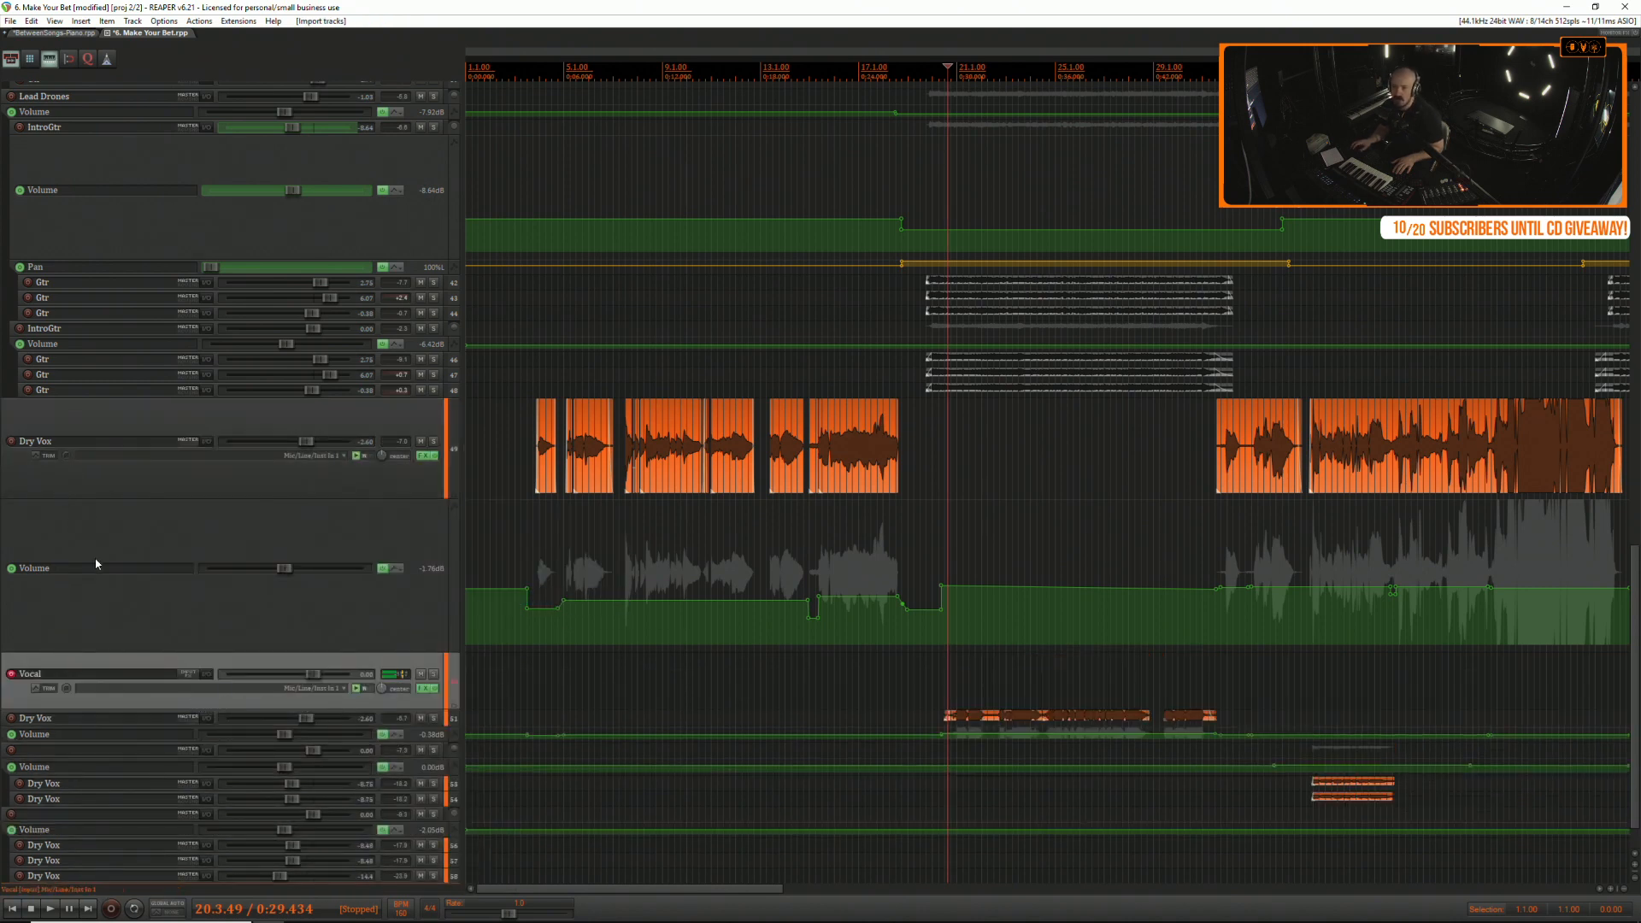
{"action": "left_click", "coordinate": [421, 675]}
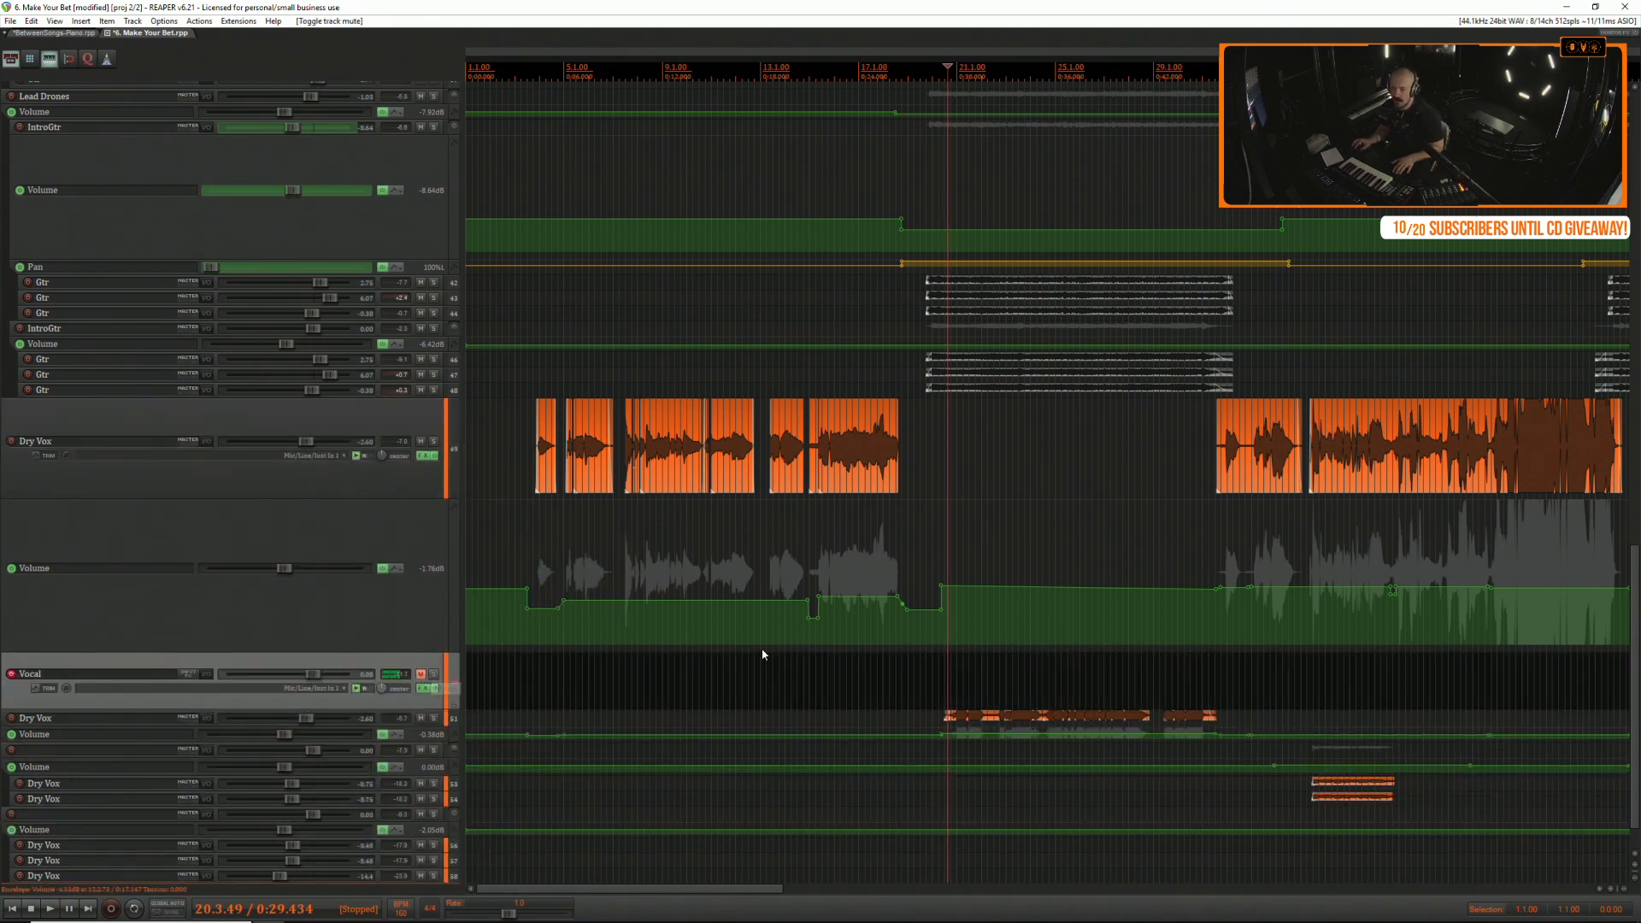
Record a first take on the new Vocal track from about bar 15.4 to just before bar 19.
{"action": "left_click", "coordinate": [832, 657]}
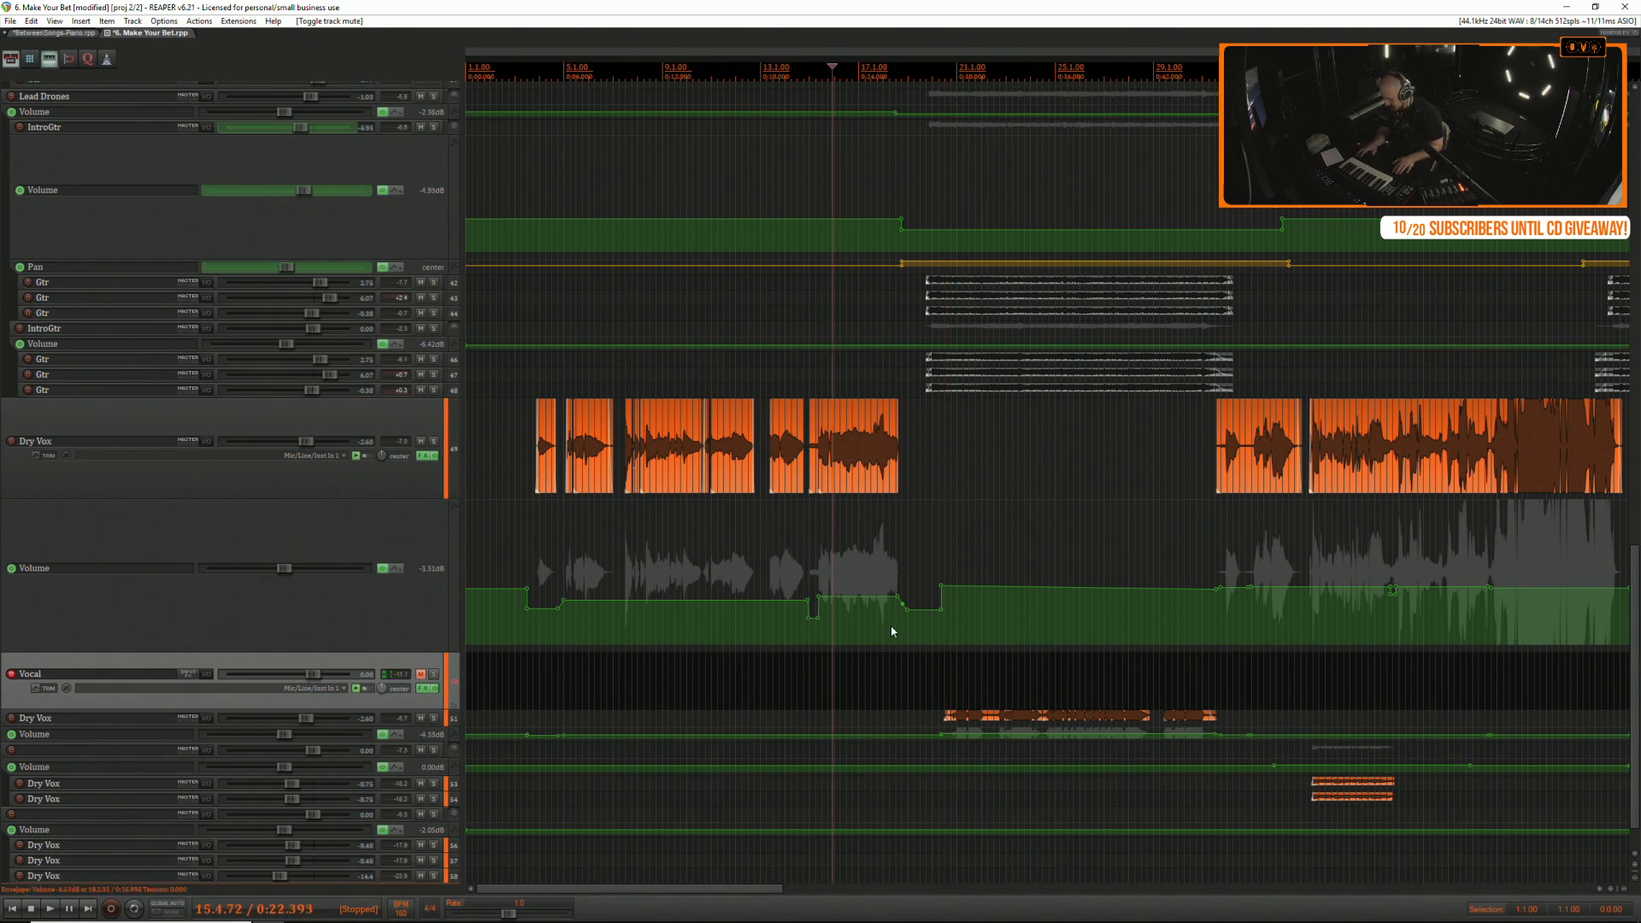
{"action": "key", "text": "ctrl+r"}
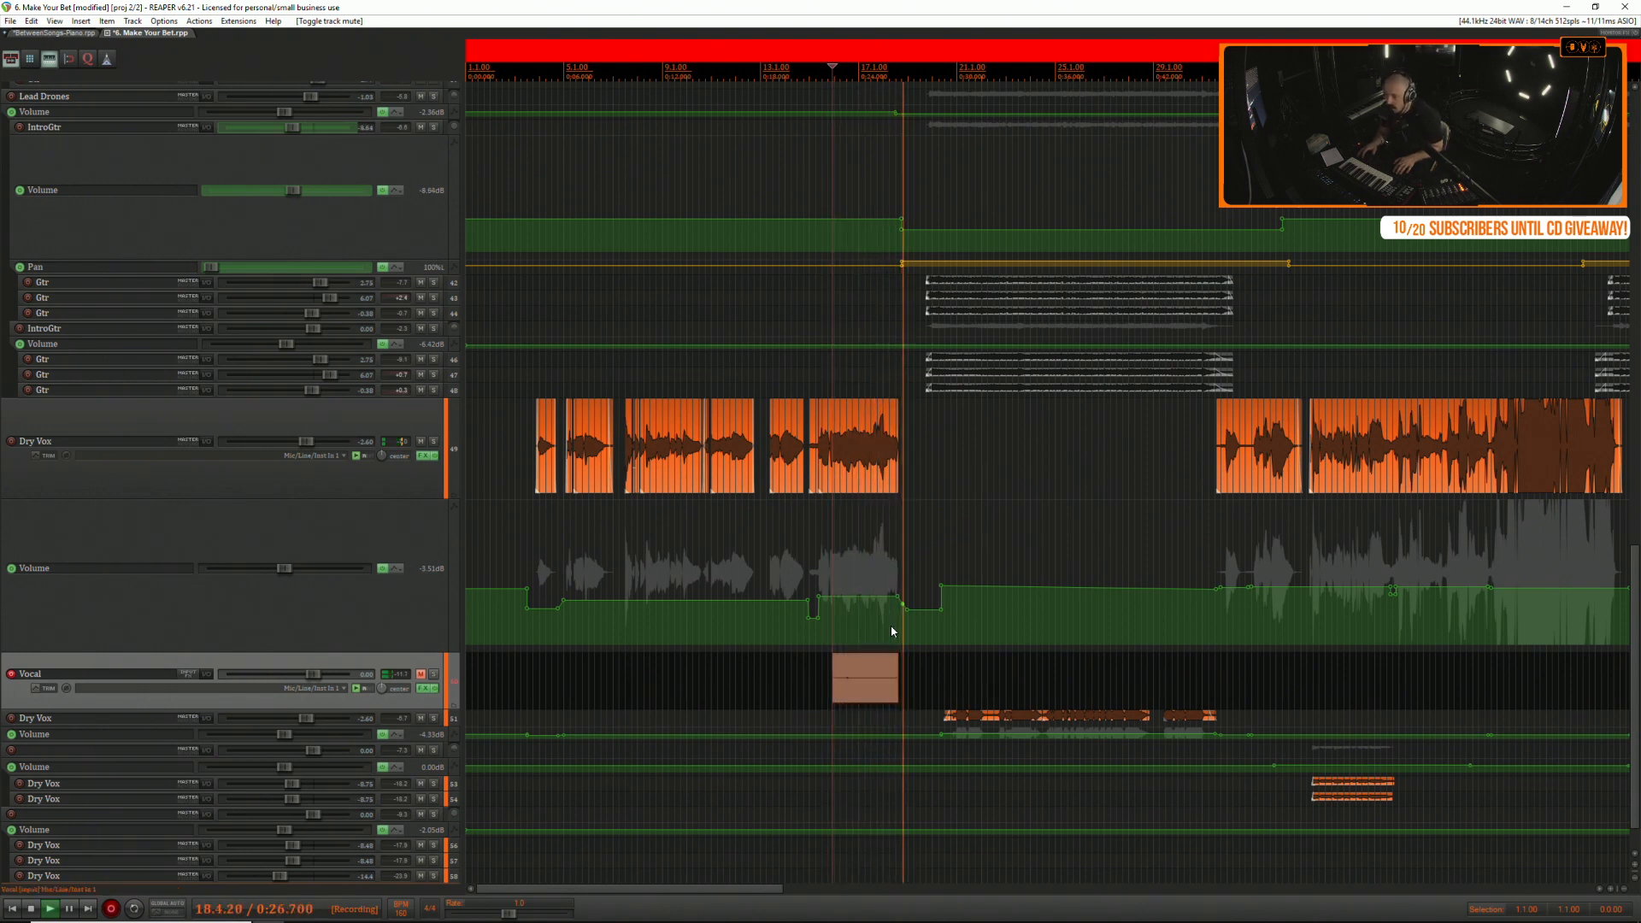
{"action": "key", "text": "space"}
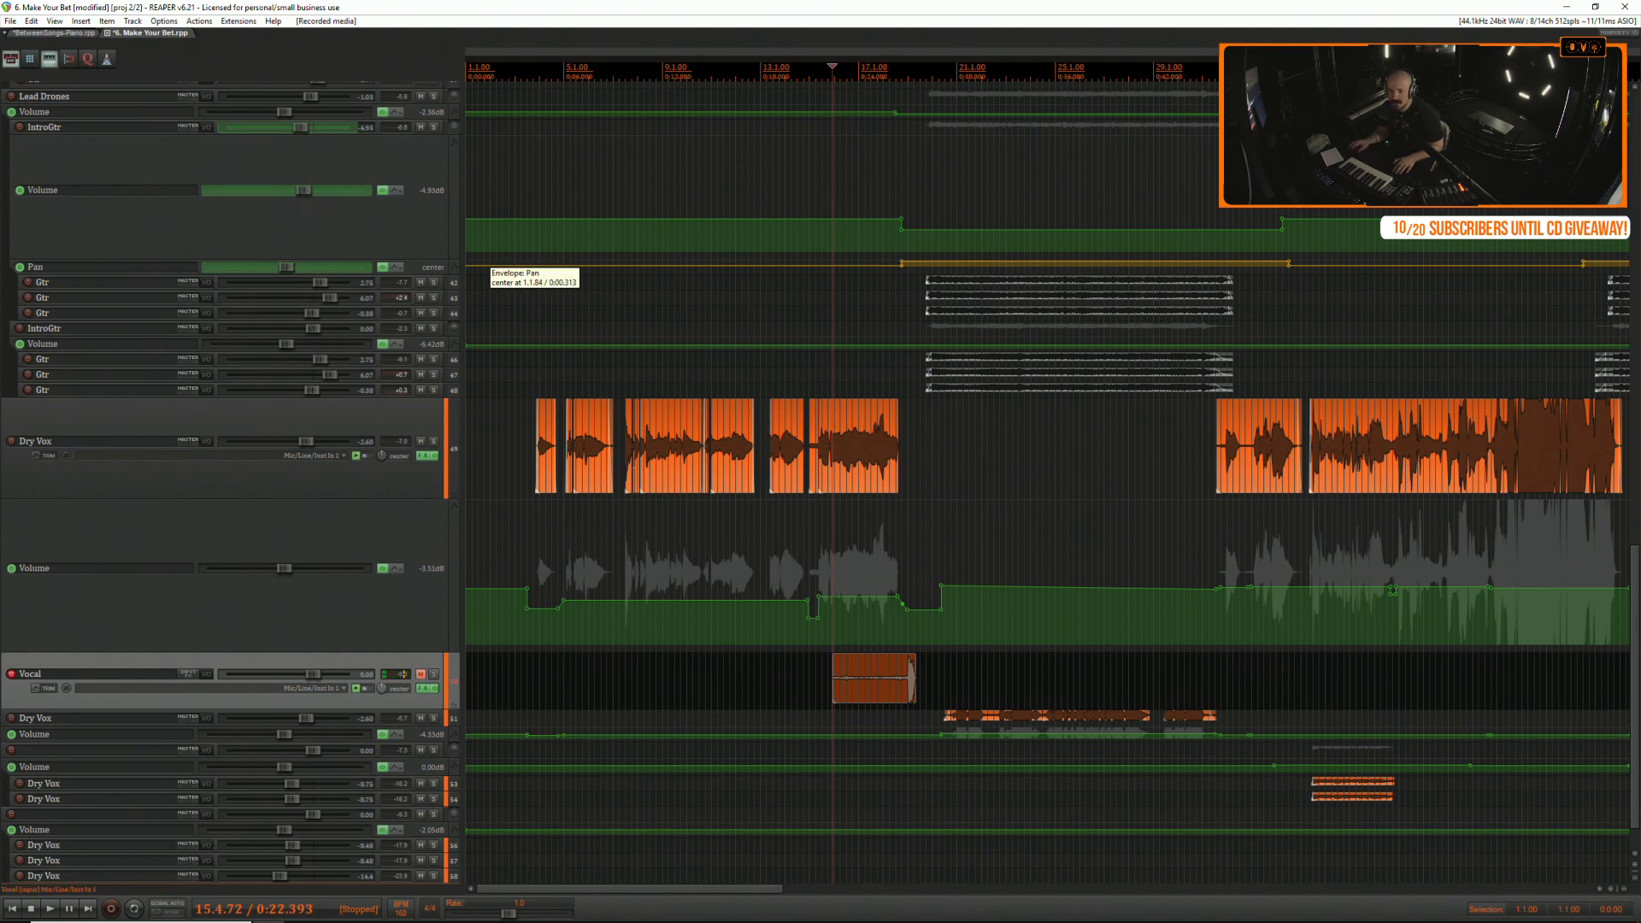
Toggle playback in the BetweenSongs piano project, return to Make Your Bet, and record a new Vocal take from bar 15.4 past bar 19.
{"action": "left_click", "coordinate": [51, 34]}
{"action": "key", "text": "space"}
{"action": "left_click", "coordinate": [146, 34]}
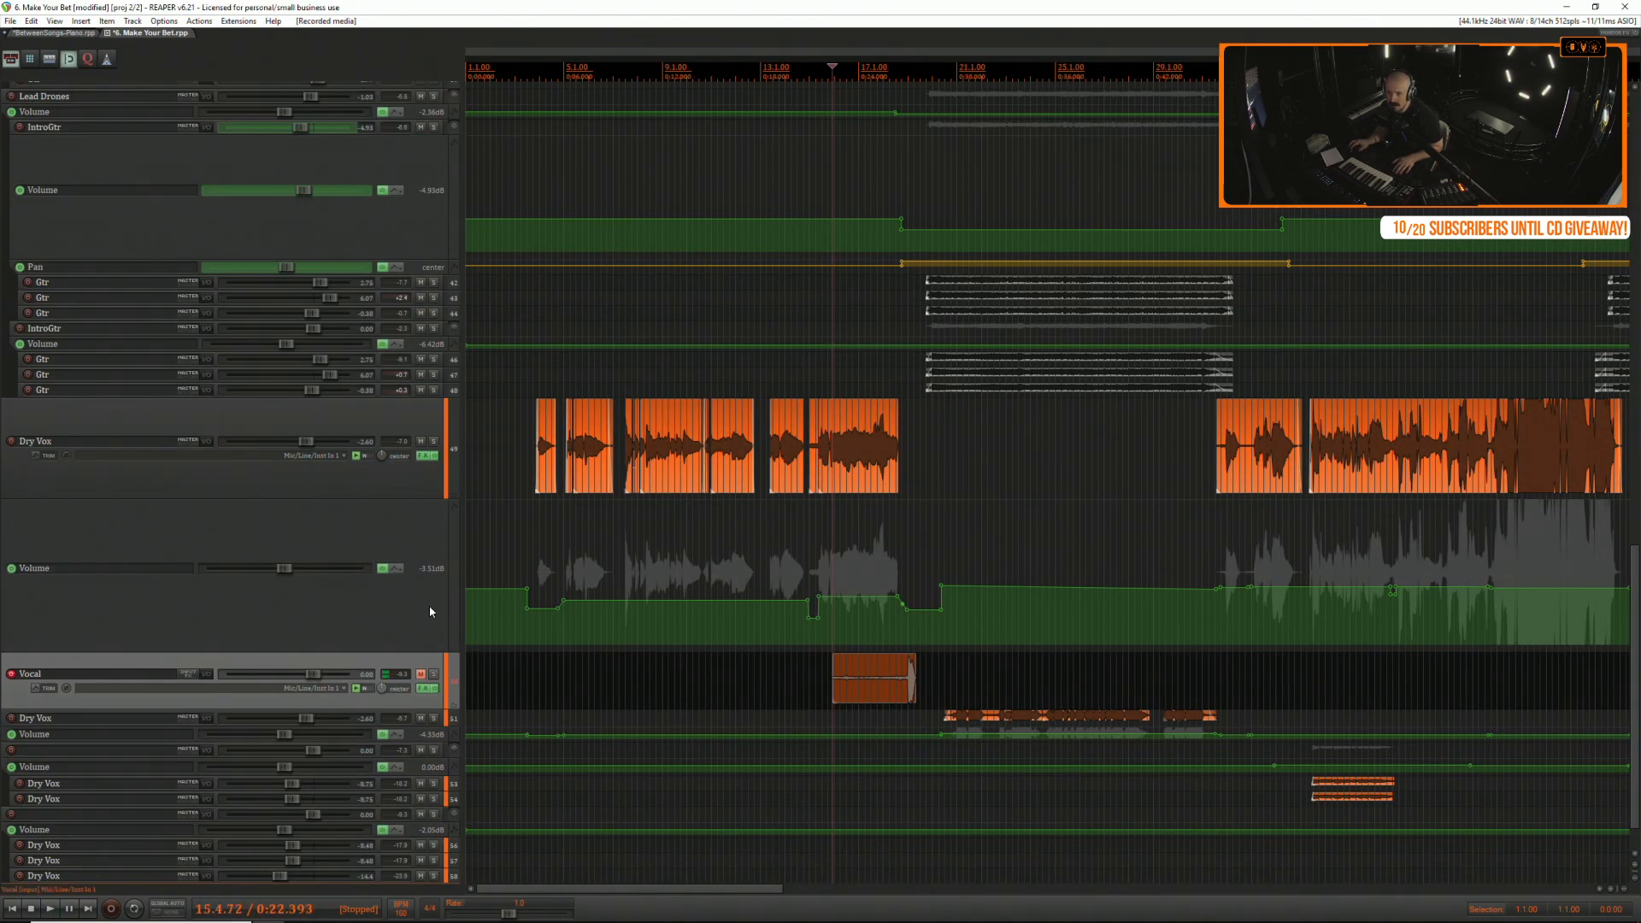
{"action": "key", "text": "ctrl+r"}
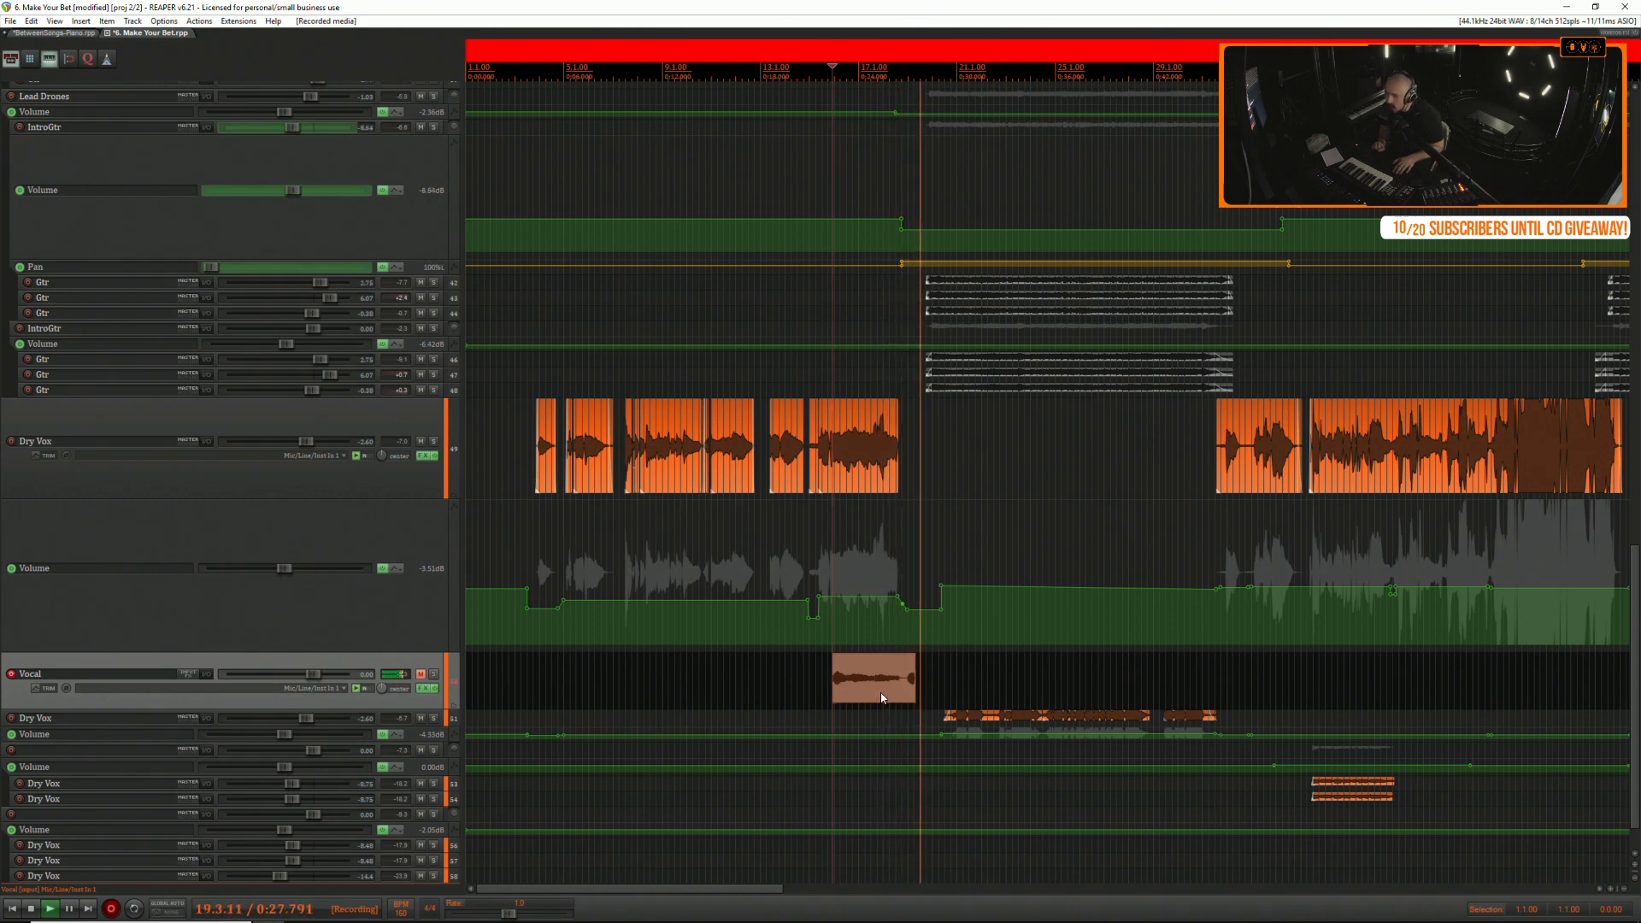
{"action": "key", "text": "space"}
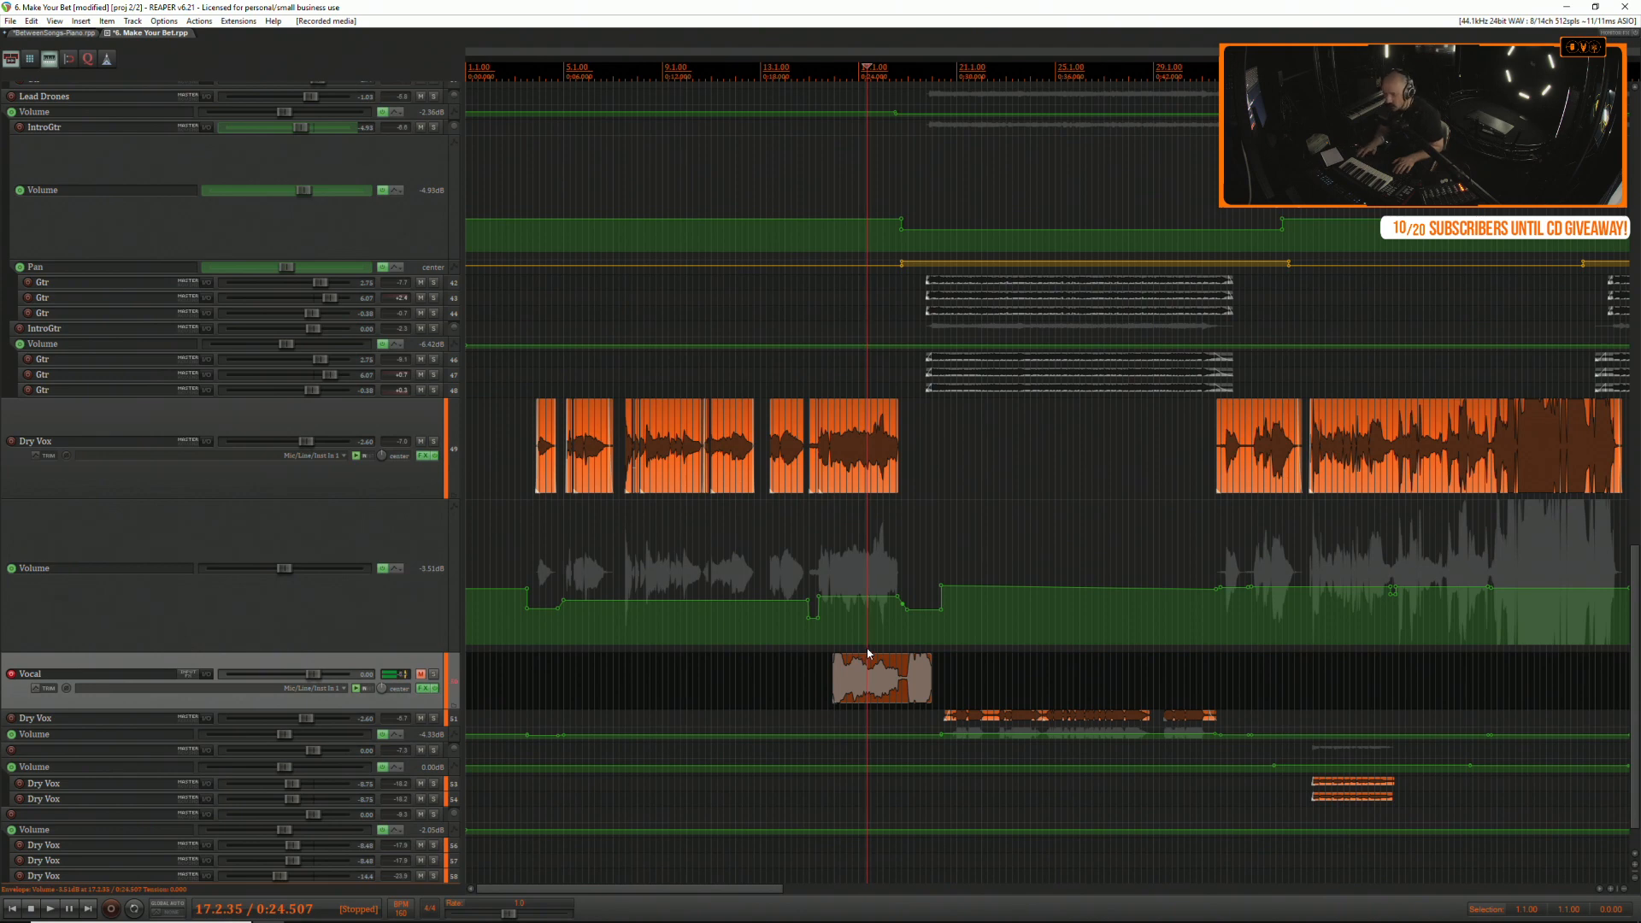
Record two more takes on the Vocal track from about bar 17.2 to past bar 19, and start playback for a check.
{"action": "key", "text": "ctrl+r"}
{"action": "key", "text": "space"}
{"action": "key", "text": "ctrl+r"}
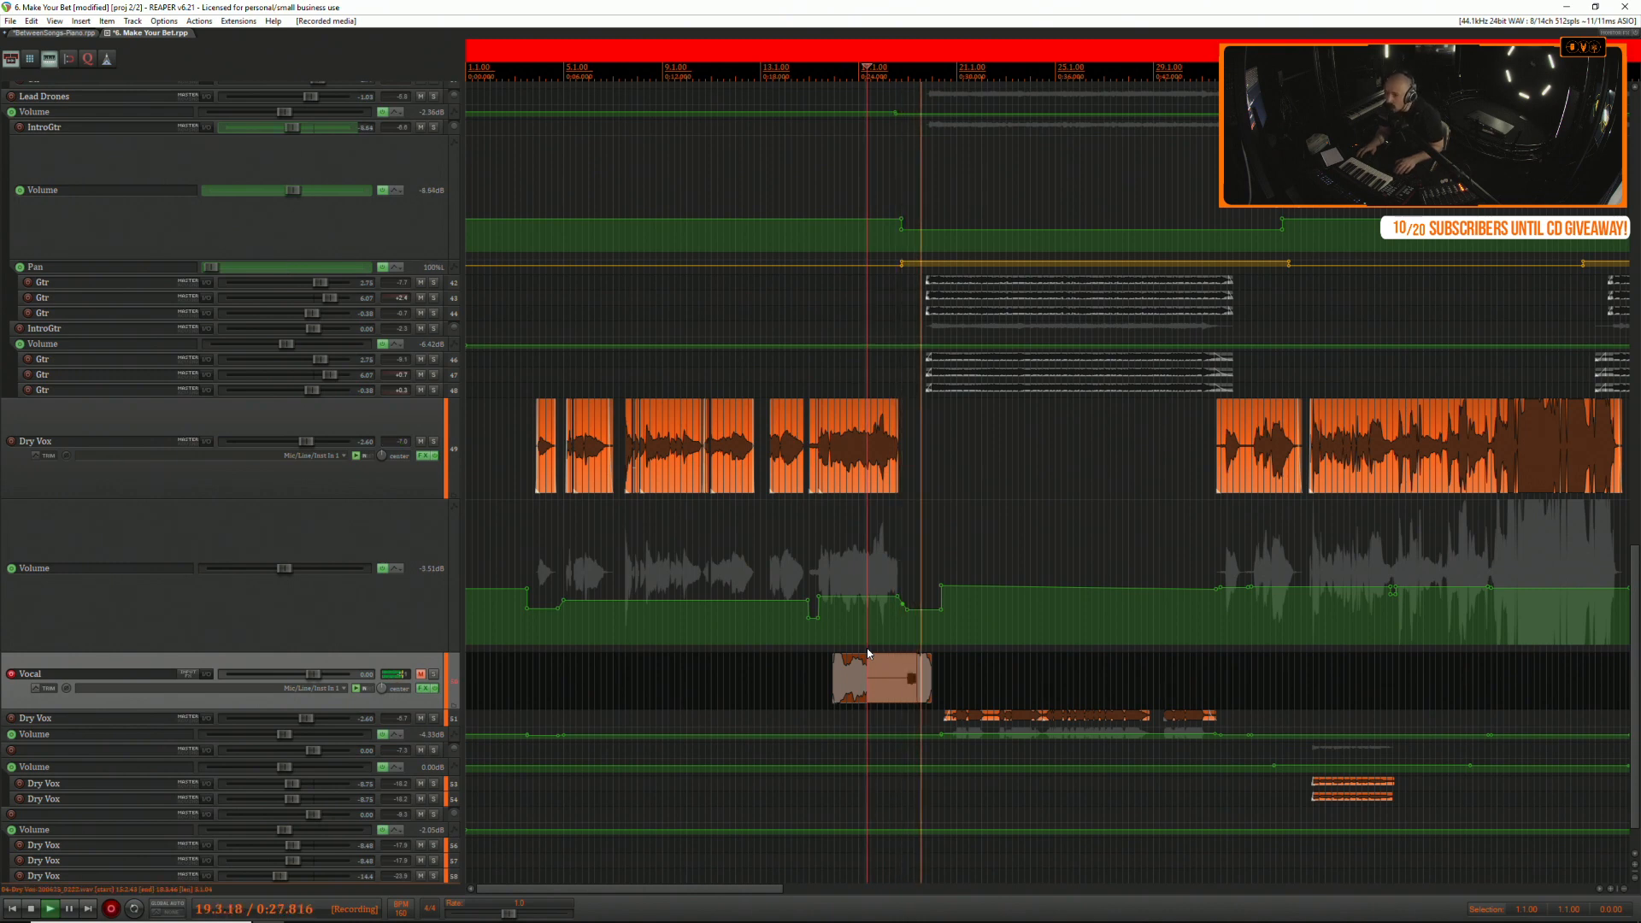
{"action": "key", "text": "space"}
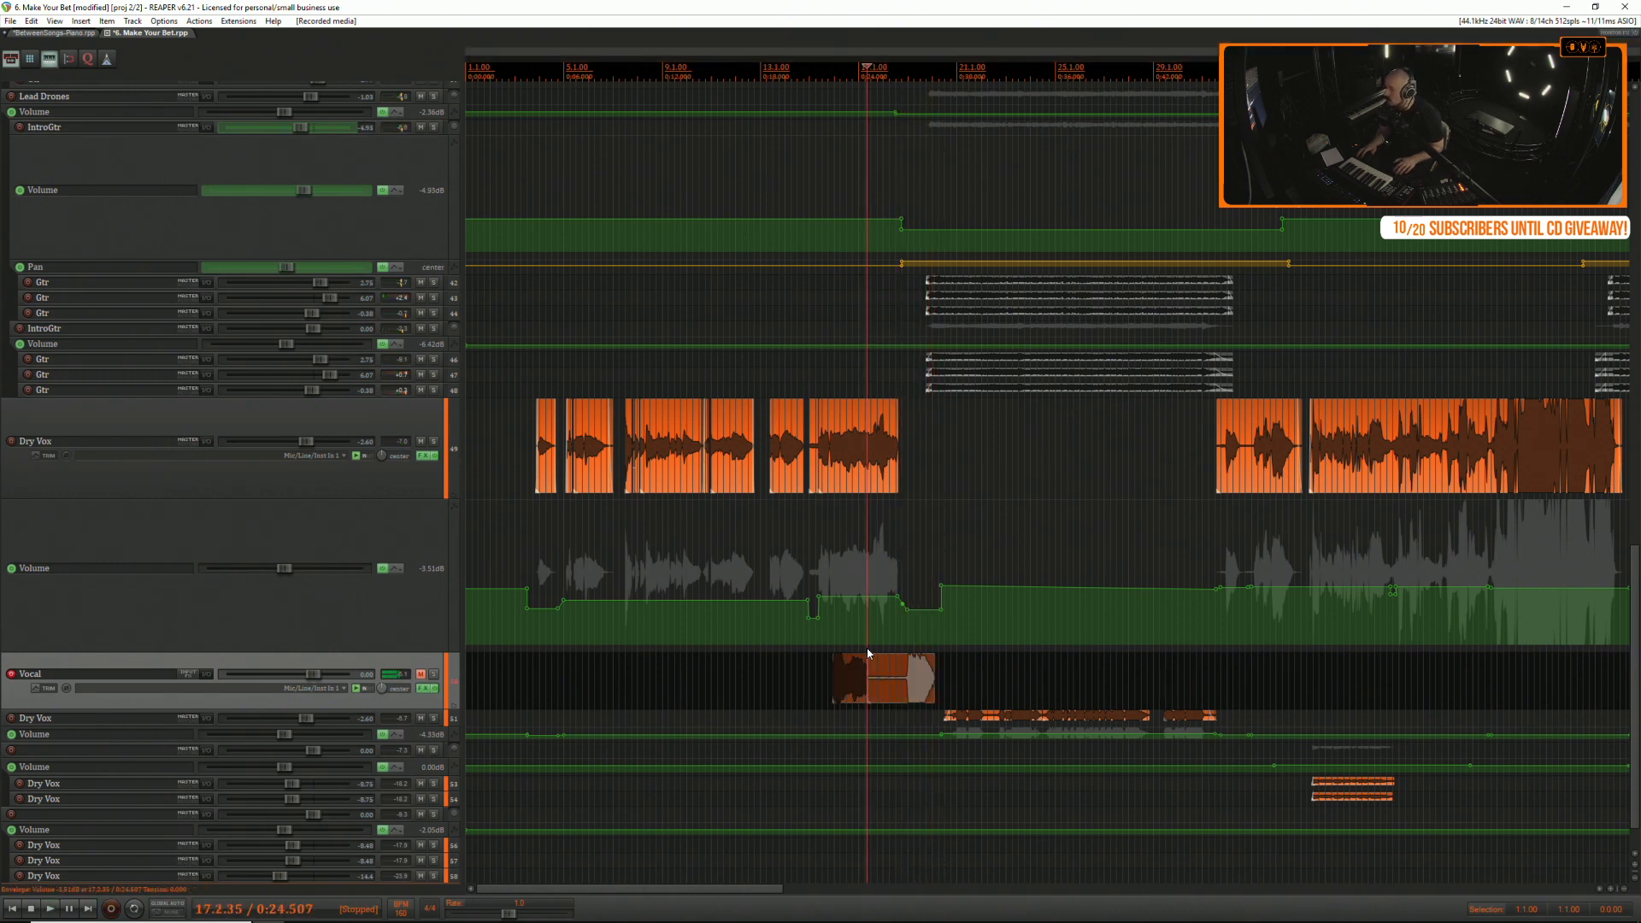
{"action": "key", "text": "ctrl+r"}
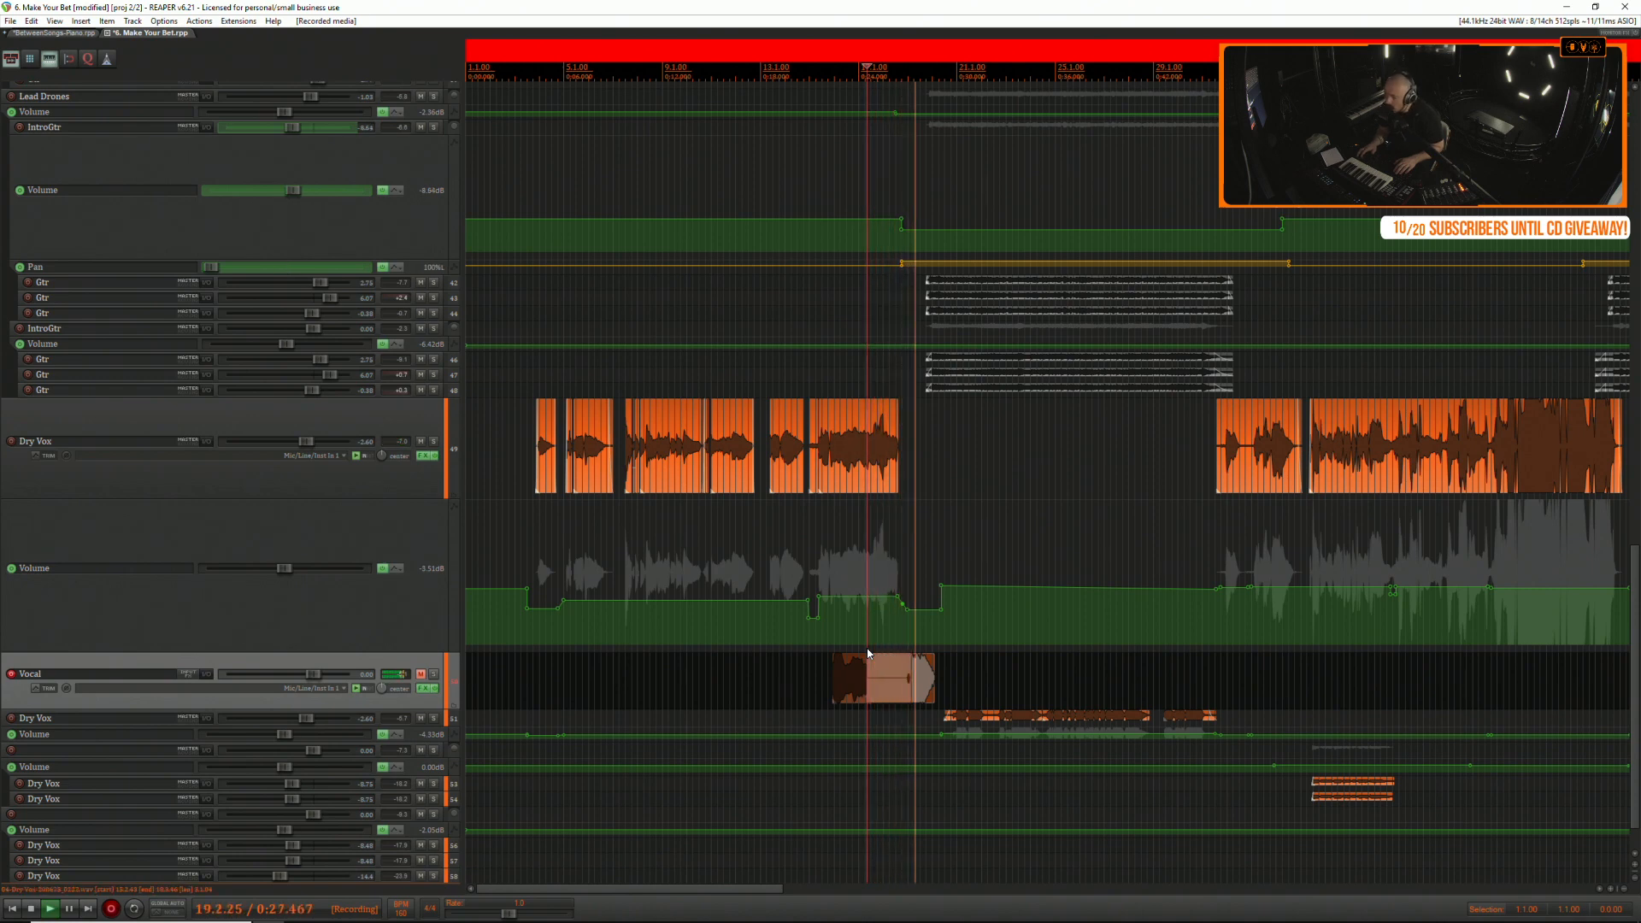
{"action": "key", "text": "space"}
{"action": "key", "text": "space"}
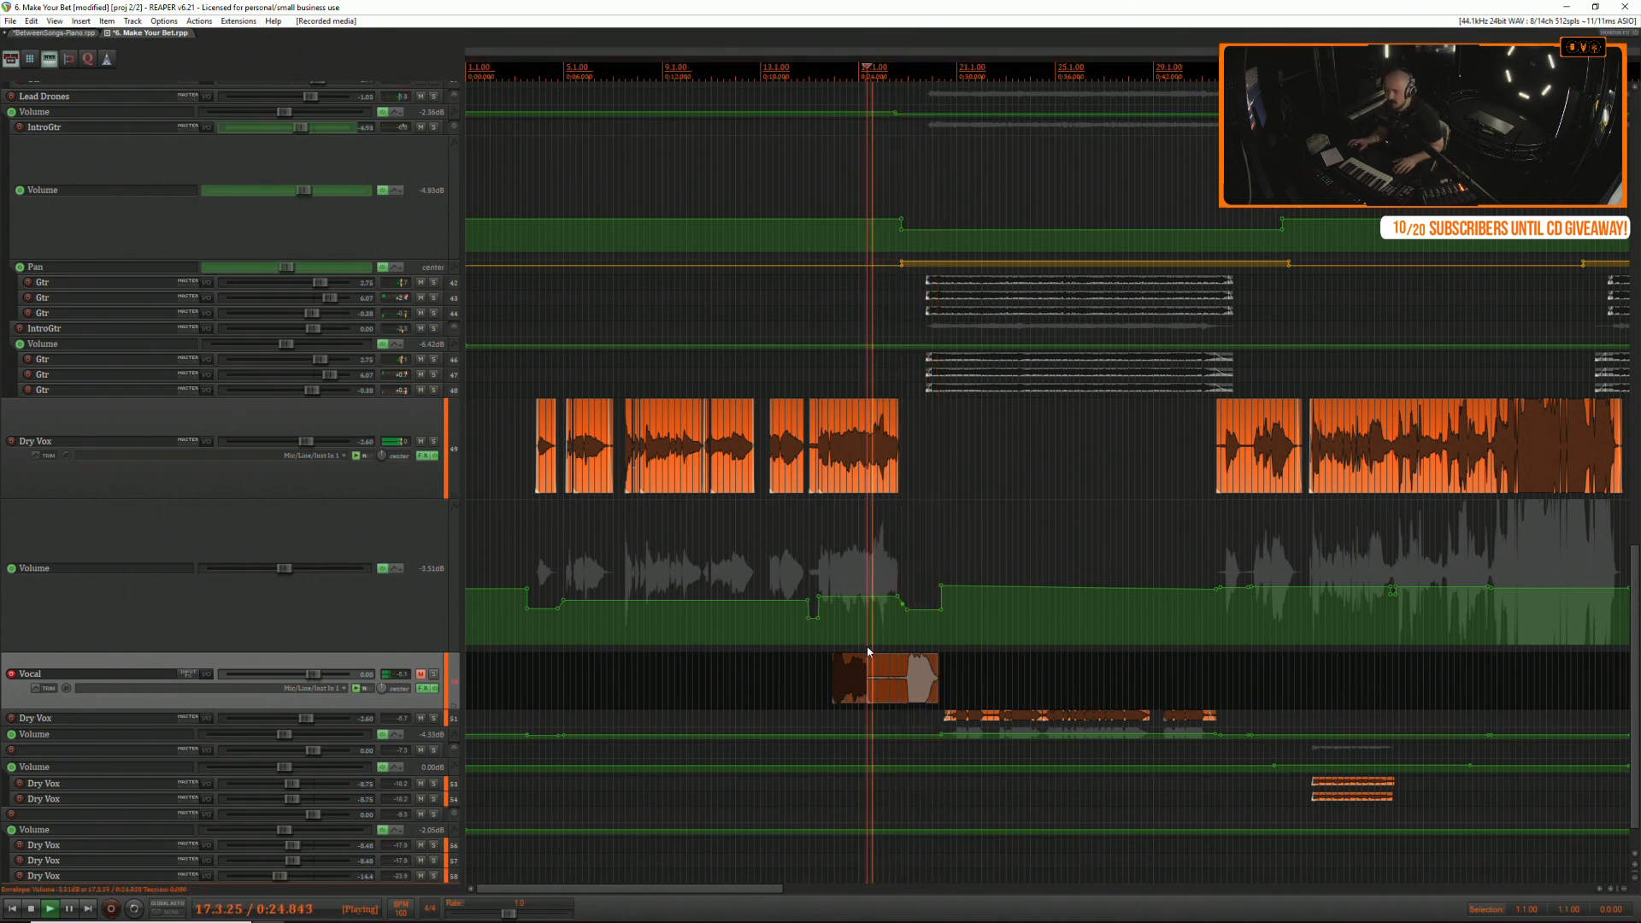
{"action": "key", "text": "space"}
Delete the recorded Vocal material before about bar 18.2 and move the remaining phrase ending up to the main Dry Vox track.
{"action": "left_click_drag", "start_coordinate": [792, 667], "coordinate": [897, 668]}
{"action": "key", "text": "Delete"}
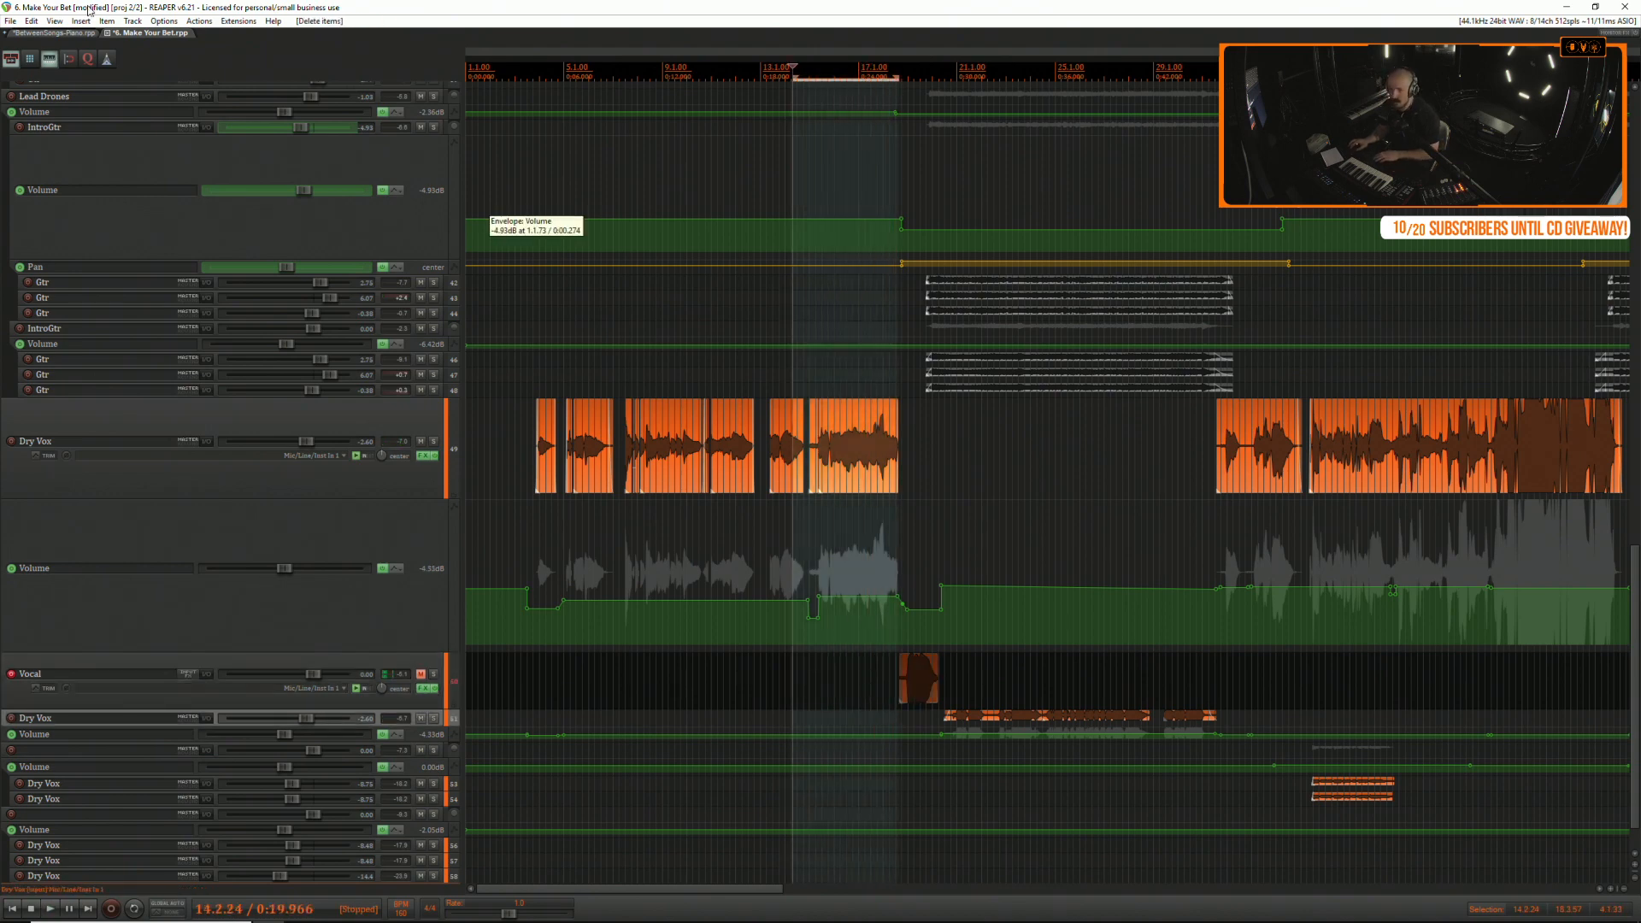
{"action": "left_click", "coordinate": [66, 32]}
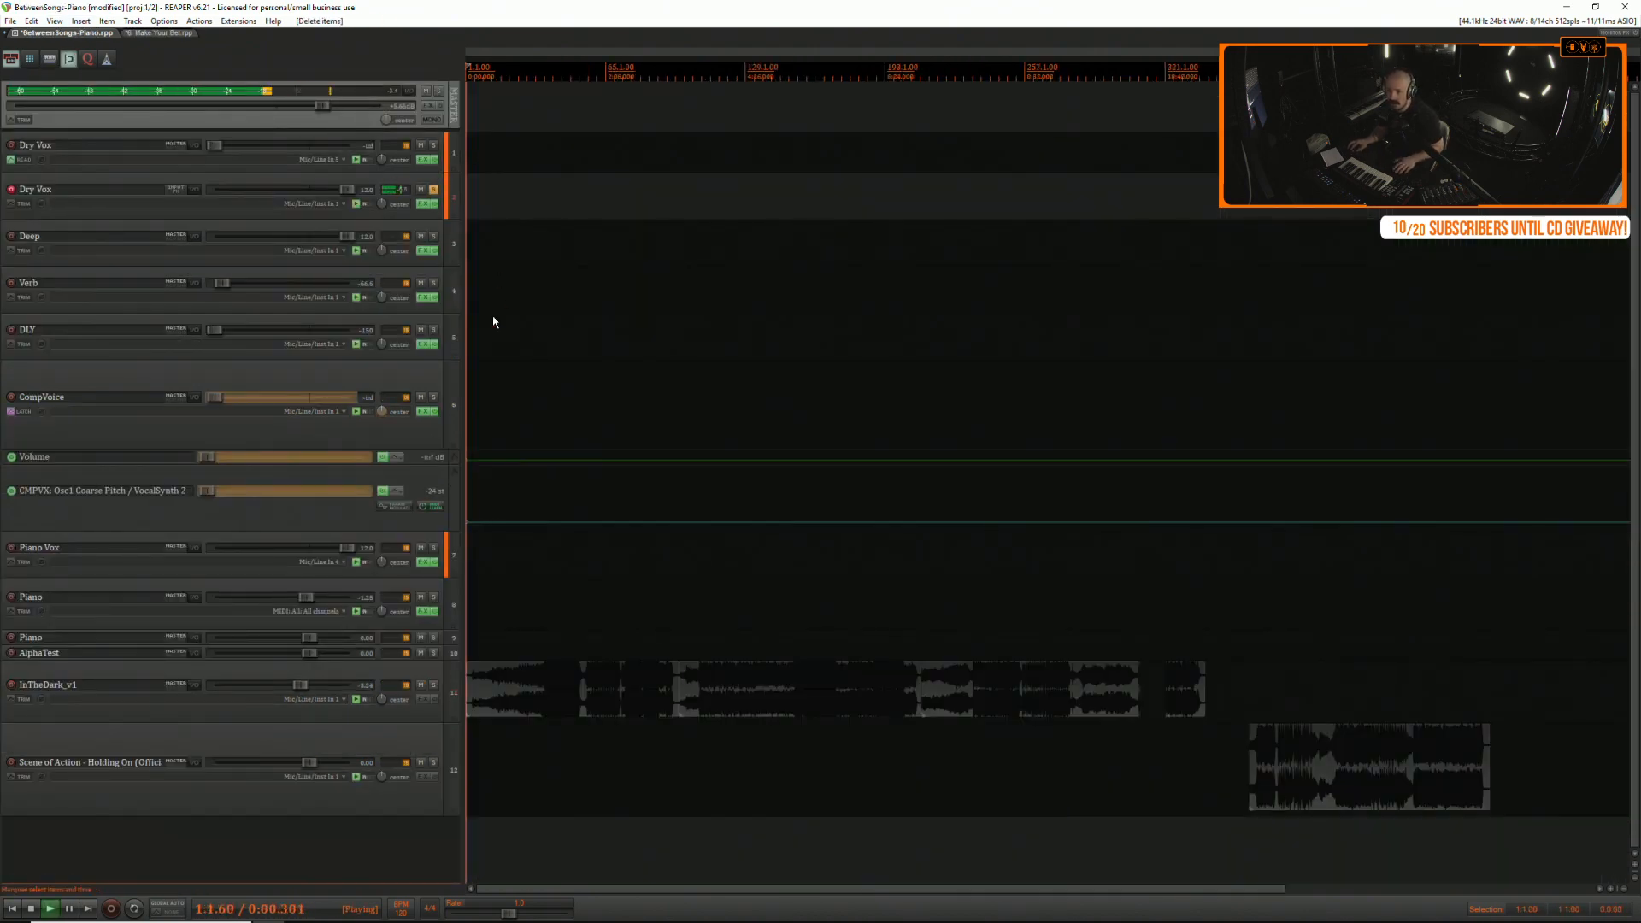
{"action": "left_click", "coordinate": [128, 32]}
{"action": "left_click", "coordinate": [931, 671]}
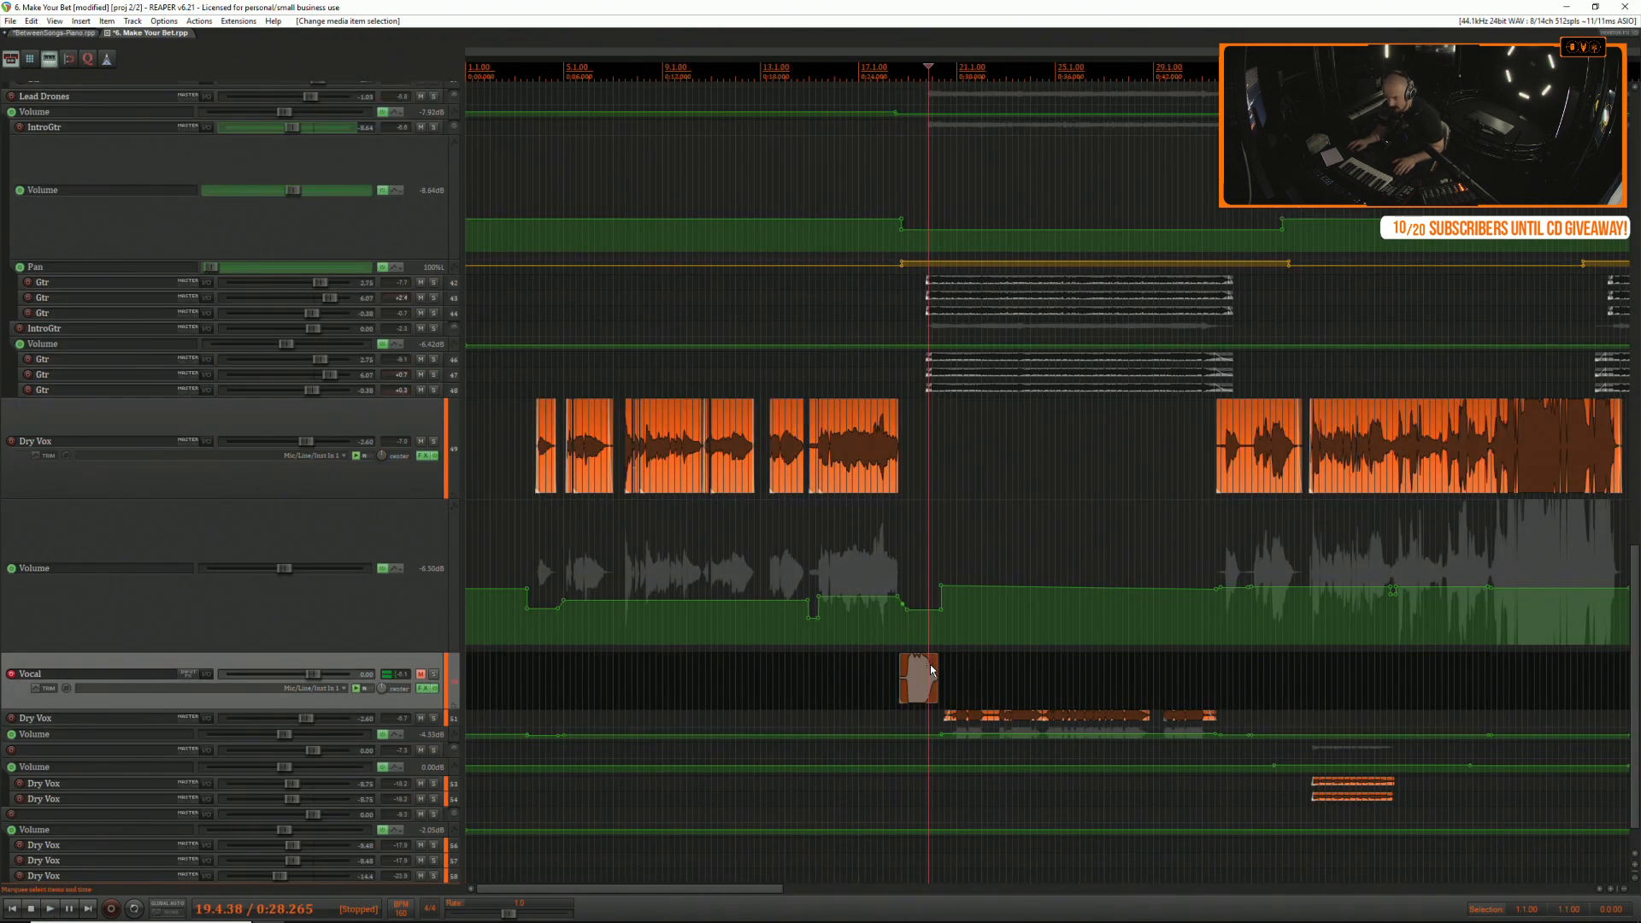
{"action": "scroll", "coordinate": [934, 686], "scroll_direction": "up", "scroll_amount": 5}
{"action": "left_click_drag", "start_coordinate": [893, 677], "coordinate": [971, 456]}
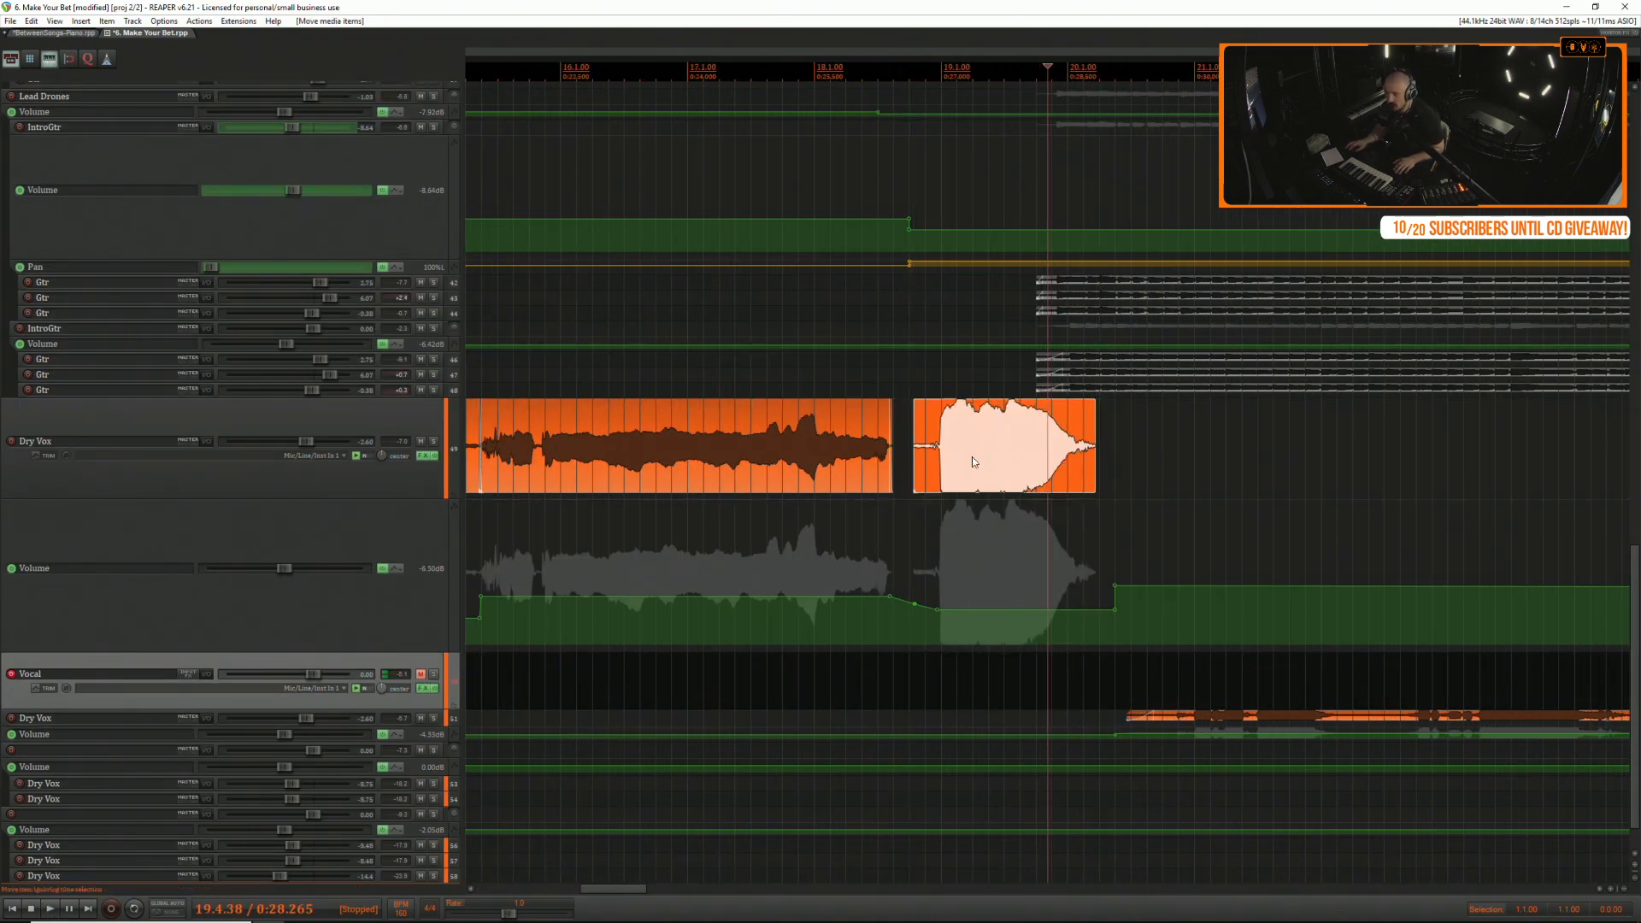
Play from about bar 16.3 and lower the Dry Vox volume envelope slightly under the new phrase ending around bar 19.
{"action": "left_click", "coordinate": [651, 437]}
{"action": "key", "text": "space"}
{"action": "left_click_drag", "start_coordinate": [1028, 610], "coordinate": [1028, 619]}
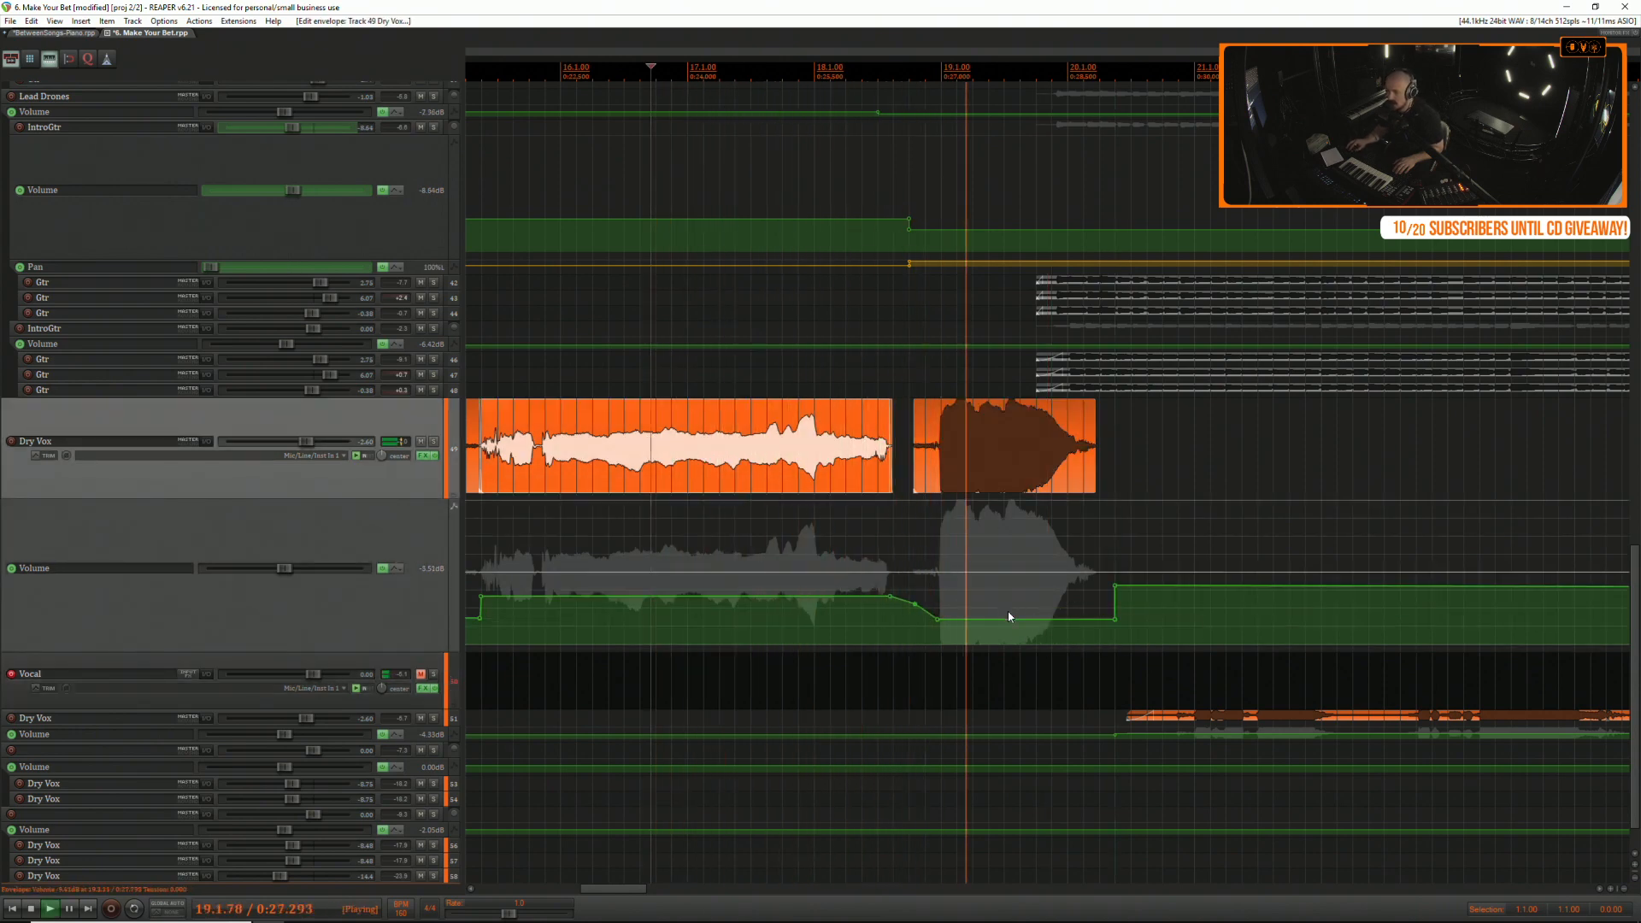
{"action": "key", "text": "space"}
{"action": "key", "text": "space"}
{"action": "key", "text": "space"}
Trim the start of the new Dry Vox phrase ending to just before bar 19 and fade out its end while listening.
{"action": "left_click", "coordinate": [922, 412]}
{"action": "key", "text": "space"}
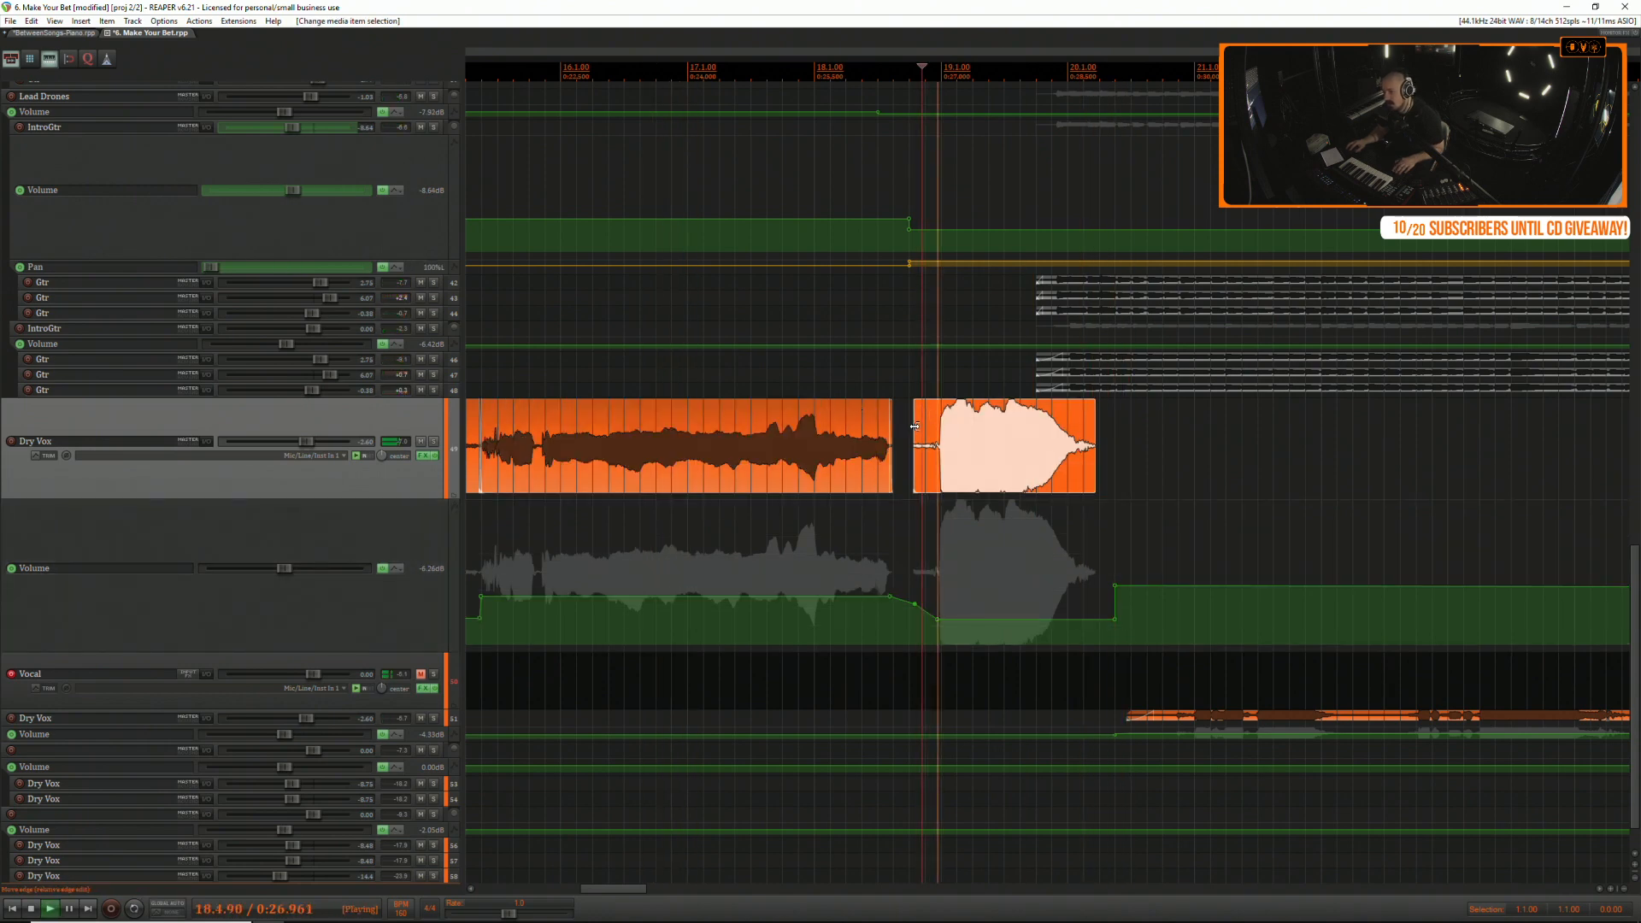
{"action": "left_click_drag", "start_coordinate": [914, 419], "coordinate": [935, 410]}
{"action": "key", "text": "space"}
{"action": "key", "text": "space"}
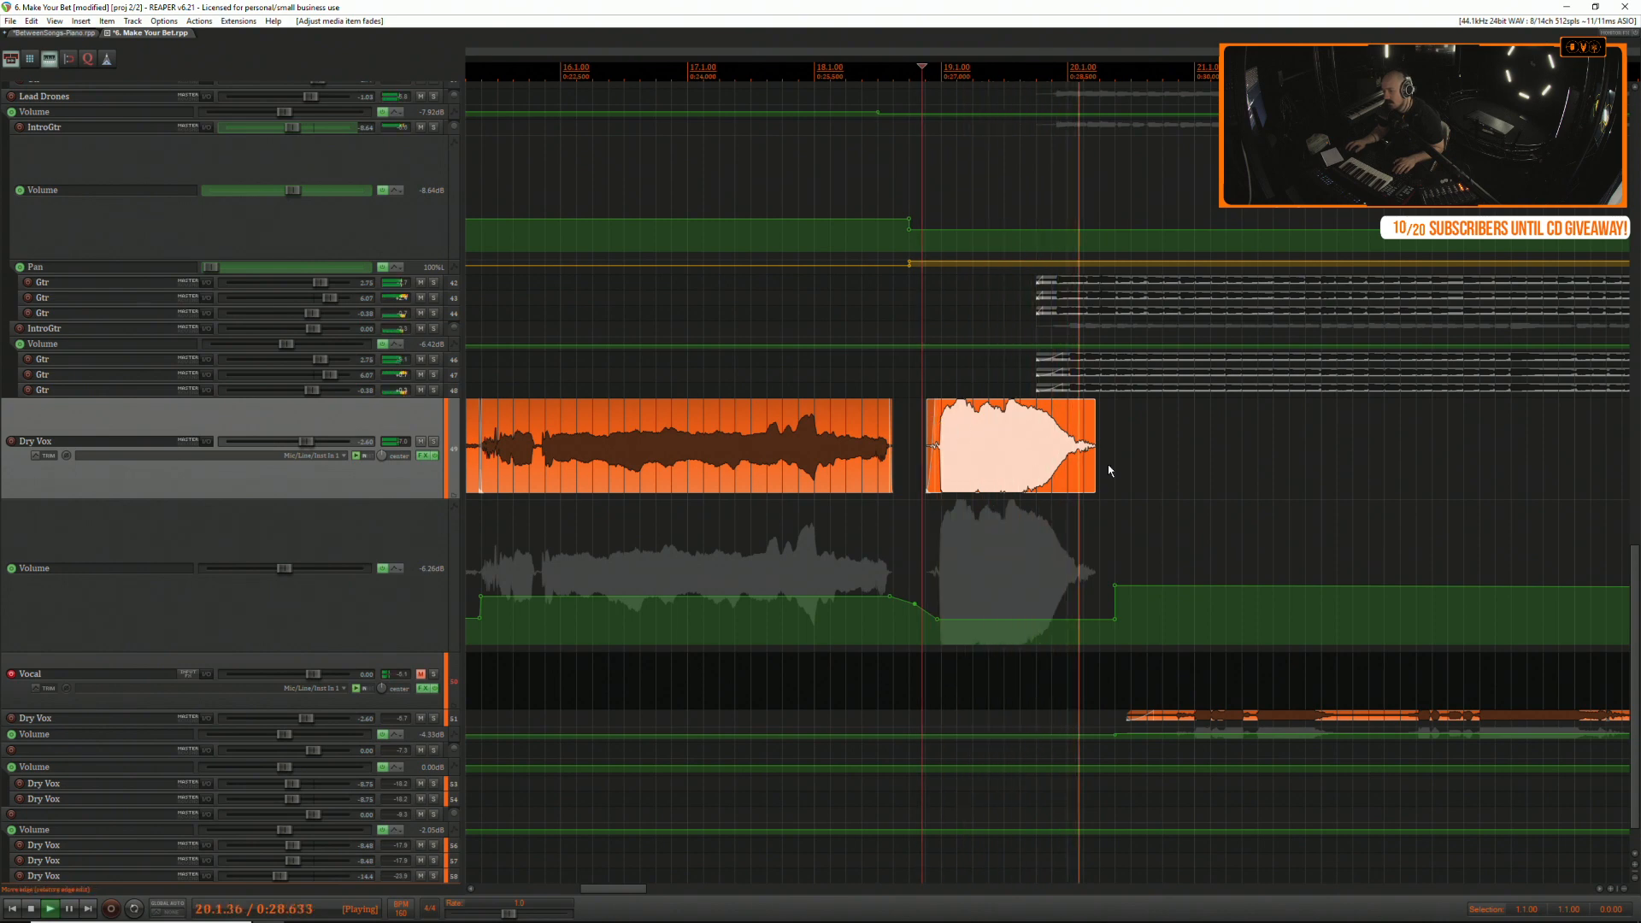
{"action": "left_click_drag", "start_coordinate": [1092, 405], "coordinate": [1084, 406]}
{"action": "key", "text": "space"}
Play from about bar 17 and lower the item volume of the new Dry Vox phrase ending.
{"action": "left_click", "coordinate": [682, 400]}
{"action": "key", "text": "space"}
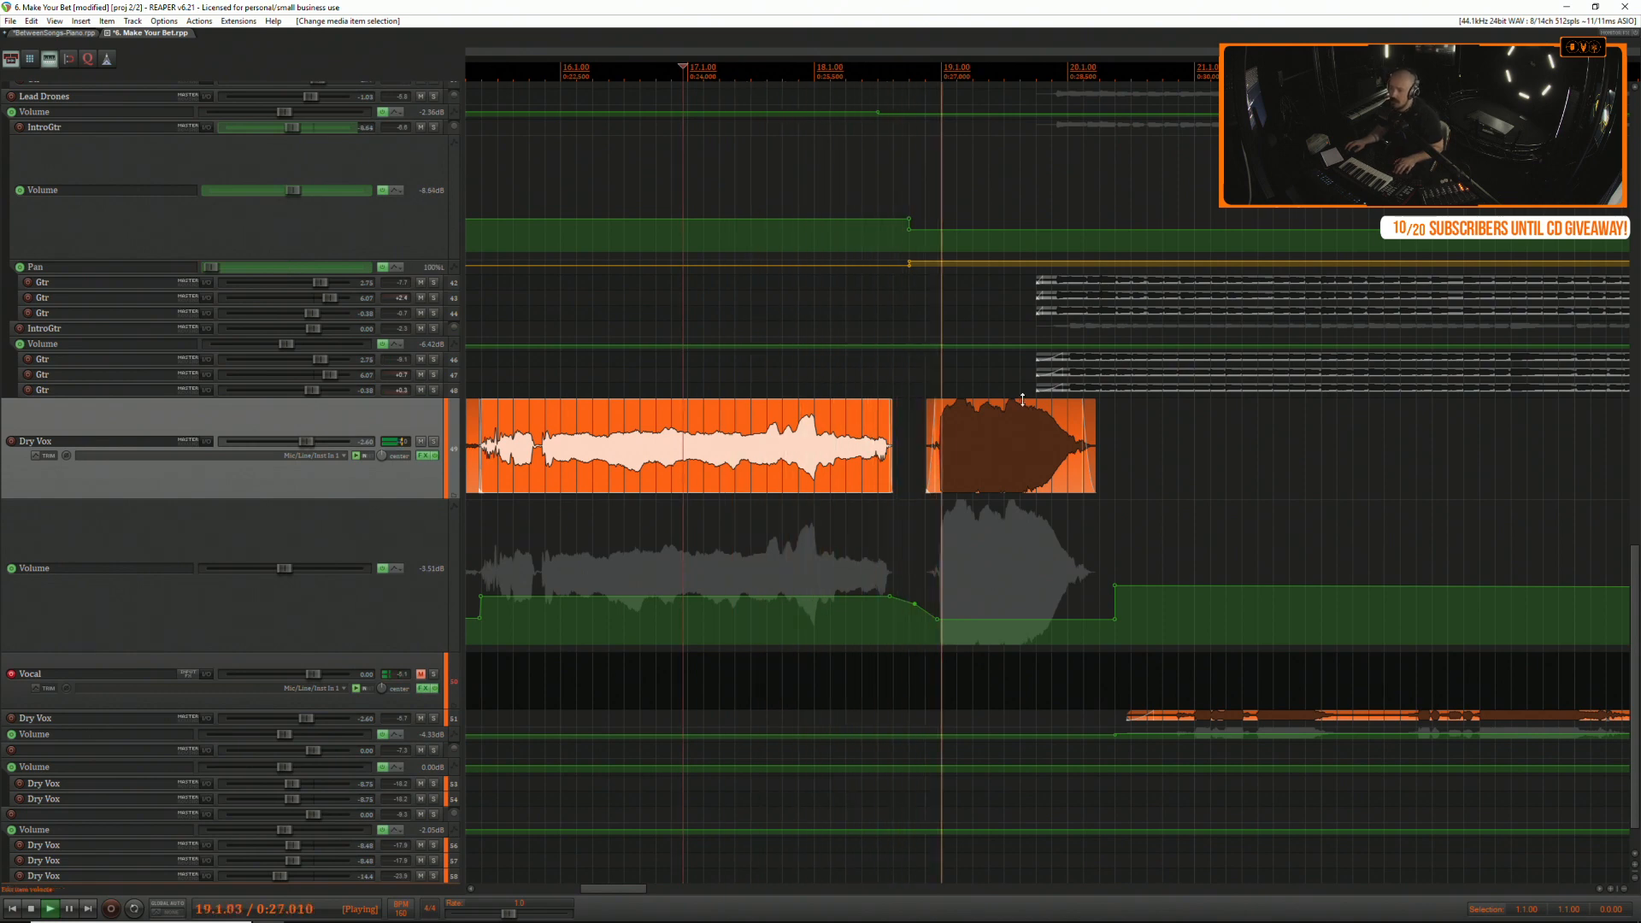
{"action": "left_click_drag", "start_coordinate": [1022, 400], "coordinate": [1023, 438]}
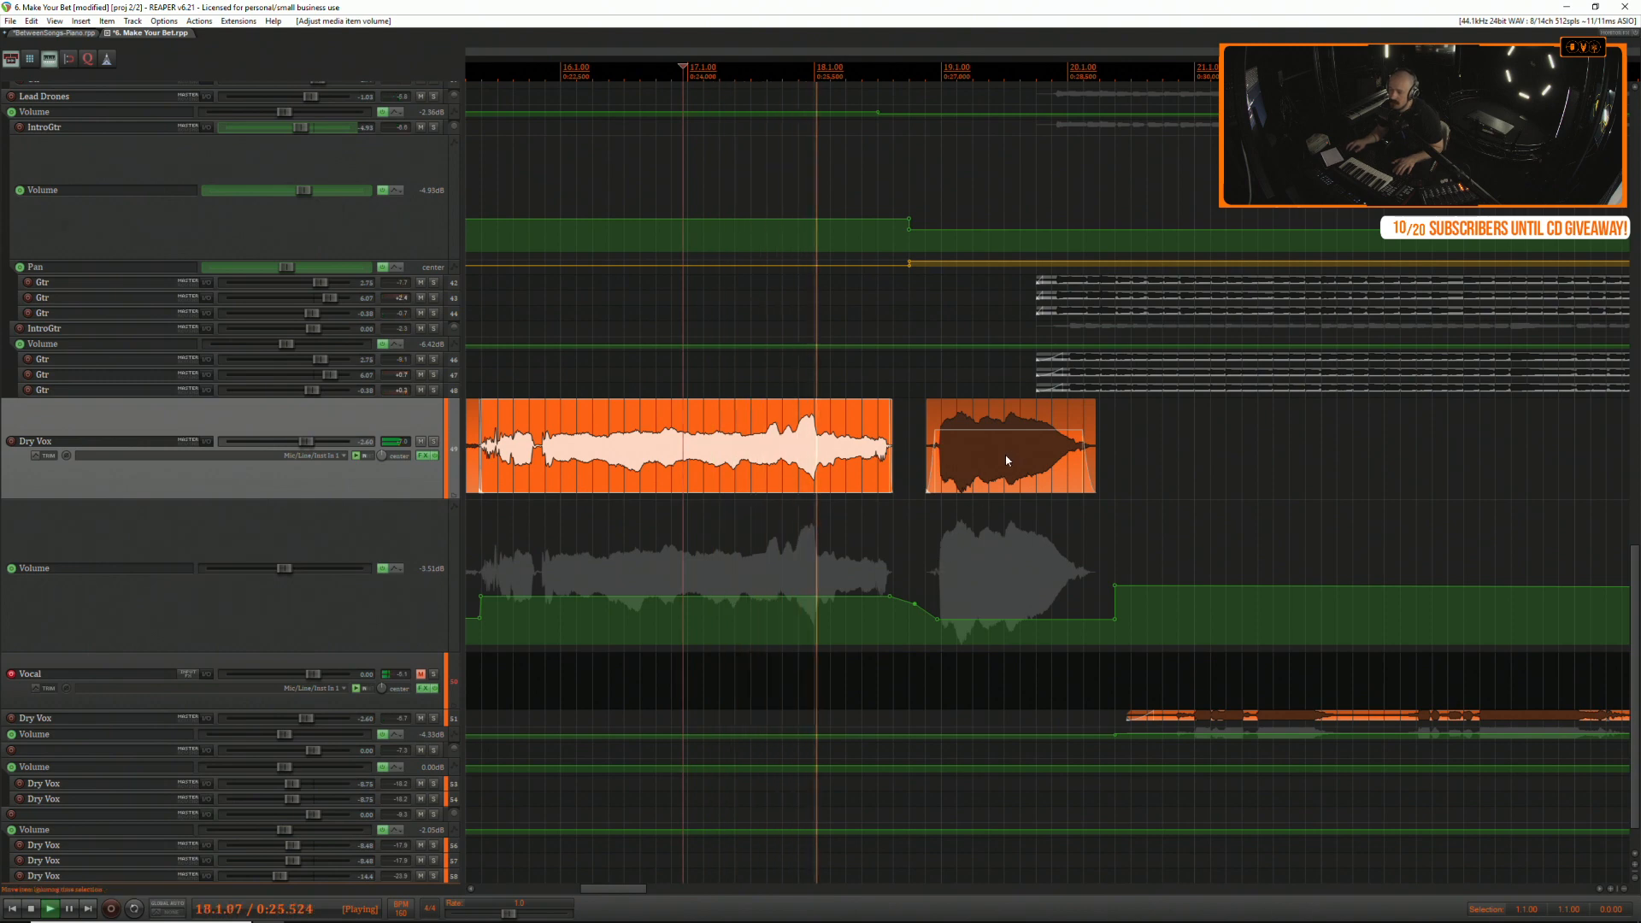
{"action": "key", "text": "space"}
Ramp the Dry Vox volume envelope down from about bar 18 to the end of the preceding phrase and audition the transition.
{"action": "left_click", "coordinate": [818, 596]}
{"action": "left_click_drag", "start_coordinate": [889, 596], "coordinate": [838, 612]}
{"action": "left_click", "coordinate": [792, 561]}
{"action": "key", "text": "space"}
{"action": "key", "text": "space"}
{"action": "key", "text": "space"}
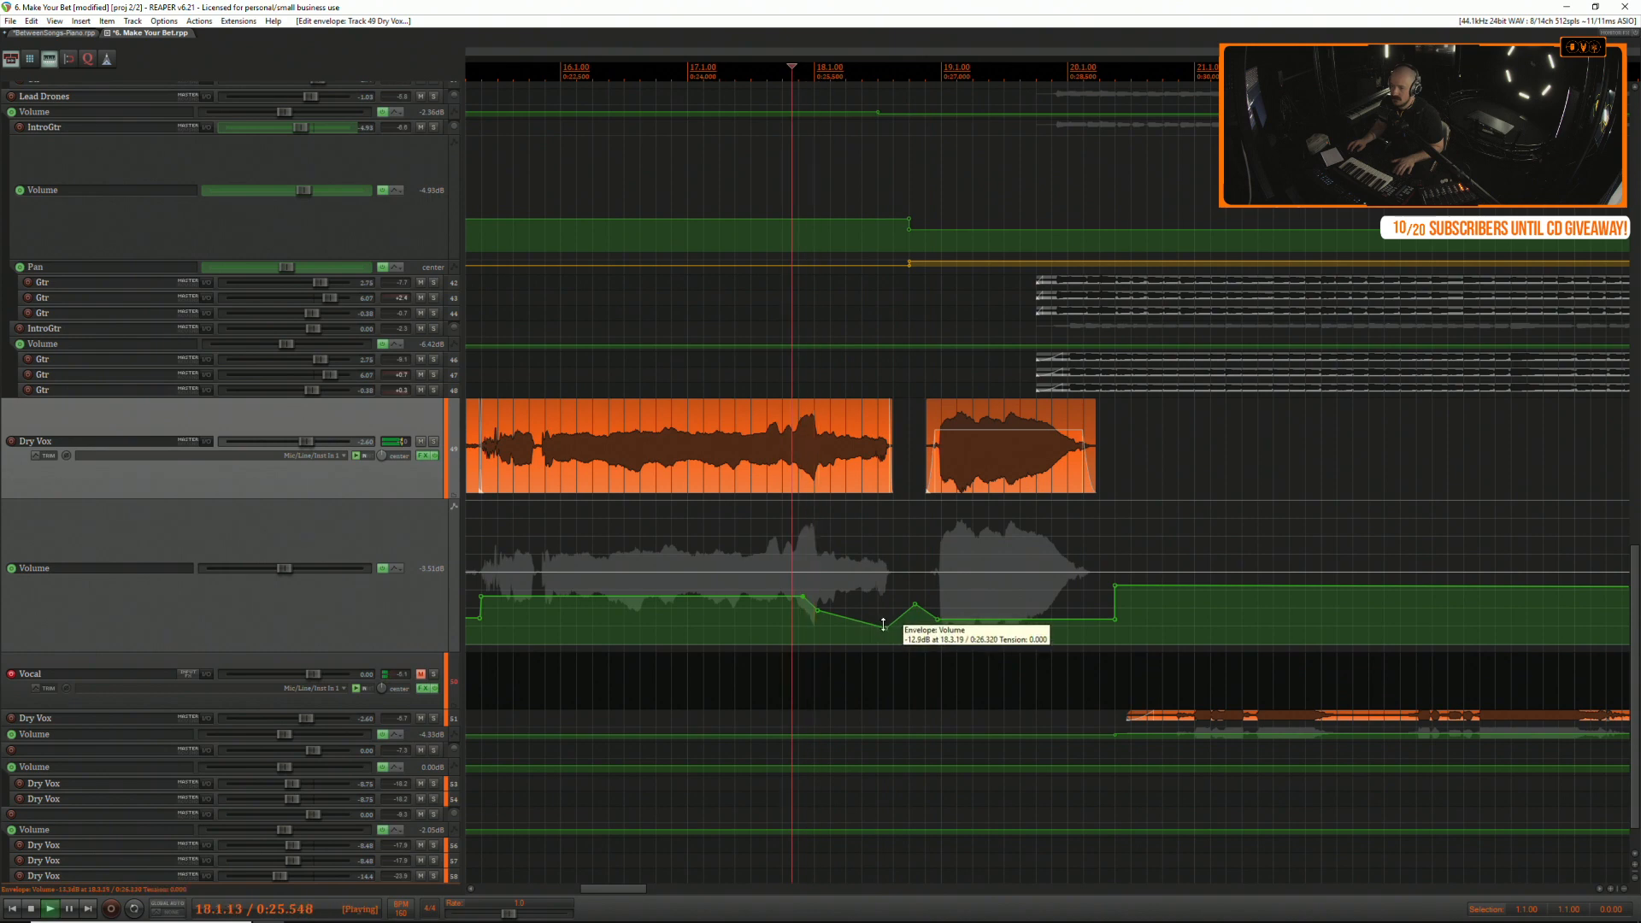
{"action": "key", "text": "space"}
{"action": "key", "text": "space"}
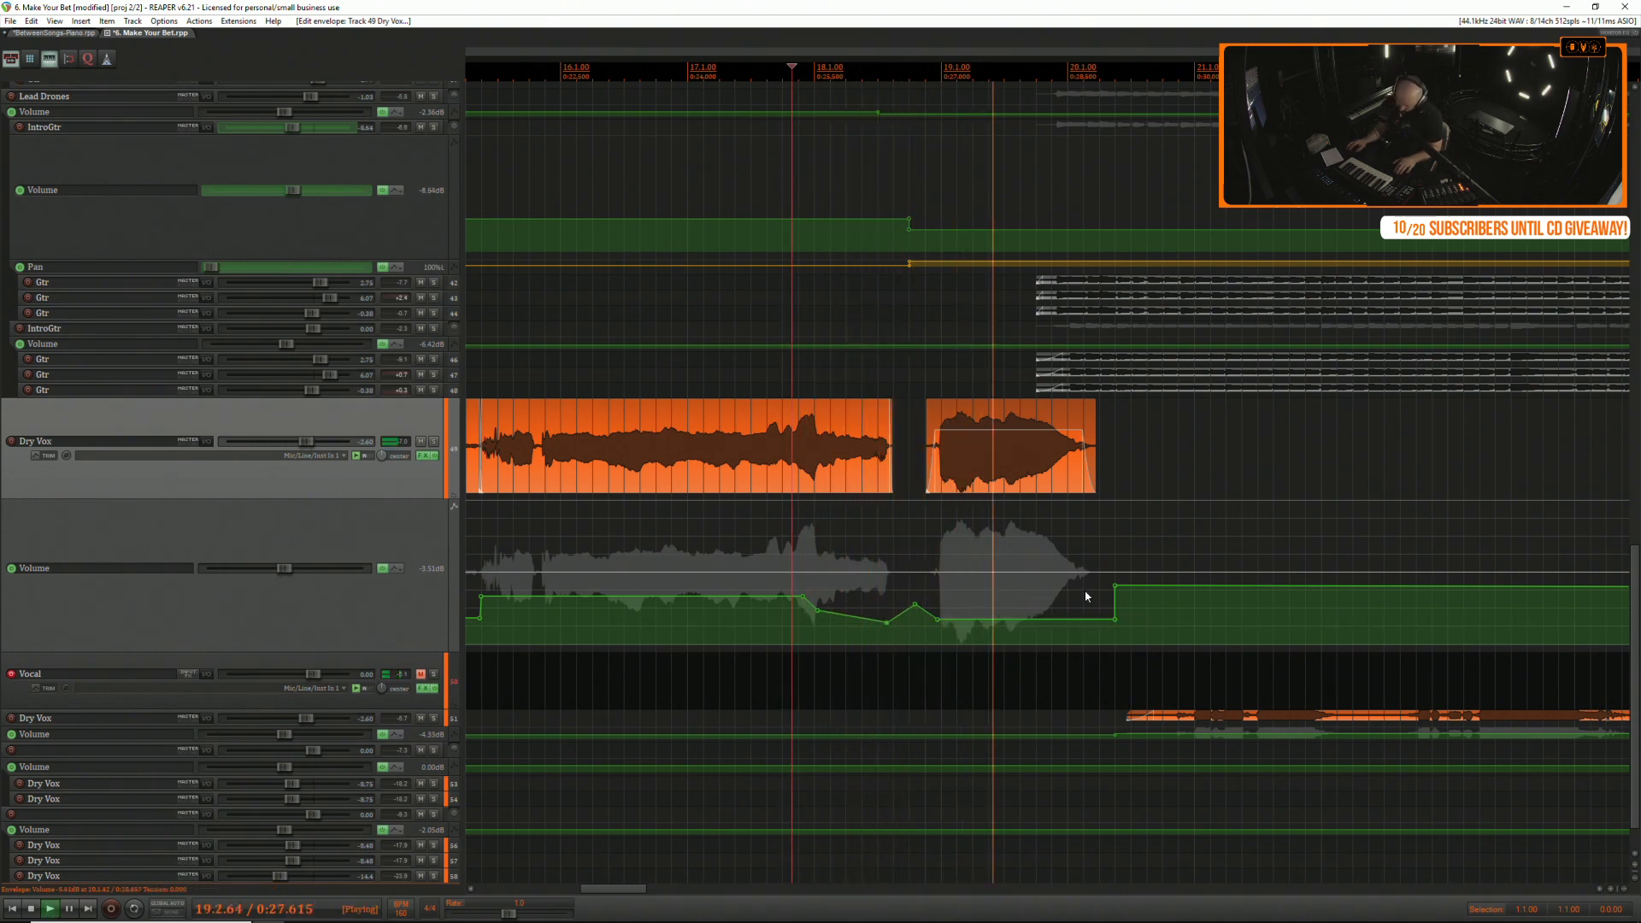
Set the Dry Vox volume envelope under the phrase ending to about -9.9 dB and play the passage from about bar 13.
{"action": "left_click_drag", "start_coordinate": [1040, 618], "coordinate": [1040, 619]}
{"action": "key", "text": "space"}
{"action": "key", "text": "space"}
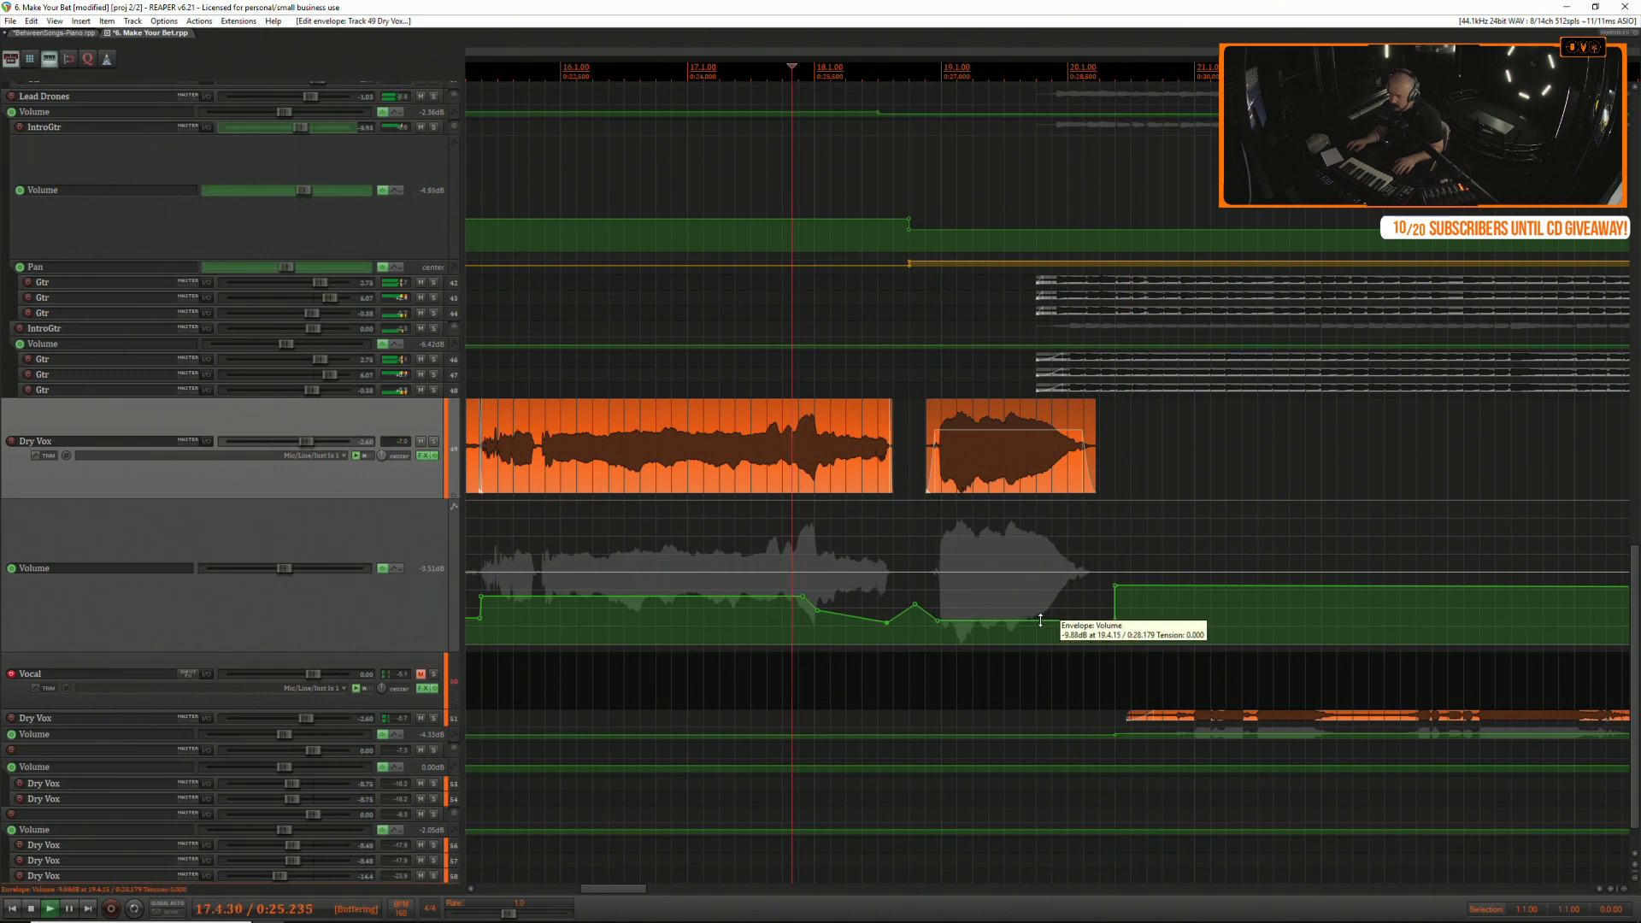
{"action": "scroll", "coordinate": [1040, 620], "scroll_direction": "down", "scroll_amount": 3}
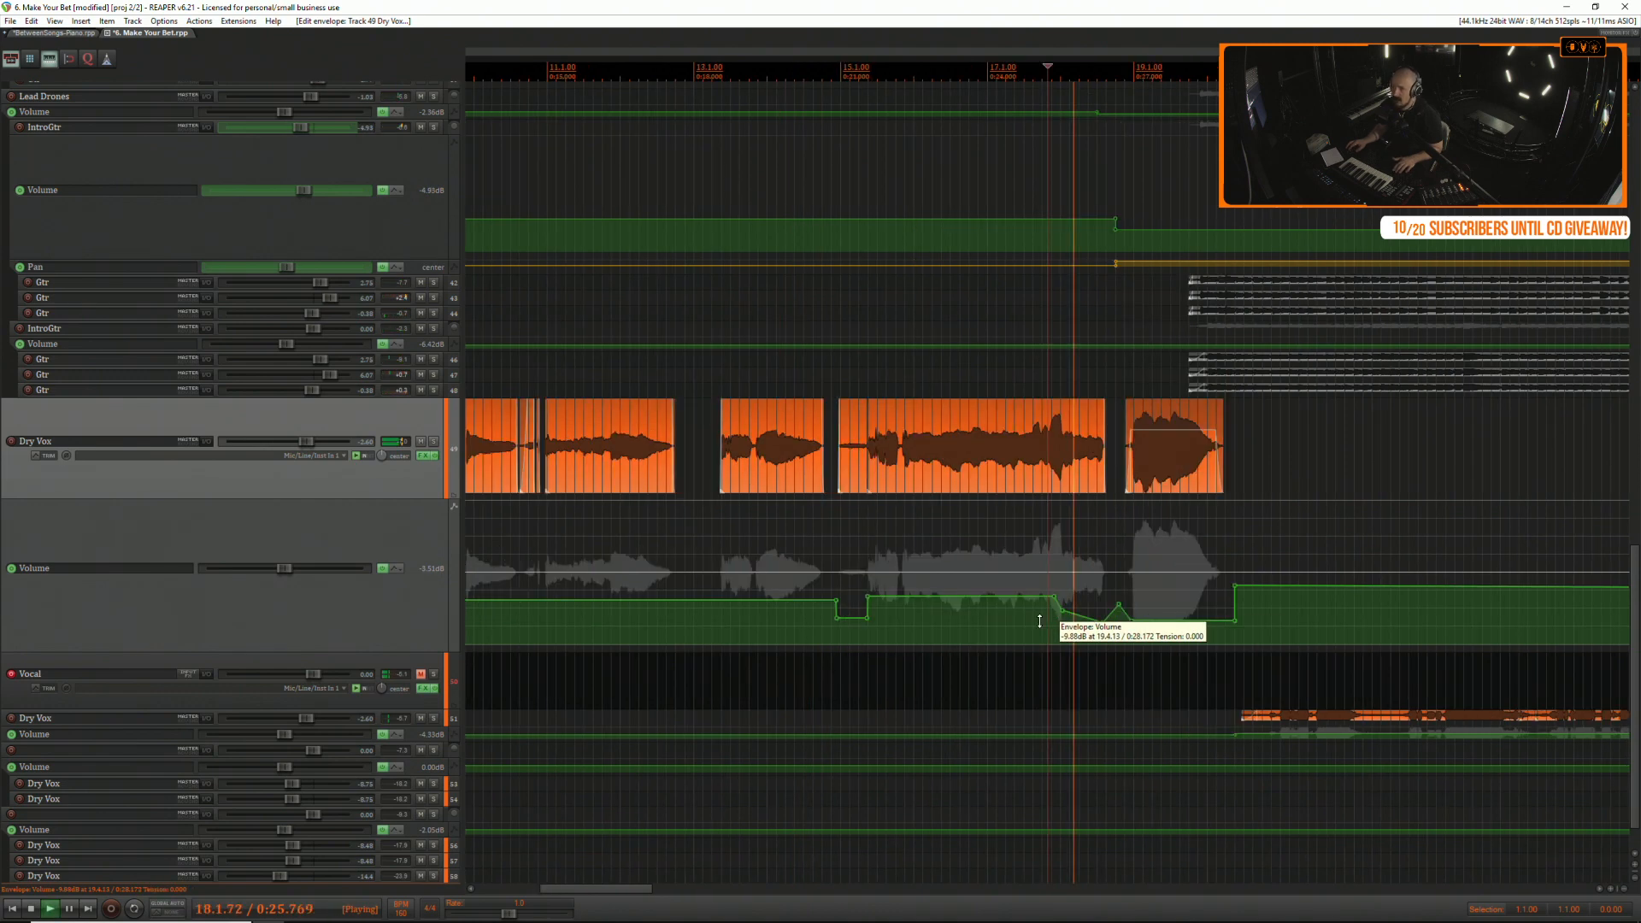
{"action": "left_click", "coordinate": [705, 429]}
{"action": "scroll", "coordinate": [705, 430], "scroll_direction": "down", "scroll_amount": 3}
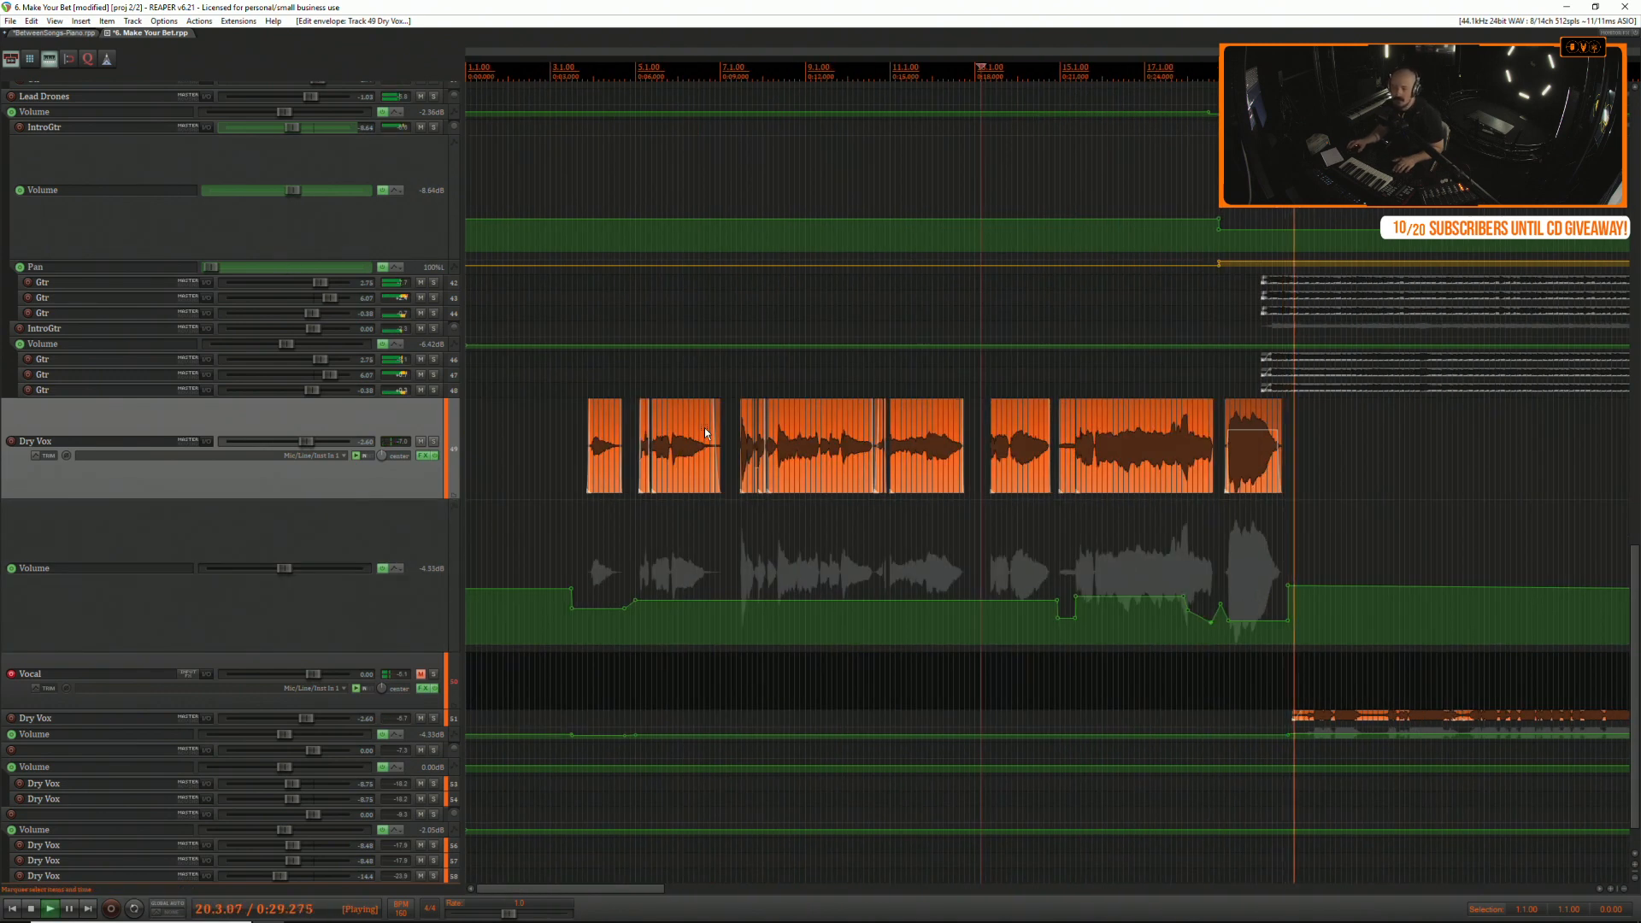
{"action": "key", "text": "space"}
Shrink the main Dry Vox volume envelope lane and remove the now empty Vocal track.
{"action": "left_click", "coordinate": [563, 429]}
{"action": "scroll", "coordinate": [563, 429], "scroll_direction": "down", "scroll_amount": 4}
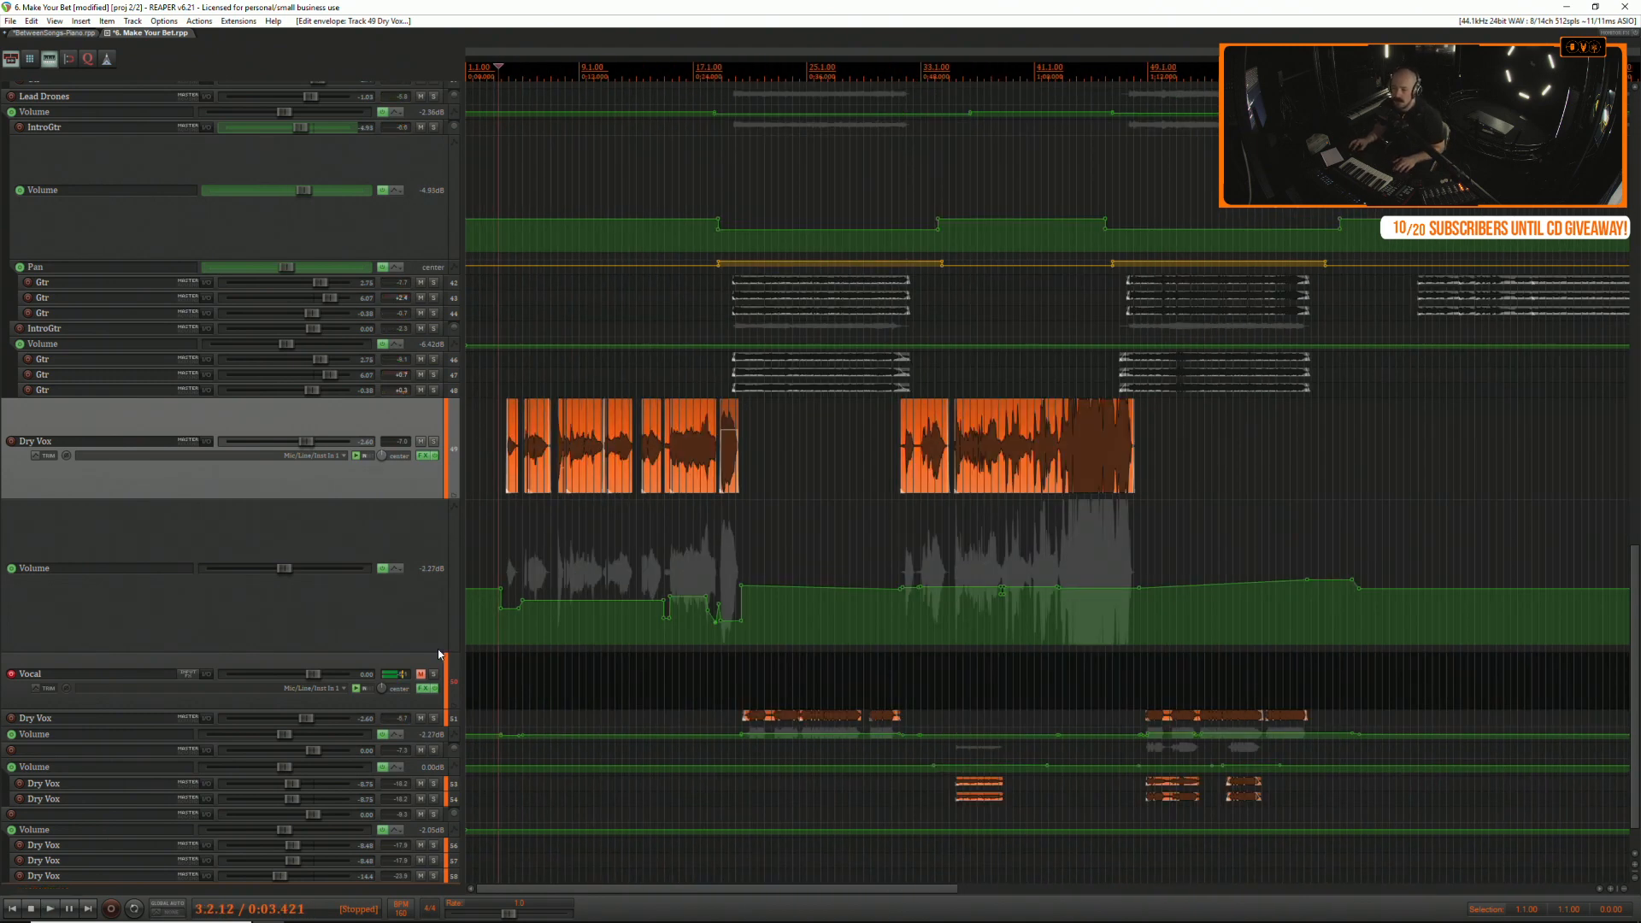
{"action": "left_click_drag", "start_coordinate": [437, 651], "coordinate": [437, 516]}
{"action": "scroll", "coordinate": [769, 513], "scroll_direction": "down", "scroll_amount": 2}
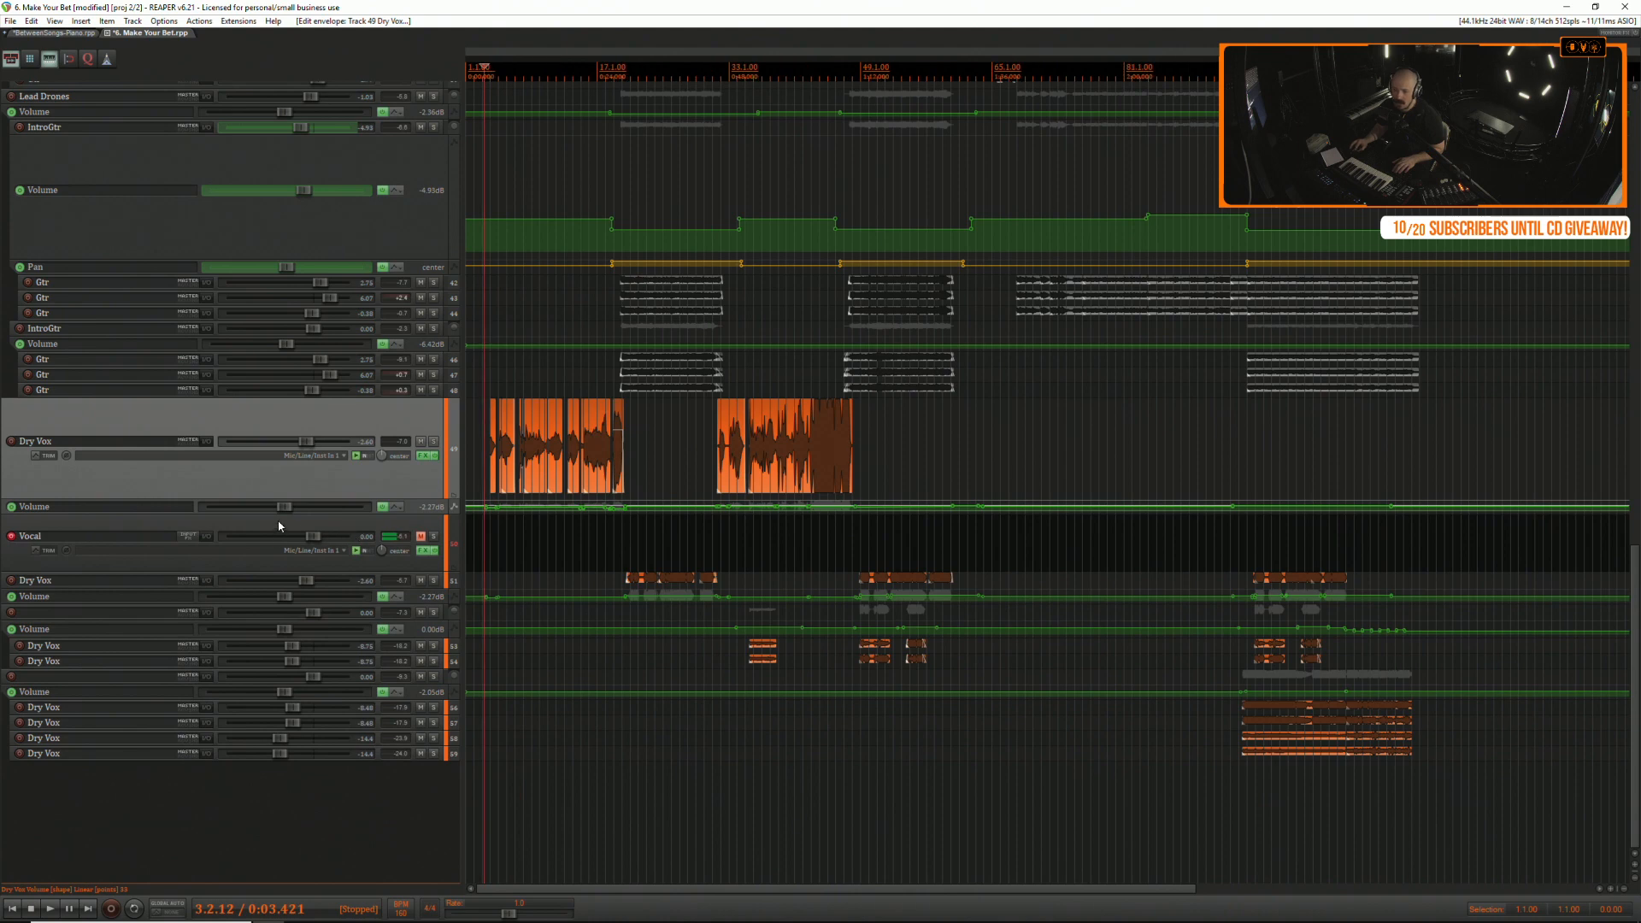
{"action": "right_click", "coordinate": [279, 520]}
{"action": "left_click", "coordinate": [326, 605]}
{"action": "scroll", "coordinate": [583, 622], "scroll_direction": "down", "scroll_amount": 2}
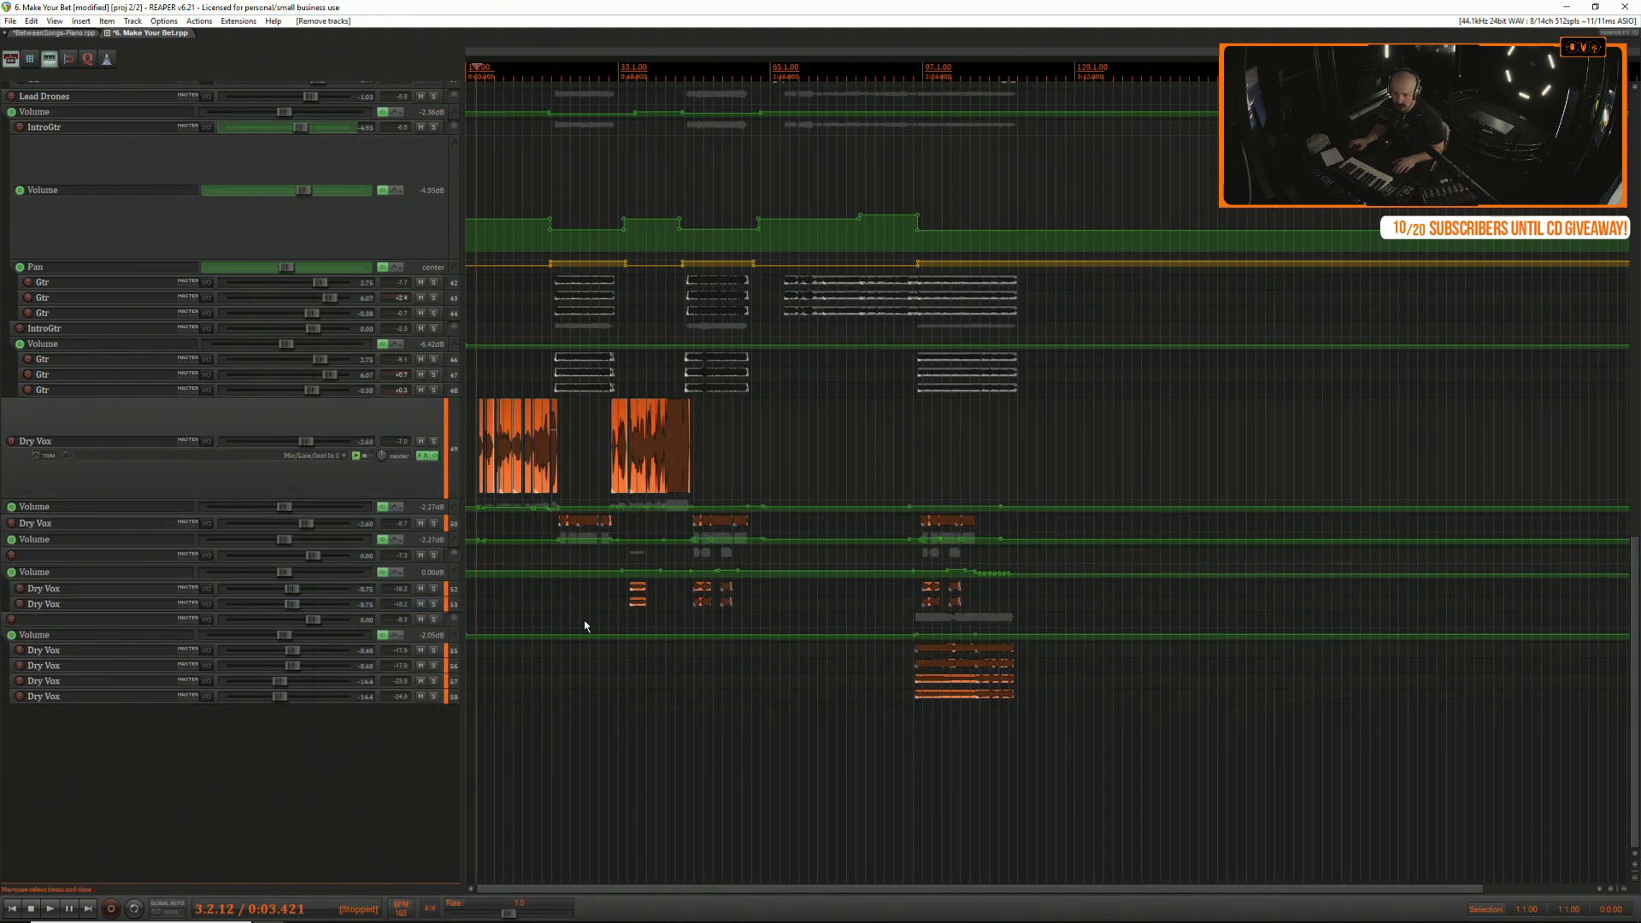
Reduce the heights of the main Dry Vox track and the IntroGtr volume envelope lane.
{"action": "left_click_drag", "start_coordinate": [395, 497], "coordinate": [395, 417]}
{"action": "scroll", "coordinate": [547, 477], "scroll_direction": "up", "scroll_amount": 4}
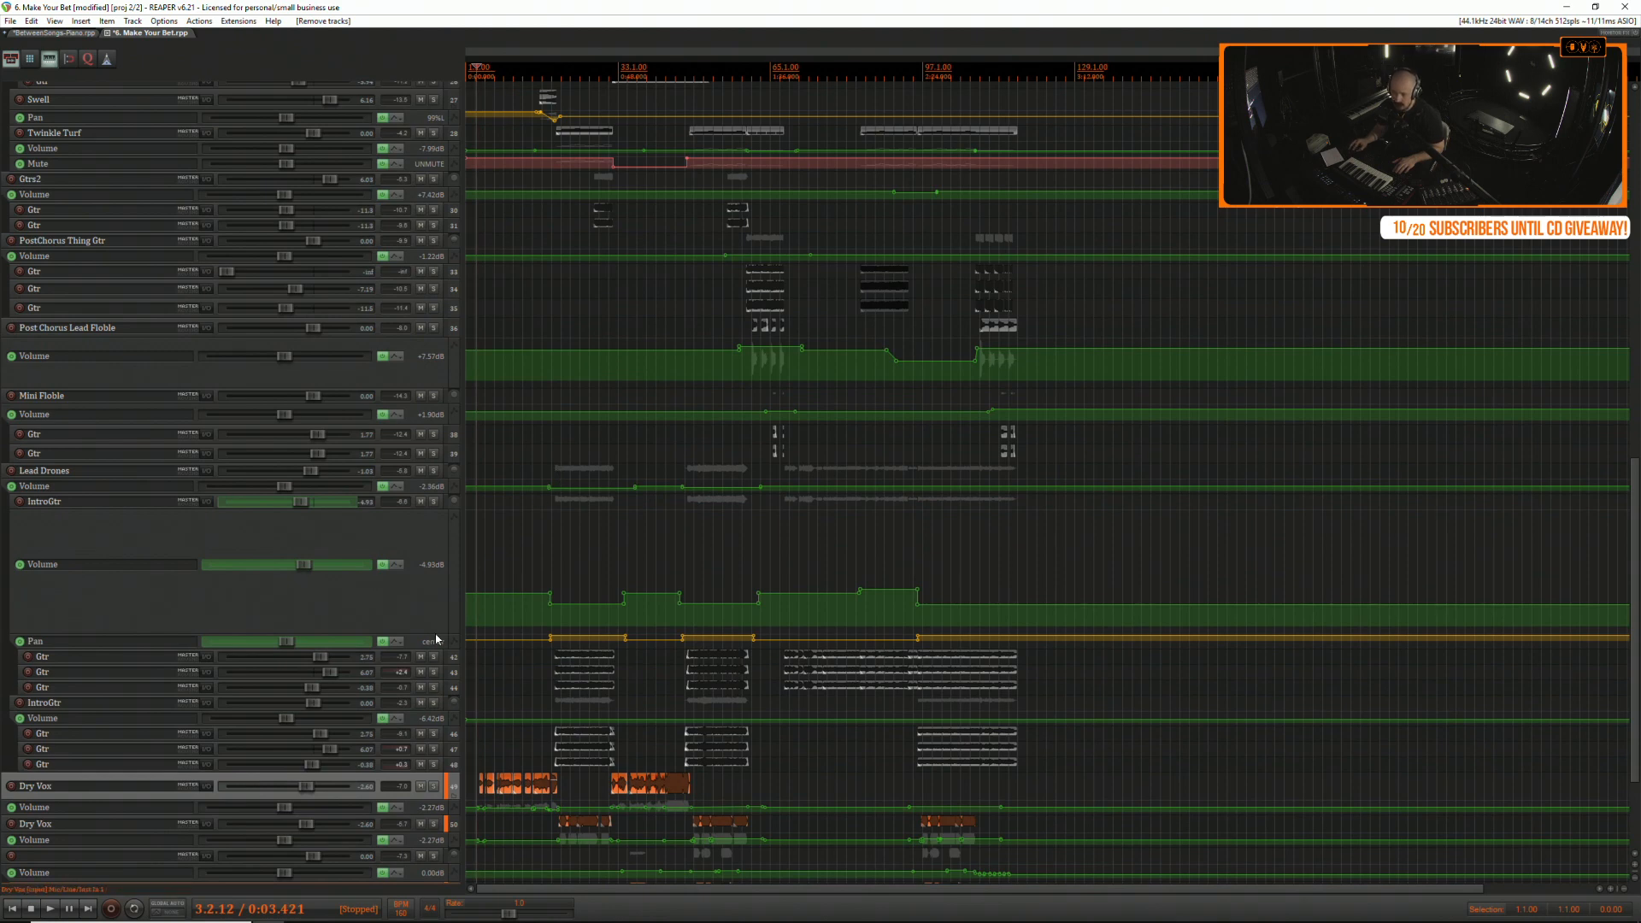
{"action": "left_click_drag", "start_coordinate": [437, 637], "coordinate": [420, 210]}
Collapse the Rhythm Section, Gtrs2, PostChorus Thing Gtr, Mini Floble and Lead Drones folders.
{"action": "scroll", "coordinate": [460, 544], "scroll_direction": "up", "scroll_amount": 4}
{"action": "scroll", "coordinate": [543, 589], "scroll_direction": "up", "scroll_amount": 5}
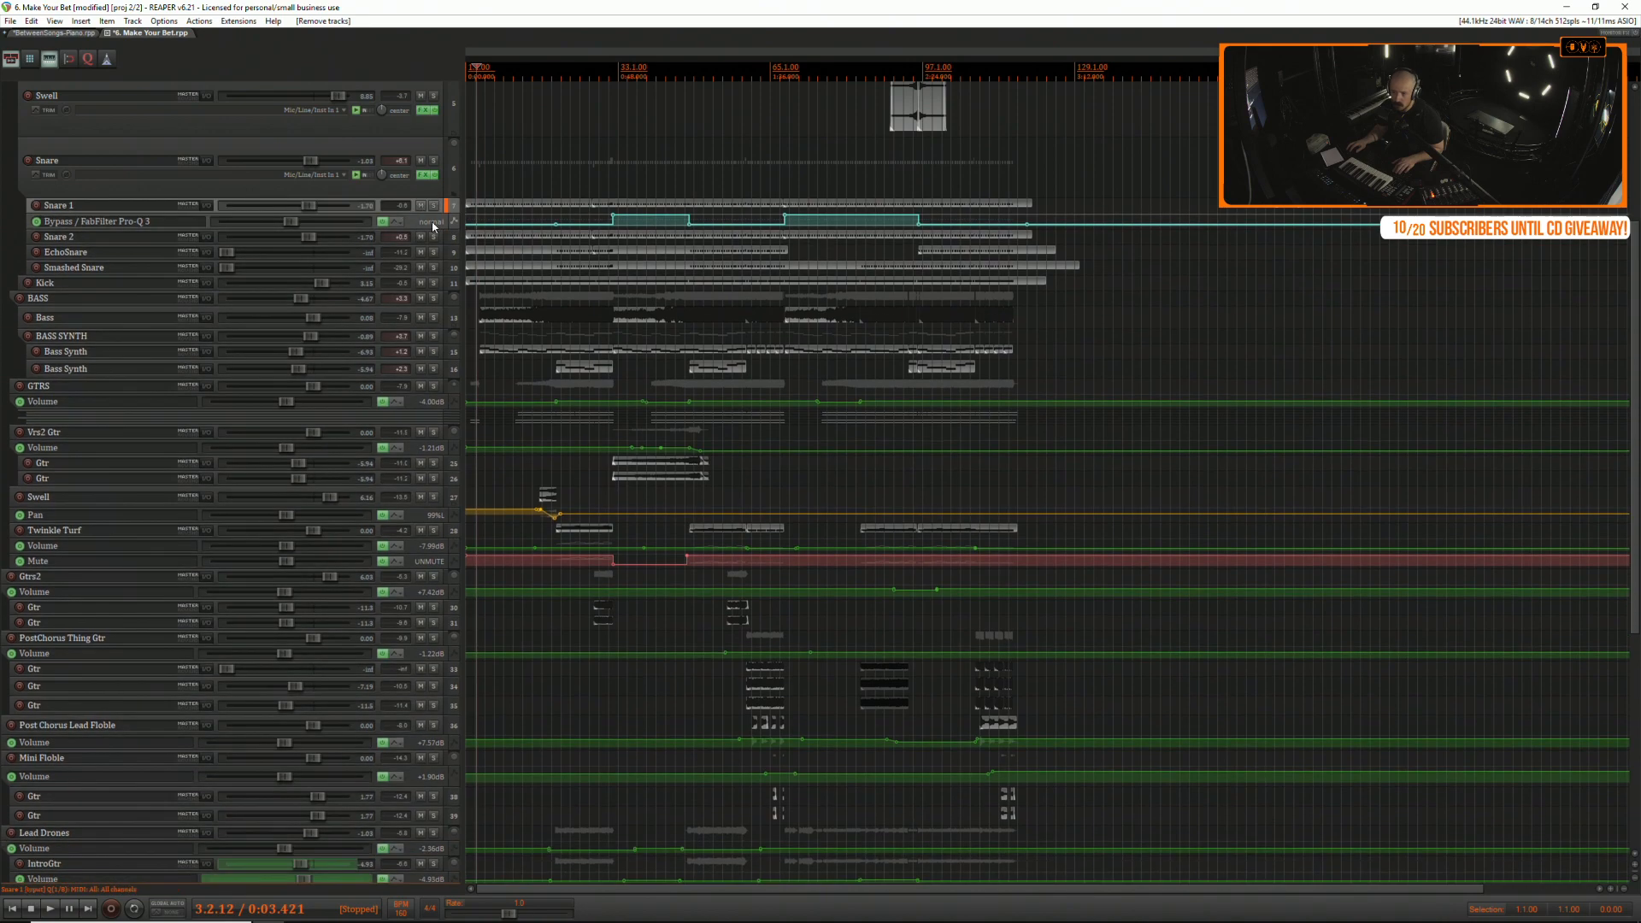
{"action": "scroll", "coordinate": [505, 282], "scroll_direction": "up", "scroll_amount": 3}
{"action": "scroll", "coordinate": [426, 176], "scroll_direction": "up", "scroll_amount": 2}
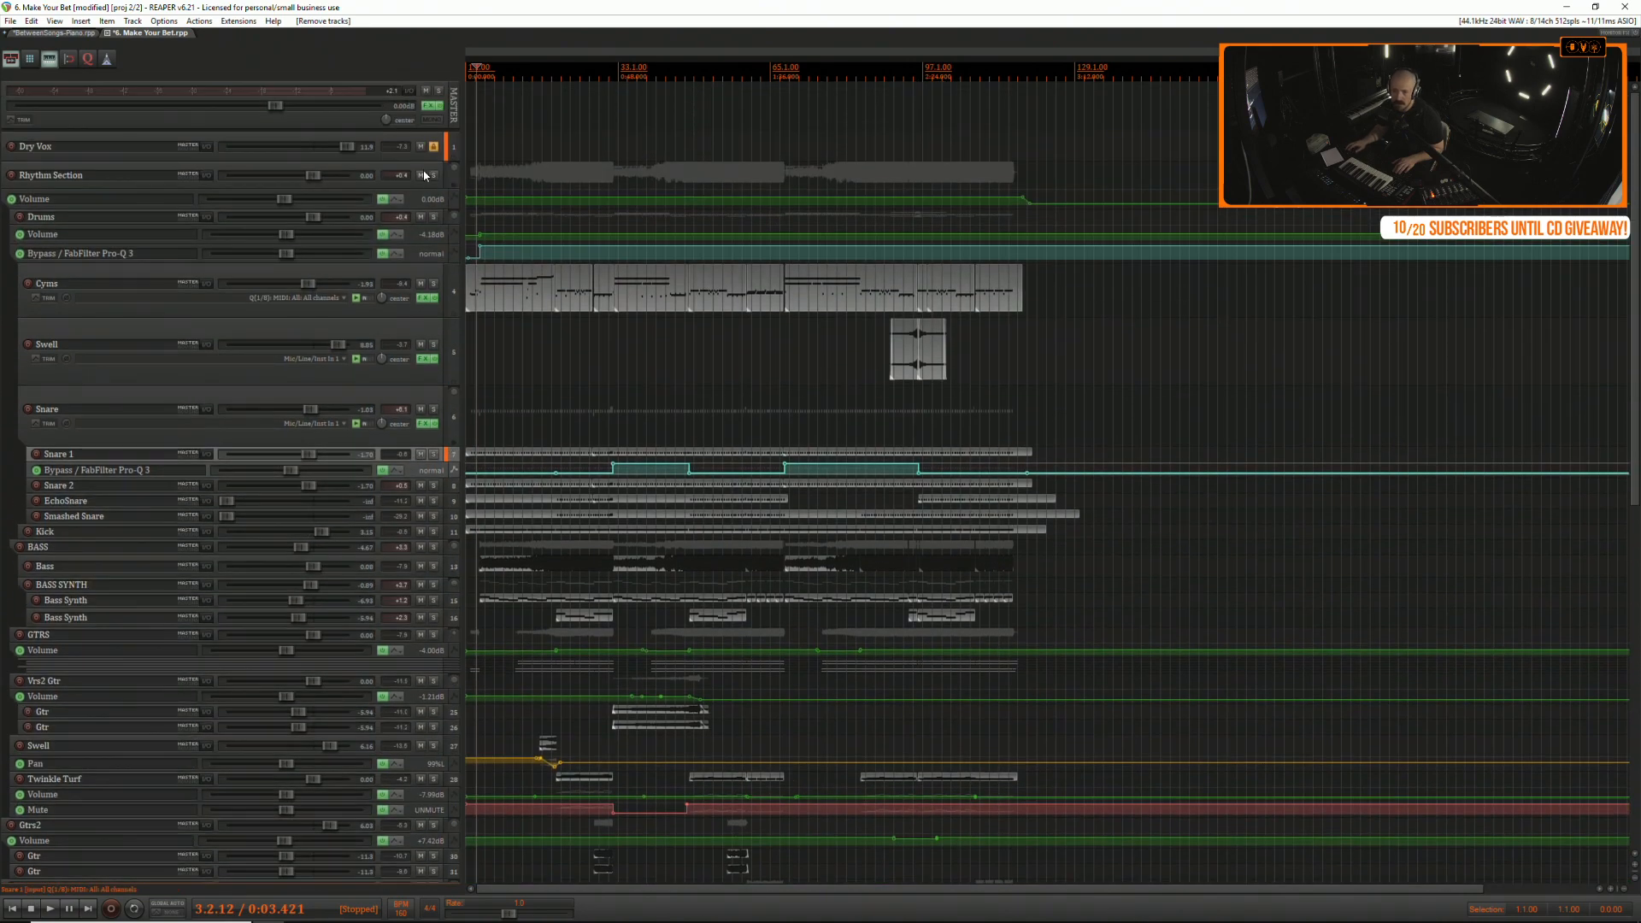
{"action": "left_click", "coordinate": [455, 219]}
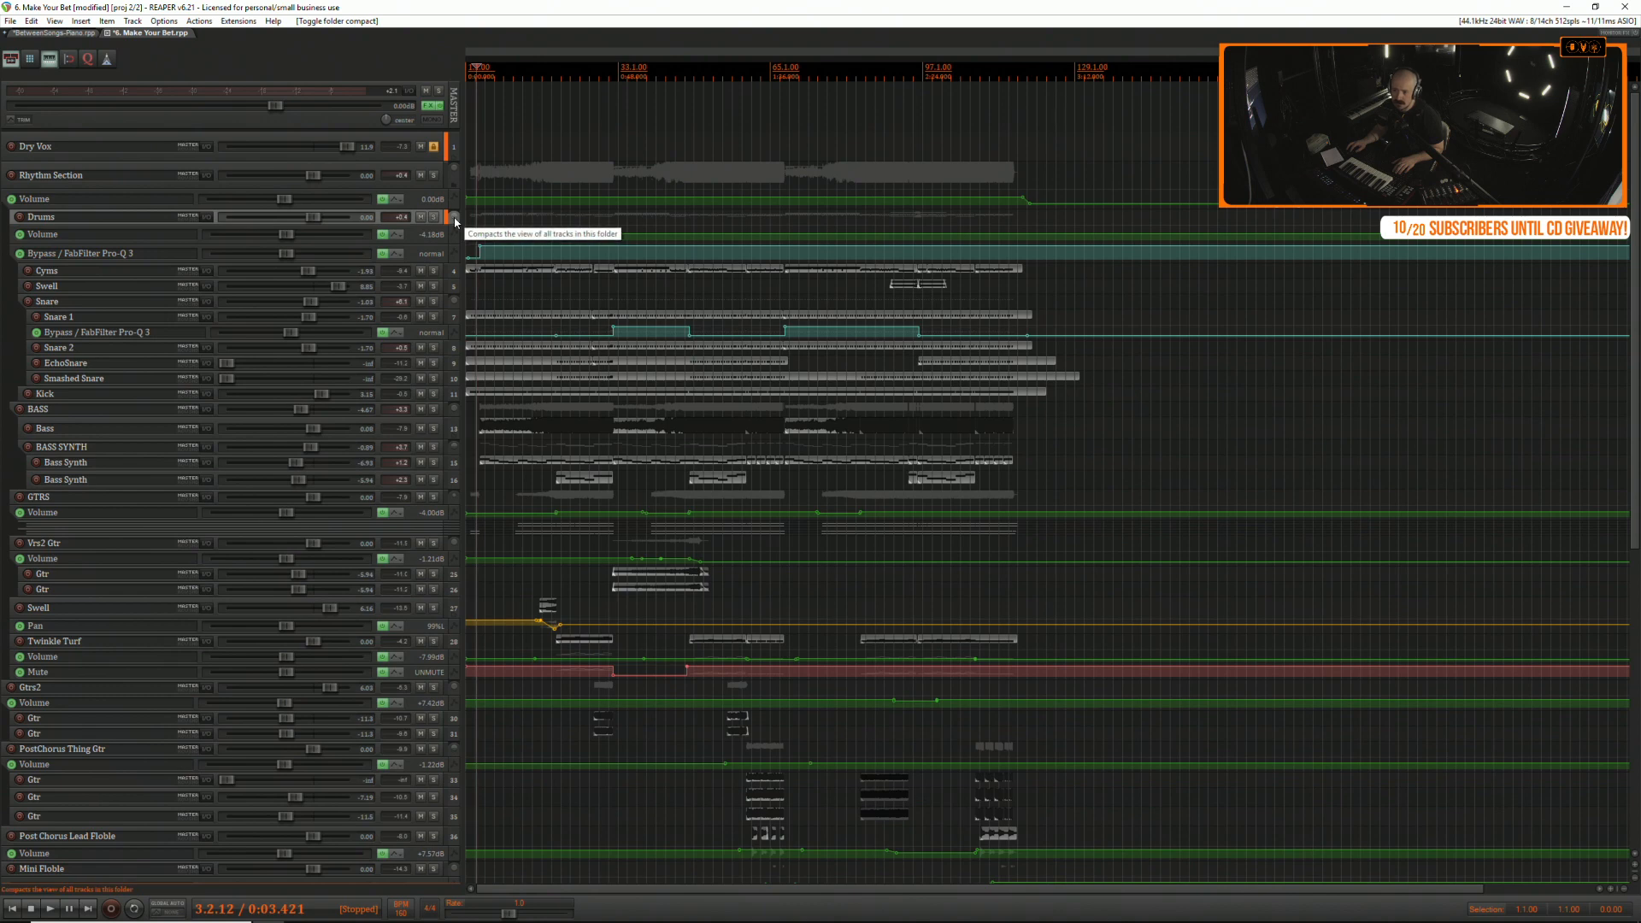
{"action": "left_click", "coordinate": [455, 220]}
{"action": "left_click", "coordinate": [456, 173]}
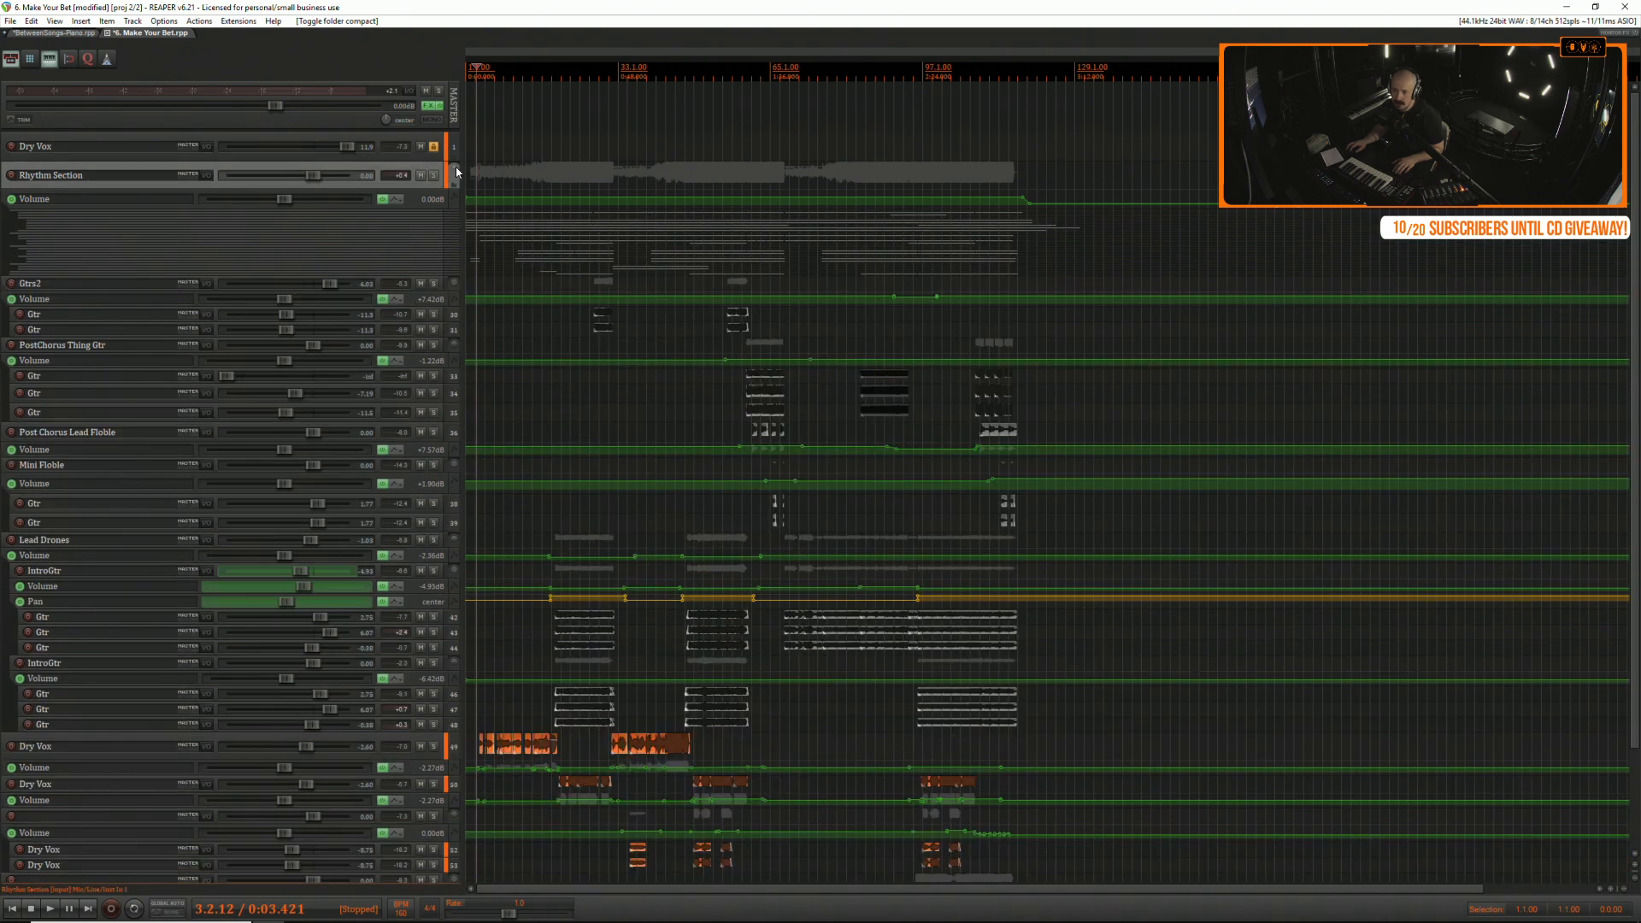
{"action": "left_click", "coordinate": [455, 283]}
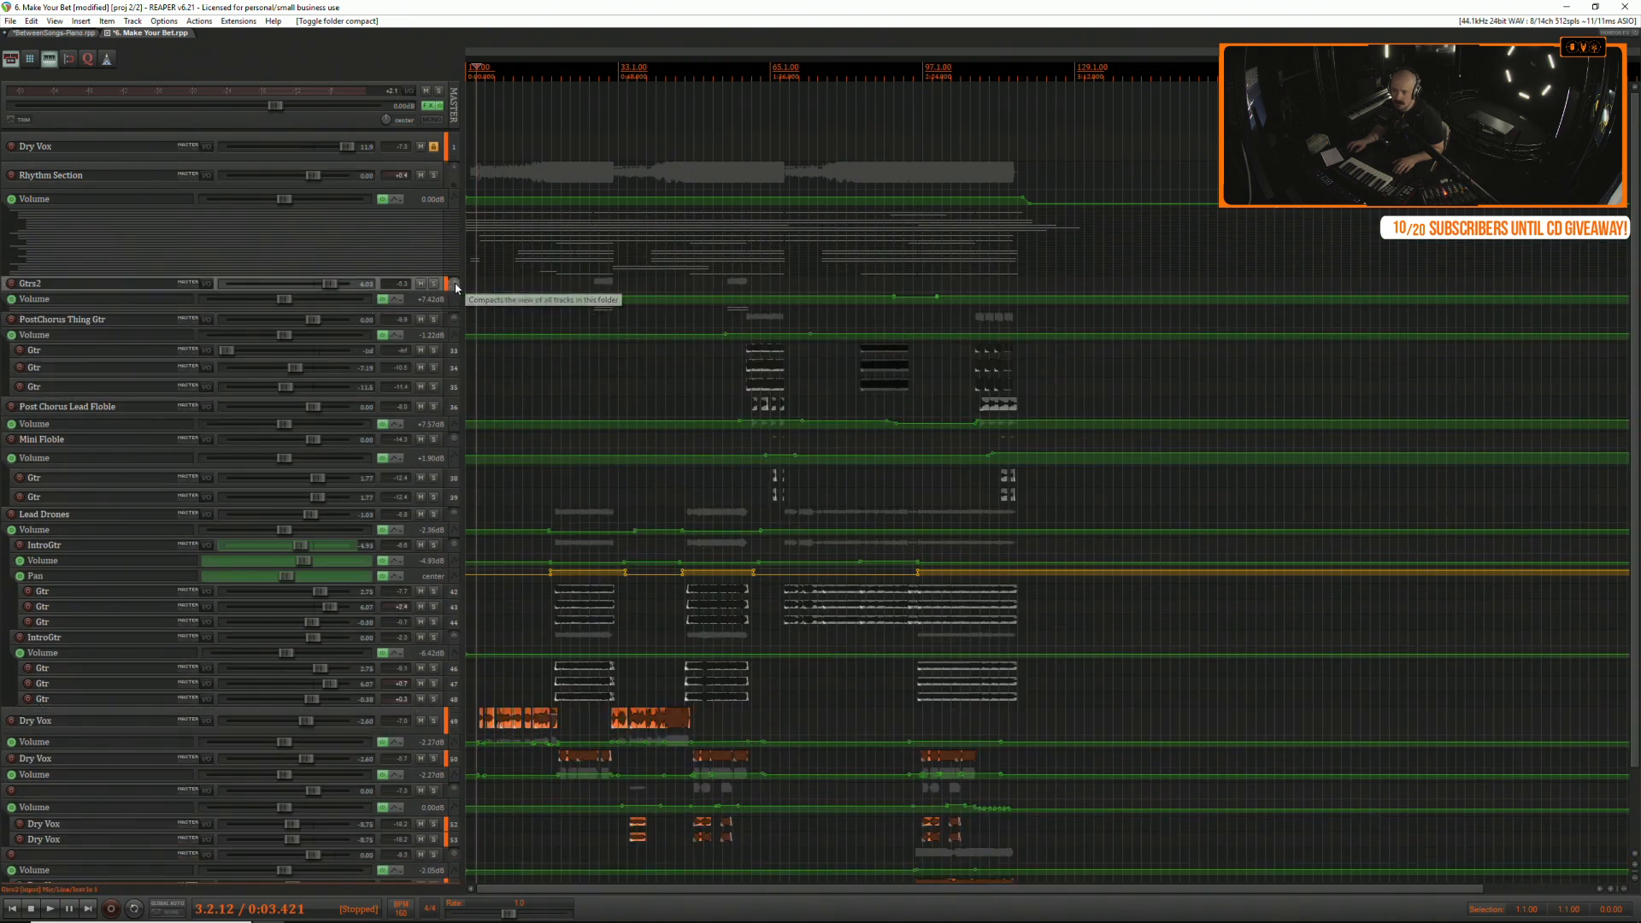
{"action": "left_click", "coordinate": [455, 320]}
{"action": "left_click", "coordinate": [454, 393]}
{"action": "left_click", "coordinate": [456, 435]}
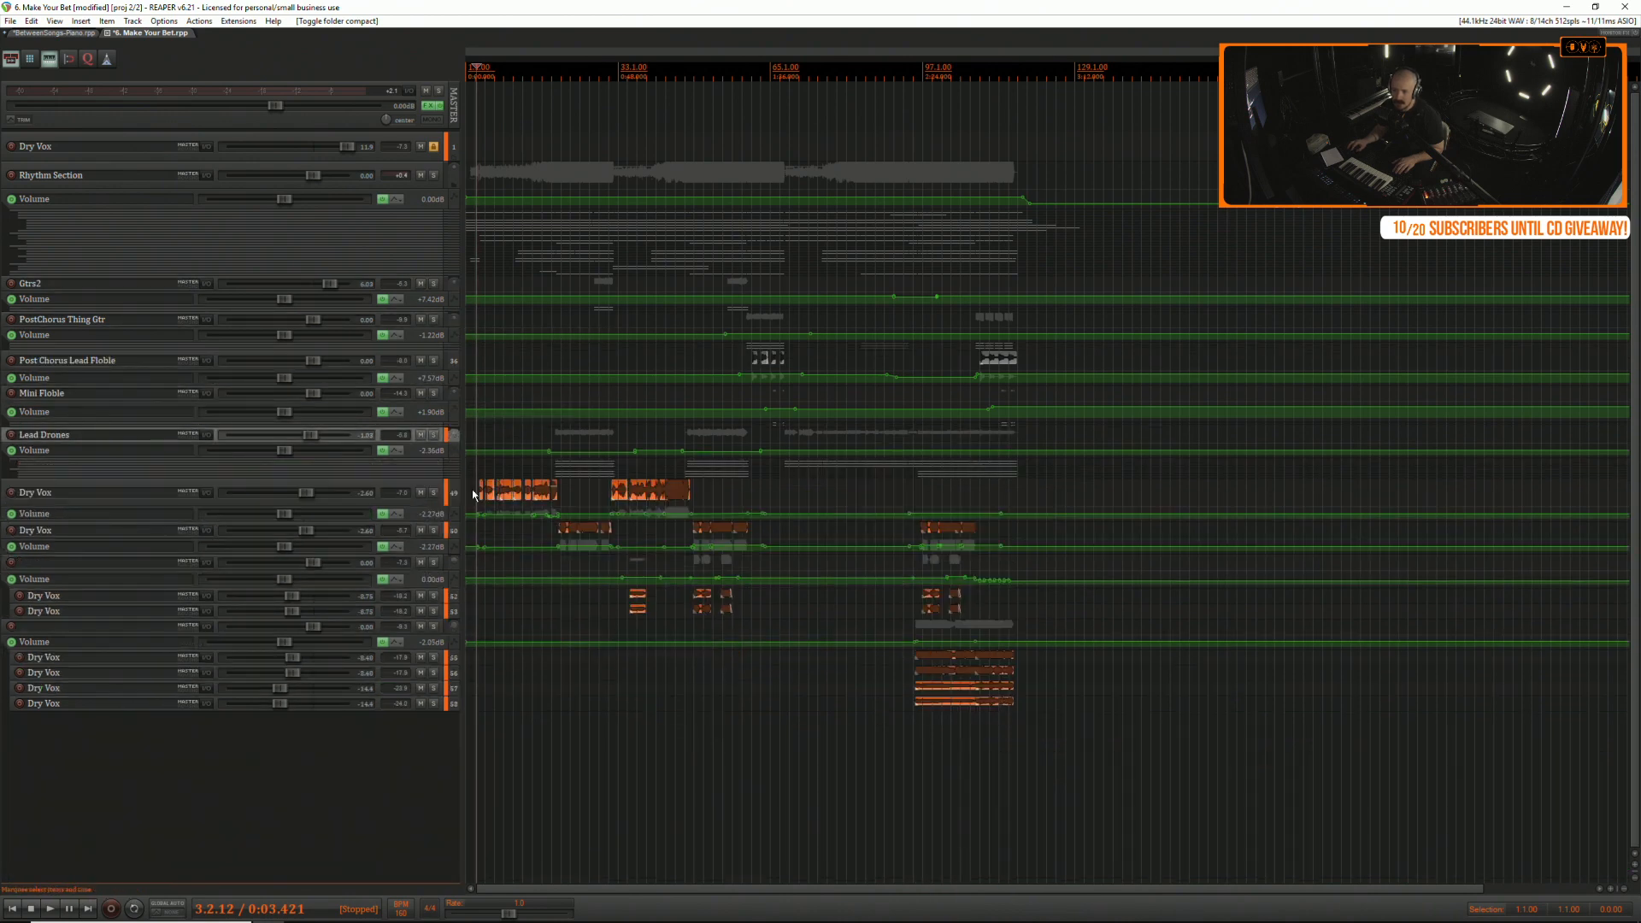
Collapse the two unnamed folders that hold the backing Dry Vox tracks.
{"action": "left_click", "coordinate": [455, 563]}
{"action": "left_click", "coordinate": [455, 564]}
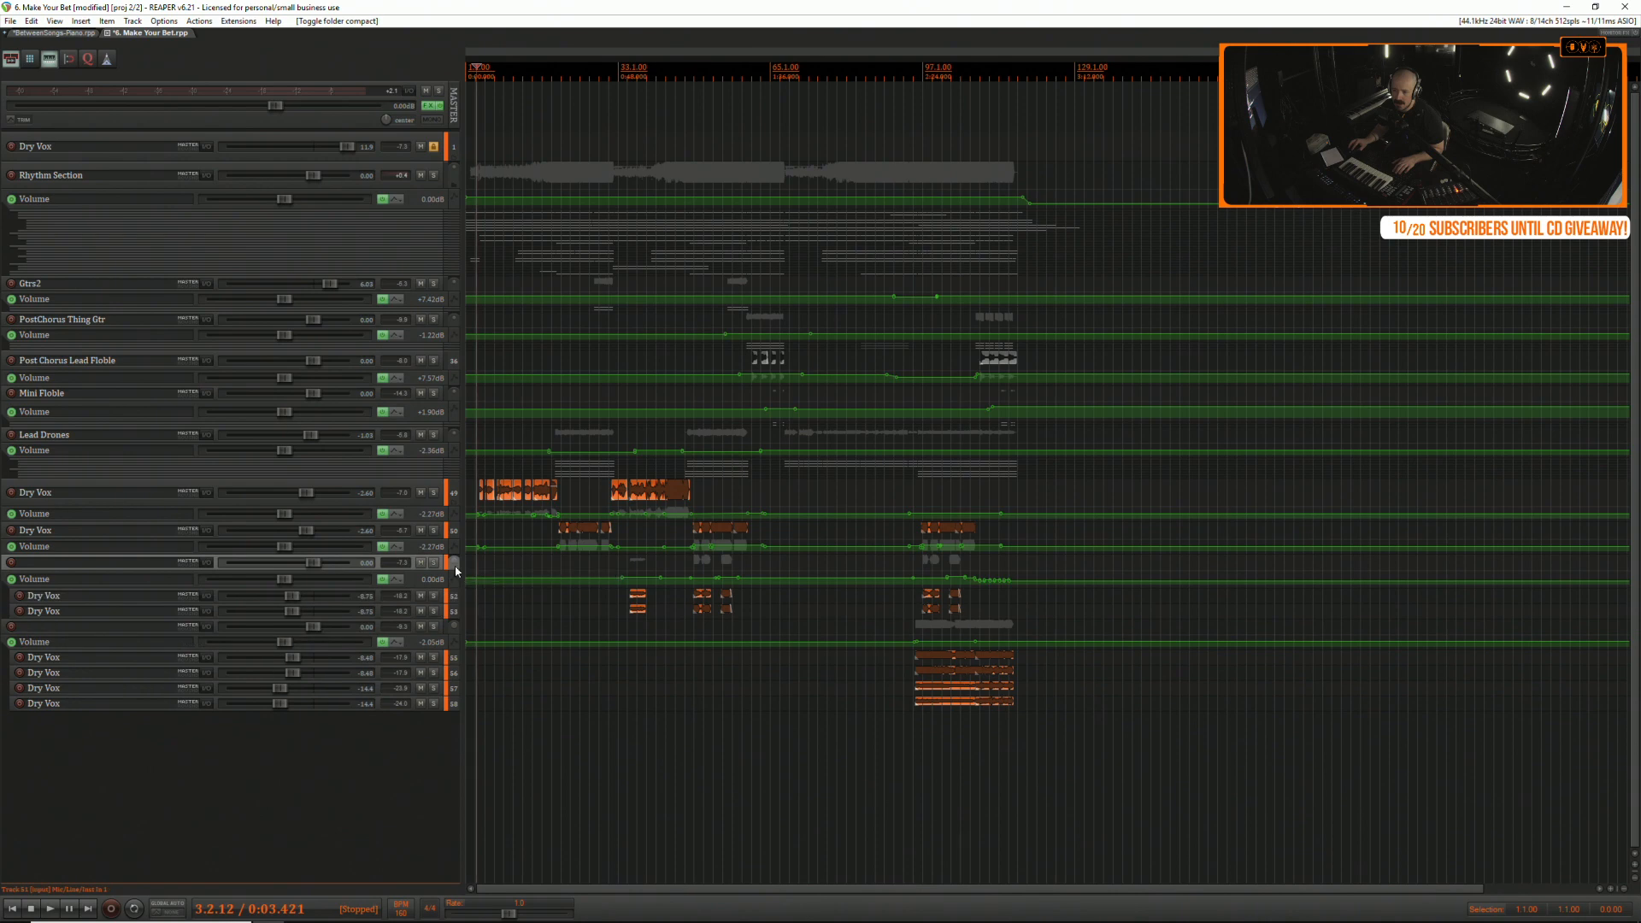
{"action": "left_click", "coordinate": [455, 563]}
{"action": "left_click", "coordinate": [455, 602]}
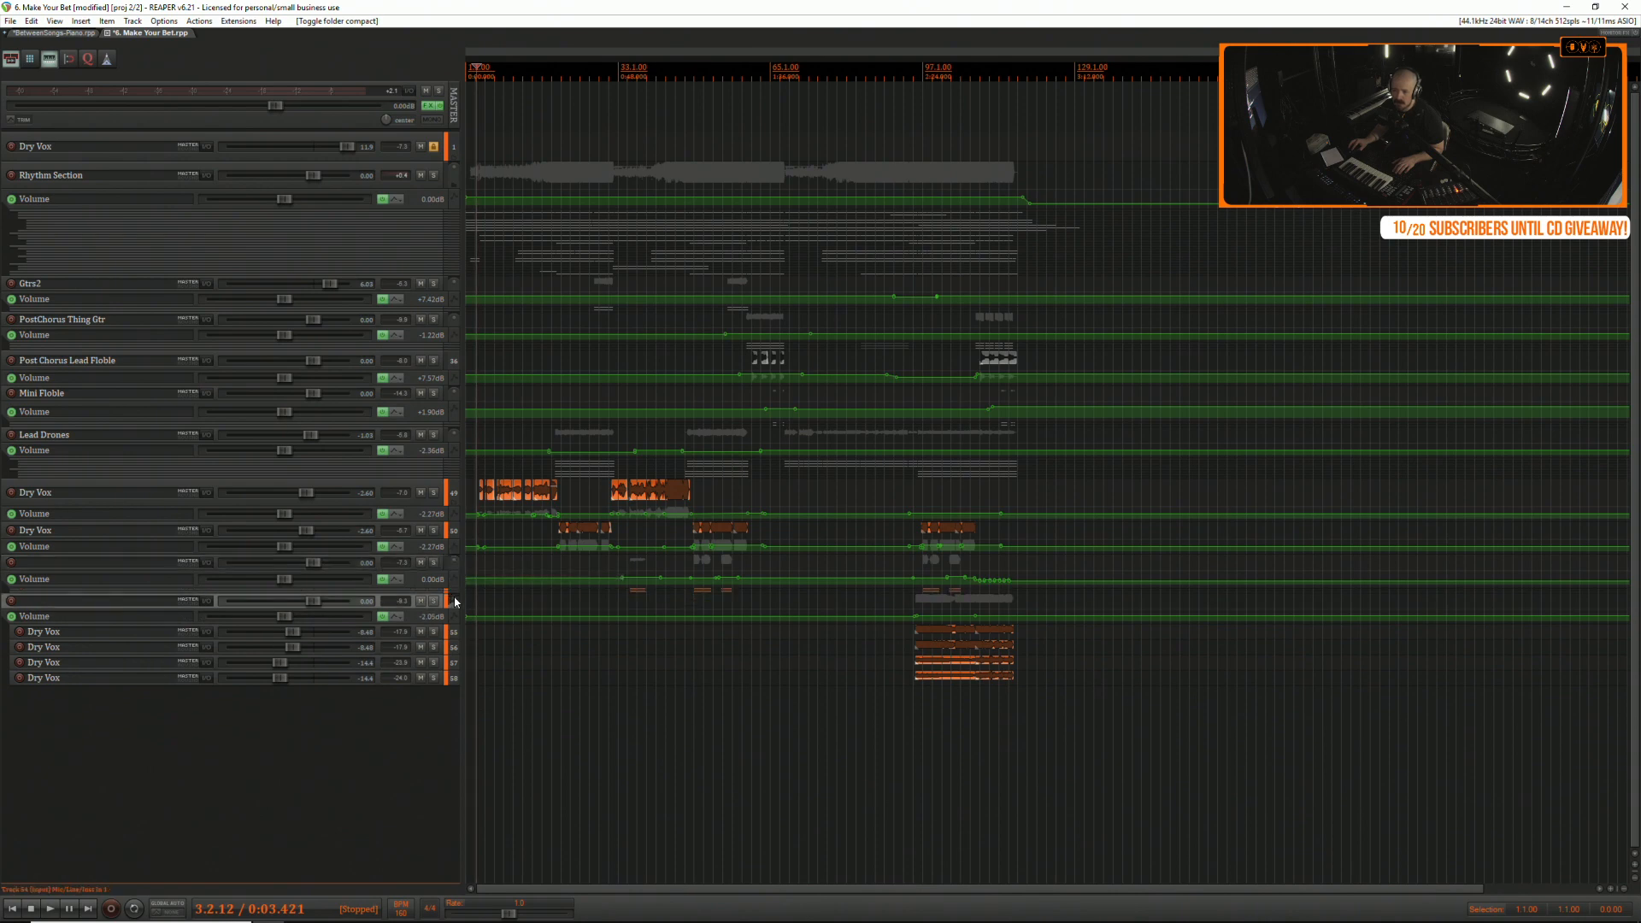
{"action": "left_click", "coordinate": [454, 602]}
{"action": "scroll", "coordinate": [535, 641], "scroll_direction": "up", "scroll_amount": 3}
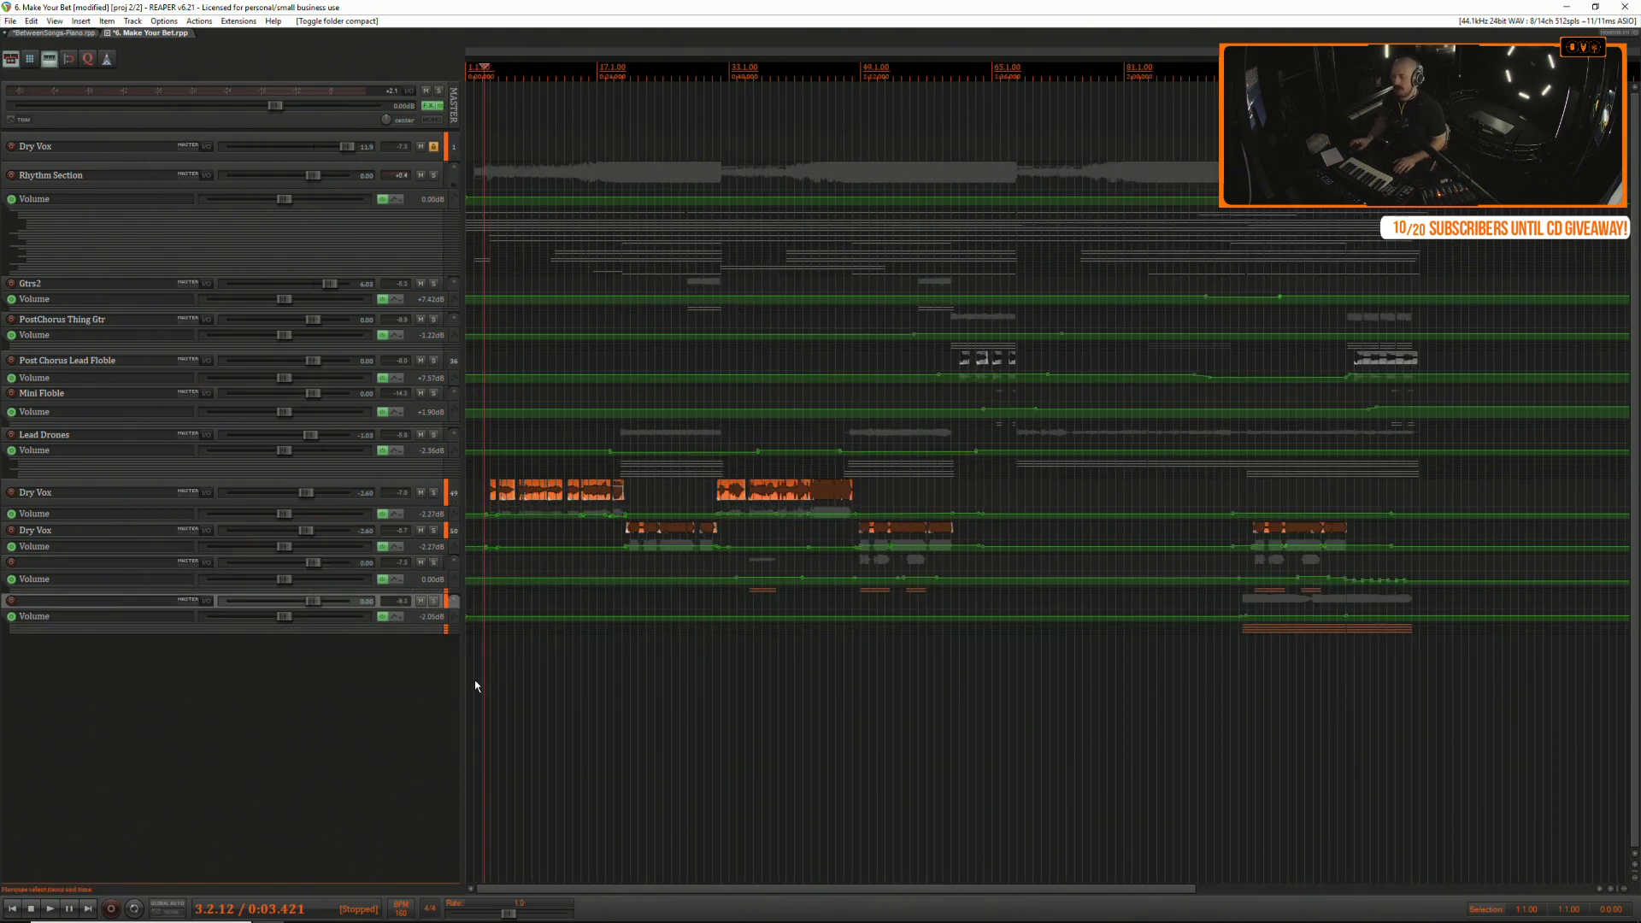
Play the whole mix from the project start to about bar 117 and return to the beginning.
{"action": "key", "text": "Home"}
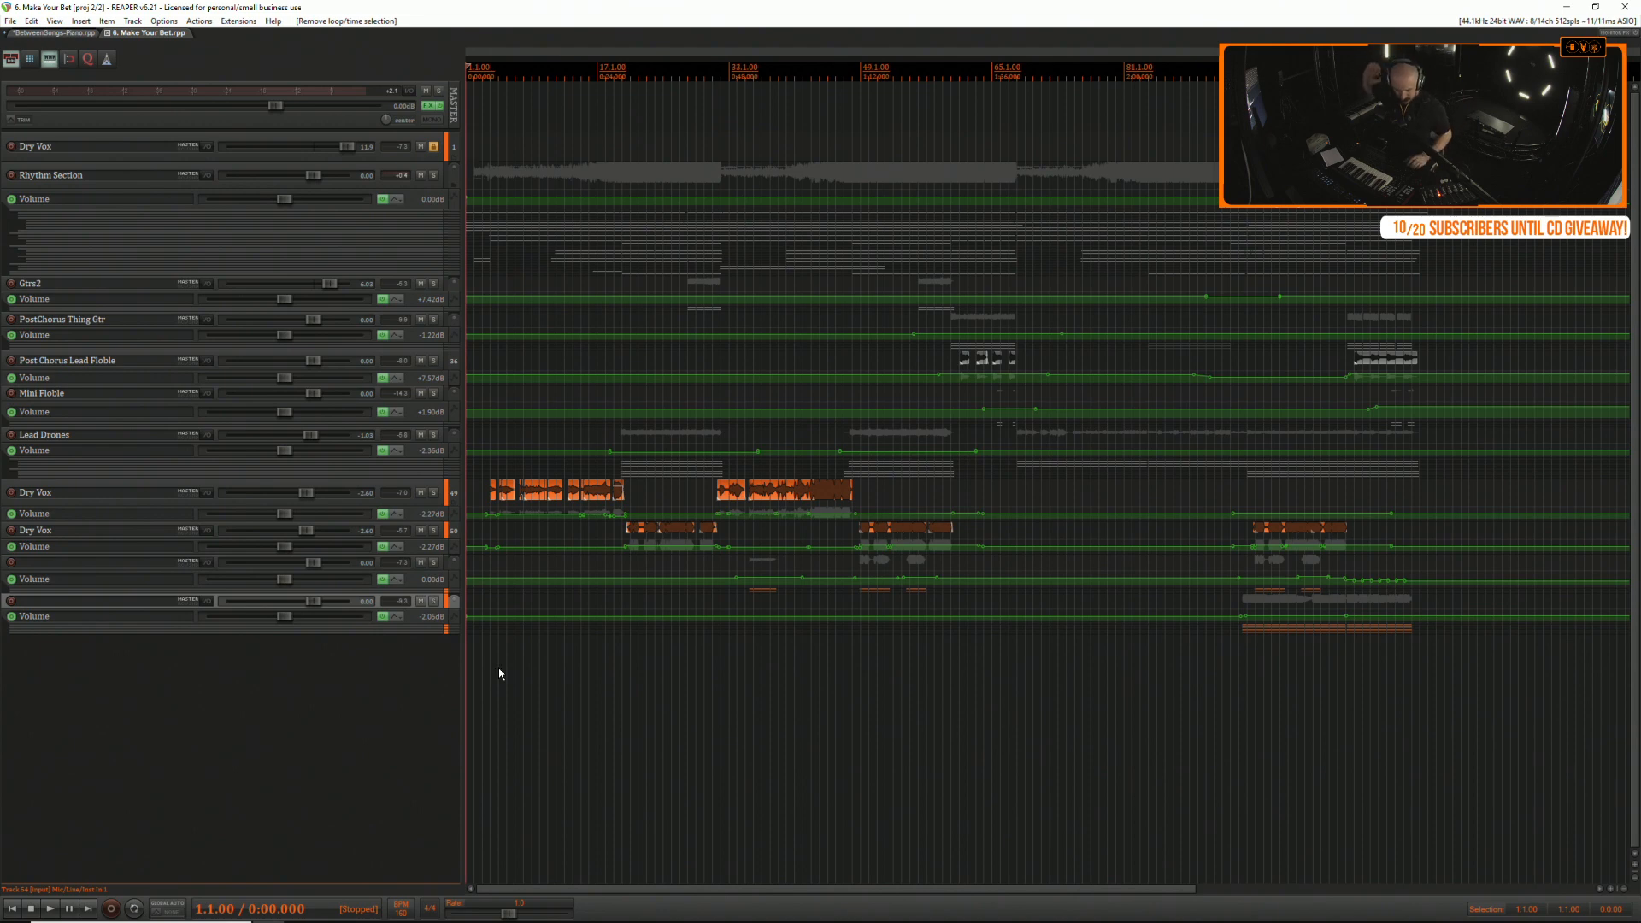
{"action": "key", "text": "space"}
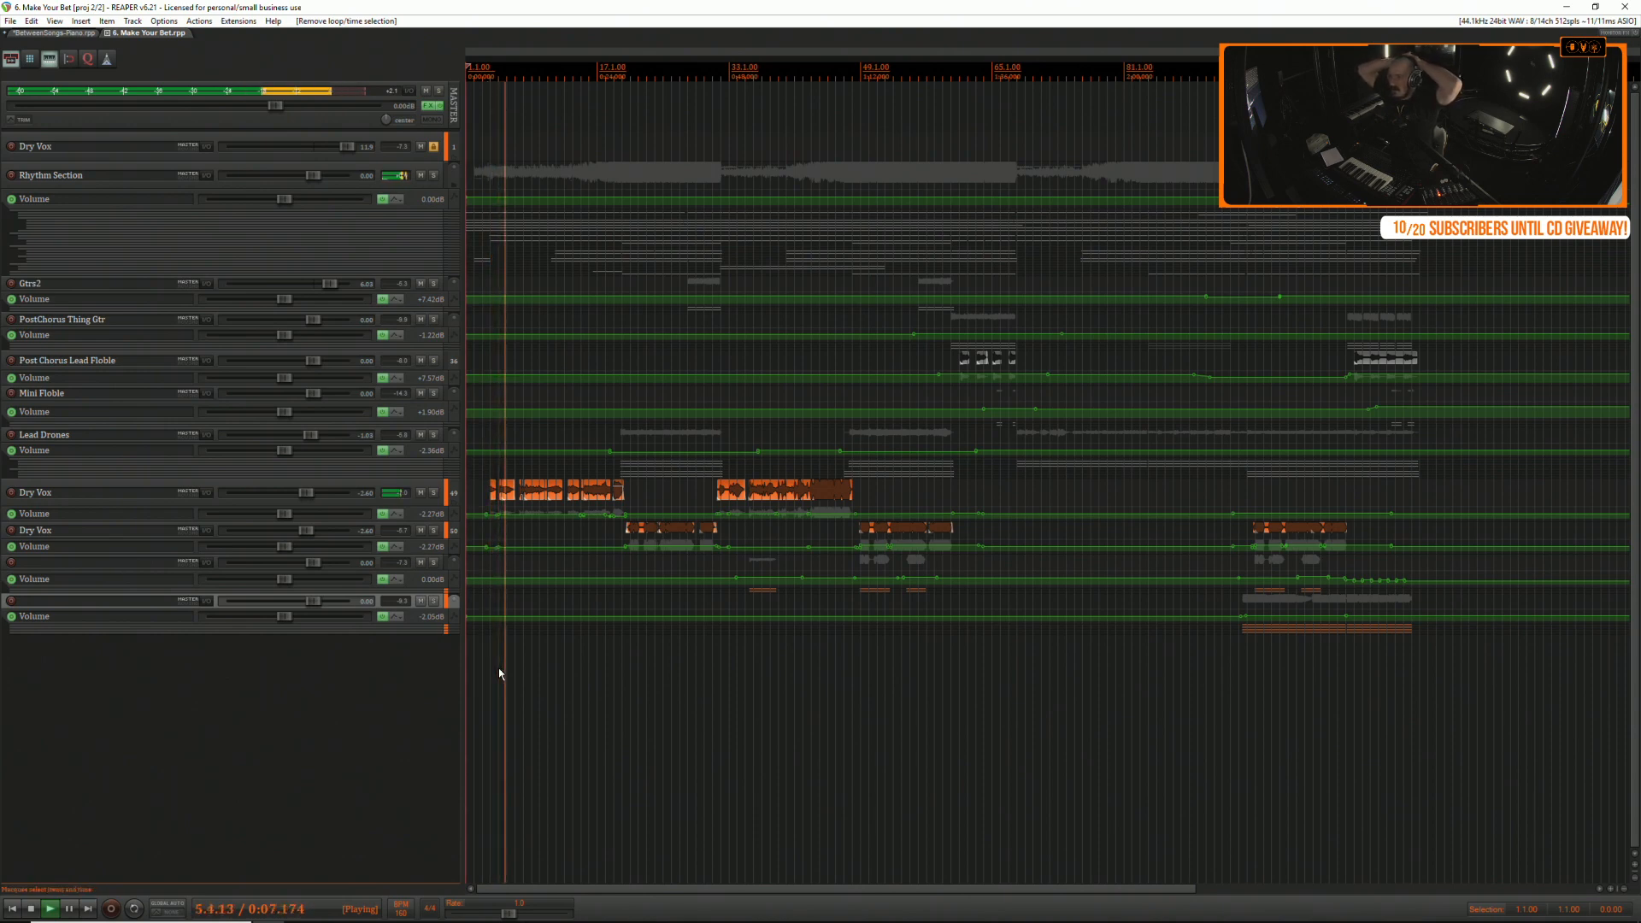
{"action": "key", "text": "Home"}
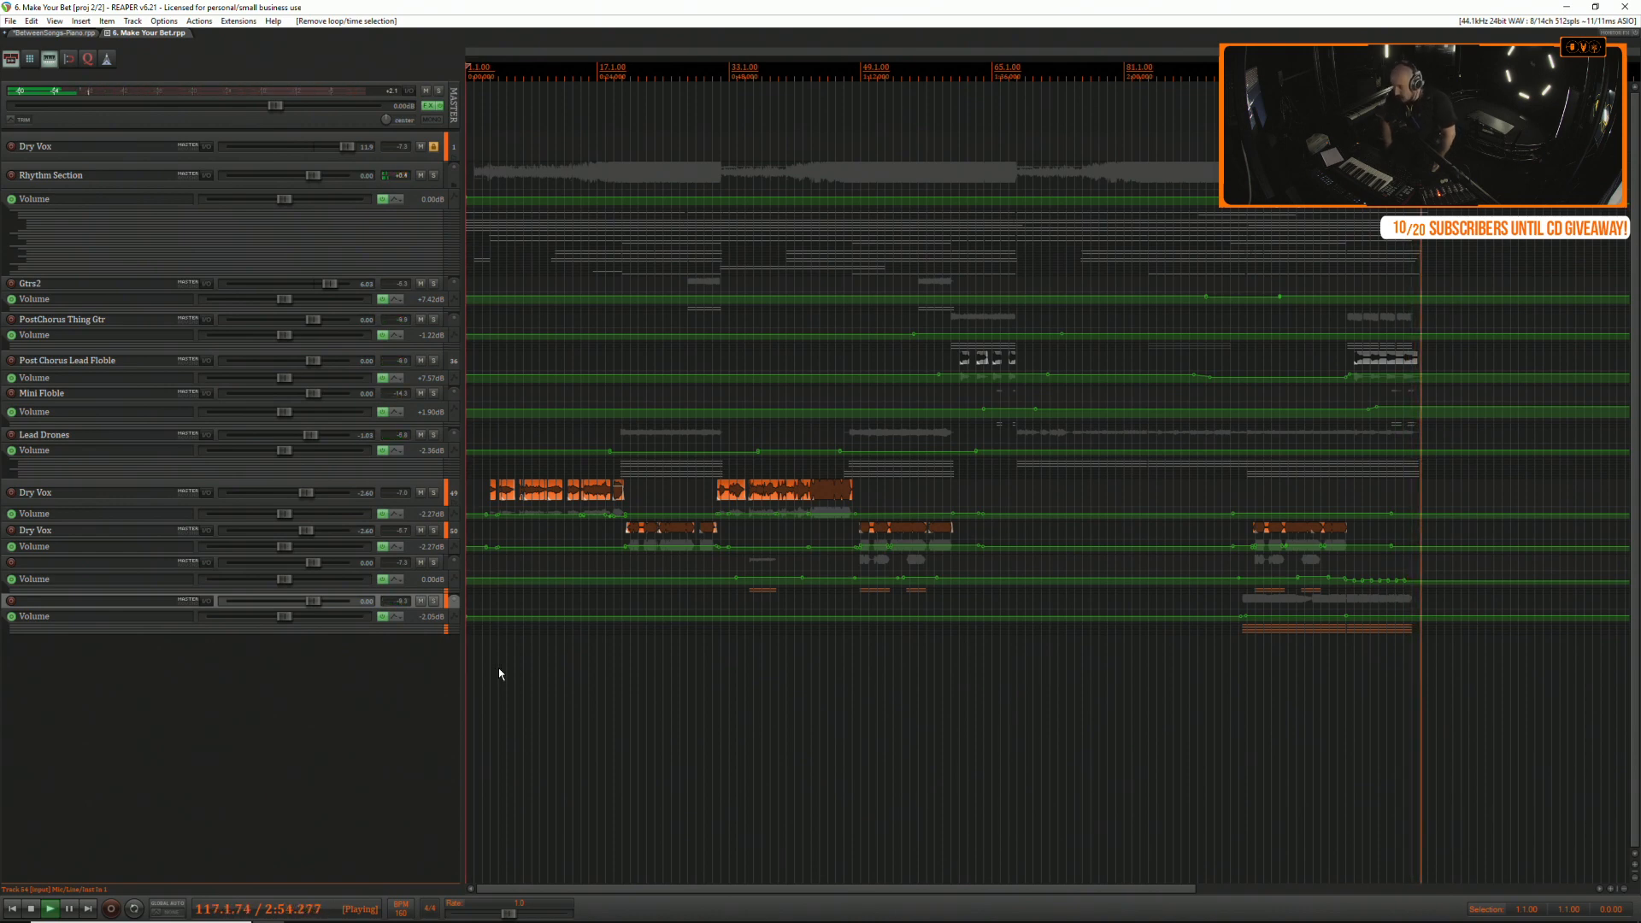
{"action": "key", "text": "space"}
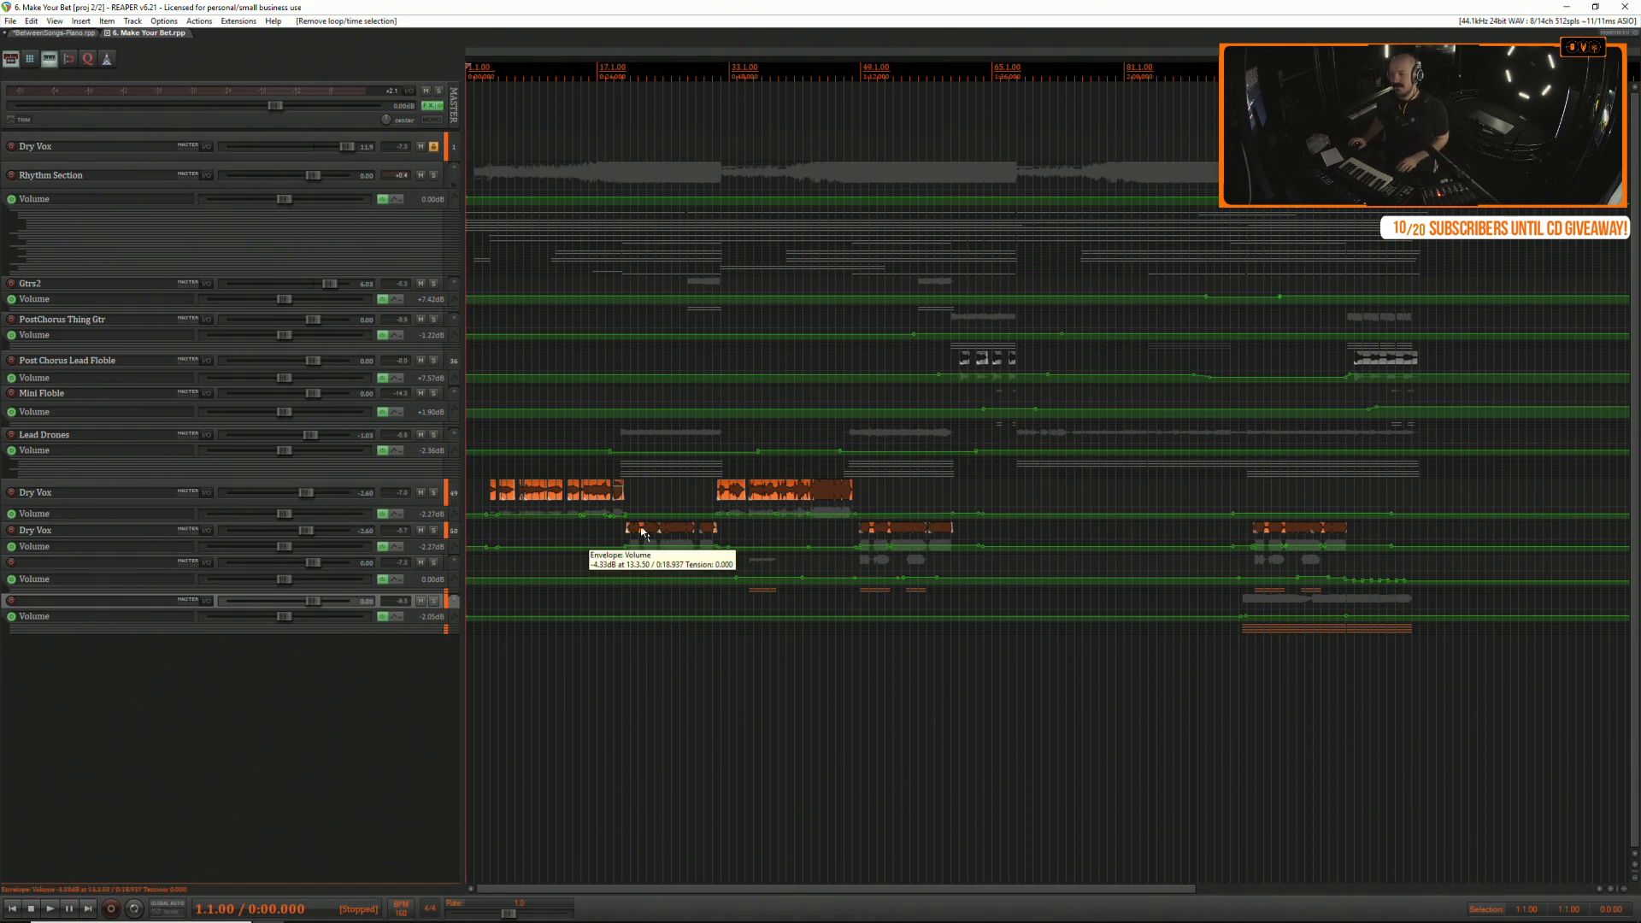
Play the mix from about bar 67 and again from about bar 80, and return to the project start.
{"action": "left_click", "coordinate": [1012, 493]}
{"action": "key", "text": "space"}
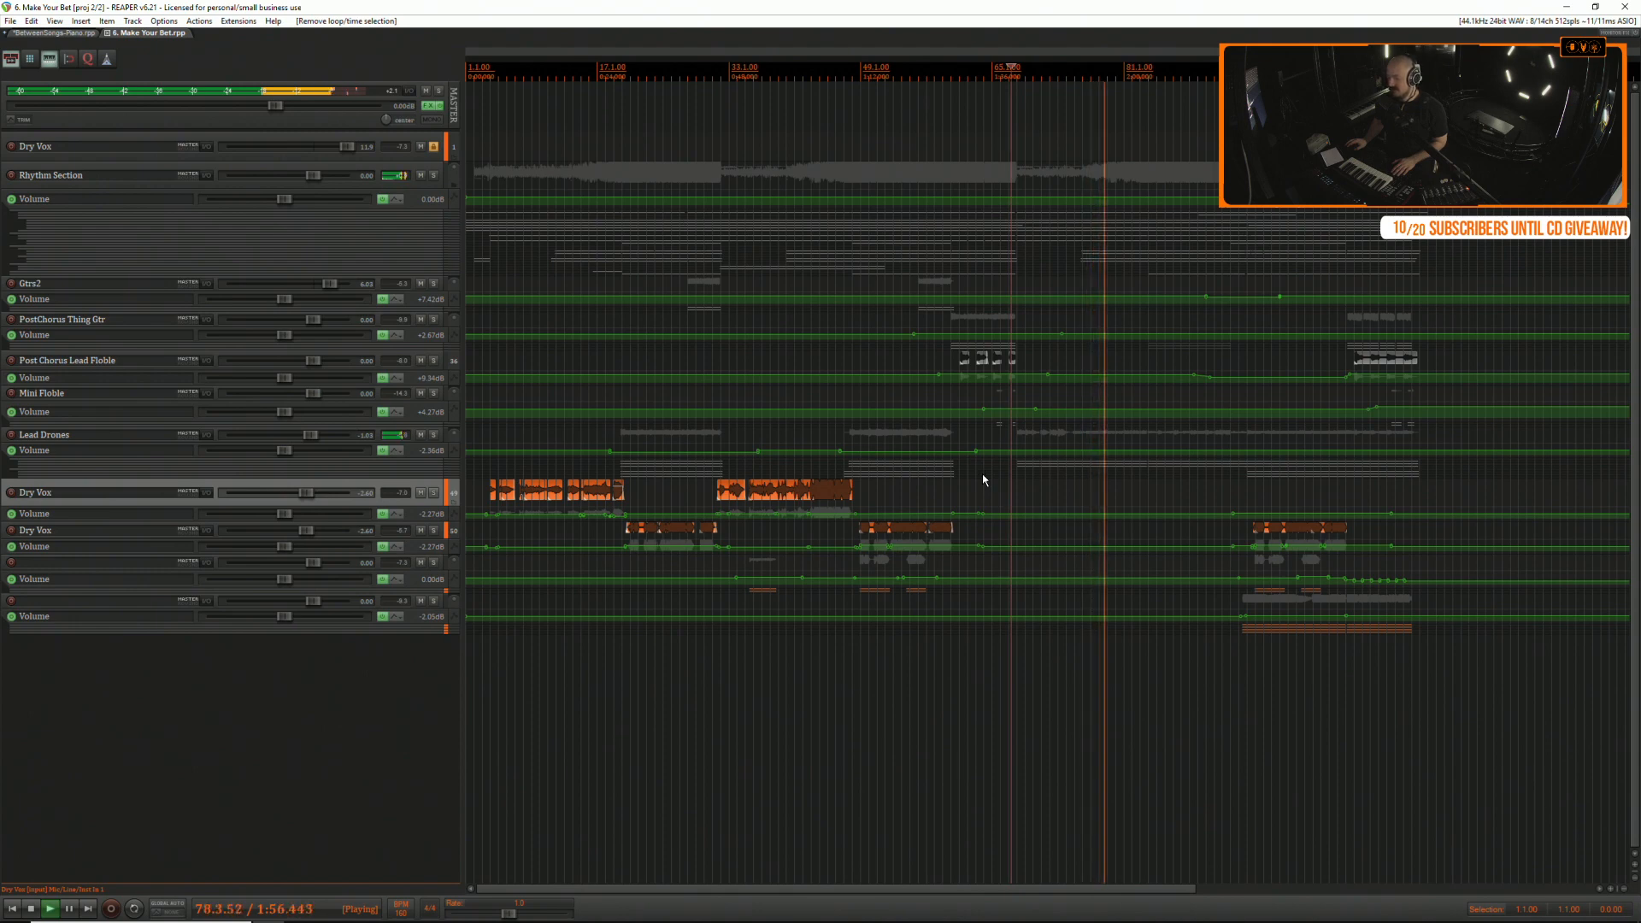
{"action": "left_click", "coordinate": [1110, 485]}
{"action": "key", "text": "space"}
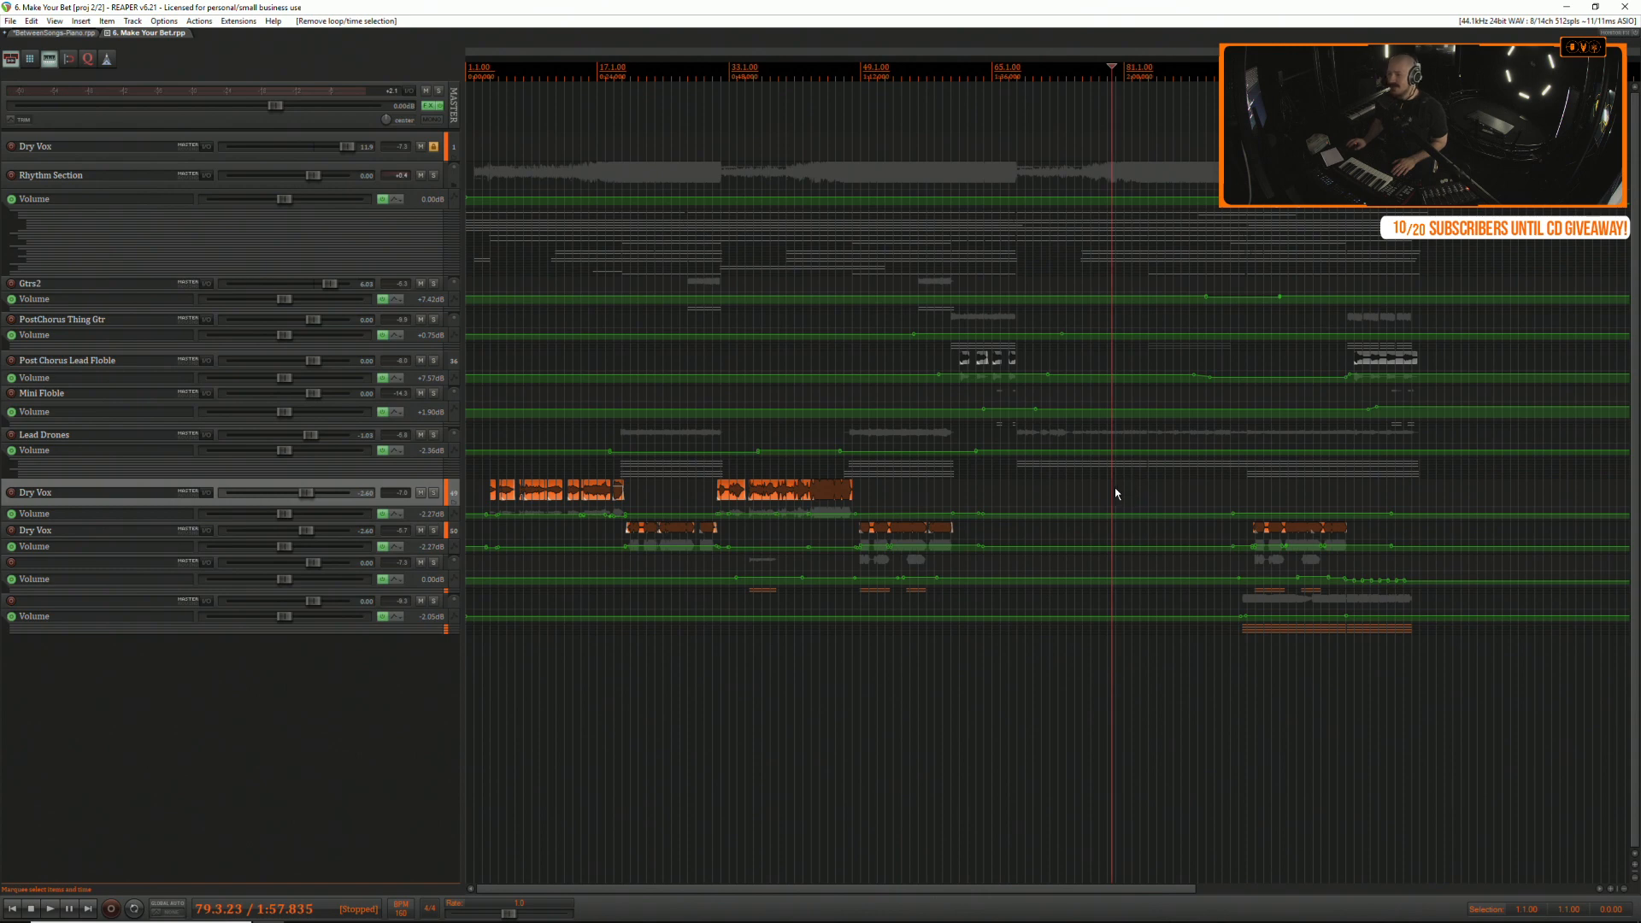
{"action": "key", "text": "space"}
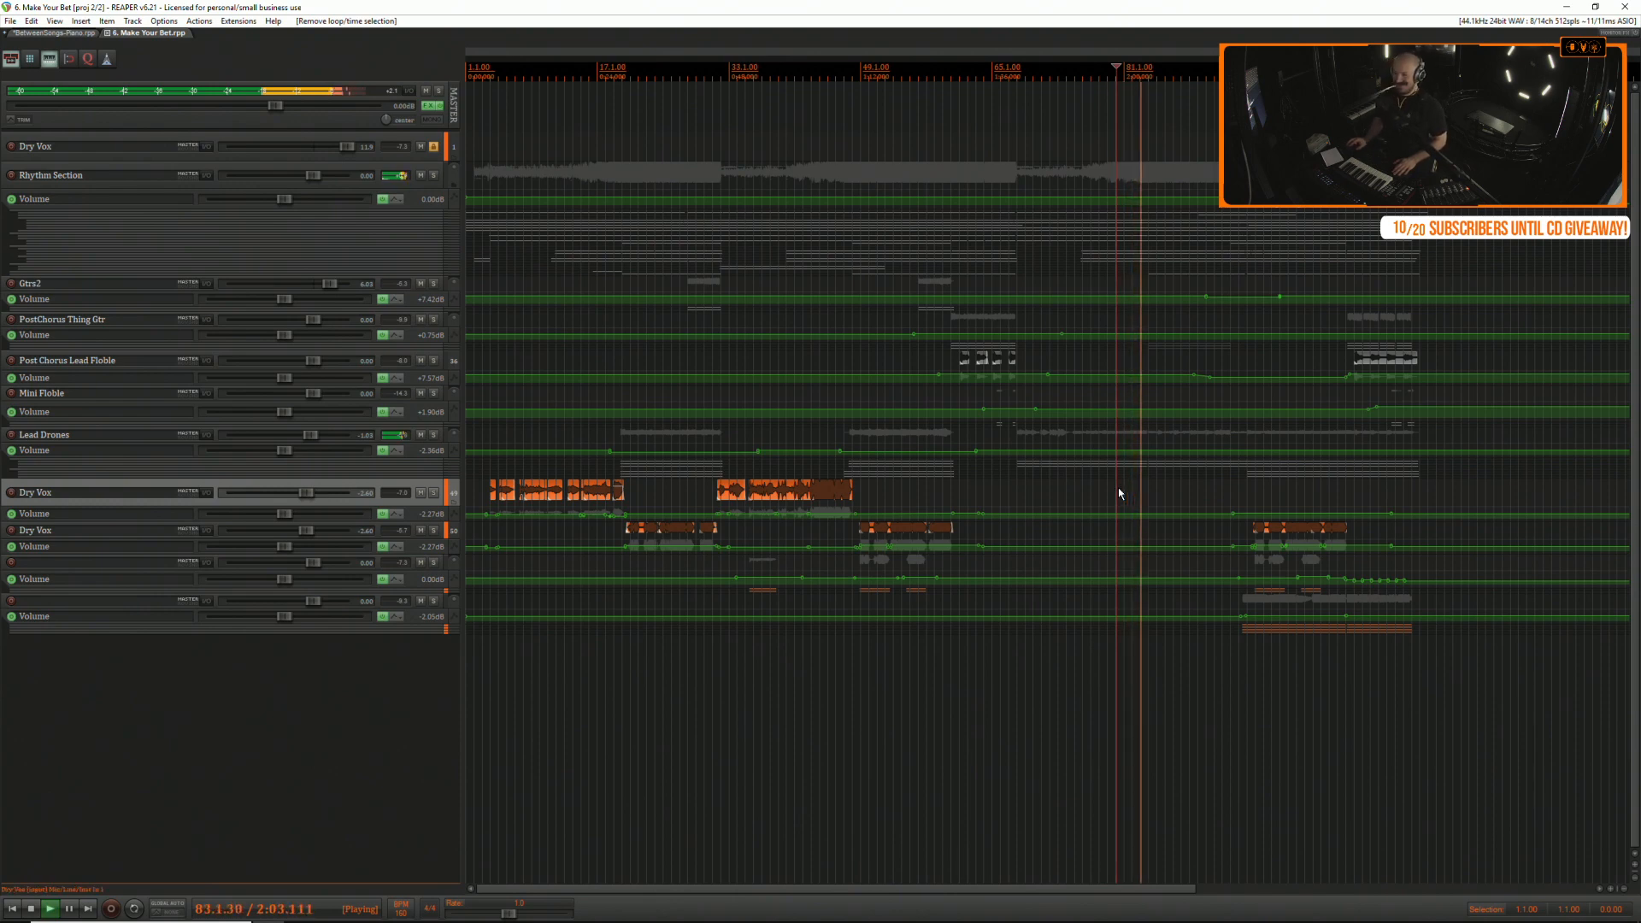
{"action": "key", "text": "space"}
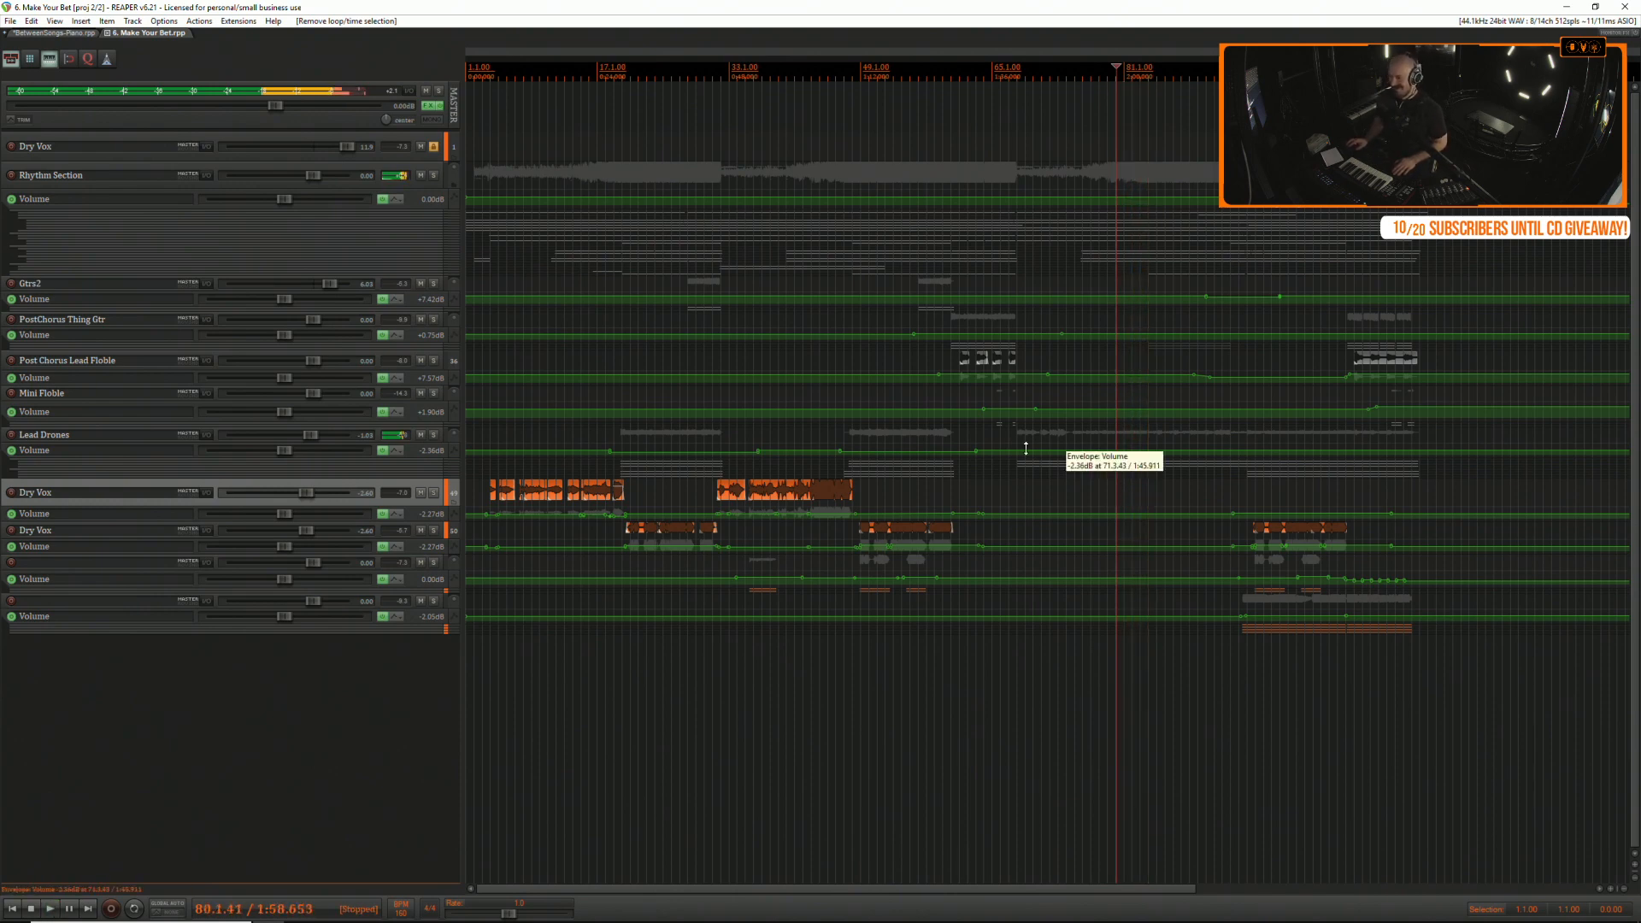
{"action": "left_click", "coordinate": [997, 480]}
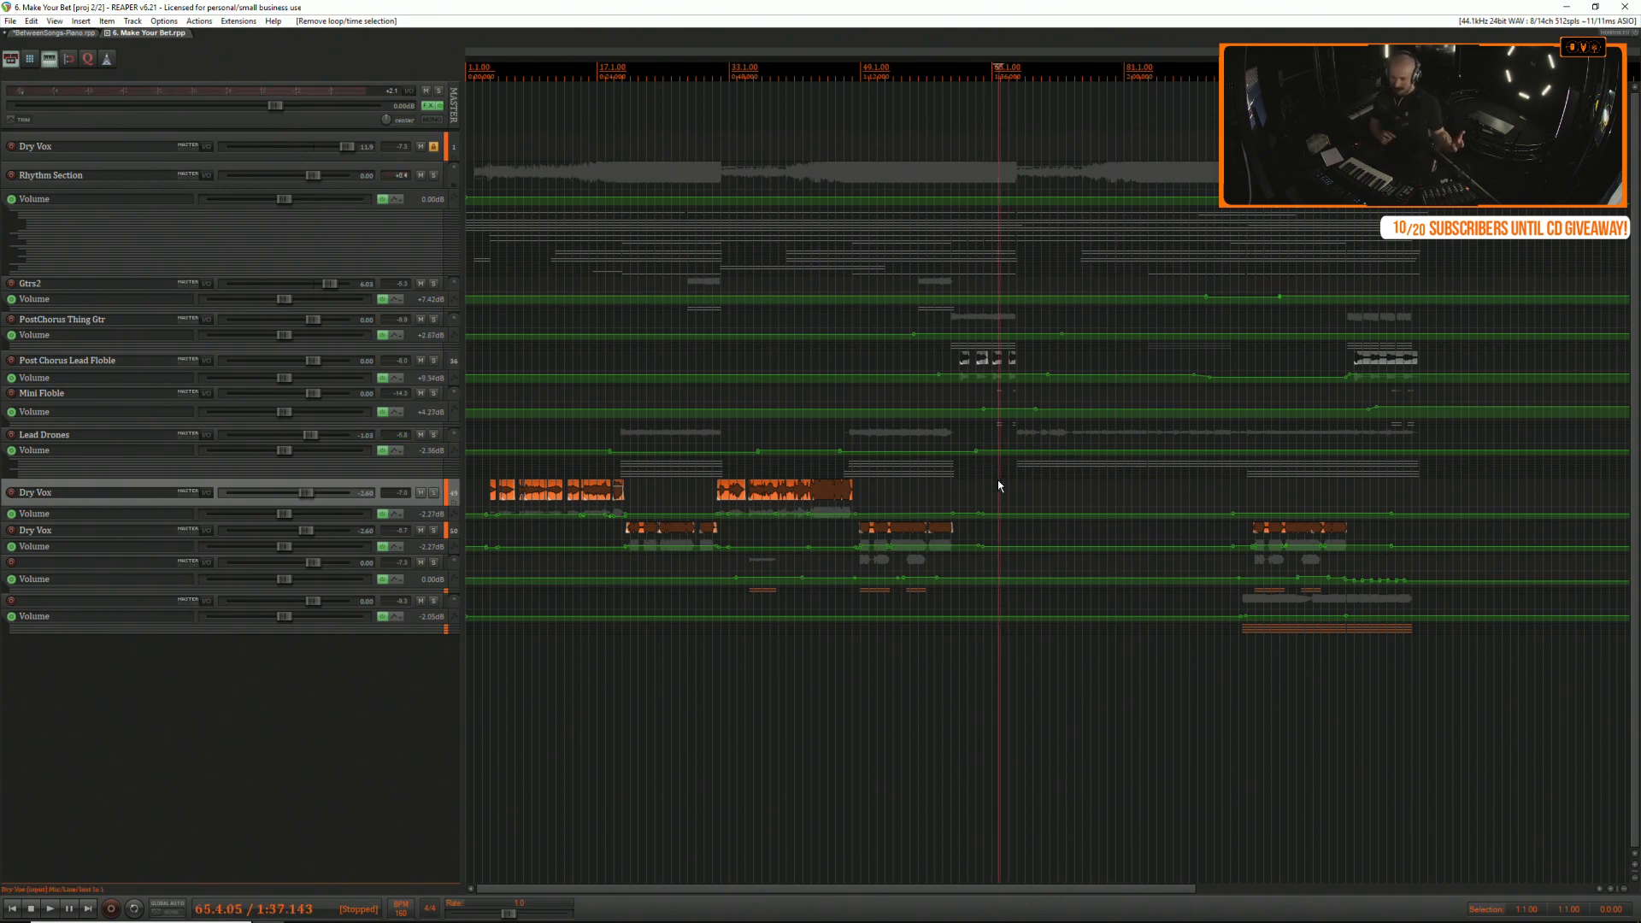
{"action": "key", "text": "Home"}
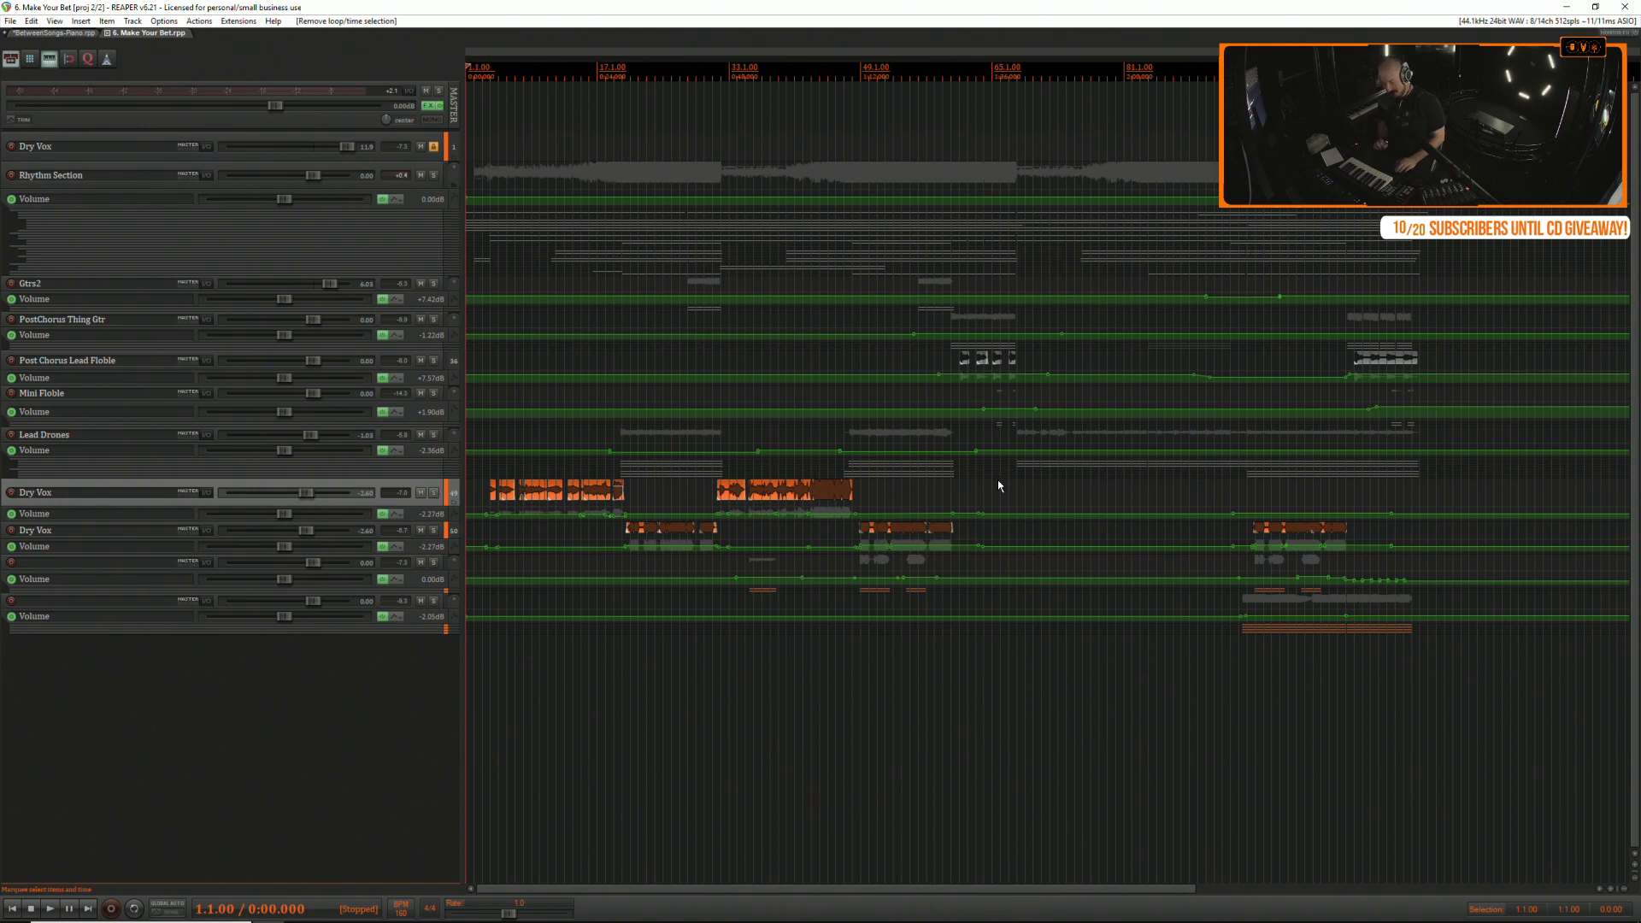